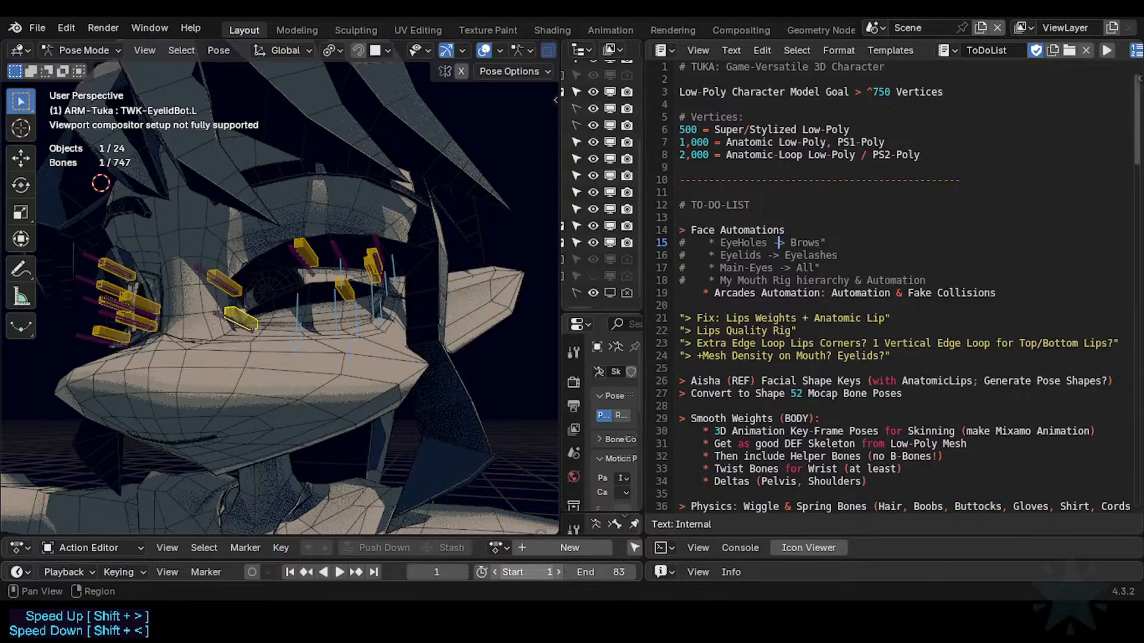
Switch the 3D viewport to solid shading so the posed character displays with its flat colours.
{"action": "scroll", "coordinate": [327, 259], "scroll_direction": "down", "scroll_amount": 3}
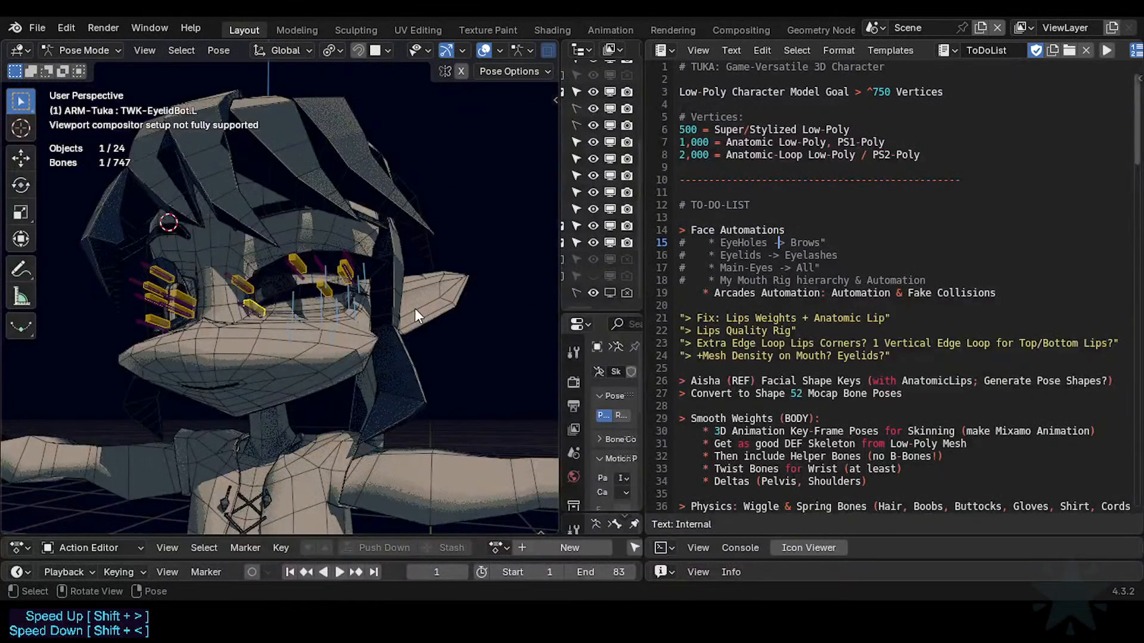
{"action": "scroll", "coordinate": [415, 308], "scroll_direction": "down", "scroll_amount": 4}
{"action": "middle_click_drag", "start_coordinate": [222, 252], "coordinate": [247, 332], "text": "shift"}
{"action": "scroll", "coordinate": [311, 352], "scroll_direction": "up", "scroll_amount": 5}
{"action": "scroll", "coordinate": [468, 28], "scroll_direction": "down", "scroll_amount": 2}
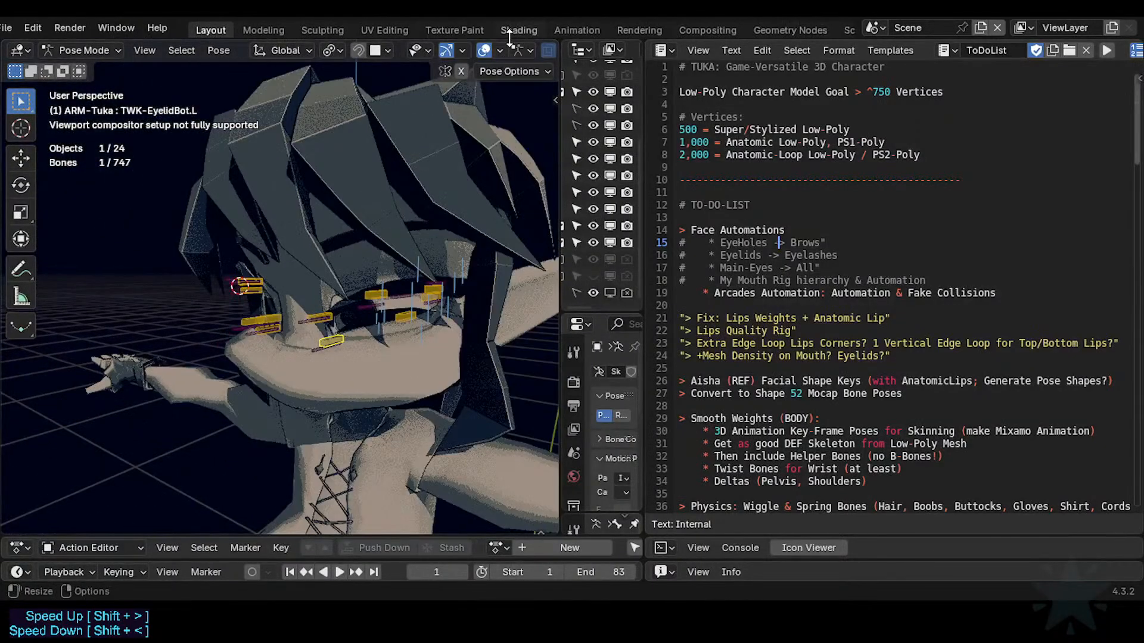
{"action": "scroll", "coordinate": [502, 51], "scroll_direction": "down", "scroll_amount": 3}
{"action": "left_click", "coordinate": [511, 51]}
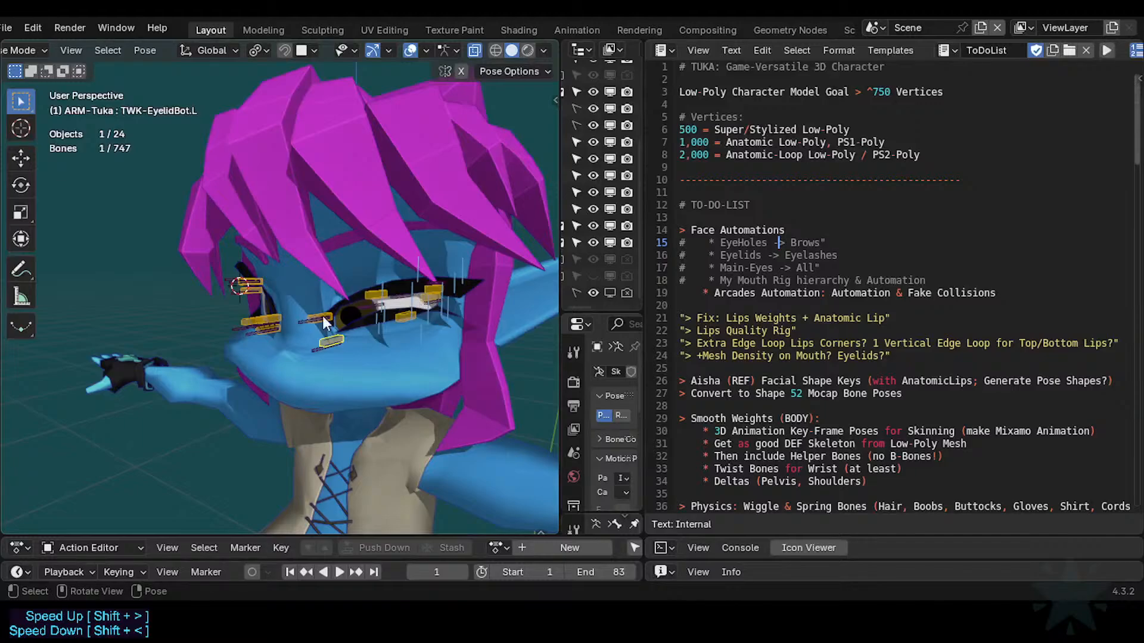
Select all the displayed eyelid bones and clear their location to return the eyes to the rest pose.
{"action": "middle_click_drag", "start_coordinate": [323, 315], "coordinate": [423, 361]}
{"action": "key", "text": "a"}
{"action": "middle_click_drag", "start_coordinate": [353, 382], "coordinate": [398, 412]}
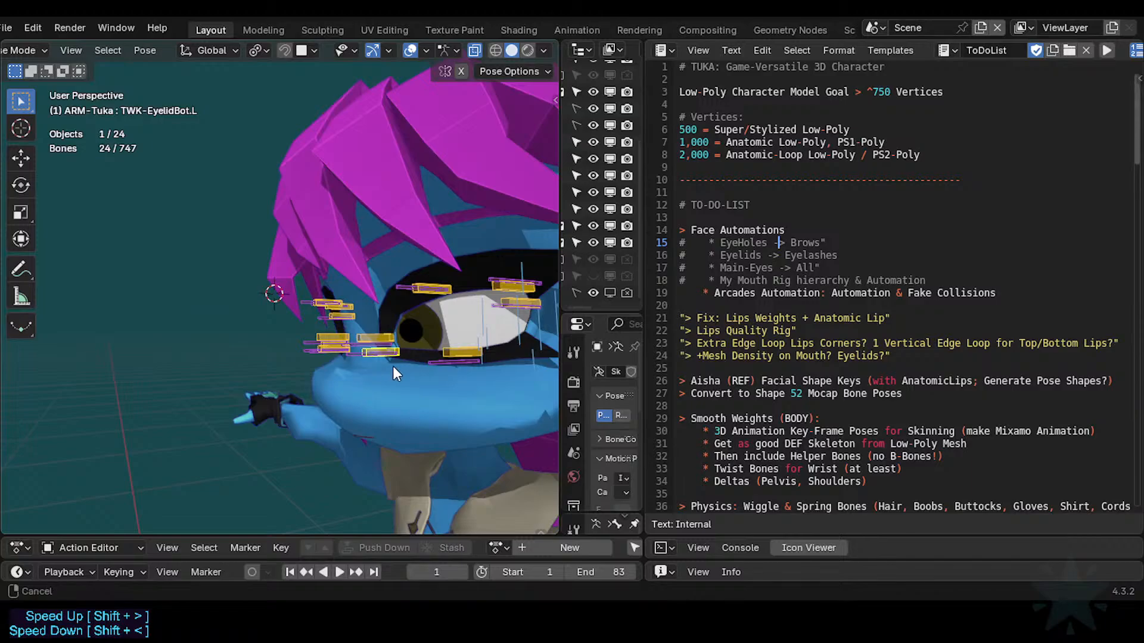
{"action": "middle_click_drag", "start_coordinate": [393, 368], "coordinate": [220, 326]}
{"action": "middle_click_drag", "start_coordinate": [295, 340], "coordinate": [332, 403]}
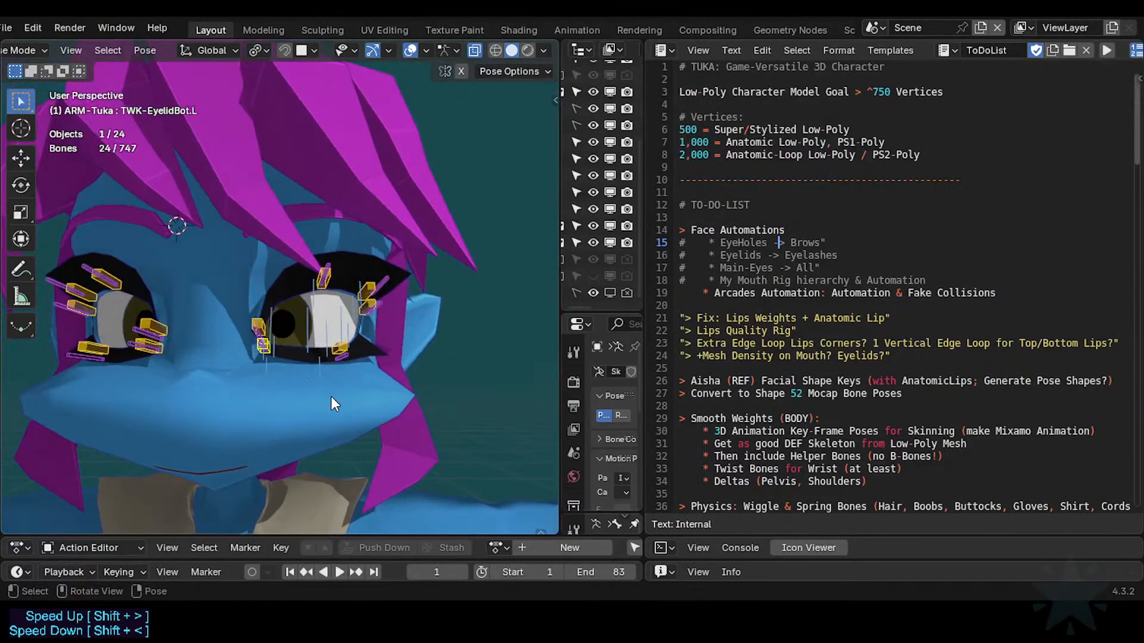
Lower the character's left middle upper-eyelid bone (TWK-EyelidTop.L.001.L) to test how the lid deforms.
{"action": "middle_click_drag", "start_coordinate": [404, 138], "coordinate": [375, 275]}
{"action": "middle_click_drag", "start_coordinate": [299, 297], "coordinate": [387, 256]}
{"action": "left_click", "coordinate": [395, 263]}
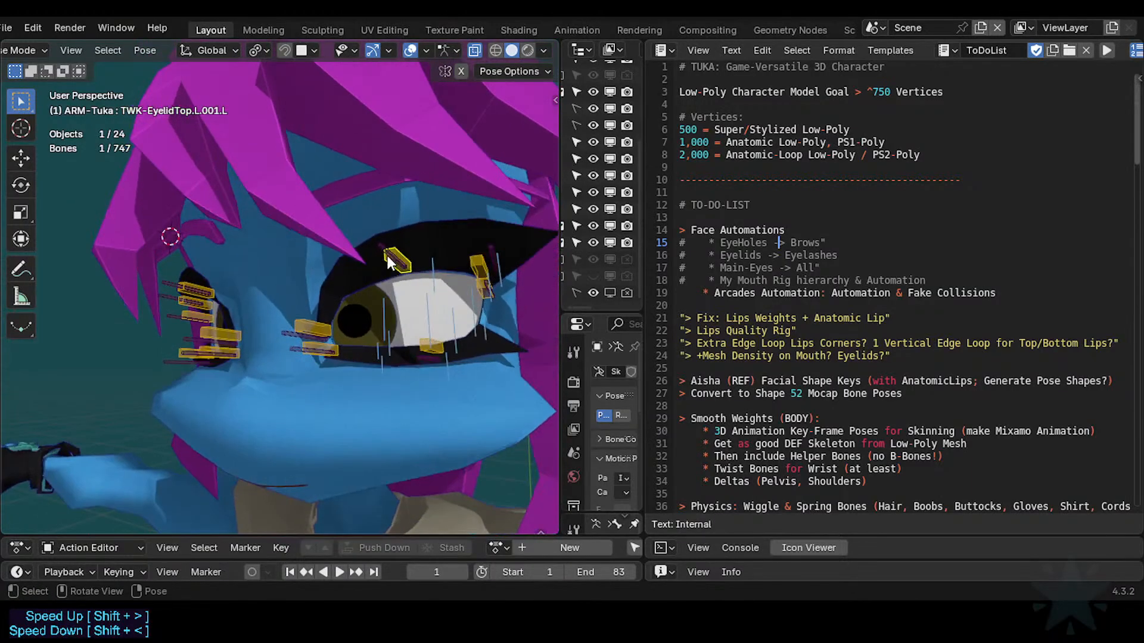
{"action": "key", "text": "g"}
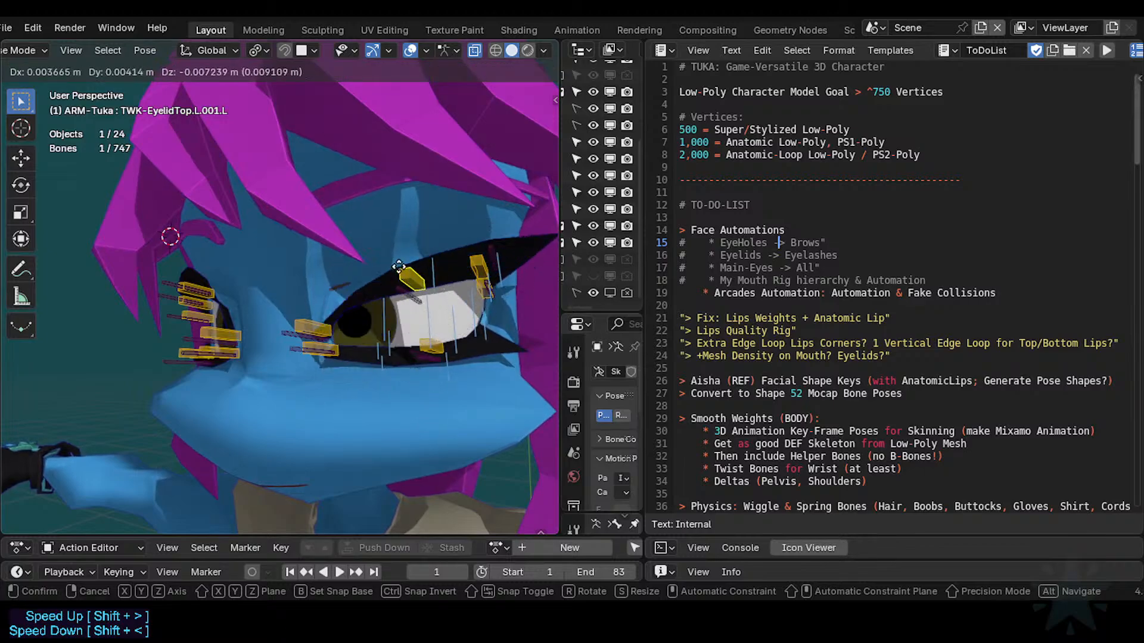
{"action": "left_click", "coordinate": [398, 263]}
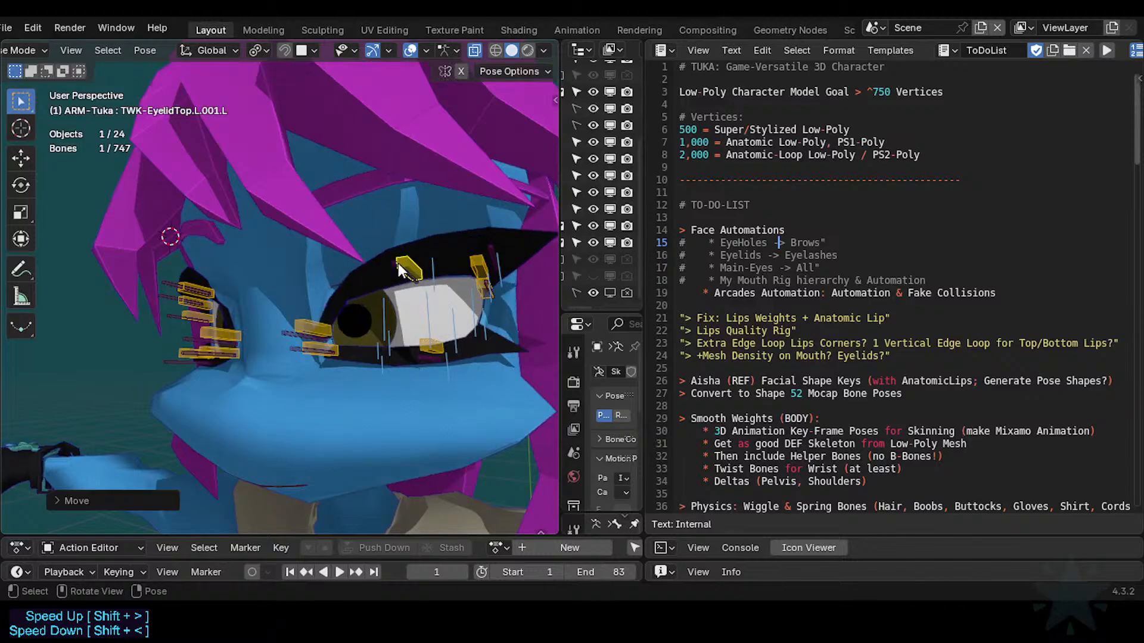
{"action": "key", "text": "g"}
{"action": "left_click", "coordinate": [381, 284]}
Lower the left eye's outer upper-eyelid bone and its middle upper-eyelid bone to narrow the eye.
{"action": "left_click", "coordinate": [478, 268]}
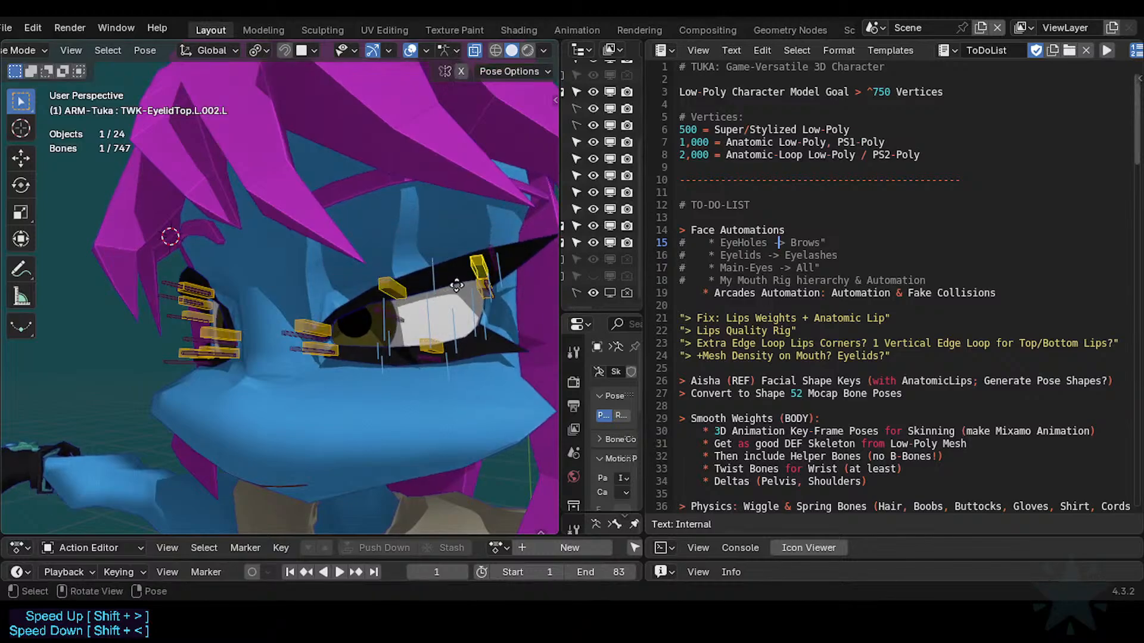
{"action": "key", "text": "g"}
{"action": "left_click", "coordinate": [475, 287]}
{"action": "left_click", "coordinate": [388, 282]}
{"action": "key", "text": "g"}
{"action": "left_click", "coordinate": [404, 302]}
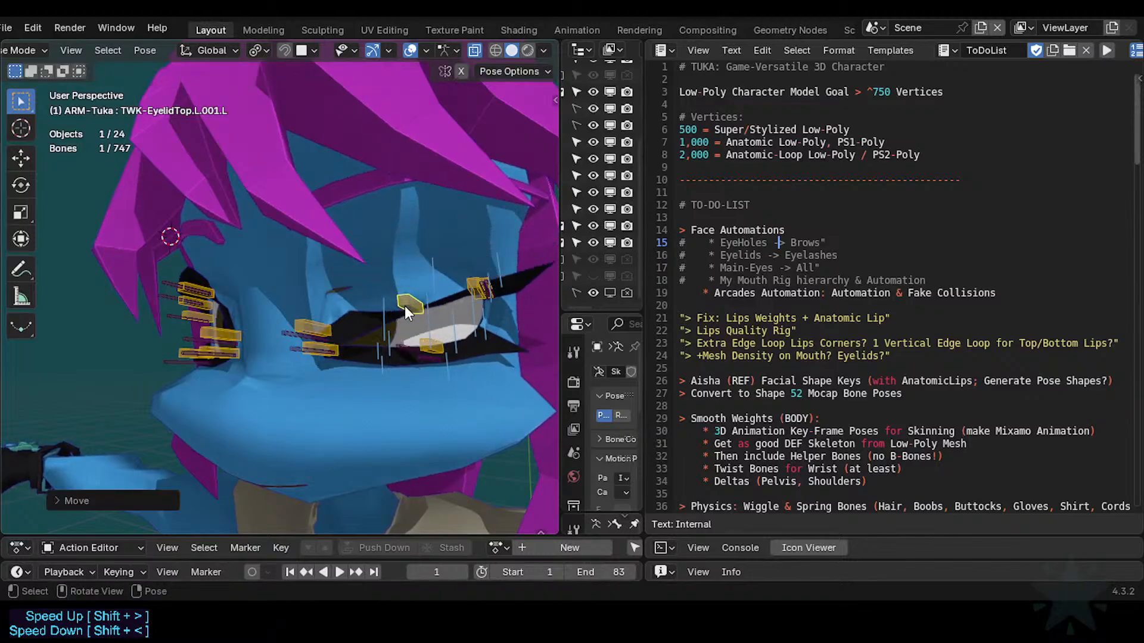
Raise the left eye's middle upper-eyelid bone to reopen the eye, and raise the middle lower-eyelid bone slightly.
{"action": "key", "text": "g"}
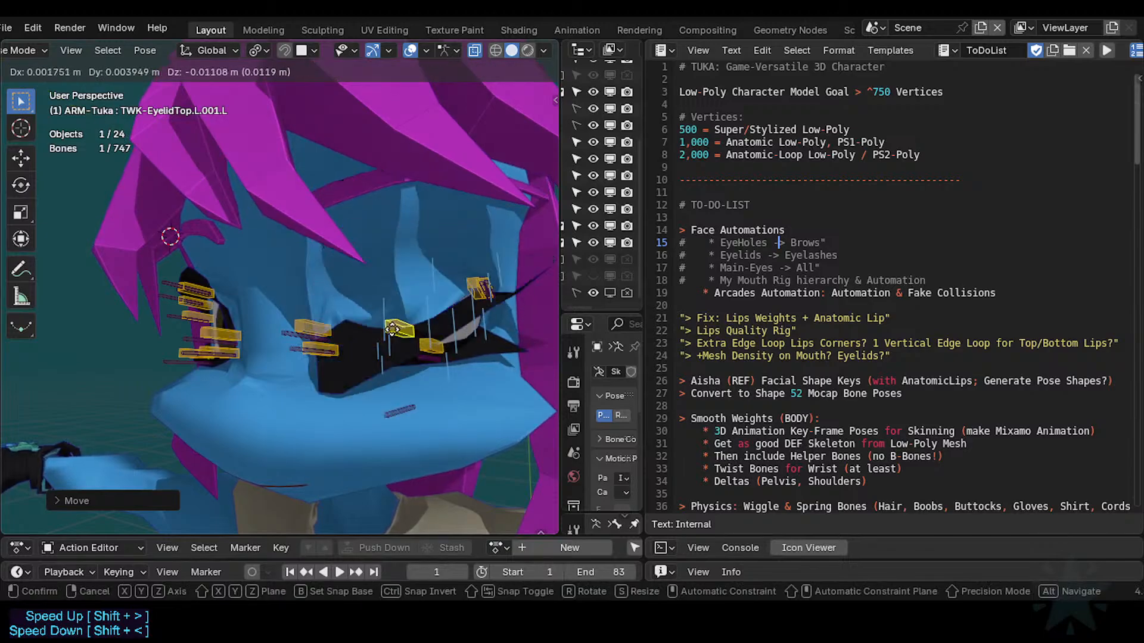
{"action": "left_click", "coordinate": [400, 269]}
{"action": "left_click", "coordinate": [424, 342]}
{"action": "key", "text": "g"}
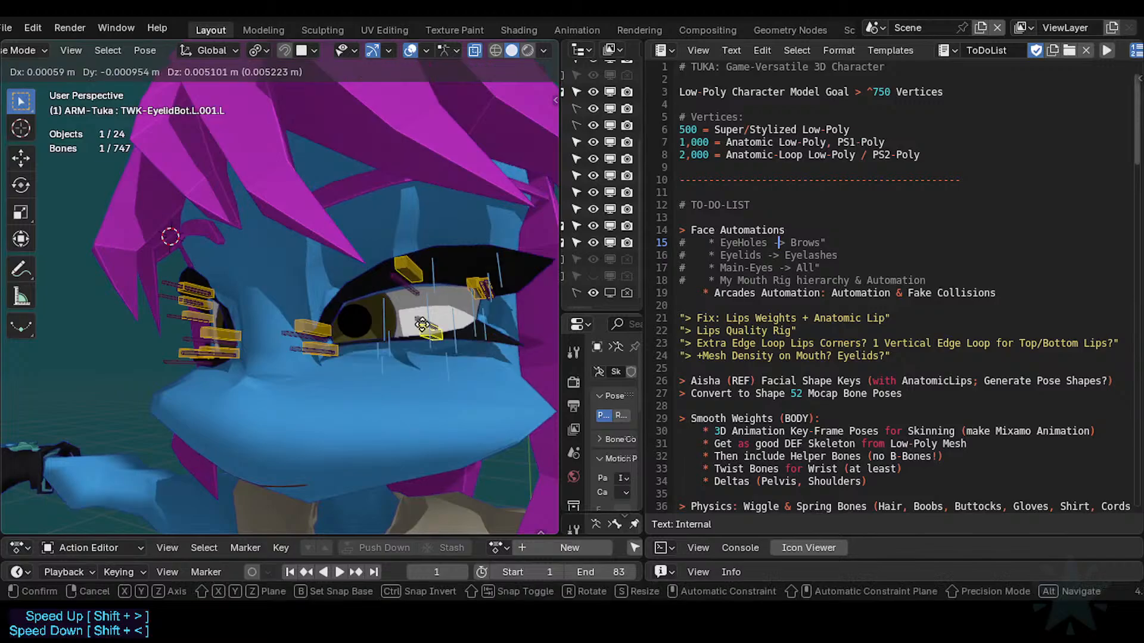
{"action": "left_click", "coordinate": [421, 343]}
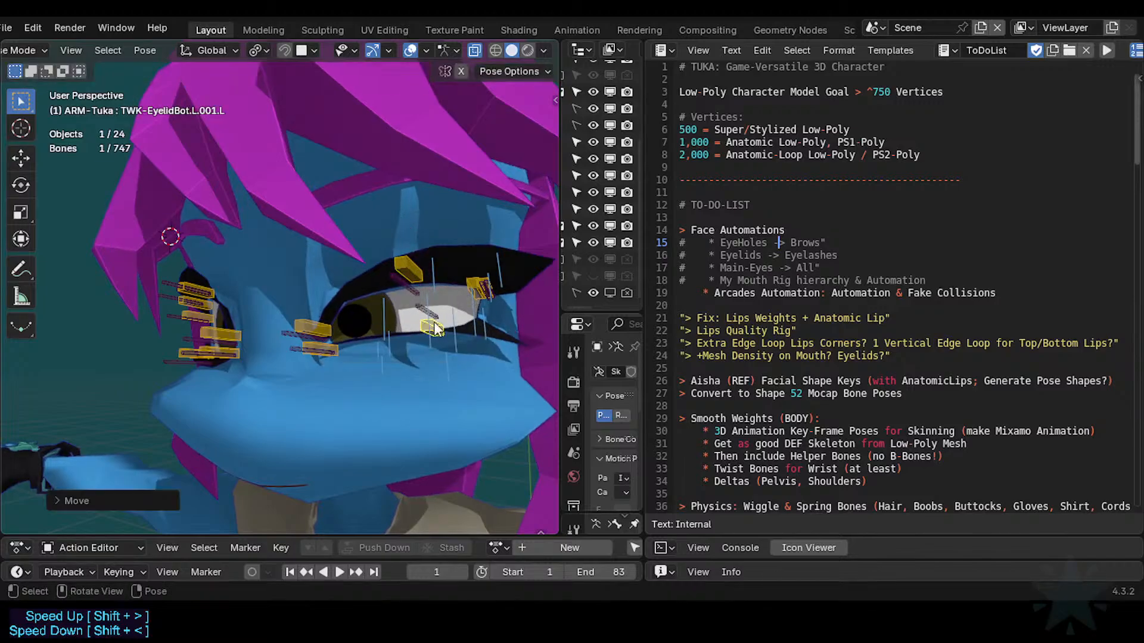
Raise the left eye's outer upper-eyelid bone and reposition the outer lower-eyelid bone next to it.
{"action": "left_click", "coordinate": [460, 294]}
{"action": "key", "text": "g"}
{"action": "left_click", "coordinate": [466, 266]}
{"action": "left_click", "coordinate": [474, 285]}
{"action": "key", "text": "g"}
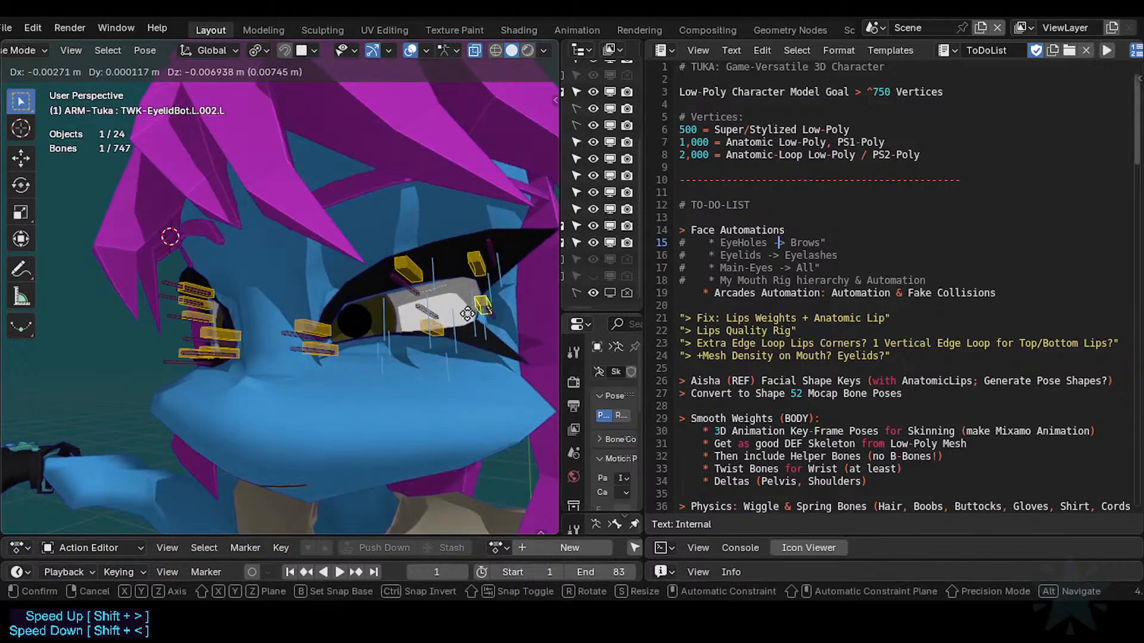
{"action": "left_click", "coordinate": [468, 268]}
Raise the left eye's middle upper-eyelid bone and the inner upper-eyelid bone (TWK-EyelidTop.L).
{"action": "left_click", "coordinate": [412, 267]}
{"action": "key", "text": "g"}
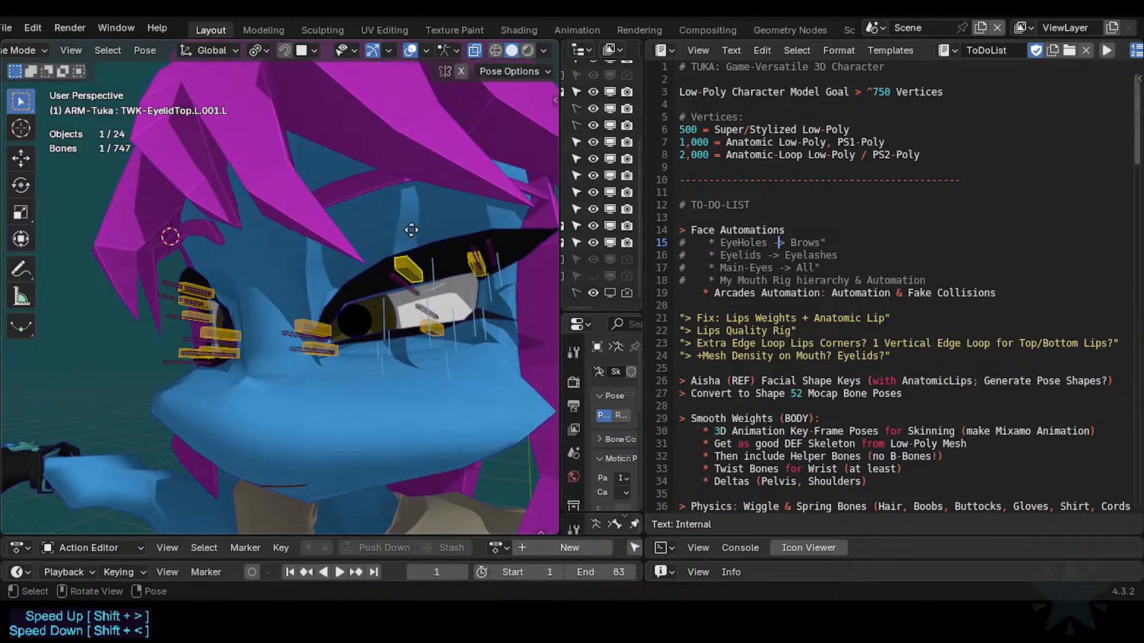
{"action": "left_click", "coordinate": [403, 238]}
{"action": "left_click", "coordinate": [320, 324]}
{"action": "key", "text": "g"}
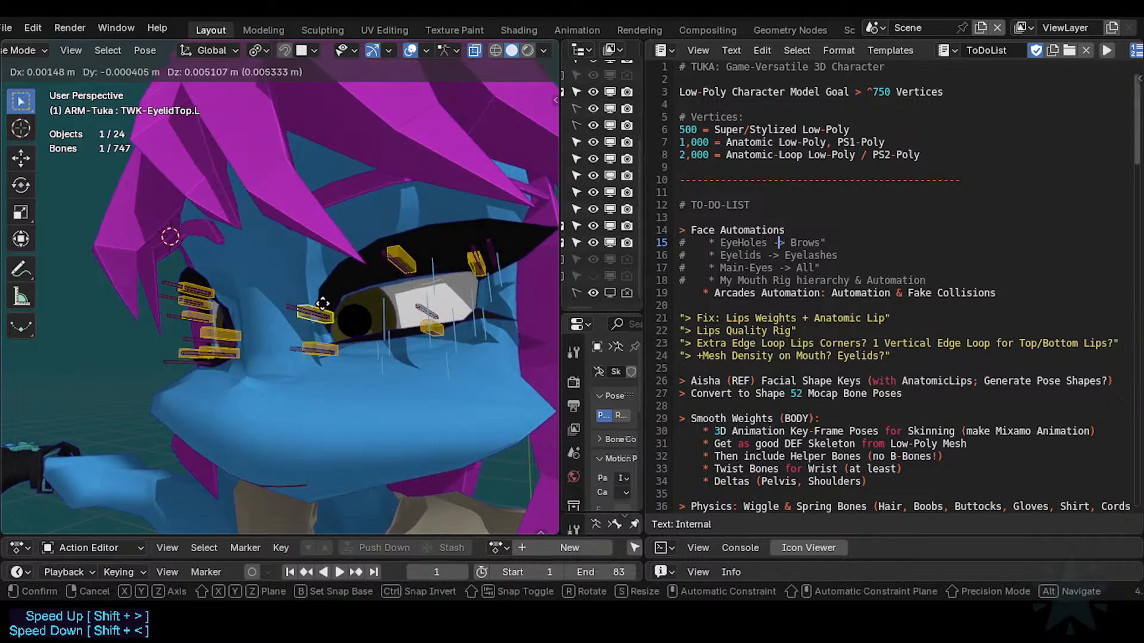
{"action": "left_click", "coordinate": [323, 302]}
Shift the left eye's inner lower-eyelid bone (TWK-EyelidBot.L) slightly and raise the middle upper-eyelid bone further.
{"action": "left_click", "coordinate": [330, 350]}
{"action": "key", "text": "g"}
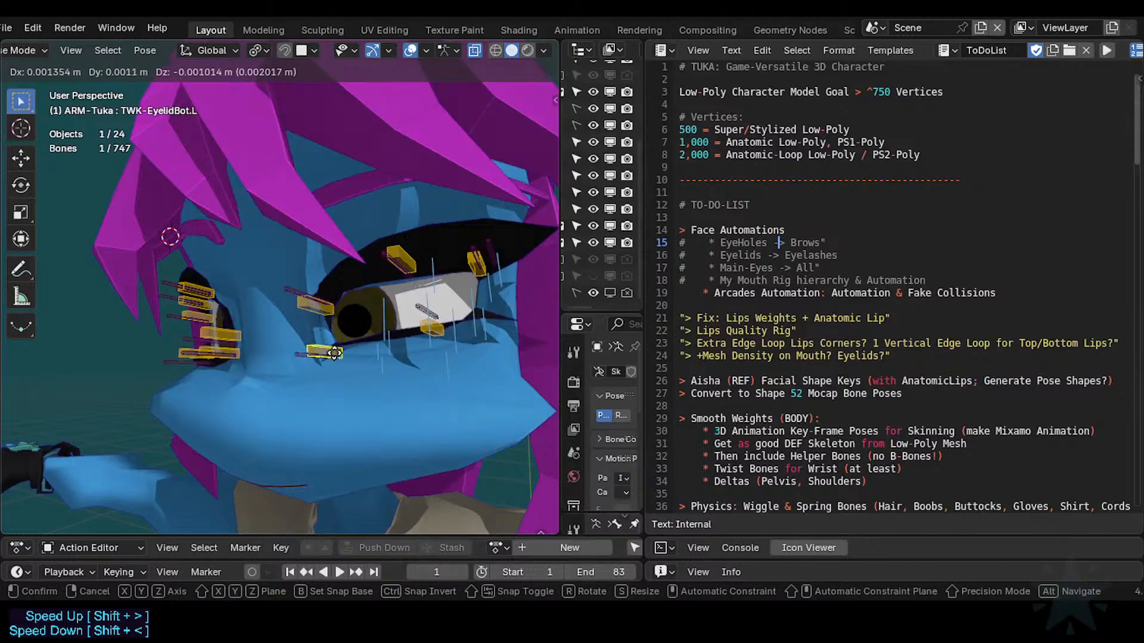
{"action": "left_click", "coordinate": [336, 351]}
{"action": "left_click", "coordinate": [420, 254]}
{"action": "key", "text": "g"}
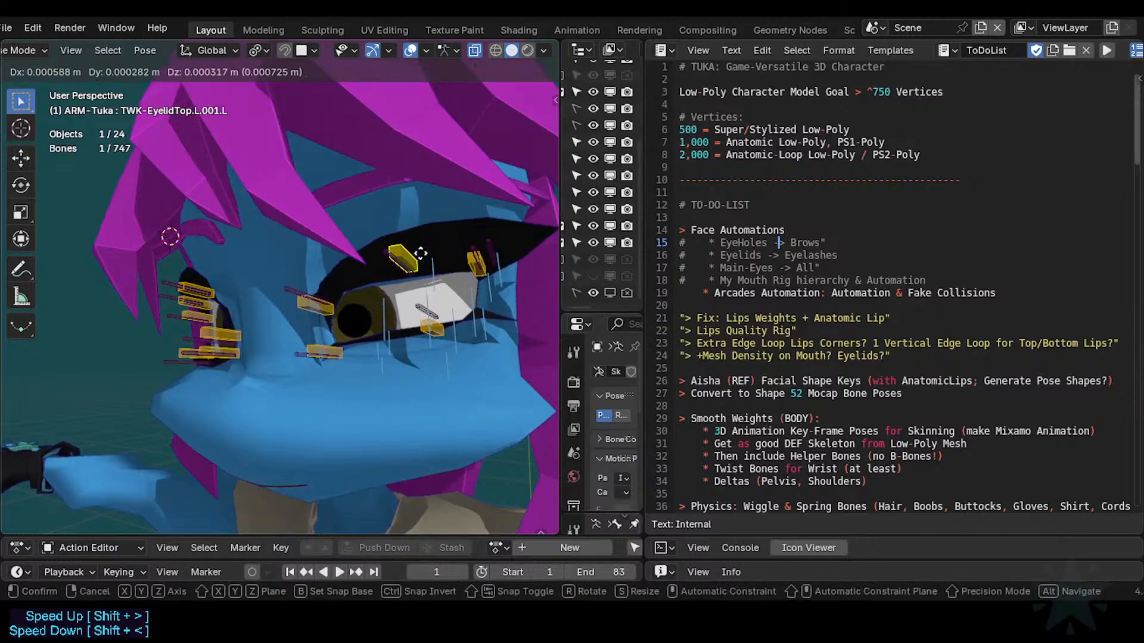
{"action": "left_click", "coordinate": [420, 243]}
Move the left eye's middle lower-eyelid bone toward the nose and nudge the middle upper-eyelid bone outward.
{"action": "left_click", "coordinate": [428, 328]}
{"action": "key", "text": "g"}
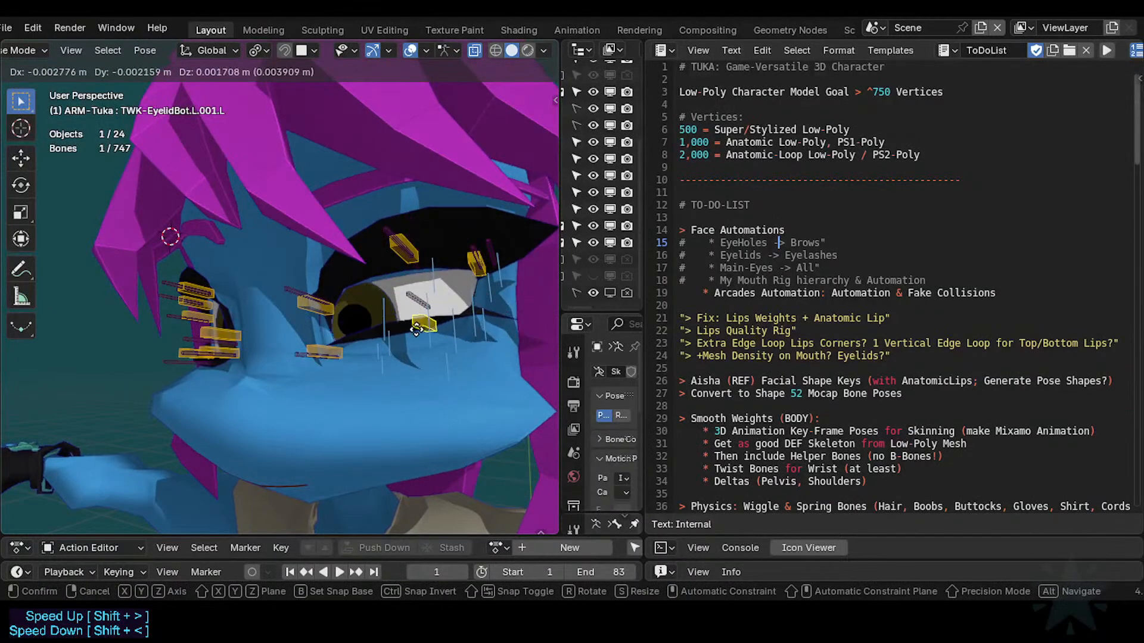
{"action": "left_click", "coordinate": [419, 335]}
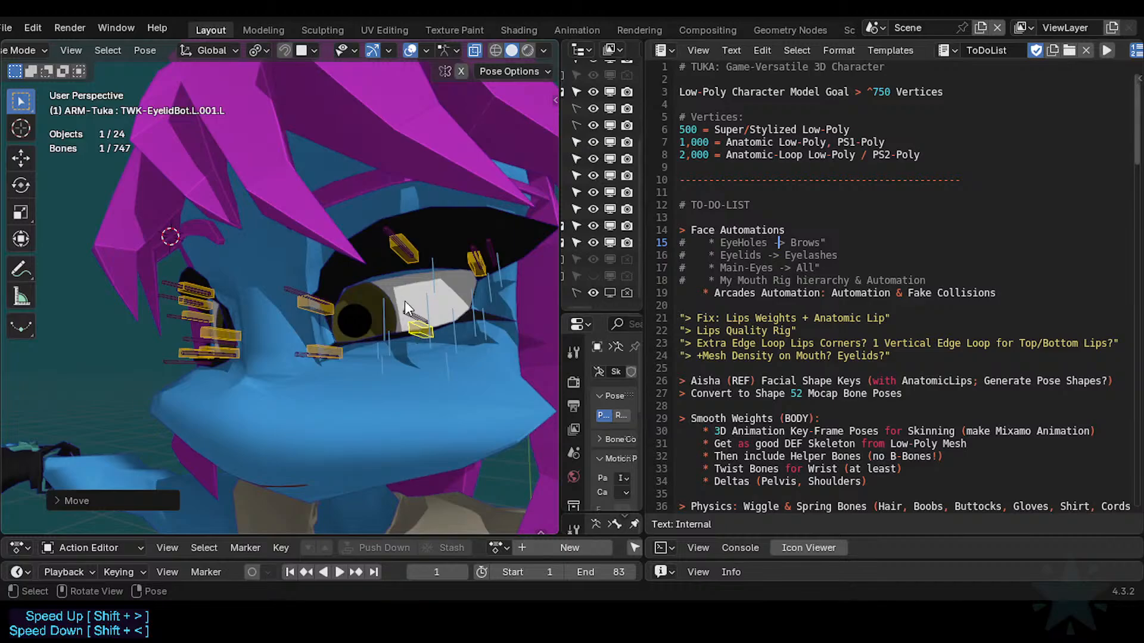
{"action": "left_click", "coordinate": [426, 256]}
{"action": "key", "text": "g"}
{"action": "left_click", "coordinate": [431, 255]}
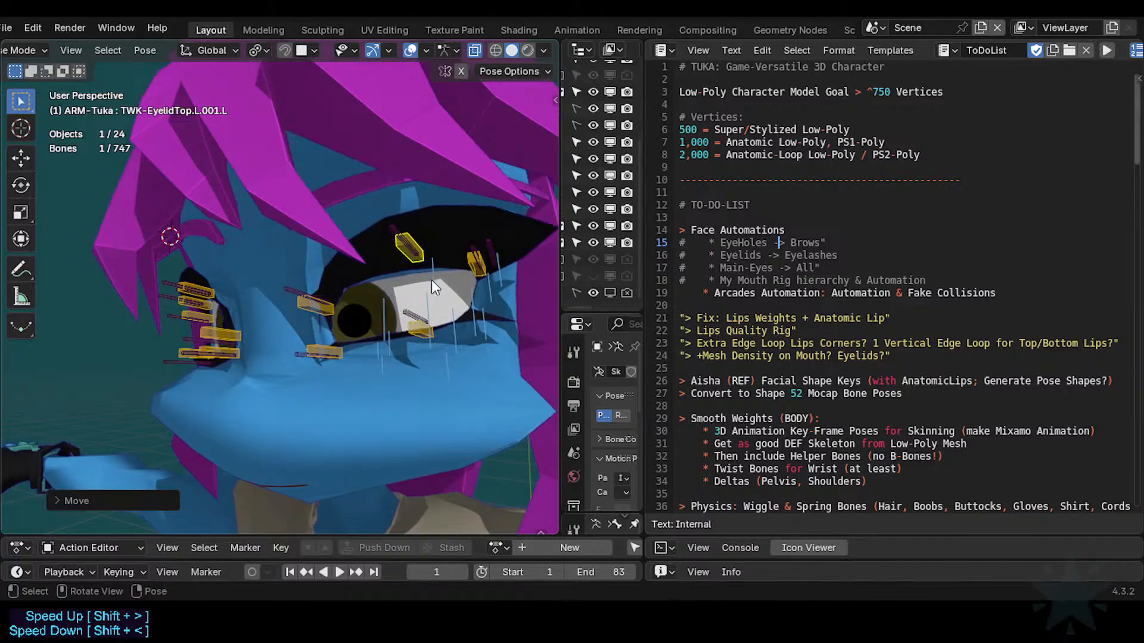
Raise the left eye's middle lower-eyelid bone to squint the eye, and raise the outer upper-eyelid bone.
{"action": "left_click", "coordinate": [437, 334]}
{"action": "key", "text": "g"}
{"action": "left_click", "coordinate": [424, 314]}
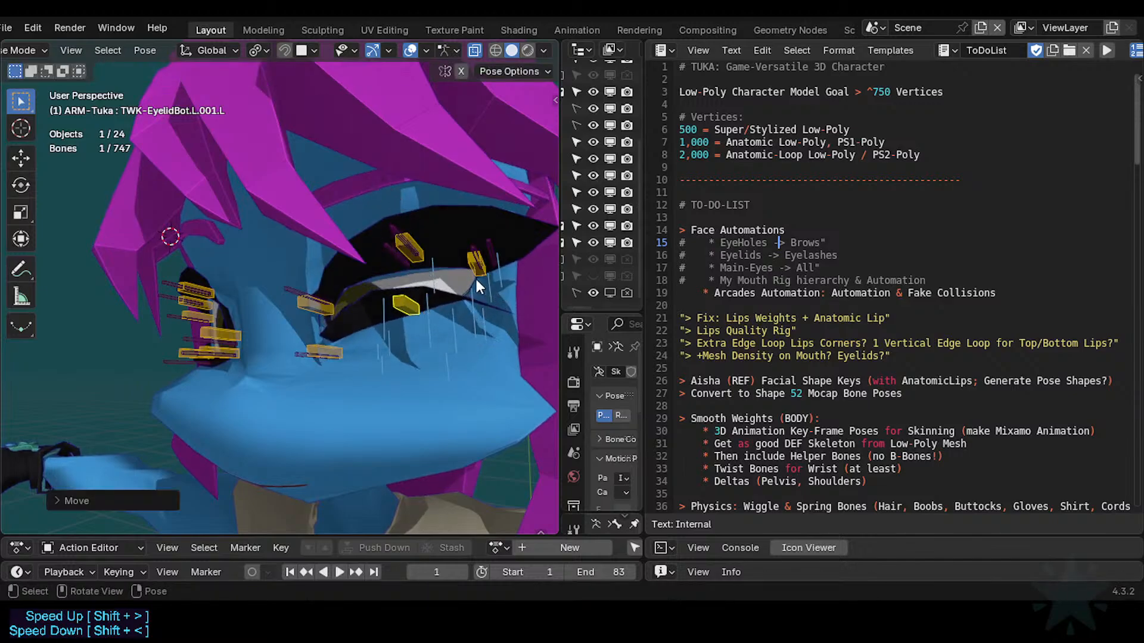
{"action": "left_click", "coordinate": [474, 269]}
{"action": "key", "text": "g"}
{"action": "left_click", "coordinate": [464, 257]}
{"action": "left_click", "coordinate": [470, 281]}
{"action": "key", "text": "g"}
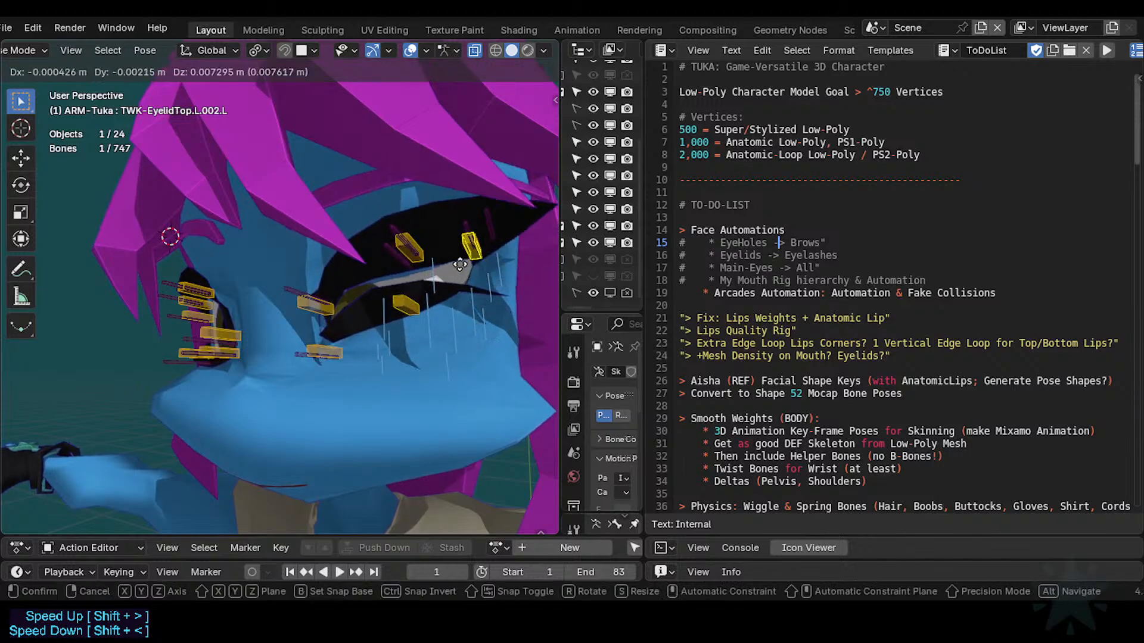
{"action": "left_click", "coordinate": [460, 265]}
Lower the left eye's middle lower-eyelid bone and reposition the outer lower-eyelid bone (TWK-EyelidBot.L.002.L).
{"action": "left_click", "coordinate": [411, 317]}
{"action": "key", "text": "g"}
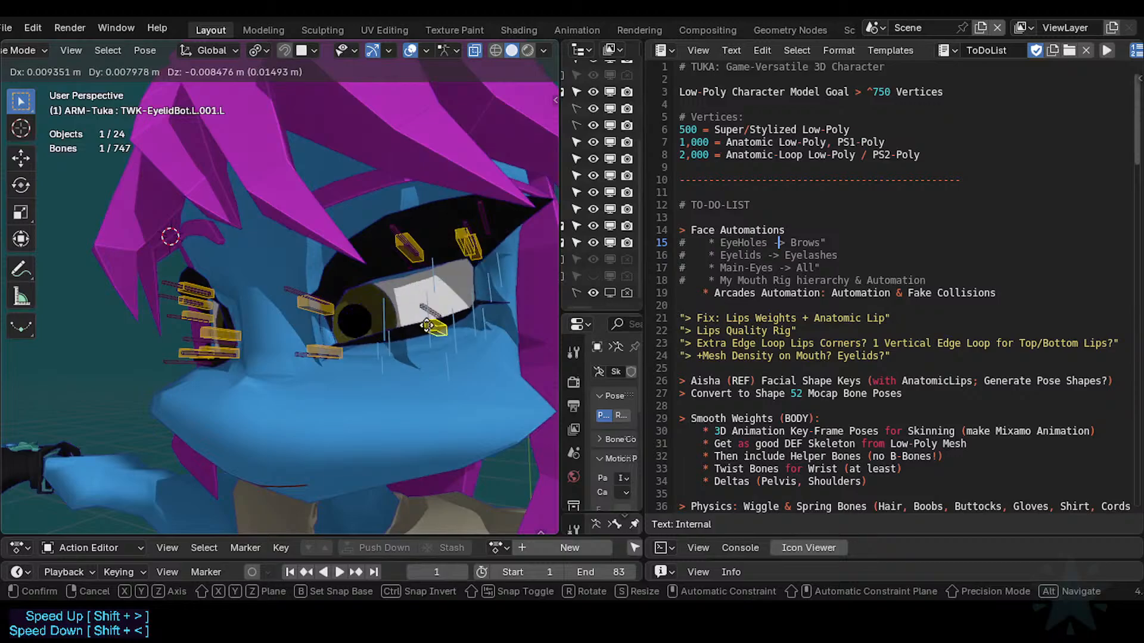
{"action": "left_click", "coordinate": [466, 251]}
{"action": "left_click", "coordinate": [470, 254]}
{"action": "key", "text": "g"}
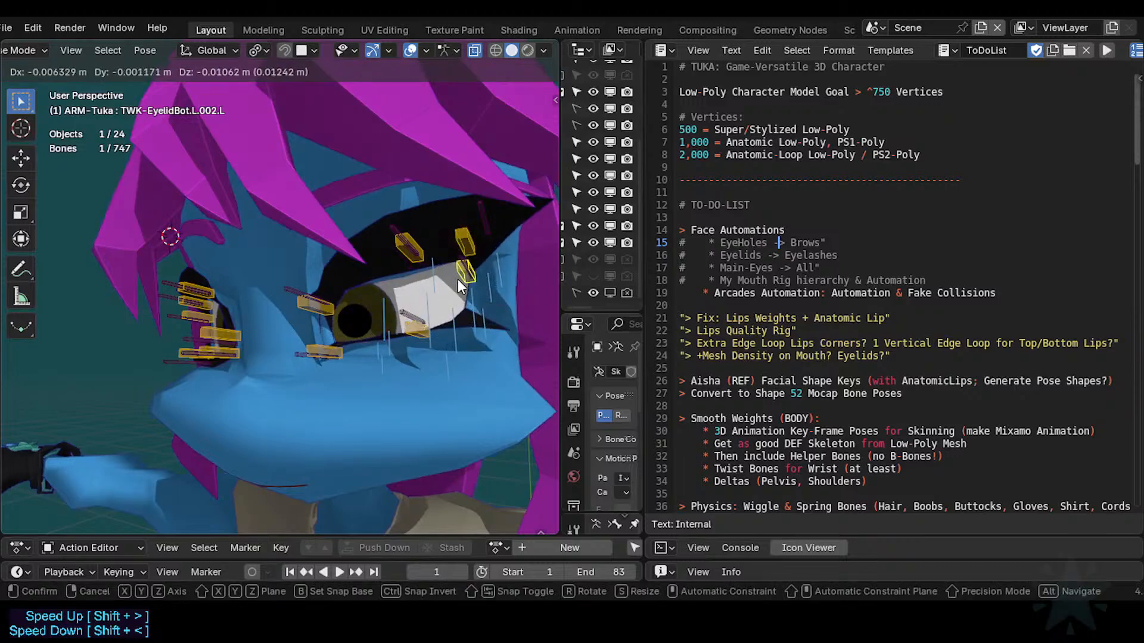
{"action": "left_click", "coordinate": [456, 278]}
Shift the left eye's outer and middle upper-eyelid bones toward the nose.
{"action": "left_click", "coordinate": [448, 241]}
{"action": "key", "text": "g"}
{"action": "left_click", "coordinate": [423, 246]}
{"action": "left_click", "coordinate": [422, 246]}
{"action": "key", "text": "g"}
{"action": "left_click", "coordinate": [374, 277]}
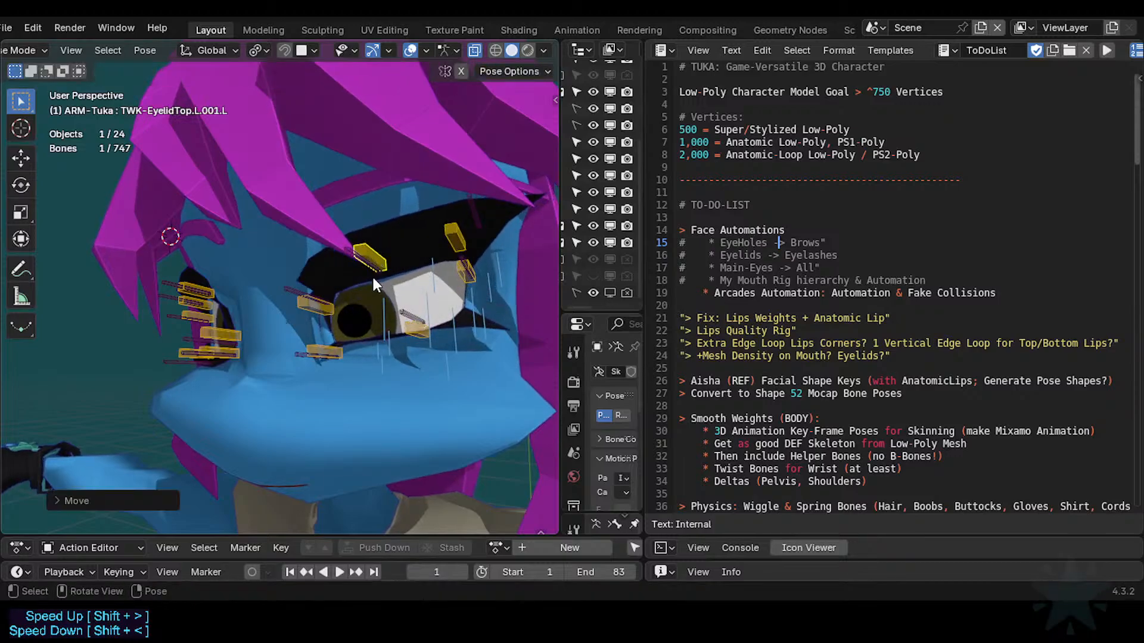
Move the left eye's inner upper-eyelid bone (TWK-EyelidTop.L) to reshape the inner eye corner.
{"action": "middle_click_drag", "start_coordinate": [374, 277], "coordinate": [430, 300]}
{"action": "scroll", "coordinate": [369, 313], "scroll_direction": "up", "scroll_amount": 2}
{"action": "left_click", "coordinate": [368, 314]}
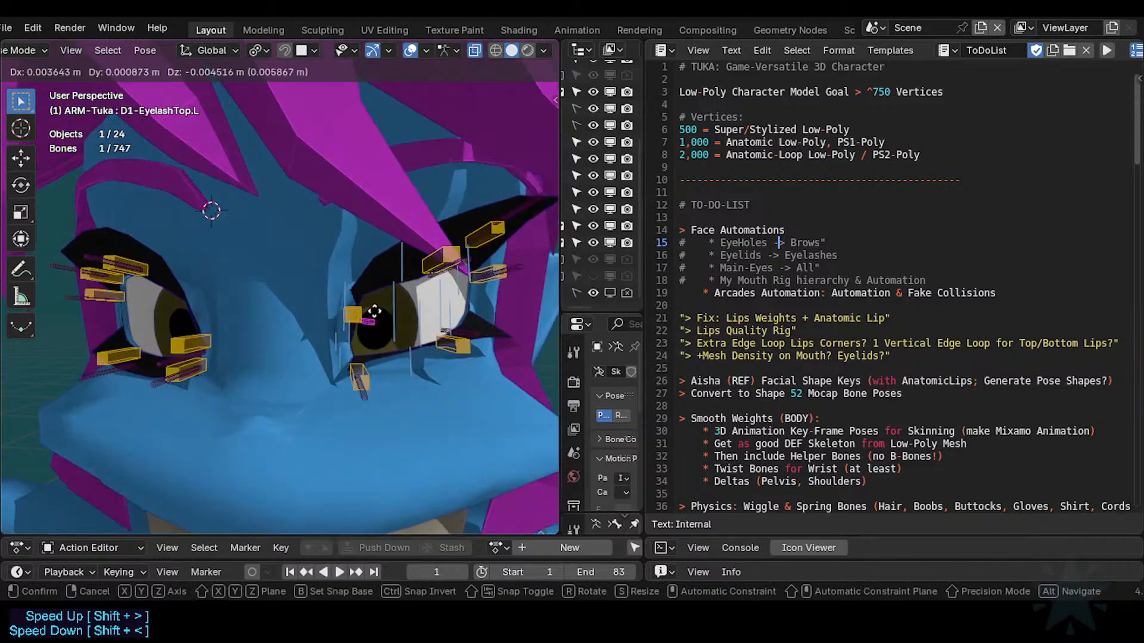
{"action": "left_click", "coordinate": [357, 320]}
{"action": "key", "text": "g"}
{"action": "left_click", "coordinate": [353, 330]}
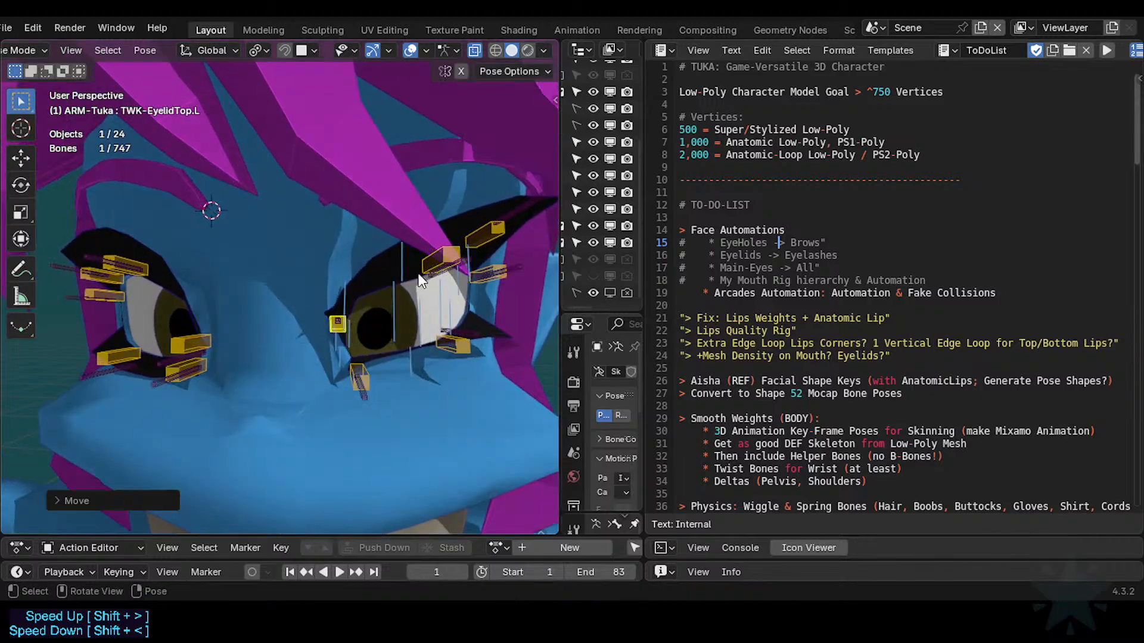
Lower the left eye's middle upper-eyelid bone and raise the inner lower-eyelid bone into an angry expression.
{"action": "left_click", "coordinate": [435, 263]}
{"action": "key", "text": "g"}
{"action": "left_click", "coordinate": [412, 304]}
{"action": "left_click", "coordinate": [369, 366]}
{"action": "key", "text": "g"}
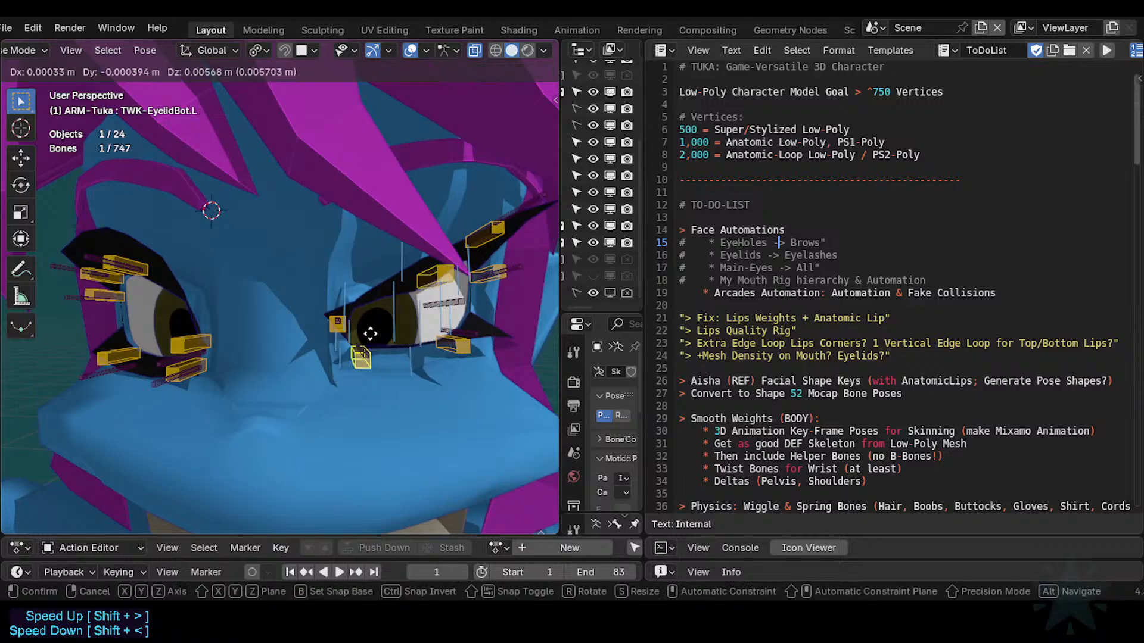
{"action": "left_click", "coordinate": [351, 301]}
Adjust the left eye's middle lower-eyelid bone and raise the middle upper-eyelid bone to open the eye.
{"action": "left_click", "coordinate": [338, 324]}
{"action": "middle_click_drag", "start_coordinate": [390, 305], "coordinate": [448, 332]}
{"action": "key", "text": "g"}
{"action": "left_click", "coordinate": [442, 325]}
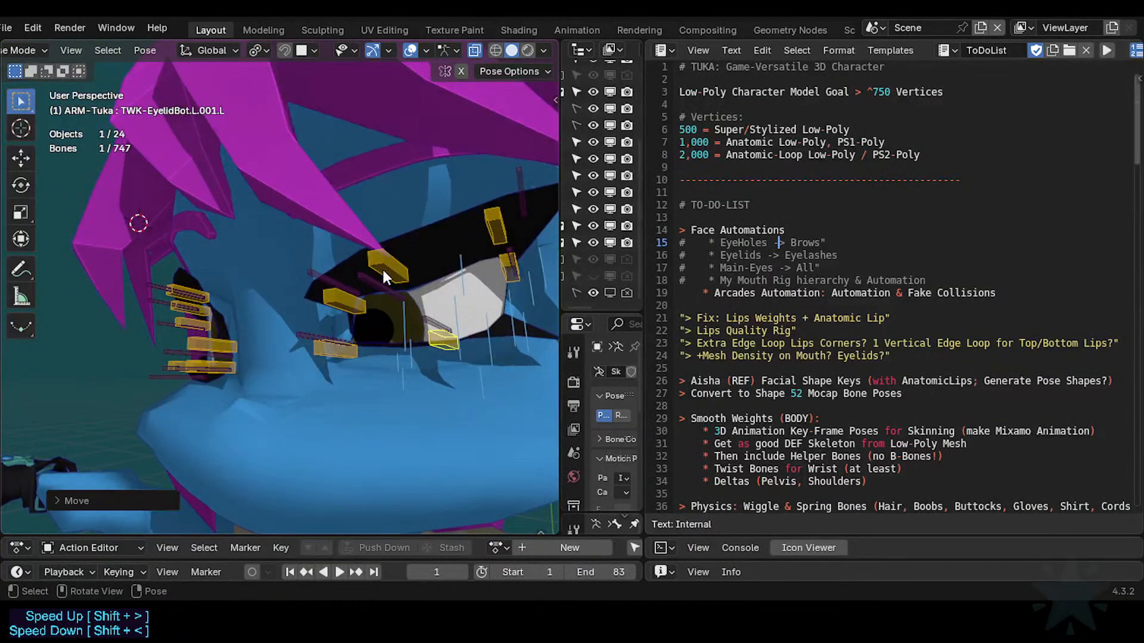
{"action": "left_click_drag", "start_coordinate": [388, 266], "coordinate": [394, 244]}
Select all the eyelid bones and clear their location to restore the rest pose.
{"action": "scroll", "coordinate": [413, 274], "scroll_direction": "down", "scroll_amount": 3}
{"action": "key", "text": "a"}
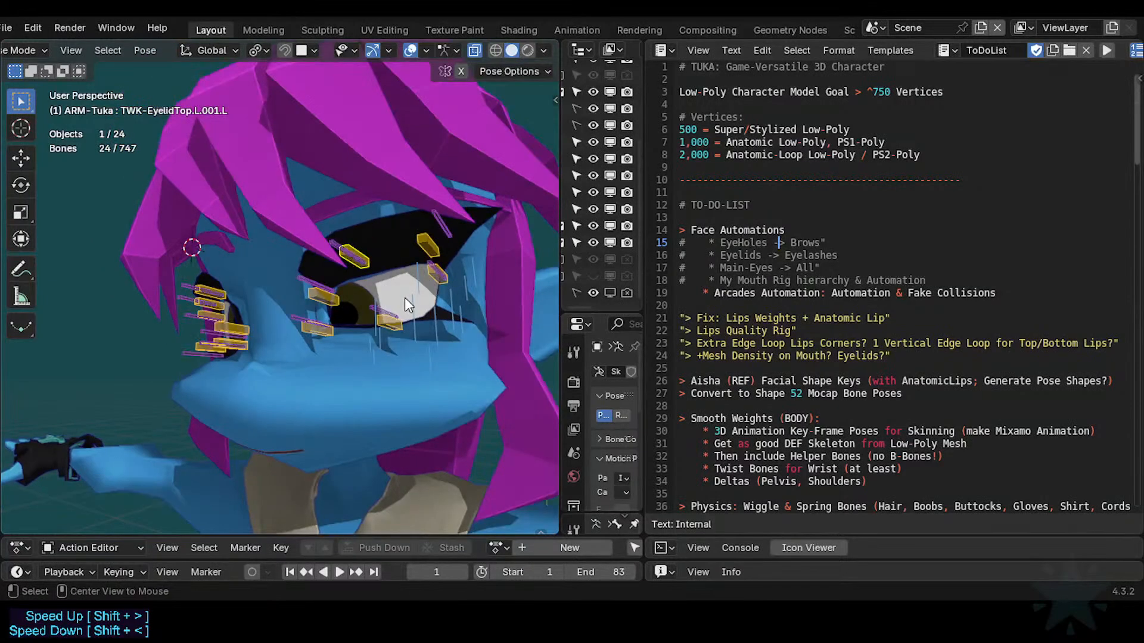
{"action": "key", "text": "alt+g"}
Move the left eye's middle upper-eyelid bone, and clear the location of all the eyelid bones again.
{"action": "left_click", "coordinate": [386, 256]}
{"action": "key", "text": "g"}
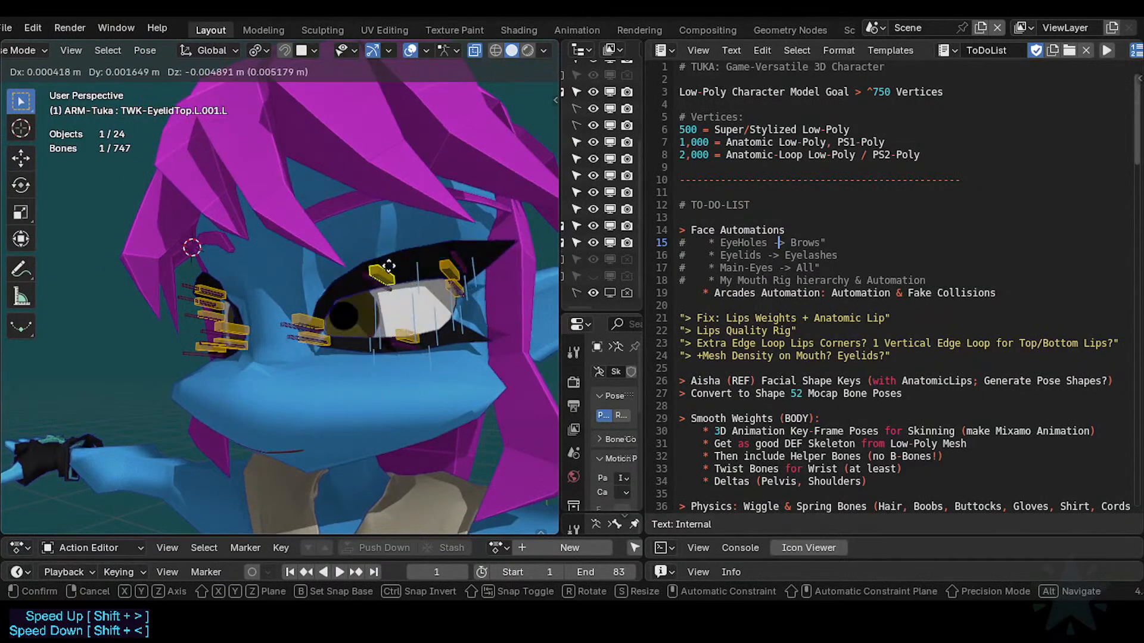
{"action": "left_click", "coordinate": [391, 261]}
{"action": "key", "text": "a"}
{"action": "key", "text": "alt+g"}
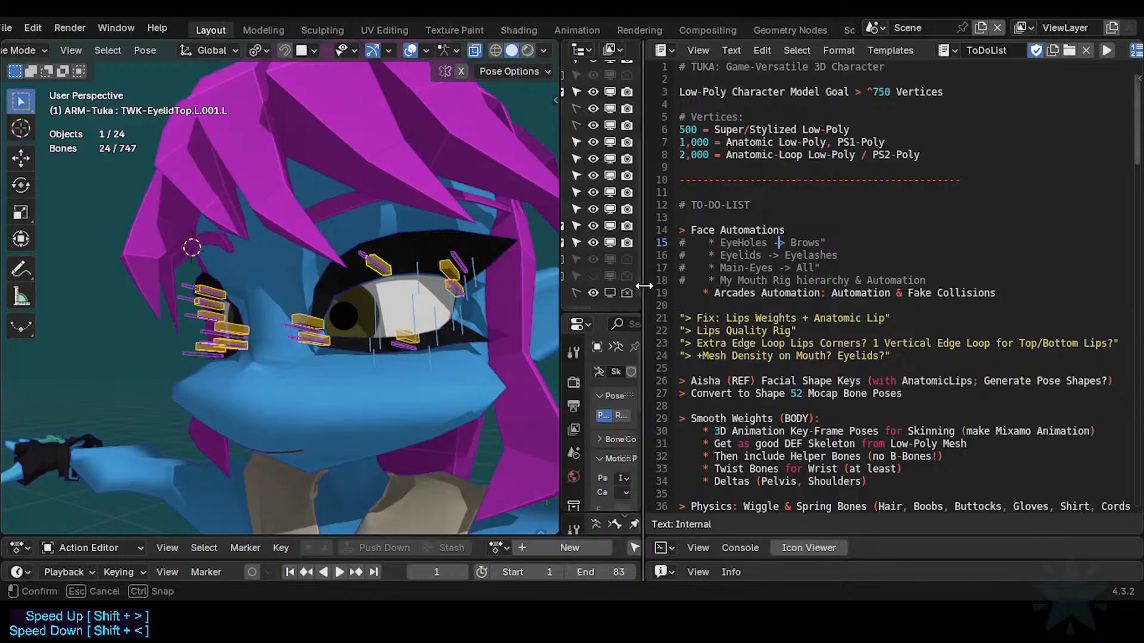
Narrow the text editor and widen the 3D viewport to give the character more room.
{"action": "left_click_drag", "start_coordinate": [644, 295], "coordinate": [768, 294]}
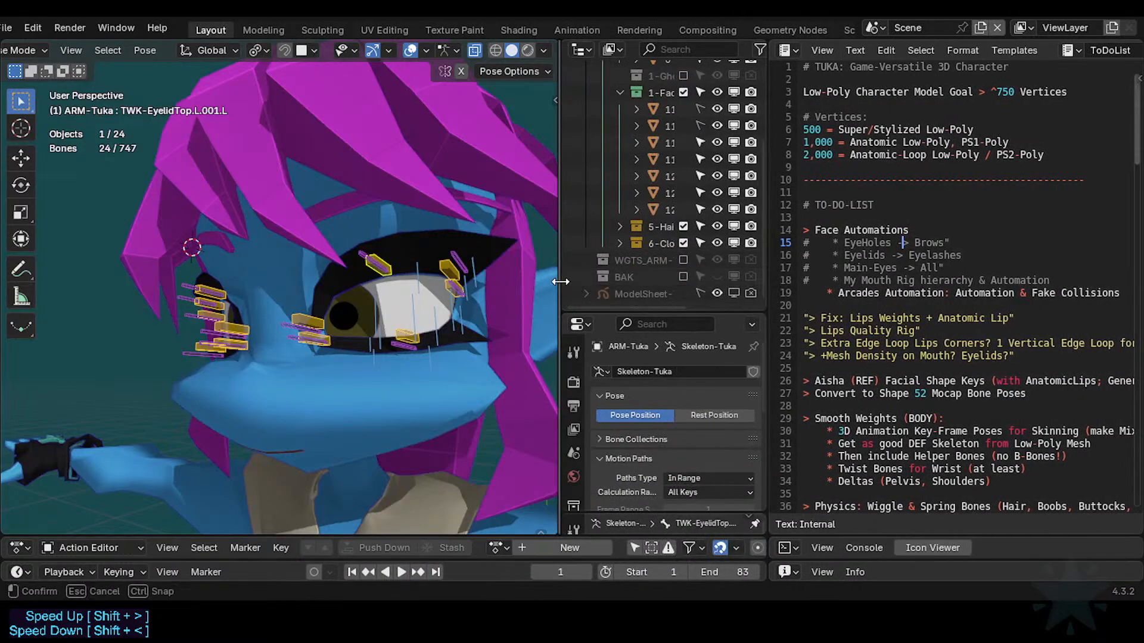
{"action": "left_click_drag", "start_coordinate": [560, 280], "coordinate": [634, 286]}
{"action": "scroll", "coordinate": [446, 318], "scroll_direction": "down", "scroll_amount": 5}
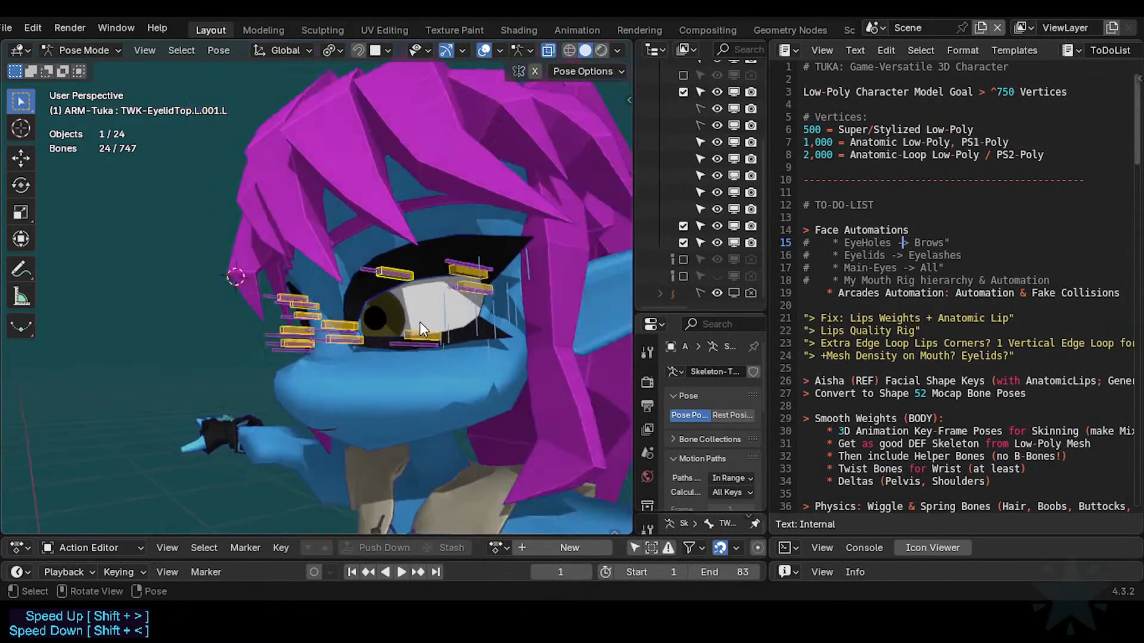
Try moving the left eye's middle upper-eyelid bone on its own.
{"action": "middle_click_drag", "start_coordinate": [419, 321], "coordinate": [443, 337]}
{"action": "scroll", "coordinate": [449, 272], "scroll_direction": "up", "scroll_amount": 4}
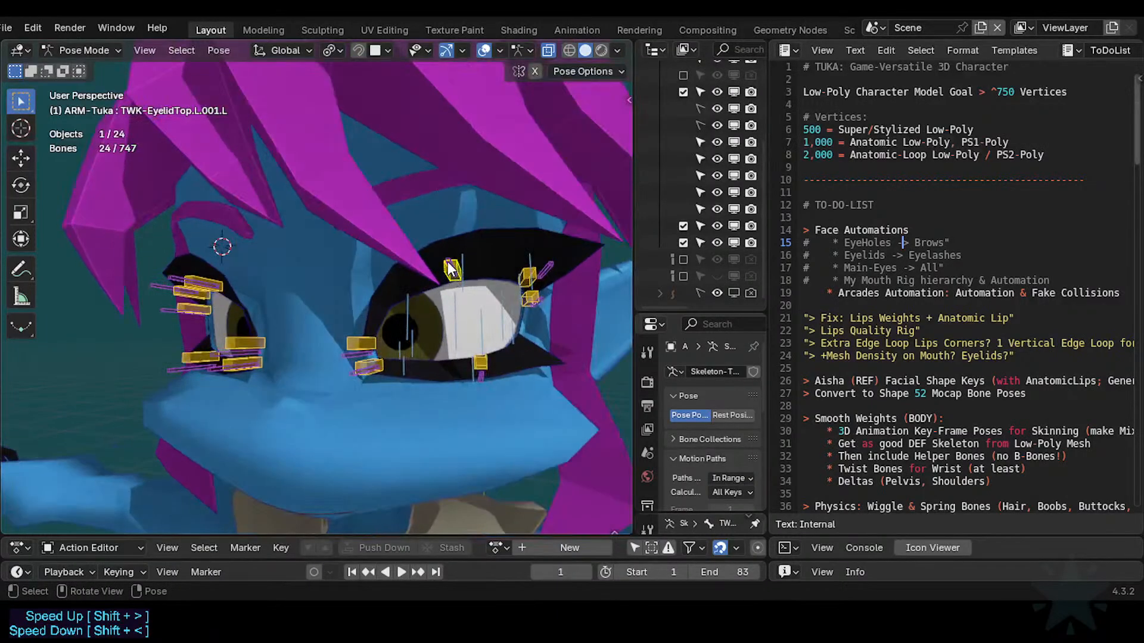
{"action": "left_click", "coordinate": [451, 268]}
{"action": "left_click", "coordinate": [450, 268]}
{"action": "key", "text": "g"}
{"action": "right_click", "coordinate": [434, 296]}
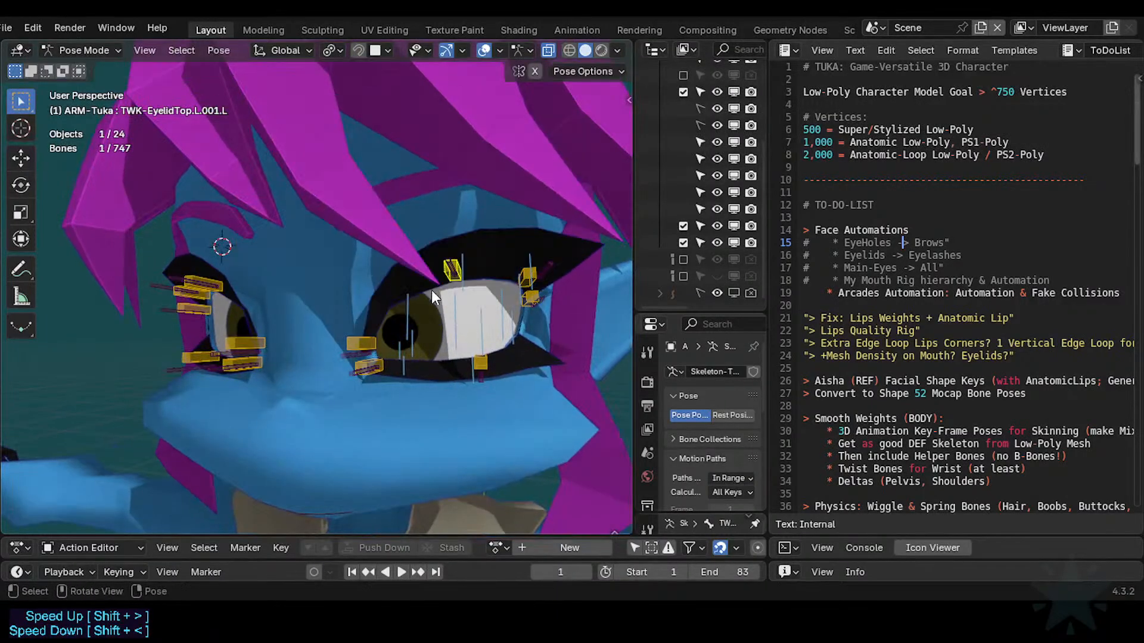
Examine the eyelid bones, eyelids and eyelashes around both eyes from several angles and distances.
{"action": "middle_click_drag", "start_coordinate": [376, 202], "coordinate": [405, 219]}
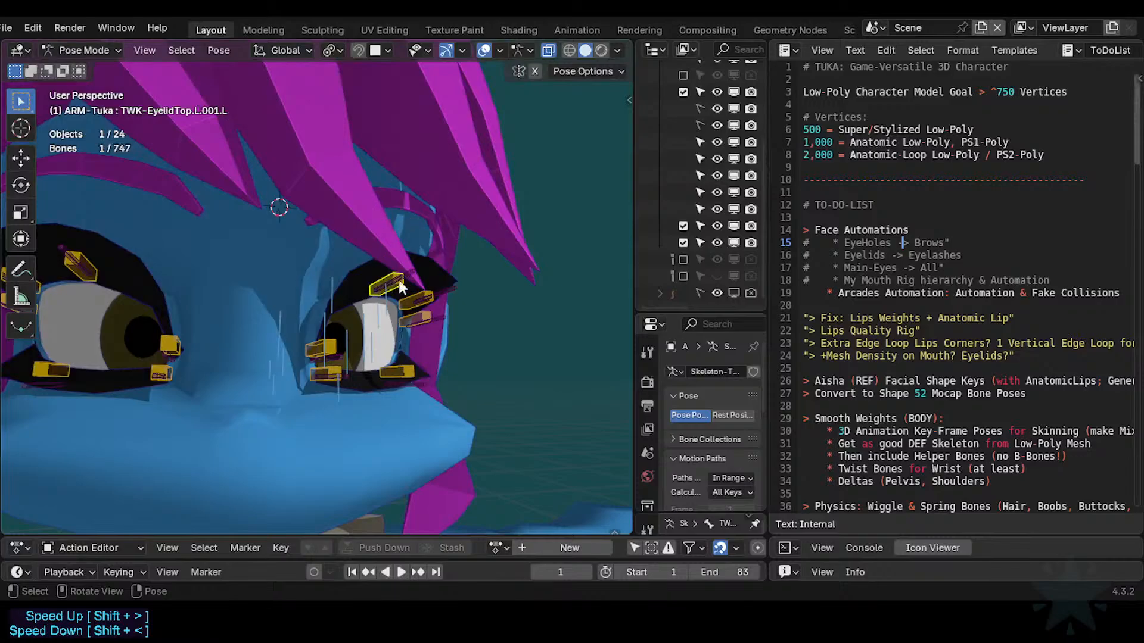
{"action": "scroll", "coordinate": [399, 280], "scroll_direction": "down", "scroll_amount": 4}
{"action": "middle_click_drag", "start_coordinate": [398, 280], "coordinate": [392, 323]}
{"action": "scroll", "coordinate": [242, 334], "scroll_direction": "up", "scroll_amount": 3}
{"action": "middle_click_drag", "start_coordinate": [195, 358], "coordinate": [298, 379], "text": "shift"}
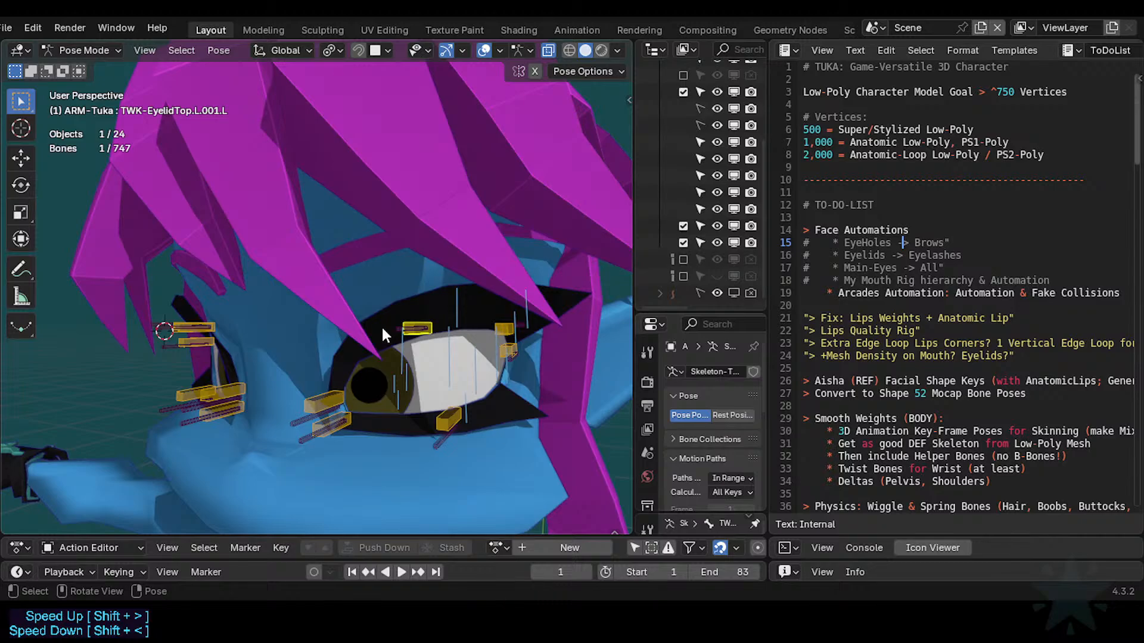
{"action": "middle_click_drag", "start_coordinate": [381, 323], "coordinate": [288, 273]}
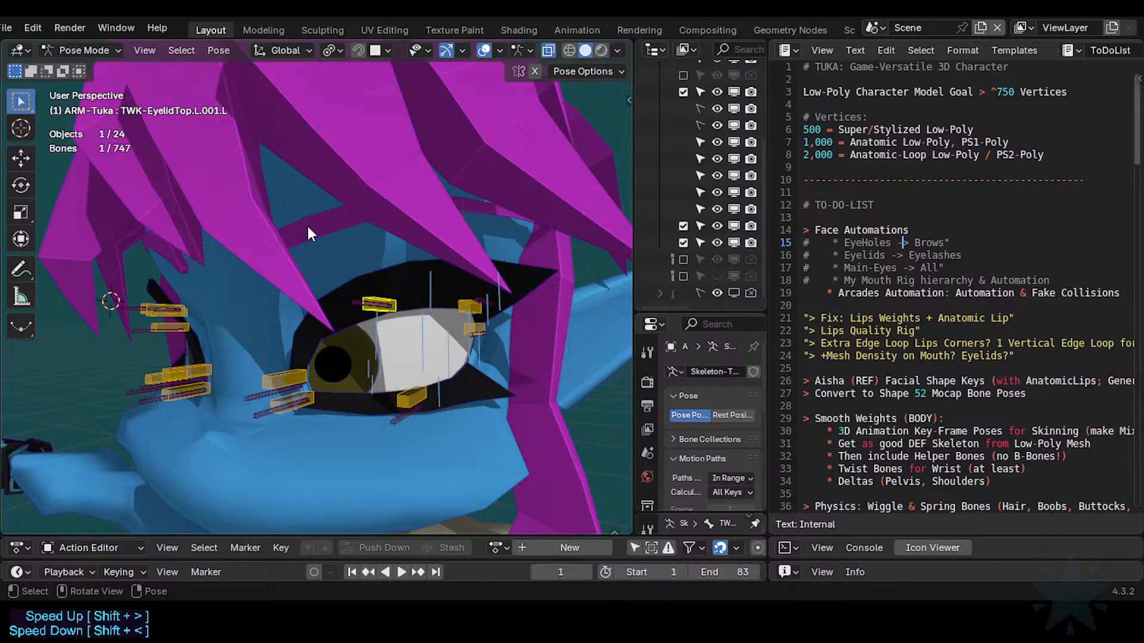
{"action": "middle_click_drag", "start_coordinate": [263, 282], "coordinate": [338, 334]}
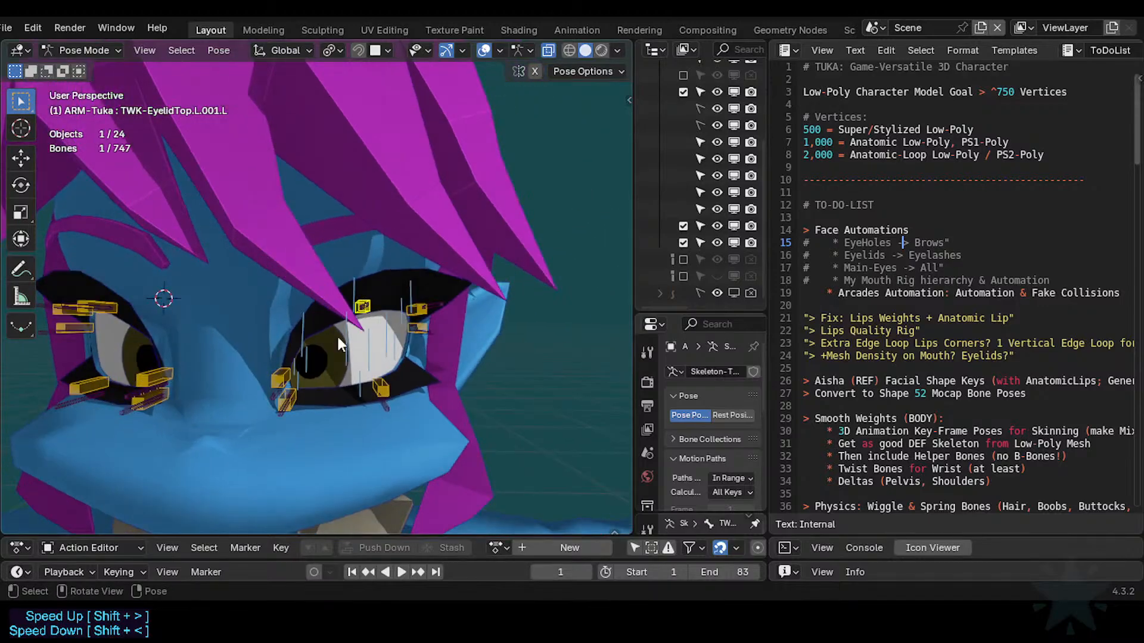
{"action": "middle_click_drag", "start_coordinate": [244, 312], "coordinate": [293, 336]}
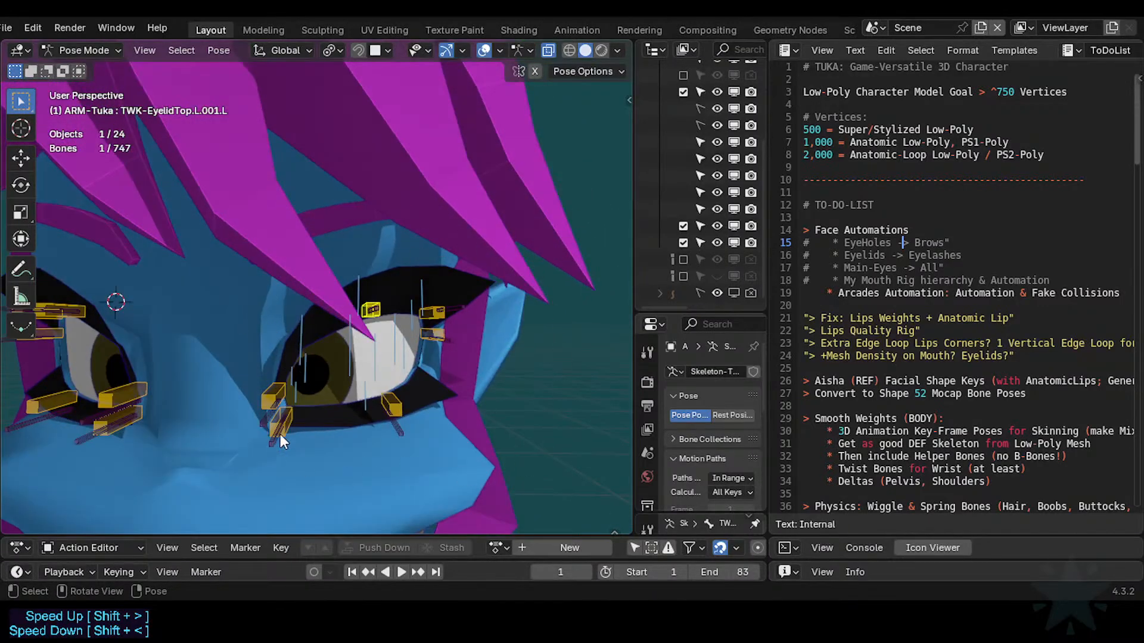
{"action": "middle_click_drag", "start_coordinate": [280, 435], "coordinate": [374, 370]}
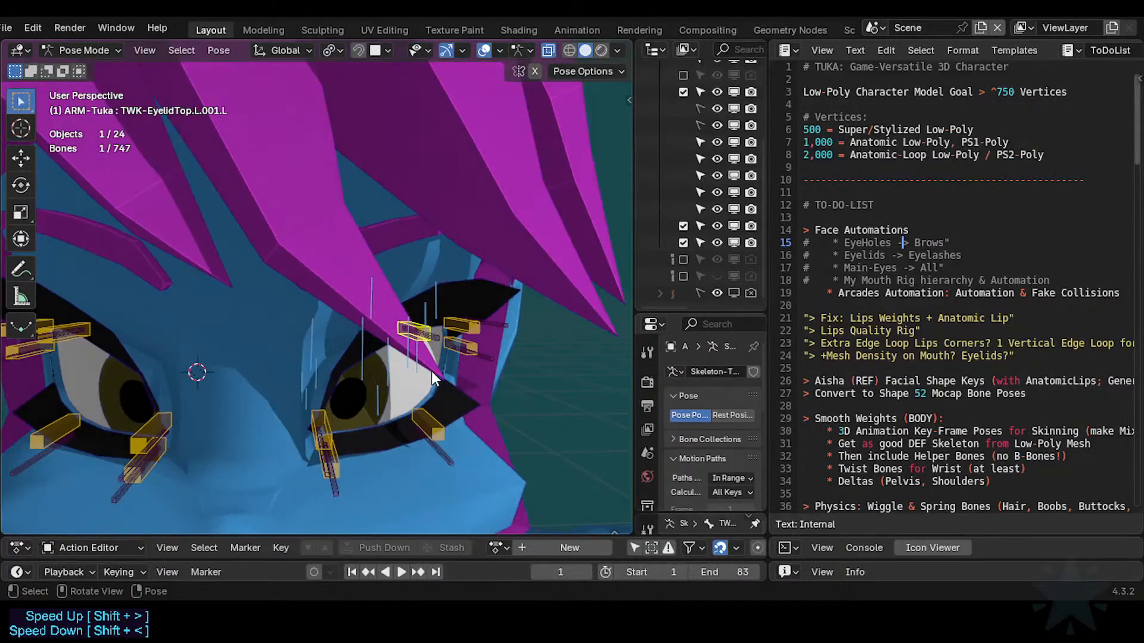
{"action": "scroll", "coordinate": [431, 373], "scroll_direction": "down", "scroll_amount": 5}
{"action": "middle_click_drag", "start_coordinate": [293, 175], "coordinate": [384, 376]}
{"action": "scroll", "coordinate": [352, 372], "scroll_direction": "down", "scroll_amount": 5}
{"action": "scroll", "coordinate": [385, 375], "scroll_direction": "up", "scroll_amount": 4}
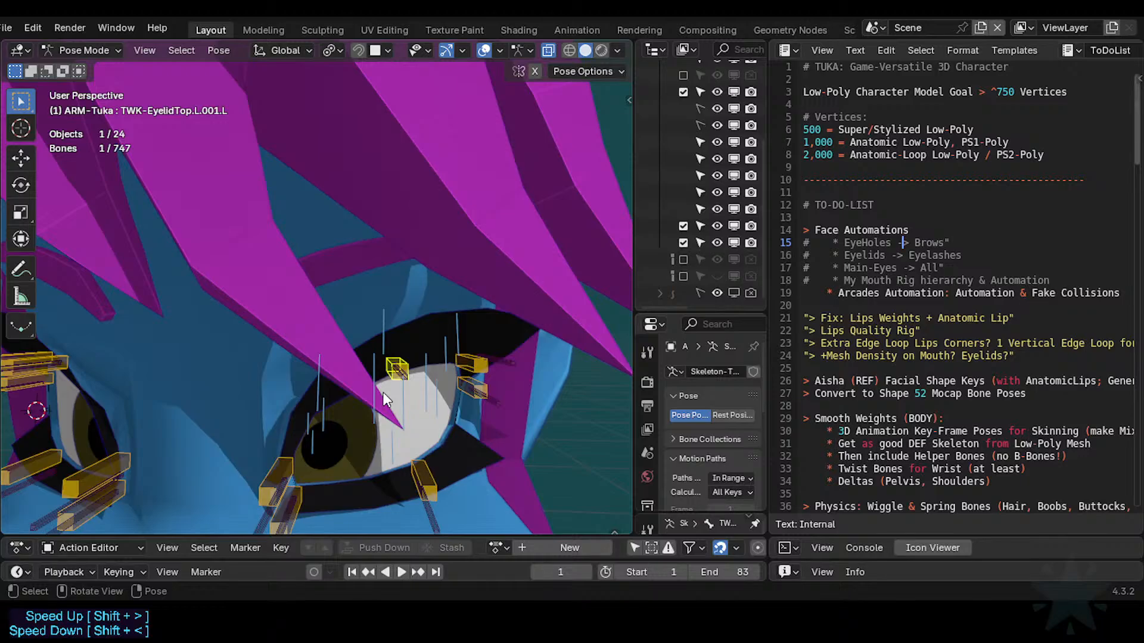
{"action": "scroll", "coordinate": [466, 355], "scroll_direction": "down", "scroll_amount": 5}
{"action": "middle_click_drag", "start_coordinate": [466, 355], "coordinate": [363, 431]}
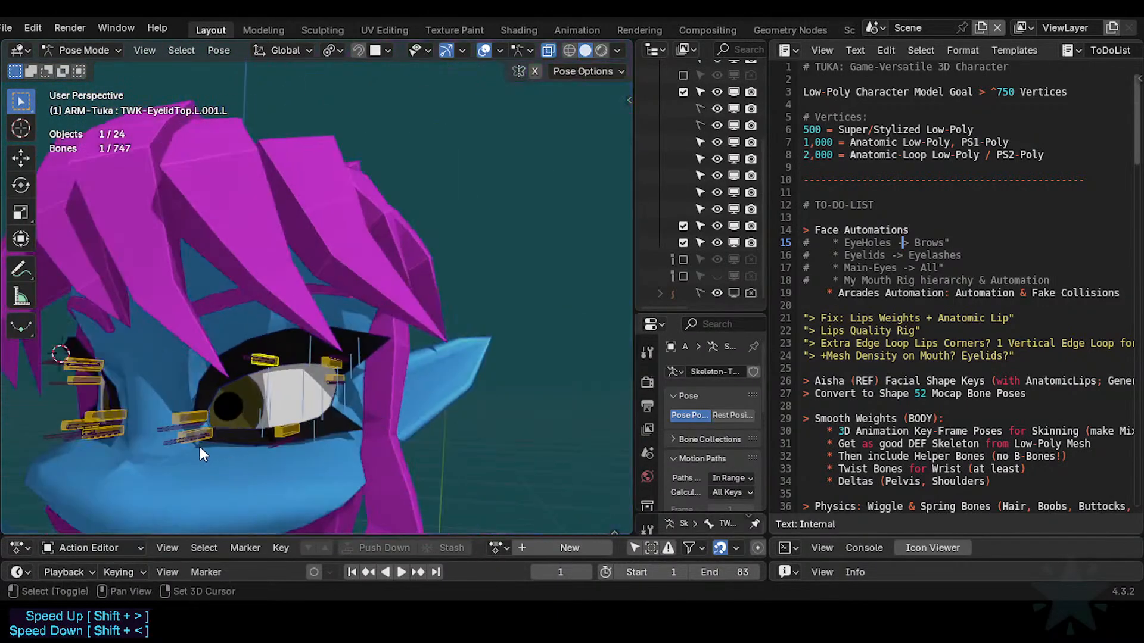
{"action": "middle_click_drag", "start_coordinate": [199, 450], "coordinate": [324, 339], "text": "shift"}
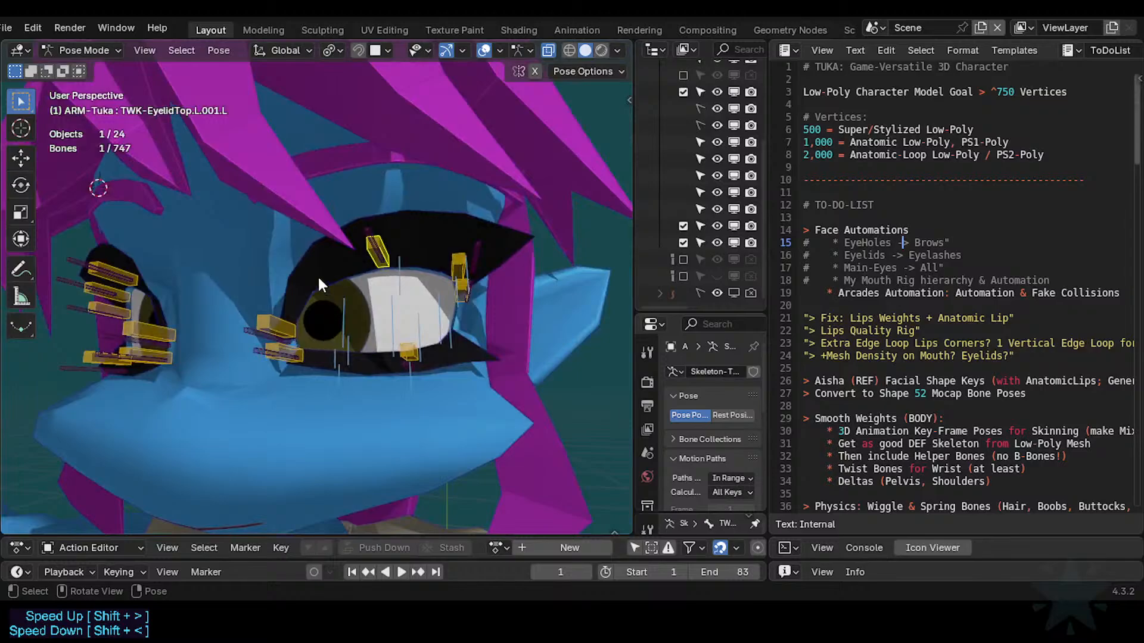
Try lowering the left eye's middle upper-eyelid bone, and raise its middle lower-eyelid bone slightly.
{"action": "key", "text": "g"}
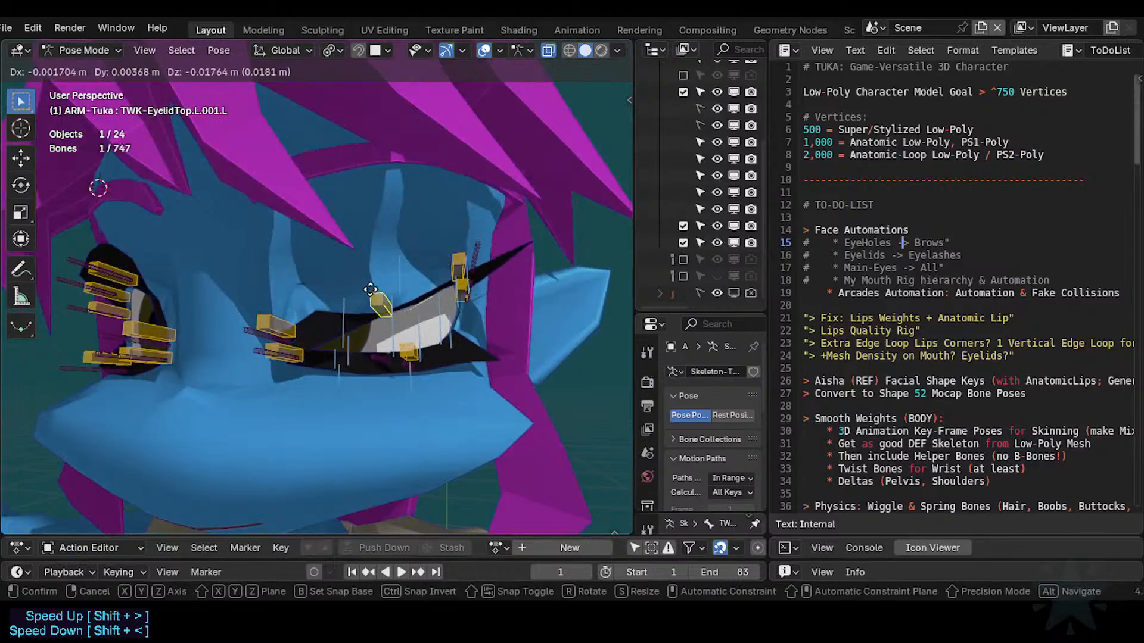
{"action": "right_click", "coordinate": [400, 296]}
{"action": "left_click", "coordinate": [420, 343]}
{"action": "key", "text": "g"}
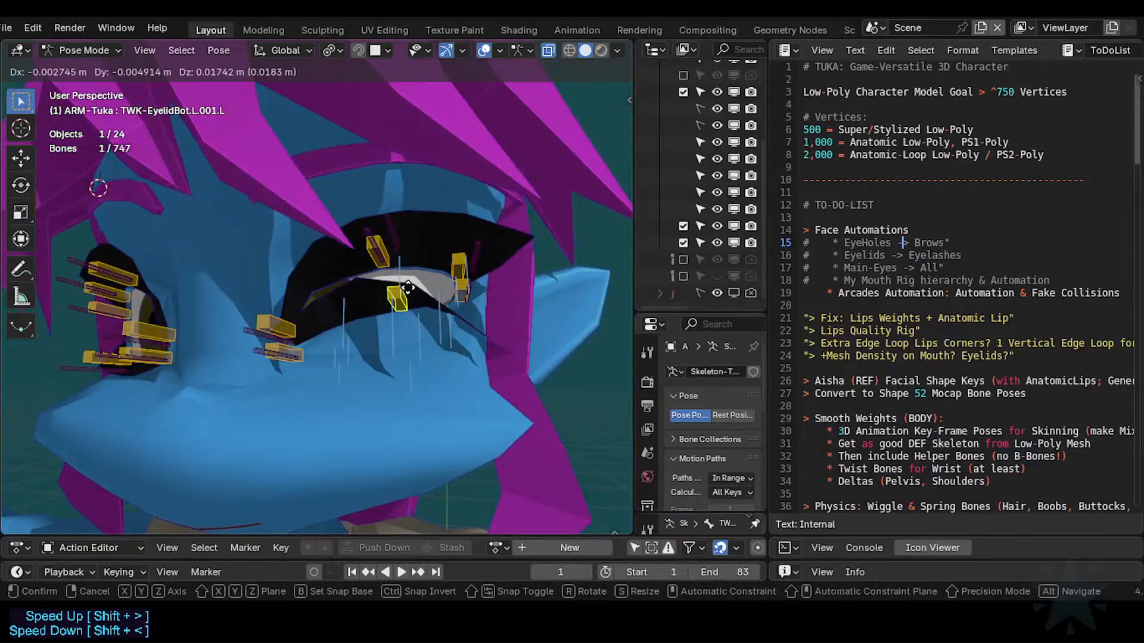
{"action": "left_click", "coordinate": [431, 311]}
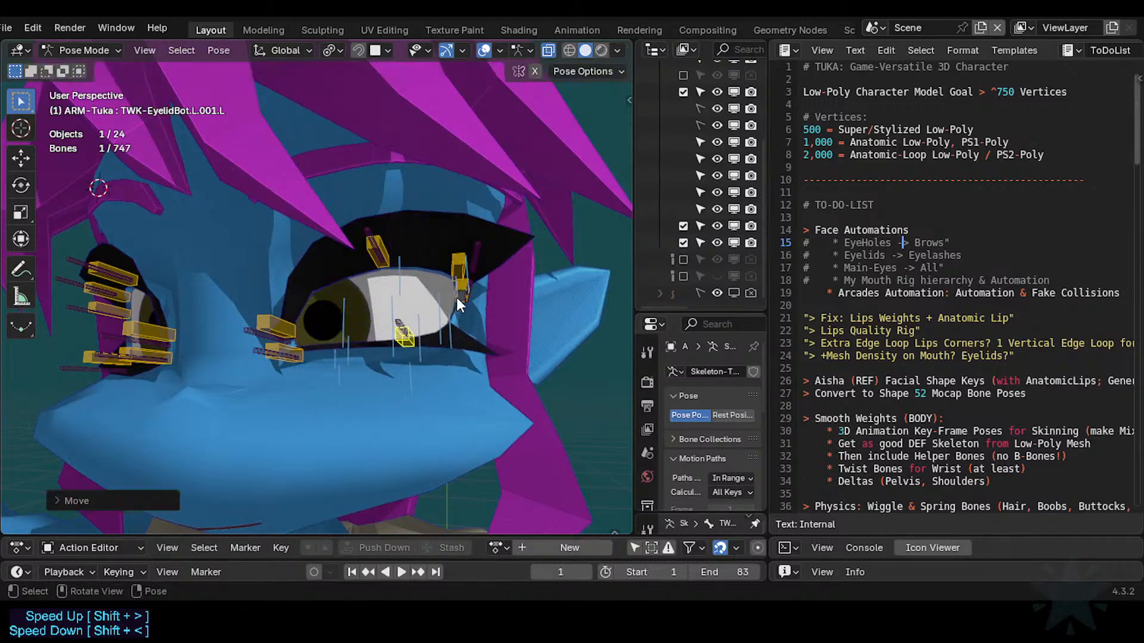
Lower the left eye's outer upper-eyelid bone and nudge the middle upper-eyelid bone.
{"action": "left_click", "coordinate": [457, 298]}
{"action": "key", "text": "g"}
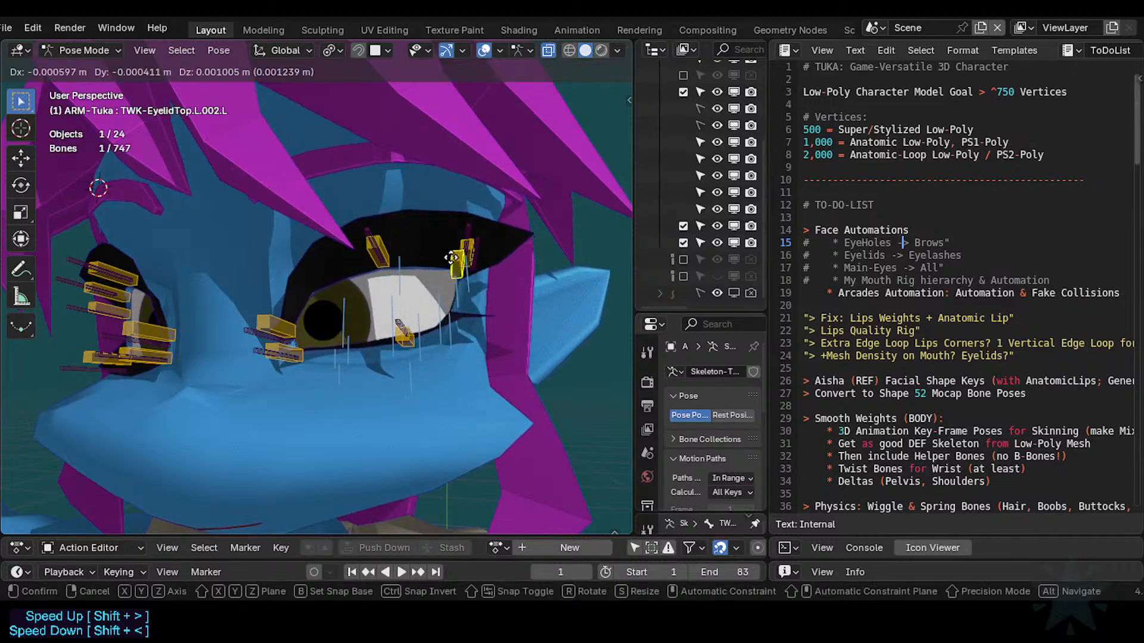
{"action": "right_click", "coordinate": [440, 299]}
{"action": "left_click", "coordinate": [361, 260]}
{"action": "left_click", "coordinate": [362, 267]}
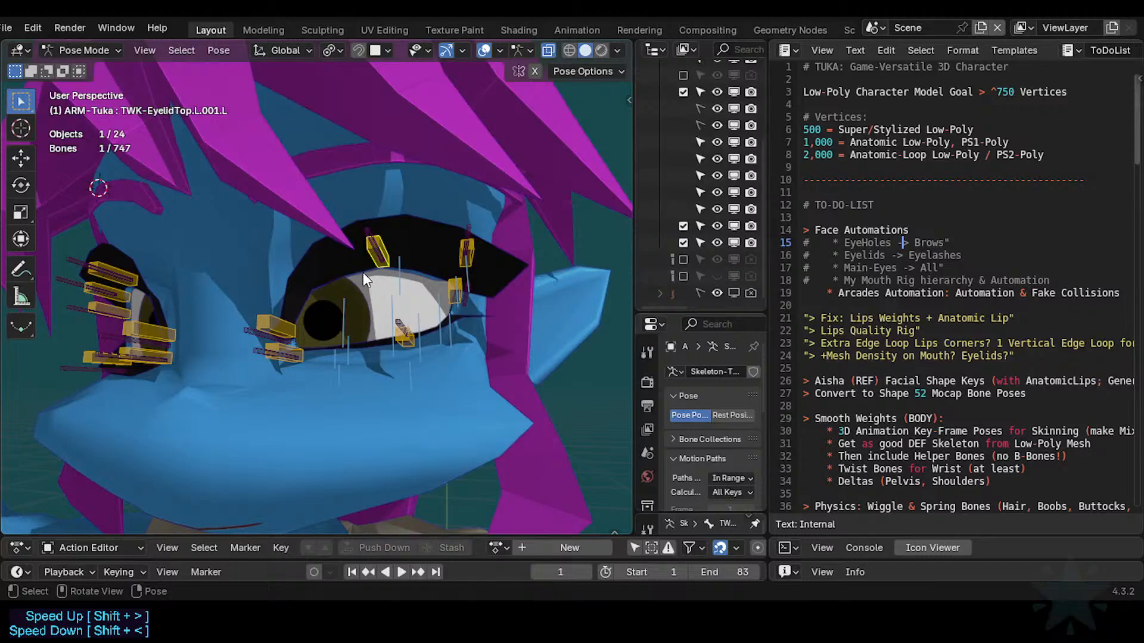
{"action": "key", "text": "g"}
{"action": "left_click", "coordinate": [362, 306]}
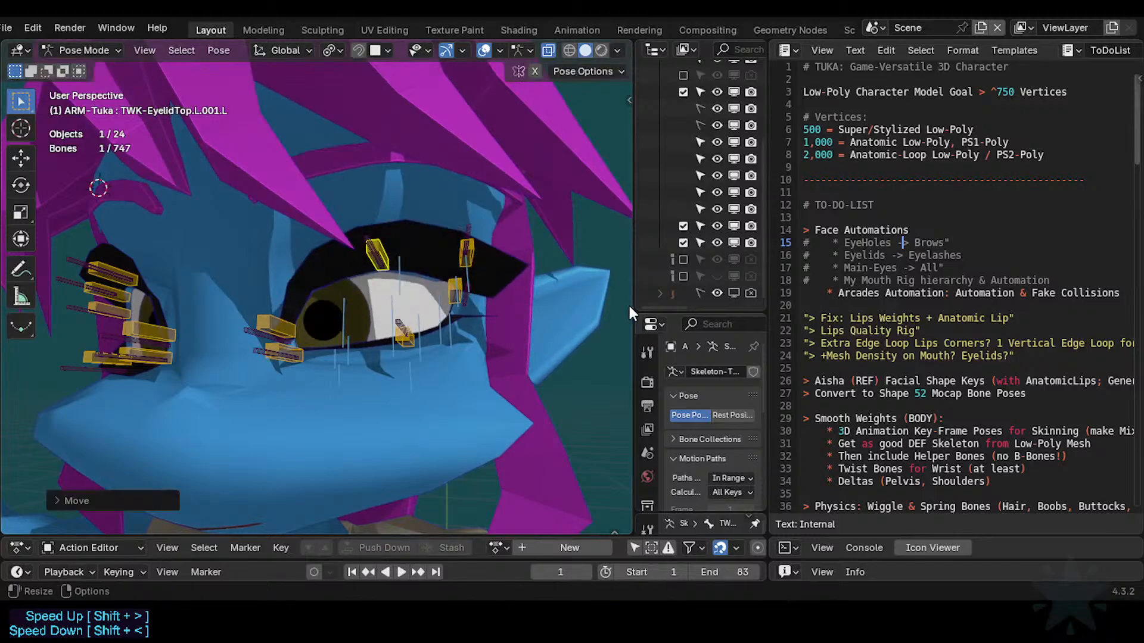
Select all the eyelid bones and clear their location to restore the rest pose.
{"action": "middle_click_drag", "start_coordinate": [360, 299], "coordinate": [463, 332]}
{"action": "key", "text": "a"}
{"action": "key", "text": "alt+g"}
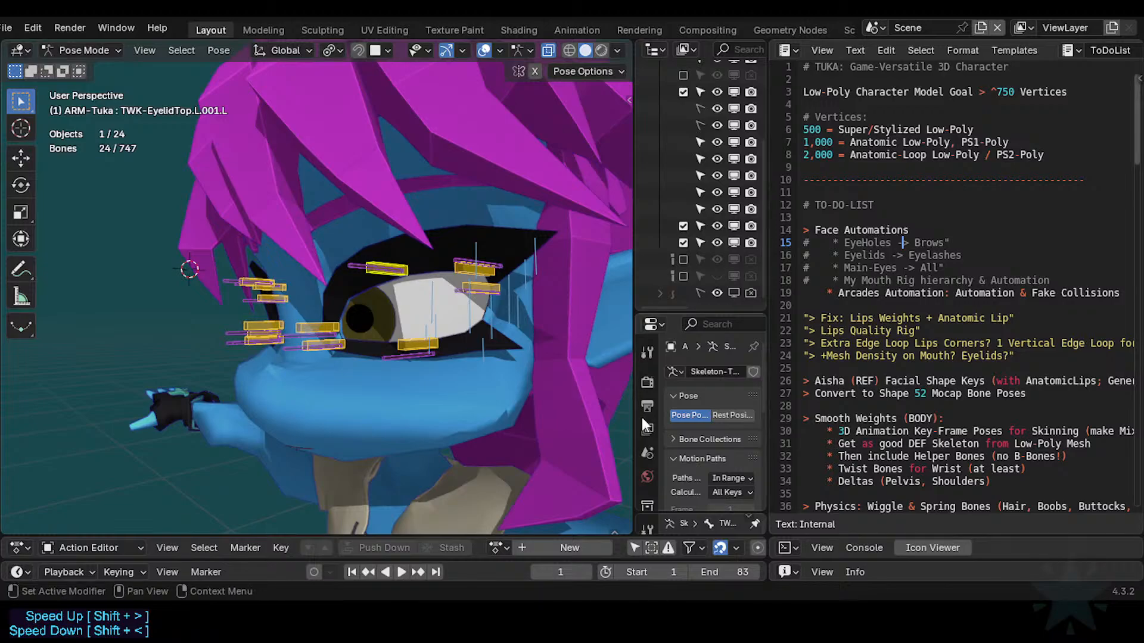
Raise the left eye's middle lower-eyelid bone about 0.007 m and nudge the middle upper-eyelid bone slightly.
{"action": "scroll", "coordinate": [434, 345], "scroll_direction": "up", "scroll_amount": 3}
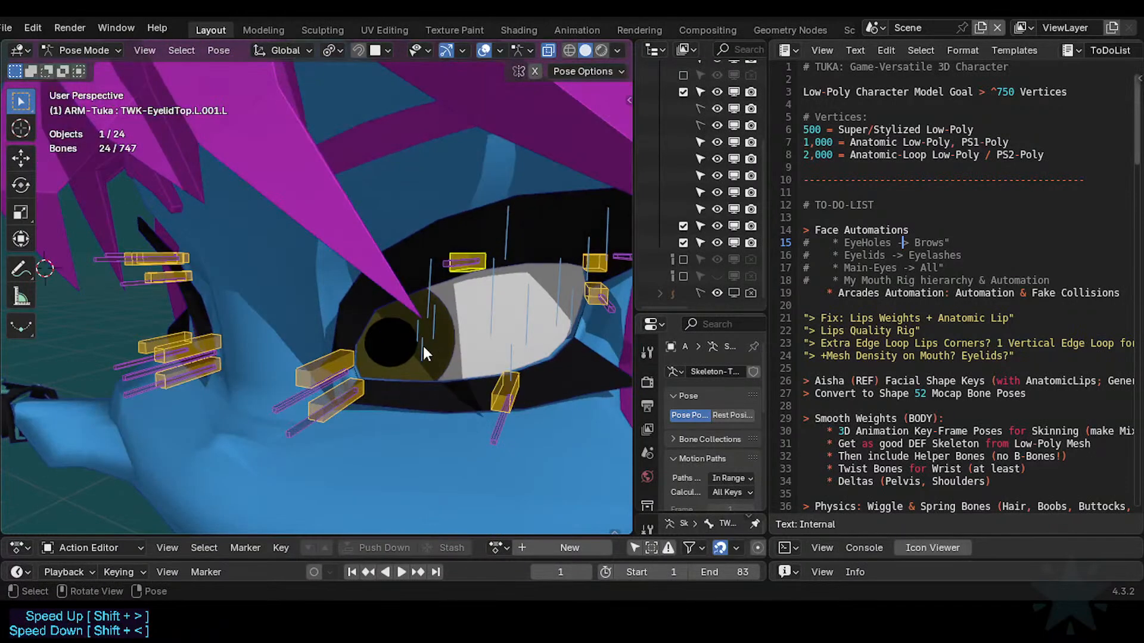
{"action": "scroll", "coordinate": [423, 345], "scroll_direction": "down", "scroll_amount": 3}
{"action": "left_click", "coordinate": [400, 355]}
{"action": "scroll", "coordinate": [400, 355], "scroll_direction": "up", "scroll_amount": 1}
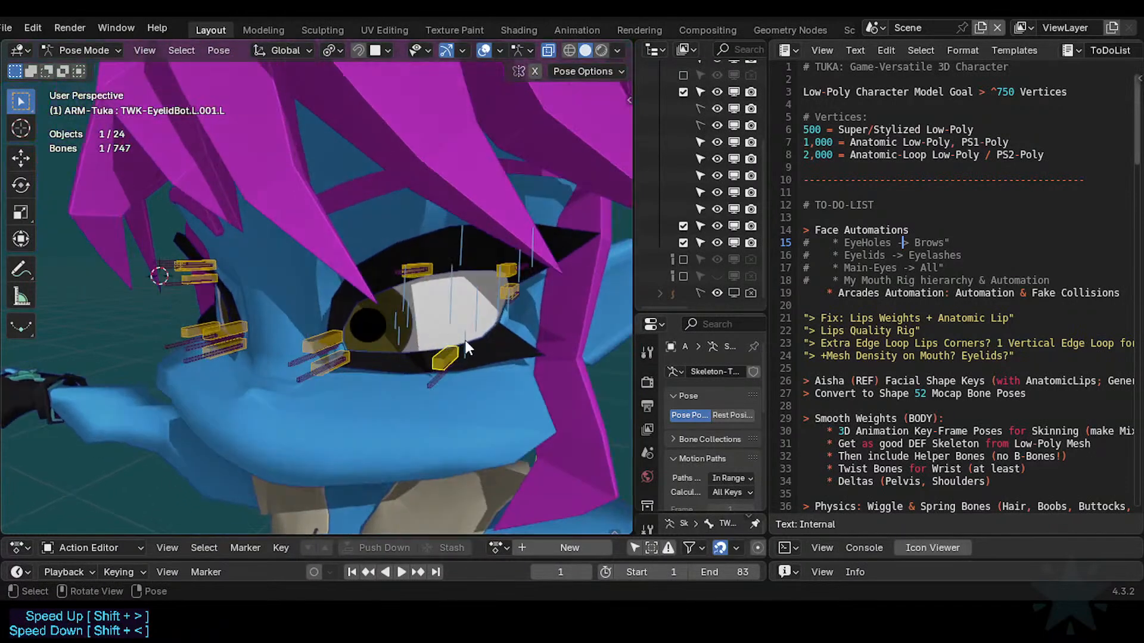
{"action": "key", "text": "g"}
{"action": "left_click", "coordinate": [466, 297]}
{"action": "key", "text": "ctrl+z"}
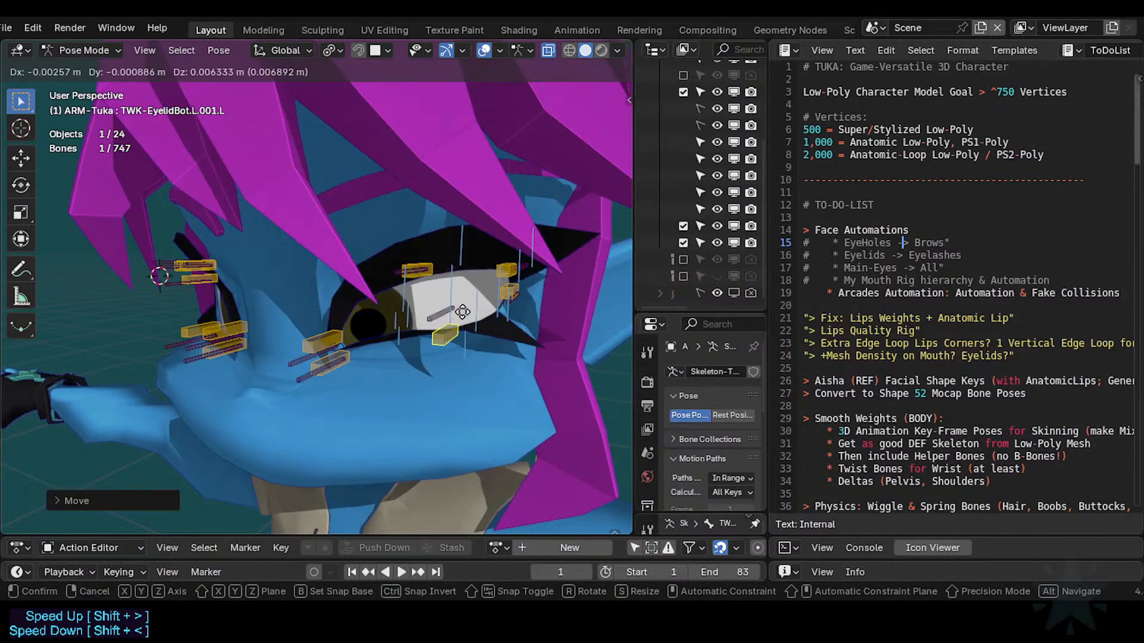
{"action": "left_click", "coordinate": [438, 278]}
{"action": "key", "text": "g"}
{"action": "left_click", "coordinate": [434, 277]}
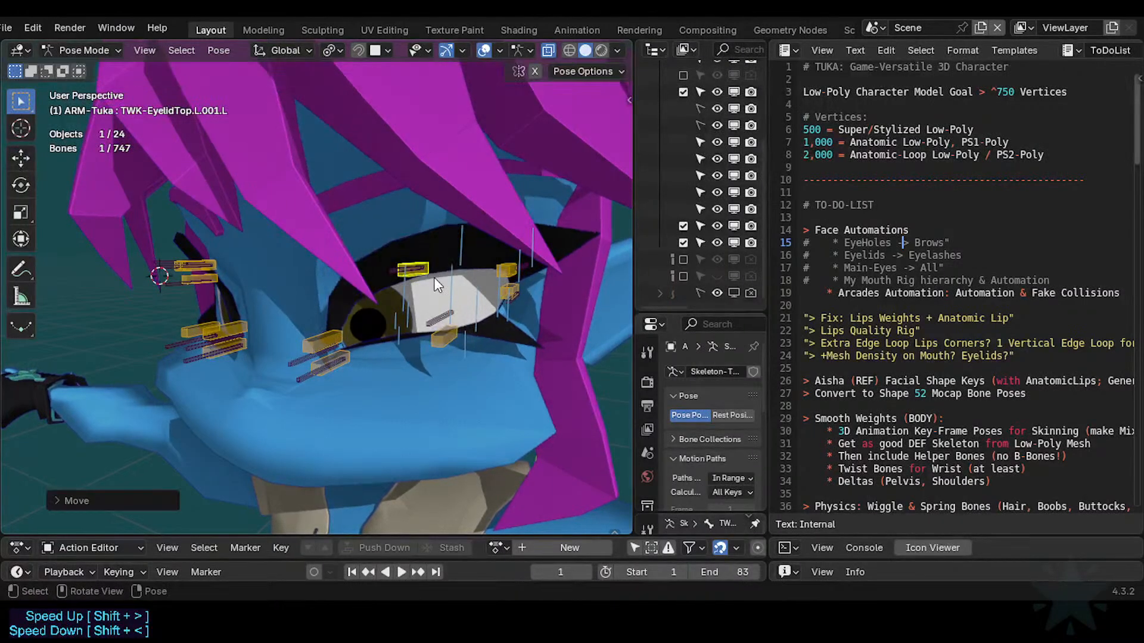
Toggle the Solo states of the favourite bone collections to change which parts of the rig are shown.
{"action": "key", "text": "q"}
{"action": "left_click", "coordinate": [378, 295]}
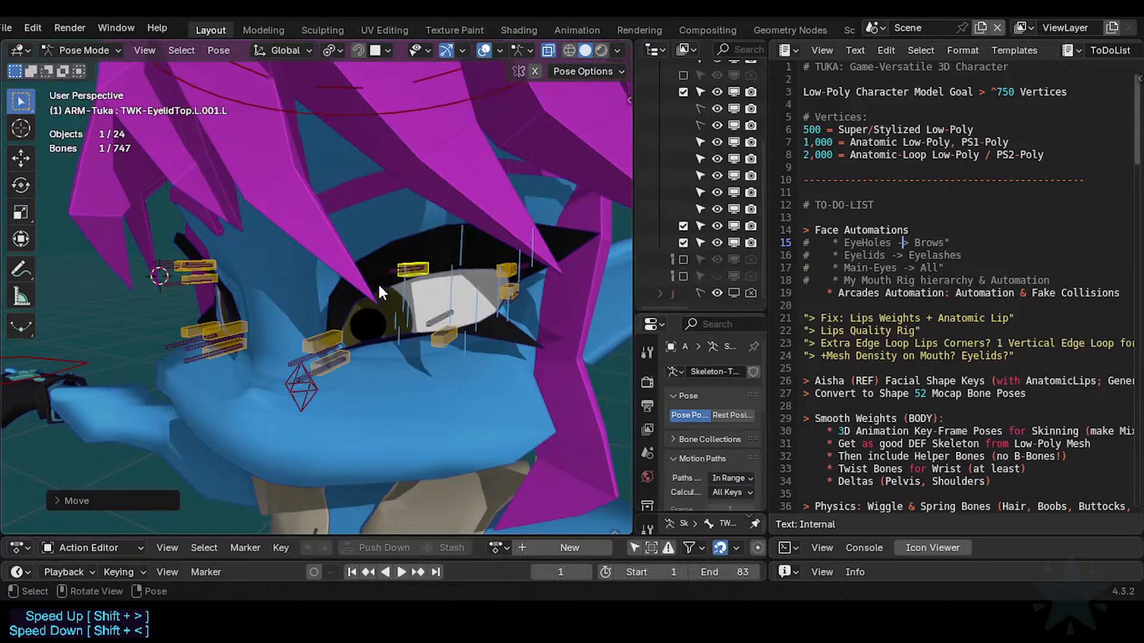
{"action": "key", "text": "q"}
{"action": "left_click", "coordinate": [360, 316]}
{"action": "left_click", "coordinate": [341, 336]}
{"action": "key", "text": "q"}
{"action": "left_click", "coordinate": [333, 345]}
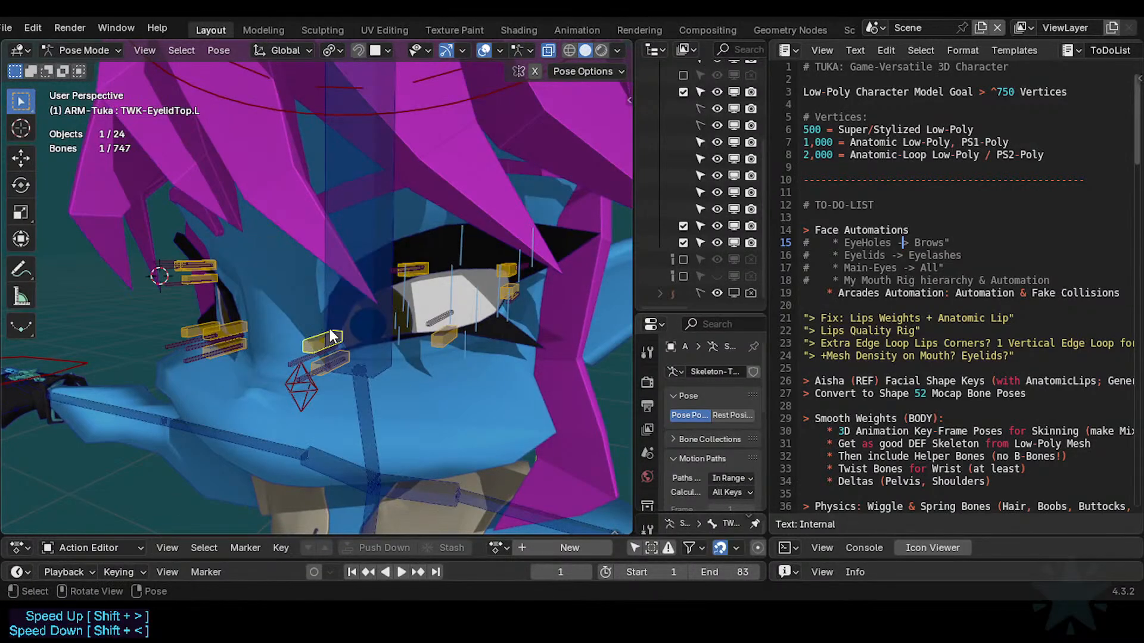
{"action": "key", "text": "q"}
{"action": "left_click", "coordinate": [318, 306]}
{"action": "key", "text": "q"}
{"action": "left_click", "coordinate": [303, 342]}
Turn off Solo for the second favourite bone collection and solo the third, fourth and fifth ones.
{"action": "key", "text": "q"}
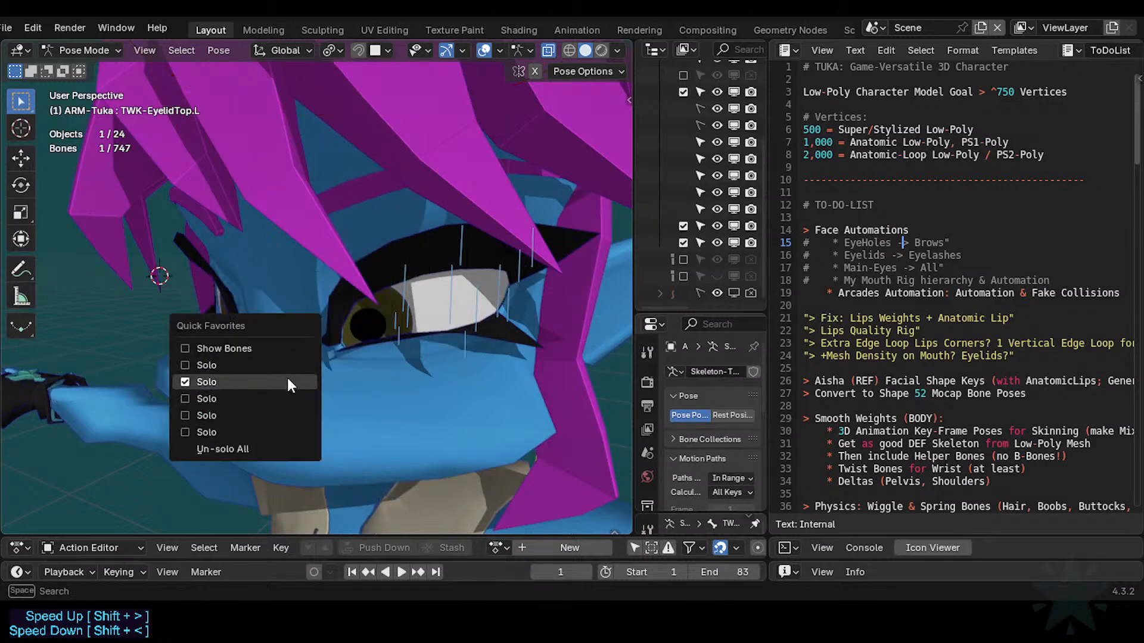
{"action": "left_click", "coordinate": [282, 393]}
{"action": "key", "text": "q"}
{"action": "left_click", "coordinate": [234, 410]}
{"action": "key", "text": "q"}
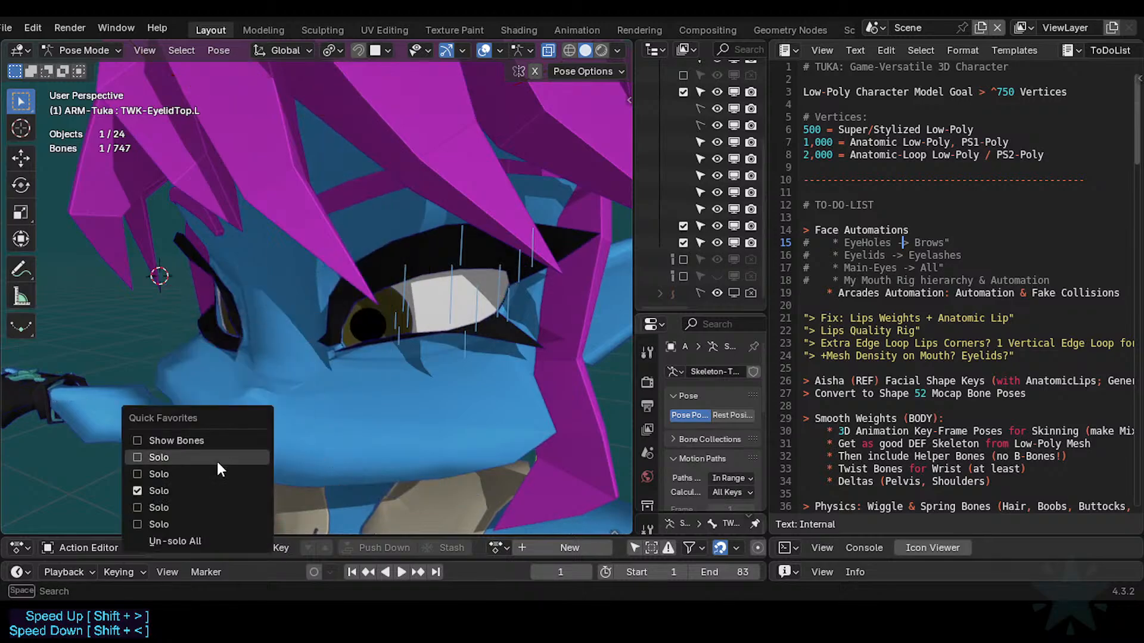
{"action": "left_click", "coordinate": [191, 497]}
{"action": "key", "text": "q"}
{"action": "left_click", "coordinate": [282, 369]}
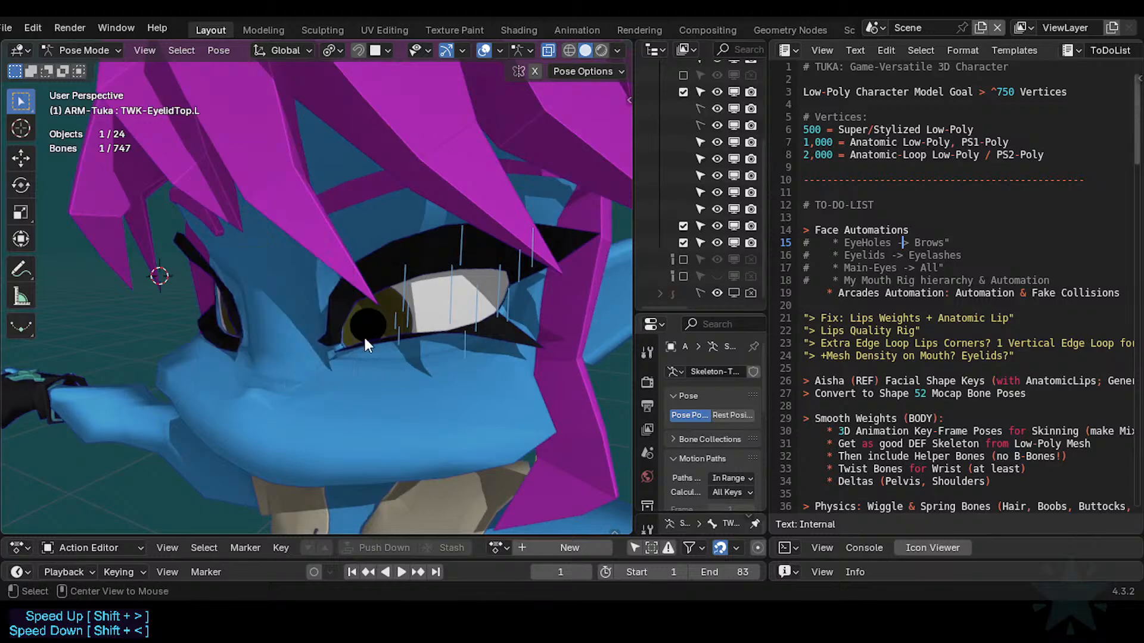
Reveal the hidden bones, enable Show Bones for the face rig, and deselect all bones.
{"action": "key", "text": "alt+h"}
{"action": "key", "text": "q"}
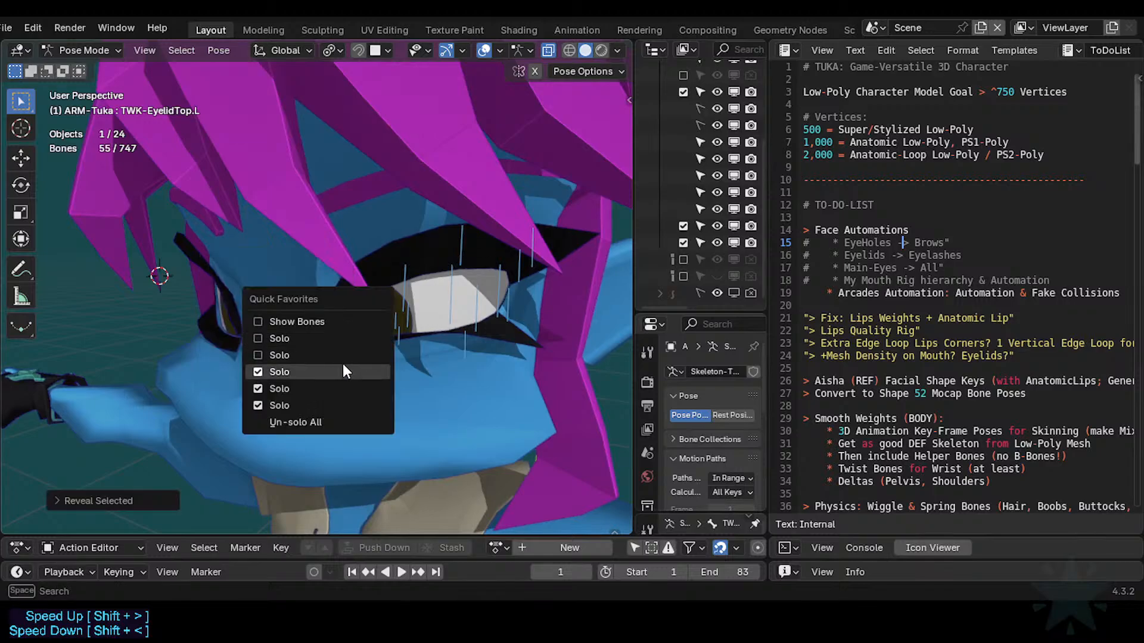
{"action": "left_click", "coordinate": [340, 322]}
{"action": "middle_click_drag", "start_coordinate": [411, 342], "coordinate": [395, 268]}
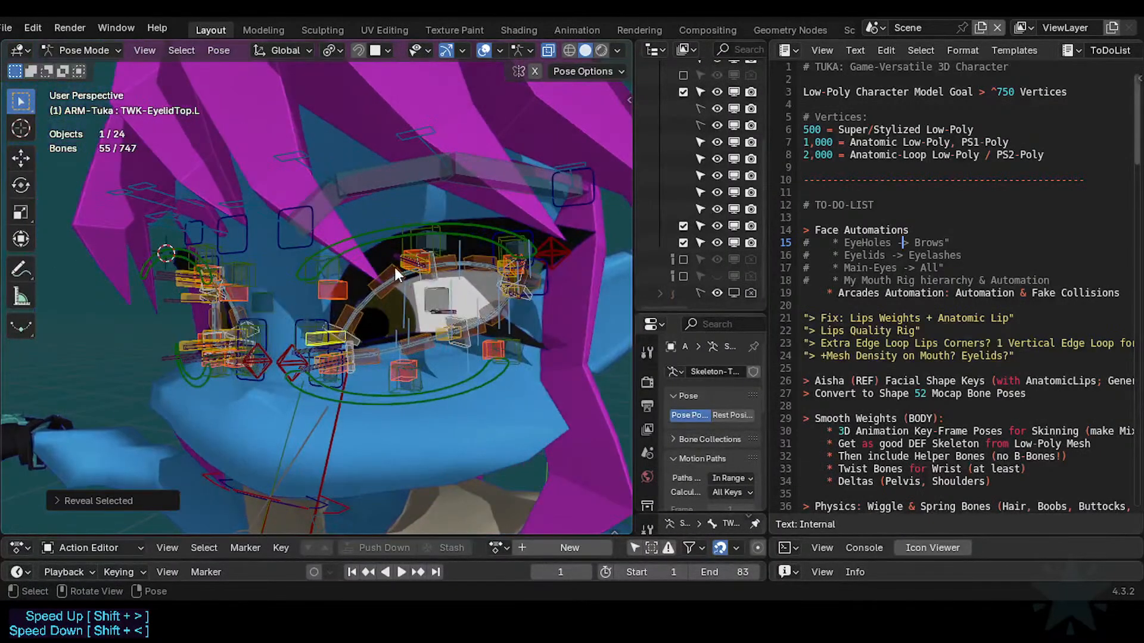
{"action": "scroll", "coordinate": [403, 295], "scroll_direction": "up", "scroll_amount": 2}
{"action": "key", "text": "alt+a"}
{"action": "middle_click_drag", "start_coordinate": [411, 318], "coordinate": [366, 351]}
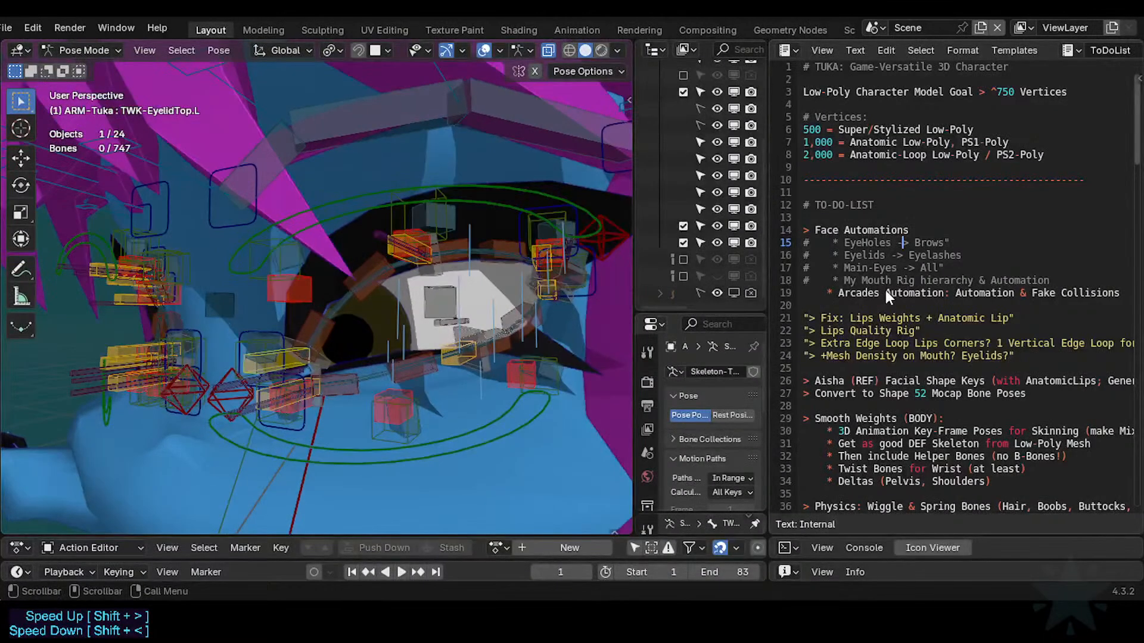
Raise the large curved upper control MTR-Eye-T.L above the left eye.
{"action": "left_click", "coordinate": [459, 197]}
{"action": "key", "text": "g"}
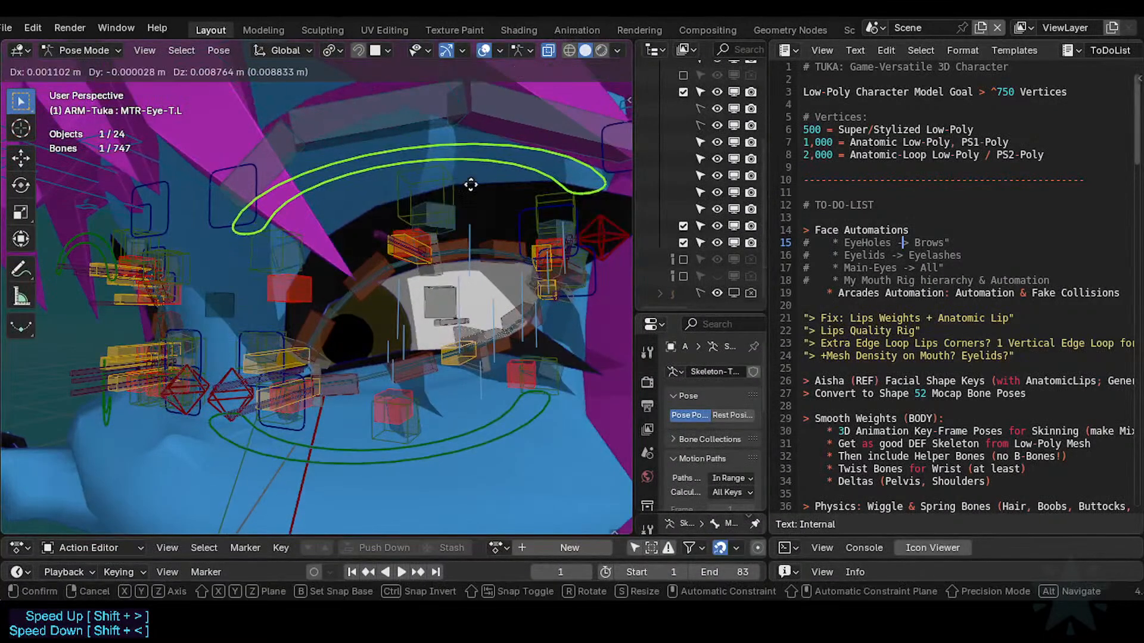
{"action": "left_click", "coordinate": [467, 169]}
{"action": "scroll", "coordinate": [415, 276], "scroll_direction": "down", "scroll_amount": 4}
{"action": "right_click", "coordinate": [409, 280]}
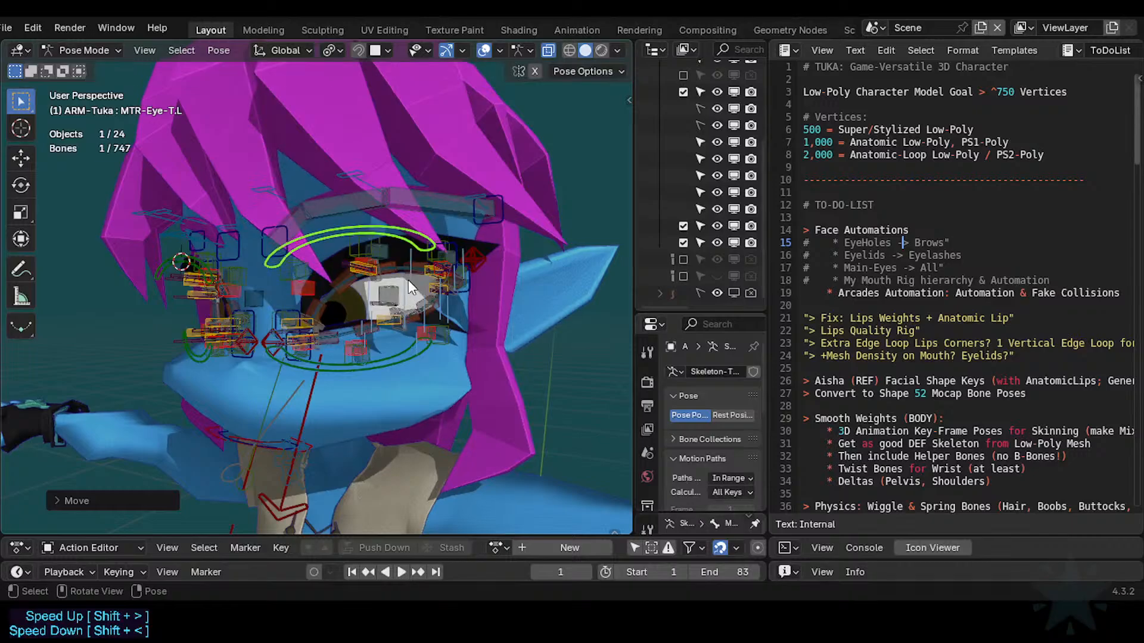
Switch to Object Mode, widen the Outliner, and exclude the 5-Hair collection to uncover the face.
{"action": "key", "text": "ctrl+Tab"}
{"action": "left_click_drag", "start_coordinate": [767, 237], "coordinate": [838, 237]}
{"action": "left_click_drag", "start_coordinate": [638, 236], "coordinate": [540, 239]}
{"action": "left_click", "coordinate": [753, 227]}
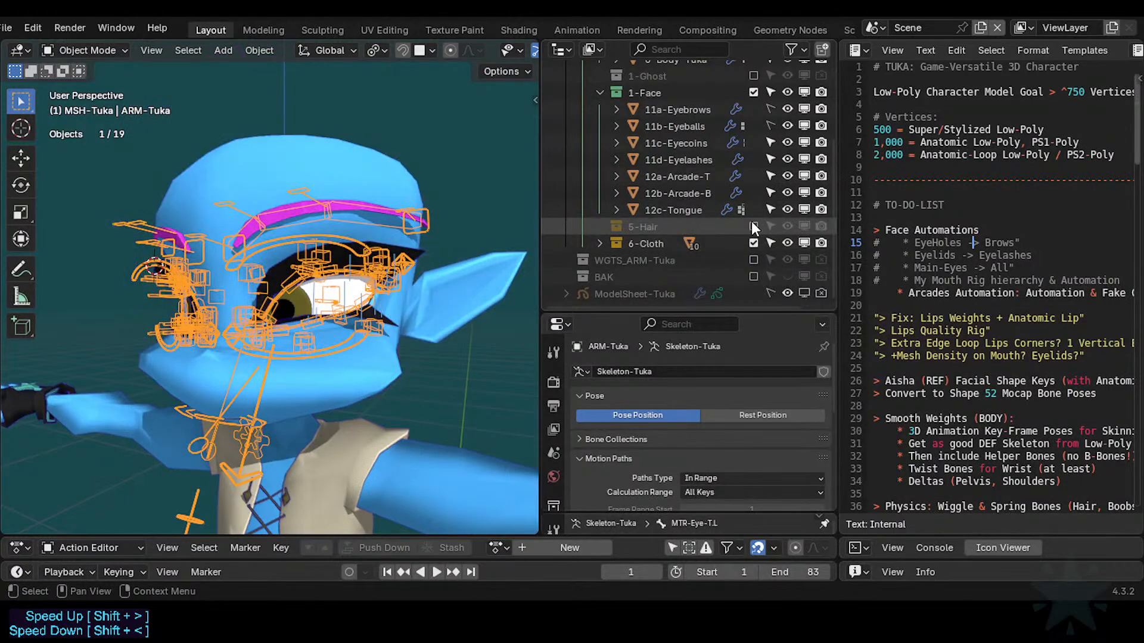
{"action": "scroll", "coordinate": [275, 301], "scroll_direction": "up", "scroll_amount": 3}
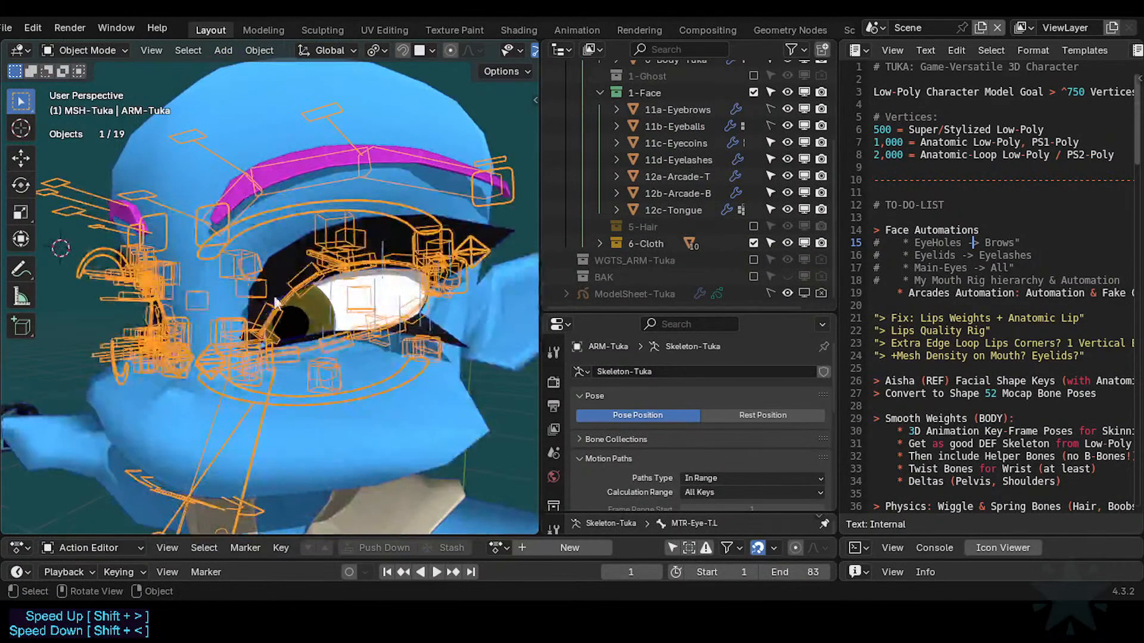
Return to Pose Mode, select the left eye-hole bone TWK-EyeHole-T.L.002, and show its transform values.
{"action": "key", "text": "ctrl+Tab"}
{"action": "left_click", "coordinate": [338, 210]}
{"action": "key", "text": "n"}
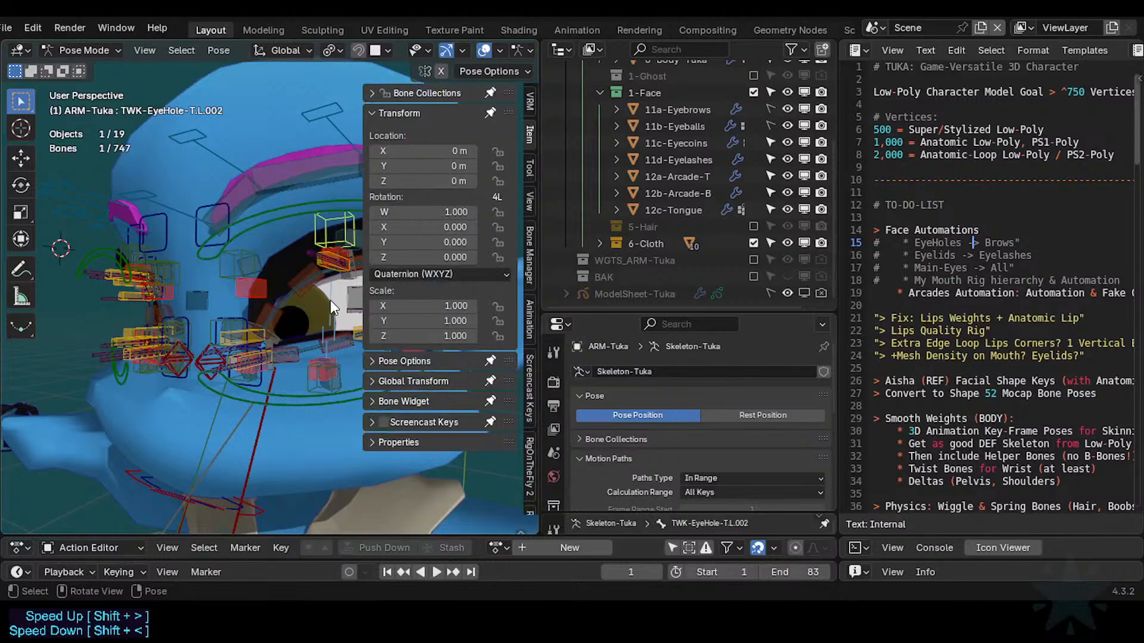
Hide the sidebar holding the selected bone's transform values.
{"action": "scroll", "coordinate": [330, 300], "scroll_direction": "down", "scroll_amount": 3}
{"action": "key", "text": "n"}
{"action": "middle_click_drag", "start_coordinate": [304, 363], "coordinate": [310, 334]}
{"action": "scroll", "coordinate": [312, 357], "scroll_direction": "up", "scroll_amount": 3}
{"action": "scroll", "coordinate": [311, 357], "scroll_direction": "down", "scroll_amount": 3}
{"action": "scroll", "coordinate": [303, 318], "scroll_direction": "up", "scroll_amount": 2}
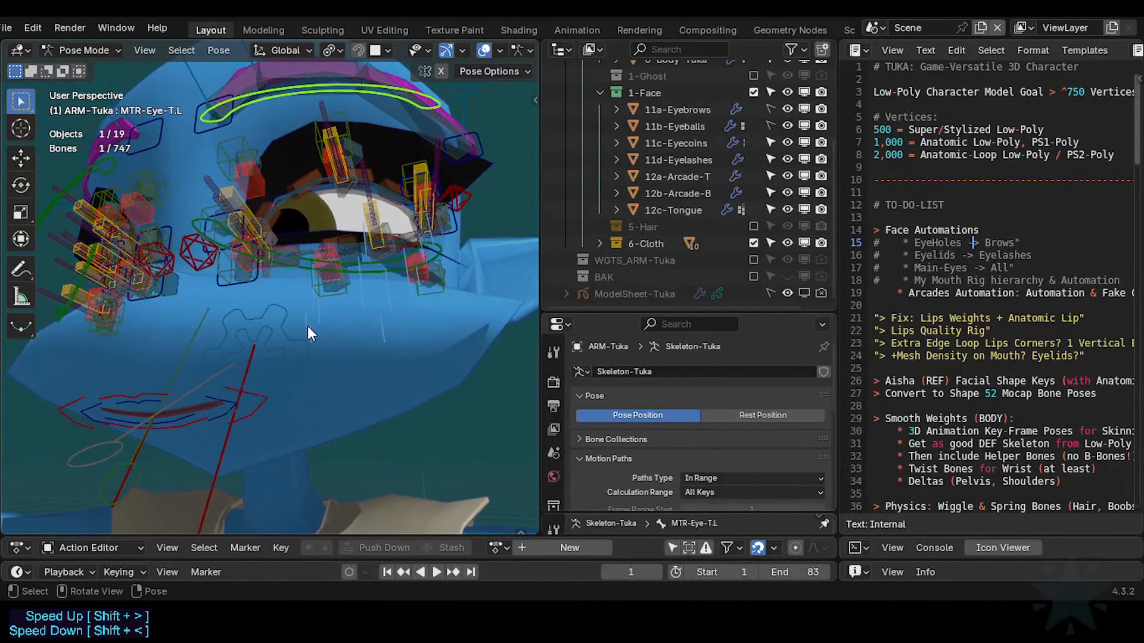
Raise the upper eye control MTR-Eye-T.L in several moves until it reaches the left eyebrow.
{"action": "mouse_move", "coordinate": [348, 210]}
{"action": "middle_mouse_down"}
{"action": "mouse_move", "coordinate": [324, 276]}
{"action": "mouse_move", "coordinate": [331, 291]}
{"action": "mouse_move", "coordinate": [334, 173]}
{"action": "mouse_move", "coordinate": [359, 216]}
{"action": "middle_mouse_up"}
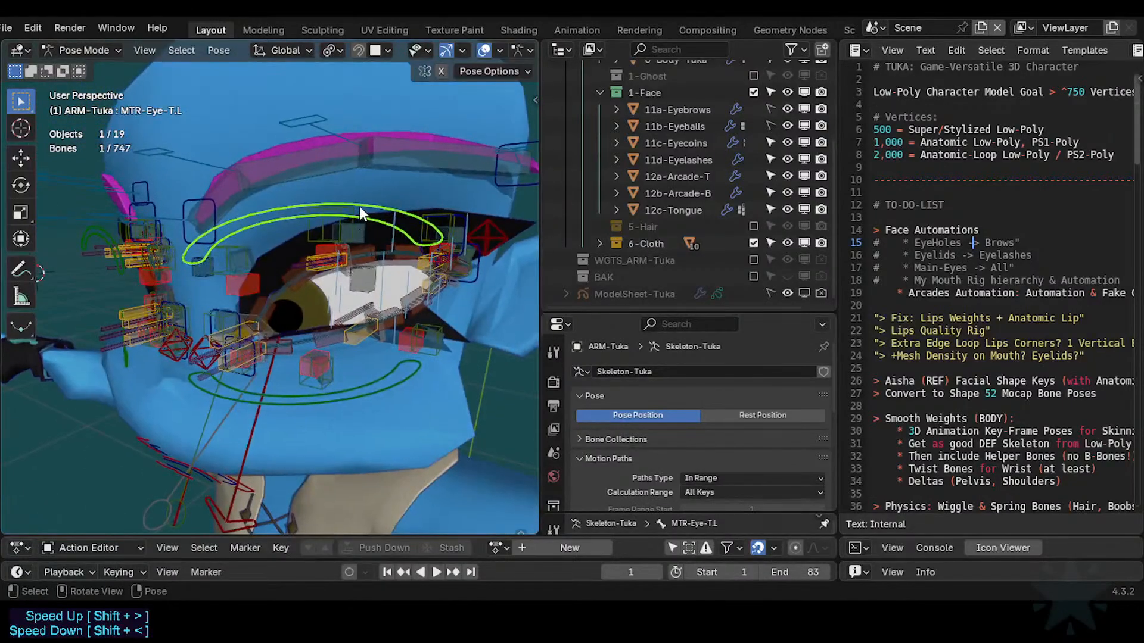
{"action": "key", "text": "g"}
{"action": "left_click", "coordinate": [360, 190]}
{"action": "scroll", "coordinate": [353, 226], "scroll_direction": "down", "scroll_amount": 2}
{"action": "scroll", "coordinate": [352, 230], "scroll_direction": "up", "scroll_amount": 5}
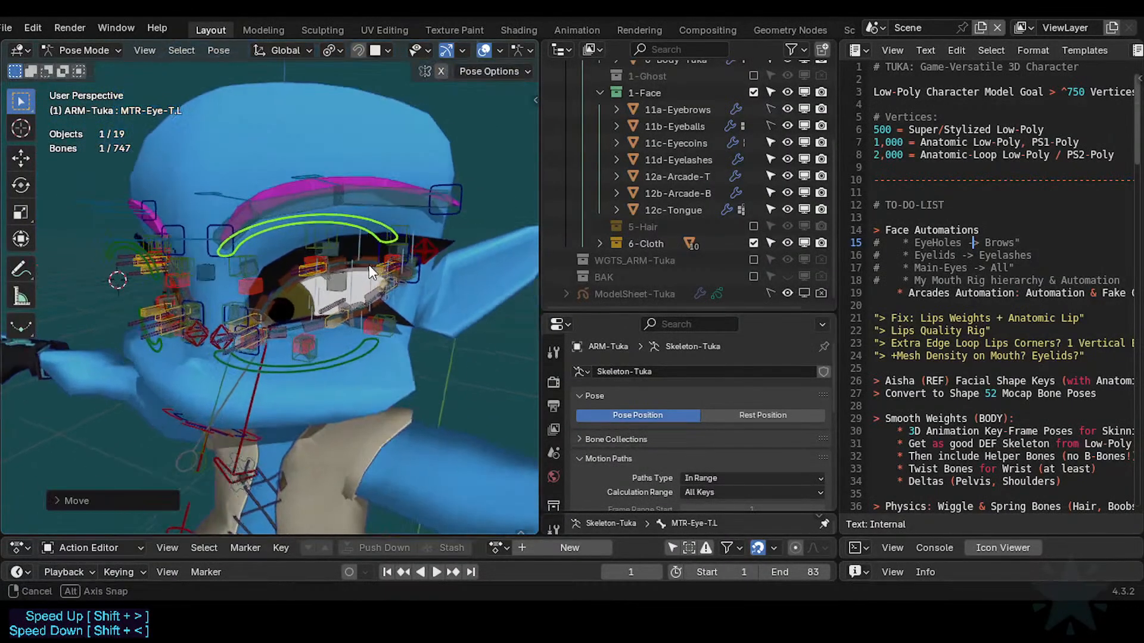
{"action": "key", "text": "g"}
{"action": "left_click", "coordinate": [395, 205]}
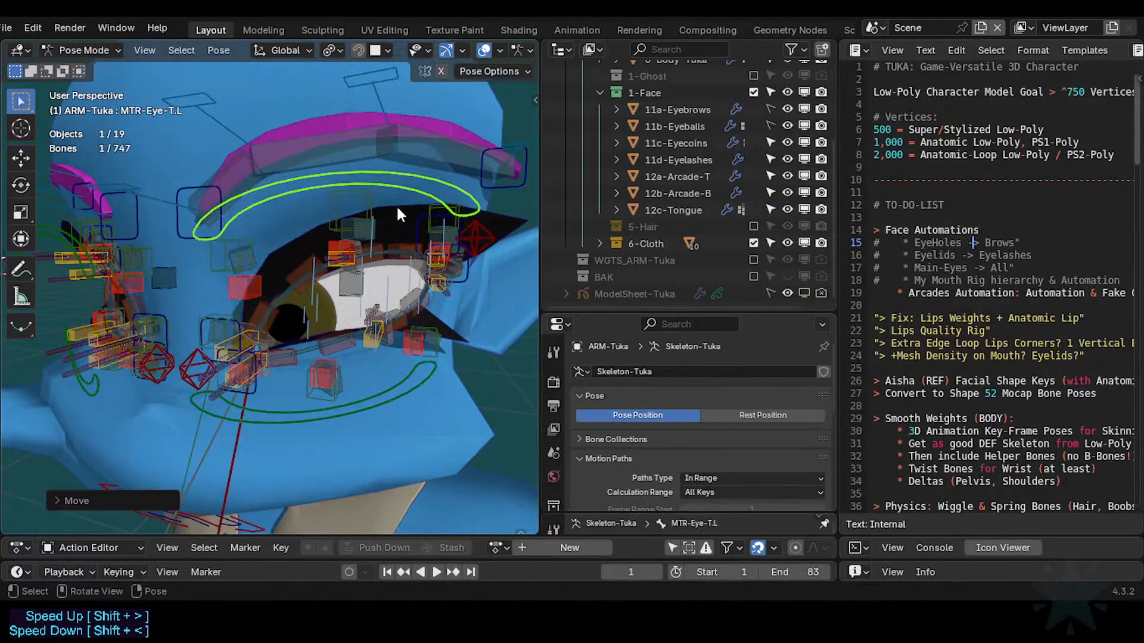
{"action": "scroll", "coordinate": [355, 215], "scroll_direction": "down", "scroll_amount": 1}
{"action": "key", "text": "g"}
{"action": "left_click", "coordinate": [363, 223]}
Move the lower eye control MTR-Eye-B.L slightly down below the left eye.
{"action": "left_click", "coordinate": [362, 367]}
{"action": "key", "text": "g"}
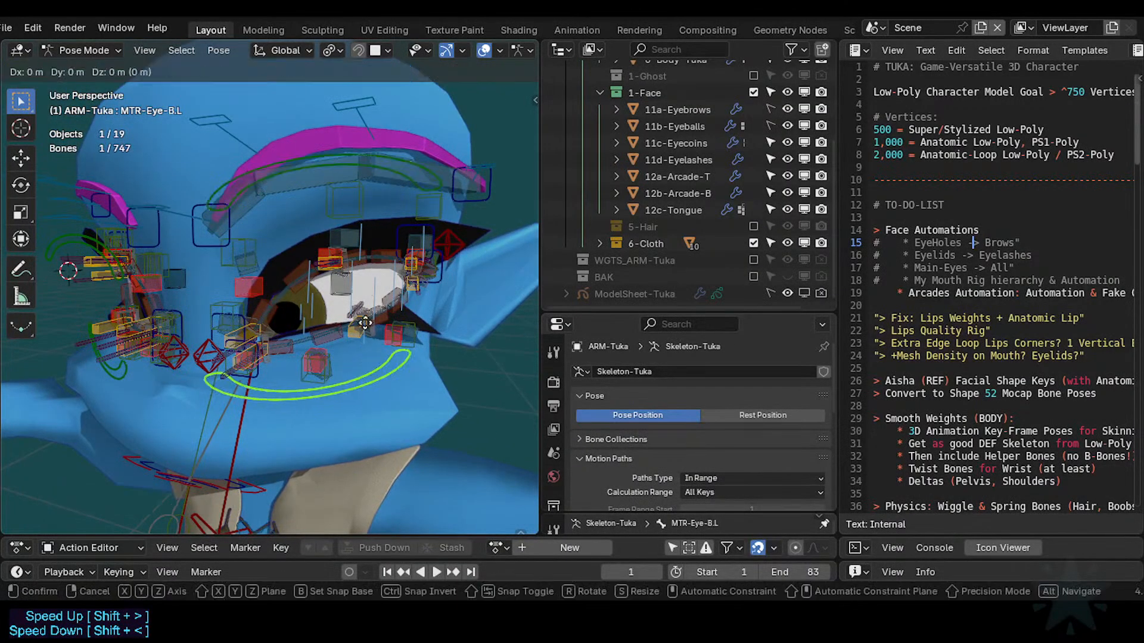
{"action": "left_click", "coordinate": [382, 381]}
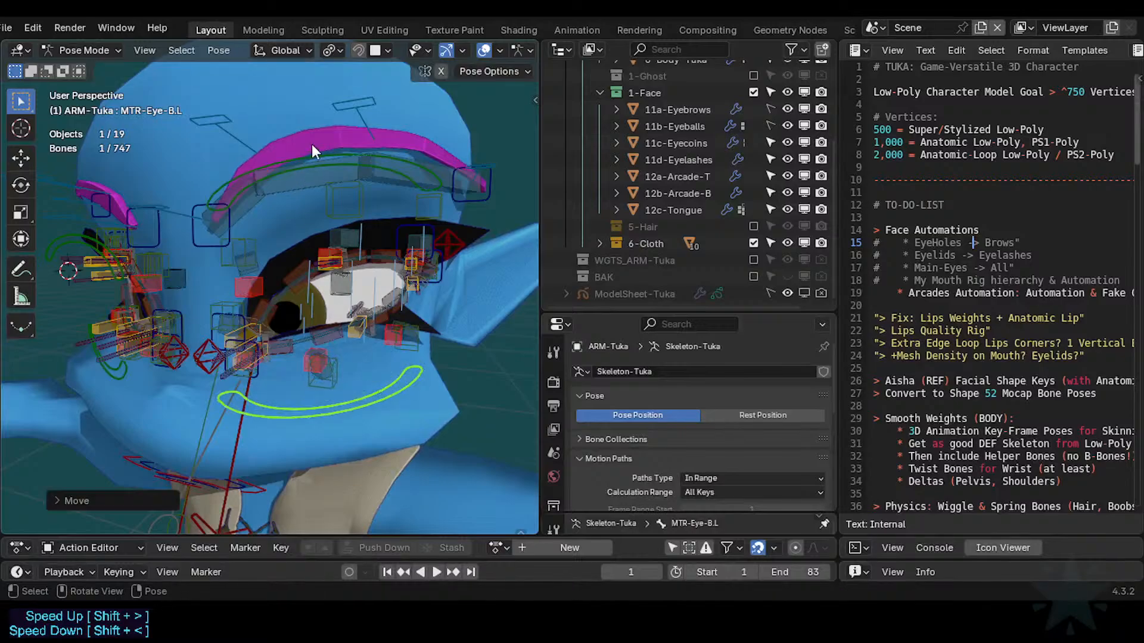
{"action": "left_click", "coordinate": [339, 156]}
{"action": "key", "text": "g"}
{"action": "left_click", "coordinate": [339, 168]}
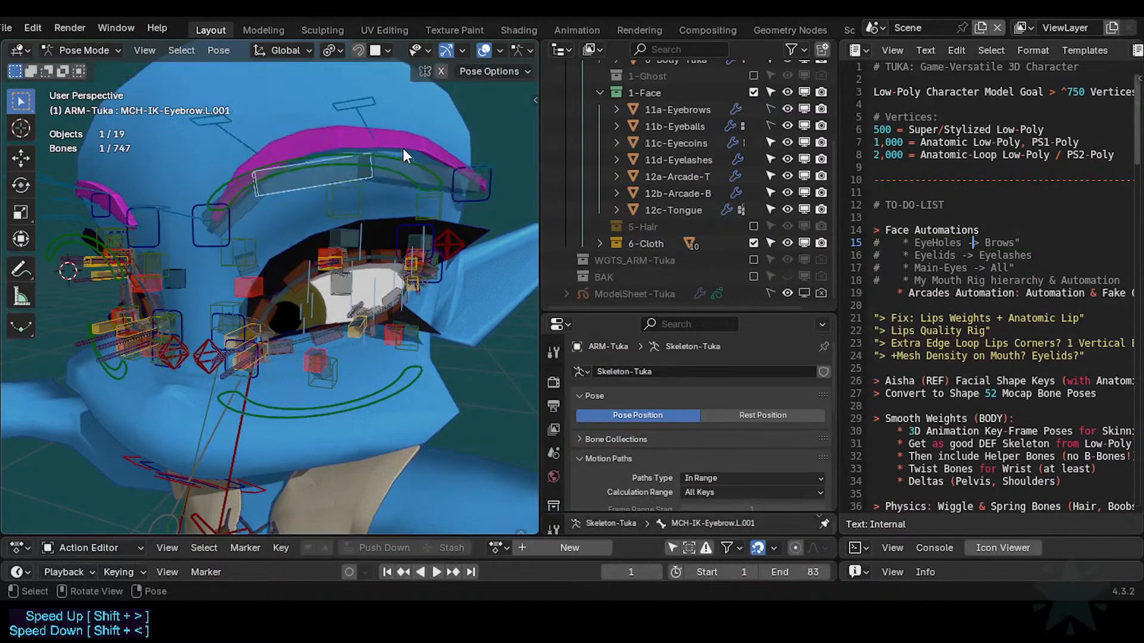
{"action": "key", "text": "g"}
{"action": "right_click", "coordinate": [370, 90]}
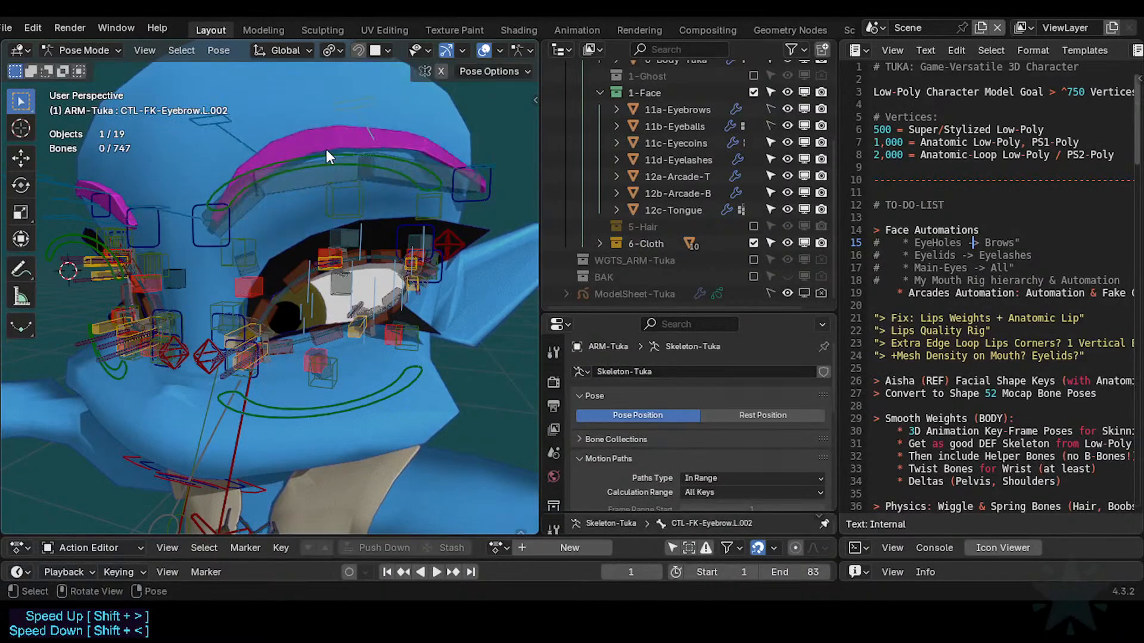
Reposition the upper eye control MTR-Eye-T.L over the left eyebrow.
{"action": "left_click", "coordinate": [326, 152]}
{"action": "key", "text": "g"}
{"action": "left_click", "coordinate": [323, 173]}
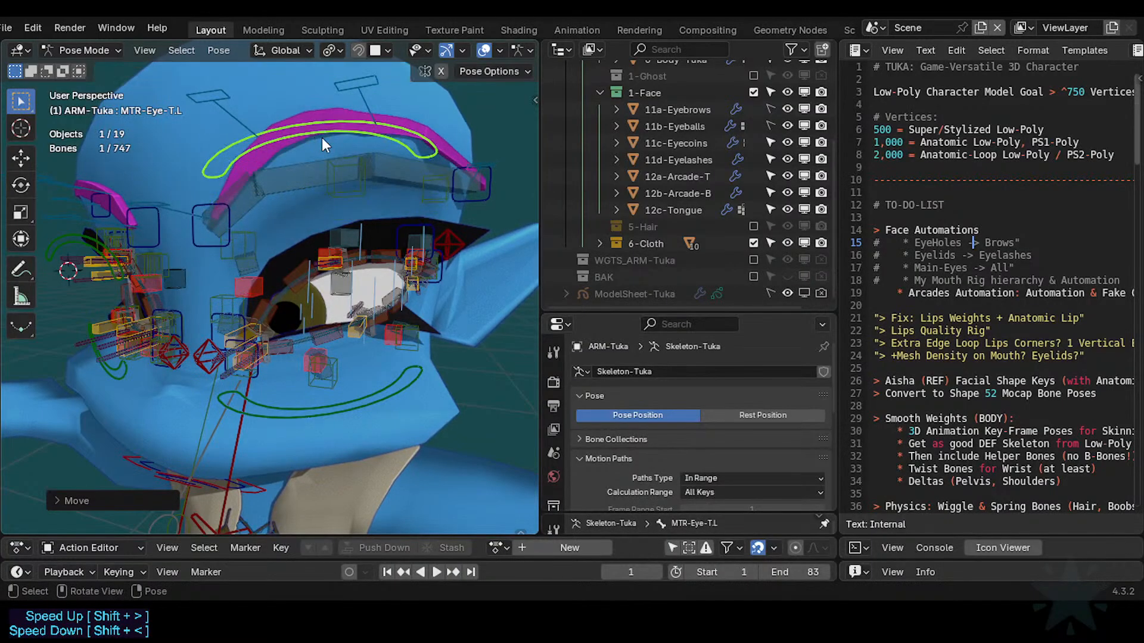
{"action": "left_click", "coordinate": [332, 248]}
Test the left eyebrow's end controls by moving the inner MTR-IK-Eyebrow.L and the outer MTR-IK-Eyebrow.L.001.
{"action": "left_click", "coordinate": [203, 241]}
{"action": "key", "text": "g"}
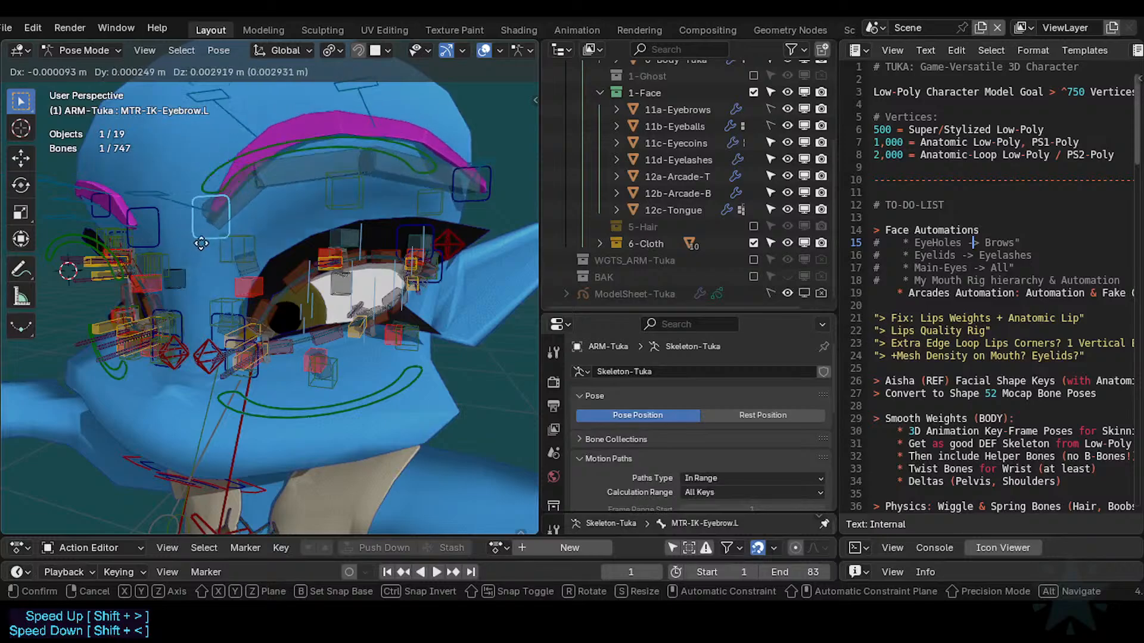
{"action": "left_click", "coordinate": [202, 241]}
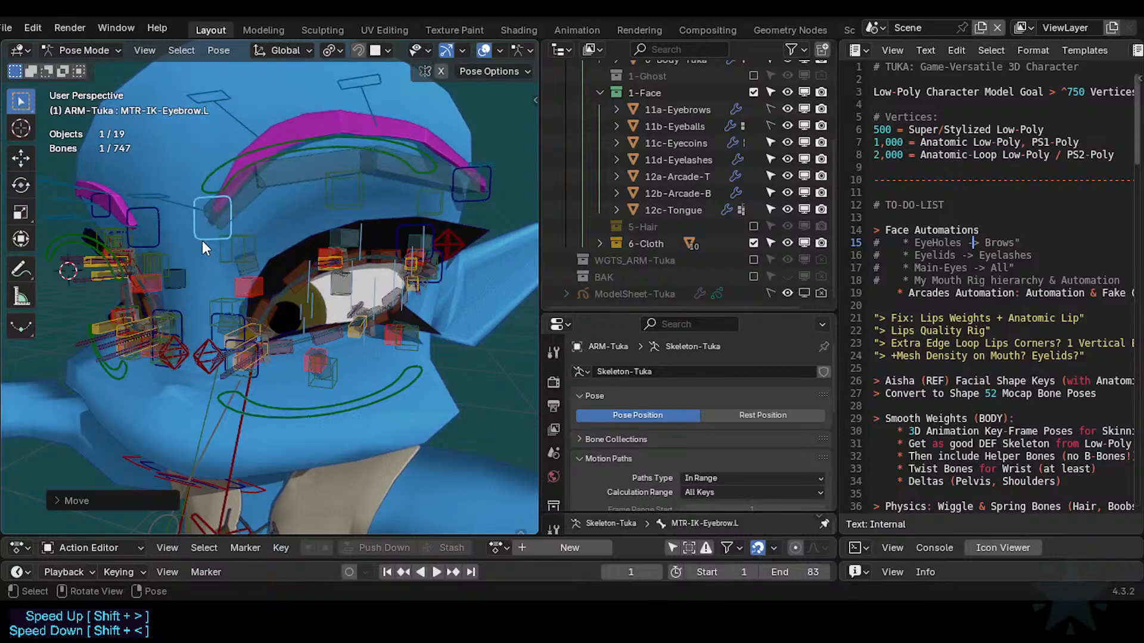
{"action": "left_click", "coordinate": [463, 197]}
{"action": "key", "text": "g"}
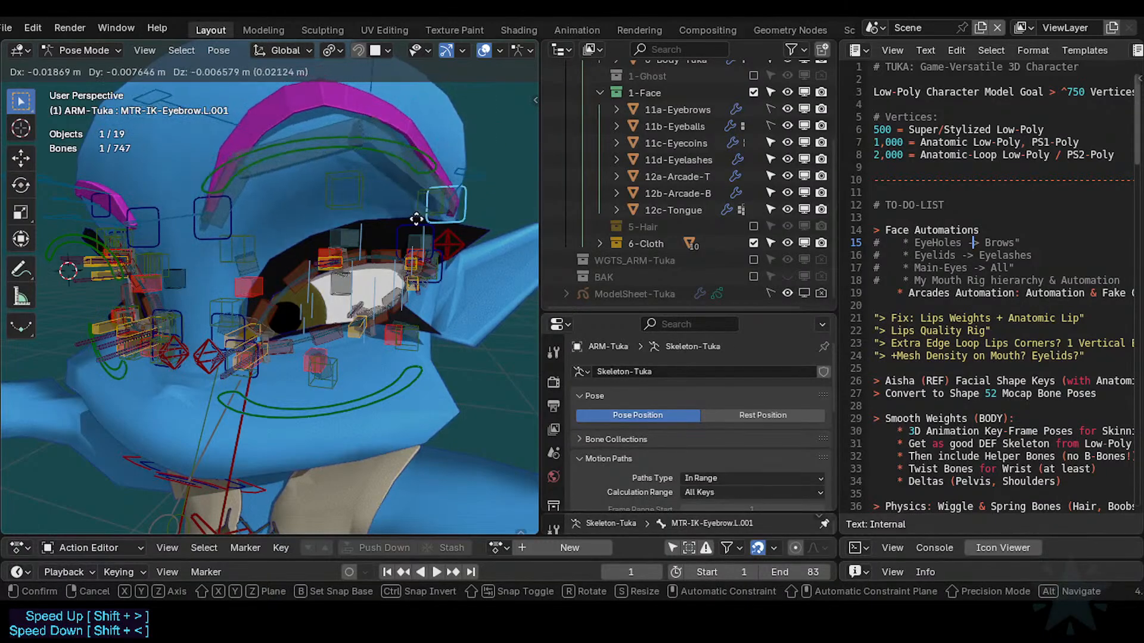
{"action": "left_click", "coordinate": [433, 191]}
Lower the inner eyebrow control MTR-IK-Eyebrow.L toward the nose bridge and shift the outer MTR-IK-Eyebrow.L.001.
{"action": "left_click", "coordinate": [195, 244]}
{"action": "key", "text": "g"}
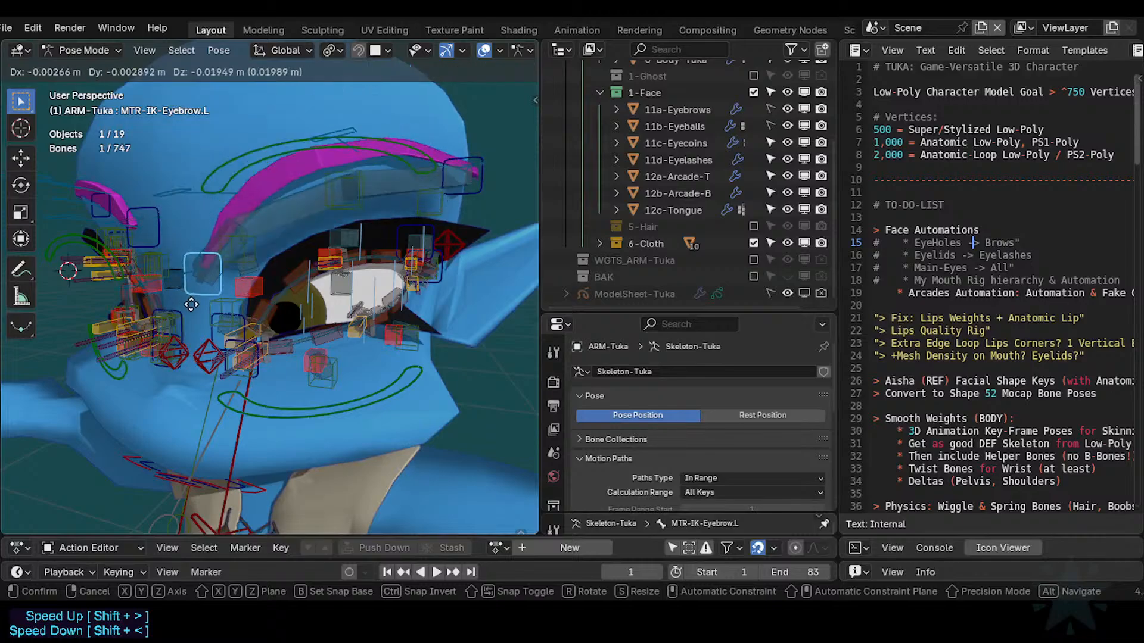
{"action": "left_click", "coordinate": [187, 297]}
{"action": "left_click", "coordinate": [468, 179]}
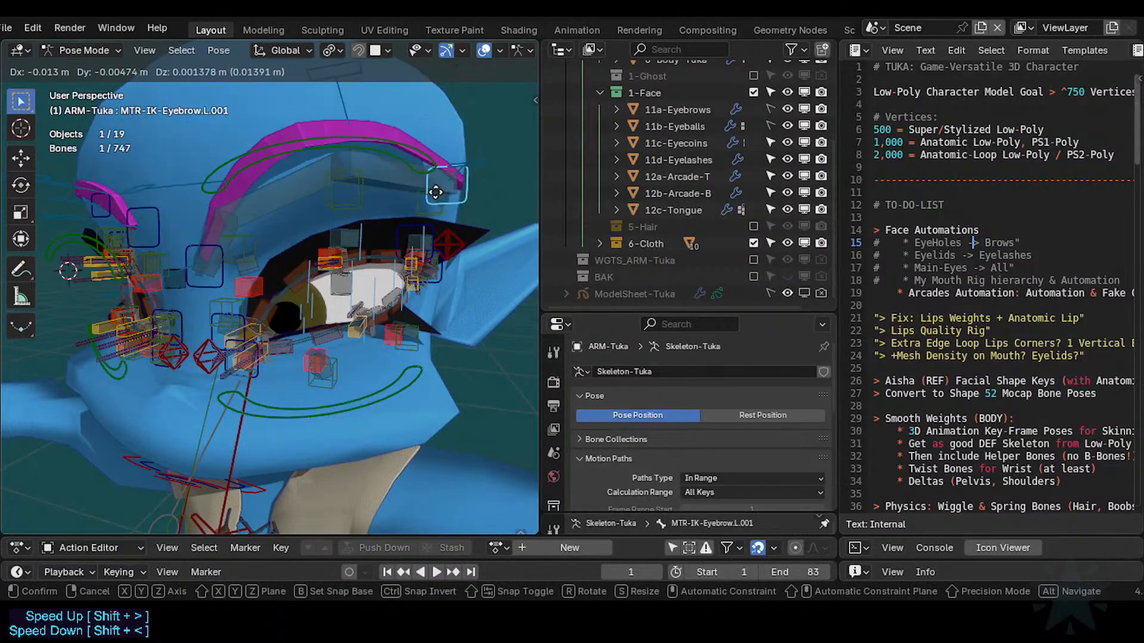
{"action": "key", "text": "g"}
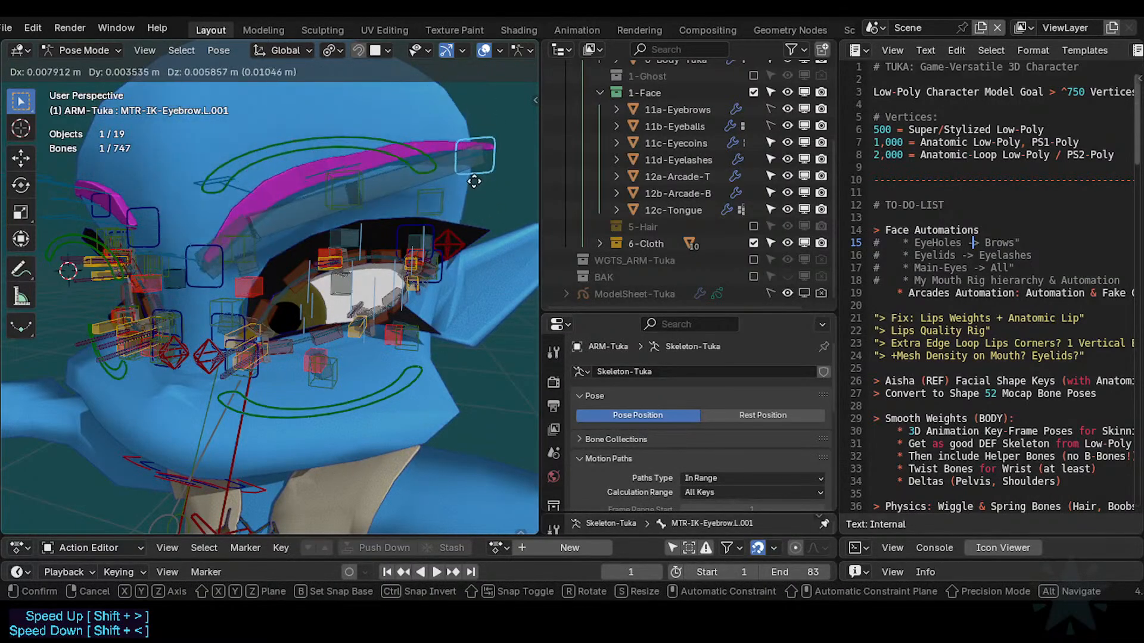
{"action": "left_click", "coordinate": [456, 191]}
Raise the inner eyebrow control MTR-IK-Eyebrow.L partway back up.
{"action": "left_click", "coordinate": [214, 276]}
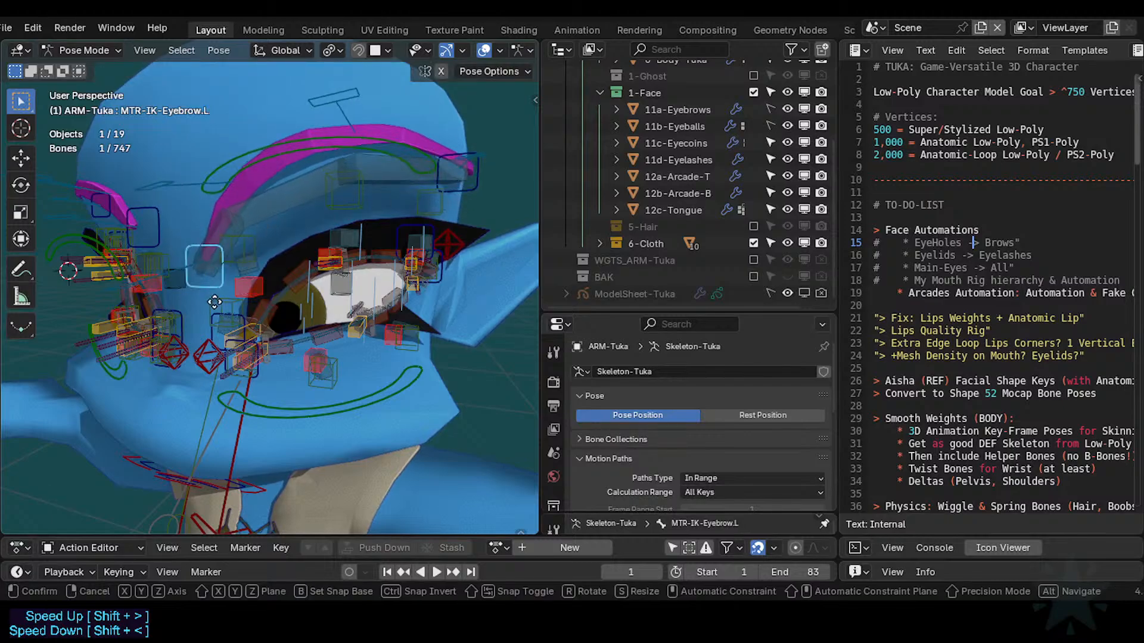
{"action": "key", "text": "g"}
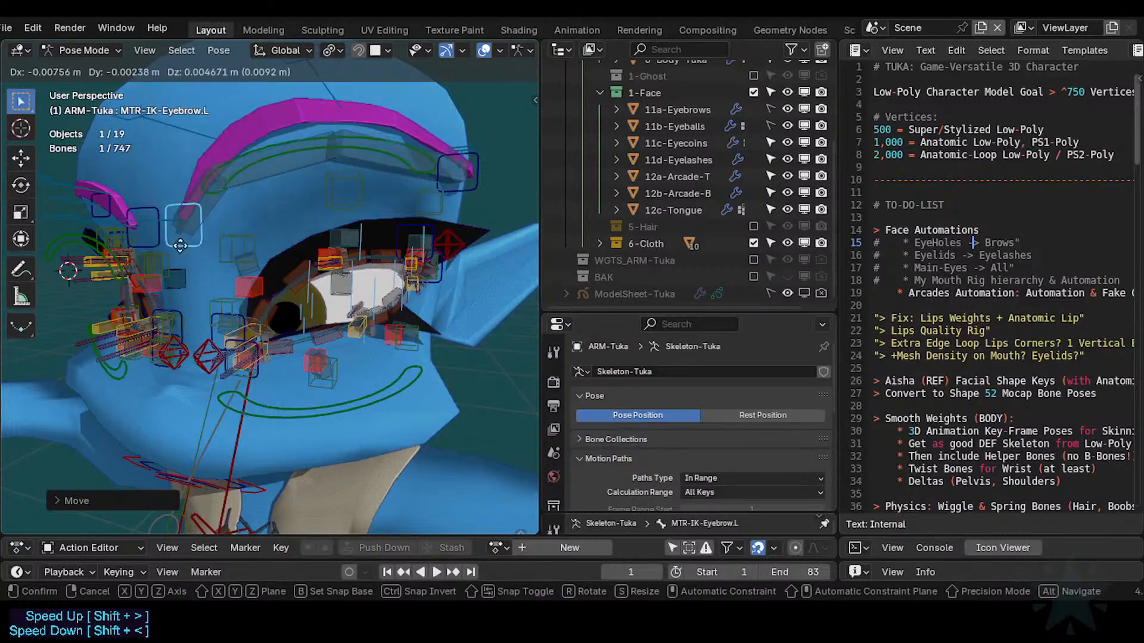
{"action": "left_click", "coordinate": [175, 256]}
{"action": "left_click", "coordinate": [171, 249]}
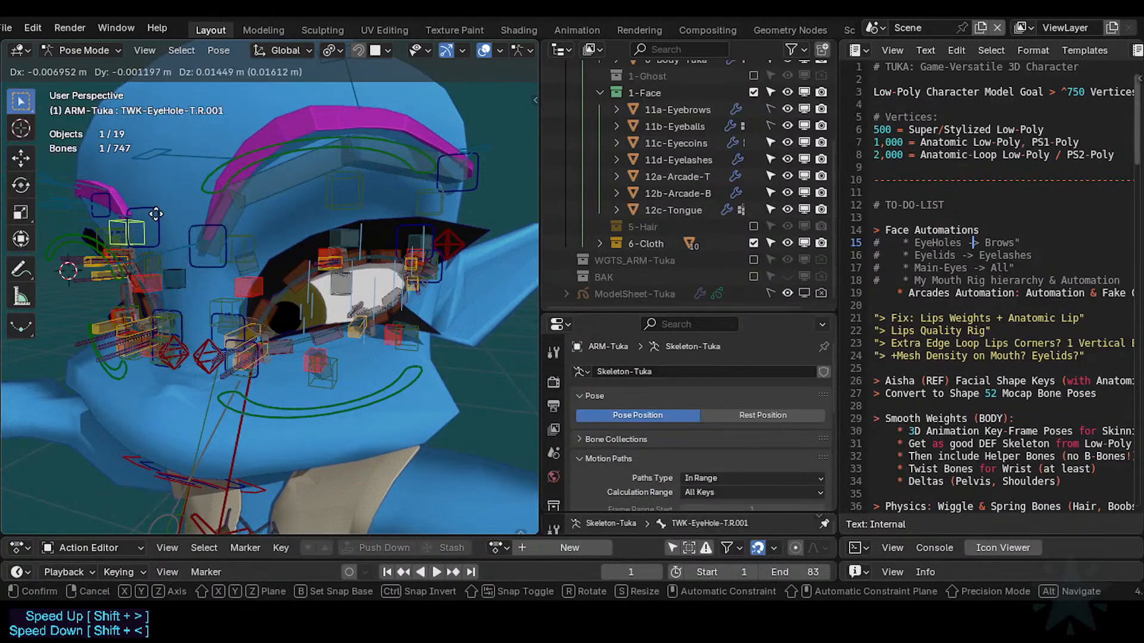
{"action": "right_click", "coordinate": [172, 231]}
Move the three left eyebrow FK controls CTL-FK-Eyebrow.L, CTL-FK-Eyebrow.L.001 and CTL-FK-Eyebrow.L.002 one after another to bend the brow.
{"action": "left_click", "coordinate": [173, 245]}
{"action": "key", "text": "g"}
{"action": "left_click", "coordinate": [196, 170]}
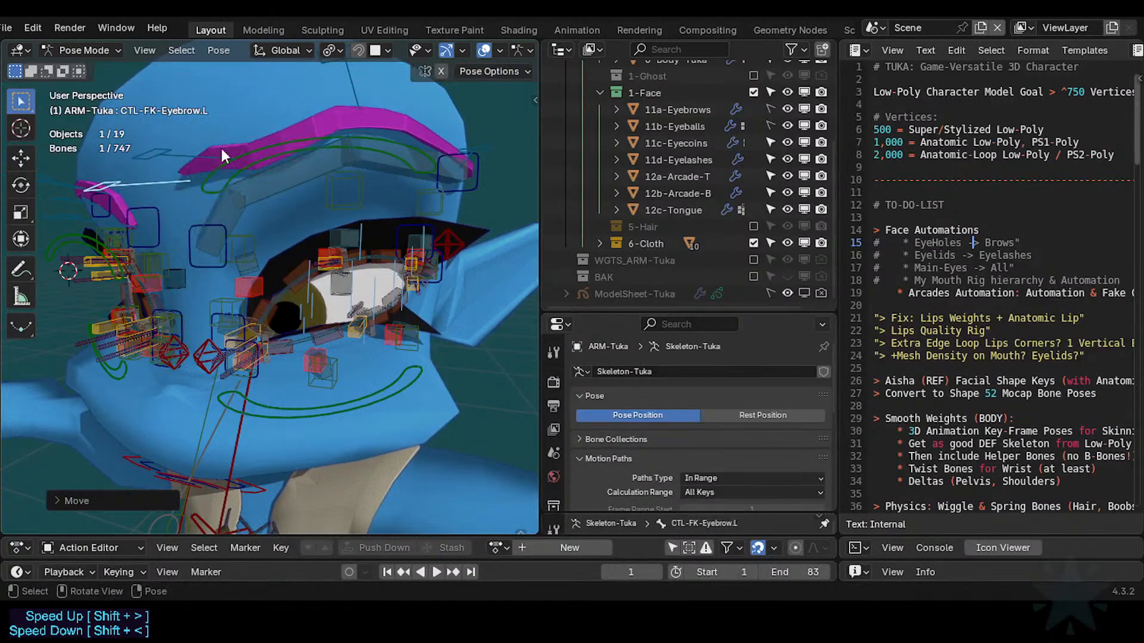
{"action": "left_click", "coordinate": [186, 158]}
{"action": "key", "text": "g"}
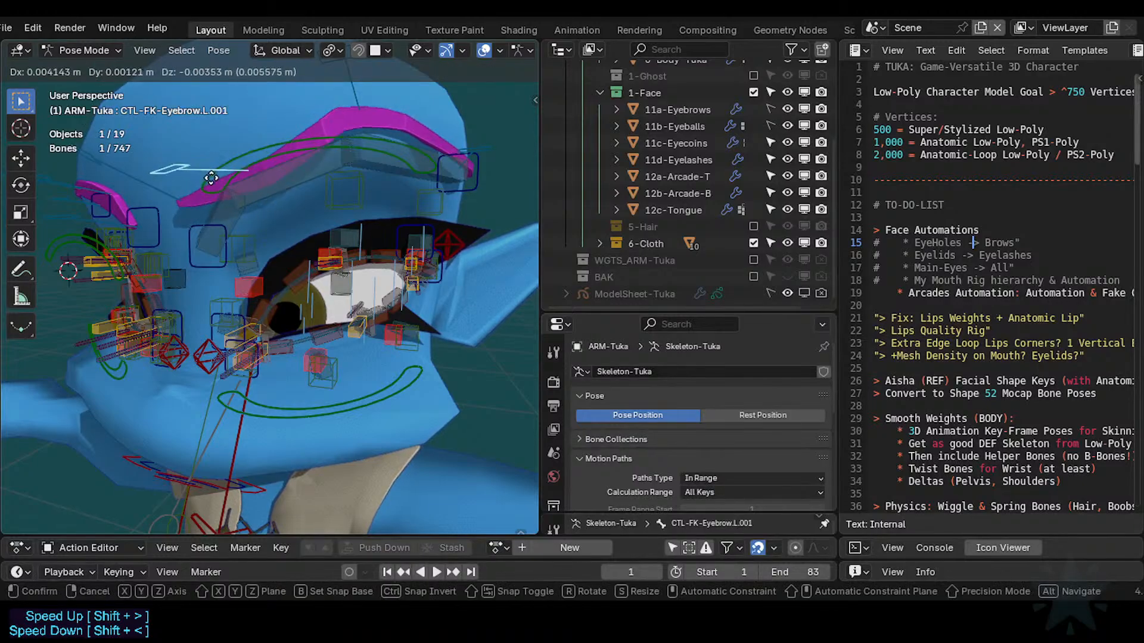
{"action": "left_click", "coordinate": [278, 144]}
{"action": "left_click", "coordinate": [351, 70]}
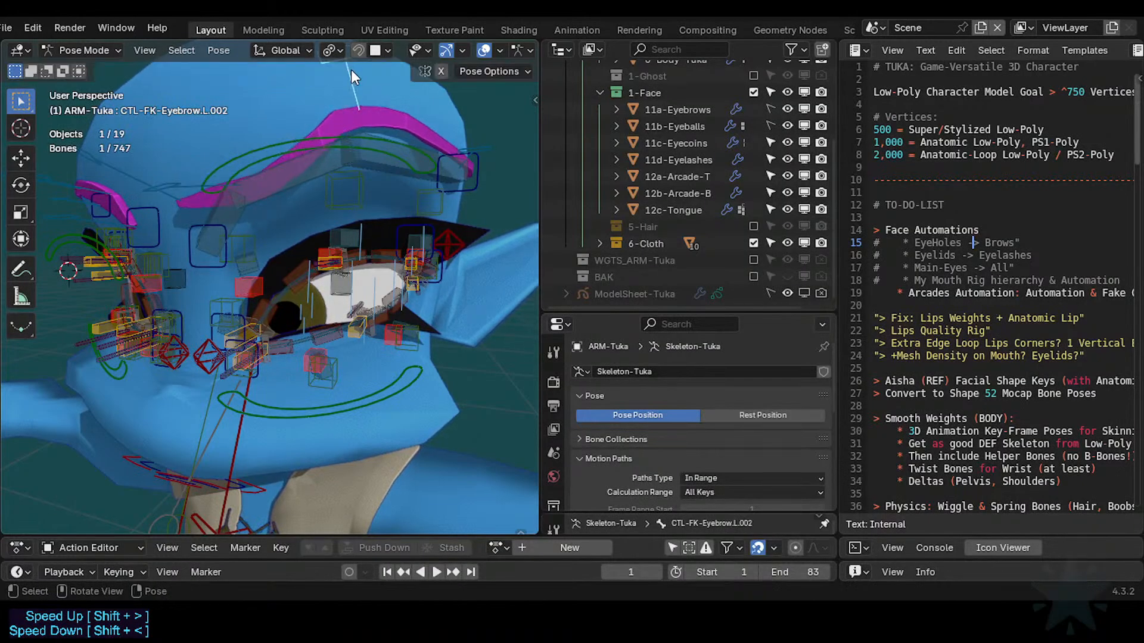
{"action": "key", "text": "g"}
{"action": "left_click", "coordinate": [346, 122]}
Select all visible bones and clear their pose locations.
{"action": "key", "text": "a"}
{"action": "key", "text": "alt+g"}
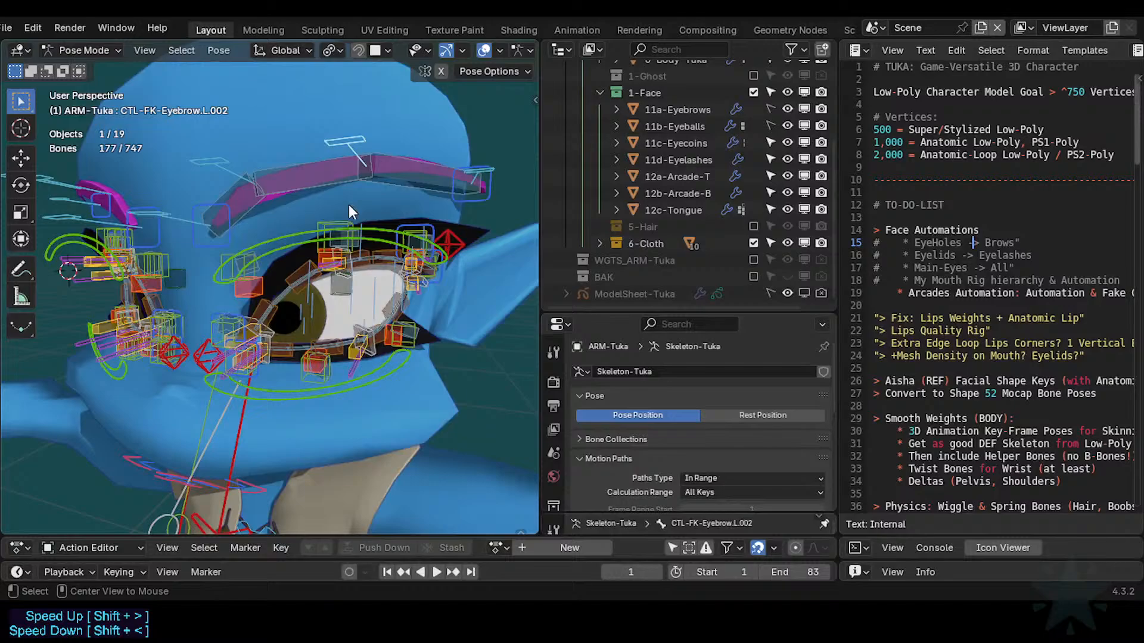
{"action": "left_click", "coordinate": [344, 173]}
Move the outer eyebrow control MTR-IK-Eyebrow.L.001 slightly inward and down, and lower the inner control MTR-IK-Eyebrow.L a little.
{"action": "left_click", "coordinate": [462, 202]}
{"action": "key", "text": "g"}
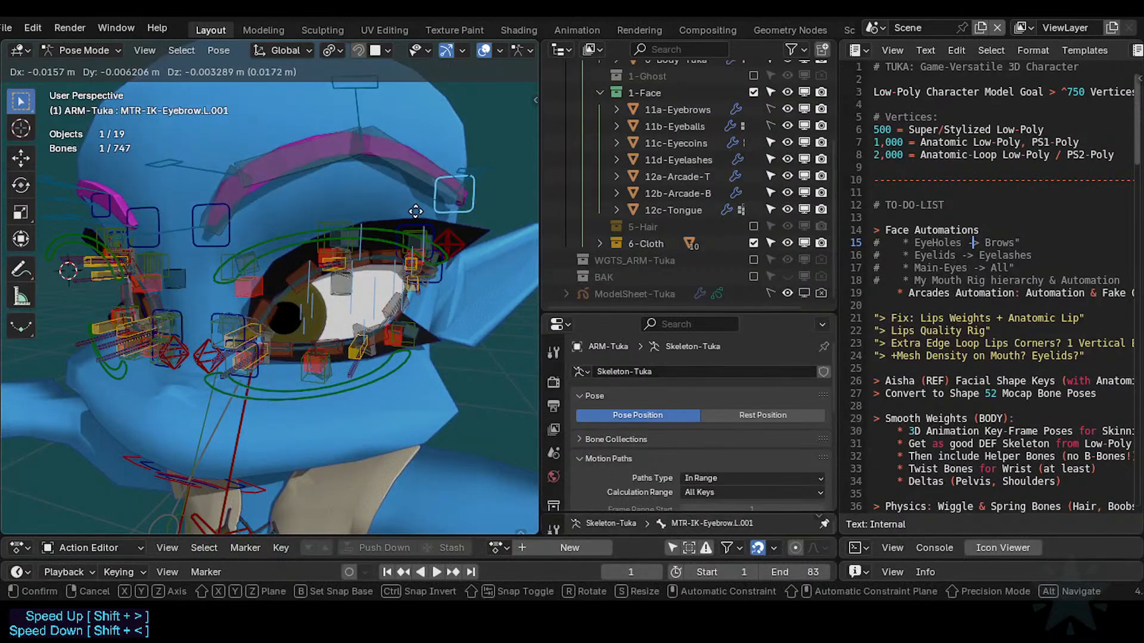
{"action": "left_click", "coordinate": [454, 211]}
{"action": "left_click", "coordinate": [186, 242]}
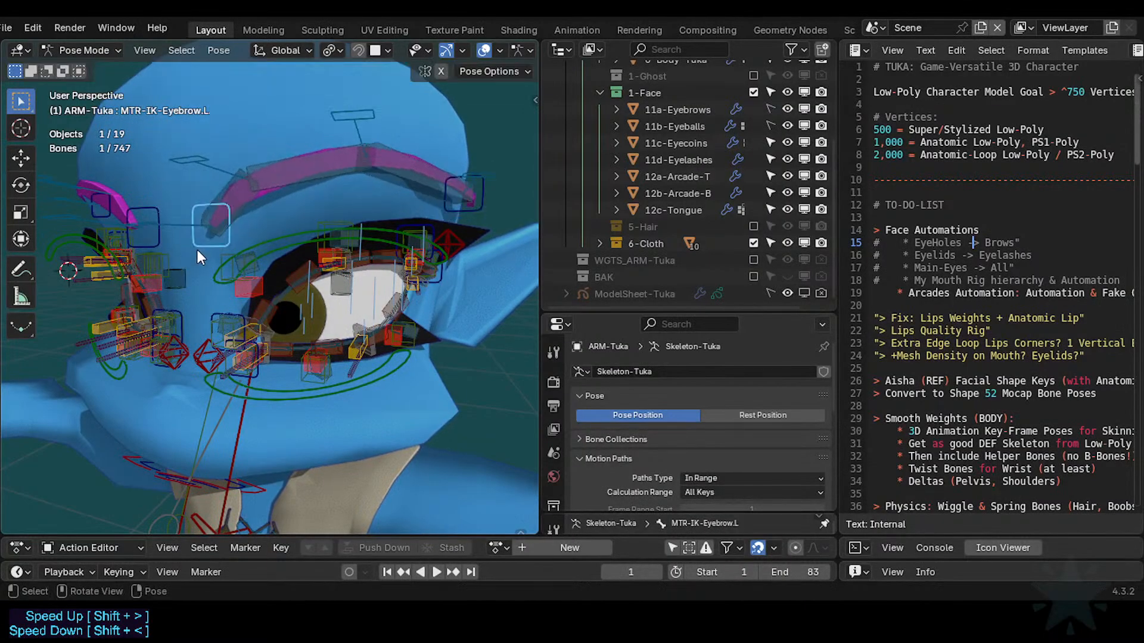
{"action": "key", "text": "g"}
{"action": "left_click", "coordinate": [191, 274]}
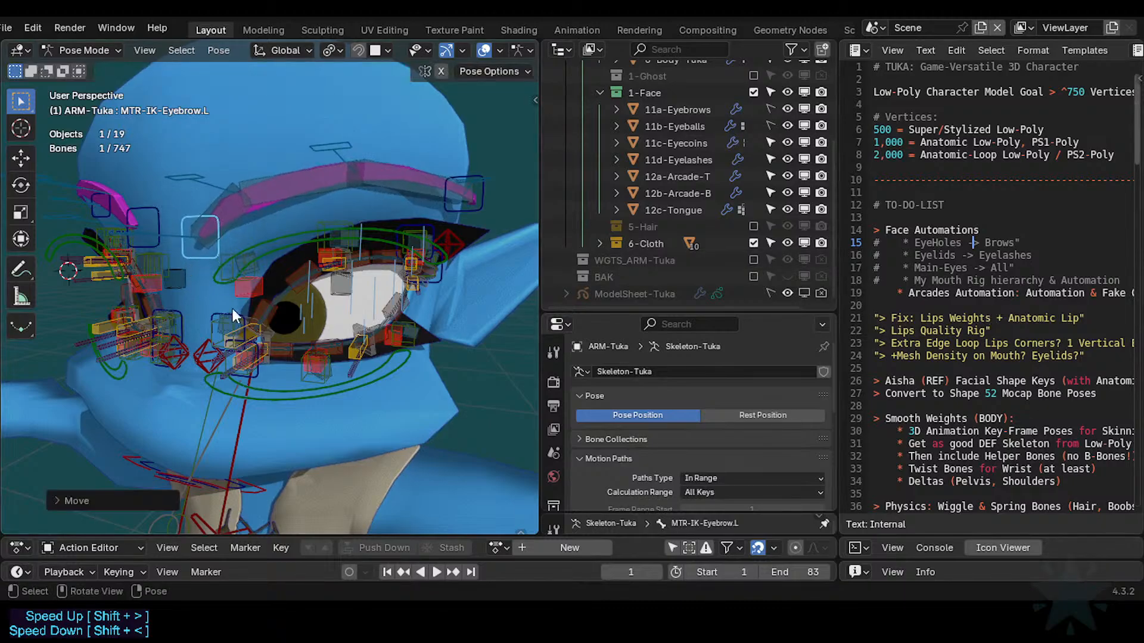
Nudge the upper eye control MTR-Eye-T.L slightly upward and outward above the left eye.
{"action": "left_click", "coordinate": [260, 236]}
{"action": "key", "text": "g"}
{"action": "left_click", "coordinate": [357, 231]}
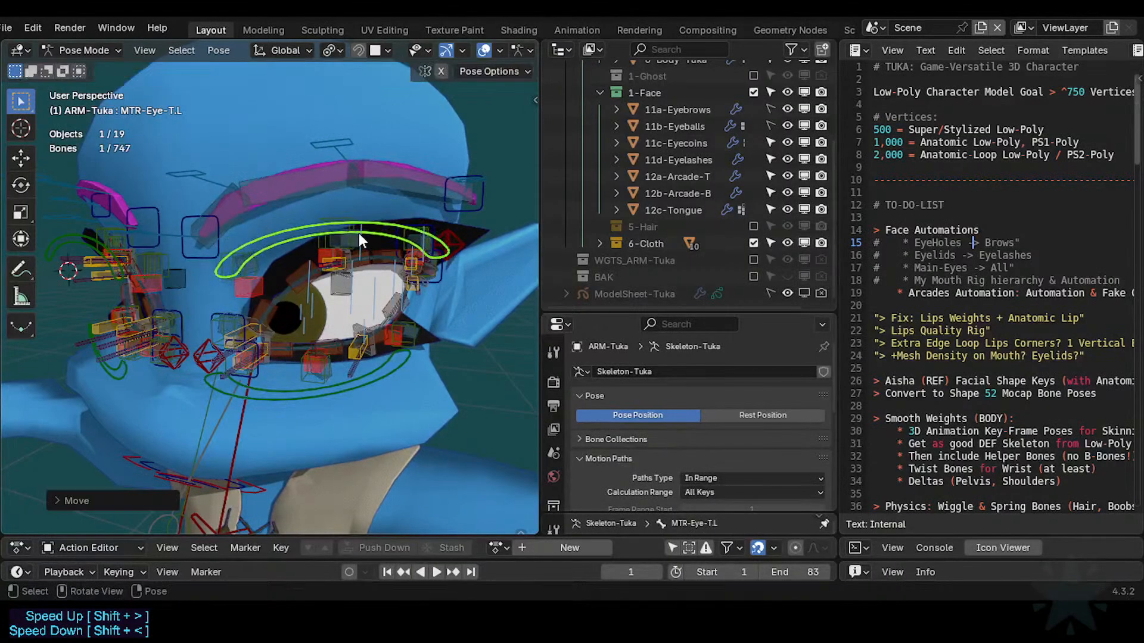
Examine the left eyebrow bone MCH-IK-Eyebrow.L.001 and the eye-hole bone BUF-EyeHole-T.L.001 by selecting each in turn.
{"action": "scroll", "coordinate": [358, 231], "scroll_direction": "up", "scroll_amount": 1}
{"action": "left_click", "coordinate": [312, 157]}
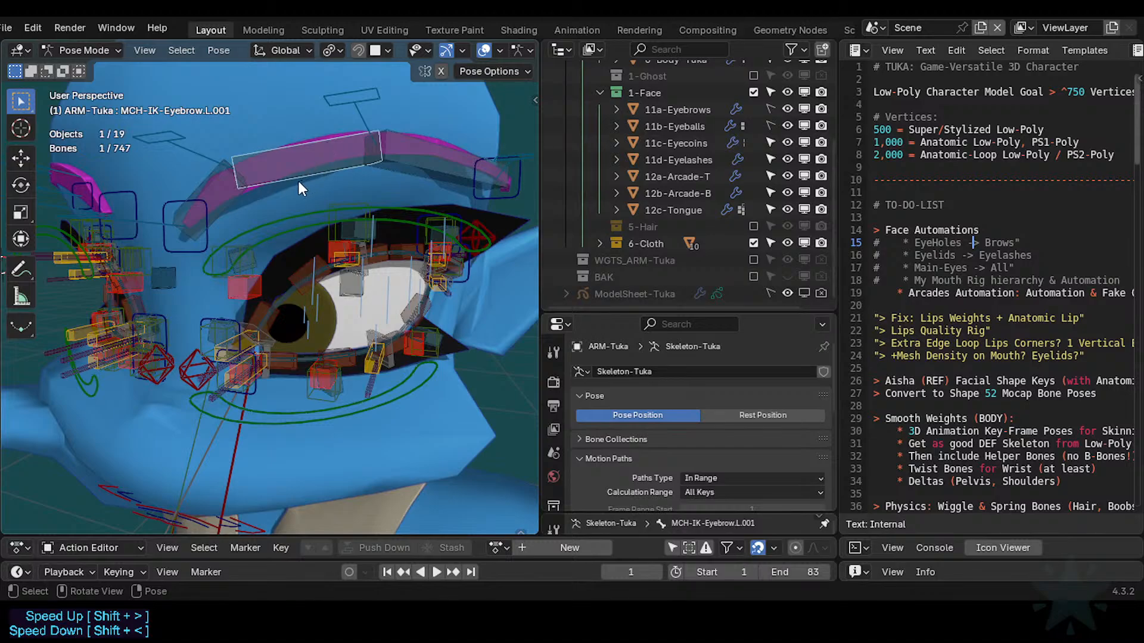
{"action": "left_click", "coordinate": [309, 196]}
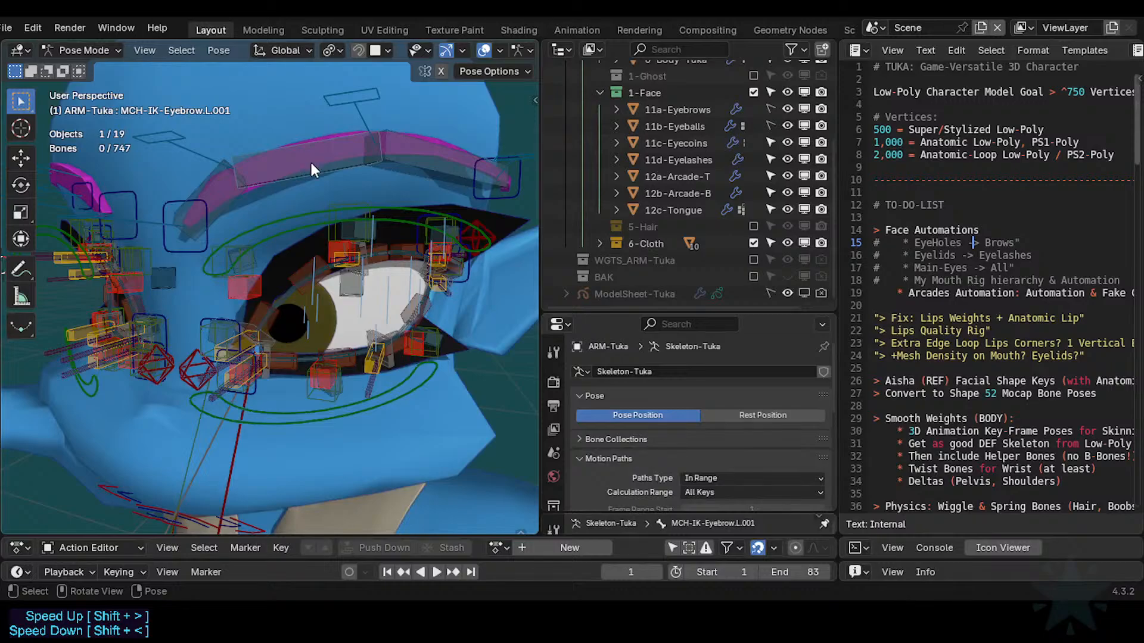
{"action": "scroll", "coordinate": [270, 186], "scroll_direction": "up", "scroll_amount": 1}
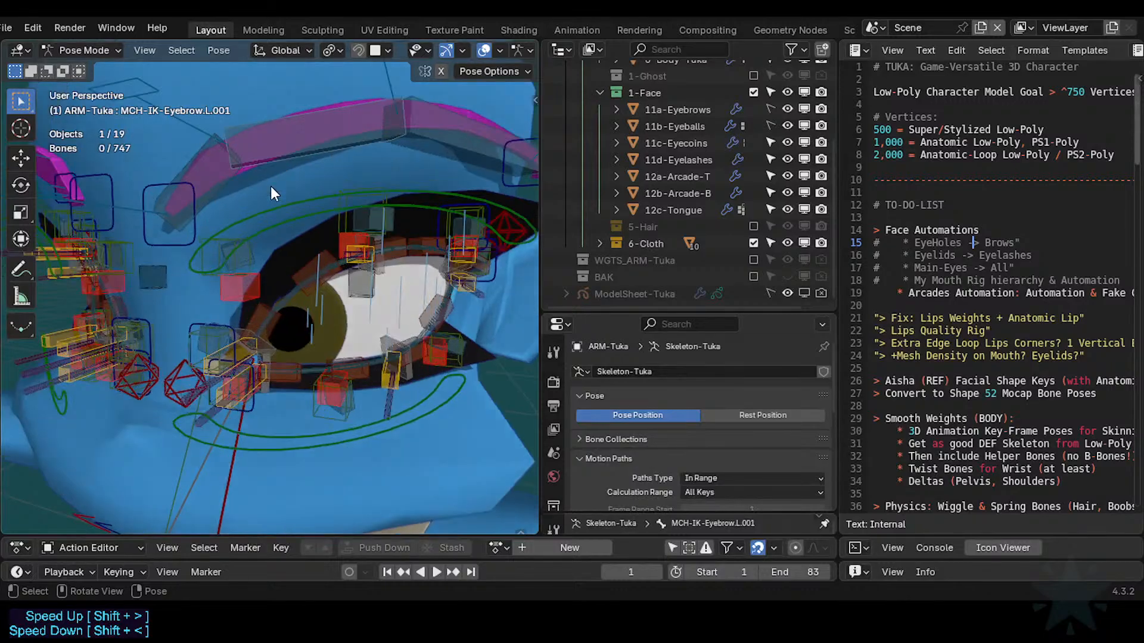
{"action": "key", "text": "shift+grave"}
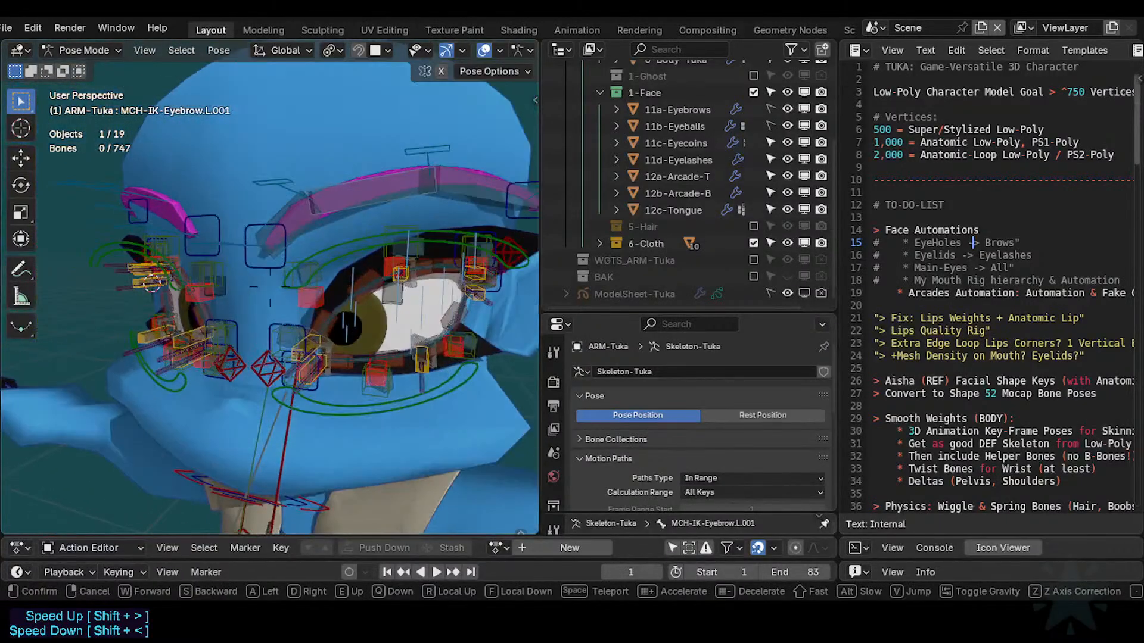
{"action": "left_click", "coordinate": [276, 245]}
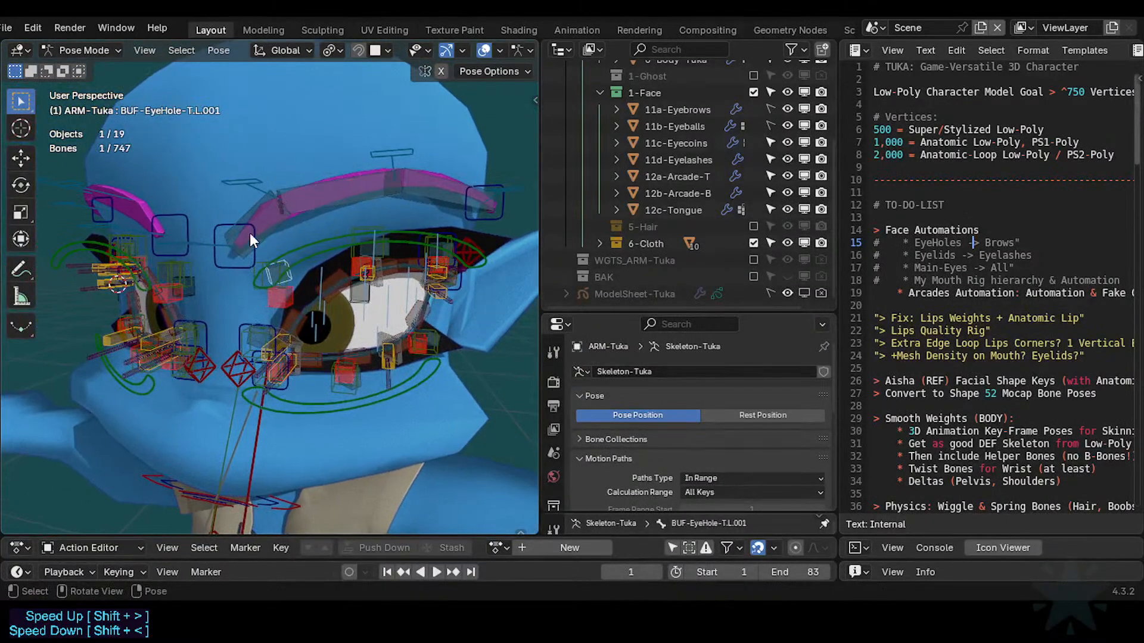
{"action": "scroll", "coordinate": [346, 265], "scroll_direction": "up", "scroll_amount": 1}
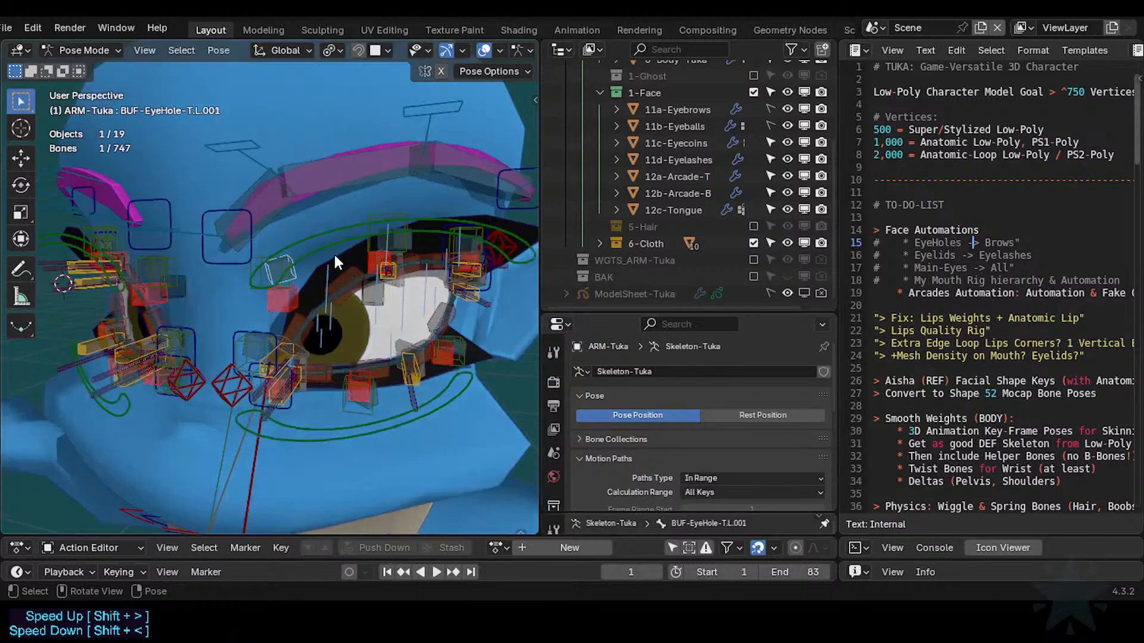
{"action": "scroll", "coordinate": [335, 250], "scroll_direction": "down", "scroll_amount": 1}
Try rotating the outer eyebrow bone MCH-IK-Eyebrow.L.002, and shift the middle eyebrow bone MCH-IK-Eyebrow.L.001 in several small moves.
{"action": "left_click", "coordinate": [431, 170]}
{"action": "key", "text": "r"}
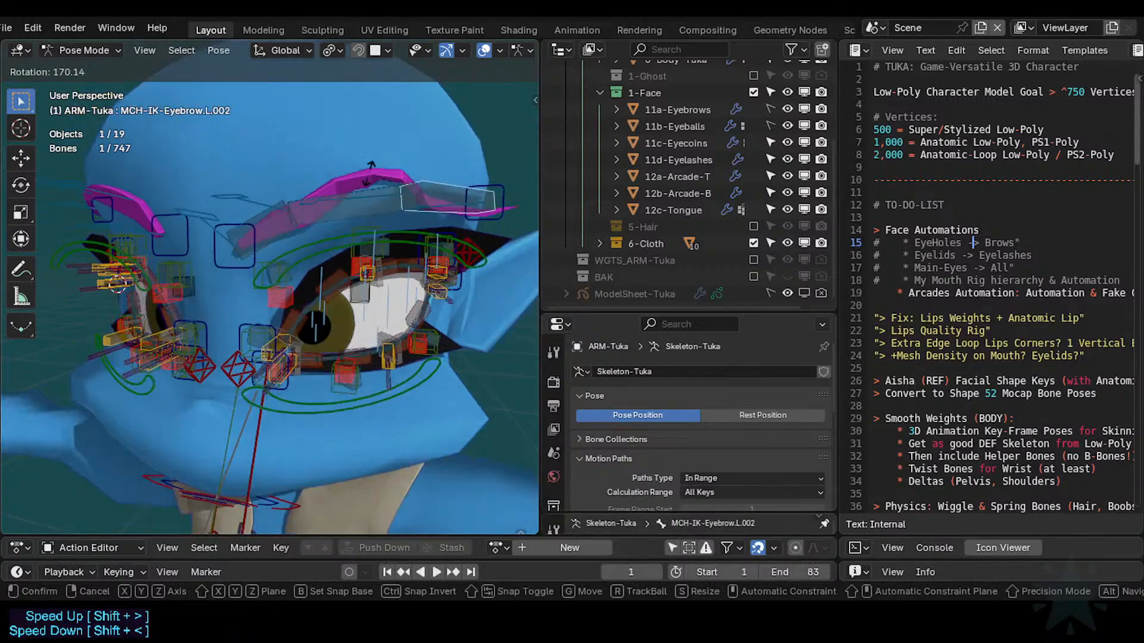
{"action": "left_click", "coordinate": [327, 188]}
{"action": "key", "text": "g"}
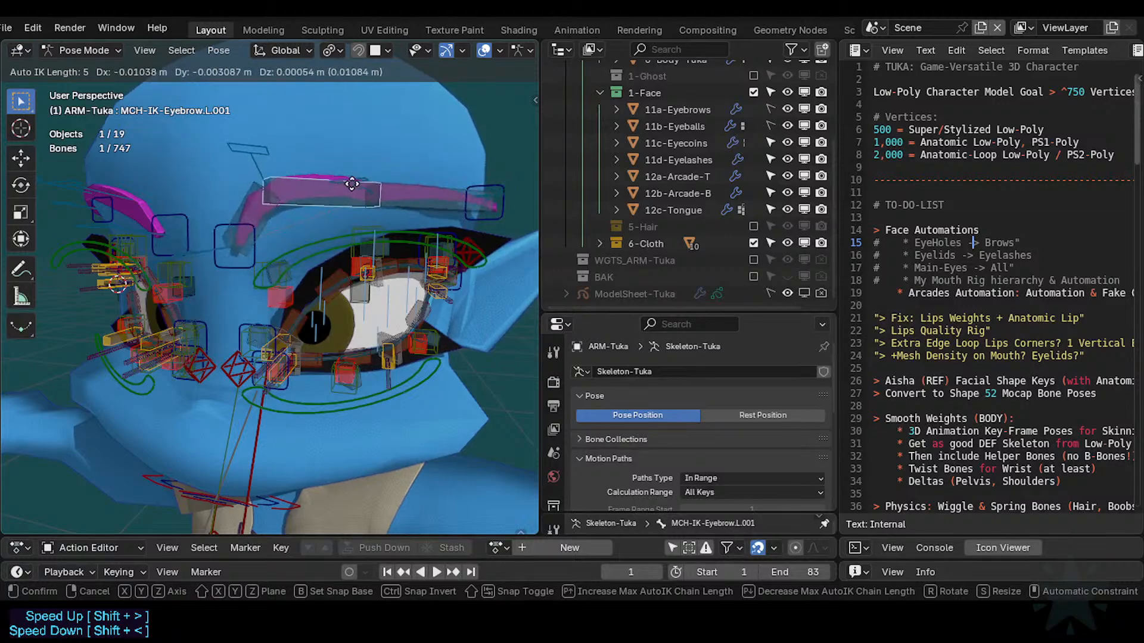
{"action": "left_click", "coordinate": [352, 184]}
{"action": "key", "text": "g"}
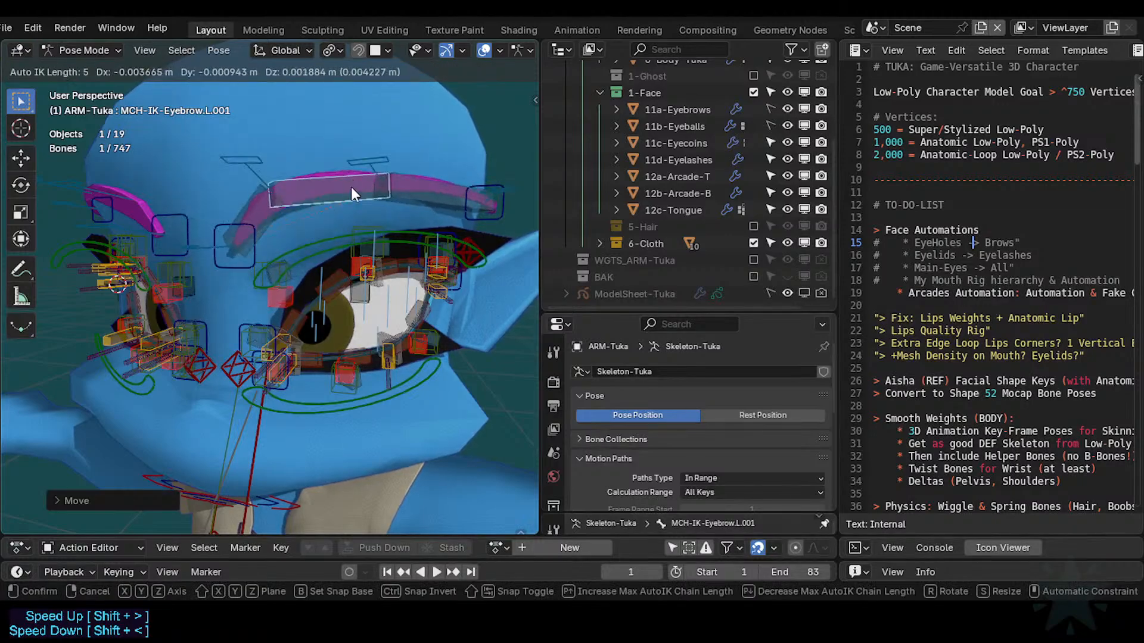
{"action": "left_click", "coordinate": [355, 191]}
{"action": "key", "text": "g"}
{"action": "left_click", "coordinate": [362, 186]}
Move the inner eyebrow bone MCH-IK-Eyebrow.L slightly, and shift the outer eyebrow control MTR-IK-Eyebrow.L.001 a little inward.
{"action": "left_click", "coordinate": [242, 218]}
{"action": "key", "text": "g"}
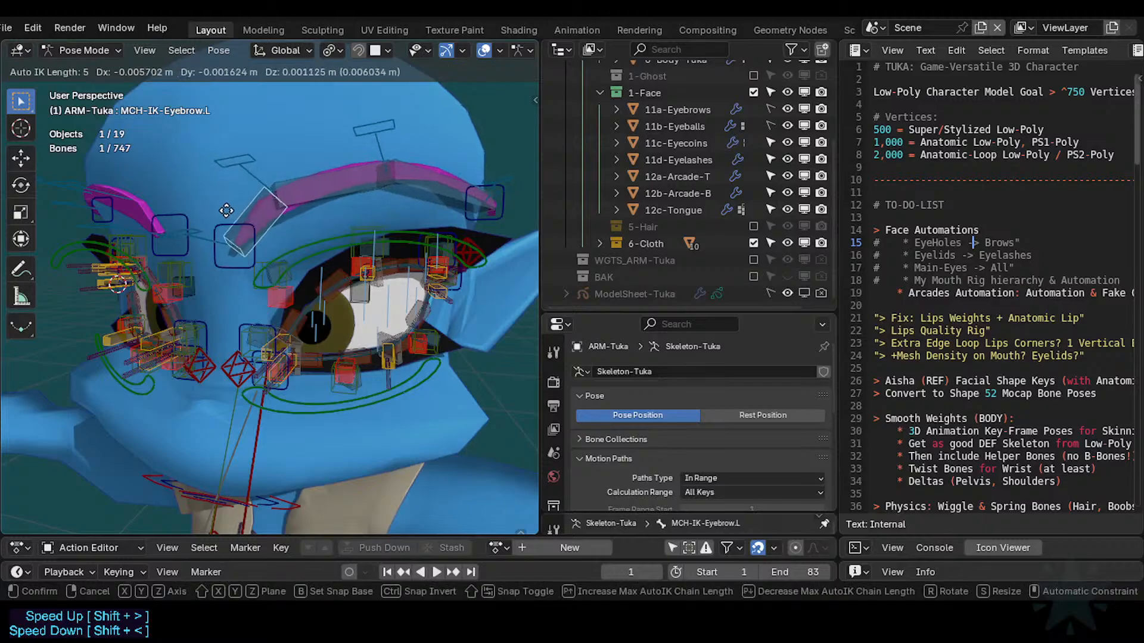
{"action": "left_click", "coordinate": [255, 201]}
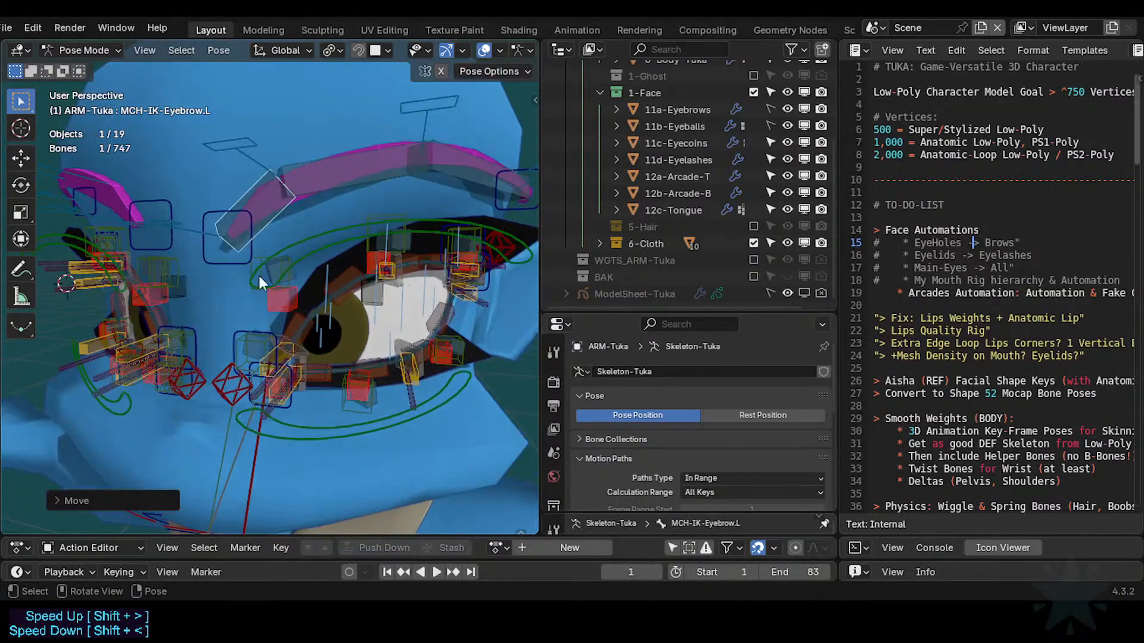
{"action": "left_click", "coordinate": [483, 216]}
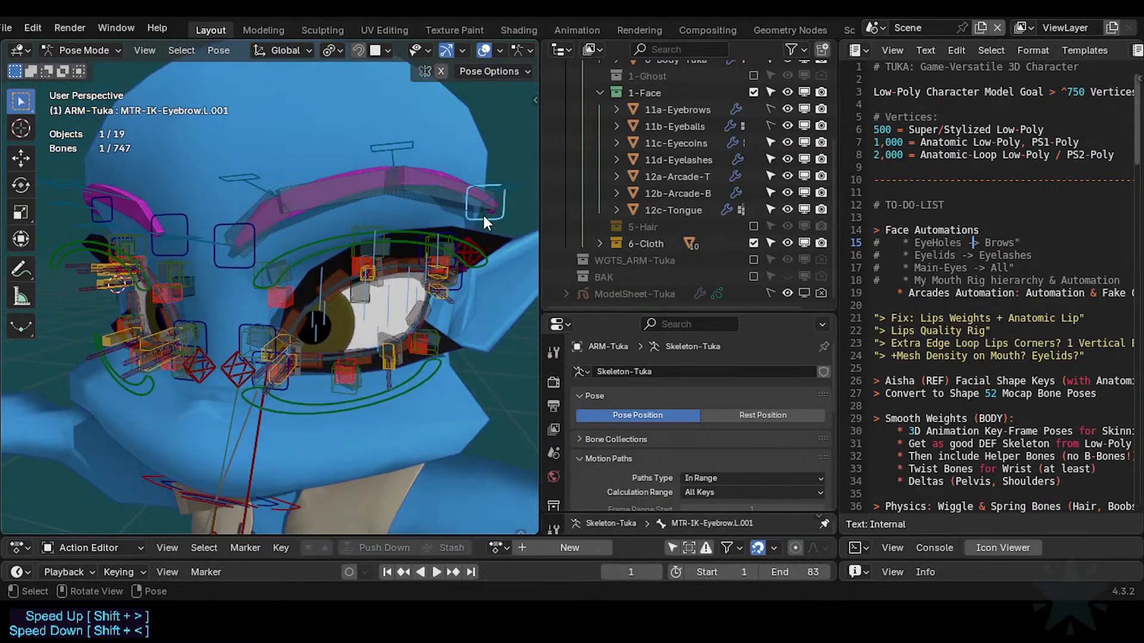
{"action": "key", "text": "g"}
{"action": "left_click", "coordinate": [448, 224]}
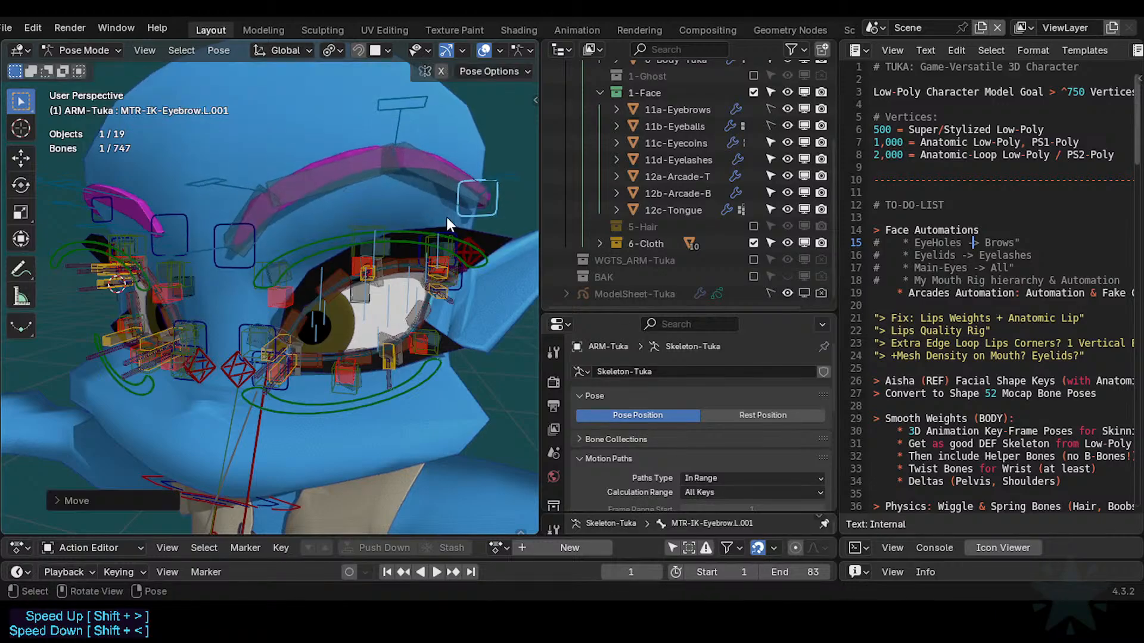
Test-move the middle eyebrow bone MCH-IK-Eyebrow.L.001, and lower the inner eyebrow control MTR-IK-Eyebrow.L toward the eye.
{"action": "left_click", "coordinate": [322, 191]}
{"action": "key", "text": "g"}
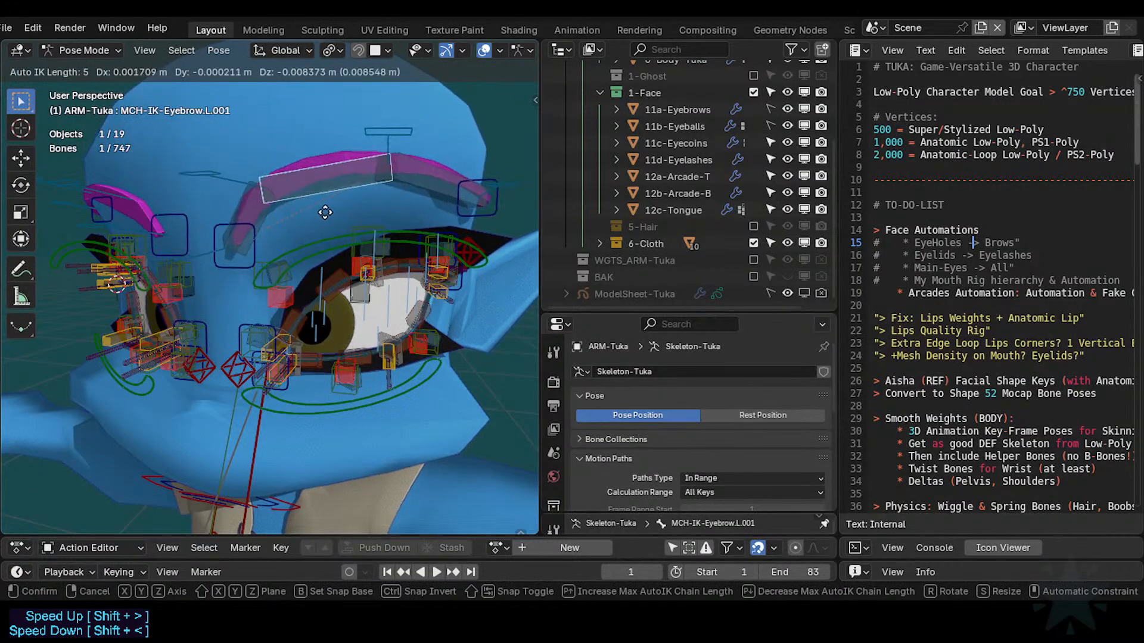
{"action": "left_click", "coordinate": [324, 216]}
{"action": "left_click", "coordinate": [237, 266]}
{"action": "key", "text": "g"}
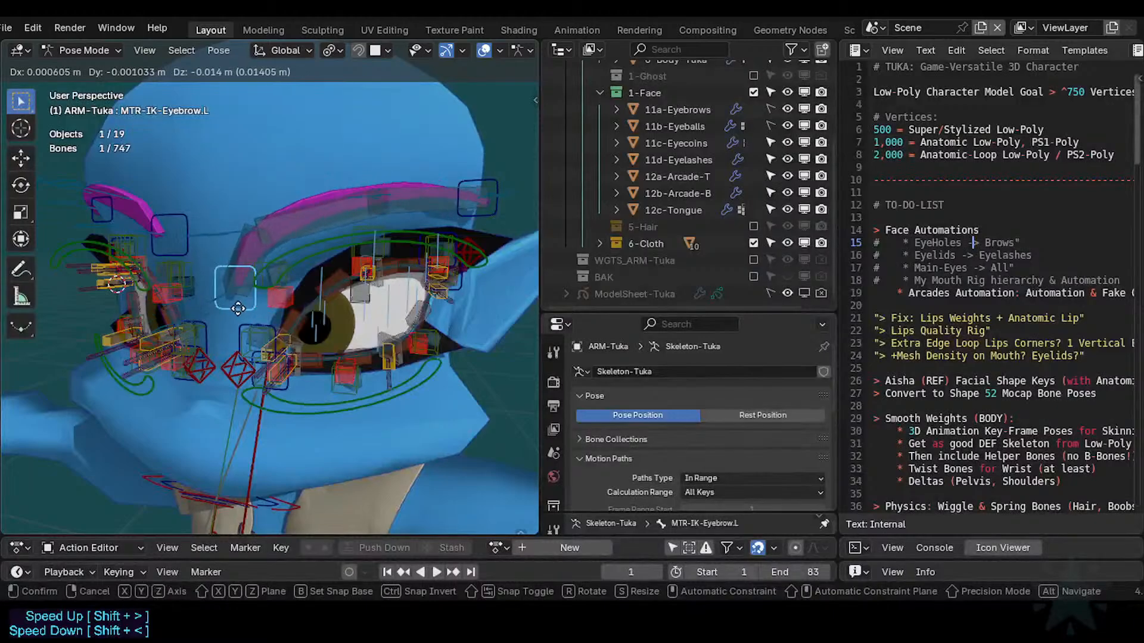
{"action": "left_click", "coordinate": [240, 293]}
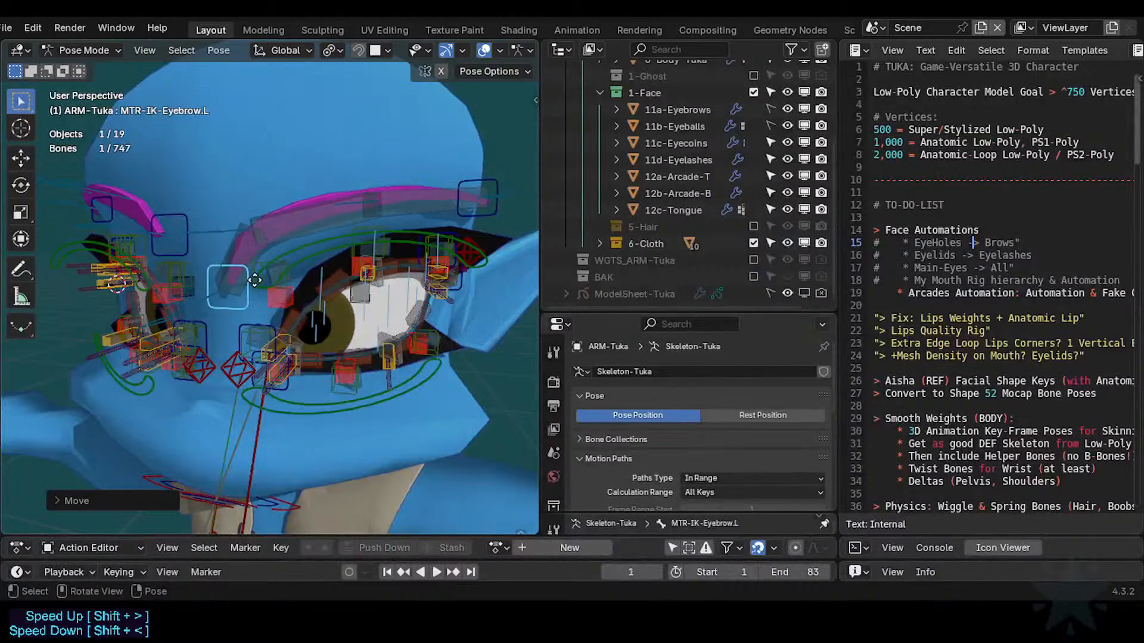
Raise the upper eye control MTR-Eye-T.L inward toward the eyebrow, and test-move the middle eyebrow bone MCH-IK-Eyebrow.L.001.
{"action": "left_click", "coordinate": [370, 238]}
{"action": "key", "text": "g"}
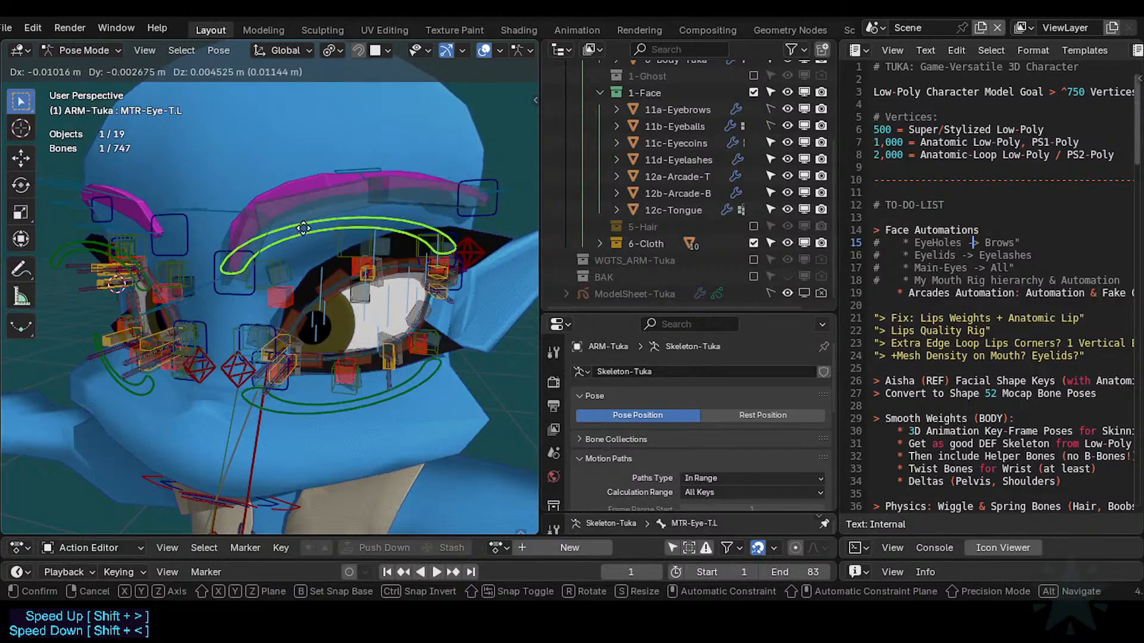
{"action": "left_click", "coordinate": [320, 205]}
{"action": "left_click", "coordinate": [320, 205]}
{"action": "key", "text": "g"}
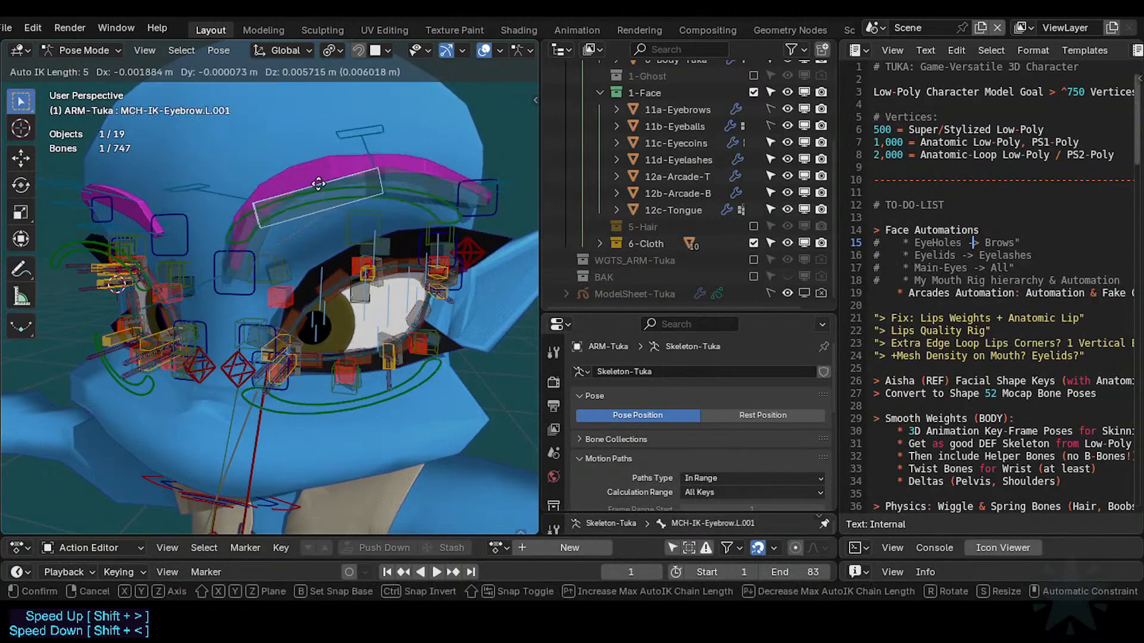
{"action": "left_click", "coordinate": [342, 198]}
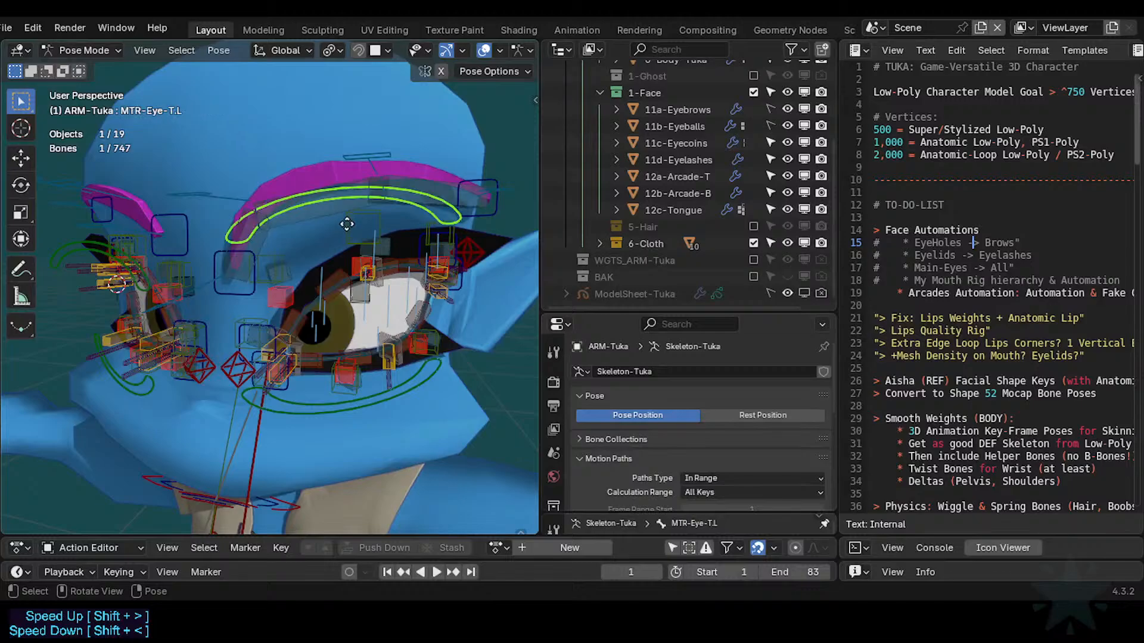
{"action": "left_click", "coordinate": [344, 235]}
{"action": "key", "text": "g"}
{"action": "left_click", "coordinate": [338, 224]}
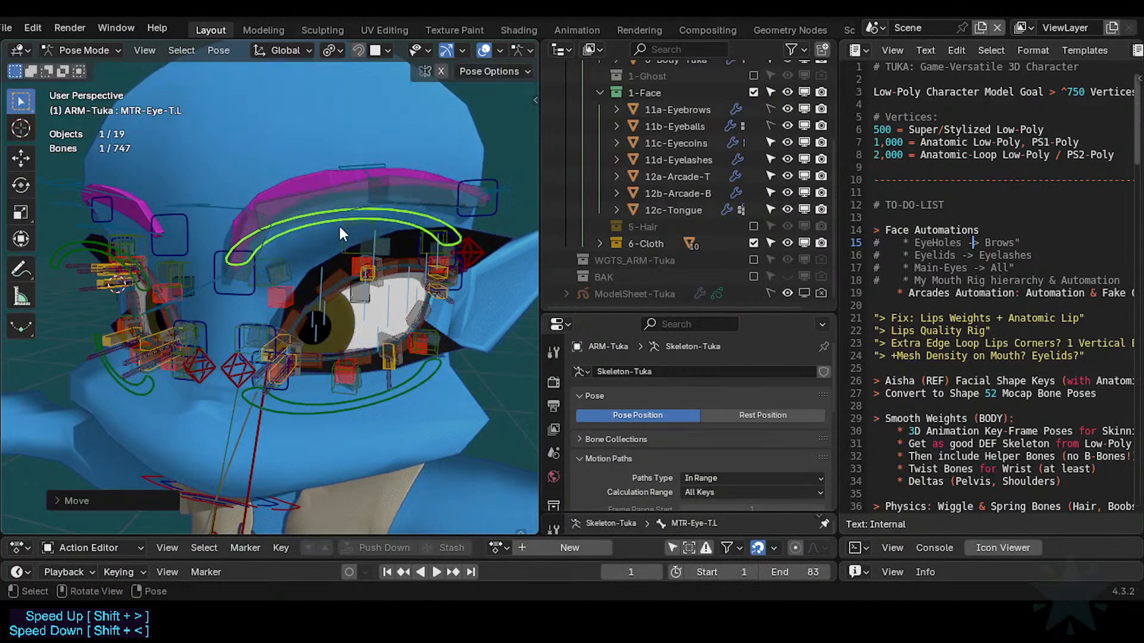
Raise the inner eyebrow control MTR-IK-Eyebrow.L slightly.
{"action": "left_click", "coordinate": [272, 222]}
{"action": "left_click", "coordinate": [237, 291]}
{"action": "key", "text": "g"}
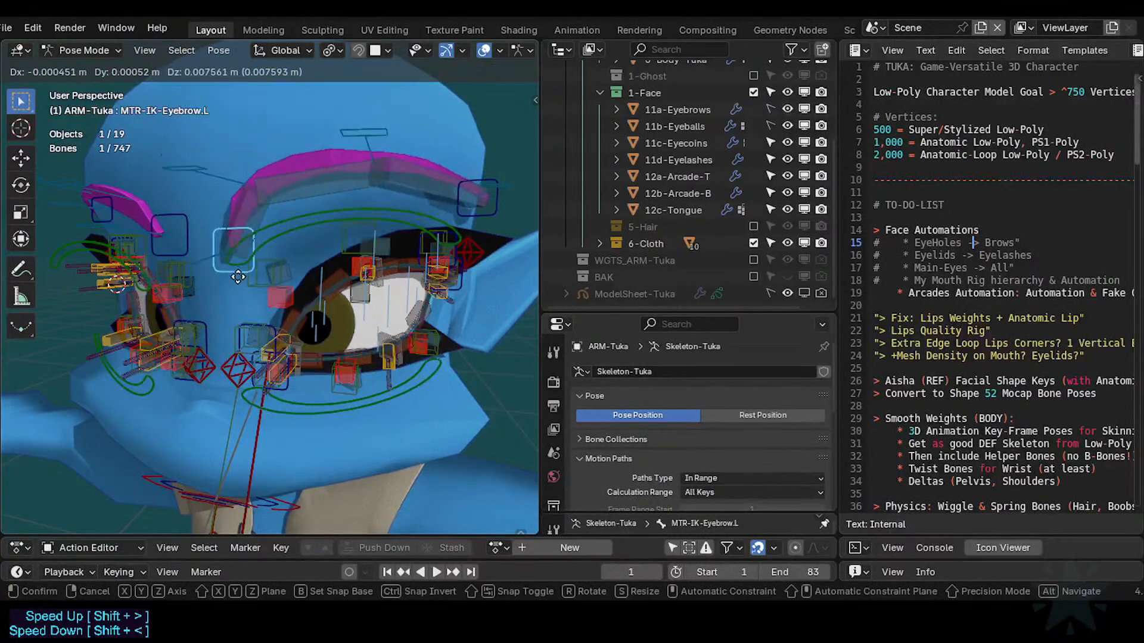
{"action": "left_click", "coordinate": [238, 285]}
Try moving and rotating the middle eyebrow bone MCH-IK-Eyebrow.L.001 to test the eyebrow's bending.
{"action": "left_click", "coordinate": [339, 194]}
{"action": "key", "text": "g"}
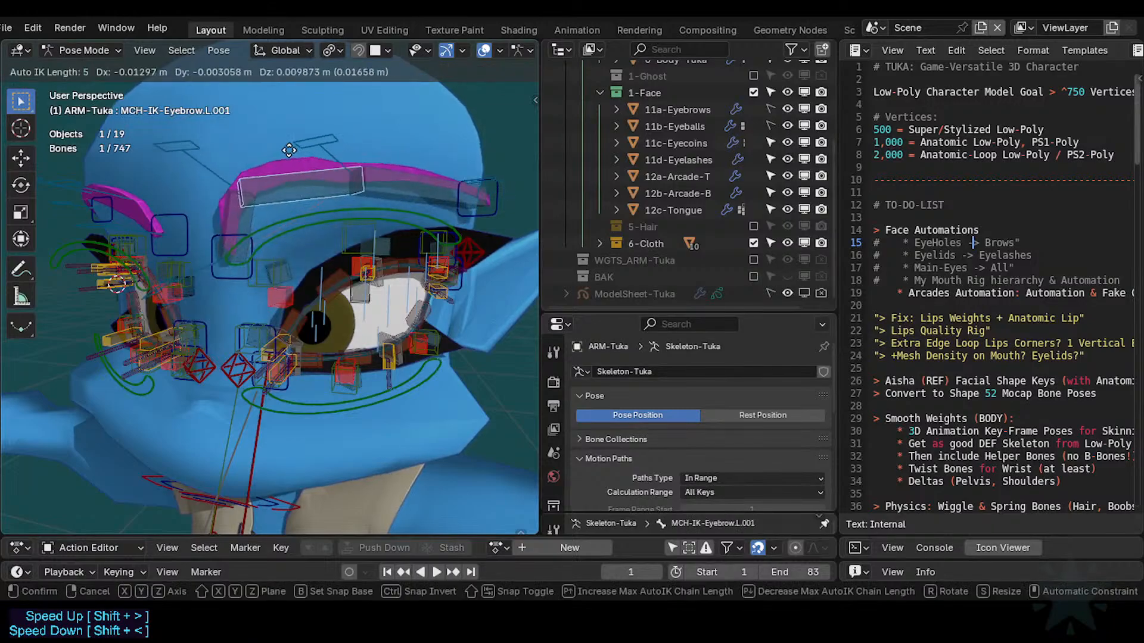
{"action": "left_click", "coordinate": [330, 191]}
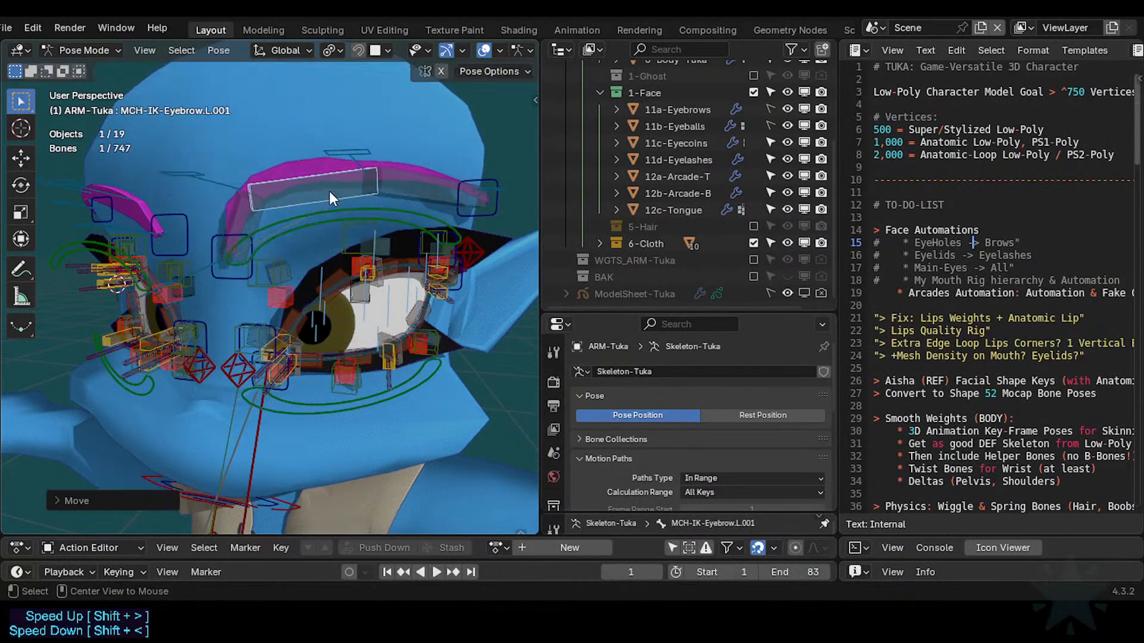
{"action": "key", "text": "r"}
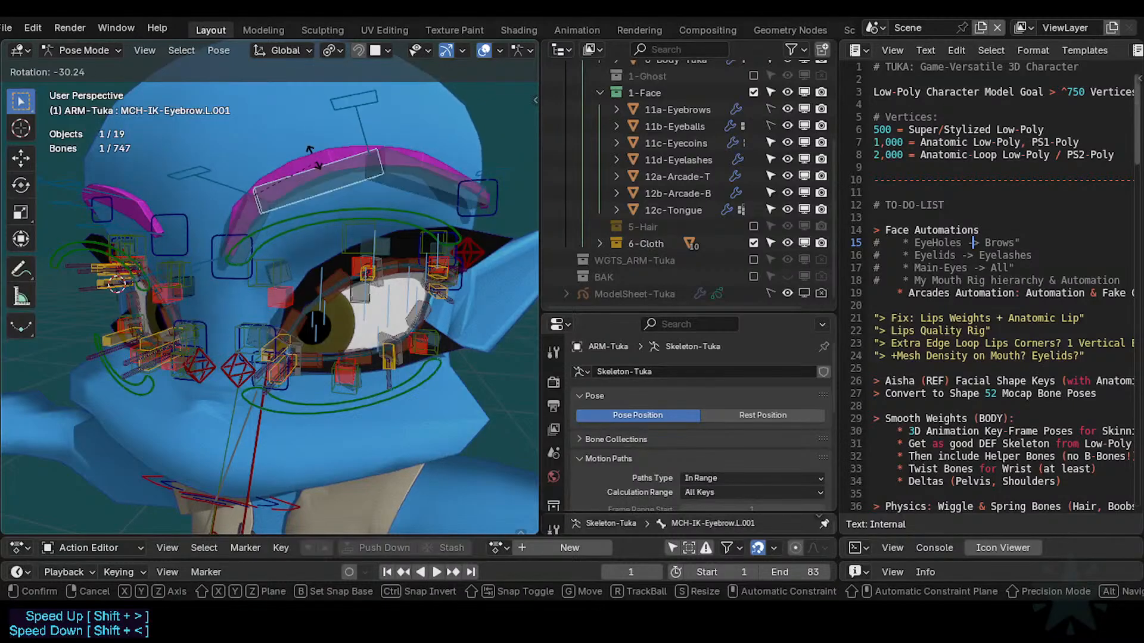
{"action": "right_click", "coordinate": [327, 193]}
{"action": "key", "text": "g"}
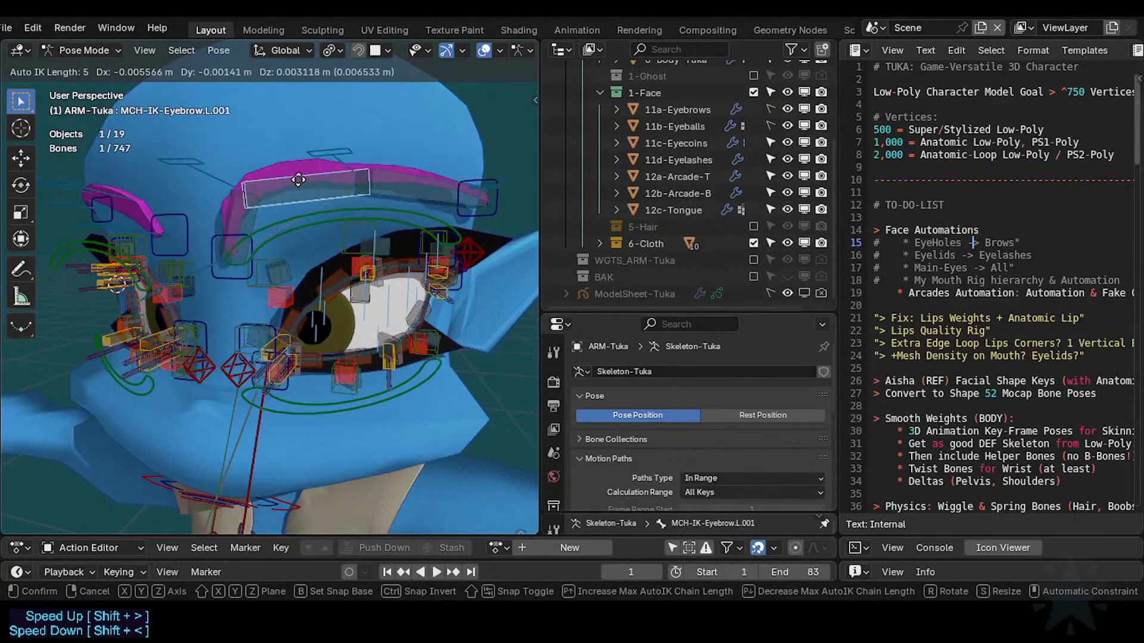
{"action": "left_click", "coordinate": [326, 175]}
Raise the outer eyebrow control MTR-IK-Eyebrow.L.001 well above its current height so the brow tilts upward at its outer end.
{"action": "left_click", "coordinate": [474, 206]}
{"action": "left_click", "coordinate": [474, 214]}
{"action": "key", "text": "g"}
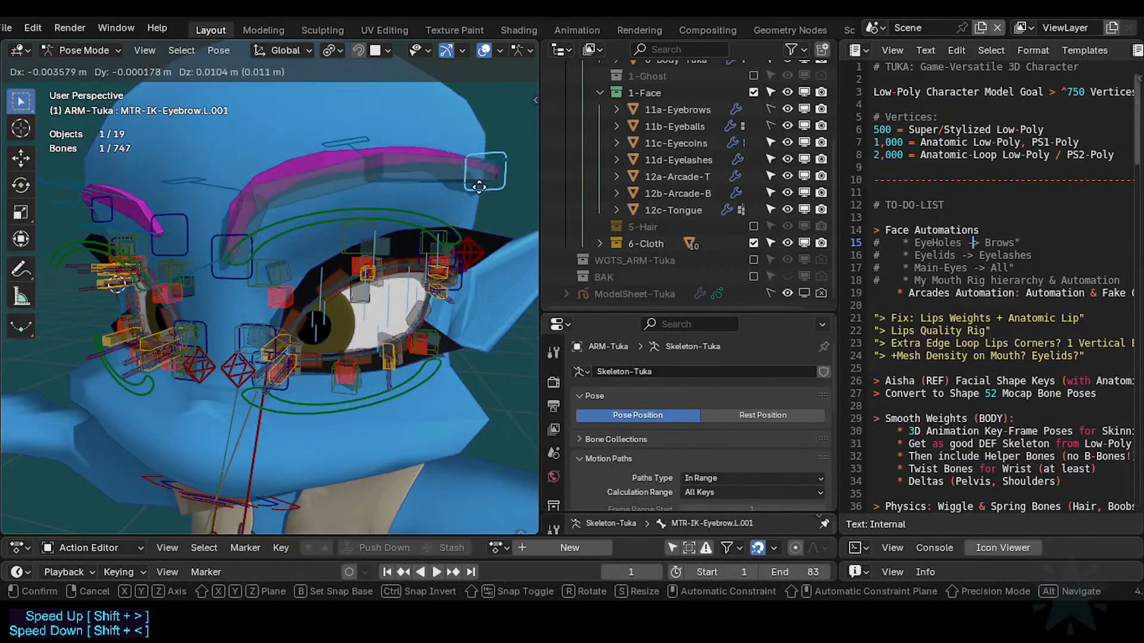
{"action": "left_click", "coordinate": [478, 182]}
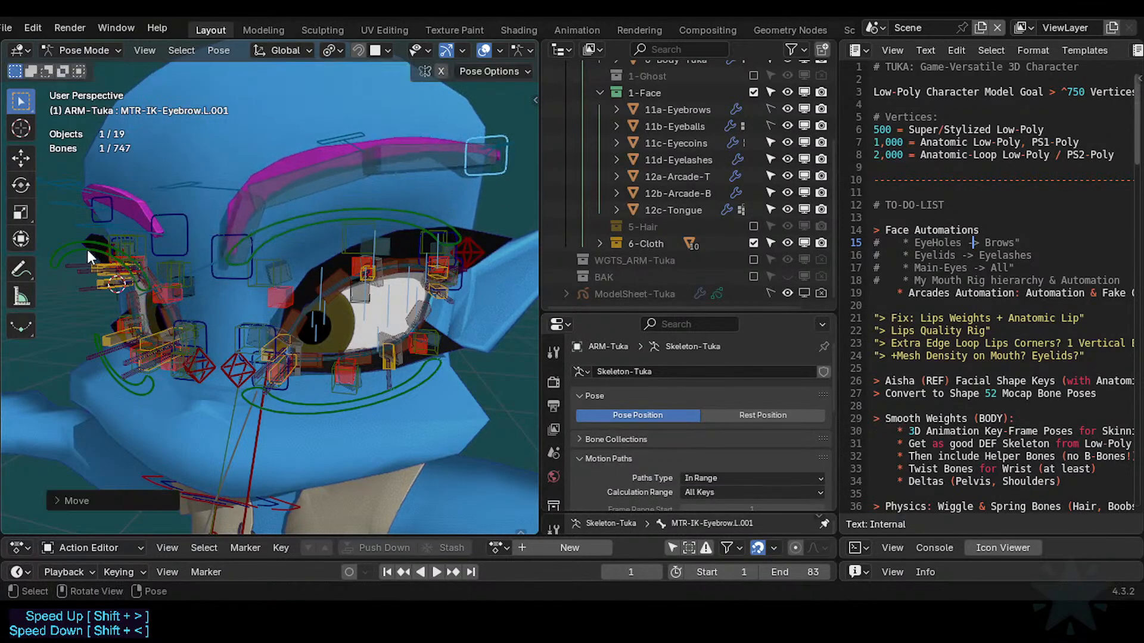
Lower the inner eyebrow control MTR-IK-Eyebrow.L a little, and nudge the upper eye control MTR-Eye-T.L.
{"action": "left_click", "coordinate": [222, 272]}
{"action": "key", "text": "g"}
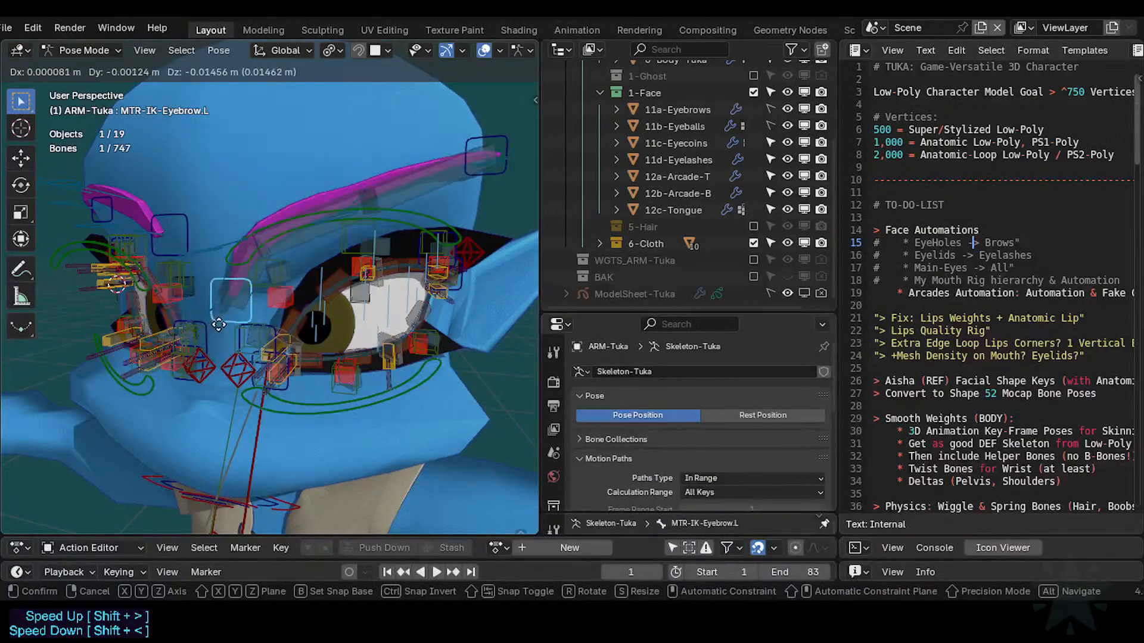
{"action": "left_click", "coordinate": [230, 278]}
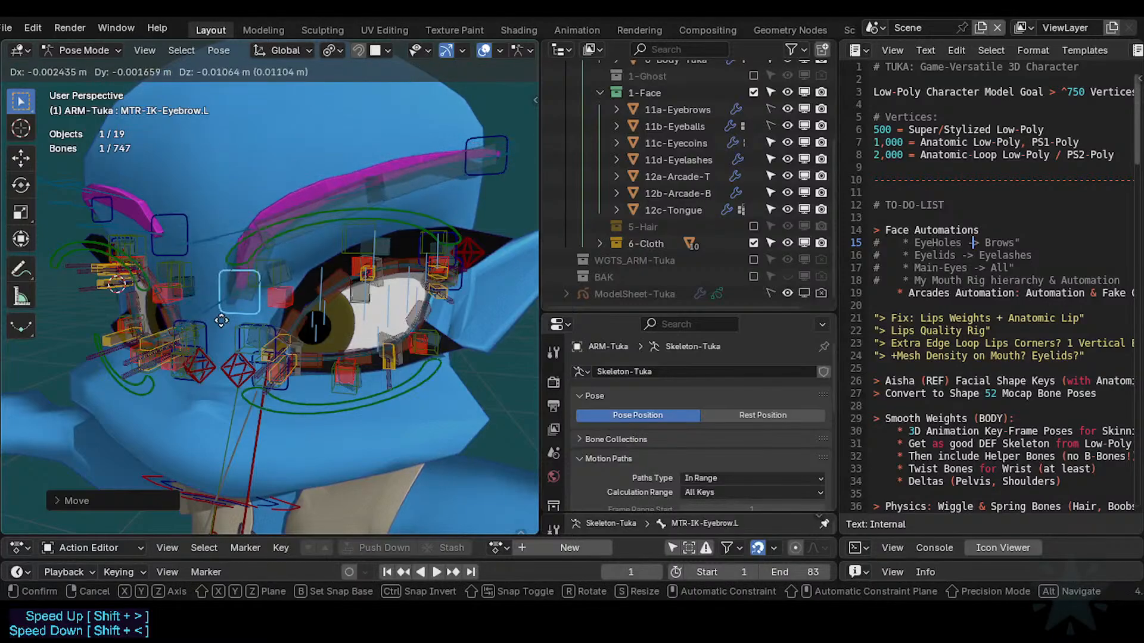
{"action": "left_click", "coordinate": [287, 221]}
{"action": "key", "text": "g"}
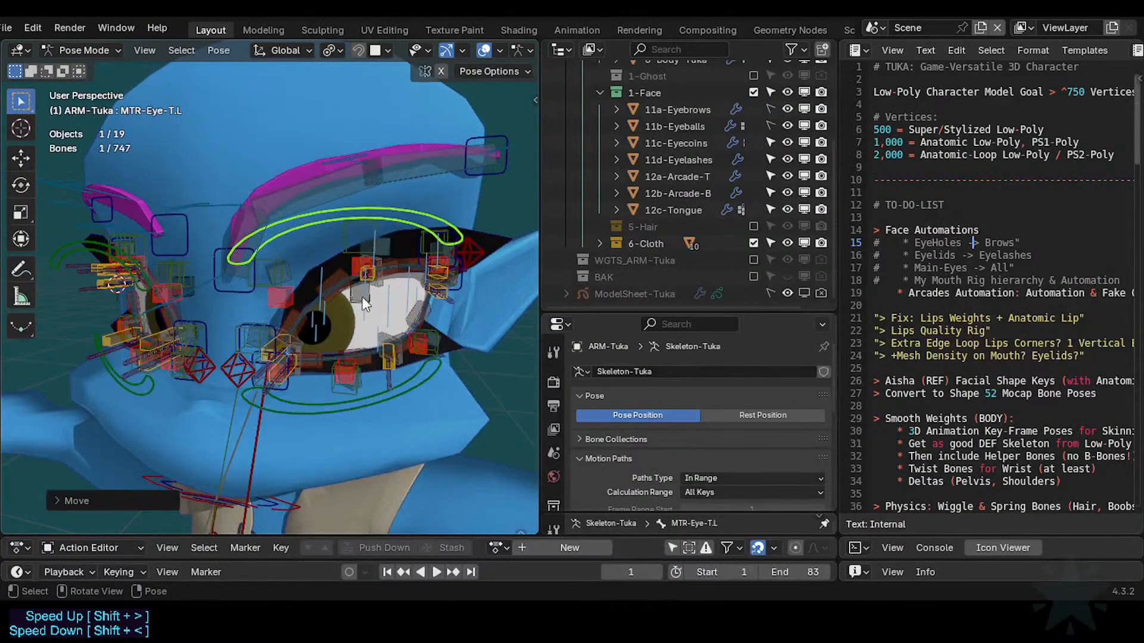
Try to raise the outer upper eye-hole control CTL-IK-EyeHole-T-O.L toward the eyebrow.
{"action": "left_click", "coordinate": [373, 275]}
{"action": "left_click", "coordinate": [462, 241]}
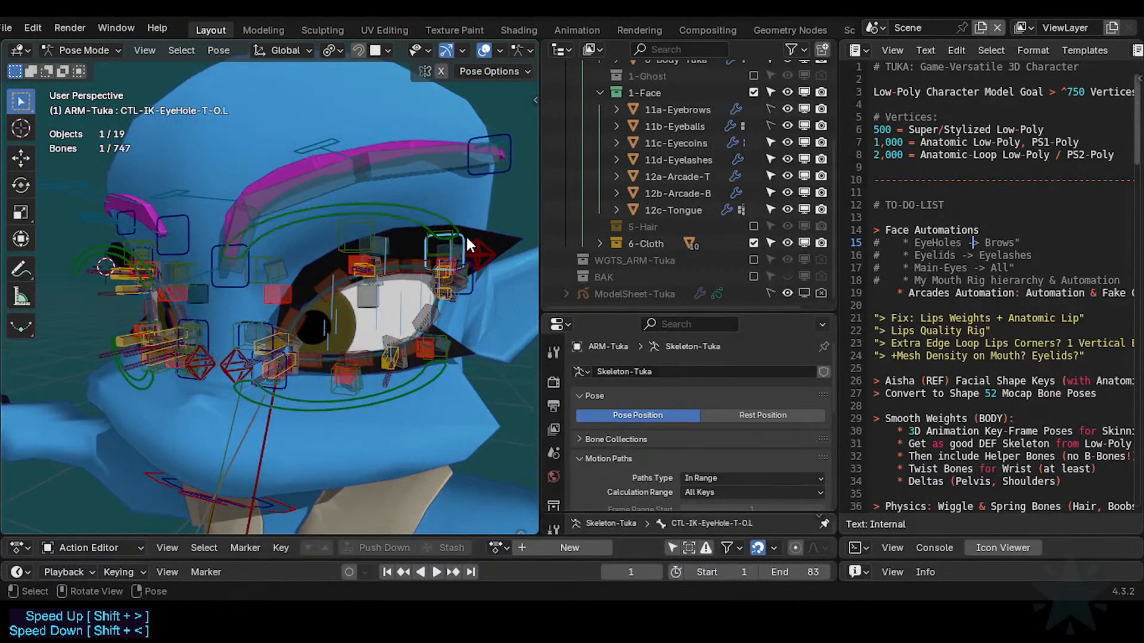
{"action": "key", "text": "g"}
{"action": "right_click", "coordinate": [467, 228]}
{"action": "key", "text": "g"}
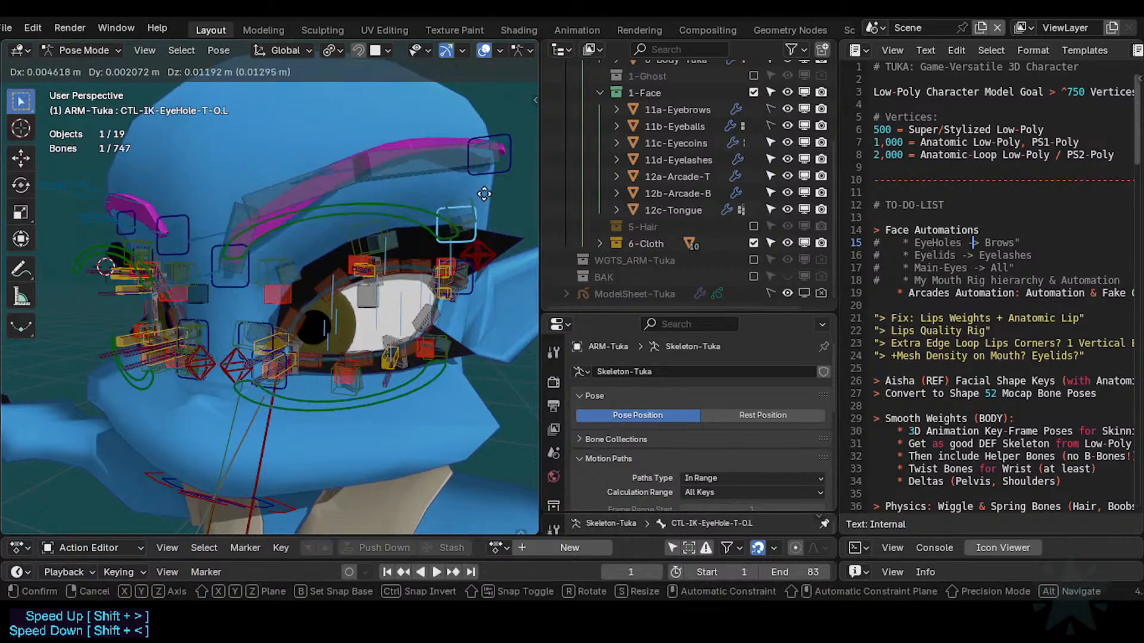
{"action": "right_click", "coordinate": [467, 211]}
Clear the pose locations of all visible bones, and test-move the outer upper eye-hole control CTL-IK-EyeHole-T-O.L upward from the cleared pose.
{"action": "key", "text": "a"}
{"action": "key", "text": "alt+g"}
{"action": "left_click", "coordinate": [465, 230]}
{"action": "key", "text": "g"}
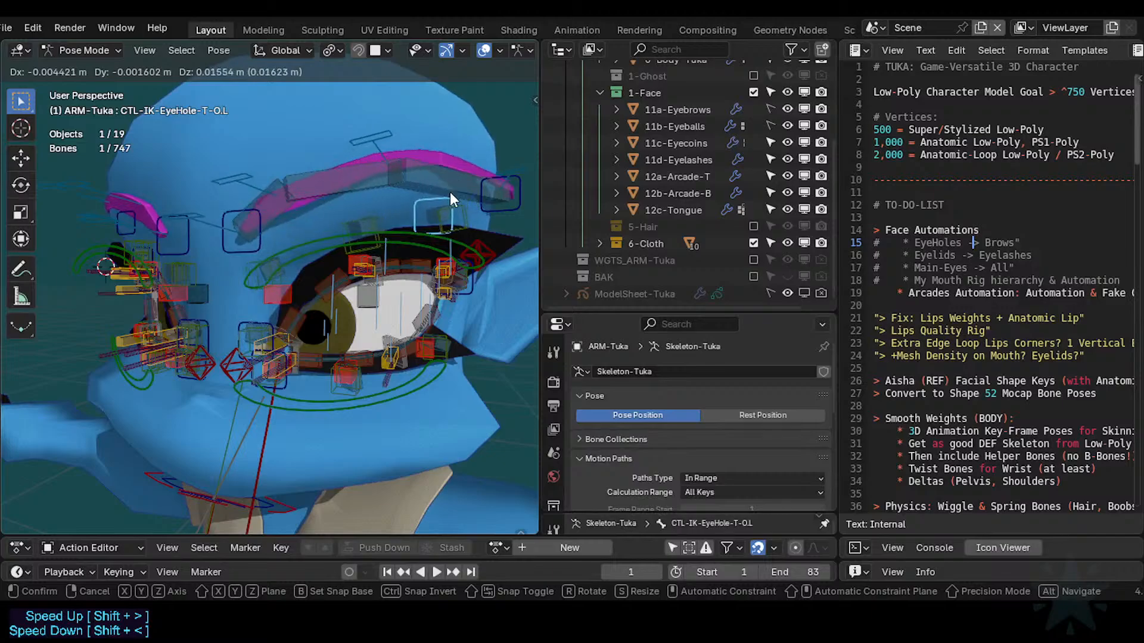
{"action": "right_click", "coordinate": [448, 198]}
Try moving the outer lower eye-hole control CTL-IK-EyeHole-B-O.L around the outer corner of the left eye.
{"action": "middle_click_drag", "start_coordinate": [395, 252], "coordinate": [438, 367]}
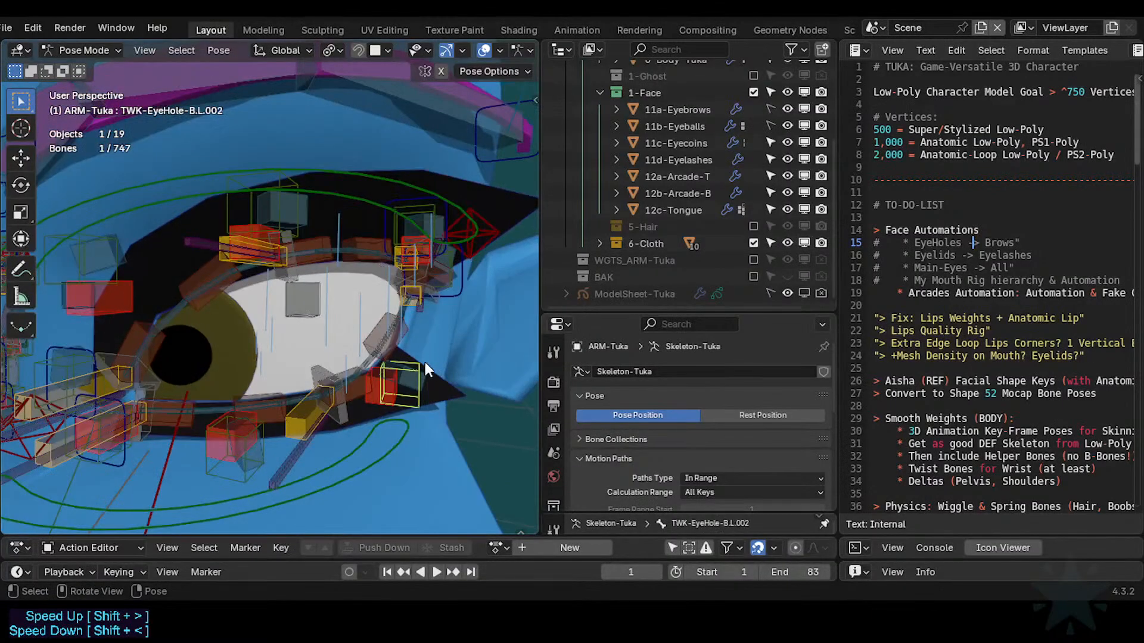
{"action": "left_click", "coordinate": [459, 299]}
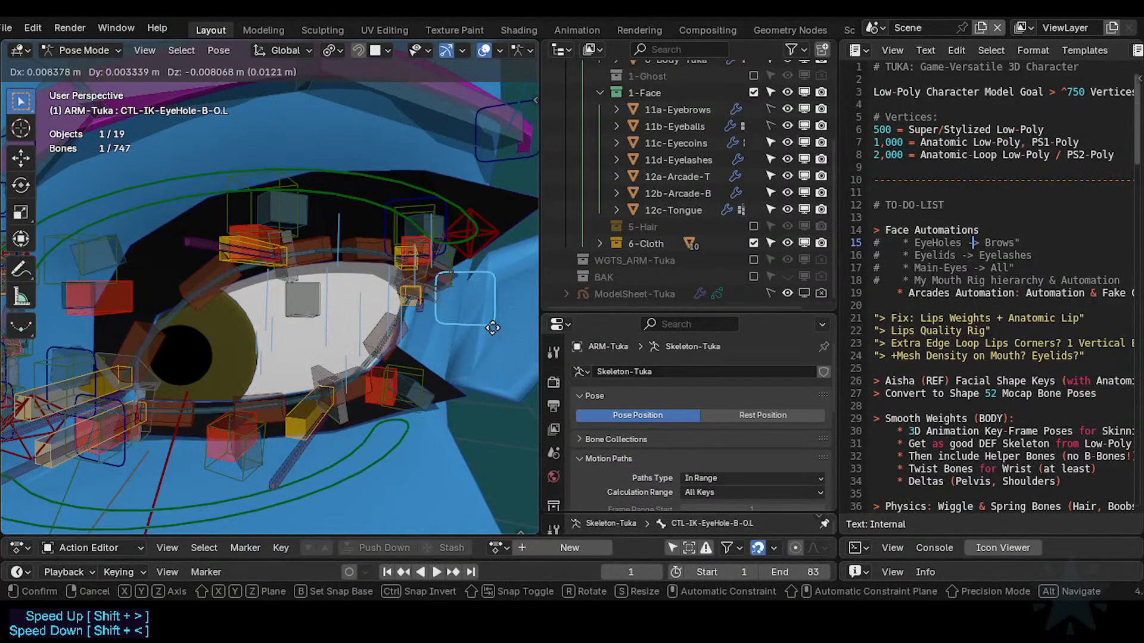
{"action": "key", "text": "g"}
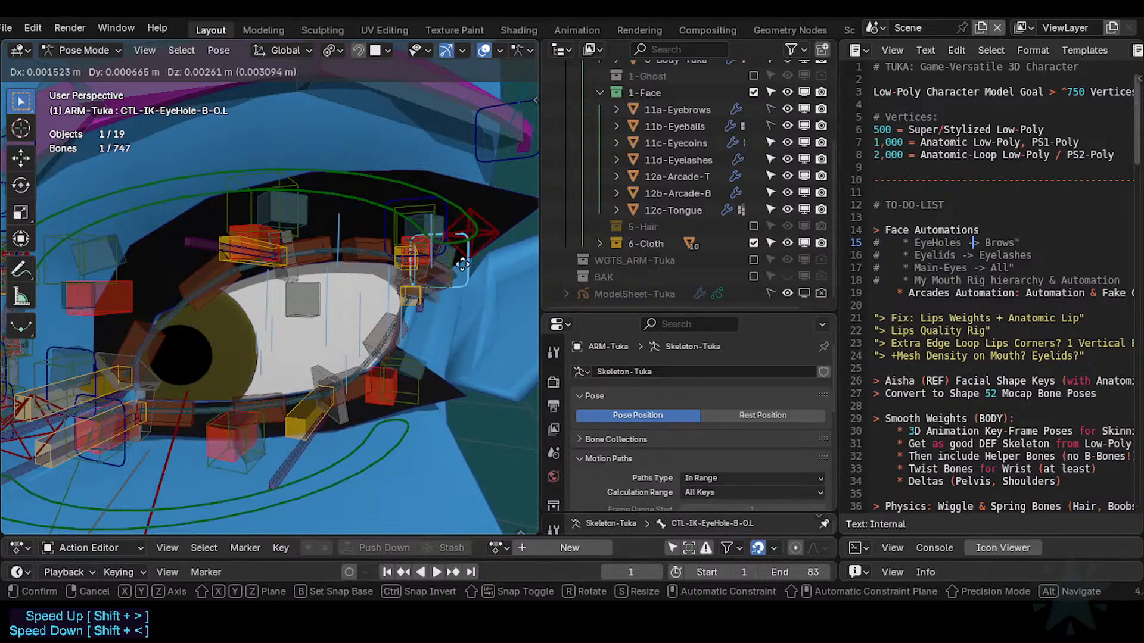
{"action": "left_click", "coordinate": [437, 320]}
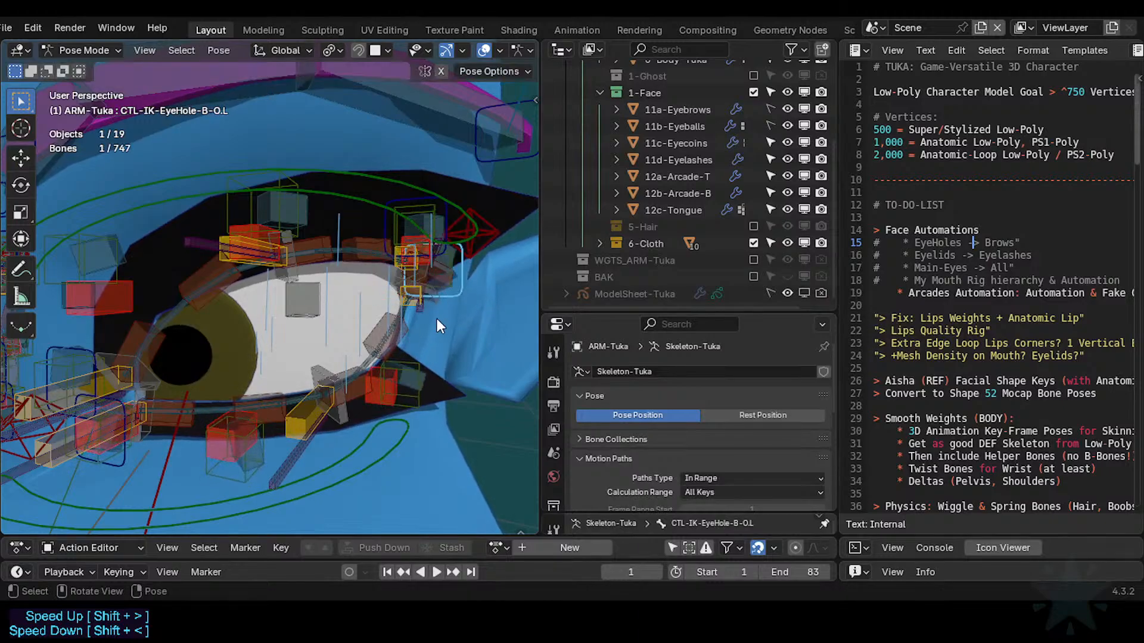
Show the sidebar's item properties, collapse the Transform section and expand the Bone Collections section.
{"action": "scroll", "coordinate": [437, 320], "scroll_direction": "up", "scroll_amount": 1}
{"action": "scroll", "coordinate": [437, 319], "scroll_direction": "down", "scroll_amount": 2}
{"action": "key", "text": "n"}
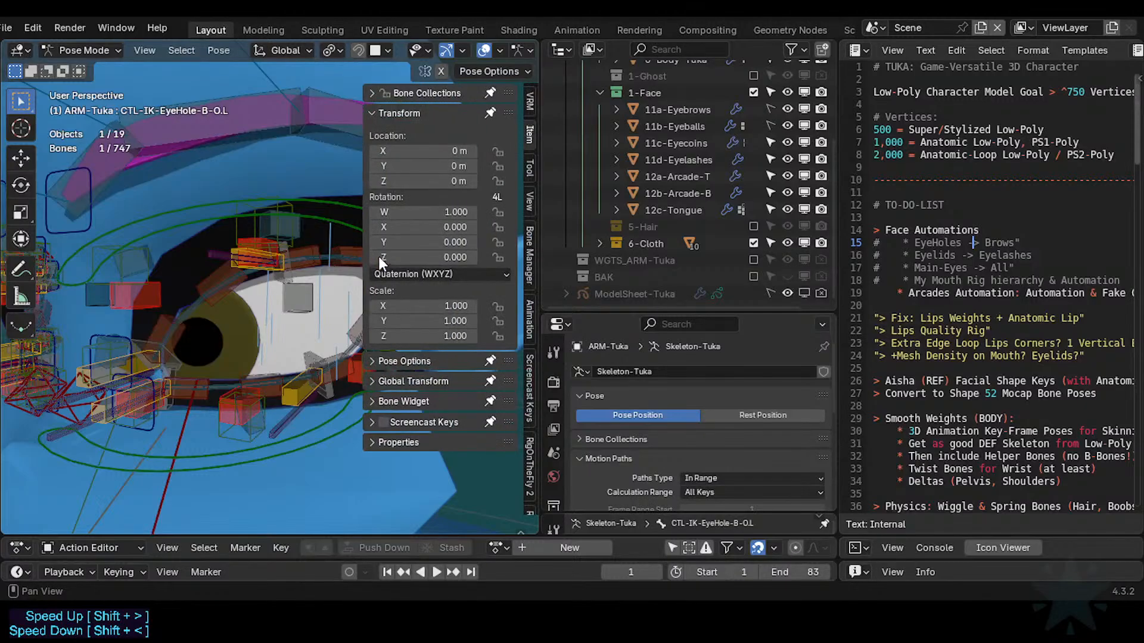
{"action": "key", "text": "n"}
{"action": "scroll", "coordinate": [316, 248], "scroll_direction": "down", "scroll_amount": 1}
{"action": "key", "text": "n"}
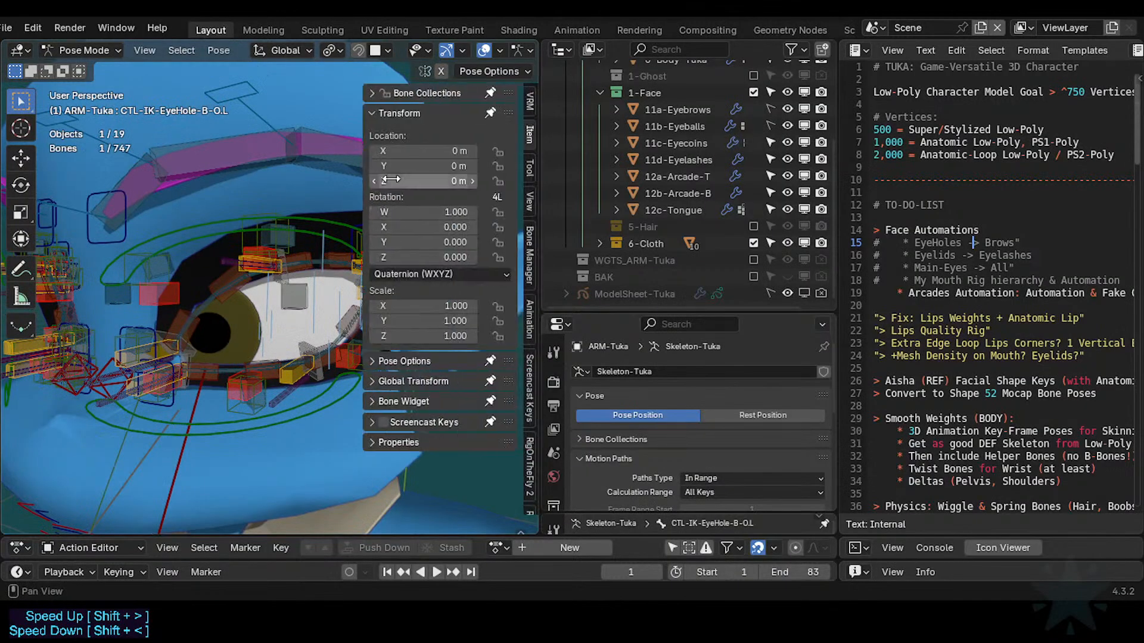
{"action": "left_click", "coordinate": [398, 114]}
{"action": "left_click", "coordinate": [410, 93]}
Browse to the face deform collections in the bone collections list, and widen the viewport and sidebar so their names are readable.
{"action": "scroll", "coordinate": [419, 273], "scroll_direction": "down", "scroll_amount": 2}
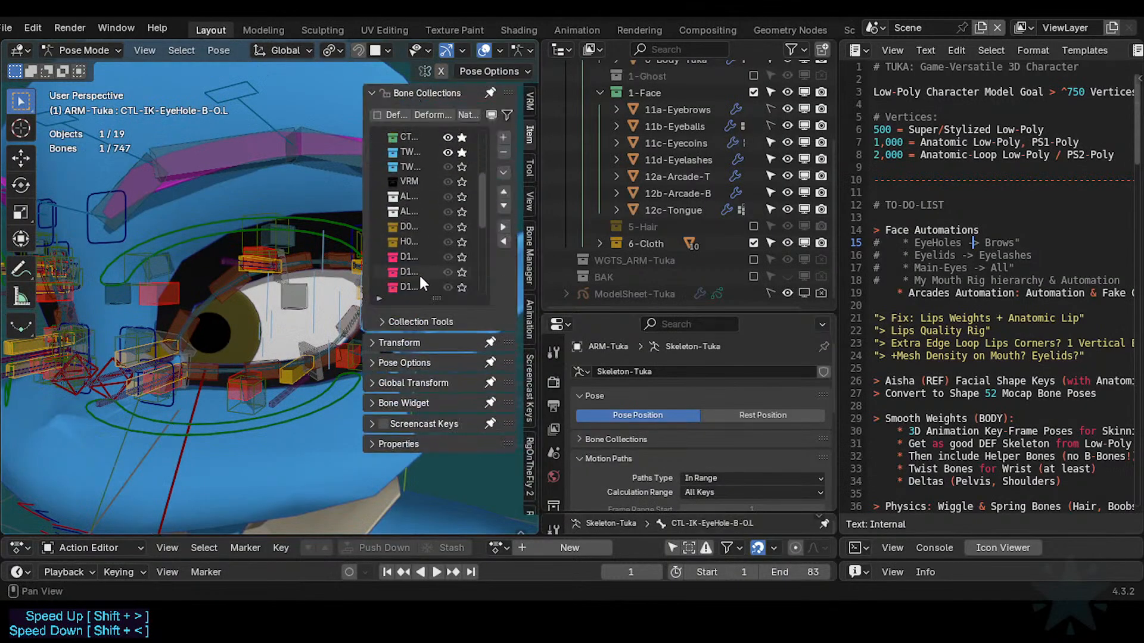
{"action": "scroll", "coordinate": [441, 241], "scroll_direction": "down", "scroll_amount": 2}
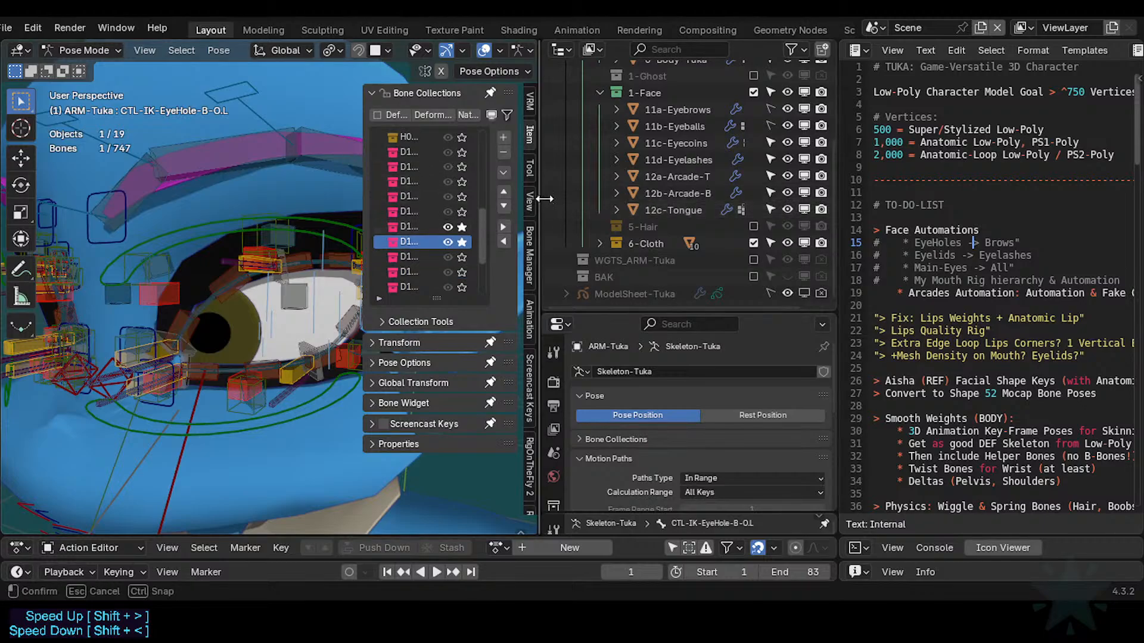
{"action": "left_click_drag", "start_coordinate": [541, 199], "coordinate": [660, 226]}
{"action": "left_click_drag", "start_coordinate": [480, 229], "coordinate": [396, 238]}
{"action": "scroll", "coordinate": [484, 241], "scroll_direction": "down", "scroll_amount": 3}
Examine the whole character and its facial rig controls, alongside the list of bone collections.
{"action": "key", "text": "n"}
{"action": "scroll", "coordinate": [339, 301], "scroll_direction": "down", "scroll_amount": 3}
{"action": "scroll", "coordinate": [341, 305], "scroll_direction": "up", "scroll_amount": 4}
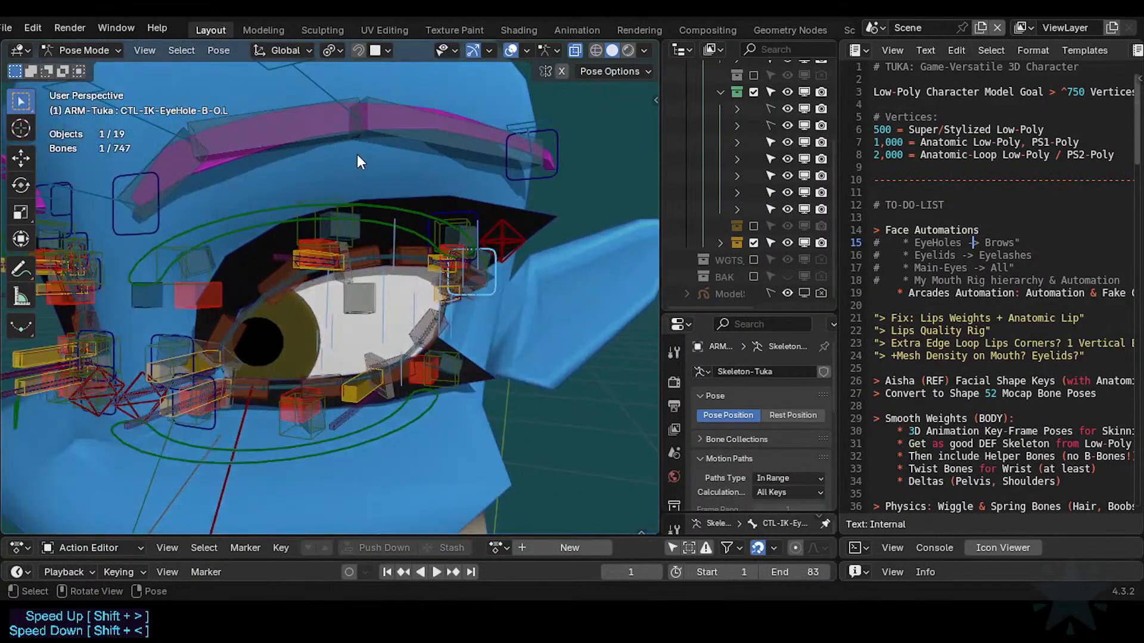
{"action": "scroll", "coordinate": [375, 333], "scroll_direction": "down", "scroll_amount": 6}
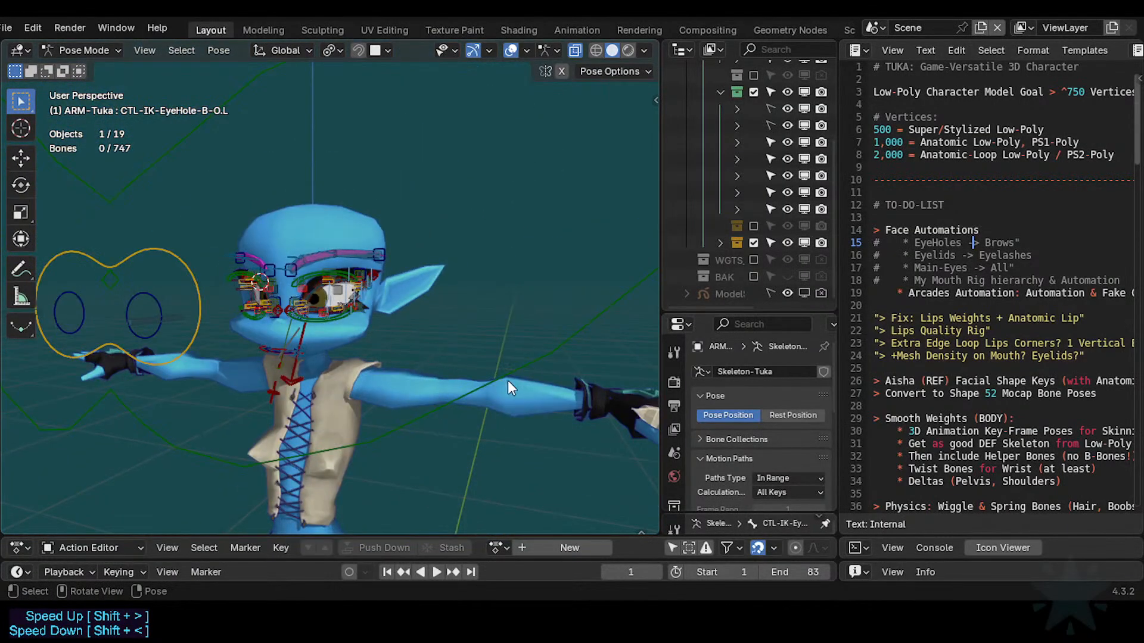
{"action": "scroll", "coordinate": [389, 345], "scroll_direction": "up", "scroll_amount": 6}
{"action": "key", "text": "n"}
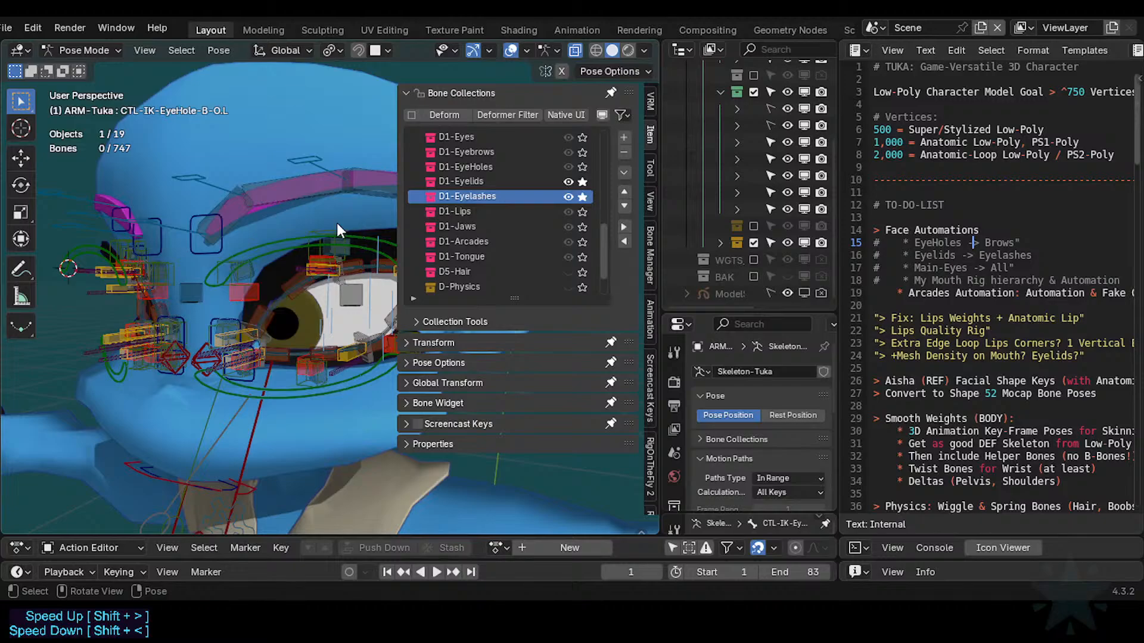
{"action": "scroll", "coordinate": [267, 417], "scroll_direction": "down", "scroll_amount": 5}
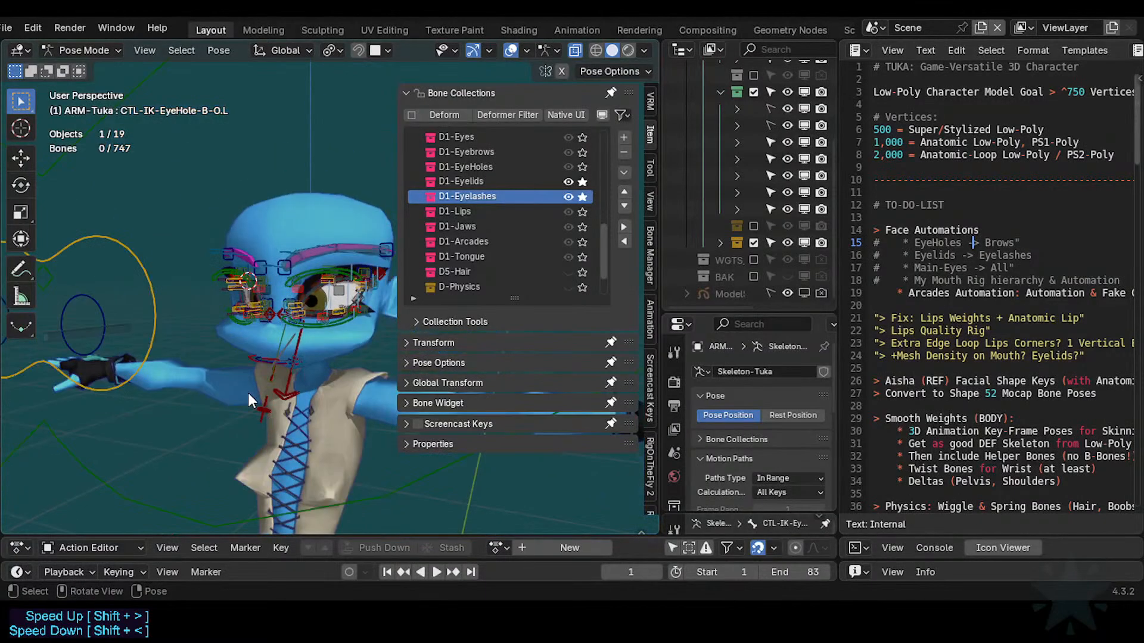
{"action": "scroll", "coordinate": [248, 392], "scroll_direction": "up", "scroll_amount": 5}
{"action": "scroll", "coordinate": [244, 388], "scroll_direction": "up", "scroll_amount": 1}
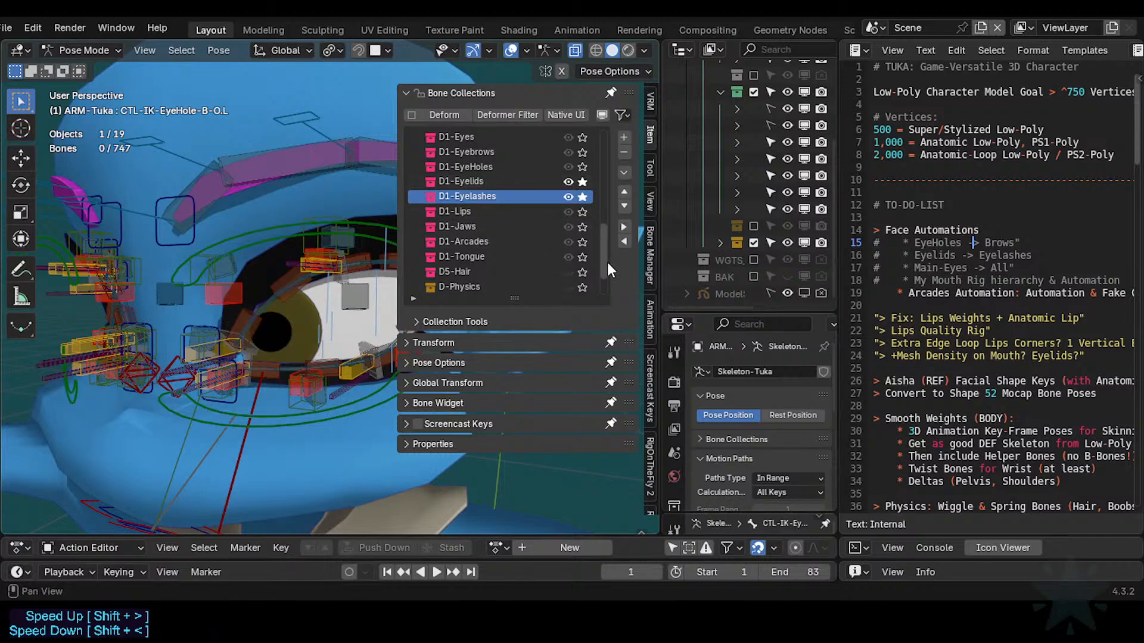
Inspect the left eyebrow's IK mechanism bones with the sidebar hidden, and try moving the outer eyebrow control MTR-IK-Eyebrow.L.001 inward.
{"action": "left_click", "coordinate": [284, 162]}
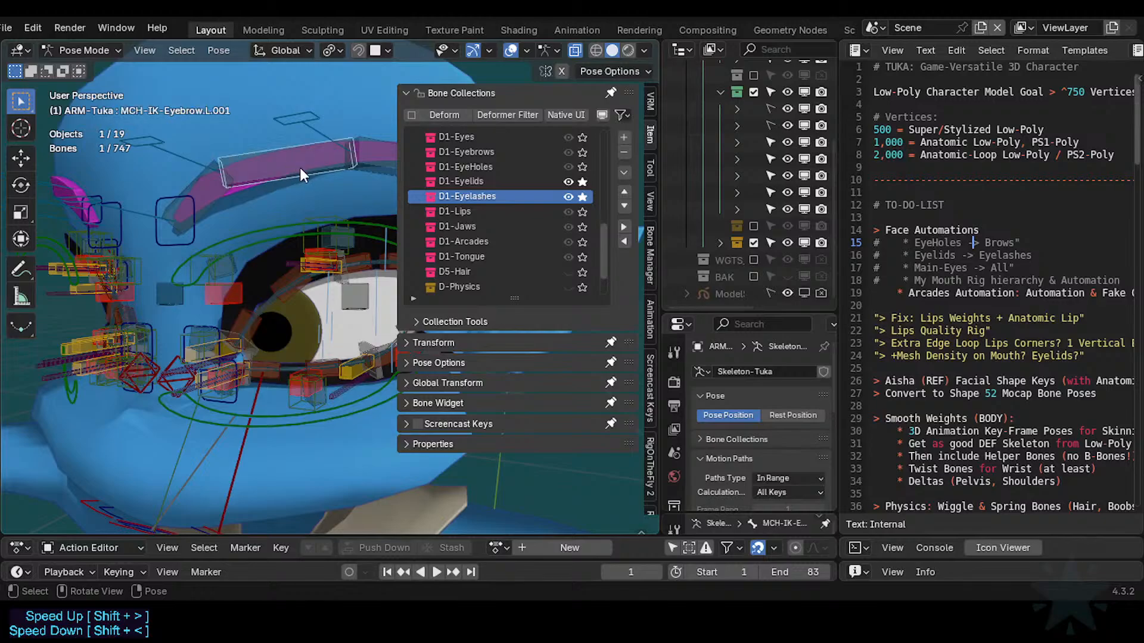
{"action": "scroll", "coordinate": [298, 168], "scroll_direction": "down", "scroll_amount": 2}
{"action": "key", "text": "n"}
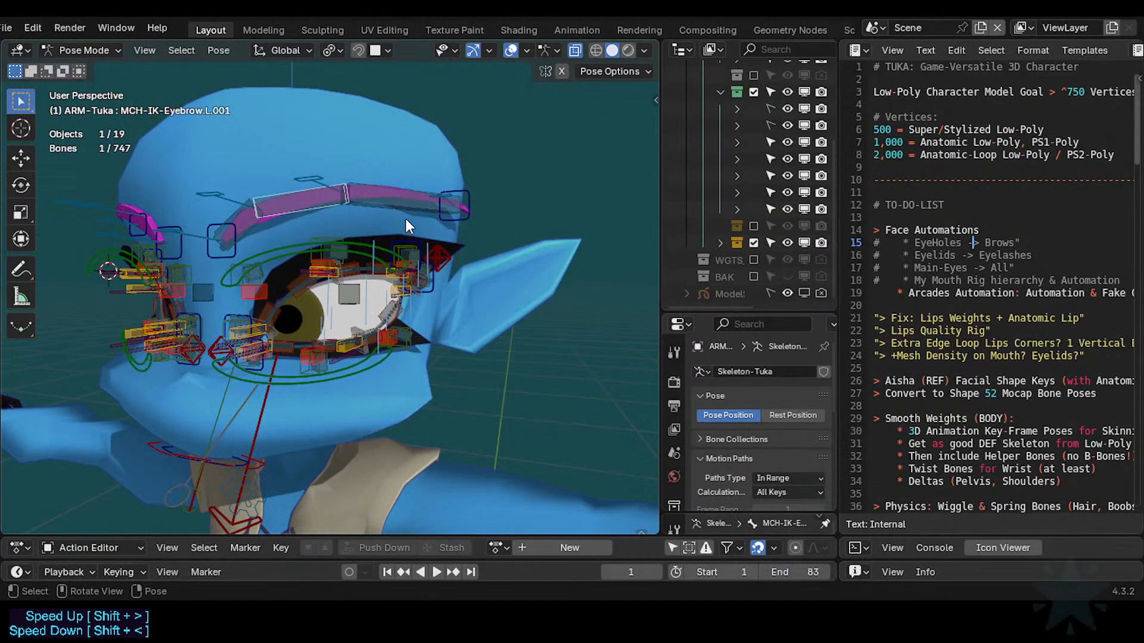
{"action": "left_click", "coordinate": [400, 201]}
{"action": "middle_click_drag", "start_coordinate": [326, 246], "coordinate": [398, 217]}
{"action": "left_click", "coordinate": [296, 203]}
{"action": "left_click", "coordinate": [418, 230]}
{"action": "key", "text": "g"}
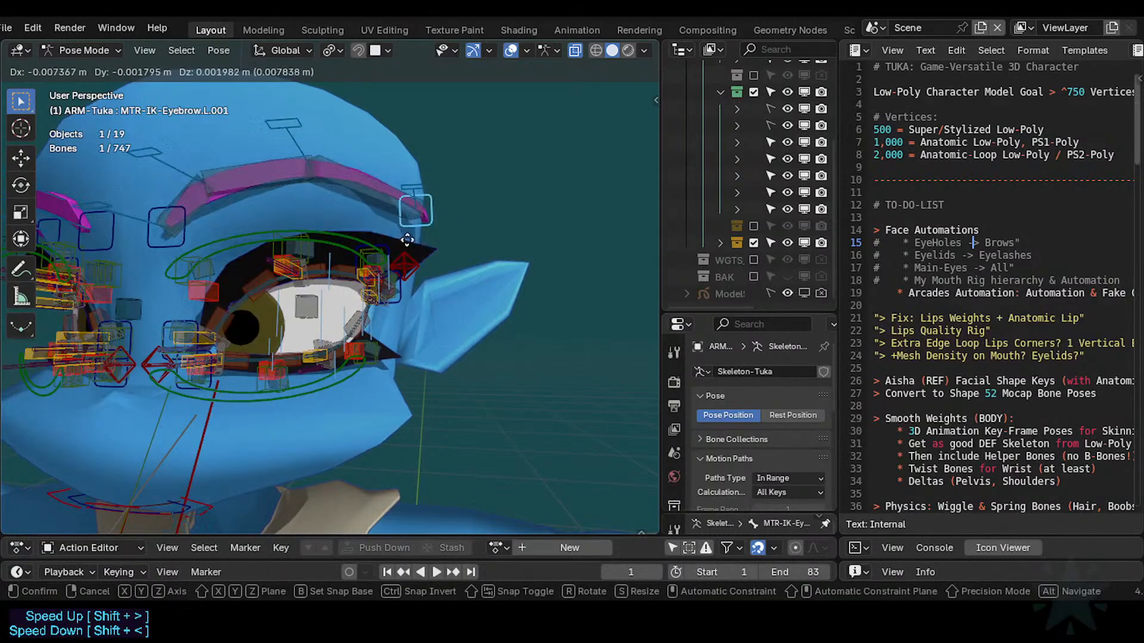
{"action": "left_click", "coordinate": [420, 233]}
Try to move the upper eye control MTR-Eye-T.L.
{"action": "left_click", "coordinate": [273, 242]}
{"action": "left_click", "coordinate": [277, 241]}
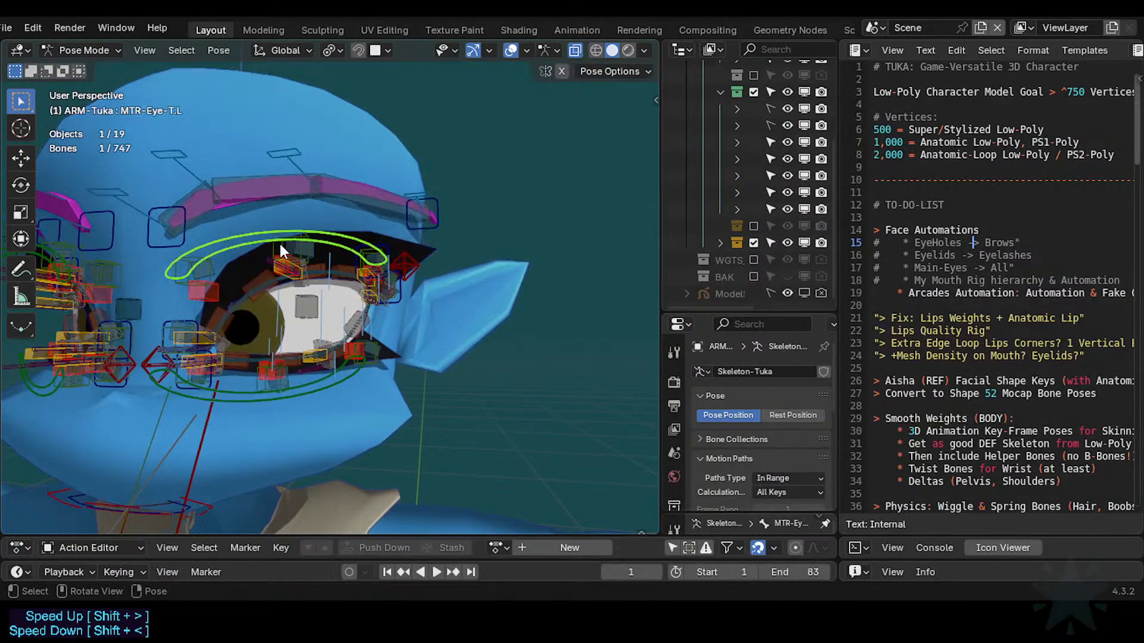
{"action": "key", "text": "g"}
{"action": "key", "text": "Escape"}
Select the eyebrow mechanism bone MCH-IK-Eyebrow.L.001, and try raising the upper eye-hole tweak bone TWK-EyeHole-T.L.002 toward the eyebrow.
{"action": "left_click", "coordinate": [279, 206]}
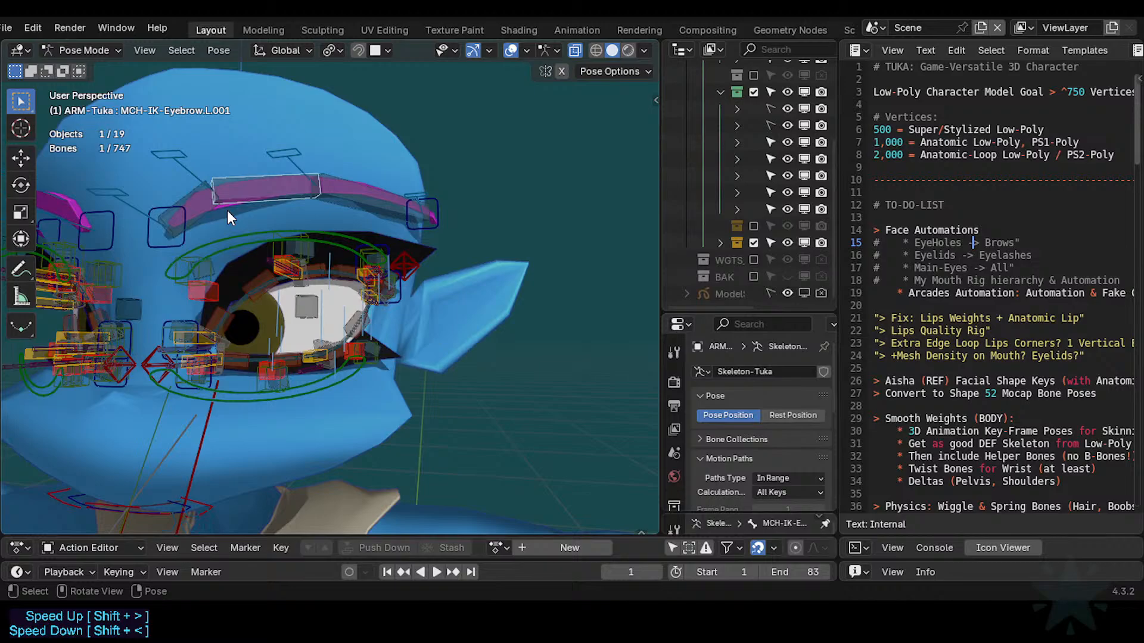
{"action": "left_click", "coordinate": [267, 249]}
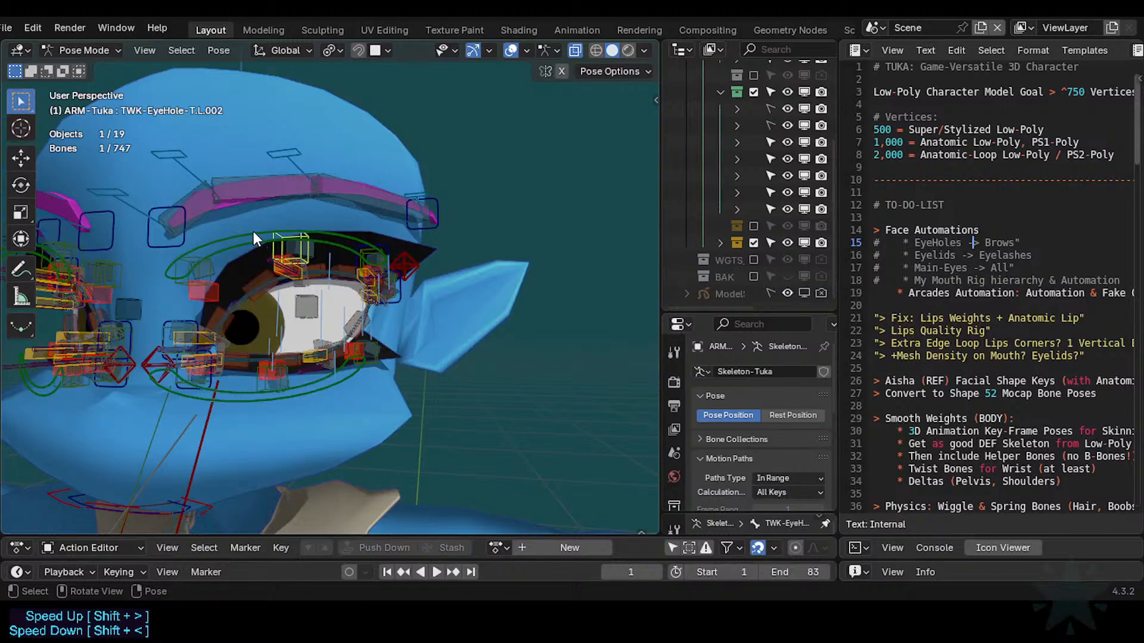
{"action": "key", "text": "g"}
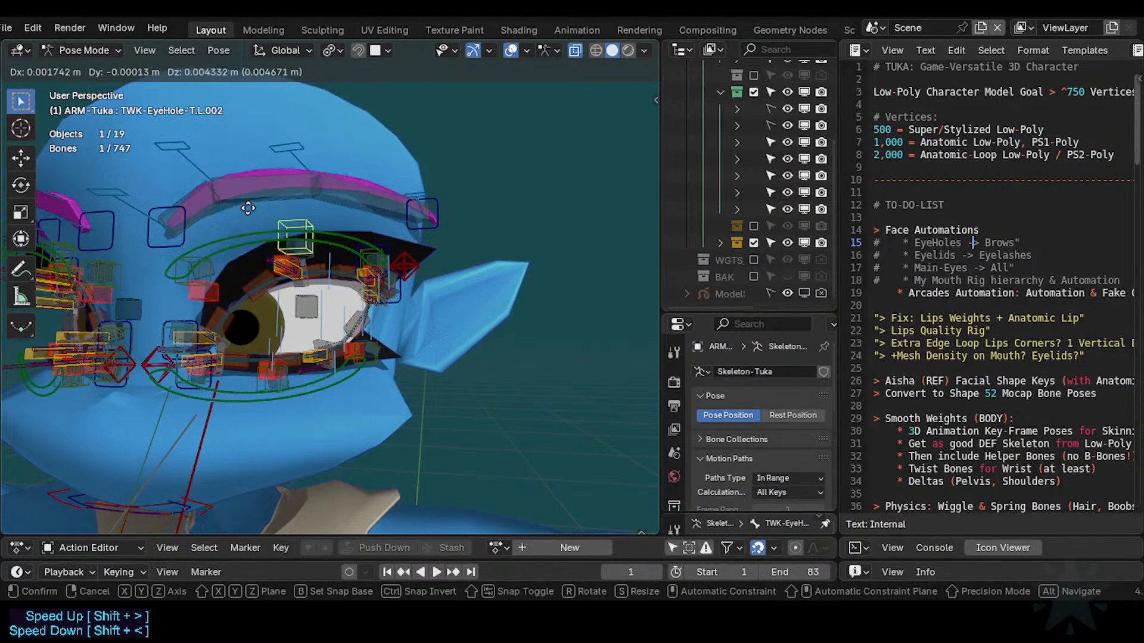
{"action": "left_click", "coordinate": [249, 219]}
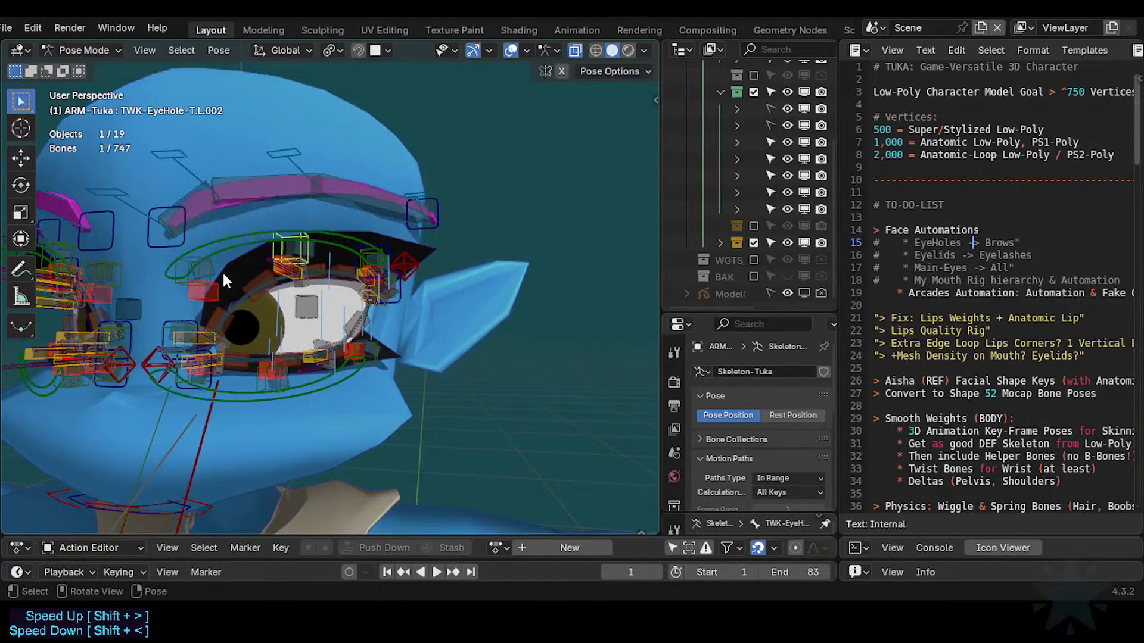
Try lowering the inner upper eye-hole tweak bone TWK-EyeHole-T.L.001.
{"action": "left_click", "coordinate": [189, 291]}
{"action": "left_click", "coordinate": [179, 286]}
{"action": "key", "text": "g"}
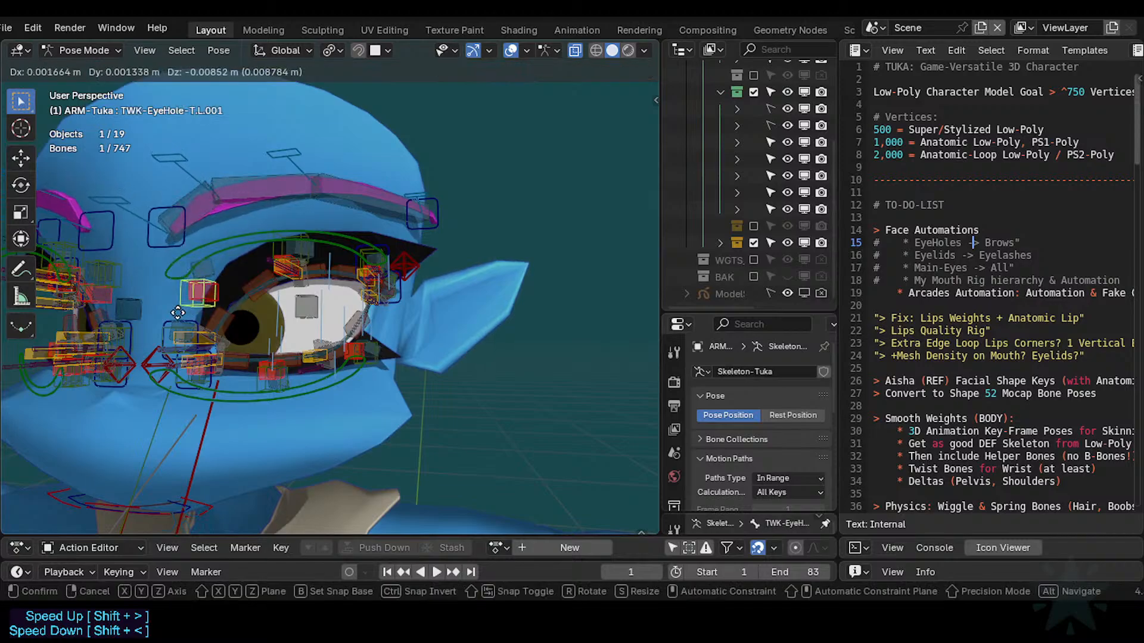
{"action": "right_click", "coordinate": [180, 311]}
Try raising the tweak bone TWK-EyeHole-T.L.002 twice more, picking the outer eyebrow mechanism bone MCH-IK-Eyebrow.L.002 in between.
{"action": "left_click", "coordinate": [276, 241]}
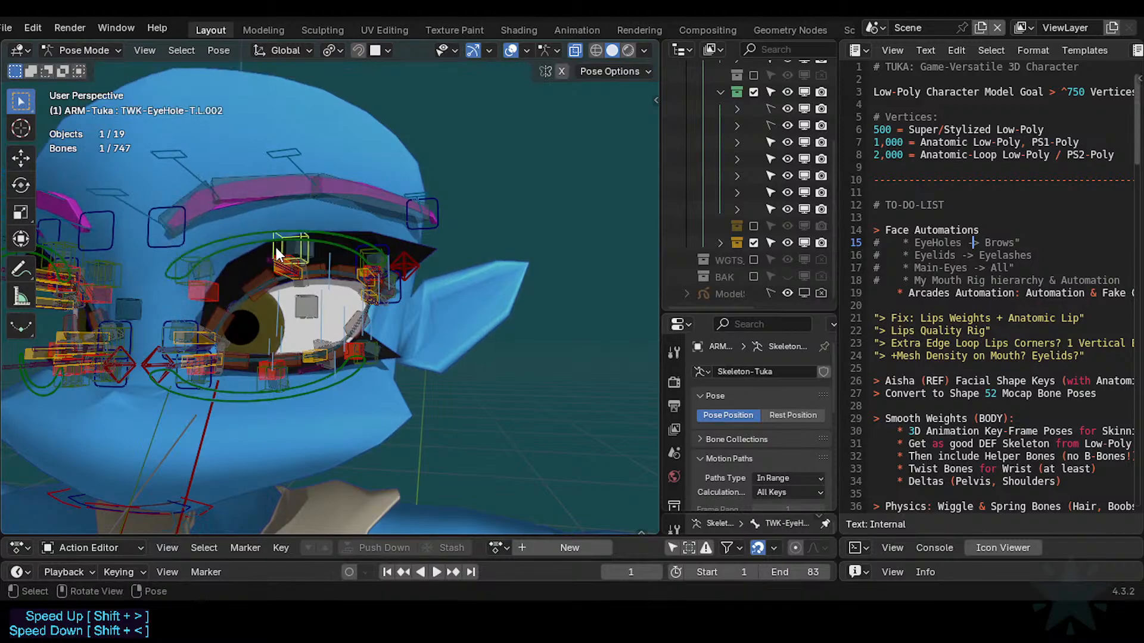
{"action": "key", "text": "g"}
{"action": "right_click", "coordinate": [267, 202]}
{"action": "left_click", "coordinate": [339, 194]}
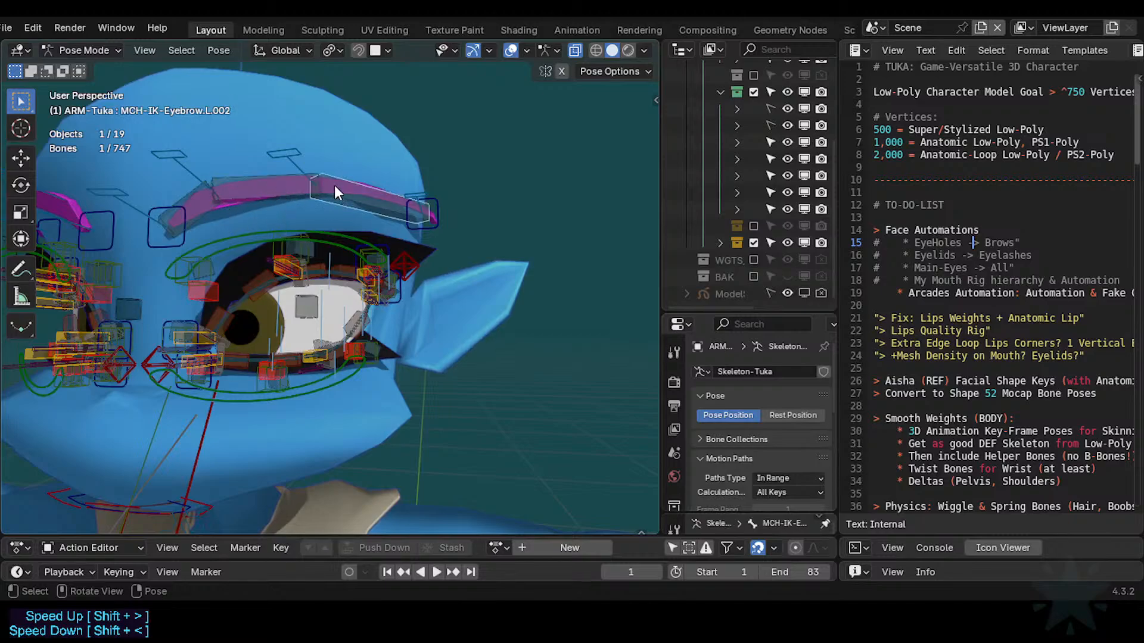
{"action": "left_click", "coordinate": [286, 249]}
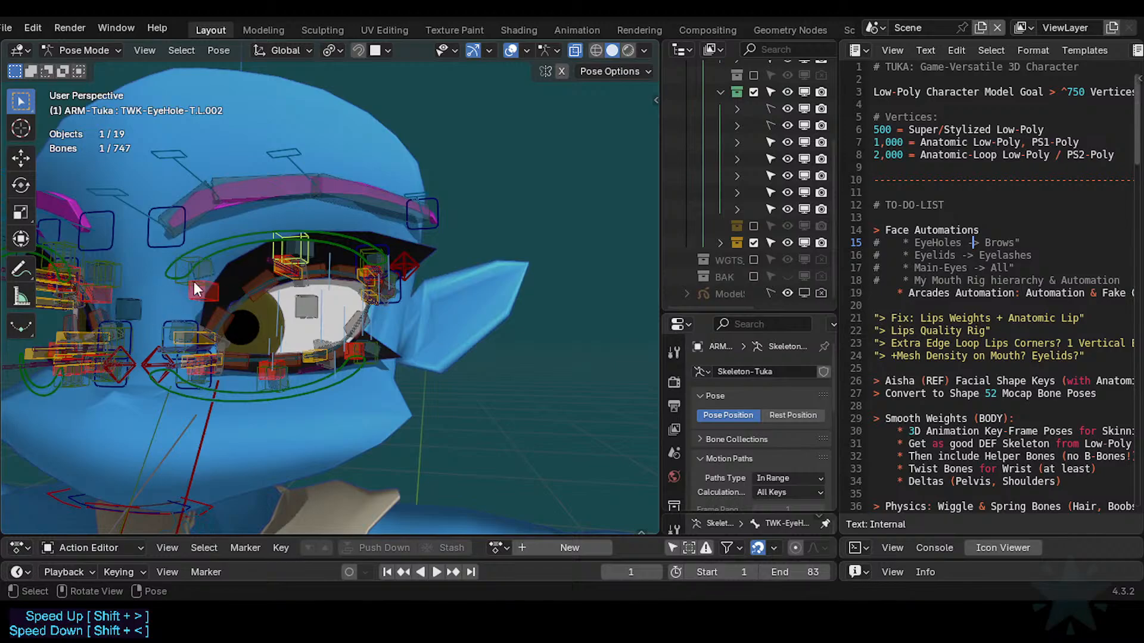
{"action": "key", "text": "g"}
{"action": "right_click", "coordinate": [262, 246]}
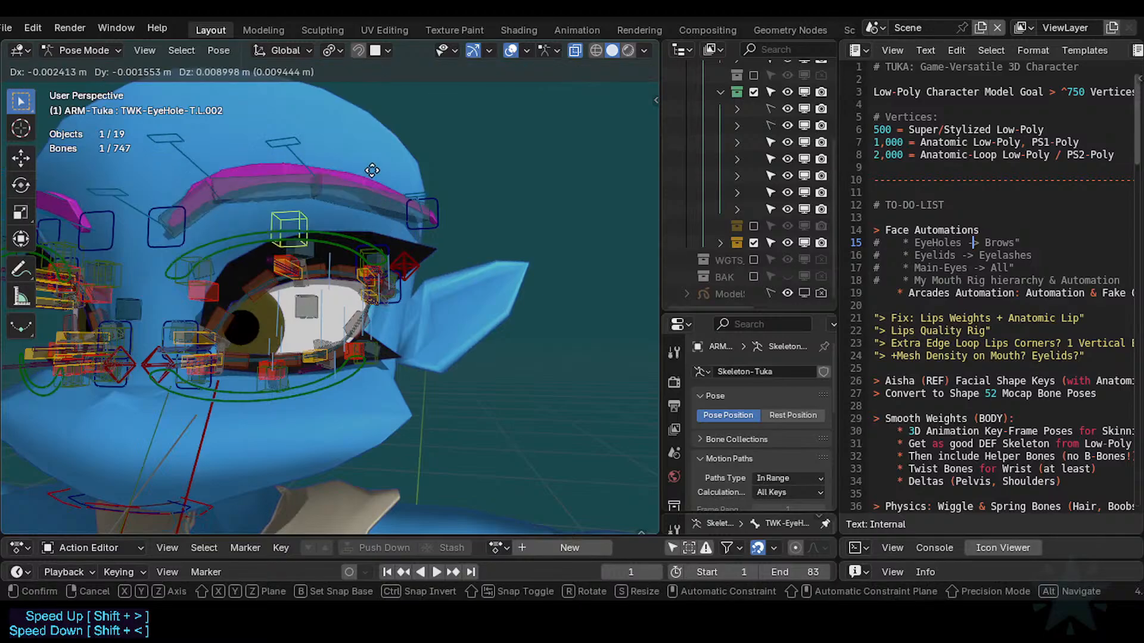
Move the outer eyebrow control MTR-IK-Eyebrow.L.001 slightly inward so the left eyebrow arches.
{"action": "left_click", "coordinate": [416, 226]}
{"action": "key", "text": "g"}
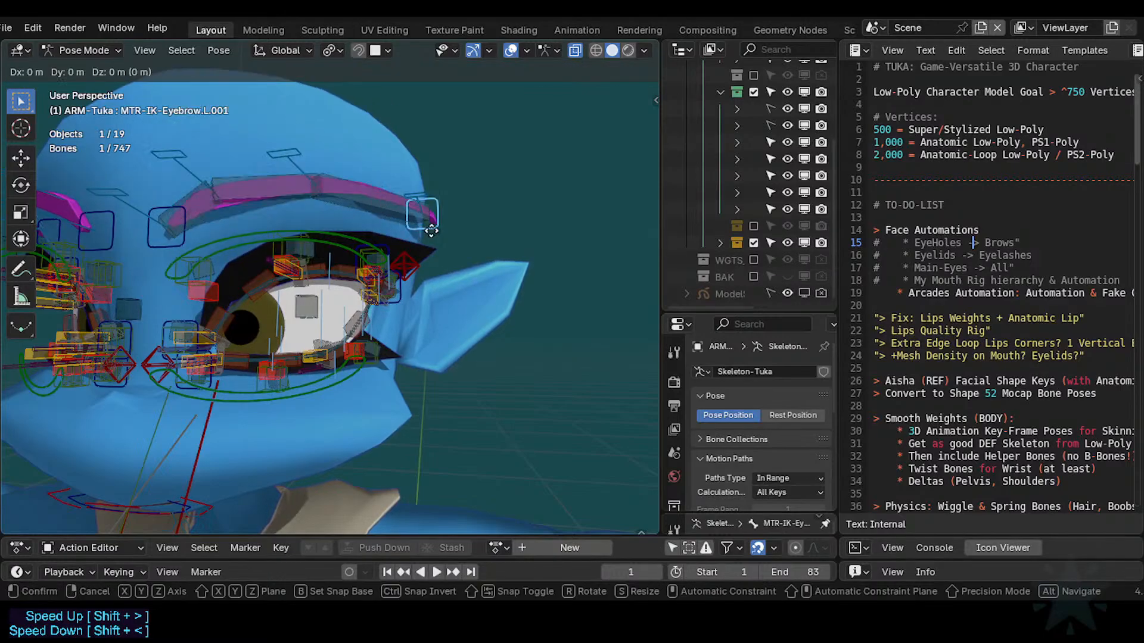
{"action": "left_click", "coordinate": [402, 238]}
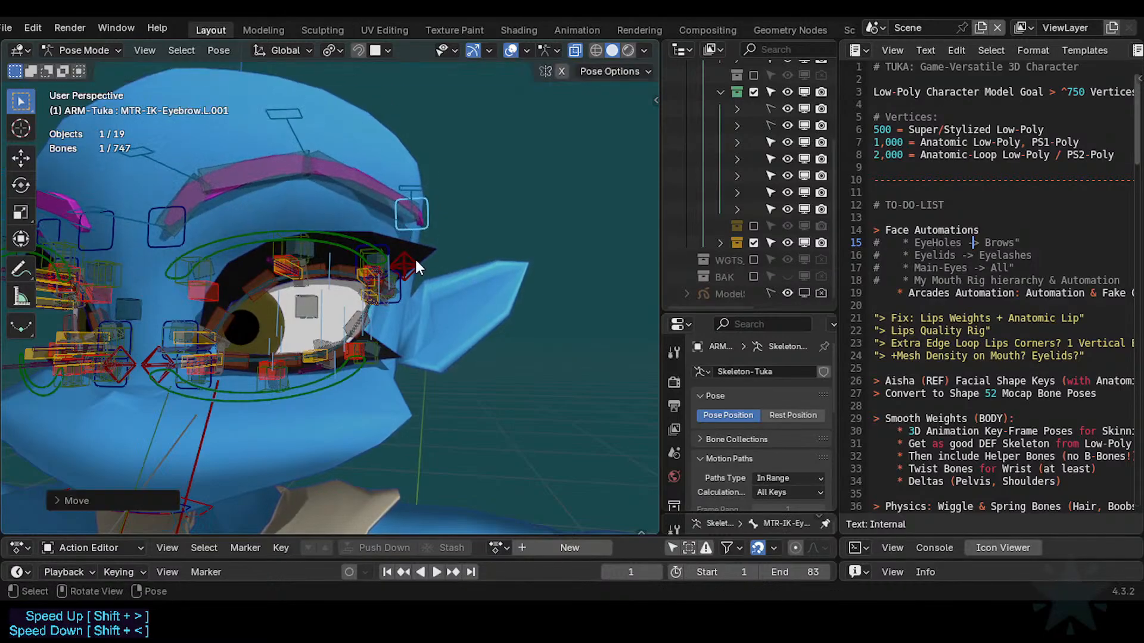
Try moving the outer upper eyelid control MTR-IK-Eyelid-T-O.L around the outer corner of the left eye.
{"action": "left_click", "coordinate": [415, 257]}
{"action": "key", "text": "g"}
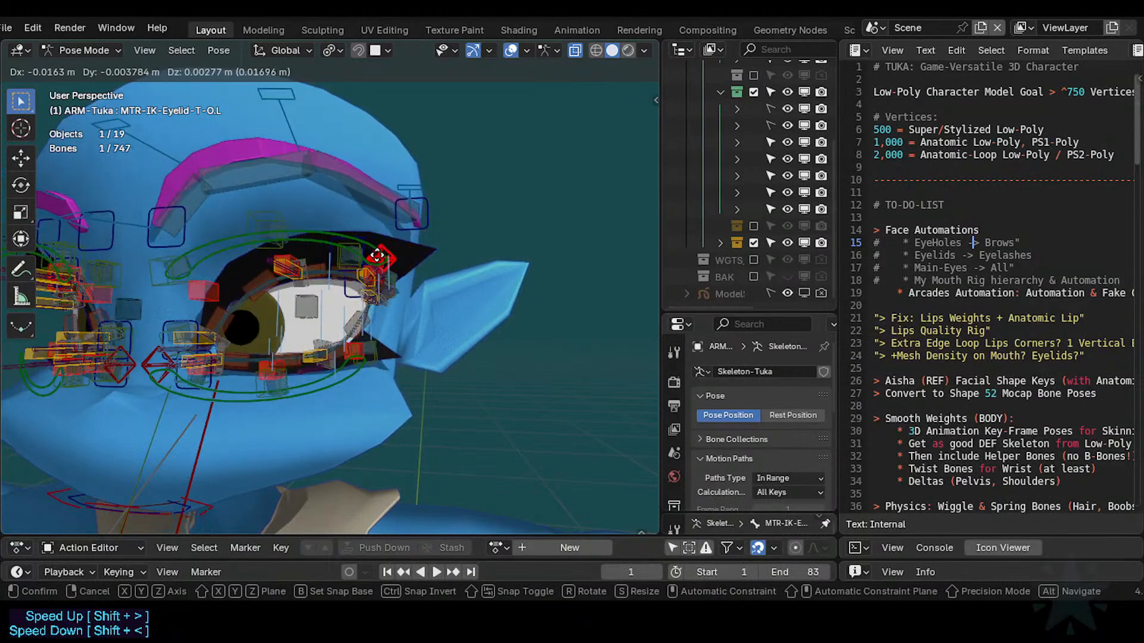
{"action": "right_click", "coordinate": [440, 234]}
{"action": "scroll", "coordinate": [424, 276], "scroll_direction": "up", "scroll_amount": 2}
{"action": "key", "text": "g"}
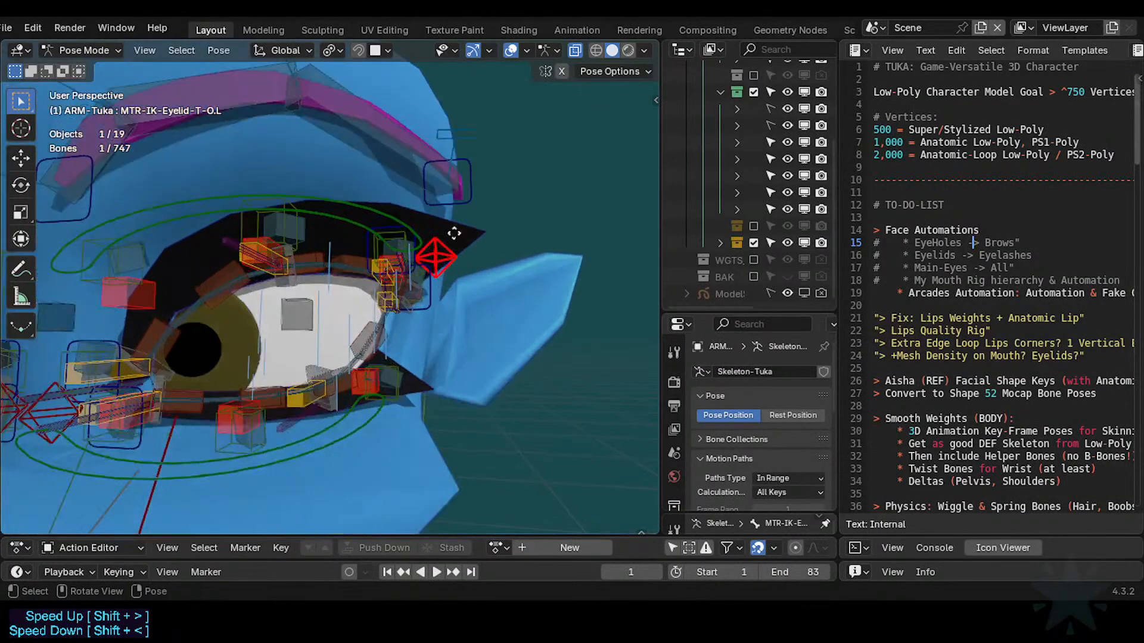
{"action": "right_click", "coordinate": [491, 211]}
Solo the bone collection holding the eye-hole IK mechanism bones as well, and select the upper bone MCH-IK-EyeHole-T.L.002.
{"action": "left_click", "coordinate": [365, 231]}
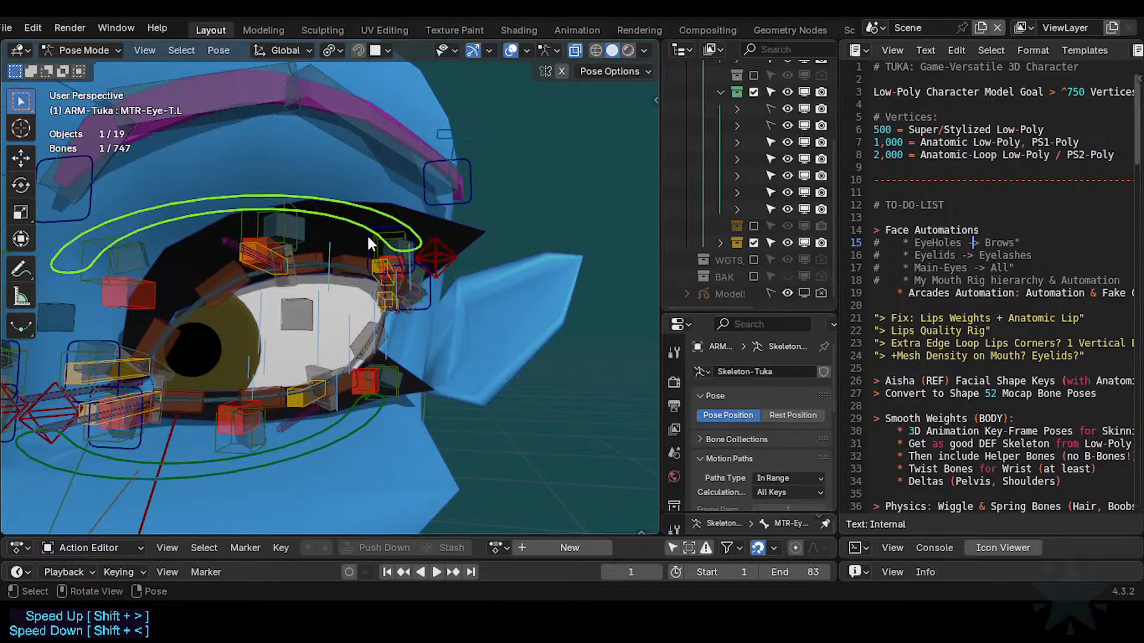
{"action": "key", "text": "n"}
{"action": "scroll", "coordinate": [563, 221], "scroll_direction": "down", "scroll_amount": 3}
{"action": "scroll", "coordinate": [558, 223], "scroll_direction": "up", "scroll_amount": 4}
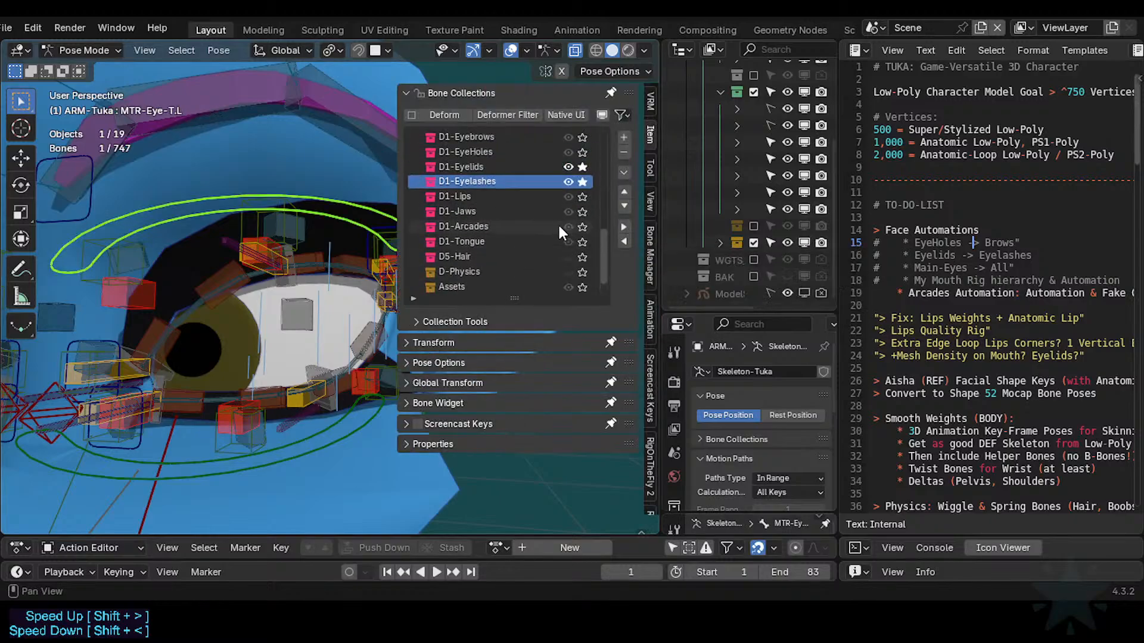
{"action": "left_click", "coordinate": [584, 181]}
{"action": "key", "text": "n"}
{"action": "scroll", "coordinate": [455, 245], "scroll_direction": "up", "scroll_amount": 2}
{"action": "left_click", "coordinate": [360, 217]}
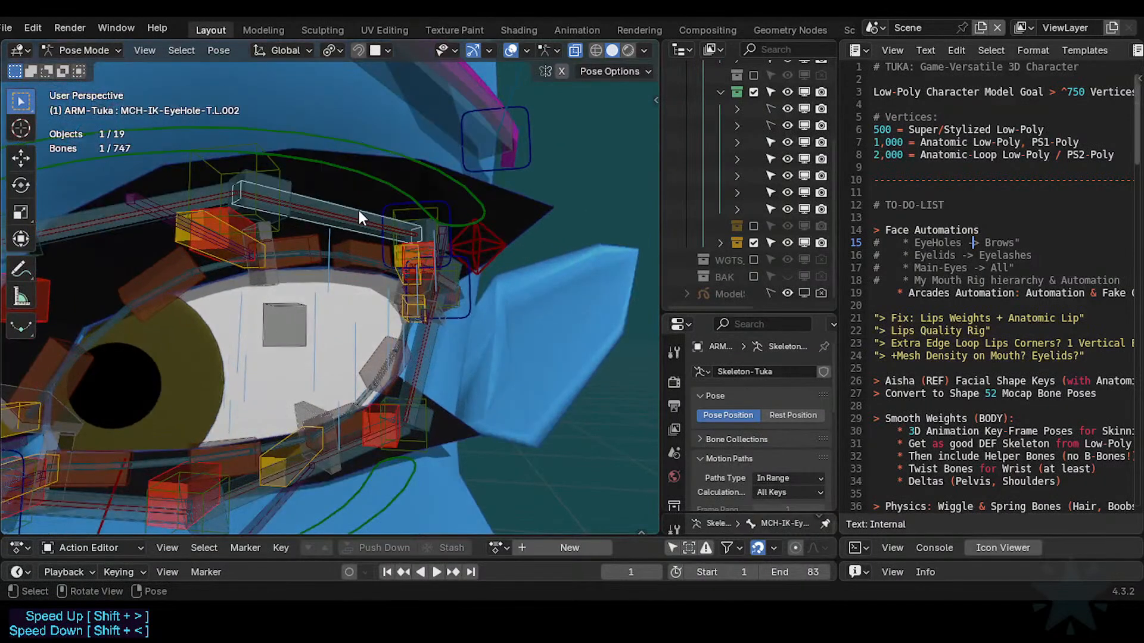
Enlarge the Properties editor and show the bone constraints of MCH-IK-EyeHole-T.L.002.
{"action": "left_click_drag", "start_coordinate": [661, 307], "coordinate": [563, 261]}
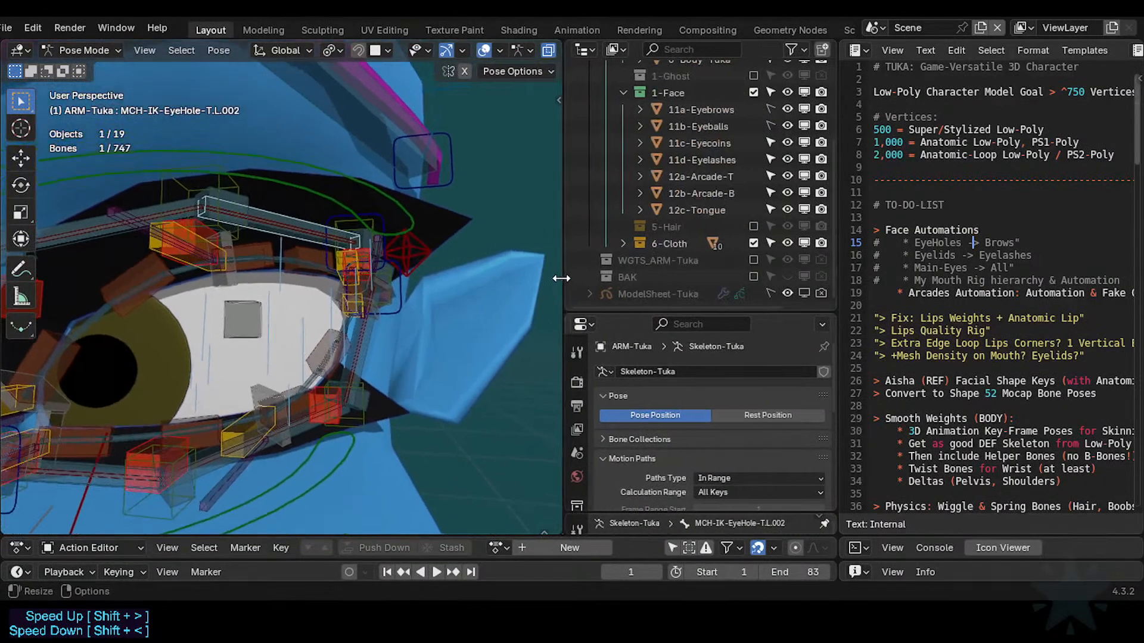
{"action": "scroll", "coordinate": [617, 480], "scroll_direction": "down", "scroll_amount": 5}
{"action": "scroll", "coordinate": [581, 481], "scroll_direction": "down", "scroll_amount": 3}
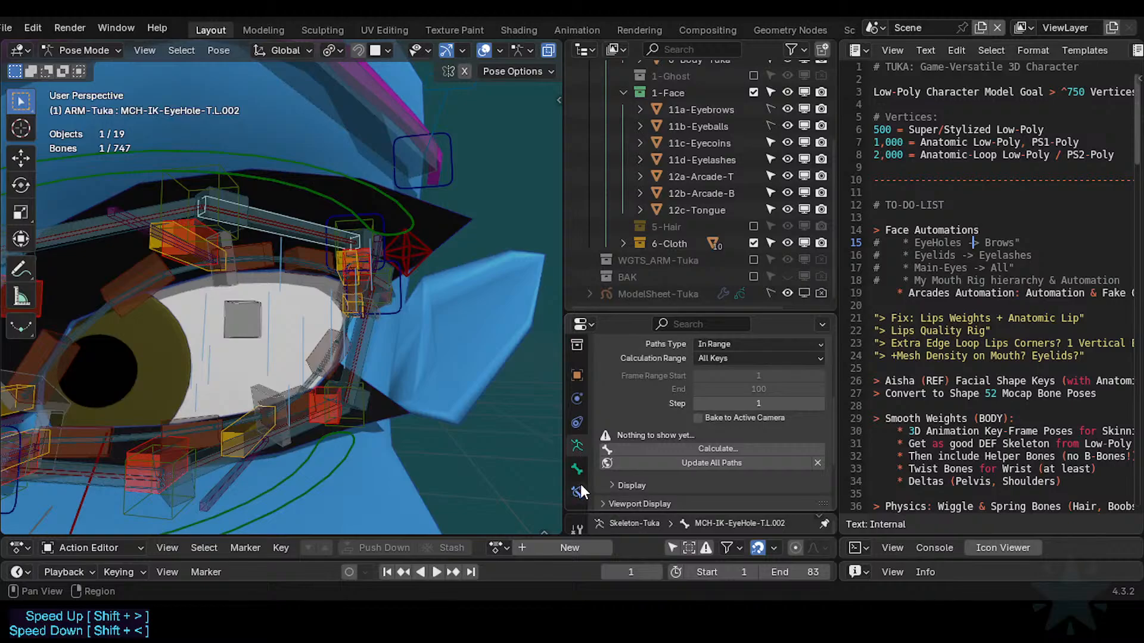
{"action": "left_click", "coordinate": [580, 482]}
{"action": "left_click_drag", "start_coordinate": [703, 314], "coordinate": [647, 245]}
Inspect the constraints and name of the control CTL-IK-EyeHole-T-O.L, and the IK constraint of MCH-IK-EyeHole-T.L.002 in a widened Properties editor.
{"action": "left_click", "coordinate": [326, 212]}
{"action": "key", "text": "F2"}
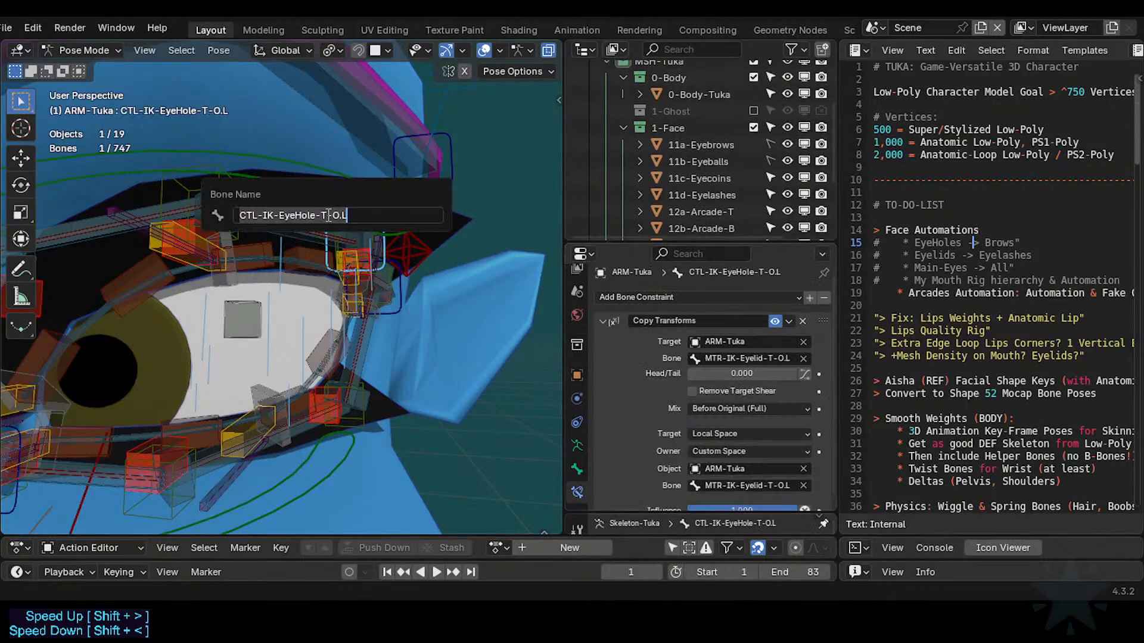
{"action": "key", "text": "Escape"}
{"action": "left_click", "coordinate": [305, 219]}
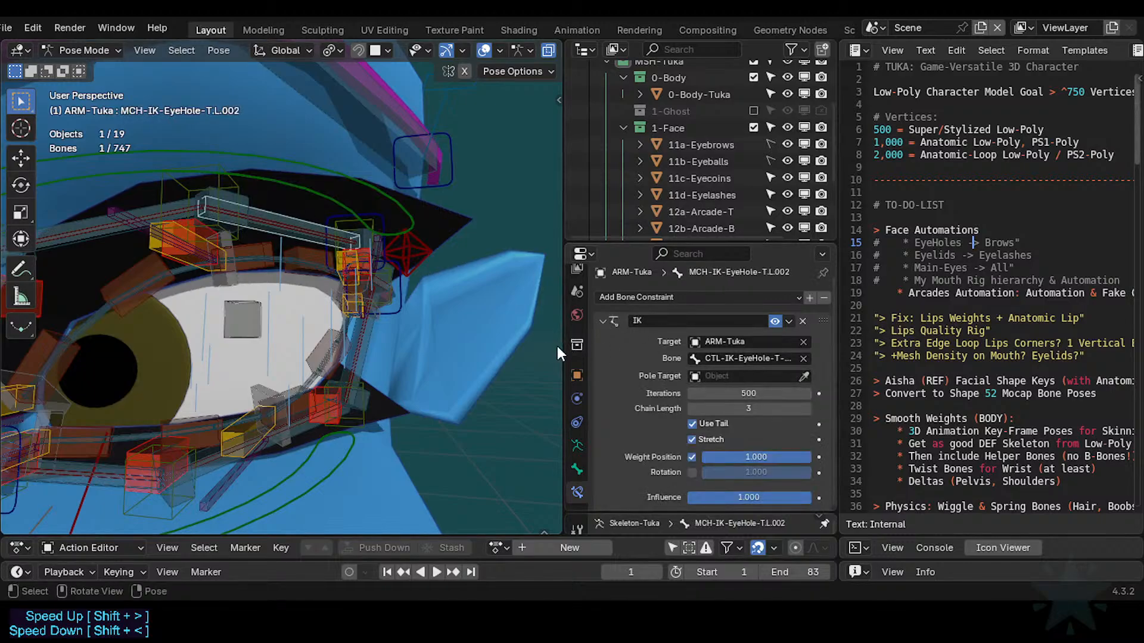
{"action": "left_click_drag", "start_coordinate": [556, 345], "coordinate": [489, 344]}
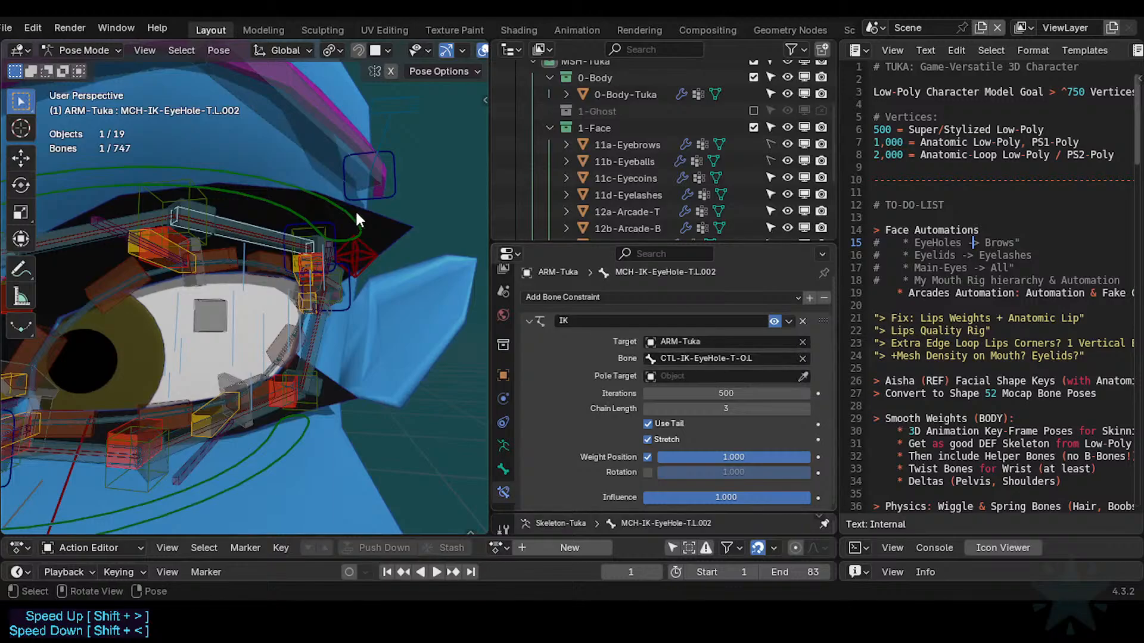
Move the outer upper eye-hole control CTL-IK-EyeHole-T-O.L around the left eye's outer corner.
{"action": "left_click", "coordinate": [301, 262]}
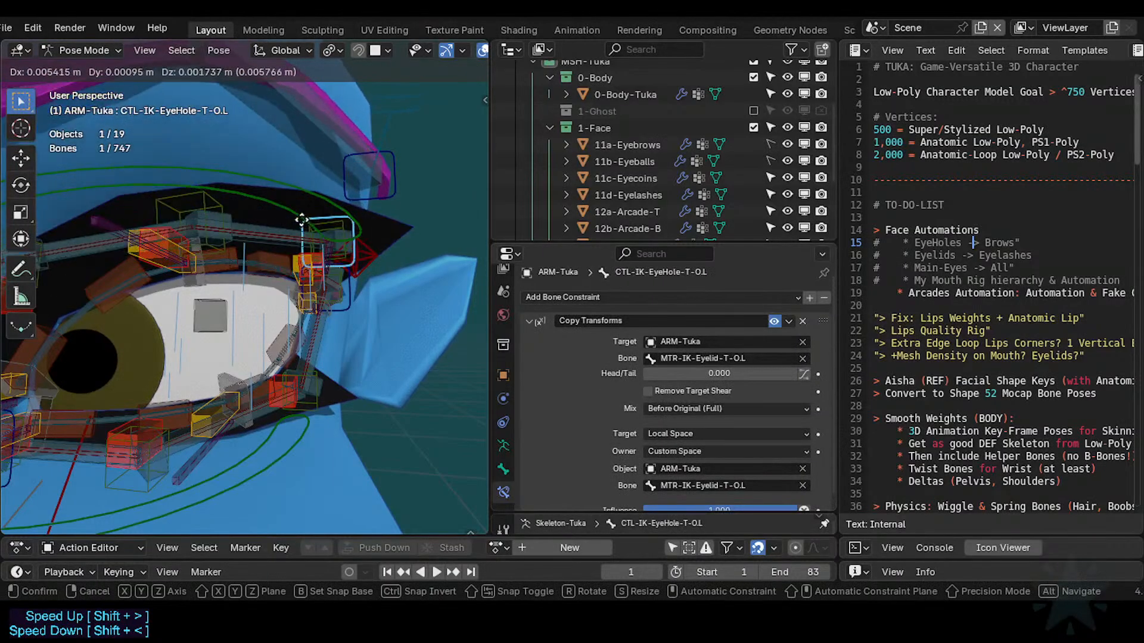
{"action": "scroll", "coordinate": [289, 278], "scroll_direction": "down", "scroll_amount": 4}
{"action": "key", "text": "g"}
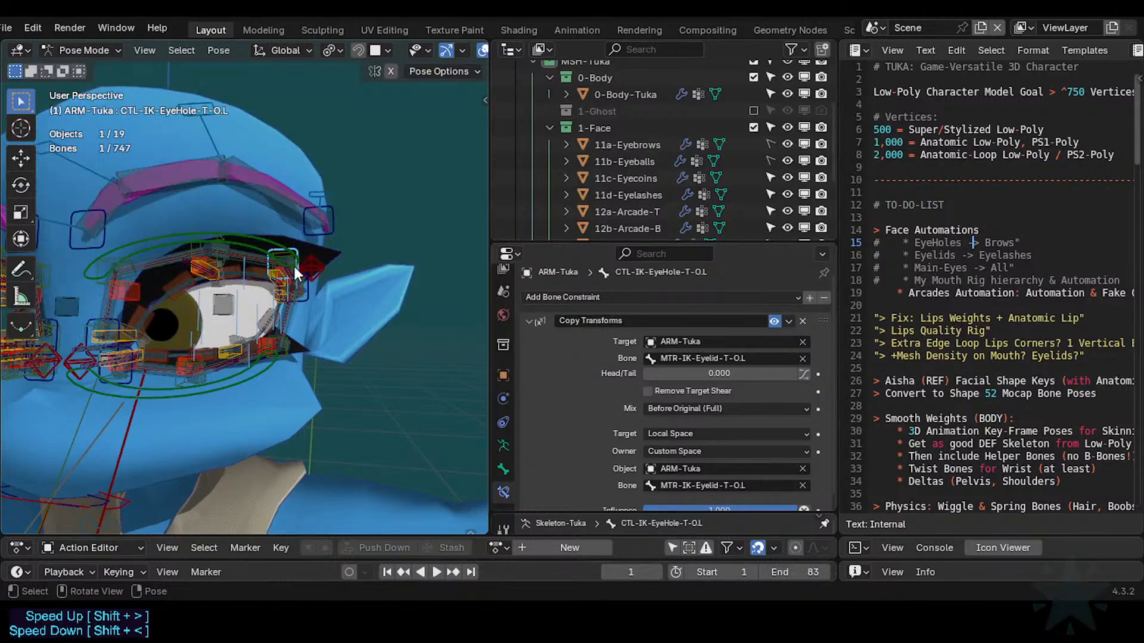
{"action": "left_click", "coordinate": [304, 251]}
Select the outer lower eye-hole control CTL-IK-EyeHole-B-O.L and move it around the outer corner of the left eye.
{"action": "left_click", "coordinate": [306, 296]}
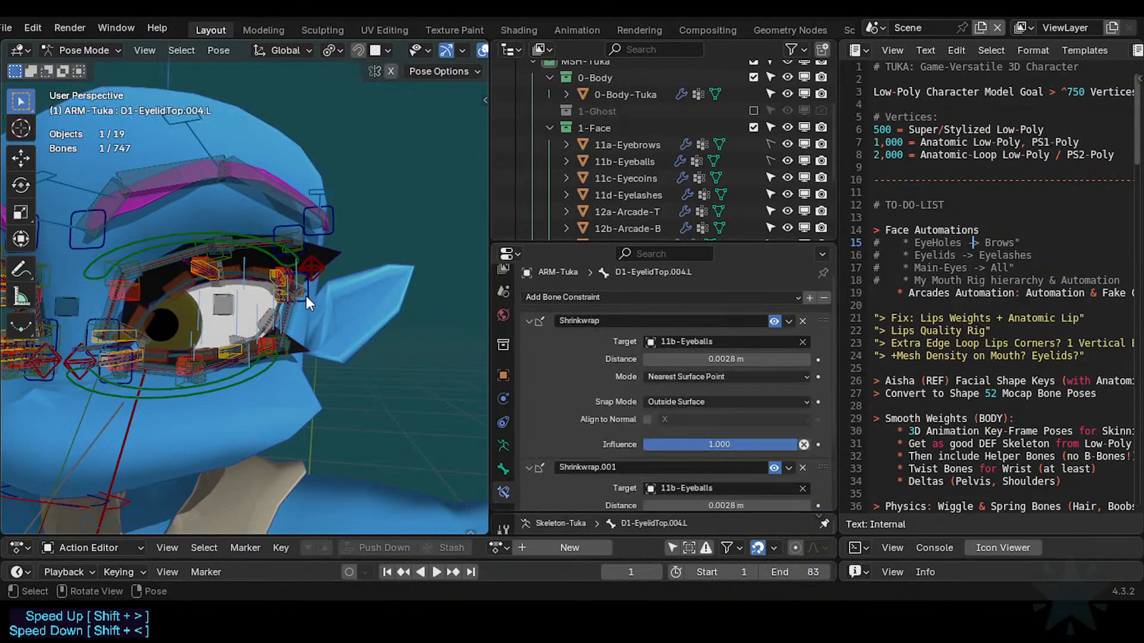
{"action": "left_click", "coordinate": [299, 301]}
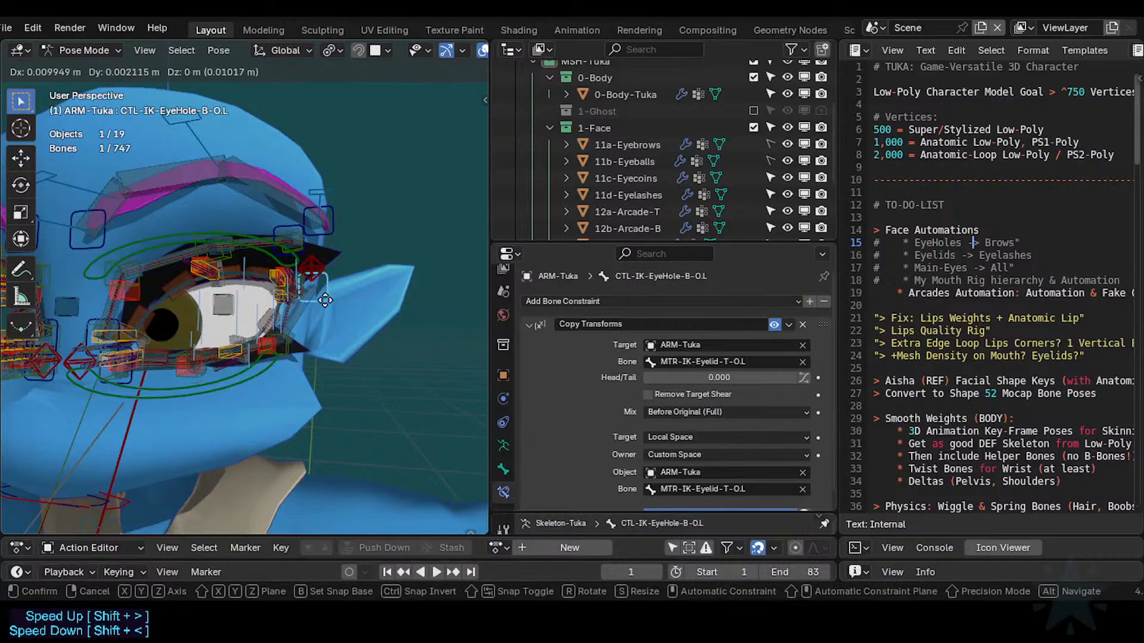
{"action": "scroll", "coordinate": [317, 313], "scroll_direction": "up", "scroll_amount": 3}
{"action": "key", "text": "g"}
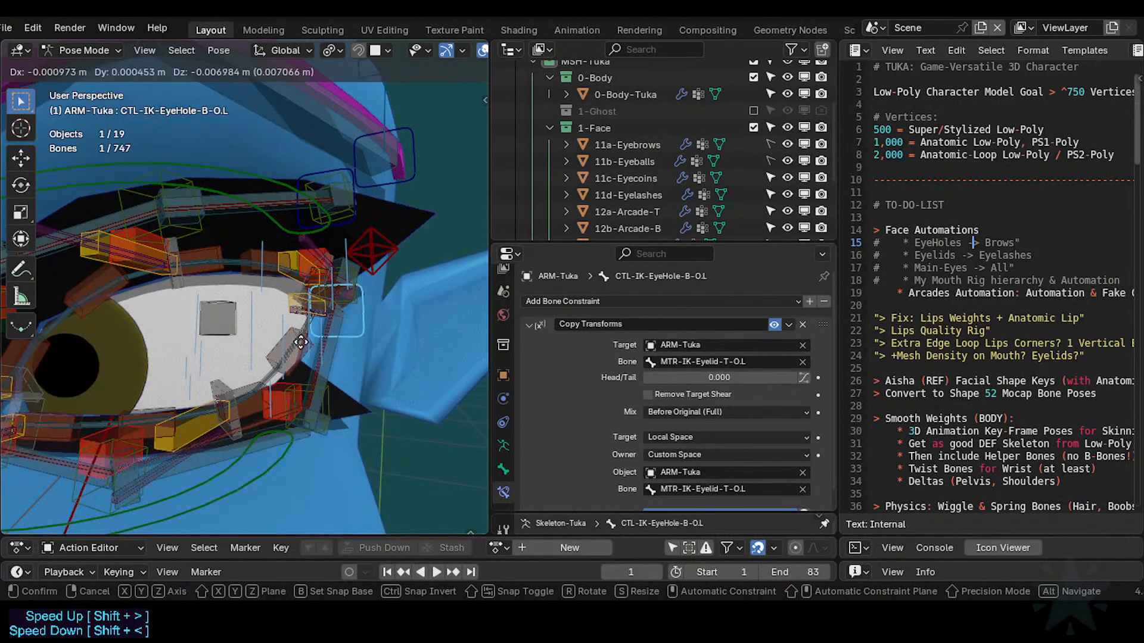
{"action": "left_click", "coordinate": [344, 347]}
Try moving the control CTL-IK-EyeHole-T-O.L up and inward toward the eyebrow.
{"action": "left_click", "coordinate": [347, 229]}
{"action": "key", "text": "g"}
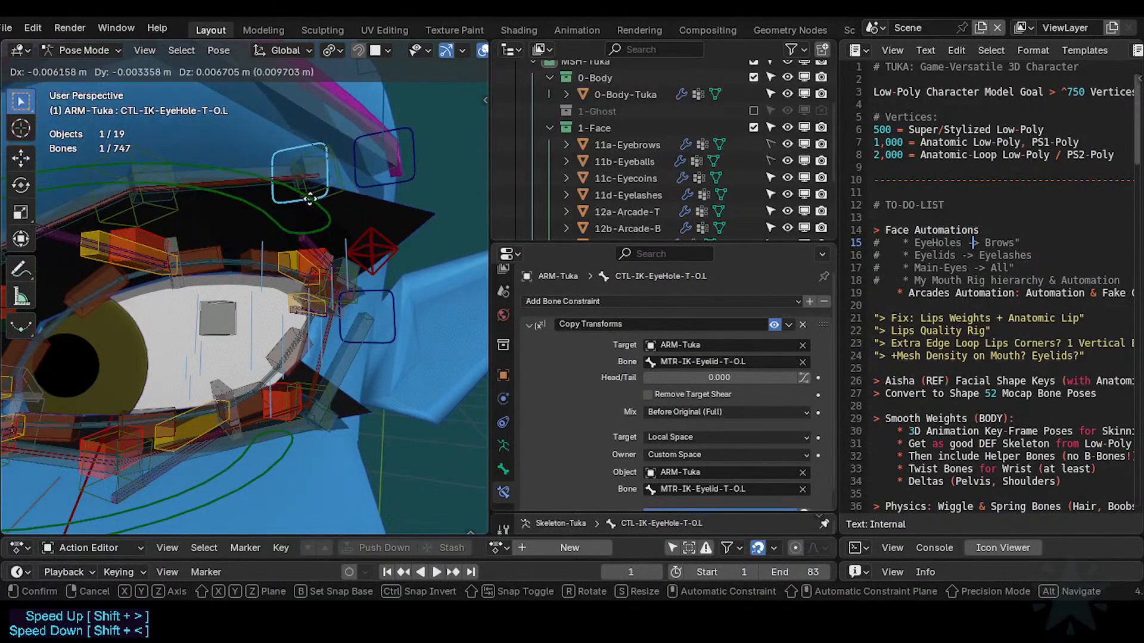
{"action": "left_click", "coordinate": [304, 206]}
Raise the upper master eye control MTR-Eye-T.L toward the eyebrow, and clear the location of all visible bones.
{"action": "middle_click_drag", "start_coordinate": [303, 205], "coordinate": [220, 215]}
{"action": "left_click", "coordinate": [221, 216]}
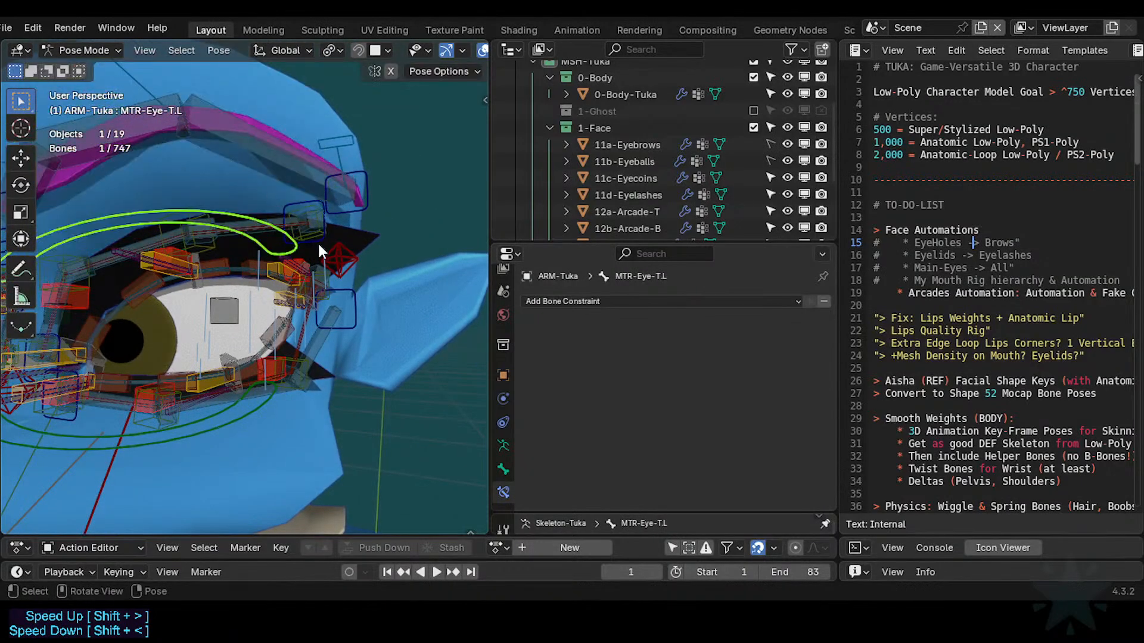
{"action": "key", "text": "g"}
{"action": "left_click", "coordinate": [232, 220]}
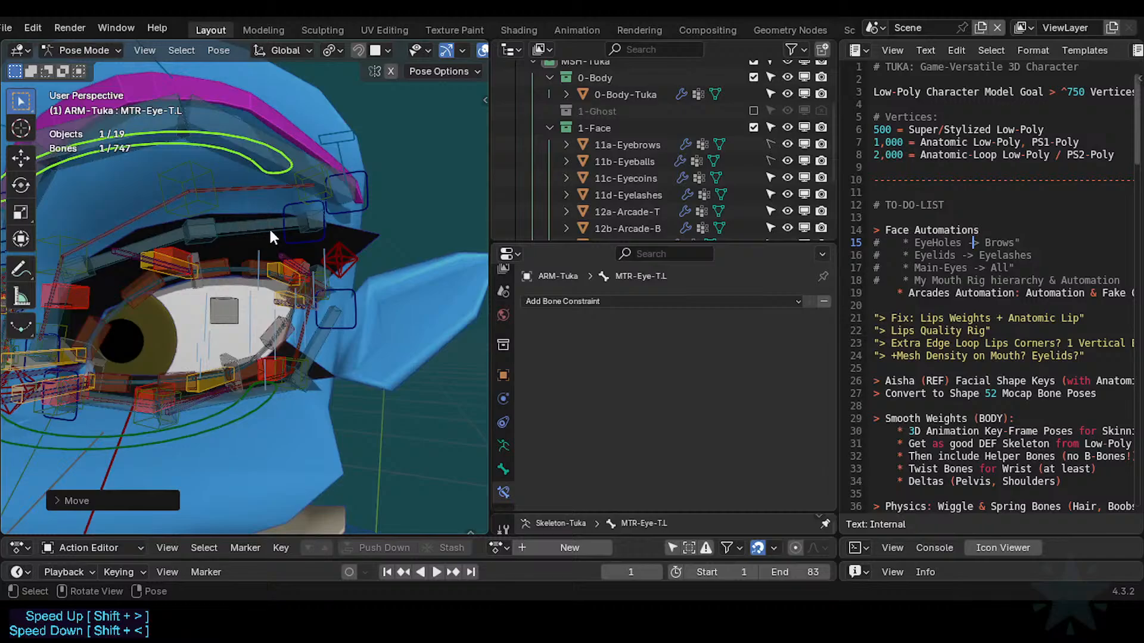
{"action": "key", "text": "a"}
{"action": "key", "text": "alt+g"}
Move the outer upper eye-hole control CTL-IK-EyeHole-T-O.L upward toward the eyebrow's outer end.
{"action": "left_click", "coordinate": [306, 232]}
{"action": "key", "text": "g"}
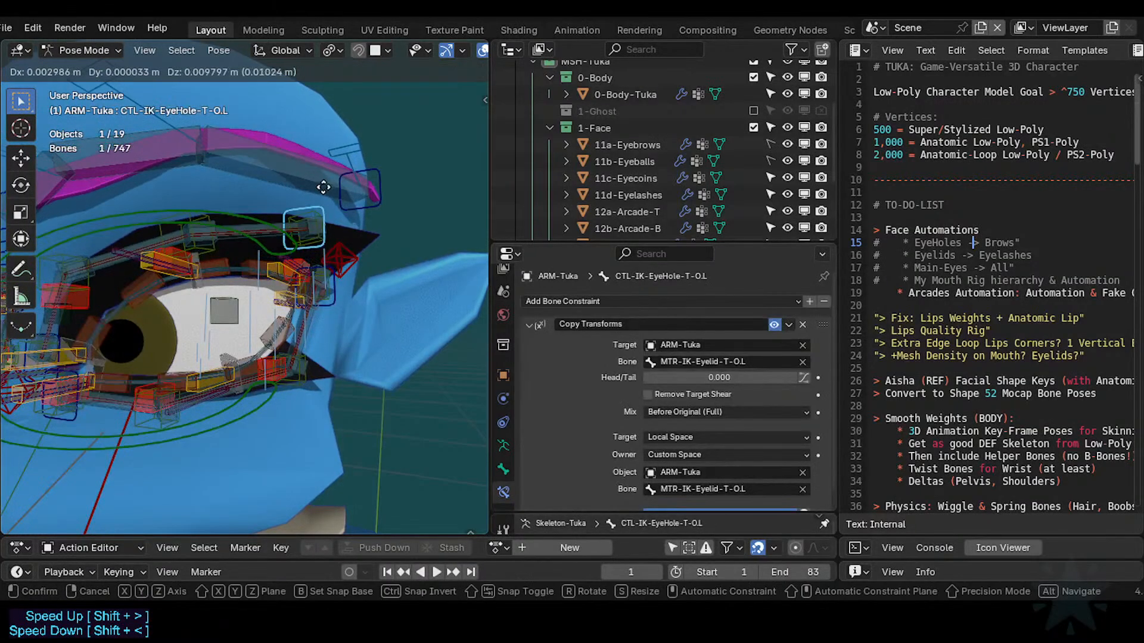
{"action": "left_click", "coordinate": [326, 175]}
Examine the constraints of D1-EyelashTop.L.002, TWK-EyelidTop.L.002.L, HDL-EyelidTop.L, TWK-EyelidBot.L and D1-EyelidSupport.L around the left eye.
{"action": "left_click", "coordinate": [280, 262]}
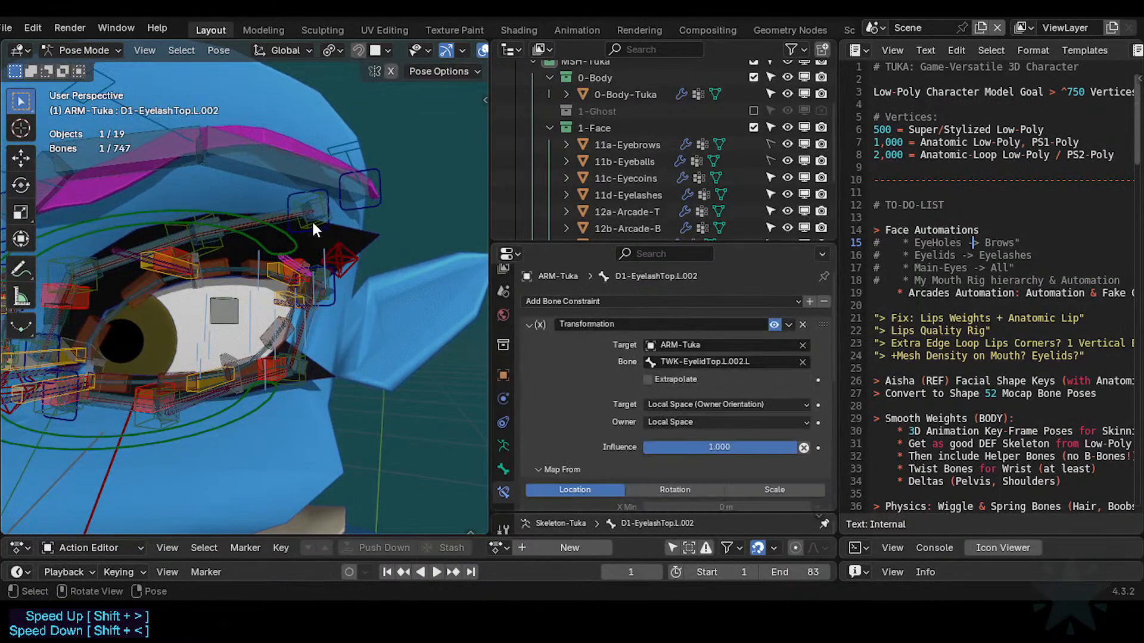
{"action": "left_click", "coordinate": [322, 221]}
{"action": "left_click", "coordinate": [324, 225]}
{"action": "left_click", "coordinate": [277, 262]}
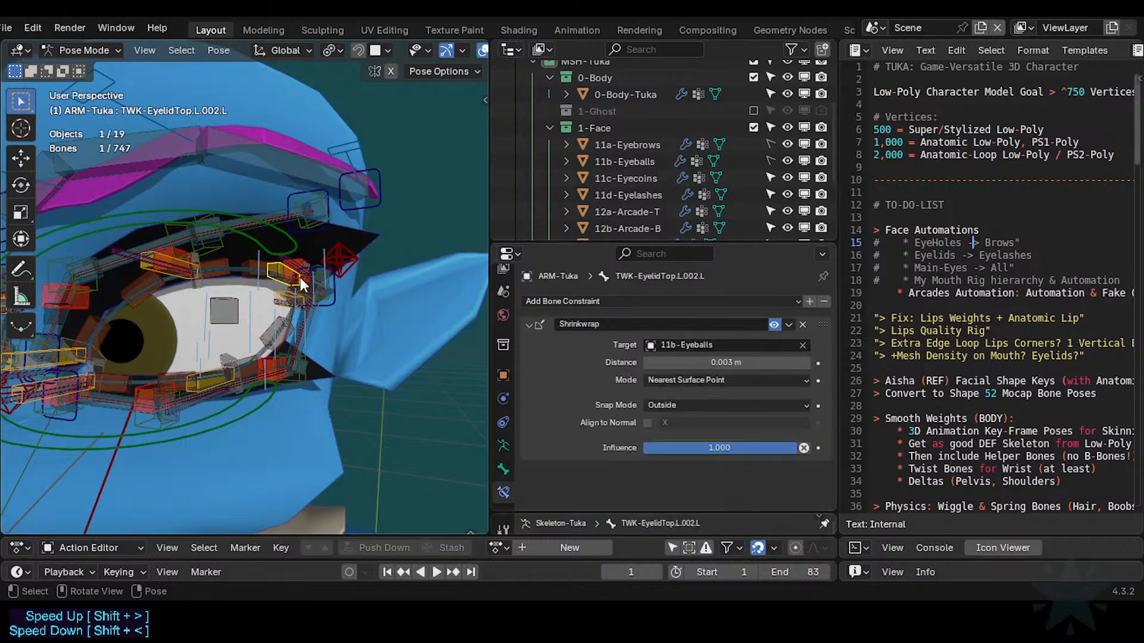
{"action": "left_click", "coordinate": [161, 273]}
{"action": "middle_click_drag", "start_coordinate": [161, 273], "coordinate": [138, 345]}
{"action": "left_click", "coordinate": [140, 367]}
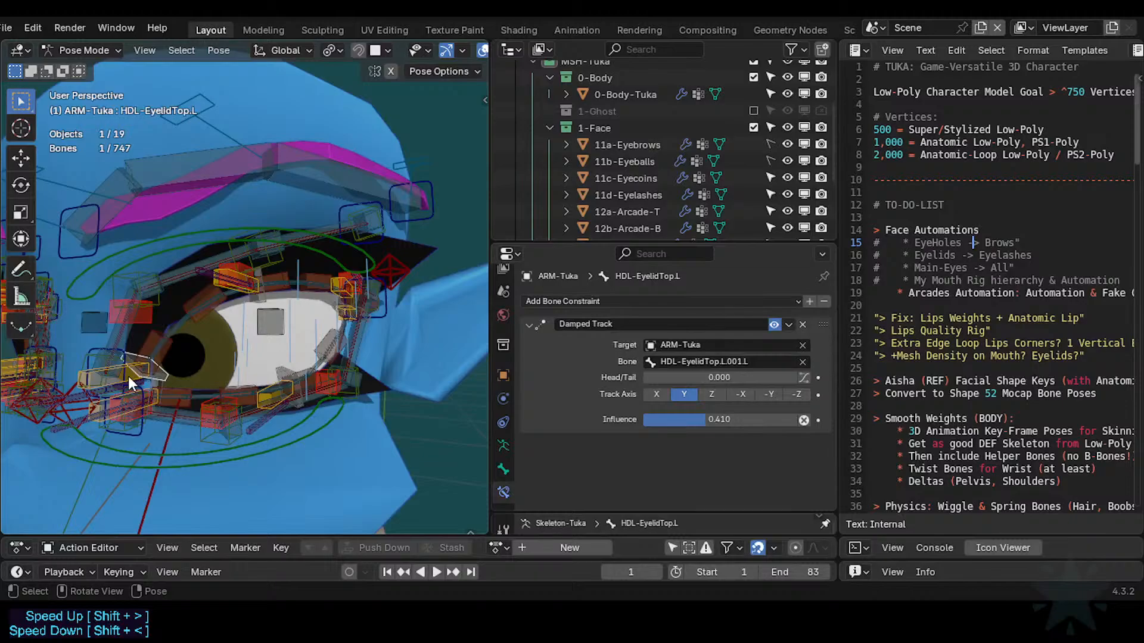
{"action": "left_click", "coordinate": [128, 394]}
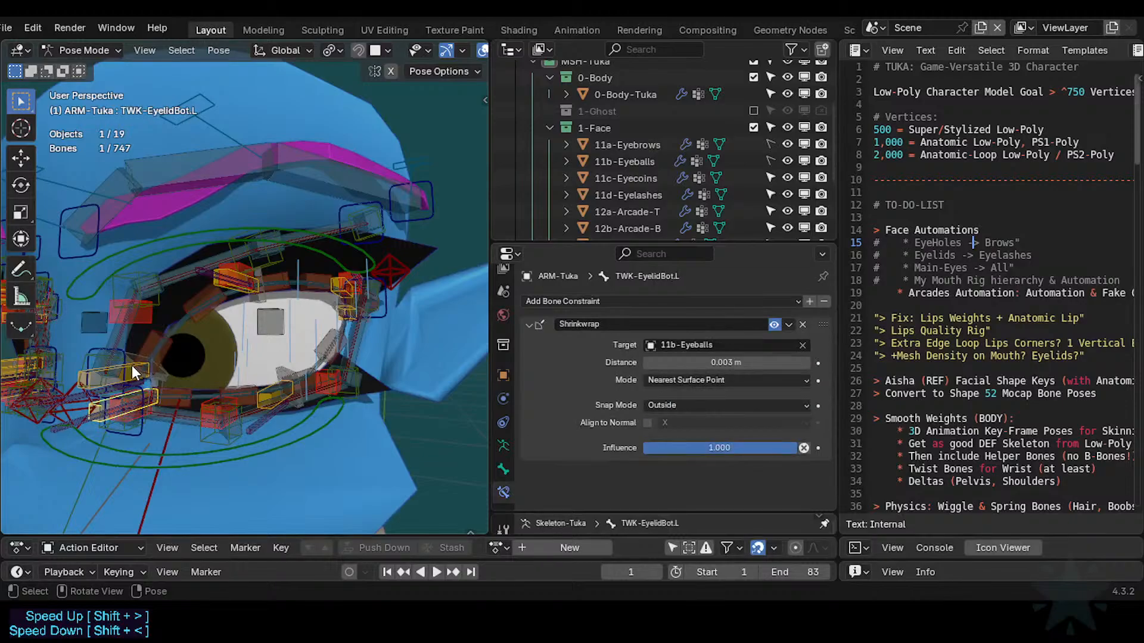
{"action": "left_click", "coordinate": [136, 311]}
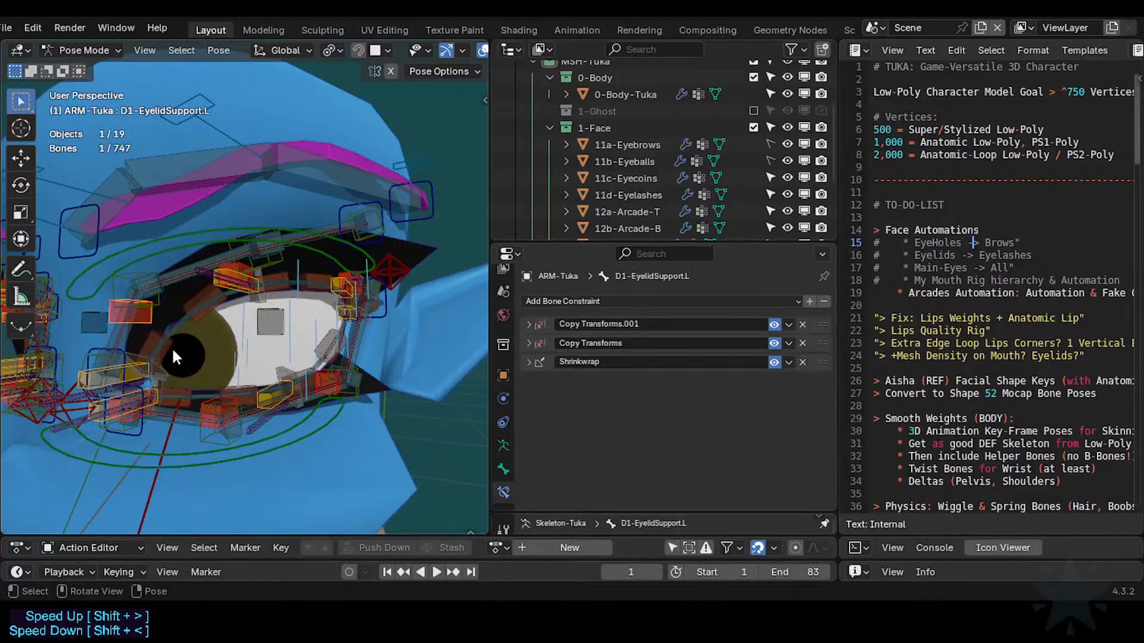
Raise the upper eye-hole tweak bone TWK-EyeHole-T.L.002 up to the eyebrow.
{"action": "left_click", "coordinate": [245, 241]}
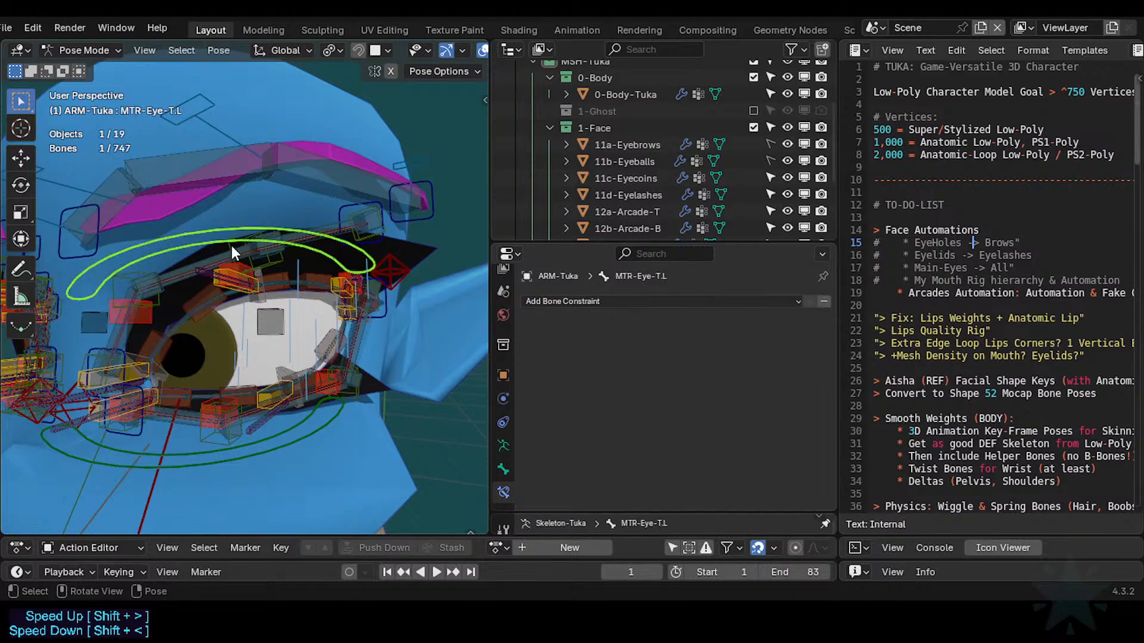
{"action": "left_click", "coordinate": [231, 245]}
{"action": "key", "text": "g"}
{"action": "left_click", "coordinate": [255, 210]}
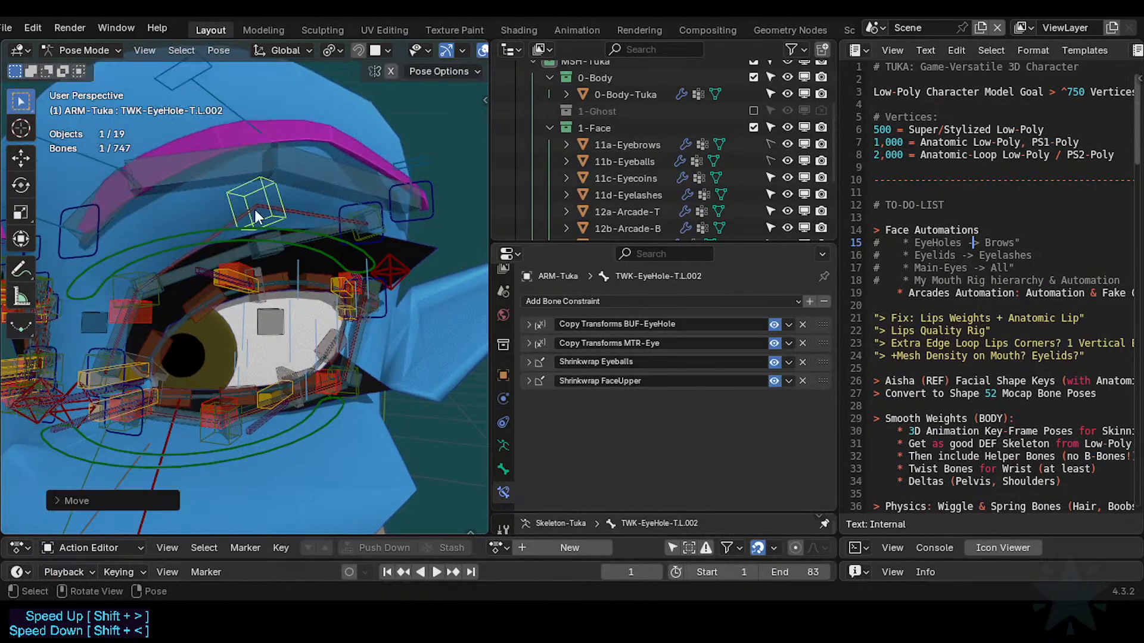
{"action": "key", "text": "g"}
{"action": "left_click", "coordinate": [247, 189]}
Stop soloing the D1-Eyelids and D1-Eyelashes bone collections, and try moving the upper eyelid tweak bone TWK-EyelidTop.L.001.L.
{"action": "left_click", "coordinate": [241, 263]}
{"action": "left_click", "coordinate": [241, 288]}
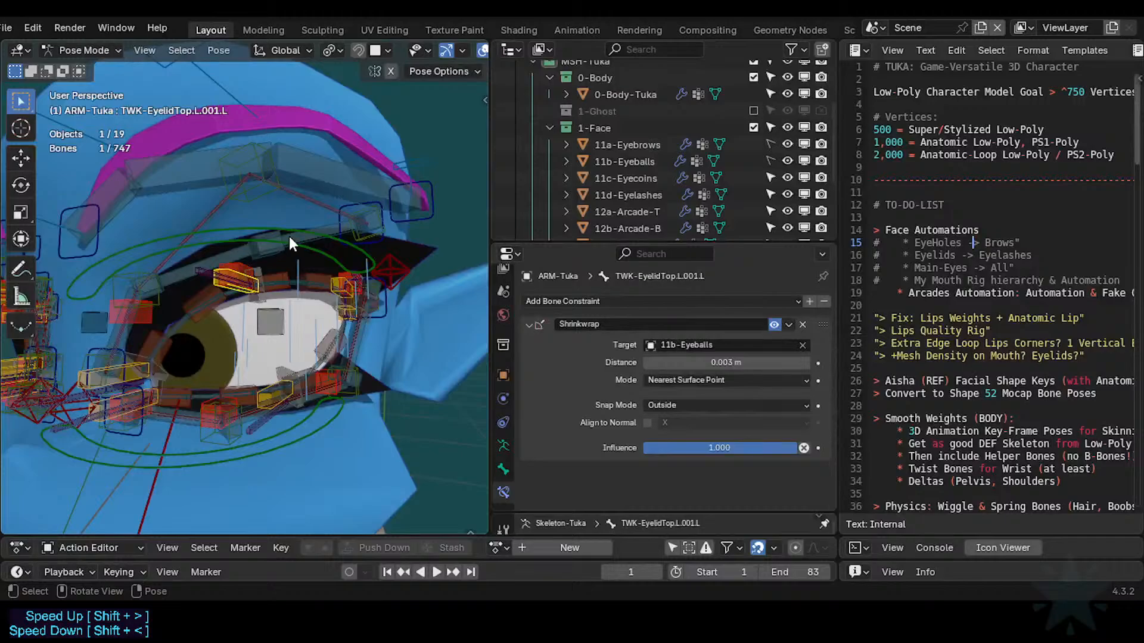
{"action": "key", "text": "n"}
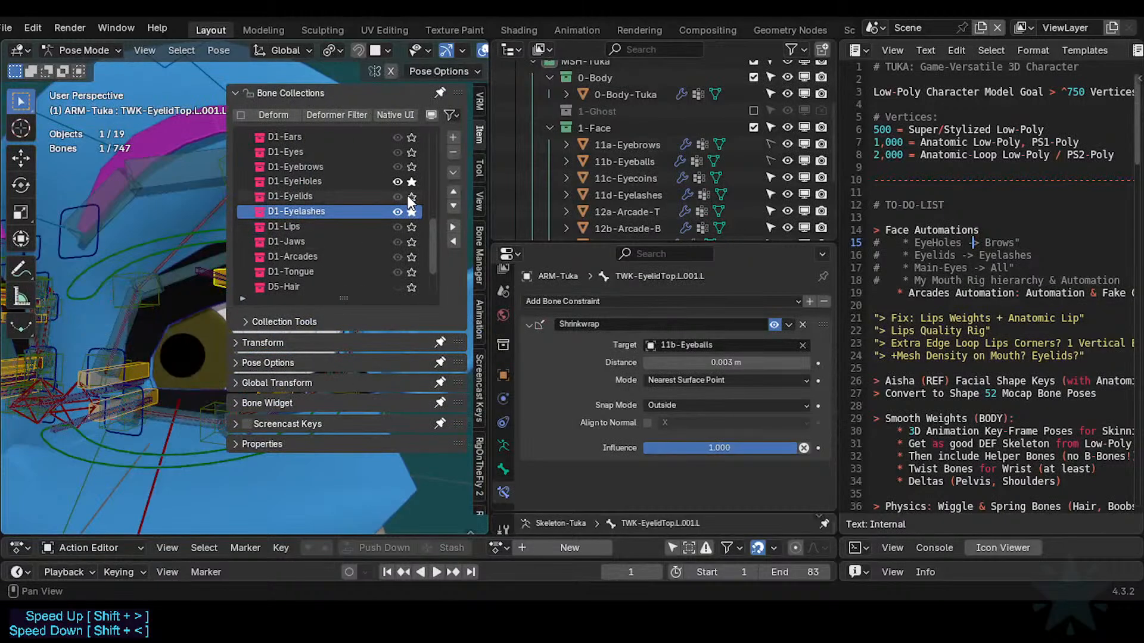
{"action": "key", "text": "n"}
{"action": "key", "text": "g"}
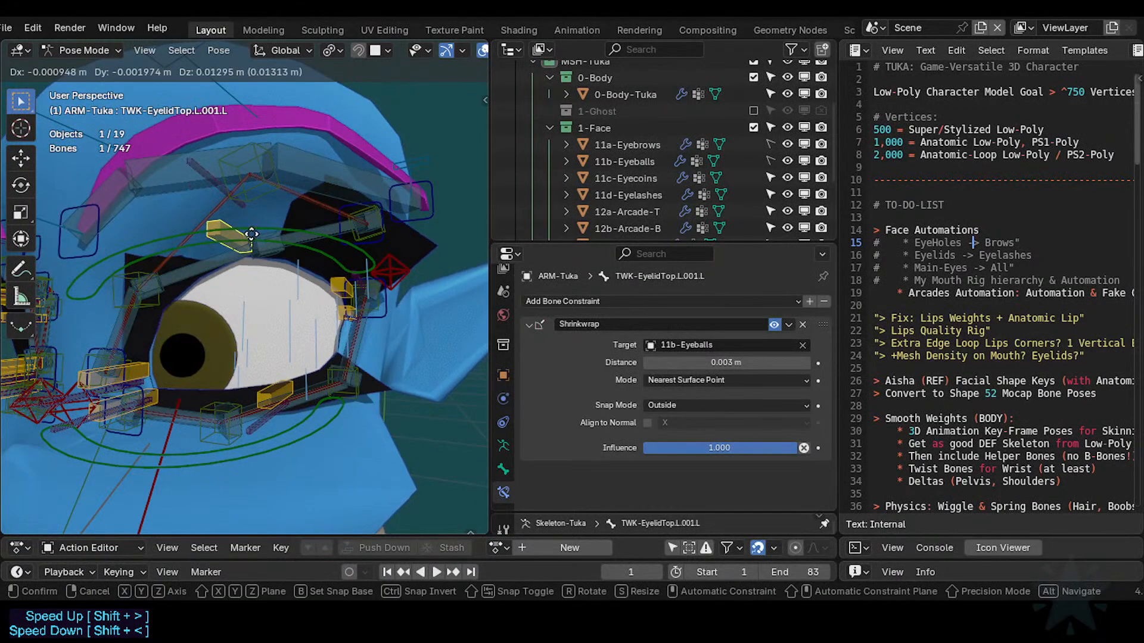
{"action": "right_click", "coordinate": [280, 278]}
Raise the yellow tweak control in the middle of the left lower eyelid over the eyeball.
{"action": "left_click", "coordinate": [323, 277]}
{"action": "middle_click_drag", "start_coordinate": [323, 277], "coordinate": [292, 312]}
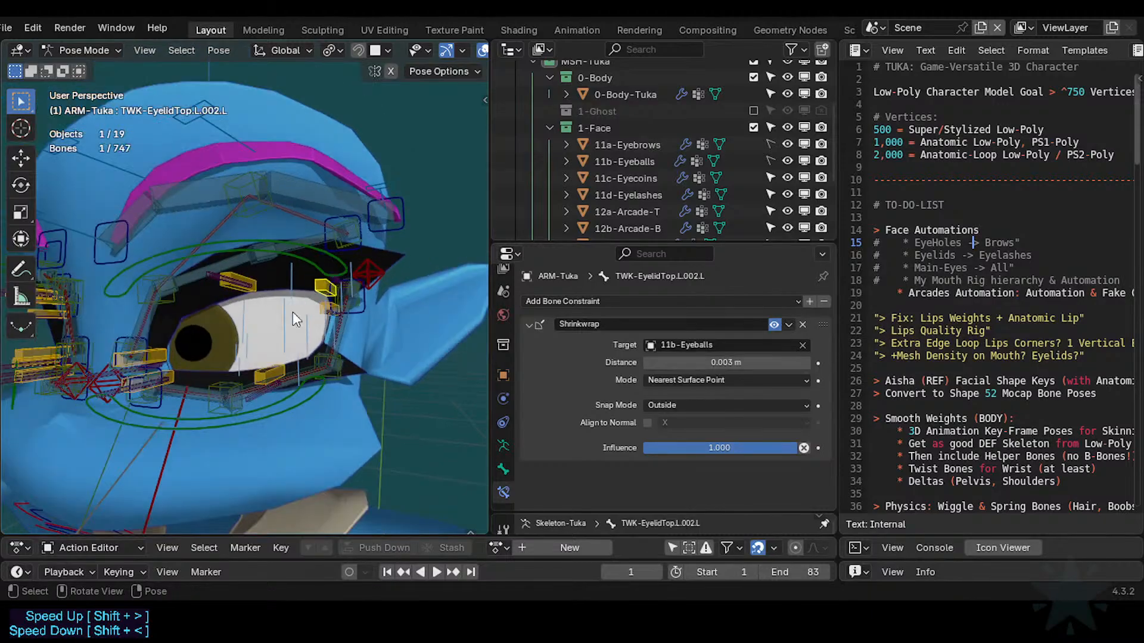
{"action": "left_click", "coordinate": [270, 368]}
{"action": "key", "text": "g"}
{"action": "left_click", "coordinate": [271, 346]}
Move the outer upper eyelid tweak bone TWK-EyelidTop.L.002.L inward over the eyeball.
{"action": "left_click", "coordinate": [316, 289]}
{"action": "key", "text": "g"}
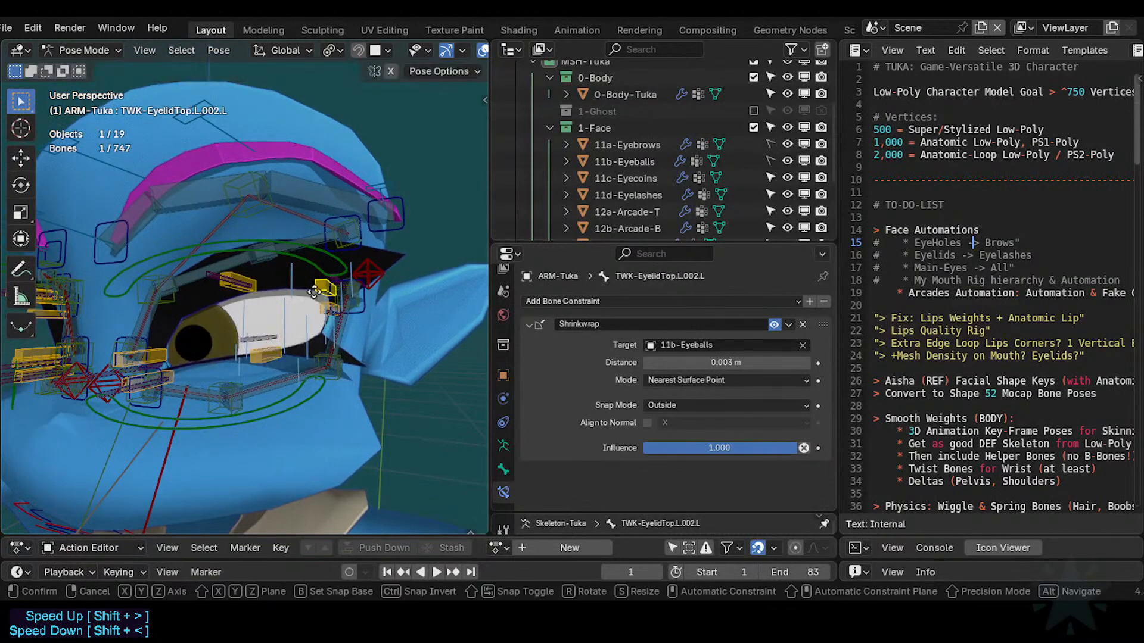
{"action": "left_click", "coordinate": [296, 307]}
{"action": "key", "text": "g"}
{"action": "left_click", "coordinate": [303, 291]}
Try moving the outer lower eyelid tweak bone TWK-EyelidBot.L.002.L, and the outer upper one above it.
{"action": "left_click", "coordinate": [317, 305]}
{"action": "key", "text": "g"}
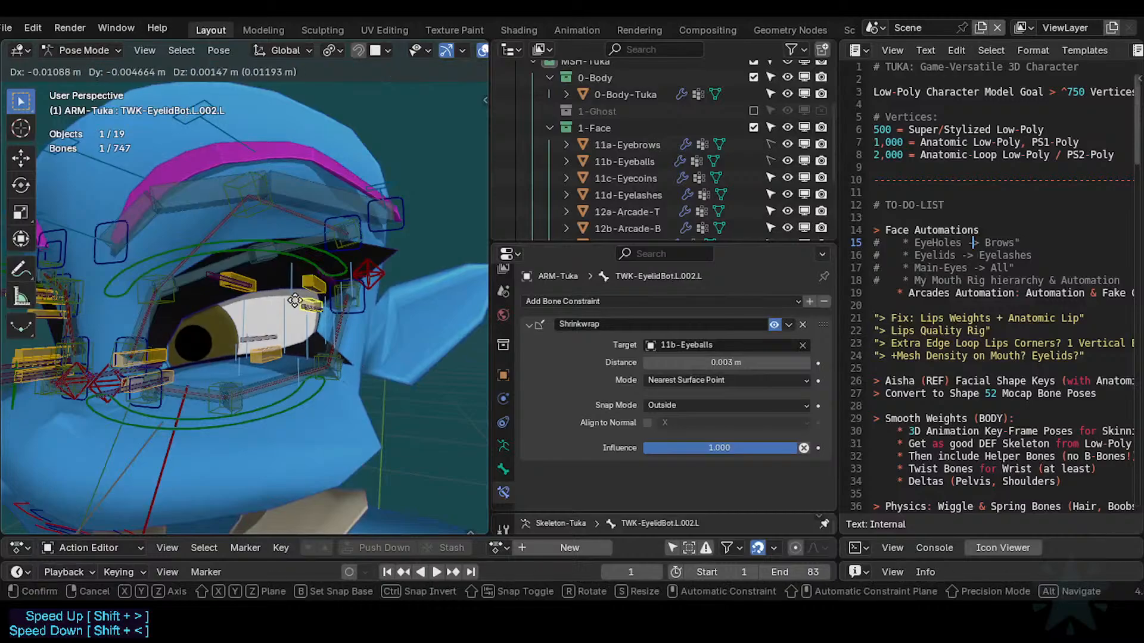
{"action": "right_click", "coordinate": [306, 306]}
{"action": "left_click", "coordinate": [311, 281]}
{"action": "key", "text": "g"}
{"action": "right_click", "coordinate": [316, 249]}
Select MTR-Eye-T.L, and test moving the control at the upper outer corner of the left eye hole.
{"action": "left_click", "coordinate": [317, 247]}
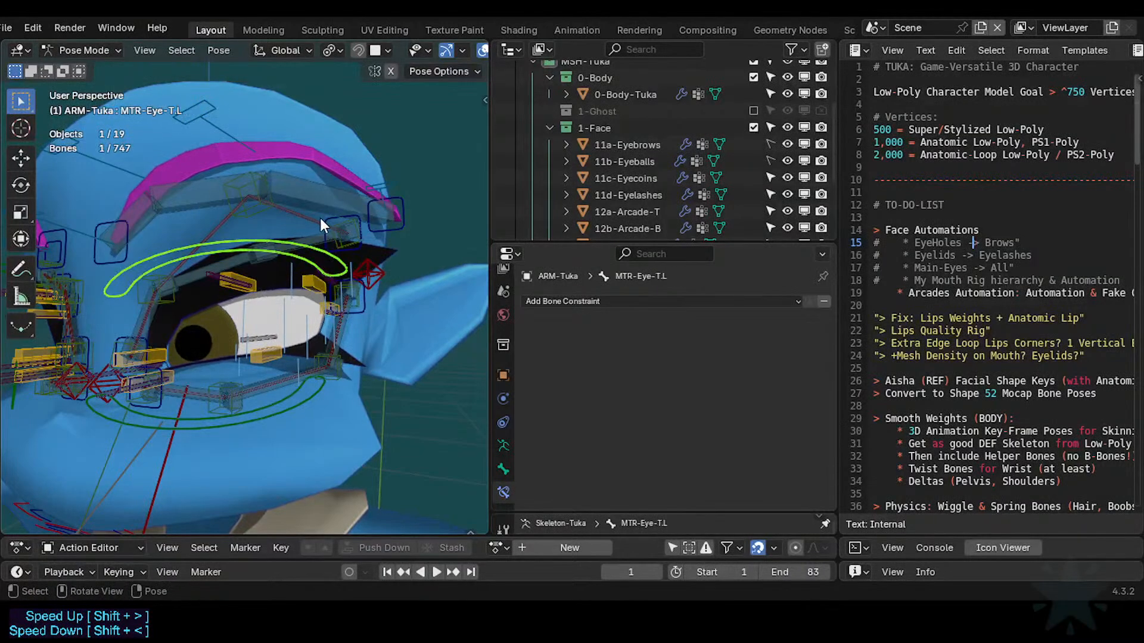
{"action": "left_click", "coordinate": [320, 218]}
{"action": "key", "text": "g"}
{"action": "left_click", "coordinate": [314, 209]}
Clear the location of all visible pose bones and save the Tuka-Game-52.blend file.
{"action": "key", "text": "a"}
{"action": "key", "text": "alt+g"}
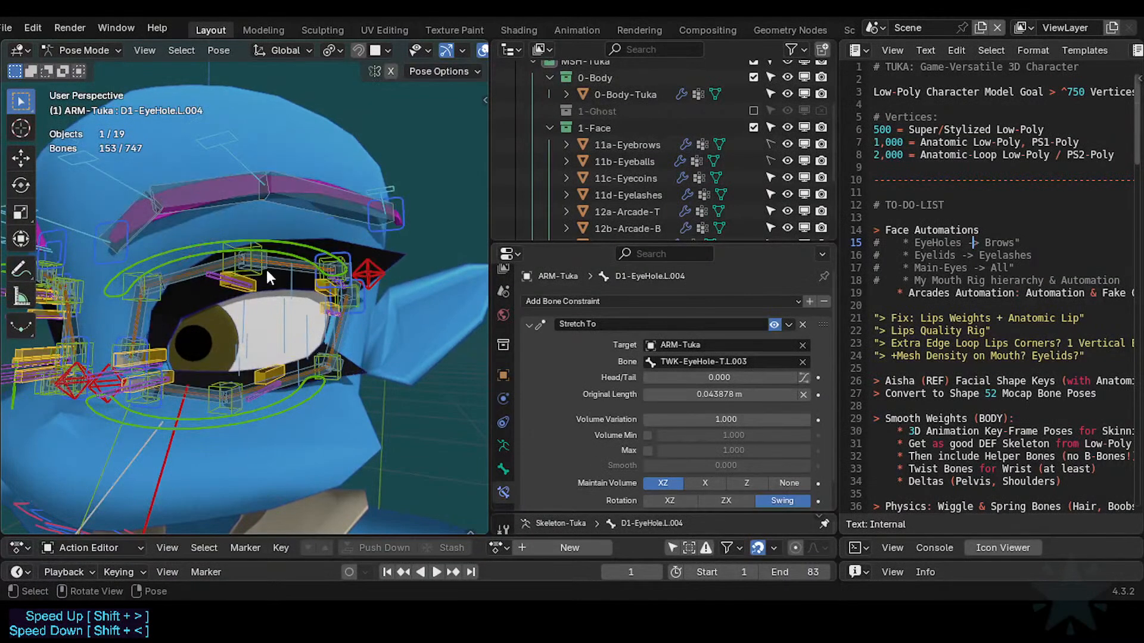
{"action": "middle_click_drag", "start_coordinate": [166, 323], "coordinate": [223, 319], "text": "shift"}
{"action": "left_click", "coordinate": [106, 325]}
{"action": "scroll", "coordinate": [279, 330], "scroll_direction": "up", "scroll_amount": 2}
{"action": "key", "text": "ctrl+s"}
Compare the constraints of TWK-EyelidTop.L.001.L, TWK-EyeHole-T.L.002 and BUF-EyeHole-T.L.002.
{"action": "left_click", "coordinate": [295, 305]}
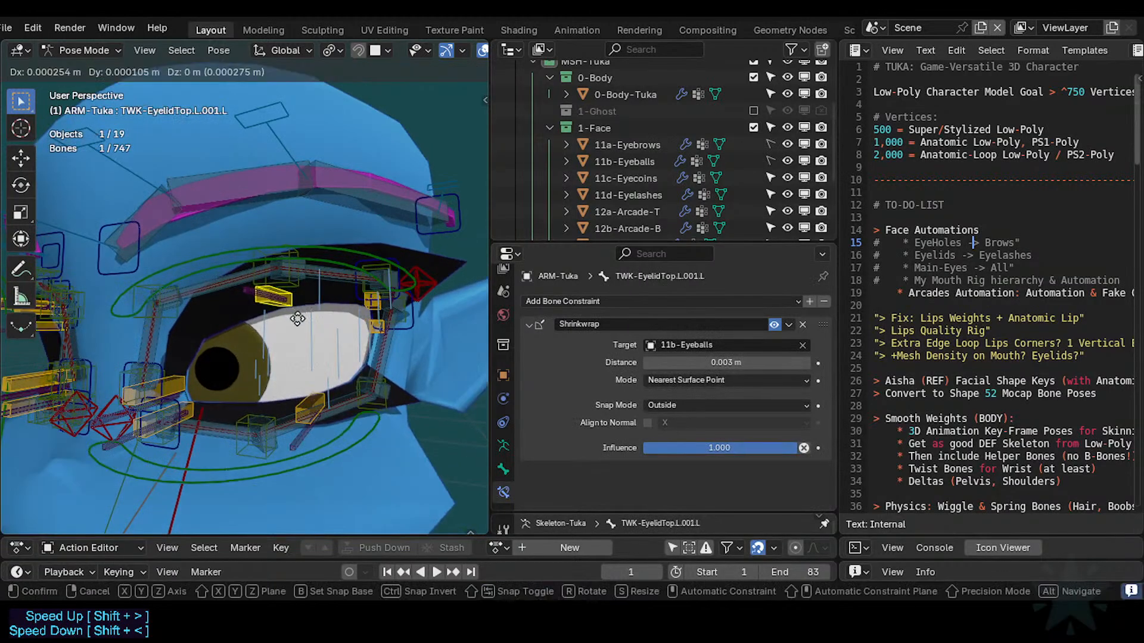
{"action": "left_click", "coordinate": [295, 277]}
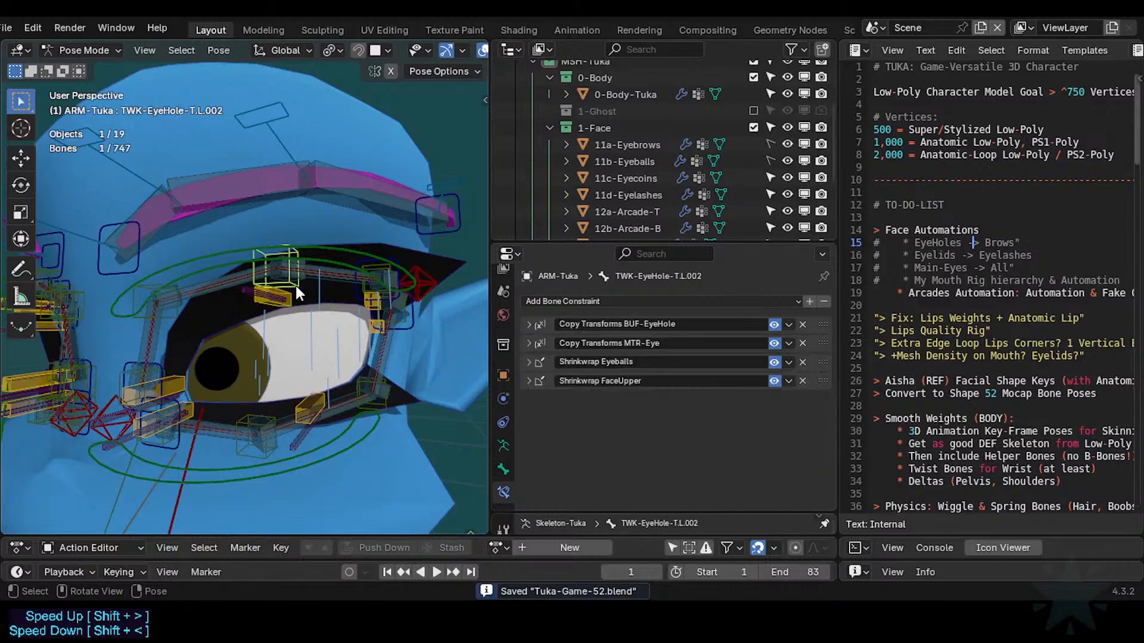
{"action": "left_click", "coordinate": [292, 305]}
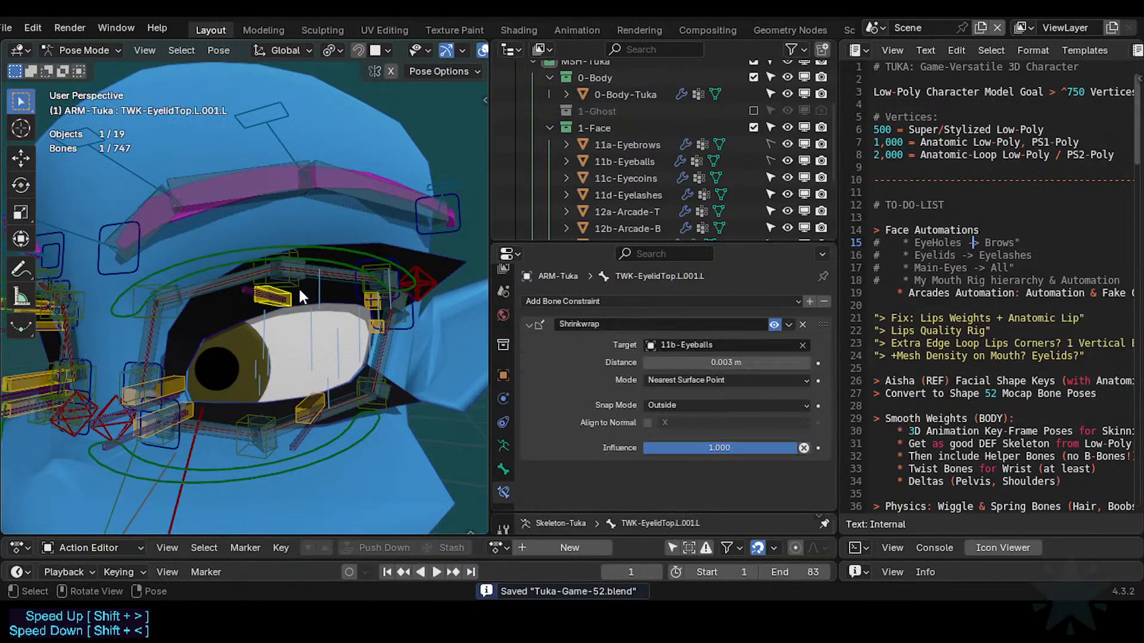
{"action": "left_click", "coordinate": [299, 284], "text": "shift"}
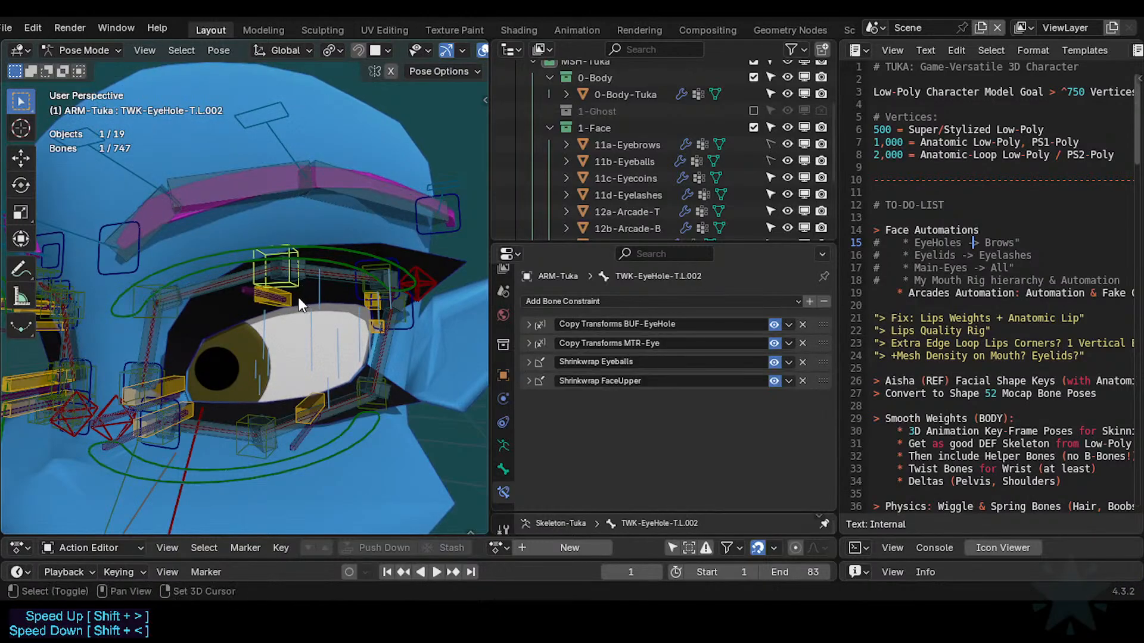
{"action": "left_click", "coordinate": [296, 284]}
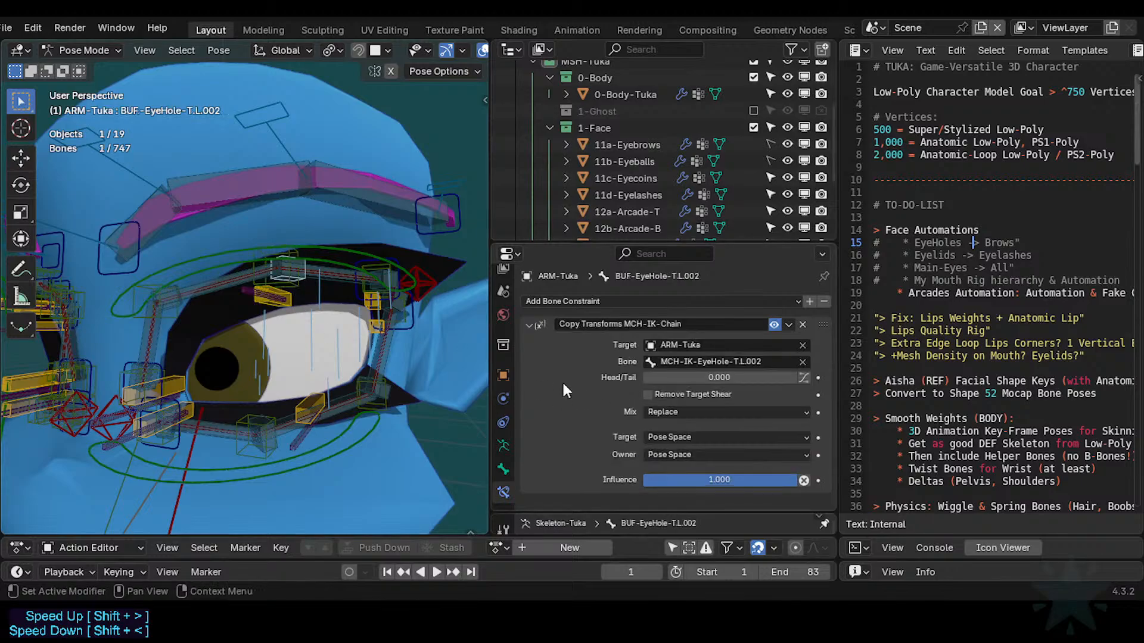
{"action": "left_click", "coordinate": [287, 309]}
Add a Copy Transforms constraint to the eyelid bone TWK-EyelidTop.L.001.L, targeting the eye-hole bone TWK-EyeHole-T.L.002.
{"action": "left_click", "coordinate": [292, 284]}
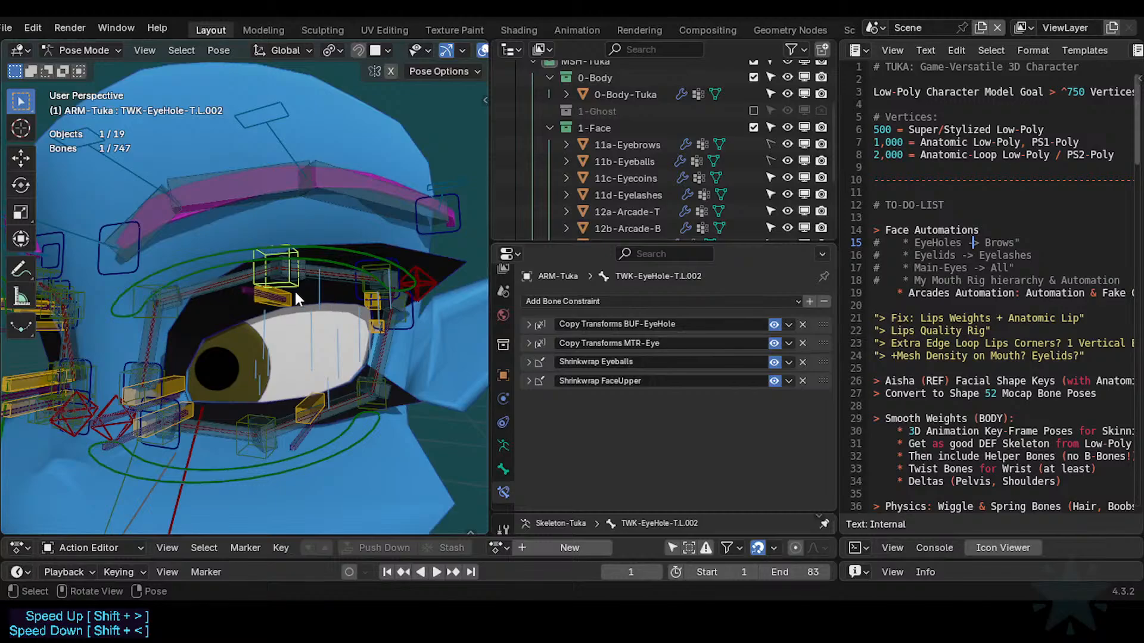
{"action": "left_click", "coordinate": [295, 293]}
{"action": "left_click", "coordinate": [295, 281]}
{"action": "left_click", "coordinate": [289, 304], "text": "shift"}
{"action": "key", "text": "ctrl+shift+c"}
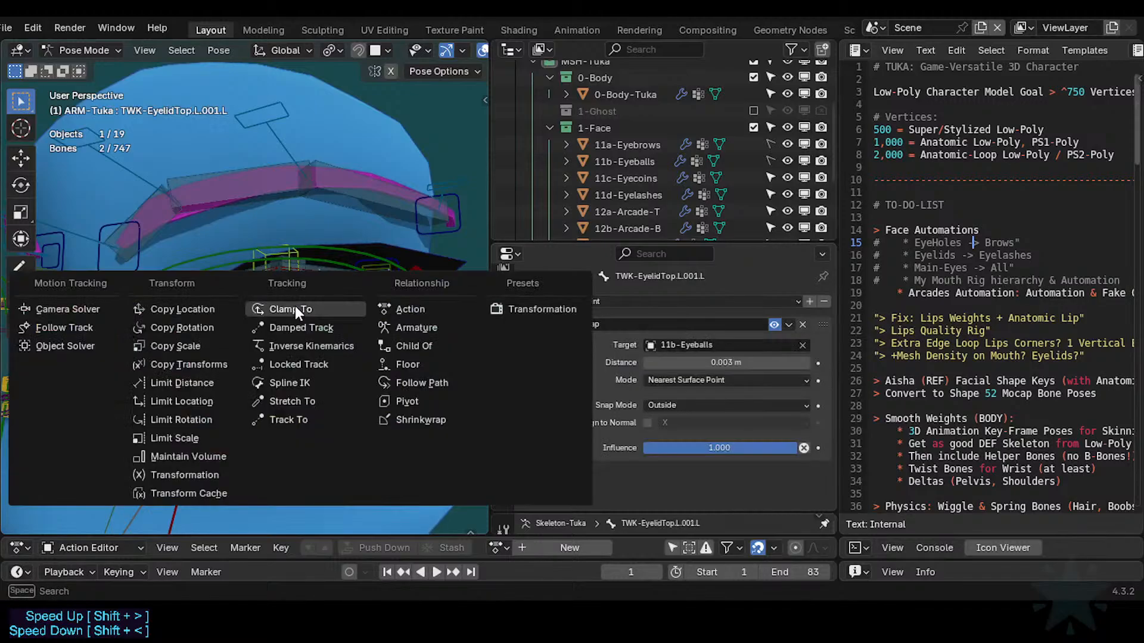
{"action": "left_click", "coordinate": [196, 364]}
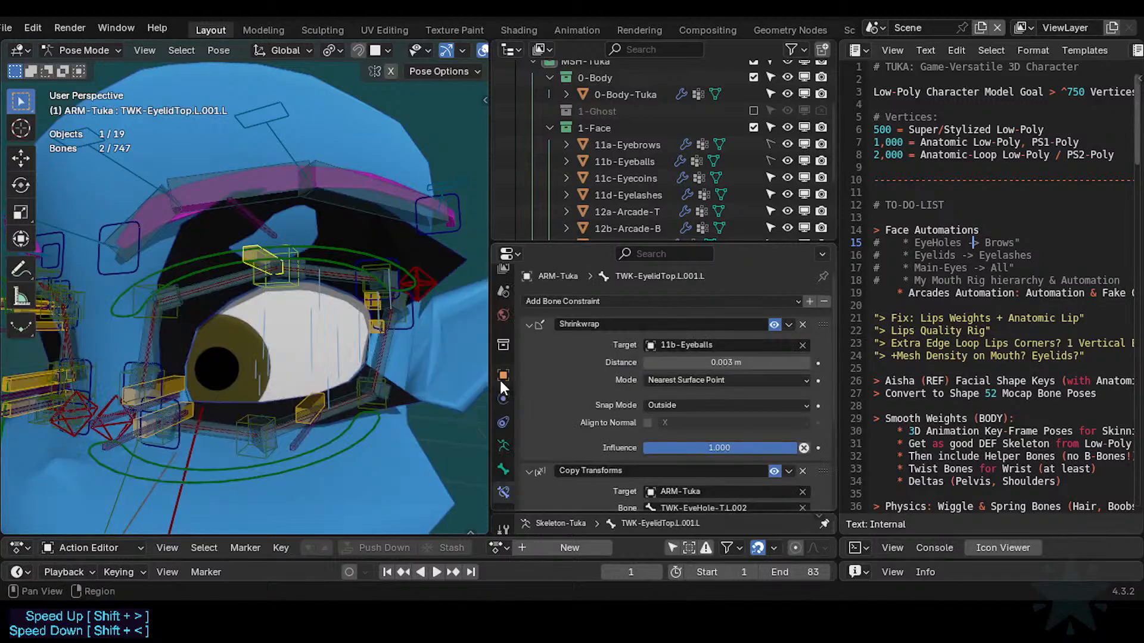
Set the Copy Transforms owner to Local Space, target to Local Space (Owner Orientation) and mix to Before Original (Full).
{"action": "scroll", "coordinate": [655, 462], "scroll_direction": "down", "scroll_amount": 5}
{"action": "left_click", "coordinate": [694, 472]}
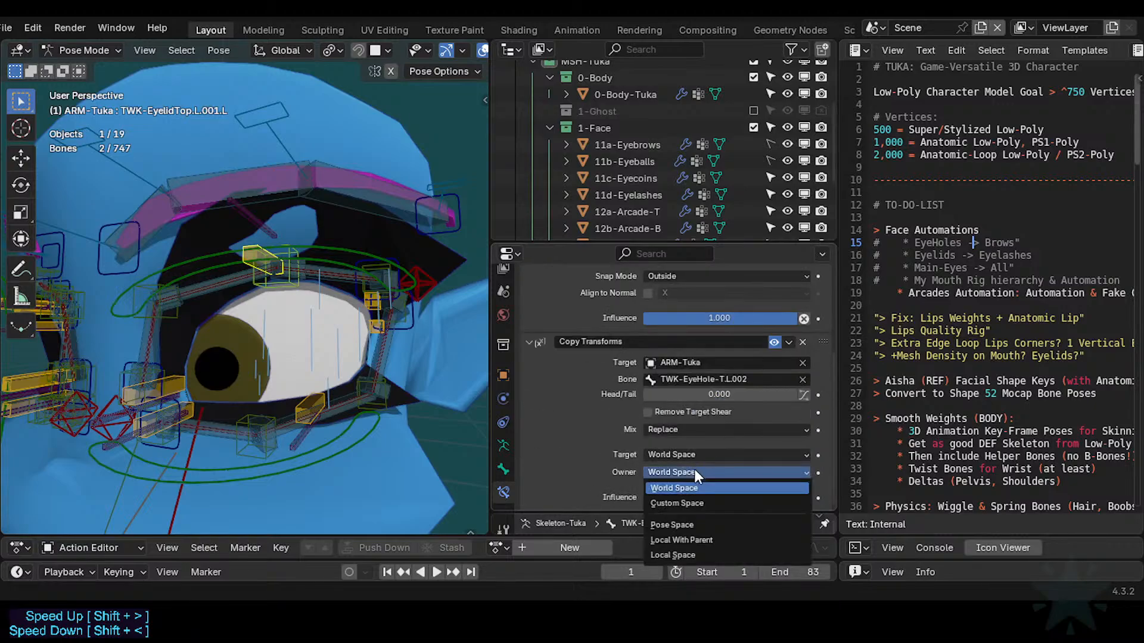
{"action": "left_click", "coordinate": [690, 554]}
{"action": "left_click", "coordinate": [675, 455]}
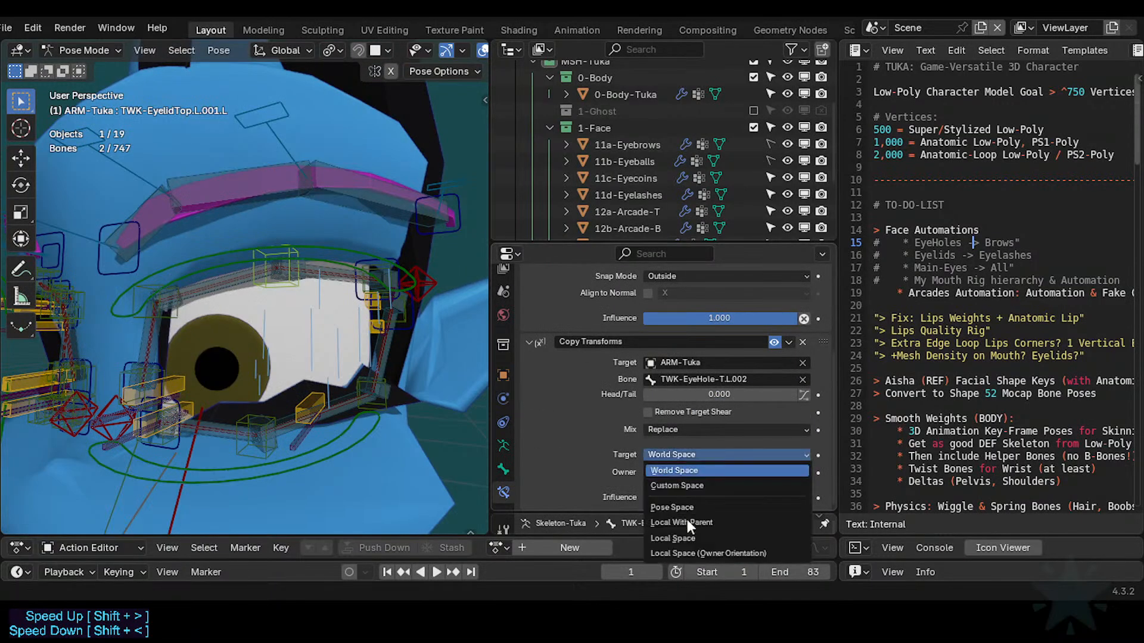
{"action": "left_click", "coordinate": [680, 553]}
{"action": "left_click", "coordinate": [674, 463]}
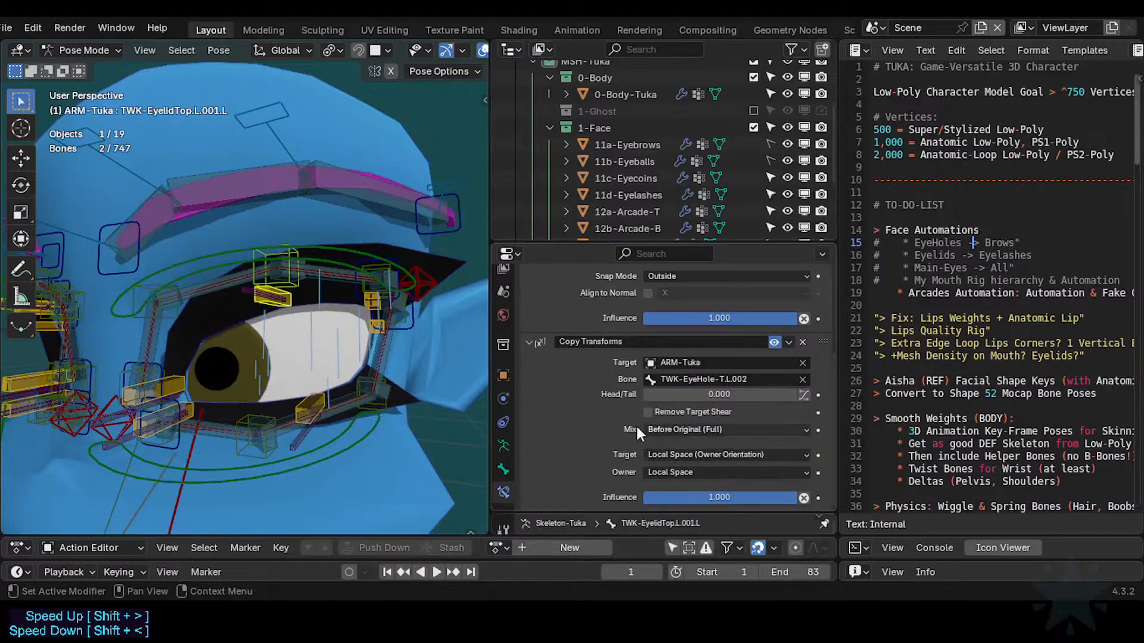
Set the Copy Transforms influence on TWK-EyelidTop.L.001.L to 0.703 and test-move the eye-hole bone TWK-EyeHole-T.L.002.
{"action": "left_click_drag", "start_coordinate": [777, 497], "coordinate": [731, 497]}
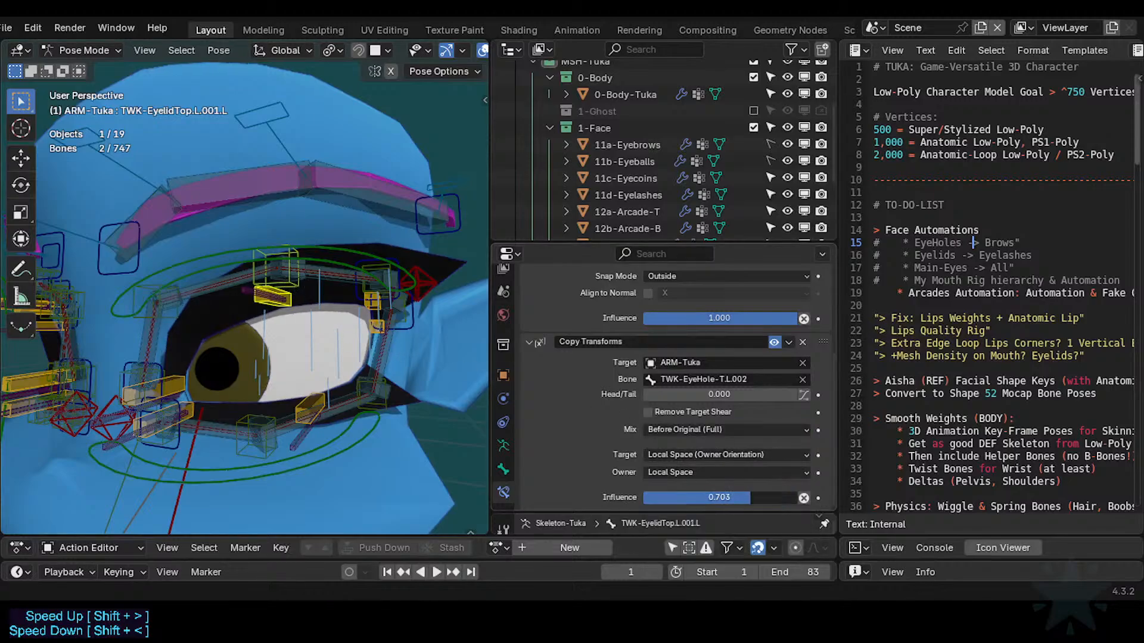
{"action": "left_click", "coordinate": [290, 240]}
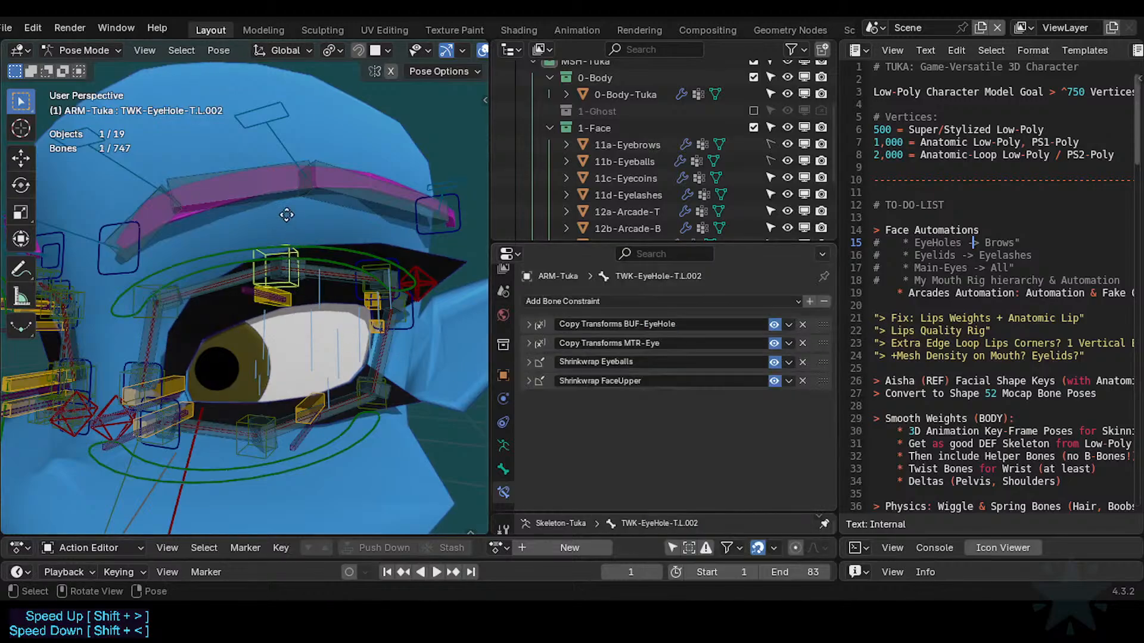
{"action": "key", "text": "g"}
{"action": "right_click", "coordinate": [290, 224]}
Move the upper eye control MTR-Eye-T.L and the outer eyelid control MTR-IK-Eyelid-T-O.L to test the upper eyelid.
{"action": "left_click", "coordinate": [337, 237]}
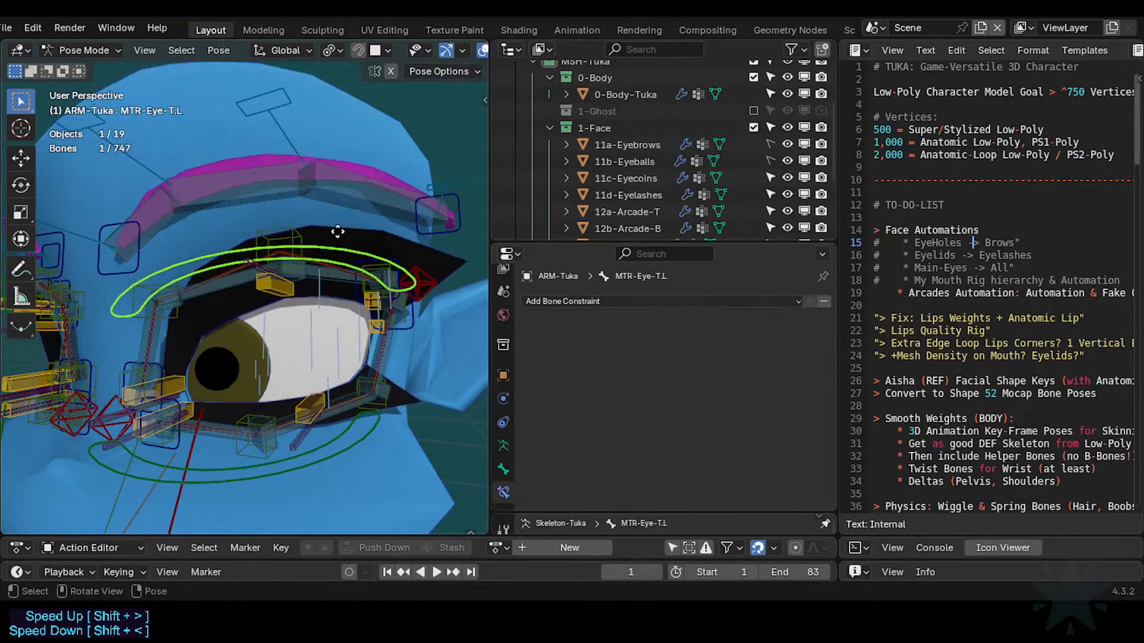
{"action": "key", "text": "g"}
{"action": "left_click", "coordinate": [332, 231]}
{"action": "left_click", "coordinate": [425, 274]}
{"action": "key", "text": "g"}
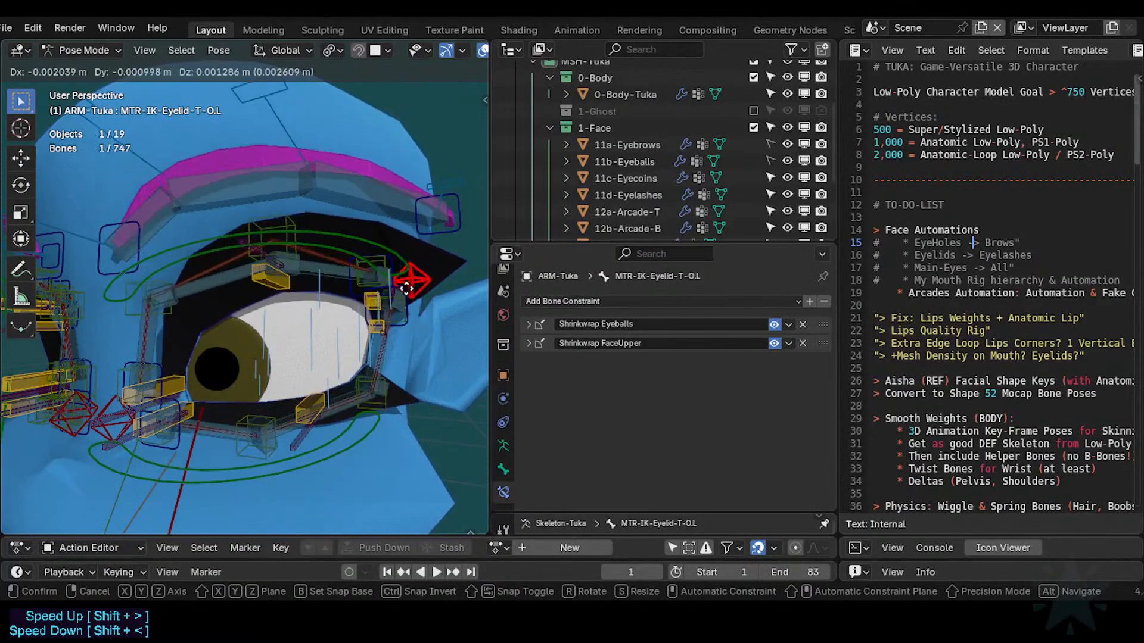
{"action": "left_click", "coordinate": [445, 279]}
Add a Copy Transforms constraint to the eyelid bone TWK-EyelidTop.L.002.L, targeting the eye-hole bone TWK-EyeHole-T.L.003.
{"action": "left_click", "coordinate": [371, 300]}
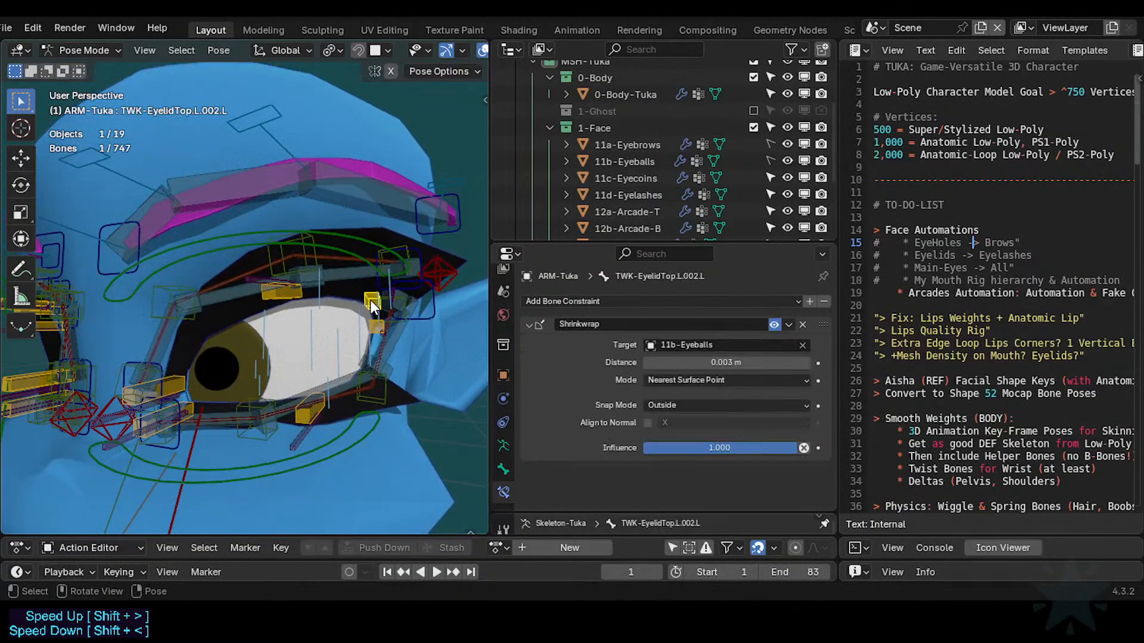
{"action": "left_click", "coordinate": [386, 249]}
{"action": "left_click", "coordinate": [388, 262]}
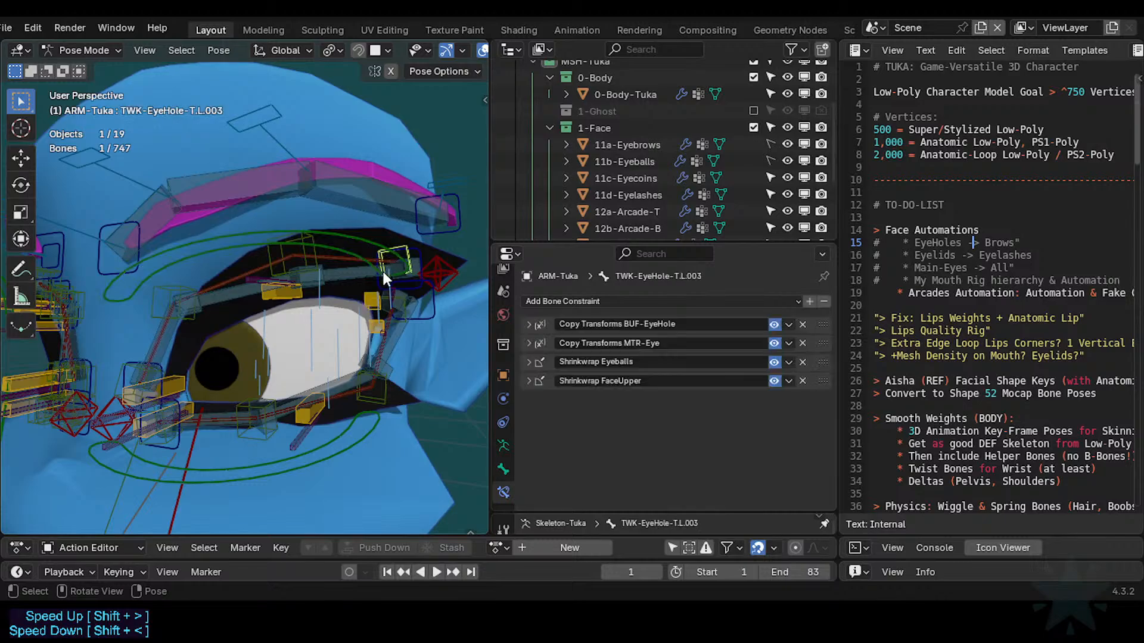
{"action": "left_click", "coordinate": [371, 300], "text": "shift"}
{"action": "key", "text": "ctrl+shift+c"}
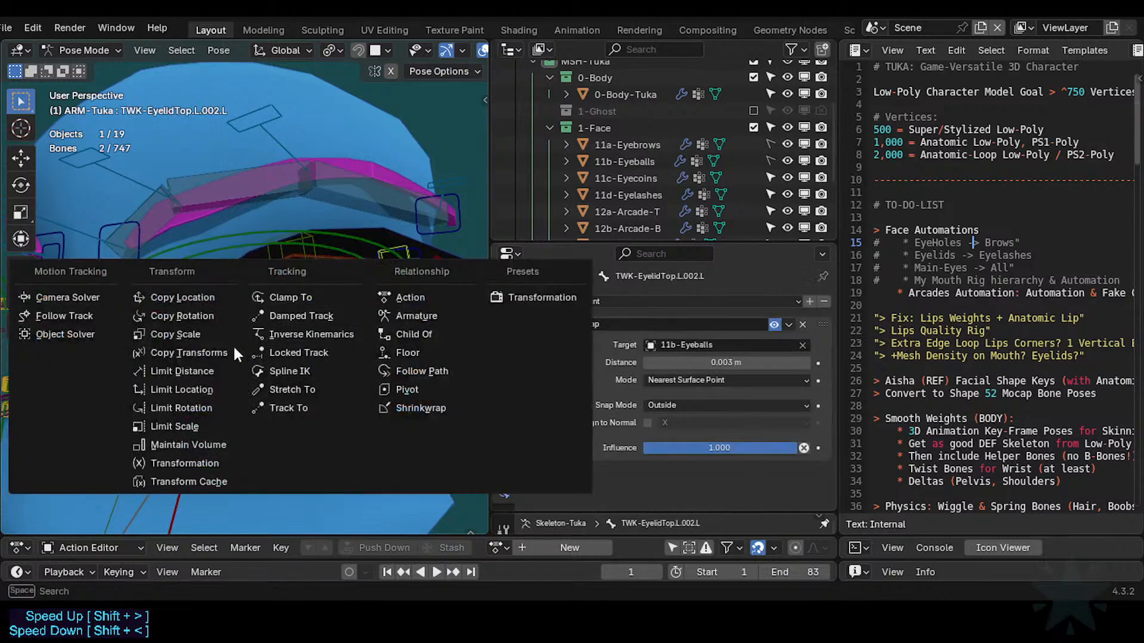
{"action": "left_click", "coordinate": [219, 352]}
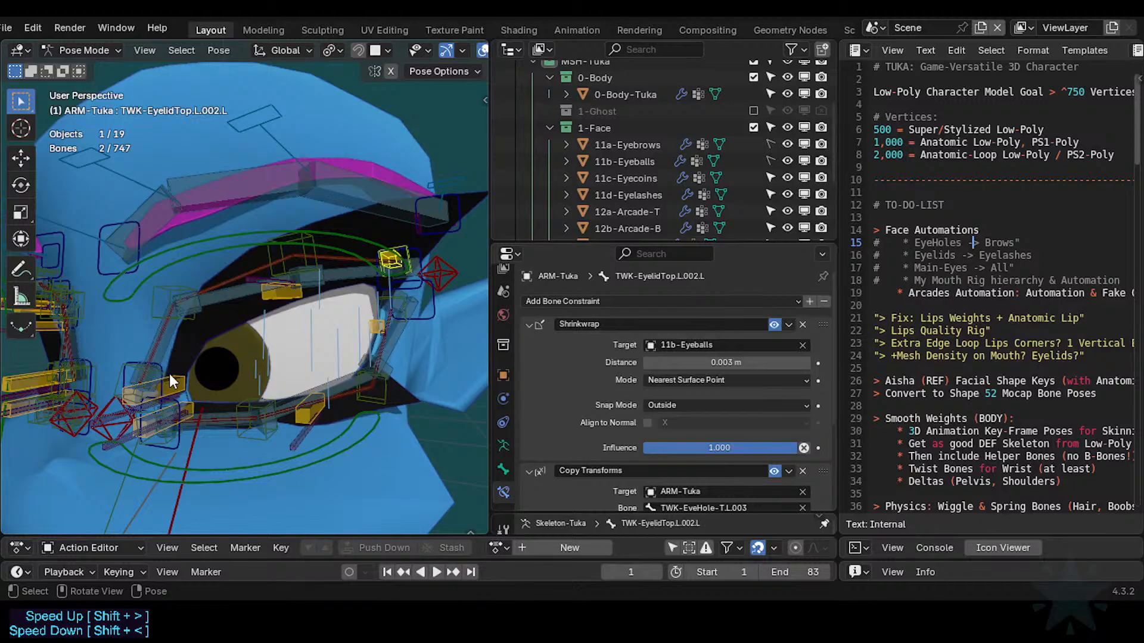
Add a Copy Transforms constraint to TWK-EyelidTop.L targeting TWK-EyeHole-T.L.001, and test-move that eye-hole bone.
{"action": "left_click", "coordinate": [154, 288]}
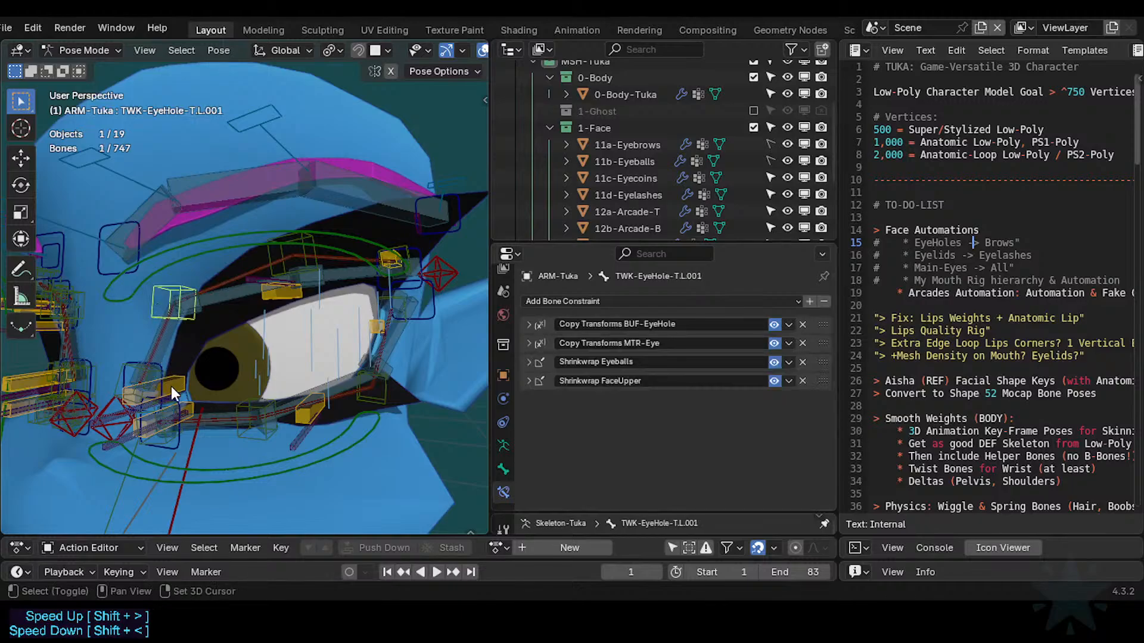
{"action": "left_click", "coordinate": [171, 386], "text": "shift"}
{"action": "key", "text": "ctrl+shift+c"}
{"action": "left_click", "coordinate": [176, 387]}
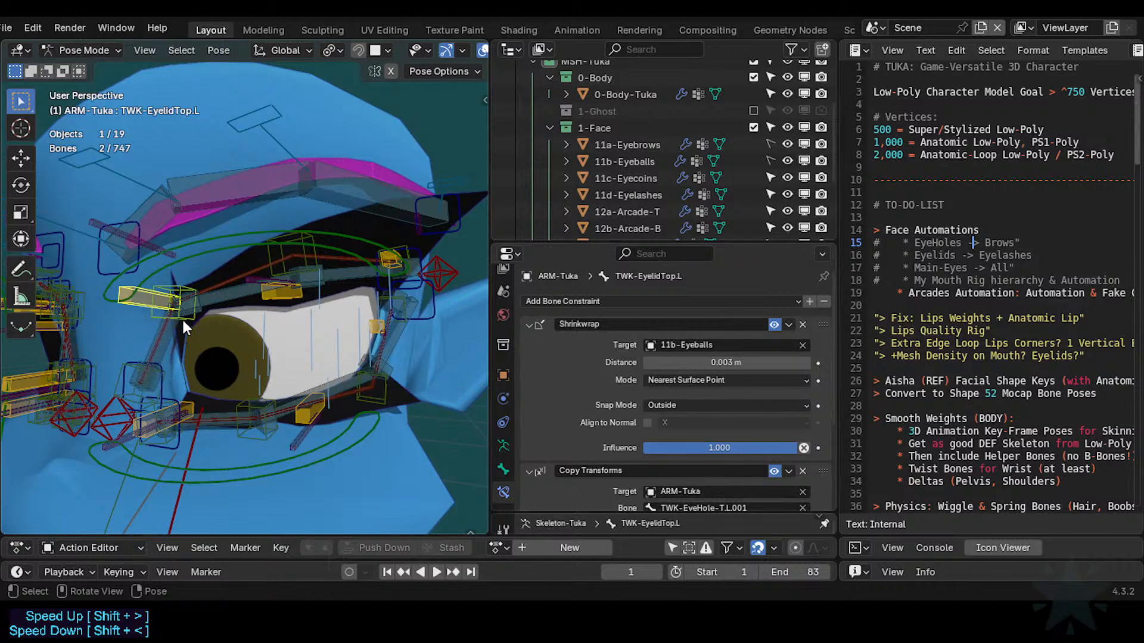
{"action": "left_click", "coordinate": [113, 367]}
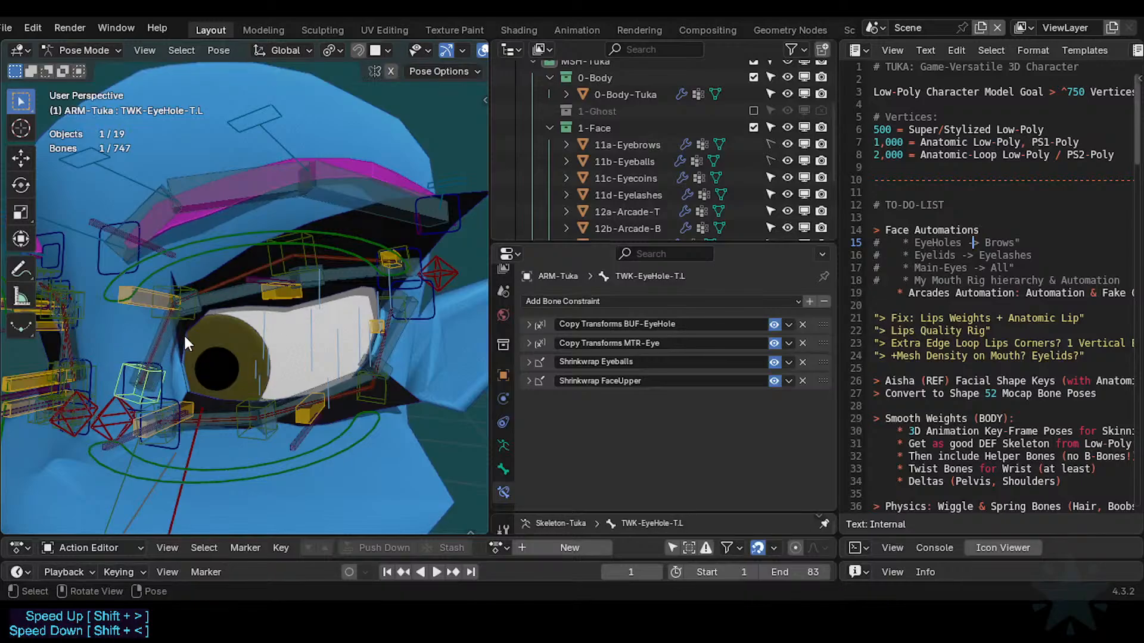
{"action": "key", "text": "g"}
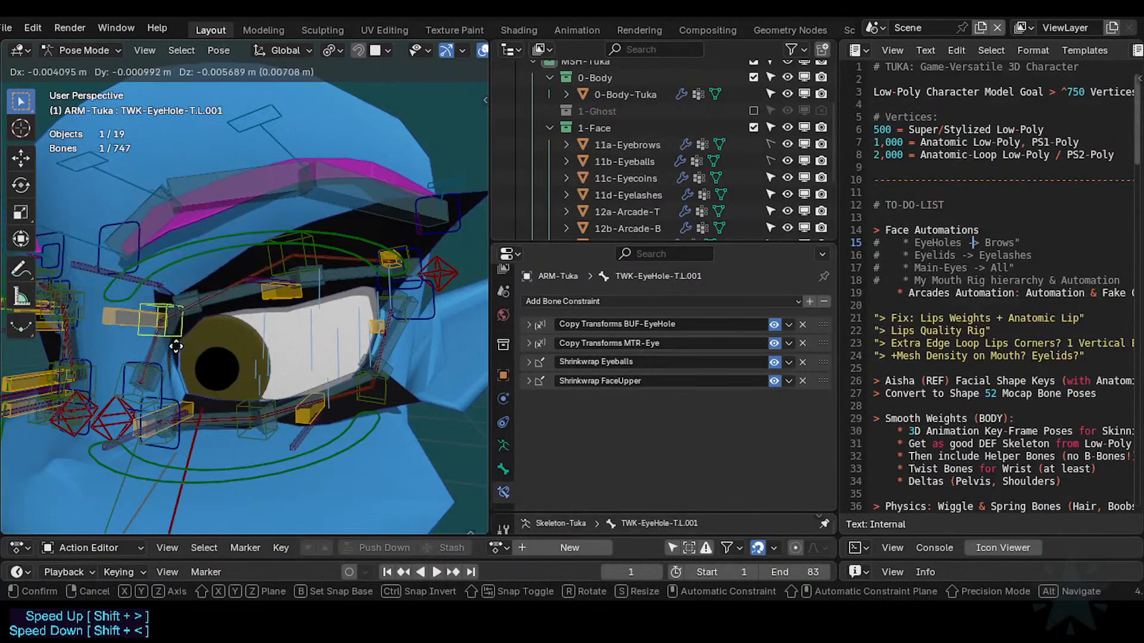
{"action": "right_click", "coordinate": [164, 352]}
Add a second Copy Transforms constraint to TWK-EyelidTop.L, targeting the inner eye-hole bone TWK-EyeHole-T.L.
{"action": "left_click", "coordinate": [133, 309]}
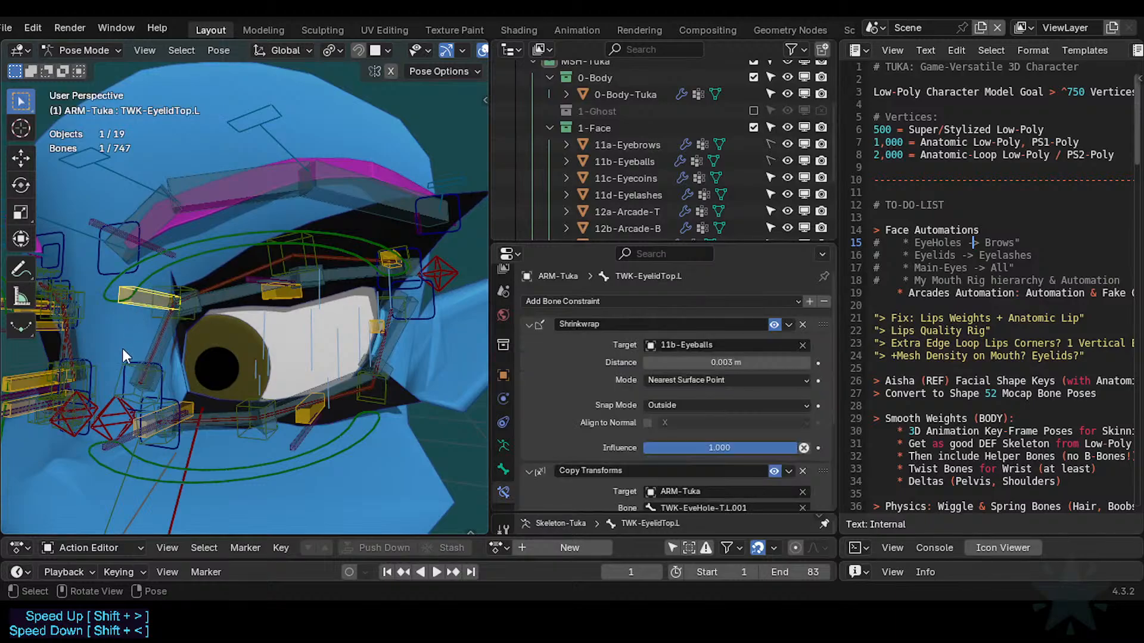
{"action": "left_click", "coordinate": [115, 377], "text": "shift"}
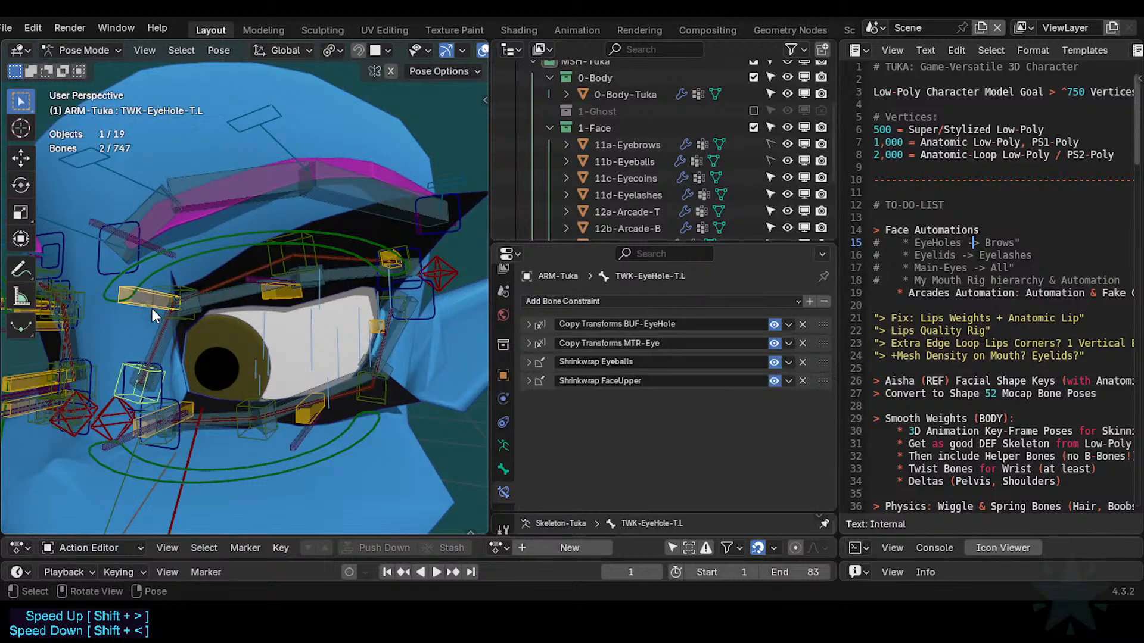
{"action": "key", "text": "ctrl+shift+c"}
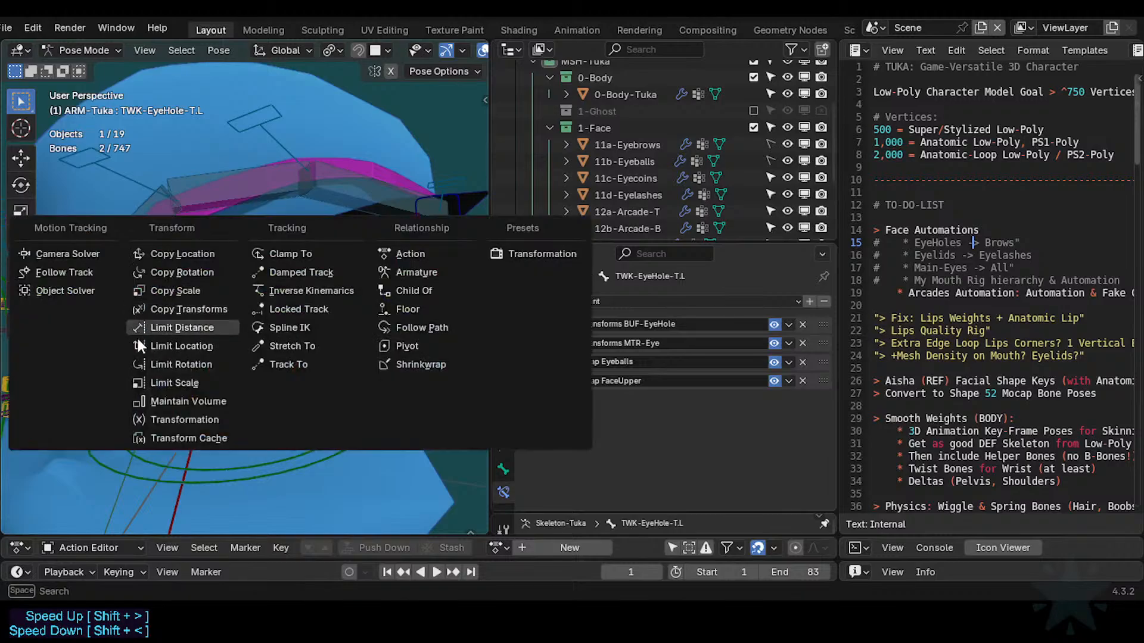
{"action": "key", "text": "Escape"}
{"action": "left_click", "coordinate": [144, 299], "text": "shift"}
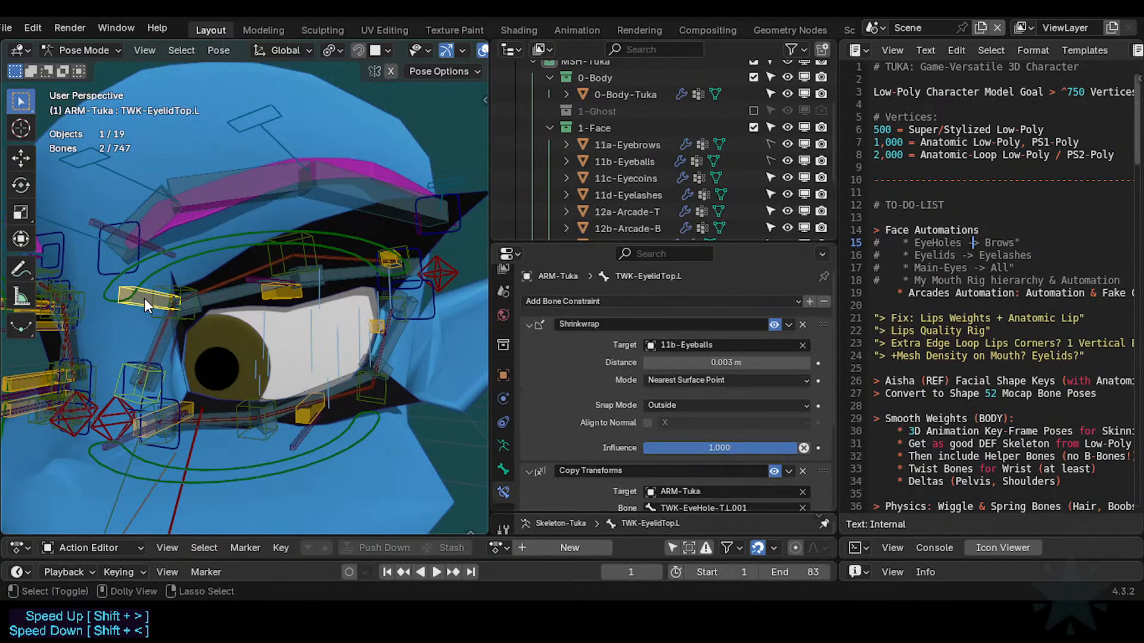
{"action": "key", "text": "ctrl+shift+c"}
{"action": "left_click", "coordinate": [144, 298]}
Reorder the constraint stack of TWK-EyelidTop.L so both Copy Transforms constraints sit above Shrinkwrap.
{"action": "left_click", "coordinate": [529, 324]}
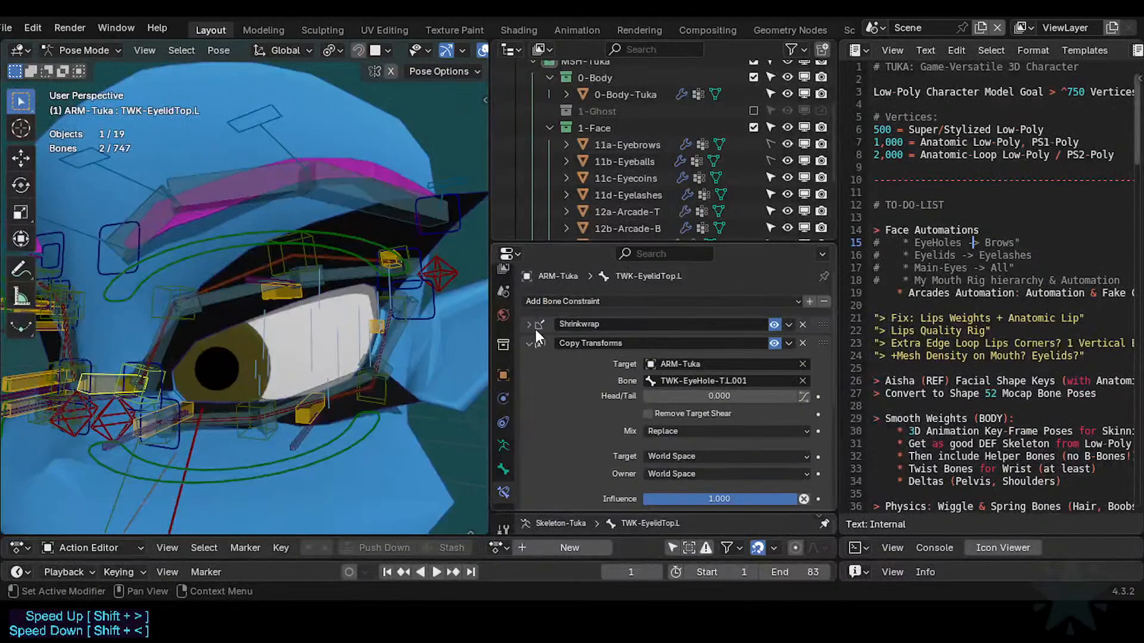
{"action": "left_click", "coordinate": [528, 343]}
{"action": "left_click_drag", "start_coordinate": [817, 358], "coordinate": [821, 309]}
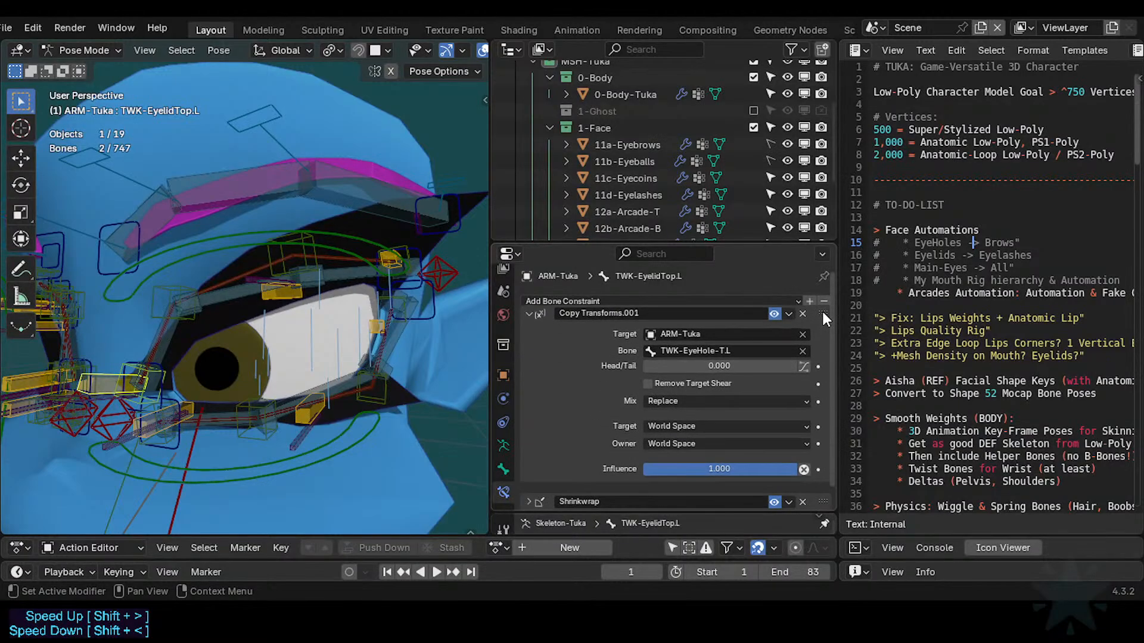
{"action": "left_click", "coordinate": [528, 324]}
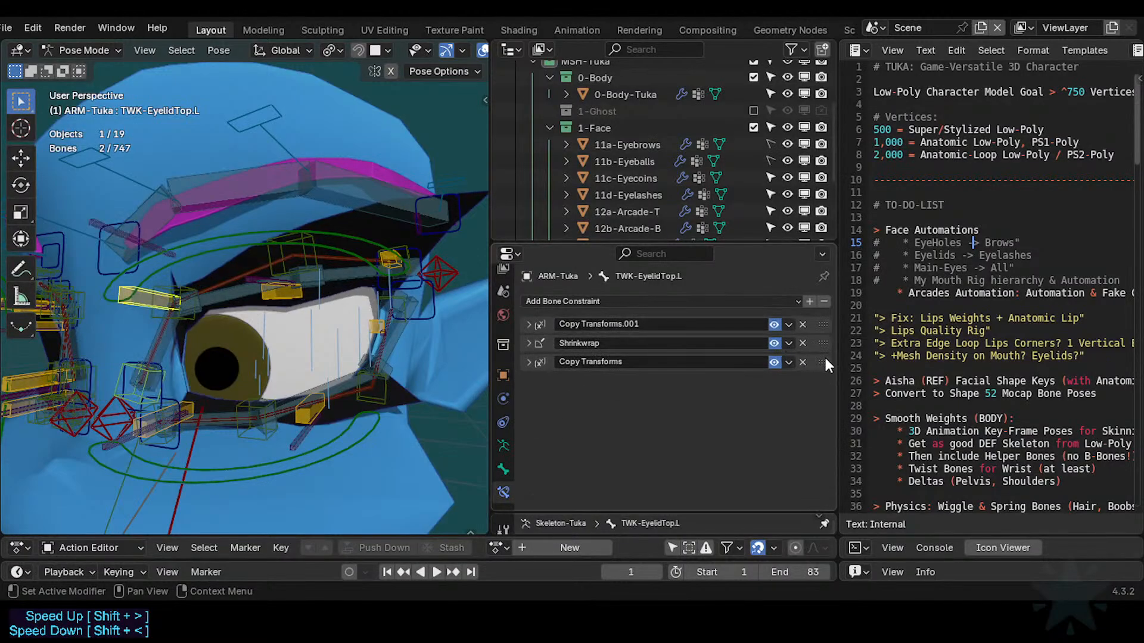
{"action": "left_click_drag", "start_coordinate": [823, 362], "coordinate": [821, 332]}
Place the Shrinkwrap constraint below Copy Transforms on the eyelid bones TWK-EyelidTop.L.001.L and TWK-EyelidTop.L.002.L.
{"action": "left_click", "coordinate": [284, 302]}
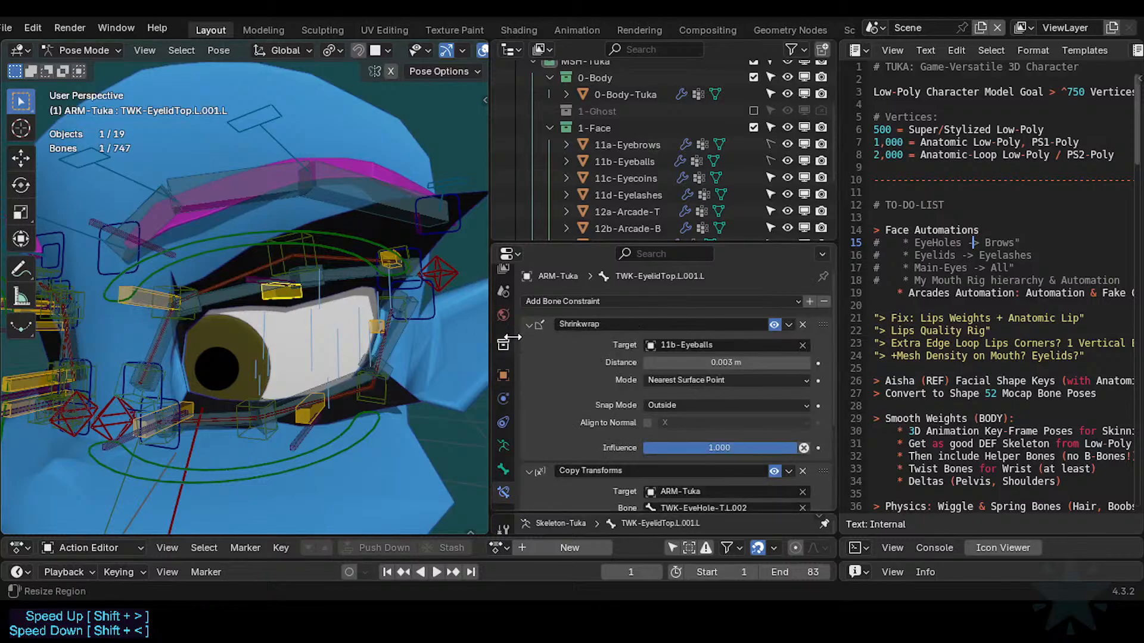
{"action": "left_click", "coordinate": [528, 325]}
{"action": "left_click_drag", "start_coordinate": [821, 324], "coordinate": [814, 392]}
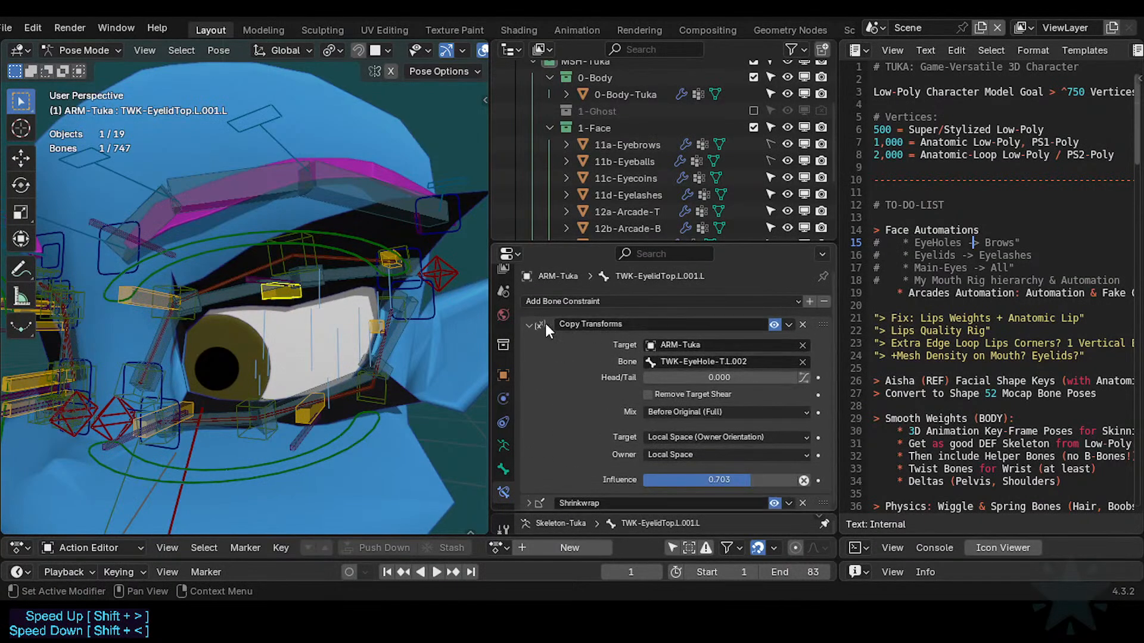
{"action": "left_click", "coordinate": [528, 324]}
{"action": "left_click", "coordinate": [395, 266]}
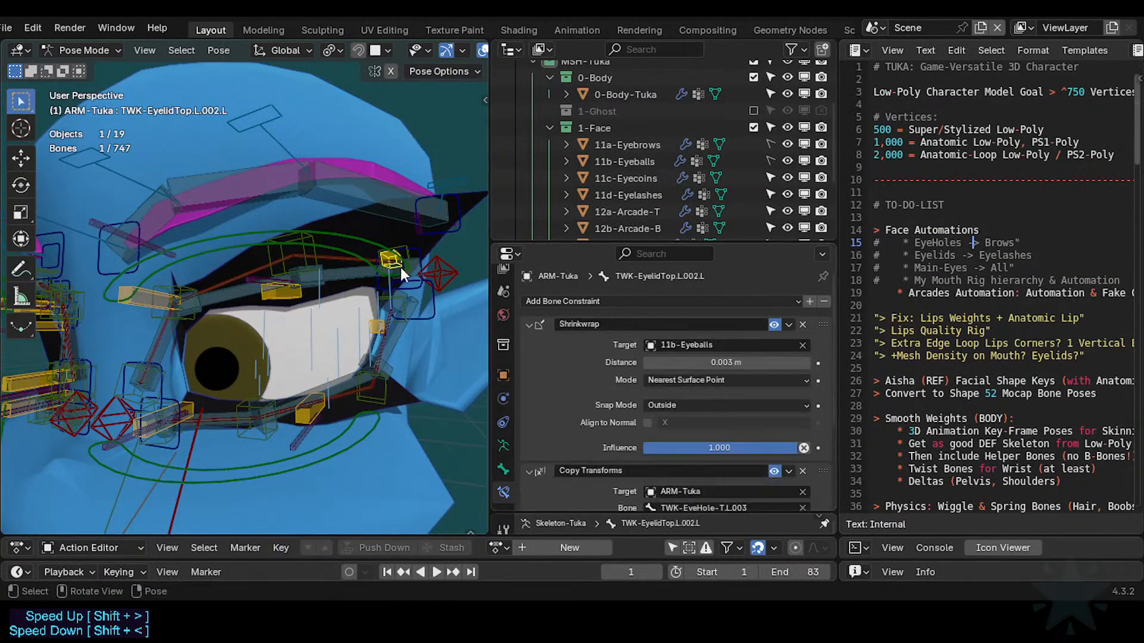
{"action": "left_click", "coordinate": [528, 324]}
{"action": "left_click_drag", "start_coordinate": [822, 324], "coordinate": [817, 357]}
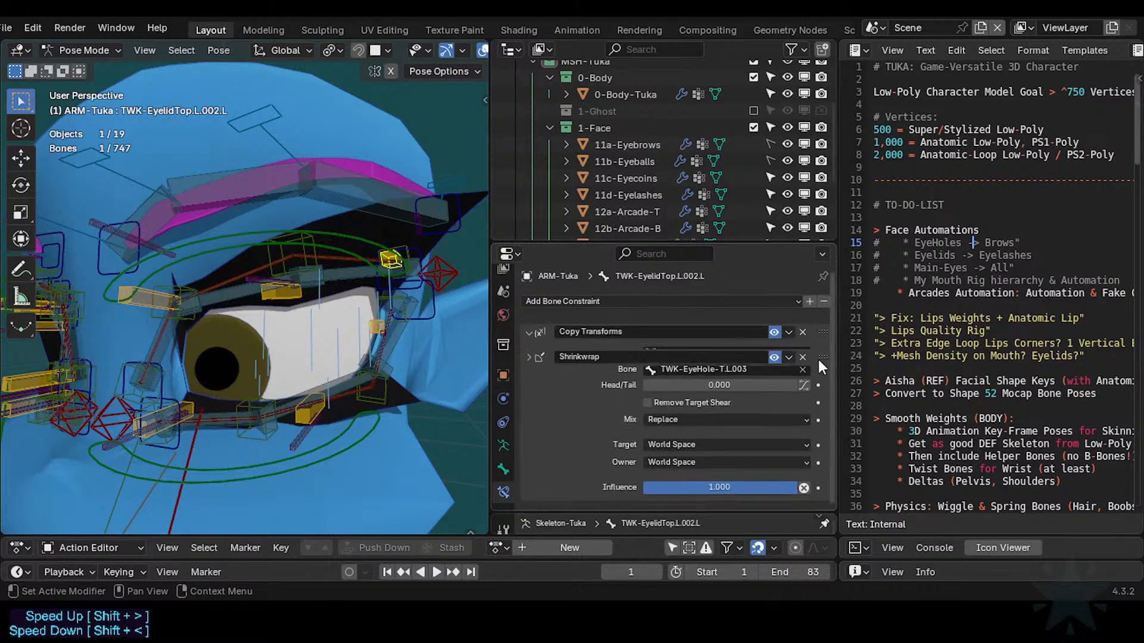
{"action": "left_click", "coordinate": [529, 324]}
Test-move the eye-hole bone TWK-EyeHole-T.L.003 to check how the outer upper eyelid follows.
{"action": "left_click", "coordinate": [391, 272]}
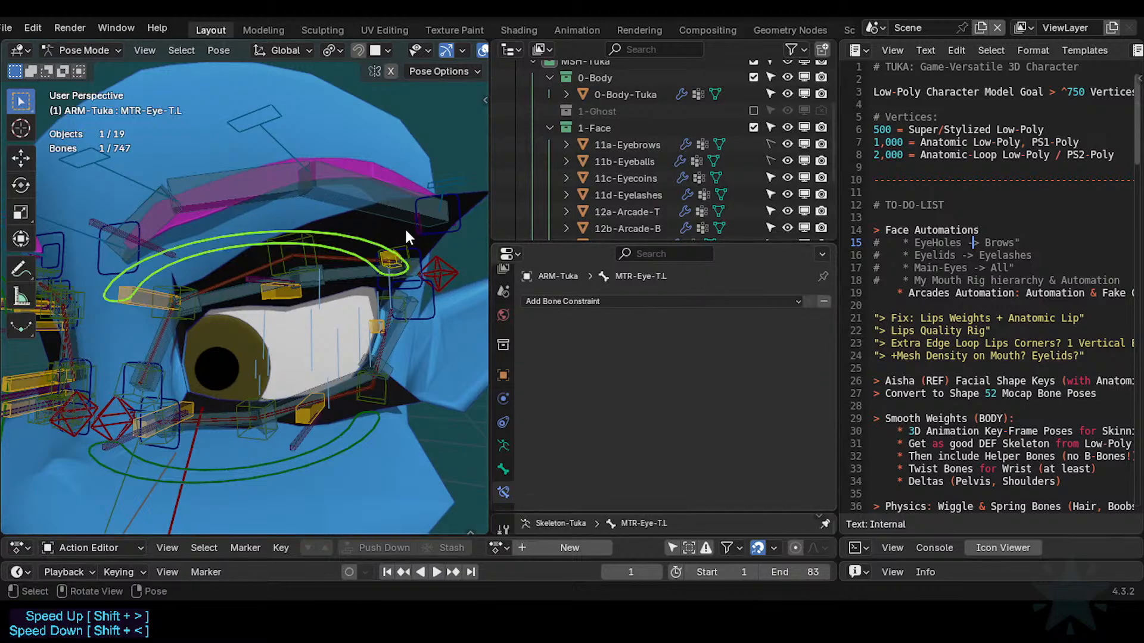
{"action": "left_click", "coordinate": [403, 243]}
{"action": "key", "text": "g"}
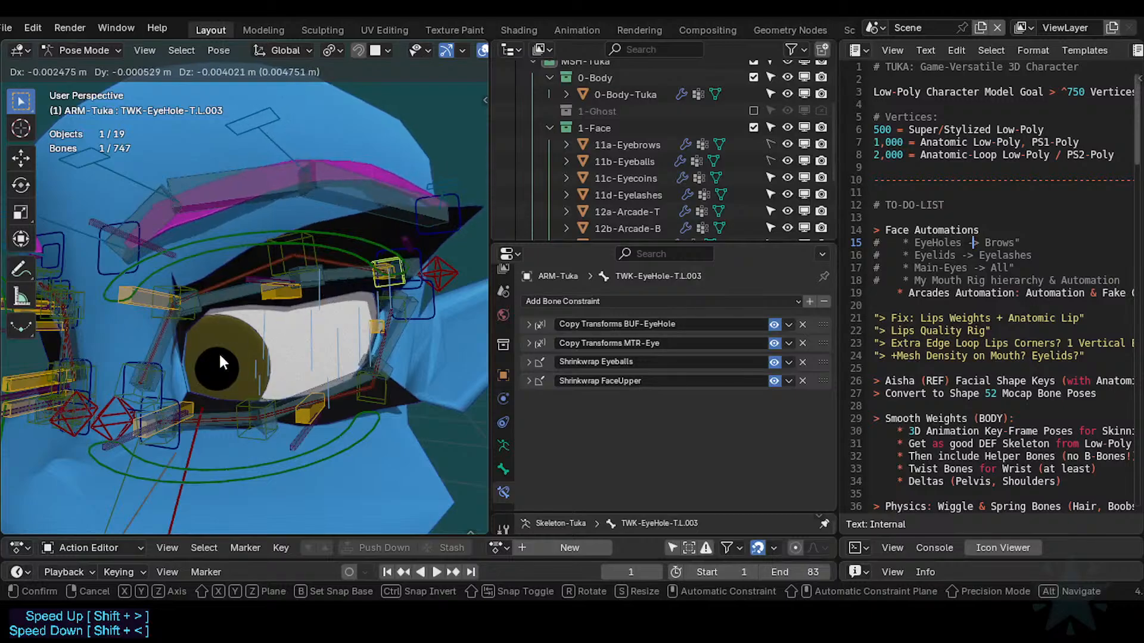
{"action": "key", "text": "Escape"}
Select the lower inner eye-hole bone TWK-EyeHole-B.L and save the Tuka-Game-52.blend file.
{"action": "left_click", "coordinate": [192, 291]}
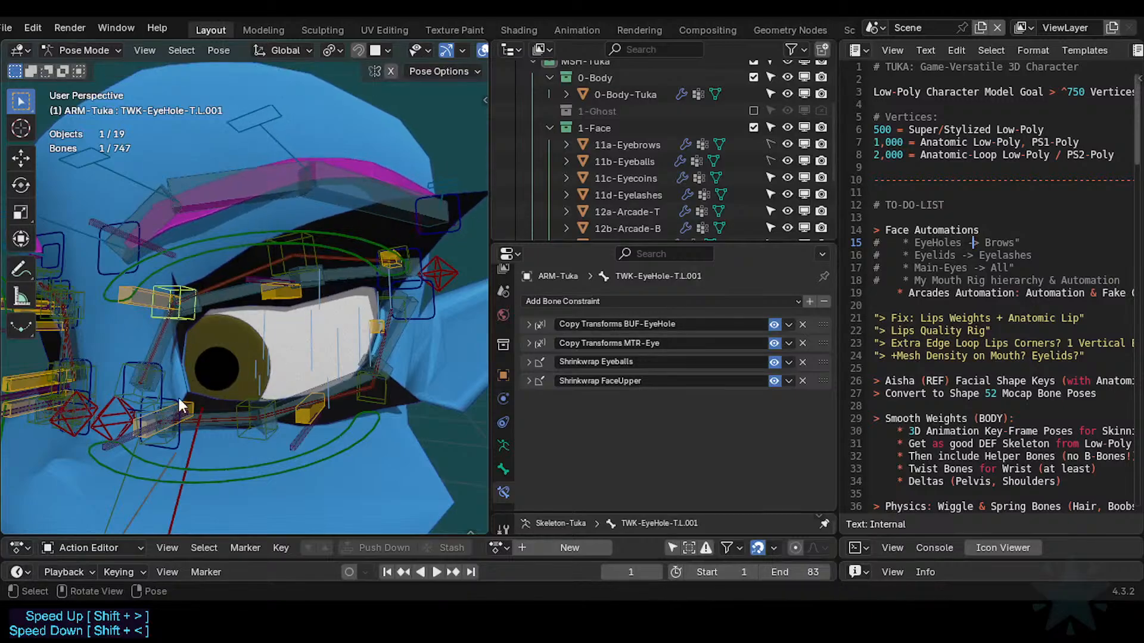
{"action": "left_click", "coordinate": [162, 443]}
{"action": "middle_click_drag", "start_coordinate": [193, 455], "coordinate": [262, 431], "text": "shift"}
{"action": "scroll", "coordinate": [262, 431], "scroll_direction": "up", "scroll_amount": 1}
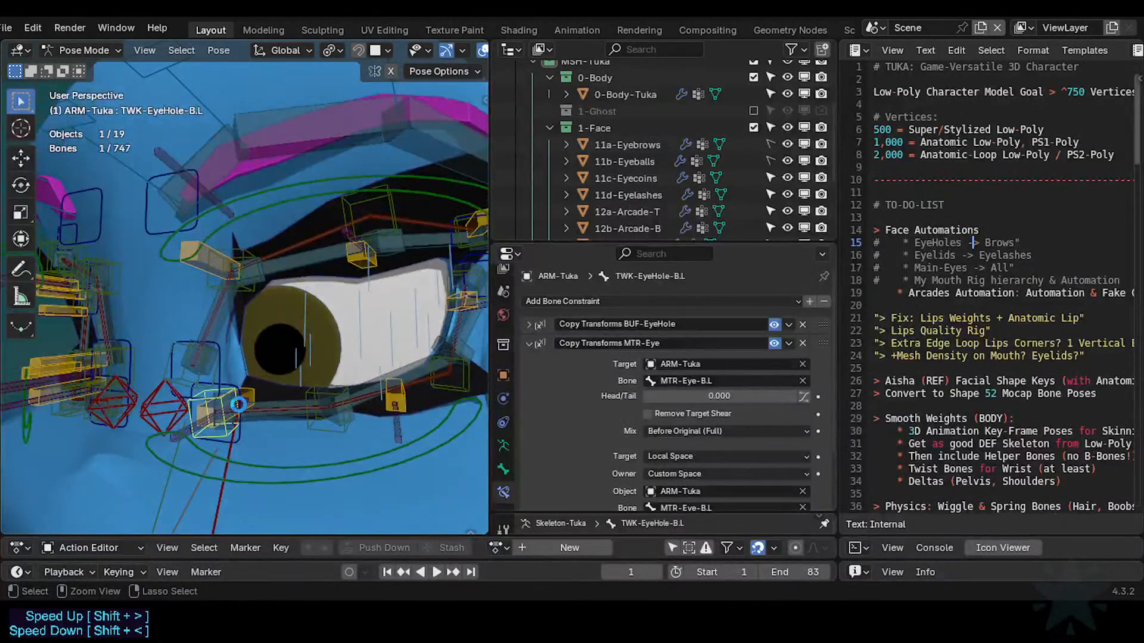
{"action": "key", "text": "ctrl+s"}
Add a Copy Transforms constraint to the lower eyelid bone TWK-EyelidBot.L, targeting the eye-hole bone TWK-EyeHole-B.L.
{"action": "left_click", "coordinate": [223, 428]}
{"action": "left_click", "coordinate": [255, 387]}
{"action": "left_click", "coordinate": [232, 428]}
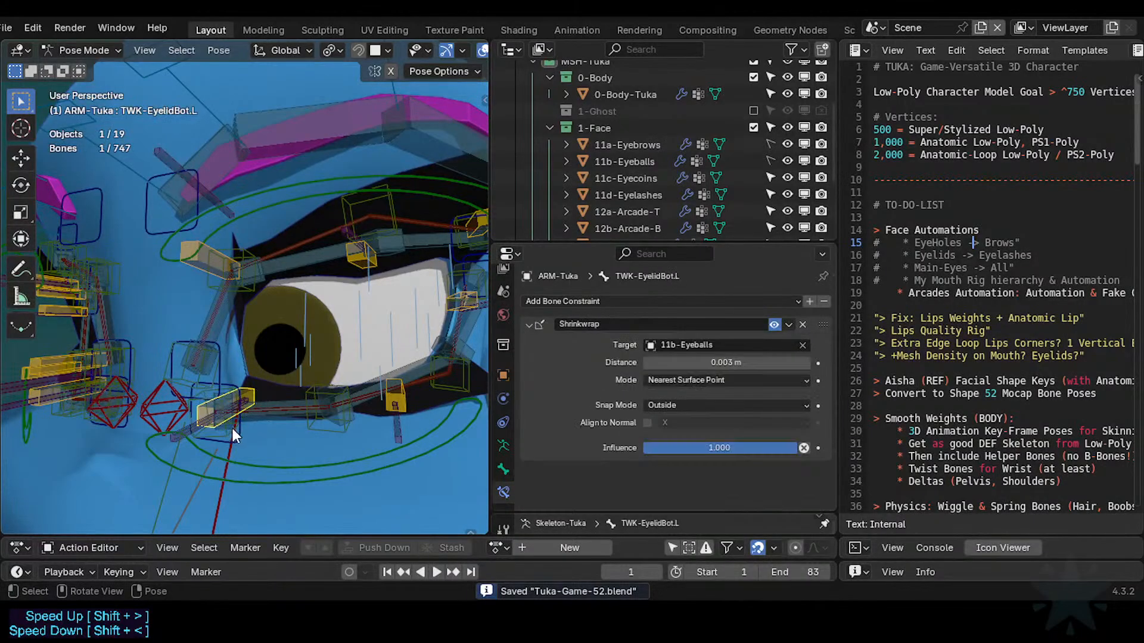
{"action": "left_click", "coordinate": [228, 439]}
{"action": "middle_click_drag", "start_coordinate": [232, 341], "coordinate": [311, 361]}
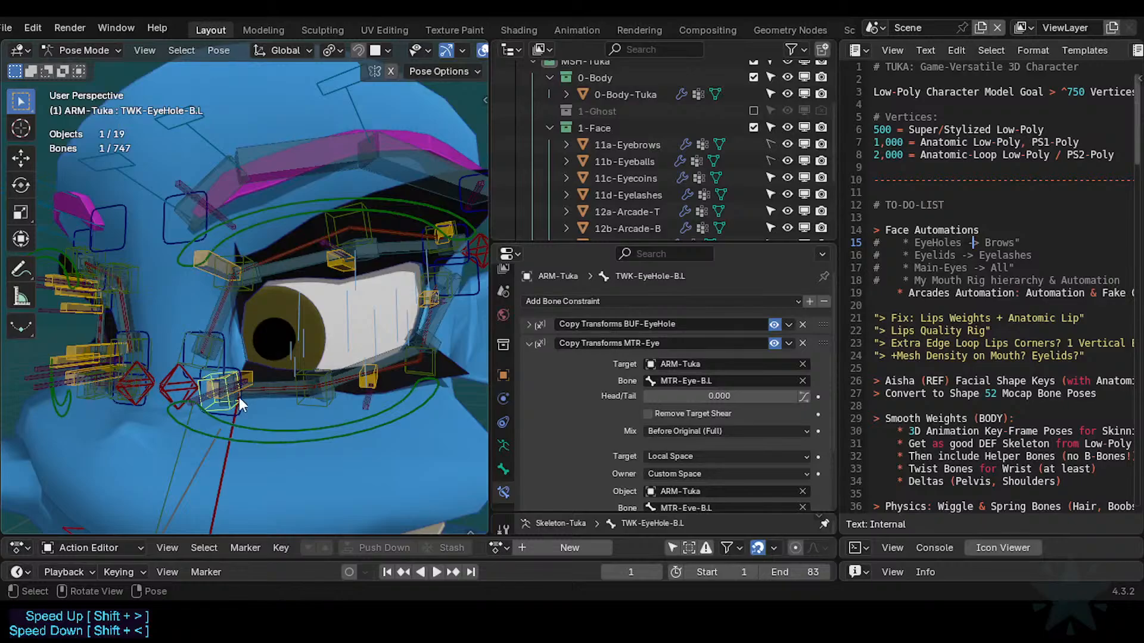
{"action": "left_click", "coordinate": [252, 374], "text": "ctrl"}
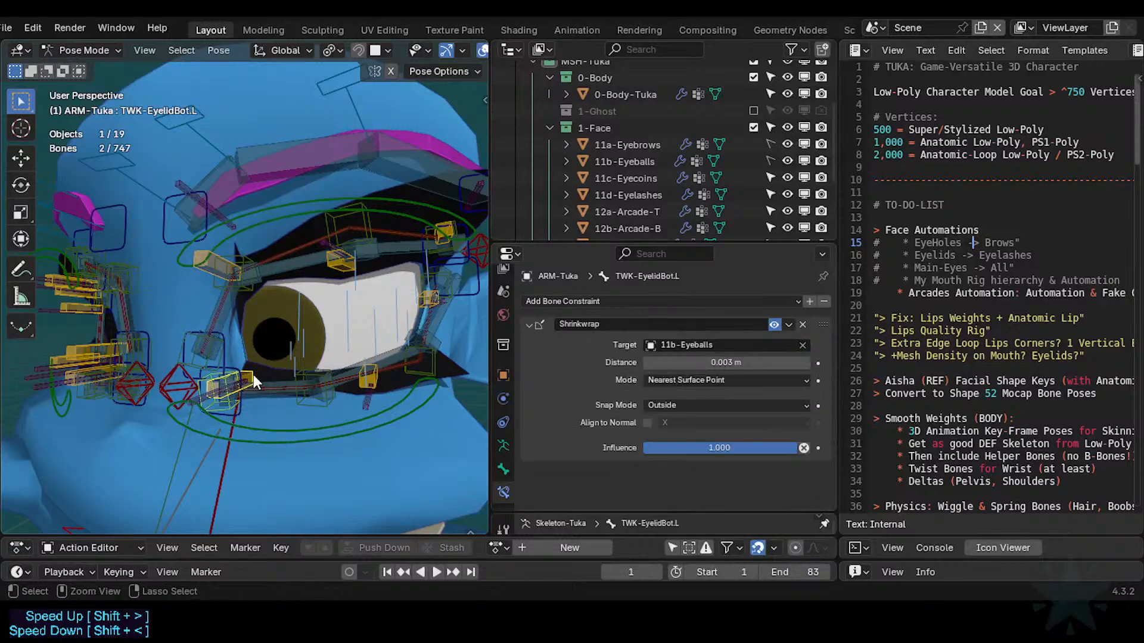
{"action": "key", "text": "shift+ctrl+c"}
{"action": "left_click", "coordinate": [252, 372]}
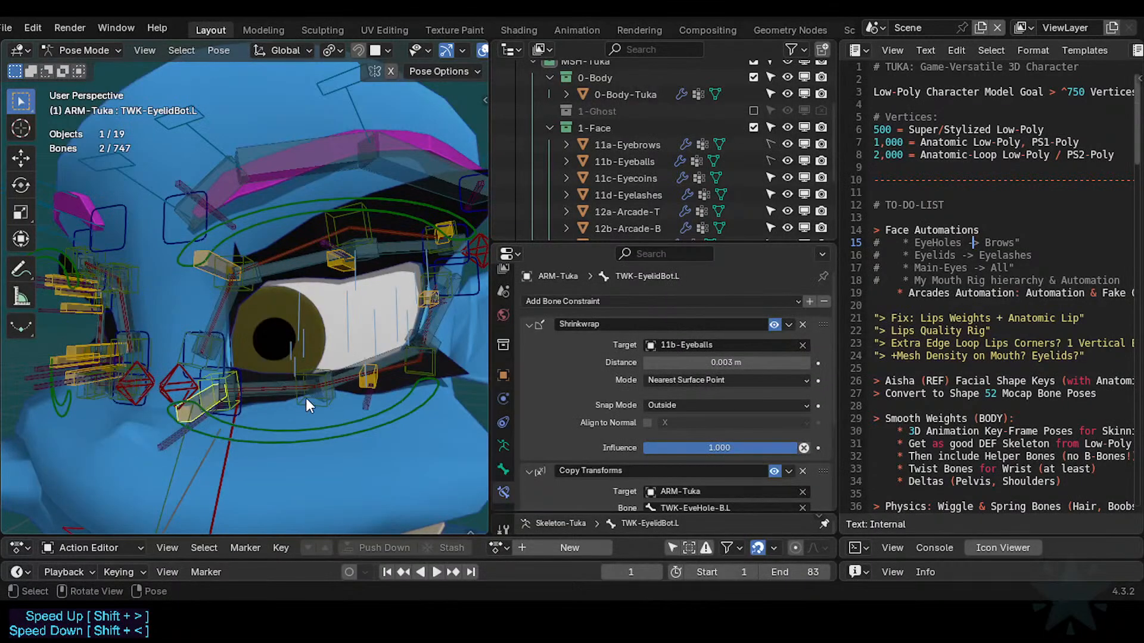
Add a Copy Transforms constraint to the lower eyelid bone TWK-EyelidBot.L.001.L, targeting the eye-hole bone TWK-EyeHole-B.L.001.
{"action": "left_click", "coordinate": [308, 397]}
{"action": "left_click", "coordinate": [382, 384]}
{"action": "left_click", "coordinate": [330, 398]}
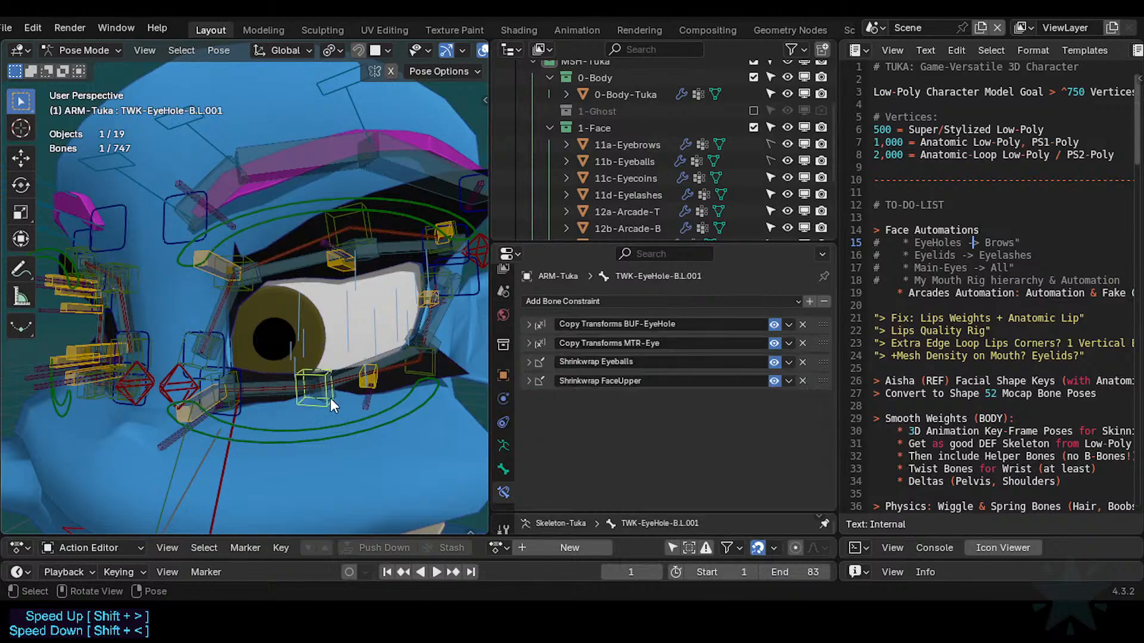
{"action": "left_click", "coordinate": [381, 373], "text": "shift"}
{"action": "left_click", "coordinate": [327, 404]}
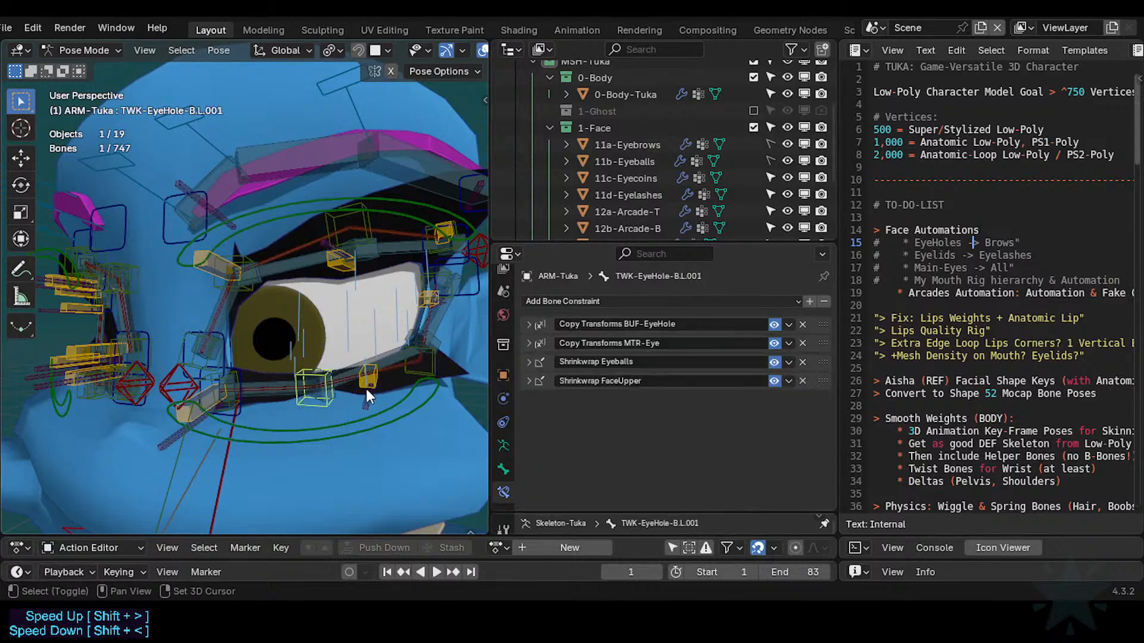
{"action": "left_click", "coordinate": [375, 380], "text": "shift"}
{"action": "key", "text": "shift+ctrl+c"}
{"action": "left_click", "coordinate": [399, 382]}
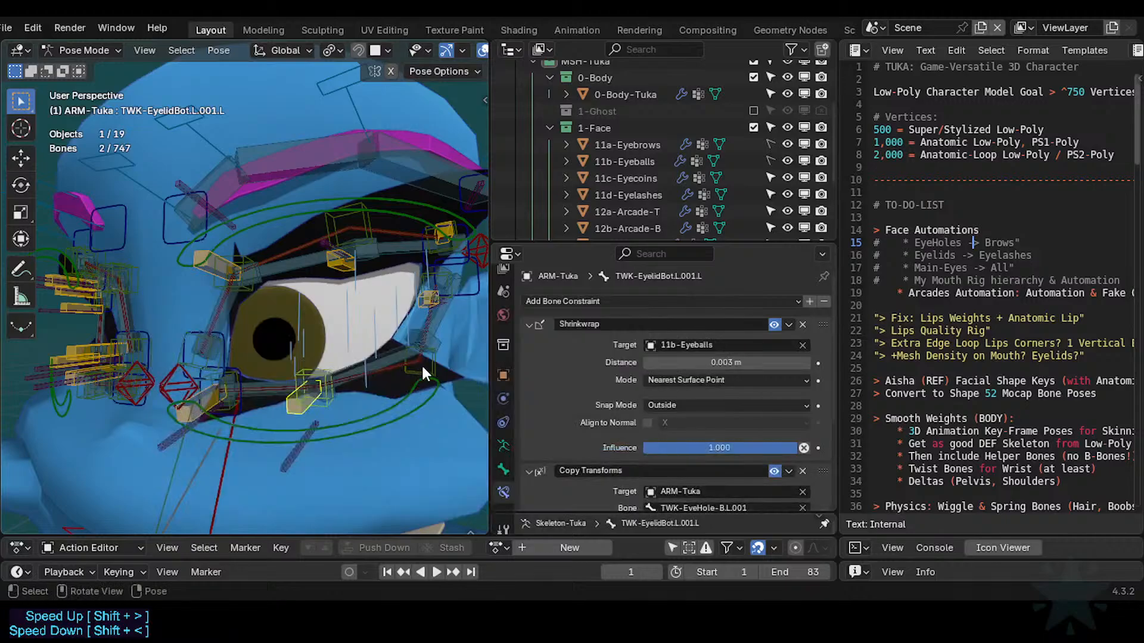
Add Copy Transforms constraints to TWK-EyelidBot.L.001.L targeting TWK-EyeHole-B.L.002 and to TWK-EyelidBot.L.002.L targeting TWK-EyeHole-B.L.003.
{"action": "key", "text": "shift+ctrl+c"}
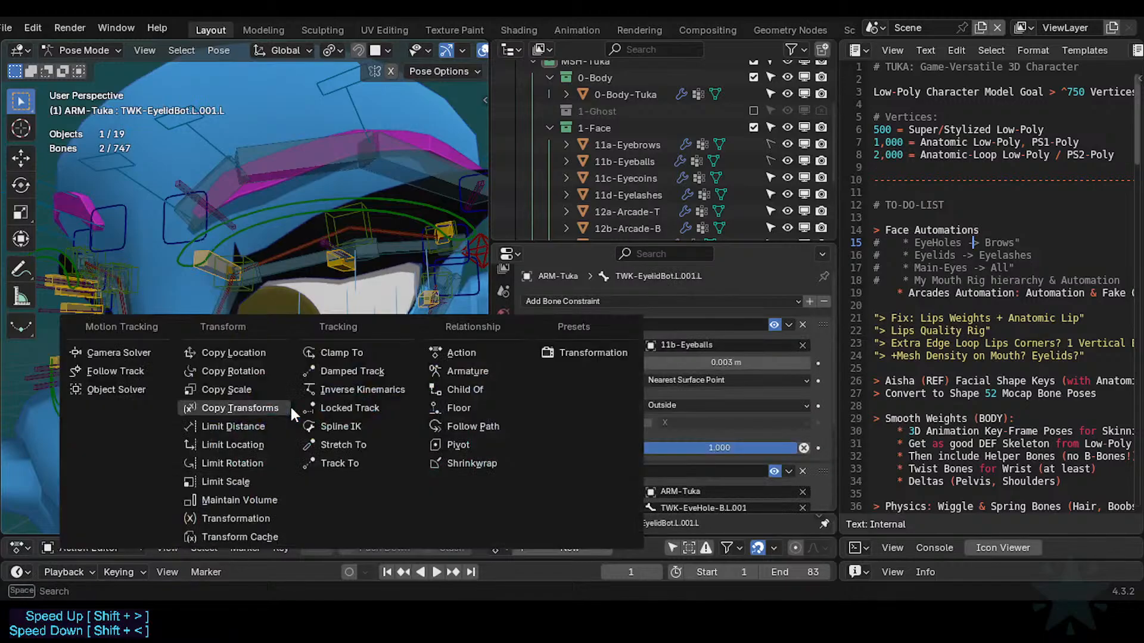
{"action": "left_click", "coordinate": [420, 299]}
{"action": "left_click", "coordinate": [420, 292], "text": "shift"}
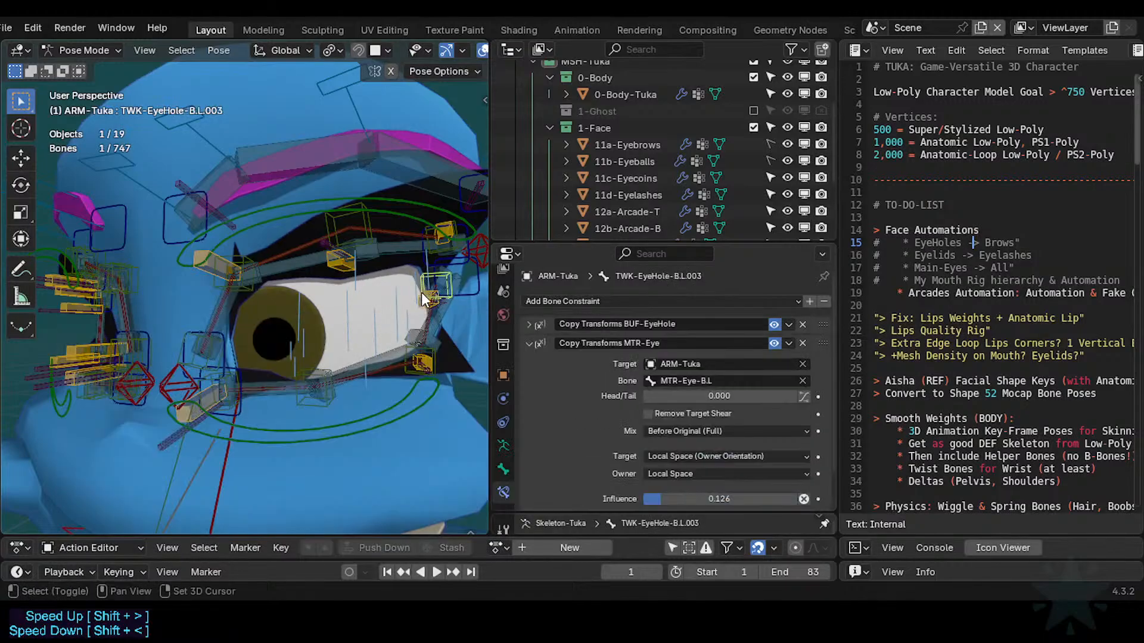
{"action": "left_click", "coordinate": [420, 299], "text": "shift"}
{"action": "key", "text": "shift+ctrl+c"}
{"action": "left_click", "coordinate": [419, 299]}
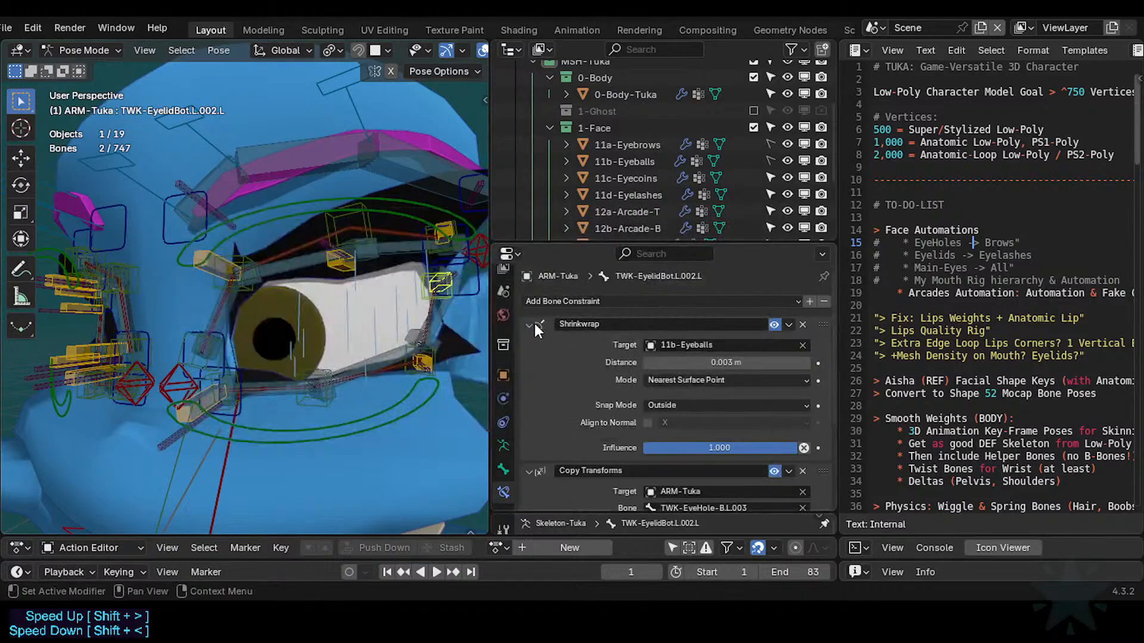
Place the Shrinkwrap constraint below Copy Transforms on the lower eyelid bones TWK-EyelidBot.L.002.L and TWK-EyelidBot.L.001.L.
{"action": "left_click", "coordinate": [530, 324]}
{"action": "left_click_drag", "start_coordinate": [821, 324], "coordinate": [819, 505]}
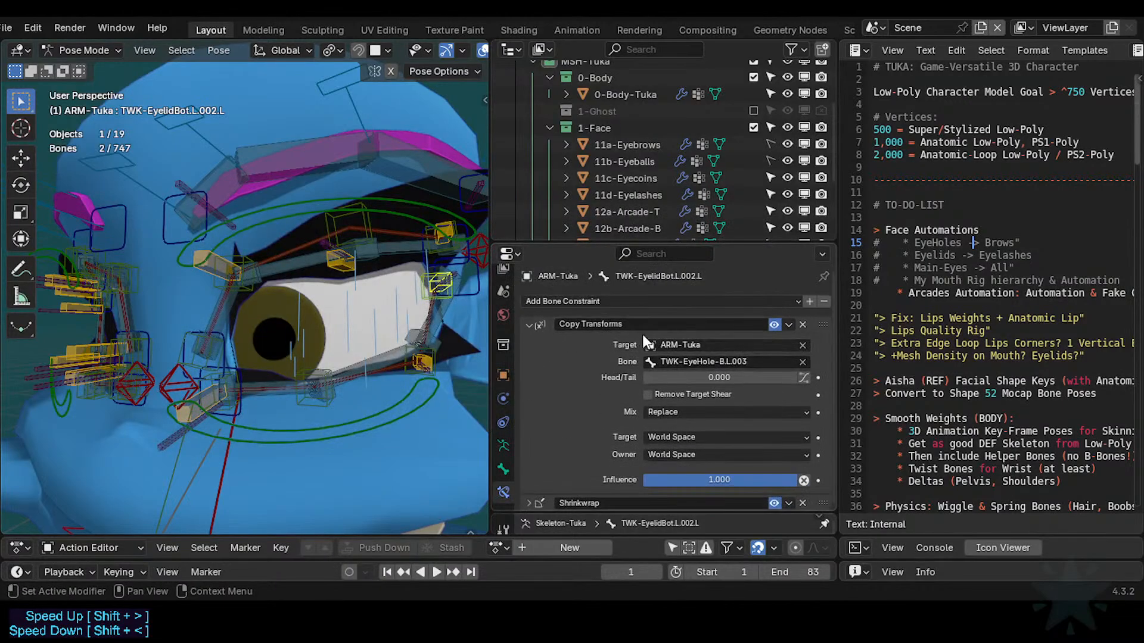
{"action": "left_click", "coordinate": [532, 324]}
{"action": "left_click", "coordinate": [415, 369]}
{"action": "left_click", "coordinate": [528, 324]}
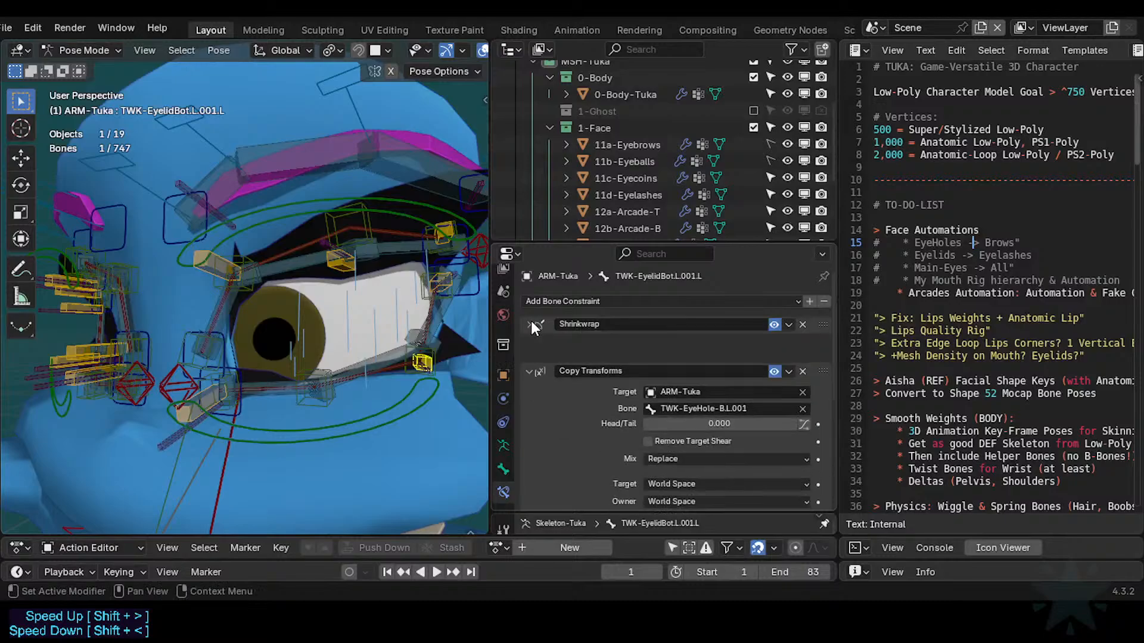
{"action": "left_click_drag", "start_coordinate": [819, 328], "coordinate": [818, 434]}
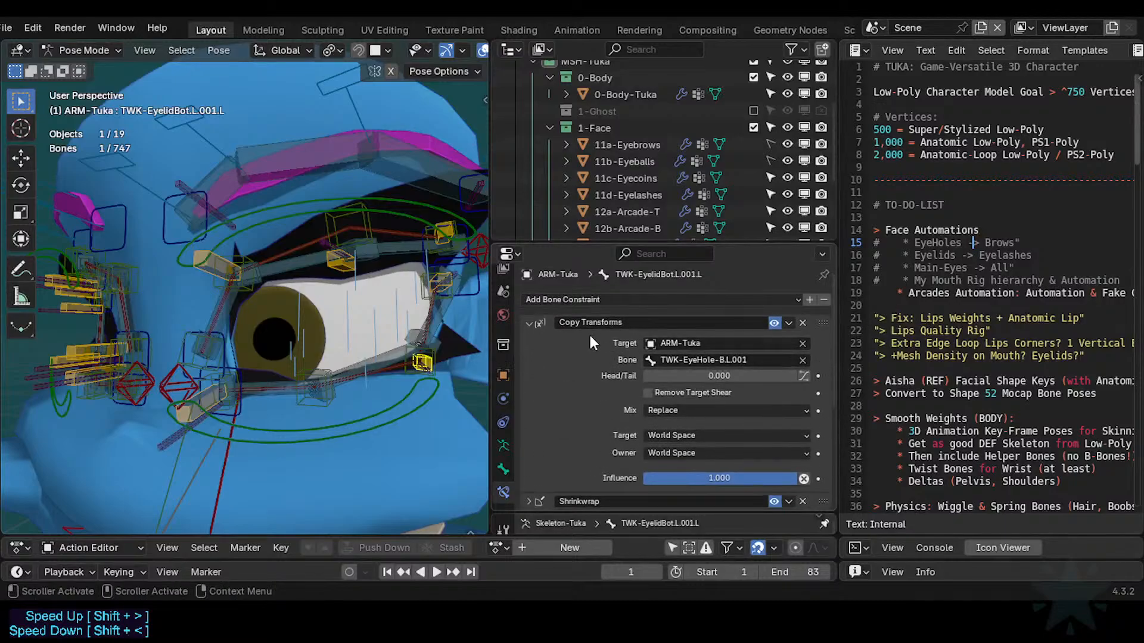
{"action": "left_click", "coordinate": [530, 323]}
Place the Shrinkwrap constraint below Copy Transforms on the inner lower eyelid bone TWK-EyelidBot.L and collapse both constraints.
{"action": "left_click", "coordinate": [316, 368]}
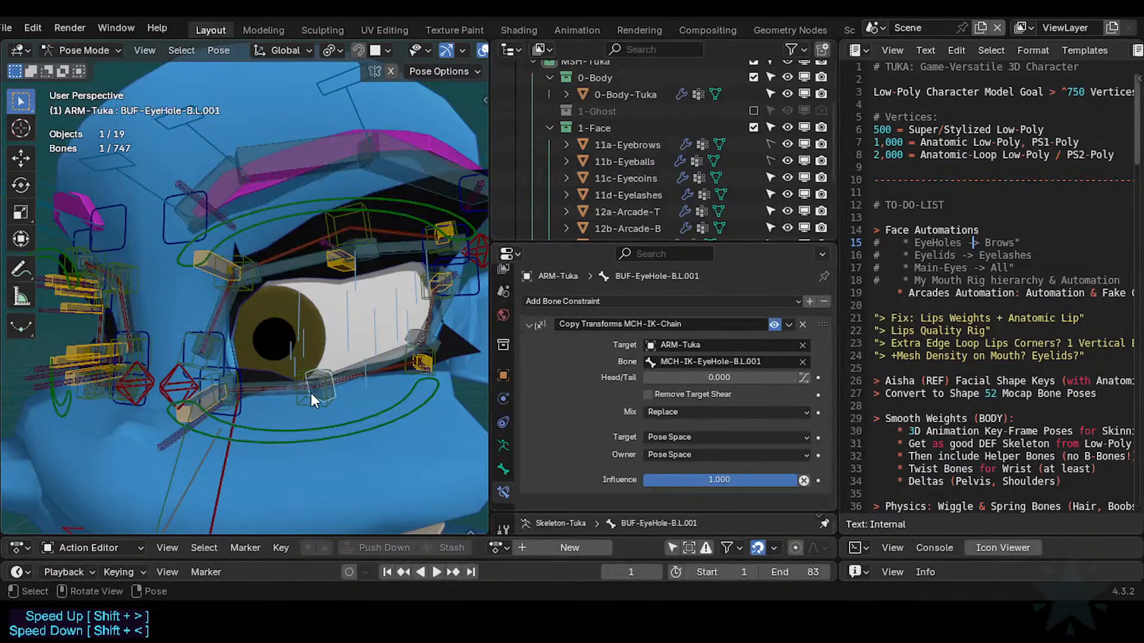
{"action": "left_click", "coordinate": [311, 394]}
{"action": "middle_click_drag", "start_coordinate": [319, 406], "coordinate": [346, 404]}
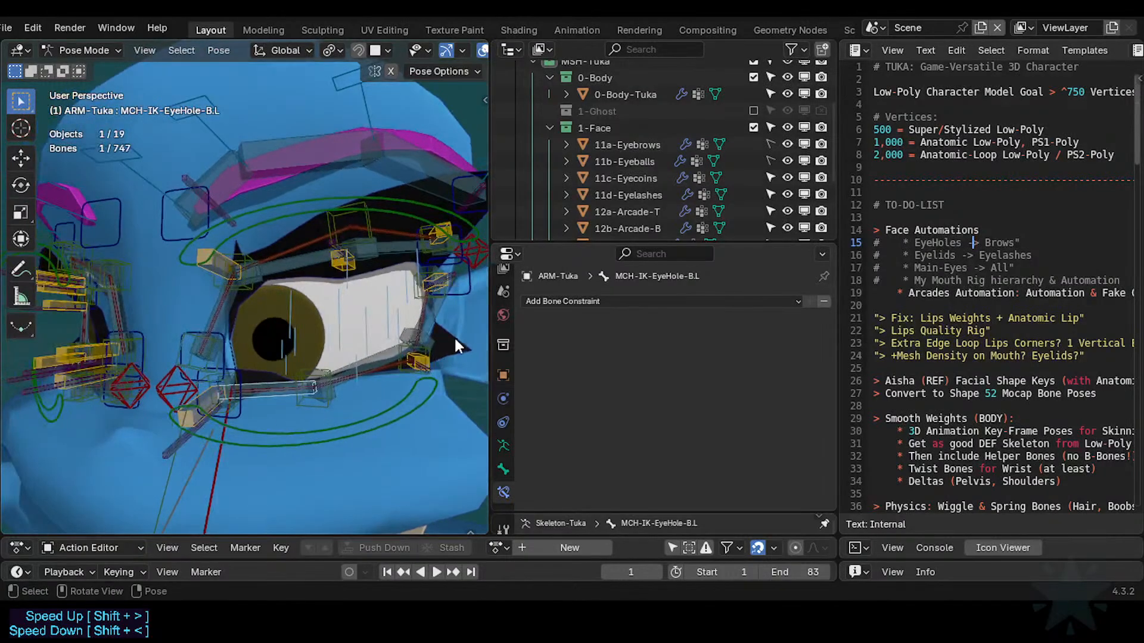
{"action": "left_click", "coordinate": [394, 349]}
{"action": "left_click", "coordinate": [200, 405]}
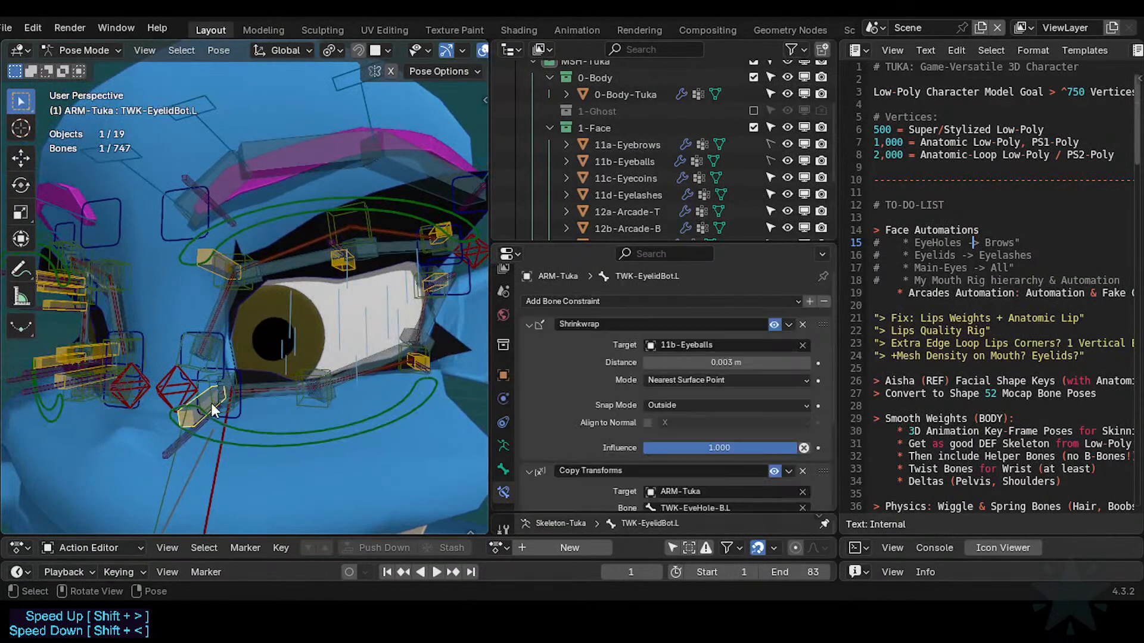
{"action": "left_click", "coordinate": [650, 323]}
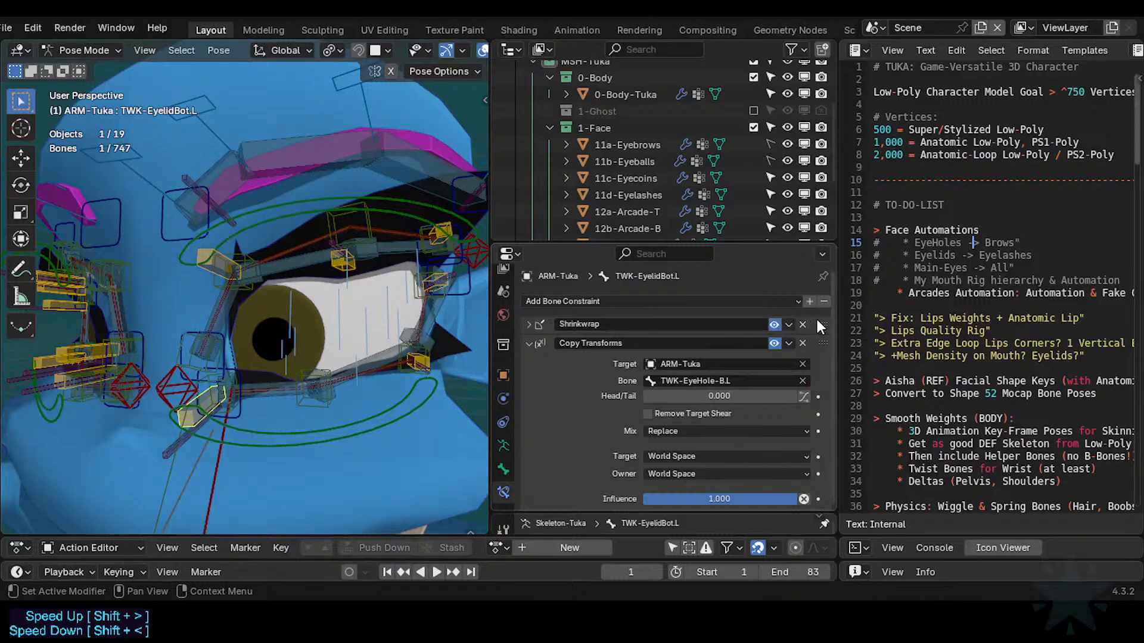
{"action": "left_click_drag", "start_coordinate": [821, 322], "coordinate": [615, 342]}
{"action": "left_click", "coordinate": [529, 325]}
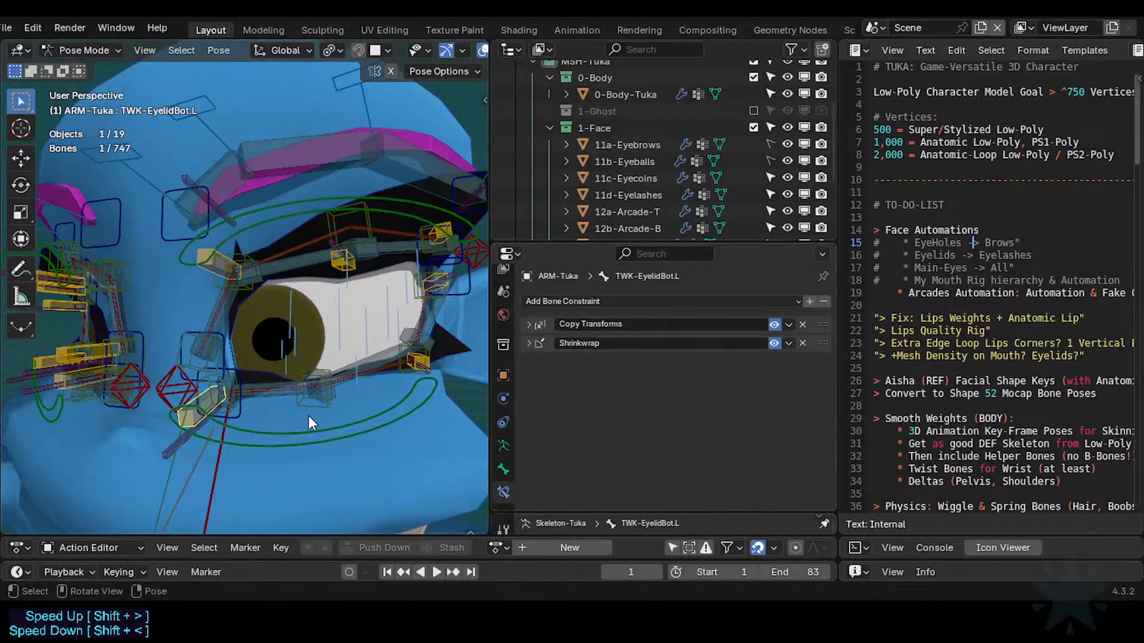
Add the other lower and upper eyelid tweak bones to the selection, with TWK-EyelidTop.L.001.L active, and save the file.
{"action": "left_click", "coordinate": [422, 359], "text": "shift"}
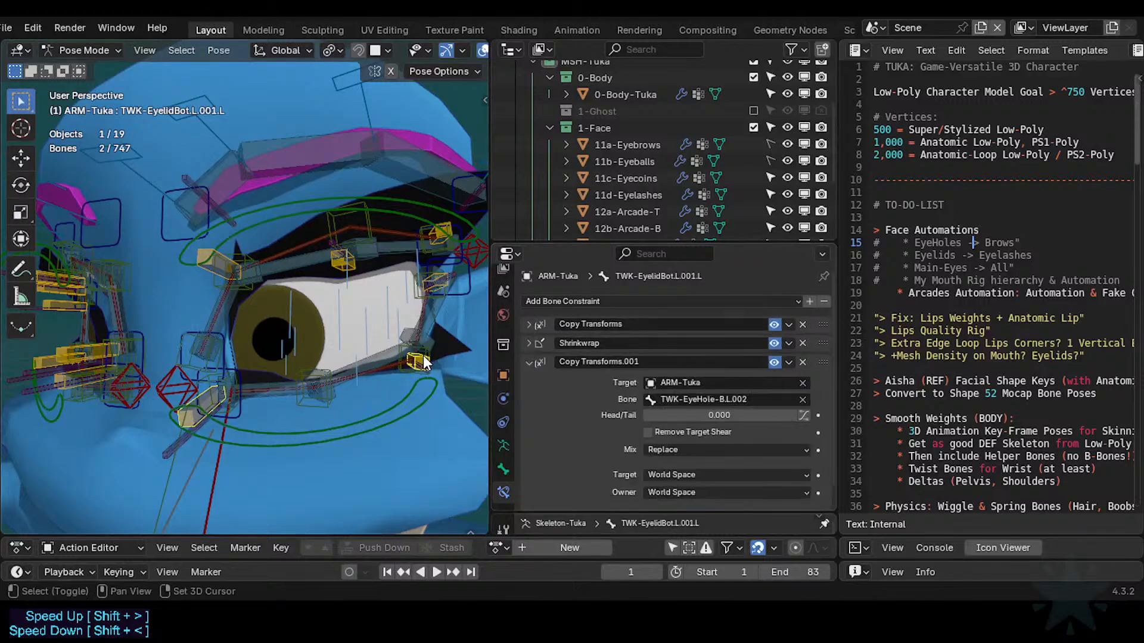
{"action": "left_click", "coordinate": [424, 284], "text": "shift"}
{"action": "left_click", "coordinate": [438, 234], "text": "shift"}
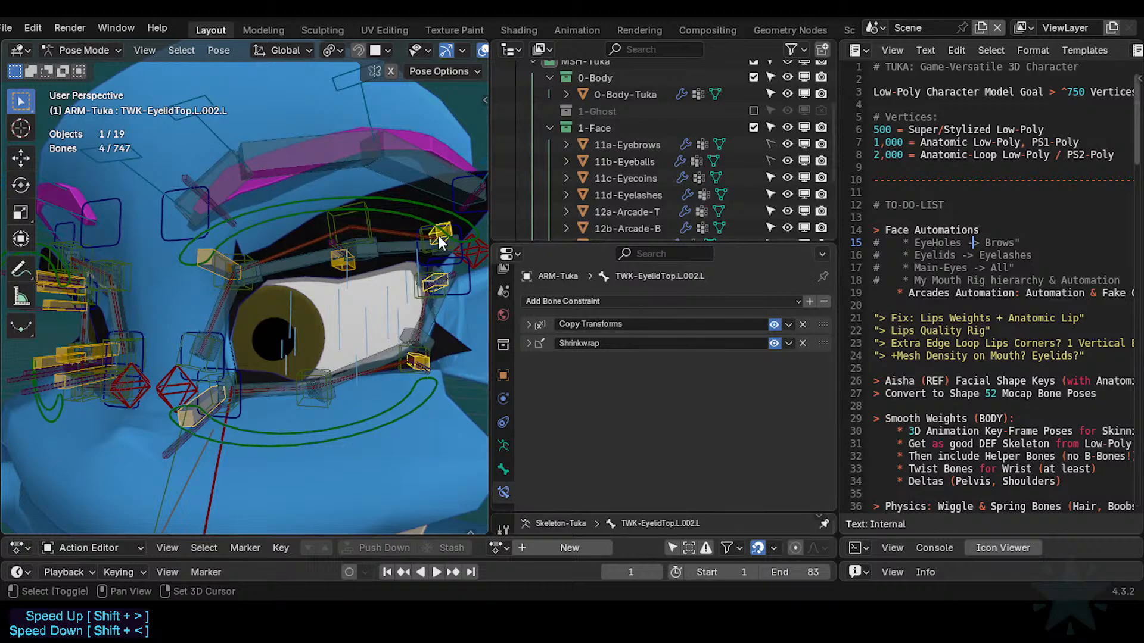
{"action": "left_click", "coordinate": [224, 275], "text": "shift"}
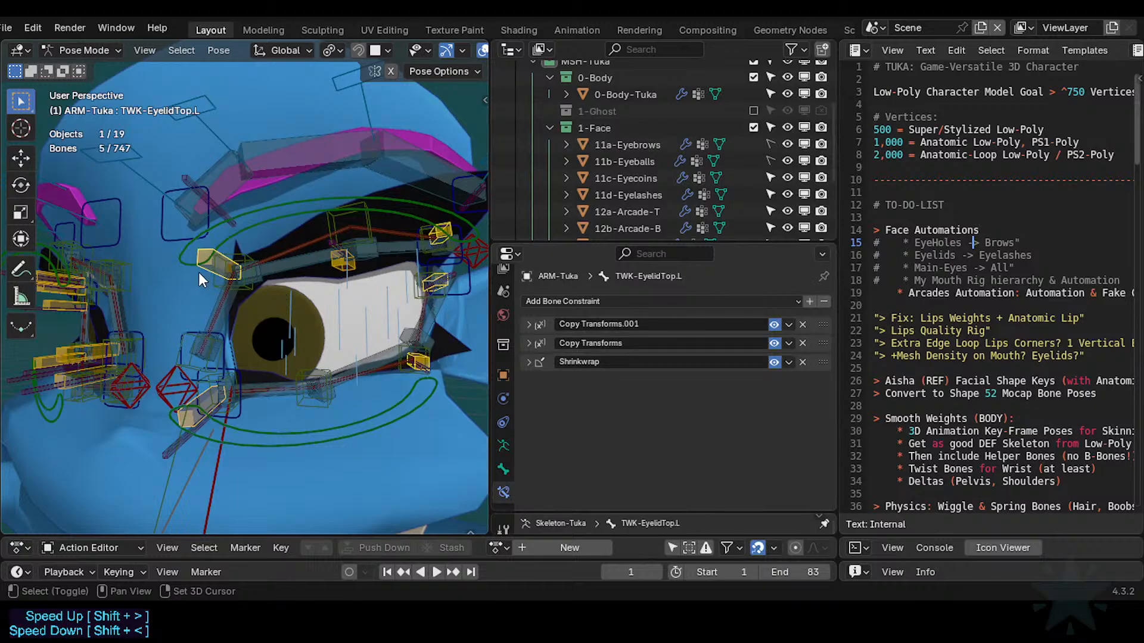
{"action": "left_click", "coordinate": [342, 260], "text": "shift"}
{"action": "key", "text": "ctrl+s"}
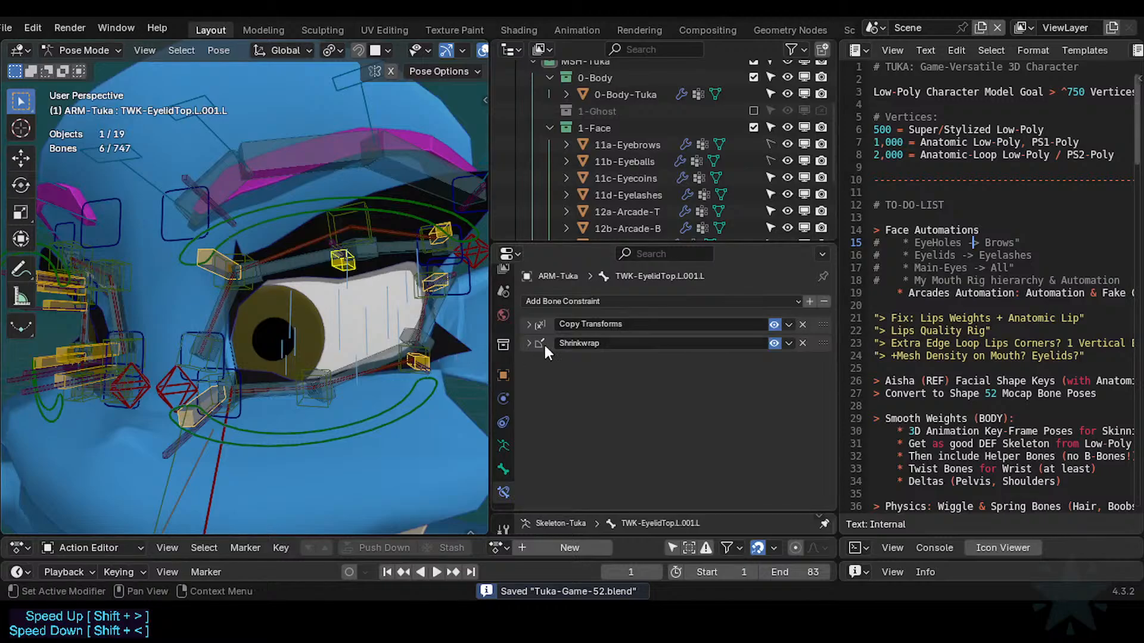
Examine the Copy Transforms settings of TWK-EyelidTop.L.001.L and the selected eyelid bones around the eye from several angles.
{"action": "left_click", "coordinate": [525, 323]}
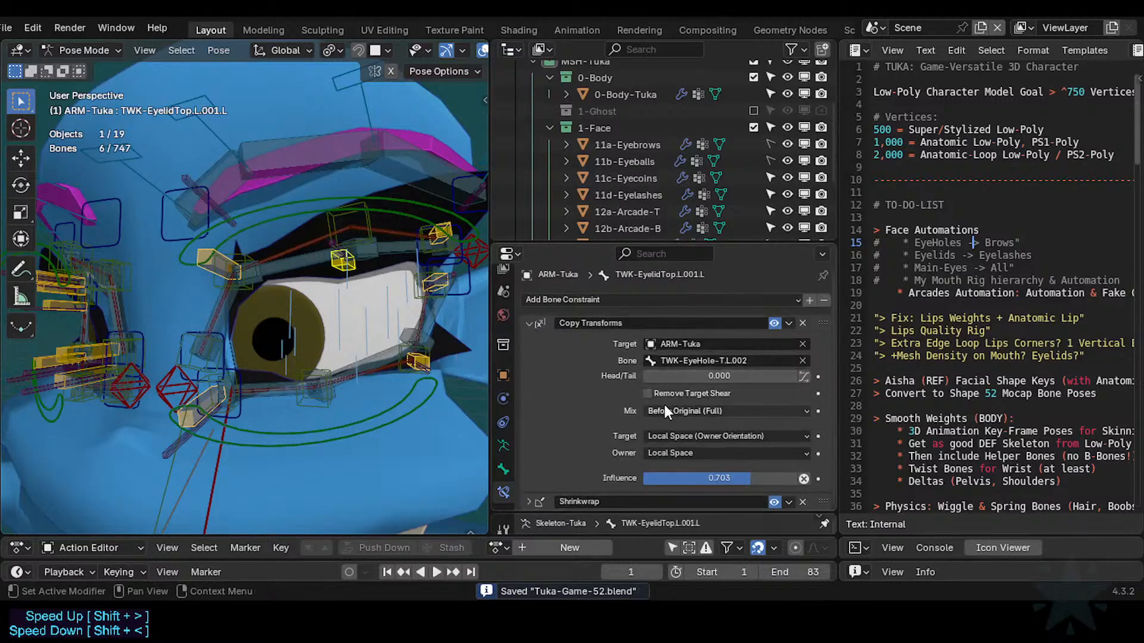
{"action": "middle_click_drag", "start_coordinate": [285, 347], "coordinate": [269, 355]}
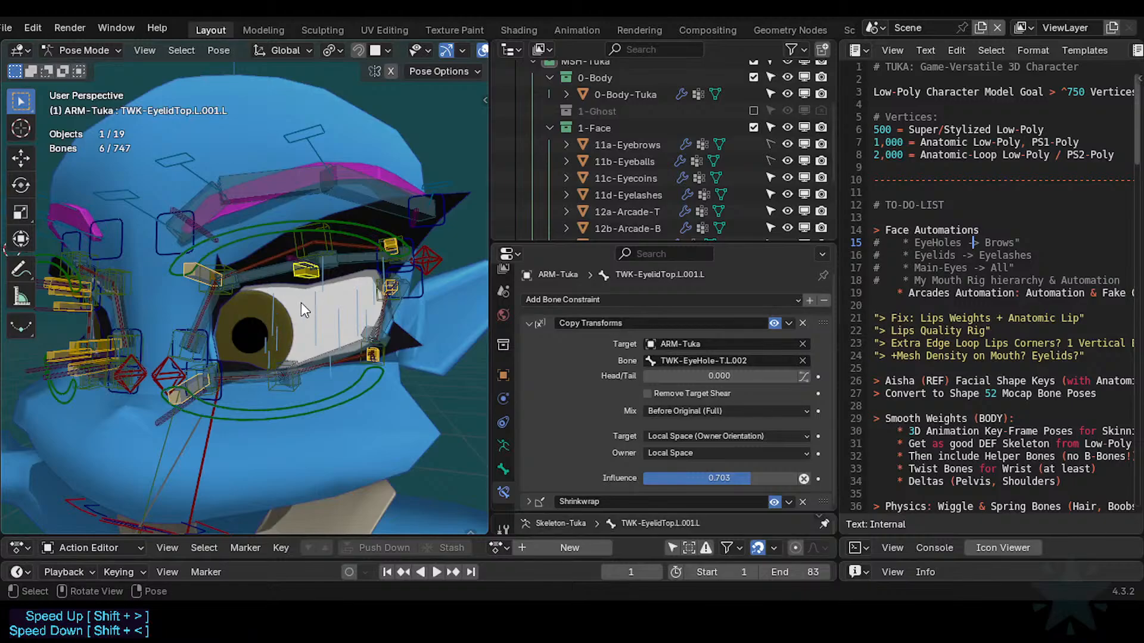
{"action": "scroll", "coordinate": [286, 295], "scroll_direction": "up", "scroll_amount": 3}
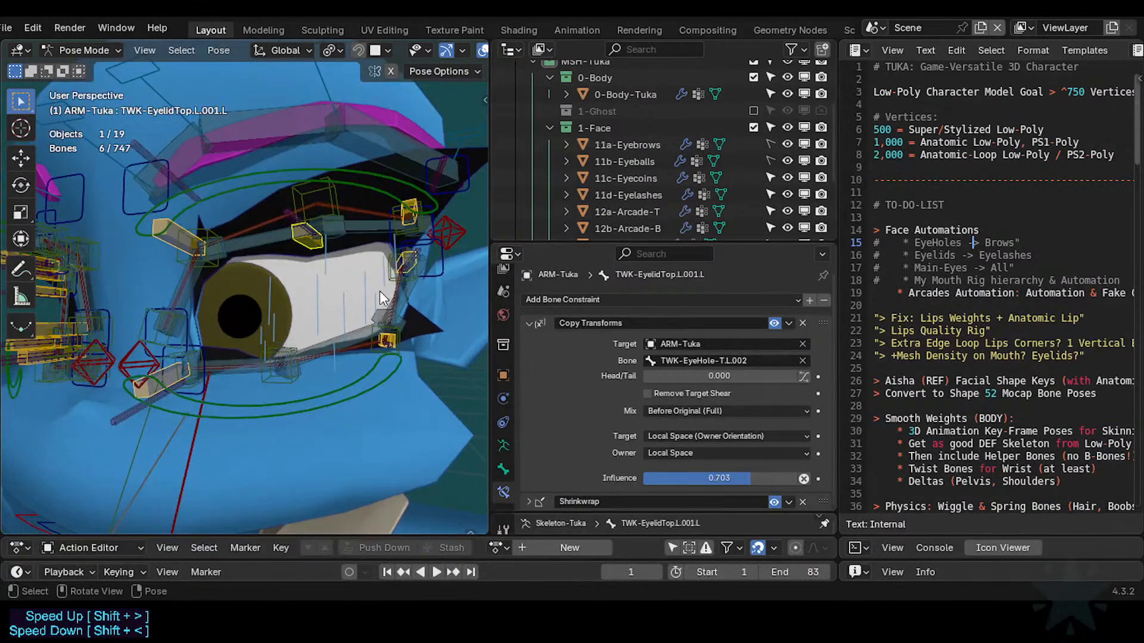
{"action": "middle_click_drag", "start_coordinate": [380, 291], "coordinate": [266, 309]}
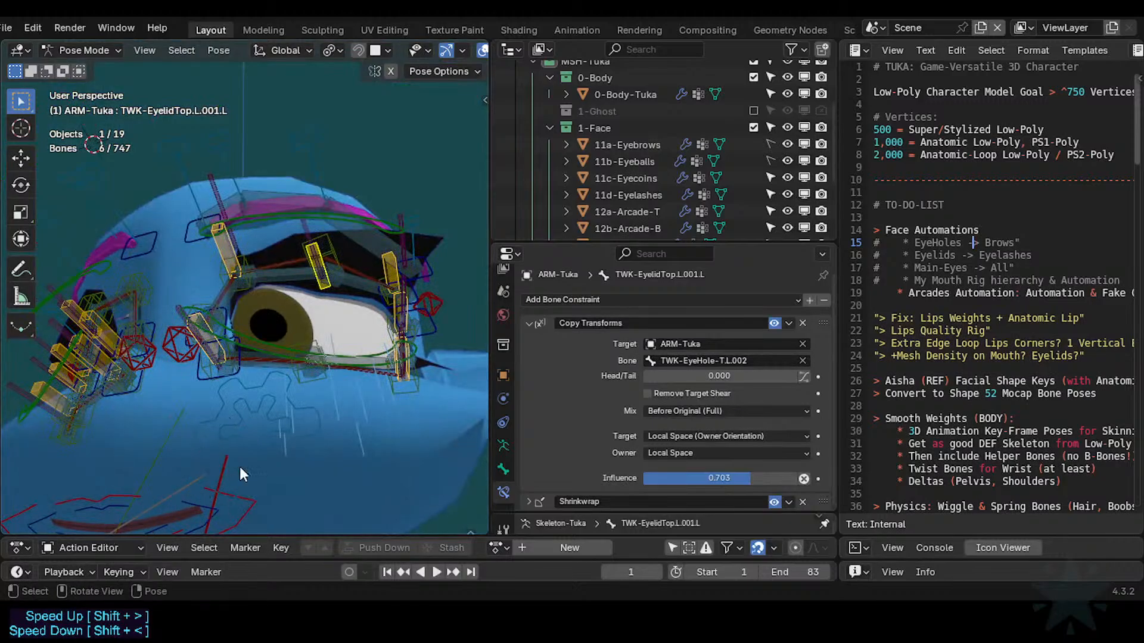
{"action": "middle_click_drag", "start_coordinate": [316, 252], "coordinate": [322, 378]}
{"action": "middle_click_drag", "start_coordinate": [237, 444], "coordinate": [326, 367]}
{"action": "scroll", "coordinate": [345, 363], "scroll_direction": "up", "scroll_amount": 2}
{"action": "middle_click_drag", "start_coordinate": [234, 369], "coordinate": [285, 384]}
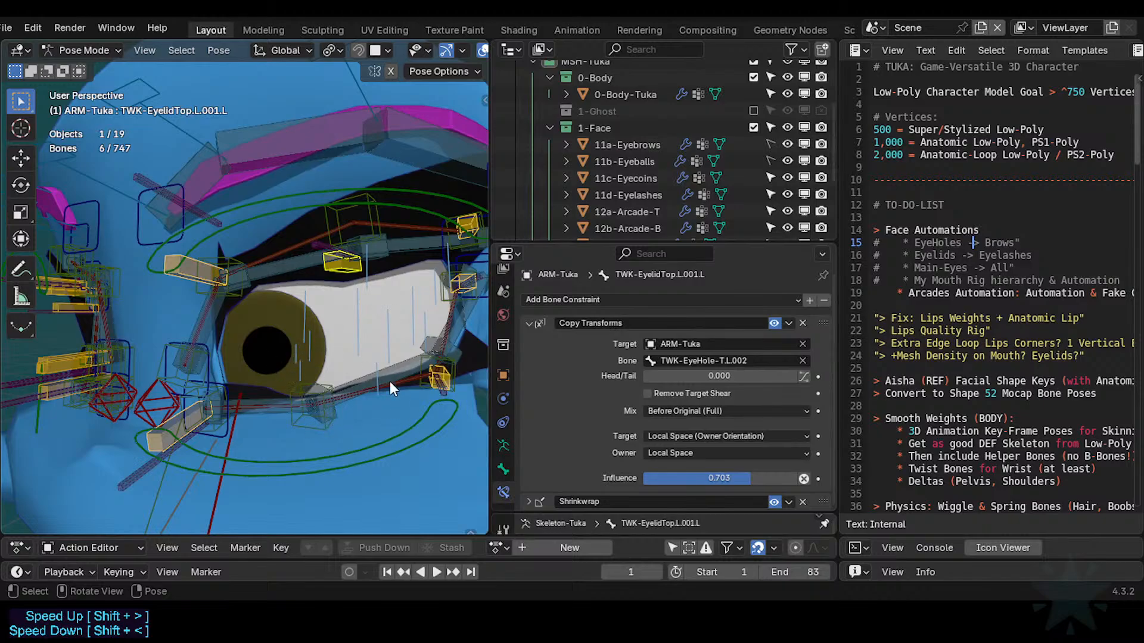
{"action": "middle_click_drag", "start_coordinate": [299, 378], "coordinate": [346, 375]}
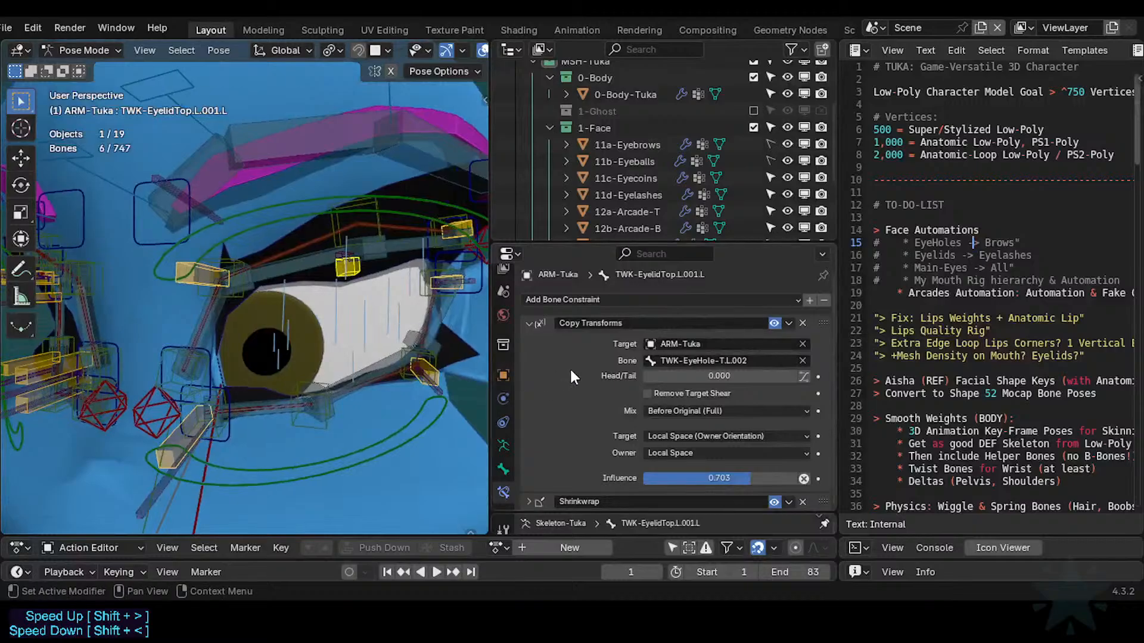
Apply Owner Local Space, Target Local Space (Owner Orientation) and Mix Before Original (Full) to Copy Transforms on all selected eyelid bones.
{"action": "left_click", "coordinate": [711, 452]}
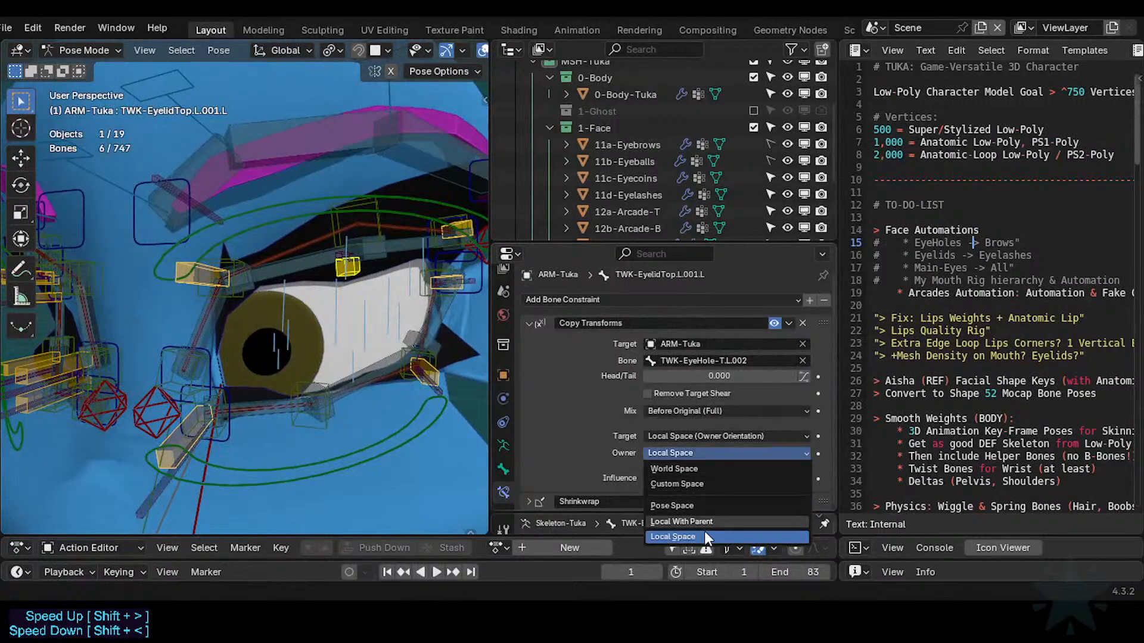
{"action": "left_click", "coordinate": [705, 536]}
{"action": "left_click", "coordinate": [691, 436]}
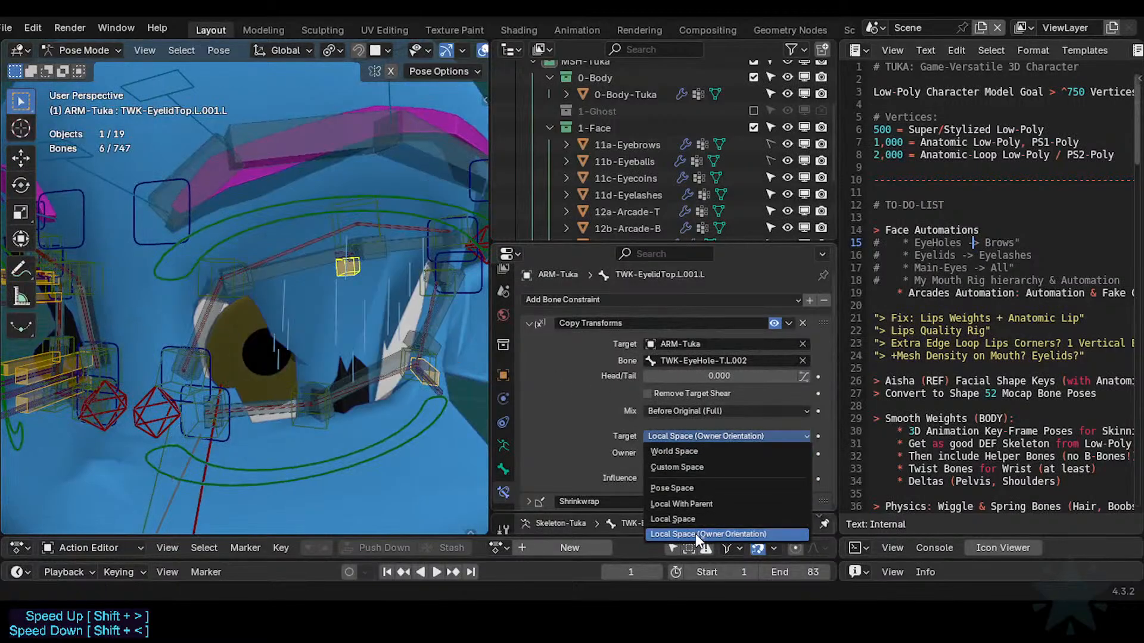
{"action": "left_click", "coordinate": [695, 533]}
{"action": "left_click", "coordinate": [689, 410]}
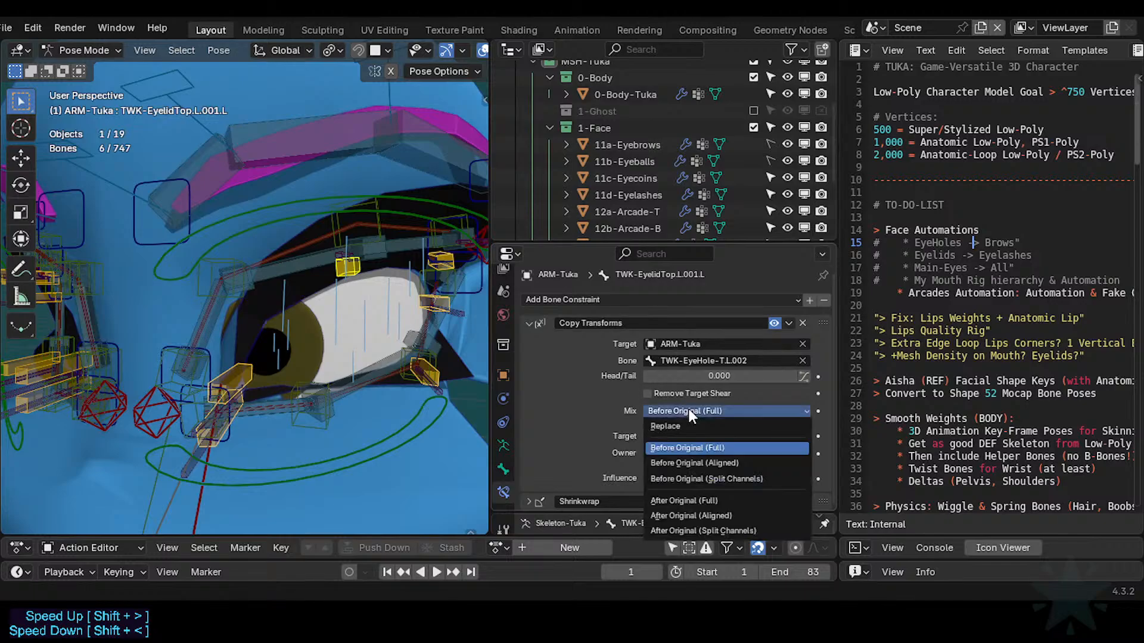
{"action": "left_click", "coordinate": [688, 448]}
Test-move the upper eye-hole bone TWK-EyeHole-T.L.002 to check how the middle upper eyelid follows.
{"action": "scroll", "coordinate": [385, 316], "scroll_direction": "down", "scroll_amount": 4}
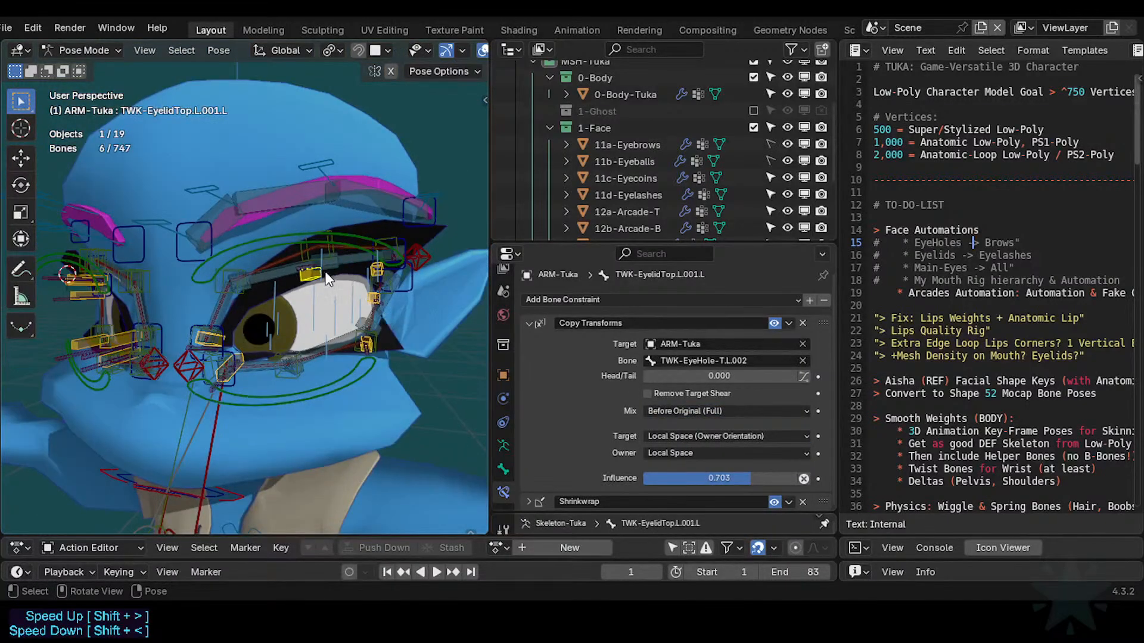
{"action": "scroll", "coordinate": [328, 279], "scroll_direction": "up", "scroll_amount": 1}
{"action": "left_click", "coordinate": [315, 241]}
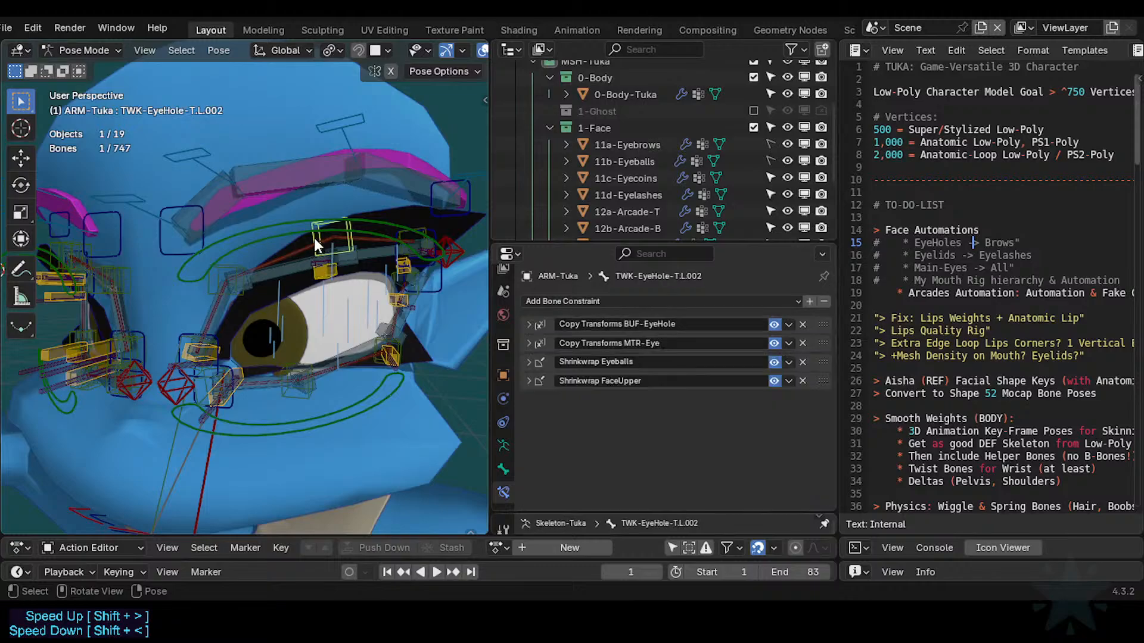
{"action": "key", "text": "g"}
{"action": "left_click", "coordinate": [316, 231]}
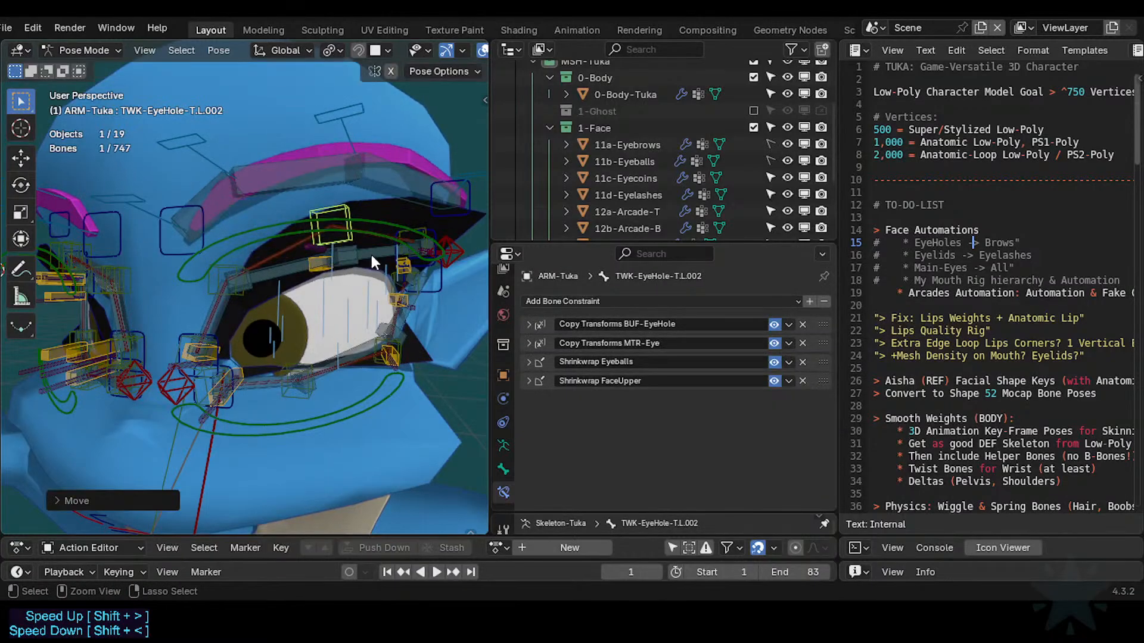
Test-move the outer eye corner control MTR-IK-Eyelid-T-O.L to check how the eyelids follow.
{"action": "left_click", "coordinate": [460, 236]}
{"action": "key", "text": "g"}
{"action": "left_click", "coordinate": [444, 253]}
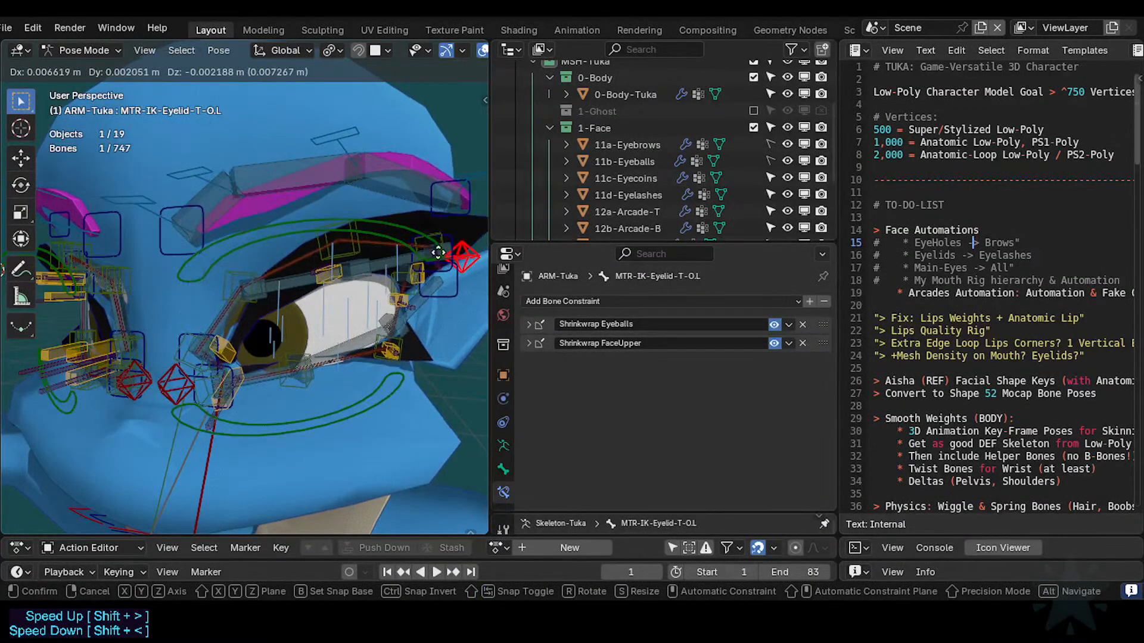
{"action": "key", "text": "ctrl+s"}
{"action": "left_click", "coordinate": [430, 258]}
{"action": "left_click", "coordinate": [430, 258]}
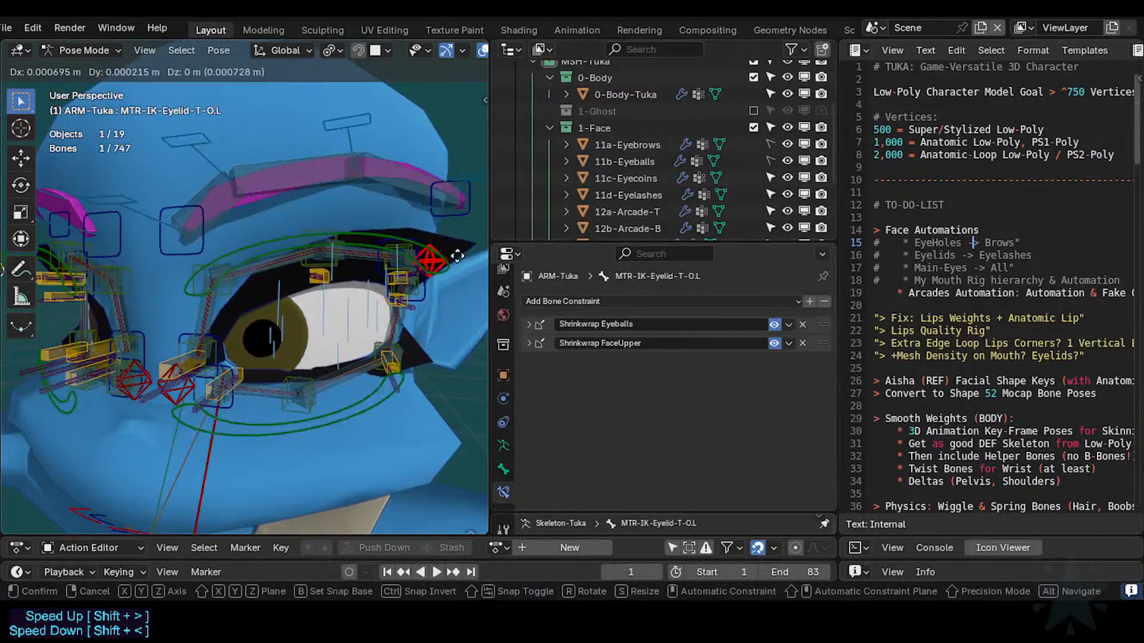
{"action": "key", "text": "g"}
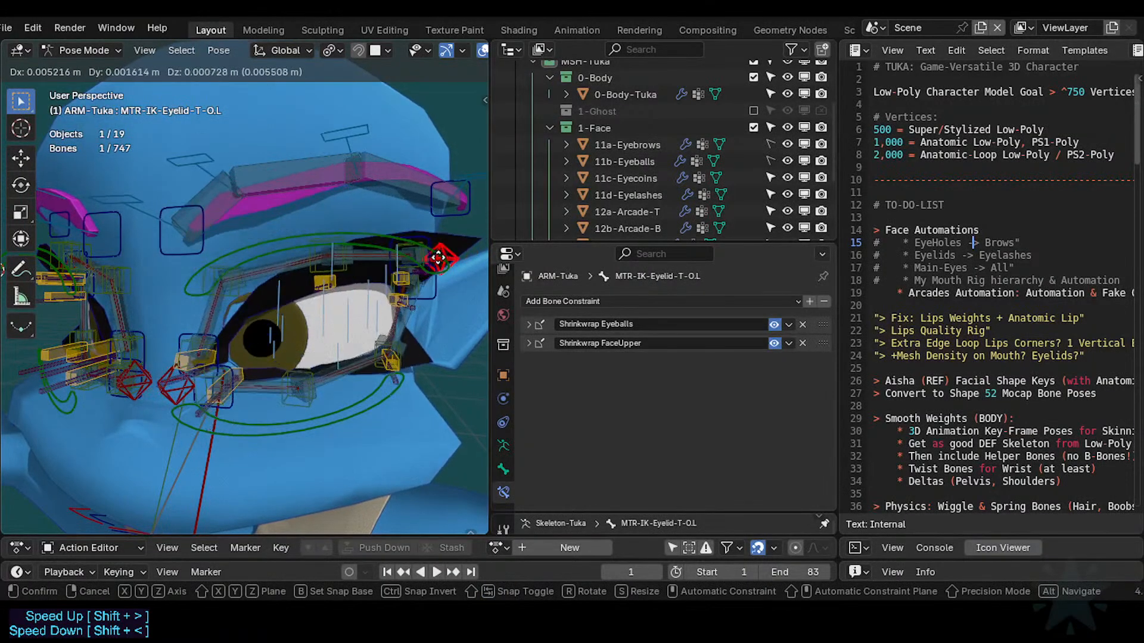
{"action": "left_click", "coordinate": [441, 258]}
Test-move the inner eye corner control MTR-IK-Eyelid-T-I.L to check how the inner eyelid bones follow.
{"action": "left_click", "coordinate": [184, 395]}
{"action": "left_click", "coordinate": [181, 393]}
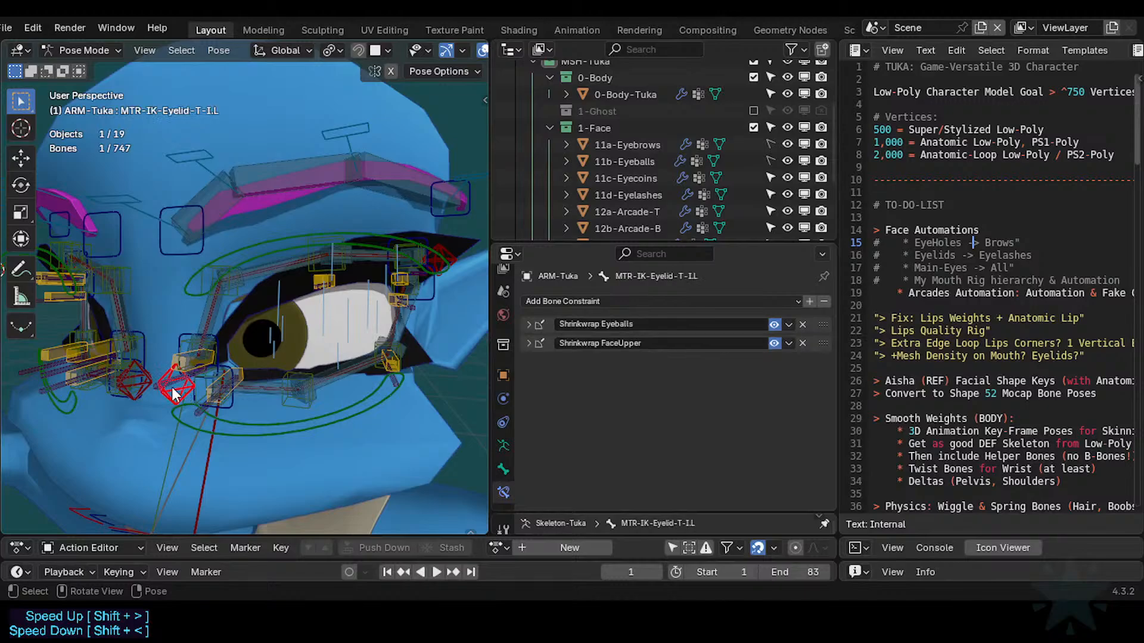
{"action": "key", "text": "g"}
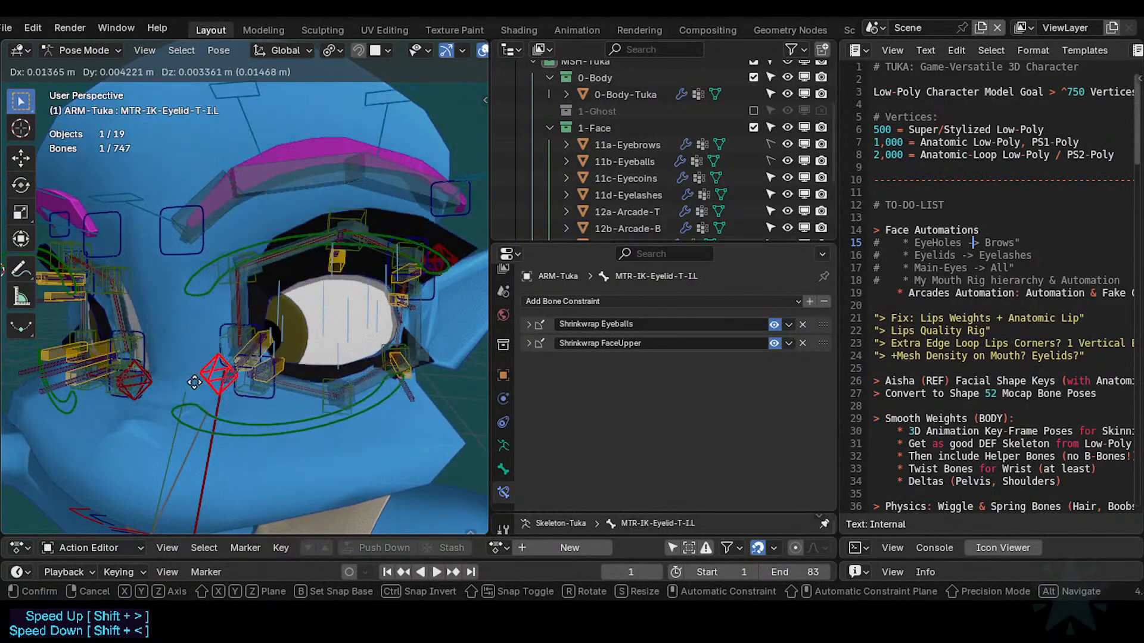
{"action": "left_click", "coordinate": [152, 400]}
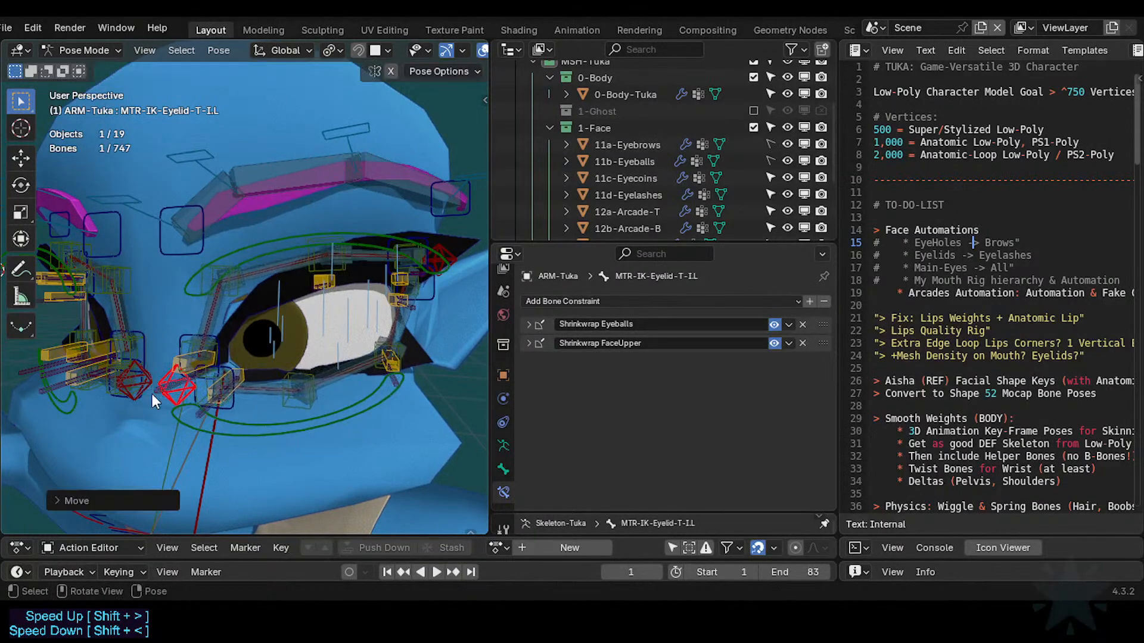
Test-move the upper eye control MTR-Eye-T.L upward to check how the upper eyelid and eye hole react.
{"action": "left_click", "coordinate": [247, 255]}
{"action": "key", "text": "g"}
{"action": "key", "text": "y"}
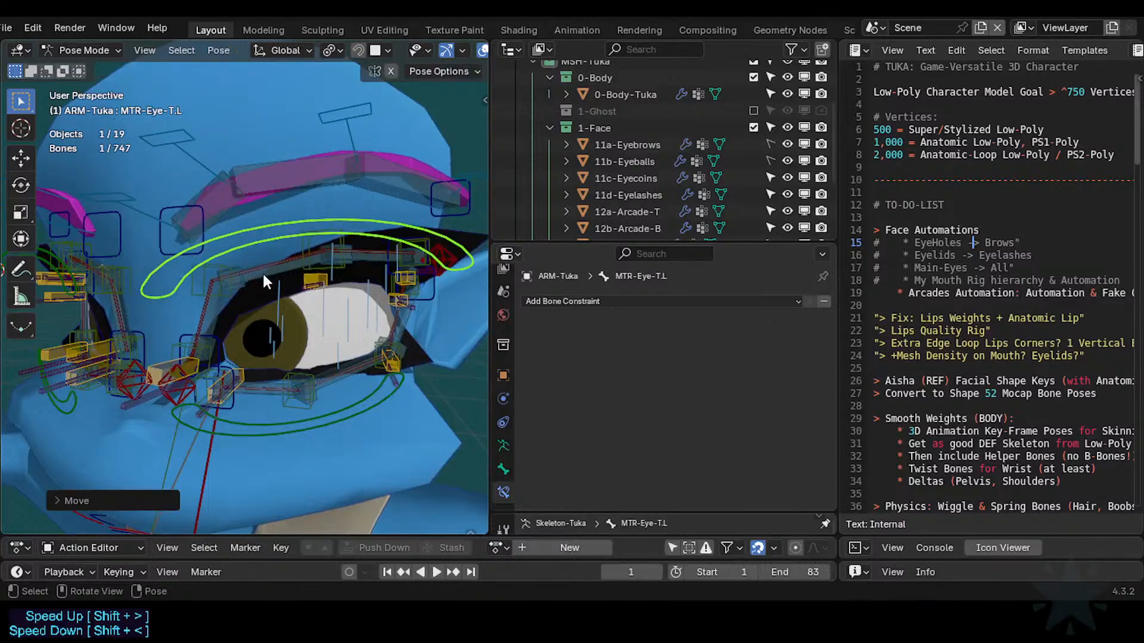
{"action": "left_click", "coordinate": [262, 249]}
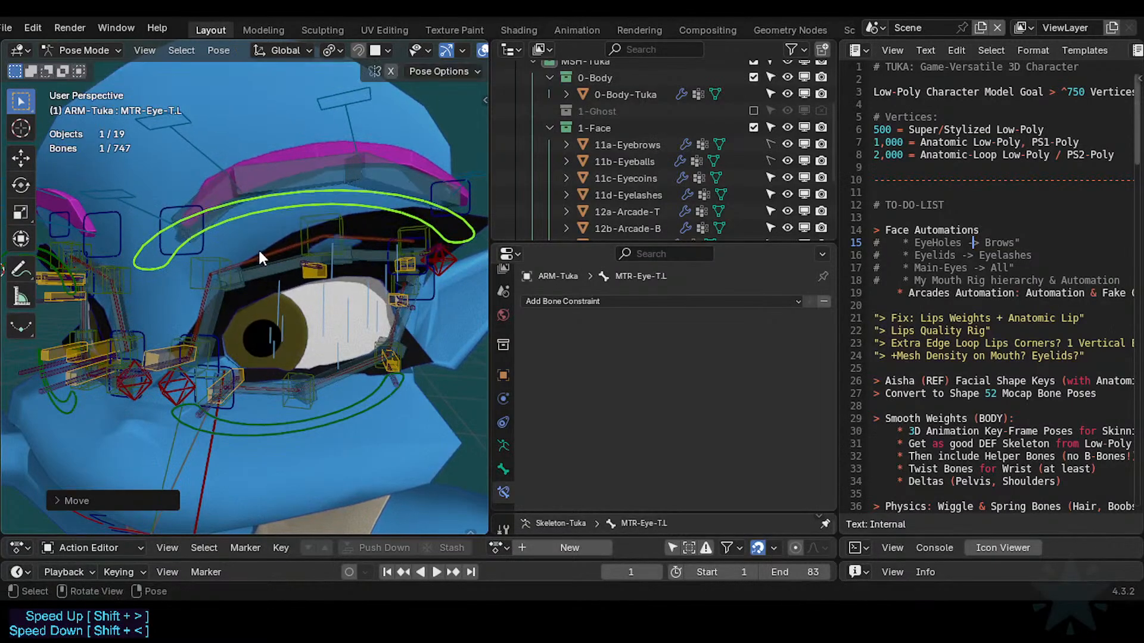
Test-move the middle upper eyelid tweak bone TWK-EyelidTop.L.001.L to check how it slides over the eyeball.
{"action": "left_click", "coordinate": [305, 267]}
{"action": "key", "text": "g"}
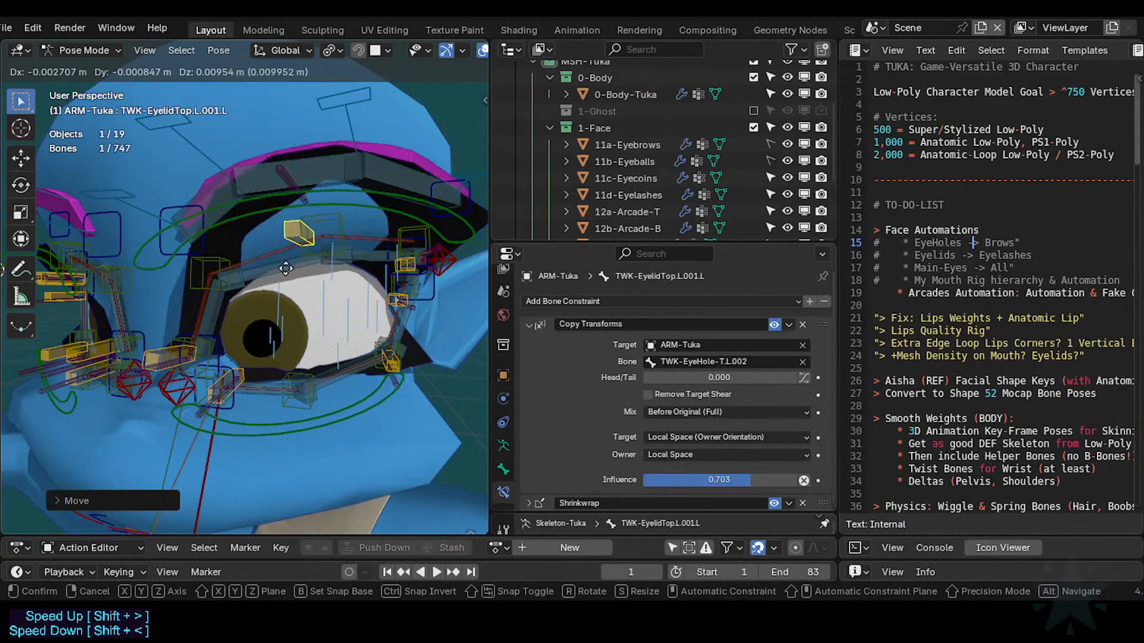
{"action": "key", "text": "y"}
{"action": "right_click", "coordinate": [275, 284]}
{"action": "key", "text": "g"}
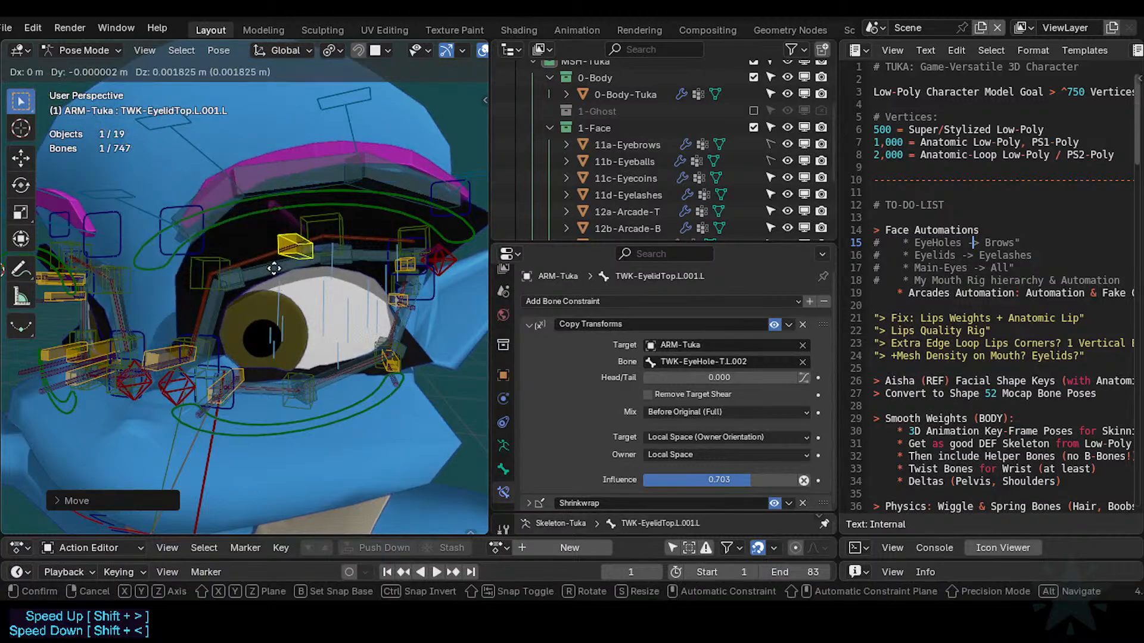
{"action": "right_click", "coordinate": [316, 339]}
{"action": "left_click", "coordinate": [398, 370]}
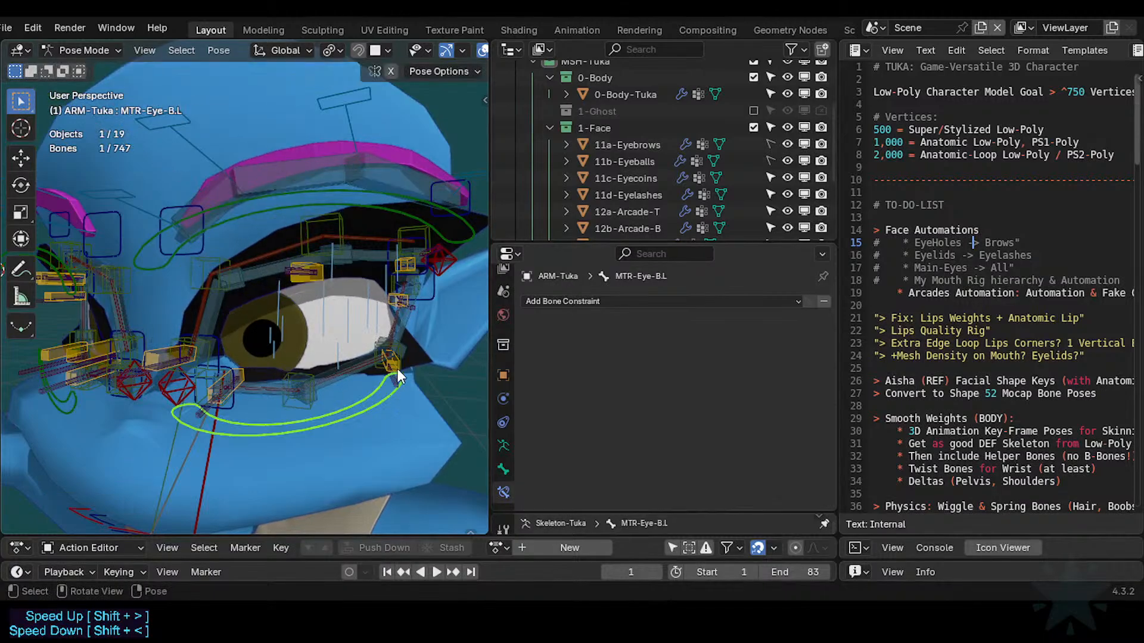
{"action": "left_click", "coordinate": [300, 282]}
{"action": "right_click", "coordinate": [306, 287]}
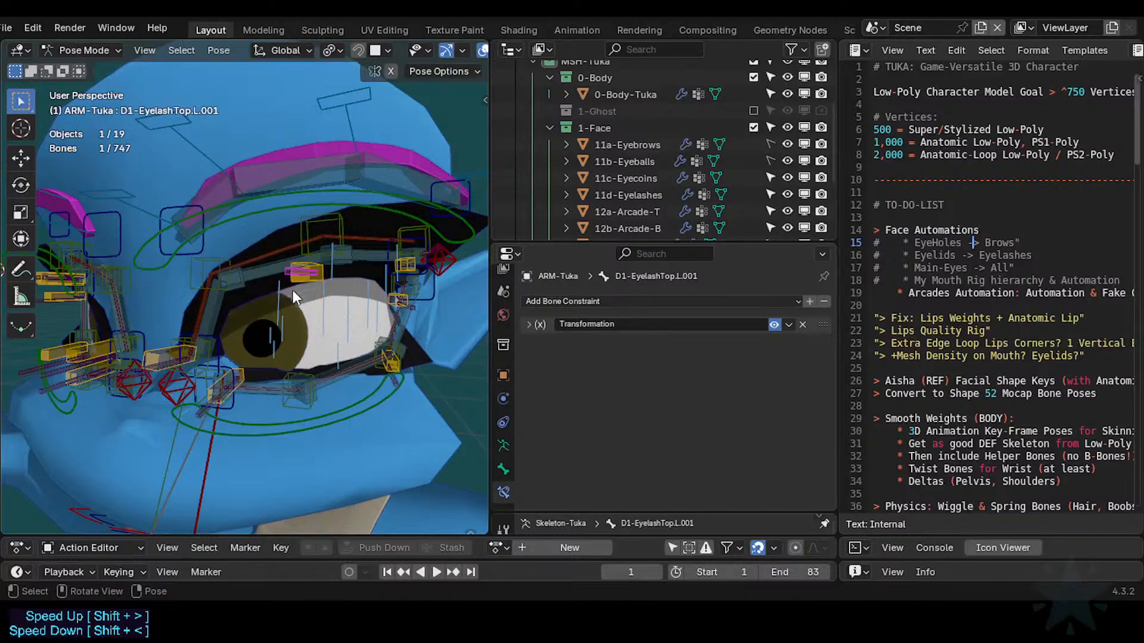
{"action": "left_click", "coordinate": [291, 287]}
{"action": "key", "text": "g"}
{"action": "left_click", "coordinate": [298, 280]}
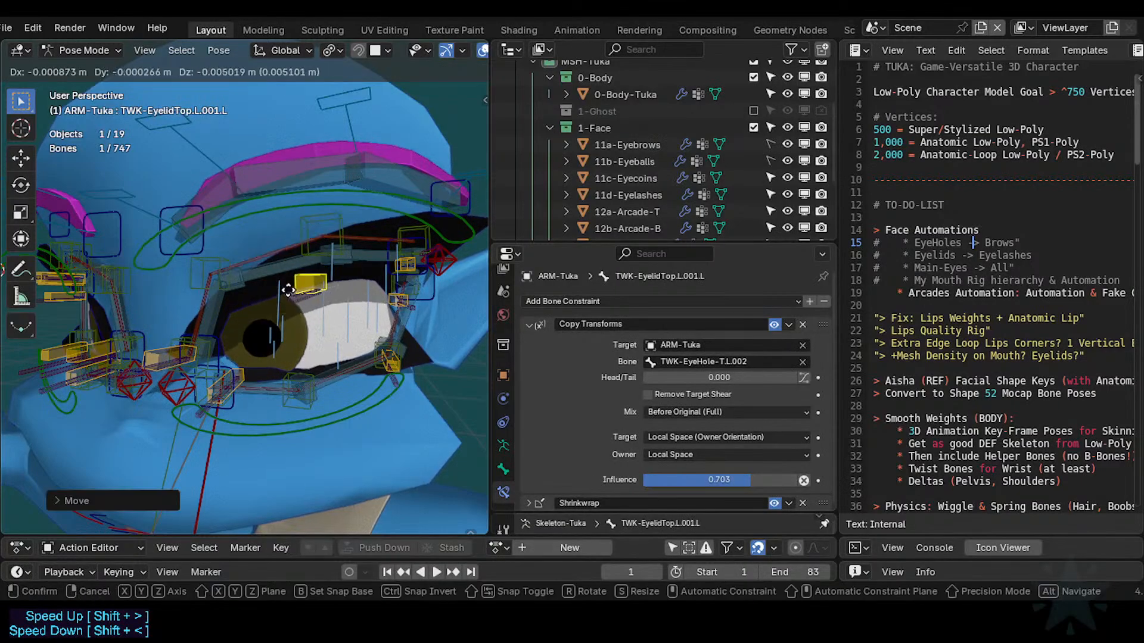
{"action": "right_click", "coordinate": [286, 304]}
Test-move the inner upper bones TWK-EyelidTop.L and TWK-EyeHole-T.L to check how the eye corner reacts.
{"action": "left_click", "coordinate": [150, 355]}
{"action": "key", "text": "g"}
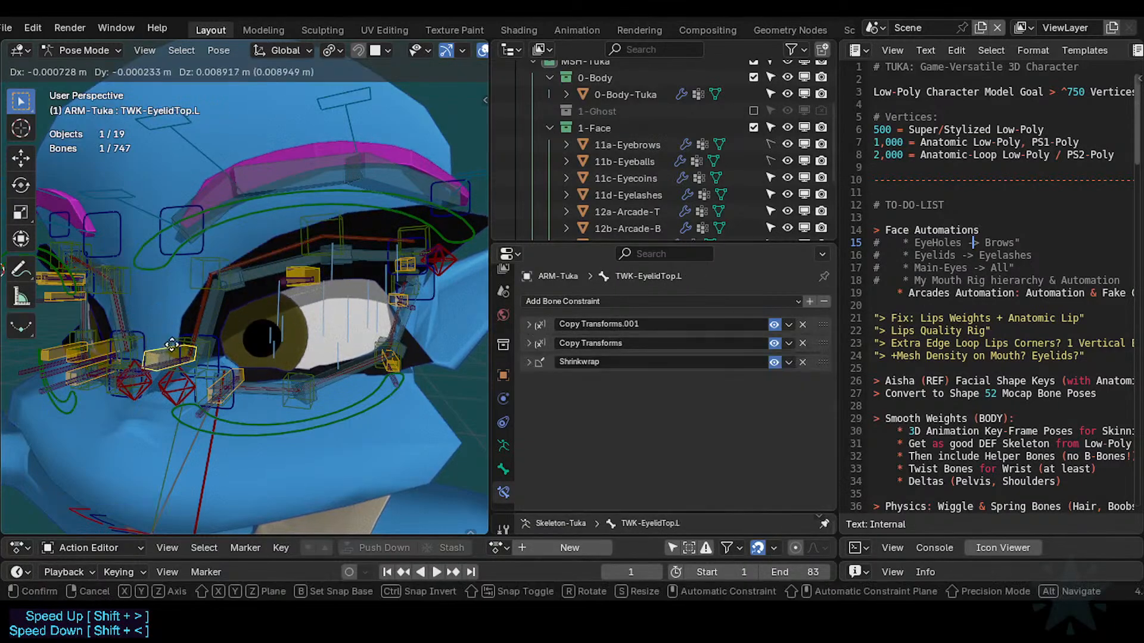
{"action": "left_click", "coordinate": [159, 357]}
{"action": "left_click", "coordinate": [177, 344]}
{"action": "key", "text": "g"}
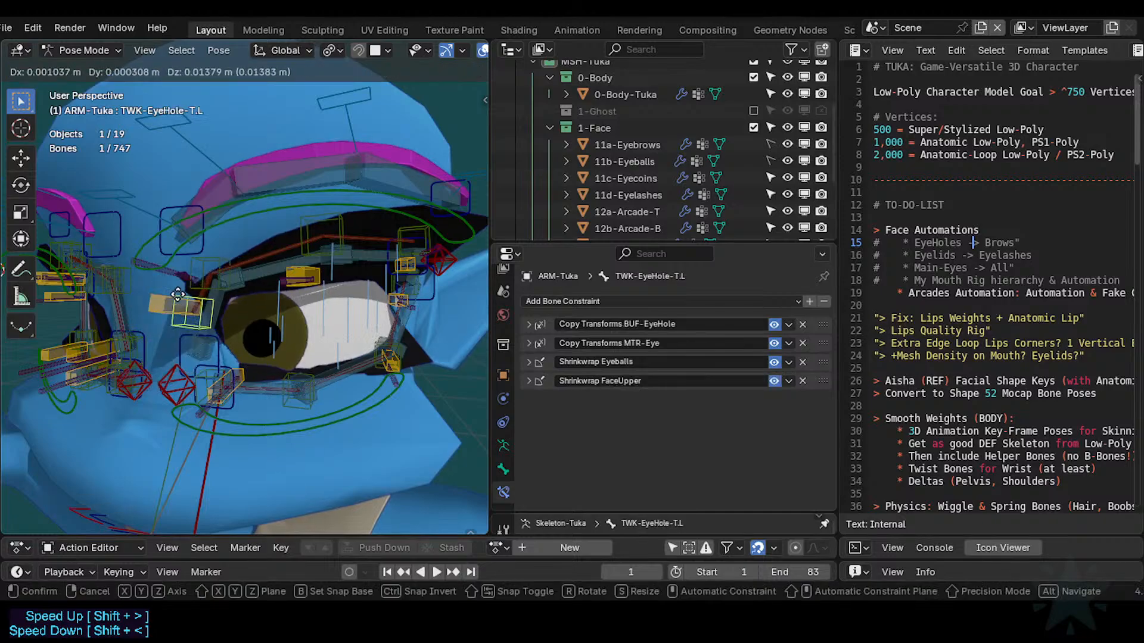
{"action": "right_click", "coordinate": [194, 316]}
Reset all visible pose bones to their rest position.
{"action": "left_click", "coordinate": [238, 372]}
{"action": "key", "text": "a"}
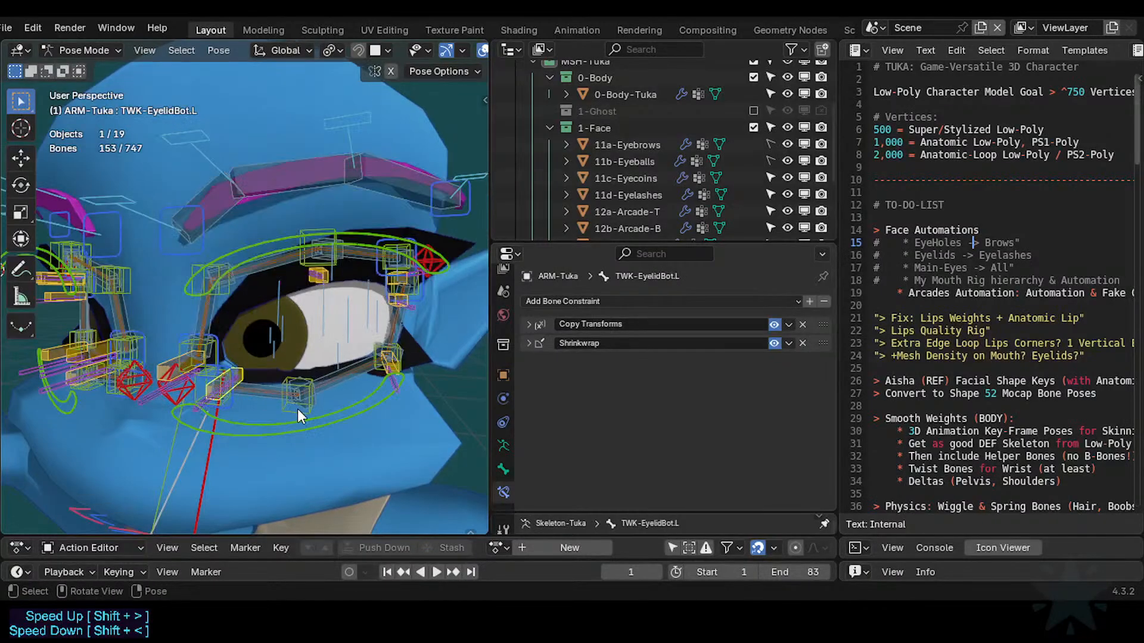
{"action": "left_click", "coordinate": [298, 407]}
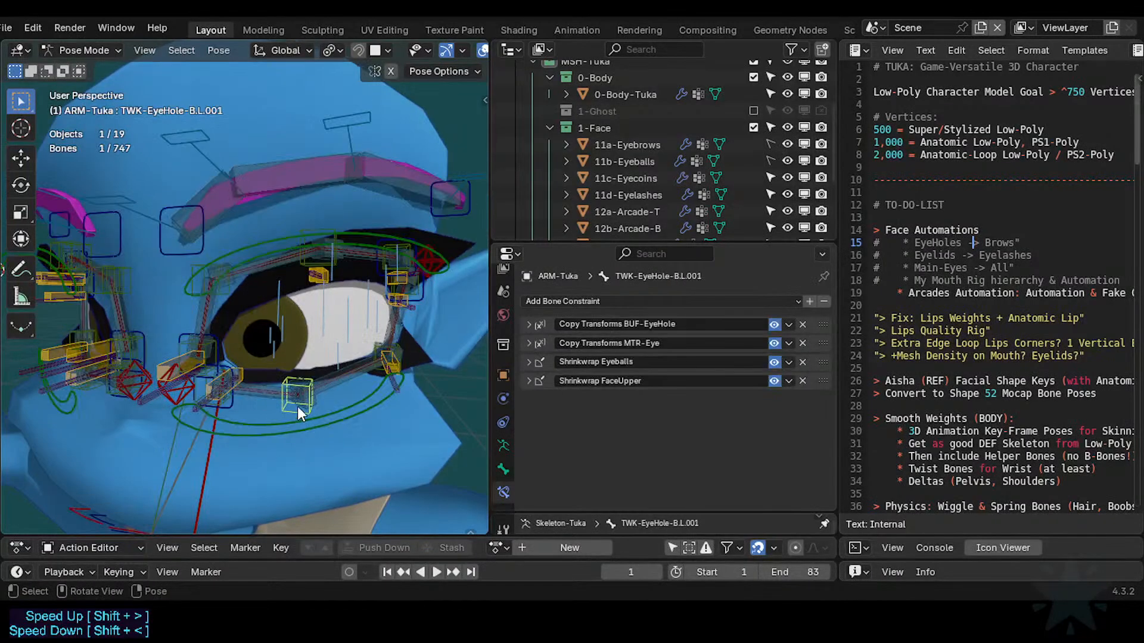
Test-move the lower eye control MTR-Eye-B.L to check how the lower eyelid follows.
{"action": "left_click", "coordinate": [403, 377]}
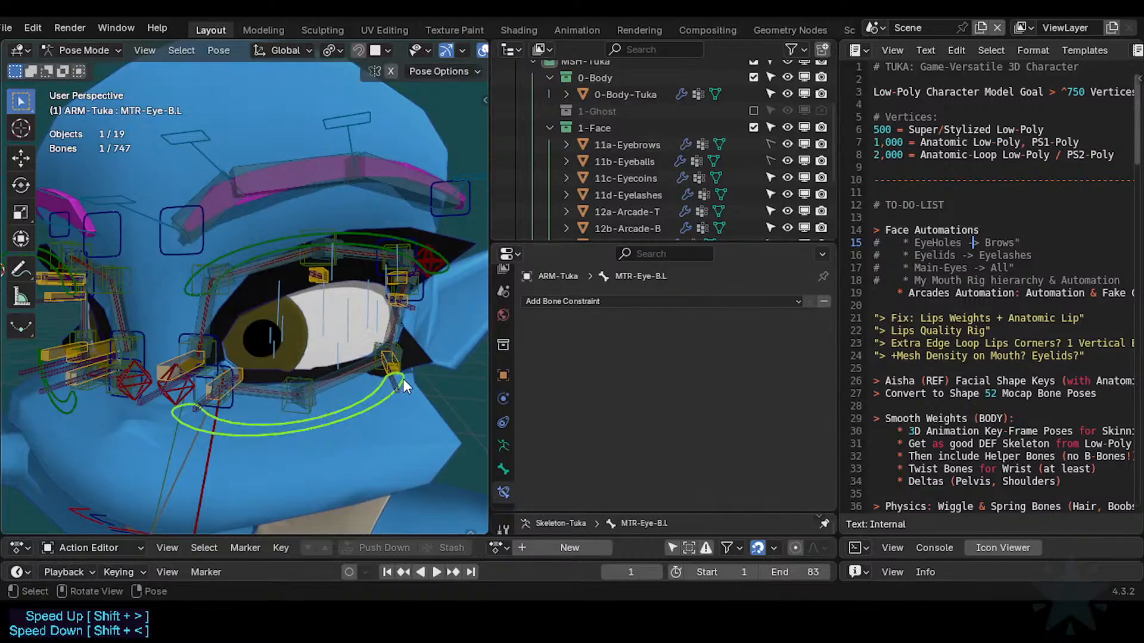
{"action": "key", "text": "g"}
{"action": "right_click", "coordinate": [374, 415]}
Test-move and rotate the upper eye control MTR-Eye-T.L, and clear the location and rotation of all bones.
{"action": "left_click", "coordinate": [359, 242]}
{"action": "key", "text": "g"}
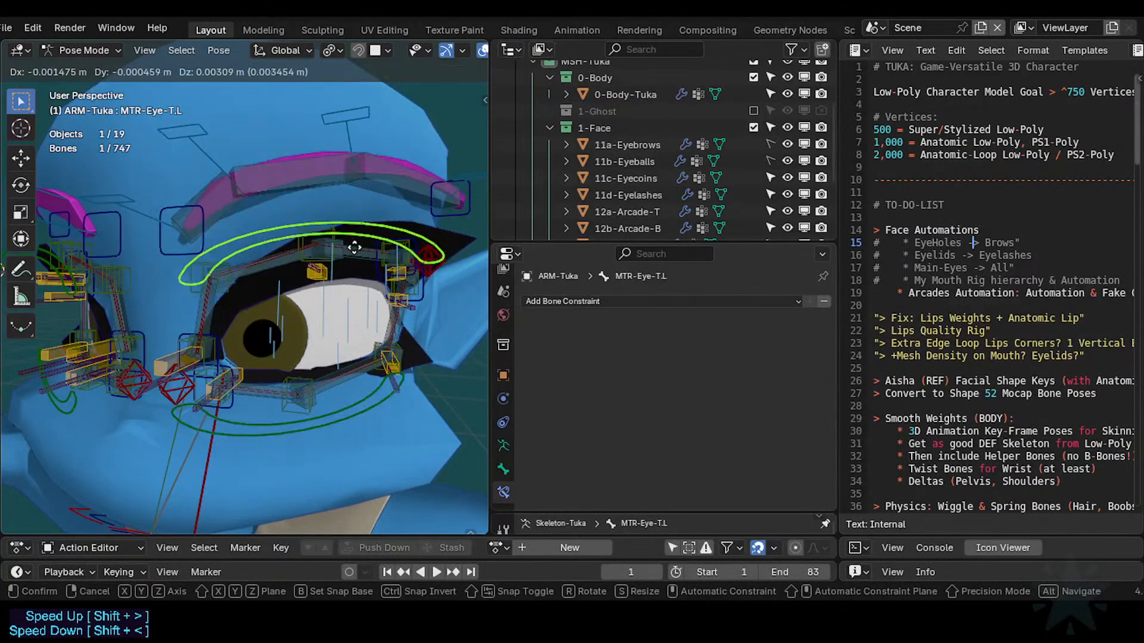
{"action": "left_click", "coordinate": [357, 224]}
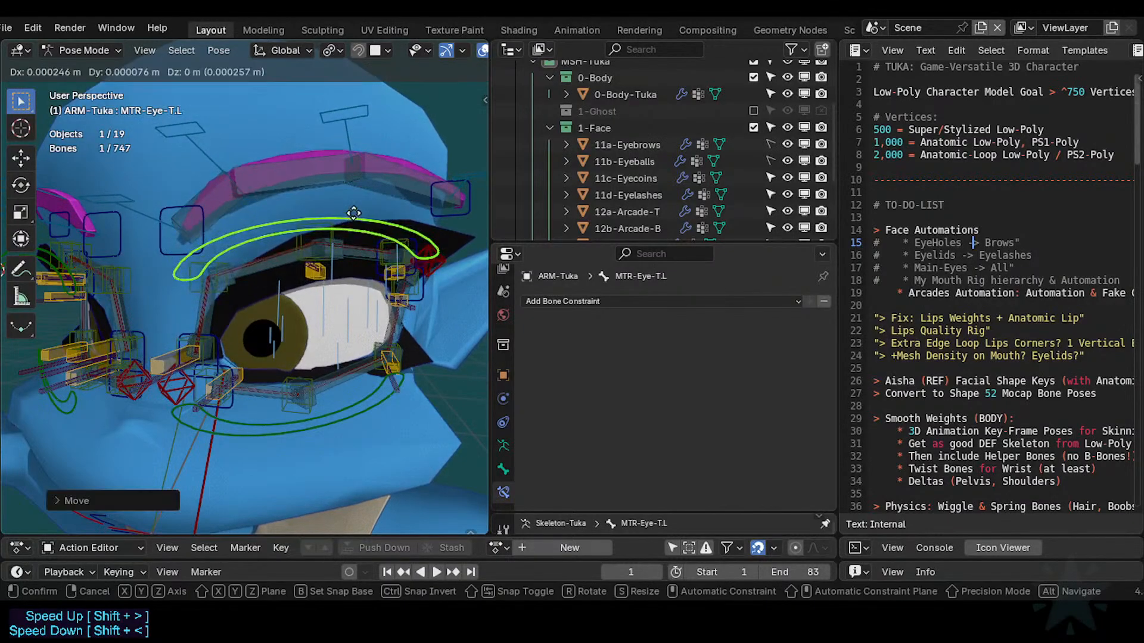
{"action": "key", "text": "r"}
{"action": "left_click", "coordinate": [327, 313]}
{"action": "key", "text": "a"}
{"action": "key", "text": "alt+r"}
{"action": "key", "text": "alt+g"}
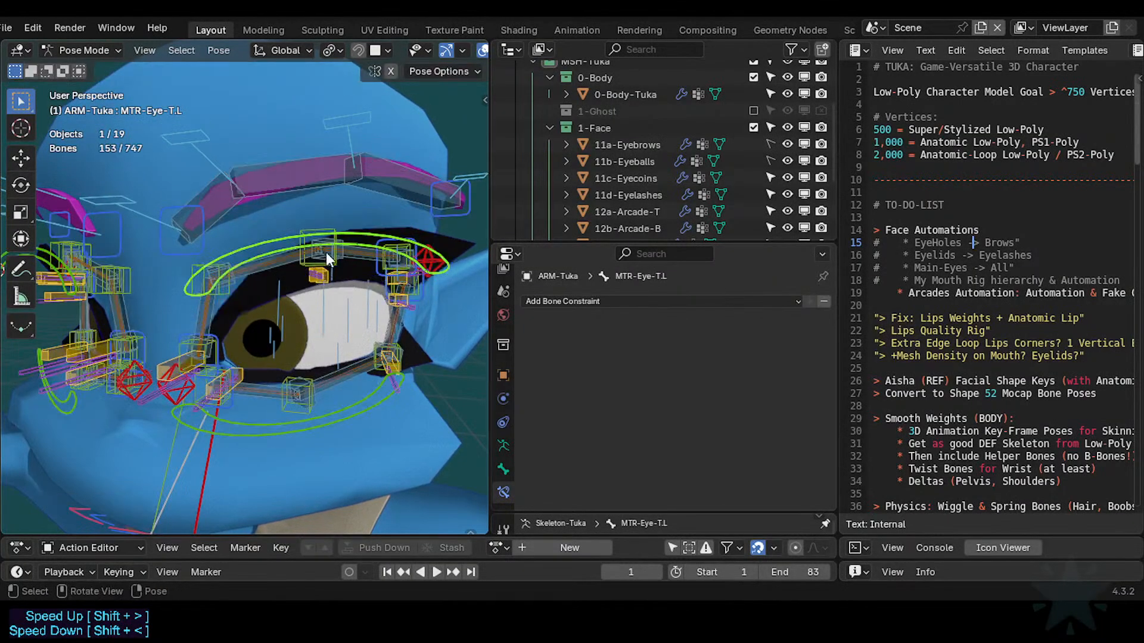
Test-move the upper eye-hole bones TWK-EyeHole-T.L.002 and TWK-EyeHole-T.L.001 to check how the eyelid follows each one.
{"action": "left_click", "coordinate": [308, 269]}
{"action": "left_click", "coordinate": [307, 269]}
{"action": "key", "text": "g"}
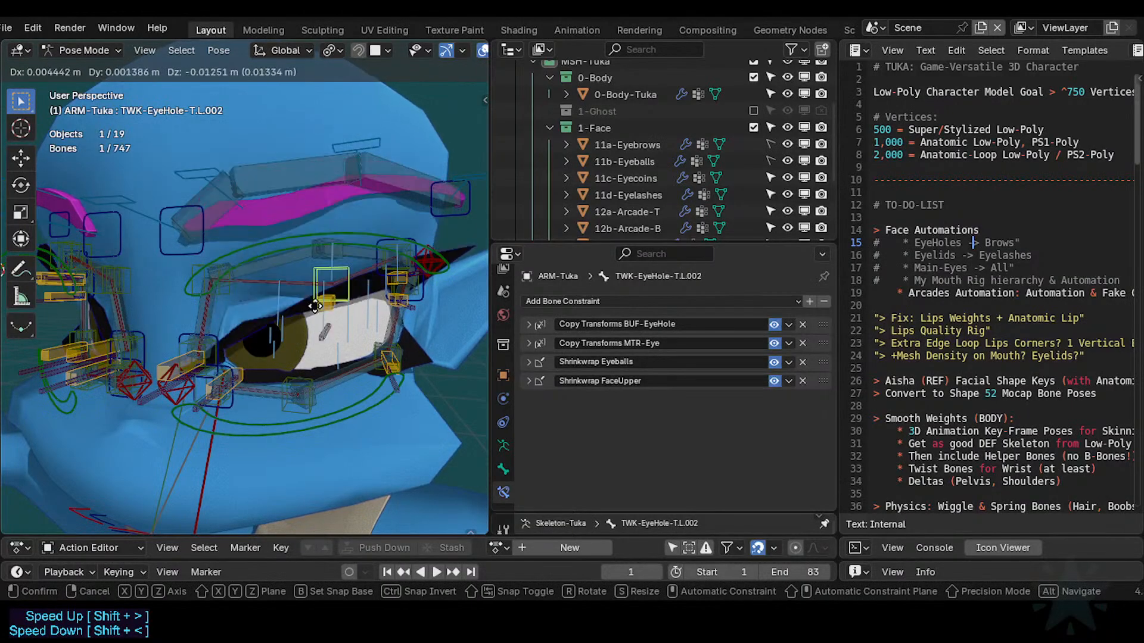
{"action": "right_click", "coordinate": [274, 287]}
{"action": "left_click", "coordinate": [226, 295]}
{"action": "key", "text": "g"}
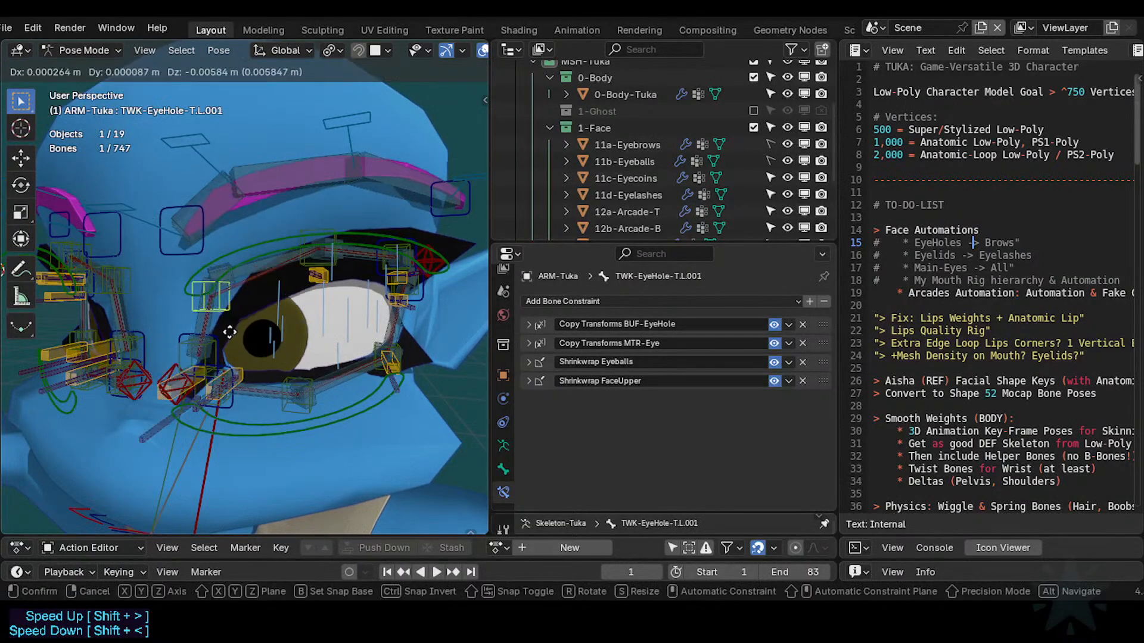
{"action": "right_click", "coordinate": [255, 285]}
Raise the eye-hole bone TWK-EyeHole-T.L.001 toward the brow to check how the inner upper eyelid follows.
{"action": "left_click", "coordinate": [305, 284]}
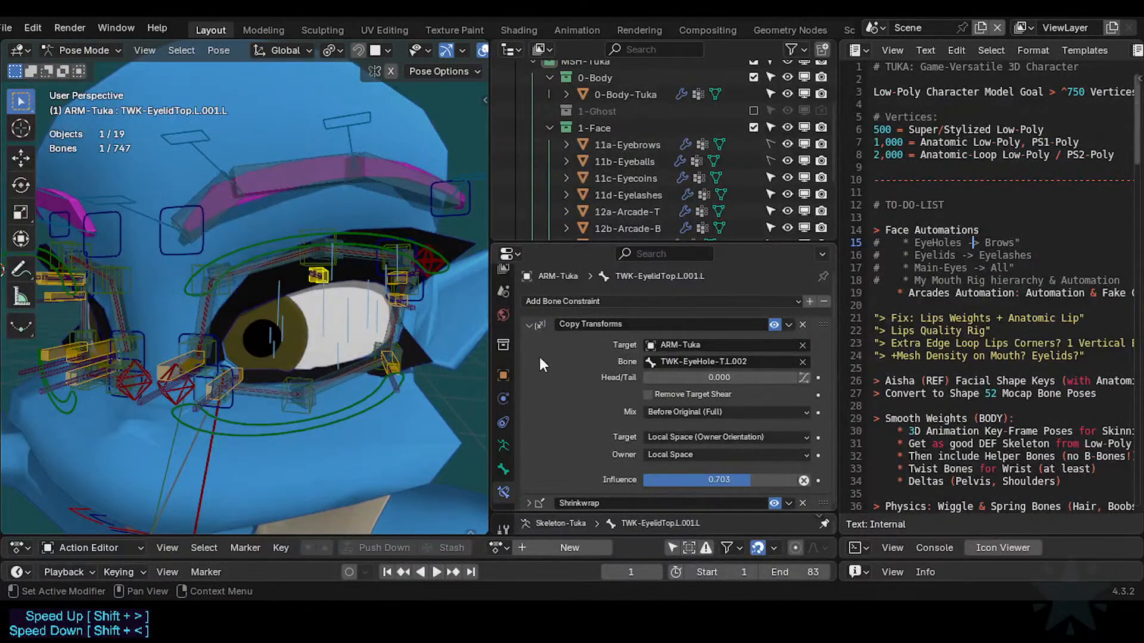
{"action": "scroll", "coordinate": [682, 399], "scroll_direction": "down", "scroll_amount": 1}
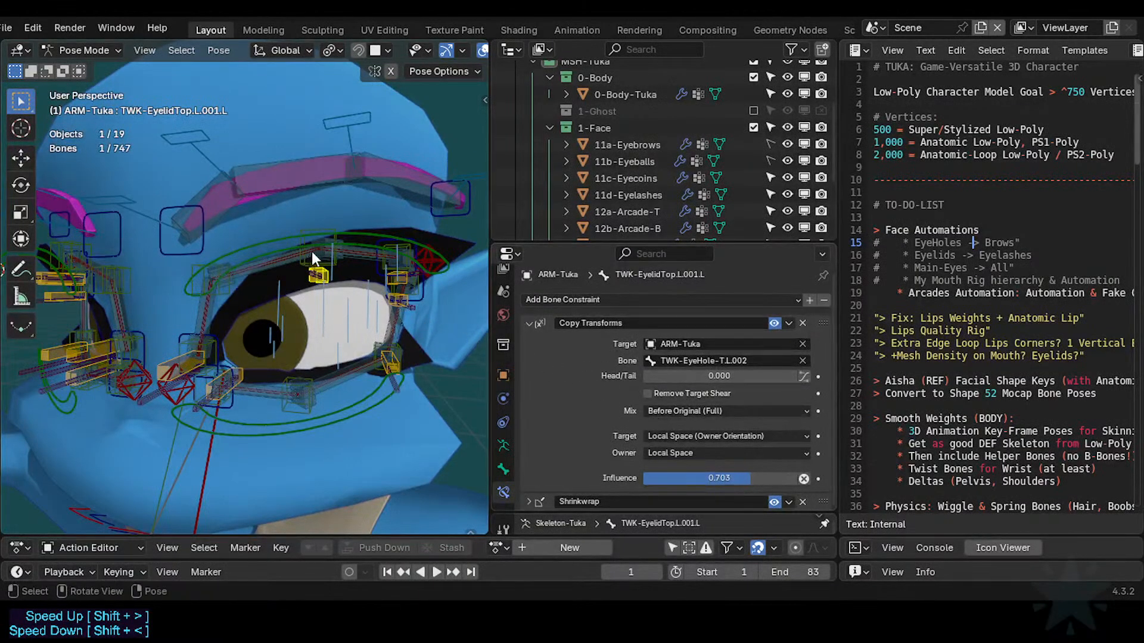
{"action": "left_click", "coordinate": [268, 261]}
{"action": "left_click", "coordinate": [200, 254]}
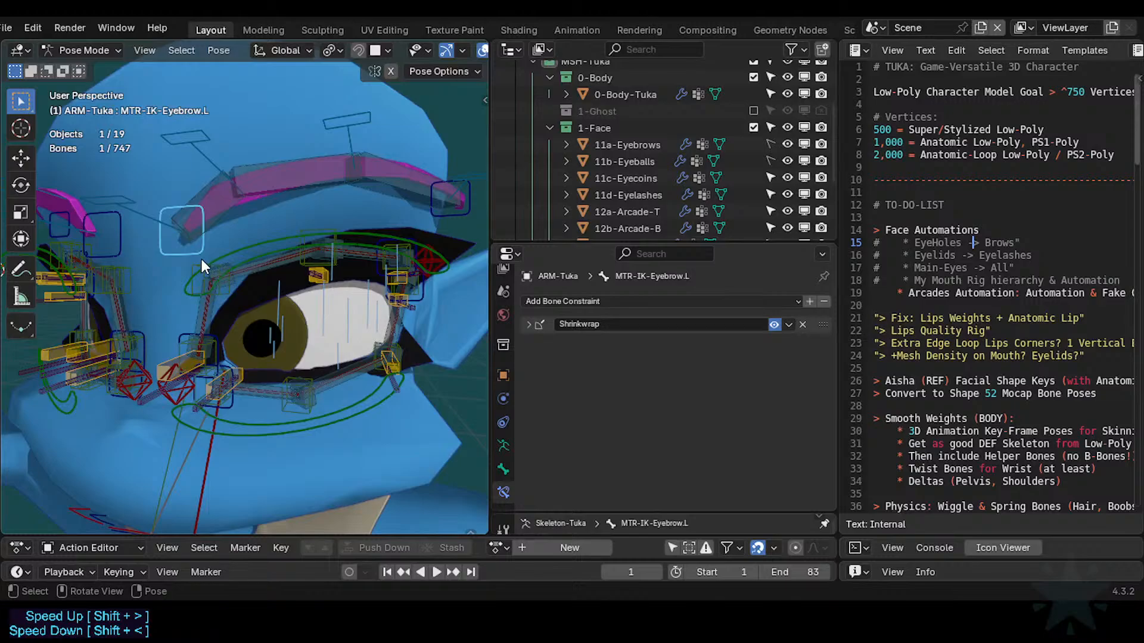
{"action": "left_click", "coordinate": [201, 259]}
{"action": "left_click", "coordinate": [206, 266]}
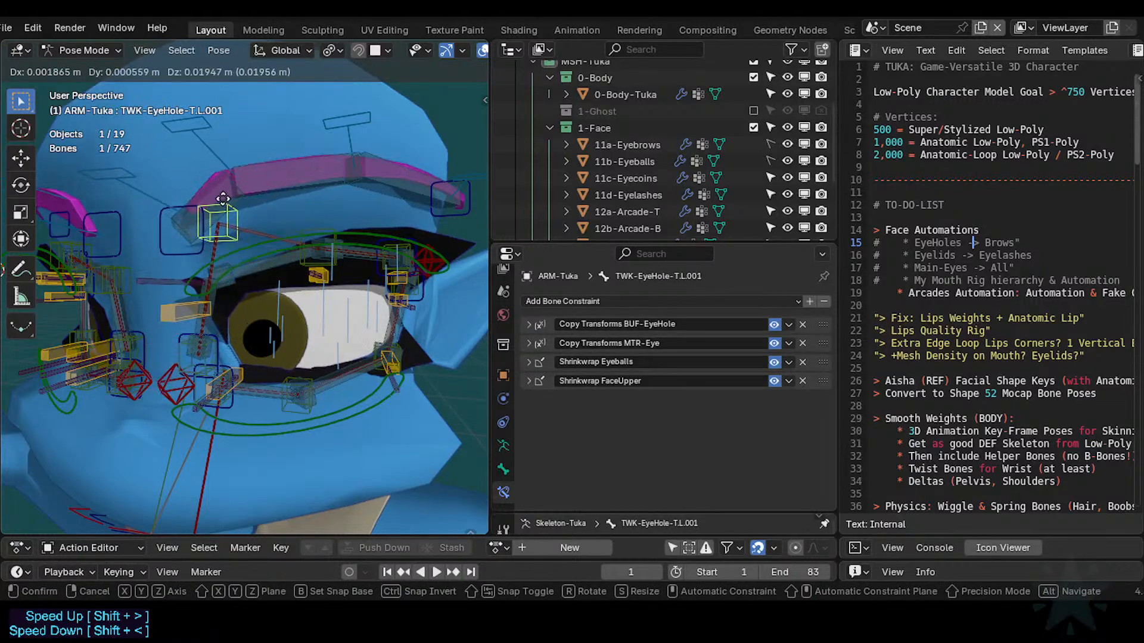
On TWK-EyelidTop.L, set Copy Transforms.001 to Before Original (Full), target Local Space (Owner Orientation) and owner Local Space.
{"action": "left_click", "coordinate": [202, 333]}
{"action": "left_click", "coordinate": [527, 323]}
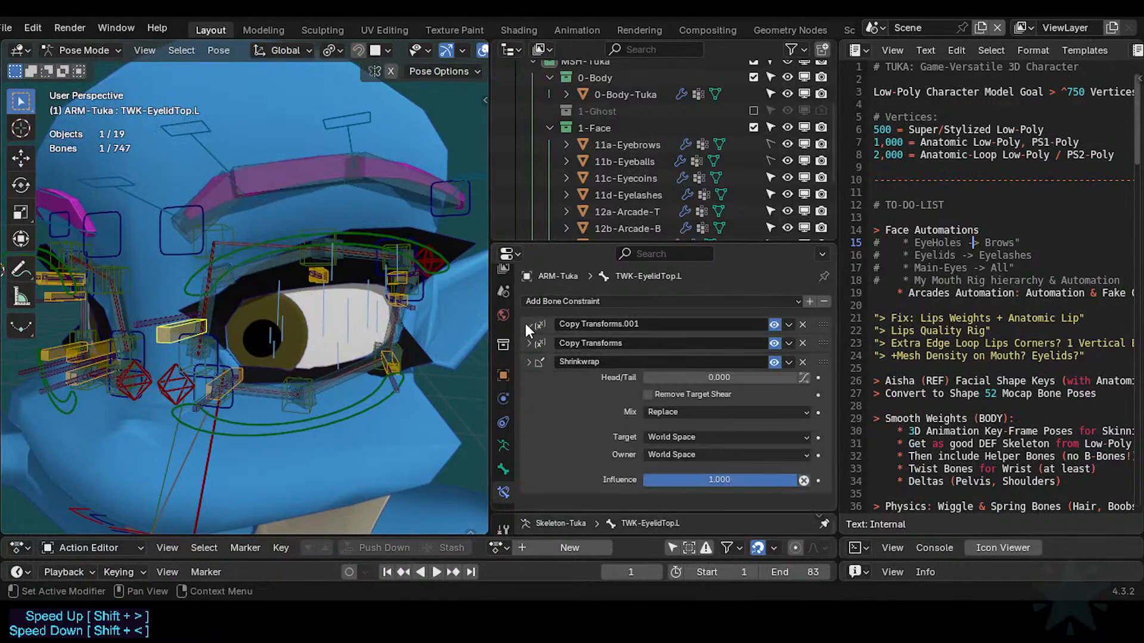
{"action": "left_click", "coordinate": [528, 324]}
{"action": "left_click", "coordinate": [530, 327]}
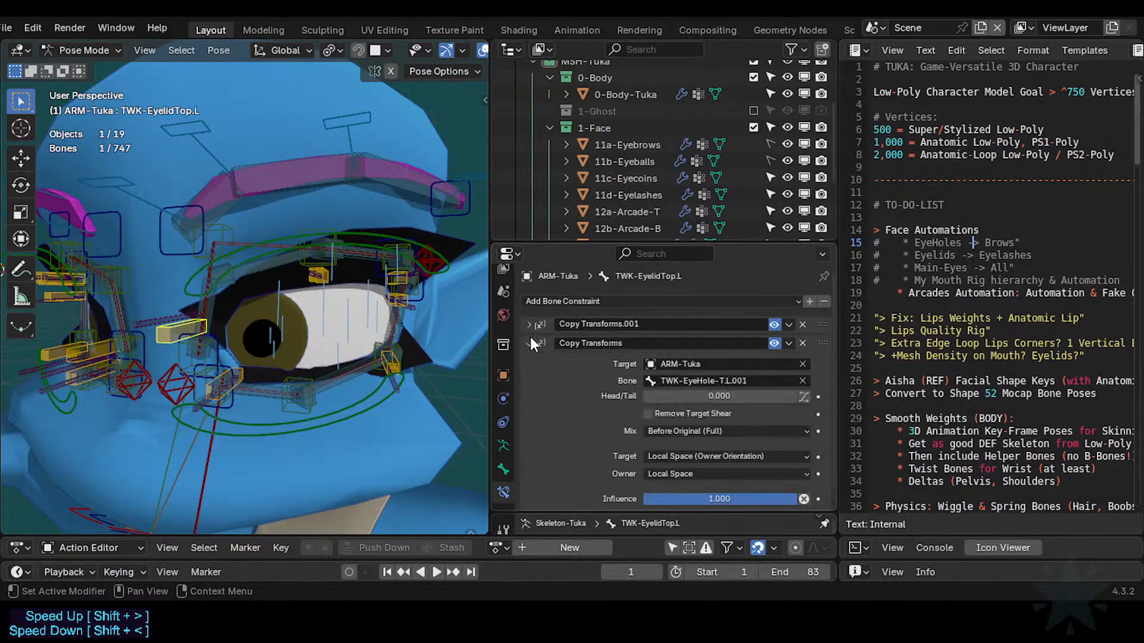
{"action": "left_click", "coordinate": [531, 326]}
{"action": "left_click", "coordinate": [530, 328]}
{"action": "left_click", "coordinate": [677, 441]}
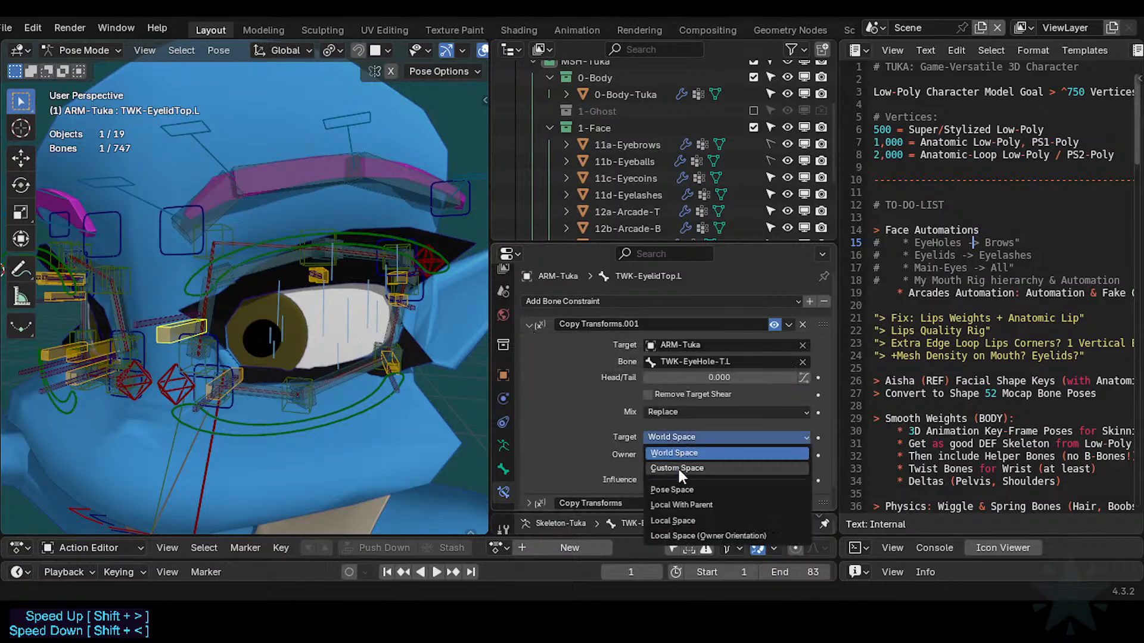
{"action": "left_click", "coordinate": [683, 535]}
{"action": "left_click", "coordinate": [685, 456]}
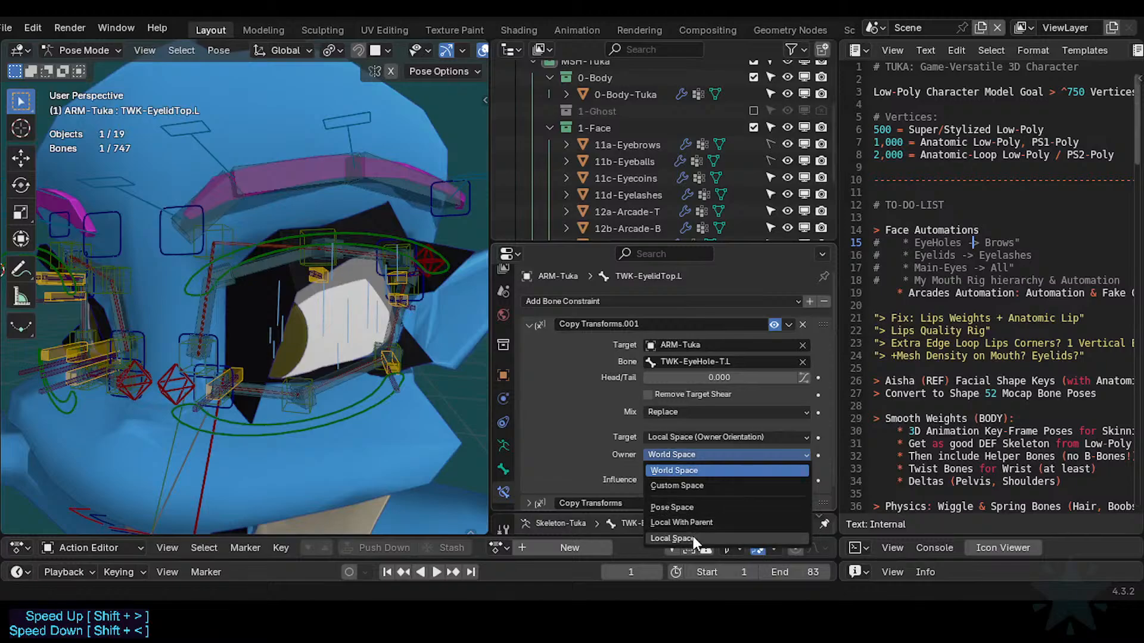
{"action": "left_click", "coordinate": [692, 536]}
{"action": "left_click", "coordinate": [671, 412]}
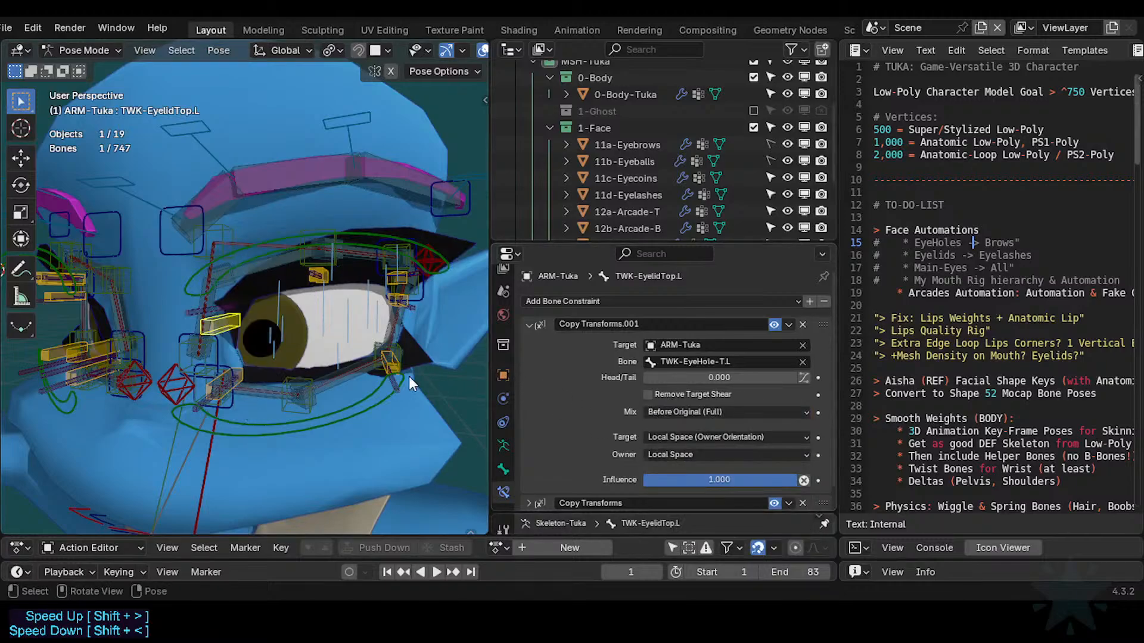
On the outer lower eyelid bone TWK-EyelidBot.L.001.L, place the Copy Transforms.001 constraint above Shrinkwrap.
{"action": "left_click", "coordinate": [395, 361]}
{"action": "left_click", "coordinate": [394, 361]}
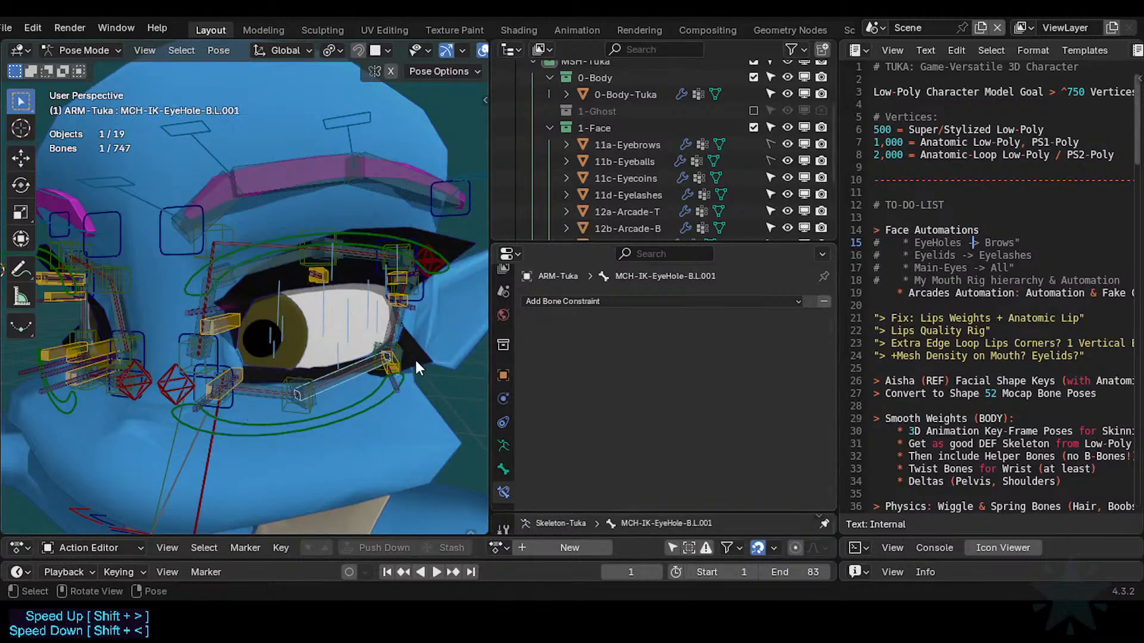
{"action": "left_click", "coordinate": [397, 362]}
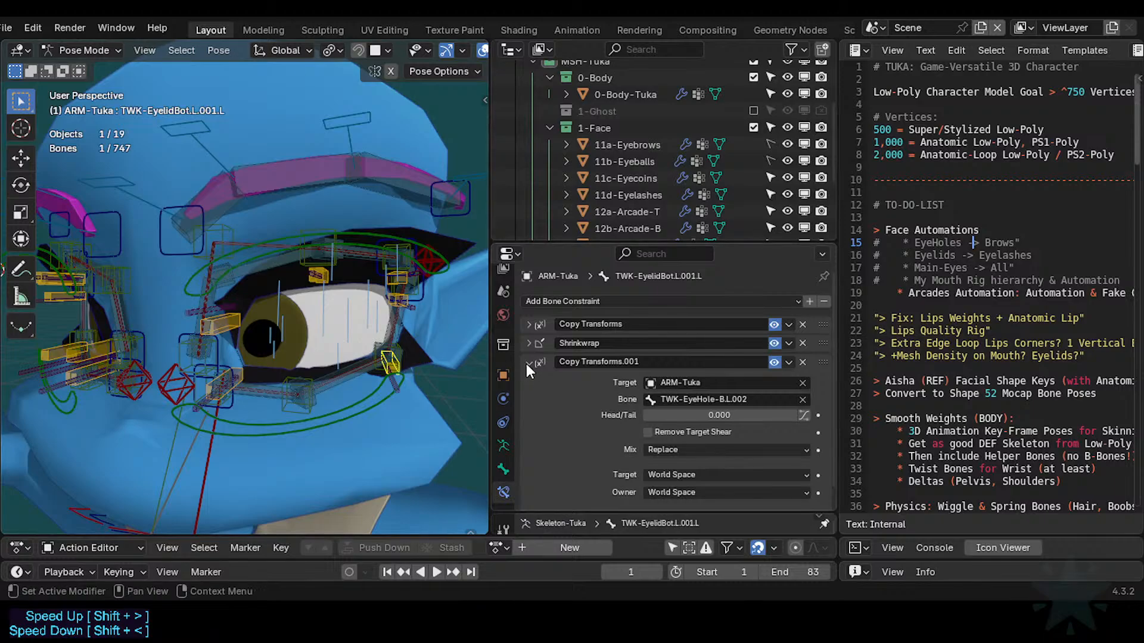
{"action": "left_click_drag", "start_coordinate": [822, 362], "coordinate": [821, 333]}
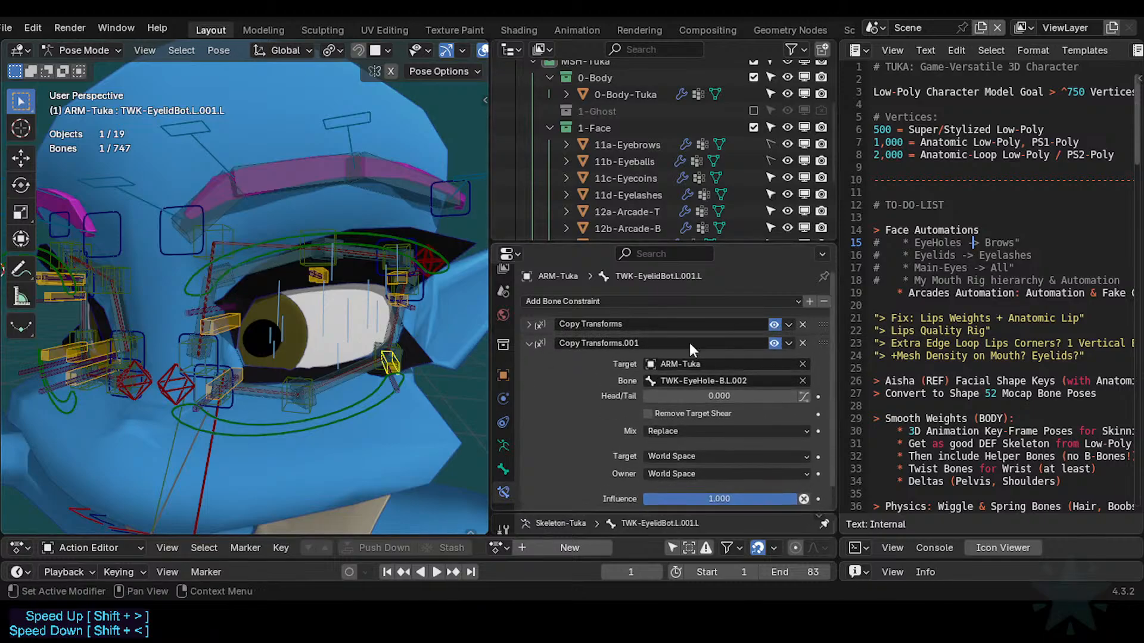
Set that bone's Copy Transforms.001 to Before Original (Full), target Local Space (Owner Orientation) and owner Local Space.
{"action": "left_click", "coordinate": [530, 324]}
{"action": "left_click", "coordinate": [529, 324]}
{"action": "left_click", "coordinate": [670, 411]}
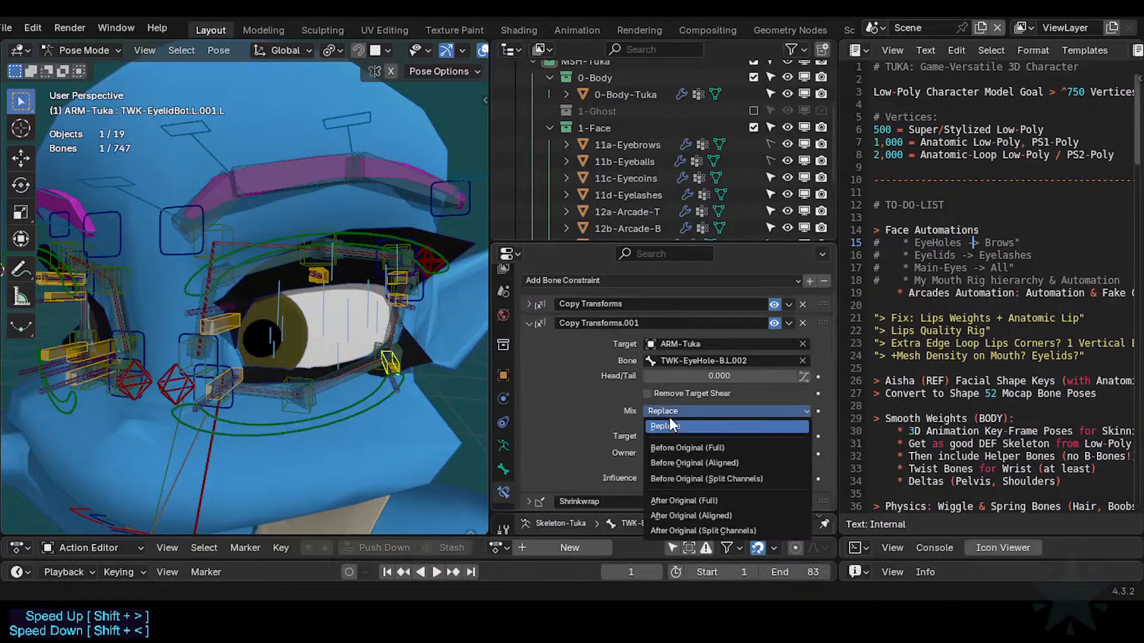
{"action": "left_click", "coordinate": [664, 449]}
{"action": "left_click", "coordinate": [671, 438]}
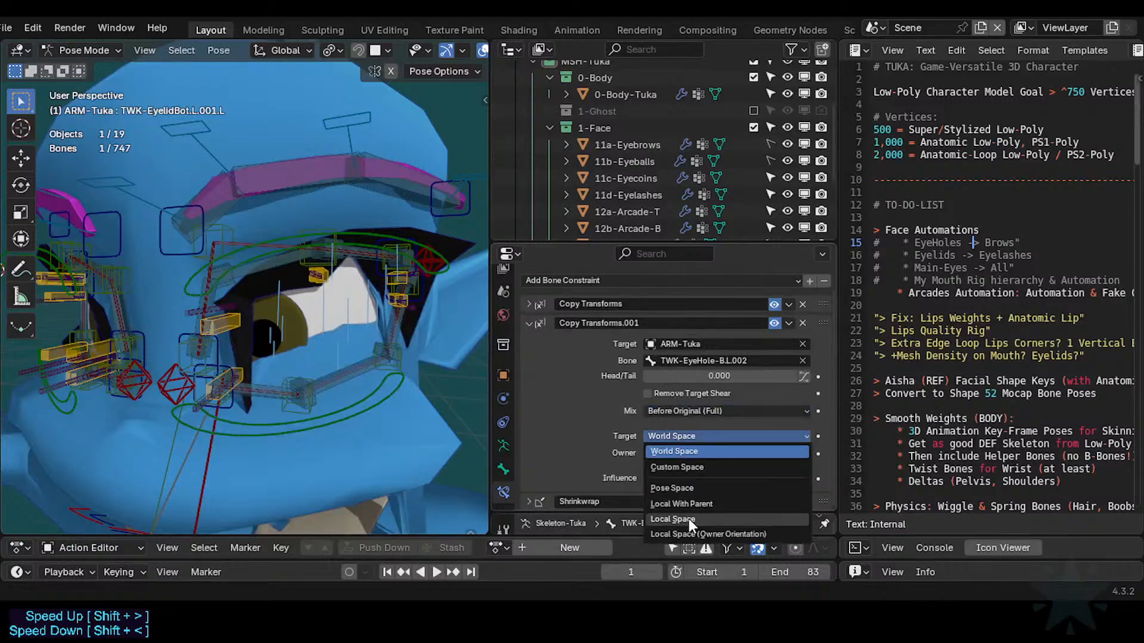
{"action": "left_click", "coordinate": [689, 521]}
{"action": "left_click", "coordinate": [677, 454]}
{"action": "left_click", "coordinate": [685, 538]}
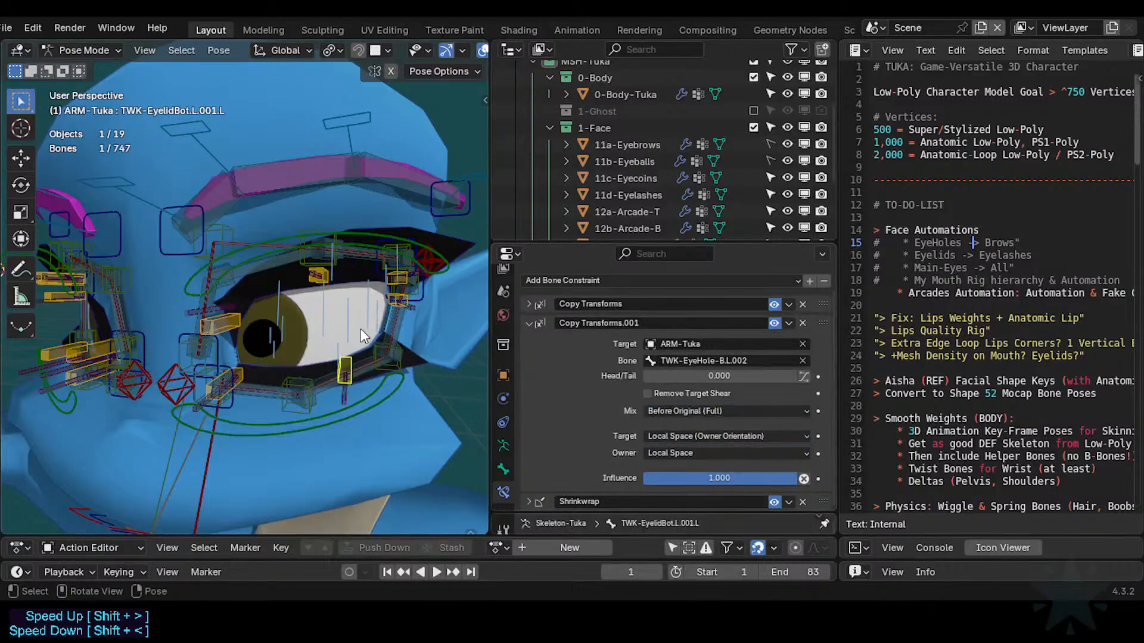
Raise the middle eye-hole bone TWK-EyeHole-T.L.002 to check how far the upper eyelid follows.
{"action": "key", "text": "a"}
{"action": "key", "text": "alt+a"}
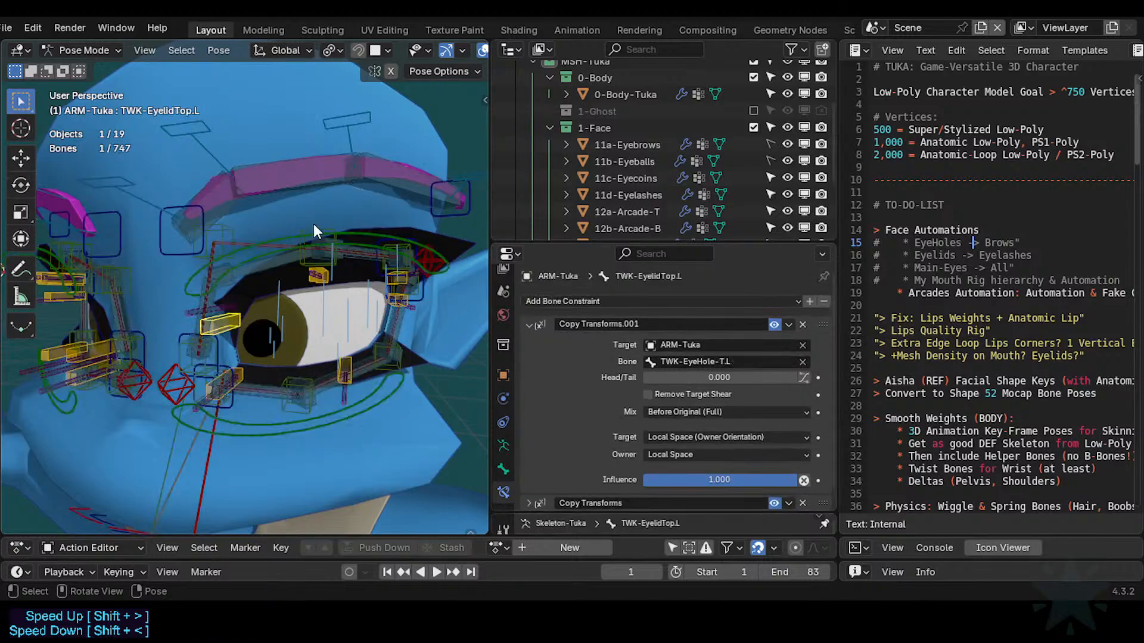
{"action": "left_click", "coordinate": [314, 224]}
{"action": "key", "text": "g"}
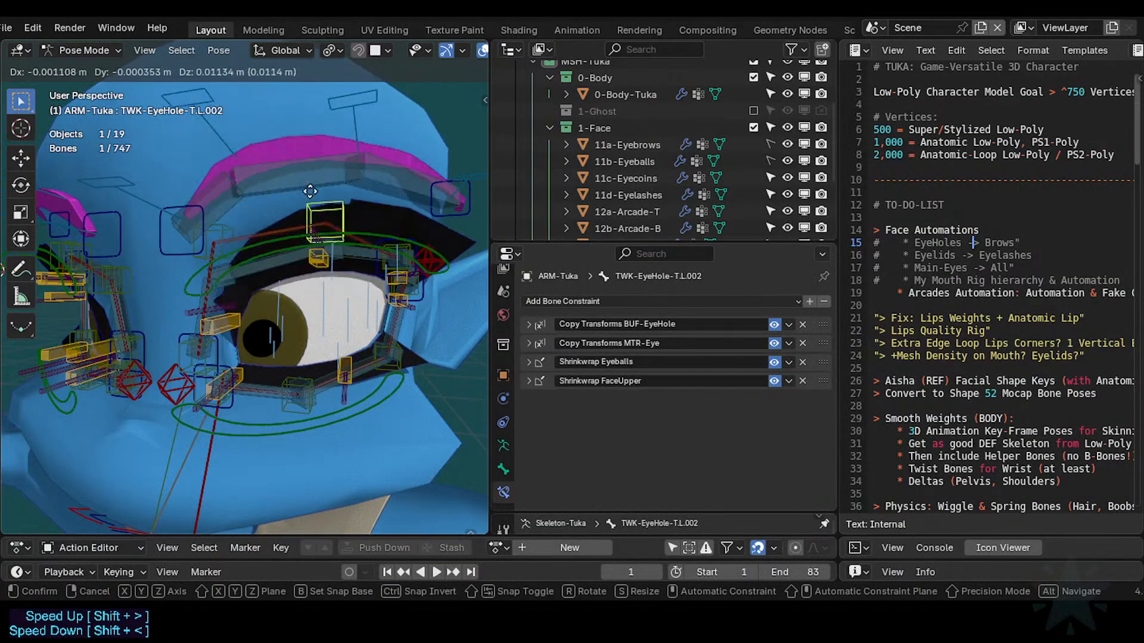
Set the influence of TWK-EyelidTop.L.001.L's Copy Transforms constraint to 0.473.
{"action": "left_click", "coordinate": [330, 288]}
{"action": "left_click", "coordinate": [400, 334]}
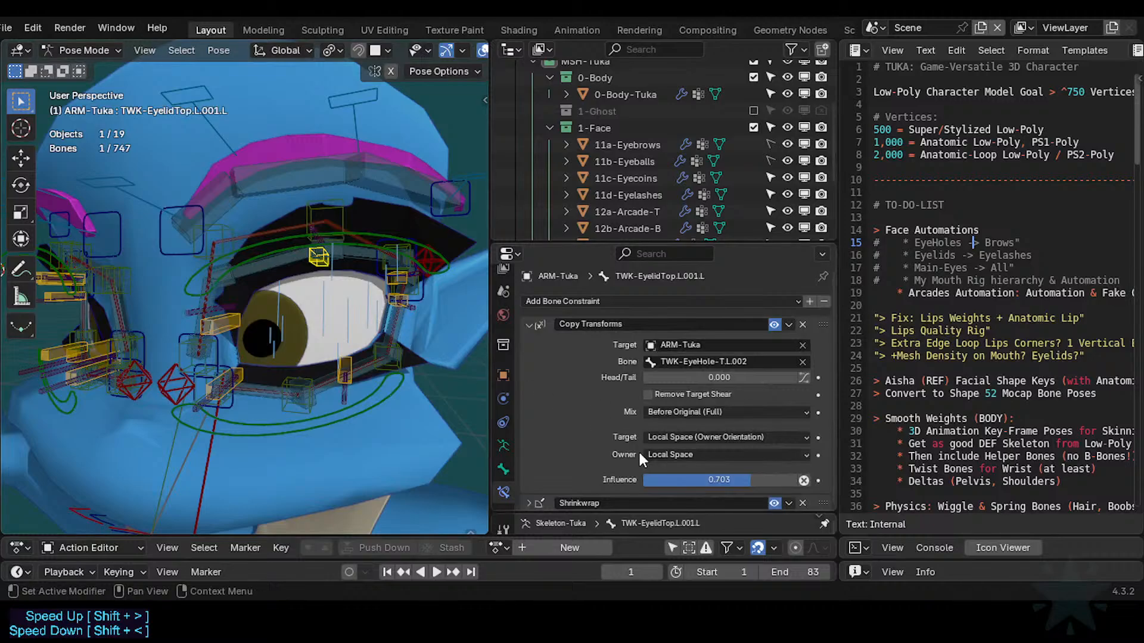
{"action": "left_click_drag", "start_coordinate": [756, 478], "coordinate": [715, 478]}
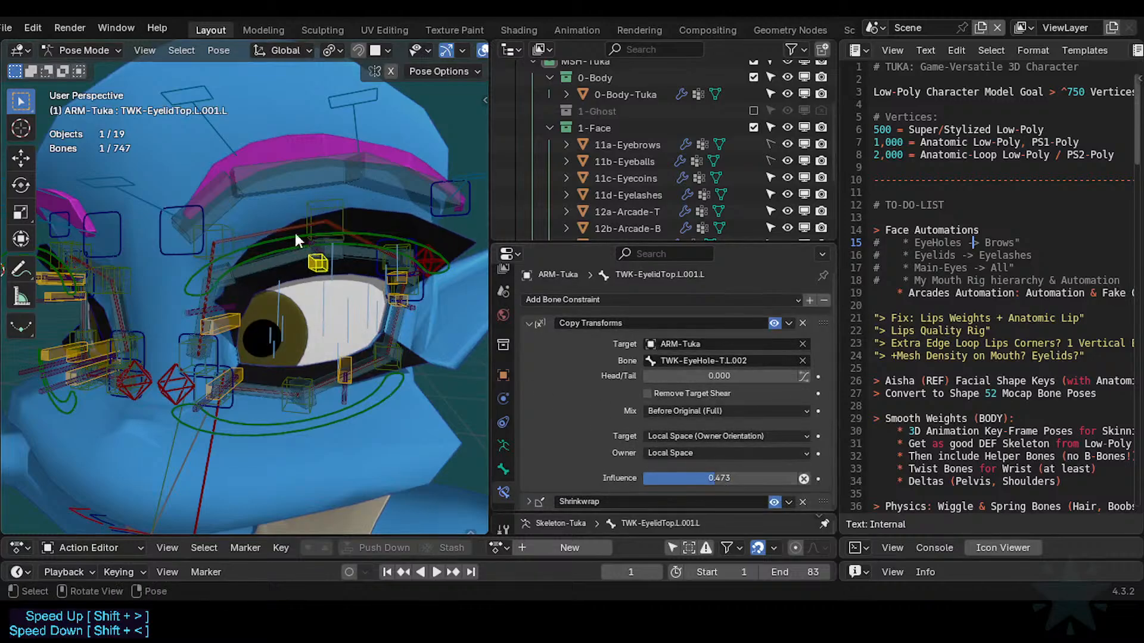
Test-move TWK-EyeHole-T.L.002 with the reduced eyelid influence, and clear the location of all bones.
{"action": "left_click", "coordinate": [334, 209]}
{"action": "key", "text": "g"}
{"action": "left_click", "coordinate": [334, 200]}
{"action": "key", "text": "a"}
{"action": "key", "text": "alt+g"}
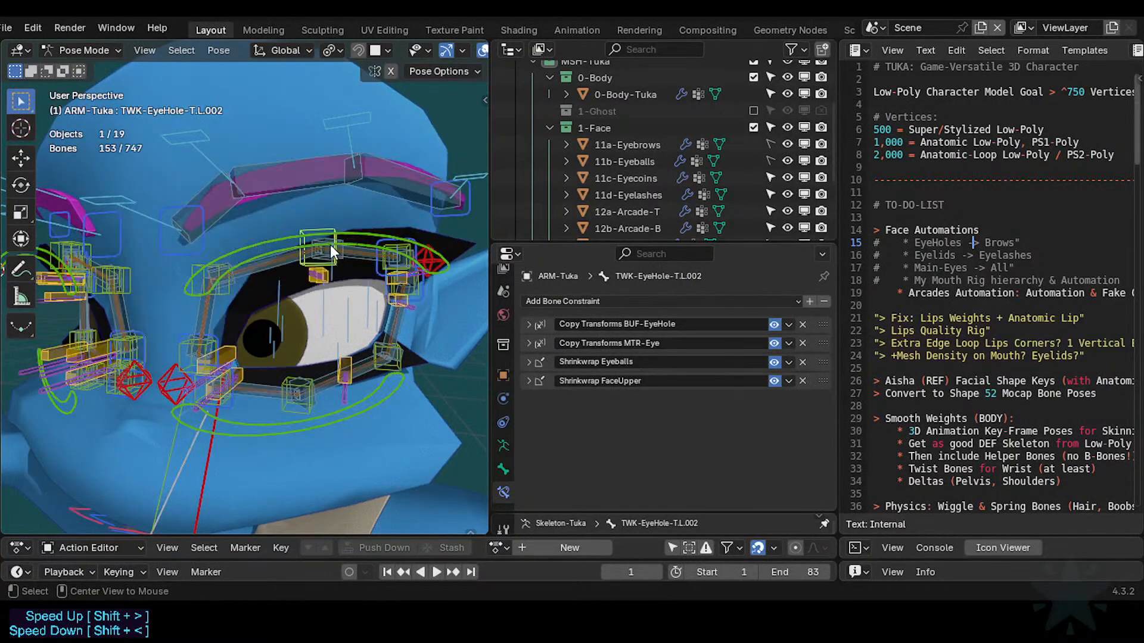
Test-move the upper eye-hole bones TWK-EyeHole-T.L.002 and TWK-EyeHole-T.L.001 upward to check how the eyelid follows.
{"action": "left_click", "coordinate": [322, 219]}
{"action": "key", "text": "g"}
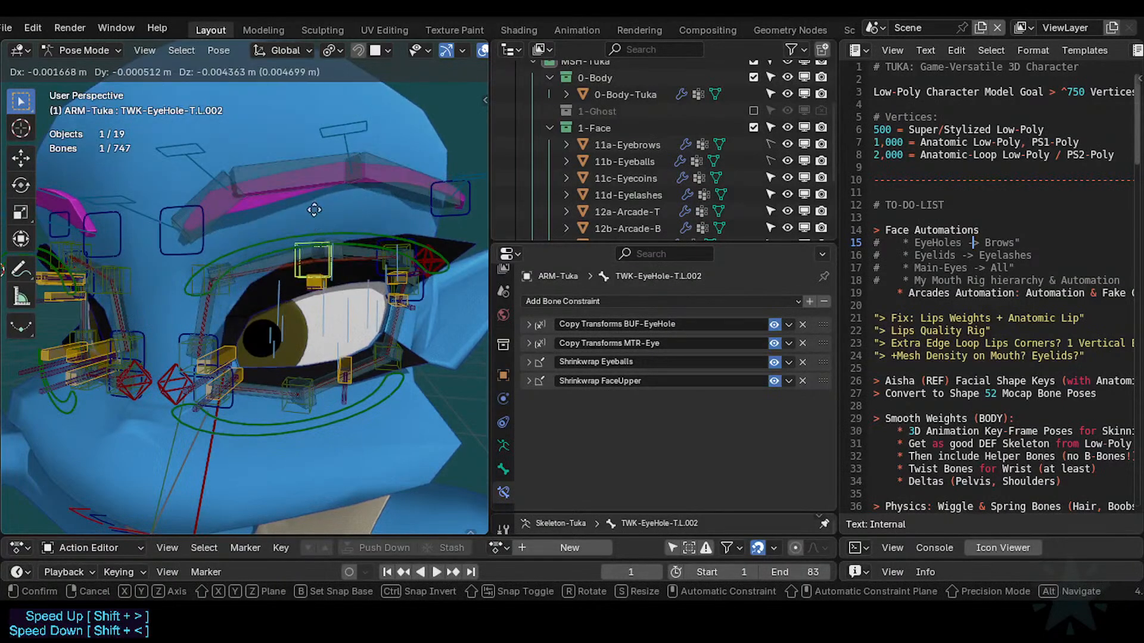
{"action": "left_click", "coordinate": [298, 226]}
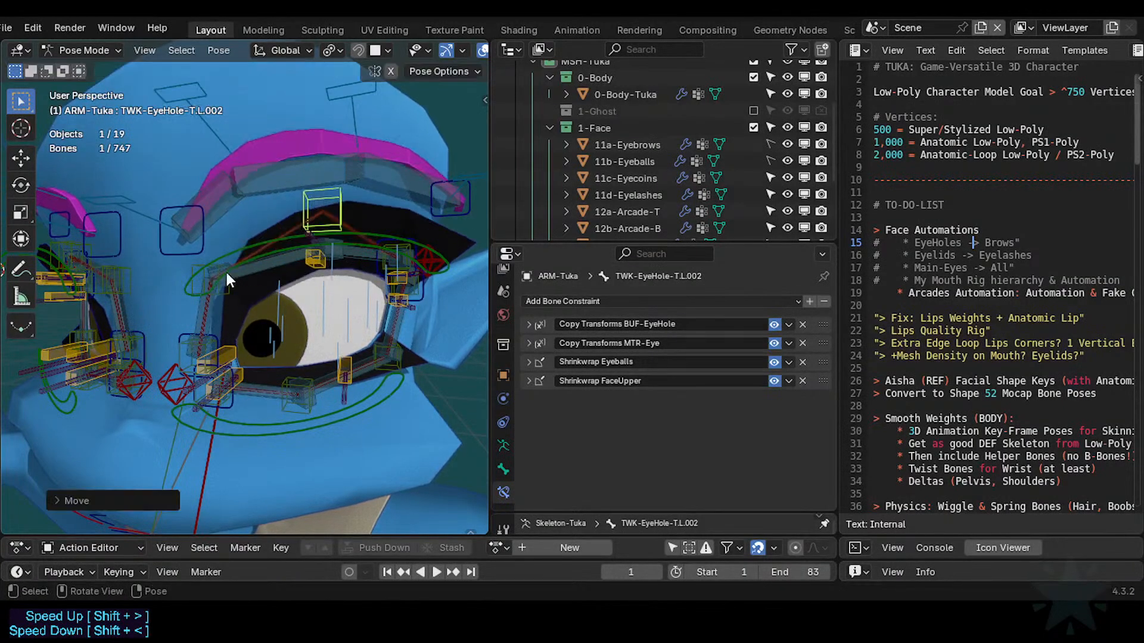
{"action": "left_click", "coordinate": [227, 295]}
{"action": "key", "text": "g"}
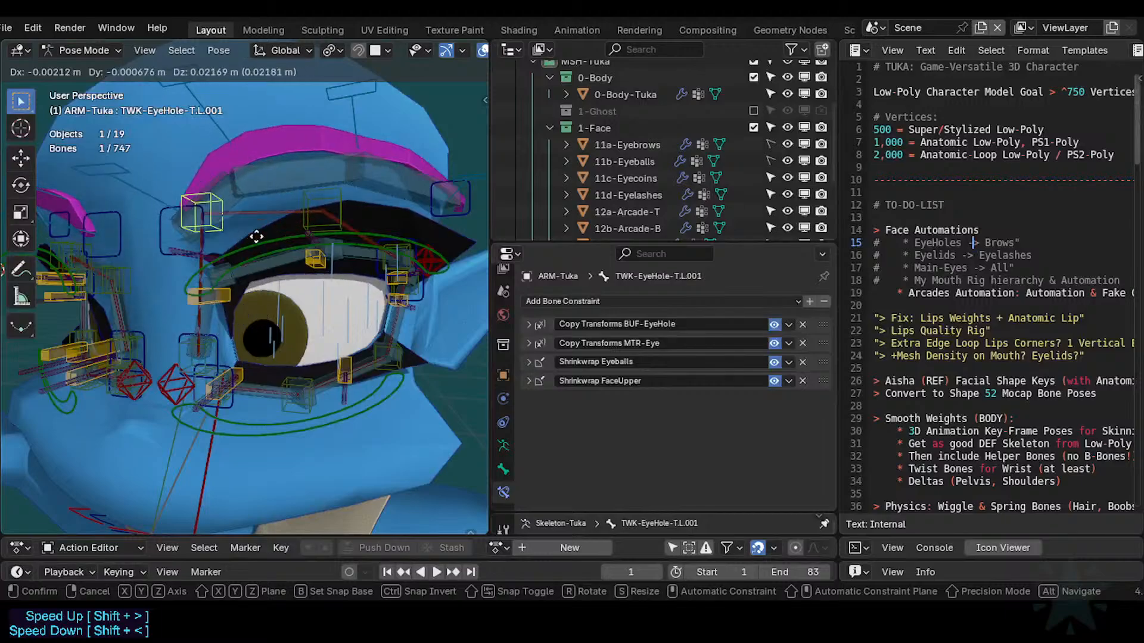
{"action": "left_click", "coordinate": [267, 274]}
Set the influence of TWK-EyelidTop.L's Copy Transforms.001 constraint to 0.176.
{"action": "left_click", "coordinate": [257, 319]}
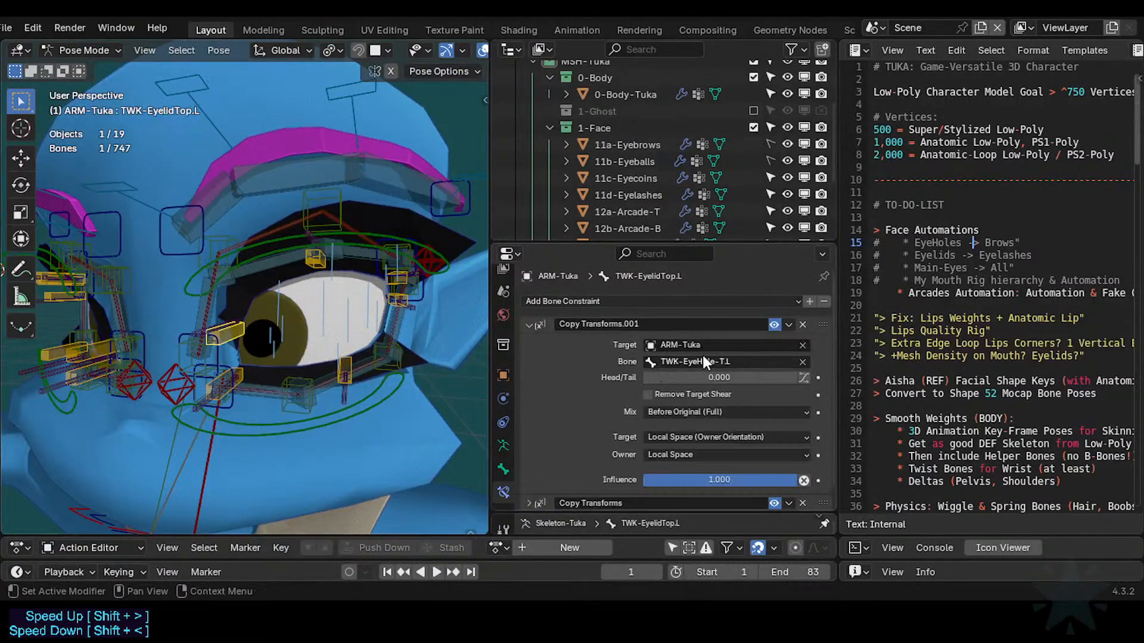
{"action": "scroll", "coordinate": [703, 356], "scroll_direction": "down", "scroll_amount": 1}
{"action": "left_click_drag", "start_coordinate": [724, 460], "coordinate": [669, 459]}
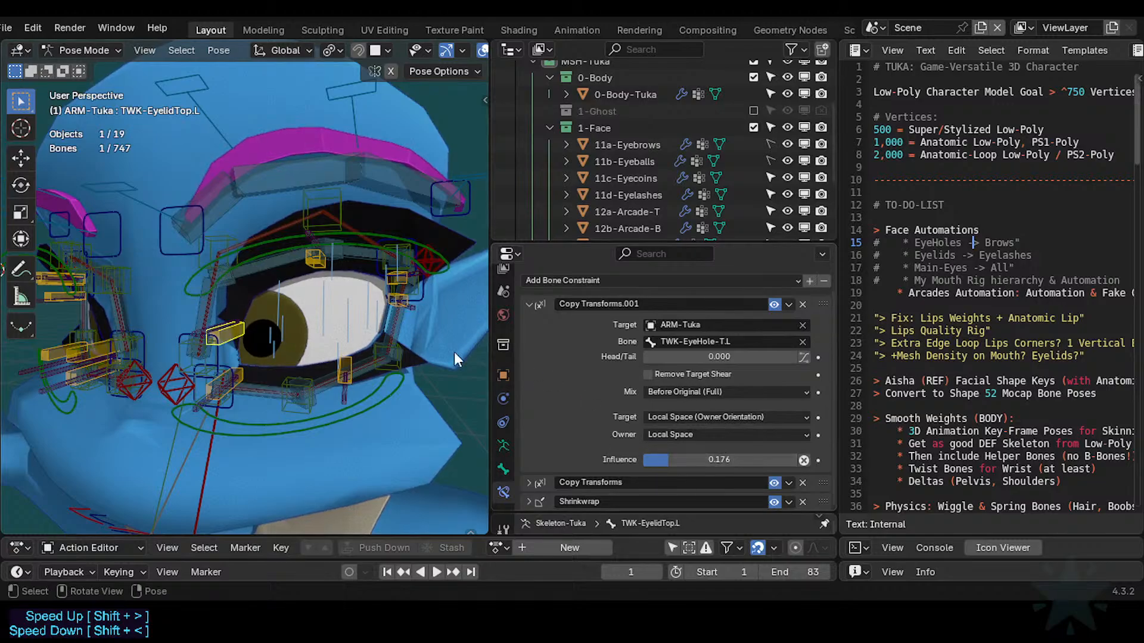
Test-move TWK-EyeHole-T.L.001, reset all bones' location, and test-move the inner corner bone TWK-EyeHole-T.L.
{"action": "left_click", "coordinate": [226, 247]}
{"action": "key", "text": "g"}
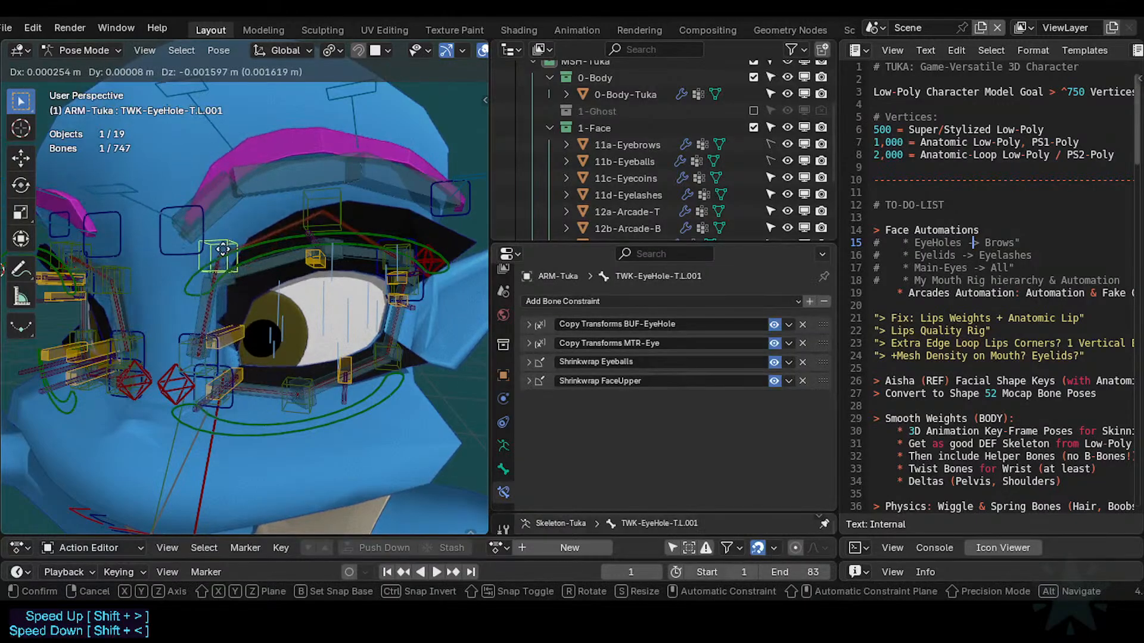
{"action": "left_click", "coordinate": [221, 236]}
{"action": "key", "text": "a"}
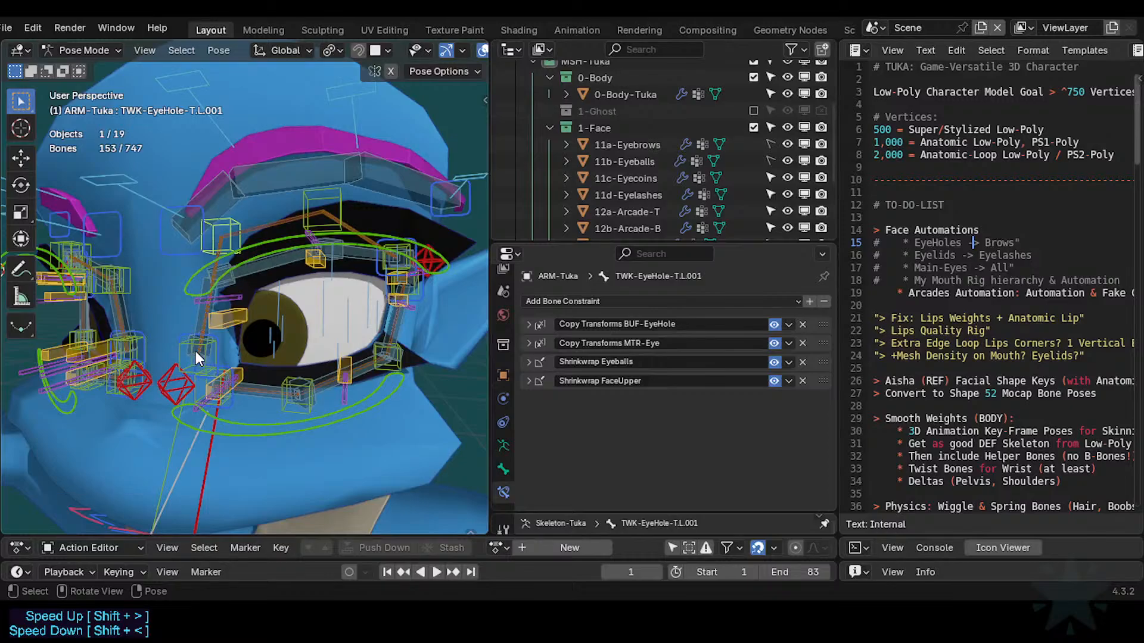
{"action": "left_click", "coordinate": [186, 346]}
{"action": "key", "text": "g"}
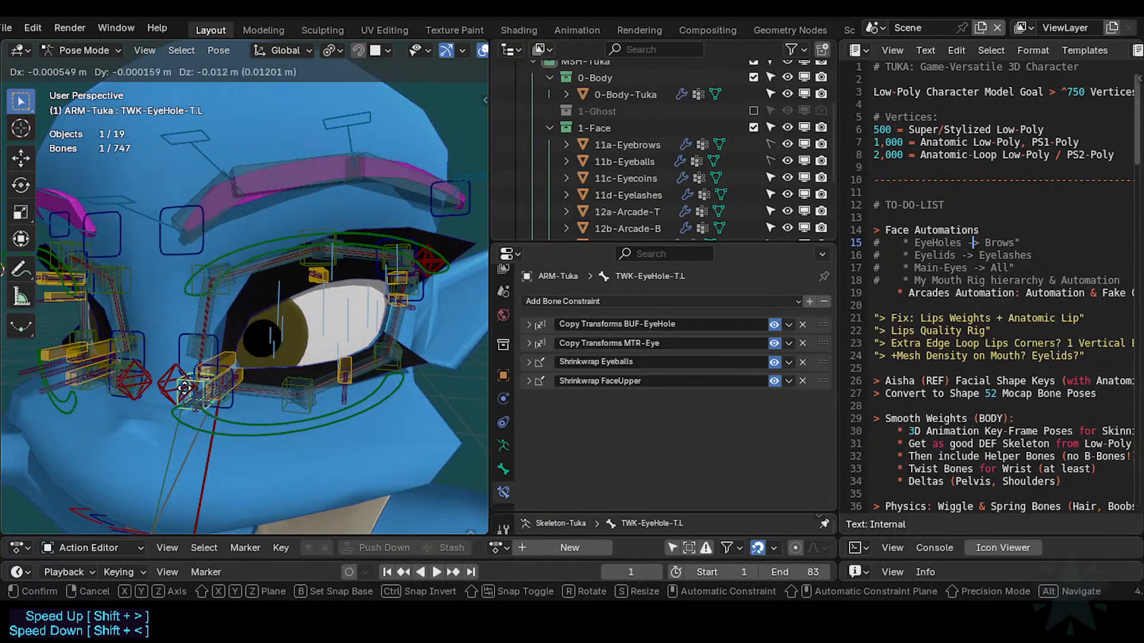
{"action": "left_click", "coordinate": [215, 276]}
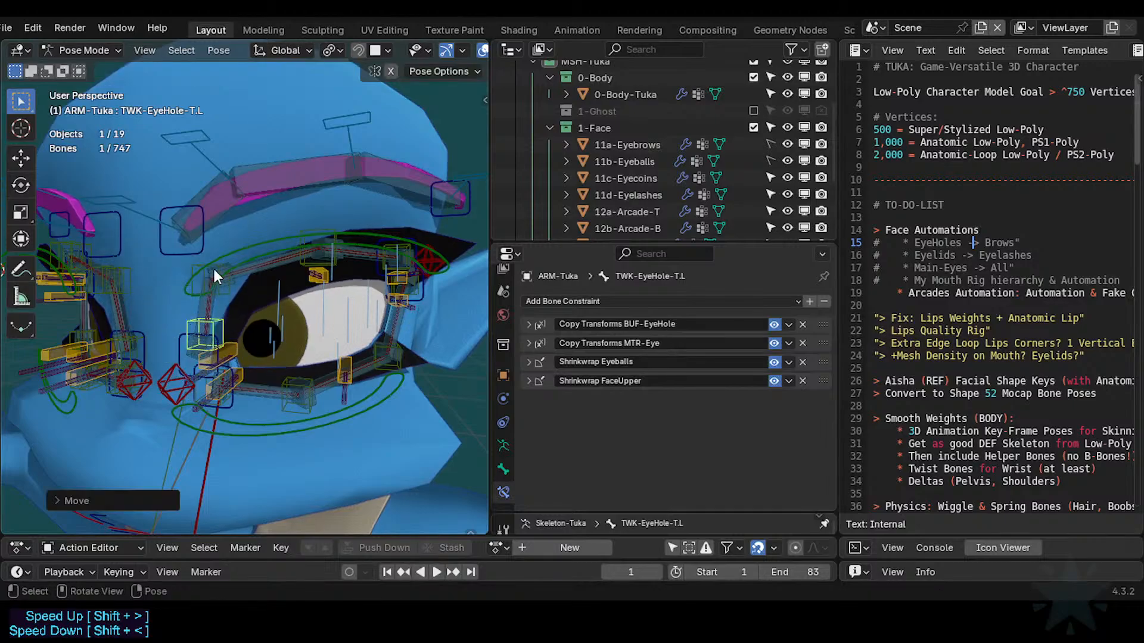
Raise TWK-EyeHole-T.L.001 and set the influence of TWK-EyelidTop.L's Copy Transforms constraint targeting it to 0.149.
{"action": "left_click", "coordinate": [224, 297]}
{"action": "key", "text": "g"}
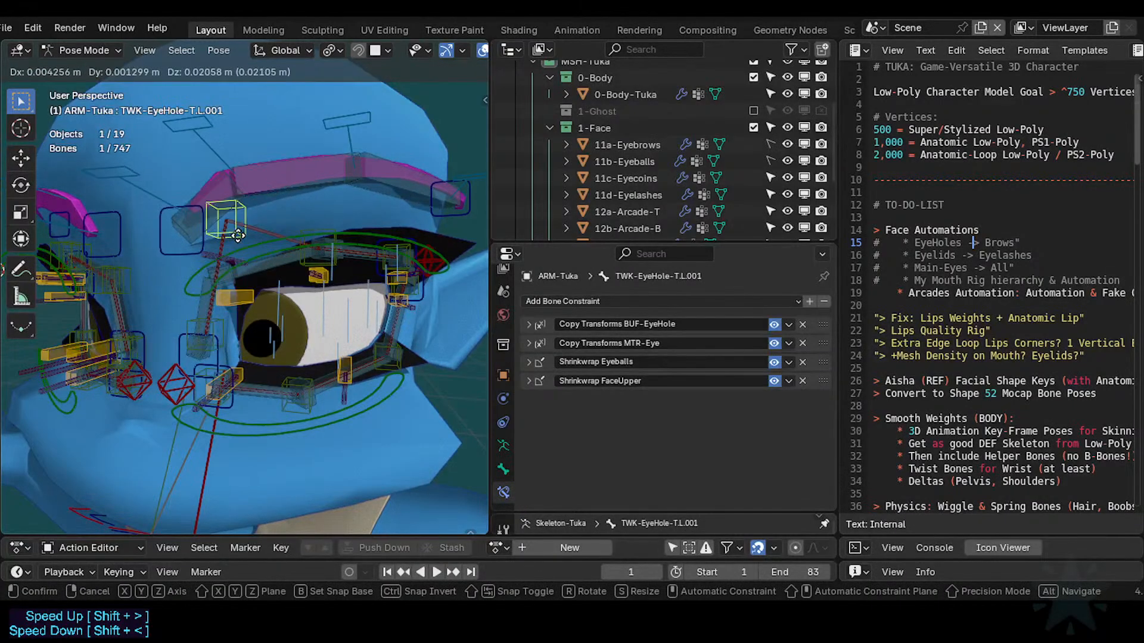
{"action": "left_click", "coordinate": [232, 240]}
{"action": "left_click", "coordinate": [238, 305]}
{"action": "left_click", "coordinate": [528, 324]}
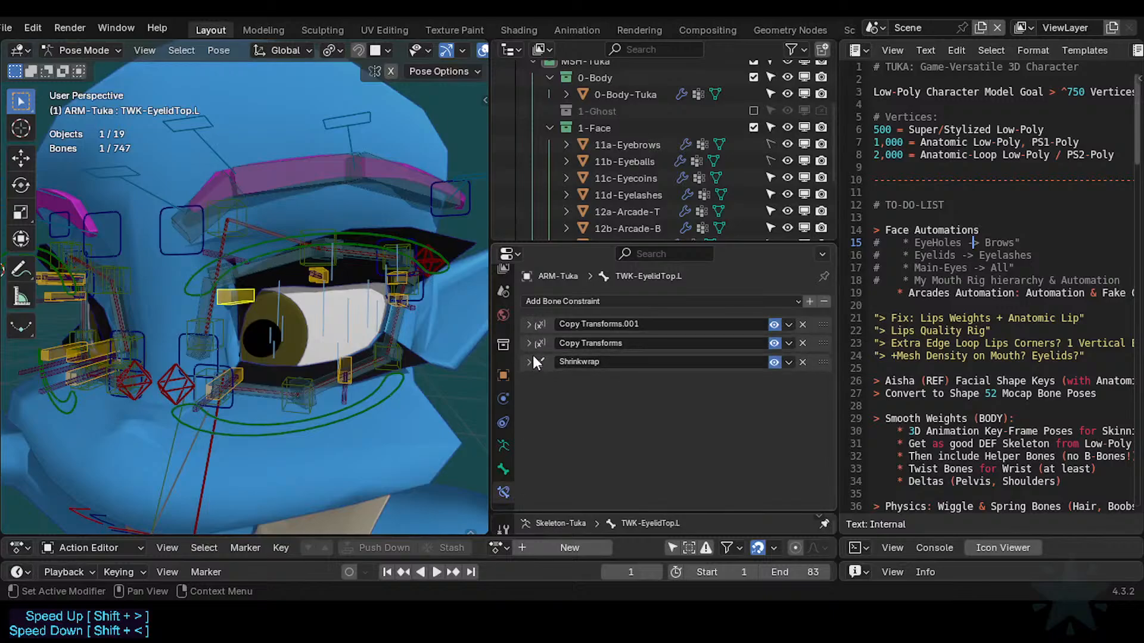
{"action": "left_click", "coordinate": [529, 343]}
{"action": "mouse_move", "coordinate": [720, 498]}
{"action": "left_mouse_down"}
{"action": "mouse_move", "coordinate": [733, 499]}
{"action": "mouse_move", "coordinate": [715, 498]}
{"action": "left_mouse_up"}
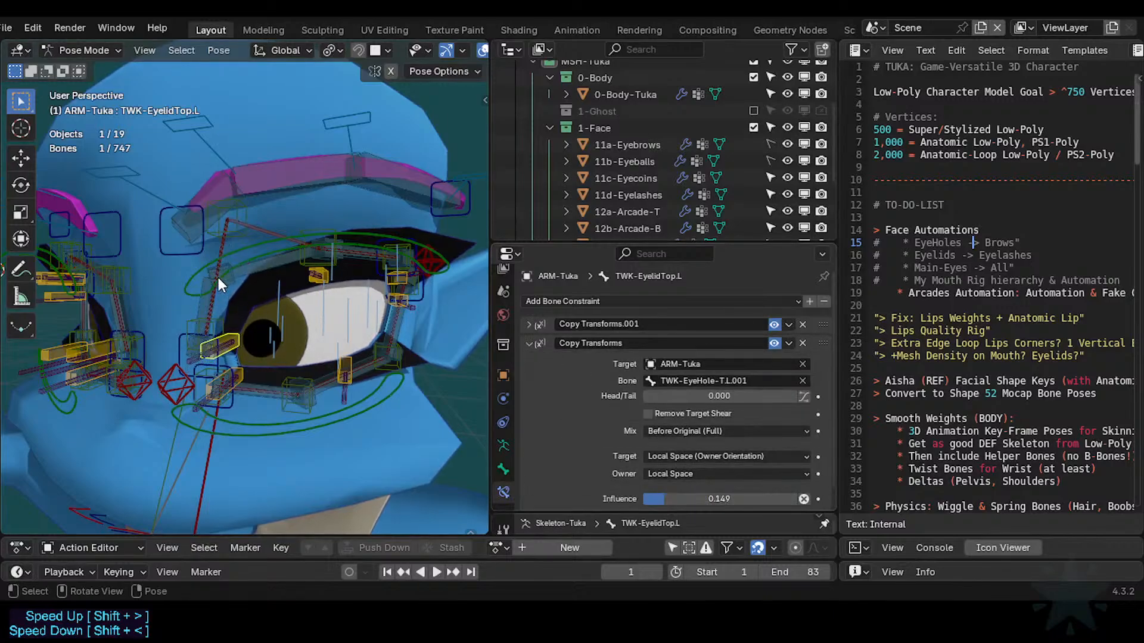
Clear the location of all bones, reselect TWK-EyelidTop.L, and save the file.
{"action": "left_click", "coordinate": [195, 324]}
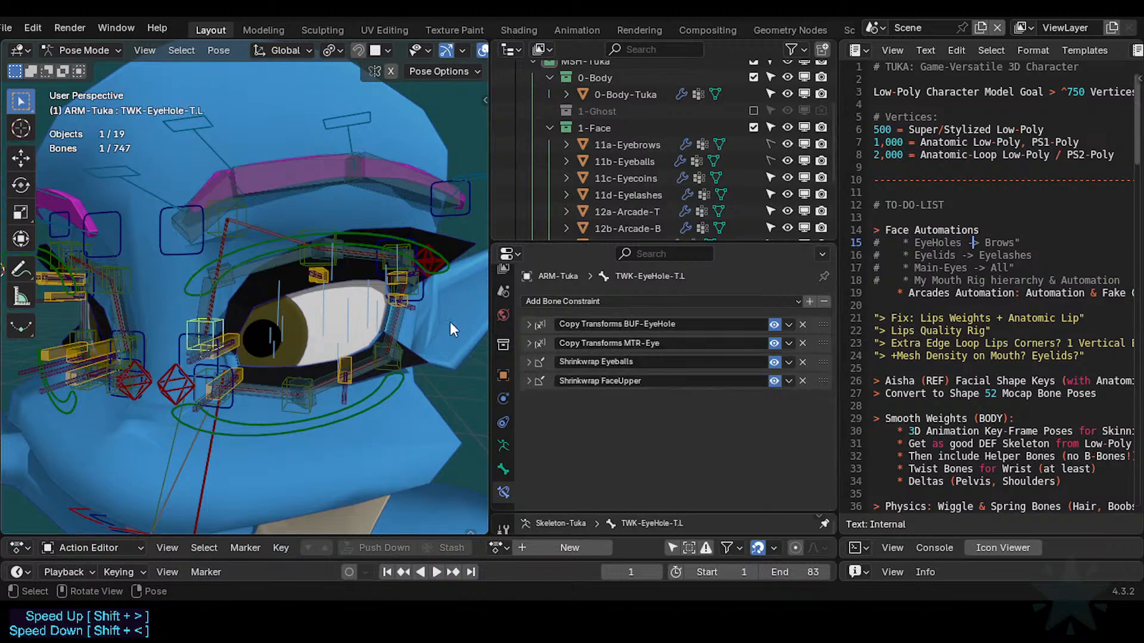
{"action": "left_click", "coordinate": [237, 342]}
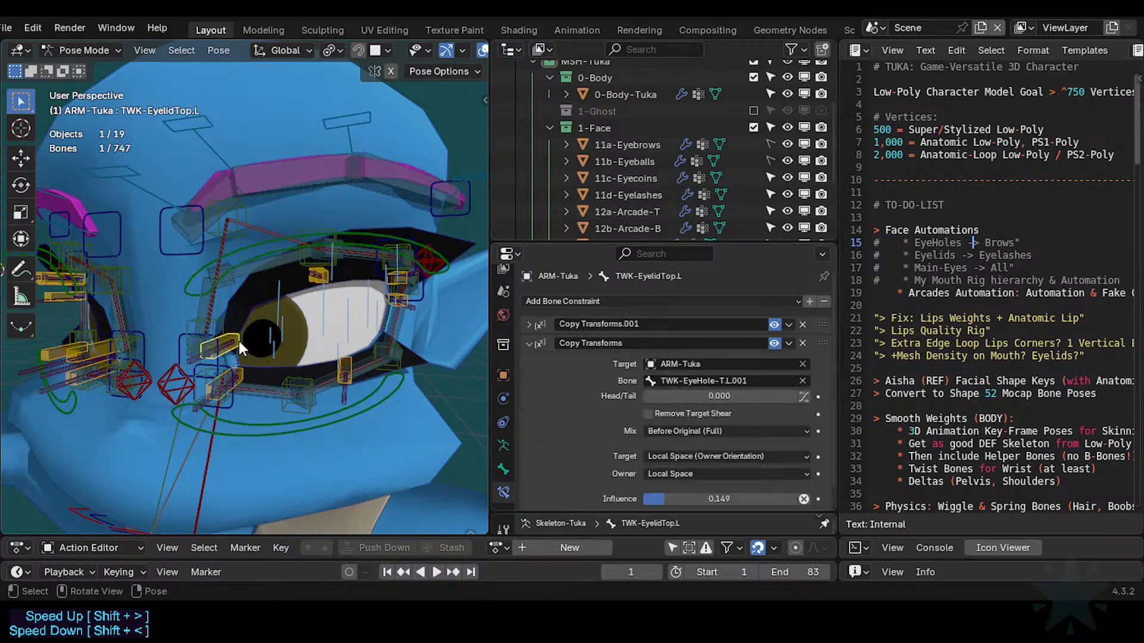
{"action": "scroll", "coordinate": [636, 356], "scroll_direction": "down", "scroll_amount": 1}
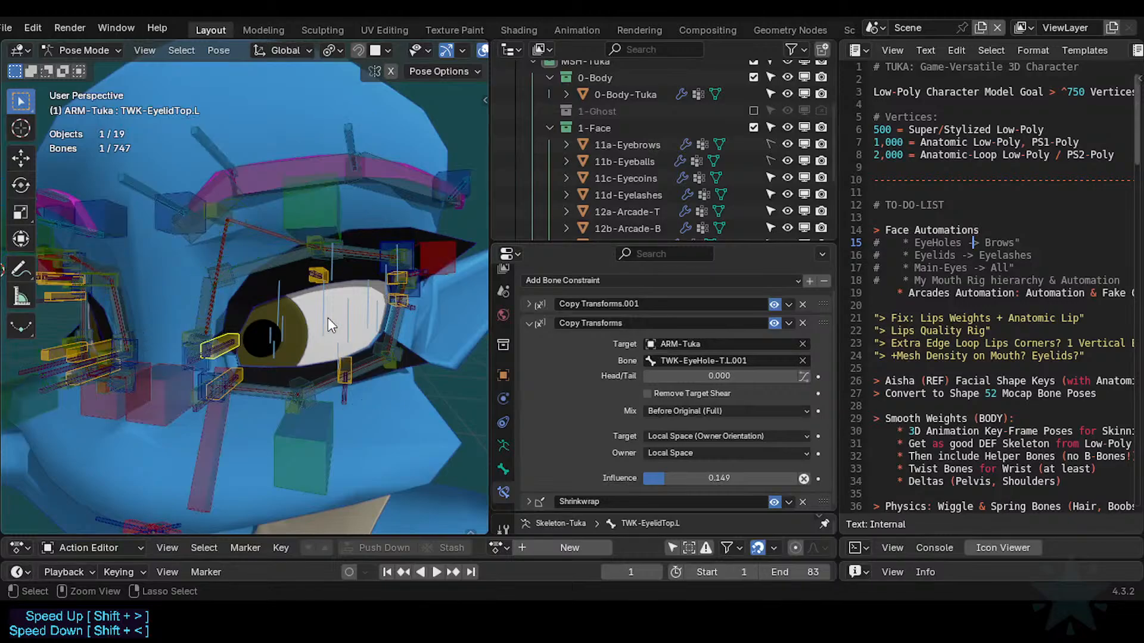
{"action": "key", "text": "ctrl+s"}
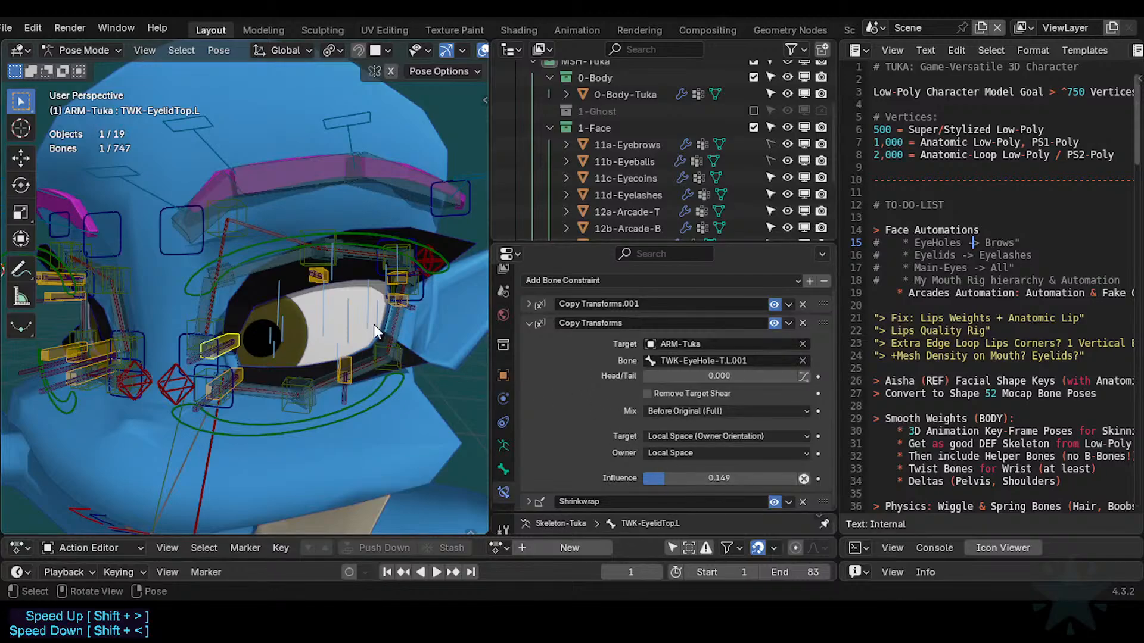
{"action": "key", "text": "a"}
{"action": "key", "text": "alt+g"}
{"action": "left_click", "coordinate": [230, 348]}
{"action": "key", "text": "ctrl+s"}
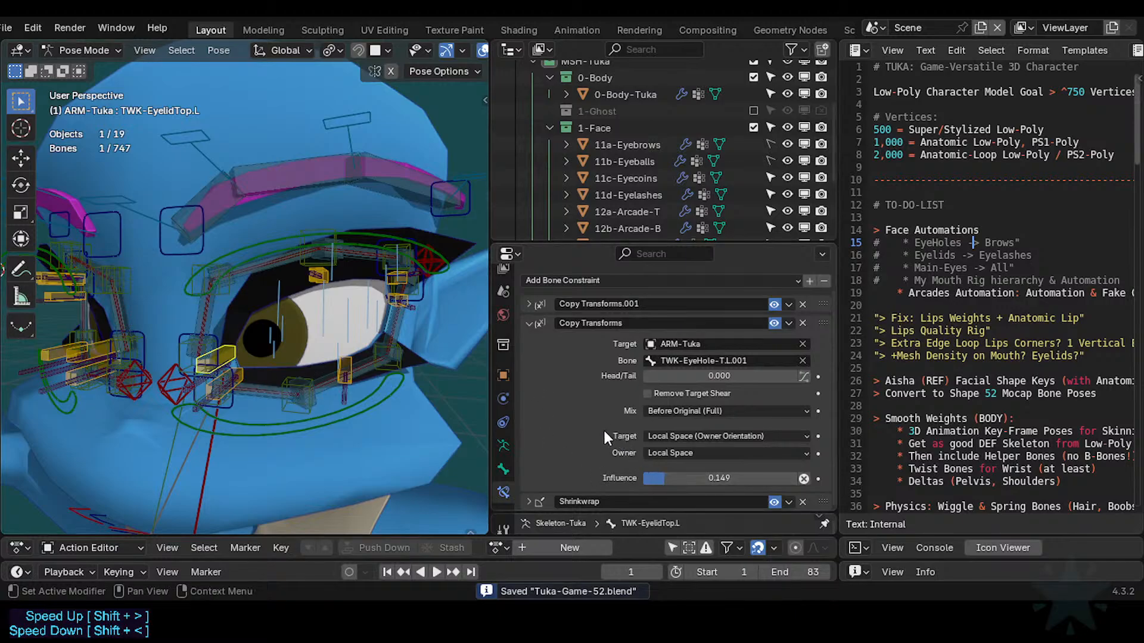
Set the influence of TWK-EyelidTop.L's Copy Transforms.001 to 0.261 and test-move TWK-EyeHole-T.L and TWK-EyeHole-T.L.001.
{"action": "left_click", "coordinate": [532, 303]}
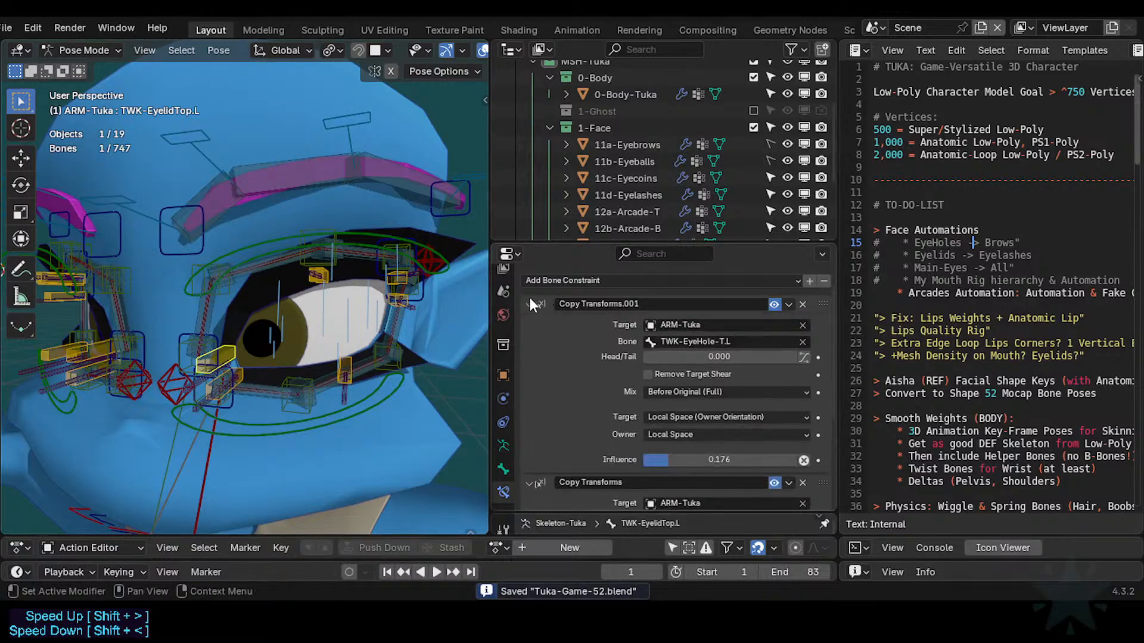
{"action": "mouse_move", "coordinate": [665, 460]}
{"action": "left_mouse_down"}
{"action": "mouse_move", "coordinate": [691, 460]}
{"action": "mouse_move", "coordinate": [681, 460]}
{"action": "left_mouse_up"}
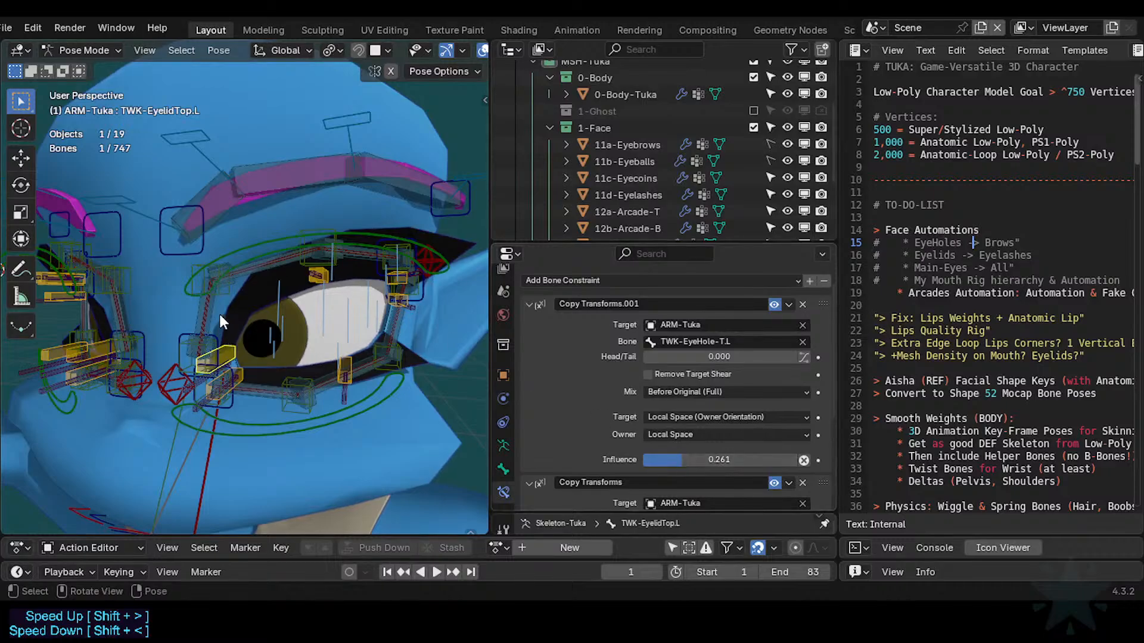
{"action": "left_click", "coordinate": [186, 345]}
{"action": "key", "text": "g"}
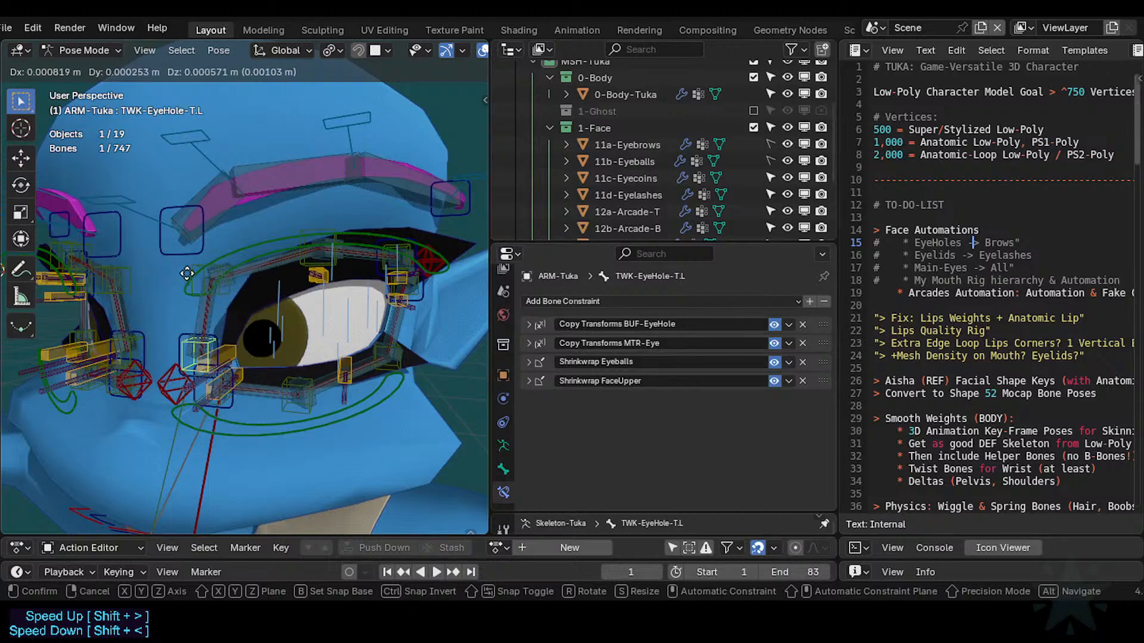
{"action": "left_click", "coordinate": [195, 307]}
{"action": "key", "text": "shift+d"}
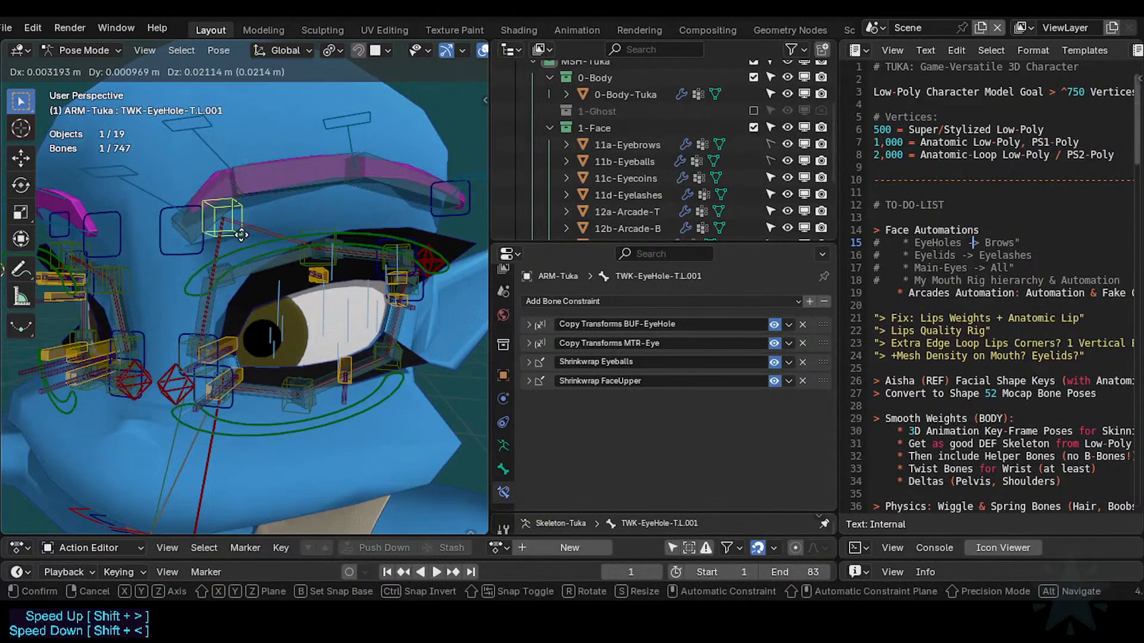
{"action": "right_click", "coordinate": [251, 268]}
Set the influence of TWK-EyelidTop.L's Copy Transforms.001 to 0.315 and test-move TWK-EyeHole-T.L.001.
{"action": "left_click", "coordinate": [235, 356]}
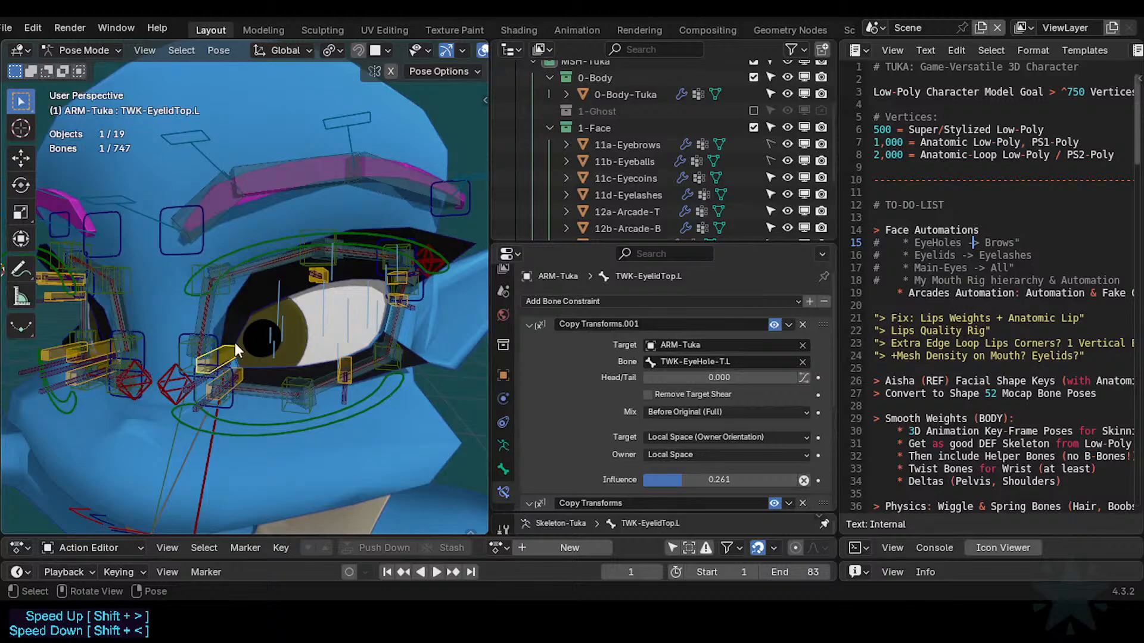
{"action": "left_click", "coordinate": [225, 296]}
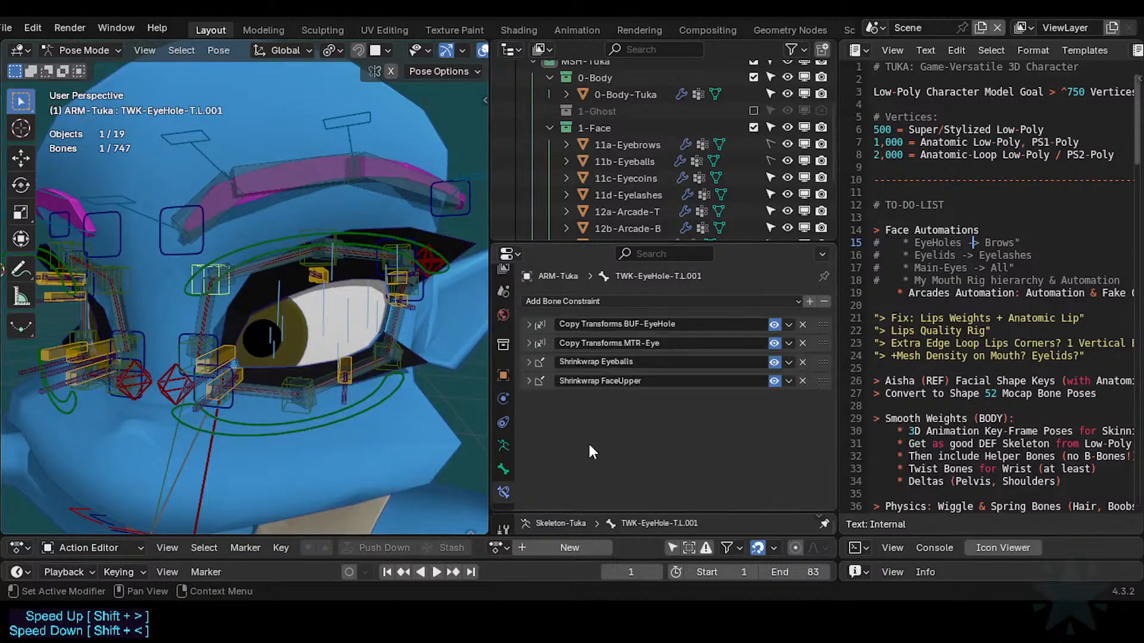
{"action": "left_click", "coordinate": [227, 350]}
{"action": "left_click_drag", "start_coordinate": [685, 476], "coordinate": [625, 477]}
{"action": "left_click", "coordinate": [231, 288]}
{"action": "key", "text": "g"}
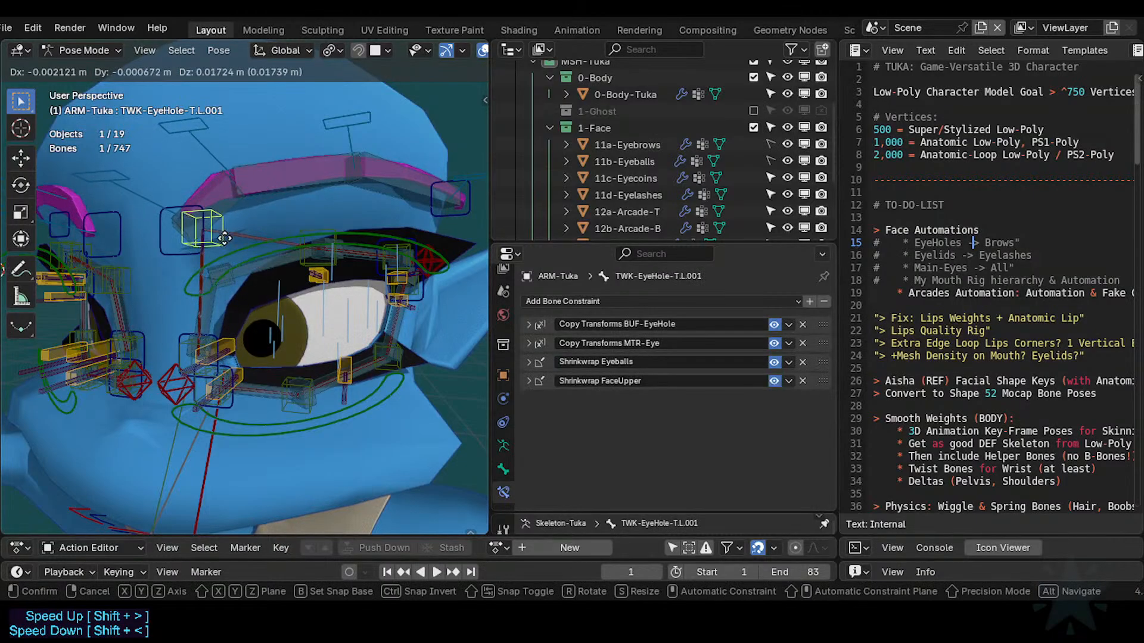
{"action": "left_click", "coordinate": [231, 299]}
Set the influence of TWK-EyelidTop.L's Copy Transforms.001 to 0.392 and test-move TWK-EyeHole-T.L.
{"action": "left_click", "coordinate": [226, 354]}
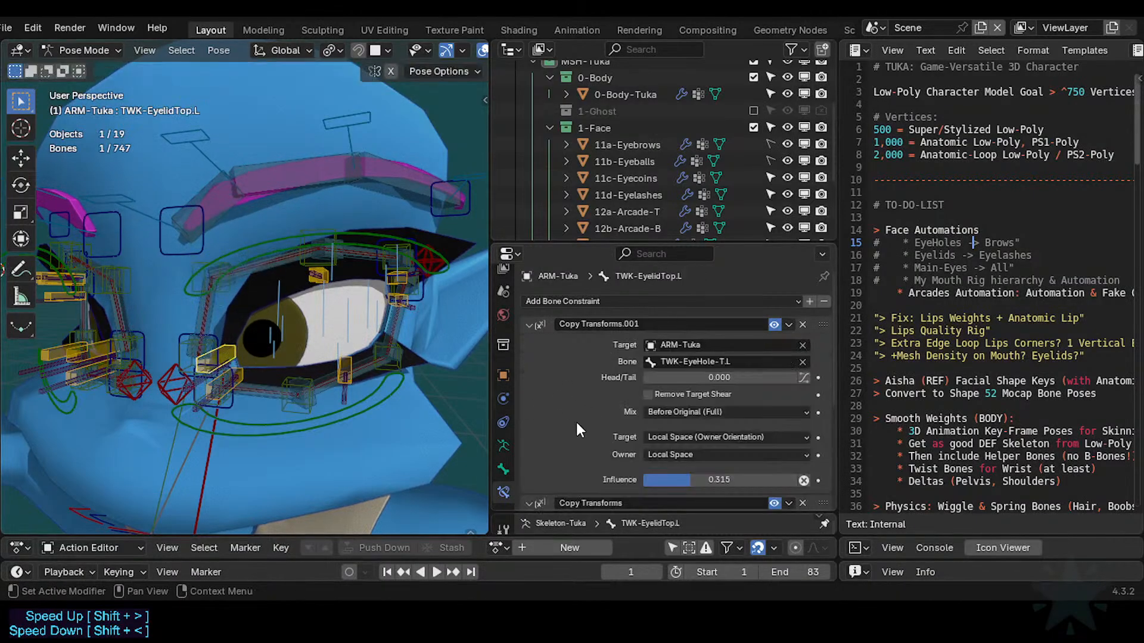
{"action": "left_click_drag", "start_coordinate": [716, 483], "coordinate": [728, 483]}
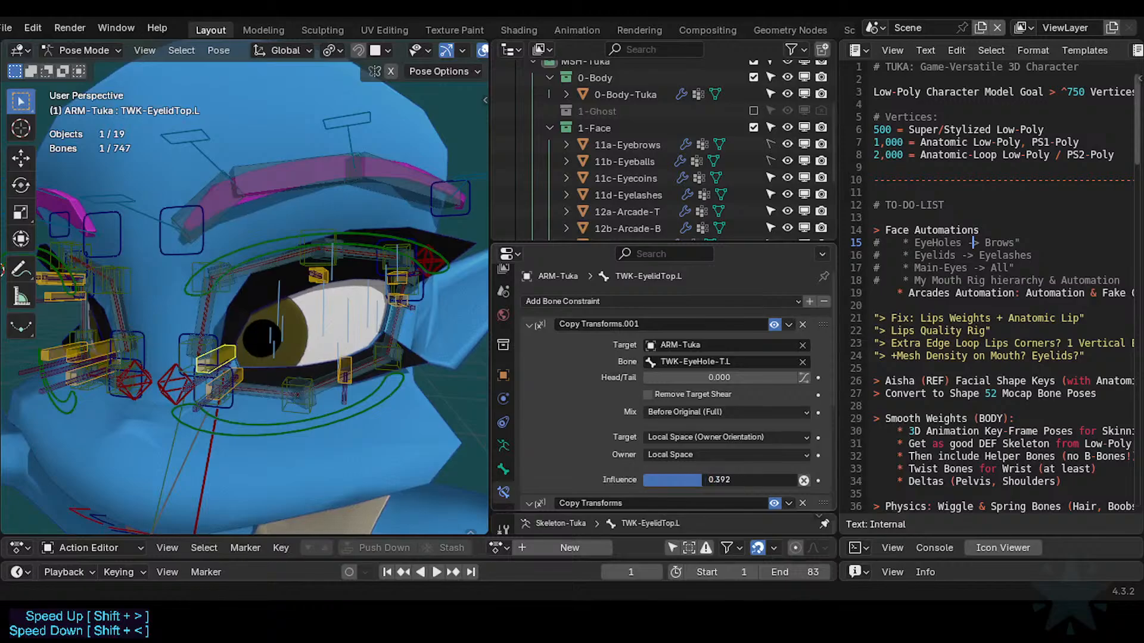
{"action": "left_click", "coordinate": [230, 288]}
{"action": "key", "text": "g"}
{"action": "right_click", "coordinate": [229, 302]}
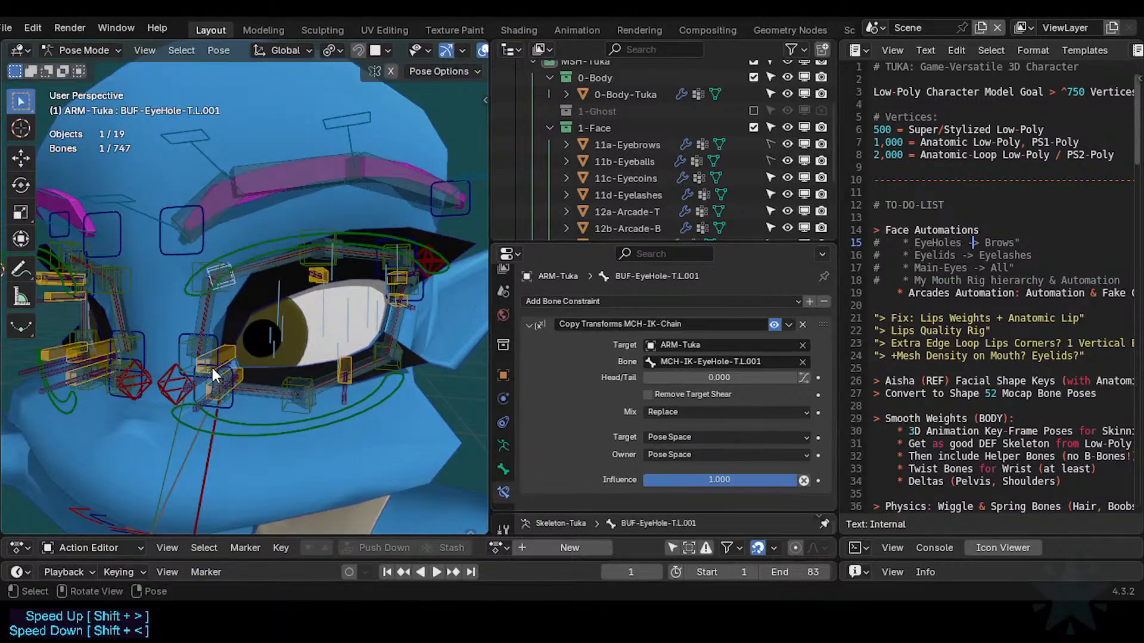
{"action": "left_click", "coordinate": [183, 357]}
{"action": "key", "text": "g"}
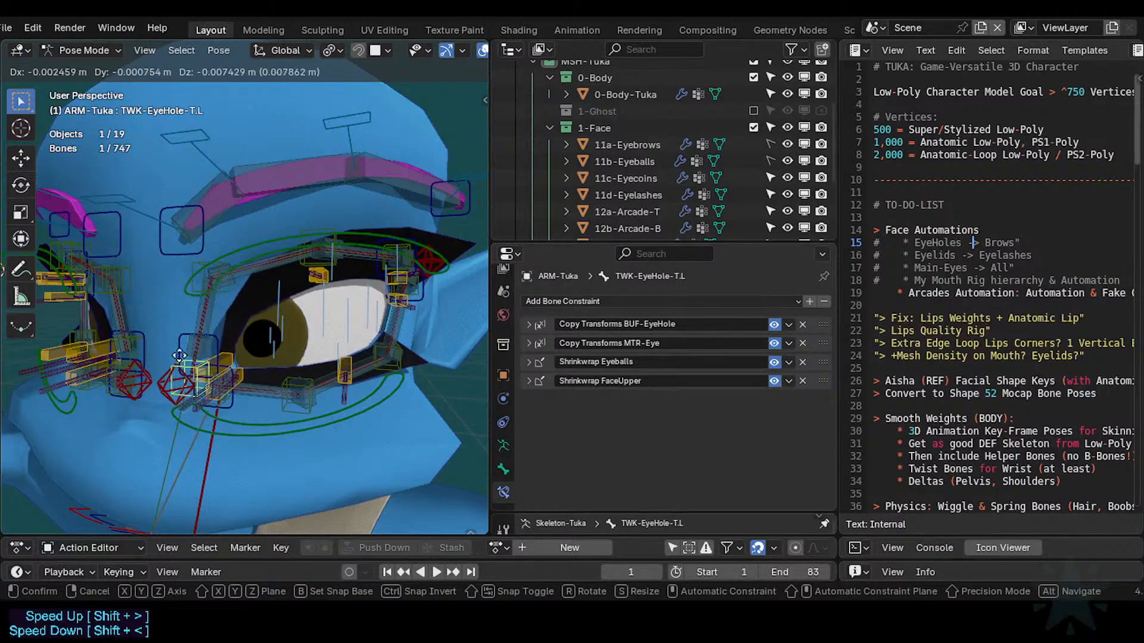
{"action": "right_click", "coordinate": [224, 357]}
Enlarge the constraint settings area and set the influence of TWK-EyelidTop.L's Copy Transforms.001 to 0.338.
{"action": "left_click", "coordinate": [224, 355]}
{"action": "scroll", "coordinate": [690, 421], "scroll_direction": "down", "scroll_amount": 4}
{"action": "scroll", "coordinate": [688, 411], "scroll_direction": "up", "scroll_amount": 3}
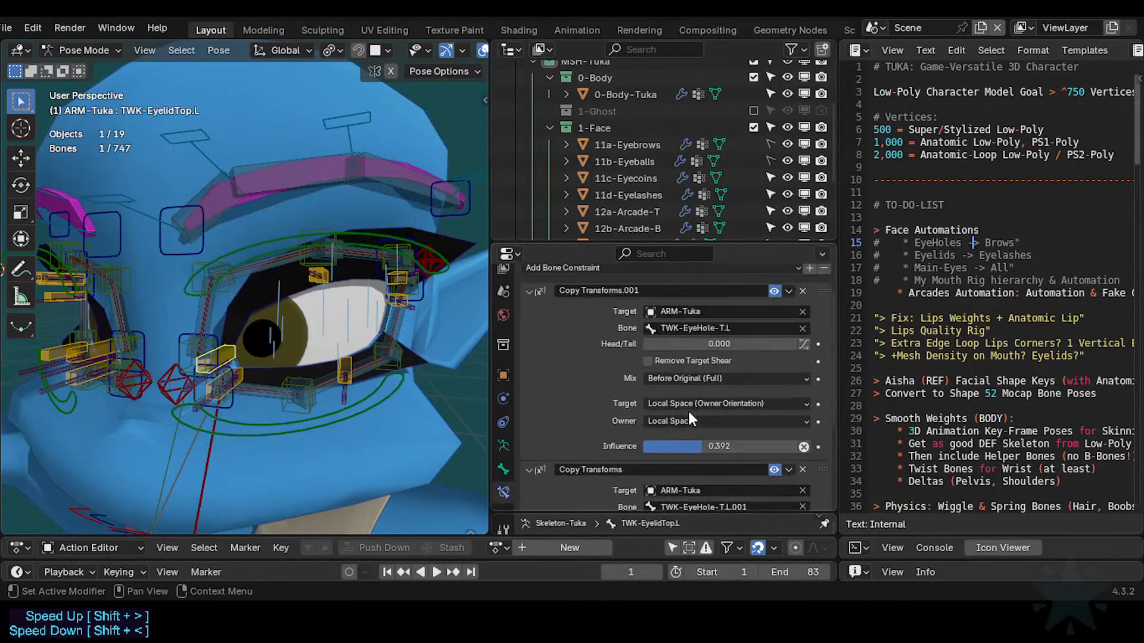
{"action": "left_click_drag", "start_coordinate": [653, 241], "coordinate": [653, 144]}
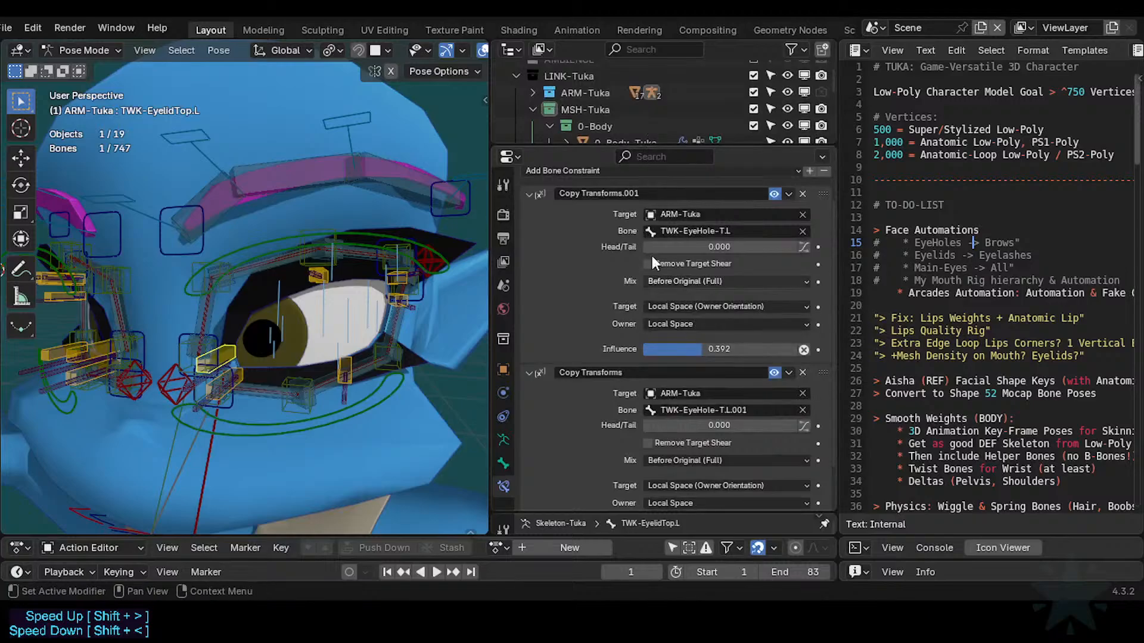
{"action": "left_click_drag", "start_coordinate": [685, 353], "coordinate": [676, 353]}
Test-move TWK-EyeHole-T.L and TWK-EyeHole-T.L.001 to compare how the inner eyelid follows each, cancelling both moves.
{"action": "left_click", "coordinate": [185, 348]}
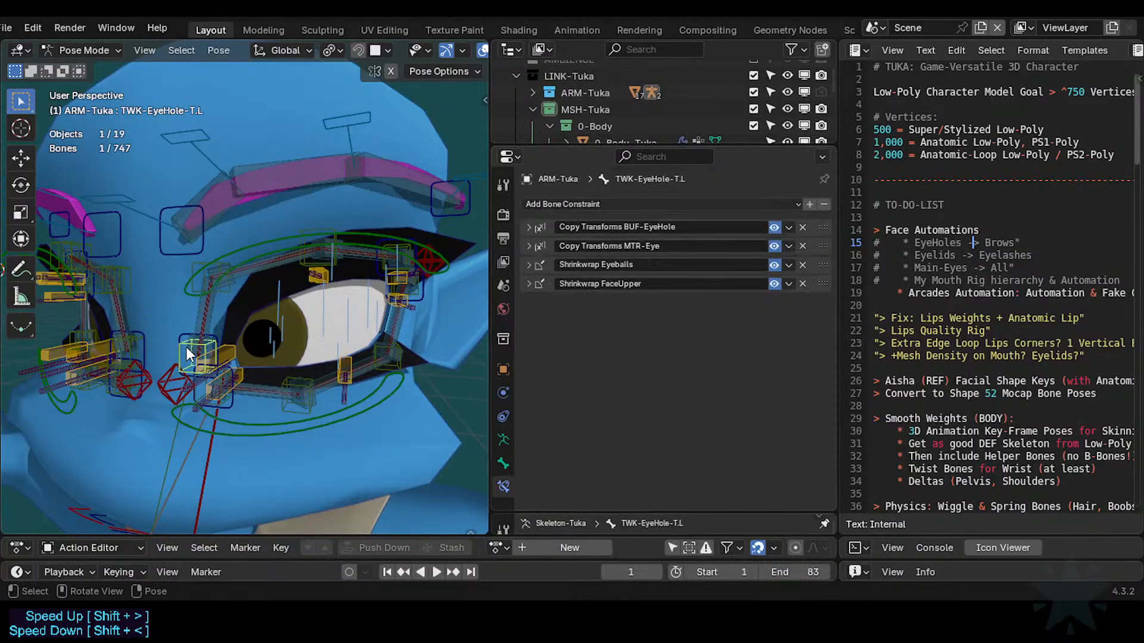
{"action": "left_click", "coordinate": [185, 341]}
{"action": "left_click", "coordinate": [186, 341]}
{"action": "key", "text": "g"}
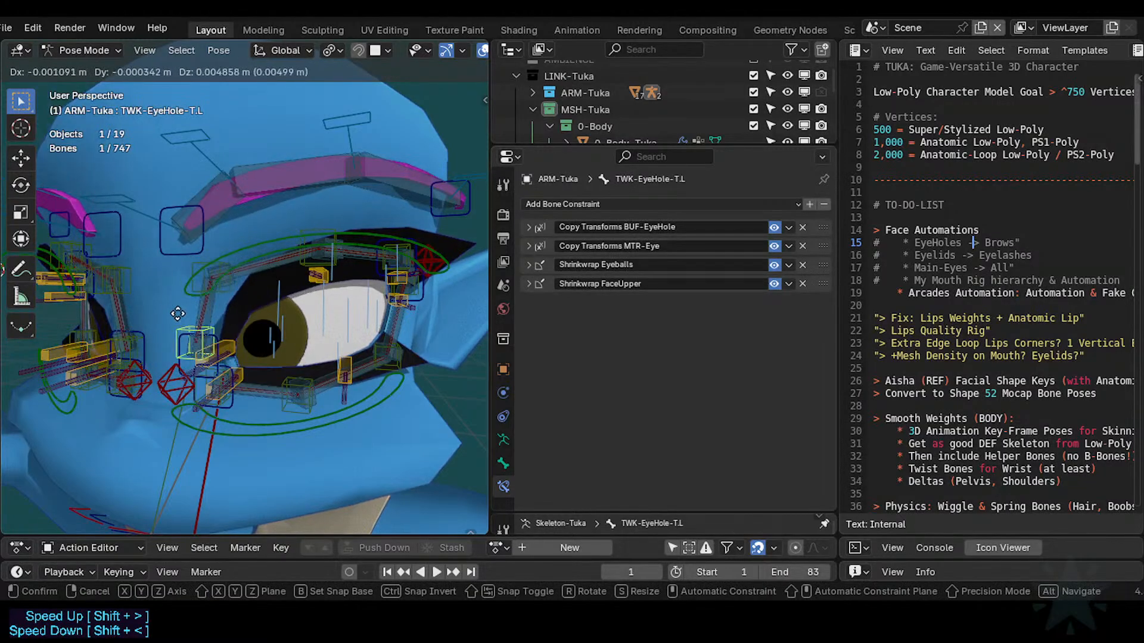
{"action": "right_click", "coordinate": [189, 376]}
{"action": "left_click", "coordinate": [223, 291]}
{"action": "key", "text": "g"}
{"action": "right_click", "coordinate": [231, 342]}
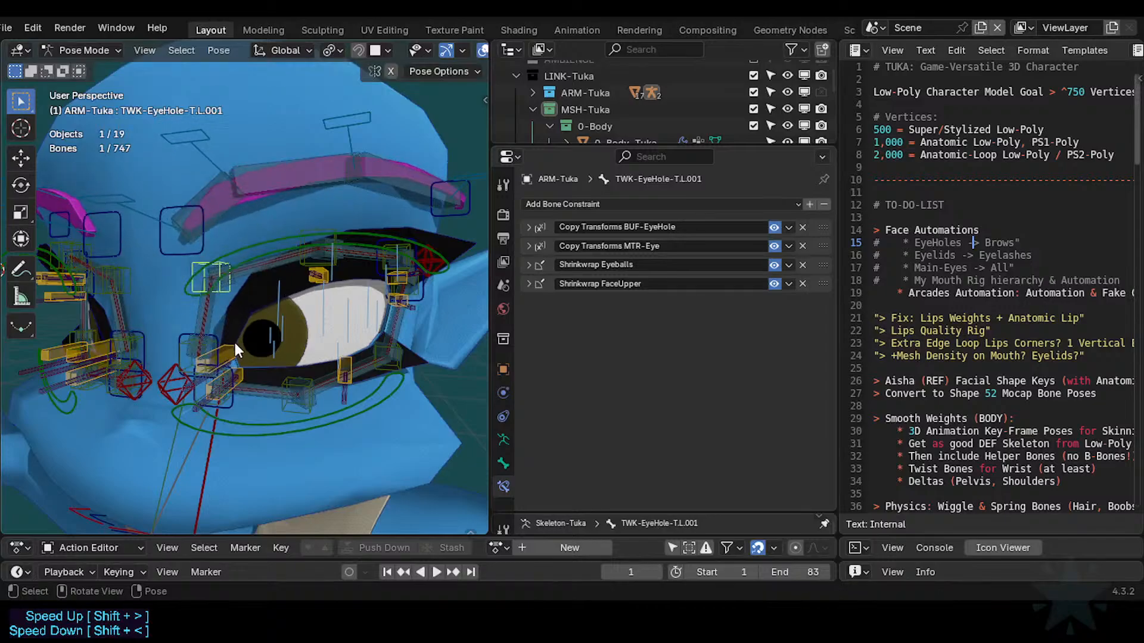
Set the influence of TWK-EyelidTop.L's Copy Transforms constraint targeting TWK-EyeHole-T.L.001 to 0.248.
{"action": "left_click", "coordinate": [234, 341]}
{"action": "scroll", "coordinate": [664, 398], "scroll_direction": "down", "scroll_amount": 3}
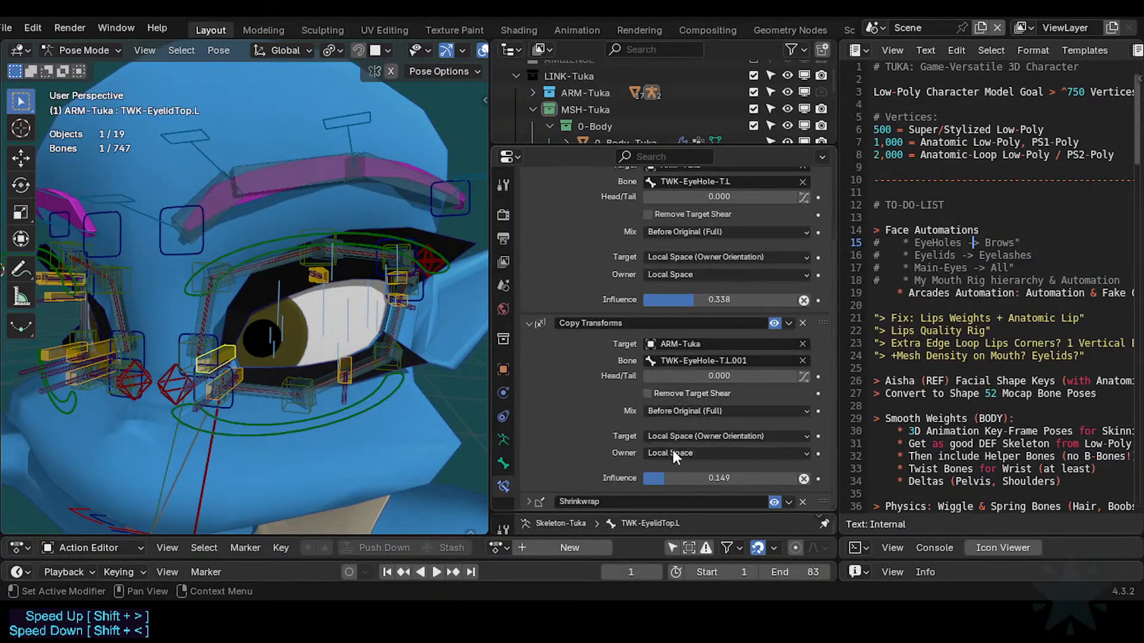
{"action": "left_click_drag", "start_coordinate": [715, 478], "coordinate": [724, 478]}
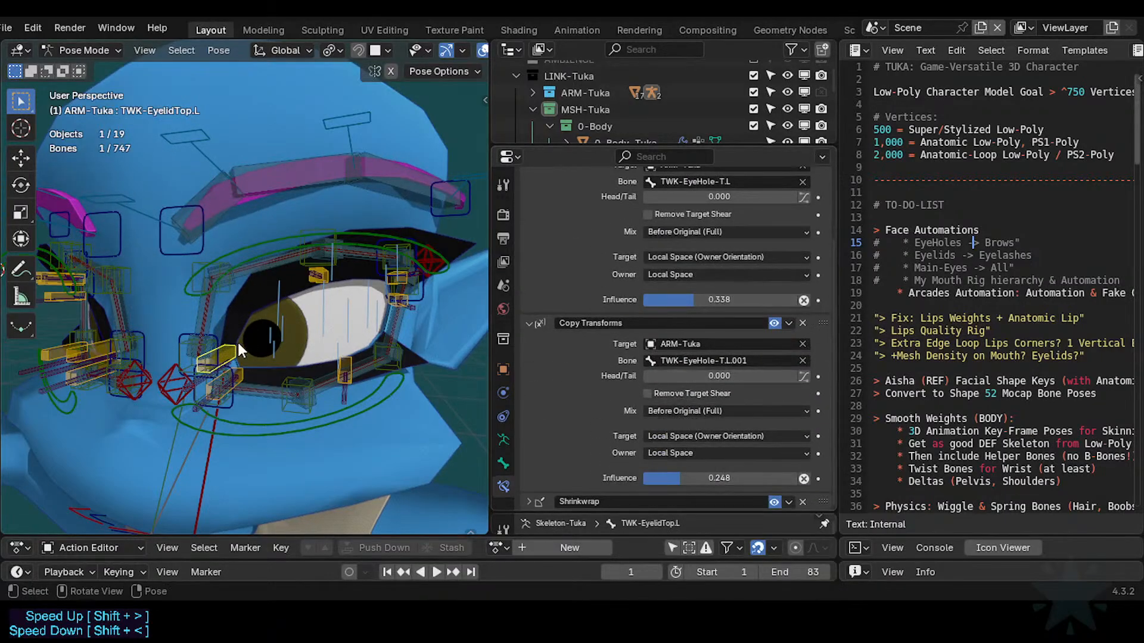
Save the file, and test-move TWK-EyeHole-T.L.001, TWK-EyeHole-T.L.002 and MTR-Eye-T.L to check the eyelid's response, cancelling the moves.
{"action": "key", "text": "ctrl+s"}
{"action": "left_click", "coordinate": [203, 271]}
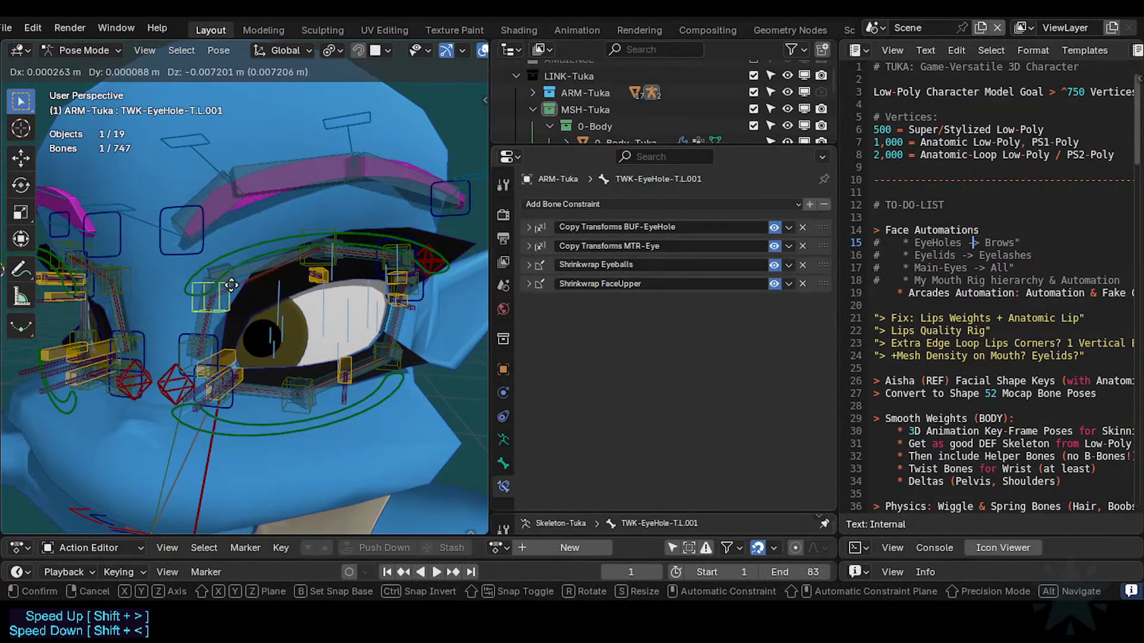
{"action": "left_click", "coordinate": [317, 234]}
{"action": "left_click", "coordinate": [319, 229]}
{"action": "key", "text": "g"}
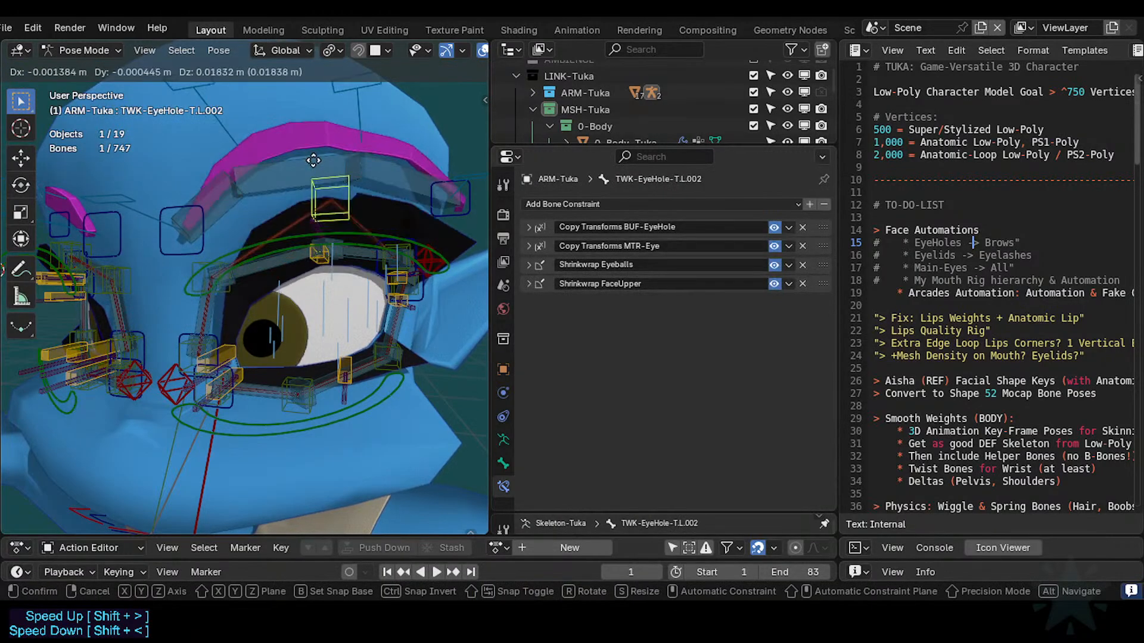
{"action": "right_click", "coordinate": [325, 213]}
{"action": "left_click", "coordinate": [339, 233]}
{"action": "key", "text": "g"}
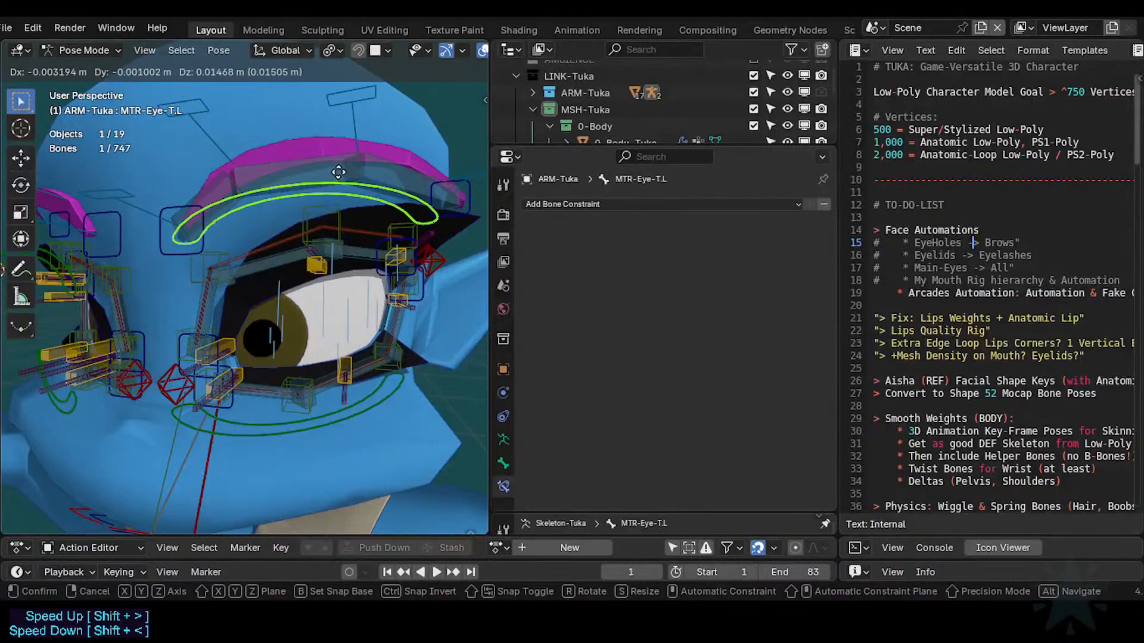
{"action": "right_click", "coordinate": [338, 213]}
{"action": "left_click", "coordinate": [326, 226]}
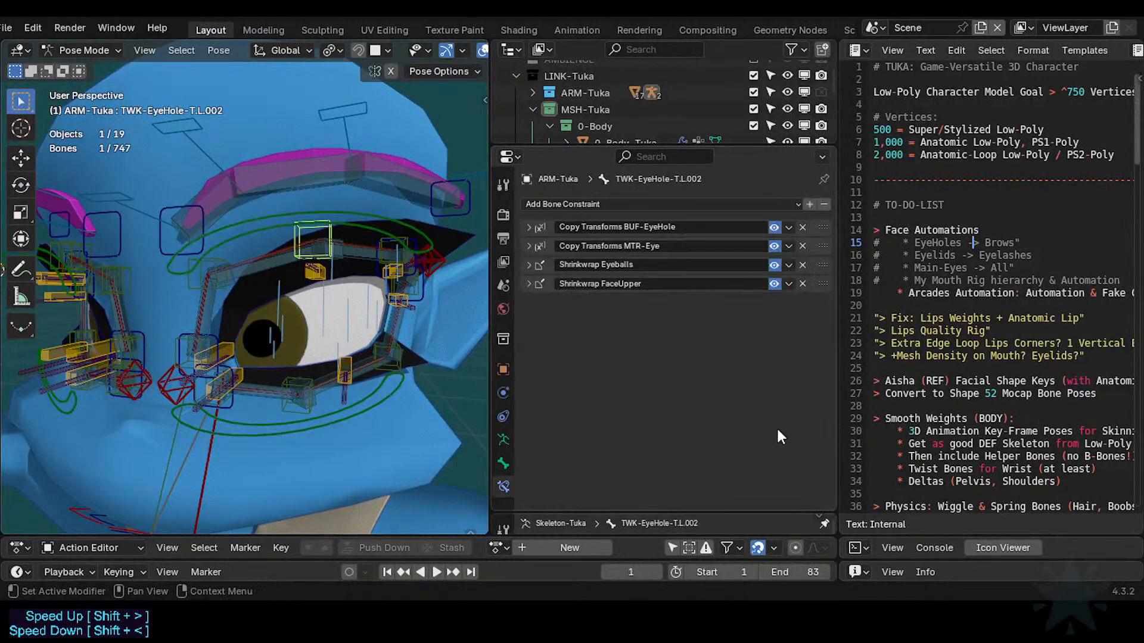
Set the influence of TWK-EyelidTop.L.001.L's Copy Transforms to 0.527 and test-move TWK-EyeHole-T.L.002, clearing all bone locations.
{"action": "left_click", "coordinate": [326, 278]}
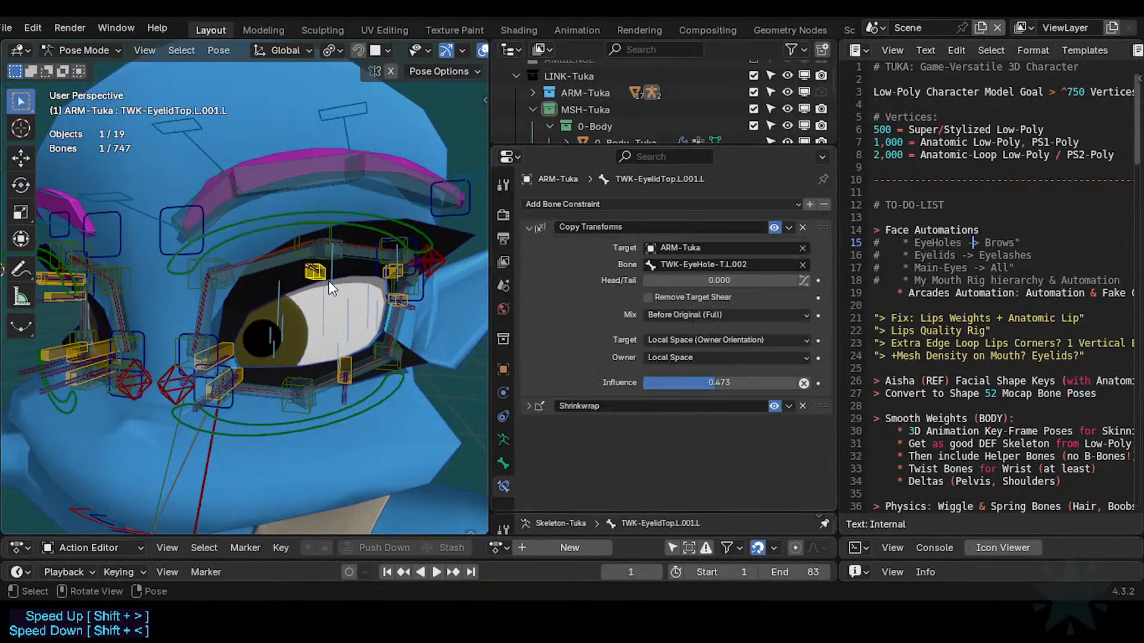
{"action": "left_click_drag", "start_coordinate": [654, 387], "coordinate": [725, 383]}
{"action": "left_click", "coordinate": [294, 233]}
{"action": "key", "text": "g"}
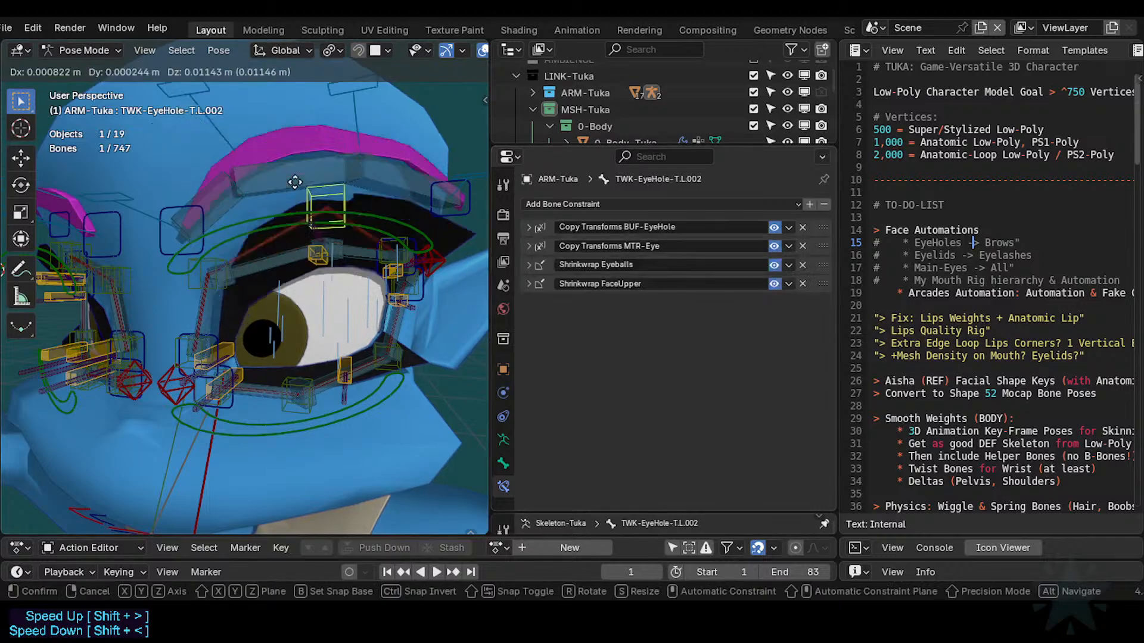
{"action": "left_click", "coordinate": [302, 248]}
{"action": "key", "text": "a"}
{"action": "key", "text": "alt+g"}
Expand the Copy Transforms constraint of TWK-EyelidTop.L.002.L and set its influence to 0.324.
{"action": "left_click", "coordinate": [394, 279]}
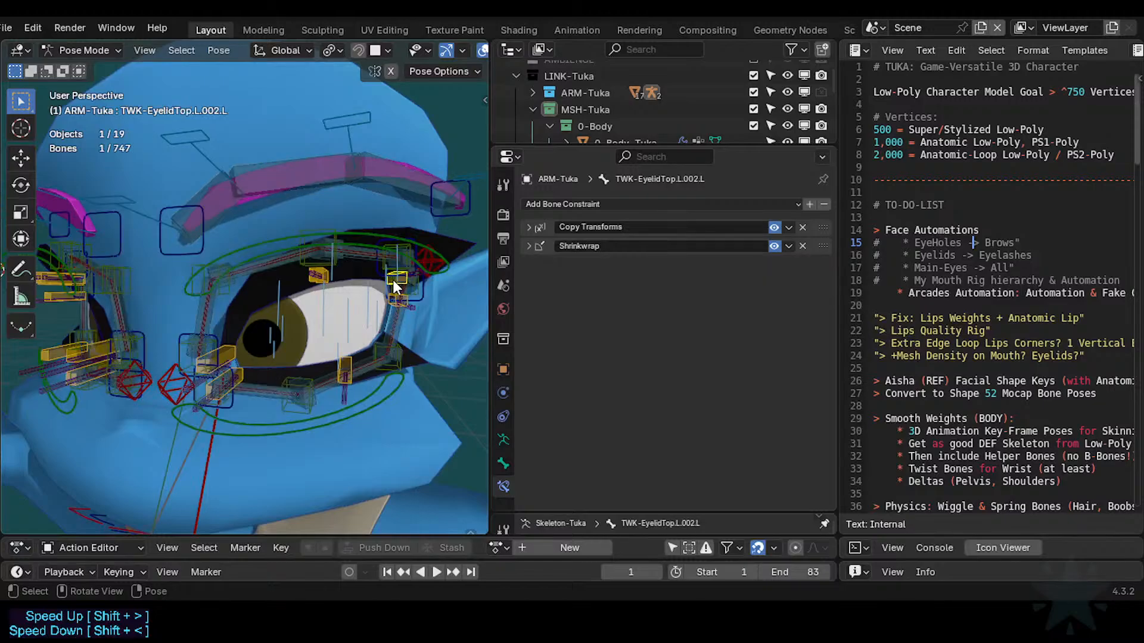
{"action": "left_click", "coordinate": [528, 227]}
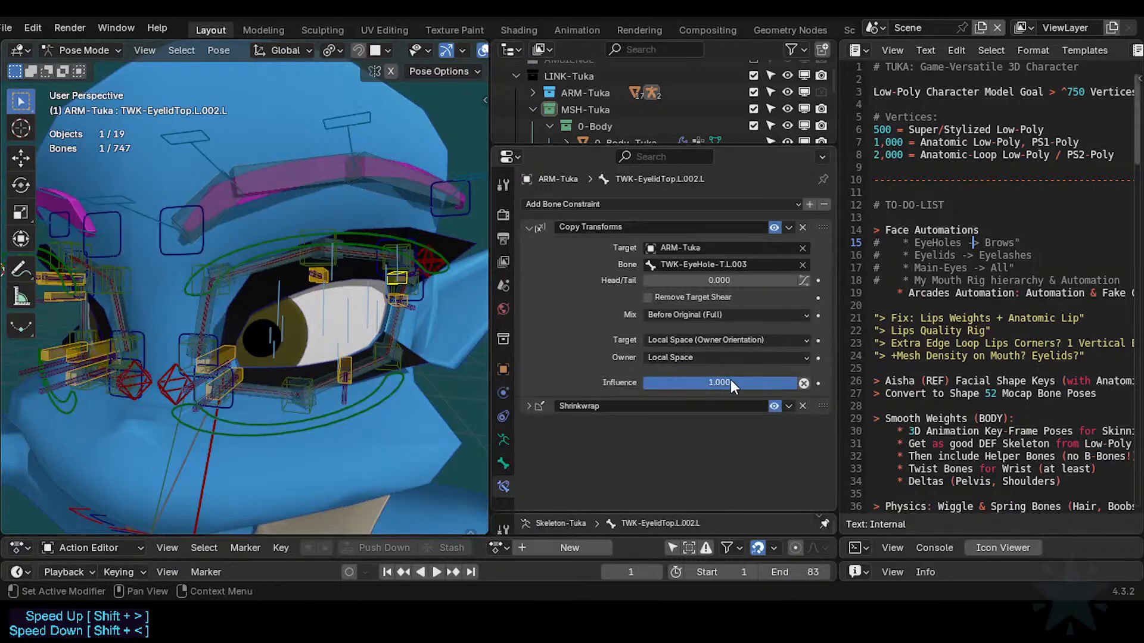
{"action": "left_click_drag", "start_coordinate": [731, 381], "coordinate": [681, 380]}
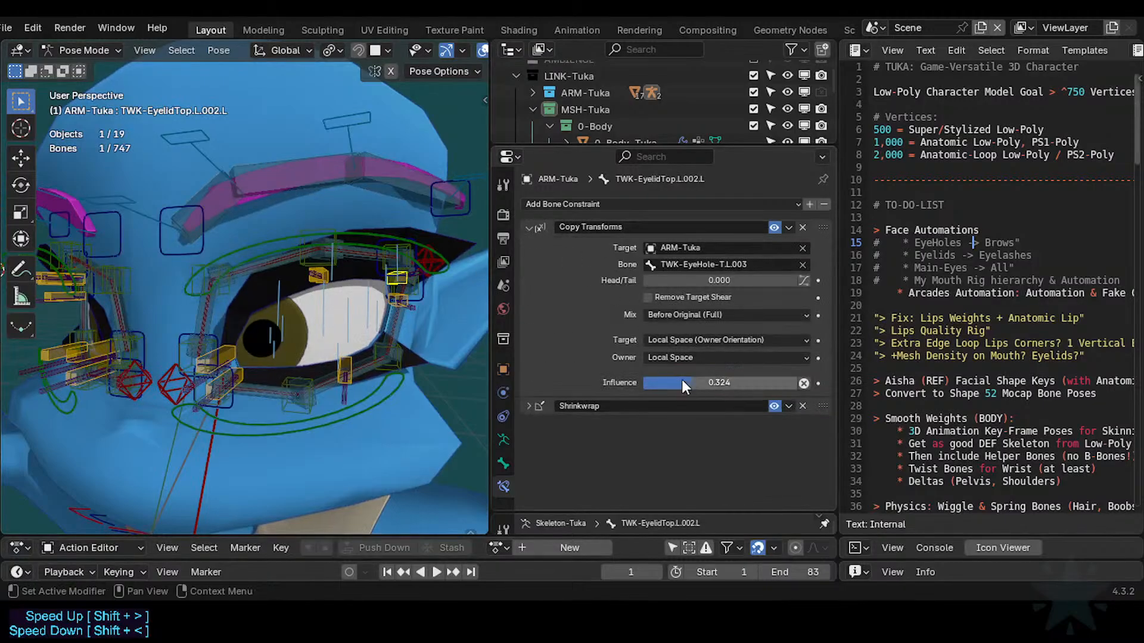
Compare the Copy Transforms influence and target bones of TWK-EyelidTop.L.001.L and TWK-EyelidTop.L.002.L.
{"action": "left_click", "coordinate": [306, 262]}
{"action": "left_click", "coordinate": [405, 260]}
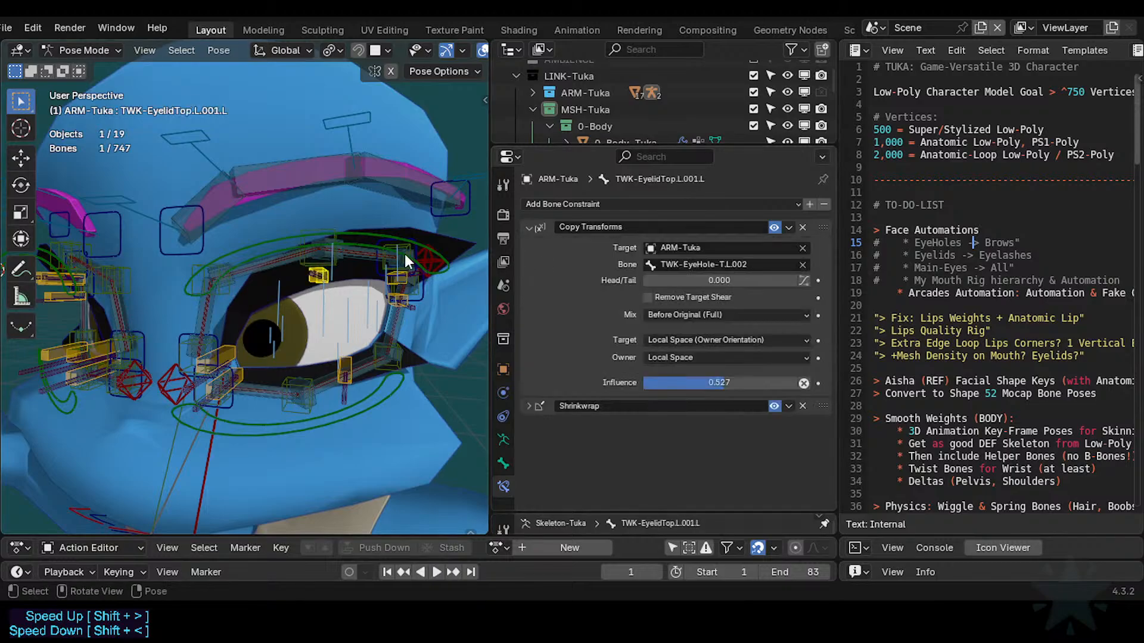
{"action": "left_click", "coordinate": [333, 263]}
{"action": "left_click", "coordinate": [333, 263]}
{"action": "left_click", "coordinate": [329, 288]}
{"action": "left_click", "coordinate": [390, 273]}
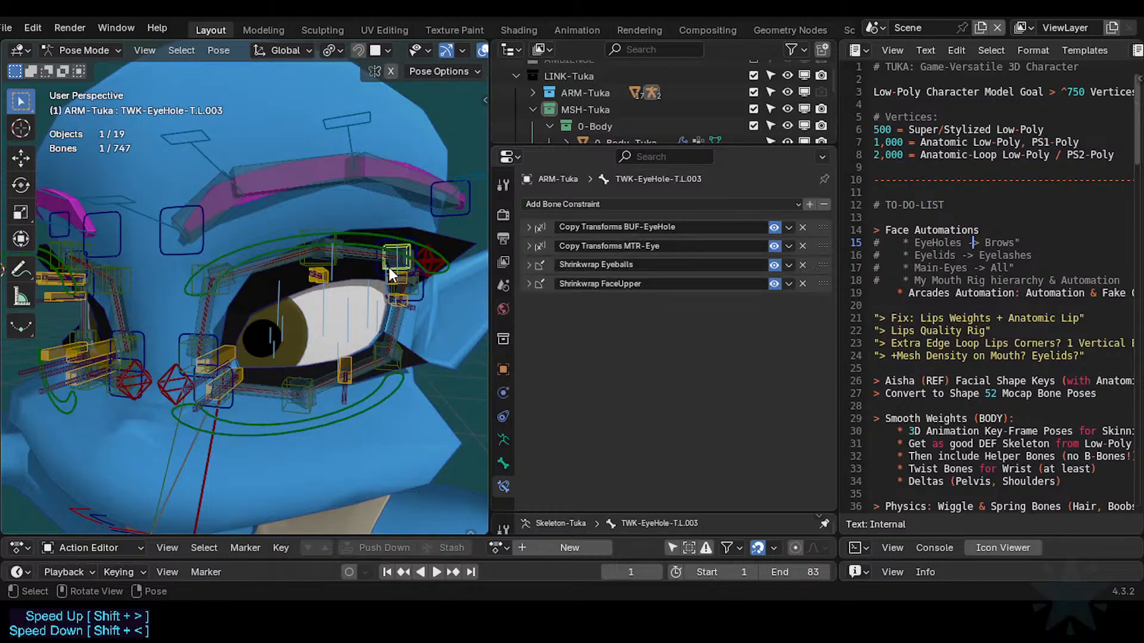
{"action": "left_click", "coordinate": [394, 282]}
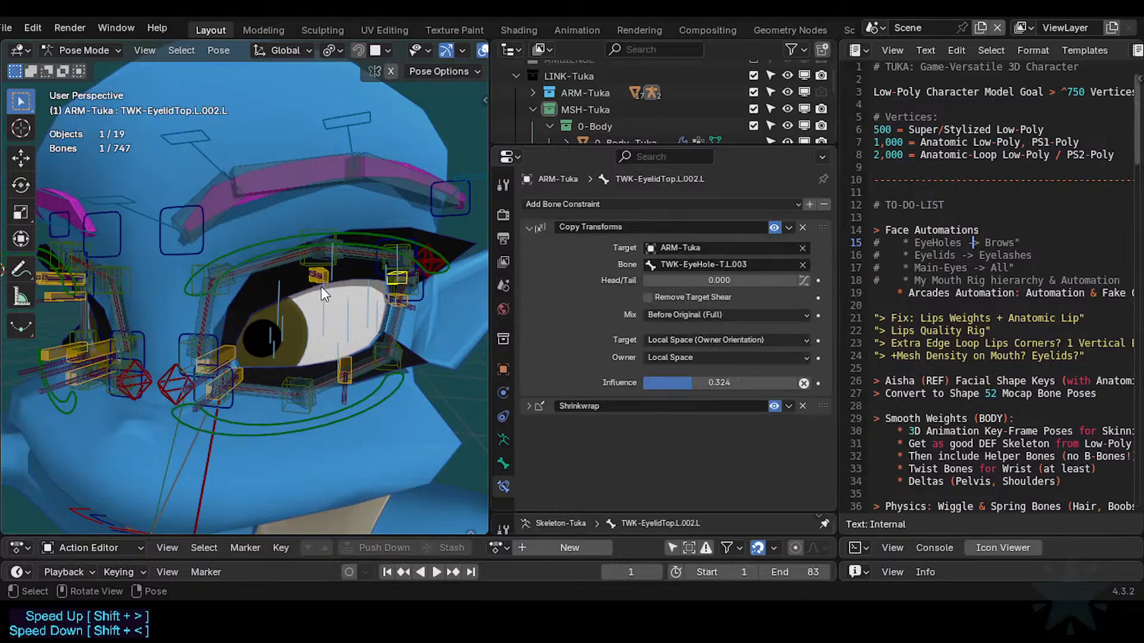
{"action": "left_click", "coordinate": [321, 287]}
{"action": "left_click", "coordinate": [391, 280]}
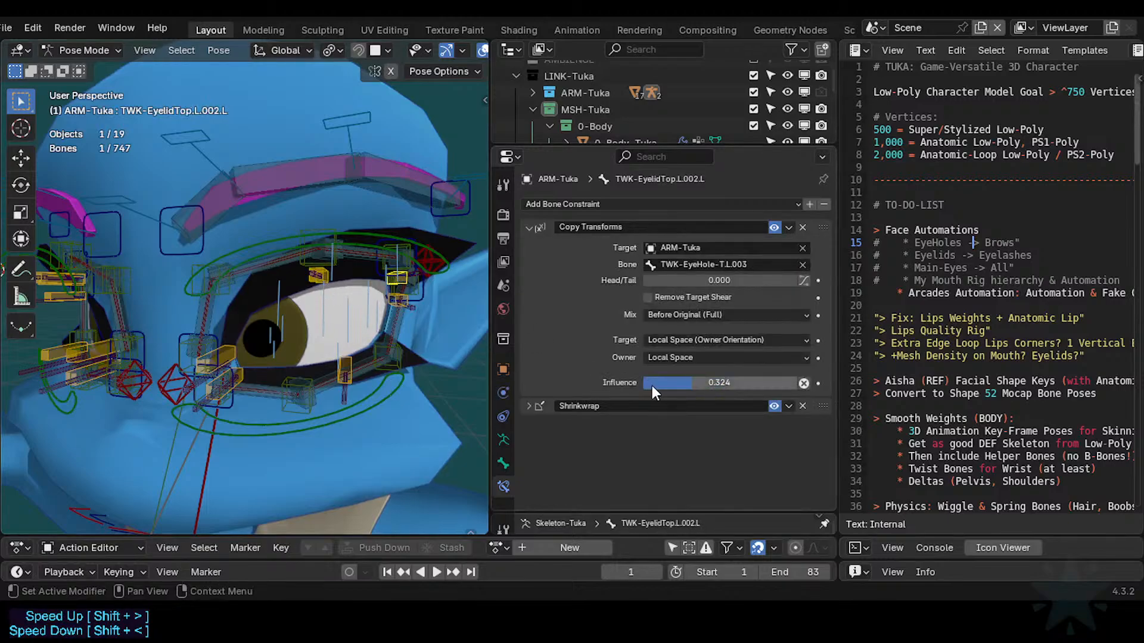
Try an influence of 0.171 on TWK-EyelidTop.L.002.L's Copy Transforms, compare it with TWK-EyelidTop.L.001.L, and raise it again.
{"action": "left_click_drag", "start_coordinate": [652, 385], "coordinate": [629, 384]}
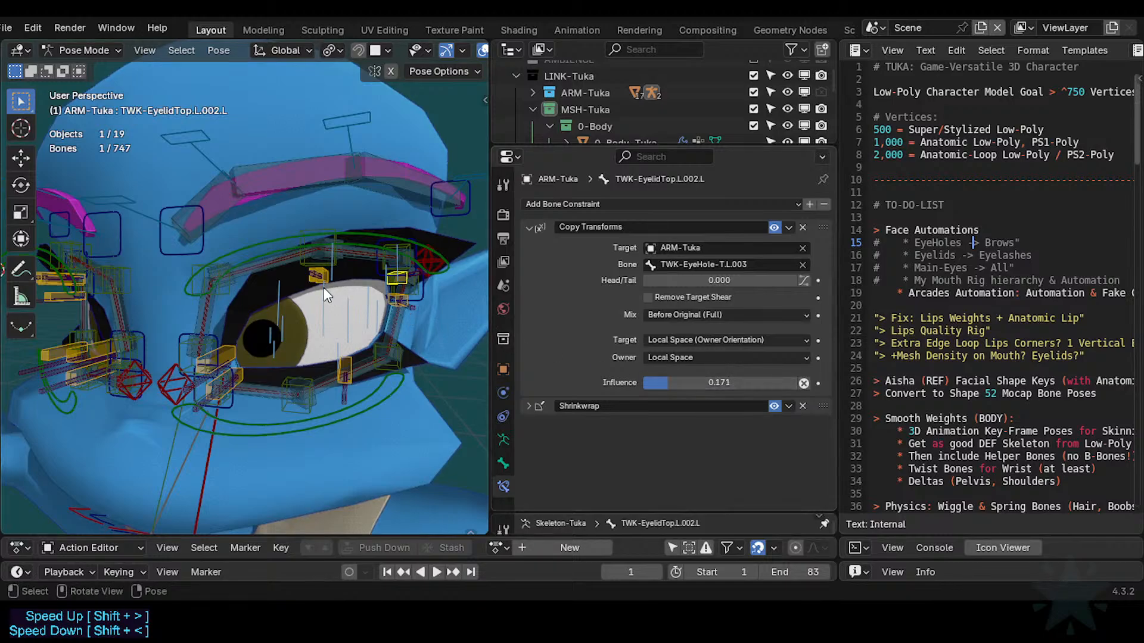
{"action": "left_click", "coordinate": [324, 287]}
{"action": "left_click", "coordinate": [394, 286]}
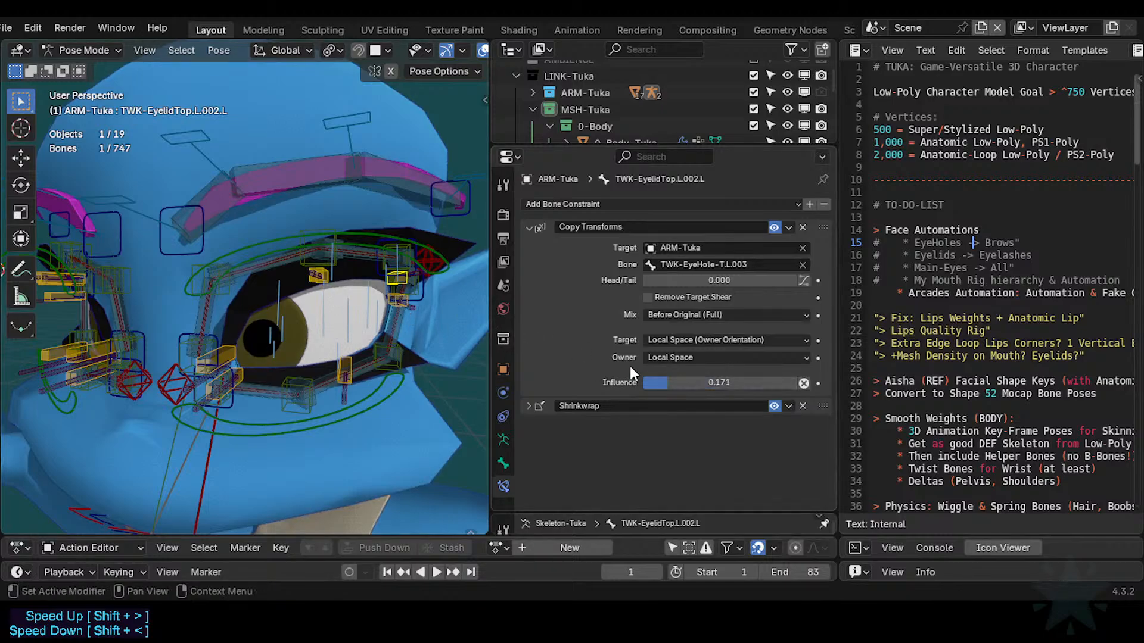
{"action": "left_click_drag", "start_coordinate": [655, 382], "coordinate": [685, 382]}
{"action": "mouse_move", "coordinate": [695, 384]}
{"action": "left_mouse_down"}
{"action": "mouse_move", "coordinate": [728, 384]}
{"action": "mouse_move", "coordinate": [697, 384]}
{"action": "left_mouse_up"}
Test-move TWK-EyeHole-T.L.003, TWK-EyeHole-T.L.002 and MTR-Eye-T.L, undo the moves, and save the file.
{"action": "left_click", "coordinate": [397, 247]}
{"action": "left_click_drag", "start_coordinate": [397, 244], "coordinate": [405, 189]}
{"action": "key", "text": "ctrl+z"}
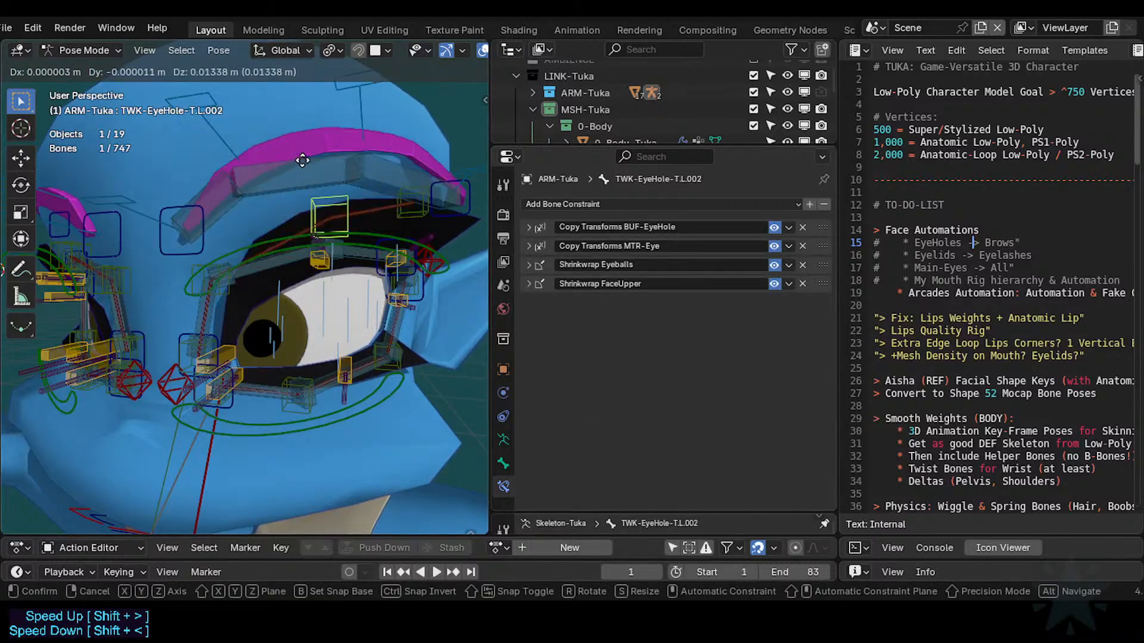
{"action": "key", "text": "ctrl+z"}
{"action": "left_click_drag", "start_coordinate": [347, 234], "coordinate": [321, 224]}
{"action": "key", "text": "ctrl+z"}
{"action": "key", "text": "ctrl+z"}
{"action": "key", "text": "ctrl+s"}
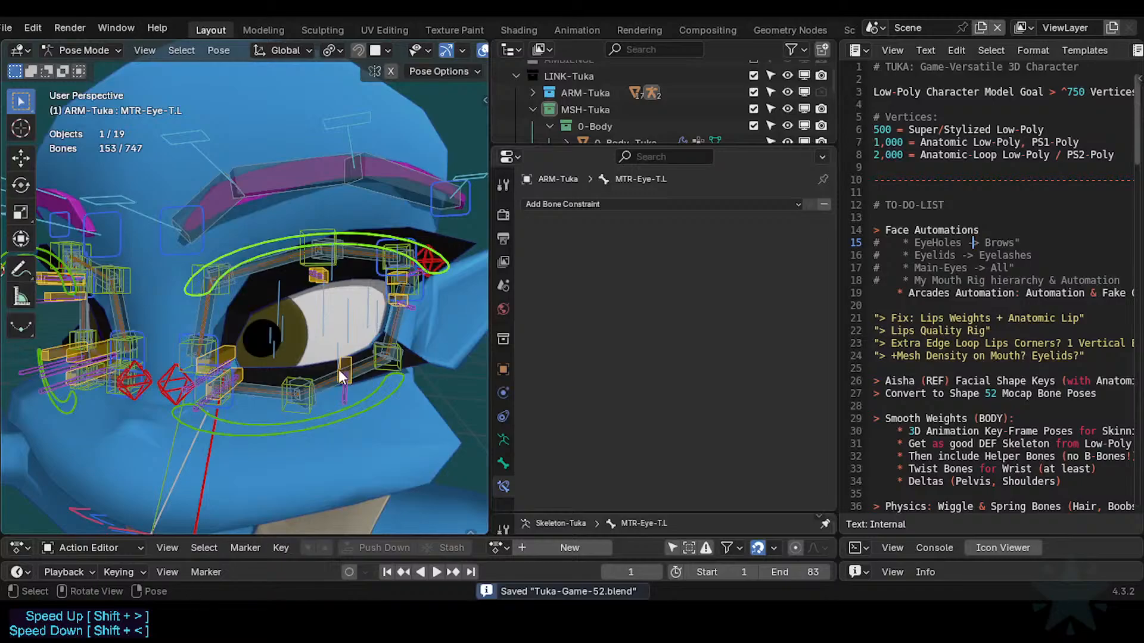
Select the lower eyelid bone TWK-EyelidBot.L.001.L and examine the targets and influences of its two Copy Transforms constraints.
{"action": "left_click_drag", "start_coordinate": [344, 410], "coordinate": [353, 377]}
{"action": "left_click", "coordinate": [352, 376]}
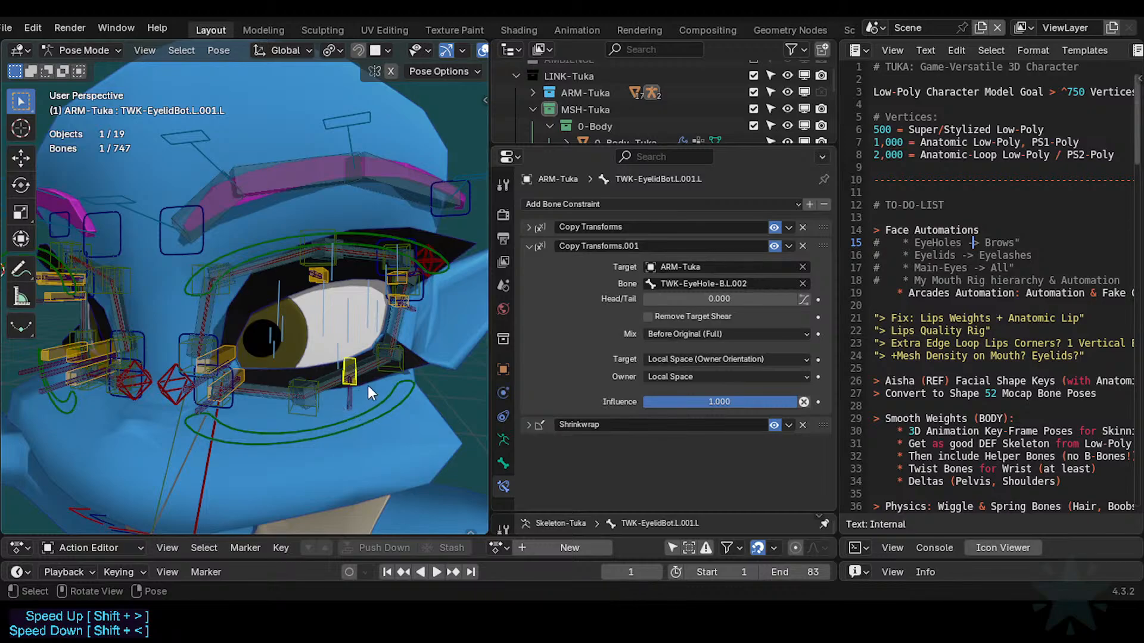
{"action": "left_click", "coordinate": [529, 227]}
{"action": "scroll", "coordinate": [547, 306], "scroll_direction": "down", "scroll_amount": 3}
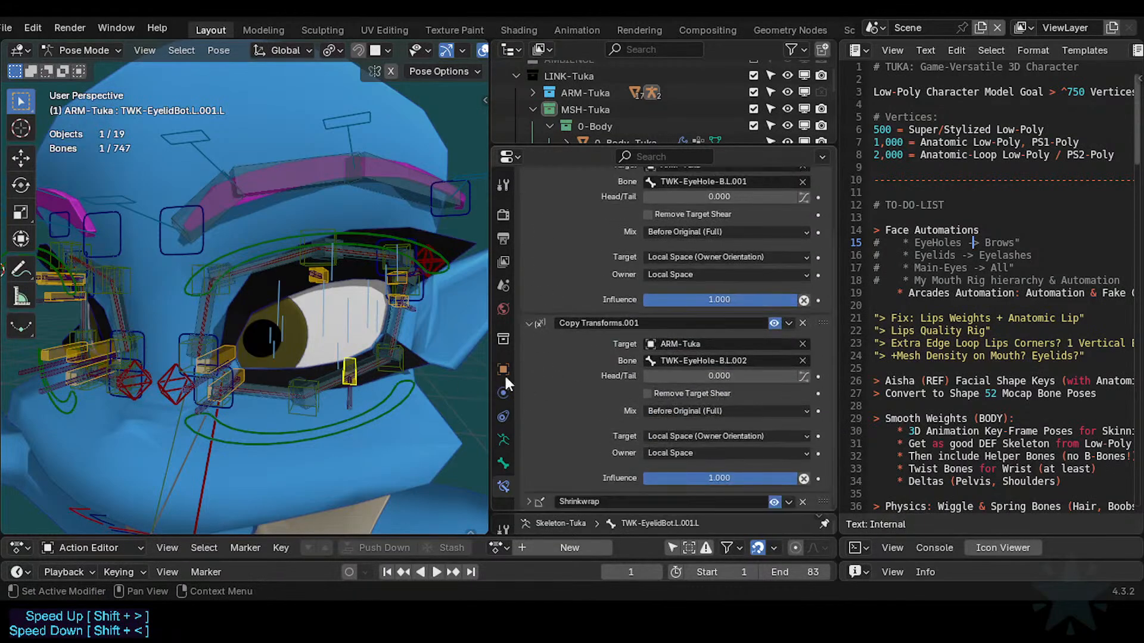
{"action": "scroll", "coordinate": [703, 227], "scroll_direction": "up", "scroll_amount": 3}
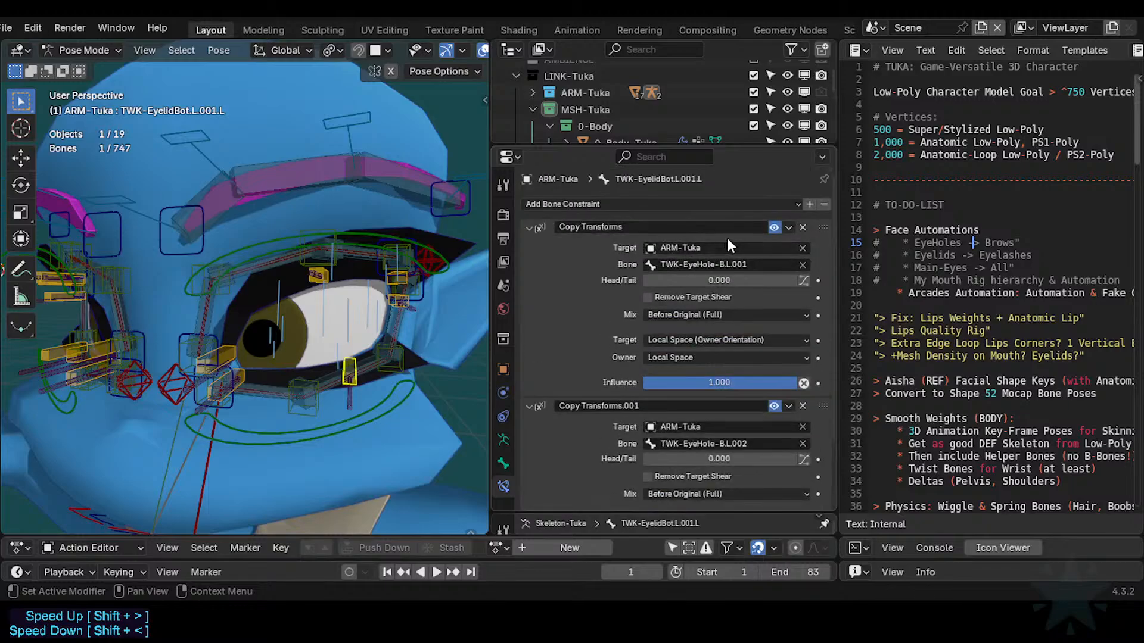
{"action": "scroll", "coordinate": [702, 446], "scroll_direction": "down", "scroll_amount": 2}
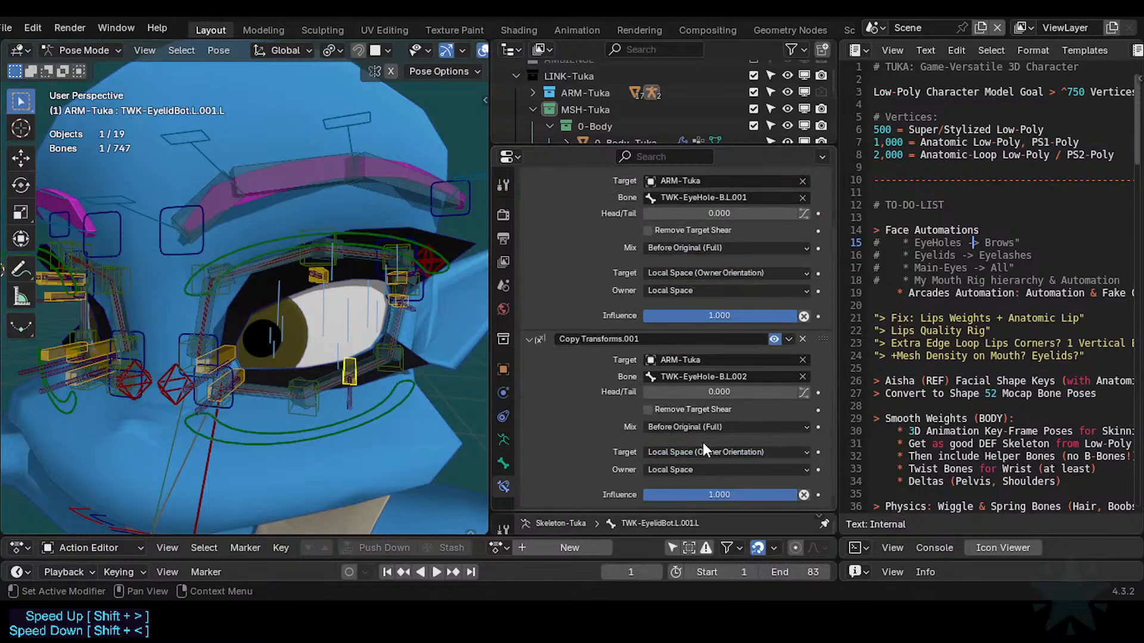
{"action": "scroll", "coordinate": [730, 274], "scroll_direction": "up", "scroll_amount": 2}
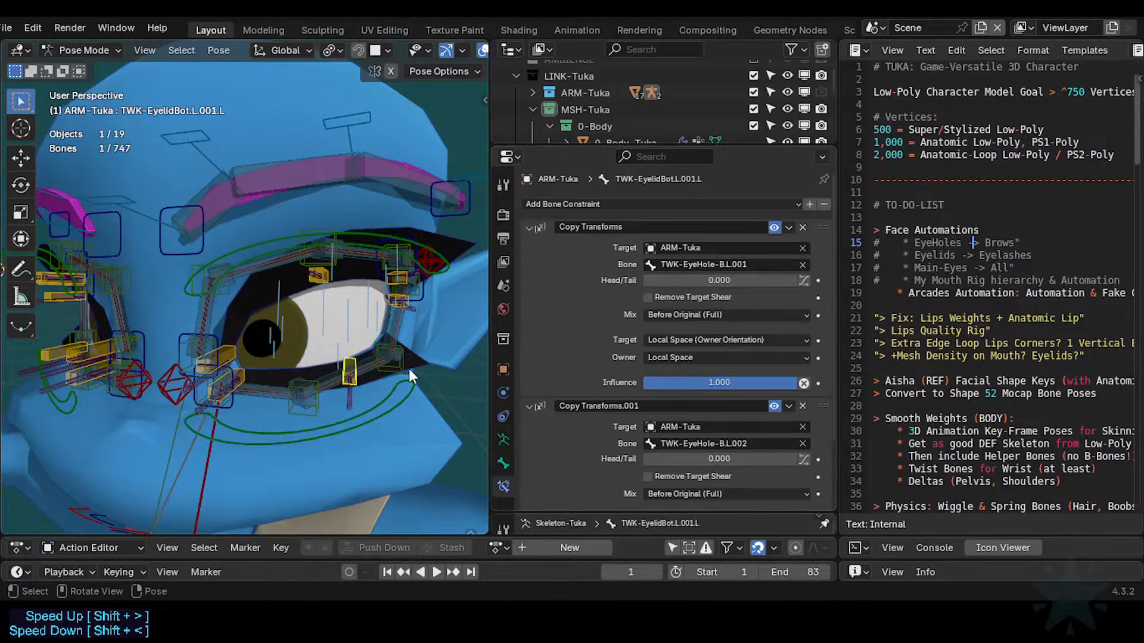
Set the influence of TWK-EyelidBot.L.001.L's Copy Transforms targeting TWK-EyeHole-B.L.001 to 0.126.
{"action": "middle_click_drag", "start_coordinate": [213, 409], "coordinate": [347, 395]}
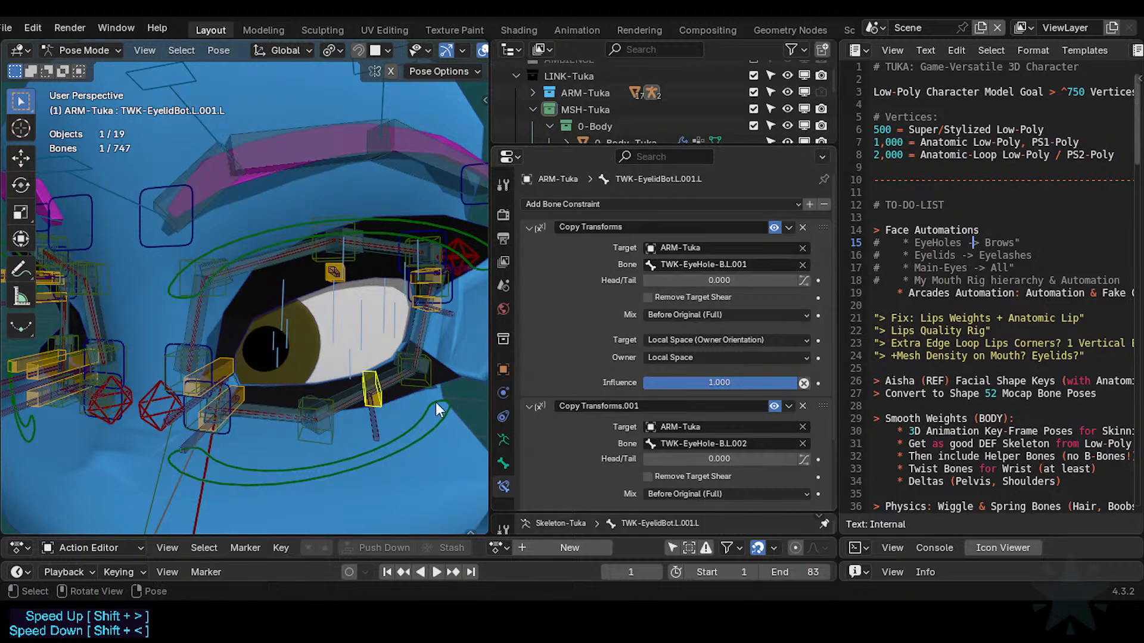
{"action": "scroll", "coordinate": [624, 380], "scroll_direction": "down", "scroll_amount": 5}
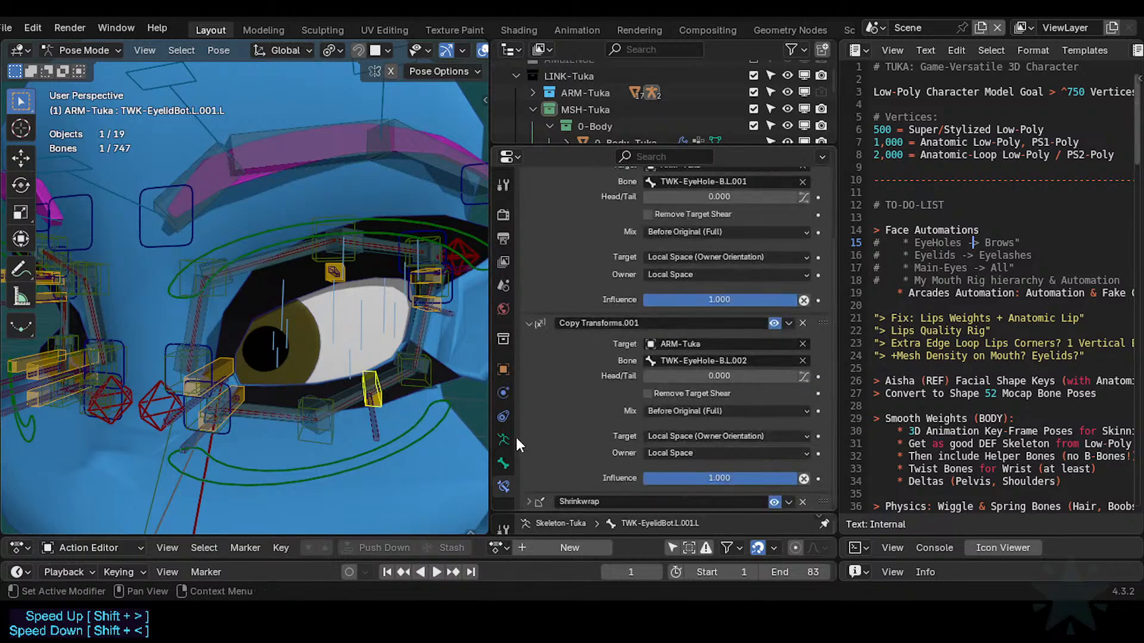
{"action": "scroll", "coordinate": [592, 421], "scroll_direction": "up", "scroll_amount": 4}
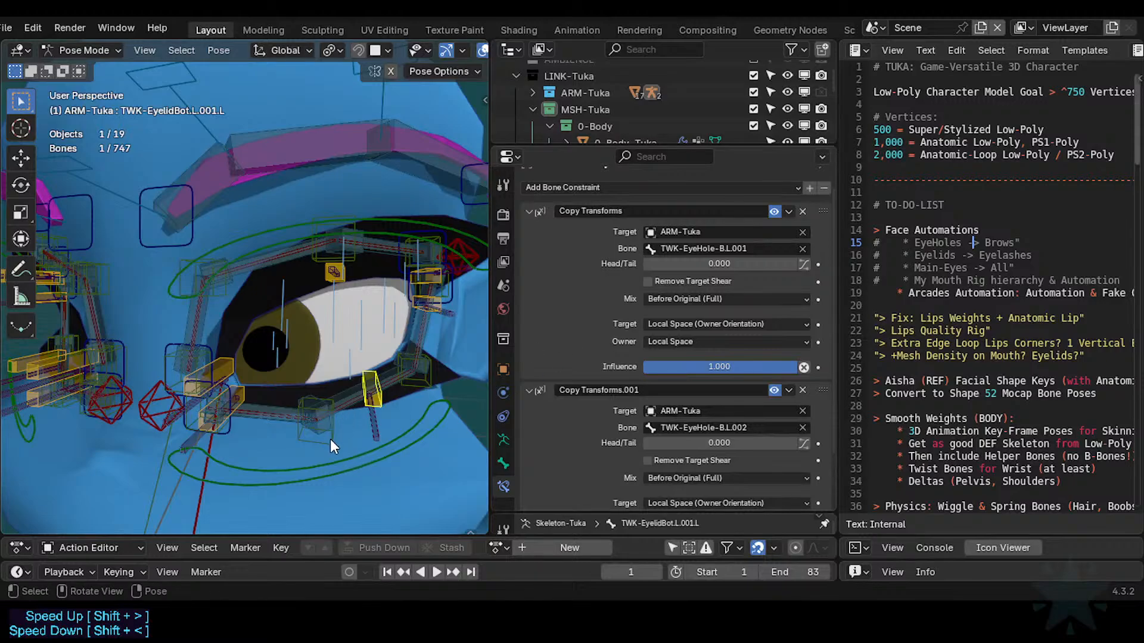
{"action": "scroll", "coordinate": [563, 405], "scroll_direction": "down", "scroll_amount": 3}
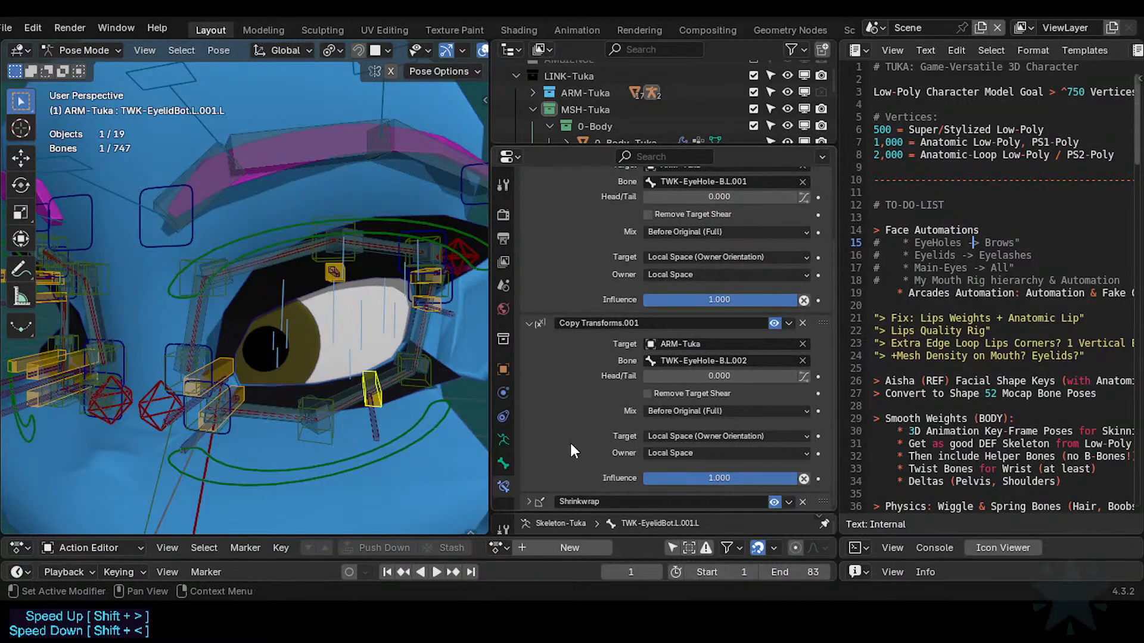
{"action": "scroll", "coordinate": [571, 446], "scroll_direction": "up", "scroll_amount": 3}
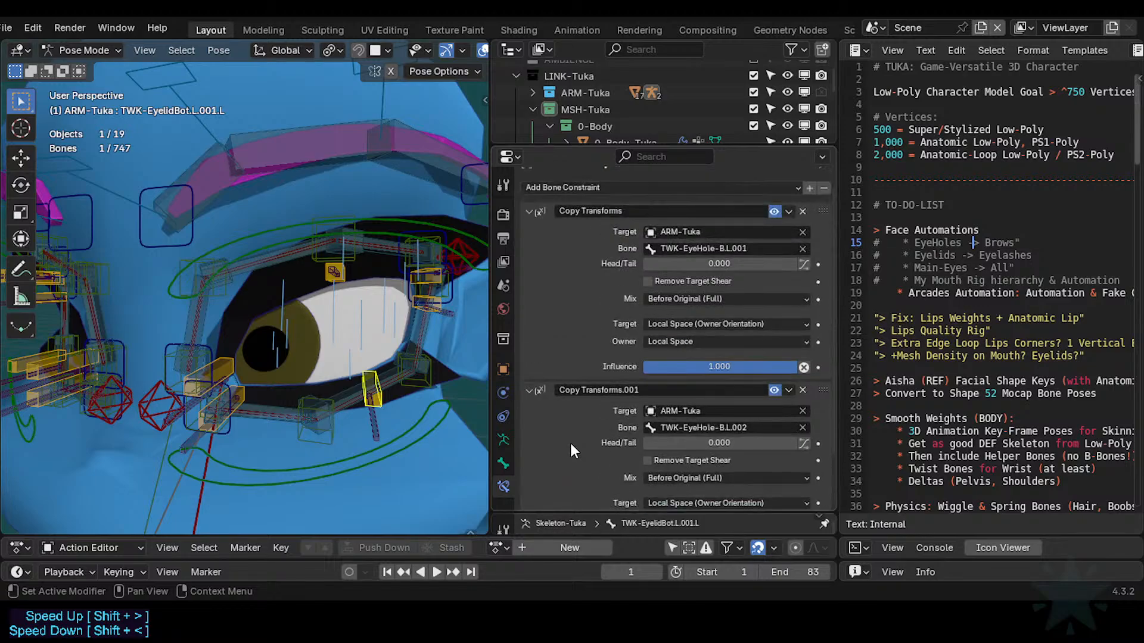
{"action": "scroll", "coordinate": [570, 451], "scroll_direction": "down", "scroll_amount": 3}
{"action": "scroll", "coordinate": [570, 451], "scroll_direction": "up", "scroll_amount": 4}
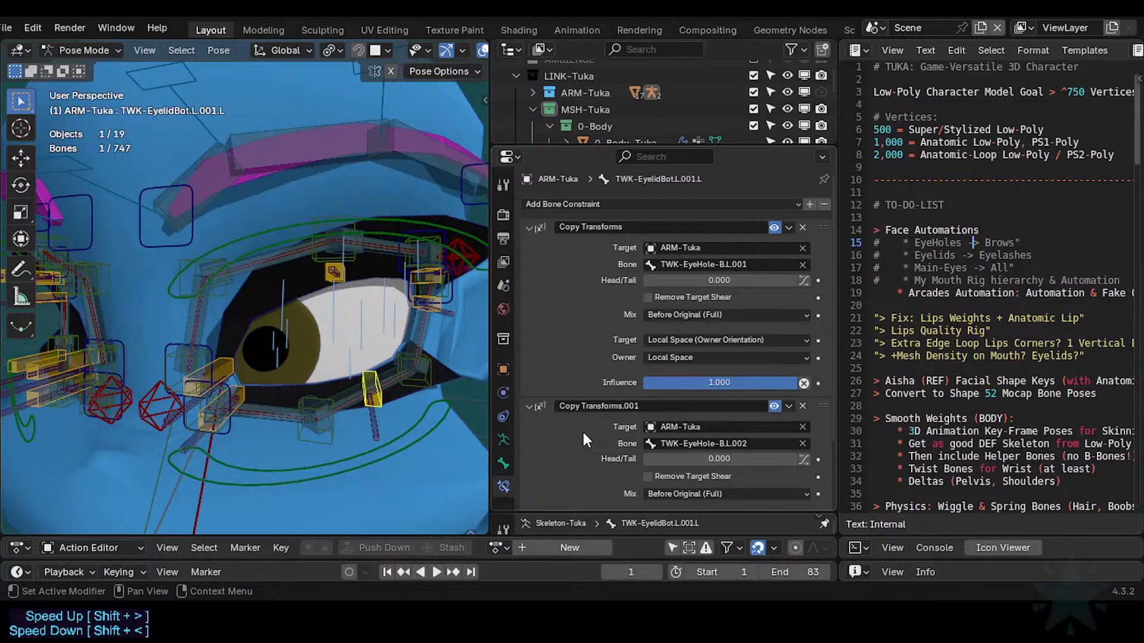
{"action": "left_click_drag", "start_coordinate": [712, 381], "coordinate": [578, 382]}
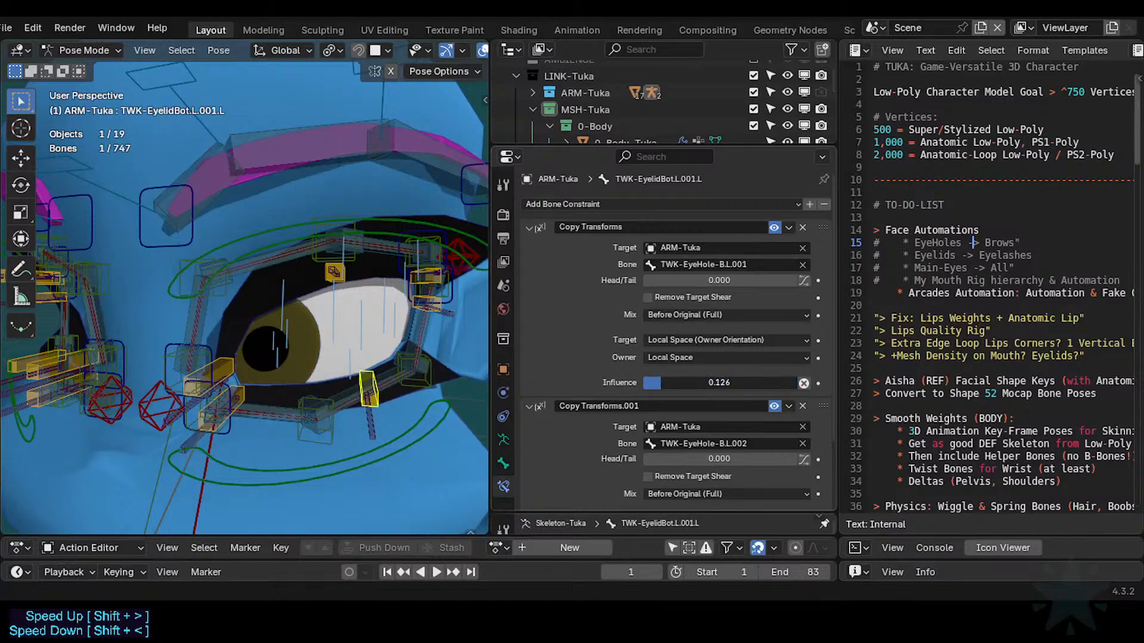
Adjust the influence of both Copy Transforms constraints on the lower eyelid bone TWK-EyelidBot.L.001.
{"action": "scroll", "coordinate": [710, 438], "scroll_direction": "down", "scroll_amount": 4}
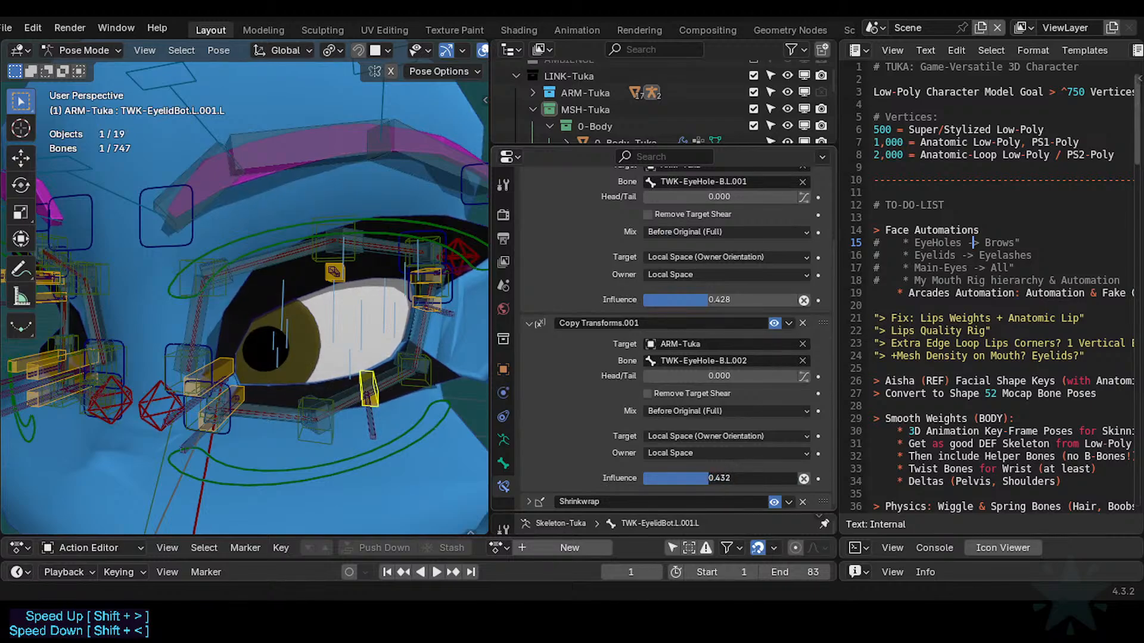
{"action": "left_click_drag", "start_coordinate": [724, 479], "coordinate": [719, 479]}
{"action": "left_click_drag", "start_coordinate": [702, 305], "coordinate": [719, 305]}
{"action": "left_click_drag", "start_coordinate": [714, 478], "coordinate": [681, 478]}
Raise the lower eye-hole bones TWK-EyeHole-B.L.001 and TWK-EyeHole-B.L.002 to test how the lower eyelid follows.
{"action": "left_click", "coordinate": [326, 445]}
{"action": "key", "text": "g"}
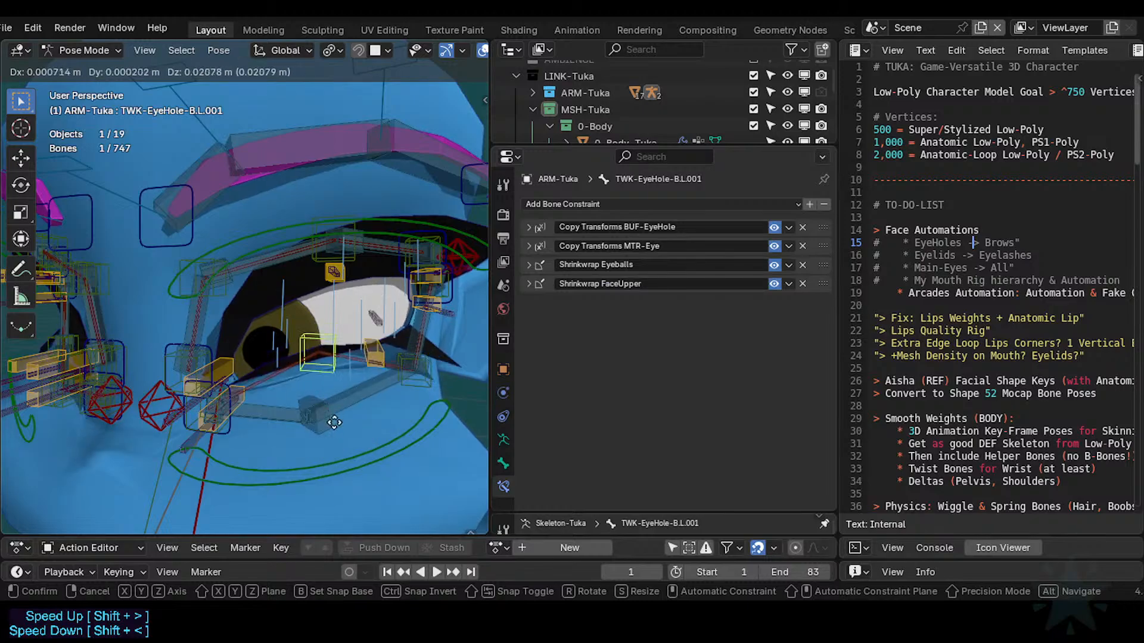
{"action": "left_click", "coordinate": [370, 411]}
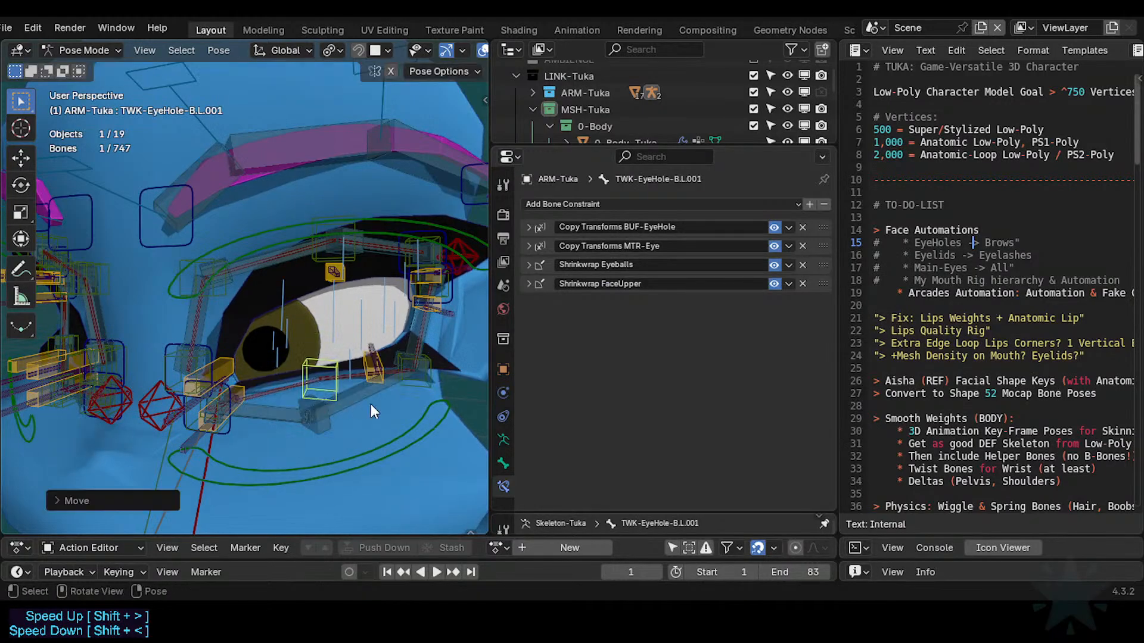
{"action": "left_click", "coordinate": [414, 378]}
{"action": "key", "text": "g"}
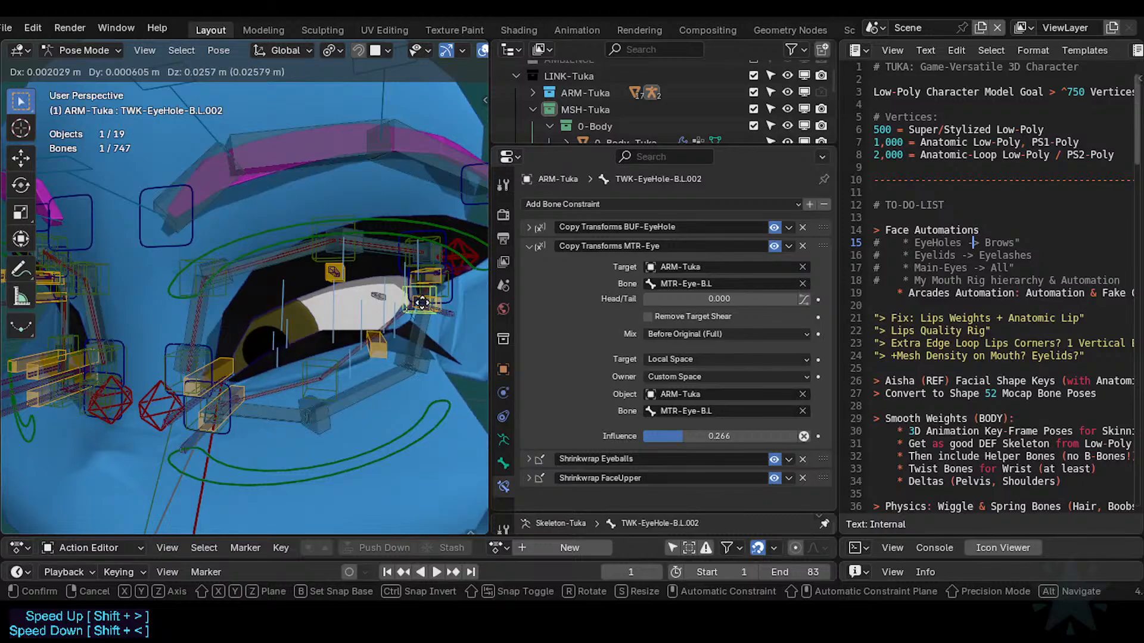
{"action": "left_click", "coordinate": [421, 386]}
Move the outer-corner bone TWK-EyeHole-B.L.003 up and down to test the eyelid response, and select TWK-EyelidBot.L.002.
{"action": "left_click", "coordinate": [426, 286]}
{"action": "left_click", "coordinate": [438, 293]}
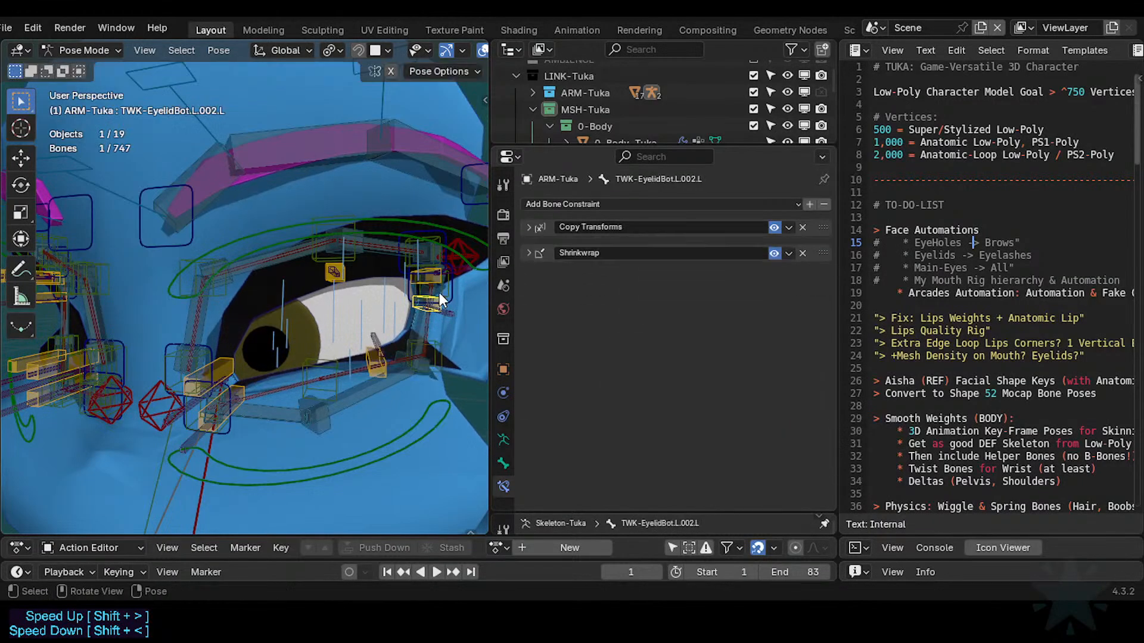
{"action": "left_click", "coordinate": [441, 292]}
{"action": "left_click", "coordinate": [444, 293]}
{"action": "left_click", "coordinate": [445, 293]}
{"action": "key", "text": "g"}
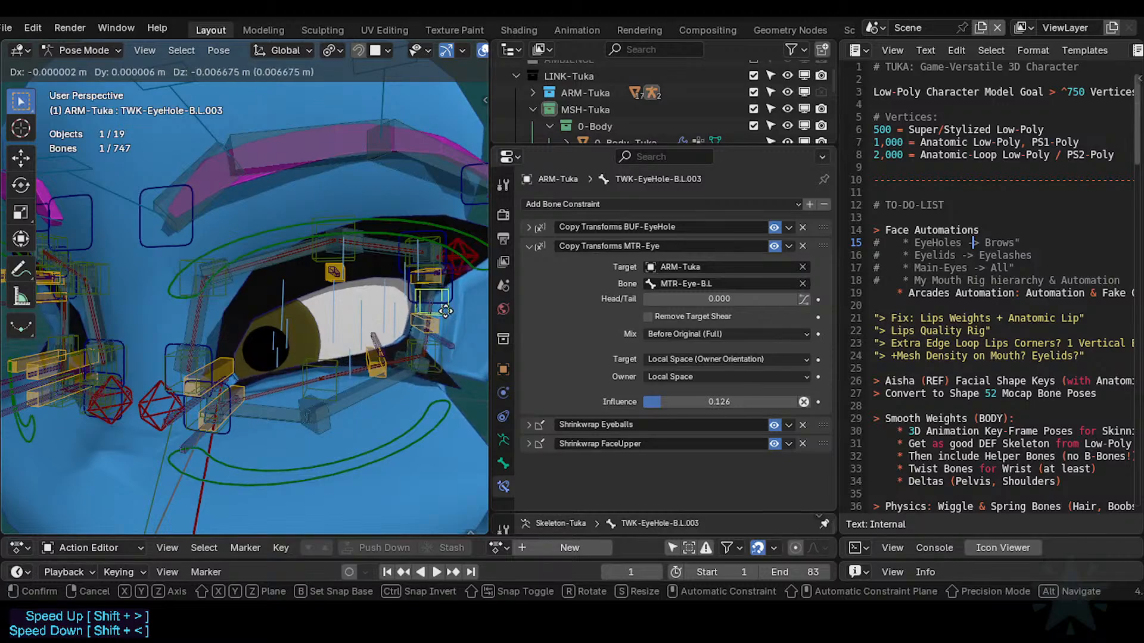
{"action": "left_click", "coordinate": [441, 275]}
{"action": "key", "text": "g"}
{"action": "left_click", "coordinate": [426, 281]}
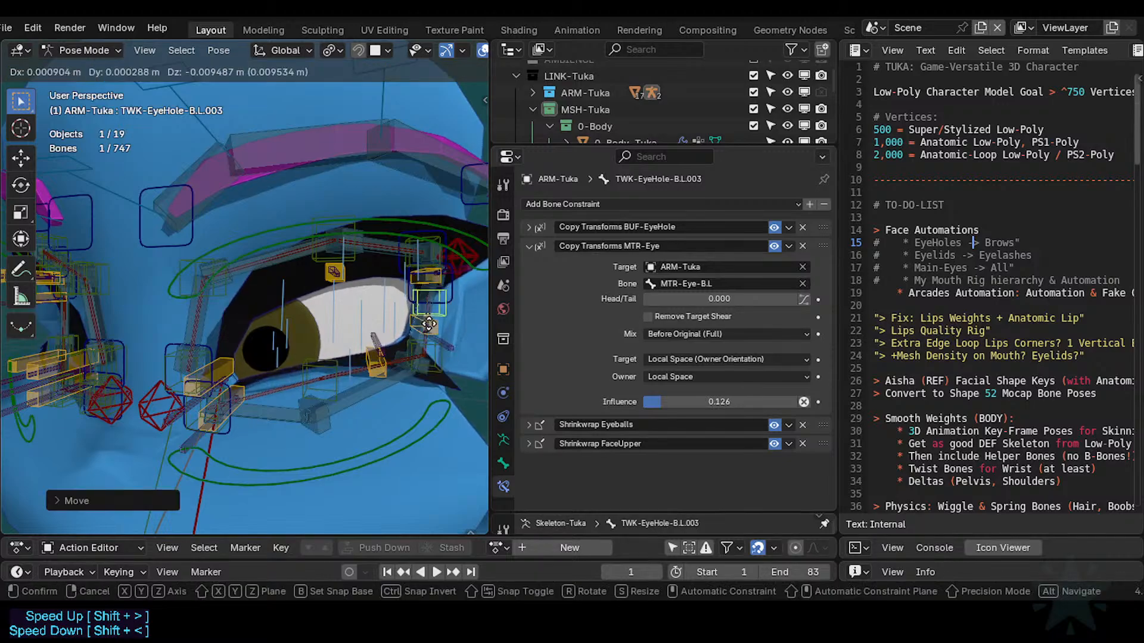
{"action": "left_click", "coordinate": [435, 346]}
{"action": "left_click", "coordinate": [433, 297]}
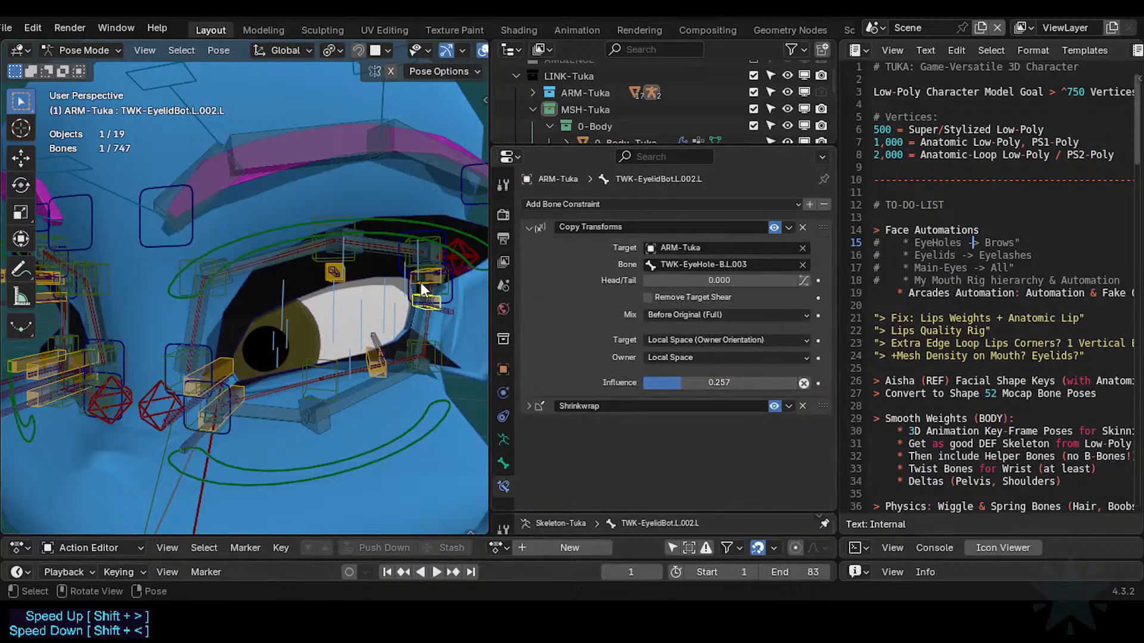
Move TWK-EyeHole-B.L.002 slightly and clear the location of all pose bones.
{"action": "left_click", "coordinate": [437, 341]}
{"action": "key", "text": "g"}
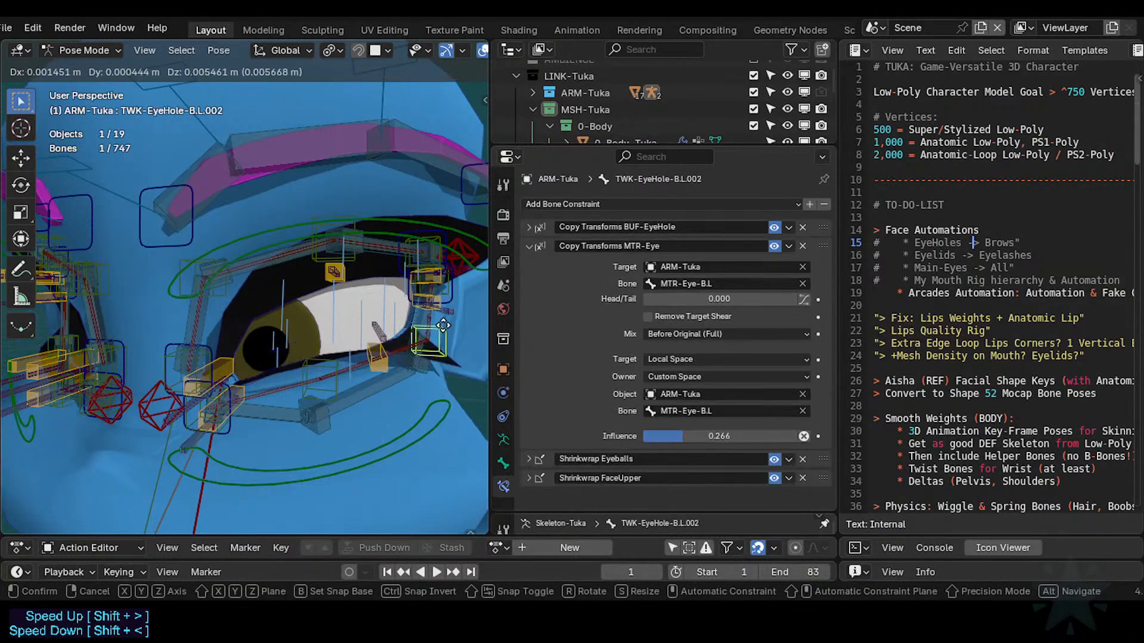
{"action": "left_click", "coordinate": [442, 324]}
{"action": "key", "text": "a"}
{"action": "key", "text": "alt+g"}
Test-move TWK-EyeHole-B.L.003 and raise the Copy Transforms influence on the eyelid bone TWK-EyelidBot.L.002.
{"action": "left_click", "coordinate": [448, 287]}
{"action": "key", "text": "g"}
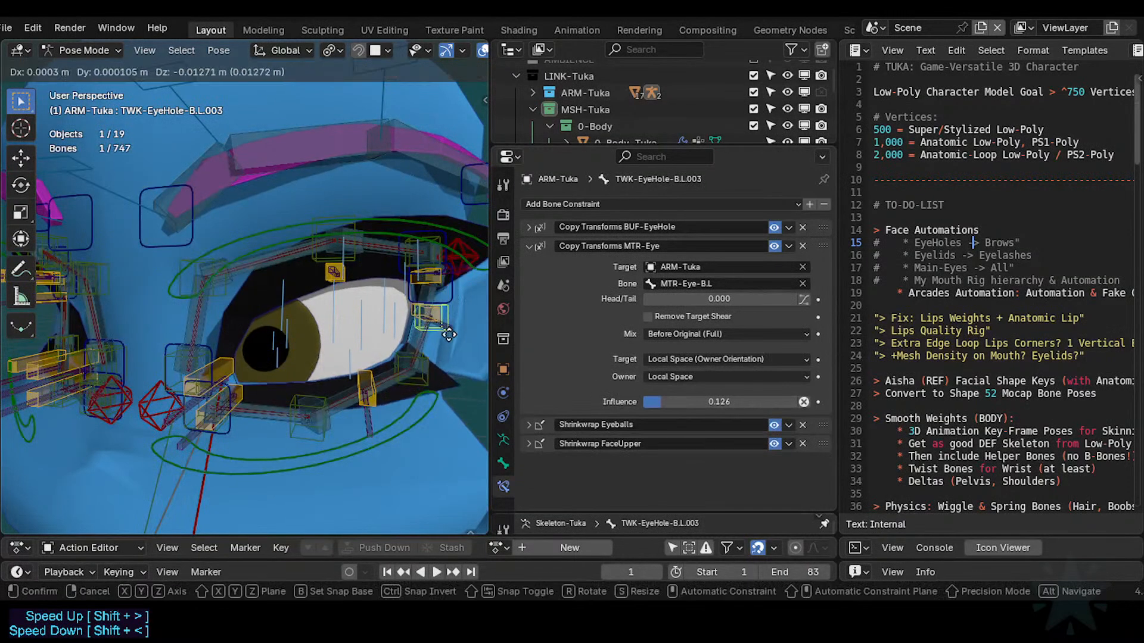
{"action": "left_click", "coordinate": [442, 285]}
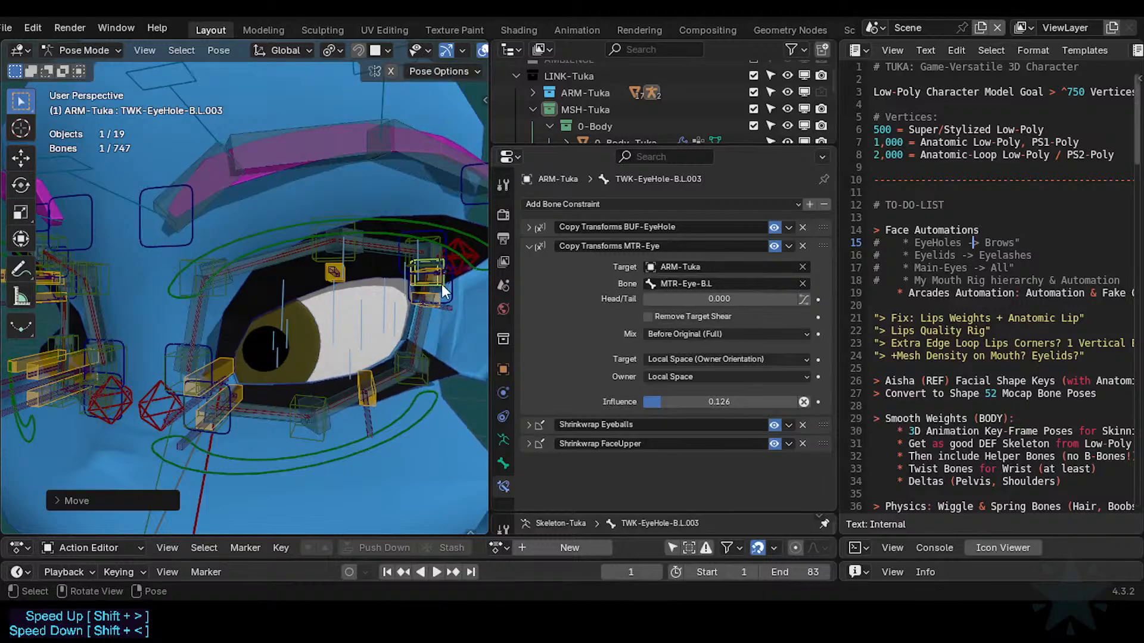
{"action": "left_click", "coordinate": [434, 293]}
{"action": "left_click", "coordinate": [434, 299]}
{"action": "left_click", "coordinate": [434, 299]}
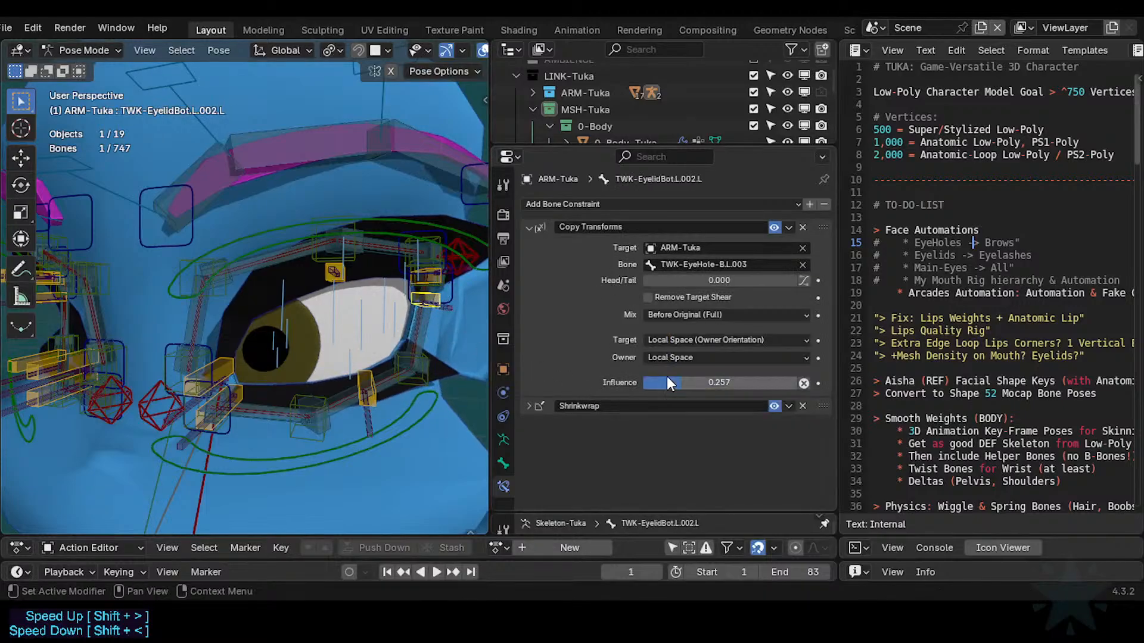
{"action": "left_click_drag", "start_coordinate": [666, 383], "coordinate": [718, 382]}
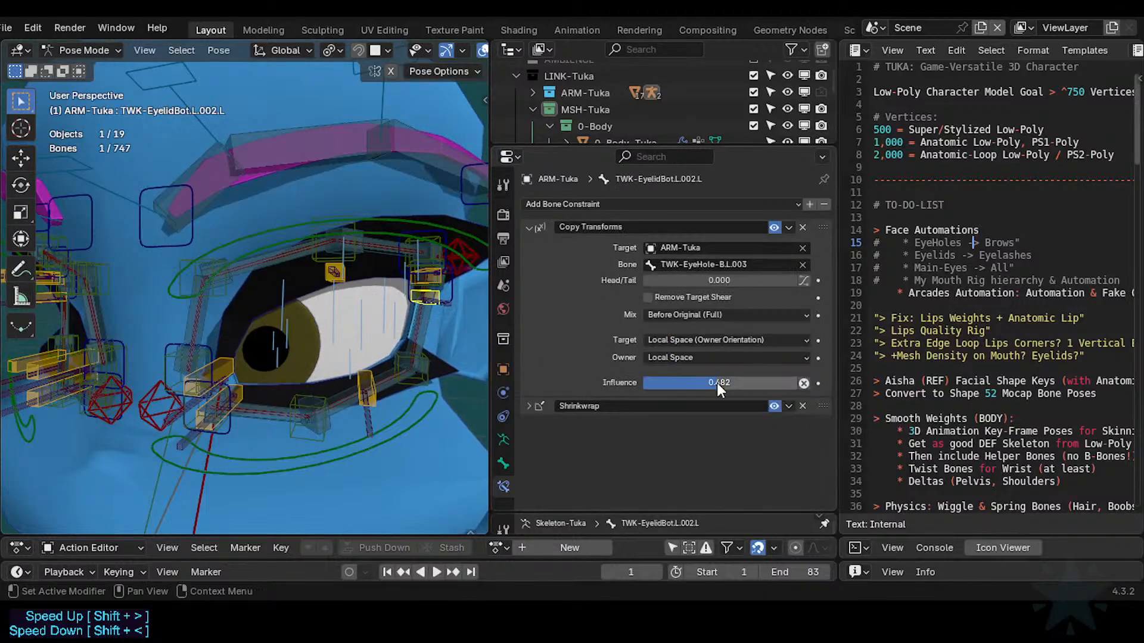
Move and rotate TWK-EyeHole-B.L.003 at the eye's outer corner to test the lower eyelid's adjusted influence.
{"action": "left_click", "coordinate": [441, 285]}
{"action": "key", "text": "g"}
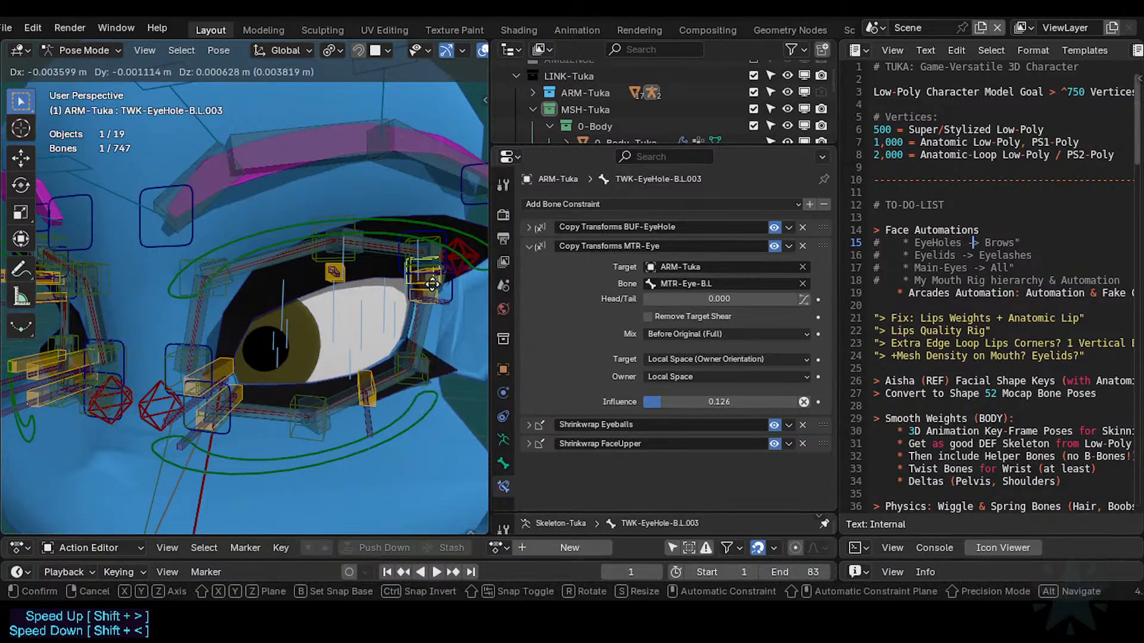
{"action": "left_click", "coordinate": [442, 327]}
{"action": "key", "text": "r"}
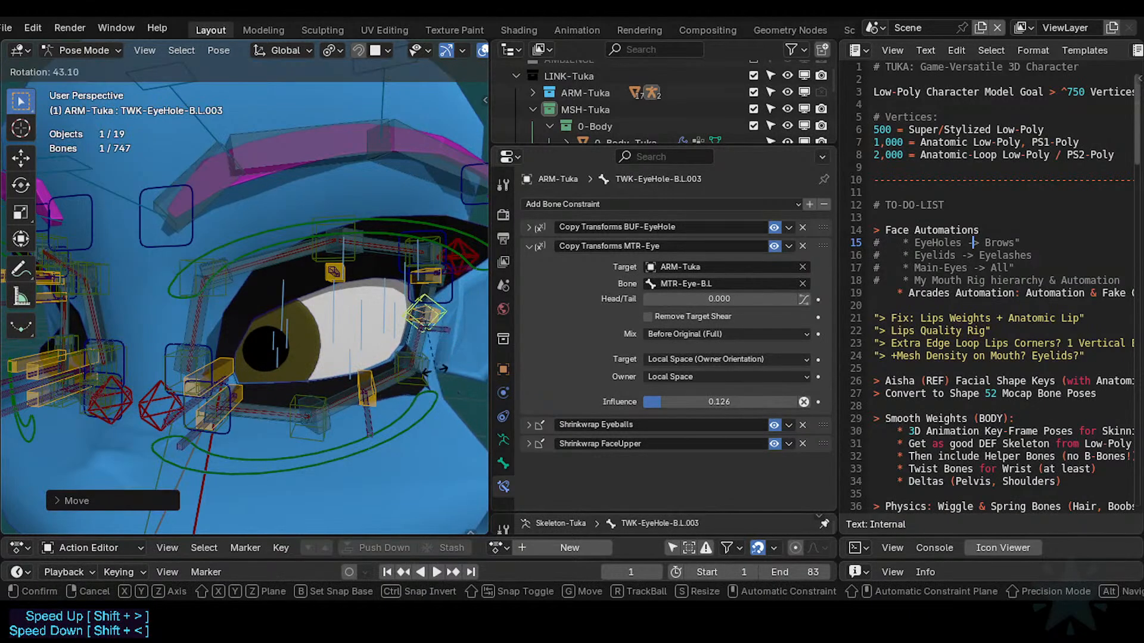
{"action": "left_click", "coordinate": [435, 369]}
{"action": "key", "text": "g"}
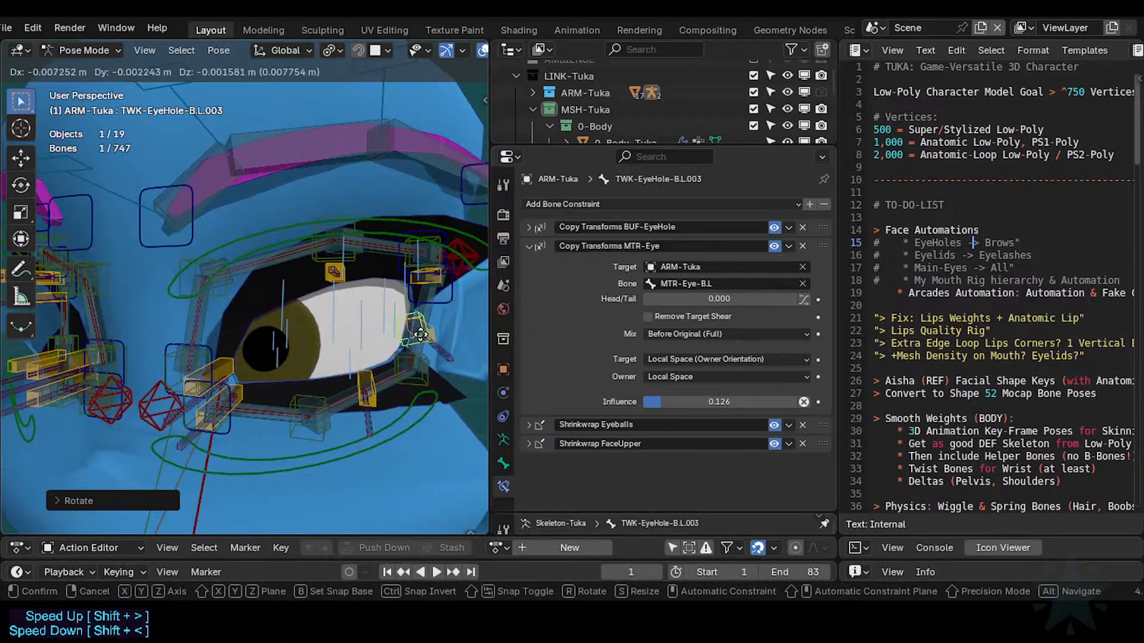
{"action": "left_click", "coordinate": [421, 334]}
{"action": "key", "text": "r"}
{"action": "left_click", "coordinate": [430, 322]}
{"action": "key", "text": "g"}
{"action": "left_click", "coordinate": [432, 304]}
Move and rotate the upper outer eye-hole bone TWK-EyeHole-T.L.003 to test the upper eyelid's response.
{"action": "left_click", "coordinate": [430, 273]}
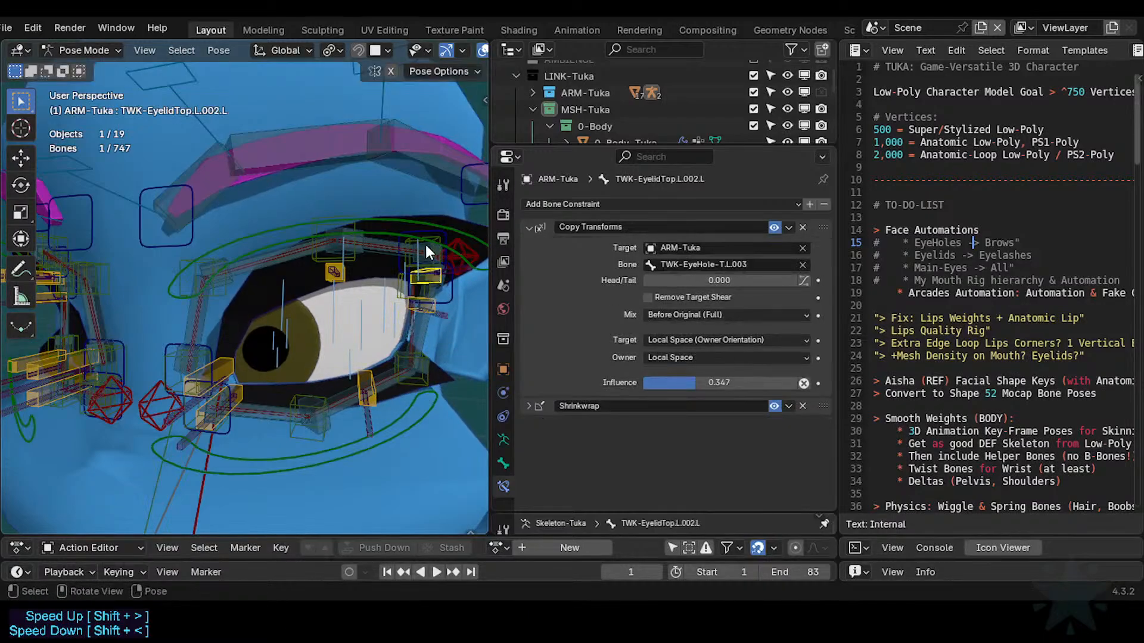
{"action": "left_click", "coordinate": [414, 243]}
{"action": "left_click", "coordinate": [408, 241]}
{"action": "key", "text": "g"}
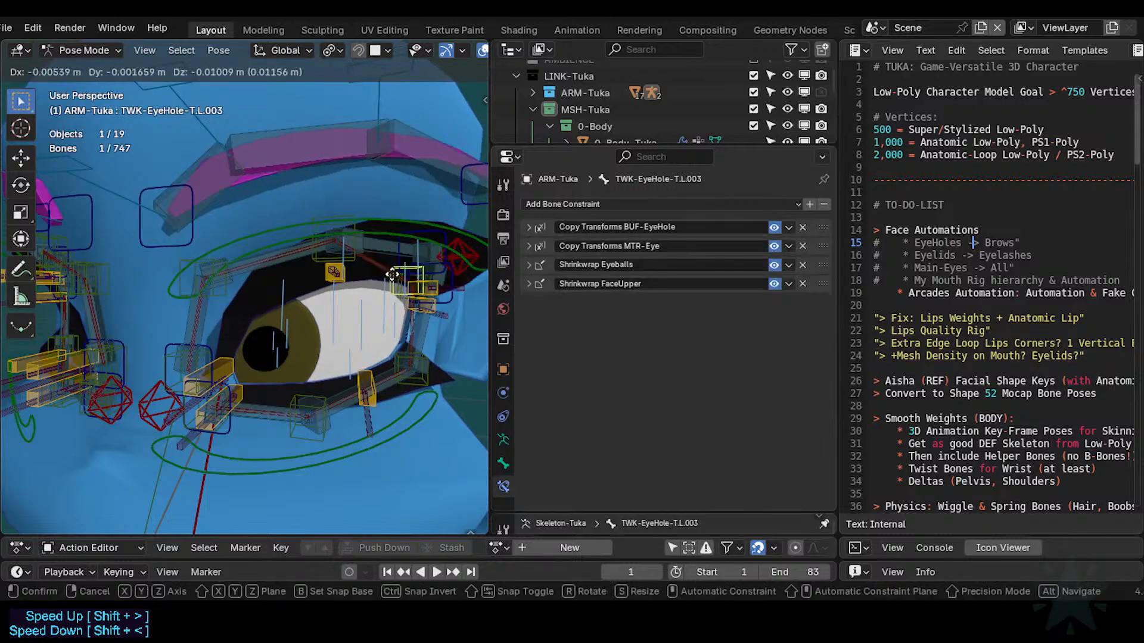
{"action": "left_click", "coordinate": [391, 273]}
{"action": "key", "text": "r"}
{"action": "left_click", "coordinate": [388, 259]}
{"action": "key", "text": "g"}
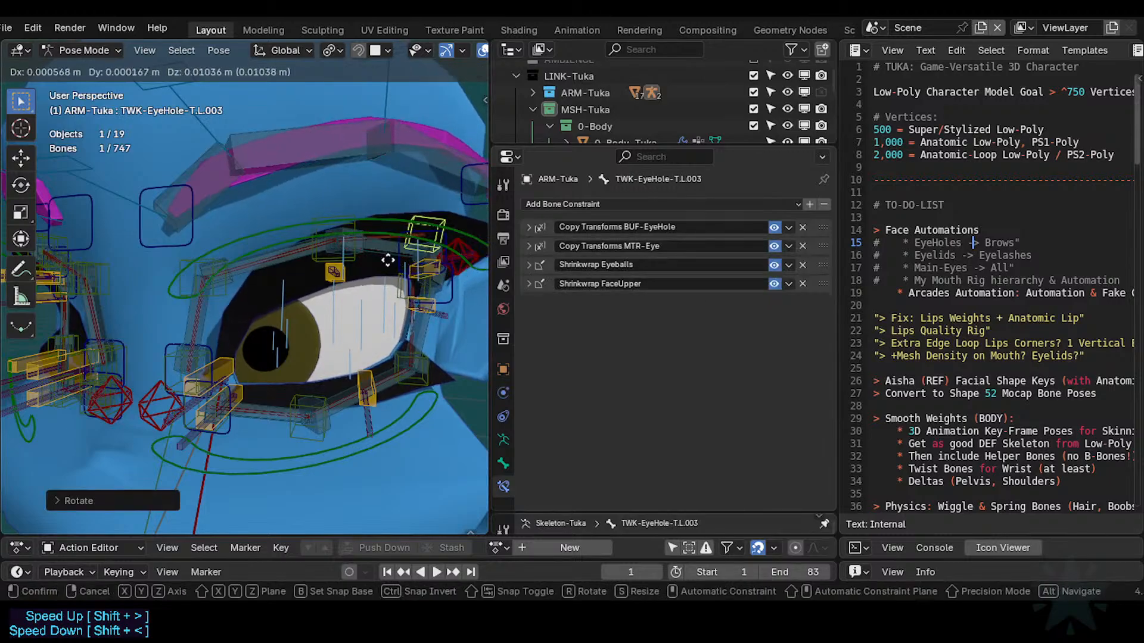
{"action": "left_click", "coordinate": [385, 267]}
Move and rotate the upper middle eye-hole bone TWK-EyeHole-T.L.002 to test the eyelid and brow response.
{"action": "left_click", "coordinate": [350, 258]}
{"action": "key", "text": "g"}
{"action": "left_click", "coordinate": [365, 258]}
{"action": "key", "text": "r"}
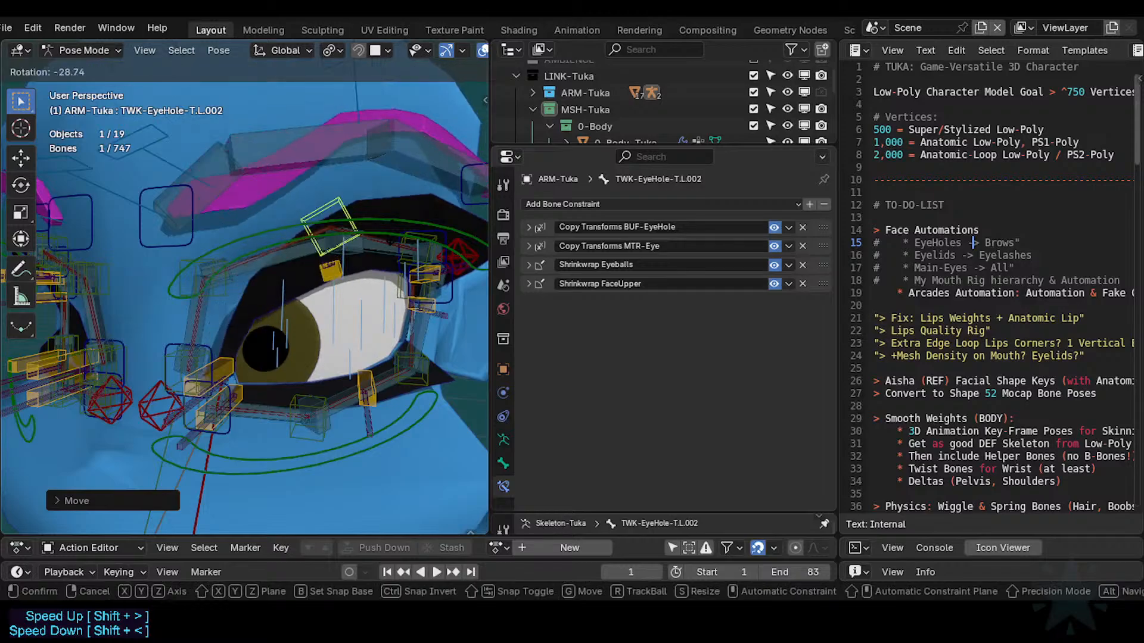
{"action": "left_click", "coordinate": [380, 260]}
{"action": "key", "text": "g"}
{"action": "left_click", "coordinate": [346, 277]}
{"action": "key", "text": "r"}
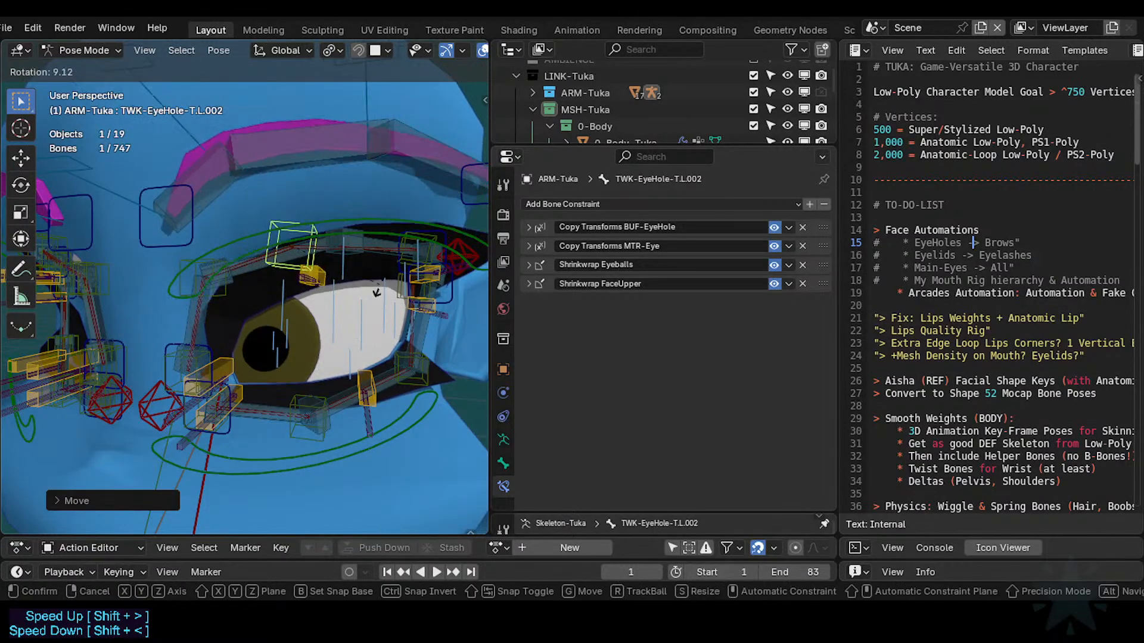
{"action": "key", "text": "Escape"}
Rotate and reposition the upper inner eye-hole bone TWK-EyeHole-T.L.001, and save the file.
{"action": "left_click", "coordinate": [208, 271]}
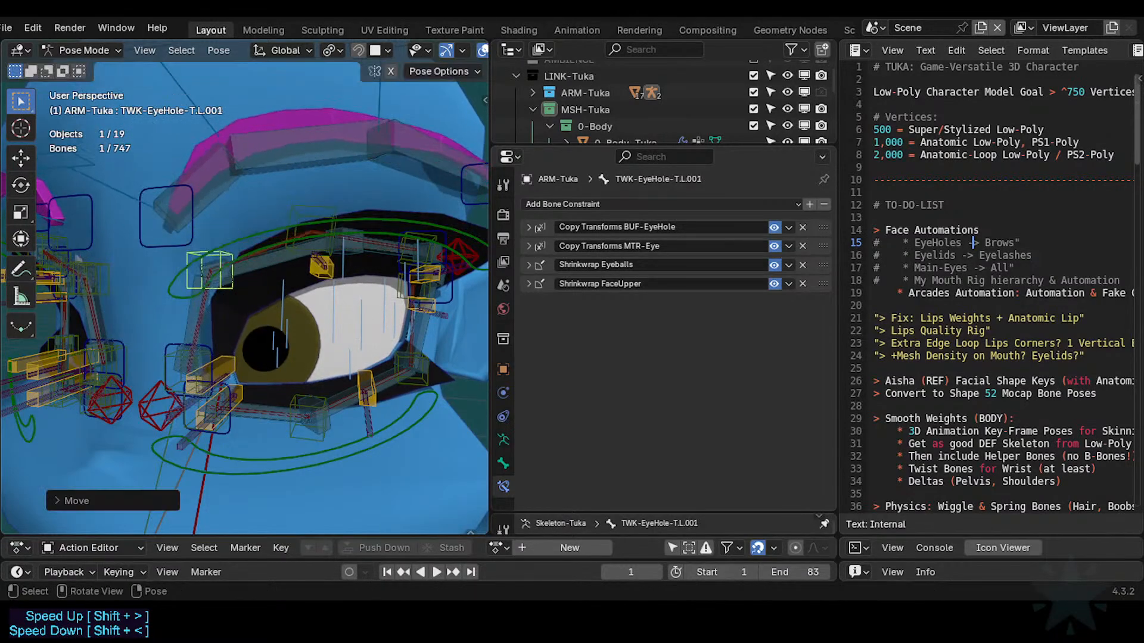
{"action": "key", "text": "r"}
{"action": "left_click", "coordinate": [226, 328]}
{"action": "key", "text": "g"}
{"action": "left_click", "coordinate": [246, 303]}
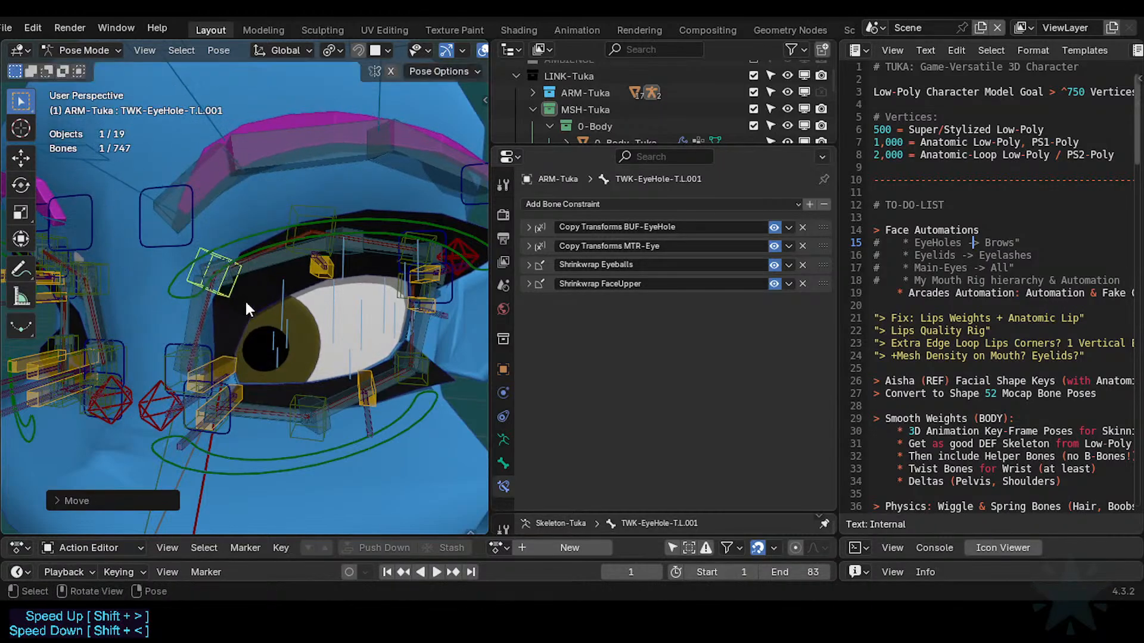
{"action": "key", "text": "g"}
{"action": "left_click", "coordinate": [260, 282]}
{"action": "key", "text": "ctrl+s"}
Move the inner-corner bone TWK-EyeHole-B.L toward the pupil and expand the Copy Transforms constraint of TWK-EyelidBot.L.
{"action": "left_click", "coordinate": [232, 362]}
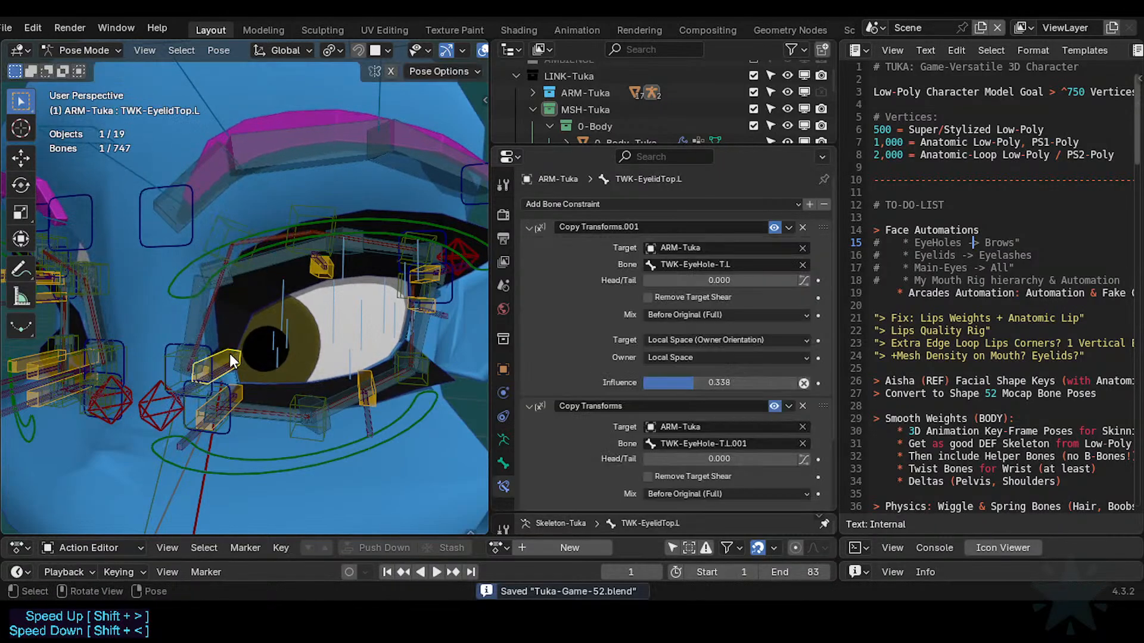
{"action": "left_click", "coordinate": [209, 417]}
{"action": "left_click", "coordinate": [209, 415]}
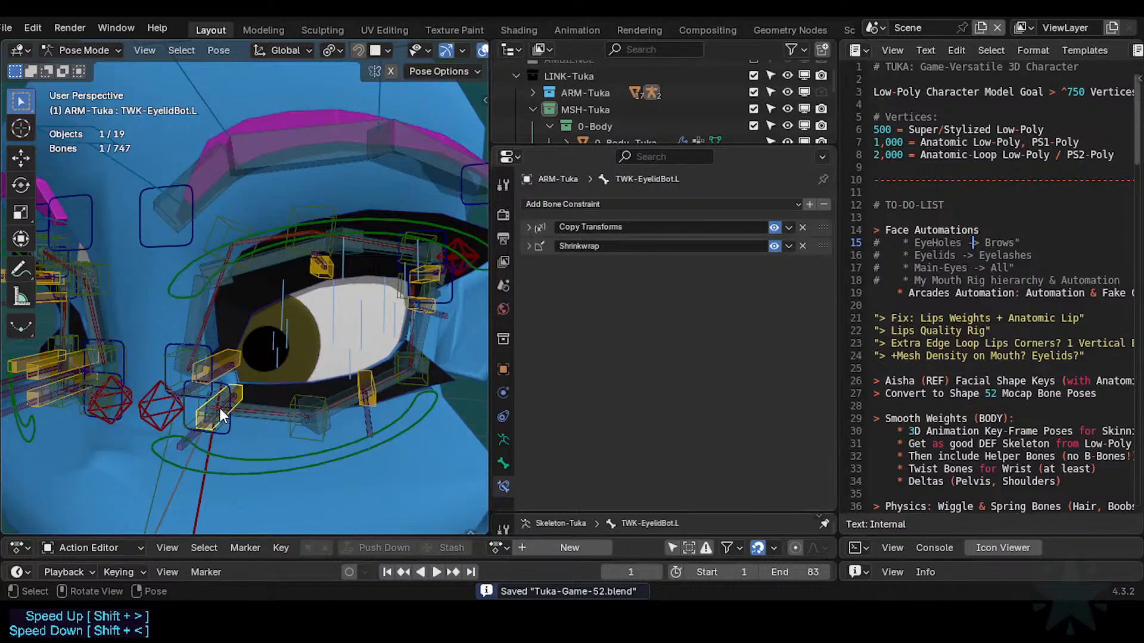
{"action": "left_click", "coordinate": [198, 403]}
{"action": "left_click", "coordinate": [199, 404]}
{"action": "left_click", "coordinate": [199, 405]}
{"action": "key", "text": "g"}
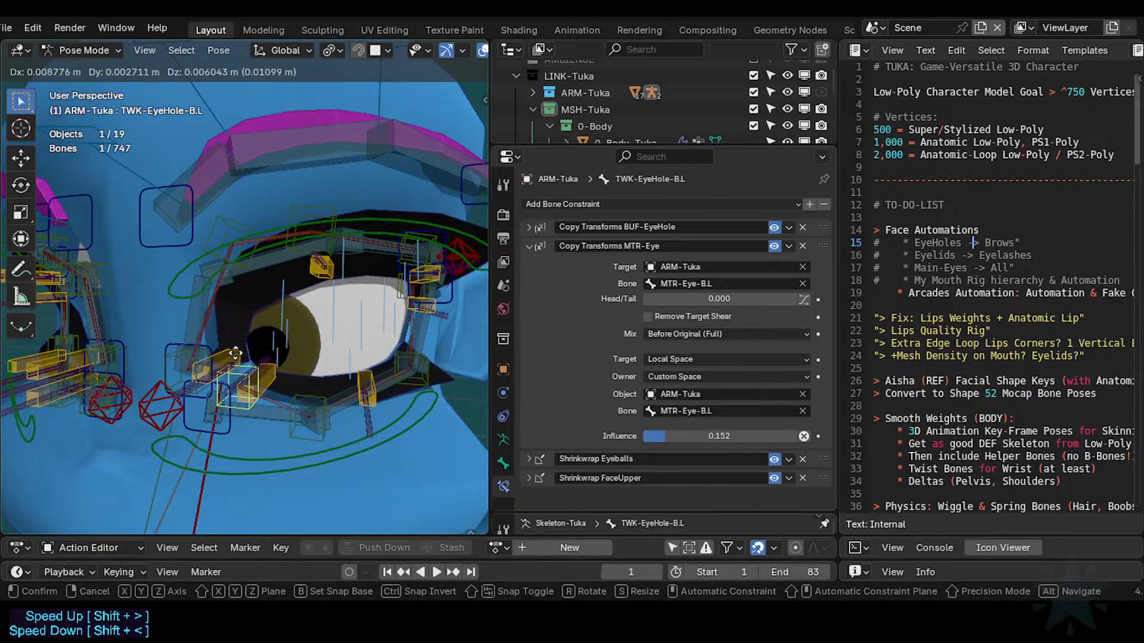
{"action": "left_click", "coordinate": [271, 374]}
{"action": "left_click", "coordinate": [271, 375]}
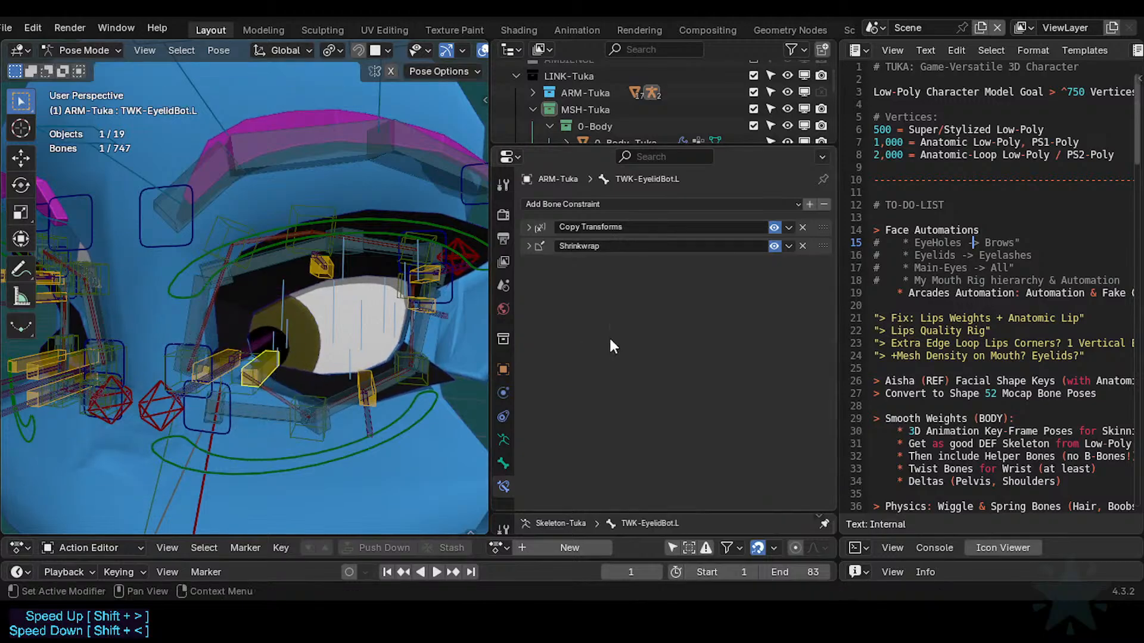
{"action": "left_click", "coordinate": [528, 227]}
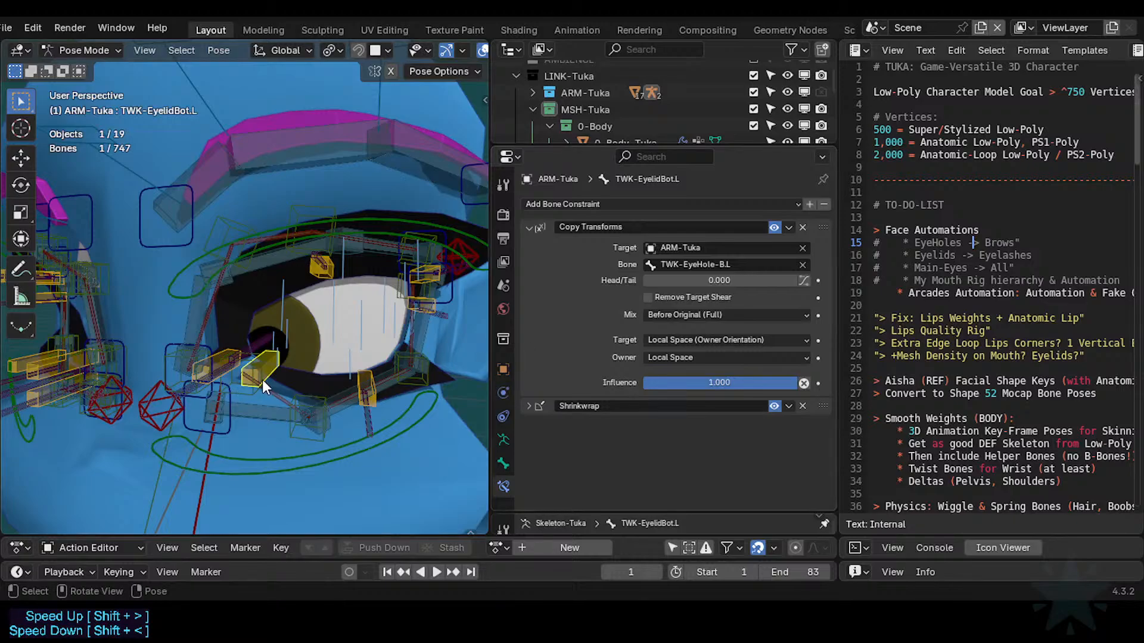
Reposition TWK-EyeHole-B.L and set the Copy Transforms influence on TWK-EyelidBot.L to 0.351.
{"action": "left_click", "coordinate": [245, 392]}
{"action": "key", "text": "g"}
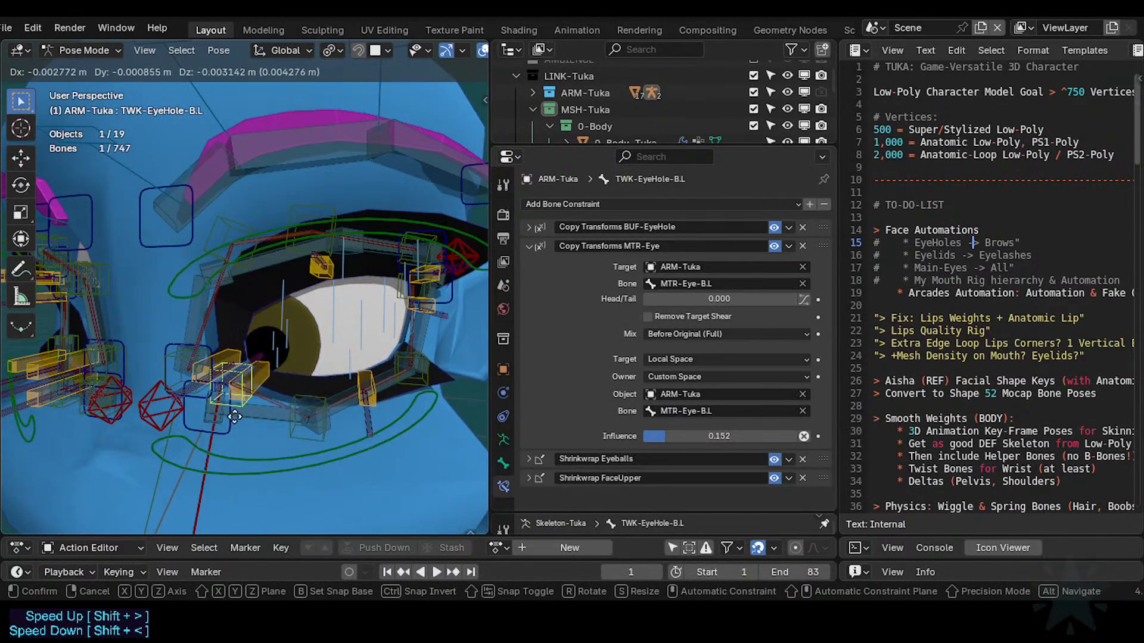
{"action": "left_click", "coordinate": [259, 376]}
{"action": "left_click", "coordinate": [268, 360]}
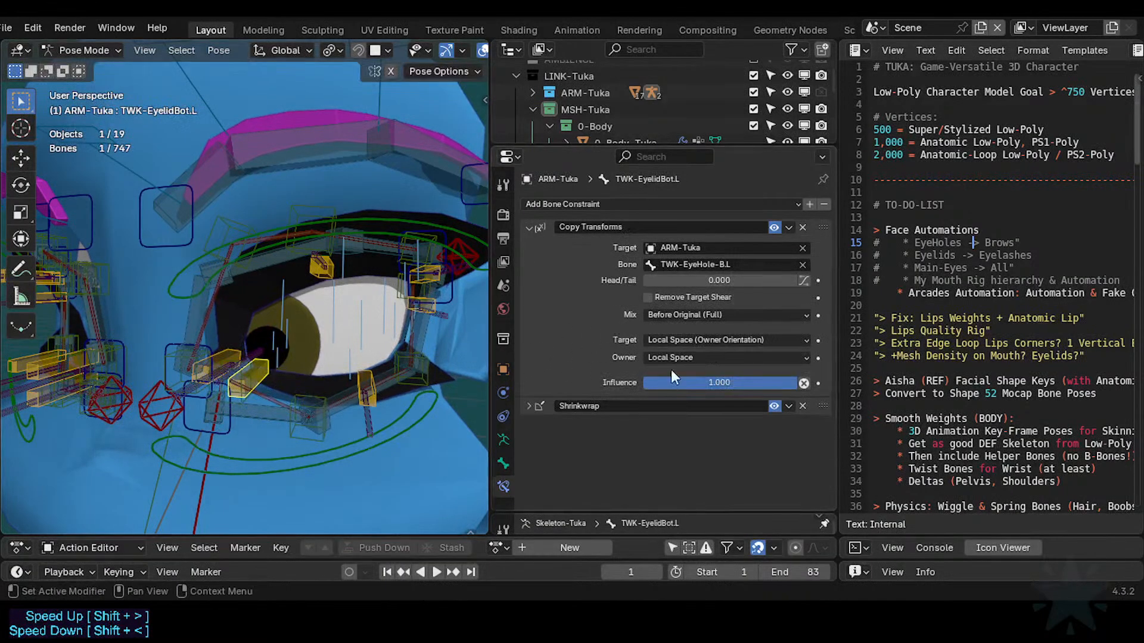
{"action": "left_click_drag", "start_coordinate": [727, 384], "coordinate": [627, 383]}
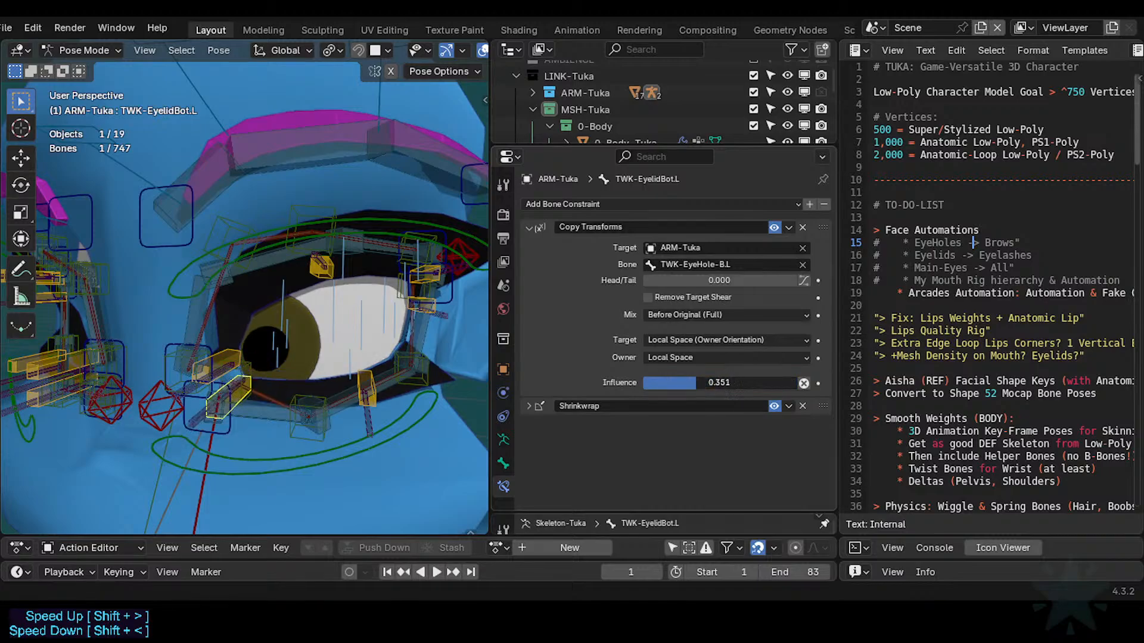
Test-move TWK-EyeHole-B.L again and set the Copy Transforms influence on TWK-EyelidBot.L to 0.428.
{"action": "left_click", "coordinate": [245, 379]}
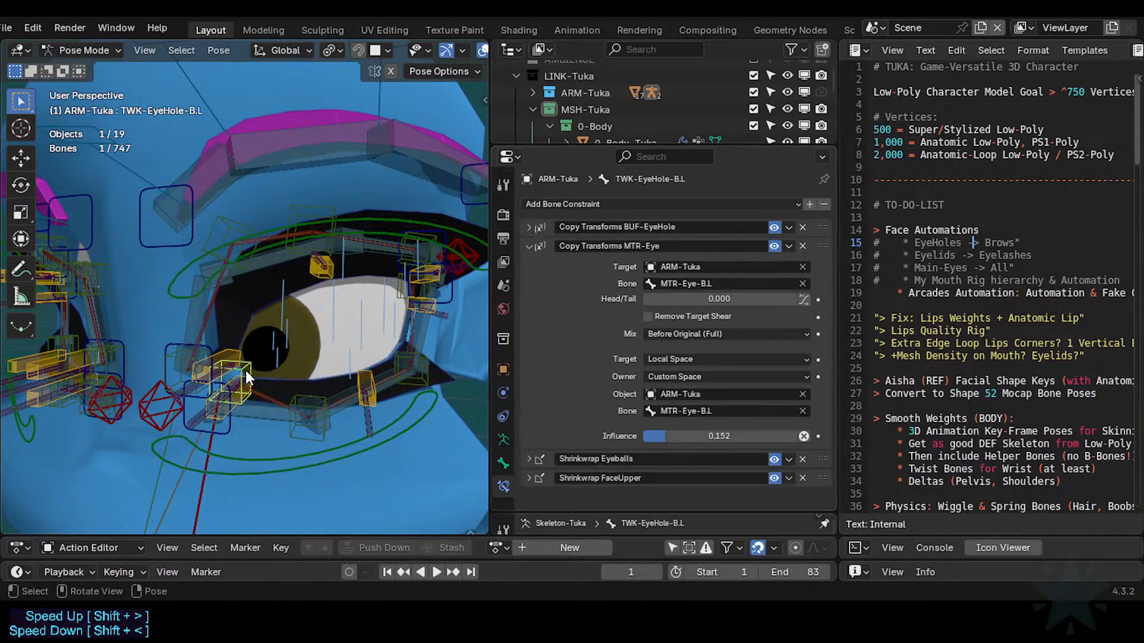
{"action": "key", "text": "g"}
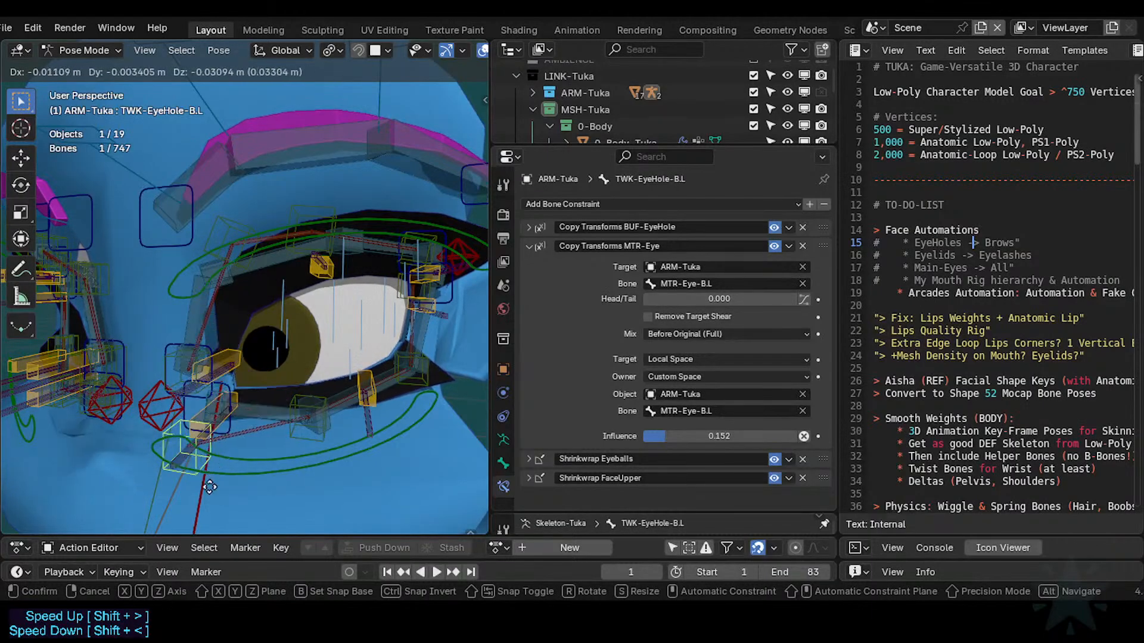
{"action": "left_click", "coordinate": [248, 396]}
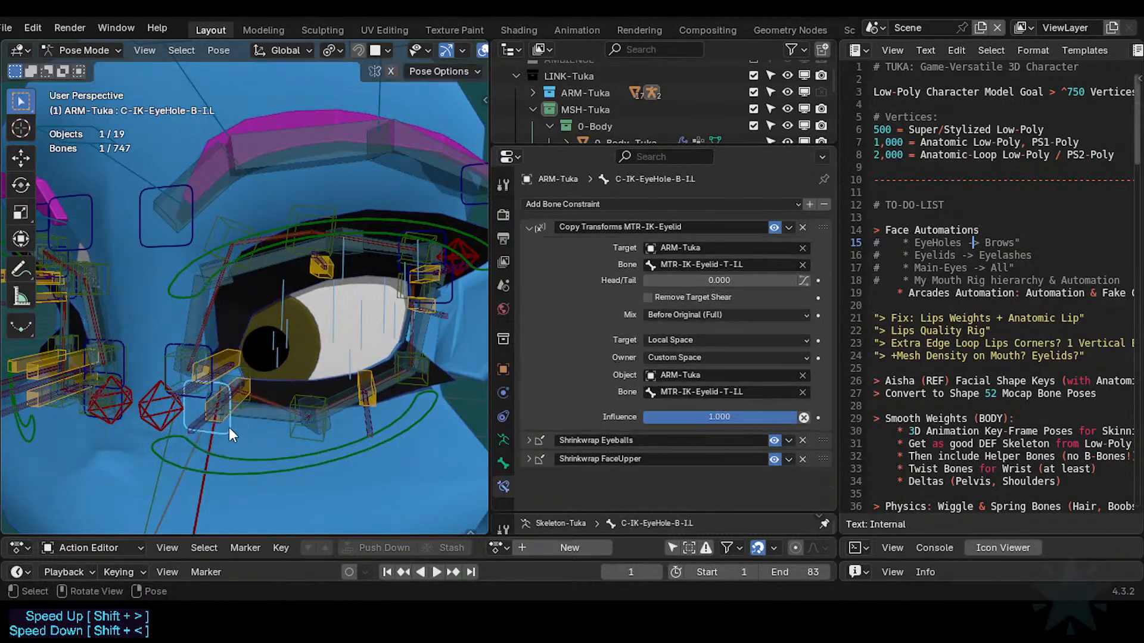
{"action": "left_click", "coordinate": [234, 411]}
{"action": "left_click_drag", "start_coordinate": [695, 385], "coordinate": [709, 385]}
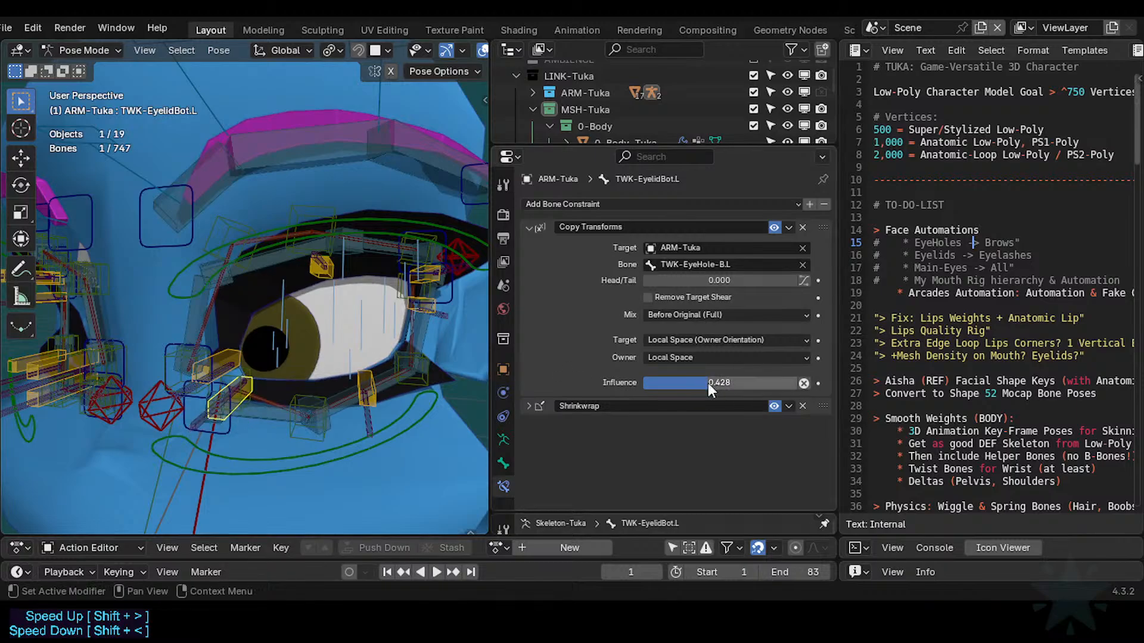
Test-move the inner-corner bone TWK-EyeHole-B.L, clear the location of all bones and save the file.
{"action": "left_click", "coordinate": [249, 410]}
{"action": "key", "text": "g"}
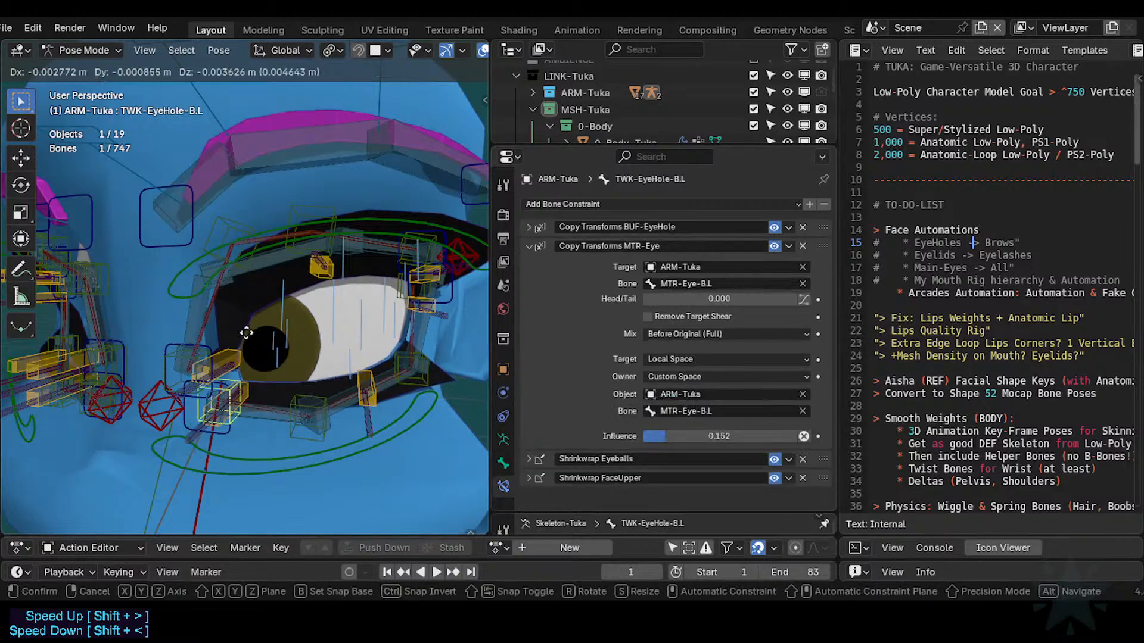
{"action": "left_click", "coordinate": [236, 393]}
{"action": "key", "text": "a"}
{"action": "key", "text": "alt+g"}
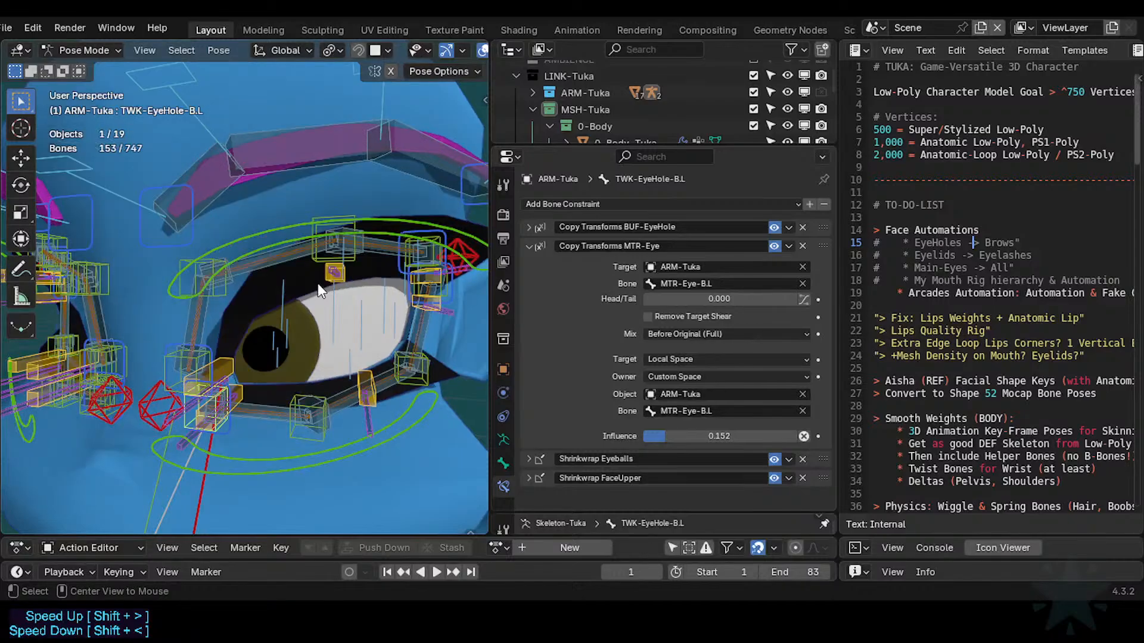
{"action": "key", "text": "ctrl+s"}
Test-move the left eye master bones MTR-Eye-T.L and MTR-Eye-B.L and clear the location of all bones.
{"action": "left_click", "coordinate": [289, 222]}
{"action": "key", "text": "g"}
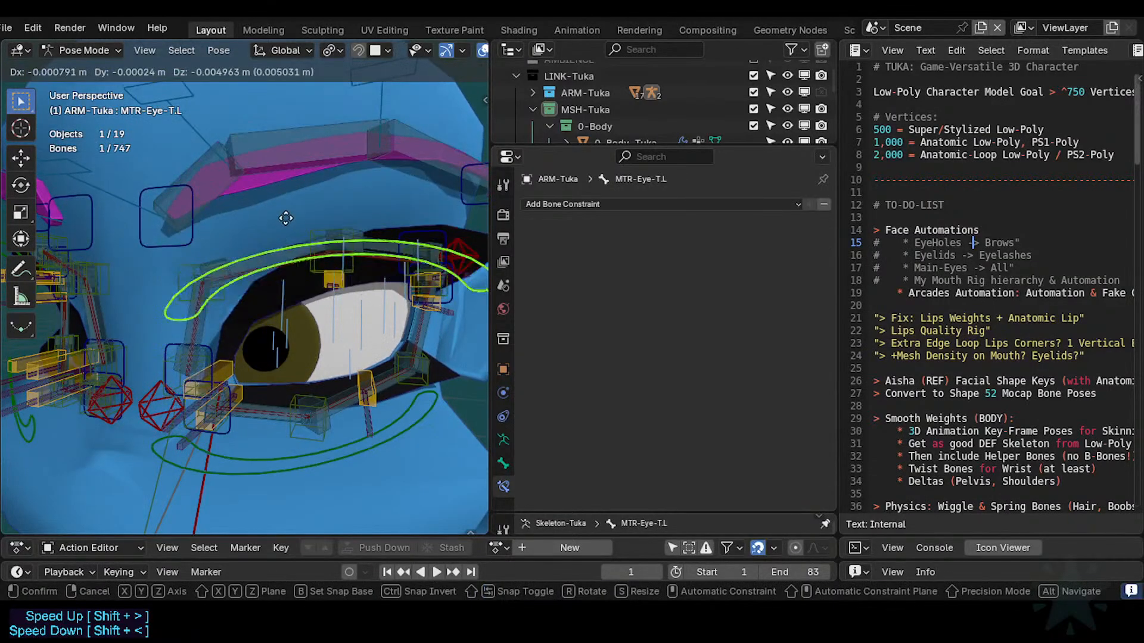
{"action": "left_click", "coordinate": [285, 217]}
{"action": "left_click", "coordinate": [352, 433]}
{"action": "key", "text": "g"}
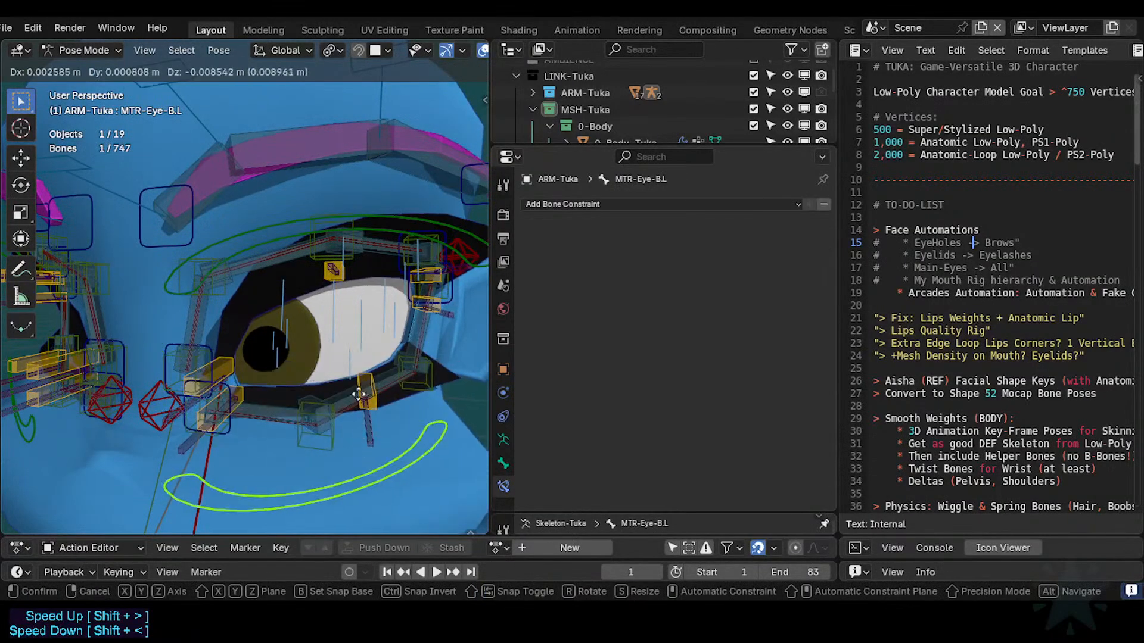
{"action": "left_click", "coordinate": [325, 435]}
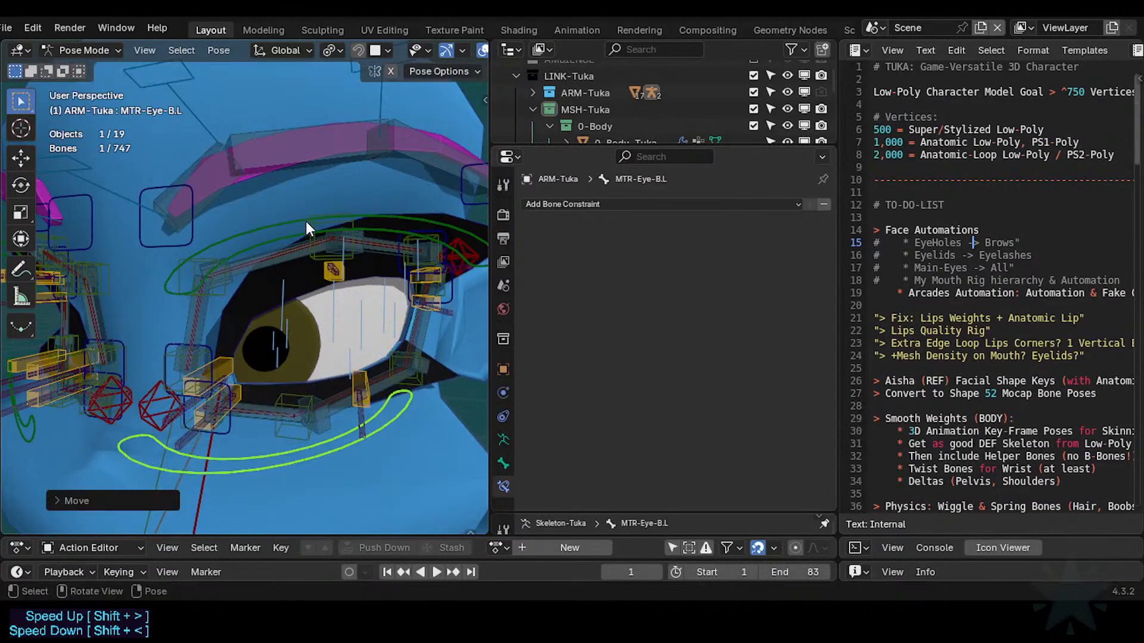
{"action": "left_click", "coordinate": [306, 218]}
{"action": "key", "text": "g"}
{"action": "left_click", "coordinate": [287, 183]}
{"action": "scroll", "coordinate": [296, 256], "scroll_direction": "down", "scroll_amount": 3}
{"action": "key", "text": "a"}
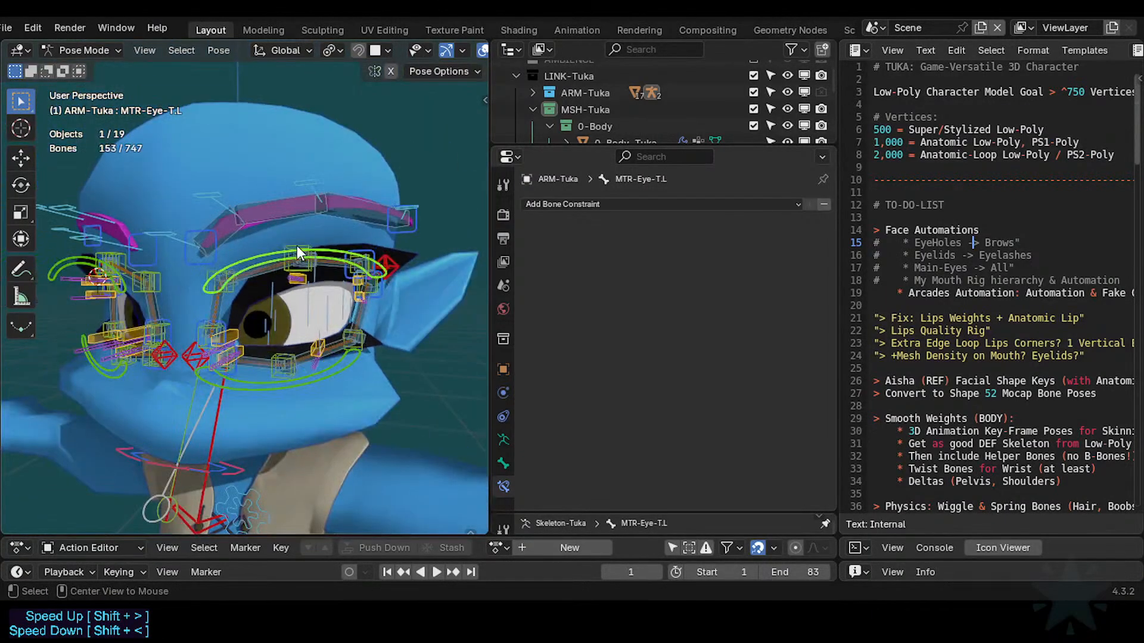
Test-move the left eyebrow bone MCH-IK-Eyebrow.L.001 and save the file.
{"action": "left_click", "coordinate": [289, 207]}
{"action": "key", "text": "g"}
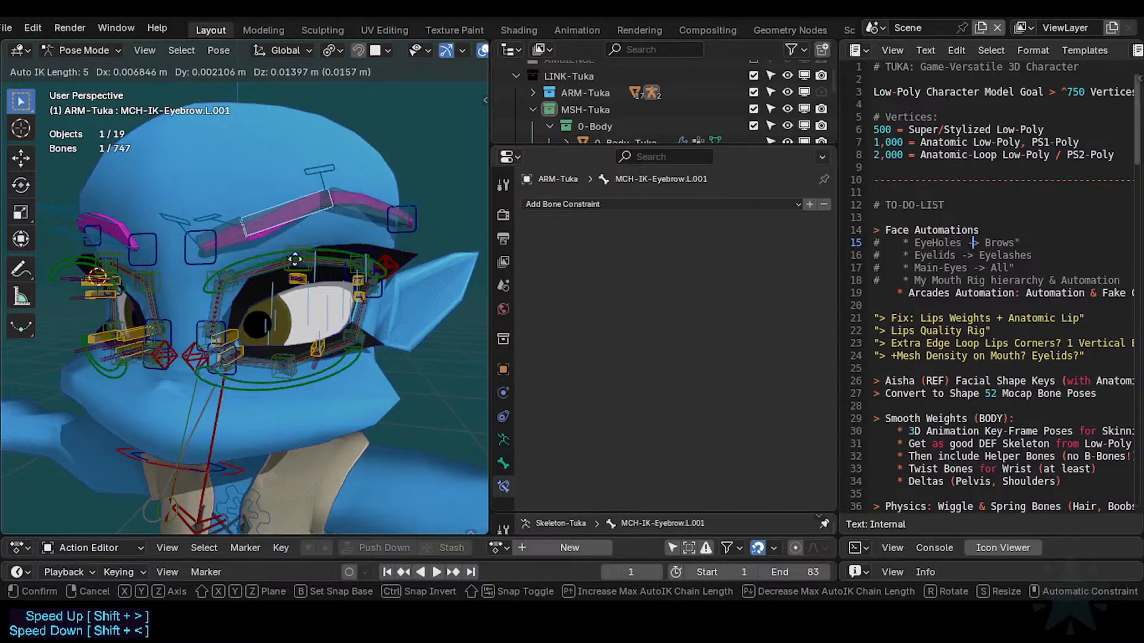
{"action": "left_click", "coordinate": [255, 197]}
{"action": "key", "text": "ctrl+s"}
Lower the upper left eye master bone MTR-Eye-T.L over the eye and save the file.
{"action": "left_click", "coordinate": [263, 272]}
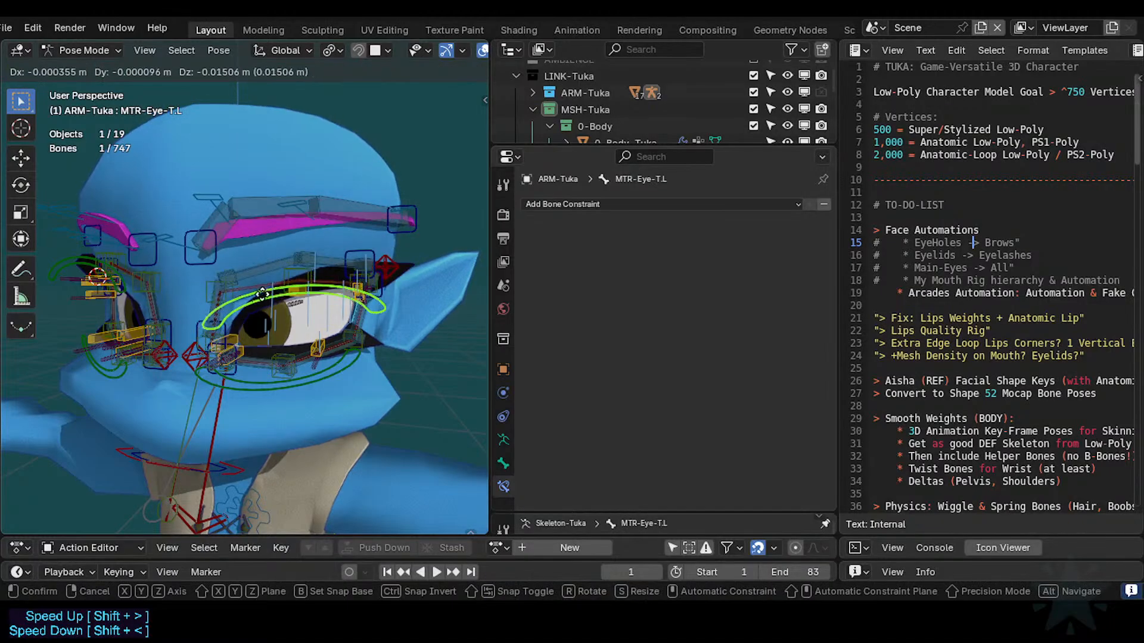
{"action": "key", "text": "g"}
{"action": "left_click", "coordinate": [258, 293]}
{"action": "key", "text": "ctrl+s"}
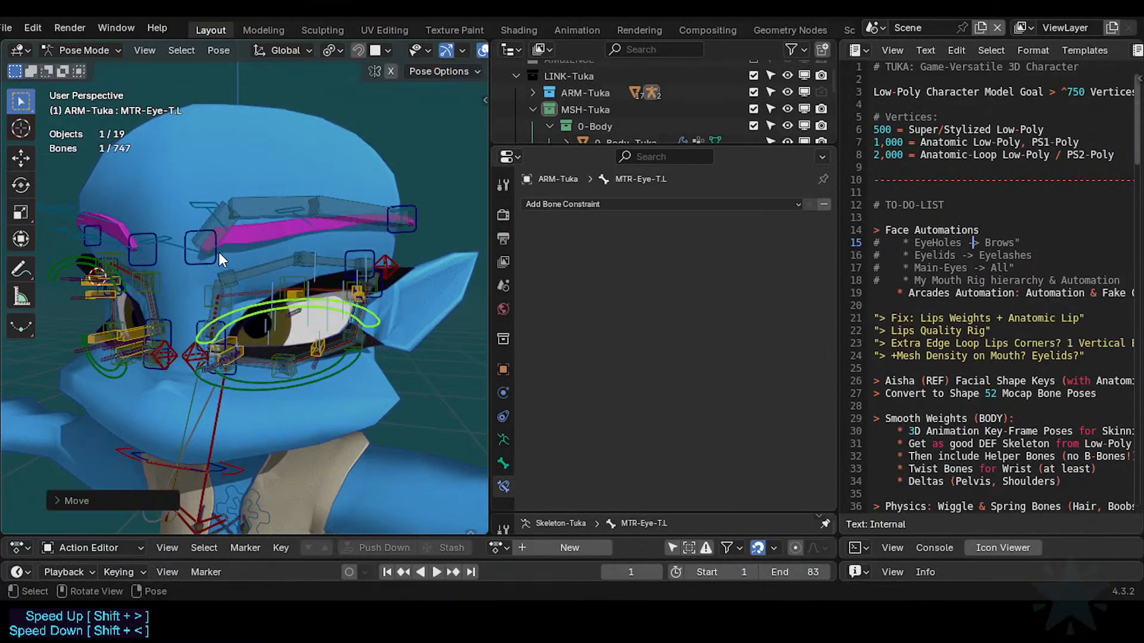
Lower the inner control of the left eyebrow and readjust MTR-Eye-T.L beneath it.
{"action": "left_click", "coordinate": [219, 252]}
{"action": "key", "text": "g"}
{"action": "left_click", "coordinate": [212, 288]}
{"action": "mouse_move", "coordinate": [244, 325]}
{"action": "middle_mouse_down"}
{"action": "mouse_move", "coordinate": [315, 325]}
{"action": "mouse_move", "coordinate": [246, 325]}
{"action": "middle_mouse_up"}
{"action": "key", "text": "g"}
{"action": "left_click", "coordinate": [253, 313]}
{"action": "left_click", "coordinate": [287, 292]}
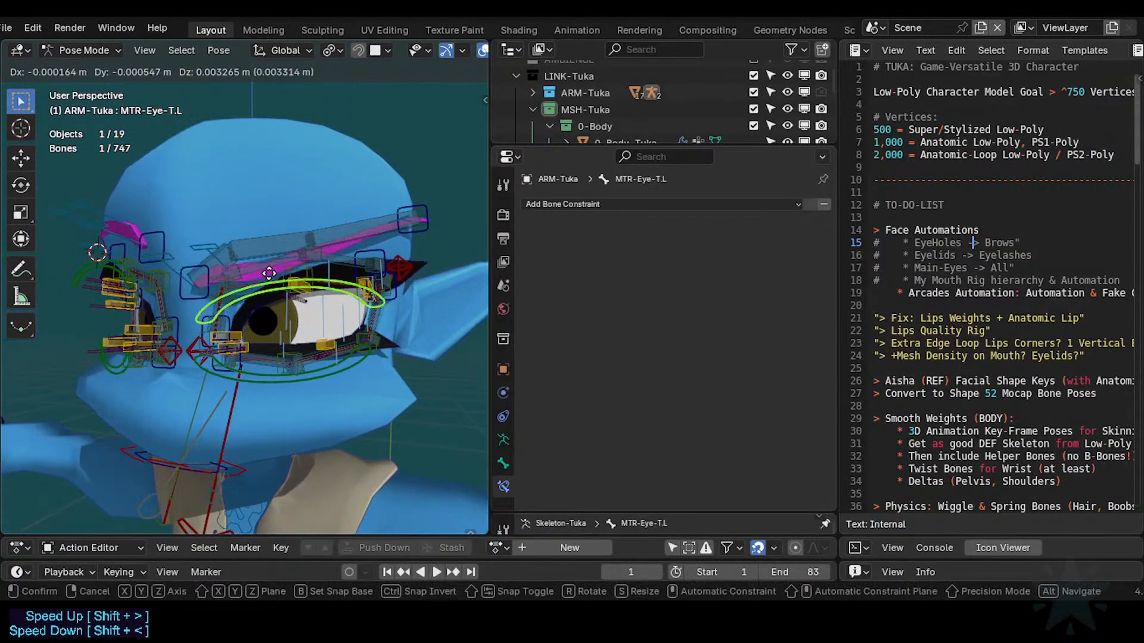
{"action": "key", "text": "g"}
{"action": "left_click", "coordinate": [263, 285]}
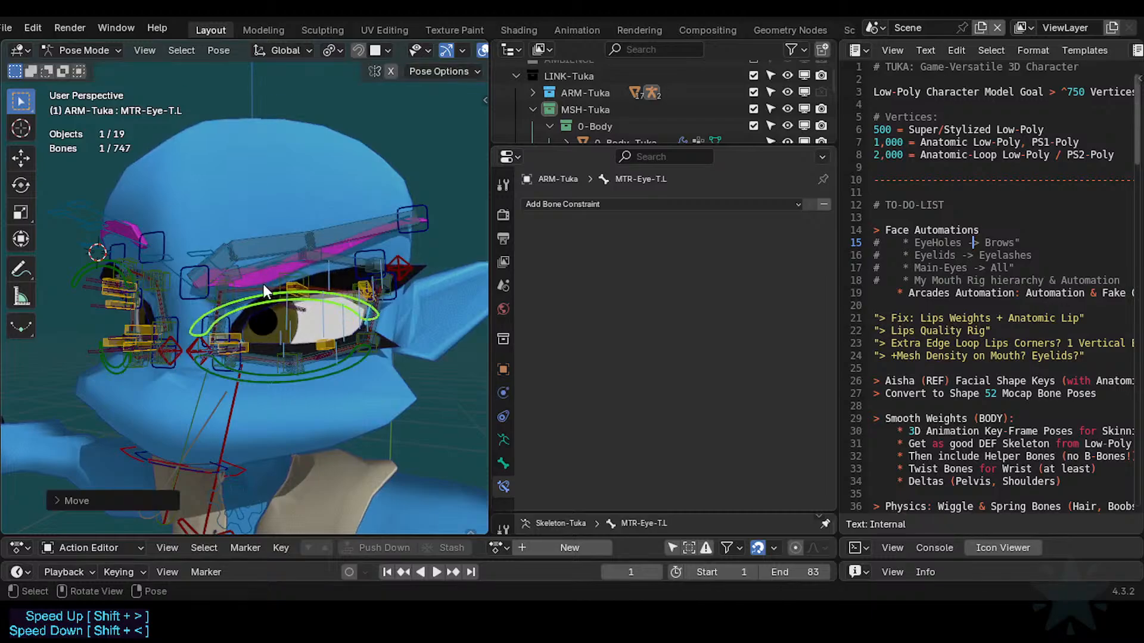
Test-move the outer eyelid bone MTR-IK-Eyelid-T-O.L and try lowering MTR-Eye-T.L further over the eye.
{"action": "left_click", "coordinate": [394, 268]}
{"action": "key", "text": "g"}
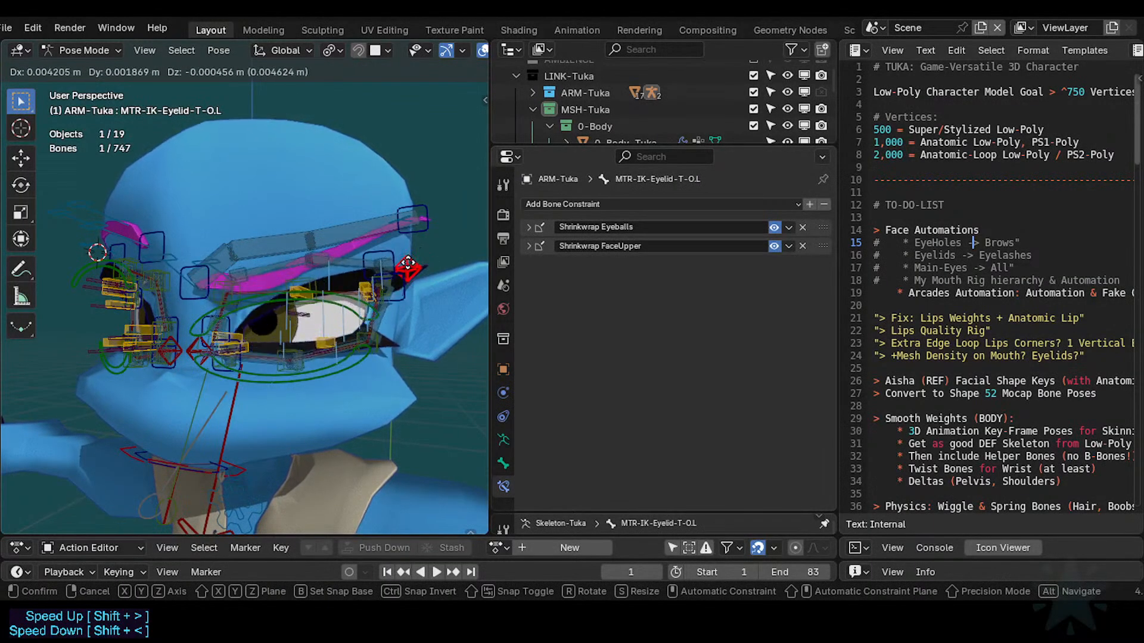
{"action": "left_click", "coordinate": [402, 264]}
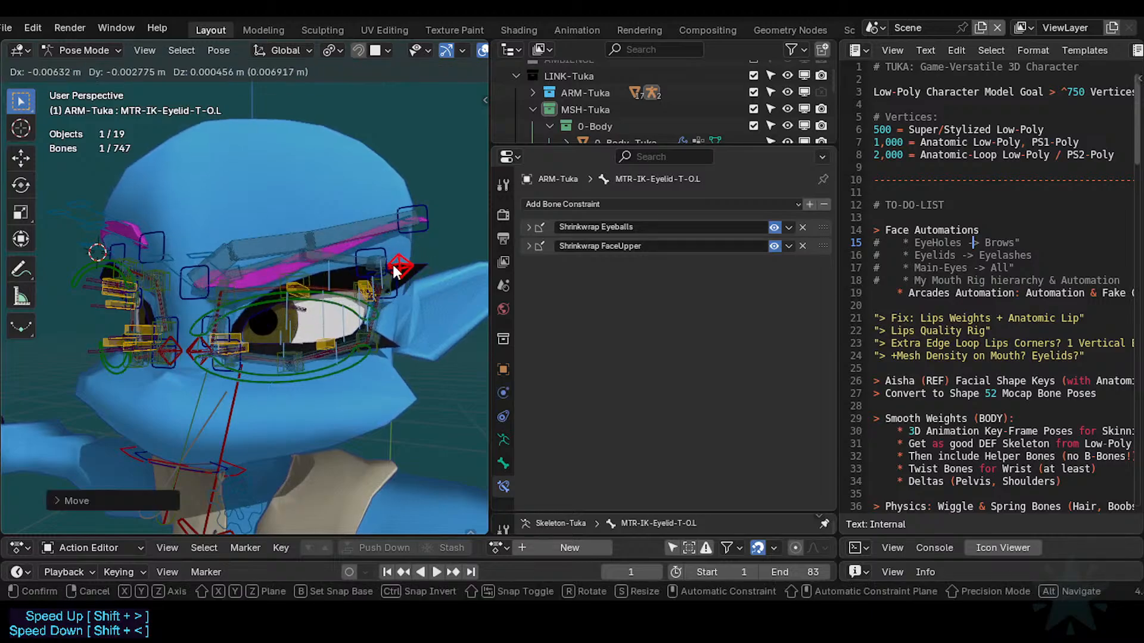
{"action": "scroll", "coordinate": [299, 315], "scroll_direction": "up", "scroll_amount": 2}
{"action": "left_click", "coordinate": [342, 303]}
{"action": "key", "text": "g"}
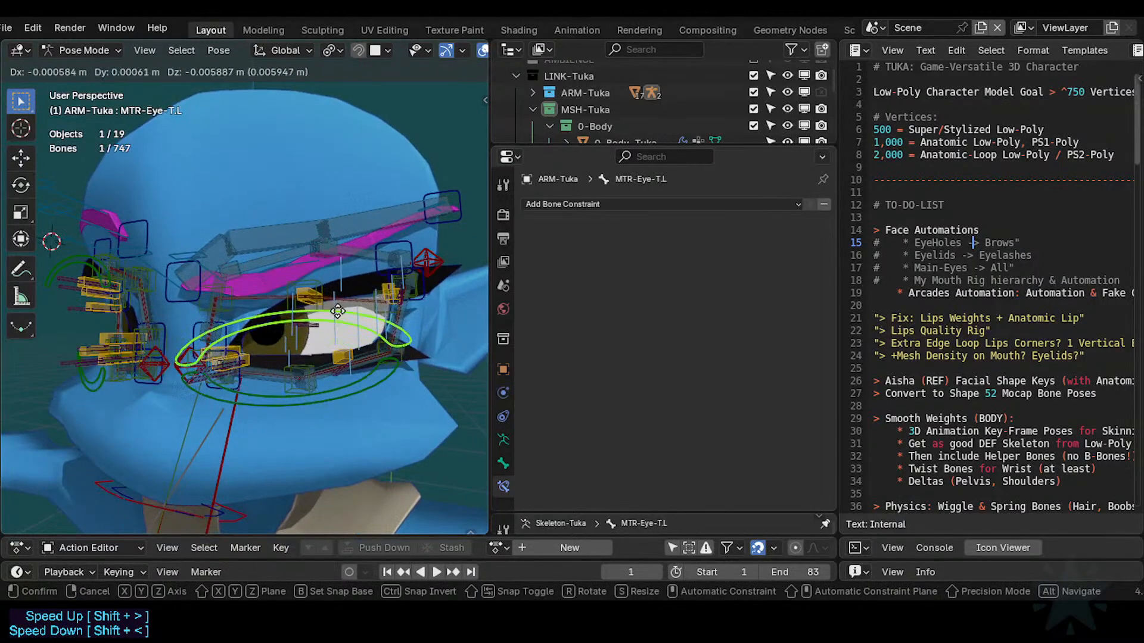
{"action": "right_click", "coordinate": [337, 280]}
{"action": "scroll", "coordinate": [310, 324], "scroll_direction": "up", "scroll_amount": 2}
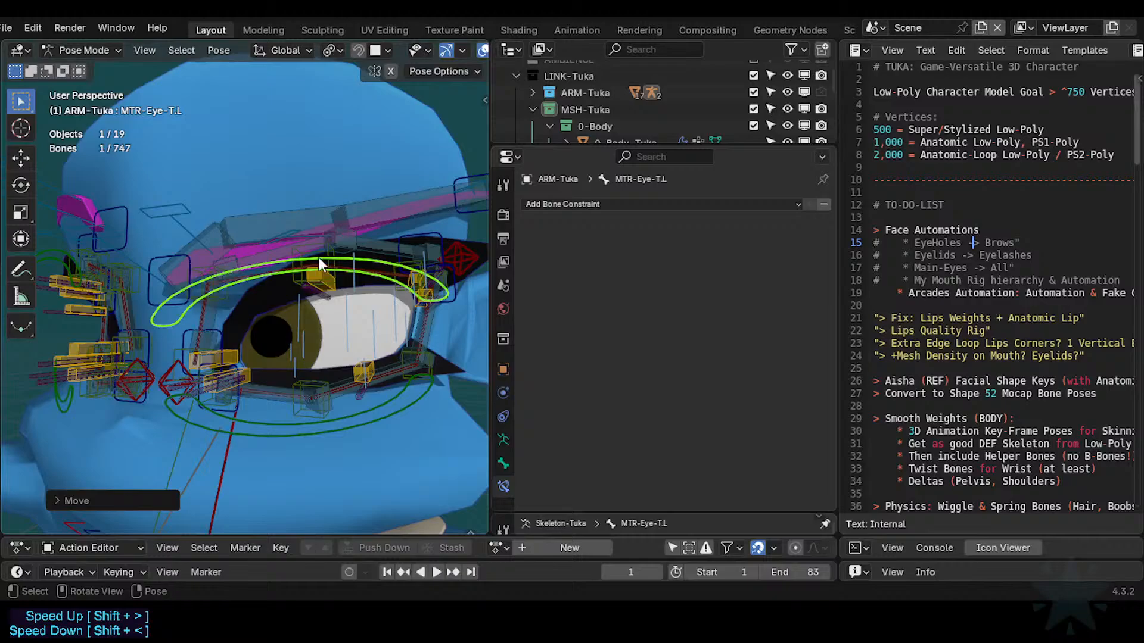
Show the wireframe over the meshes and lower the upper eyelid bone TWK-EyelidTop.L.001.L over the eye.
{"action": "left_click", "coordinate": [287, 292]}
{"action": "key", "text": "shift+alt+z"}
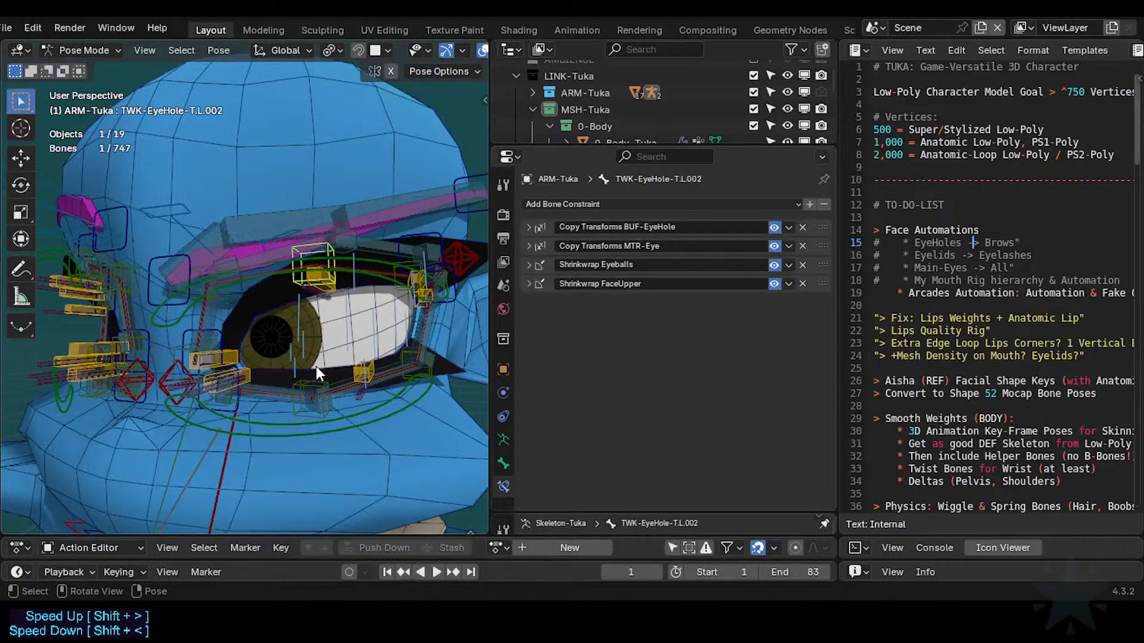
{"action": "left_click", "coordinate": [335, 280]}
{"action": "left_click", "coordinate": [335, 281]}
{"action": "left_click", "coordinate": [335, 287]}
{"action": "key", "text": "g"}
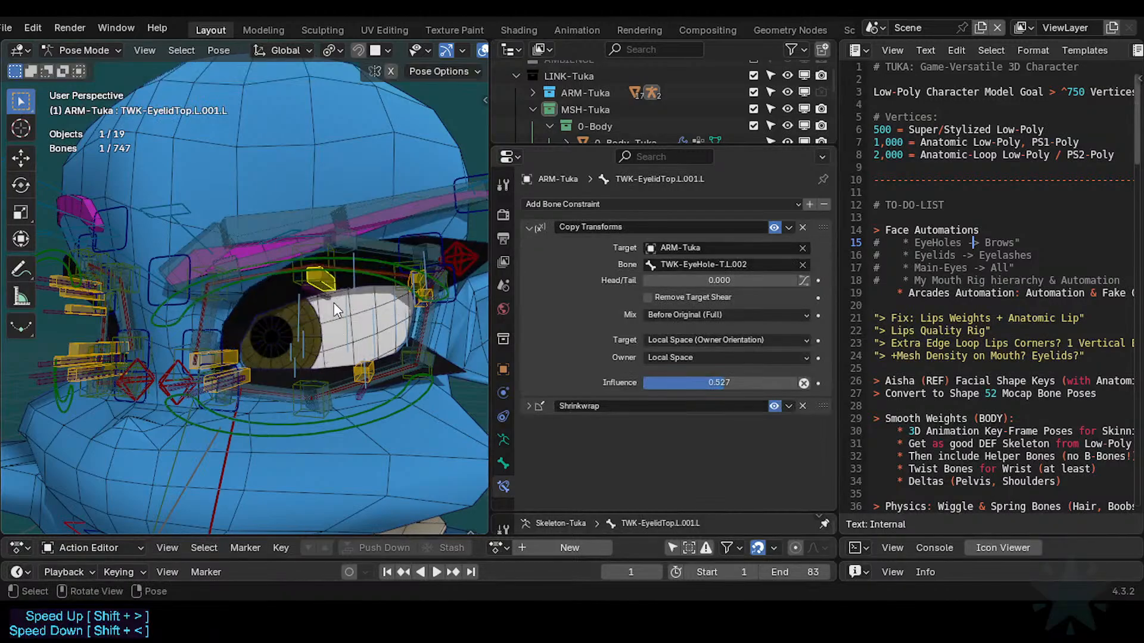
{"action": "key", "text": "g"}
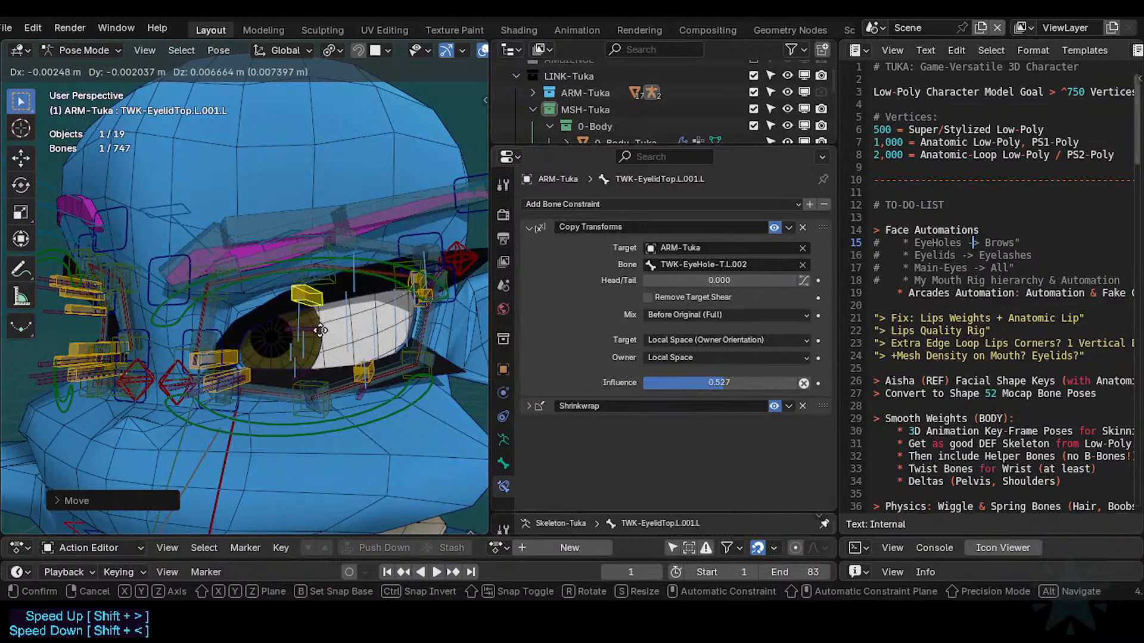
{"action": "left_click", "coordinate": [274, 296]}
Test-move MTR-Eye-T.L up and down with the eyelid lowered and clear the location of all bones.
{"action": "left_click", "coordinate": [284, 263]}
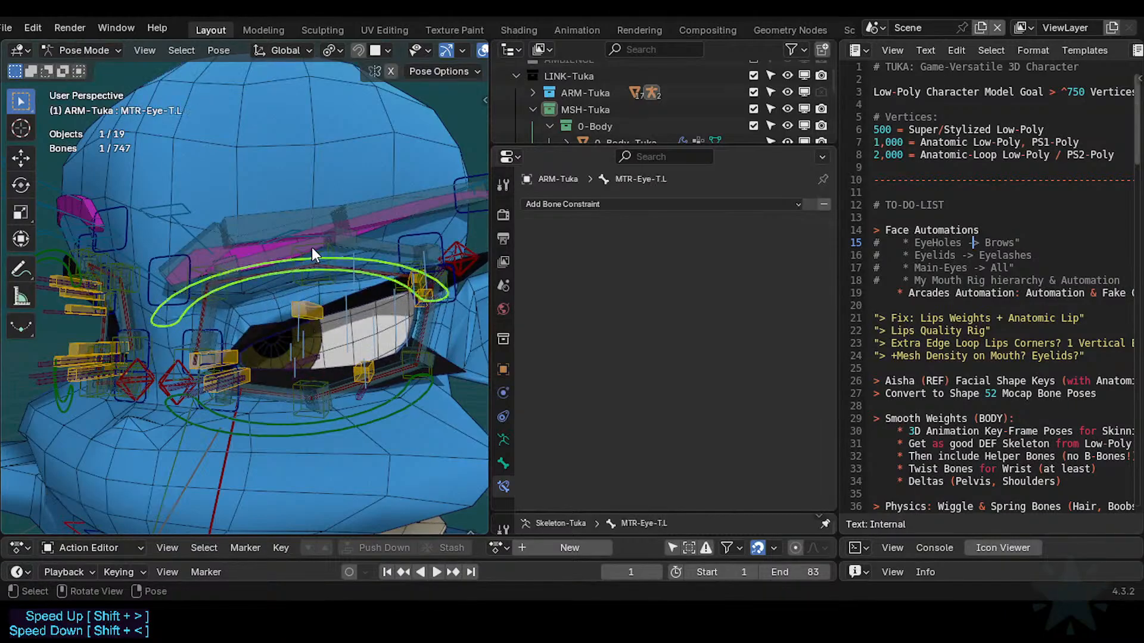
{"action": "key", "text": "g"}
{"action": "left_click", "coordinate": [281, 244]}
{"action": "scroll", "coordinate": [251, 342], "scroll_direction": "down", "scroll_amount": 1}
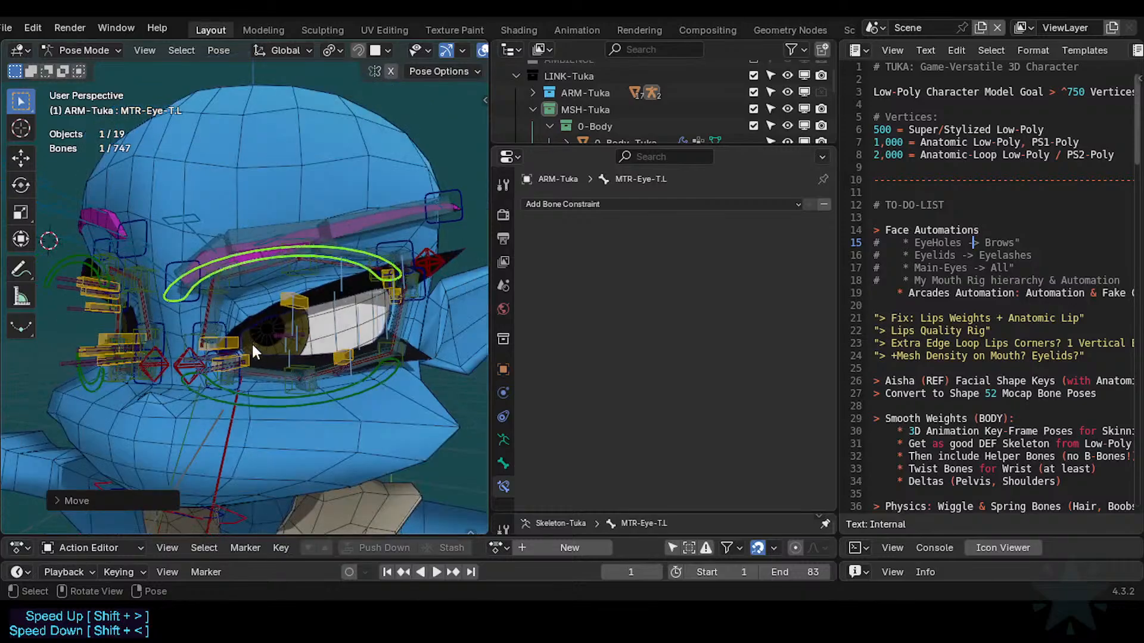
{"action": "key", "text": "g"}
{"action": "left_click", "coordinate": [261, 294]}
{"action": "key", "text": "a"}
{"action": "key", "text": "alt+g"}
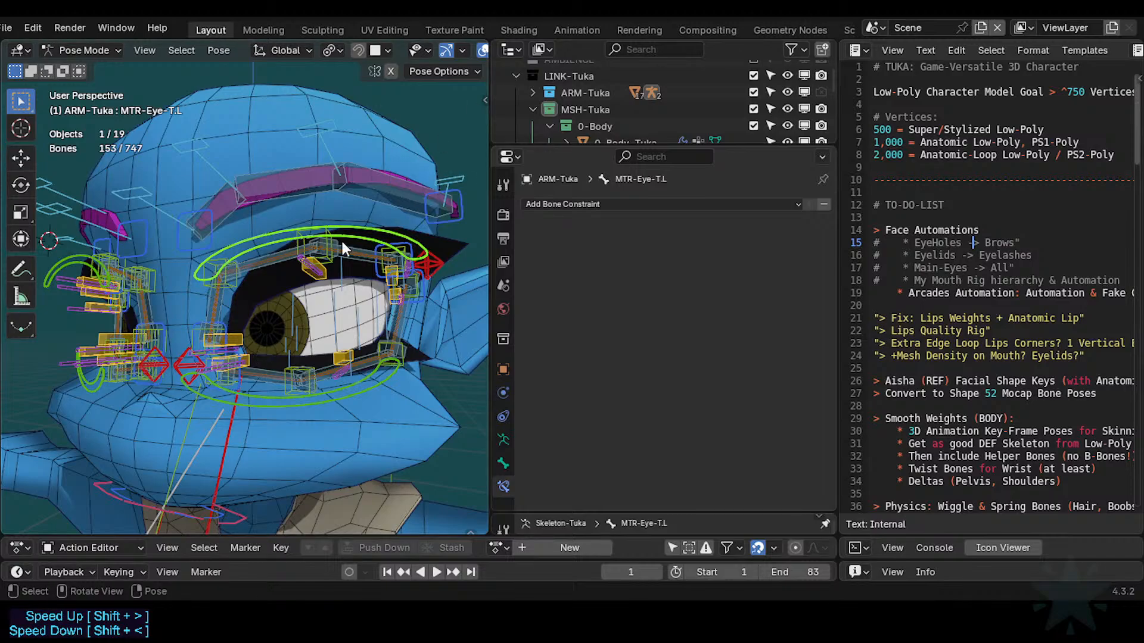
Select MTR-Eye-T.L, hide the mesh wireframe and examine the resting left eye from several angles.
{"action": "left_click", "coordinate": [335, 217]}
{"action": "middle_click_drag", "start_coordinate": [301, 229], "coordinate": [239, 320]}
{"action": "scroll", "coordinate": [306, 243], "scroll_direction": "down", "scroll_amount": 2}
{"action": "scroll", "coordinate": [266, 332], "scroll_direction": "up", "scroll_amount": 2}
{"action": "key", "text": "shift+z"}
{"action": "scroll", "coordinate": [297, 328], "scroll_direction": "down", "scroll_amount": 2}
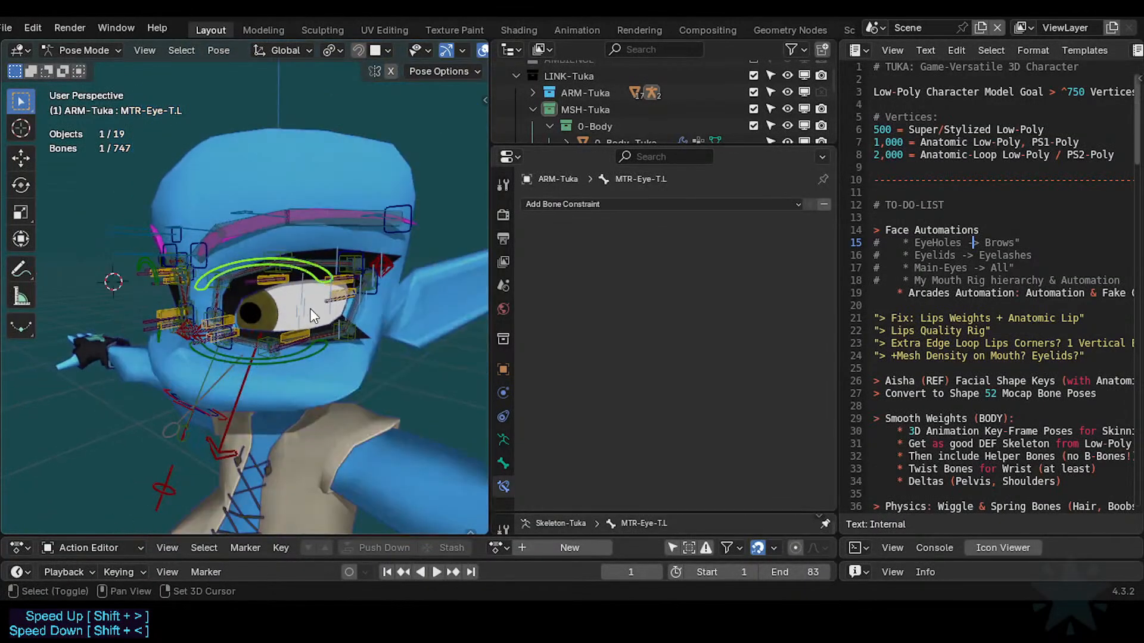
{"action": "middle_click_drag", "start_coordinate": [320, 344], "coordinate": [293, 302]}
{"action": "scroll", "coordinate": [306, 394], "scroll_direction": "up", "scroll_amount": 2}
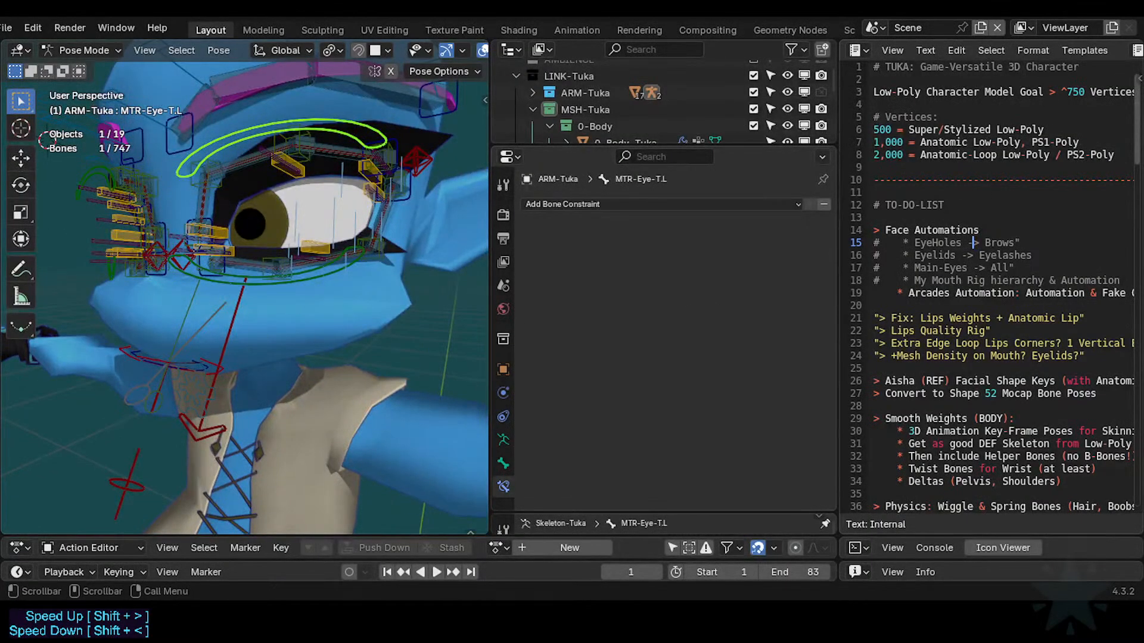
Widen the to-do list text area and the 3D viewport over the properties area, and save the file.
{"action": "left_click_drag", "start_coordinate": [839, 438], "coordinate": [532, 438]}
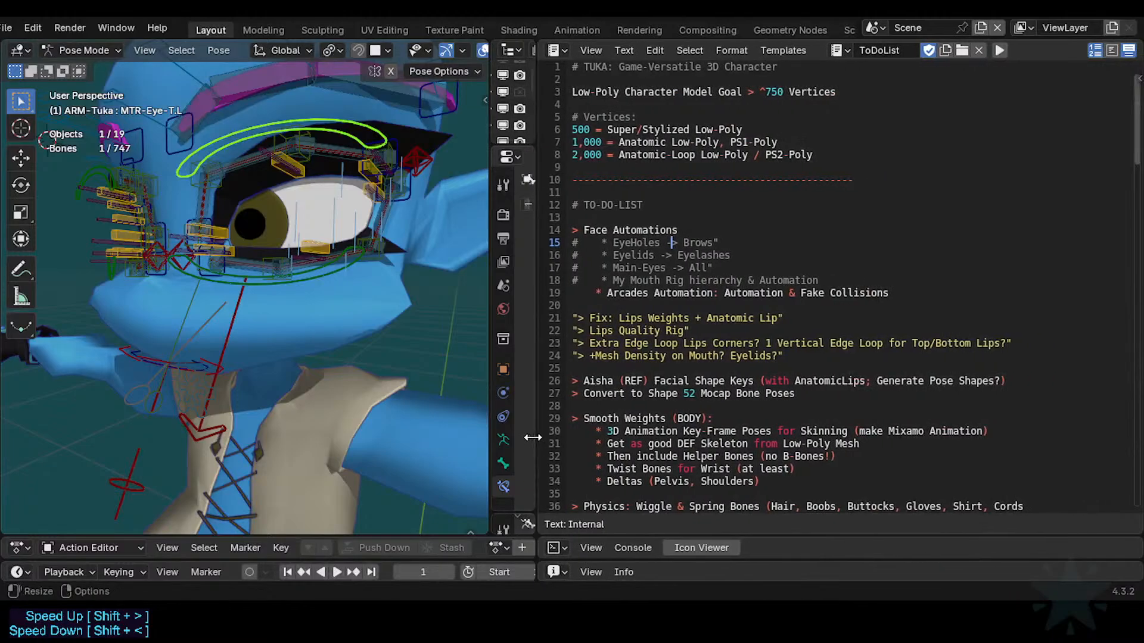
{"action": "left_click_drag", "start_coordinate": [490, 268], "coordinate": [512, 267]}
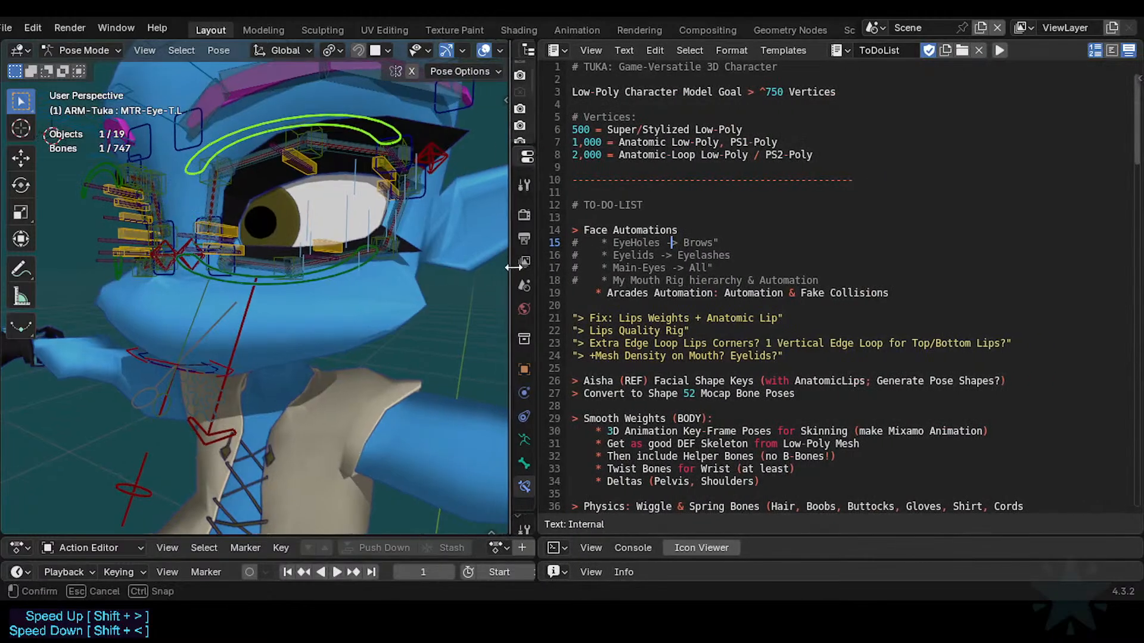
{"action": "key", "text": "ctrl+s"}
Deselect all bones and check the armature's bone collections.
{"action": "middle_click_drag", "start_coordinate": [337, 303], "coordinate": [310, 347]}
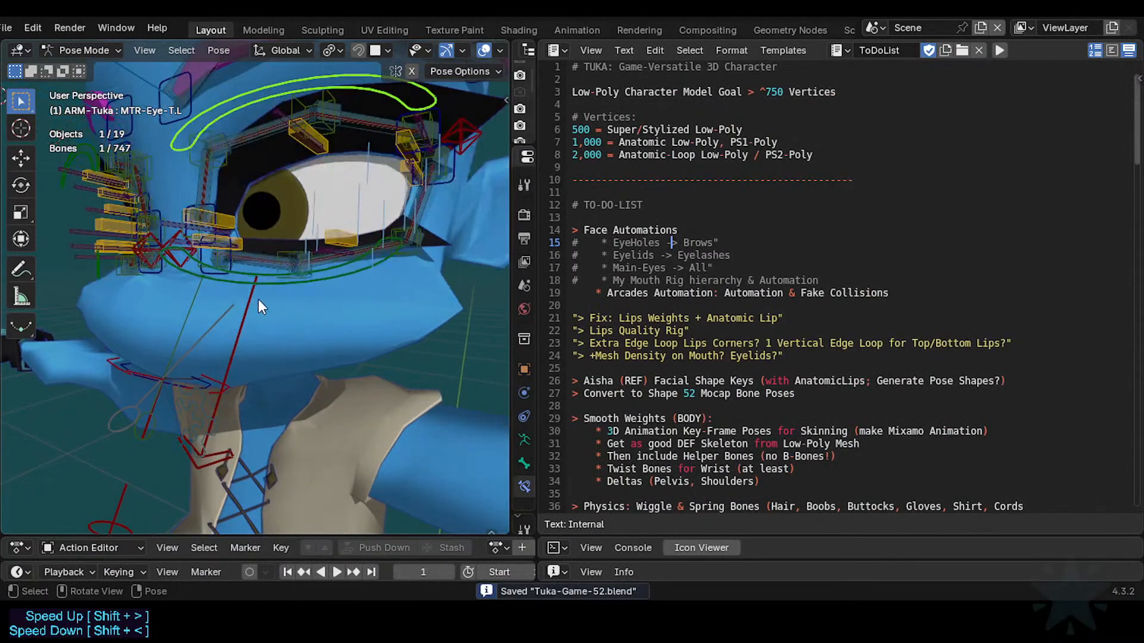
{"action": "key", "text": "alt+a"}
{"action": "scroll", "coordinate": [305, 325], "scroll_direction": "down", "scroll_amount": 2}
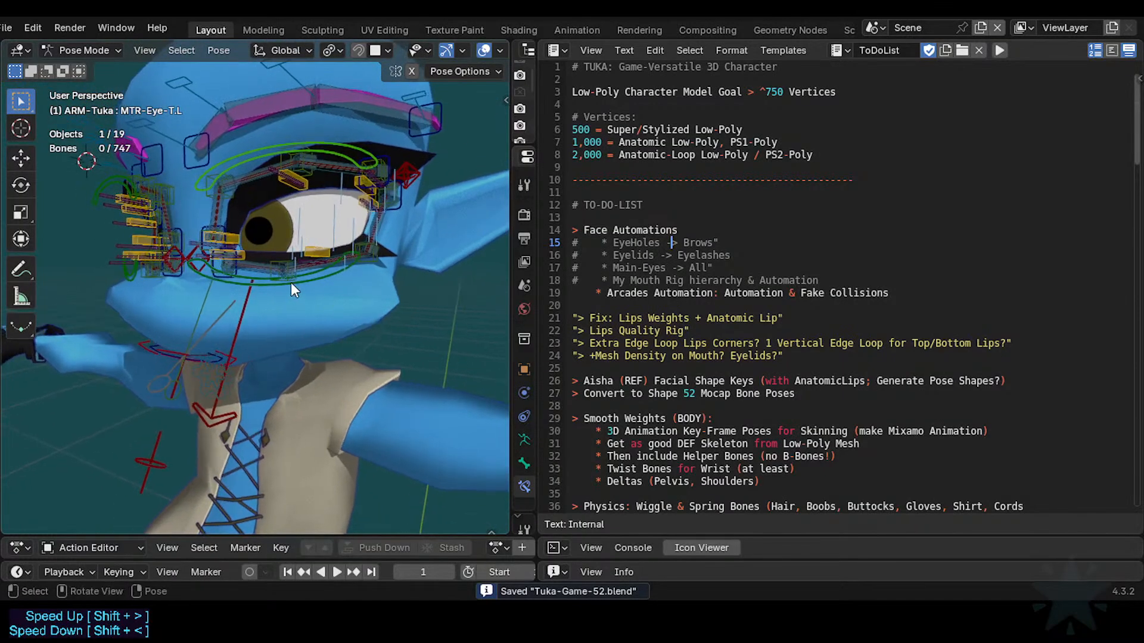
{"action": "scroll", "coordinate": [295, 284], "scroll_direction": "down", "scroll_amount": 3}
{"action": "key", "text": "n"}
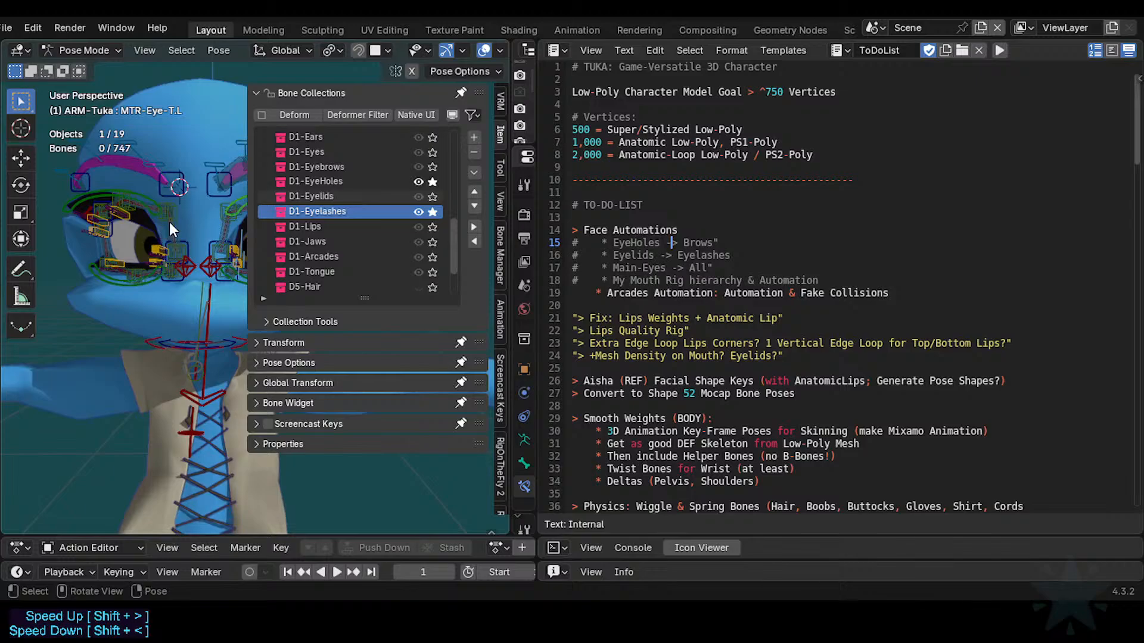
{"action": "key", "text": "n"}
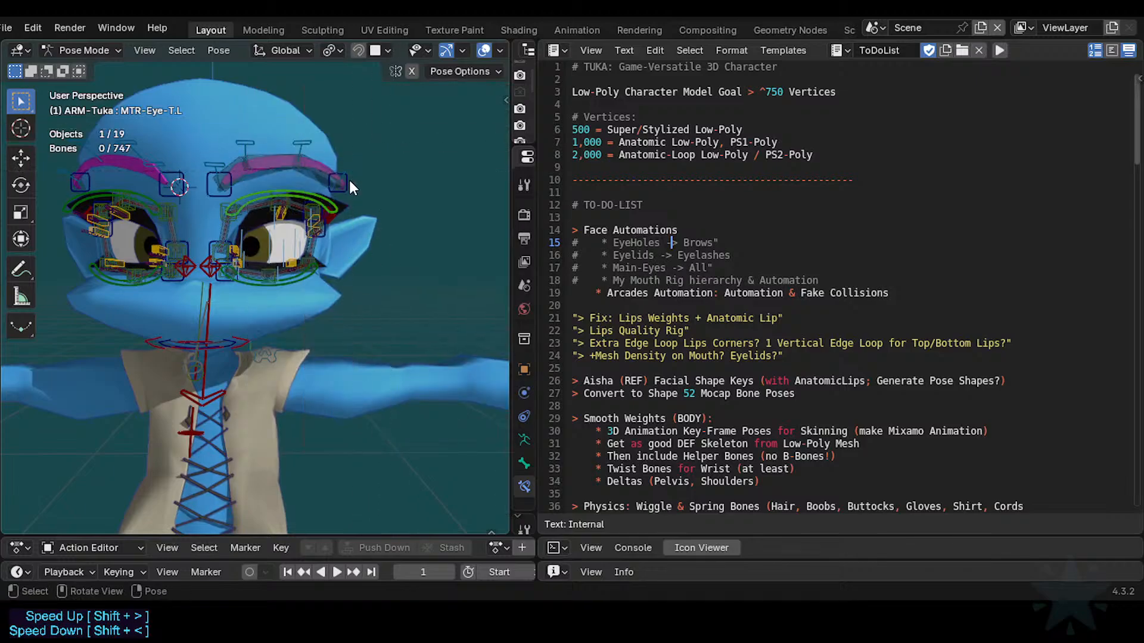
Switch to the front view and turn off soloing for the bone collections so that all bones are shown.
{"action": "scroll", "coordinate": [316, 252], "scroll_direction": "up", "scroll_amount": 3}
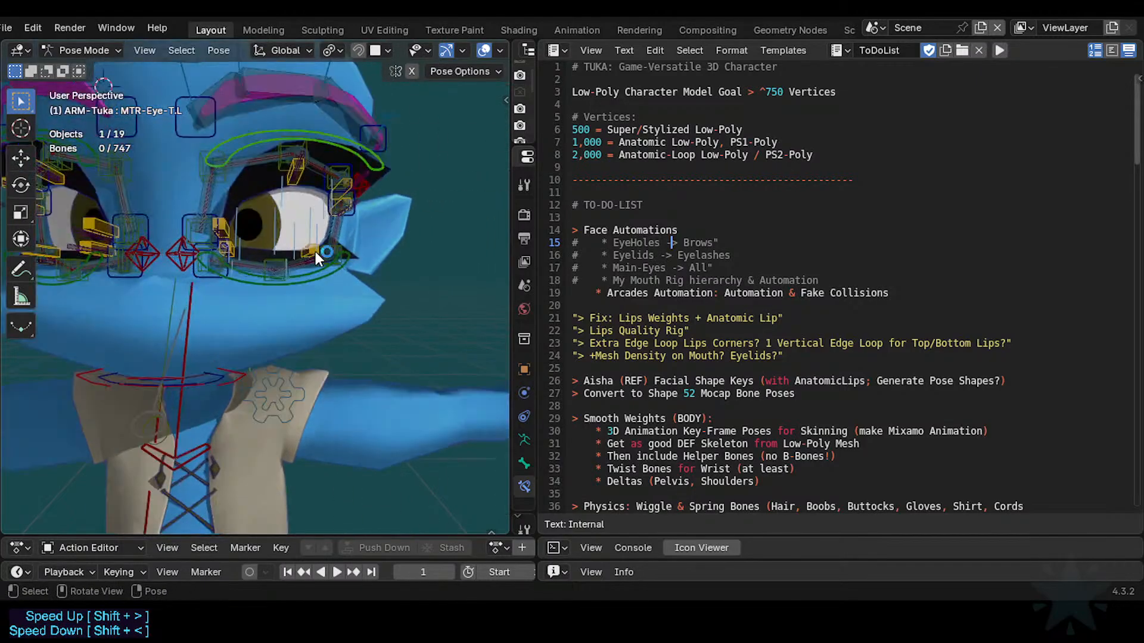
{"action": "key", "text": "KP_1"}
{"action": "key", "text": "q"}
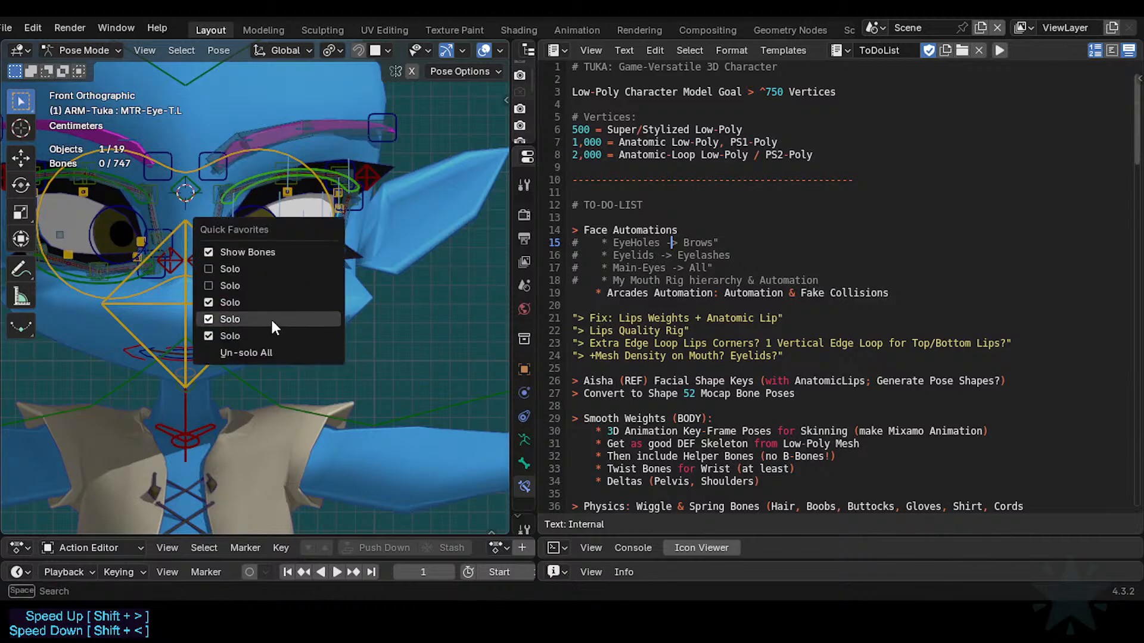
{"action": "left_click", "coordinate": [262, 302]}
{"action": "key", "text": "q"}
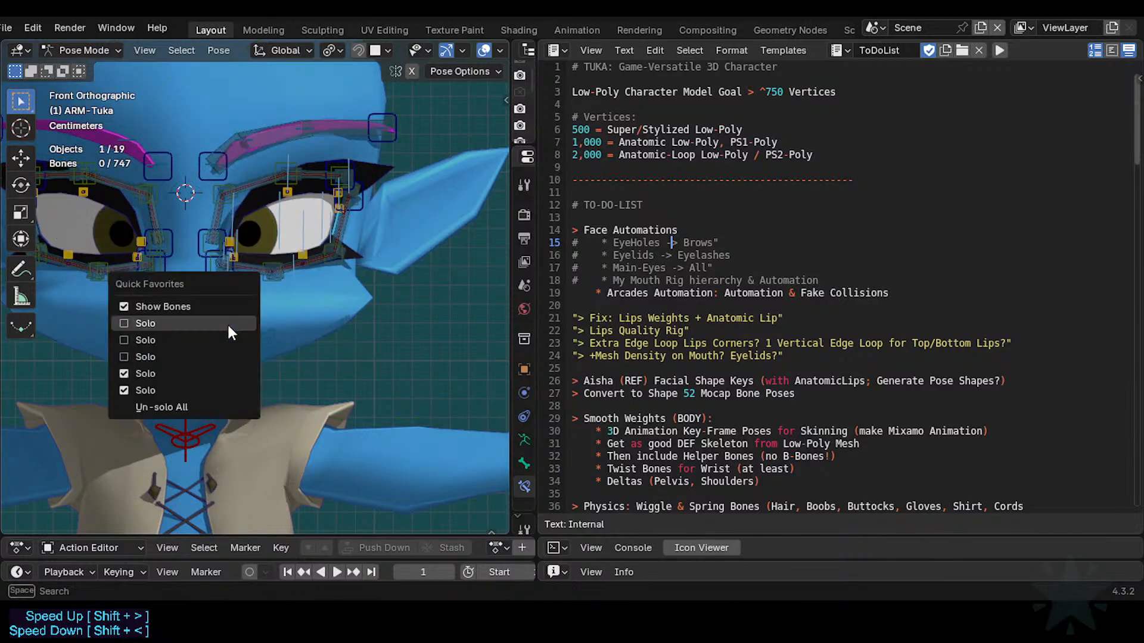
{"action": "left_click", "coordinate": [200, 386]}
{"action": "key", "text": "q"}
{"action": "left_click", "coordinate": [153, 469]}
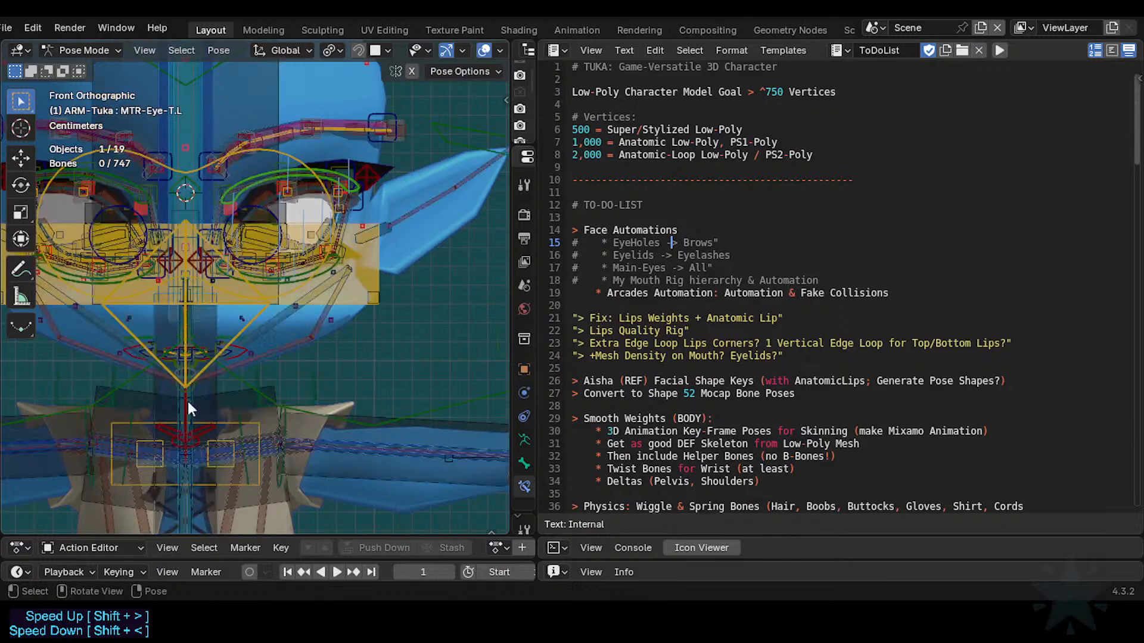
Box-select the bones around the left eye and left eyebrow.
{"action": "middle_click_drag", "start_coordinate": [287, 220], "coordinate": [333, 313], "text": "shift"}
{"action": "key", "text": "b"}
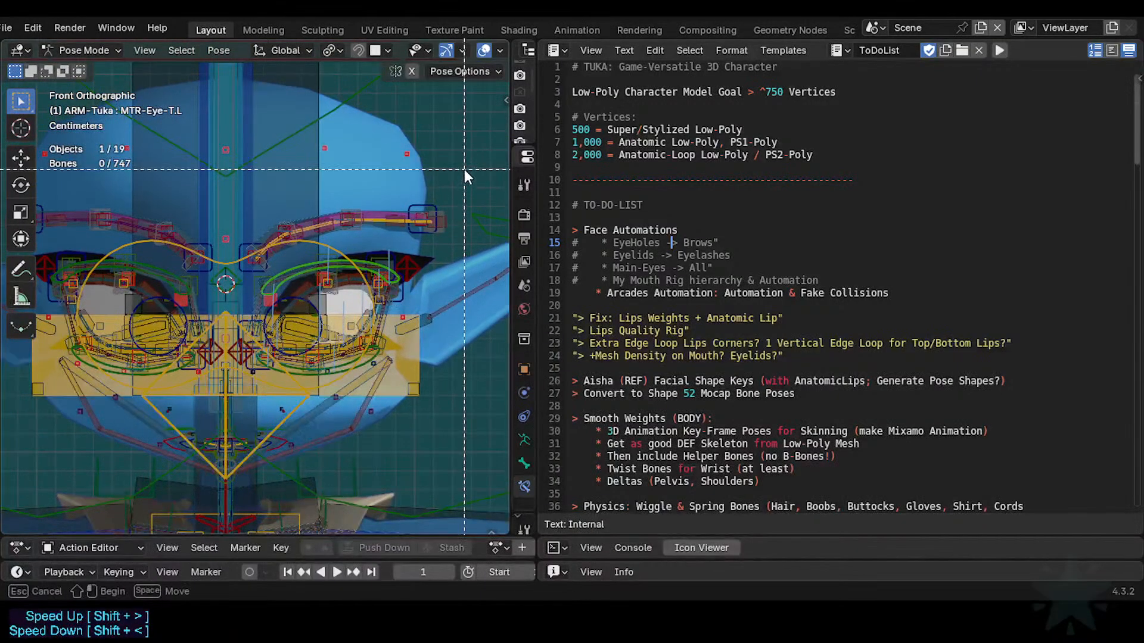
{"action": "left_click_drag", "start_coordinate": [454, 127], "coordinate": [245, 396]}
{"action": "scroll", "coordinate": [252, 399], "scroll_direction": "up", "scroll_amount": 2}
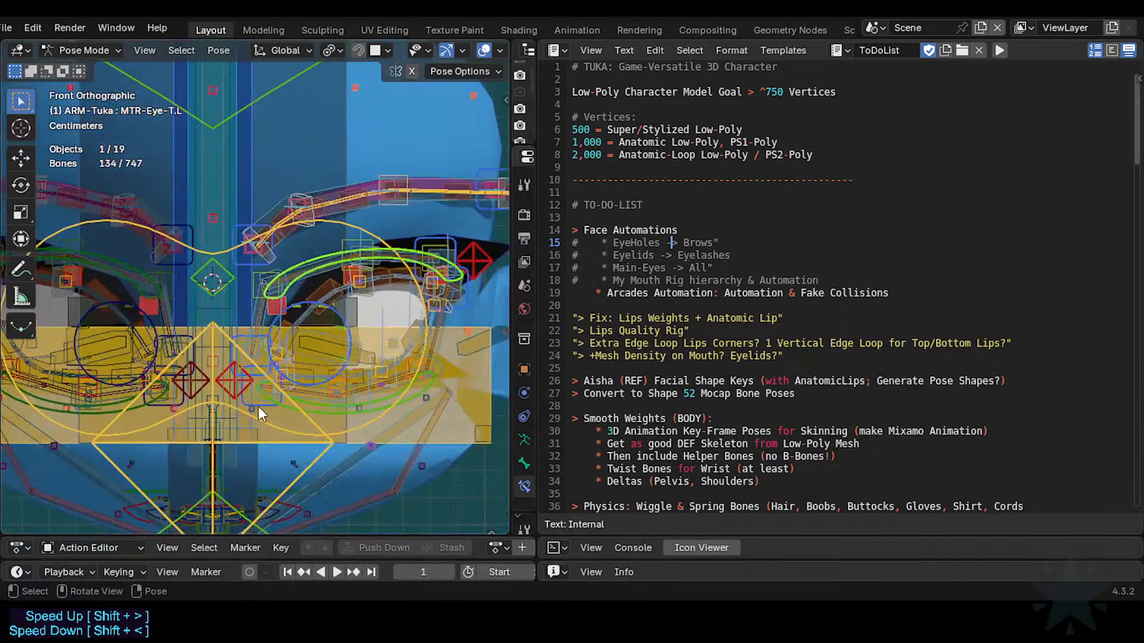
Switch the armature to Edit Mode and reveal its hidden bones.
{"action": "left_click_drag", "start_coordinate": [317, 422], "coordinate": [237, 366]}
{"action": "left_click_drag", "start_coordinate": [288, 330], "coordinate": [284, 351]}
{"action": "key", "text": "Tab"}
{"action": "right_click", "coordinate": [327, 264]}
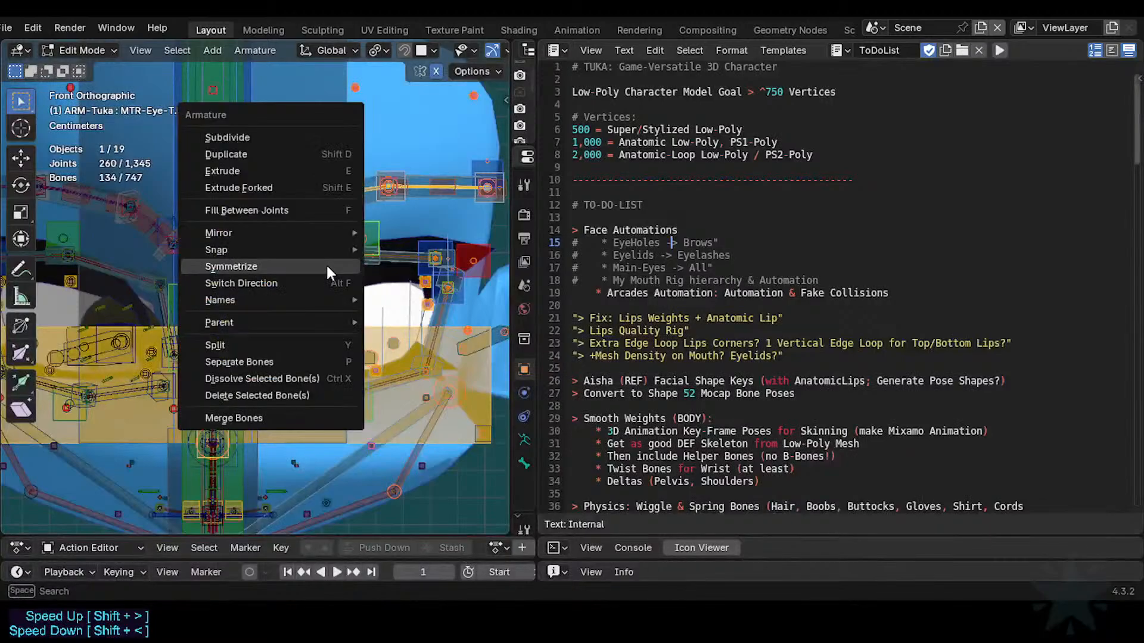
{"action": "key", "text": "Escape"}
{"action": "key", "text": "alt+h"}
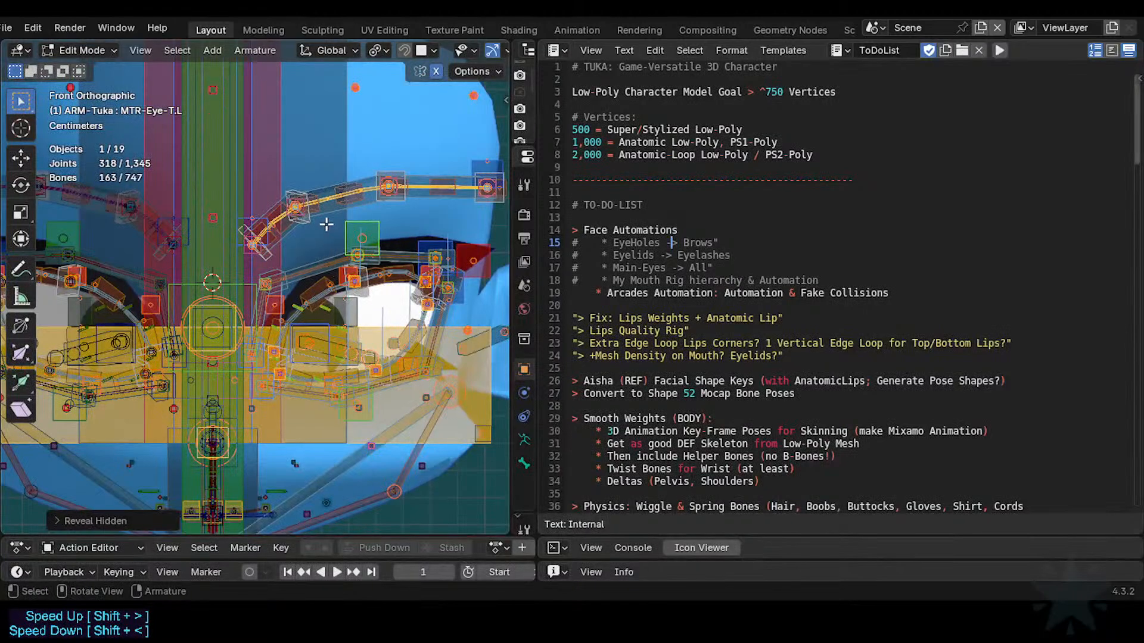
Reselect only the bones around the left eye and left eyebrow and symmetrize them to the other side of the face.
{"action": "scroll", "coordinate": [327, 224], "scroll_direction": "down", "scroll_amount": 4}
{"action": "key", "text": "alt+a"}
{"action": "left_click_drag", "start_coordinate": [434, 130], "coordinate": [255, 421]}
{"action": "scroll", "coordinate": [326, 266], "scroll_direction": "up", "scroll_amount": 4}
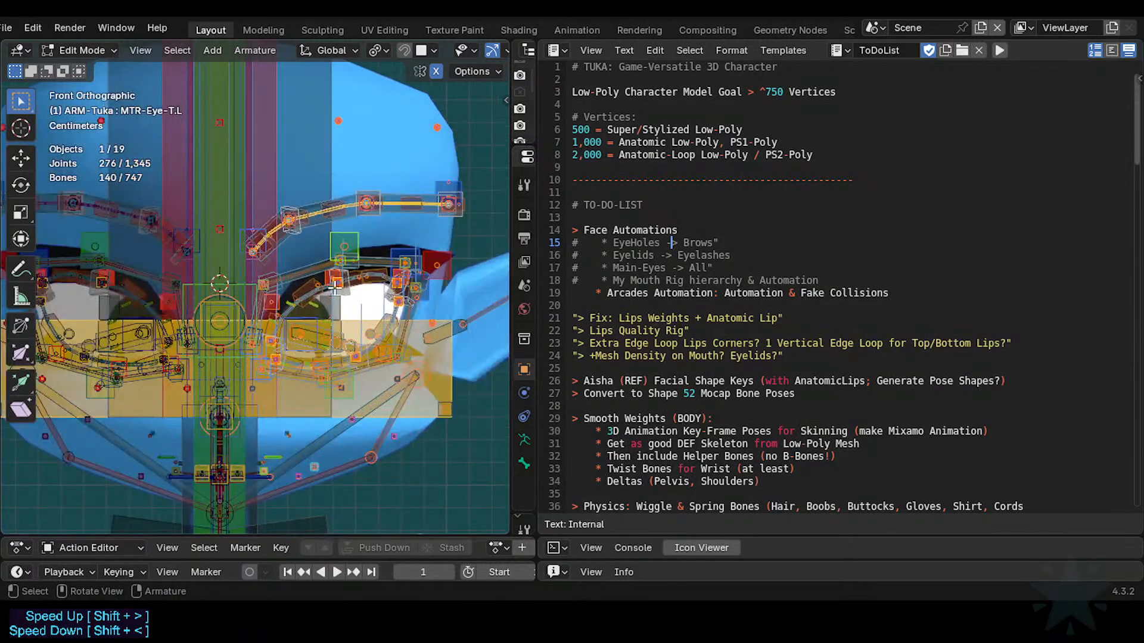
{"action": "right_click", "coordinate": [327, 266]}
{"action": "key", "text": "alt+a"}
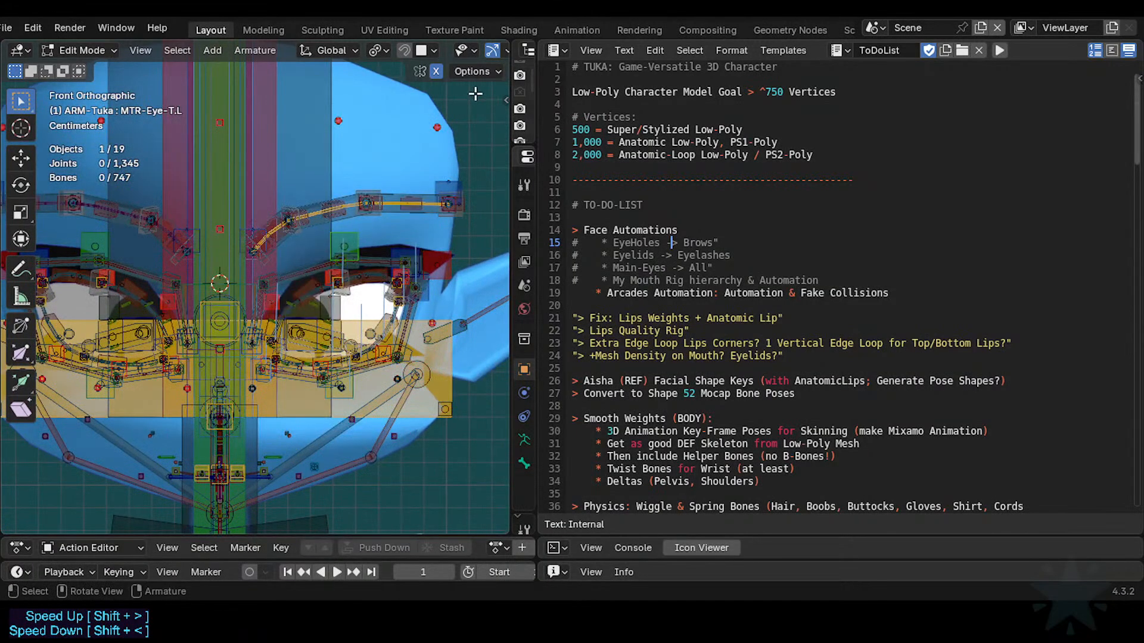
{"action": "key", "text": "b"}
{"action": "left_click_drag", "start_coordinate": [484, 95], "coordinate": [234, 435]}
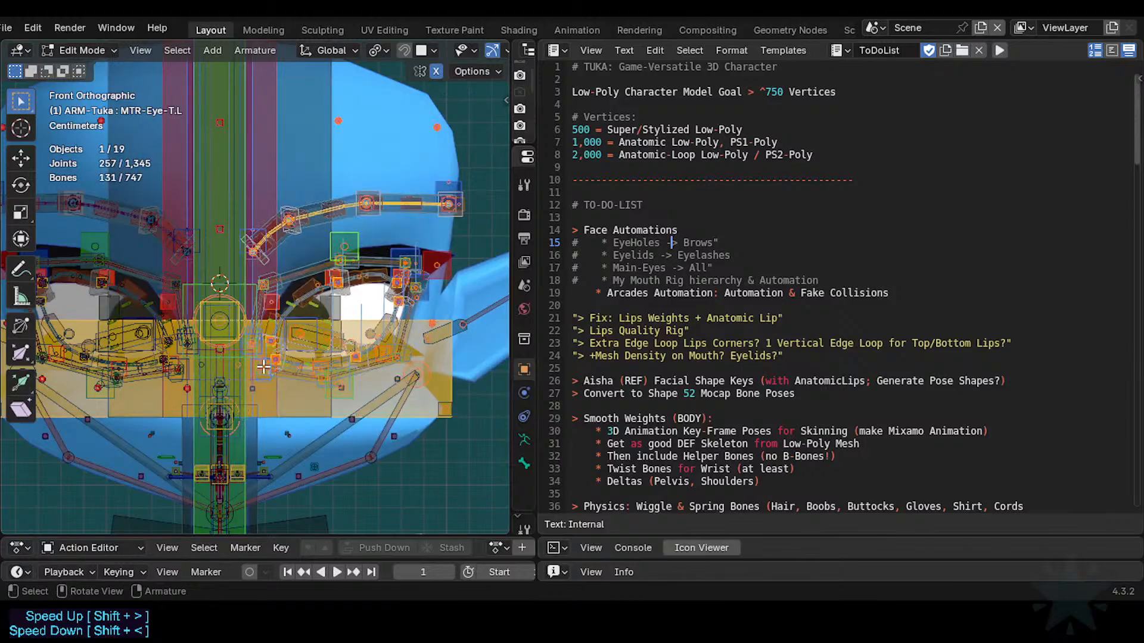
{"action": "right_click", "coordinate": [272, 310]}
{"action": "left_click", "coordinate": [273, 310]}
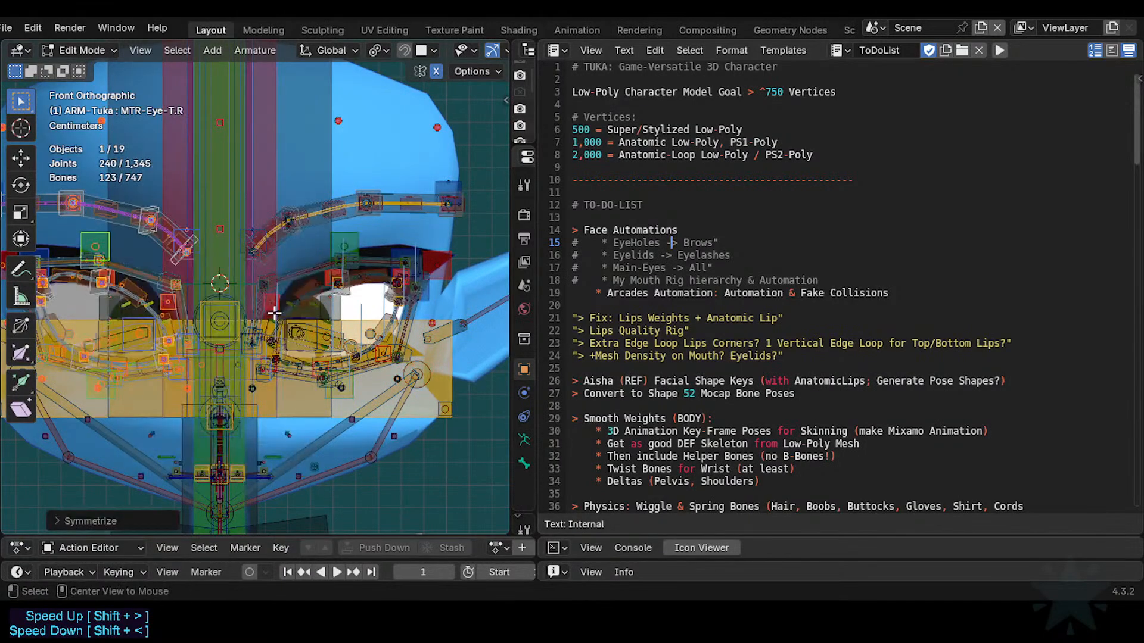
Return the armature to Pose Mode and deselect all bones.
{"action": "key", "text": "alt+h"}
{"action": "key", "text": "ctrl+Tab"}
{"action": "left_click", "coordinate": [281, 329]}
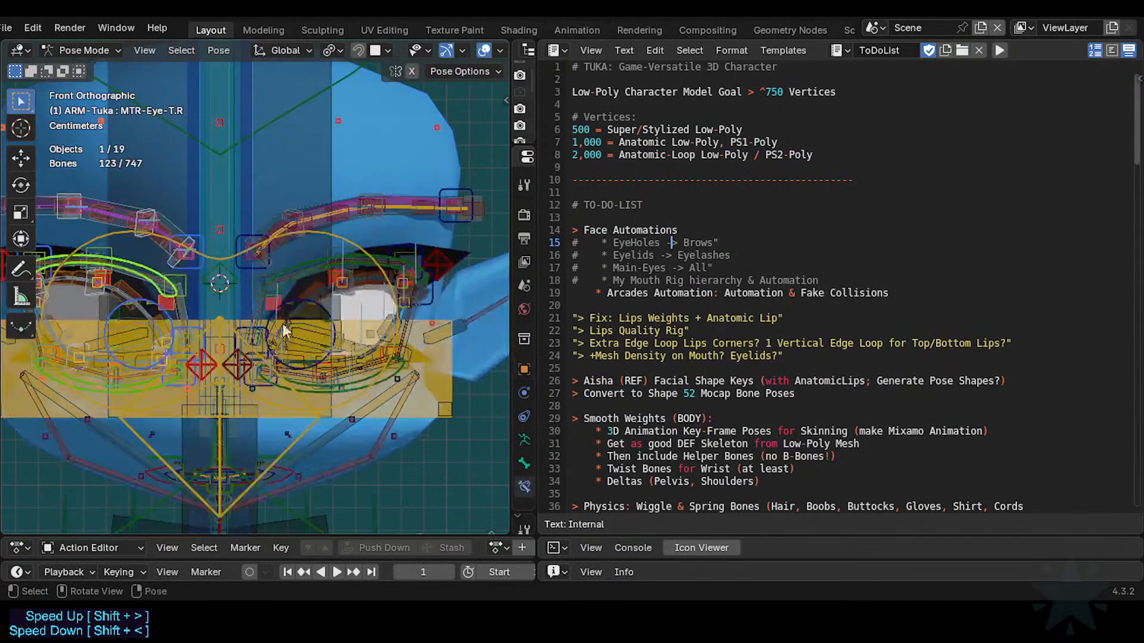
{"action": "key", "text": "alt+a"}
Solo the CTL-IK bone collection so that only its bones are shown over the face.
{"action": "scroll", "coordinate": [370, 298], "scroll_direction": "down", "scroll_amount": 4}
{"action": "key", "text": "n"}
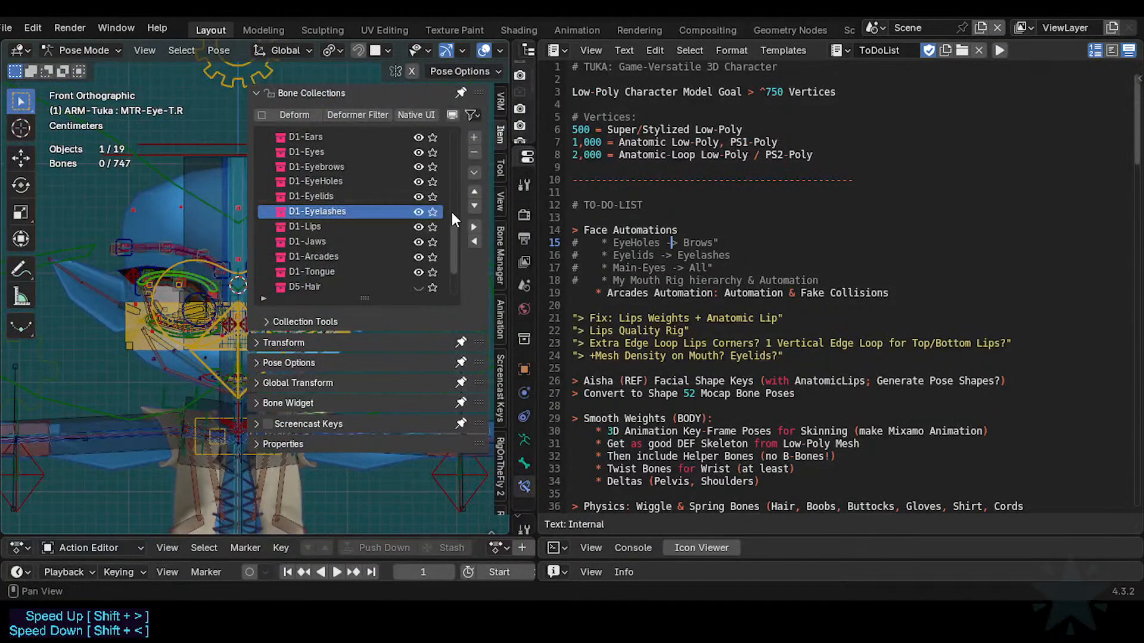
{"action": "scroll", "coordinate": [451, 212], "scroll_direction": "up", "scroll_amount": 6}
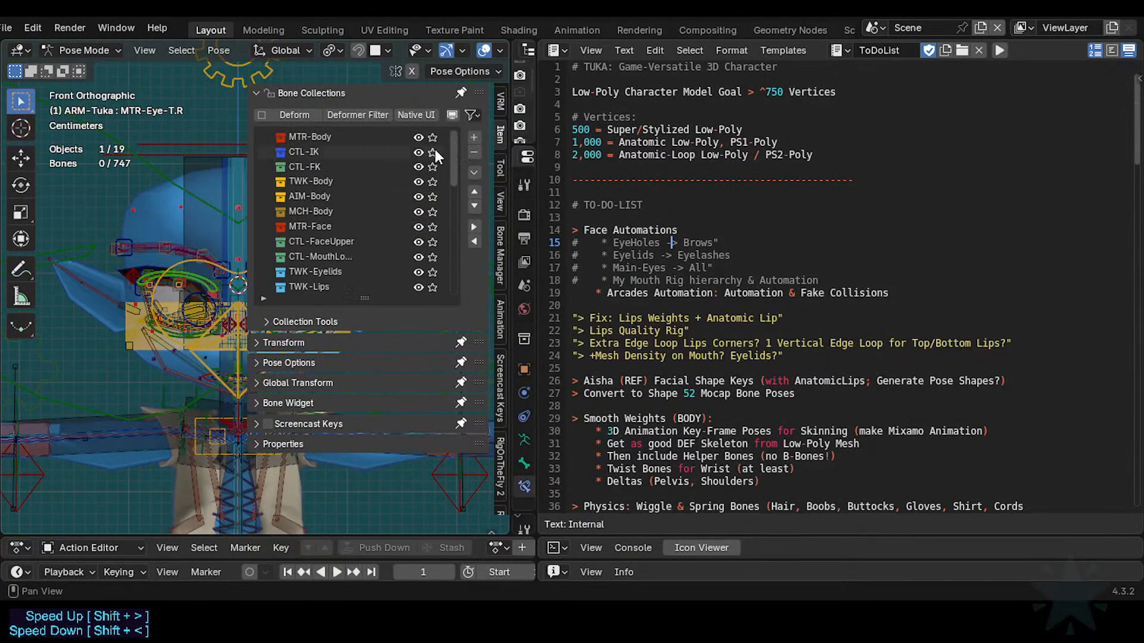
{"action": "left_click", "coordinate": [434, 152]}
{"action": "key", "text": "n"}
{"action": "scroll", "coordinate": [335, 348], "scroll_direction": "up", "scroll_amount": 2}
{"action": "scroll", "coordinate": [335, 350], "scroll_direction": "up", "scroll_amount": 2}
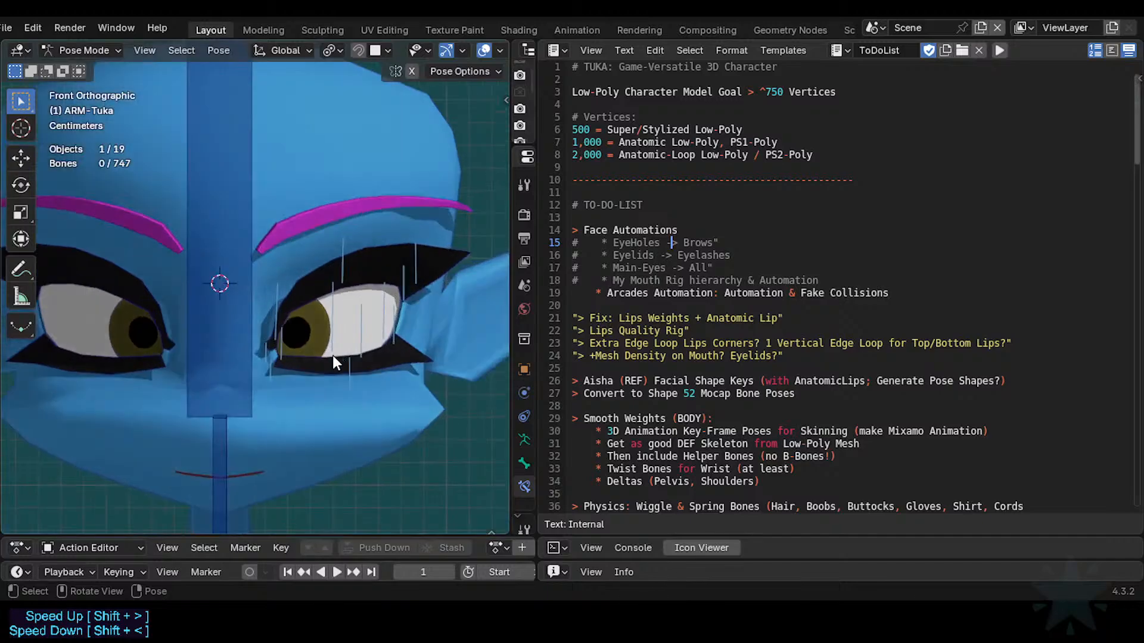
{"action": "scroll", "coordinate": [334, 356], "scroll_direction": "down", "scroll_amount": 2}
Activate the Measure tool and examine the ruler lengths placed around the left eye.
{"action": "key", "text": "n"}
{"action": "key", "text": "n"}
{"action": "key", "text": "n"}
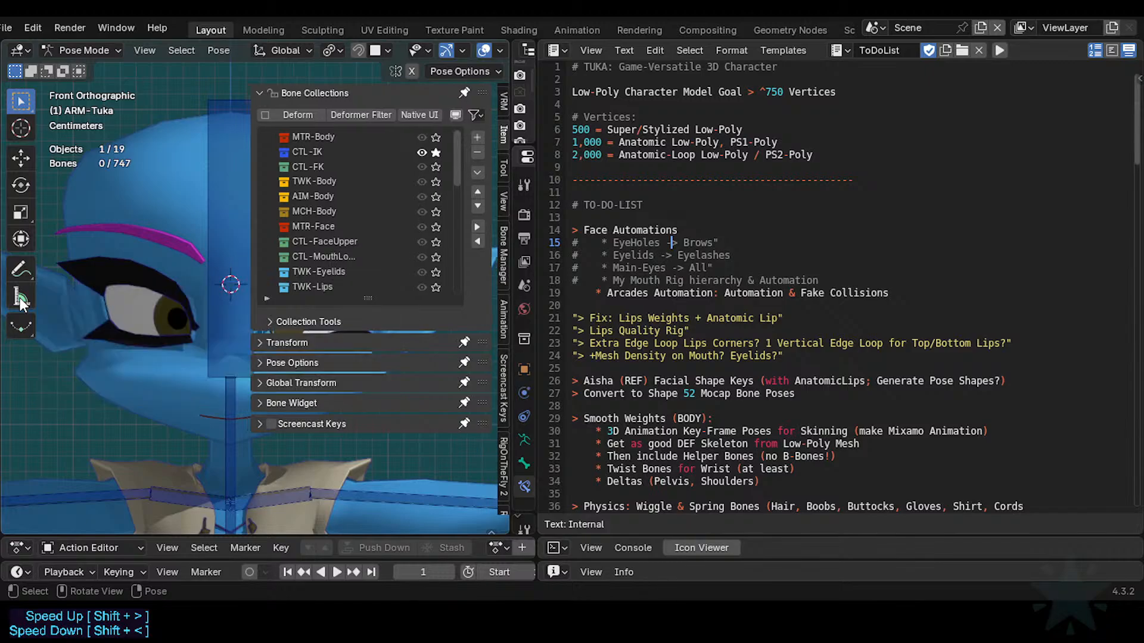
{"action": "key", "text": "n"}
{"action": "scroll", "coordinate": [282, 342], "scroll_direction": "up", "scroll_amount": 6}
{"action": "middle_click_drag", "start_coordinate": [336, 374], "coordinate": [247, 349], "text": "shift"}
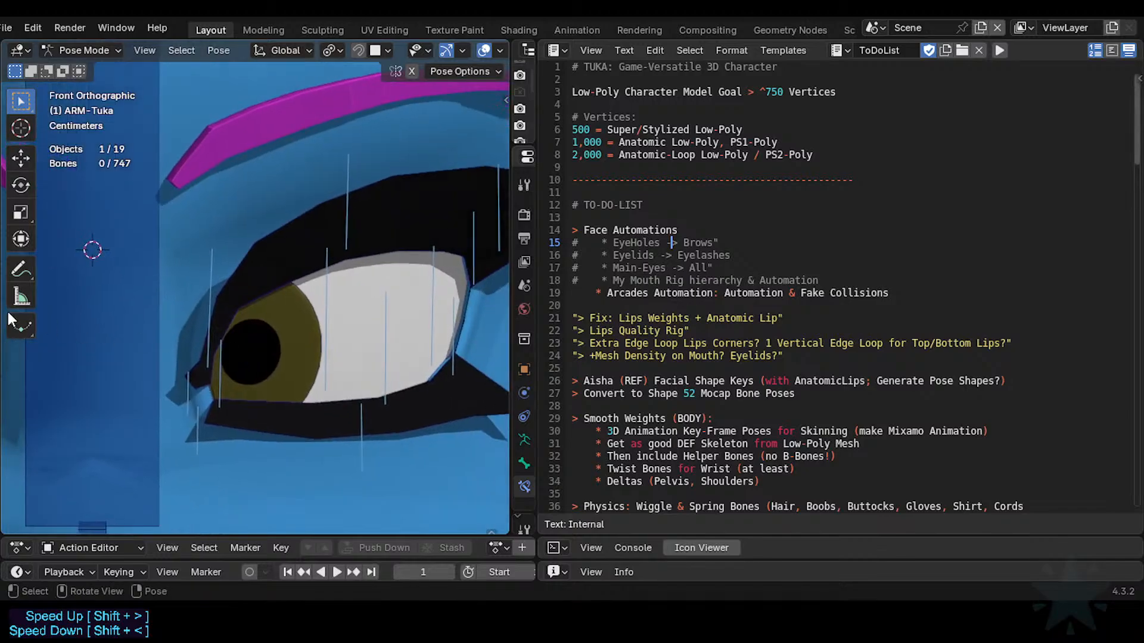
{"action": "left_click", "coordinate": [21, 297]}
{"action": "scroll", "coordinate": [327, 366], "scroll_direction": "down", "scroll_amount": 3}
{"action": "scroll", "coordinate": [327, 365], "scroll_direction": "up", "scroll_amount": 3}
{"action": "scroll", "coordinate": [279, 394], "scroll_direction": "up", "scroll_amount": 2}
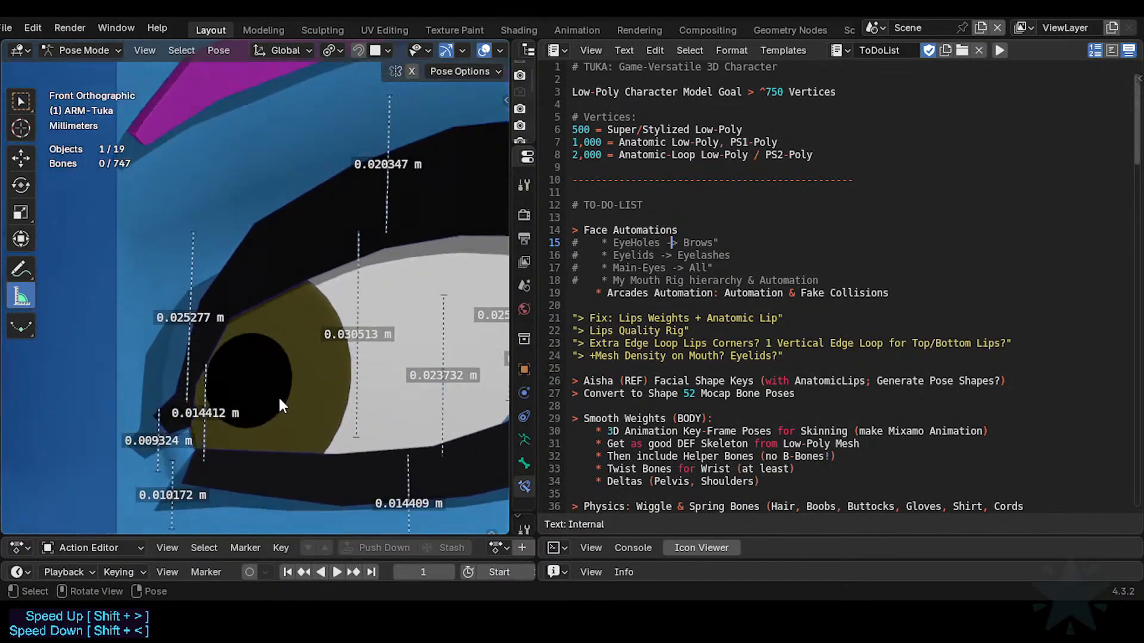
{"action": "scroll", "coordinate": [274, 393], "scroll_direction": "down", "scroll_amount": 3}
{"action": "scroll", "coordinate": [318, 266], "scroll_direction": "down", "scroll_amount": 2}
Look through the armature's bone collections and switch back to the Select Box tool.
{"action": "key", "text": "n"}
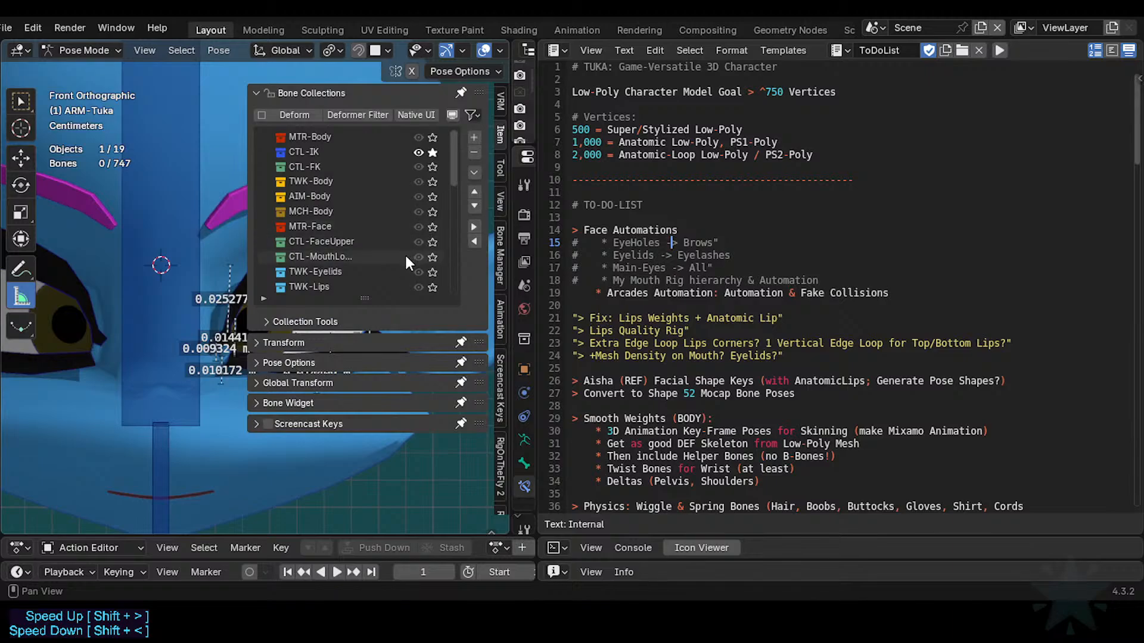
{"action": "scroll", "coordinate": [410, 262], "scroll_direction": "down", "scroll_amount": 2}
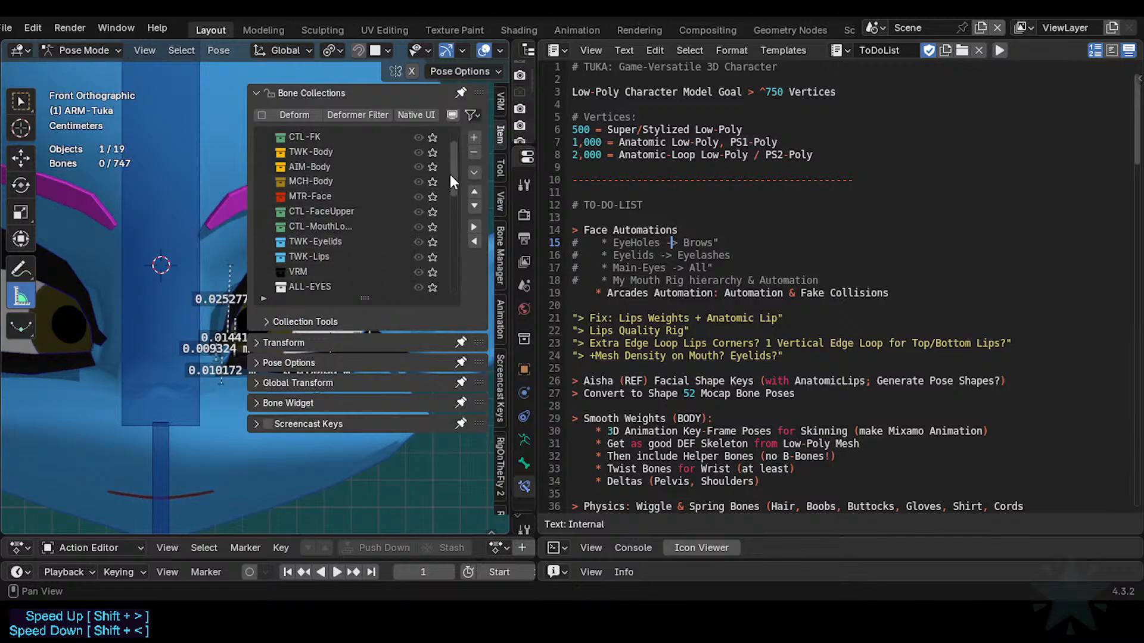
{"action": "mouse_move", "coordinate": [452, 174]}
{"action": "left_mouse_down"}
{"action": "mouse_move", "coordinate": [459, 219]}
{"action": "mouse_move", "coordinate": [454, 161]}
{"action": "left_mouse_up"}
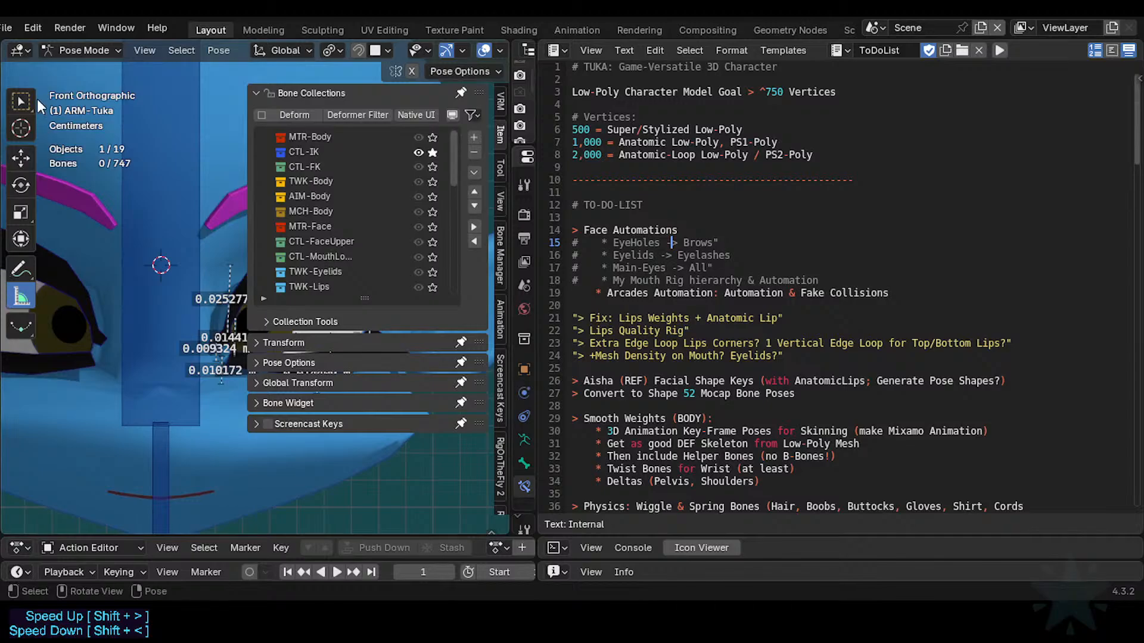
{"action": "left_click", "coordinate": [31, 99]}
{"action": "key", "text": "n"}
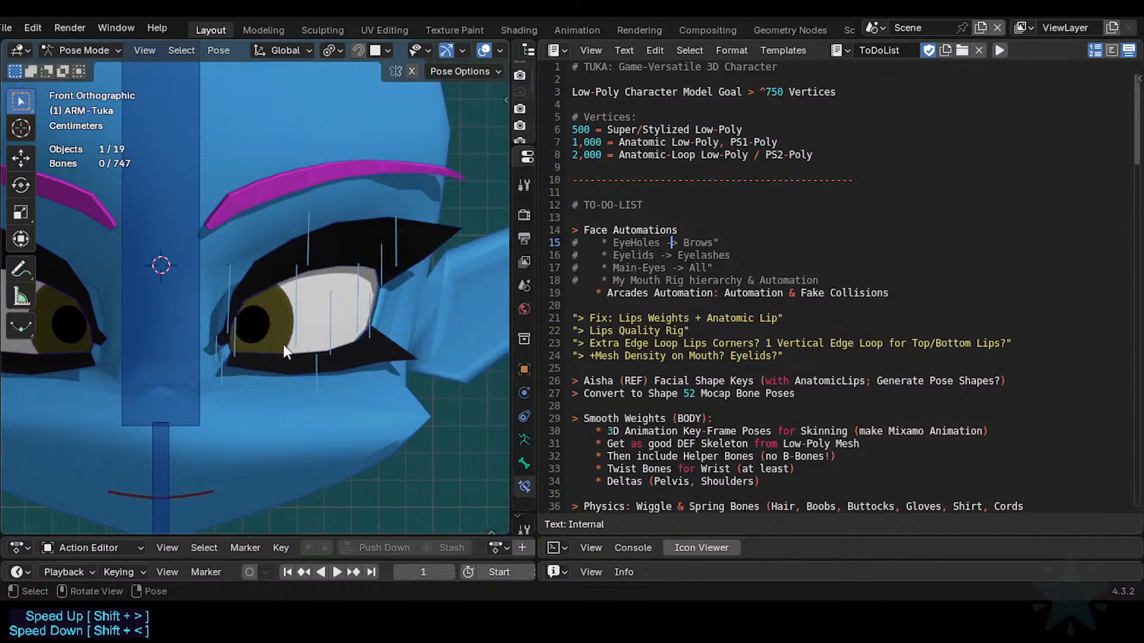
Switch the viewport out of solid shading to a lit preview and inspect the face around the left eye.
{"action": "middle_click_drag", "start_coordinate": [283, 344], "coordinate": [206, 342]}
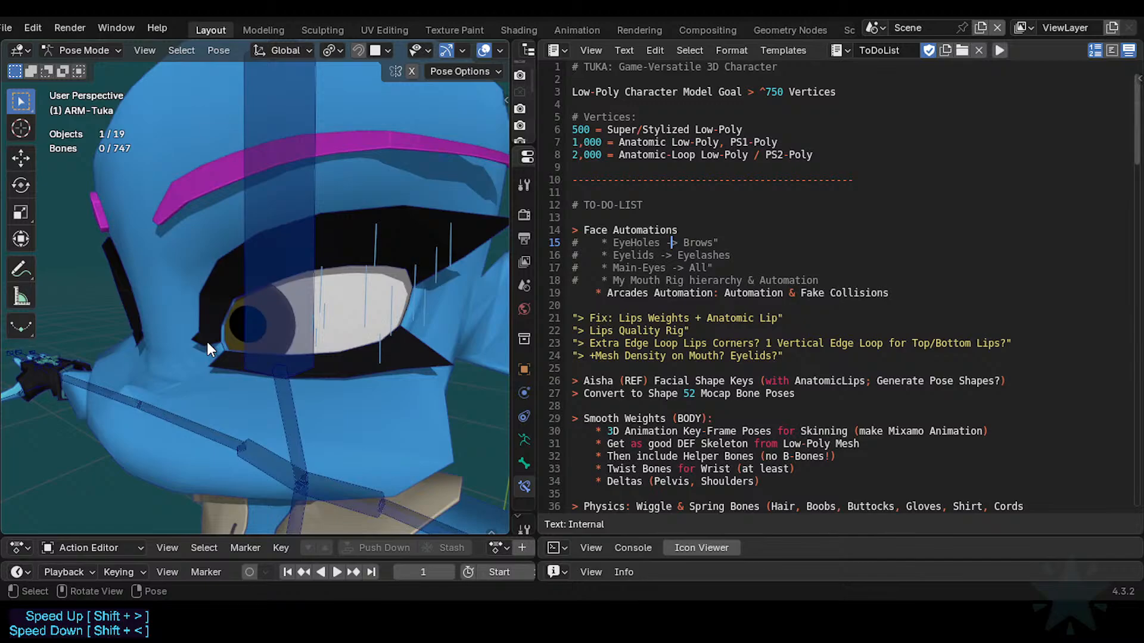
{"action": "scroll", "coordinate": [480, 52], "scroll_direction": "down", "scroll_amount": 3}
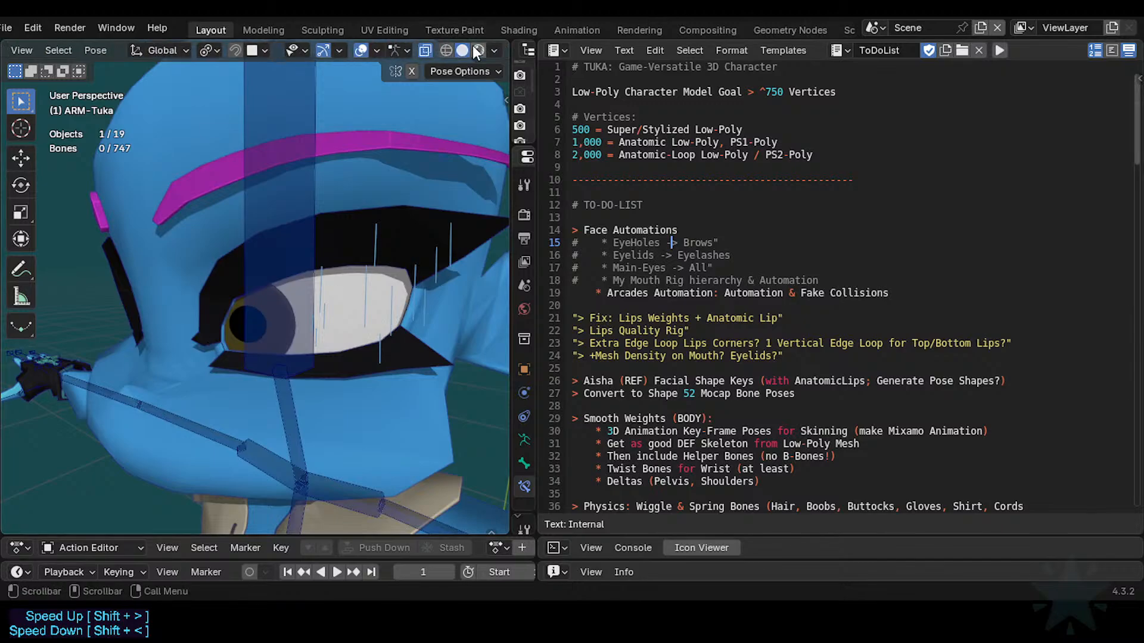
{"action": "left_click", "coordinate": [479, 51]}
{"action": "scroll", "coordinate": [249, 273], "scroll_direction": "down", "scroll_amount": 3}
{"action": "scroll", "coordinate": [298, 292], "scroll_direction": "up", "scroll_amount": 5}
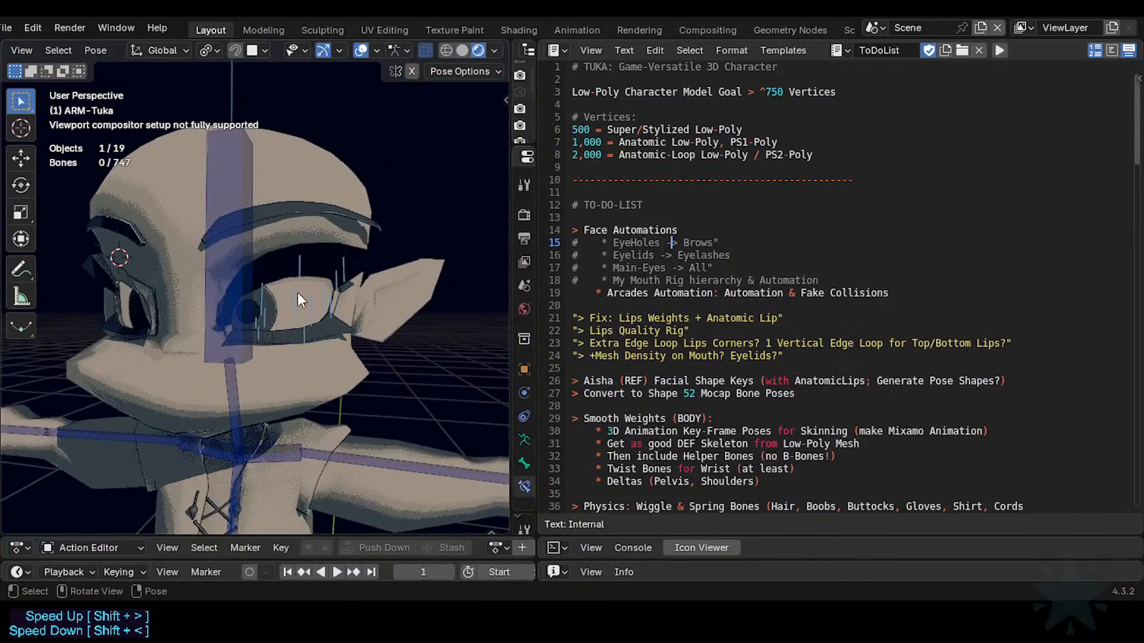
{"action": "scroll", "coordinate": [280, 315], "scroll_direction": "down", "scroll_amount": 3}
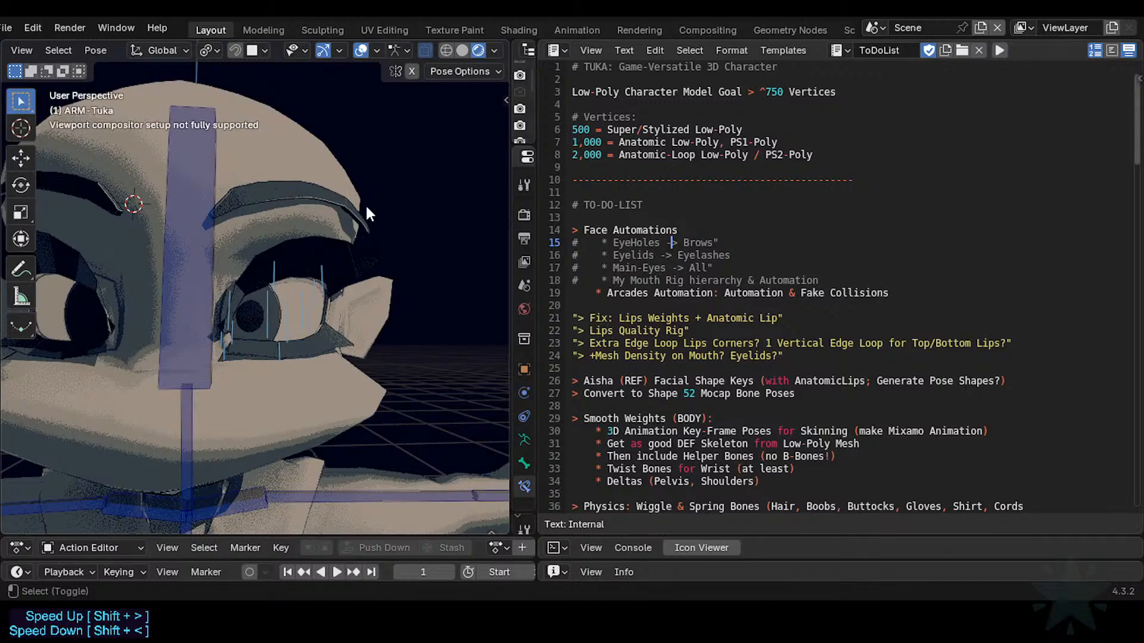
Hide and restore the viewport overlays, and check the viewport gizmo options.
{"action": "left_click", "coordinate": [362, 51]}
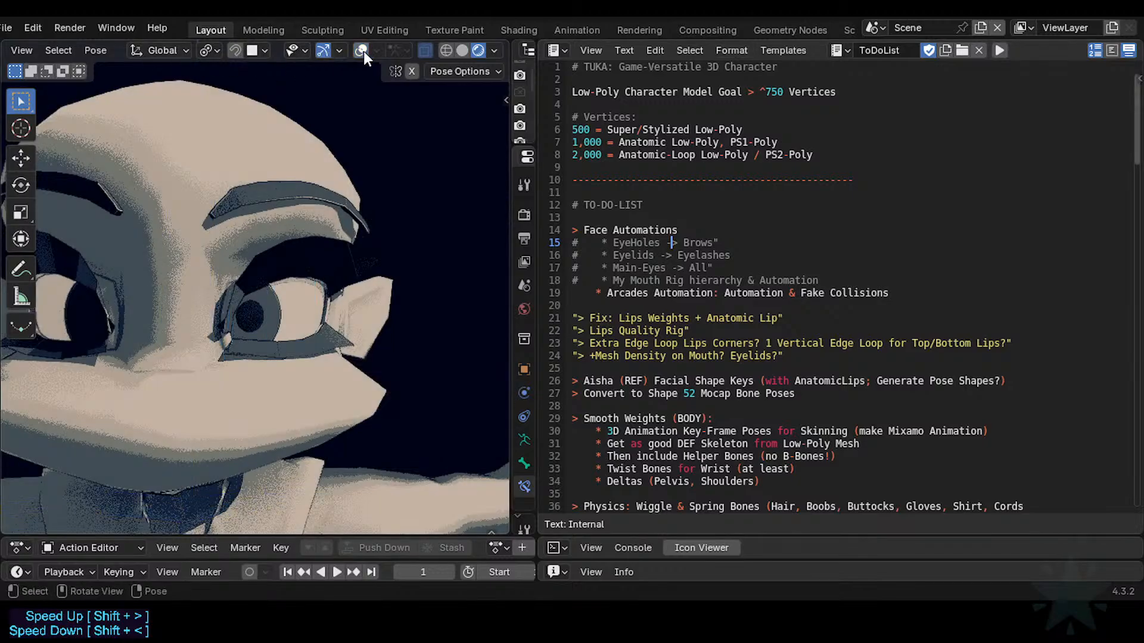
{"action": "left_click", "coordinate": [361, 51]}
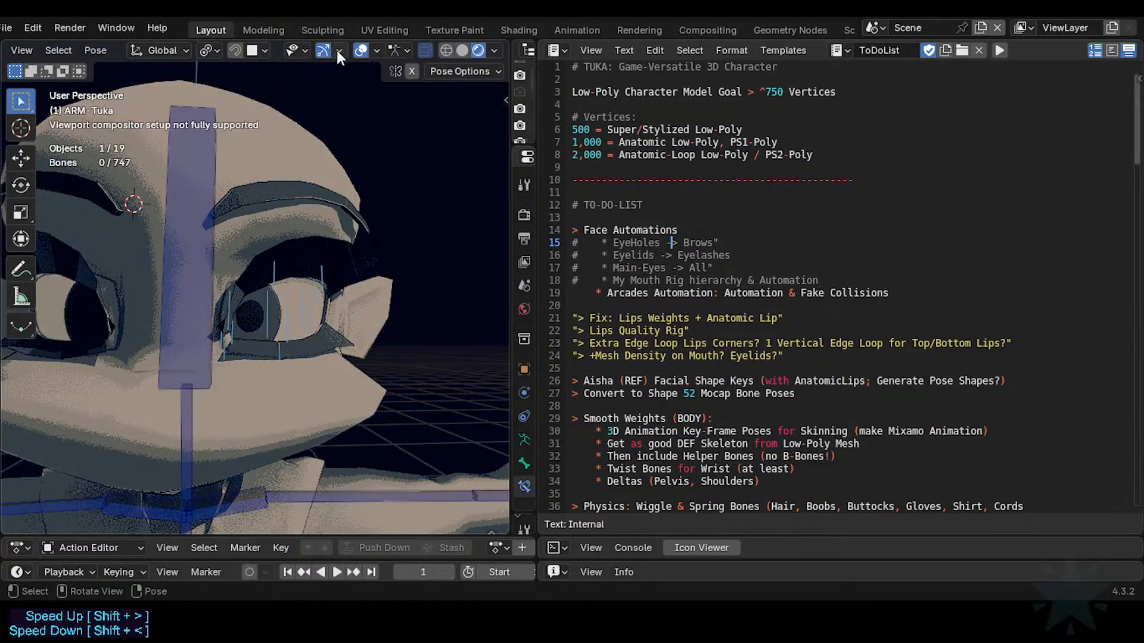
{"action": "left_click", "coordinate": [338, 50]}
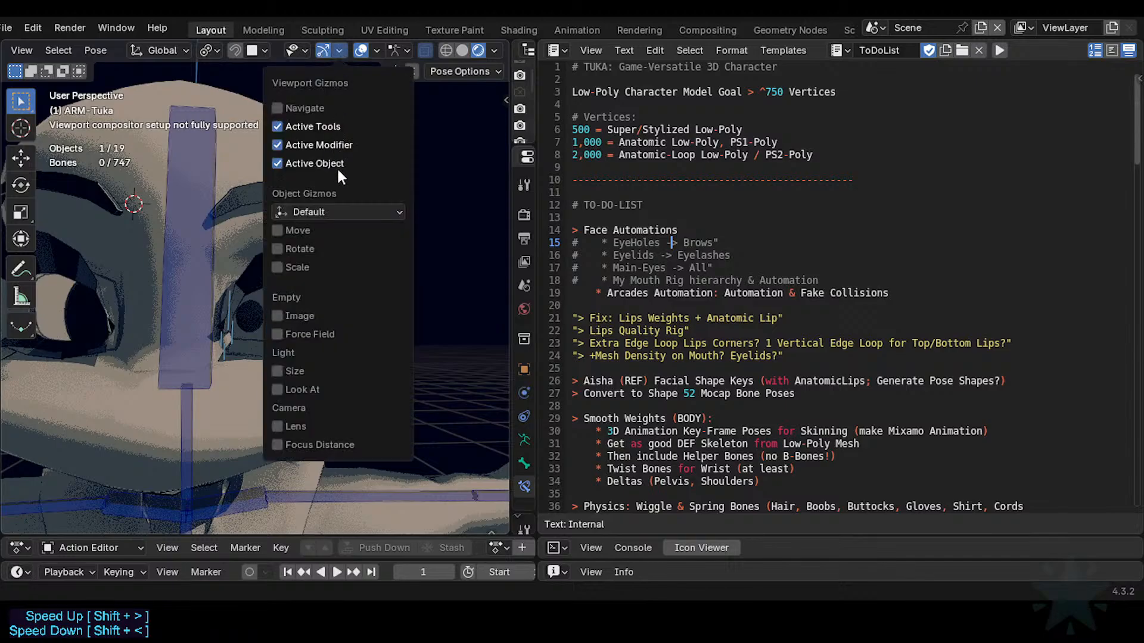
Toggle the visibility of mesh and curve objects off and back on in the viewport.
{"action": "left_click", "coordinate": [304, 51]}
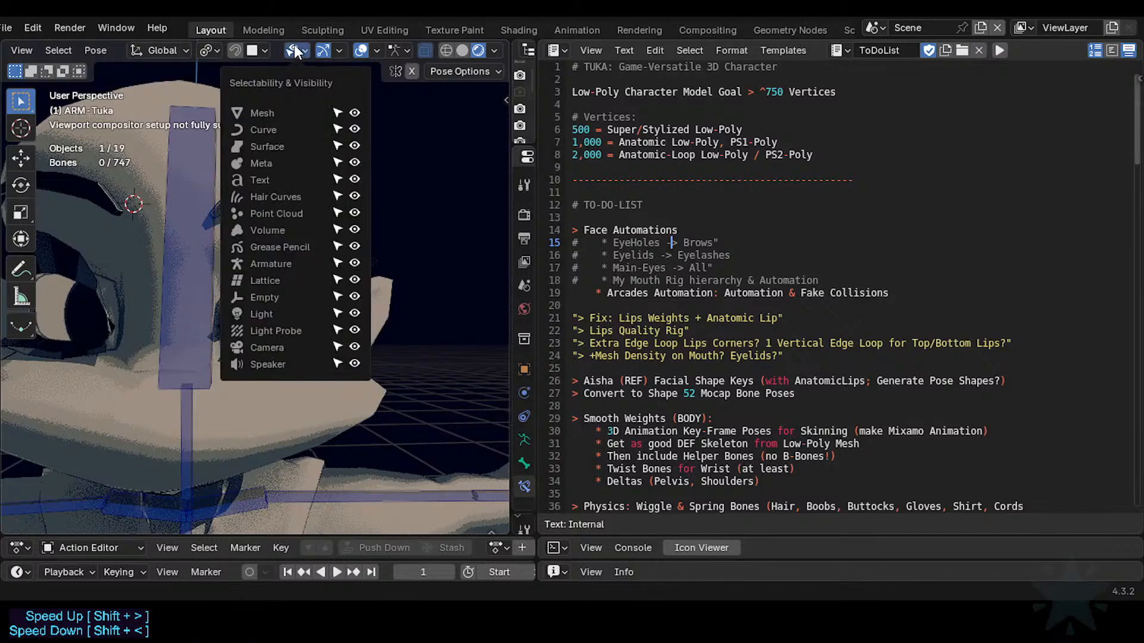
{"action": "left_click", "coordinate": [354, 112]}
{"action": "left_click", "coordinate": [354, 112]}
{"action": "left_click", "coordinate": [355, 129]}
{"action": "left_click", "coordinate": [356, 128]}
{"action": "middle_click_drag", "start_coordinate": [292, 194], "coordinate": [427, 246], "text": "shift"}
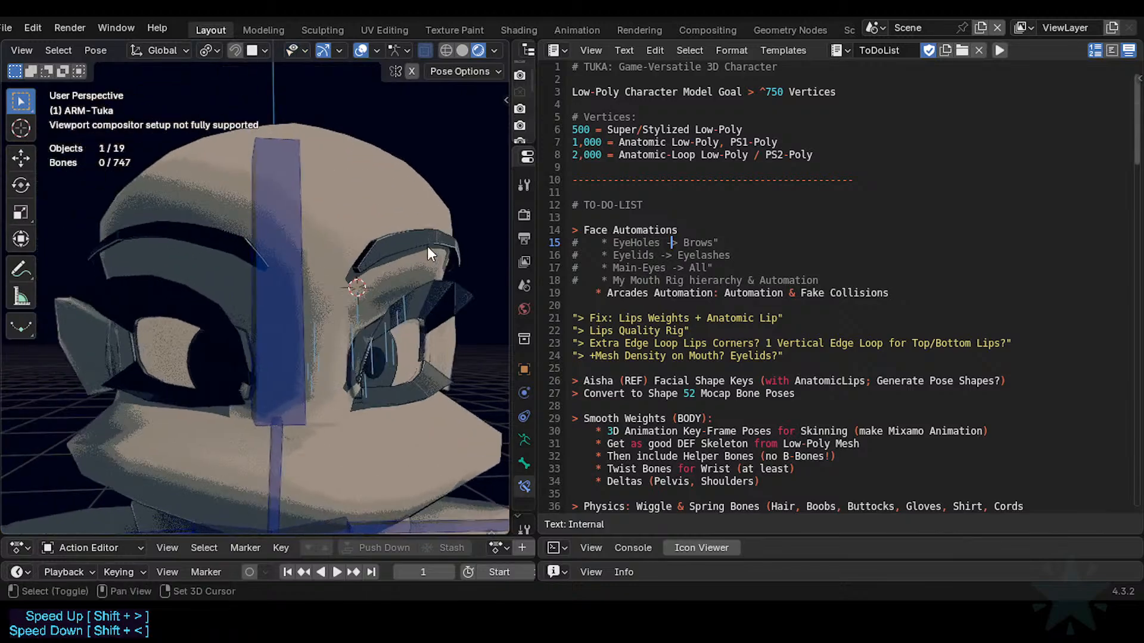
{"action": "middle_click_drag", "start_coordinate": [347, 231], "coordinate": [358, 233], "text": "shift"}
Try hiding all object types from curves through light probes in the viewport, and restore their visibility.
{"action": "left_click", "coordinate": [302, 51]}
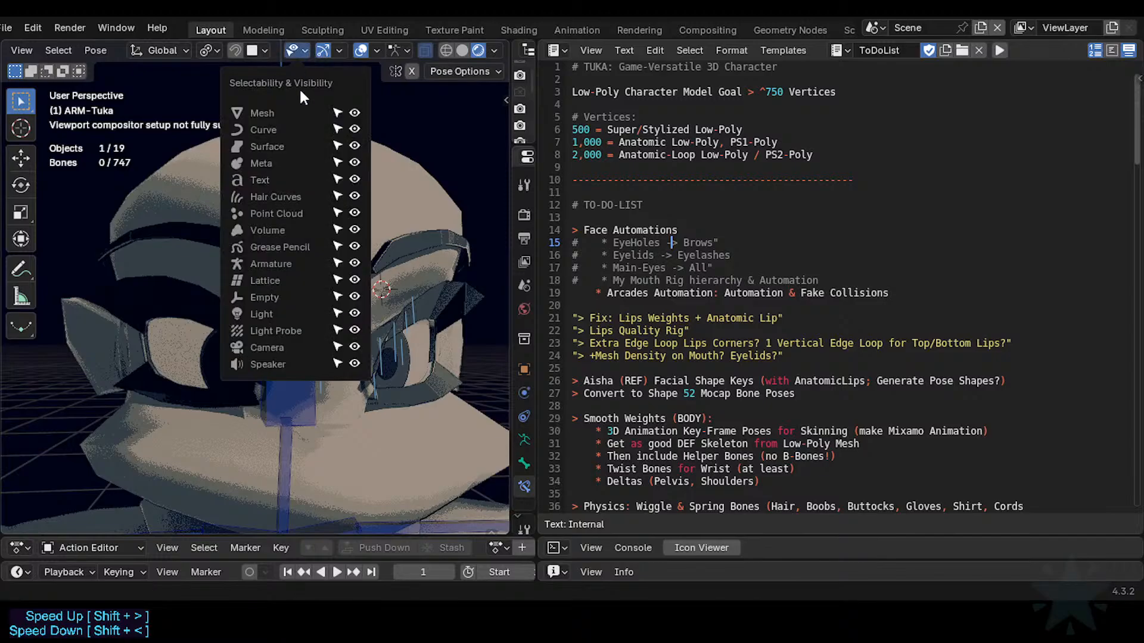
{"action": "left_click", "coordinate": [354, 130]}
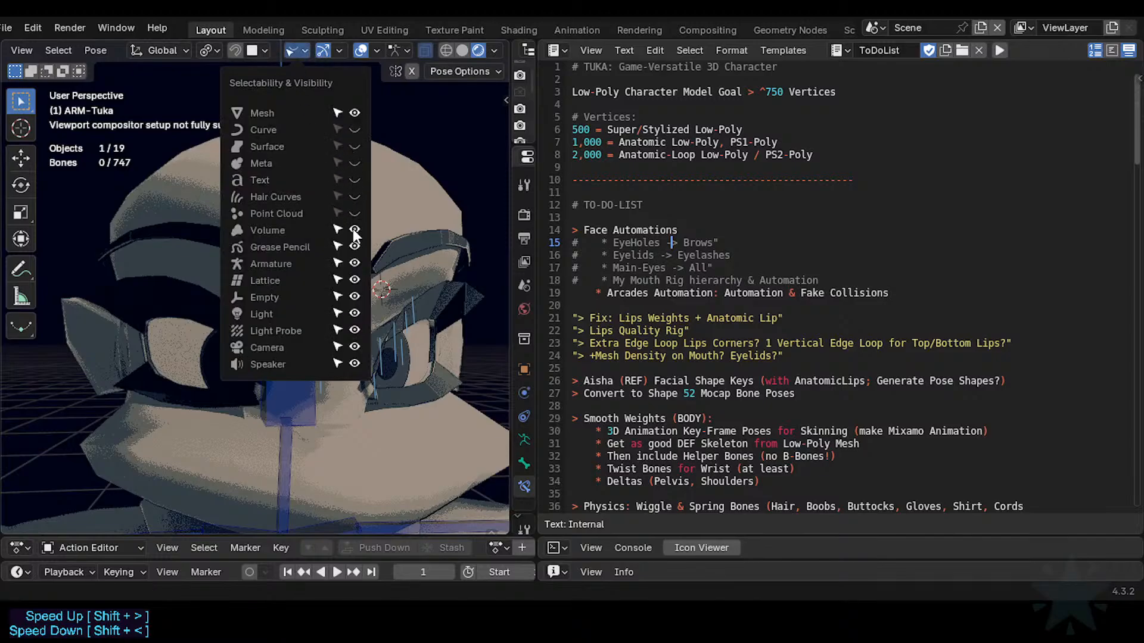
{"action": "left_click_drag", "start_coordinate": [353, 215], "coordinate": [353, 272]}
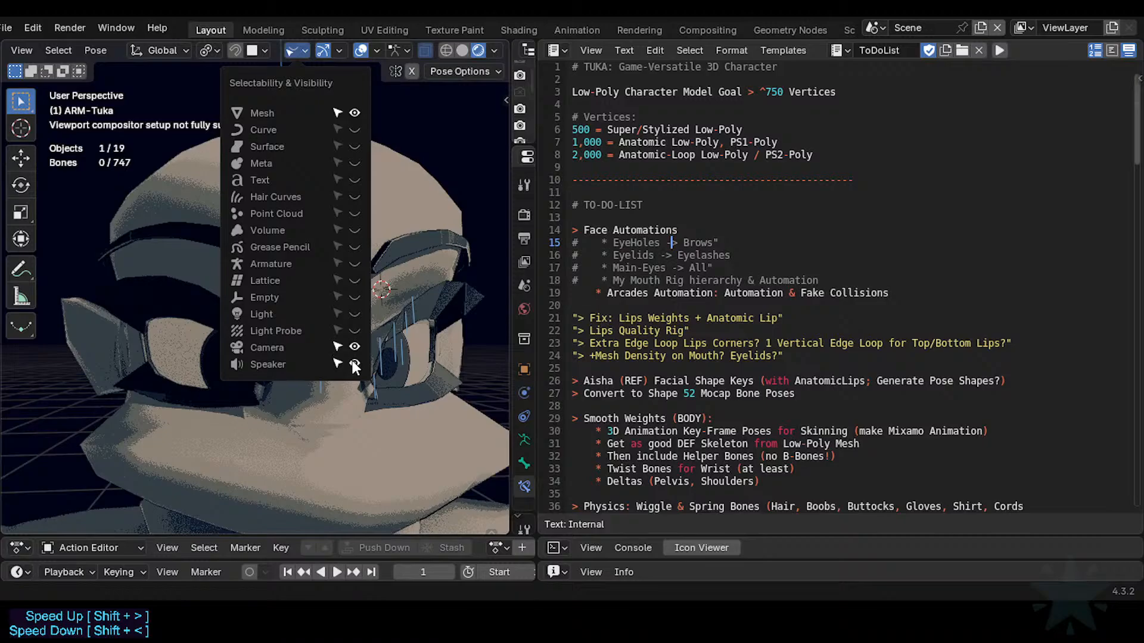
{"action": "left_click_drag", "start_coordinate": [354, 332], "coordinate": [349, 214]}
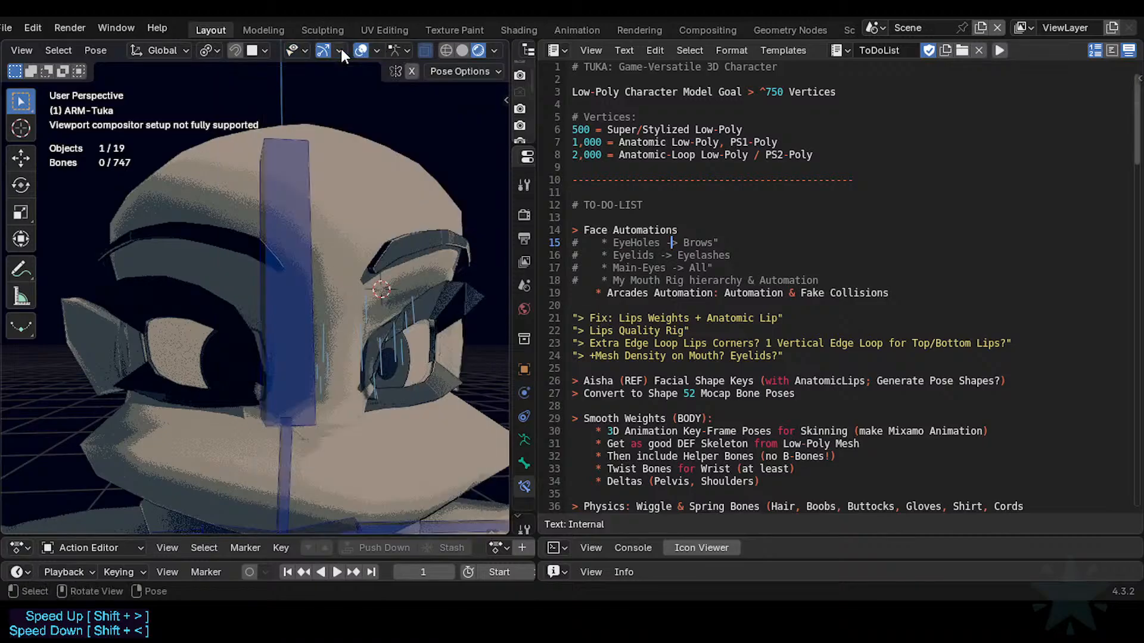
Try hiding all overlays and the extras in the viewport, restore them, and check the gizmo options.
{"action": "left_click", "coordinate": [324, 50]}
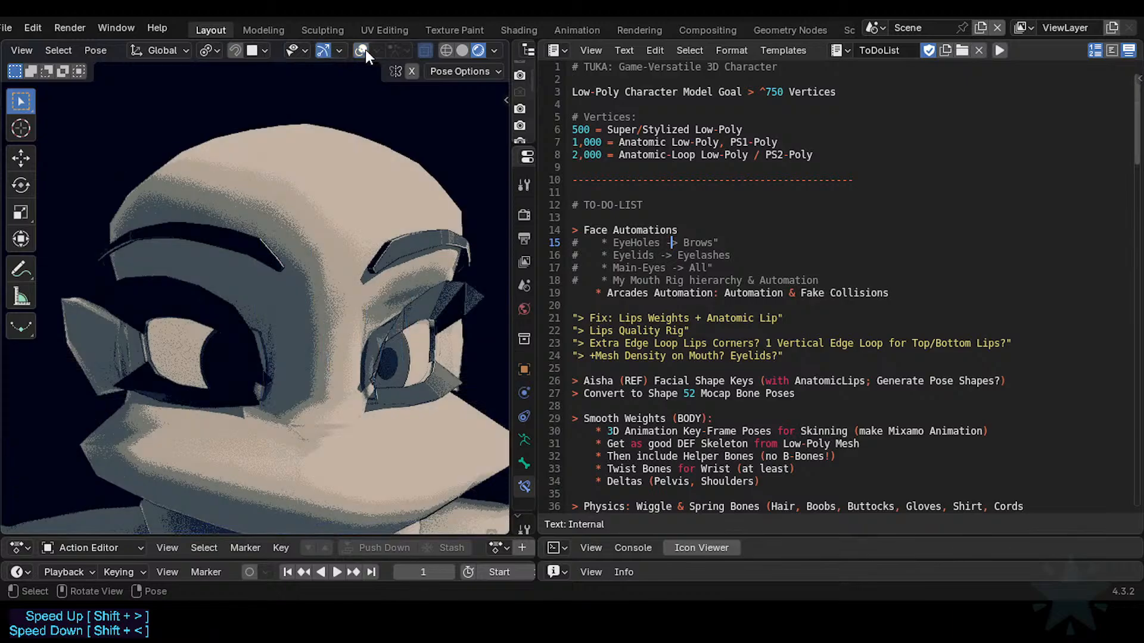
{"action": "left_click", "coordinate": [377, 51]}
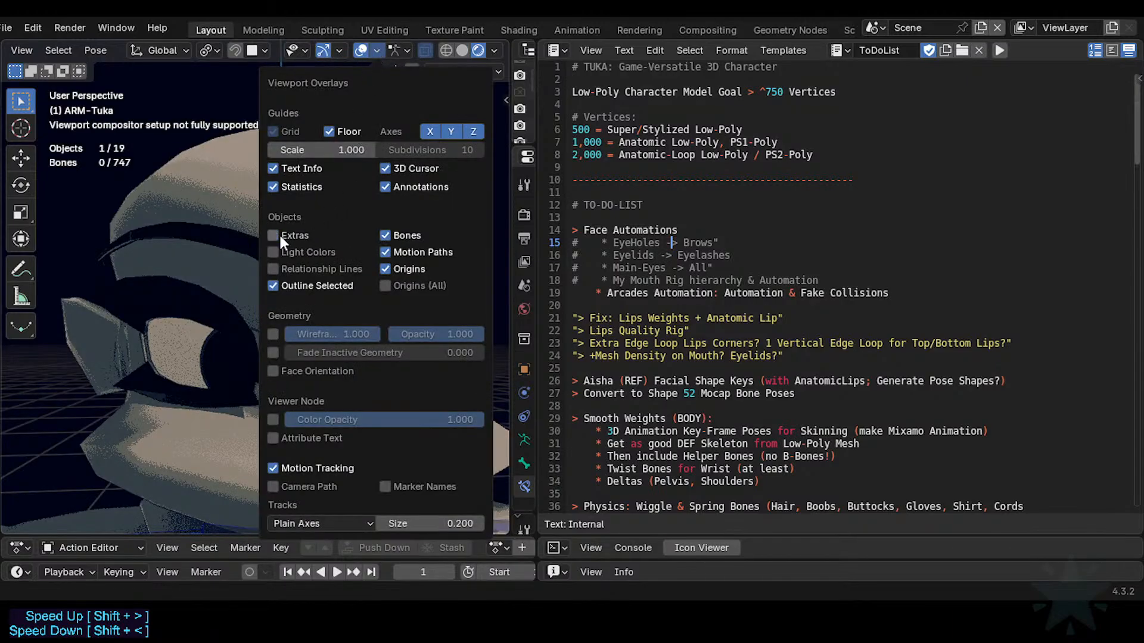
{"action": "left_click", "coordinate": [339, 50]}
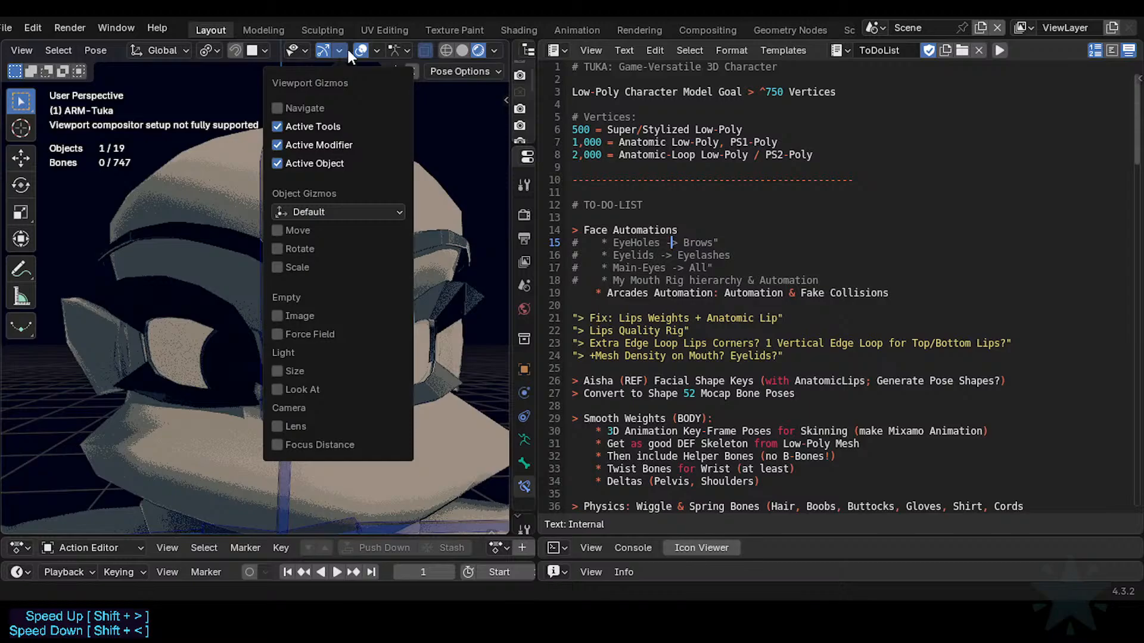
{"action": "left_click", "coordinate": [377, 50]}
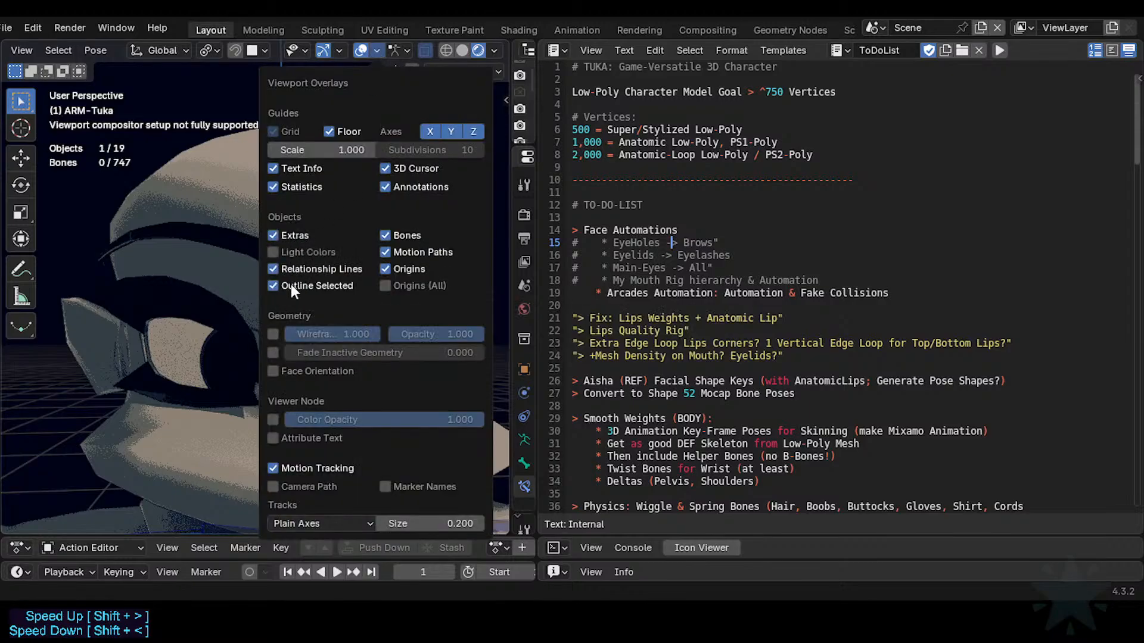
Try the light colors and origins overlay options, and hide the relationship lines in the viewport.
{"action": "left_click", "coordinate": [377, 50]}
{"action": "left_click", "coordinate": [317, 286]}
{"action": "left_click", "coordinate": [389, 251]}
{"action": "left_click", "coordinate": [378, 50]}
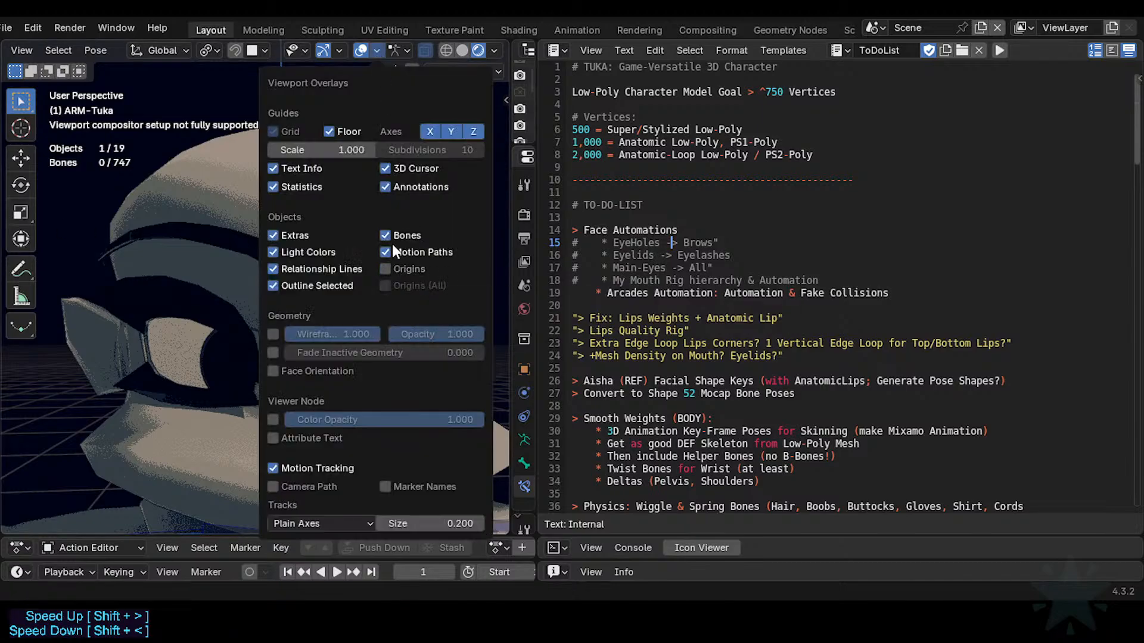
{"action": "left_click", "coordinate": [377, 50]}
{"action": "left_click", "coordinate": [377, 51]}
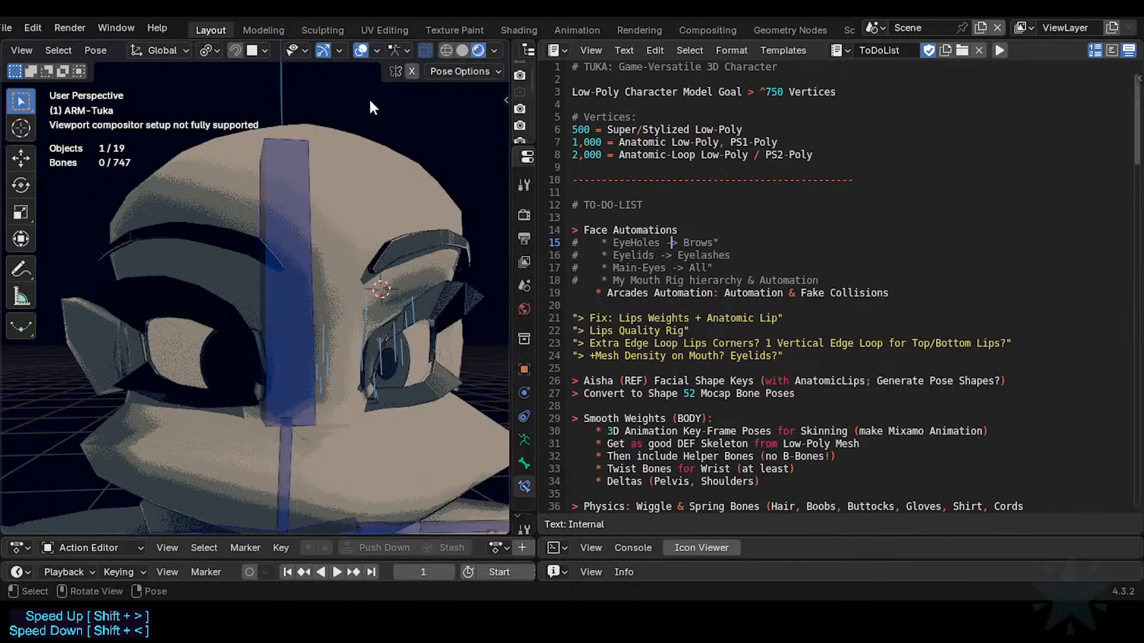
{"action": "left_click", "coordinate": [379, 50]}
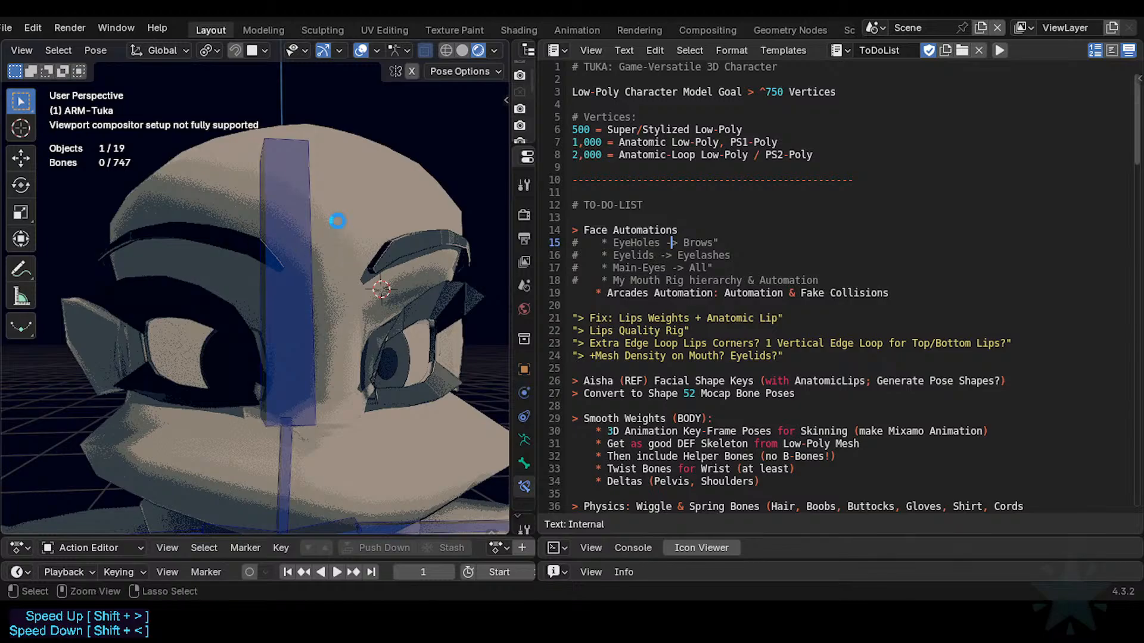
Save the file and widen the Properties editor and Outliner column beside the text editor.
{"action": "key", "text": "ctrl+s"}
{"action": "middle_click_drag", "start_coordinate": [397, 273], "coordinate": [199, 313]}
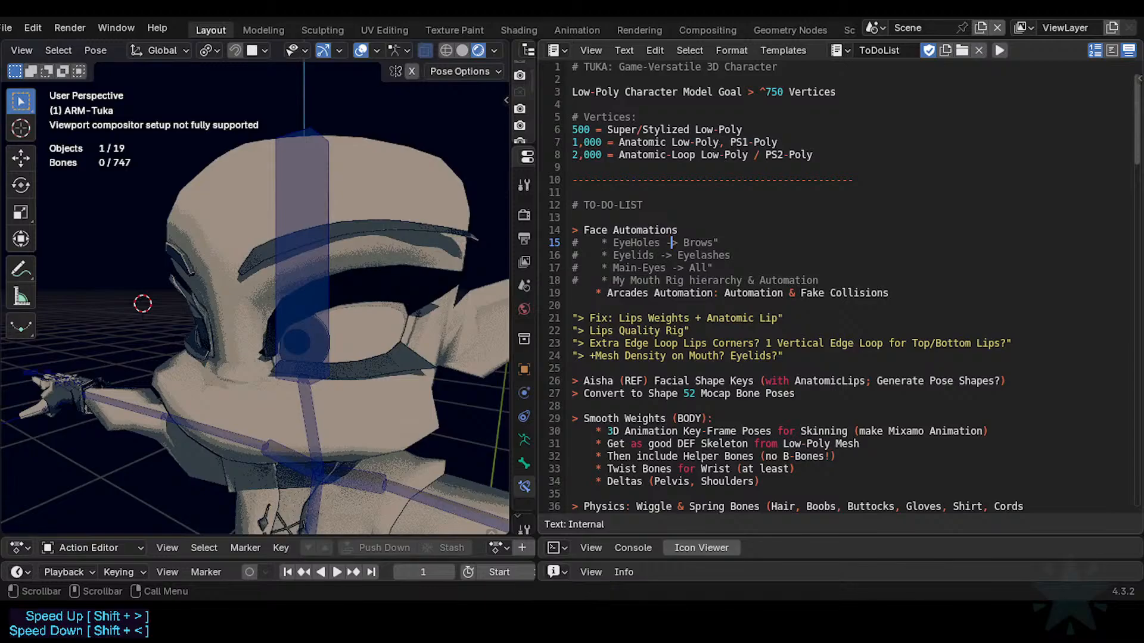
{"action": "left_click_drag", "start_coordinate": [539, 187], "coordinate": [610, 188]}
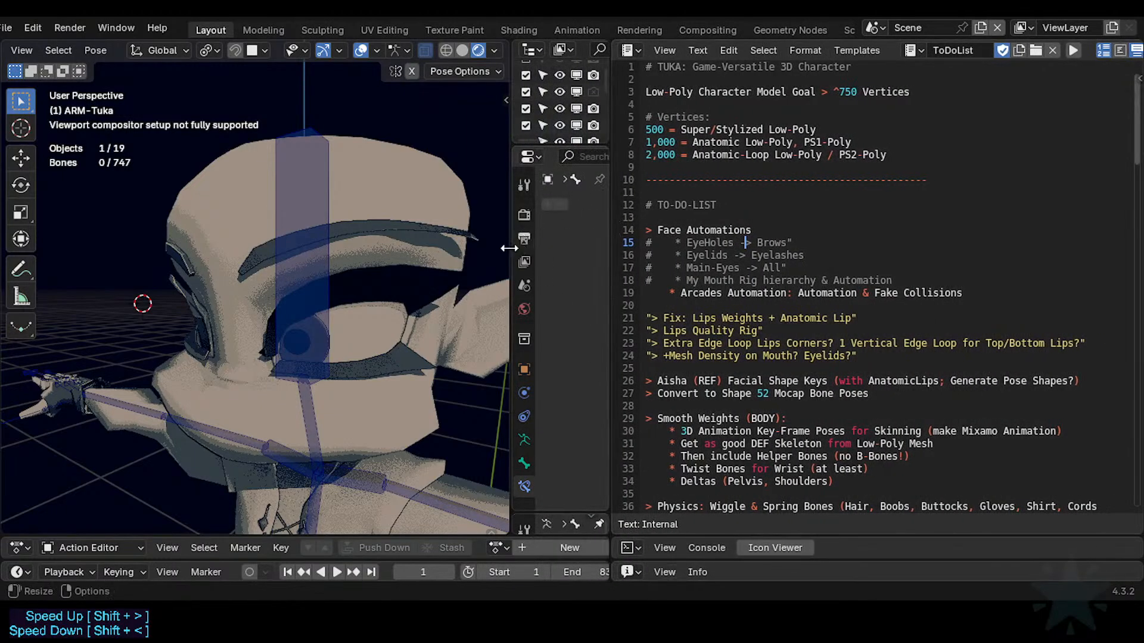
{"action": "key", "text": "ctrl+s"}
Read through the ToDoList text, from the vertex count goals down to the Actions entries.
{"action": "left_click", "coordinate": [797, 224]}
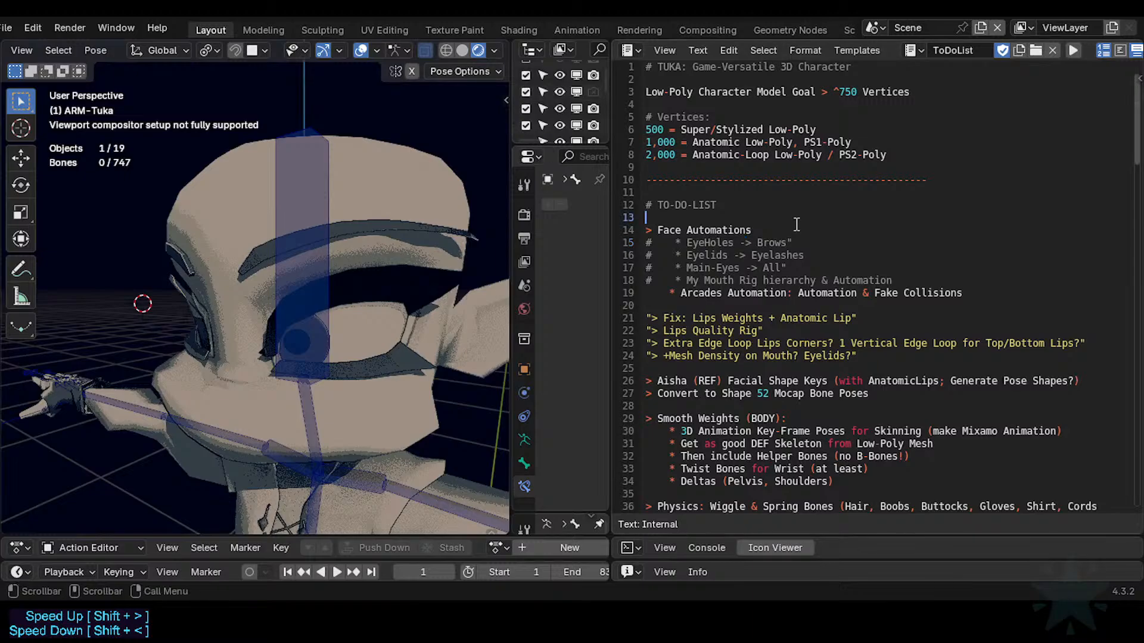
{"action": "scroll", "coordinate": [933, 333], "scroll_direction": "down", "scroll_amount": 4}
{"action": "scroll", "coordinate": [929, 357], "scroll_direction": "up", "scroll_amount": 3}
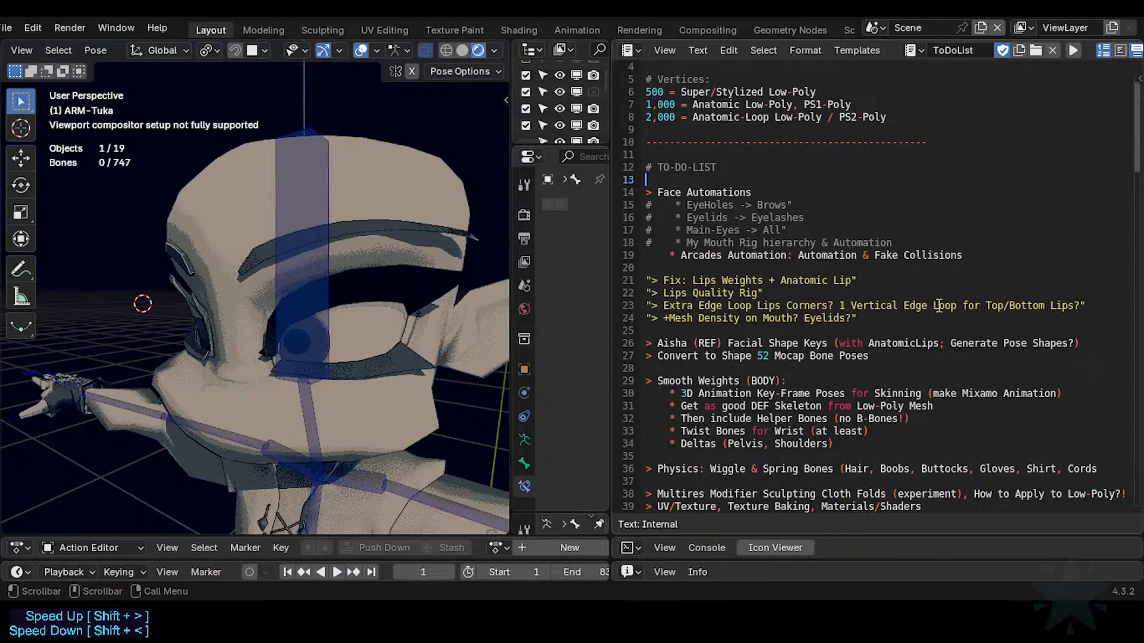
{"action": "scroll", "coordinate": [904, 301], "scroll_direction": "down", "scroll_amount": 1}
{"action": "scroll", "coordinate": [904, 301], "scroll_direction": "down", "scroll_amount": 2}
{"action": "scroll", "coordinate": [852, 274], "scroll_direction": "up", "scroll_amount": 4}
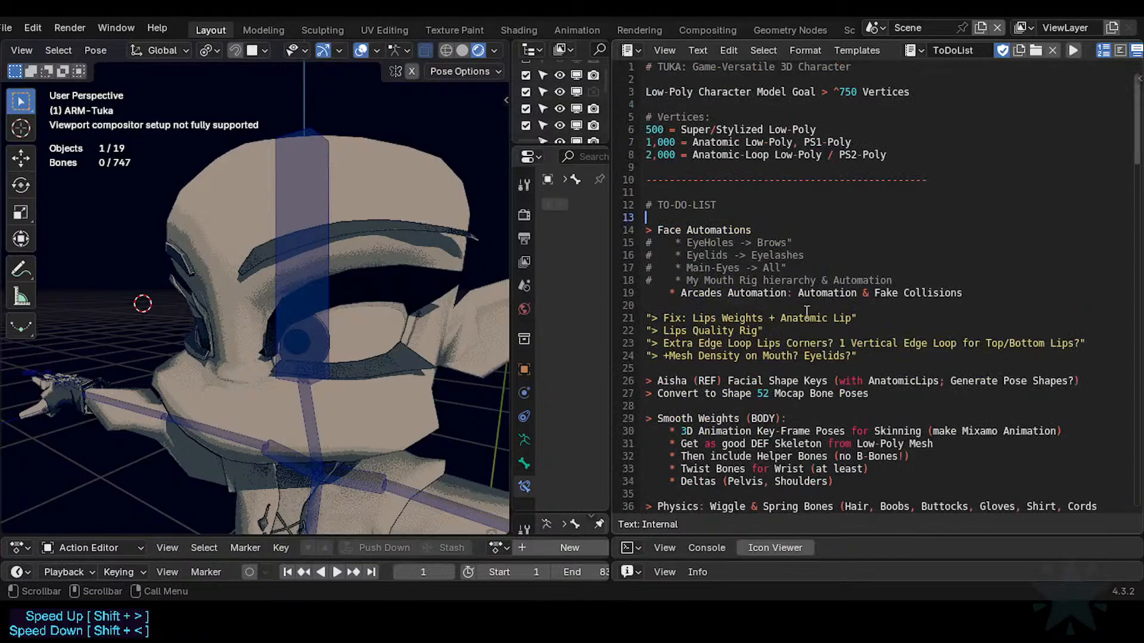
{"action": "scroll", "coordinate": [764, 346], "scroll_direction": "down", "scroll_amount": 6}
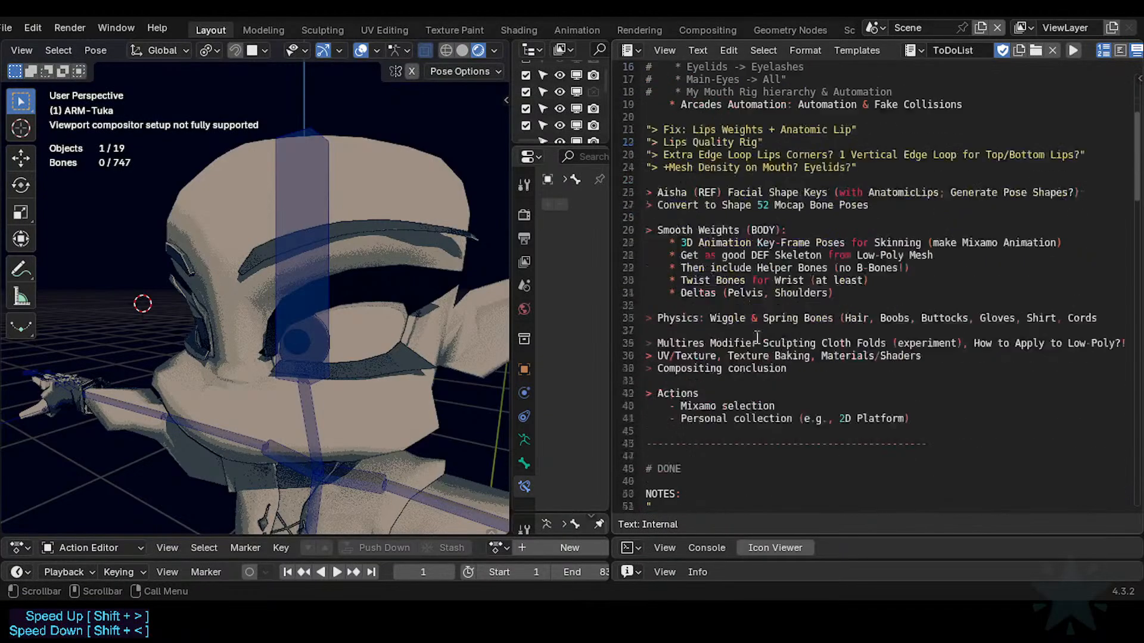
{"action": "scroll", "coordinate": [764, 346], "scroll_direction": "up", "scroll_amount": 5}
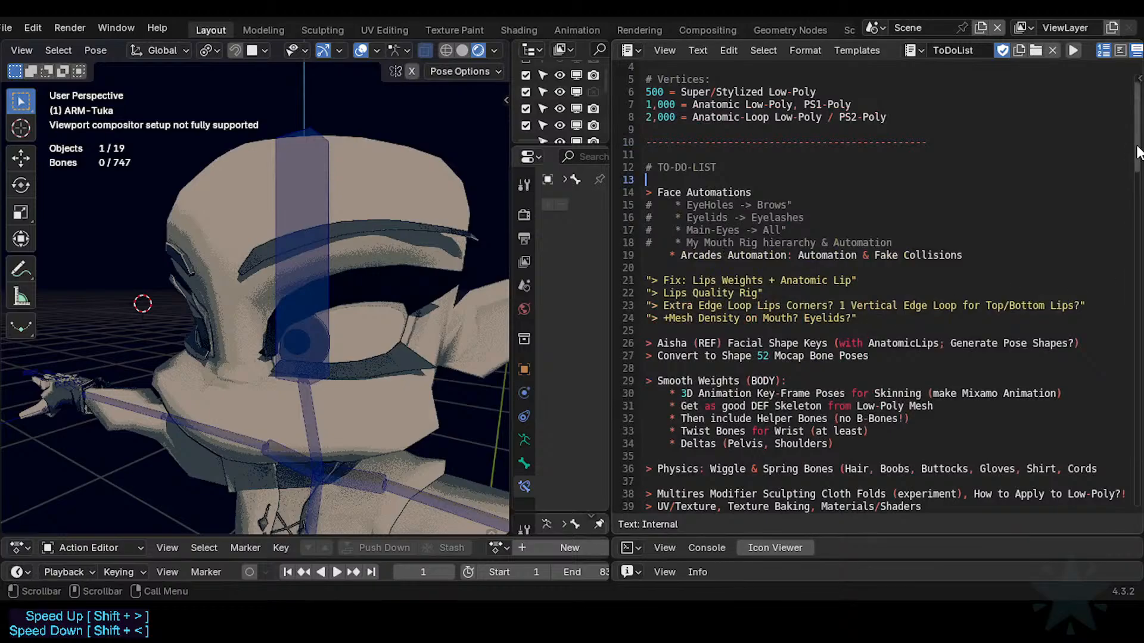
{"action": "mouse_move", "coordinate": [1141, 161]}
{"action": "left_mouse_down"}
{"action": "mouse_move", "coordinate": [1140, 578]}
{"action": "mouse_move", "coordinate": [1142, 165]}
{"action": "left_mouse_up"}
{"action": "scroll", "coordinate": [983, 356], "scroll_direction": "up", "scroll_amount": 3}
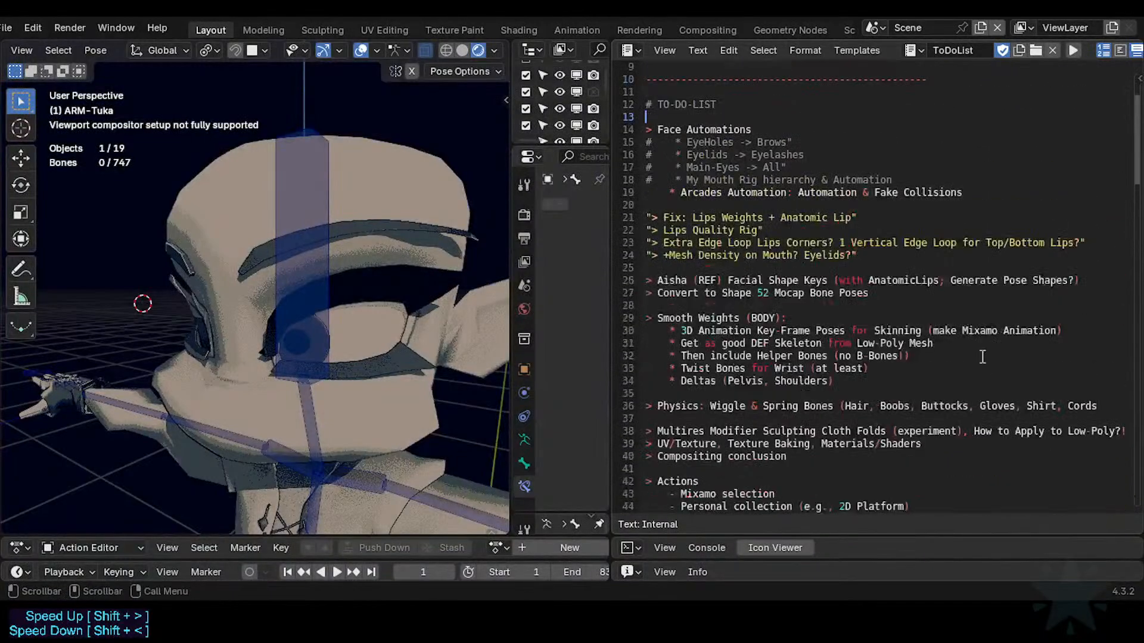
{"action": "scroll", "coordinate": [959, 366], "scroll_direction": "down", "scroll_amount": 1}
{"action": "scroll", "coordinate": [692, 443], "scroll_direction": "up", "scroll_amount": 5}
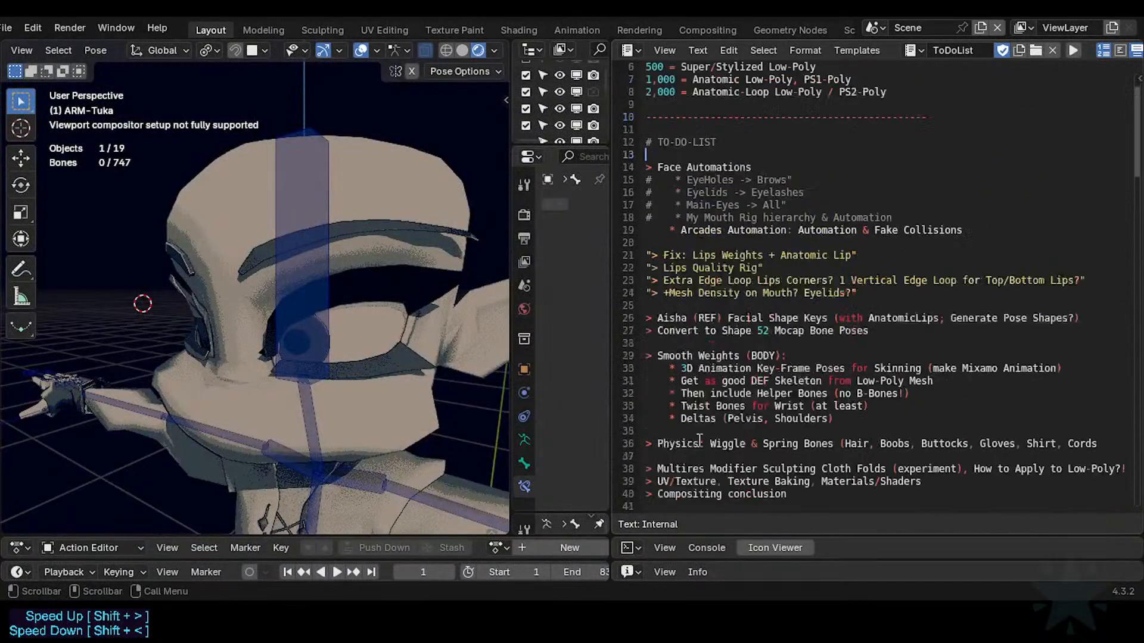
Review the Face Automations entries in the to-do list, including the Arcades Automation and Fake Collisions item.
{"action": "left_click_drag", "start_coordinate": [658, 206], "coordinate": [738, 218]}
{"action": "left_click", "coordinate": [764, 253]}
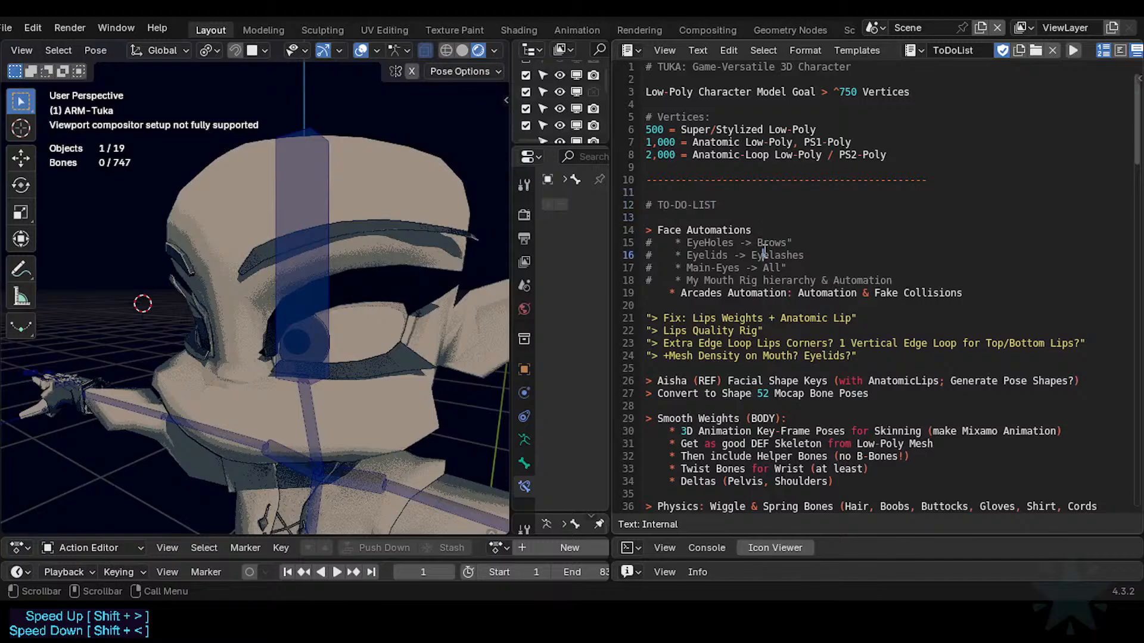
{"action": "left_click", "coordinate": [705, 227]}
{"action": "left_click_drag", "start_coordinate": [658, 233], "coordinate": [884, 288]}
{"action": "left_click", "coordinate": [762, 297]}
{"action": "left_click", "coordinate": [881, 293]}
{"action": "left_click_drag", "start_coordinate": [708, 293], "coordinate": [840, 292]}
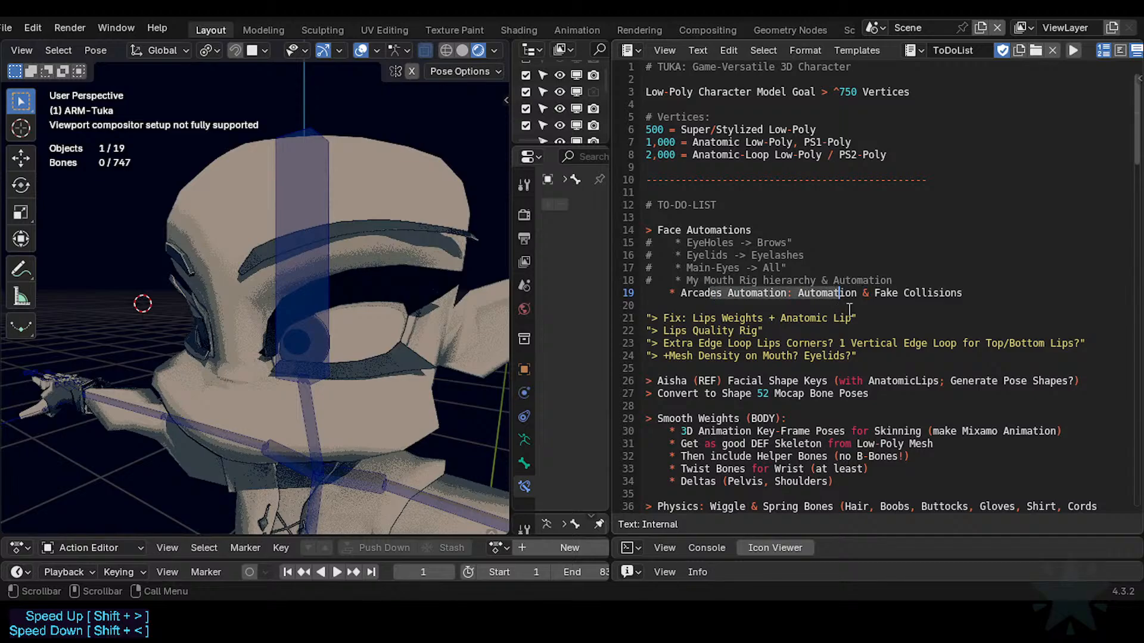
{"action": "left_click", "coordinate": [822, 292]}
{"action": "left_click_drag", "start_coordinate": [960, 297], "coordinate": [858, 280]}
{"action": "left_click", "coordinate": [683, 292]}
{"action": "scroll", "coordinate": [663, 295], "scroll_direction": "down", "scroll_amount": 1}
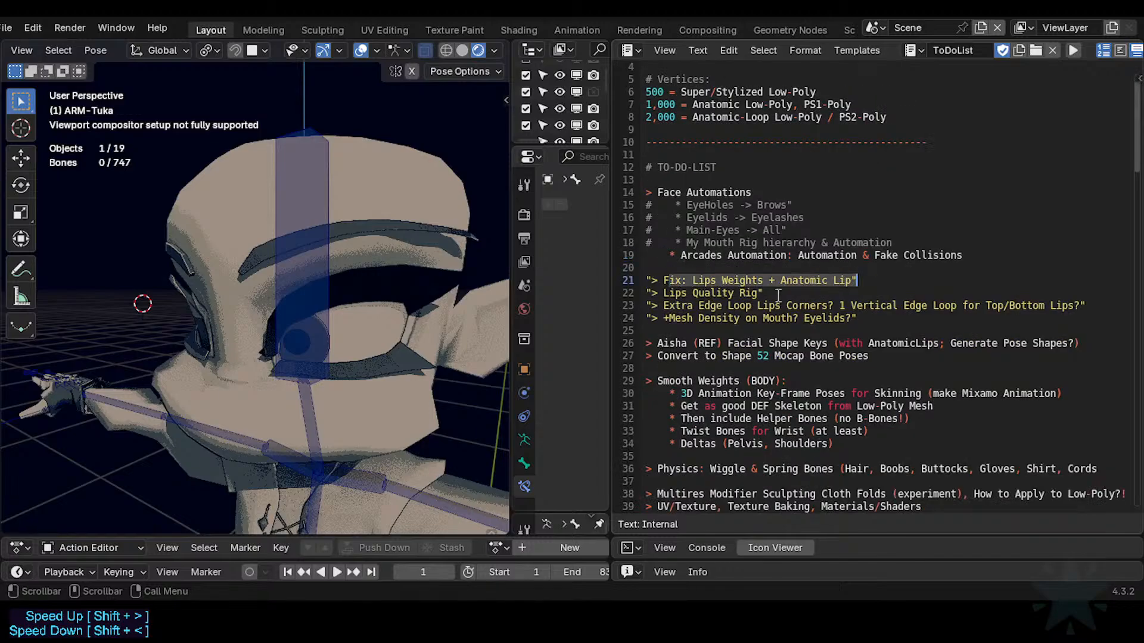
Review the lip entries in the to-do list covering lips weights, the anatomic lip and the lips quality rig.
{"action": "left_click", "coordinate": [739, 280]}
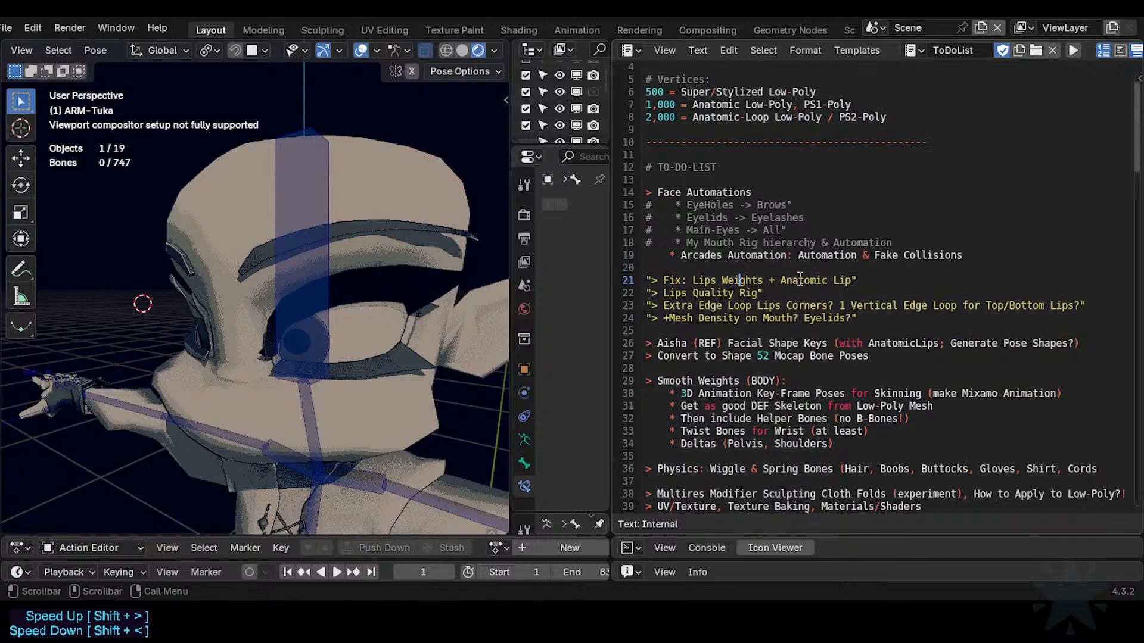
{"action": "left_click_drag", "start_coordinate": [799, 279], "coordinate": [860, 280]}
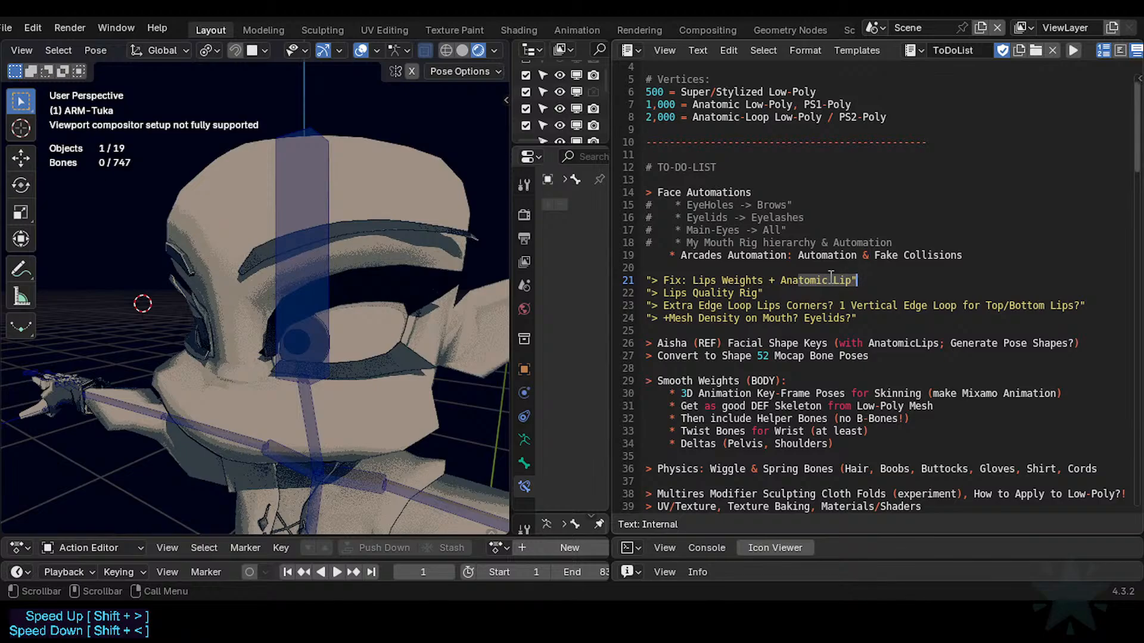
{"action": "left_click", "coordinate": [700, 274]}
{"action": "triple_click", "coordinate": [851, 280]}
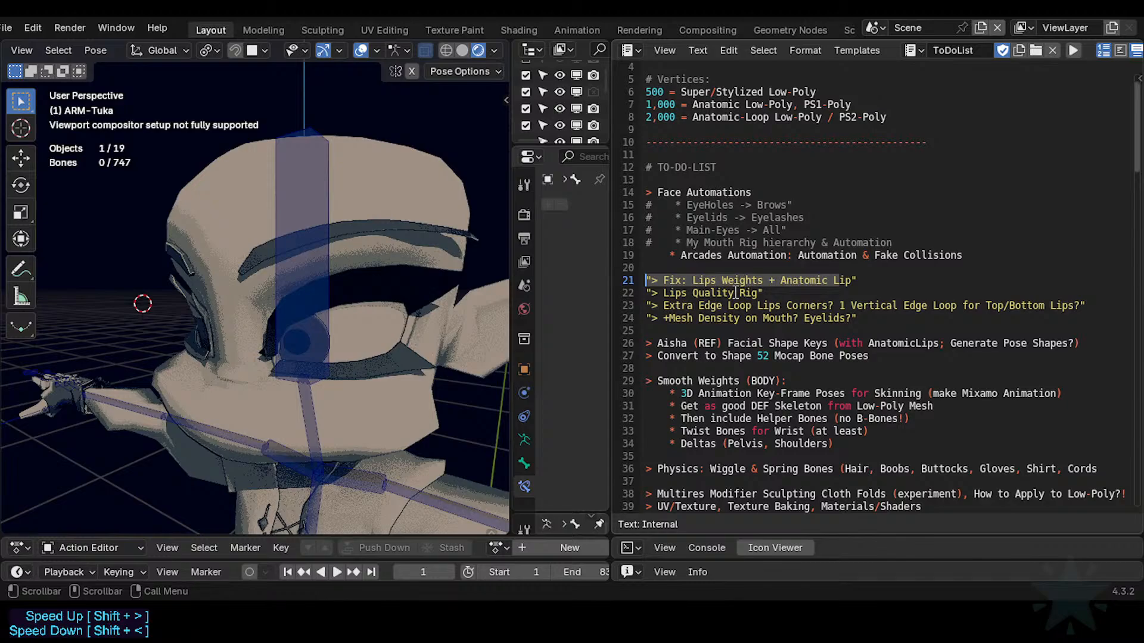
{"action": "left_click", "coordinate": [723, 279]}
{"action": "scroll", "coordinate": [703, 238], "scroll_direction": "down", "scroll_amount": 1}
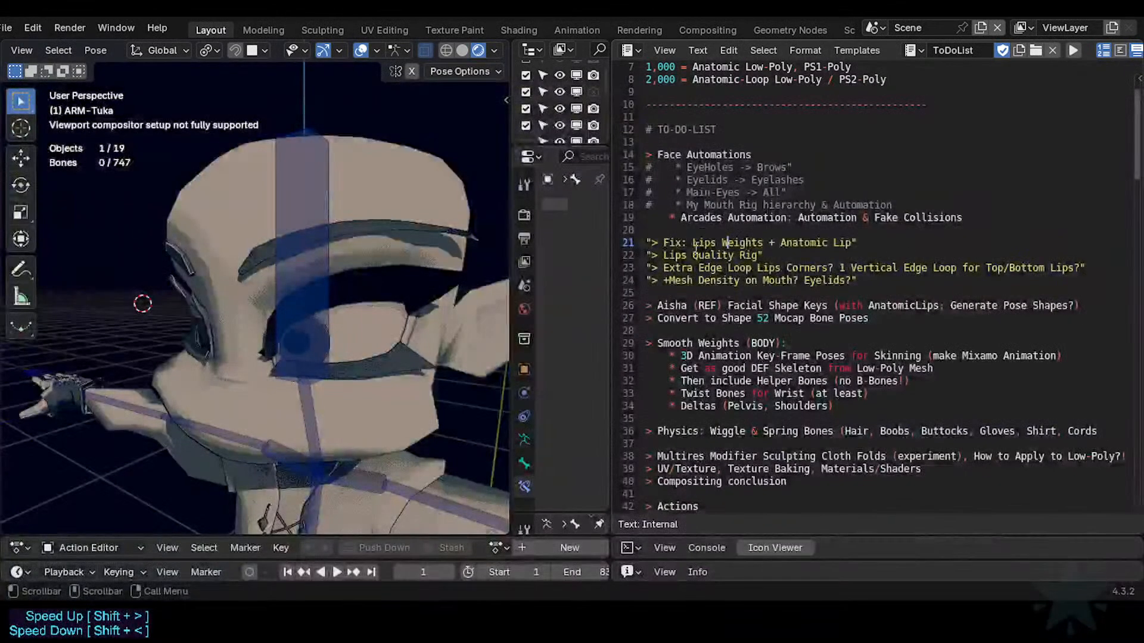
{"action": "left_click_drag", "start_coordinate": [676, 256], "coordinate": [790, 255]}
{"action": "left_click", "coordinate": [785, 253]}
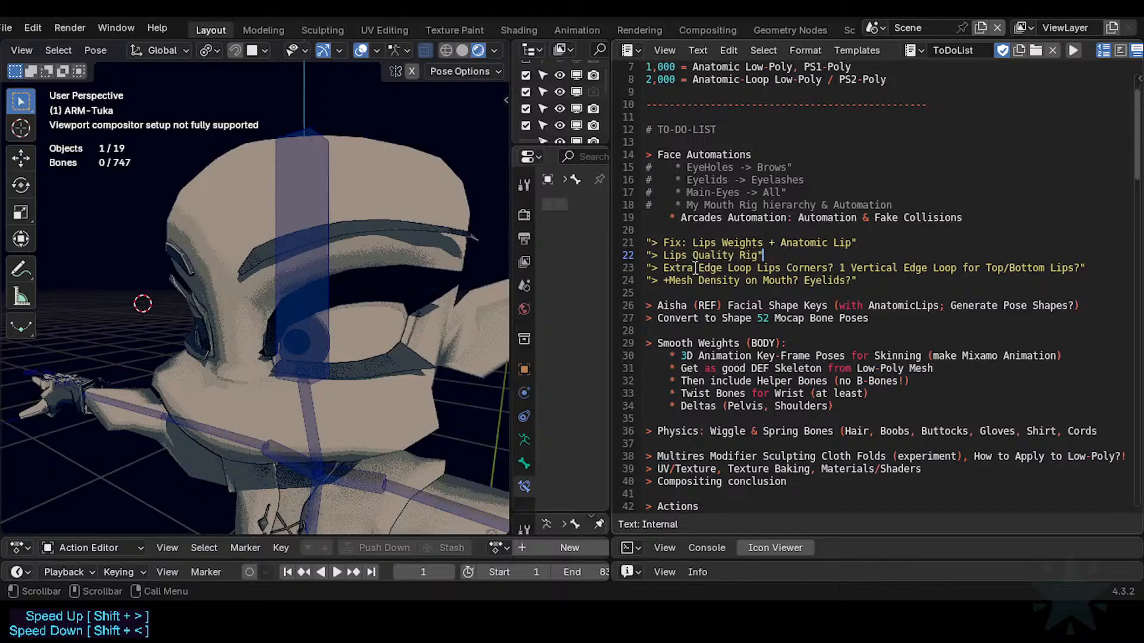
Remove the enclosing quotation marks from the "Lips Quality Rig" and "Fix: Lips Weights + Anatomic Lip" entries.
{"action": "left_click", "coordinate": [775, 245]}
{"action": "left_click", "coordinate": [776, 251]}
{"action": "key", "text": "BackSpace"}
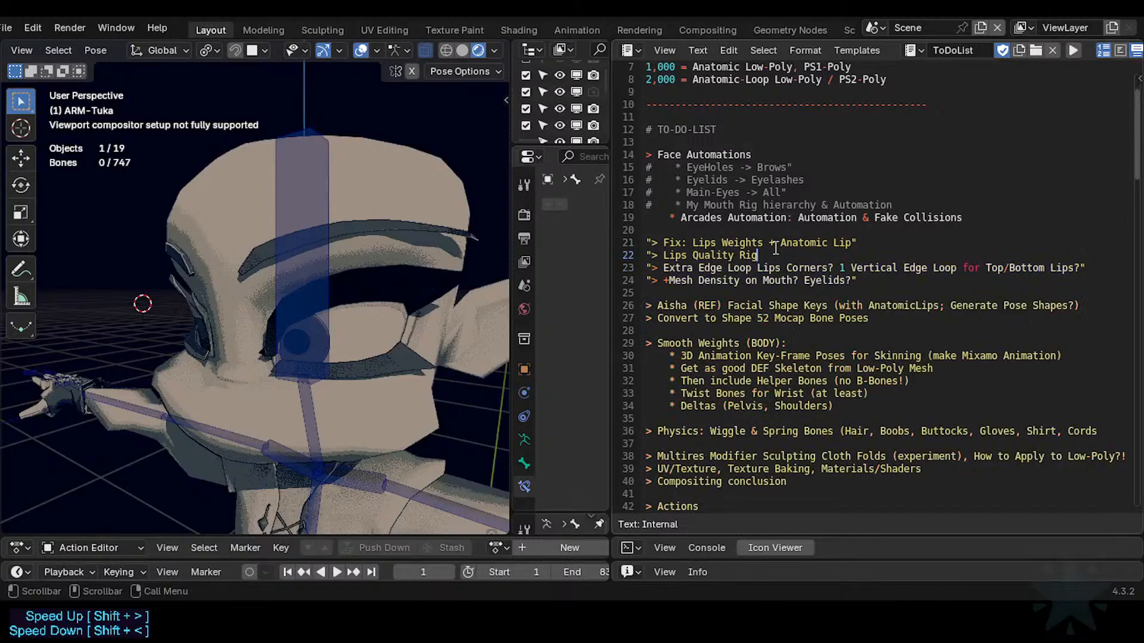
{"action": "key", "text": "Delete"}
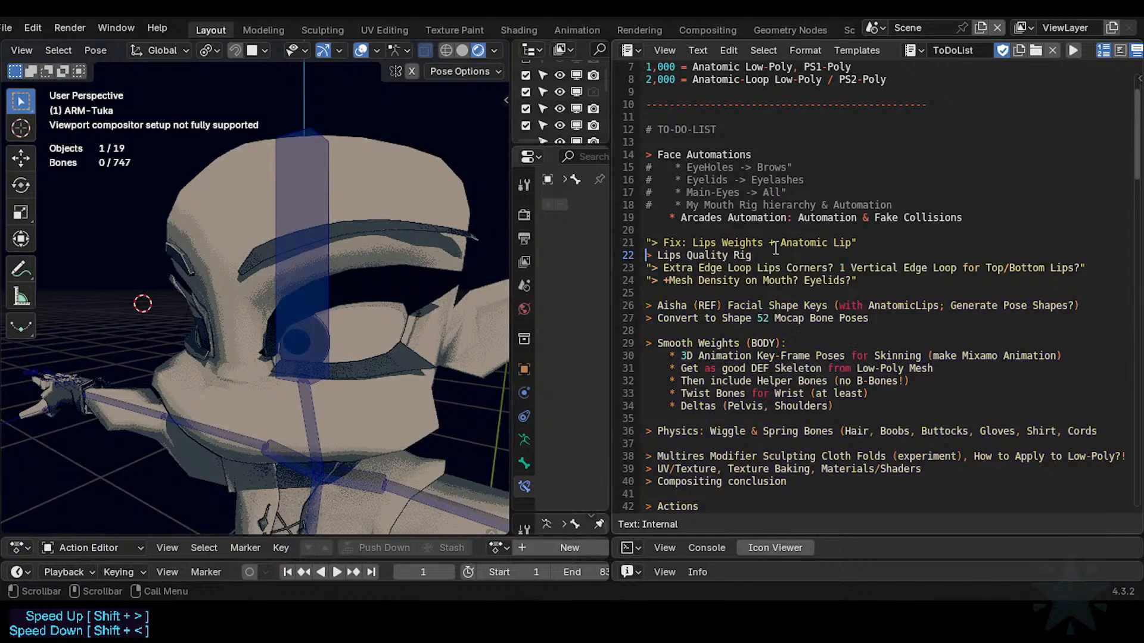
{"action": "key", "text": "Up"}
{"action": "key", "text": "Delete"}
{"action": "key", "text": "End"}
{"action": "key", "text": "BackSpace"}
{"action": "key", "text": "Down"}
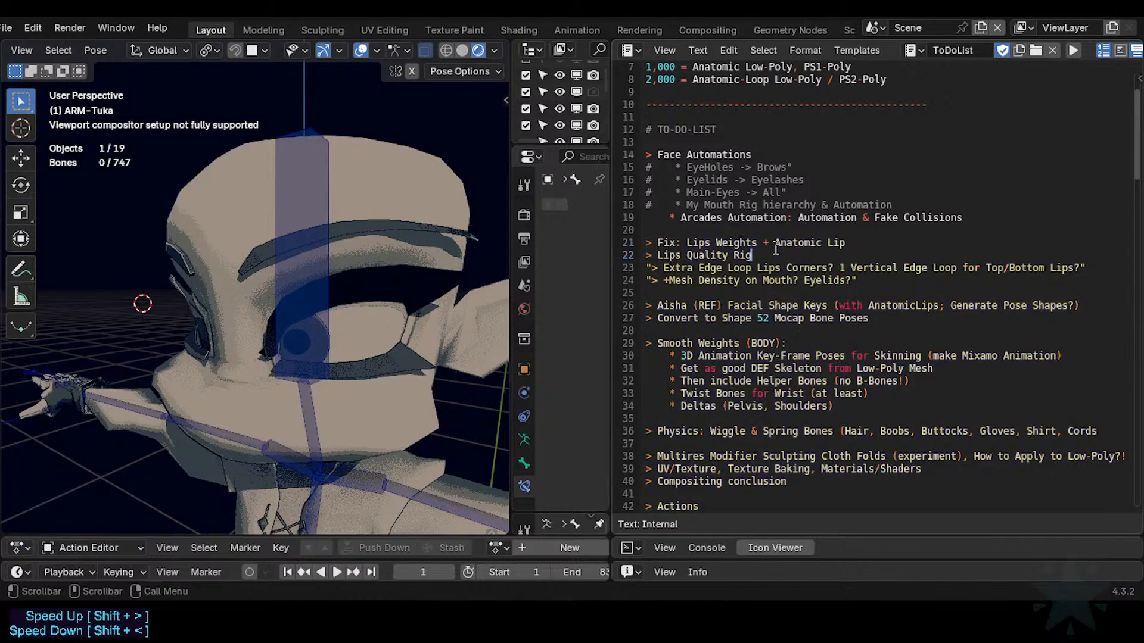
Remove the enclosing quotation marks from the "Extra Edge Loop Lips Corners?" and "+Mesh Density on Mouth? Eyelids?" entries.
{"action": "key", "text": "Home"}
{"action": "key", "text": "Down"}
{"action": "key", "text": "Delete"}
{"action": "key", "text": "End"}
{"action": "key", "text": "BackSpace"}
{"action": "key", "text": "Down"}
{"action": "key", "text": "BackSpace"}
{"action": "key", "text": "Home"}
{"action": "key", "text": "Delete"}
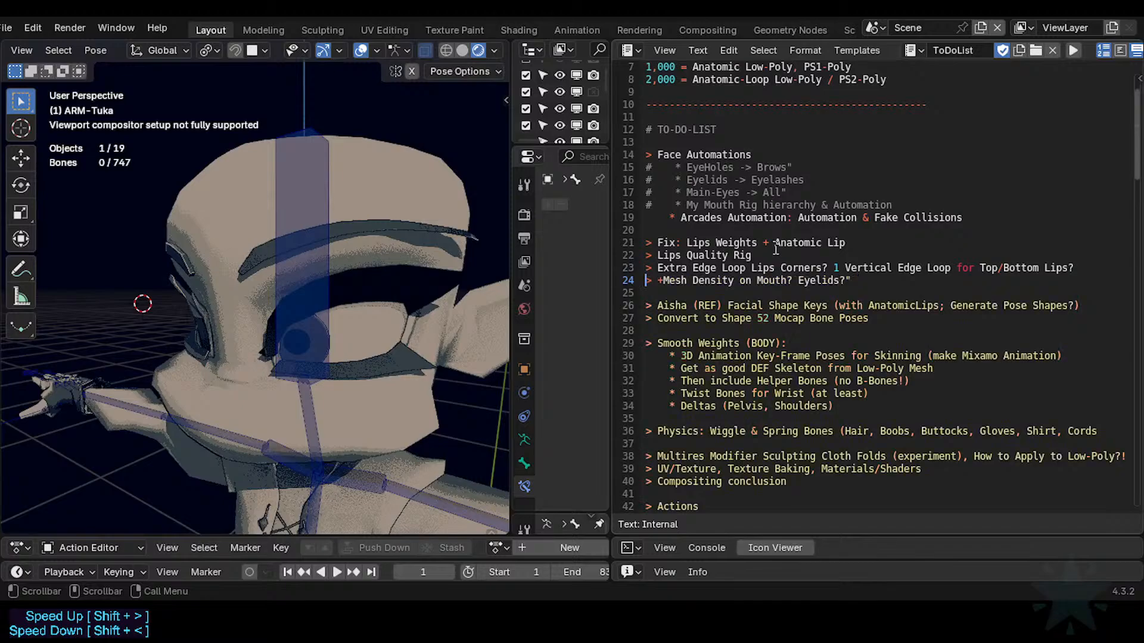
{"action": "key", "text": "End"}
{"action": "key", "text": "Up"}
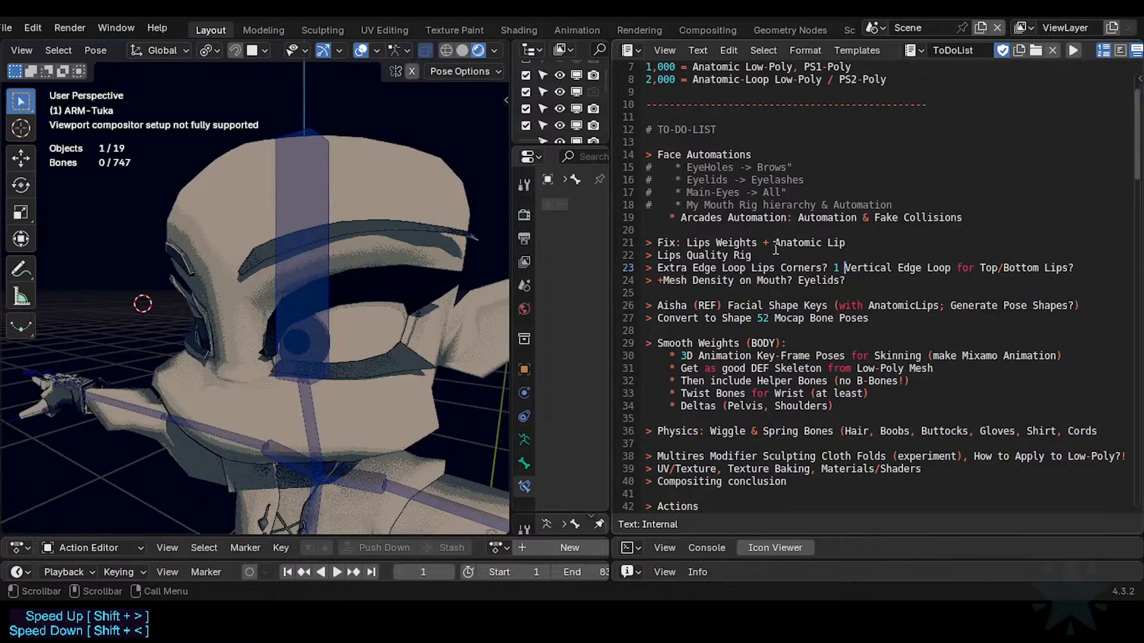
{"action": "key", "text": "Down"}
{"action": "left_click", "coordinate": [739, 280]}
Examine the edge loops and mesh density around the mouth and lip corners from the front, side and below.
{"action": "scroll", "coordinate": [282, 395], "scroll_direction": "up", "scroll_amount": 1}
{"action": "middle_click_drag", "start_coordinate": [260, 462], "coordinate": [277, 223]}
{"action": "scroll", "coordinate": [254, 288], "scroll_direction": "up", "scroll_amount": 6}
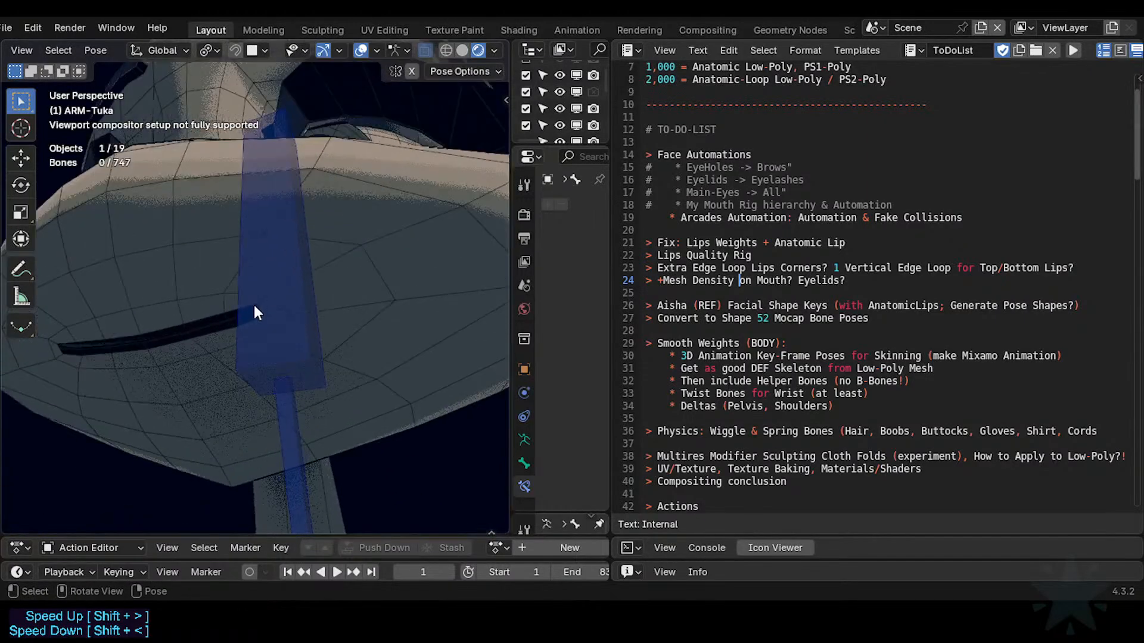
{"action": "middle_click_drag", "start_coordinate": [190, 323], "coordinate": [284, 335]}
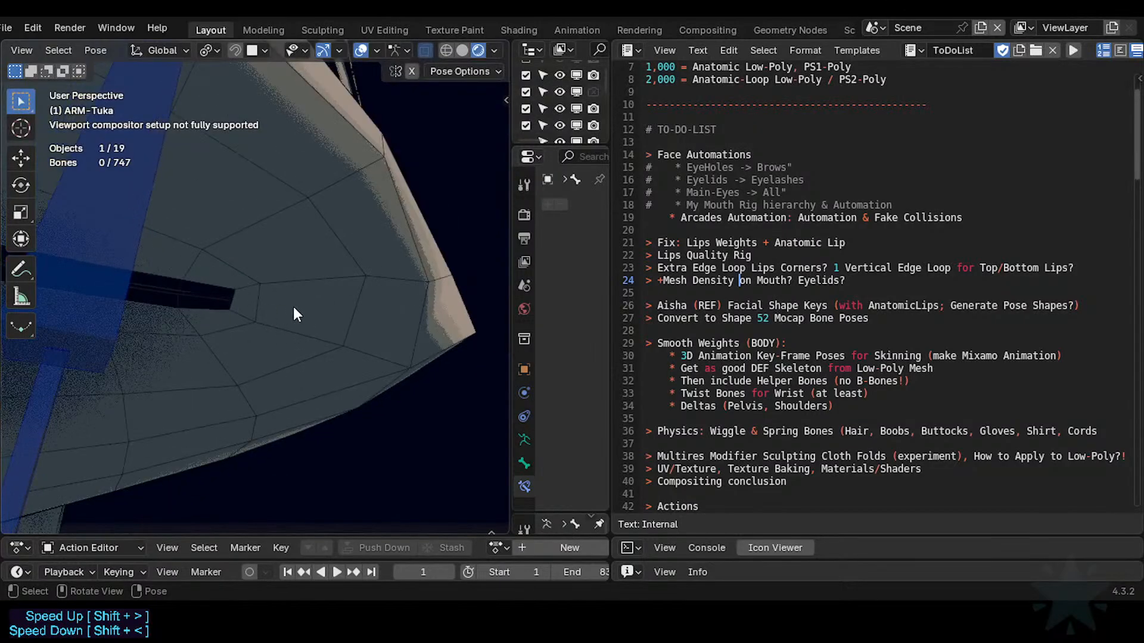
{"action": "middle_click_drag", "start_coordinate": [293, 308], "coordinate": [293, 275]}
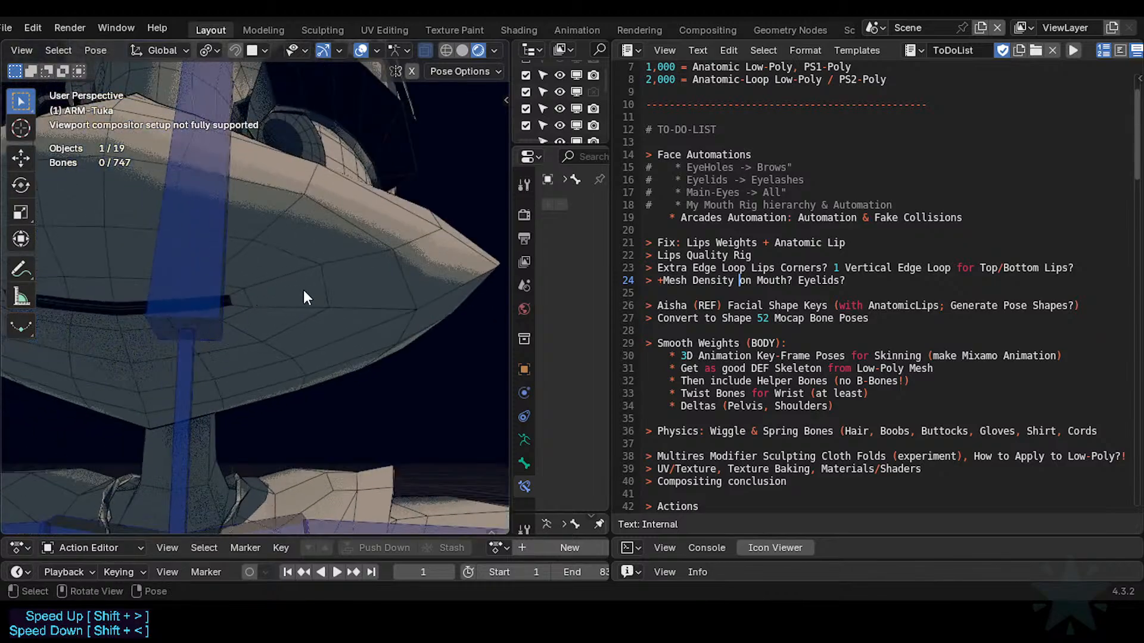
{"action": "middle_click_drag", "start_coordinate": [227, 302], "coordinate": [168, 340]}
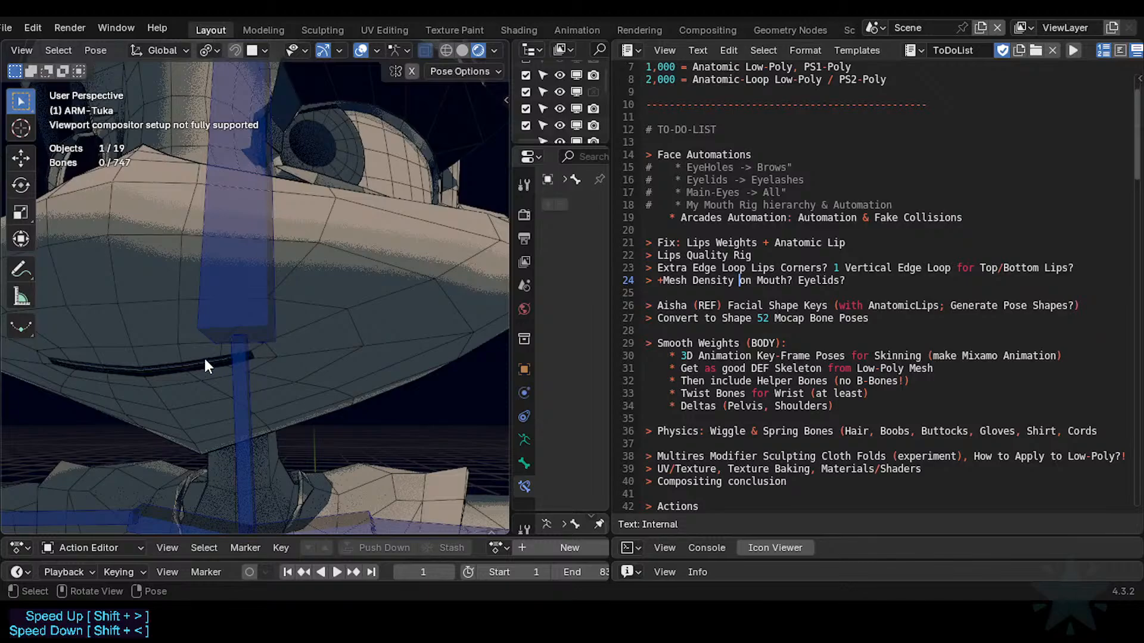
{"action": "scroll", "coordinate": [205, 358], "scroll_direction": "up", "scroll_amount": 6}
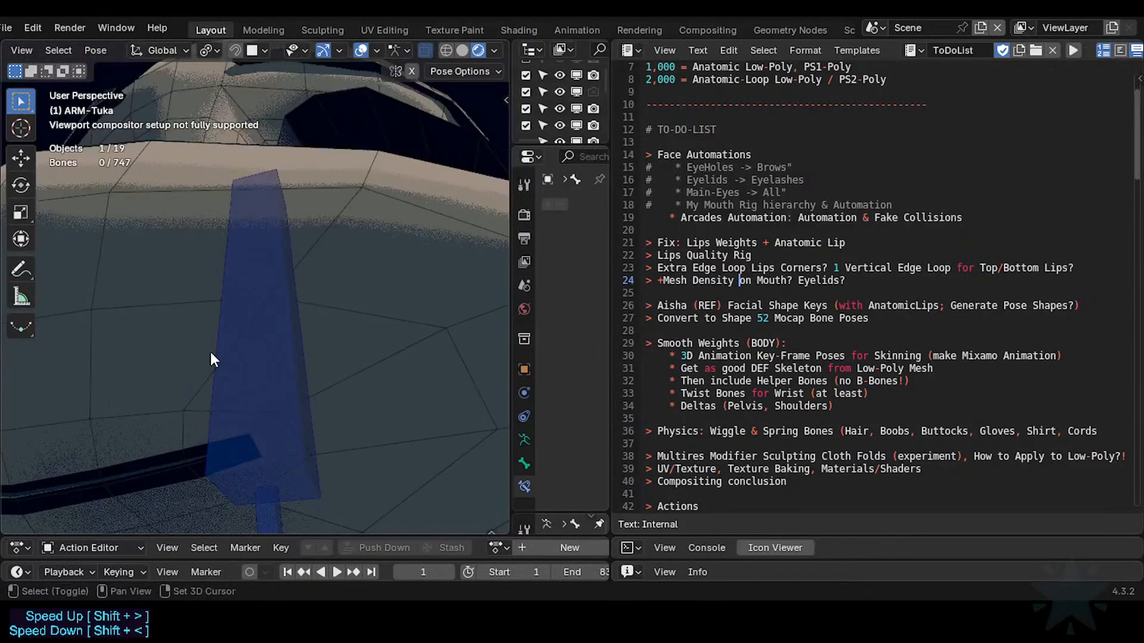
{"action": "middle_click_drag", "start_coordinate": [213, 360], "coordinate": [115, 409]}
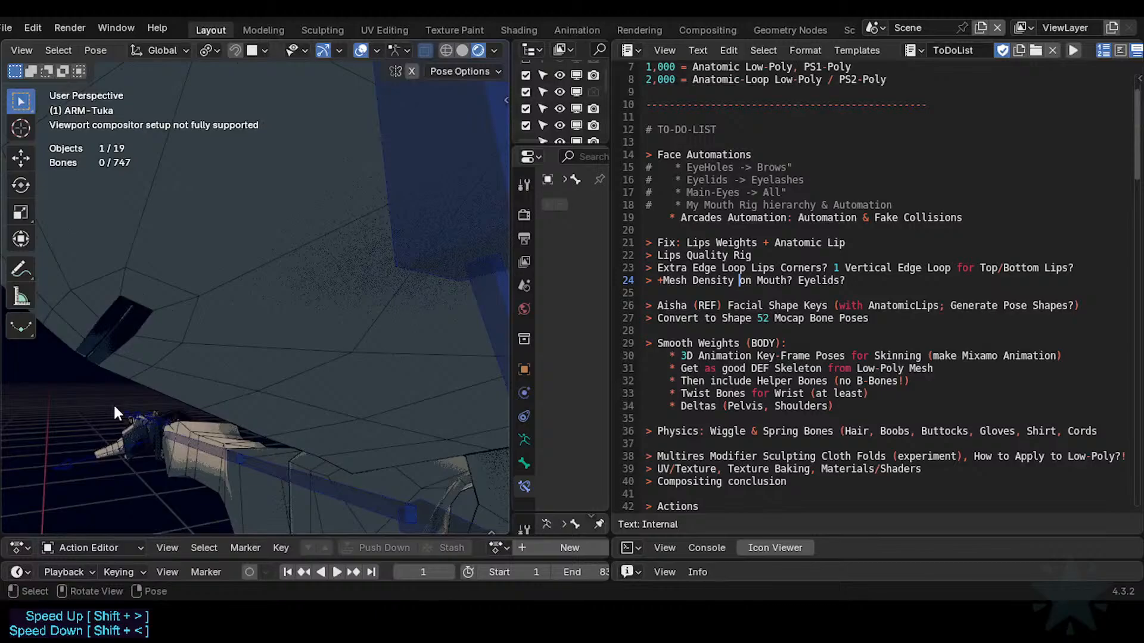
Examine the mouth and lip mesh from several angles against the to-do entries on extra edge loops and mesh density.
{"action": "middle_click_drag", "start_coordinate": [117, 366], "coordinate": [86, 374]}
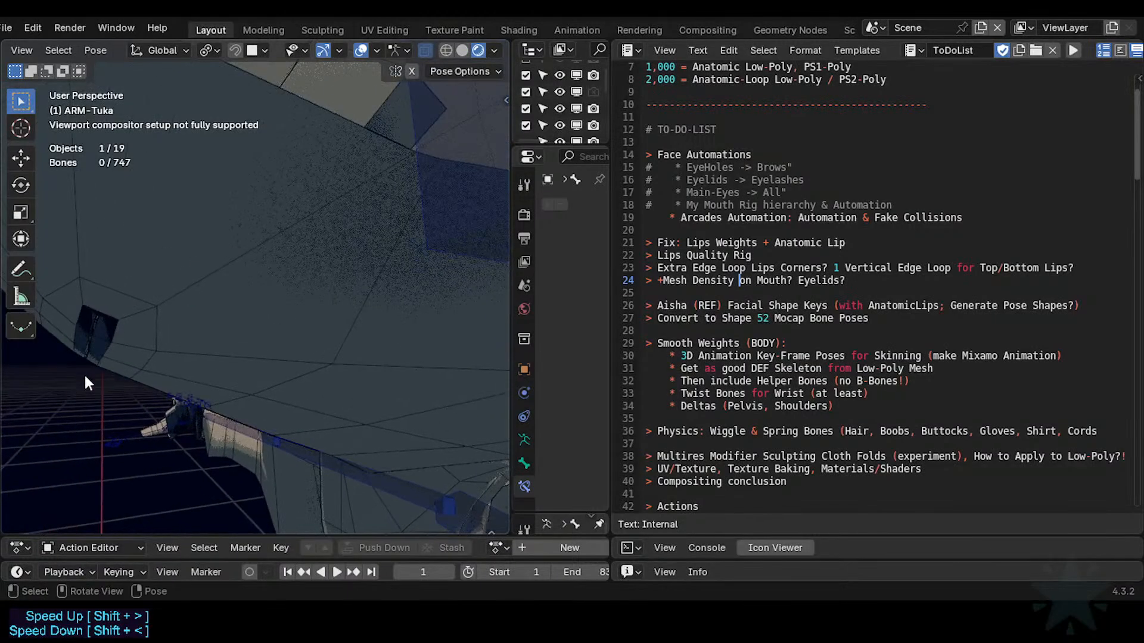
{"action": "scroll", "coordinate": [85, 357], "scroll_direction": "down", "scroll_amount": 1}
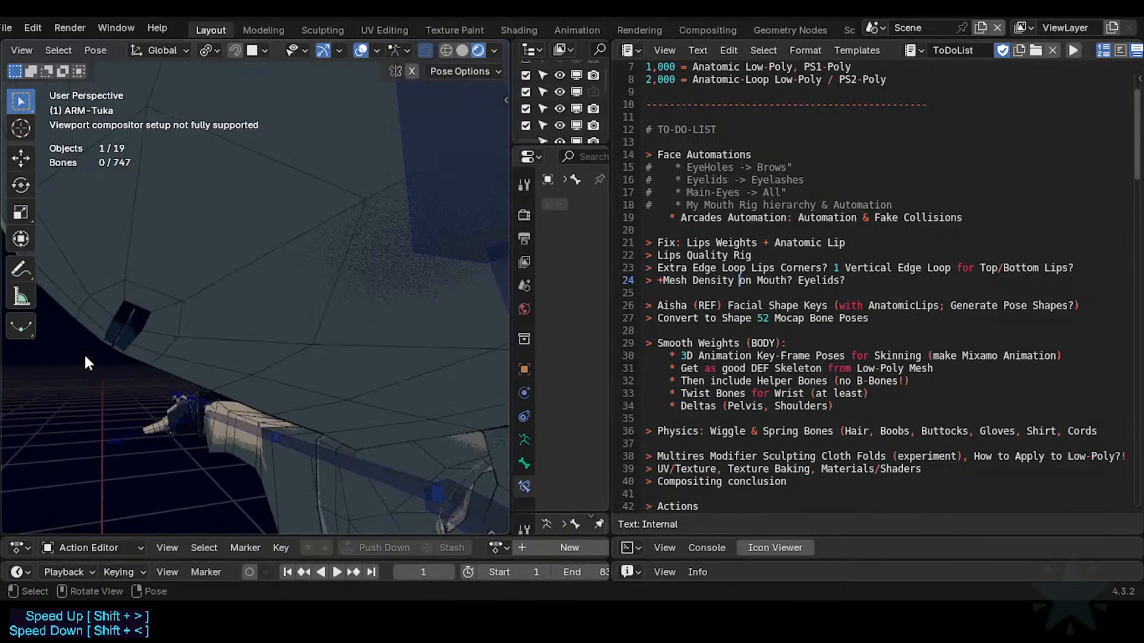
{"action": "middle_click_drag", "start_coordinate": [86, 357], "coordinate": [233, 351]}
{"action": "middle_click_drag", "start_coordinate": [175, 382], "coordinate": [240, 413]}
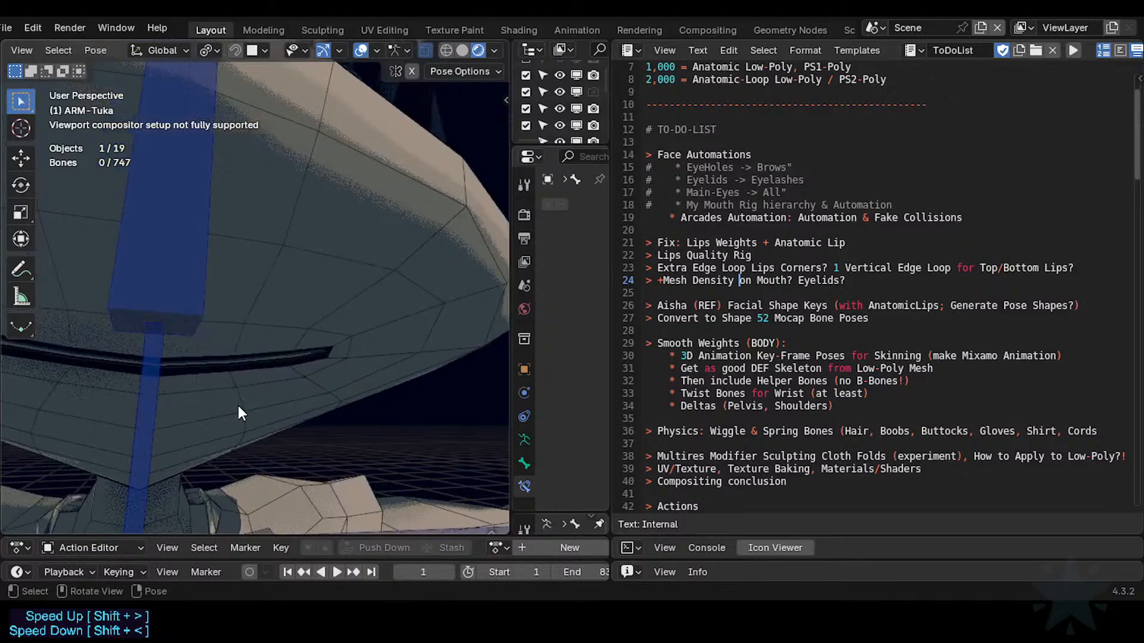
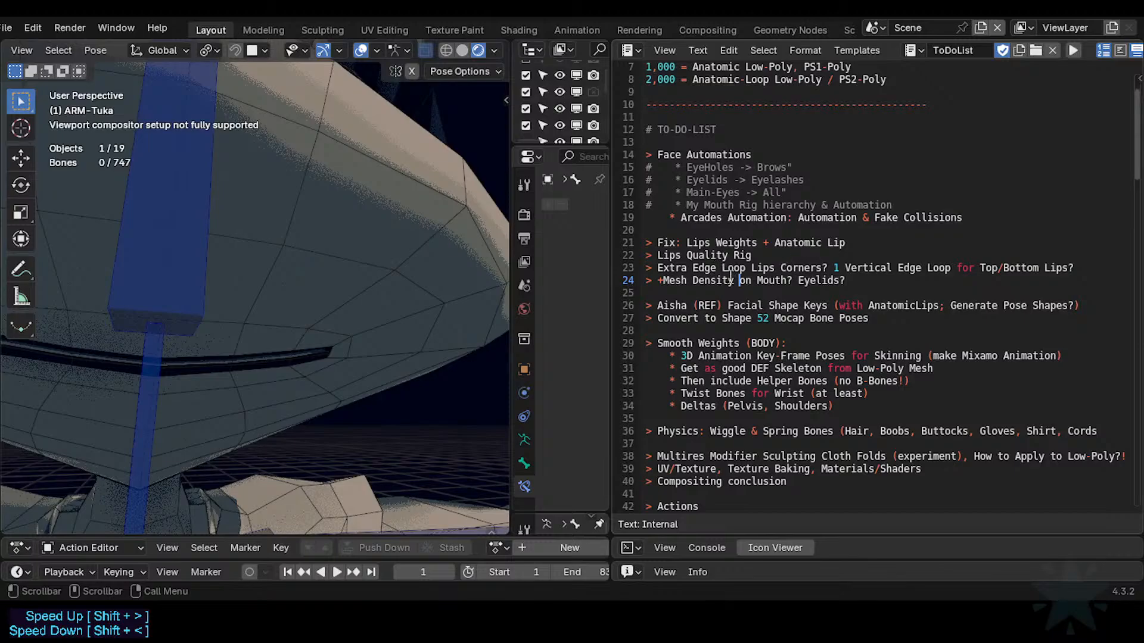
{"action": "left_click", "coordinate": [768, 280]}
{"action": "left_click", "coordinate": [704, 280]}
{"action": "left_click_drag", "start_coordinate": [815, 269], "coordinate": [982, 260]}
{"action": "left_click", "coordinate": [947, 267]}
{"action": "middle_click_drag", "start_coordinate": [227, 334], "coordinate": [259, 204]}
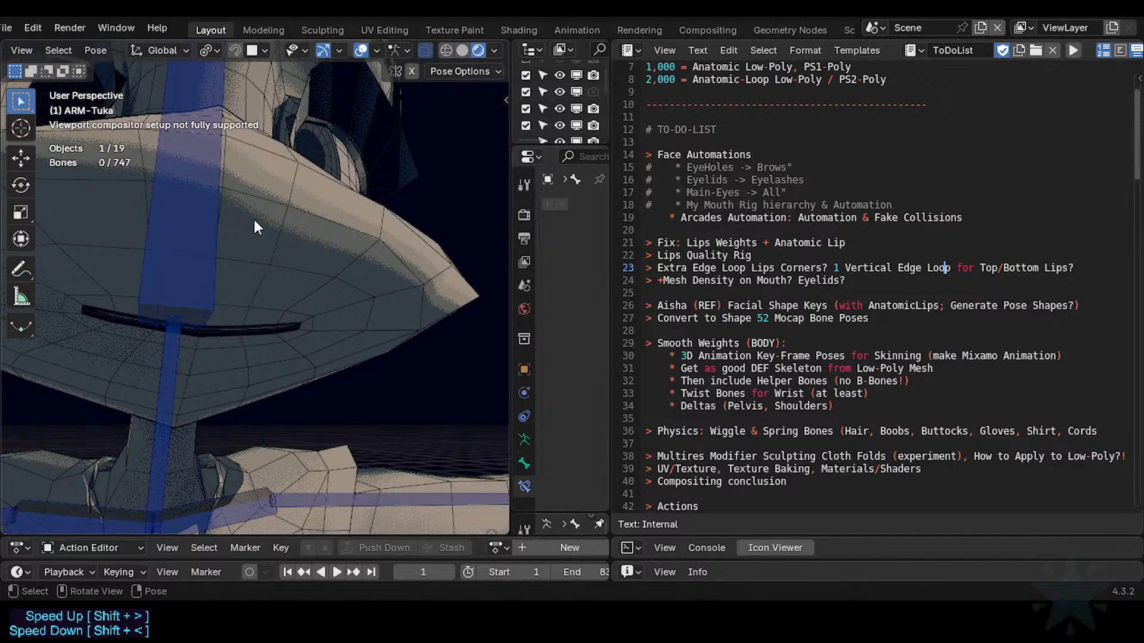
{"action": "middle_click_drag", "start_coordinate": [254, 219], "coordinate": [291, 327]}
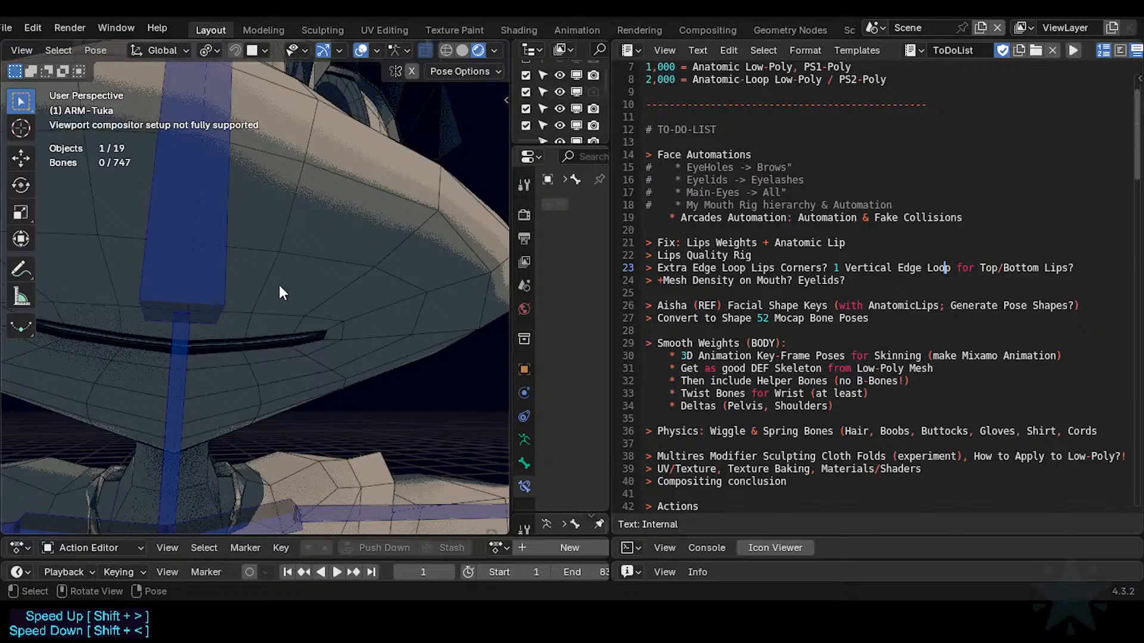
{"action": "middle_click_drag", "start_coordinate": [291, 327], "coordinate": [292, 196]}
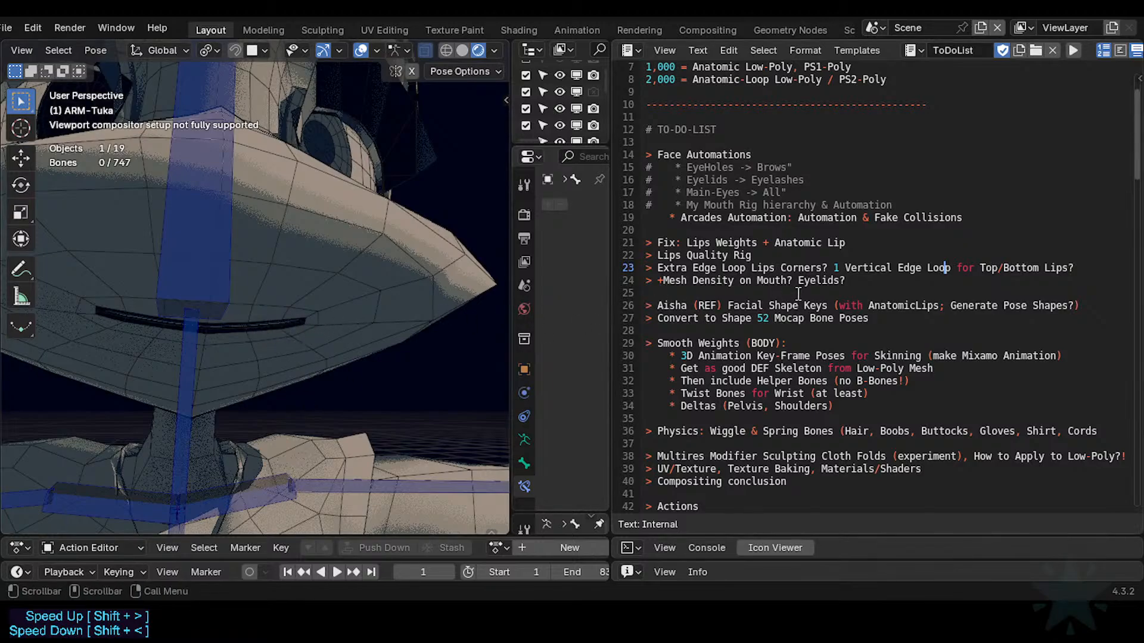
Remove the blank line between the "+Mesh Density on Mouth? Eyelids?" entry and the "Aisha (REF) Facial Shape Keys" entry.
{"action": "left_click", "coordinate": [752, 280]}
{"action": "left_click_drag", "start_coordinate": [874, 273], "coordinate": [654, 242]}
{"action": "left_click", "coordinate": [675, 241]}
{"action": "left_click", "coordinate": [852, 287]}
{"action": "left_click", "coordinate": [757, 318]}
{"action": "left_click_drag", "start_coordinate": [887, 326], "coordinate": [682, 290]}
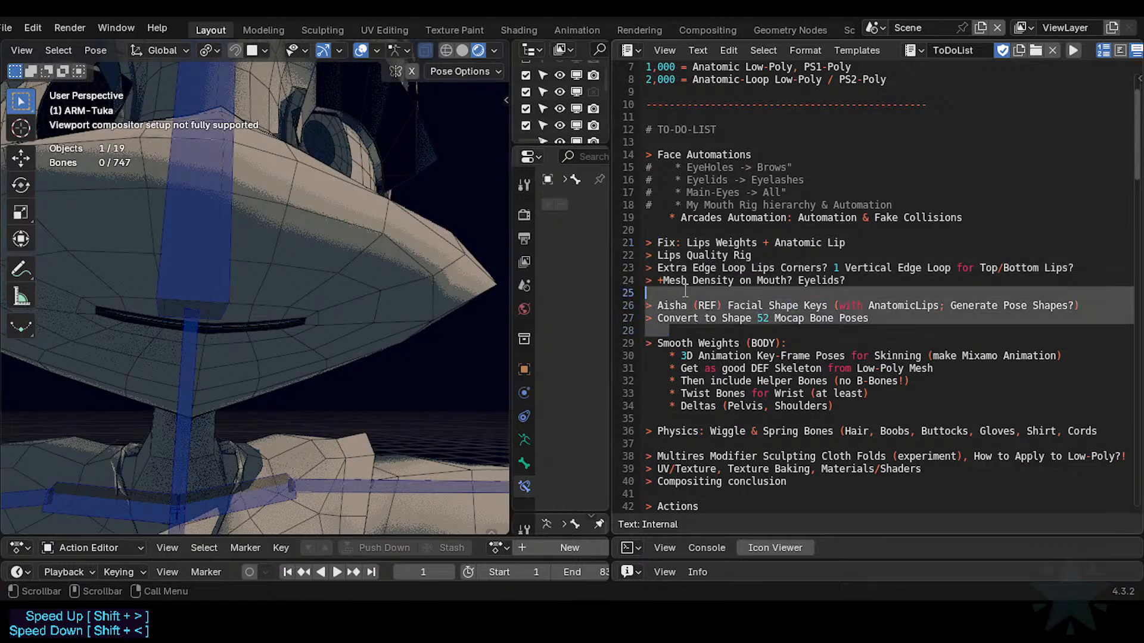
{"action": "left_click", "coordinate": [682, 291]}
{"action": "key", "text": "Delete"}
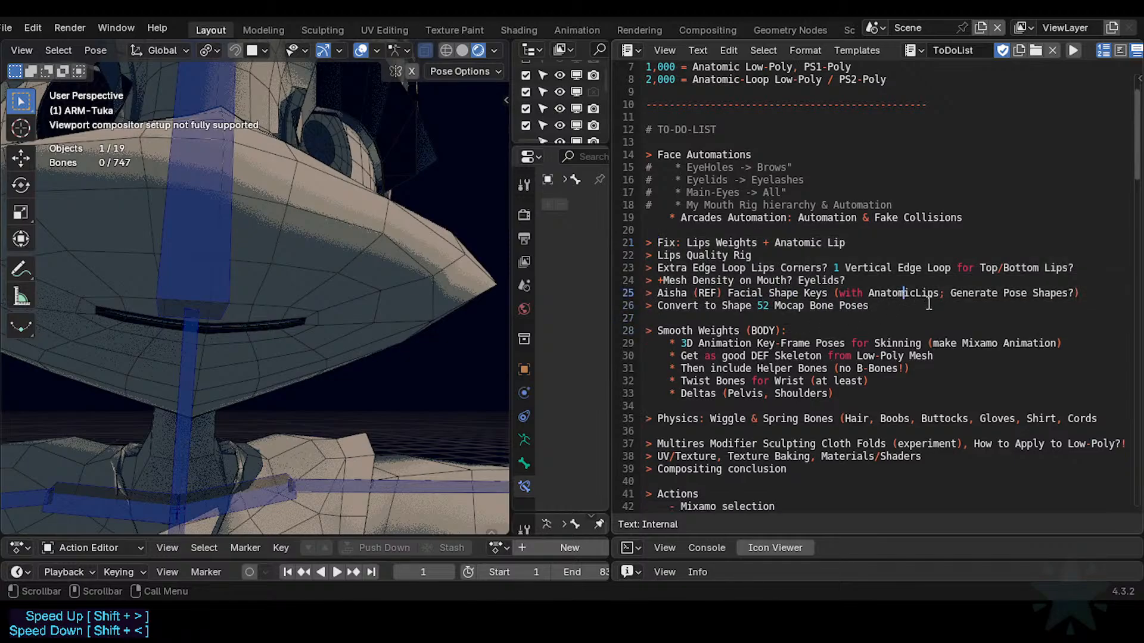
Review the grouped lip, edge loop, mesh density and facial shape key entries in the to-do list.
{"action": "left_click_drag", "start_coordinate": [929, 305], "coordinate": [691, 243]}
{"action": "left_click", "coordinate": [683, 269]}
{"action": "key", "text": "shift+Down"}
{"action": "key", "text": "shift+Down"}
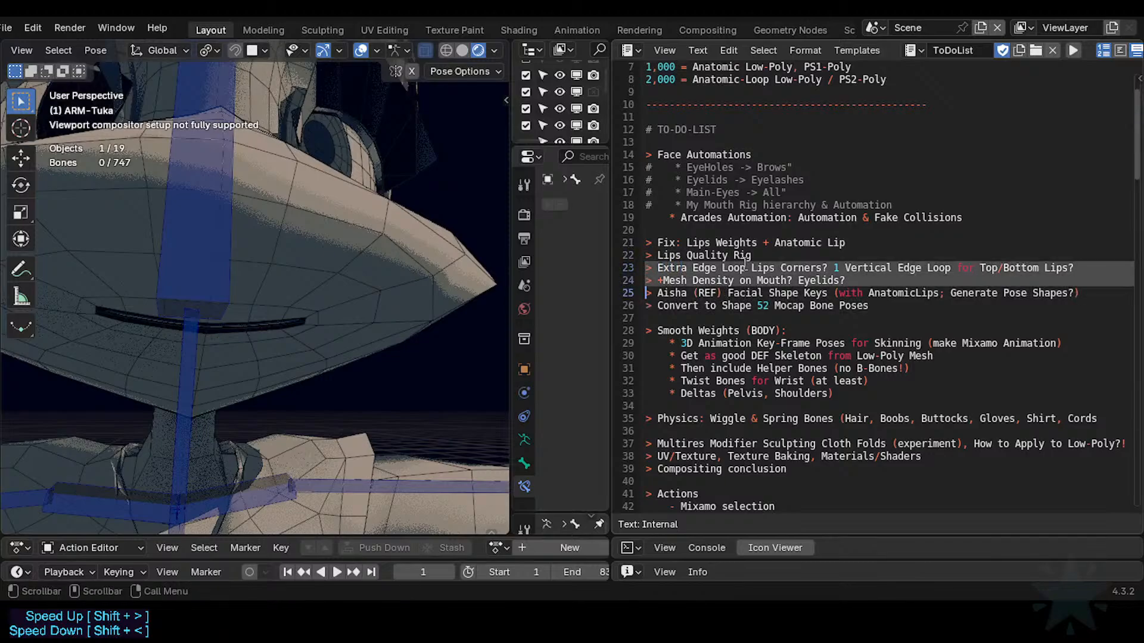
{"action": "key", "text": "Up"}
{"action": "key", "text": "Up"}
{"action": "key", "text": "Down"}
{"action": "key", "text": "Down"}
{"action": "scroll", "coordinate": [802, 325], "scroll_direction": "down", "scroll_amount": 2}
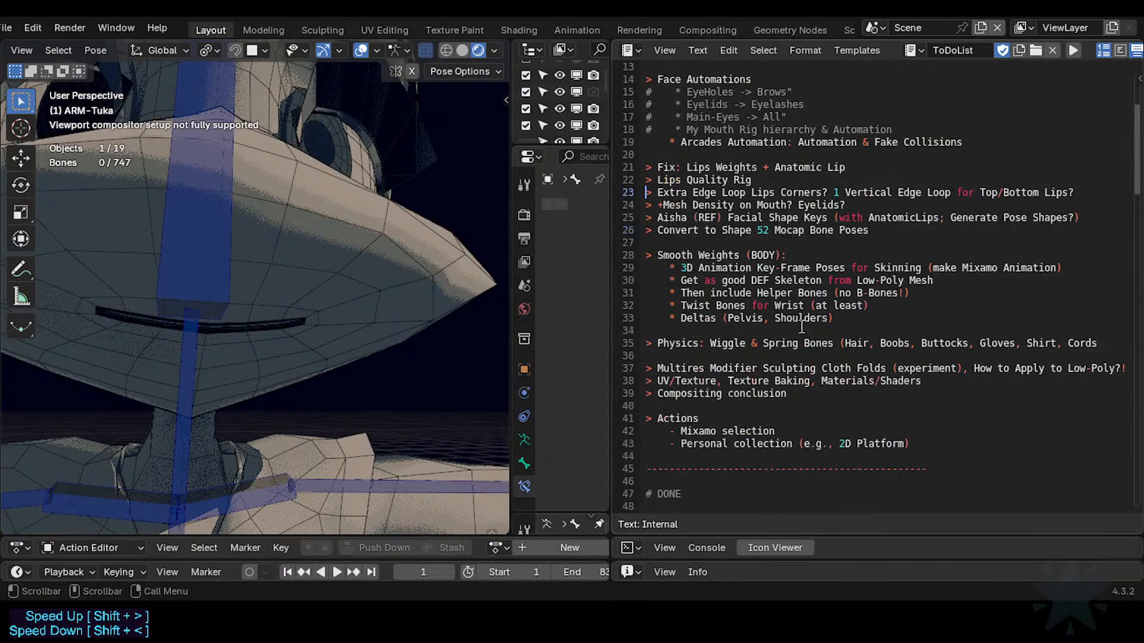
{"action": "scroll", "coordinate": [737, 297], "scroll_direction": "up", "scroll_amount": 1}
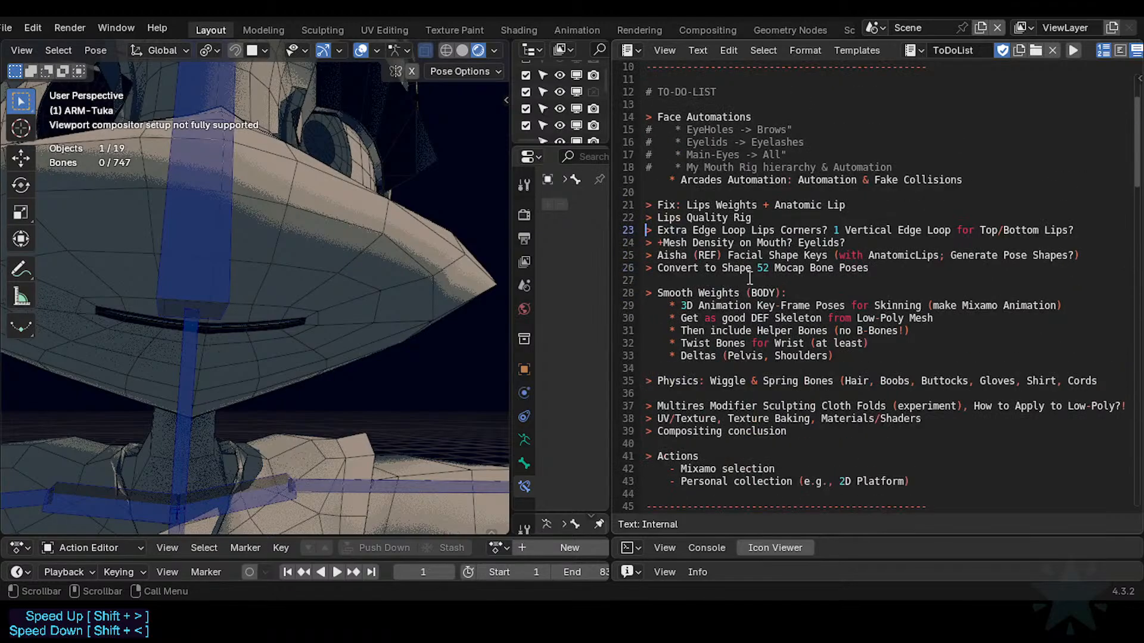
{"action": "key", "text": "Down"}
{"action": "key", "text": "Down"}
Read through the to-do list from the Face Automations section to the notes, checking the face mesh alongside it.
{"action": "scroll", "coordinate": [728, 298], "scroll_direction": "up", "scroll_amount": 3}
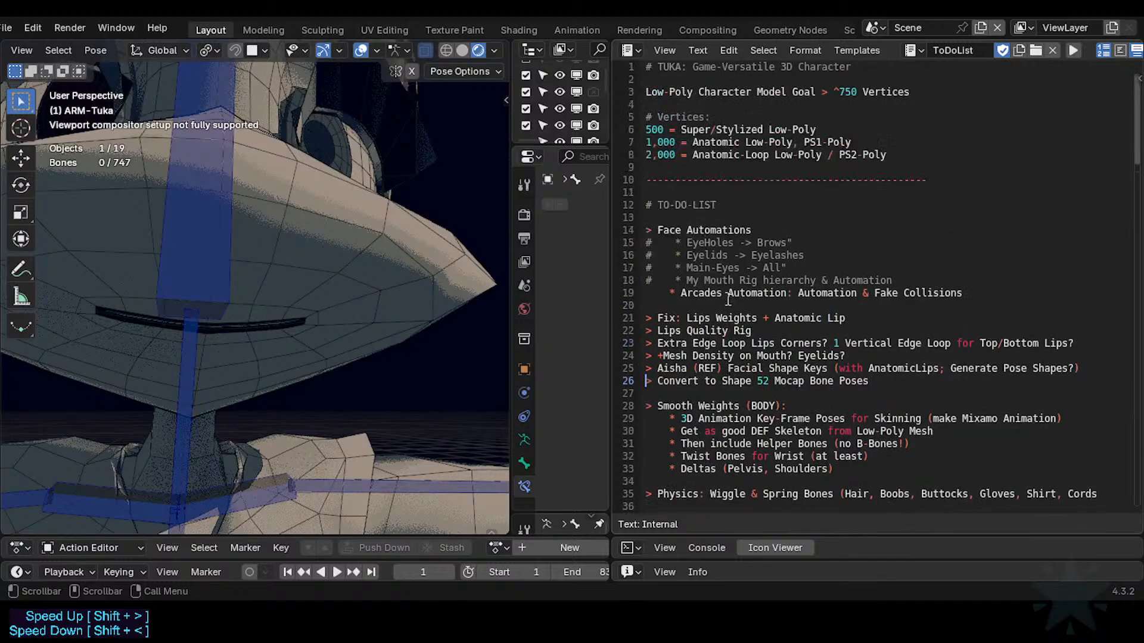
{"action": "scroll", "coordinate": [722, 343], "scroll_direction": "down", "scroll_amount": 2}
{"action": "left_click", "coordinate": [669, 329]}
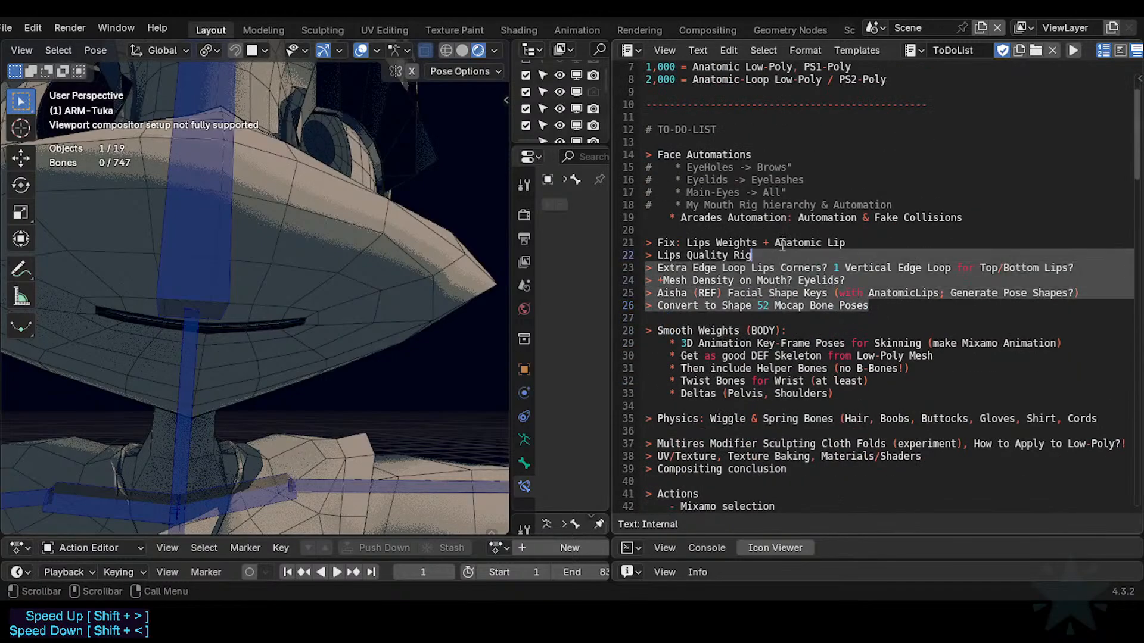
{"action": "left_click_drag", "start_coordinate": [903, 305], "coordinate": [644, 160]}
{"action": "scroll", "coordinate": [327, 175], "scroll_direction": "down", "scroll_amount": 3}
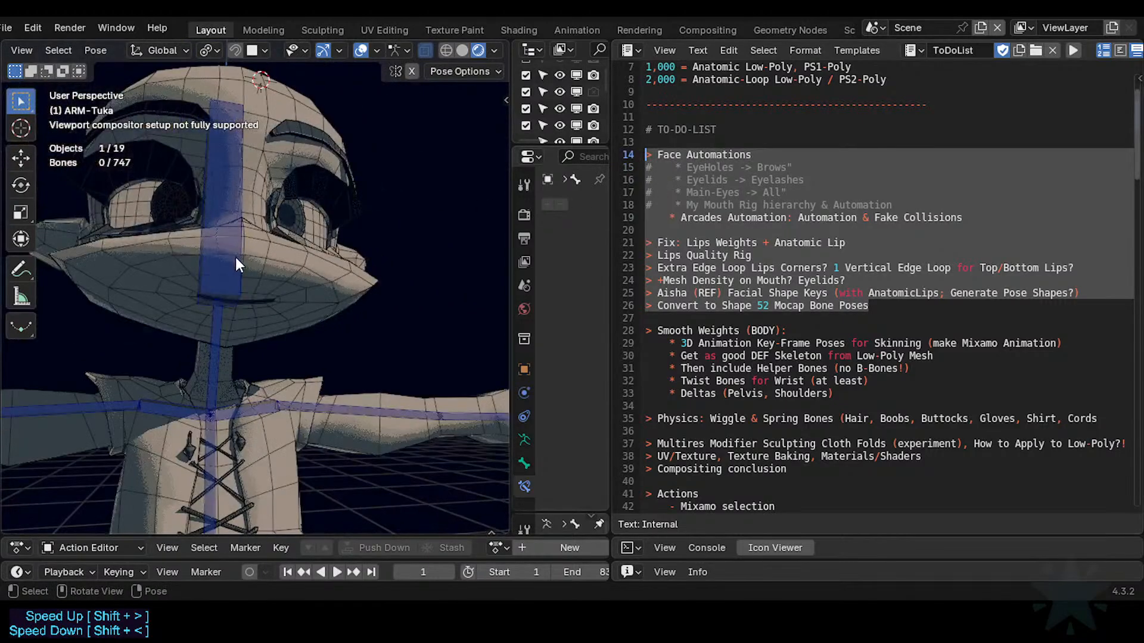
{"action": "scroll", "coordinate": [234, 262], "scroll_direction": "up", "scroll_amount": 1}
{"action": "scroll", "coordinate": [823, 286], "scroll_direction": "up", "scroll_amount": 2}
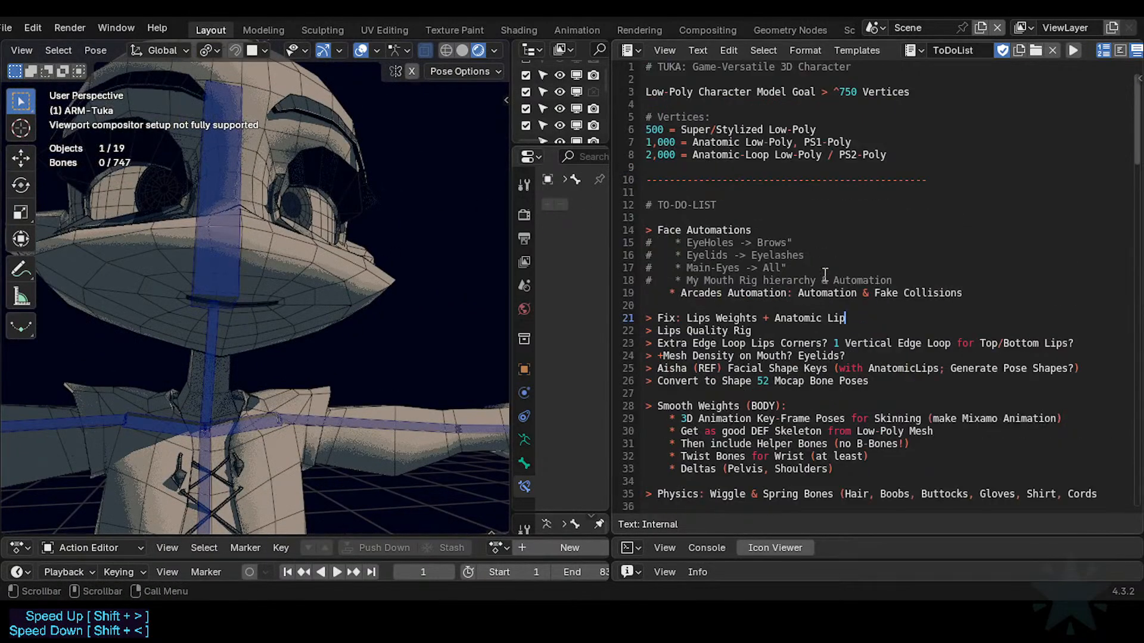
{"action": "scroll", "coordinate": [821, 298], "scroll_direction": "down", "scroll_amount": 10}
{"action": "scroll", "coordinate": [819, 328], "scroll_direction": "down", "scroll_amount": 1}
{"action": "scroll", "coordinate": [792, 328], "scroll_direction": "up", "scroll_amount": 13}
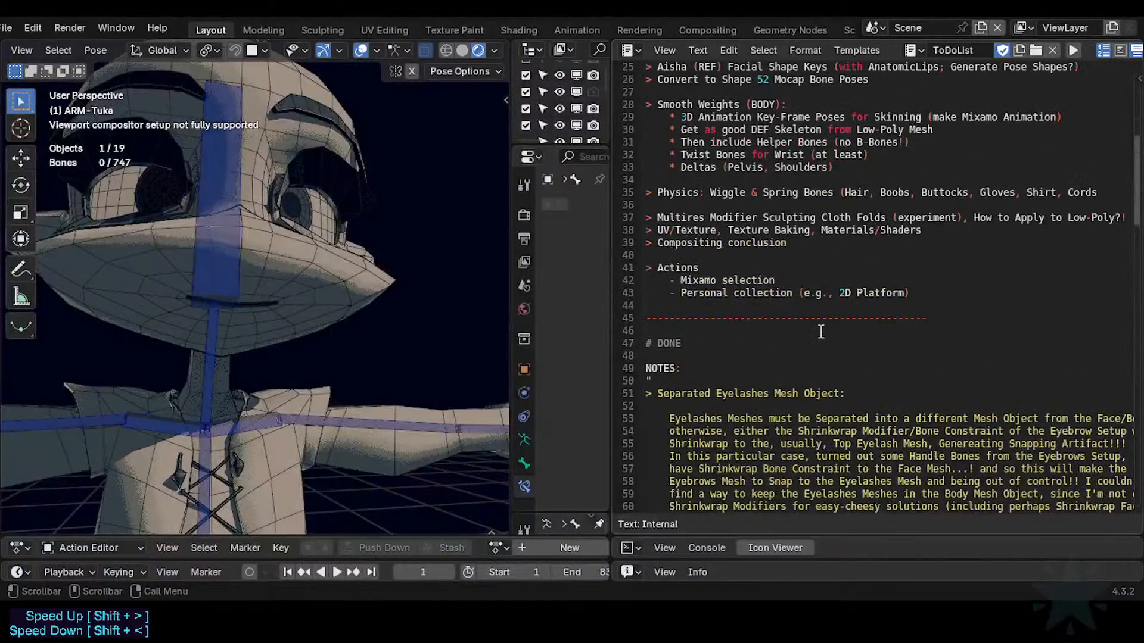
{"action": "scroll", "coordinate": [751, 330], "scroll_direction": "down", "scroll_amount": 4}
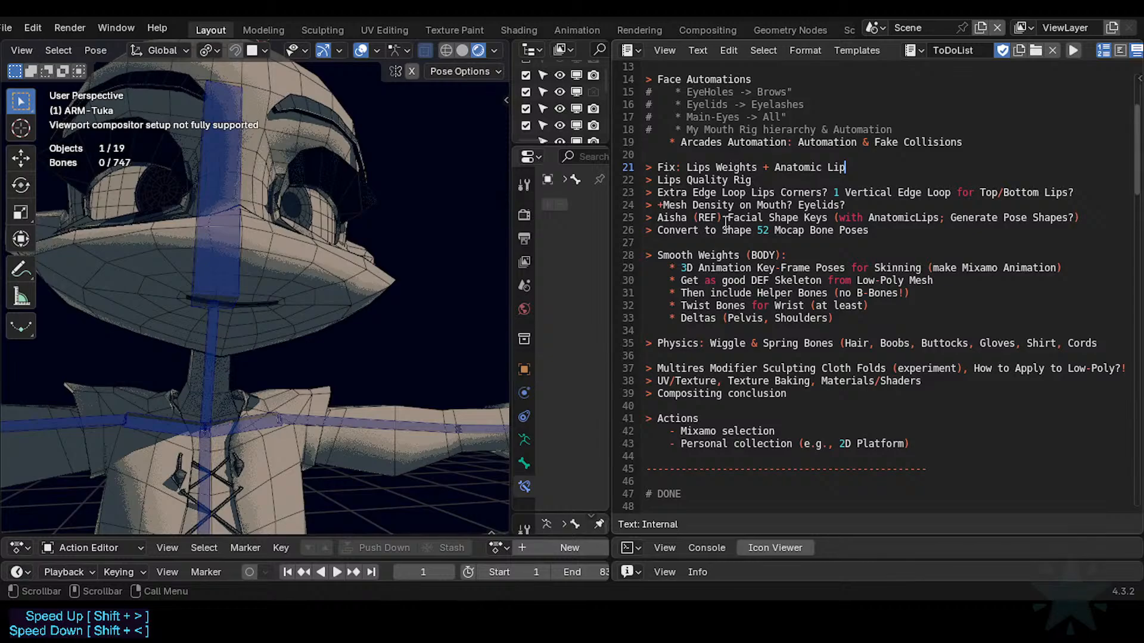
{"action": "left_click", "coordinate": [746, 267]}
{"action": "scroll", "coordinate": [722, 258], "scroll_direction": "up", "scroll_amount": 1}
Insert a blank line above the "Aisha (REF) Facial Shape Keys" entry to separate it from the lip entries.
{"action": "left_click", "coordinate": [693, 256]}
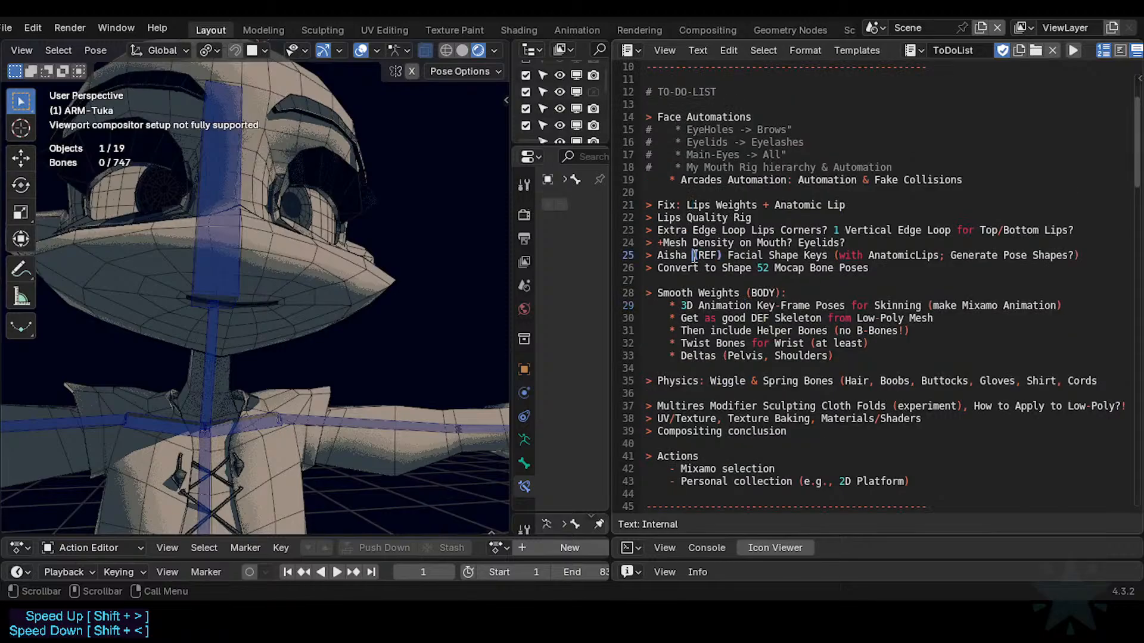
{"action": "key", "text": "Home"}
{"action": "key", "text": "Return"}
{"action": "key", "text": "Down"}
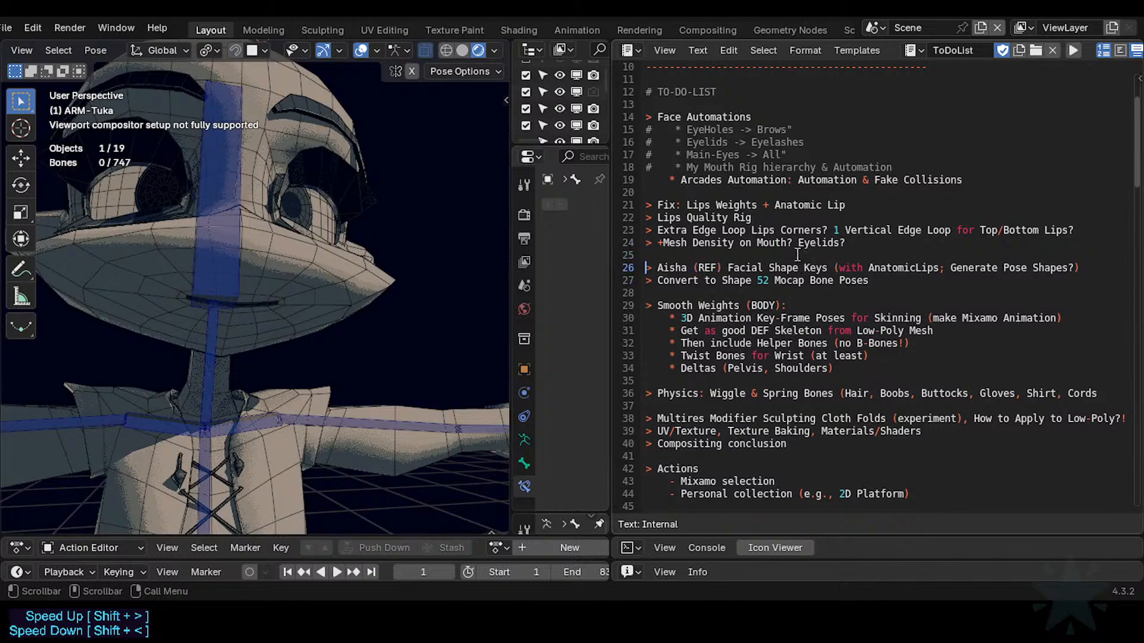
Read the "Aisha (REF) Facial Shape Keys" and "Convert to Shape 52 Mocap Bone Poses" entries.
{"action": "key", "text": "End"}
{"action": "key", "text": "Home"}
{"action": "key", "text": "End"}
{"action": "key", "text": "Left"}
{"action": "key", "text": "Down"}
{"action": "key", "text": "Down"}
{"action": "key", "text": "Up"}
{"action": "key", "text": "Down"}
{"action": "key", "text": "Left"}
{"action": "key", "text": "Left"}
{"action": "key", "text": "Left"}
Move the "Lips Quality Rig" entry below "+Mesh Density on Mouth? Eyelids?", set off by blank lines above and below.
{"action": "key", "text": "Up"}
{"action": "key", "text": "Up"}
{"action": "key", "text": "Up"}
{"action": "key", "text": "Up"}
{"action": "key", "text": "Home"}
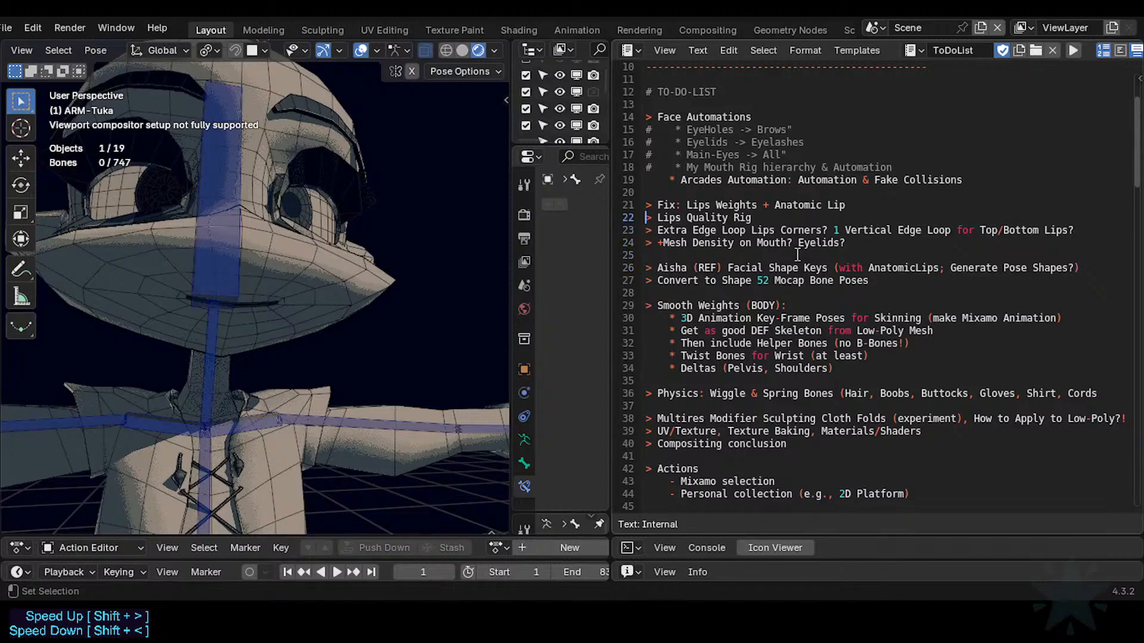
{"action": "key", "text": "shift+End"}
{"action": "key", "text": "ctrl+c"}
{"action": "key", "text": "Delete"}
{"action": "key", "text": "Delete"}
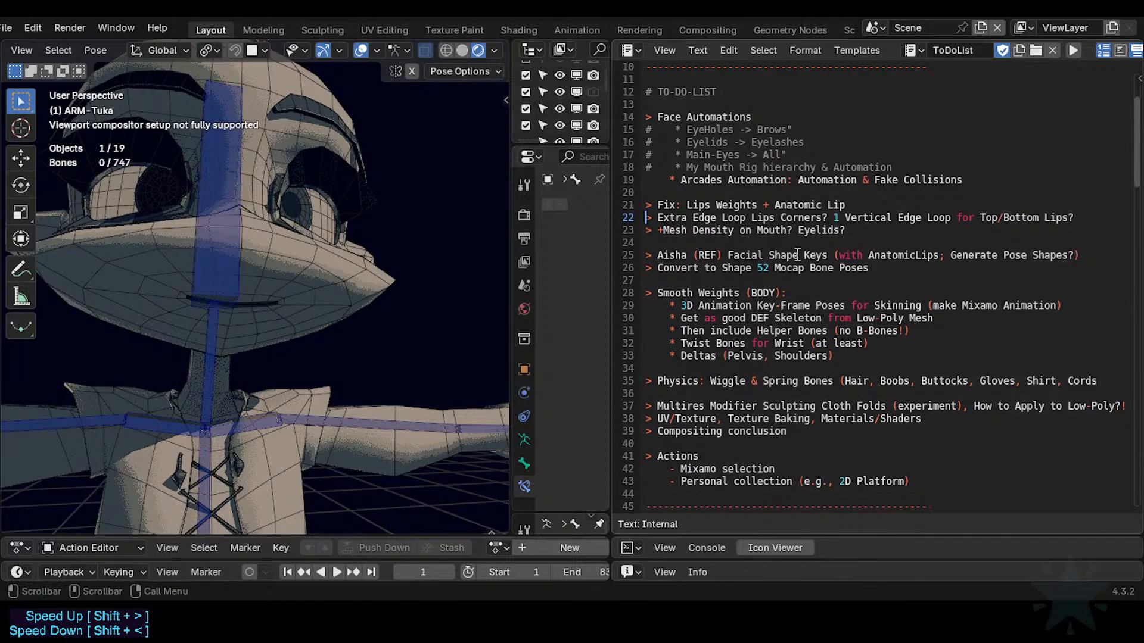
{"action": "key", "text": "Down"}
{"action": "key", "text": "Down"}
{"action": "key", "text": "Return"}
{"action": "key", "text": "Up"}
{"action": "key", "text": "ctrl+v"}
{"action": "key", "text": "Home"}
{"action": "key", "text": "Return"}
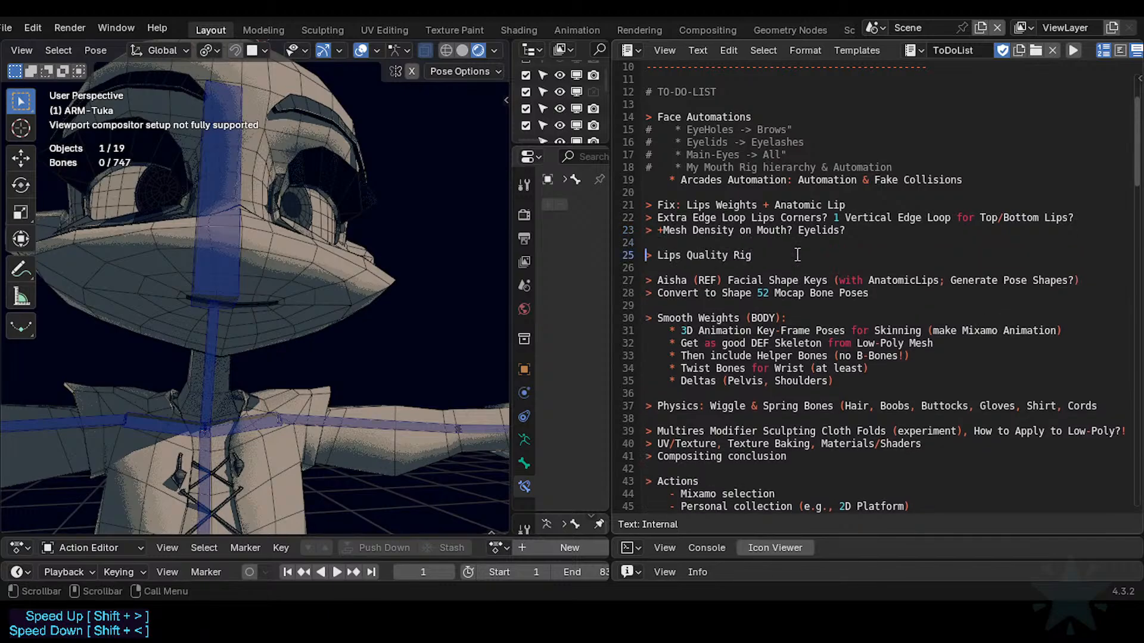
Enclose the "> Lips Quality Rig" entry in quotation marks and indent it one level.
{"action": "type", "text": "\""}
{"action": "key", "text": "End"}
{"action": "type", "text": "\""}
{"action": "key", "text": "Home"}
{"action": "key", "text": "Down"}
{"action": "key", "text": "Down"}
{"action": "key", "text": "Up"}
{"action": "key", "text": "Up"}
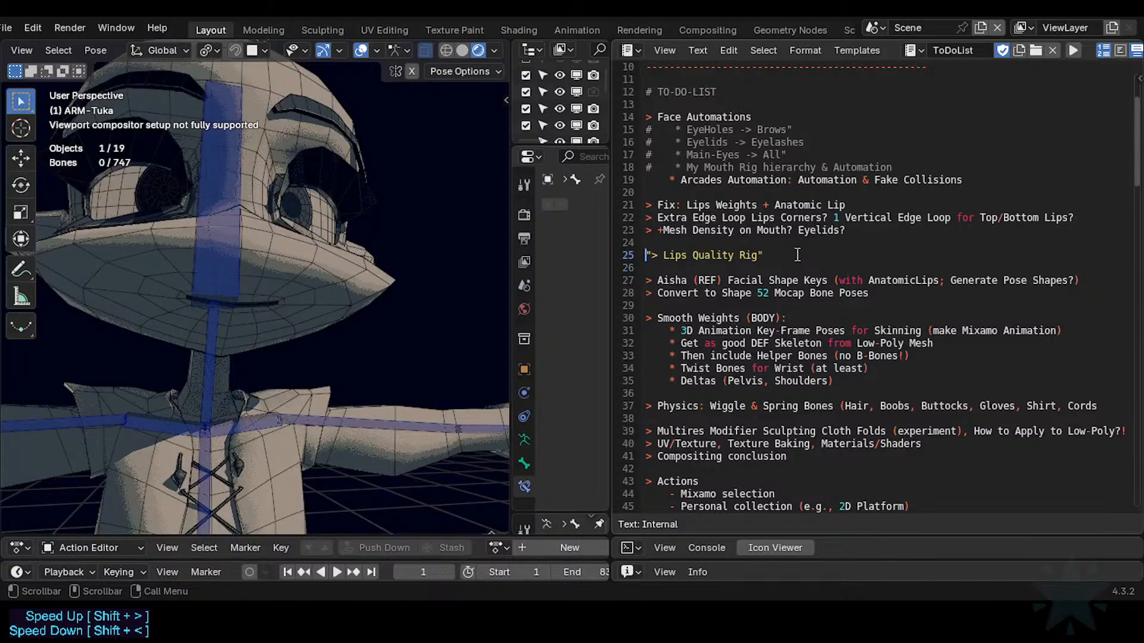
{"action": "key", "text": "Tab"}
Put quotation marks around "Generate Pose Shapes?" inside the parentheses of the "Aisha (REF) Facial Shape Keys" entry.
{"action": "key", "text": "Down"}
{"action": "key", "text": "Up"}
{"action": "key", "text": "Up"}
{"action": "key", "text": "Down"}
{"action": "key", "text": "Down"}
{"action": "key", "text": "Down"}
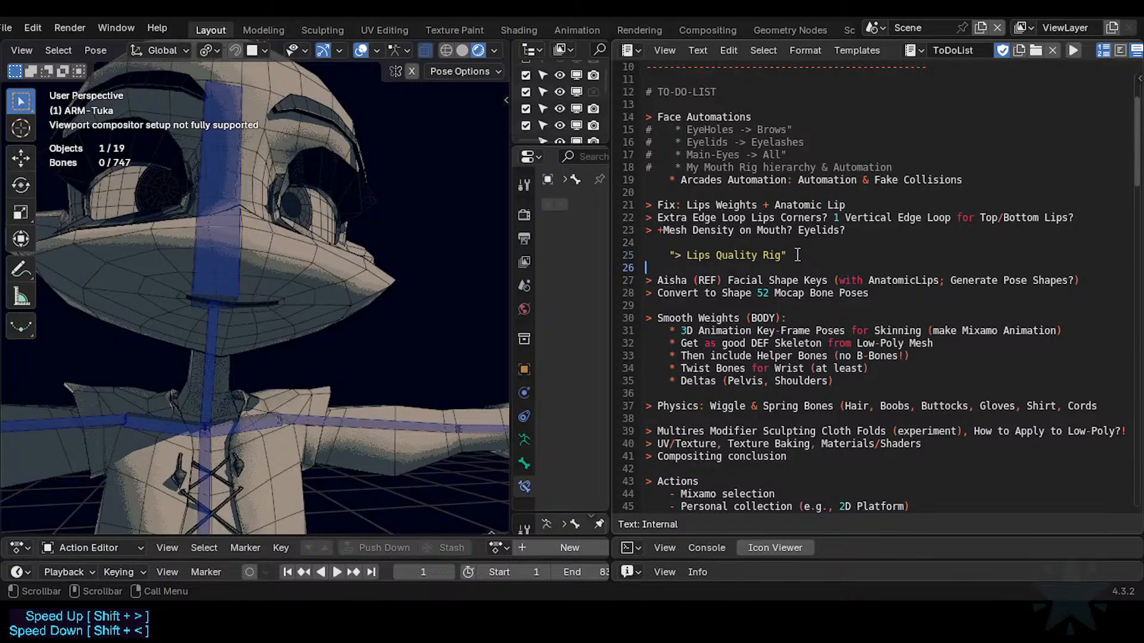
{"action": "key", "text": "End"}
{"action": "key", "text": "shift+Left"}
{"action": "key", "text": "shift+Left"}
{"action": "key", "text": "shift+Left"}
{"action": "key", "text": "shift+Left"}
{"action": "key", "text": "shift+Left"}
{"action": "key", "text": "shift+Left"}
{"action": "key", "text": "shift+Left"}
{"action": "key", "text": "shift+Left"}
{"action": "key", "text": "shift+Left"}
{"action": "key", "text": "shift+Left"}
{"action": "key", "text": "shift+Left"}
{"action": "key", "text": "shift+Left"}
{"action": "key", "text": "shift+Left"}
{"action": "key", "text": "shift+Left"}
{"action": "key", "text": "shift+Left"}
{"action": "key", "text": "shift+Left"}
{"action": "key", "text": "shift+Left"}
{"action": "key", "text": "shift+Left"}
{"action": "key", "text": "shift+Left"}
{"action": "key", "text": "shift+Left"}
{"action": "key", "text": "shift+Left"}
{"action": "key", "text": "shift+Left"}
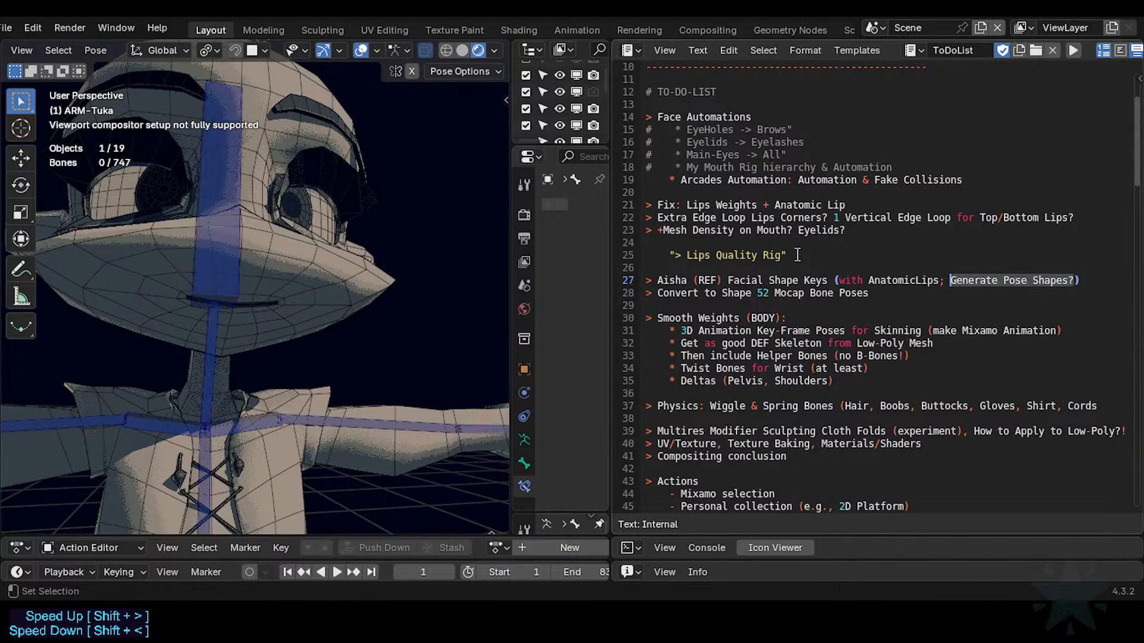
{"action": "key", "text": "Left"}
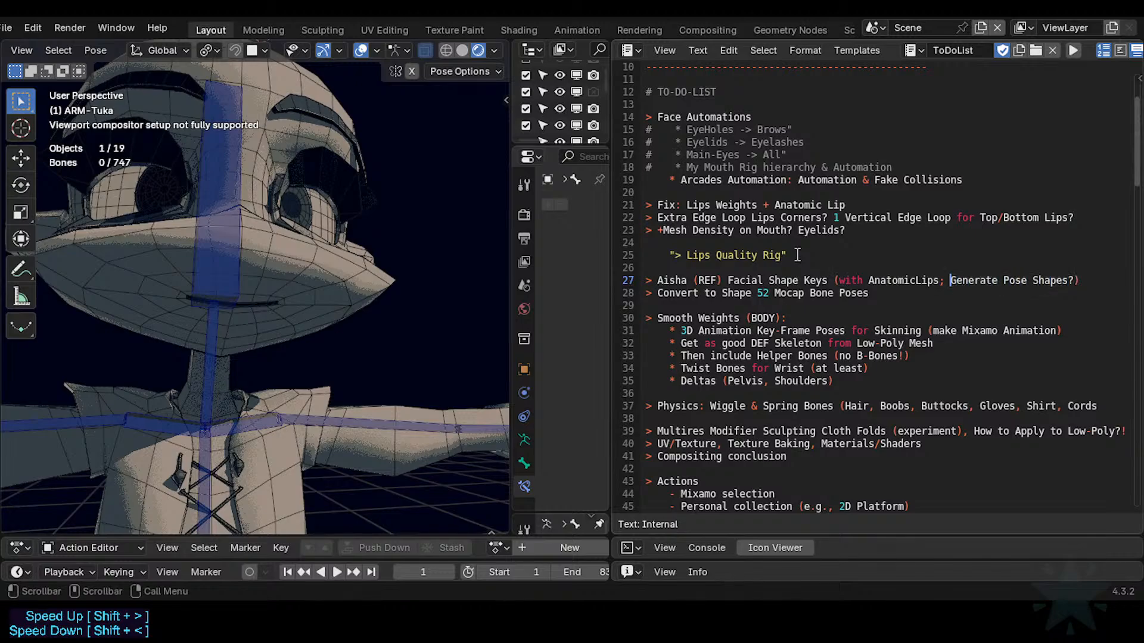
{"action": "type", "text": "\""}
{"action": "key", "text": "End"}
{"action": "type", "text": "\""}
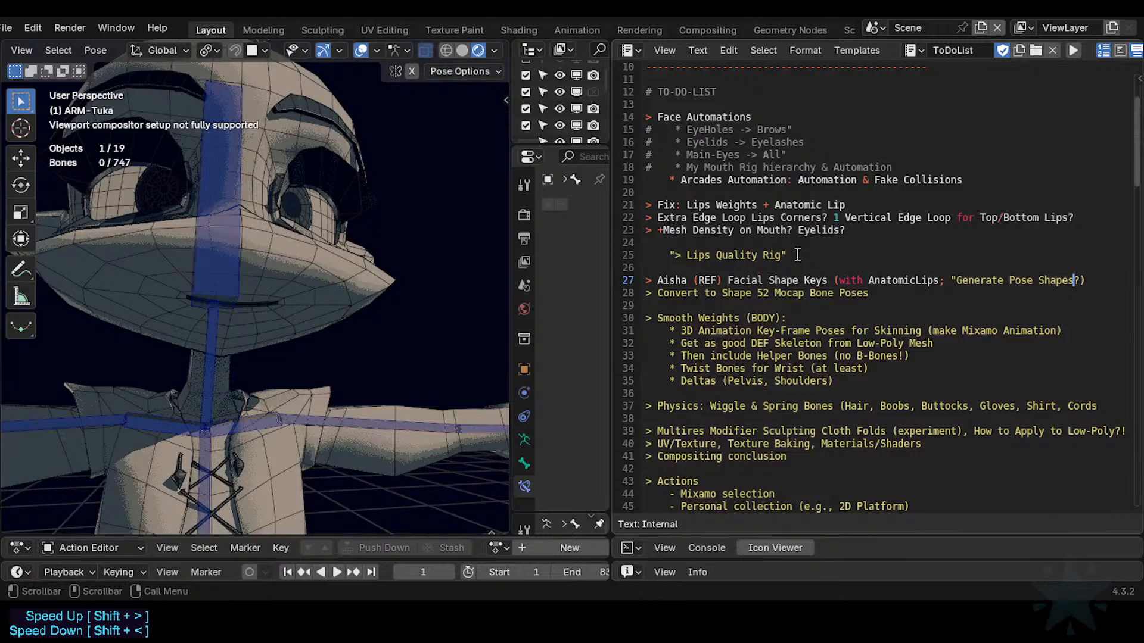
Reread the reordered lip entries in the to-do list and save the Blender file.
{"action": "key", "text": "Home"}
{"action": "key", "text": "Up"}
{"action": "key", "text": "Up"}
{"action": "key", "text": "Up"}
{"action": "key", "text": "Up"}
{"action": "key", "text": "Up"}
{"action": "key", "text": "Up"}
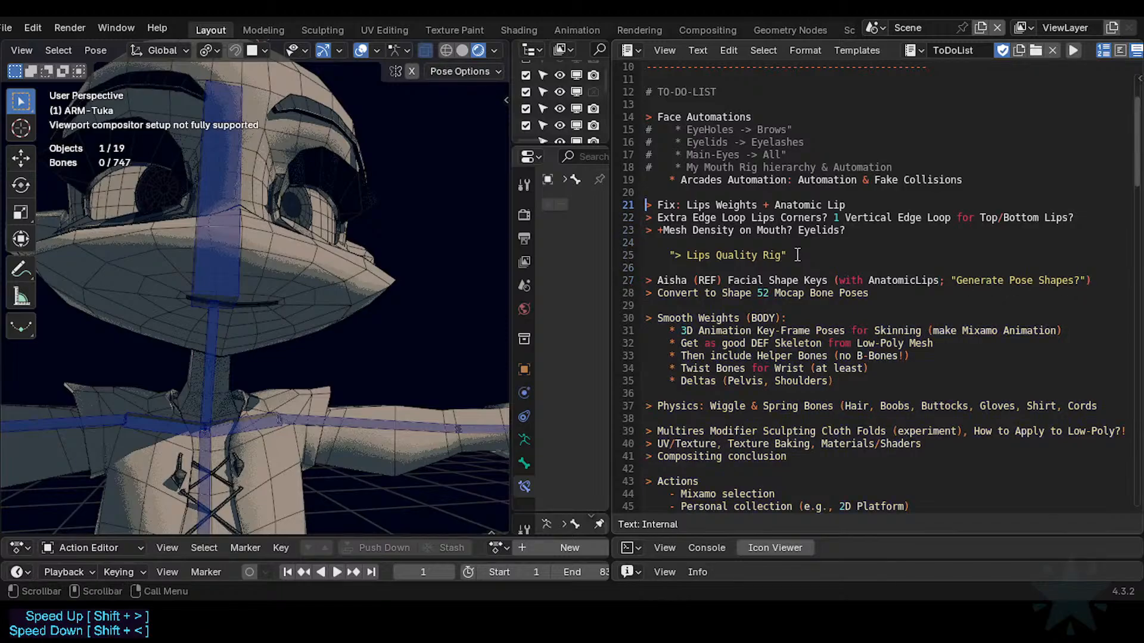
{"action": "key", "text": "Down"}
{"action": "key", "text": "Down"}
{"action": "key", "text": "Down"}
{"action": "key", "text": "Down"}
{"action": "key", "text": "Down"}
{"action": "left_click", "coordinate": [817, 269]}
{"action": "key", "text": "ctrl+s"}
Examine the "Smooth Weights (BODY)" tasks in the to-do list alongside the character's shoulder and arm mesh.
{"action": "left_click", "coordinate": [781, 330]}
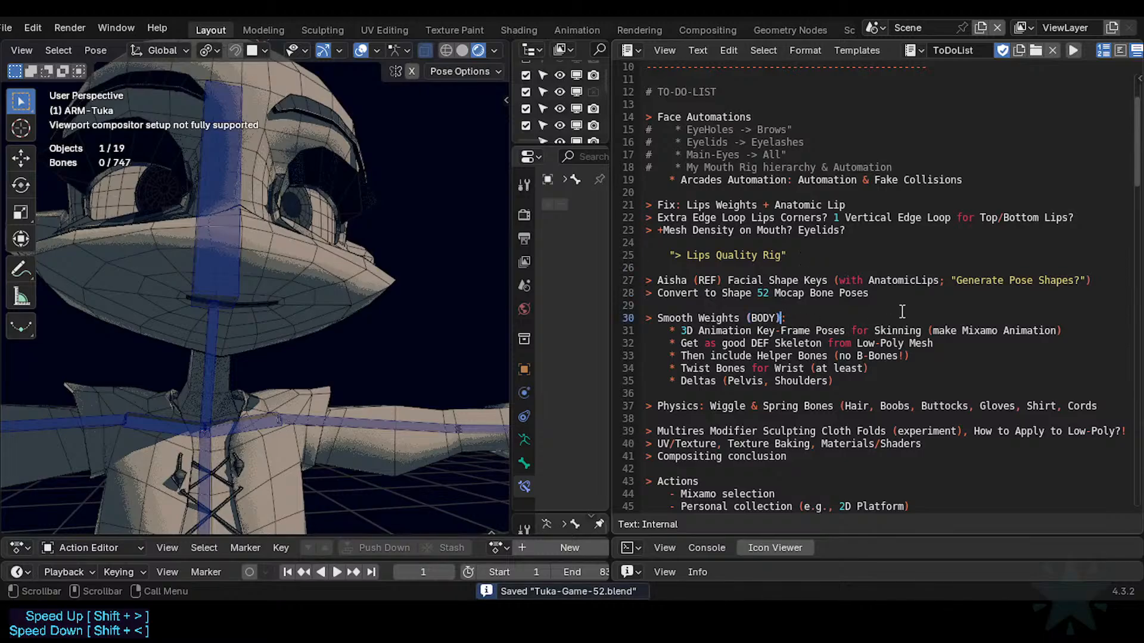
{"action": "scroll", "coordinate": [746, 317], "scroll_direction": "down", "scroll_amount": 3}
{"action": "left_click_drag", "start_coordinate": [701, 216], "coordinate": [794, 256]}
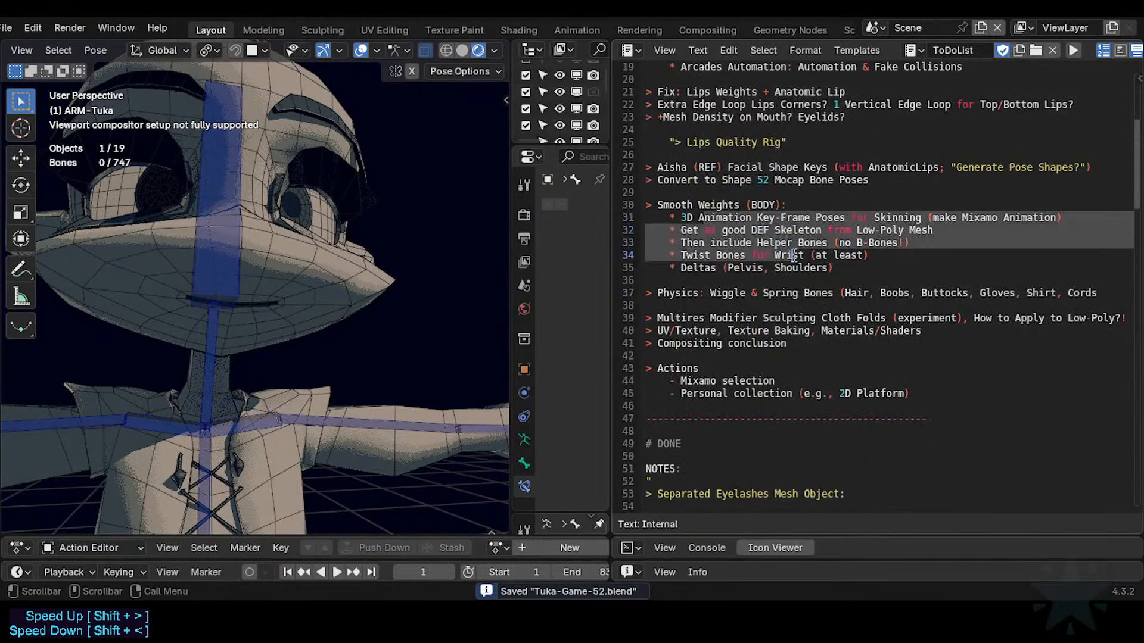
{"action": "left_click", "coordinate": [766, 216]}
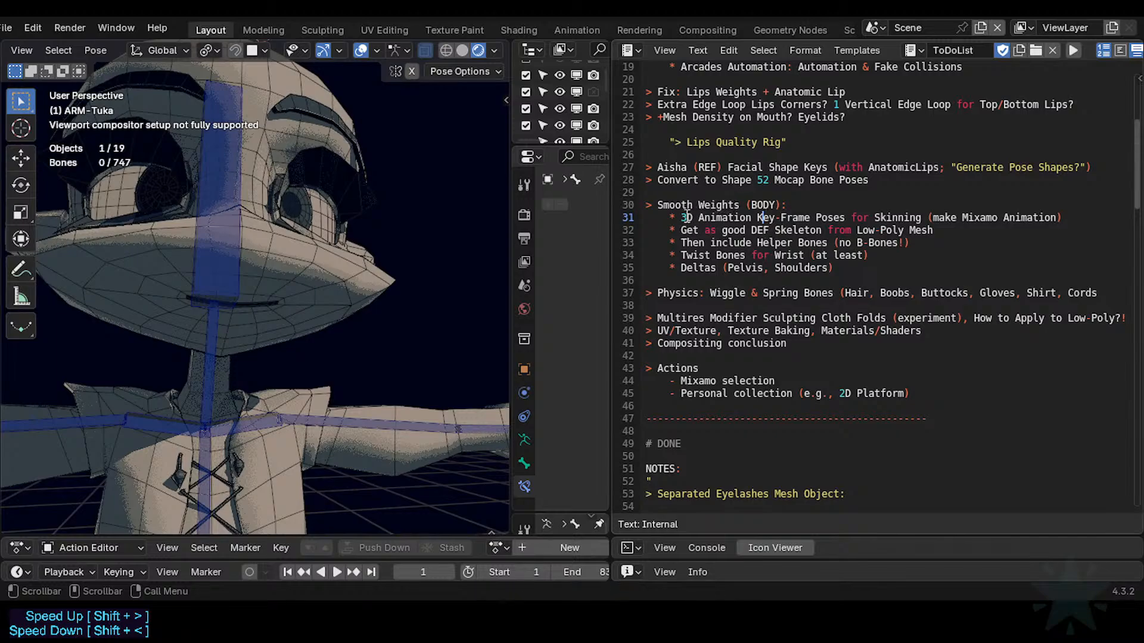
{"action": "left_click_drag", "start_coordinate": [675, 205], "coordinate": [789, 205]}
{"action": "left_click", "coordinate": [781, 221]}
{"action": "scroll", "coordinate": [263, 388], "scroll_direction": "down", "scroll_amount": 4}
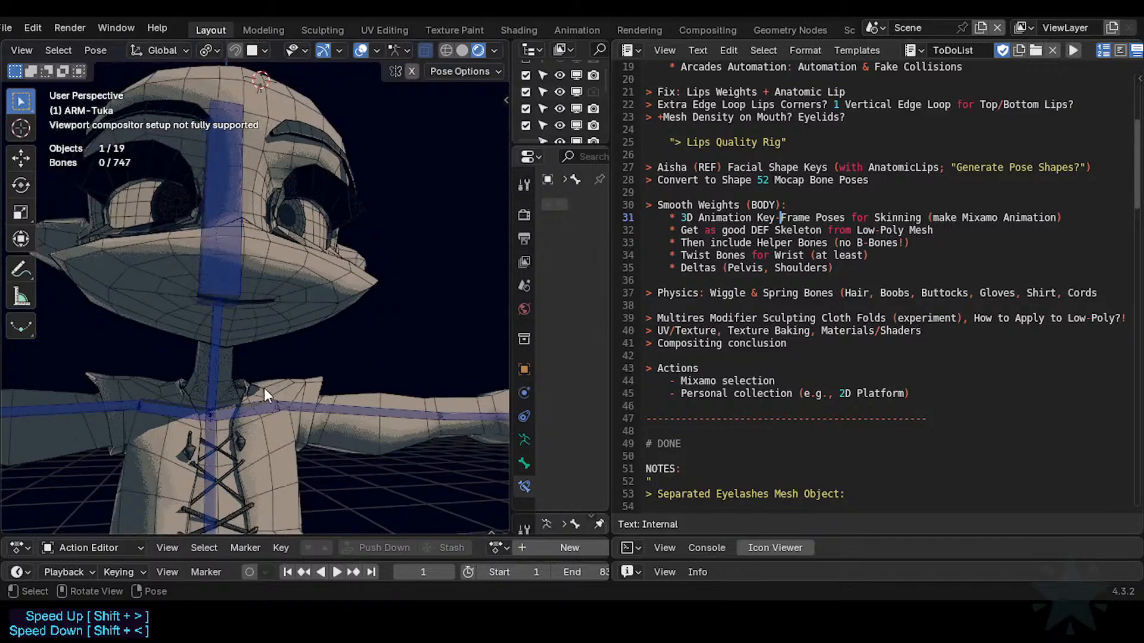
{"action": "middle_click_drag", "start_coordinate": [260, 400], "coordinate": [173, 426]}
{"action": "middle_click_drag", "start_coordinate": [207, 356], "coordinate": [209, 437]}
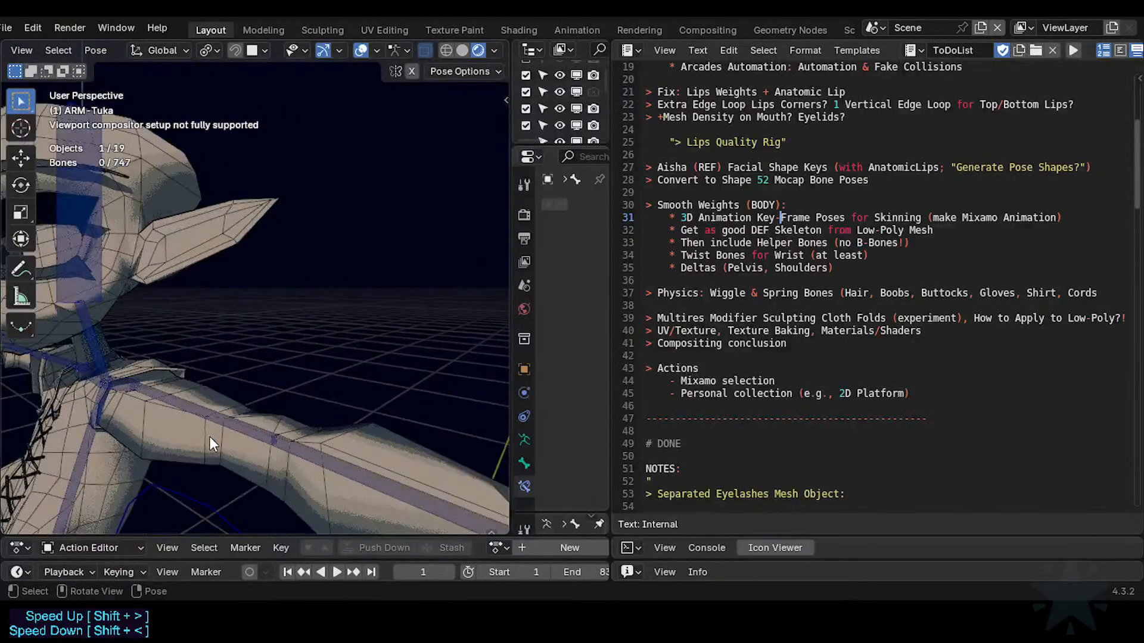
{"action": "left_click", "coordinate": [812, 231]}
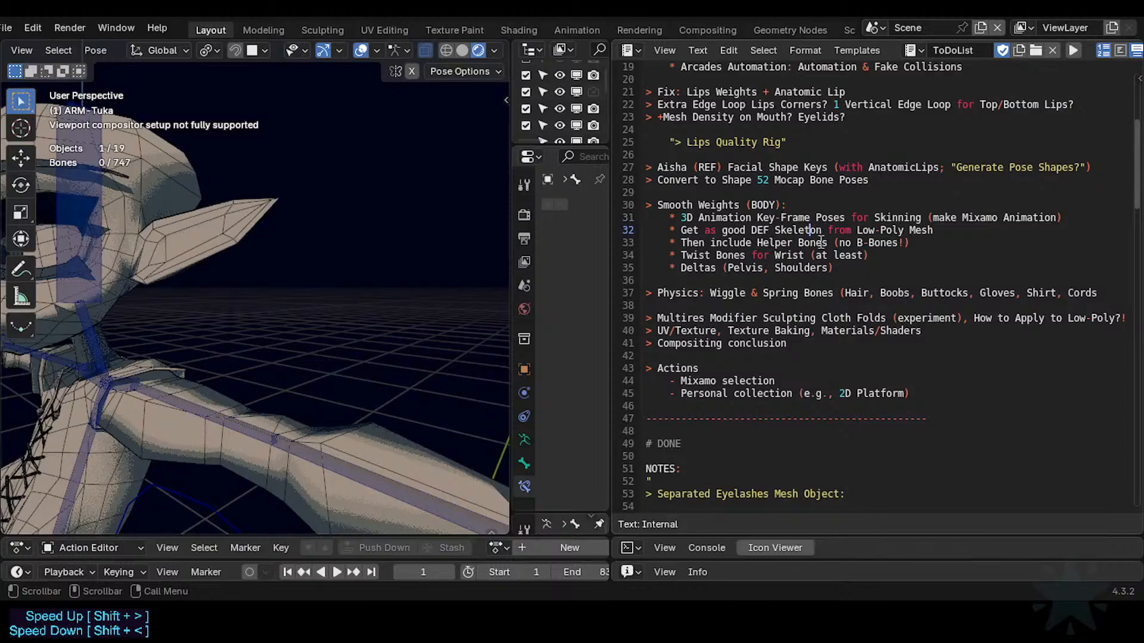
Review the Helper Bones, wrist Twist Bones and Deltas (Pelvis, Shoulders) tasks under "Smooth Weights (BODY)".
{"action": "left_click", "coordinate": [735, 242]}
{"action": "left_click_drag", "start_coordinate": [736, 242], "coordinate": [924, 244]}
{"action": "left_click", "coordinate": [906, 242]}
{"action": "left_click", "coordinate": [731, 238]}
{"action": "left_click", "coordinate": [705, 256]}
{"action": "left_click_drag", "start_coordinate": [728, 256], "coordinate": [733, 280]}
{"action": "left_click", "coordinate": [841, 256]}
{"action": "left_click", "coordinate": [739, 243]}
{"action": "left_click", "coordinate": [815, 239]}
{"action": "left_click", "coordinate": [787, 268]}
{"action": "left_click", "coordinate": [728, 281]}
{"action": "left_click", "coordinate": [834, 269]}
{"action": "left_click", "coordinate": [769, 242]}
{"action": "left_click_drag", "start_coordinate": [715, 243], "coordinate": [910, 244]}
{"action": "left_click", "coordinate": [810, 268]}
{"action": "left_click_drag", "start_coordinate": [682, 243], "coordinate": [859, 263]}
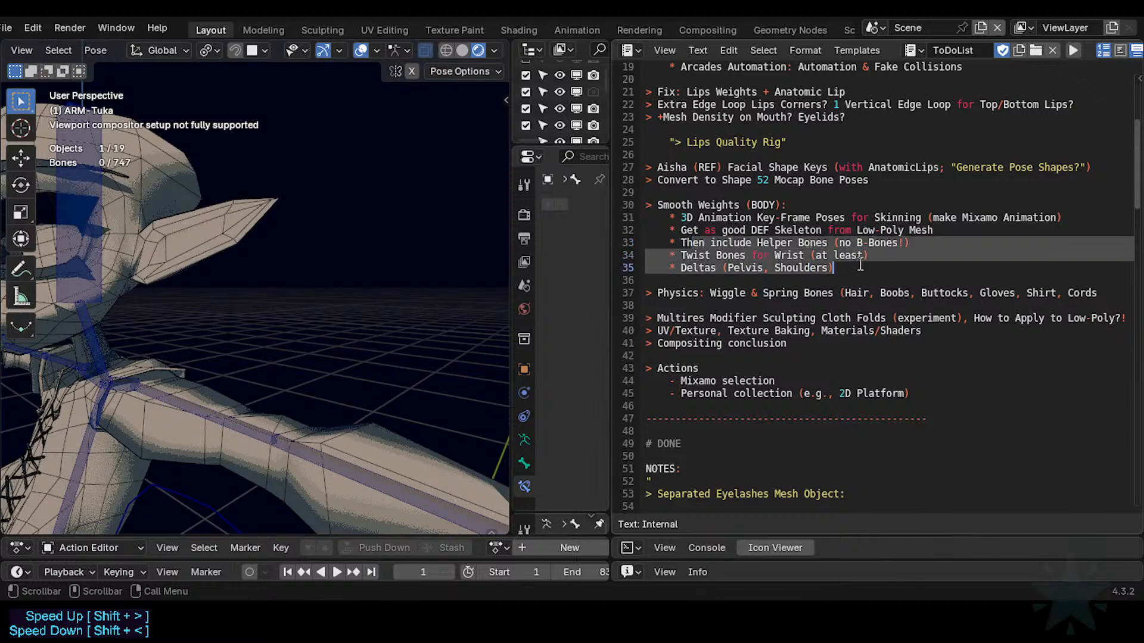
{"action": "left_click", "coordinate": [767, 245]}
{"action": "left_click_drag", "start_coordinate": [748, 244], "coordinate": [1033, 245]}
{"action": "left_click", "coordinate": [842, 268]}
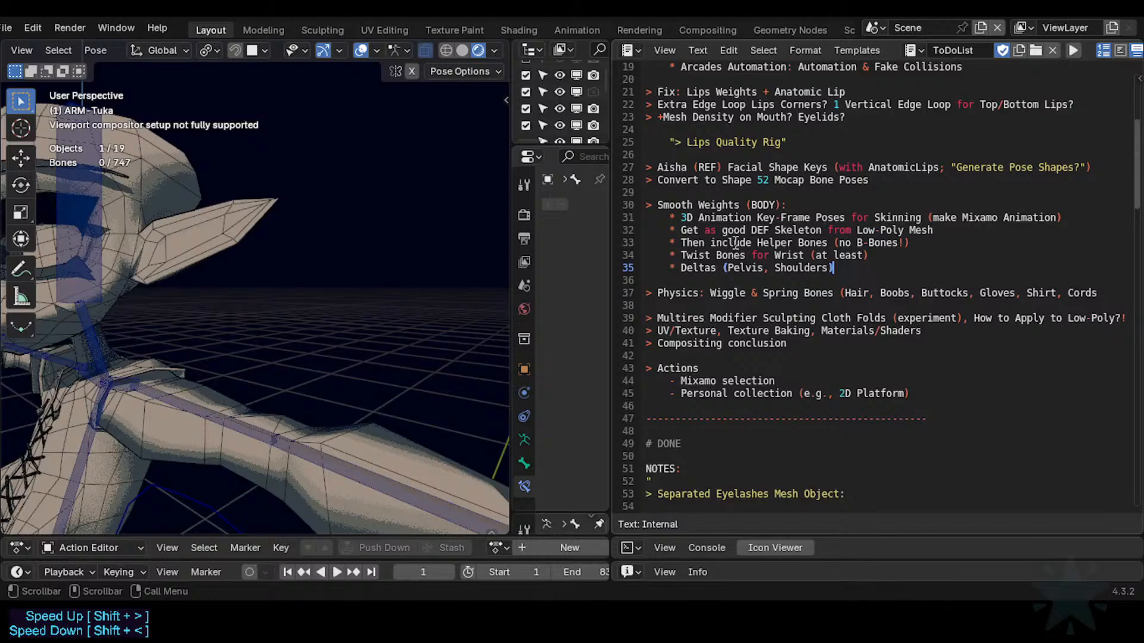
Look over the to-do list from the Face Automations entries down to Actions, alongside the character's upper body.
{"action": "scroll", "coordinate": [736, 243], "scroll_direction": "up", "scroll_amount": 1}
{"action": "scroll", "coordinate": [727, 245], "scroll_direction": "up", "scroll_amount": 3}
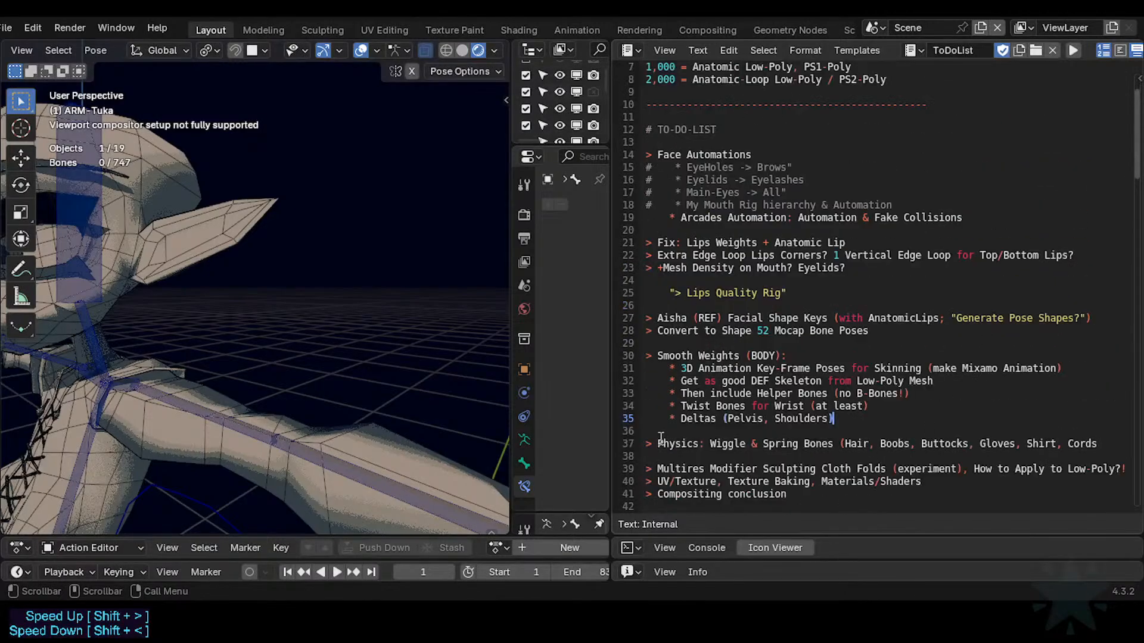
{"action": "scroll", "coordinate": [204, 392], "scroll_direction": "down", "scroll_amount": 4}
{"action": "scroll", "coordinate": [204, 393], "scroll_direction": "up", "scroll_amount": 3}
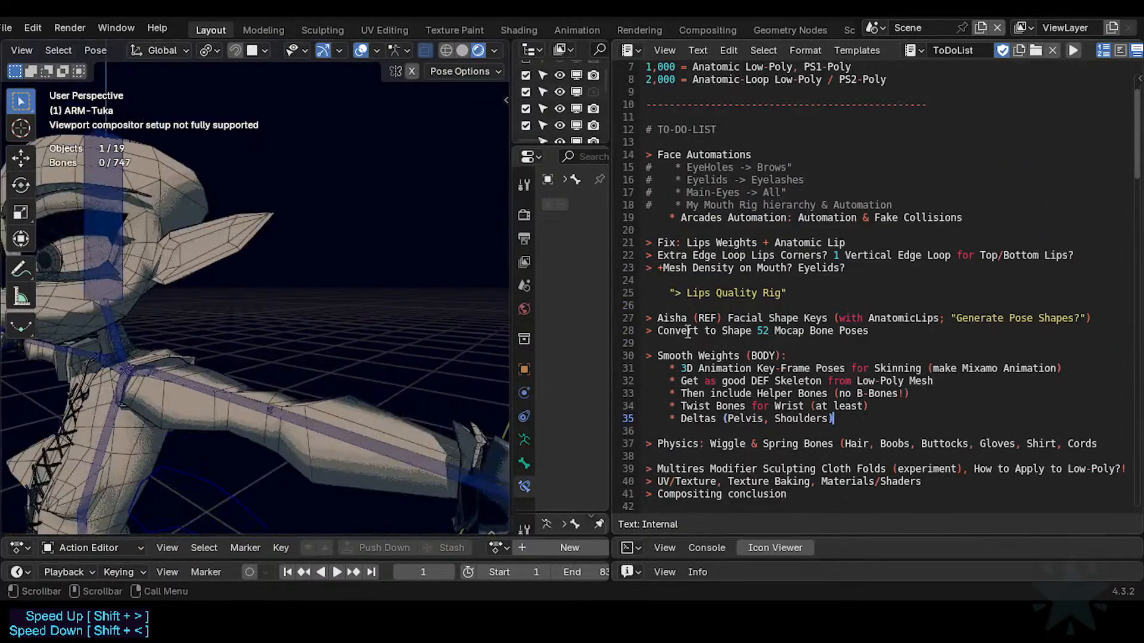
{"action": "scroll", "coordinate": [132, 433], "scroll_direction": "down", "scroll_amount": 2}
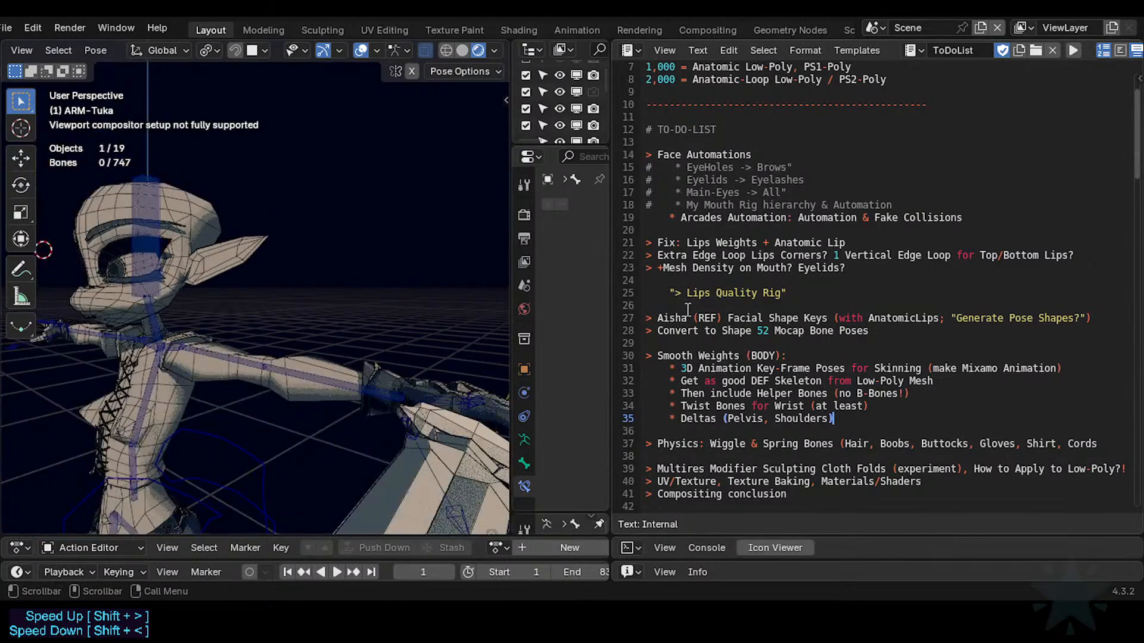
{"action": "scroll", "coordinate": [719, 337], "scroll_direction": "down", "scroll_amount": 3}
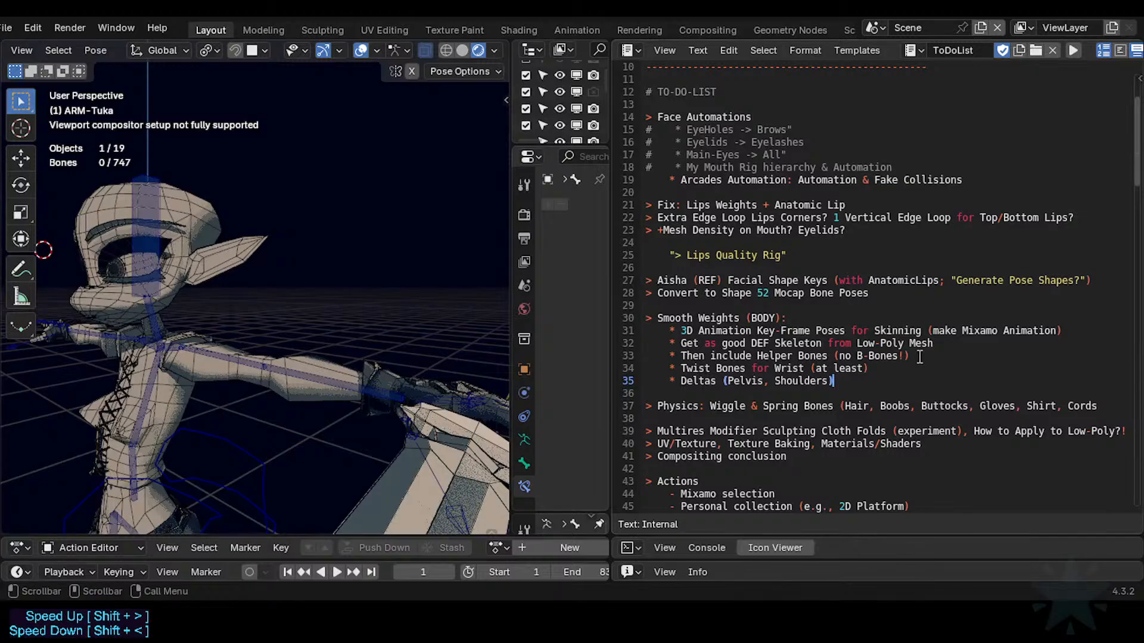
{"action": "scroll", "coordinate": [727, 350], "scroll_direction": "down", "scroll_amount": 1}
{"action": "scroll", "coordinate": [728, 352], "scroll_direction": "up", "scroll_amount": 3}
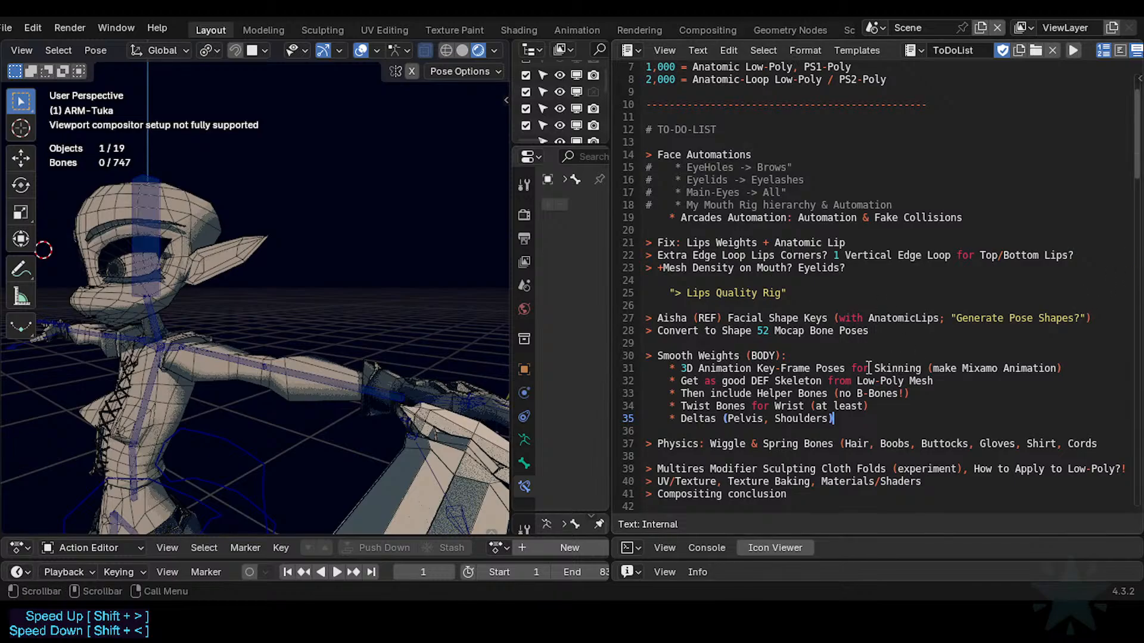
{"action": "scroll", "coordinate": [846, 386], "scroll_direction": "down", "scroll_amount": 2}
{"action": "scroll", "coordinate": [718, 325], "scroll_direction": "down", "scroll_amount": 2}
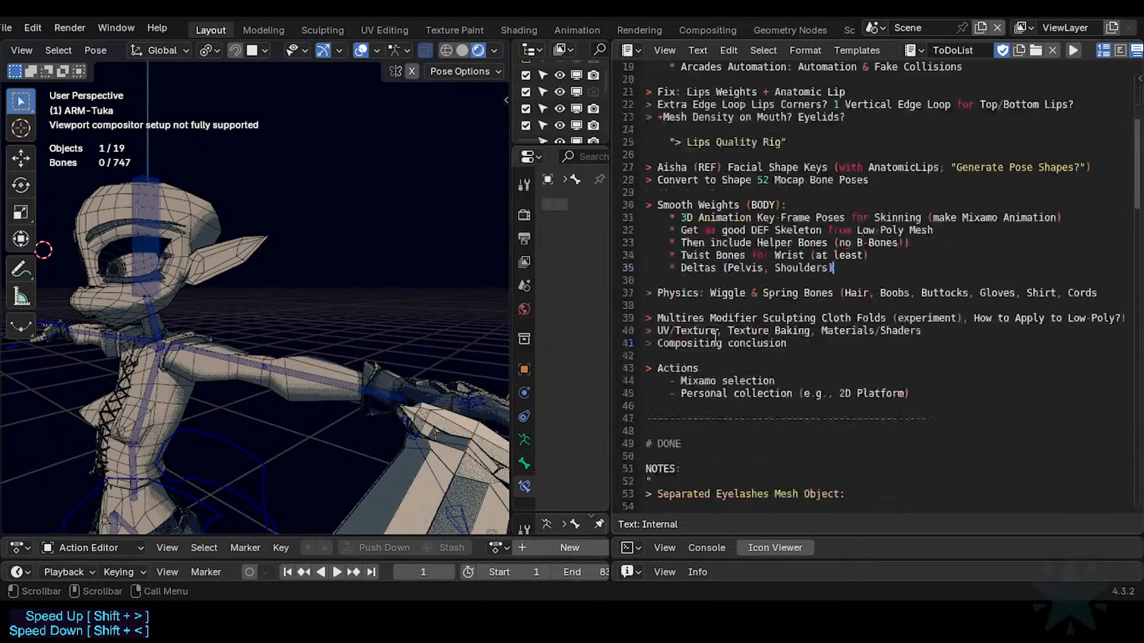
Examine the "Wiggle & Spring Bones" wording of the Physics entry in the to-do list.
{"action": "left_click", "coordinate": [705, 292]}
{"action": "left_click_drag", "start_coordinate": [737, 293], "coordinate": [896, 295]}
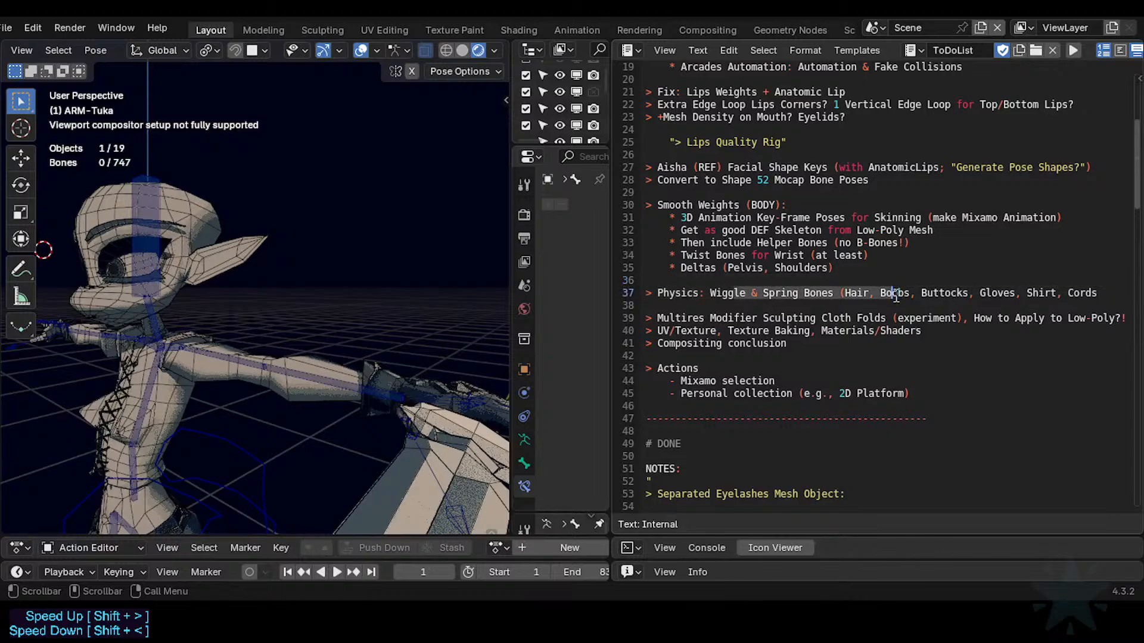
{"action": "left_click", "coordinate": [781, 299]}
{"action": "left_click_drag", "start_coordinate": [775, 298], "coordinate": [869, 297]}
{"action": "left_click", "coordinate": [775, 298]}
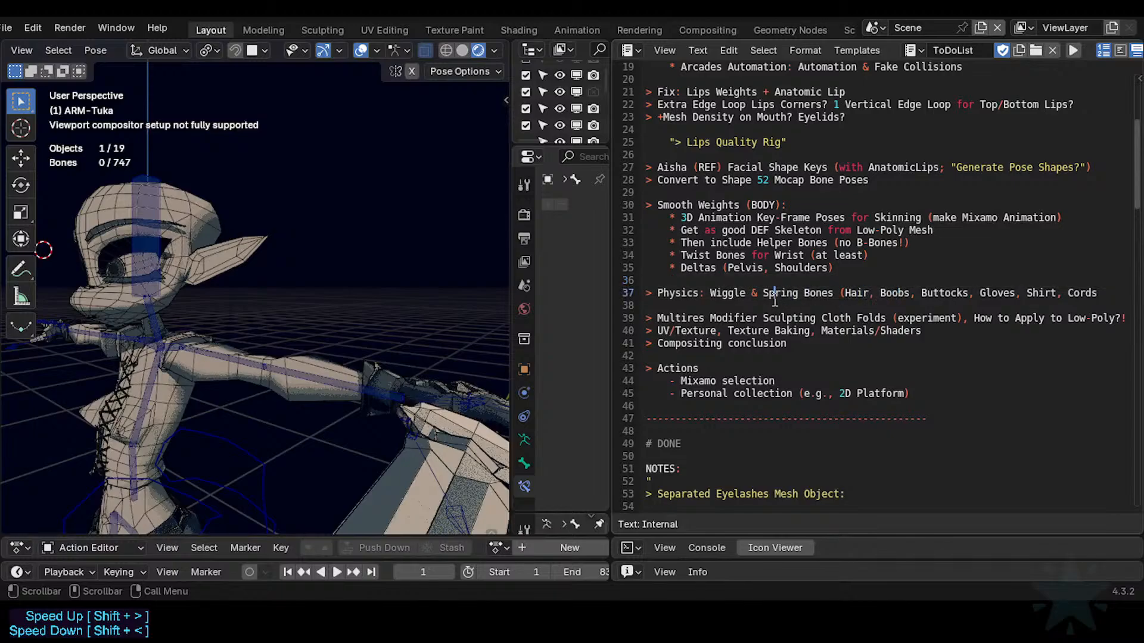
{"action": "left_click_drag", "start_coordinate": [771, 297], "coordinate": [833, 293]}
{"action": "left_click", "coordinate": [832, 296]}
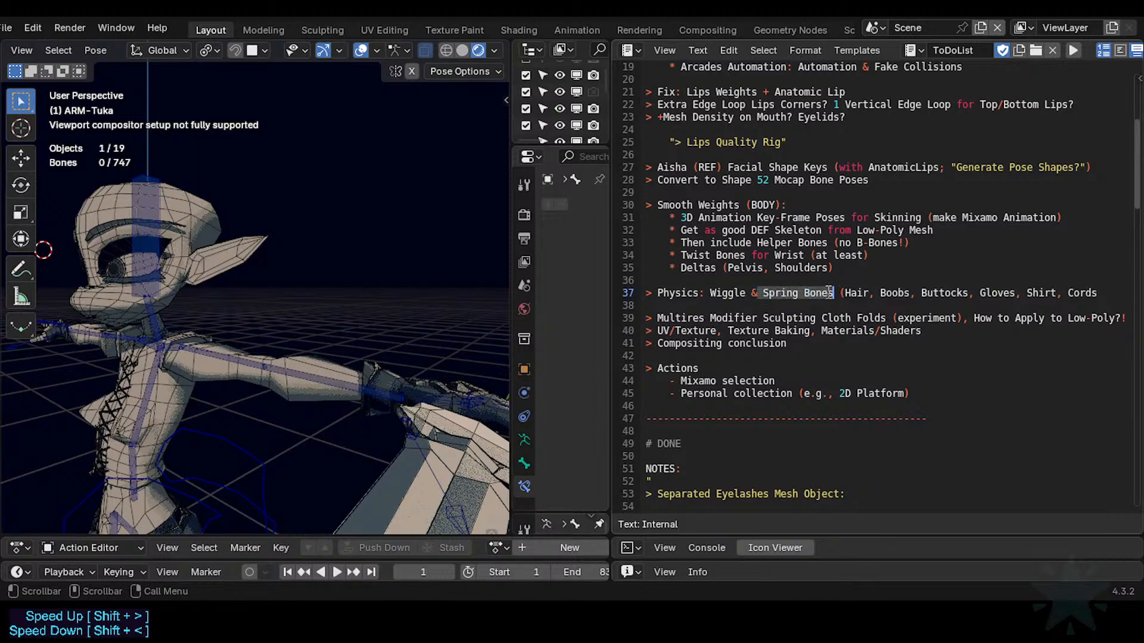
{"action": "left_click", "coordinate": [804, 293]}
{"action": "left_click_drag", "start_coordinate": [762, 294], "coordinate": [832, 296]}
{"action": "left_click", "coordinate": [832, 296]}
{"action": "left_click", "coordinate": [759, 294]}
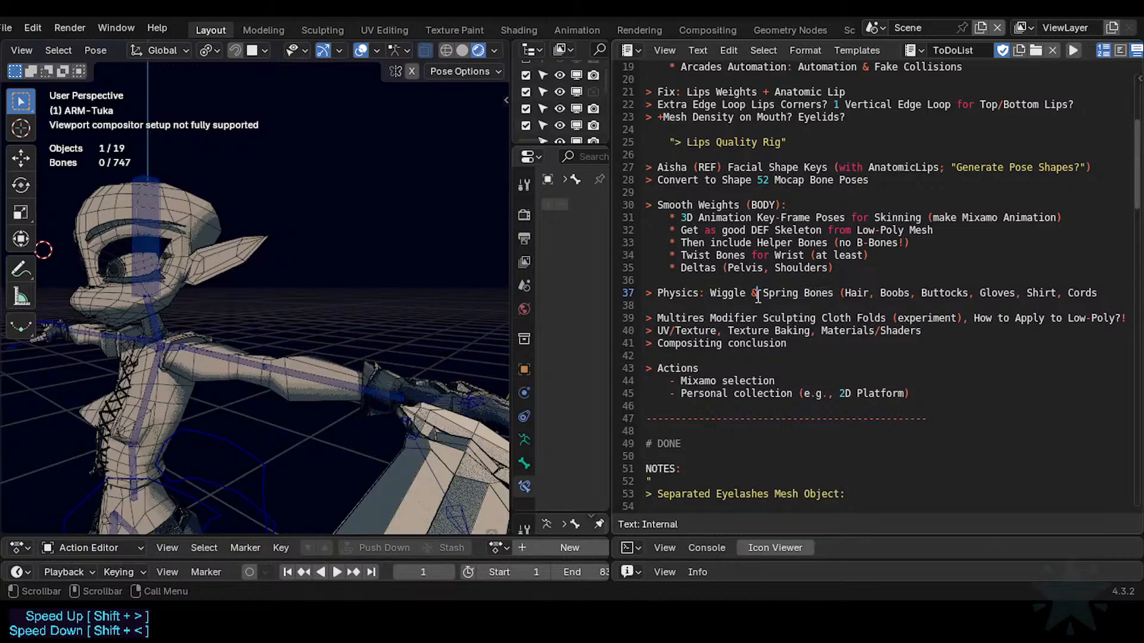
{"action": "left_click_drag", "start_coordinate": [709, 292], "coordinate": [739, 294]}
{"action": "left_click", "coordinate": [741, 295]}
{"action": "left_click", "coordinate": [763, 304]}
{"action": "left_click_drag", "start_coordinate": [763, 294], "coordinate": [829, 294]}
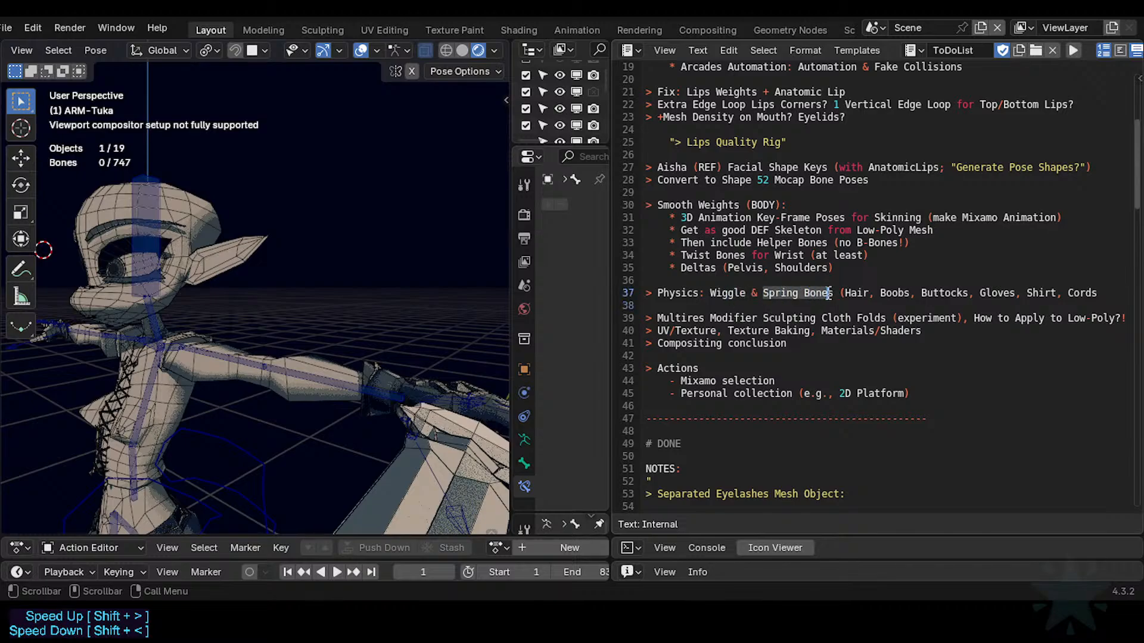
{"action": "left_click", "coordinate": [788, 289]}
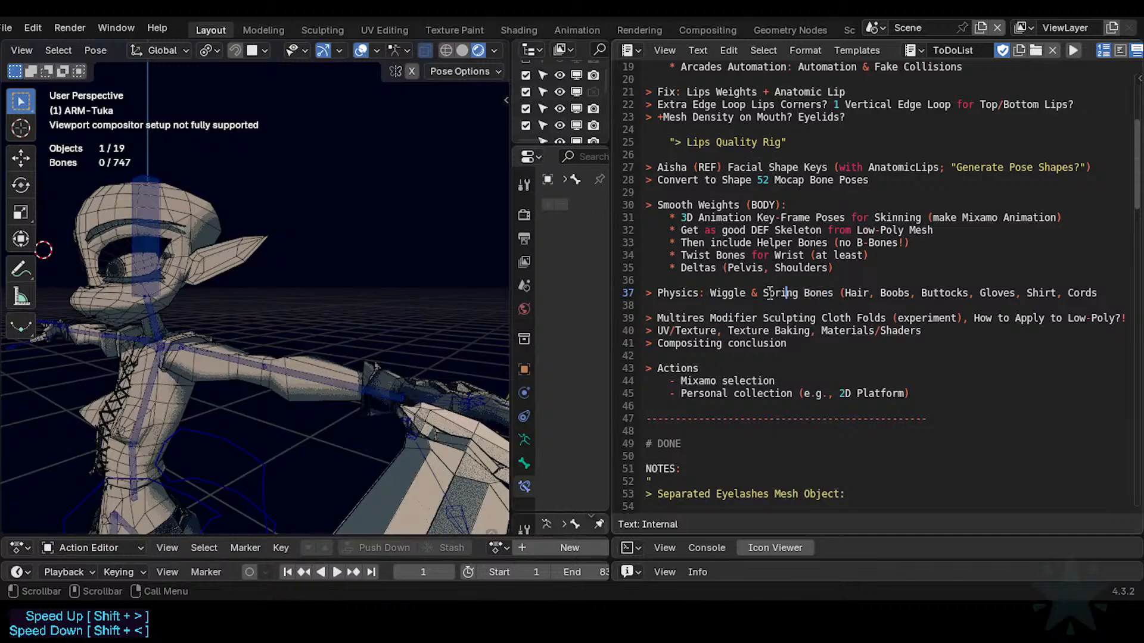
{"action": "left_click_drag", "start_coordinate": [770, 292], "coordinate": [833, 293]}
{"action": "left_click", "coordinate": [800, 297]}
{"action": "left_click_drag", "start_coordinate": [764, 294], "coordinate": [827, 296]}
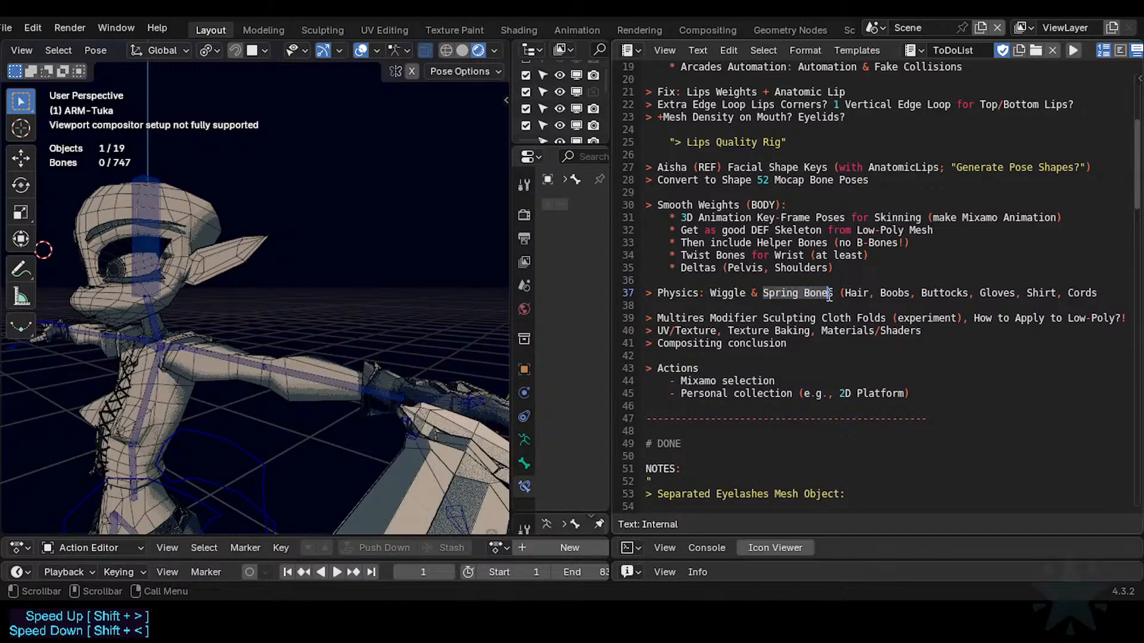
{"action": "left_click", "coordinate": [823, 296]}
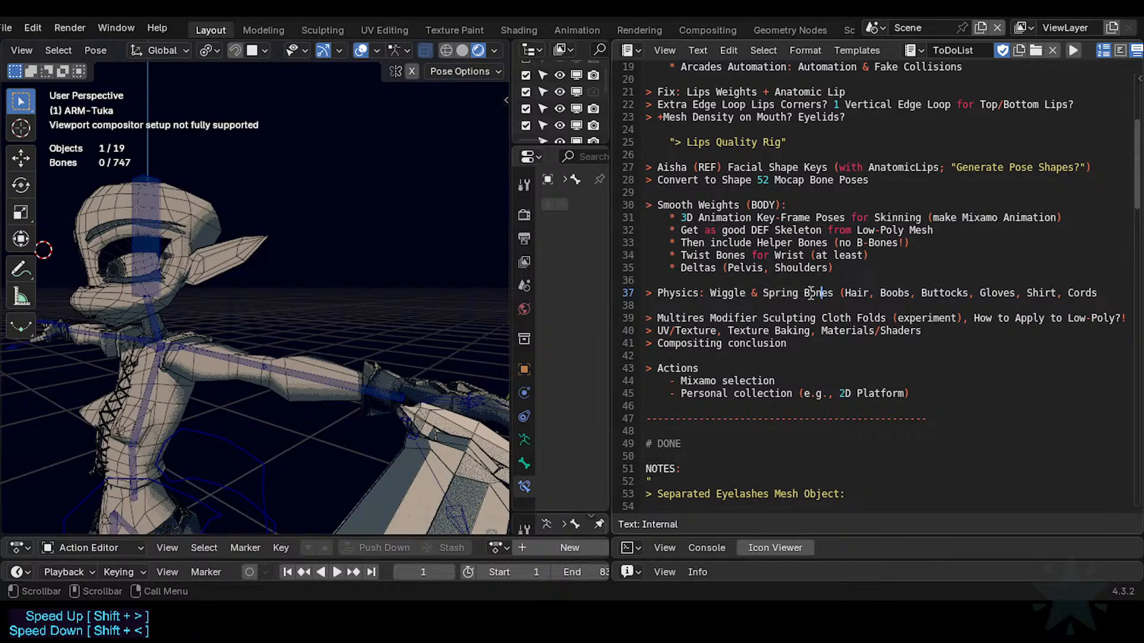
{"action": "left_click_drag", "start_coordinate": [833, 293], "coordinate": [768, 296]}
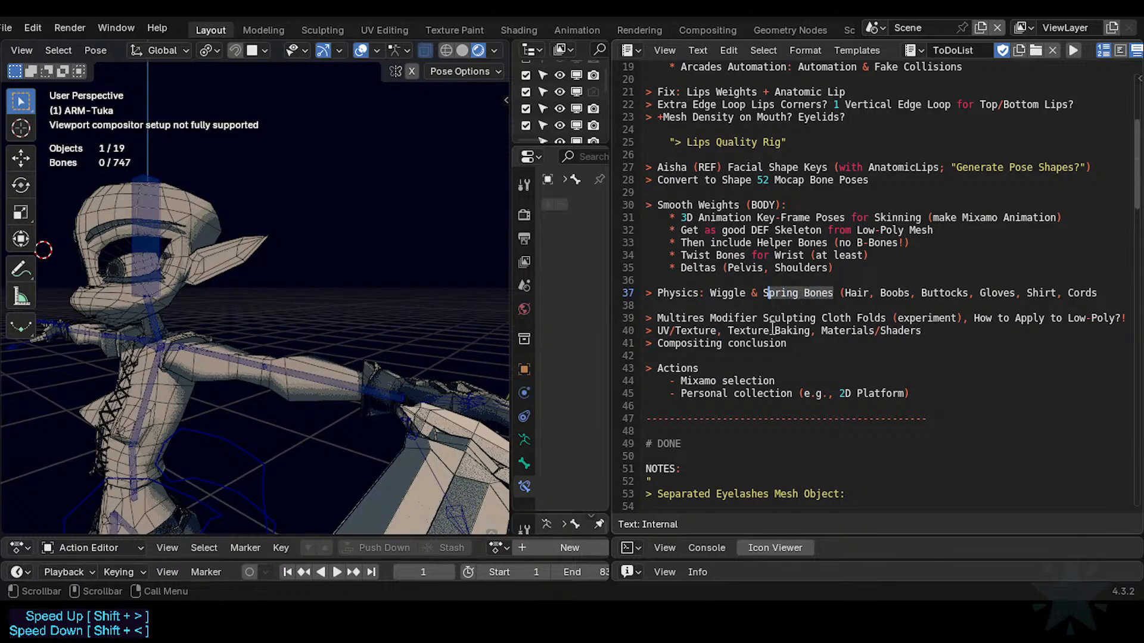
{"action": "left_click", "coordinate": [766, 294]}
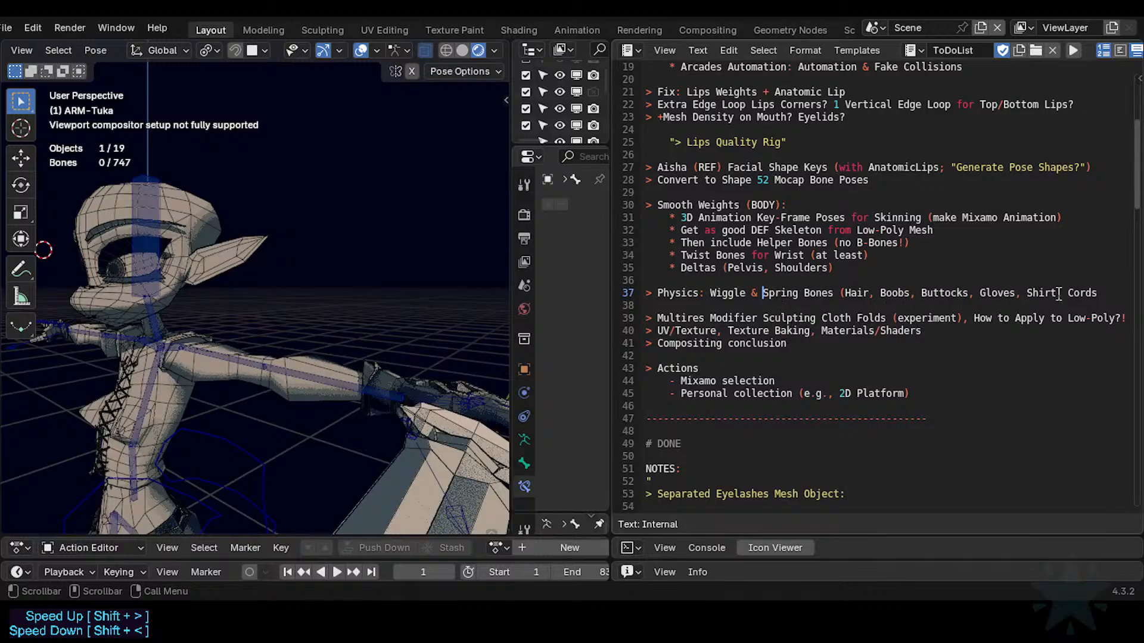
Read the body parts and clothing listed in the Physics entry's parentheses, together with "Spring Bones".
{"action": "left_click_drag", "start_coordinate": [804, 293], "coordinate": [1100, 294]}
{"action": "left_click", "coordinate": [854, 300]}
{"action": "mouse_move", "coordinate": [848, 295]}
{"action": "left_mouse_down"}
{"action": "mouse_move", "coordinate": [1096, 297]}
{"action": "mouse_move", "coordinate": [867, 296]}
{"action": "left_mouse_up"}
{"action": "left_click", "coordinate": [873, 294]}
{"action": "left_click", "coordinate": [1100, 297]}
{"action": "left_click", "coordinate": [846, 318]}
{"action": "left_click_drag", "start_coordinate": [765, 292], "coordinate": [834, 291]}
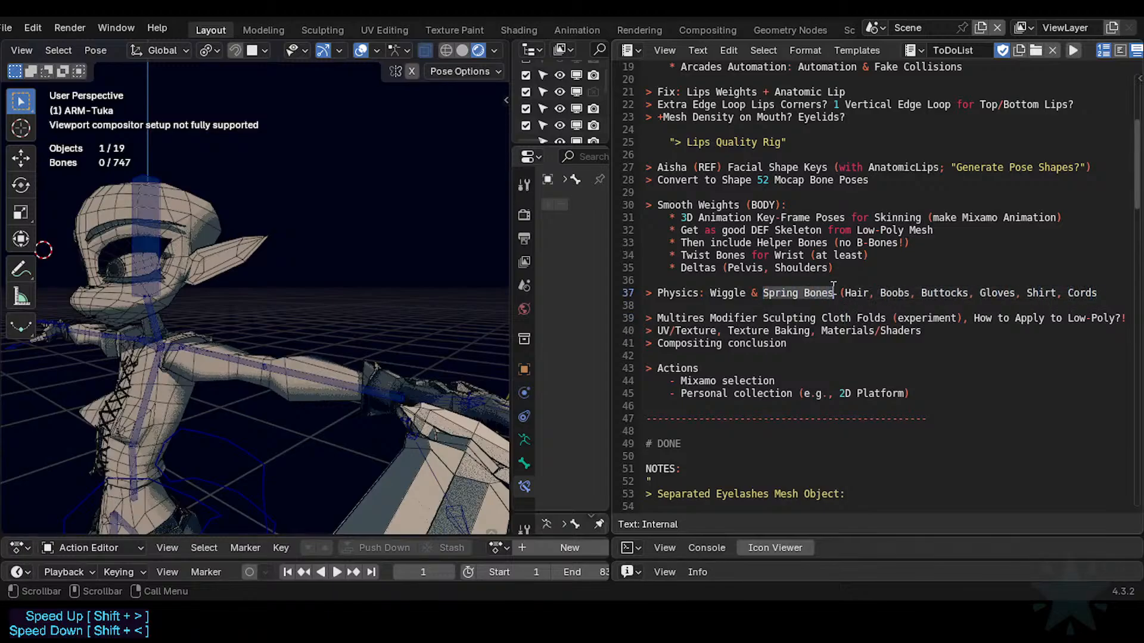
{"action": "left_click_drag", "start_coordinate": [764, 292], "coordinate": [836, 291]}
{"action": "left_click", "coordinate": [828, 316]}
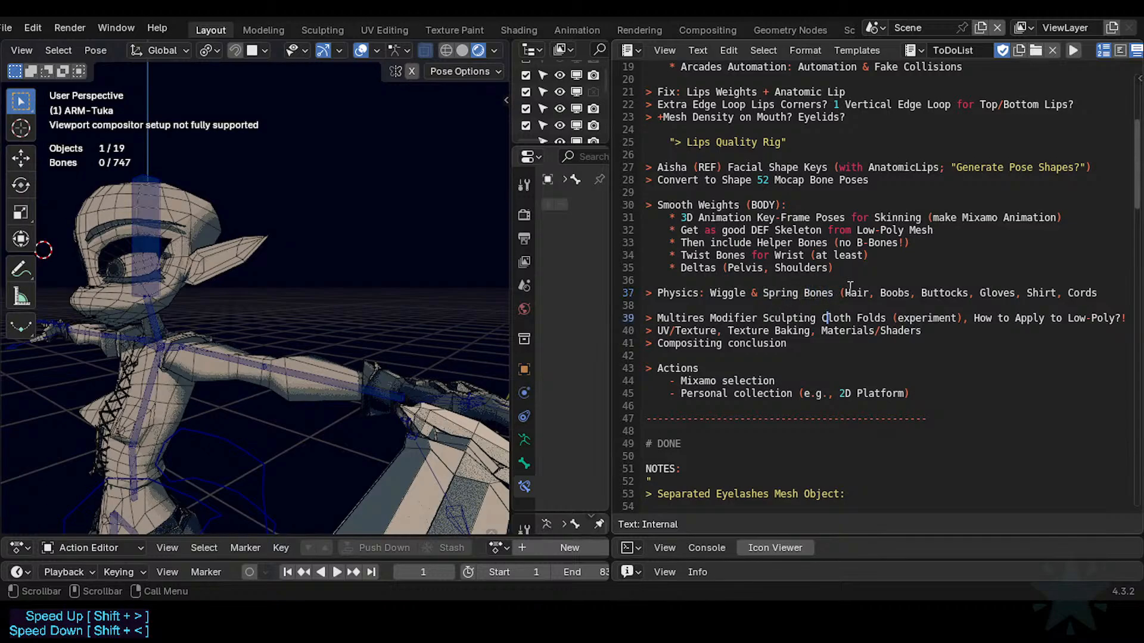
Compare the Wiggle and Spring Bones options named in the Physics entry.
{"action": "left_click_drag", "start_coordinate": [712, 285], "coordinate": [803, 296]}
{"action": "left_click", "coordinate": [732, 296]}
{"action": "left_click", "coordinate": [778, 294]}
{"action": "left_click", "coordinate": [741, 300]}
{"action": "left_click_drag", "start_coordinate": [711, 294], "coordinate": [746, 295]}
{"action": "left_click", "coordinate": [739, 297]}
{"action": "left_click_drag", "start_coordinate": [712, 290], "coordinate": [753, 293]}
{"action": "left_click", "coordinate": [770, 293]}
{"action": "mouse_move", "coordinate": [832, 292]}
{"action": "left_mouse_down"}
{"action": "mouse_move", "coordinate": [709, 293]}
{"action": "mouse_move", "coordinate": [834, 294]}
{"action": "left_mouse_up"}
{"action": "left_click", "coordinate": [725, 293]}
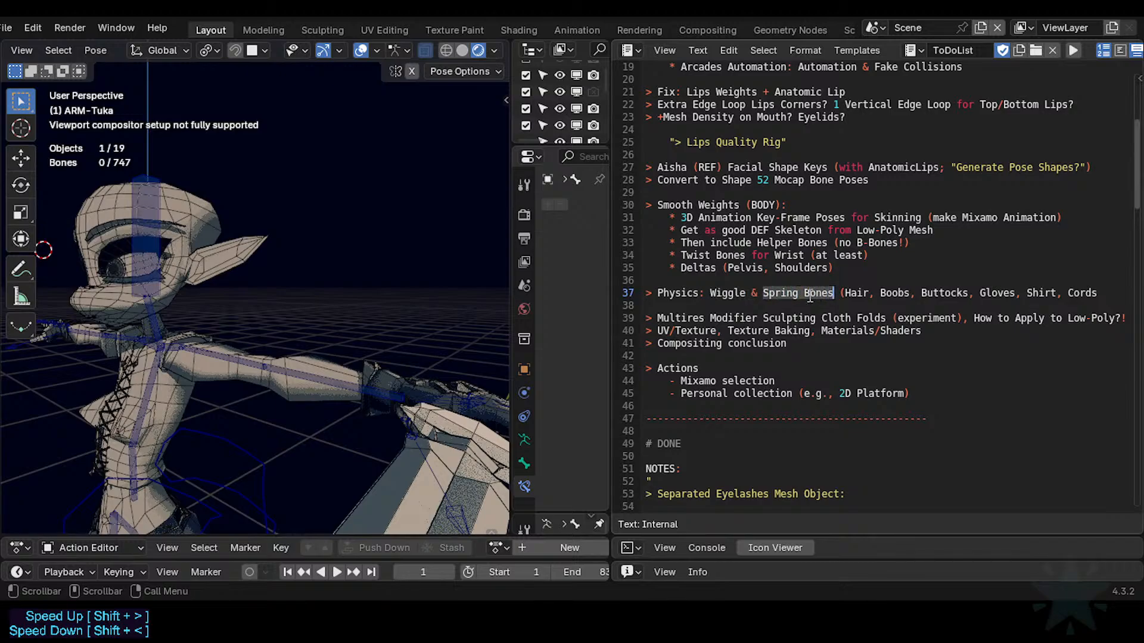
{"action": "left_click_drag", "start_coordinate": [763, 293], "coordinate": [833, 293]}
{"action": "left_click", "coordinate": [833, 293]}
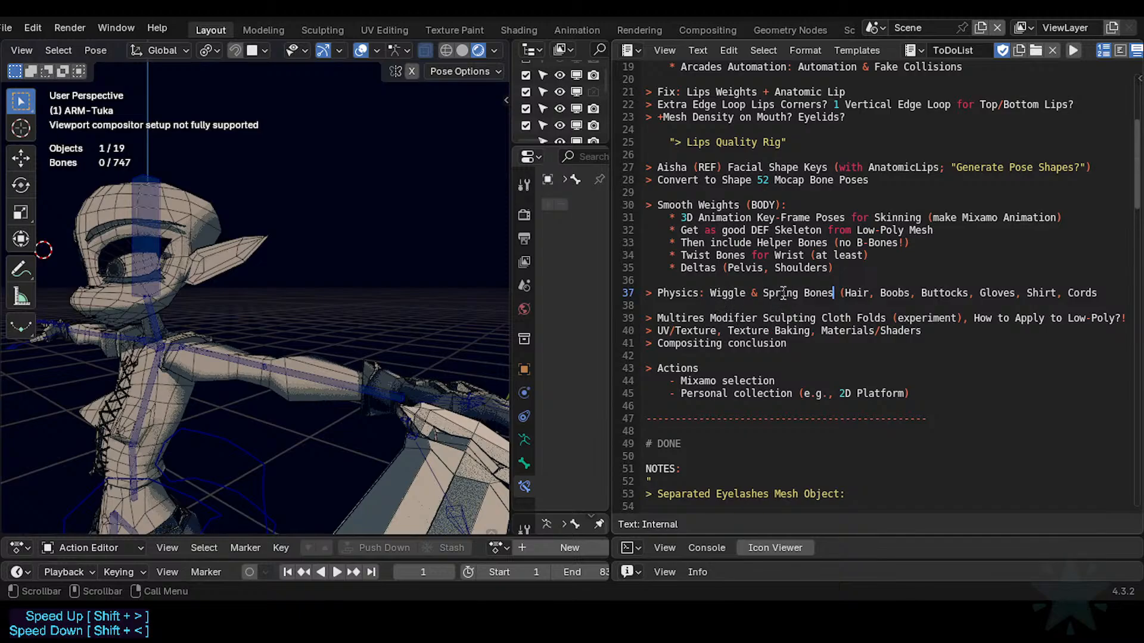
Read the Multires cloth-fold sculpting entry and the UV/Texture, Texture Baking and Materials/Shaders entry, and view the character's upper body.
{"action": "left_click", "coordinate": [723, 319]}
{"action": "left_click_drag", "start_coordinate": [677, 314], "coordinate": [861, 328]}
{"action": "left_click", "coordinate": [721, 337]}
{"action": "left_click_drag", "start_coordinate": [694, 317], "coordinate": [888, 317]}
{"action": "scroll", "coordinate": [752, 332], "scroll_direction": "down", "scroll_amount": 1}
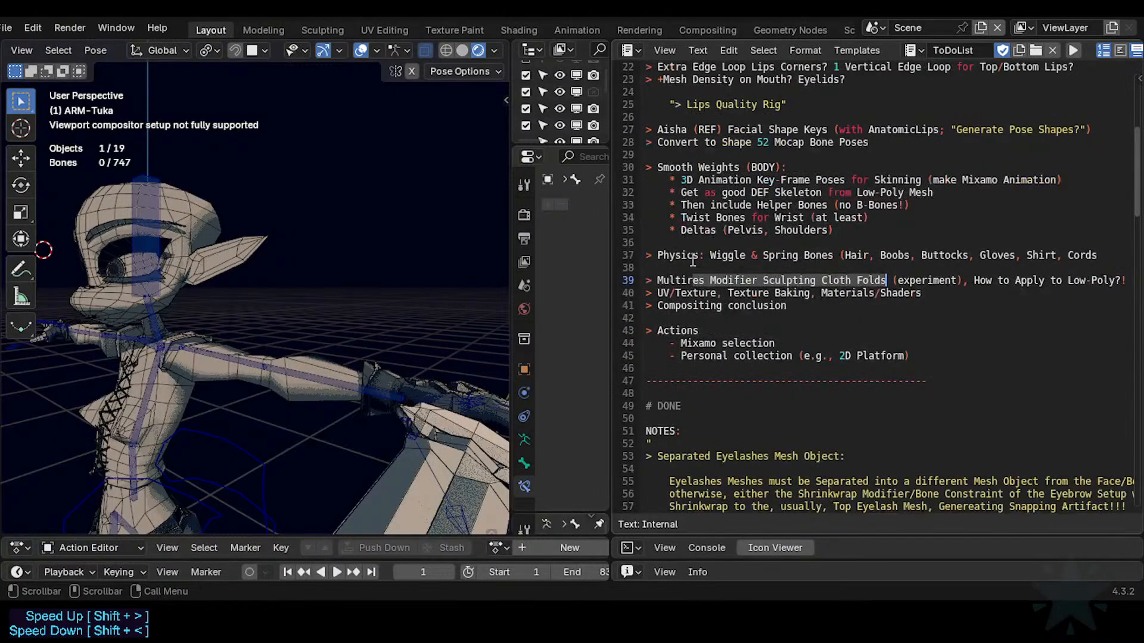
{"action": "left_click", "coordinate": [691, 279]}
{"action": "left_click_drag", "start_coordinate": [695, 293], "coordinate": [826, 292]}
{"action": "left_click", "coordinate": [727, 292]}
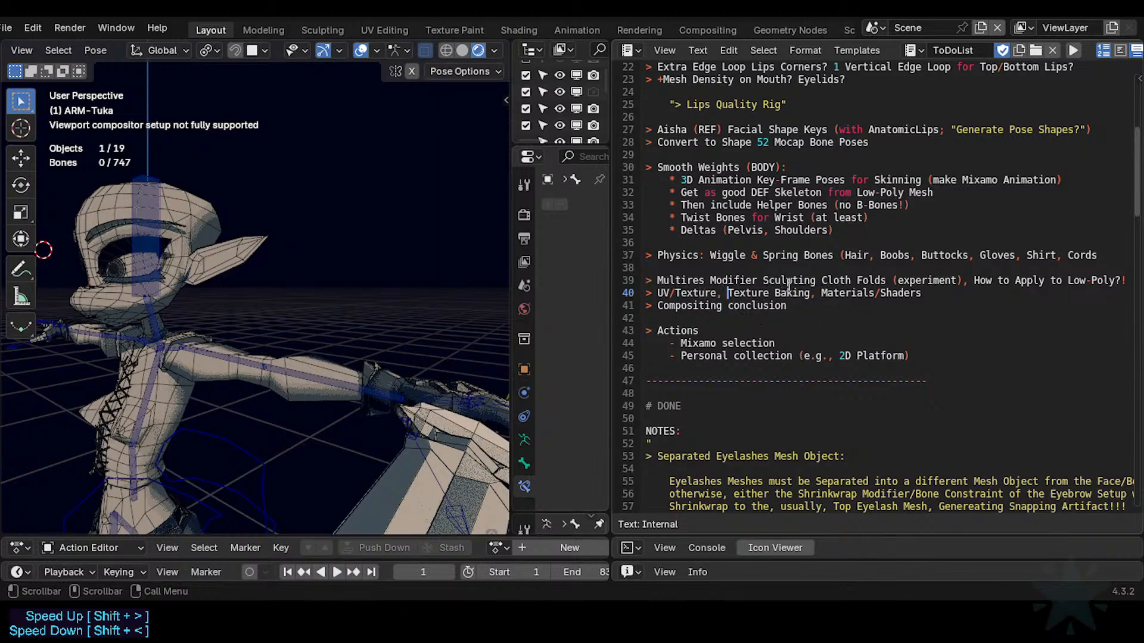
{"action": "left_click_drag", "start_coordinate": [761, 292], "coordinate": [853, 297]}
{"action": "left_click", "coordinate": [824, 292]}
{"action": "left_click_drag", "start_coordinate": [943, 292], "coordinate": [753, 292]}
{"action": "left_click", "coordinate": [681, 290]}
{"action": "left_click_drag", "start_coordinate": [659, 284], "coordinate": [910, 292]}
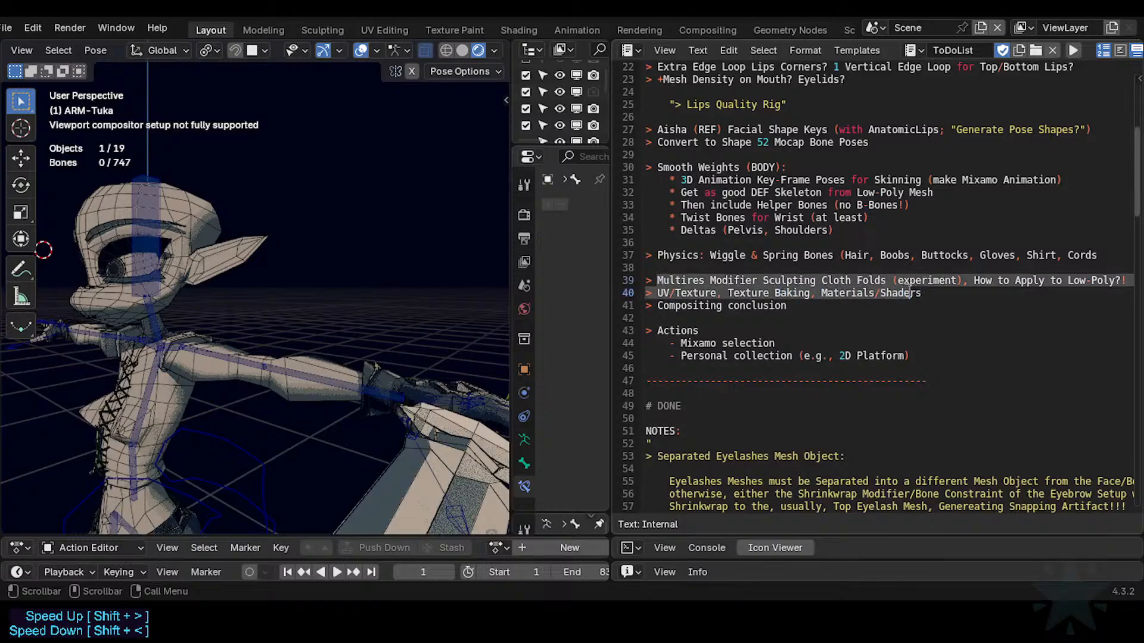
{"action": "left_click", "coordinate": [930, 292]}
{"action": "mouse_move", "coordinate": [105, 345]}
{"action": "middle_mouse_down"}
{"action": "mouse_move", "coordinate": [122, 359]}
{"action": "mouse_move", "coordinate": [84, 348]}
{"action": "middle_mouse_up"}
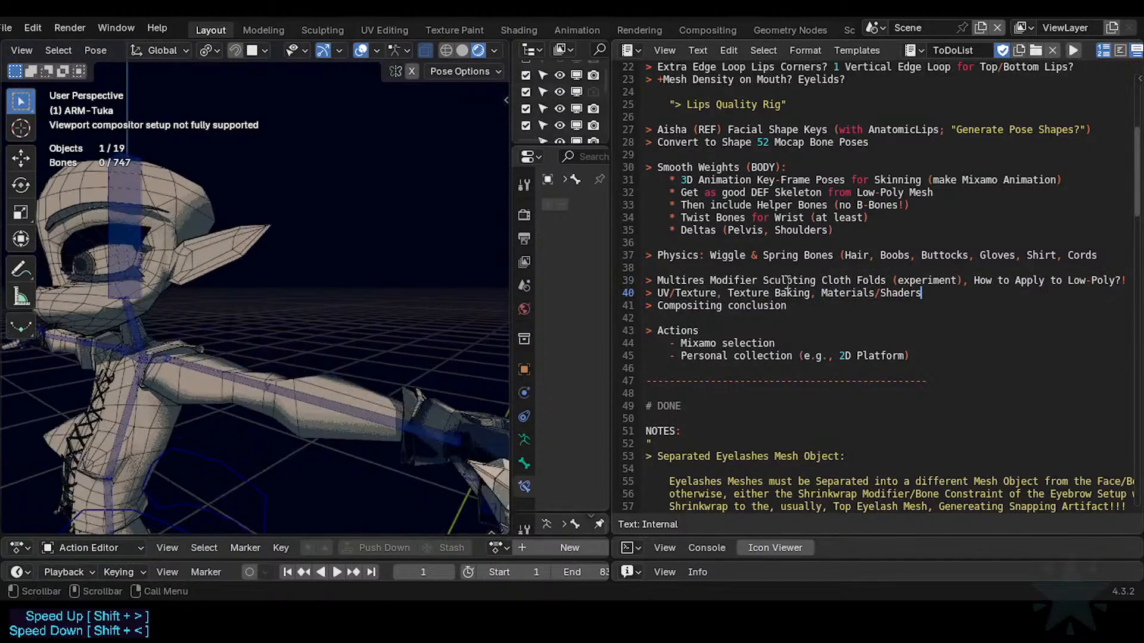
Reread the UV/Texture and Compositing entries and the two sub-entries under Actions.
{"action": "left_click_drag", "start_coordinate": [657, 292], "coordinate": [927, 296]}
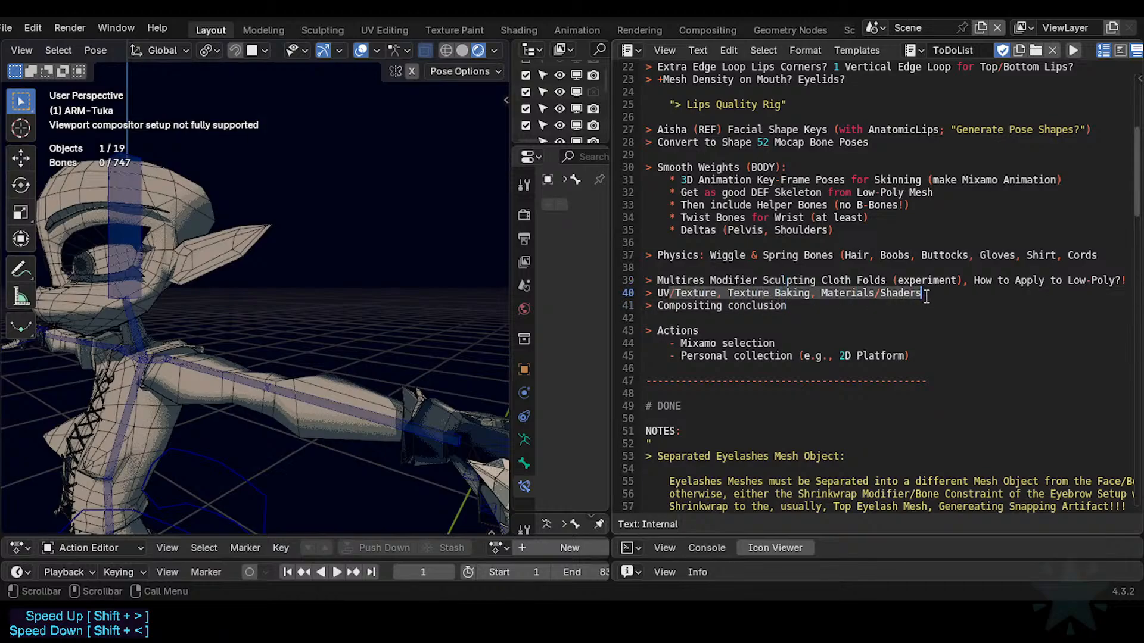
{"action": "left_click_drag", "start_coordinate": [657, 293], "coordinate": [928, 291]}
{"action": "left_click", "coordinate": [878, 295]}
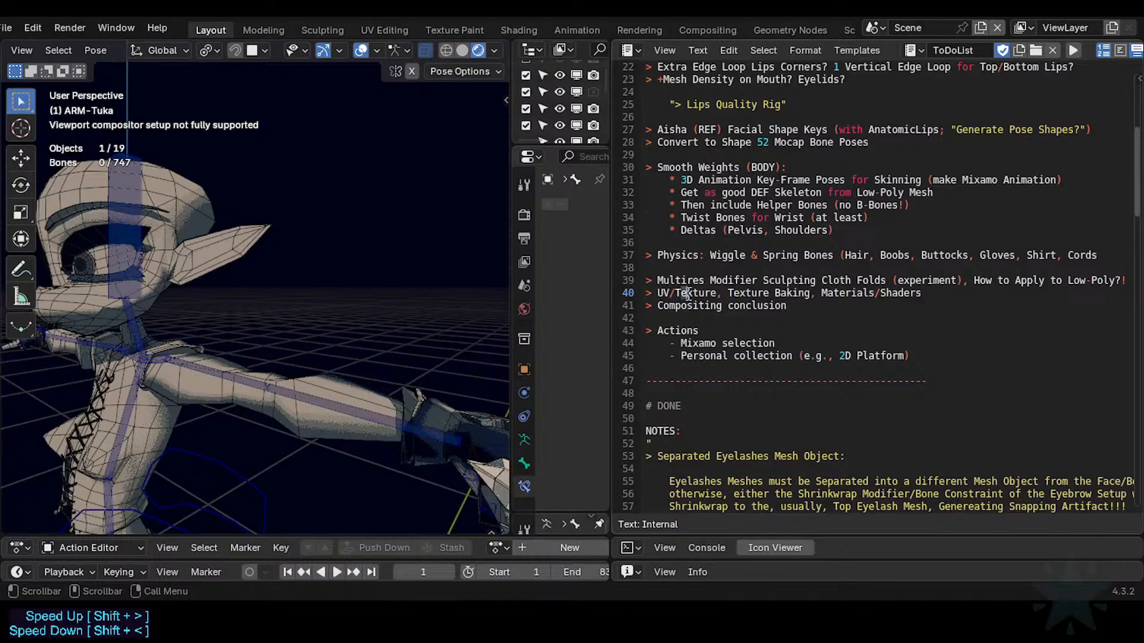
{"action": "left_click", "coordinate": [792, 309]}
{"action": "left_click", "coordinate": [693, 292]}
{"action": "scroll", "coordinate": [693, 292], "scroll_direction": "down", "scroll_amount": 1}
{"action": "left_click", "coordinate": [901, 318]}
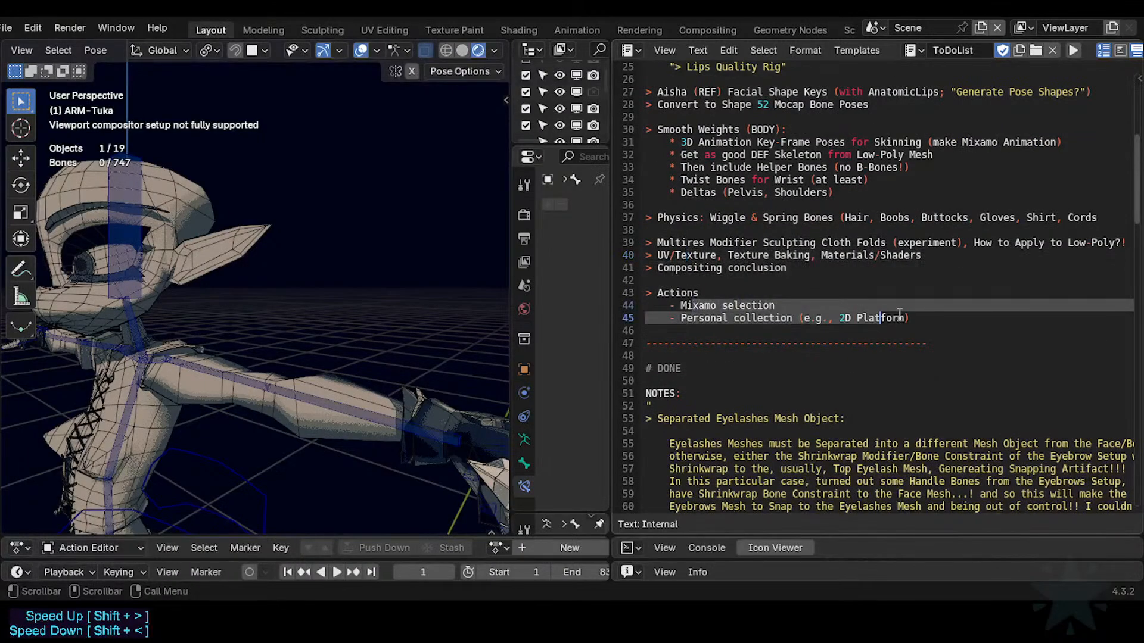
Add "- Issue/solution for Extra mini-Spine IK Bone" as the first sub-entry under Actions in the to-do list.
{"action": "left_click", "coordinate": [789, 292]}
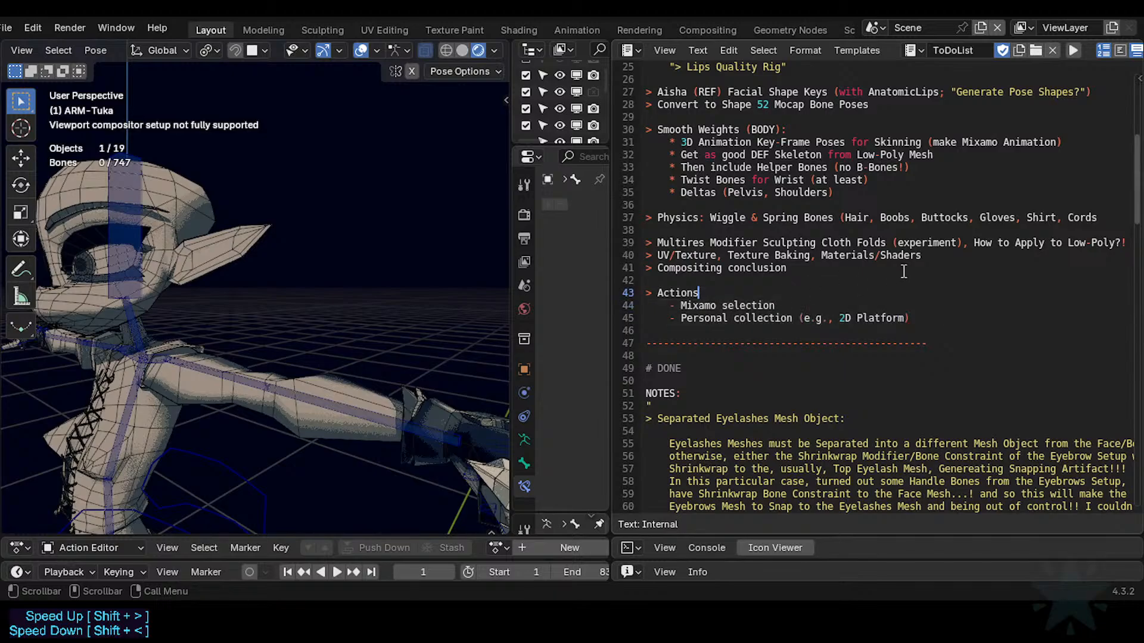
{"action": "key", "text": "Down"}
{"action": "key", "text": "Up"}
{"action": "key", "text": "End"}
{"action": "key", "text": "Return"}
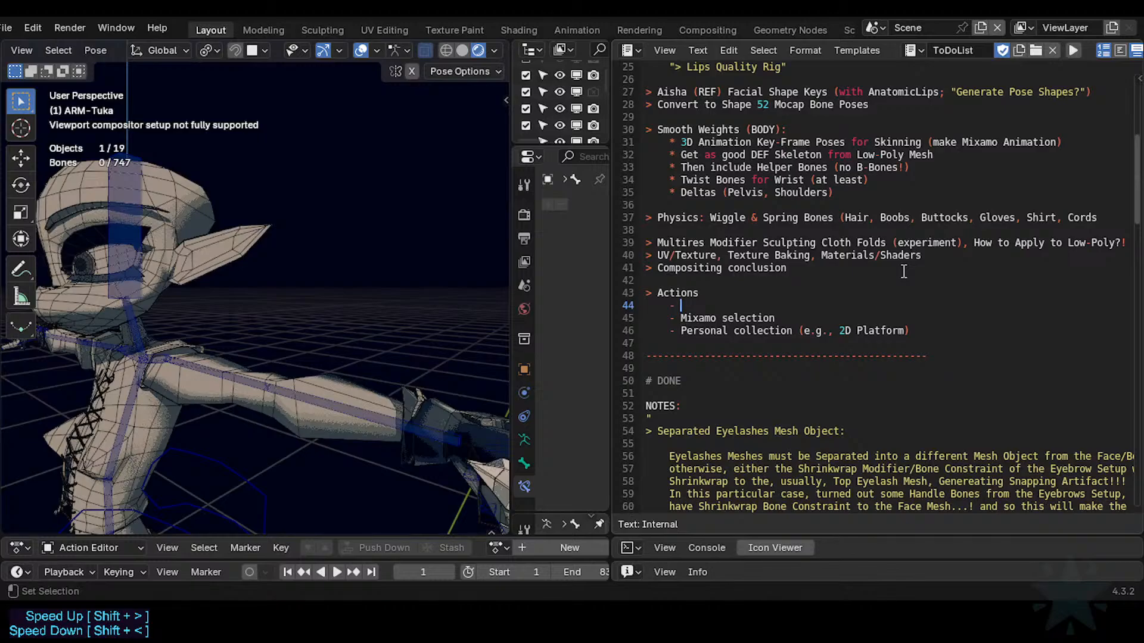
{"action": "type", "text": "- "}
{"action": "type", "text": "Is"}
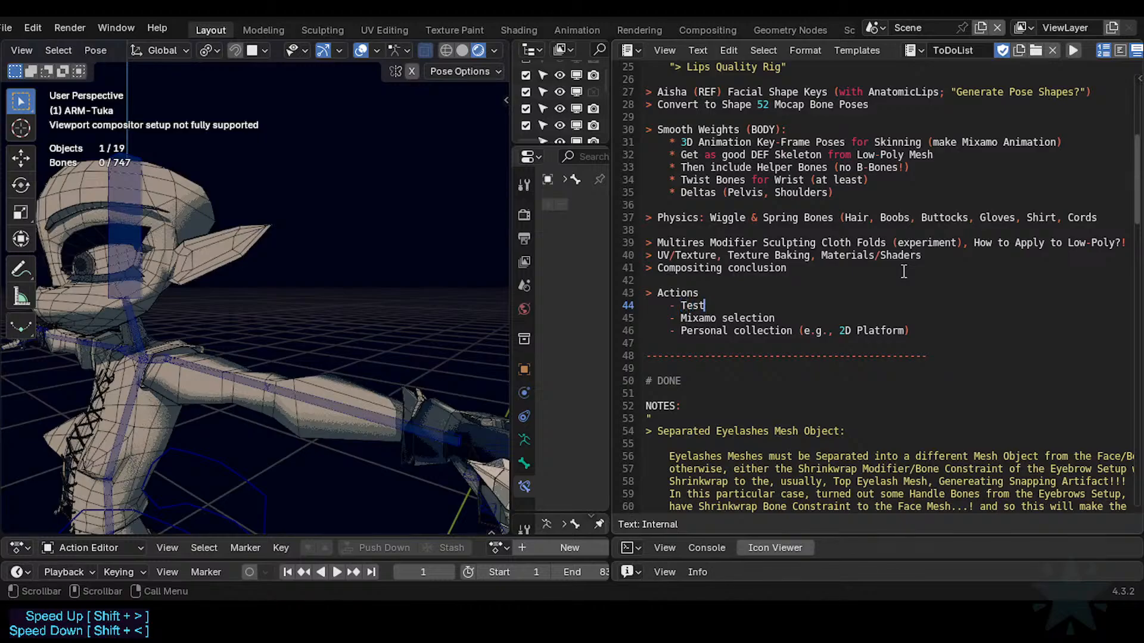
{"action": "type", "text": "sue with"}
{"action": "key", "text": "BackSpace"}
{"action": "key", "text": "BackSpace"}
{"action": "key", "text": "BackSpace"}
{"action": "type", "text": "/solution for extra mini"}
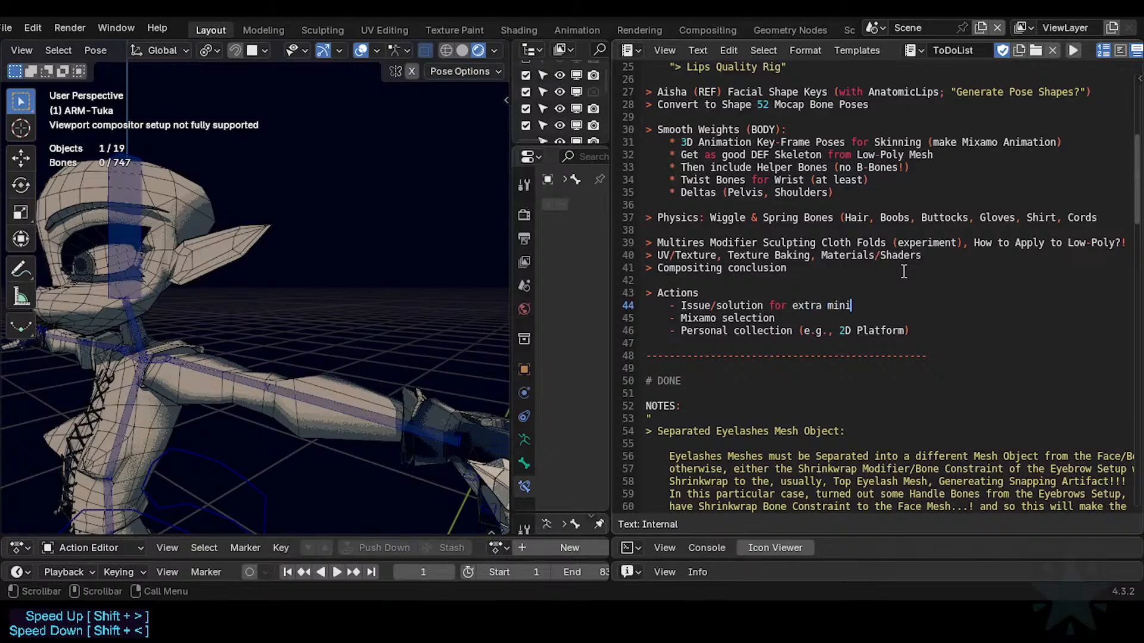
{"action": "type", "text": "-So"}
{"action": "key", "text": "BackSpace"}
{"action": "type", "text": "pine "}
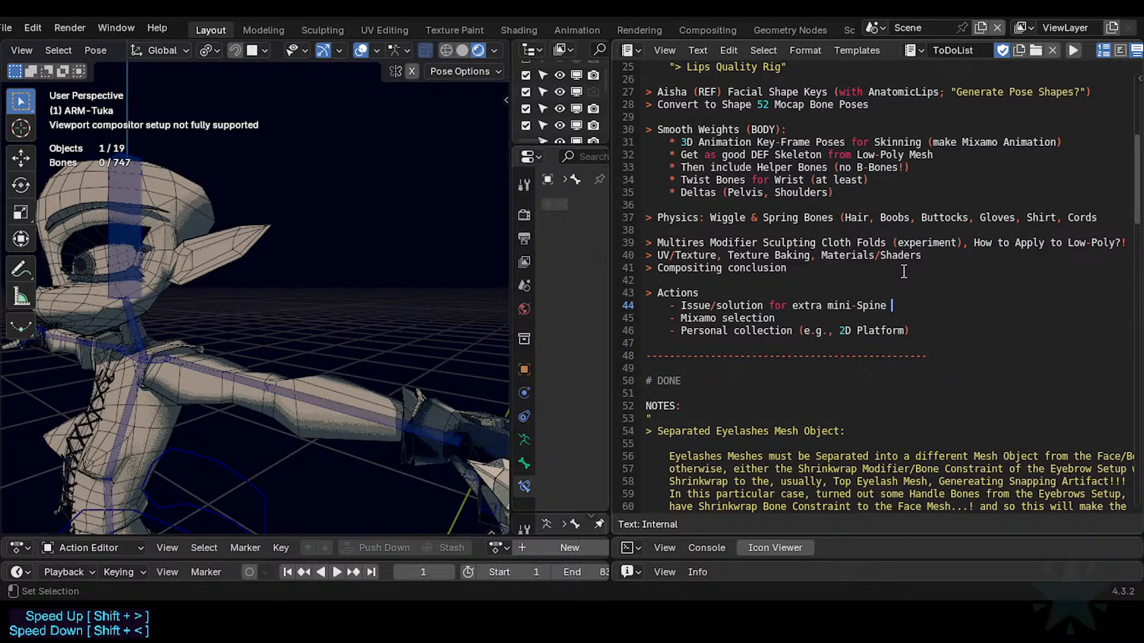
{"action": "type", "text": "IK Bone"}
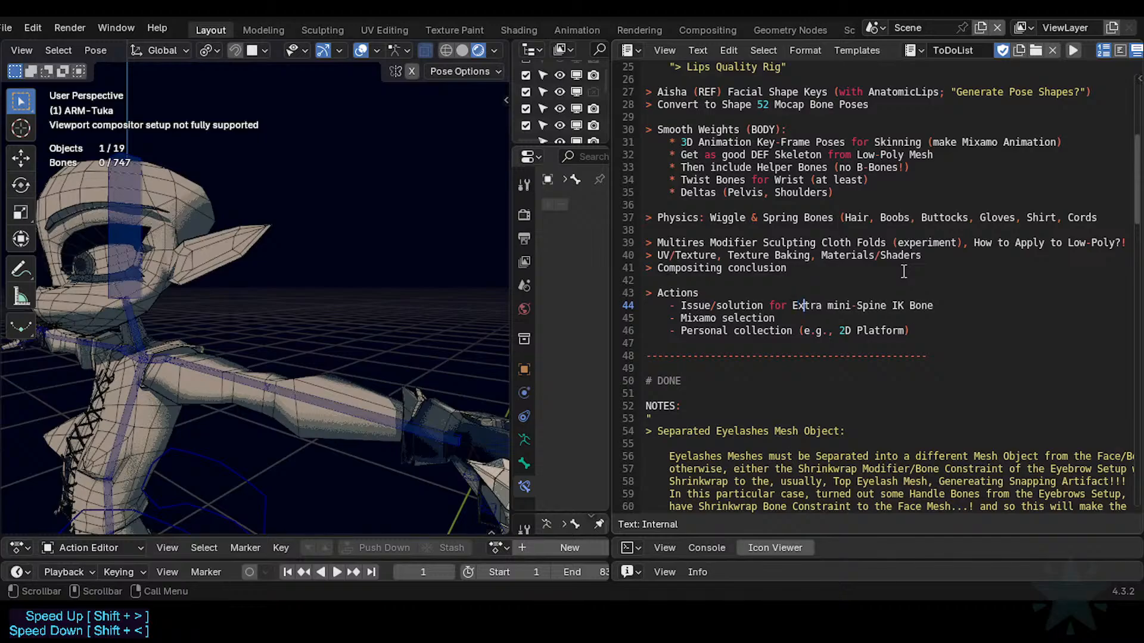
Insert "CTL-" before "IK Bone" in the first Actions sub-entry and prefix the sub-entry with "Mixamo integration:".
{"action": "key", "text": "Right"}
{"action": "type", "text": "CTL-"}
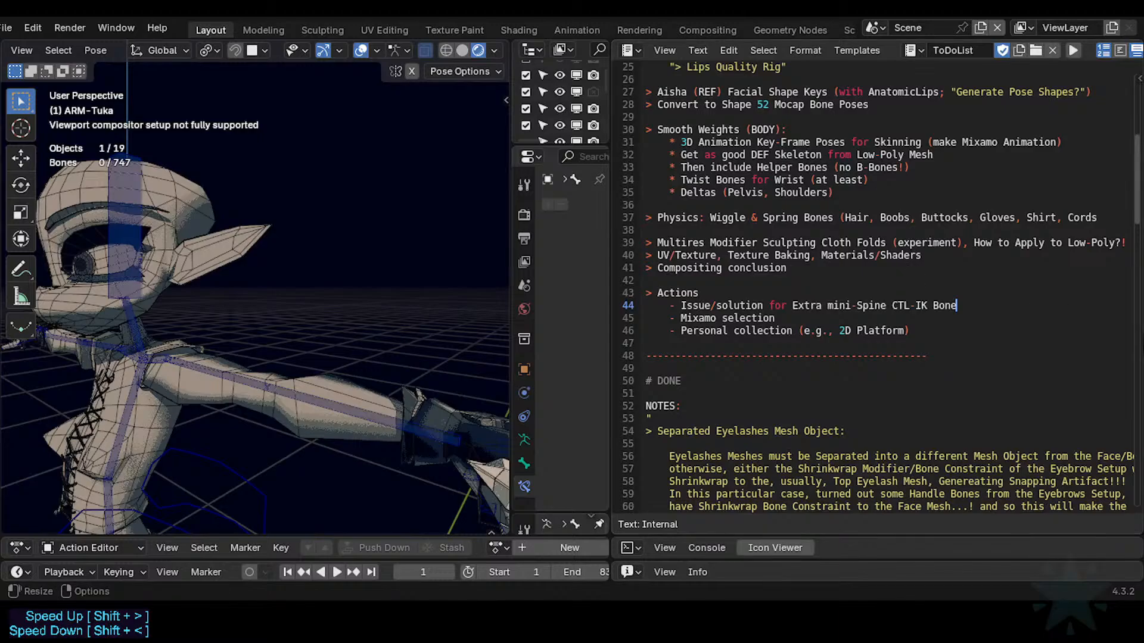
{"action": "left_click", "coordinate": [684, 305]}
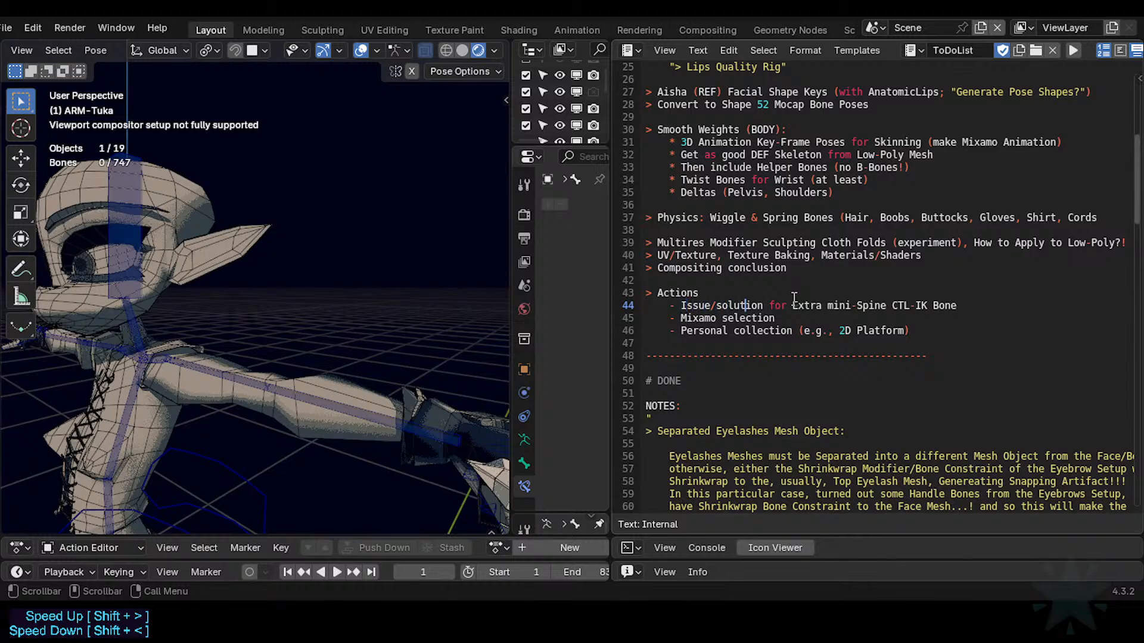
{"action": "type", "text": "Mixamo integr"}
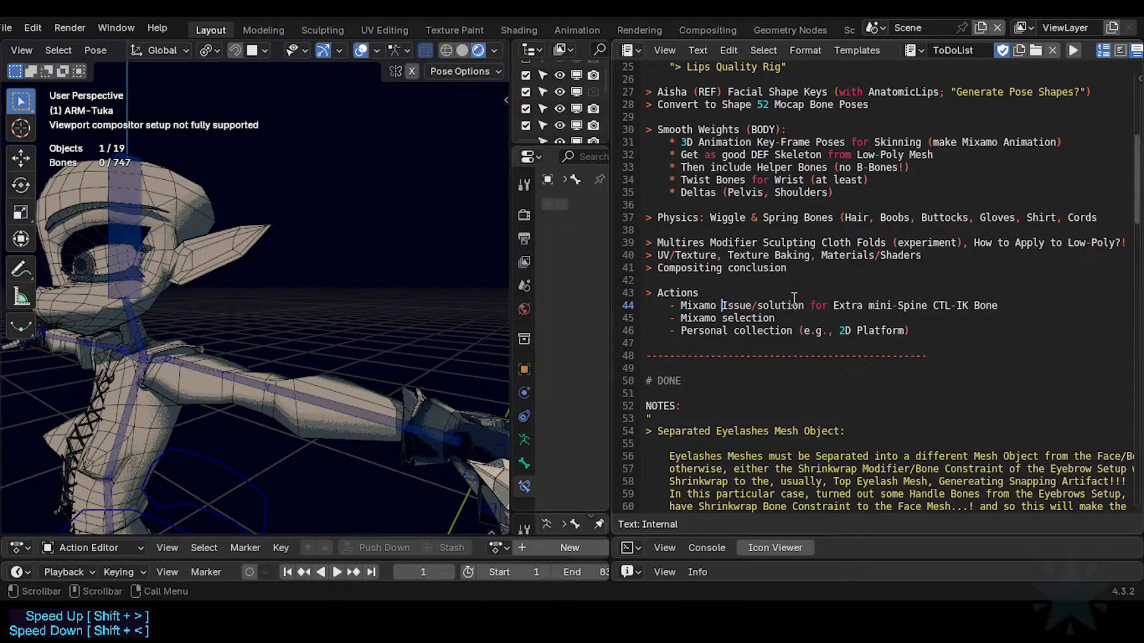
{"action": "type", "text": "ation:"}
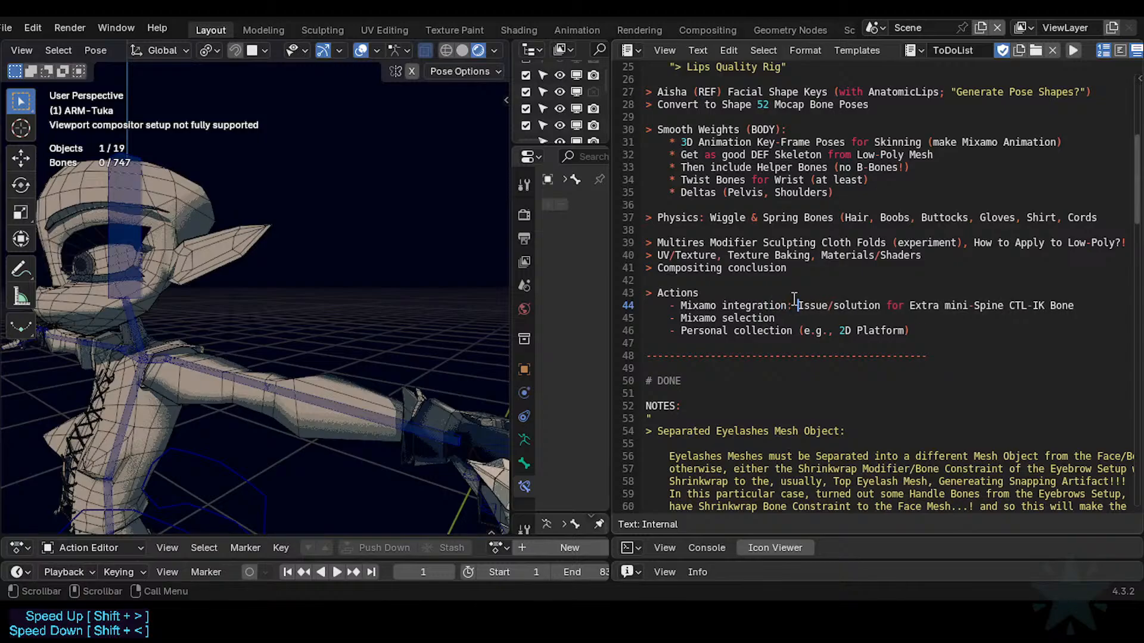
Make "issue" lowercase in the Mixamo integration sub-entry, append "(?)" to its end, and save the file.
{"action": "key", "text": "Delete"}
{"action": "type", "text": "i"}
{"action": "key", "text": "End"}
{"action": "type", "text": "? (?)"}
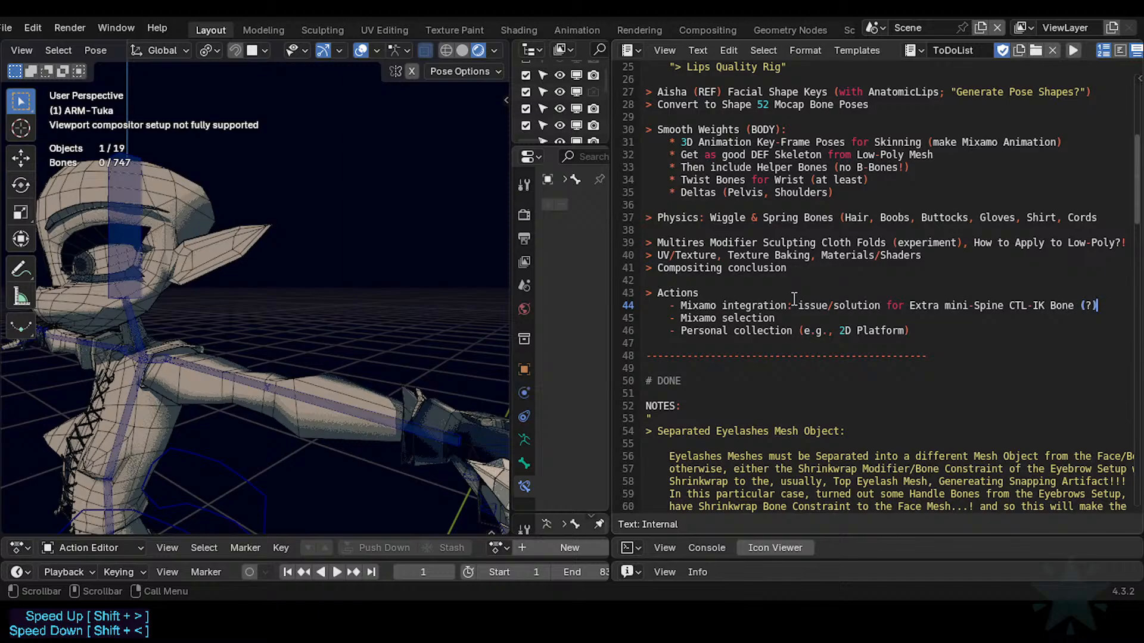
{"action": "key", "text": "Down"}
{"action": "left_click", "coordinate": [739, 305]}
{"action": "key", "text": "ctrl+s"}
Enlarge the 3D viewport at the expense of the to-do list and properties area, and select the CTL-IK-Head bone.
{"action": "scroll", "coordinate": [730, 273], "scroll_direction": "up", "scroll_amount": 8}
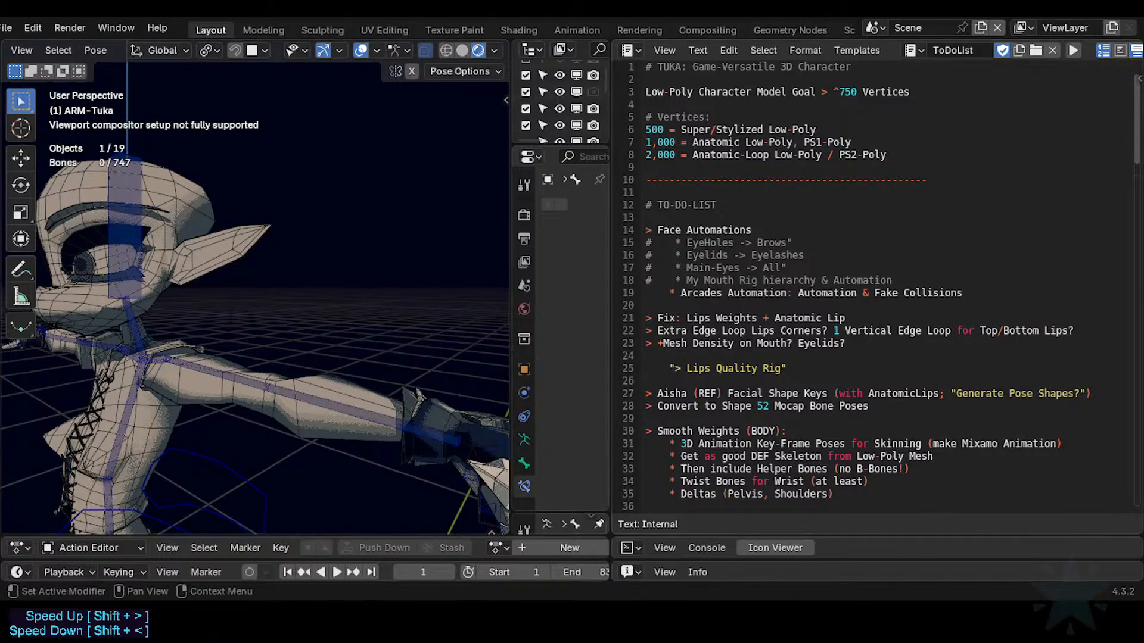
{"action": "left_click_drag", "start_coordinate": [612, 353], "coordinate": [1104, 401]}
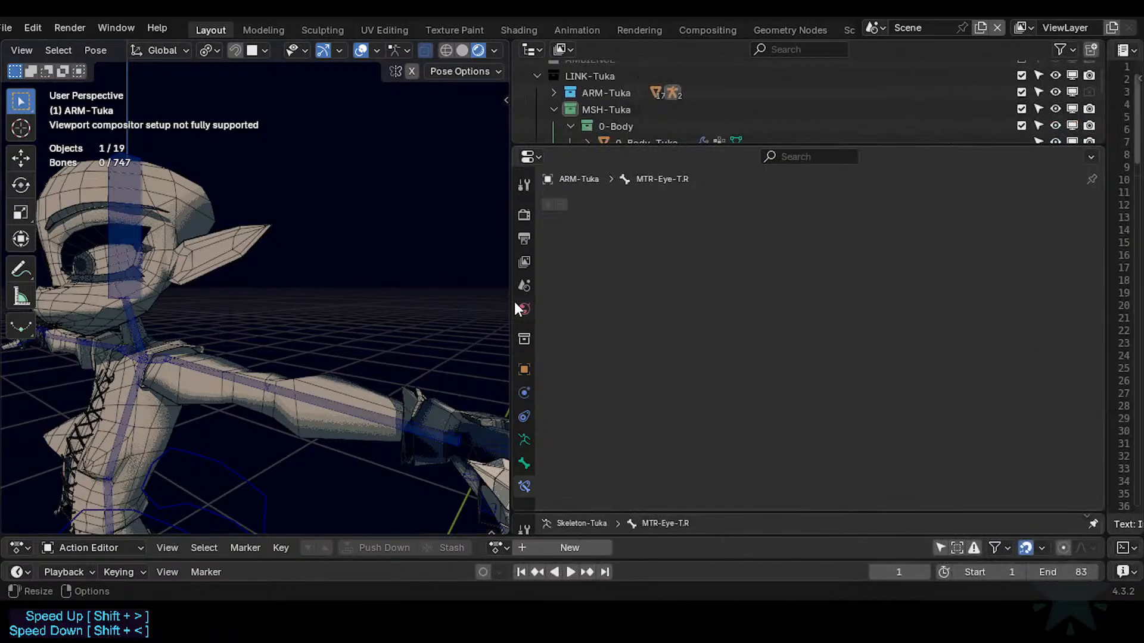
{"action": "left_click_drag", "start_coordinate": [509, 305], "coordinate": [720, 280]}
{"action": "left_click", "coordinate": [199, 382]}
{"action": "scroll", "coordinate": [338, 347], "scroll_direction": "down", "scroll_amount": 5}
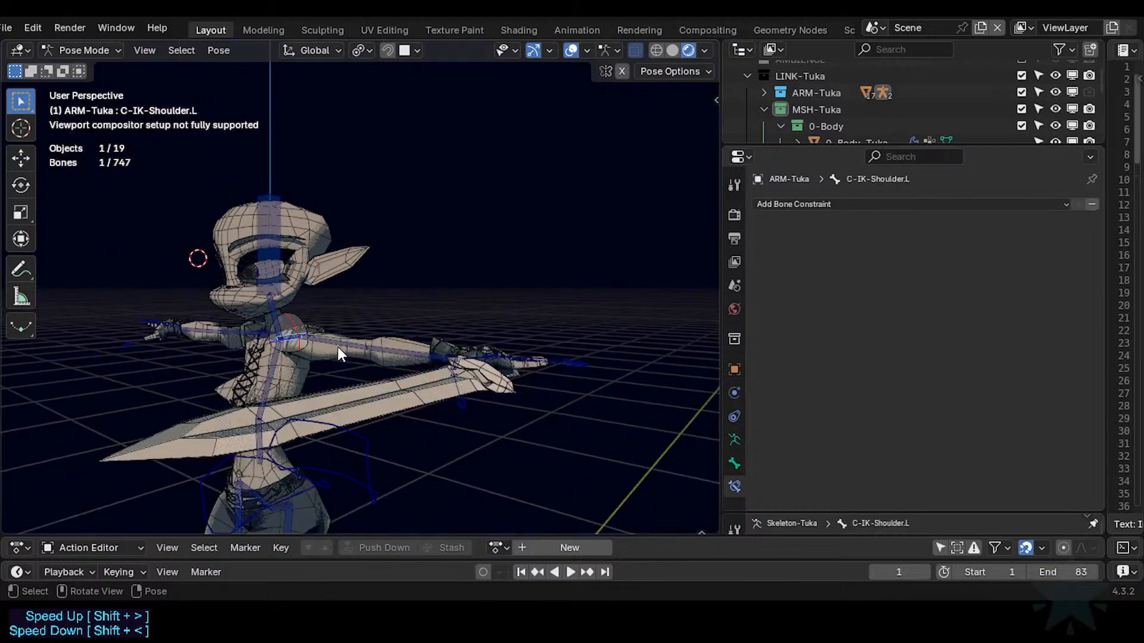
{"action": "left_click", "coordinate": [254, 263]}
Test how the character follows the CTL-IK-Head bone by moving it, cancelling every move, and view the face from the front.
{"action": "key", "text": "g"}
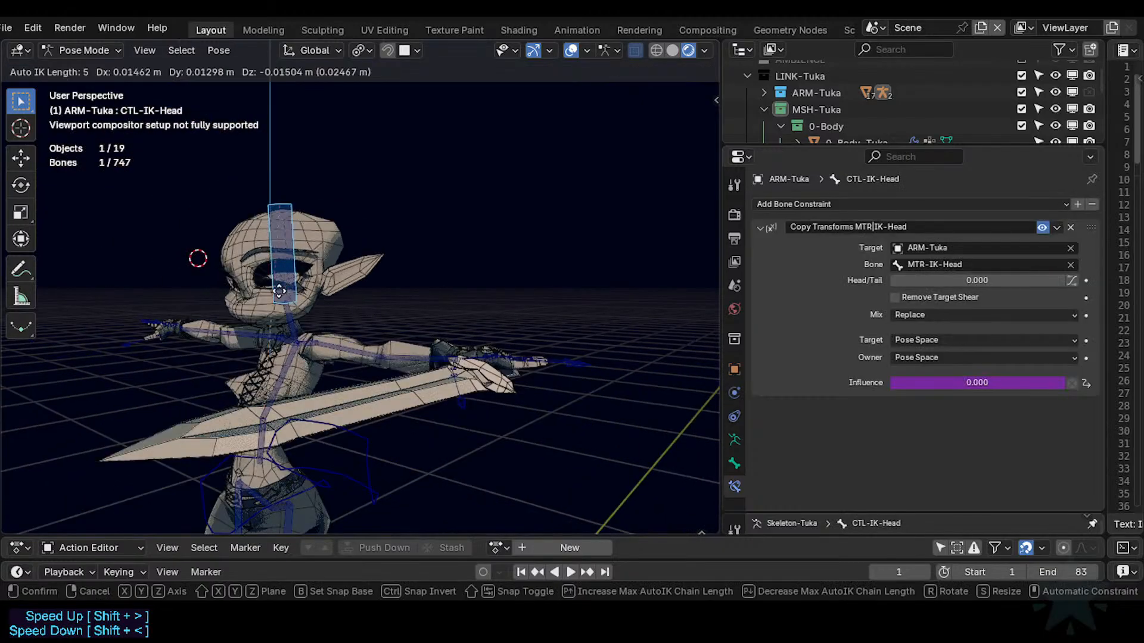
{"action": "right_click", "coordinate": [278, 265]}
{"action": "scroll", "coordinate": [273, 280], "scroll_direction": "up", "scroll_amount": 2}
{"action": "middle_click_drag", "start_coordinate": [273, 280], "coordinate": [376, 268], "text": "shift"}
{"action": "middle_click_drag", "start_coordinate": [375, 268], "coordinate": [441, 286]}
{"action": "key", "text": "g"}
{"action": "right_click", "coordinate": [332, 276]}
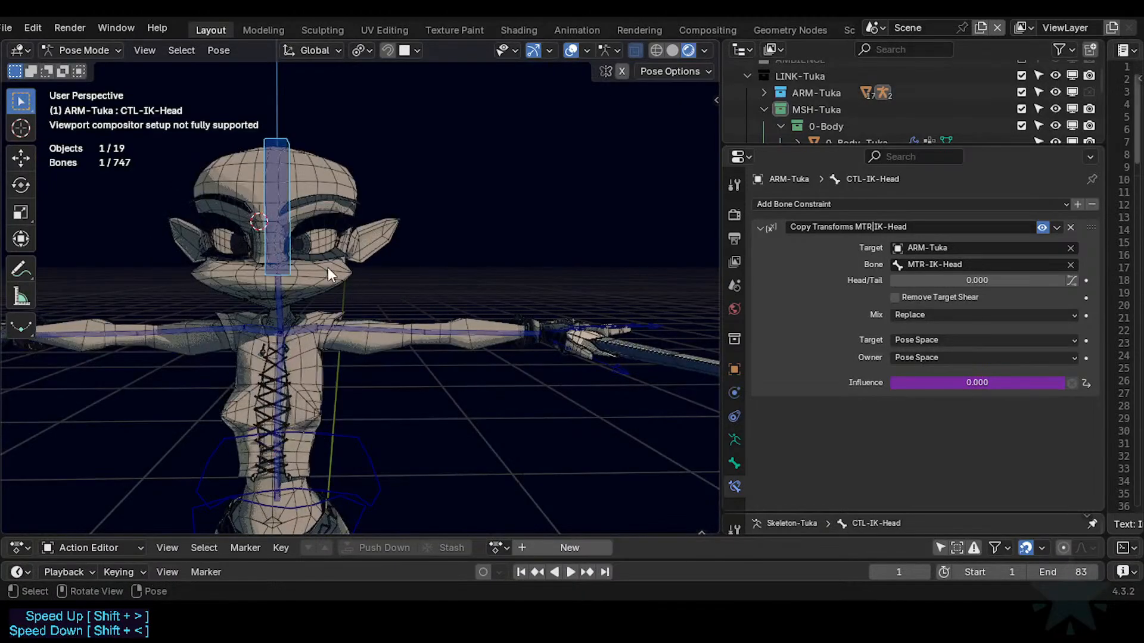
{"action": "key", "text": "g"}
{"action": "right_click", "coordinate": [300, 280]}
{"action": "scroll", "coordinate": [300, 281], "scroll_direction": "up", "scroll_amount": 2}
{"action": "left_click_drag", "start_coordinate": [300, 281], "coordinate": [352, 329], "text": "shift"}
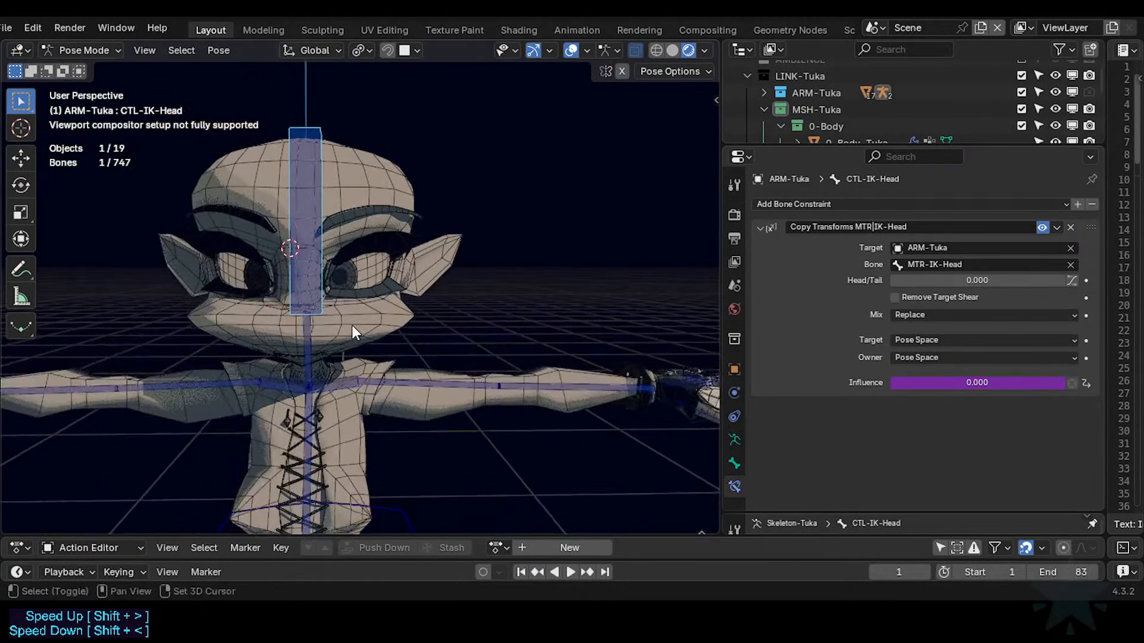
{"action": "scroll", "coordinate": [354, 324], "scroll_direction": "up", "scroll_amount": 2}
{"action": "scroll", "coordinate": [381, 263], "scroll_direction": "down", "scroll_amount": 1}
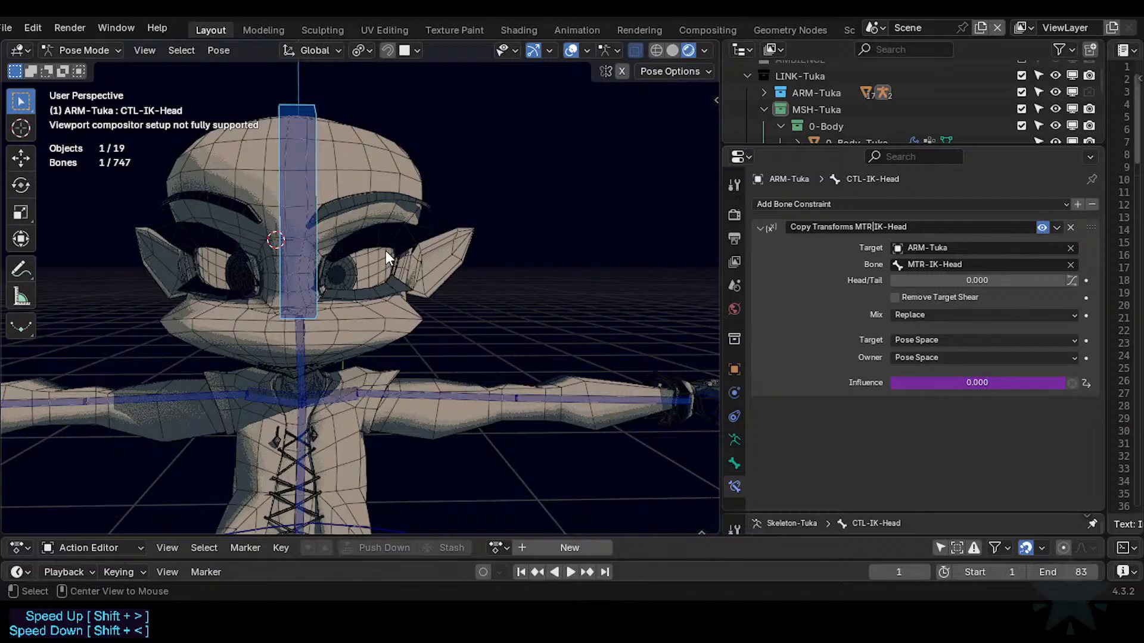
Turn off the active solo and solo the CTL-FaceUpper, CTL mouth, TWK-Eyelids and TWK-Lips bone collections instead.
{"action": "key", "text": "q"}
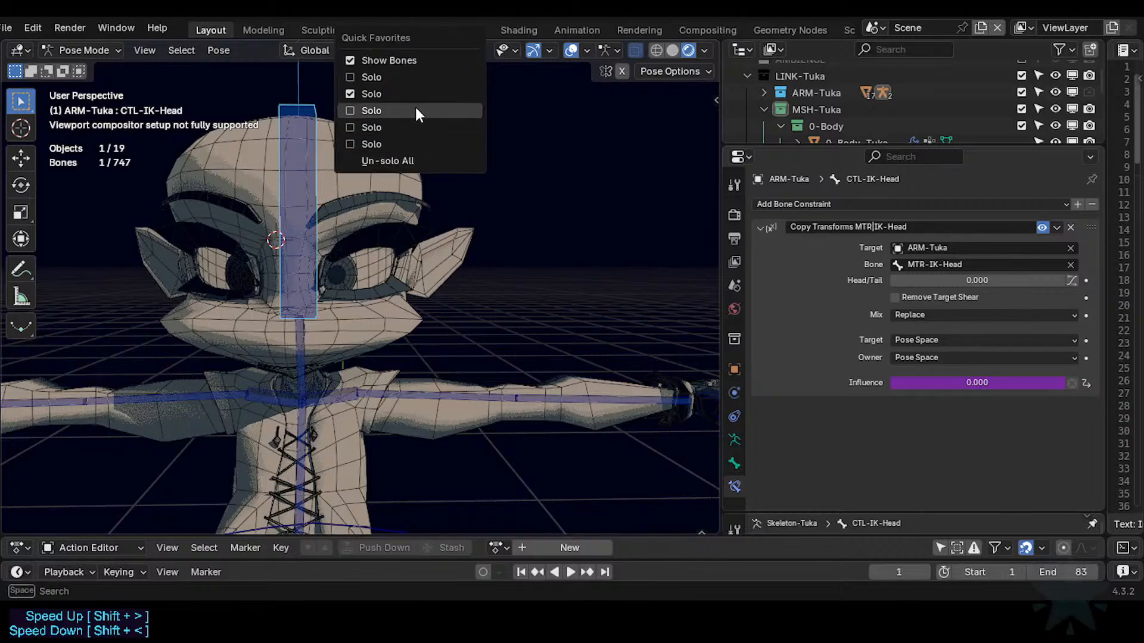
{"action": "left_click", "coordinate": [405, 89]}
{"action": "key", "text": "n"}
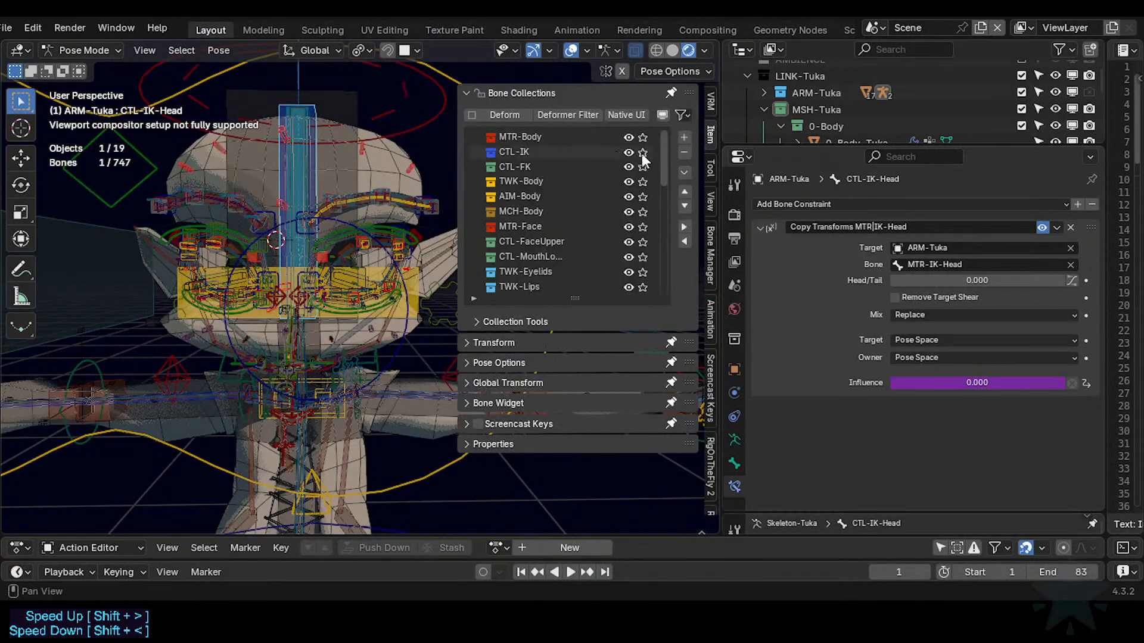
{"action": "scroll", "coordinate": [660, 151], "scroll_direction": "down", "scroll_amount": 4}
{"action": "left_click", "coordinate": [642, 182]}
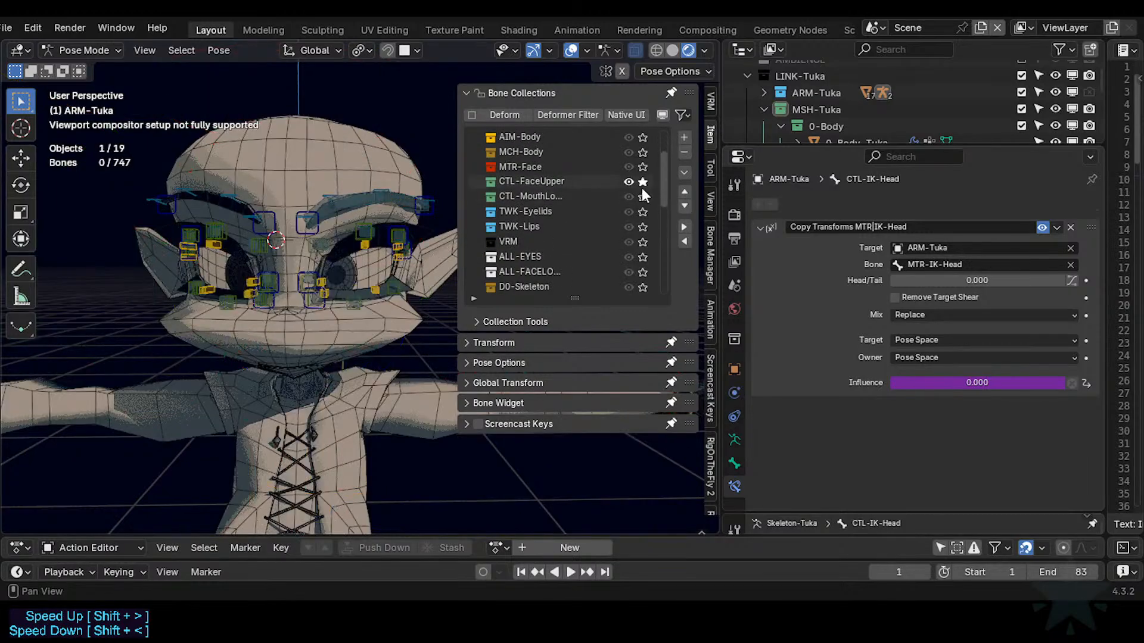
{"action": "left_click", "coordinate": [642, 196]}
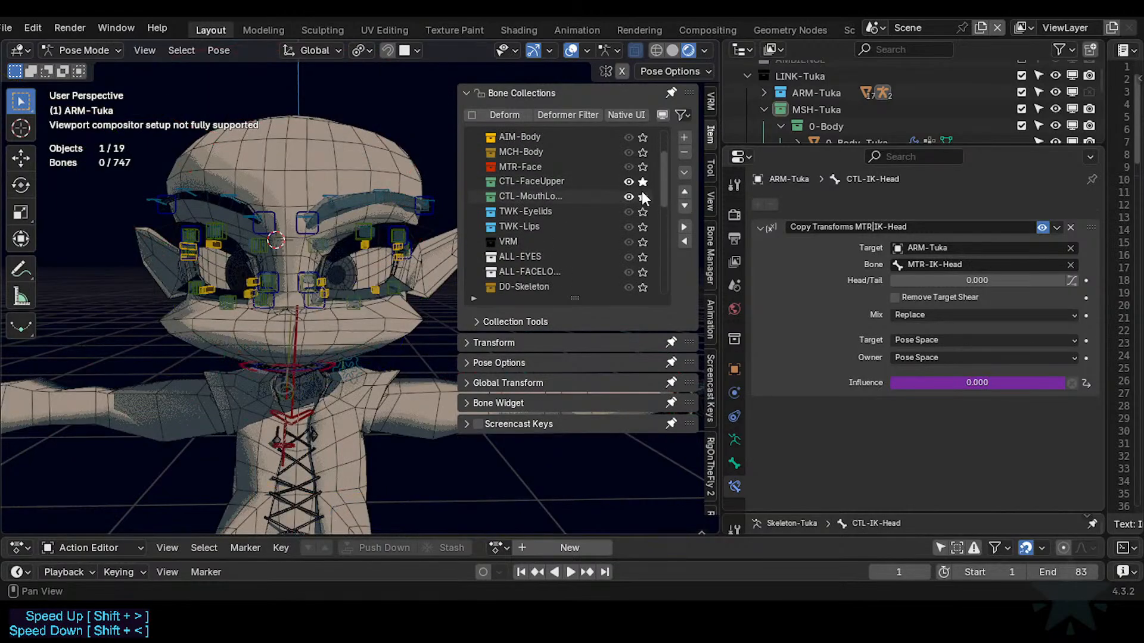
{"action": "left_click", "coordinate": [643, 226]}
{"action": "key", "text": "n"}
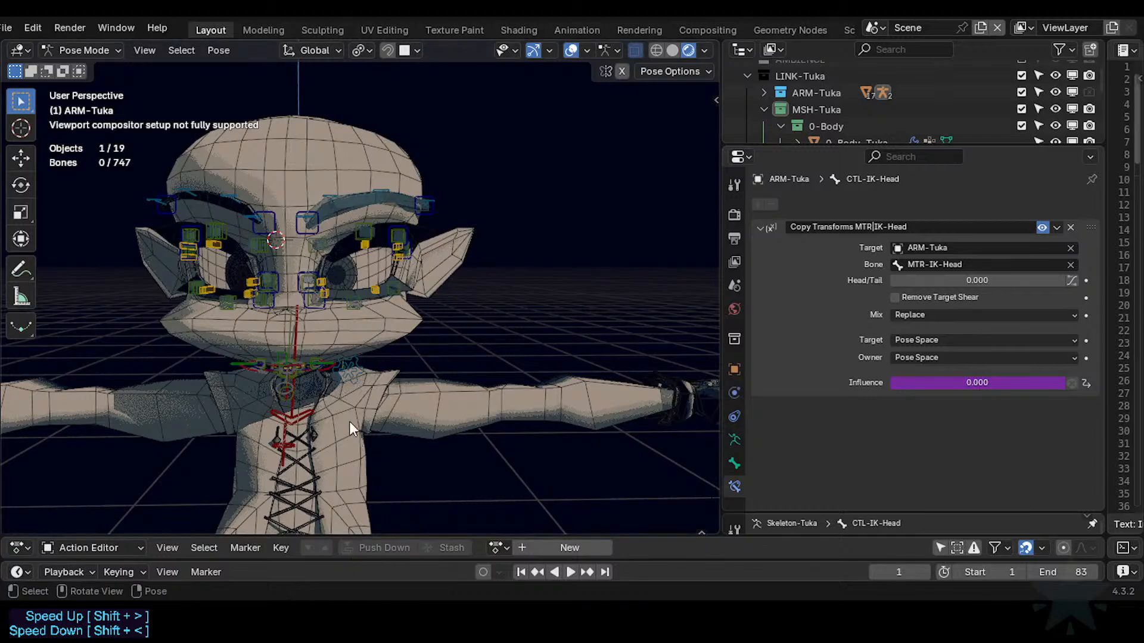
Inspect the control bones around the eyes, brows and mouth, and look through the bone collections.
{"action": "scroll", "coordinate": [381, 256], "scroll_direction": "up", "scroll_amount": 4}
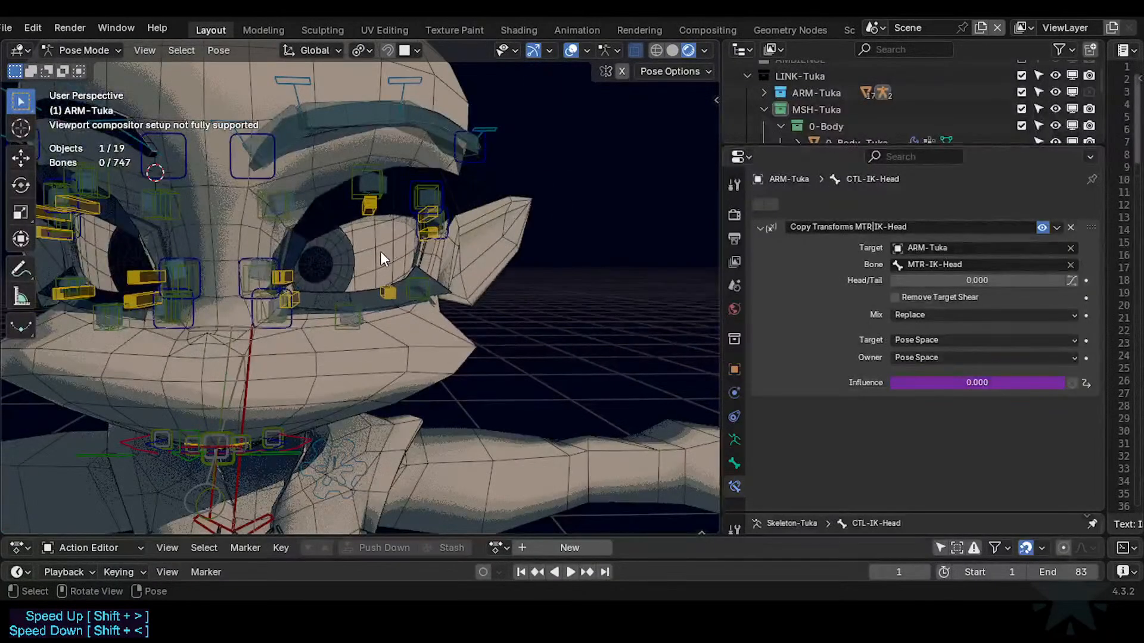
{"action": "scroll", "coordinate": [353, 173], "scroll_direction": "down", "scroll_amount": 4}
{"action": "middle_click_drag", "start_coordinate": [353, 172], "coordinate": [319, 212]}
{"action": "key", "text": "n"}
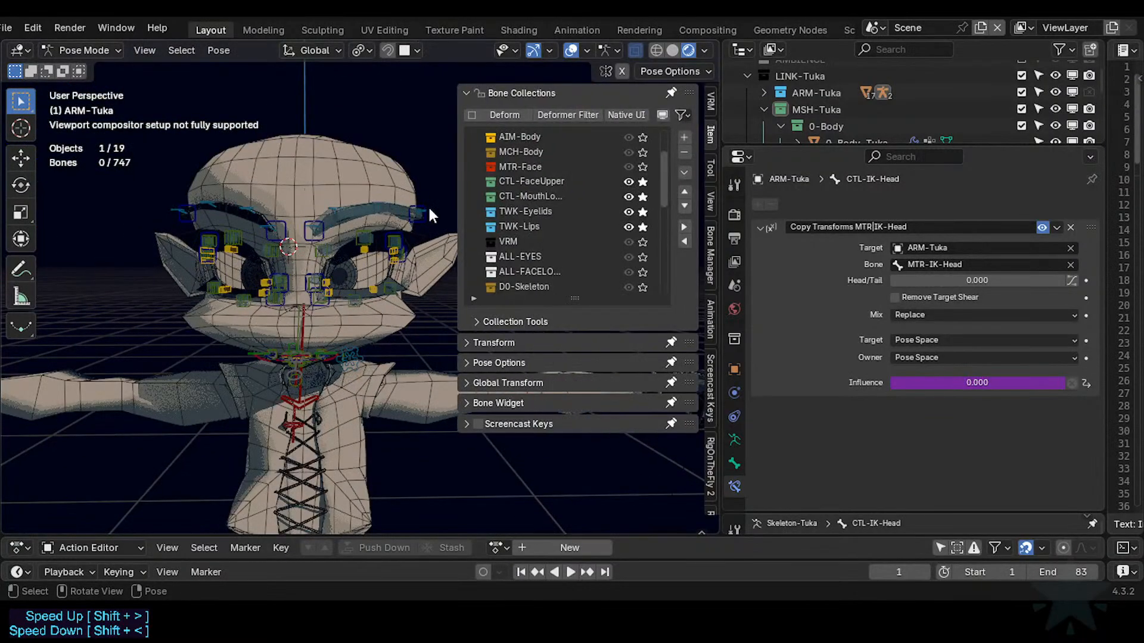
{"action": "left_click_drag", "start_coordinate": [663, 179], "coordinate": [666, 156]}
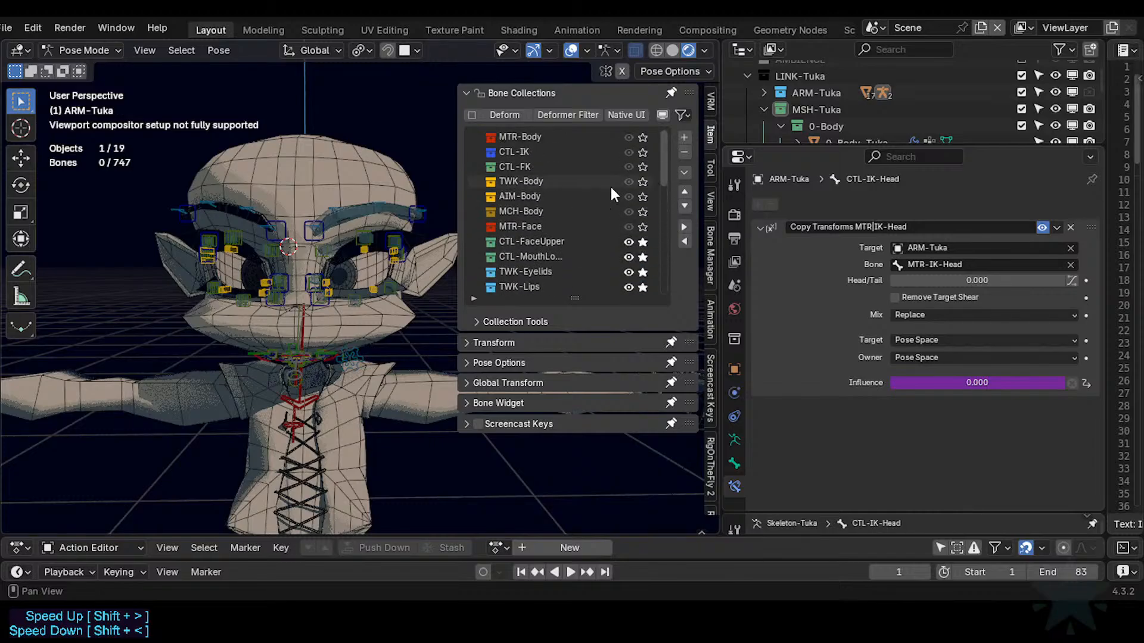
Switch to Object Mode, enlarge the outliner, enable the 1-Ghost collection, and select the 10-FaceUpper-Ghost mesh.
{"action": "key", "text": "n"}
{"action": "key", "text": "ctrl+Tab"}
{"action": "left_click", "coordinate": [338, 173]}
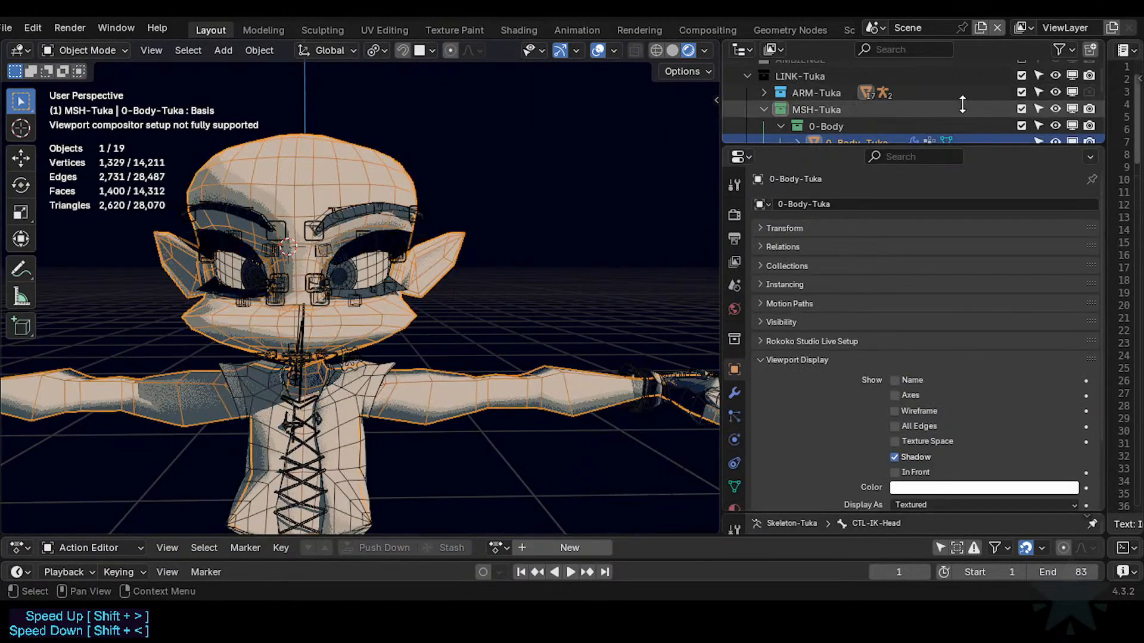
{"action": "left_click_drag", "start_coordinate": [784, 144], "coordinate": [784, 182]}
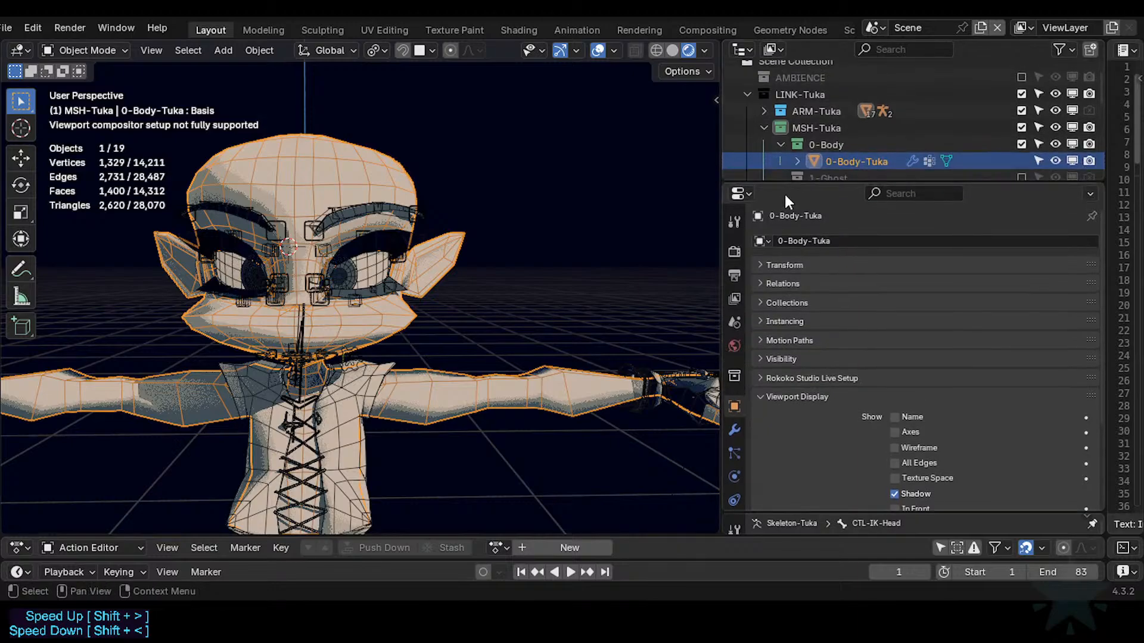
{"action": "scroll", "coordinate": [792, 136], "scroll_direction": "down", "scroll_amount": 3}
{"action": "scroll", "coordinate": [785, 145], "scroll_direction": "up", "scroll_amount": 2}
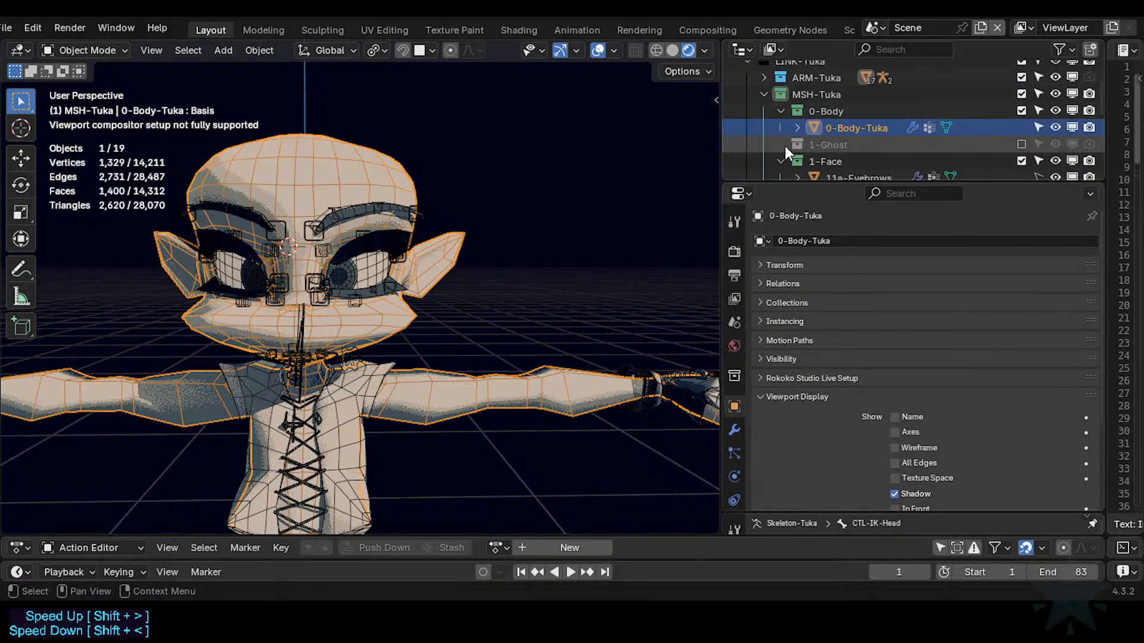
{"action": "left_click", "coordinate": [1021, 145]}
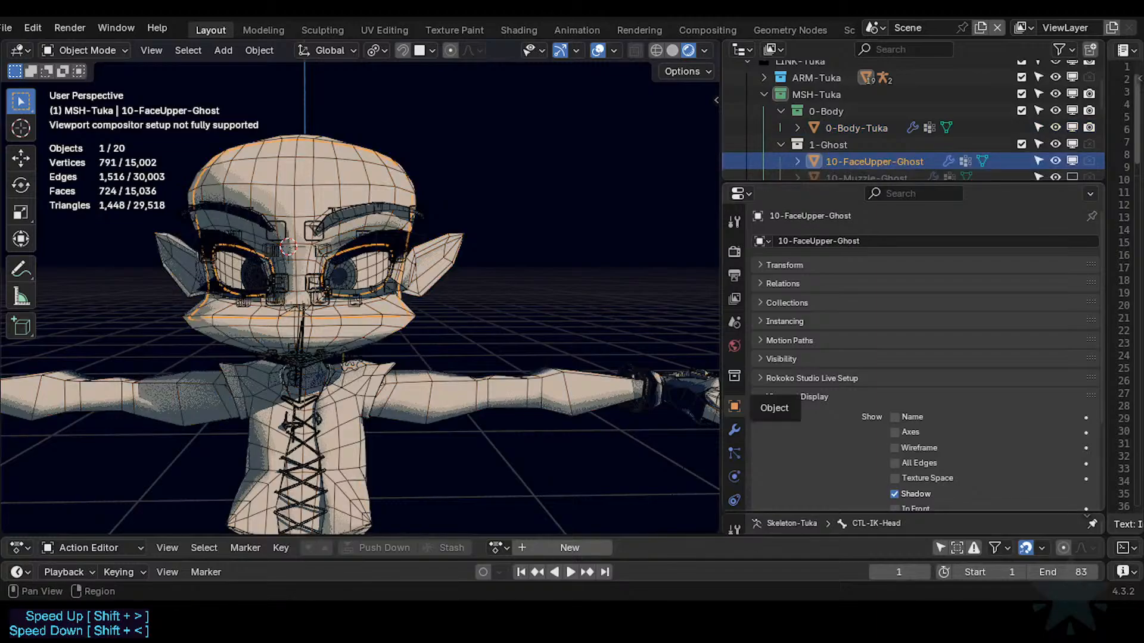
Widen the properties area and view the modifiers on the 10-FaceUpper-Ghost mesh.
{"action": "left_click_drag", "start_coordinate": [723, 411], "coordinate": [572, 410]}
{"action": "left_click", "coordinate": [579, 427]}
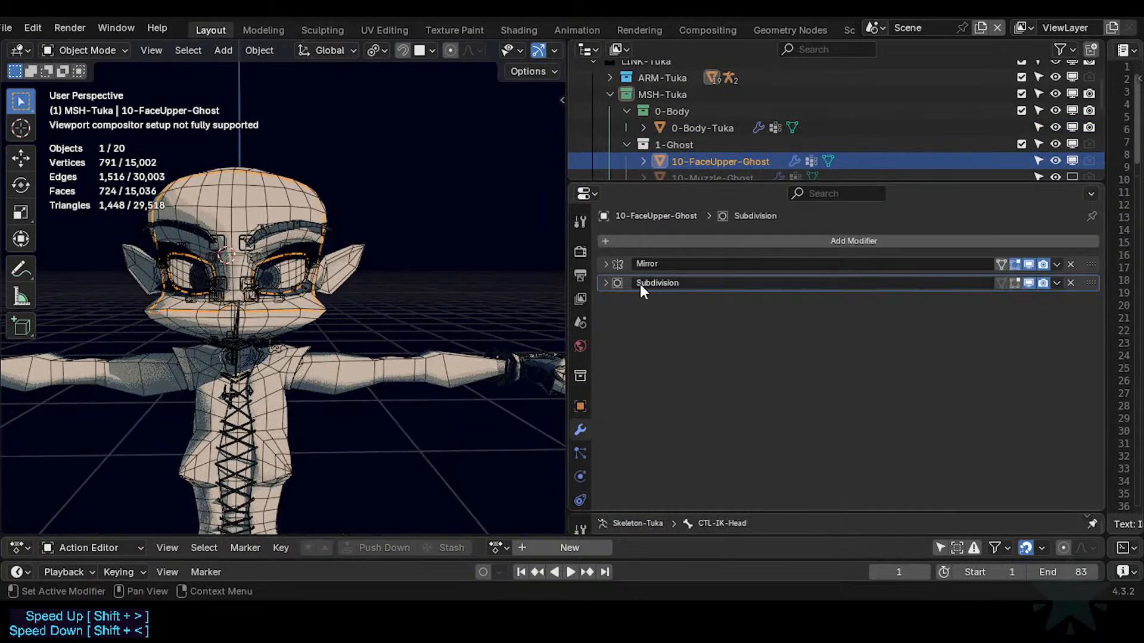
{"action": "scroll", "coordinate": [404, 322], "scroll_direction": "up", "scroll_amount": 1}
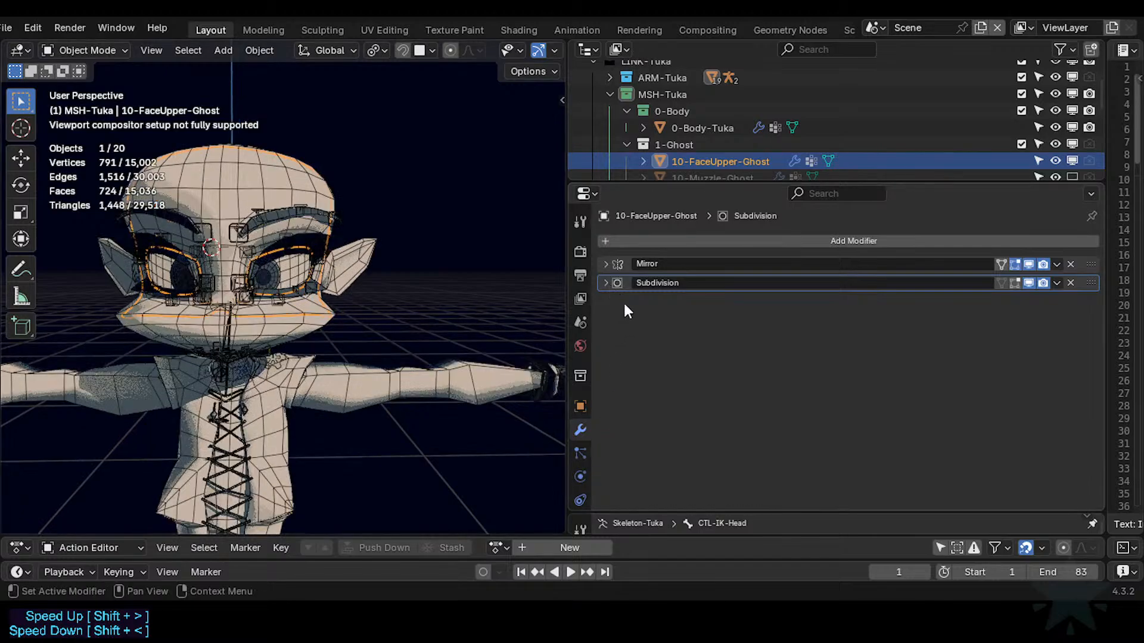
{"action": "scroll", "coordinate": [581, 457], "scroll_direction": "down", "scroll_amount": 2}
Filter the upper-face ghost mesh's vertex groups by "Head" and select the D1-Head group.
{"action": "left_click", "coordinate": [582, 466]}
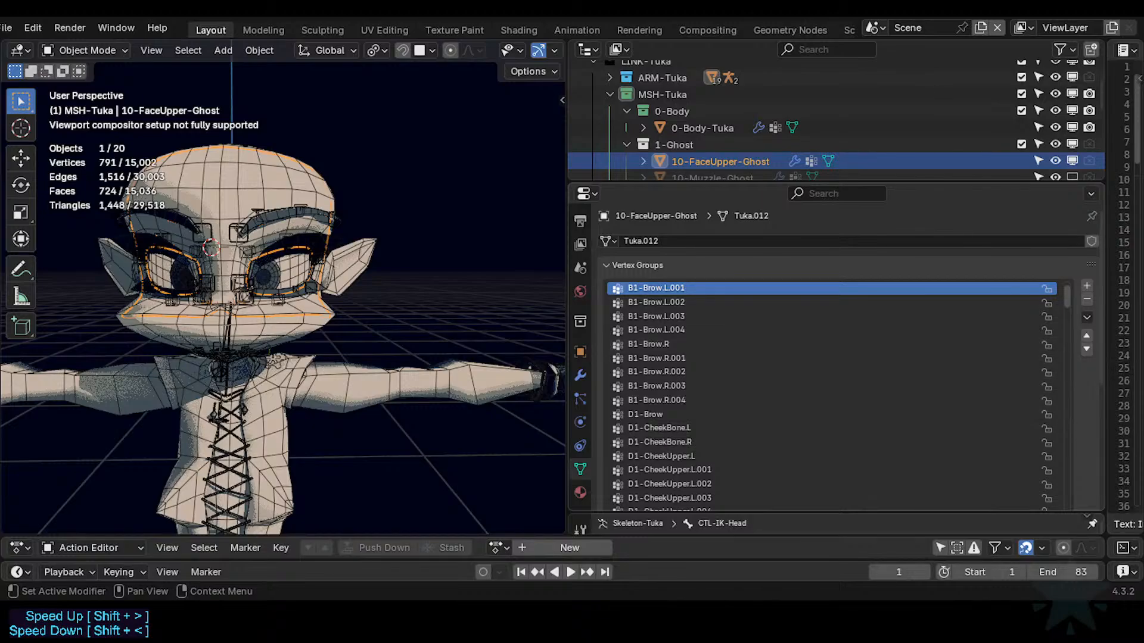
{"action": "left_click_drag", "start_coordinate": [1068, 300], "coordinate": [858, 401]}
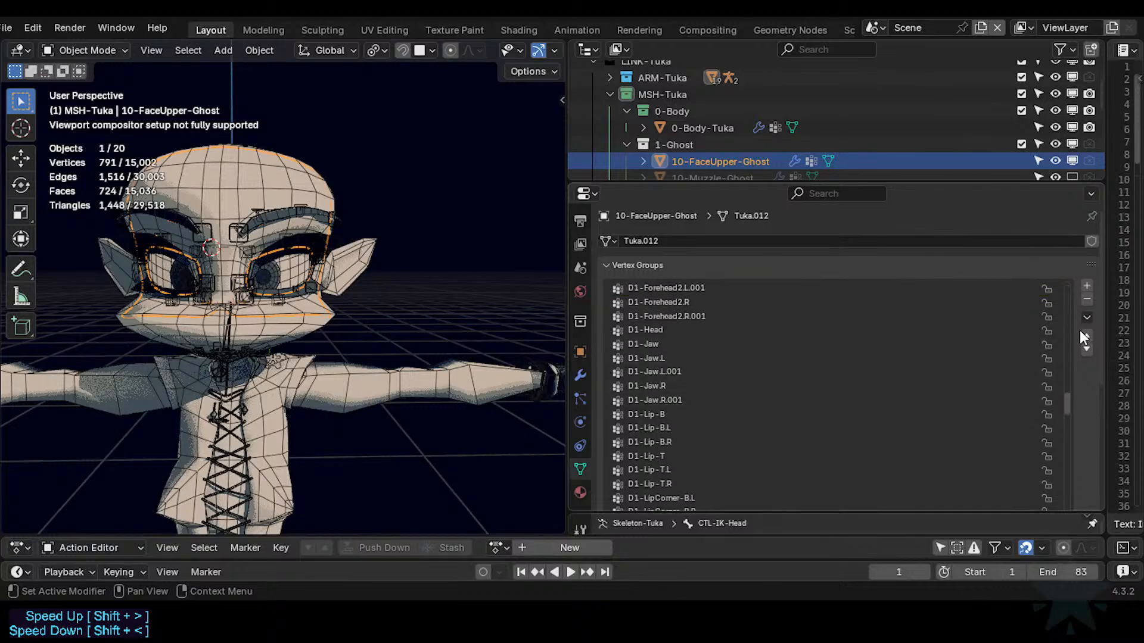
{"action": "scroll", "coordinate": [871, 435], "scroll_direction": "down", "scroll_amount": 6}
{"action": "left_click", "coordinate": [761, 401]}
{"action": "type", "text": "Headf"}
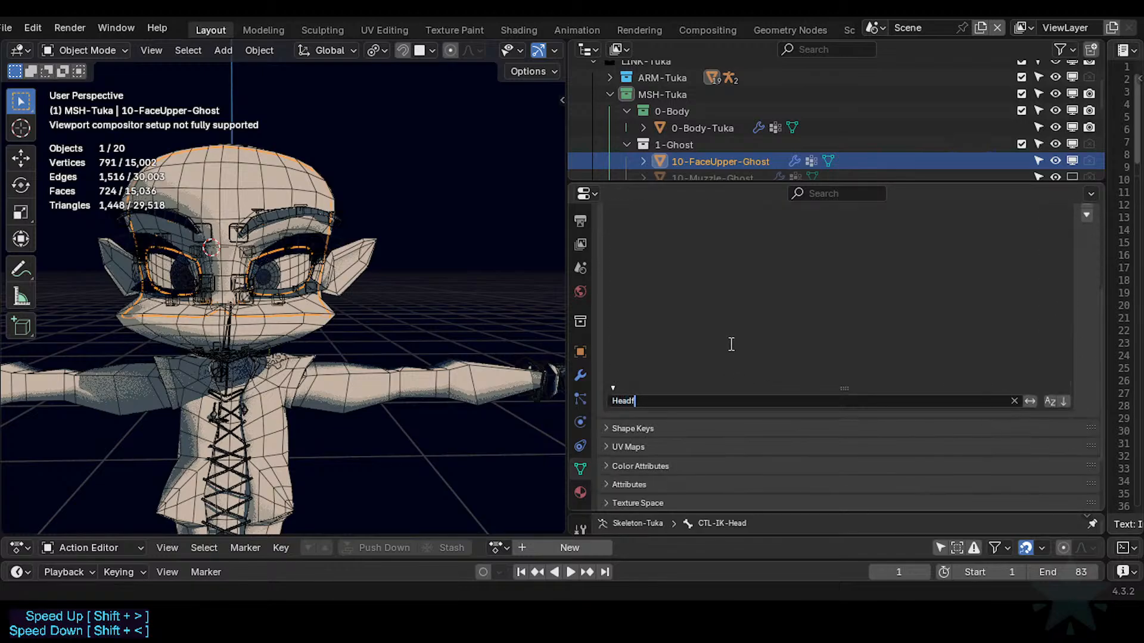
{"action": "key", "text": "BackSpace"}
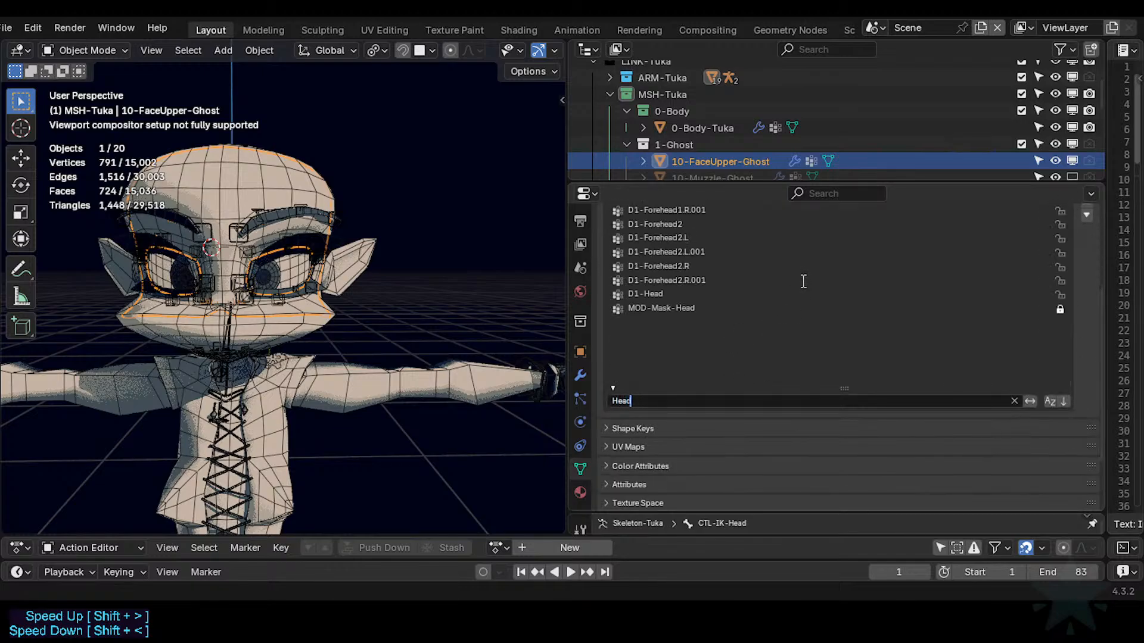
{"action": "left_click", "coordinate": [670, 296]}
Lock the D1-Head vertex group, unlock MOD-Mask-Head, and delete all unlocked vertex groups from the ghost mesh.
{"action": "scroll", "coordinate": [856, 380], "scroll_direction": "up", "scroll_amount": 4}
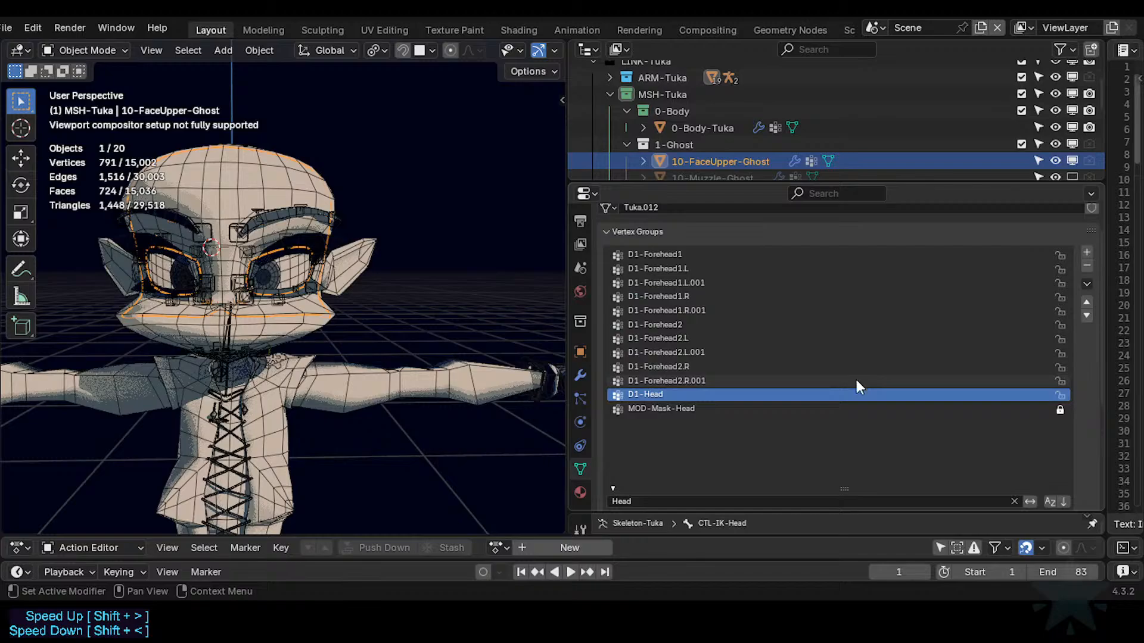
{"action": "left_click", "coordinate": [1060, 410]}
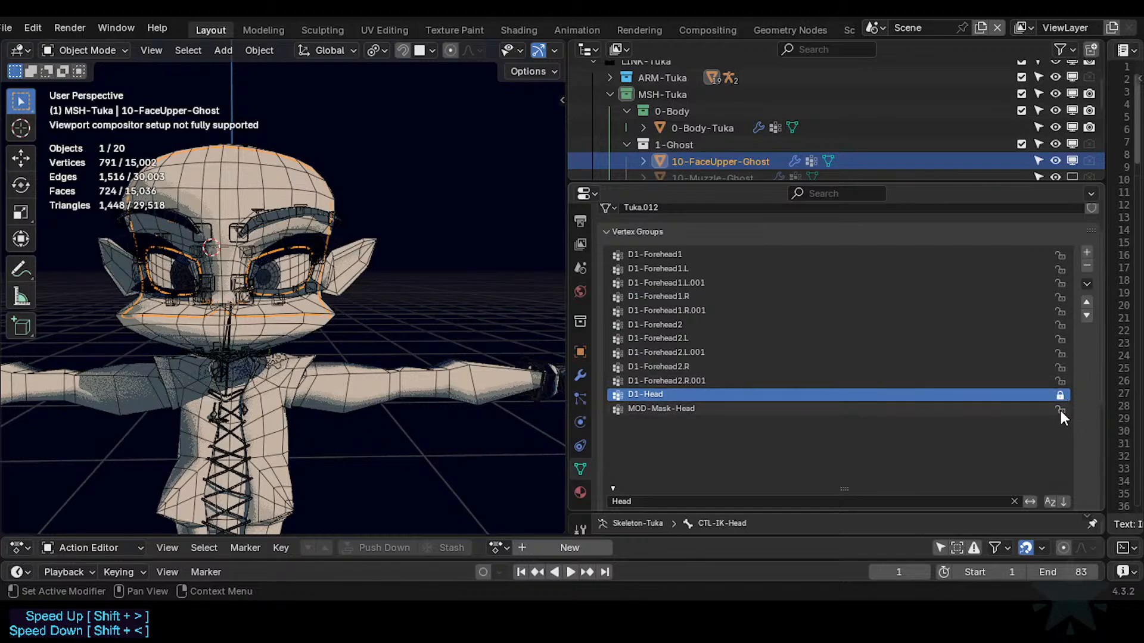
{"action": "scroll", "coordinate": [1061, 410], "scroll_direction": "up", "scroll_amount": 2}
{"action": "left_click", "coordinate": [1087, 318]}
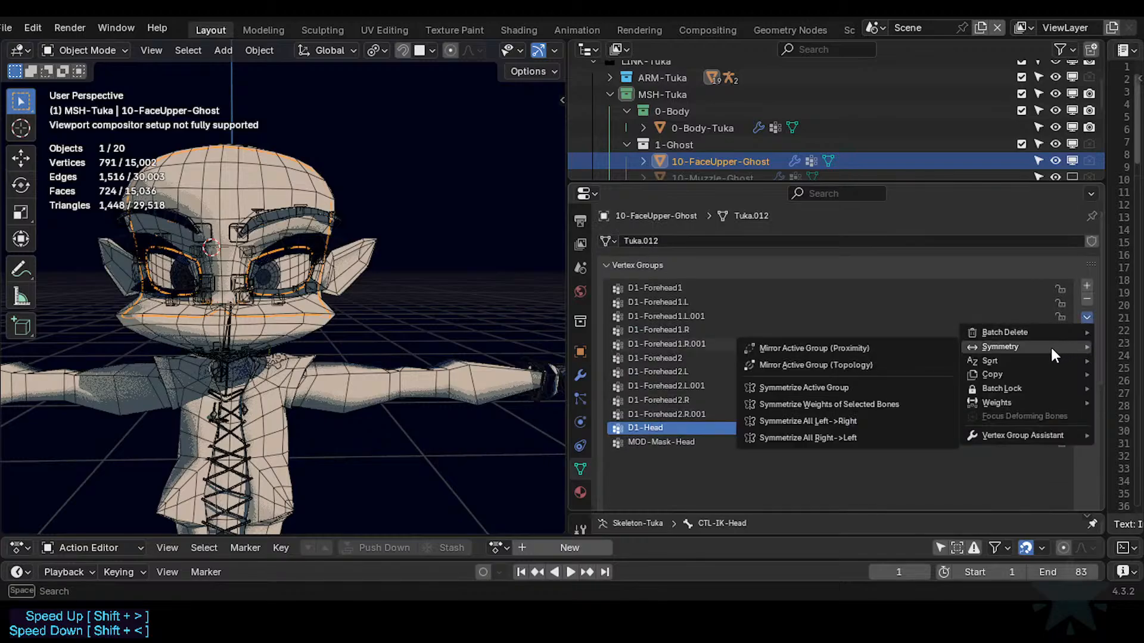
{"action": "mouse_move", "coordinate": [1039, 333]}
{"action": "left_click", "coordinate": [873, 351]}
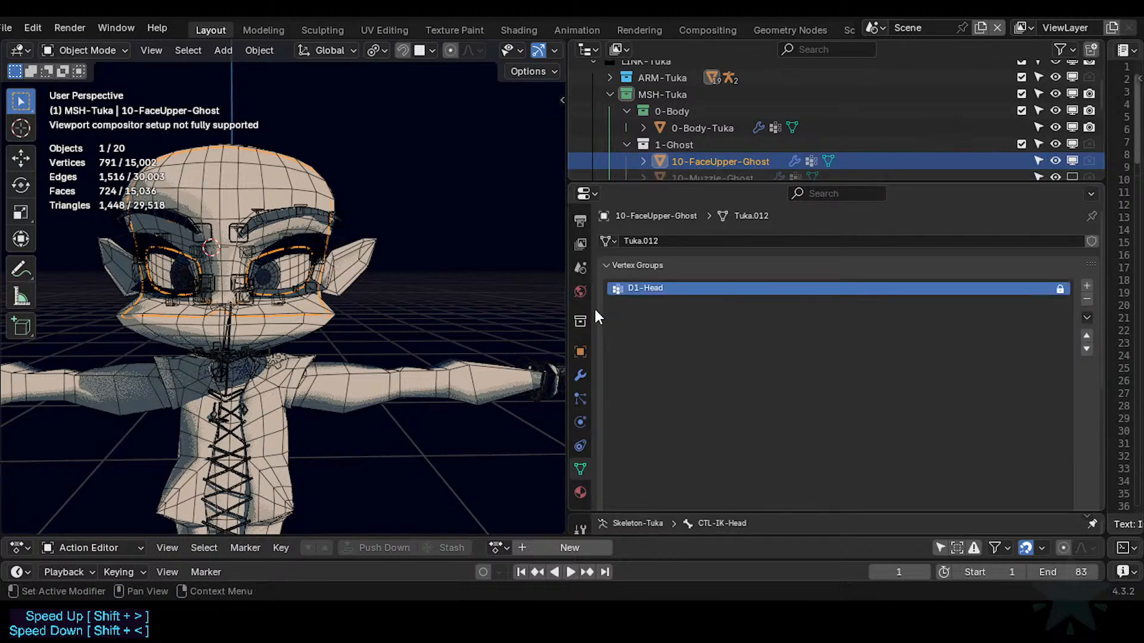
Show the modifier stack of the 10-FaceUpper-Ghost mesh.
{"action": "left_click", "coordinate": [580, 355]}
{"action": "left_click", "coordinate": [581, 374]}
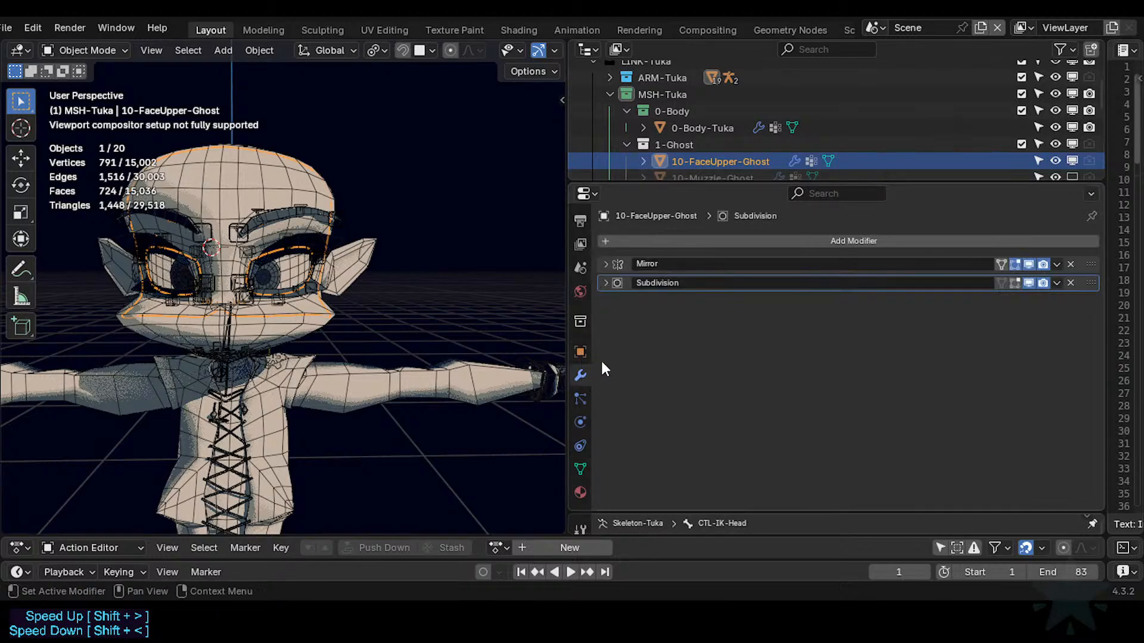
{"action": "left_click", "coordinate": [736, 244]}
{"action": "mouse_move", "coordinate": [698, 307]}
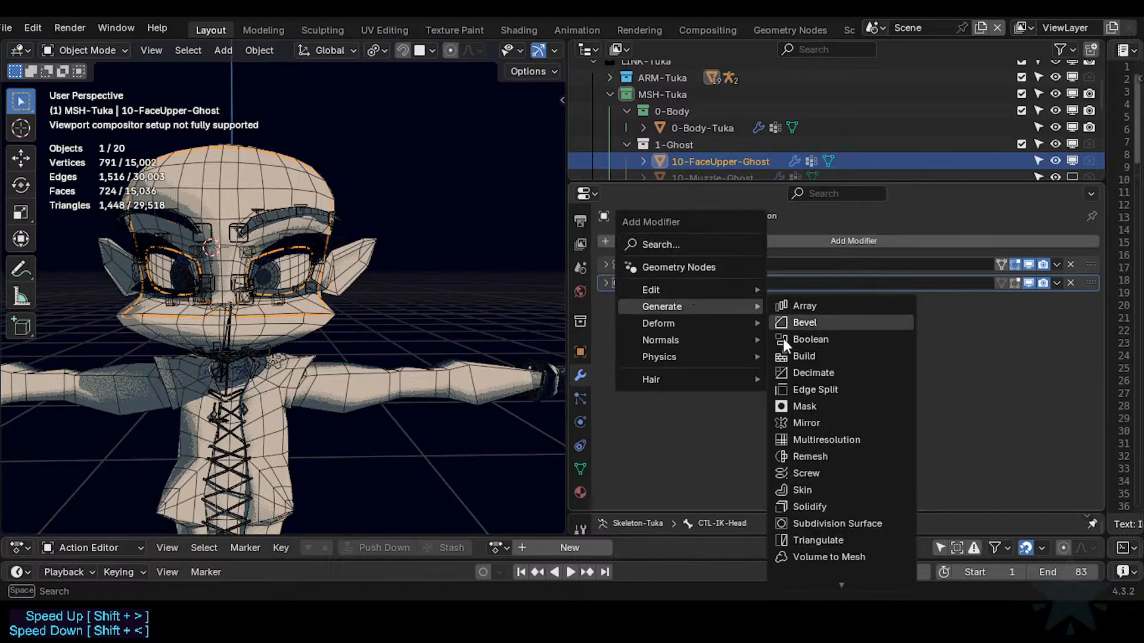
{"action": "type", "text": "arma"}
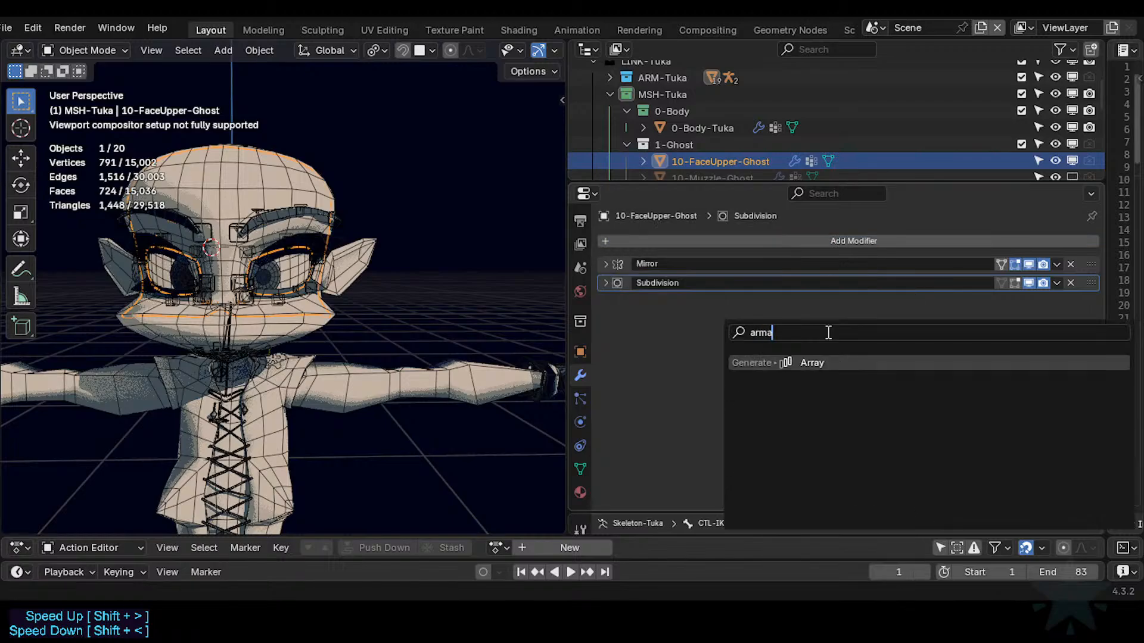
{"action": "key", "text": "BackSpace"}
{"action": "key", "text": "BackSpace"}
{"action": "key", "text": "BackSpace"}
{"action": "key", "text": "BackSpace"}
{"action": "key", "text": "Escape"}
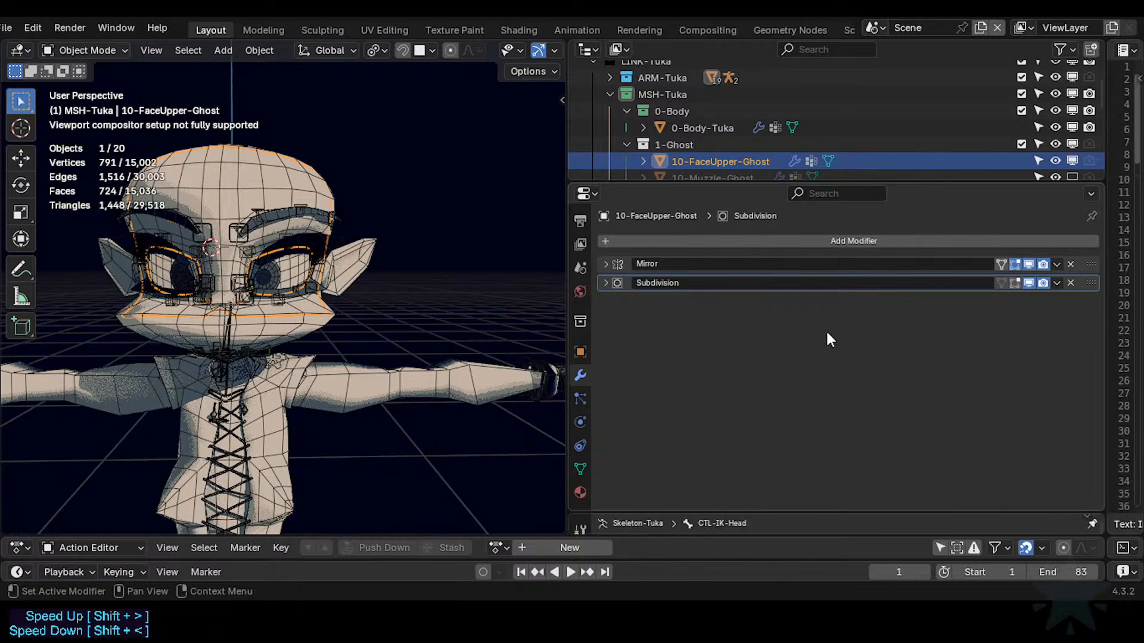
Add an Armature modifier to the 10-FaceUpper-Ghost mesh and place it between Mirror and Subdivision.
{"action": "key", "text": "shift+a"}
{"action": "mouse_move", "coordinate": [827, 332]}
{"action": "type", "text": "arm"}
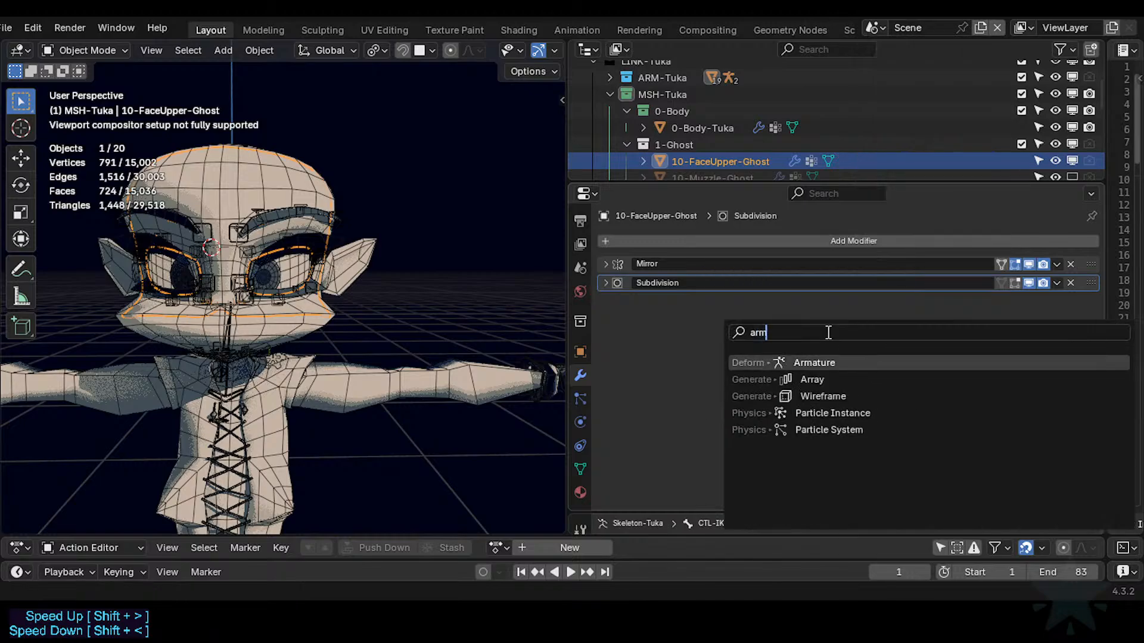
{"action": "key", "text": "Return"}
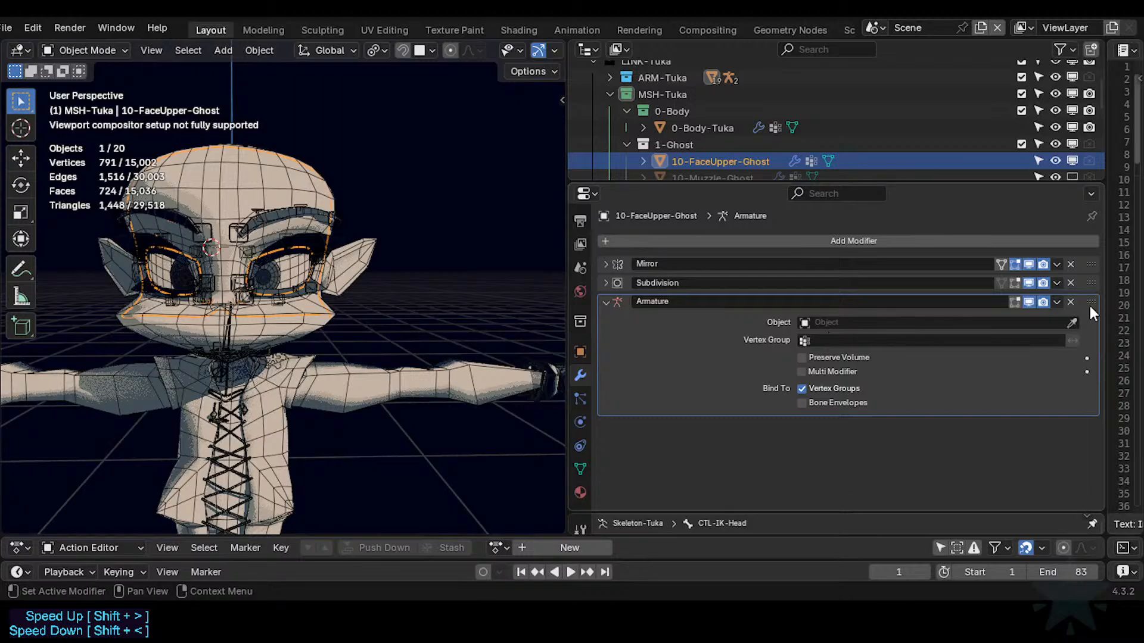
{"action": "left_click_drag", "start_coordinate": [1091, 302], "coordinate": [1091, 282]}
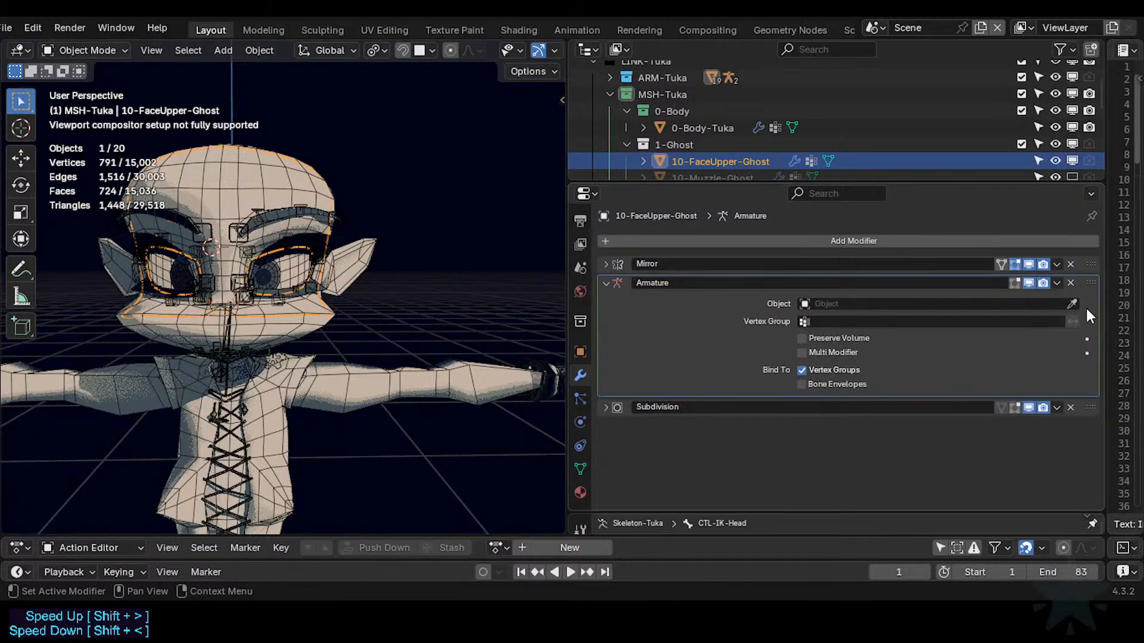
Set the Armature modifier's object to ARM-Tuka and check the ghost mesh's parent in its relations.
{"action": "left_click", "coordinate": [1072, 304]}
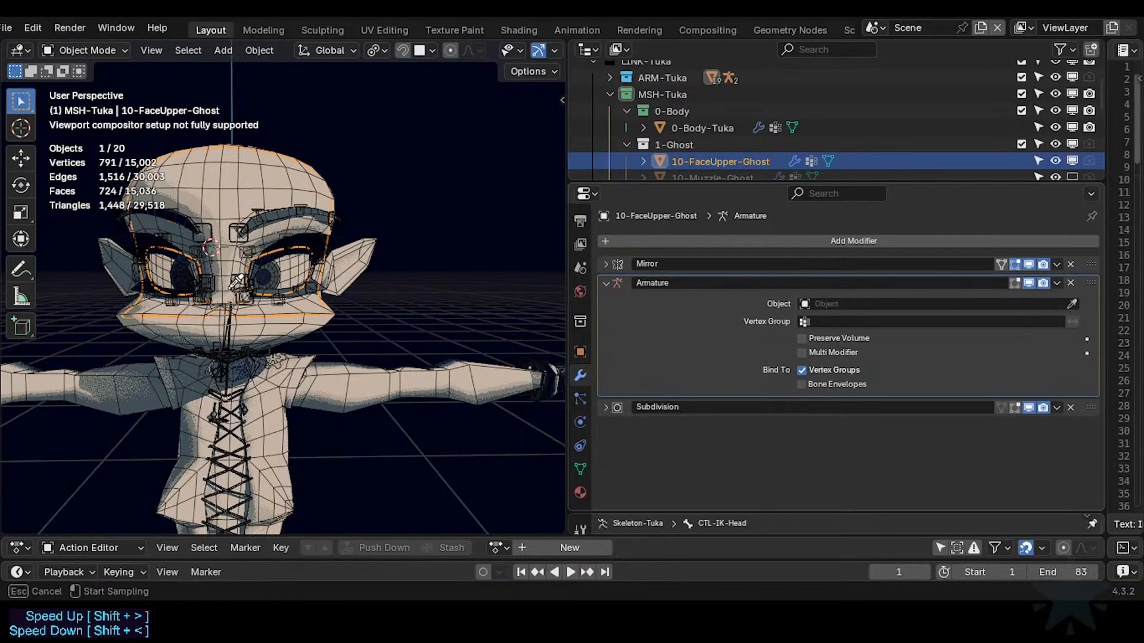
{"action": "left_click", "coordinate": [243, 283]}
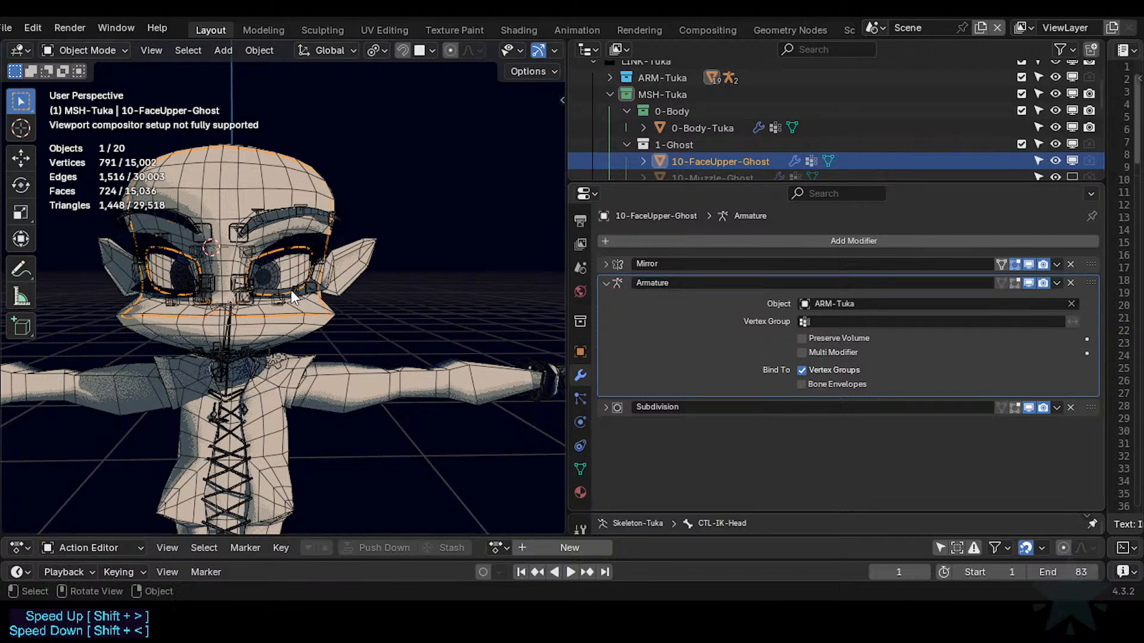
{"action": "left_click", "coordinate": [579, 351]}
{"action": "left_click", "coordinate": [623, 283]}
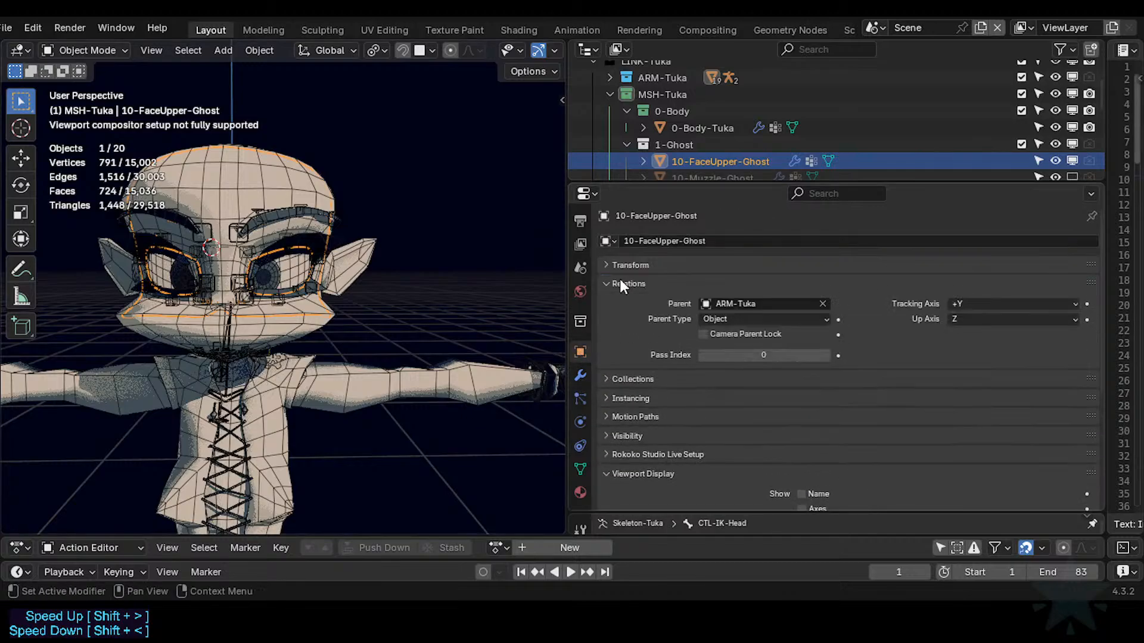
{"action": "left_click", "coordinate": [620, 284]}
Widen the 3D viewport, then select the ARM-Tuka armature and enter Pose Mode.
{"action": "left_click_drag", "start_coordinate": [569, 398], "coordinate": [691, 417]}
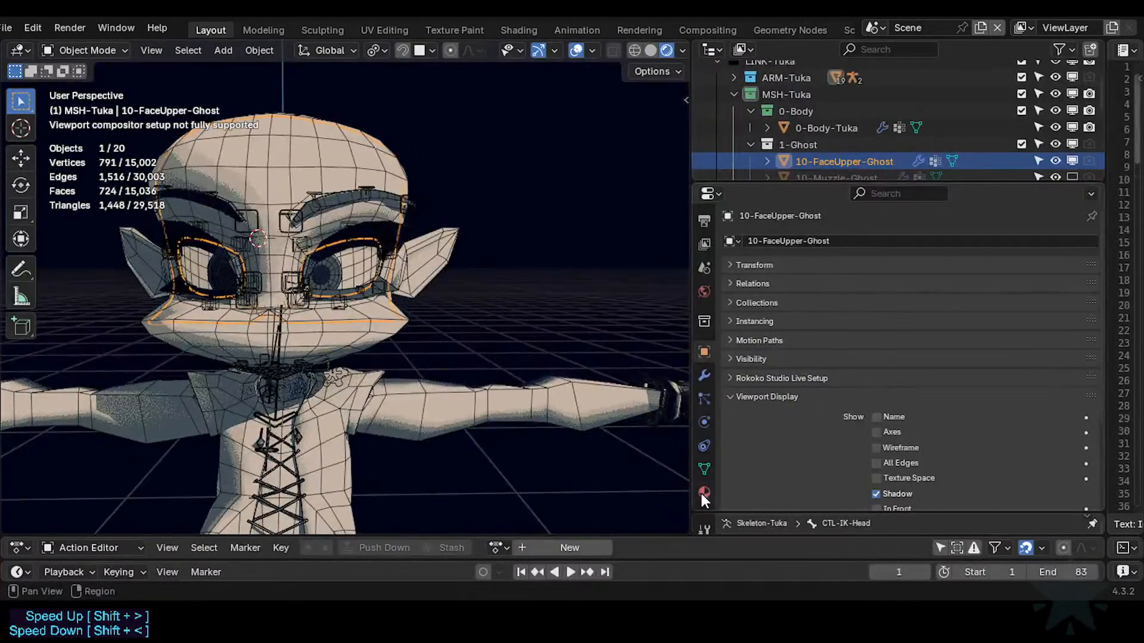
{"action": "left_click", "coordinate": [370, 205]}
{"action": "scroll", "coordinate": [353, 244], "scroll_direction": "down", "scroll_amount": 2}
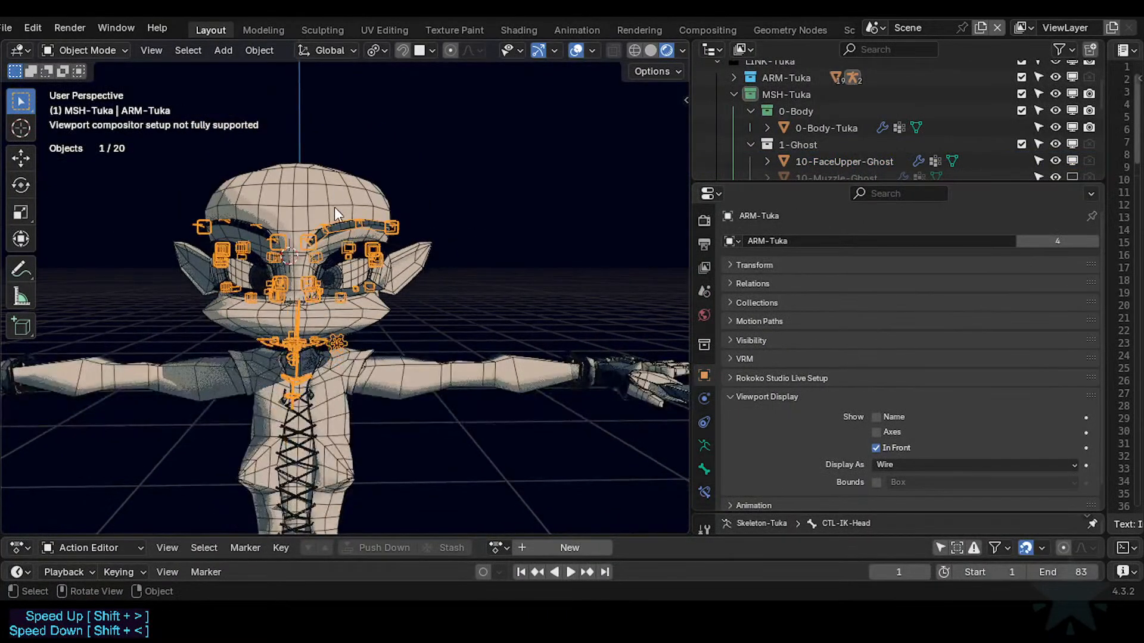
{"action": "key", "text": "ctrl+Tab"}
Switch to solid shading and solo the MTR-Body and CTL-IK bone collections in place of the face collections.
{"action": "key", "text": "n"}
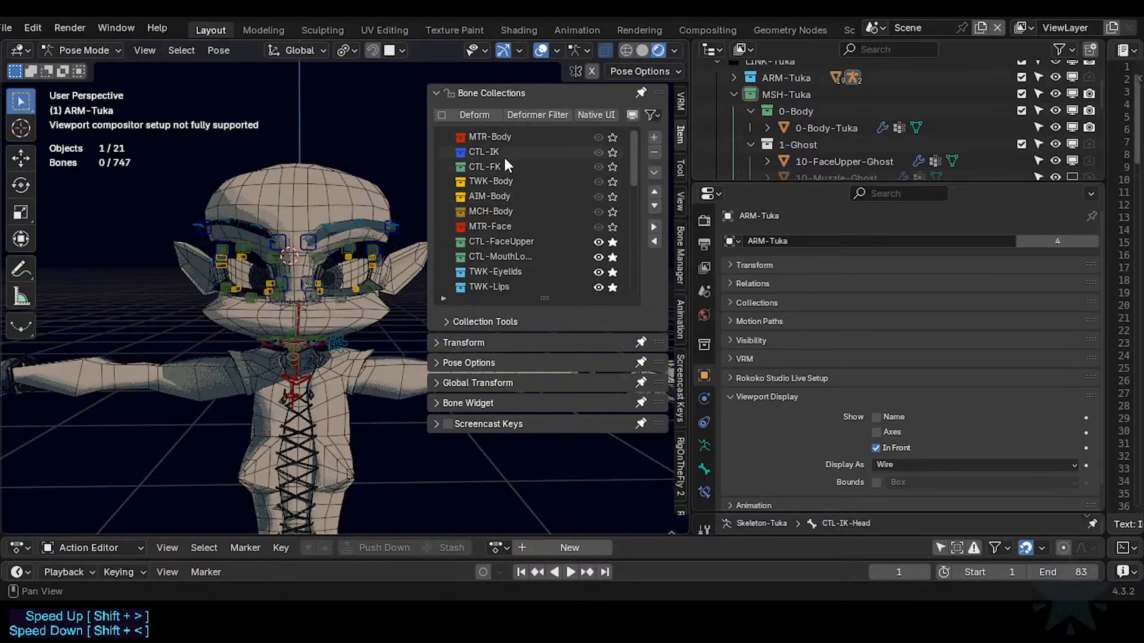
{"action": "left_click", "coordinate": [643, 54]}
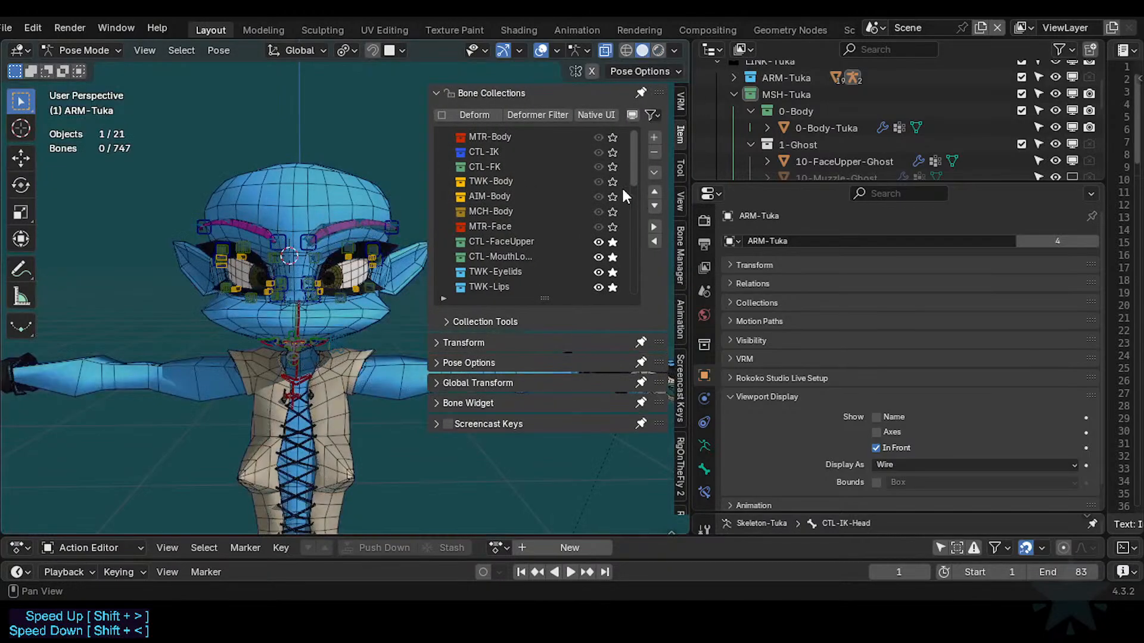
{"action": "left_click", "coordinate": [611, 137]}
{"action": "left_click_drag", "start_coordinate": [610, 243], "coordinate": [613, 286]}
{"action": "scroll", "coordinate": [593, 257], "scroll_direction": "down", "scroll_amount": 3}
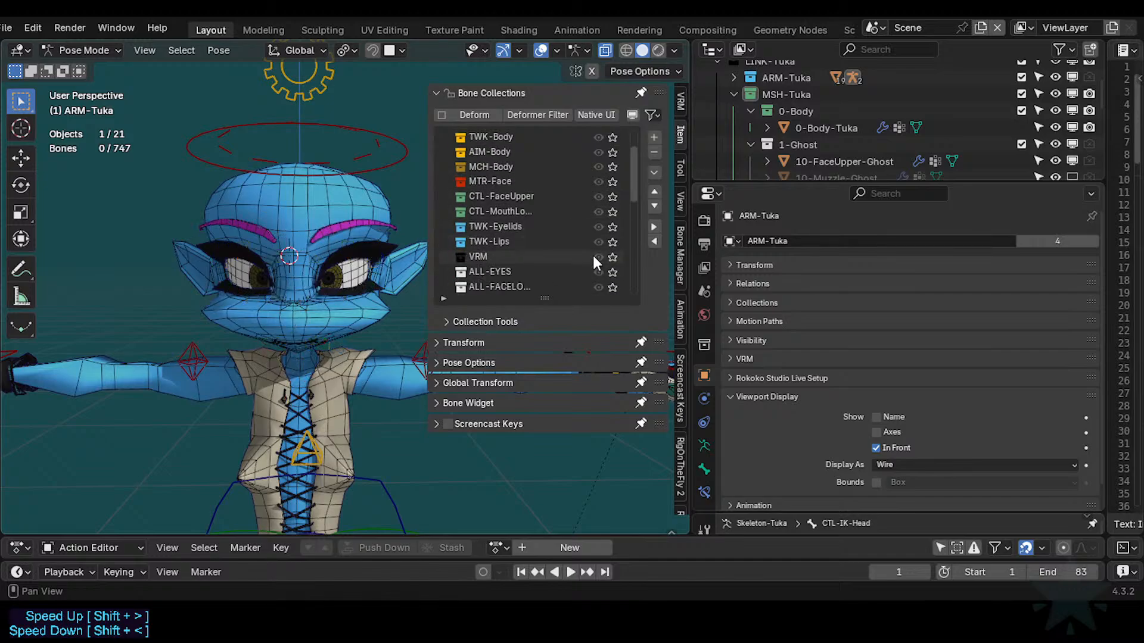
{"action": "scroll", "coordinate": [609, 163], "scroll_direction": "up", "scroll_amount": 1}
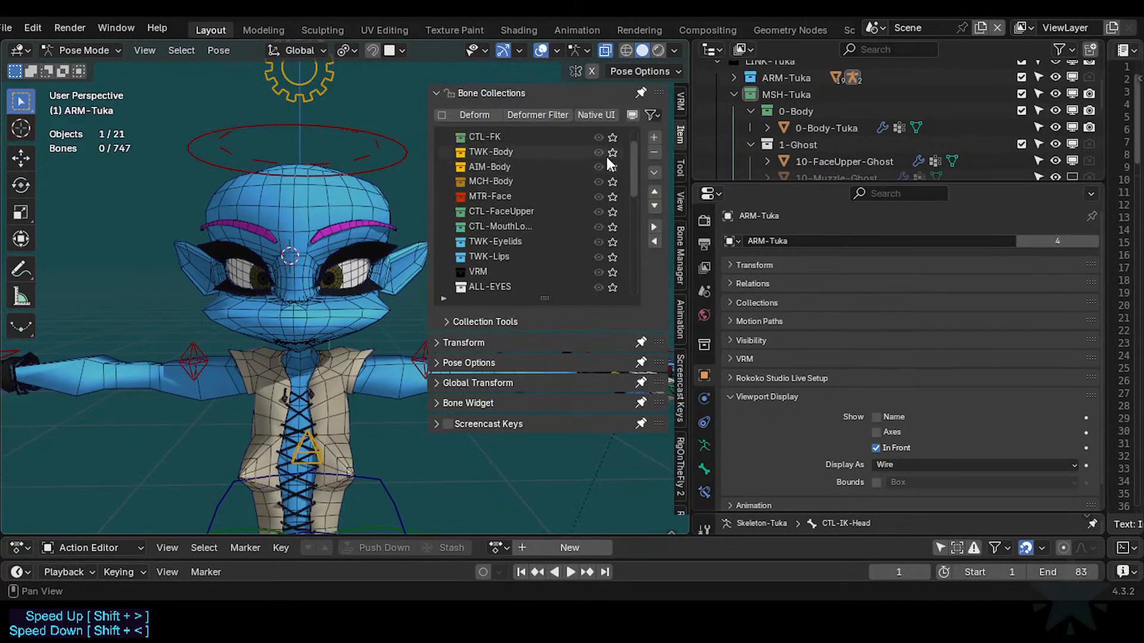
{"action": "key", "text": "n"}
Rotate the CTL-IK-Head bone freely with the trackball to test how the upper-face ghost mesh follows the head.
{"action": "left_click", "coordinate": [326, 191]}
{"action": "key", "text": "r"}
{"action": "key", "text": "r"}
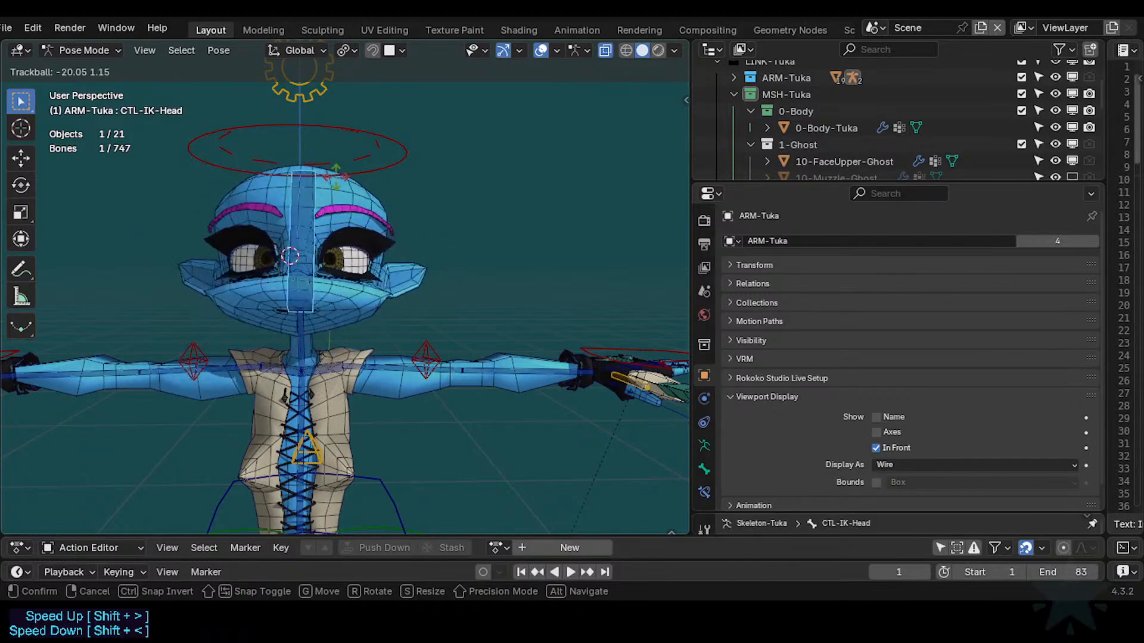
{"action": "key", "text": "Return"}
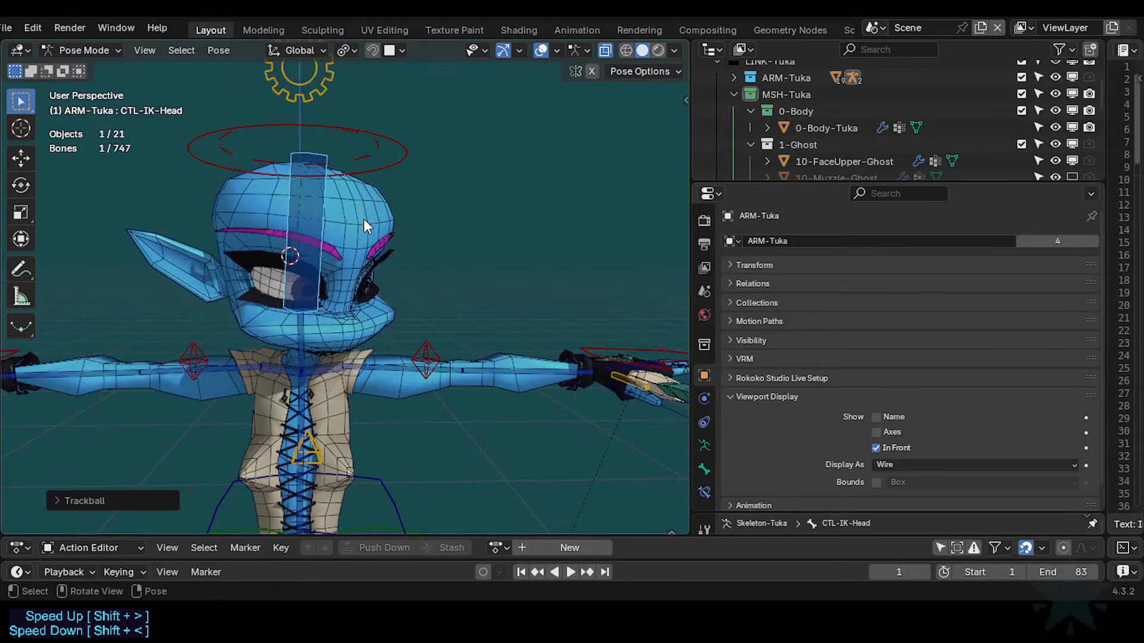
Show the 10-Muzzle-Ghost mesh in the viewport and trackball-rotate the CTL-IK-Head bone again to test both ghosts.
{"action": "scroll", "coordinate": [756, 144], "scroll_direction": "down", "scroll_amount": 2}
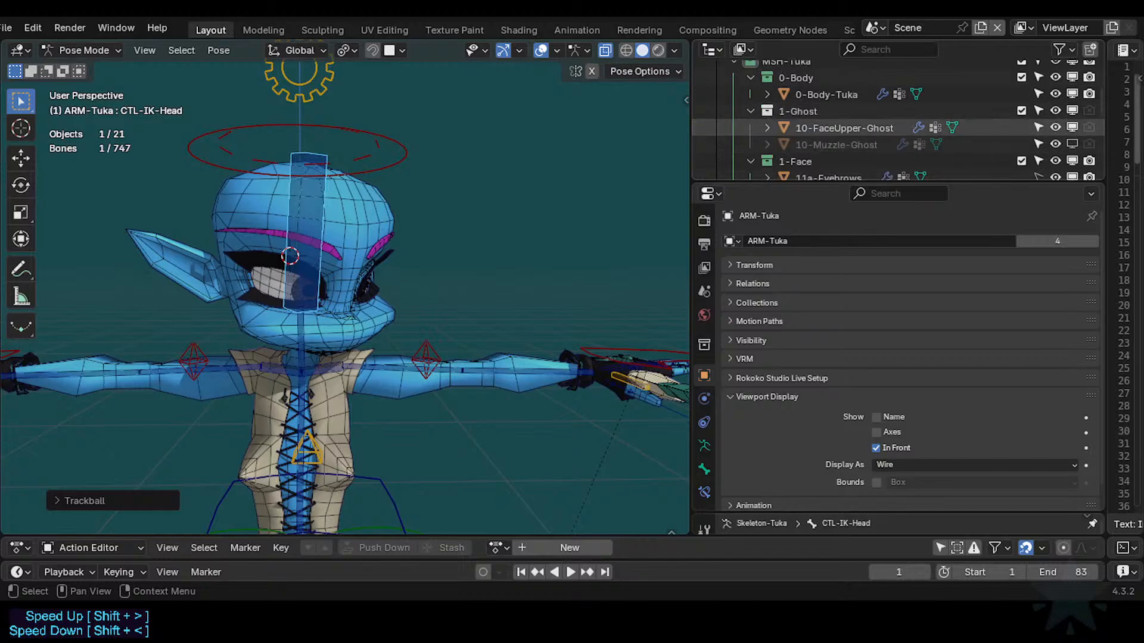
{"action": "middle_click_drag", "start_coordinate": [229, 248], "coordinate": [324, 260]}
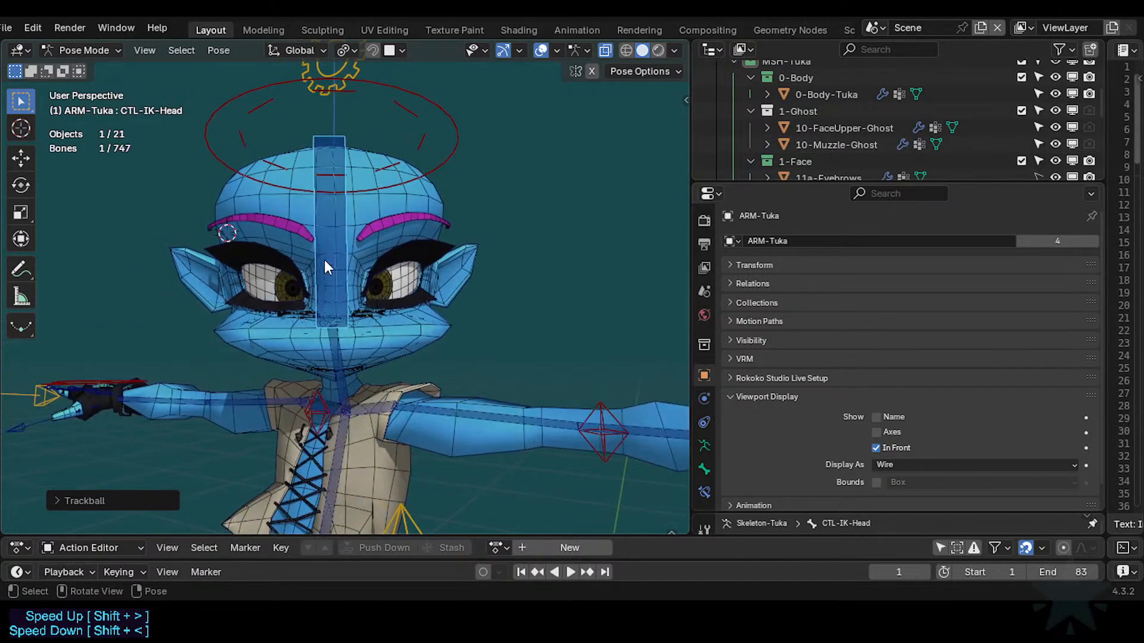
{"action": "key", "text": "r"}
{"action": "key", "text": "r"}
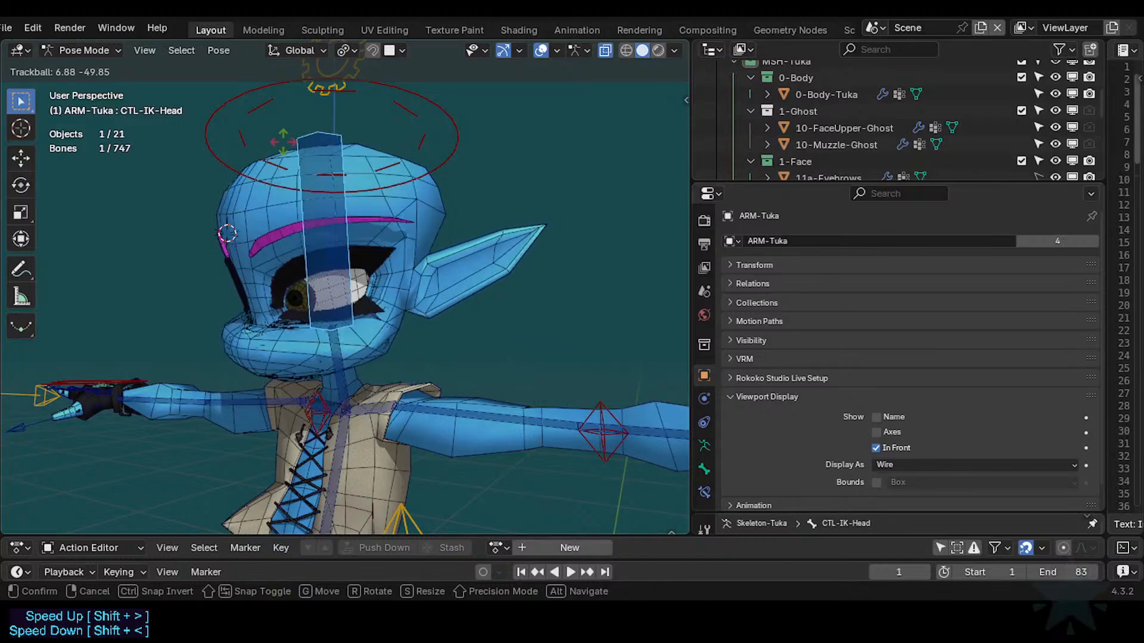
{"action": "left_click", "coordinate": [417, 329]}
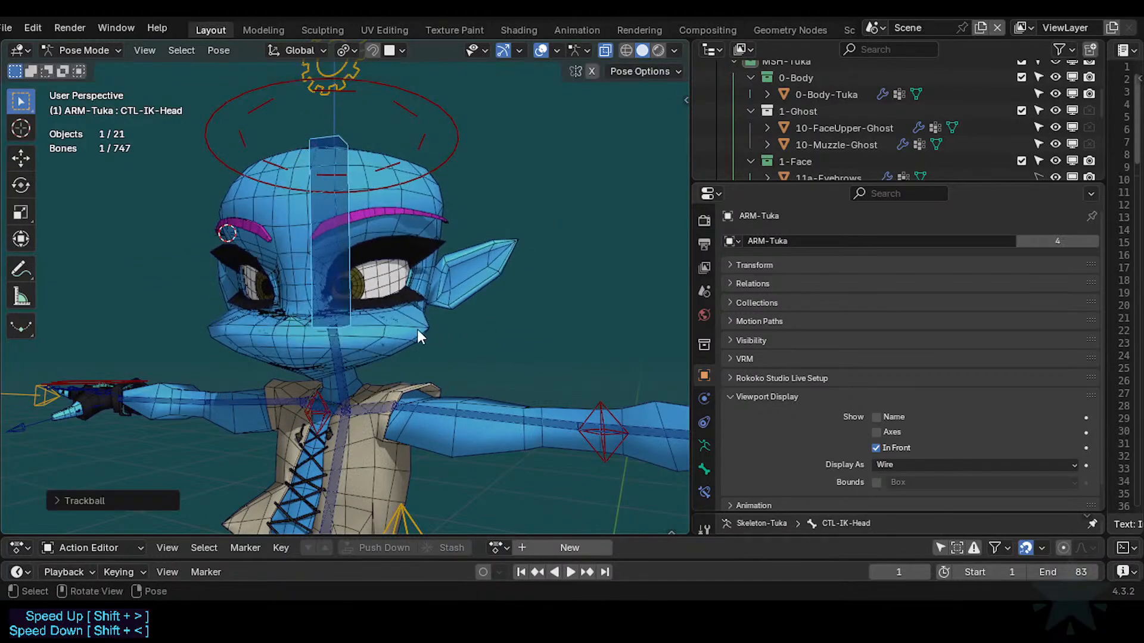
Return to Object Mode, select the 0-Body-Tuka mesh and show its modifiers.
{"action": "left_click", "coordinate": [424, 245]}
{"action": "key", "text": "ctrl+Tab"}
{"action": "left_click", "coordinate": [438, 201]}
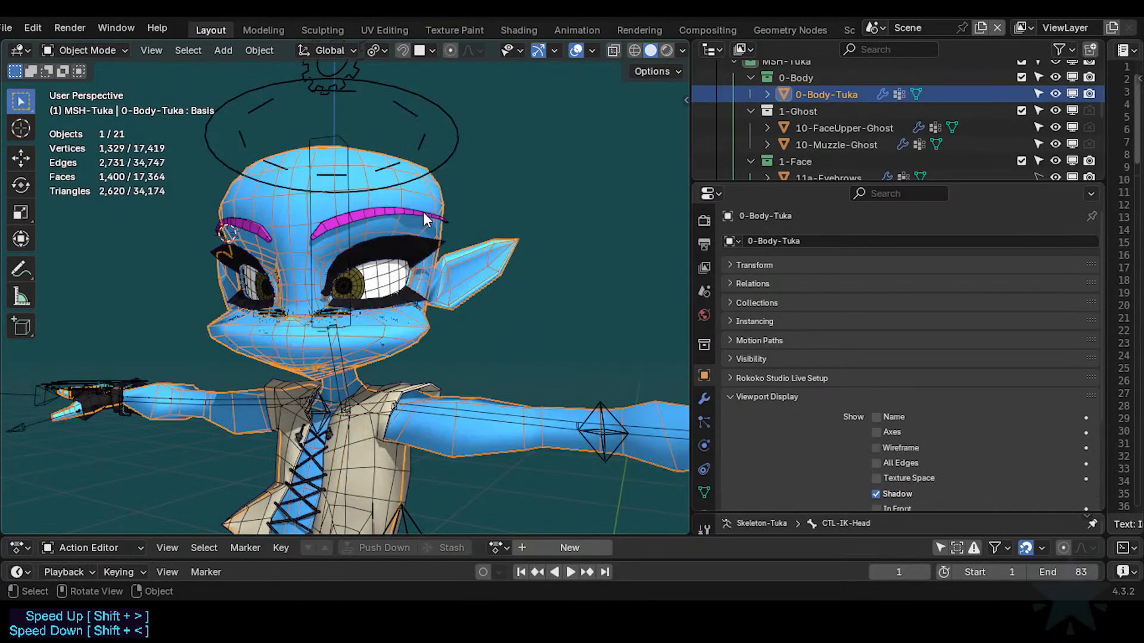
{"action": "left_click", "coordinate": [705, 399]}
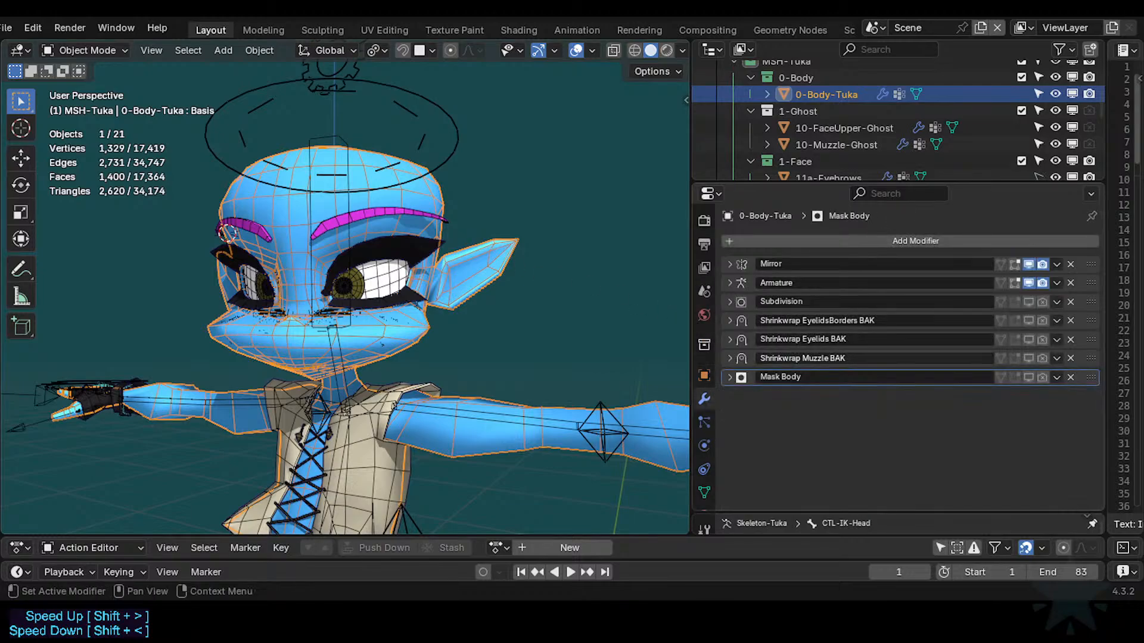
Inspect the target and vertex group of the body mesh's Shrinkwrap Muzzle BAK modifier.
{"action": "left_click", "coordinate": [730, 320]}
{"action": "left_click", "coordinate": [730, 321]}
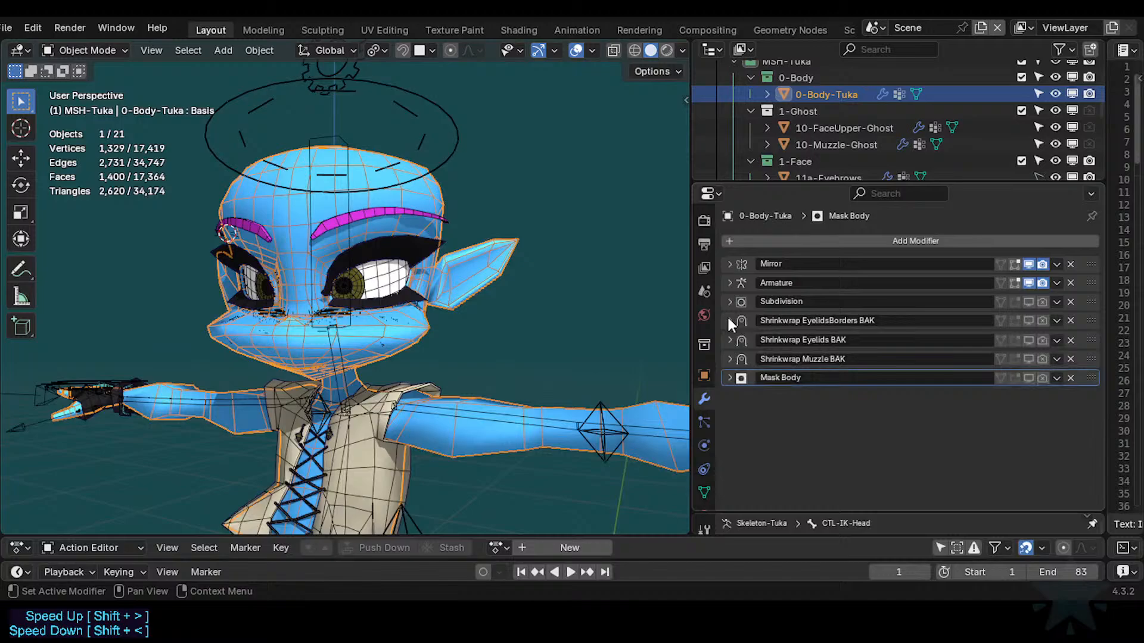
{"action": "left_click", "coordinate": [731, 356]}
{"action": "left_click", "coordinate": [731, 356]}
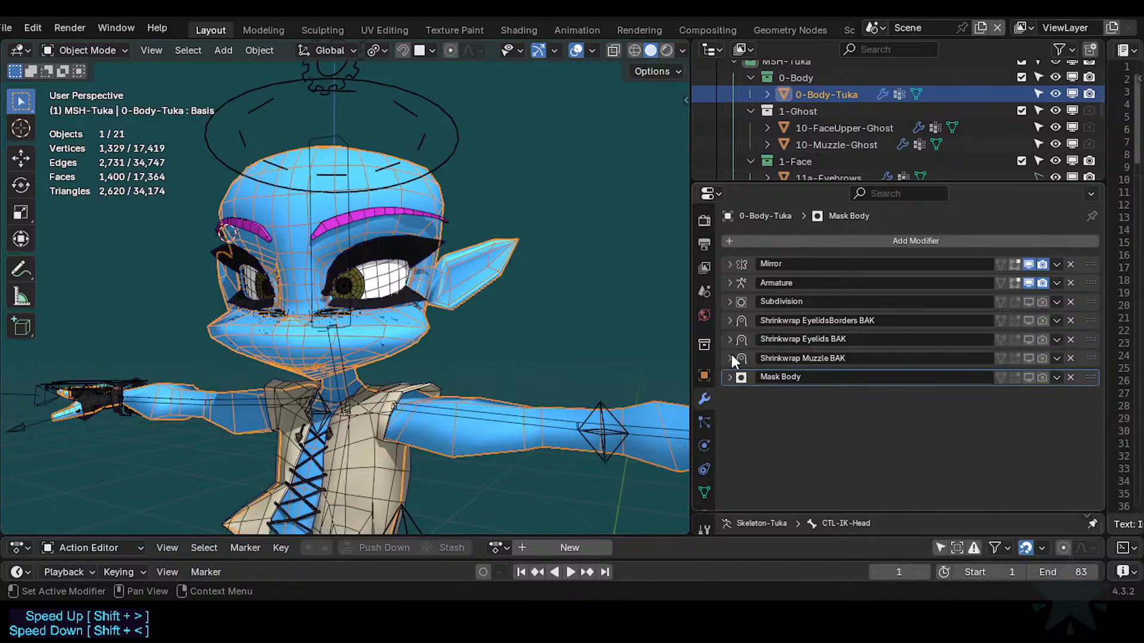
{"action": "left_click", "coordinate": [732, 356]}
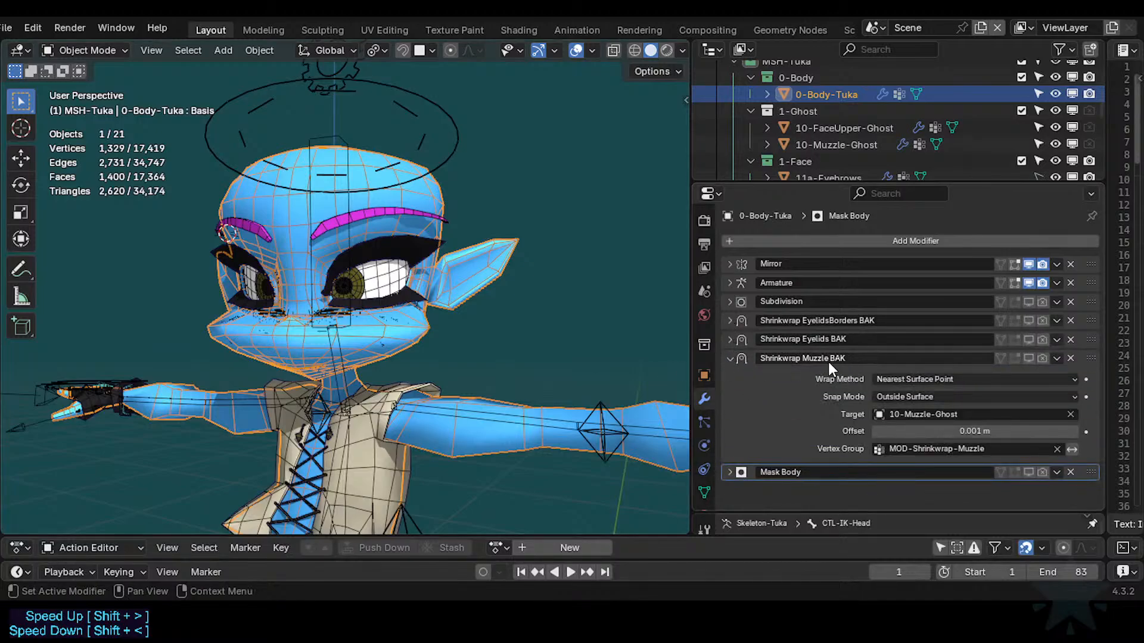
{"action": "left_click", "coordinate": [730, 357]}
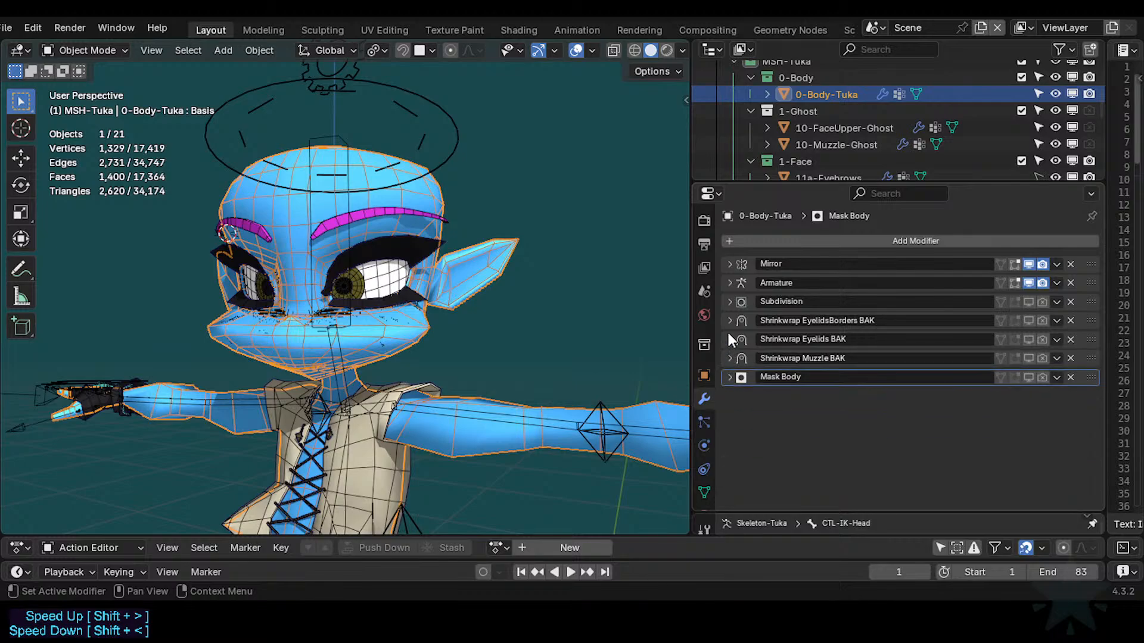
Review the Shrinkwrap Eyelids BAK settings, toggling its viewport display on and off, and examine the eyelids up close.
{"action": "left_click", "coordinate": [730, 339]}
{"action": "left_click", "coordinate": [1032, 339]}
{"action": "left_click", "coordinate": [1032, 338]}
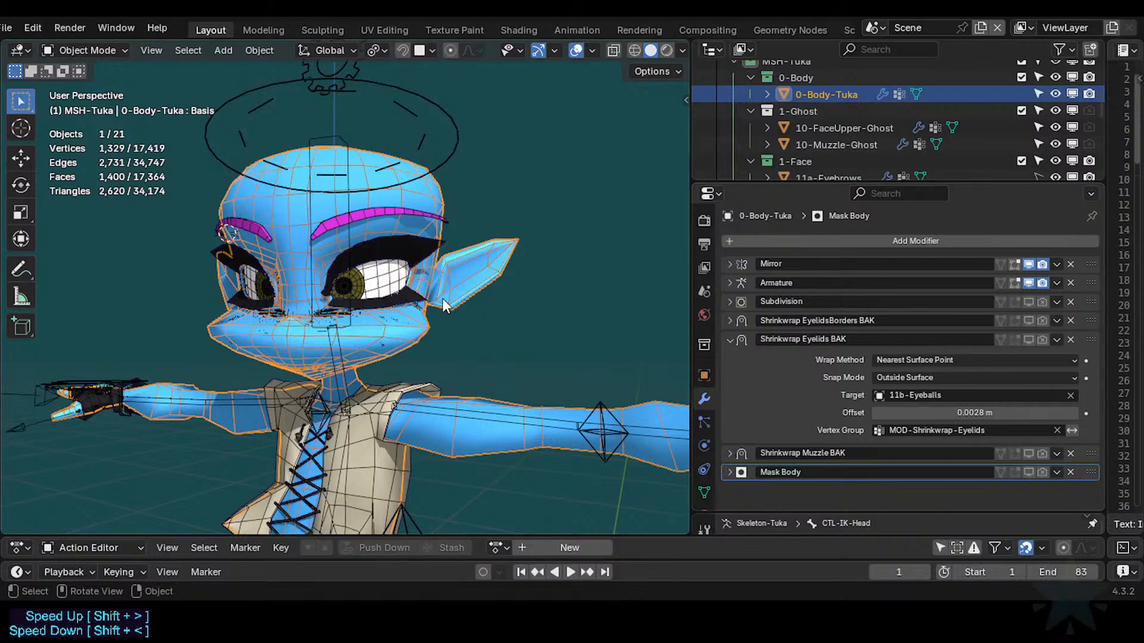
{"action": "scroll", "coordinate": [378, 302], "scroll_direction": "up", "scroll_amount": 5}
{"action": "scroll", "coordinate": [352, 260], "scroll_direction": "down", "scroll_amount": 2}
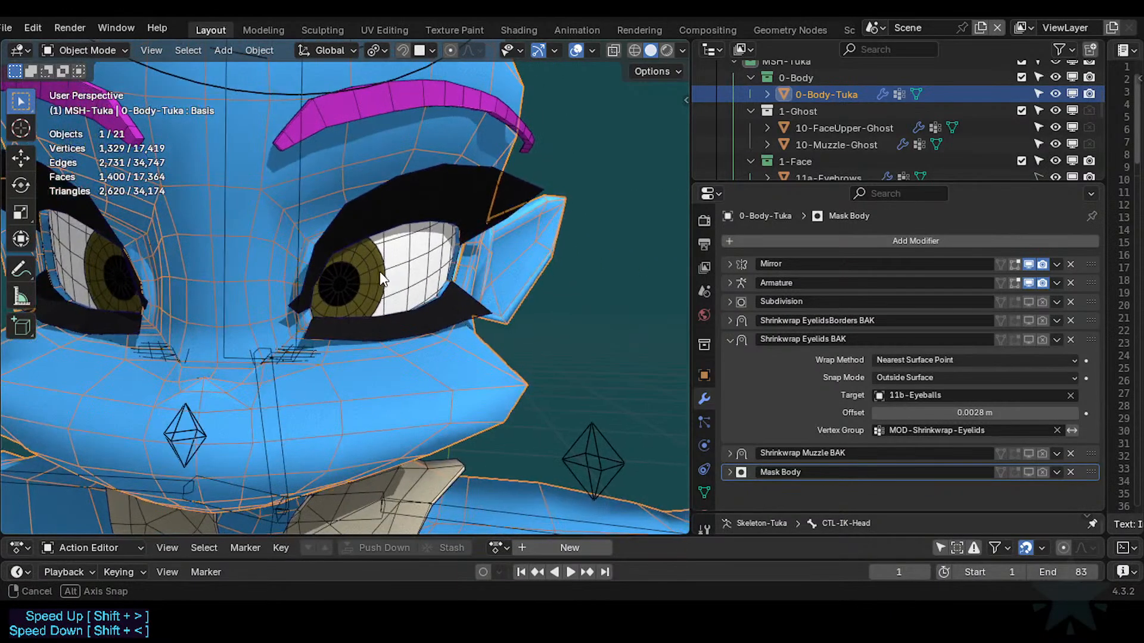
{"action": "scroll", "coordinate": [351, 260], "scroll_direction": "up", "scroll_amount": 2}
{"action": "left_click", "coordinate": [730, 339]}
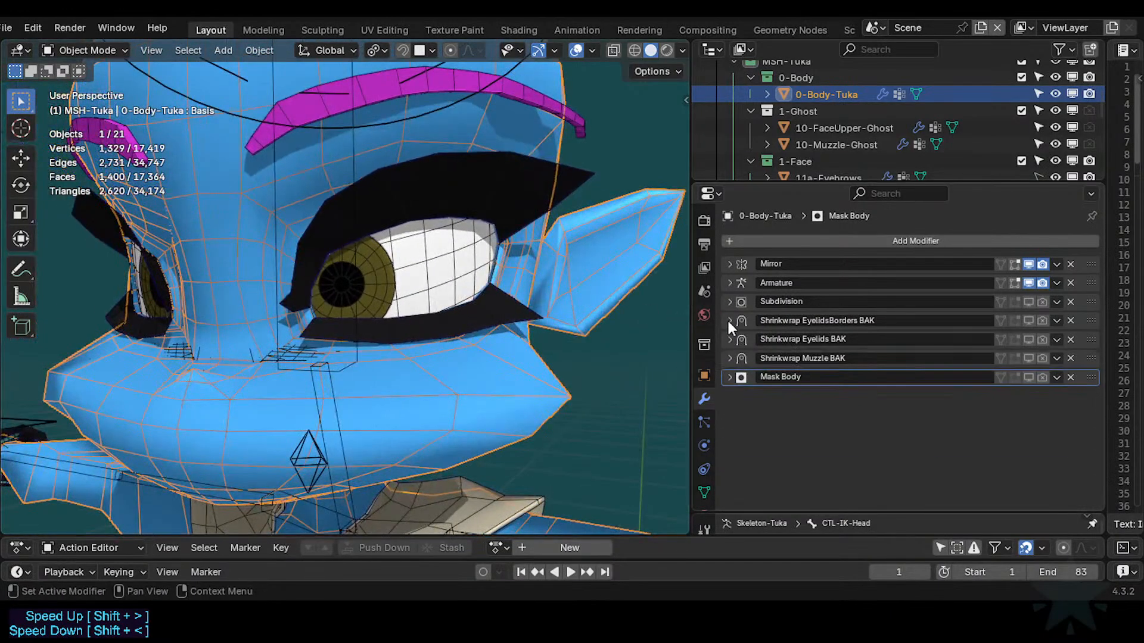
Review the Shrinkwrap EyelidsBorders BAK settings and examine the eyelid edges around both eyes.
{"action": "left_click", "coordinate": [728, 321]}
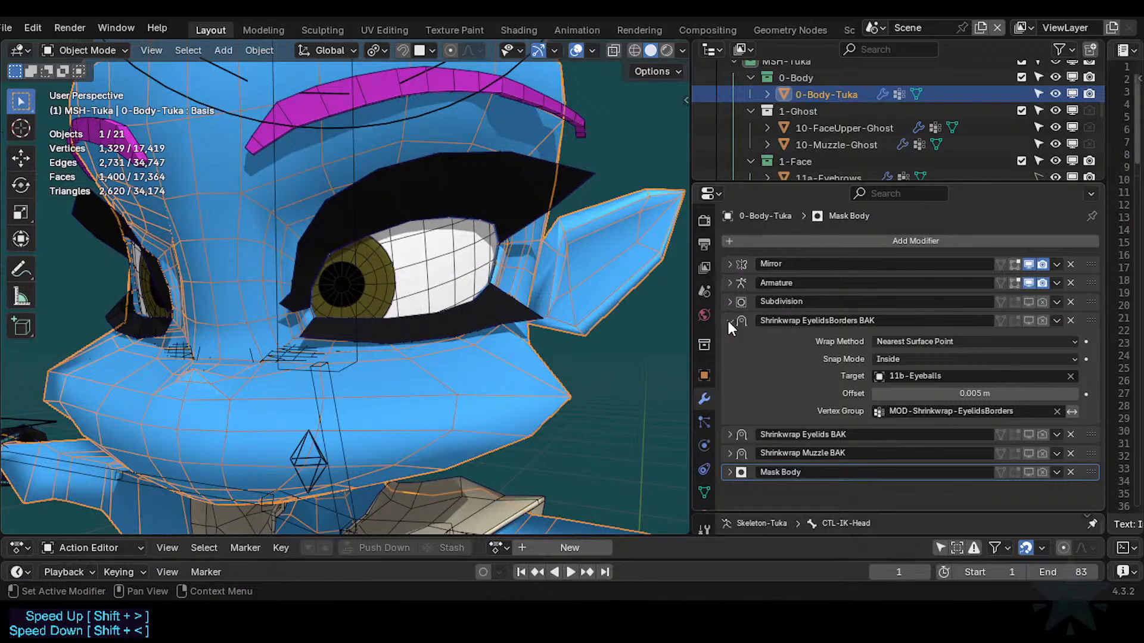
{"action": "left_click", "coordinate": [729, 322]}
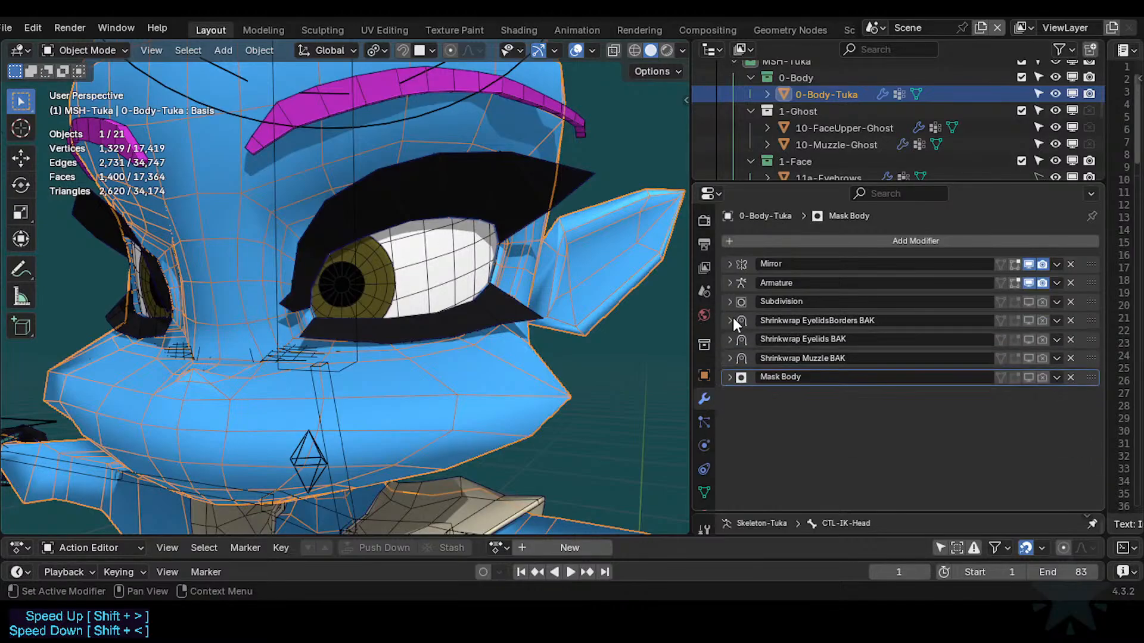
{"action": "scroll", "coordinate": [474, 272], "scroll_direction": "down", "scroll_amount": 5}
{"action": "scroll", "coordinate": [338, 307], "scroll_direction": "up", "scroll_amount": 3}
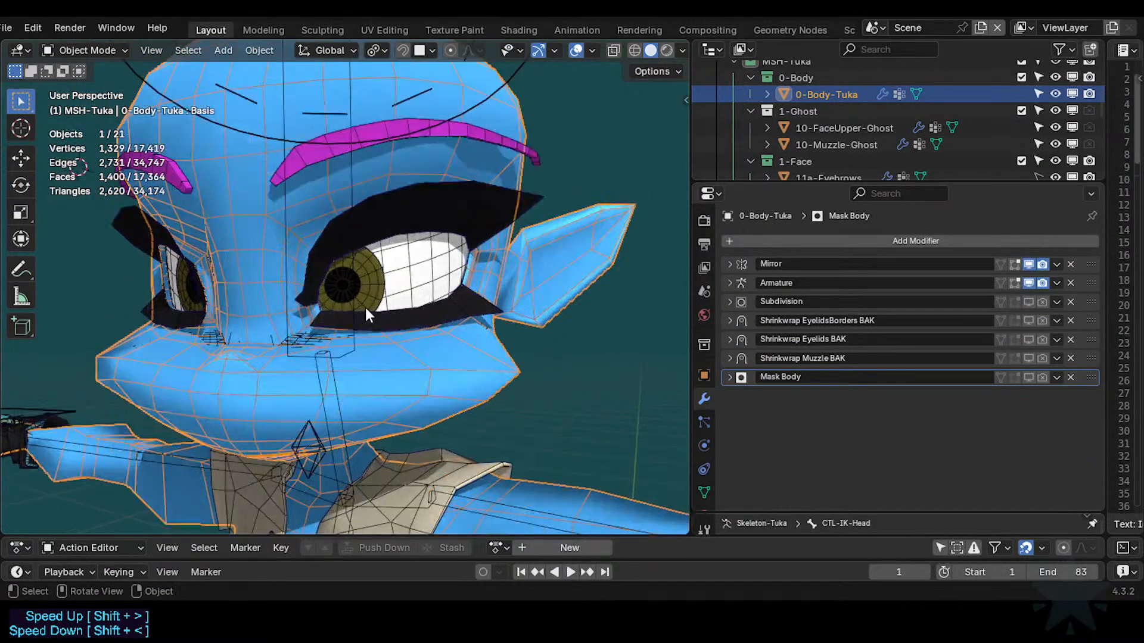
{"action": "mouse_move", "coordinate": [366, 308]}
{"action": "middle_mouse_down"}
{"action": "mouse_move", "coordinate": [327, 308]}
{"action": "mouse_move", "coordinate": [345, 341]}
{"action": "mouse_move", "coordinate": [438, 341]}
{"action": "mouse_move", "coordinate": [361, 335]}
{"action": "mouse_move", "coordinate": [361, 288]}
{"action": "middle_mouse_up"}
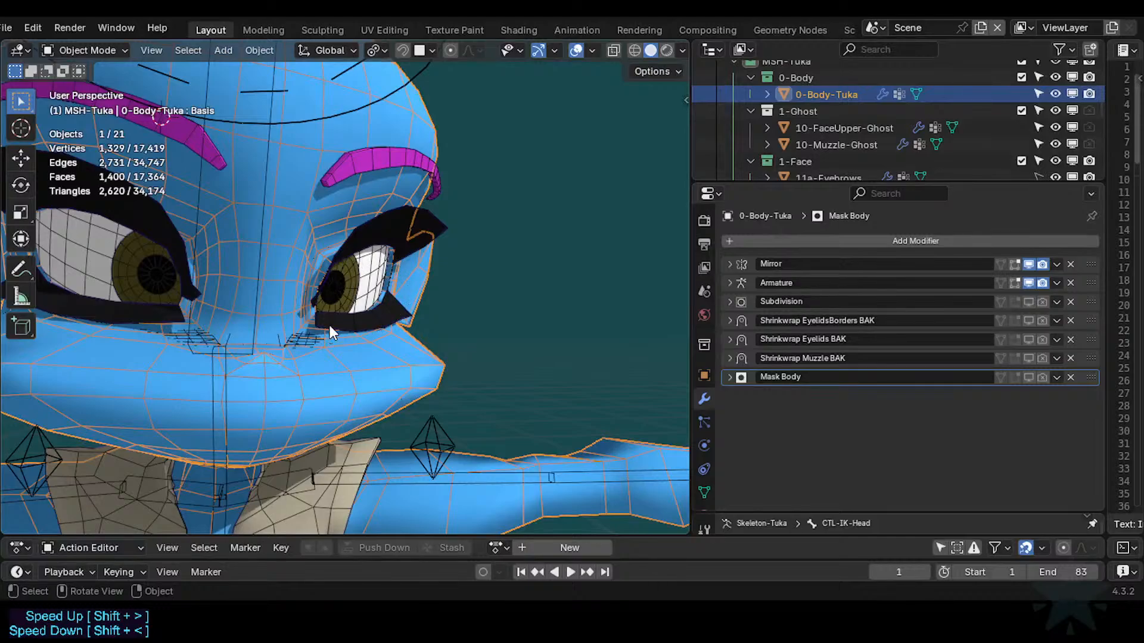
Examine the eyelid borders, eyelashes and outer eye corner up close from several angles.
{"action": "mouse_move", "coordinate": [331, 326]}
{"action": "middle_mouse_down"}
{"action": "mouse_move", "coordinate": [323, 321]}
{"action": "mouse_move", "coordinate": [335, 324]}
{"action": "middle_mouse_up"}
{"action": "scroll", "coordinate": [512, 344], "scroll_direction": "down", "scroll_amount": 2}
{"action": "scroll", "coordinate": [489, 347], "scroll_direction": "up", "scroll_amount": 3}
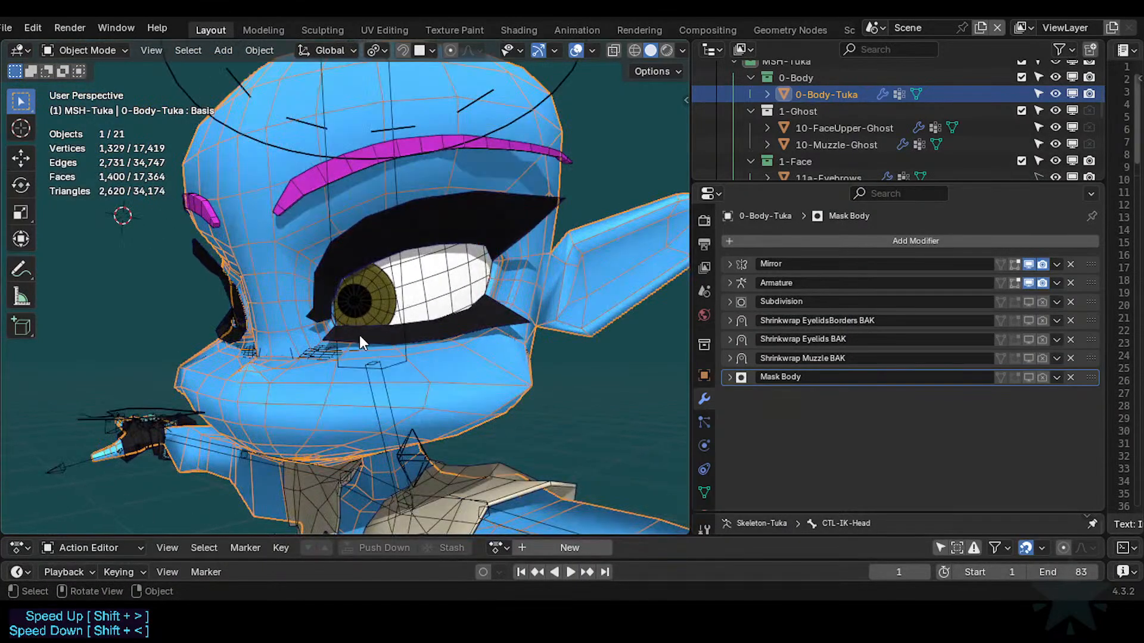
{"action": "middle_click_drag", "start_coordinate": [360, 341], "coordinate": [453, 292]}
{"action": "scroll", "coordinate": [412, 352], "scroll_direction": "up", "scroll_amount": 4}
{"action": "scroll", "coordinate": [600, 305], "scroll_direction": "up", "scroll_amount": 2}
{"action": "middle_click_drag", "start_coordinate": [601, 305], "coordinate": [559, 294]}
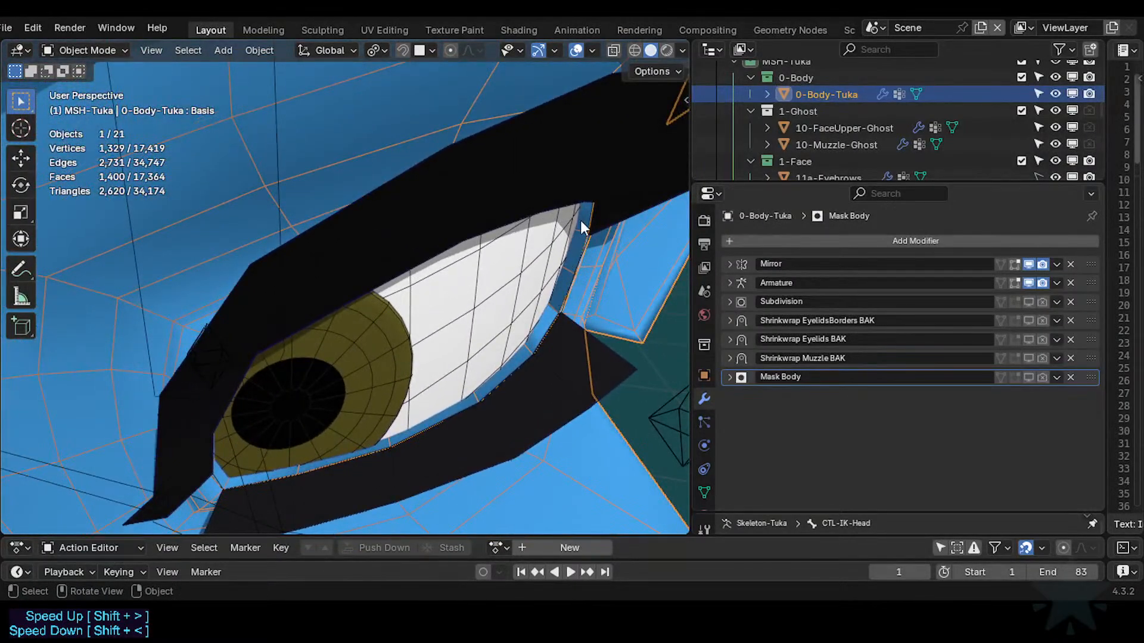
{"action": "scroll", "coordinate": [534, 273], "scroll_direction": "down", "scroll_amount": 2}
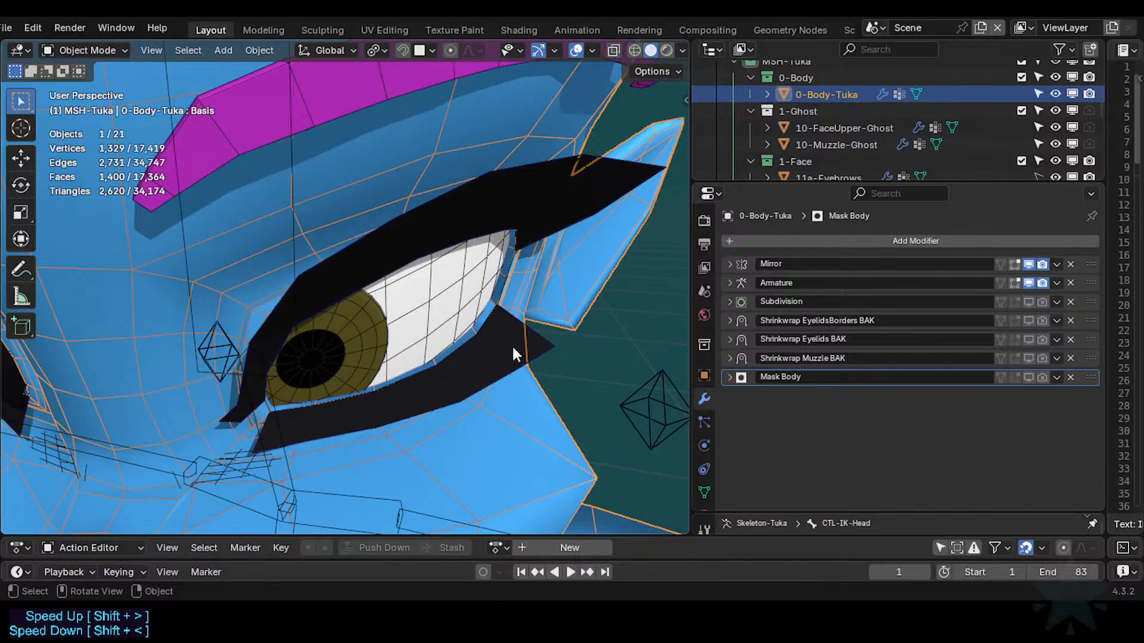
{"action": "middle_click_drag", "start_coordinate": [513, 345], "coordinate": [527, 309]}
Temporarily hide the 11d-Eyelashes mesh to check the eyelids underneath, restore it and save the file.
{"action": "left_click", "coordinate": [528, 214]}
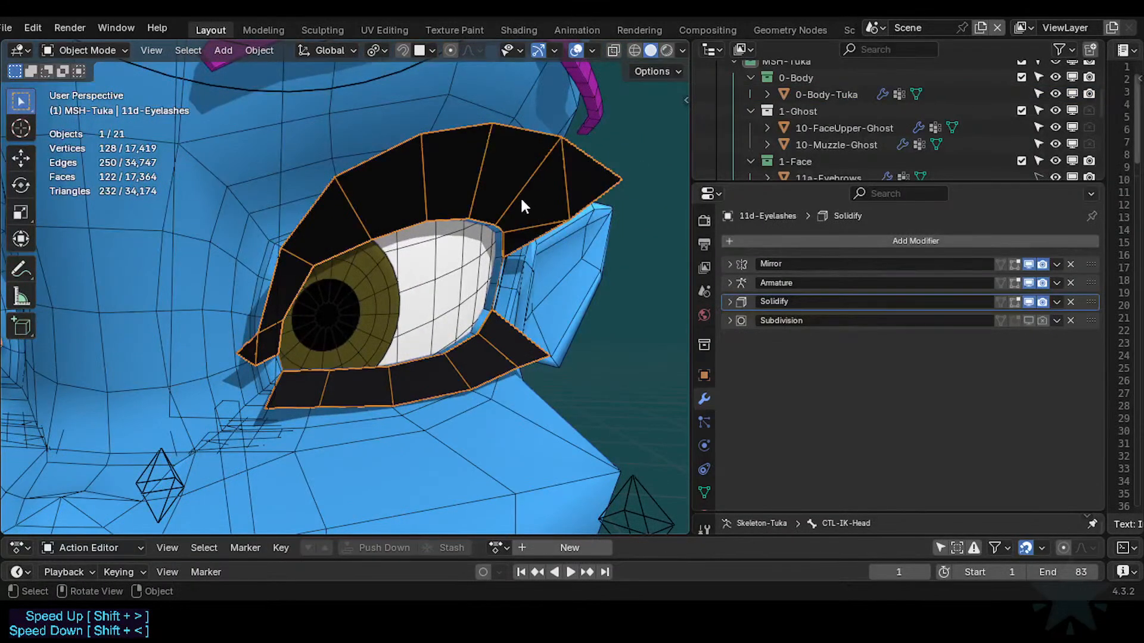
{"action": "key", "text": "h"}
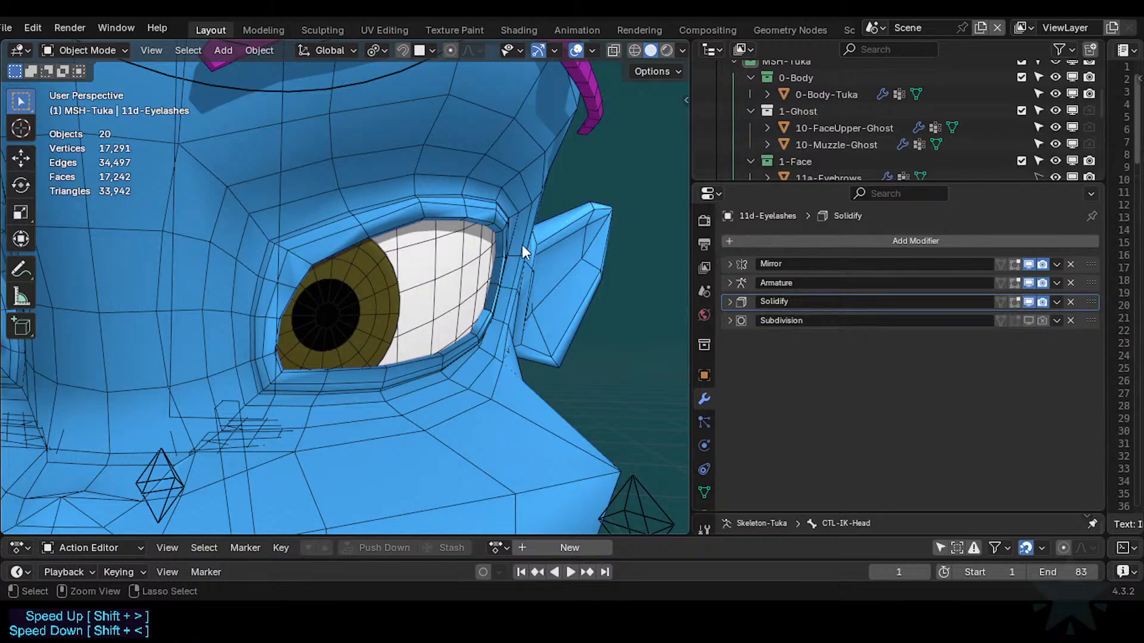
{"action": "key", "text": "alt+h"}
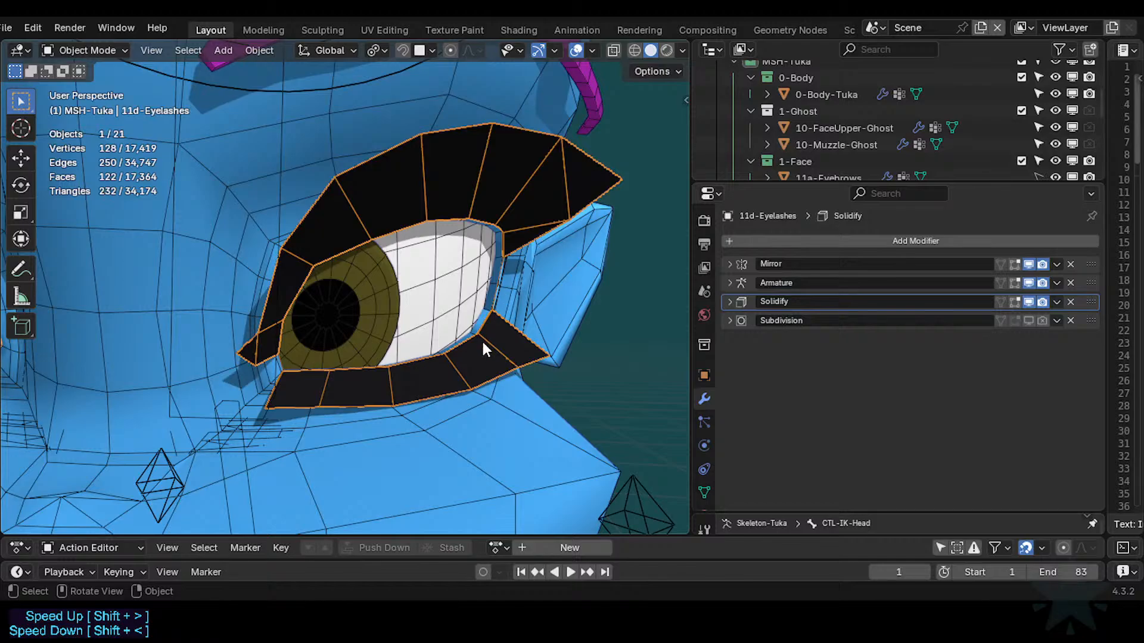
{"action": "key", "text": "ctrl+s"}
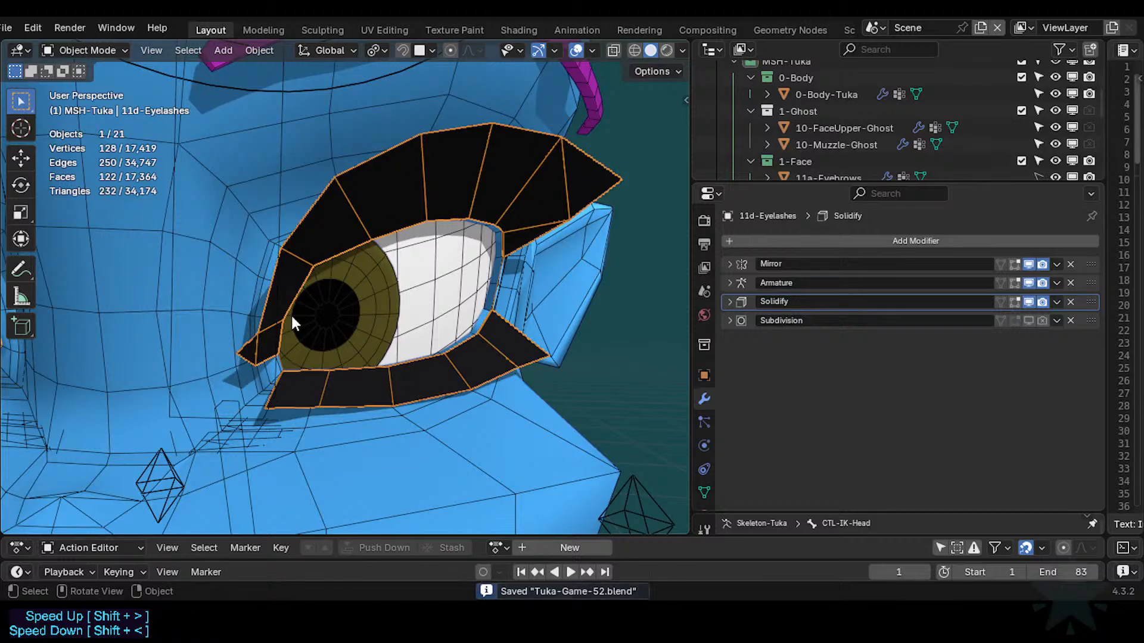
Examine how the eyelashes sit along the upper and lower eyelid edges and at the outer eye corner.
{"action": "middle_click_drag", "start_coordinate": [527, 301], "coordinate": [497, 223]}
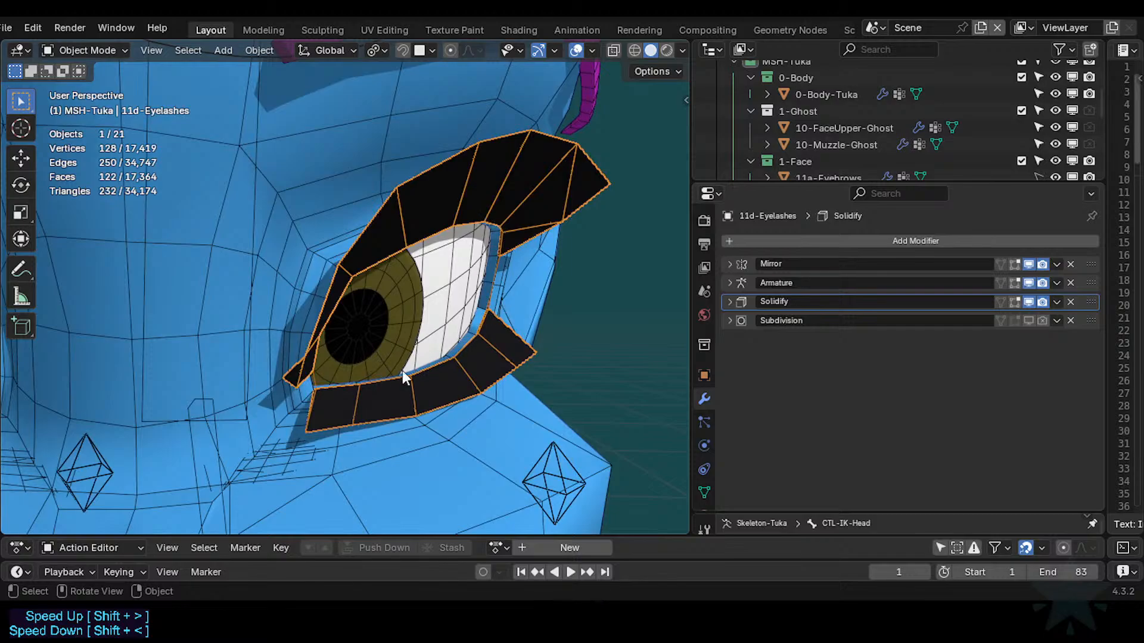
{"action": "middle_click_drag", "start_coordinate": [425, 200], "coordinate": [500, 310]}
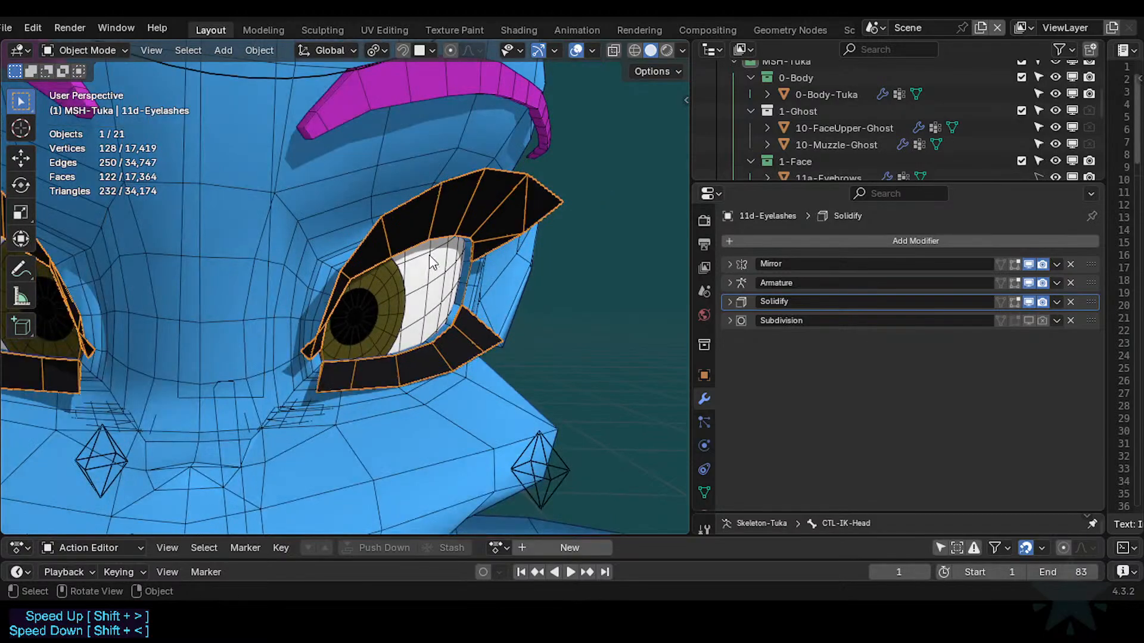
{"action": "scroll", "coordinate": [452, 265], "scroll_direction": "up", "scroll_amount": 3}
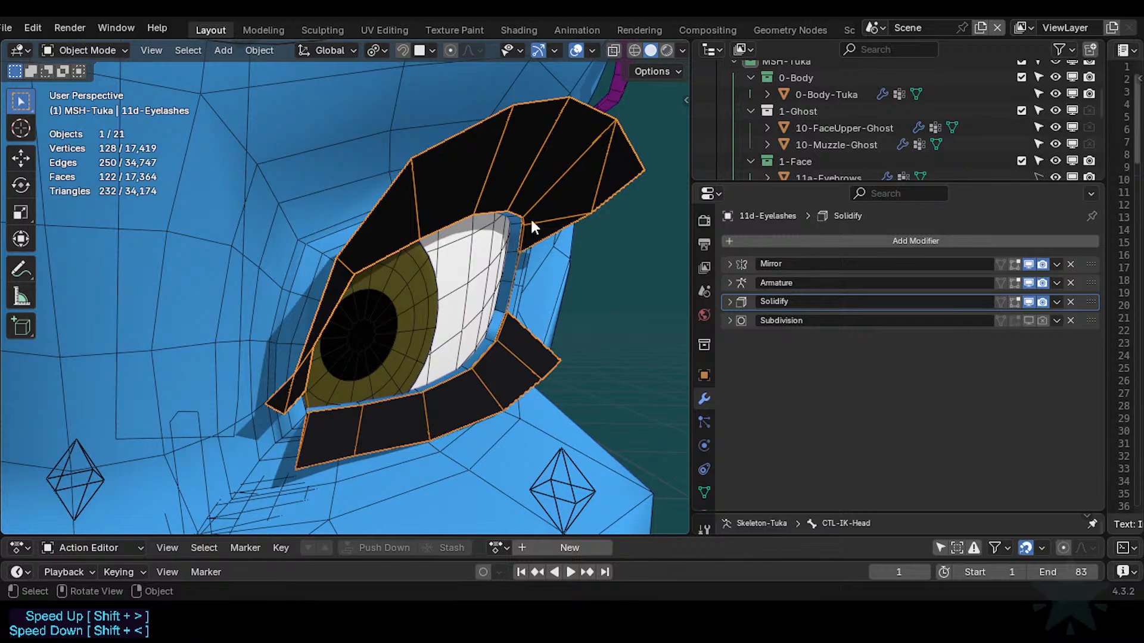
{"action": "scroll", "coordinate": [533, 202], "scroll_direction": "down", "scroll_amount": 3}
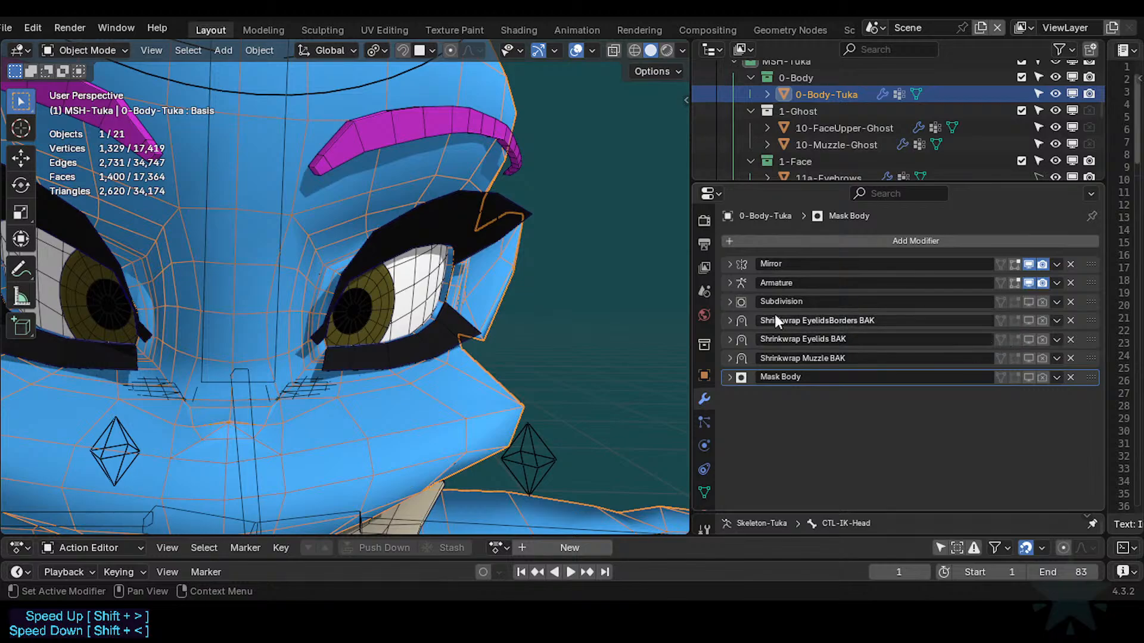
Reselect the 0-Body-Tuka mesh and examine the whole head from the front and side alongside its modifier list.
{"action": "scroll", "coordinate": [252, 270], "scroll_direction": "down", "scroll_amount": 3}
{"action": "scroll", "coordinate": [260, 339], "scroll_direction": "down", "scroll_amount": 3}
{"action": "middle_click_drag", "start_coordinate": [403, 381], "coordinate": [325, 371]}
{"action": "scroll", "coordinate": [373, 370], "scroll_direction": "down", "scroll_amount": 2}
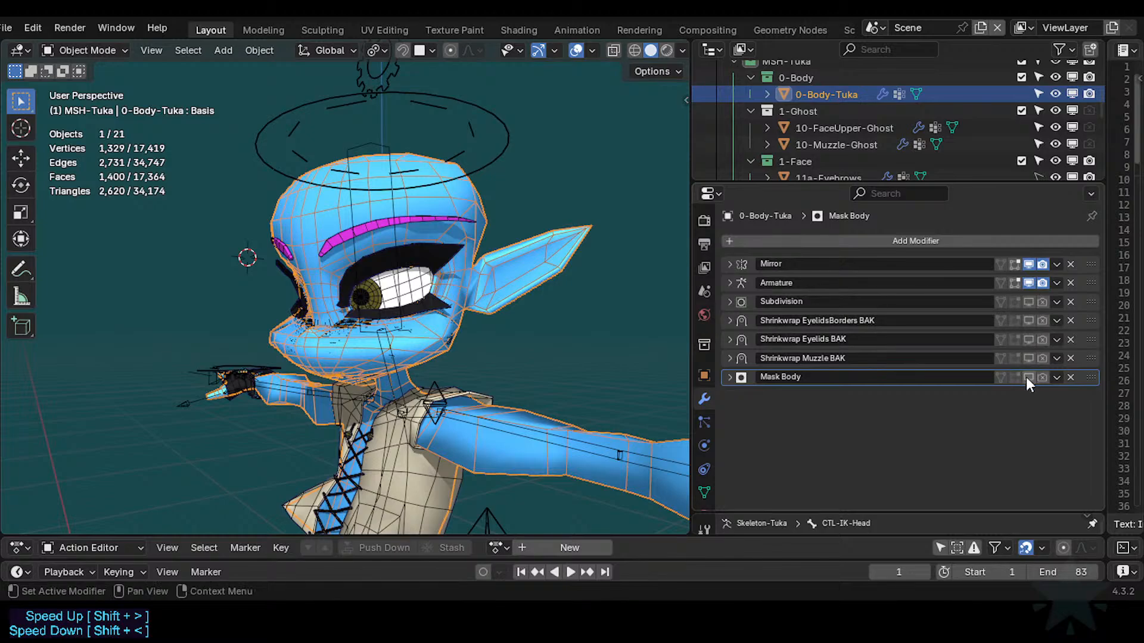
{"action": "scroll", "coordinate": [476, 342], "scroll_direction": "up", "scroll_amount": 3}
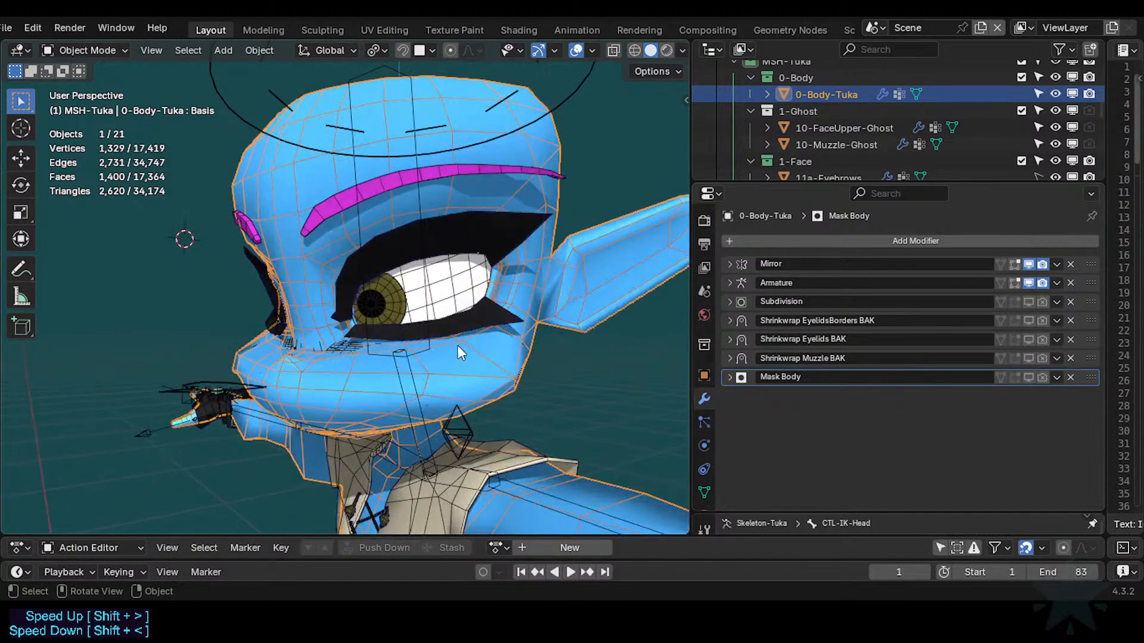
{"action": "middle_click_drag", "start_coordinate": [334, 374], "coordinate": [417, 375]}
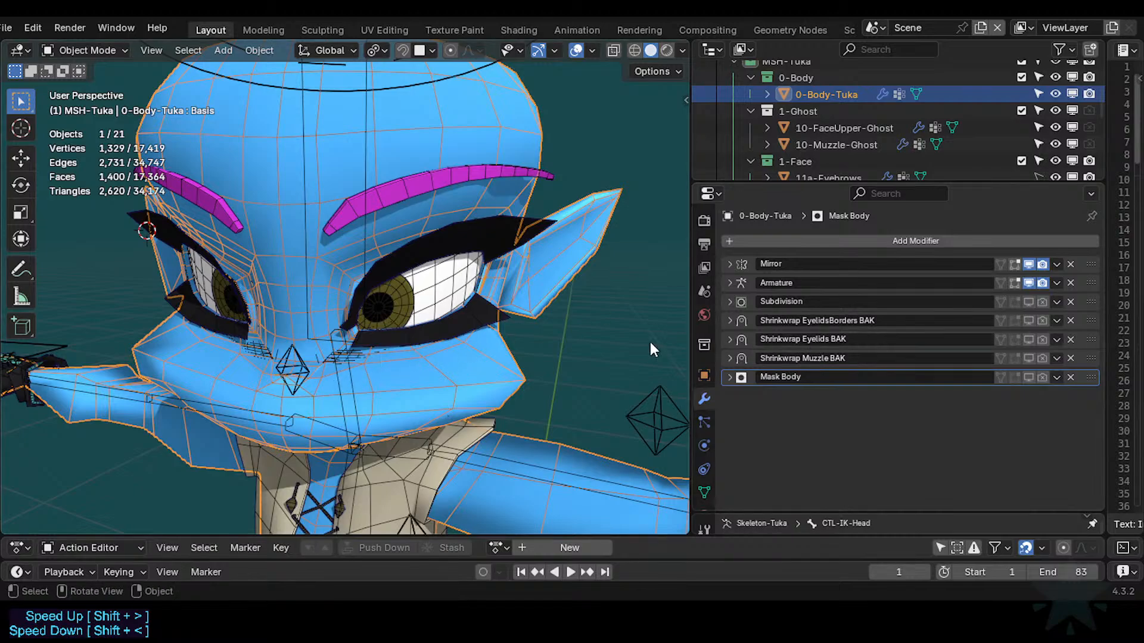
{"action": "middle_click_drag", "start_coordinate": [535, 406], "coordinate": [463, 386]}
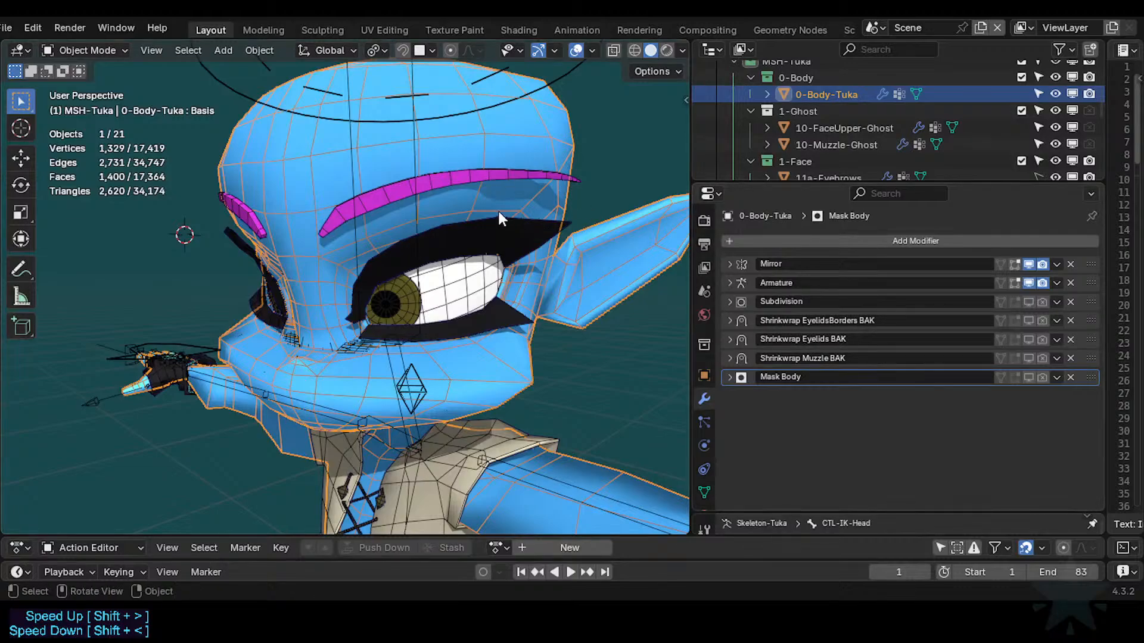
Select the 11d-Eyelashes mesh, examine the lashes and muzzle from several angles, and save the file.
{"action": "left_click", "coordinate": [471, 240]}
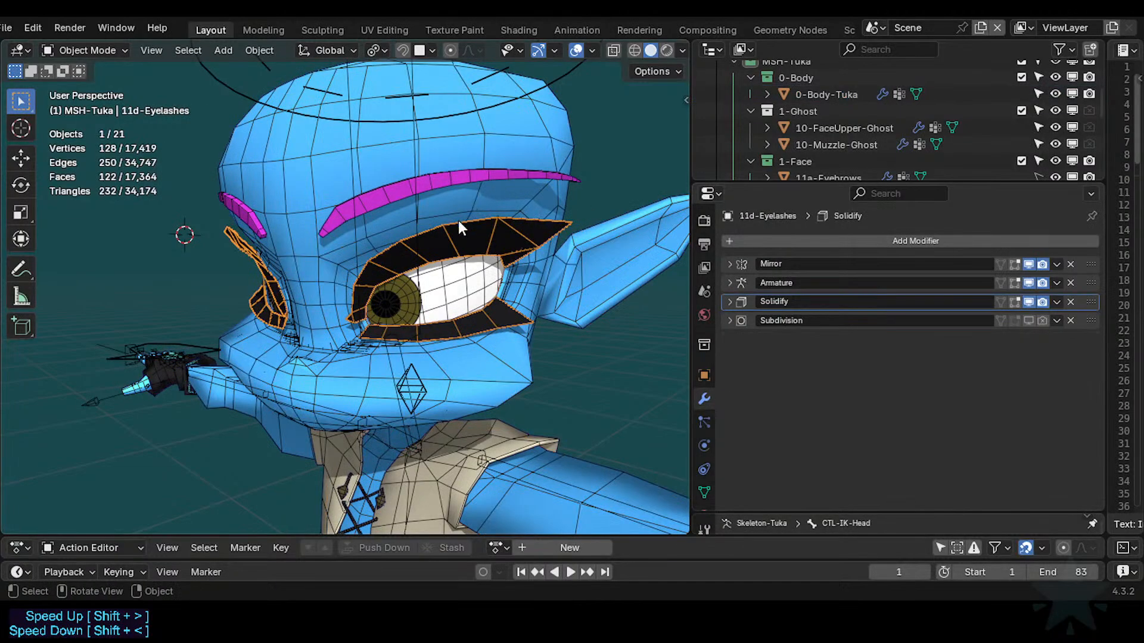
{"action": "middle_click_drag", "start_coordinate": [434, 246], "coordinate": [510, 303]}
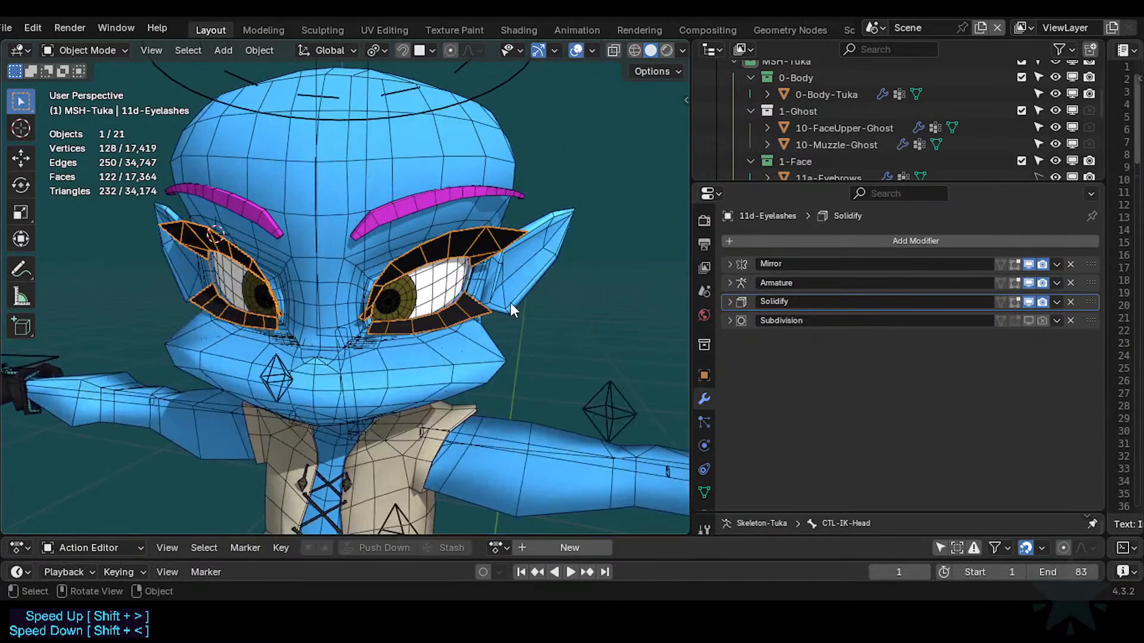
{"action": "middle_click_drag", "start_coordinate": [489, 352], "coordinate": [460, 378]}
{"action": "scroll", "coordinate": [462, 280], "scroll_direction": "up", "scroll_amount": 2}
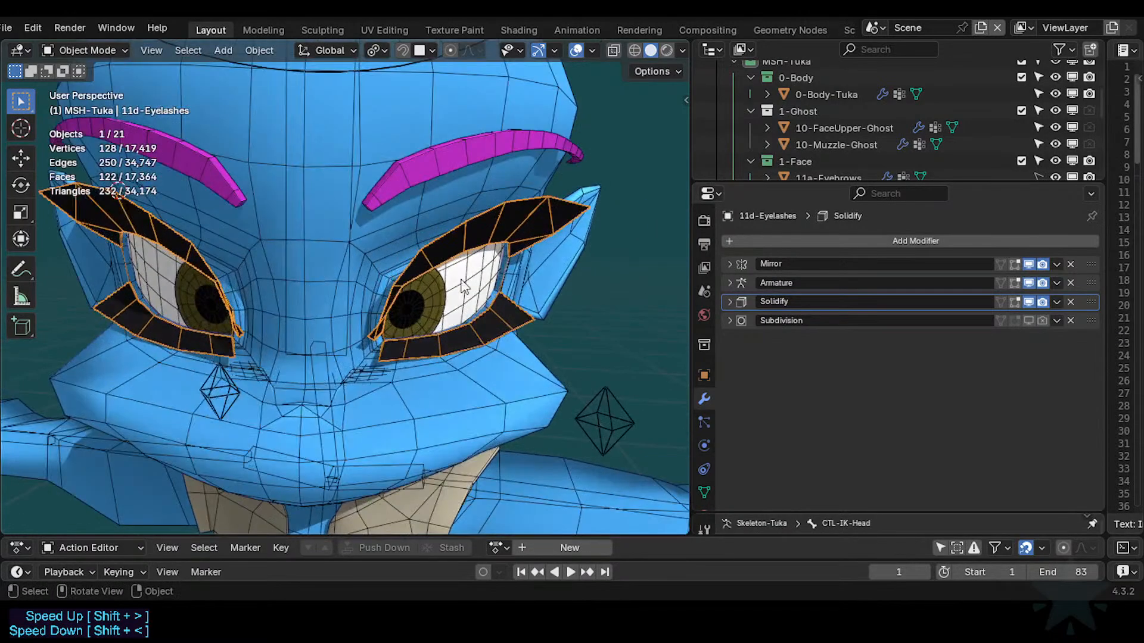
{"action": "scroll", "coordinate": [448, 345], "scroll_direction": "down", "scroll_amount": 3}
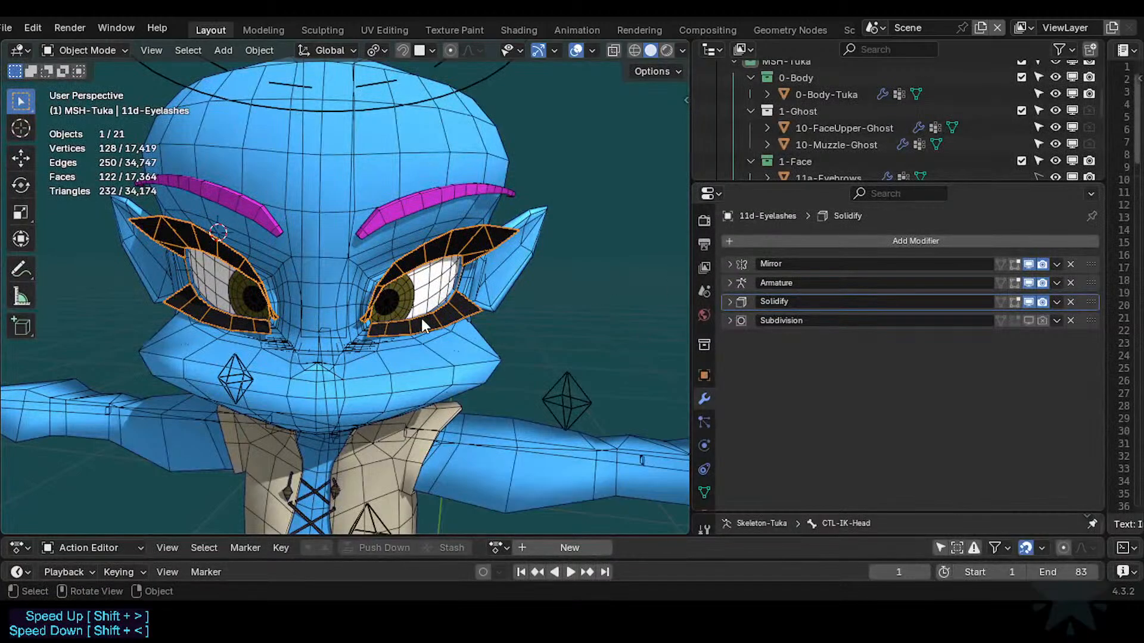
{"action": "scroll", "coordinate": [420, 321], "scroll_direction": "up", "scroll_amount": 2}
{"action": "middle_click_drag", "start_coordinate": [421, 322], "coordinate": [349, 330]}
{"action": "scroll", "coordinate": [428, 322], "scroll_direction": "down", "scroll_amount": 2}
{"action": "scroll", "coordinate": [358, 329], "scroll_direction": "up", "scroll_amount": 2}
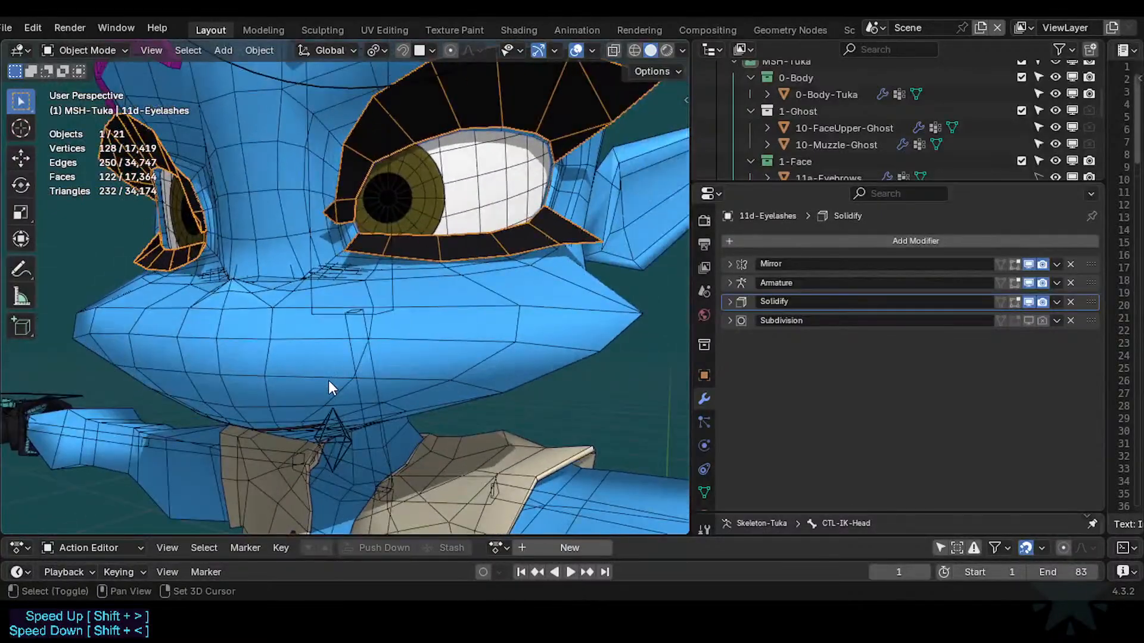
{"action": "middle_click_drag", "start_coordinate": [327, 380], "coordinate": [310, 322], "text": "shift"}
{"action": "key", "text": "ctrl+s"}
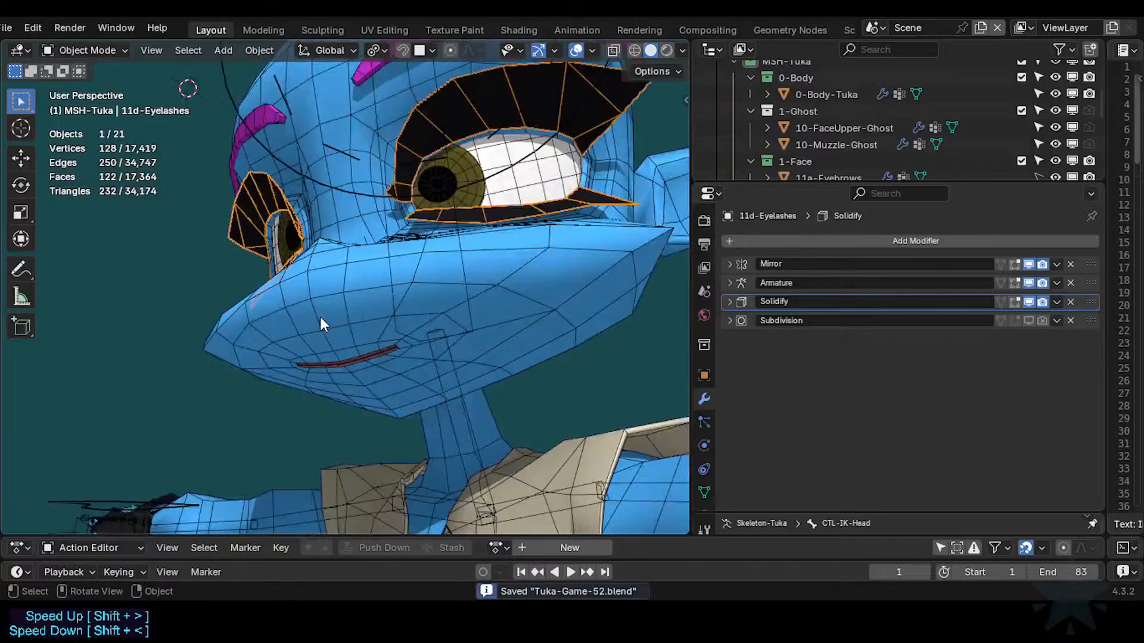
Select the ARM-Tuka armature, enter Pose Mode and select the CTL-IK-Head bone.
{"action": "left_click", "coordinate": [396, 285]}
{"action": "left_click", "coordinate": [394, 285]}
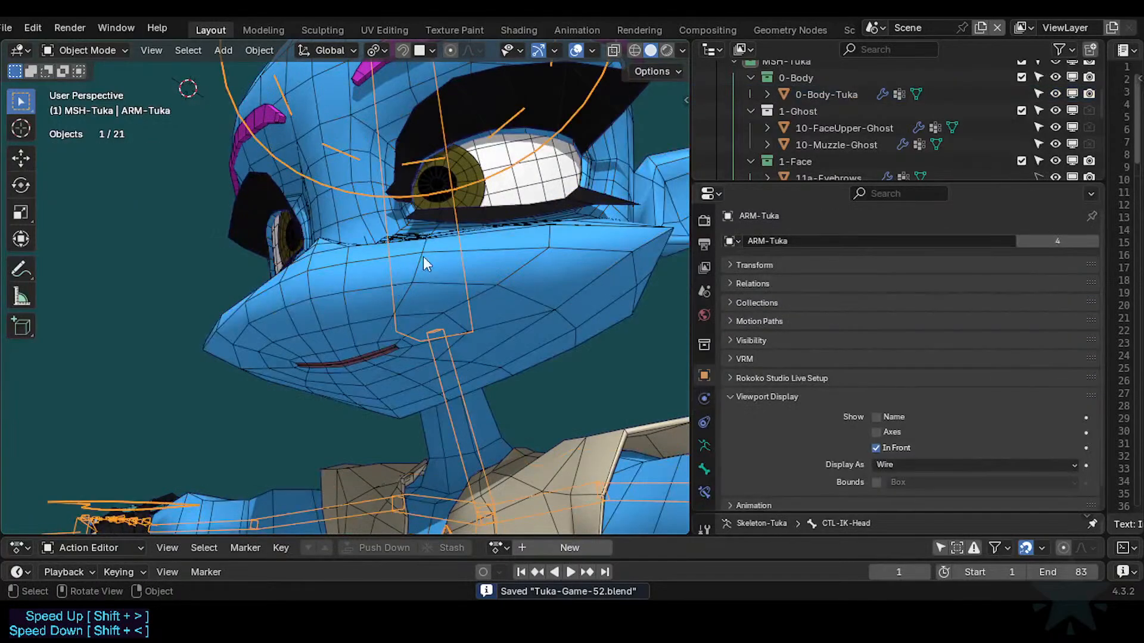
{"action": "key", "text": "ctrl+Tab"}
{"action": "left_click", "coordinate": [423, 255]}
Test how the face follows the CTL-IK-Head bone by moving and rotating it, cancelling both transforms.
{"action": "key", "text": "g"}
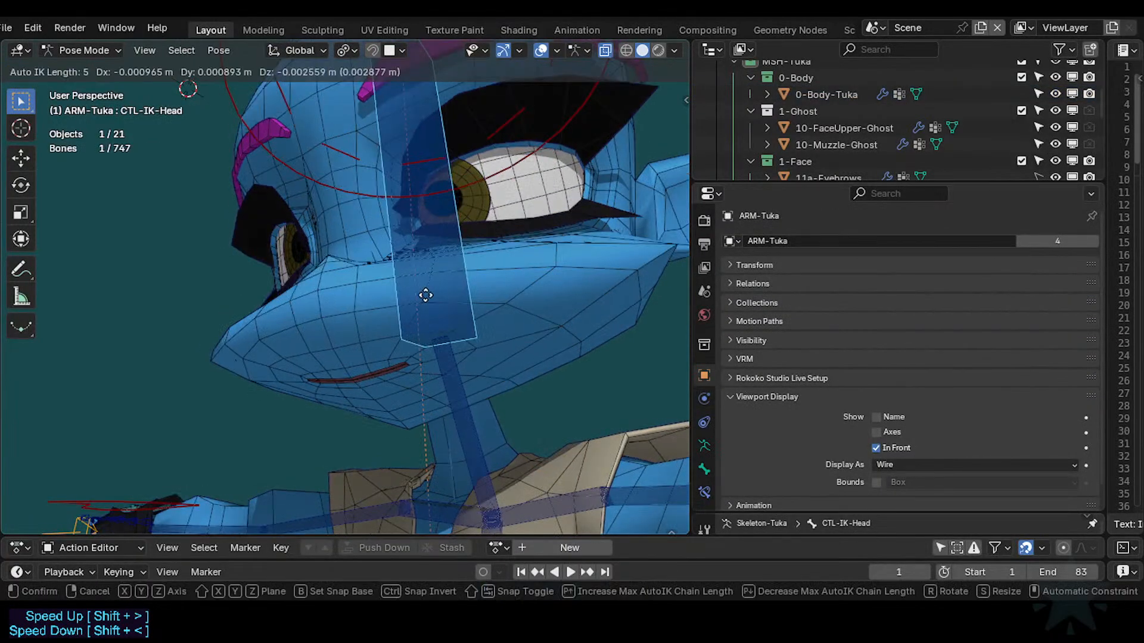
{"action": "right_click", "coordinate": [425, 304]}
{"action": "scroll", "coordinate": [415, 300], "scroll_direction": "down", "scroll_amount": 2}
{"action": "scroll", "coordinate": [428, 342], "scroll_direction": "down", "scroll_amount": 4}
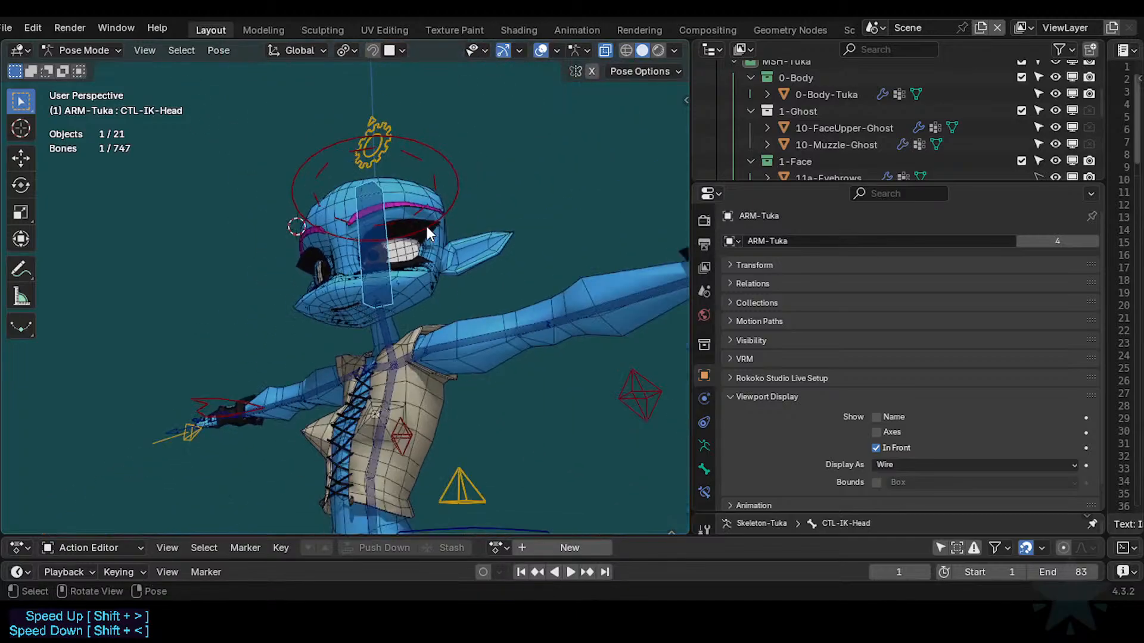
{"action": "key", "text": "r"}
{"action": "right_click", "coordinate": [409, 244]}
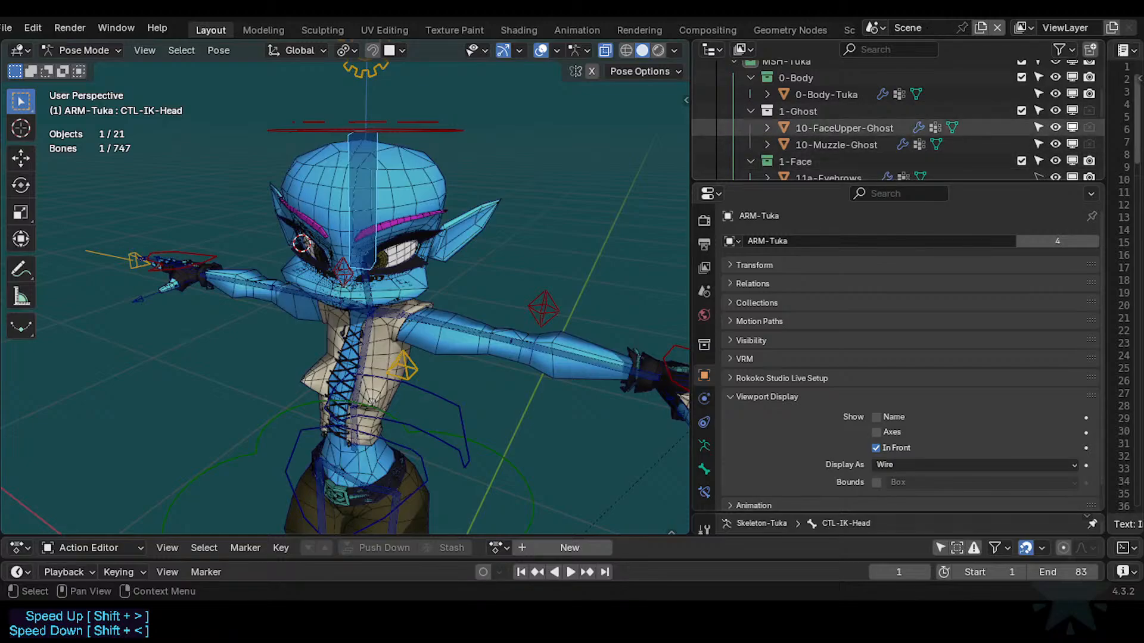
Disable the 10-FaceUpper-Ghost and 10-Muzzle-Ghost meshes in the viewports.
{"action": "left_click", "coordinate": [1072, 126]}
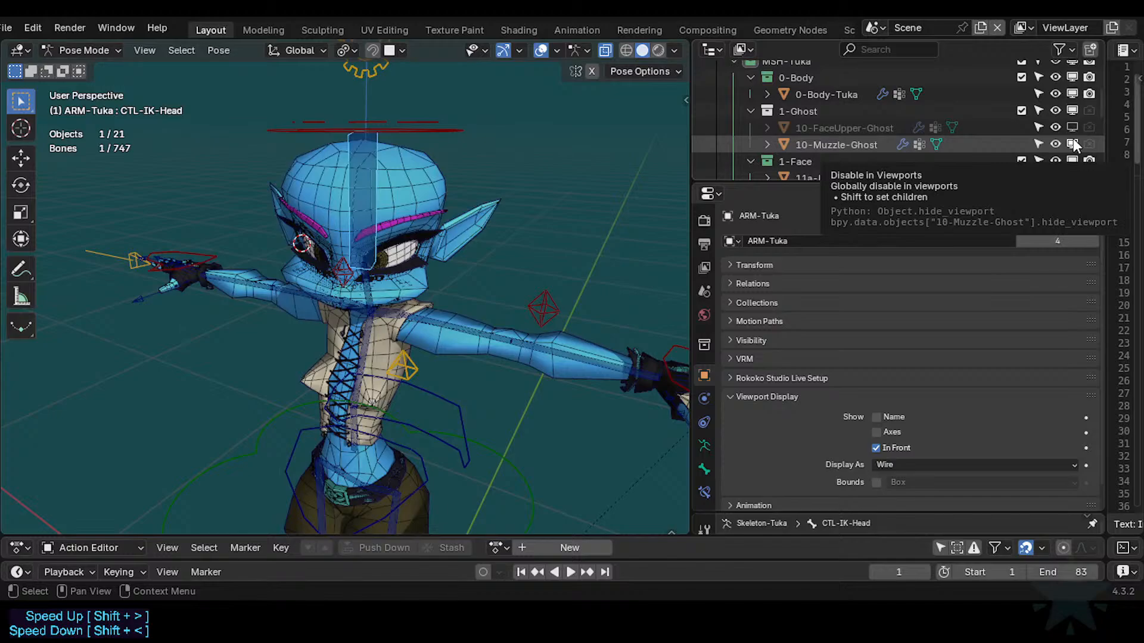
{"action": "left_click", "coordinate": [1074, 140]}
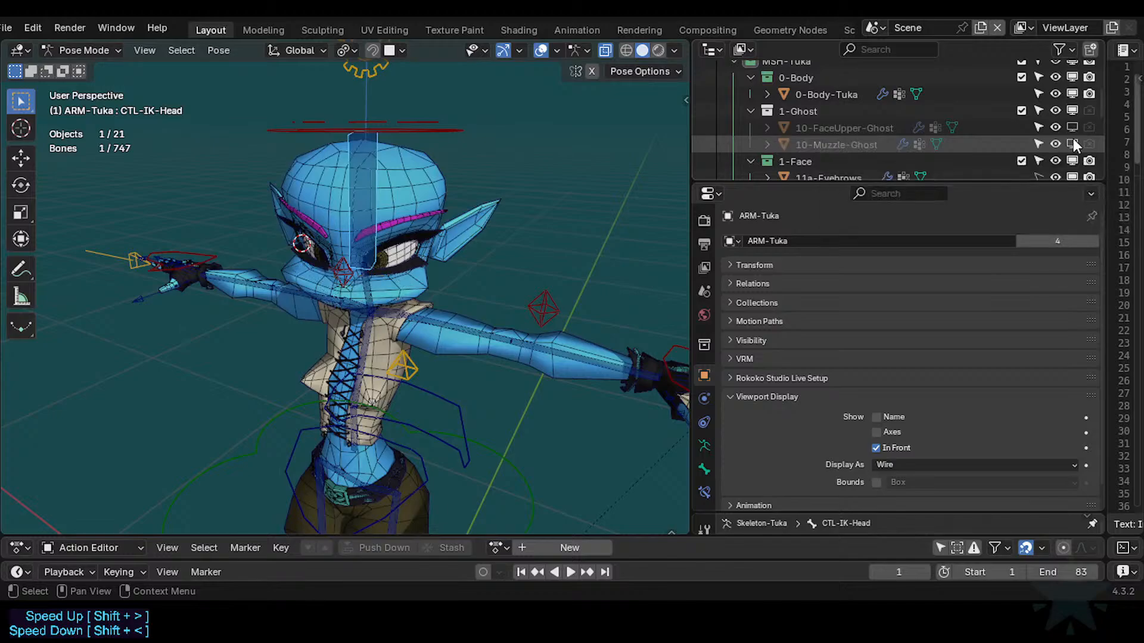
{"action": "left_click", "coordinate": [1073, 141]}
{"action": "left_click", "coordinate": [1072, 143]}
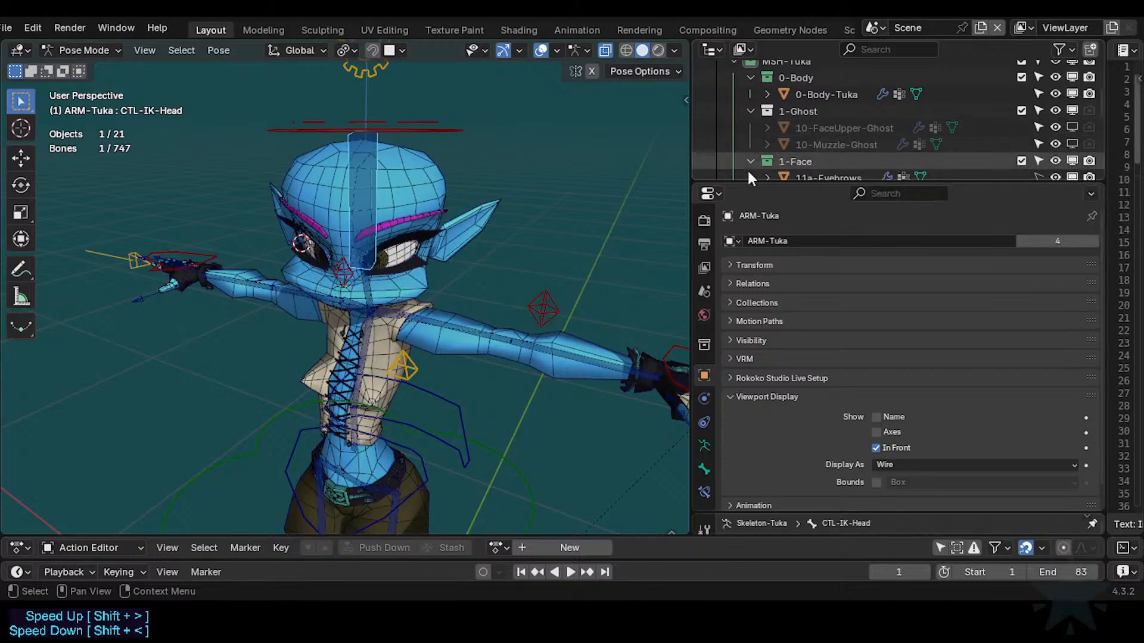
Examine the eyes, eyelashes and muzzle up close from the front and sides with the ghost meshes disabled.
{"action": "scroll", "coordinate": [629, 257], "scroll_direction": "up", "scroll_amount": 3}
{"action": "scroll", "coordinate": [629, 258], "scroll_direction": "up", "scroll_amount": 3}
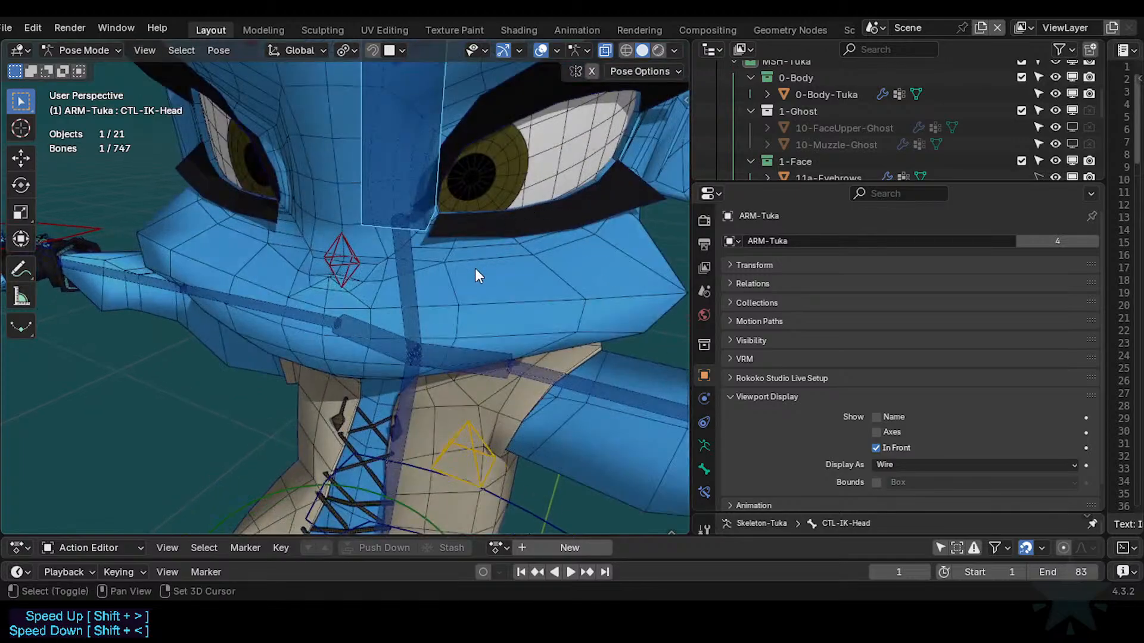
{"action": "middle_click_drag", "start_coordinate": [516, 275], "coordinate": [431, 322]}
{"action": "mouse_move", "coordinate": [512, 251]}
{"action": "middle_mouse_down"}
{"action": "mouse_move", "coordinate": [535, 238]}
{"action": "mouse_move", "coordinate": [492, 244]}
{"action": "middle_mouse_up"}
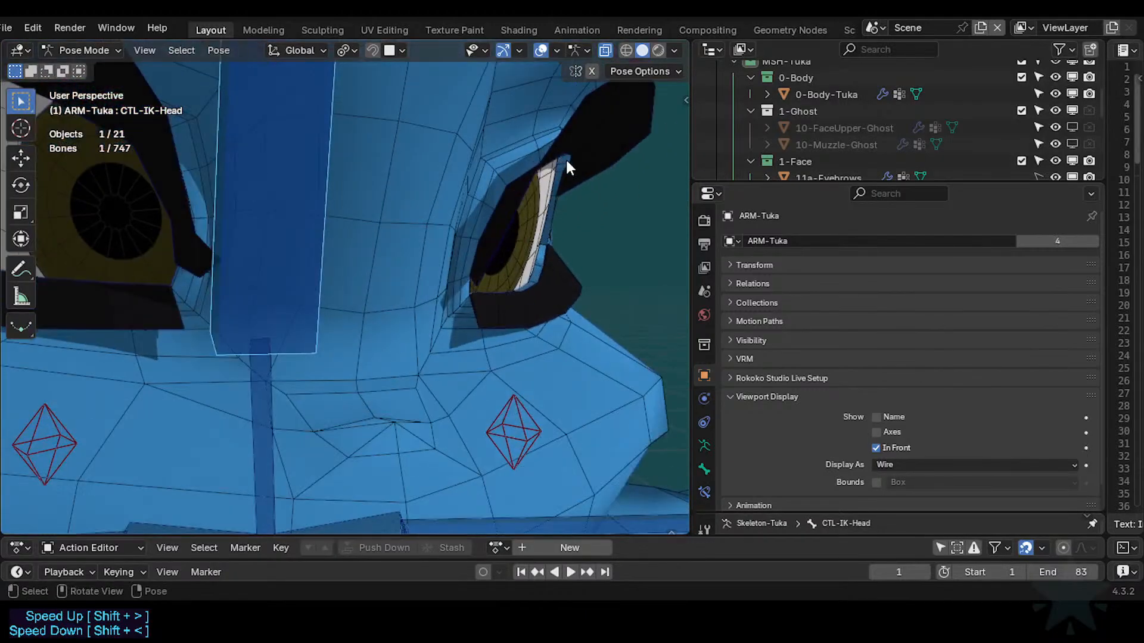
{"action": "middle_click_drag", "start_coordinate": [564, 286], "coordinate": [480, 292]}
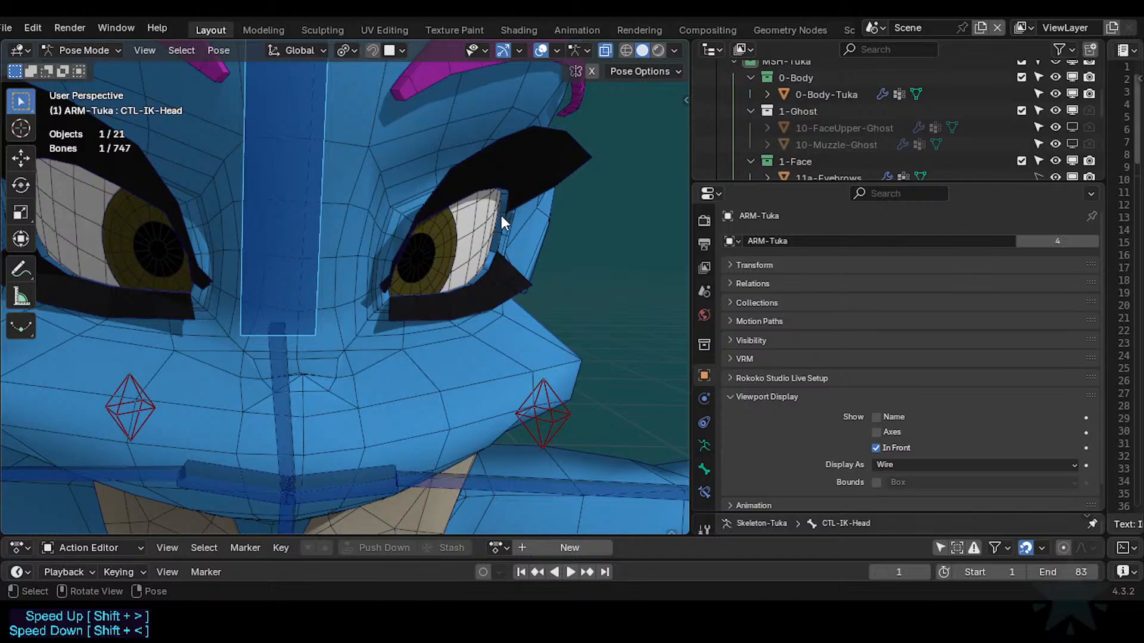
{"action": "mouse_move", "coordinate": [500, 213]}
{"action": "middle_mouse_down"}
{"action": "mouse_move", "coordinate": [524, 222]}
{"action": "mouse_move", "coordinate": [489, 218]}
{"action": "middle_mouse_up"}
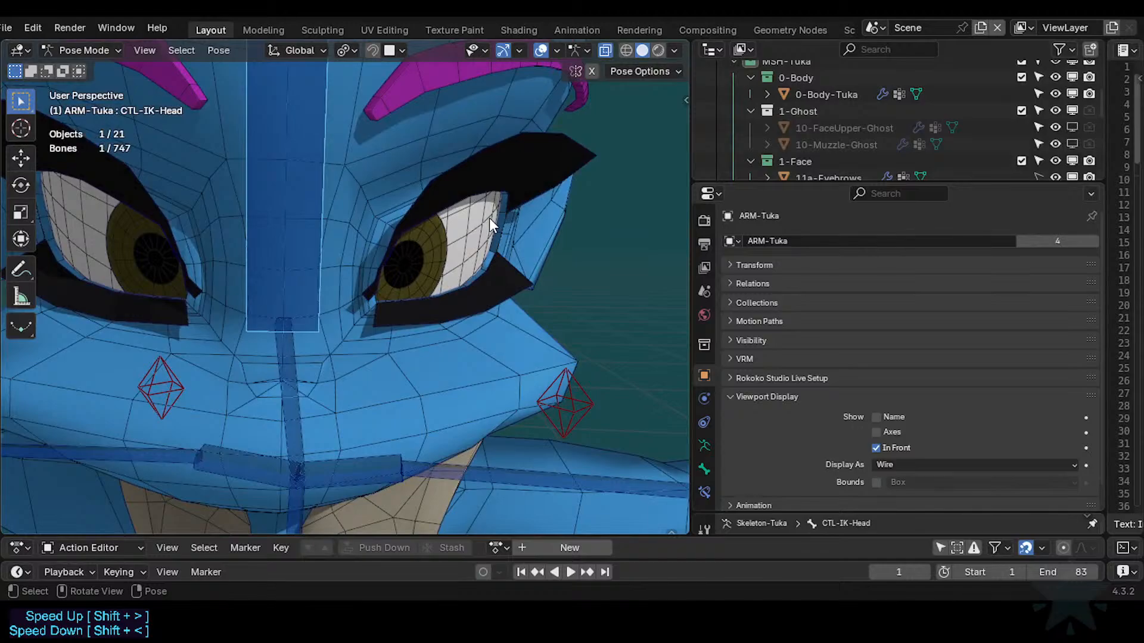
Save the file along with an incremental version, Tuka-Game-53.blend, and return the armature to Object Mode.
{"action": "key", "text": "ctrl+s"}
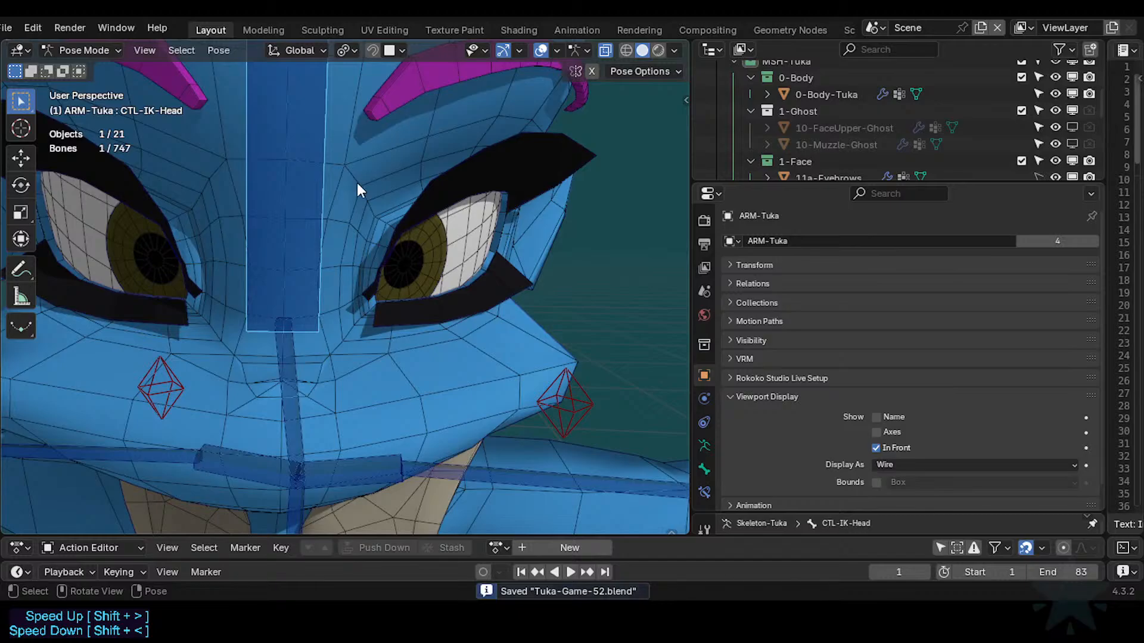
{"action": "key", "text": "ctrl+alt+s"}
{"action": "scroll", "coordinate": [7, 31], "scroll_direction": "up", "scroll_amount": 2}
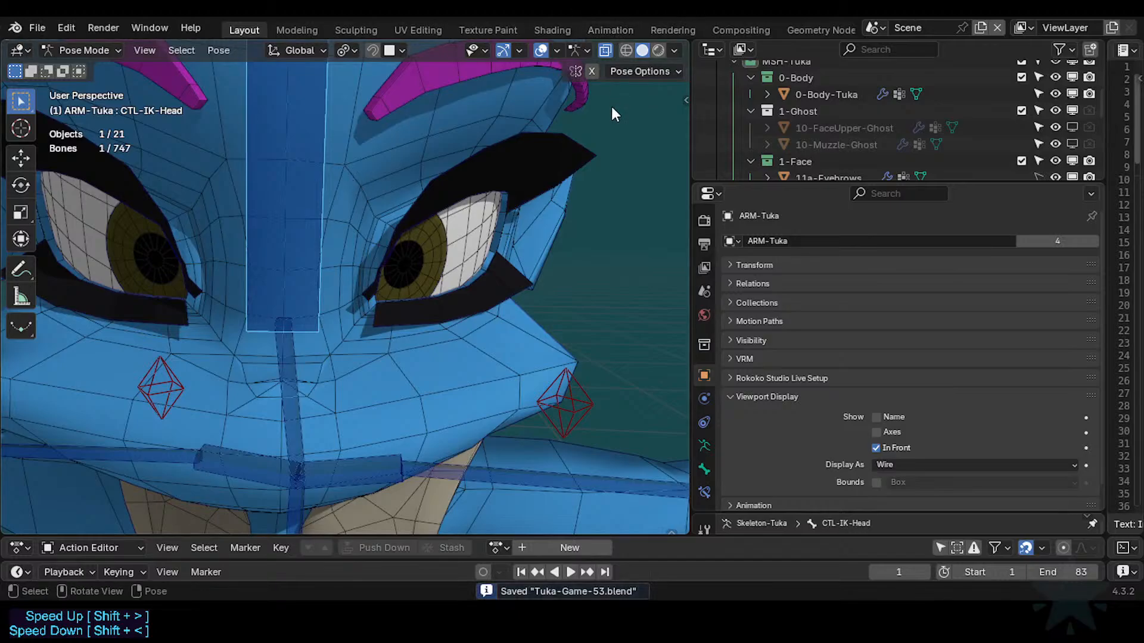
{"action": "middle_click_drag", "start_coordinate": [544, 176], "coordinate": [484, 234]}
{"action": "key", "text": "ctrl+Tab"}
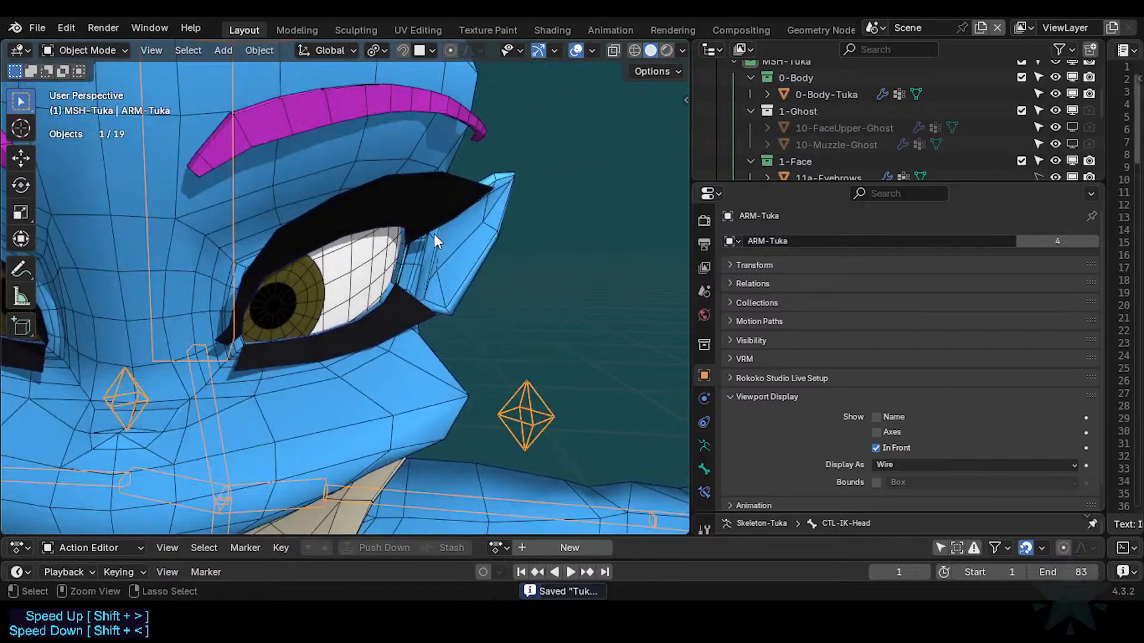
Join the 11d-Eyelashes mesh into the 0-Body-Tuka mesh.
{"action": "left_click", "coordinate": [427, 212]}
{"action": "middle_click_drag", "start_coordinate": [398, 274], "coordinate": [421, 273]}
{"action": "scroll", "coordinate": [420, 273], "scroll_direction": "up", "scroll_amount": 1}
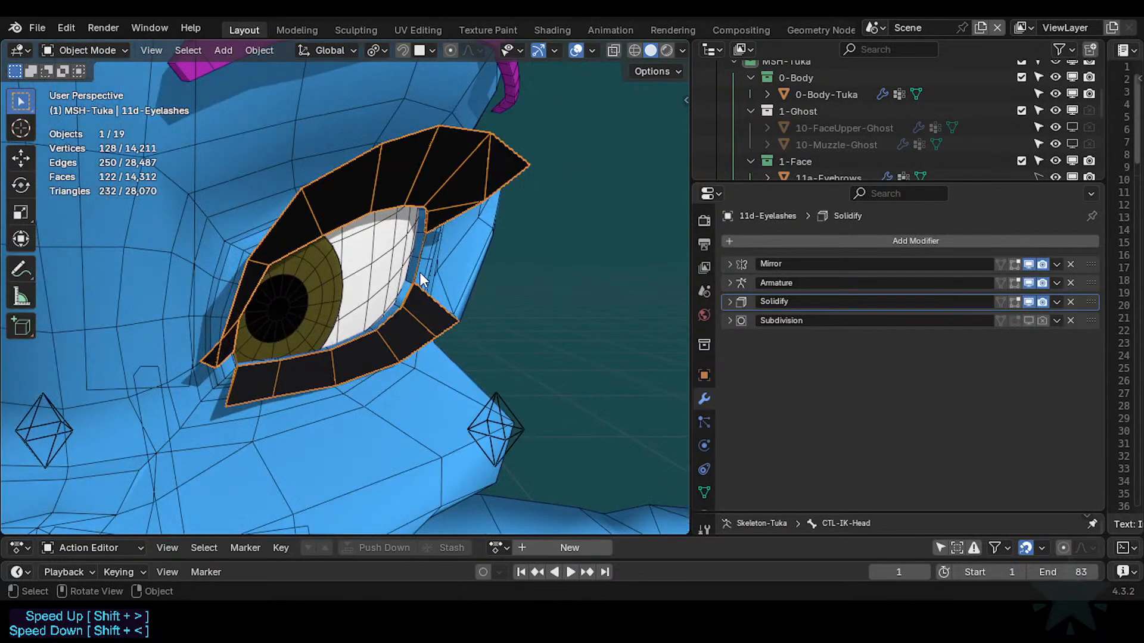
{"action": "left_click", "coordinate": [454, 254], "text": "shift"}
{"action": "key", "text": "ctrl+j"}
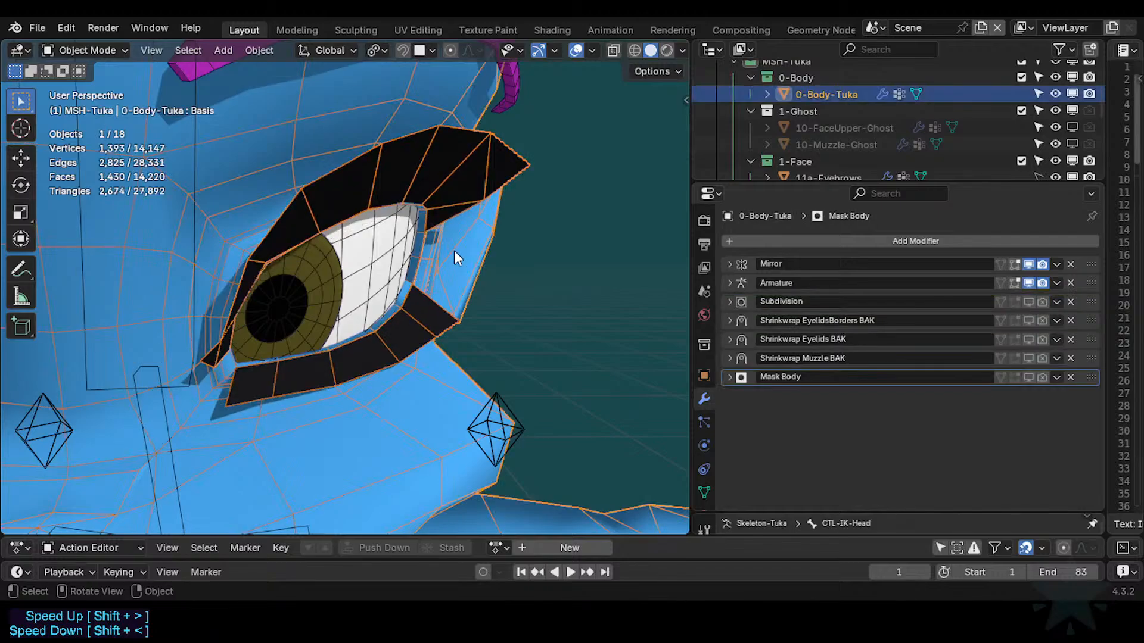
In Edit Mode on the body mesh, select the face strips of the upper and lower eyelashes.
{"action": "key", "text": "Tab"}
{"action": "scroll", "coordinate": [416, 238], "scroll_direction": "down", "scroll_amount": 1}
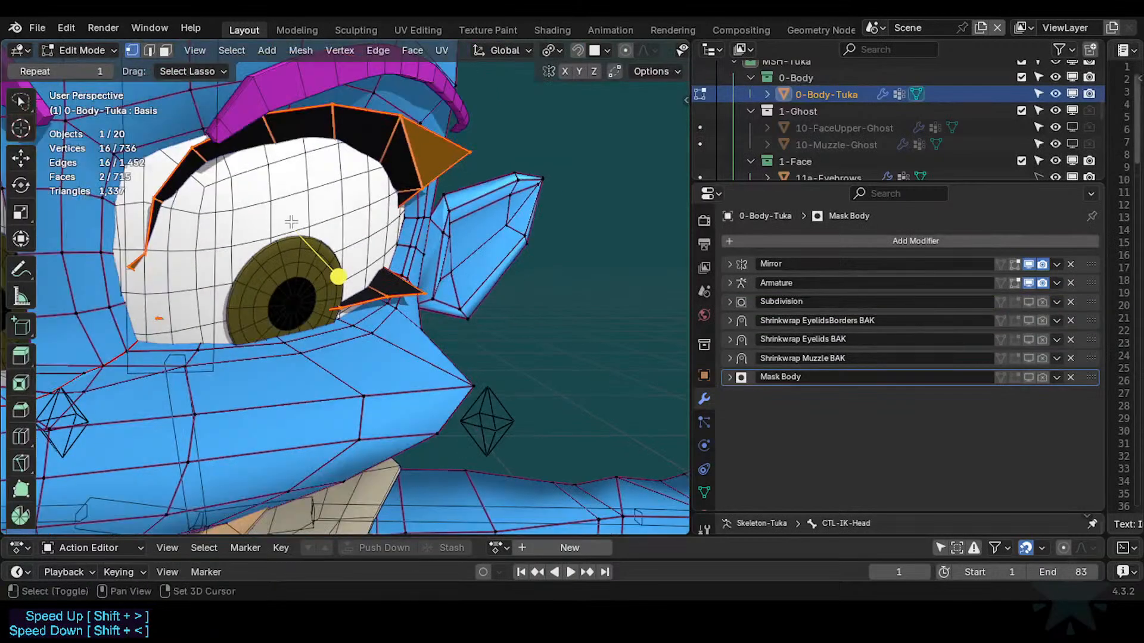
{"action": "key", "text": "alt+z"}
{"action": "mouse_move", "coordinate": [303, 236]}
{"action": "middle_mouse_down", "text": "shift"}
{"action": "mouse_move", "coordinate": [352, 262]}
{"action": "mouse_move", "coordinate": [395, 261]}
{"action": "middle_mouse_up", "text": "shift"}
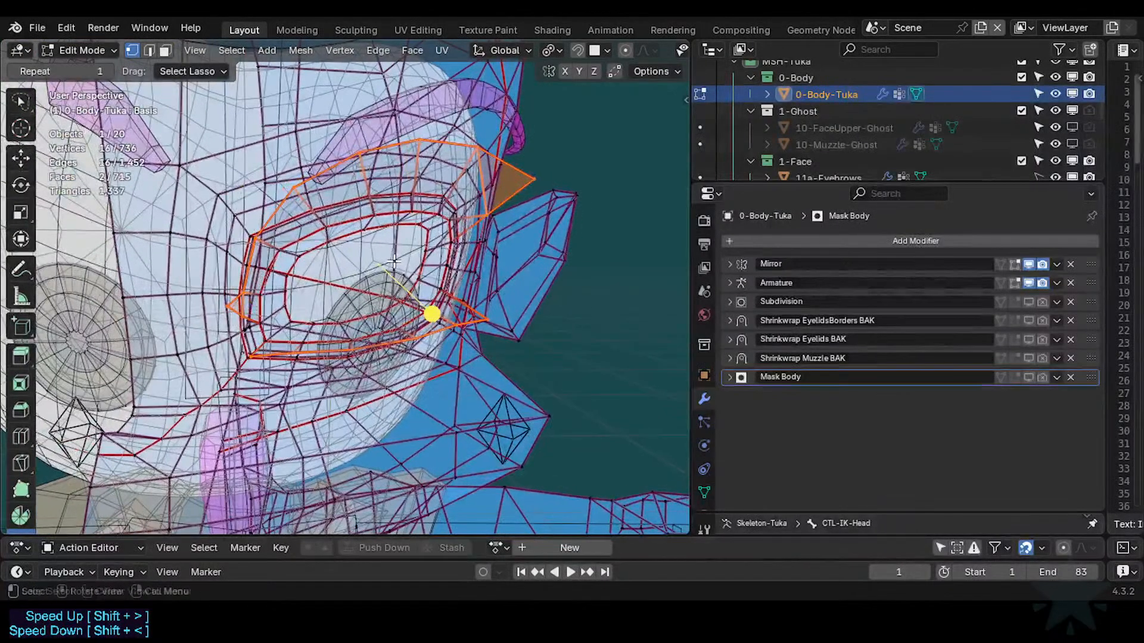
{"action": "key", "text": "alt+z"}
{"action": "key", "text": "alt+z"}
{"action": "key", "text": "alt+z"}
{"action": "key", "text": "3"}
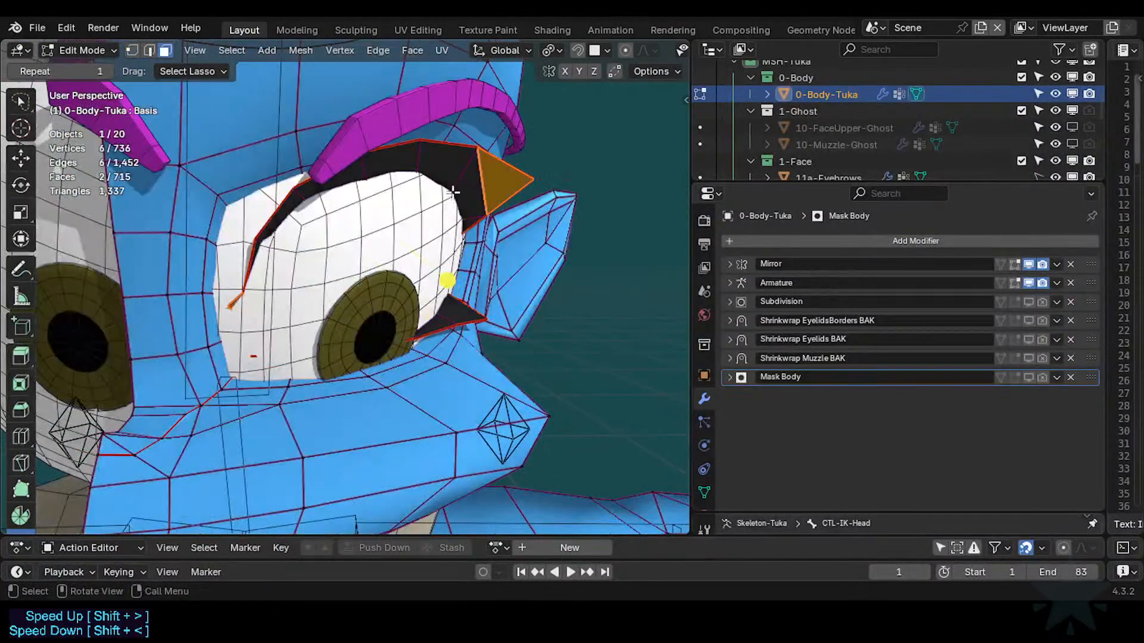
{"action": "left_click", "coordinate": [458, 175], "text": "alt"}
{"action": "left_click", "coordinate": [449, 317], "text": "alt+shift"}
{"action": "key", "text": "alt+z"}
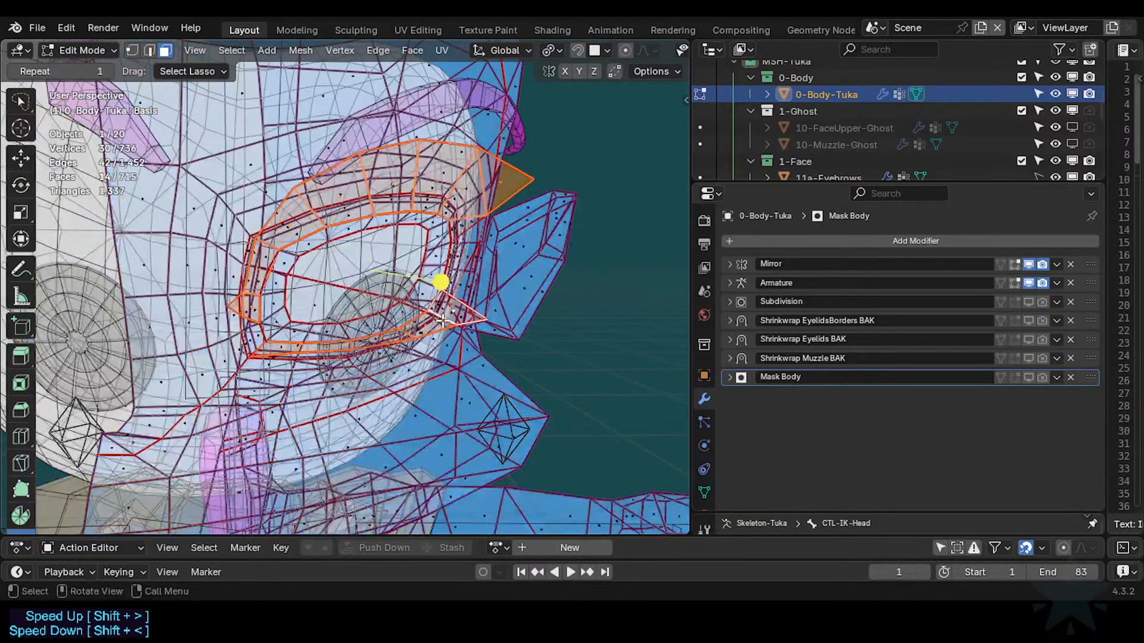
{"action": "middle_click_drag", "start_coordinate": [358, 347], "coordinate": [477, 239]}
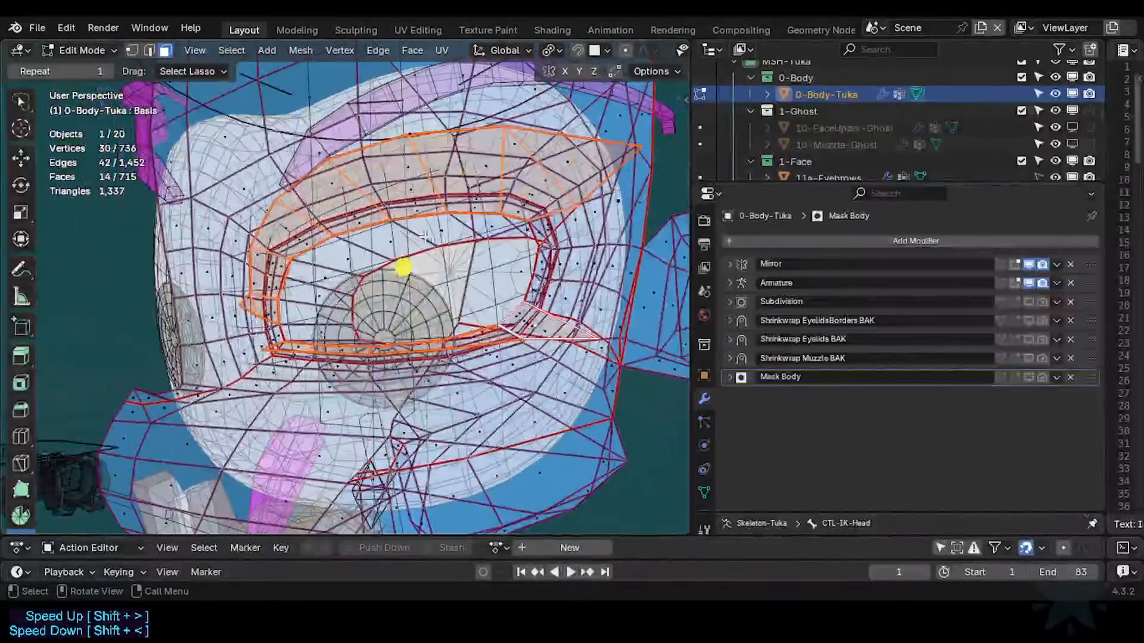
Add the outer-corner eyelash face and the adjoining eye-opening edge loop to the selection, and merge the vertices by distance.
{"action": "left_click", "coordinate": [554, 220]}
{"action": "key", "text": "ctrl+z"}
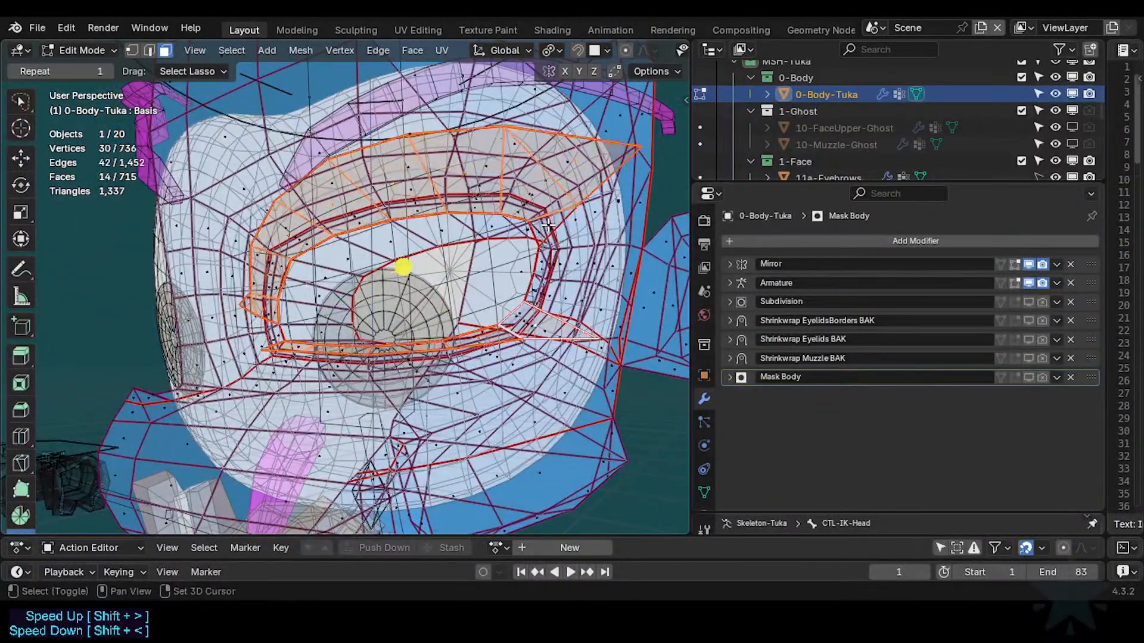
{"action": "left_click", "coordinate": [551, 226], "text": "shift"}
{"action": "mouse_move", "coordinate": [407, 288]}
{"action": "middle_mouse_down"}
{"action": "mouse_move", "coordinate": [417, 280]}
{"action": "mouse_move", "coordinate": [388, 283]}
{"action": "middle_mouse_up"}
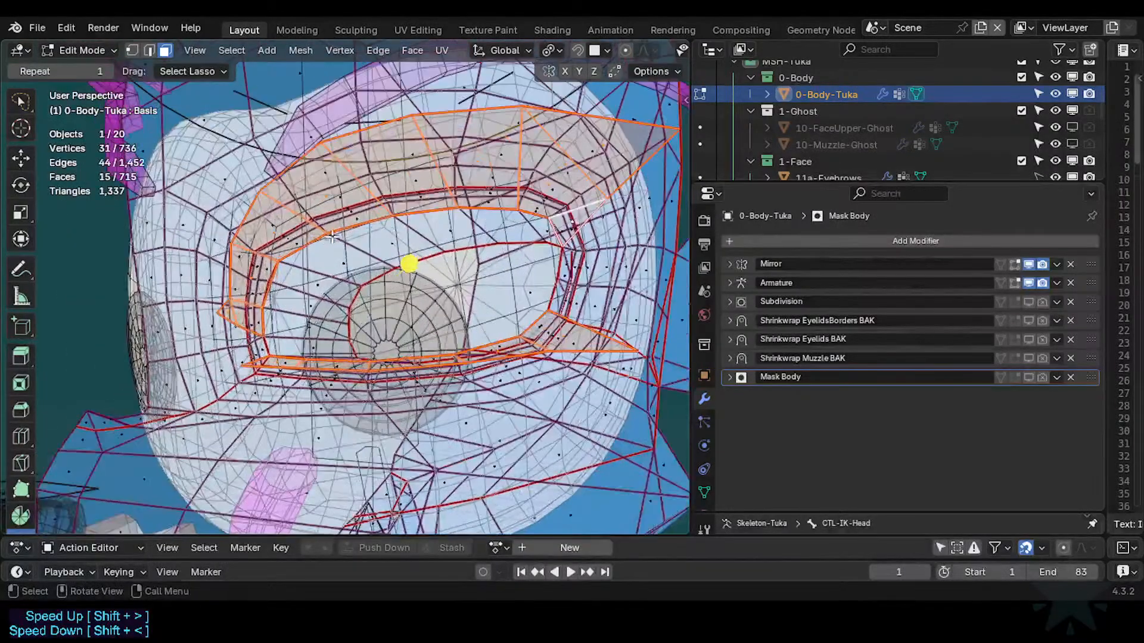
{"action": "left_click", "coordinate": [360, 232], "text": "alt+shift"}
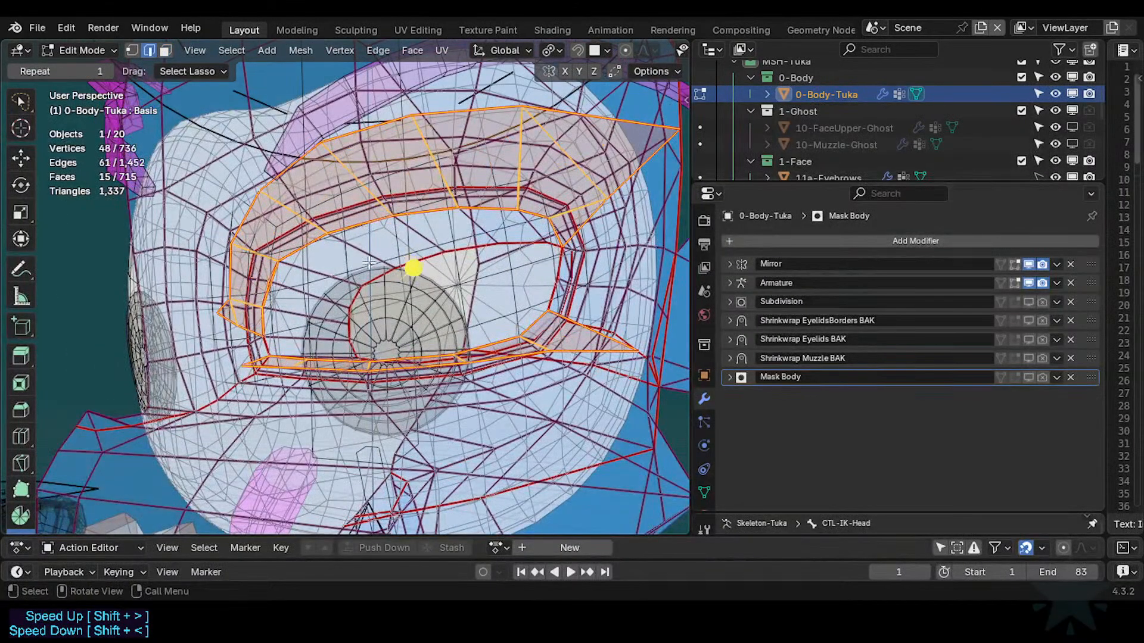
{"action": "mouse_move", "coordinate": [370, 265]}
{"action": "middle_mouse_down"}
{"action": "mouse_move", "coordinate": [380, 294]}
{"action": "mouse_move", "coordinate": [395, 287]}
{"action": "mouse_move", "coordinate": [358, 280]}
{"action": "middle_mouse_up"}
{"action": "scroll", "coordinate": [393, 286], "scroll_direction": "up", "scroll_amount": 1}
{"action": "key", "text": "1"}
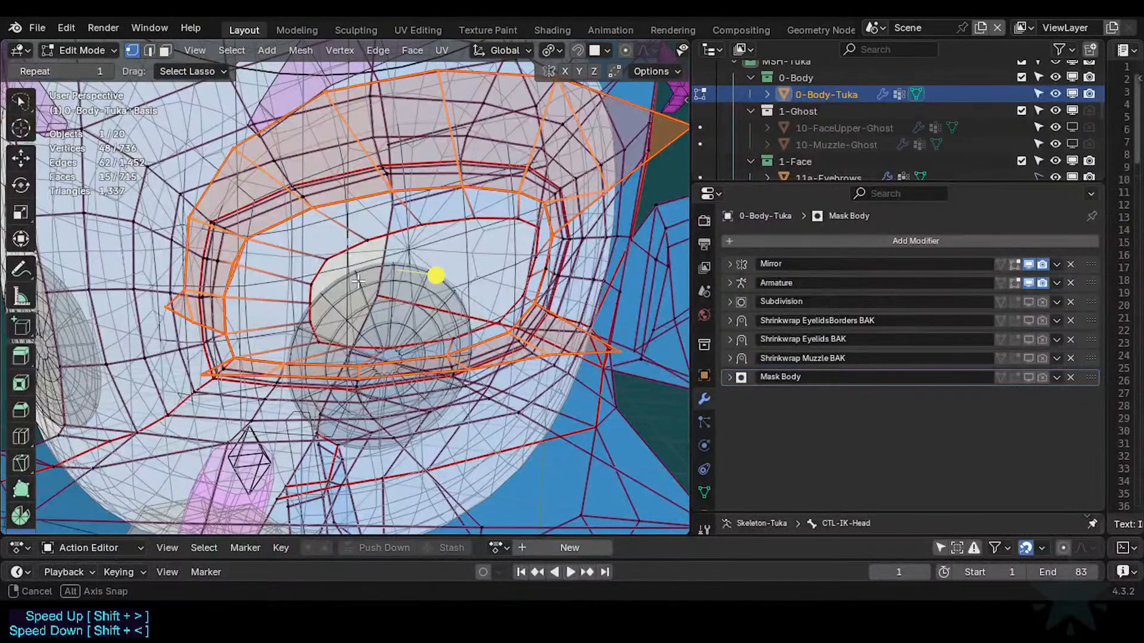
{"action": "key", "text": "m"}
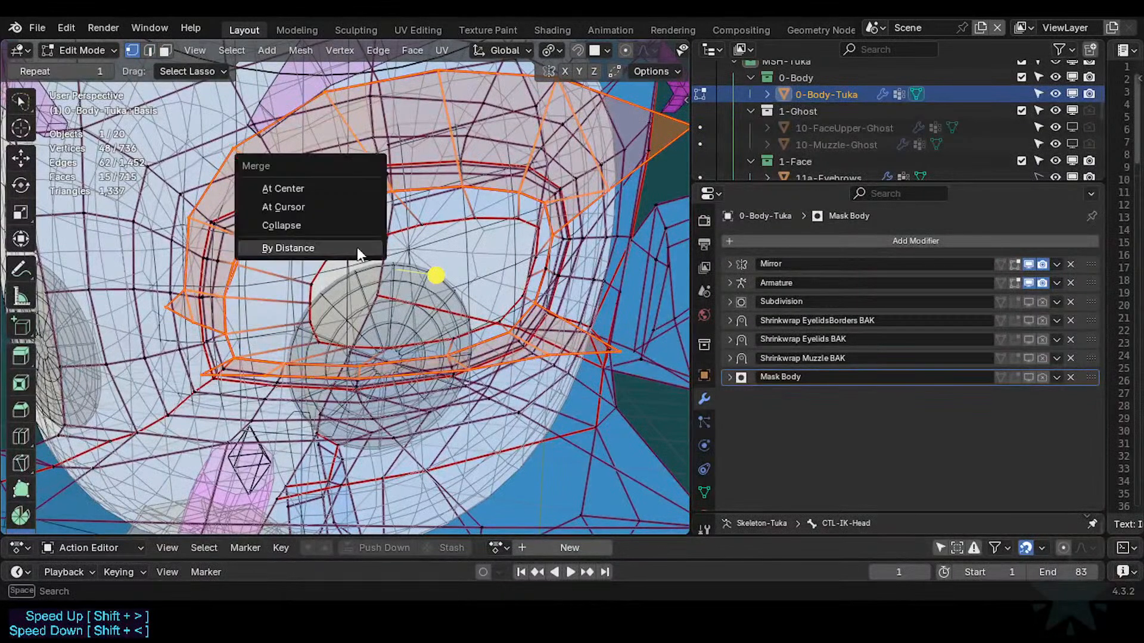
{"action": "left_click", "coordinate": [356, 248]}
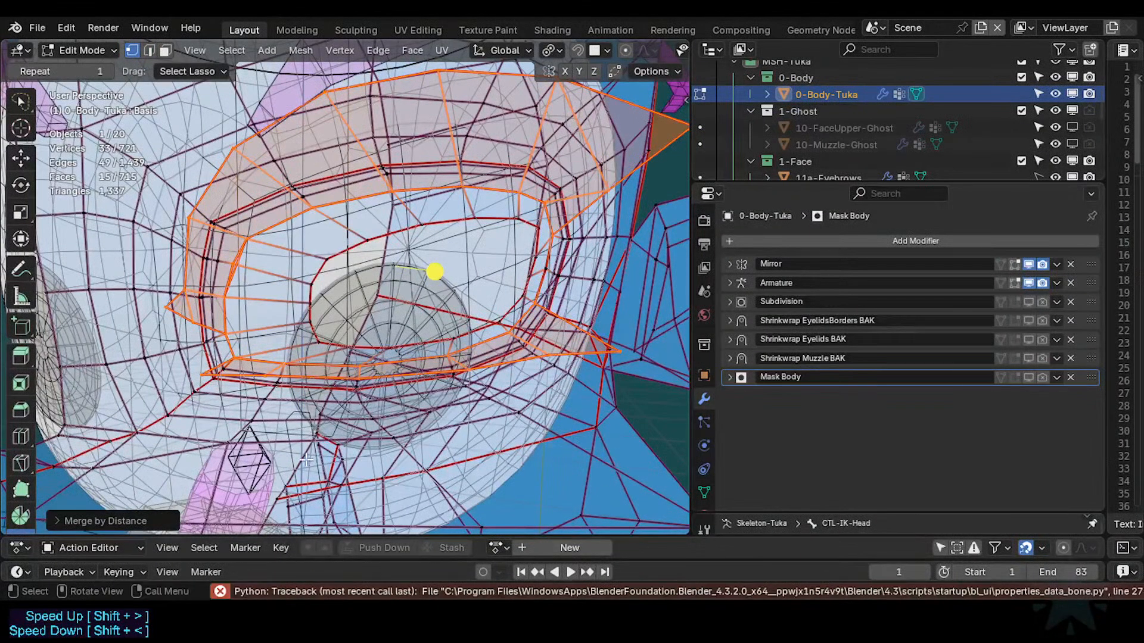
Test the merged eyelashes by moving one upper eyelash face, cancelling the move.
{"action": "key", "text": "alt+a"}
{"action": "key", "text": "alt+z"}
{"action": "scroll", "coordinate": [351, 191], "scroll_direction": "down", "scroll_amount": 4}
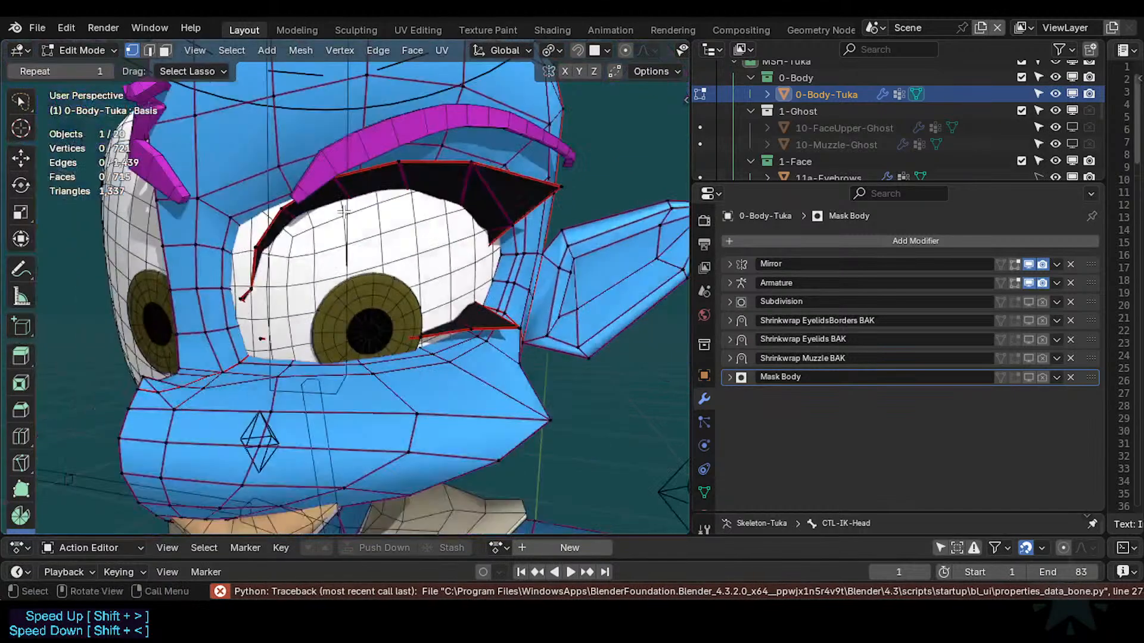
{"action": "key", "text": "alt+z"}
{"action": "key", "text": "3"}
{"action": "left_click", "coordinate": [337, 210]}
{"action": "key", "text": "alt+z"}
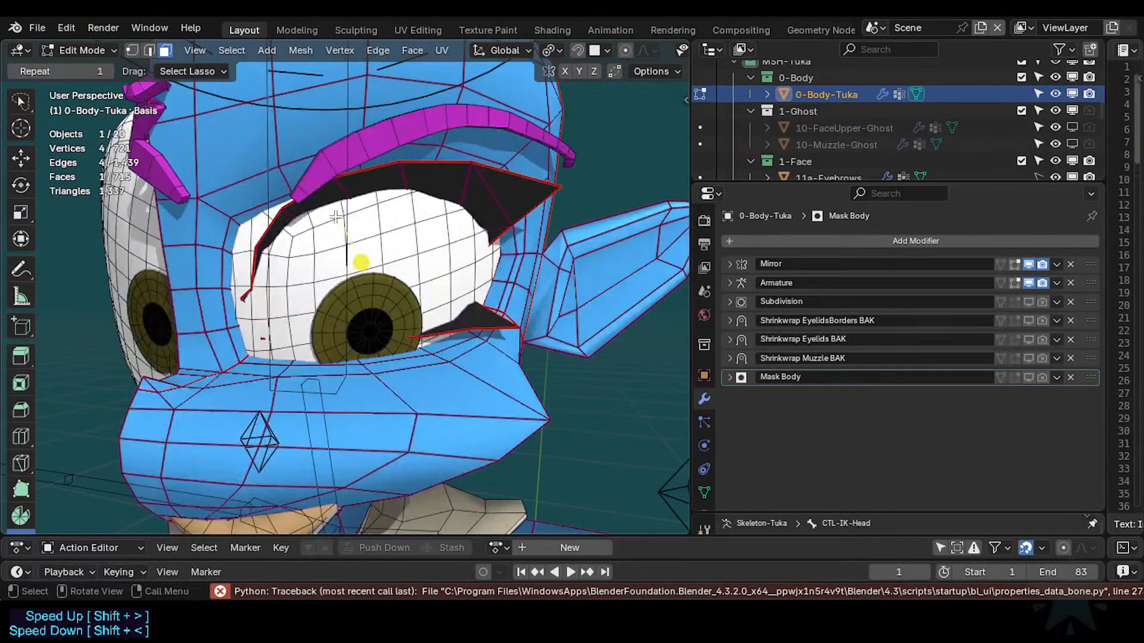
{"action": "key", "text": "alt+z"}
{"action": "key", "text": "g"}
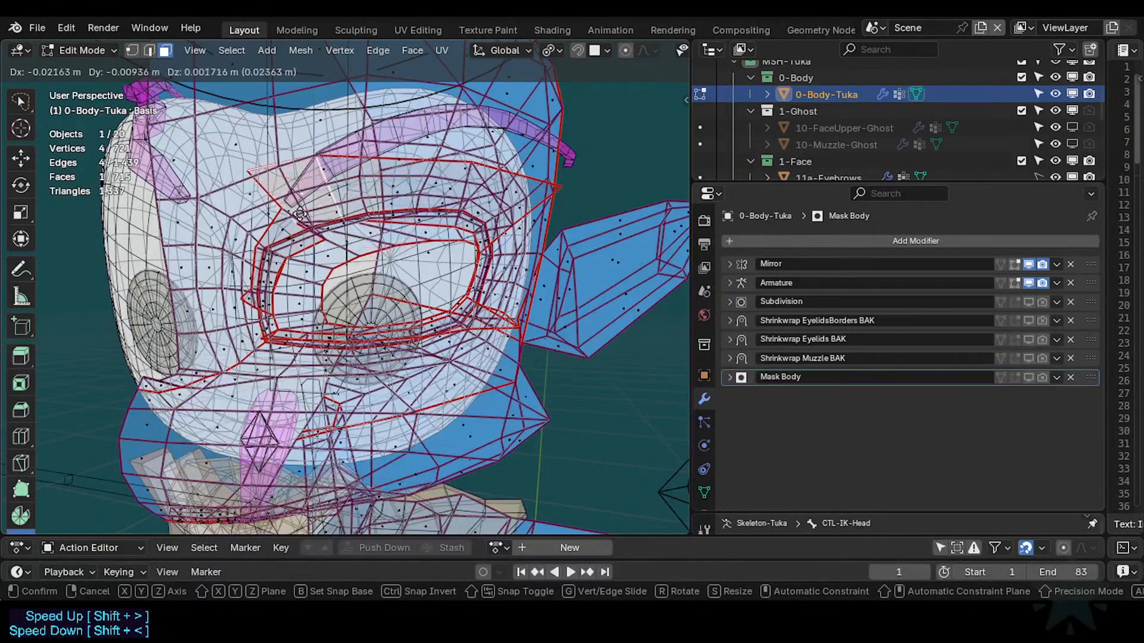
{"action": "left_click", "coordinate": [422, 239]}
Select only the inner ring of eyelid border faces that runs around the eye opening behind the eyelashes.
{"action": "left_click", "coordinate": [348, 254], "text": "alt+shift"}
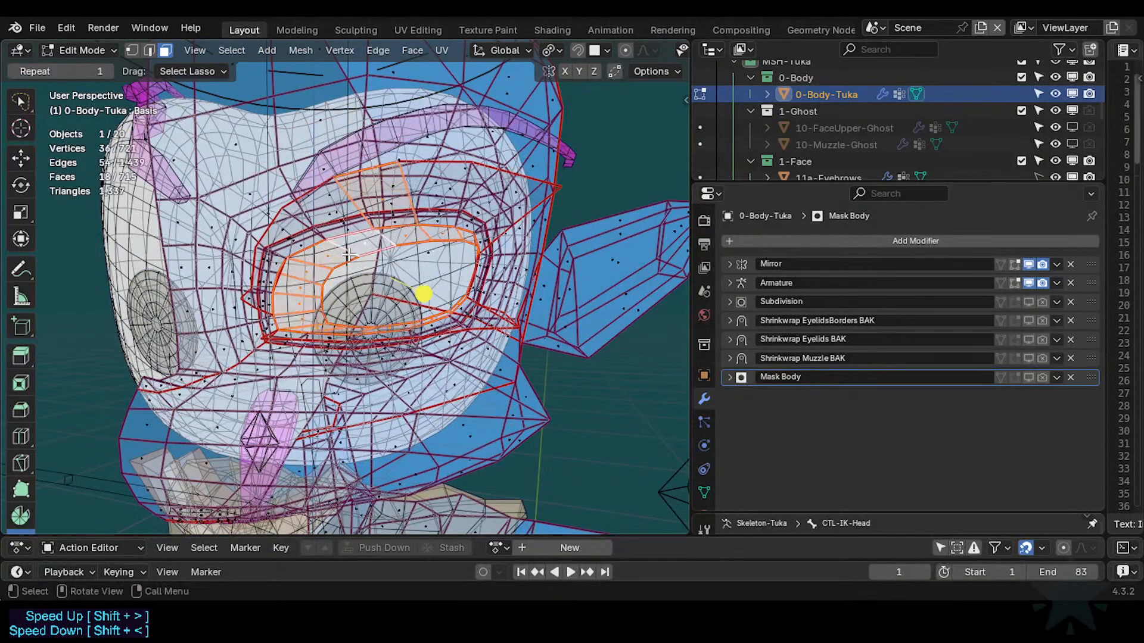
{"action": "key", "text": "alt+a"}
{"action": "left_click", "coordinate": [348, 254], "text": "alt"}
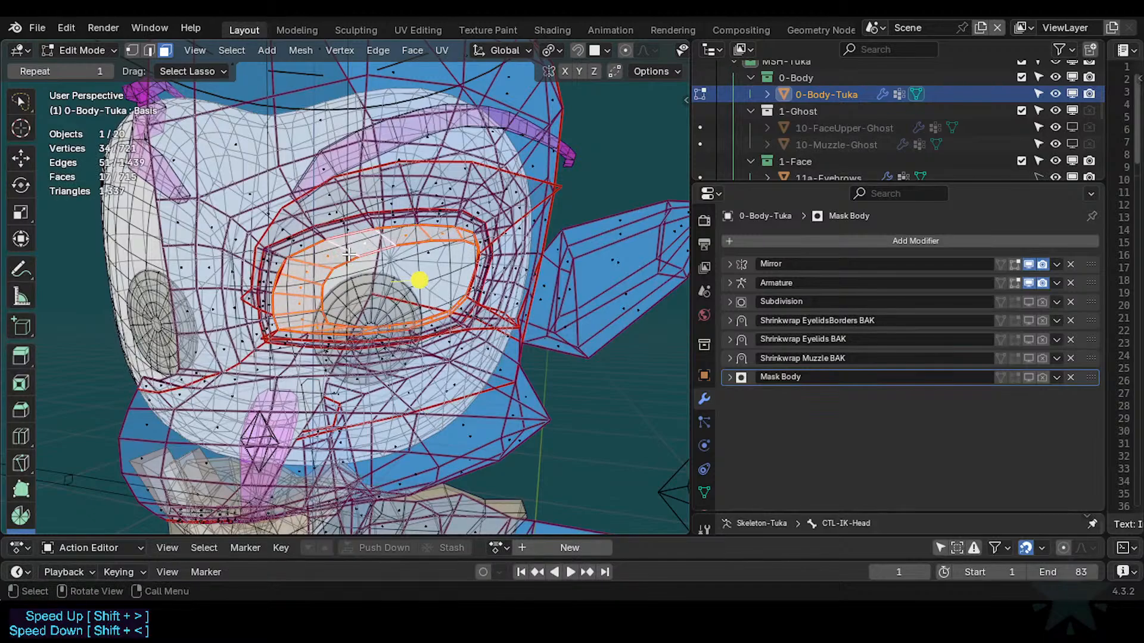
{"action": "key", "text": "alt+a"}
{"action": "key", "text": "alt+z"}
{"action": "scroll", "coordinate": [361, 269], "scroll_direction": "up", "scroll_amount": 3}
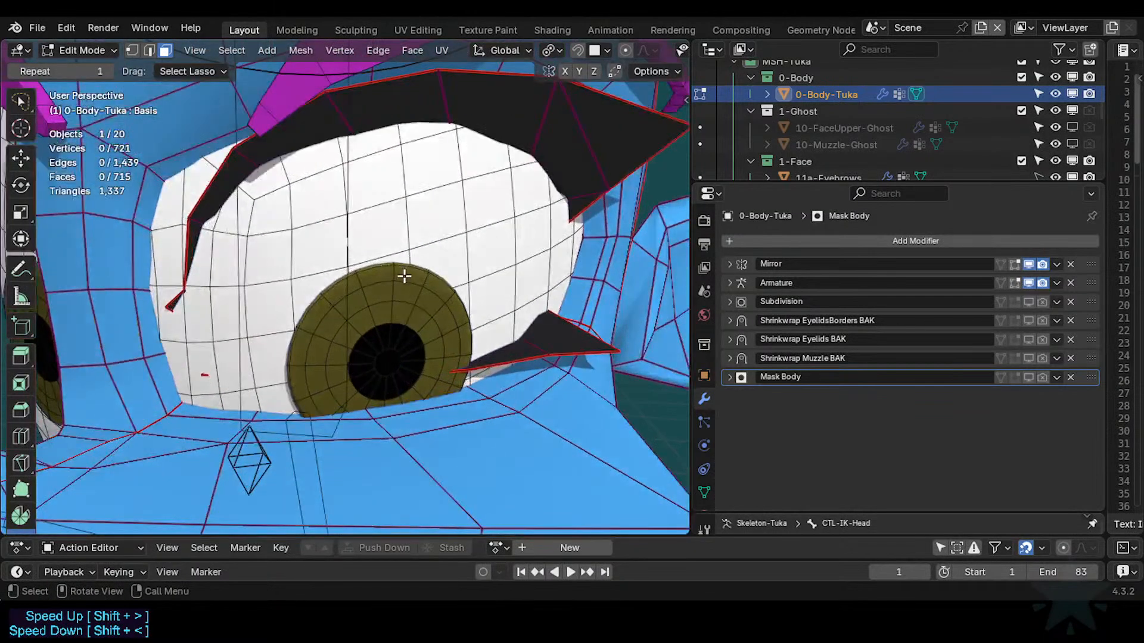
{"action": "key", "text": "alt+z"}
{"action": "middle_click_drag", "start_coordinate": [374, 289], "coordinate": [381, 292]}
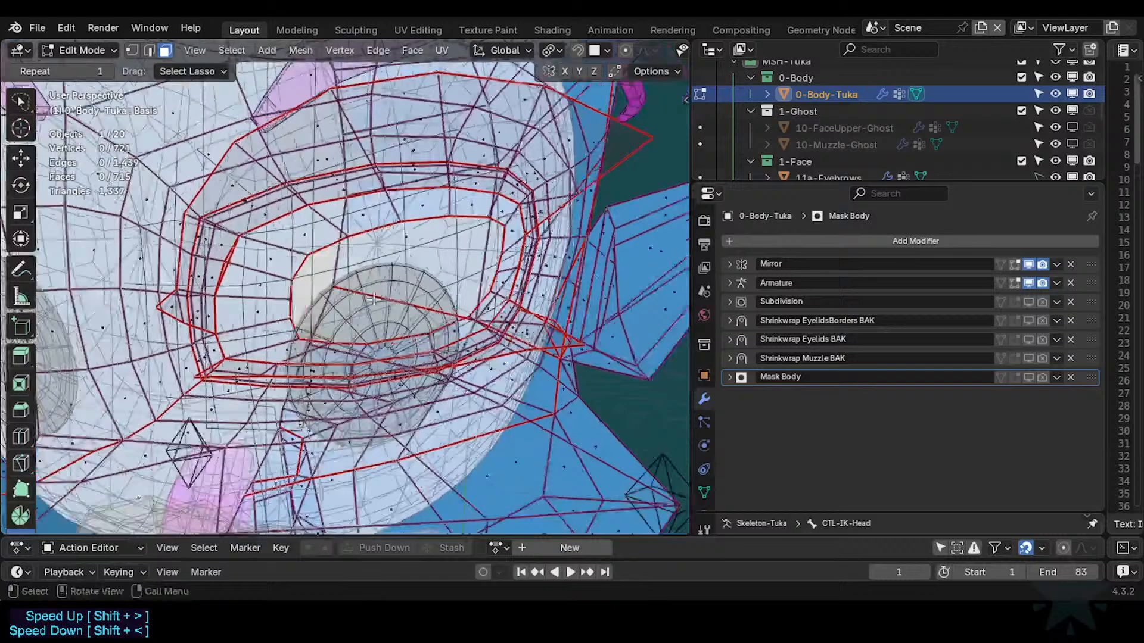
{"action": "left_click", "coordinate": [330, 227], "text": "alt"}
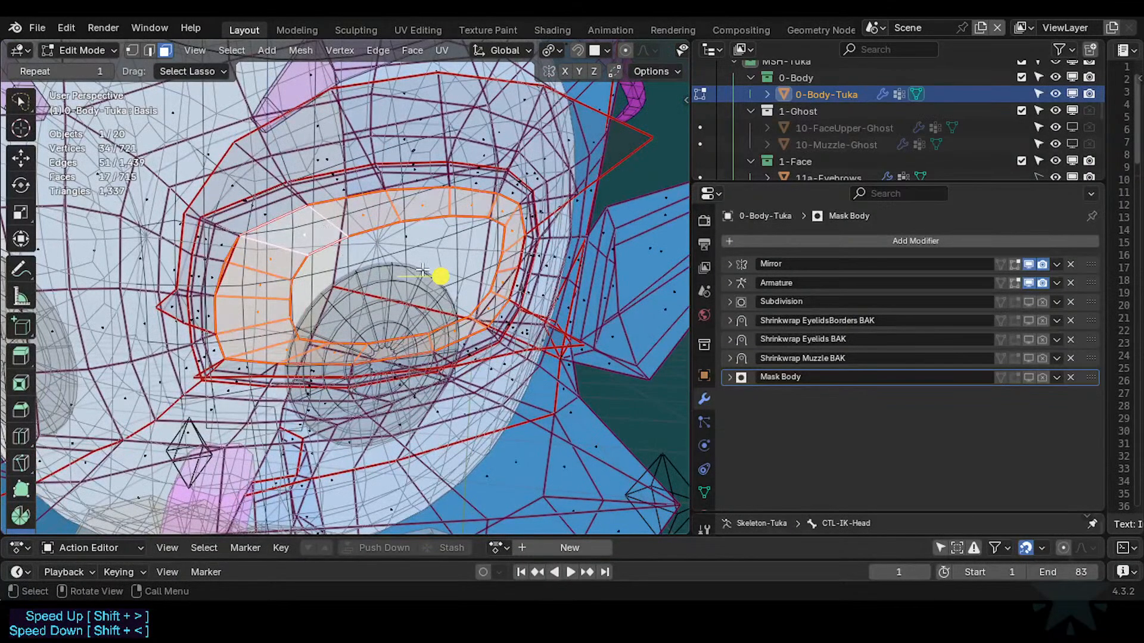
{"action": "middle_click_drag", "start_coordinate": [338, 251], "coordinate": [322, 249]}
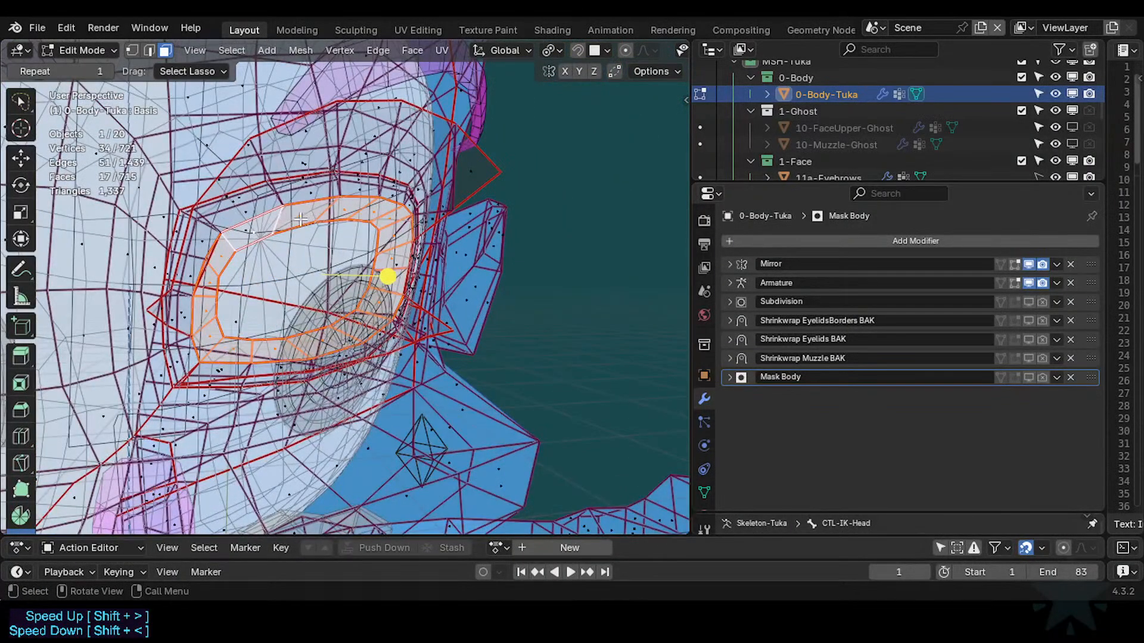
Replace the selection with the innermost edge loop of the eyelid border ring and switch to vertex selection.
{"action": "key", "text": "2"}
{"action": "key", "text": "alt+a"}
{"action": "left_click", "coordinate": [352, 268], "text": "alt"}
{"action": "key", "text": "1"}
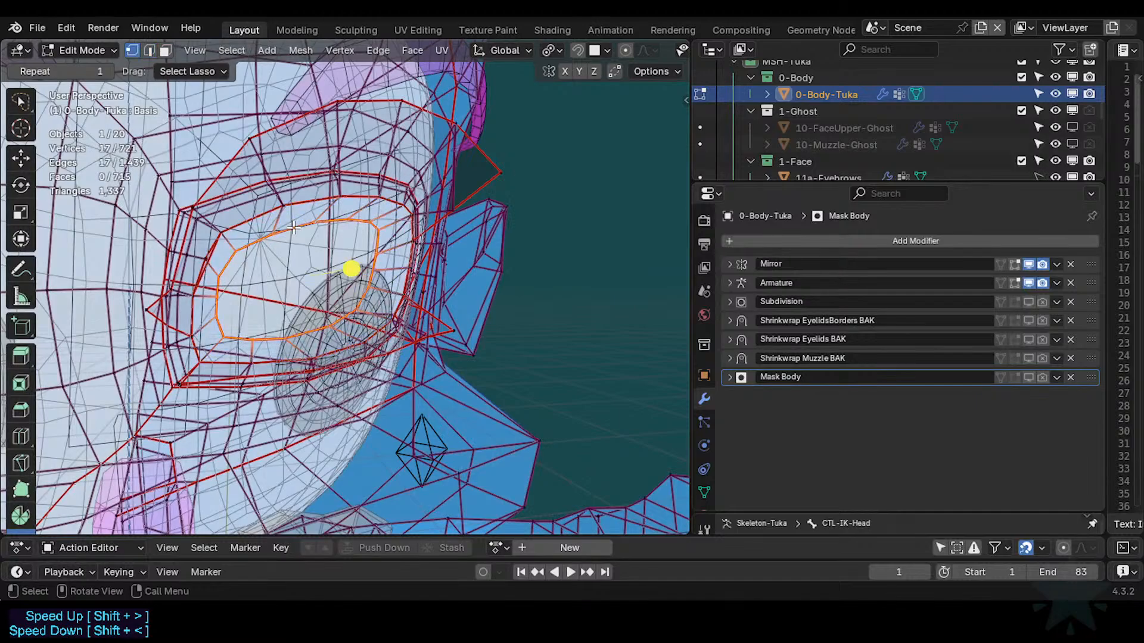
Enable the Shrinkwrap EyelidsBorders BAK modifier in the viewport and Edit Mode, and set its offset to 0.037 m.
{"action": "left_click", "coordinate": [728, 322]}
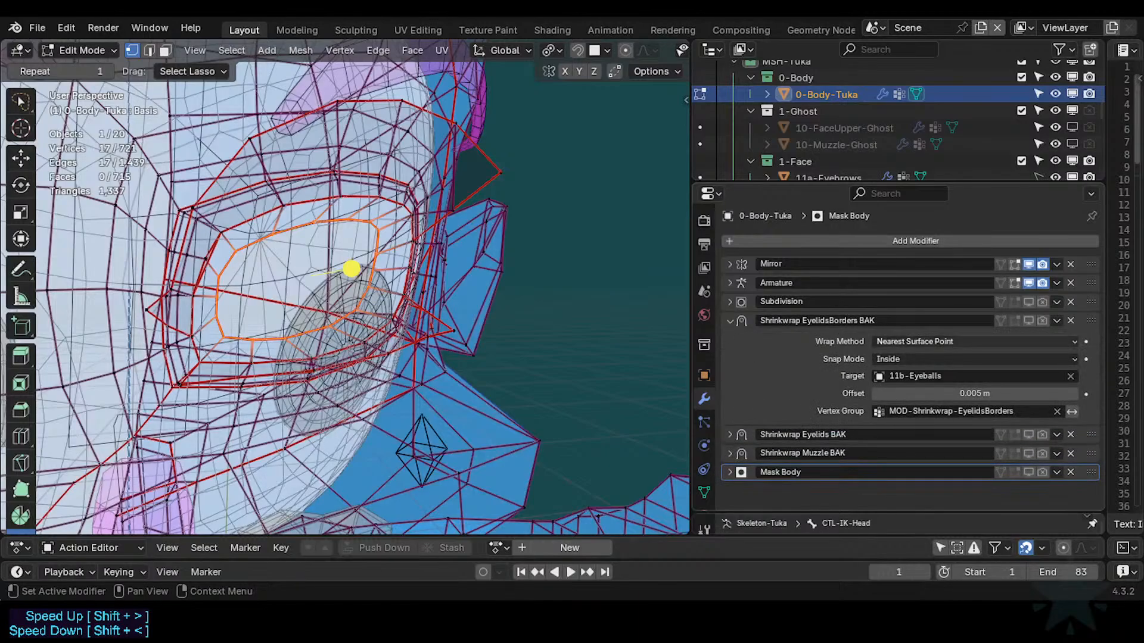
{"action": "left_click", "coordinate": [1028, 321]}
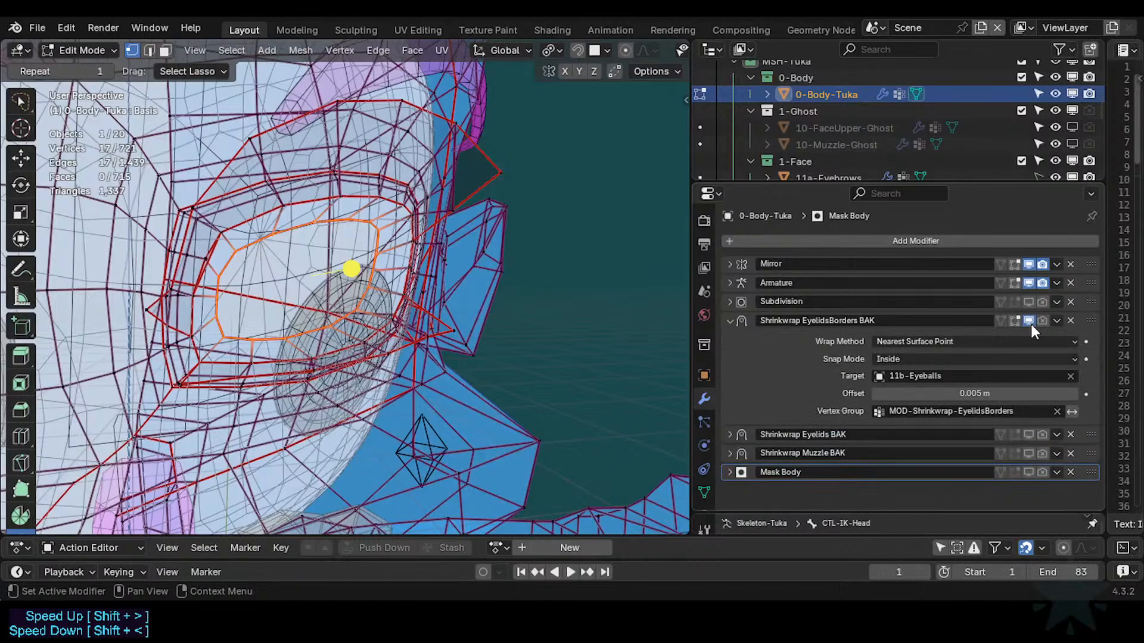
{"action": "mouse_move", "coordinate": [974, 394]}
{"action": "left_mouse_down"}
{"action": "mouse_move", "coordinate": [1001, 394]}
{"action": "mouse_move", "coordinate": [963, 393]}
{"action": "mouse_move", "coordinate": [1019, 393]}
{"action": "mouse_move", "coordinate": [982, 393]}
{"action": "left_mouse_up"}
{"action": "left_click", "coordinate": [1015, 318]}
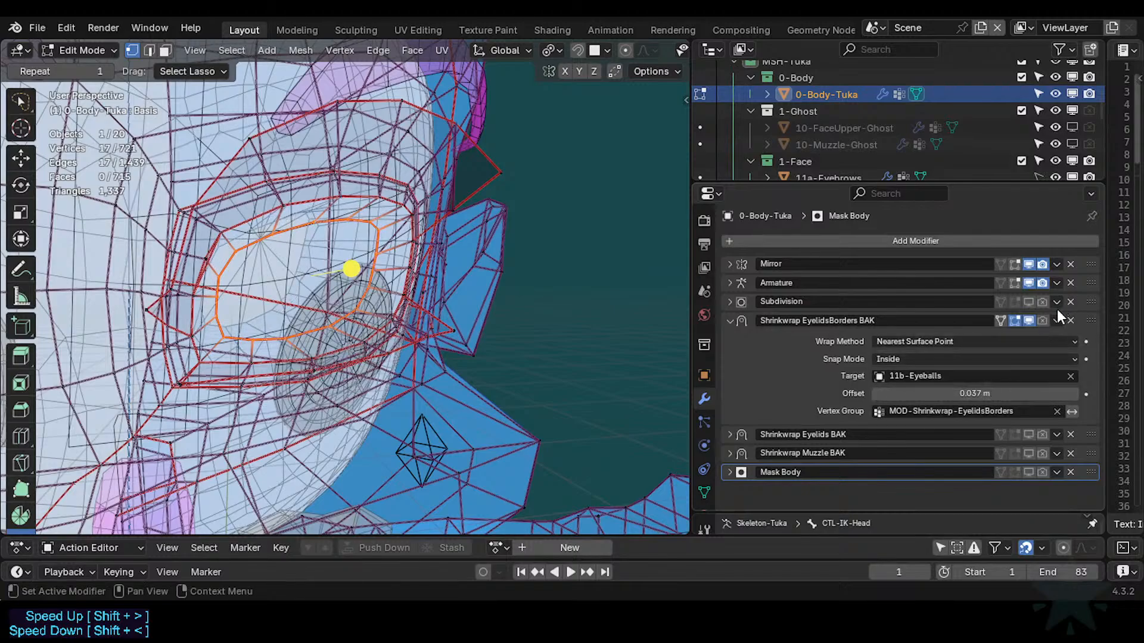
Reselect the inner ring of eyelid border faces, delete those faces and return to Object Mode.
{"action": "key", "text": "2"}
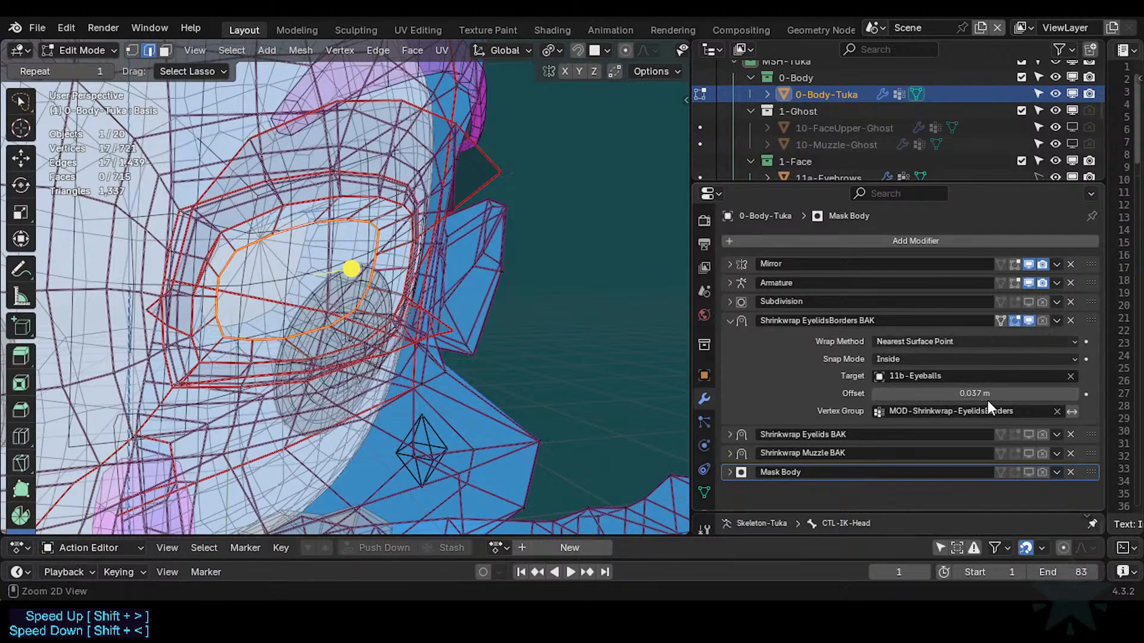
{"action": "key", "text": "ctrl+KP_Add"}
{"action": "key", "text": "3"}
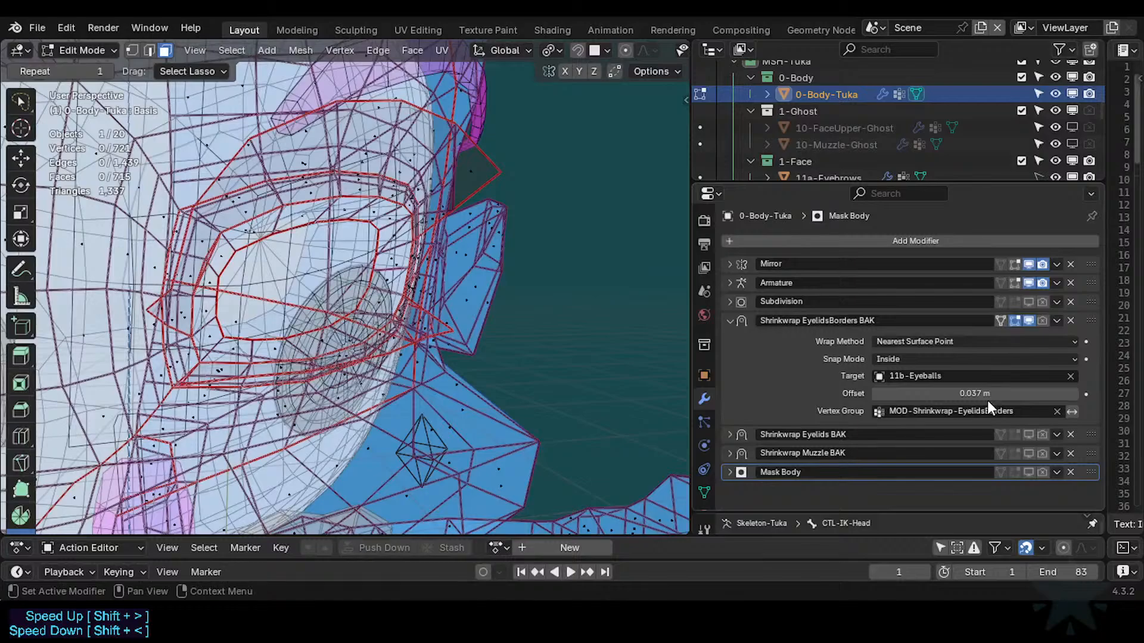
{"action": "key", "text": "ctrl+z"}
{"action": "middle_click_drag", "start_coordinate": [393, 325], "coordinate": [339, 322]}
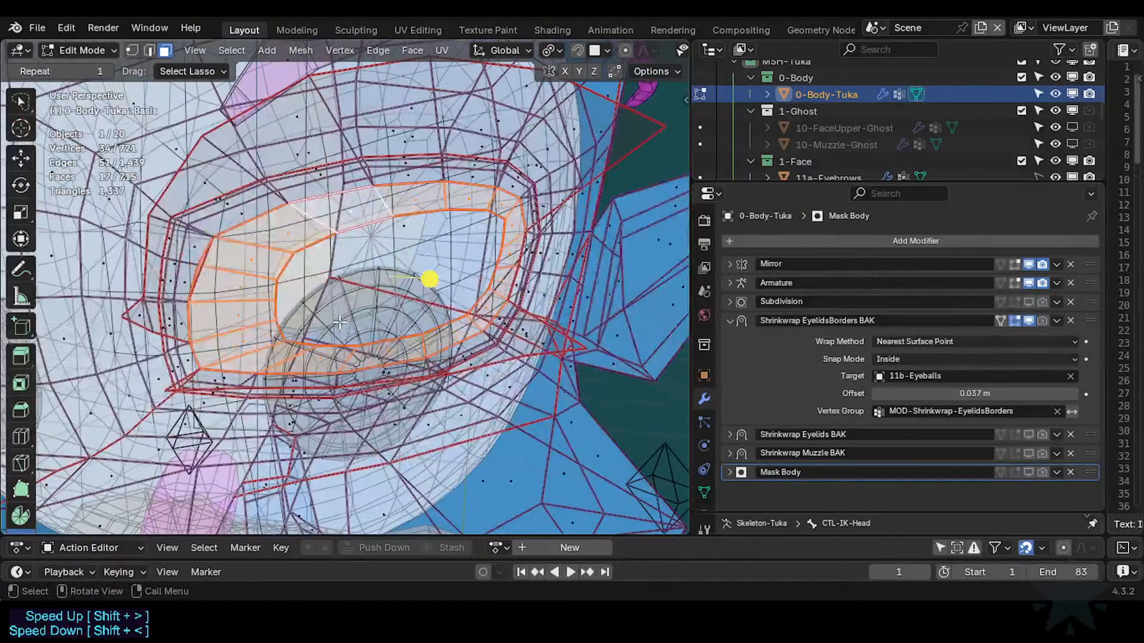
{"action": "key", "text": "x"}
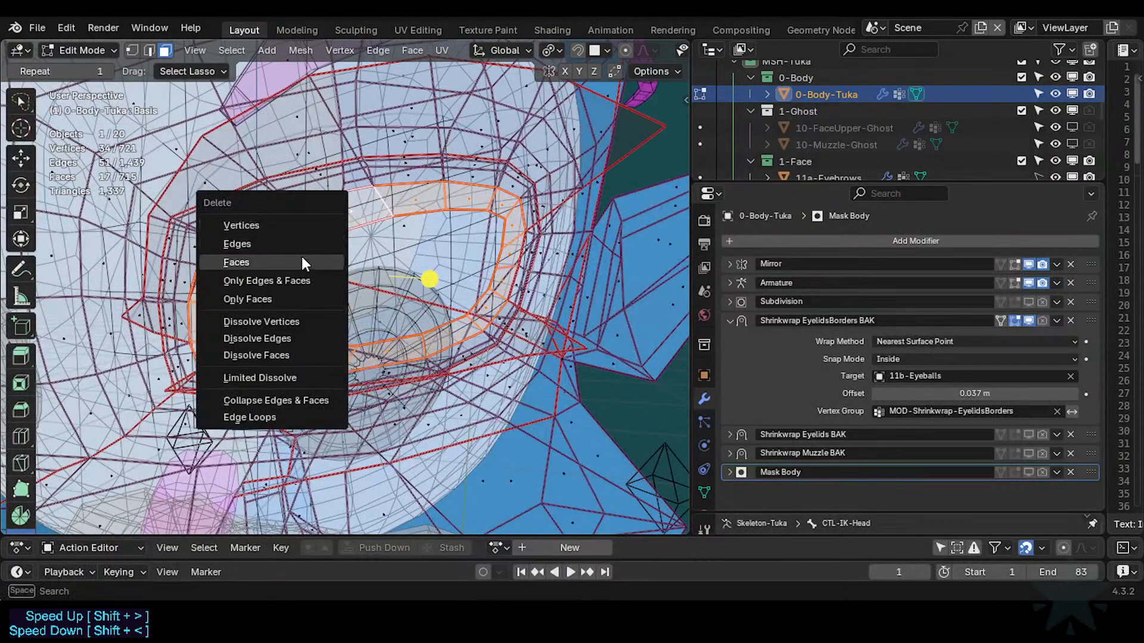
{"action": "left_click", "coordinate": [301, 258]}
{"action": "middle_click_drag", "start_coordinate": [302, 258], "coordinate": [522, 282]}
{"action": "key", "text": "Tab"}
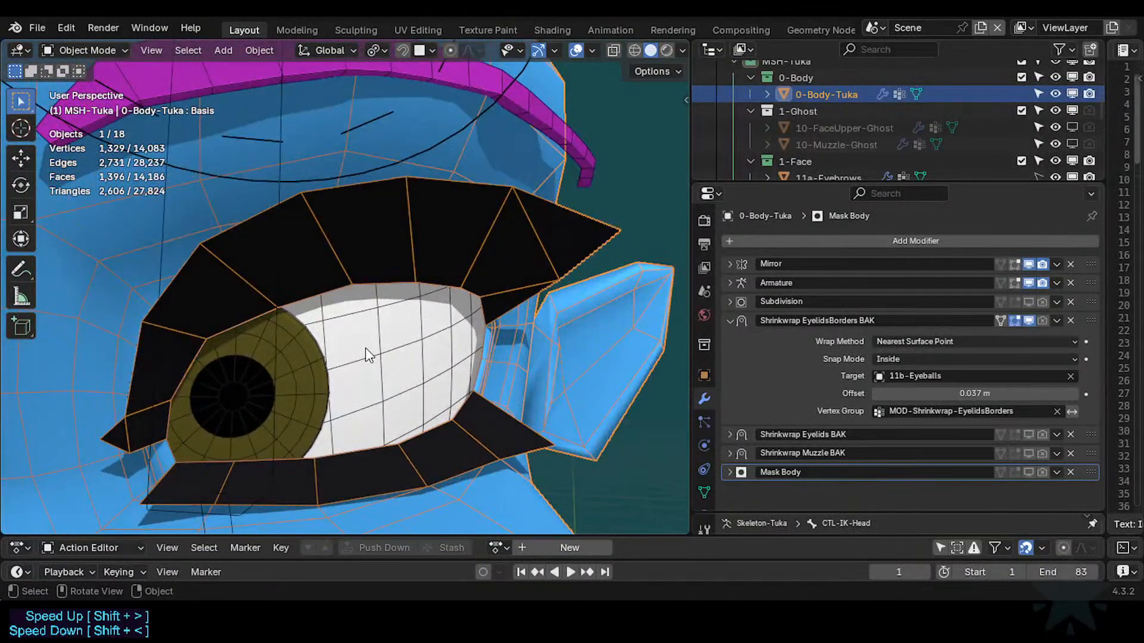
Turn off the Shrinkwrap EyelidsBorders BAK modifier in the viewport and Edit Mode, and inspect the eyelashes around the eye.
{"action": "middle_click_drag", "start_coordinate": [368, 353], "coordinate": [349, 307]}
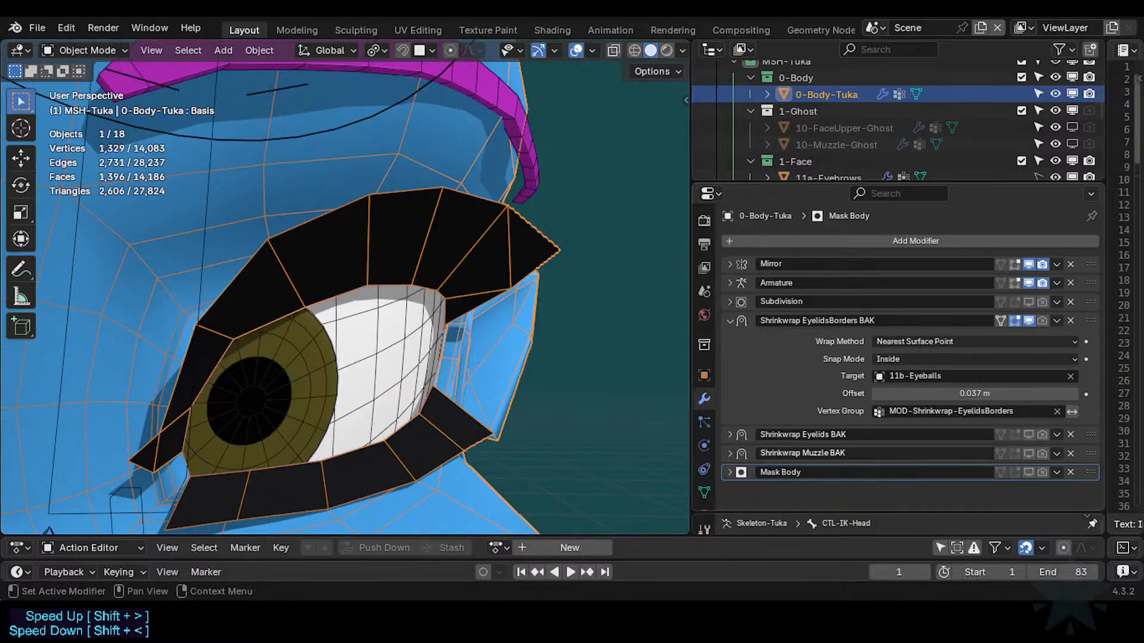
{"action": "left_click", "coordinate": [729, 322]}
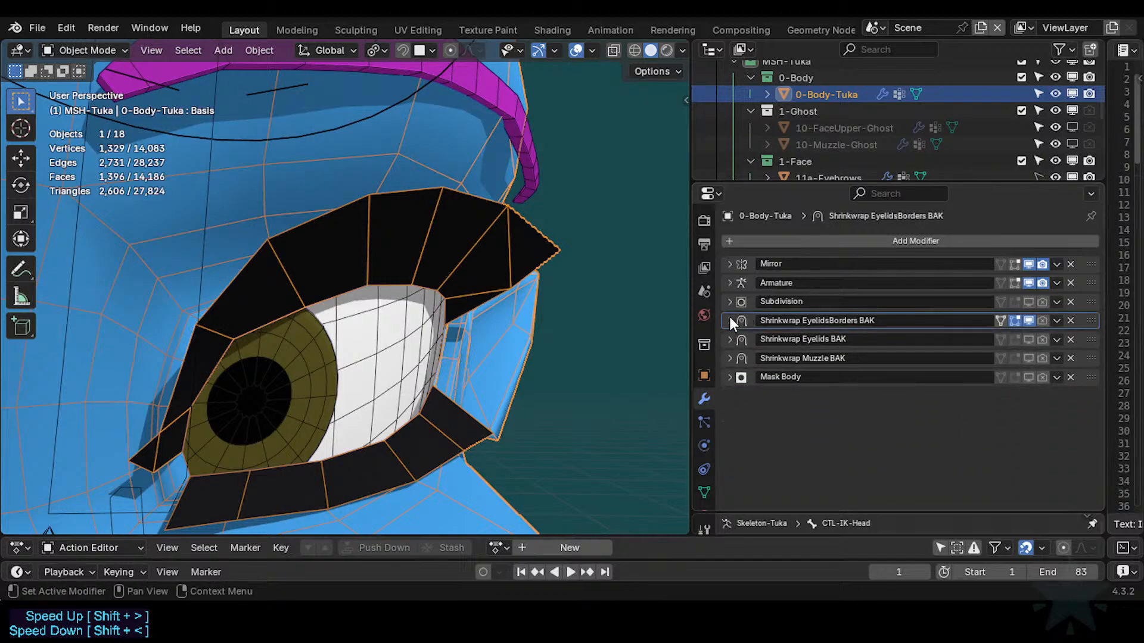
{"action": "left_click", "coordinate": [731, 321]}
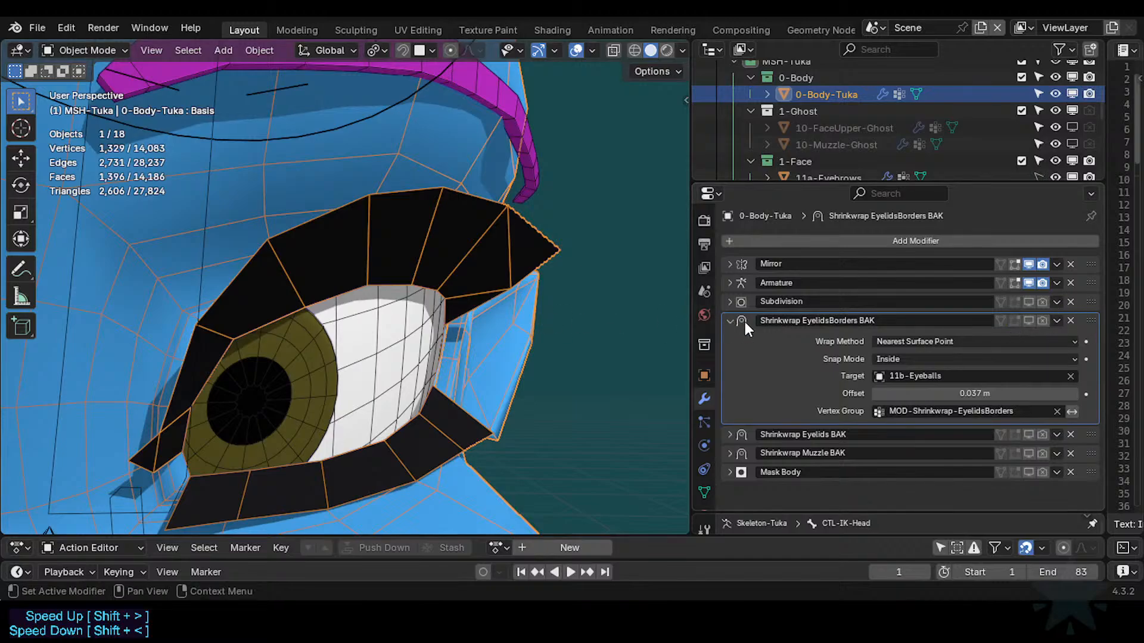
{"action": "scroll", "coordinate": [449, 313], "scroll_direction": "up", "scroll_amount": 2}
{"action": "scroll", "coordinate": [444, 277], "scroll_direction": "down", "scroll_amount": 2}
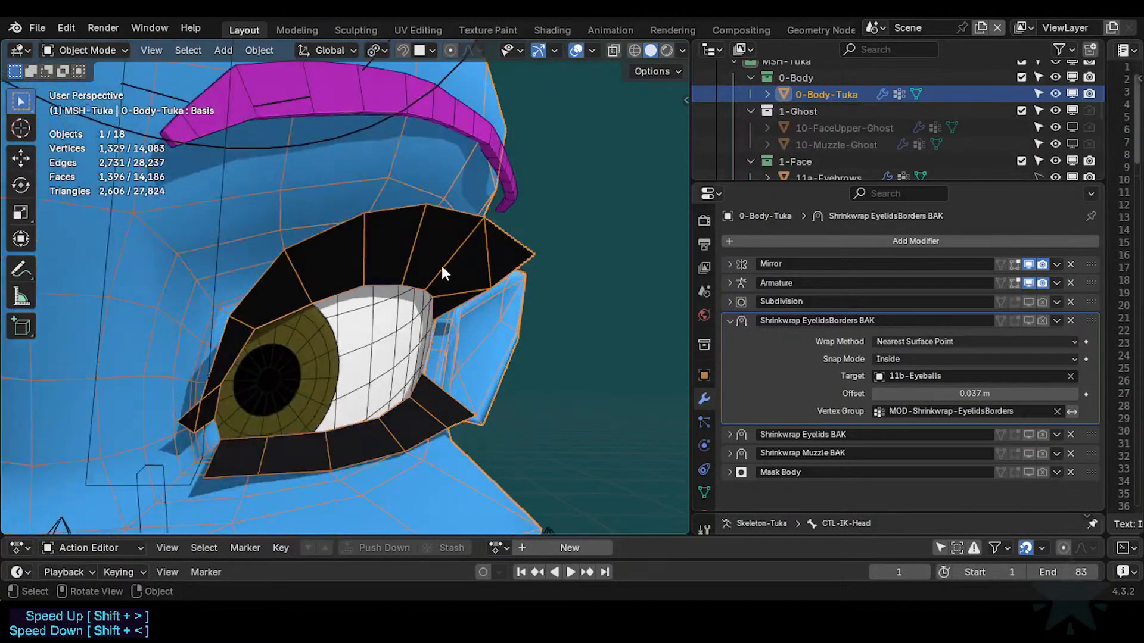
Collapse the Shrinkwrap EyelidsBorders BAK modifier's settings and inspect the outer corner of the eye with X-ray.
{"action": "scroll", "coordinate": [357, 292], "scroll_direction": "up", "scroll_amount": 1}
{"action": "scroll", "coordinate": [312, 305], "scroll_direction": "up", "scroll_amount": 3}
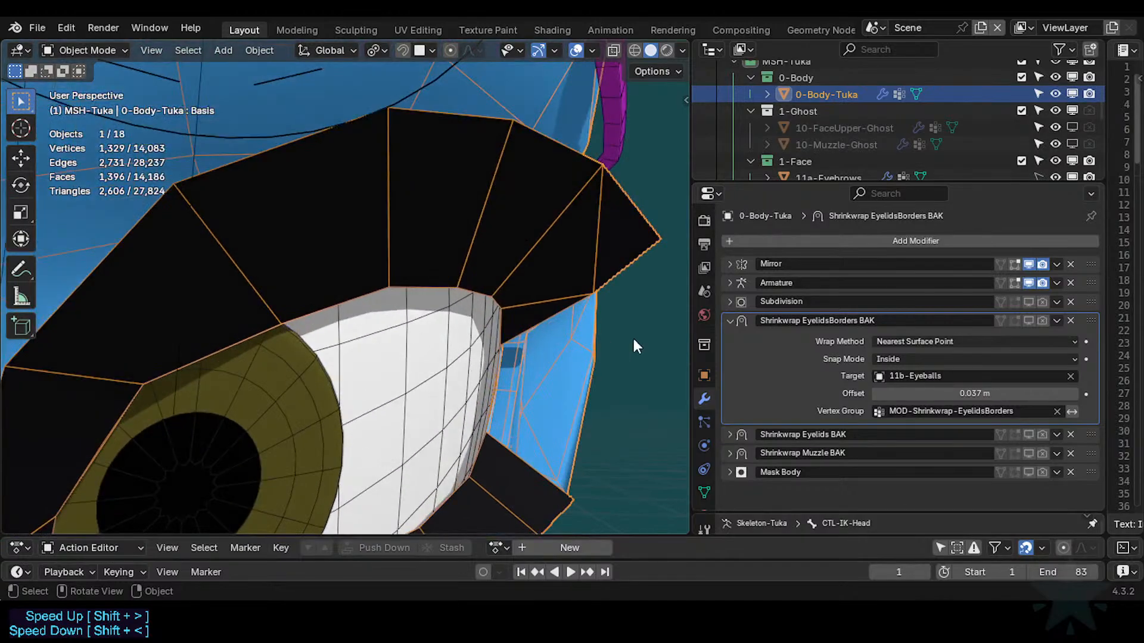
{"action": "left_click", "coordinate": [730, 321]}
{"action": "middle_click_drag", "start_coordinate": [452, 334], "coordinate": [474, 274]}
{"action": "key", "text": "Tab"}
{"action": "key", "text": "alt+z"}
{"action": "key", "text": "Tab"}
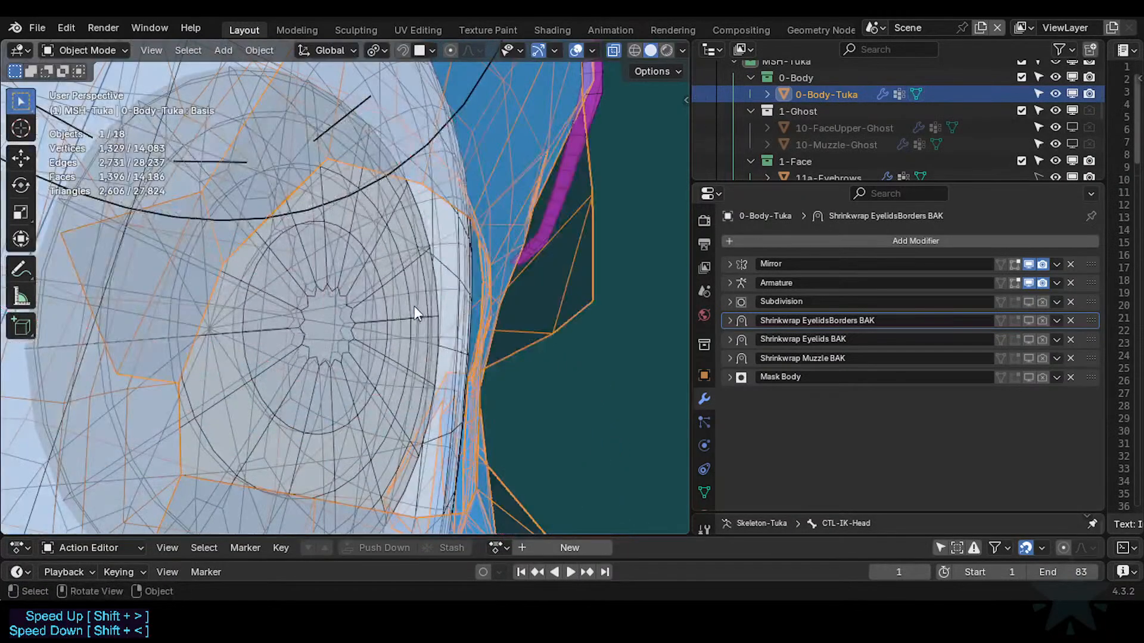
Hide the 11c-Eyecoins object while keeping the body visible, and turn X-ray off.
{"action": "left_click", "coordinate": [413, 305]}
{"action": "key", "text": "h"}
{"action": "left_click", "coordinate": [421, 280]}
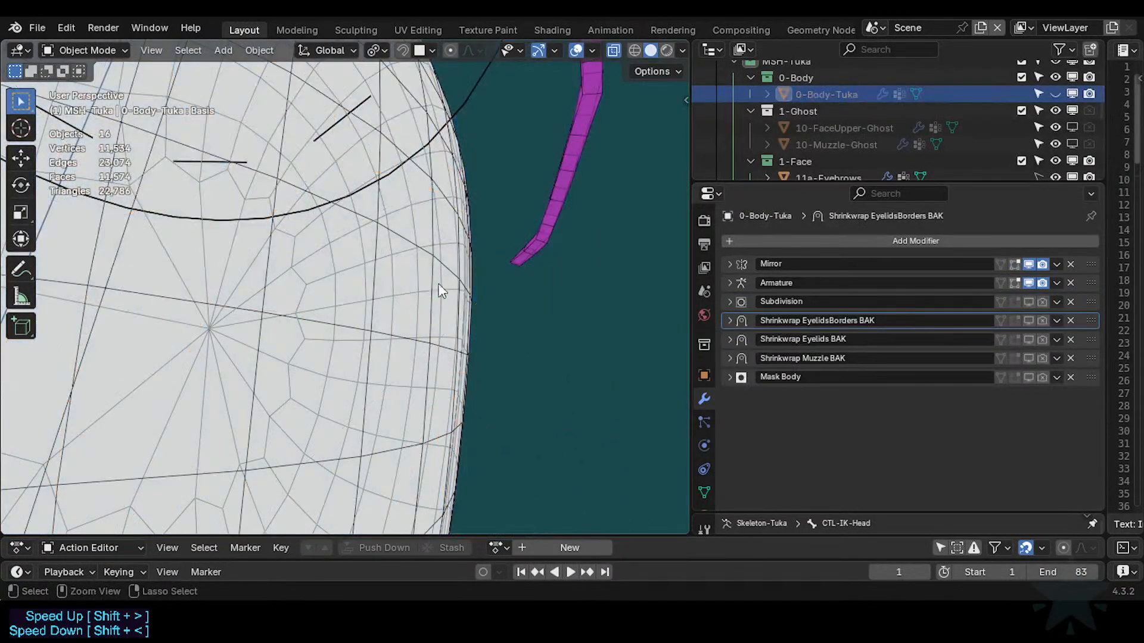
{"action": "middle_click_drag", "start_coordinate": [366, 304], "coordinate": [357, 333]}
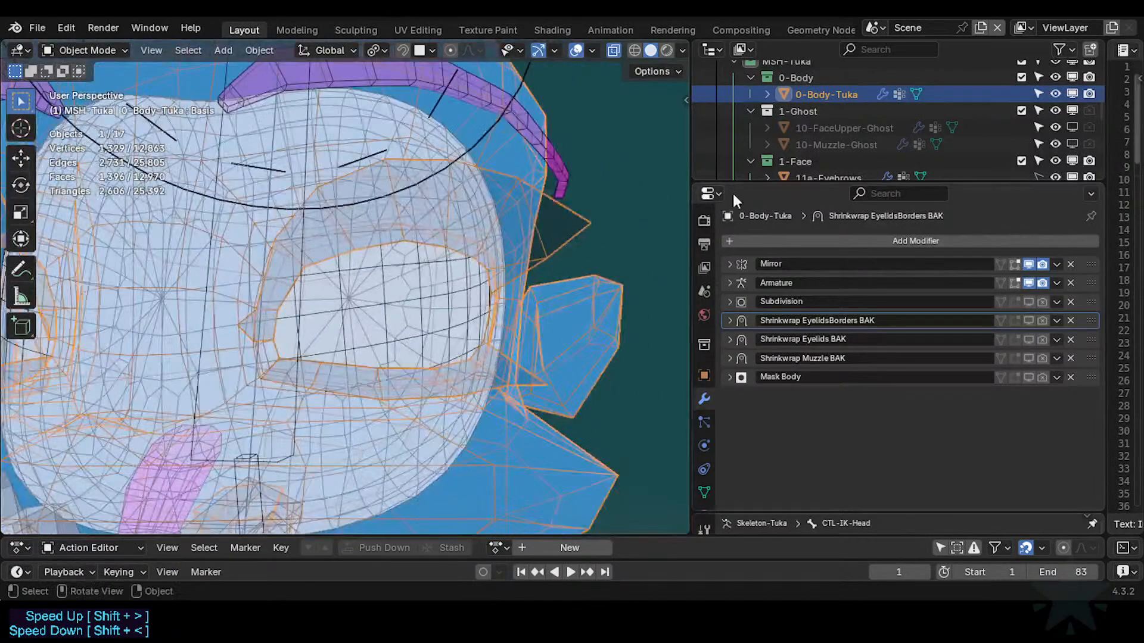
{"action": "scroll", "coordinate": [999, 148], "scroll_direction": "down", "scroll_amount": 2}
{"action": "key", "text": "alt+z"}
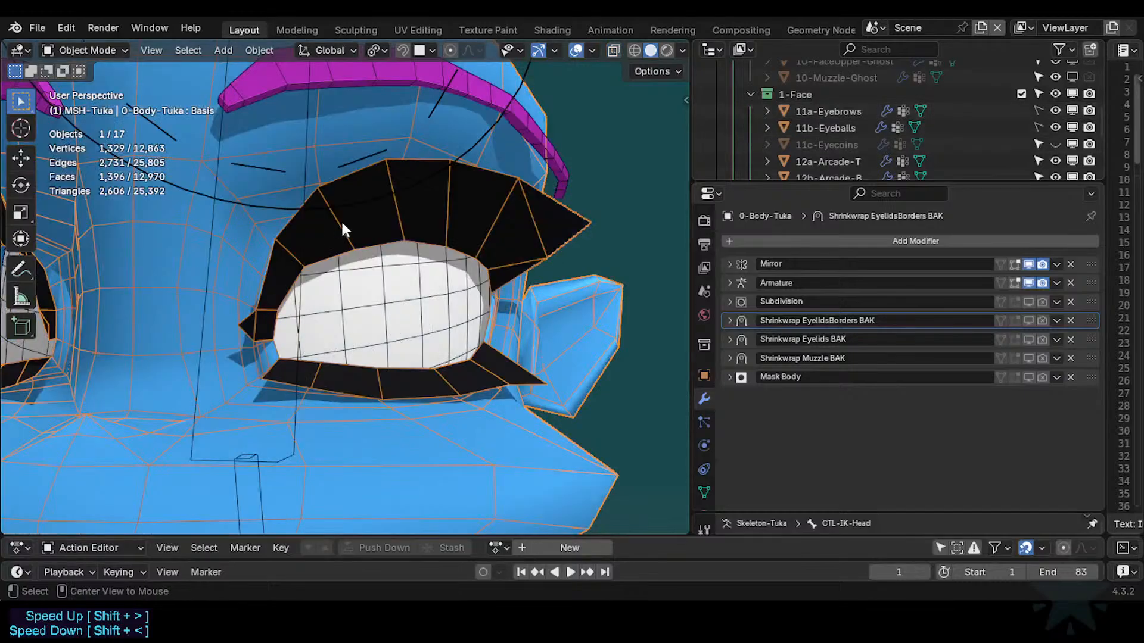
Make the 11b-Eyeballs object selectable and hide it.
{"action": "left_click", "coordinate": [1038, 126]}
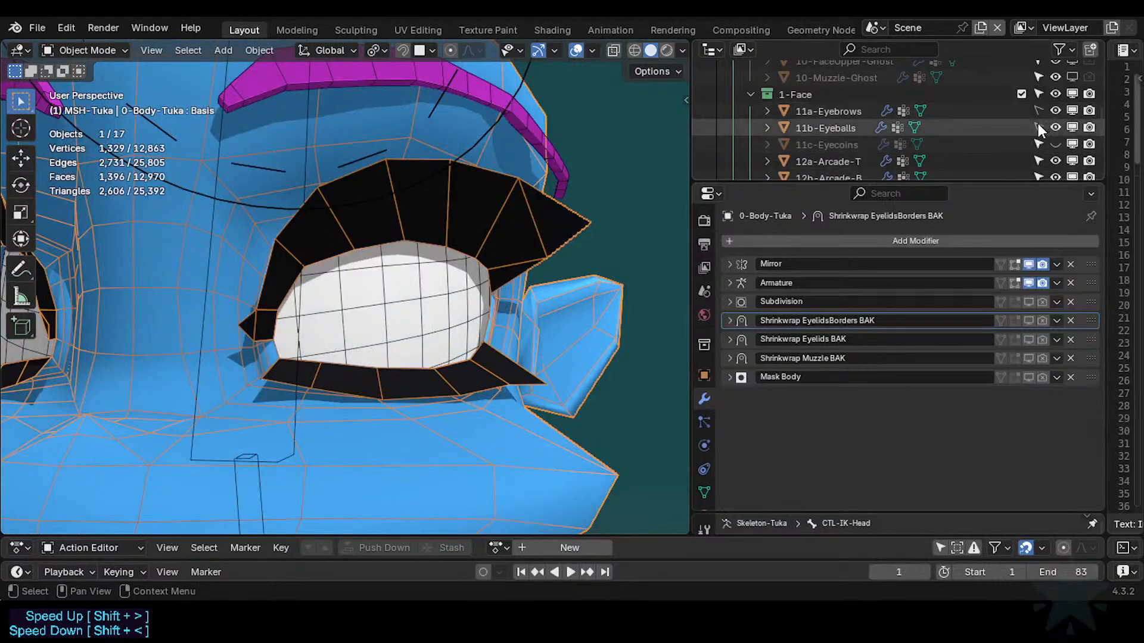
{"action": "left_click", "coordinate": [385, 313]}
{"action": "key", "text": "h"}
Fly inside the head to face the eye opening, select 0-Body-Tuka and enter Edit Mode.
{"action": "scroll", "coordinate": [392, 328], "scroll_direction": "up", "scroll_amount": 7}
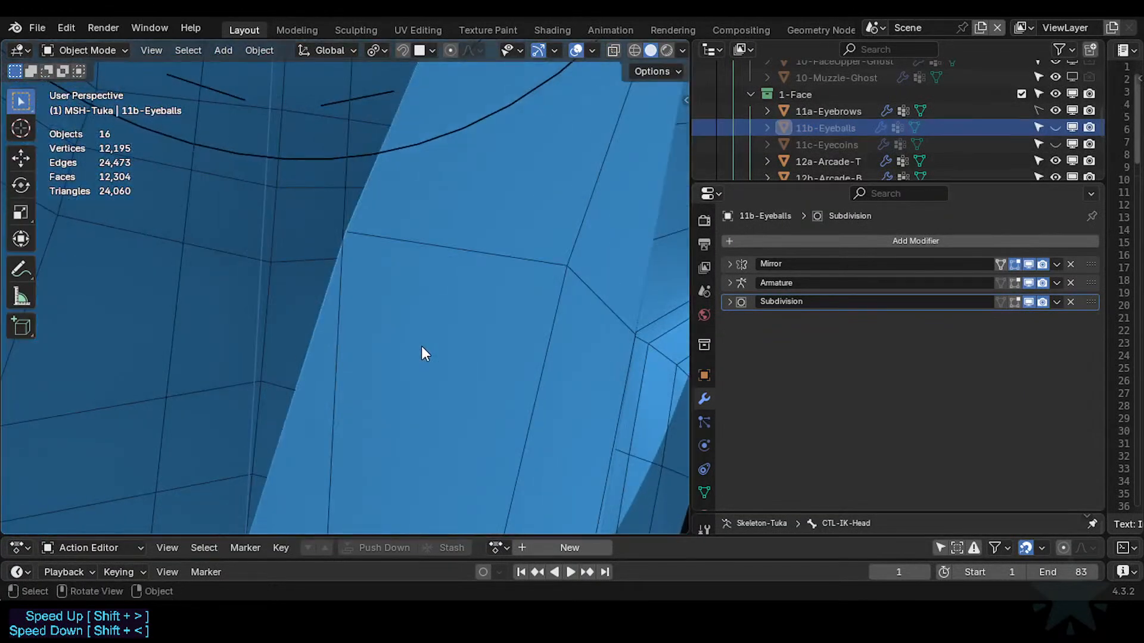
{"action": "key", "text": "shift+grave"}
{"action": "key", "text": "w"}
{"action": "key", "text": "s"}
{"action": "key", "text": "w"}
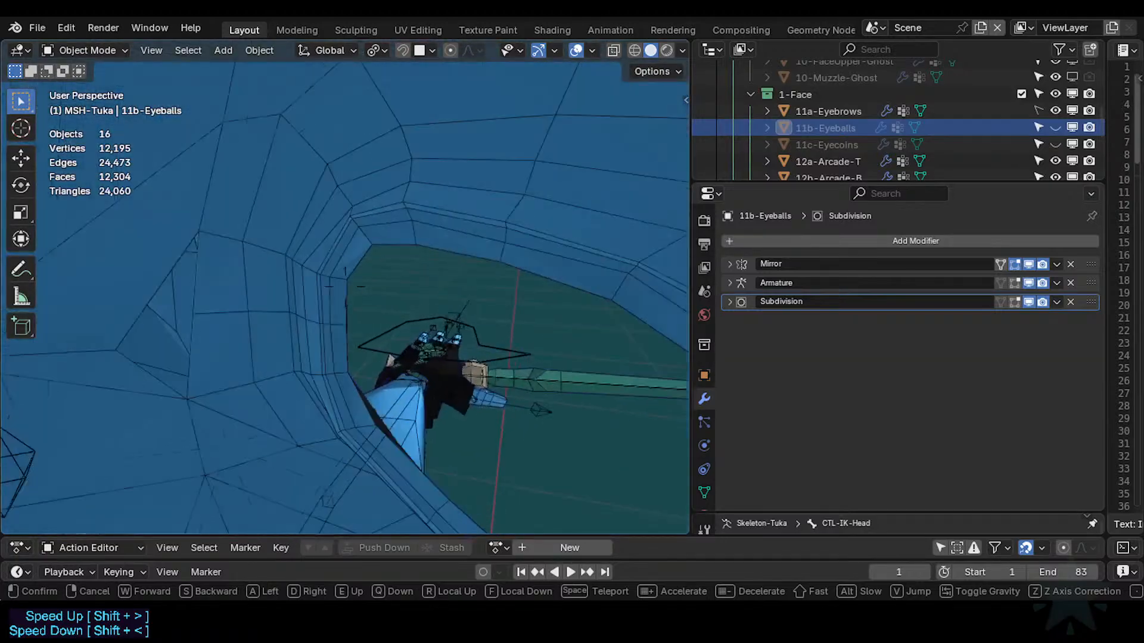
{"action": "key", "text": "s"}
{"action": "left_click", "coordinate": [454, 235]}
{"action": "left_click", "coordinate": [460, 219]}
{"action": "key", "text": "Tab"}
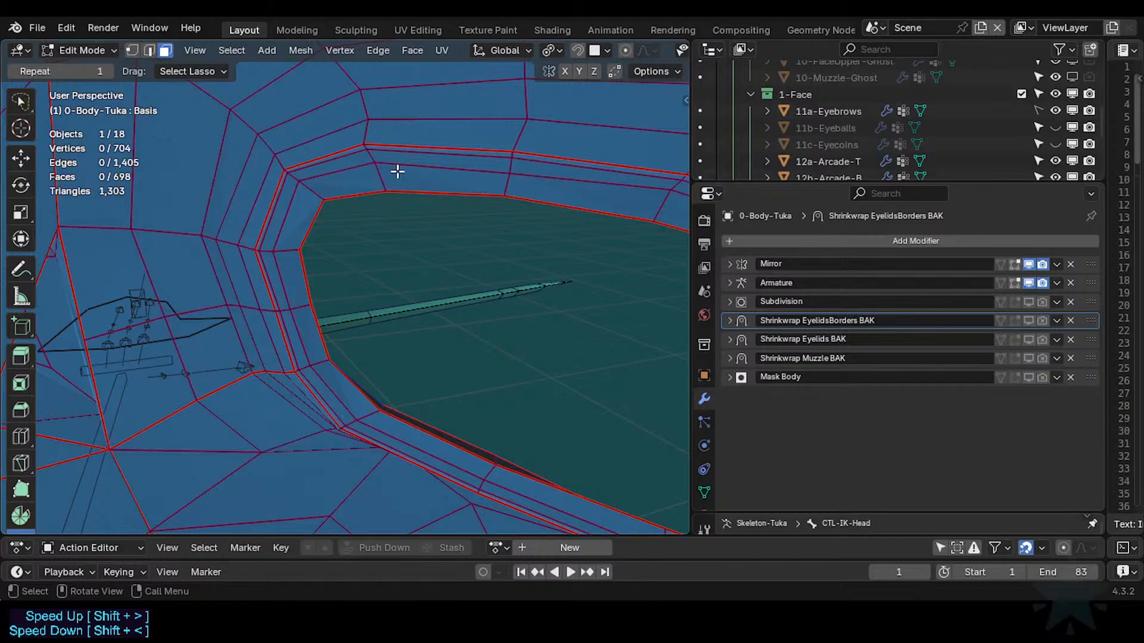
Select the complete innermost edge loop around the eye opening using edge selection.
{"action": "key", "text": "2"}
{"action": "left_click", "coordinate": [408, 188], "text": "alt"}
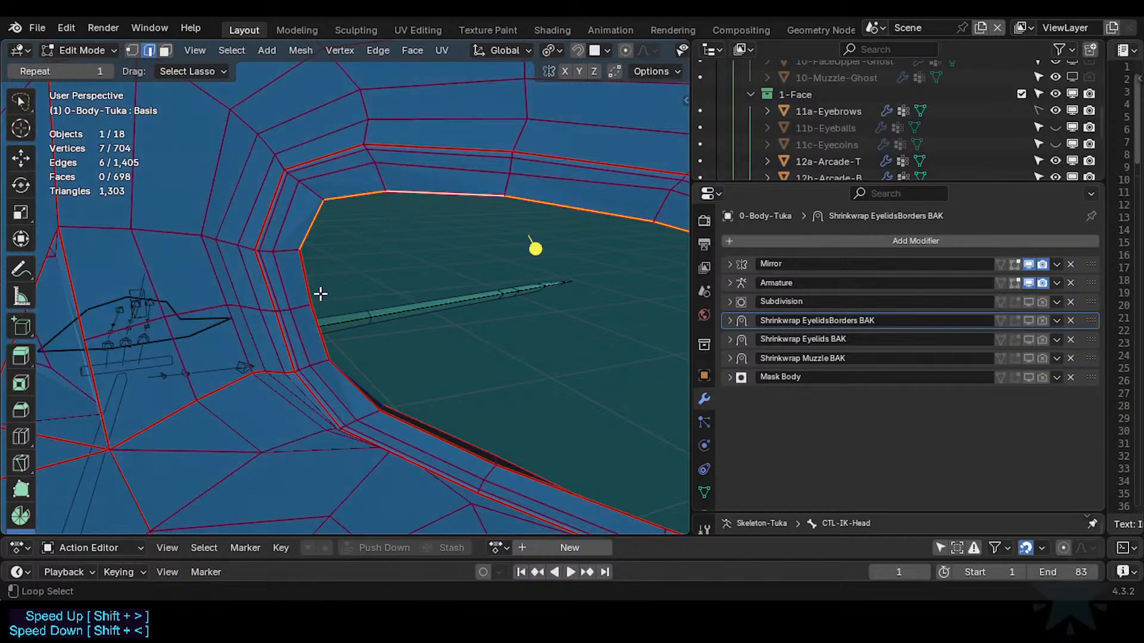
{"action": "key", "text": "shift+grave"}
{"action": "left_click", "coordinate": [298, 292]}
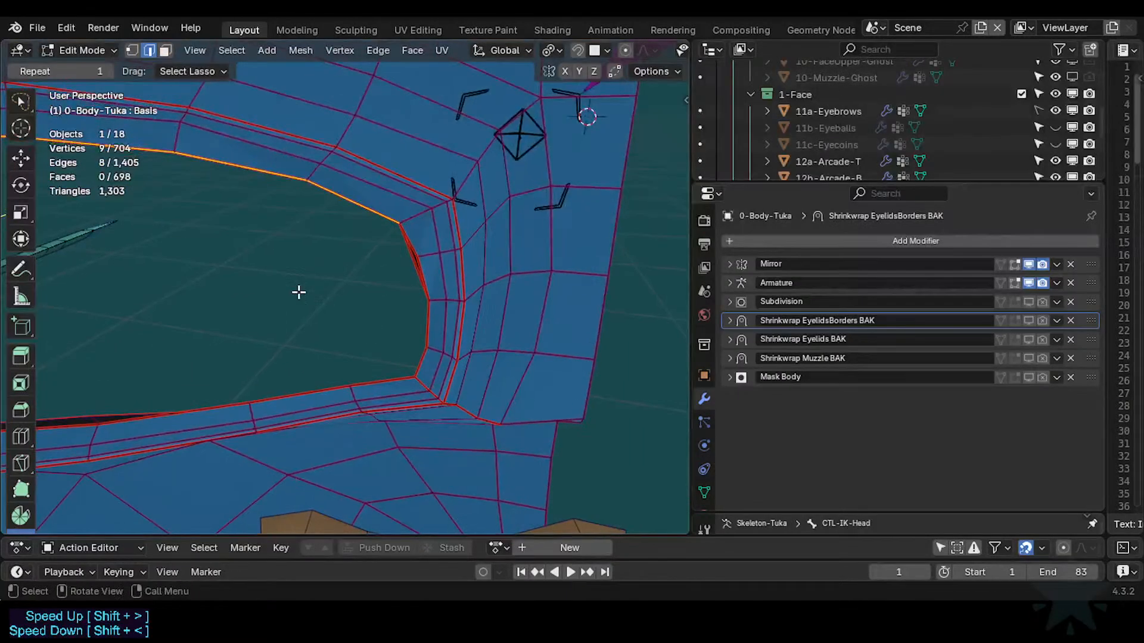
{"action": "left_click", "coordinate": [431, 277], "text": "alt+shift"}
{"action": "left_click", "coordinate": [429, 317], "text": "alt+shift"}
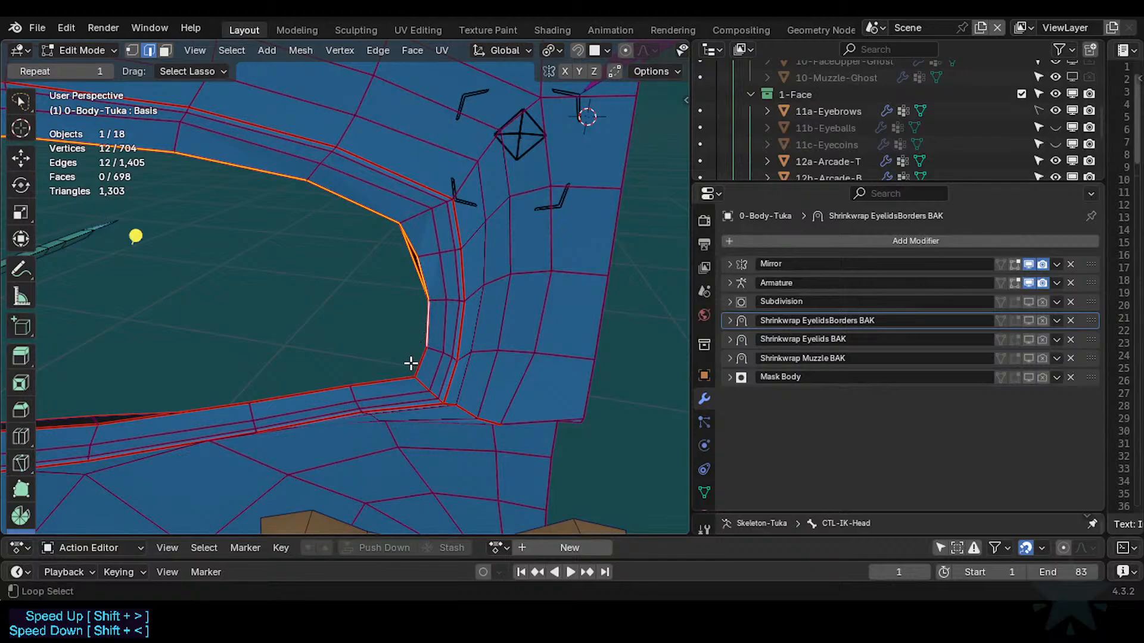
{"action": "left_click", "coordinate": [397, 379], "text": "alt+shift"}
Examine the selected eye-opening loop from outside the head, including the eyelash edges around it.
{"action": "key", "text": "shift+grave"}
{"action": "key", "text": "w"}
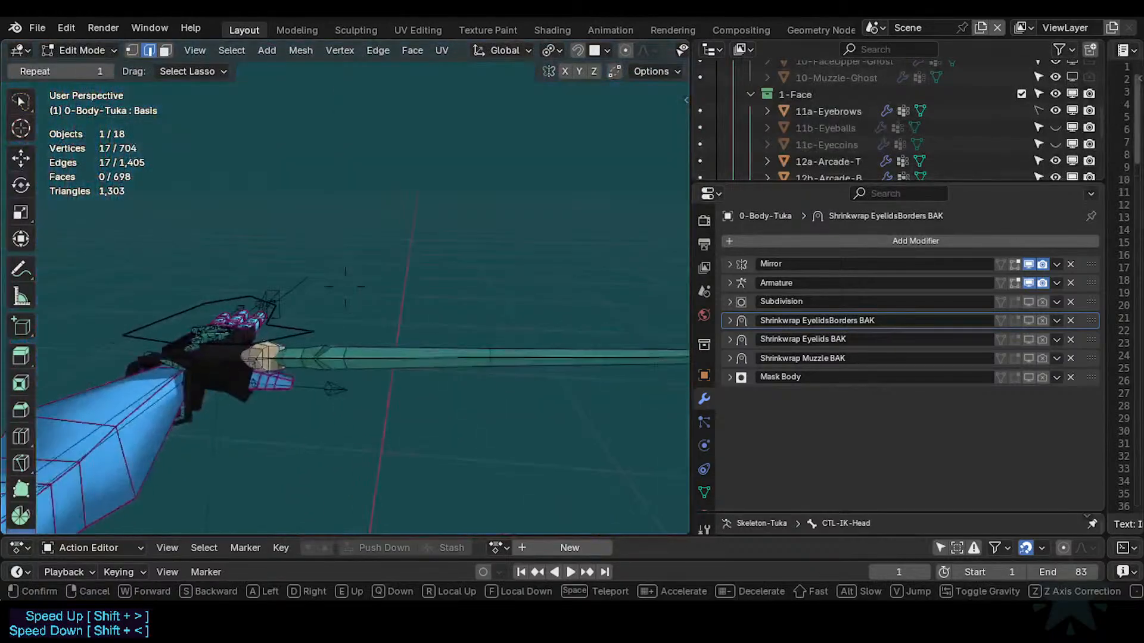
{"action": "key", "text": "s"}
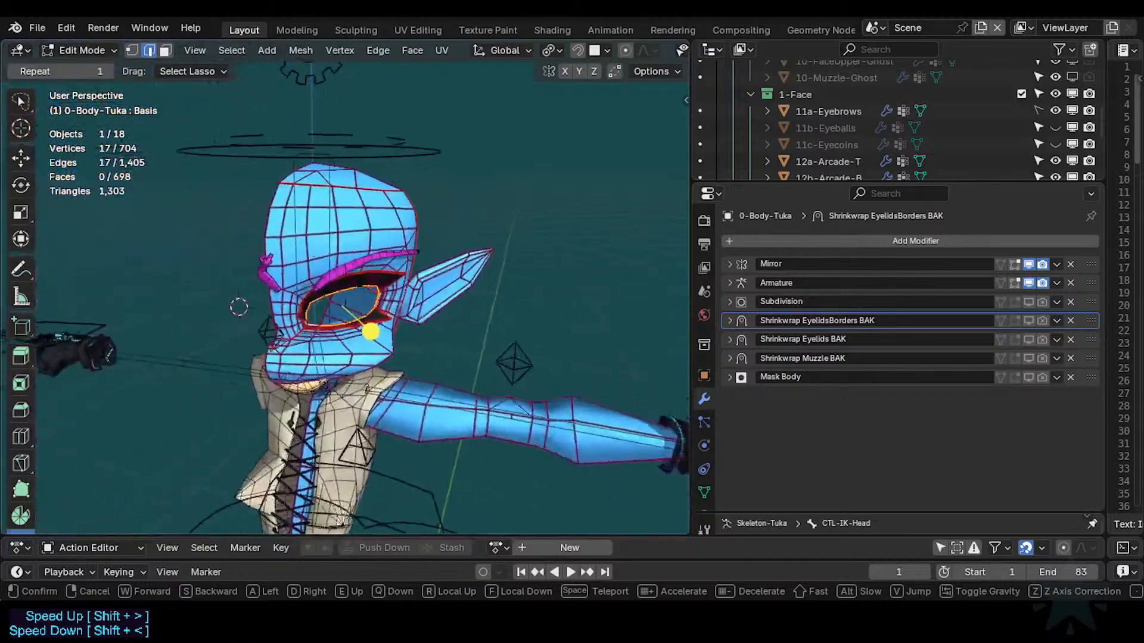
{"action": "key", "text": "w"}
{"action": "key", "text": "s"}
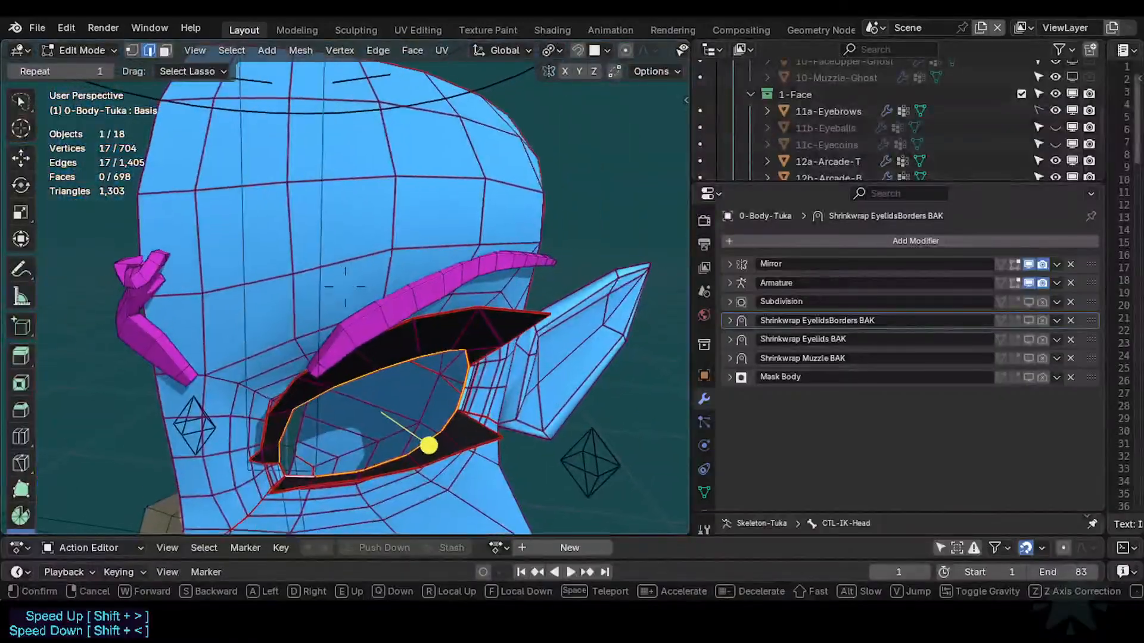
{"action": "key", "text": "w"}
{"action": "key", "text": "q"}
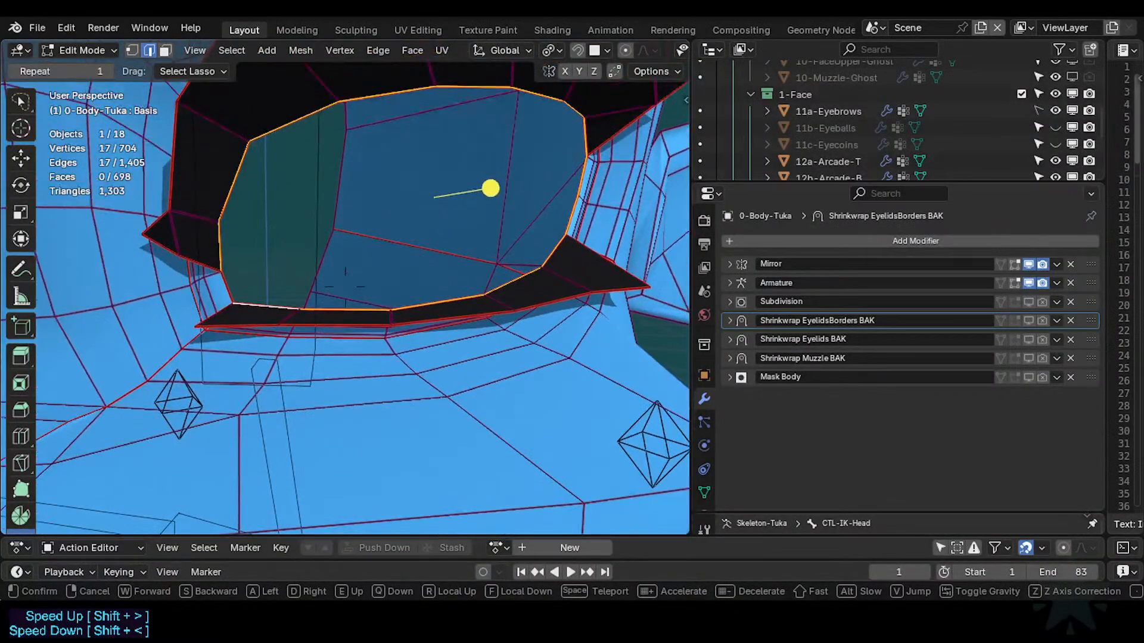
{"action": "left_click", "coordinate": [346, 280]}
Switch to vertex selection, clear the vertex group name filter, and create a vertex group named SOL.
{"action": "key", "text": "1"}
{"action": "left_click", "coordinate": [706, 493]}
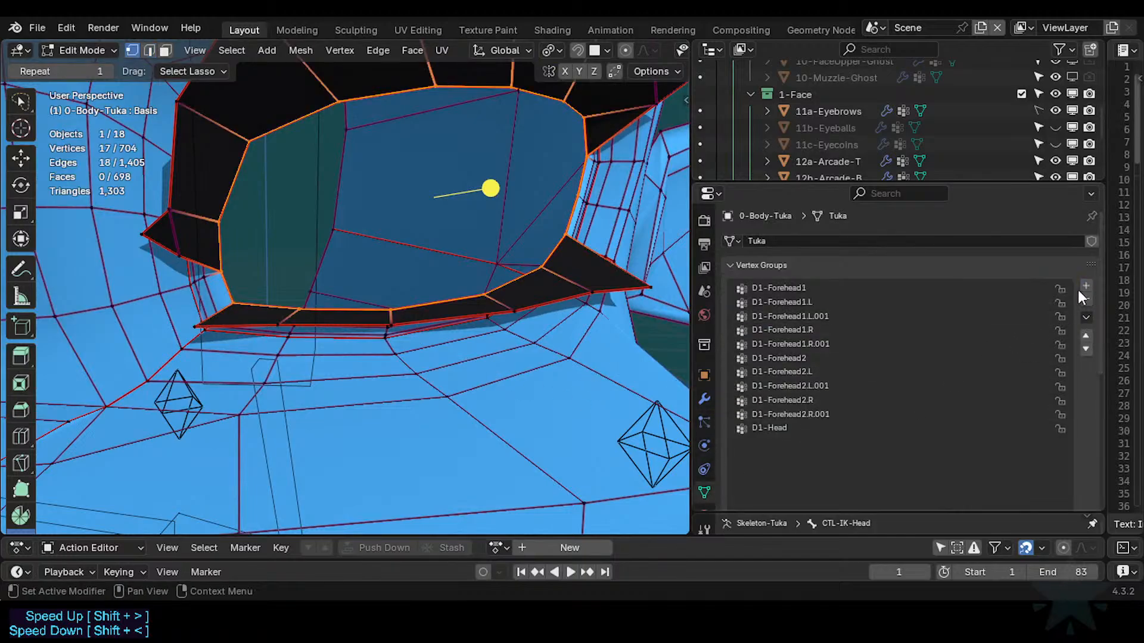
{"action": "scroll", "coordinate": [954, 400], "scroll_direction": "down", "scroll_amount": 4}
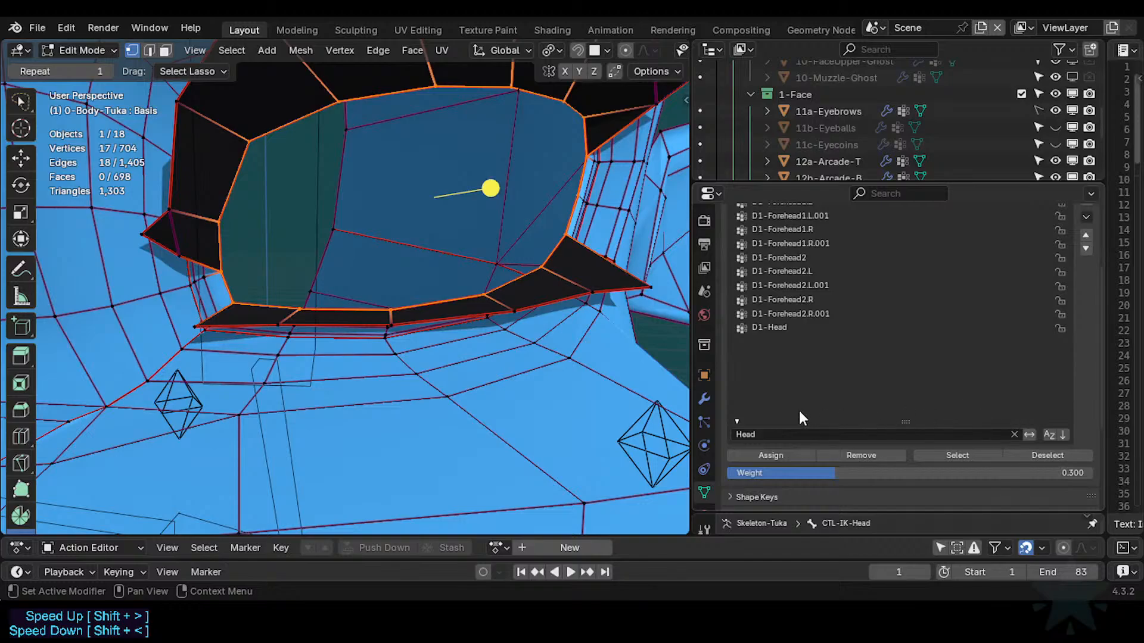
{"action": "left_click", "coordinate": [1013, 435]}
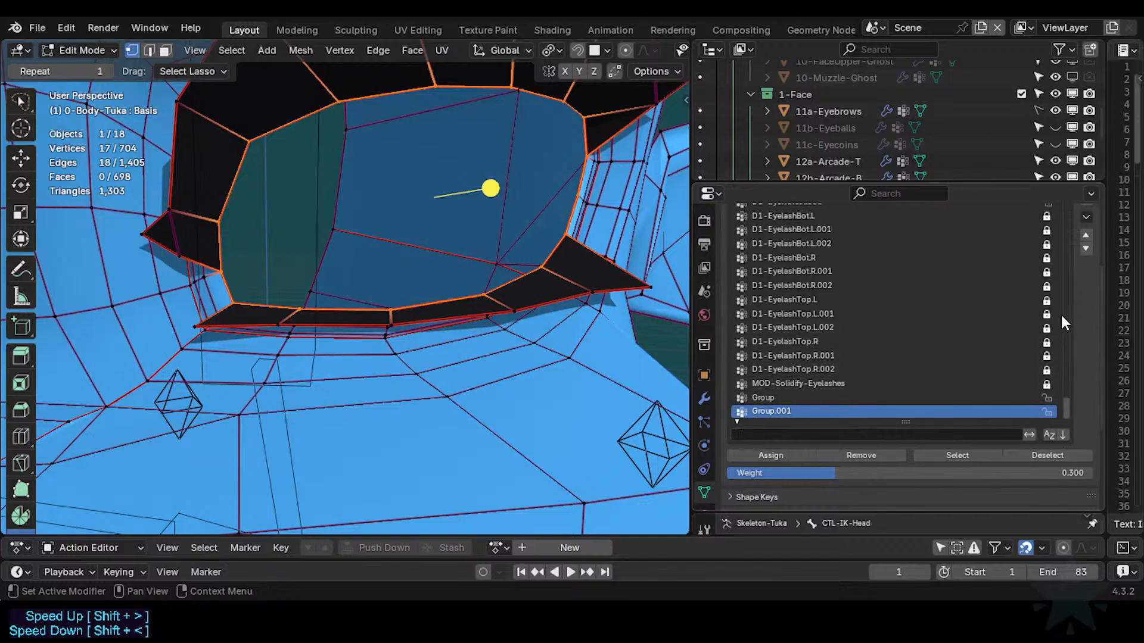
{"action": "scroll", "coordinate": [1079, 274], "scroll_direction": "up", "scroll_amount": 2}
{"action": "left_click", "coordinate": [1085, 233]}
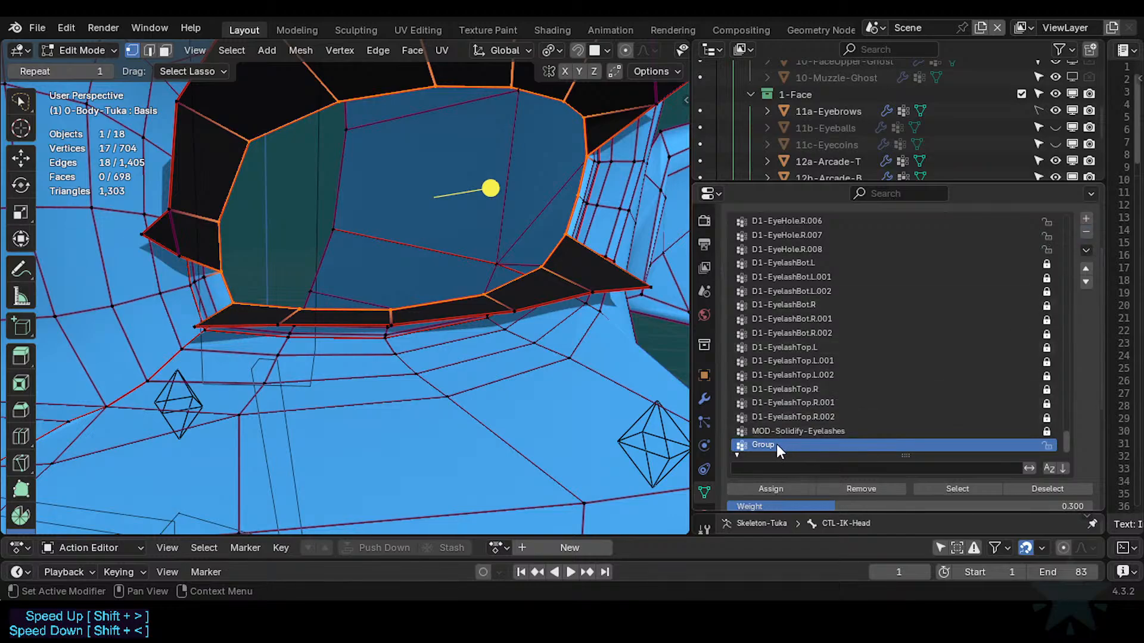
{"action": "double_click", "coordinate": [777, 444]}
{"action": "type", "text": "SOL"}
{"action": "key", "text": "Return"}
Assign the selected eye-opening vertices to the SOL group with a weight of 1.000.
{"action": "left_click", "coordinate": [784, 486]}
{"action": "scroll", "coordinate": [630, 374], "scroll_direction": "down", "scroll_amount": 1}
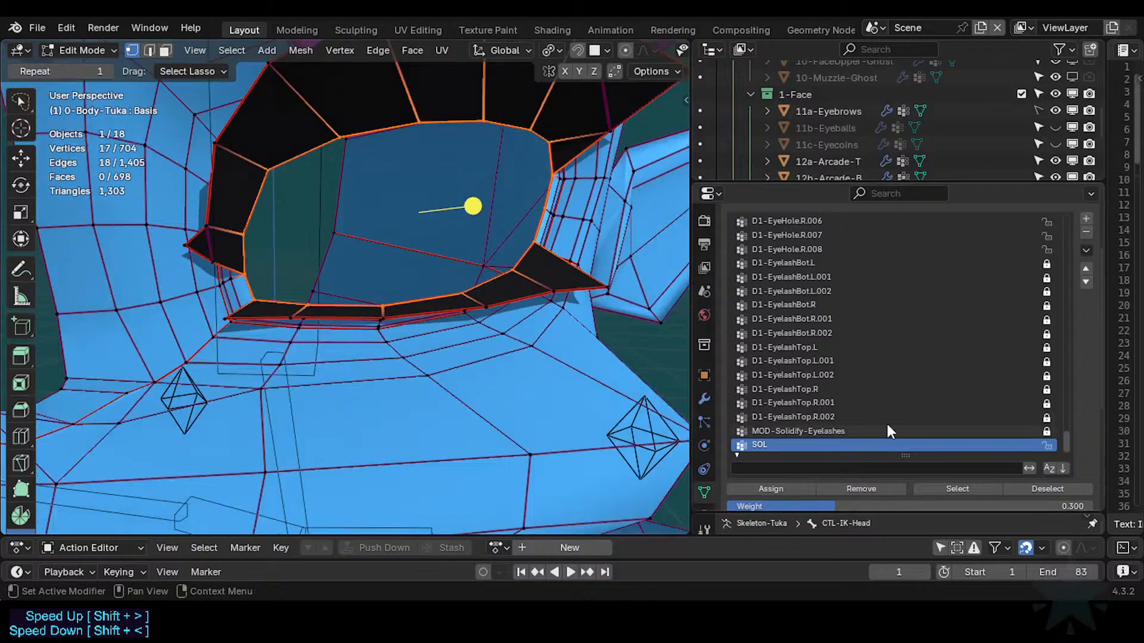
{"action": "scroll", "coordinate": [900, 492], "scroll_direction": "down", "scroll_amount": 2}
{"action": "left_click_drag", "start_coordinate": [855, 472], "coordinate": [1094, 477]}
{"action": "left_click", "coordinate": [777, 456]}
Examine the eye opening's inner rim from inside the head and display the body's modifier stack.
{"action": "scroll", "coordinate": [613, 340], "scroll_direction": "down", "scroll_amount": 3}
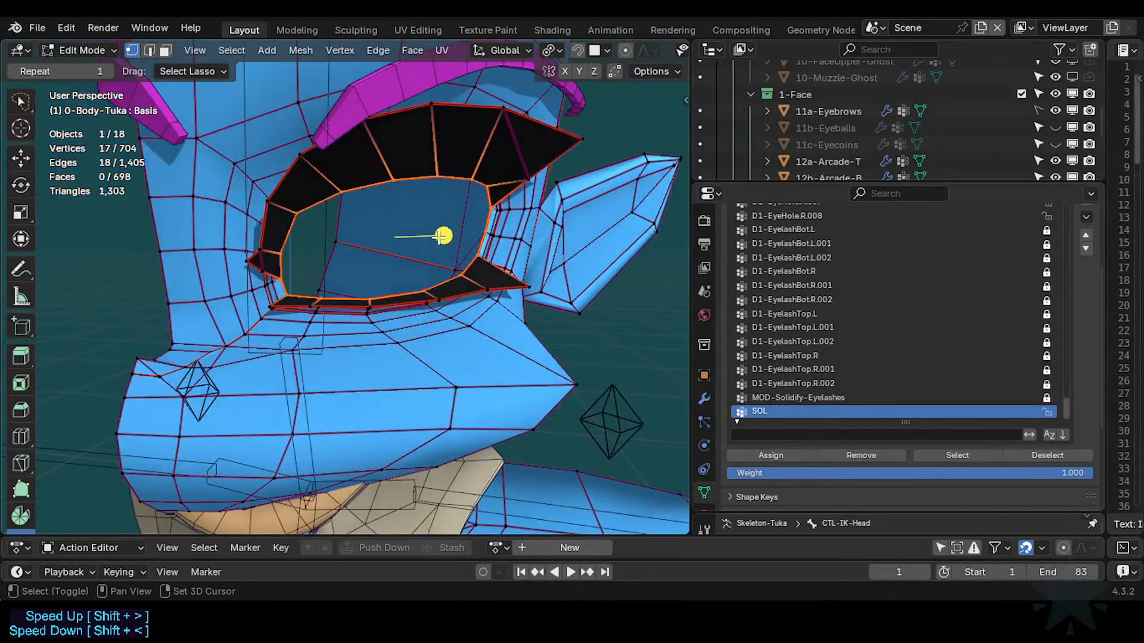
{"action": "middle_click_drag", "start_coordinate": [431, 185], "coordinate": [441, 320]}
{"action": "middle_click_drag", "start_coordinate": [446, 366], "coordinate": [424, 282]}
{"action": "scroll", "coordinate": [417, 294], "scroll_direction": "up", "scroll_amount": 4}
{"action": "key", "text": "shift+grave"}
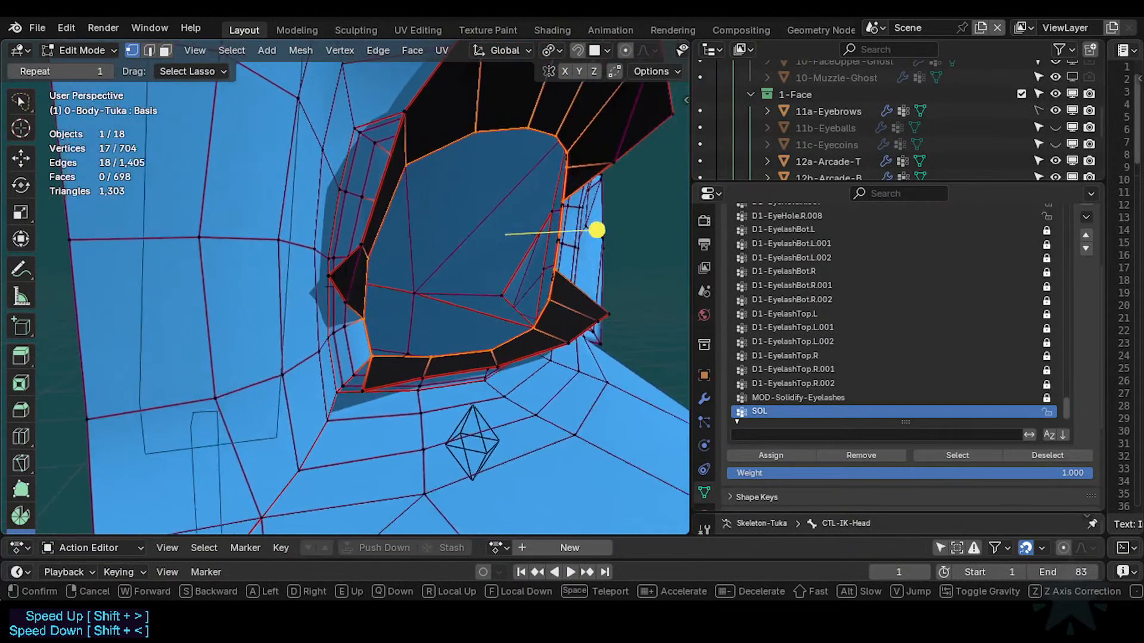
{"action": "key", "text": "s"}
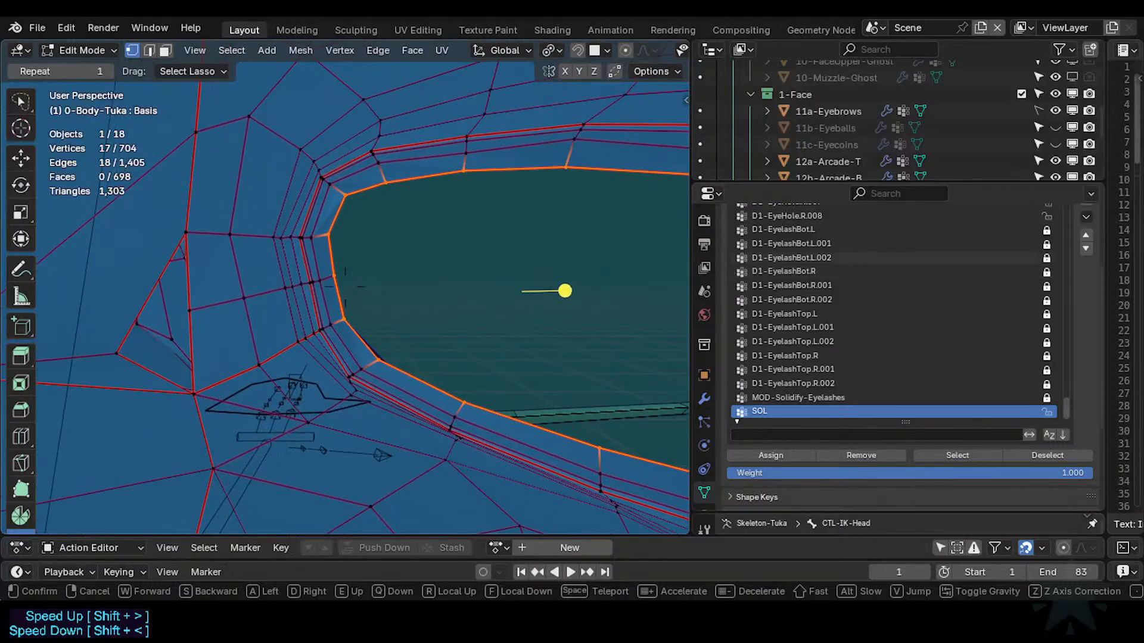
{"action": "left_click", "coordinate": [473, 268]}
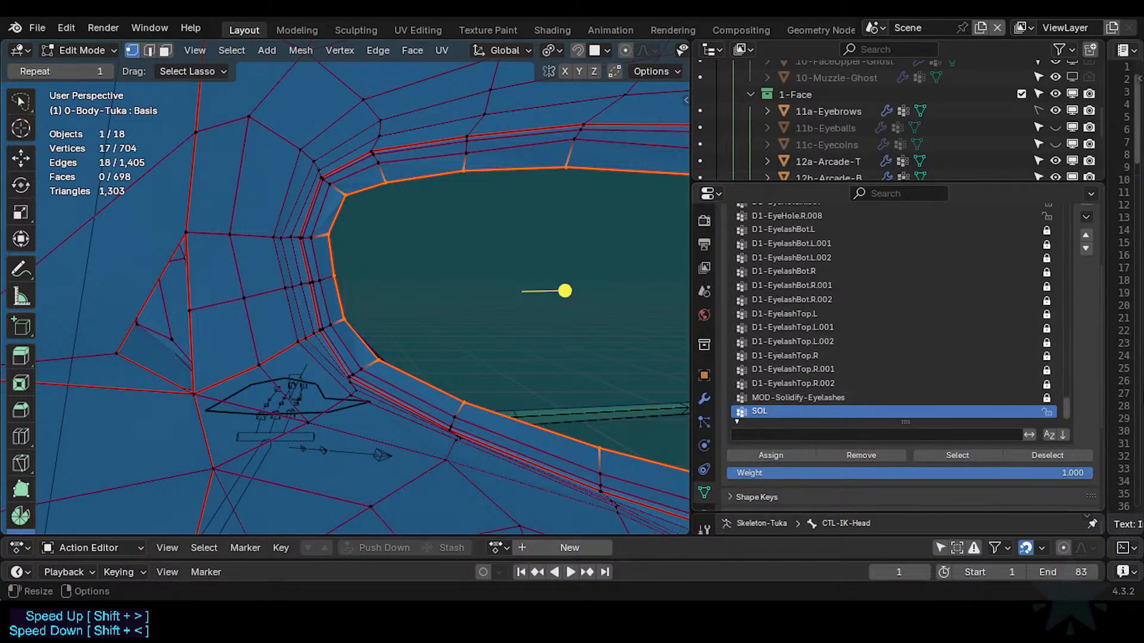
{"action": "left_click", "coordinate": [703, 397]}
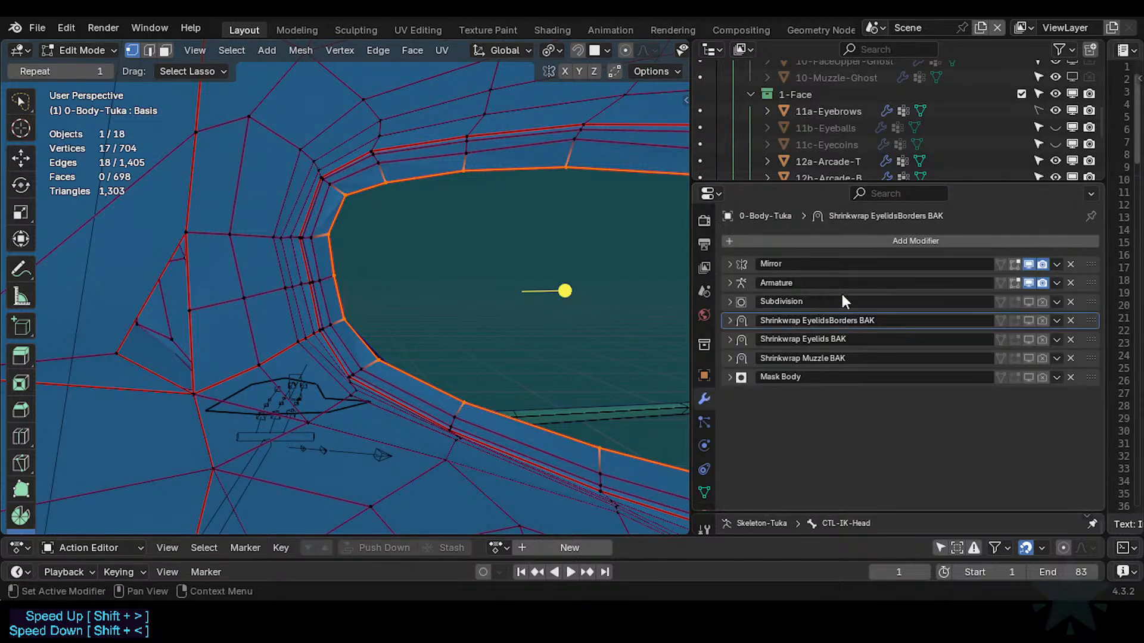
Add a Solidify modifier to the body mesh.
{"action": "left_click", "coordinate": [842, 238]}
{"action": "type", "text": "soli"}
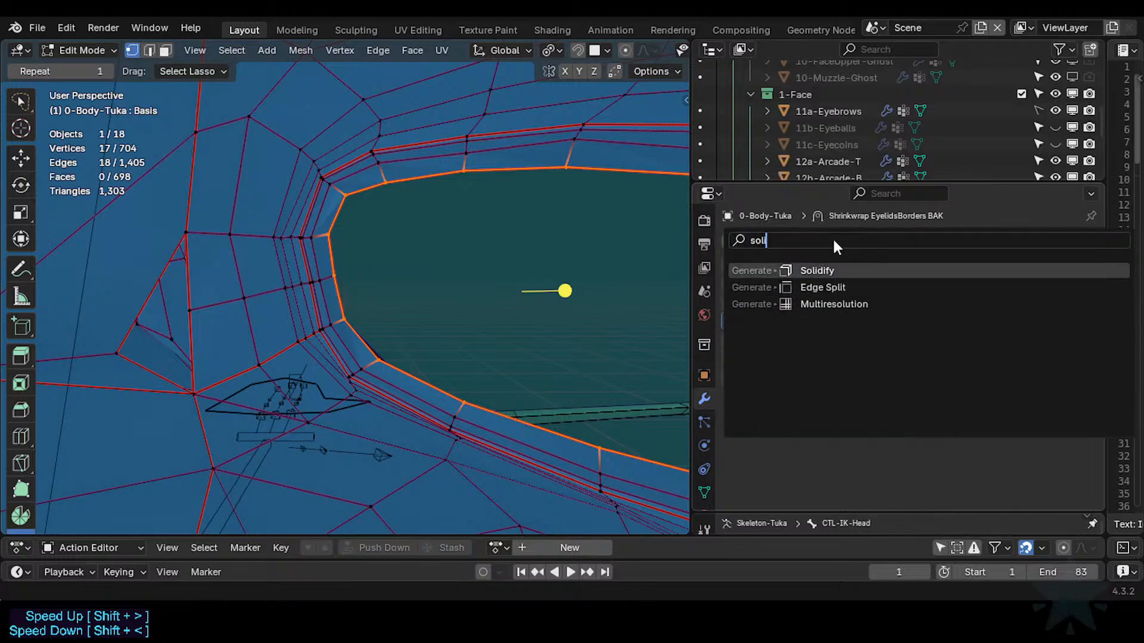
{"action": "key", "text": "Return"}
{"action": "key", "text": "shift+grave"}
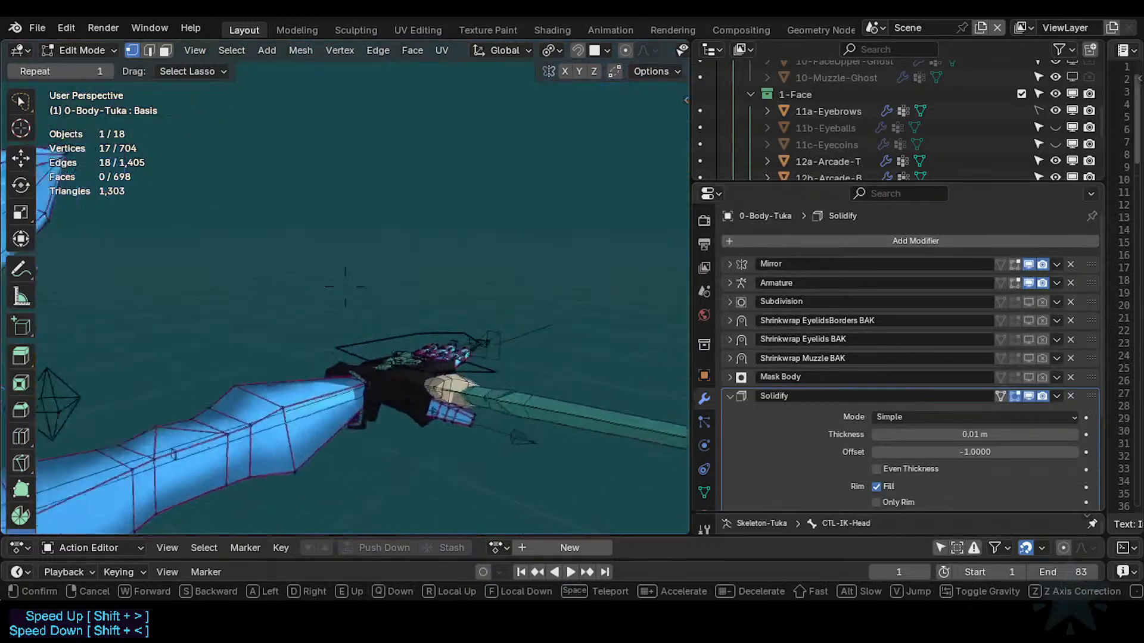
{"action": "key", "text": "w"}
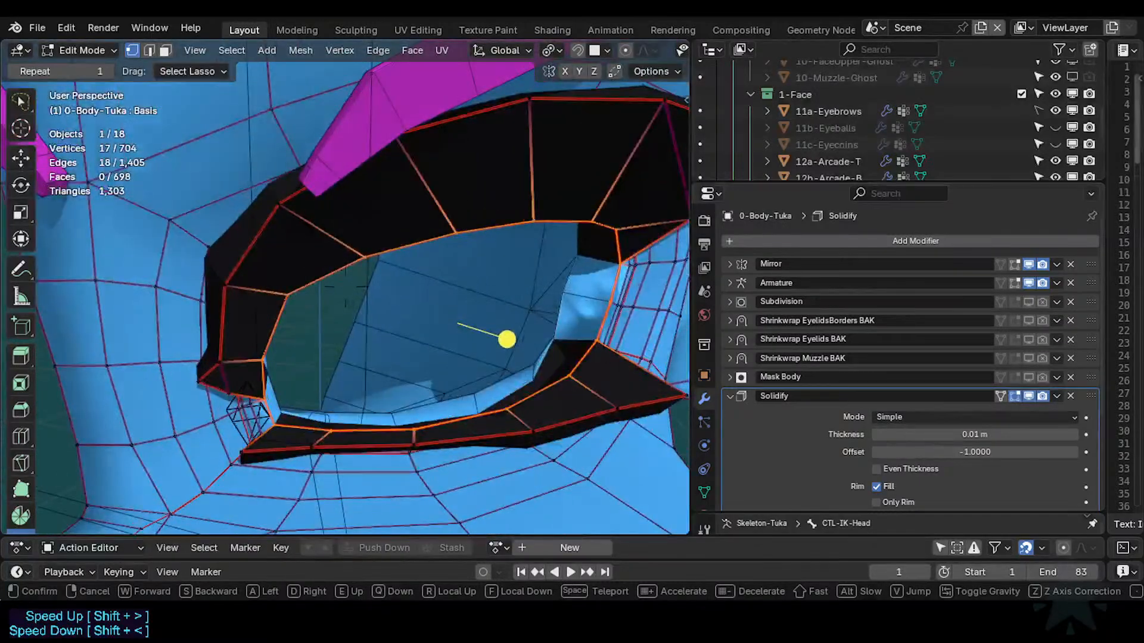
Restrict the Solidify modifier to the SOL vertex group.
{"action": "left_click", "coordinate": [952, 398]}
{"action": "scroll", "coordinate": [1012, 454], "scroll_direction": "down", "scroll_amount": 5}
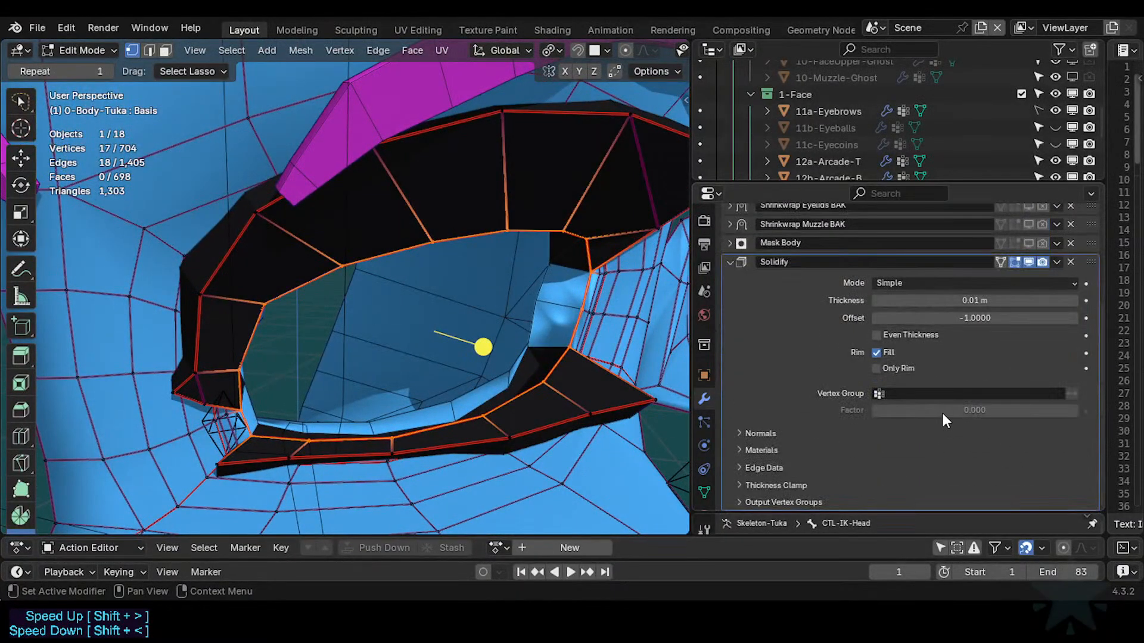
{"action": "left_click", "coordinate": [921, 394]}
{"action": "type", "text": "Gro"}
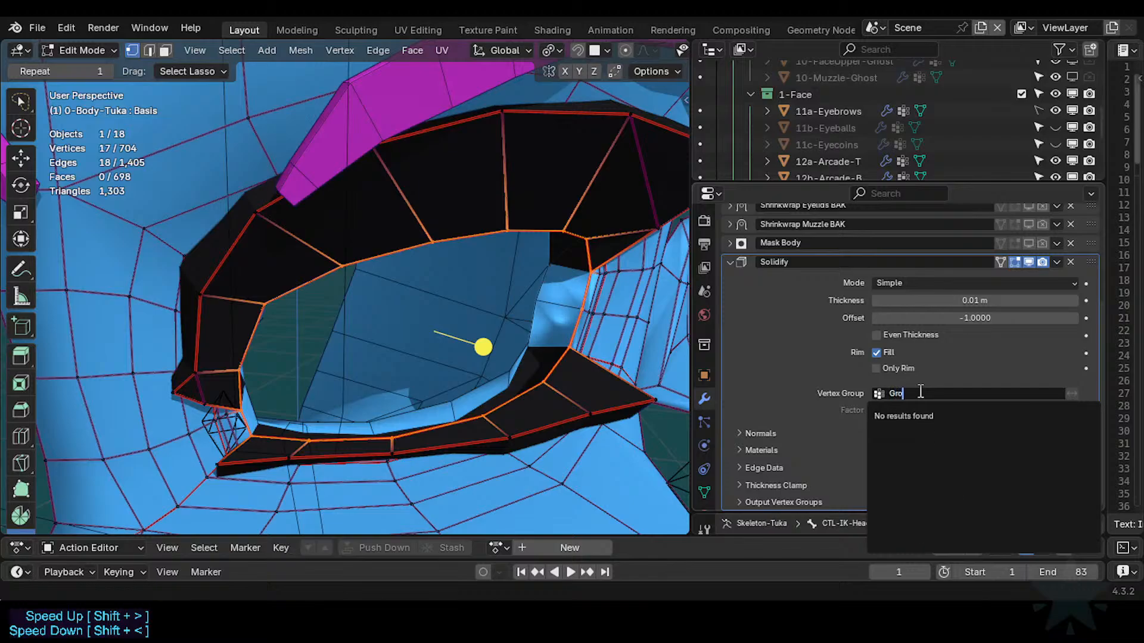
{"action": "key", "text": "BackSpace"}
{"action": "key", "text": "BackSpace"}
{"action": "key", "text": "BackSpace"}
{"action": "type", "text": "sol"}
{"action": "key", "text": "Return"}
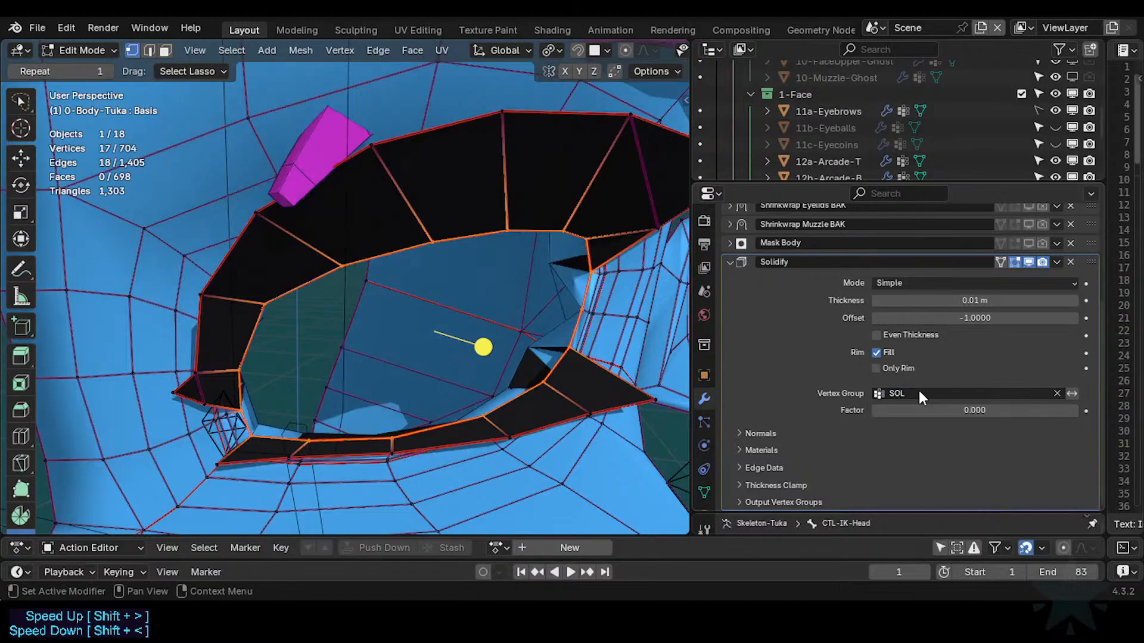
Set the Solidify offset to 0 and the thickness to 0.012 m.
{"action": "key", "text": "shift+grave"}
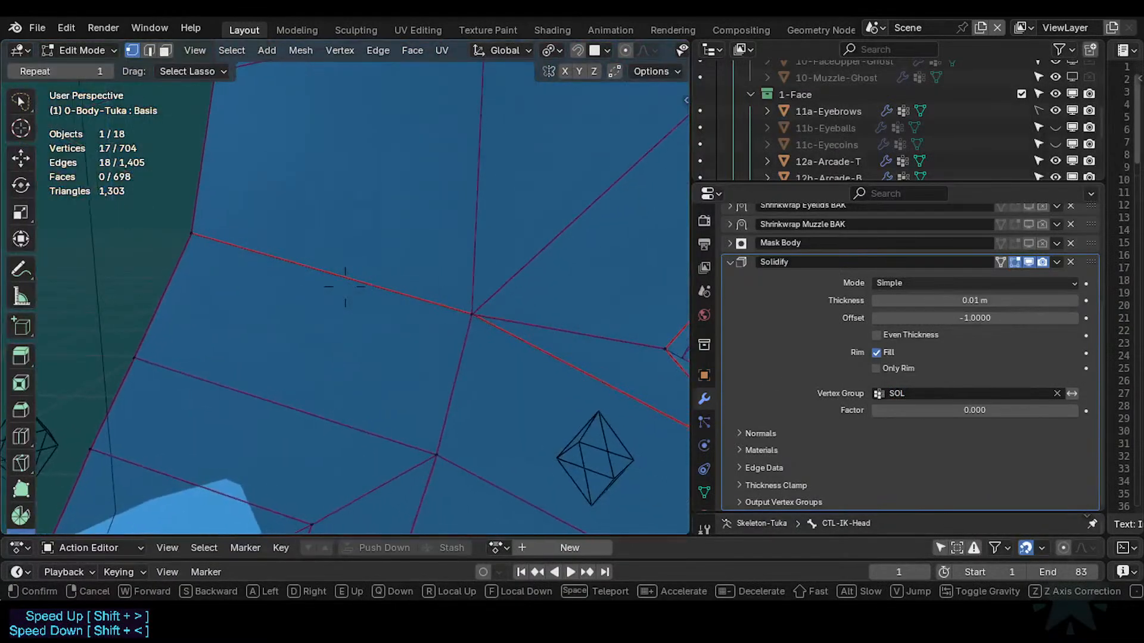
{"action": "key", "text": "w"}
{"action": "key", "text": "Escape"}
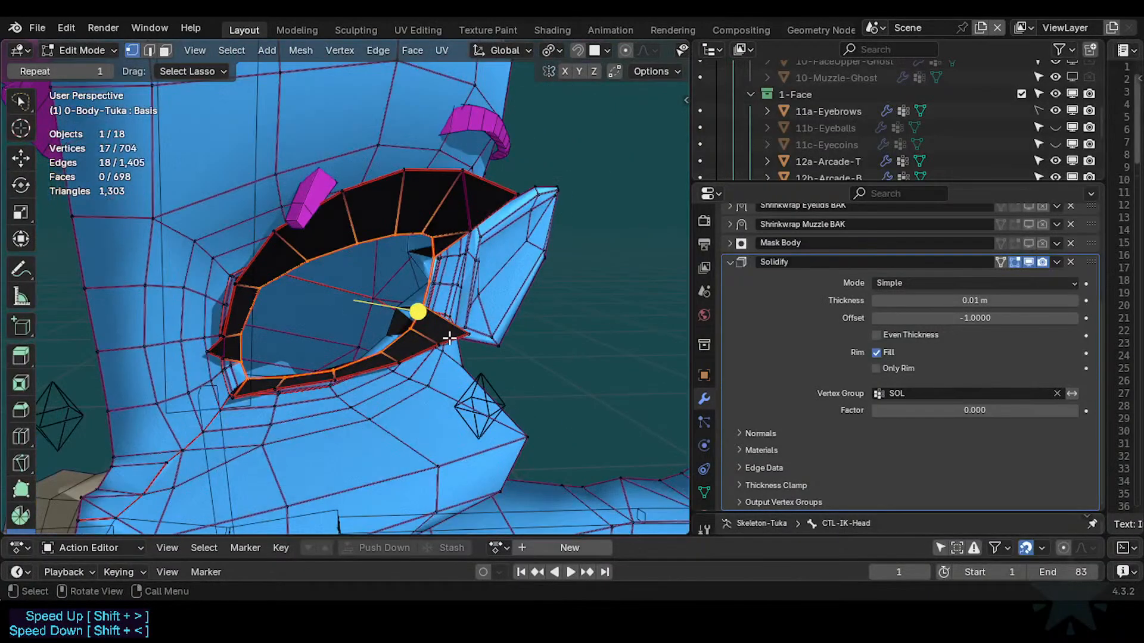
{"action": "left_click", "coordinate": [944, 318]}
{"action": "type", "text": "0"}
{"action": "key", "text": "Return"}
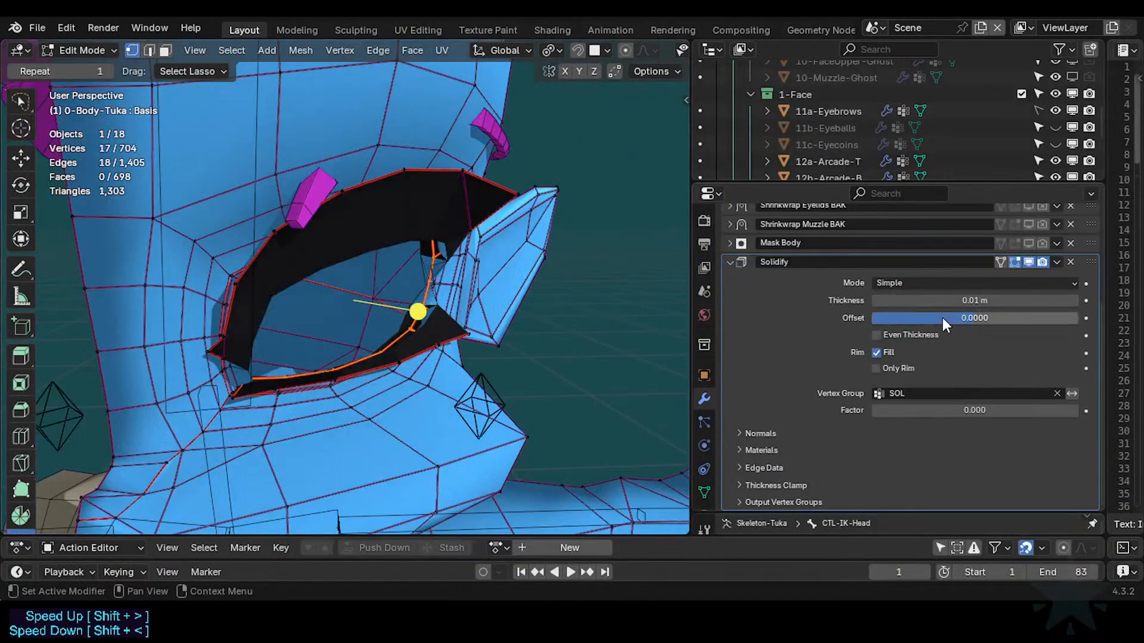
{"action": "left_click_drag", "start_coordinate": [974, 300], "coordinate": [974, 300]}
Try the Solidify rim options Only Rim and Fill together with Even Thickness on the eye opening.
{"action": "left_click", "coordinate": [908, 368]}
{"action": "left_click", "coordinate": [907, 364]}
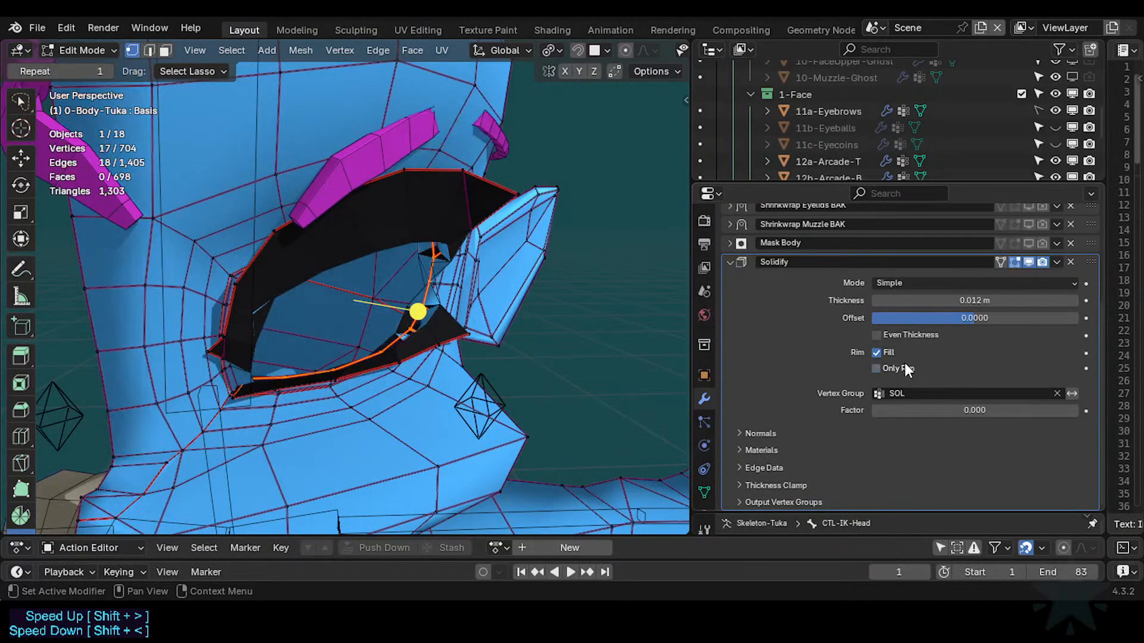
{"action": "left_click", "coordinate": [895, 356]}
{"action": "left_click", "coordinate": [895, 356]}
{"action": "left_click", "coordinate": [895, 356]}
{"action": "left_click", "coordinate": [894, 335]}
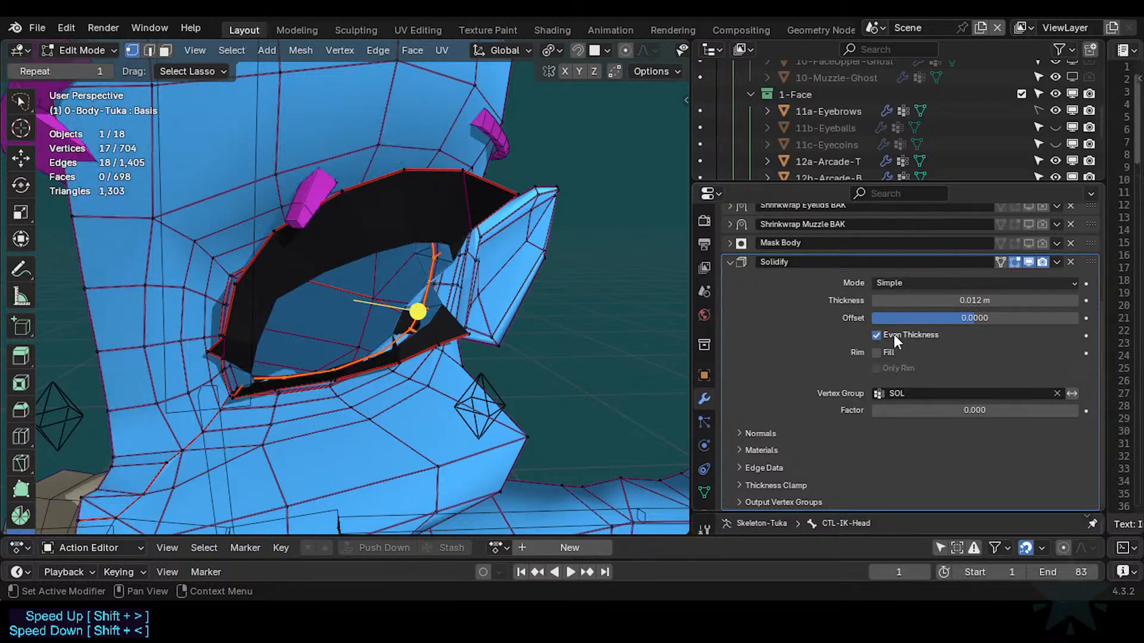
{"action": "left_click", "coordinate": [894, 334]}
{"action": "left_click", "coordinate": [893, 334]}
{"action": "left_click", "coordinate": [894, 334]}
{"action": "left_click", "coordinate": [893, 335]}
Test the vertex group factor, the inverted vertex group and the rim Fill in the Solidify modifier.
{"action": "left_click_drag", "start_coordinate": [929, 407], "coordinate": [877, 406]}
{"action": "left_click", "coordinate": [1072, 394]}
{"action": "left_click", "coordinate": [1073, 394]}
{"action": "left_click", "coordinate": [902, 351]}
{"action": "left_click", "coordinate": [902, 351]}
{"action": "left_click", "coordinate": [901, 351]}
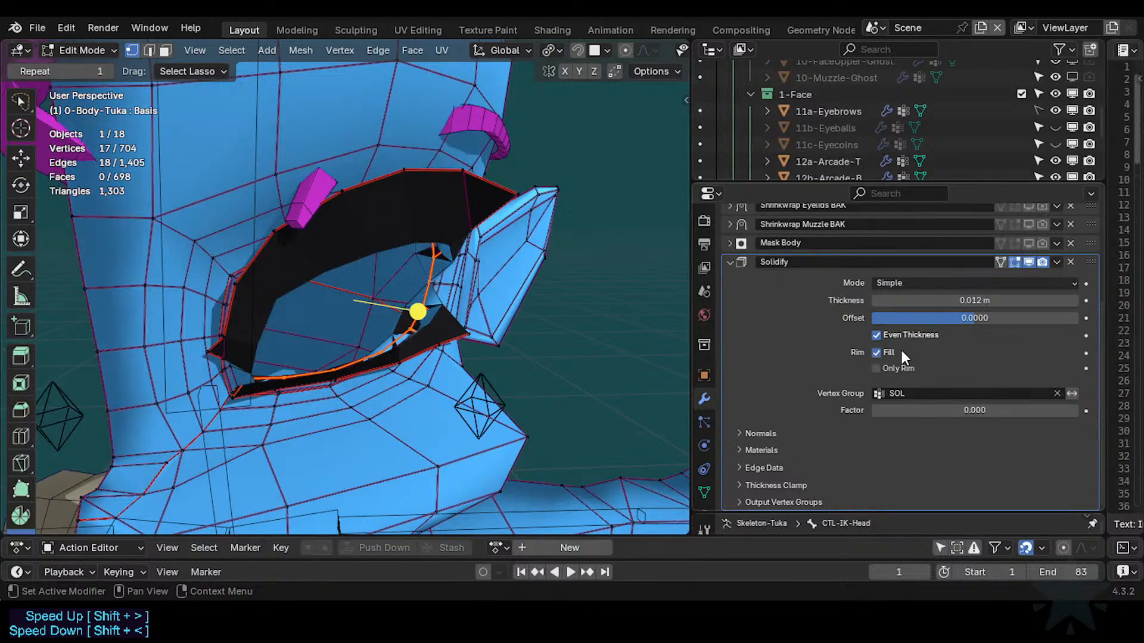
{"action": "left_click", "coordinate": [902, 354]}
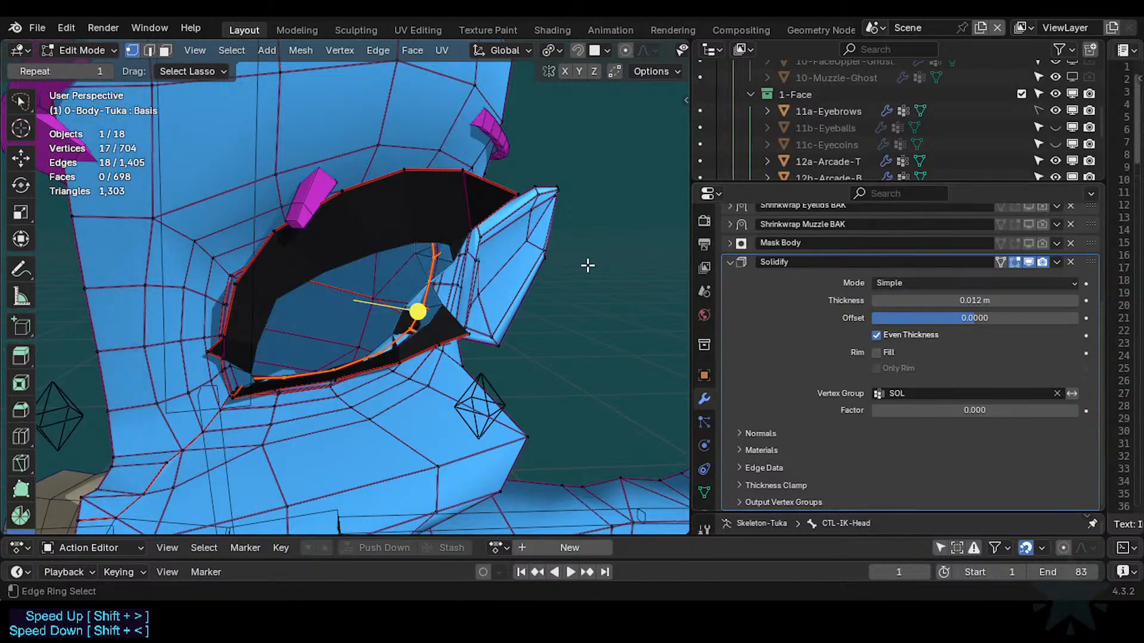
Show face orientation colours on the model and check the Solidify result without Even Thickness, with rim Fill on and off.
{"action": "key", "text": "ctrl+alt+f"}
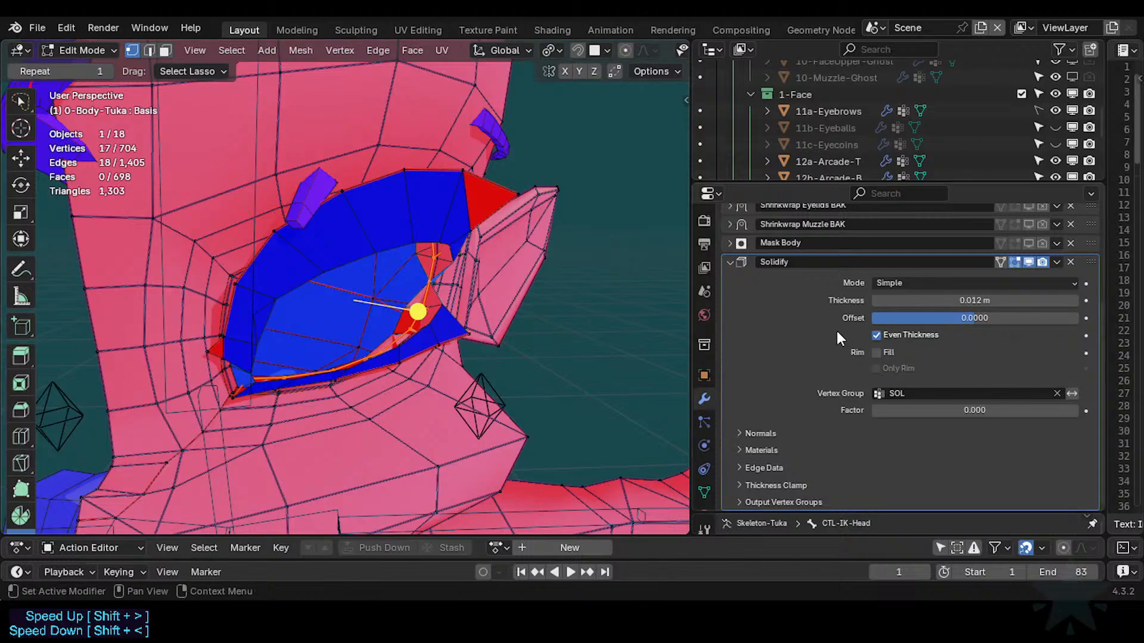
{"action": "left_click", "coordinate": [877, 333]}
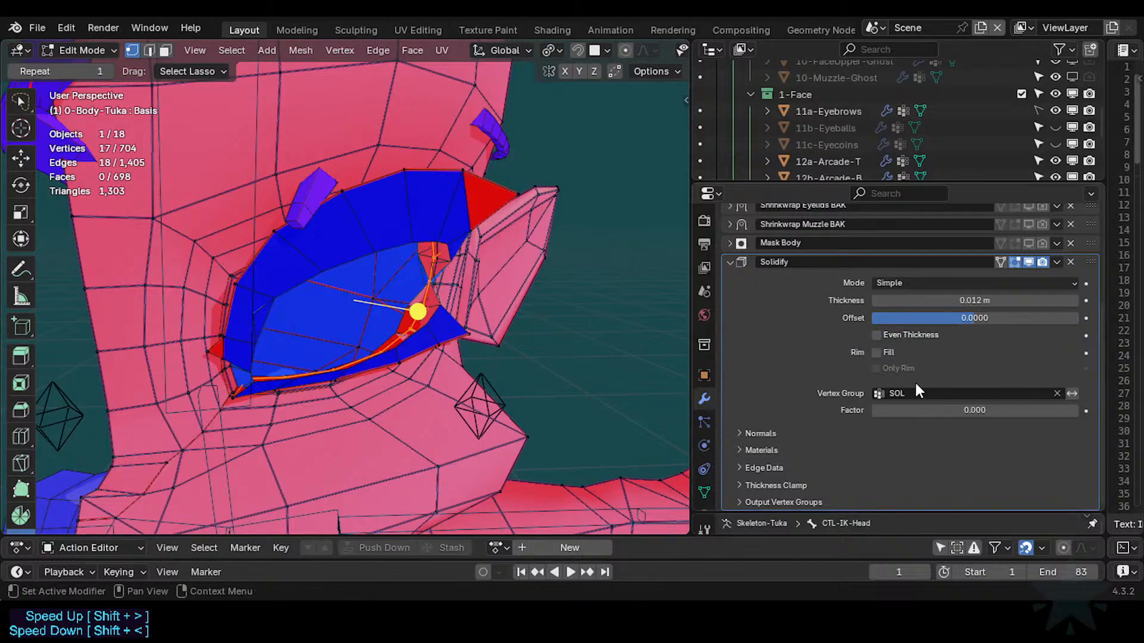
{"action": "left_click_drag", "start_coordinate": [946, 413], "coordinate": [882, 414]}
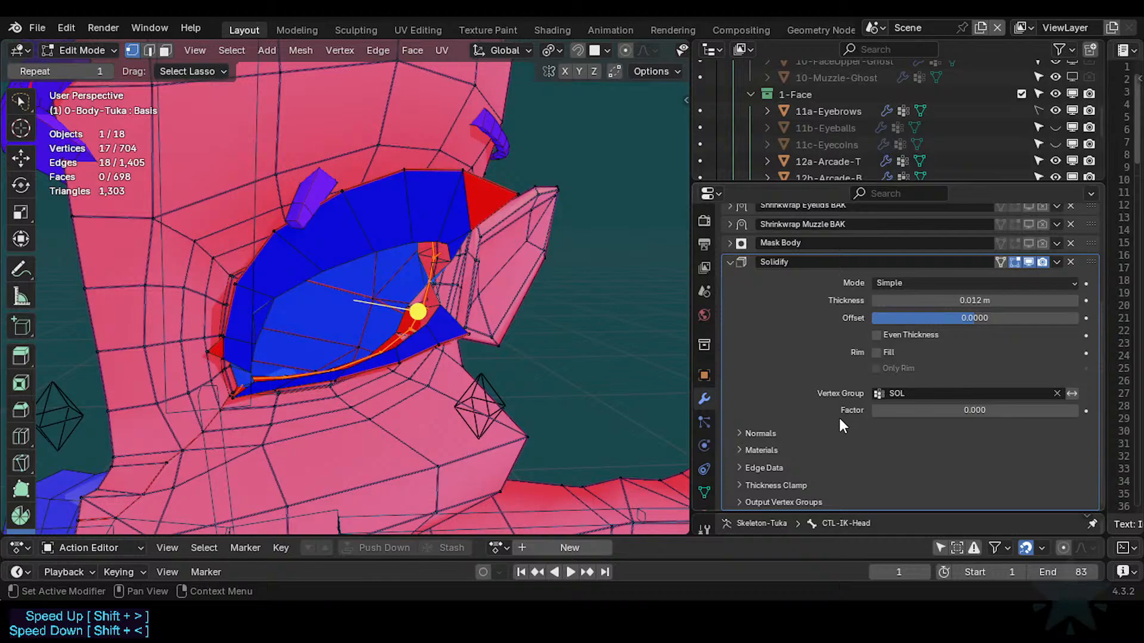
{"action": "left_click", "coordinate": [877, 352]}
{"action": "left_click", "coordinate": [877, 352]}
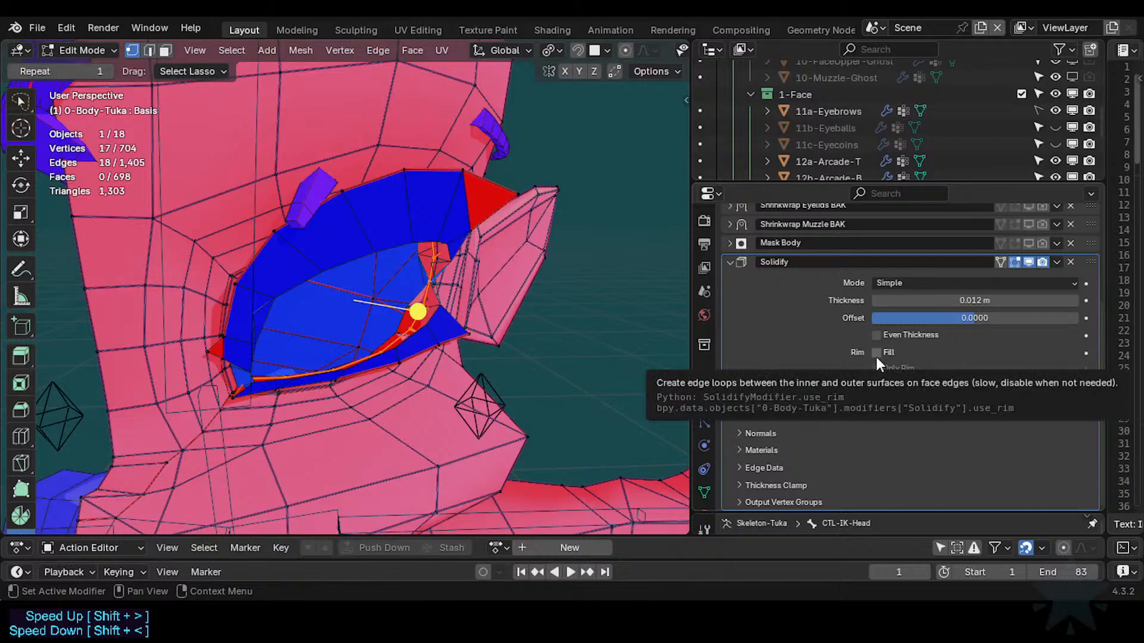
Compare the face orientation around the eye with rim Fill and Only Rim switched on and off.
{"action": "left_click", "coordinate": [876, 353]}
{"action": "left_click", "coordinate": [877, 352]}
{"action": "left_click", "coordinate": [877, 353]}
{"action": "left_click", "coordinate": [877, 369]}
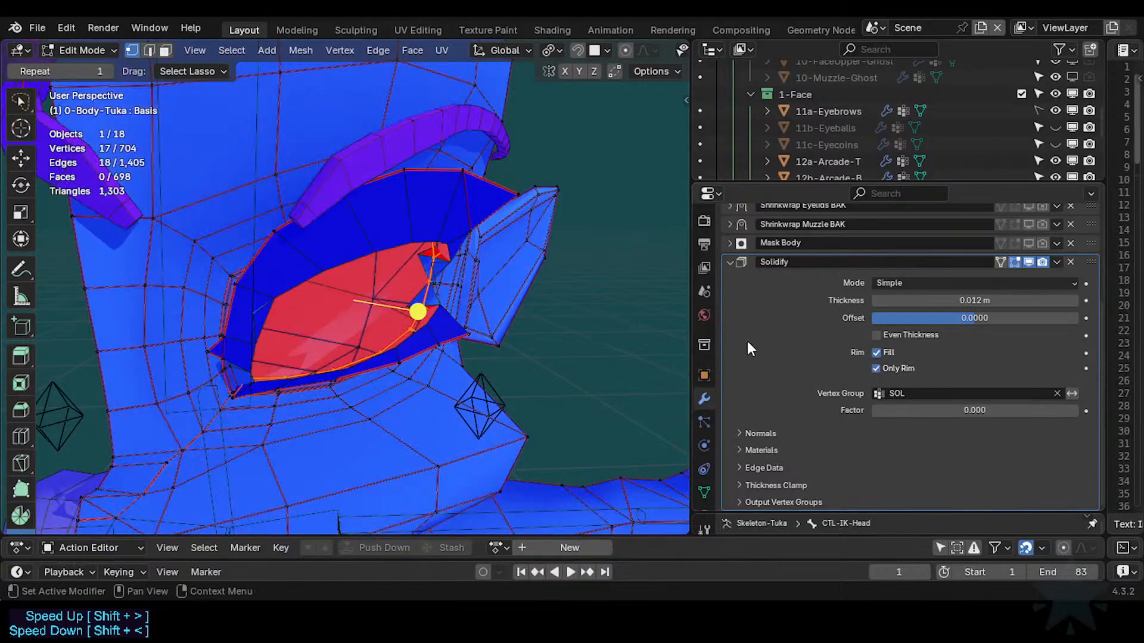
{"action": "left_click", "coordinate": [876, 369]}
{"action": "left_click", "coordinate": [875, 368]}
{"action": "left_click", "coordinate": [876, 369]}
{"action": "left_click", "coordinate": [876, 368]}
{"action": "left_click", "coordinate": [876, 369]}
{"action": "left_click", "coordinate": [875, 352]}
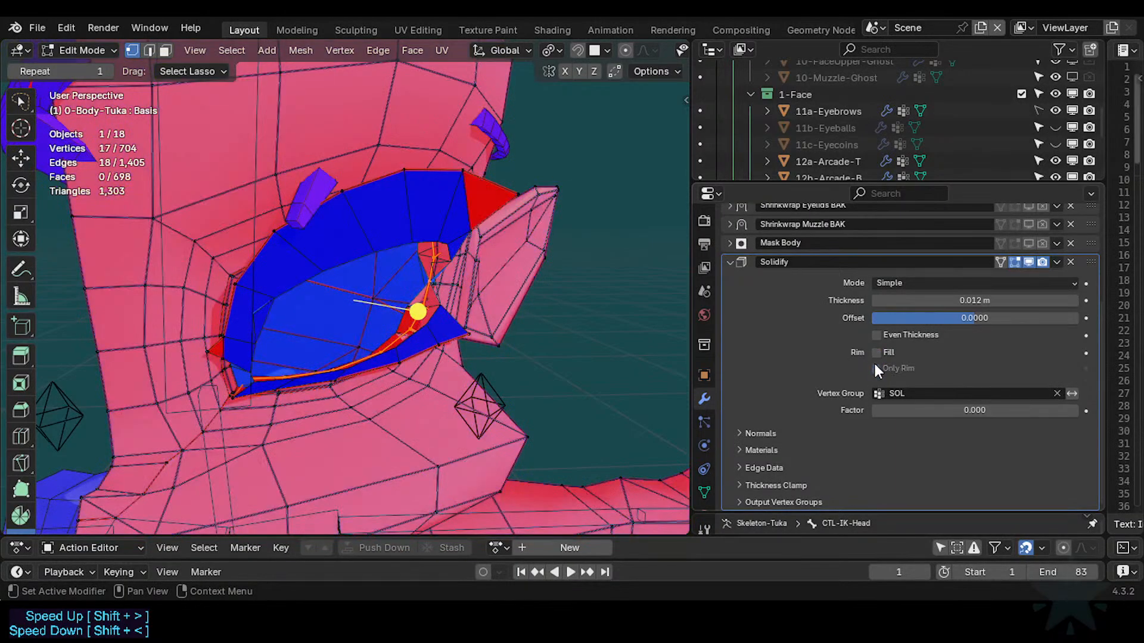
Try Even Thickness in combination with the rim Fill and Only Rim options.
{"action": "left_click", "coordinate": [876, 353]}
{"action": "left_click", "coordinate": [876, 353]}
{"action": "left_click", "coordinate": [875, 353]}
{"action": "left_click", "coordinate": [876, 335]}
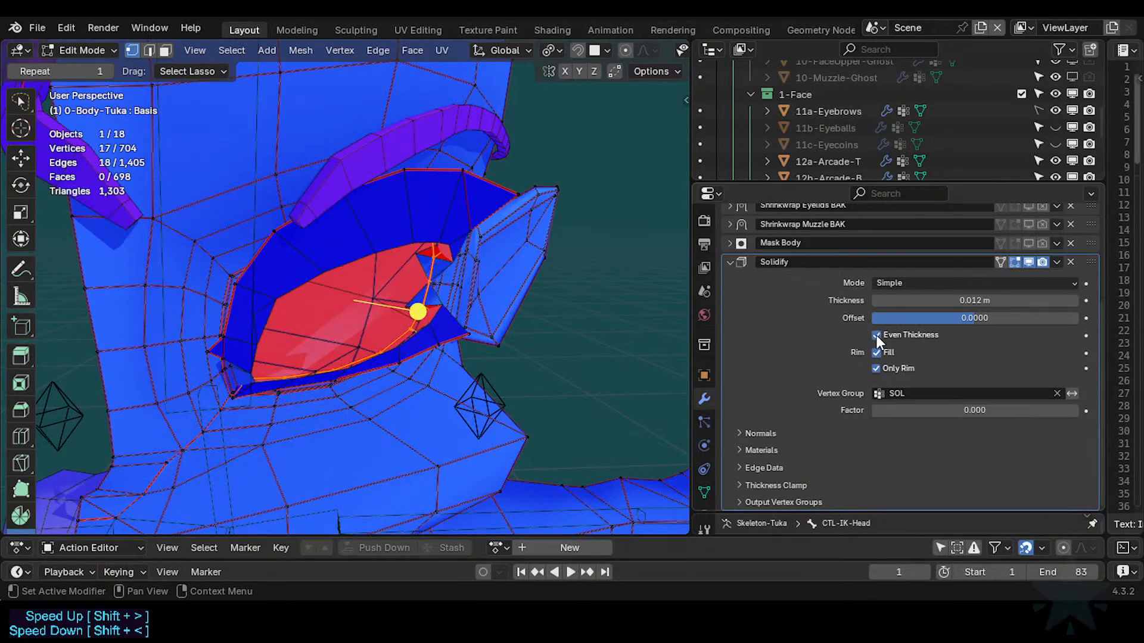
{"action": "left_click", "coordinate": [876, 369]}
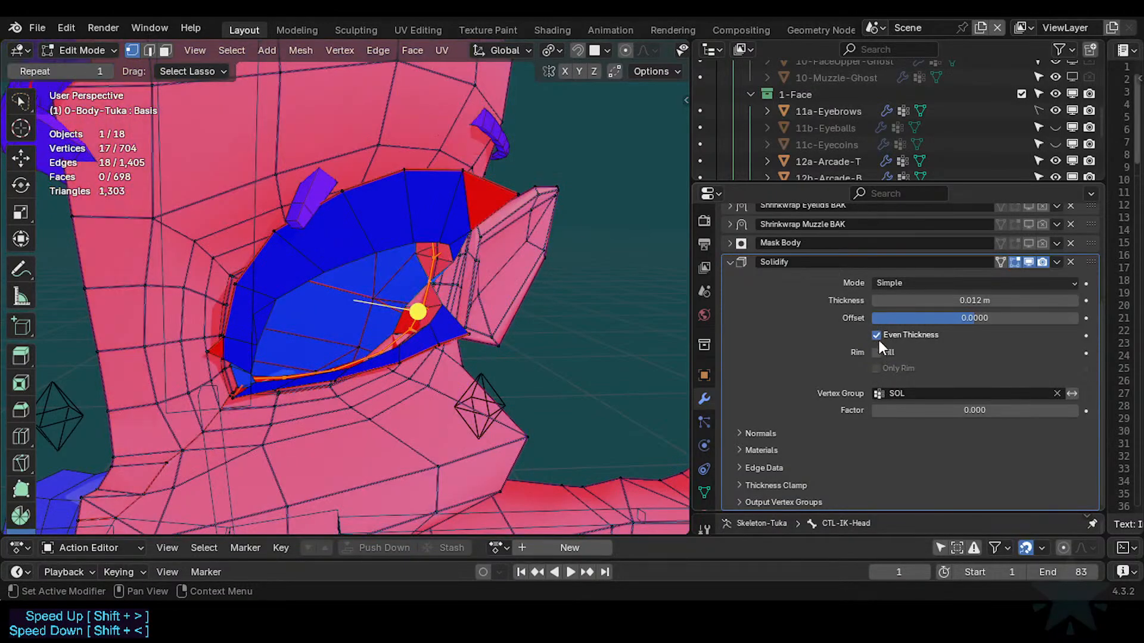
Enable both Fill and Only Rim for the Solidify rim, comparing the shape with and without Even Thickness.
{"action": "left_click", "coordinate": [881, 338]}
{"action": "left_click", "coordinate": [877, 341]}
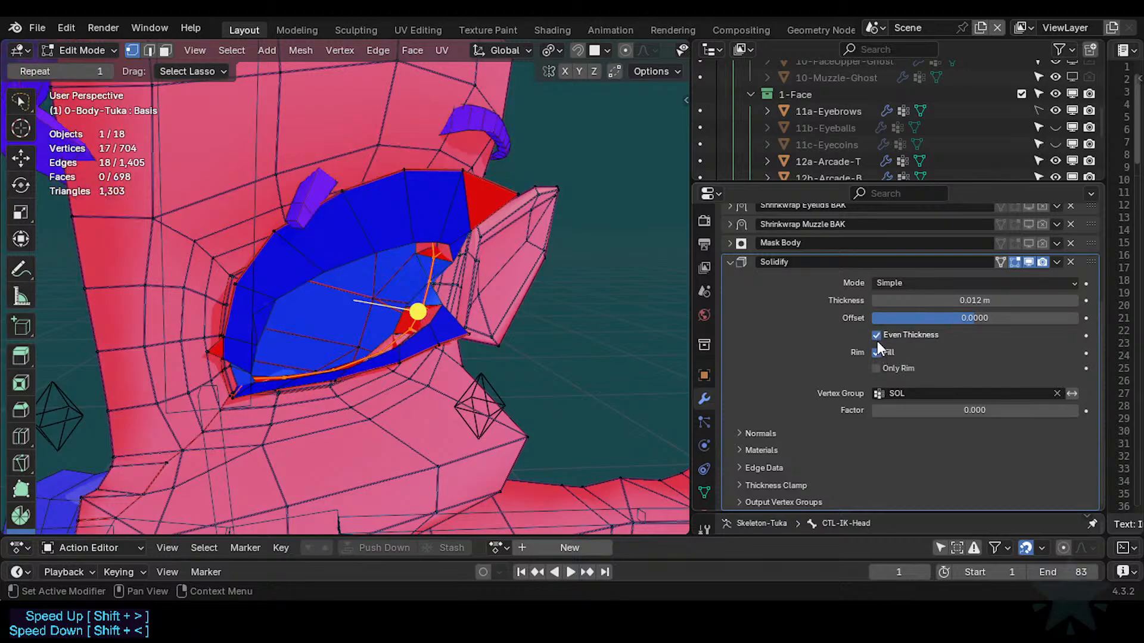
{"action": "left_click", "coordinate": [877, 341]}
{"action": "left_click", "coordinate": [877, 341]}
{"action": "left_click", "coordinate": [877, 340]}
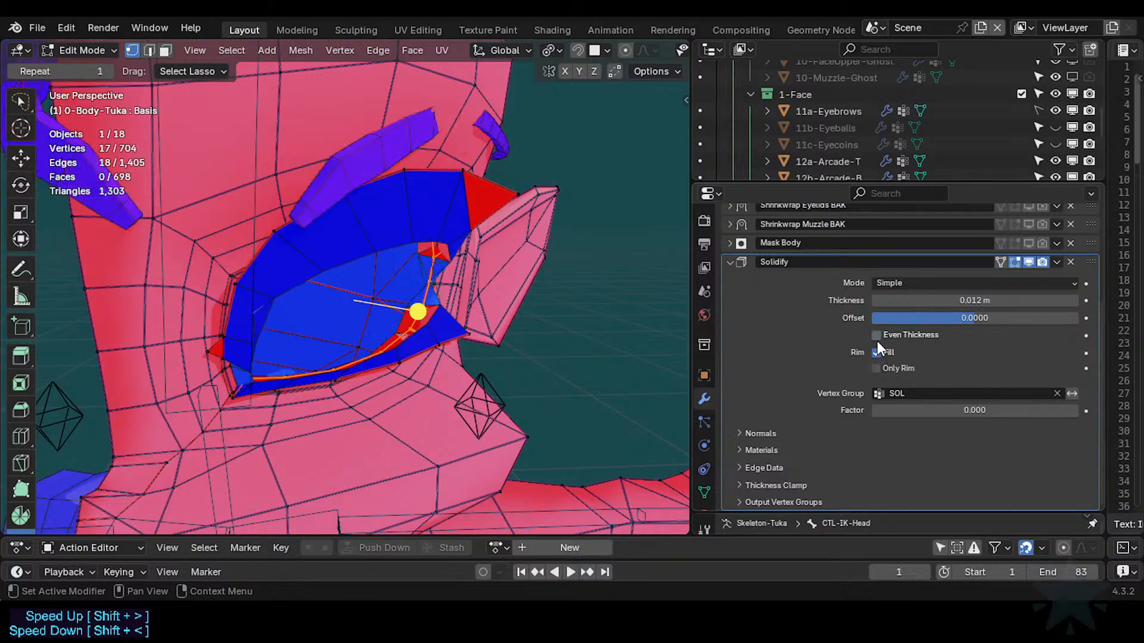
{"action": "left_click", "coordinate": [876, 369]}
Reset the Solidify thickness to 0.01 m and the offset to -1, and enable Even Thickness.
{"action": "left_click_drag", "start_coordinate": [953, 301], "coordinate": [871, 320]}
{"action": "key", "text": "BackSpace"}
{"action": "left_click", "coordinate": [948, 333]}
{"action": "left_click", "coordinate": [894, 334]}
{"action": "left_click", "coordinate": [876, 334]}
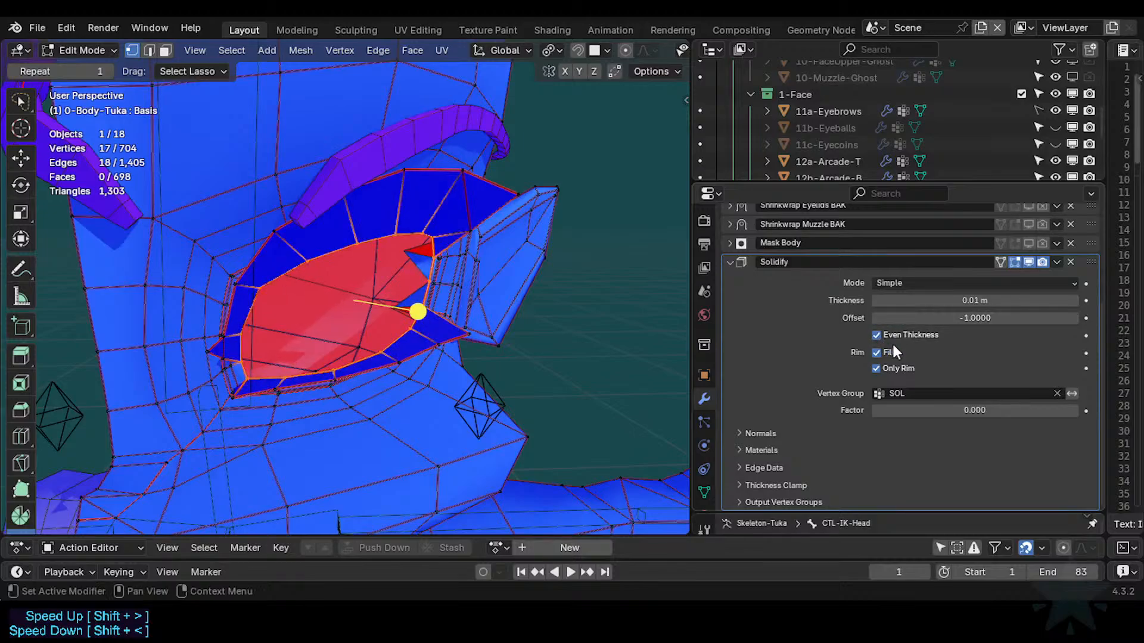
Assign the edge loop just outside the eye opening's border to the SOL vertex group with weight 1.
{"action": "scroll", "coordinate": [507, 347], "scroll_direction": "up", "scroll_amount": 3}
{"action": "scroll", "coordinate": [432, 354], "scroll_direction": "up", "scroll_amount": 3}
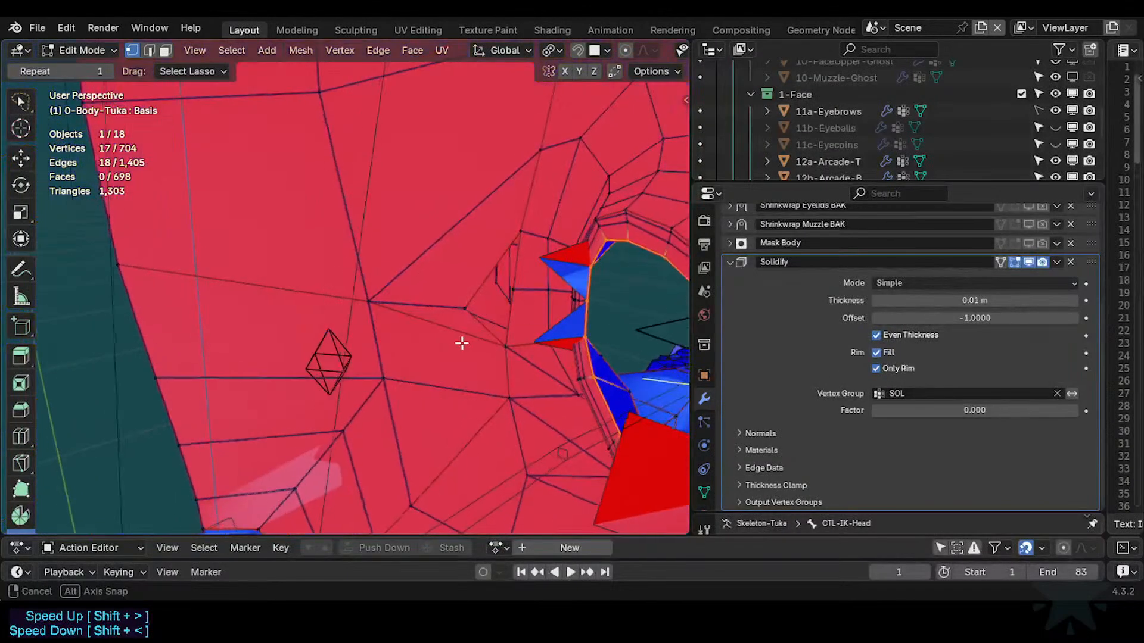
{"action": "key", "text": "alt+a"}
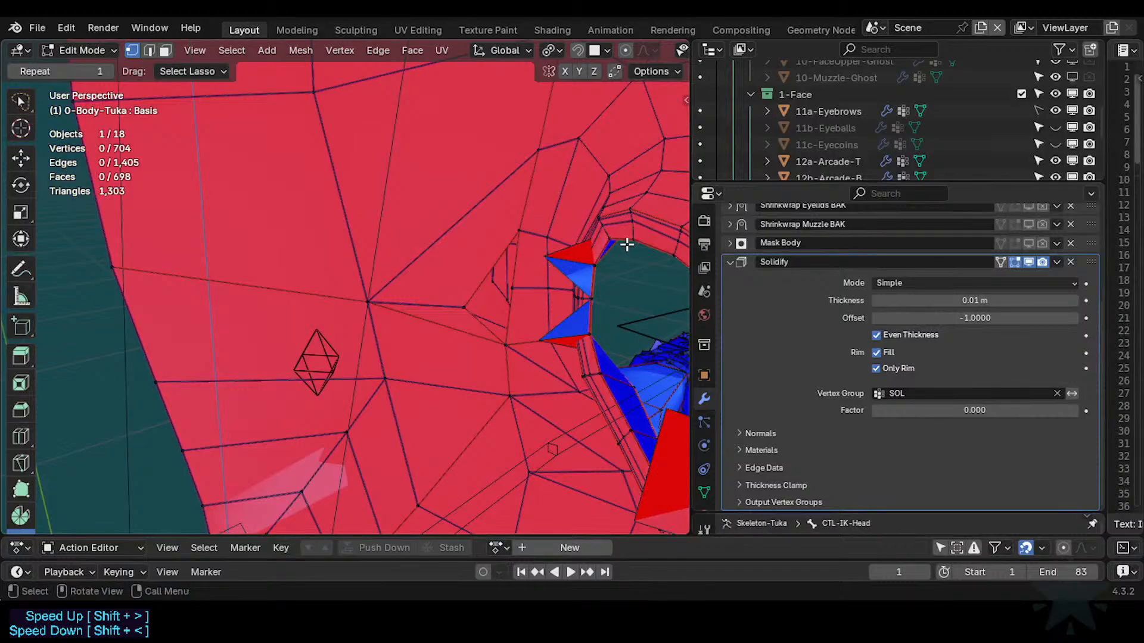
{"action": "left_click", "coordinate": [704, 493]}
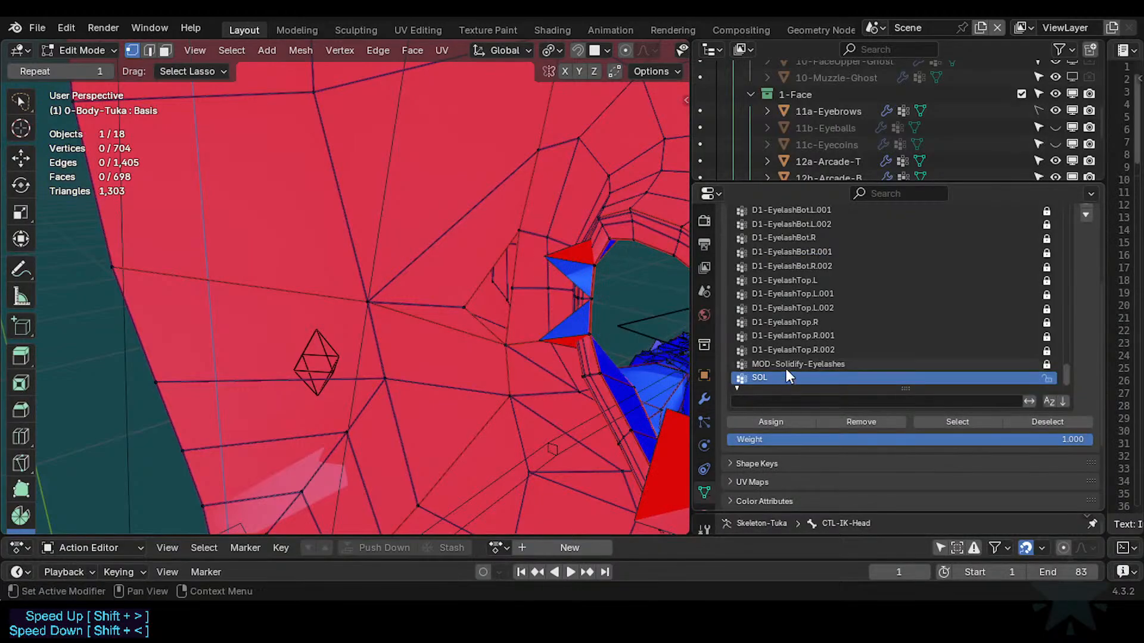
{"action": "left_click", "coordinate": [664, 238], "text": "alt"}
{"action": "key", "text": "1"}
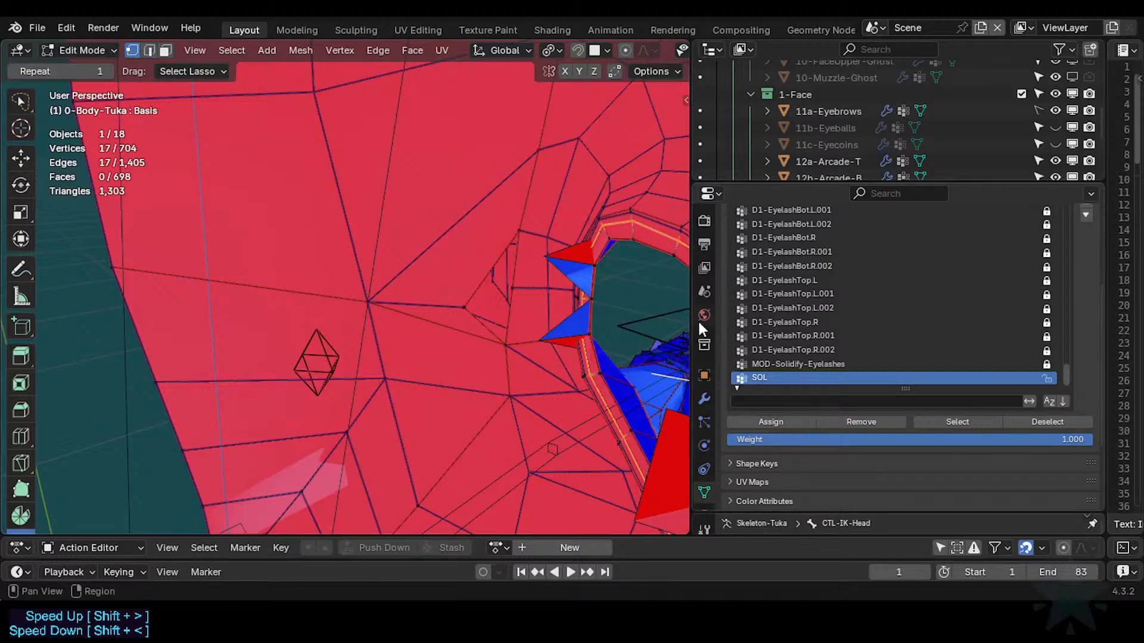
{"action": "left_click", "coordinate": [768, 422]}
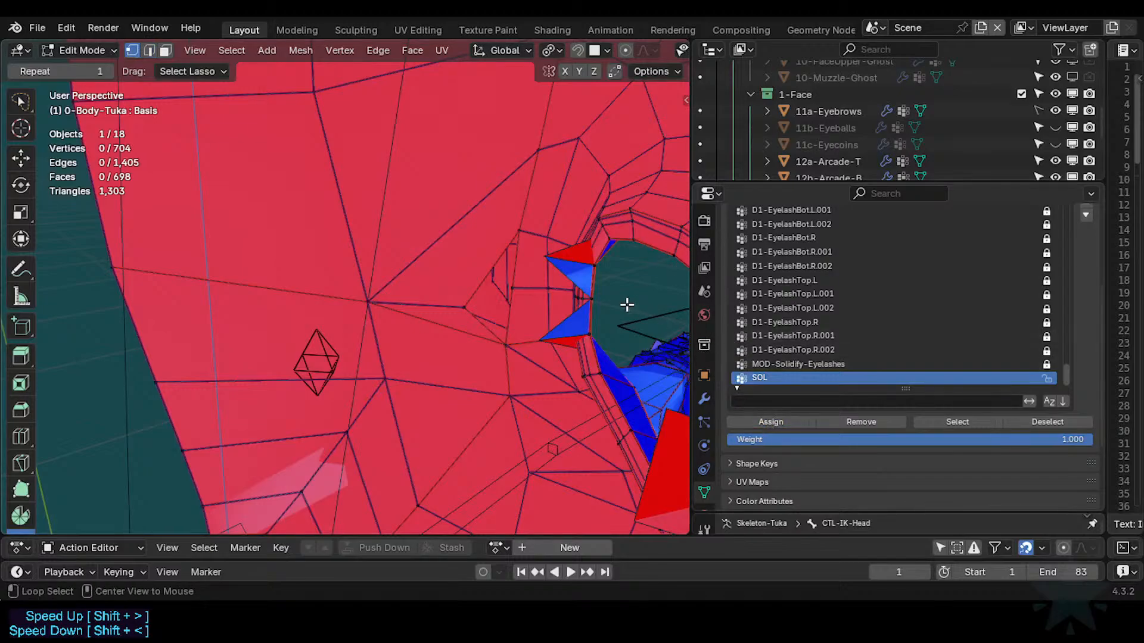
Inspect the solidified eye rim up close in Object Mode, and return to editing the body mesh.
{"action": "key", "text": "Tab"}
{"action": "key", "text": "shift+grave"}
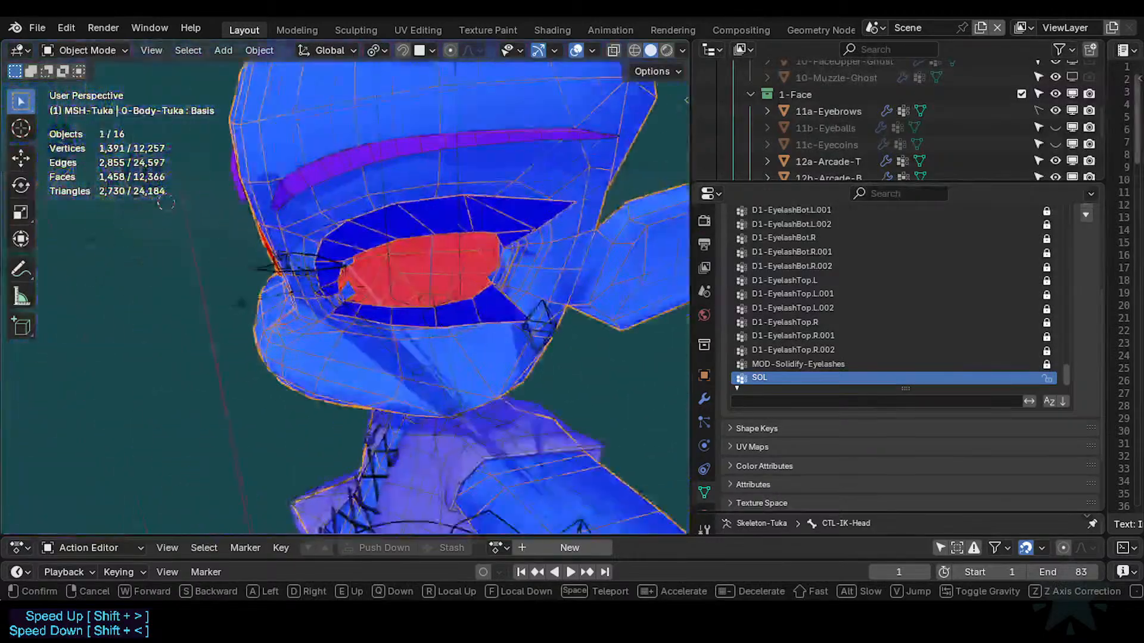
{"action": "key", "text": "w"}
{"action": "left_click", "coordinate": [572, 283]}
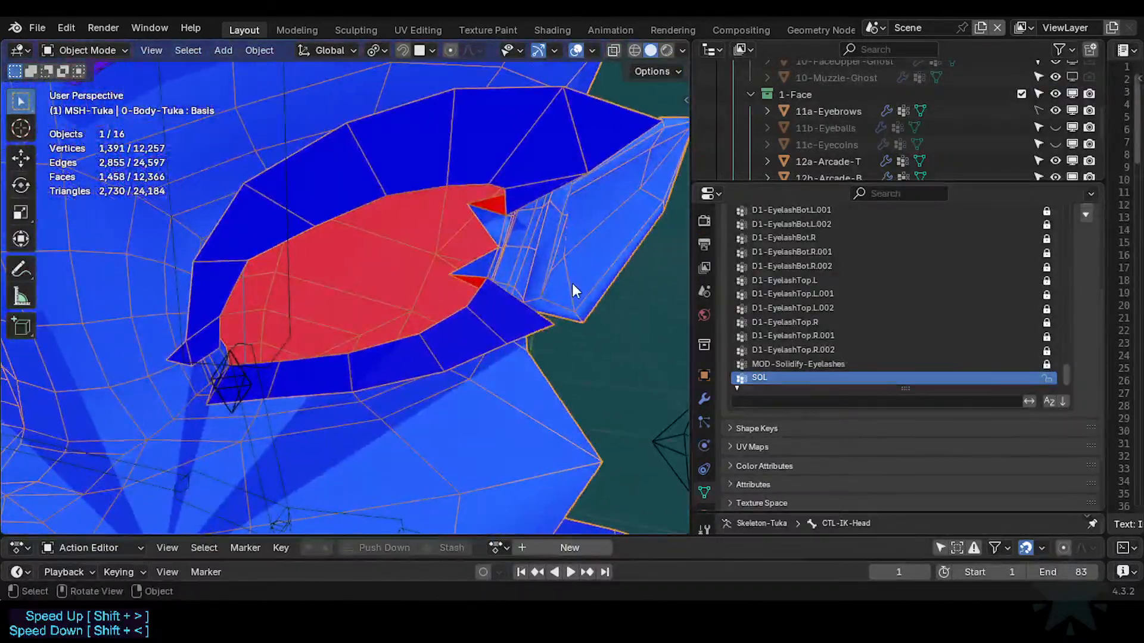
{"action": "key", "text": "alt+a"}
{"action": "left_click", "coordinate": [516, 199]}
{"action": "key", "text": "Tab"}
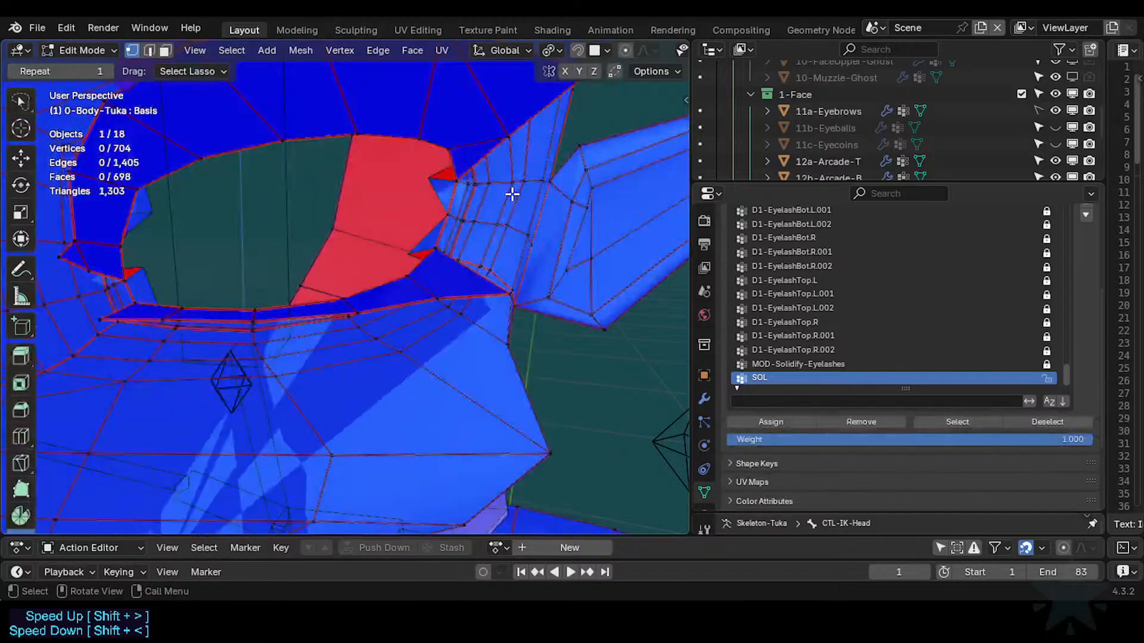
{"action": "key", "text": "3"}
{"action": "scroll", "coordinate": [427, 166], "scroll_direction": "down", "scroll_amount": 2}
{"action": "left_click", "coordinate": [356, 167], "text": "alt"}
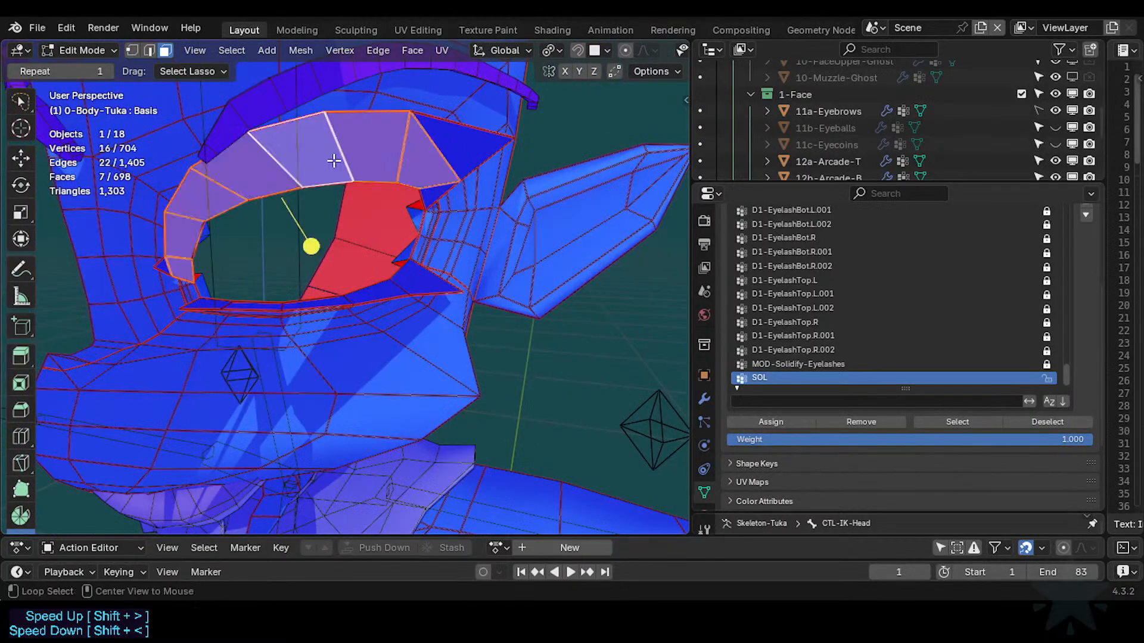
{"action": "key", "text": "alt+a"}
Assign the complete edge loop bordering the eye opening, including both eye corners, to the SOL vertex group with weight 1.
{"action": "key", "text": "2"}
{"action": "left_click", "coordinate": [383, 181], "text": "alt"}
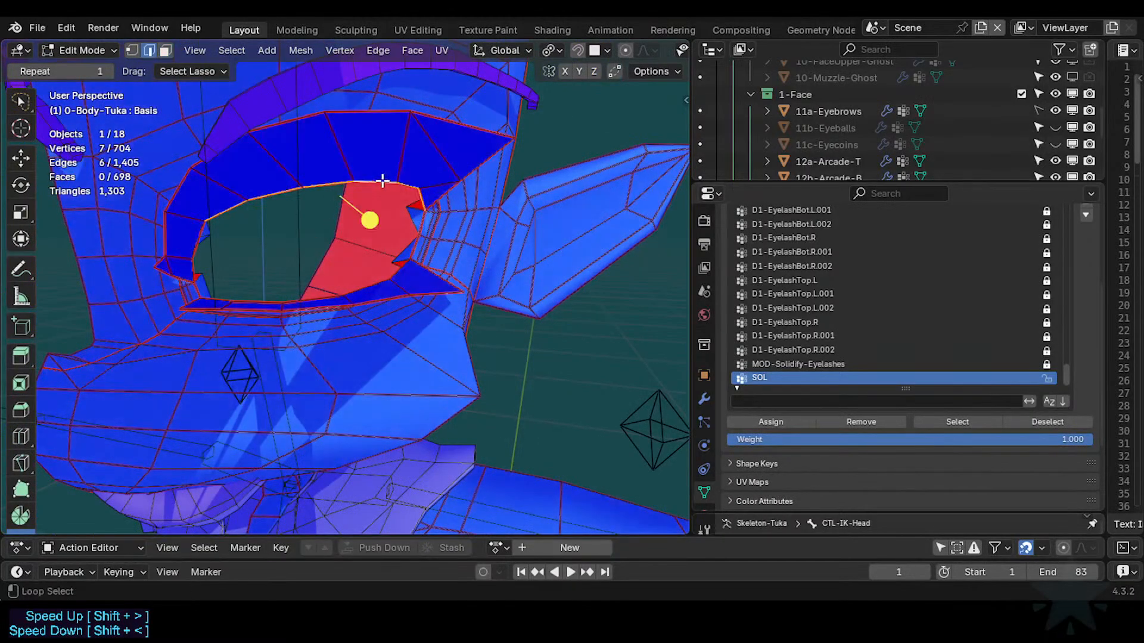
{"action": "key", "text": "1"}
{"action": "key", "text": "2"}
{"action": "left_click", "coordinate": [200, 247], "text": "ctrl"}
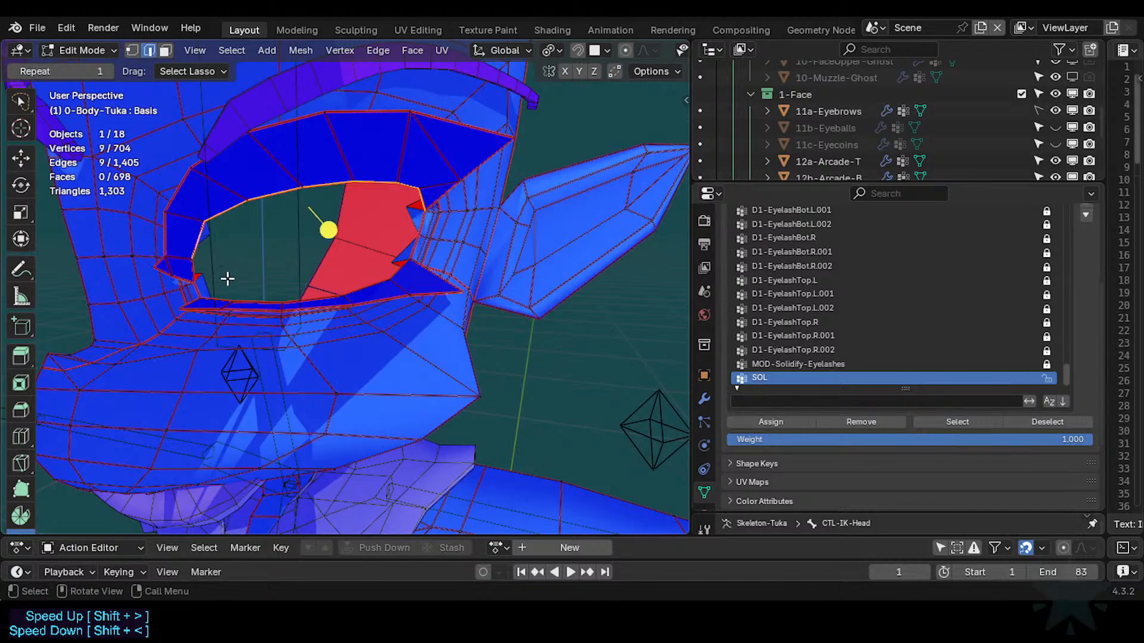
{"action": "left_click", "coordinate": [239, 301], "text": "alt+shift"}
{"action": "left_click", "coordinate": [199, 267], "text": "shift"}
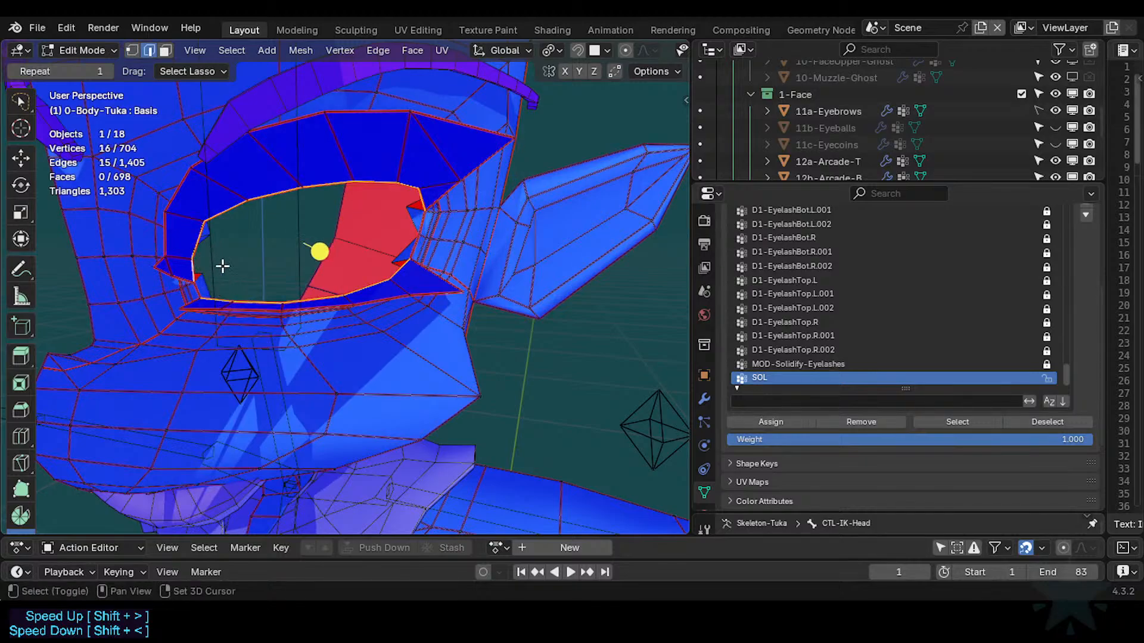
{"action": "left_click", "coordinate": [415, 235], "text": "shift"}
{"action": "left_click", "coordinate": [197, 280], "text": "shift"}
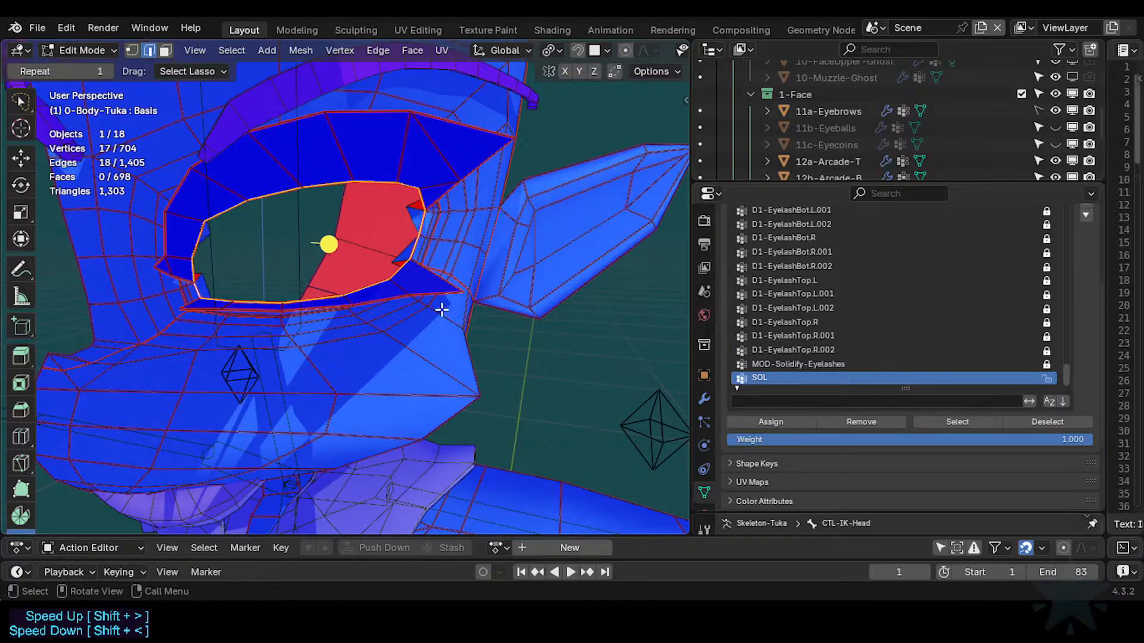
{"action": "left_click", "coordinate": [774, 422]}
Assign all linked faces of the upper and lower eyelashes to the SOL vertex group with weight 1.
{"action": "key", "text": "alt+a"}
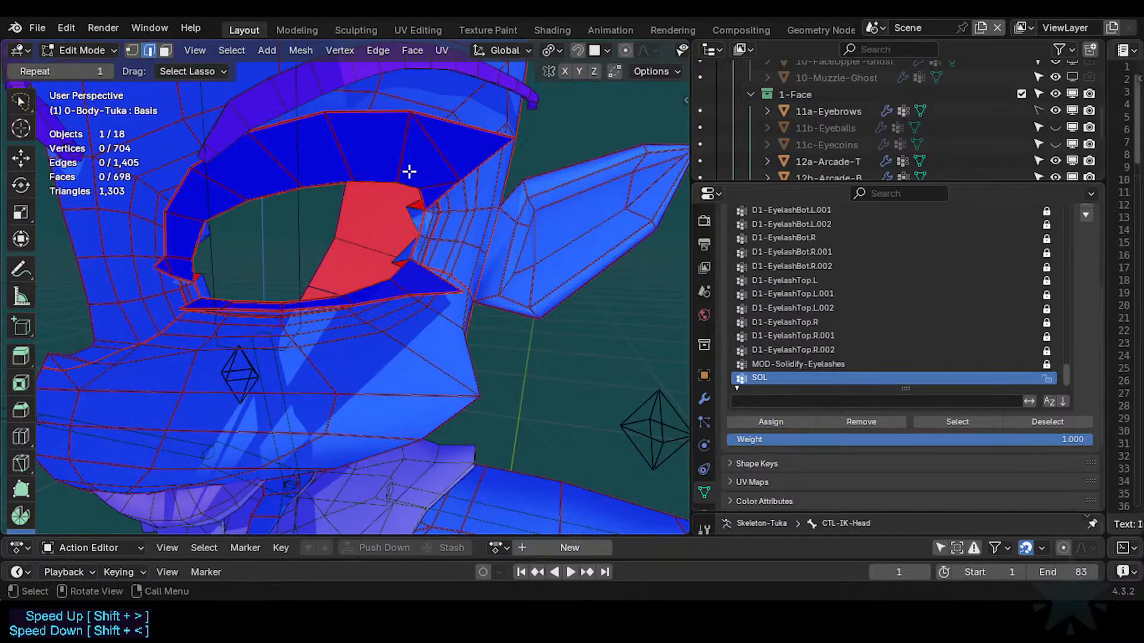
{"action": "key", "text": "l"}
{"action": "key", "text": "l"}
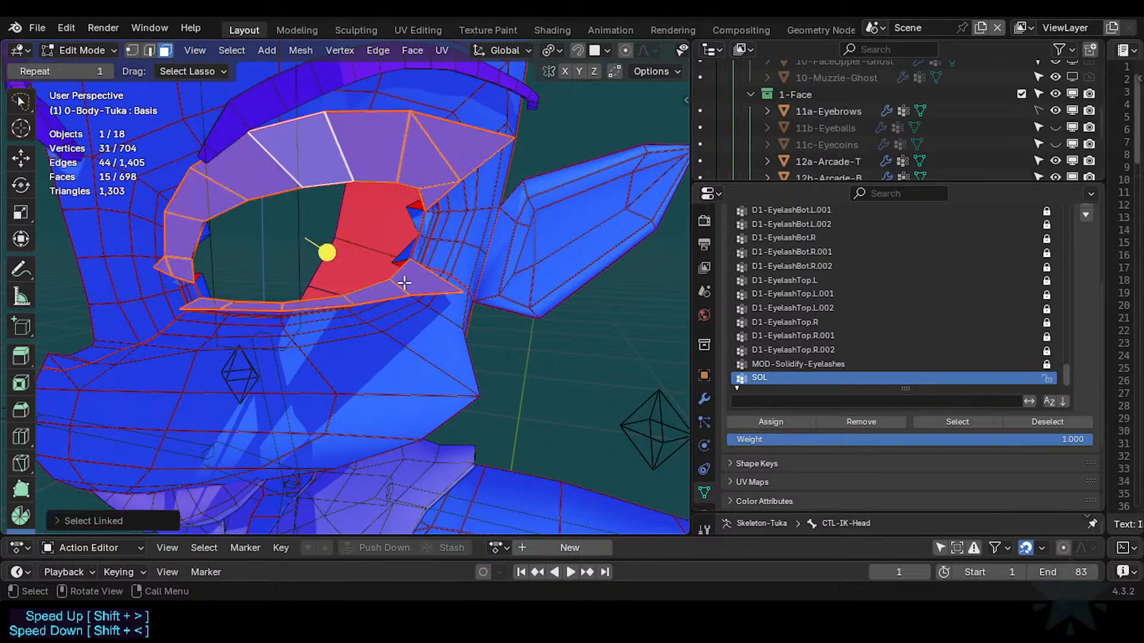
{"action": "key", "text": "ctrl+alt+f"}
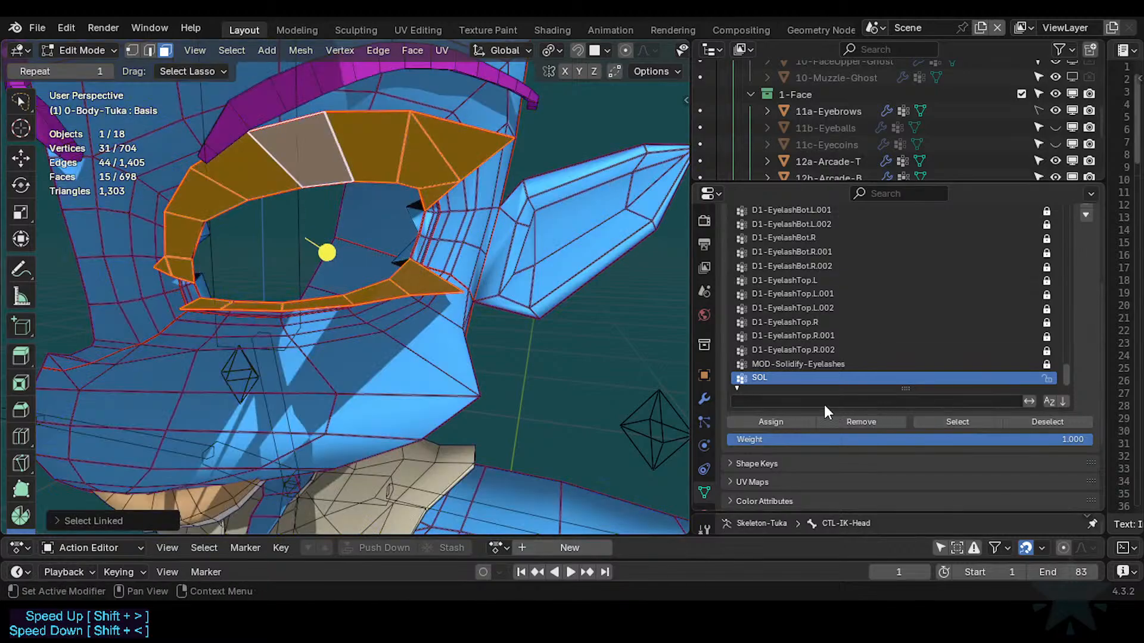
{"action": "left_click", "coordinate": [774, 422]}
Examine the solidified eyelashes and eye corners from several angles, in Edit Mode and in Object Mode.
{"action": "key", "text": "shift+grave"}
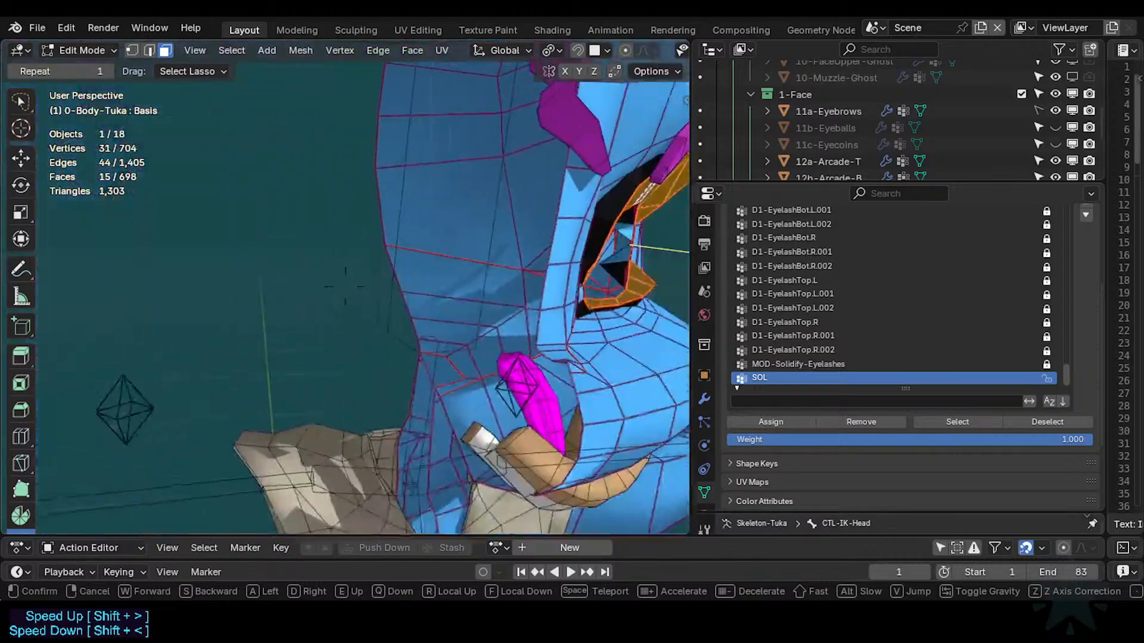
{"action": "key", "text": "d"}
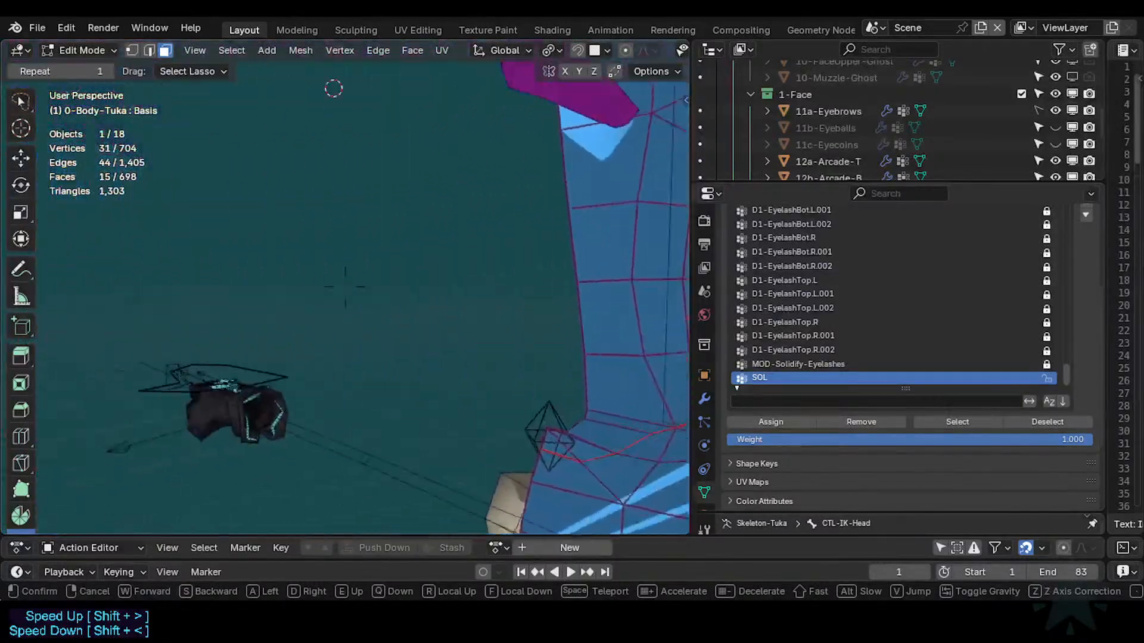
{"action": "key", "text": "s"}
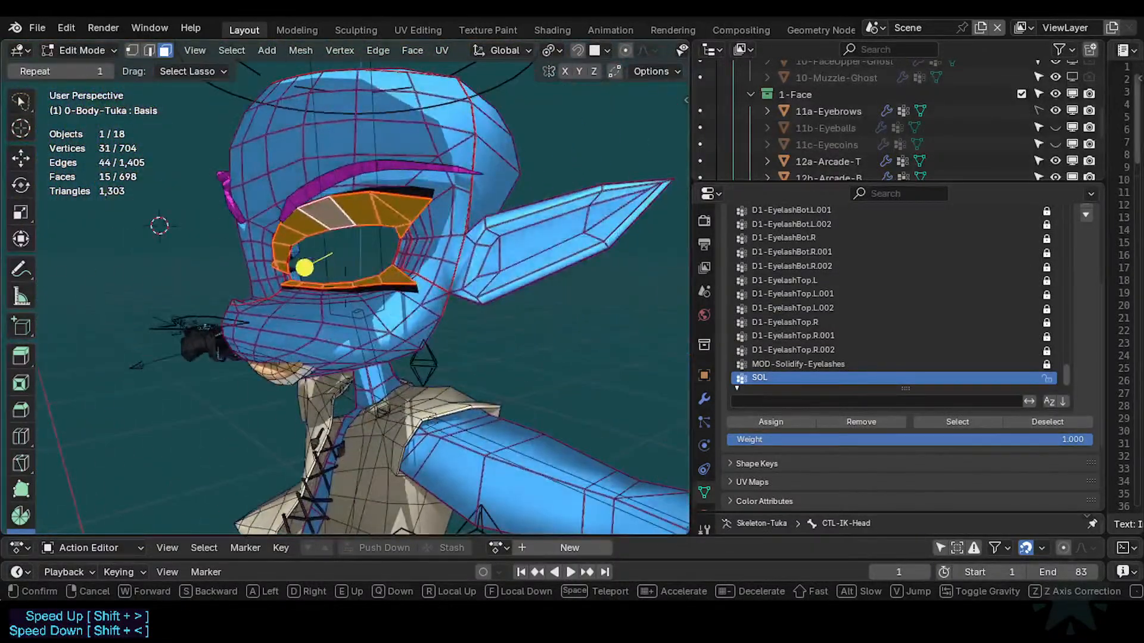
{"action": "key", "text": "w"}
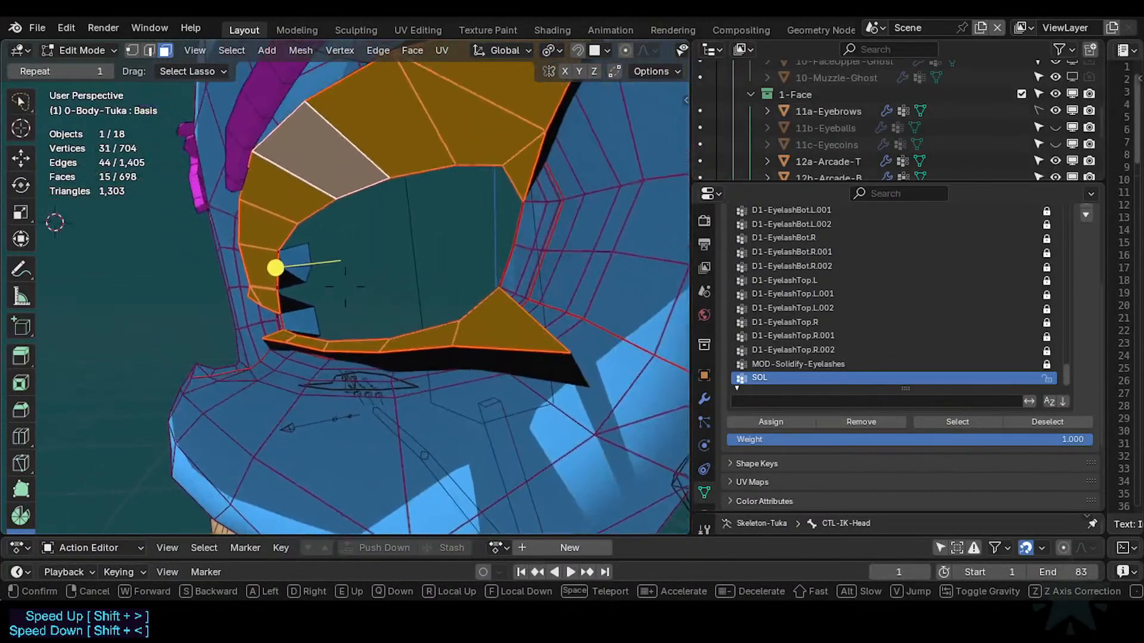
{"action": "key", "text": "w"}
{"action": "left_click", "coordinate": [357, 316]}
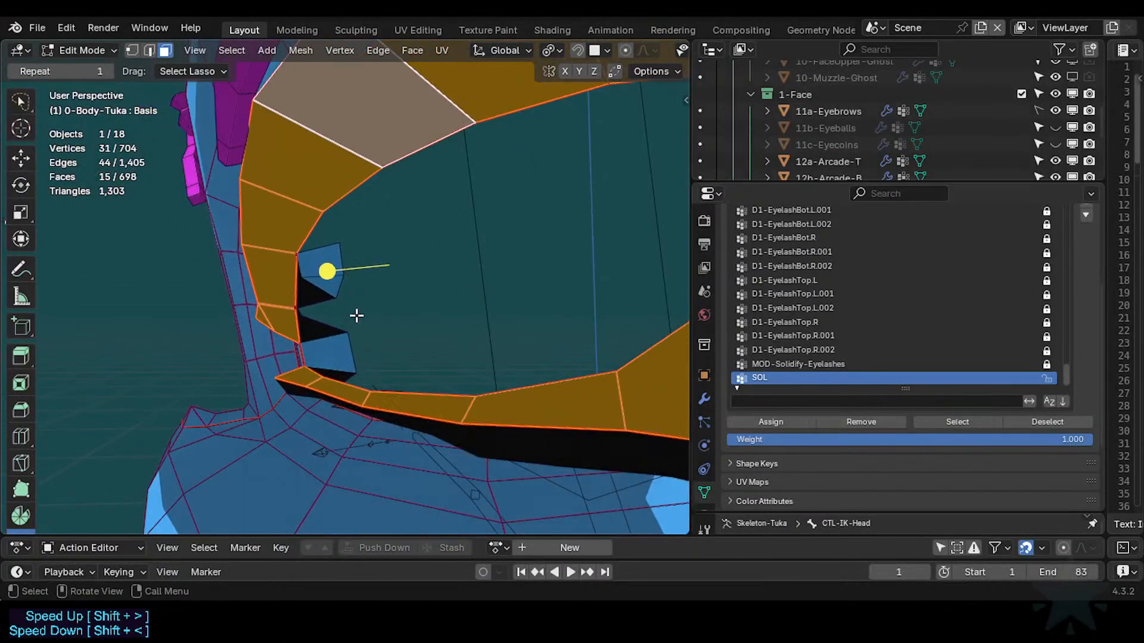
{"action": "key", "text": "alt+a"}
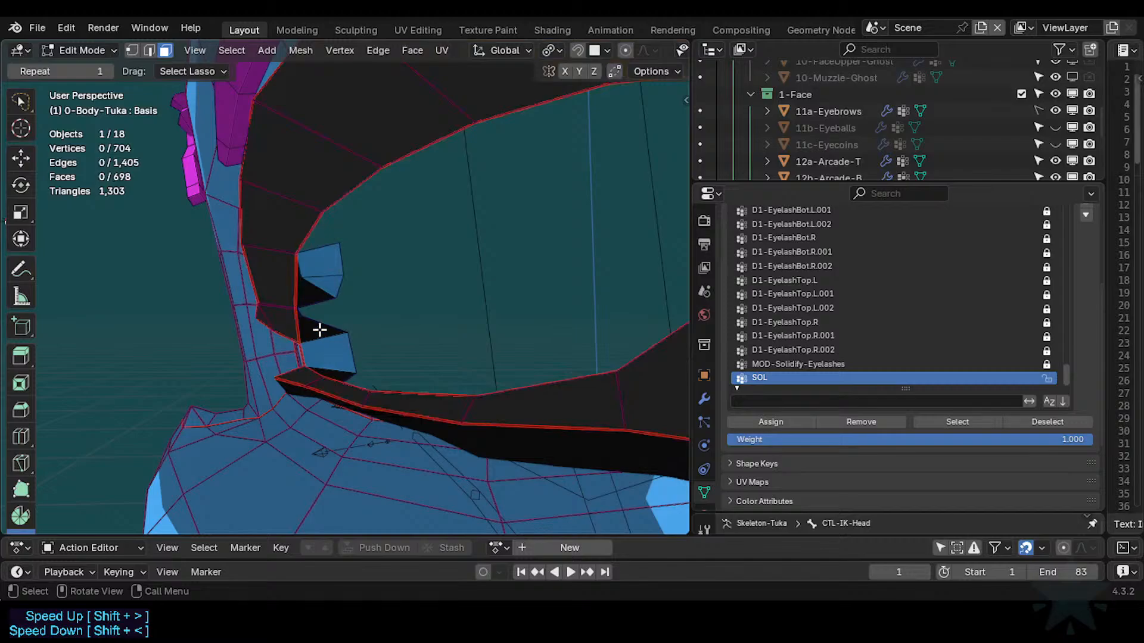
{"action": "middle_click_drag", "start_coordinate": [320, 330], "coordinate": [473, 331]}
{"action": "key", "text": "Tab"}
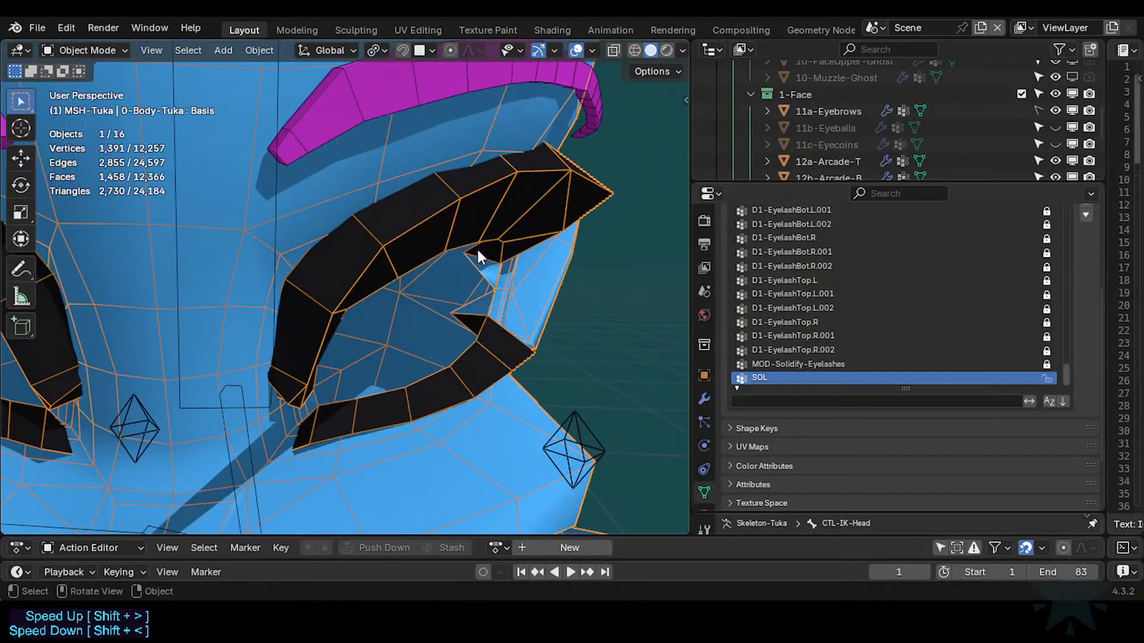
{"action": "key", "text": "Tab"}
Select the edge loop just outside the eye border from inside the head and check its course from the front.
{"action": "key", "text": "shift+grave"}
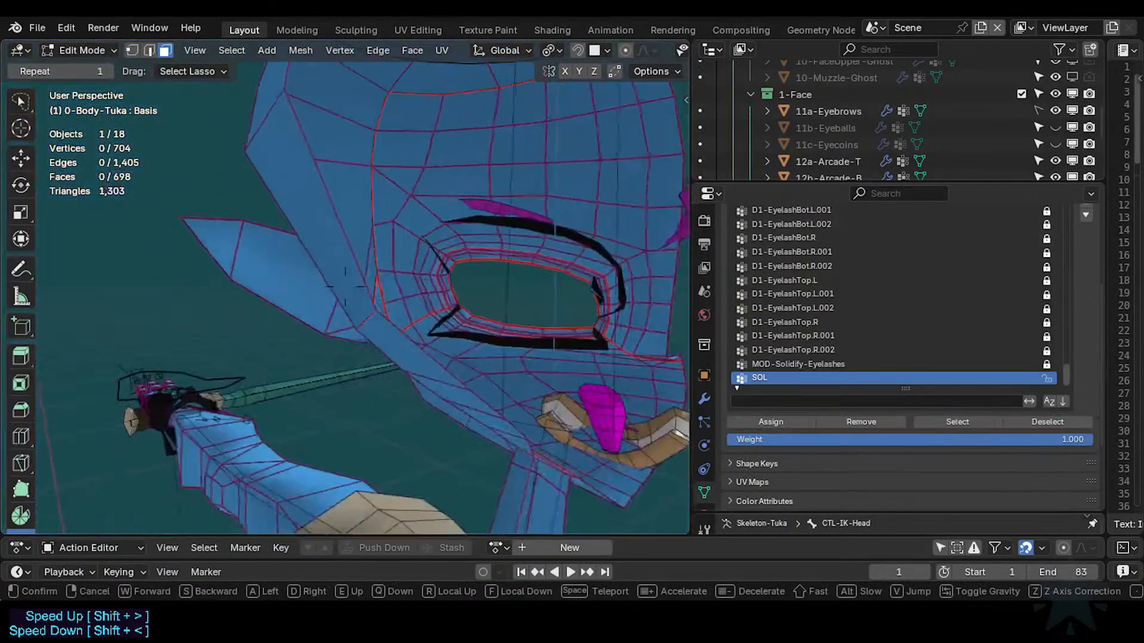
{"action": "key", "text": "w"}
{"action": "left_click", "coordinate": [472, 249]}
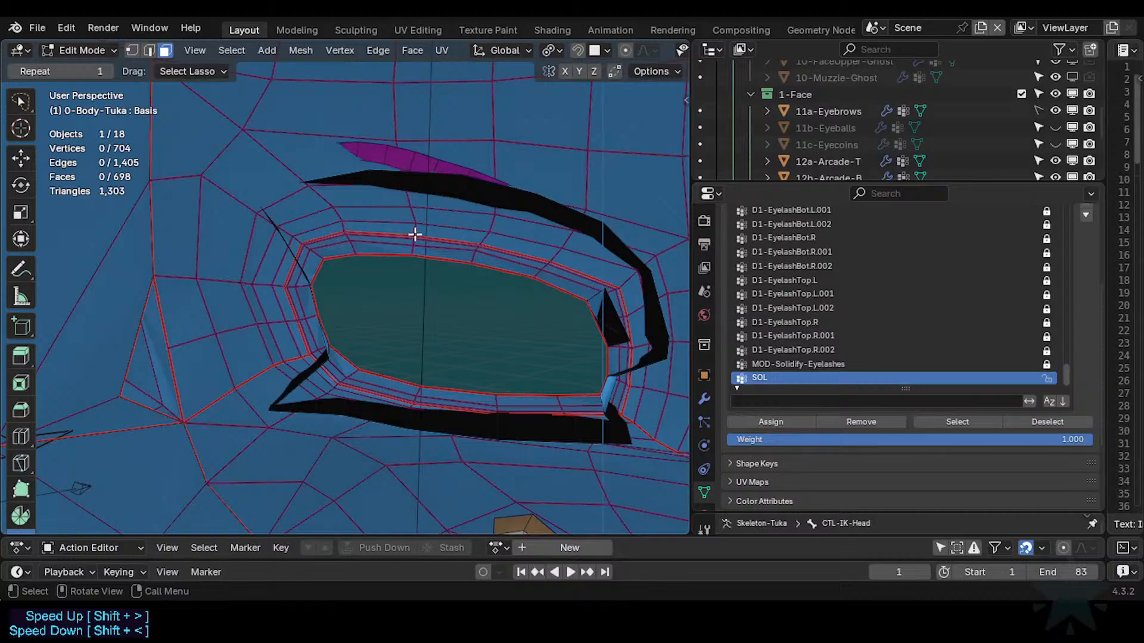
{"action": "key", "text": "2"}
{"action": "left_click", "coordinate": [365, 242], "text": "alt"}
{"action": "key", "text": "shift+grave"}
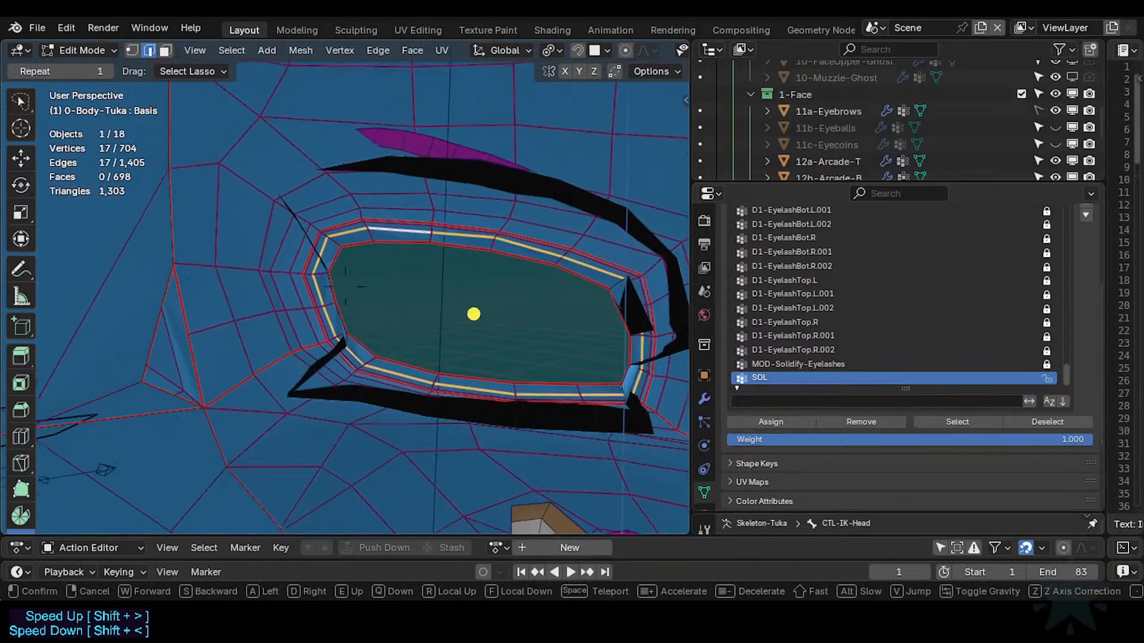
{"action": "key", "text": "w"}
{"action": "key", "text": "s"}
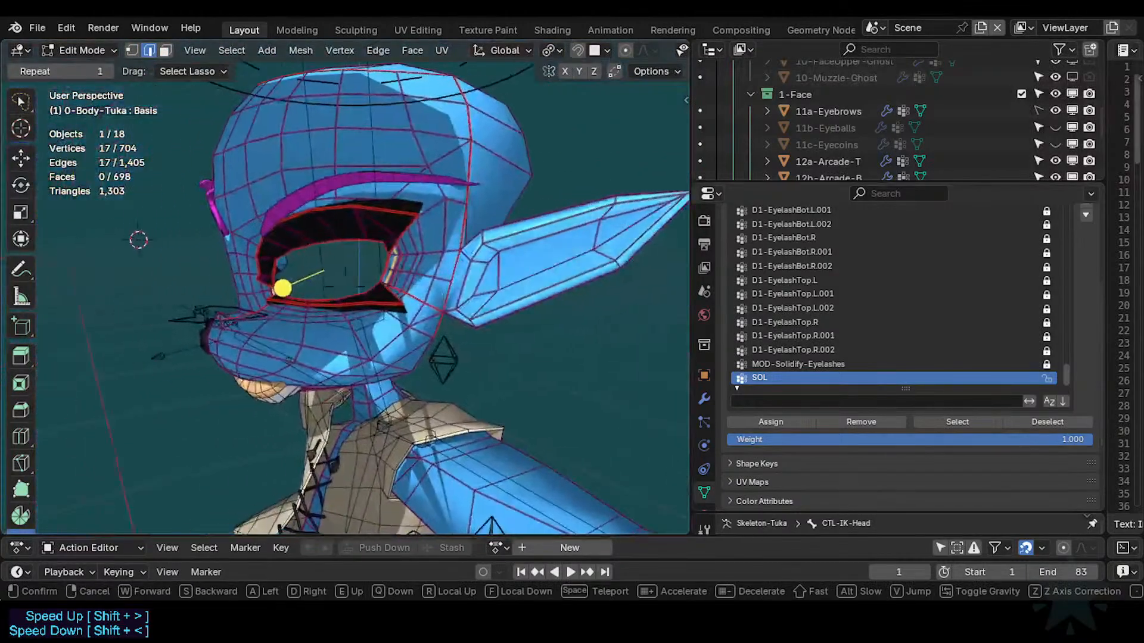
{"action": "key", "text": "w"}
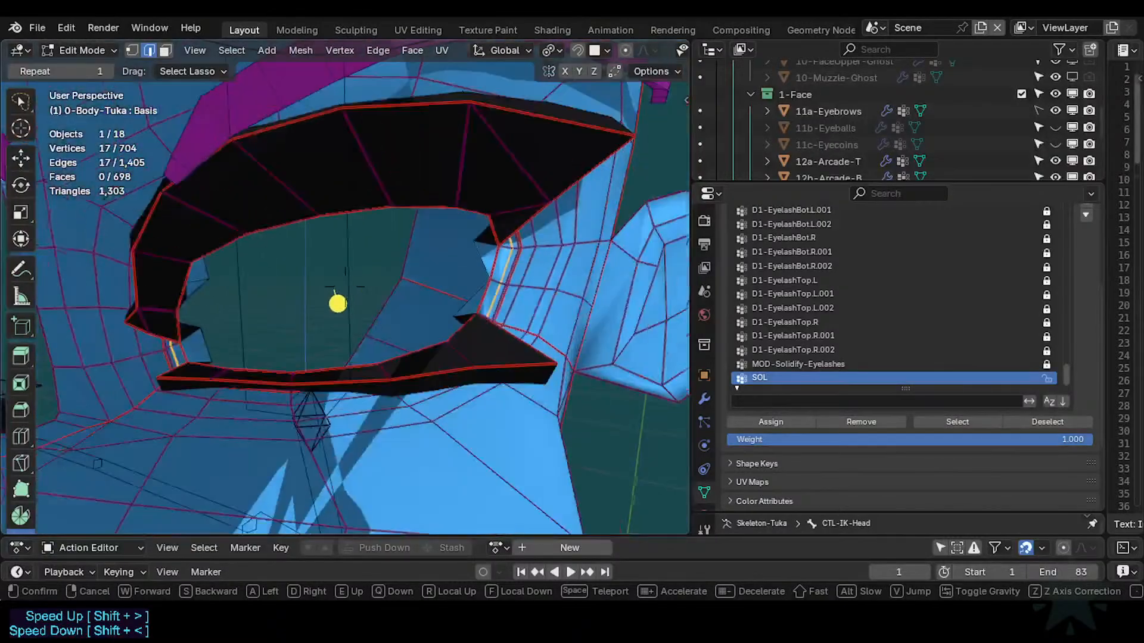
{"action": "left_click", "coordinate": [375, 294]}
{"action": "key", "text": "Tab"}
{"action": "key", "text": "Tab"}
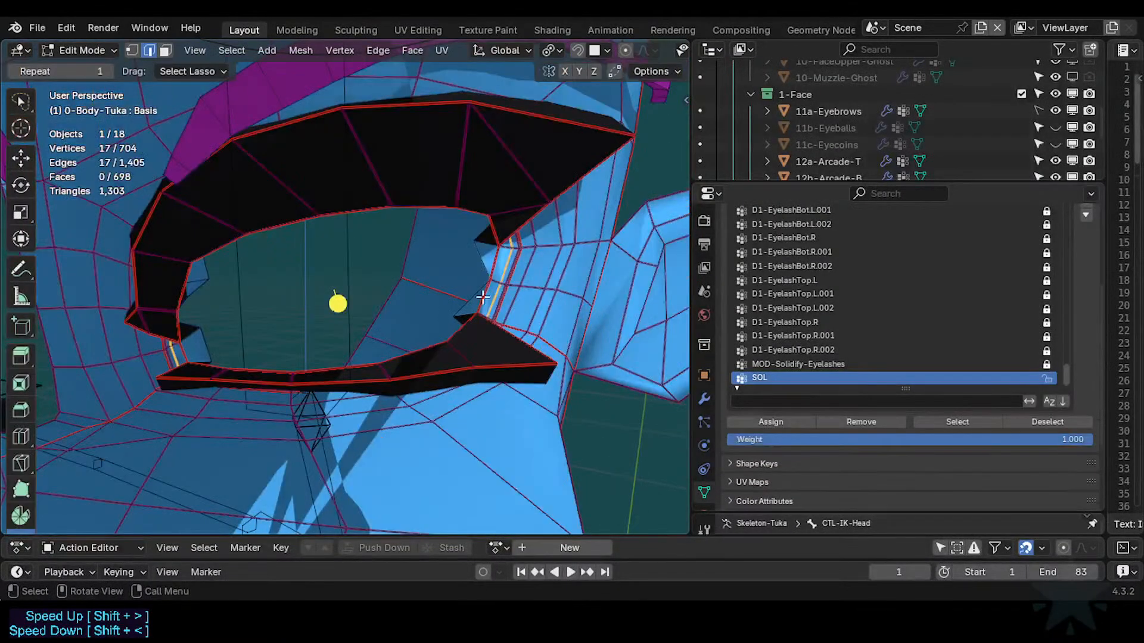
Select the vertex where the upper eyelash meets the outer eye corner and examine the rim around it.
{"action": "key", "text": "1"}
{"action": "left_click", "coordinate": [498, 246]}
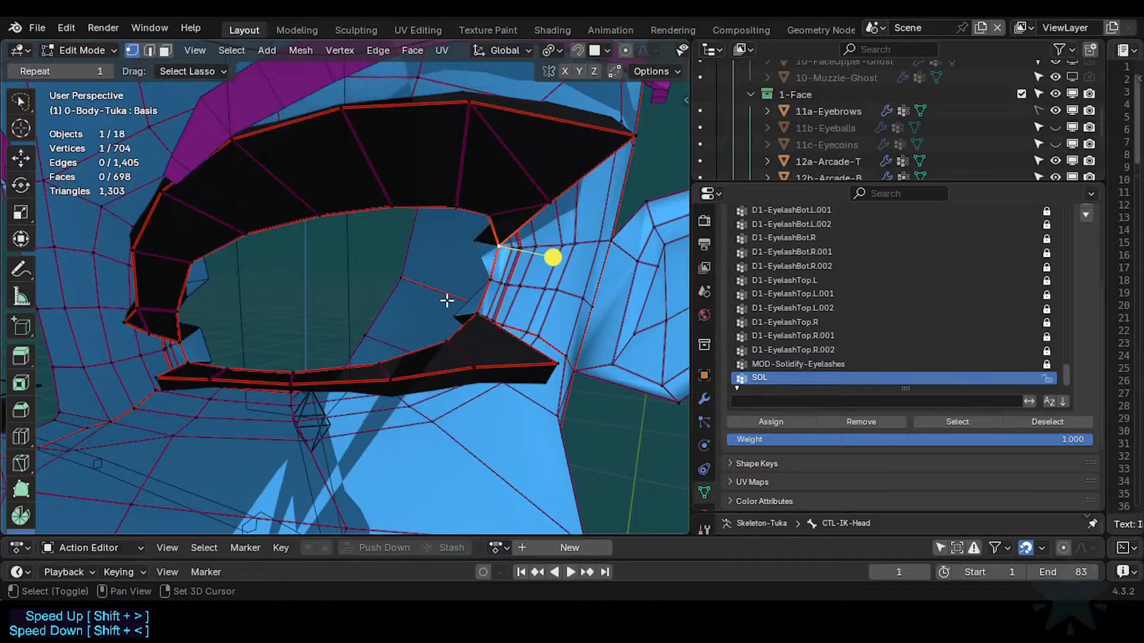
{"action": "key", "text": "shift+grave"}
{"action": "left_click", "coordinate": [448, 303]}
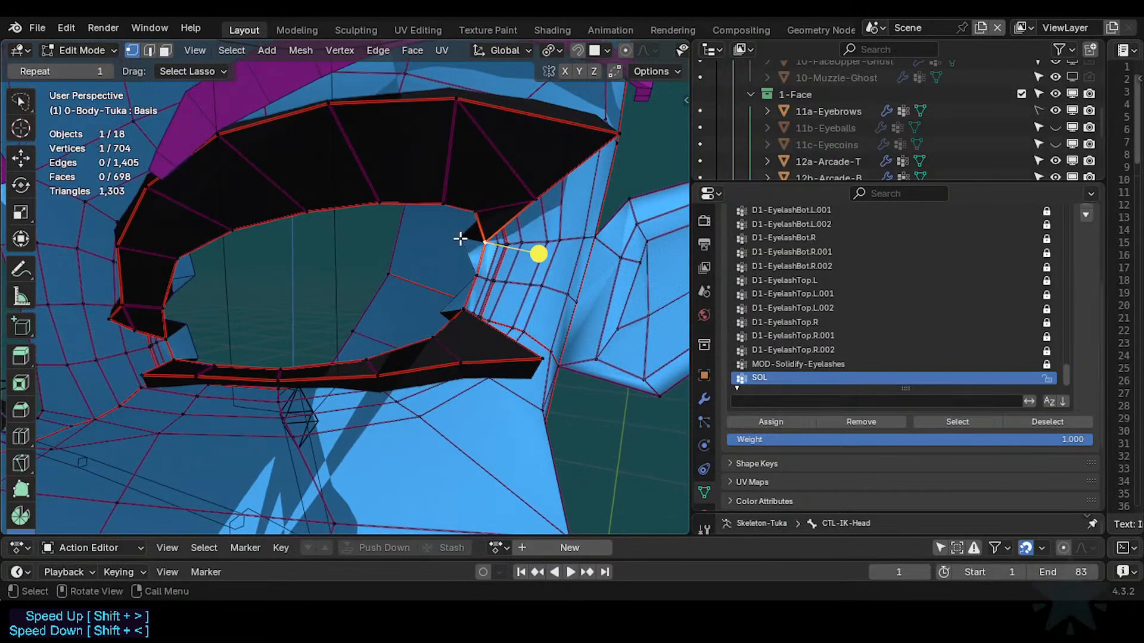
{"action": "middle_click_drag", "start_coordinate": [461, 276], "coordinate": [483, 293]}
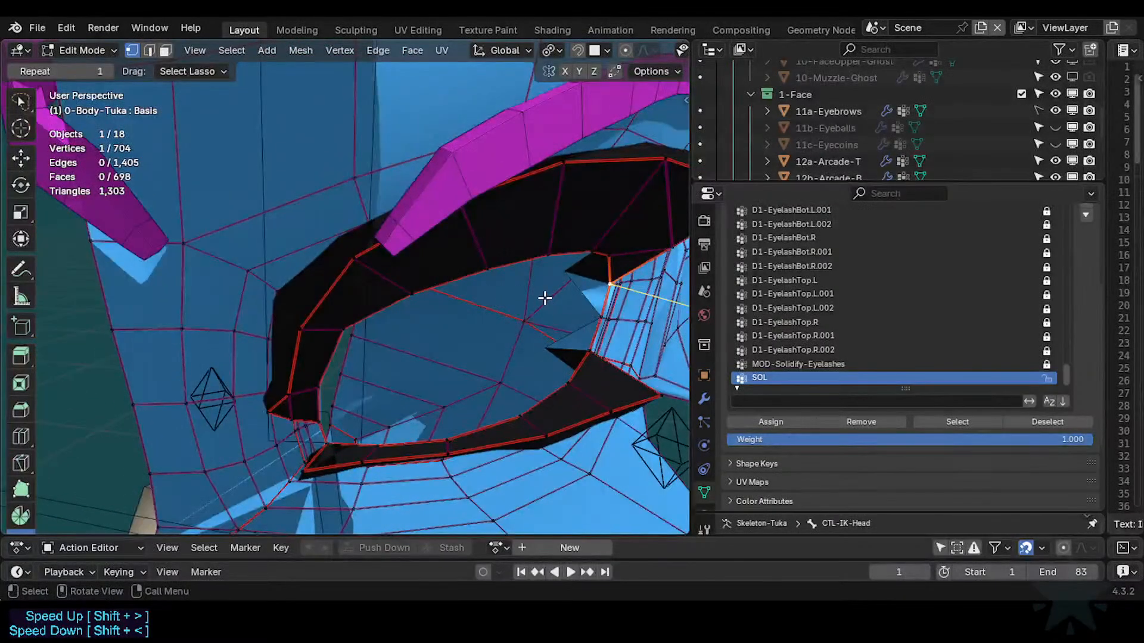
{"action": "scroll", "coordinate": [765, 471], "scroll_direction": "down", "scroll_amount": 5}
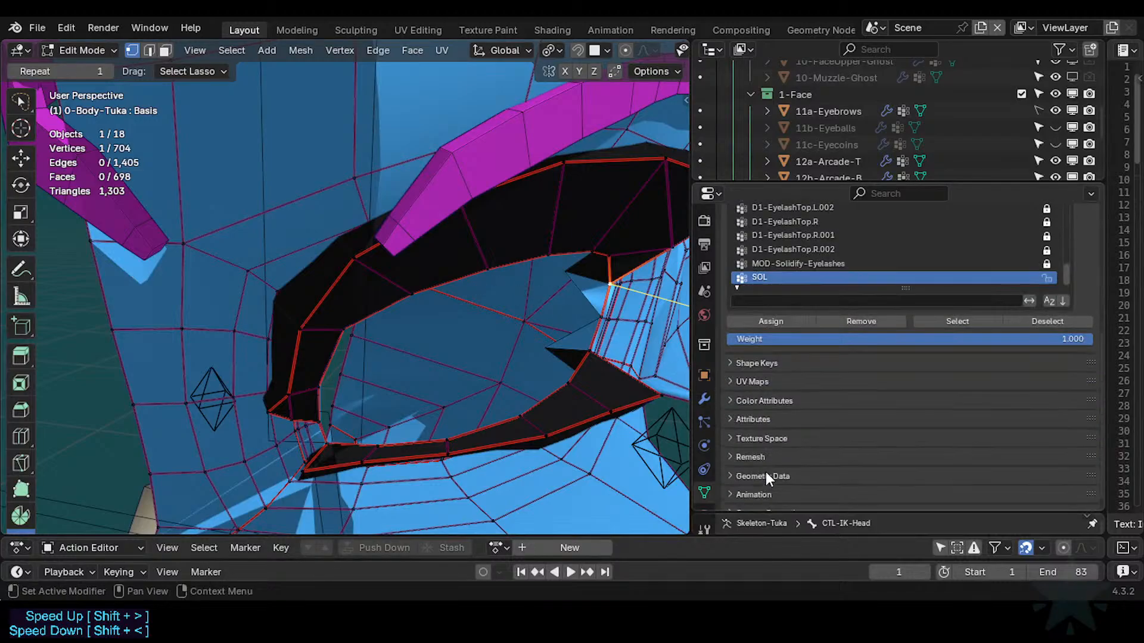
Enable High Quality normals for the Solidify modifier and disable its Only Rim and Fill options.
{"action": "left_click", "coordinate": [700, 400]}
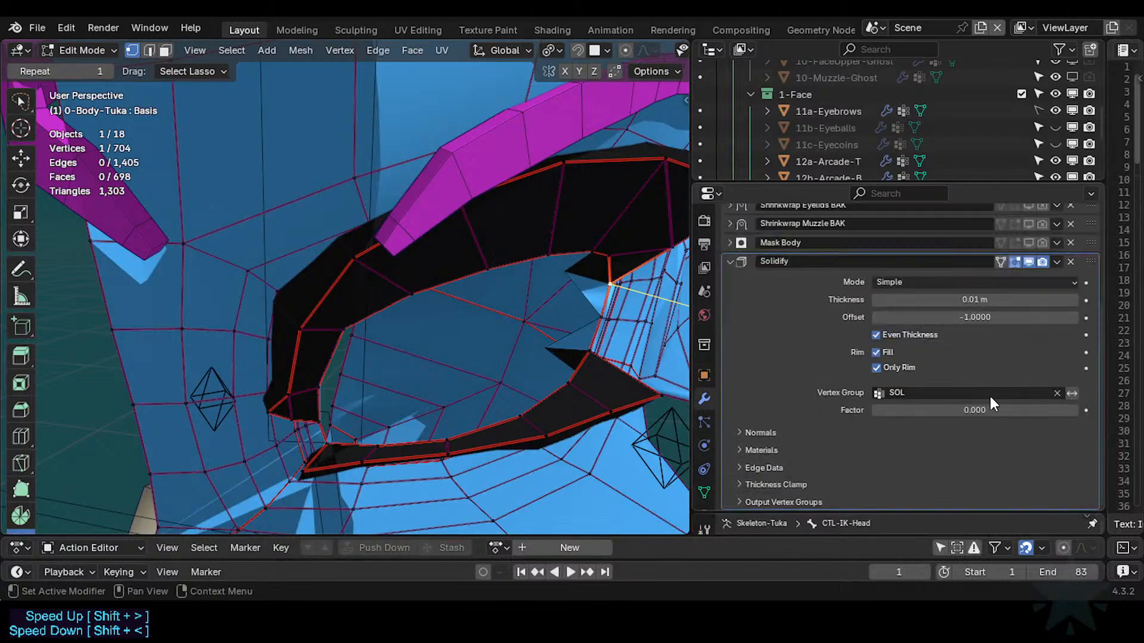
{"action": "left_click", "coordinate": [863, 434]}
{"action": "scroll", "coordinate": [863, 435], "scroll_direction": "down", "scroll_amount": 2}
{"action": "left_click", "coordinate": [876, 428]}
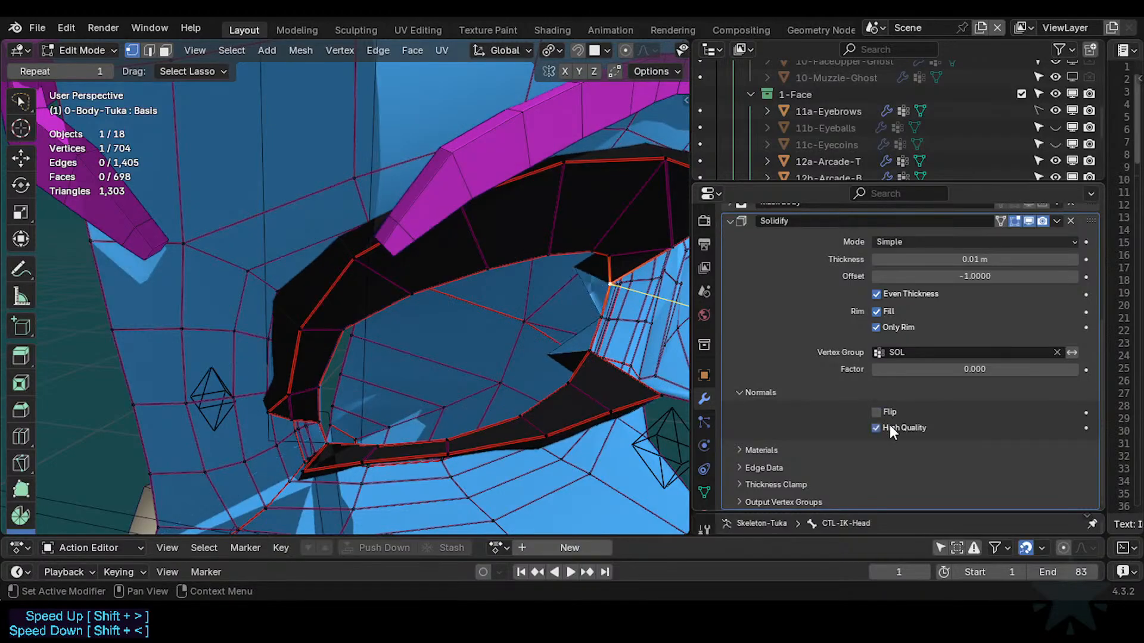
{"action": "left_click", "coordinate": [899, 326]}
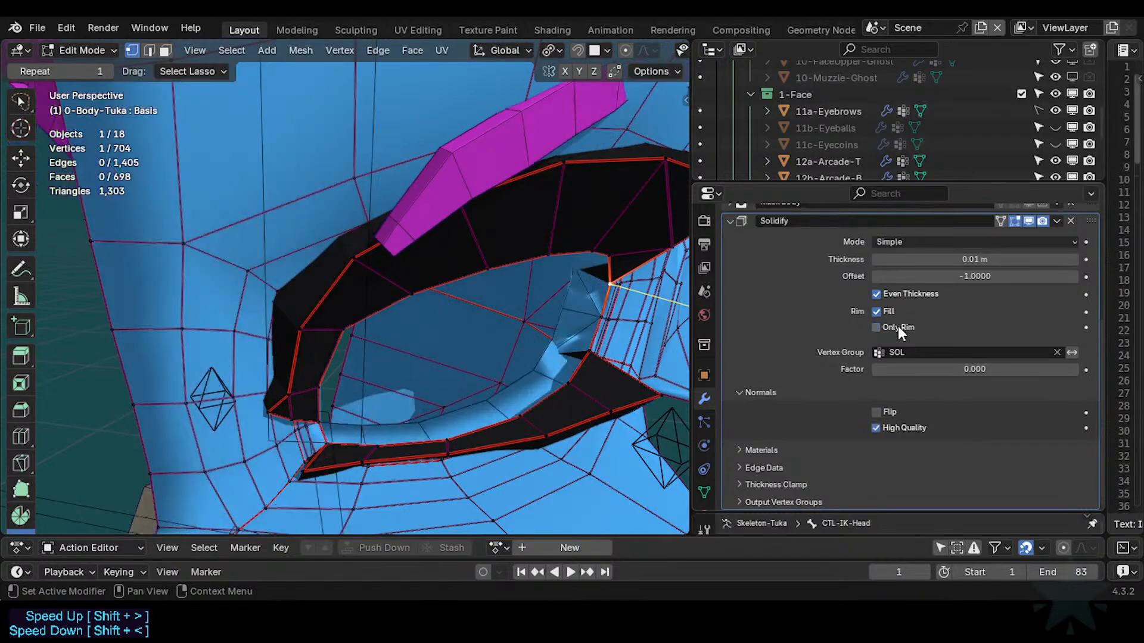
{"action": "left_click", "coordinate": [885, 312]}
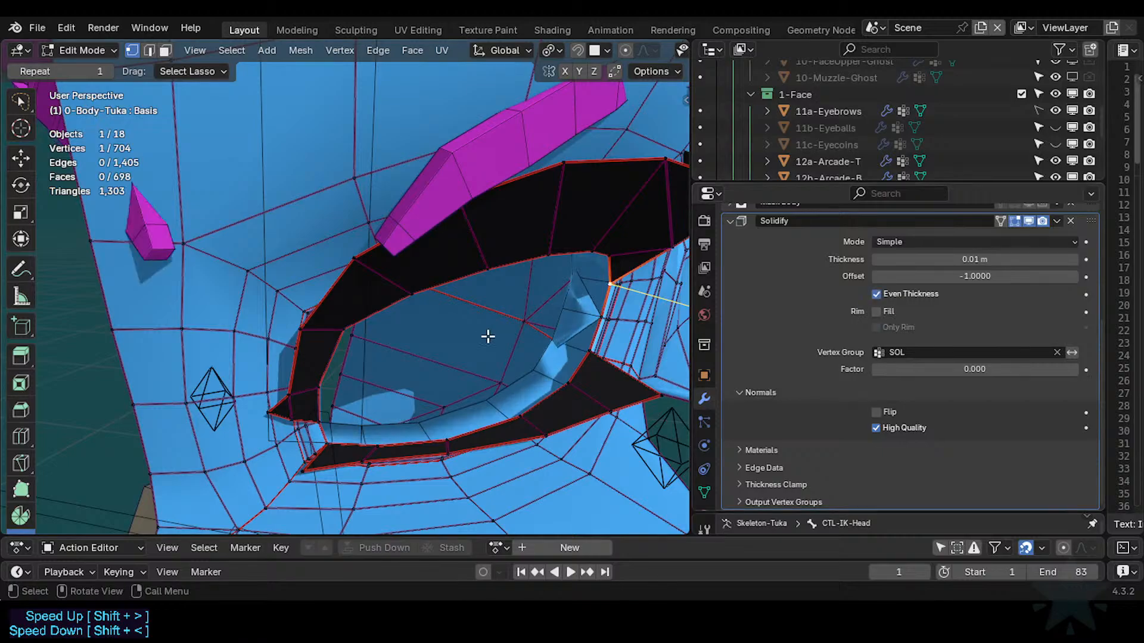
Select the face loop around the eye opening, grow the selection three times, and assign it to the SOL vertex group with weight 1.
{"action": "key", "text": "2"}
{"action": "left_click", "coordinate": [613, 302], "text": "alt"}
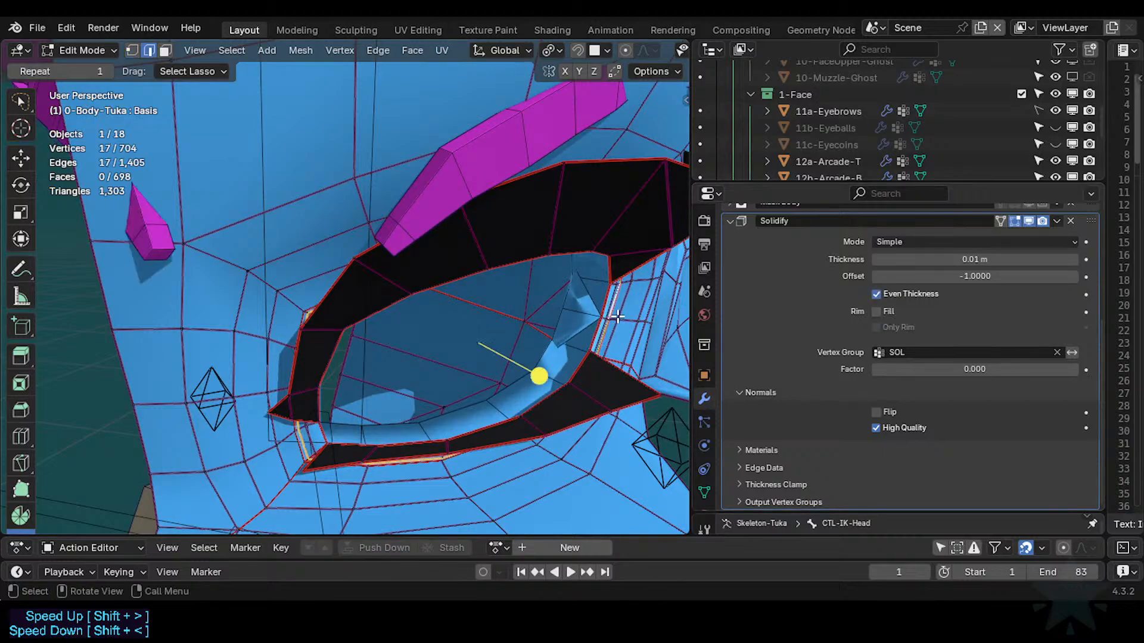
{"action": "mouse_move", "coordinate": [618, 316]}
{"action": "middle_mouse_down"}
{"action": "mouse_move", "coordinate": [536, 280]}
{"action": "mouse_move", "coordinate": [618, 315]}
{"action": "middle_mouse_up"}
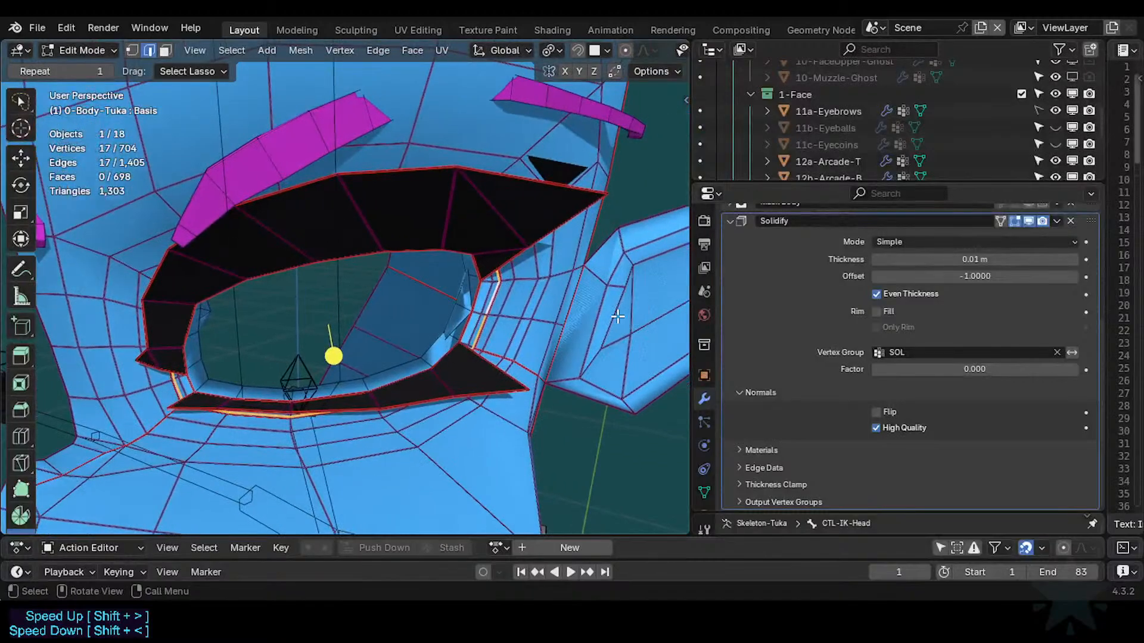
{"action": "left_click", "coordinate": [483, 296], "text": "alt"}
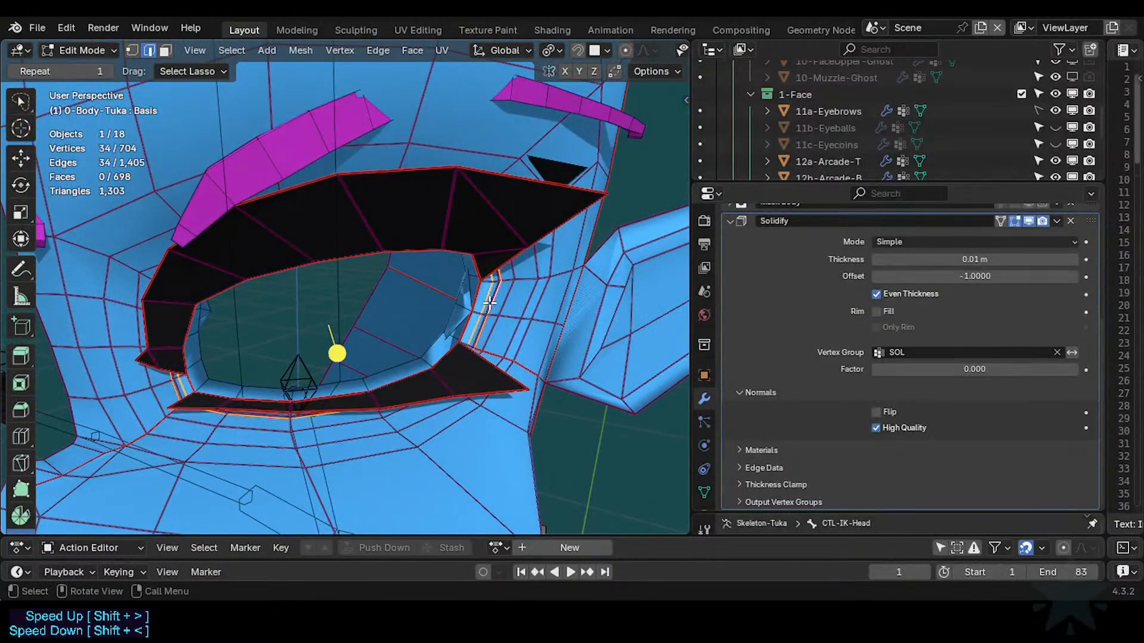
{"action": "key", "text": "3"}
{"action": "left_click", "coordinate": [496, 308], "text": "alt"}
{"action": "key", "text": "ctrl+KP_Add"}
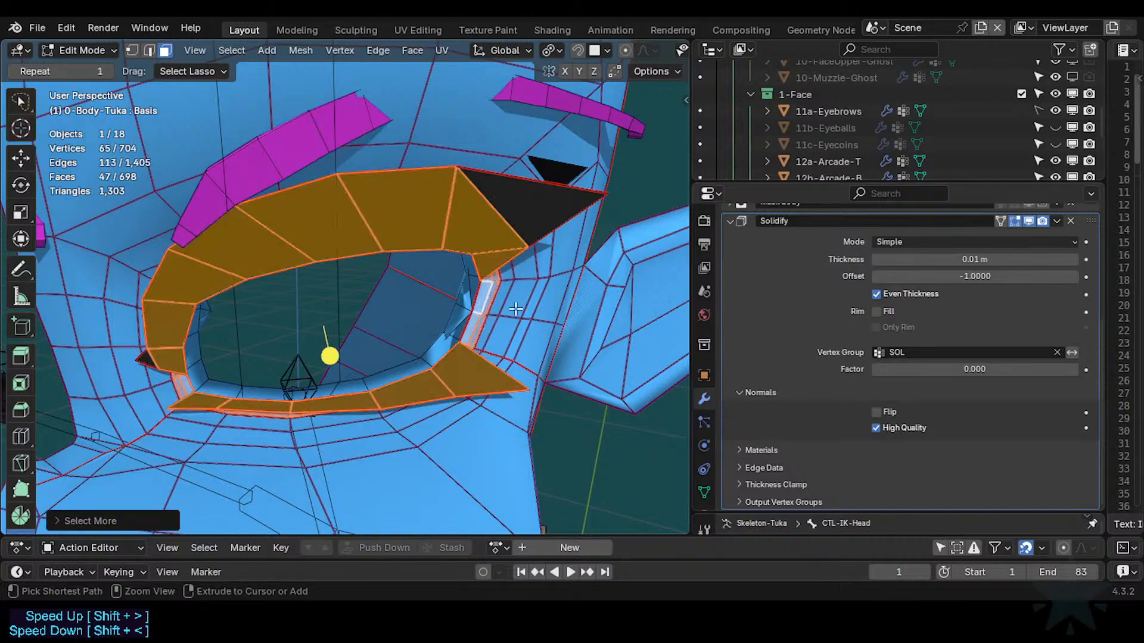
{"action": "key", "text": "ctrl+KP_Add"}
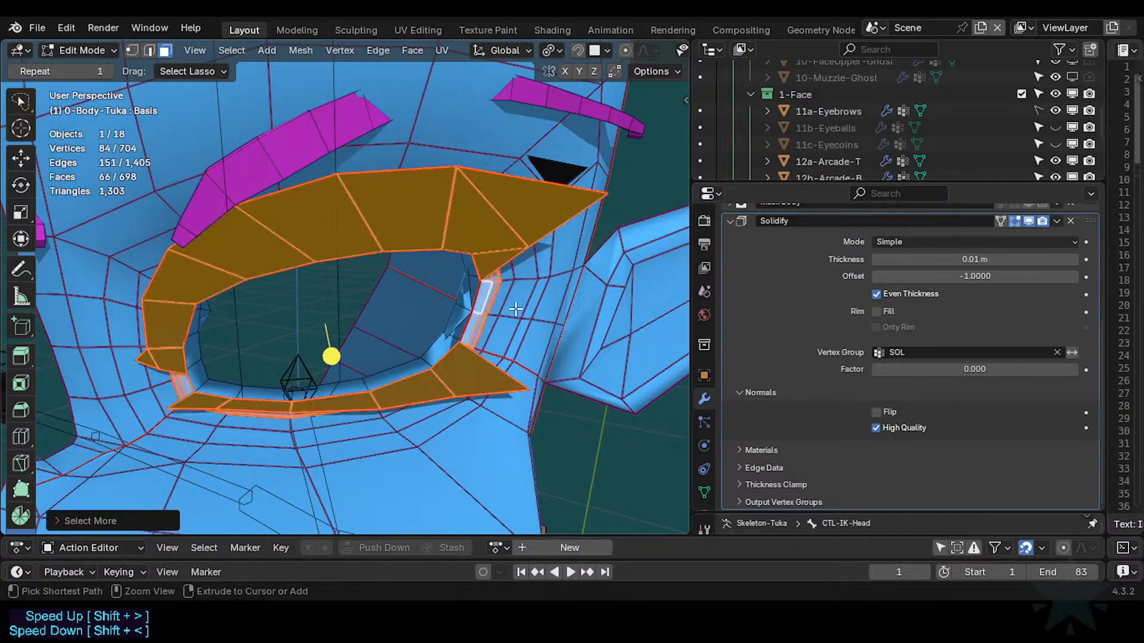
{"action": "key", "text": "ctrl+KP_Add"}
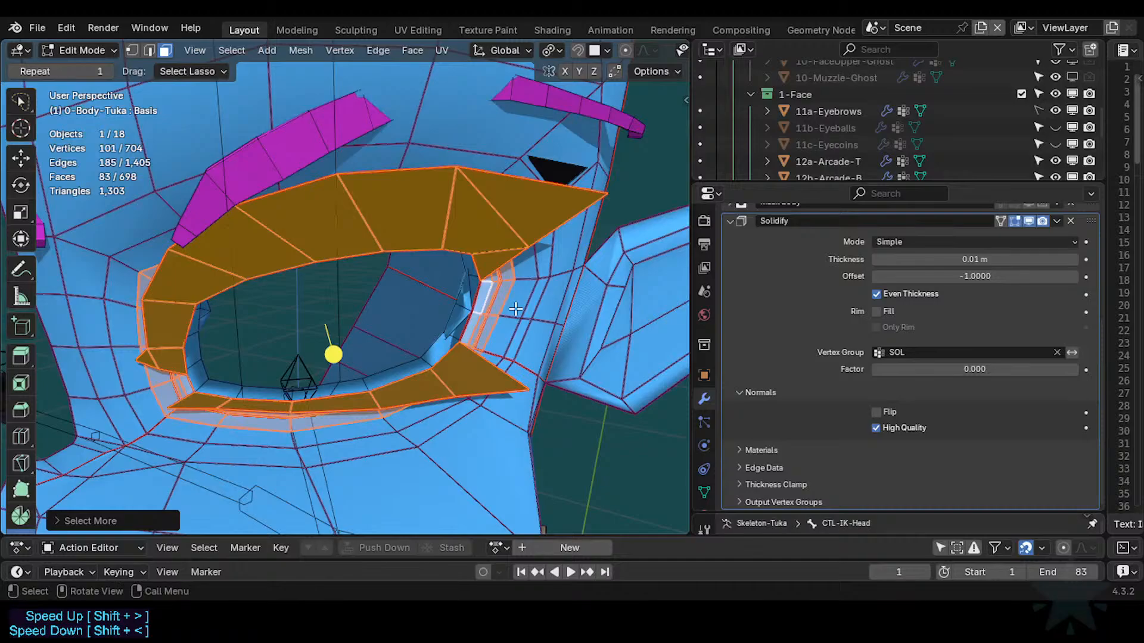
{"action": "left_click", "coordinate": [704, 492]}
{"action": "left_click", "coordinate": [793, 379]}
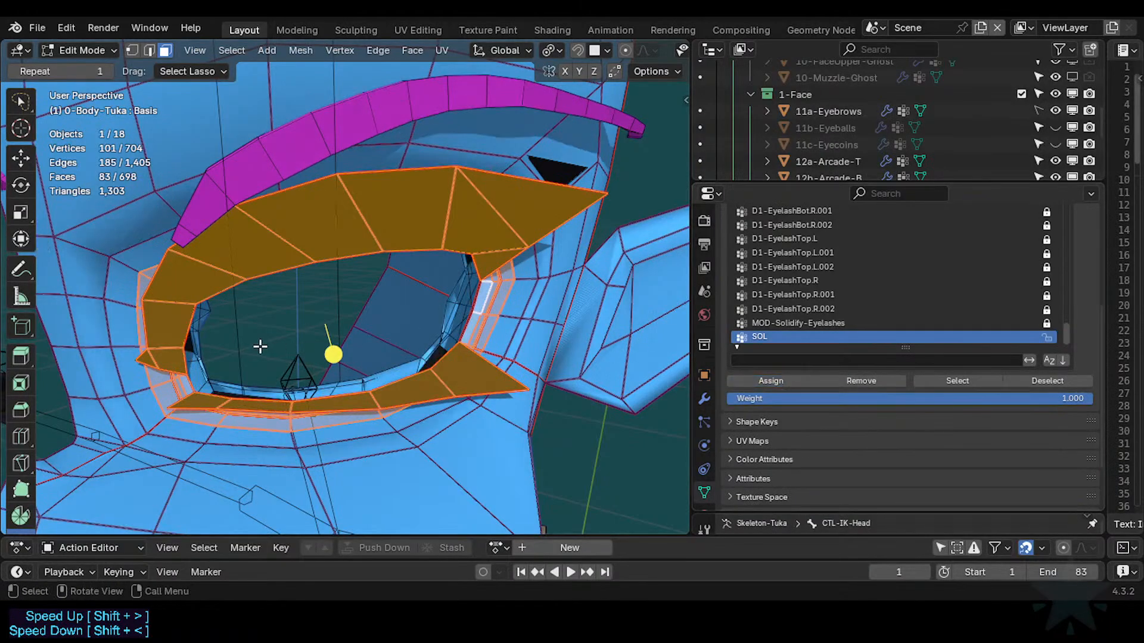
Clear the face selection, leave Edit Mode and display the head in opaque Solid shading.
{"action": "middle_click_drag", "start_coordinate": [409, 352], "coordinate": [443, 349]}
{"action": "key", "text": "alt+a"}
{"action": "key", "text": "Tab"}
{"action": "scroll", "coordinate": [475, 355], "scroll_direction": "down", "scroll_amount": 5}
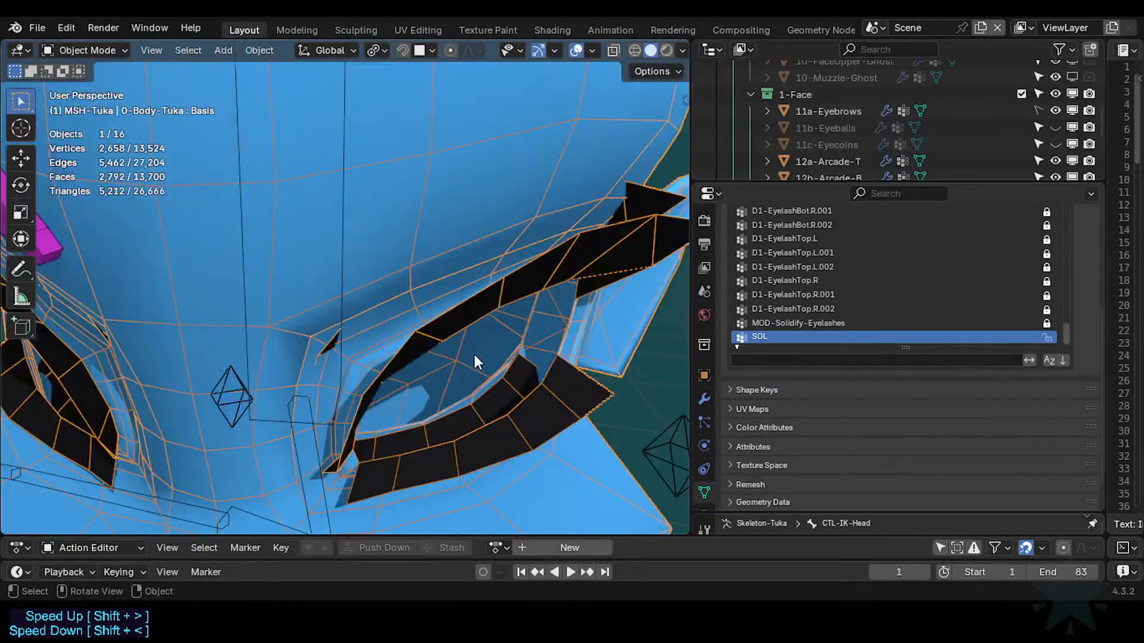
{"action": "key", "text": "alt+z"}
{"action": "key", "text": "z"}
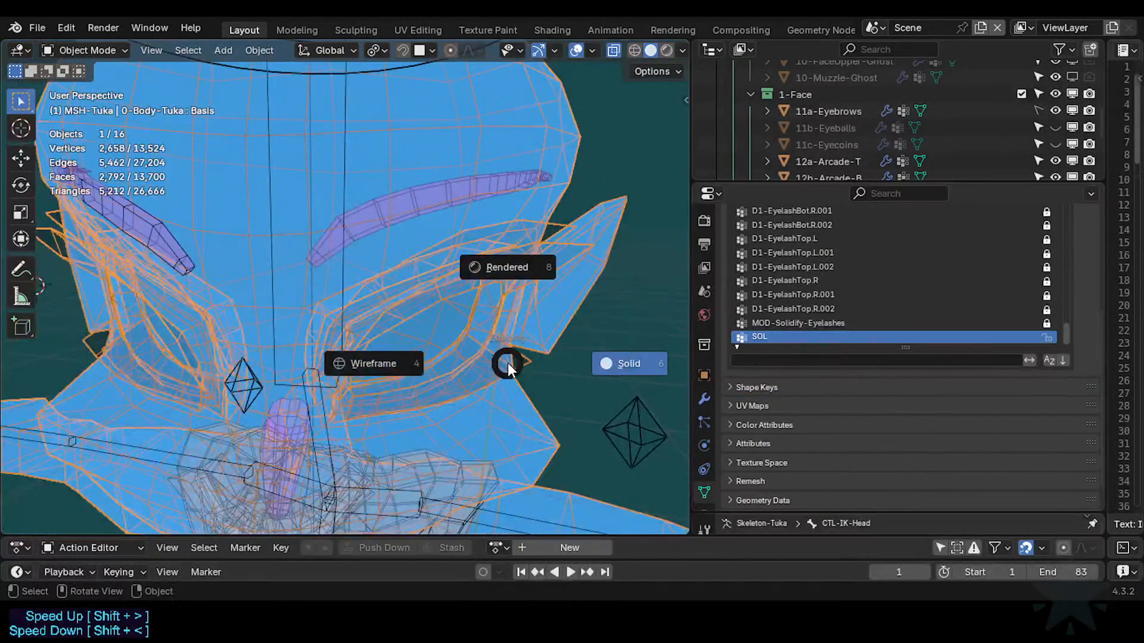
{"action": "left_click", "coordinate": [537, 361]}
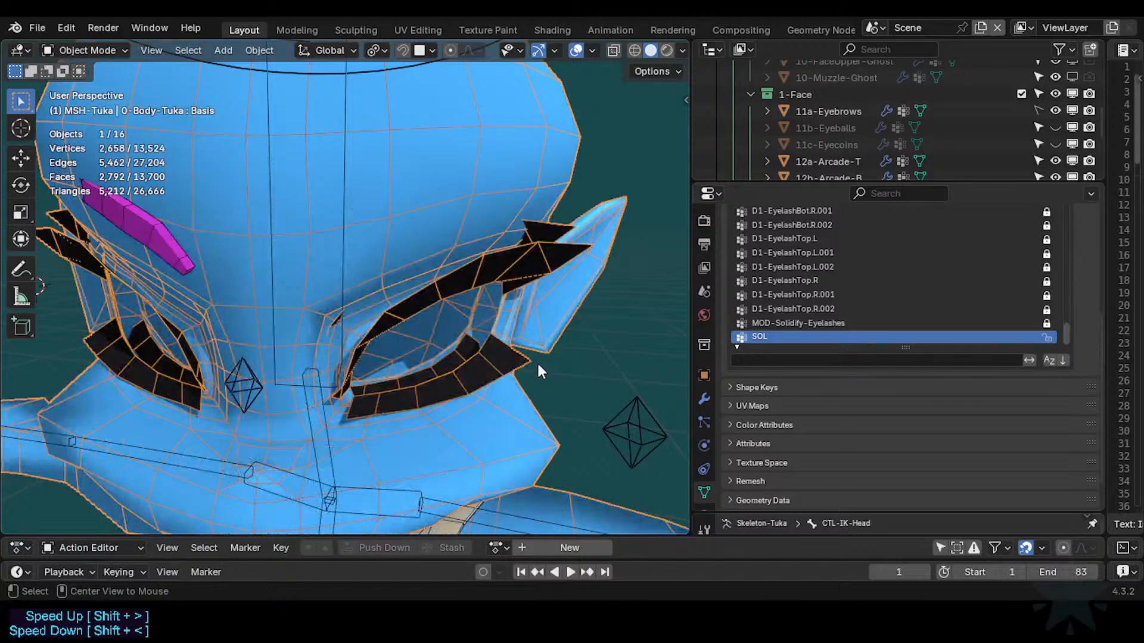
Reveal the hidden eyeballs and eyecoins and deselect all objects.
{"action": "key", "text": "alt+h"}
{"action": "key", "text": "shift+grave"}
{"action": "key", "text": "w"}
{"action": "key", "text": "s"}
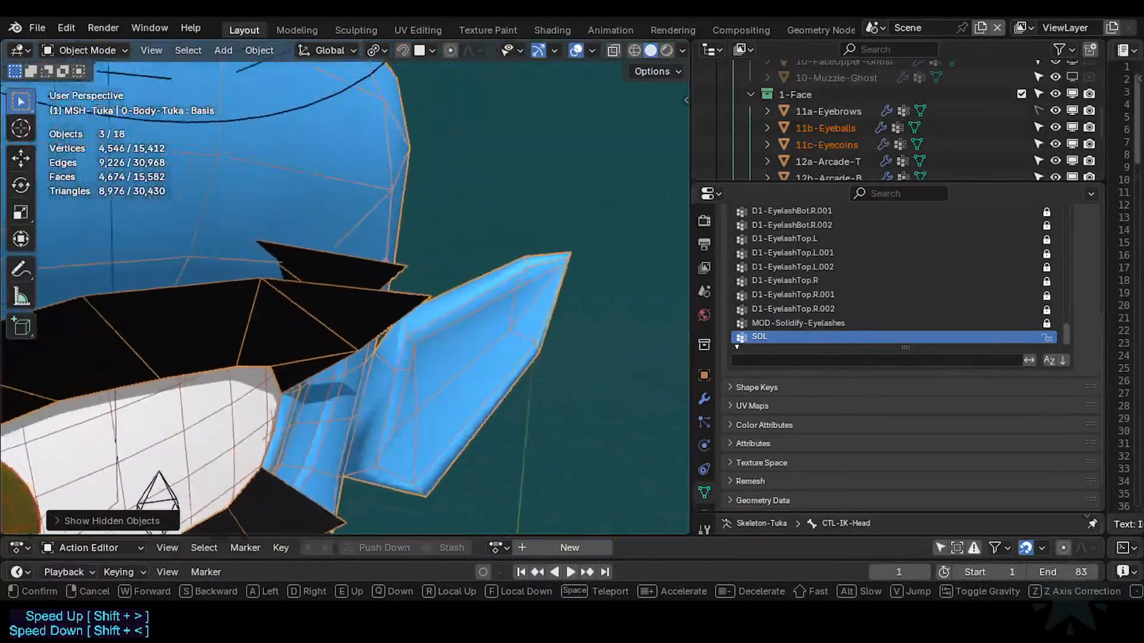
{"action": "left_click", "coordinate": [538, 370]}
{"action": "key", "text": "alt+a"}
Examine how the eyelashes and the eye rim fit around the eyeballs, up close and from both sides of the head.
{"action": "key", "text": "shift+grave"}
{"action": "key", "text": "a"}
{"action": "key", "text": "w"}
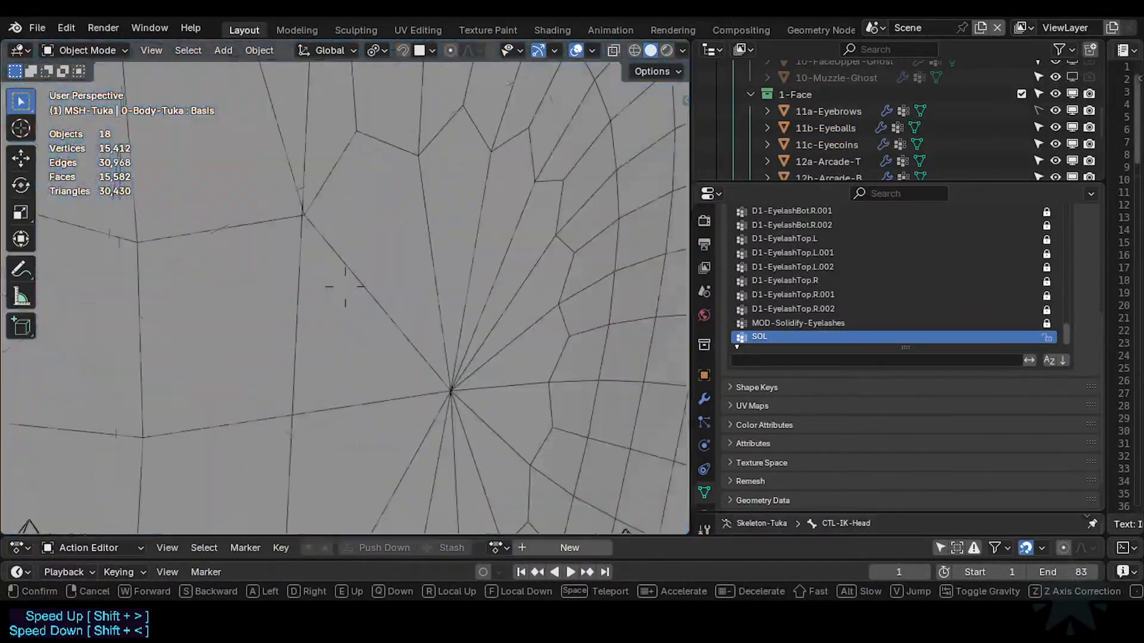
{"action": "key", "text": "s"}
{"action": "key", "text": "w"}
{"action": "key", "text": "s"}
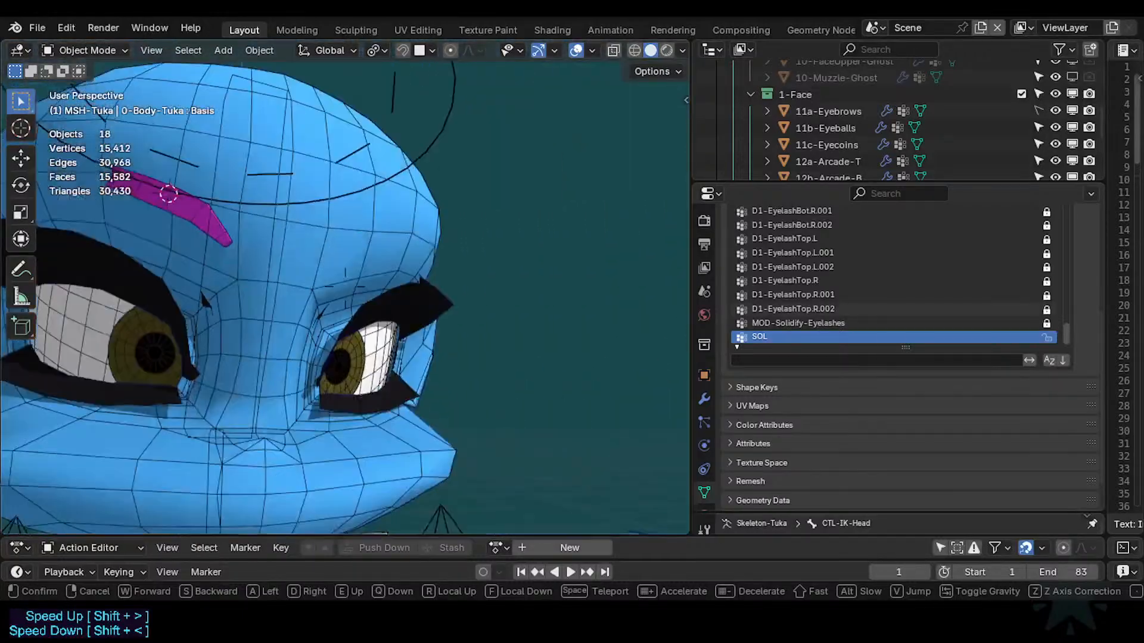
{"action": "key", "text": "w"}
{"action": "key", "text": "s"}
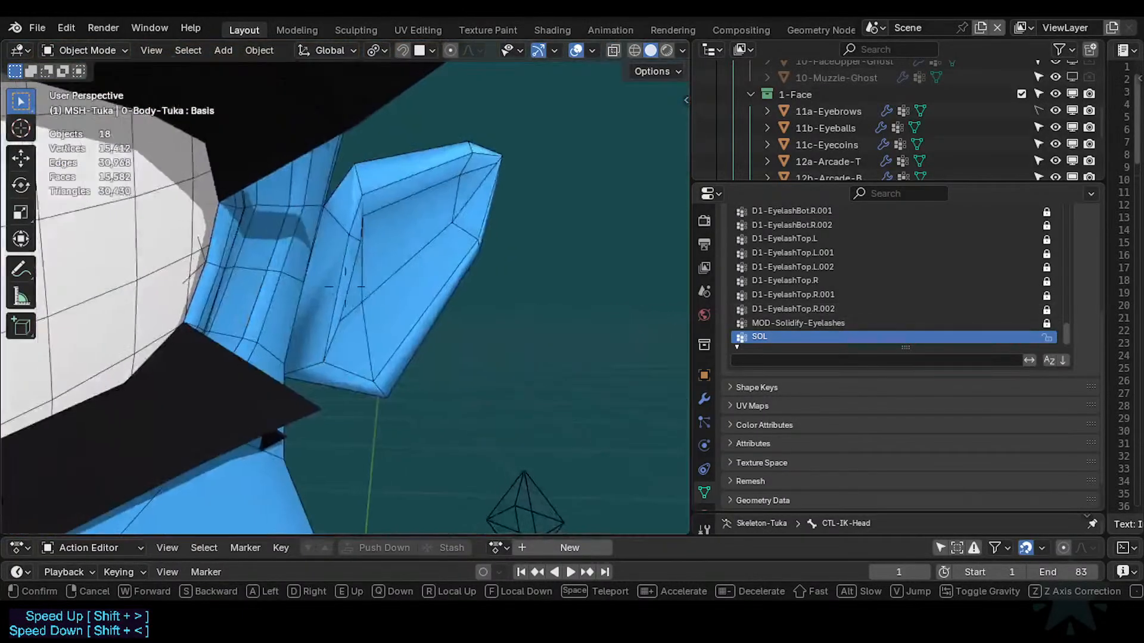
{"action": "key", "text": "d"}
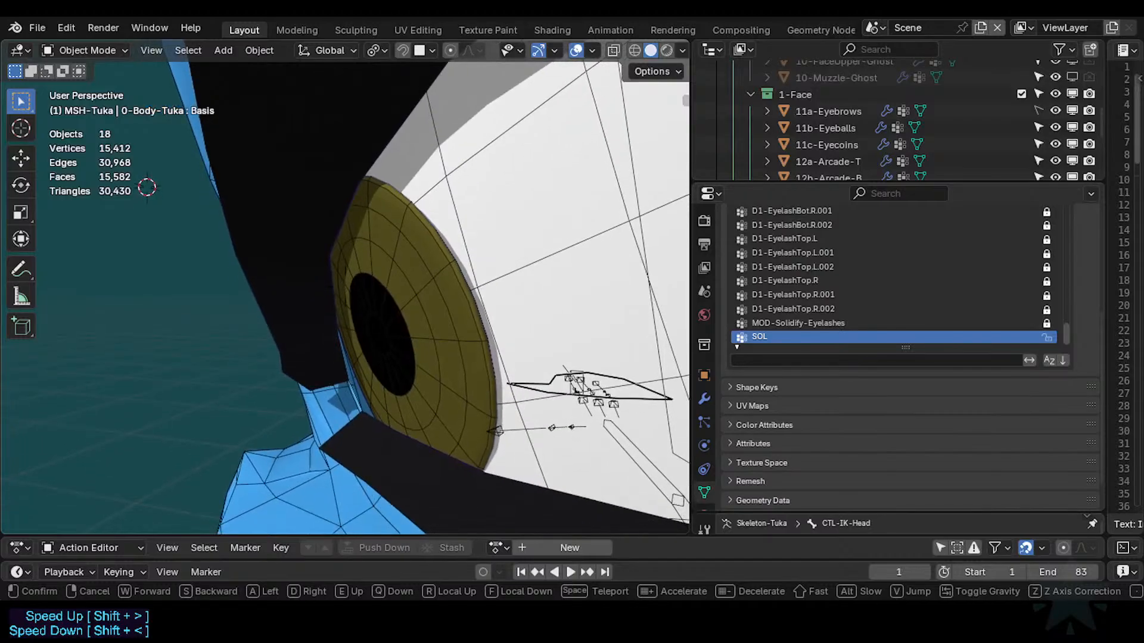
{"action": "left_click", "coordinate": [345, 286]}
{"action": "key", "text": "shift+grave"}
{"action": "key", "text": "d"}
{"action": "key", "text": "a"}
{"action": "key", "text": "d"}
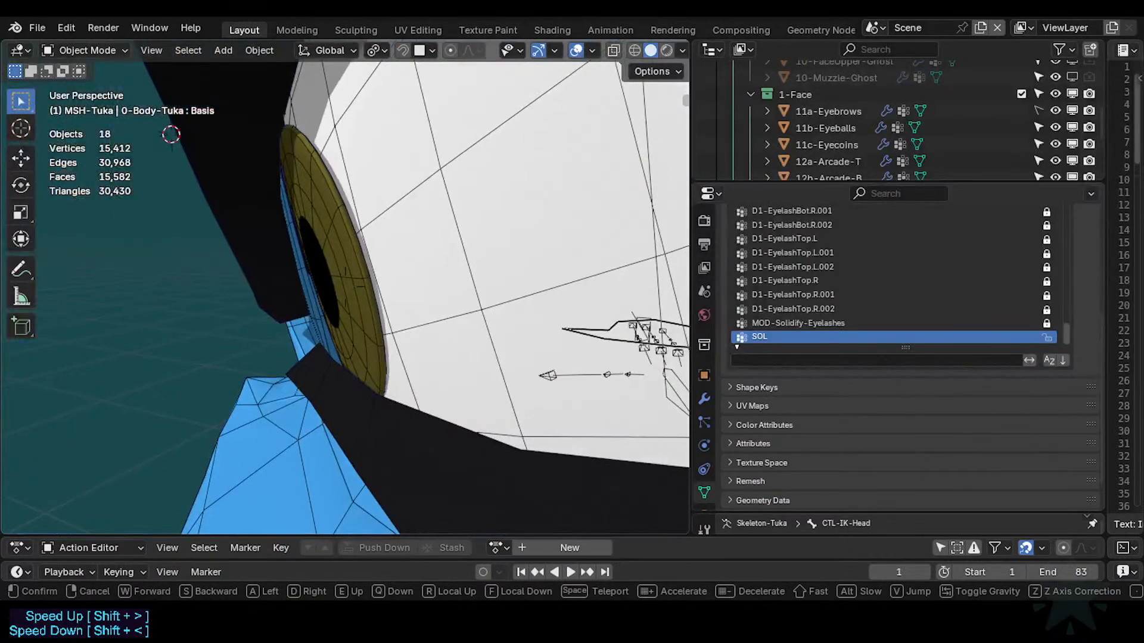
{"action": "key", "text": "s"}
{"action": "key", "text": "w"}
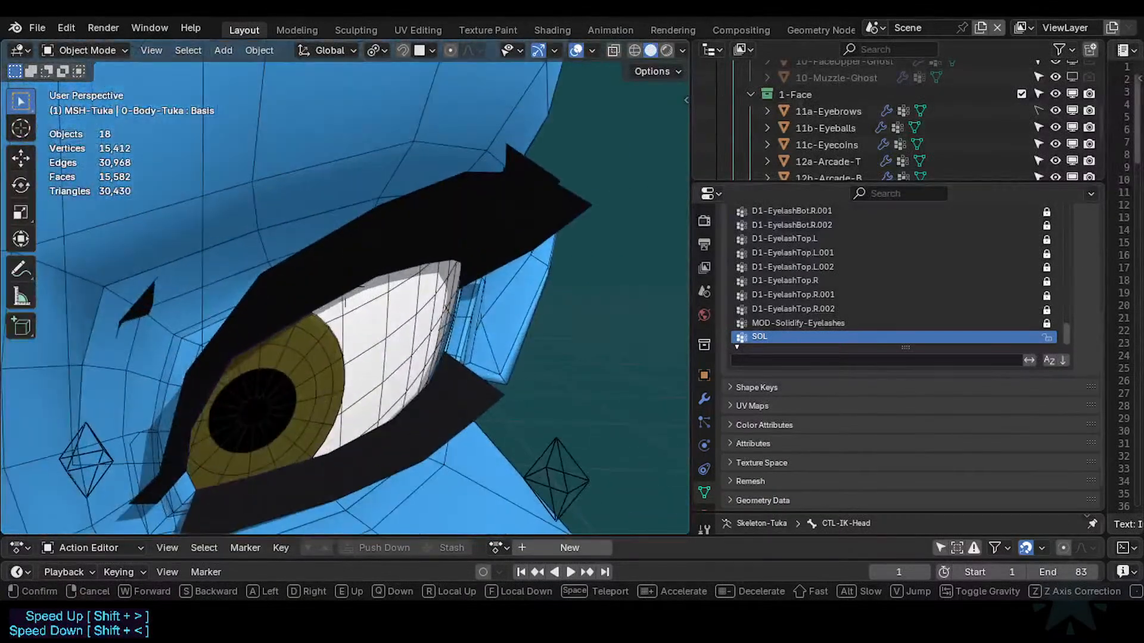
{"action": "left_click", "coordinate": [345, 287]}
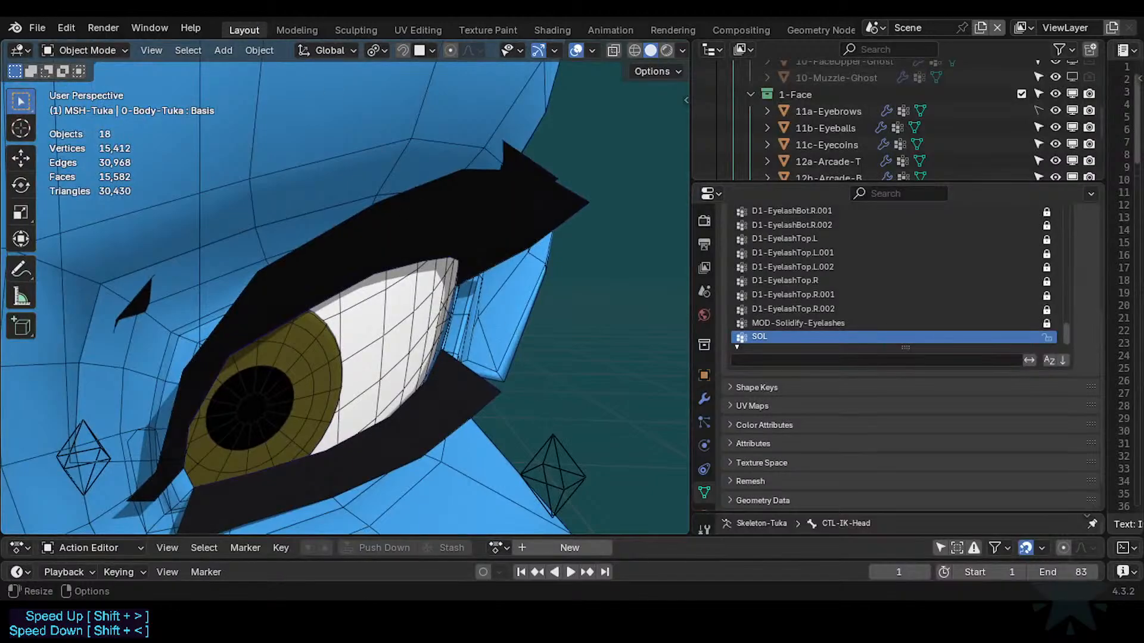
Quit Blender without saving the changes and reopen the character file.
{"action": "left_click", "coordinate": [34, 23]}
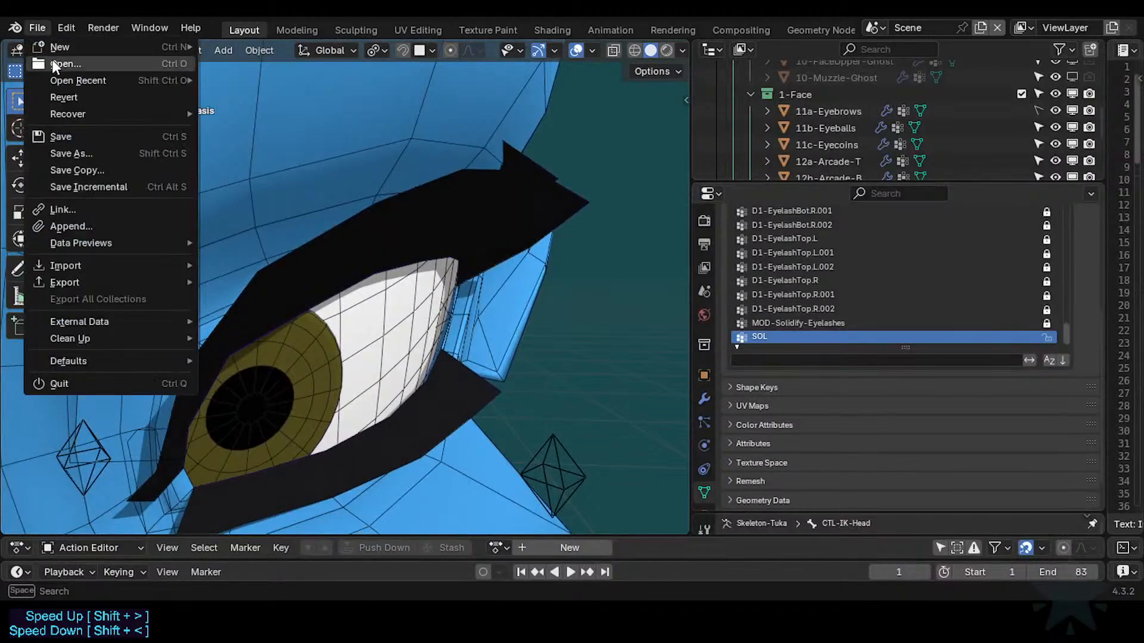
{"action": "left_click", "coordinate": [60, 380]}
{"action": "left_click", "coordinate": [623, 336]}
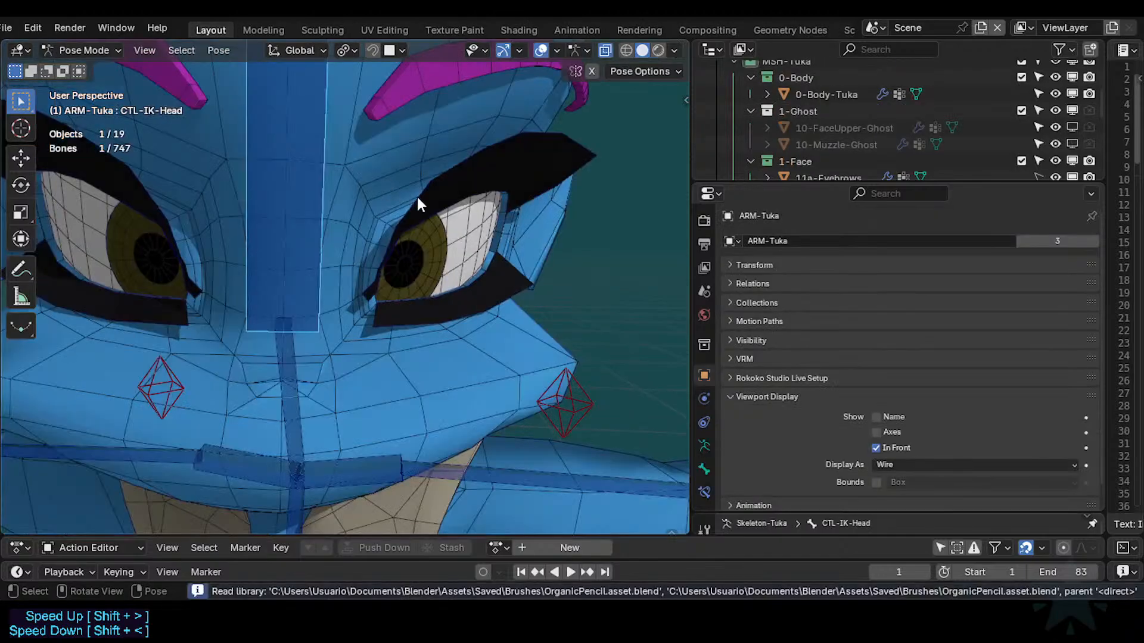
Examine the eyelashes and the outer eye corner of the saved character from the side, the front and up close.
{"action": "middle_click_drag", "start_coordinate": [418, 204], "coordinate": [262, 268]}
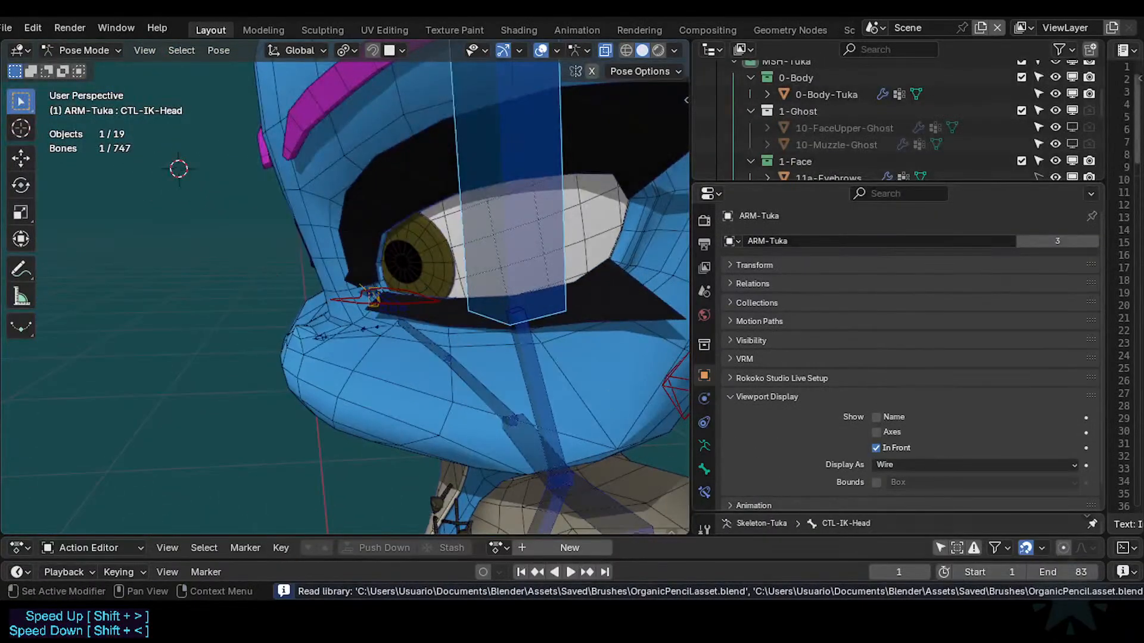
{"action": "scroll", "coordinate": [443, 306], "scroll_direction": "down", "scroll_amount": 6}
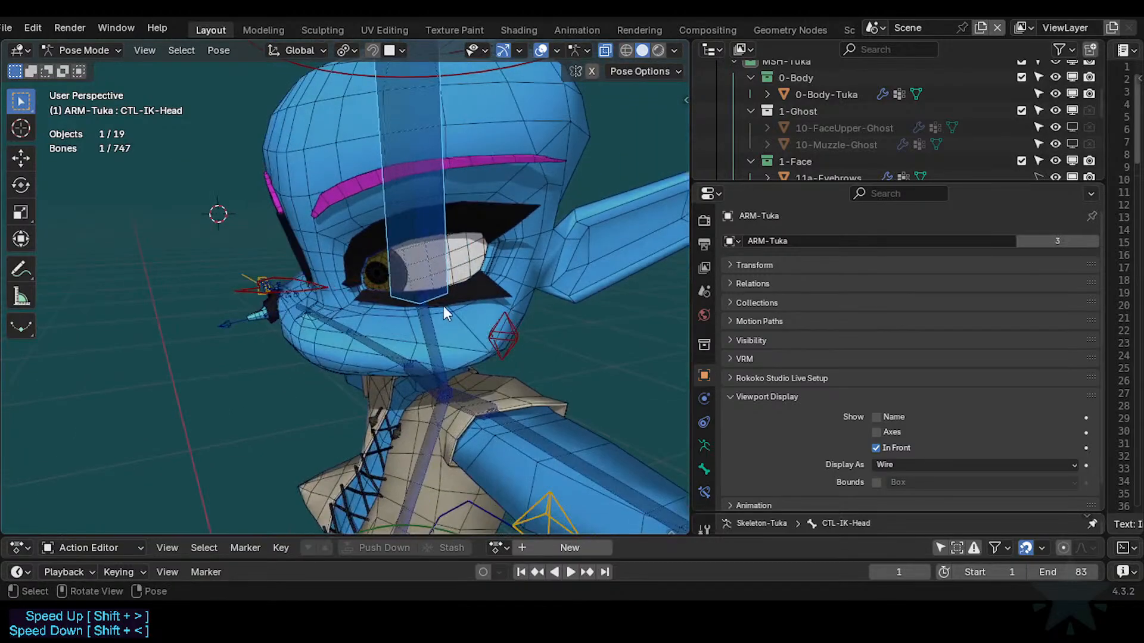
{"action": "middle_click_drag", "start_coordinate": [358, 264], "coordinate": [429, 280]}
{"action": "scroll", "coordinate": [420, 280], "scroll_direction": "up", "scroll_amount": 2}
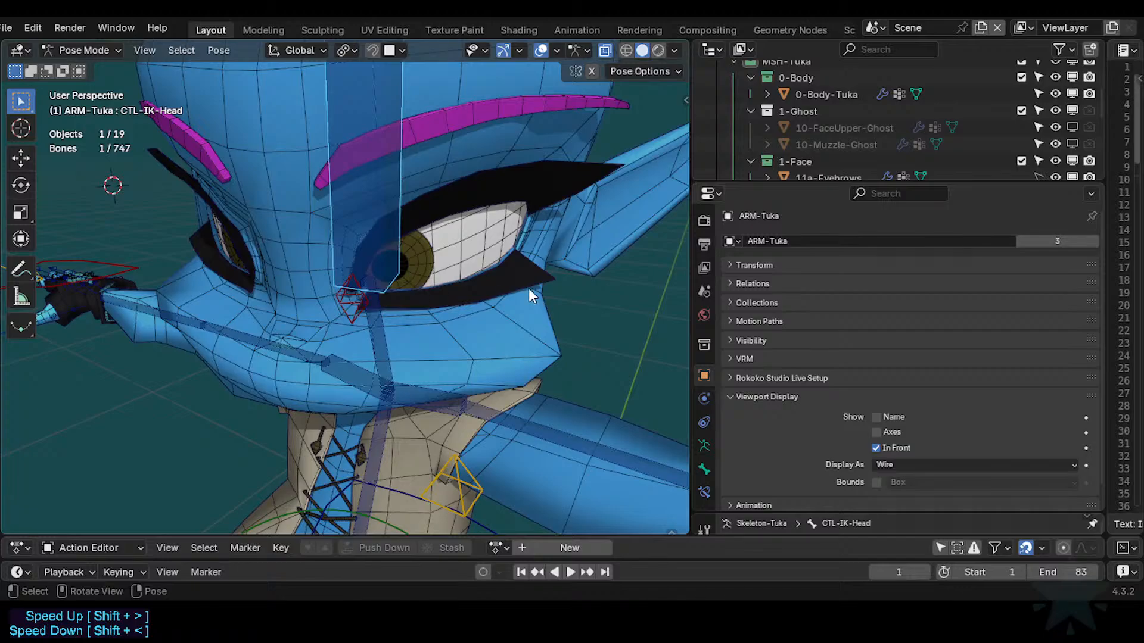
{"action": "scroll", "coordinate": [517, 258], "scroll_direction": "up", "scroll_amount": 2}
{"action": "left_click", "coordinate": [562, 162]}
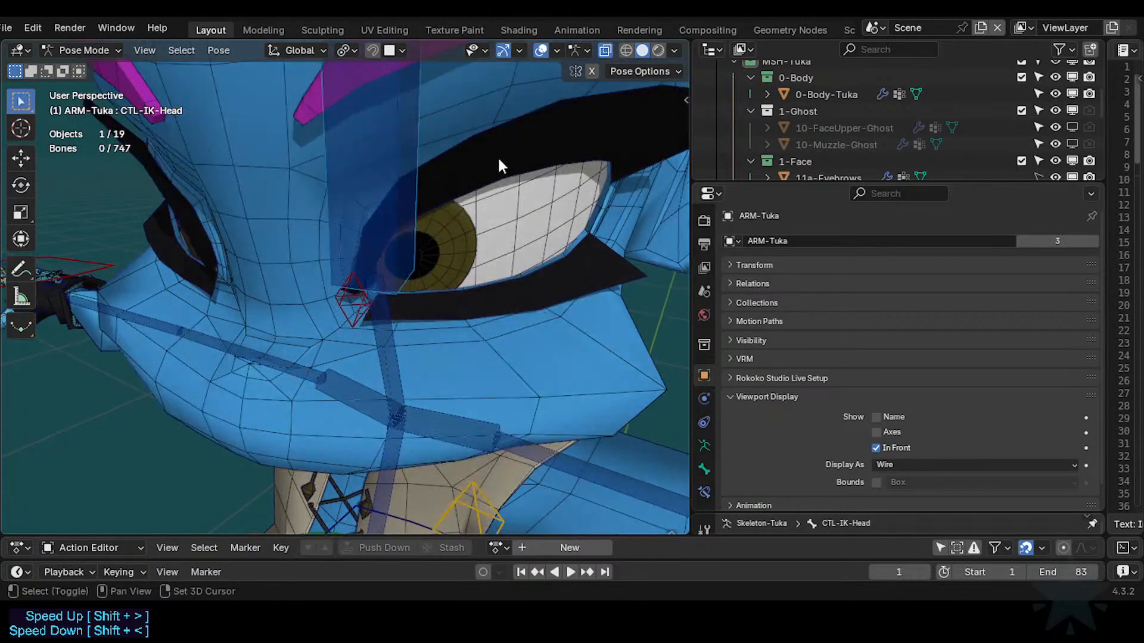
{"action": "middle_click_drag", "start_coordinate": [498, 160], "coordinate": [458, 193]}
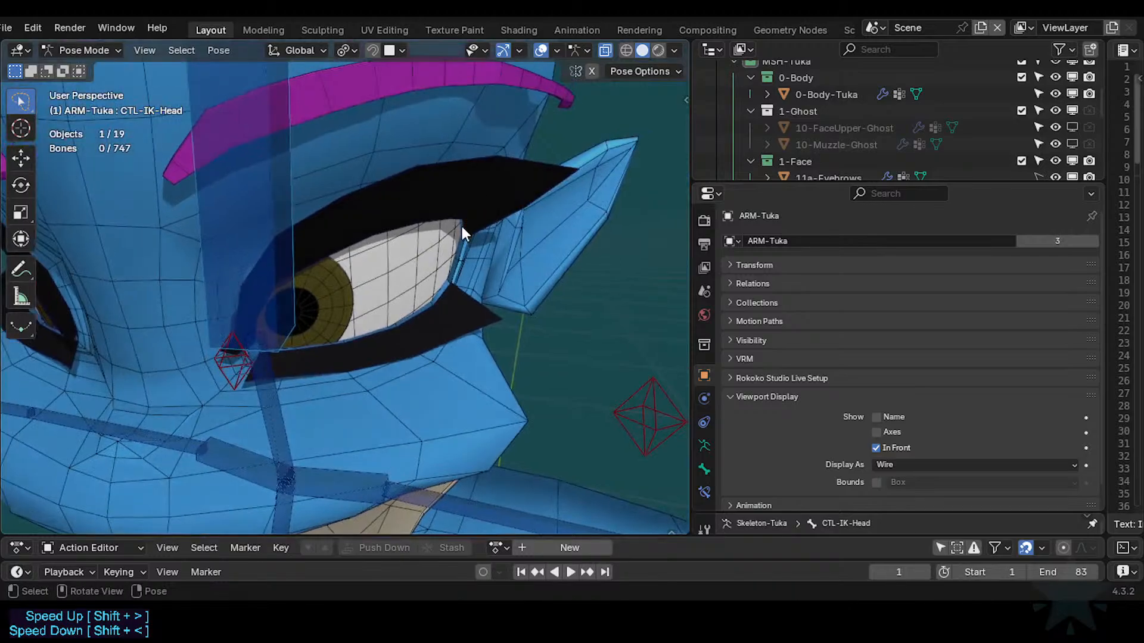
{"action": "key", "text": "shift+grave"}
{"action": "key", "text": "w"}
{"action": "left_click", "coordinate": [453, 269]}
{"action": "key", "text": "shift+grave"}
{"action": "key", "text": "s"}
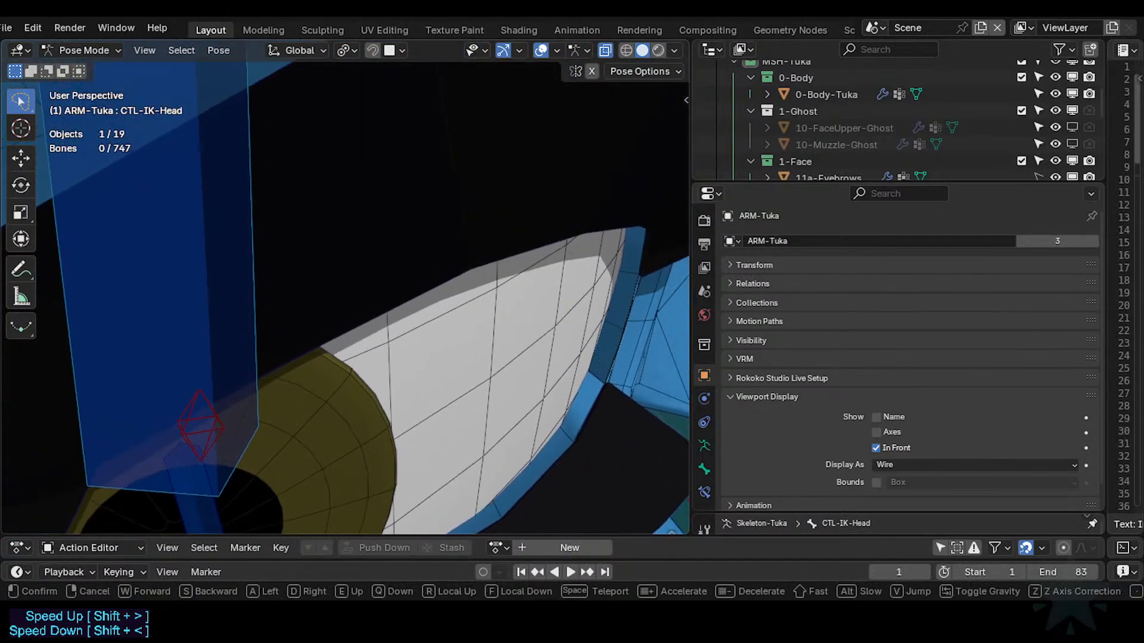
{"action": "left_click", "coordinate": [457, 296]}
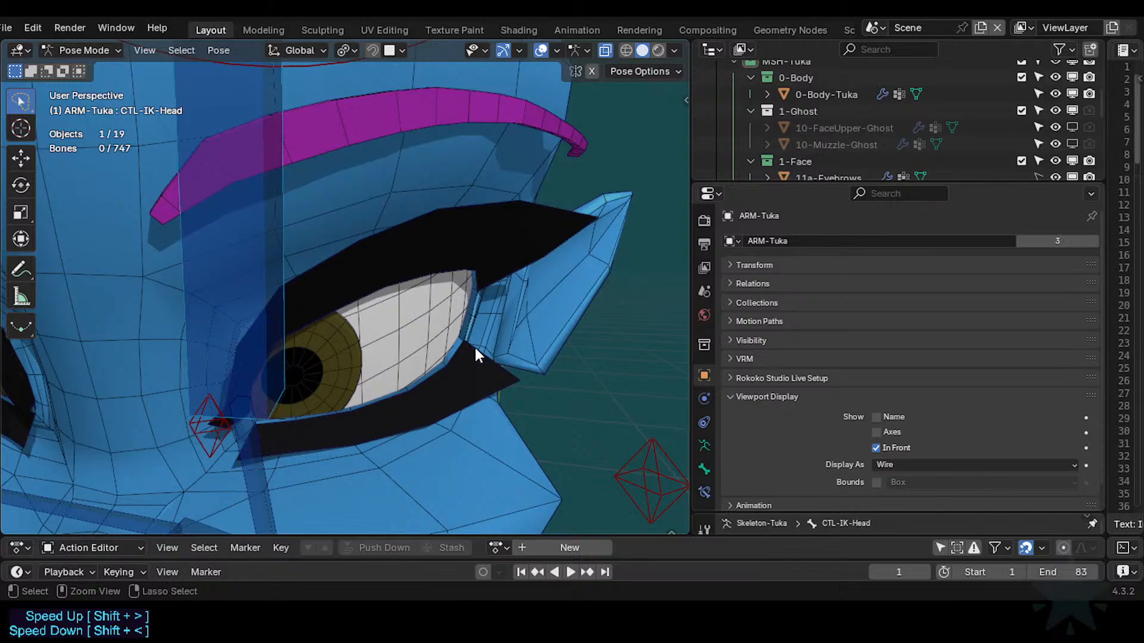
Leave Pose Mode, select the 0-Body-Tuka mesh and open it in Edit Mode.
{"action": "key", "text": "ctrl+Tab"}
{"action": "left_click", "coordinate": [485, 290]}
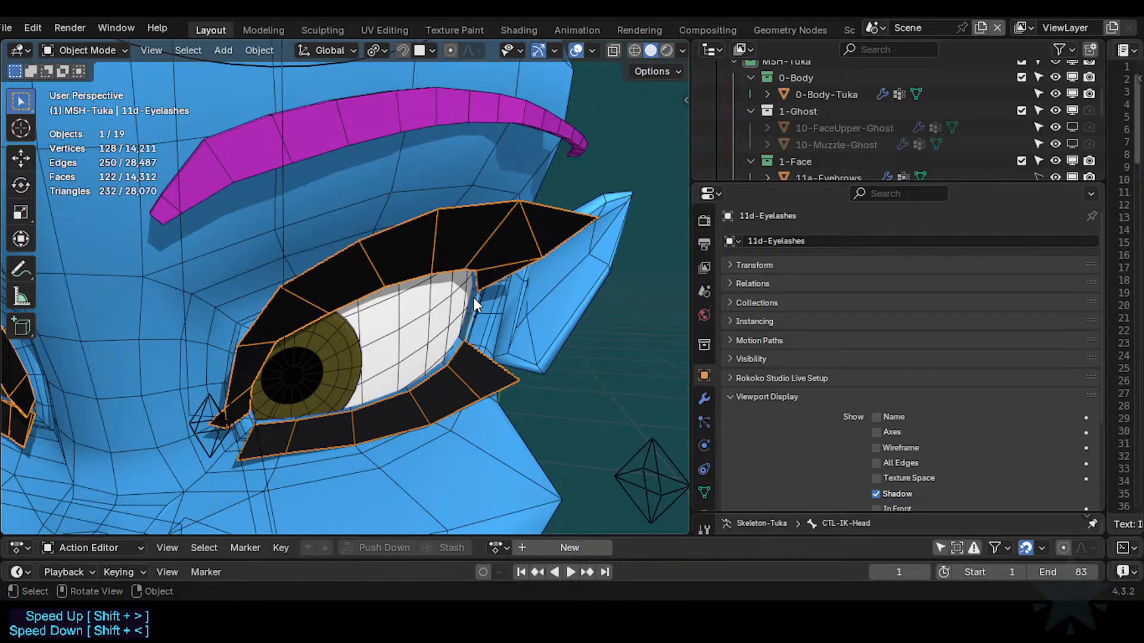
{"action": "left_click", "coordinate": [485, 320]}
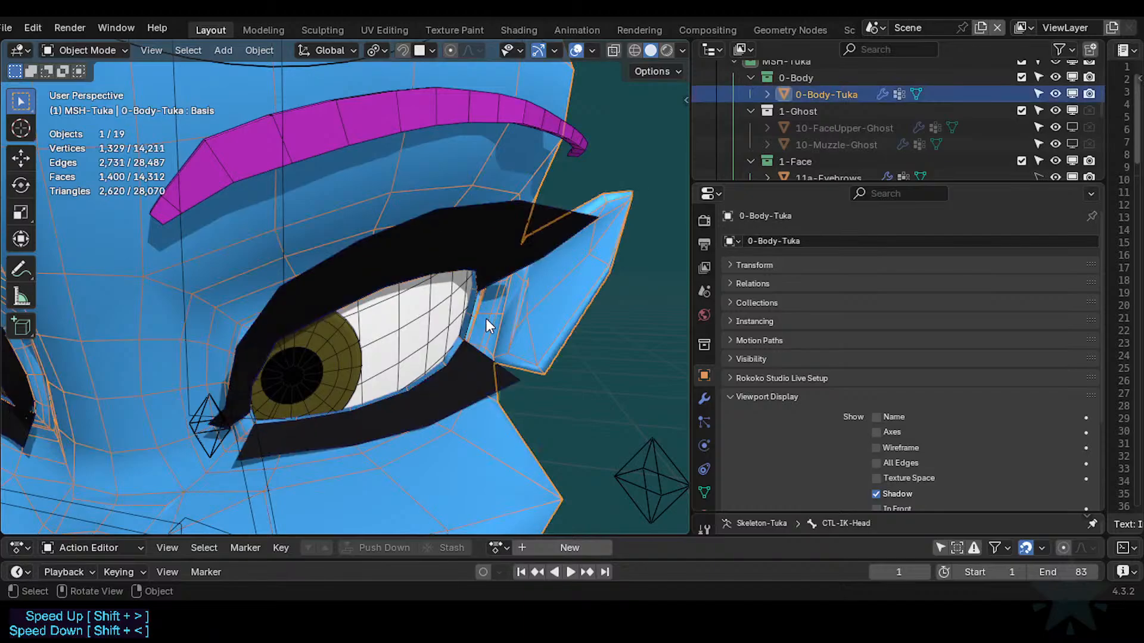
{"action": "left_click", "coordinate": [472, 320]}
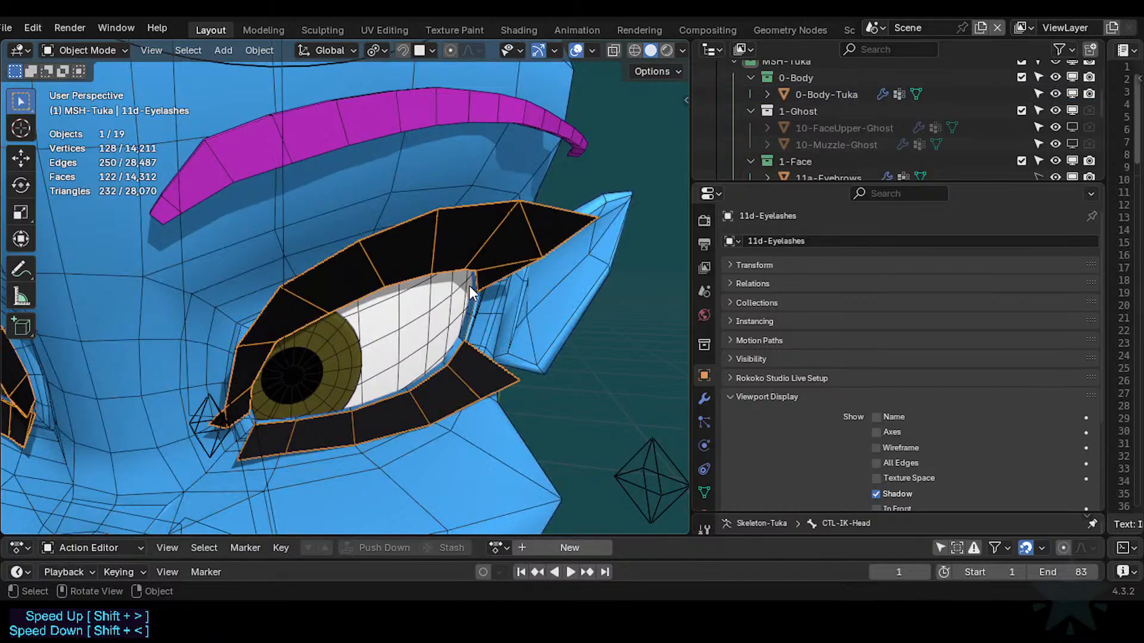
{"action": "left_click", "coordinate": [485, 330]}
{"action": "key", "text": "Tab"}
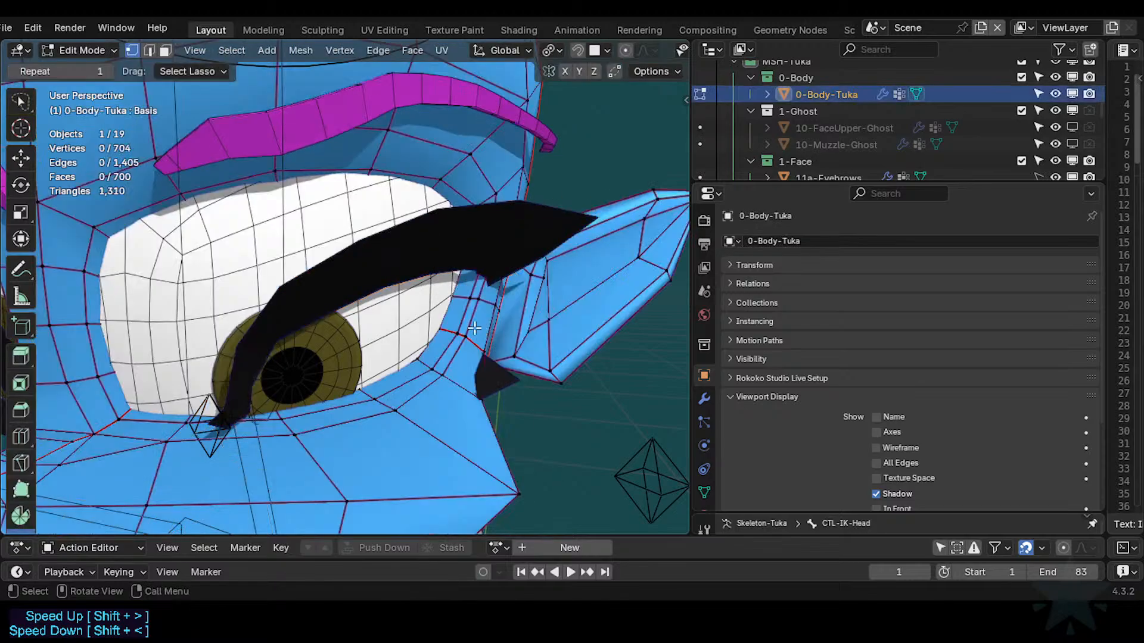
Turn on X-ray and select the edge and face loops around the eye opening to check how the inner rim is built.
{"action": "key", "text": "alt+z"}
{"action": "left_click", "coordinate": [299, 268], "text": "alt"}
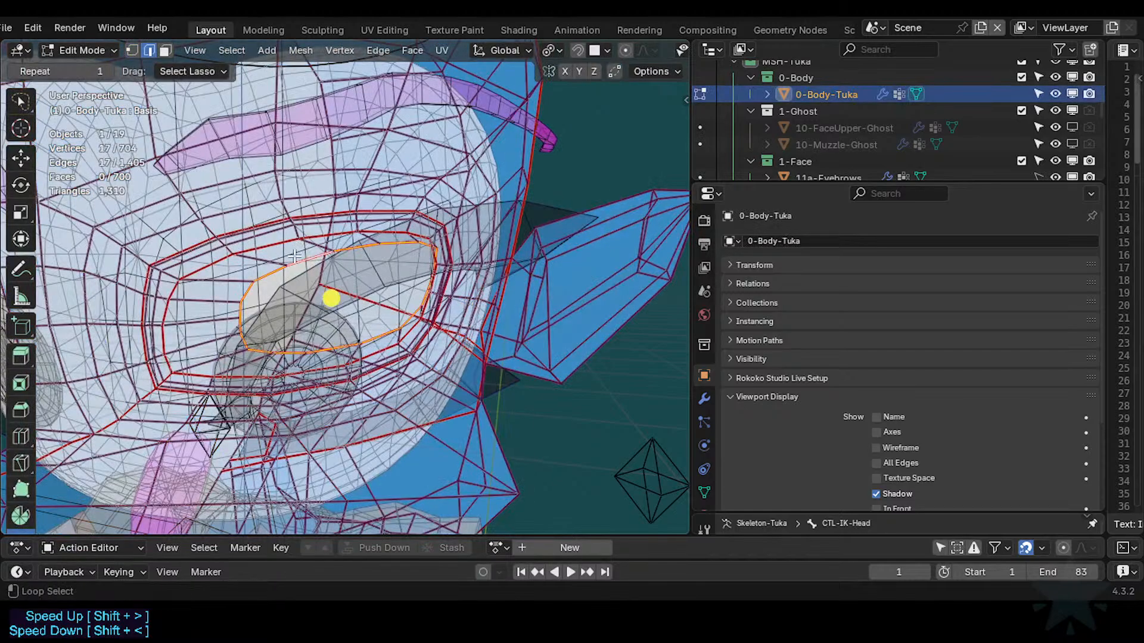
{"action": "key", "text": "3"}
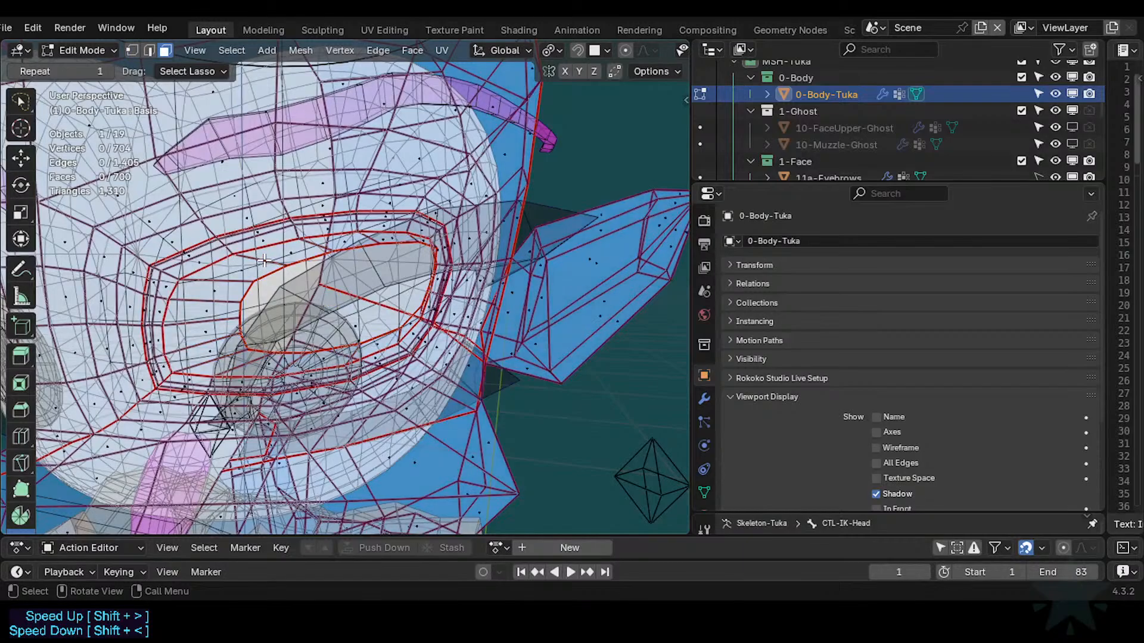
{"action": "left_click", "coordinate": [282, 292], "text": "alt"}
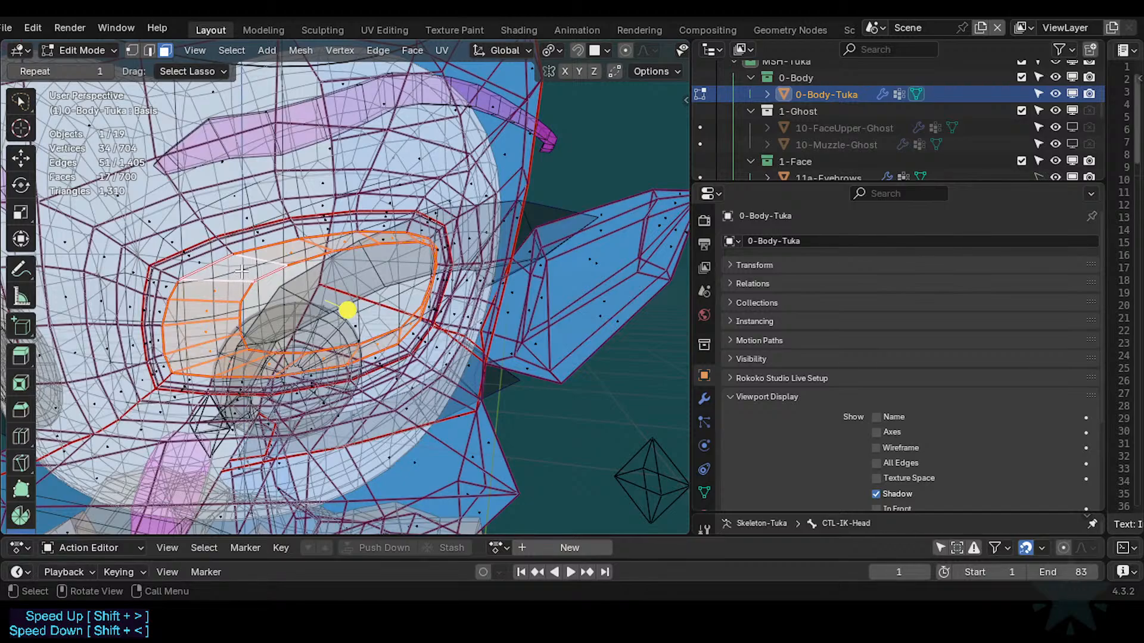
{"action": "left_click", "coordinate": [219, 262], "text": "alt"}
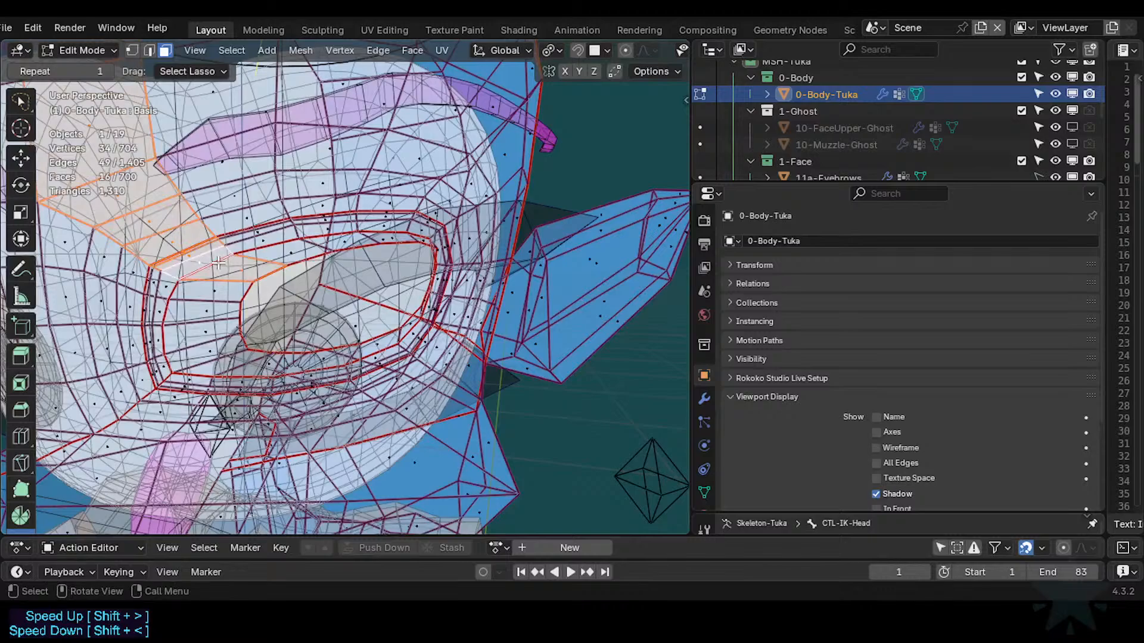
{"action": "key", "text": "alt+a"}
{"action": "key", "text": "2"}
{"action": "left_click", "coordinate": [218, 263], "text": "alt"}
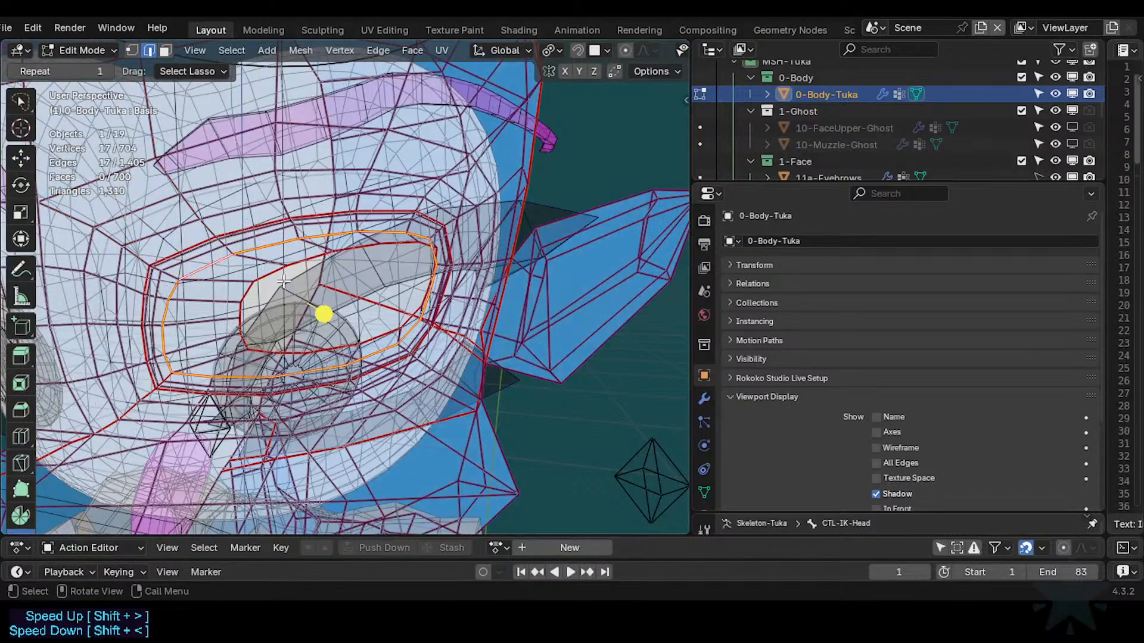
{"action": "key", "text": "3"}
{"action": "left_click", "coordinate": [231, 287], "text": "alt"}
Return to Object Mode, turn off X-ray, and select the 11d-Eyelashes object to inspect its fit around the eye.
{"action": "key", "text": "Tab"}
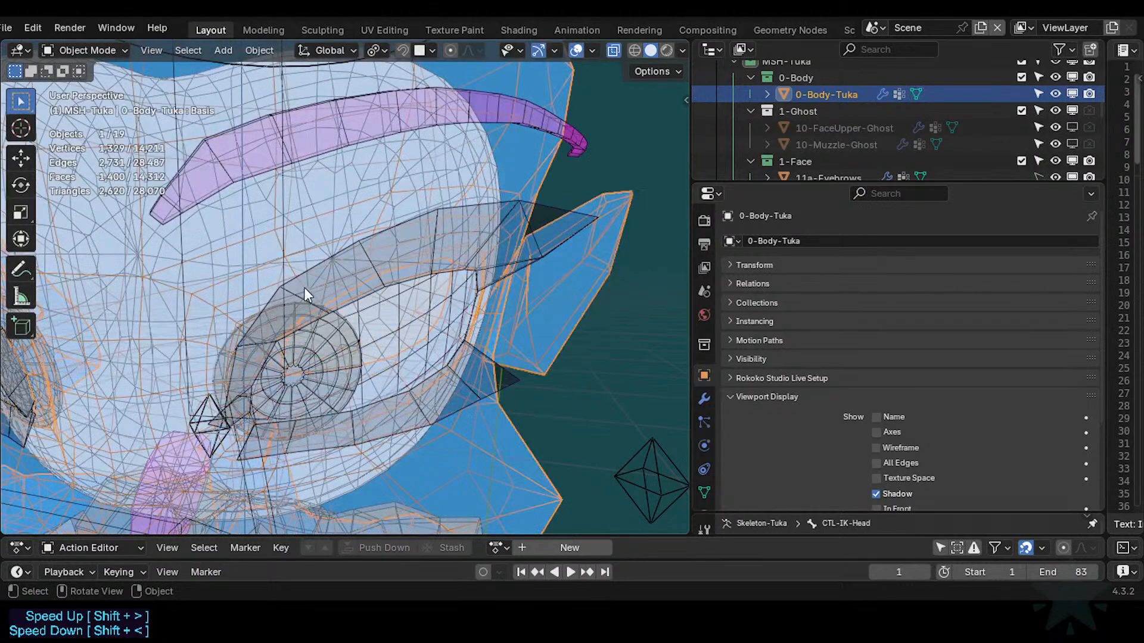
{"action": "scroll", "coordinate": [304, 288], "scroll_direction": "down", "scroll_amount": 2}
{"action": "key", "text": "alt+z"}
{"action": "middle_click_drag", "start_coordinate": [365, 346], "coordinate": [391, 326]}
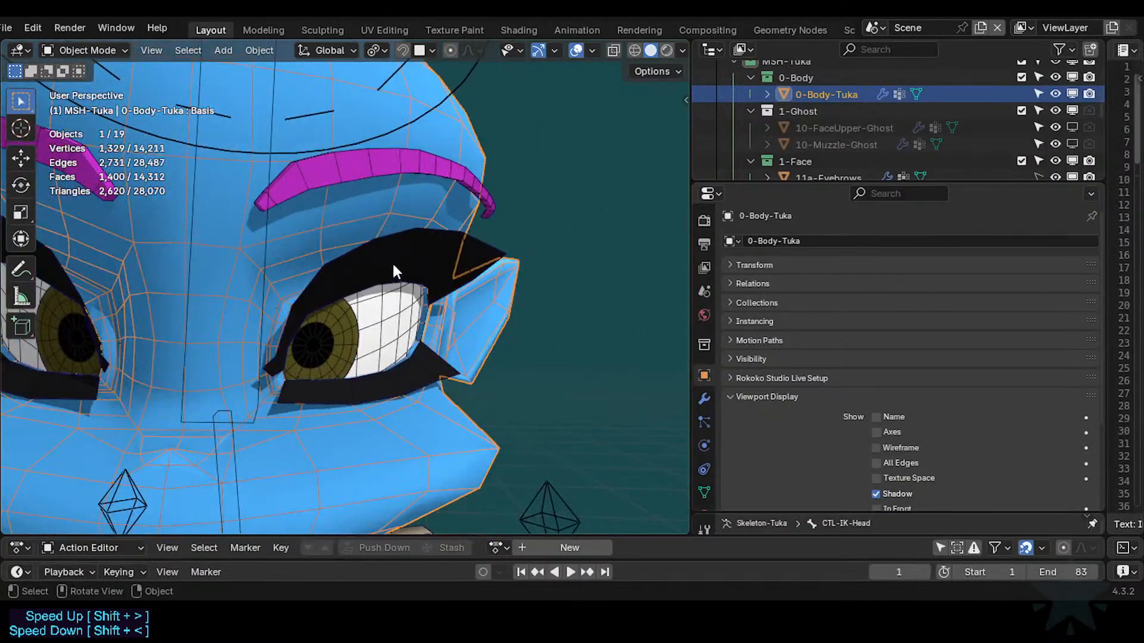
{"action": "scroll", "coordinate": [396, 271], "scroll_direction": "up", "scroll_amount": 2}
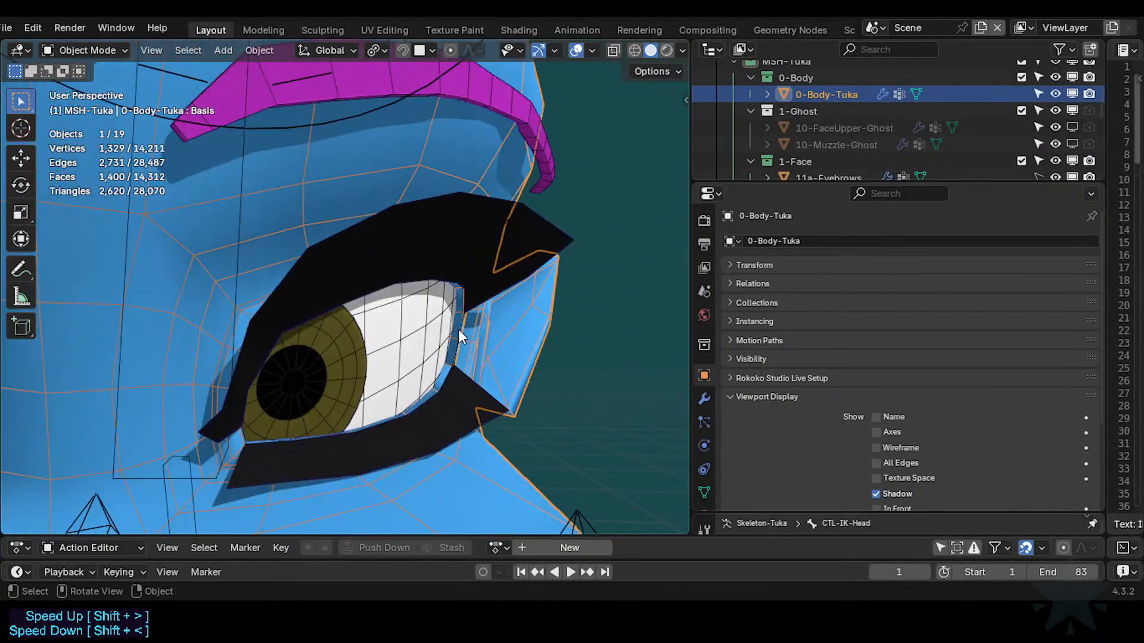
{"action": "left_click", "coordinate": [452, 256]}
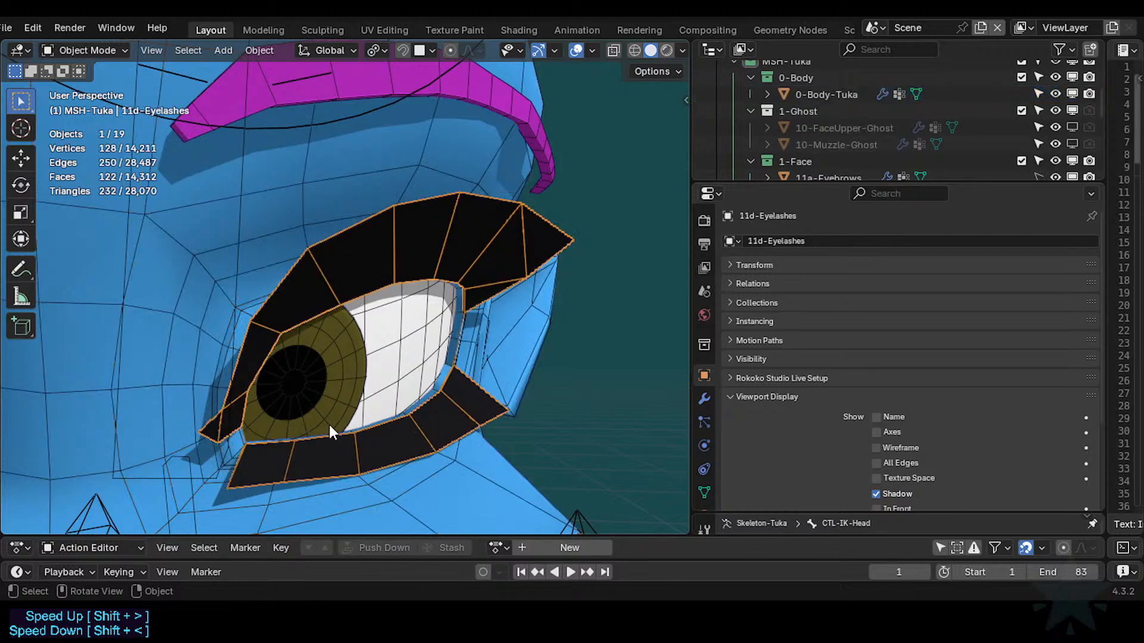
{"action": "middle_click_drag", "start_coordinate": [330, 426], "coordinate": [439, 317]}
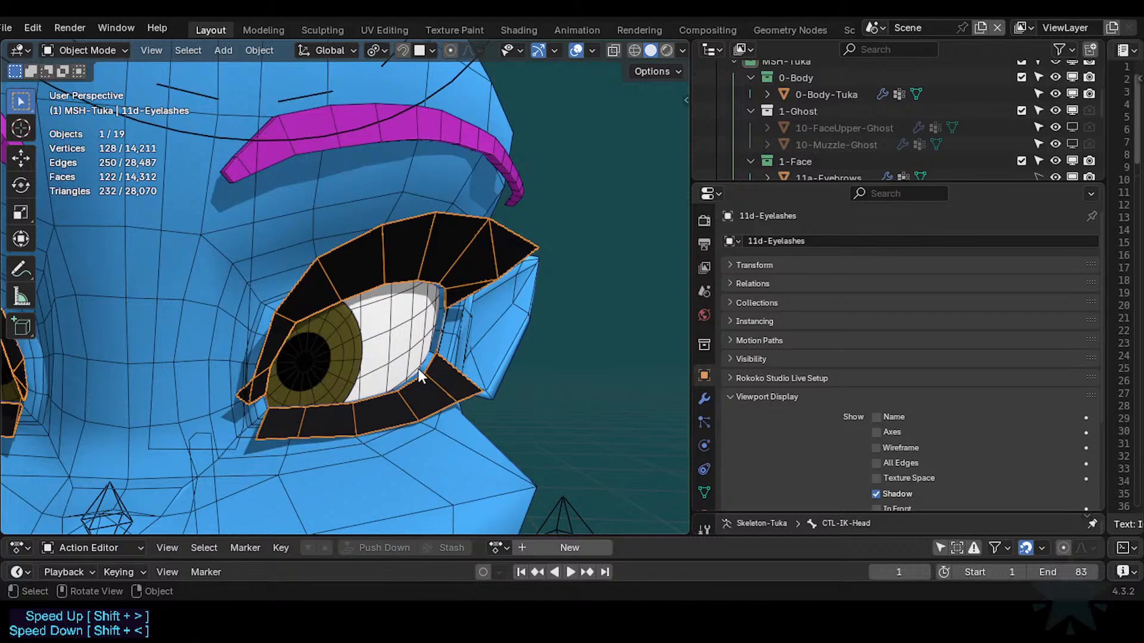
{"action": "middle_click_drag", "start_coordinate": [430, 355], "coordinate": [373, 340]}
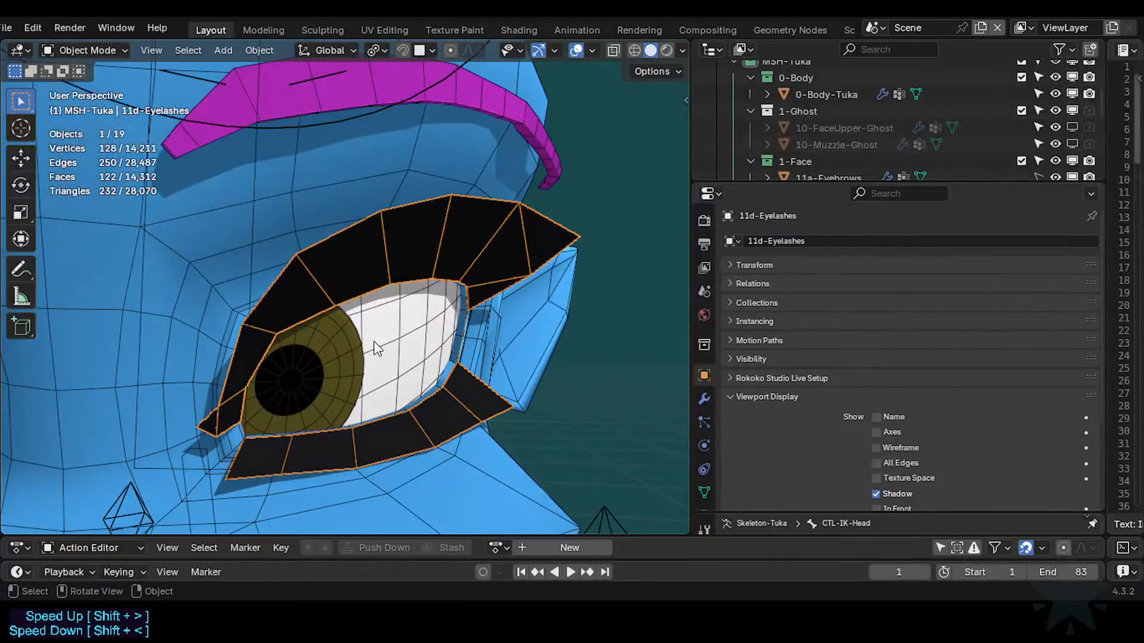
Select the 0-Body-Tuka mesh and examine the eye opening and face up close and from further away.
{"action": "scroll", "coordinate": [452, 289], "scroll_direction": "up", "scroll_amount": 2}
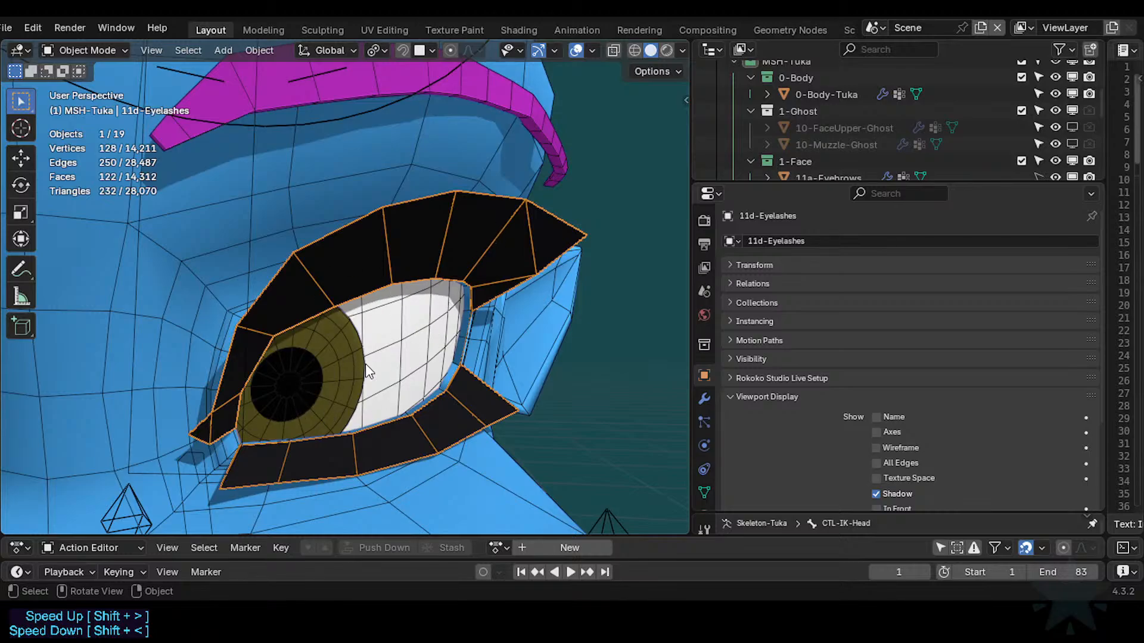
{"action": "scroll", "coordinate": [366, 364], "scroll_direction": "down", "scroll_amount": 1}
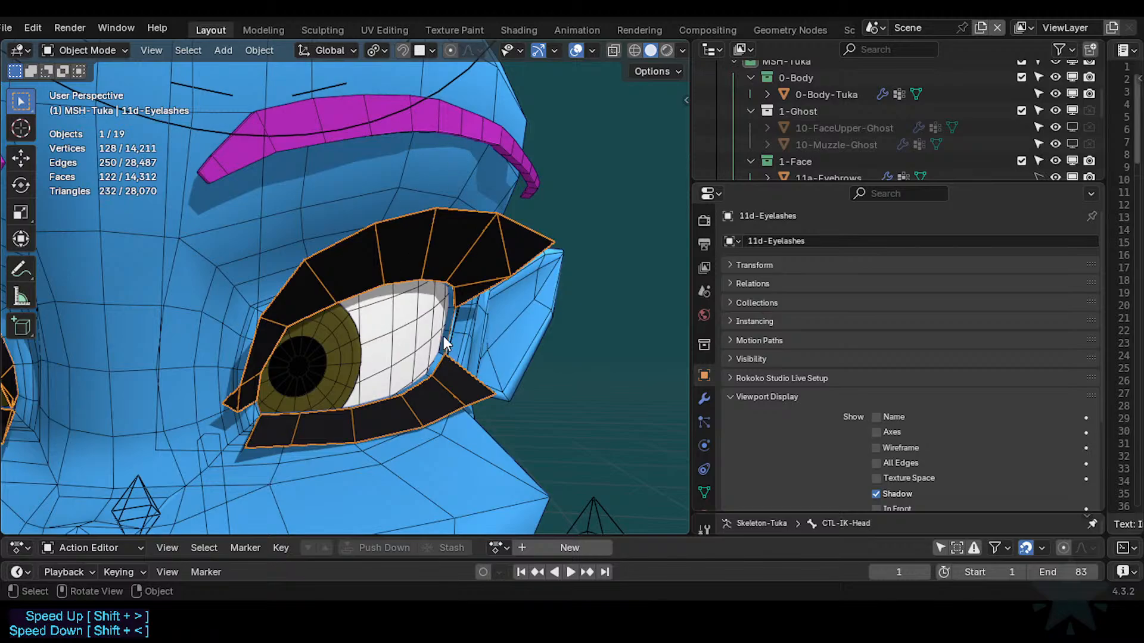
{"action": "left_click", "coordinate": [502, 156]}
{"action": "scroll", "coordinate": [501, 197], "scroll_direction": "down", "scroll_amount": 2}
{"action": "scroll", "coordinate": [503, 227], "scroll_direction": "down", "scroll_amount": 2}
{"action": "middle_click_drag", "start_coordinate": [503, 226], "coordinate": [425, 295]}
{"action": "middle_click_drag", "start_coordinate": [351, 348], "coordinate": [436, 327], "text": "shift"}
{"action": "middle_click_drag", "start_coordinate": [338, 335], "coordinate": [398, 320]}
{"action": "scroll", "coordinate": [398, 320], "scroll_direction": "up", "scroll_amount": 1}
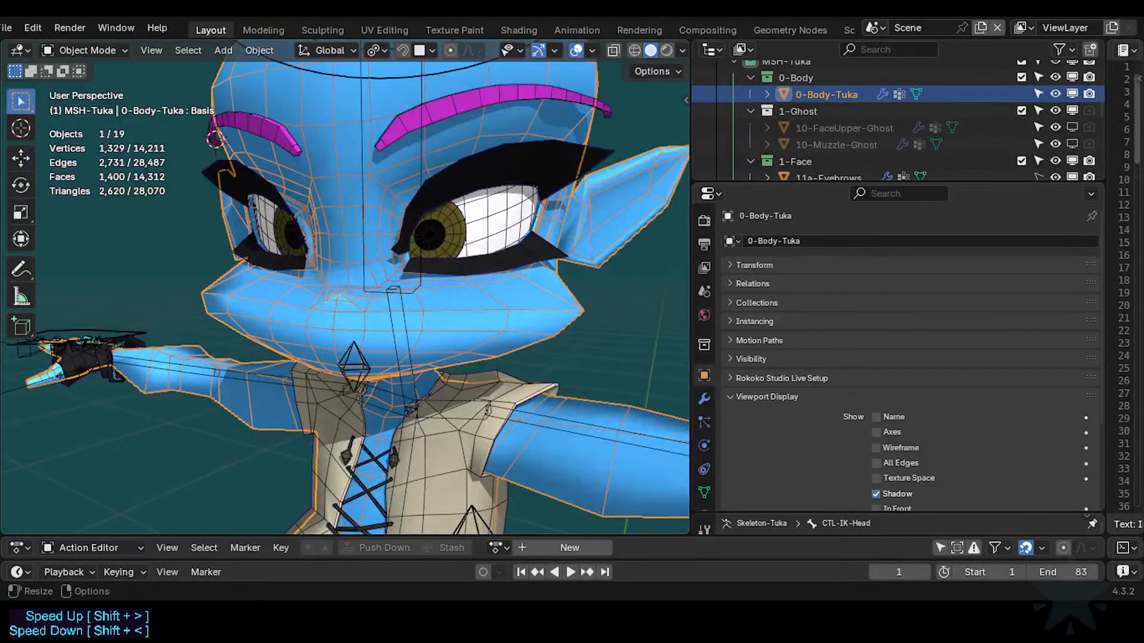
{"action": "scroll", "coordinate": [19, 27], "scroll_direction": "up", "scroll_amount": 1}
Reload the saved character file, discarding the unsaved changes.
{"action": "left_click", "coordinate": [34, 28]}
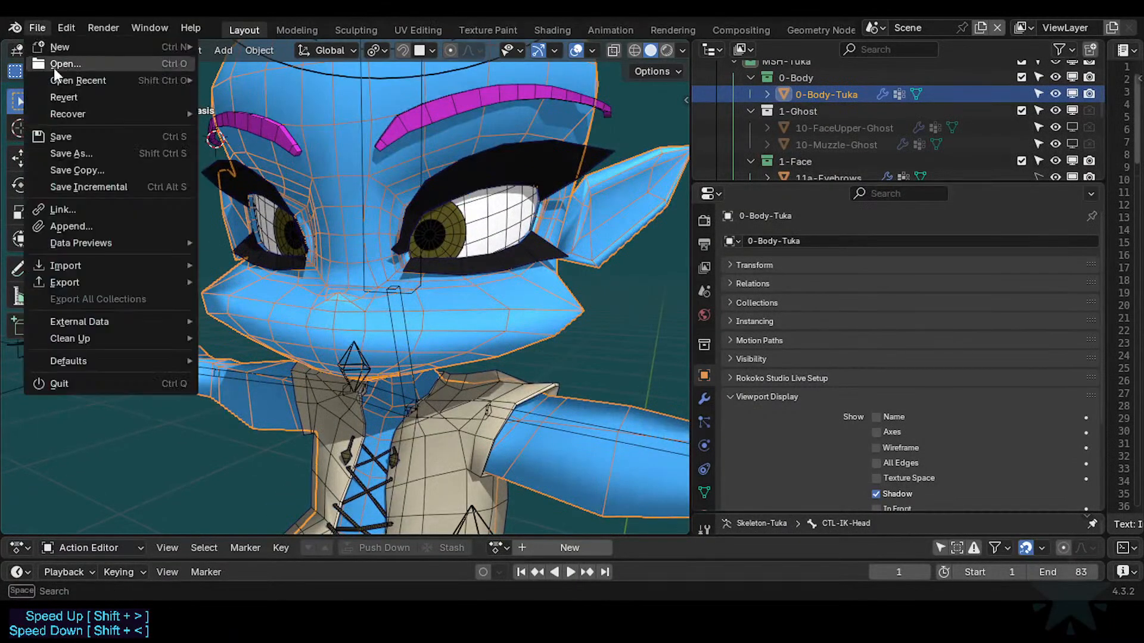
{"action": "left_click", "coordinate": [56, 65]}
{"action": "left_click", "coordinate": [570, 337]}
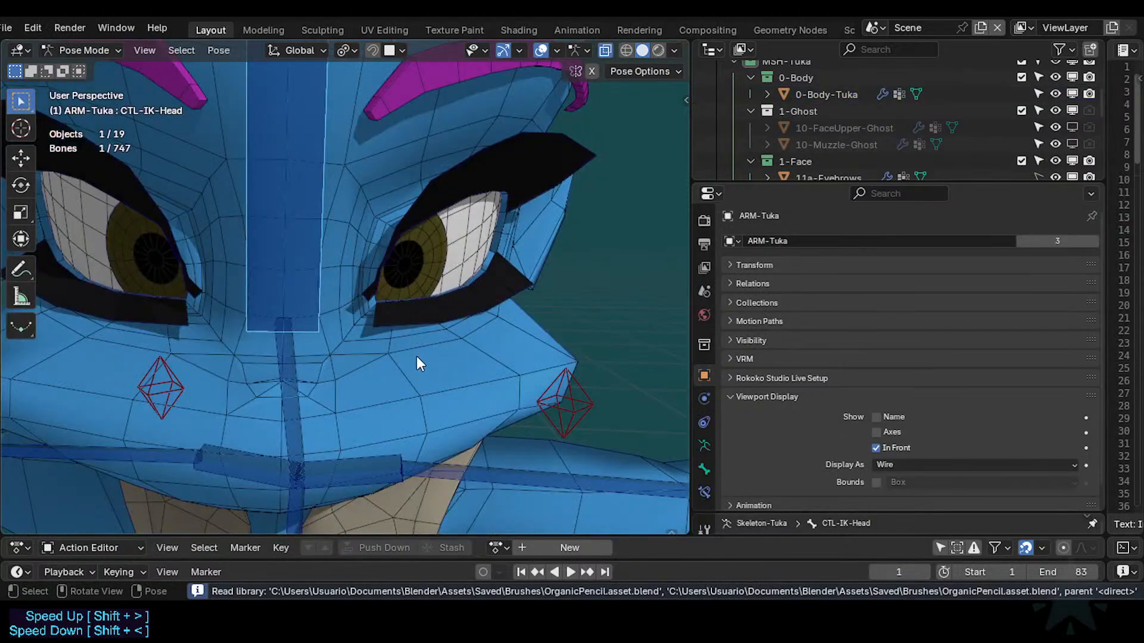
Deselect the head control bone and examine the eyes, eyelashes and muzzle from the front and the side.
{"action": "left_click", "coordinate": [501, 178]}
{"action": "scroll", "coordinate": [502, 324], "scroll_direction": "down", "scroll_amount": 3}
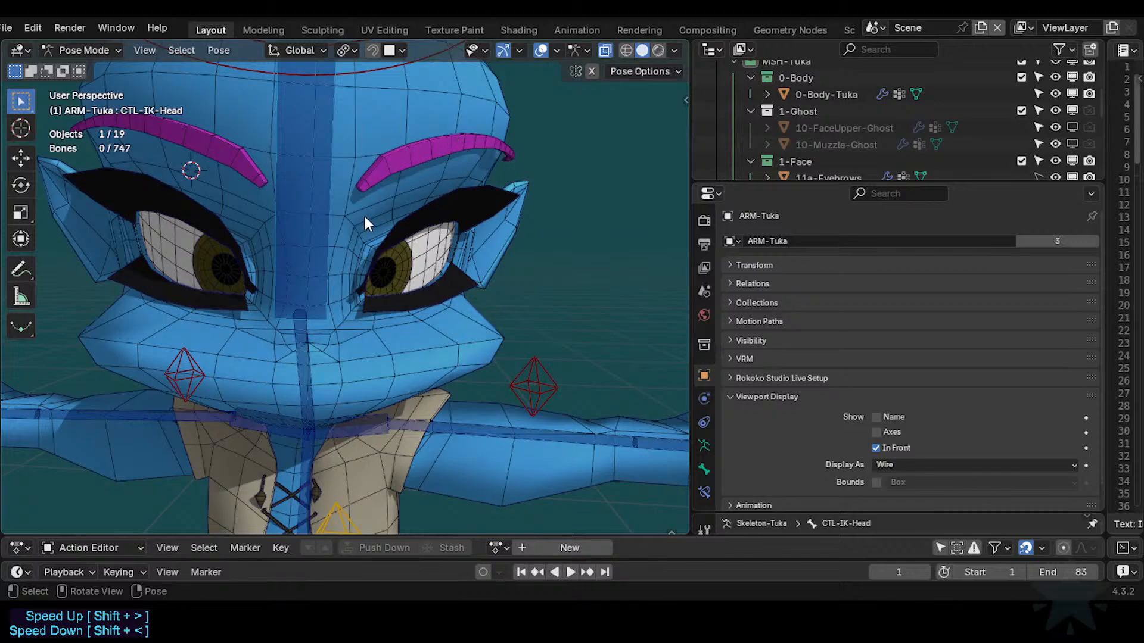
{"action": "scroll", "coordinate": [363, 217], "scroll_direction": "down", "scroll_amount": 4}
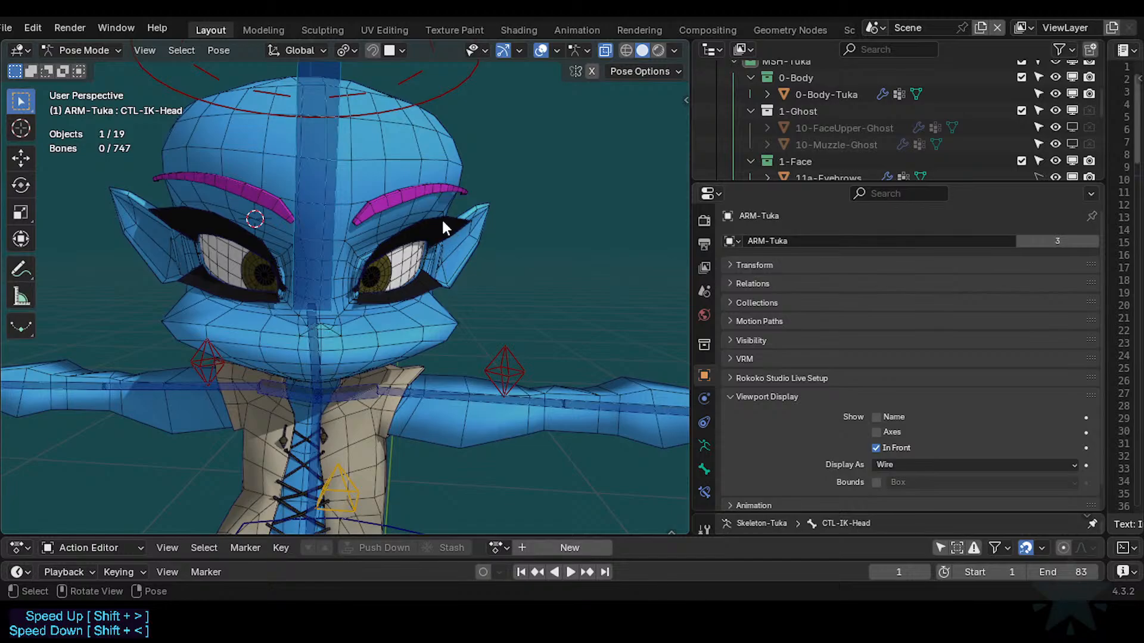
{"action": "scroll", "coordinate": [396, 306], "scroll_direction": "up", "scroll_amount": 6}
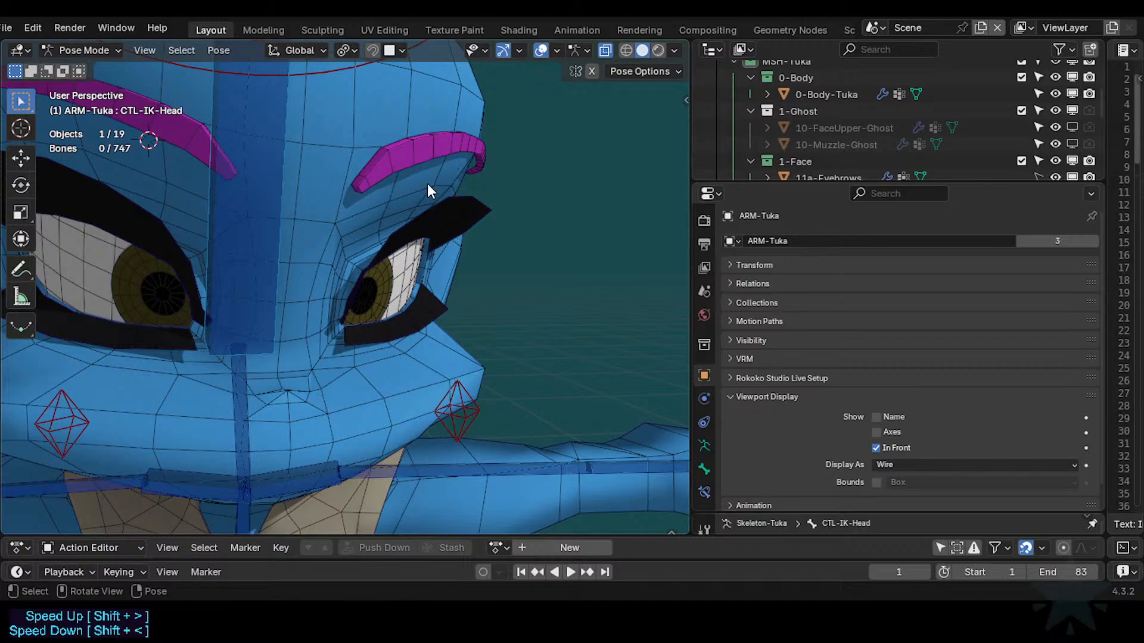
{"action": "scroll", "coordinate": [352, 422], "scroll_direction": "down", "scroll_amount": 5}
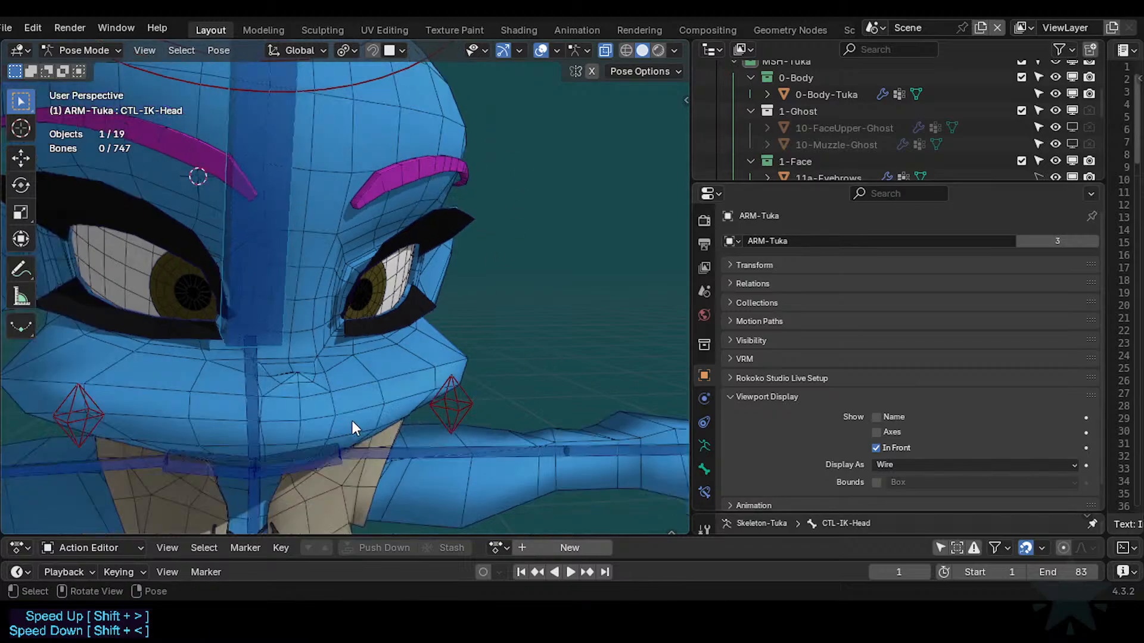
{"action": "scroll", "coordinate": [418, 268], "scroll_direction": "up", "scroll_amount": 2}
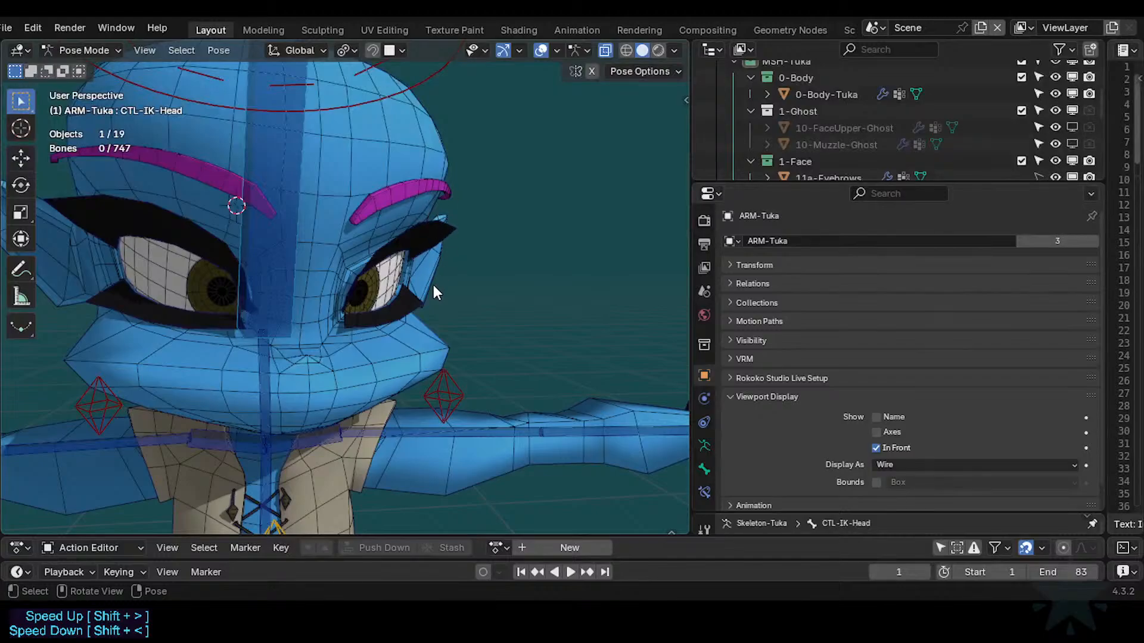
{"action": "middle_click_drag", "start_coordinate": [451, 301], "coordinate": [406, 336]}
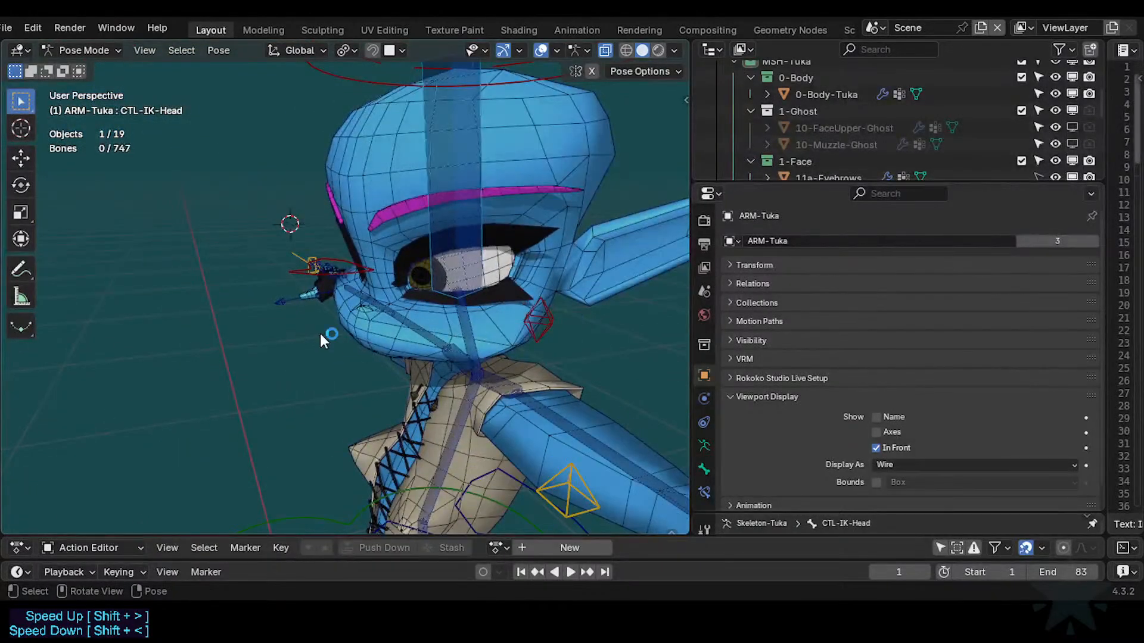
{"action": "middle_click_drag", "start_coordinate": [320, 333], "coordinate": [398, 328]}
Examine the inner eye corners up close and the whole upper body from a distance.
{"action": "scroll", "coordinate": [383, 358], "scroll_direction": "up", "scroll_amount": 2}
{"action": "key", "text": "shift+grave"}
{"action": "key", "text": "w"}
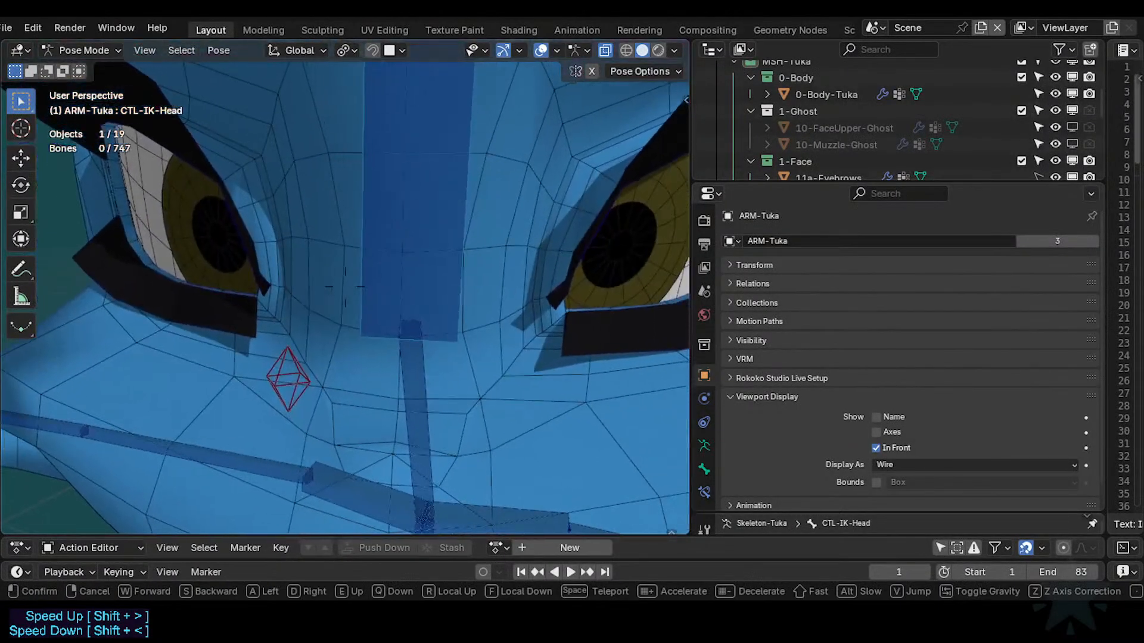
{"action": "left_click", "coordinate": [345, 287]}
{"action": "middle_click_drag", "start_coordinate": [285, 348], "coordinate": [429, 309]}
{"action": "scroll", "coordinate": [467, 370], "scroll_direction": "up", "scroll_amount": 3}
{"action": "scroll", "coordinate": [466, 368], "scroll_direction": "down", "scroll_amount": 3}
{"action": "scroll", "coordinate": [382, 348], "scroll_direction": "down", "scroll_amount": 2}
{"action": "scroll", "coordinate": [429, 310], "scroll_direction": "down", "scroll_amount": 2}
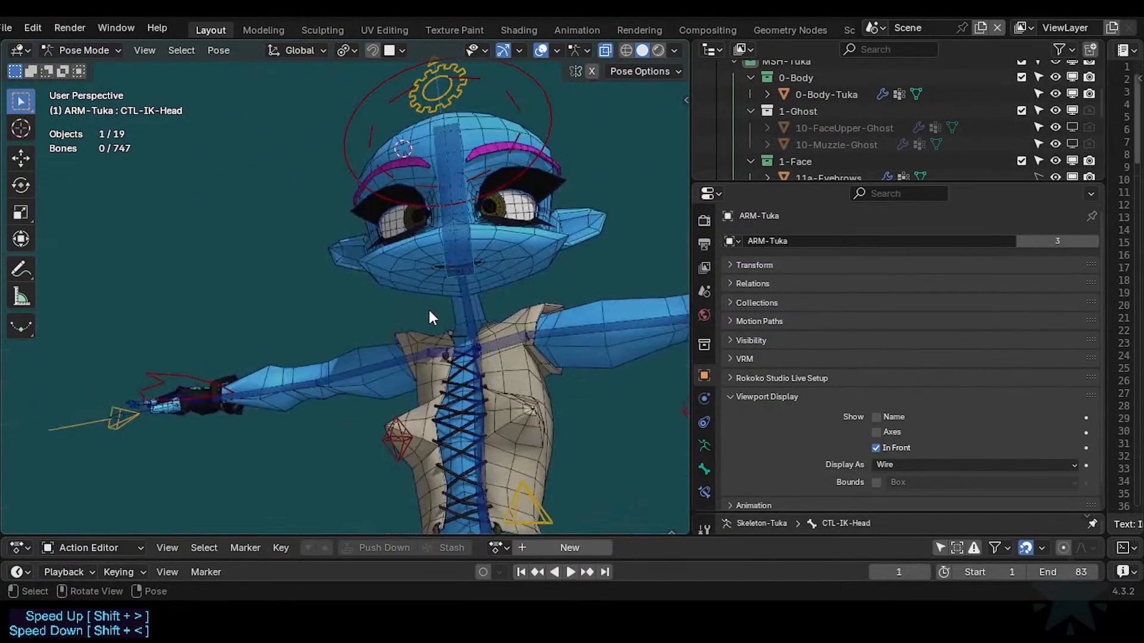
Fly the view up to the face and below the muzzle to inspect the closed mouth from the front.
{"action": "key", "text": "shift+grave"}
{"action": "key", "text": "w"}
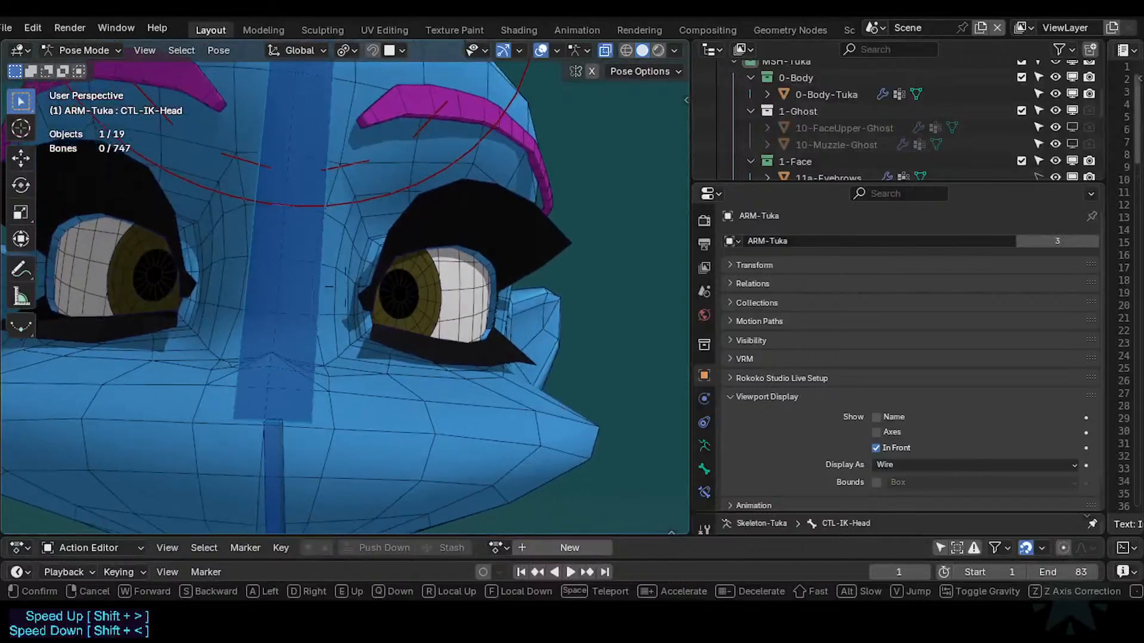
{"action": "key", "text": "w"}
{"action": "key", "text": "q"}
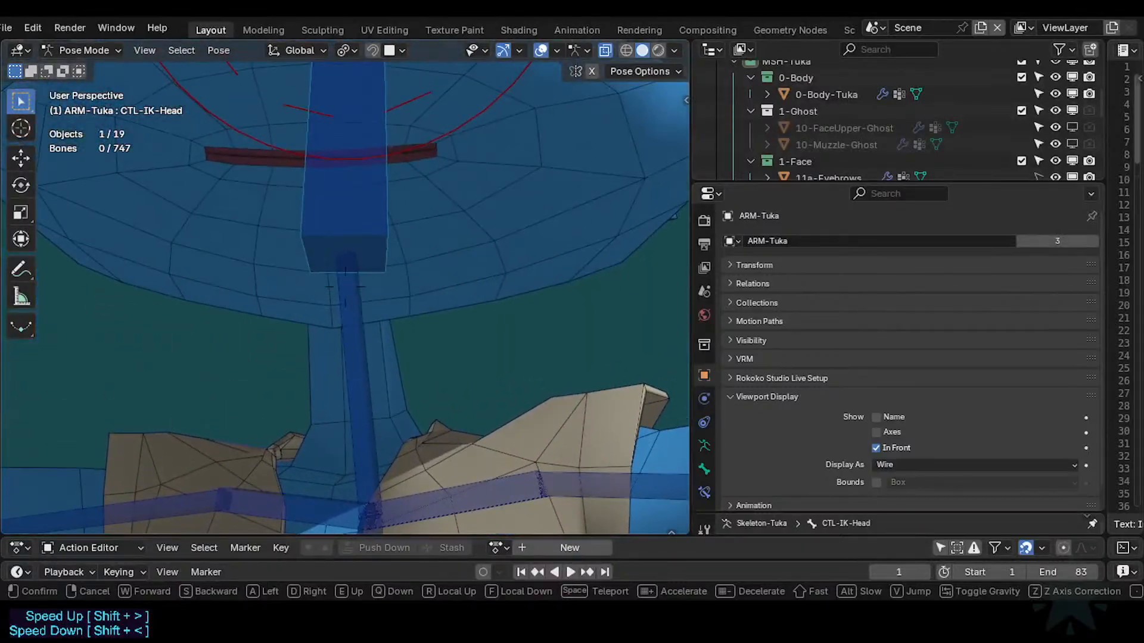
{"action": "key", "text": "e"}
{"action": "key", "text": "w"}
{"action": "key", "text": "s"}
{"action": "key", "text": "q"}
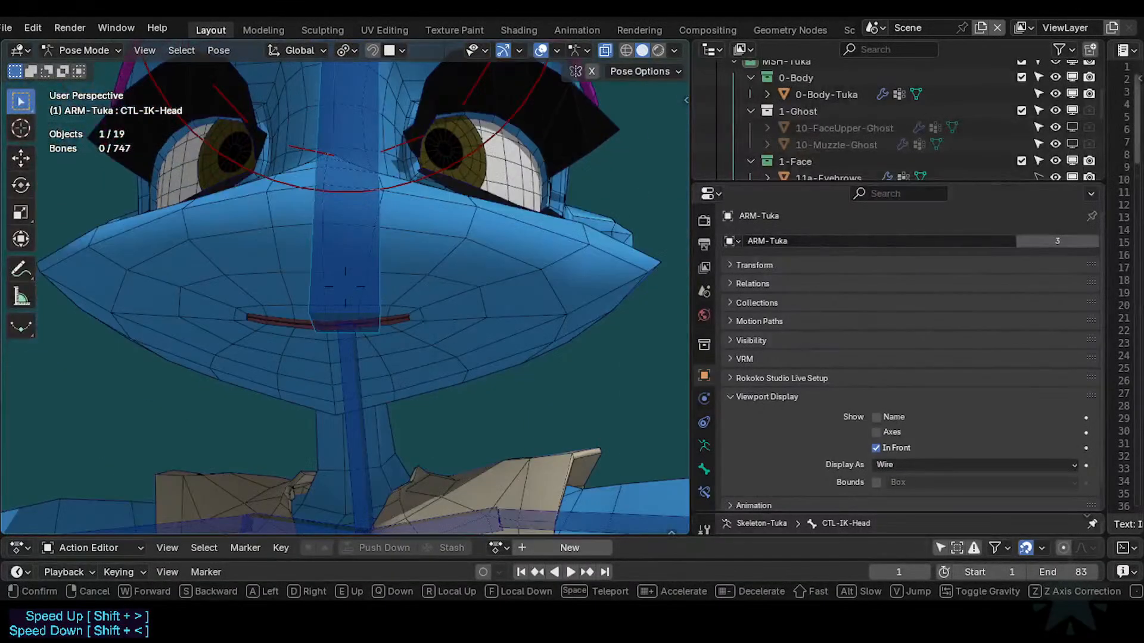
{"action": "left_click", "coordinate": [429, 310]}
Turn off solo for the two soloed bone collections of the ARM-Tuka rig.
{"action": "key", "text": "q"}
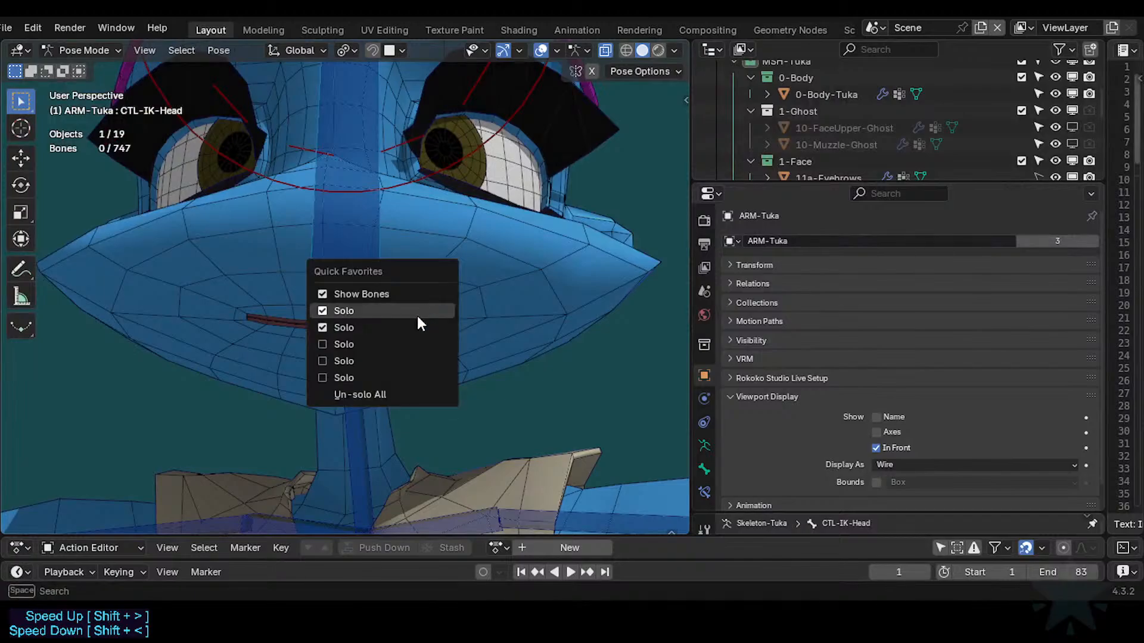
{"action": "left_click", "coordinate": [392, 328]}
{"action": "key", "text": "q"}
{"action": "left_click", "coordinate": [370, 300]}
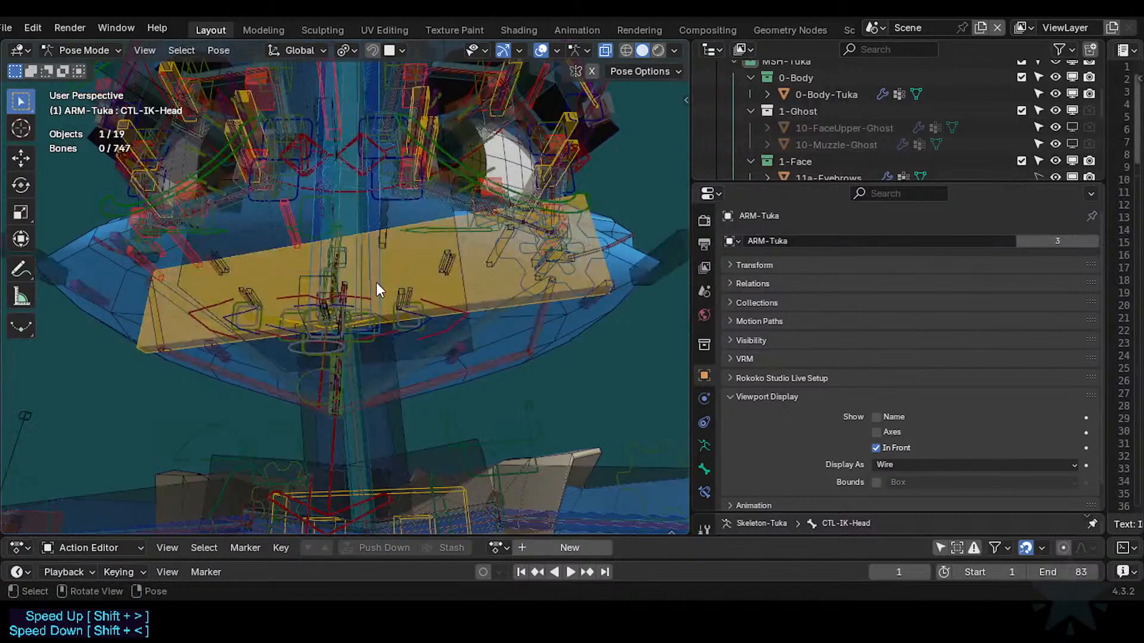
Solo only the CTL-MouthLo... bone collection, leaving TWK-Lips hidden, and save the file.
{"action": "key", "text": "n"}
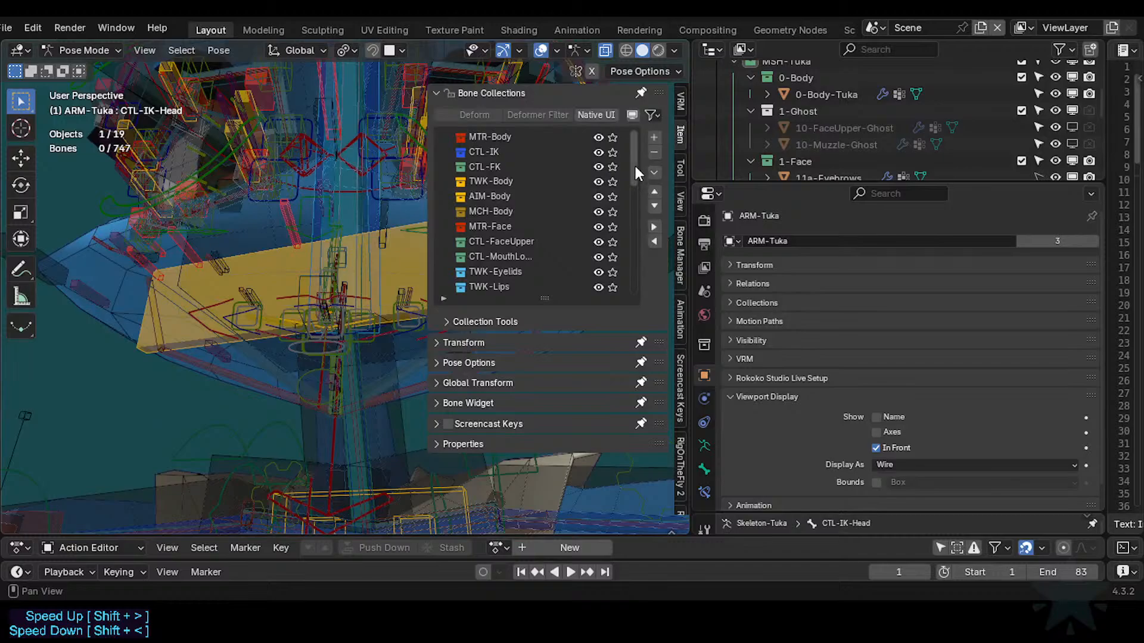
{"action": "mouse_move", "coordinate": [634, 164]}
{"action": "left_mouse_down"}
{"action": "mouse_move", "coordinate": [634, 206]}
{"action": "mouse_move", "coordinate": [623, 166]}
{"action": "mouse_move", "coordinate": [622, 176]}
{"action": "left_mouse_up"}
{"action": "left_click", "coordinate": [612, 258]}
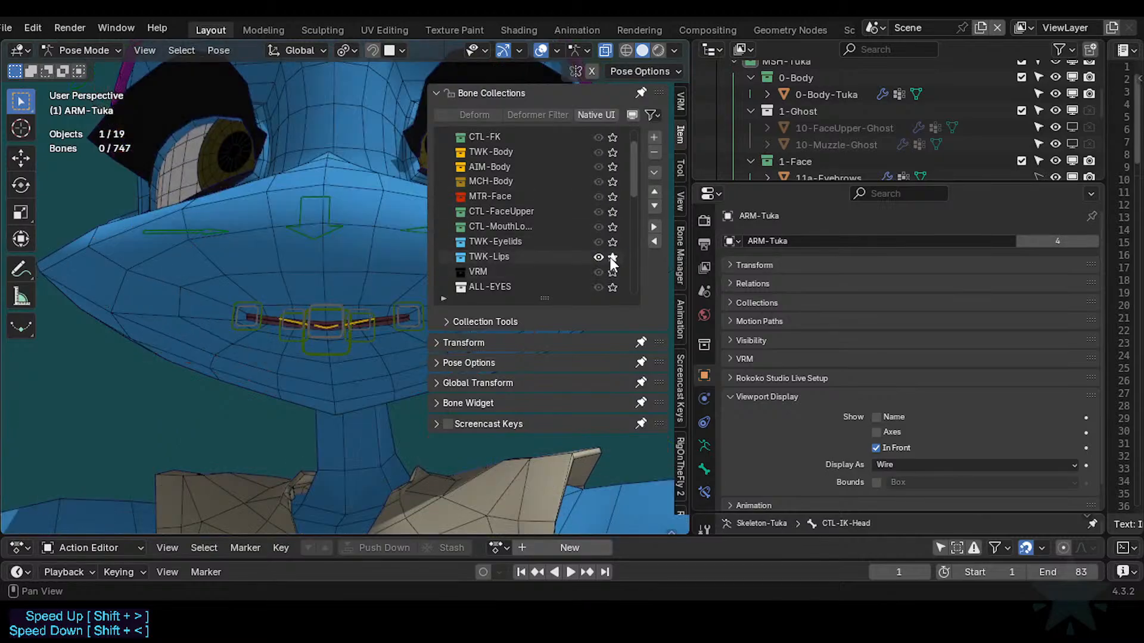
{"action": "left_click", "coordinate": [613, 227]}
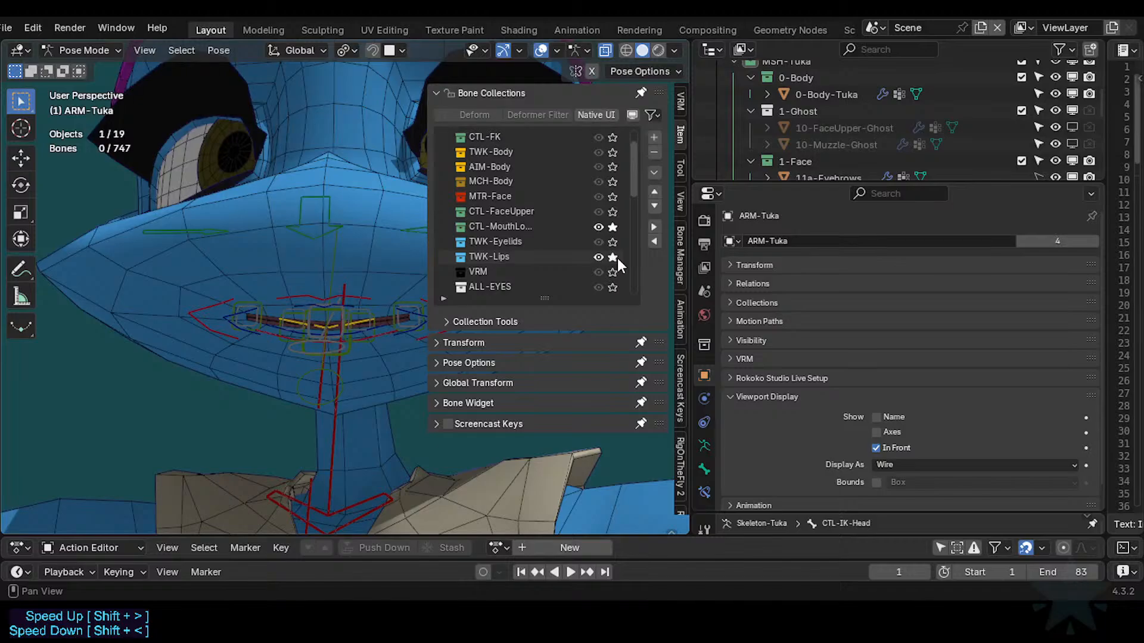
{"action": "key", "text": "n"}
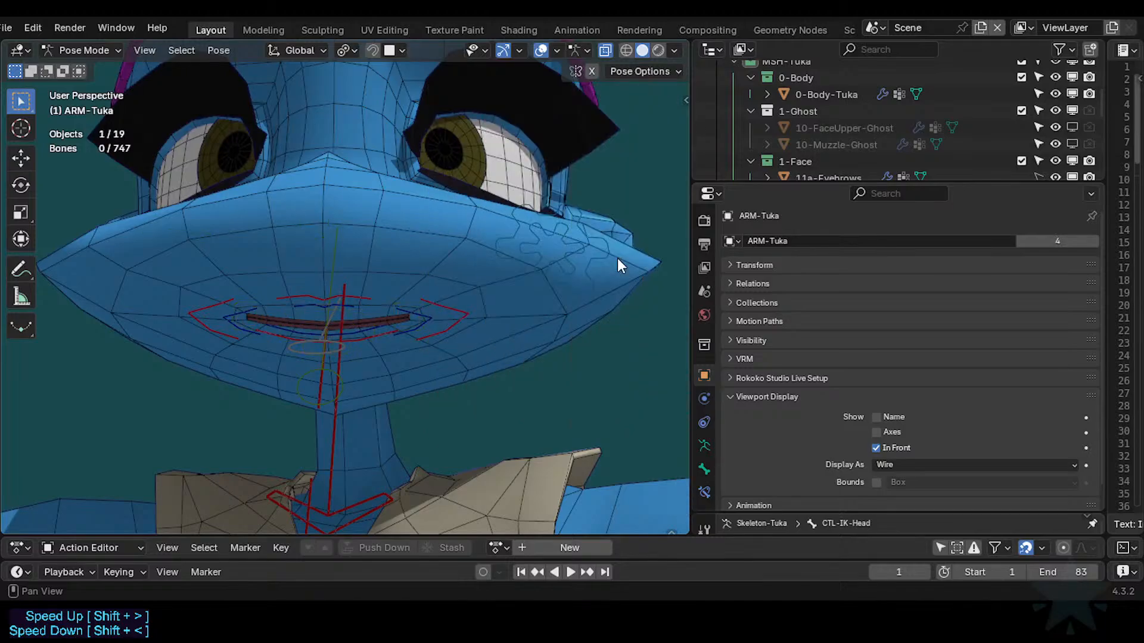
{"action": "key", "text": "ctrl+s"}
Move the lip-corner control M-Lips.L outward to stretch that side of the mouth, and save the file.
{"action": "left_click", "coordinate": [471, 317]}
{"action": "middle_click_drag", "start_coordinate": [470, 317], "coordinate": [366, 361]}
{"action": "key", "text": "g"}
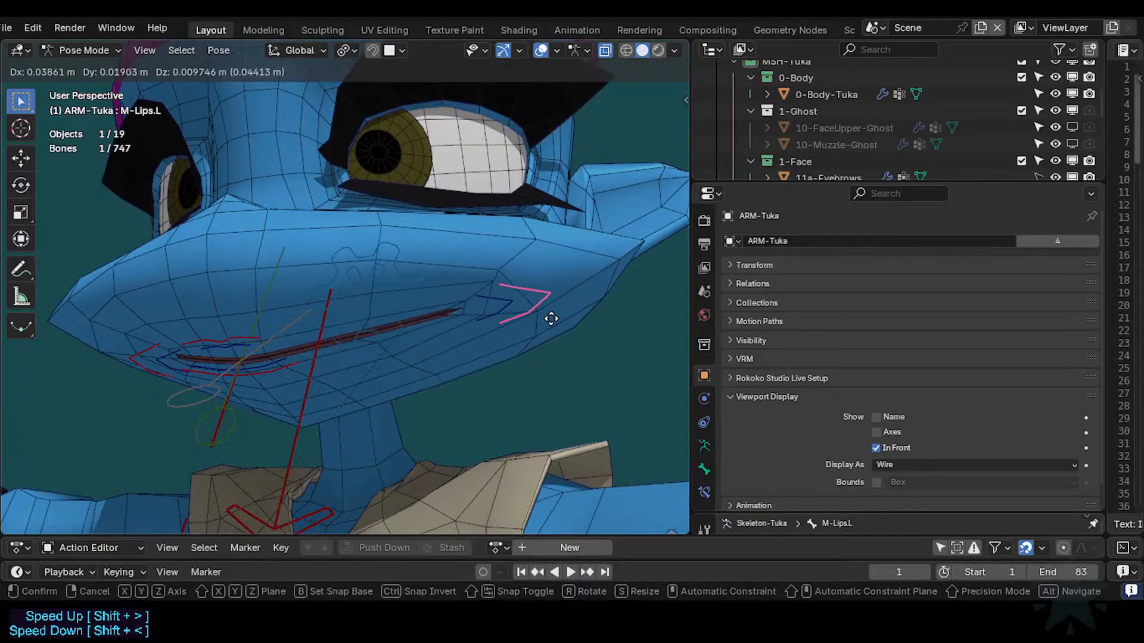
{"action": "left_click", "coordinate": [577, 317]}
{"action": "middle_click_drag", "start_coordinate": [576, 317], "coordinate": [619, 300]}
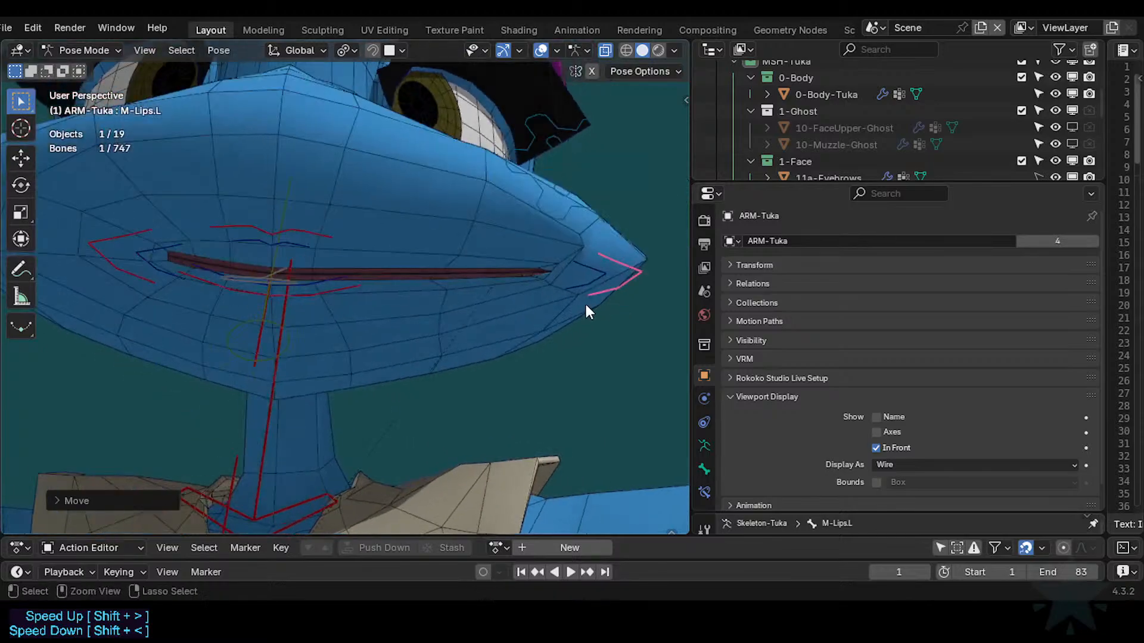
{"action": "key", "text": "ctrl+s"}
Open the mouth by moving the upper lip control M-Lips-T up and the lower lip control M-Lips-B down.
{"action": "middle_click_drag", "start_coordinate": [330, 235], "coordinate": [302, 273]}
{"action": "left_click", "coordinate": [301, 275]}
{"action": "key", "text": "g"}
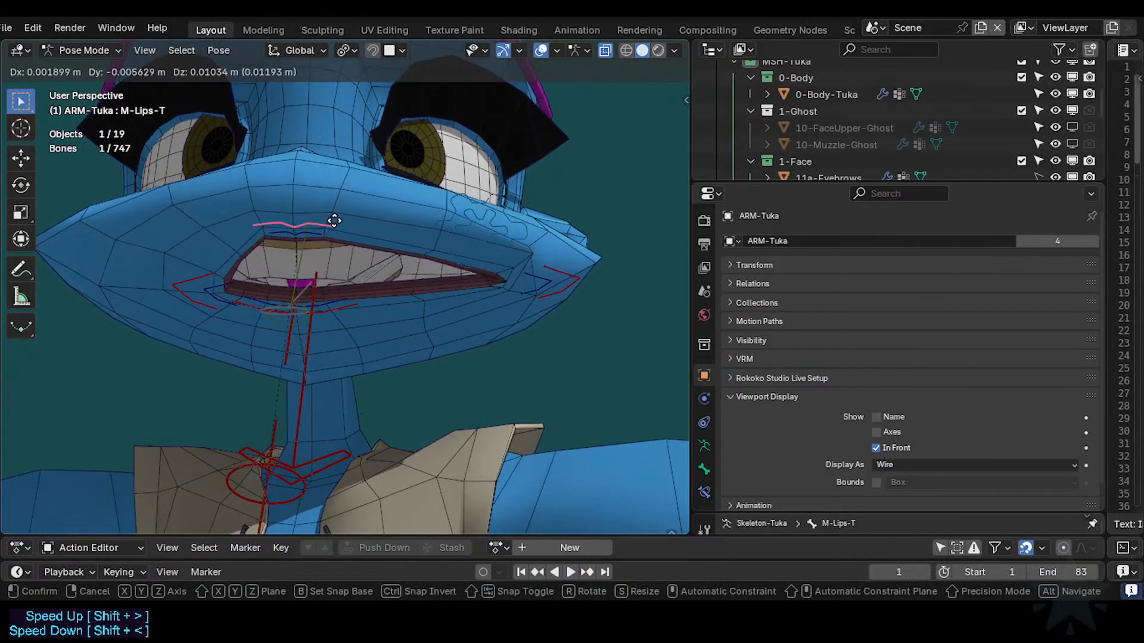
{"action": "left_click", "coordinate": [337, 211]}
{"action": "left_click", "coordinate": [340, 309]}
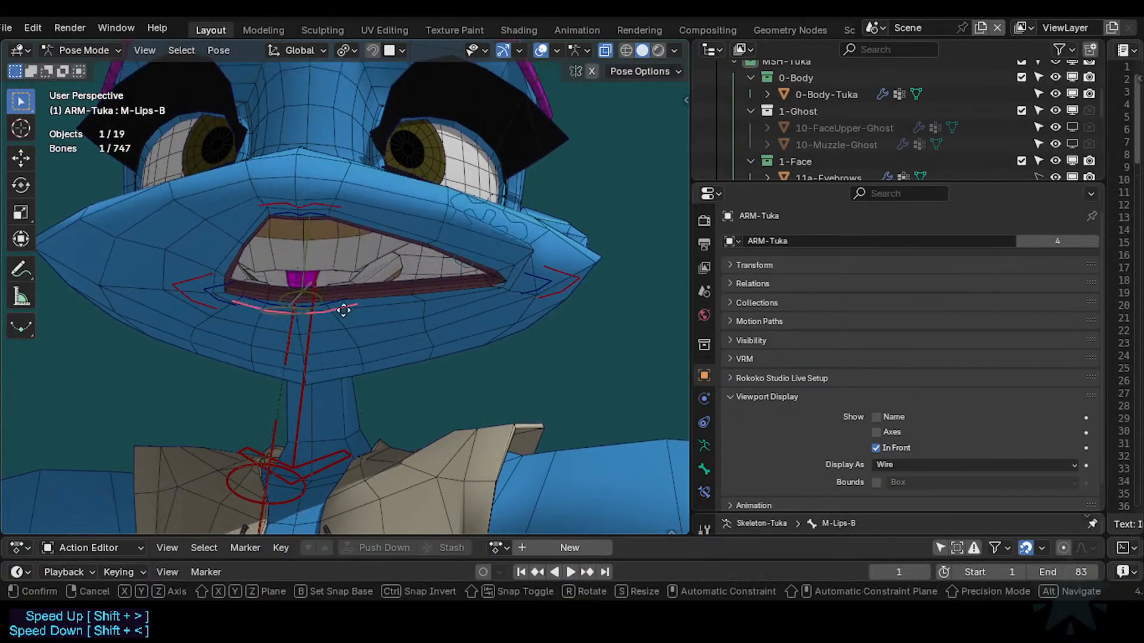
{"action": "key", "text": "g"}
{"action": "left_click", "coordinate": [350, 334]}
Balance the mouth corners by moving M-Lips.R outward and M-Lips.L back inward.
{"action": "left_click", "coordinate": [172, 295]}
{"action": "key", "text": "g"}
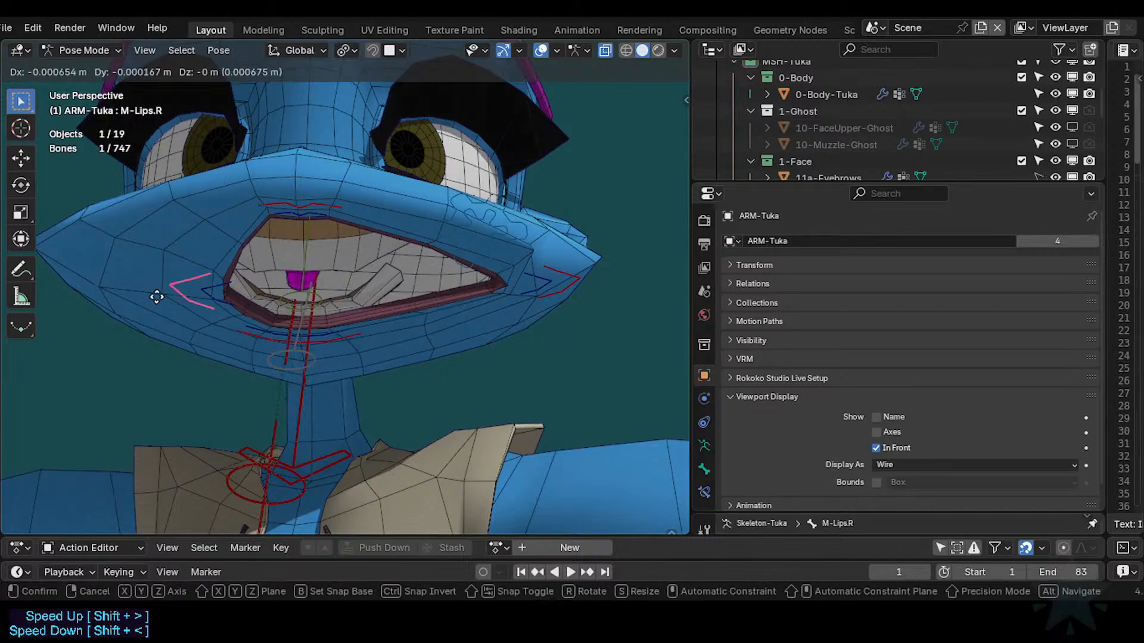
{"action": "left_click", "coordinate": [128, 304]}
{"action": "left_click", "coordinate": [561, 269]}
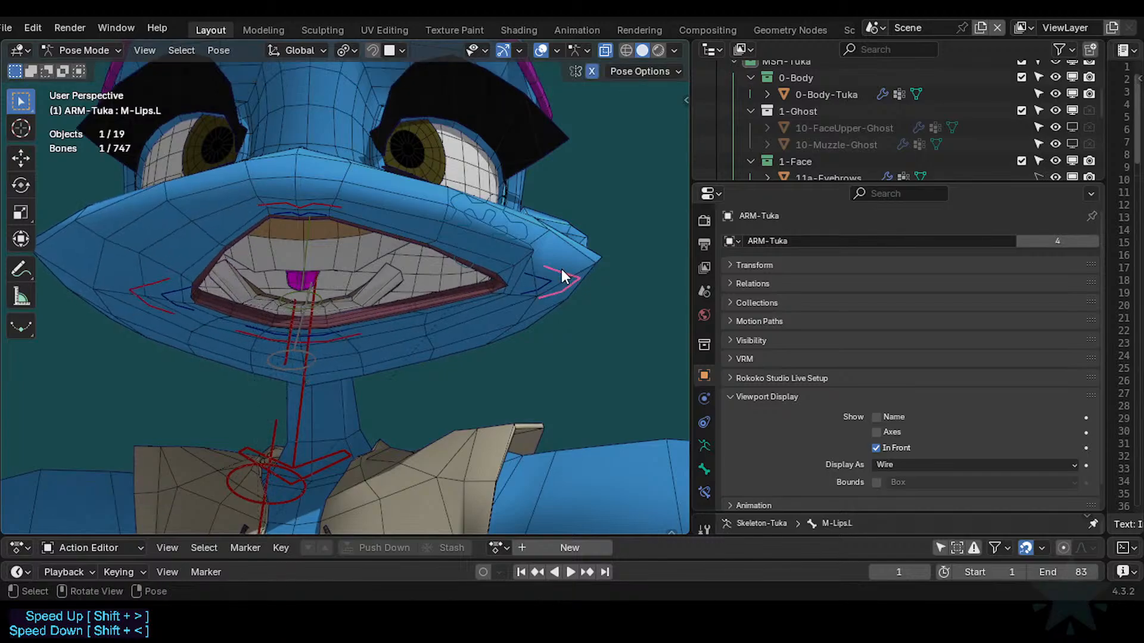
{"action": "key", "text": "g"}
{"action": "left_click", "coordinate": [527, 267]}
{"action": "key", "text": "g"}
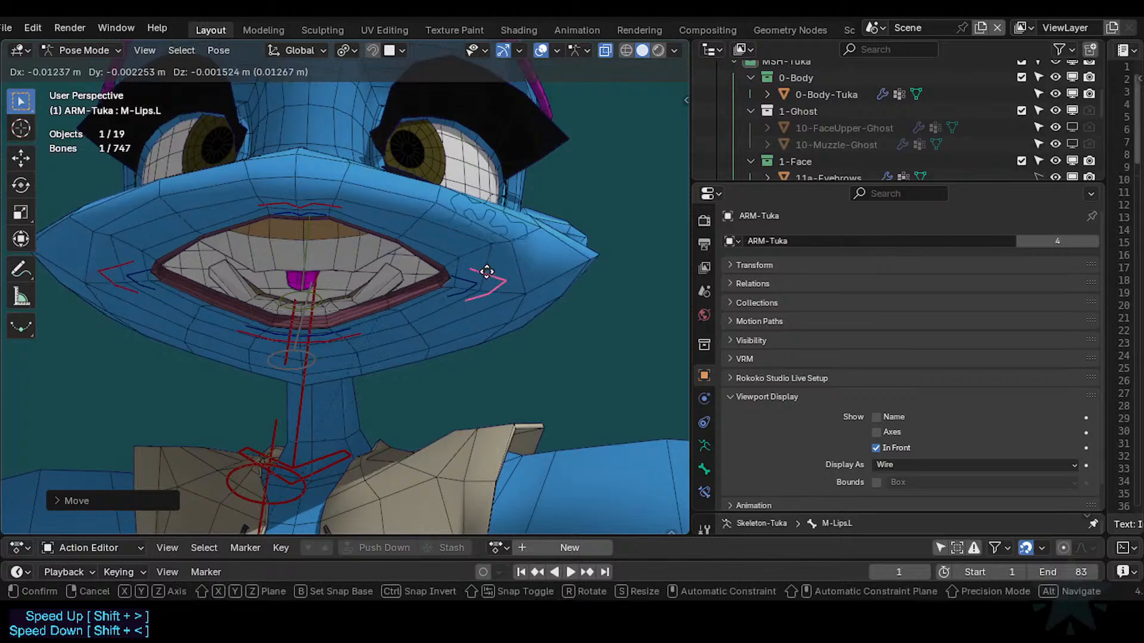
{"action": "left_click", "coordinate": [503, 271]}
In the right side view, move M-Lips-T down and forward and M-Lips-B forward.
{"action": "key", "text": "KP_3"}
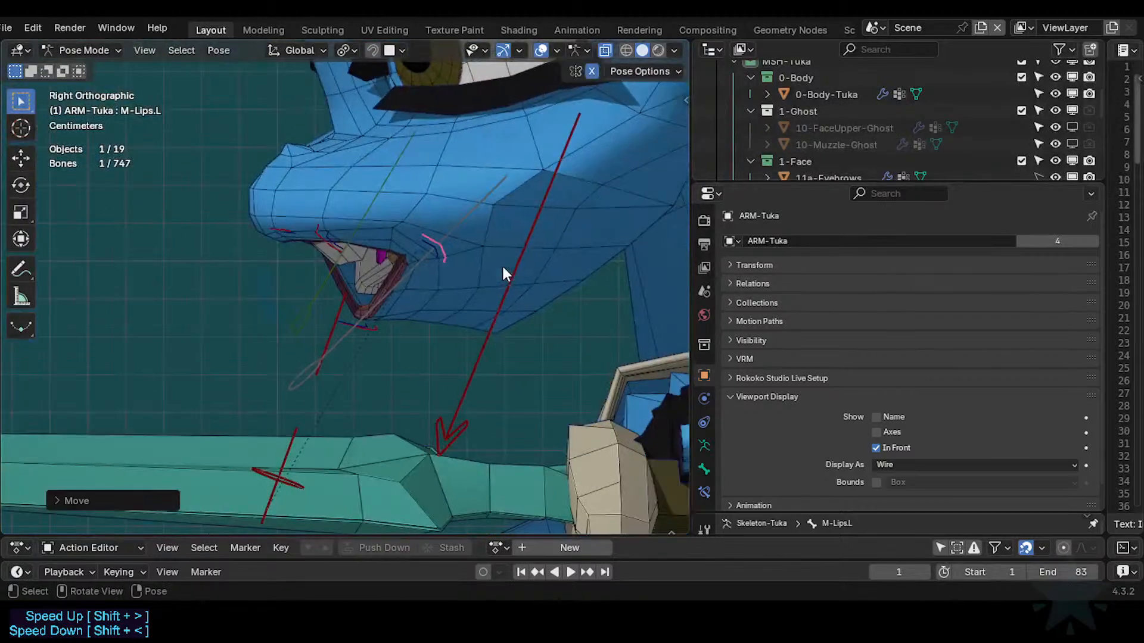
{"action": "left_click", "coordinate": [291, 227]}
{"action": "key", "text": "g"}
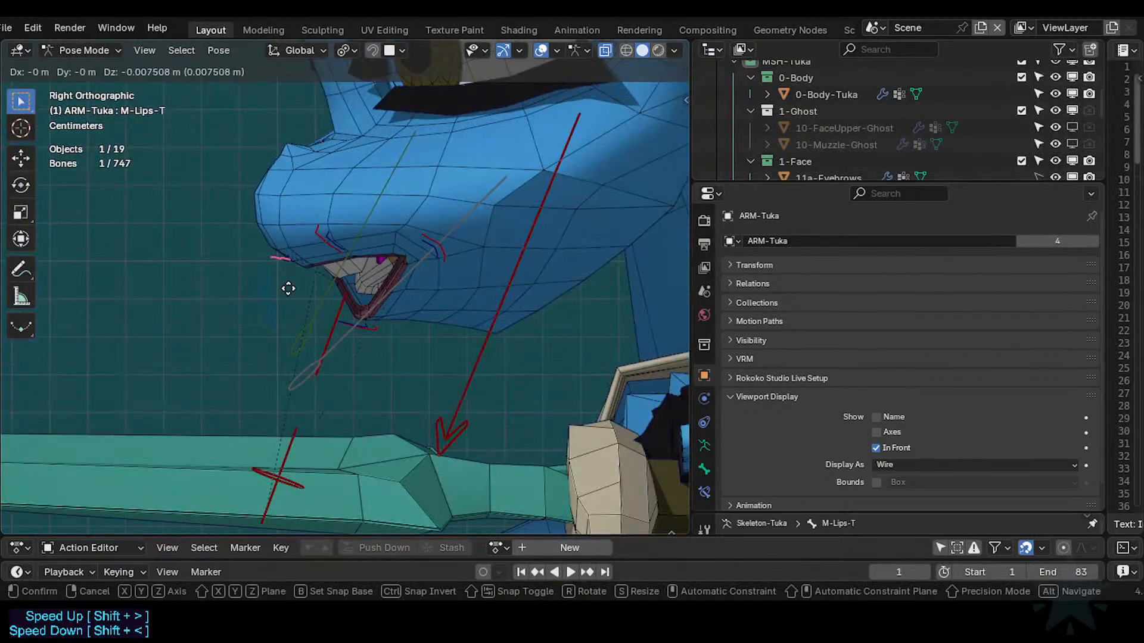
{"action": "left_click", "coordinate": [273, 302]}
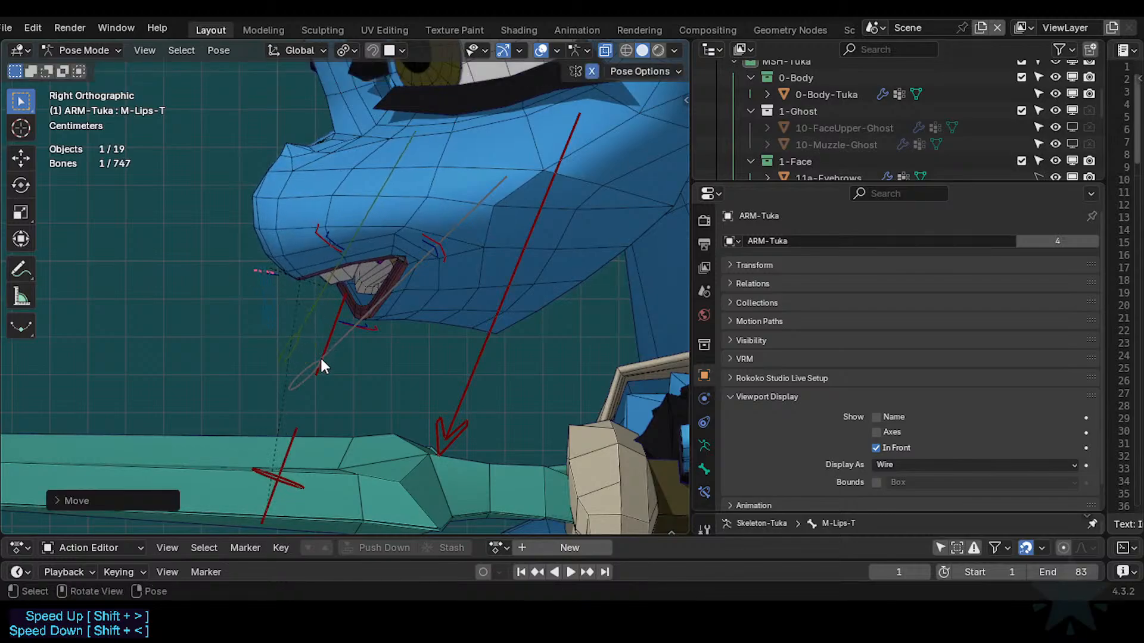
{"action": "left_click", "coordinate": [368, 329]}
{"action": "key", "text": "g"}
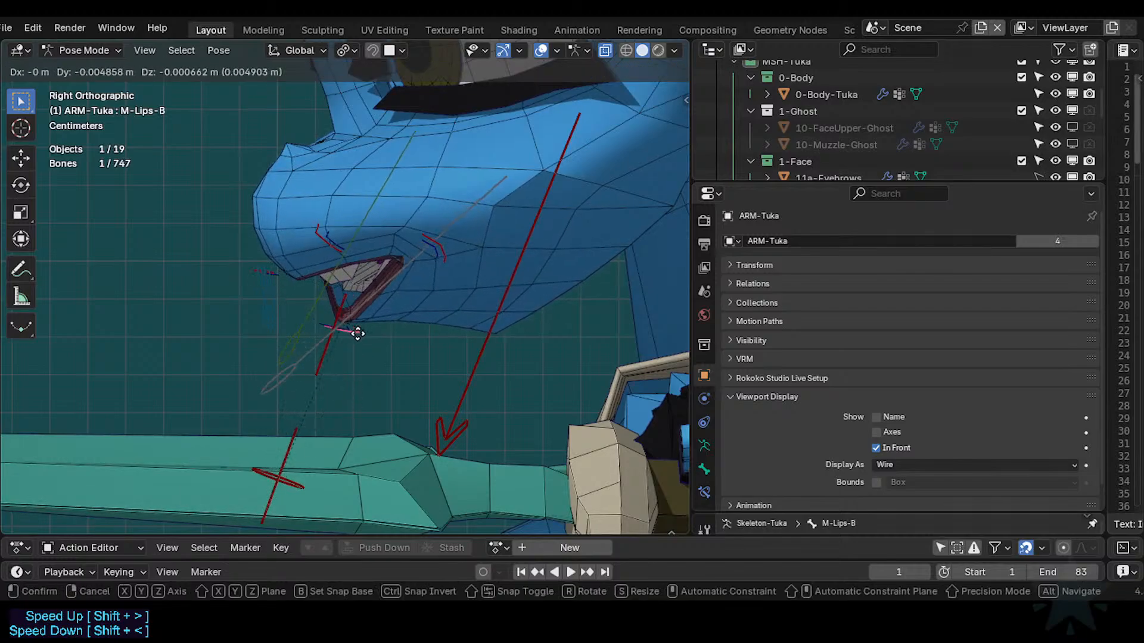
{"action": "left_click", "coordinate": [356, 336]}
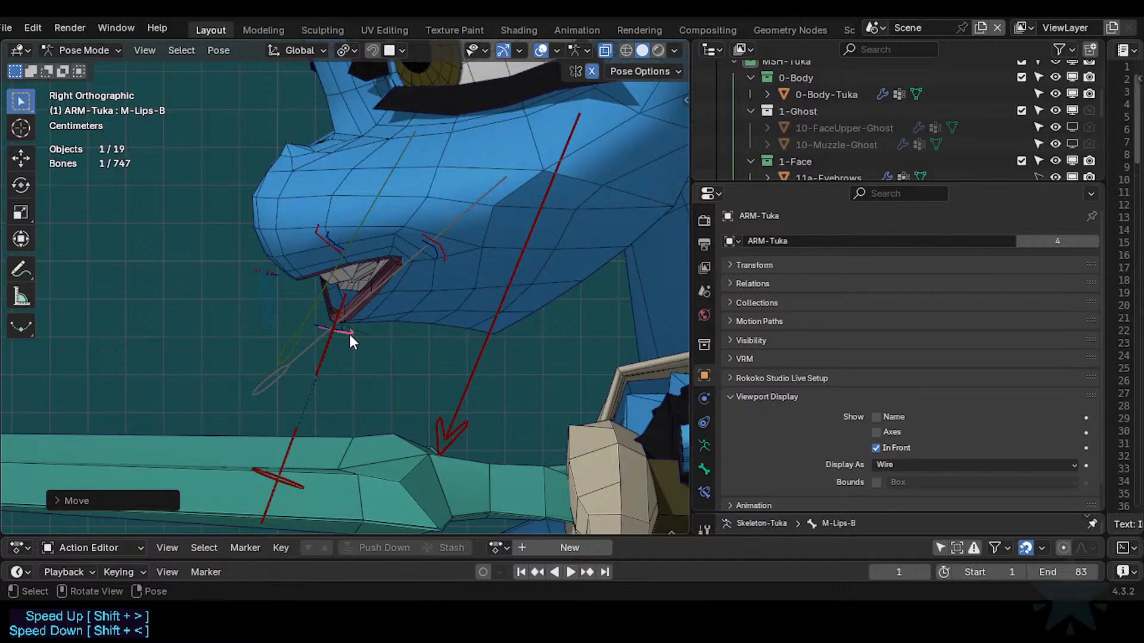
Select all visible mouth bones and clear their location.
{"action": "scroll", "coordinate": [349, 334], "scroll_direction": "up", "scroll_amount": 1}
{"action": "key", "text": "a"}
{"action": "key", "text": "alt+g"}
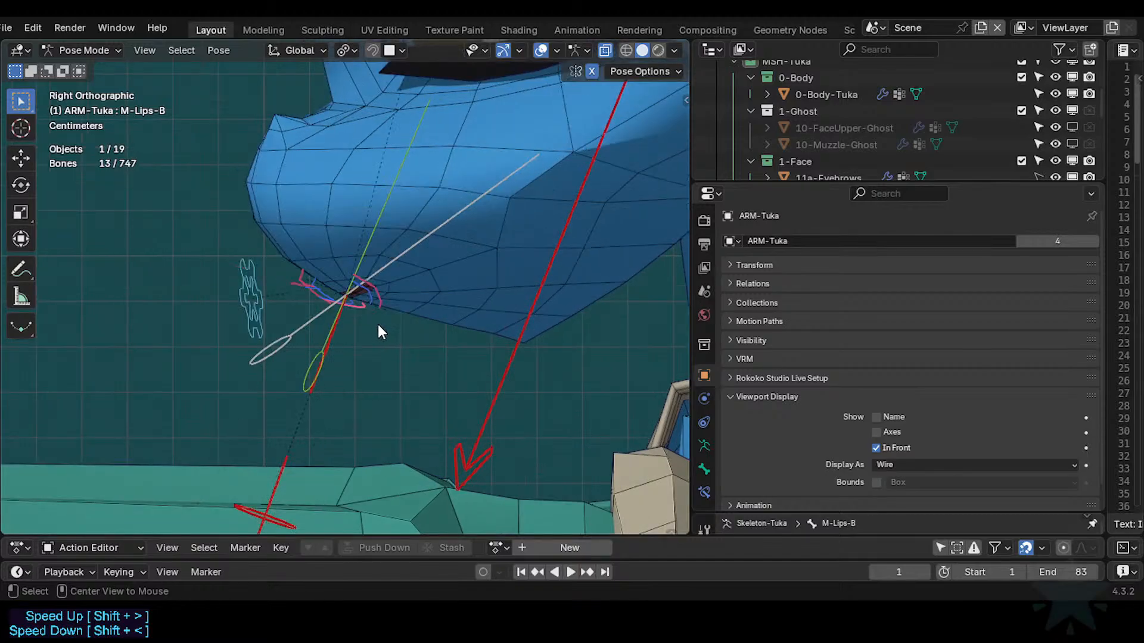
Move the upper lip control M-Lips-T up and forward after briefly trying to move M-Lips.L.
{"action": "left_click", "coordinate": [386, 311]}
{"action": "key", "text": "g"}
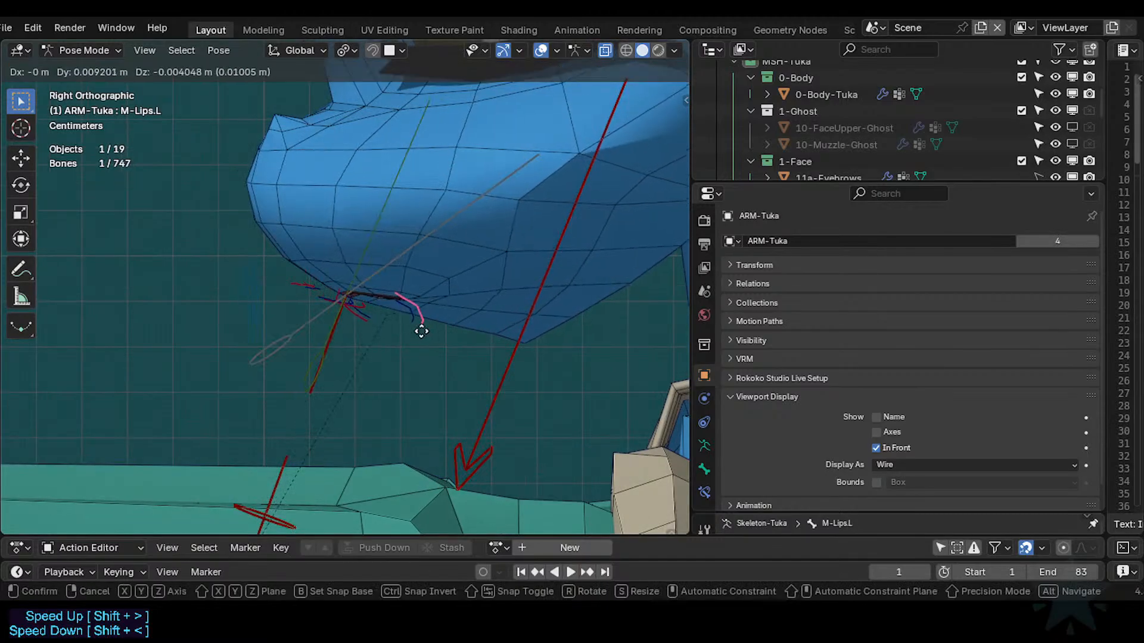
{"action": "key", "text": "Escape"}
{"action": "left_click", "coordinate": [296, 285]}
{"action": "key", "text": "g"}
{"action": "left_click", "coordinate": [267, 264]}
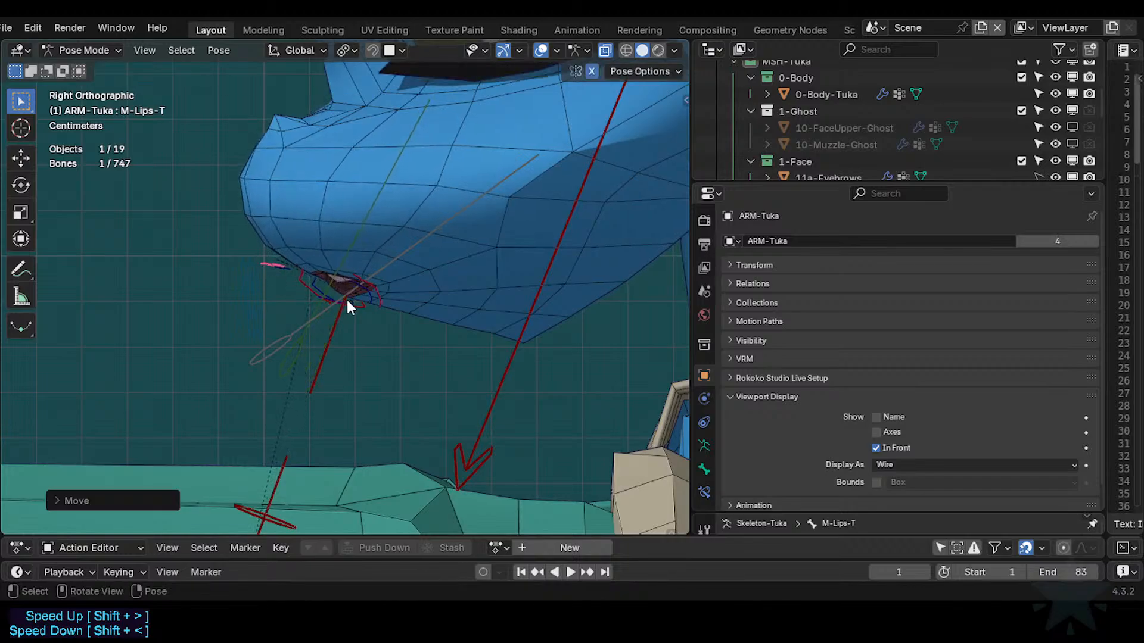
Open the mouth by moving the lower lip control M-Lips-B down and back.
{"action": "left_click", "coordinate": [364, 309]}
{"action": "key", "text": "g"}
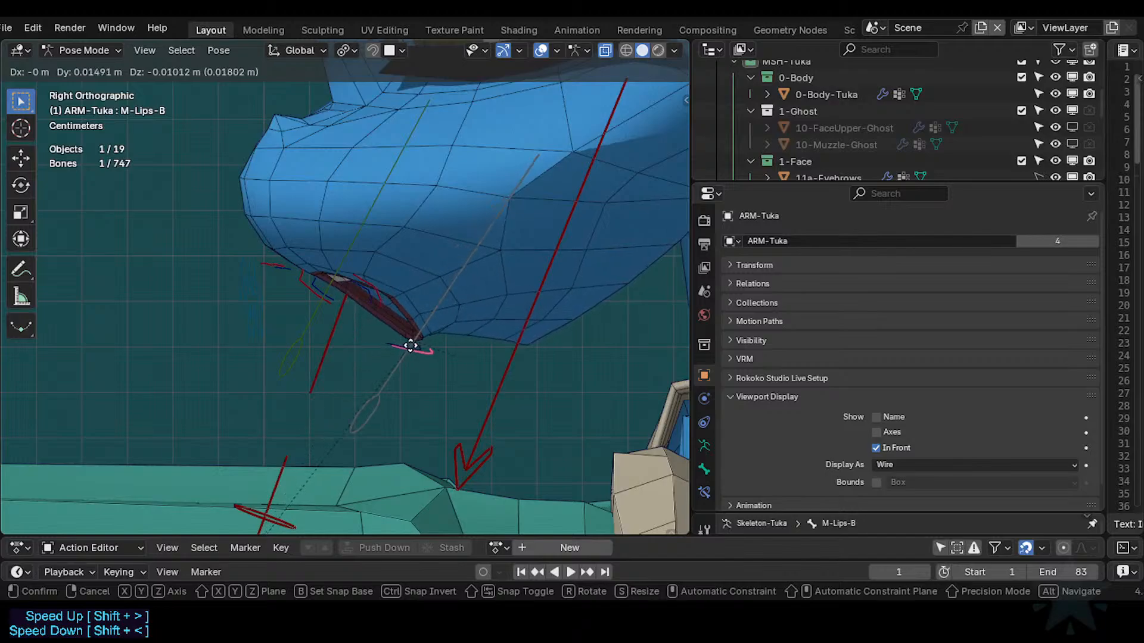
{"action": "left_click", "coordinate": [366, 355]}
{"action": "left_click", "coordinate": [322, 368]}
{"action": "left_click", "coordinate": [389, 319]}
{"action": "key", "text": "g"}
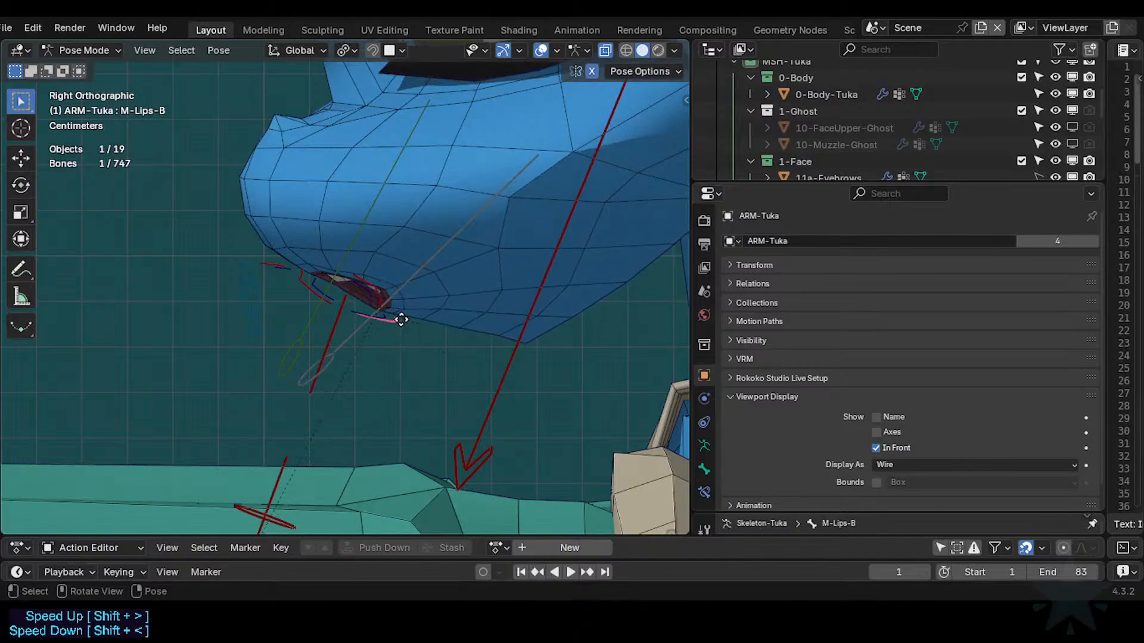
{"action": "left_click", "coordinate": [414, 360]}
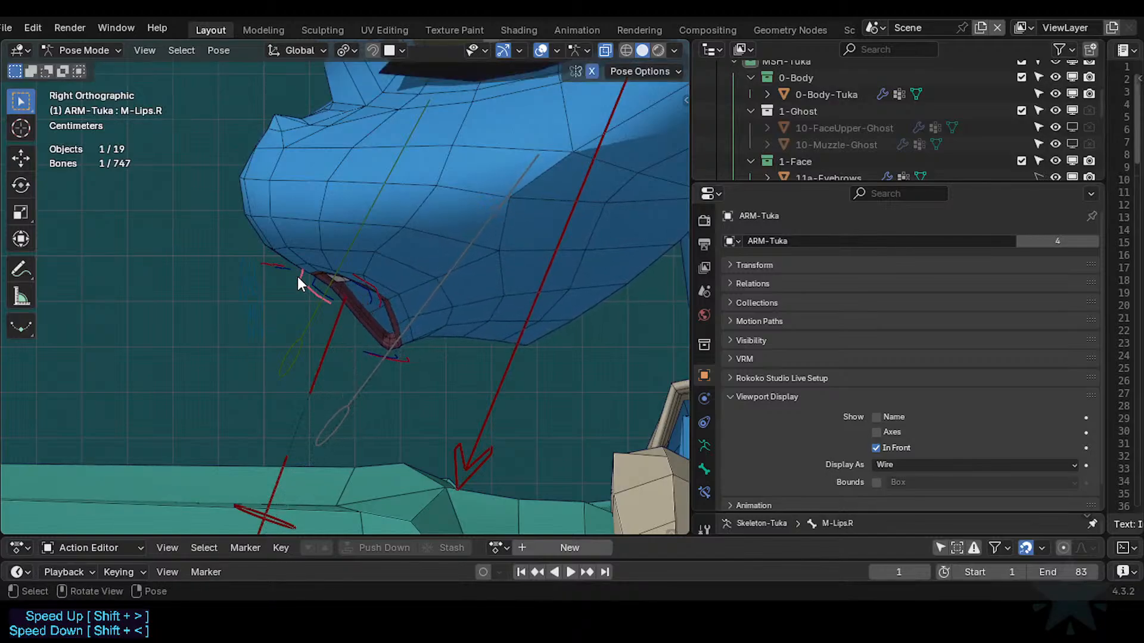
Switch to the front view and clear the location of every visible mouth bone.
{"action": "left_click", "coordinate": [298, 276]}
{"action": "key", "text": "g"}
{"action": "right_click", "coordinate": [291, 277]}
{"action": "key", "text": "KP_1"}
{"action": "key", "text": "a"}
{"action": "key", "text": "alt+g"}
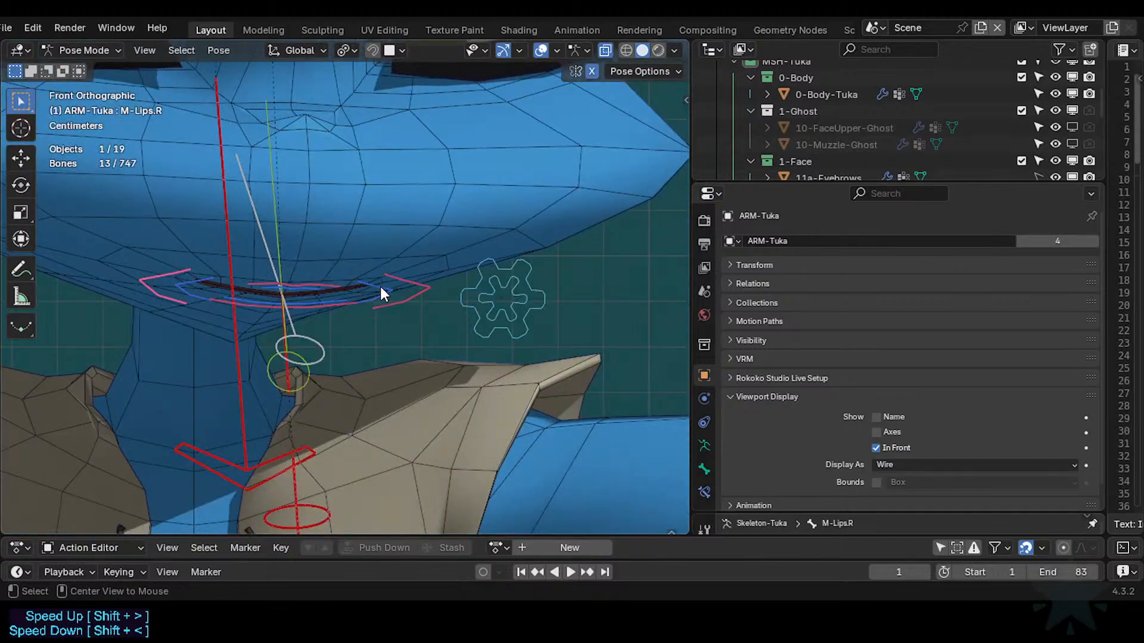
Un-solo all bone collections and reset the pose of all the rig's bones.
{"action": "scroll", "coordinate": [381, 289], "scroll_direction": "down", "scroll_amount": 3}
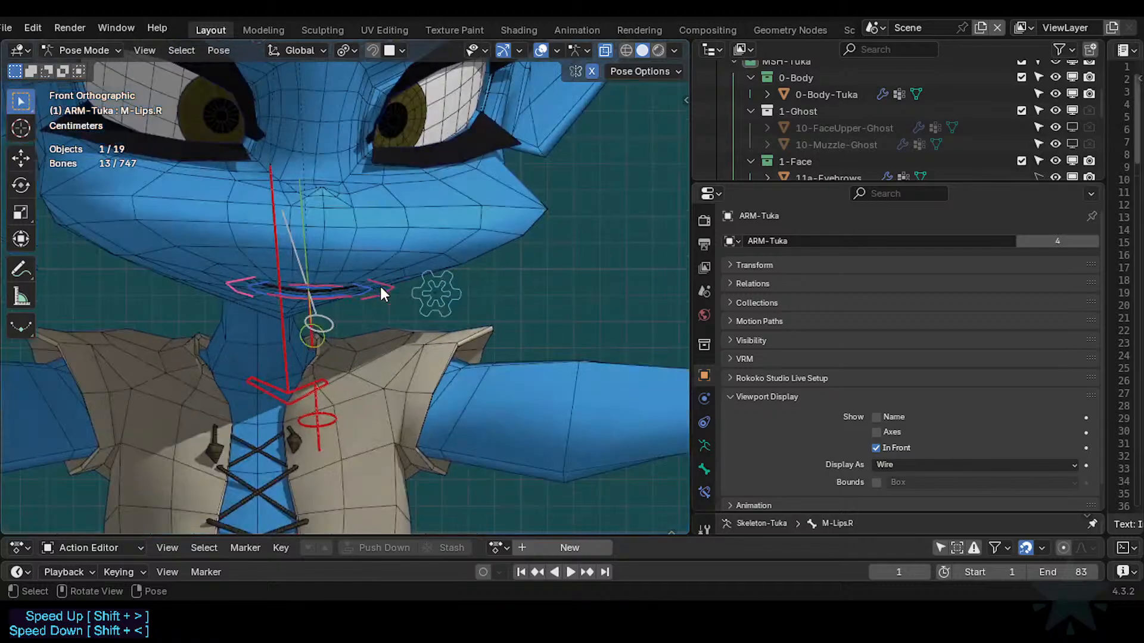
{"action": "key", "text": "q"}
{"action": "key", "text": "Escape"}
{"action": "key", "text": "q"}
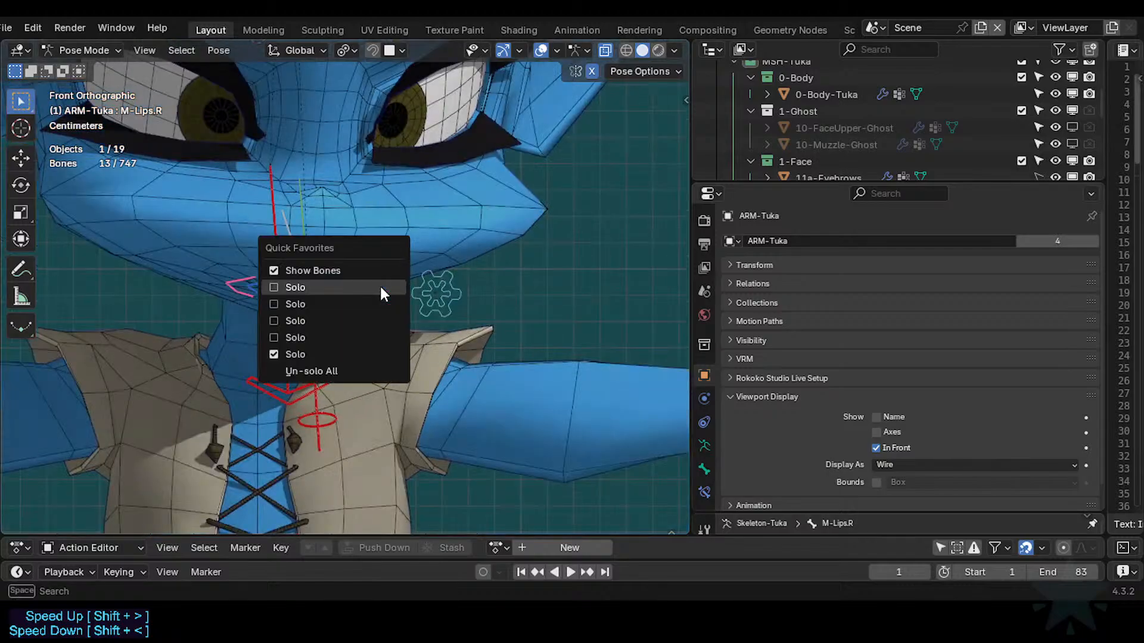
{"action": "left_click", "coordinate": [349, 372]}
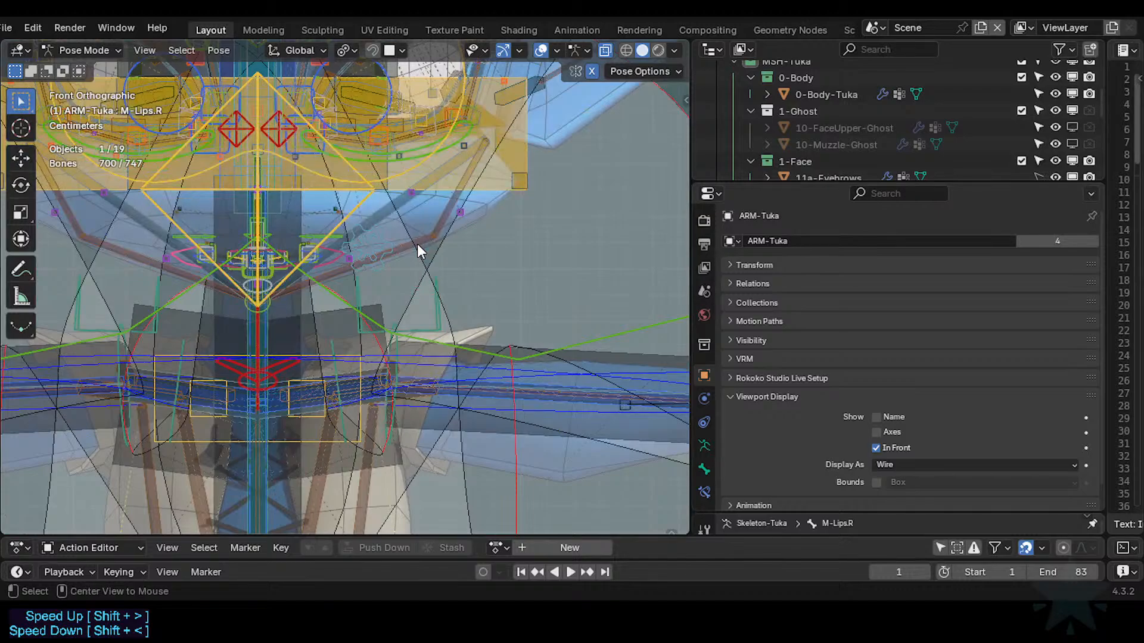
Solo the CTL-MouthLo… bone collection, frame the mouth controls and save the file.
{"action": "key", "text": "n"}
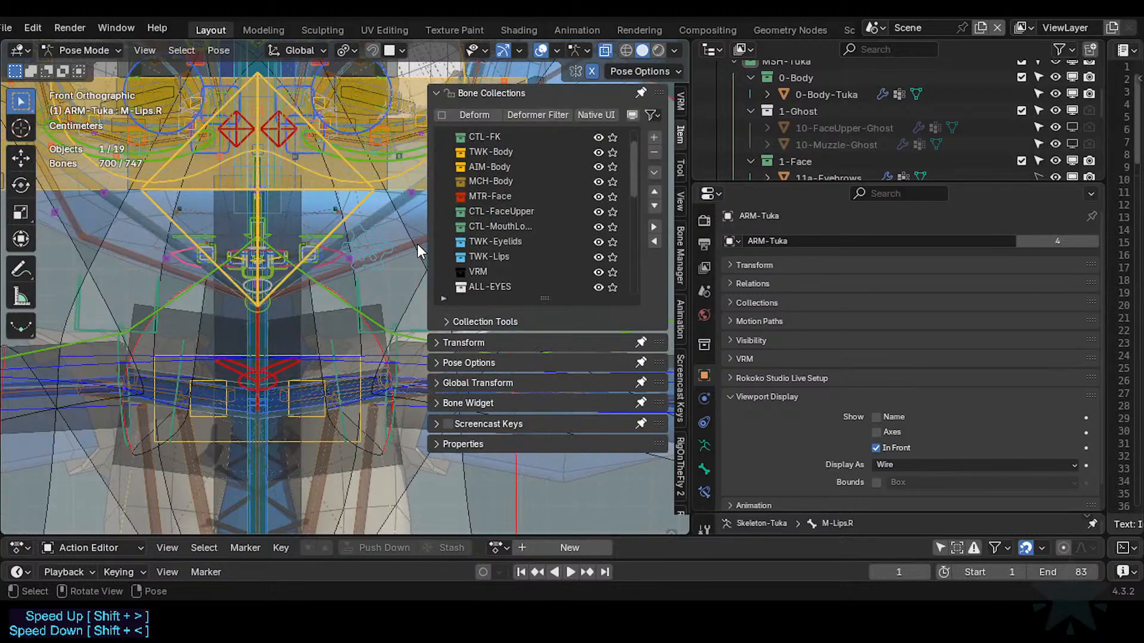
{"action": "left_click", "coordinate": [612, 227]}
{"action": "key", "text": "n"}
{"action": "key", "text": "KP_Decimal"}
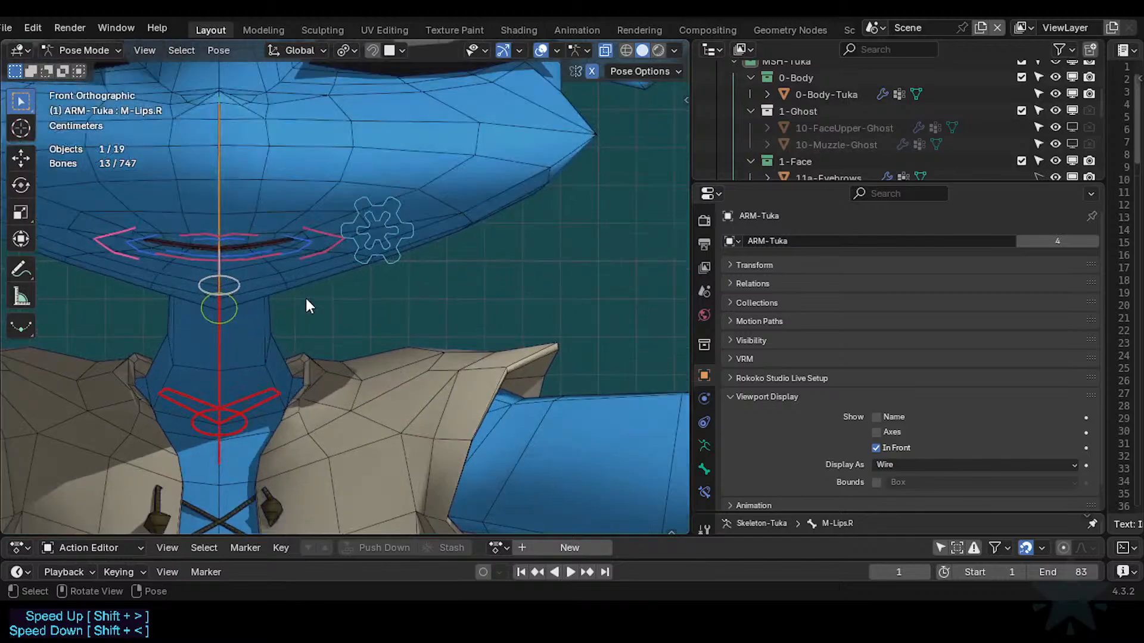
{"action": "key", "text": "ctrl+s"}
Open the mouth by moving M-Lips-T straight up and M-Lips-B slightly down.
{"action": "left_click", "coordinate": [365, 285]}
{"action": "key", "text": "g"}
{"action": "key", "text": "z"}
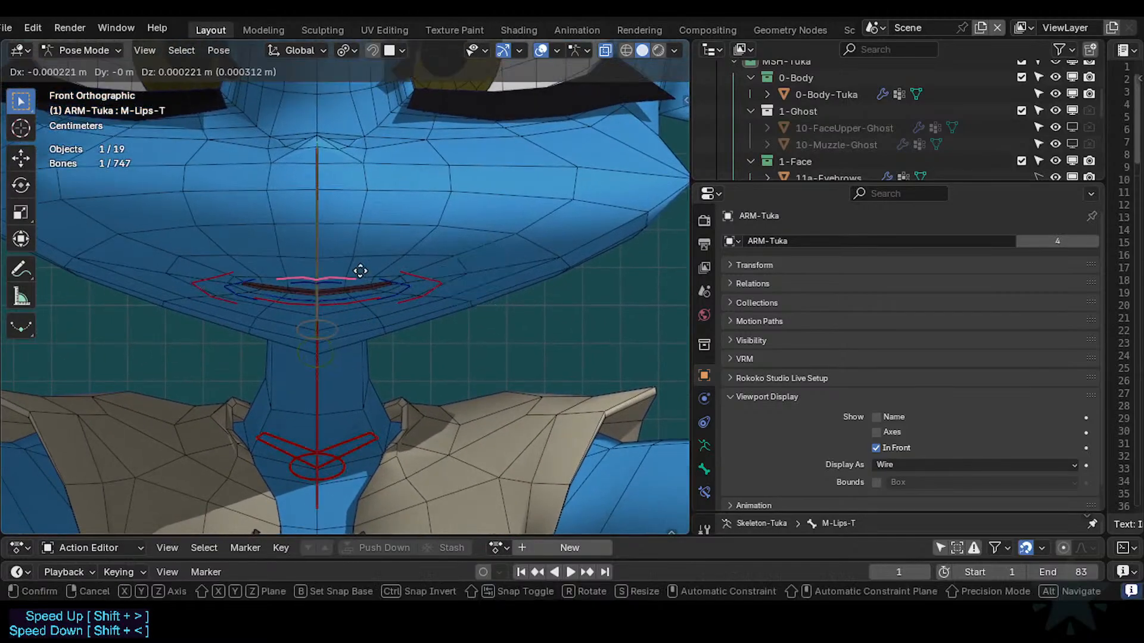
{"action": "left_click", "coordinate": [360, 202]}
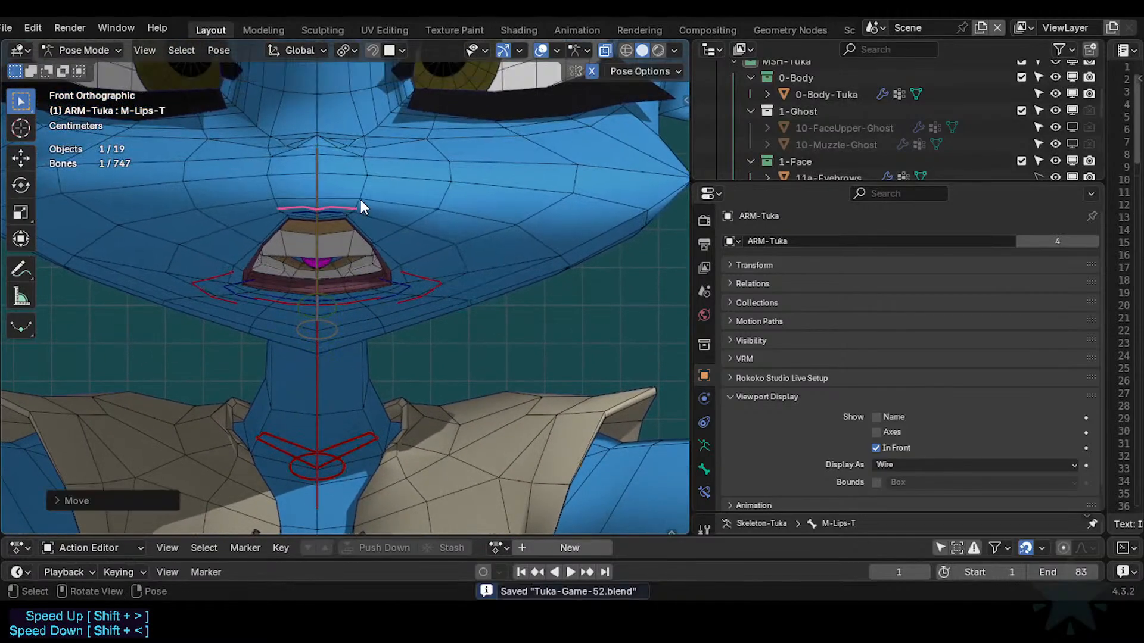
{"action": "left_click", "coordinate": [358, 305]}
{"action": "key", "text": "g"}
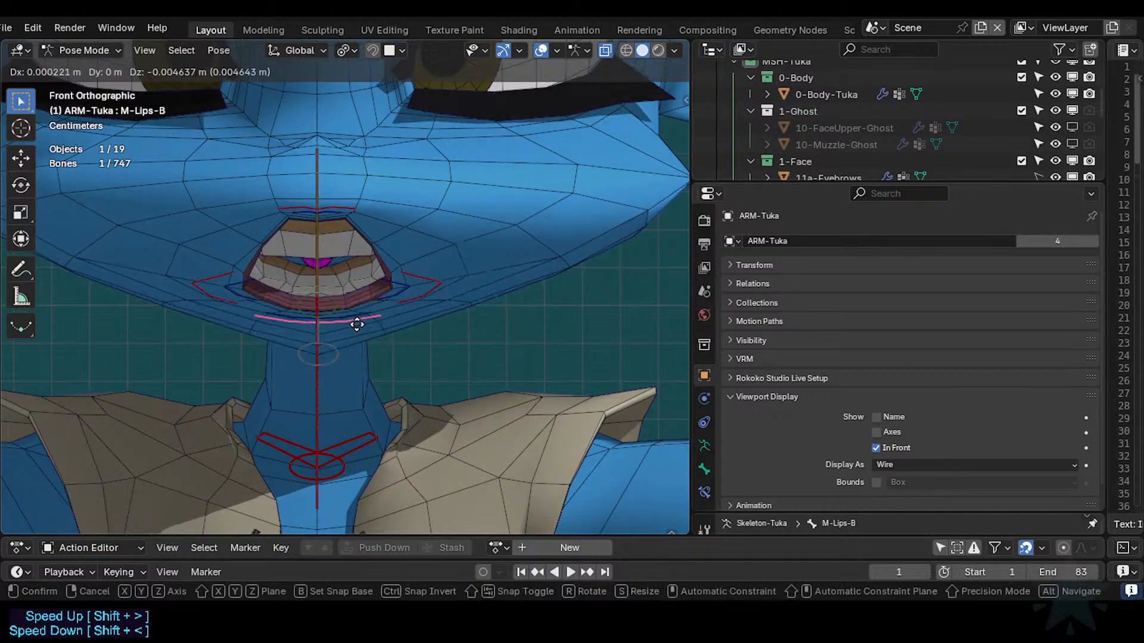
{"action": "left_click", "coordinate": [356, 331]}
In Object Mode, set the 0-Body-Tuka mesh to wireframe display so the teeth and tongue are exposed.
{"action": "scroll", "coordinate": [356, 334], "scroll_direction": "up", "scroll_amount": 2}
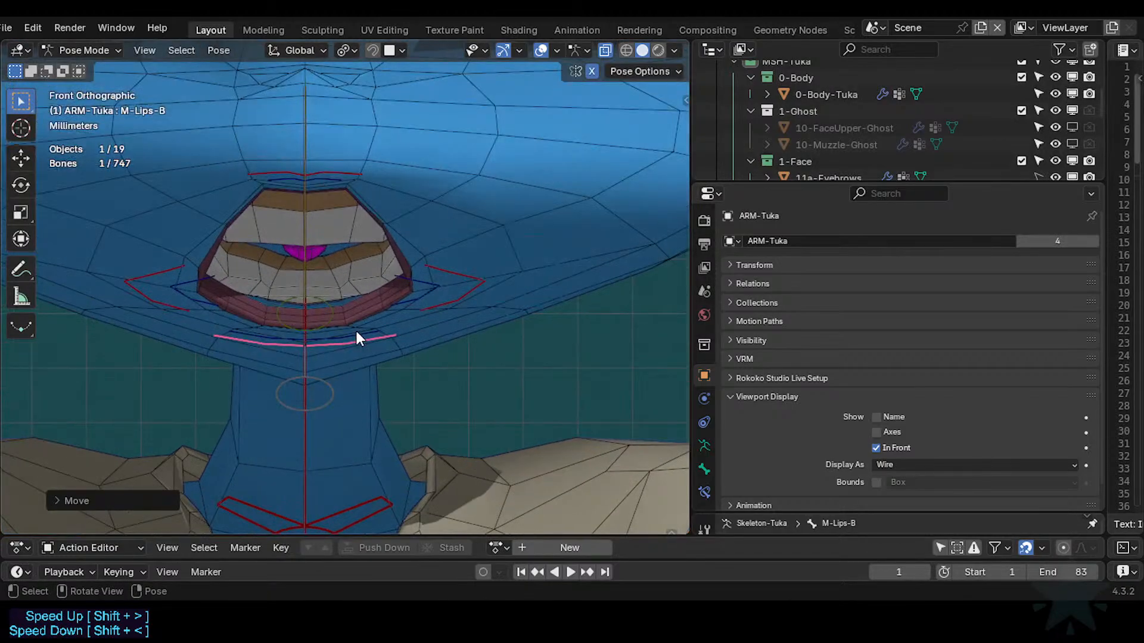
{"action": "key", "text": "KP_3"}
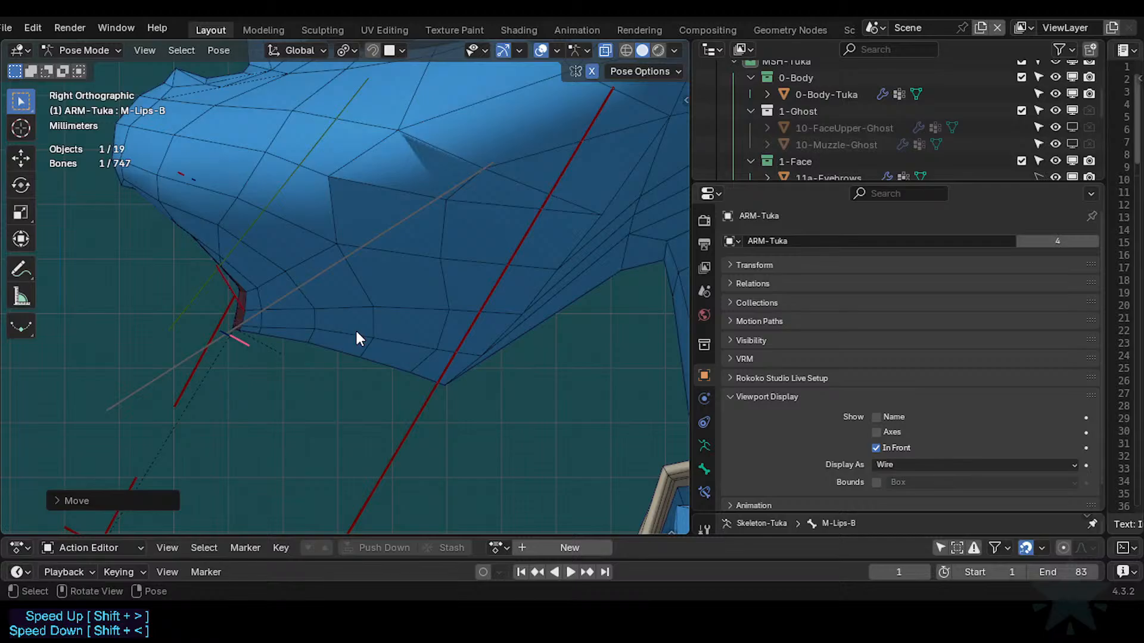
{"action": "key", "text": "ctrl+Tab"}
{"action": "left_click", "coordinate": [342, 302]}
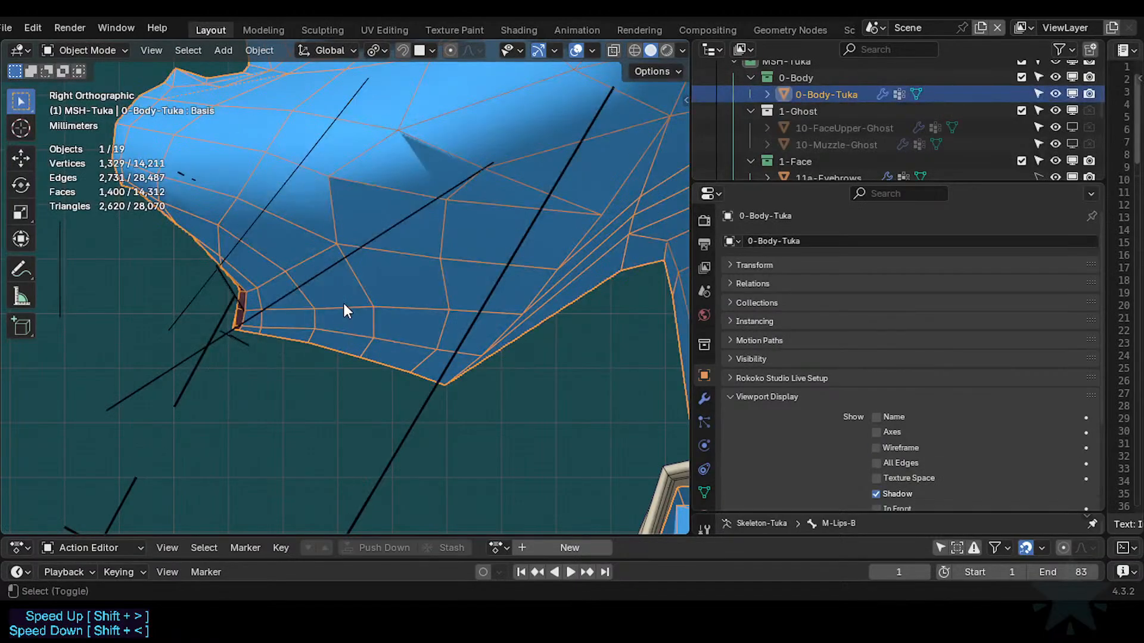
{"action": "key", "text": "shift+ctrl+alt+h"}
{"action": "left_click", "coordinate": [306, 320]}
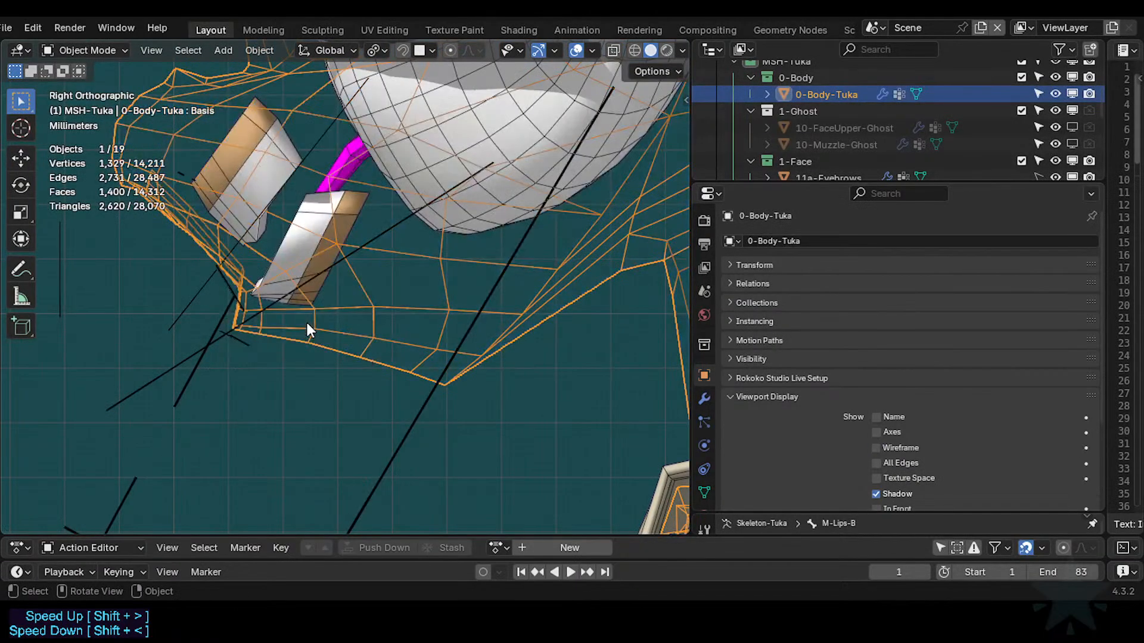
With the armature in Pose Mode, move the upper teeth bone TWK-Arcade-T downward in the right side view.
{"action": "key", "text": "KP_1"}
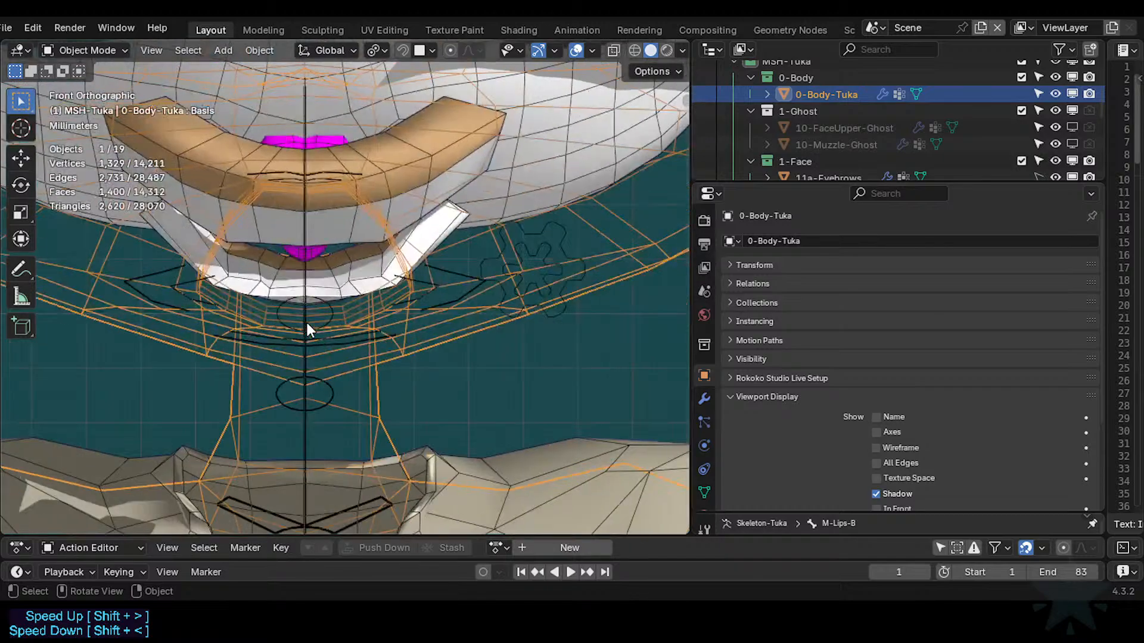
{"action": "scroll", "coordinate": [306, 320], "scroll_direction": "down", "scroll_amount": 3}
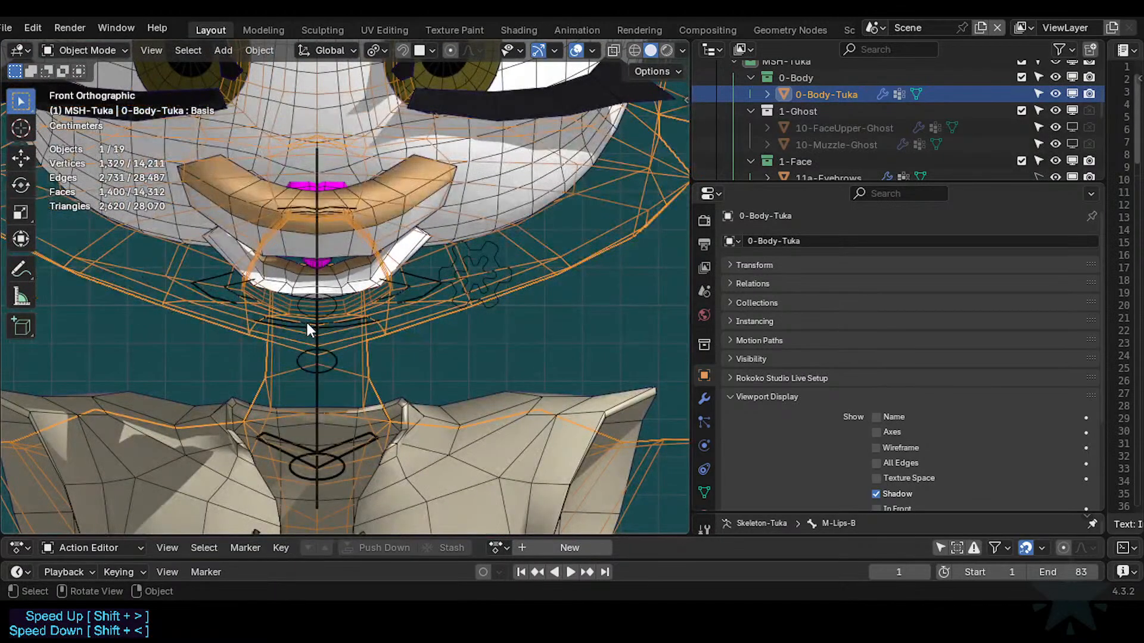
{"action": "key", "text": "KP_3"}
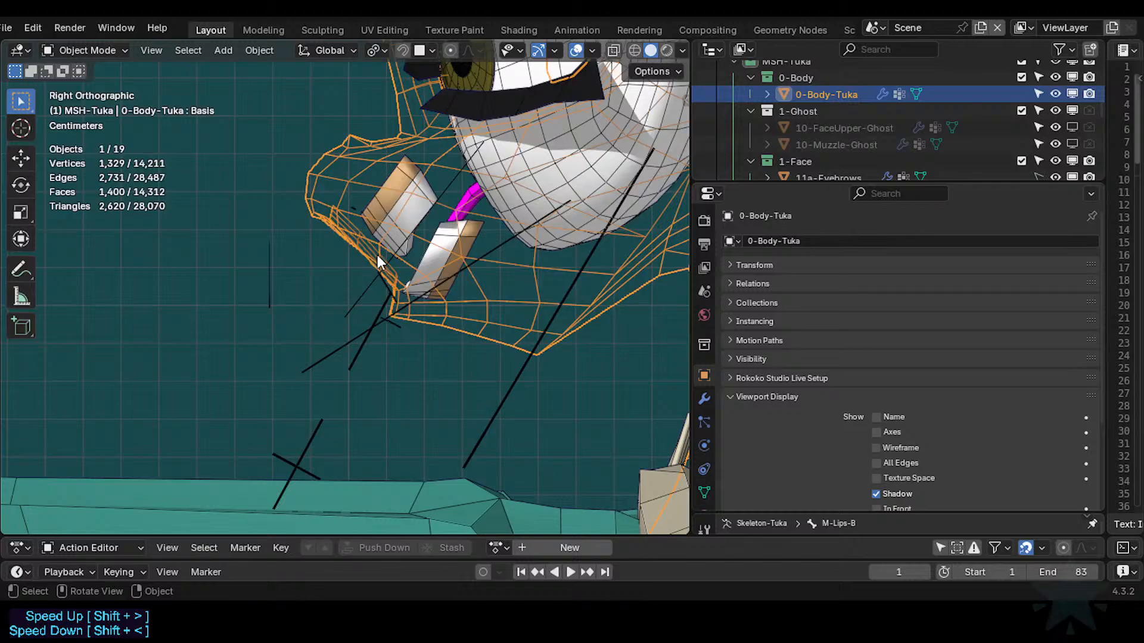
{"action": "left_click", "coordinate": [370, 306]}
{"action": "key", "text": "ctrl+Tab"}
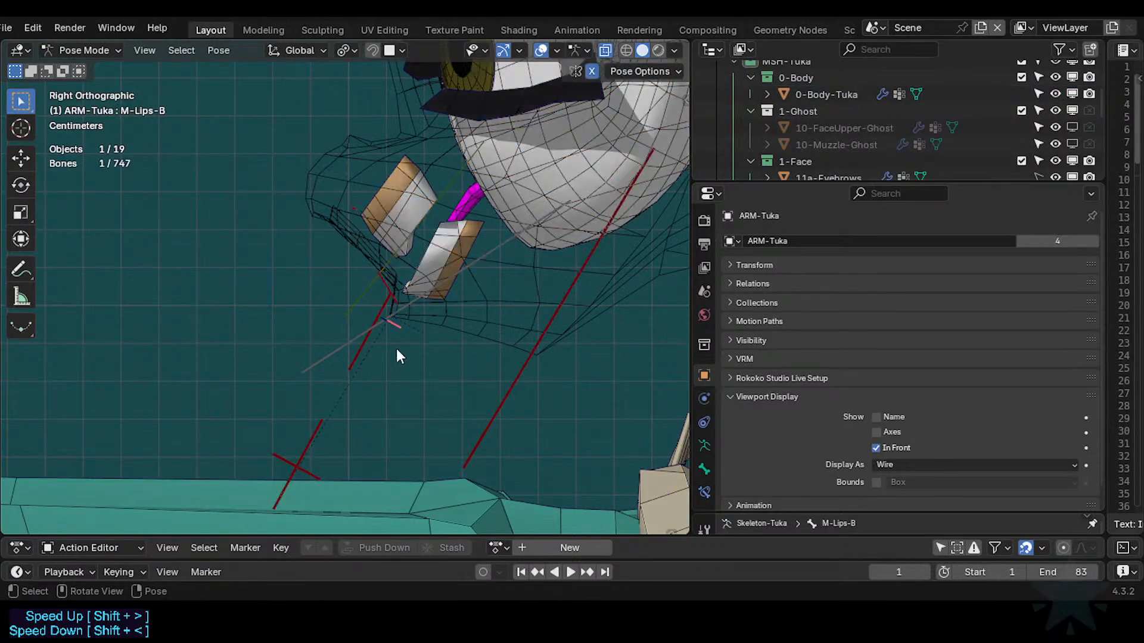
{"action": "left_click", "coordinate": [352, 316]}
{"action": "key", "text": "g"}
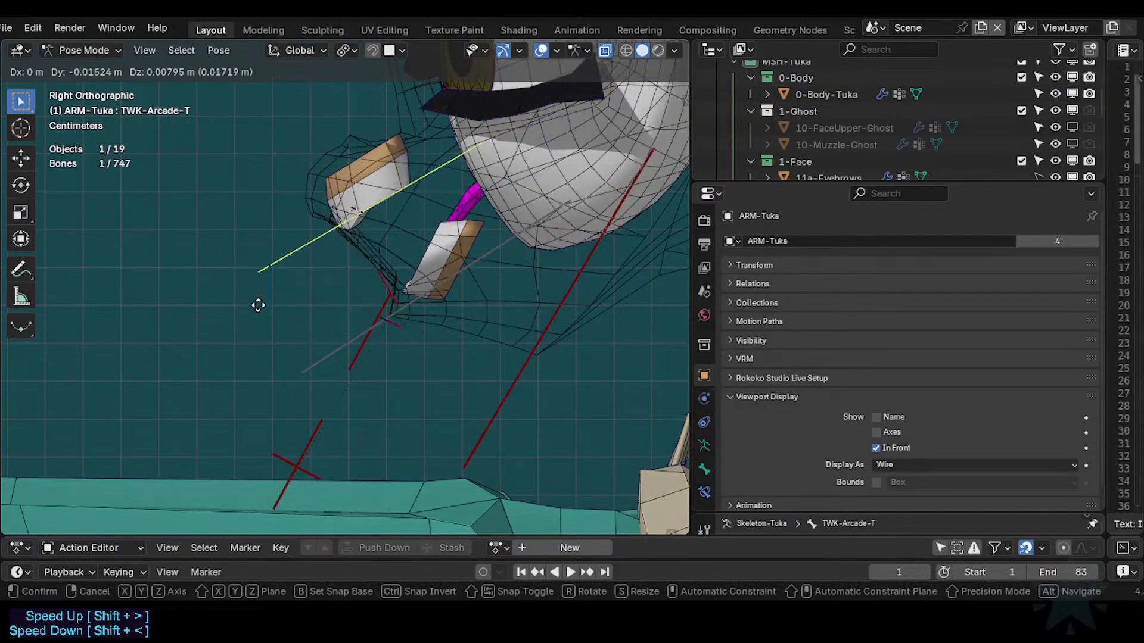
{"action": "left_click", "coordinate": [331, 361]}
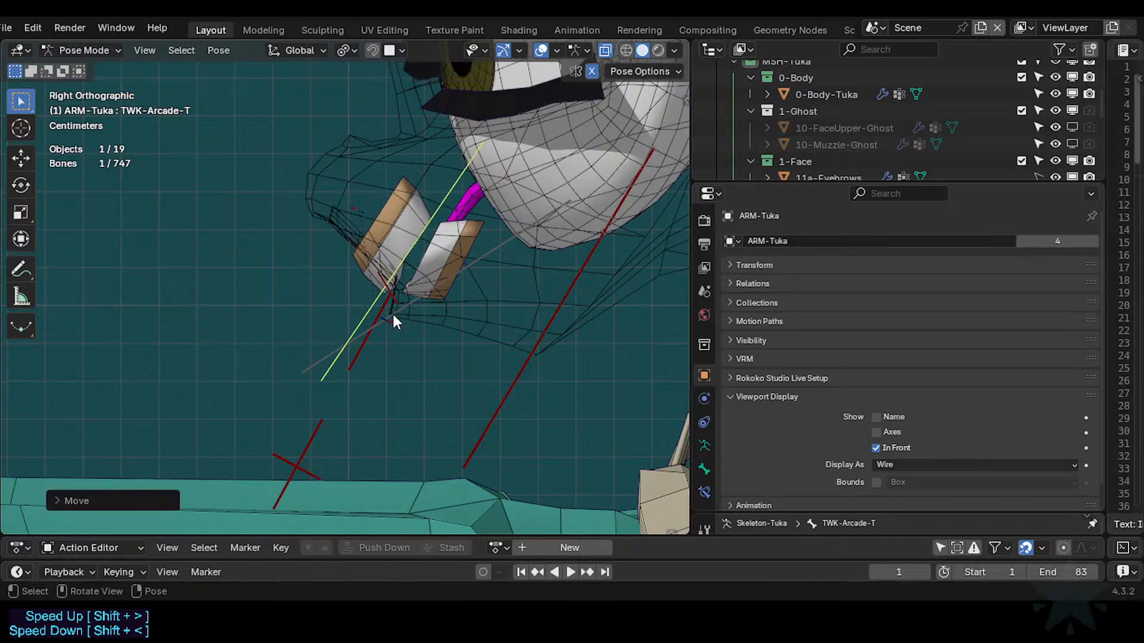
Move the lower teeth bone TWK-Arcade-B, and clear the location of all visible mouth bones.
{"action": "left_click", "coordinate": [393, 320]}
{"action": "left_click", "coordinate": [391, 328]}
{"action": "left_click", "coordinate": [337, 351]}
{"action": "key", "text": "g"}
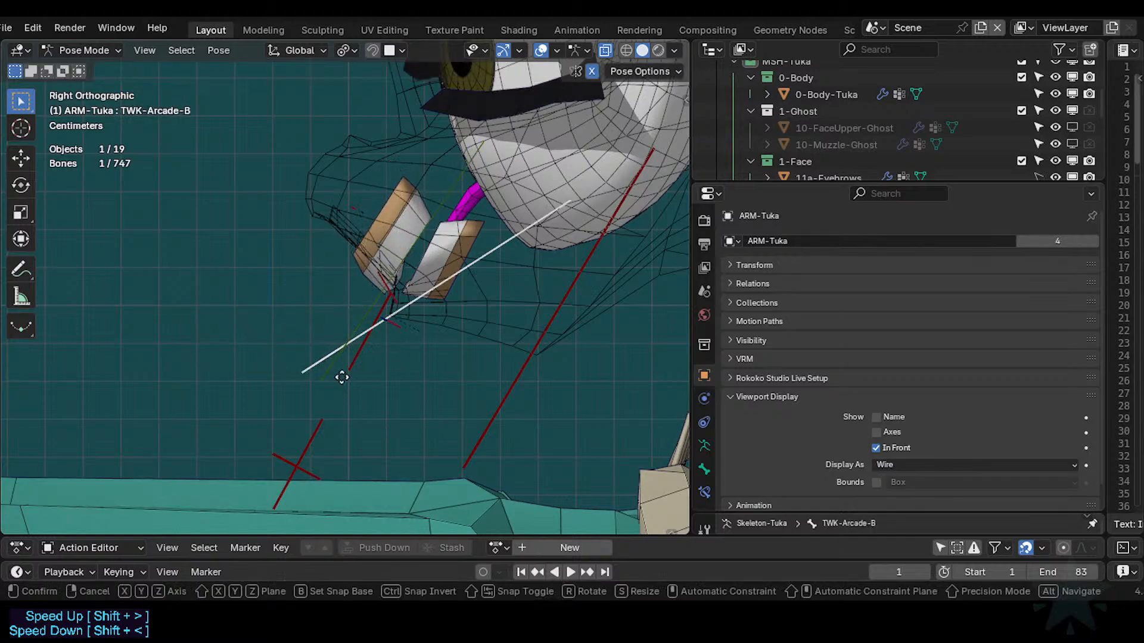
{"action": "left_click", "coordinate": [279, 378]}
{"action": "key", "text": "a"}
{"action": "key", "text": "alt+g"}
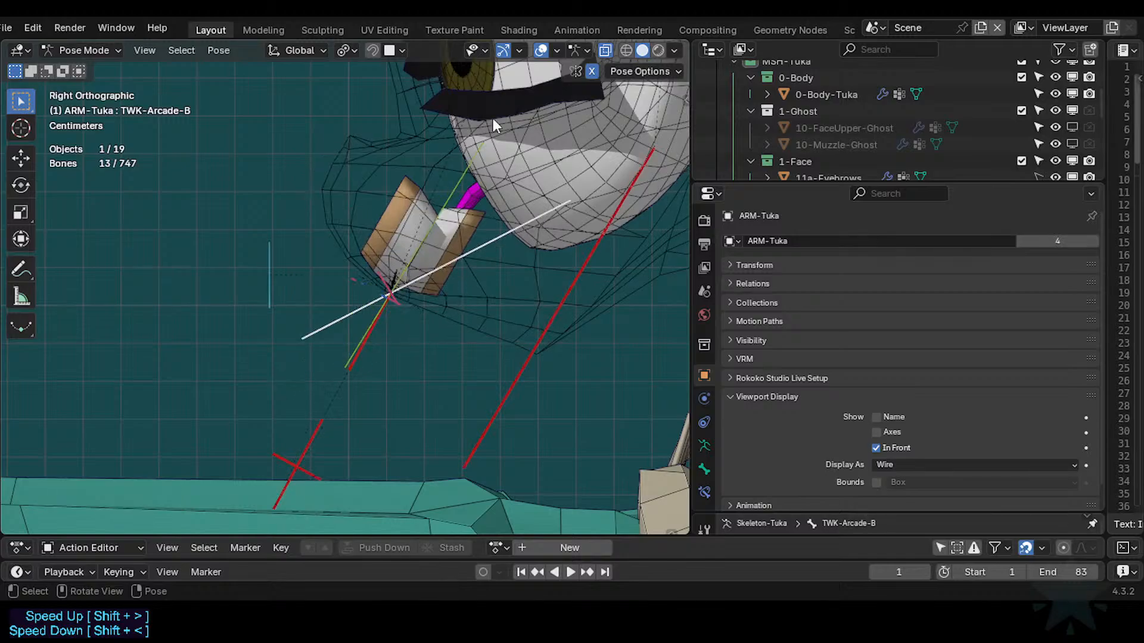
In Object Mode, select the tongue with the lower and upper teeth objects, and save the file.
{"action": "key", "text": "ctrl+Tab"}
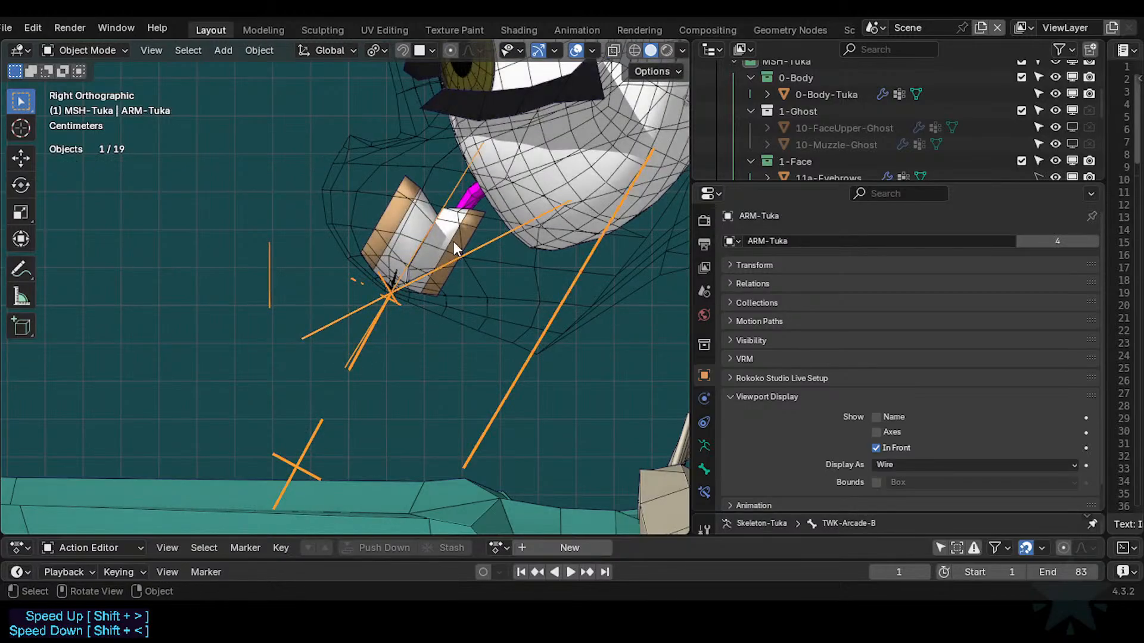
{"action": "left_click", "coordinate": [446, 241]}
{"action": "left_click", "coordinate": [468, 210], "text": "shift"}
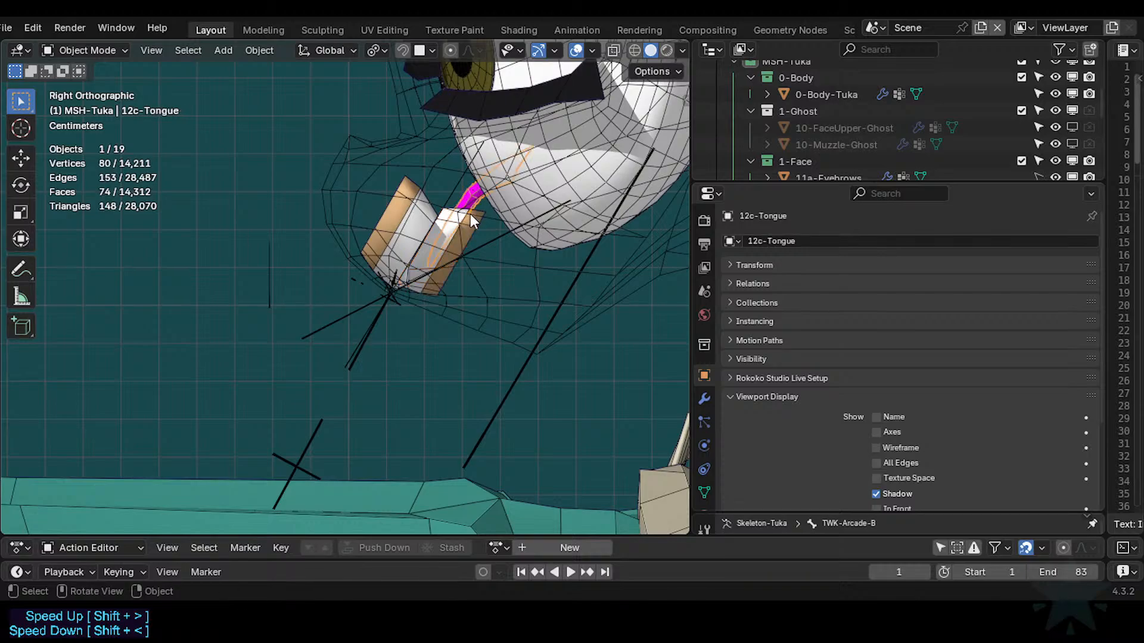
{"action": "left_click", "coordinate": [477, 228], "text": "shift"}
{"action": "left_click", "coordinate": [402, 211], "text": "shift"}
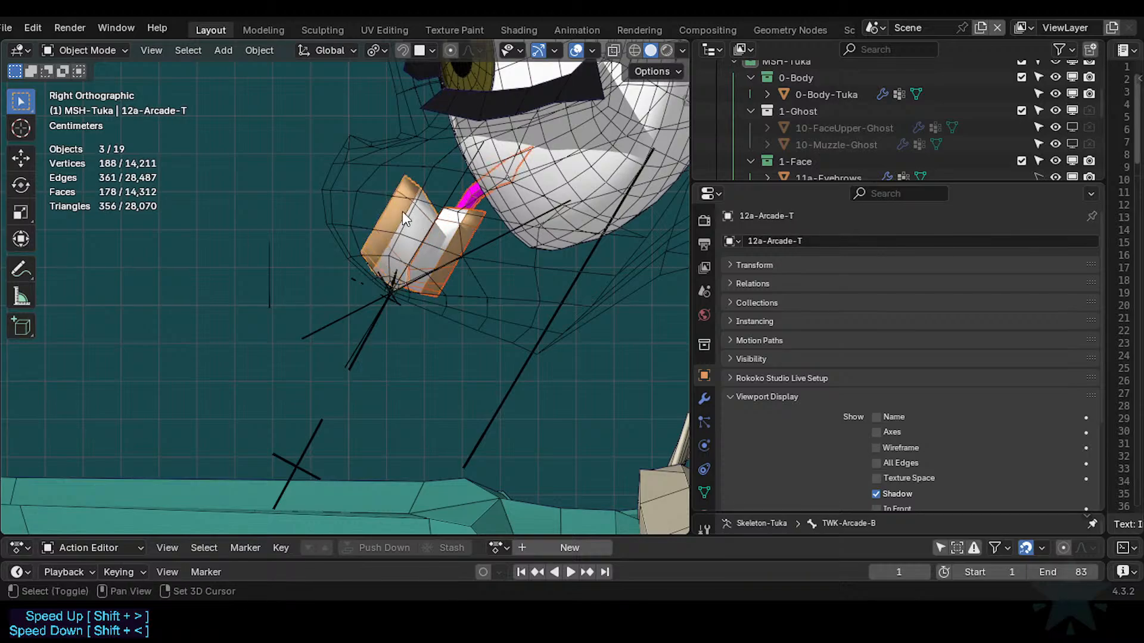
{"action": "key", "text": "ctrl+s"}
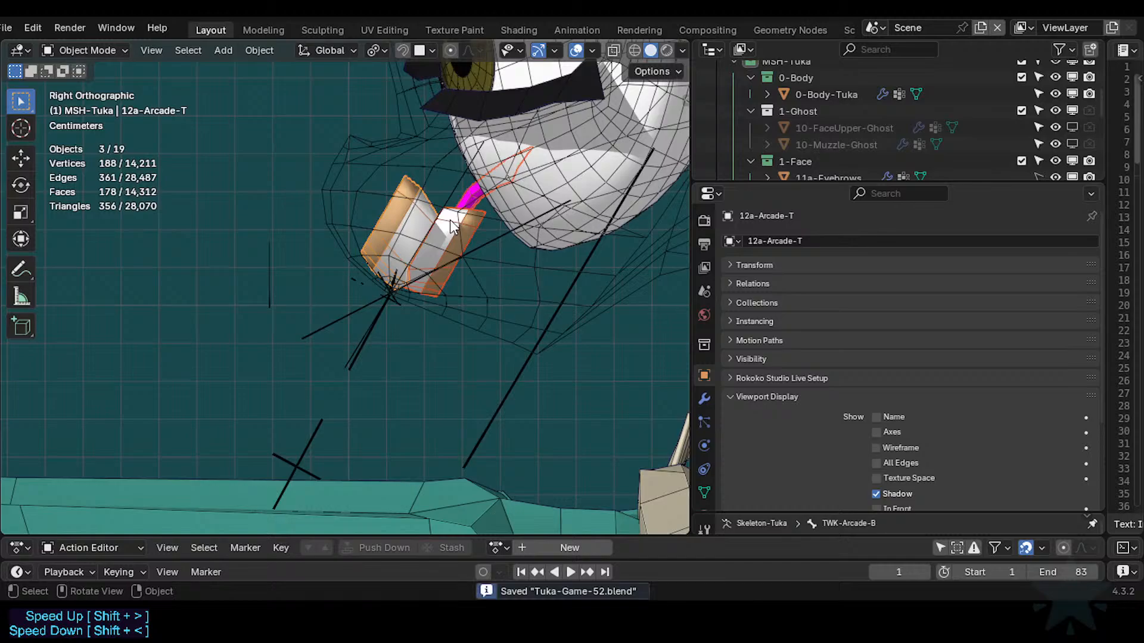
Return the armature to Pose Mode and try moving the upper teeth bone TWK-Arcade-T up and forward.
{"action": "left_click", "coordinate": [490, 242]}
{"action": "key", "text": "ctrl+Tab"}
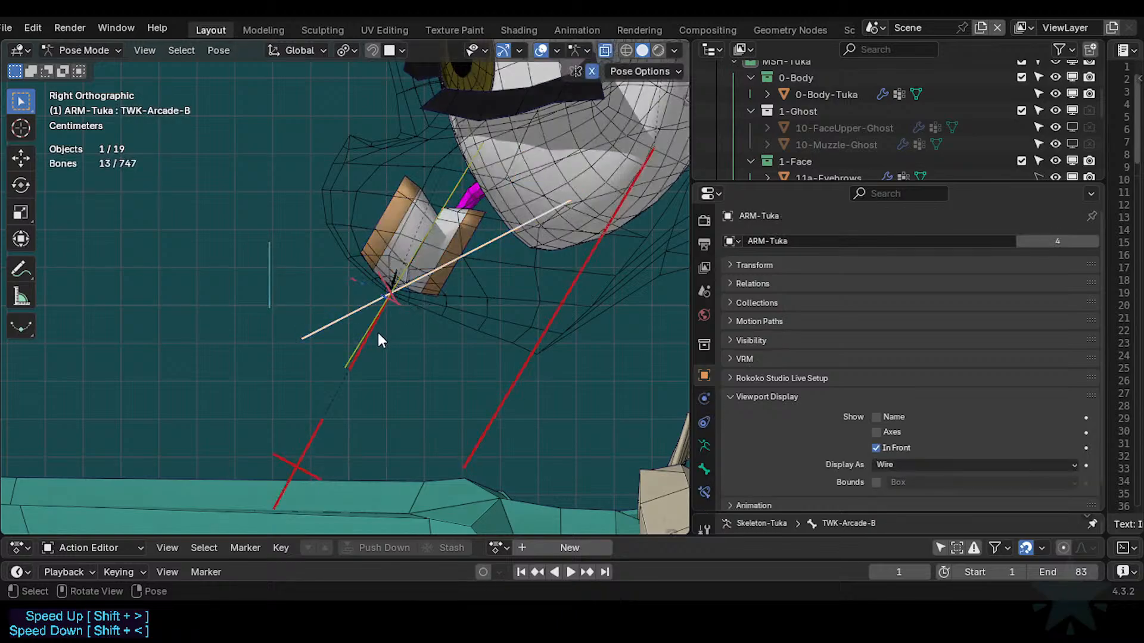
{"action": "left_click", "coordinate": [358, 350]}
{"action": "key", "text": "g"}
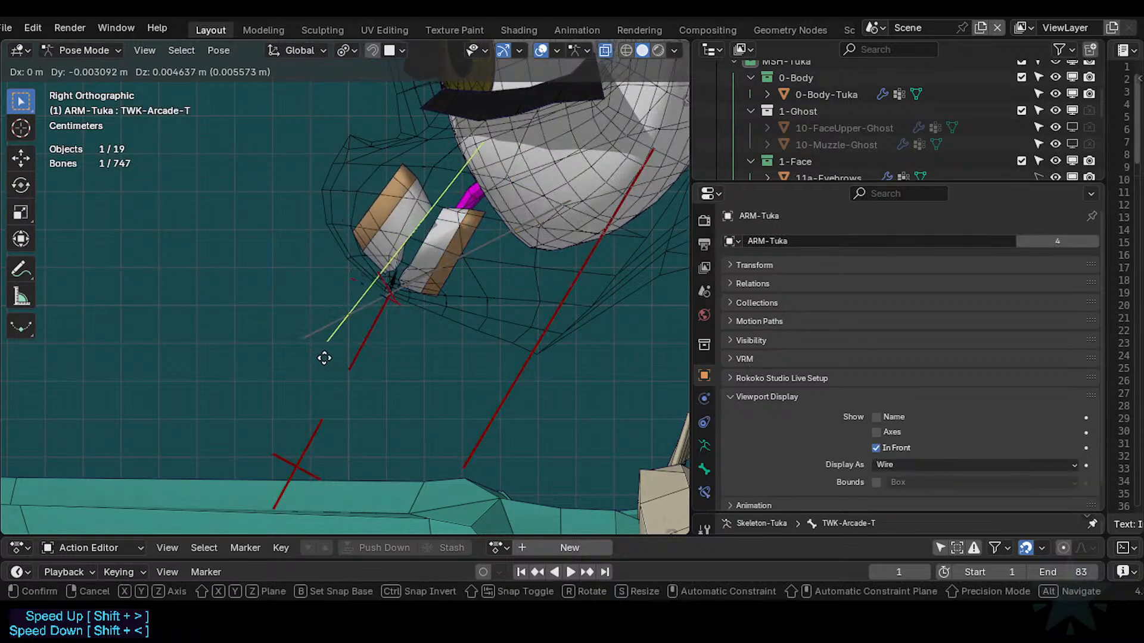
{"action": "right_click", "coordinate": [315, 342]}
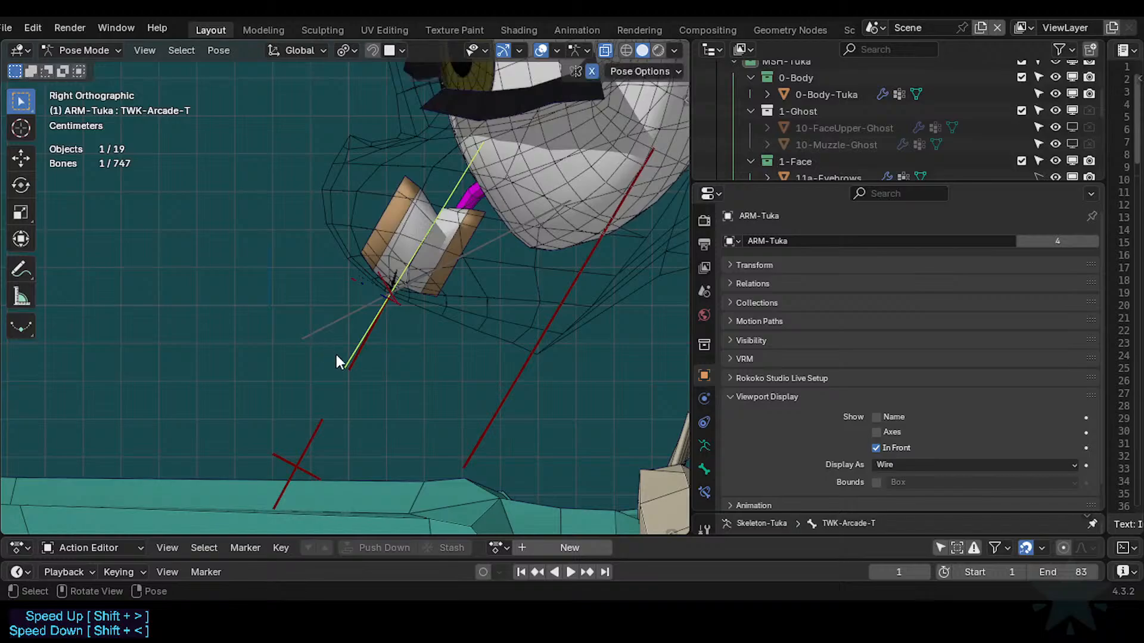
Select the upper and lower teeth bones TWK-Arcade-T and TWK-Arcade-B together in the right side view.
{"action": "left_click", "coordinate": [361, 366], "text": "shift"}
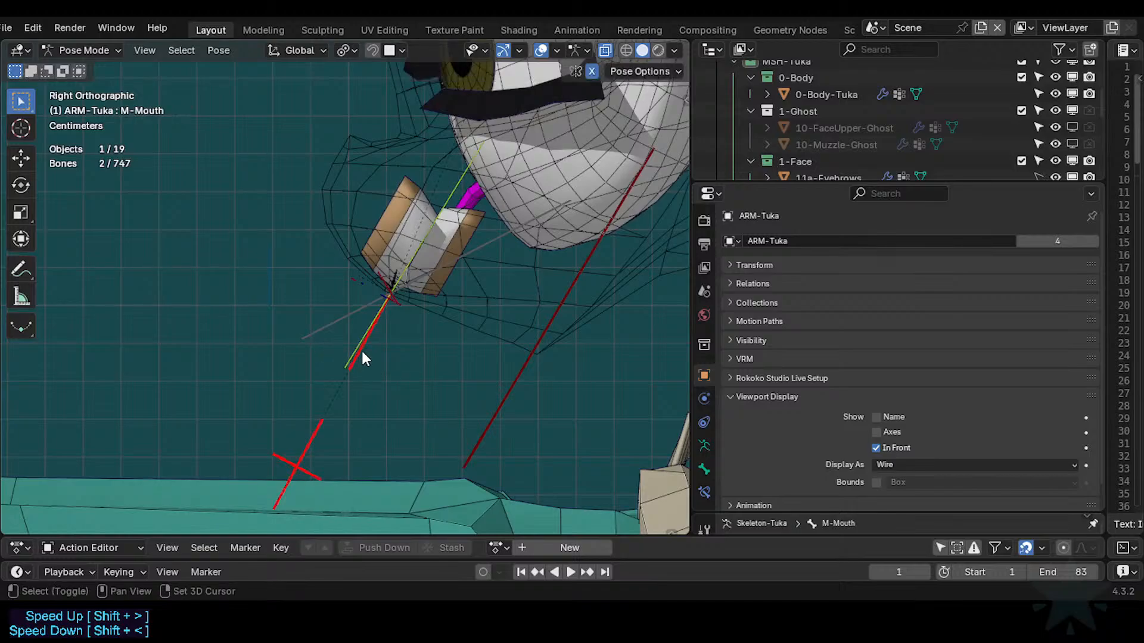
{"action": "left_click", "coordinate": [362, 343]}
{"action": "left_click", "coordinate": [369, 347], "text": "shift"}
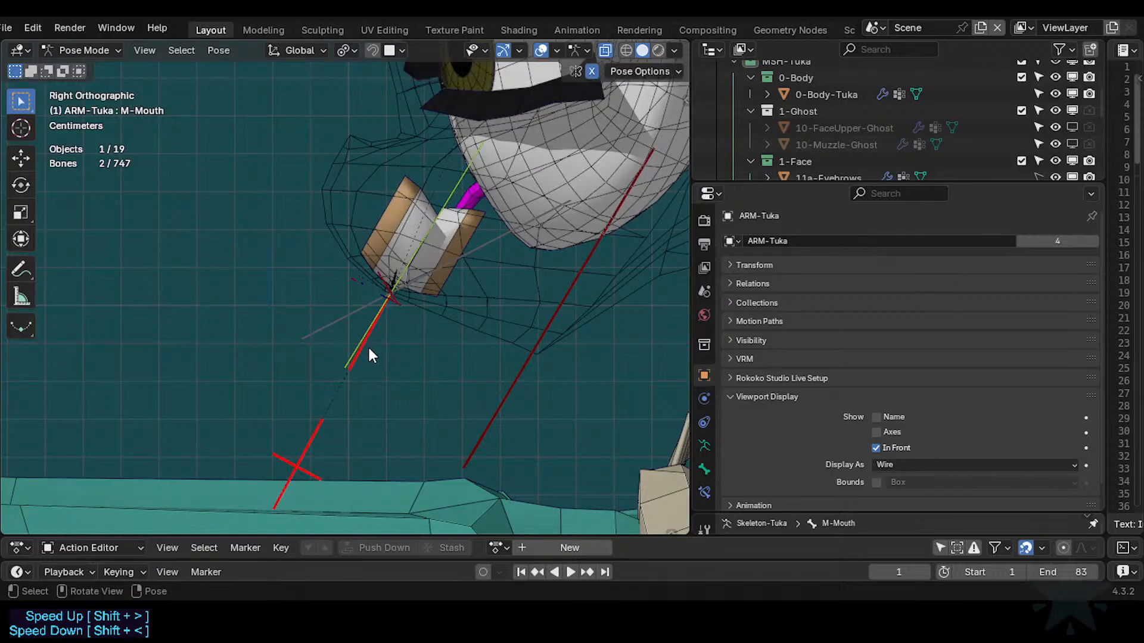
{"action": "left_click", "coordinate": [349, 341]}
{"action": "left_click", "coordinate": [339, 325], "text": "shift"}
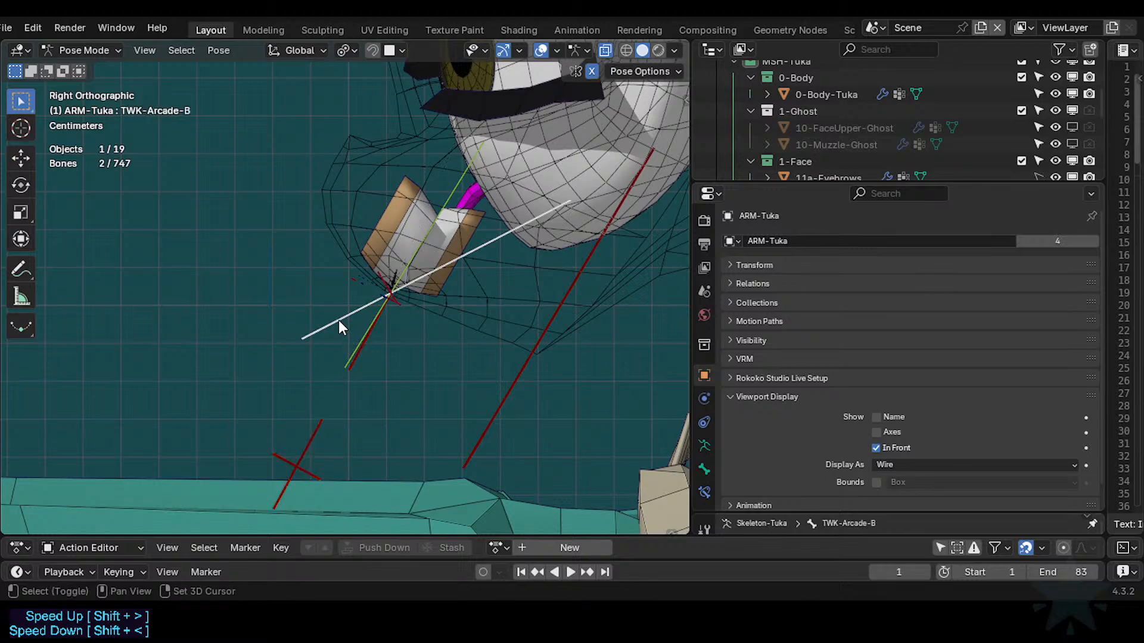
Check the mouth control collection's solo display and try moving the two selected teeth bones together.
{"action": "key", "text": "n"}
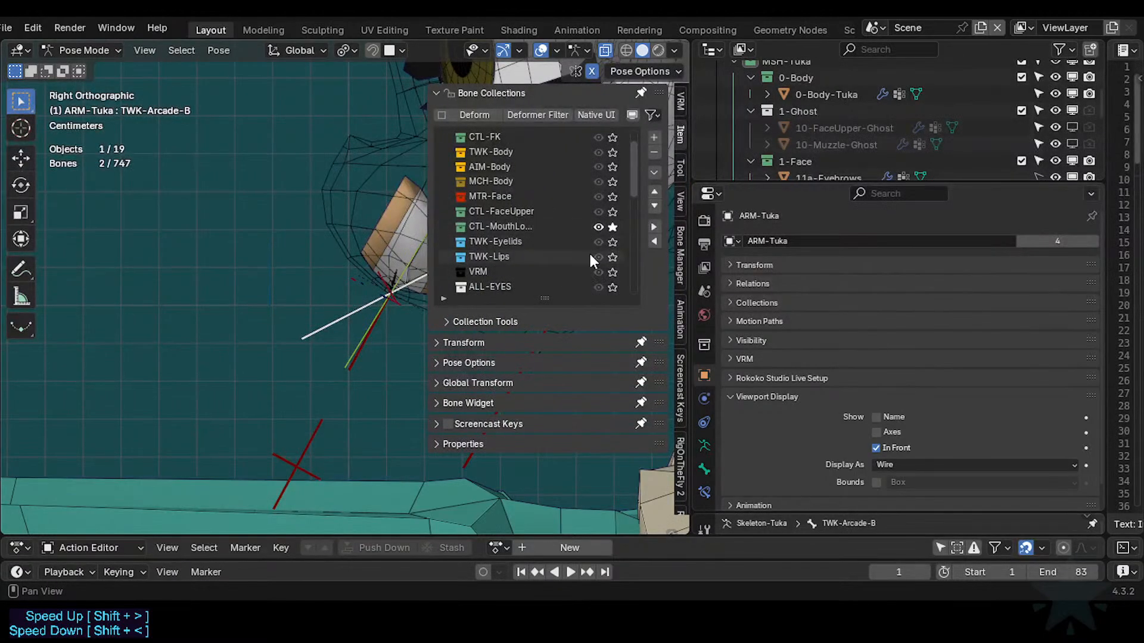
{"action": "scroll", "coordinate": [589, 251], "scroll_direction": "down", "scroll_amount": 2}
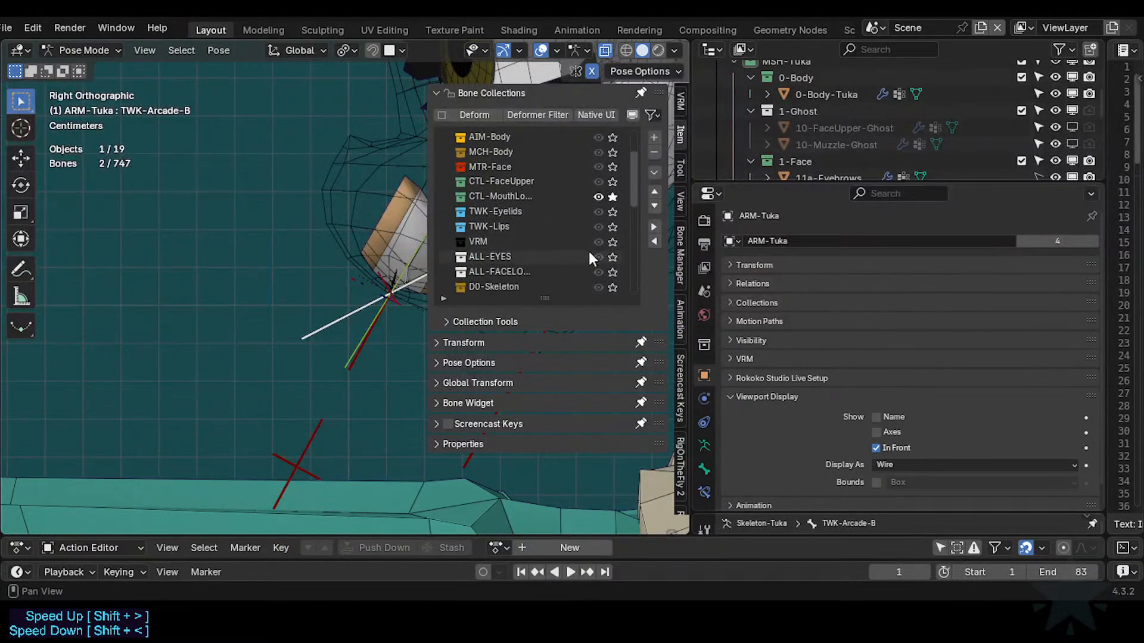
{"action": "left_click", "coordinate": [613, 196]}
{"action": "key", "text": "n"}
{"action": "scroll", "coordinate": [372, 266], "scroll_direction": "up", "scroll_amount": 1}
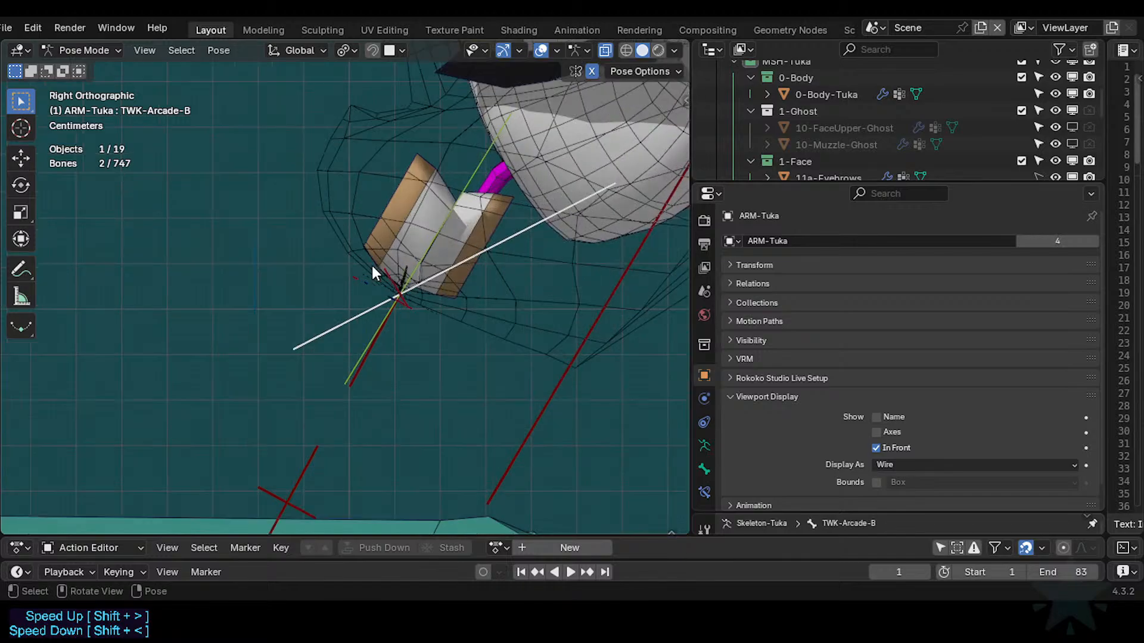
{"action": "key", "text": "g"}
{"action": "right_click", "coordinate": [370, 279]}
{"action": "scroll", "coordinate": [380, 280], "scroll_direction": "up", "scroll_amount": 2}
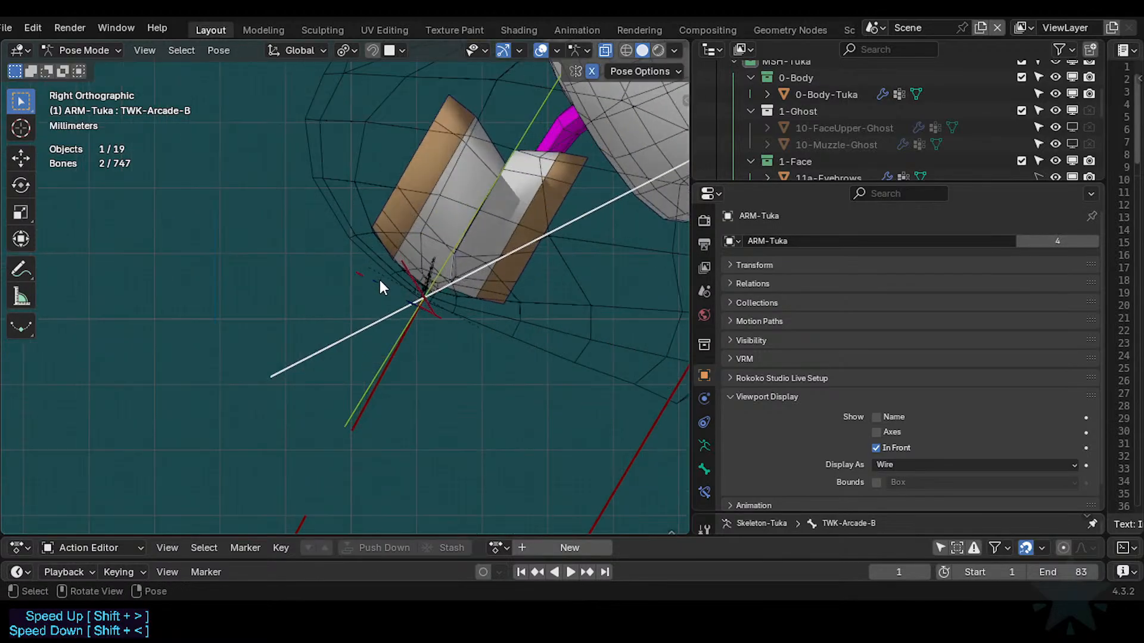
Isolate the D1-Arcades bone collection alongside the mouth controls so the teeth deform bones are displayed.
{"action": "middle_click_drag", "start_coordinate": [381, 280], "coordinate": [330, 324], "text": "shift"}
{"action": "key", "text": "n"}
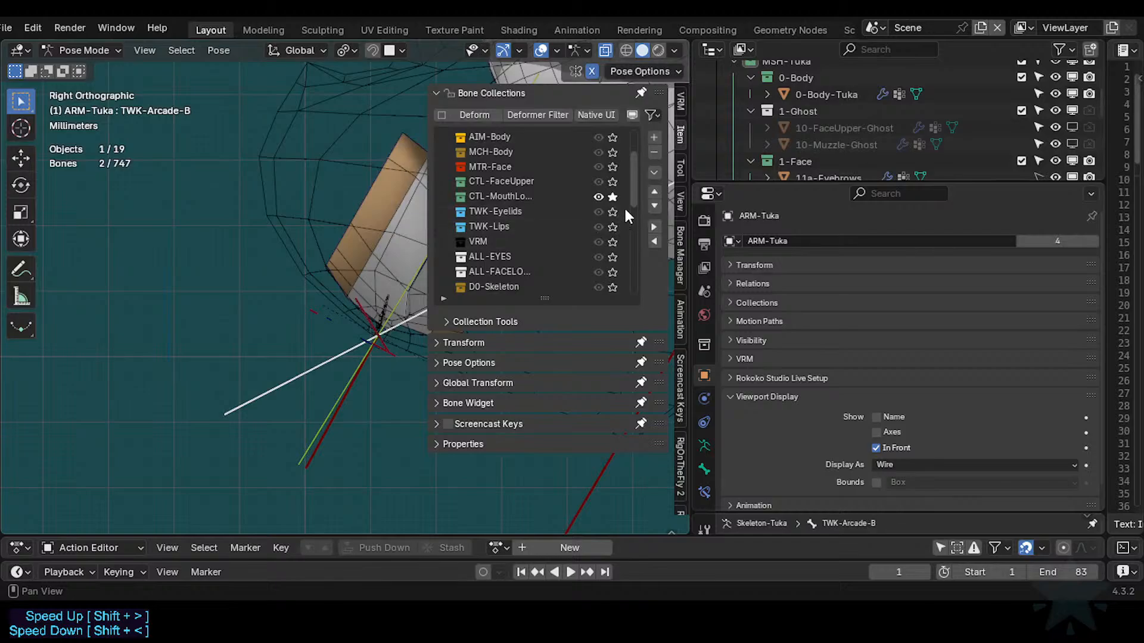
{"action": "key", "text": "n"}
{"action": "key", "text": "n"}
{"action": "left_click_drag", "start_coordinate": [633, 199], "coordinate": [632, 226]}
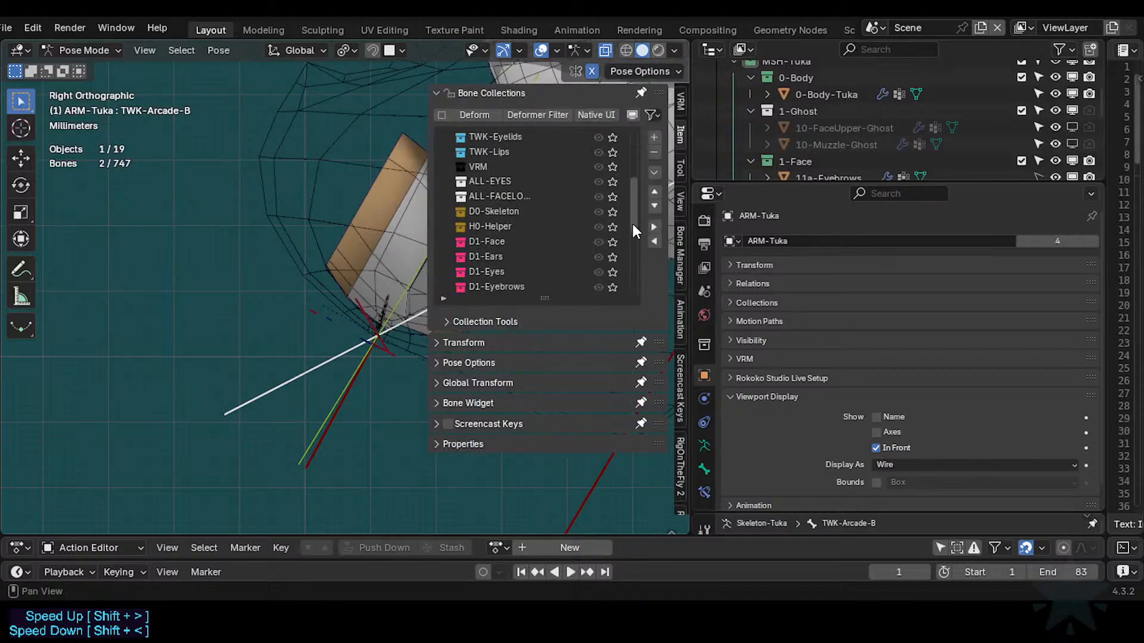
{"action": "scroll", "coordinate": [614, 245], "scroll_direction": "down", "scroll_amount": 6}
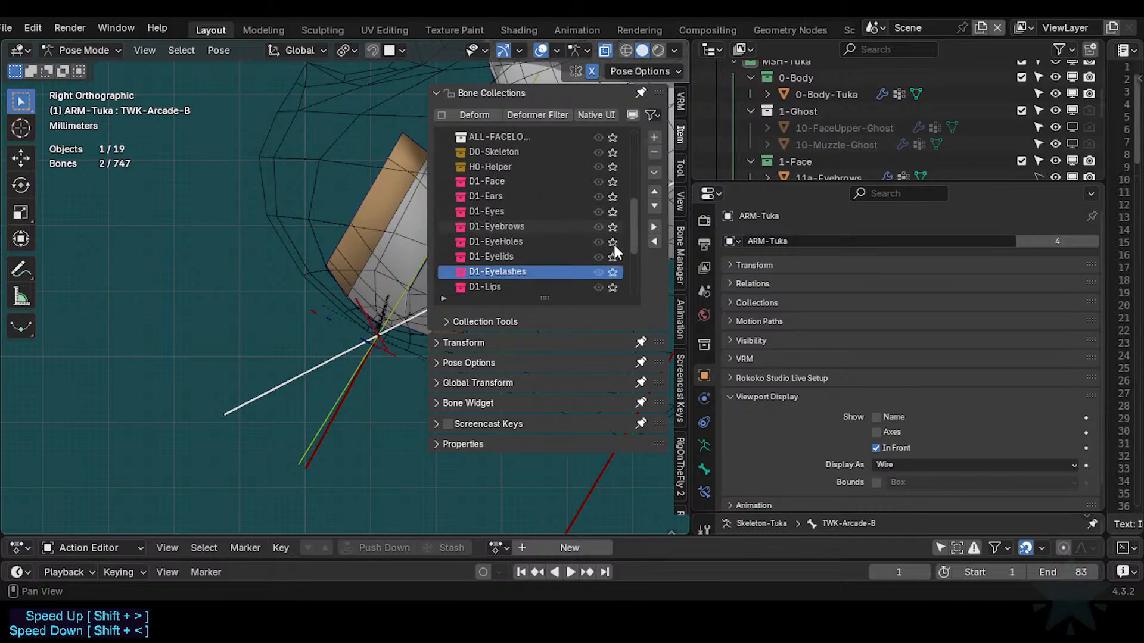
{"action": "scroll", "coordinate": [613, 245], "scroll_direction": "down", "scroll_amount": 2}
{"action": "left_click", "coordinate": [612, 257]}
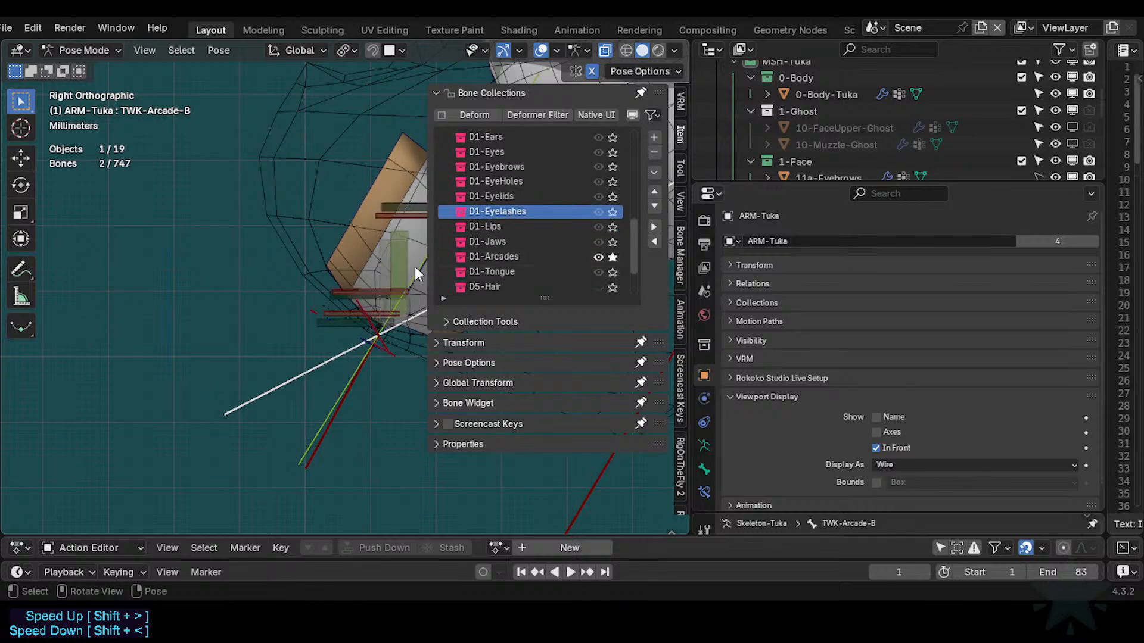
{"action": "key", "text": "n"}
Try moving TWK-Arcade-T and TWK-Arcade-B while watching how the teeth deform bones follow.
{"action": "scroll", "coordinate": [431, 274], "scroll_direction": "up", "scroll_amount": 3}
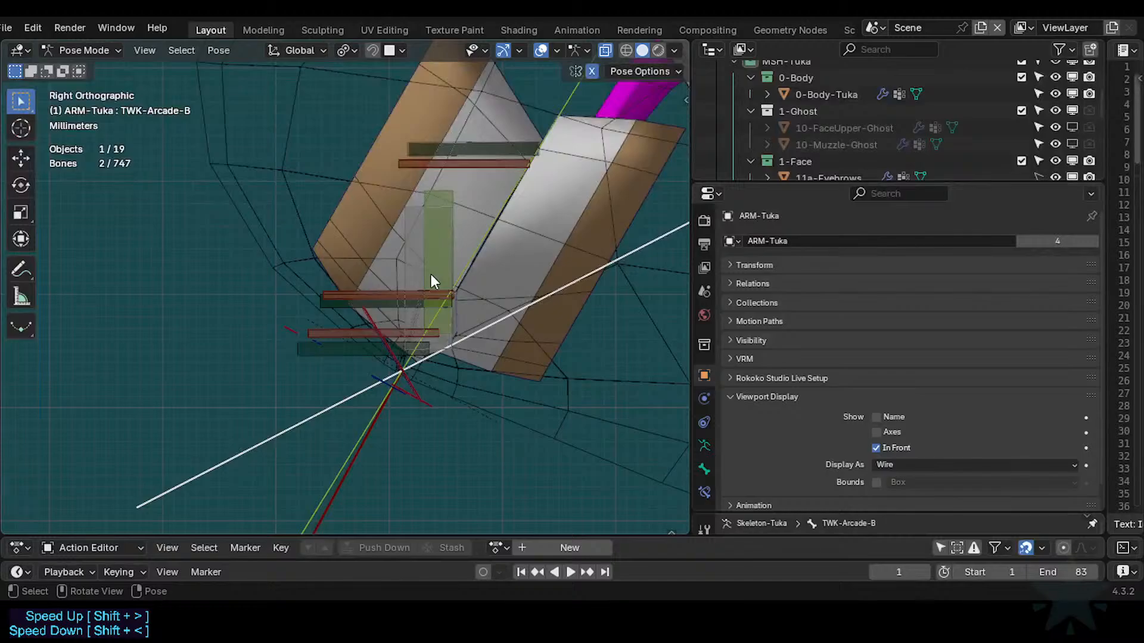
{"action": "scroll", "coordinate": [430, 274], "scroll_direction": "down", "scroll_amount": 3}
{"action": "key", "text": "g"}
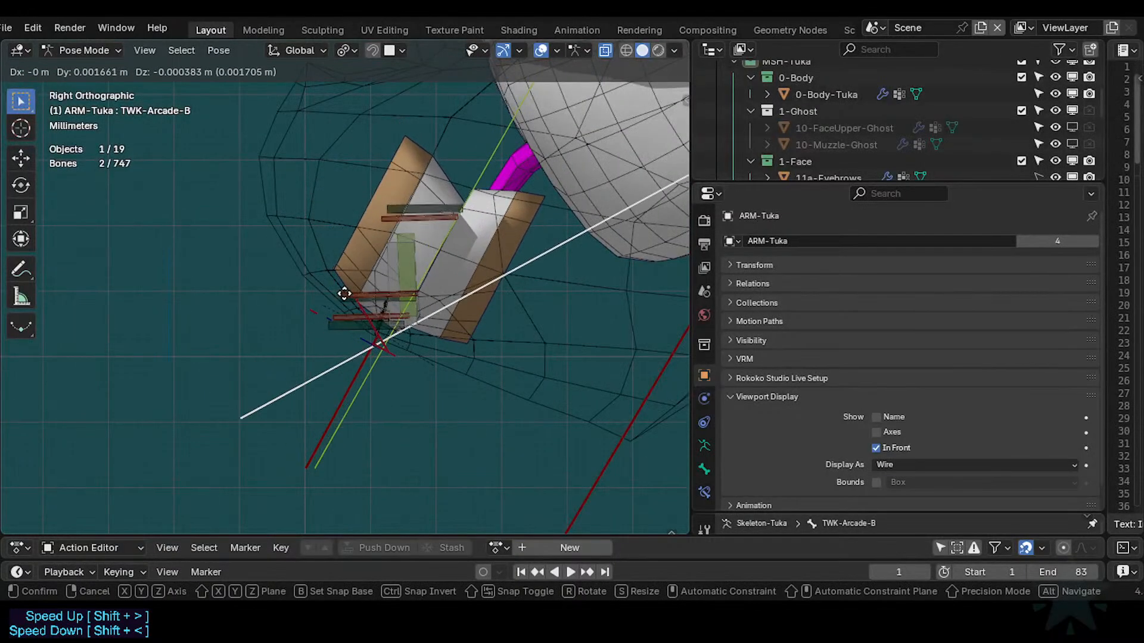
{"action": "right_click", "coordinate": [344, 292]}
Put the armature in Edit Mode, select the M-MouthKeys bone in front of the mouth, and inspect its transform values.
{"action": "key", "text": "a"}
{"action": "key", "text": "Tab"}
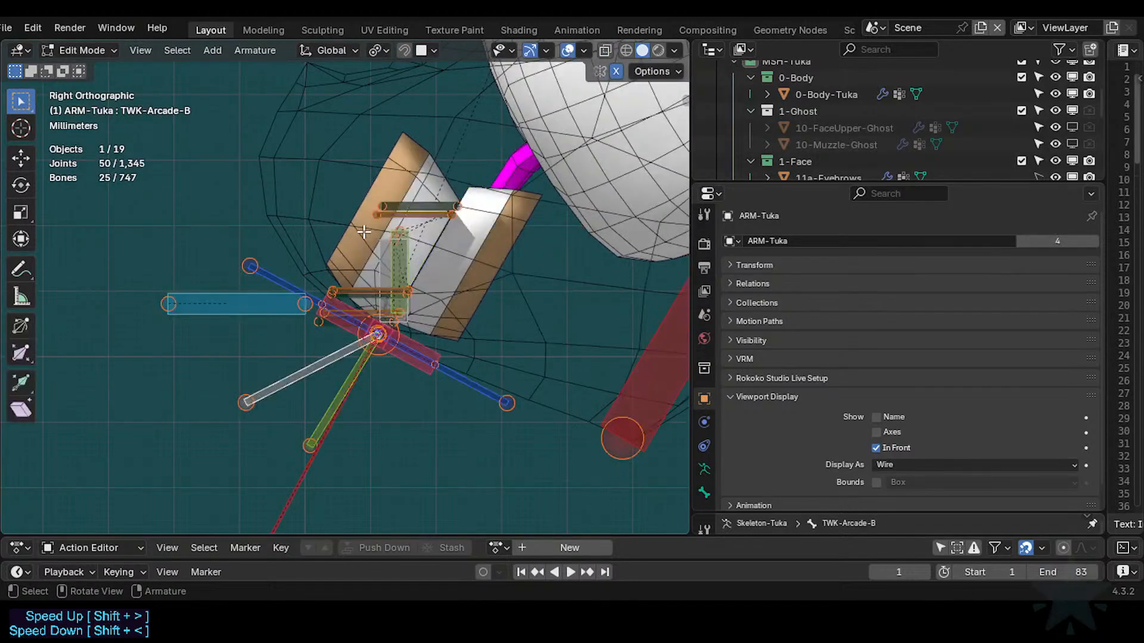
{"action": "left_click", "coordinate": [255, 292]}
{"action": "key", "text": "n"}
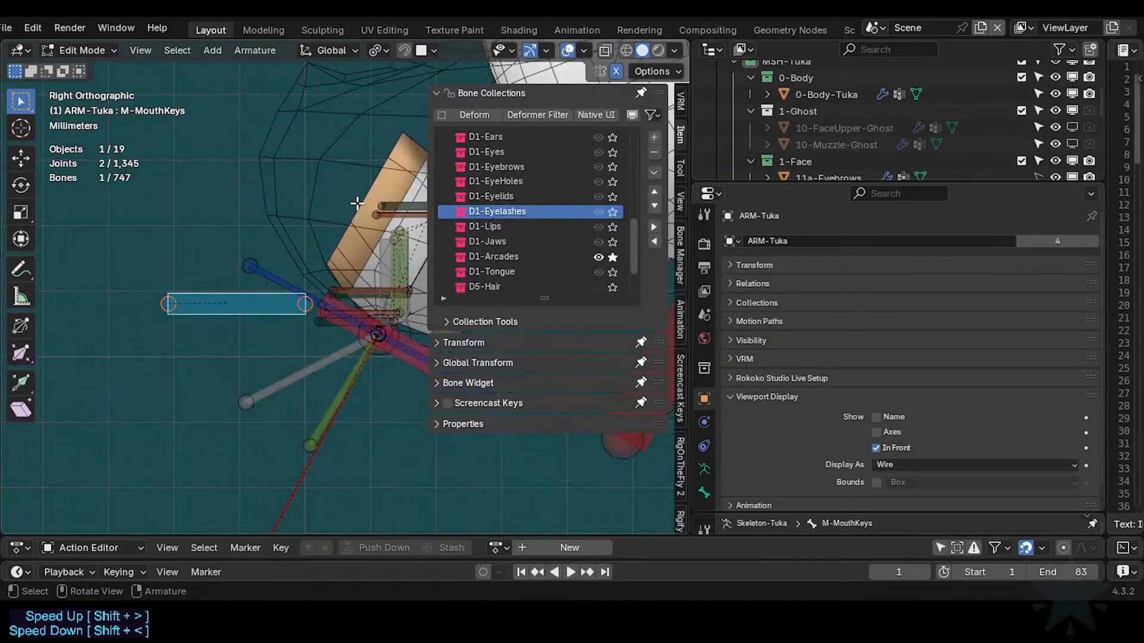
{"action": "left_click", "coordinate": [457, 95]}
{"action": "left_click", "coordinate": [463, 112]}
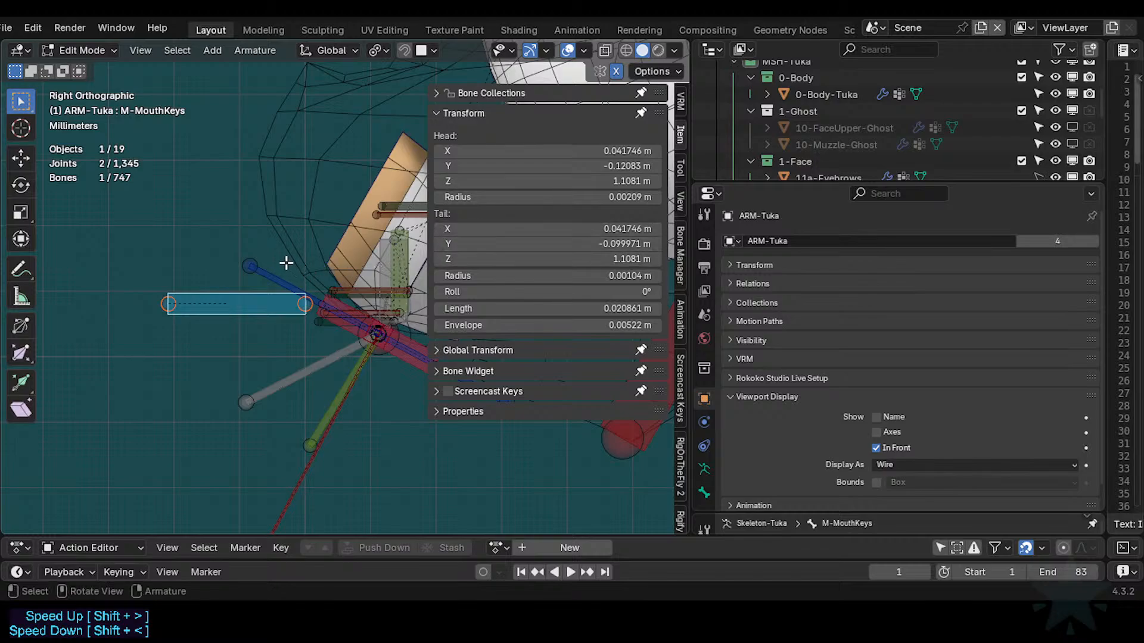
{"action": "scroll", "coordinate": [286, 263], "scroll_direction": "down", "scroll_amount": 2}
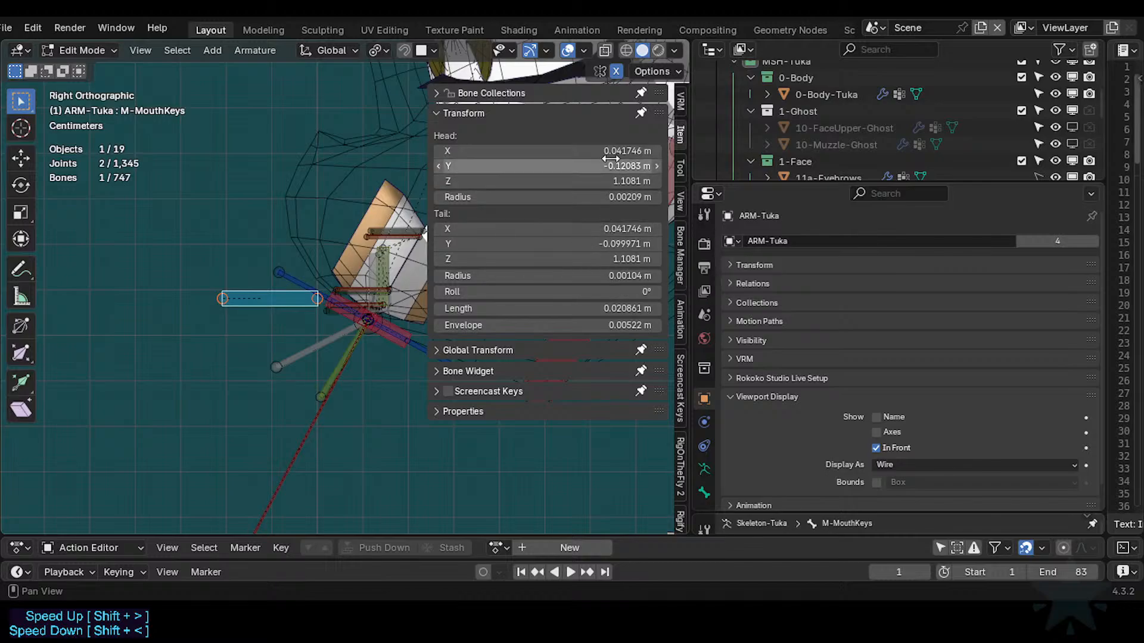
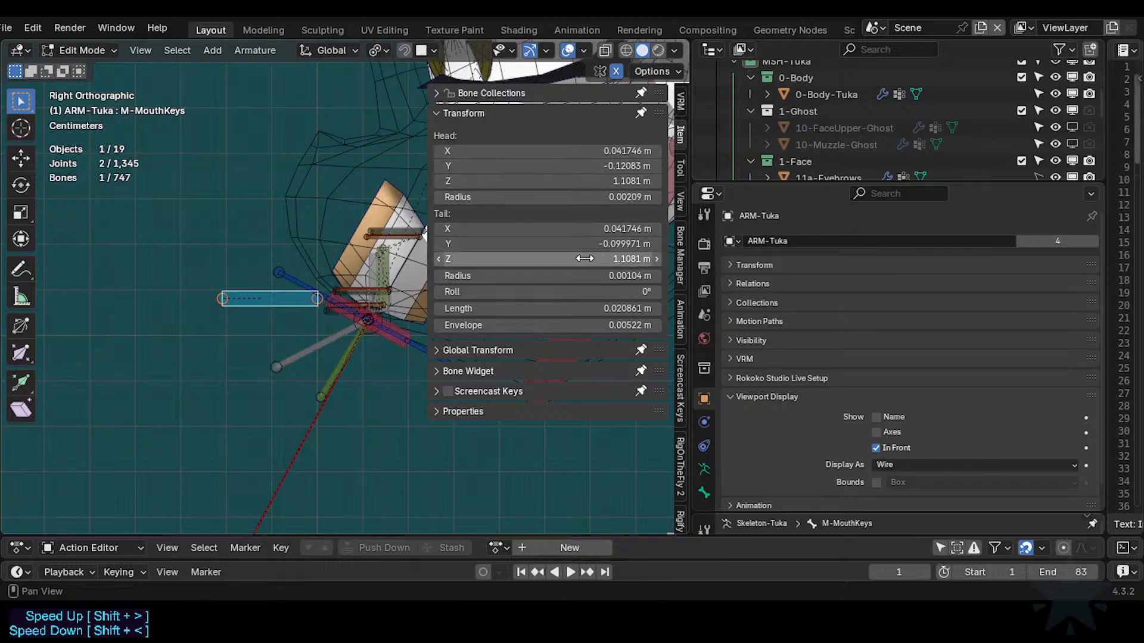
Place the 3D cursor in front of the mouth and make D1-Arcades the active bone collection.
{"action": "left_click", "coordinate": [208, 201]}
{"action": "scroll", "coordinate": [205, 202], "scroll_direction": "down", "scroll_amount": 3}
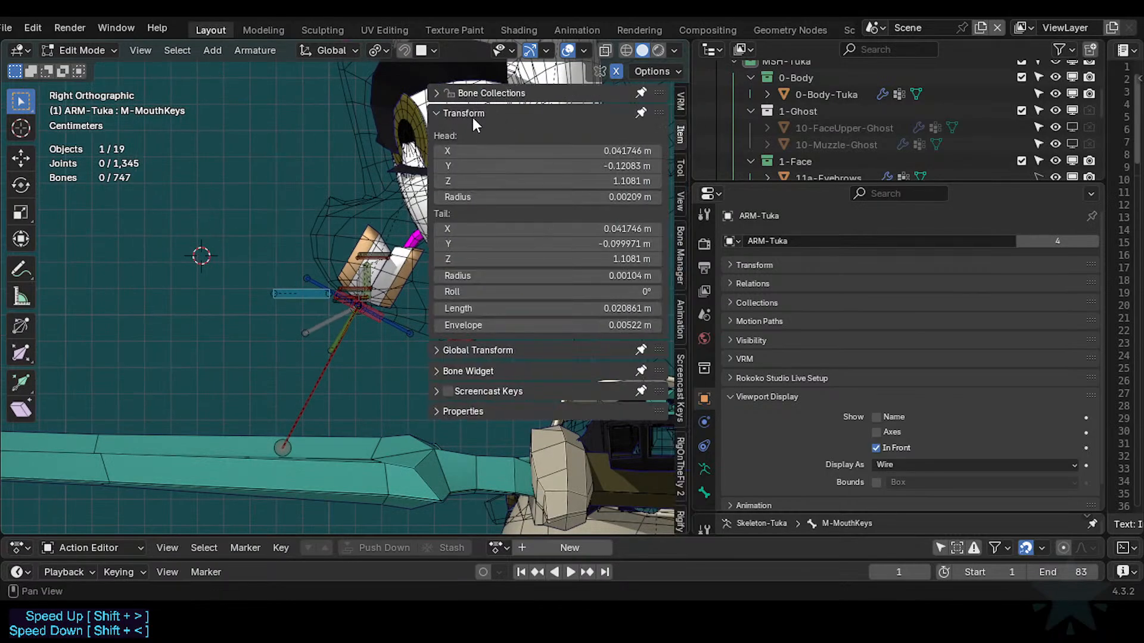
{"action": "left_click", "coordinate": [473, 114]}
{"action": "left_click", "coordinate": [474, 95]}
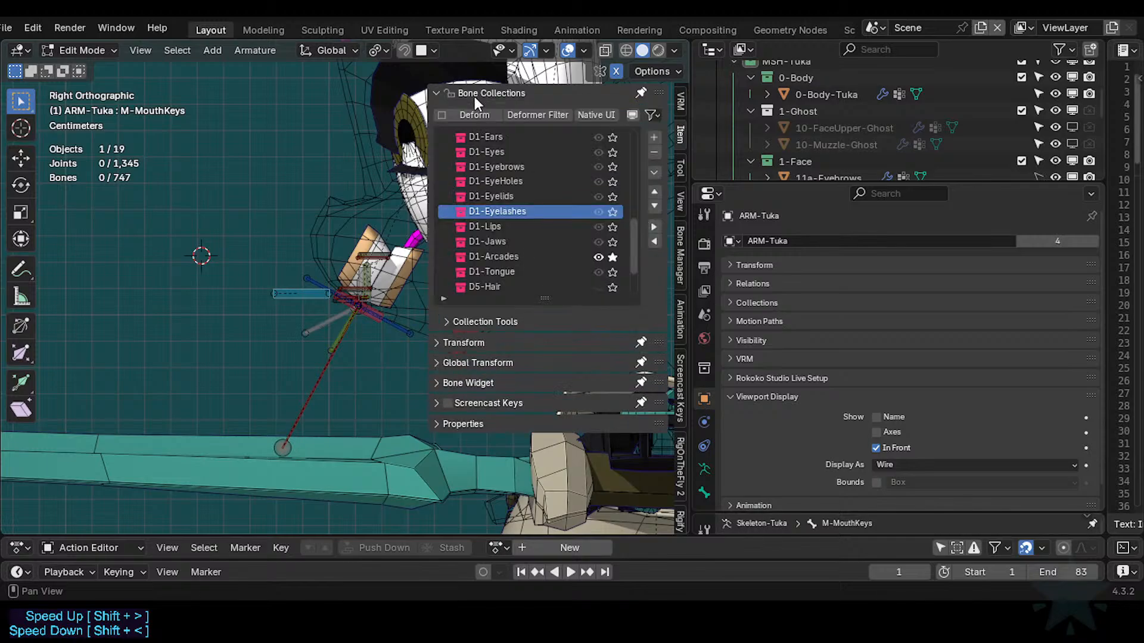
{"action": "left_click", "coordinate": [551, 256]}
{"action": "key", "text": "n"}
Add a bone at the 3D cursor, rotate it 90 degrees to point forward, and reduce its size and display thickness.
{"action": "key", "text": "shift+a"}
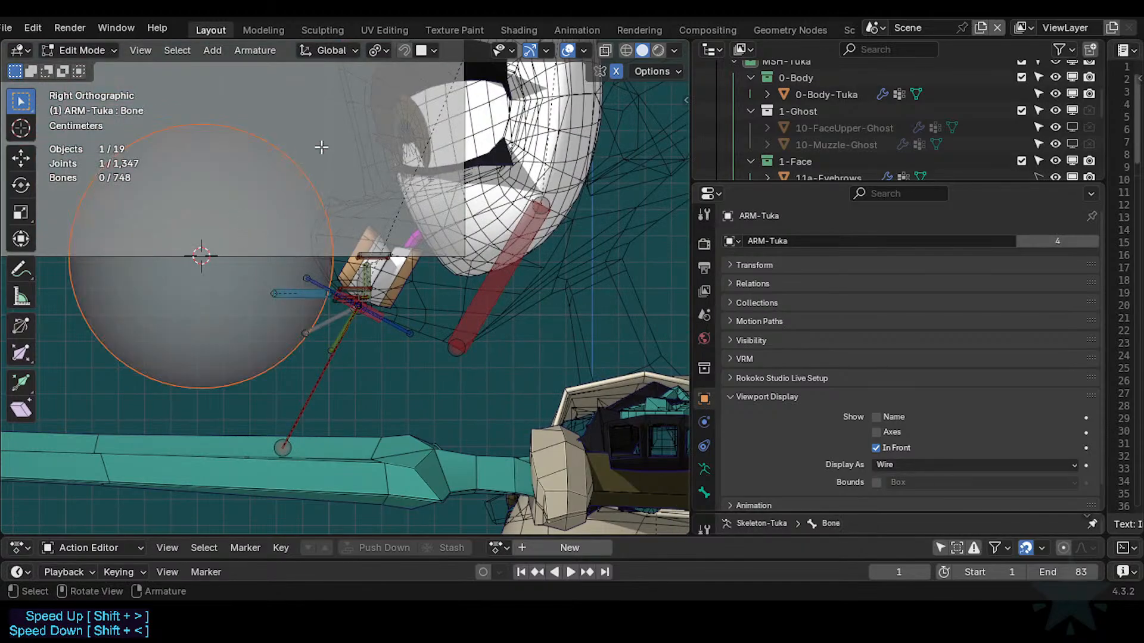
{"action": "type", "text": "r90"}
{"action": "key", "text": "Return"}
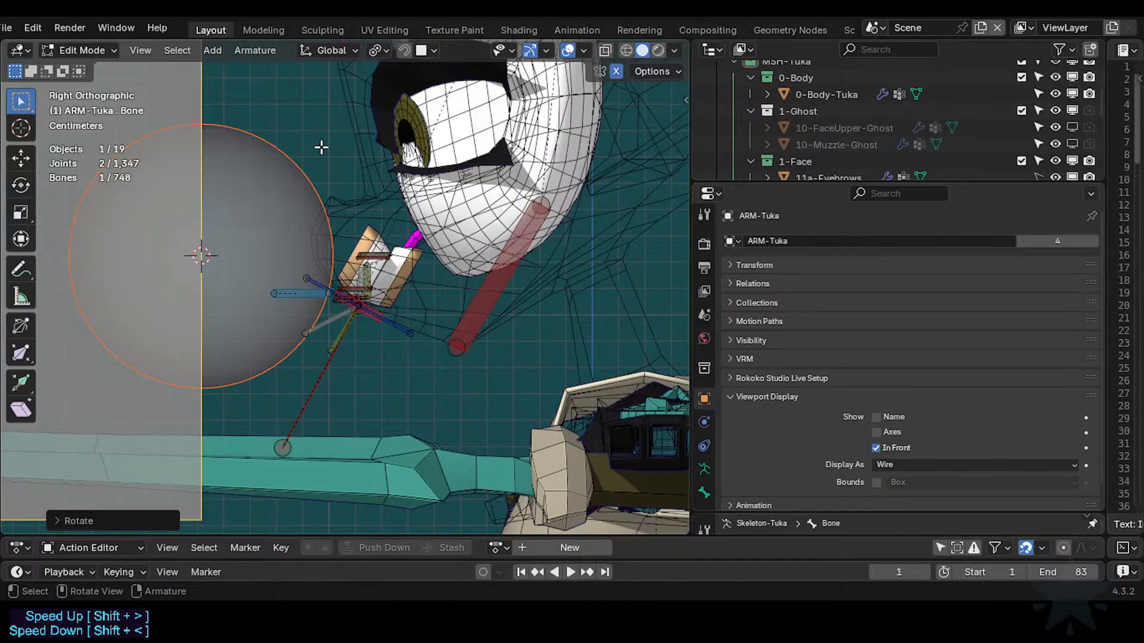
{"action": "key", "text": "ctrl+alt+s"}
{"action": "left_click", "coordinate": [129, 230]}
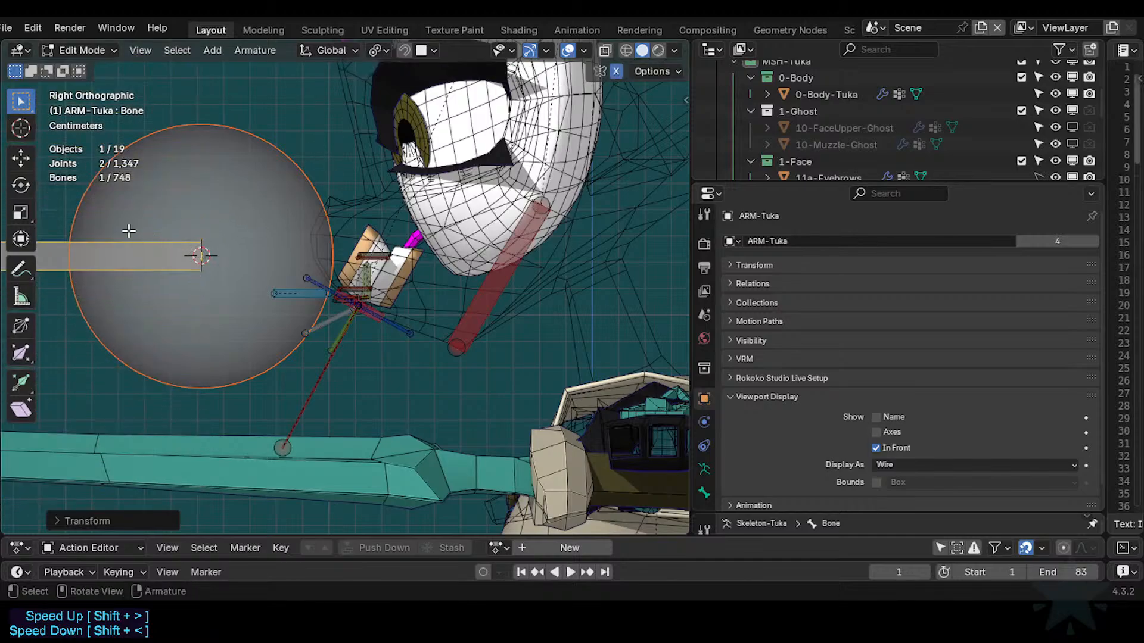
{"action": "key", "text": "s"}
{"action": "left_click", "coordinate": [189, 256]}
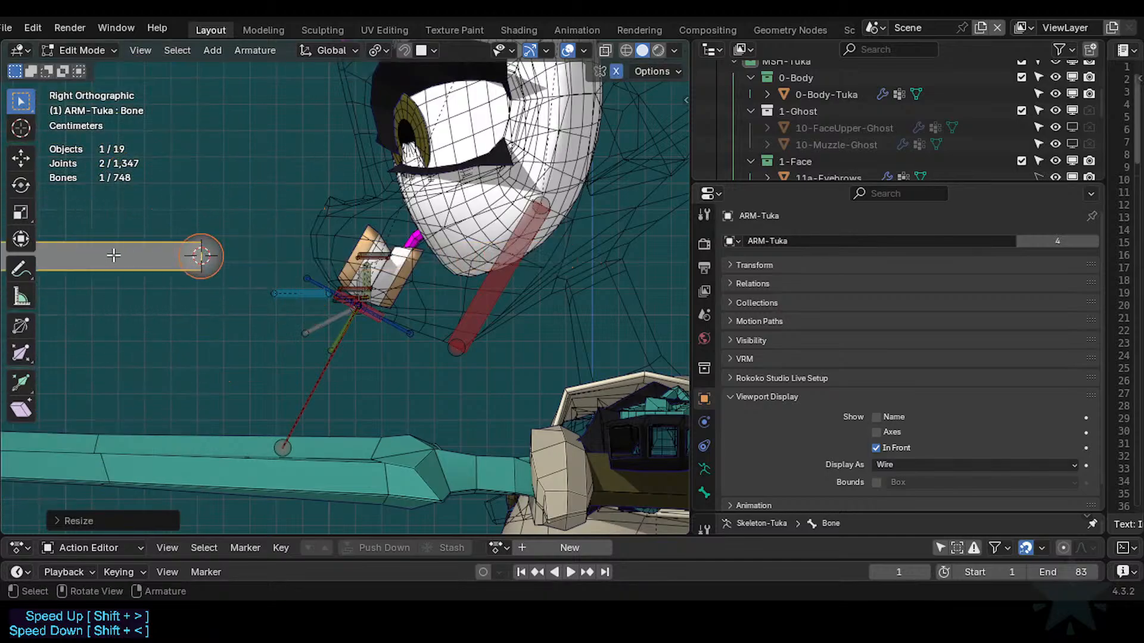
Move the new bone up and closer to the mouth, clear its roll, then shorten and thin it further.
{"action": "key", "text": "g"}
{"action": "left_click", "coordinate": [185, 208]}
{"action": "key", "text": "ctrl+a"}
{"action": "key", "text": "alt+r"}
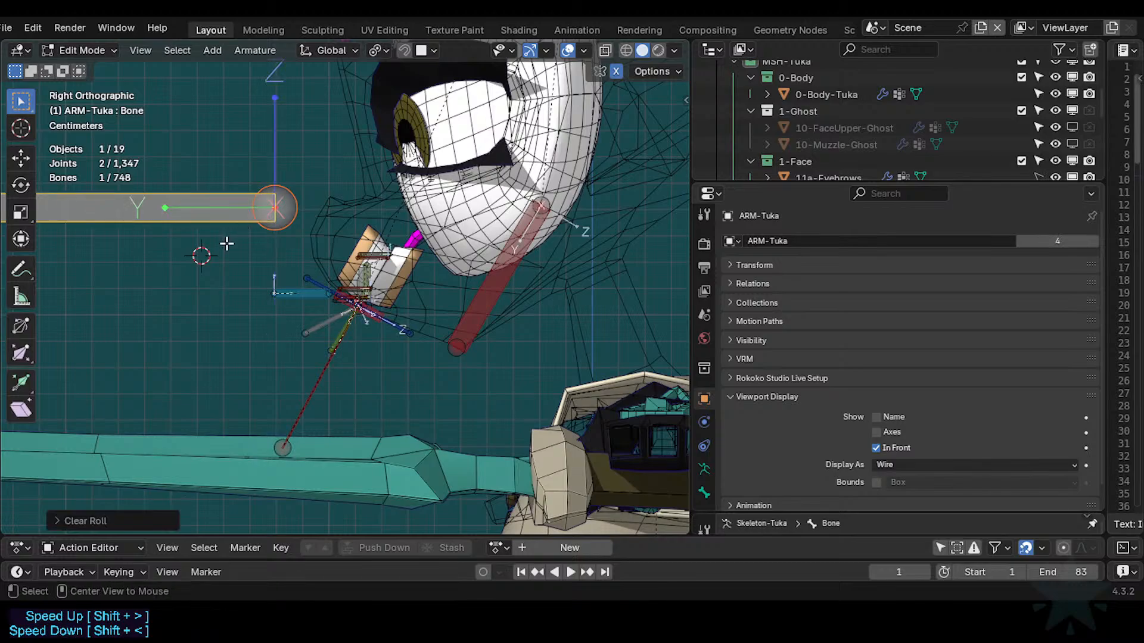
{"action": "key", "text": "s"}
{"action": "left_click", "coordinate": [268, 240]}
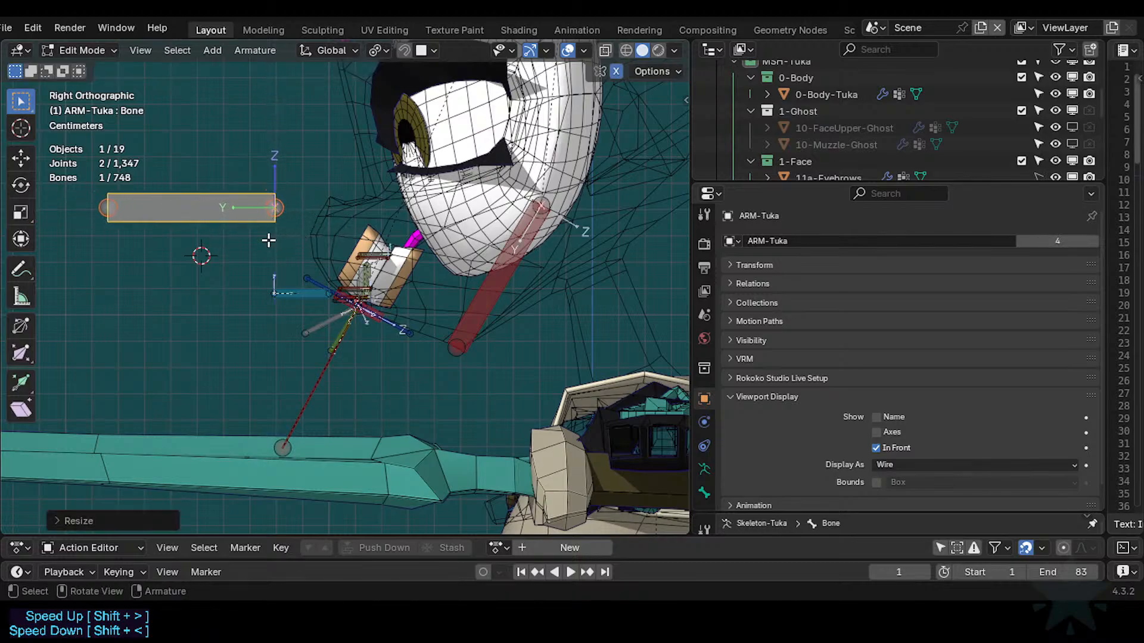
{"action": "key", "text": "ctrl+alt+s"}
{"action": "left_click", "coordinate": [288, 263]}
{"action": "scroll", "coordinate": [347, 279], "scroll_direction": "up", "scroll_amount": 3}
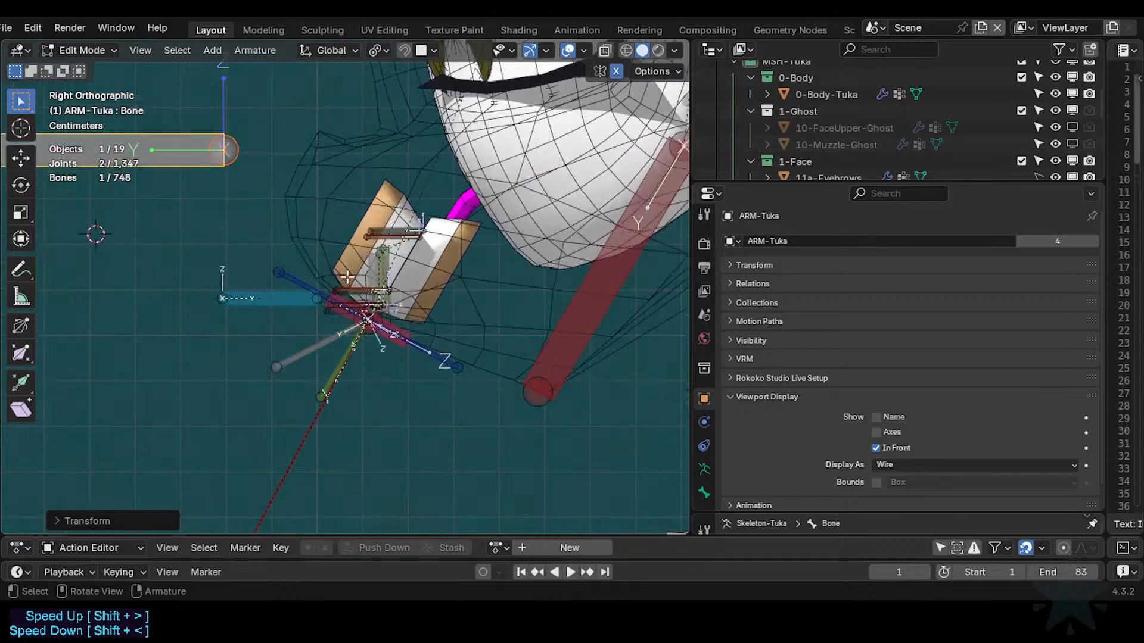
{"action": "scroll", "coordinate": [346, 277], "scroll_direction": "up", "scroll_amount": 3}
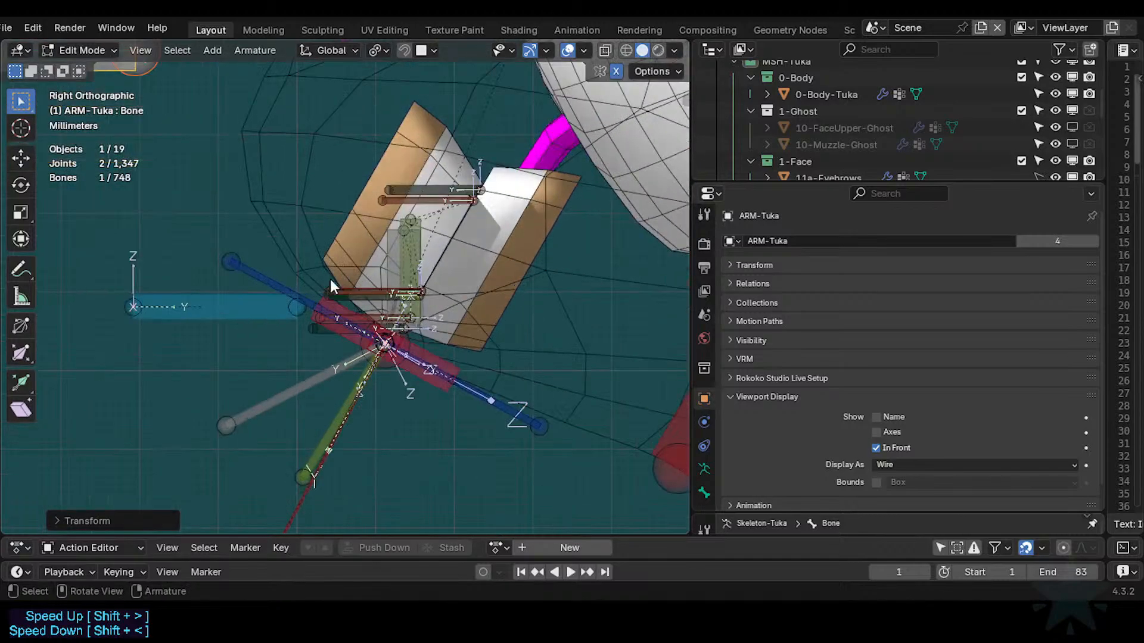
Stop isolating the mouth control collection so that only the D1-Arcades bones are displayed in Edit Mode.
{"action": "key", "text": "Tab"}
{"action": "key", "text": "Tab"}
{"action": "scroll", "coordinate": [359, 282], "scroll_direction": "down", "scroll_amount": 3}
{"action": "scroll", "coordinate": [379, 314], "scroll_direction": "up", "scroll_amount": 2}
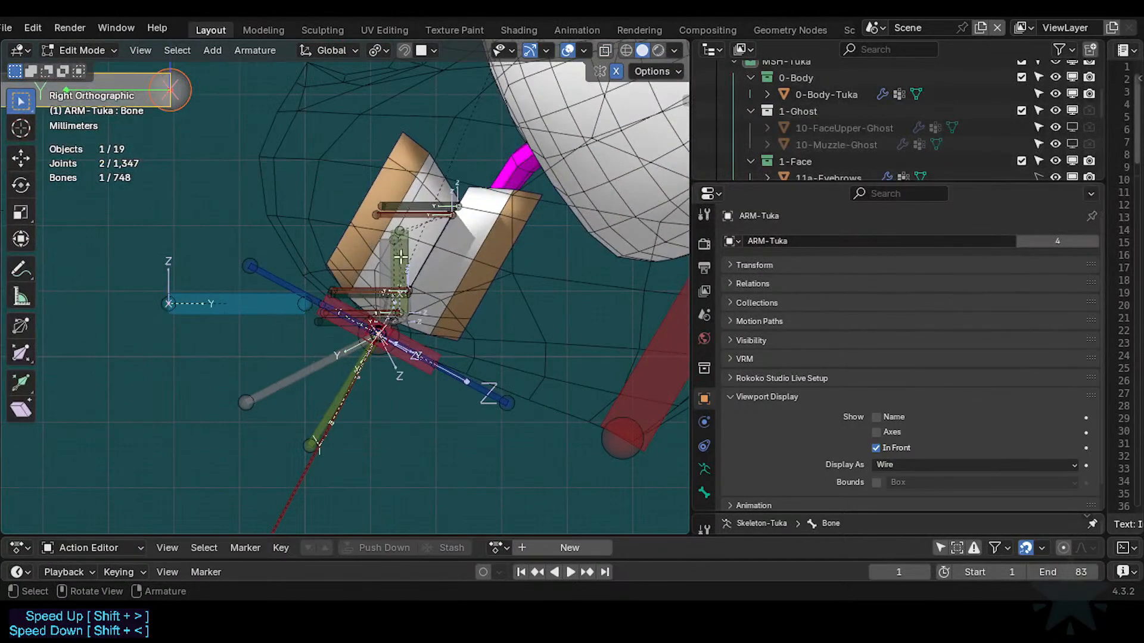
{"action": "key", "text": "n"}
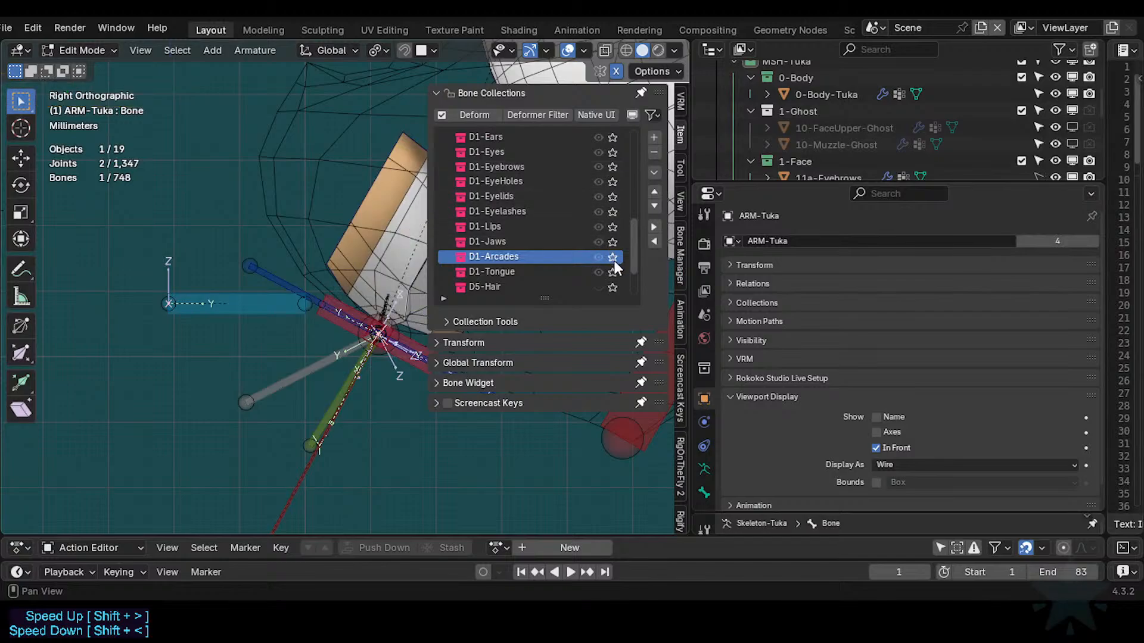
{"action": "left_click_drag", "start_coordinate": [631, 227], "coordinate": [634, 156]}
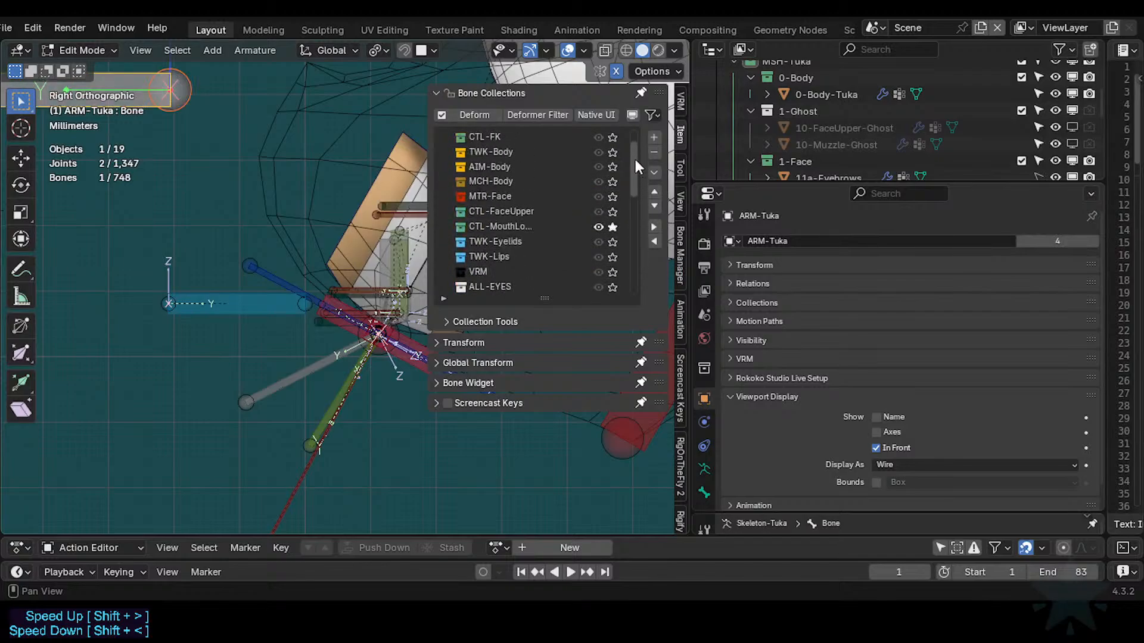
{"action": "left_click", "coordinate": [612, 226]}
{"action": "scroll", "coordinate": [592, 235], "scroll_direction": "down", "scroll_amount": 8}
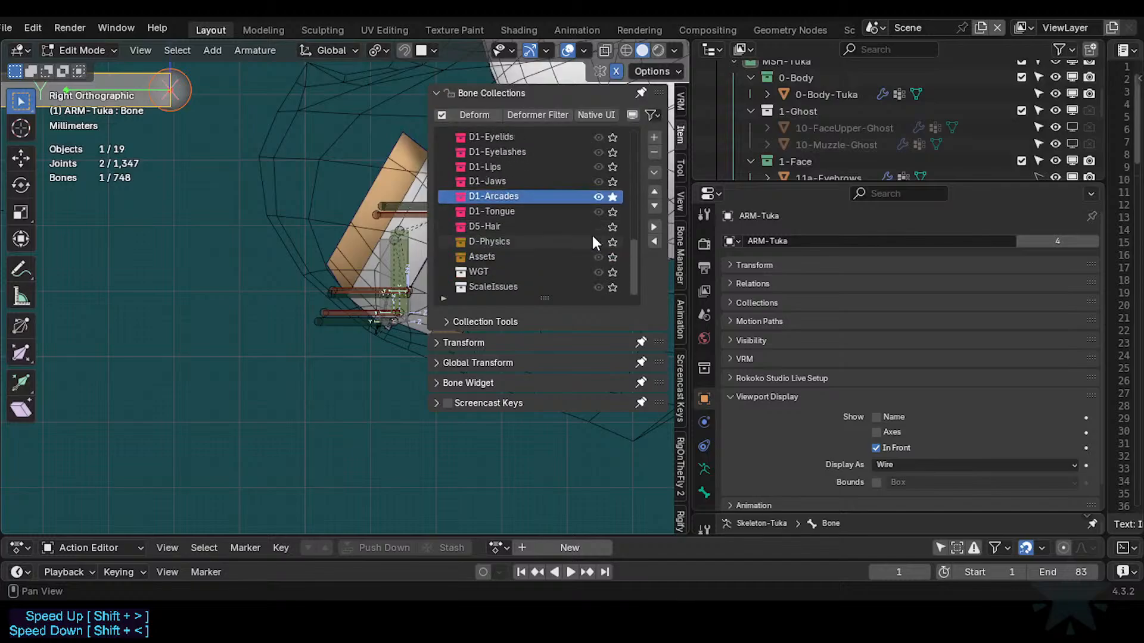
{"action": "key", "text": "n"}
Select the lower teeth deform bone D1-Arcade-B.L.001 and extend the selection with Select Similar.
{"action": "left_click", "coordinate": [298, 256]}
{"action": "left_click_drag", "start_coordinate": [295, 258], "coordinate": [351, 331]}
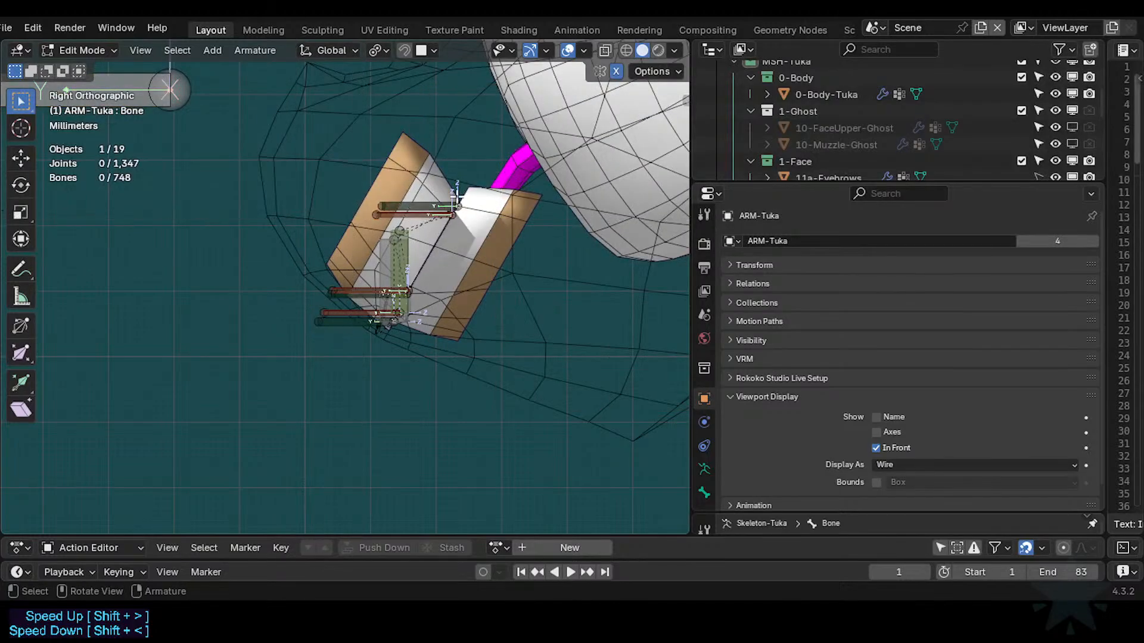
{"action": "left_click", "coordinate": [409, 206], "text": "shift"}
{"action": "key", "text": "shift+g"}
{"action": "left_click", "coordinate": [409, 207]}
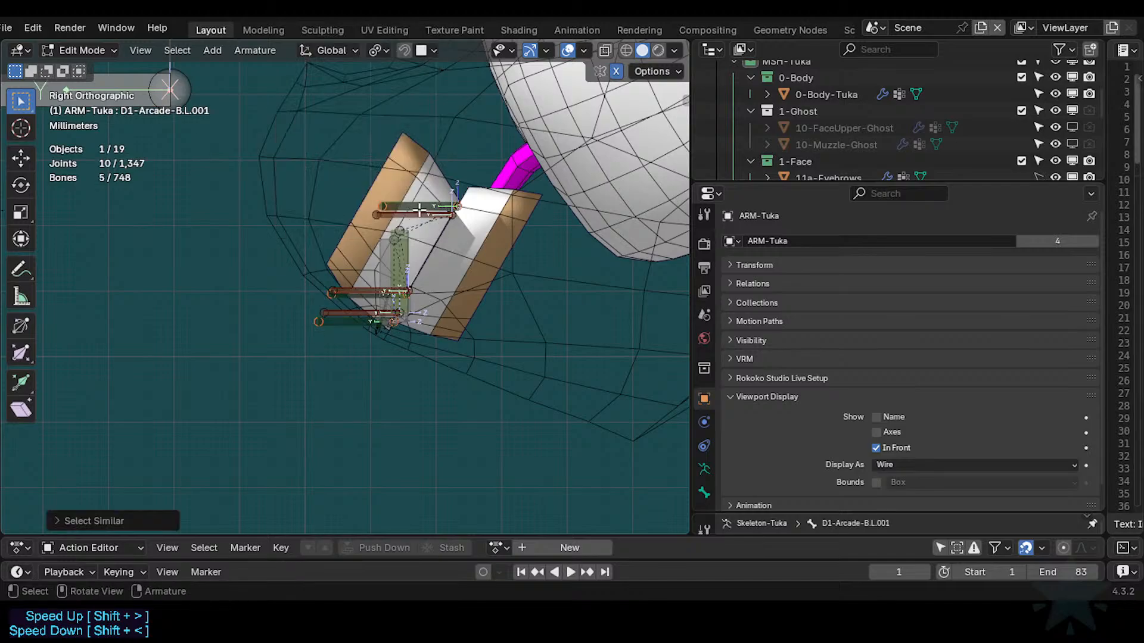
Select the upper teeth deform bone D1-Arcade-T.L.001 and extend the selection to its similar bones.
{"action": "left_click", "coordinate": [427, 221]}
{"action": "key", "text": "shift+g"}
{"action": "left_click", "coordinate": [427, 222]}
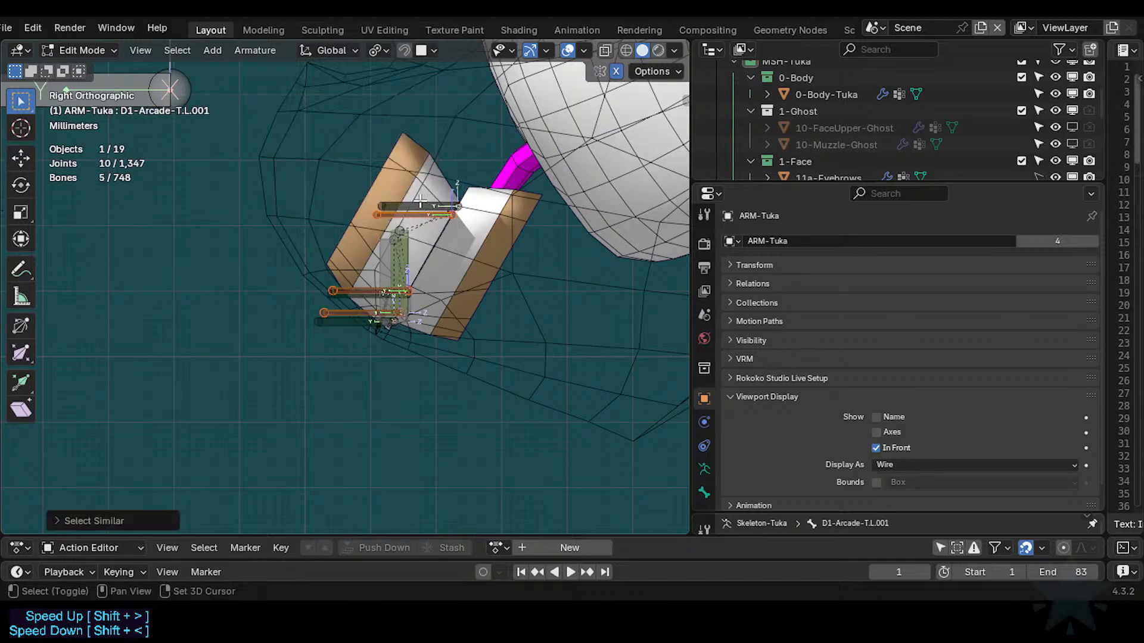
Select all upper and lower teeth deform bones, add the new reference bone as active, and align them to it.
{"action": "left_click", "coordinate": [408, 206], "text": "shift"}
{"action": "key", "text": "shift+g"}
{"action": "left_click", "coordinate": [411, 222]}
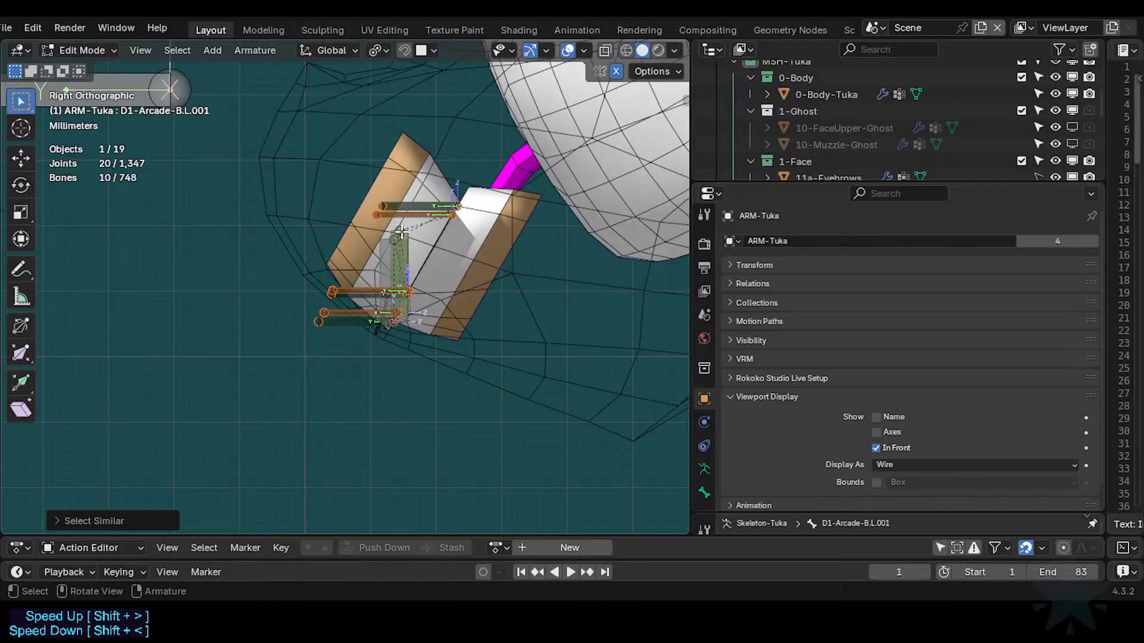
{"action": "key", "text": "g"}
{"action": "left_click", "coordinate": [336, 185]}
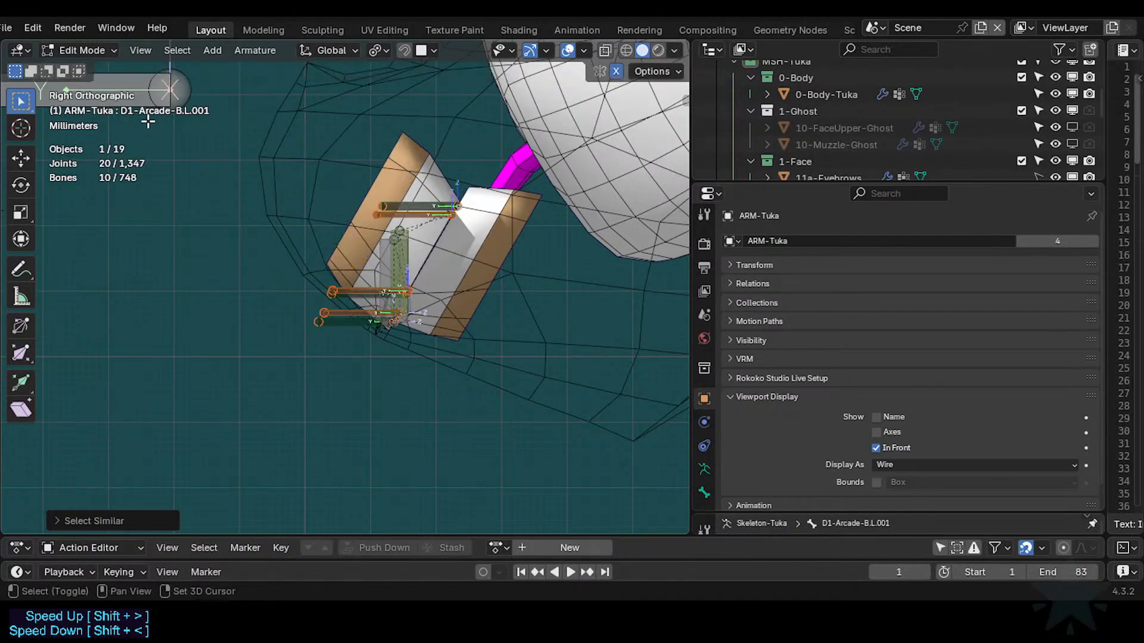
{"action": "left_click", "coordinate": [111, 88], "text": "shift"}
{"action": "key", "text": "ctrl+alt+a"}
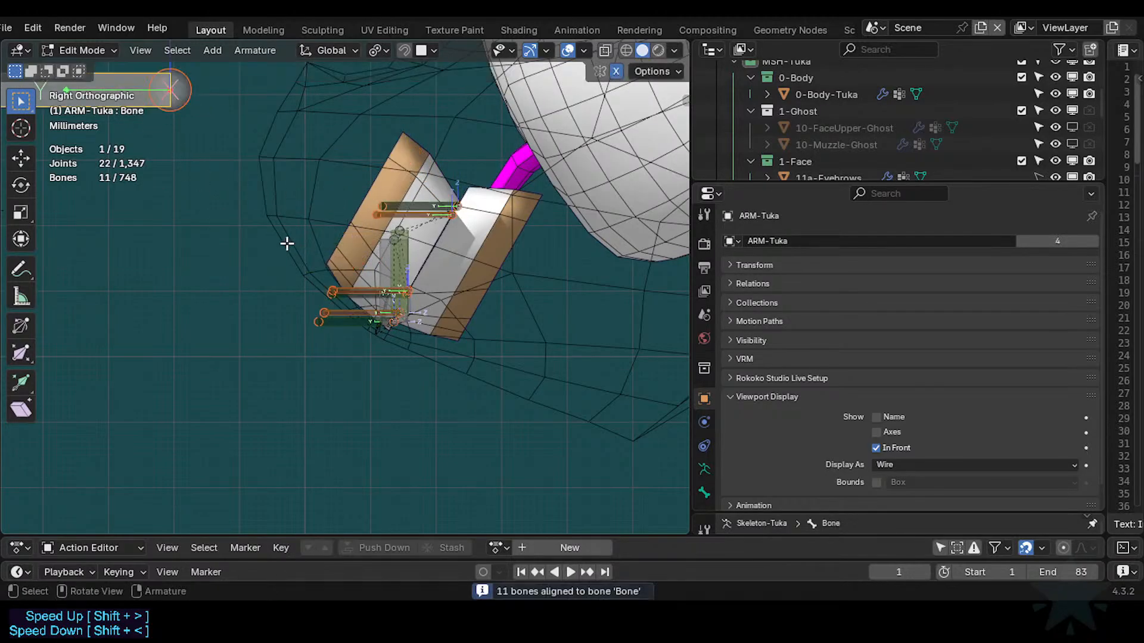
Move the new reference bone in front of the mouth and rotate it 90 degrees about X.
{"action": "scroll", "coordinate": [307, 255], "scroll_direction": "up", "scroll_amount": 2}
{"action": "left_click", "coordinate": [428, 272]}
{"action": "scroll", "coordinate": [289, 246], "scroll_direction": "down", "scroll_amount": 4}
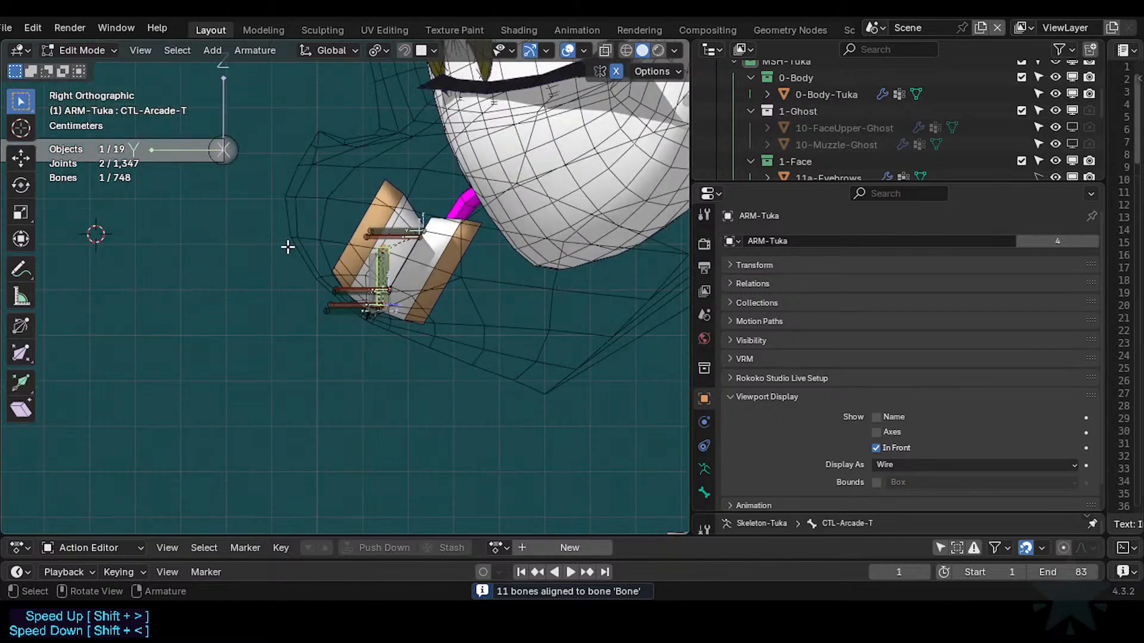
{"action": "left_click", "coordinate": [154, 152]}
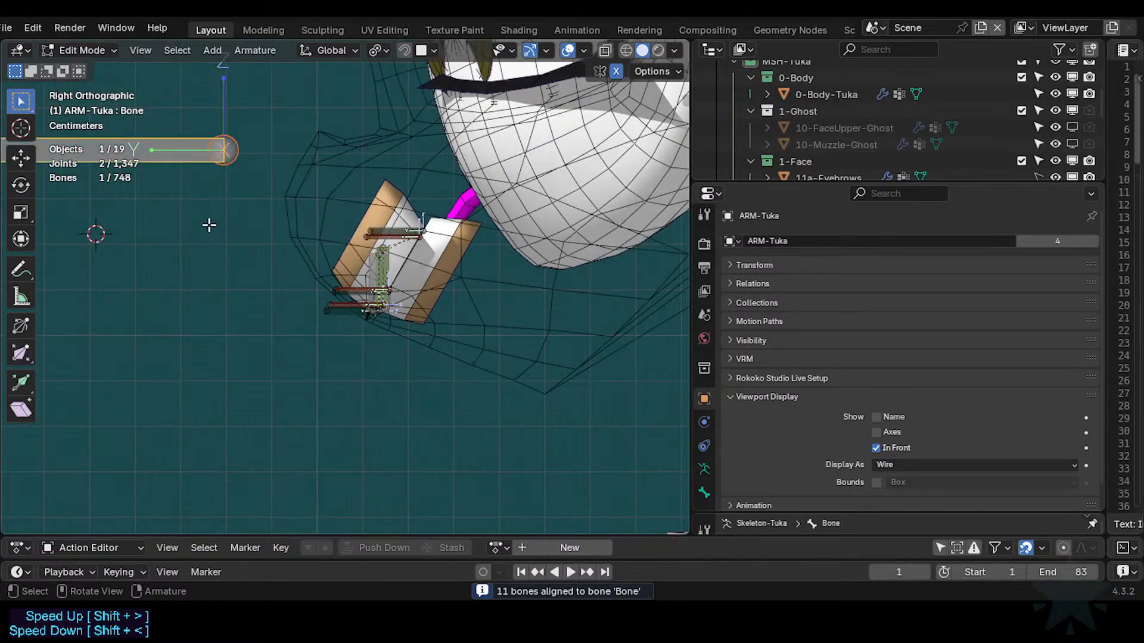
{"action": "key", "text": "g"}
{"action": "left_click", "coordinate": [221, 314]}
{"action": "type", "text": "rx90"}
{"action": "key", "text": "Return"}
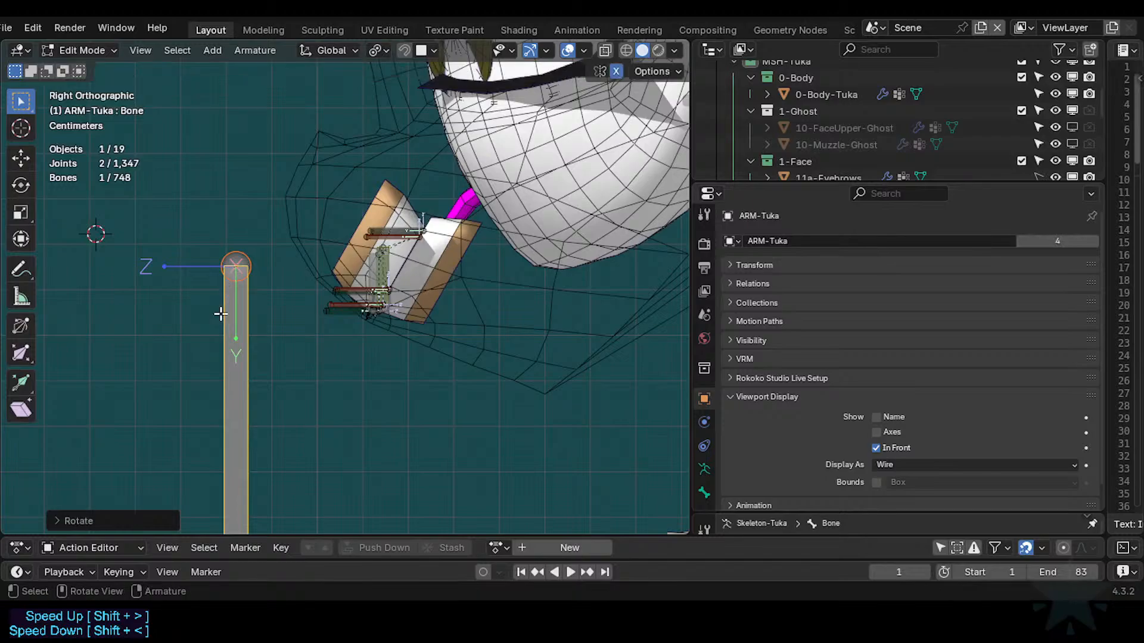
Clear the reference bone's roll and raise it along the Z axis beside the teeth.
{"action": "key", "text": "alt+r"}
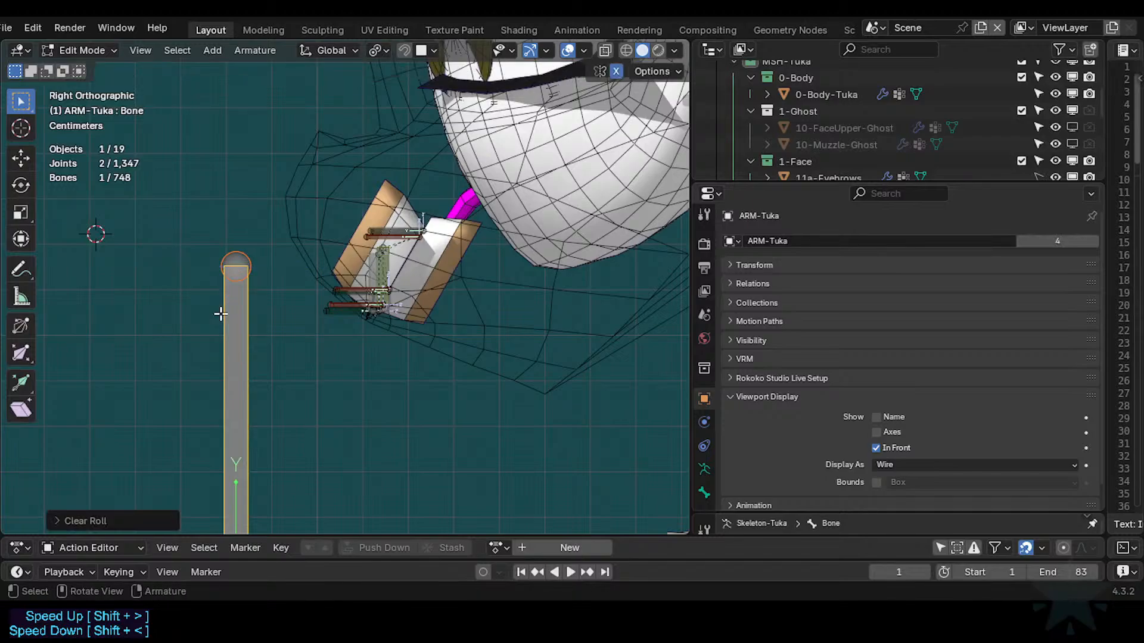
{"action": "key", "text": "g"}
{"action": "key", "text": "z"}
{"action": "left_click", "coordinate": [319, 153]}
{"action": "scroll", "coordinate": [359, 263], "scroll_direction": "up", "scroll_amount": 2}
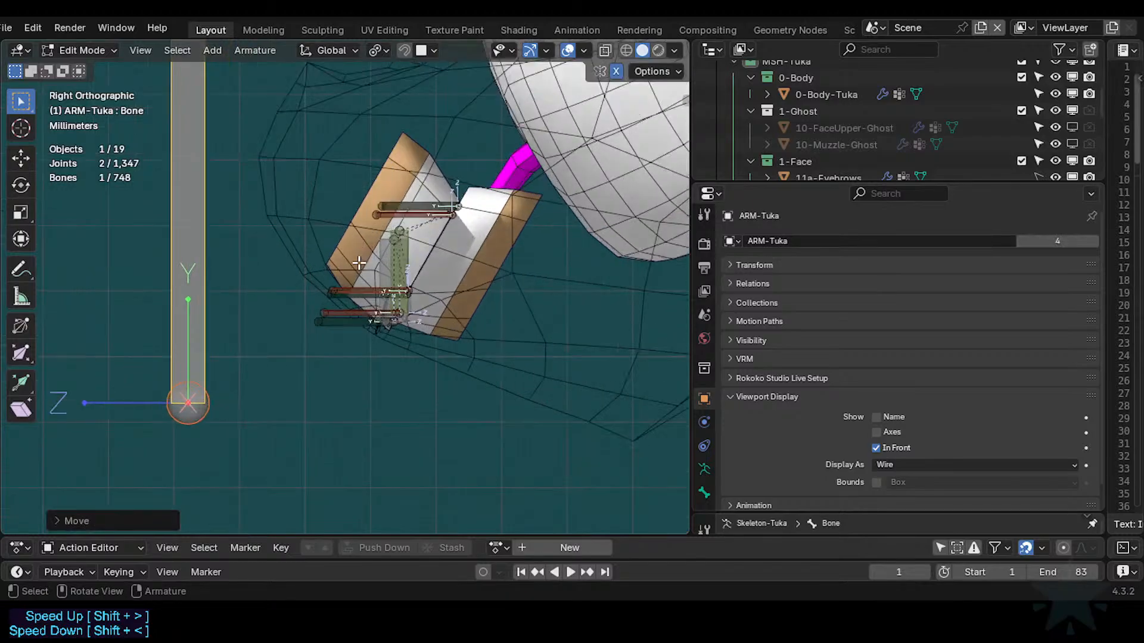
Align the teeth control bones CTL-Arcade-T and CTL-Arcade-B to the upright reference bone.
{"action": "scroll", "coordinate": [359, 262], "scroll_direction": "up", "scroll_amount": 1}
{"action": "left_click", "coordinate": [410, 250], "text": "shift"}
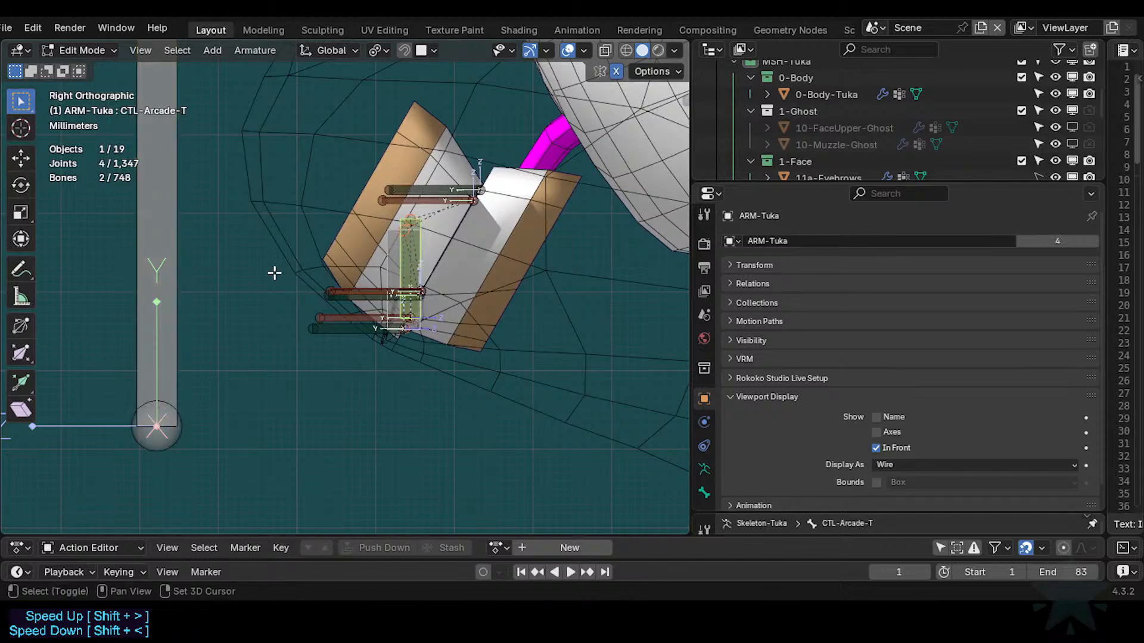
{"action": "left_click", "coordinate": [159, 257], "text": "shift"}
{"action": "key", "text": "ctrl+alt+a"}
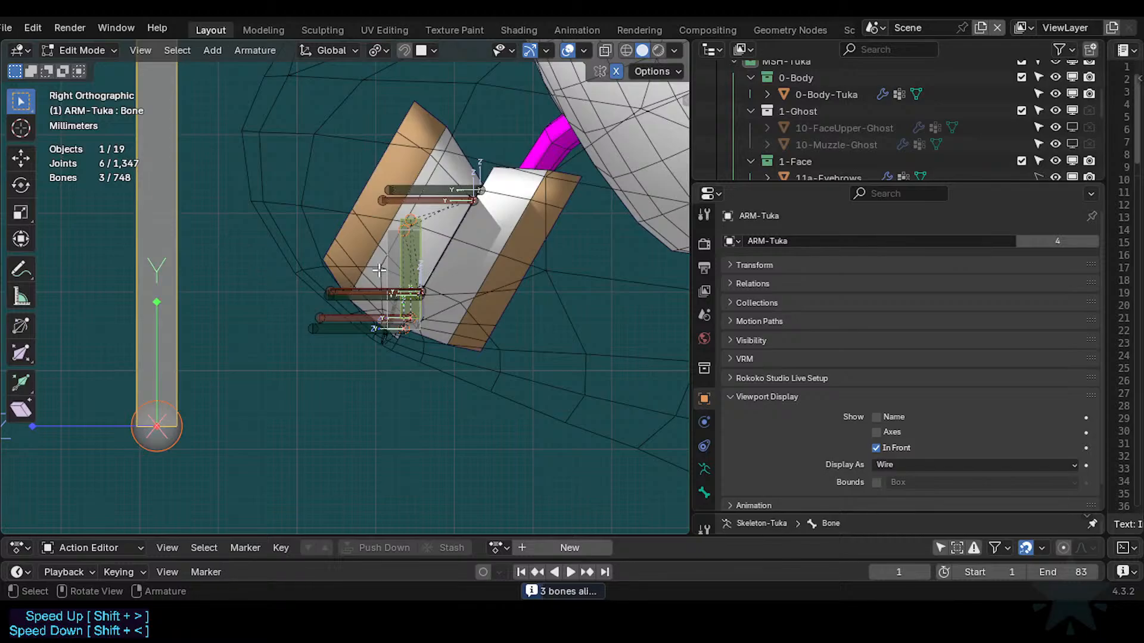
Switch to Pose Mode and test-move the teeth controls CTL-Arcade-B and CTL-Arcade-T without keeping the movement.
{"action": "key", "text": "ctrl+Tab"}
{"action": "left_click", "coordinate": [405, 271]}
{"action": "key", "text": "g"}
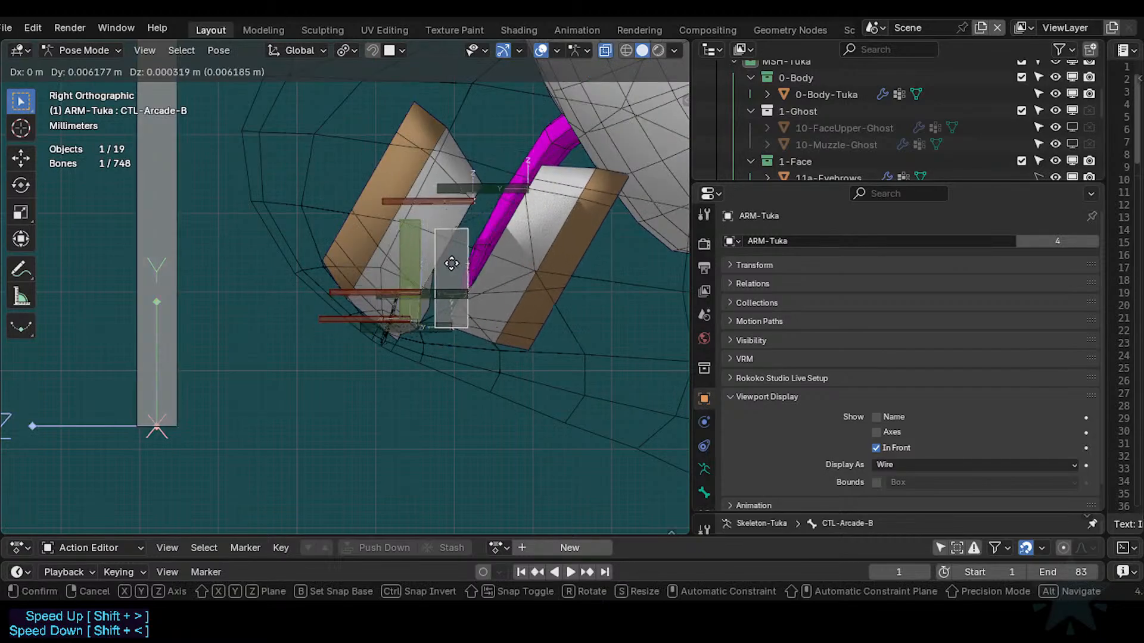
{"action": "right_click", "coordinate": [420, 252]}
{"action": "left_click", "coordinate": [414, 250]}
{"action": "key", "text": "g"}
{"action": "right_click", "coordinate": [394, 235]}
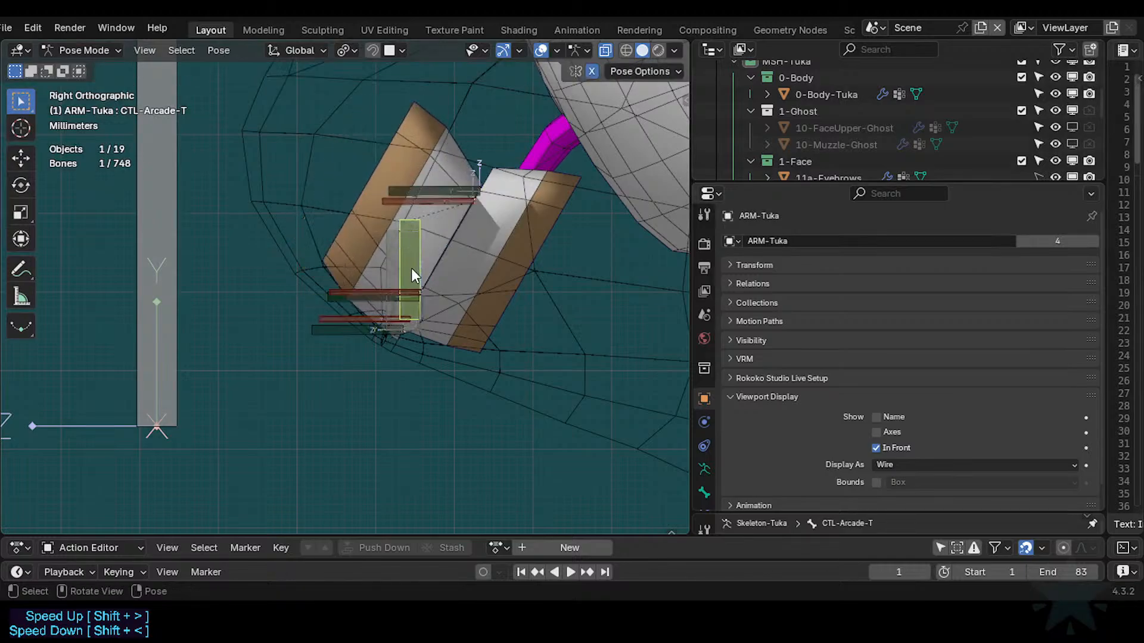
{"action": "left_click", "coordinate": [413, 270]}
{"action": "key", "text": "g"}
{"action": "left_click", "coordinate": [464, 284]}
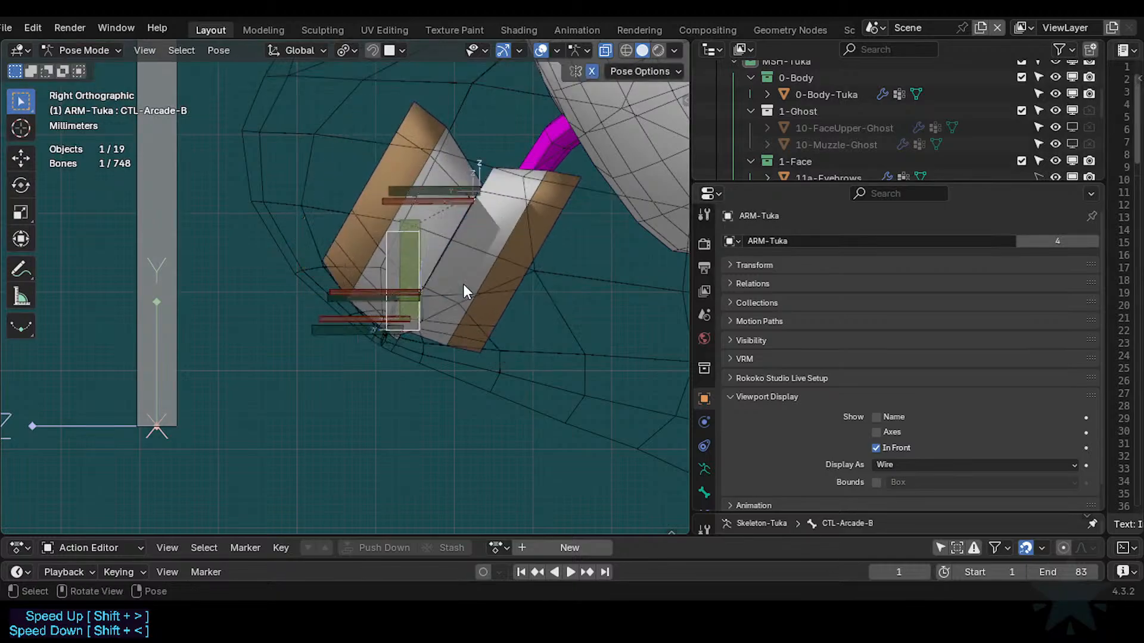
Save the file and clear the bone selection.
{"action": "left_click", "coordinate": [136, 246]}
{"action": "scroll", "coordinate": [146, 265], "scroll_direction": "down", "scroll_amount": 2}
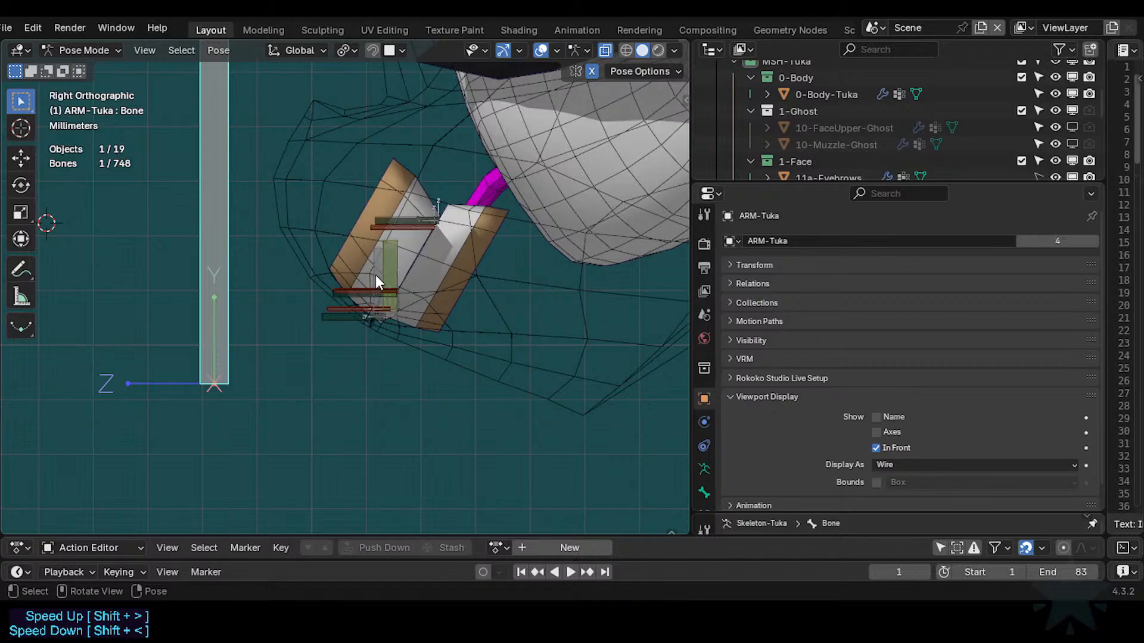
{"action": "key", "text": "ctrl+s"}
{"action": "key", "text": "alt+a"}
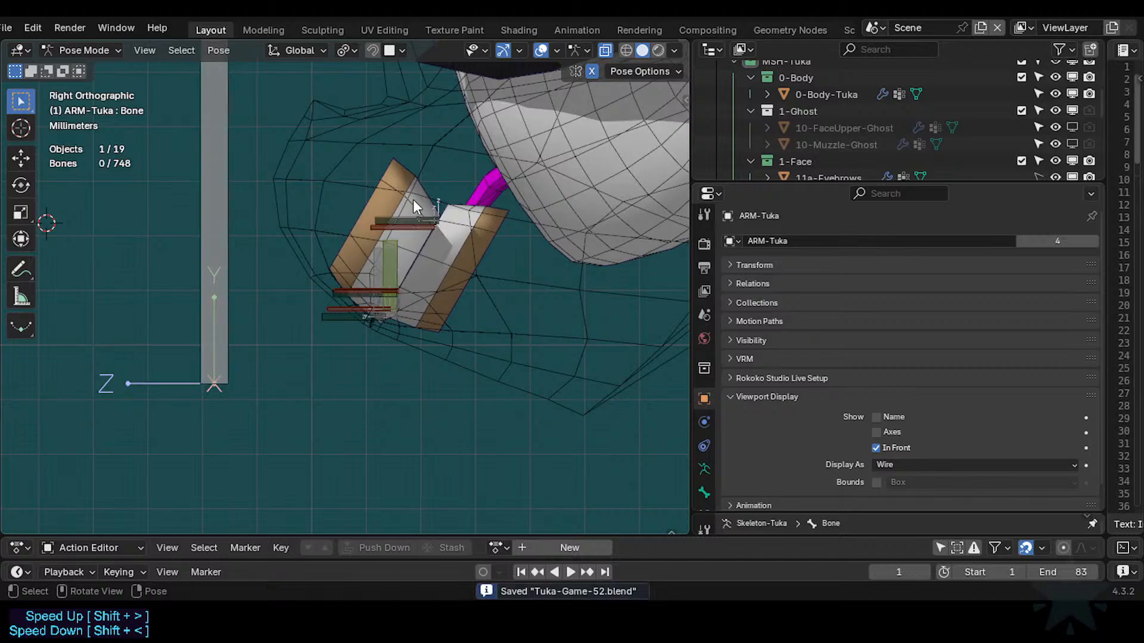
Return the armature to Edit Mode and select only the upper teeth control bone CTL-Arcade-T.
{"action": "key", "text": "ctrl+Tab"}
{"action": "left_click", "coordinate": [431, 192]}
{"action": "left_click", "coordinate": [263, 221]}
{"action": "left_click", "coordinate": [384, 297]}
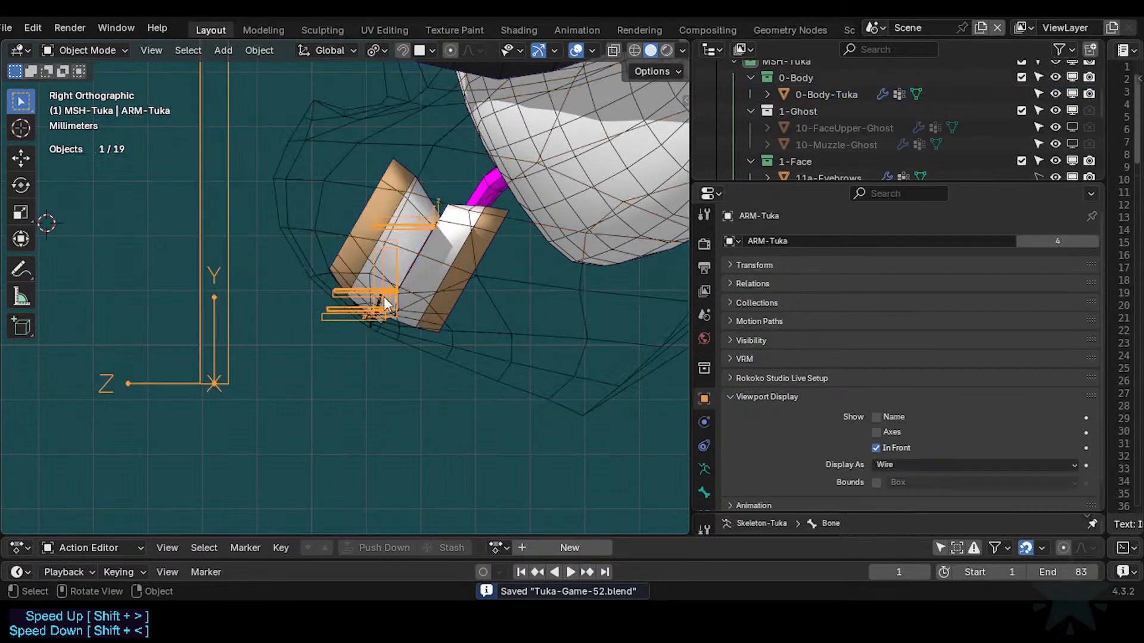
{"action": "scroll", "coordinate": [383, 297], "scroll_direction": "up", "scroll_amount": 1}
{"action": "left_click", "coordinate": [403, 254]}
{"action": "left_click", "coordinate": [408, 258]}
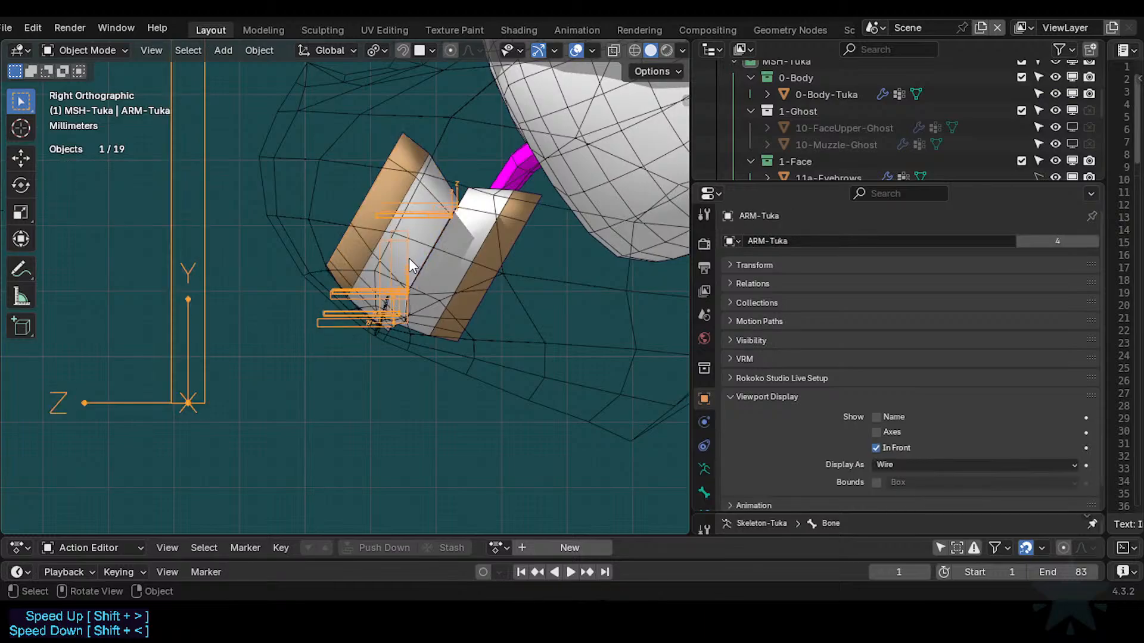
{"action": "key", "text": "Tab"}
{"action": "left_click", "coordinate": [404, 262]}
{"action": "left_click", "coordinate": [398, 263], "text": "shift"}
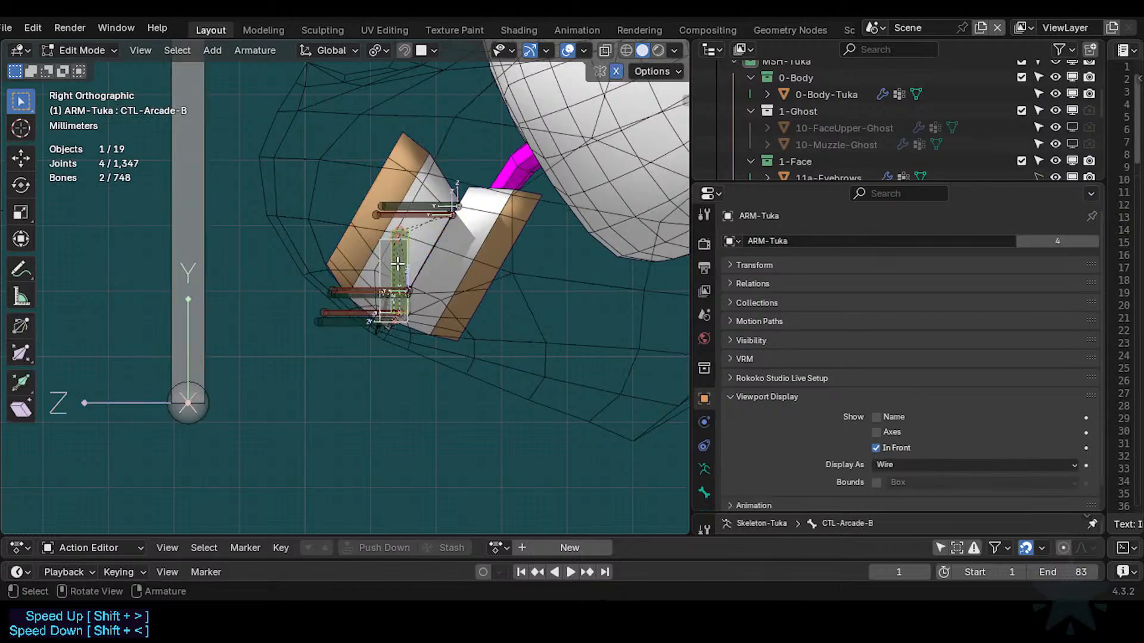
{"action": "left_click", "coordinate": [398, 263]}
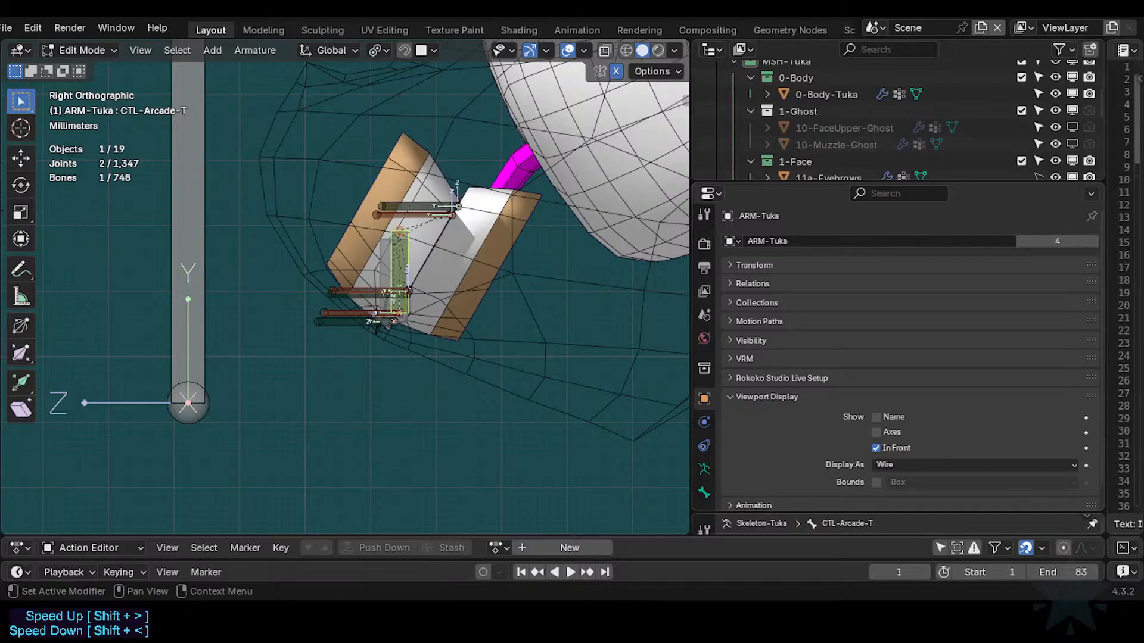
Enlarge the bone properties area and examine the relations and custom properties of CTL-Arcade-T.
{"action": "left_click_drag", "start_coordinate": [752, 516], "coordinate": [753, 384]}
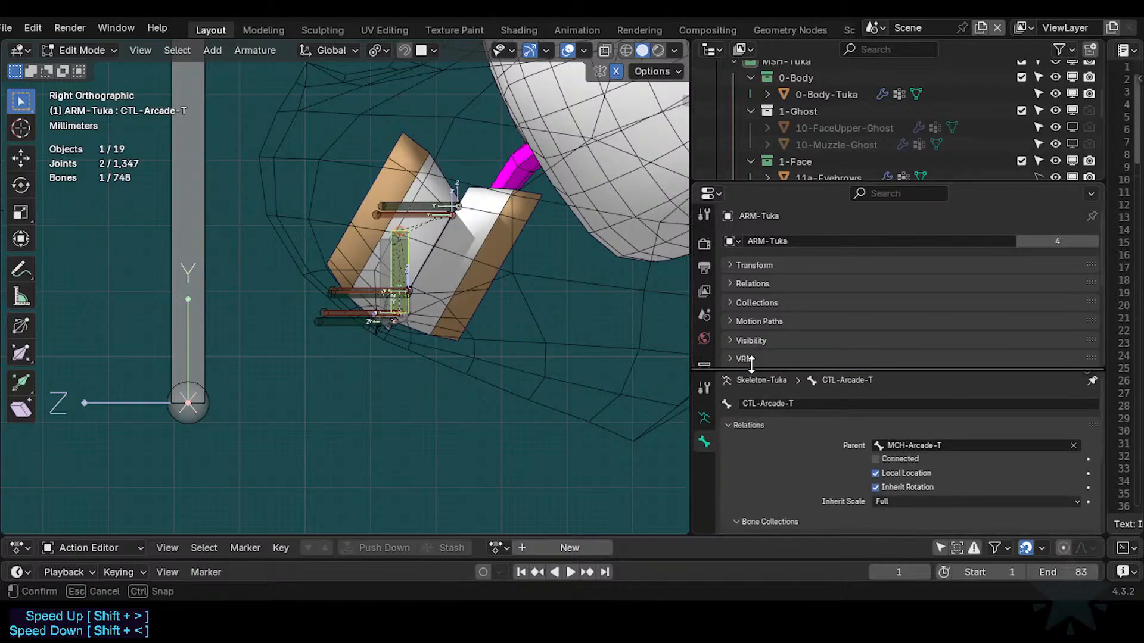
{"action": "scroll", "coordinate": [771, 492], "scroll_direction": "down", "scroll_amount": 4}
{"action": "scroll", "coordinate": [771, 492], "scroll_direction": "down", "scroll_amount": 2}
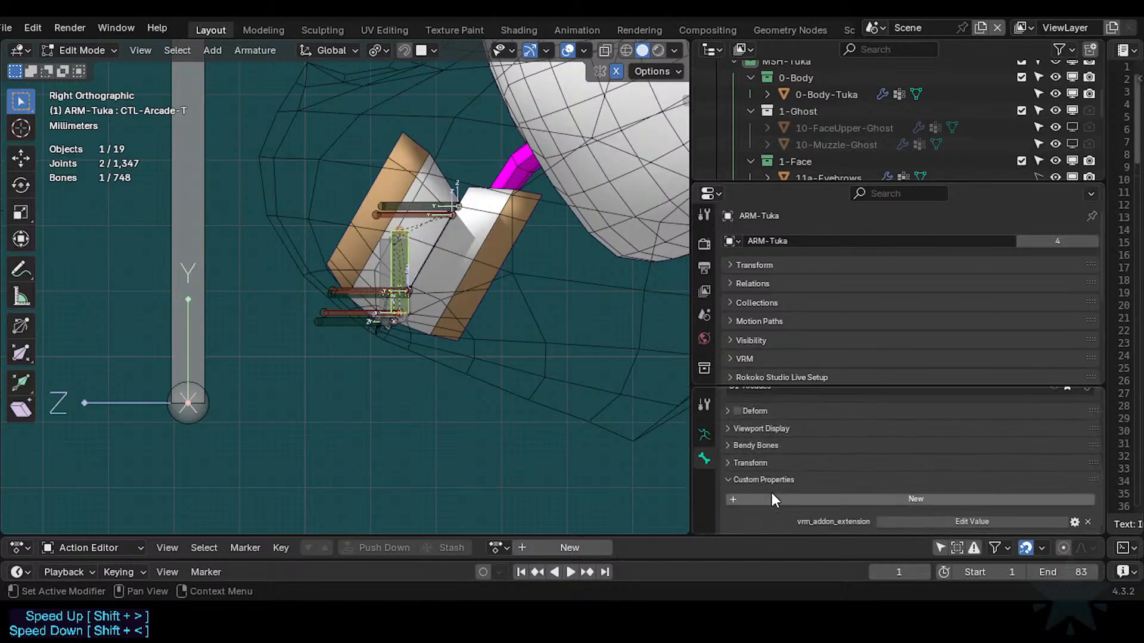
{"action": "scroll", "coordinate": [767, 471], "scroll_direction": "up", "scroll_amount": 7}
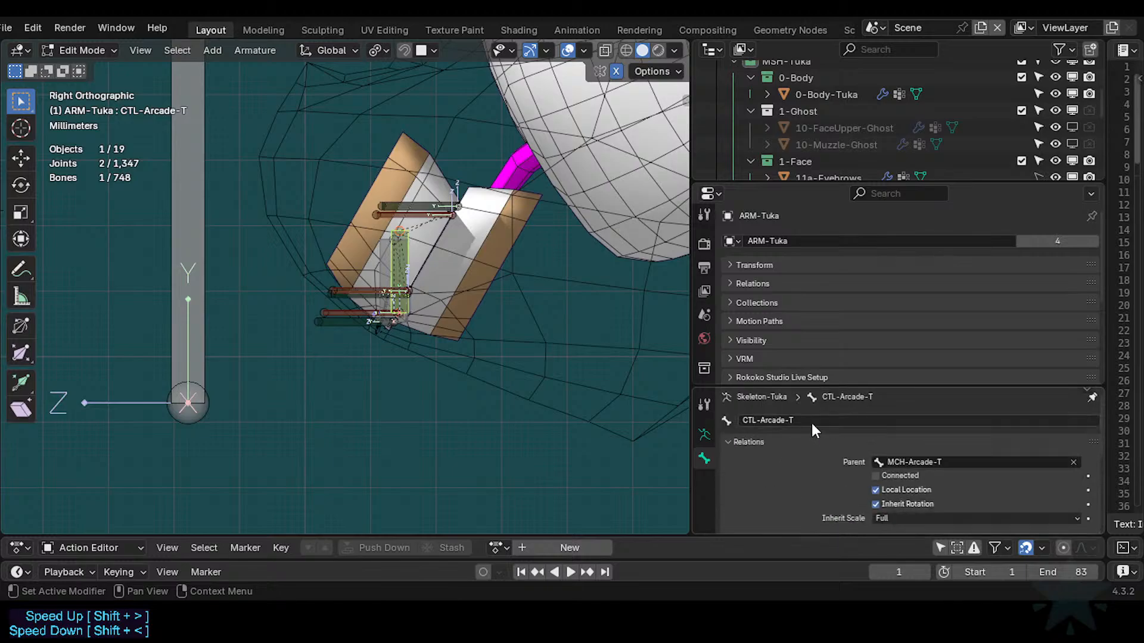
Isolate the D1-Jaws bone collection together with D1-Arcades.
{"action": "key", "text": "n"}
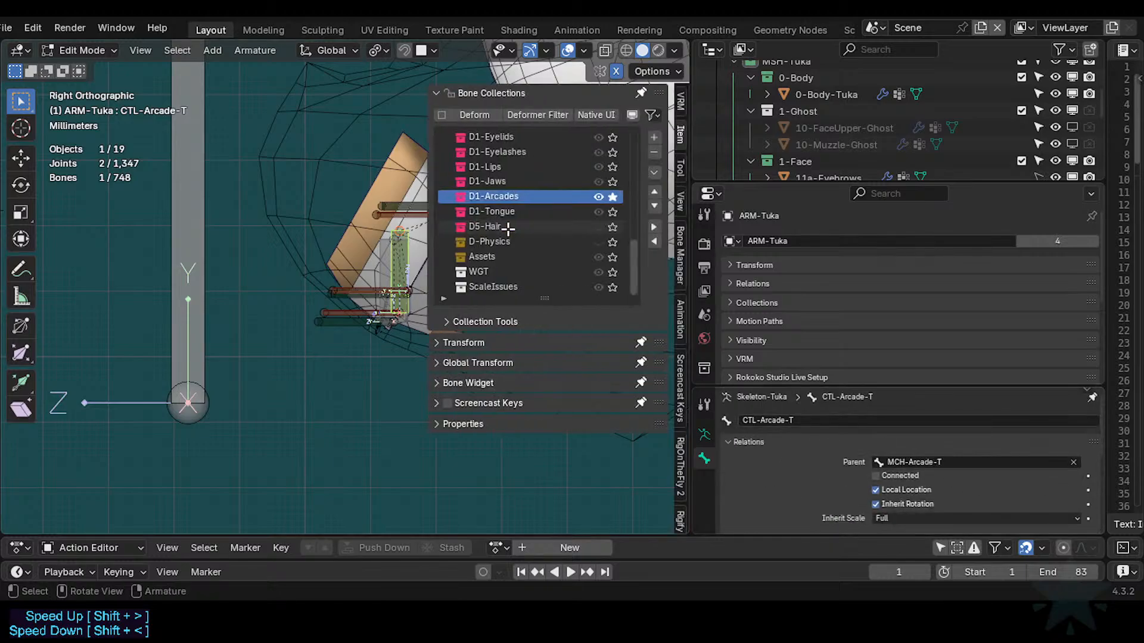
{"action": "scroll", "coordinate": [590, 205], "scroll_direction": "up", "scroll_amount": 2}
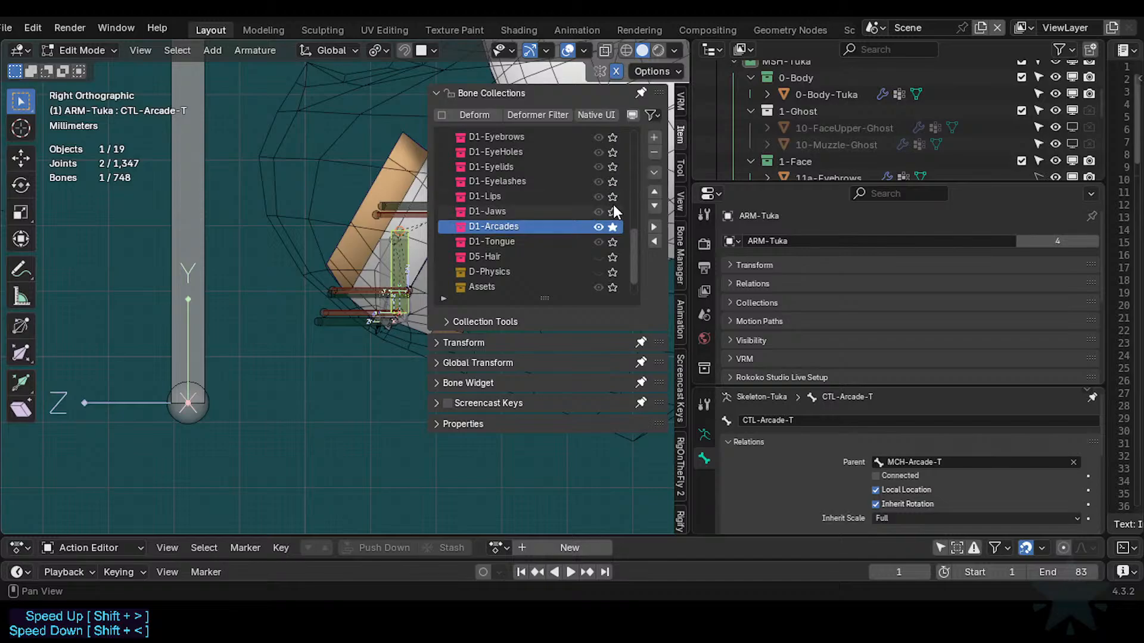
{"action": "left_click", "coordinate": [613, 206]}
{"action": "key", "text": "n"}
Select the teeth mechanism bones MCH-Arcade-B and MCH-Arcade-T, checking their parents and test-moving them without keeping the movement.
{"action": "left_click", "coordinate": [480, 278]}
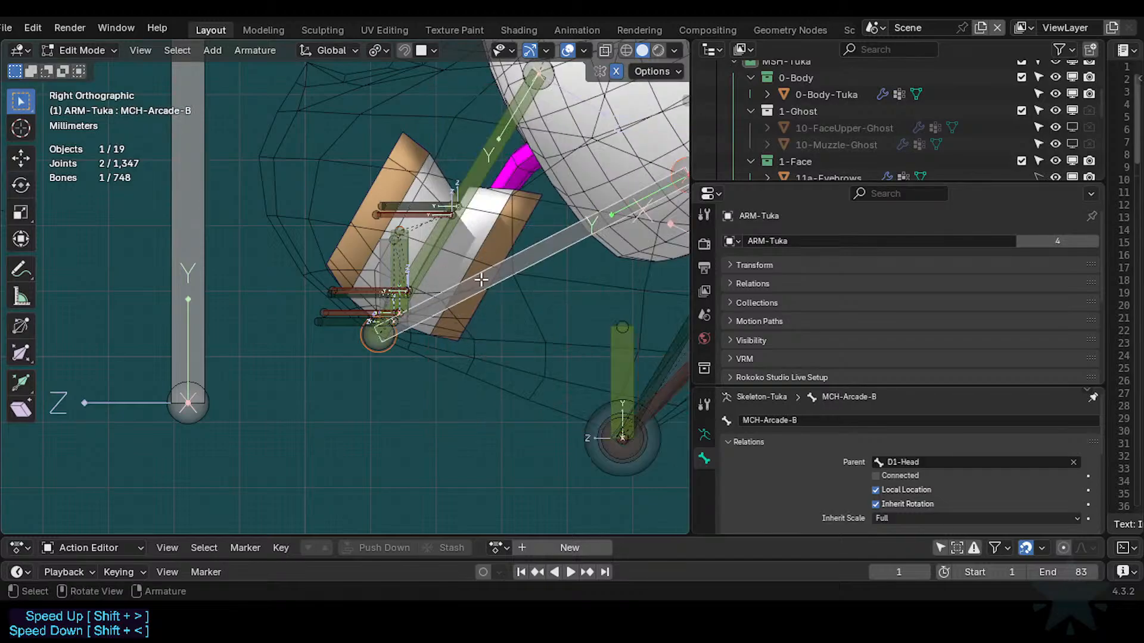
{"action": "key", "text": "g"}
{"action": "right_click", "coordinate": [500, 304]}
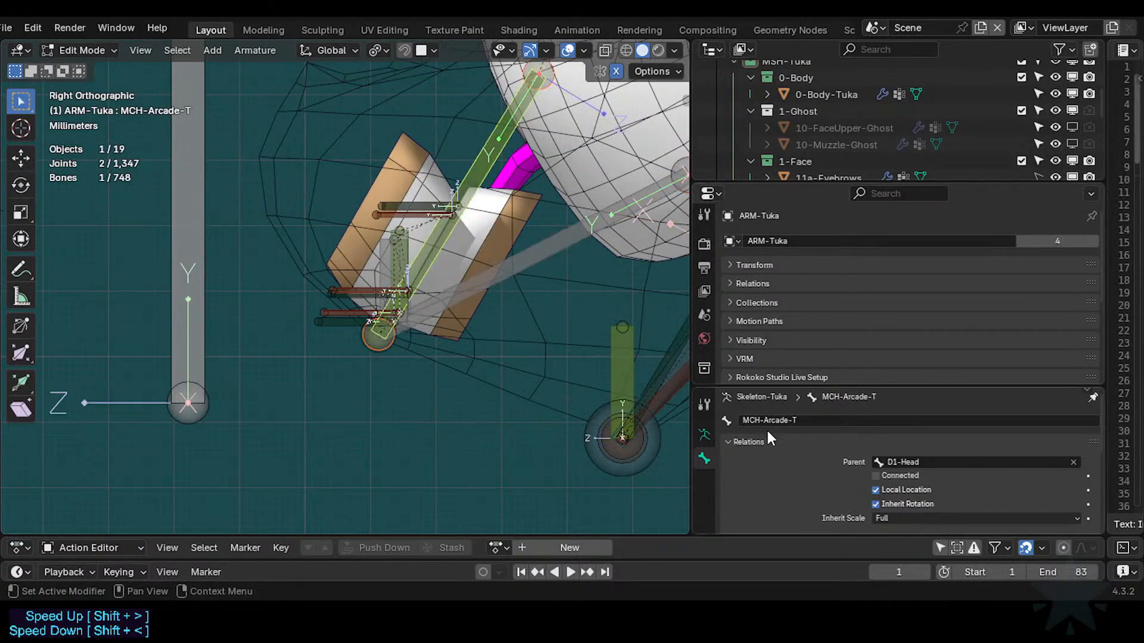
{"action": "key", "text": "g"}
{"action": "right_click", "coordinate": [536, 255]}
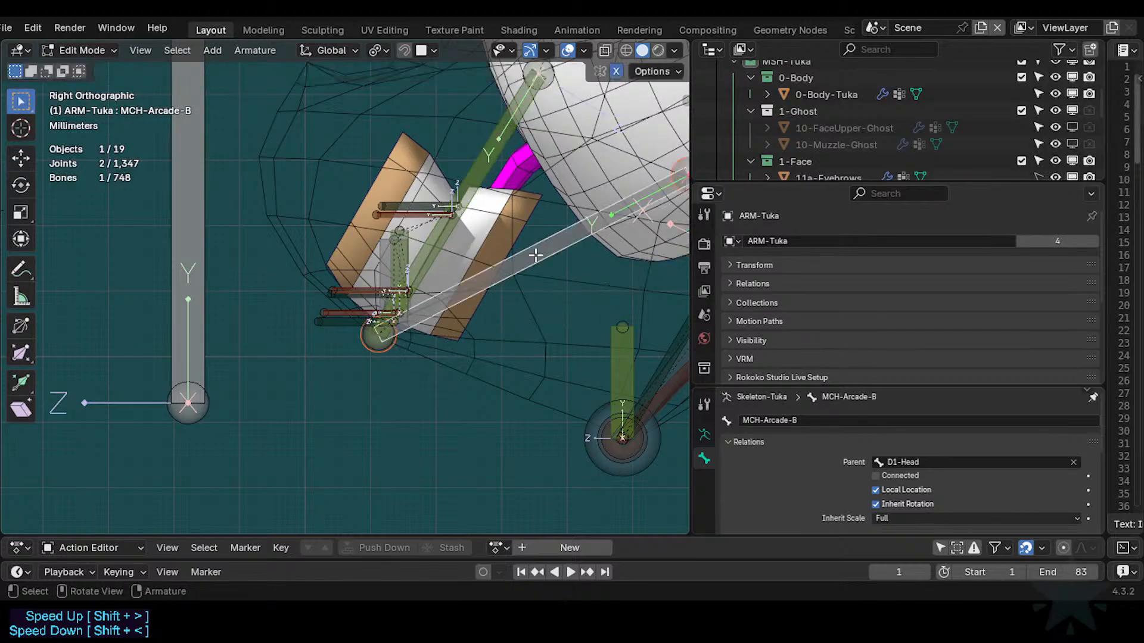
Save the file, test-move MCH-Arcade-B without keeping the movement, and reselect MCH-Arcade-T.
{"action": "left_click", "coordinate": [491, 160]}
{"action": "key", "text": "ctrl+s"}
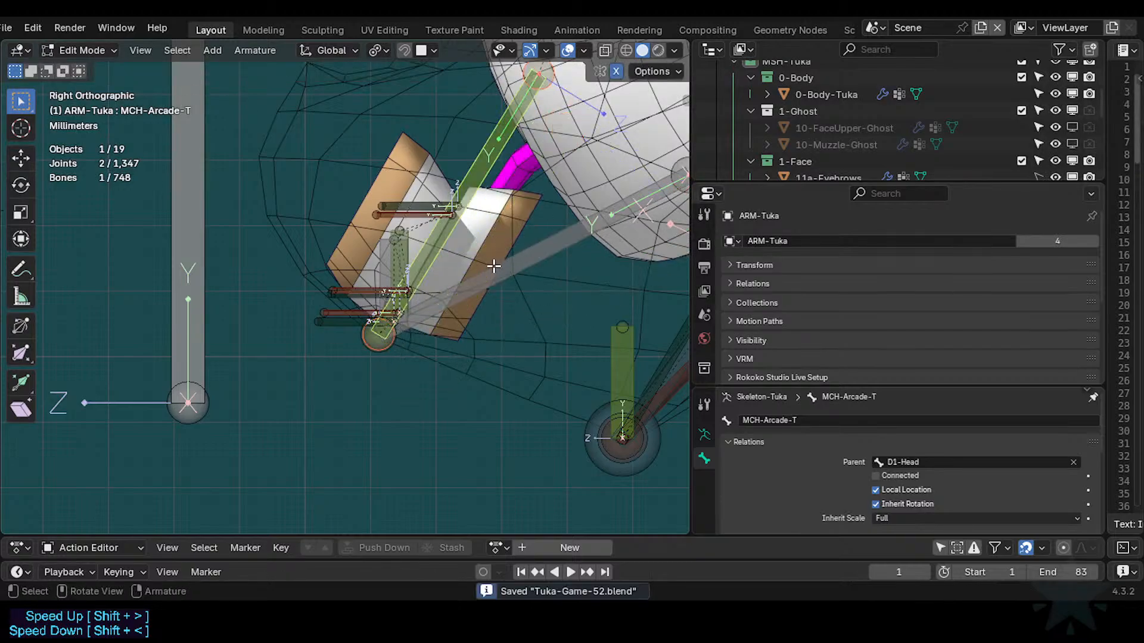
{"action": "left_click", "coordinate": [486, 272]}
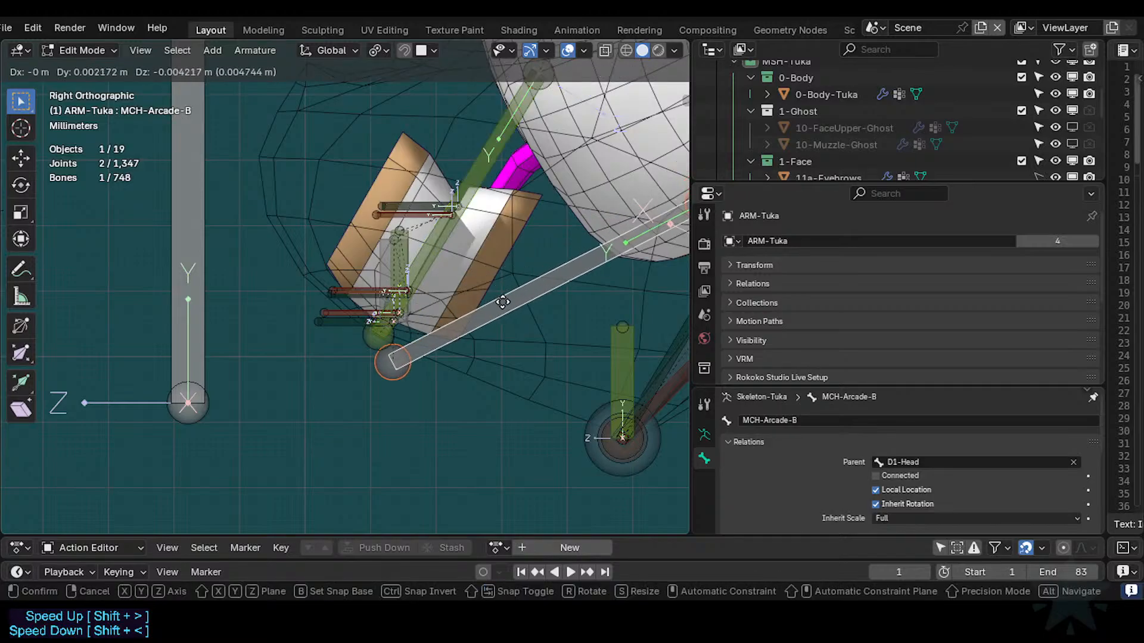
{"action": "left_click", "coordinate": [431, 261]}
{"action": "scroll", "coordinate": [411, 277], "scroll_direction": "down", "scroll_amount": 2}
{"action": "scroll", "coordinate": [404, 288], "scroll_direction": "up", "scroll_amount": 1}
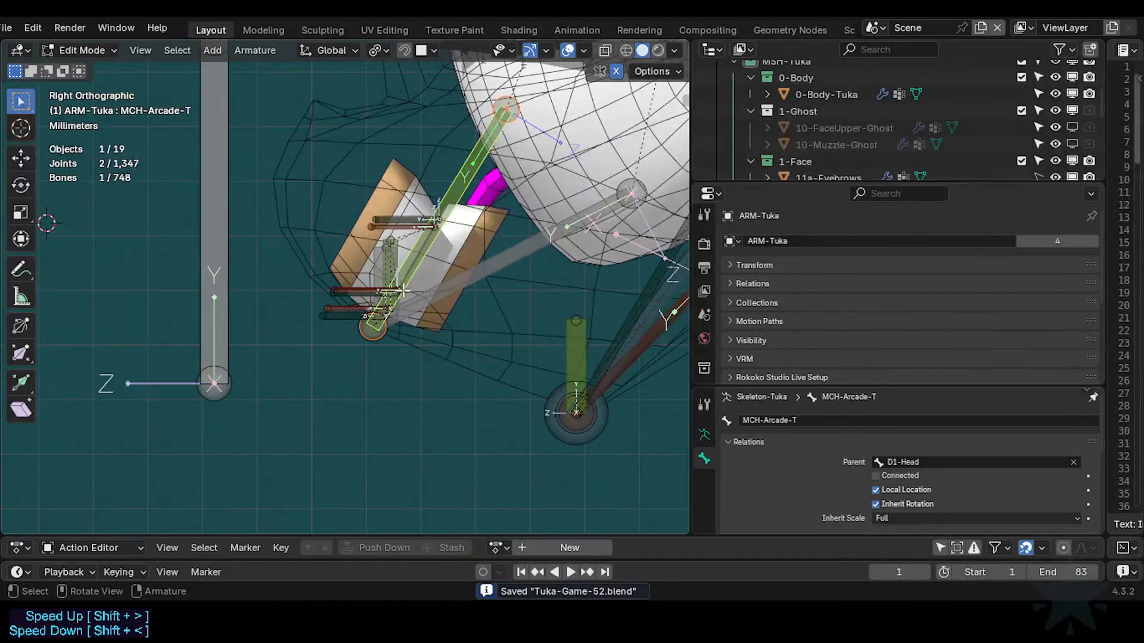
Switch to Pose Mode, display the mouth control collection as well, and view the mouth rig from the front.
{"action": "key", "text": "ctrl+Tab"}
{"action": "left_click", "coordinate": [427, 310]}
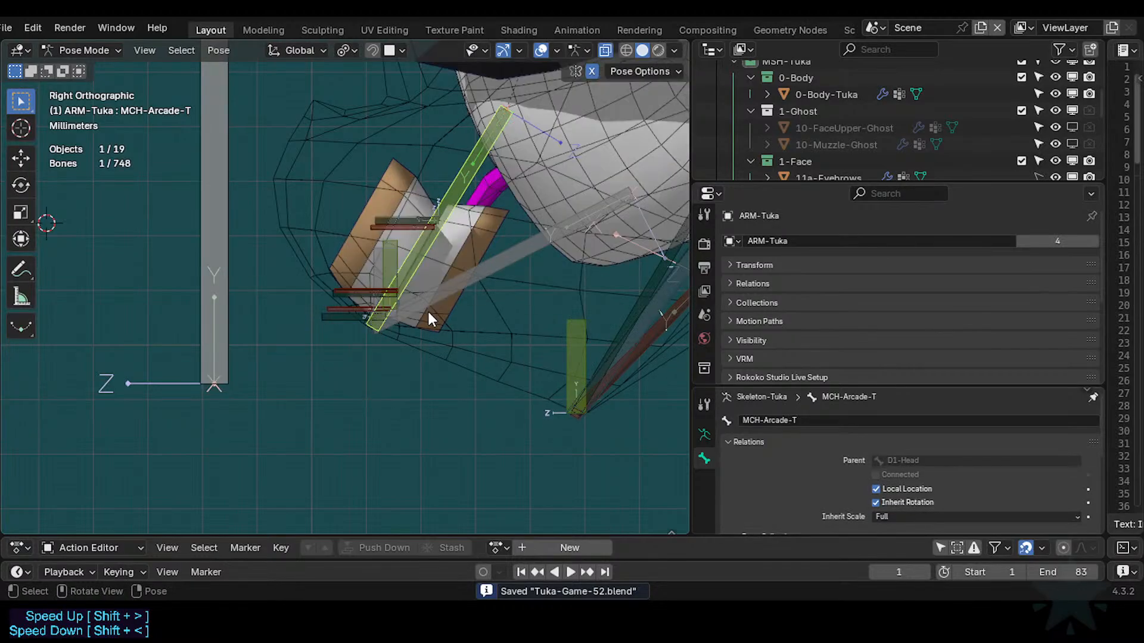
{"action": "key", "text": "n"}
{"action": "scroll", "coordinate": [513, 241], "scroll_direction": "up", "scroll_amount": 5}
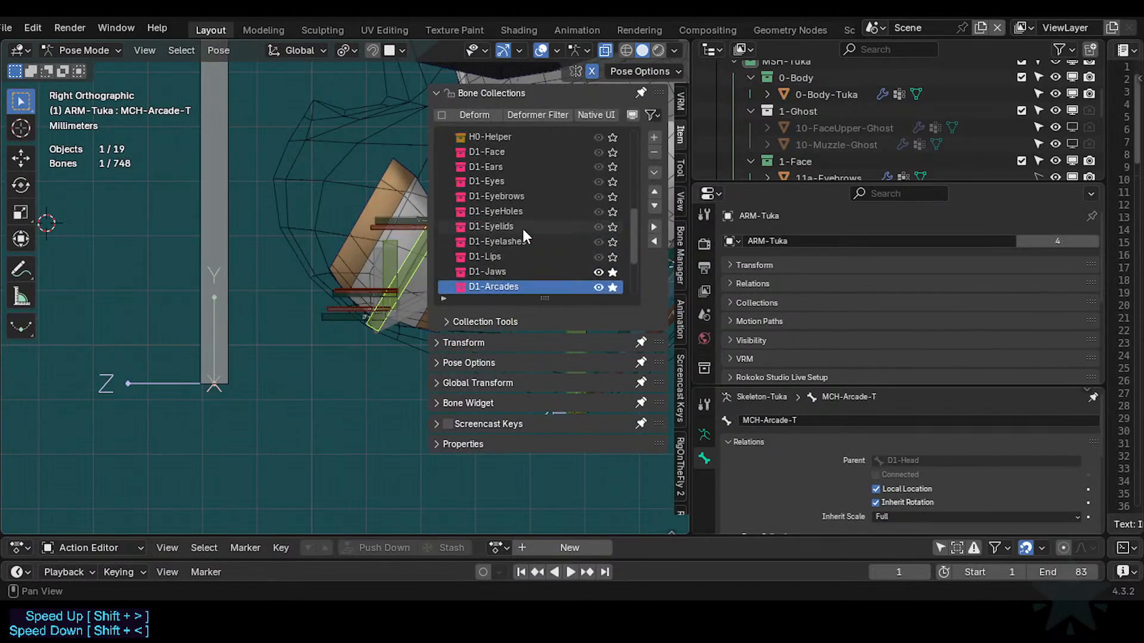
{"action": "scroll", "coordinate": [559, 225], "scroll_direction": "up", "scroll_amount": 4}
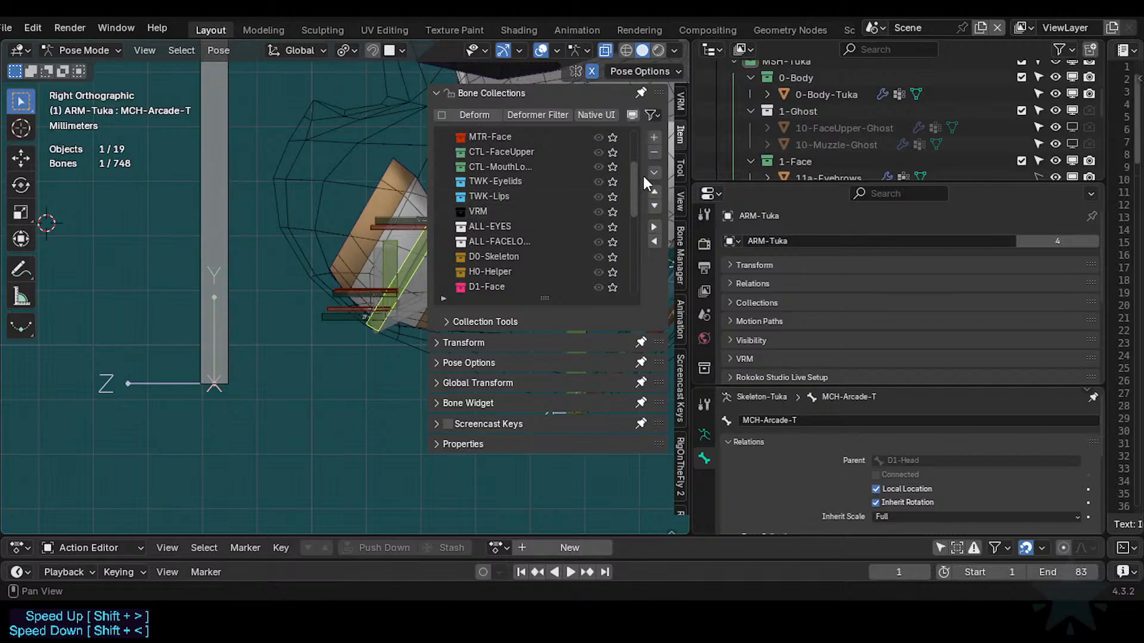
{"action": "key", "text": "n"}
{"action": "scroll", "coordinate": [471, 274], "scroll_direction": "up", "scroll_amount": 4}
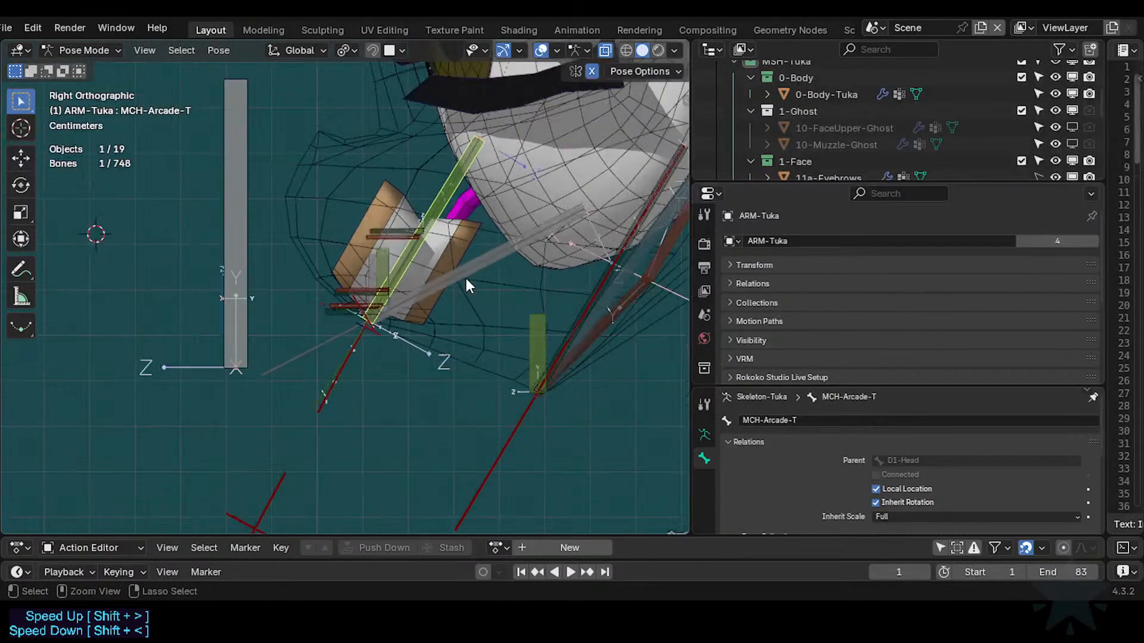
{"action": "key", "text": "KP_1"}
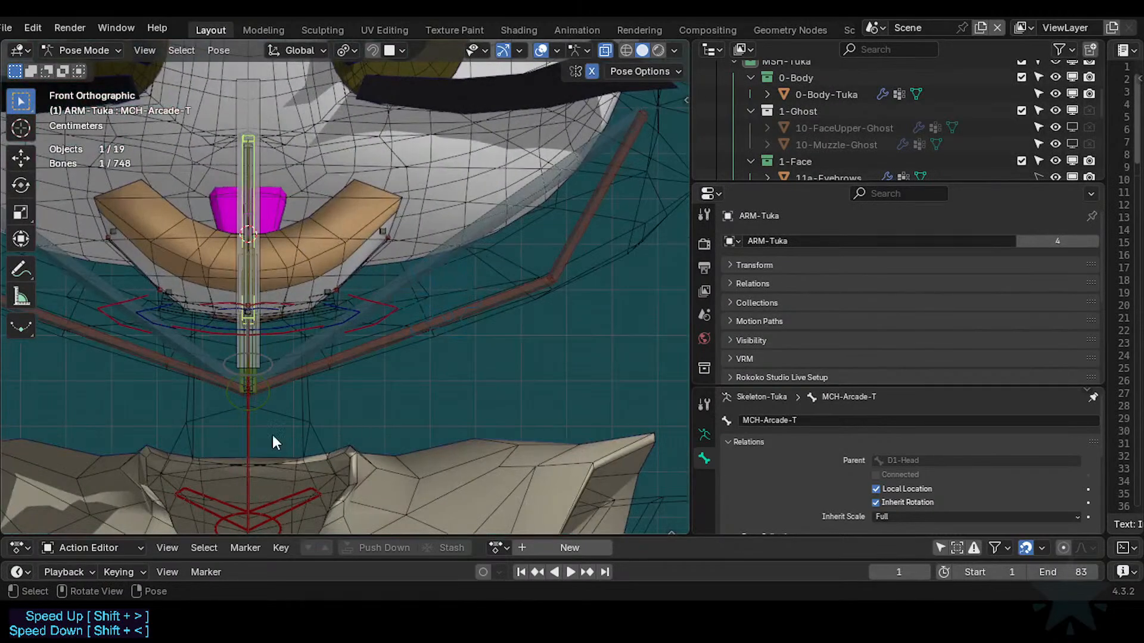
Select the tweak bones TWK-Arcade-B and TWK-Arcade-T together and view the mouth rig from the right side.
{"action": "middle_click_drag", "start_coordinate": [273, 436], "coordinate": [291, 300]}
{"action": "left_click", "coordinate": [262, 386]}
{"action": "middle_click_drag", "start_coordinate": [263, 387], "coordinate": [192, 401]}
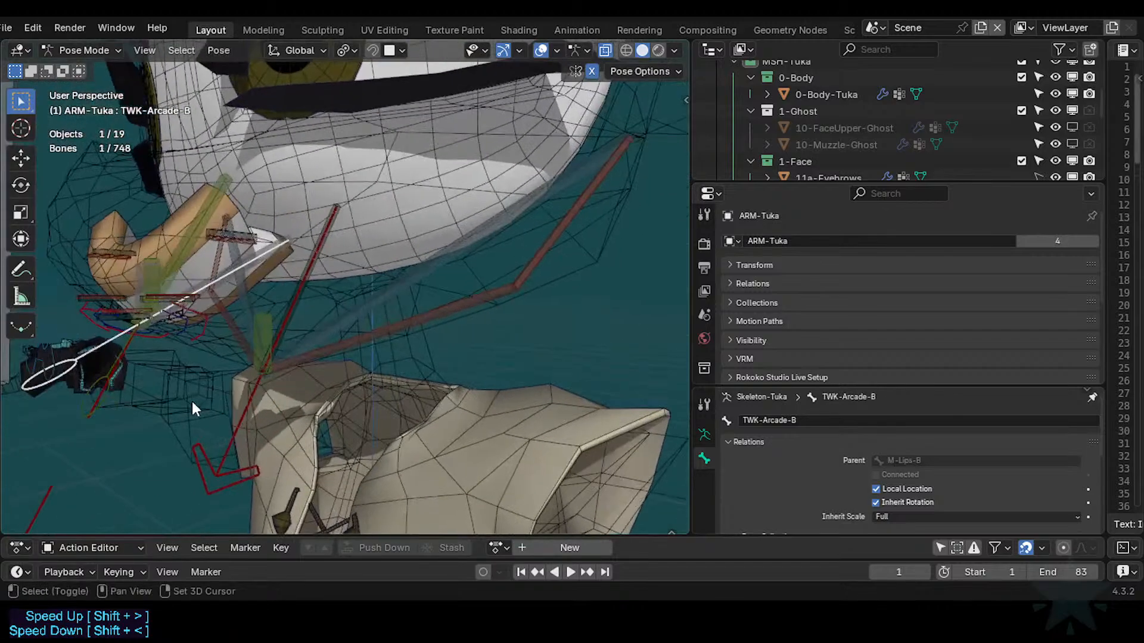
{"action": "left_click", "coordinate": [116, 404], "text": "shift"}
{"action": "key", "text": "KP_3"}
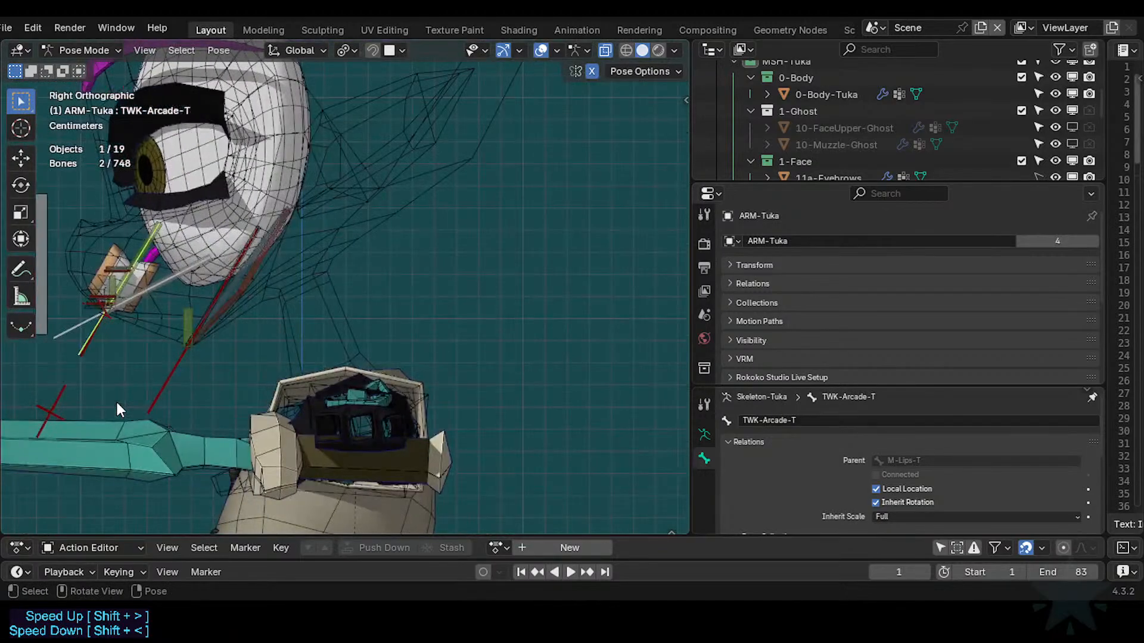
{"action": "middle_click_drag", "start_coordinate": [141, 356], "coordinate": [302, 344], "text": "shift"}
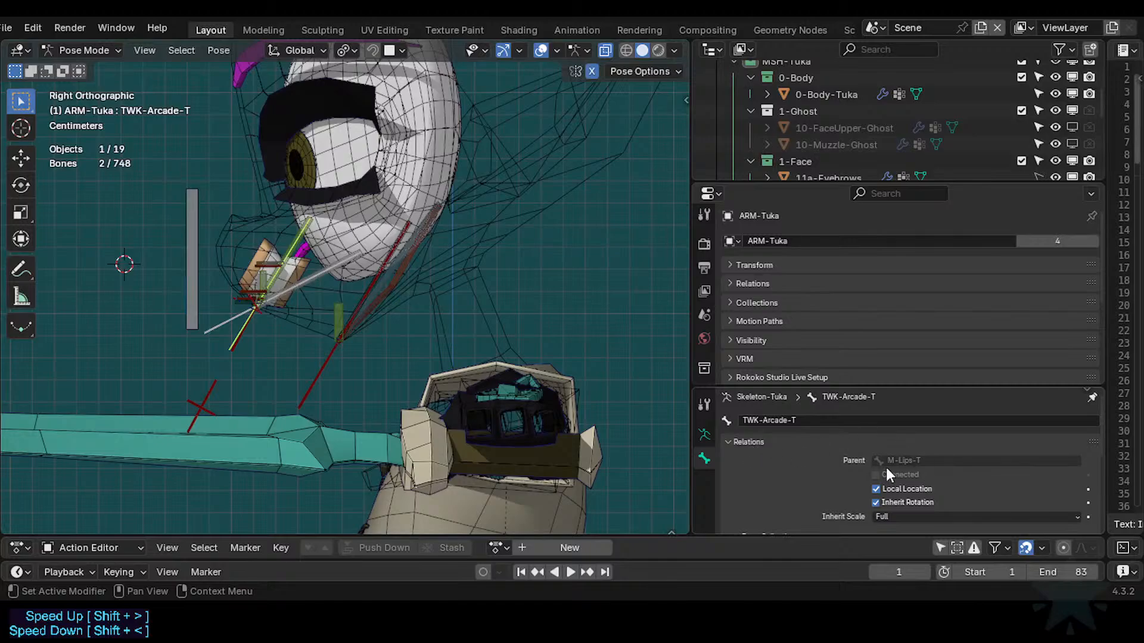
Check TWK-Arcade-B, TWK-Arcade-T and MCH-Arcade-B up close, test-moving TWK-Arcade-B without keeping the movement.
{"action": "scroll", "coordinate": [309, 306], "scroll_direction": "up", "scroll_amount": 6}
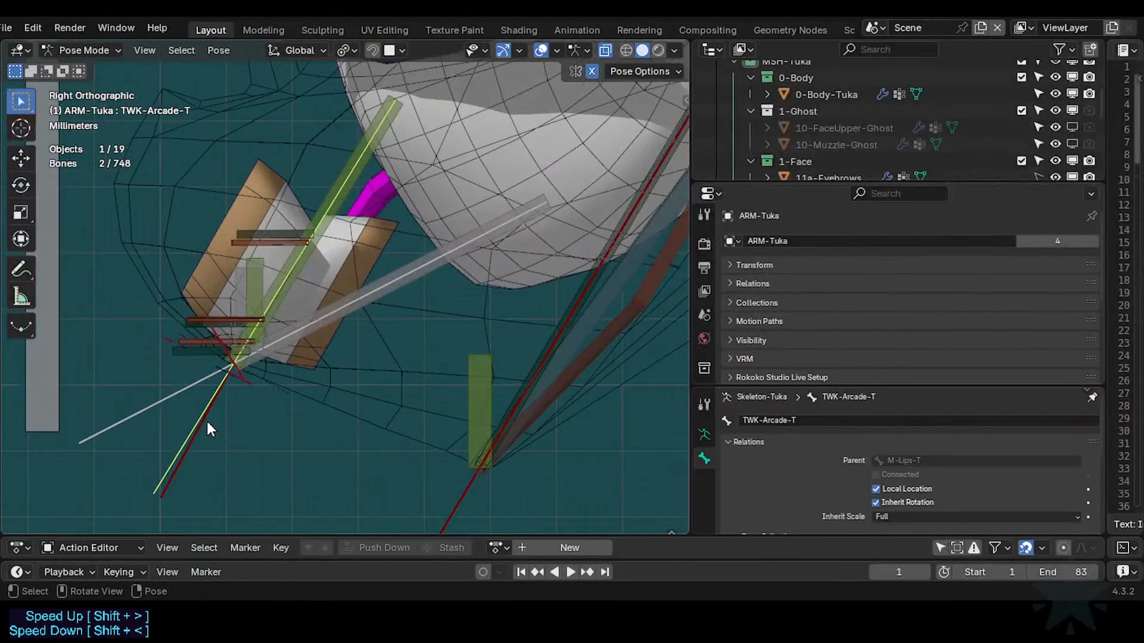
{"action": "left_click", "coordinate": [184, 429]}
{"action": "left_click", "coordinate": [163, 413]}
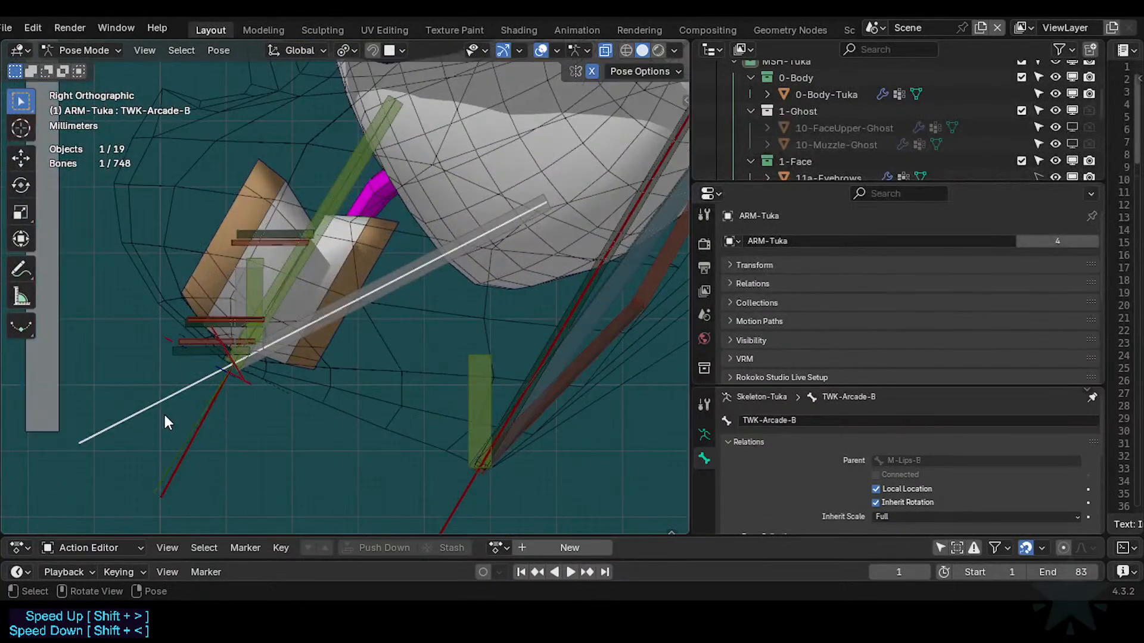
{"action": "left_click", "coordinate": [175, 451], "text": "shift"}
{"action": "scroll", "coordinate": [146, 401], "scroll_direction": "up", "scroll_amount": 1}
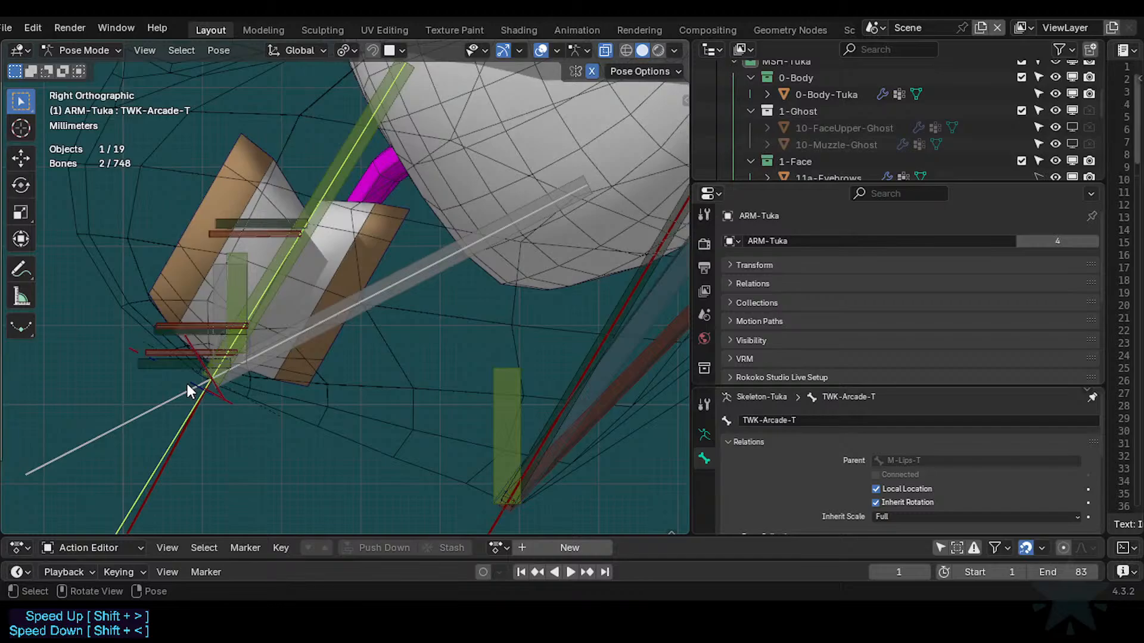
{"action": "left_click", "coordinate": [163, 407]}
{"action": "key", "text": "g"}
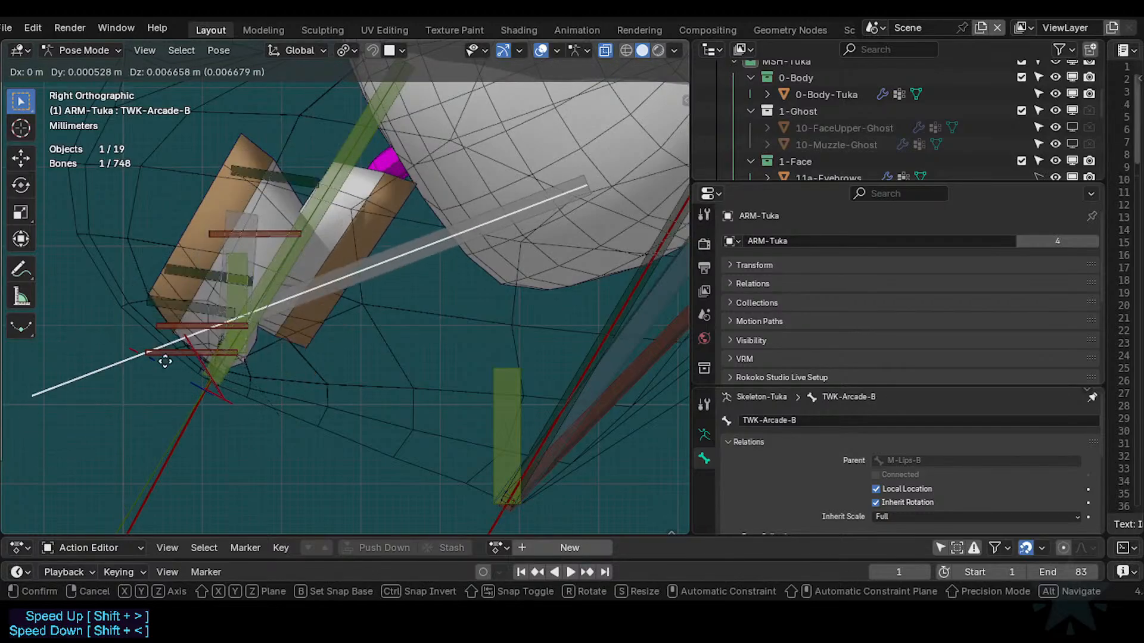
{"action": "left_click", "coordinate": [182, 398]}
{"action": "left_click", "coordinate": [295, 361]}
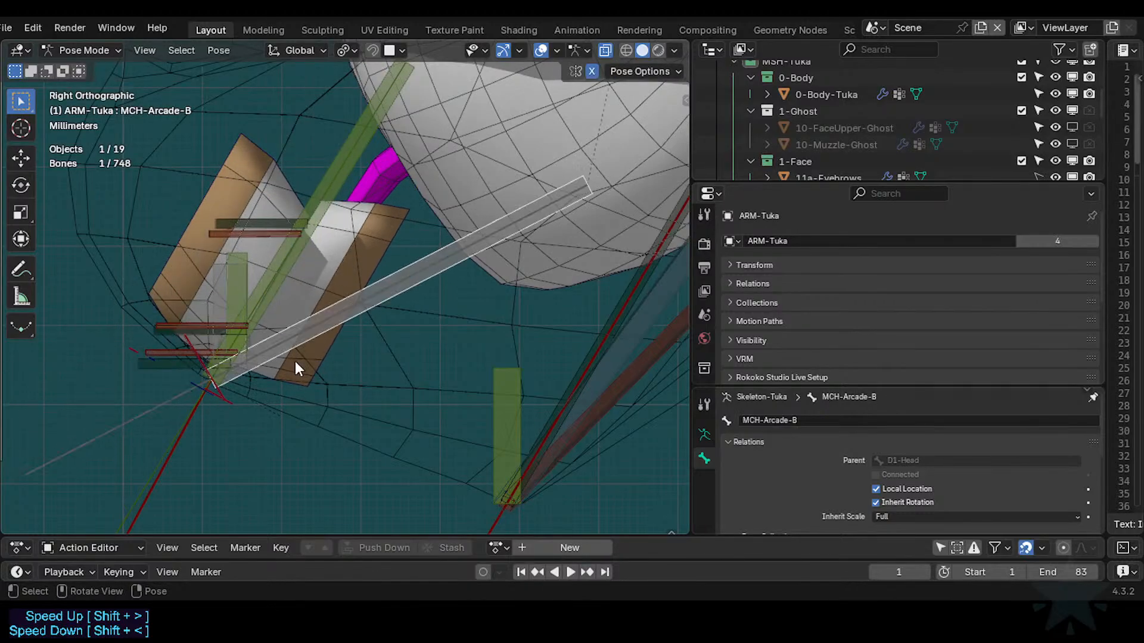
{"action": "left_click", "coordinate": [126, 411]}
{"action": "left_click", "coordinate": [143, 465], "text": "shift"}
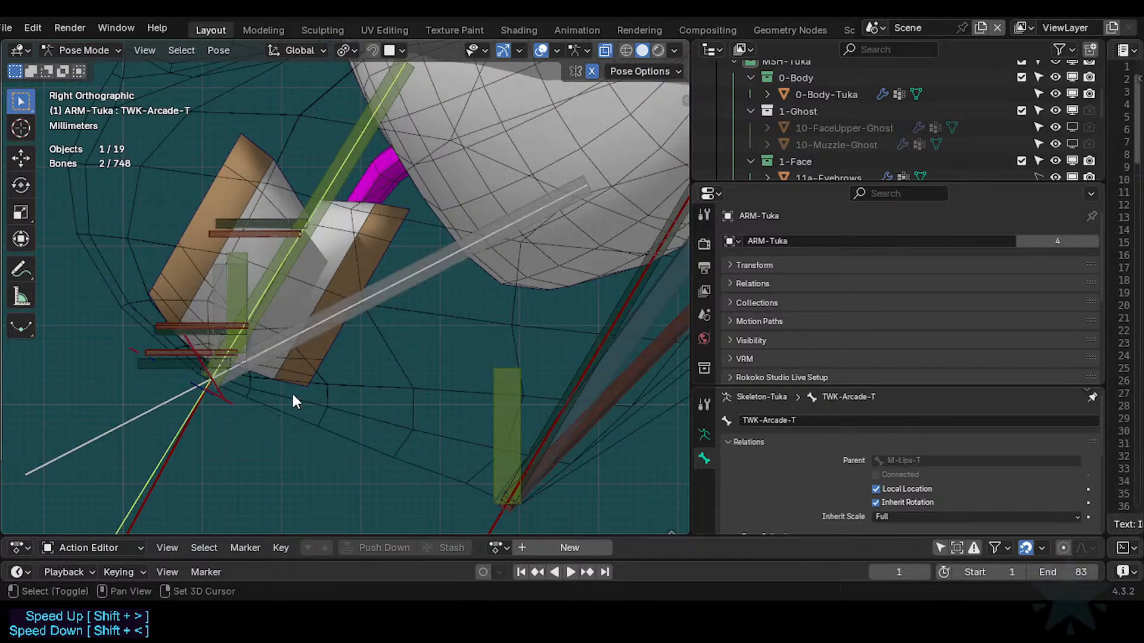
{"action": "left_click", "coordinate": [298, 351], "text": "shift"}
{"action": "left_click", "coordinate": [292, 280], "text": "shift"}
{"action": "left_click", "coordinate": [251, 276], "text": "shift"}
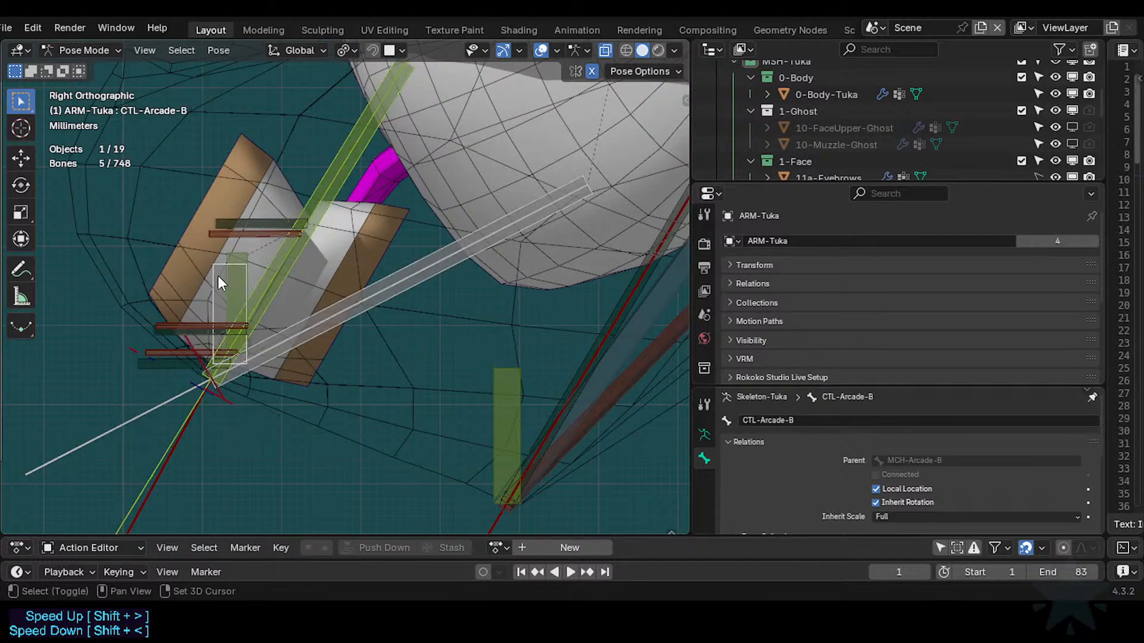
{"action": "scroll", "coordinate": [221, 322], "scroll_direction": "down", "scroll_amount": 3}
{"action": "key", "text": "alt+a"}
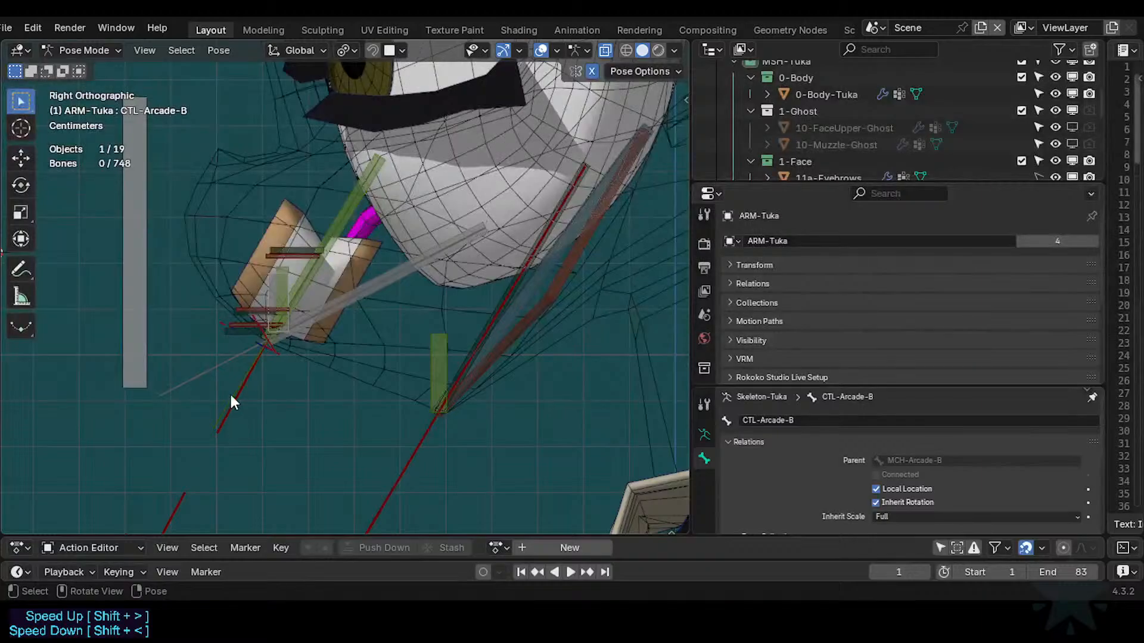
Select TWK-Arcade-B and TWK-Arcade-T together, and toggle the isolation of the D1-Jaws bone collection off and back on.
{"action": "left_click", "coordinate": [229, 372]}
{"action": "left_click", "coordinate": [224, 394], "text": "shift"}
{"action": "key", "text": "n"}
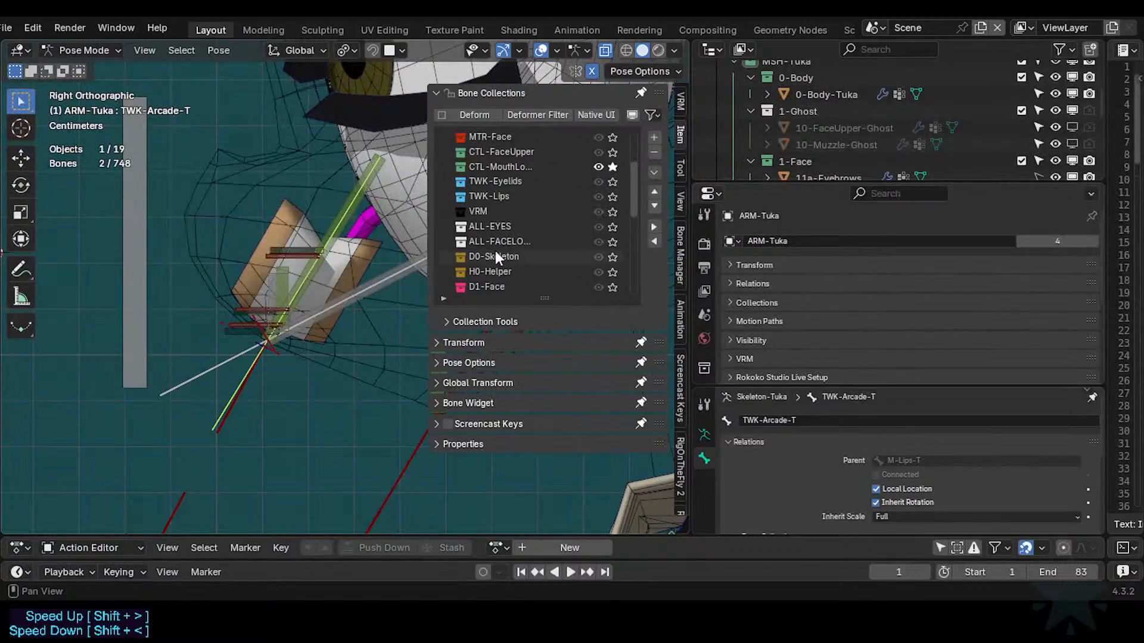
{"action": "scroll", "coordinate": [609, 206], "scroll_direction": "down", "scroll_amount": 9}
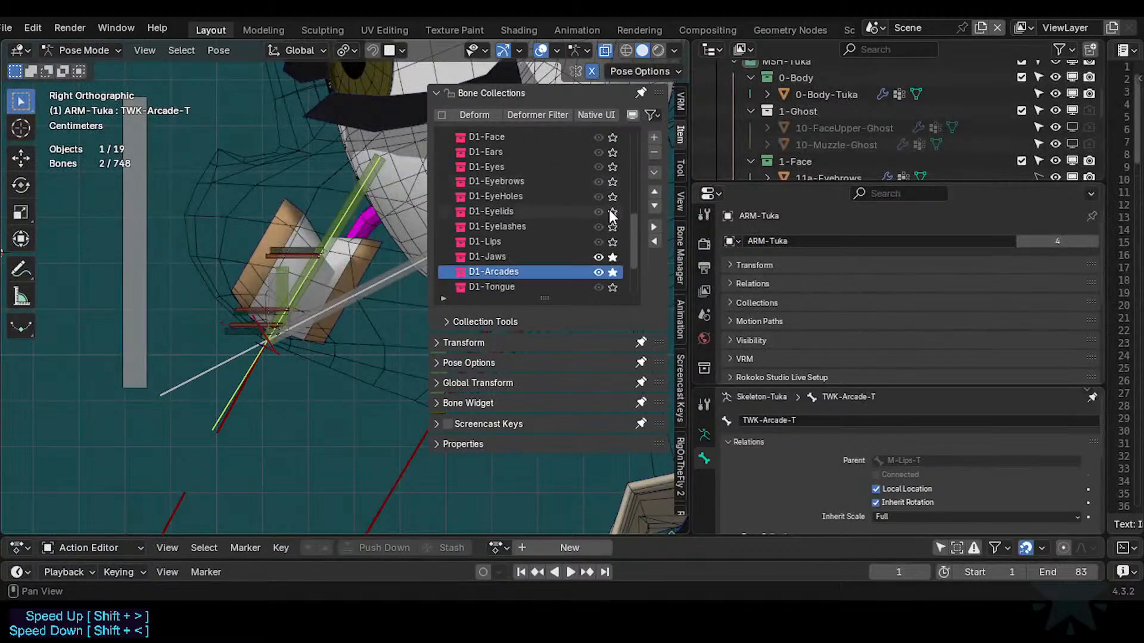
{"action": "left_click", "coordinate": [612, 257]}
{"action": "left_click", "coordinate": [612, 259]}
{"action": "key", "text": "n"}
{"action": "scroll", "coordinate": [291, 338], "scroll_direction": "up", "scroll_amount": 2}
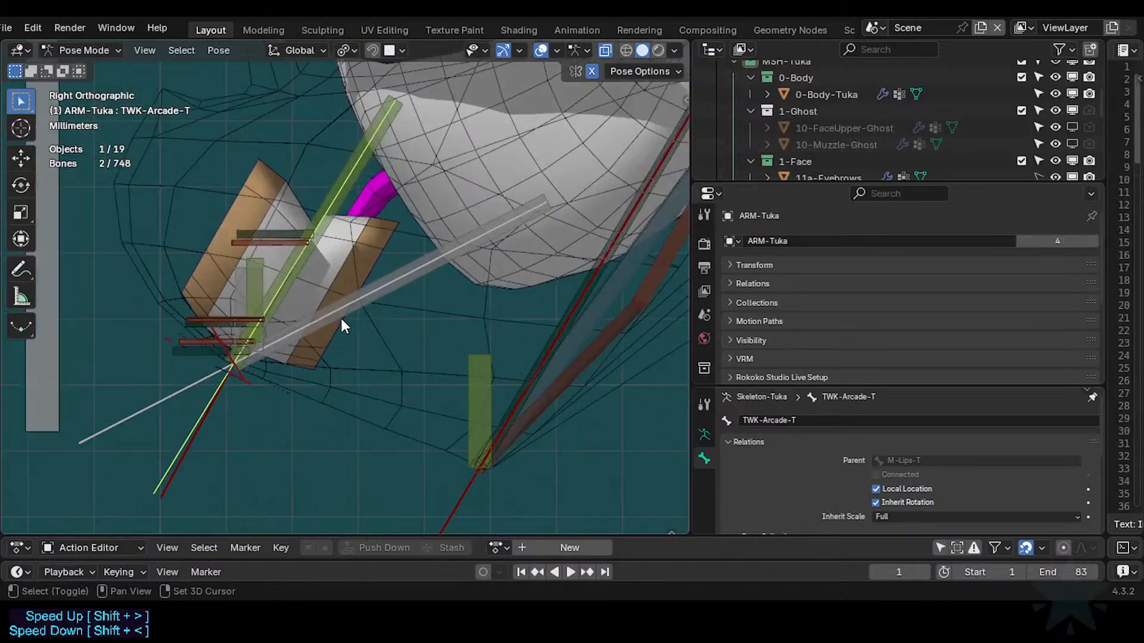
Add the upper and lower MCH-Arcade and CTL-Arcade bones to the selection.
{"action": "left_click", "coordinate": [341, 314], "text": "shift"}
{"action": "scroll", "coordinate": [298, 288], "scroll_direction": "up", "scroll_amount": 1}
{"action": "left_click", "coordinate": [224, 284], "text": "shift"}
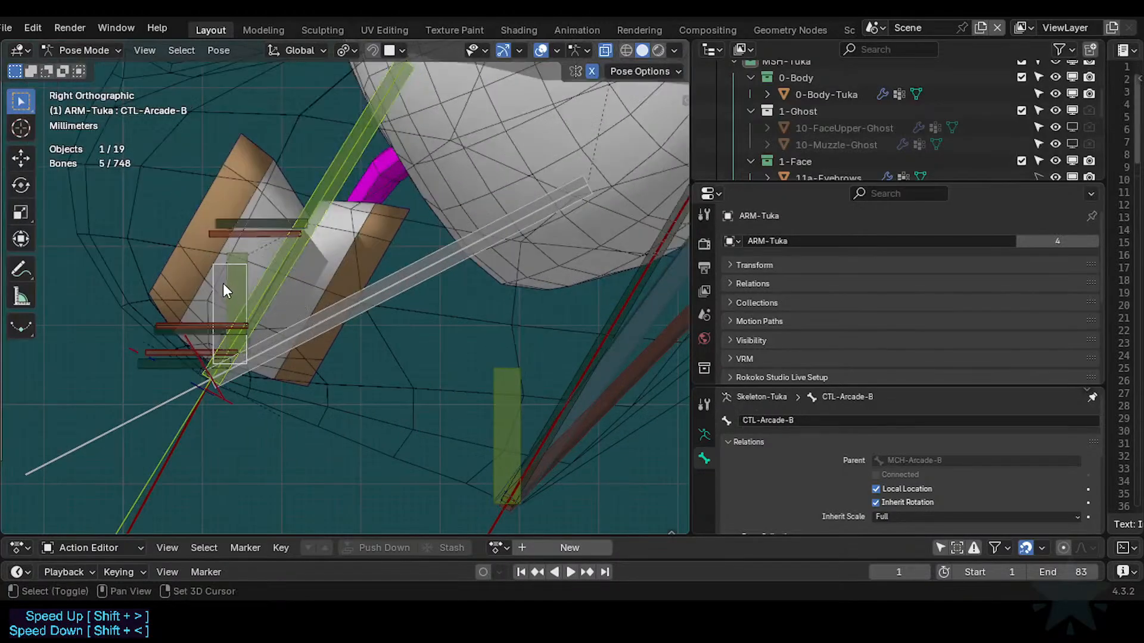
{"action": "left_click", "coordinate": [211, 292], "text": "shift"}
{"action": "left_click", "coordinate": [239, 263], "text": "shift"}
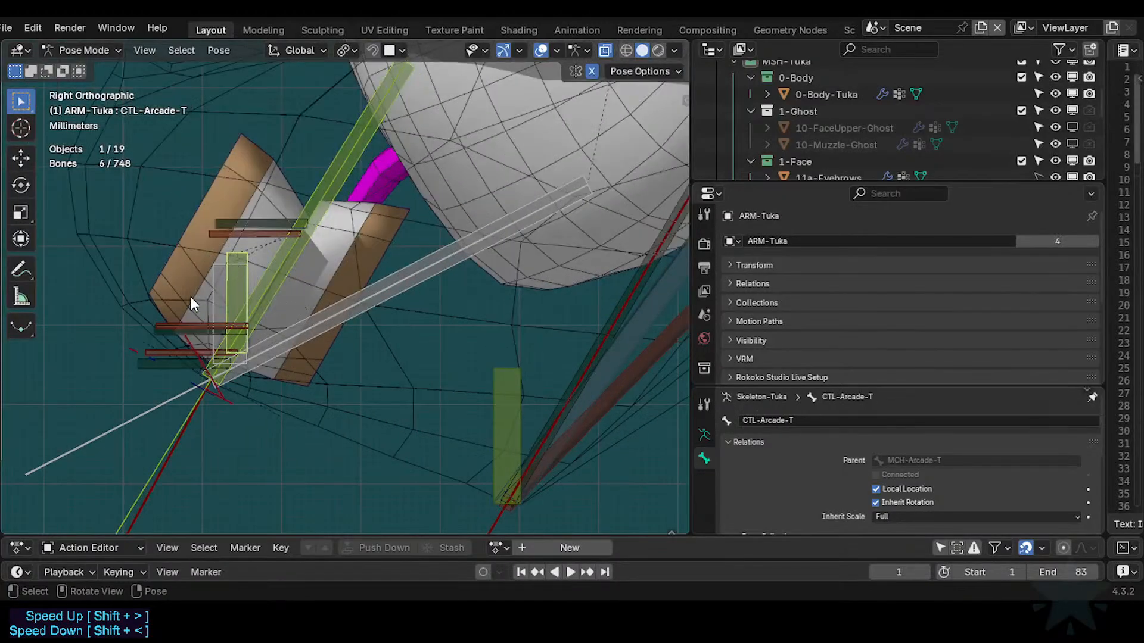
Add D1-Arcade-B.L.001 and neighbouring teeth deform bones to the current bone selection.
{"action": "key", "text": "b"}
{"action": "left_click_drag", "start_coordinate": [132, 292], "coordinate": [161, 375]}
{"action": "scroll", "coordinate": [171, 309], "scroll_direction": "up", "scroll_amount": 1}
{"action": "scroll", "coordinate": [171, 309], "scroll_direction": "up", "scroll_amount": 1}
{"action": "left_click", "coordinate": [220, 196], "text": "shift"}
{"action": "key", "text": "b"}
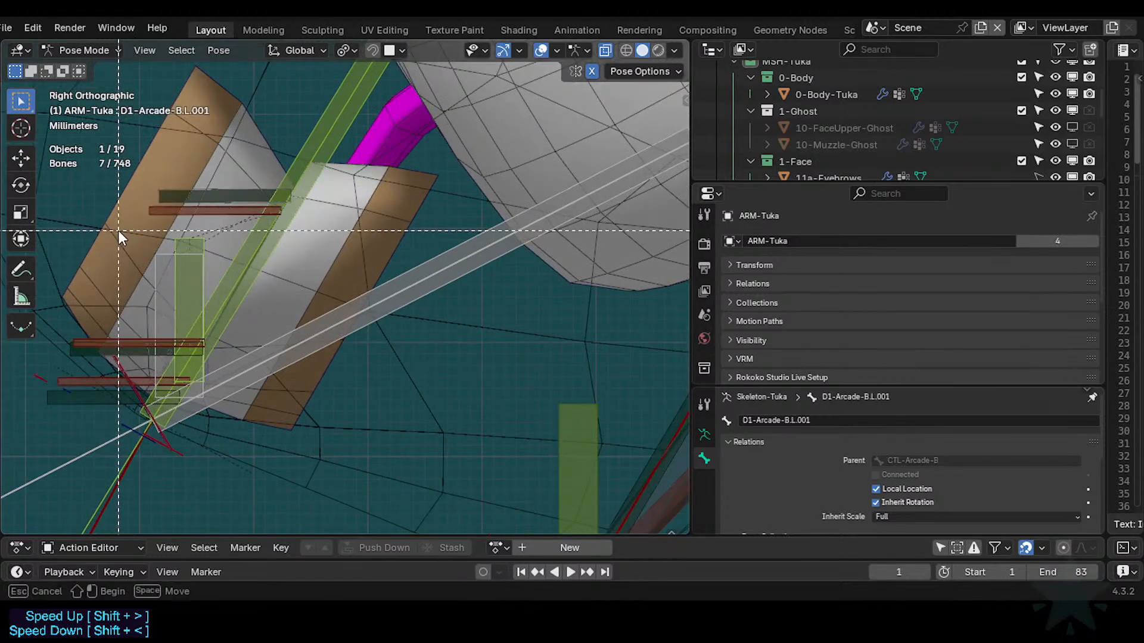
{"action": "left_click_drag", "start_coordinate": [119, 230], "coordinate": [248, 137]}
{"action": "scroll", "coordinate": [194, 220], "scroll_direction": "down", "scroll_amount": 2}
{"action": "key", "text": "b"}
{"action": "left_click_drag", "start_coordinate": [189, 174], "coordinate": [334, 235]}
{"action": "scroll", "coordinate": [287, 270], "scroll_direction": "up", "scroll_amount": 3}
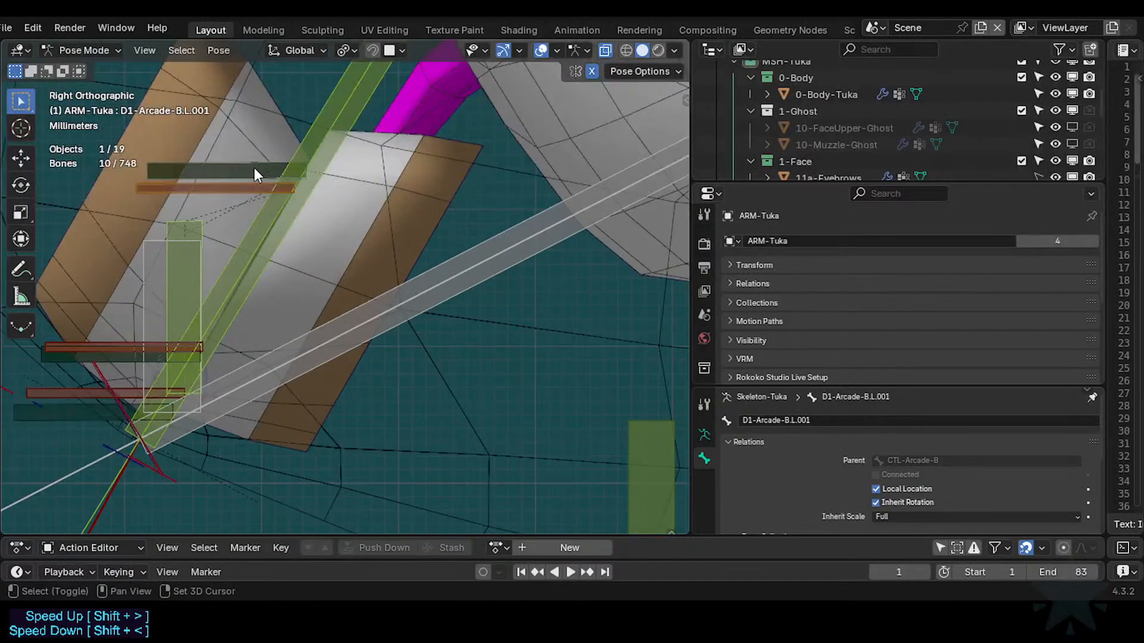
Extend the selection to all bones sharing the color of D1-Arcade-B.L.001, using Select Grouped with Extend enabled.
{"action": "key", "text": "shift+g"}
{"action": "left_click", "coordinate": [252, 168]}
{"action": "left_click", "coordinate": [105, 503]}
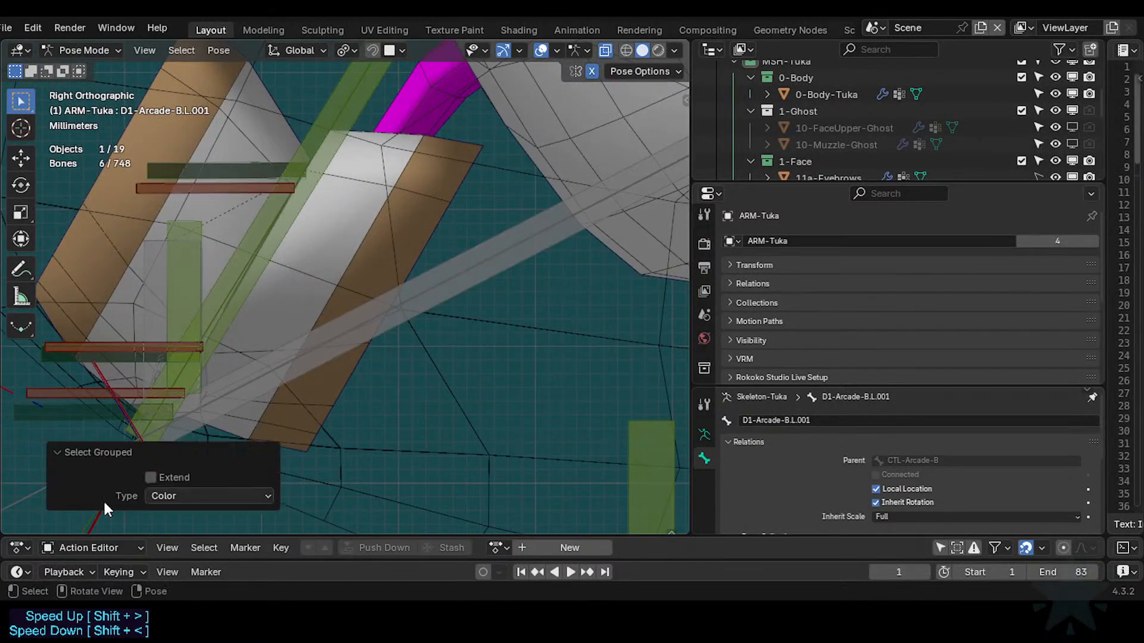
{"action": "left_click", "coordinate": [151, 477]}
{"action": "key", "text": "shift+g"}
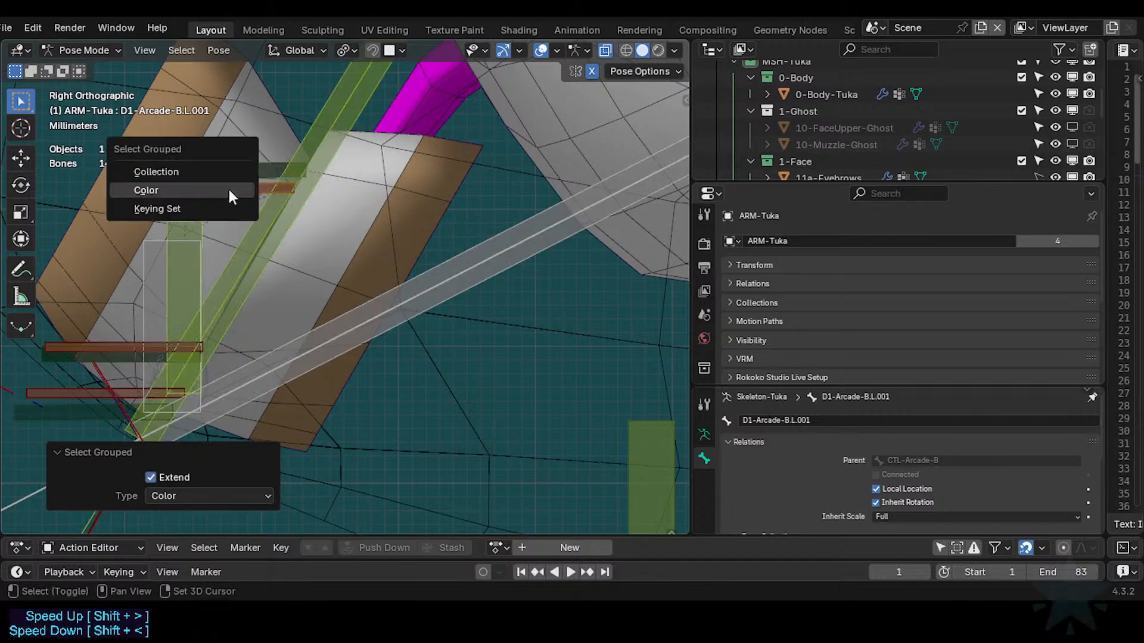
{"action": "left_click", "coordinate": [229, 190]}
{"action": "left_click", "coordinate": [248, 170], "text": "shift"}
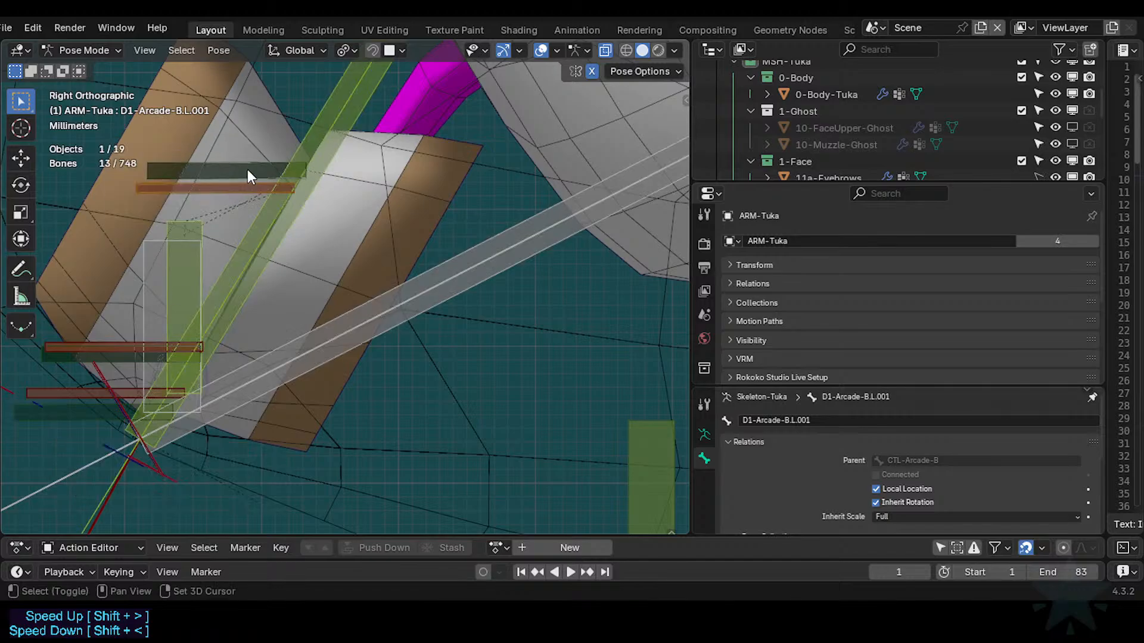
{"action": "left_click", "coordinate": [248, 170], "text": "shift"}
{"action": "key", "text": "shift+g"}
{"action": "left_click", "coordinate": [248, 170]}
{"action": "scroll", "coordinate": [232, 266], "scroll_direction": "down", "scroll_amount": 3}
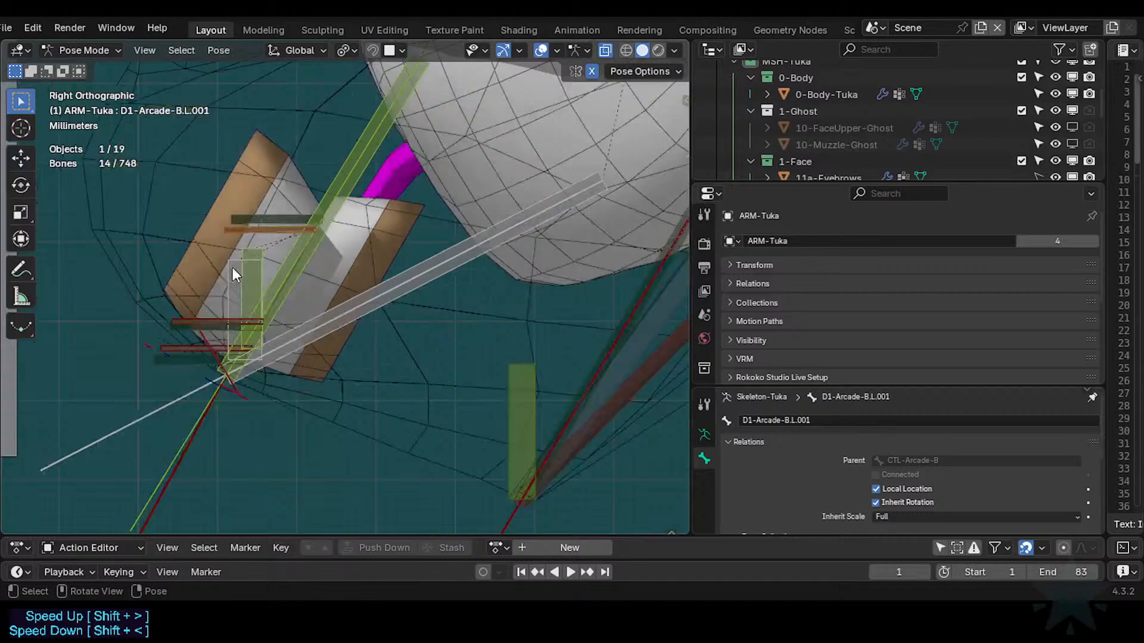
Try hiding all unselected bones to check the teeth selection, and undo the hiding.
{"action": "key", "text": "shift+g"}
{"action": "left_click", "coordinate": [287, 273]}
{"action": "key", "text": "shift+h"}
{"action": "scroll", "coordinate": [287, 274], "scroll_direction": "down", "scroll_amount": 2}
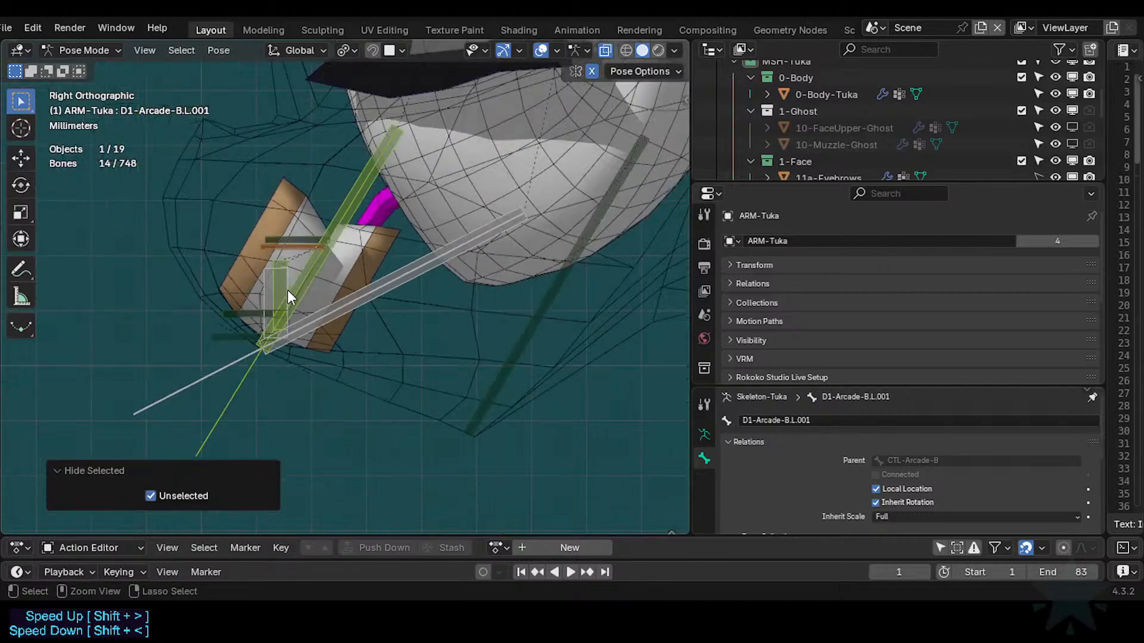
{"action": "key", "text": "ctrl+z"}
Add D1-Arcade-T.L and the bones of its color to the selection, test-moving them without keeping the movement.
{"action": "scroll", "coordinate": [288, 312], "scroll_direction": "up", "scroll_amount": 3}
{"action": "left_click", "coordinate": [176, 329]}
{"action": "key", "text": "shift+g"}
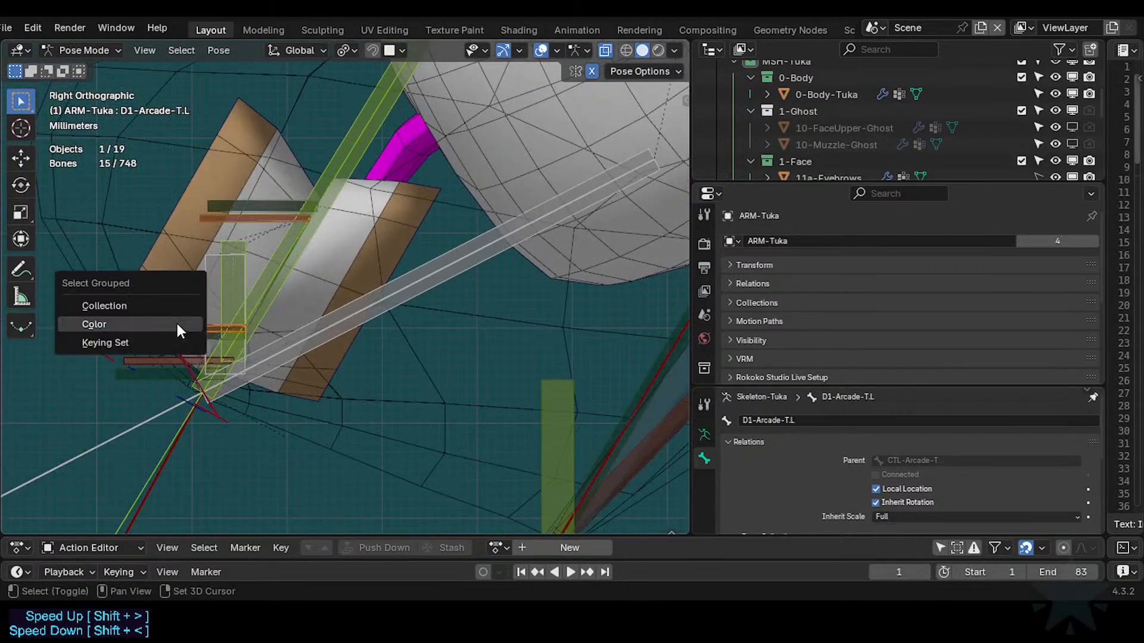
{"action": "left_click", "coordinate": [177, 327]}
{"action": "scroll", "coordinate": [285, 213], "scroll_direction": "down", "scroll_amount": 2}
{"action": "key", "text": "g"}
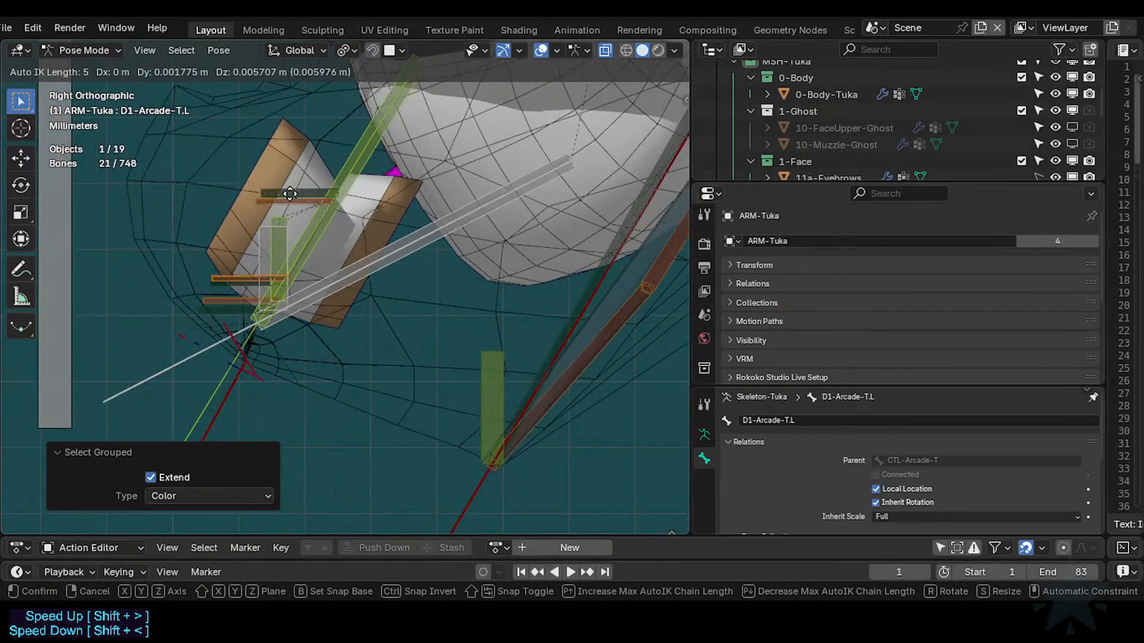
{"action": "right_click", "coordinate": [325, 189]}
Remove the jaw bones from the selection and hide all unselected bones.
{"action": "scroll", "coordinate": [325, 192], "scroll_direction": "down", "scroll_amount": 2}
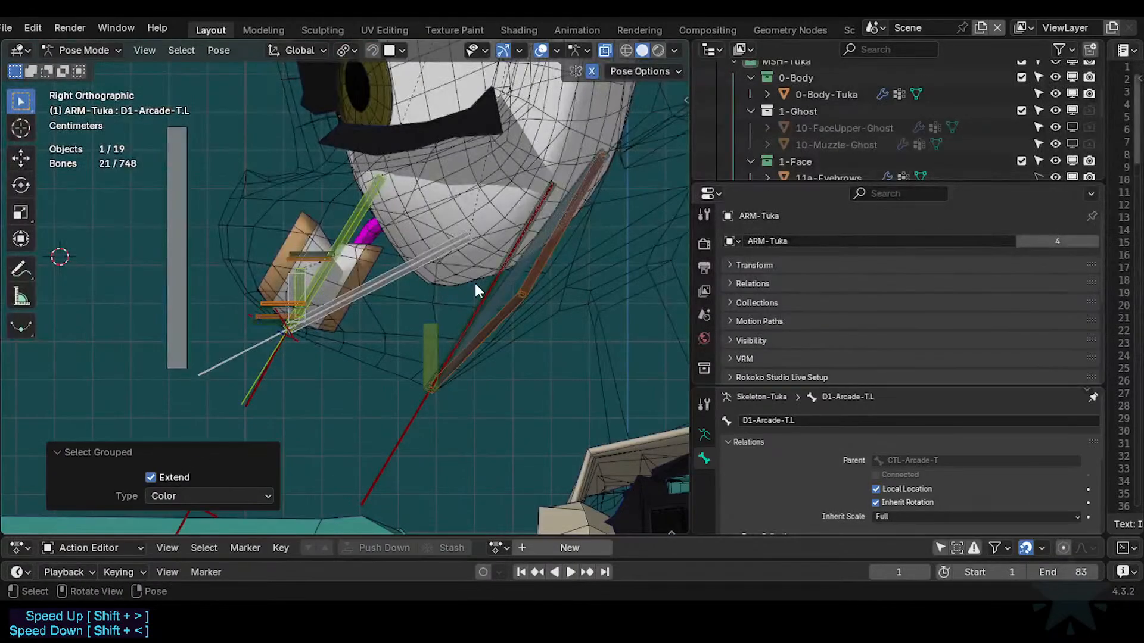
{"action": "scroll", "coordinate": [475, 283], "scroll_direction": "down", "scroll_amount": 3}
{"action": "key", "text": "b"}
{"action": "left_click_drag", "start_coordinate": [529, 173], "coordinate": [422, 395], "text": "shift"}
{"action": "scroll", "coordinate": [441, 365], "scroll_direction": "up", "scroll_amount": 1}
{"action": "key", "text": "b"}
{"action": "left_click_drag", "start_coordinate": [345, 461], "coordinate": [426, 285], "text": "shift"}
{"action": "key", "text": "ctrl+z"}
{"action": "key", "text": "shift+h"}
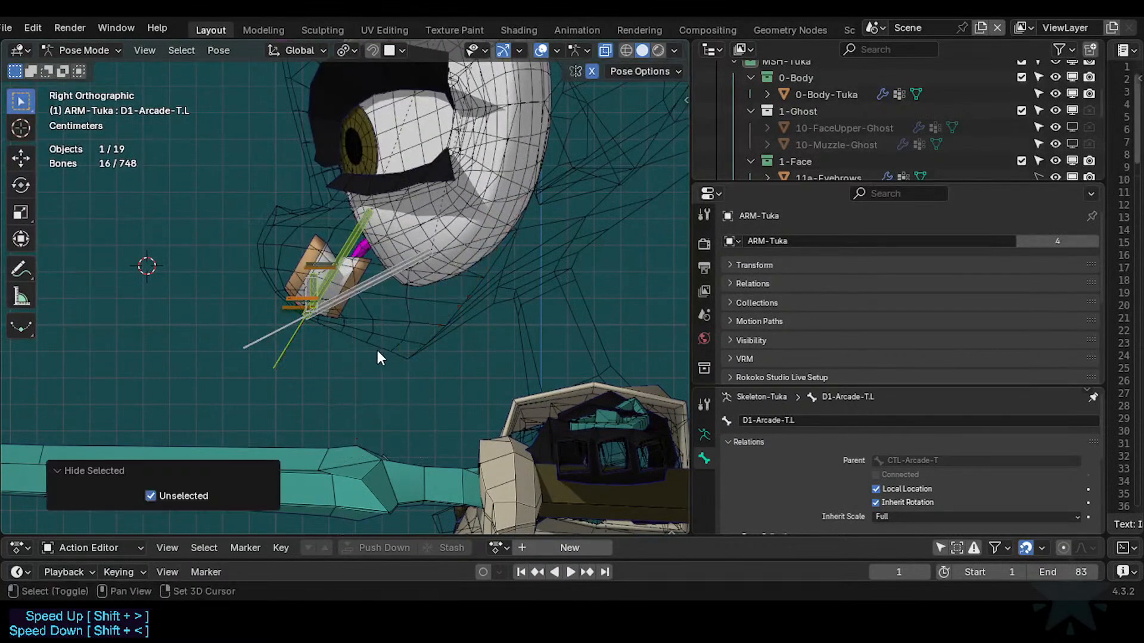
Inspect the isolated teeth bones from several angles and save the file.
{"action": "scroll", "coordinate": [374, 352], "scroll_direction": "up", "scroll_amount": 3}
{"action": "scroll", "coordinate": [347, 338], "scroll_direction": "down", "scroll_amount": 3}
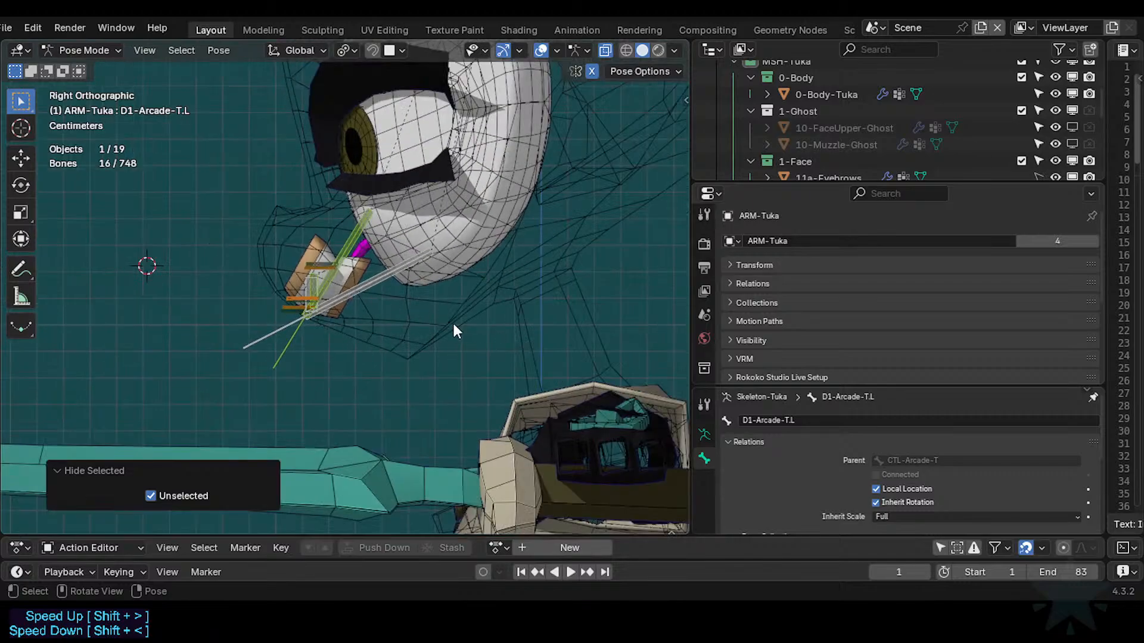
{"action": "scroll", "coordinate": [352, 316], "scroll_direction": "up", "scroll_amount": 2}
{"action": "middle_click_drag", "start_coordinate": [352, 316], "coordinate": [411, 343]}
{"action": "middle_click_drag", "start_coordinate": [385, 243], "coordinate": [459, 312]}
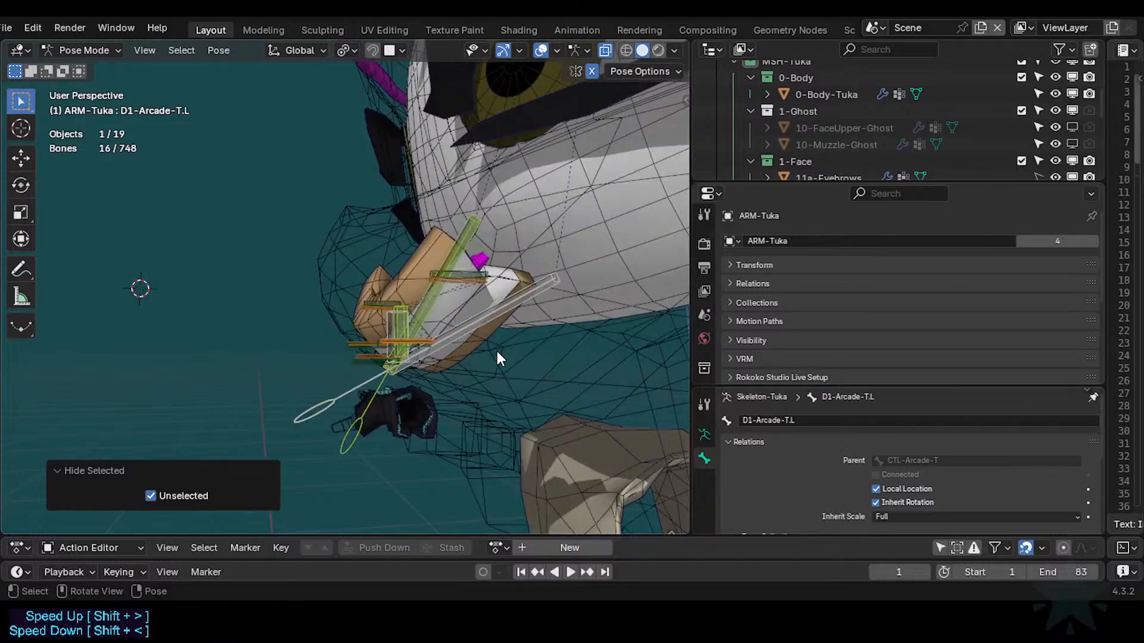
{"action": "middle_click_drag", "start_coordinate": [498, 358], "coordinate": [471, 370]}
{"action": "key", "text": "ctrl+s"}
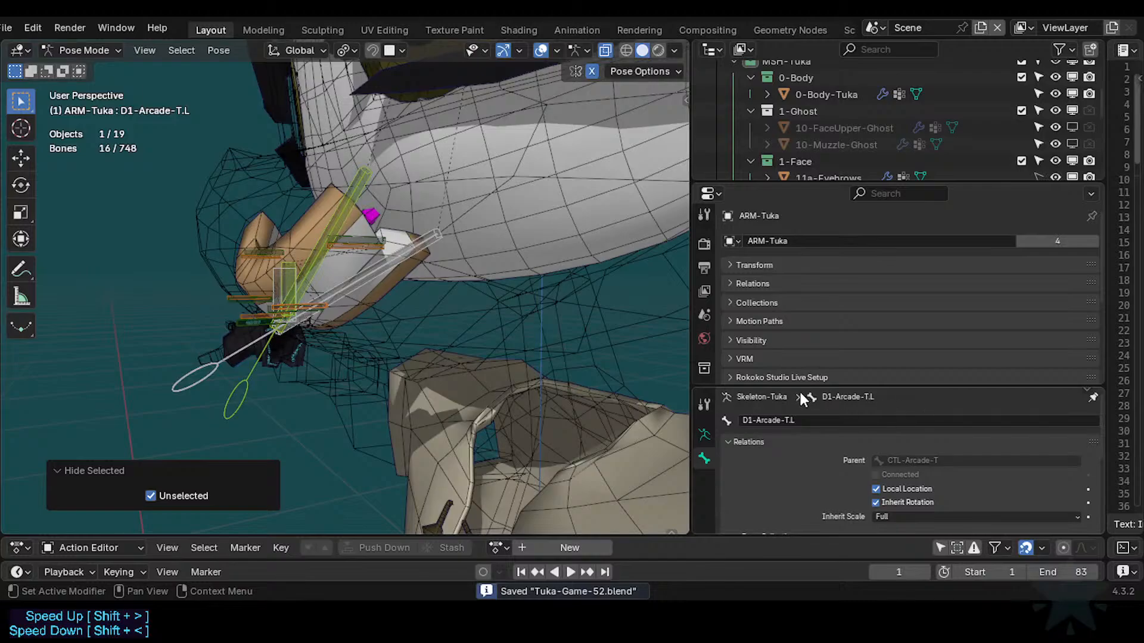
Add a new selection set to the Skeleton-Tuka armature, enlarging the properties area to reach the set list.
{"action": "left_click_drag", "start_coordinate": [800, 389], "coordinate": [789, 402]}
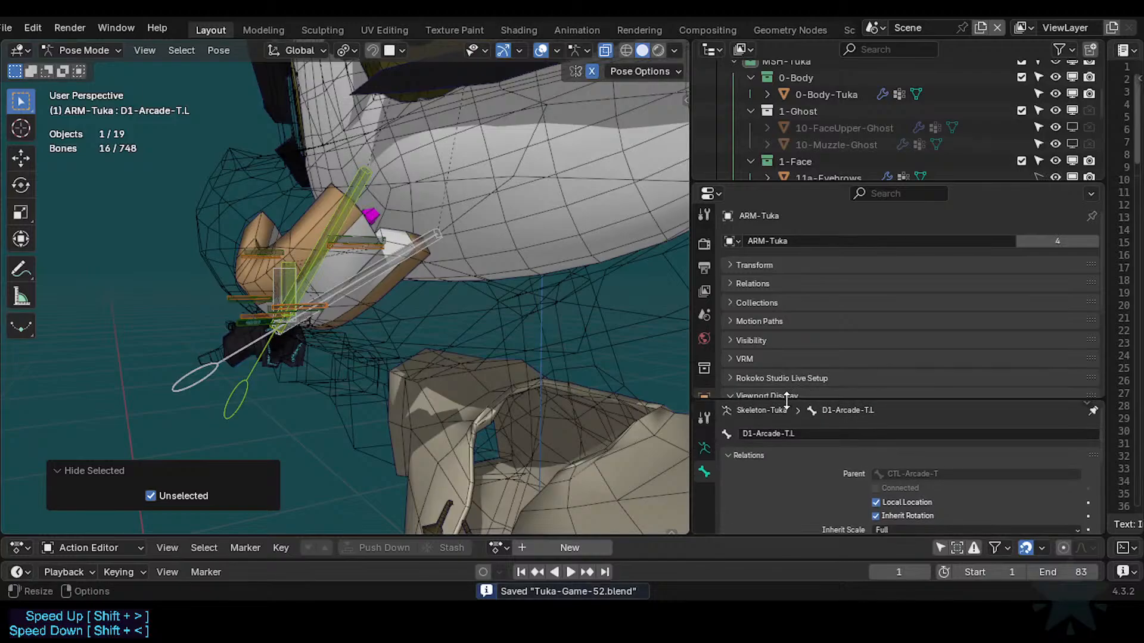
{"action": "scroll", "coordinate": [704, 346], "scroll_direction": "down", "scroll_amount": 5}
{"action": "left_click", "coordinate": [704, 335]}
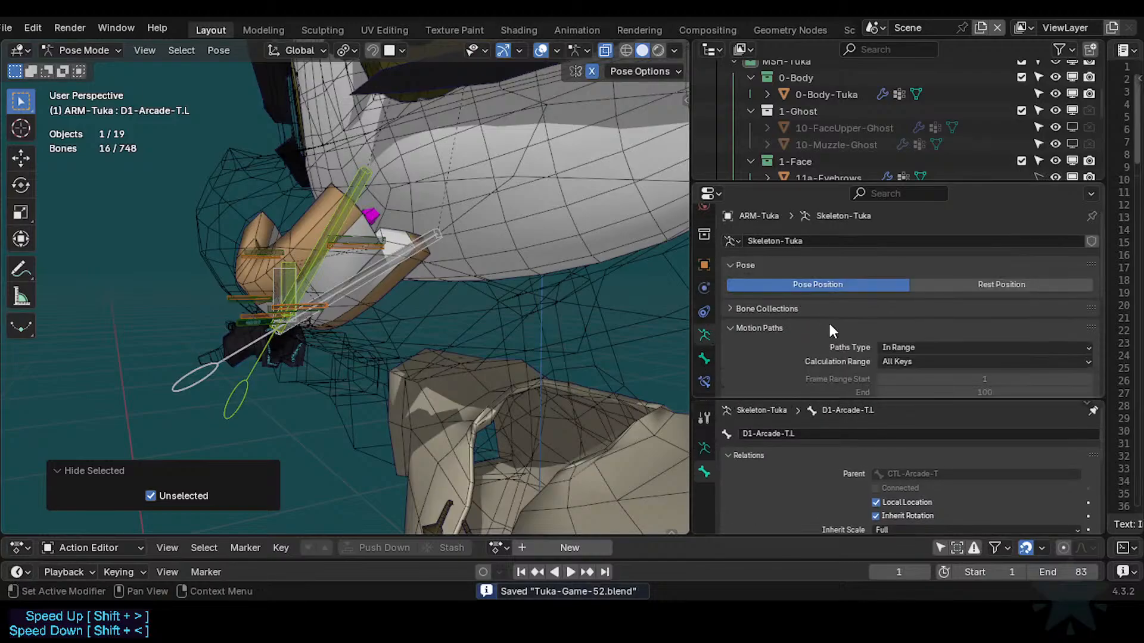
{"action": "scroll", "coordinate": [816, 351], "scroll_direction": "down", "scroll_amount": 3}
{"action": "left_click_drag", "start_coordinate": [801, 395], "coordinate": [790, 479]}
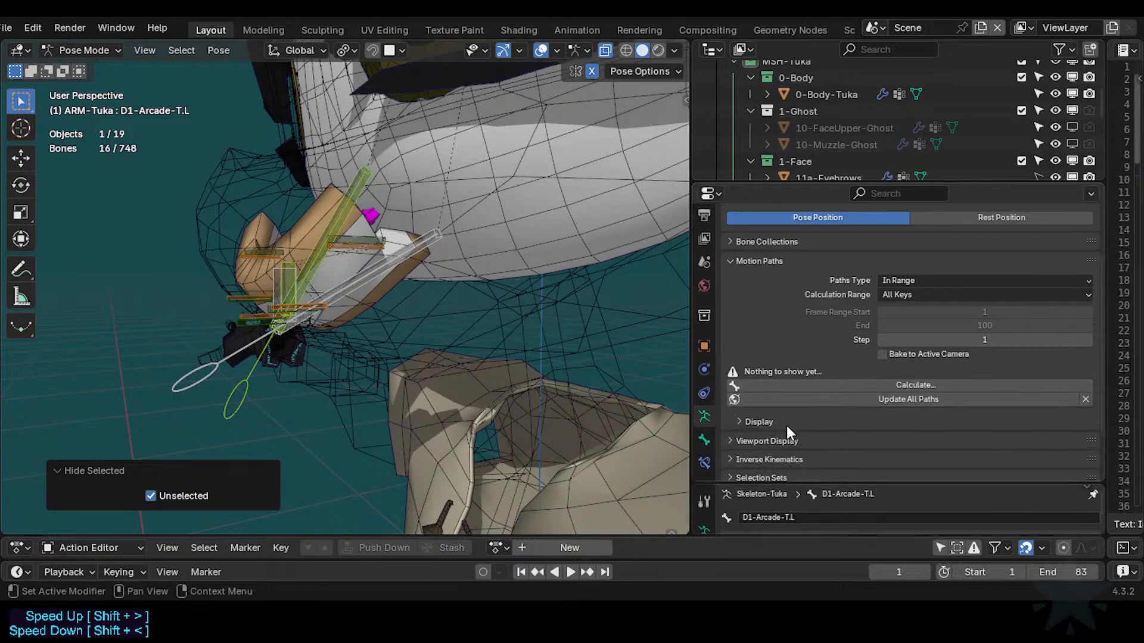
{"action": "scroll", "coordinate": [786, 426], "scroll_direction": "down", "scroll_amount": 3}
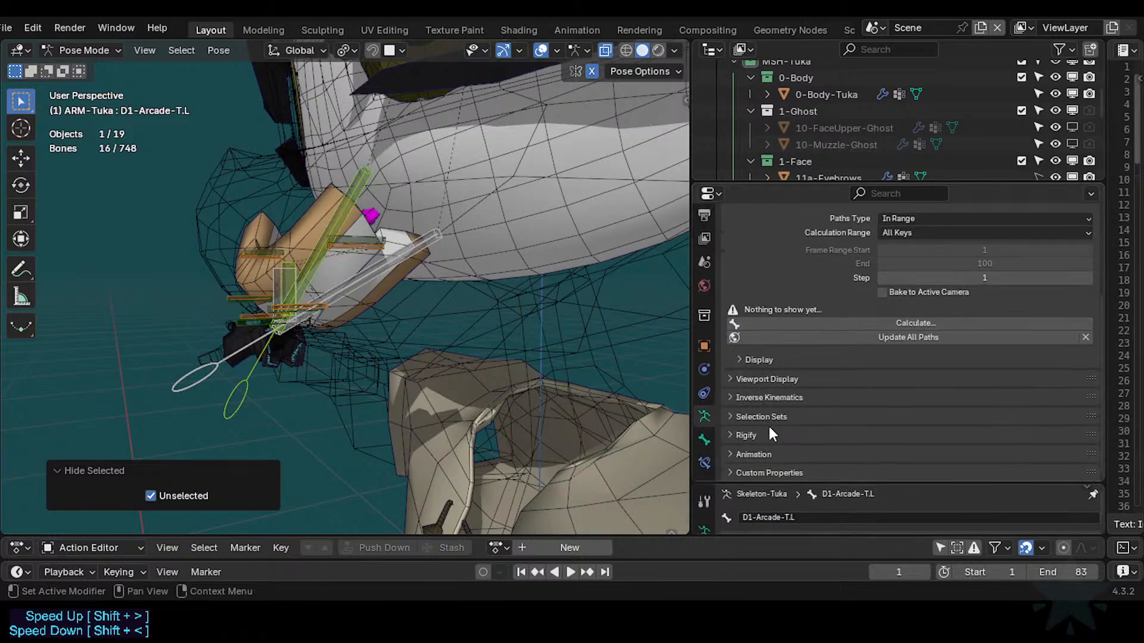
{"action": "left_click", "coordinate": [770, 417]}
{"action": "scroll", "coordinate": [893, 405], "scroll_direction": "down", "scroll_amount": 3}
{"action": "left_click", "coordinate": [1085, 370]}
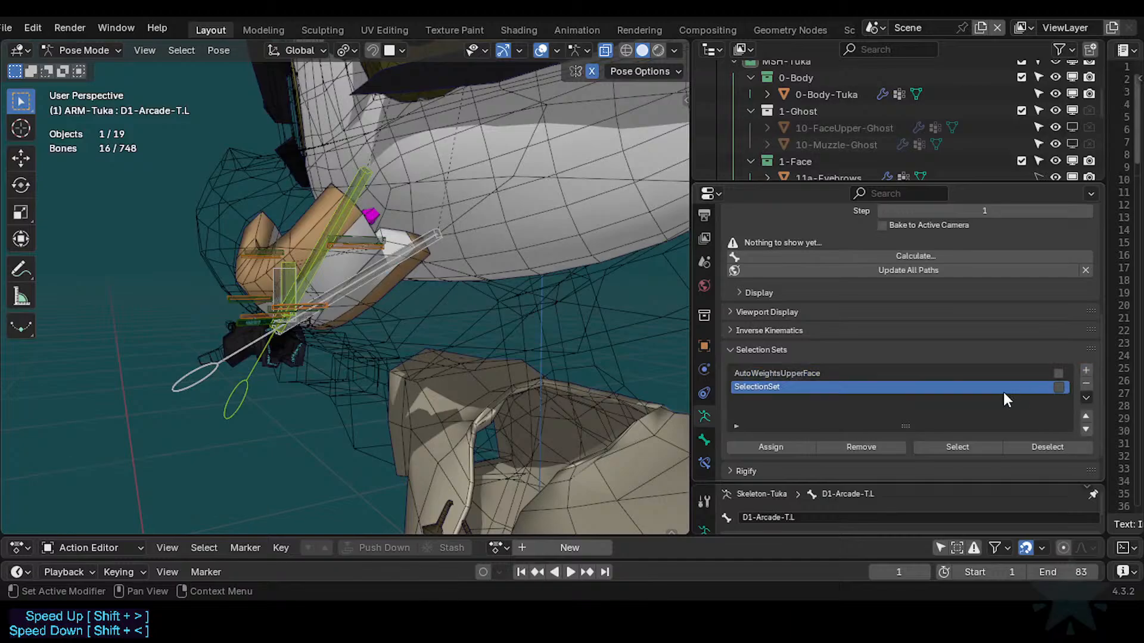
Rename the new selection set Arcades, assign the selected teeth bones to it, and save the file.
{"action": "double_click", "coordinate": [770, 388]}
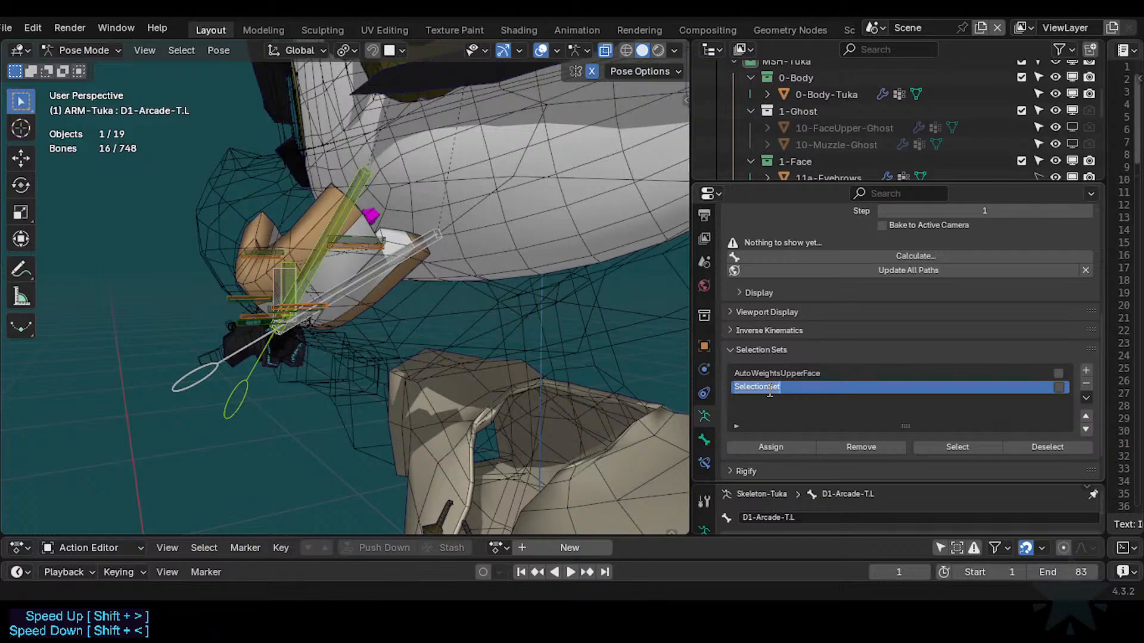
{"action": "type", "text": "Arcades"}
{"action": "key", "text": "Return"}
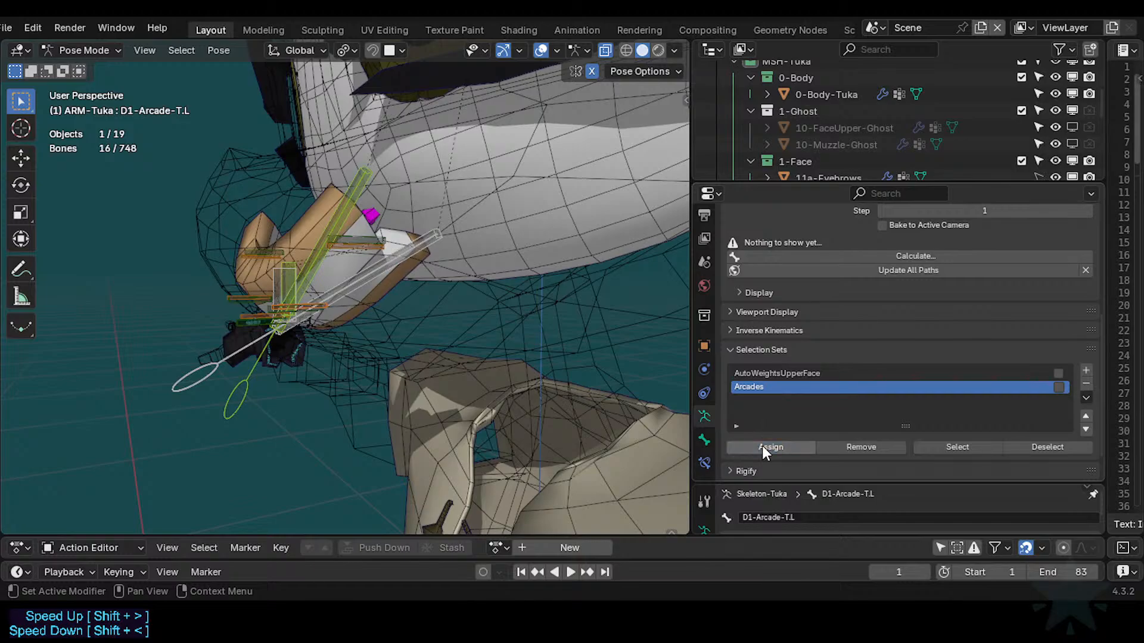
{"action": "left_click", "coordinate": [442, 305]}
{"action": "key", "text": "ctrl+s"}
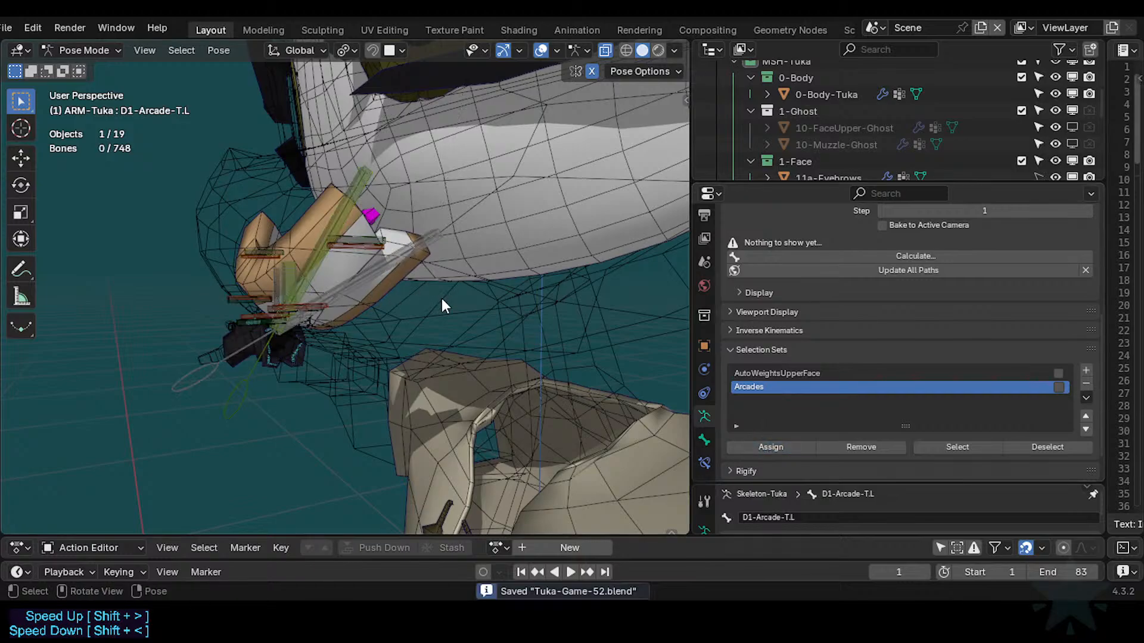
{"action": "middle_click_drag", "start_coordinate": [441, 336], "coordinate": [420, 334]}
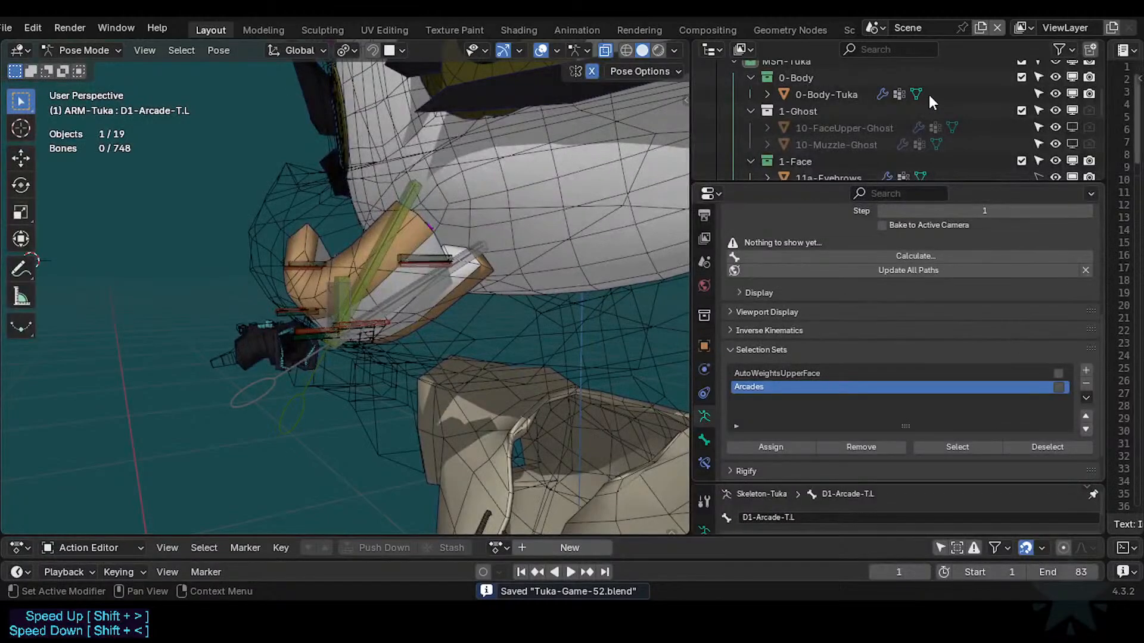
{"action": "left_click", "coordinate": [767, 349]}
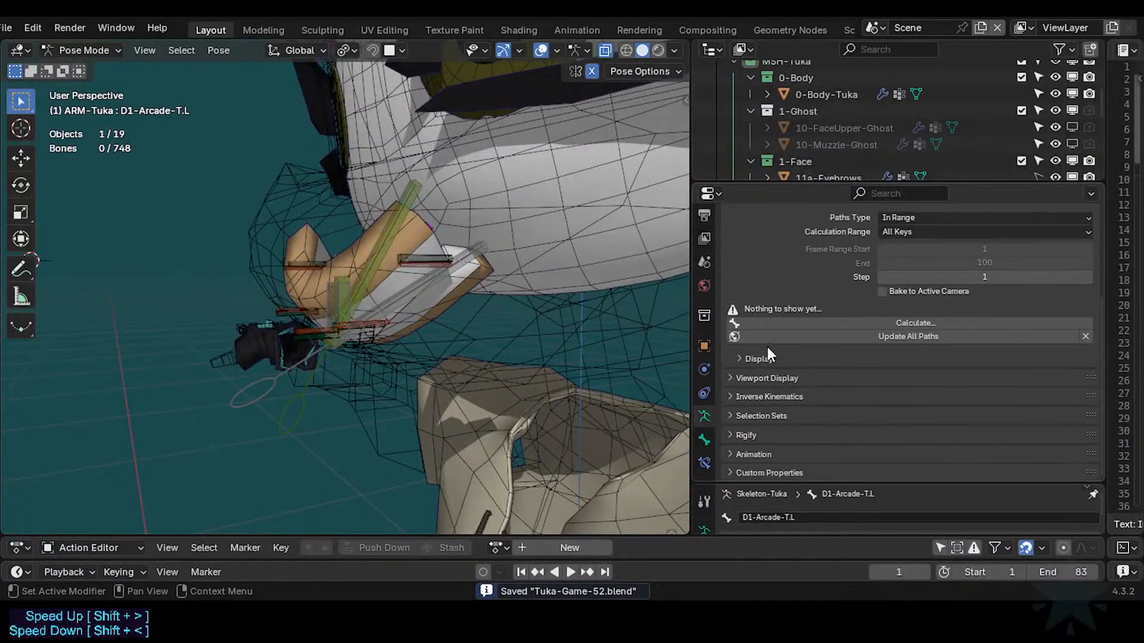
{"action": "left_click", "coordinate": [753, 414]}
{"action": "scroll", "coordinate": [456, 335], "scroll_direction": "up", "scroll_amount": 1}
{"action": "key", "text": "ctrl+s"}
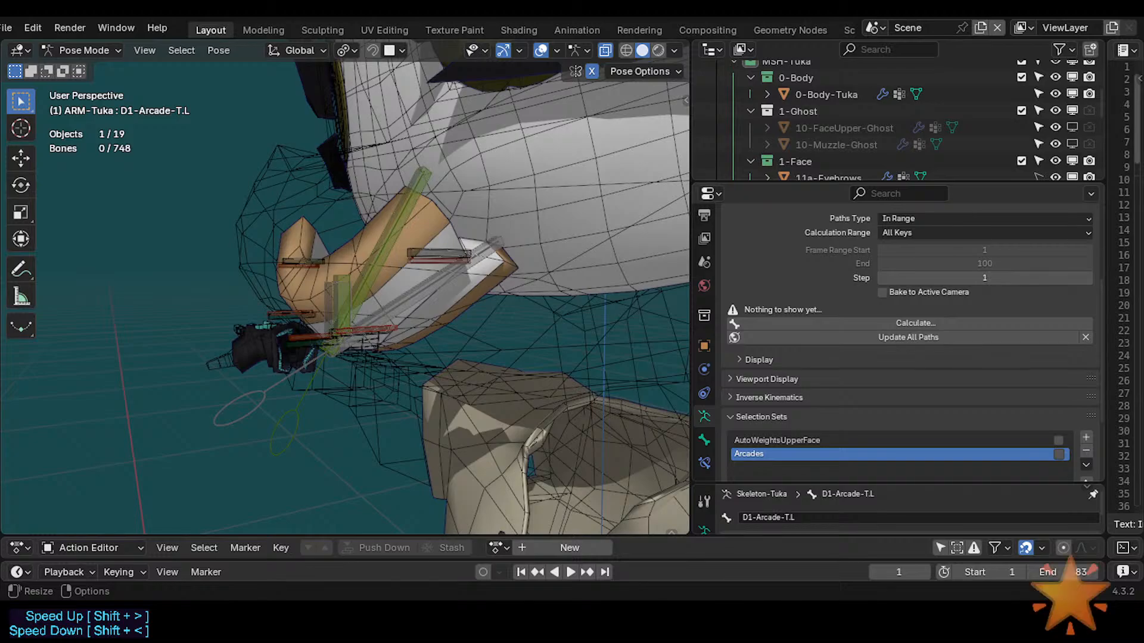
Inspect the isolated teeth bones and their two ring-shaped controls from near and far around the mouth.
{"action": "scroll", "coordinate": [352, 330], "scroll_direction": "up", "scroll_amount": 2}
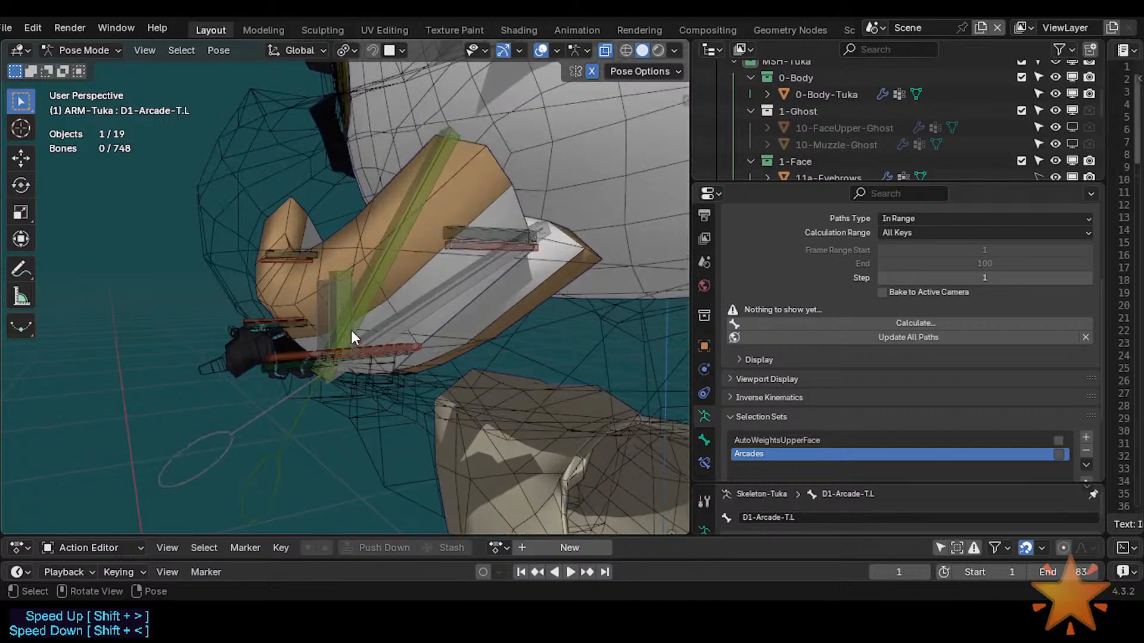
{"action": "scroll", "coordinate": [384, 283], "scroll_direction": "down", "scroll_amount": 2}
{"action": "middle_click_drag", "start_coordinate": [387, 298], "coordinate": [547, 345]}
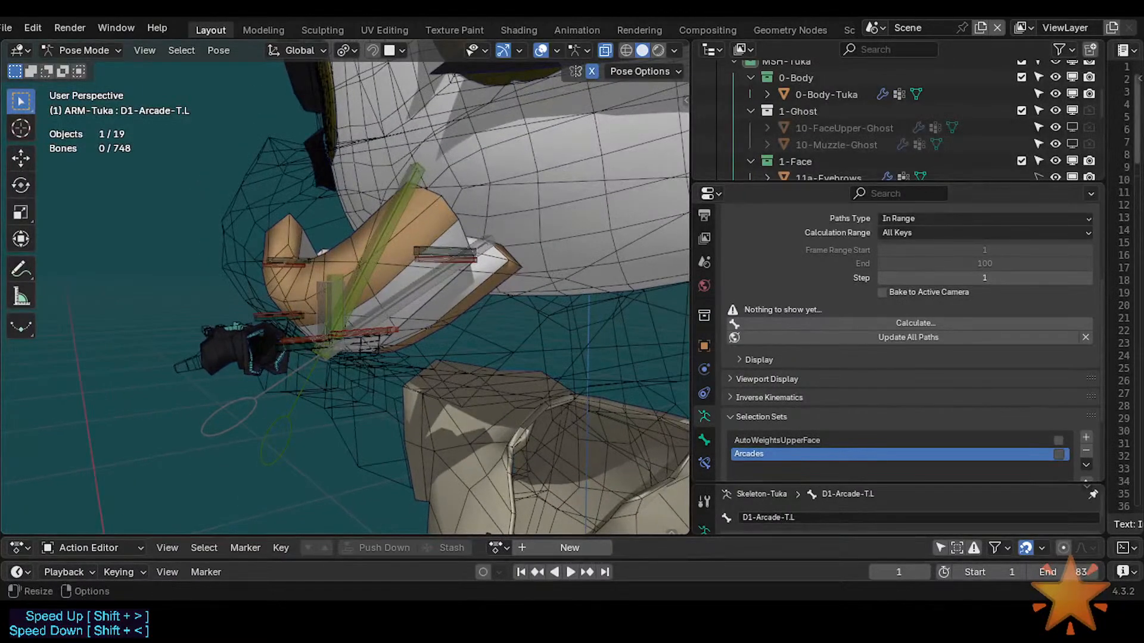
{"action": "middle_click_drag", "start_coordinate": [417, 350], "coordinate": [387, 406]}
{"action": "key", "text": "shift+grave"}
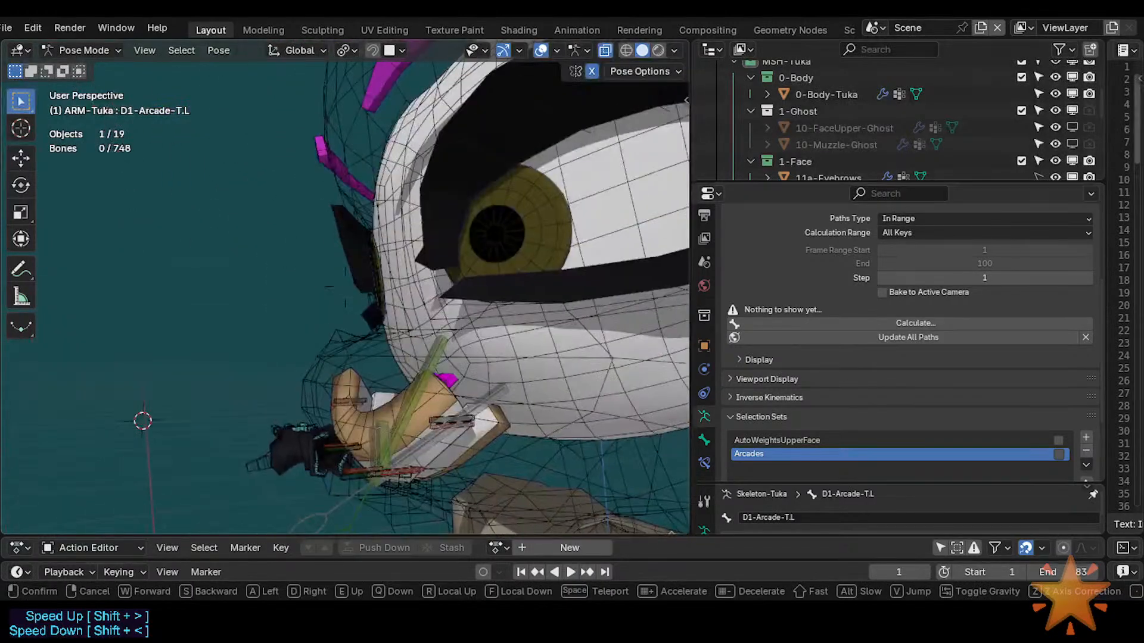
{"action": "key", "text": "s"}
{"action": "key", "text": "w"}
{"action": "key", "text": "w"}
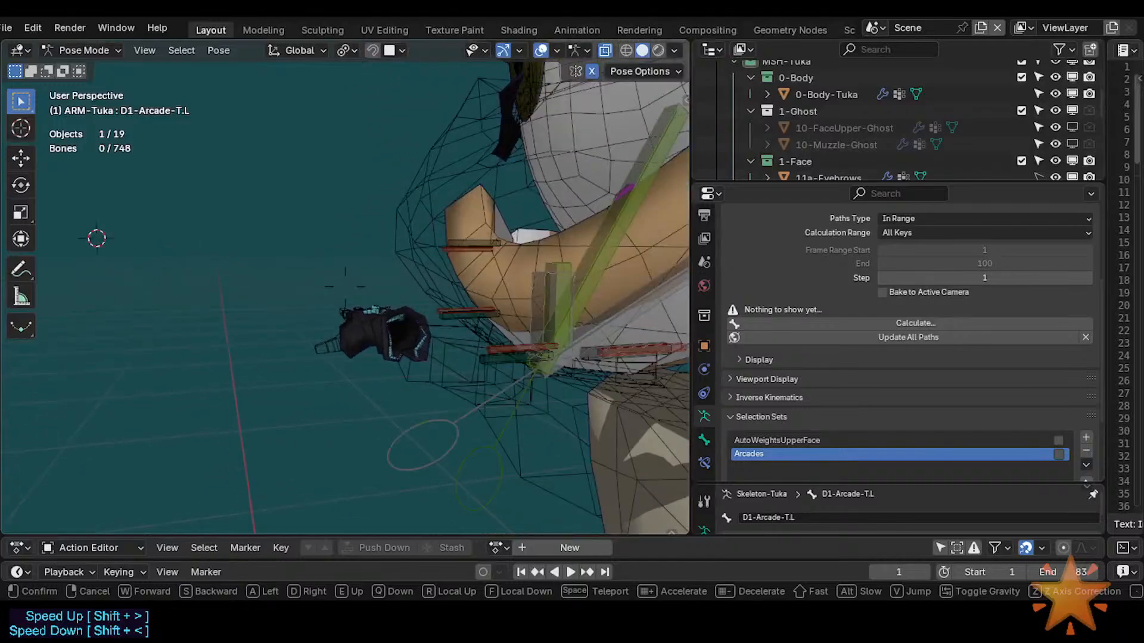
{"action": "left_click", "coordinate": [383, 419]}
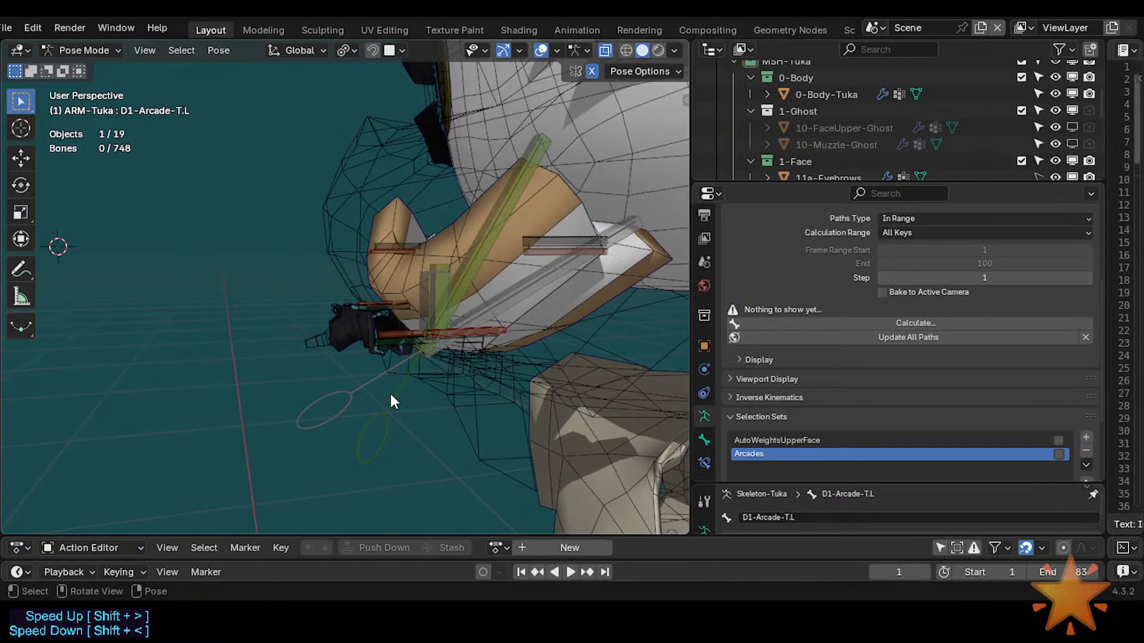
Review the pose Apply options, including Apply Selected as Rest Pose.
{"action": "left_click", "coordinate": [214, 51]}
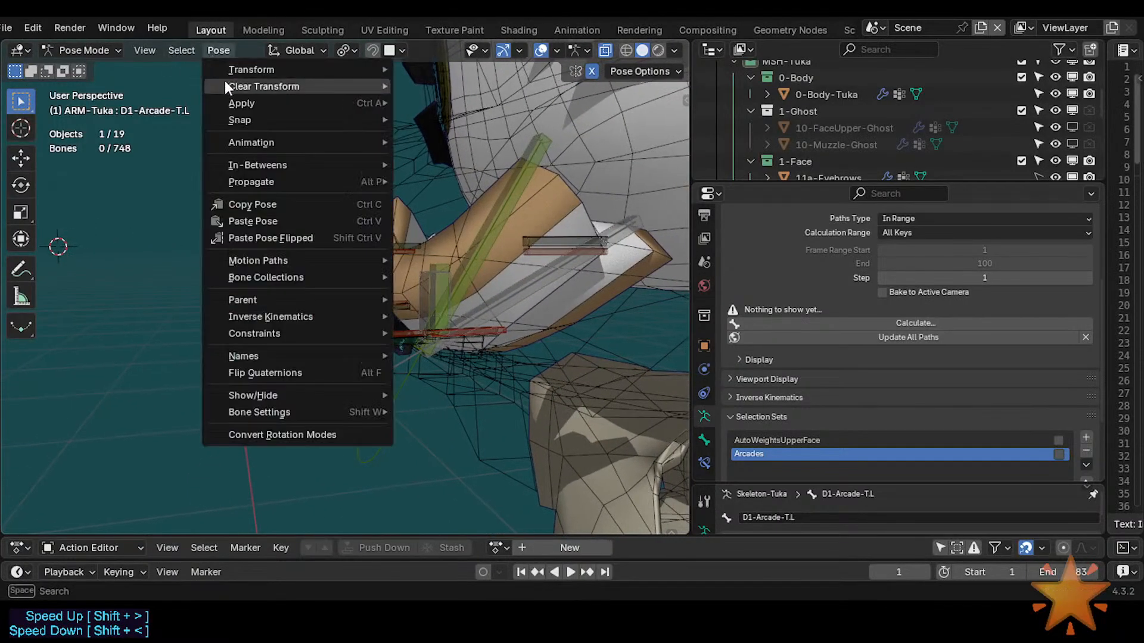
{"action": "mouse_move", "coordinate": [249, 107]}
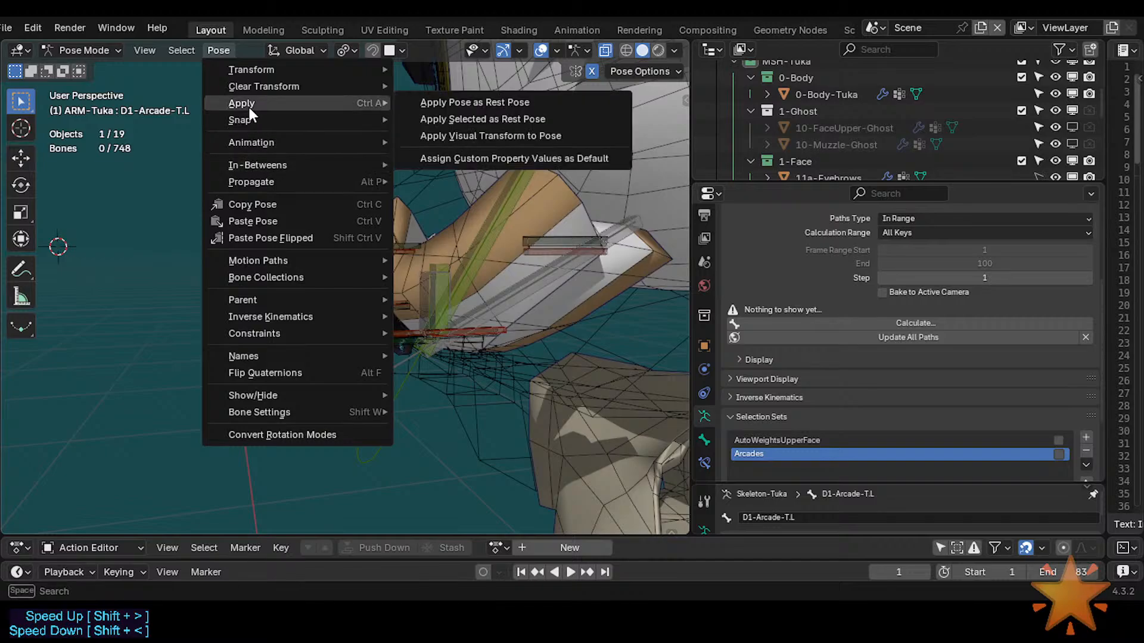
{"action": "left_click", "coordinate": [532, 118]}
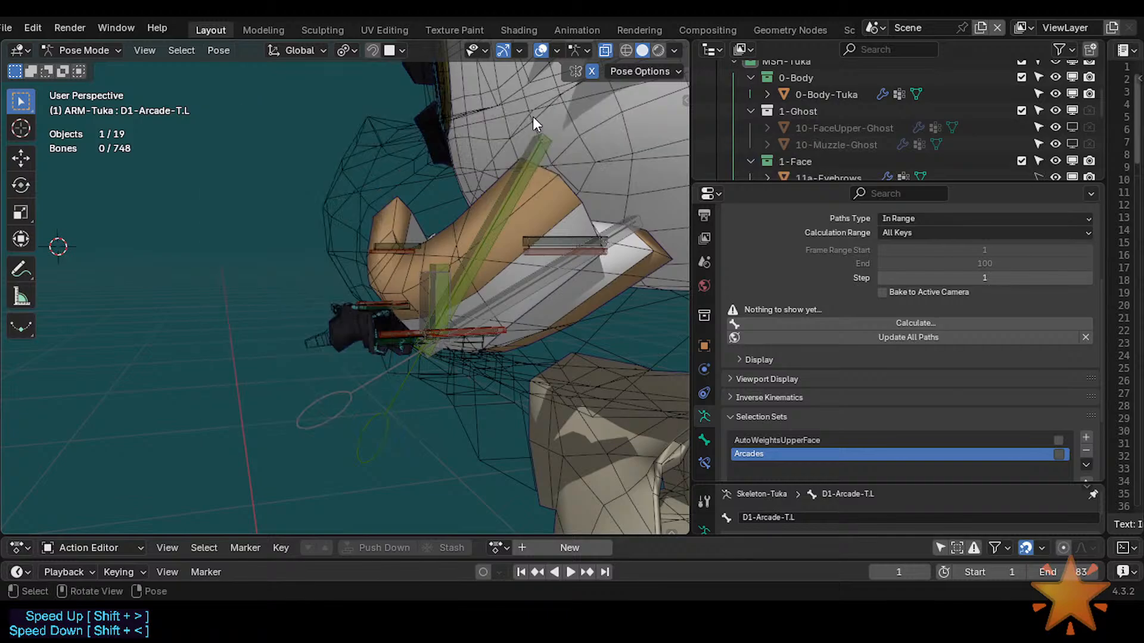
Select the lower teeth control TWK-Arcade-B and test-move it without keeping the movement.
{"action": "middle_click_drag", "start_coordinate": [462, 325], "coordinate": [411, 358]}
{"action": "left_click", "coordinate": [295, 428]}
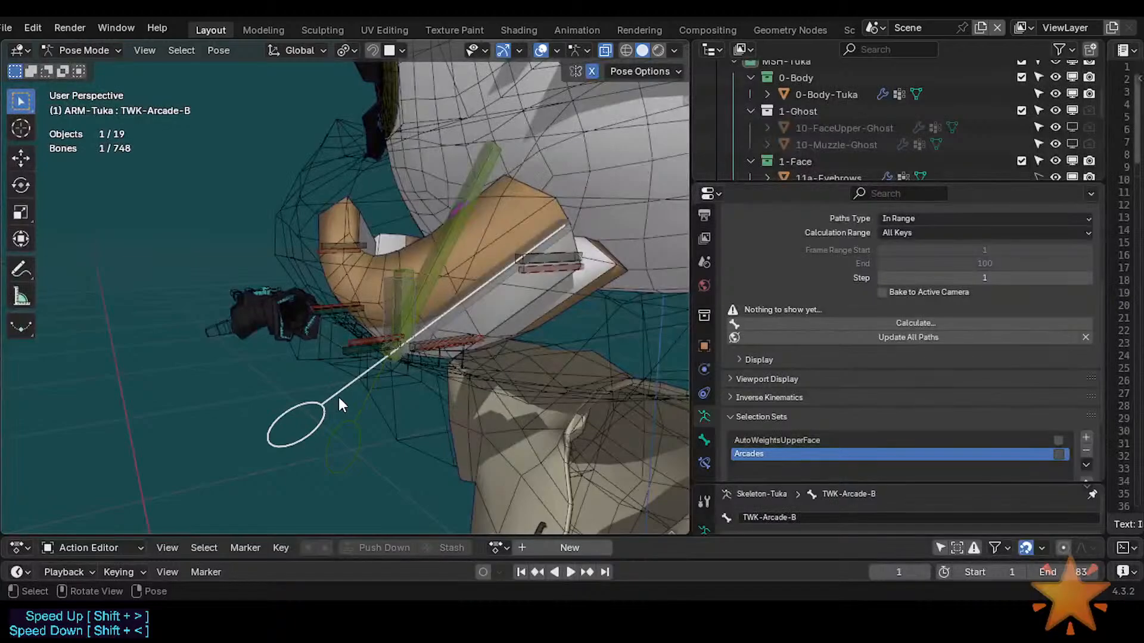
{"action": "middle_click_drag", "start_coordinate": [339, 398], "coordinate": [292, 375]}
{"action": "key", "text": "g"}
{"action": "right_click", "coordinate": [304, 391]}
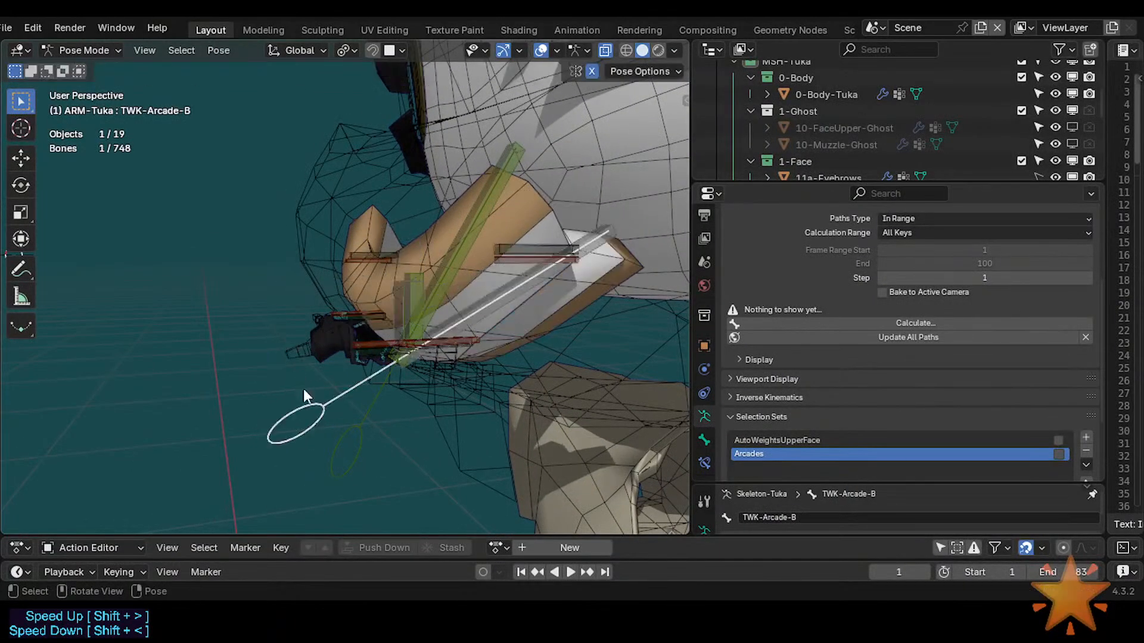
Select the upper teeth control TWK-Arcade-T and bring up Apply Selected as Rest Pose for it.
{"action": "left_click", "coordinate": [337, 440]}
{"action": "left_click", "coordinate": [224, 51]}
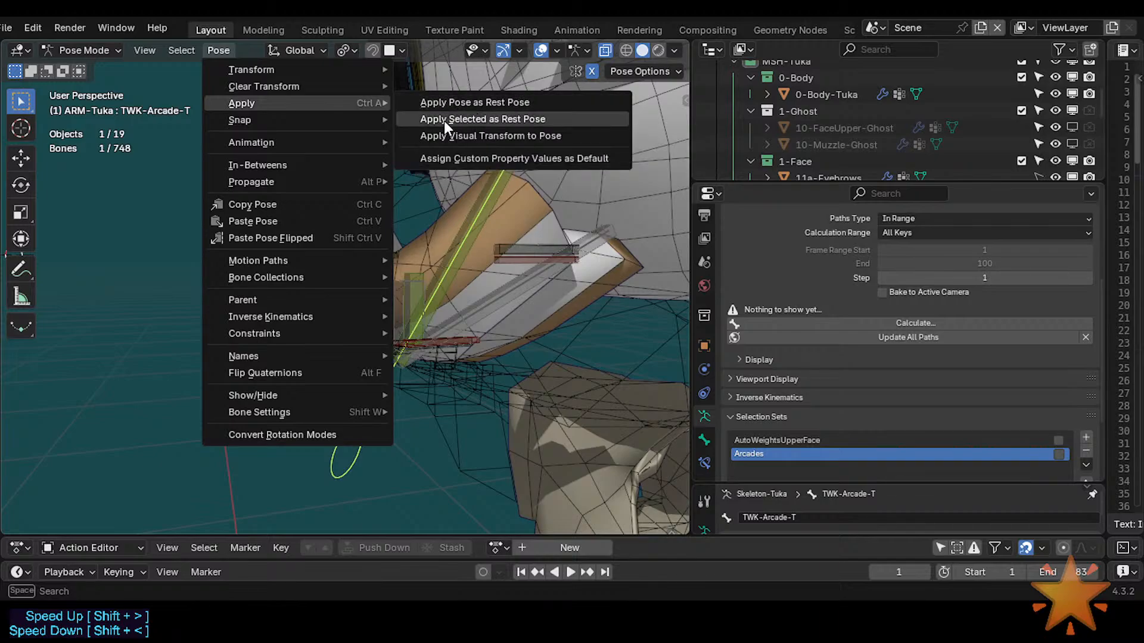
{"action": "left_click", "coordinate": [525, 120]}
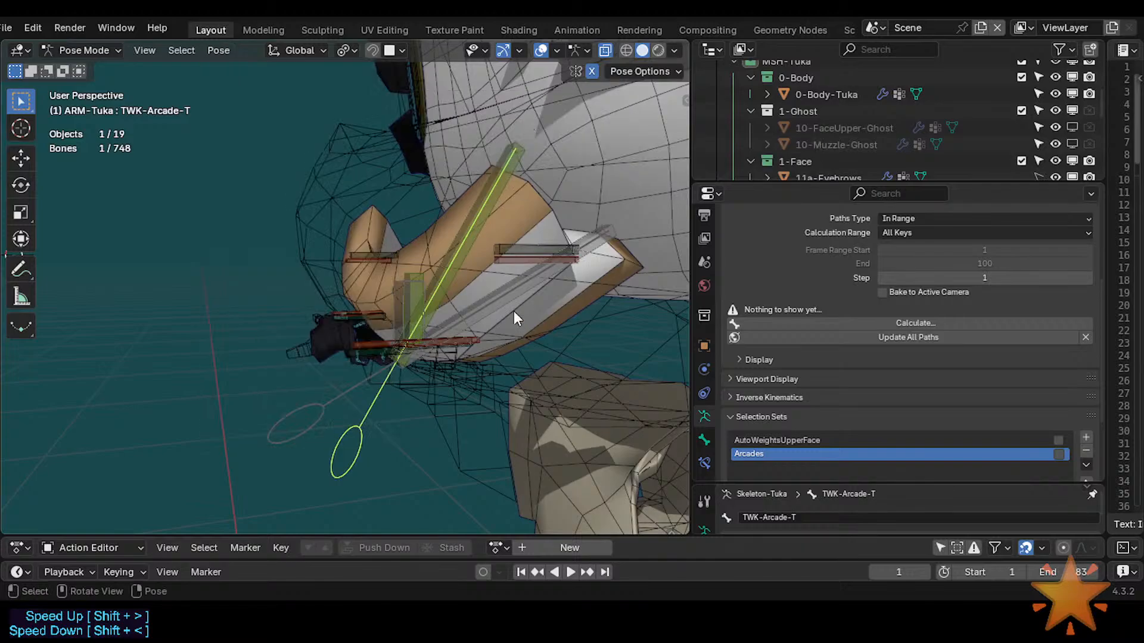
Clear the selection, reselect TWK-Arcade-T, and examine the teeth bones close up in right orthographic view.
{"action": "key", "text": "alt+a"}
{"action": "left_click", "coordinate": [363, 423]}
{"action": "mouse_move", "coordinate": [465, 390]}
{"action": "middle_mouse_down"}
{"action": "mouse_move", "coordinate": [385, 375]}
{"action": "mouse_move", "coordinate": [458, 389]}
{"action": "middle_mouse_up"}
{"action": "key", "text": "KP_3"}
{"action": "scroll", "coordinate": [406, 378], "scroll_direction": "up", "scroll_amount": 3}
{"action": "scroll", "coordinate": [401, 379], "scroll_direction": "up", "scroll_amount": 5}
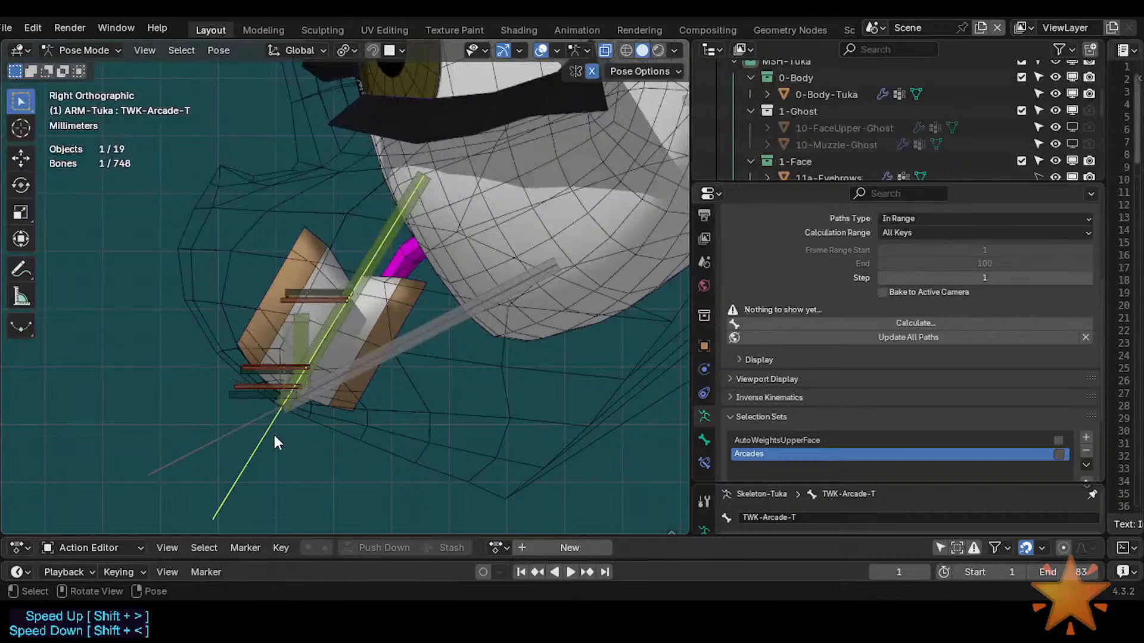
Switch to Object Mode, select the 12b-Arcade-B and 12a-Arcade-T meshes together, and examine them against the bones in side view.
{"action": "key", "text": "ctrl+Tab"}
{"action": "left_click", "coordinate": [297, 353], "text": "shift"}
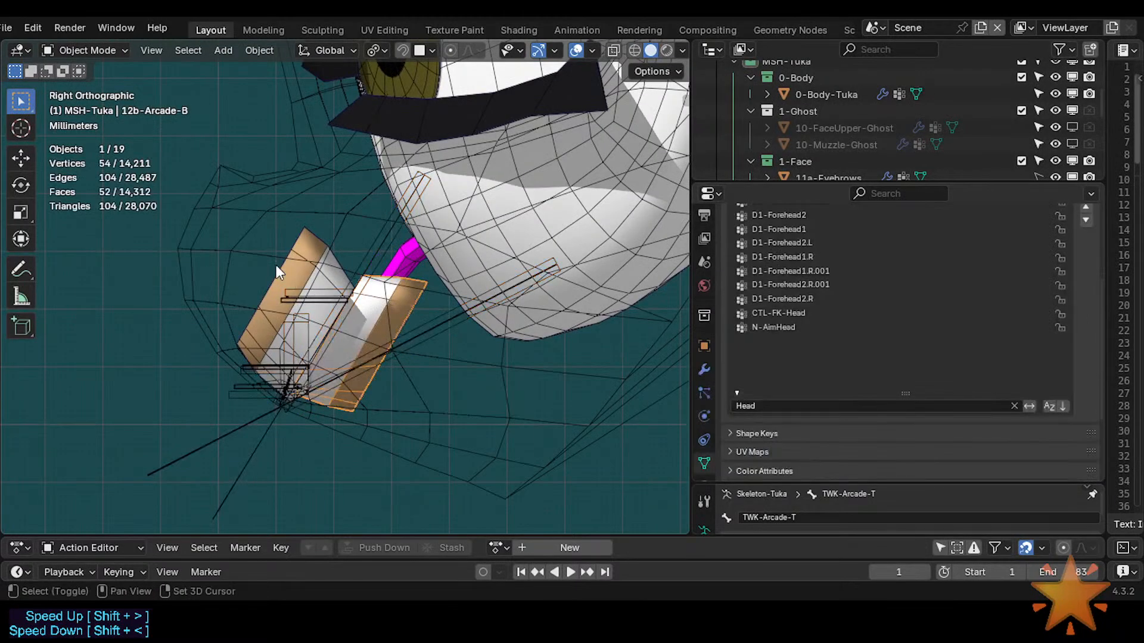
{"action": "scroll", "coordinate": [316, 310], "scroll_direction": "down", "scroll_amount": 12}
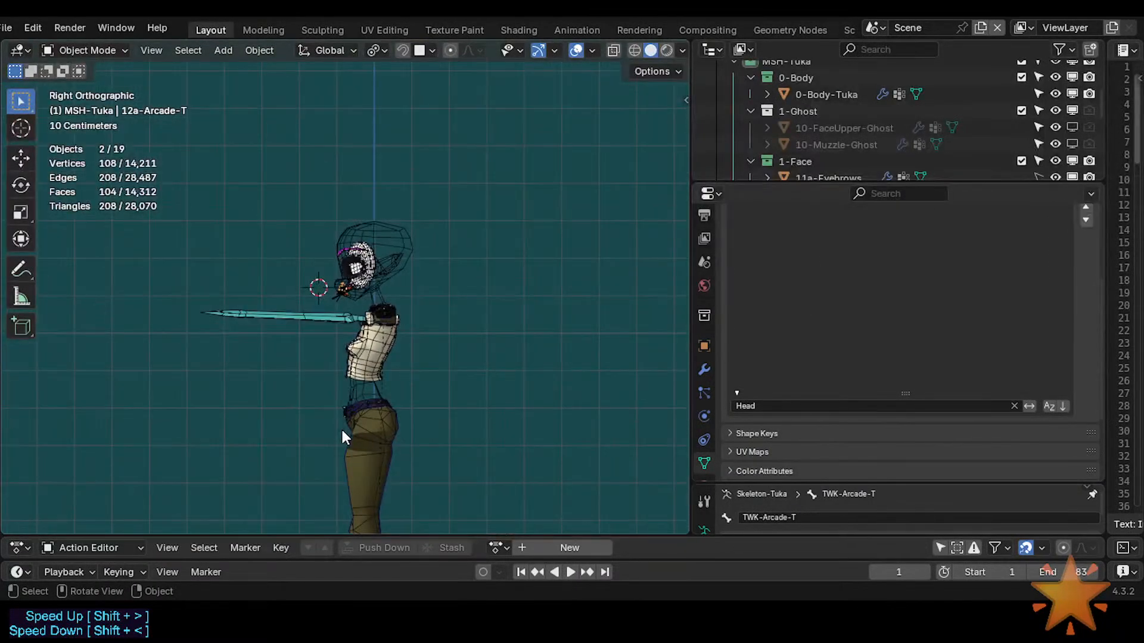
{"action": "middle_click_drag", "start_coordinate": [342, 435], "coordinate": [344, 259], "text": "shift"}
{"action": "middle_click_drag", "start_coordinate": [337, 209], "coordinate": [344, 468], "text": "shift"}
{"action": "scroll", "coordinate": [337, 374], "scroll_direction": "up", "scroll_amount": 7}
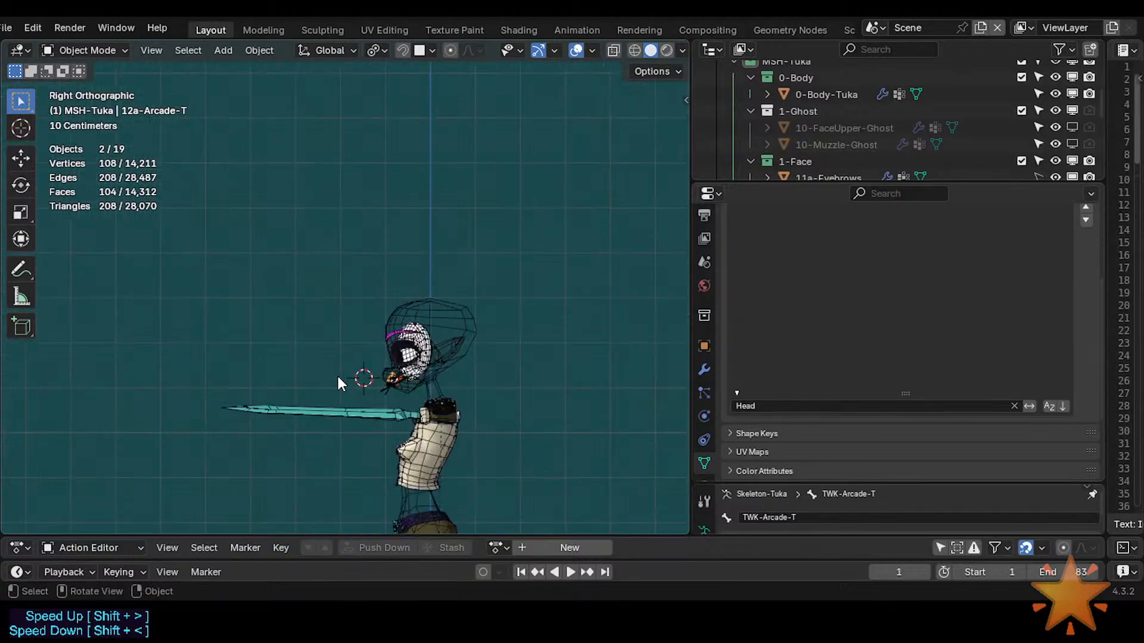
{"action": "middle_click_drag", "start_coordinate": [376, 375], "coordinate": [387, 345], "text": "shift"}
{"action": "scroll", "coordinate": [303, 280], "scroll_direction": "up", "scroll_amount": 7}
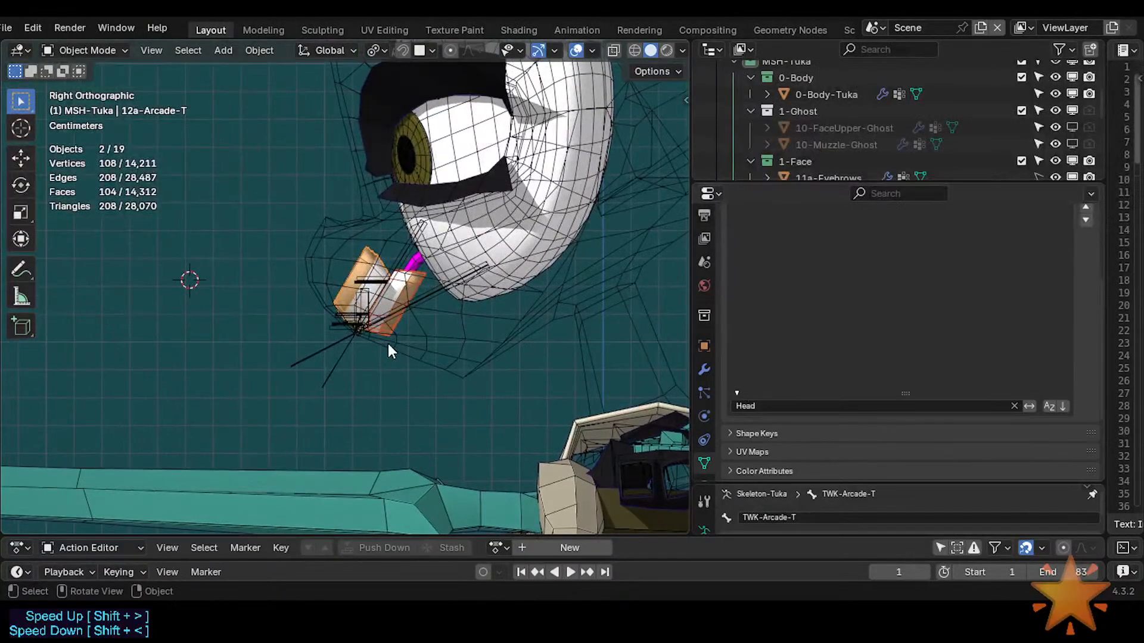
{"action": "scroll", "coordinate": [388, 344], "scroll_direction": "up", "scroll_amount": 3}
{"action": "middle_click_drag", "start_coordinate": [413, 393], "coordinate": [381, 350], "text": "shift"}
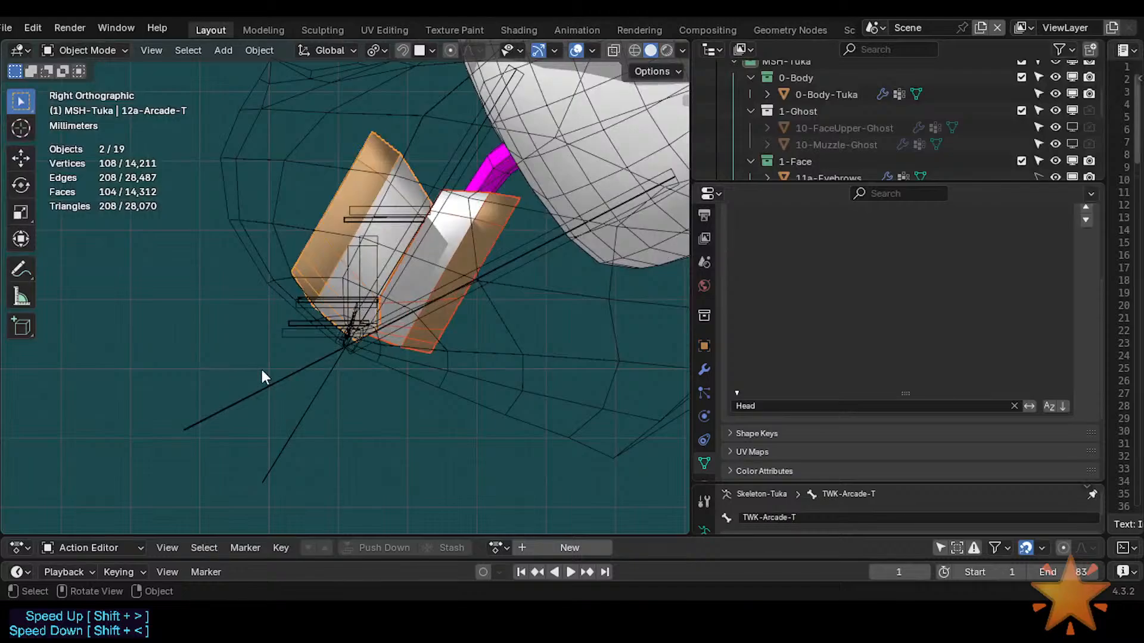
Put the armature back in Pose Mode and move TWK-Arcade-T slightly sideways and upward in front view.
{"action": "left_click", "coordinate": [276, 383]}
{"action": "key", "text": "ctrl+Tab"}
{"action": "key", "text": "KP_1"}
{"action": "key", "text": "KP_Decimal"}
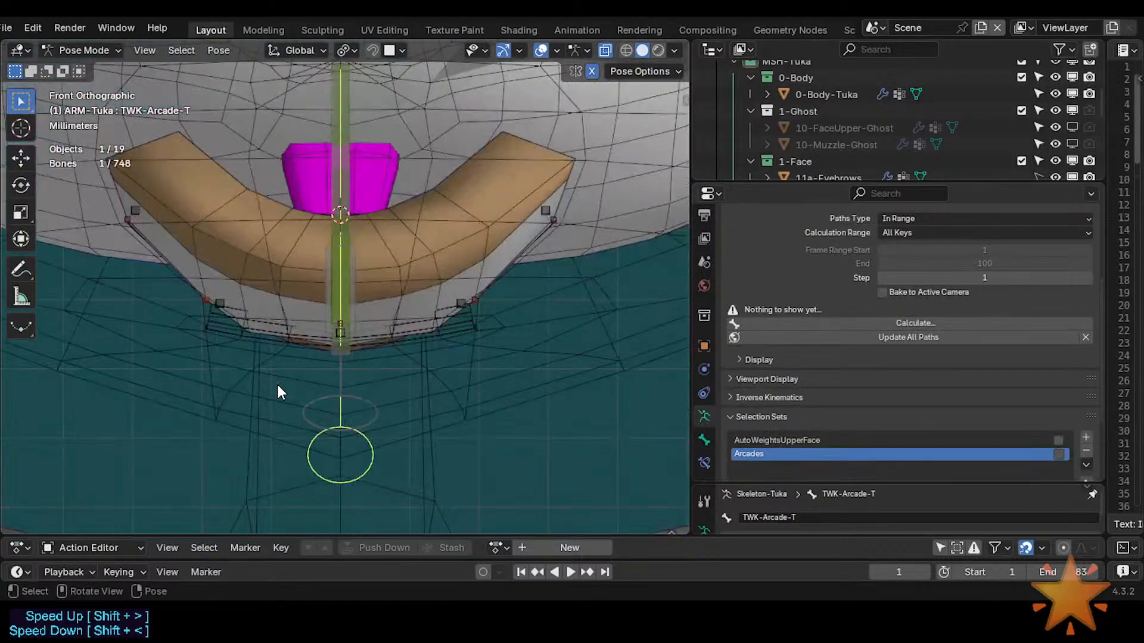
{"action": "key", "text": "g"}
{"action": "key", "text": "x"}
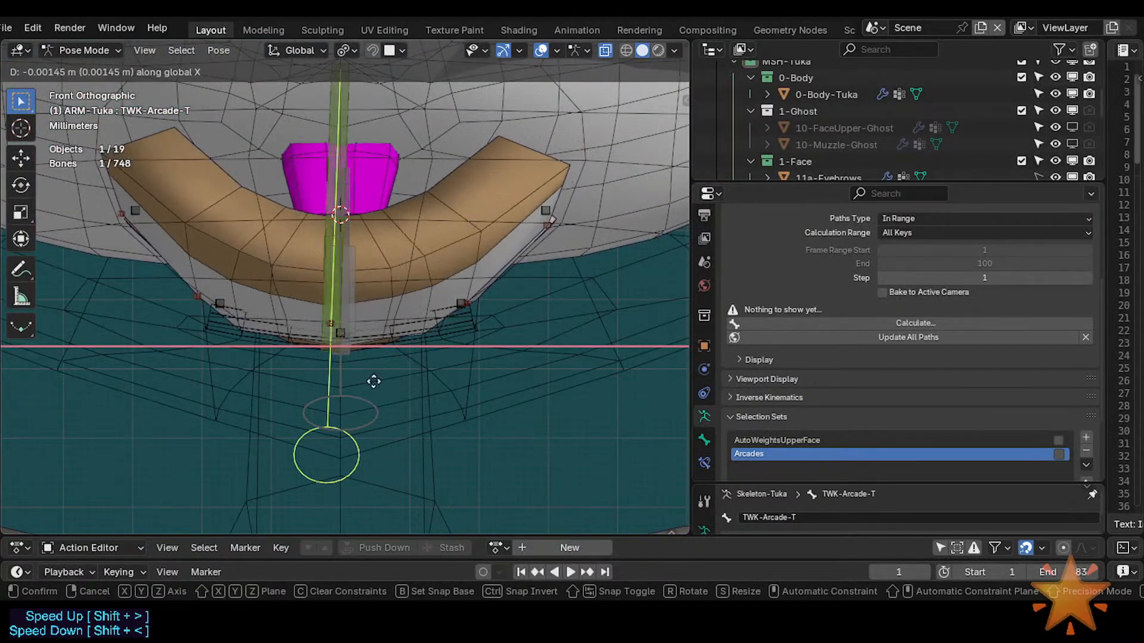
{"action": "left_click", "coordinate": [365, 324]}
Move the lower teeth control TWK-Arcade-B by about 0.0035 m in X and -0.003 m in Z.
{"action": "left_click", "coordinate": [363, 431]}
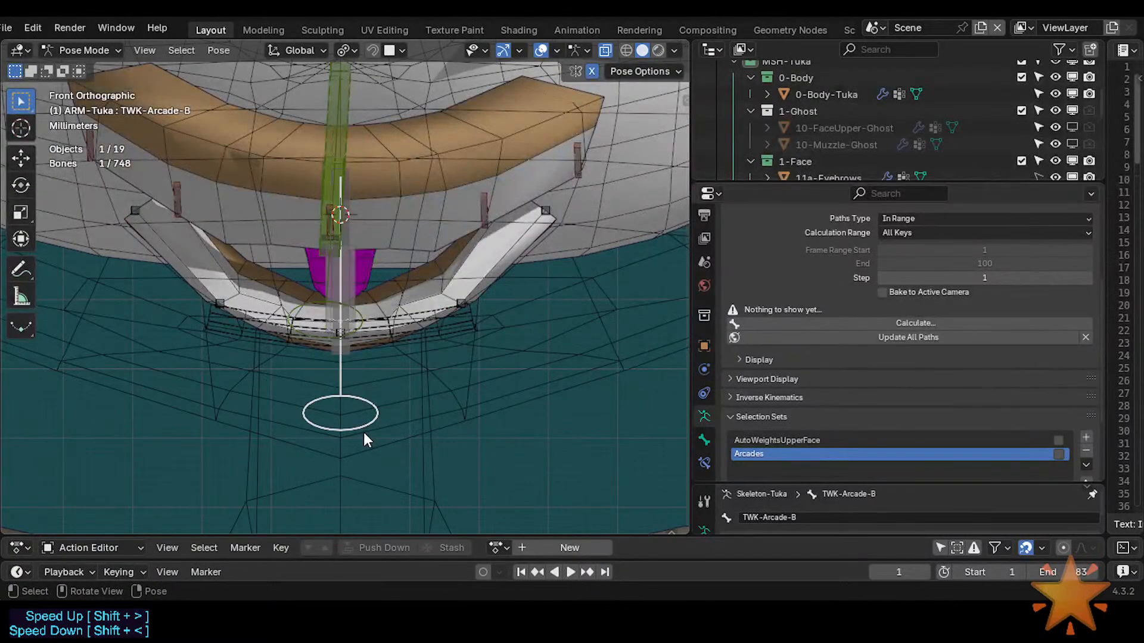
{"action": "key", "text": "g"}
{"action": "left_click", "coordinate": [385, 451]}
{"action": "scroll", "coordinate": [388, 438], "scroll_direction": "down", "scroll_amount": 1}
{"action": "key", "text": "g"}
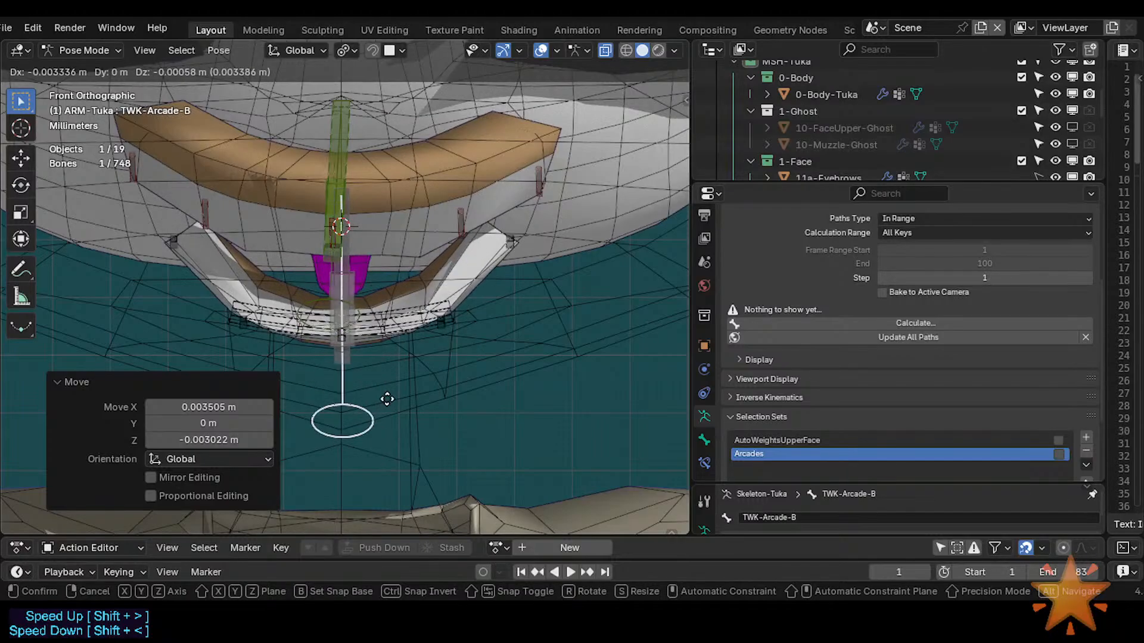
{"action": "right_click", "coordinate": [374, 412]}
Clear the location of all visible teeth bones and check them in right orthographic view.
{"action": "key", "text": "a"}
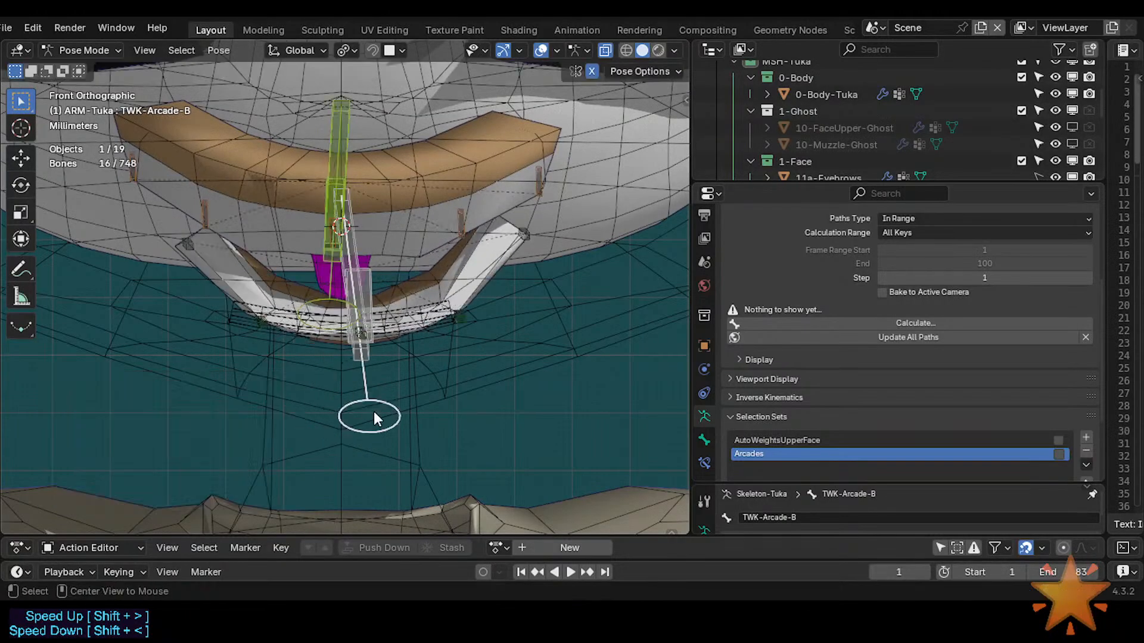
{"action": "key", "text": "alt+g"}
{"action": "key", "text": "KP_3"}
{"action": "middle_click_drag", "start_coordinate": [119, 325], "coordinate": [267, 361], "text": "shift"}
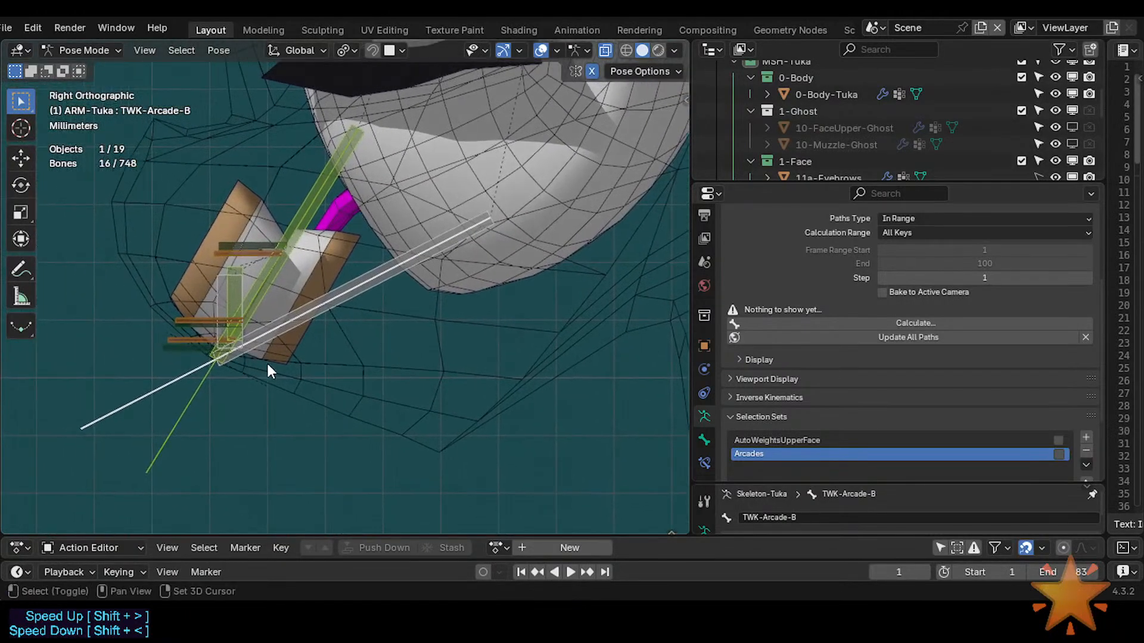
{"action": "middle_click_drag", "start_coordinate": [208, 309], "coordinate": [298, 305], "text": "shift"}
{"action": "scroll", "coordinate": [268, 316], "scroll_direction": "up", "scroll_amount": 1}
{"action": "middle_click_drag", "start_coordinate": [441, 243], "coordinate": [414, 259], "text": "shift"}
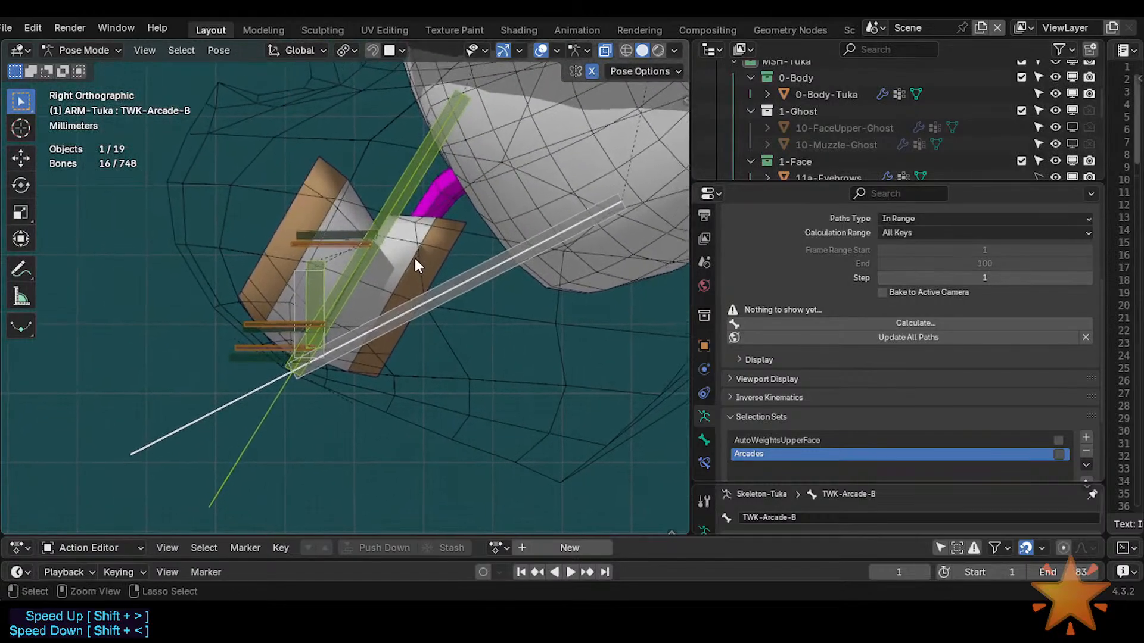
Switch to Object Mode, test-rotate the 12b-Arcade-B mesh without keeping the rotation, and select the ARM-Tuka armature.
{"action": "key", "text": "ctrl+Tab"}
{"action": "left_click", "coordinate": [405, 266]}
{"action": "left_click", "coordinate": [422, 183], "text": "shift"}
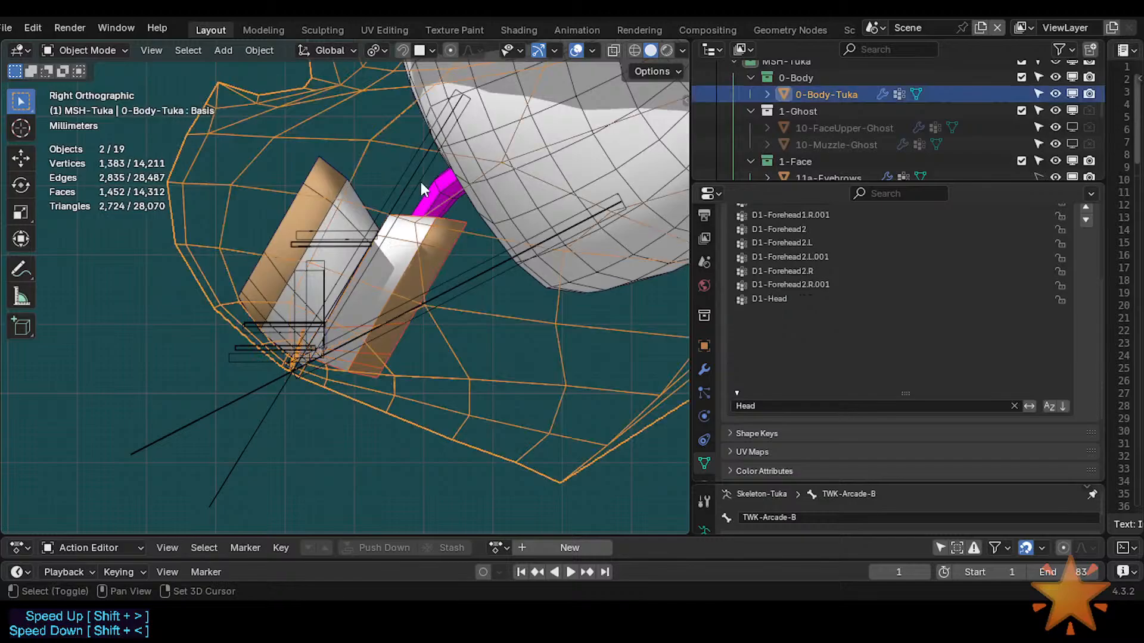
{"action": "left_click", "coordinate": [335, 241]}
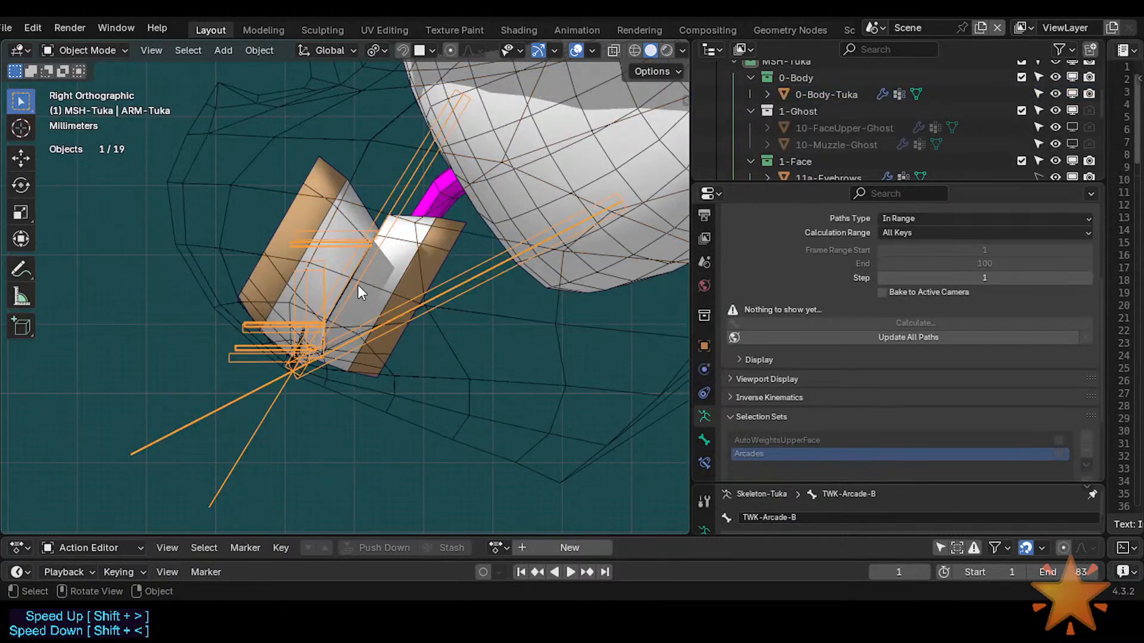
{"action": "left_click", "coordinate": [410, 284]}
{"action": "key", "text": "r"}
{"action": "right_click", "coordinate": [484, 276]}
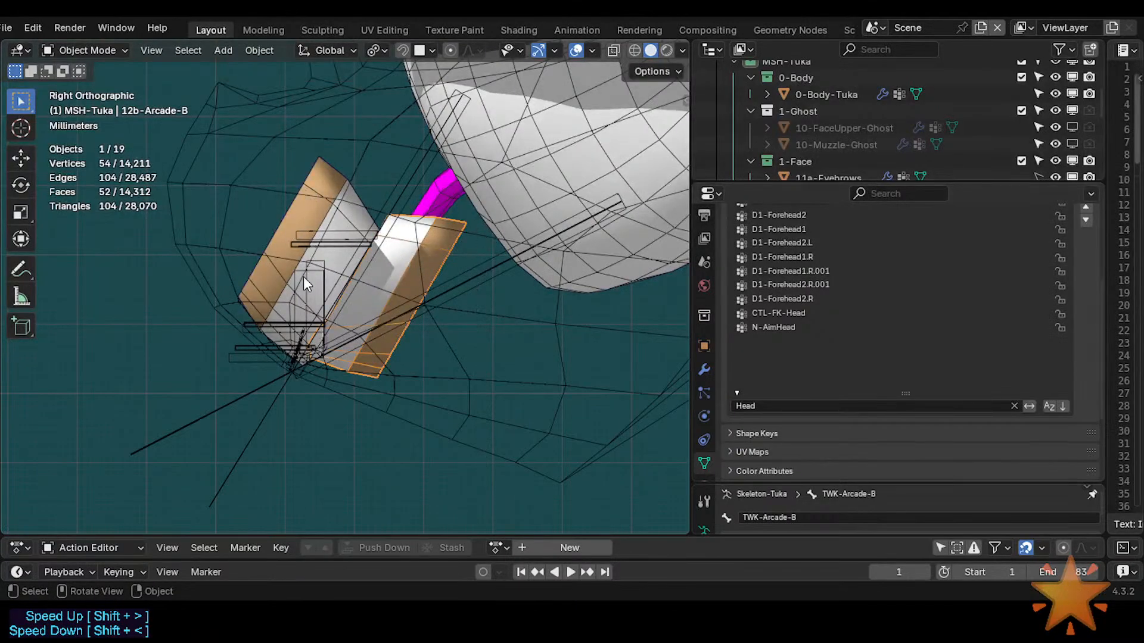
{"action": "left_click", "coordinate": [320, 326]}
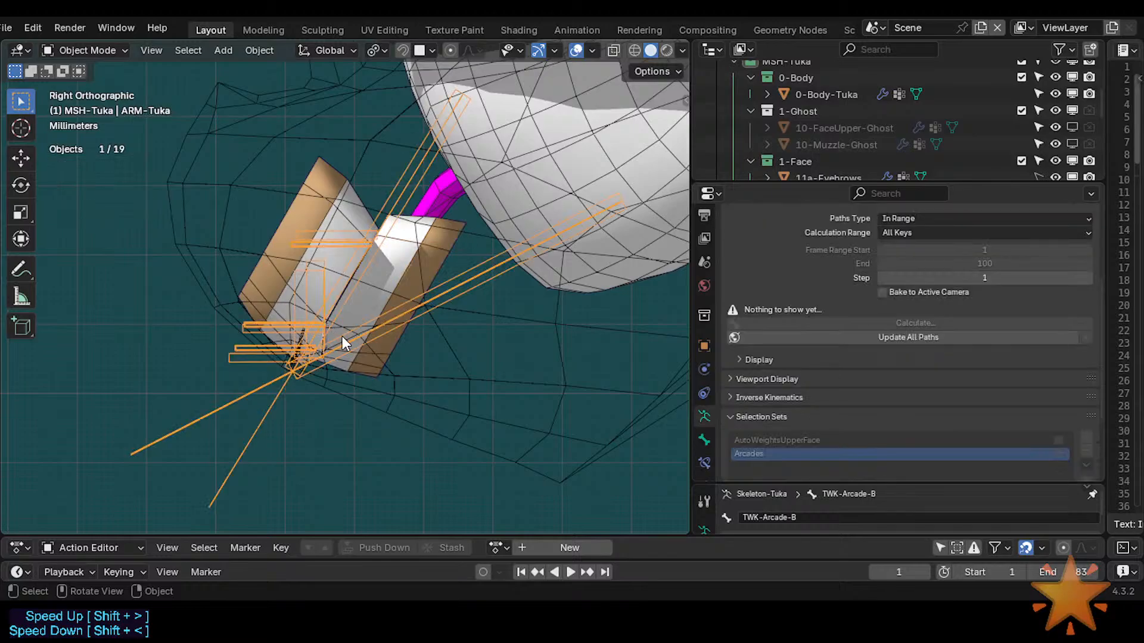
Enter Pose Mode on the armature and test-move the upper teeth bone D1-Arcade-T.L in right orthographic view.
{"action": "key", "text": "ctrl+Tab"}
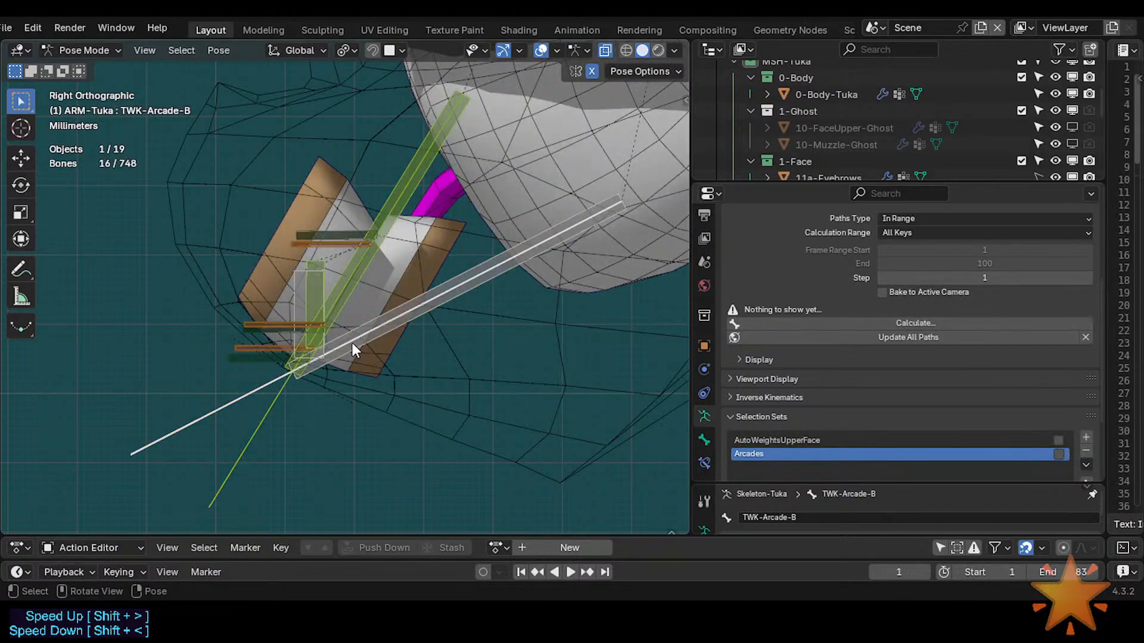
{"action": "left_click", "coordinate": [306, 299]}
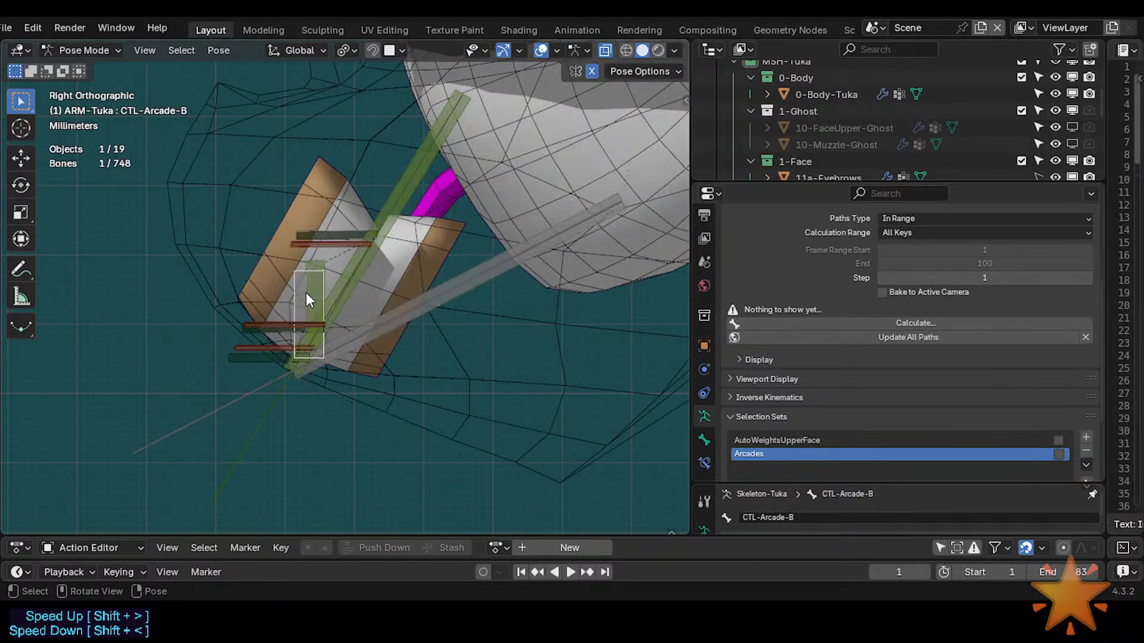
{"action": "left_click", "coordinate": [277, 328]}
{"action": "key", "text": "g"}
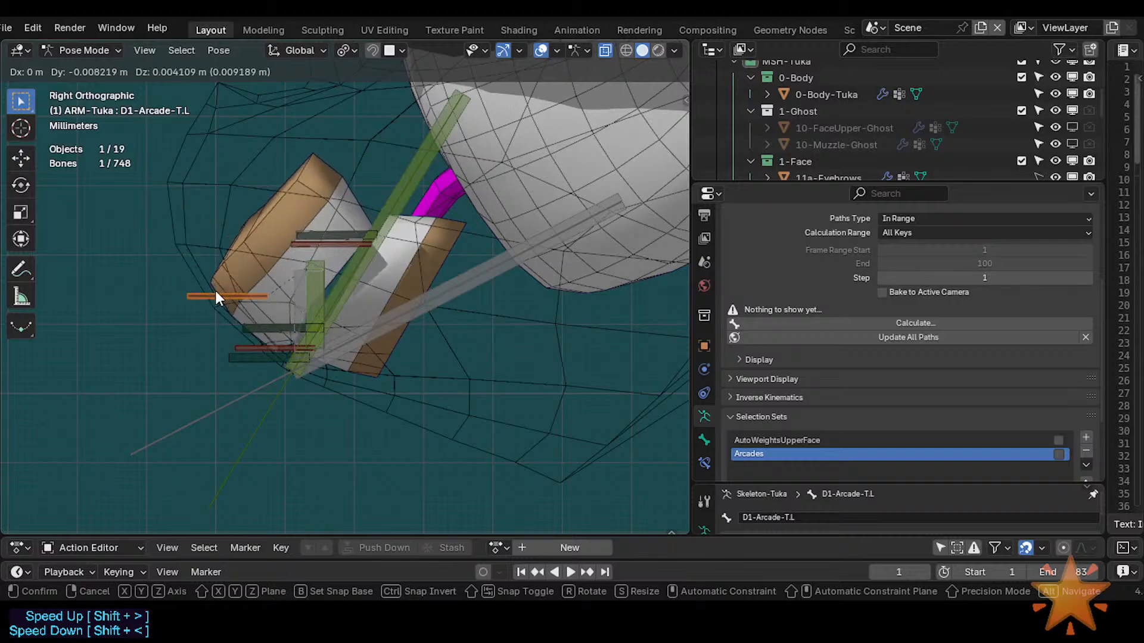
{"action": "scroll", "coordinate": [246, 297], "scroll_direction": "down", "scroll_amount": 2, "text": "alt"}
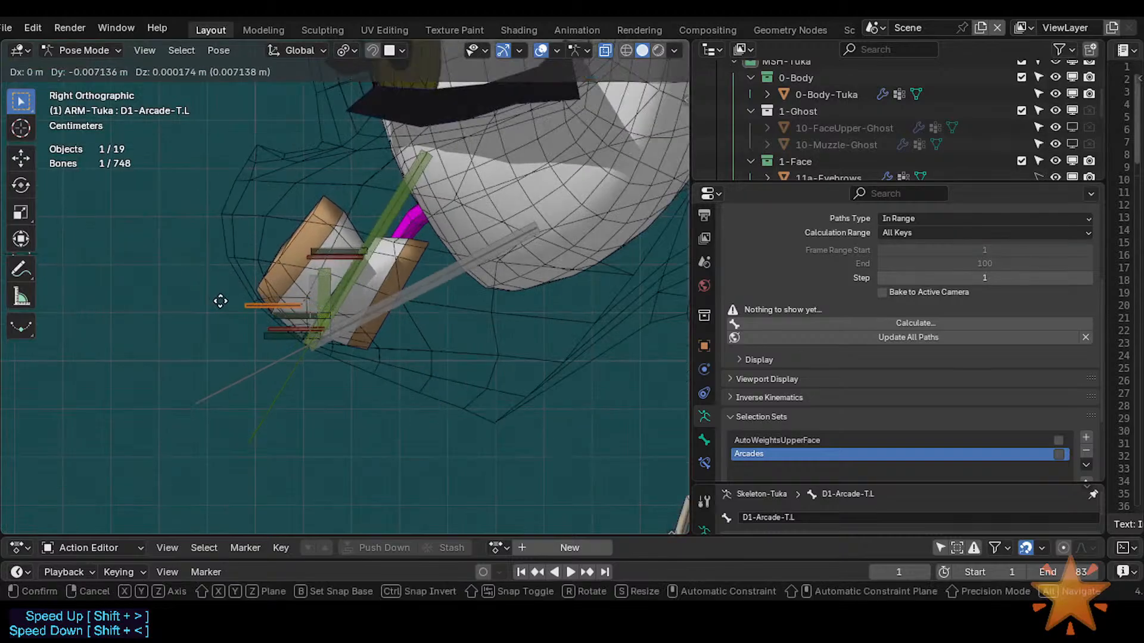
{"action": "right_click", "coordinate": [222, 300]}
{"action": "middle_click_drag", "start_coordinate": [277, 263], "coordinate": [282, 285]}
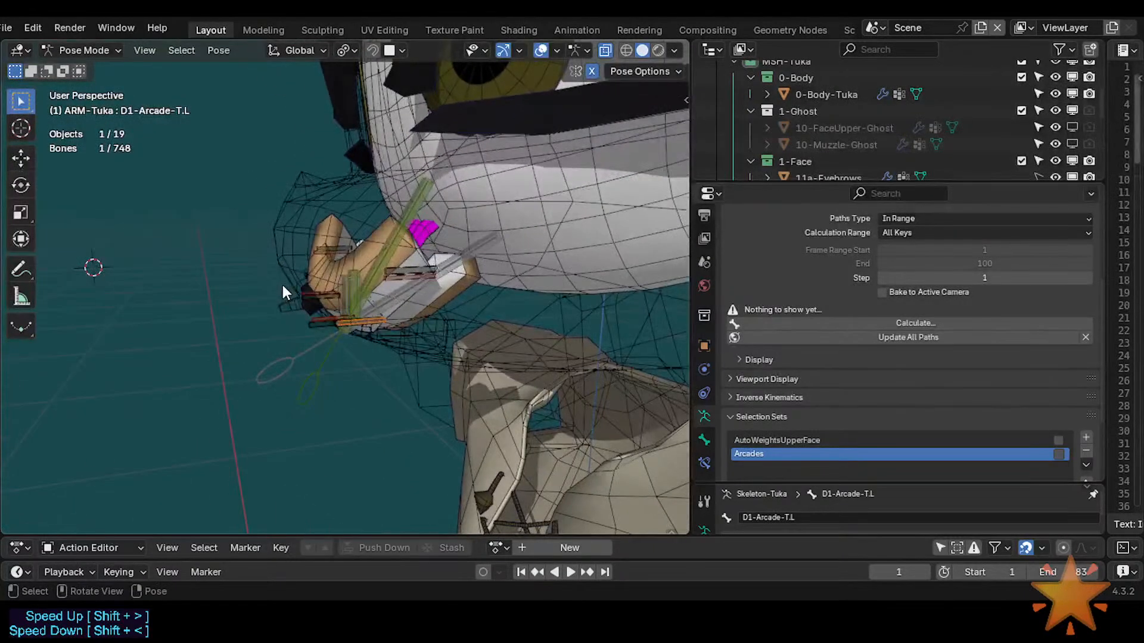
{"action": "key", "text": "KP_3"}
{"action": "scroll", "coordinate": [283, 285], "scroll_direction": "up", "scroll_amount": 3}
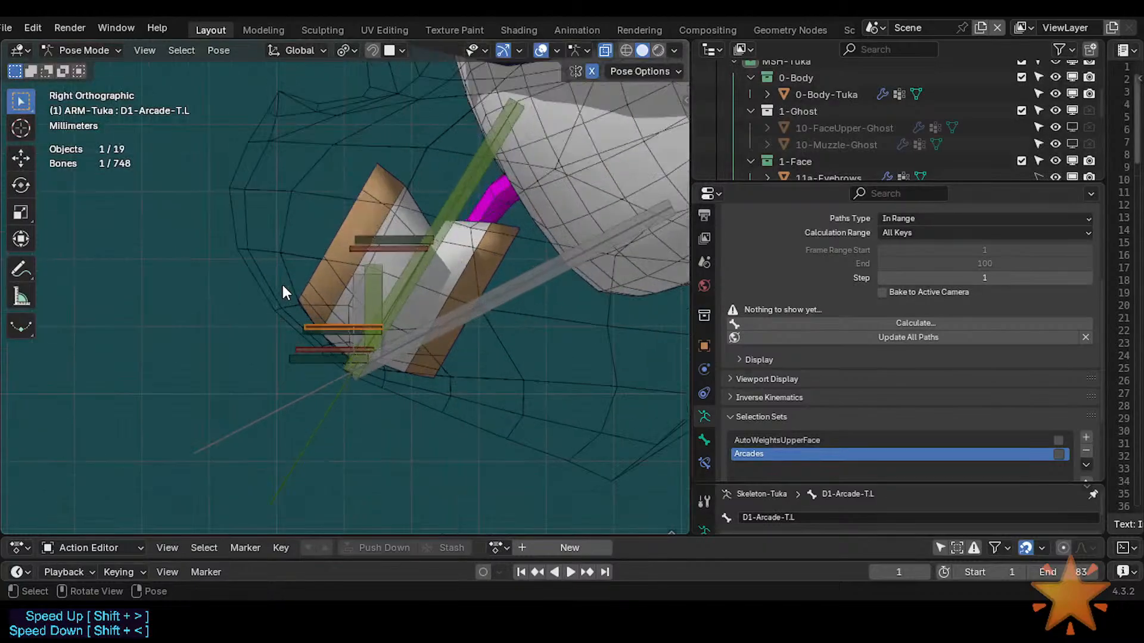
Test-move the teeth controls CTL-Arcade-B and CTL-Arcade-T one after the other in right view.
{"action": "left_click", "coordinate": [357, 295]}
{"action": "key", "text": "g"}
{"action": "right_click", "coordinate": [360, 293]}
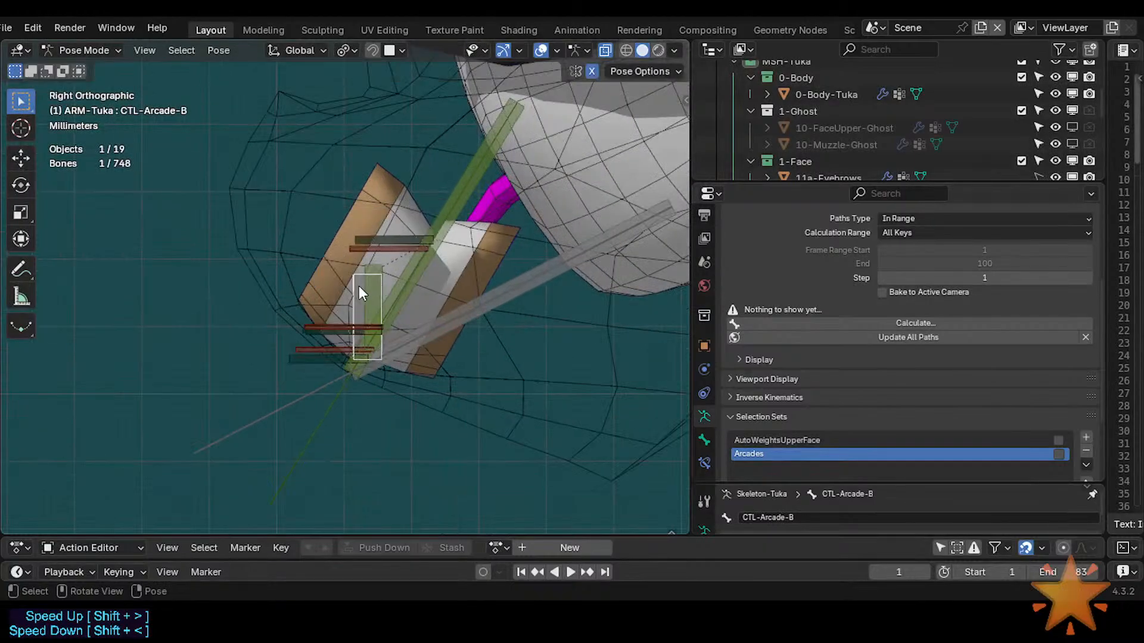
{"action": "key", "text": "g"}
{"action": "right_click", "coordinate": [357, 277]}
{"action": "left_click", "coordinate": [371, 284]}
{"action": "key", "text": "g"}
{"action": "right_click", "coordinate": [378, 257]}
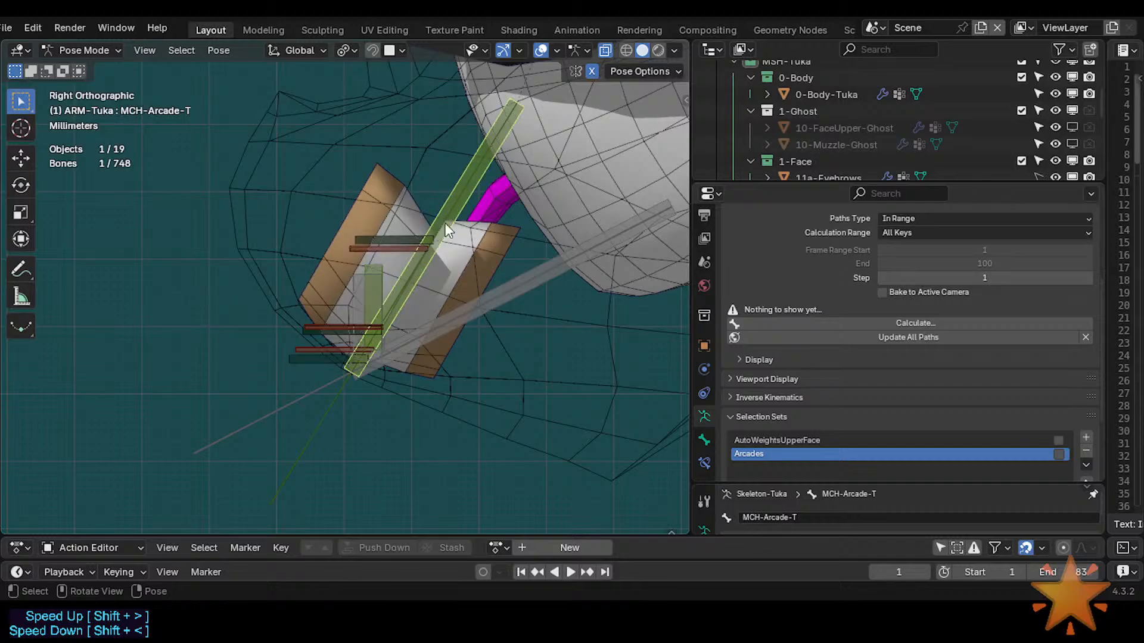
Test-move the MCH-Arcade-T bone and test-rotate MCH-Arcade-B around the global X axis.
{"action": "key", "text": "g"}
{"action": "right_click", "coordinate": [431, 218]}
{"action": "left_click", "coordinate": [456, 316]}
{"action": "key", "text": "r"}
{"action": "key", "text": "x"}
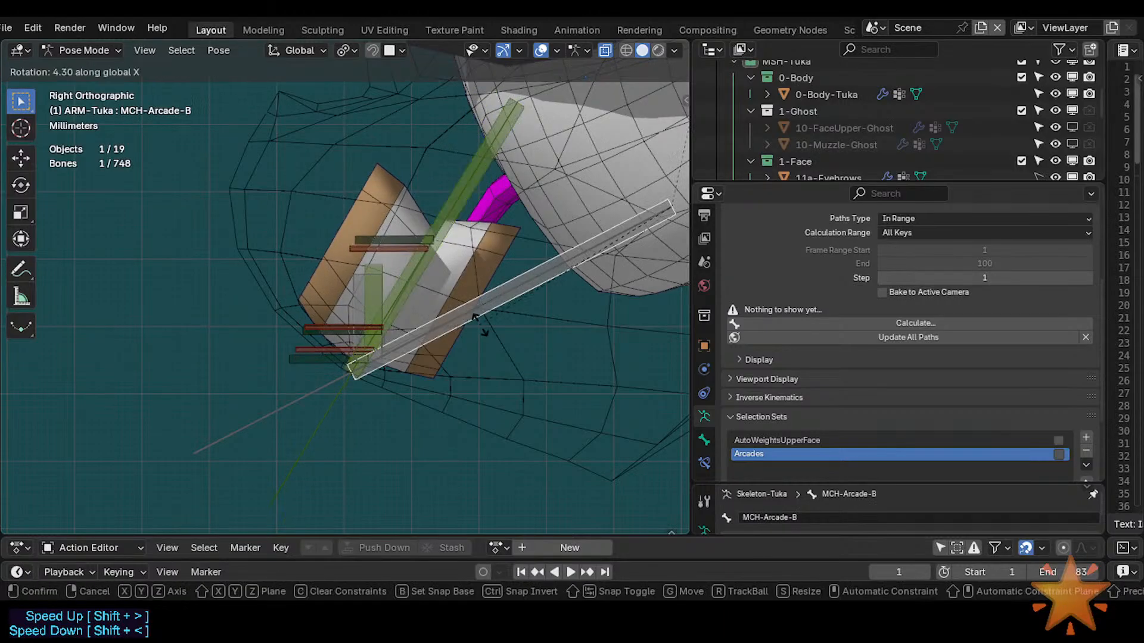
{"action": "right_click", "coordinate": [477, 319]}
Test-move MCH-Arcade-T again, followed by the lower teeth control CTL-Arcade-B.
{"action": "left_click", "coordinate": [425, 266]}
{"action": "key", "text": "g"}
{"action": "right_click", "coordinate": [372, 291]}
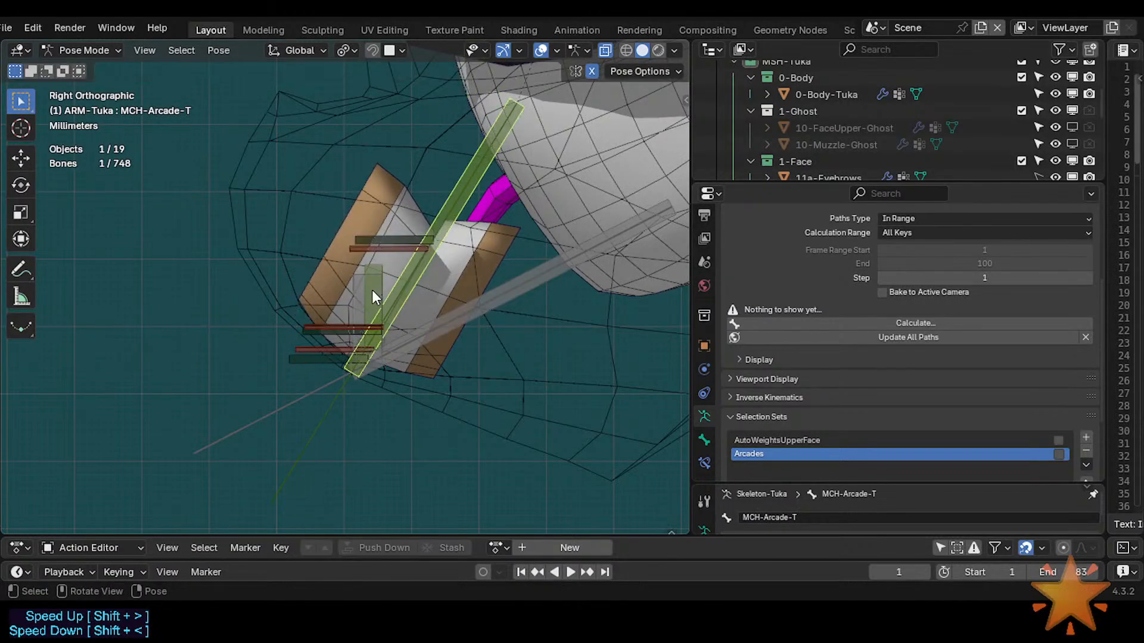
{"action": "key", "text": "g"}
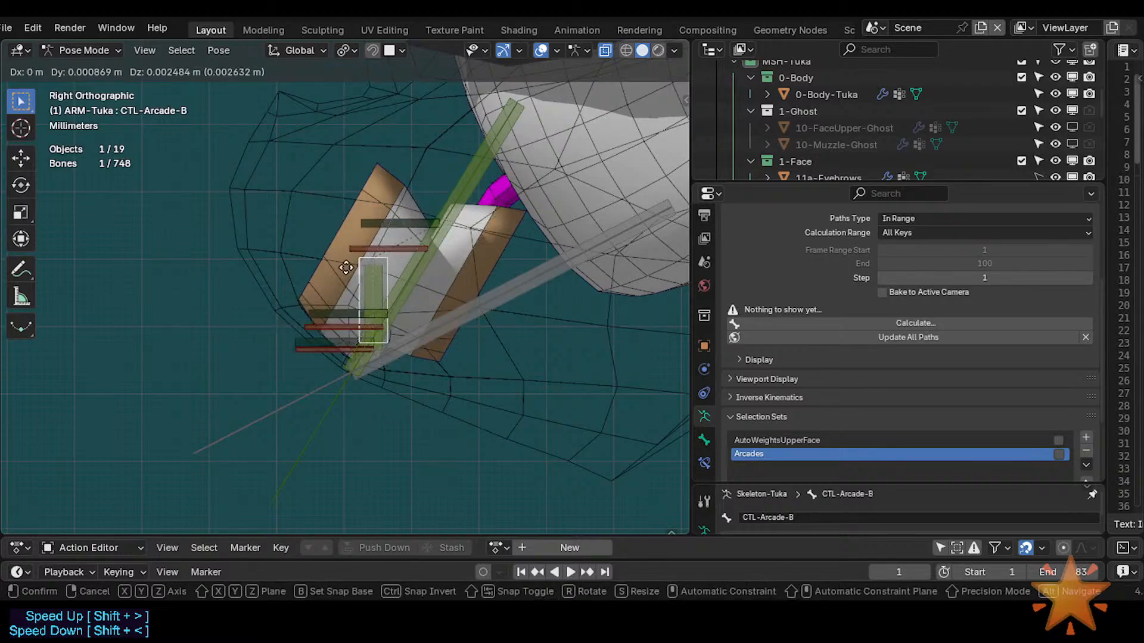
{"action": "right_click", "coordinate": [328, 230]}
{"action": "key", "text": "g"}
{"action": "right_click", "coordinate": [488, 312]}
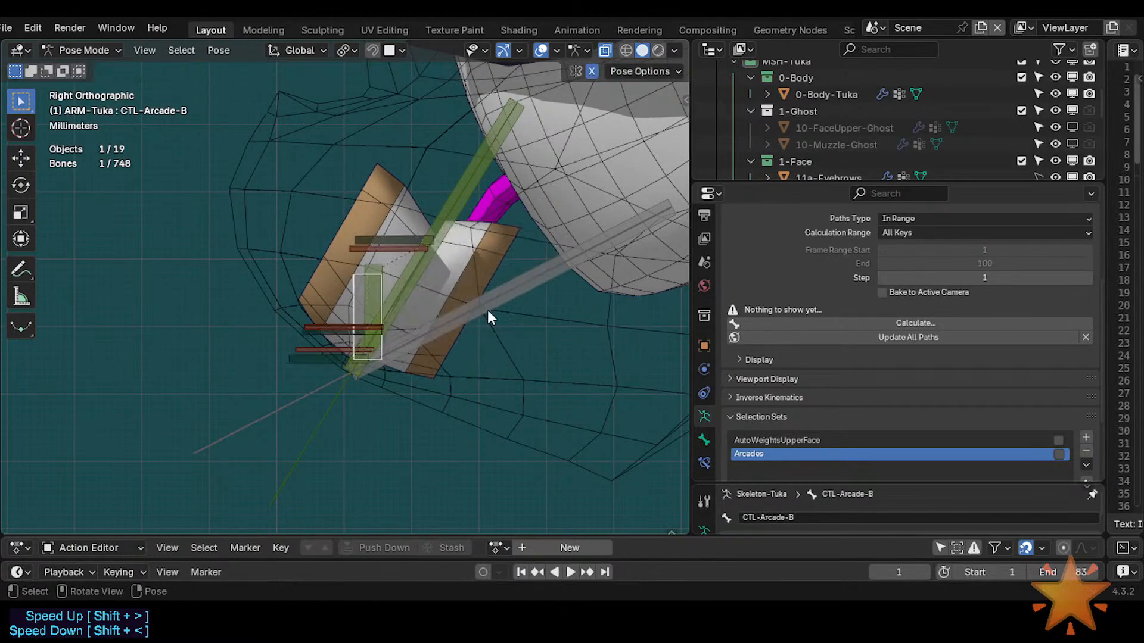
Test-move MCH-Arcade-B and each of the tweak controls TWK-Arcade-T and TWK-Arcade-B individually.
{"action": "left_click", "coordinate": [488, 325]}
{"action": "key", "text": "g"}
{"action": "right_click", "coordinate": [523, 357]}
{"action": "left_click", "coordinate": [319, 433]}
{"action": "key", "text": "g"}
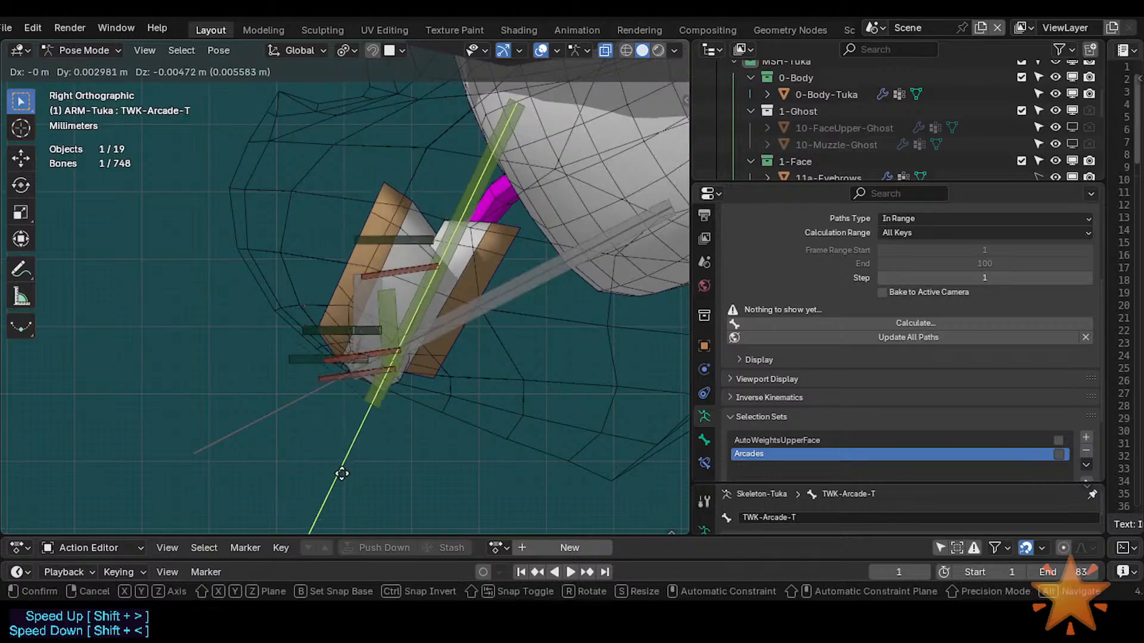
{"action": "right_click", "coordinate": [343, 472]}
{"action": "left_click", "coordinate": [256, 417]}
{"action": "key", "text": "g"}
{"action": "right_click", "coordinate": [245, 440]}
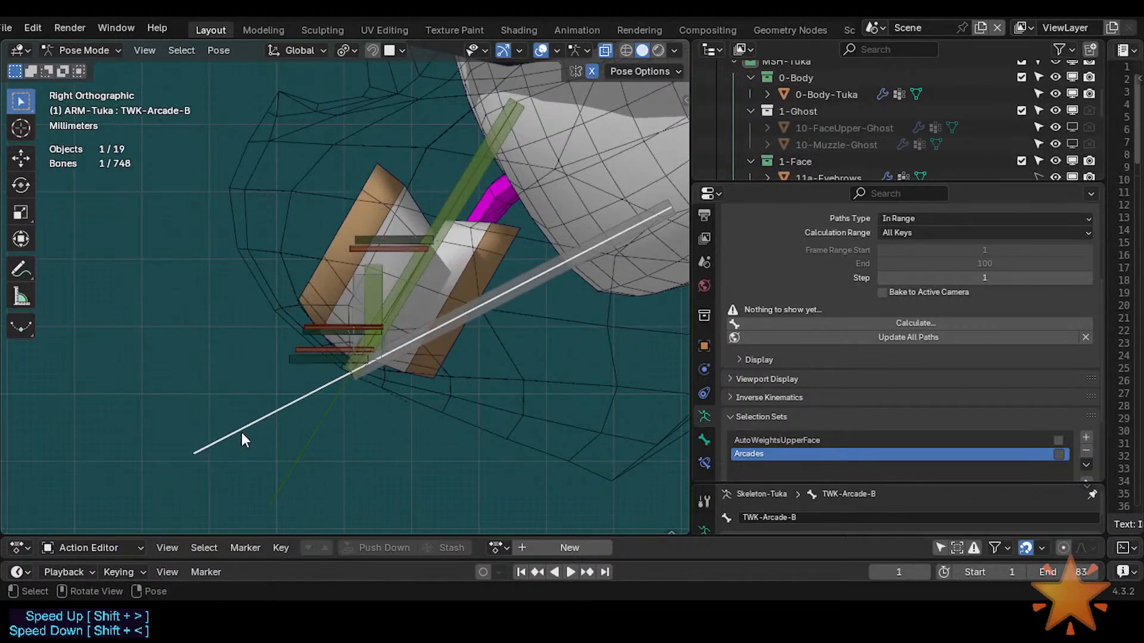
Select TWK-Arcade-T together with TWK-Arcade-B for a test move and deselect all bones.
{"action": "left_click", "coordinate": [310, 455], "text": "shift"}
{"action": "key", "text": "g"}
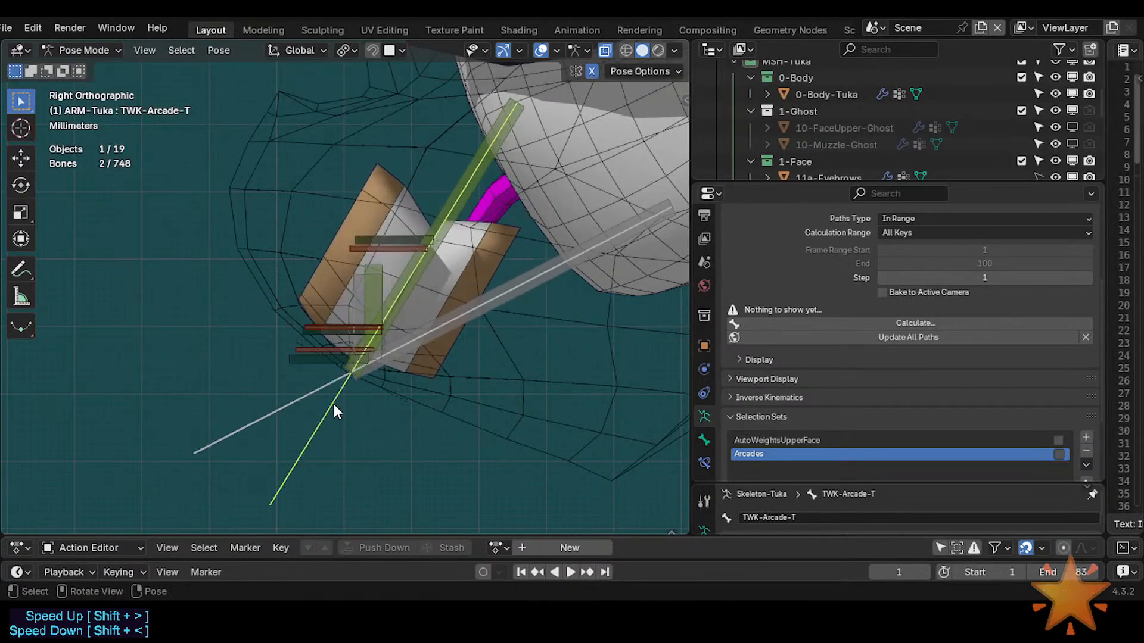
{"action": "left_click", "coordinate": [402, 424]}
{"action": "key", "text": "alt+a"}
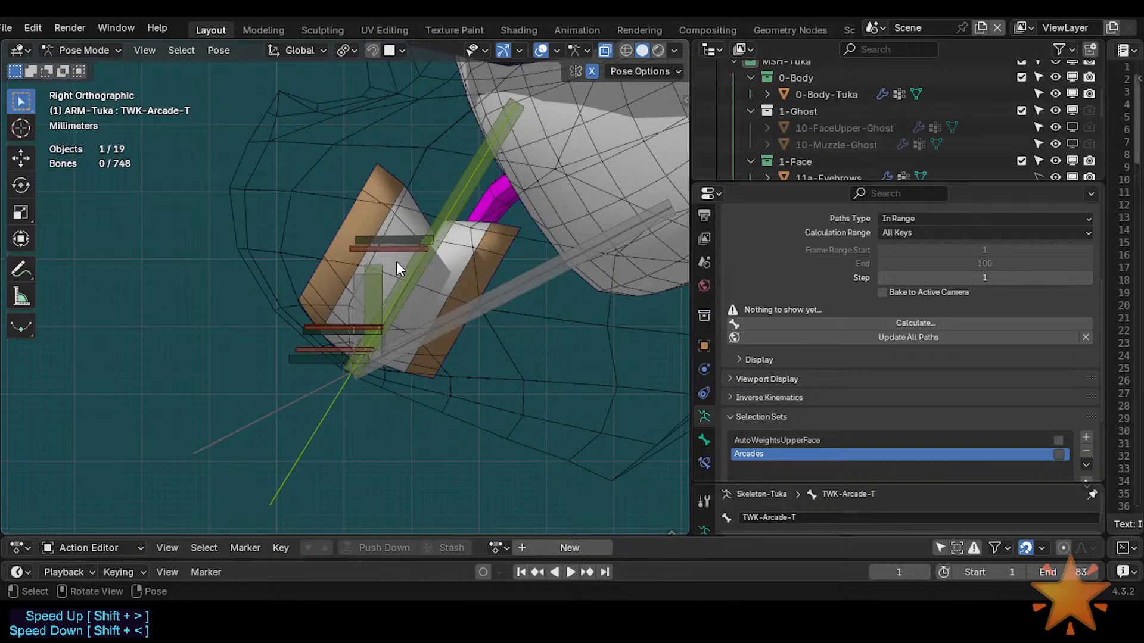
Test-rotate MCH-Arcade-T and MCH-Arcade-B together.
{"action": "left_click", "coordinate": [404, 310]}
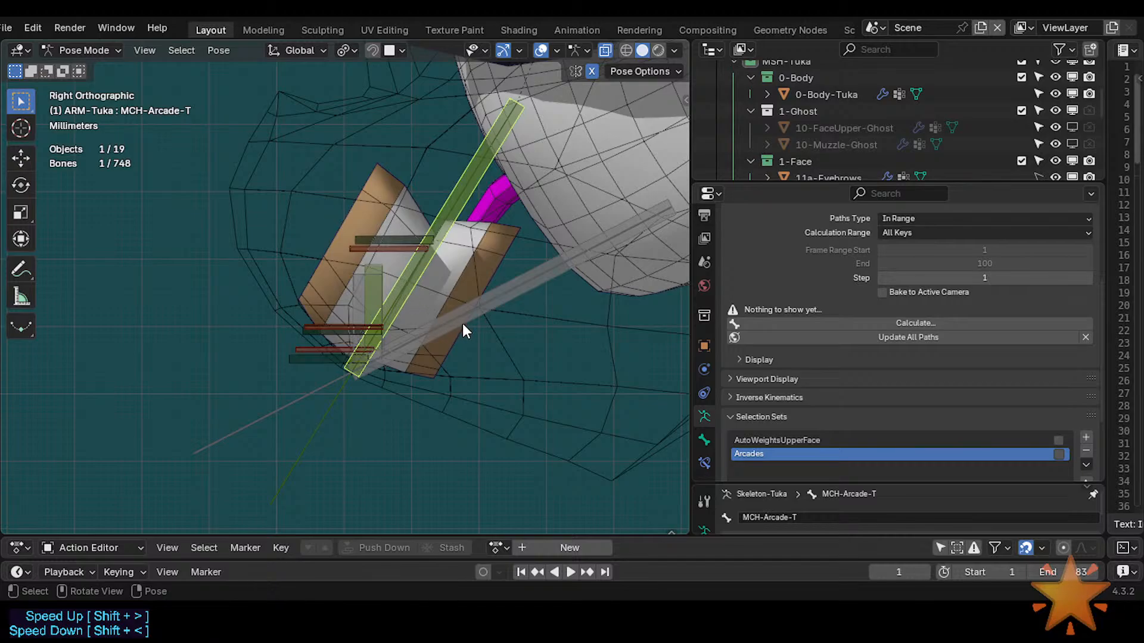
{"action": "left_click", "coordinate": [405, 311], "text": "shift"}
{"action": "key", "text": "r"}
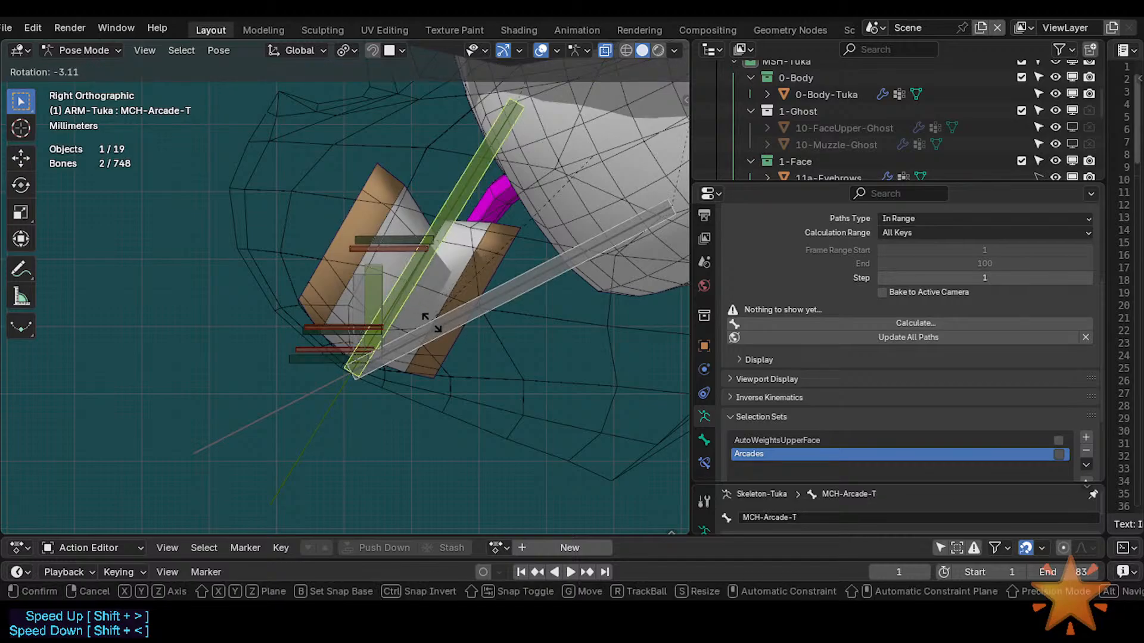
{"action": "key", "text": "Escape"}
Test-move TWK-Arcade-T and TWK-Arcade-B together to check how both teeth rows follow the controls.
{"action": "left_click", "coordinate": [310, 396], "text": "shift"}
{"action": "key", "text": "g"}
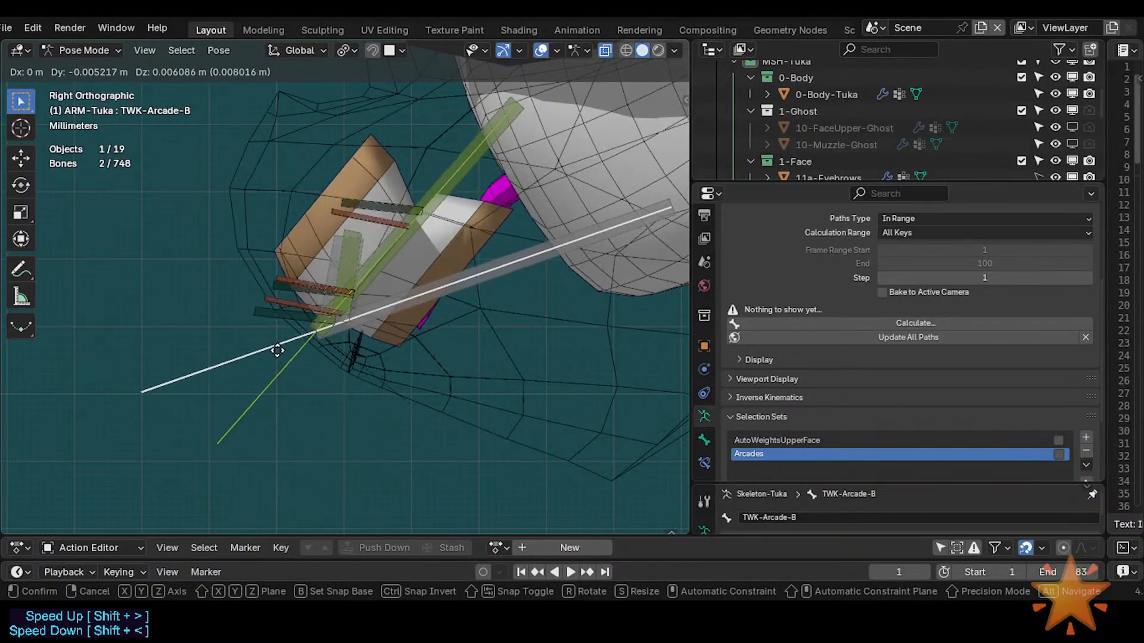
{"action": "right_click", "coordinate": [272, 346]}
{"action": "scroll", "coordinate": [516, 250], "scroll_direction": "down", "scroll_amount": 2}
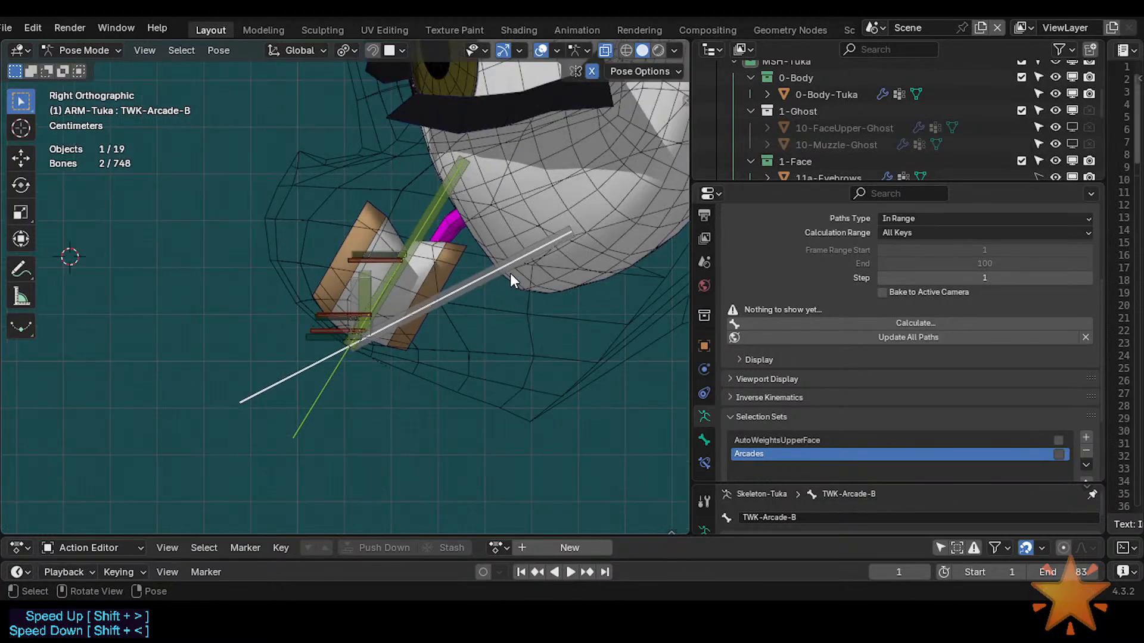
{"action": "key", "text": "g"}
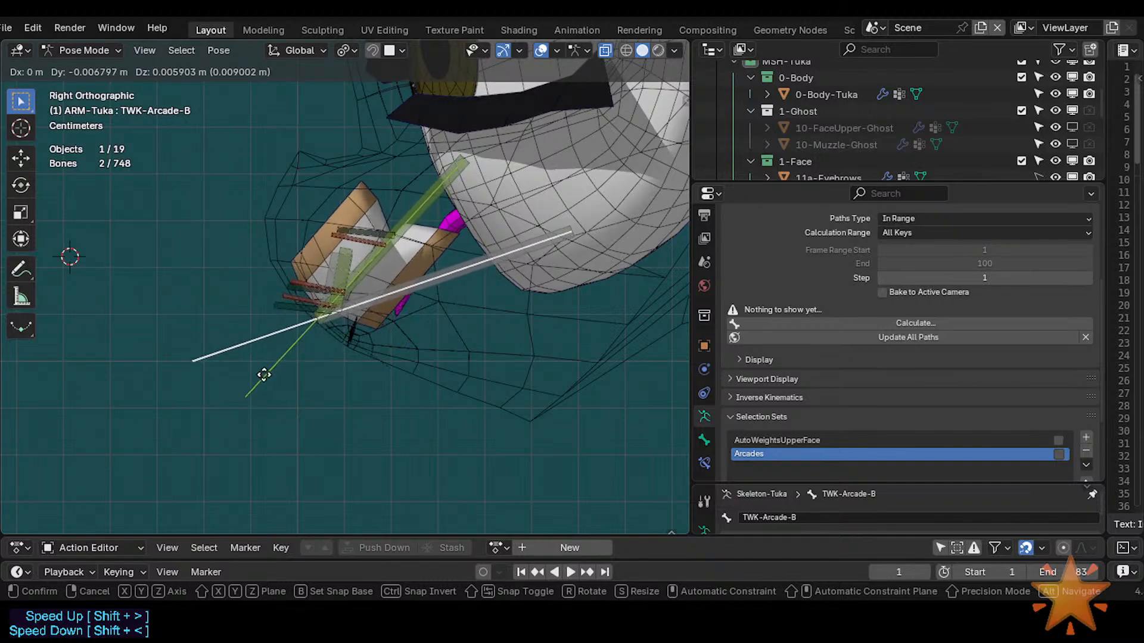
{"action": "right_click", "coordinate": [431, 168]}
Box-select all teeth bones, and test-move MCH-Arcade-B on its own and together with MCH-Arcade-T.
{"action": "left_click", "coordinate": [451, 201]}
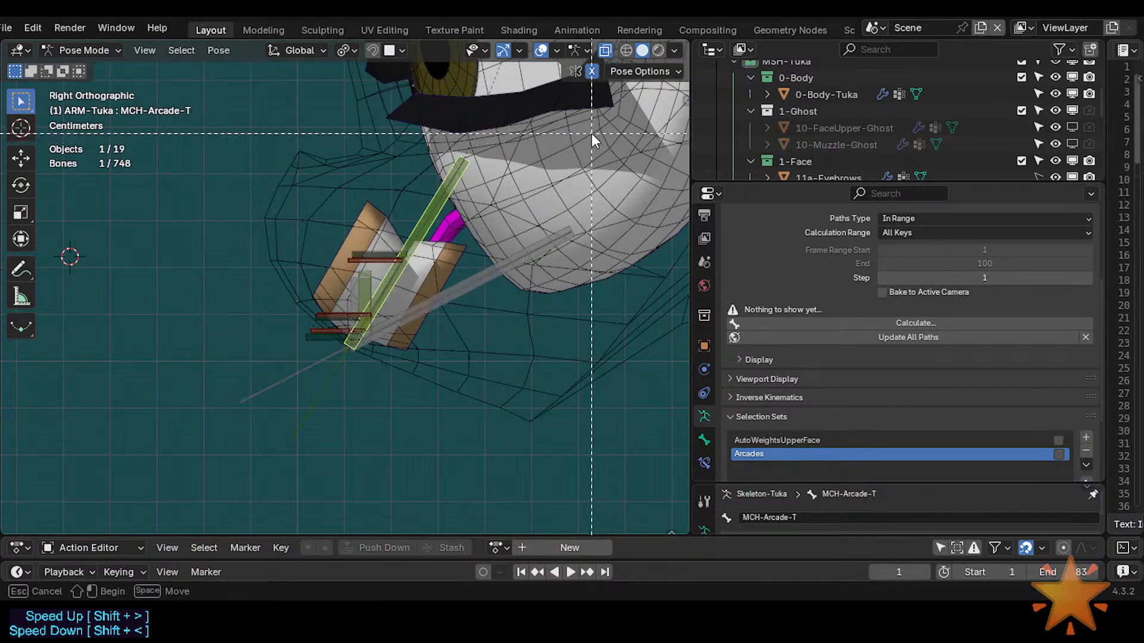
{"action": "left_click_drag", "start_coordinate": [592, 134], "coordinate": [249, 451]}
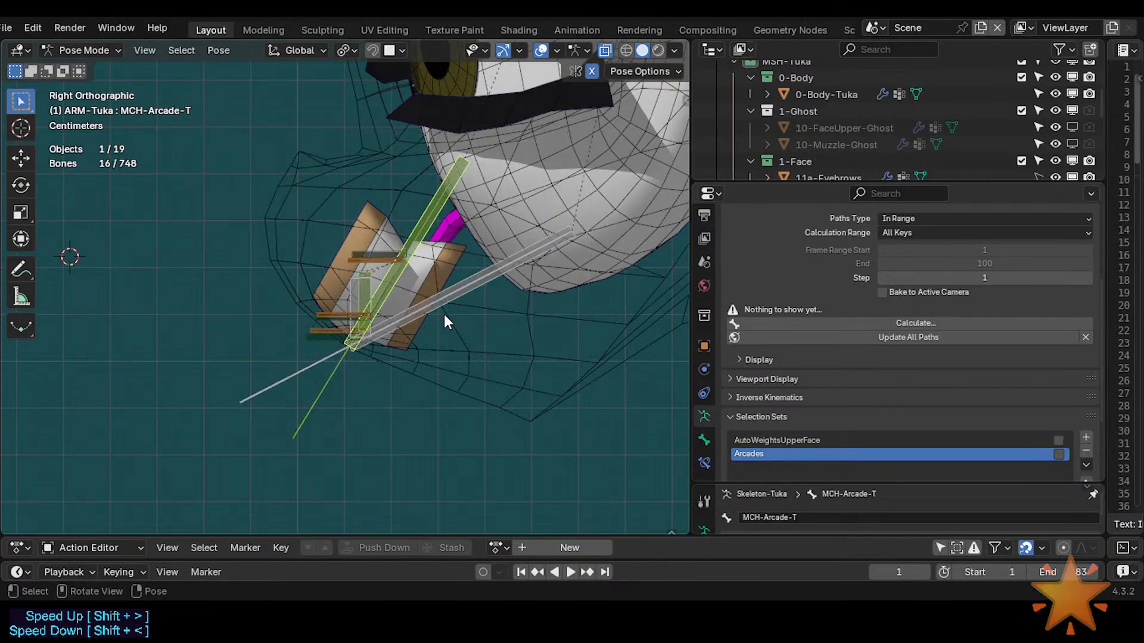
{"action": "left_click", "coordinate": [525, 262]}
{"action": "key", "text": "g"}
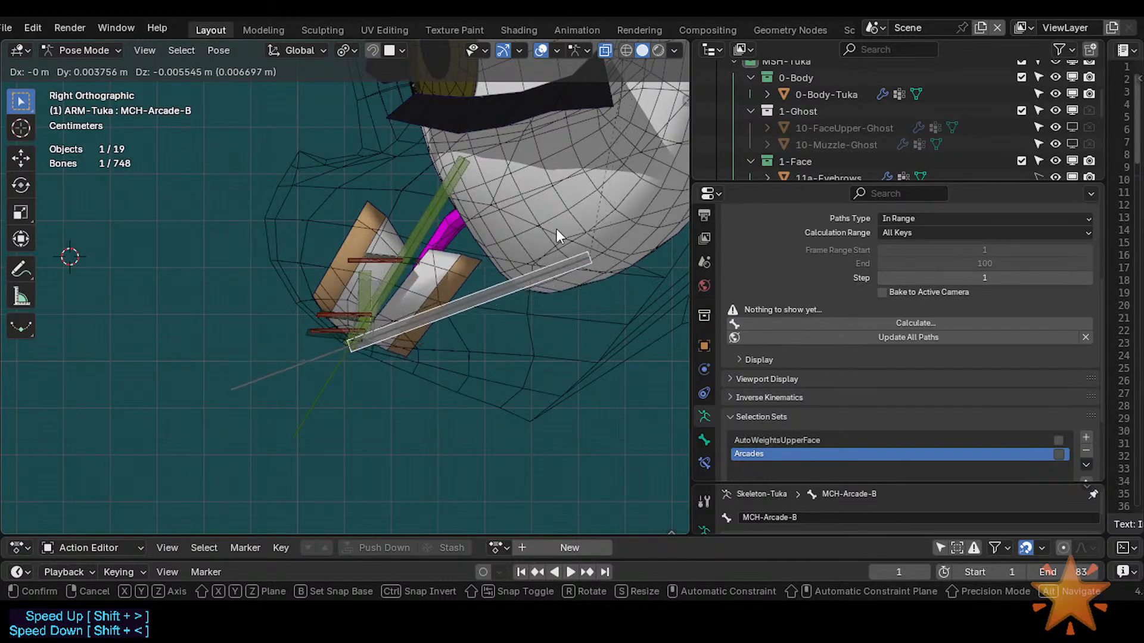
{"action": "left_click", "coordinate": [538, 208]}
{"action": "left_click", "coordinate": [467, 165], "text": "shift"}
{"action": "key", "text": "g"}
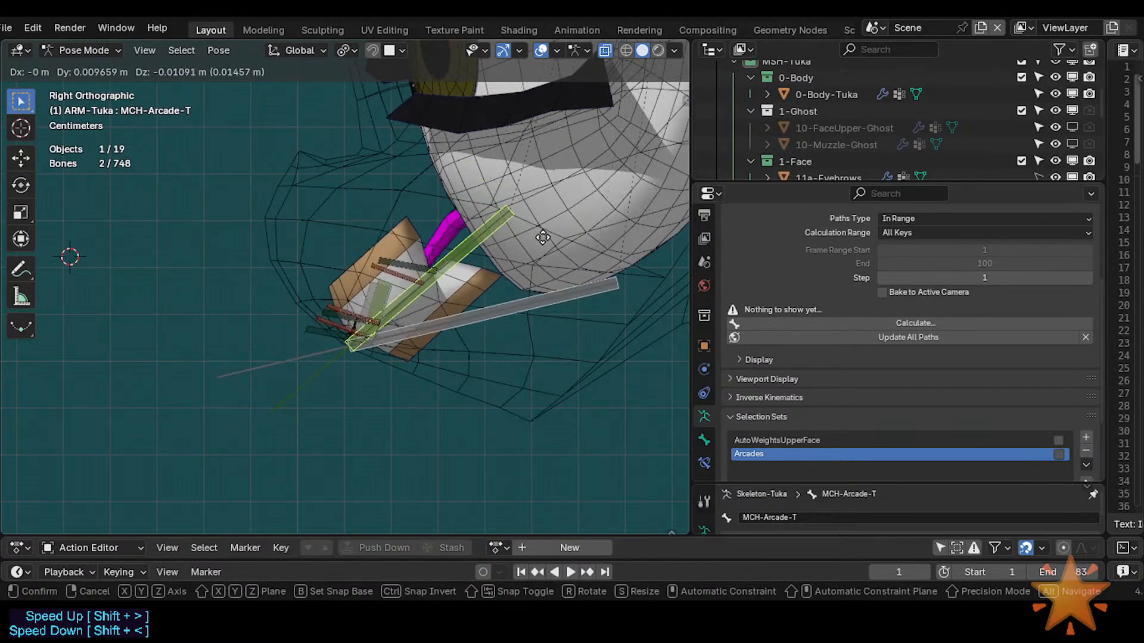
{"action": "left_click", "coordinate": [519, 215]}
{"action": "key", "text": "g"}
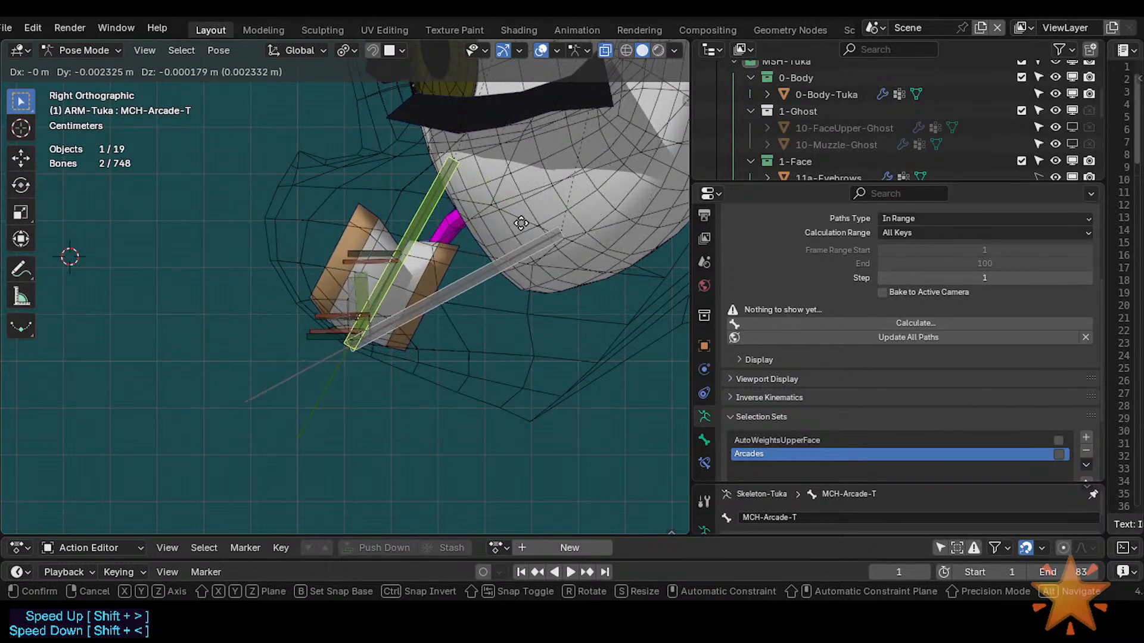
{"action": "left_click", "coordinate": [475, 332]}
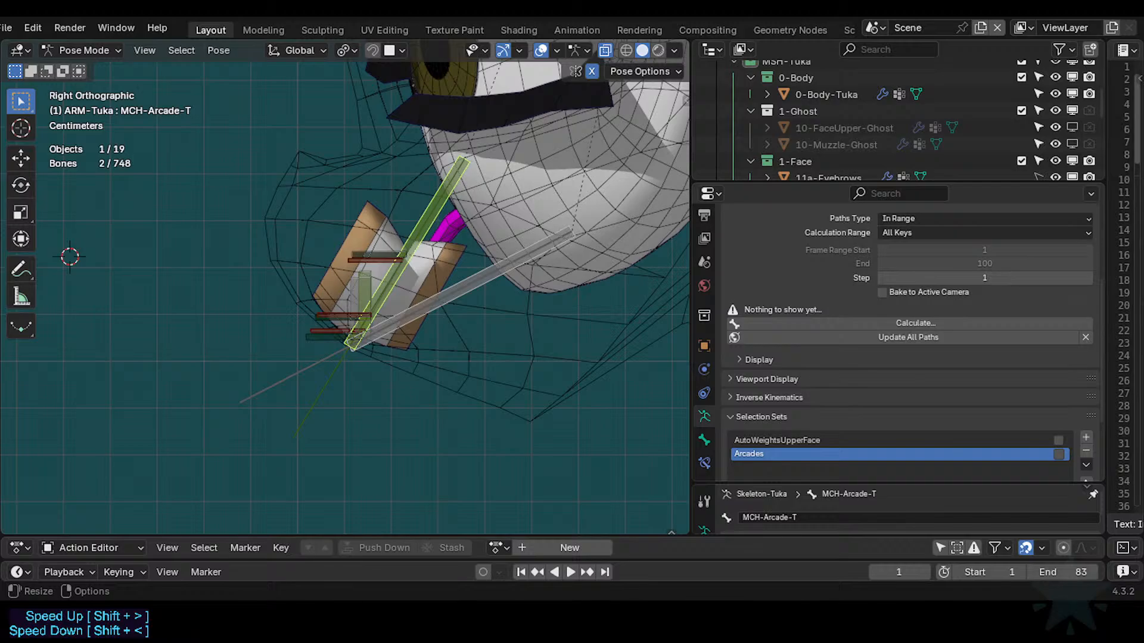
Recheck the individual controls by test-moving CTL-Arcade-B and CTL-Arcade-T separately.
{"action": "scroll", "coordinate": [328, 287], "scroll_direction": "up", "scroll_amount": 2}
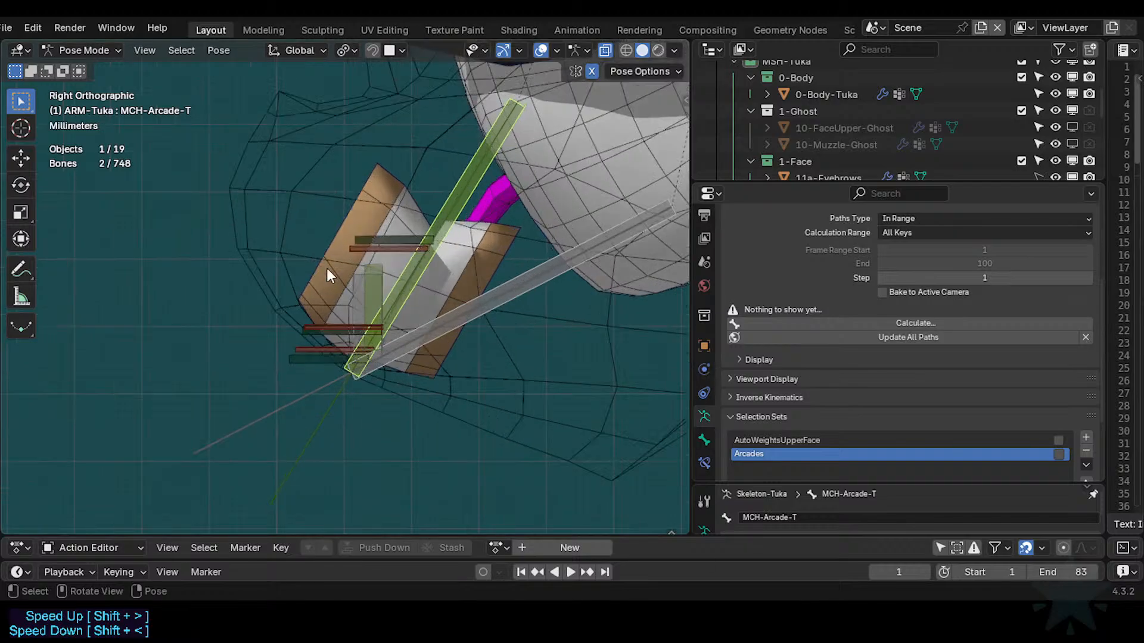
{"action": "left_click", "coordinate": [350, 276]}
{"action": "key", "text": "g"}
{"action": "right_click", "coordinate": [360, 249]}
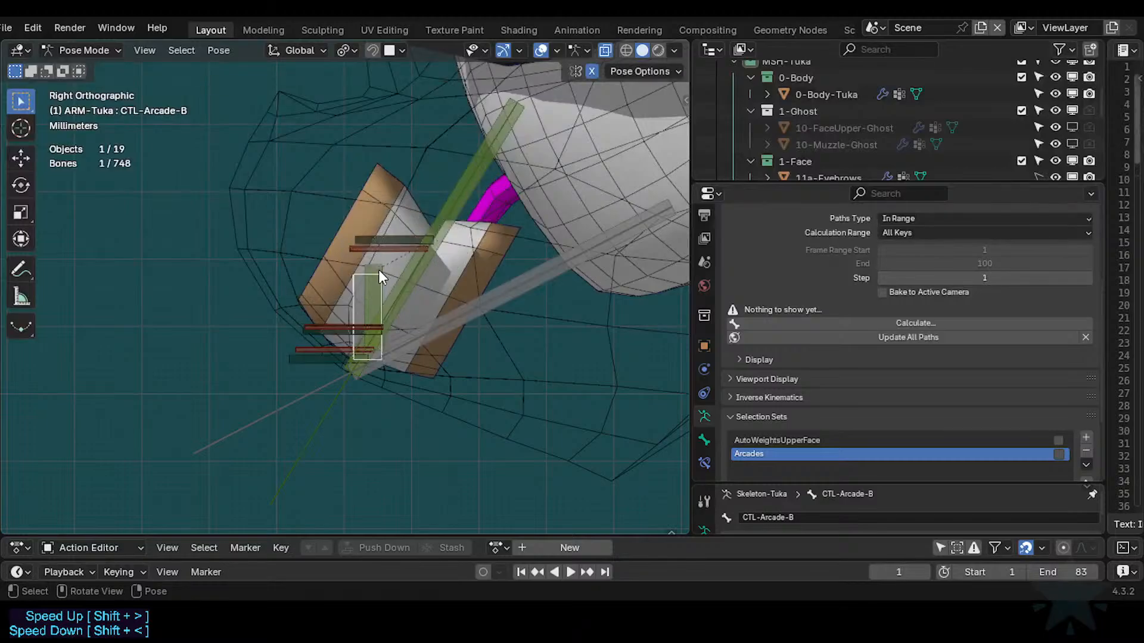
{"action": "left_click", "coordinate": [379, 270]}
{"action": "key", "text": "g"}
{"action": "right_click", "coordinate": [372, 234]}
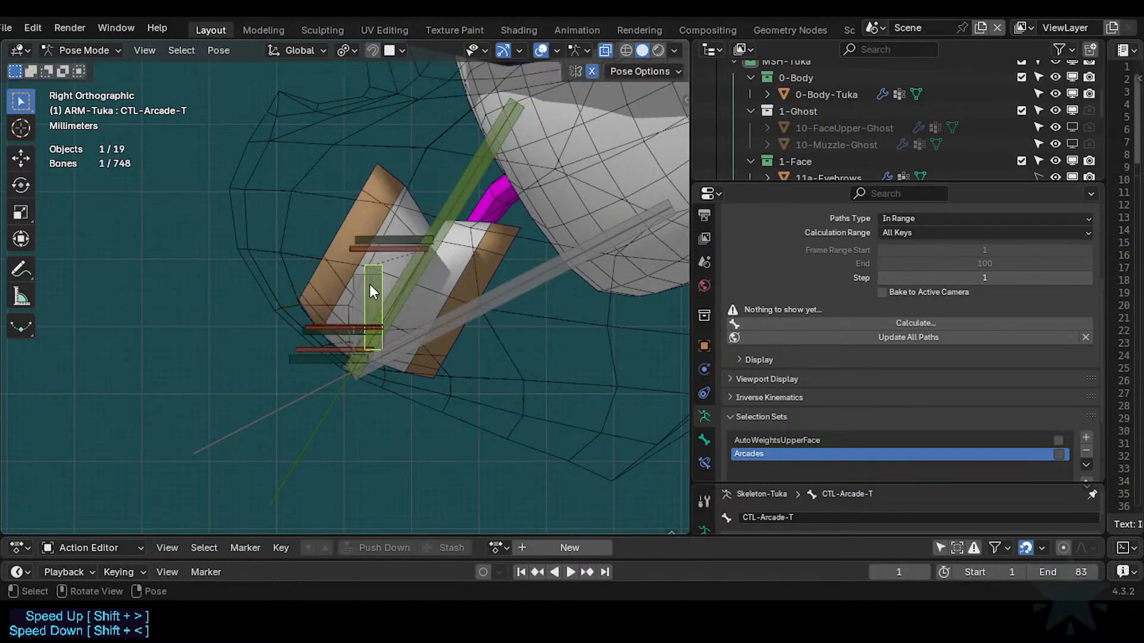
Switch to Object Mode and select the lower and upper teeth meshes, with 12a-Arcade-T active.
{"action": "scroll", "coordinate": [370, 286], "scroll_direction": "down", "scroll_amount": 2}
{"action": "key", "text": "ctrl+Tab"}
{"action": "left_click", "coordinate": [354, 221]}
{"action": "left_click", "coordinate": [453, 258], "text": "shift"}
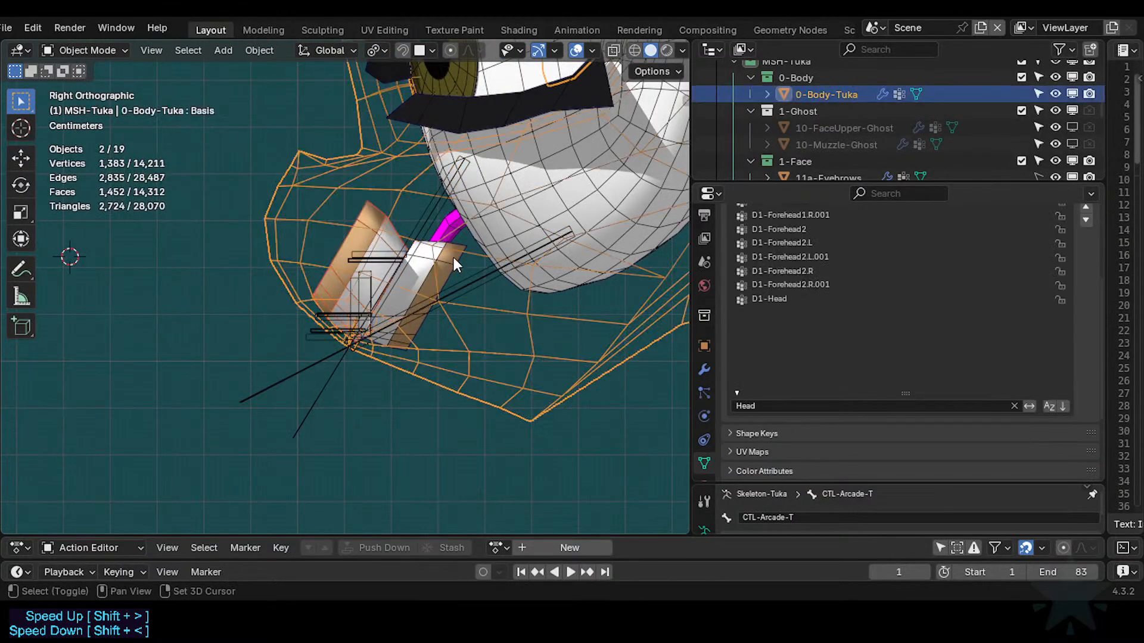
{"action": "left_click", "coordinate": [452, 258]}
{"action": "left_click", "coordinate": [380, 215], "text": "shift"}
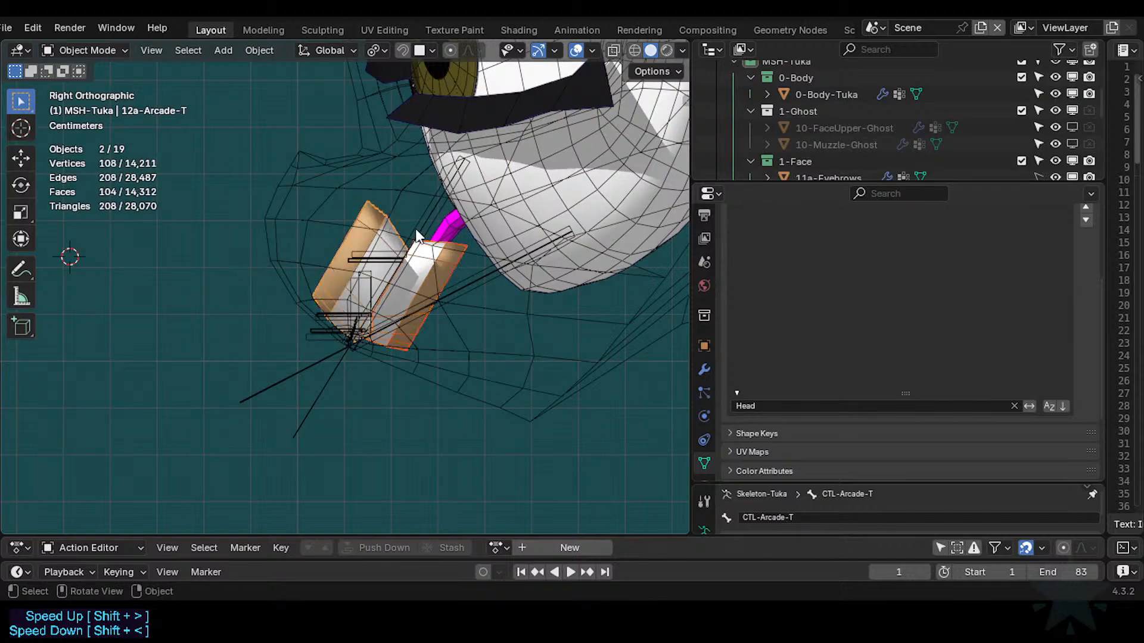
Display the origin axes of the two selected teeth meshes and examine them with the whole character in view.
{"action": "scroll", "coordinate": [414, 245], "scroll_direction": "down", "scroll_amount": 10}
{"action": "middle_click_drag", "start_coordinate": [453, 488], "coordinate": [446, 282], "text": "shift"}
{"action": "scroll", "coordinate": [443, 239], "scroll_direction": "down", "scroll_amount": 4}
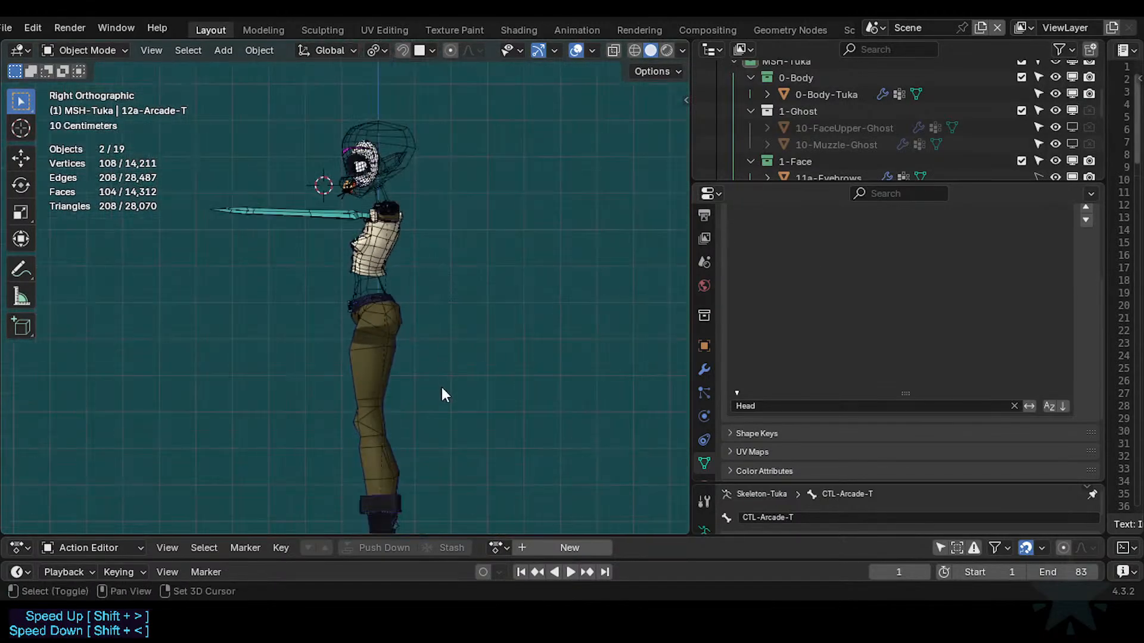
{"action": "middle_click_drag", "start_coordinate": [443, 388], "coordinate": [456, 269], "text": "shift"}
{"action": "key", "text": "alt+h"}
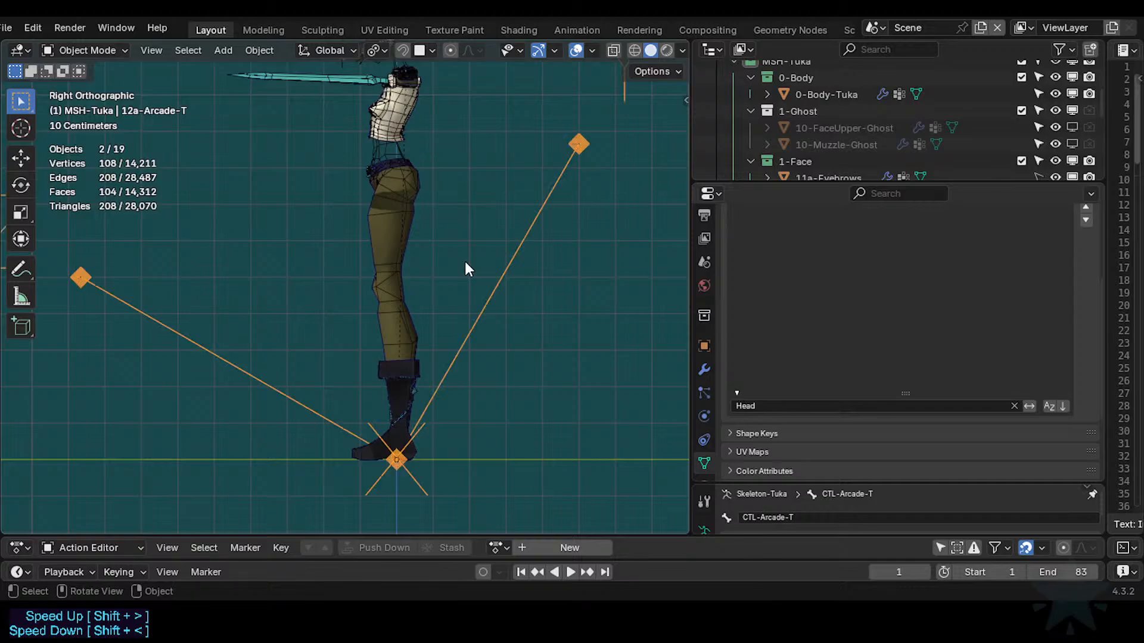
{"action": "middle_click_drag", "start_coordinate": [411, 173], "coordinate": [434, 249], "text": "shift"}
{"action": "scroll", "coordinate": [434, 249], "scroll_direction": "down", "scroll_amount": 2}
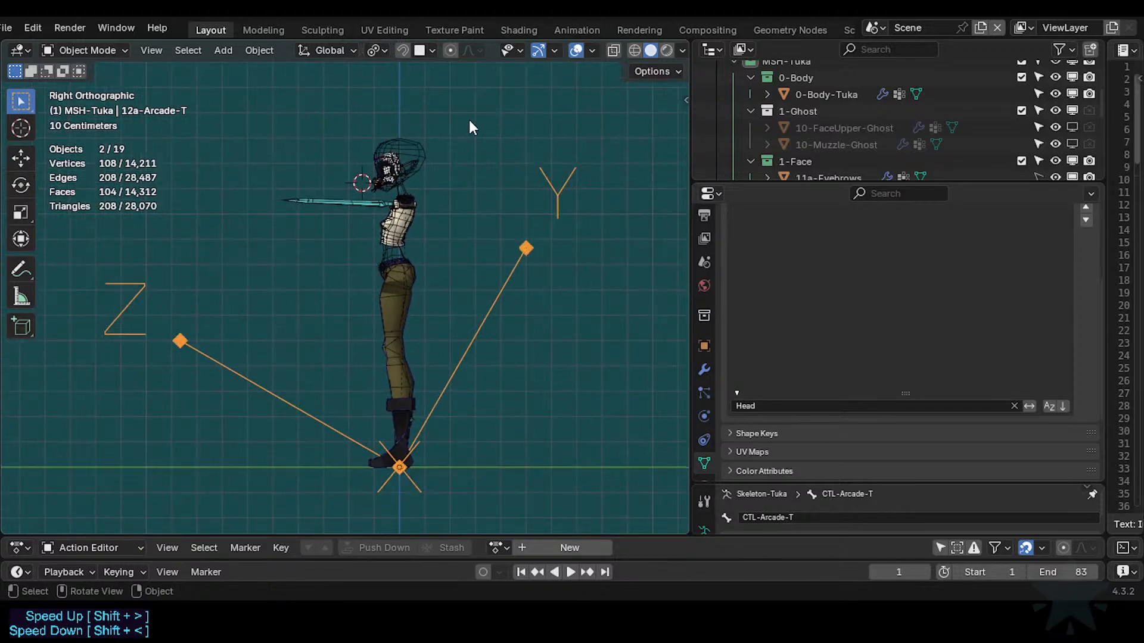
Set the transform pivot point to 3D Cursor and test-rotate the two selected teeth meshes around it in the side view.
{"action": "key", "text": "r"}
{"action": "key", "text": "x"}
{"action": "left_click", "coordinate": [478, 127]}
{"action": "key", "text": "period"}
{"action": "left_click", "coordinate": [462, 152]}
{"action": "key", "text": "r"}
{"action": "right_click", "coordinate": [485, 180]}
{"action": "key", "text": "r"}
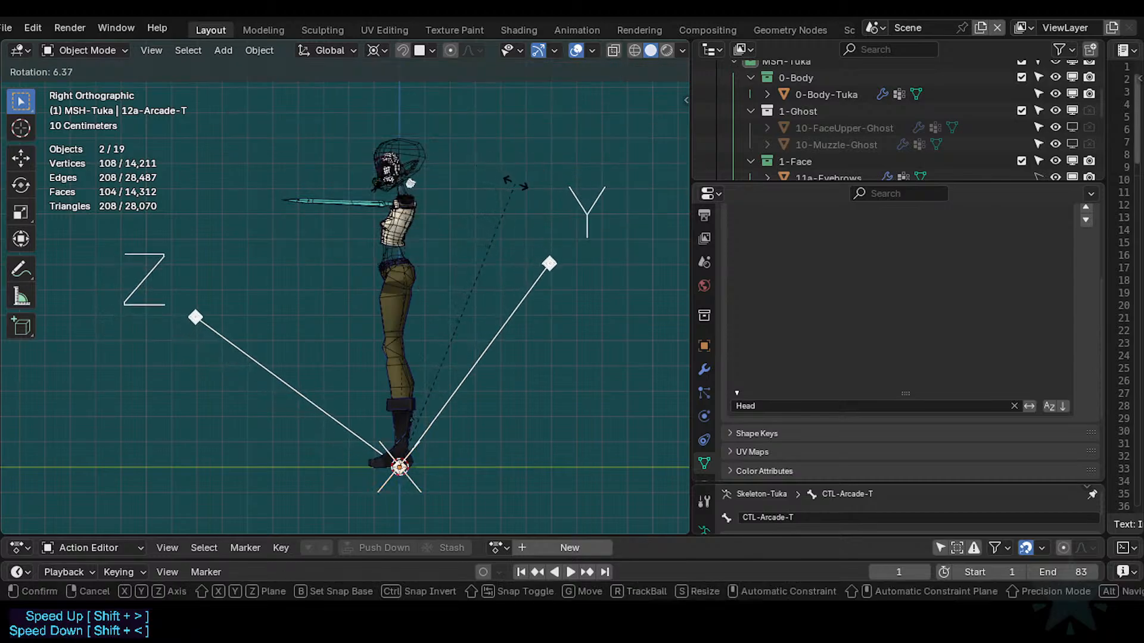
{"action": "left_click", "coordinate": [488, 182]}
Test-rotate the two teeth meshes around the global X axis and around the local X axis.
{"action": "scroll", "coordinate": [487, 183], "scroll_direction": "up", "scroll_amount": 3}
{"action": "scroll", "coordinate": [435, 309], "scroll_direction": "up", "scroll_amount": 6}
{"action": "scroll", "coordinate": [524, 298], "scroll_direction": "up", "scroll_amount": 3}
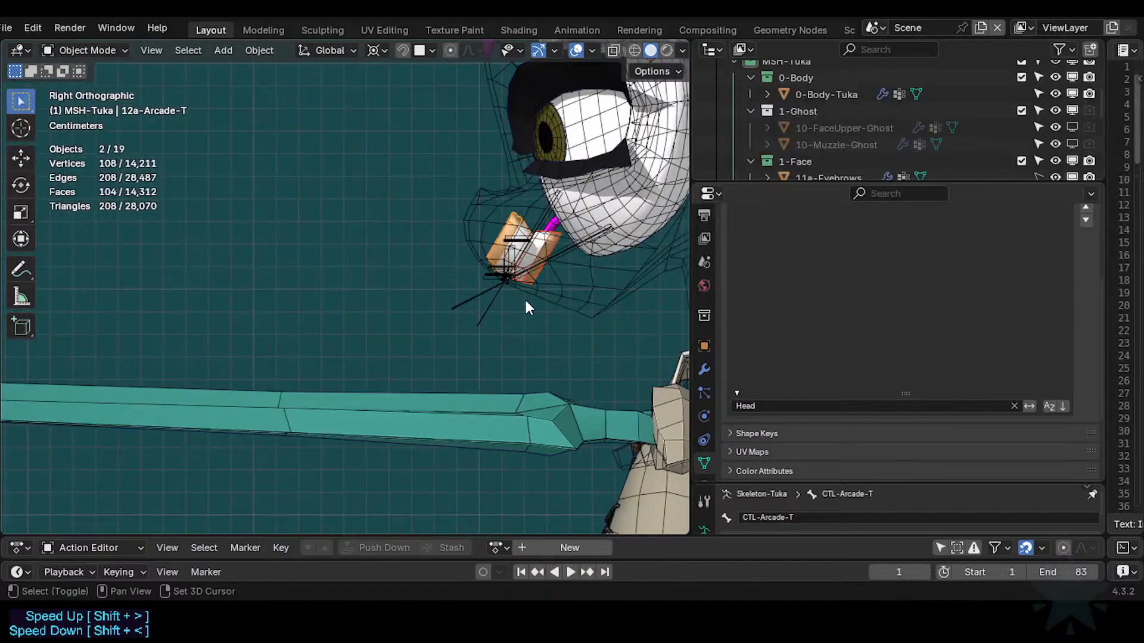
{"action": "middle_click_drag", "start_coordinate": [525, 298], "coordinate": [341, 303], "text": "shift"}
{"action": "scroll", "coordinate": [353, 295], "scroll_direction": "up", "scroll_amount": 4}
{"action": "key", "text": "n"}
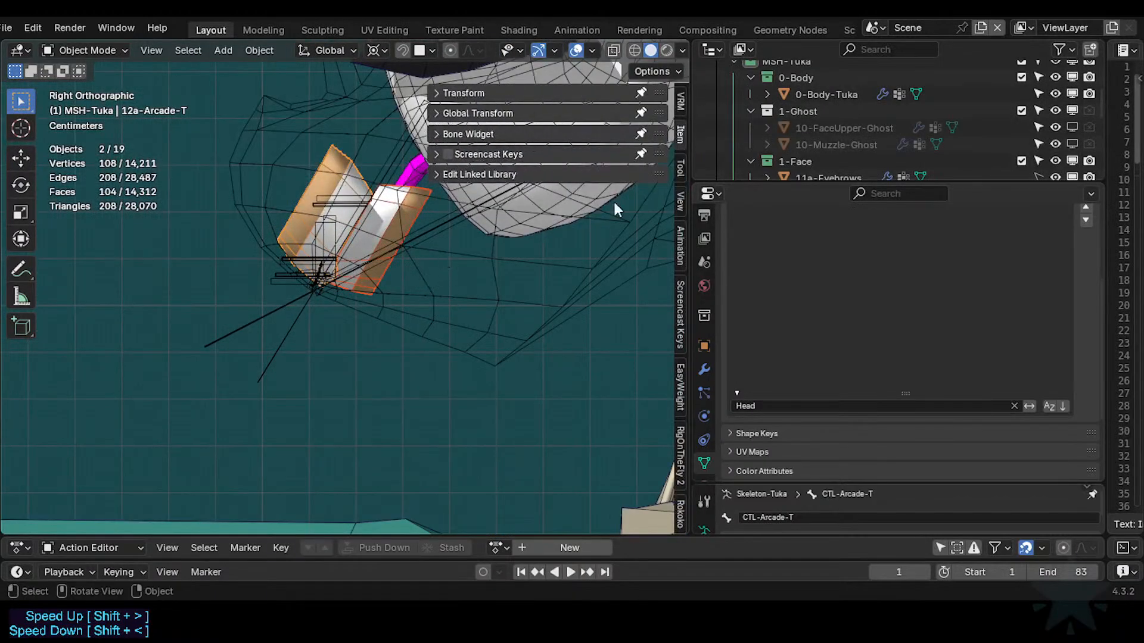
{"action": "key", "text": "n"}
{"action": "key", "text": "n"}
{"action": "key", "text": "n"}
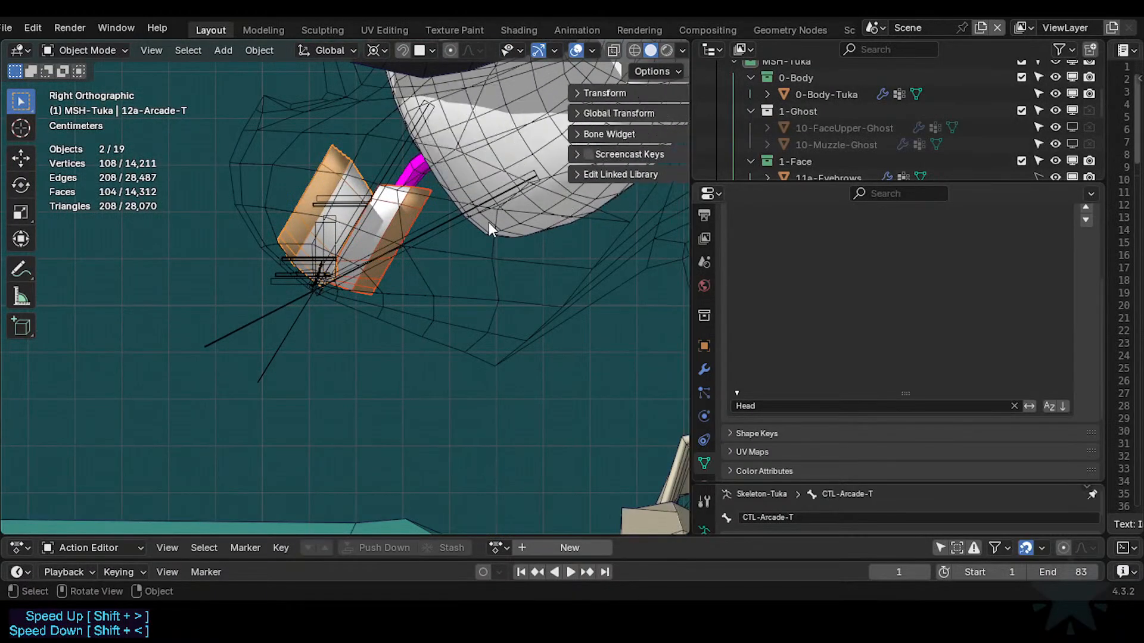
{"action": "key", "text": "r"}
{"action": "key", "text": "x"}
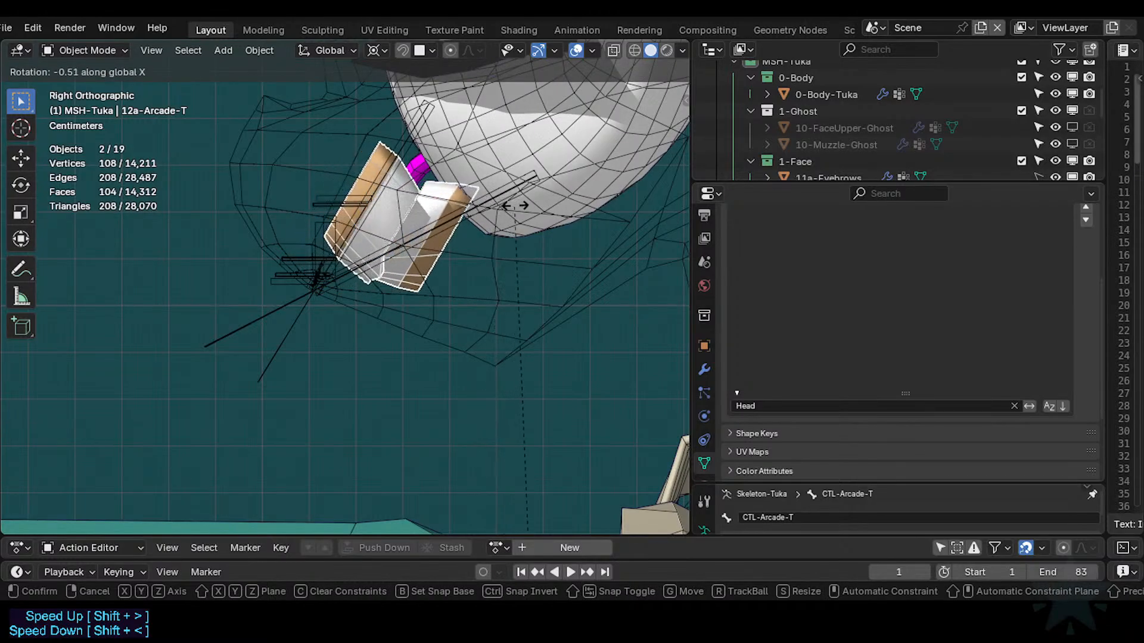
{"action": "right_click", "coordinate": [516, 262]}
{"action": "scroll", "coordinate": [516, 262], "scroll_direction": "down", "scroll_amount": 4}
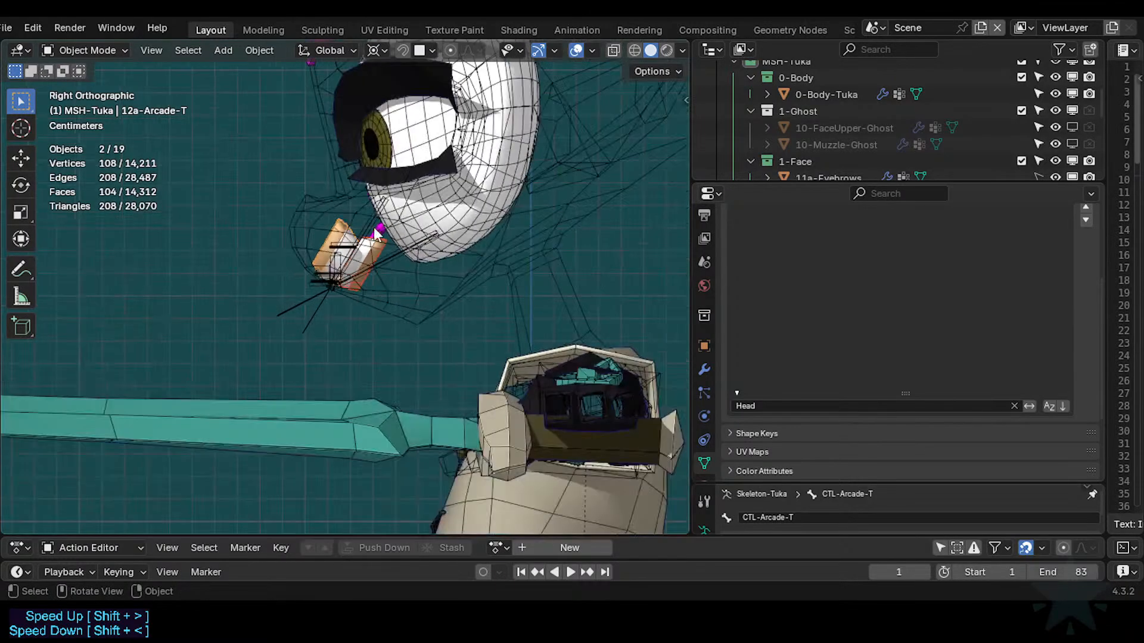
{"action": "key", "text": "r"}
{"action": "key", "text": "x"}
{"action": "key", "text": "x"}
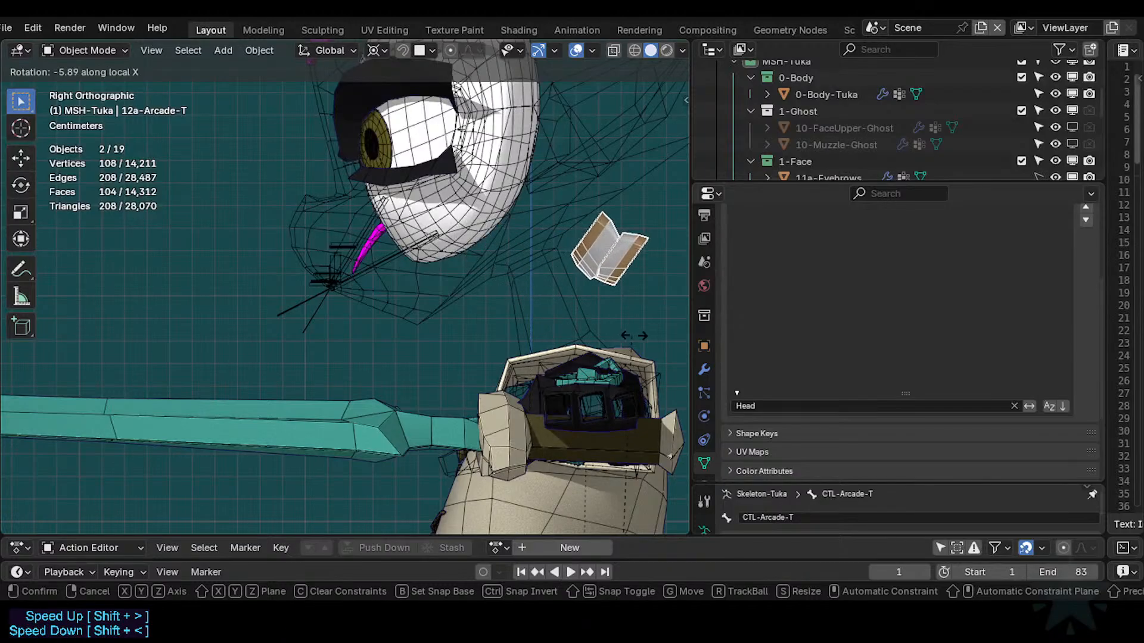
{"action": "right_click", "coordinate": [588, 321]}
Place the 3D cursor just in front of and below the mouth, and test-rotate the two teeth meshes around it.
{"action": "scroll", "coordinate": [413, 266], "scroll_direction": "up", "scroll_amount": 5}
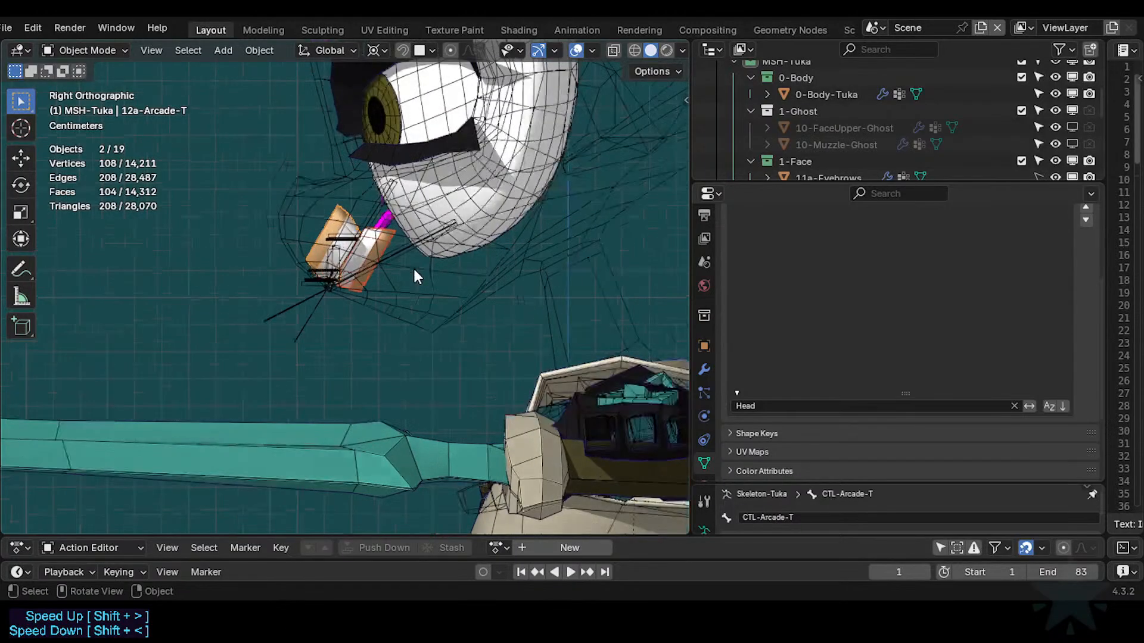
{"action": "middle_click_drag", "start_coordinate": [350, 210], "coordinate": [353, 274], "text": "shift"}
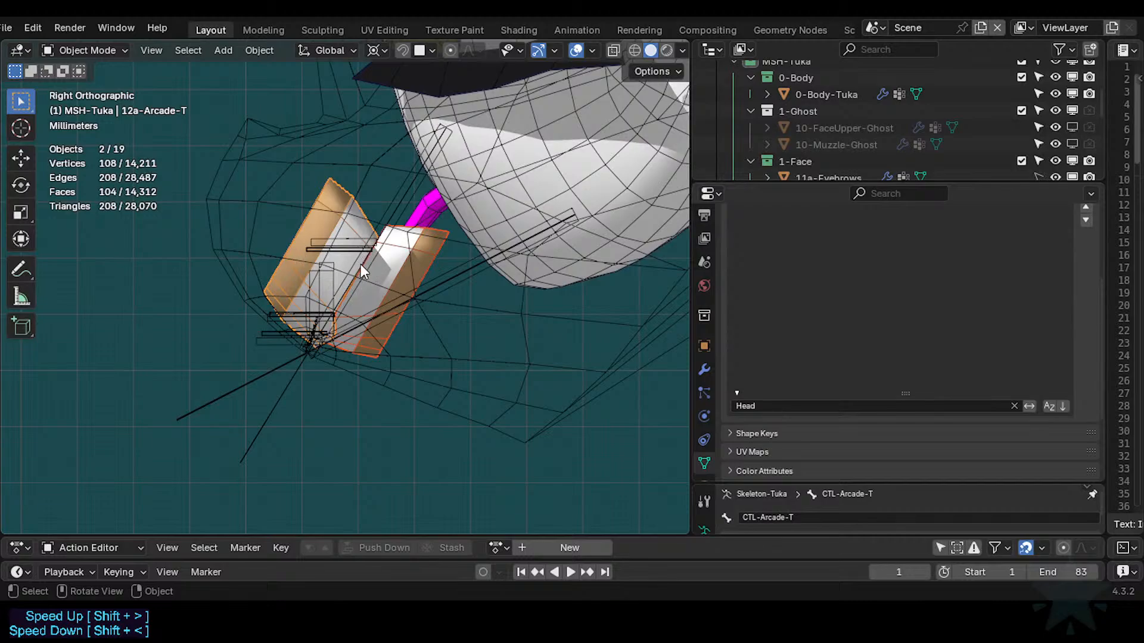
{"action": "scroll", "coordinate": [369, 259], "scroll_direction": "down", "scroll_amount": 8}
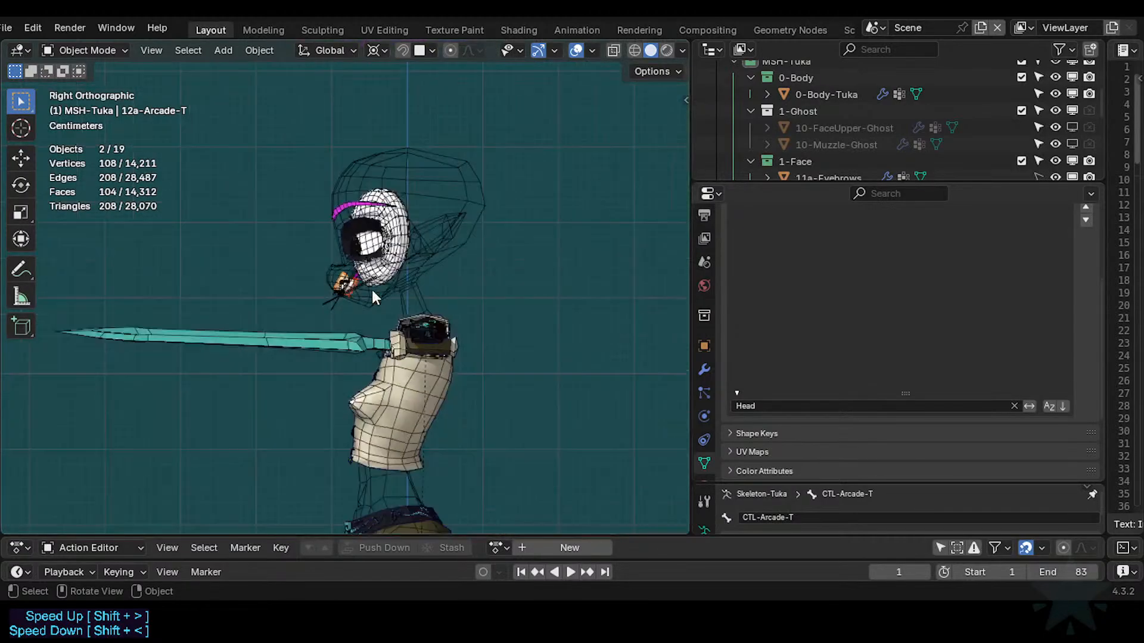
{"action": "scroll", "coordinate": [372, 290], "scroll_direction": "down", "scroll_amount": 4}
{"action": "scroll", "coordinate": [376, 331], "scroll_direction": "up", "scroll_amount": 10}
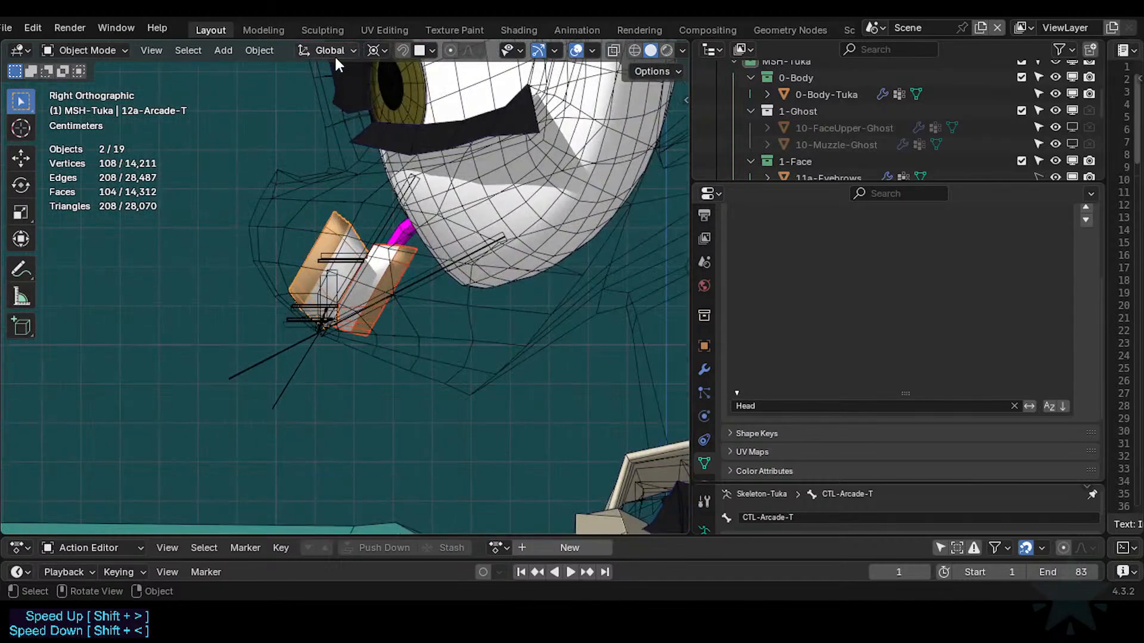
{"action": "left_click", "coordinate": [371, 54]}
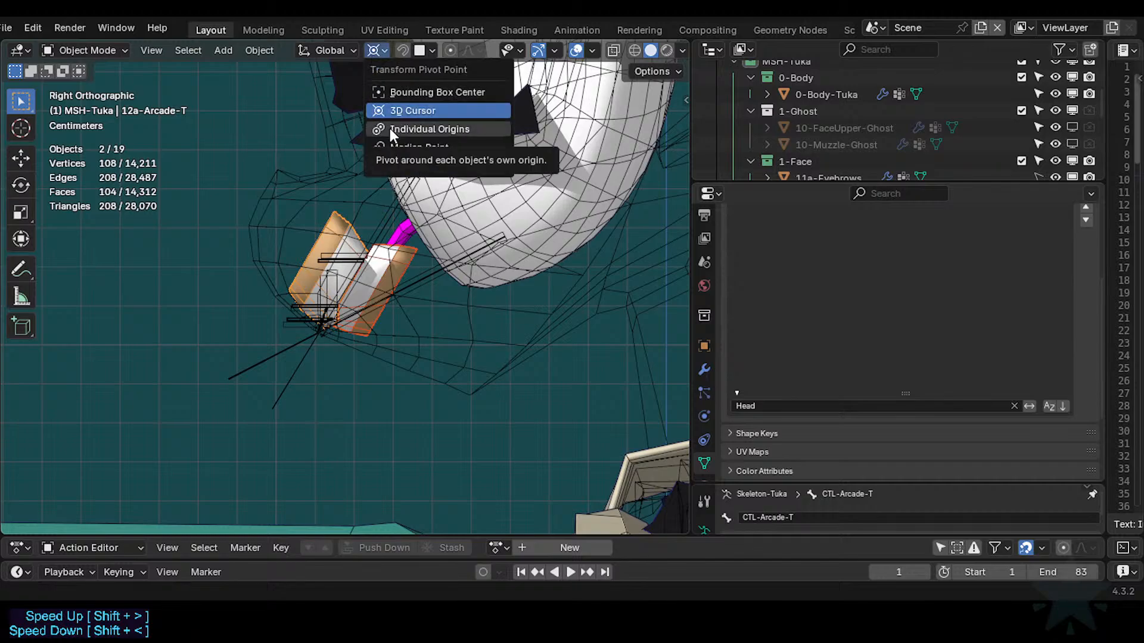
{"action": "key", "text": "r"}
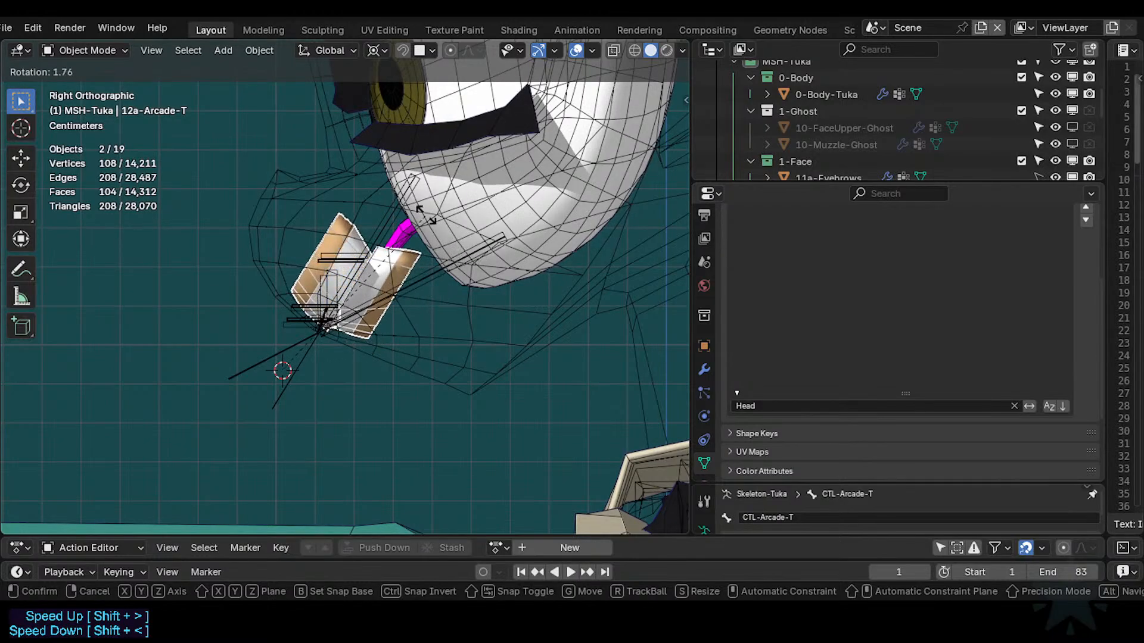
{"action": "right_click", "coordinate": [413, 235]}
Add the 12c-Tongue mesh to the selection and rotate the teeth and tongue by about 9.96° in the side view.
{"action": "left_click", "coordinate": [403, 233], "text": "shift"}
{"action": "key", "text": "r"}
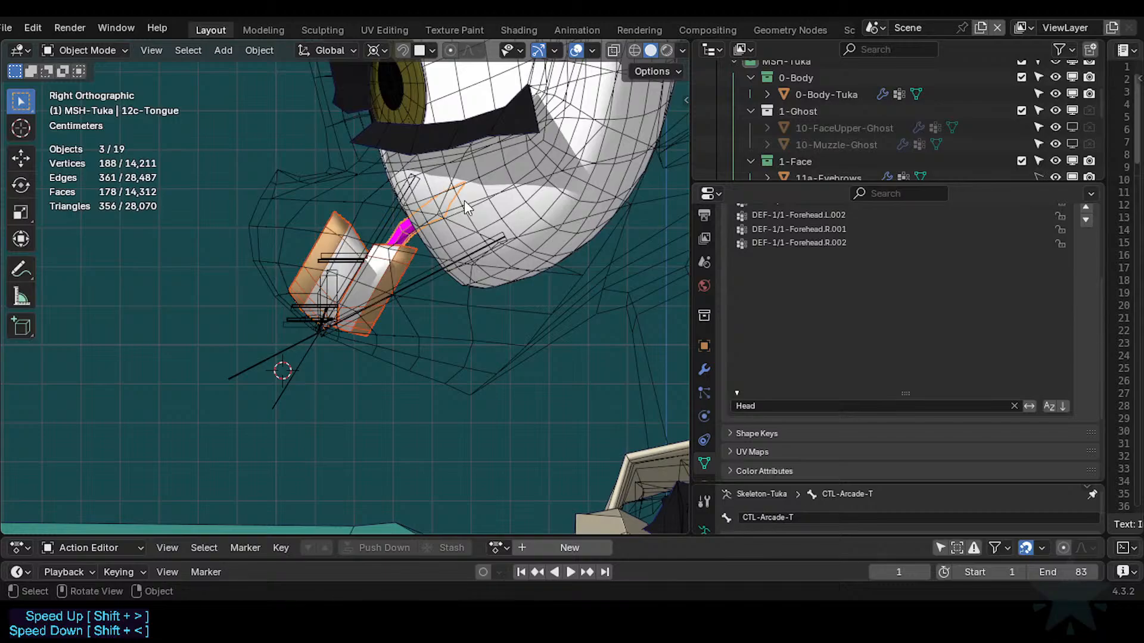
{"action": "left_click", "coordinate": [491, 238]}
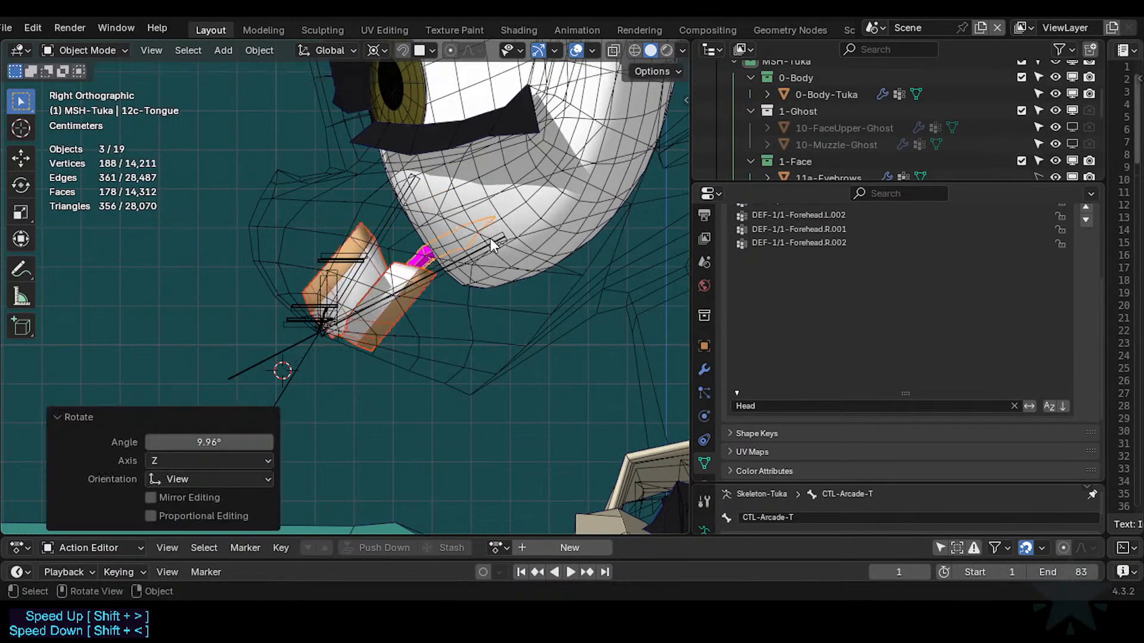
In the front view, raise the teeth and tongue meshes by about 0.001133 m along the Z axis.
{"action": "key", "text": "KP_1"}
{"action": "scroll", "coordinate": [386, 312], "scroll_direction": "up", "scroll_amount": 3}
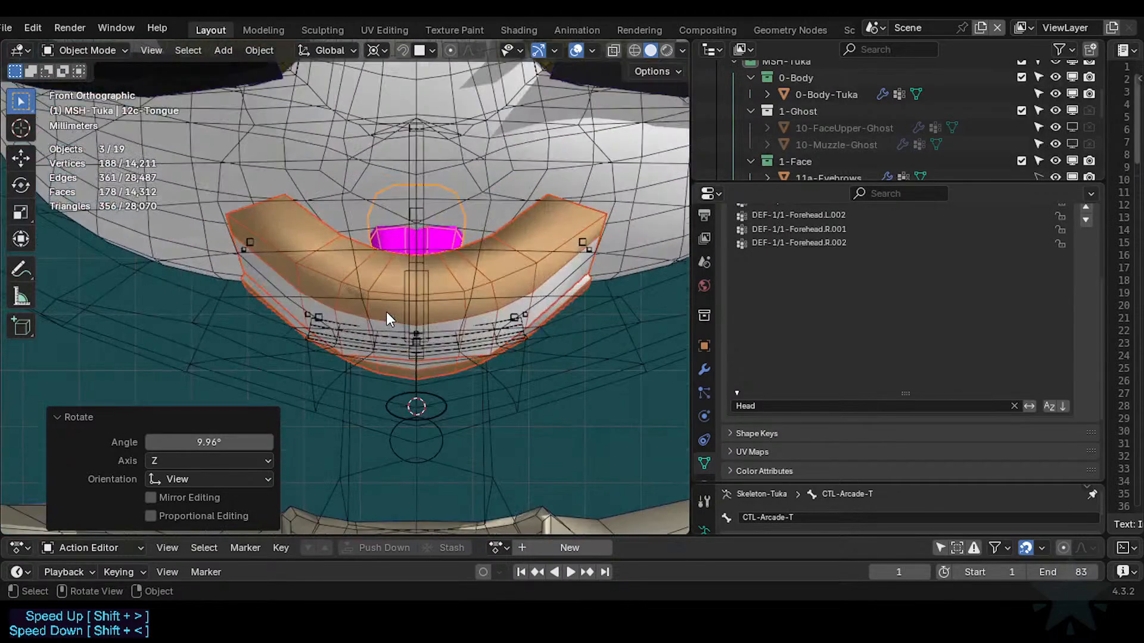
{"action": "key", "text": "g"}
{"action": "key", "text": "z"}
{"action": "left_click", "coordinate": [391, 263]}
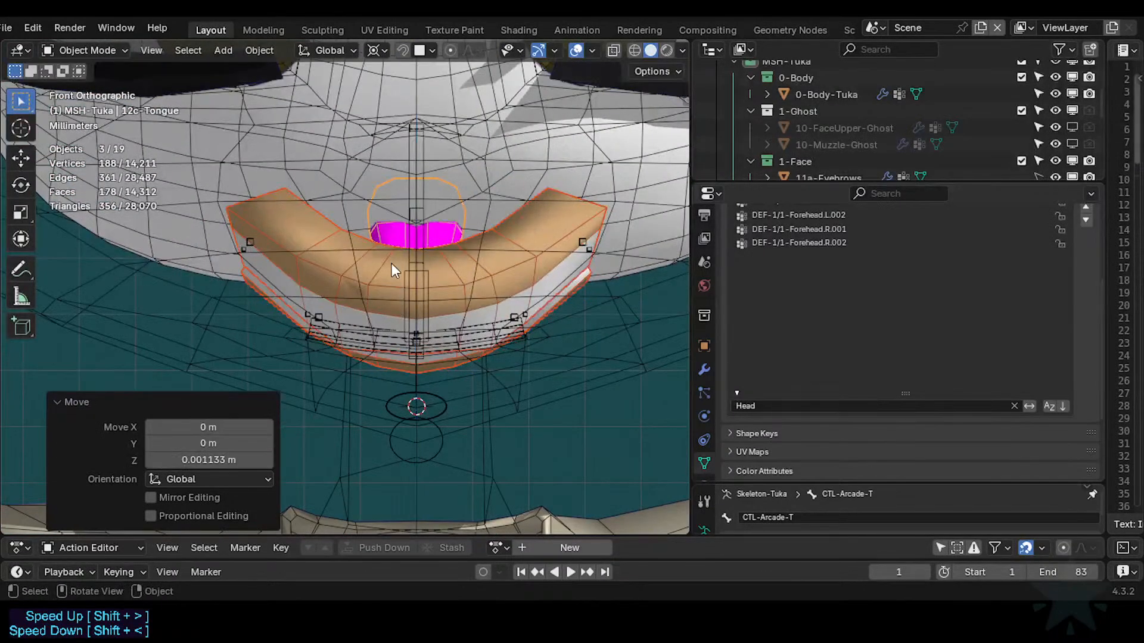
In the side view, move the teeth and tongue about -0.000775 m in Y and 0.000596 m in Z, and nudge them by 0.000043 m and -0.000198 m.
{"action": "middle_click_drag", "start_coordinate": [392, 264], "coordinate": [391, 263]}
{"action": "key", "text": "KP_3"}
{"action": "key", "text": "g"}
{"action": "key", "text": "y"}
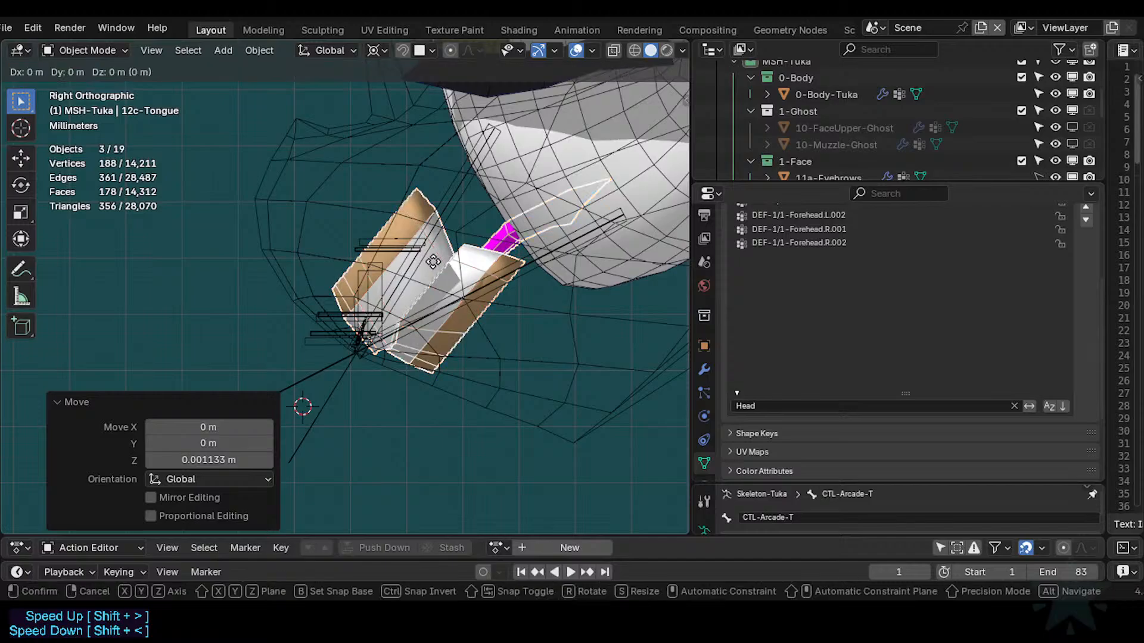
{"action": "left_click", "coordinate": [390, 229]}
{"action": "scroll", "coordinate": [409, 279], "scroll_direction": "up", "scroll_amount": 3}
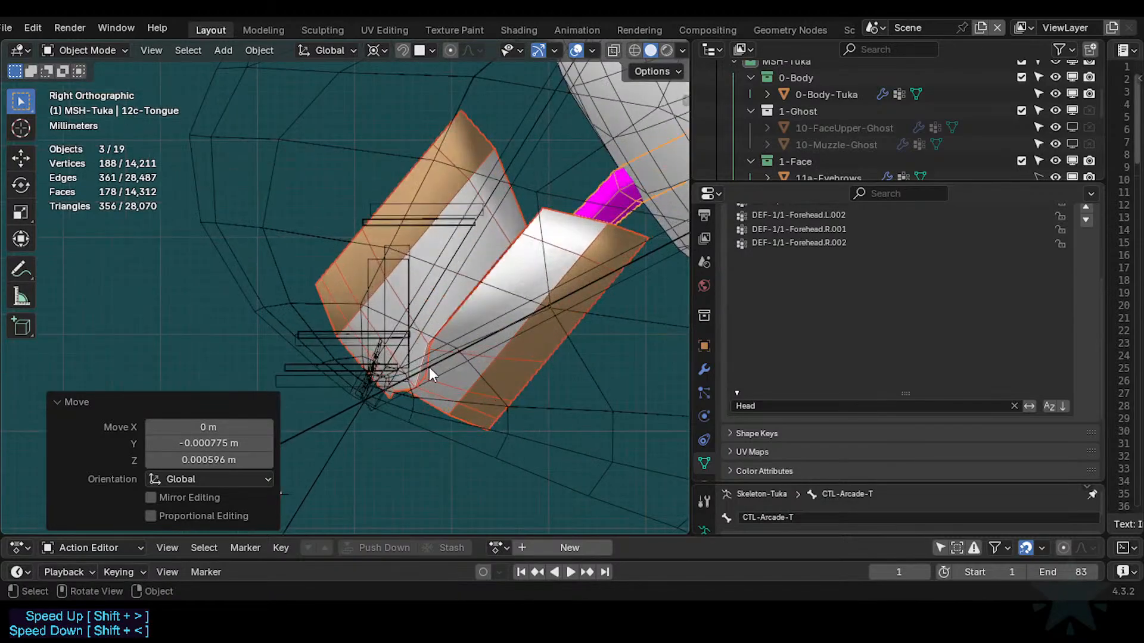
{"action": "key", "text": "g"}
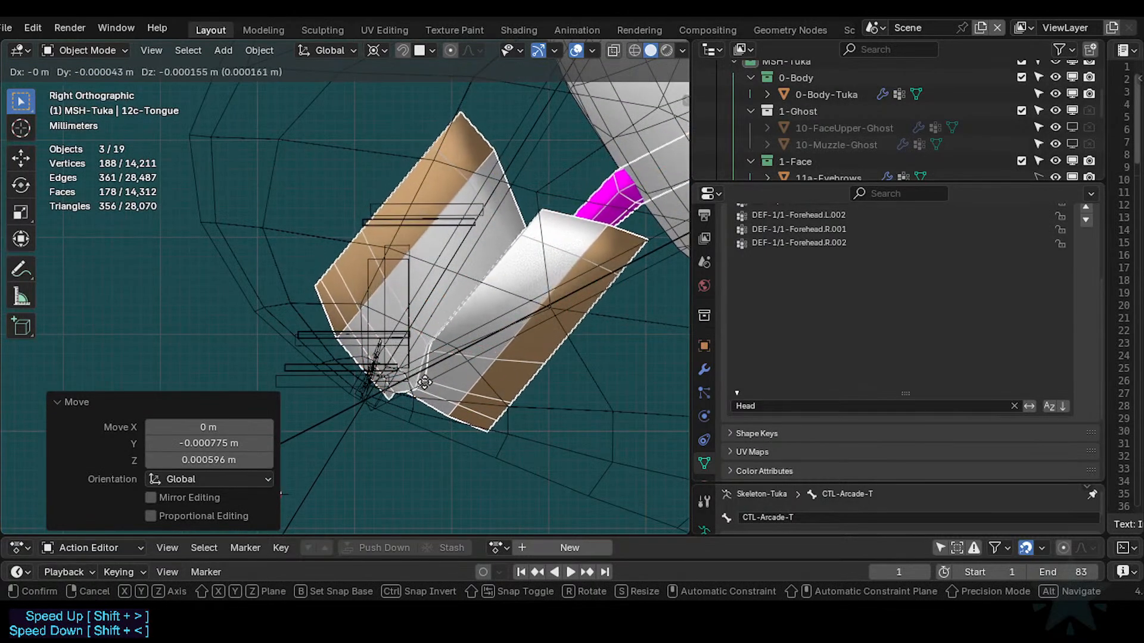
{"action": "left_click", "coordinate": [382, 408]}
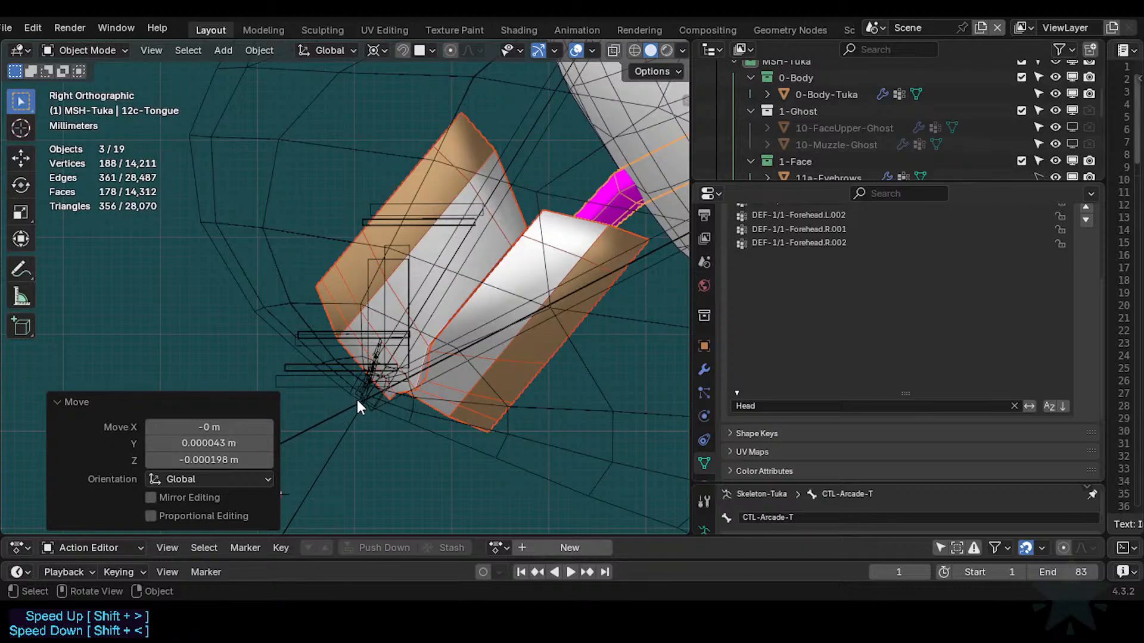
Select the ARM-Tuka armature and hide it from the viewport.
{"action": "scroll", "coordinate": [406, 392], "scroll_direction": "up", "scroll_amount": 5}
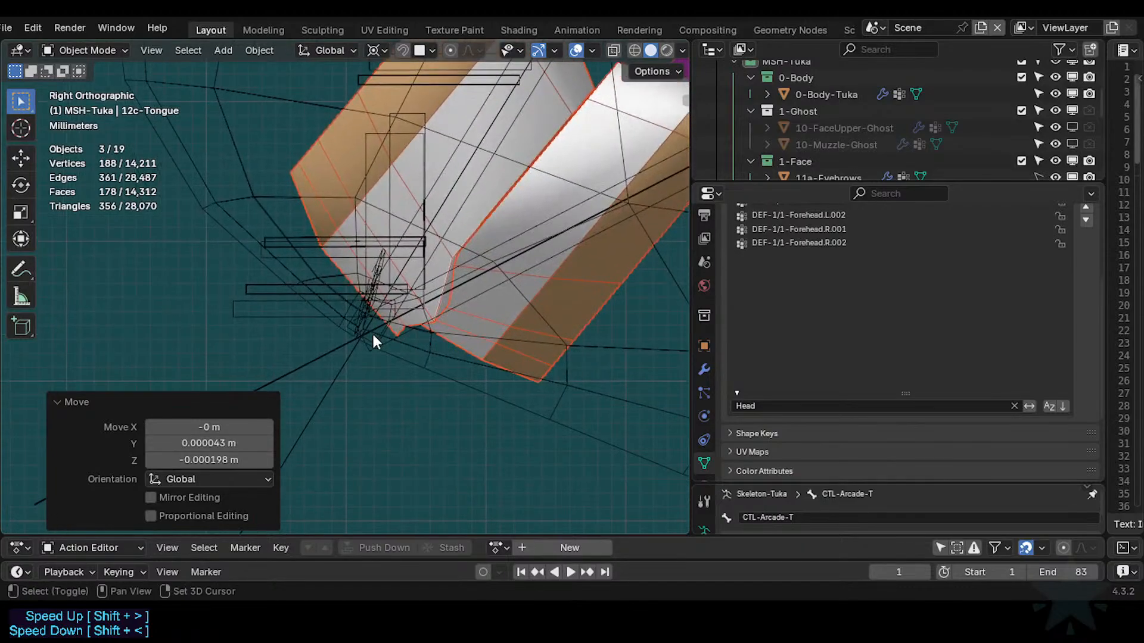
{"action": "left_click", "coordinate": [268, 308]}
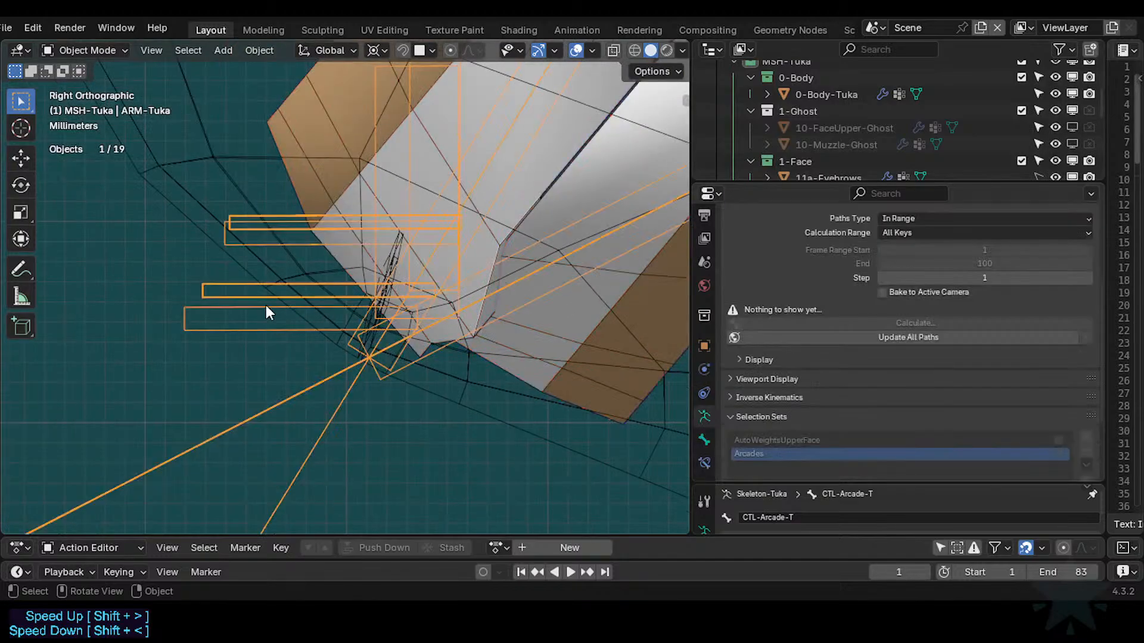
{"action": "key", "text": "h"}
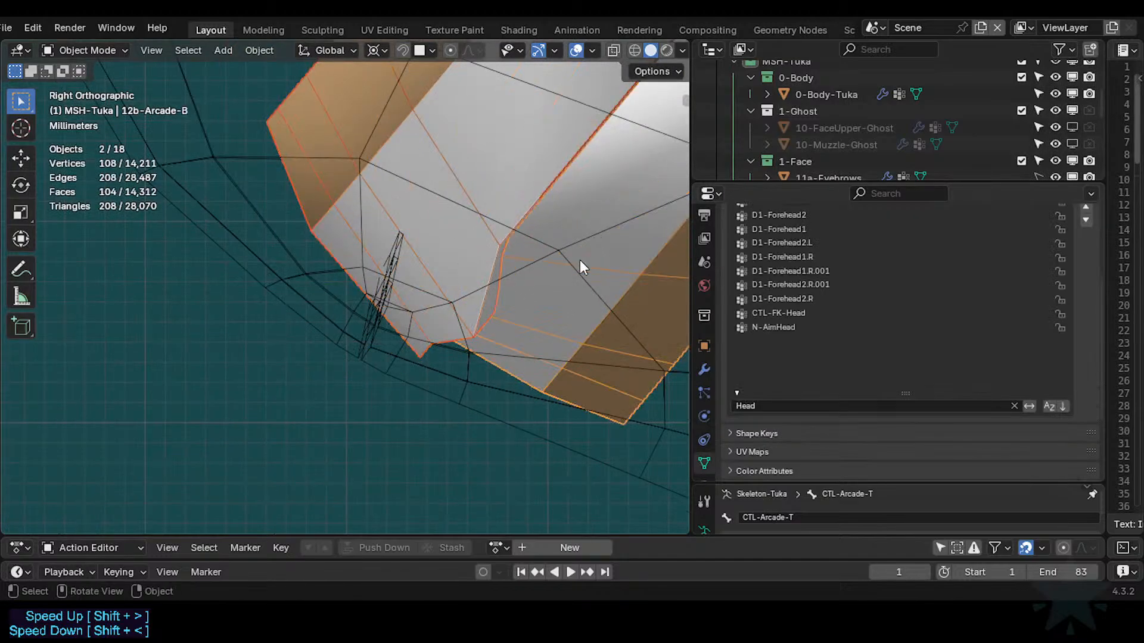
Temporarily hide and restore the arcade meshes 12a-Arcade-T and 12b-Arcade-B to compare how they overlap.
{"action": "left_click", "coordinate": [481, 284]}
{"action": "key", "text": "h"}
{"action": "key", "text": "alt+h"}
{"action": "left_click", "coordinate": [464, 257]}
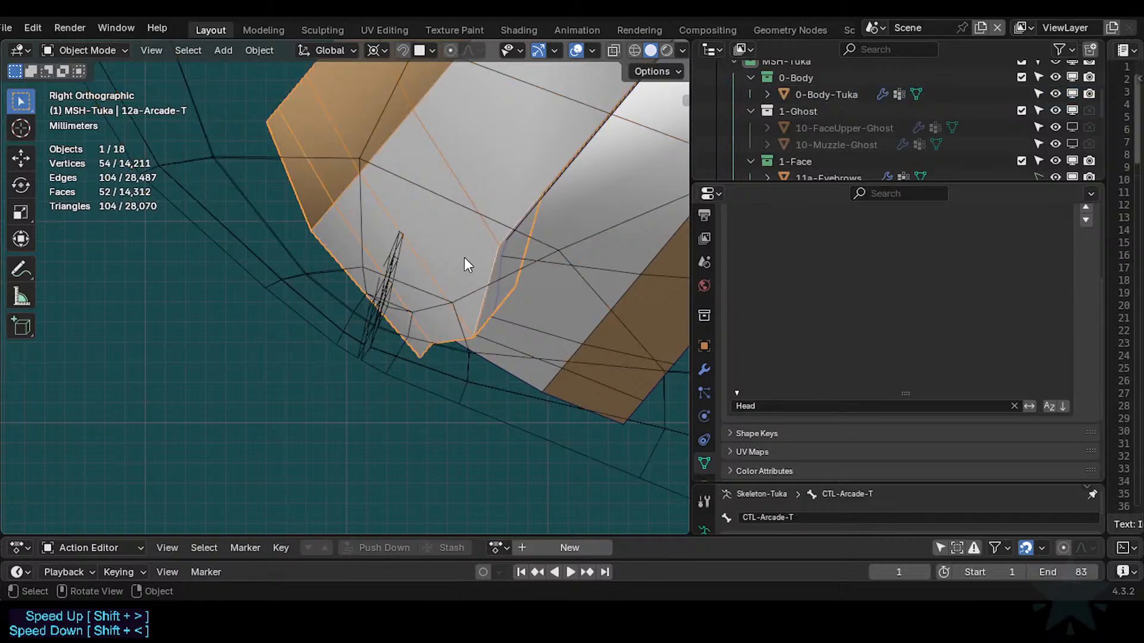
{"action": "key", "text": "h"}
{"action": "key", "text": "alt+h"}
{"action": "key", "text": "KP_1"}
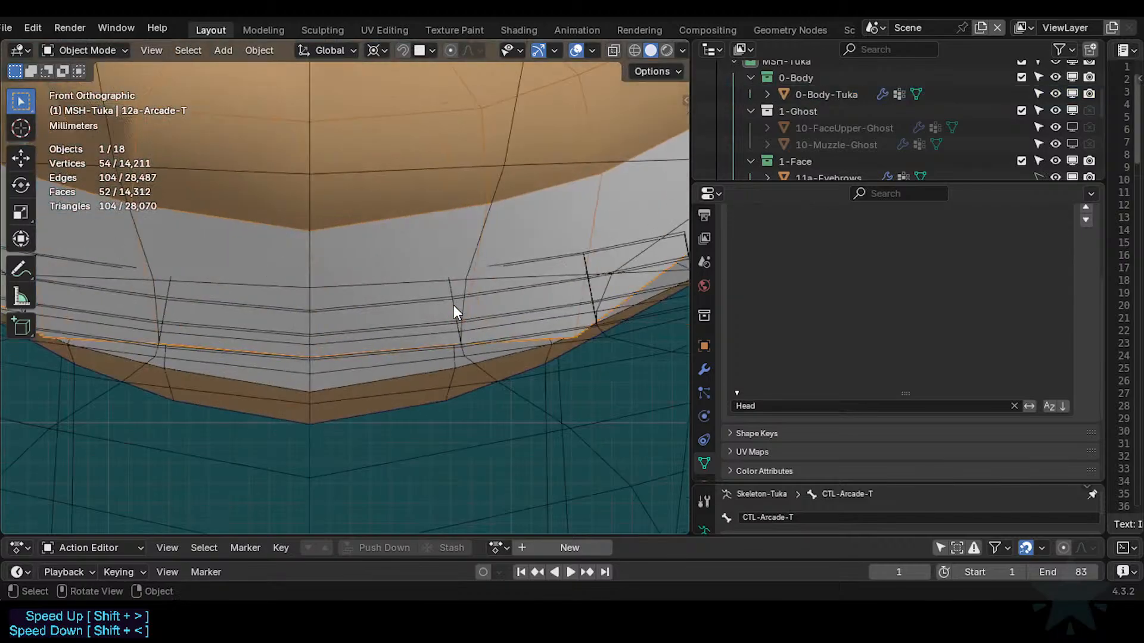
Unhide the armature and set the viewport display of the 0-Body-Tuka mesh to Textured.
{"action": "left_click", "coordinate": [525, 398]}
{"action": "key", "text": "alt+h"}
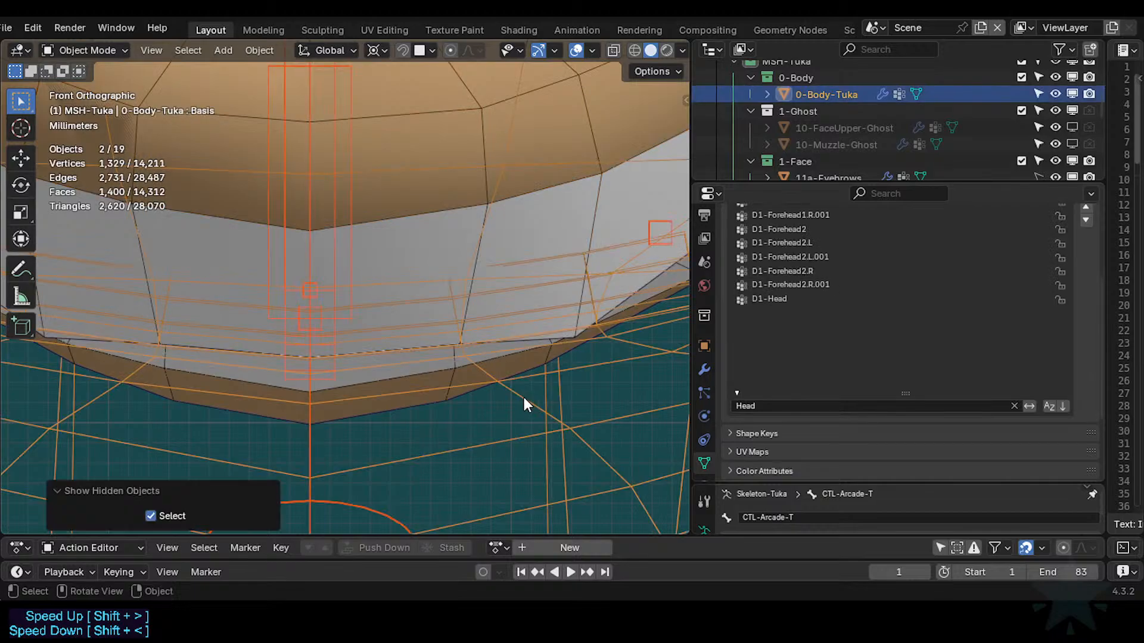
{"action": "scroll", "coordinate": [523, 398], "scroll_direction": "down", "scroll_amount": 2}
{"action": "key", "text": "ctrl+alt+shift+w"}
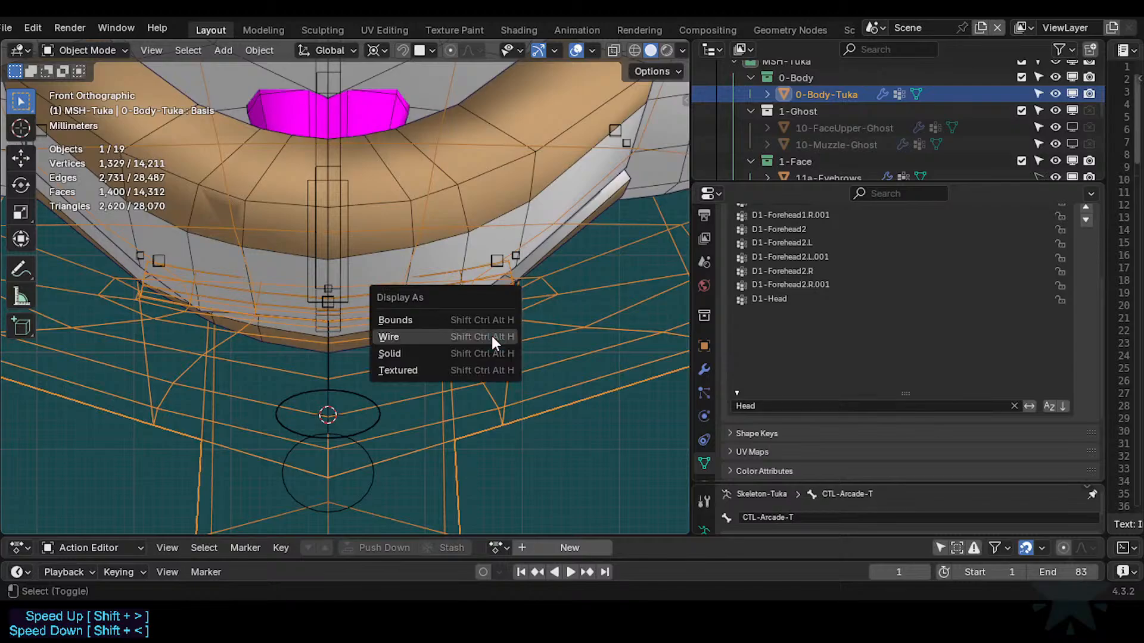
{"action": "left_click", "coordinate": [484, 374]}
Put the ARM-Tuka armature into Pose Mode and select the TWK-Arcade-B bone.
{"action": "left_click", "coordinate": [342, 251]}
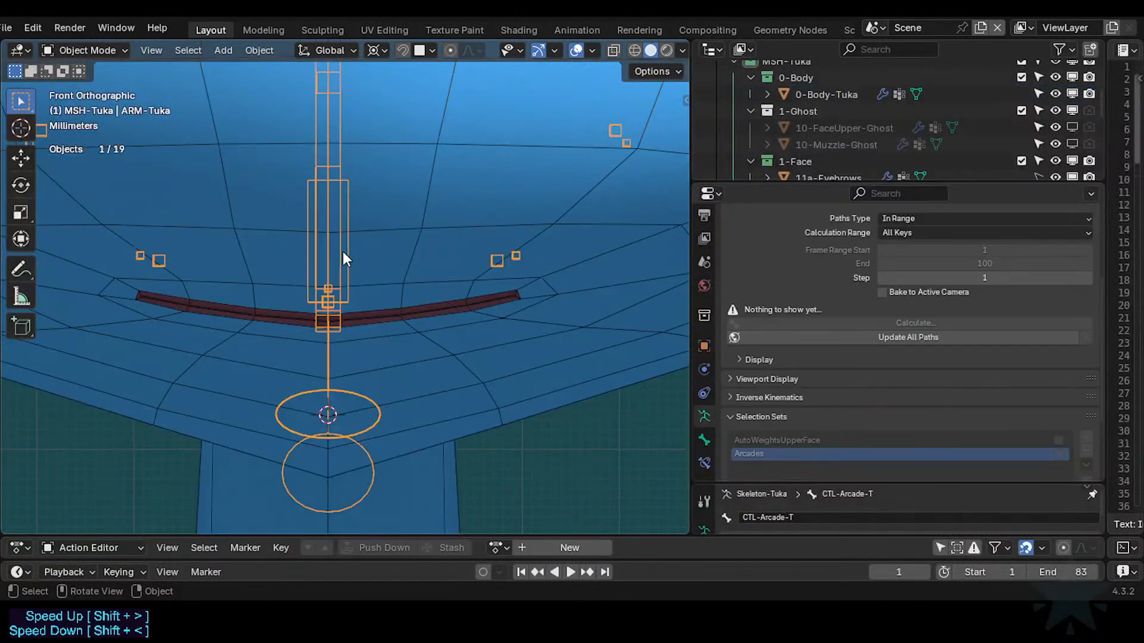
{"action": "key", "text": "ctrl+Tab"}
{"action": "left_click", "coordinate": [364, 395]}
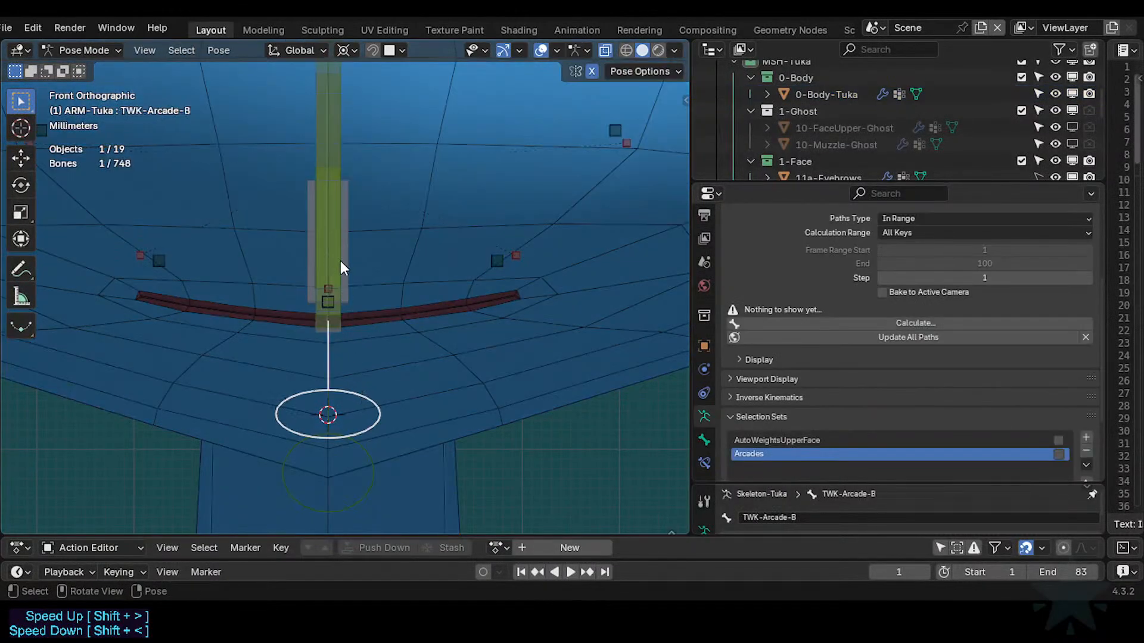
Check the visibility of the lower mouth control bone collection and reveal all hidden bones of the armature.
{"action": "scroll", "coordinate": [341, 268], "scroll_direction": "down", "scroll_amount": 3}
{"action": "key", "text": "n"}
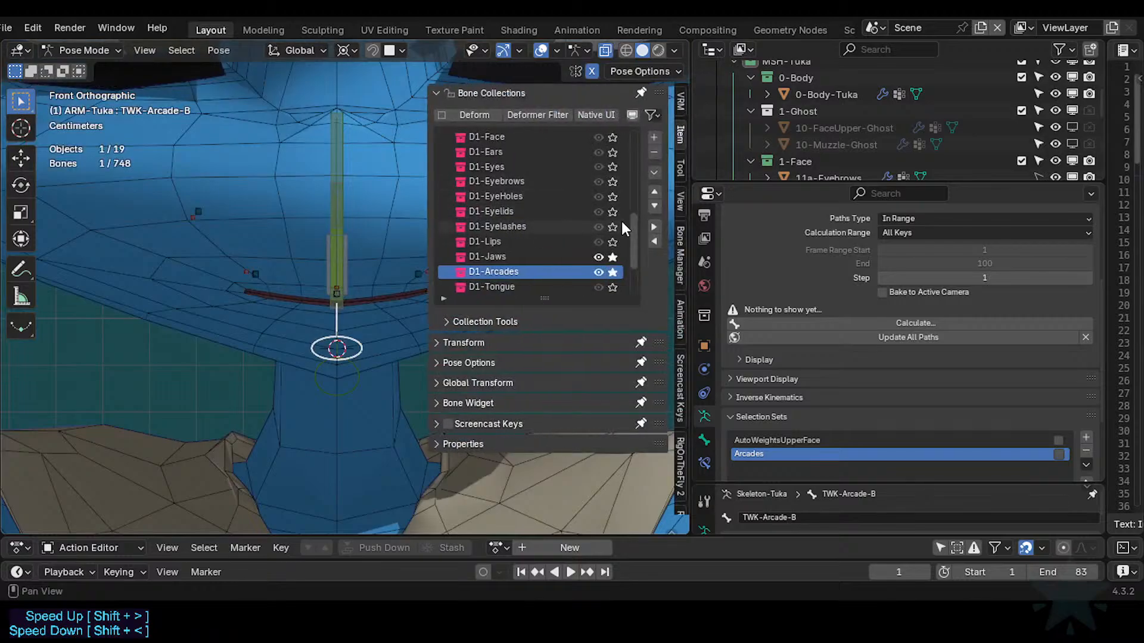
{"action": "left_click_drag", "start_coordinate": [636, 238], "coordinate": [638, 153]}
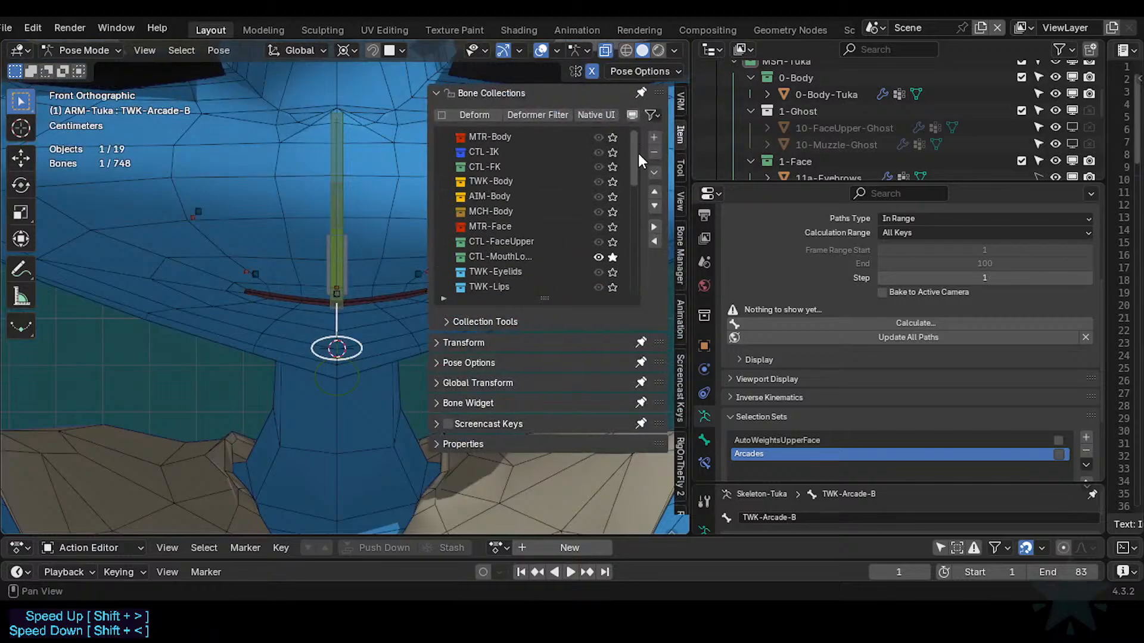
{"action": "left_click", "coordinate": [612, 257]}
{"action": "scroll", "coordinate": [615, 271], "scroll_direction": "down", "scroll_amount": 2}
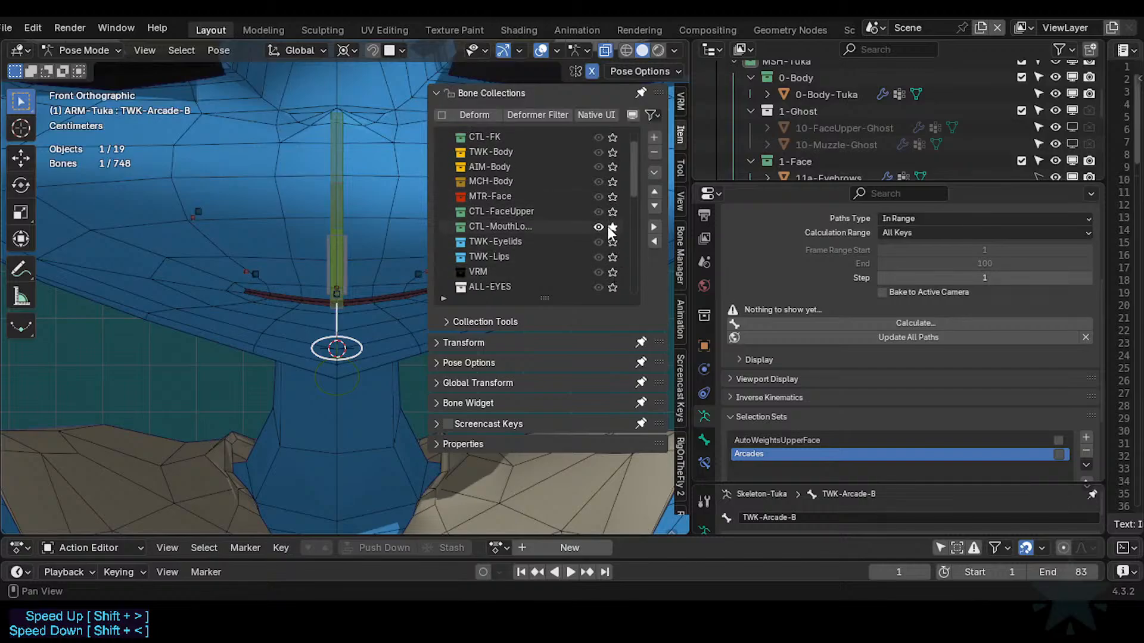
{"action": "key", "text": "n"}
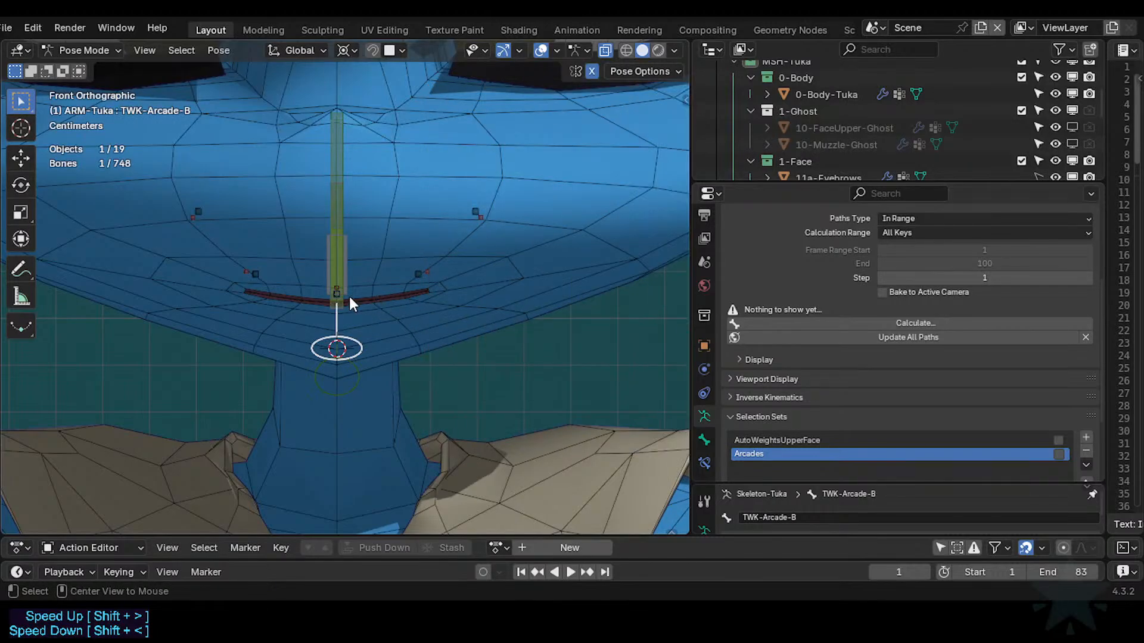
{"action": "key", "text": "alt+h"}
Raise the upper-lip bone M-Lips-T about 0.018 m to open the mouth, then nudge it slightly higher.
{"action": "scroll", "coordinate": [423, 302], "scroll_direction": "up", "scroll_amount": 3}
{"action": "left_click", "coordinate": [421, 309]}
{"action": "left_click", "coordinate": [386, 284]}
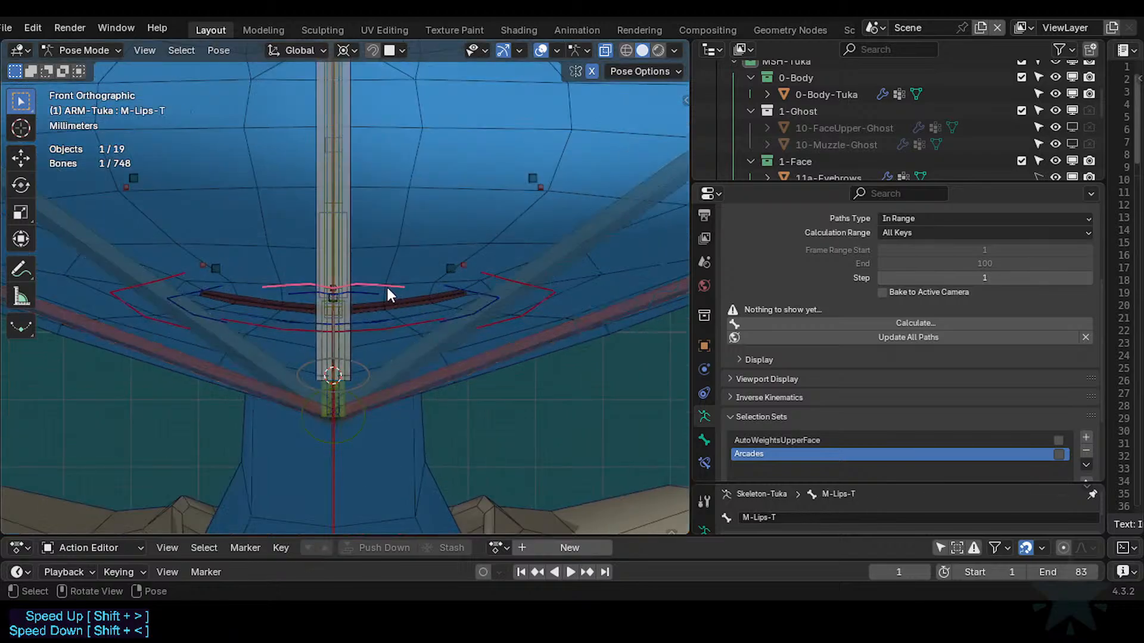
{"action": "key", "text": "g"}
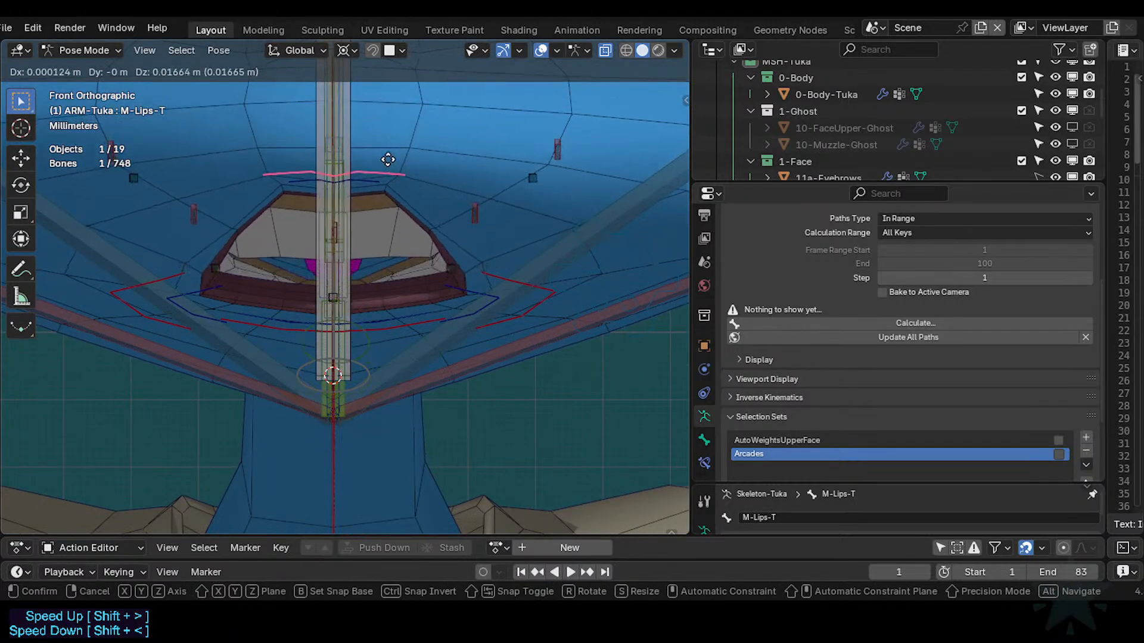
{"action": "left_click", "coordinate": [398, 210]}
{"action": "key", "text": "g"}
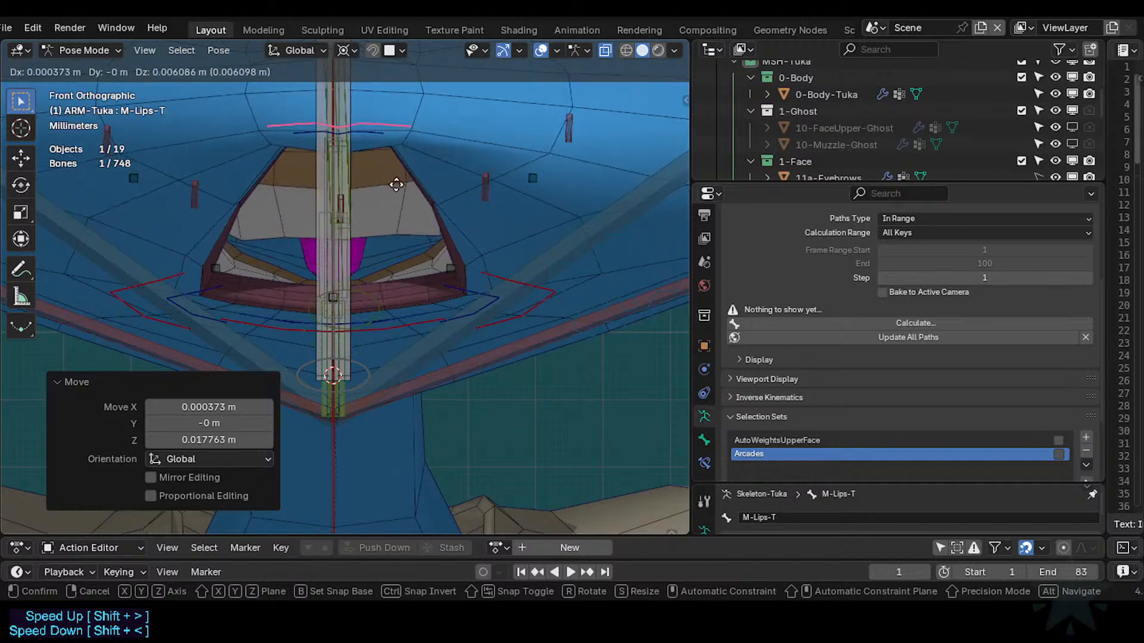
{"action": "left_click", "coordinate": [396, 192]}
Move the lip-corner bone M-Lips.L outward and lower the lower-lip bone M-Lips-B about 0.0024 m.
{"action": "left_click", "coordinate": [519, 282]}
{"action": "key", "text": "g"}
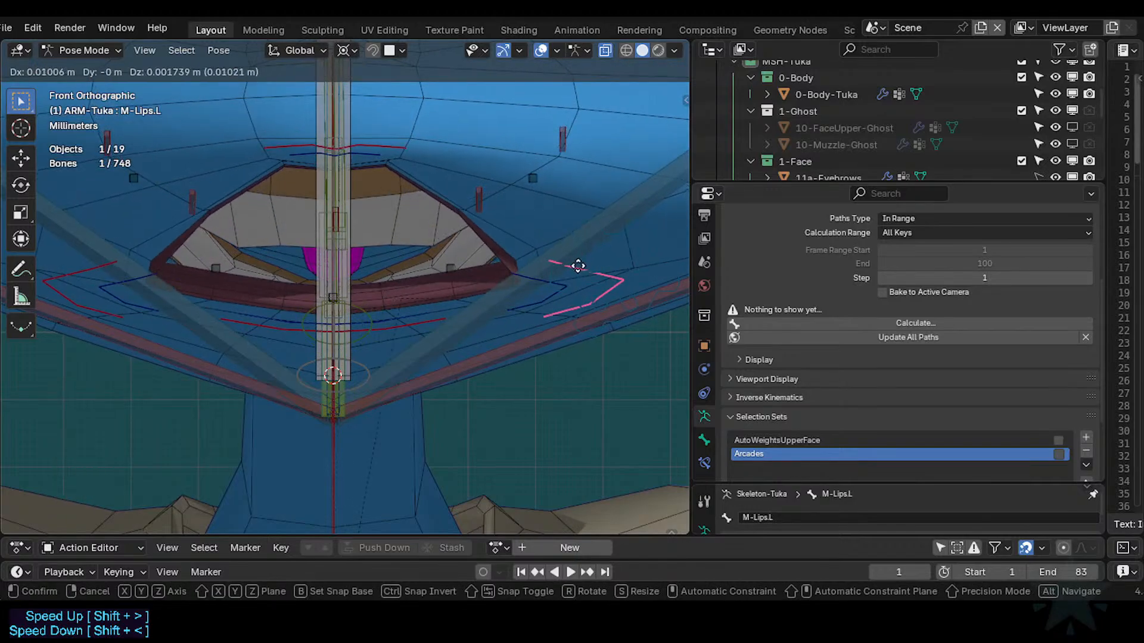
{"action": "left_click", "coordinate": [586, 261]}
{"action": "left_click", "coordinate": [415, 332]}
{"action": "key", "text": "g"}
{"action": "left_click", "coordinate": [417, 356]}
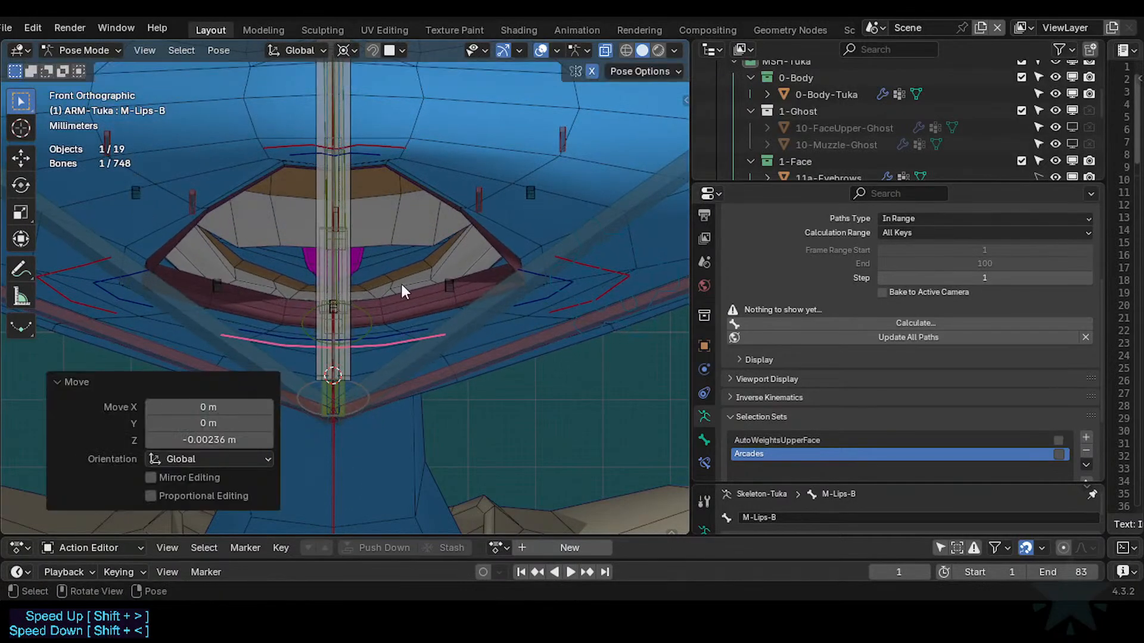
Nudge the upper-lip bone M-Lips-T up and lower the lip control bone C-Lips-T over the upper arcade.
{"action": "left_click", "coordinate": [395, 146]}
{"action": "key", "text": "g"}
{"action": "left_click", "coordinate": [388, 138]}
{"action": "left_click", "coordinate": [371, 148]}
{"action": "key", "text": "g"}
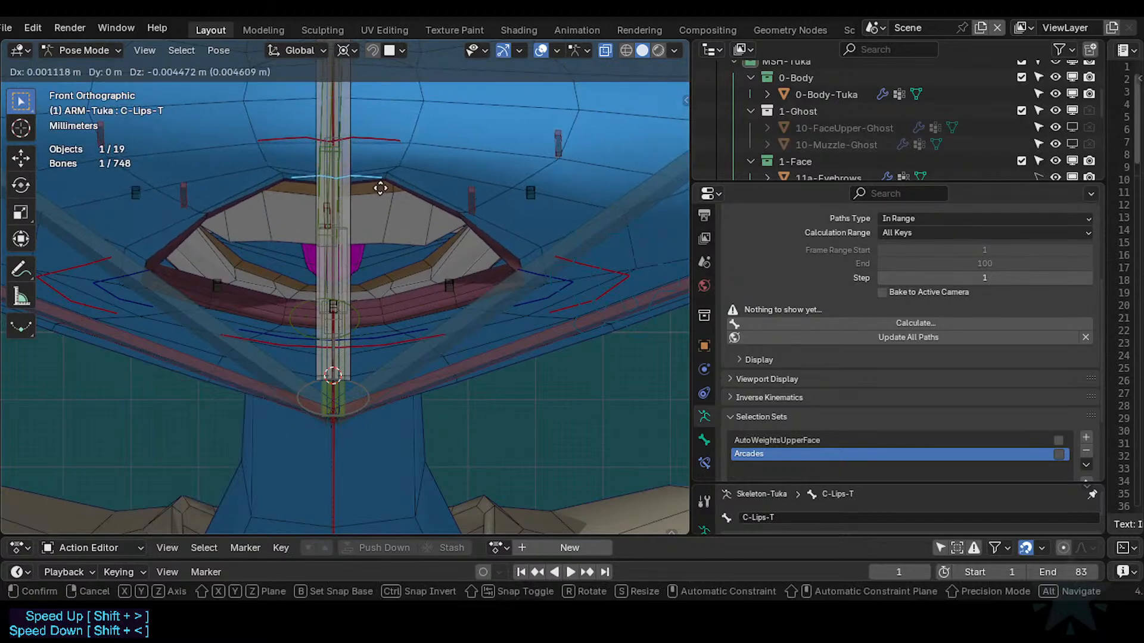
{"action": "left_click", "coordinate": [377, 197]}
Try to move the arcade deform bone D1-Arcade-T.L about 0.0027 m outward and 0.0012 m up.
{"action": "left_click", "coordinate": [465, 194]}
{"action": "key", "text": "g"}
{"action": "left_click", "coordinate": [482, 189]}
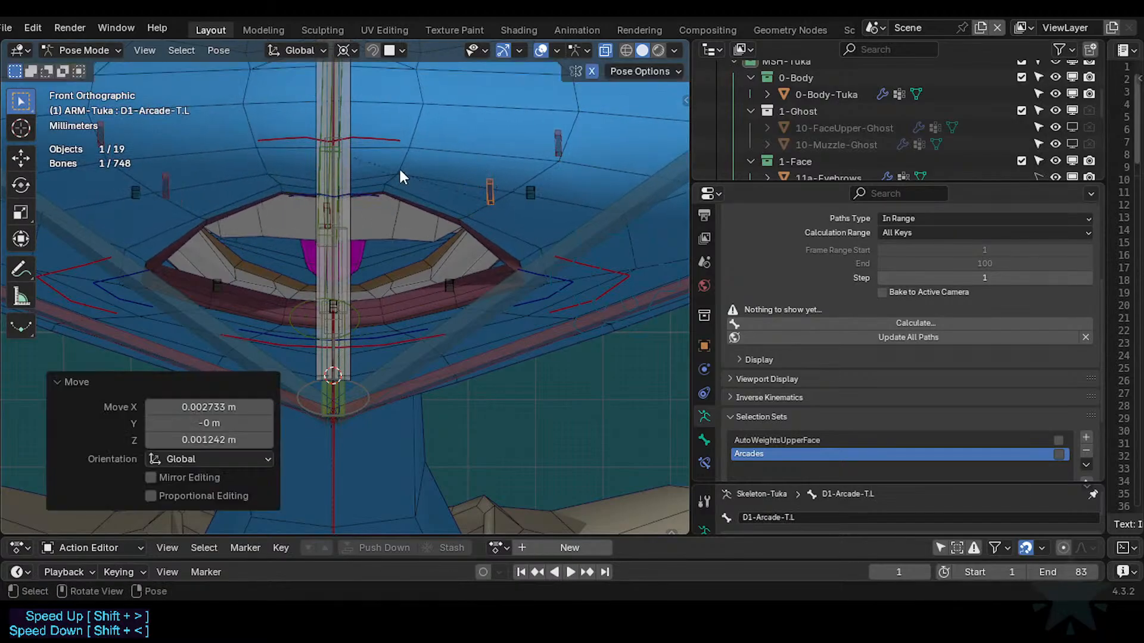
{"action": "key", "text": "g"}
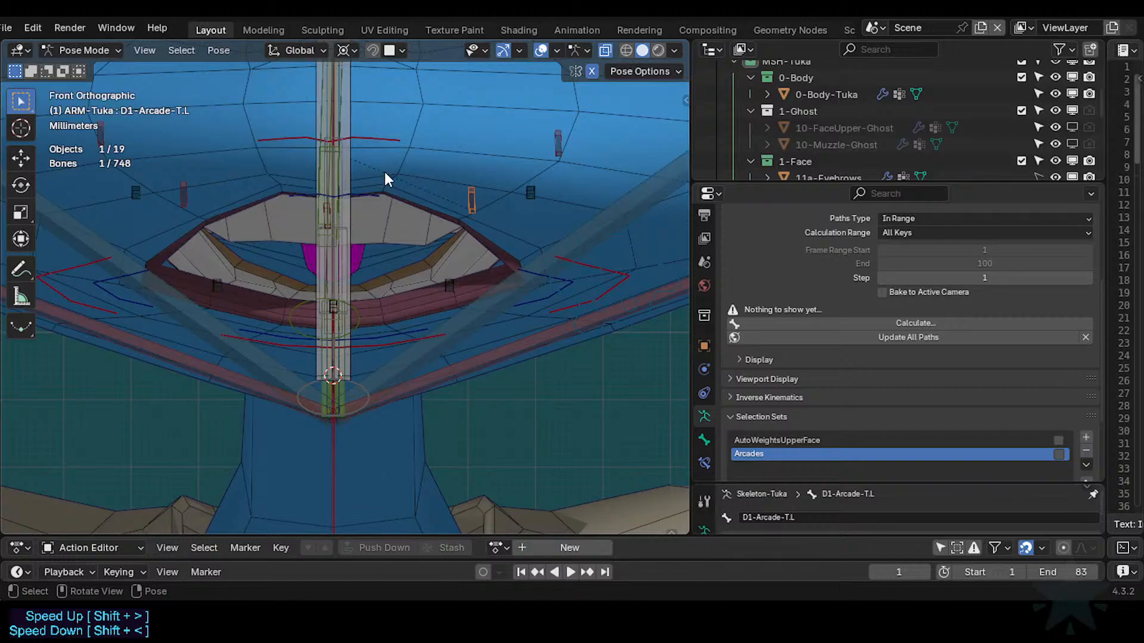
Fine-tune the upper-lip bone M-Lips-T sideways, then raise it about 0.0017 m along Z.
{"action": "left_click", "coordinate": [380, 143]}
{"action": "key", "text": "g"}
{"action": "left_click", "coordinate": [385, 145]}
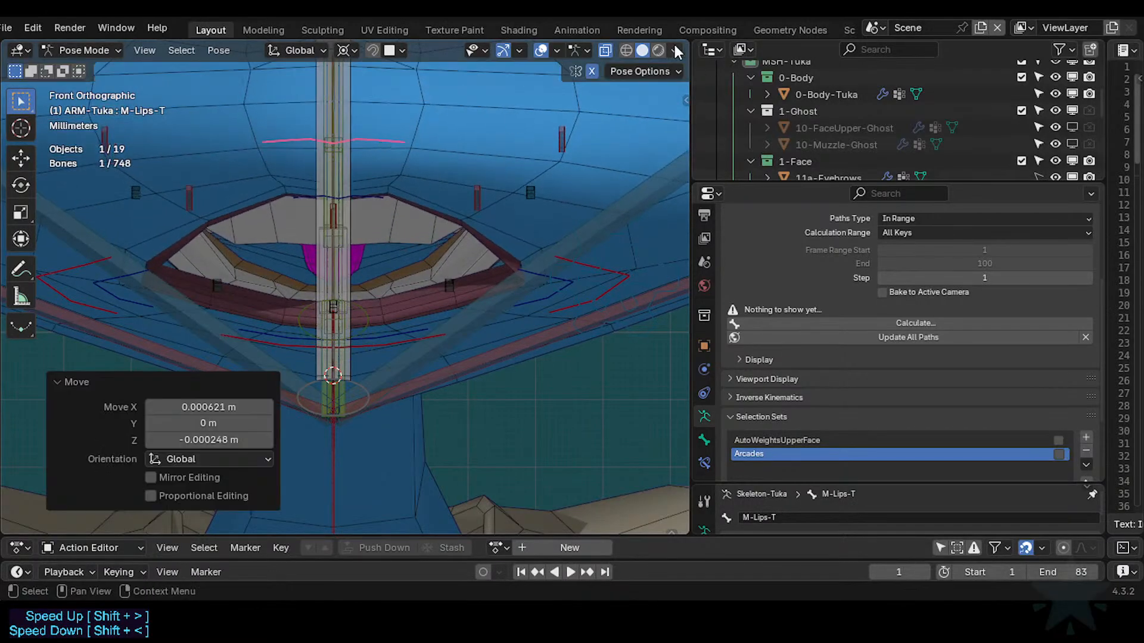
{"action": "key", "text": "g"}
{"action": "key", "text": "z"}
{"action": "left_click", "coordinate": [448, 168]}
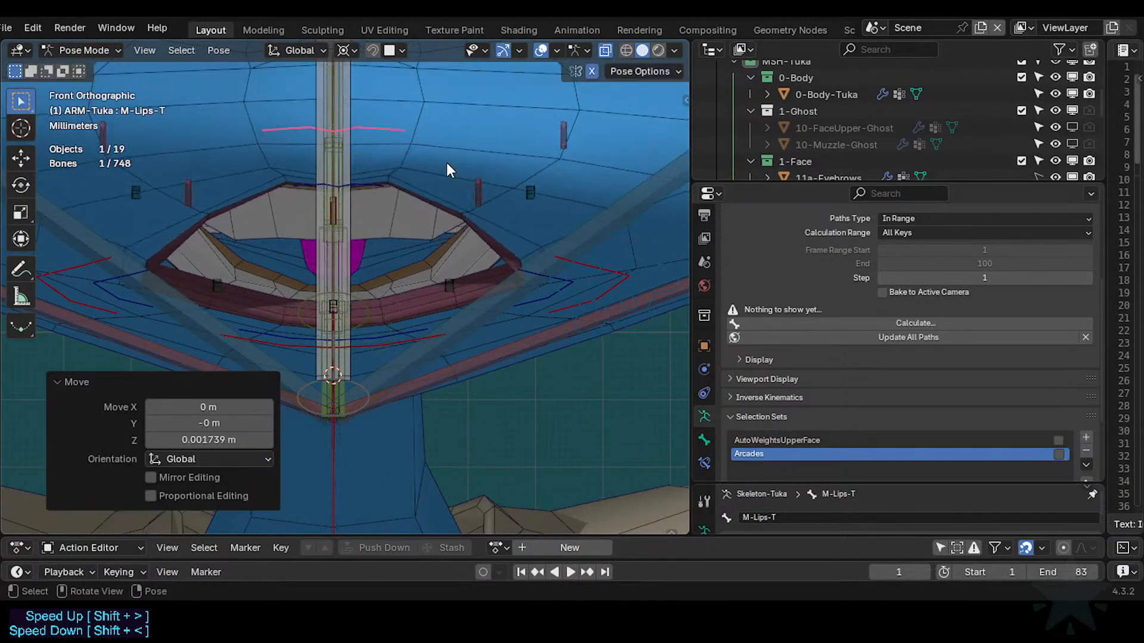
{"action": "left_click", "coordinate": [599, 272]}
{"action": "key", "text": "g"}
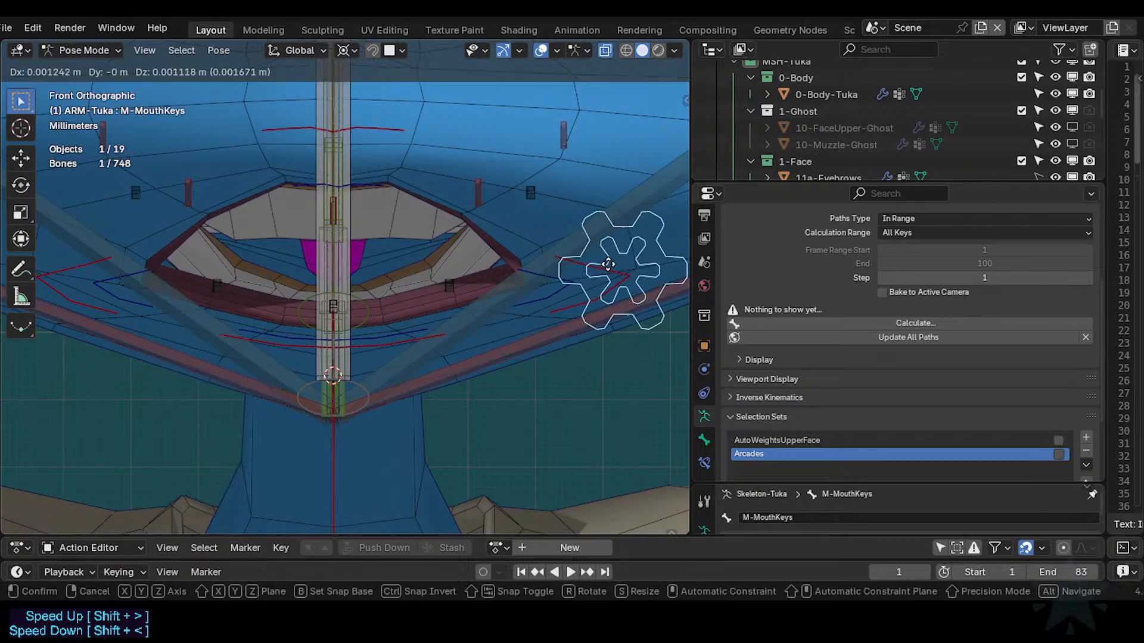
{"action": "right_click", "coordinate": [566, 273]}
{"action": "left_click", "coordinate": [546, 281]}
{"action": "left_click", "coordinate": [562, 277]}
{"action": "key", "text": "g"}
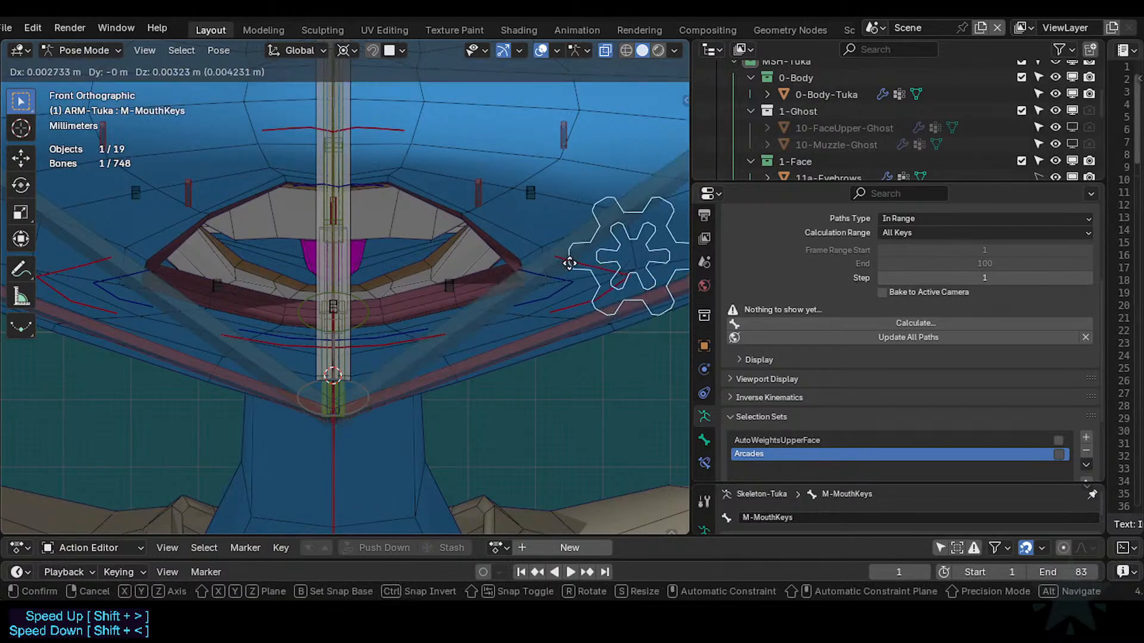
{"action": "right_click", "coordinate": [565, 275]}
{"action": "left_click", "coordinate": [561, 278]}
{"action": "key", "text": "g"}
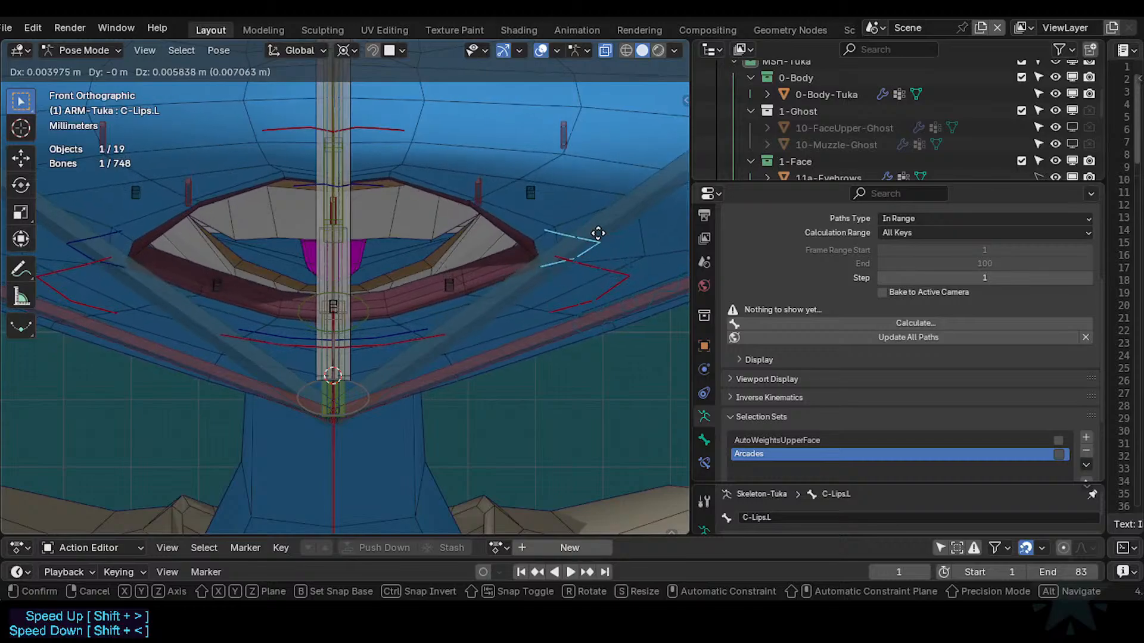
{"action": "right_click", "coordinate": [602, 259]}
Move the lip-corner bone M-Lips.L outward and up, and rotate it about -1.22°.
{"action": "left_click", "coordinate": [605, 266]}
{"action": "left_click", "coordinate": [589, 263]}
{"action": "key", "text": "g"}
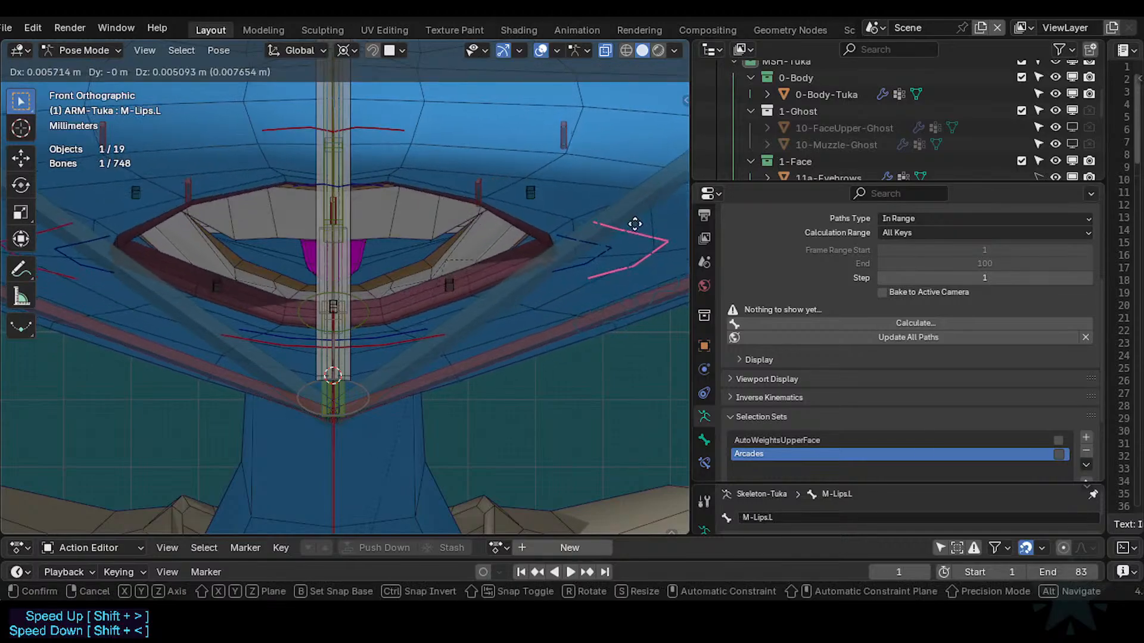
{"action": "left_click", "coordinate": [630, 244]}
{"action": "key", "text": "r"}
{"action": "left_click", "coordinate": [557, 245]}
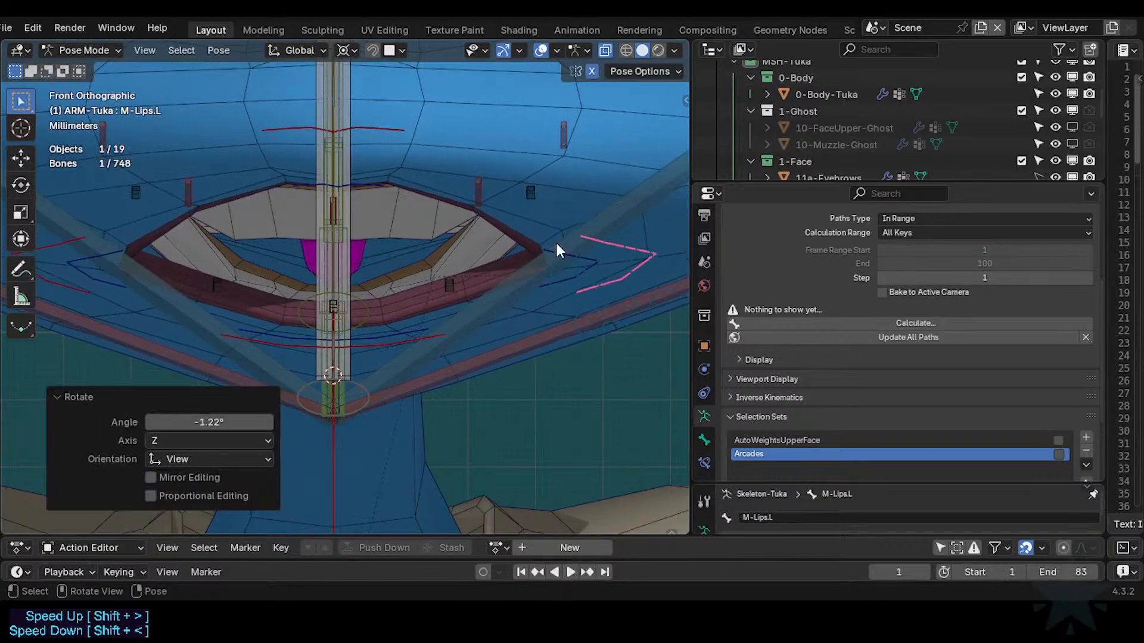
Try raising the lower-lip bone M-Lips-B about 0.006 m and shifting it backward in the side view.
{"action": "left_click", "coordinate": [384, 345]}
{"action": "key", "text": "g"}
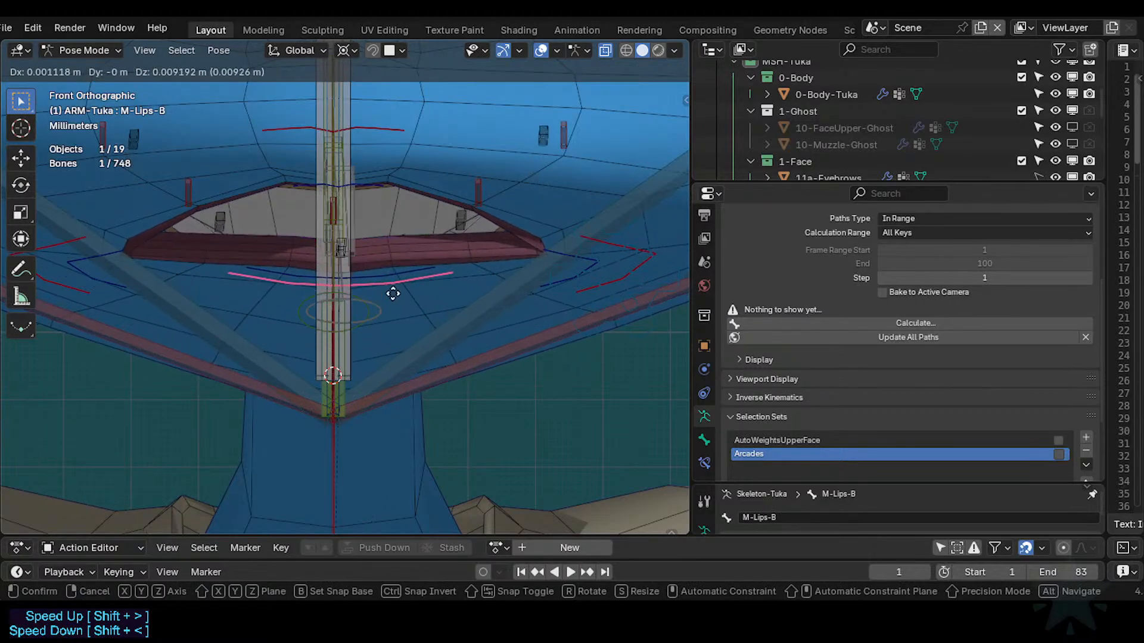
{"action": "left_click", "coordinate": [381, 304]}
{"action": "key", "text": "KP_3"}
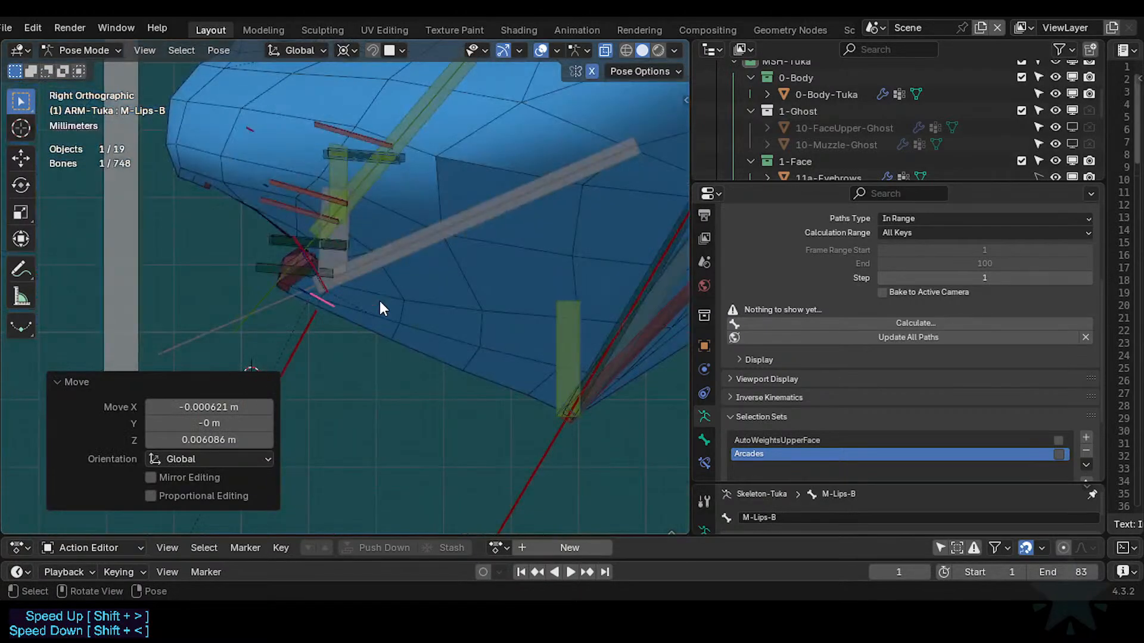
{"action": "key", "text": "g"}
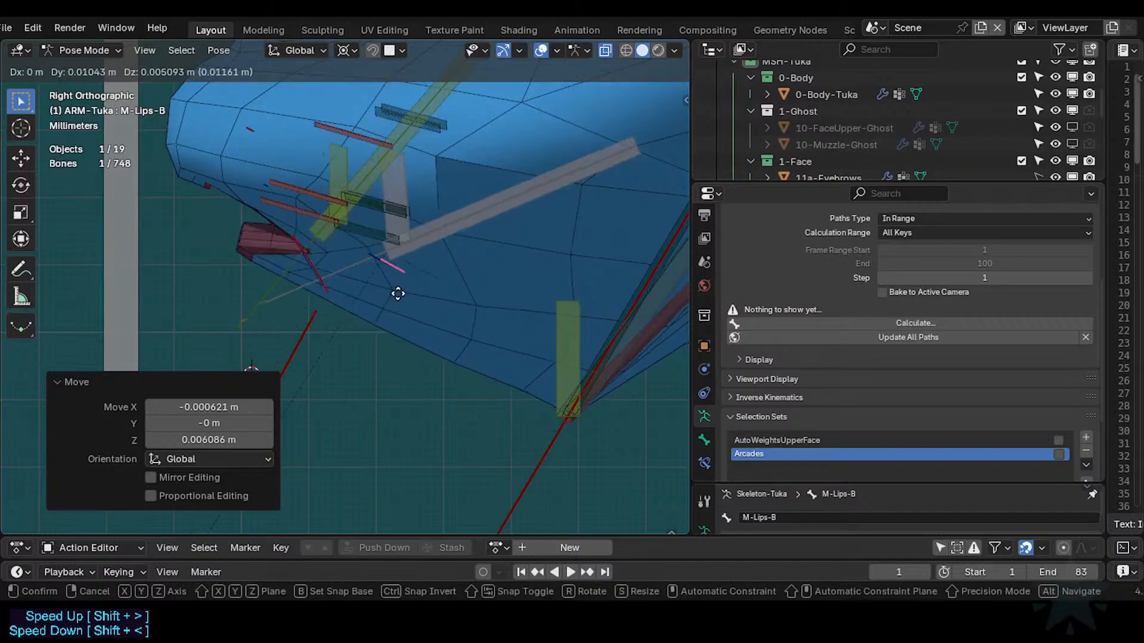
{"action": "right_click", "coordinate": [339, 350]}
Clear the location of the lower-lip bone M-Lips-B and of the lip-corner bone M-Lips.L.
{"action": "scroll", "coordinate": [323, 342], "scroll_direction": "down", "scroll_amount": 1}
{"action": "middle_click_drag", "start_coordinate": [320, 342], "coordinate": [354, 336], "text": "shift"}
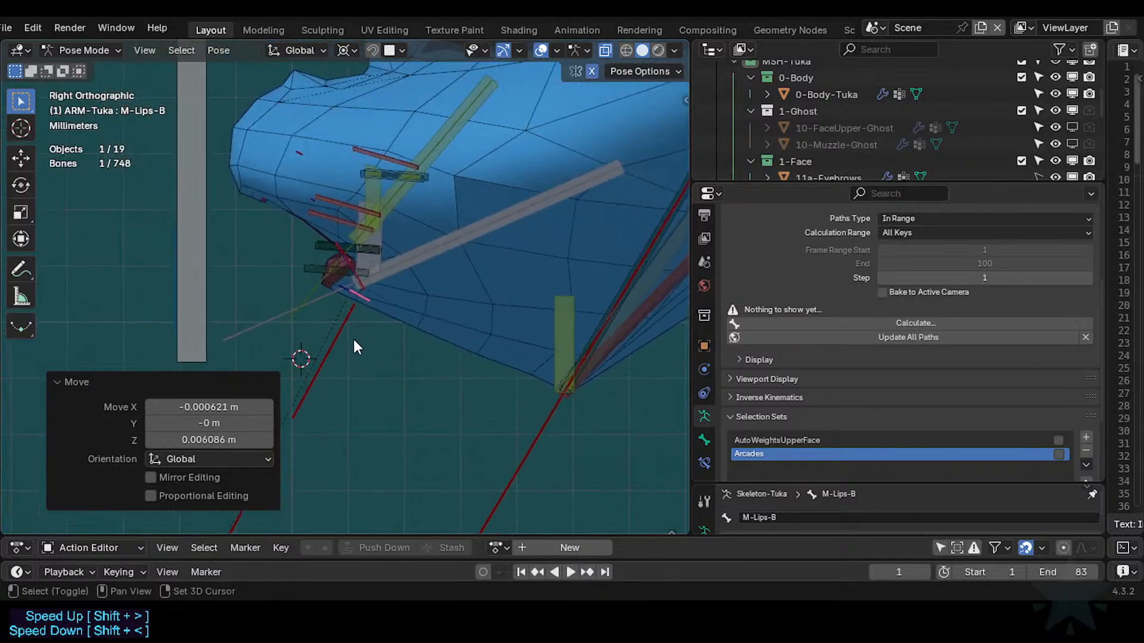
{"action": "key", "text": "alt+g"}
{"action": "left_click", "coordinate": [299, 286]}
{"action": "left_click", "coordinate": [298, 322]}
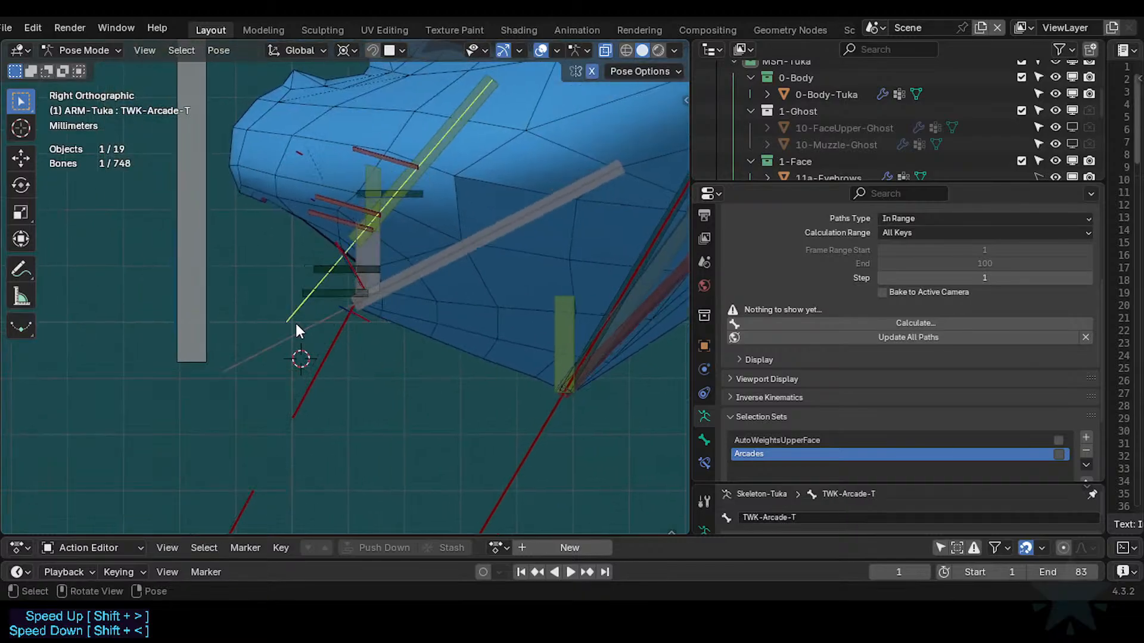
{"action": "left_click", "coordinate": [361, 286]}
{"action": "key", "text": "g"}
{"action": "right_click", "coordinate": [365, 309]}
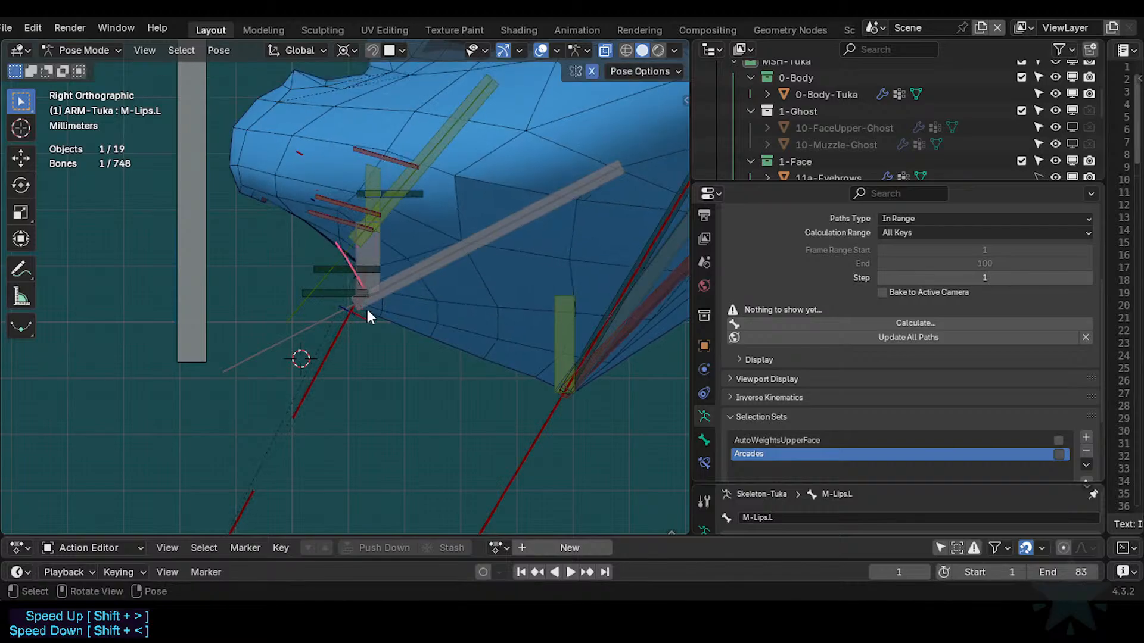
{"action": "key", "text": "alt+g"}
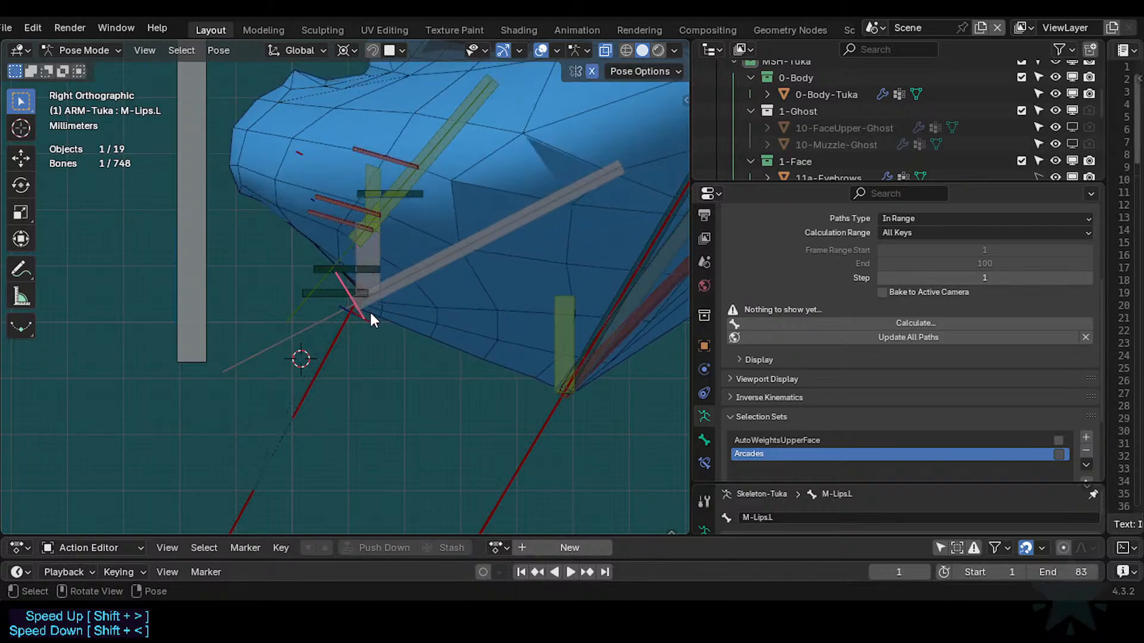
Try lowering the lower-lip bone M-Lips-B about 0.0015 m along the global Z axis.
{"action": "key", "text": "KP_1"}
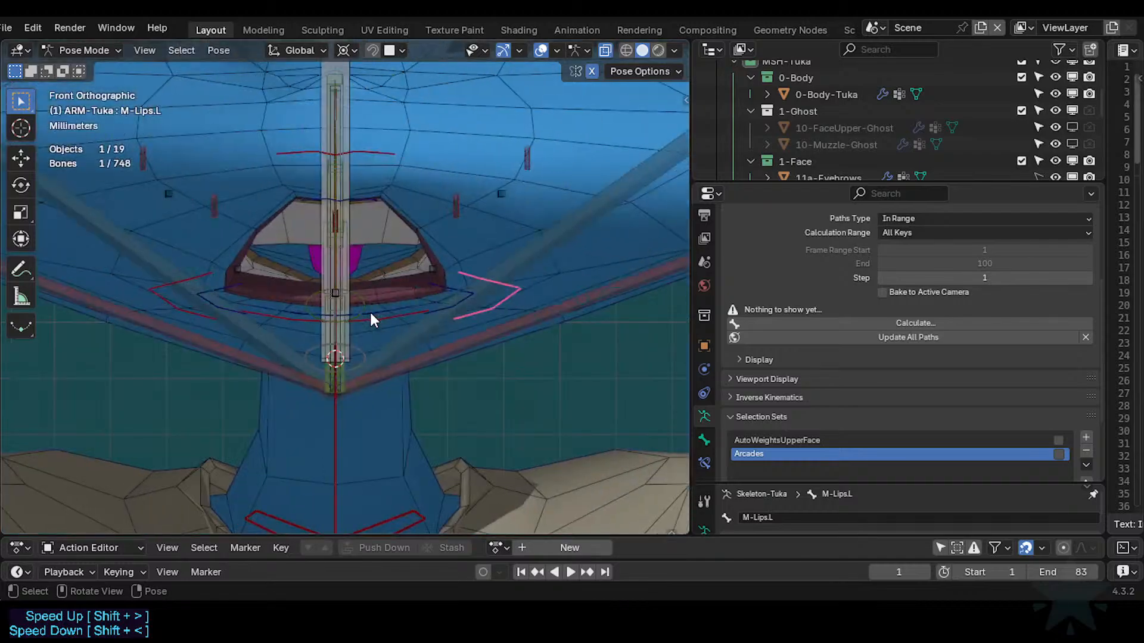
{"action": "left_click", "coordinate": [371, 322]}
{"action": "key", "text": "KP_3"}
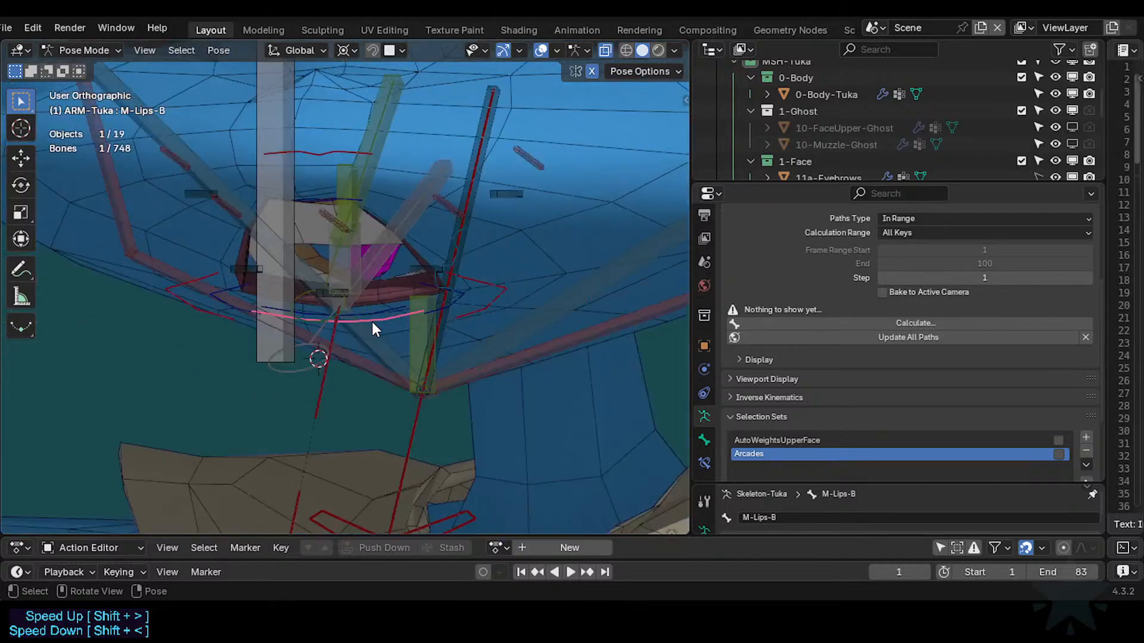
{"action": "key", "text": "g"}
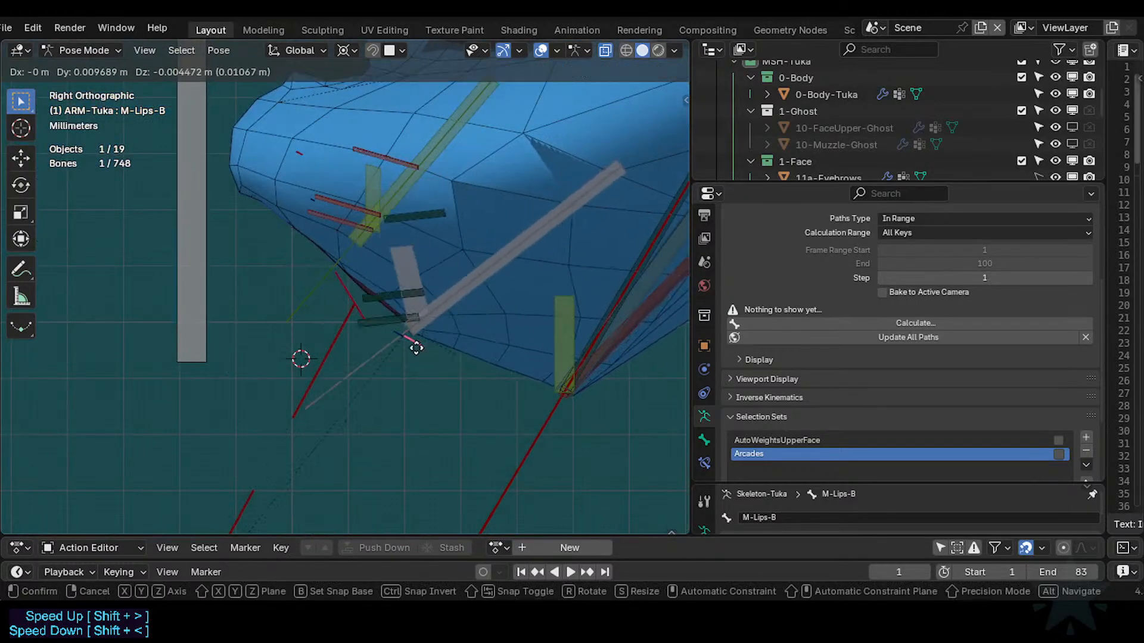
{"action": "key", "text": "z"}
{"action": "key", "text": "KP_1"}
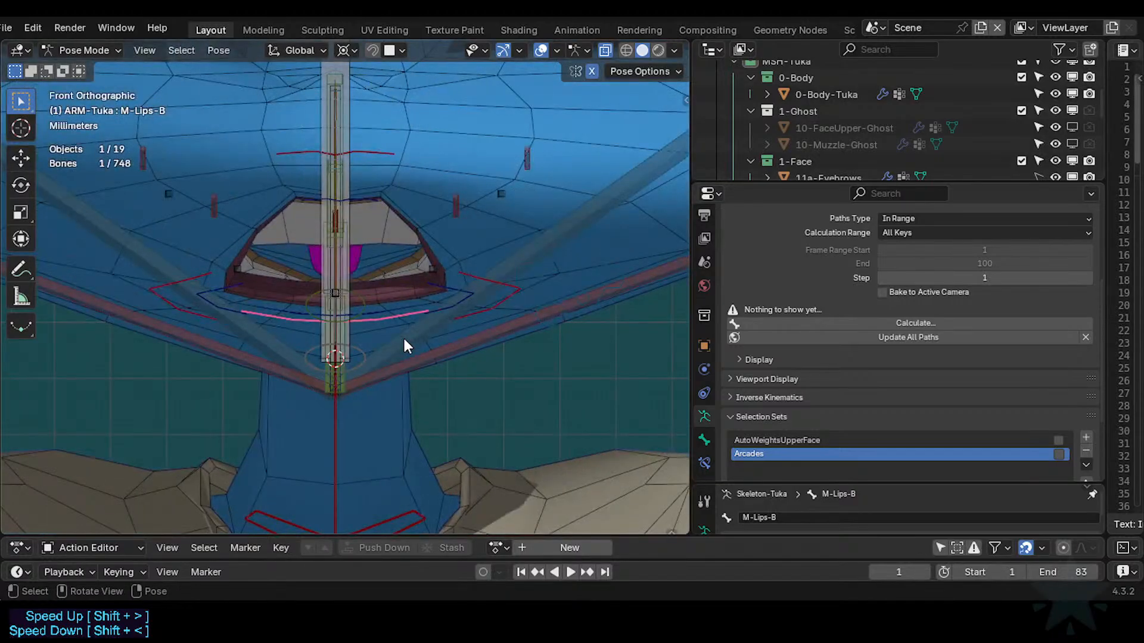
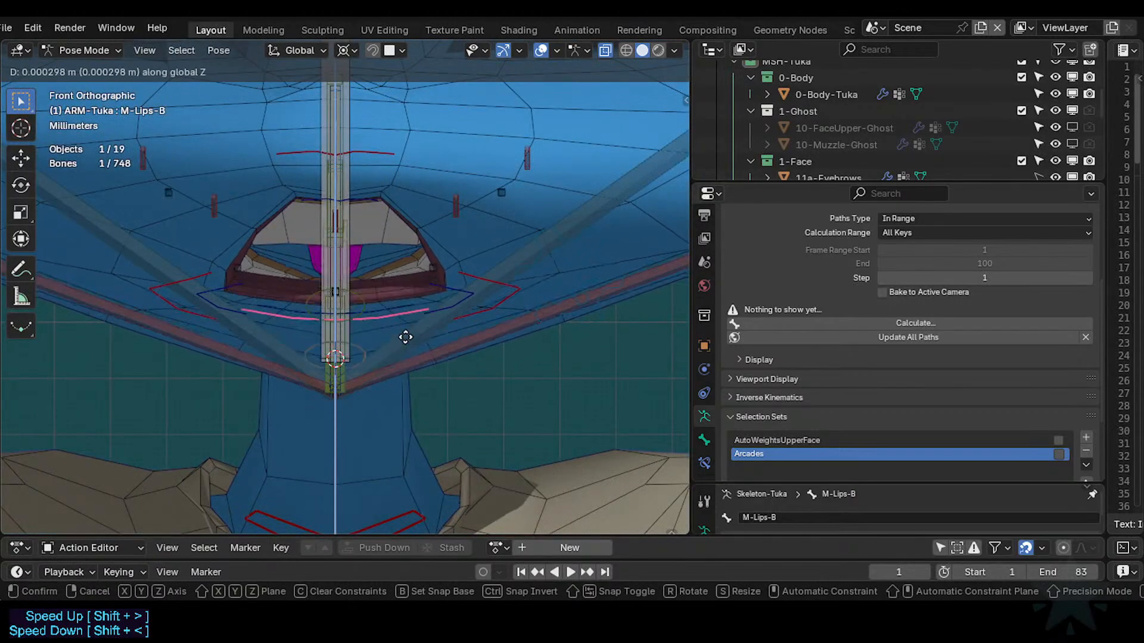
{"action": "left_click", "coordinate": [405, 354]}
Try shifting the lower-lip bone M-Lips-B backward about 0.0009 m in the side view, then slightly farther back and up.
{"action": "key", "text": "KP_3"}
{"action": "key", "text": "g"}
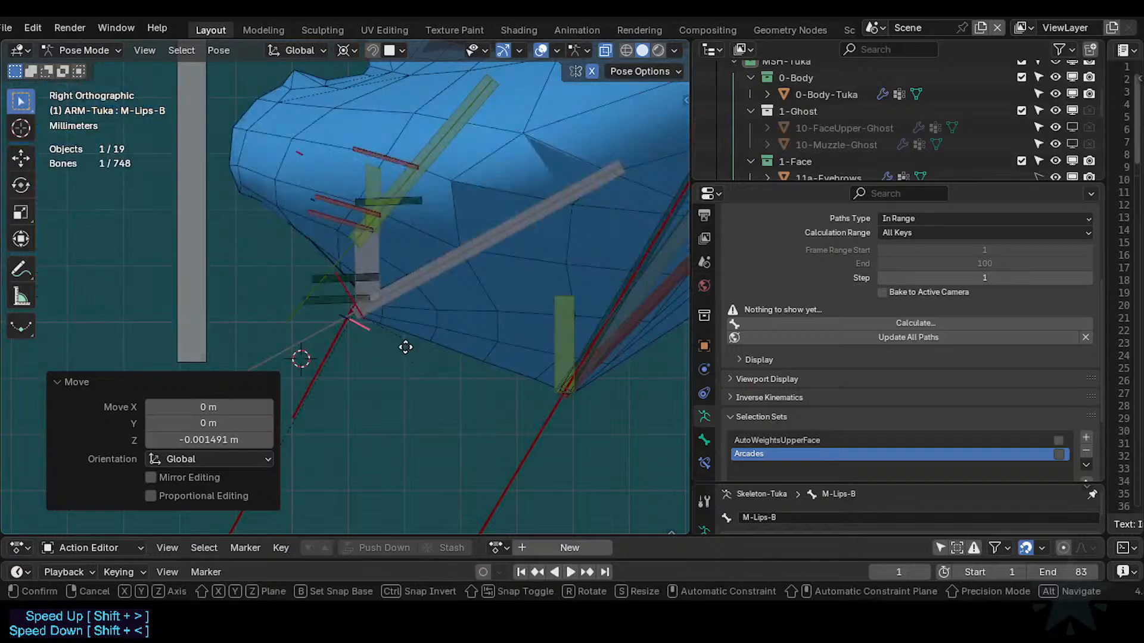
{"action": "left_click", "coordinate": [410, 345]}
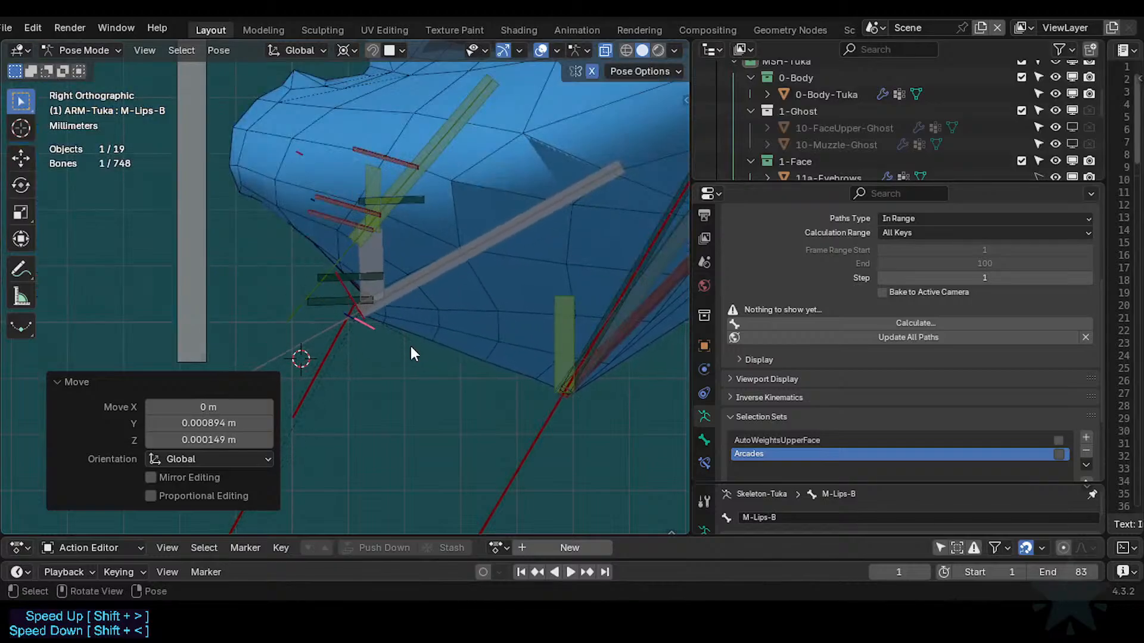
{"action": "key", "text": "g"}
{"action": "left_click", "coordinate": [420, 281]}
In Object Mode, display the body mesh 0-Body-Tuka as Wire and select the lower arcade 12b-Arcade-B.
{"action": "key", "text": "ctrl+Tab"}
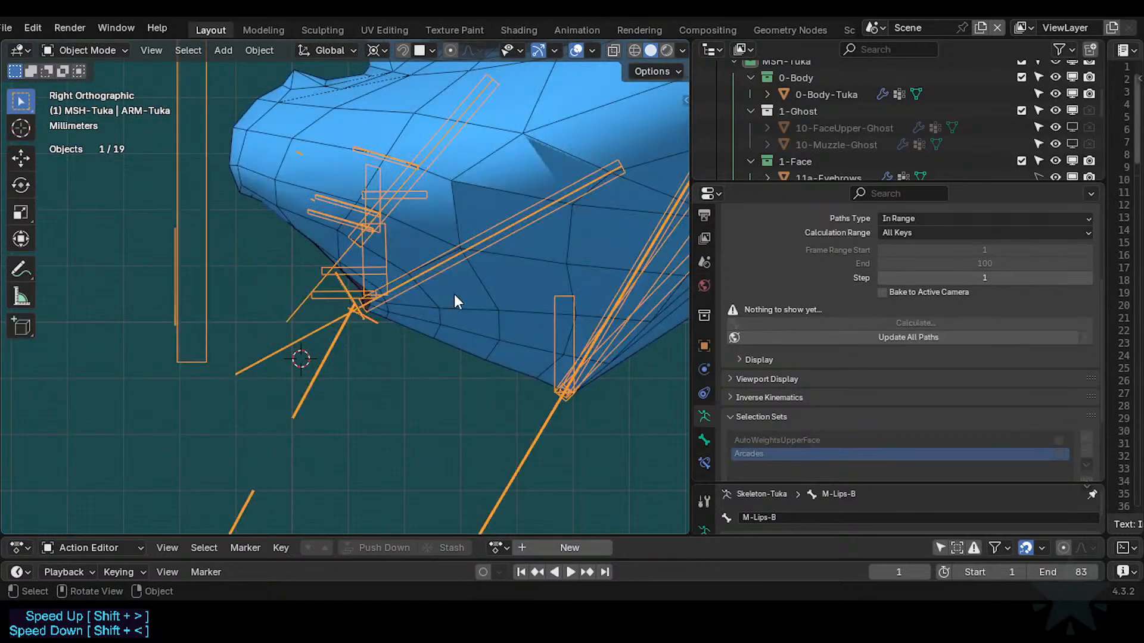
{"action": "left_click", "coordinate": [454, 294]}
{"action": "key", "text": "ctrl+alt+shift+h"}
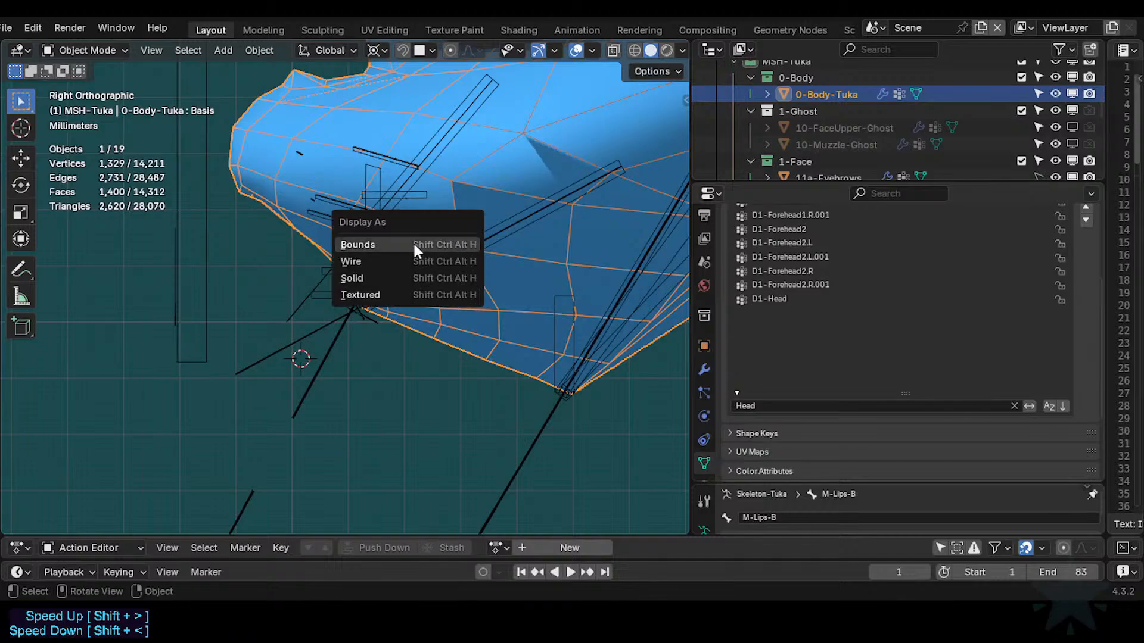
{"action": "left_click", "coordinate": [393, 261]}
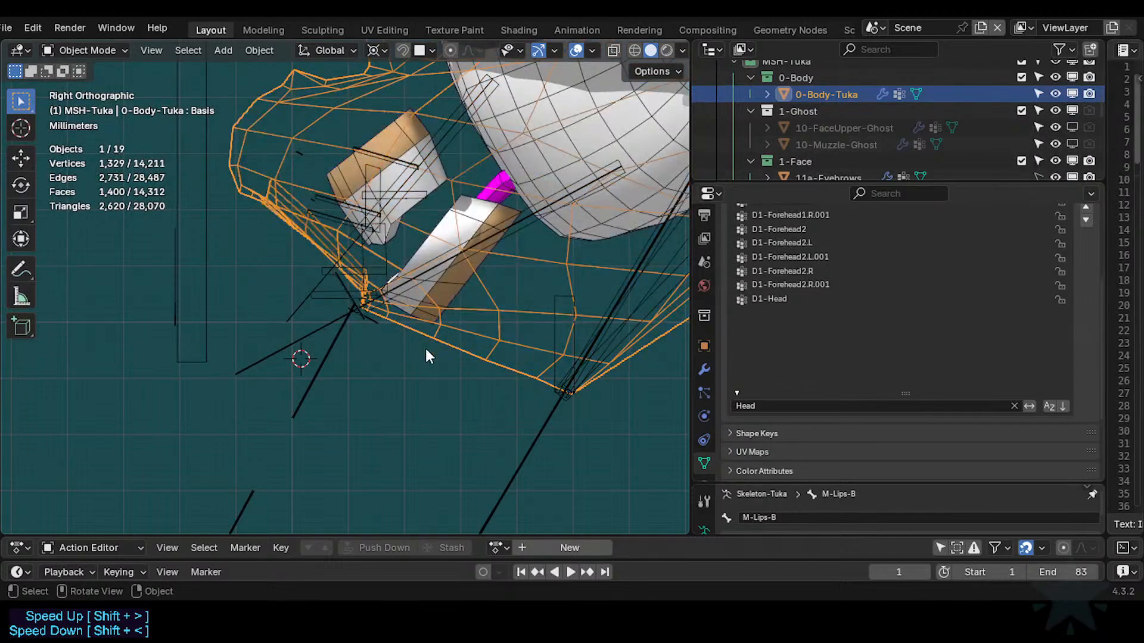
{"action": "key", "text": "a"}
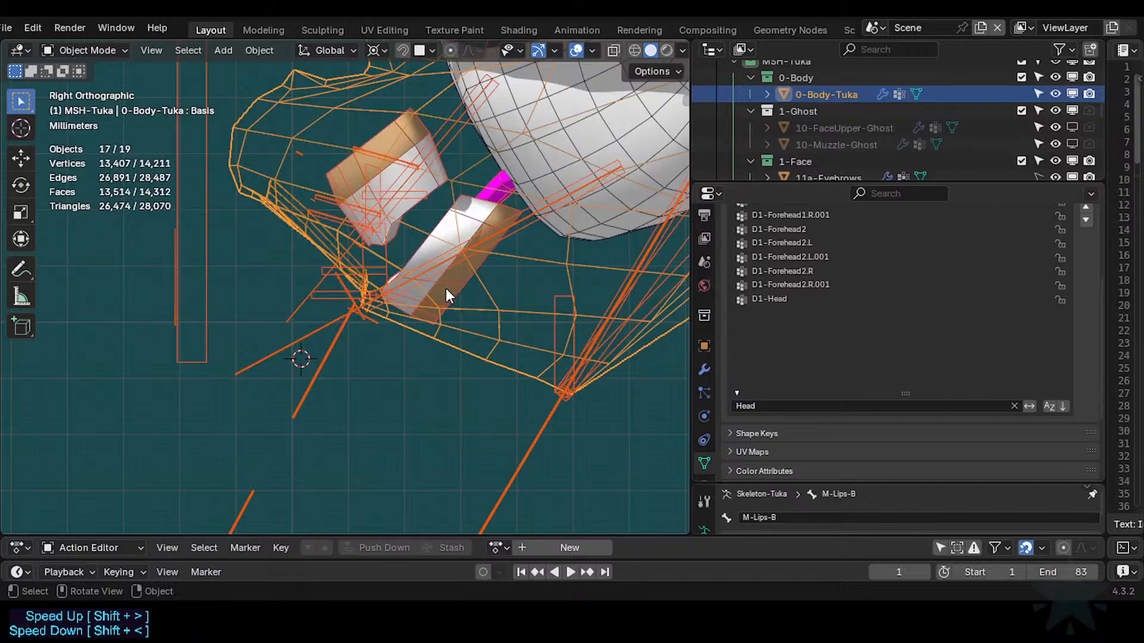
{"action": "left_click", "coordinate": [446, 289]}
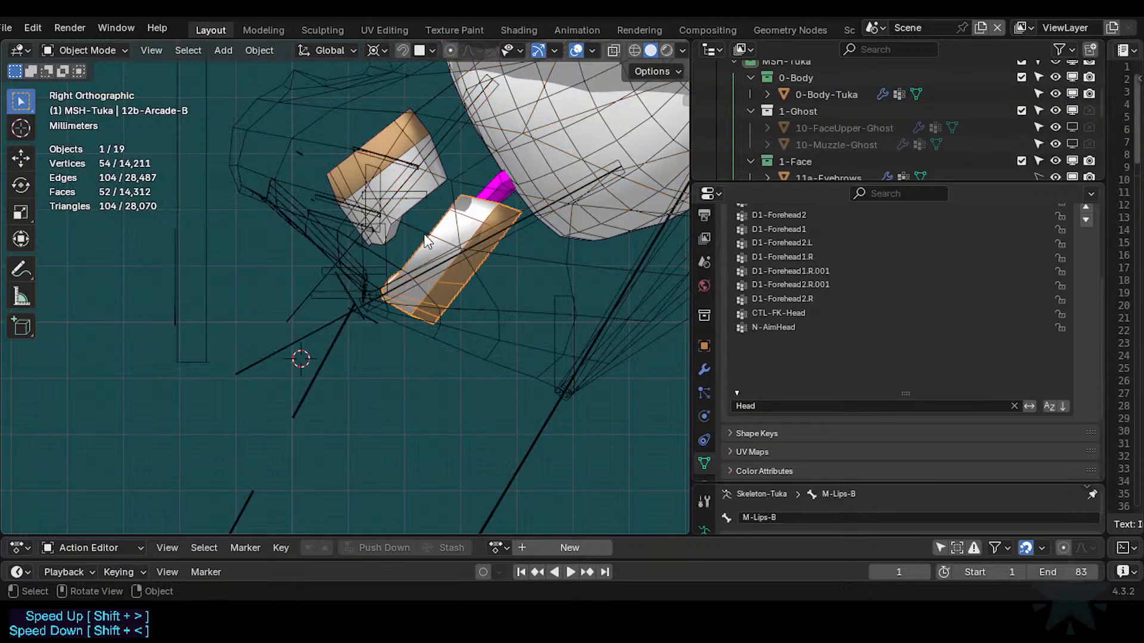
Return the armature to Pose Mode, reset the posed mouth bones to their rest pose and select MCH-Arcade-B.
{"action": "left_click", "coordinate": [334, 327]}
{"action": "key", "text": "ctrl+Tab"}
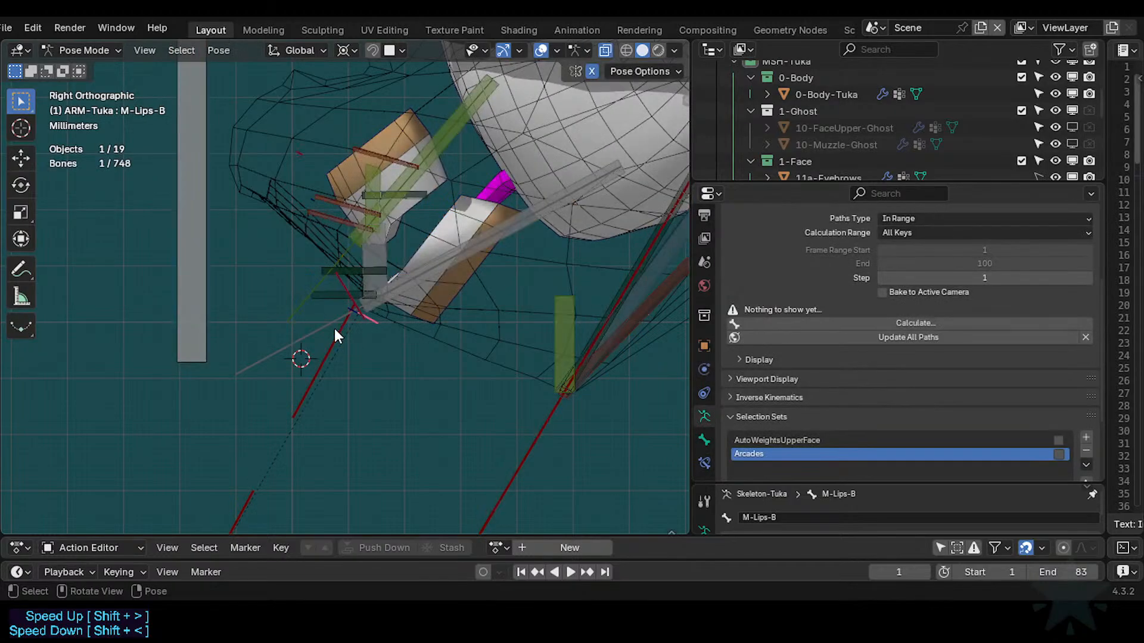
{"action": "left_click", "coordinate": [408, 300]}
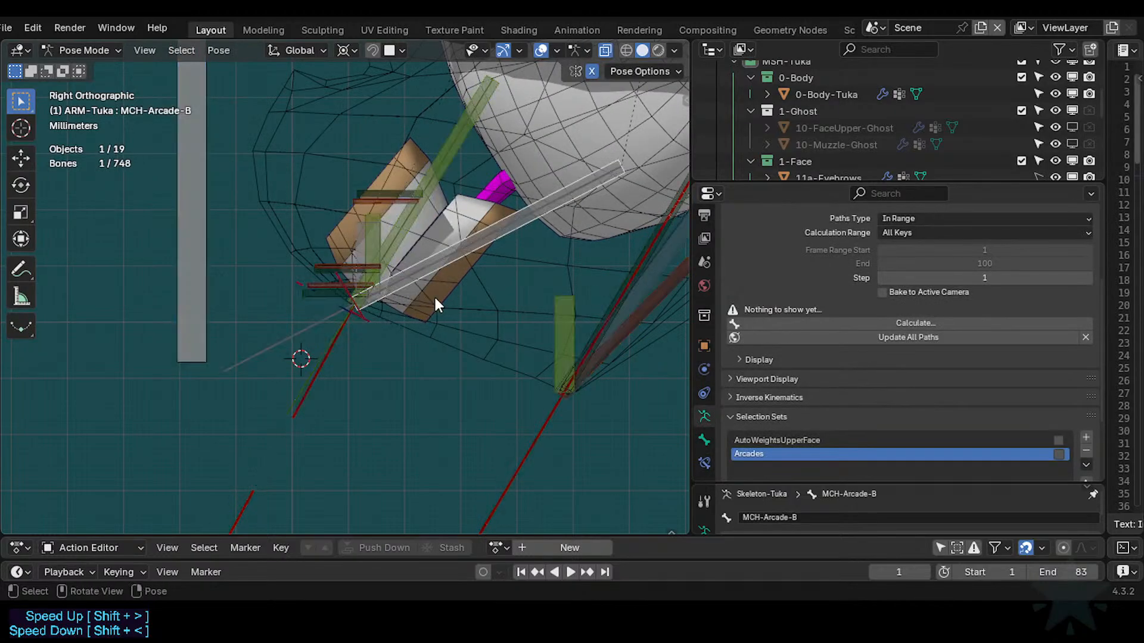
In Object Mode, rotate both arcades and the tongue together about 7.12° in the side view and move them slightly to fit the muzzle.
{"action": "key", "text": "ctrl+Tab"}
{"action": "left_click", "coordinate": [396, 167]}
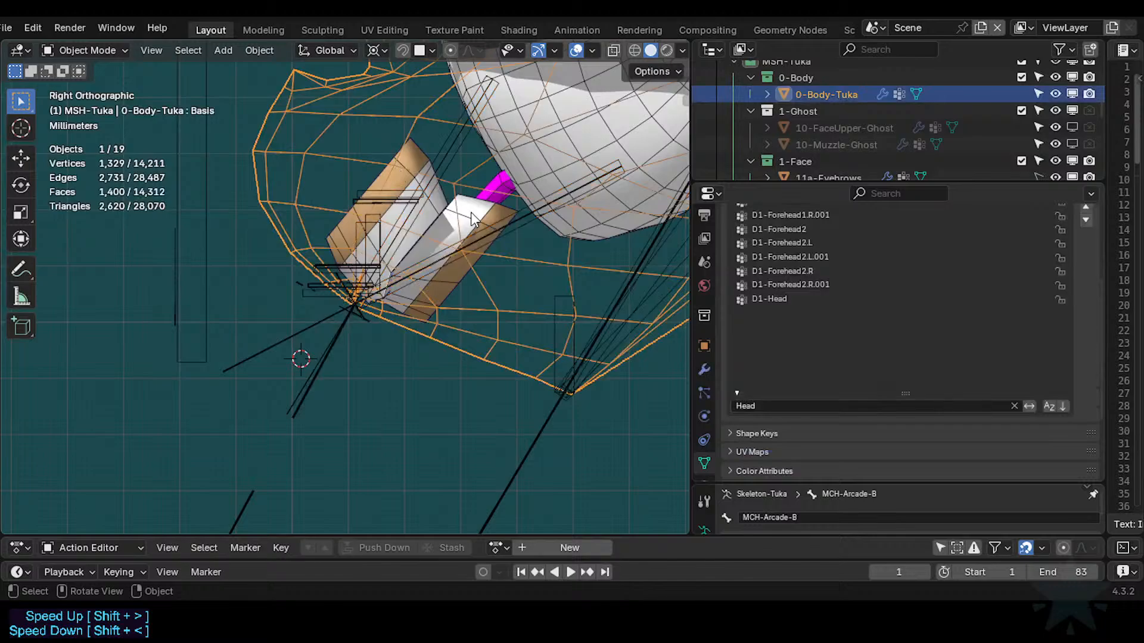
{"action": "left_click", "coordinate": [403, 189]}
{"action": "left_click", "coordinate": [463, 190], "text": "shift"}
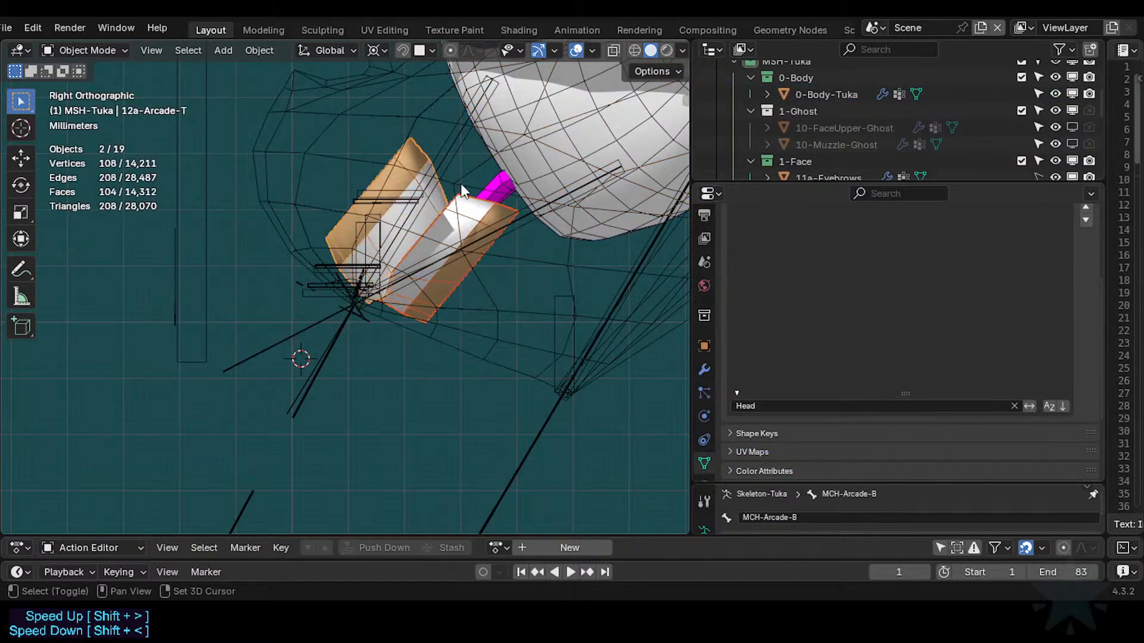
{"action": "left_click", "coordinate": [494, 189], "text": "shift"}
{"action": "key", "text": "r"}
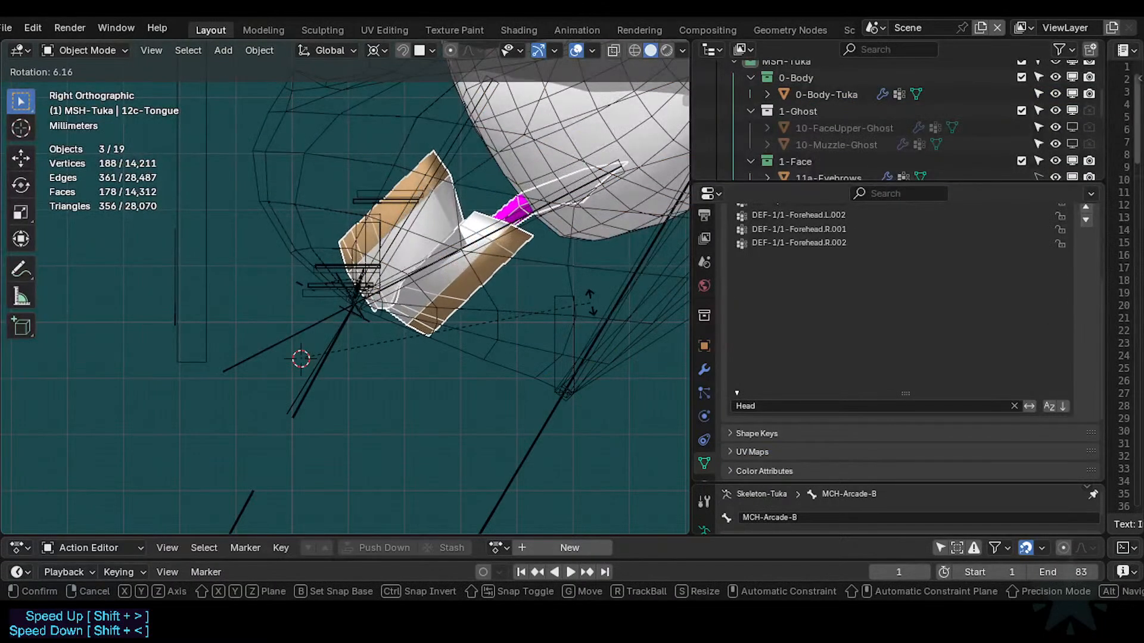
{"action": "left_click", "coordinate": [590, 303]}
{"action": "key", "text": "g"}
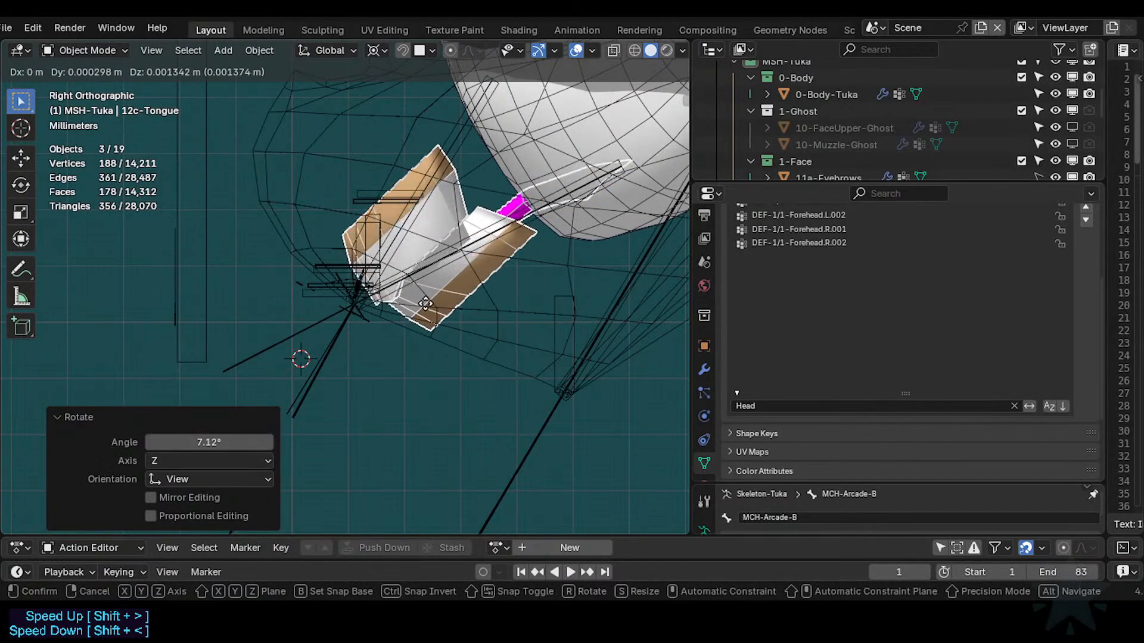
{"action": "left_click", "coordinate": [421, 303]}
{"action": "left_click", "coordinate": [171, 403]}
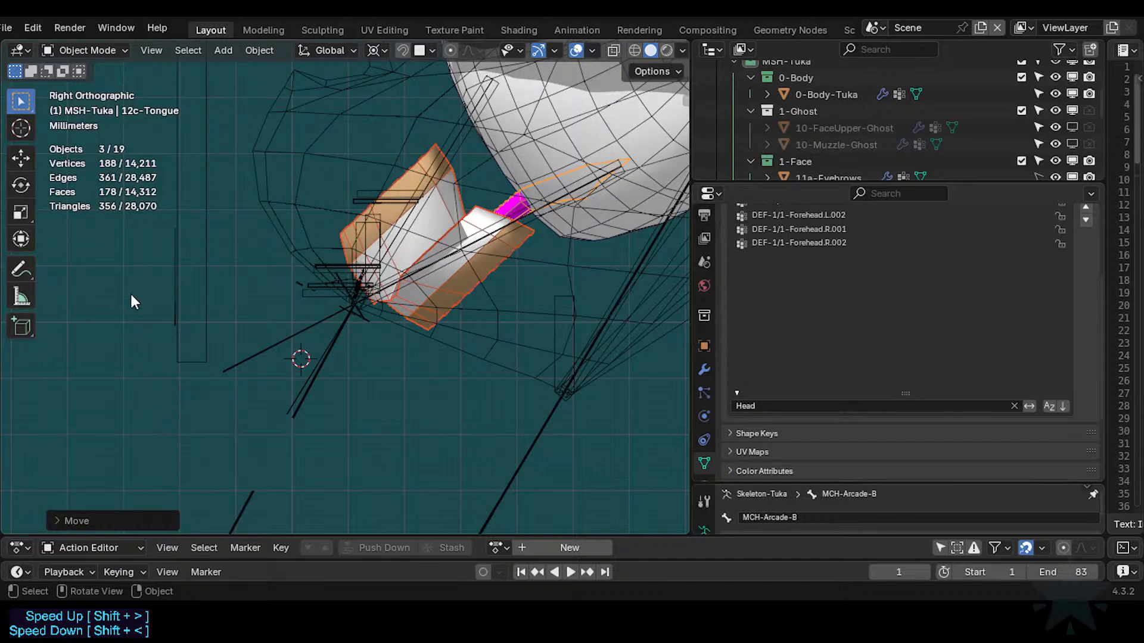
Put the armature back in Pose Mode, enlarge the Action Editor area and create a new action.
{"action": "left_click", "coordinate": [326, 345]}
{"action": "key", "text": "ctrl+Tab"}
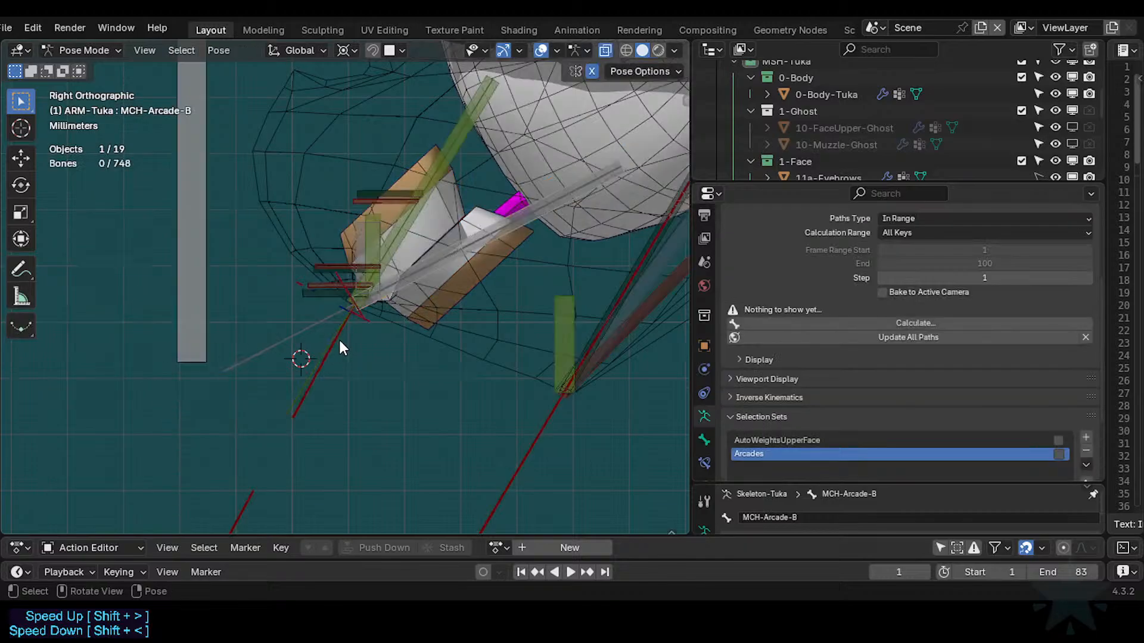
{"action": "key", "text": "KP_1"}
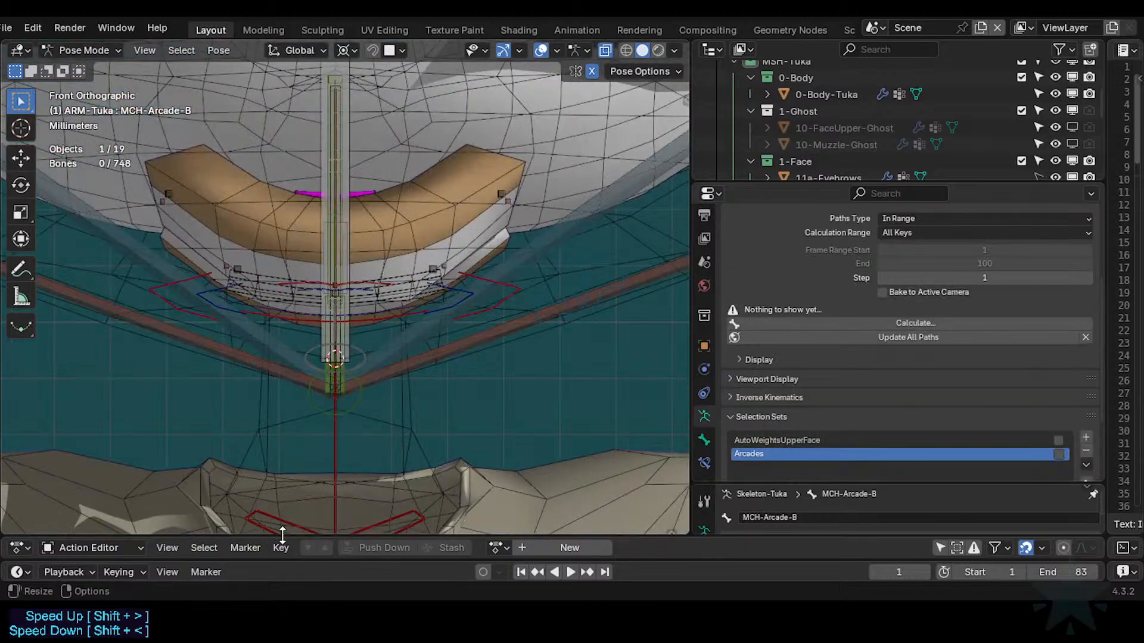
{"action": "left_click_drag", "start_coordinate": [280, 536], "coordinate": [310, 415]}
{"action": "left_click_drag", "start_coordinate": [335, 506], "coordinate": [377, 488]}
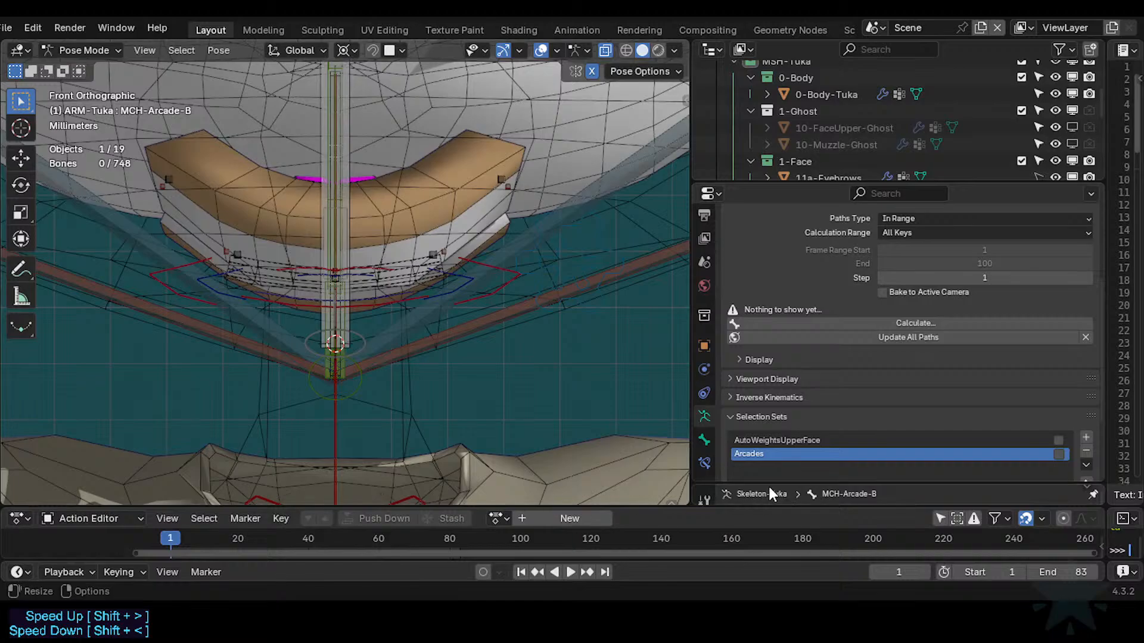
{"action": "left_click_drag", "start_coordinate": [769, 481], "coordinate": [776, 408]}
{"action": "left_click_drag", "start_coordinate": [771, 507], "coordinate": [780, 426]}
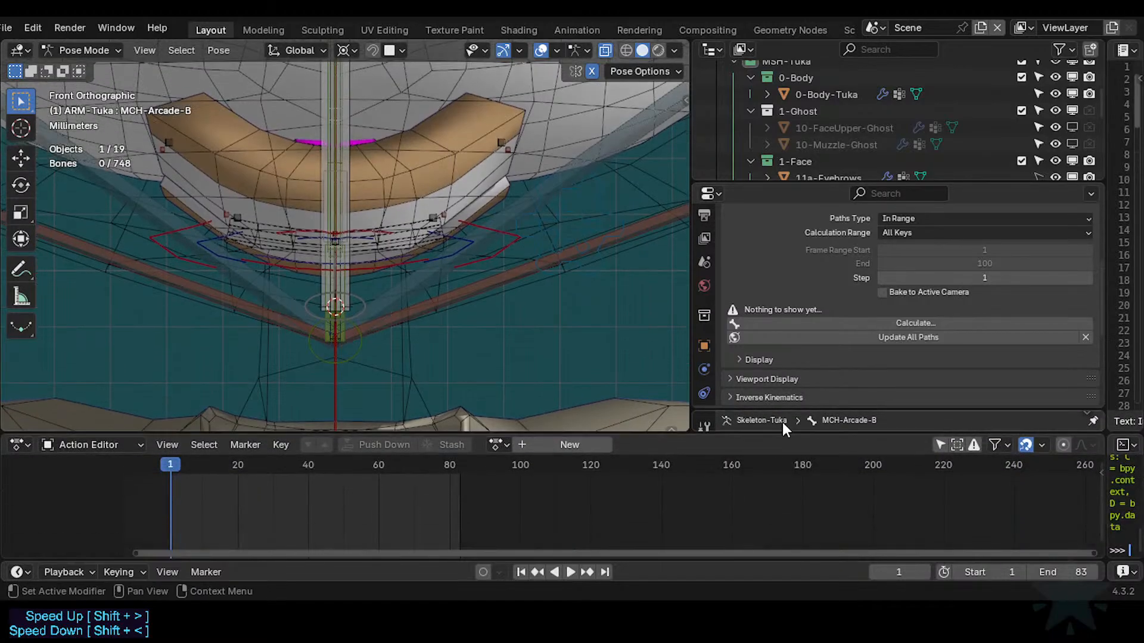
{"action": "left_click", "coordinate": [538, 446]}
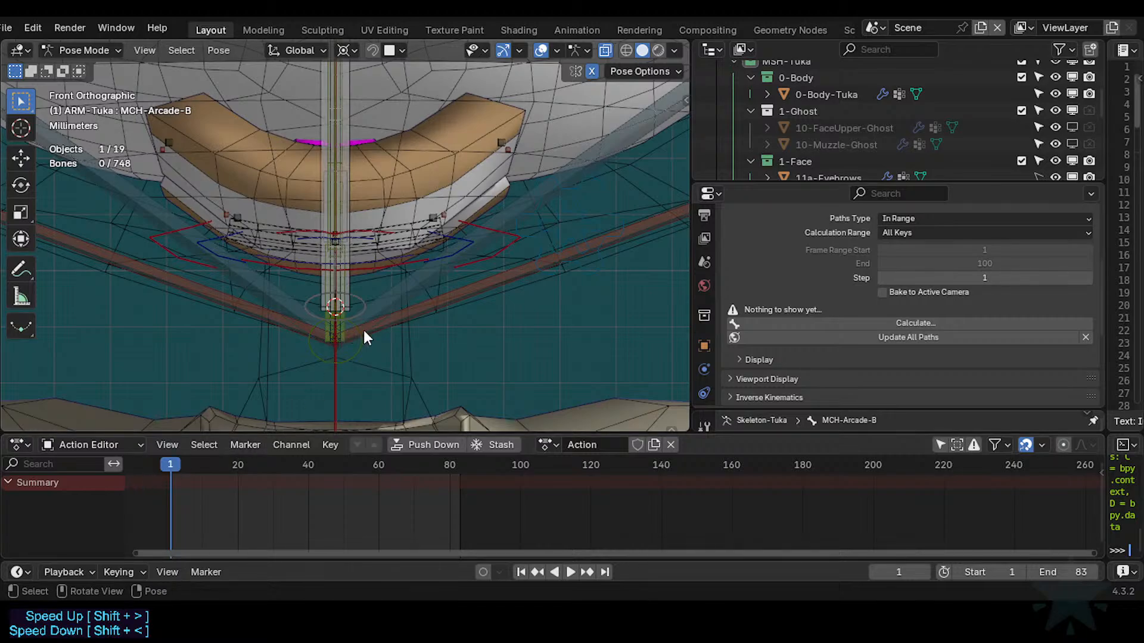
Select the lip bones M-Lips-T and C-Lips-B and insert keyframes for them at frame 1.
{"action": "key", "text": "KP_3"}
{"action": "left_click", "coordinate": [330, 300]}
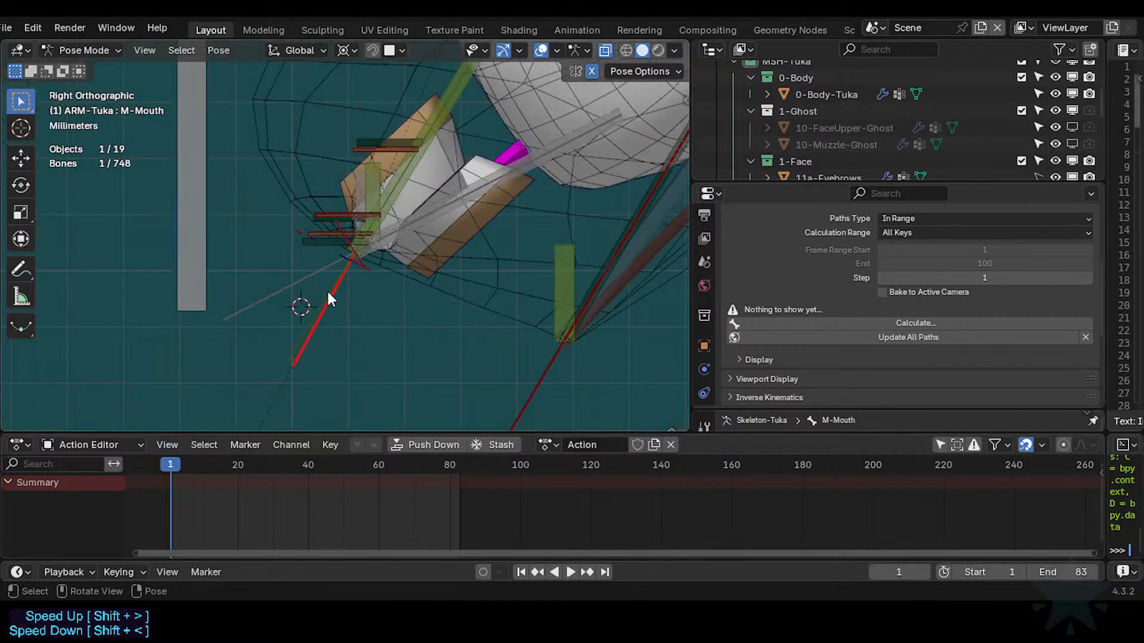
{"action": "left_click", "coordinate": [328, 292]}
{"action": "key", "text": "KP_1"}
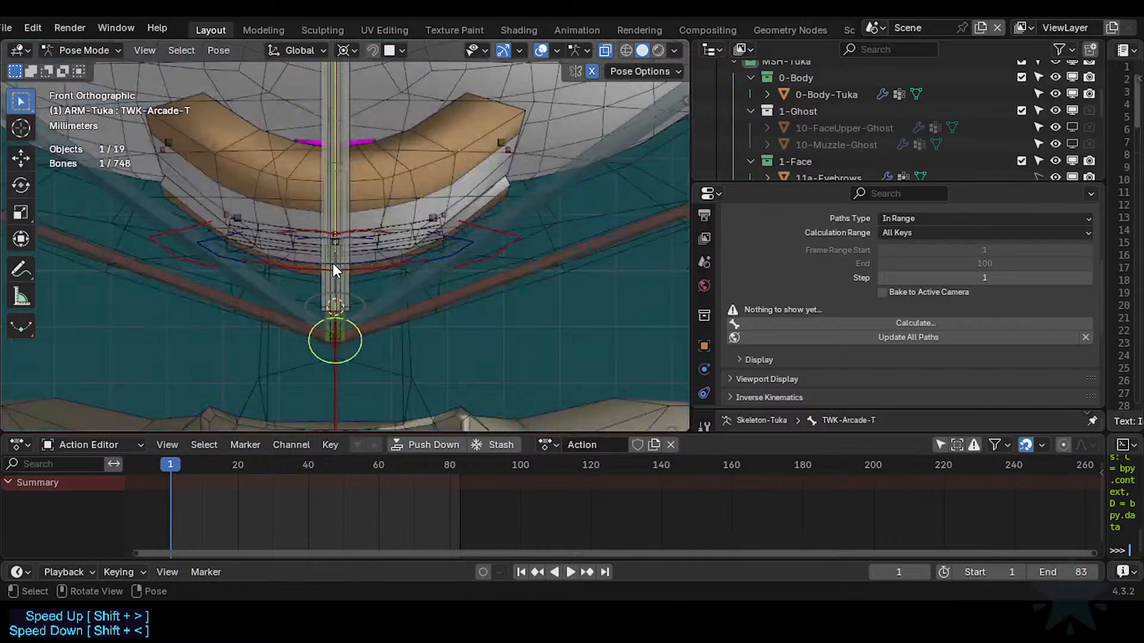
{"action": "left_click", "coordinate": [356, 229]}
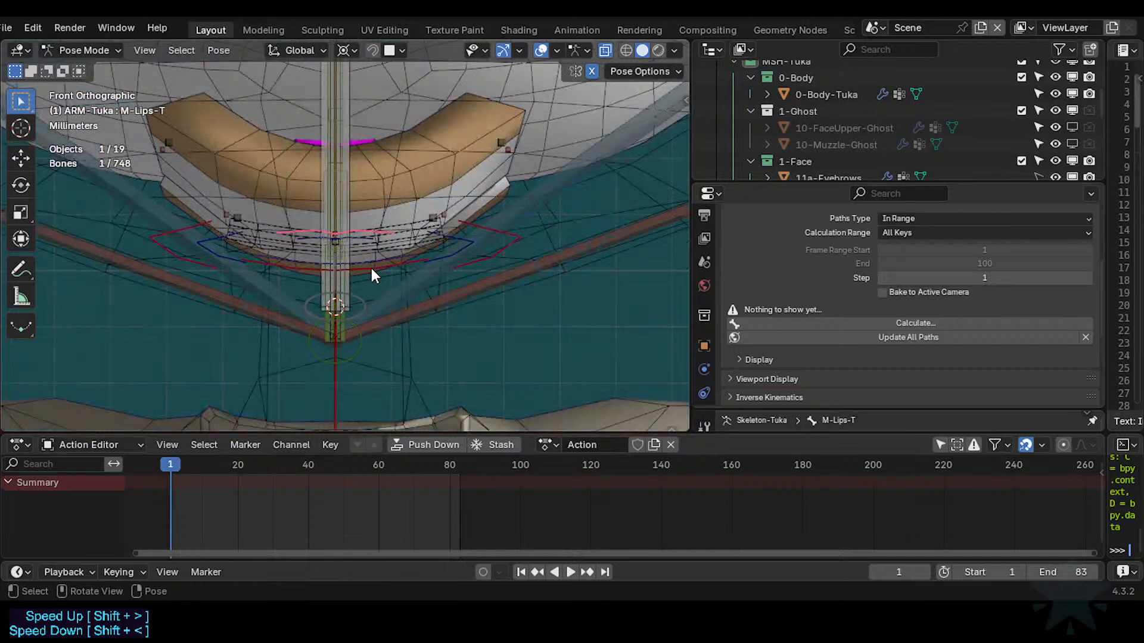
{"action": "key", "text": "a"}
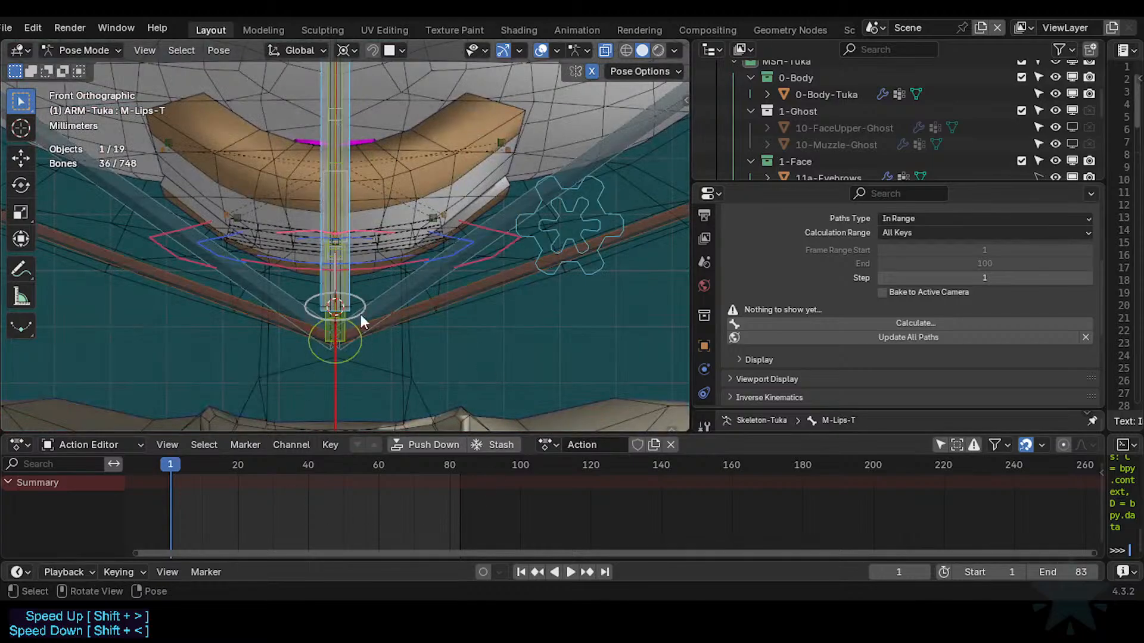
{"action": "left_click", "coordinate": [358, 234]}
{"action": "left_click", "coordinate": [366, 263], "text": "shift"}
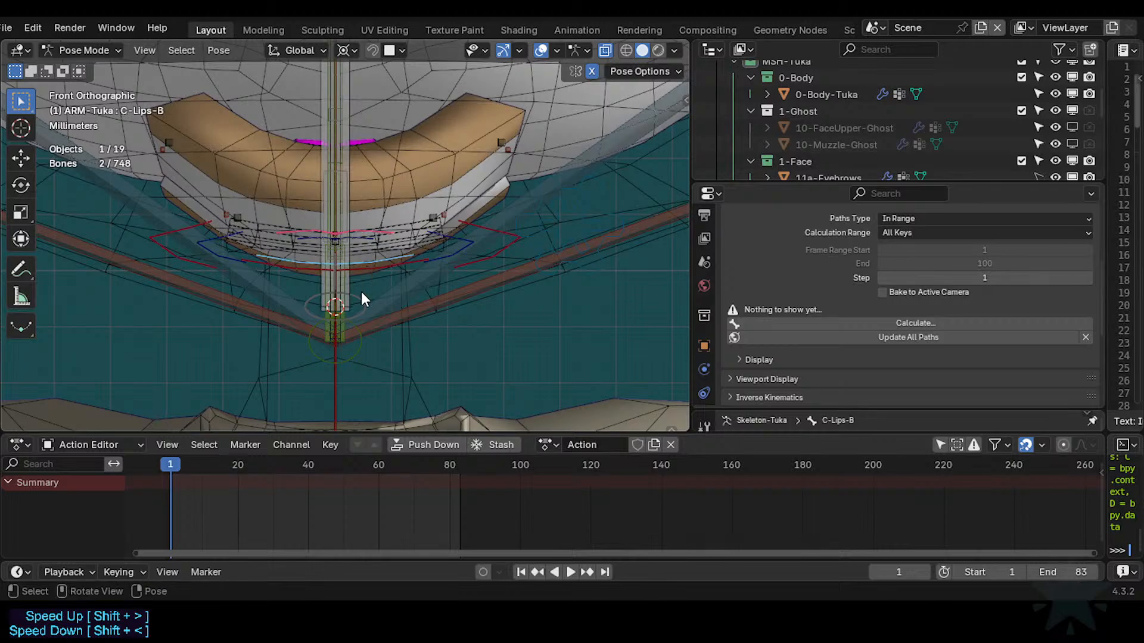
{"action": "key", "text": "i"}
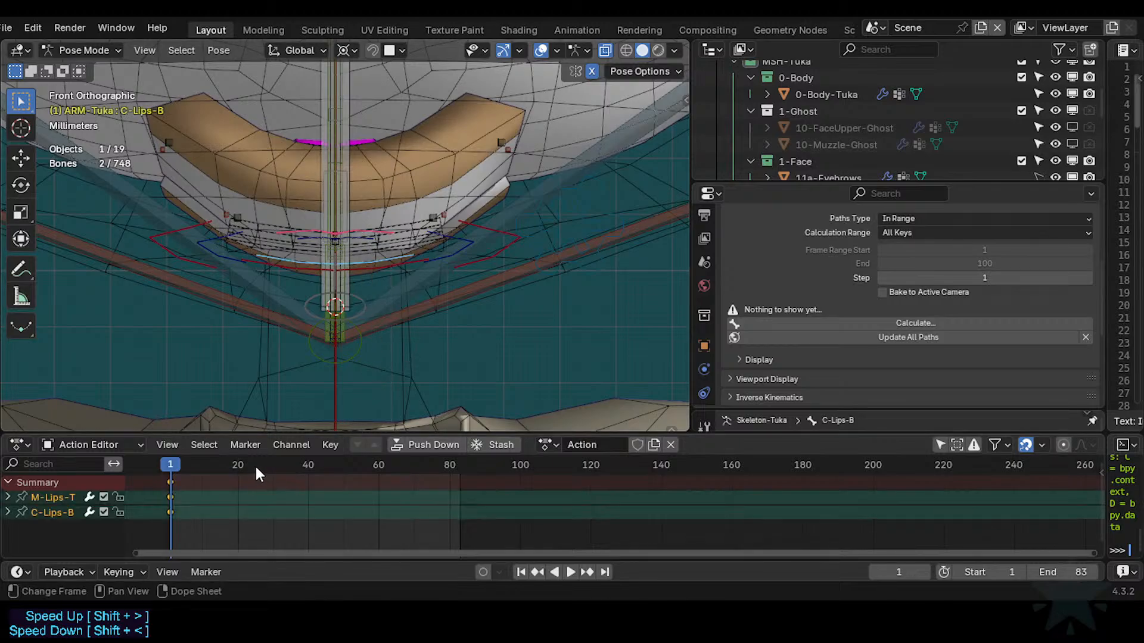
Go to frame 33 and insert keyframes for the same two lip bones.
{"action": "key", "text": "space"}
{"action": "left_click_drag", "start_coordinate": [256, 465], "coordinate": [284, 463]}
{"action": "key", "text": "space"}
{"action": "key", "text": "KP_3"}
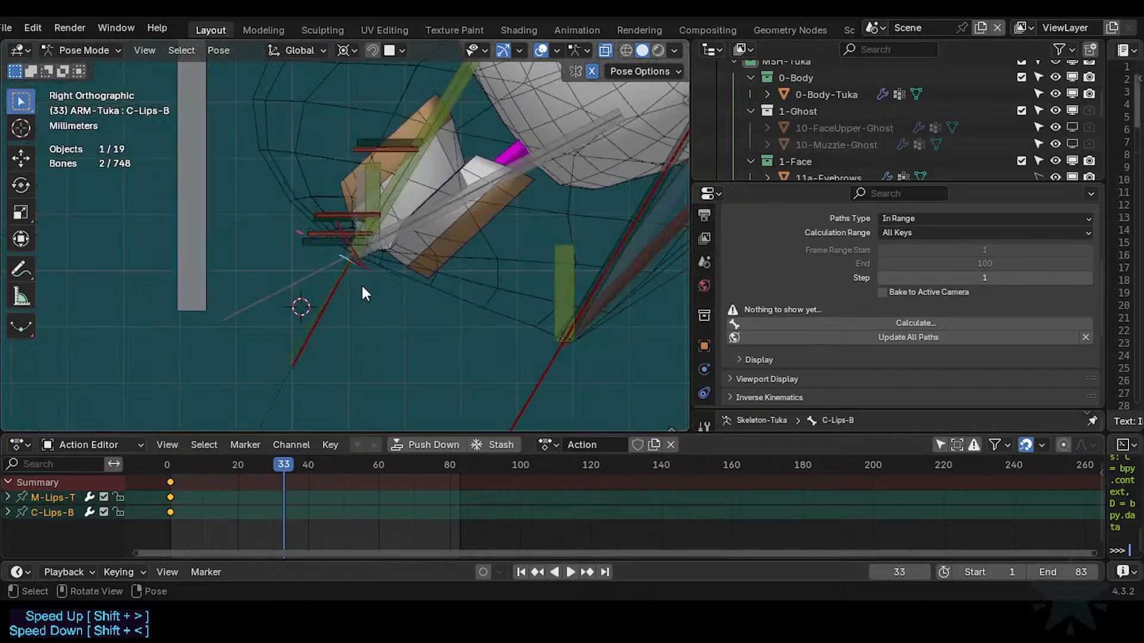
{"action": "key", "text": "i"}
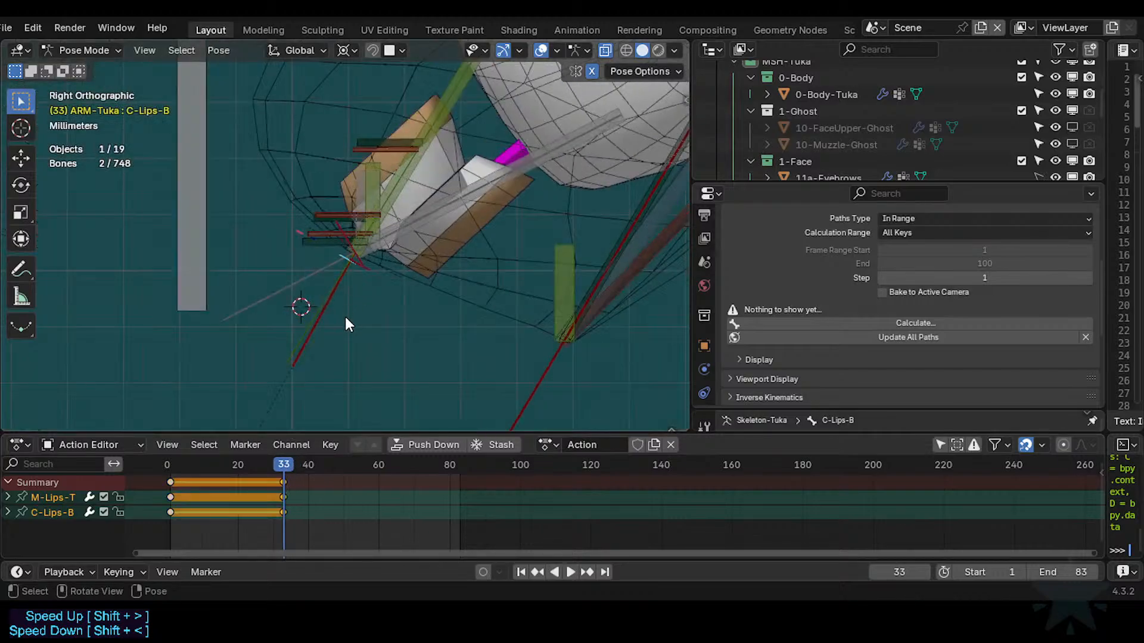
Hide all unselected bones and move C-Lips-B about 0.008 m backward and 0.003 m down in the side view.
{"action": "key", "text": "shift+h"}
{"action": "left_click", "coordinate": [349, 262]}
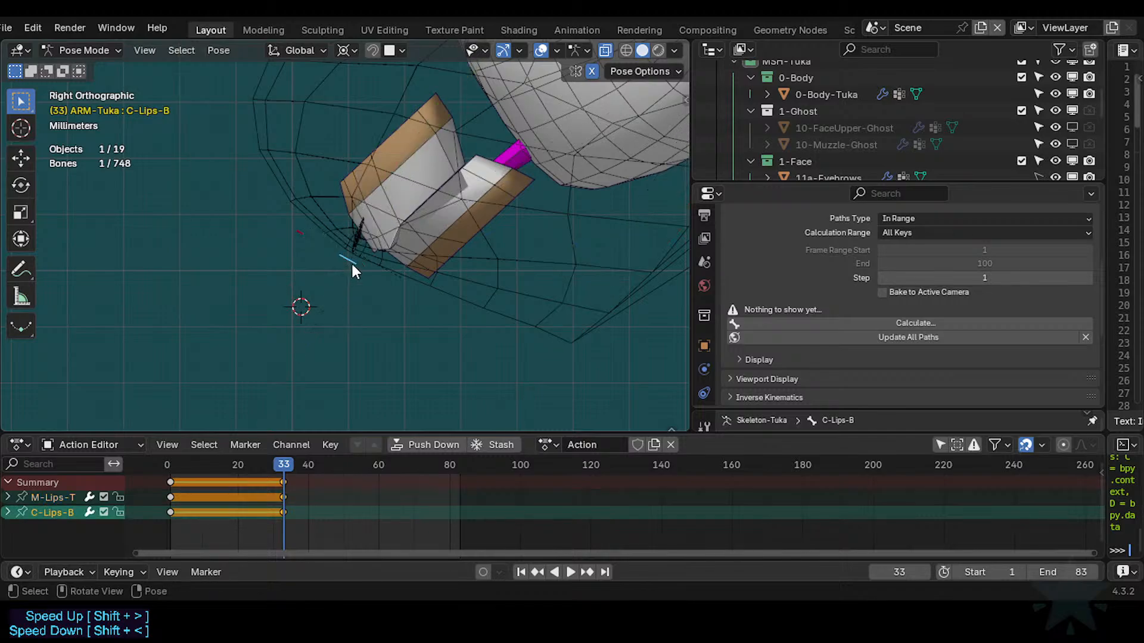
{"action": "key", "text": "g"}
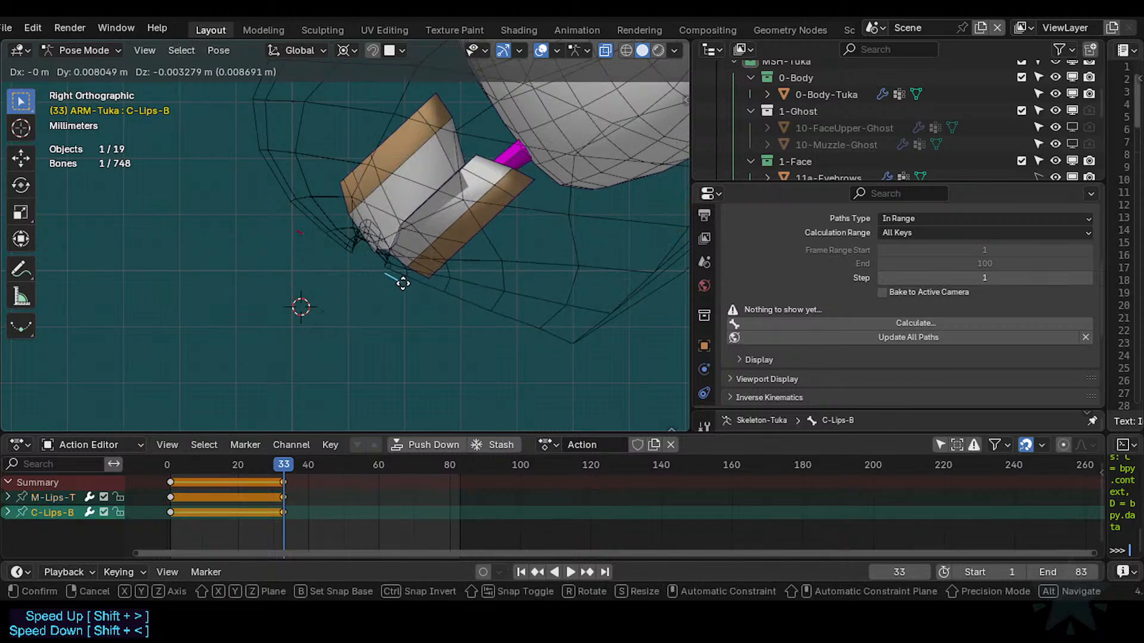
{"action": "left_click", "coordinate": [391, 283]}
Move M-Lips-T about 0.006 m forward and 0.005 m up in the side view.
{"action": "left_click", "coordinate": [299, 233]}
{"action": "key", "text": "g"}
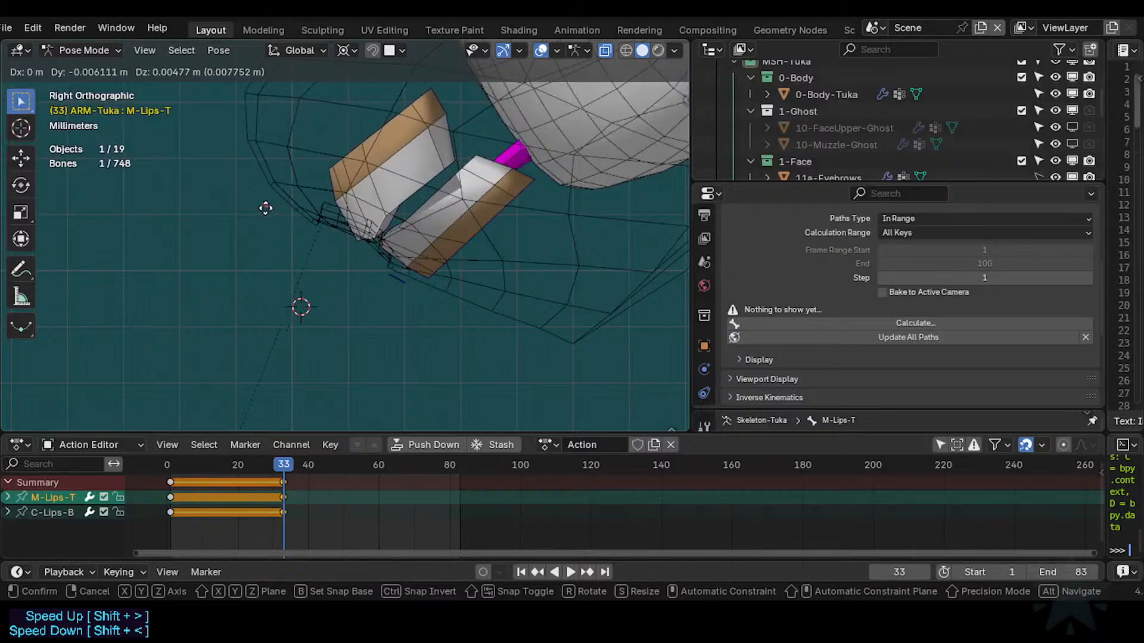
{"action": "left_click", "coordinate": [272, 212]}
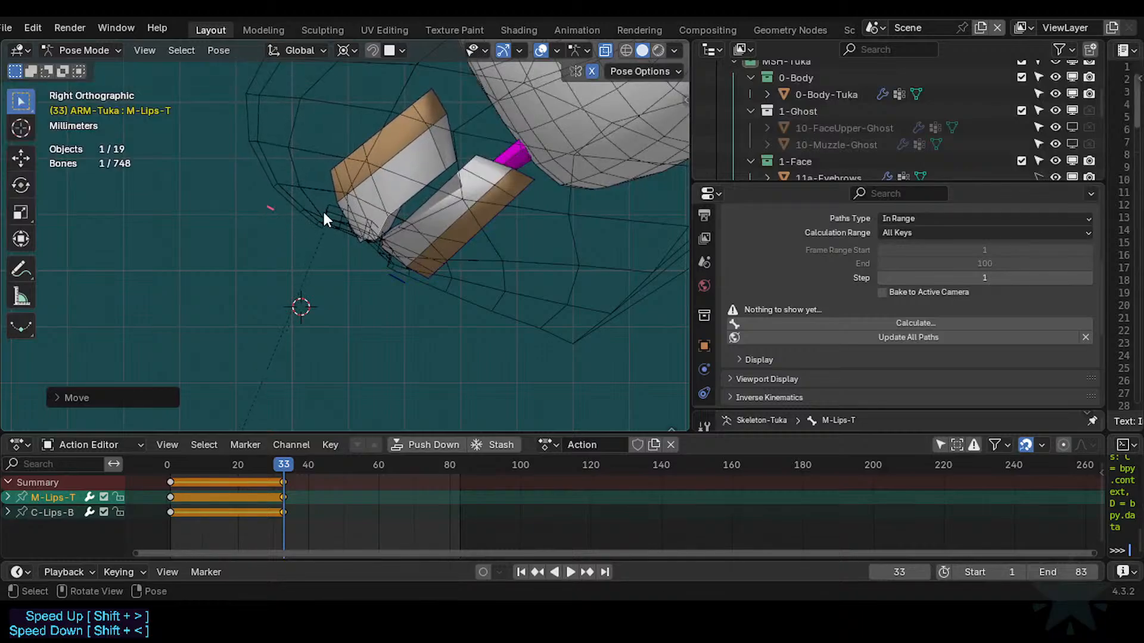
Add C-Lips-B to the M-Lips-T selection and insert keyframes for both lip bones at frame 33.
{"action": "key", "text": "KP_1"}
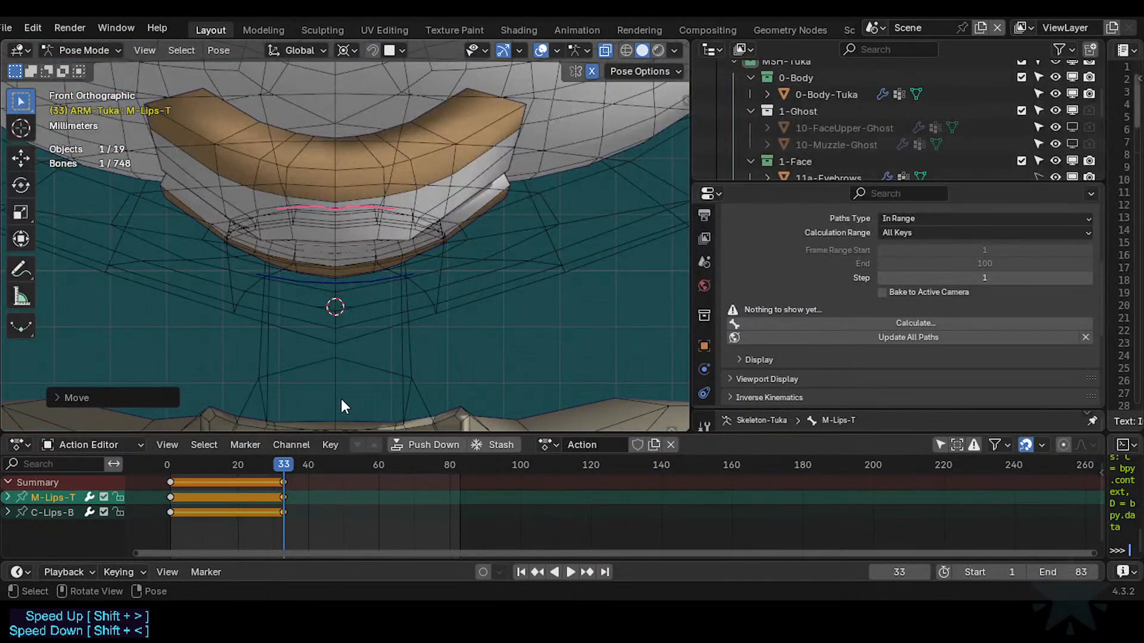
{"action": "left_click", "coordinate": [395, 277], "text": "shift"}
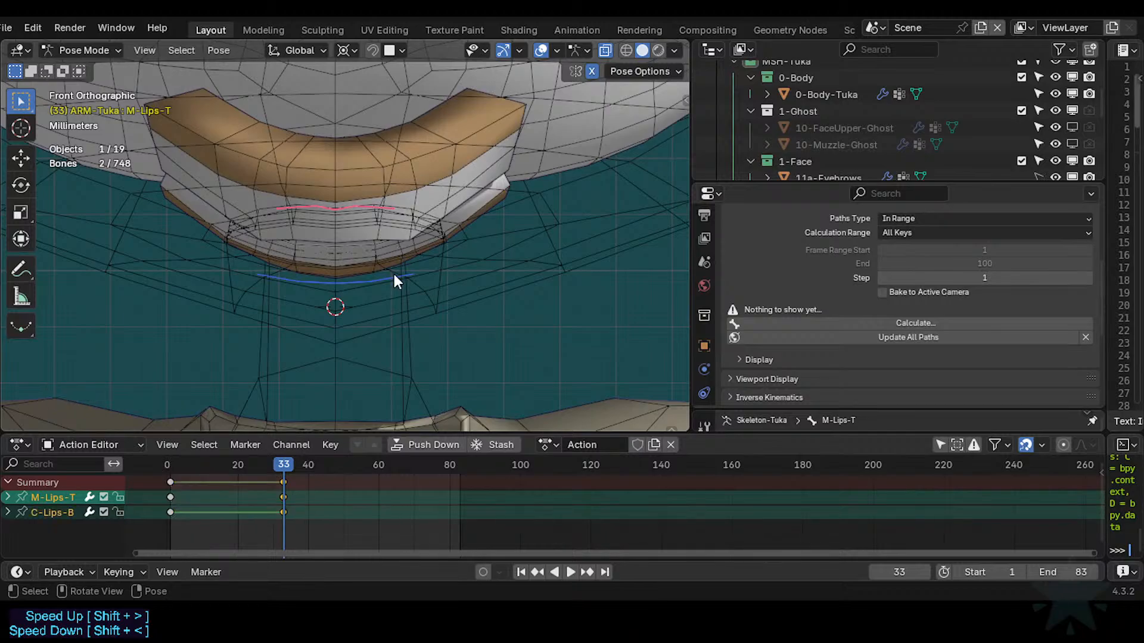
{"action": "key", "text": "KP_3"}
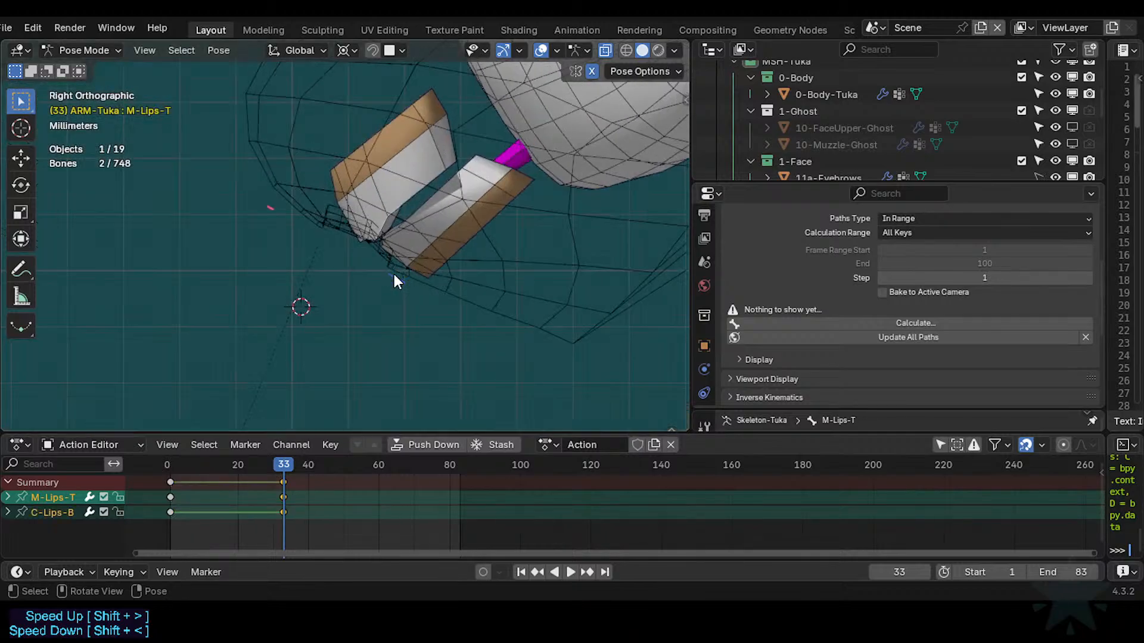
Reveal all hidden bones of the armature and clear the bone selection.
{"action": "left_click", "coordinate": [395, 275]}
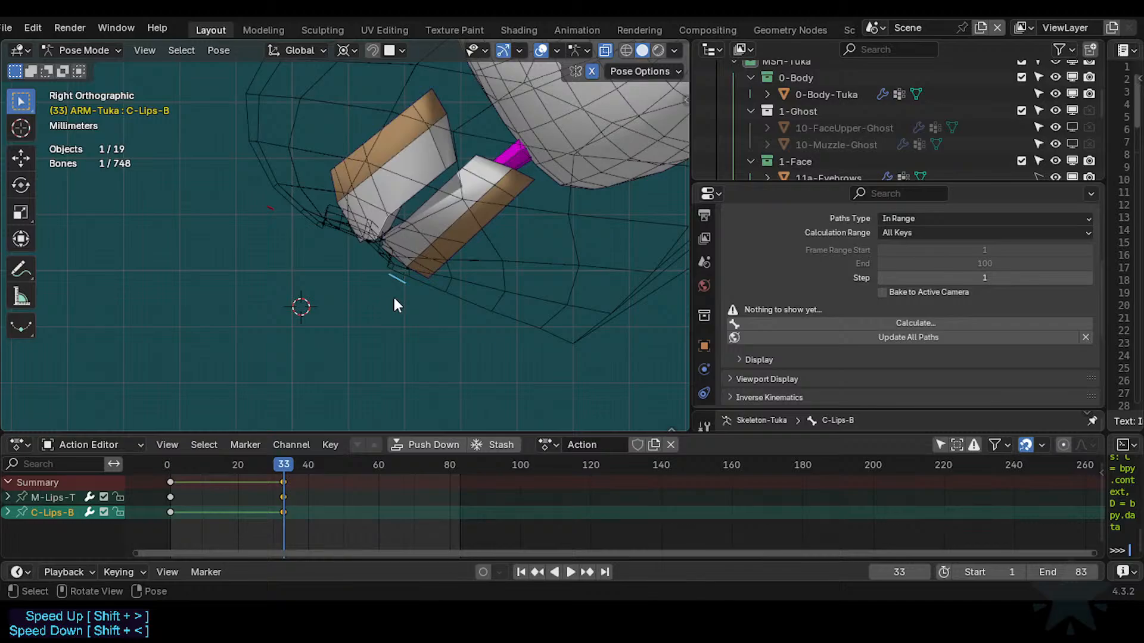
{"action": "key", "text": "alt+h"}
{"action": "key", "text": "KP_1"}
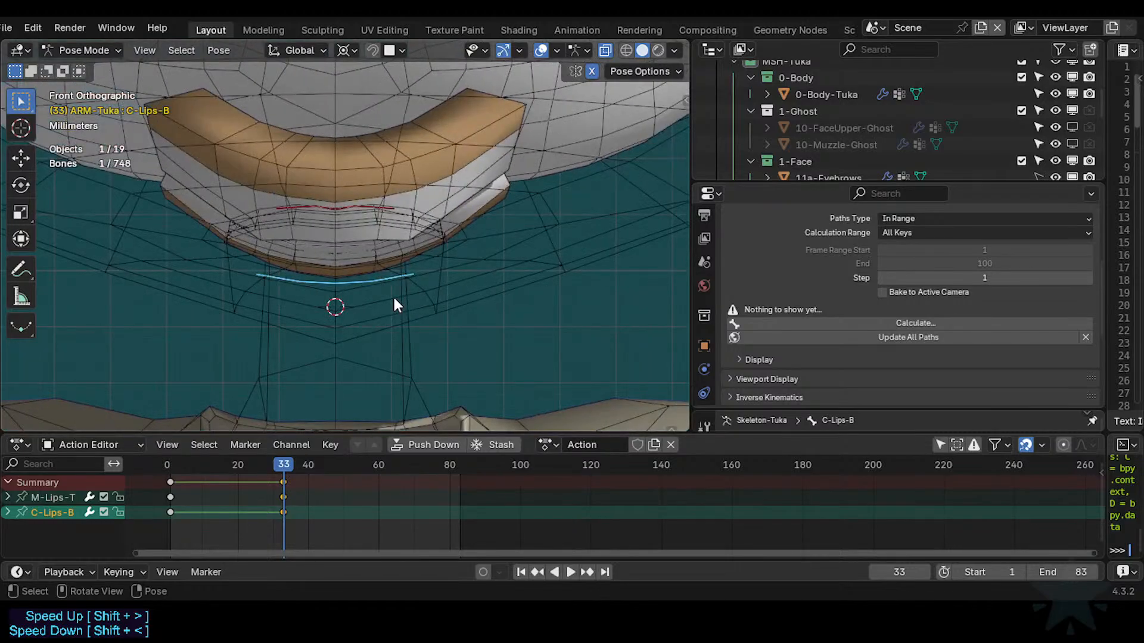
{"action": "left_click", "coordinate": [395, 299]}
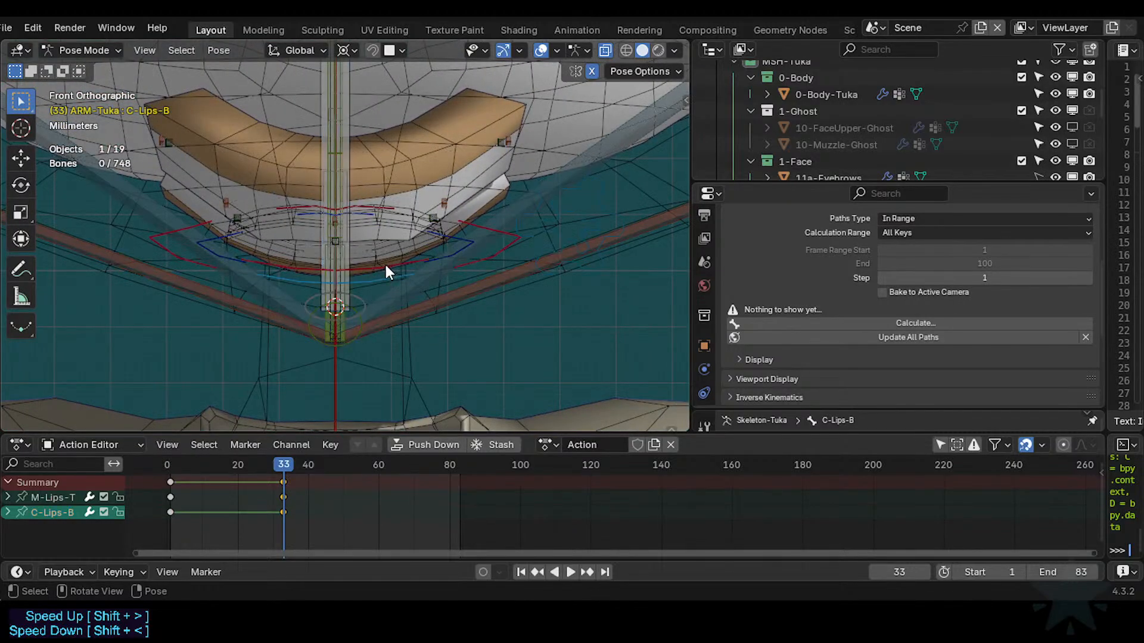
Move the M-Lips-B bone backward and down in the side view and keyframe it at frame 33.
{"action": "left_click", "coordinate": [386, 267]}
{"action": "key", "text": "KP_3"}
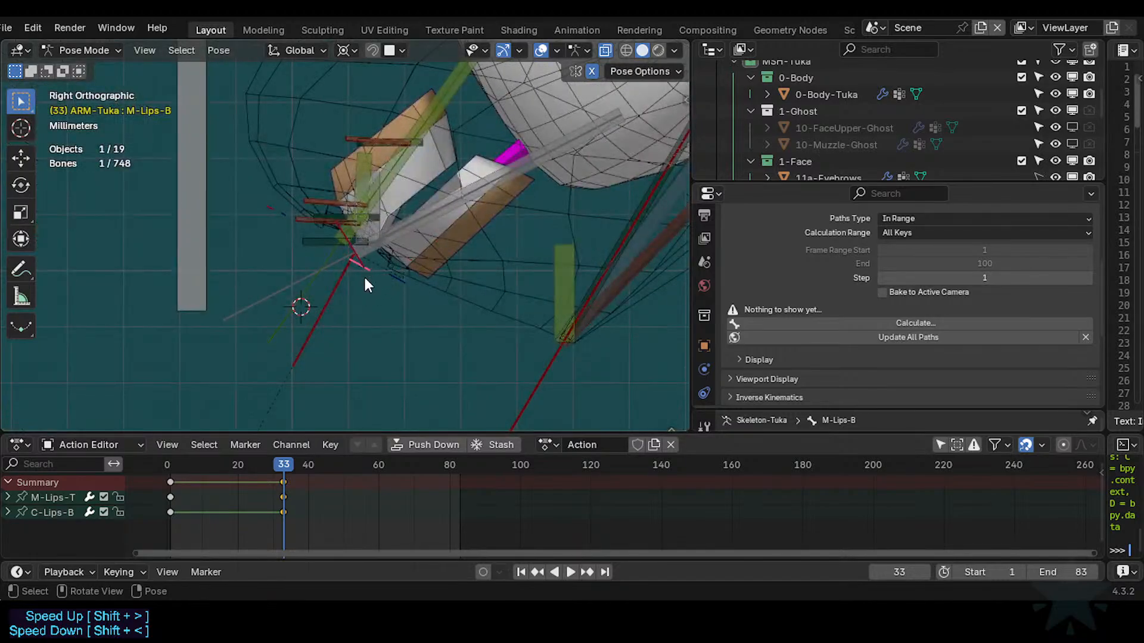
{"action": "key", "text": "g"}
{"action": "left_click", "coordinate": [414, 299]}
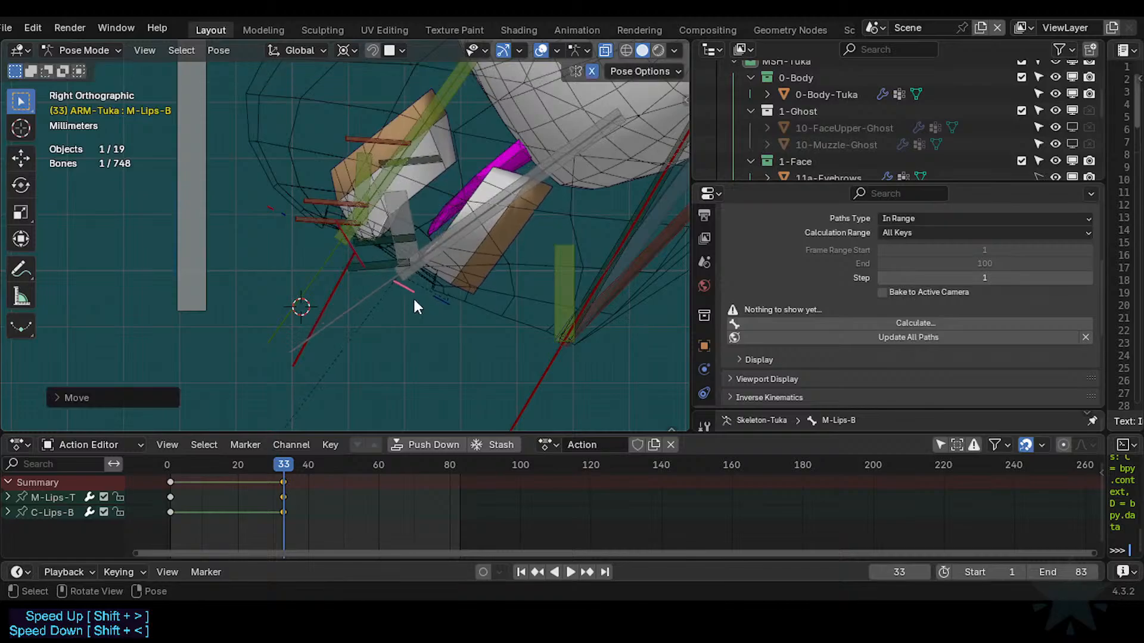
{"action": "key", "text": "i"}
Delete the M-Lips-B keyframe at frame 33 and insert it again for the same bone.
{"action": "left_click", "coordinate": [435, 300]}
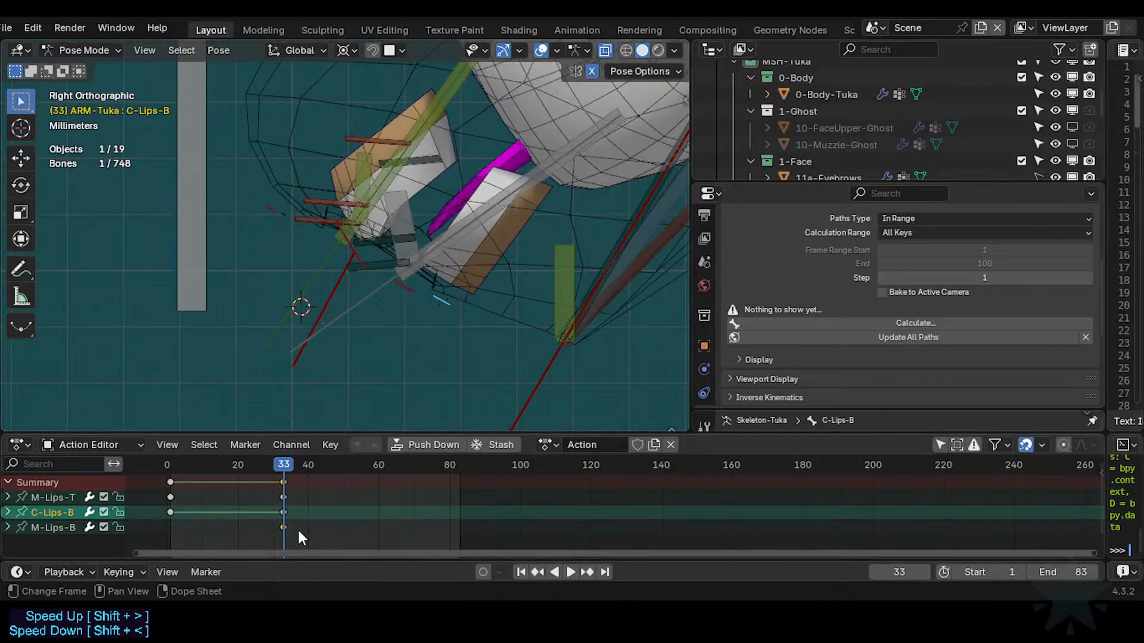
{"action": "key", "text": "x"}
{"action": "left_click", "coordinate": [298, 529]}
{"action": "left_click", "coordinate": [415, 298]}
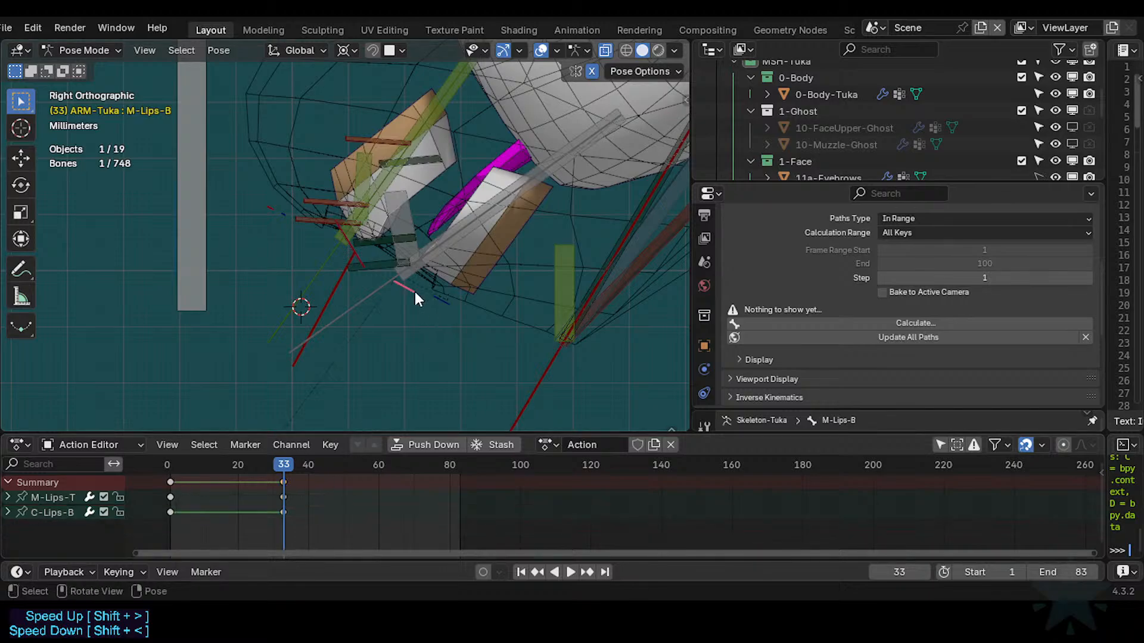
{"action": "left_click", "coordinate": [437, 298]}
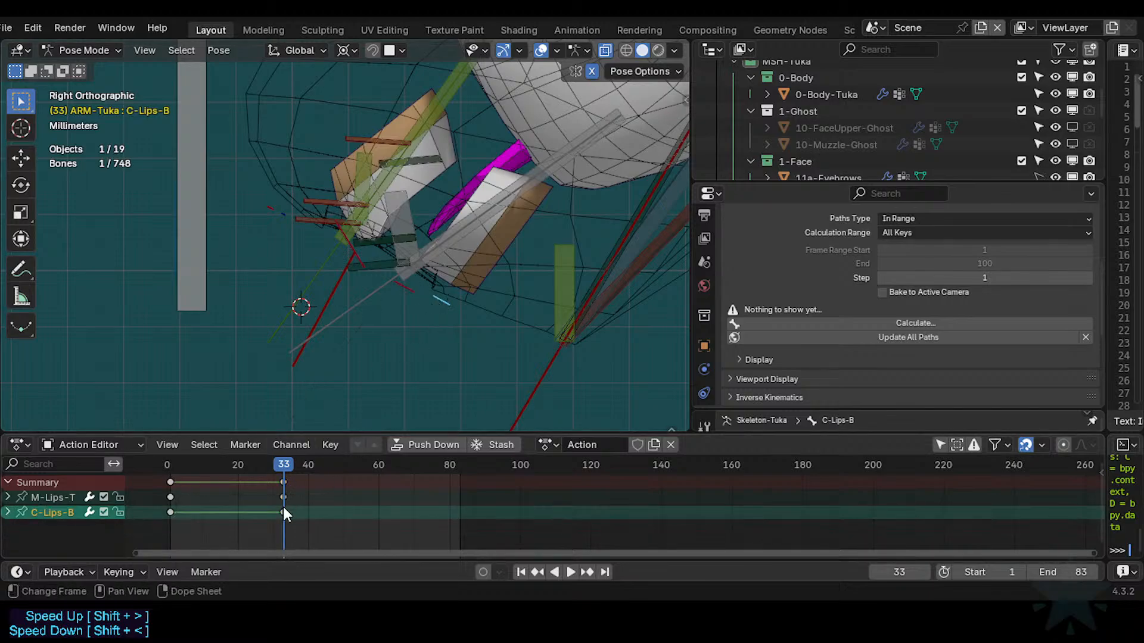
{"action": "left_click", "coordinate": [412, 296]}
{"action": "key", "text": "i"}
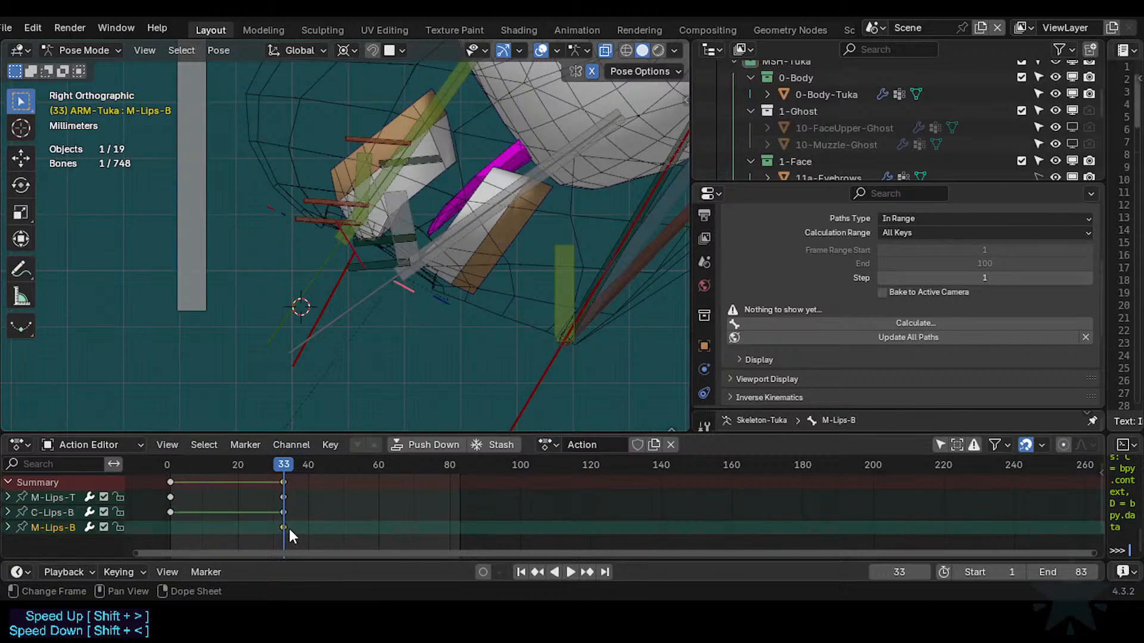
Insert a keyframe for M-Lips-B at frame 1 and remove that keyframe again.
{"action": "key", "text": "shift+Left"}
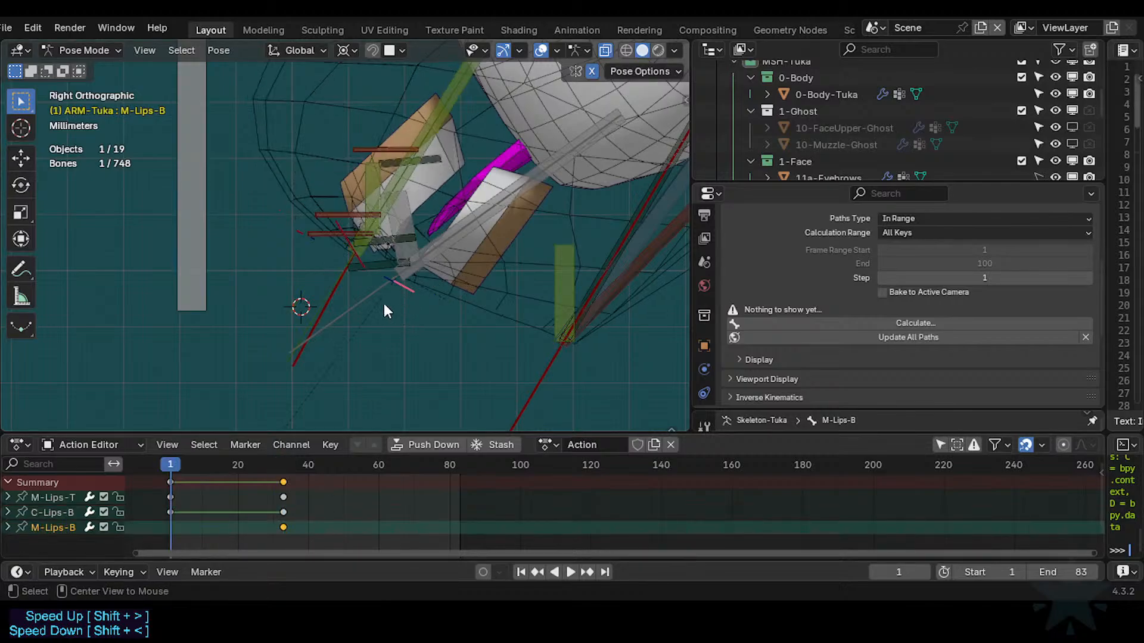
{"action": "key", "text": "i"}
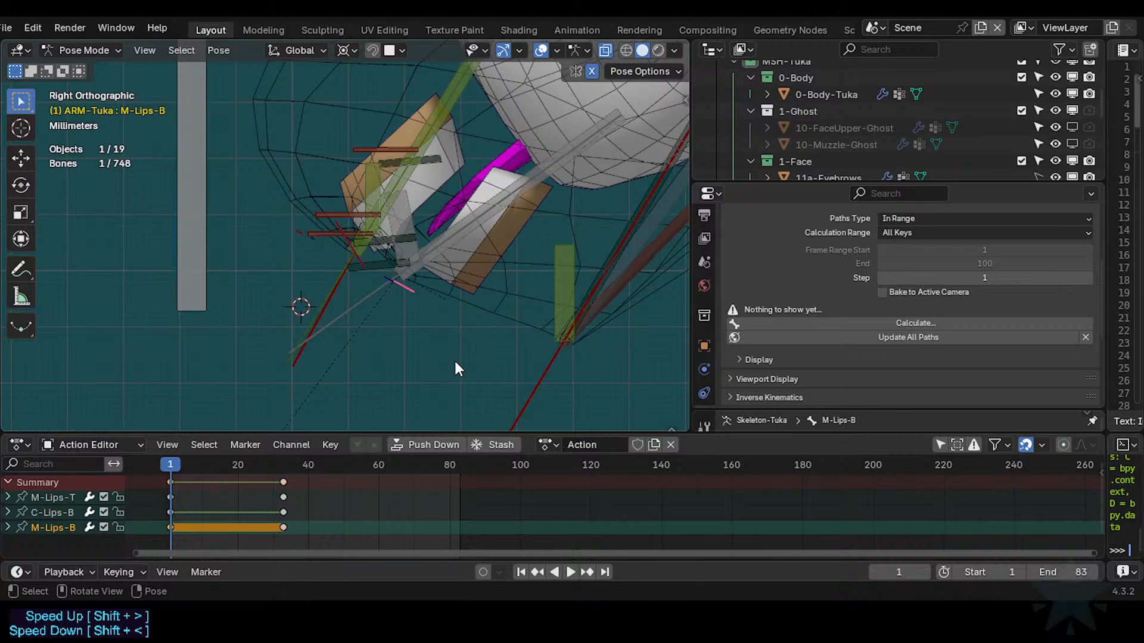
{"action": "left_click", "coordinate": [386, 278]}
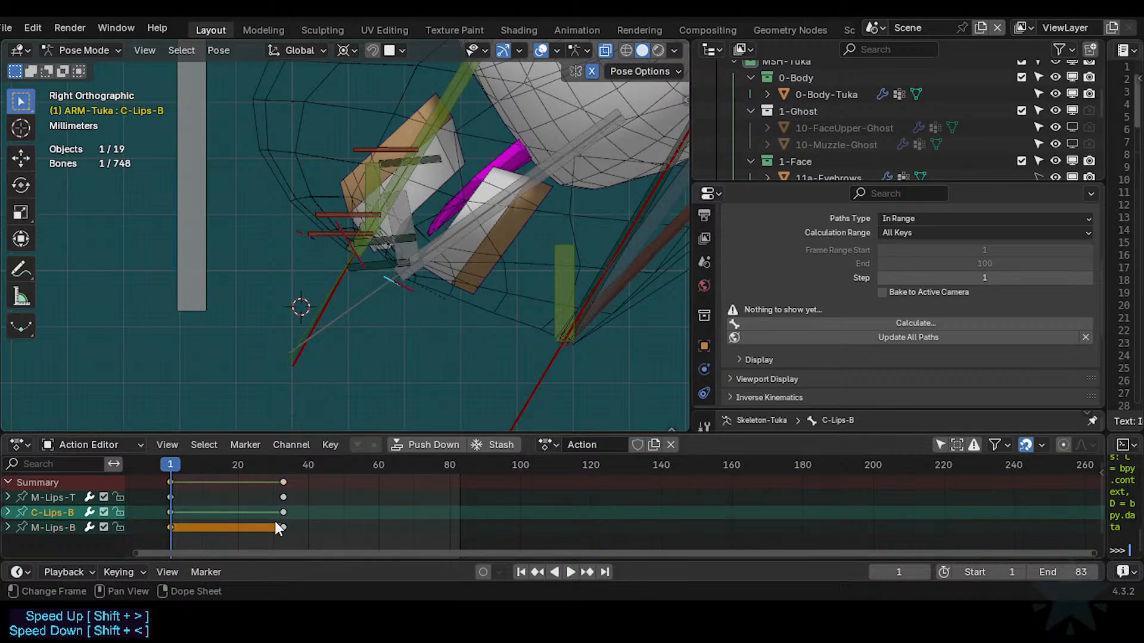
{"action": "left_click", "coordinate": [259, 505]}
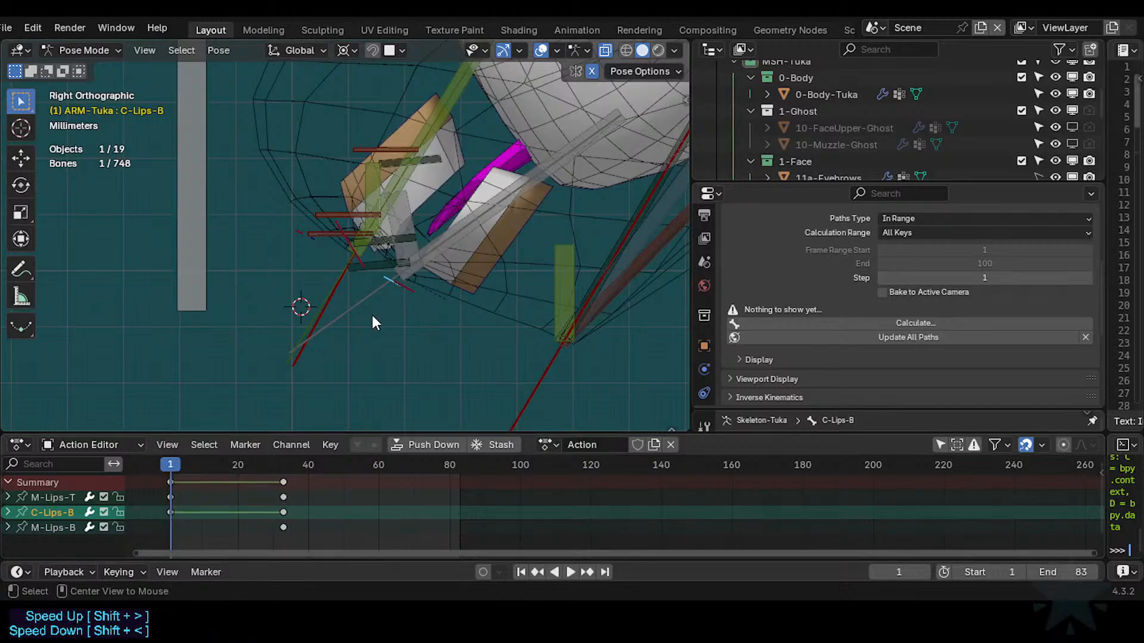
Select all visible bones and clear their location at frame 1.
{"action": "key", "text": "KP_1"}
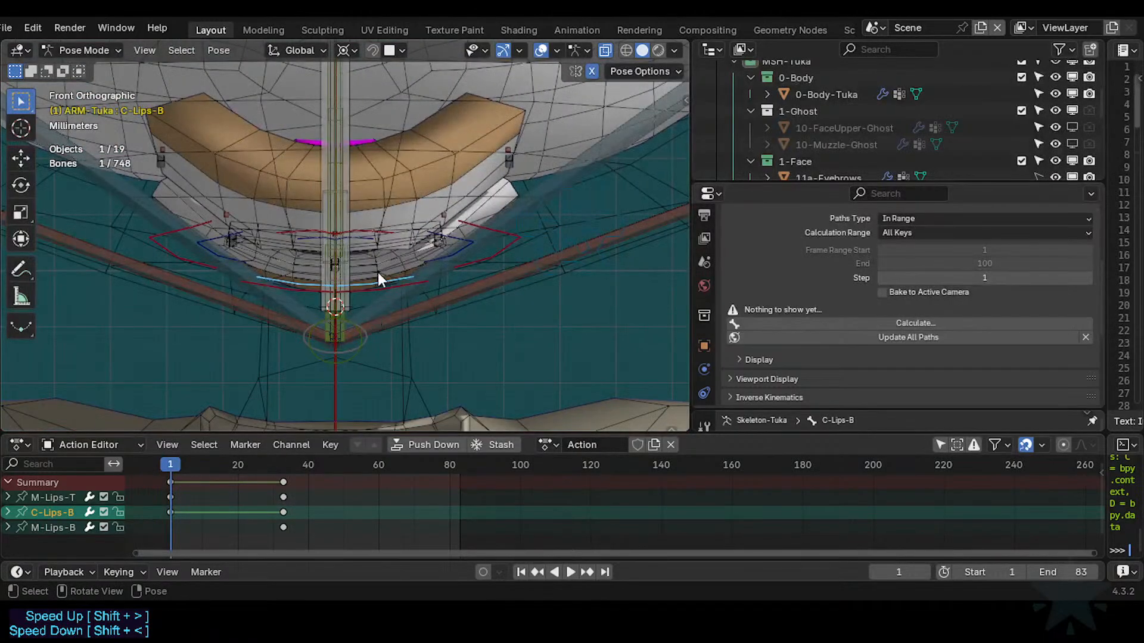
{"action": "key", "text": "a"}
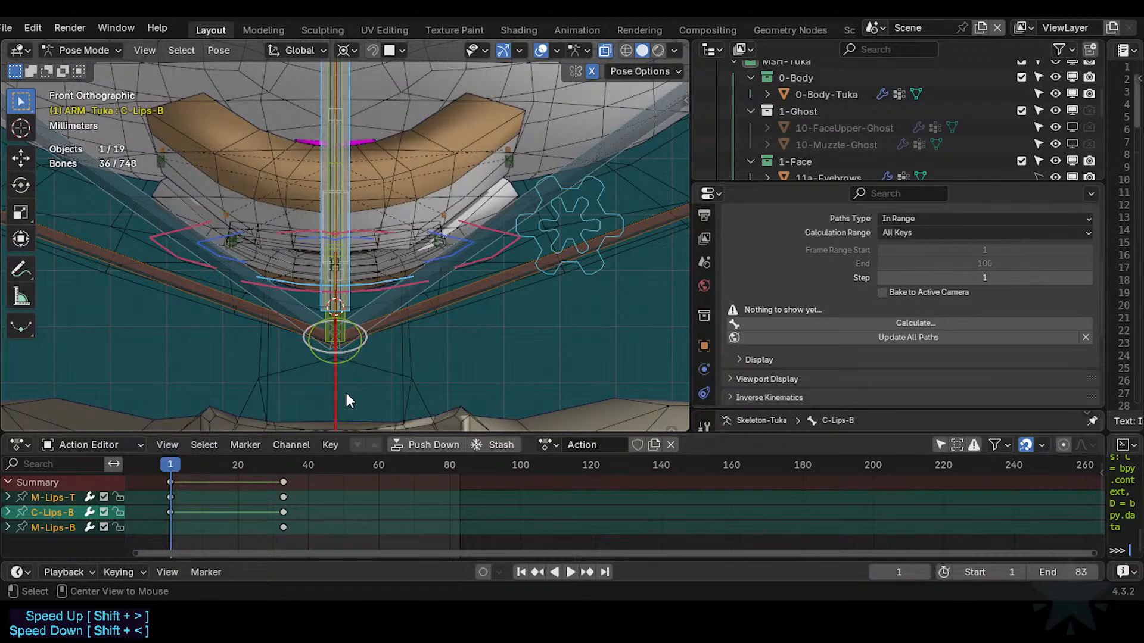
{"action": "key", "text": "alt+g"}
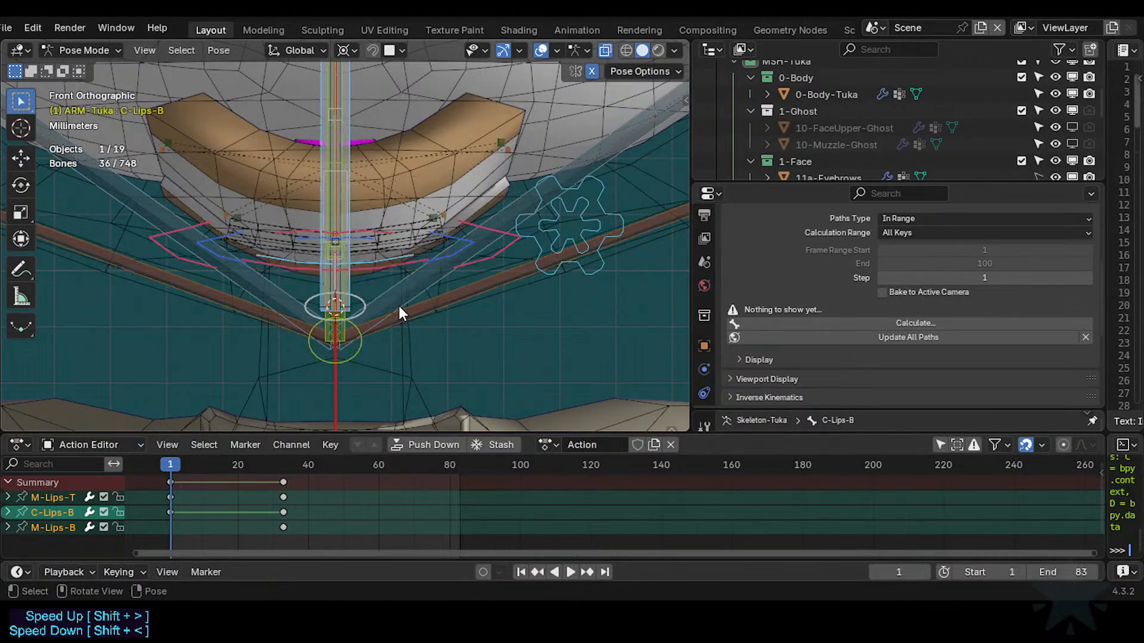
{"action": "key", "text": "KP_3"}
{"action": "key", "text": "KP_1"}
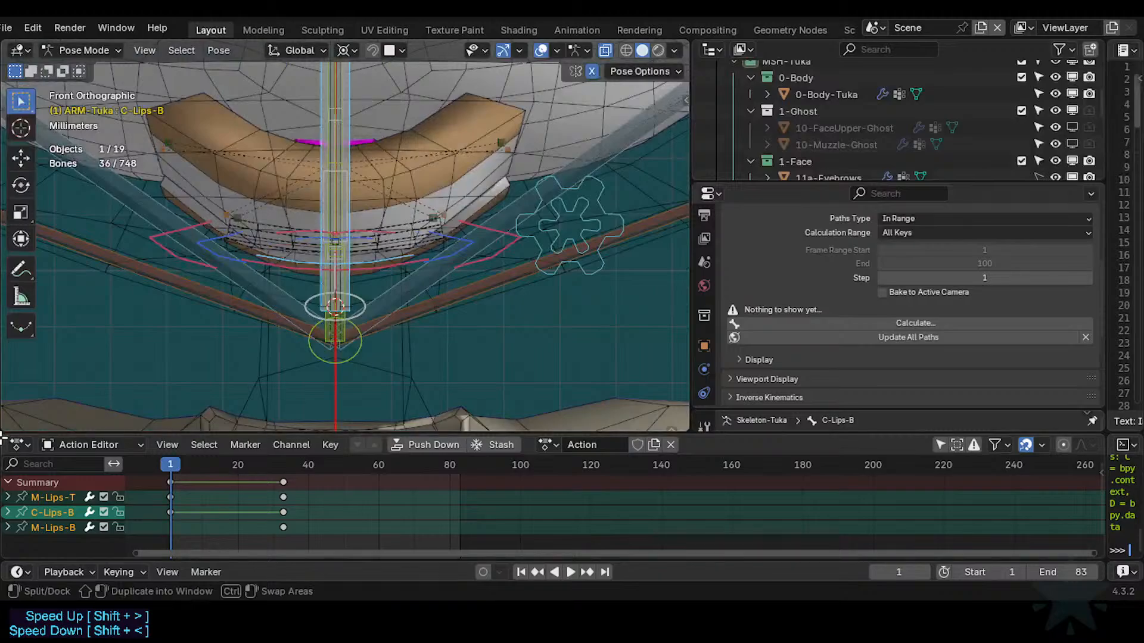
Delete the C-Lips-B channel from the action.
{"action": "left_click", "coordinate": [67, 509]}
{"action": "key", "text": "x"}
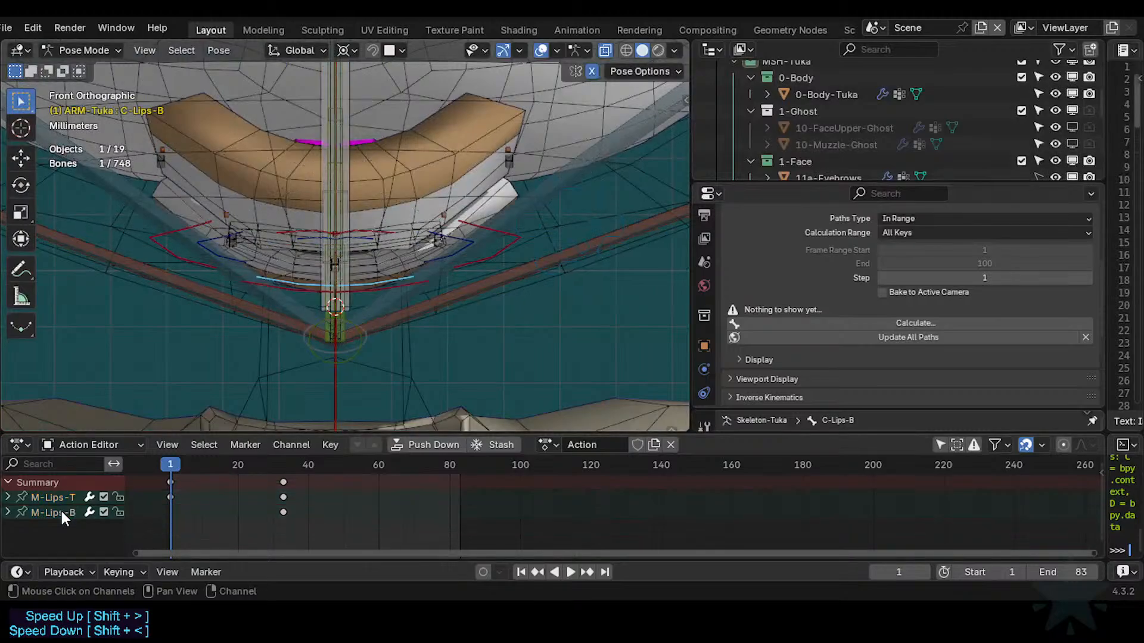
{"action": "key", "text": "KP_3"}
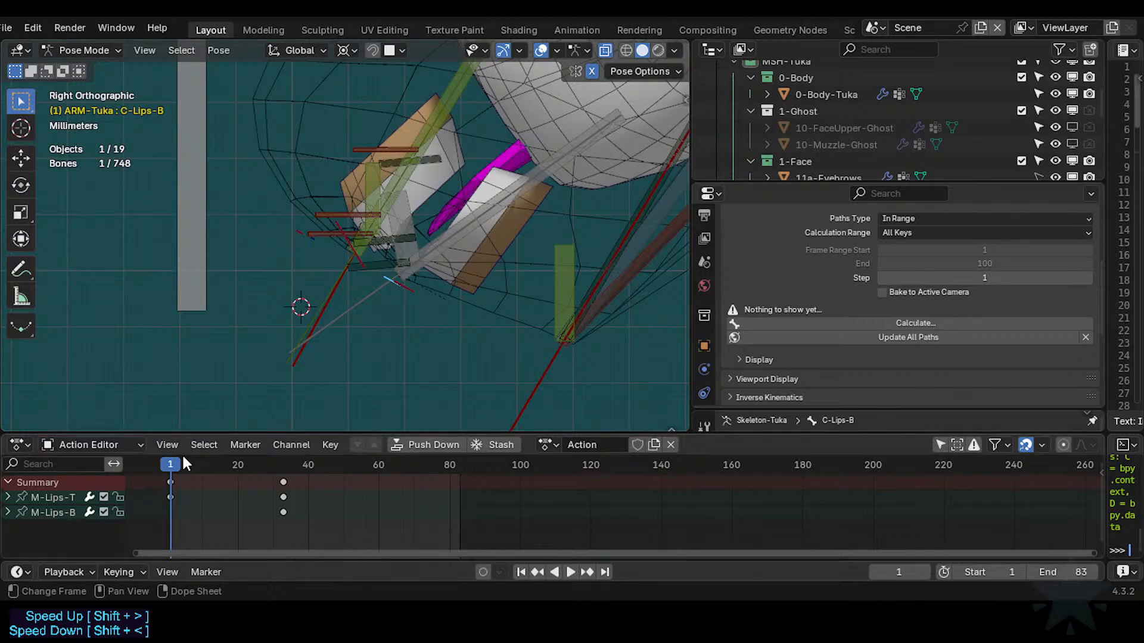
Select M-Lips-B, return to frame 1 and insert a keyframe for its current pose.
{"action": "left_click_drag", "start_coordinate": [176, 459], "coordinate": [163, 496]}
{"action": "left_click", "coordinate": [410, 300]}
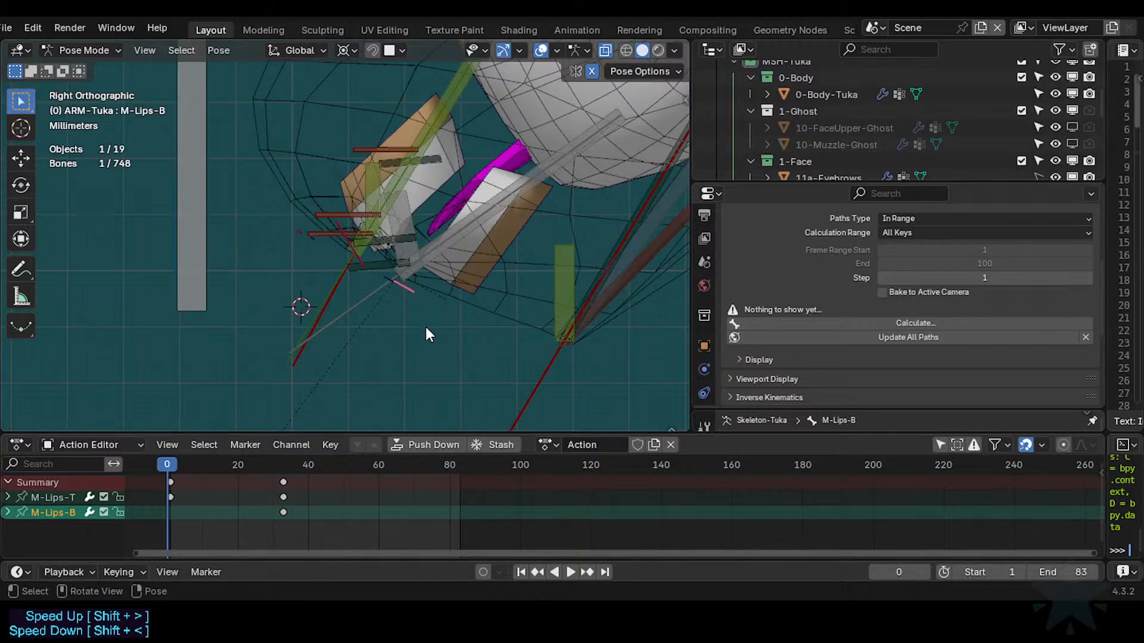
{"action": "key", "text": "KP_1"}
{"action": "key", "text": "Right"}
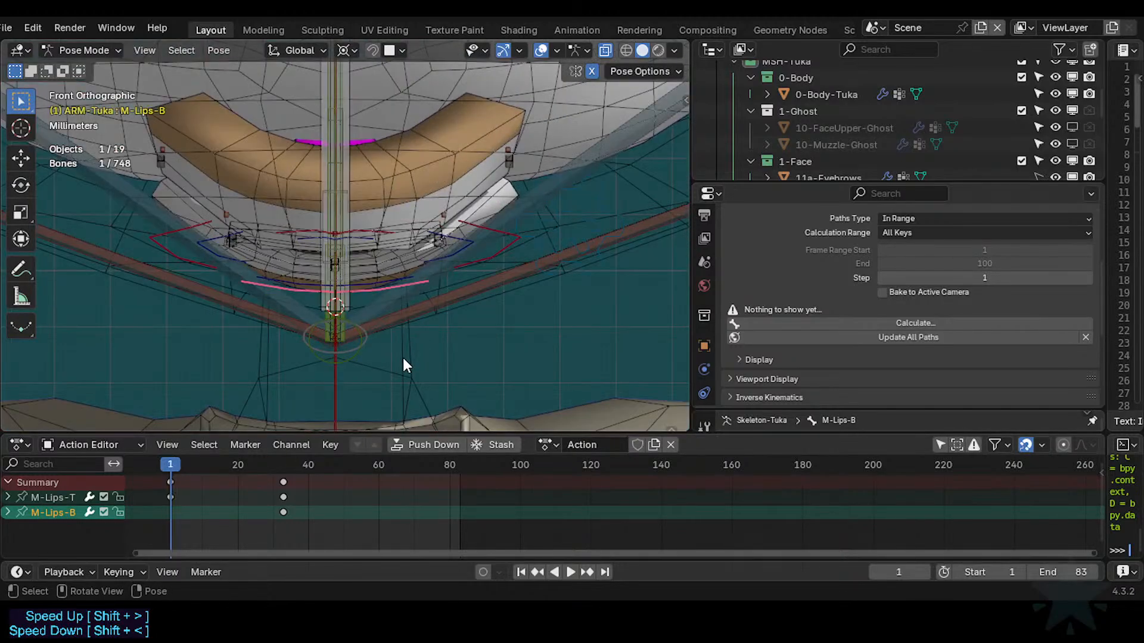
{"action": "key", "text": "KP_3"}
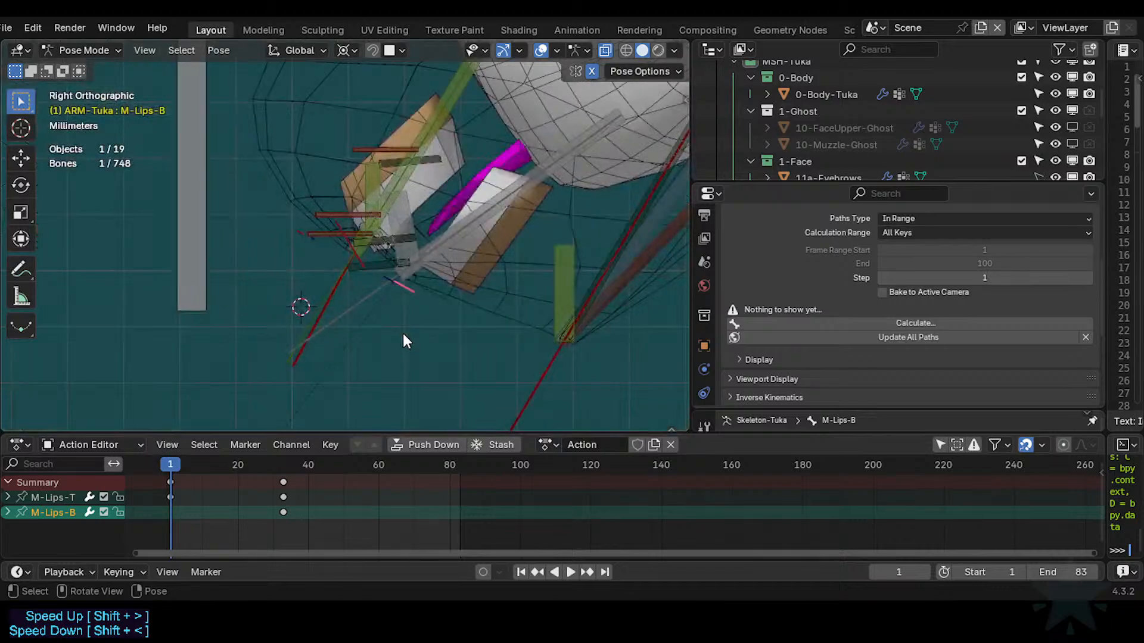
{"action": "key", "text": "g"}
{"action": "left_click", "coordinate": [398, 335]}
{"action": "key", "text": "i"}
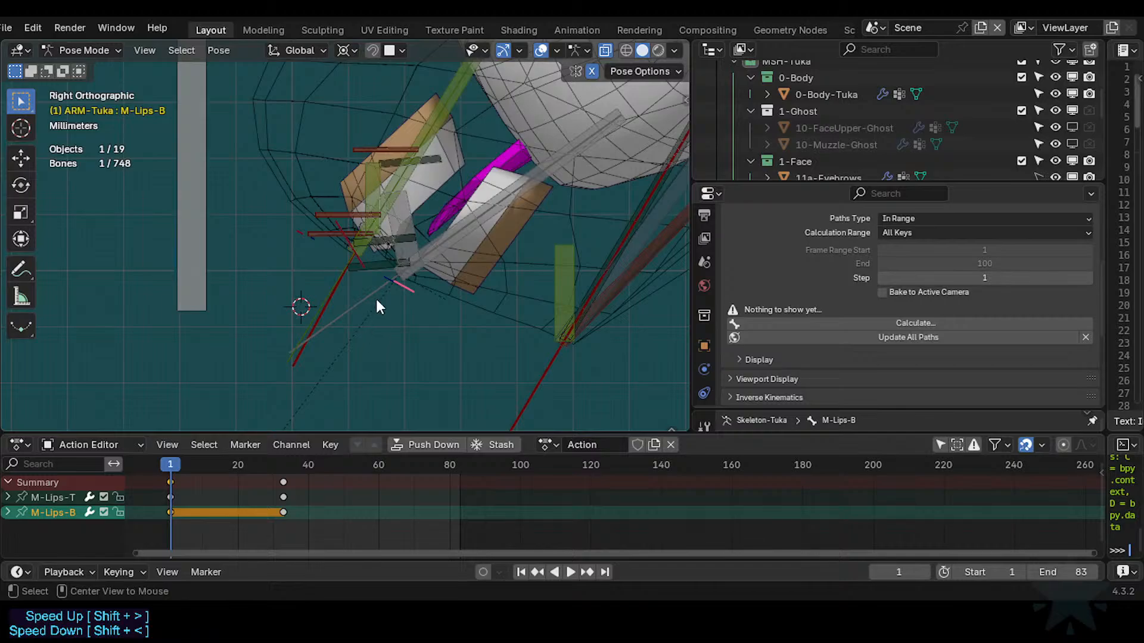
Clear the location of M-Lips-B and replace its keyframe at frame 1 with this rest position.
{"action": "scroll", "coordinate": [371, 325], "scroll_direction": "up", "scroll_amount": 3}
{"action": "key", "text": "KP_1"}
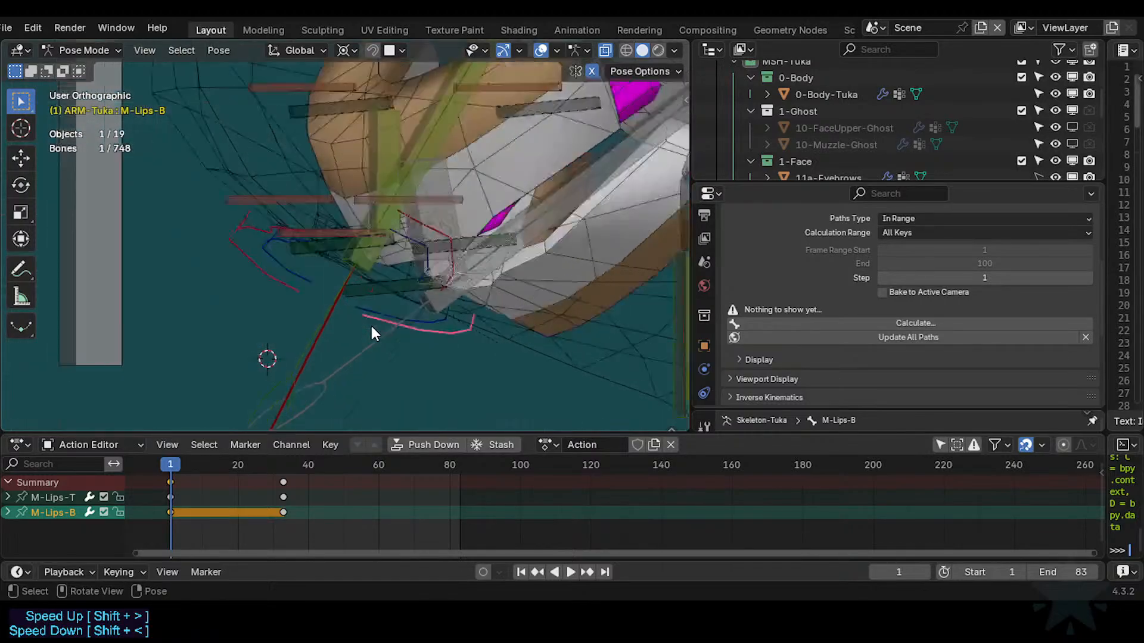
{"action": "key", "text": "KP_3"}
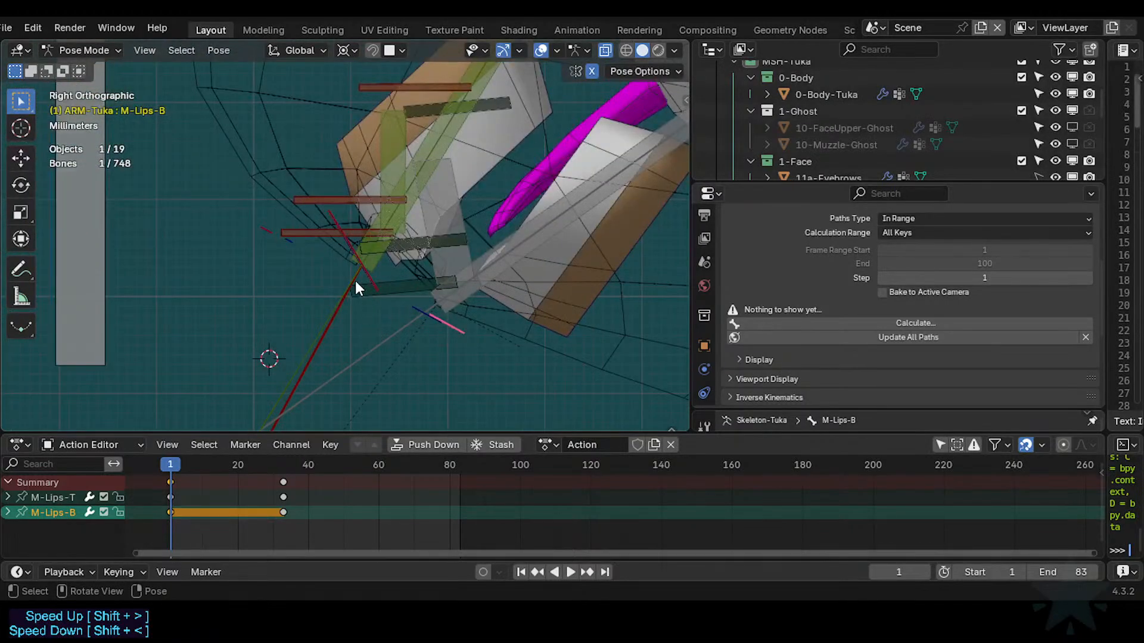
{"action": "left_click", "coordinate": [259, 229]}
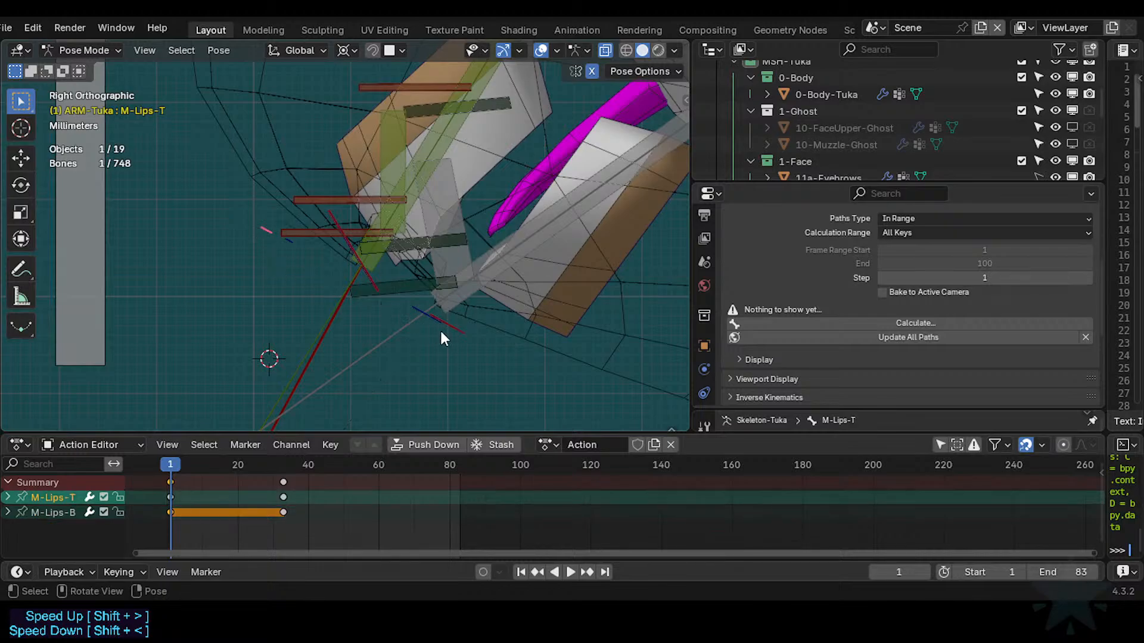
{"action": "left_click", "coordinate": [456, 325]}
{"action": "key", "text": "alt+g"}
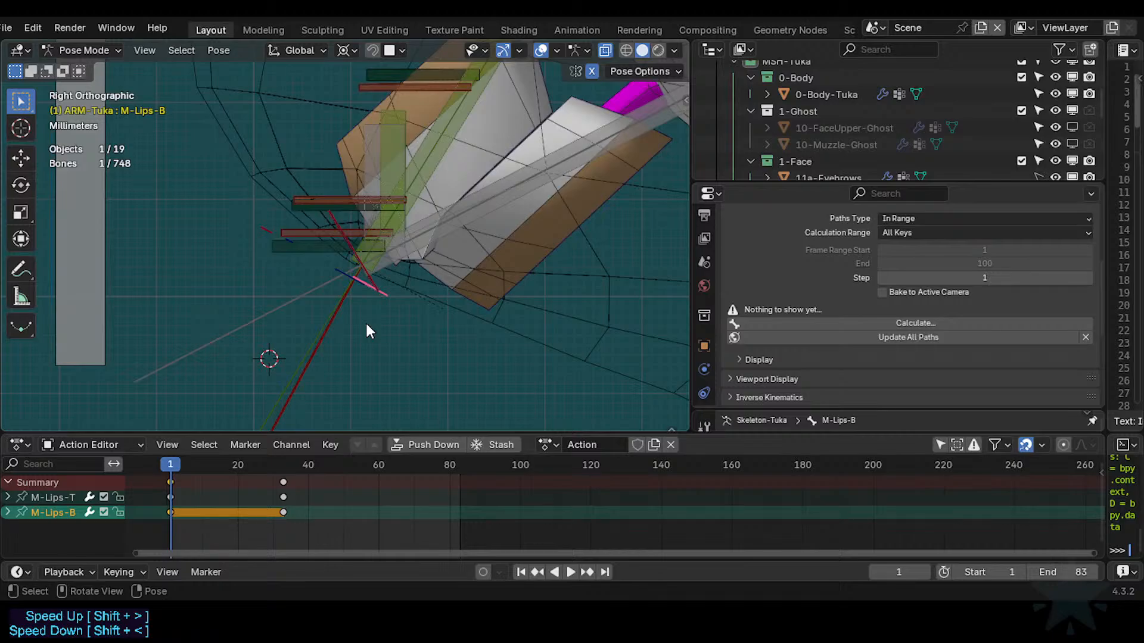
{"action": "key", "text": "i"}
Play back the lip-opening animation in the front view and inspect the mouth from the side.
{"action": "key", "text": "KP_1"}
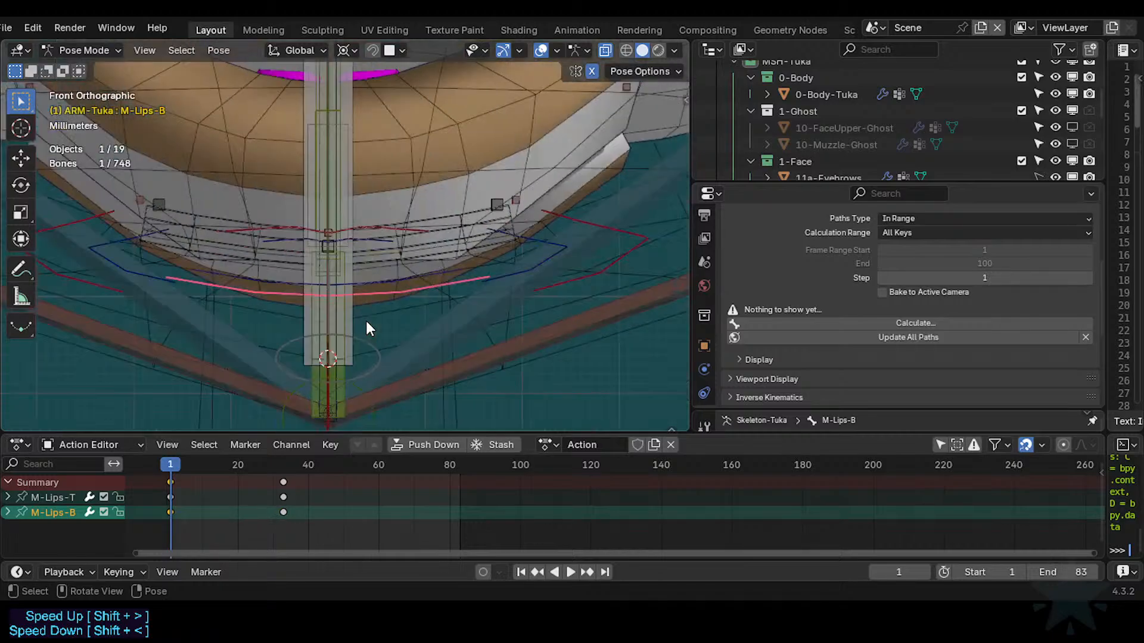
{"action": "key", "text": "space"}
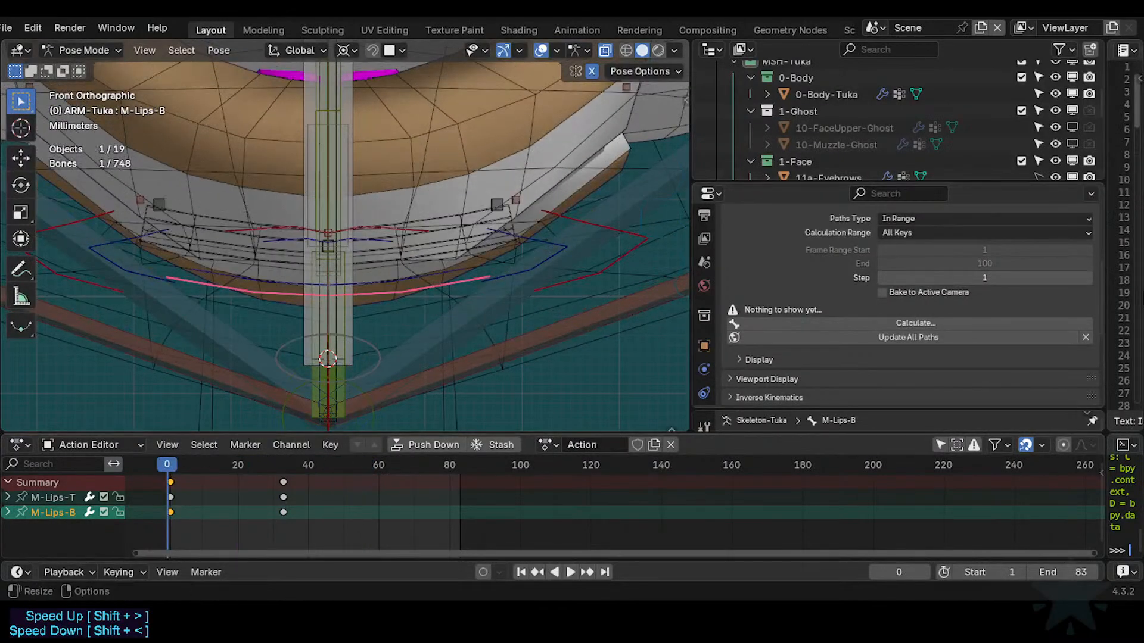
{"action": "key", "text": "Escape"}
{"action": "key", "text": "KP_3"}
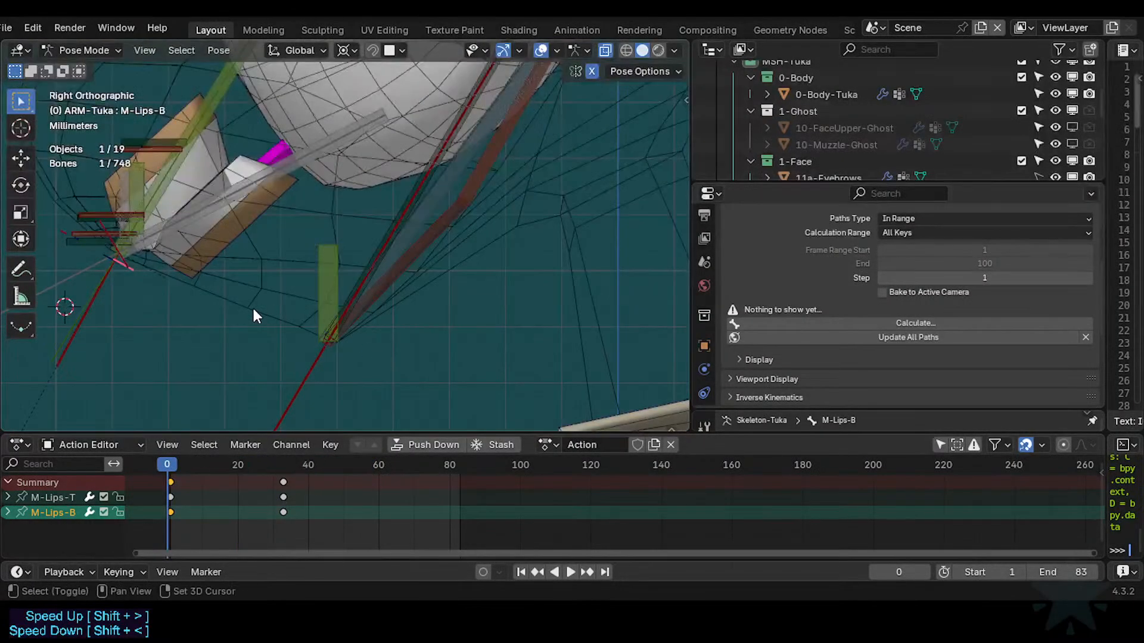
Unlink the lip-opening test action from the Tuka armature with the timeline at frame 0.
{"action": "middle_click_drag", "start_coordinate": [229, 366], "coordinate": [343, 375], "text": "shift"}
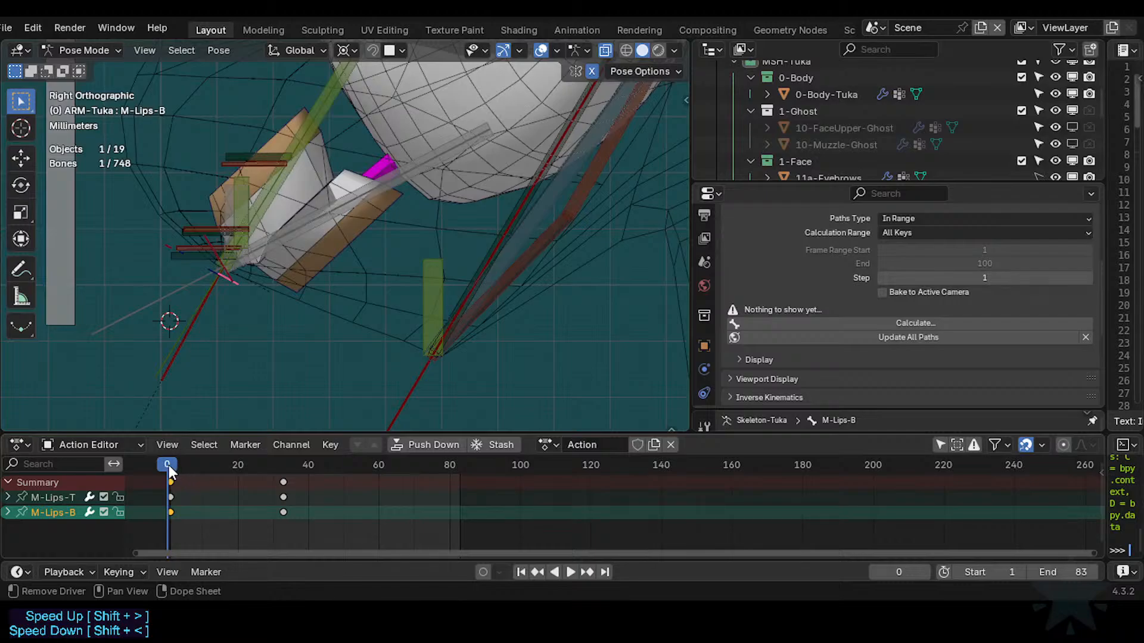
{"action": "mouse_move", "coordinate": [169, 466]}
{"action": "left_mouse_down"}
{"action": "mouse_move", "coordinate": [316, 473]}
{"action": "mouse_move", "coordinate": [149, 473]}
{"action": "left_mouse_up"}
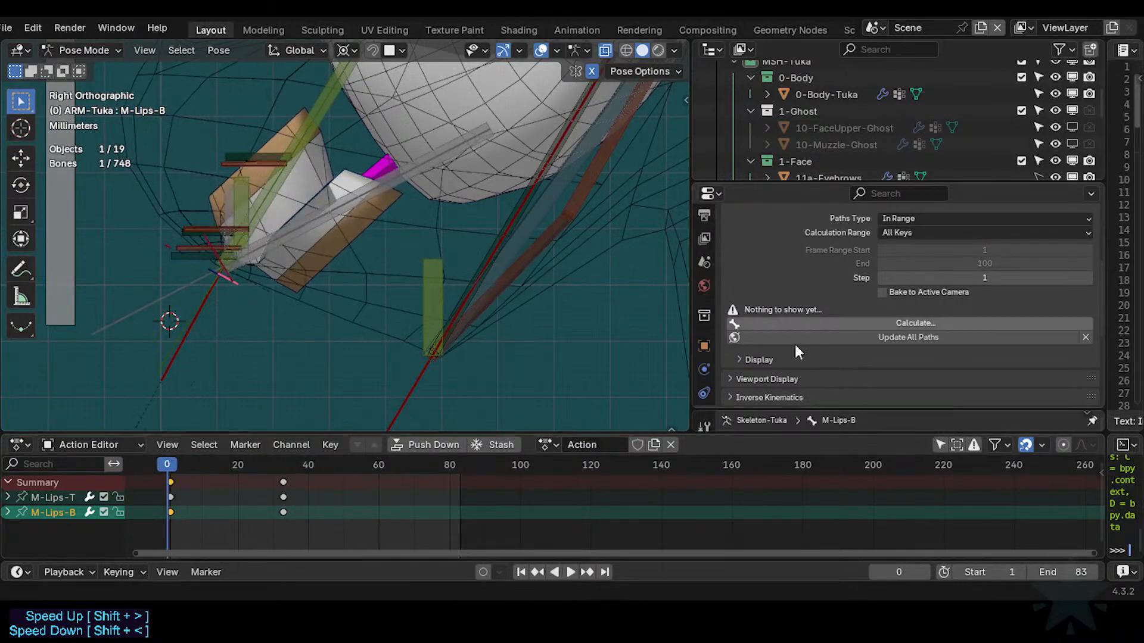
{"action": "middle_click_drag", "start_coordinate": [232, 339], "coordinate": [282, 311], "text": "shift"}
{"action": "scroll", "coordinate": [275, 328], "scroll_direction": "up", "scroll_amount": 1}
{"action": "scroll", "coordinate": [210, 329], "scroll_direction": "up", "scroll_amount": 1}
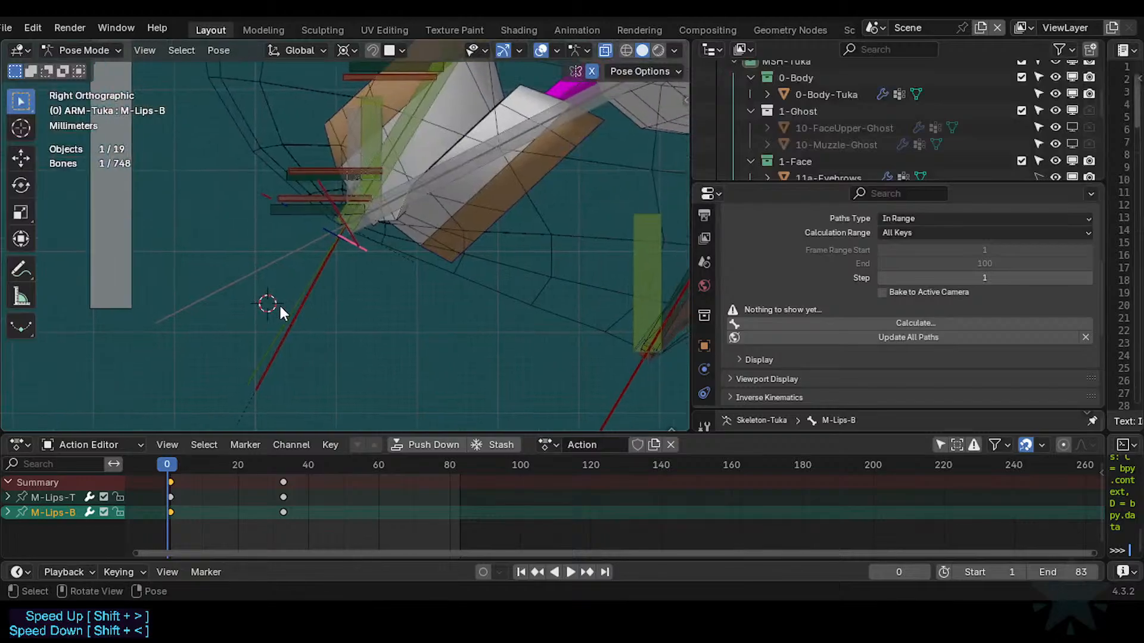
{"action": "key", "text": "x"}
{"action": "left_click", "coordinate": [274, 482]}
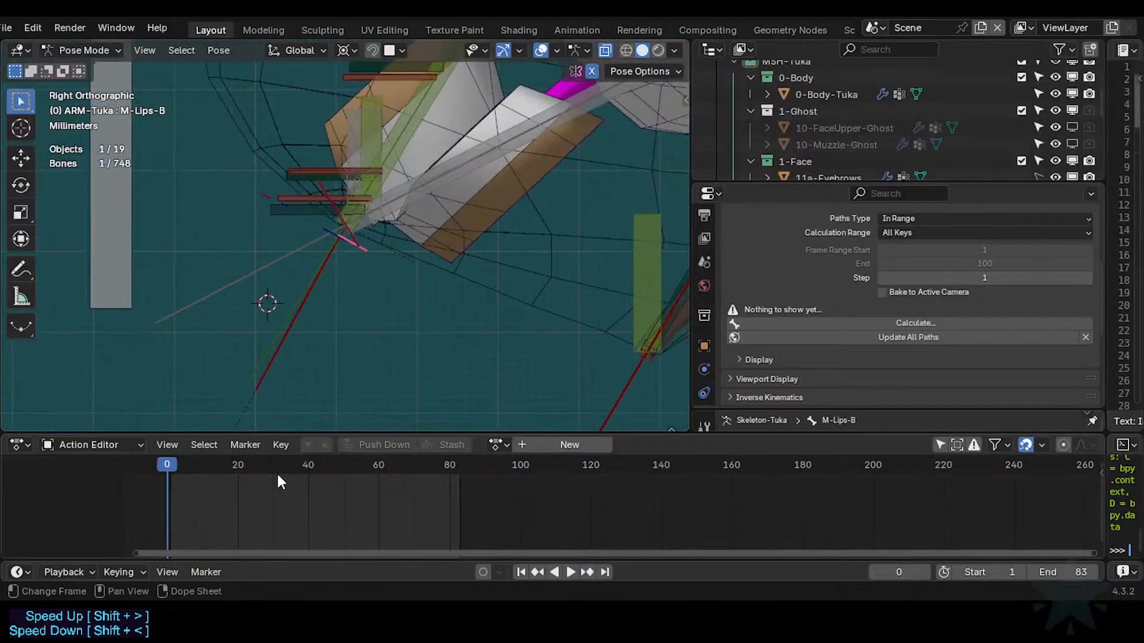
Isolate the C-Lips-T and C-Lips-B bones by hiding all other bones, and view them from the right side.
{"action": "key", "text": "KP_1"}
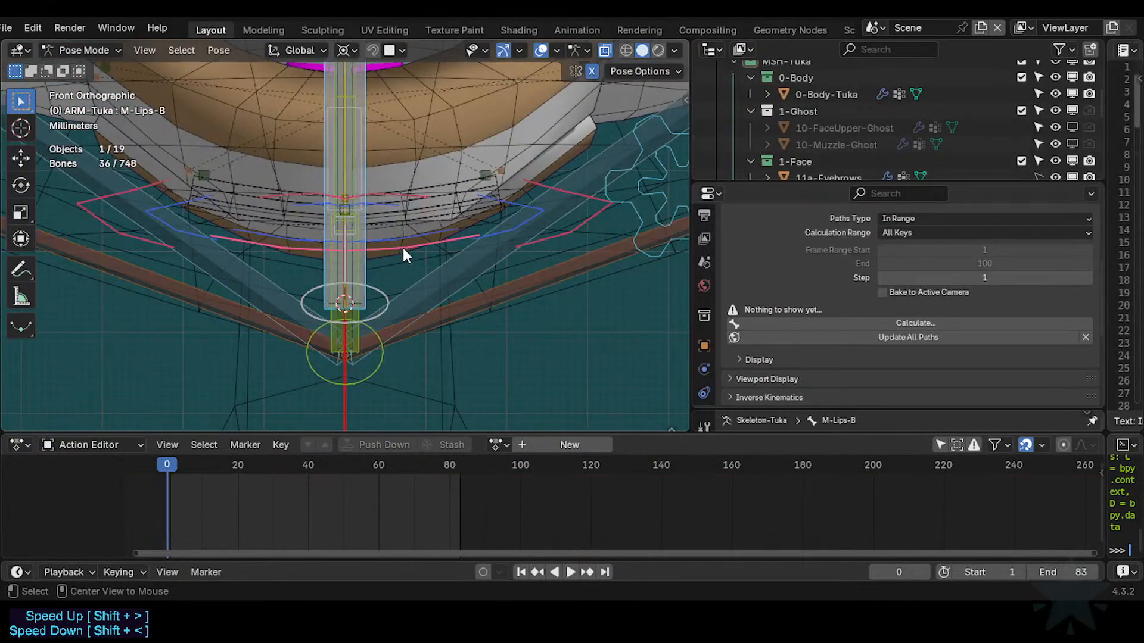
{"action": "left_click", "coordinate": [381, 210]}
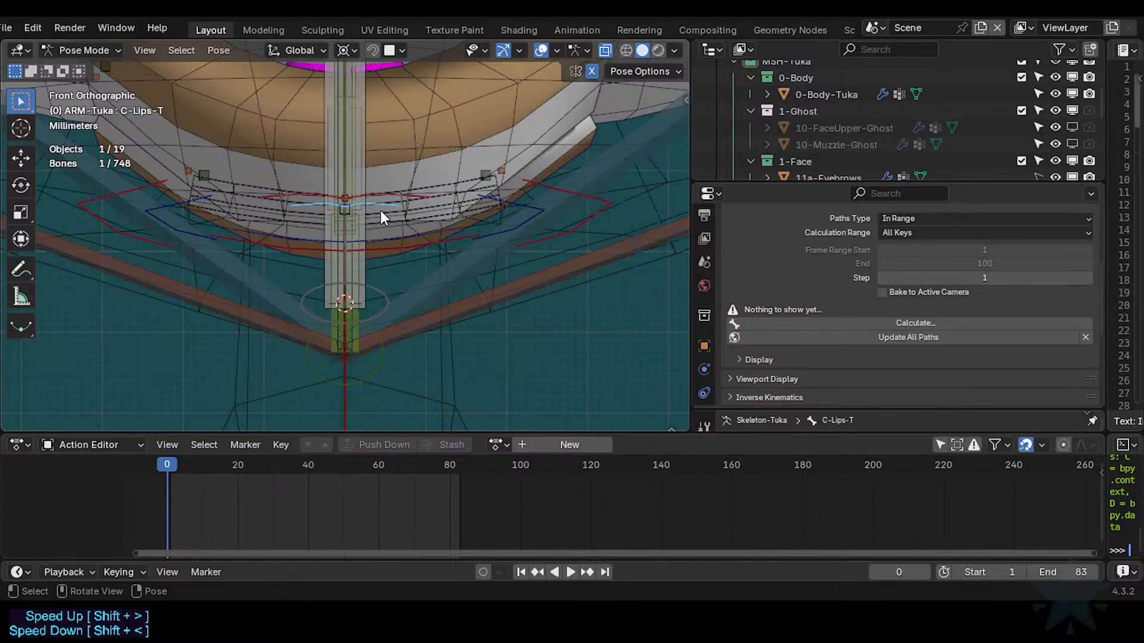
{"action": "left_click", "coordinate": [400, 239], "text": "shift"}
{"action": "key", "text": "shift+h"}
{"action": "key", "text": "KP_3"}
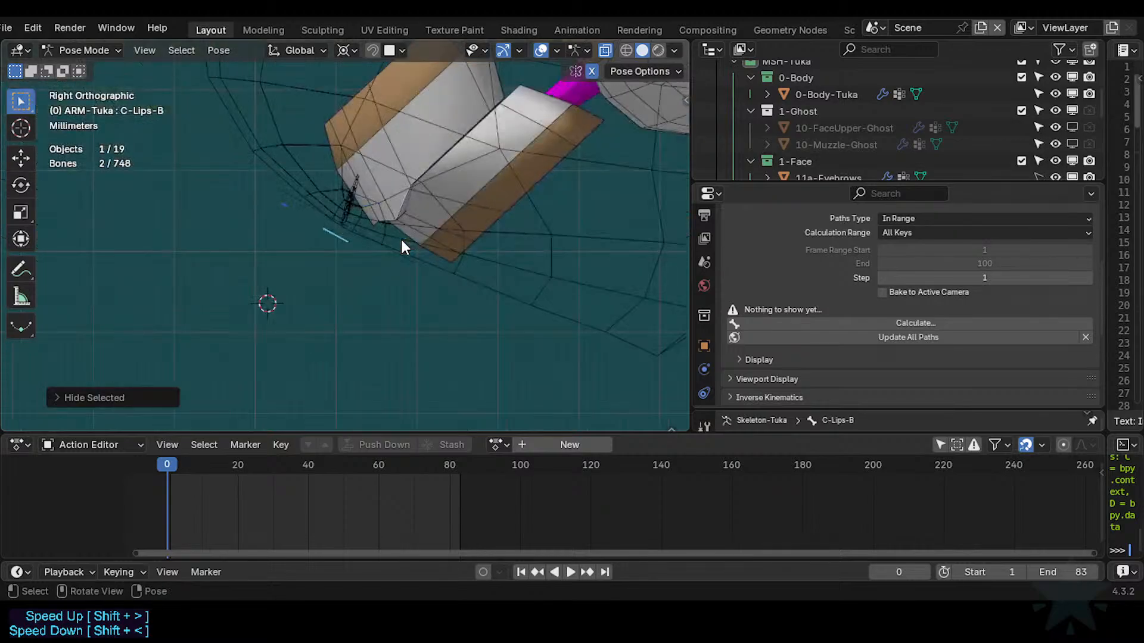
Set the 0-Body-Tuka mesh to display as Textured, and return the armature to Pose Mode.
{"action": "key", "text": "ctrl+shift+alt+h"}
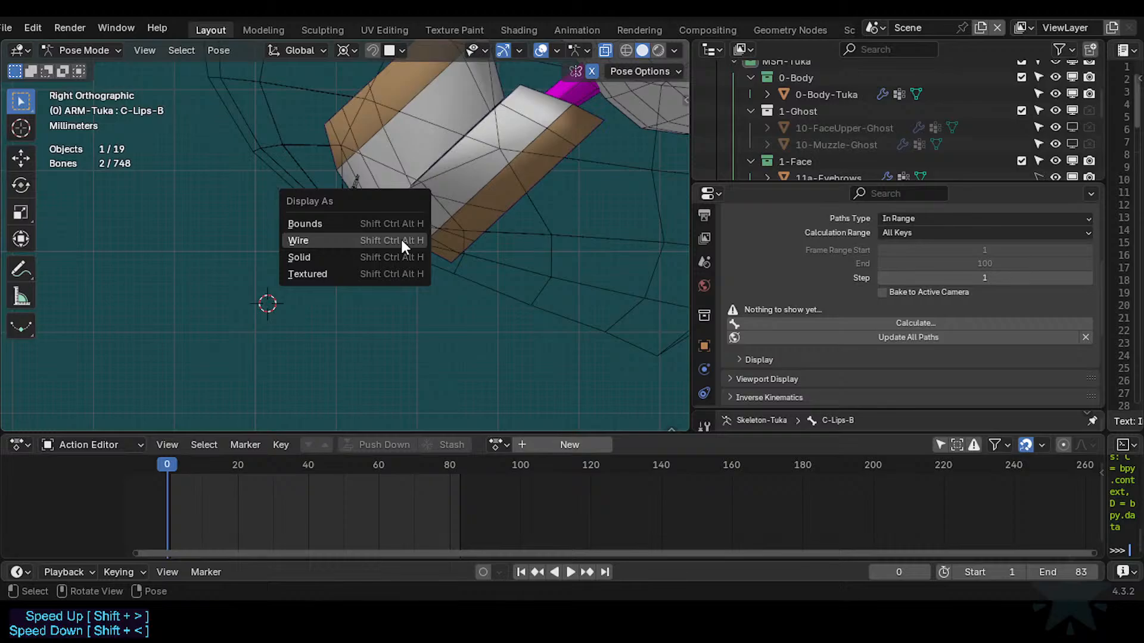
{"action": "left_click", "coordinate": [388, 273]}
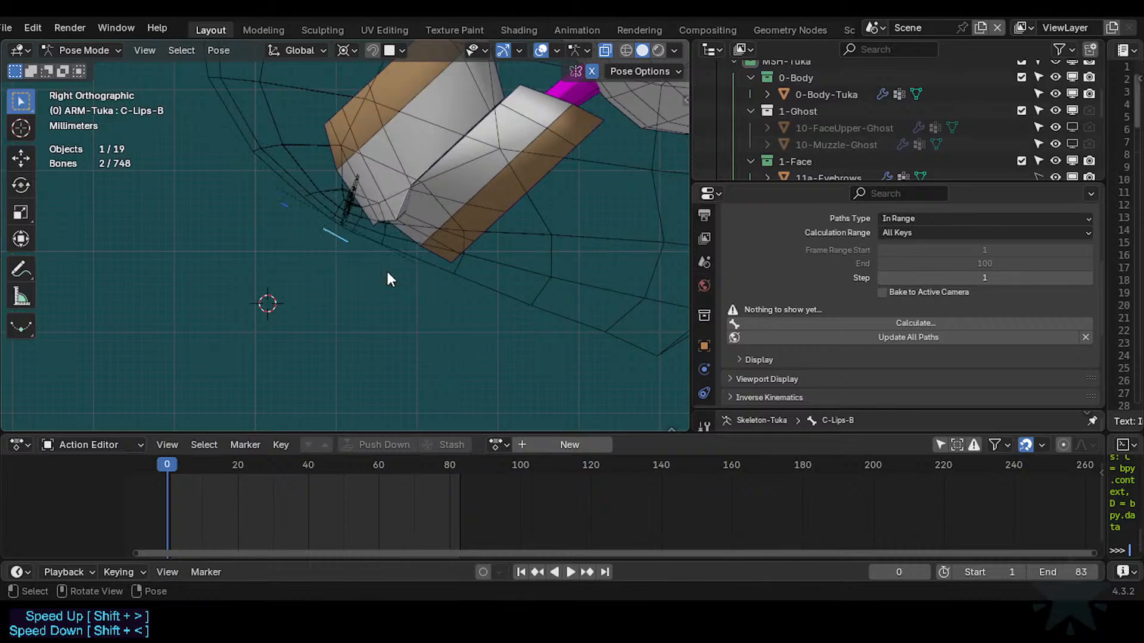
{"action": "key", "text": "ctrl+Tab"}
{"action": "left_click", "coordinate": [504, 267]}
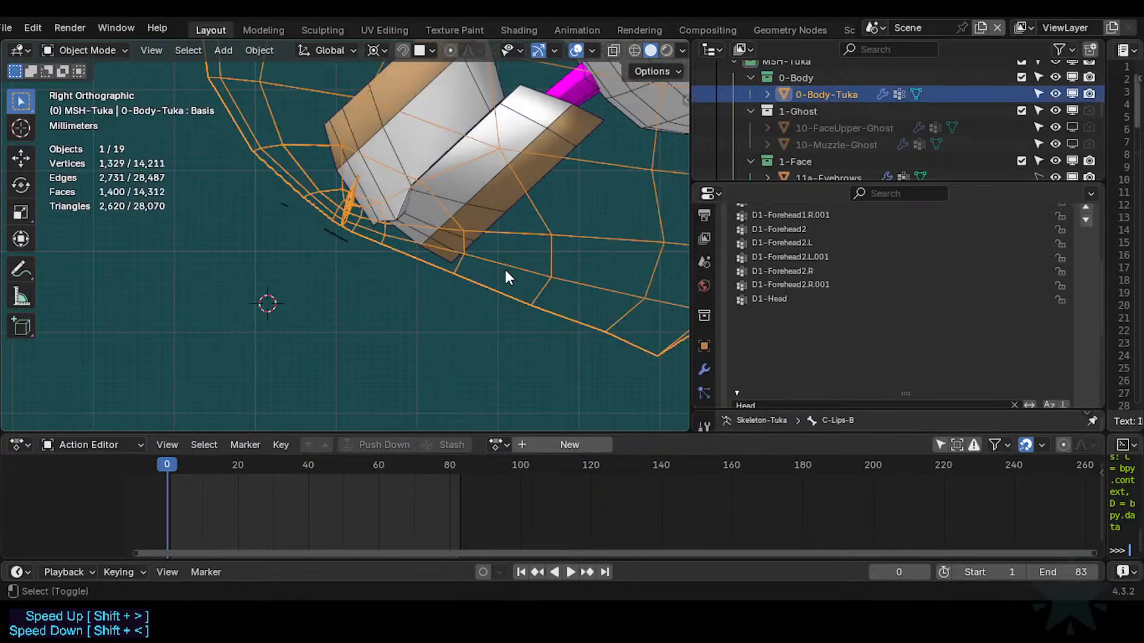
{"action": "key", "text": "ctrl+shift+alt+h"}
{"action": "left_click", "coordinate": [505, 270]}
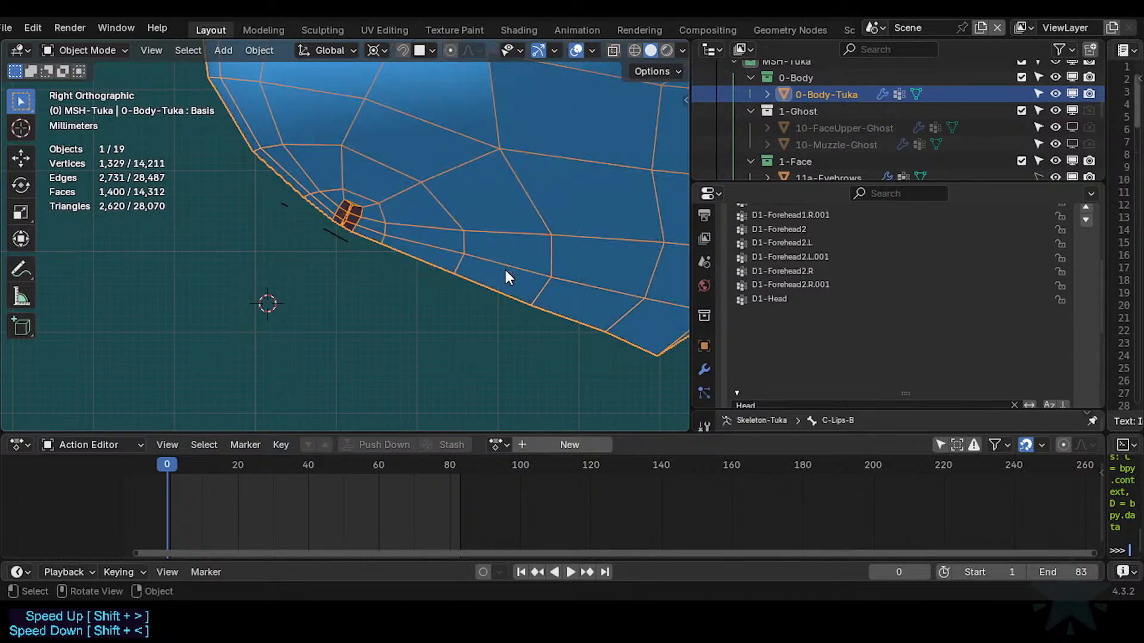
{"action": "left_click", "coordinate": [349, 231]}
{"action": "key", "text": "ctrl+Tab"}
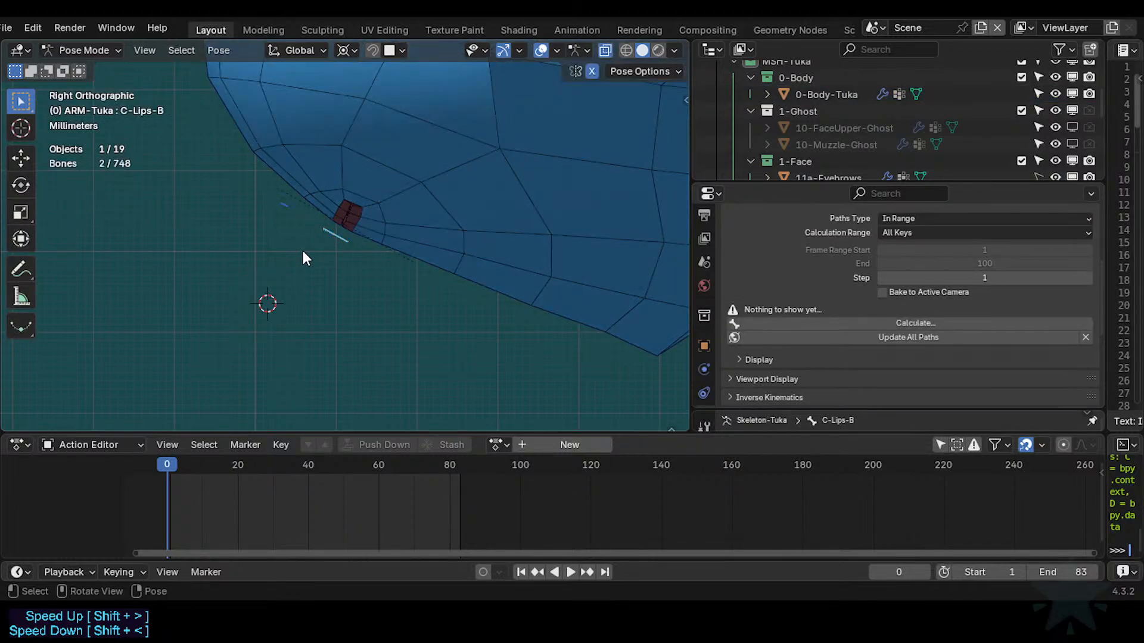
Keyframe C-Lips-T and C-Lips-B at frames 0 and 23, and set the scene's end frame to 23.
{"action": "key", "text": "i"}
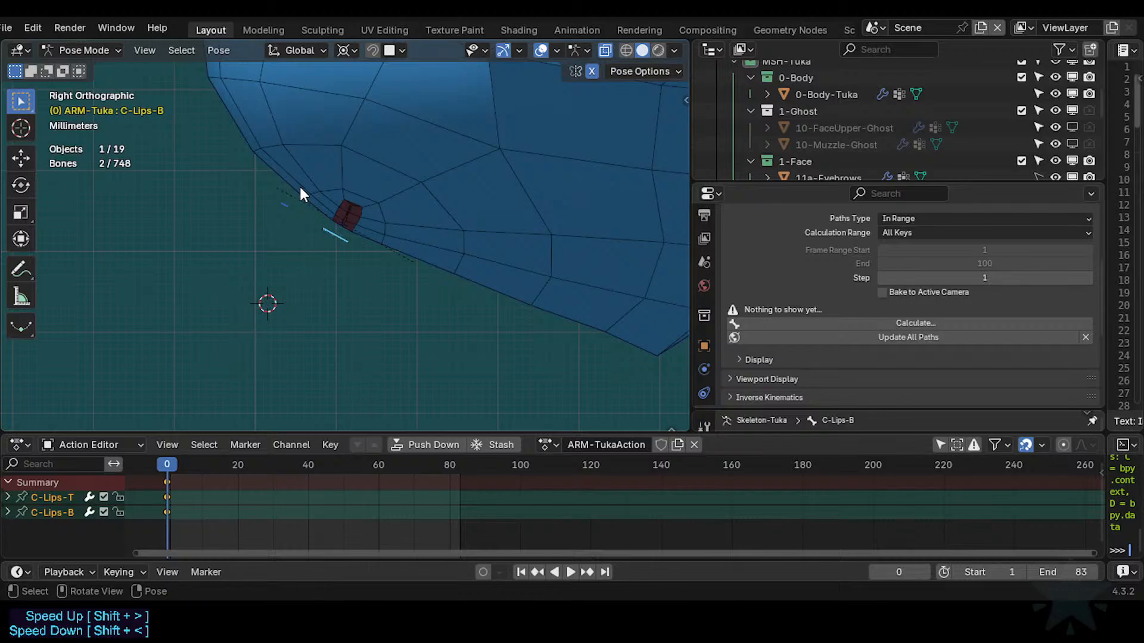
{"action": "left_click_drag", "start_coordinate": [237, 467], "coordinate": [248, 468]}
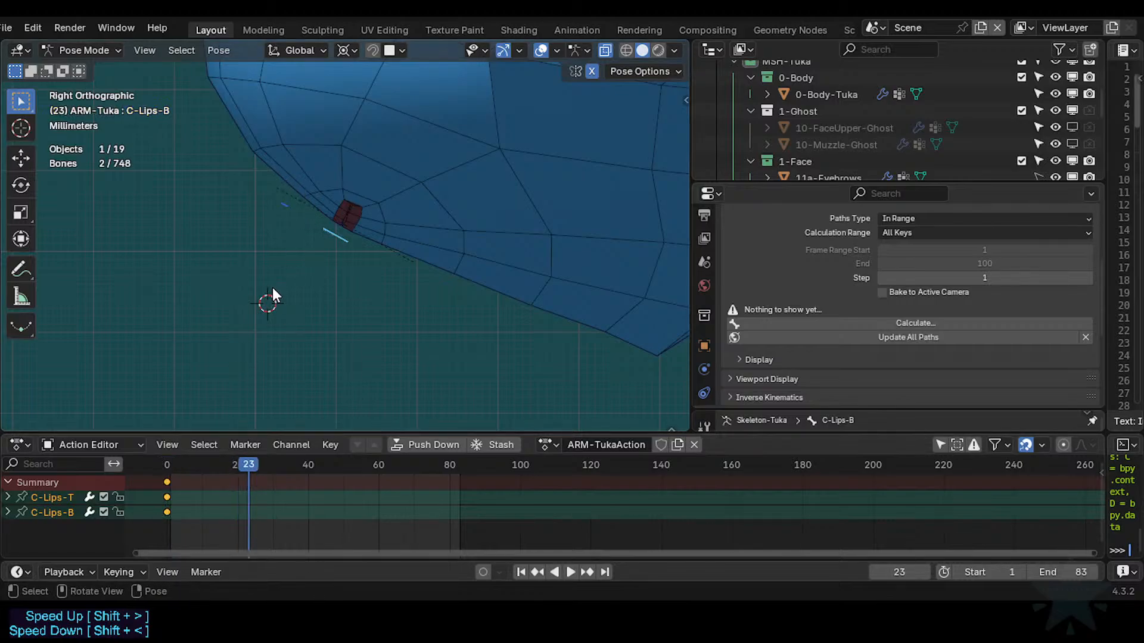
{"action": "key", "text": "ctrl+End"}
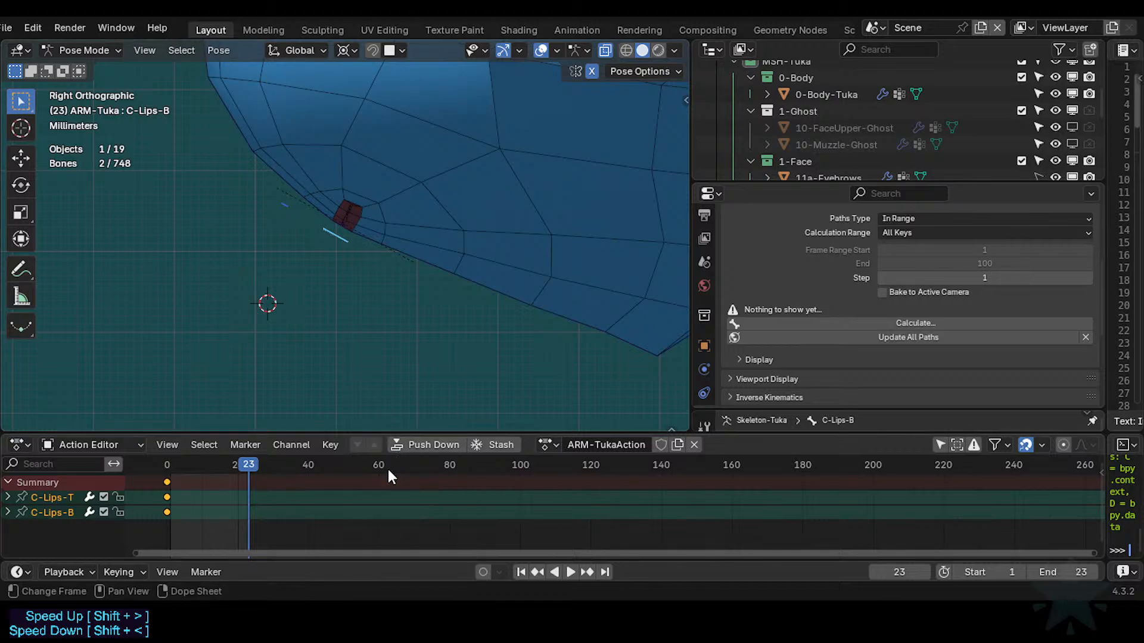
{"action": "key", "text": "i"}
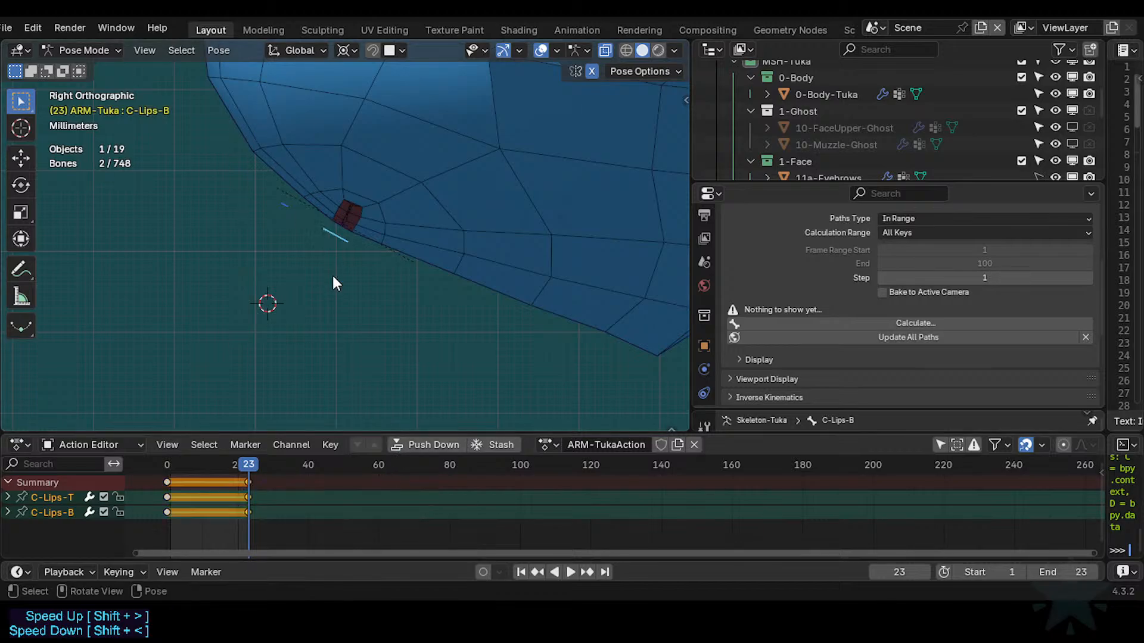
Part the lips at frame 23 by moving C-Lips-T up and forward and C-Lips-B down and back, and key the pose.
{"action": "left_click", "coordinate": [288, 208]}
{"action": "key", "text": "g"}
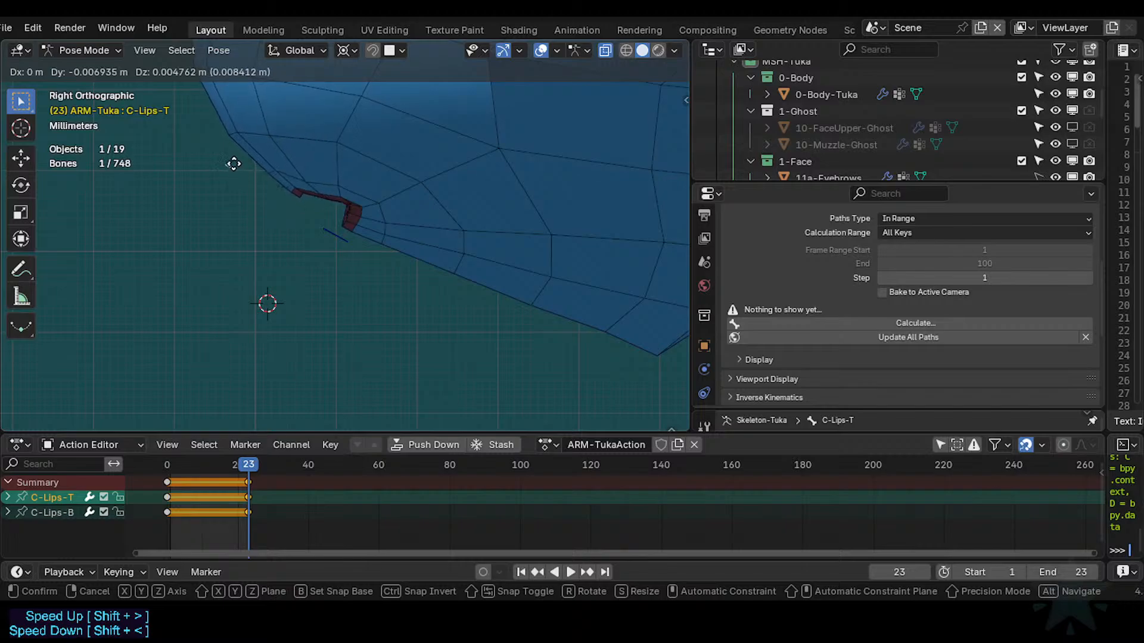
{"action": "left_click", "coordinate": [324, 224]}
{"action": "left_click", "coordinate": [342, 244]}
{"action": "key", "text": "g"}
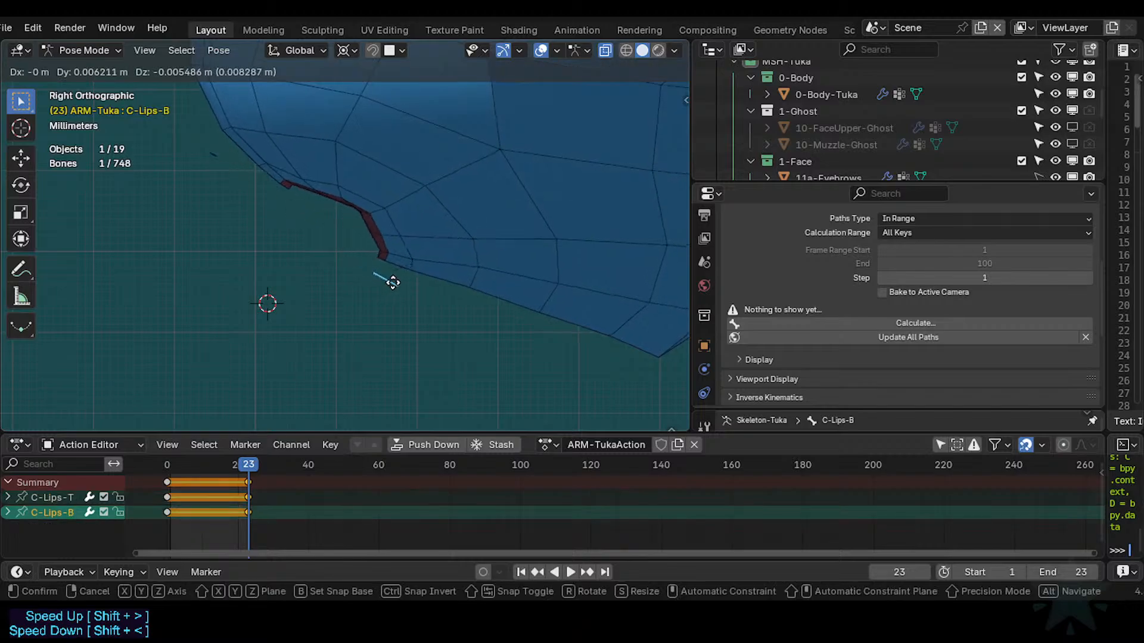
{"action": "left_click", "coordinate": [416, 292]}
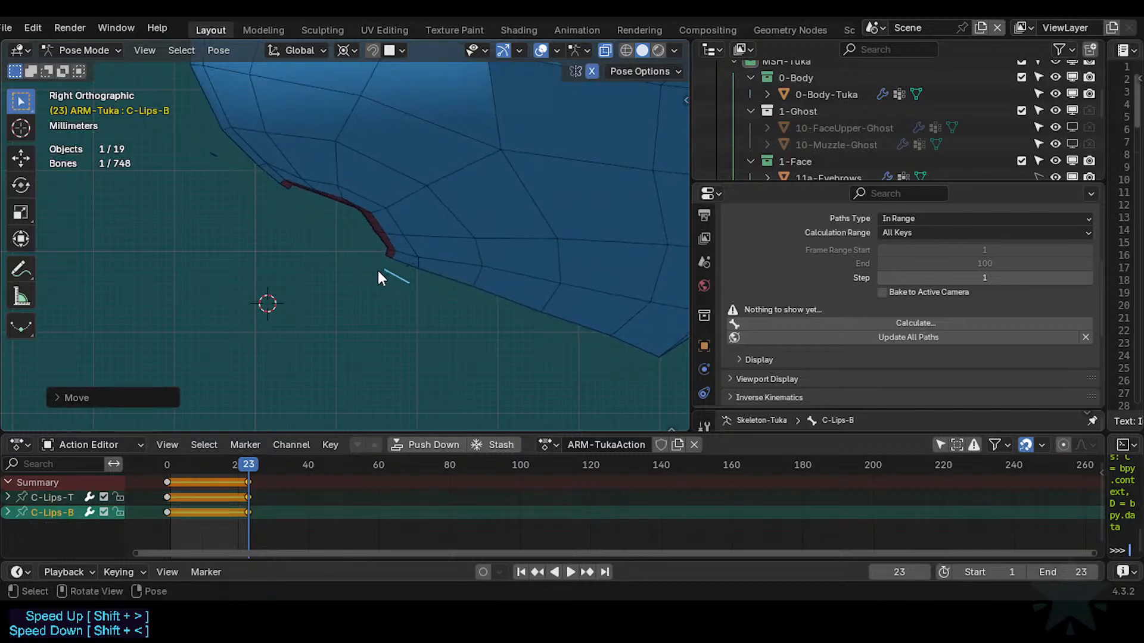
{"action": "left_click", "coordinate": [213, 156], "text": "shift"}
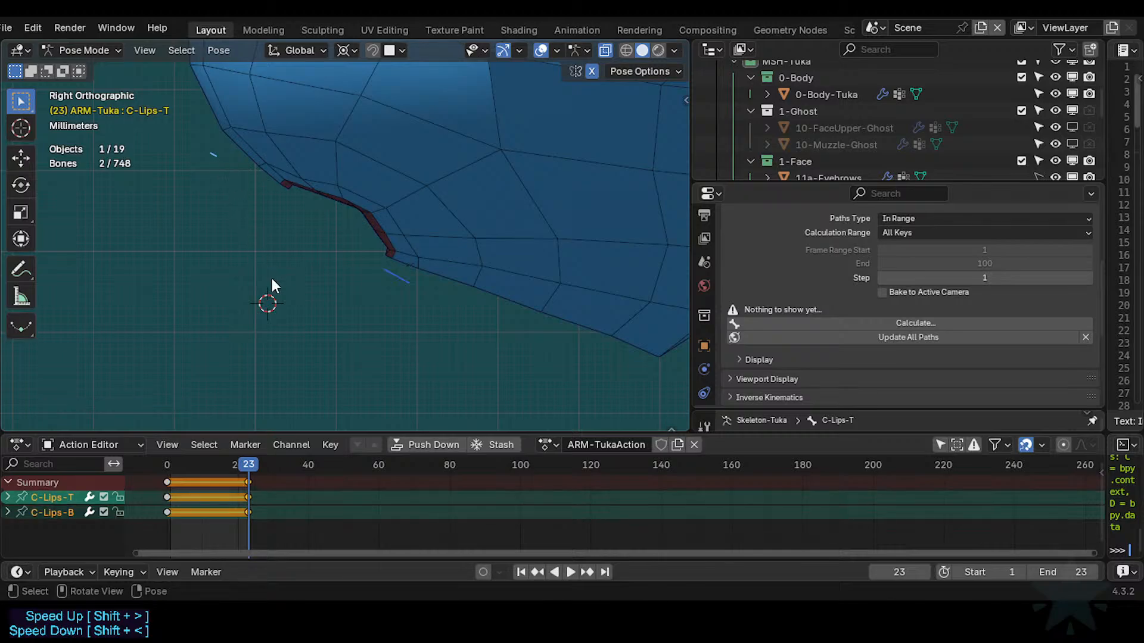
{"action": "key", "text": "KP_1"}
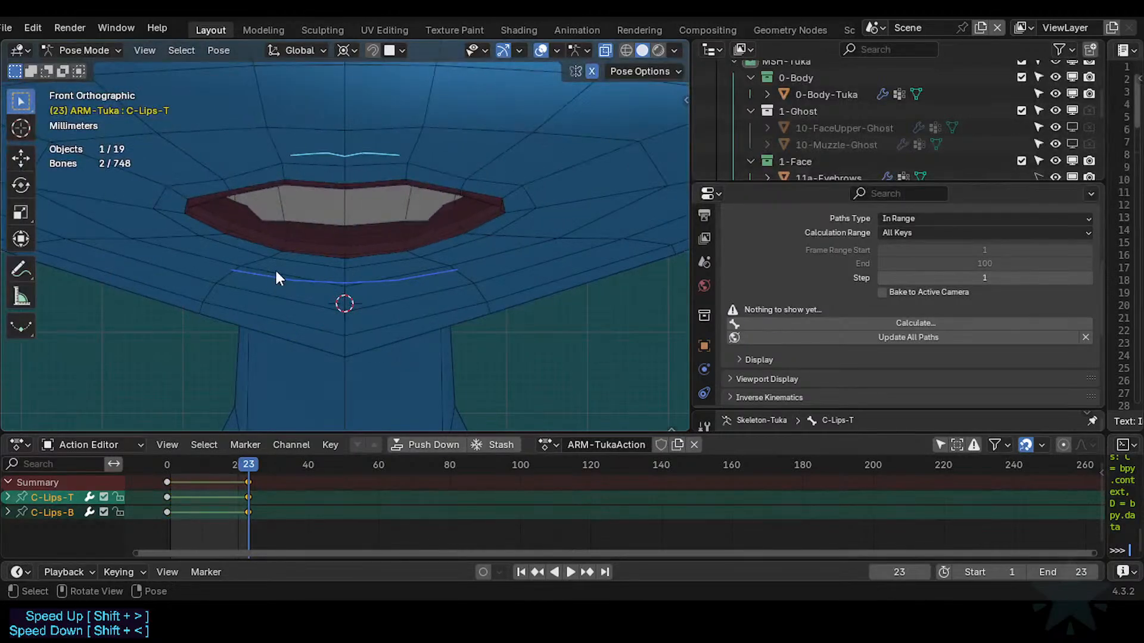
Widen the lip opening at frame 23 by moving C-Lips-T and C-Lips-B slightly further apart, and check it from the front.
{"action": "left_click", "coordinate": [341, 151]}
{"action": "key", "text": "KP_3"}
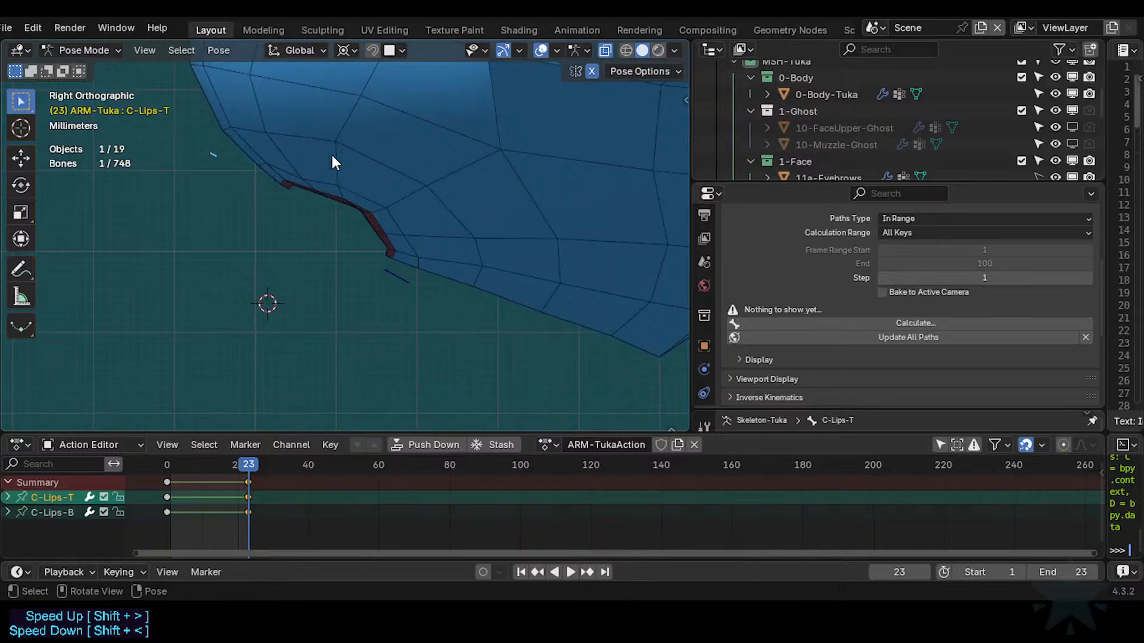
{"action": "left_click_drag", "start_coordinate": [214, 156], "coordinate": [202, 148]}
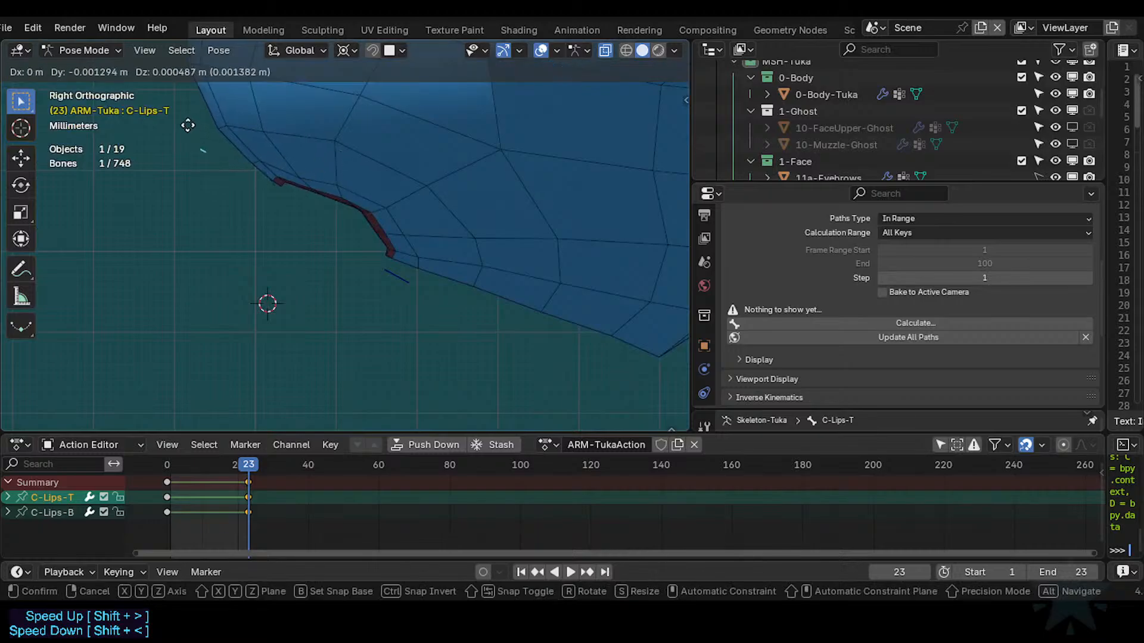
{"action": "left_click", "coordinate": [396, 275]}
{"action": "key", "text": "g"}
{"action": "left_click", "coordinate": [503, 391]}
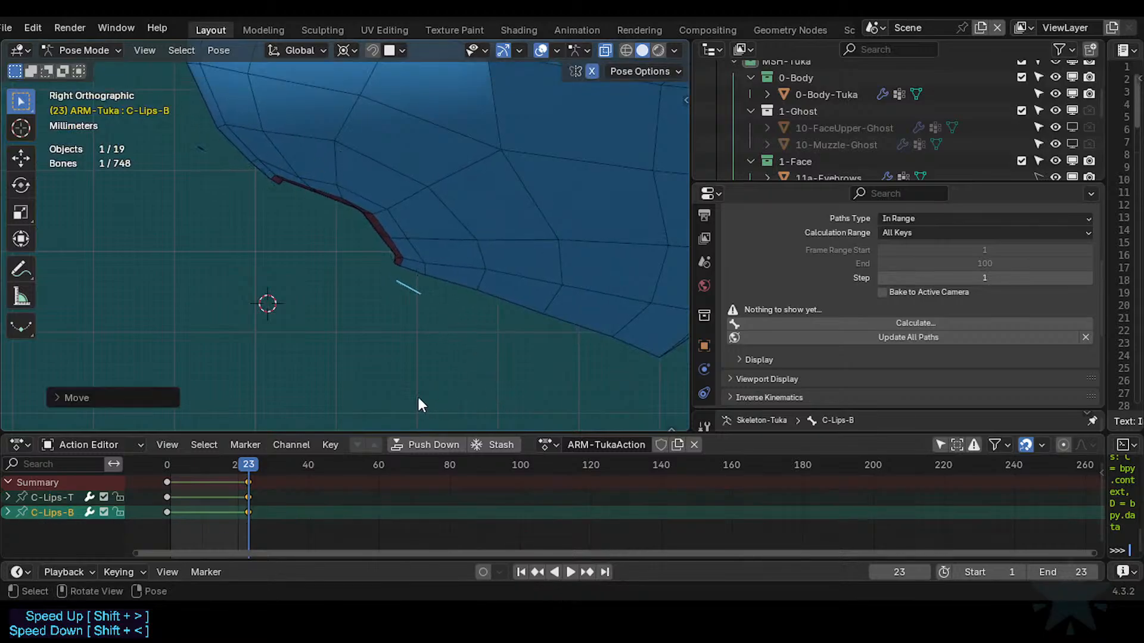
{"action": "key", "text": "a"}
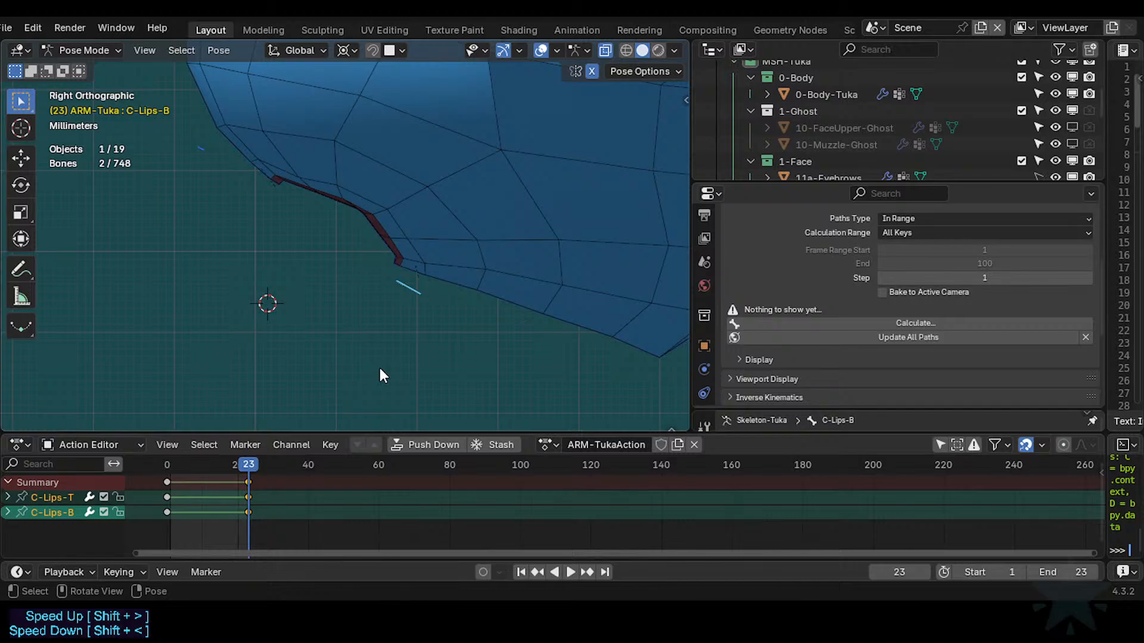
{"action": "key", "text": "KP_1"}
{"action": "key", "text": "alt+a"}
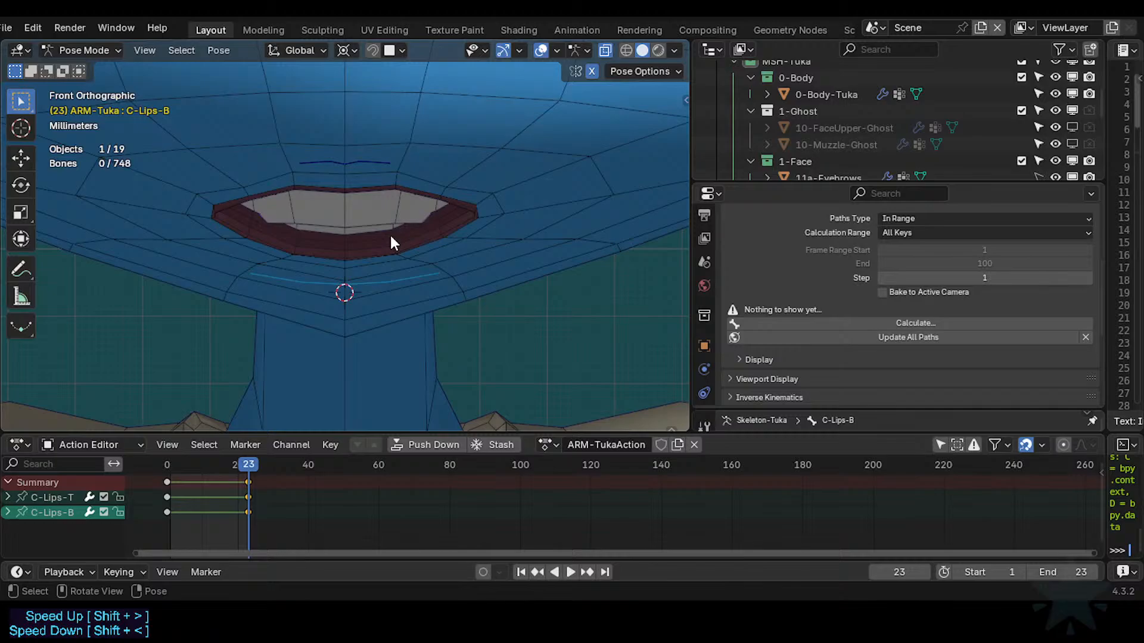
Select the 0-Body-Tuka mesh in Object Mode, save the file and set the mesh to display as Wire.
{"action": "left_click", "coordinate": [512, 210], "text": "ctrl"}
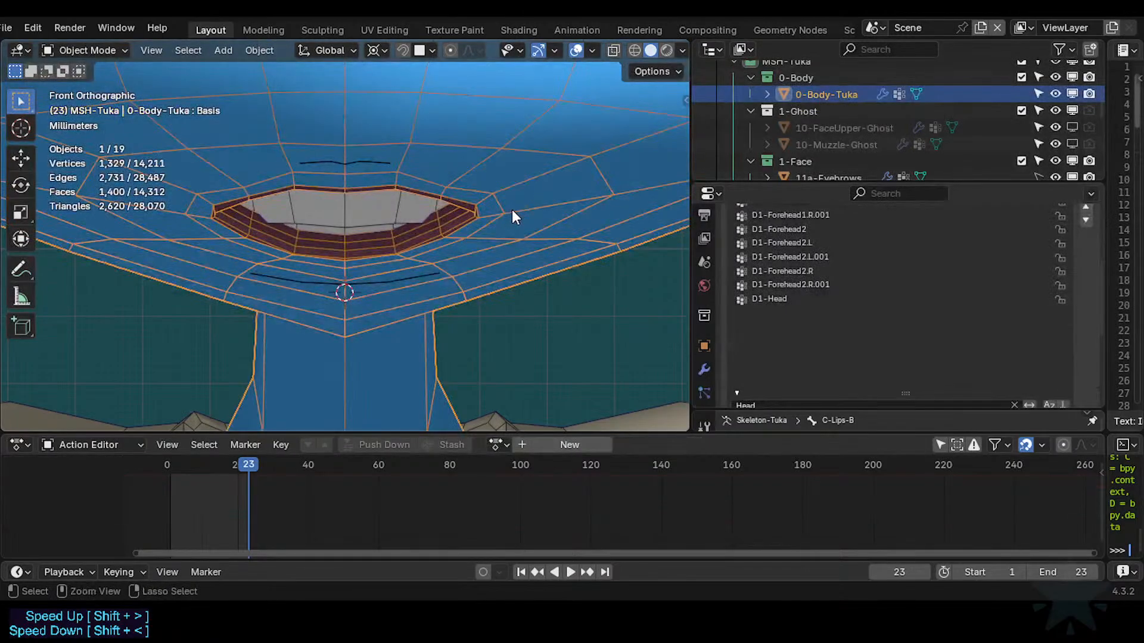
{"action": "key", "text": "ctrl+s"}
{"action": "key", "text": "ctrl+shift+alt+h"}
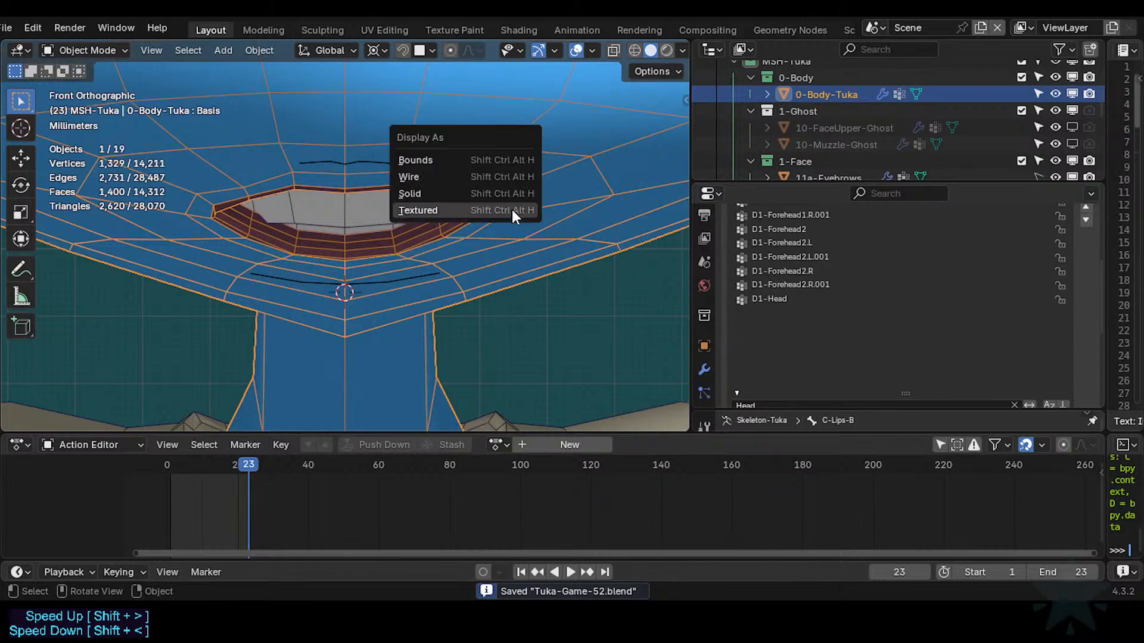
{"action": "left_click", "coordinate": [476, 177]}
Temporarily hide the upper teeth object 12a-Arcade-T, show it again and try moving it upward.
{"action": "key", "text": "KP_3"}
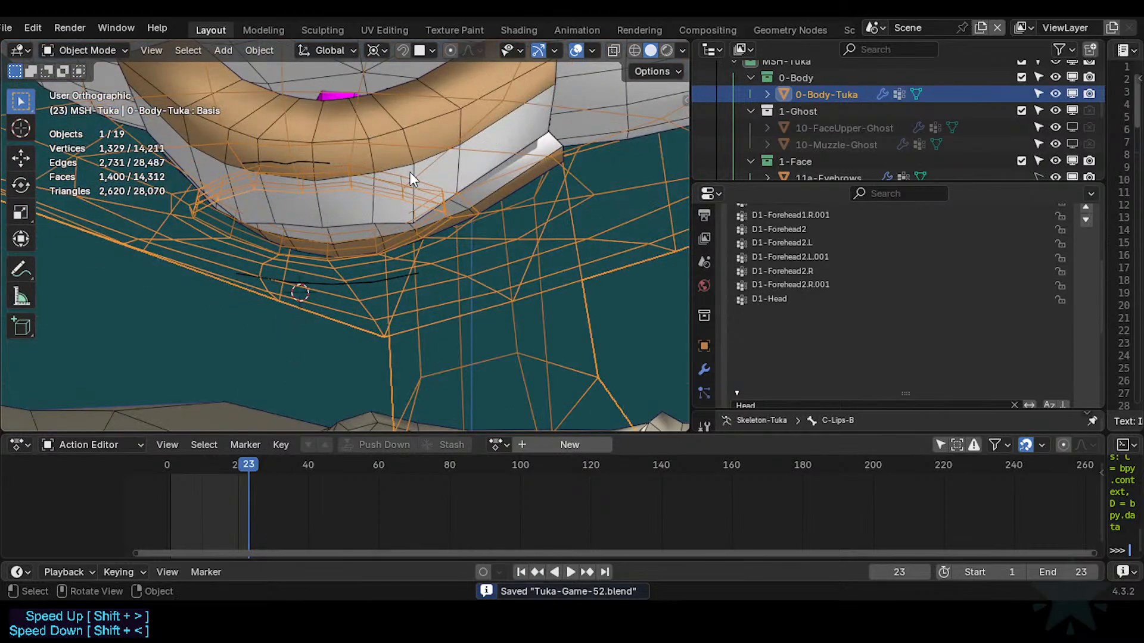
{"action": "left_click", "coordinate": [265, 172]}
{"action": "middle_click_drag", "start_coordinate": [277, 198], "coordinate": [363, 266], "text": "shift"}
{"action": "scroll", "coordinate": [450, 261], "scroll_direction": "down", "scroll_amount": 2}
{"action": "key", "text": "KP_1"}
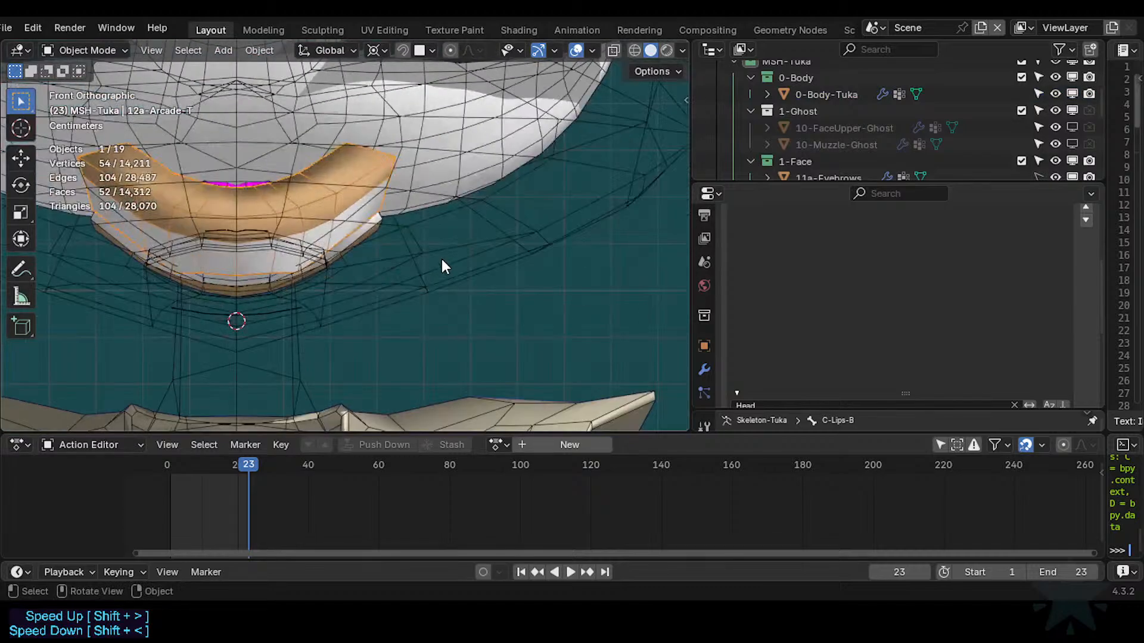
{"action": "key", "text": "h"}
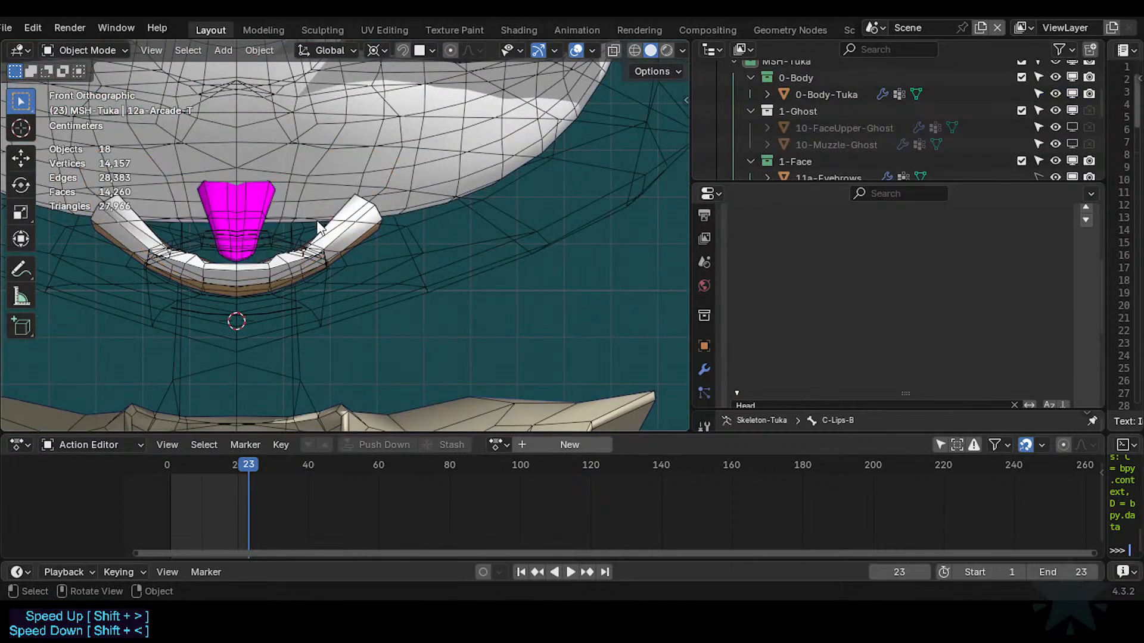
{"action": "key", "text": "alt+h"}
{"action": "key", "text": "g"}
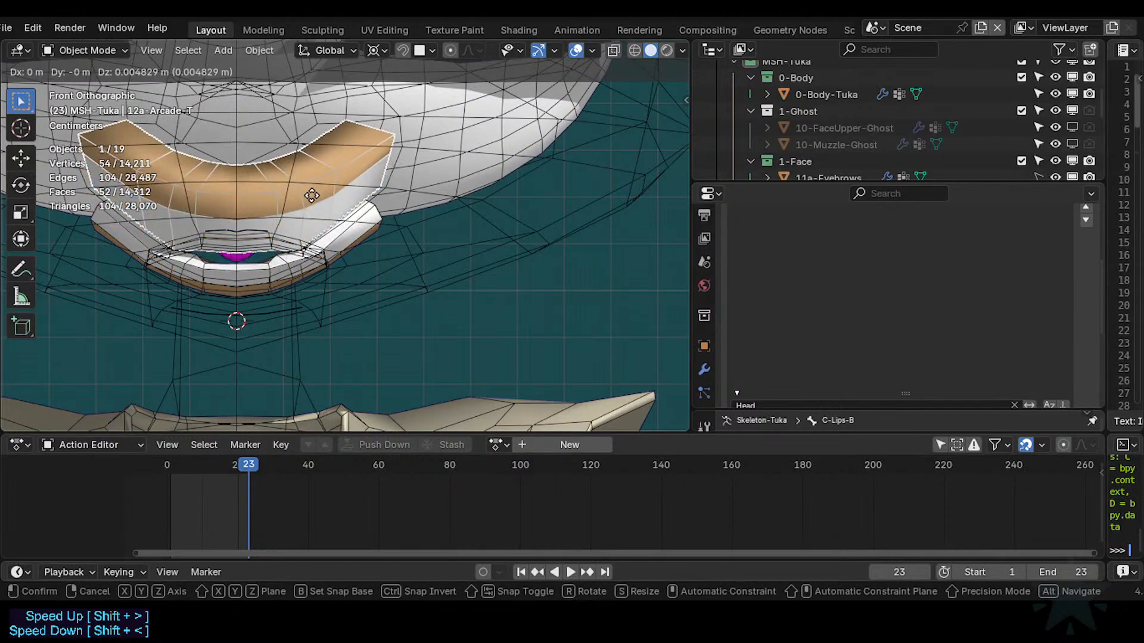
{"action": "key", "text": "Escape"}
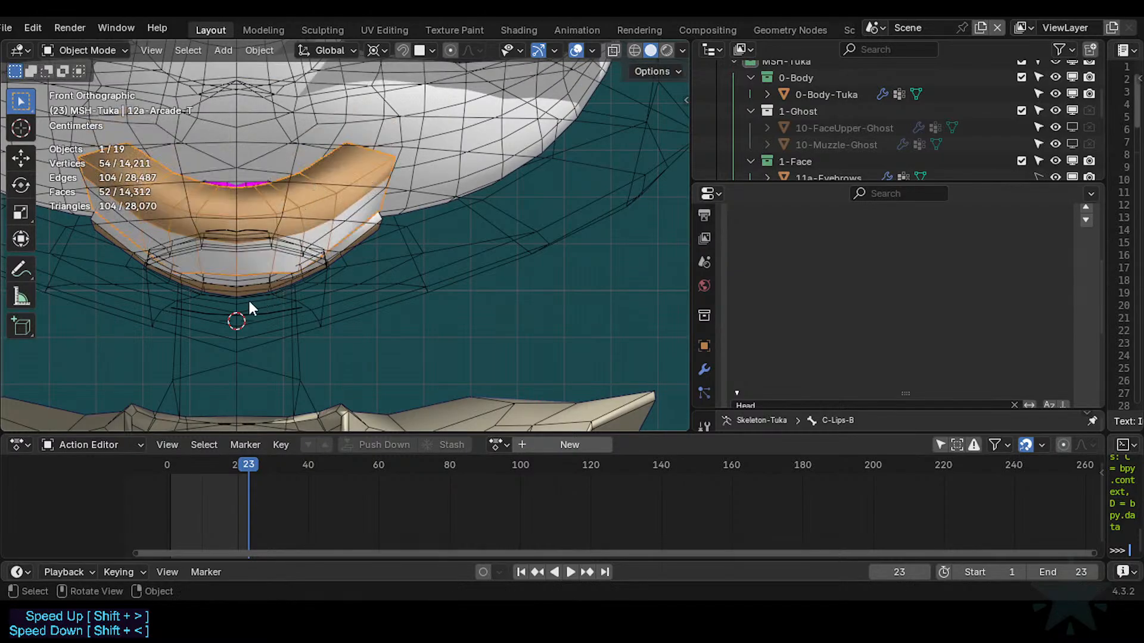
Return to posing the Tuka armature, reveal all its hidden bones and clear the bone selection.
{"action": "left_click", "coordinate": [259, 316]}
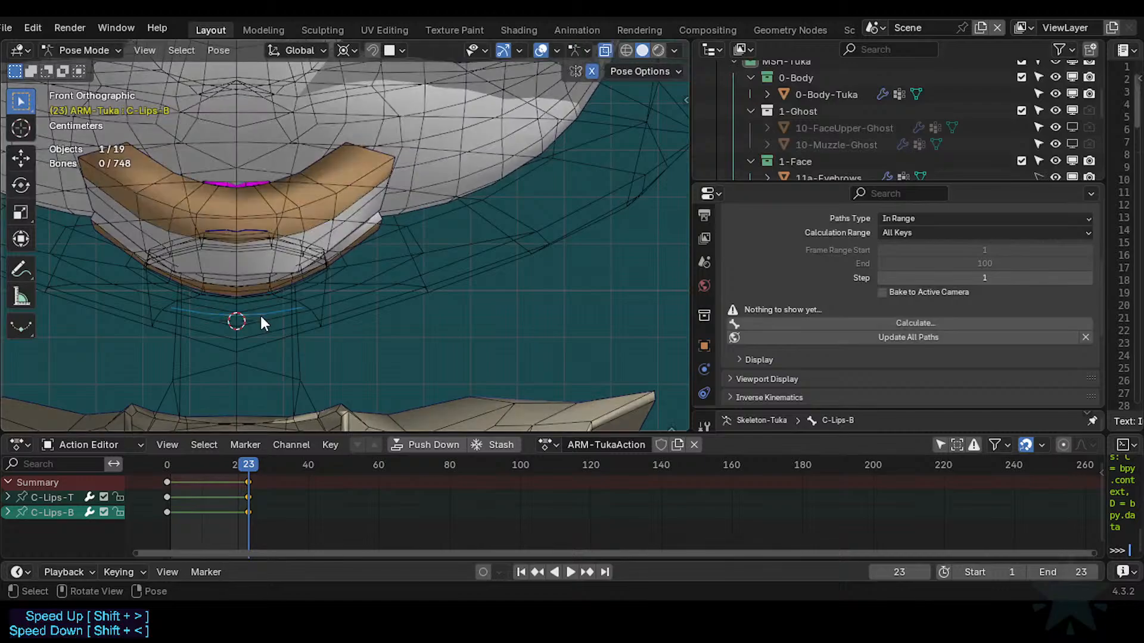
{"action": "key", "text": "alt+h"}
{"action": "key", "text": "alt+a"}
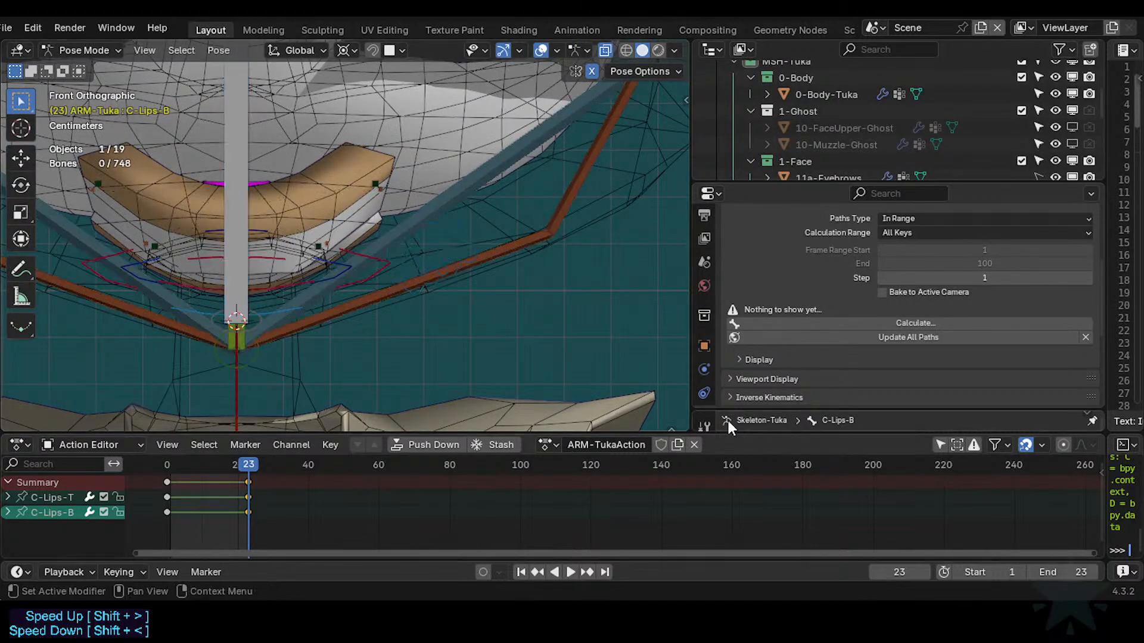
Select both lip controls, C-Lips-B and C-Lips-T, together in the side view.
{"action": "scroll", "coordinate": [712, 356], "scroll_direction": "down", "scroll_amount": 3}
{"action": "scroll", "coordinate": [714, 353], "scroll_direction": "down", "scroll_amount": 3}
{"action": "scroll", "coordinate": [708, 348], "scroll_direction": "up", "scroll_amount": 2}
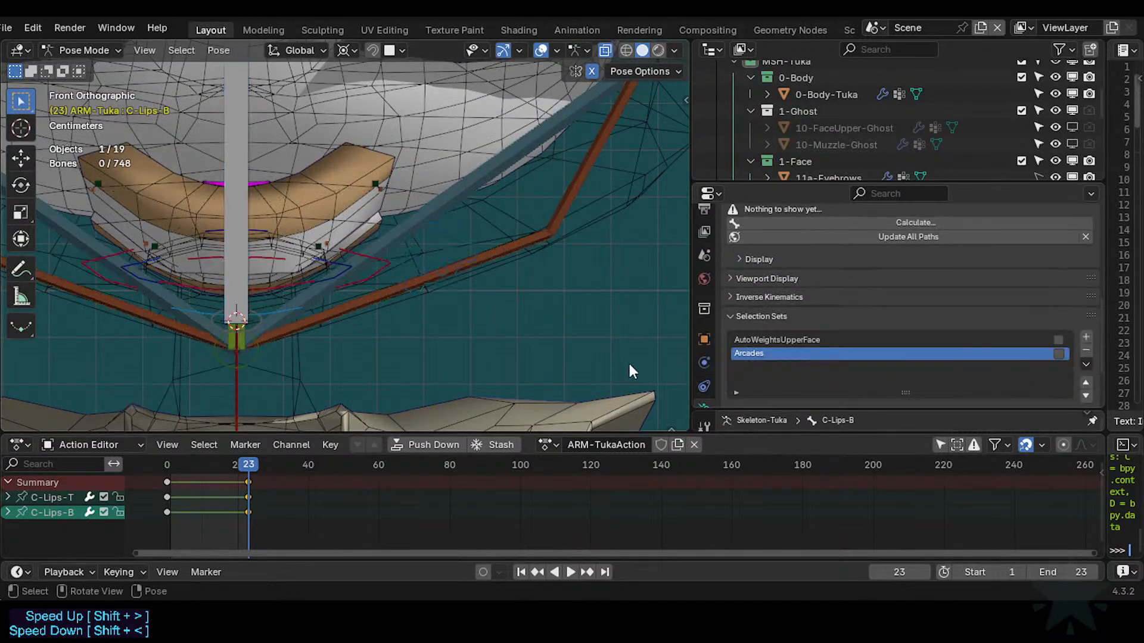
{"action": "left_click", "coordinate": [271, 259]}
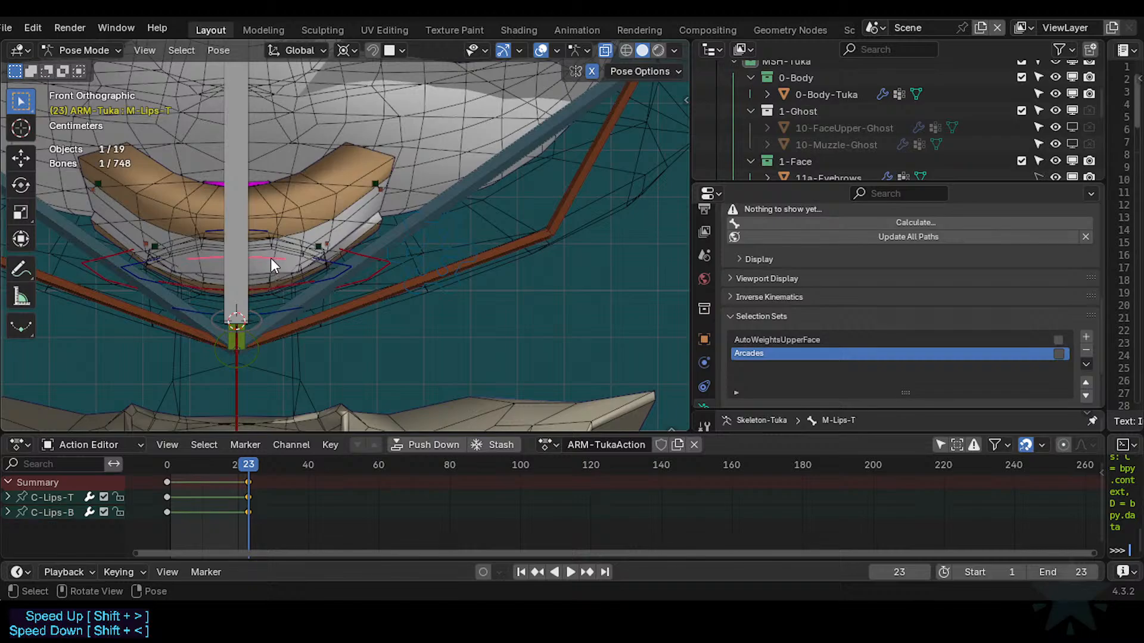
{"action": "key", "text": "KP_3"}
{"action": "scroll", "coordinate": [337, 316], "scroll_direction": "up", "scroll_amount": 1}
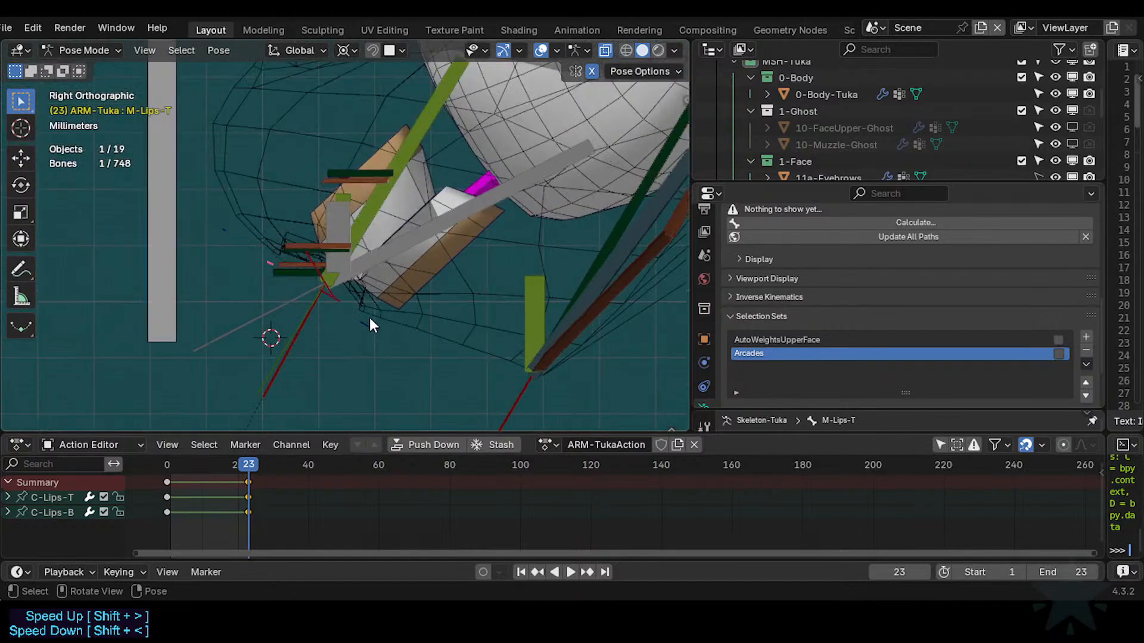
{"action": "left_click", "coordinate": [360, 328]}
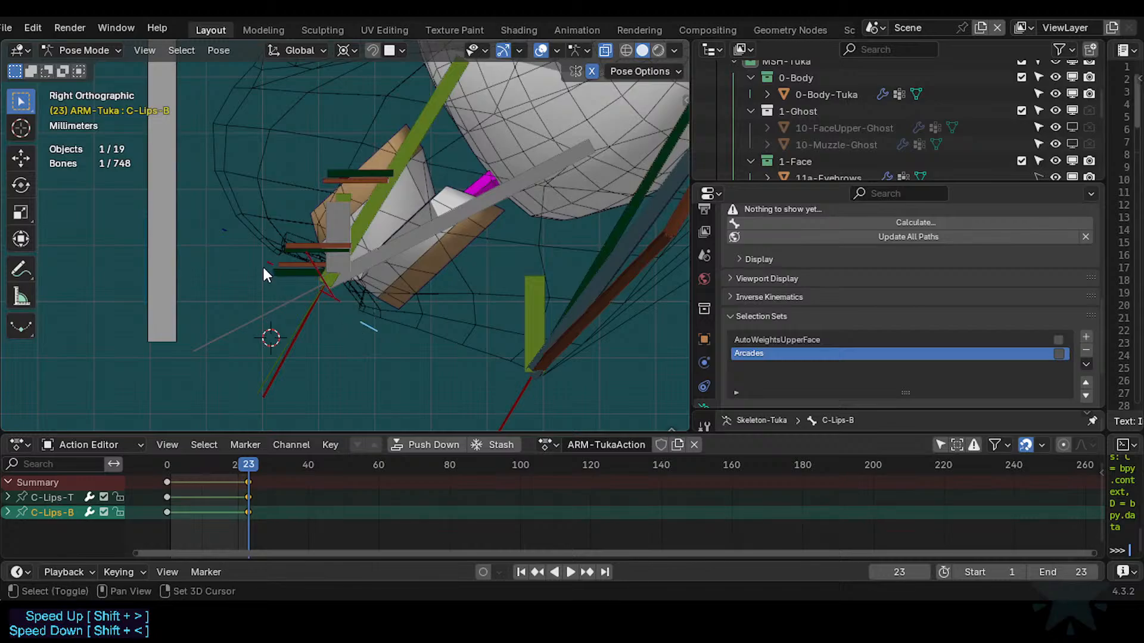
{"action": "left_click", "coordinate": [224, 231], "text": "shift"}
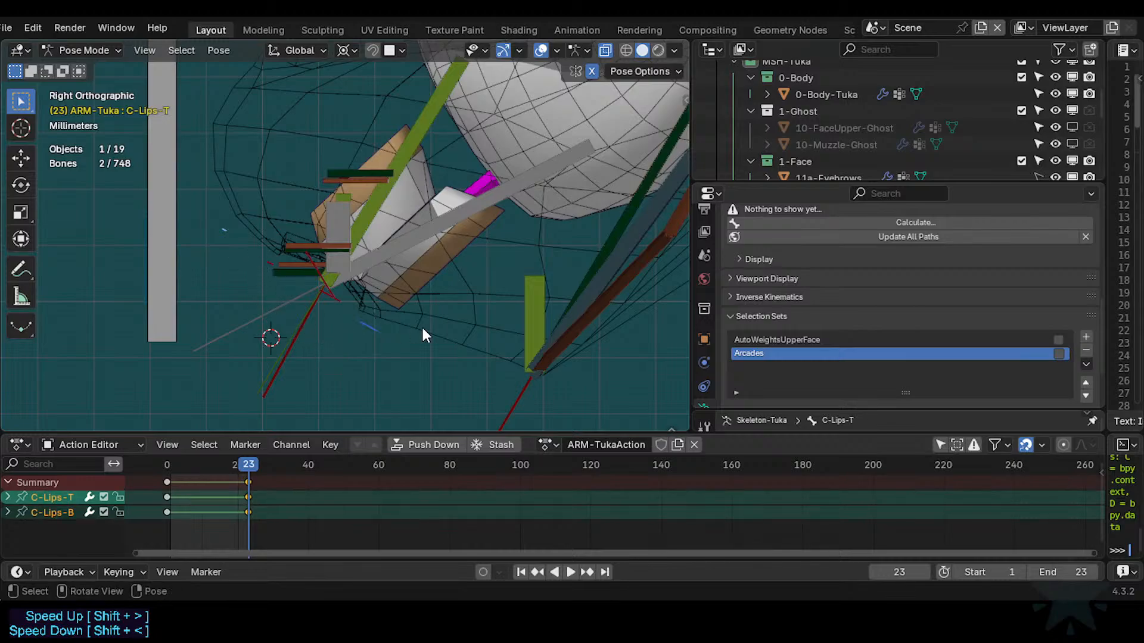
Add the bones of the Arcades selection set to the selection and hide all unselected bones.
{"action": "scroll", "coordinate": [706, 380], "scroll_direction": "down", "scroll_amount": 3}
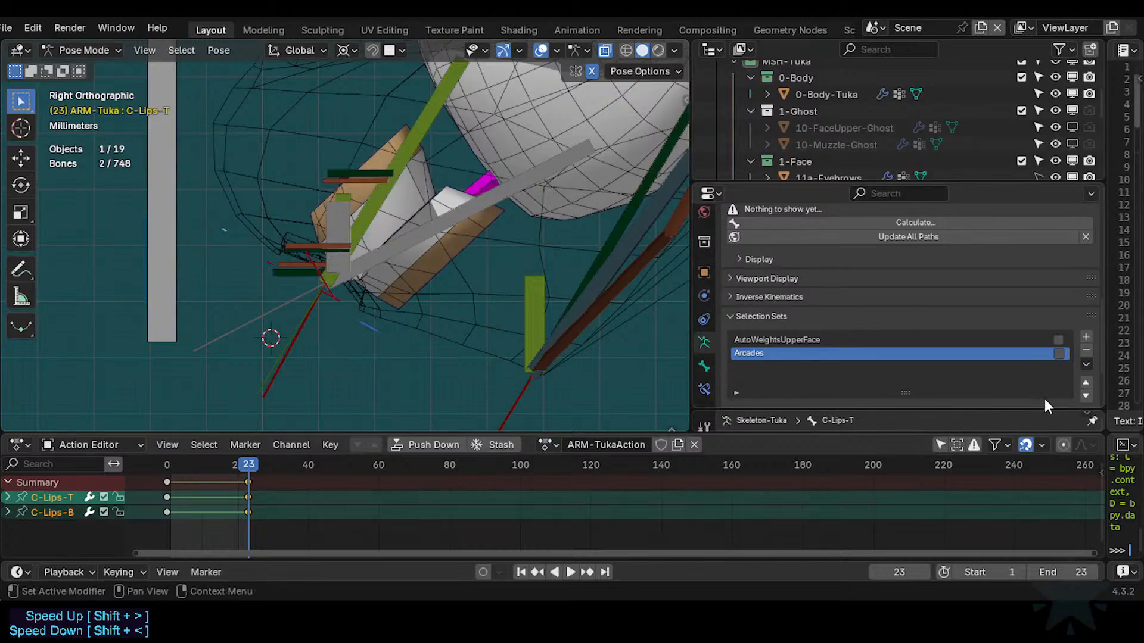
{"action": "scroll", "coordinate": [1043, 387], "scroll_direction": "down", "scroll_amount": 3}
{"action": "scroll", "coordinate": [785, 336], "scroll_direction": "up", "scroll_amount": 2}
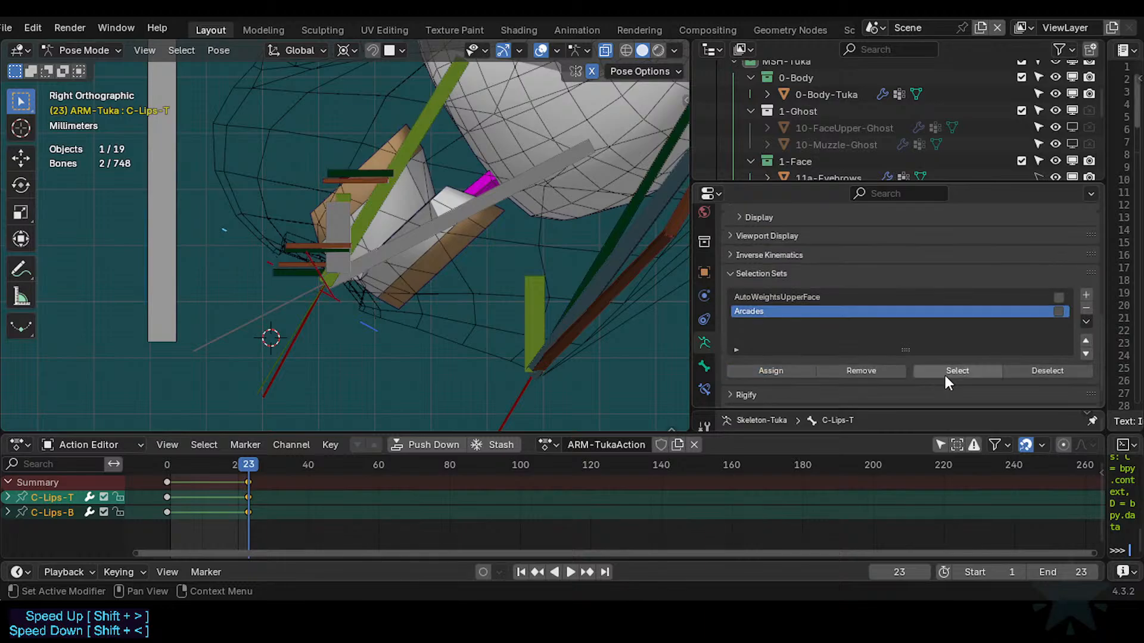
{"action": "left_click", "coordinate": [947, 372]}
{"action": "key", "text": "shift+h"}
{"action": "key", "text": "KP_1"}
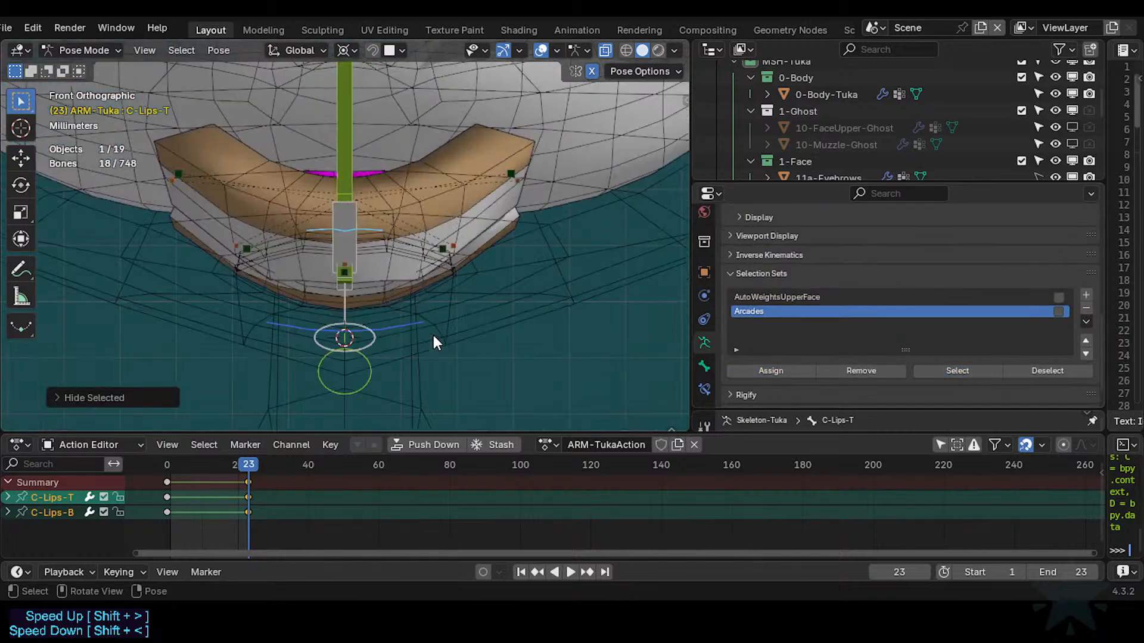
Enable X-Ray at 0.414 in the viewport shading and select the TWK-Arcade-B bone to check the teeth from side and front.
{"action": "key", "text": "alt+z"}
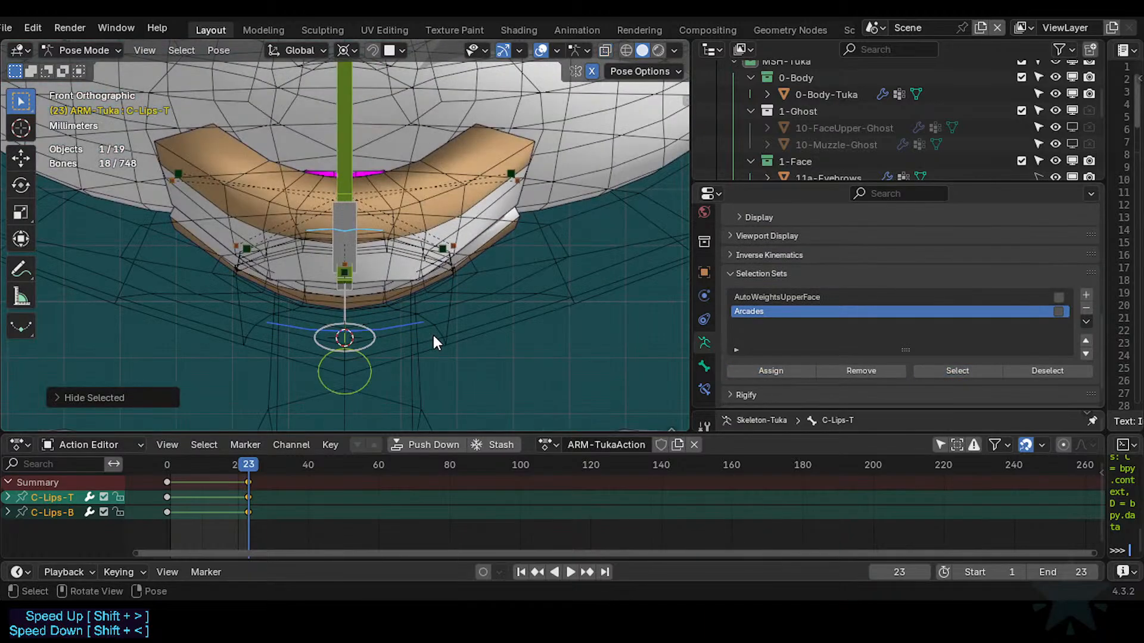
{"action": "left_click", "coordinate": [674, 50]}
{"action": "left_click", "coordinate": [579, 372]}
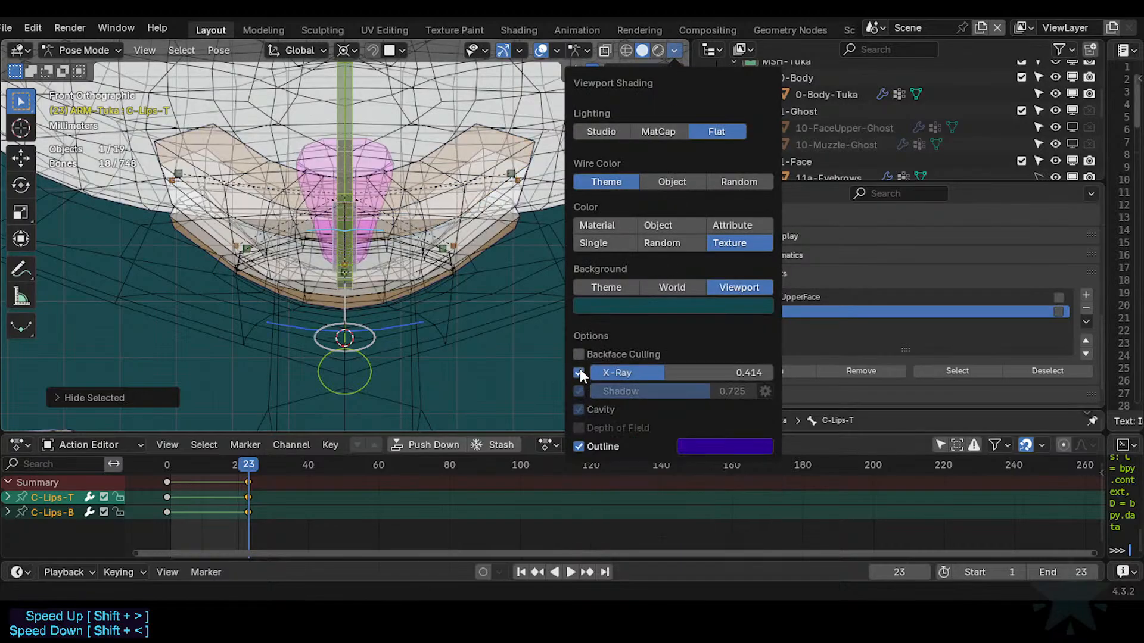
{"action": "middle_click_drag", "start_coordinate": [448, 292], "coordinate": [448, 292], "text": "alt"}
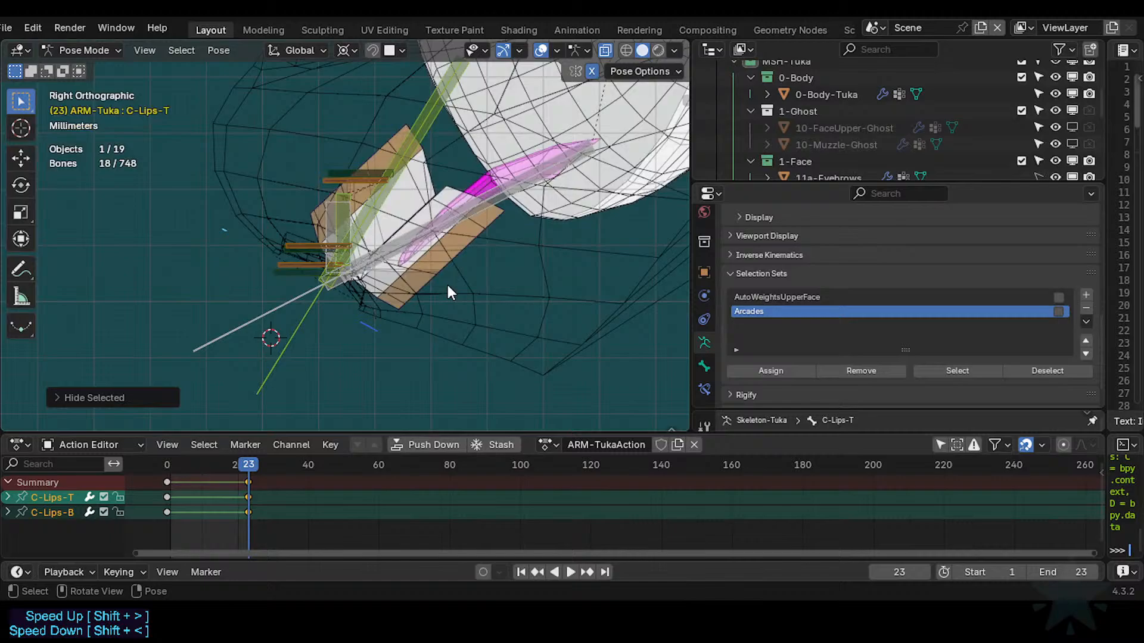
{"action": "left_click", "coordinate": [225, 328]}
{"action": "key", "text": "KP_1"}
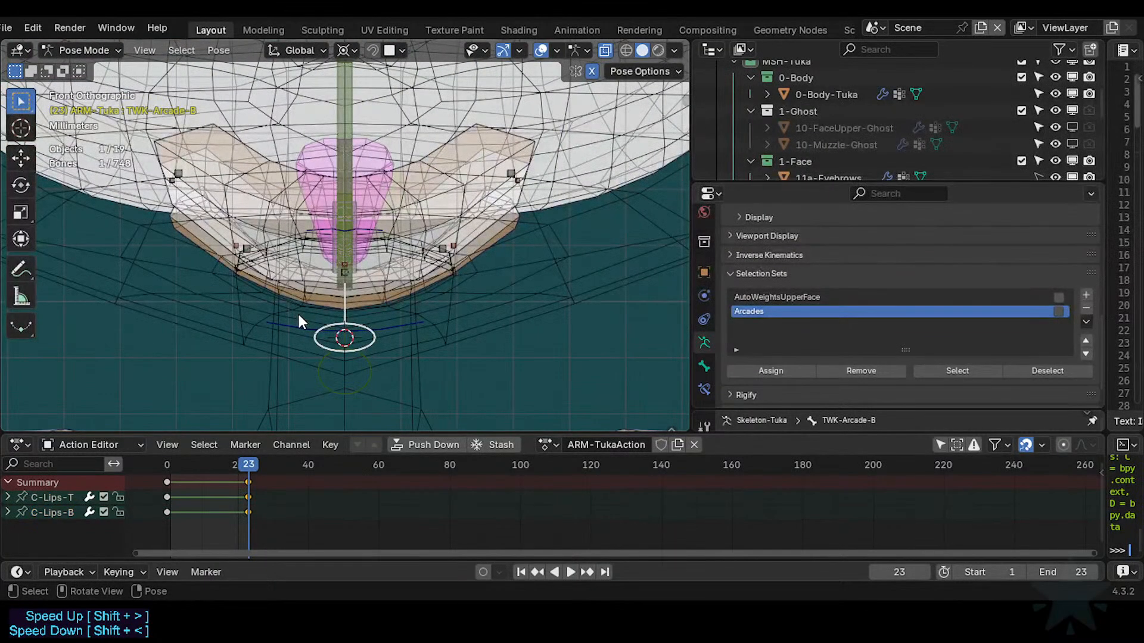
Switch to Object Mode, display the 0-Body-Tuka mesh with solid surfaces instead of wire, and turn off X-Ray.
{"action": "key", "text": "ctrl+Tab"}
{"action": "left_click", "coordinate": [501, 311]}
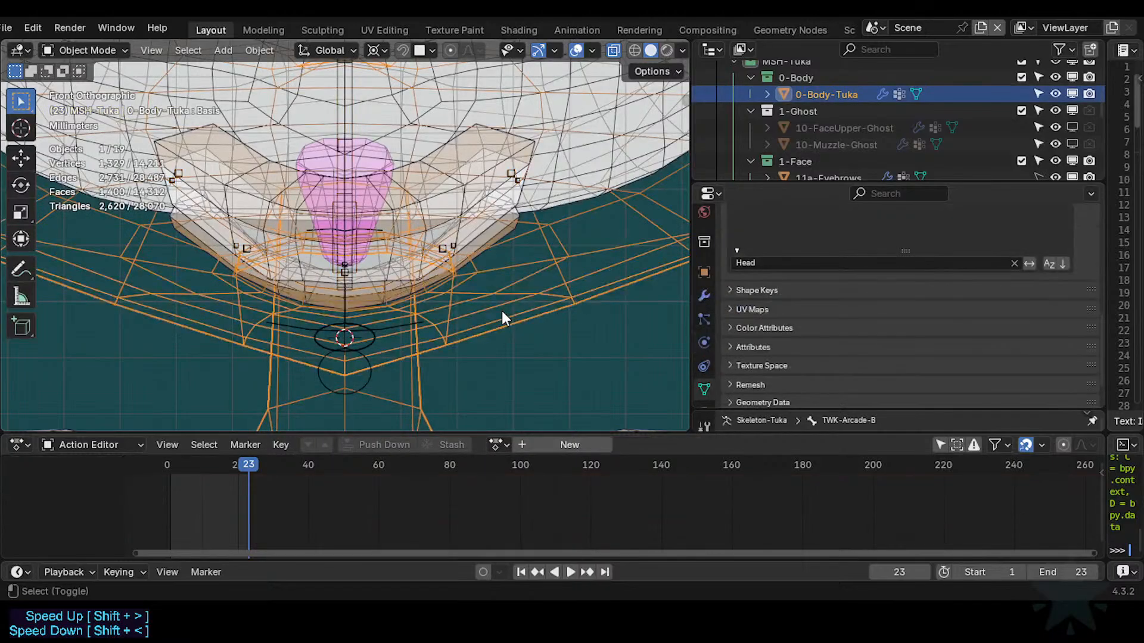
{"action": "key", "text": "shift+ctrl+alt+h"}
{"action": "key", "text": "Down"}
{"action": "key", "text": "Down"}
{"action": "key", "text": "Return"}
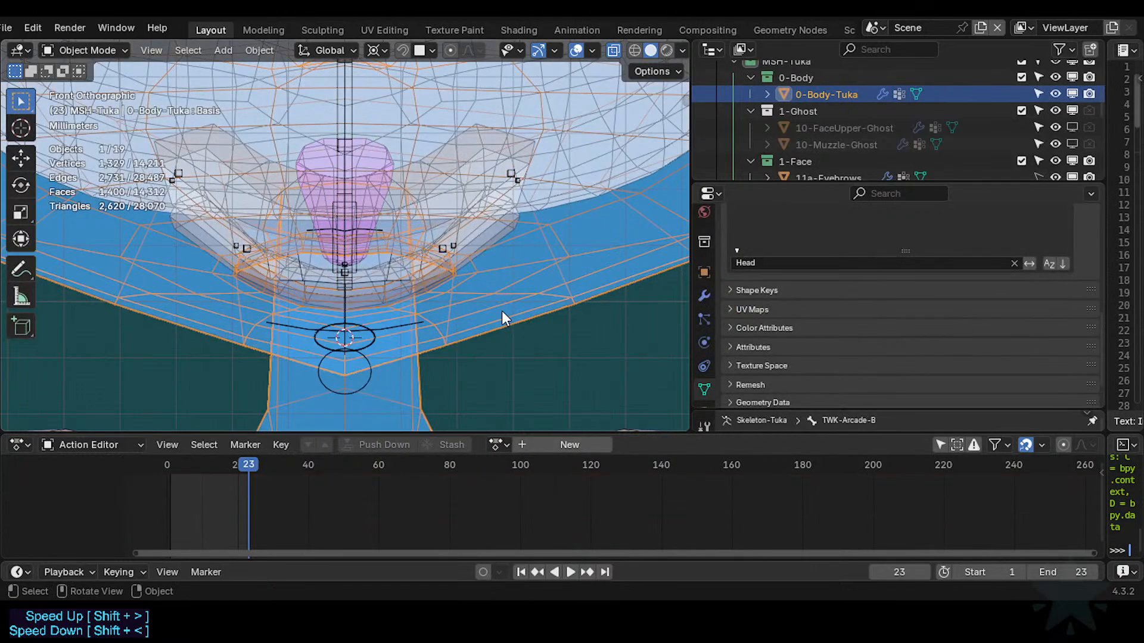
{"action": "key", "text": "alt+z"}
Return to posing the ARM-Tuka armature and try moving the lower lip control C-Lips-B downward.
{"action": "left_click", "coordinate": [356, 336]}
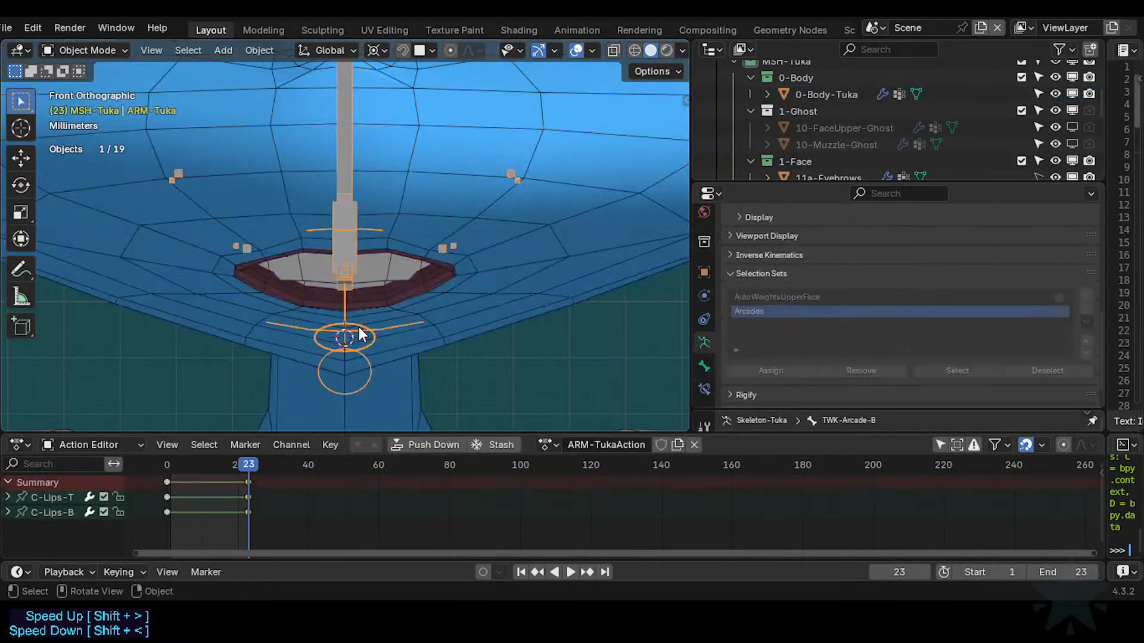
{"action": "key", "text": "ctrl+Tab"}
{"action": "left_click", "coordinate": [356, 334]}
{"action": "key", "text": "g"}
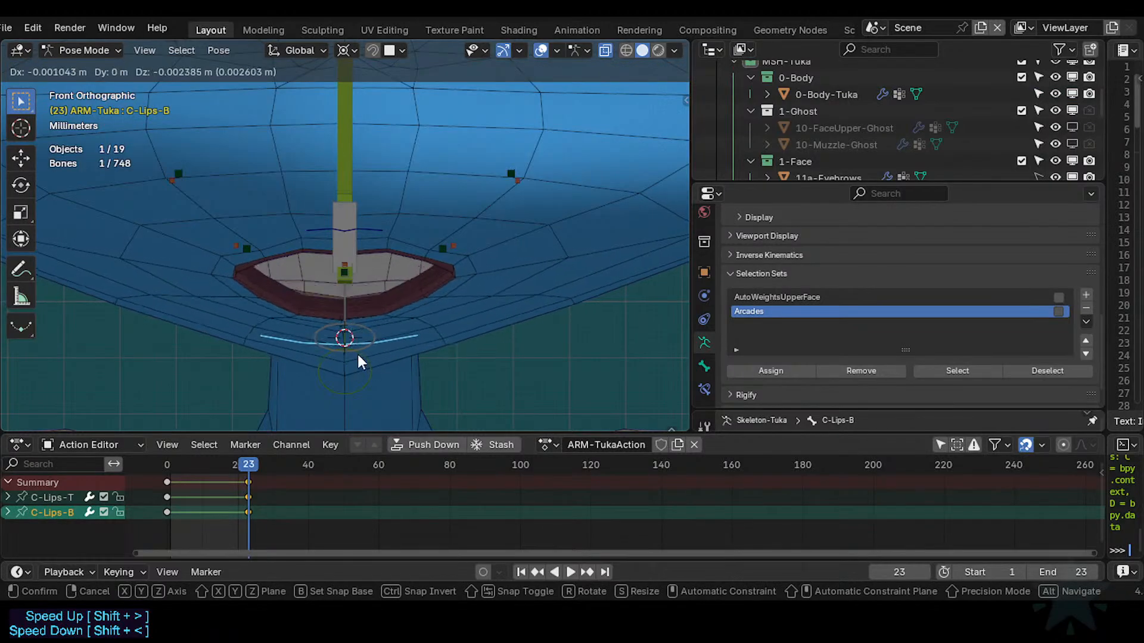
{"action": "left_click", "coordinate": [358, 358]}
Test the teeth controls from the front by moving TWK-Arcade-T upward and trying the same with TWK-Arcade-B.
{"action": "left_click", "coordinate": [362, 369]}
{"action": "key", "text": "g"}
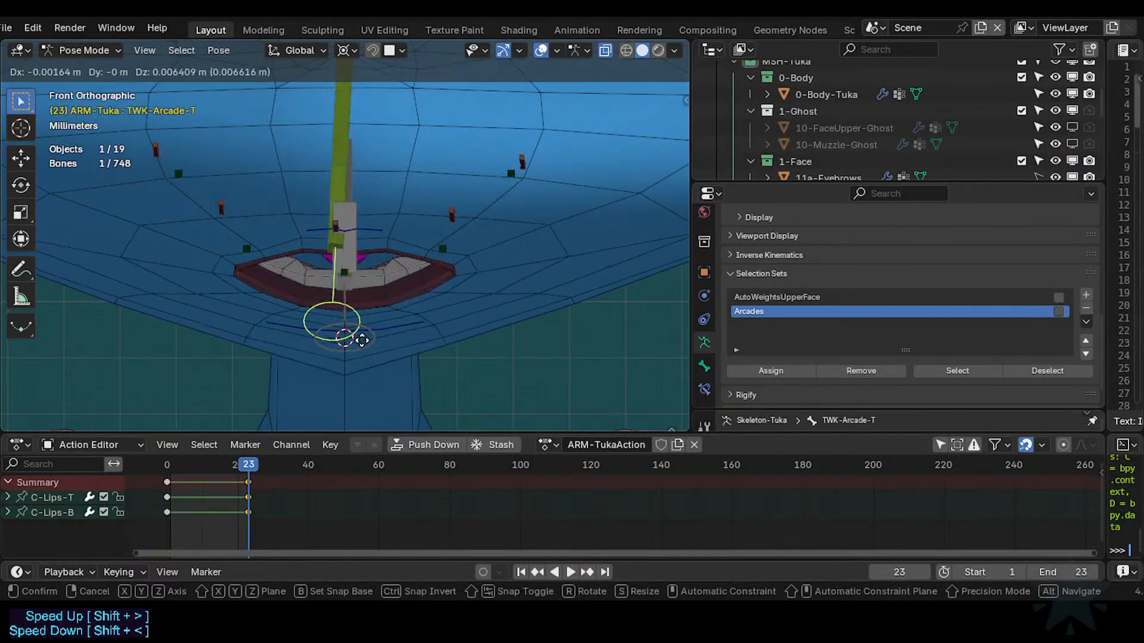
{"action": "right_click", "coordinate": [370, 364]}
{"action": "key", "text": "g"}
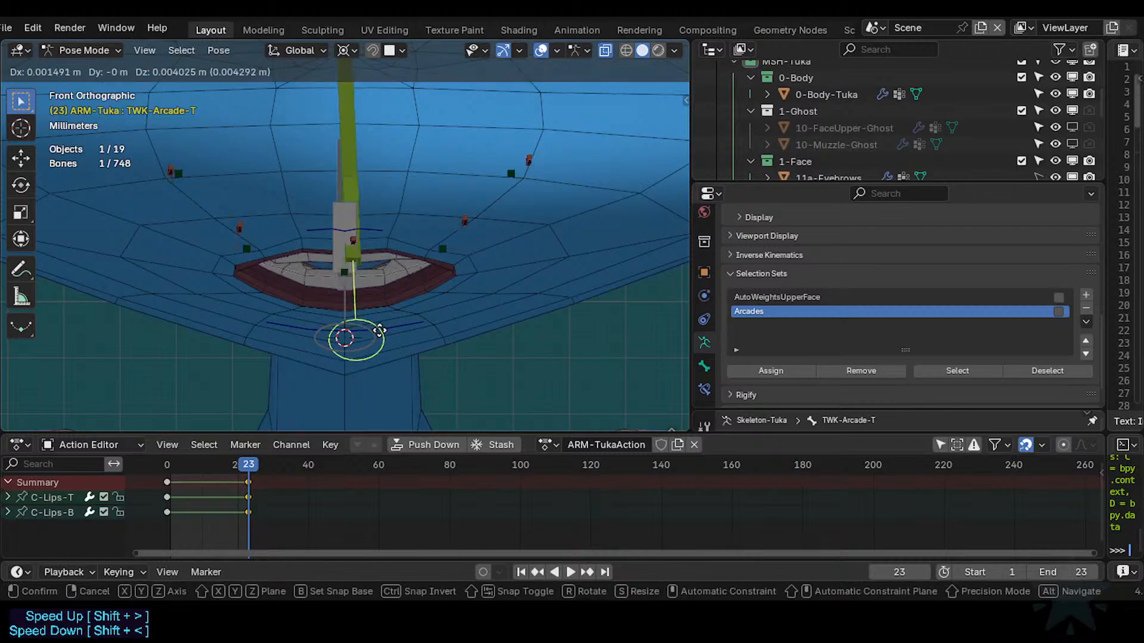
{"action": "left_click", "coordinate": [386, 322]}
{"action": "left_click", "coordinate": [337, 349]}
{"action": "key", "text": "g"}
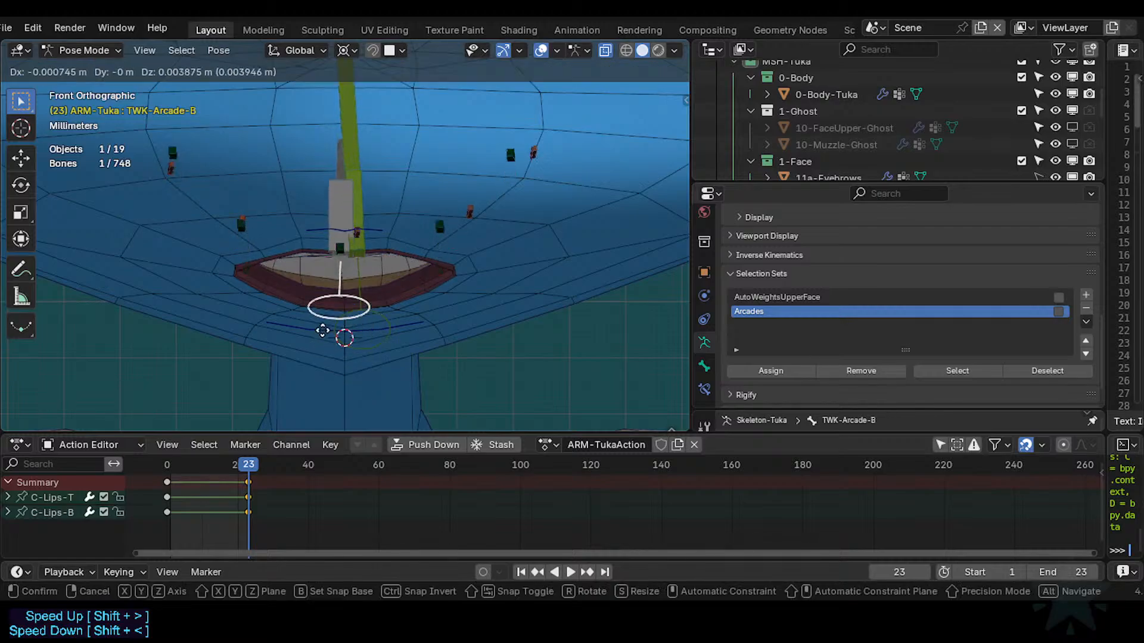
{"action": "left_click", "coordinate": [320, 353]}
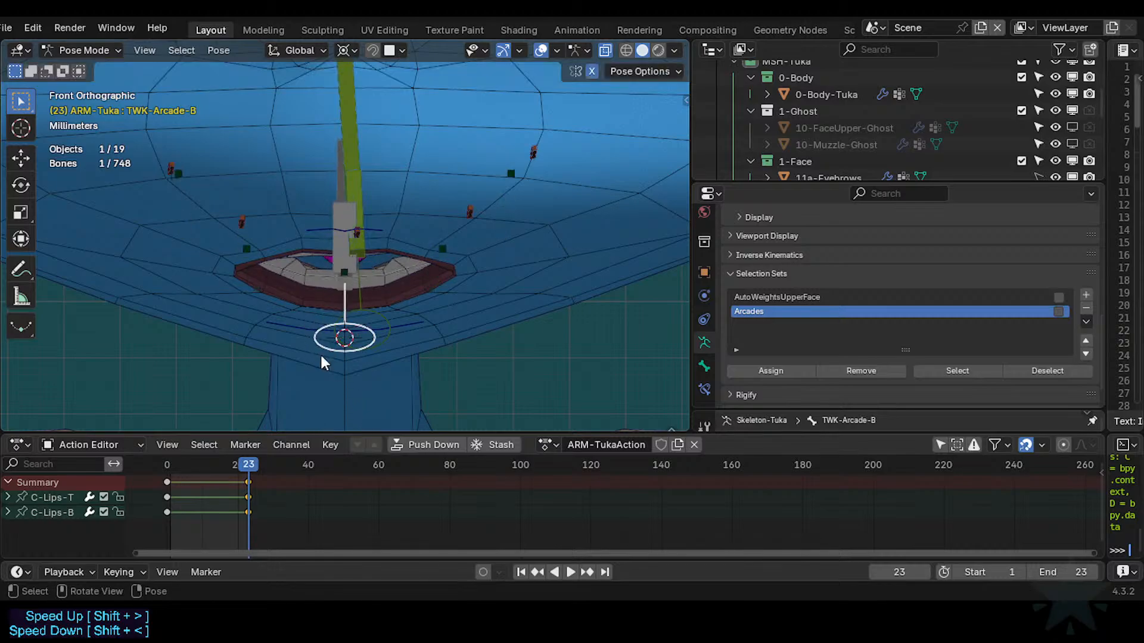
Split the 3D viewport into two, with a narrow side view of the mouth next to a front view.
{"action": "key", "text": "KP_3"}
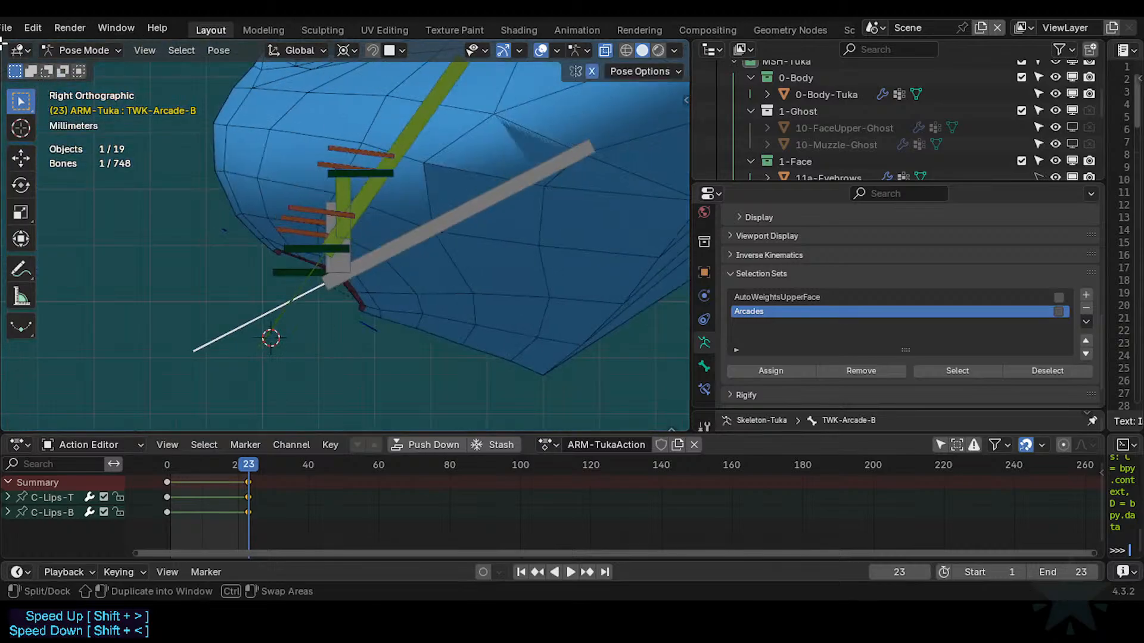
{"action": "left_click_drag", "start_coordinate": [3, 43], "coordinate": [245, 72]}
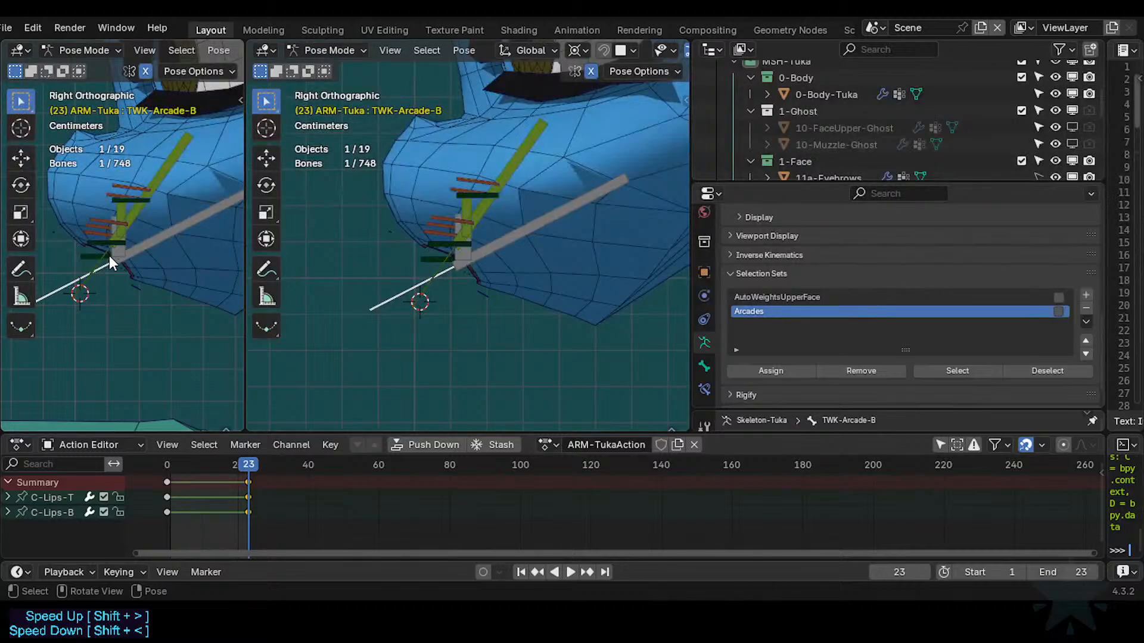
{"action": "scroll", "coordinate": [109, 255], "scroll_direction": "up", "scroll_amount": 3}
{"action": "key", "text": "KP_1"}
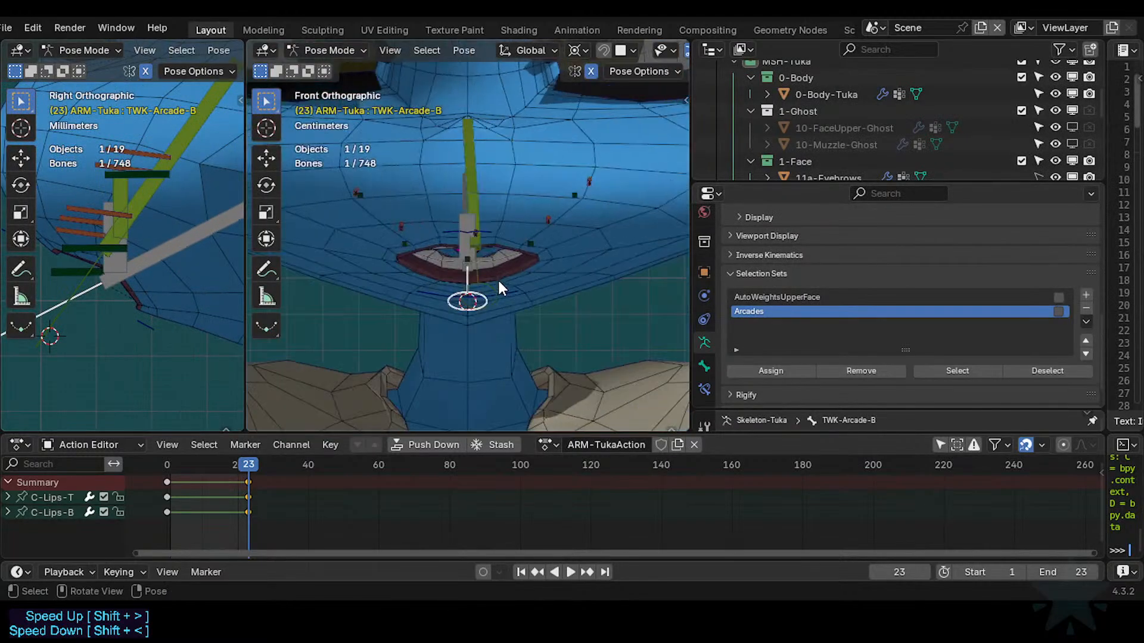
{"action": "scroll", "coordinate": [499, 278], "scroll_direction": "up", "scroll_amount": 2}
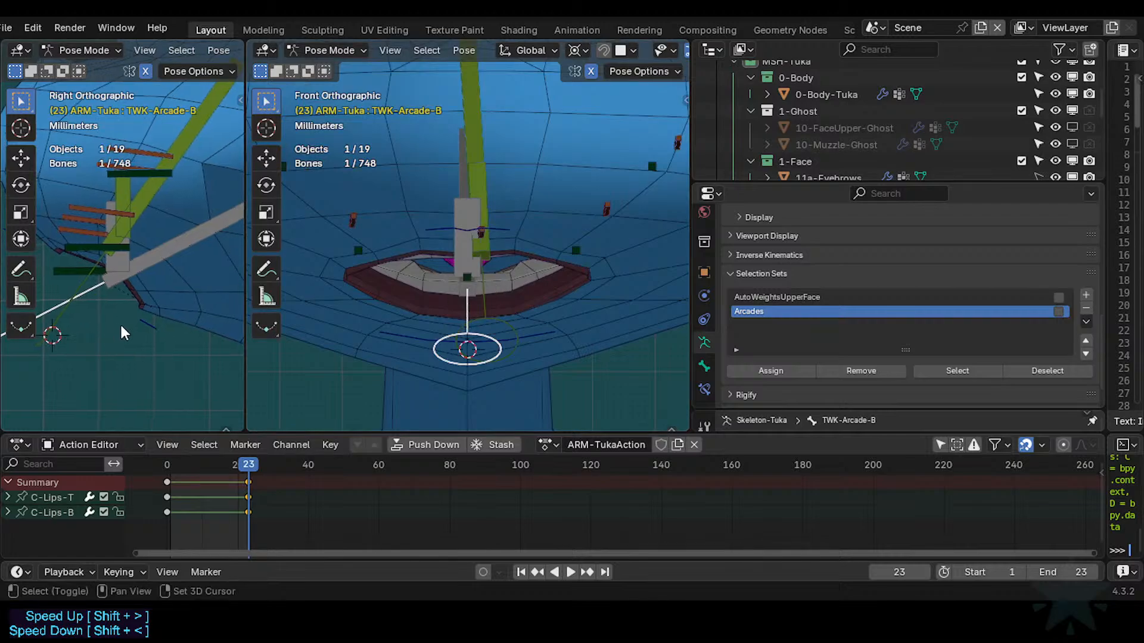
{"action": "scroll", "coordinate": [125, 331], "scroll_direction": "down", "scroll_amount": 1}
Try out moves of TWK-Arcade-B and TWK-Arcade-T in the side view while watching the teeth from the front.
{"action": "key", "text": "g"}
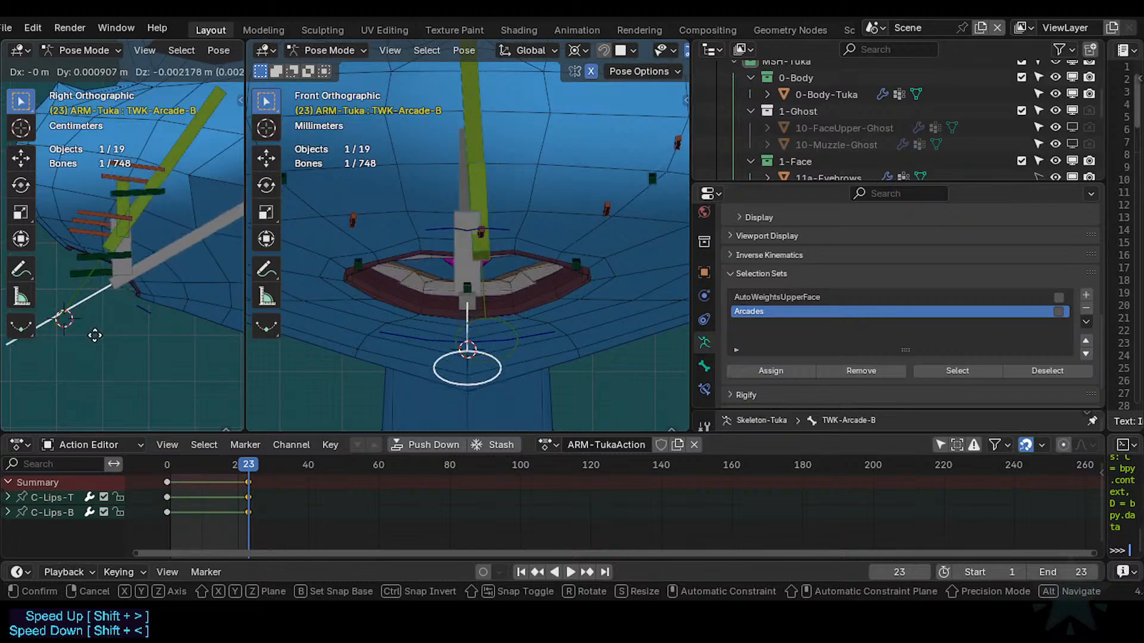
{"action": "right_click", "coordinate": [103, 334]}
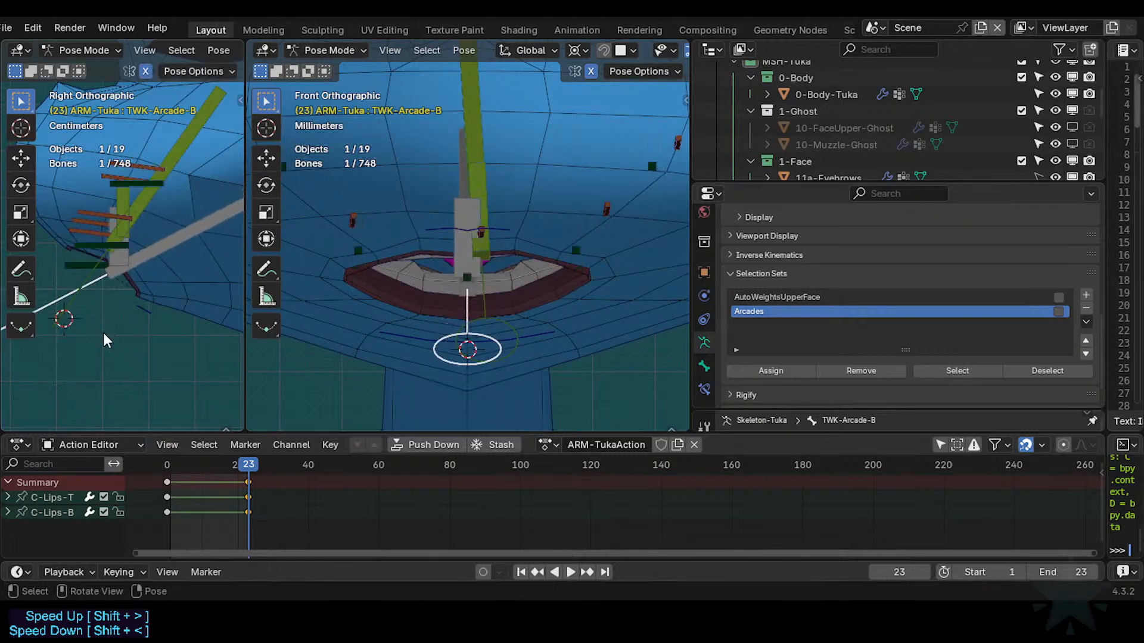
{"action": "scroll", "coordinate": [82, 305], "scroll_direction": "down", "scroll_amount": 1}
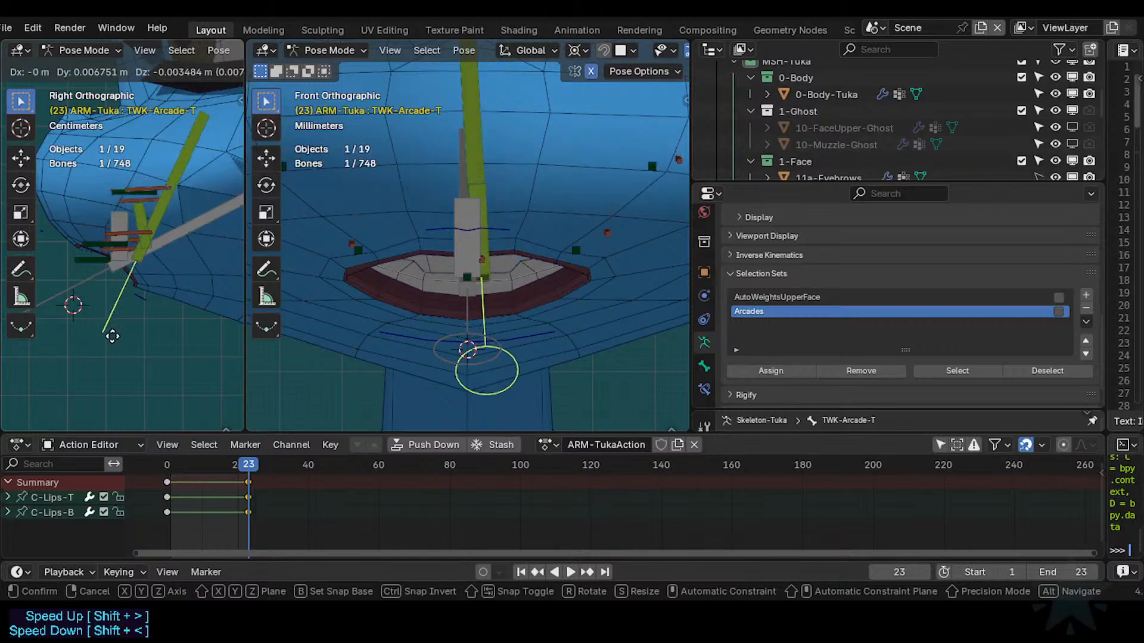
{"action": "left_click", "coordinate": [65, 339]}
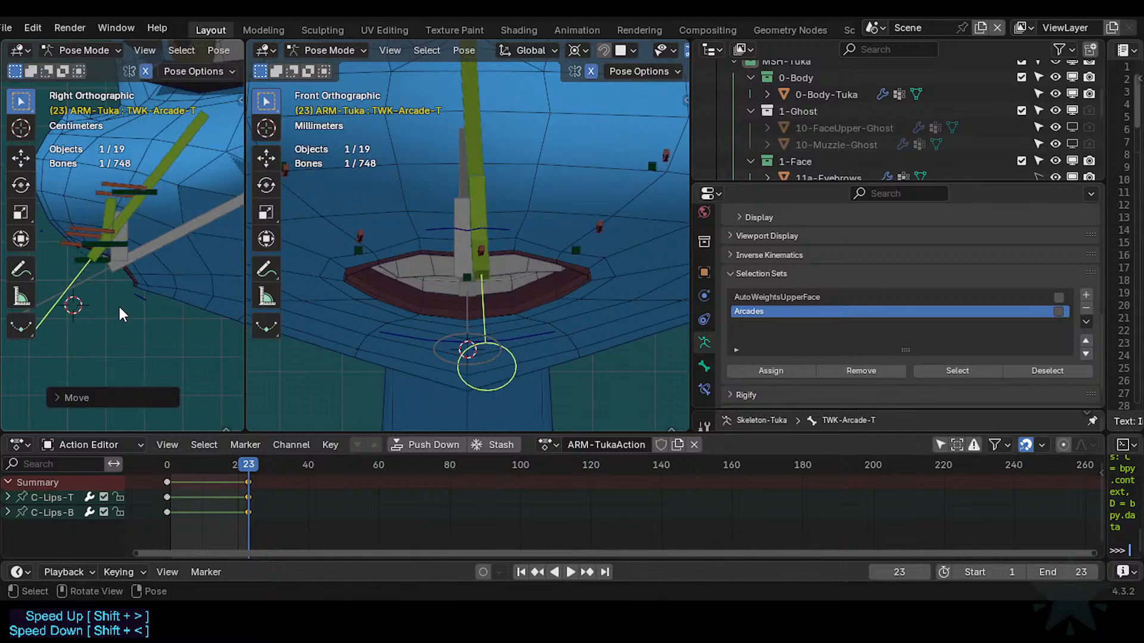
Select all visible bones, reset the moved teeth control, and play the lip animation, ending on frame 0.
{"action": "key", "text": "a"}
{"action": "key", "text": "space"}
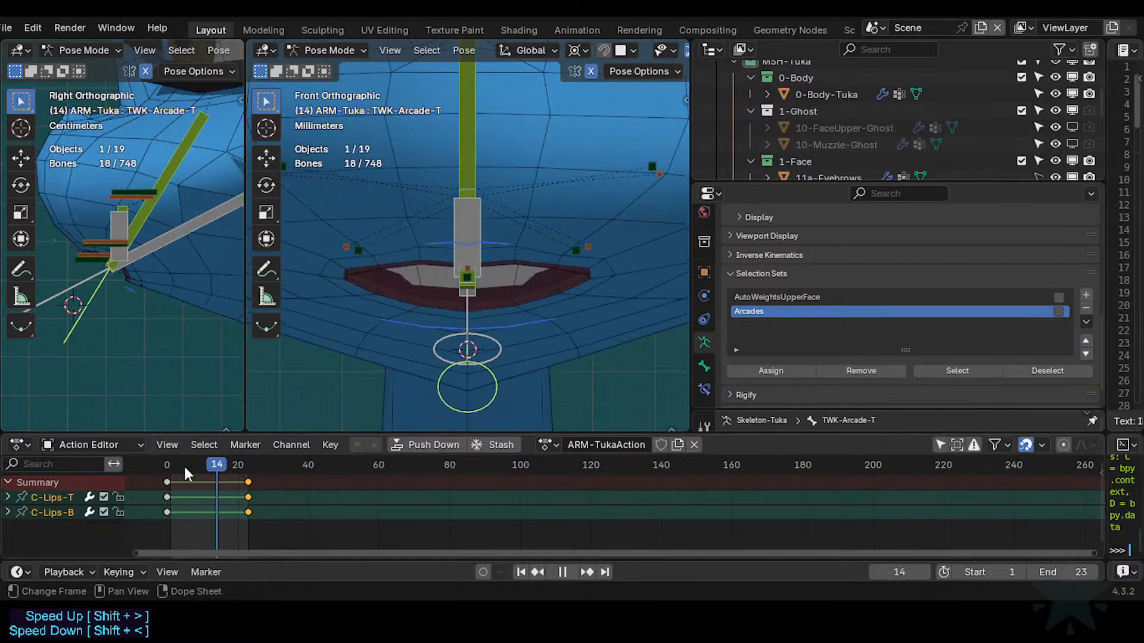
{"action": "key", "text": "Escape"}
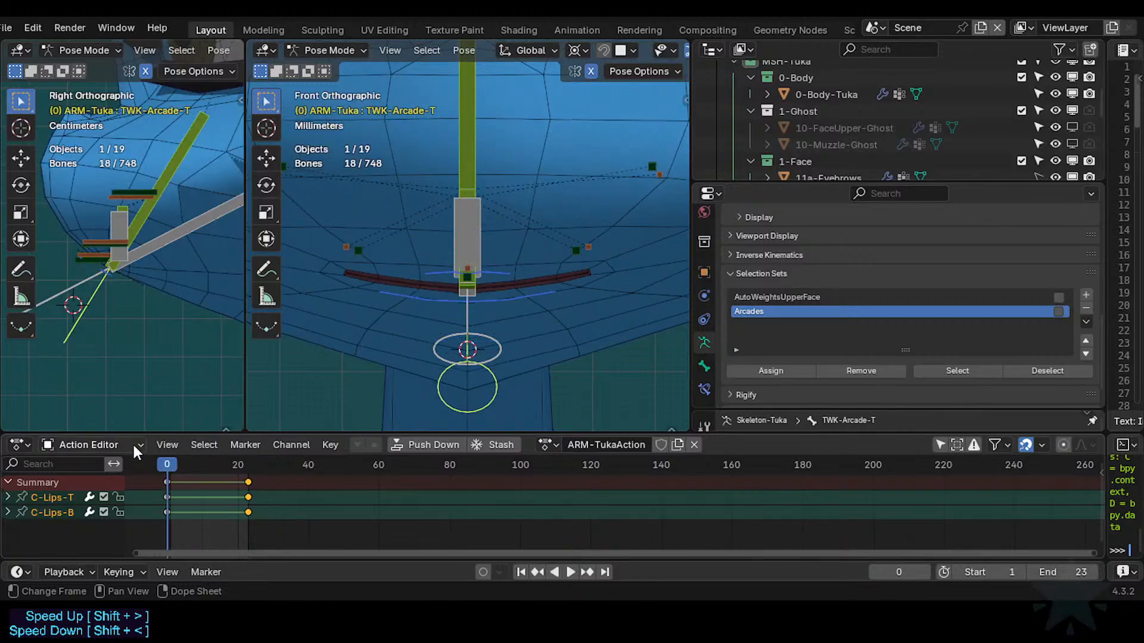
Examine the teeth behind the closed lips in the side view by toggling X-Ray in Object Mode, and return to Pose Mode.
{"action": "scroll", "coordinate": [103, 251], "scroll_direction": "down", "scroll_amount": 2}
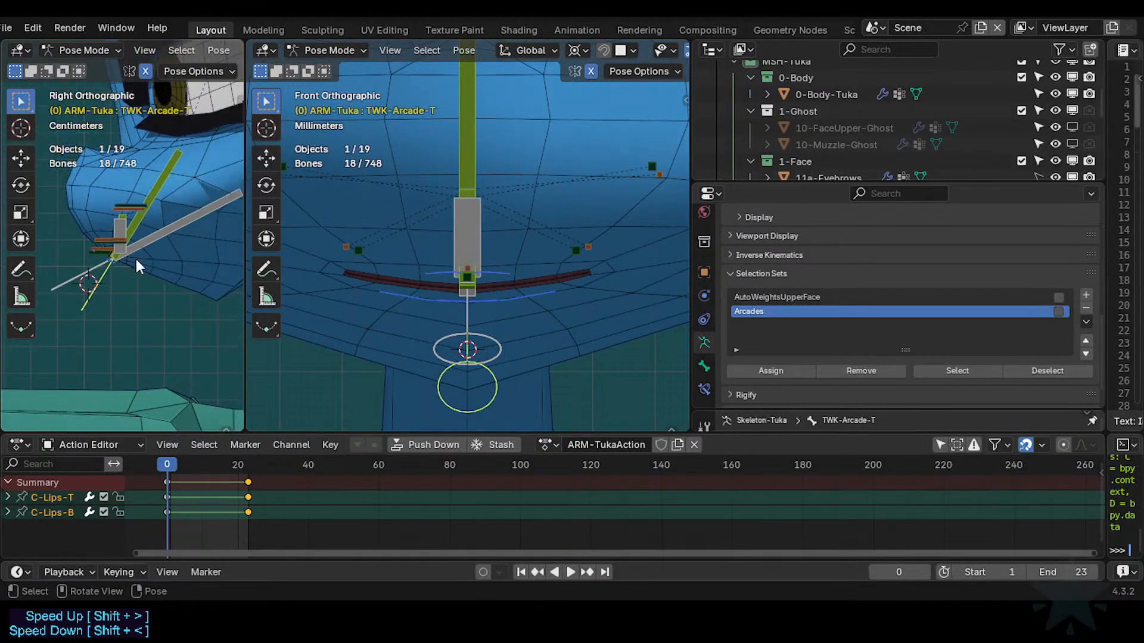
{"action": "scroll", "coordinate": [136, 259], "scroll_direction": "up", "scroll_amount": 2}
{"action": "key", "text": "ctrl+Tab"}
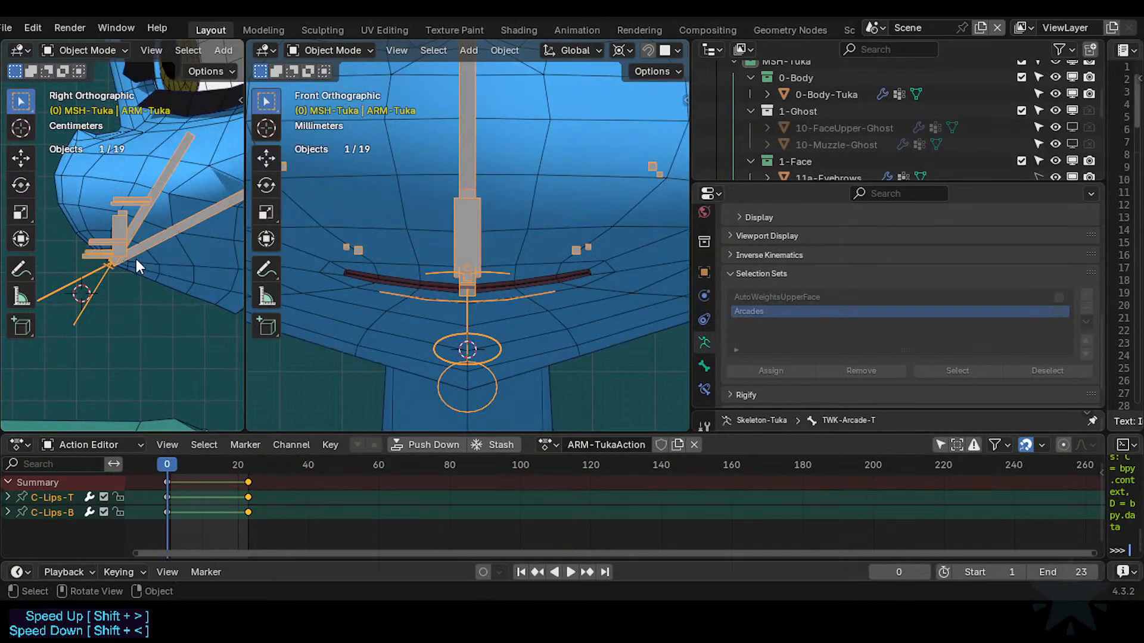
{"action": "key", "text": "alt+z"}
{"action": "scroll", "coordinate": [149, 277], "scroll_direction": "up", "scroll_amount": 2}
{"action": "key", "text": "alt+z"}
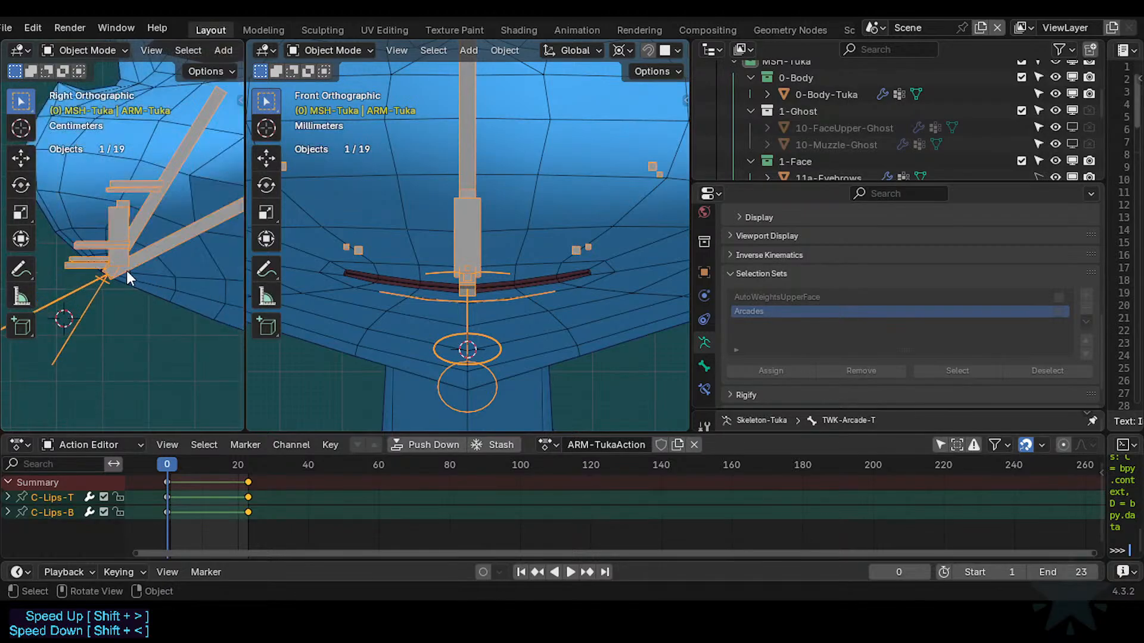
{"action": "key", "text": "alt+z"}
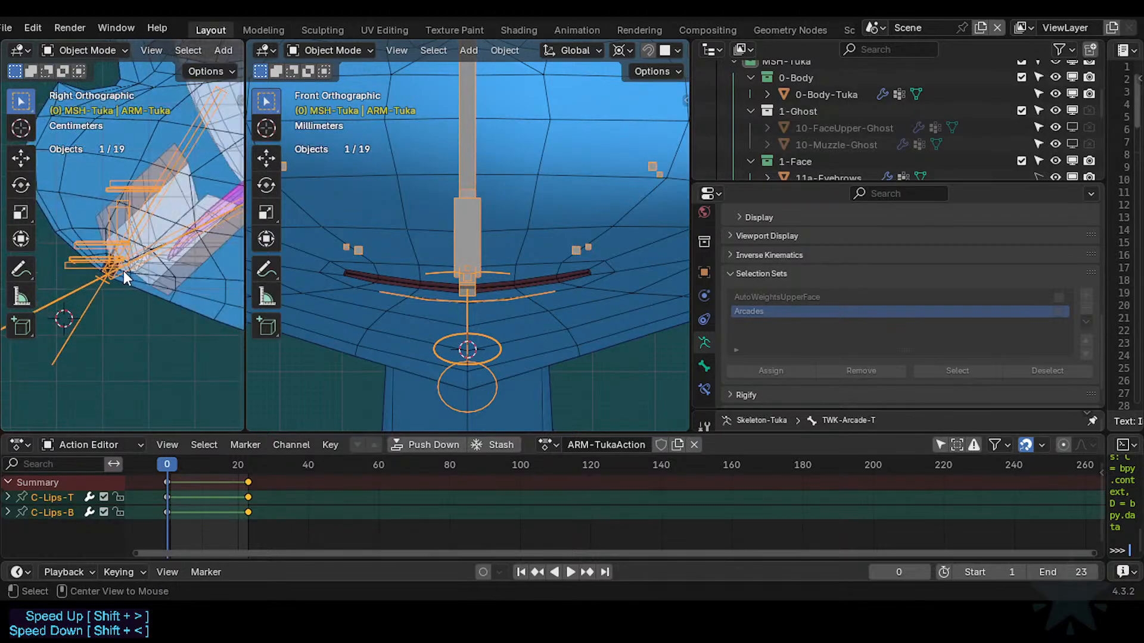
{"action": "key", "text": "alt+z"}
{"action": "key", "text": "ctrl+Tab"}
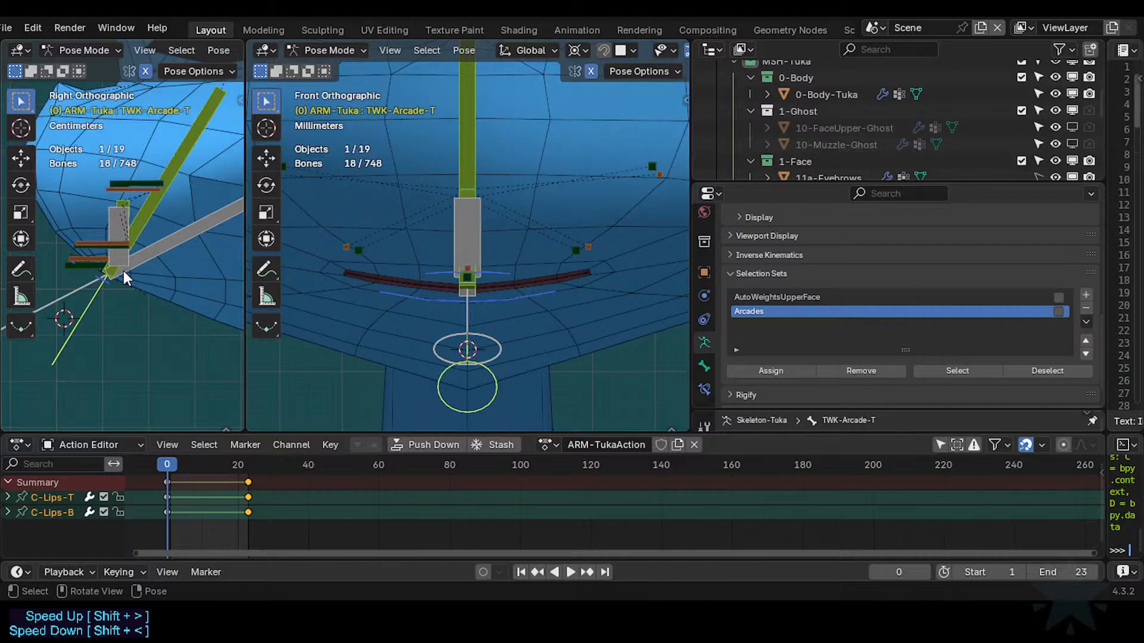
Select the bone MCH-Arcade-T in the side view and toggle X-Ray to examine it against the face mesh.
{"action": "left_click", "coordinate": [123, 270]}
{"action": "left_click", "coordinate": [123, 270]}
{"action": "key", "text": "alt+z"}
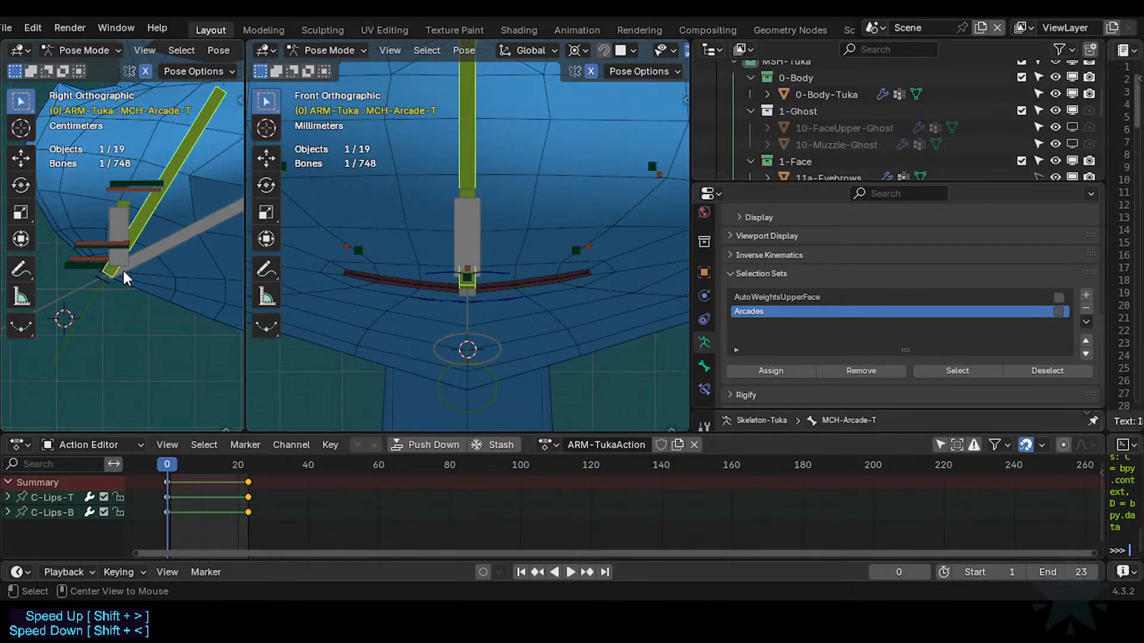
{"action": "key", "text": "alt+z"}
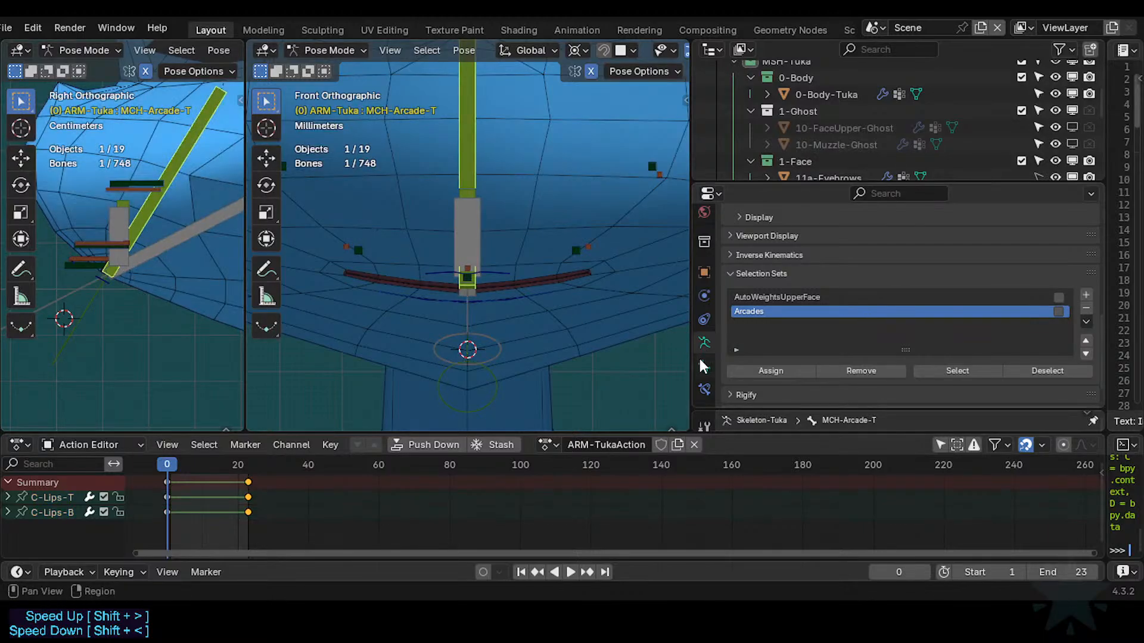
In Object Mode, set the viewport display of the armature ARM-Tuka to Wire.
{"action": "key", "text": "ctrl+Tab"}
{"action": "left_click", "coordinate": [103, 229]}
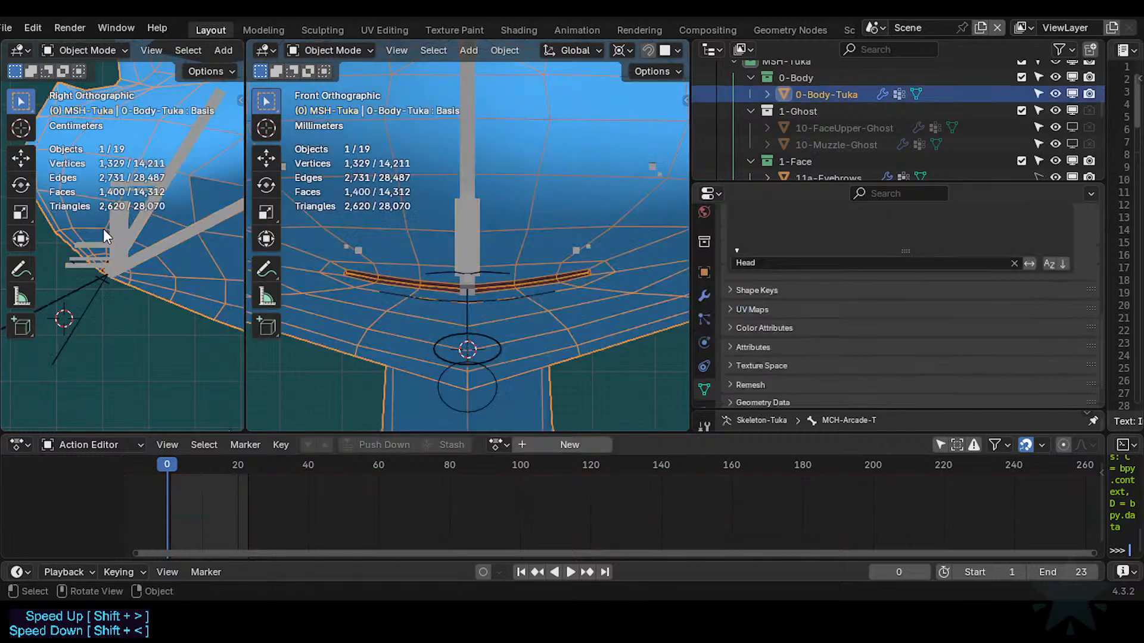
{"action": "left_click", "coordinate": [120, 237]}
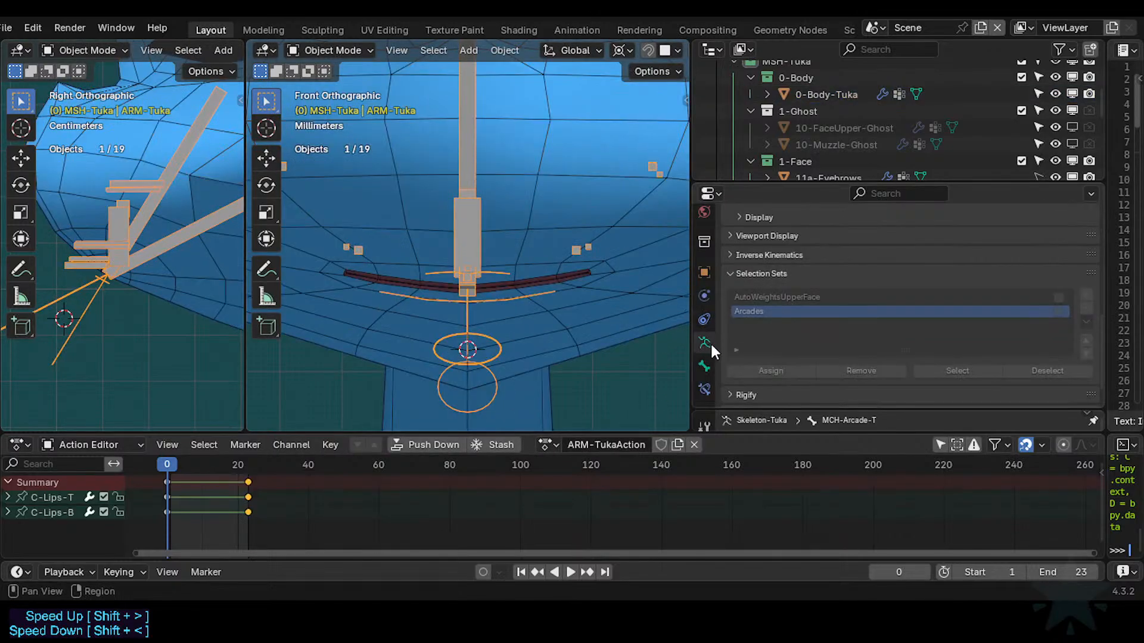
{"action": "left_click", "coordinate": [767, 236]}
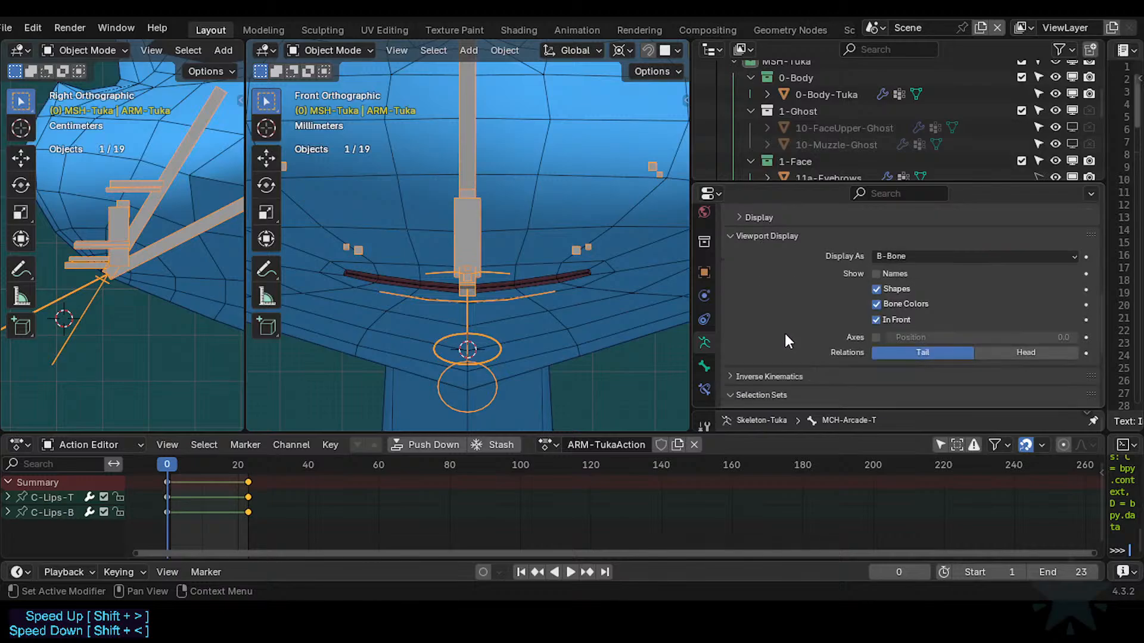
{"action": "scroll", "coordinate": [798, 352], "scroll_direction": "up", "scroll_amount": 5}
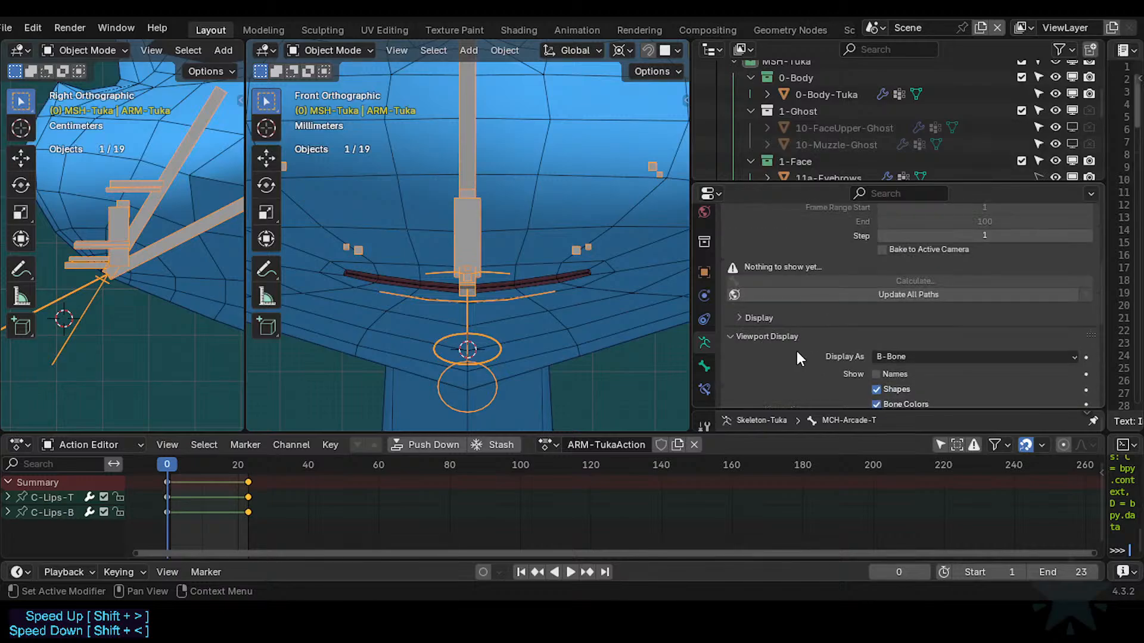
{"action": "scroll", "coordinate": [796, 352], "scroll_direction": "down", "scroll_amount": 5}
{"action": "left_click", "coordinate": [705, 272]}
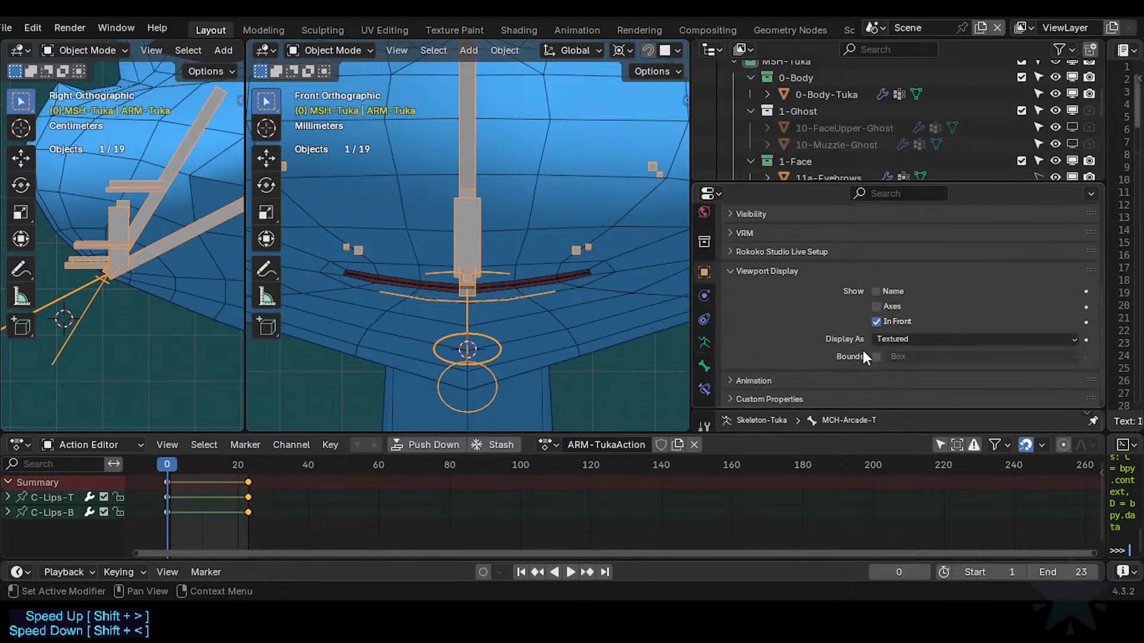
{"action": "scroll", "coordinate": [857, 353], "scroll_direction": "up", "scroll_amount": 2}
{"action": "left_click", "coordinate": [888, 370]}
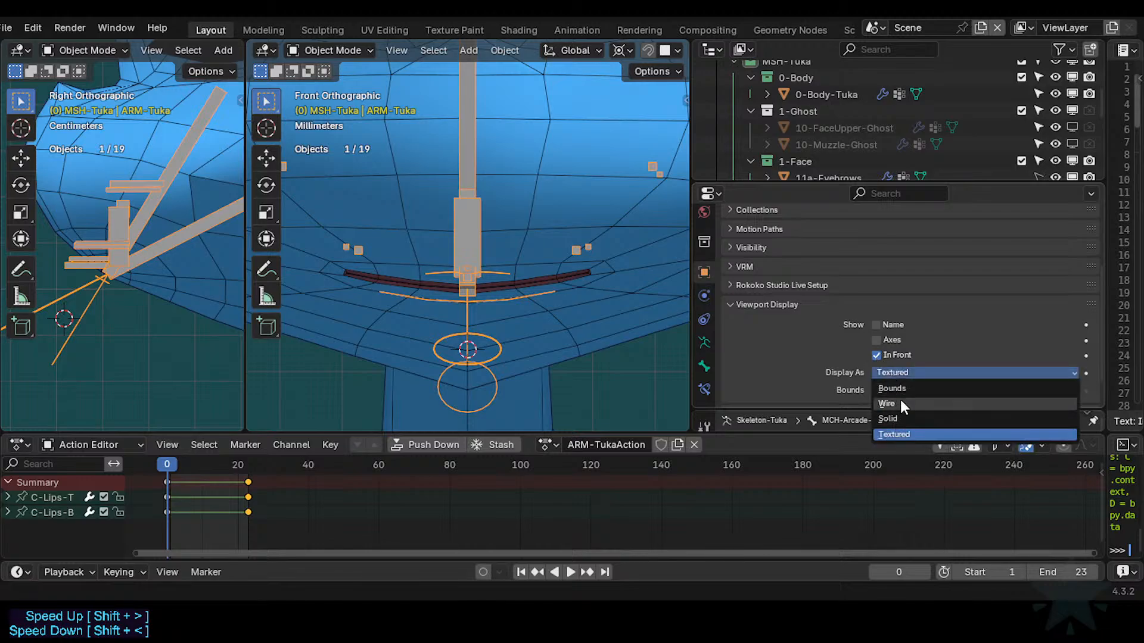
{"action": "left_click", "coordinate": [900, 403]}
{"action": "scroll", "coordinate": [159, 291], "scroll_direction": "down", "scroll_amount": 2}
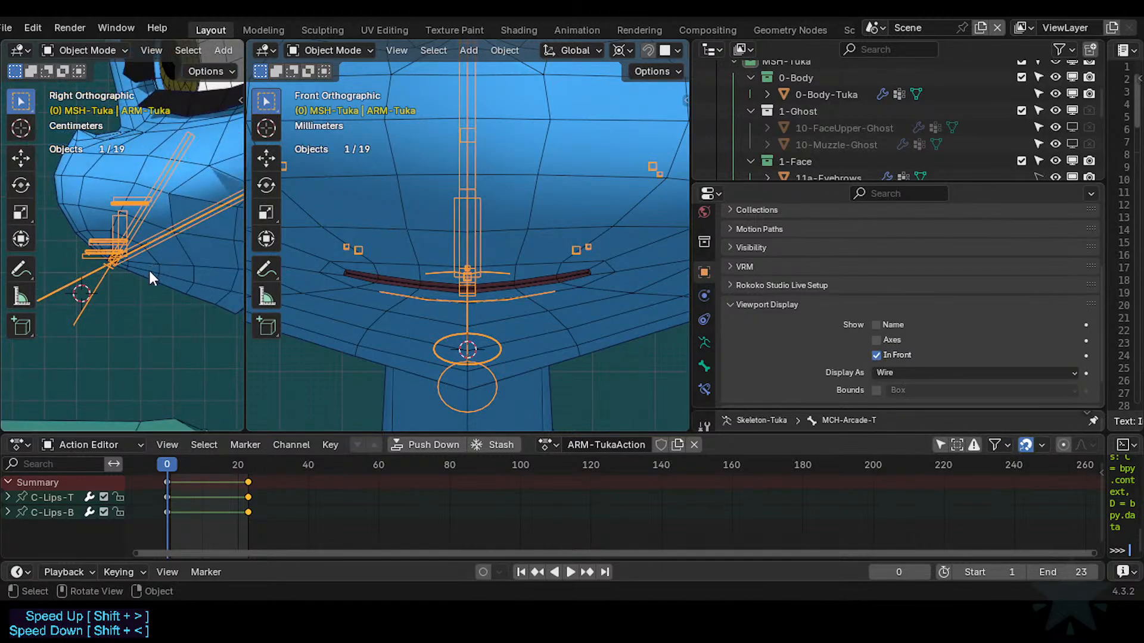
{"action": "scroll", "coordinate": [146, 292], "scroll_direction": "up", "scroll_amount": 2}
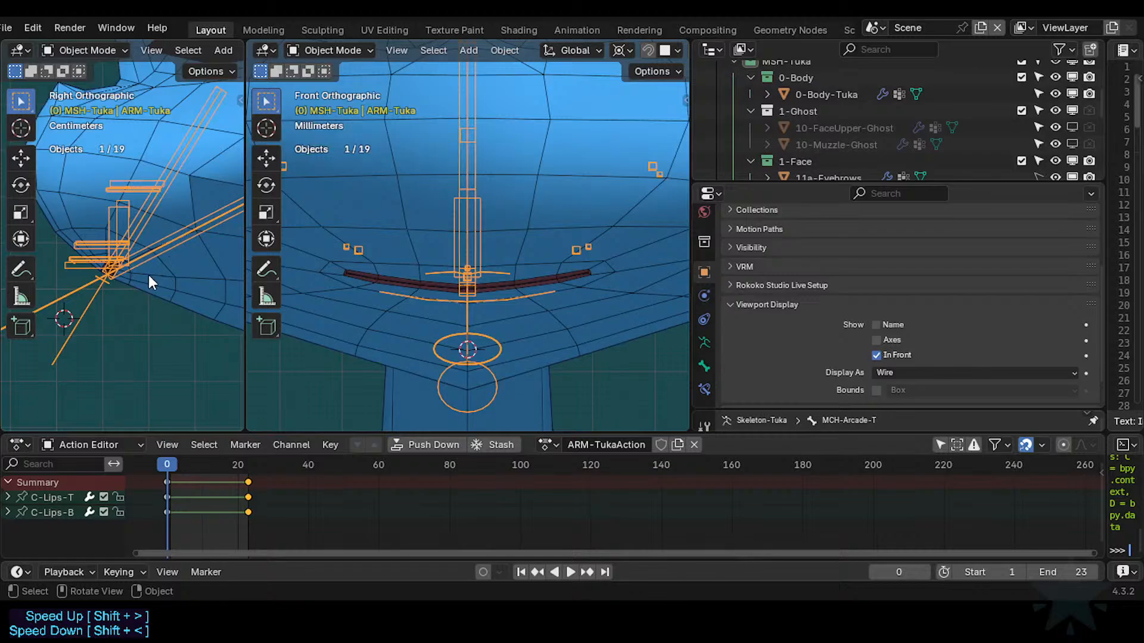
{"action": "scroll", "coordinate": [190, 284], "scroll_direction": "up", "scroll_amount": 1}
Enlarge the 3D views vertically, then display the body mesh 0-Body-Tuka as Wire and save the file.
{"action": "left_click", "coordinate": [178, 292]}
{"action": "left_click", "coordinate": [101, 287]}
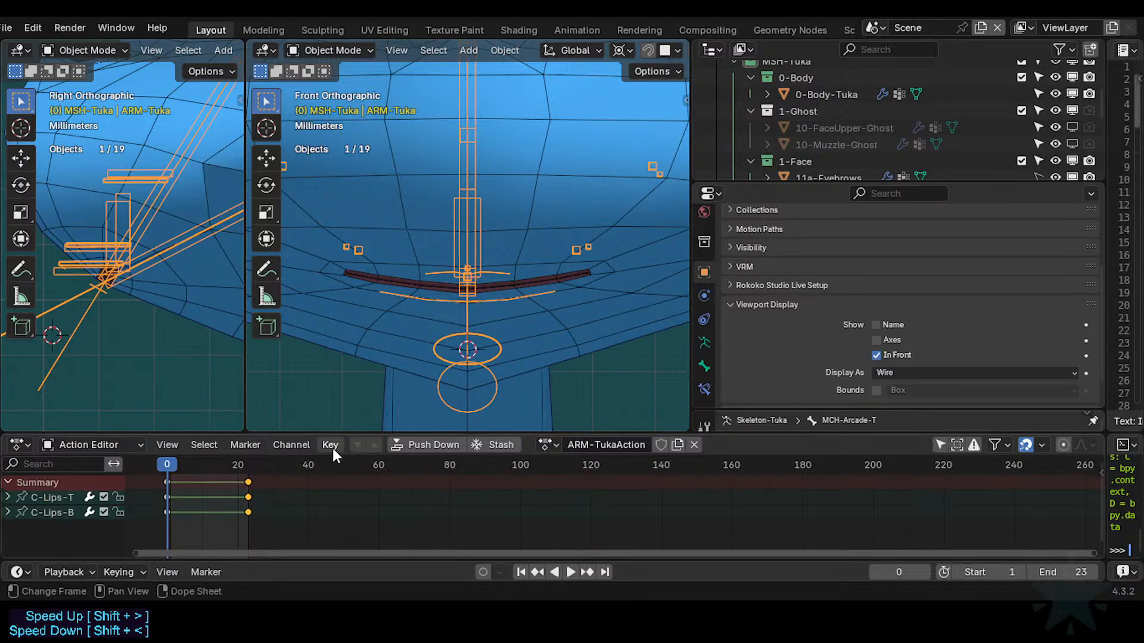
{"action": "left_click_drag", "start_coordinate": [332, 435], "coordinate": [331, 470]}
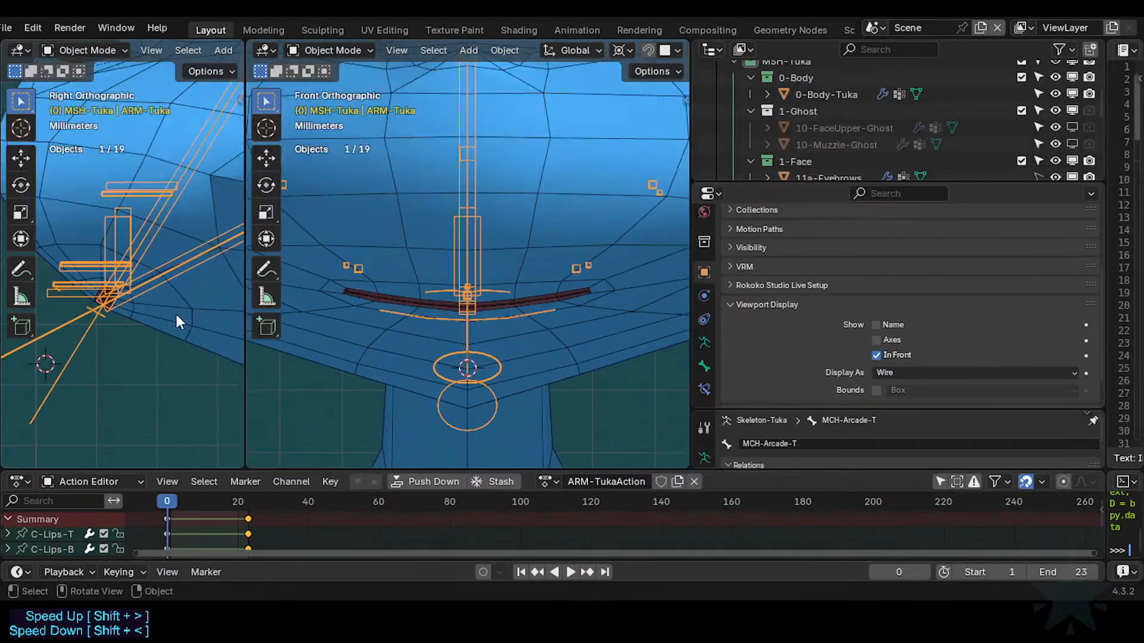
{"action": "left_click", "coordinate": [177, 314]}
{"action": "key", "text": "shift+ctrl+alt+h"}
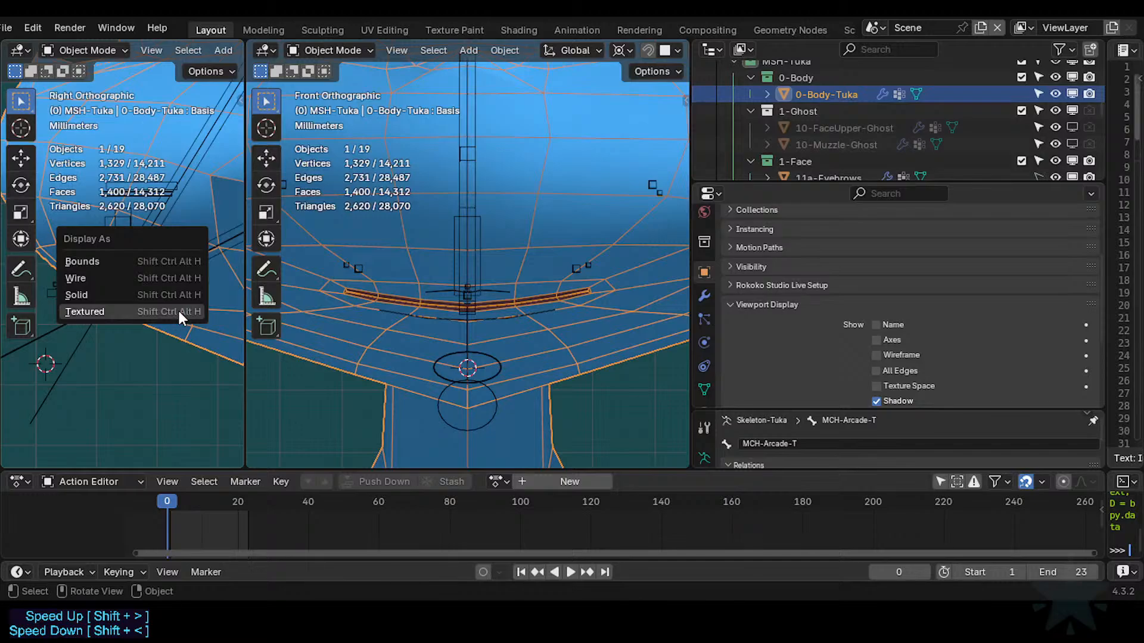
{"action": "left_click", "coordinate": [179, 311]}
{"action": "key", "text": "ctrl+s"}
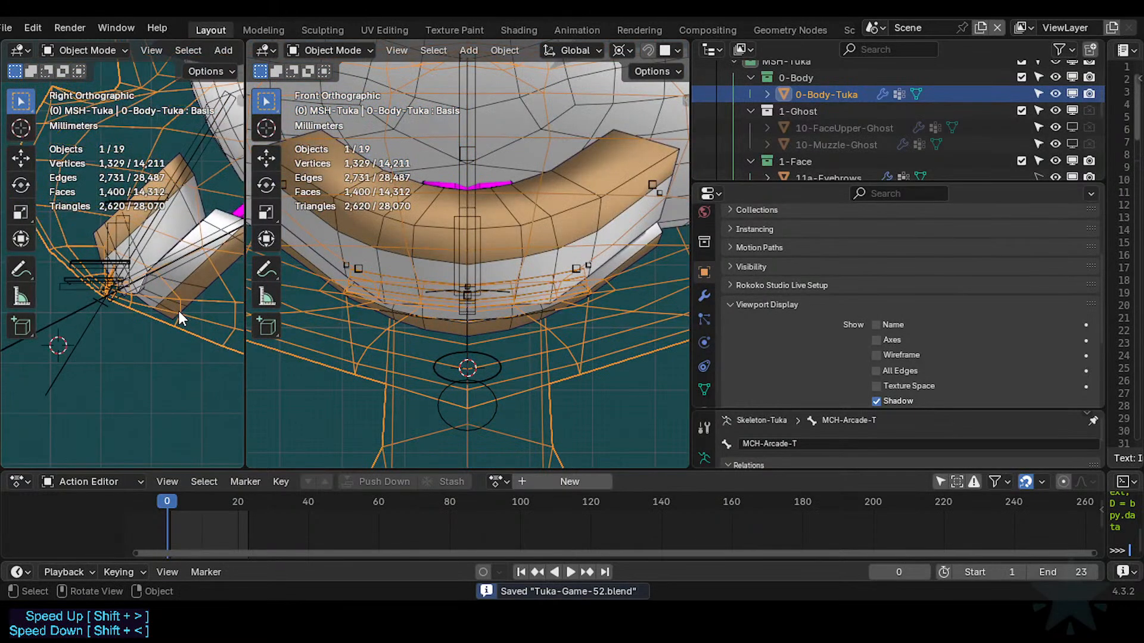
Select the upper and lower teeth meshes, 12a-Arcade-T and 12b-Arcade-B, together in the side view.
{"action": "left_click", "coordinate": [200, 249]}
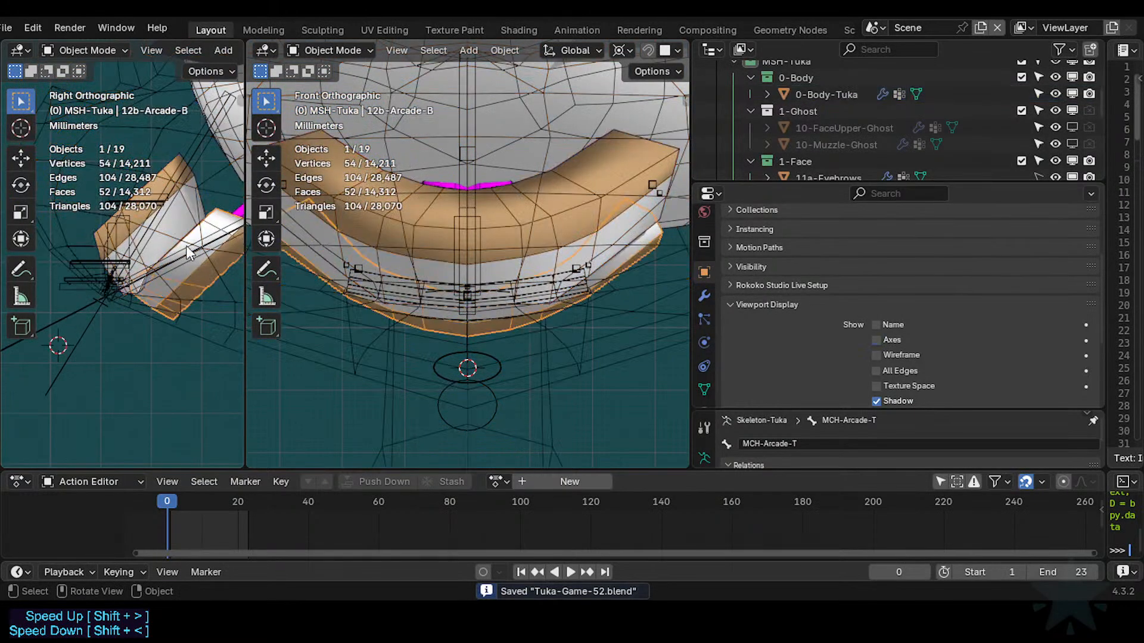
{"action": "middle_click_drag", "start_coordinate": [173, 219], "coordinate": [108, 241], "text": "shift"}
{"action": "middle_click_drag", "start_coordinate": [113, 288], "coordinate": [137, 298], "text": "shift"}
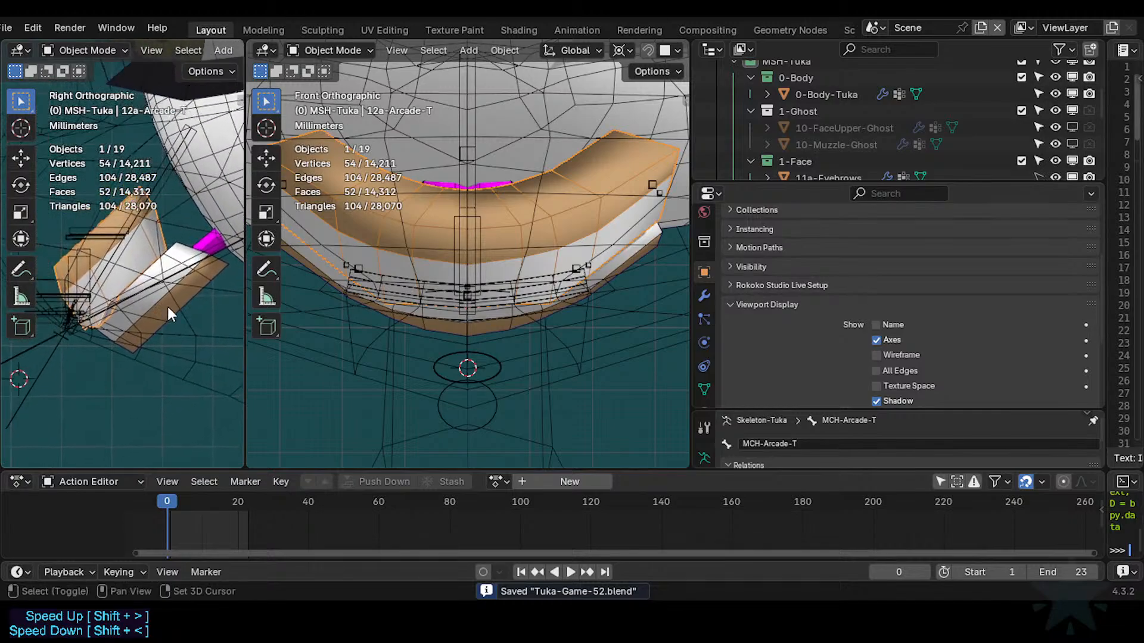
{"action": "left_click", "coordinate": [192, 299], "text": "shift"}
{"action": "scroll", "coordinate": [184, 299], "scroll_direction": "down", "scroll_amount": 2}
{"action": "middle_click_drag", "start_coordinate": [96, 342], "coordinate": [144, 346], "text": "shift"}
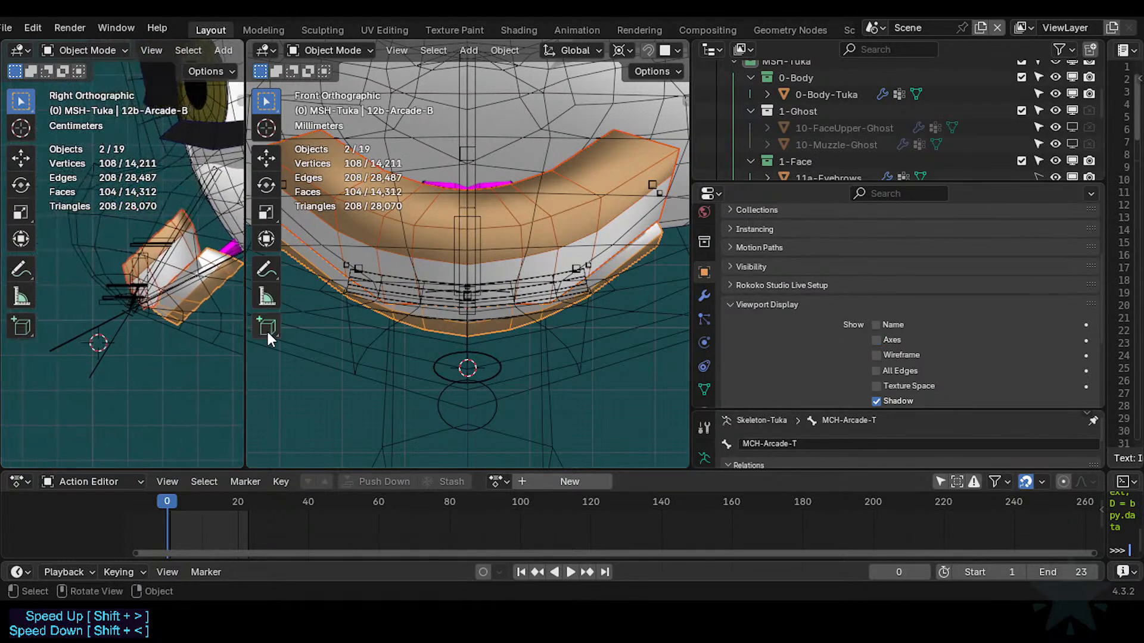
Widen the side view relative to the front view and save the file.
{"action": "left_click_drag", "start_coordinate": [253, 340], "coordinate": [496, 343]}
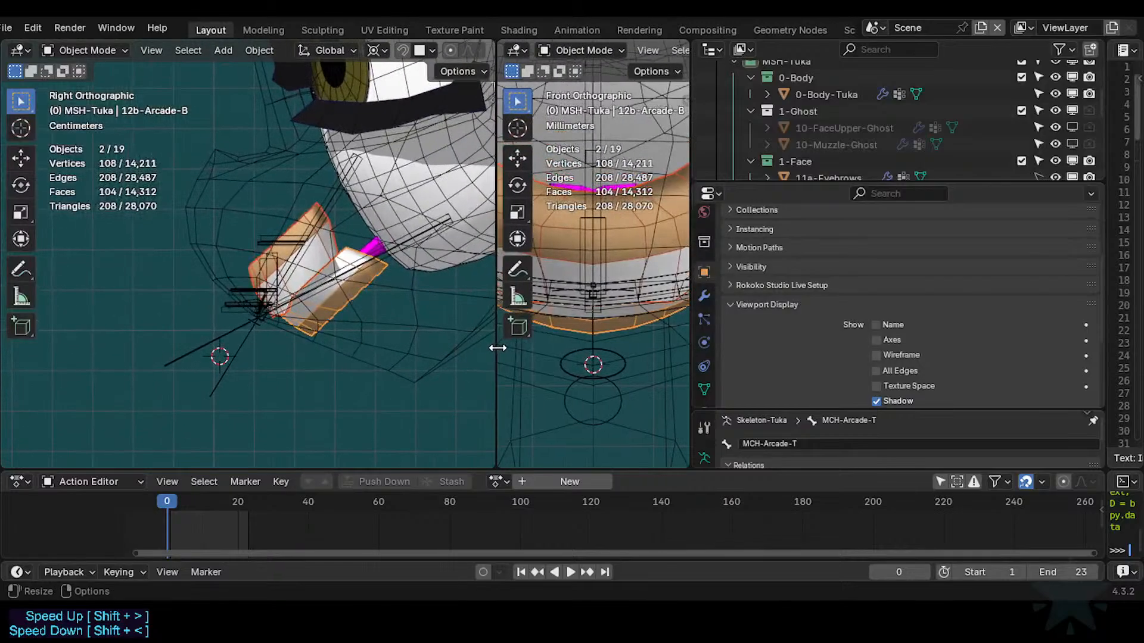
{"action": "scroll", "coordinate": [356, 341], "scroll_direction": "up", "scroll_amount": 2}
{"action": "scroll", "coordinate": [357, 341], "scroll_direction": "down", "scroll_amount": 2}
{"action": "key", "text": "ctrl+s"}
{"action": "middle_click_drag", "start_coordinate": [353, 340], "coordinate": [226, 348], "text": "shift"}
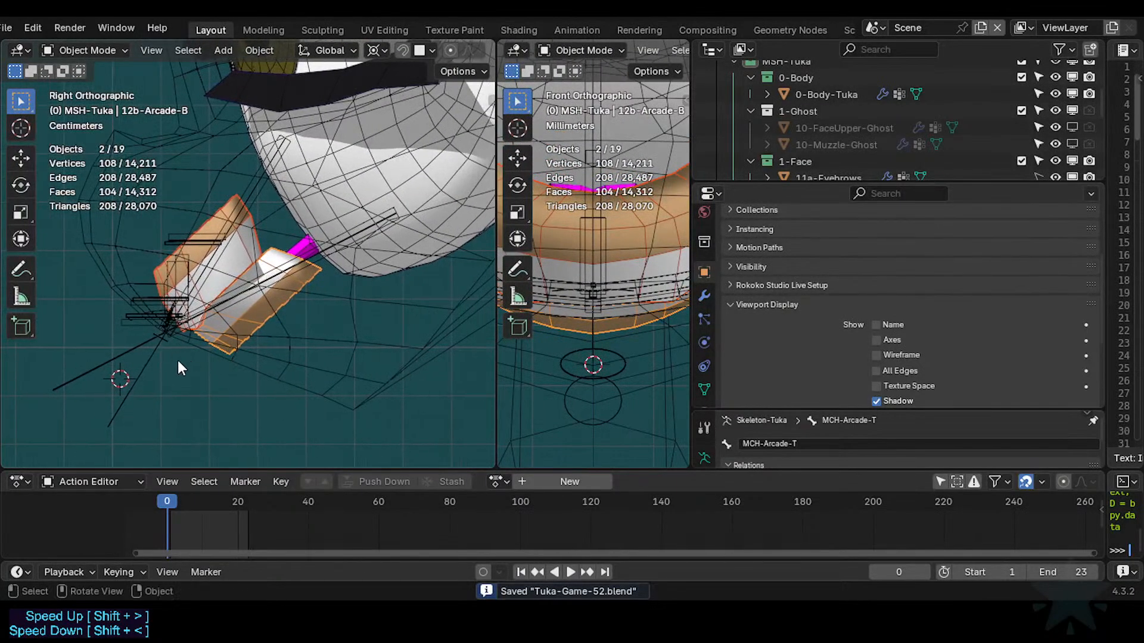
{"action": "middle_click_drag", "start_coordinate": [180, 368], "coordinate": [217, 390], "text": "shift"}
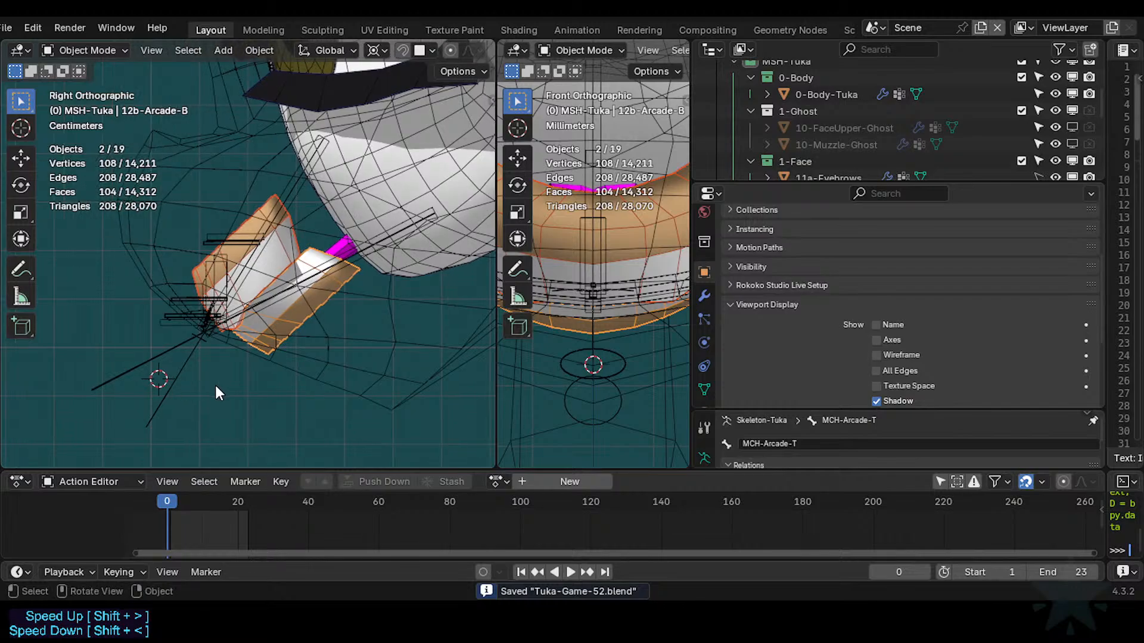
Select the armature ARM-Tuka and enter Edit Mode on it.
{"action": "left_click", "coordinate": [175, 329]}
{"action": "scroll", "coordinate": [163, 345], "scroll_direction": "down", "scroll_amount": 2}
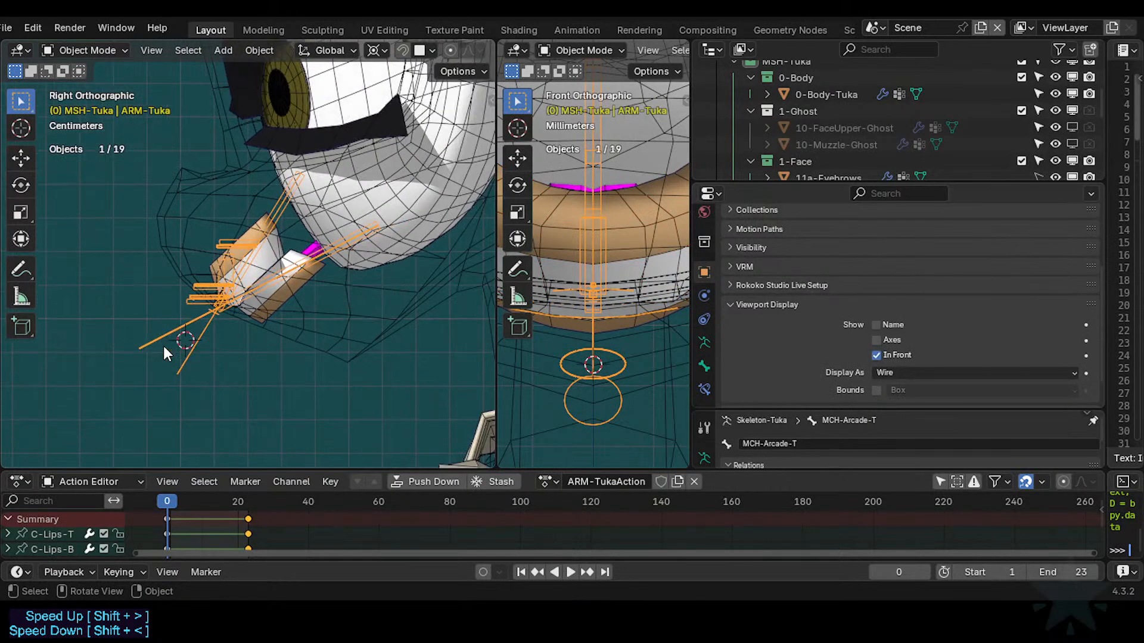
{"action": "scroll", "coordinate": [119, 346], "scroll_direction": "up", "scroll_amount": 2}
{"action": "left_click", "coordinate": [94, 350]}
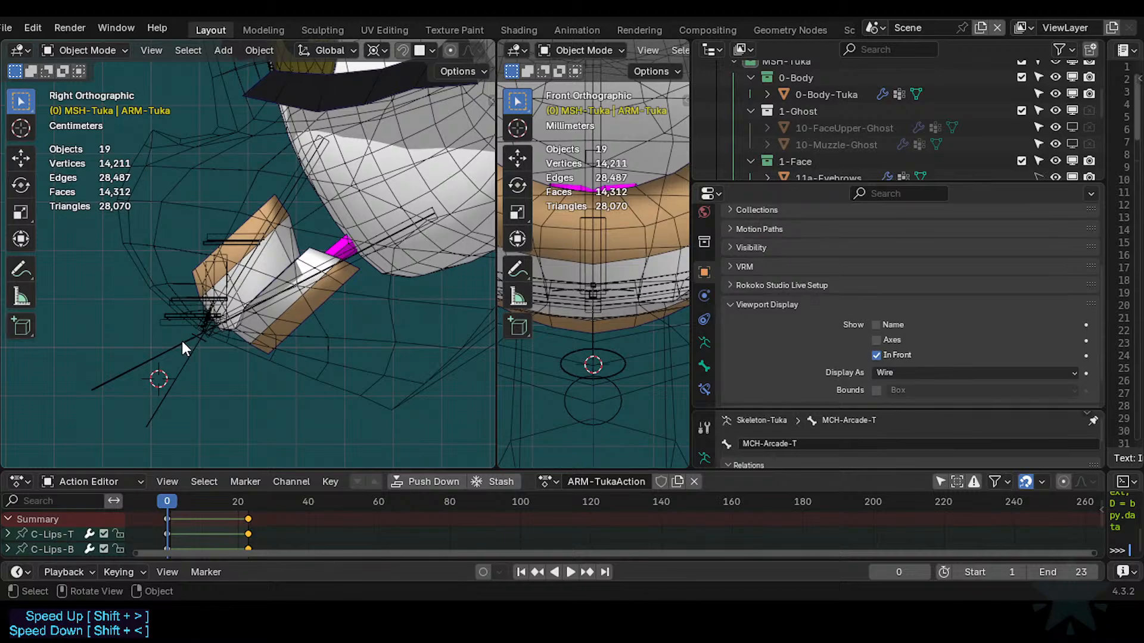
{"action": "left_click", "coordinate": [260, 305]}
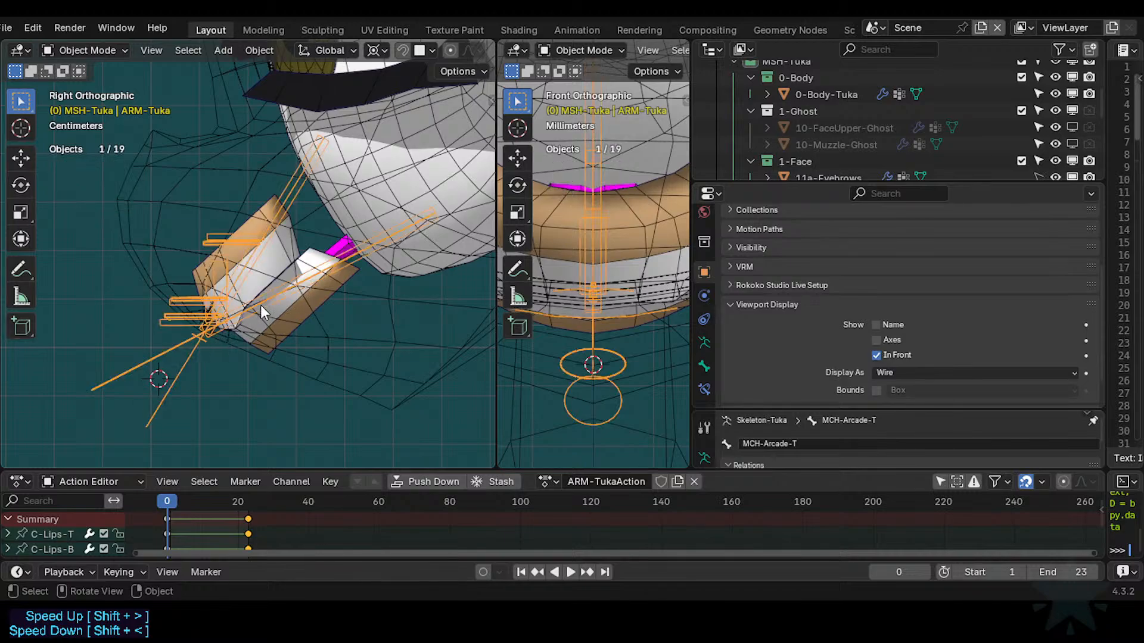
{"action": "key", "text": "Tab"}
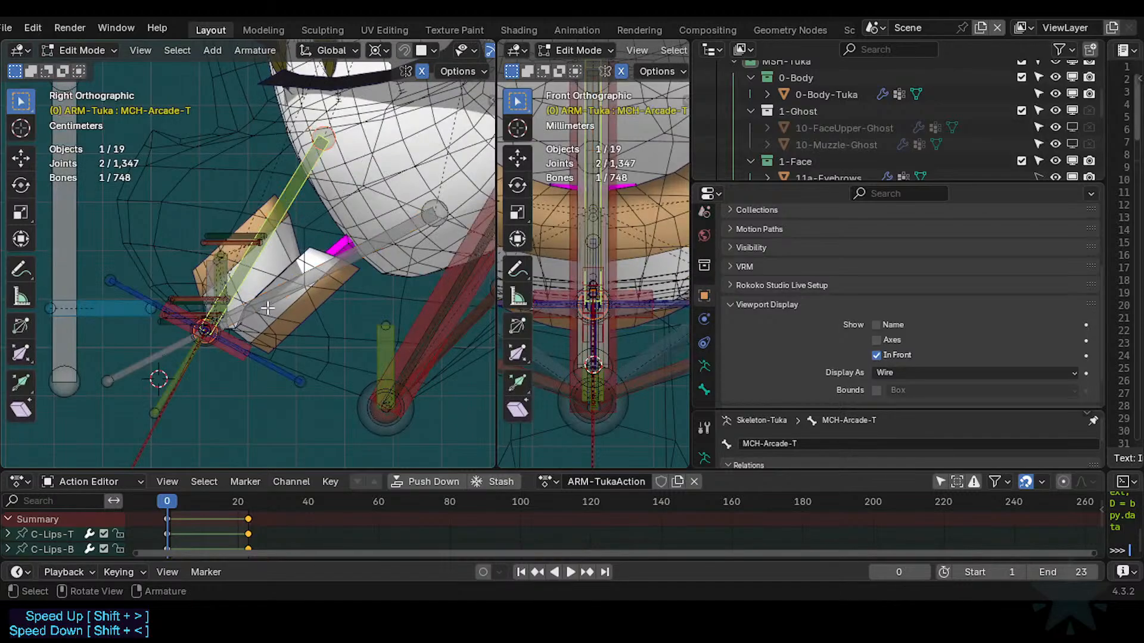
Move the tall vertical bone in front of the mouth slightly farther away from the face.
{"action": "middle_click_drag", "start_coordinate": [123, 348], "coordinate": [254, 339], "text": "shift"}
{"action": "left_click", "coordinate": [225, 245]}
{"action": "key", "text": "g"}
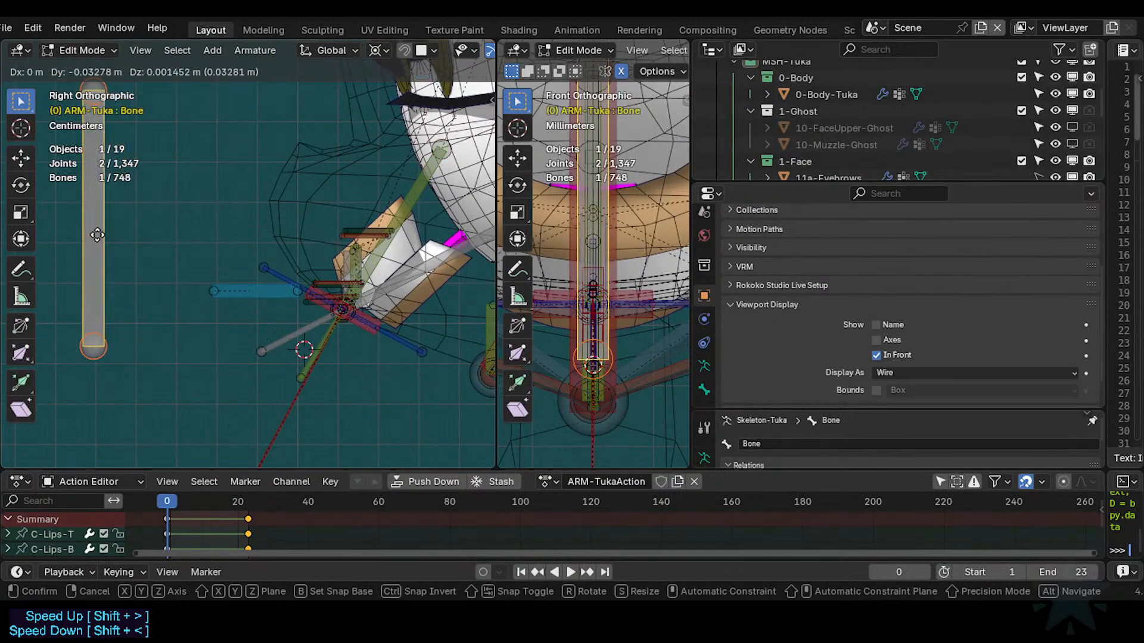
{"action": "left_click", "coordinate": [123, 243]}
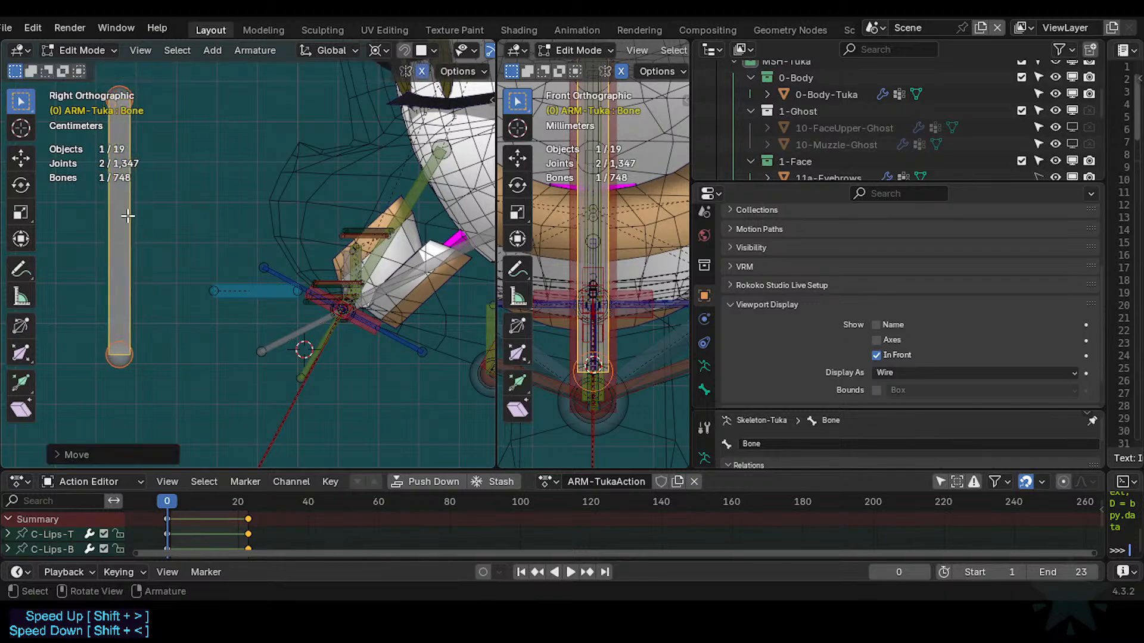
Duplicate the tall vertical bone and rotate the copy 90 degrees about the X axis.
{"action": "key", "text": "shift+d"}
{"action": "type", "text": "rx"}
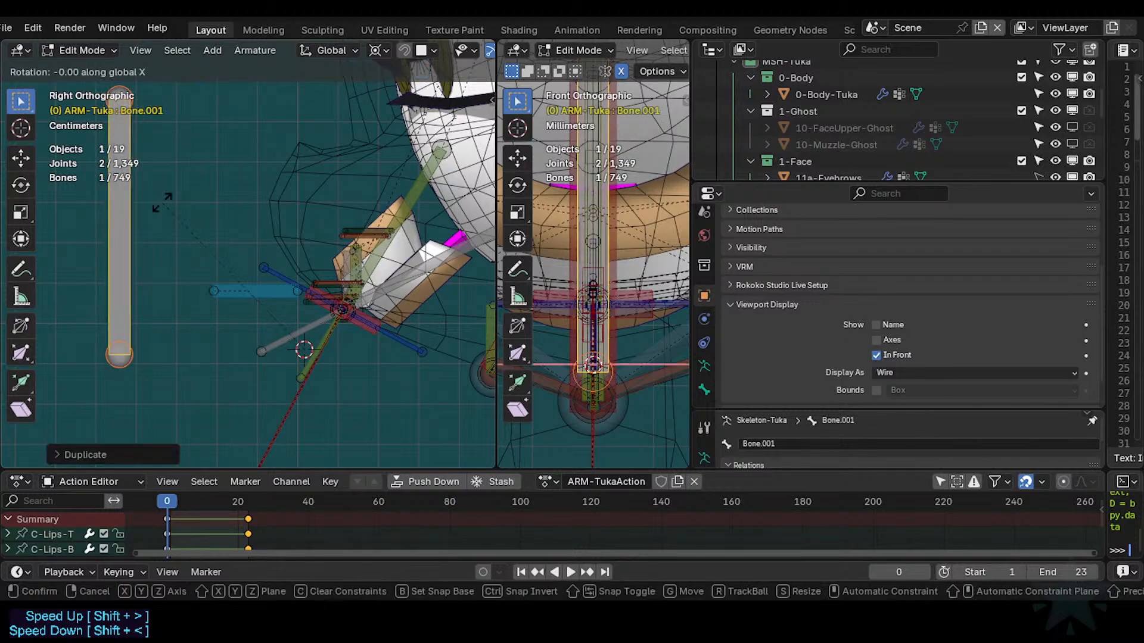
{"action": "type", "text": "90"}
{"action": "key", "text": "Return"}
Place the 3D cursor at the vertical bone's lower end and snap the horizontal copy's start to it.
{"action": "left_click", "coordinate": [108, 324]}
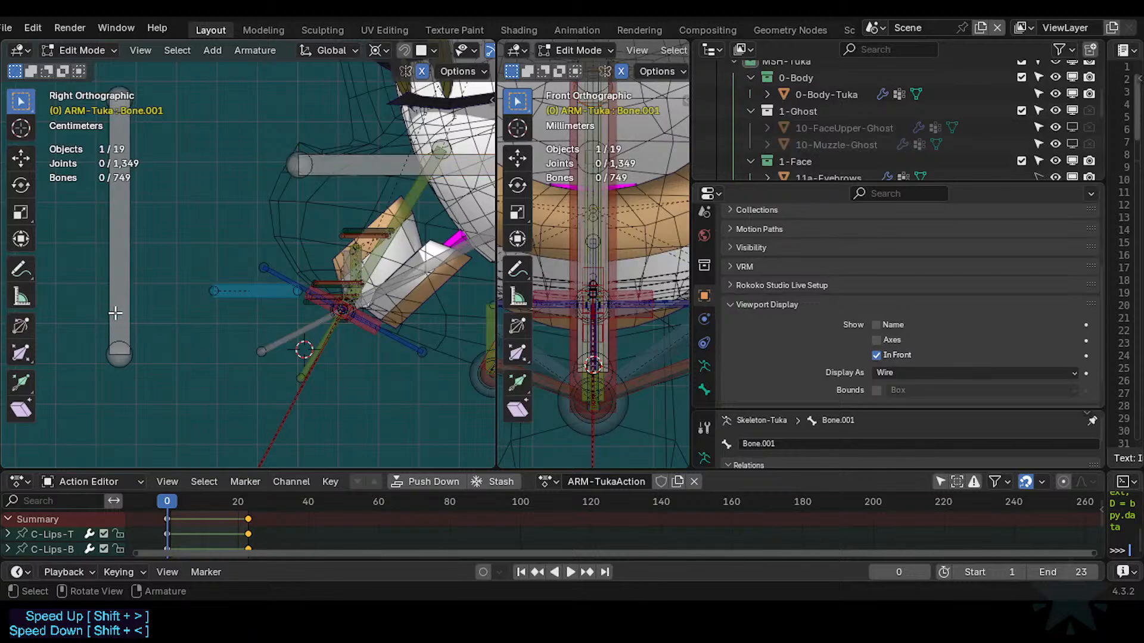
{"action": "left_click", "coordinate": [117, 312]}
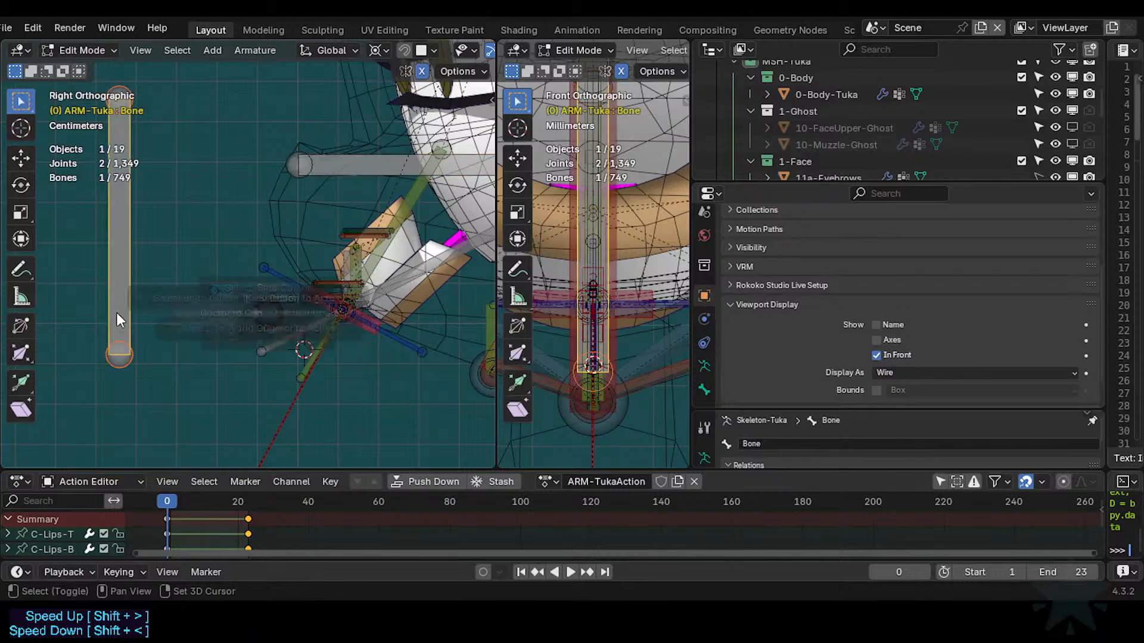
{"action": "left_click", "coordinate": [370, 162]}
{"action": "key", "text": "shift+s"}
{"action": "key", "text": "7"}
{"action": "left_click", "coordinate": [221, 358]}
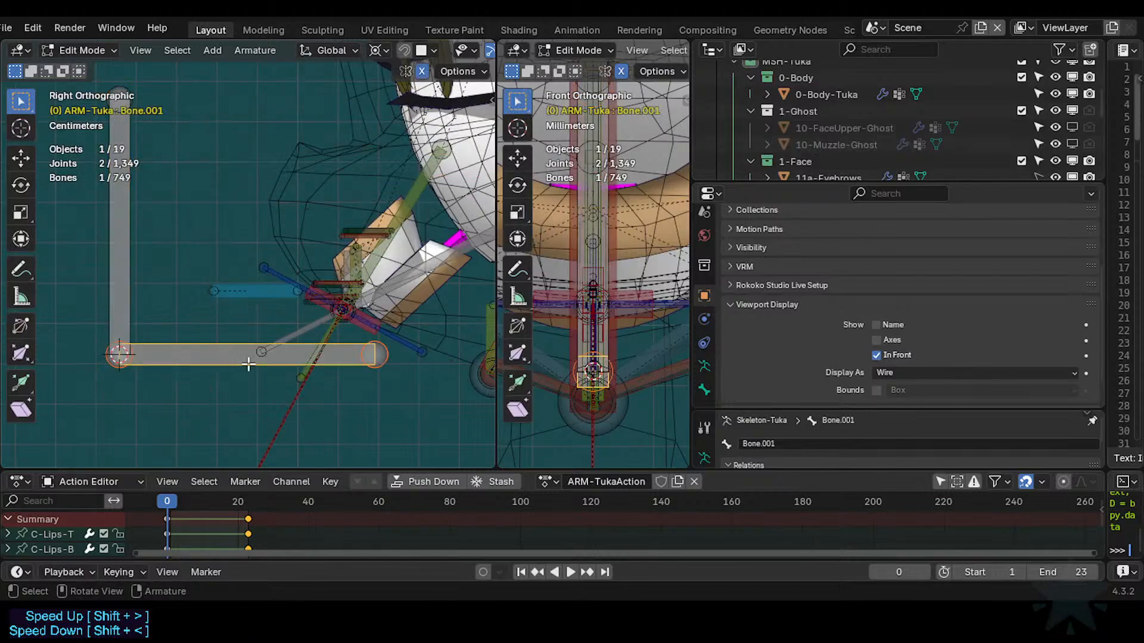
Duplicate the horizontal bone in place and make the copy's B-Bone display slightly thinner.
{"action": "key", "text": "shift+d"}
{"action": "key", "text": "Escape"}
{"action": "key", "text": "ctrl+alt+space"}
{"action": "key", "text": "r"}
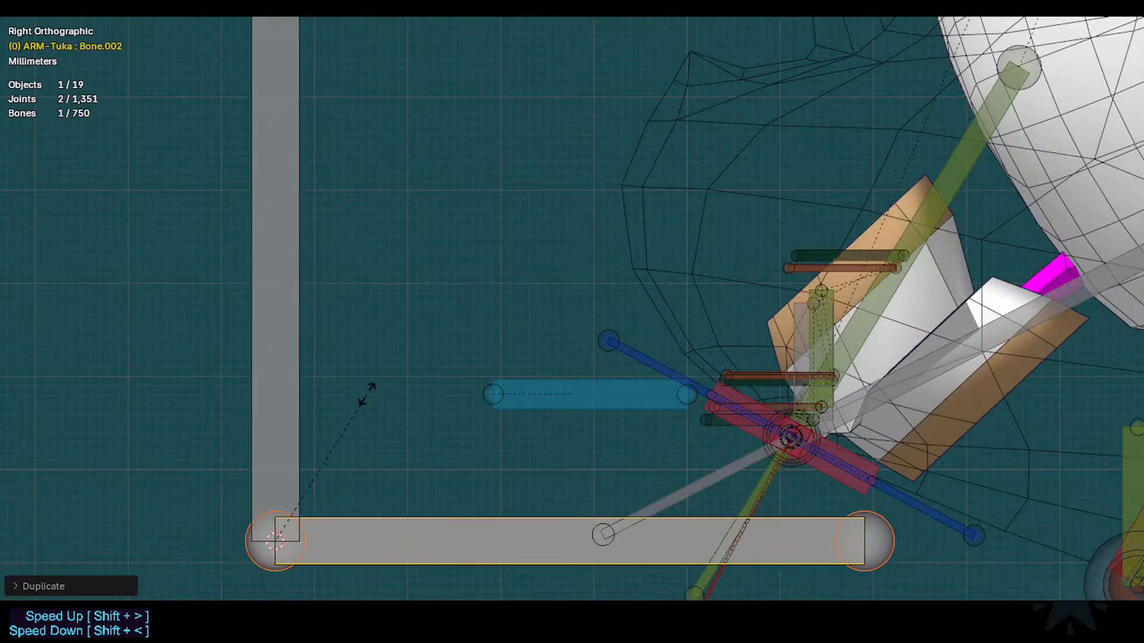
{"action": "key", "text": "Return"}
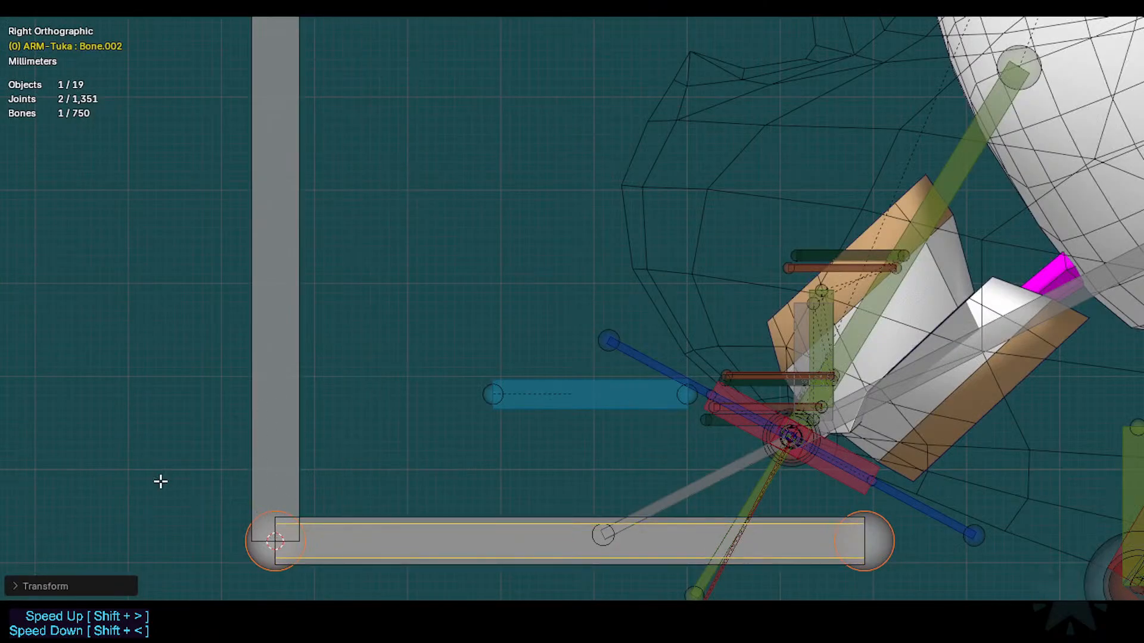
{"action": "key", "text": "ctrl+alt+space"}
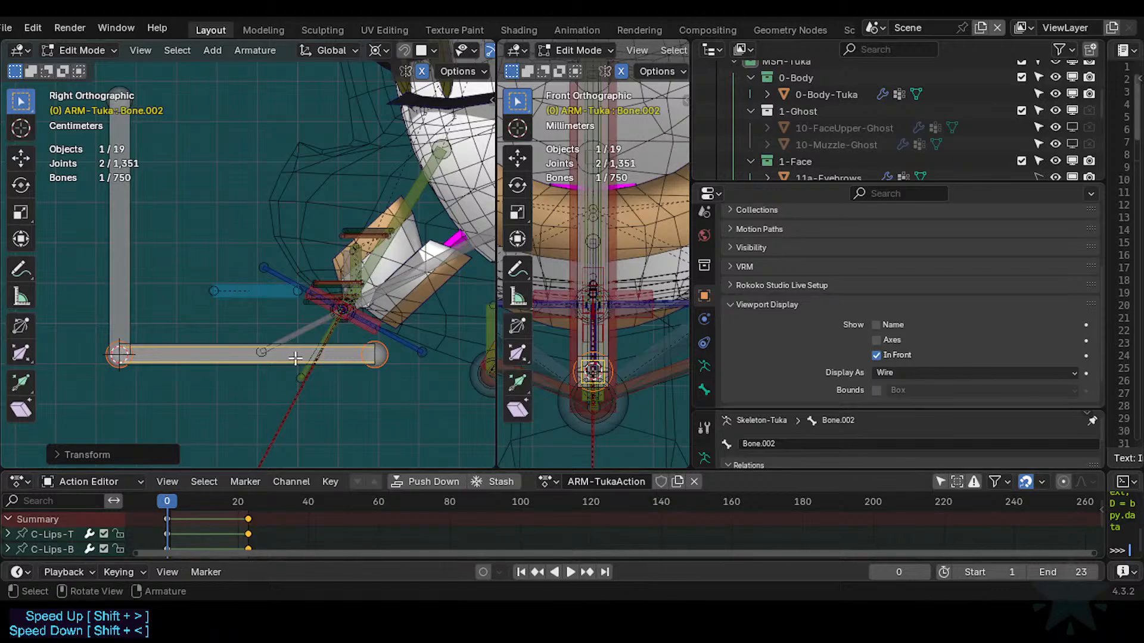
Lengthen the horizontal bone's copy to about 1.3 times and reduce its B-Bone display thickness to about half.
{"action": "key", "text": "r"}
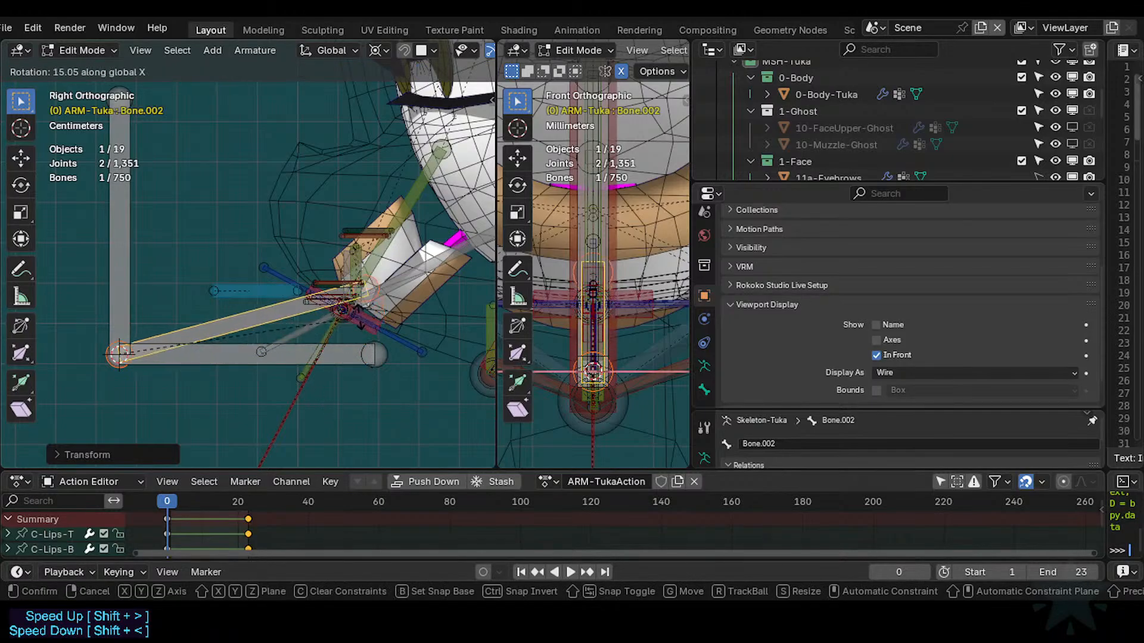
{"action": "key", "text": "Escape"}
{"action": "left_click", "coordinate": [129, 261], "text": "shift"}
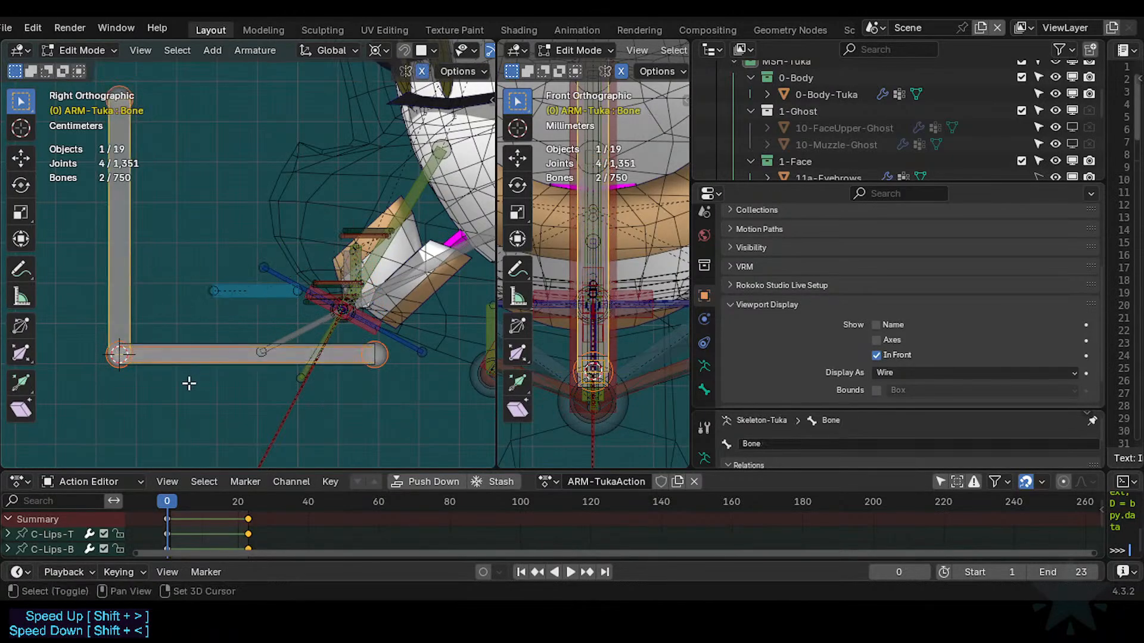
{"action": "left_click", "coordinate": [192, 361], "text": "shift"}
{"action": "left_click", "coordinate": [187, 353]}
{"action": "key", "text": "s"}
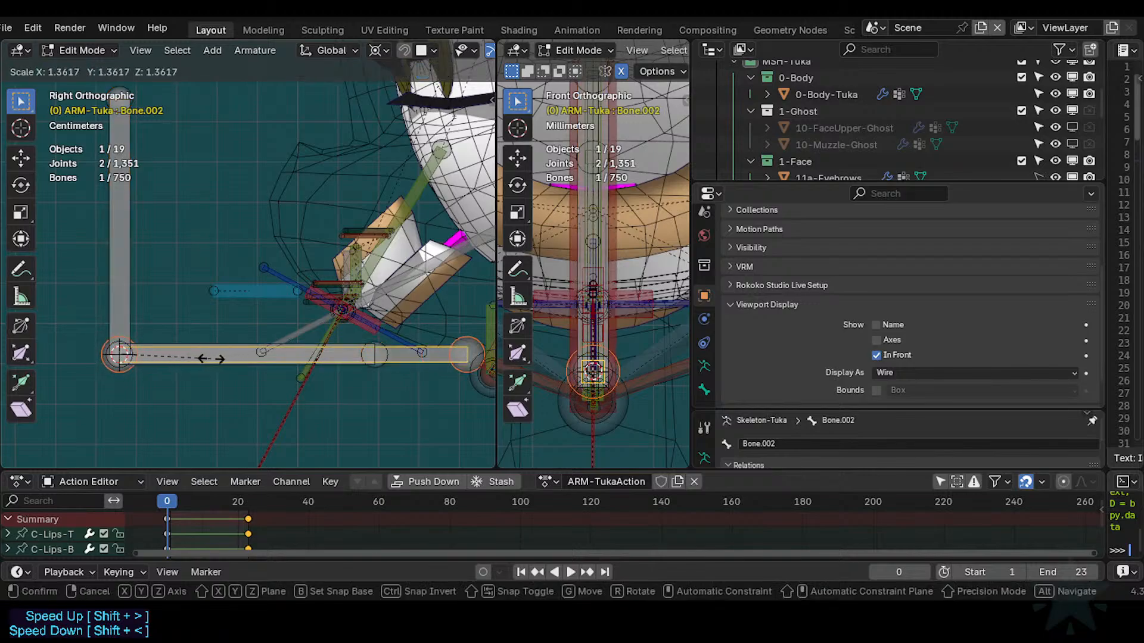
{"action": "left_click", "coordinate": [213, 356]}
{"action": "key", "text": "ctrl+alt+s"}
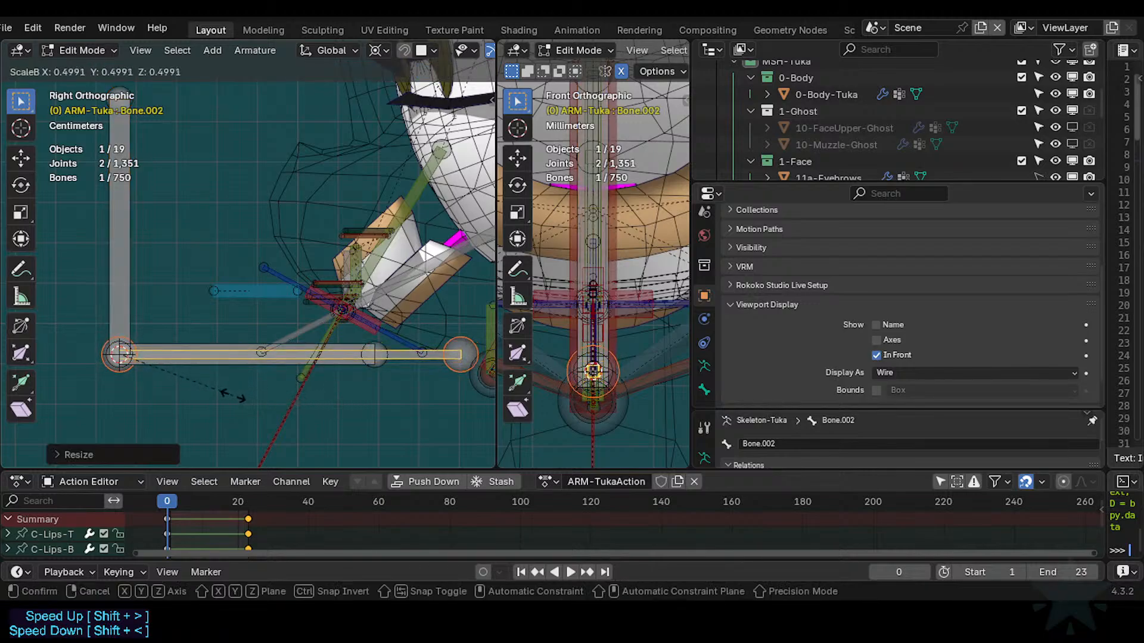
{"action": "left_click", "coordinate": [230, 391]}
Scale the B-Bone display of the vertical bone and the original horizontal bone down to thin lines.
{"action": "left_click", "coordinate": [212, 345]}
{"action": "left_click", "coordinate": [118, 252], "text": "shift"}
{"action": "key", "text": "ctrl+alt+s"}
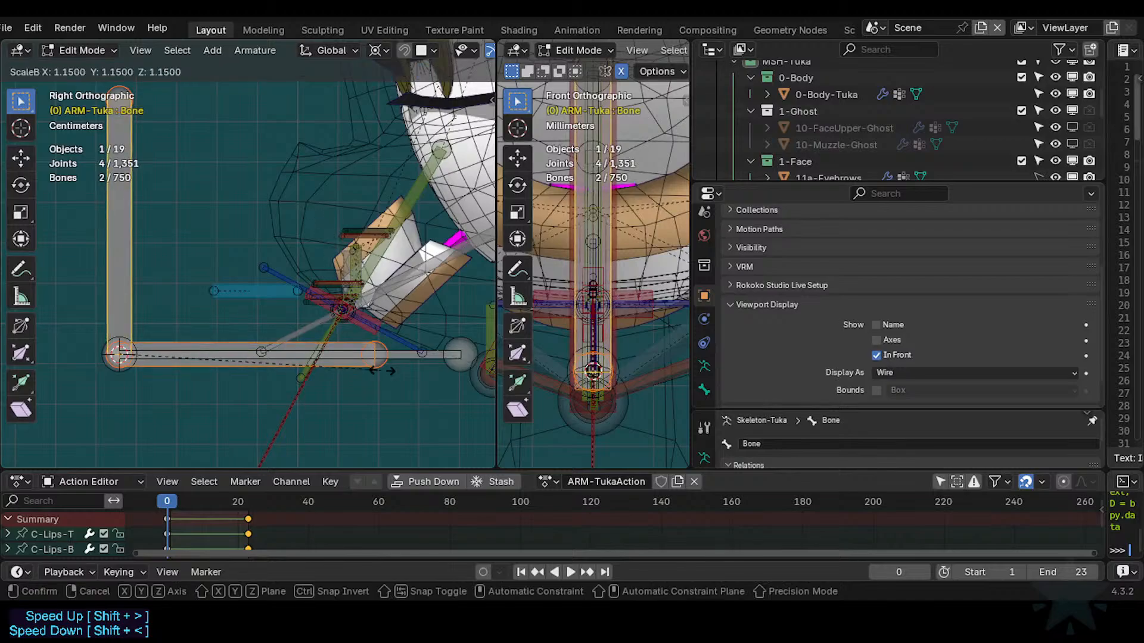
{"action": "left_click", "coordinate": [98, 320]}
Thicken the horizontal copy's B-Bone display and scale the bone down to about half its length.
{"action": "left_click", "coordinate": [217, 350]}
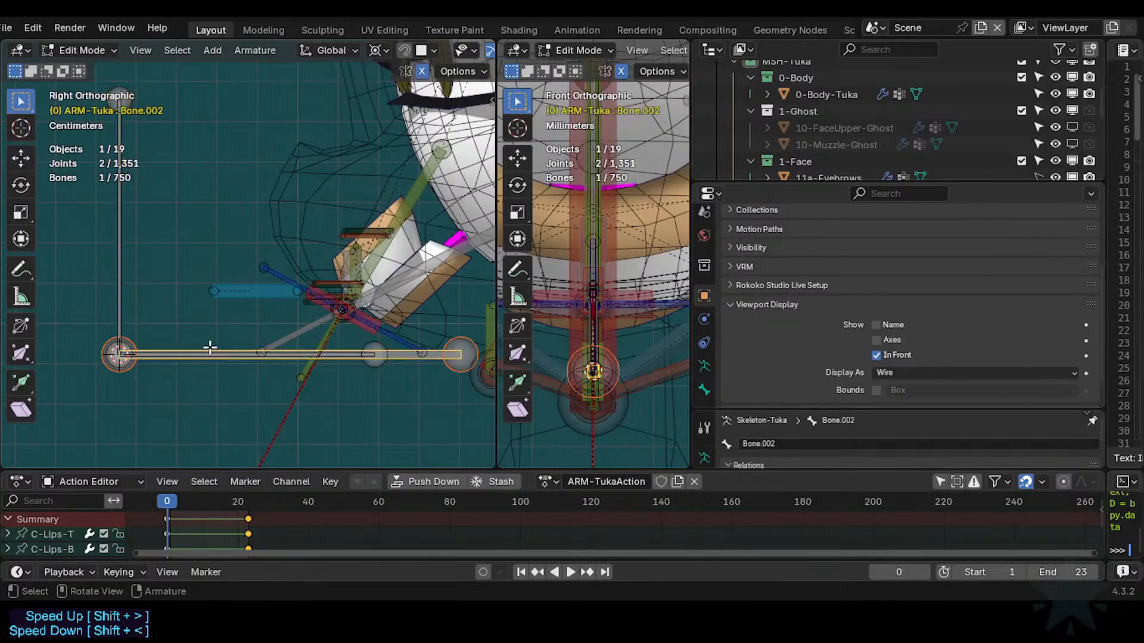
{"action": "key", "text": "ctrl+alt+s"}
{"action": "left_click", "coordinate": [316, 322]}
{"action": "key", "text": "s"}
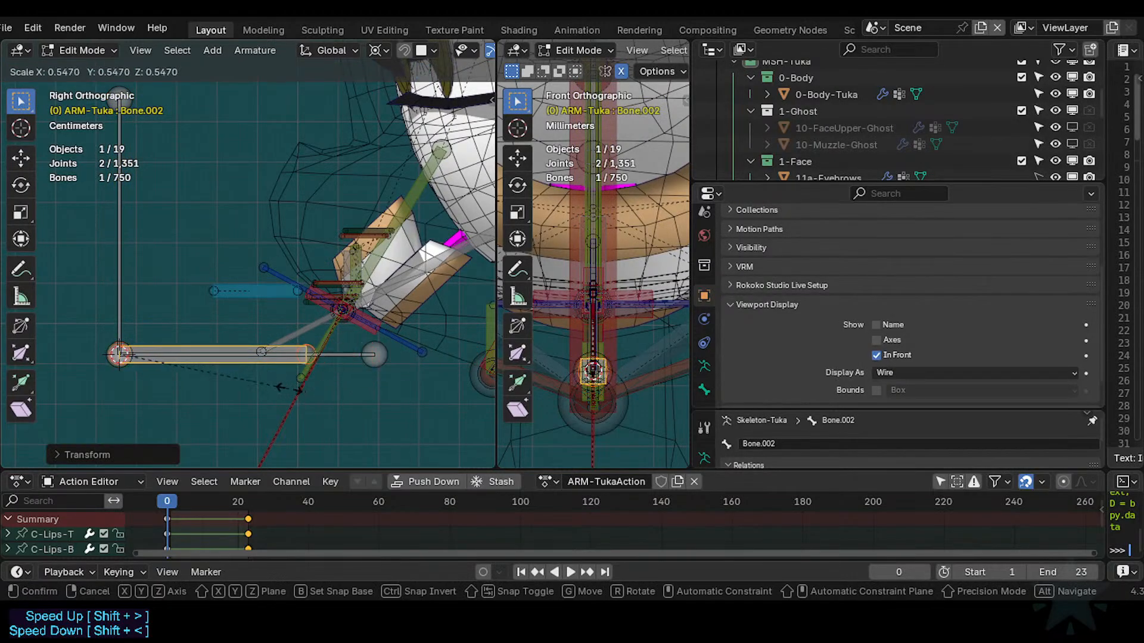
{"action": "left_click", "coordinate": [276, 405]}
Rotate the short thick bone 15 degrees about the global X axis.
{"action": "key", "text": "r"}
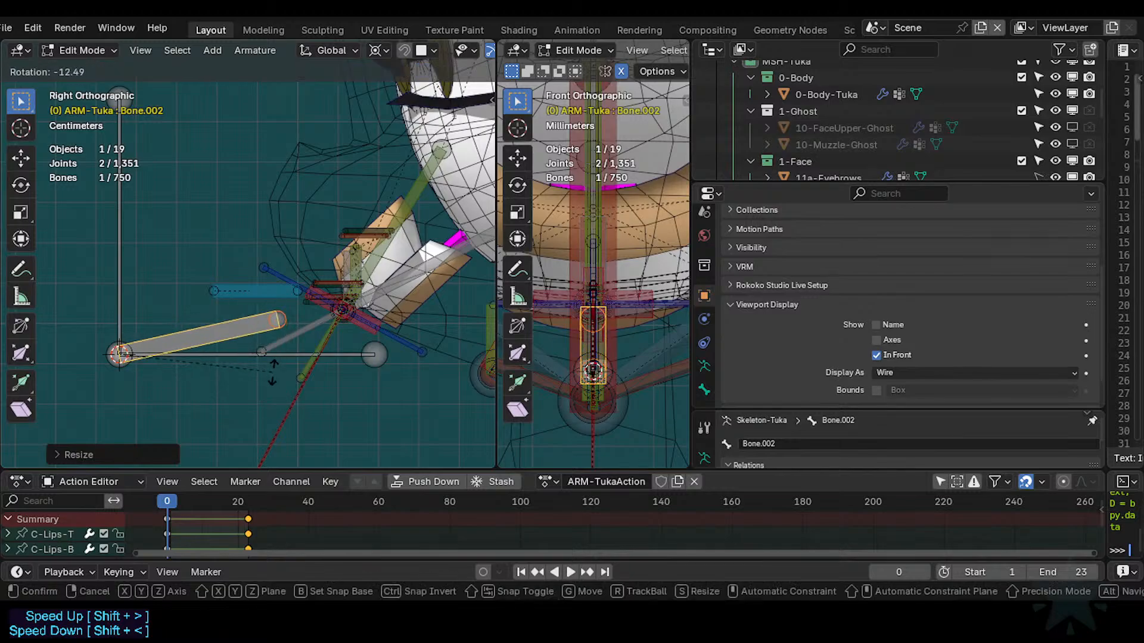
{"action": "key", "text": "x"}
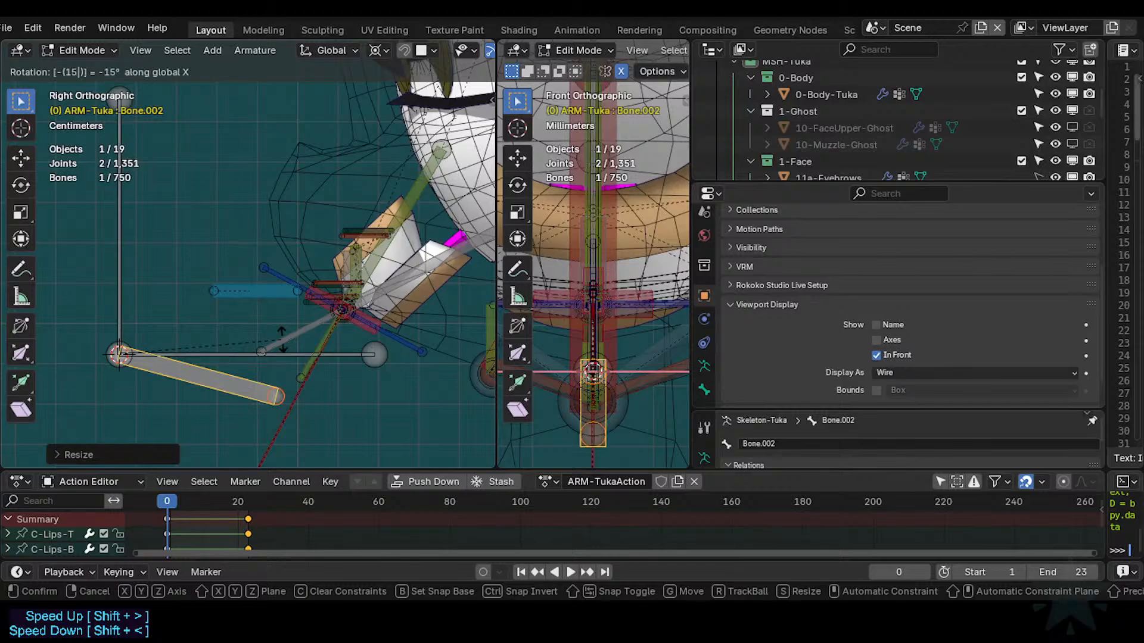
{"action": "type", "text": "15"}
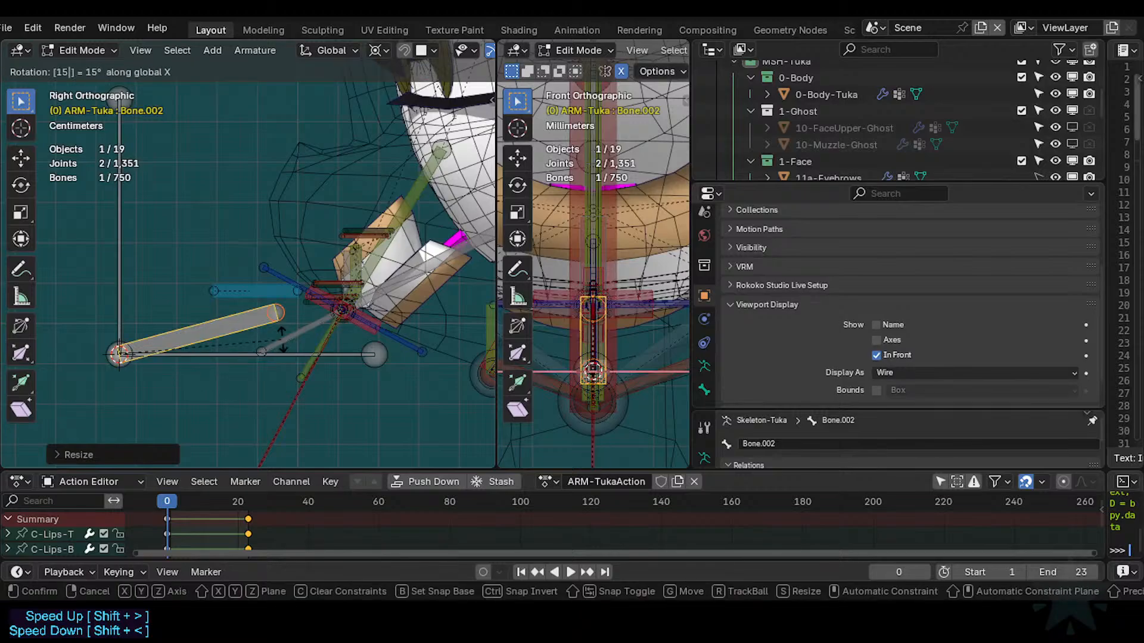
{"action": "key", "text": "Return"}
Move the short, vertical and long horizontal bones together along the Y axis to below the mouth.
{"action": "left_click", "coordinate": [127, 290], "text": "shift"}
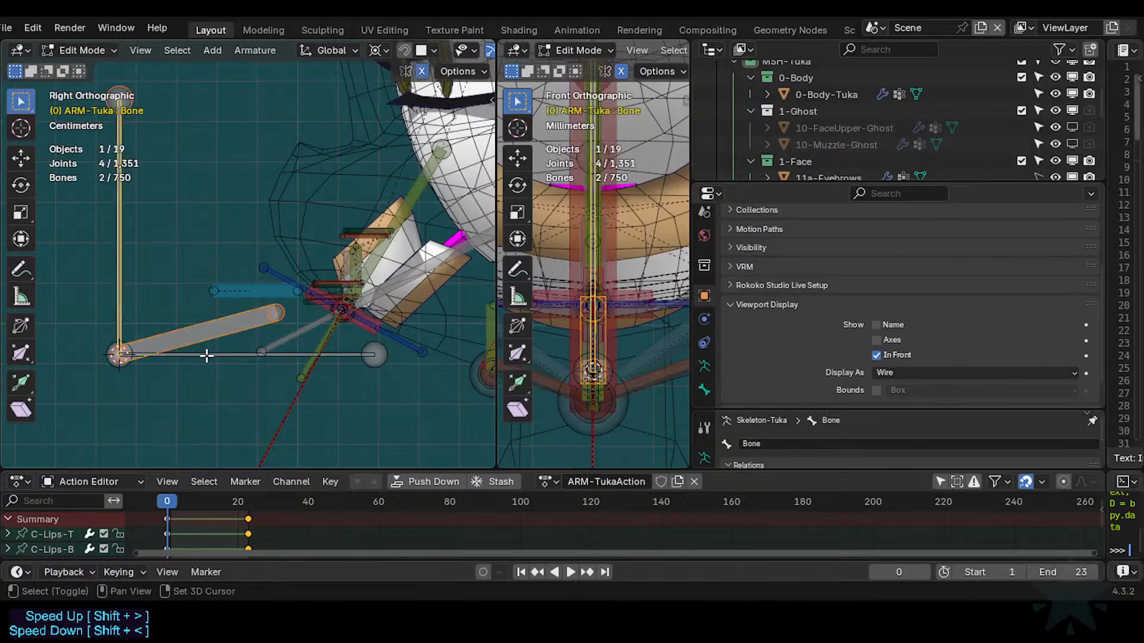
{"action": "left_click", "coordinate": [208, 355], "text": "shift"}
{"action": "key", "text": "g"}
{"action": "key", "text": "y"}
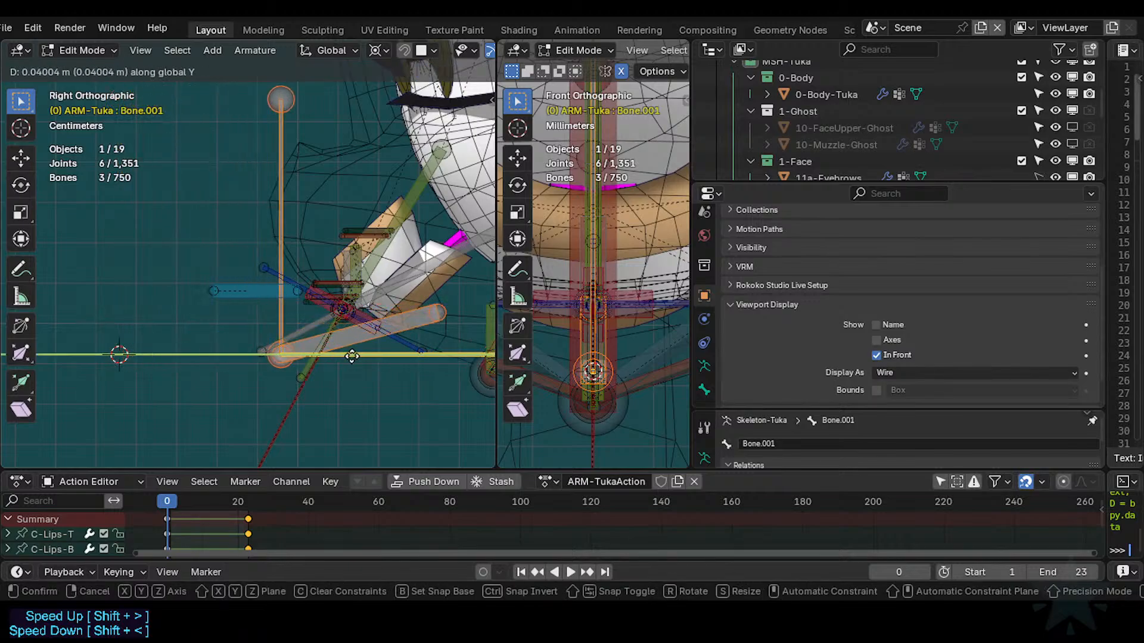
{"action": "left_click", "coordinate": [404, 372]}
Clear the short thick bone's roll and align the bone to the long horizontal bone.
{"action": "middle_click_drag", "start_coordinate": [401, 373], "coordinate": [310, 377], "text": "shift"}
{"action": "left_click", "coordinate": [364, 332]}
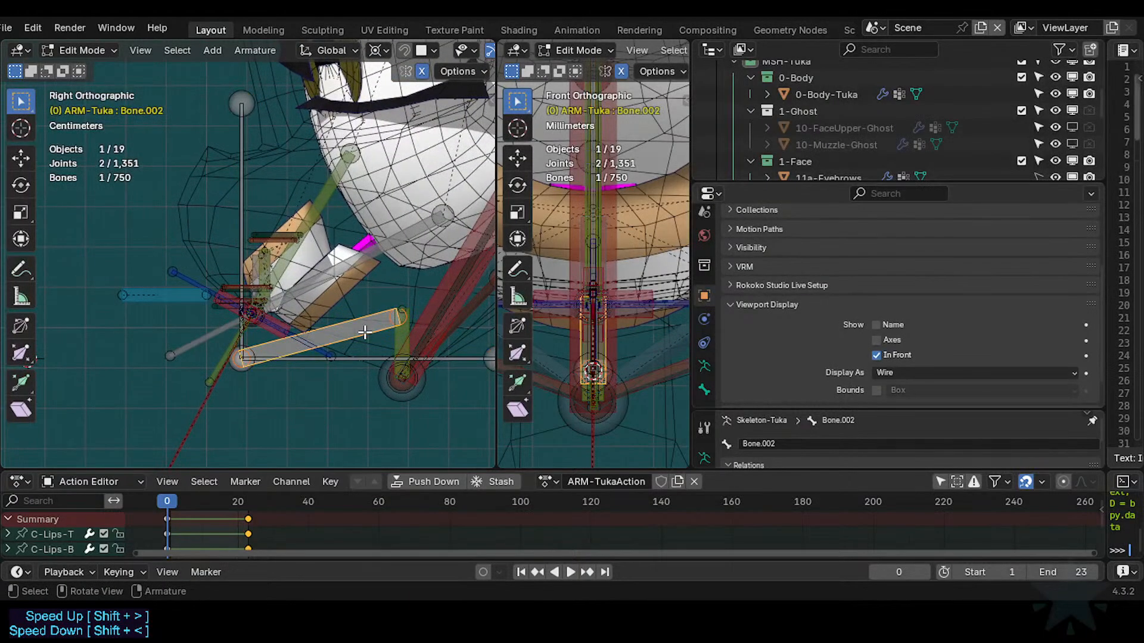
{"action": "key", "text": "alt+r"}
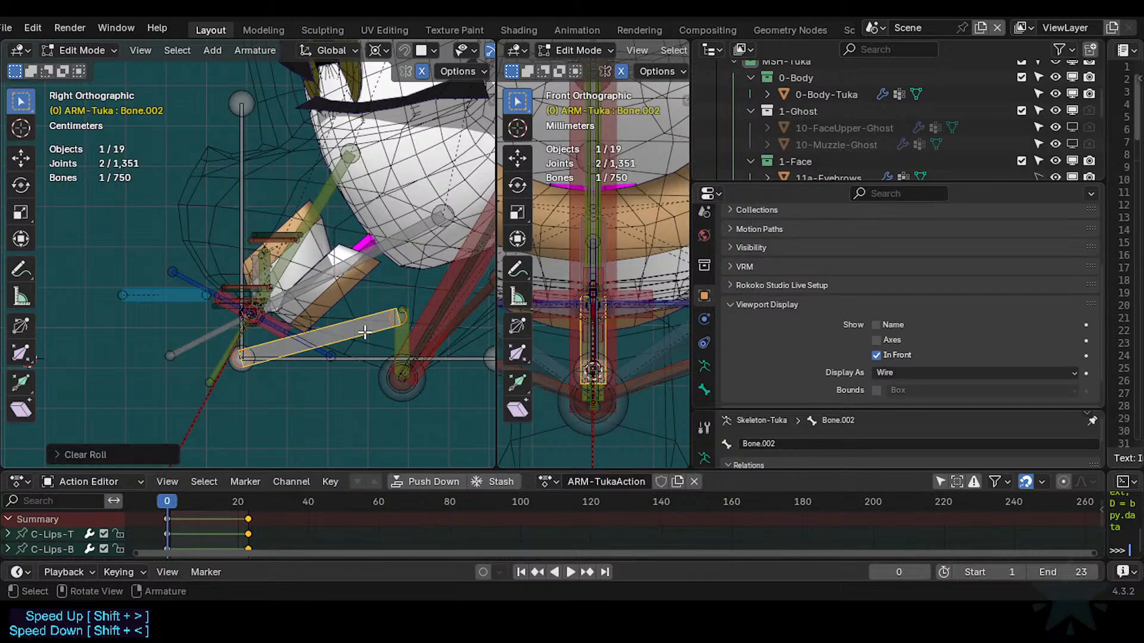
{"action": "key", "text": "r"}
{"action": "key", "text": "Escape"}
{"action": "left_click", "coordinate": [362, 354], "text": "shift"}
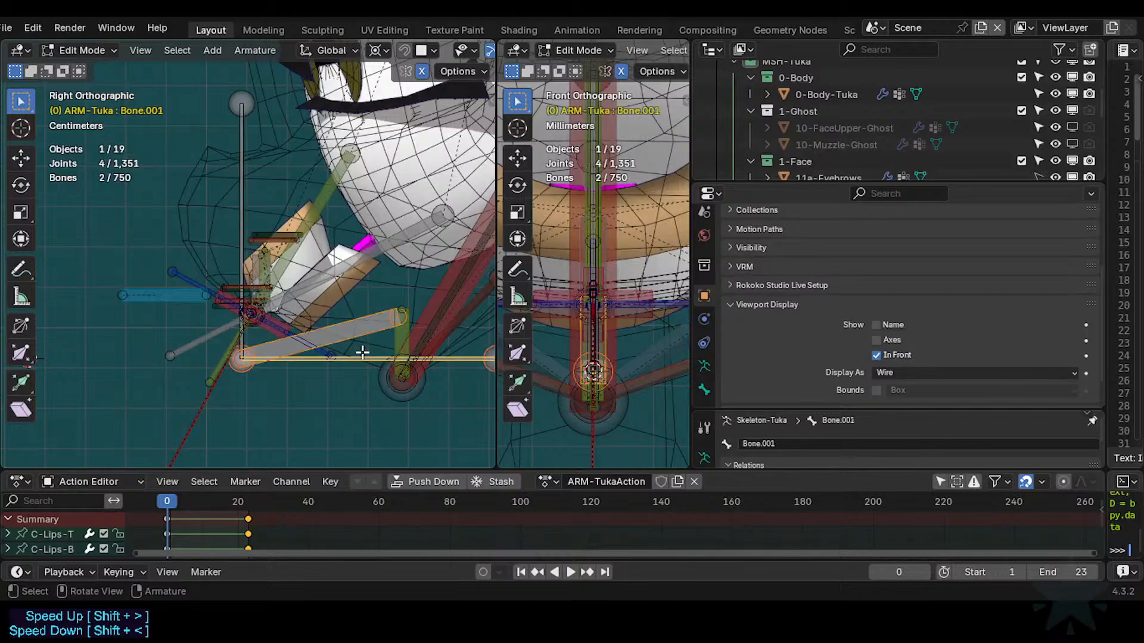
{"action": "key", "text": "ctrl+alt+a"}
{"action": "left_click", "coordinate": [345, 368]}
{"action": "type", "text": "r"}
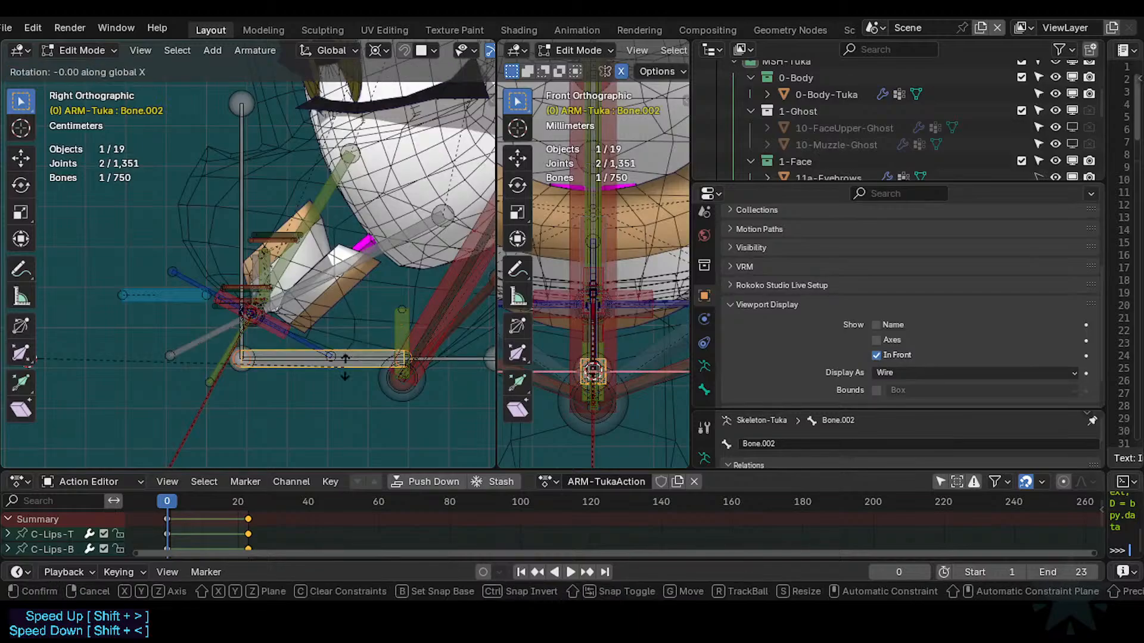
{"action": "type", "text": "3"}
{"action": "key", "text": "Escape"}
{"action": "type", "text": "rx30"}
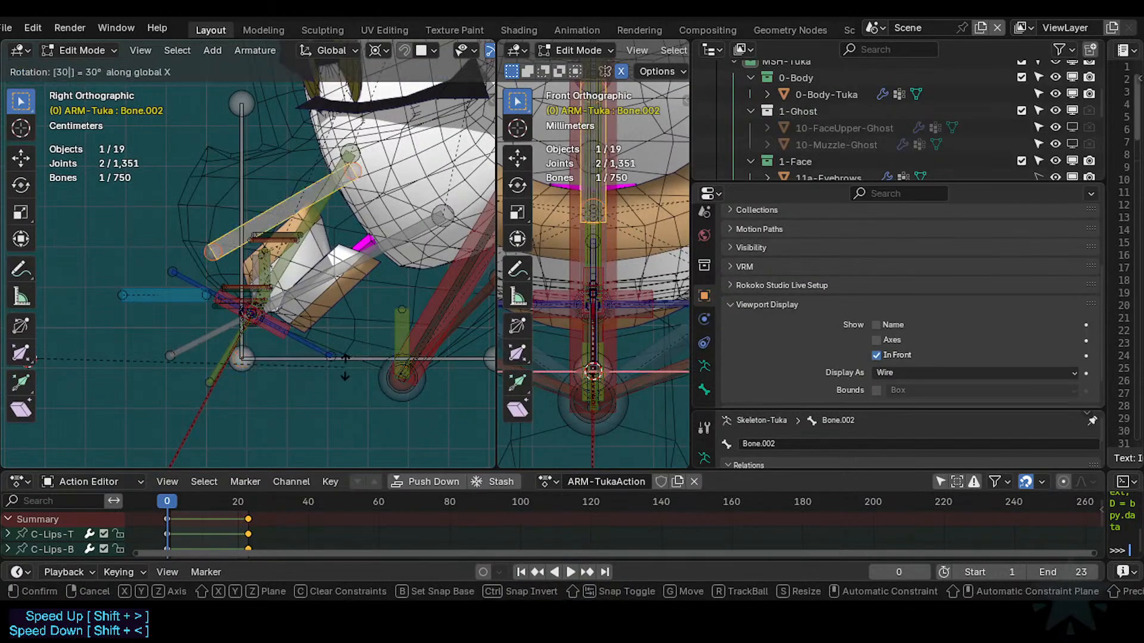
{"action": "key", "text": "Escape"}
{"action": "key", "text": "r"}
{"action": "key", "text": "x"}
{"action": "key", "text": "Escape"}
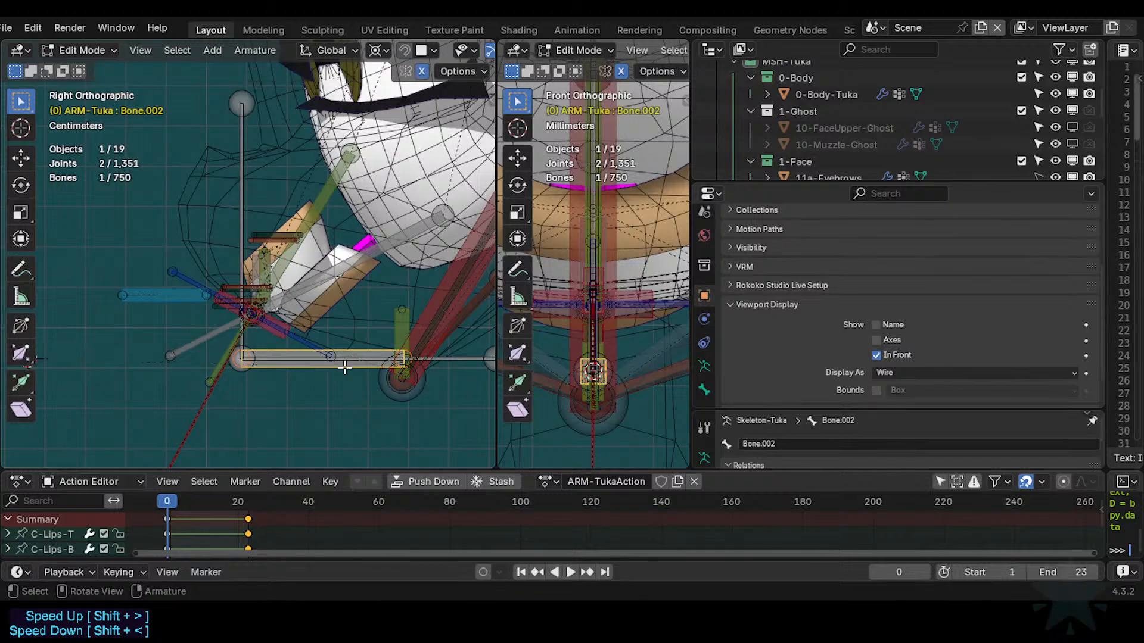
Set the transform pivot point to Individual Origins.
{"action": "key", "text": "period"}
{"action": "left_click", "coordinate": [319, 416]}
Rotate the short thick bone 30 degrees about the global X axis, then undo the rotation.
{"action": "type", "text": "rx3"}
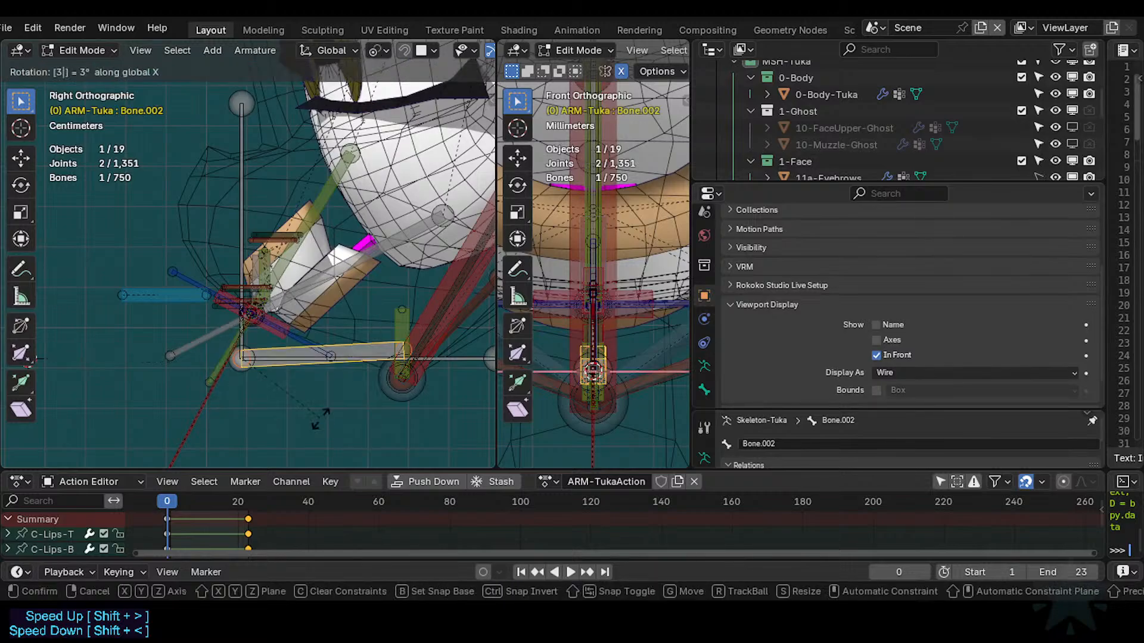
{"action": "type", "text": "0"}
{"action": "key", "text": "Return"}
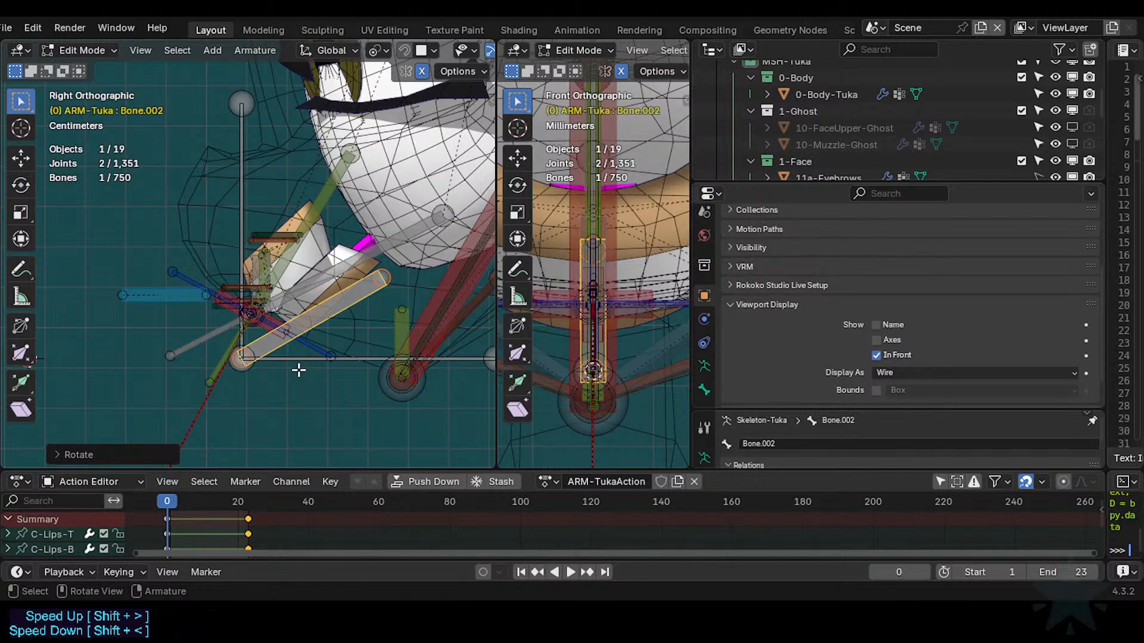
{"action": "key", "text": "ctrl"}
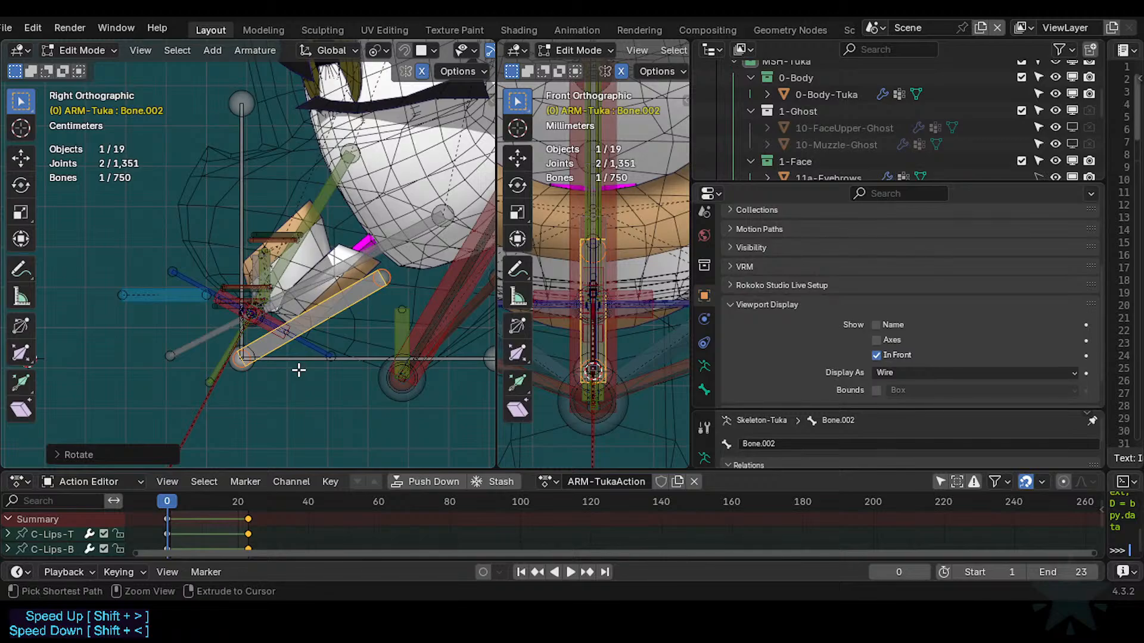
{"action": "key", "text": "ctrl+z"}
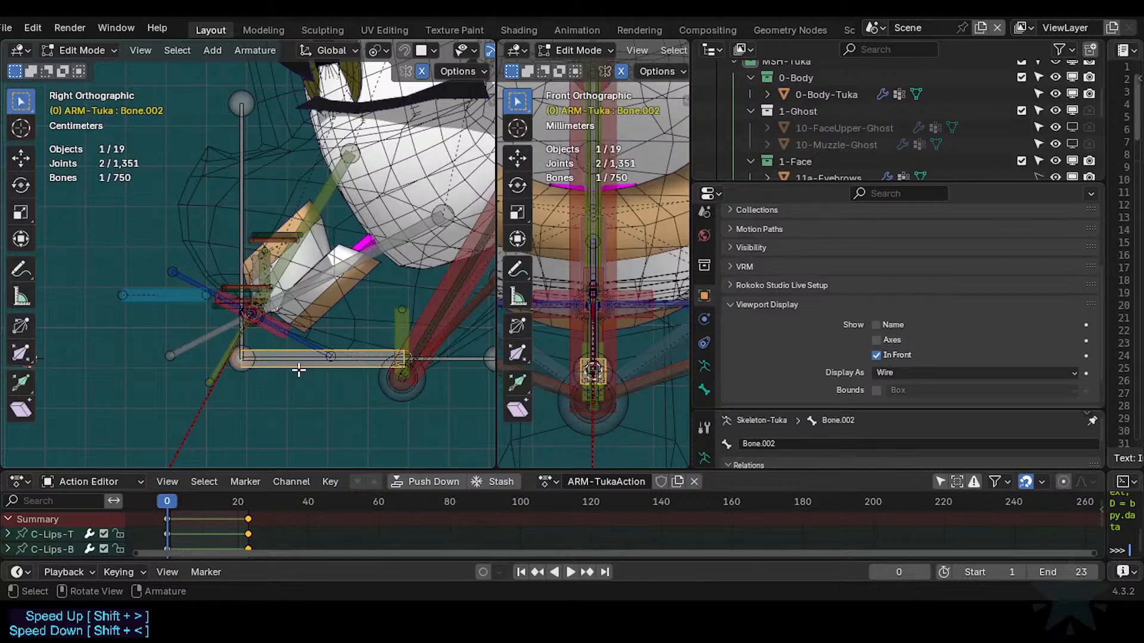
{"action": "type", "text": "r45"}
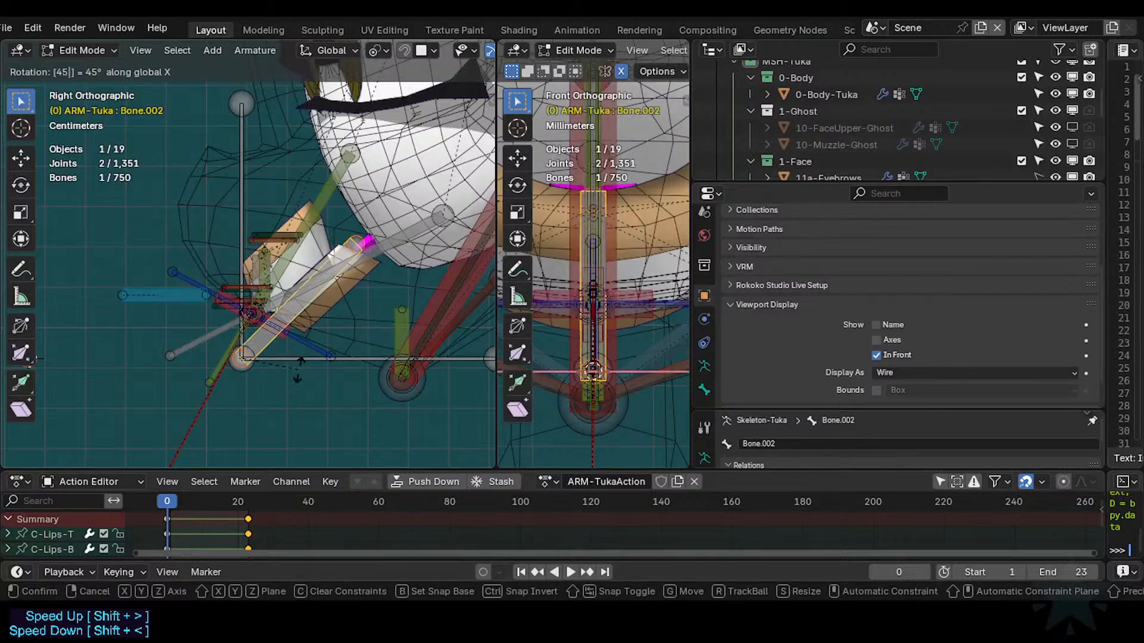
{"action": "key", "text": "Escape"}
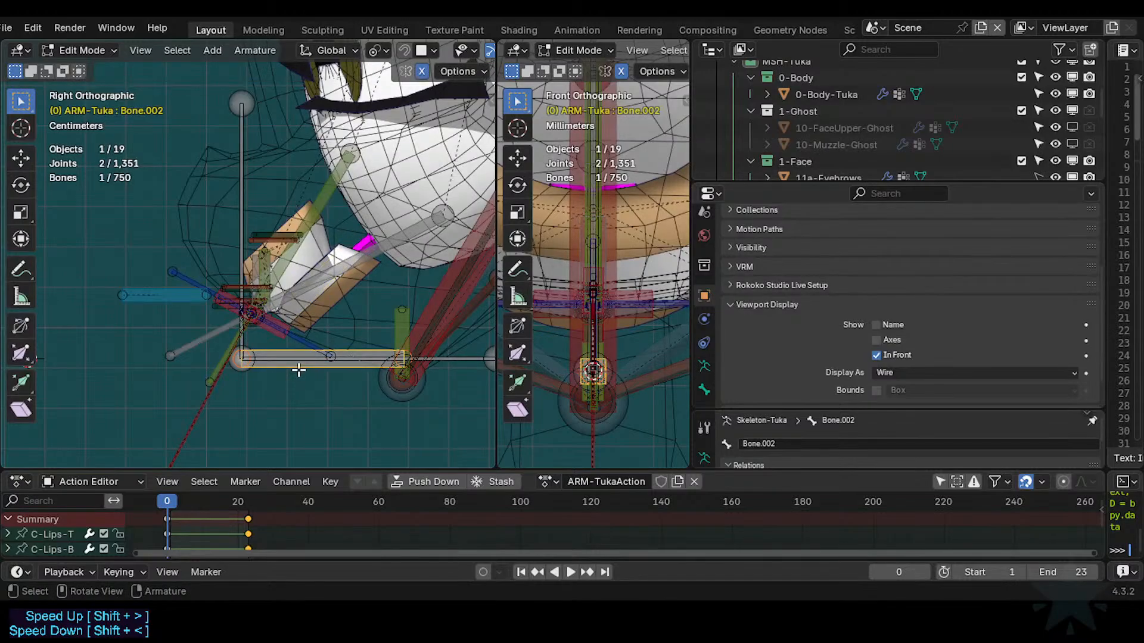
{"action": "type", "text": "r45"}
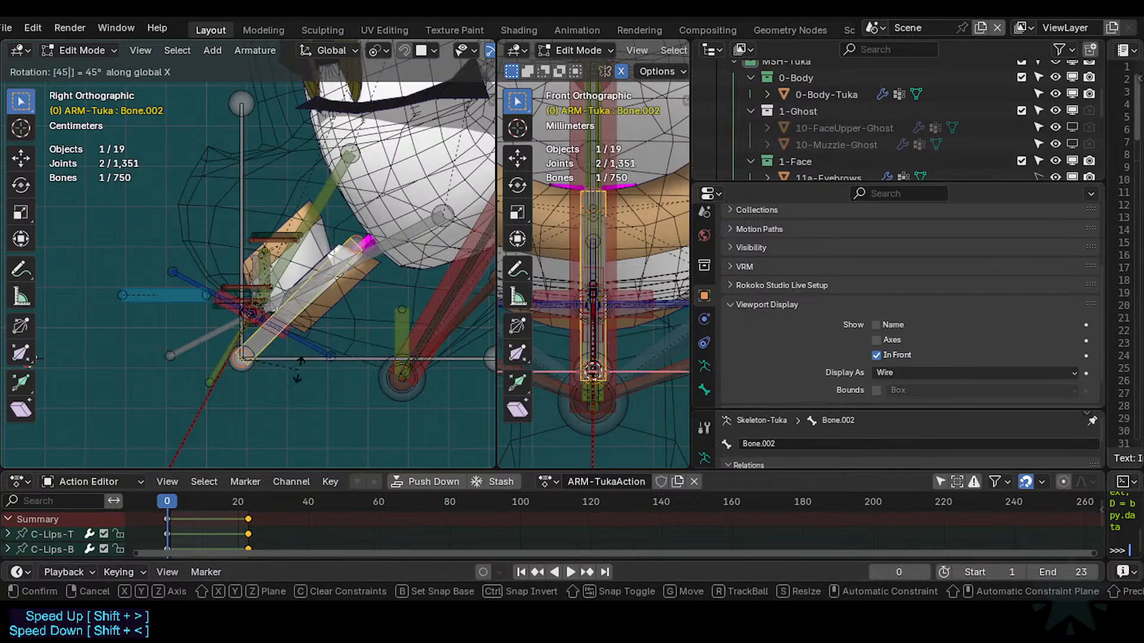
{"action": "key", "text": "Escape"}
{"action": "type", "text": "rx"}
{"action": "type", "text": "42"}
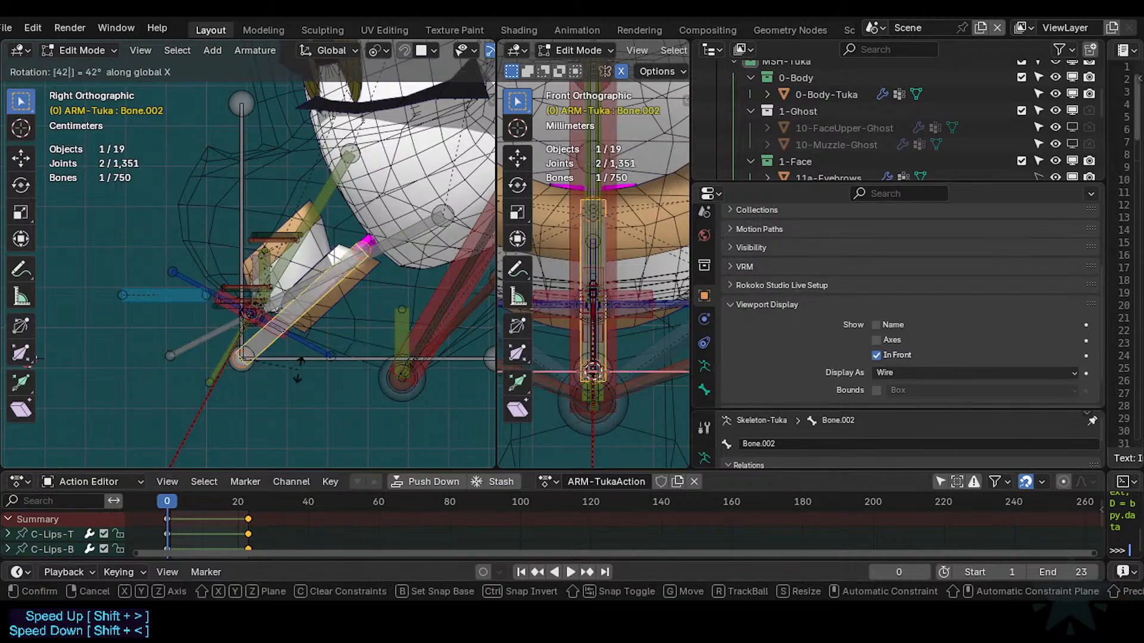
{"action": "key", "text": "BackSpace"}
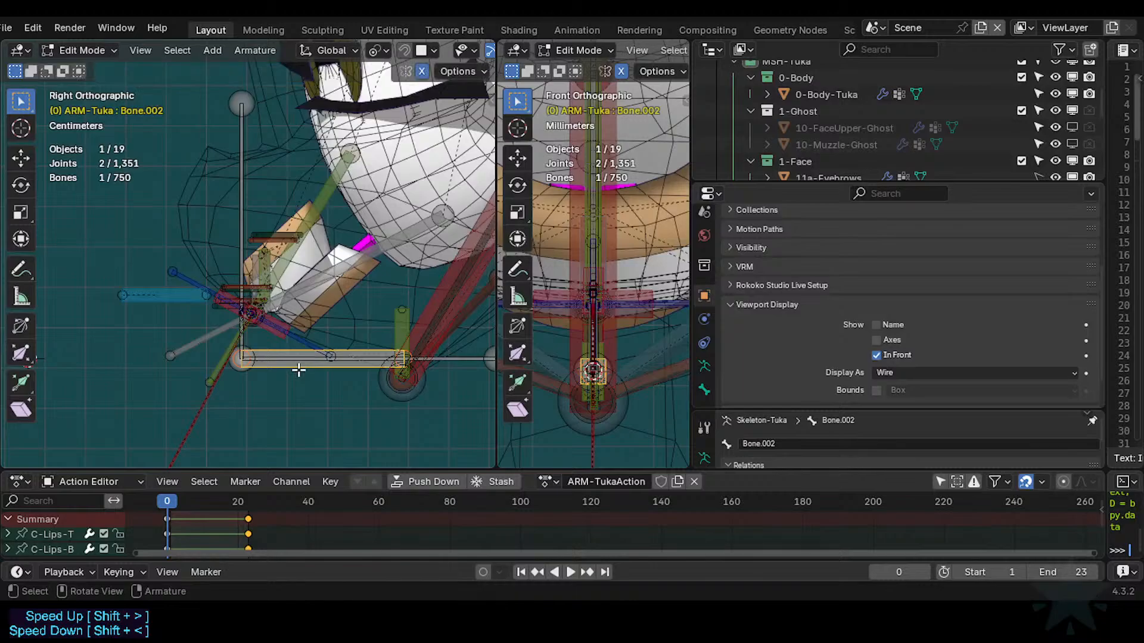
{"action": "type", "text": "0"}
{"action": "key", "text": "Escape"}
{"action": "type", "text": "rx"}
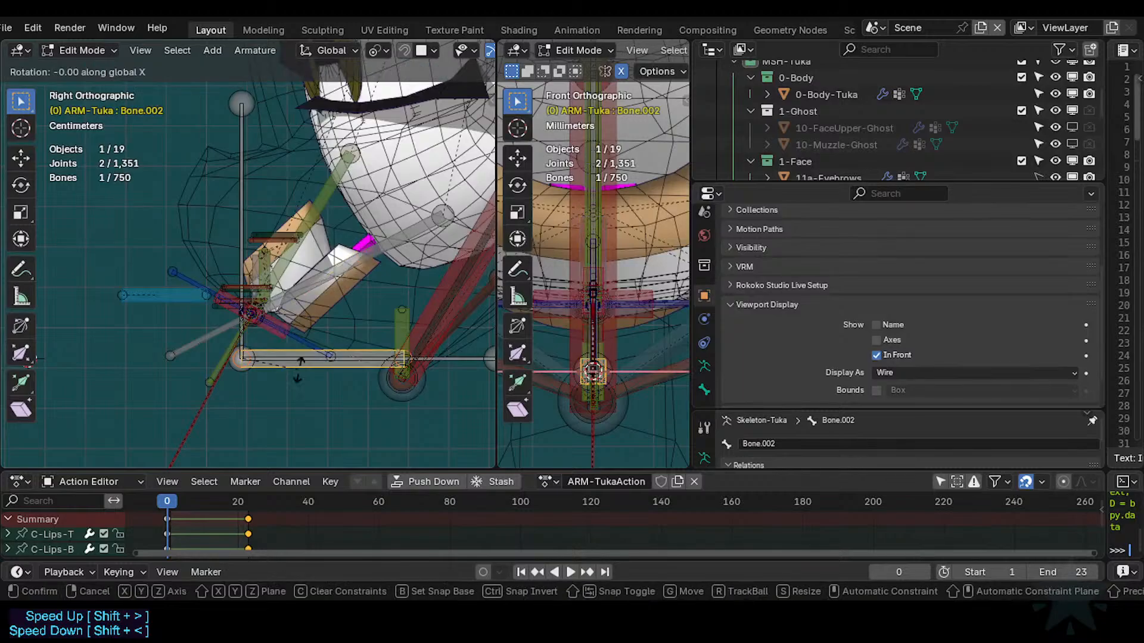
{"action": "type", "text": "41"}
{"action": "key", "text": "Escape"}
Rotate the short thick bone 43 degrees about the global X axis to follow the slope of the lower teeth.
{"action": "type", "text": "rx42"}
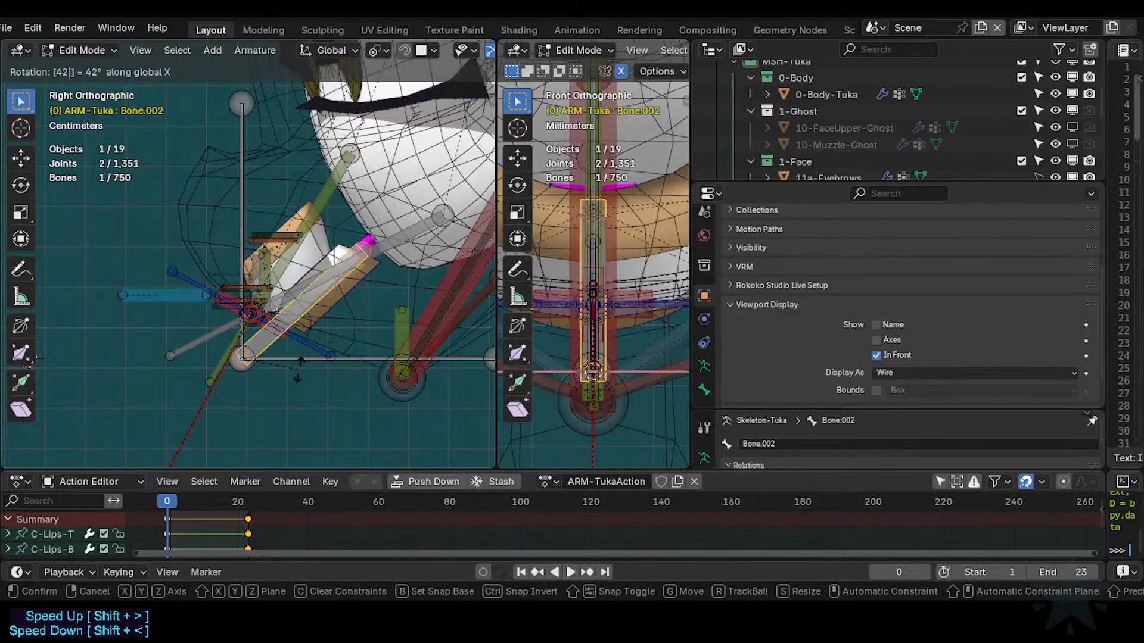
{"action": "key", "text": "BackSpace"}
{"action": "type", "text": "3"}
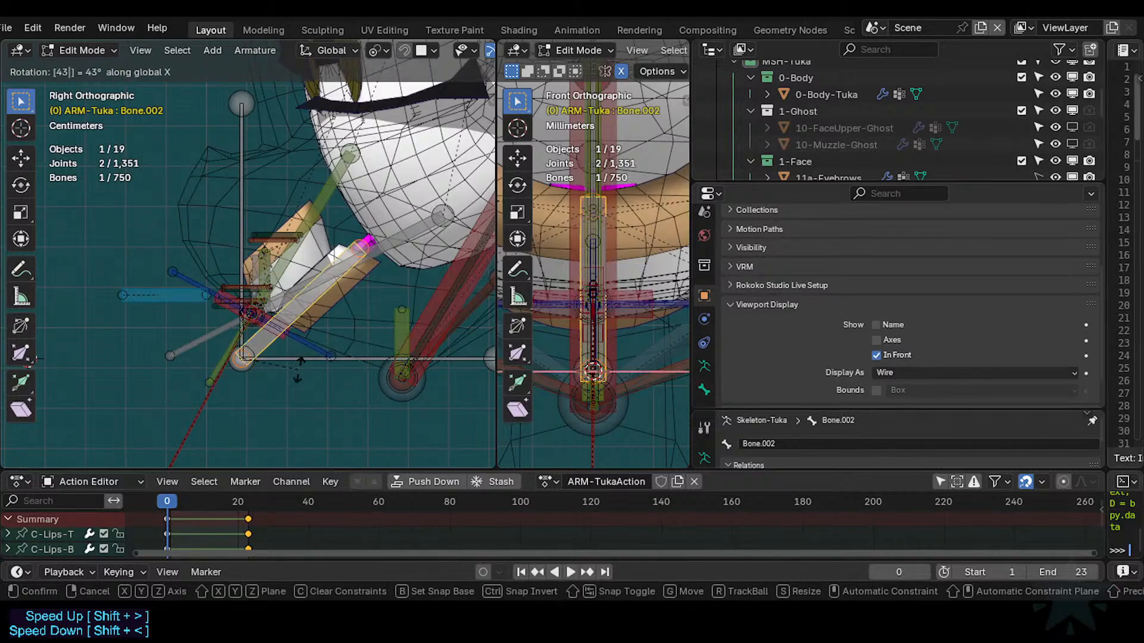
{"action": "left_click", "coordinate": [235, 215]}
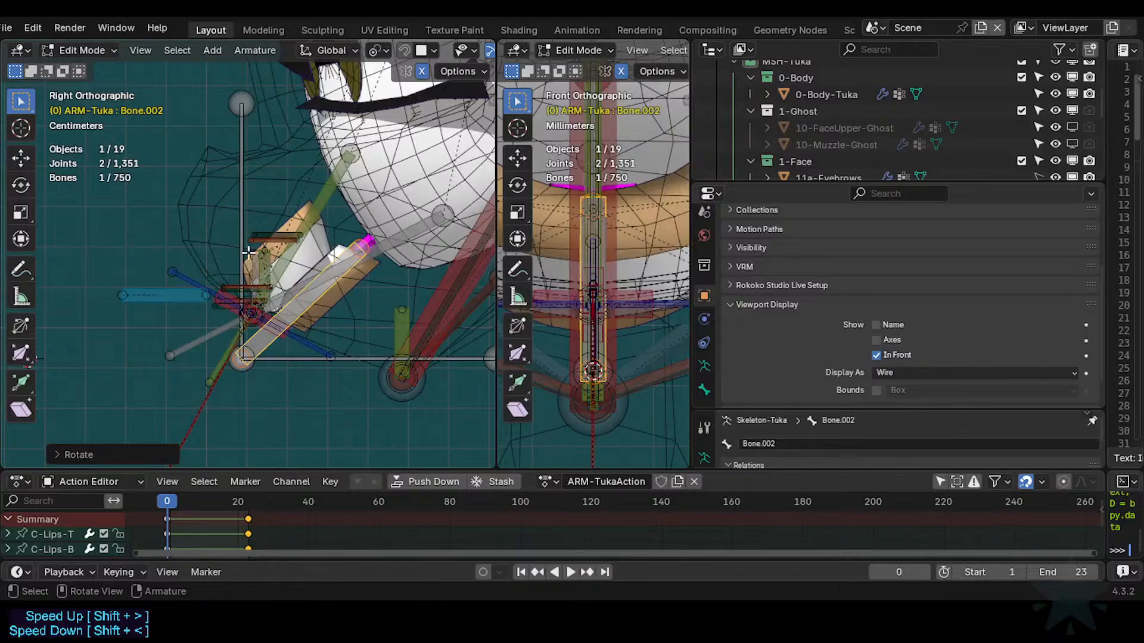
Move the short, long horizontal and vertical bones together slightly down and toward the face.
{"action": "left_click", "coordinate": [310, 359], "text": "shift"}
{"action": "left_click", "coordinate": [246, 255], "text": "shift"}
{"action": "key", "text": "g"}
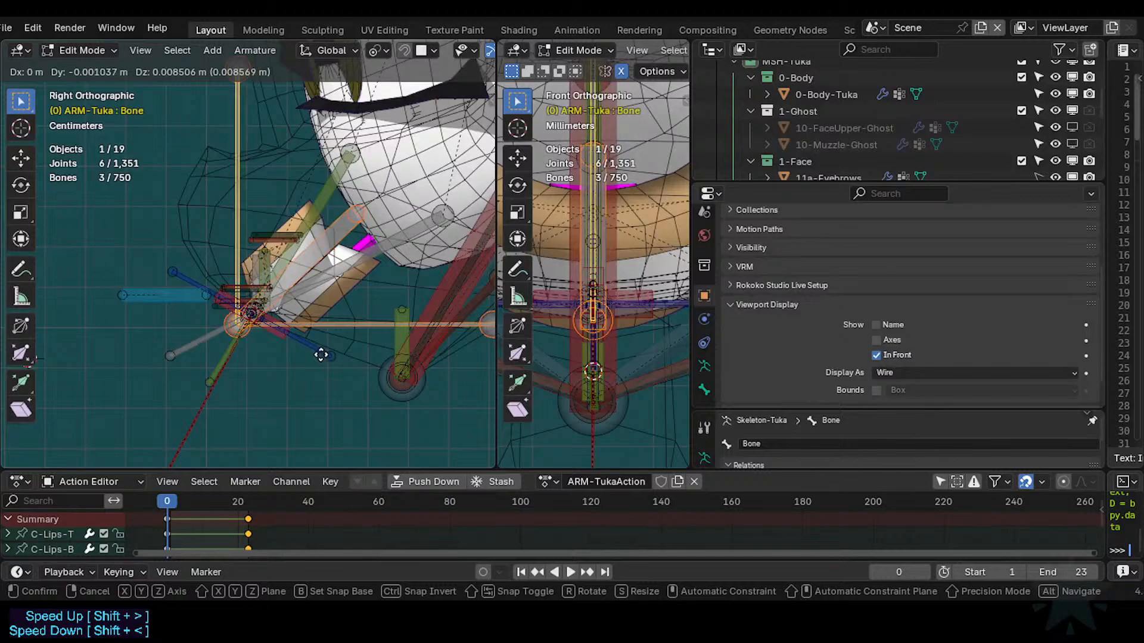
{"action": "left_click", "coordinate": [335, 377]}
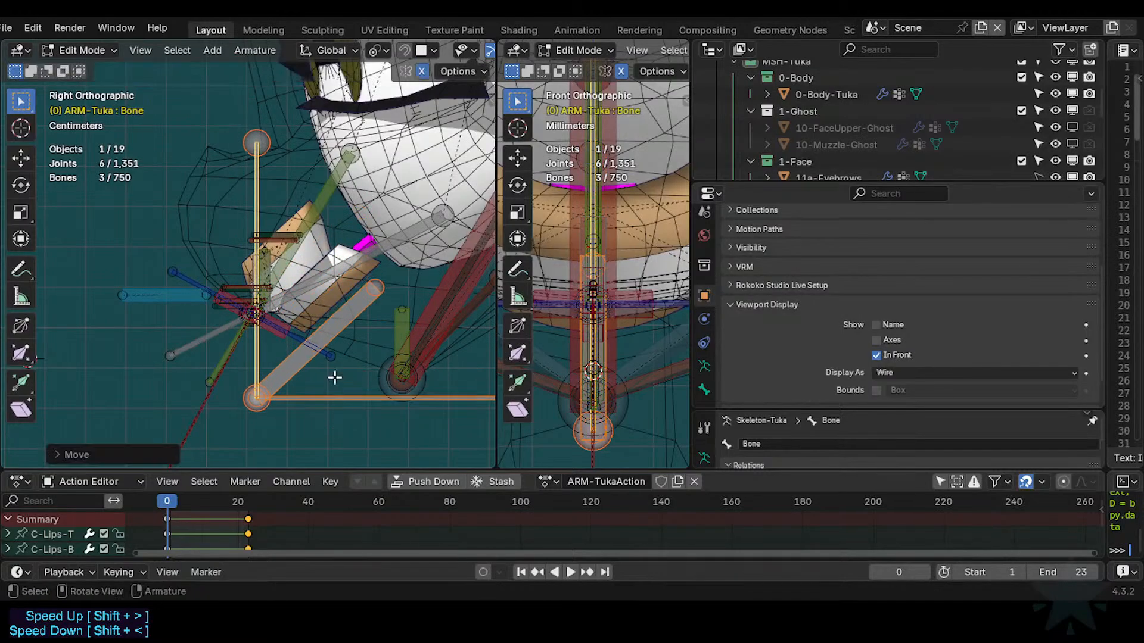
Batch rename the upper and lower teeth meshes in Object Mode, adding the suffix "43° BAK" to their names.
{"action": "key", "text": "ctrl+Tab"}
{"action": "left_click", "coordinate": [317, 262]}
{"action": "left_click", "coordinate": [317, 262]}
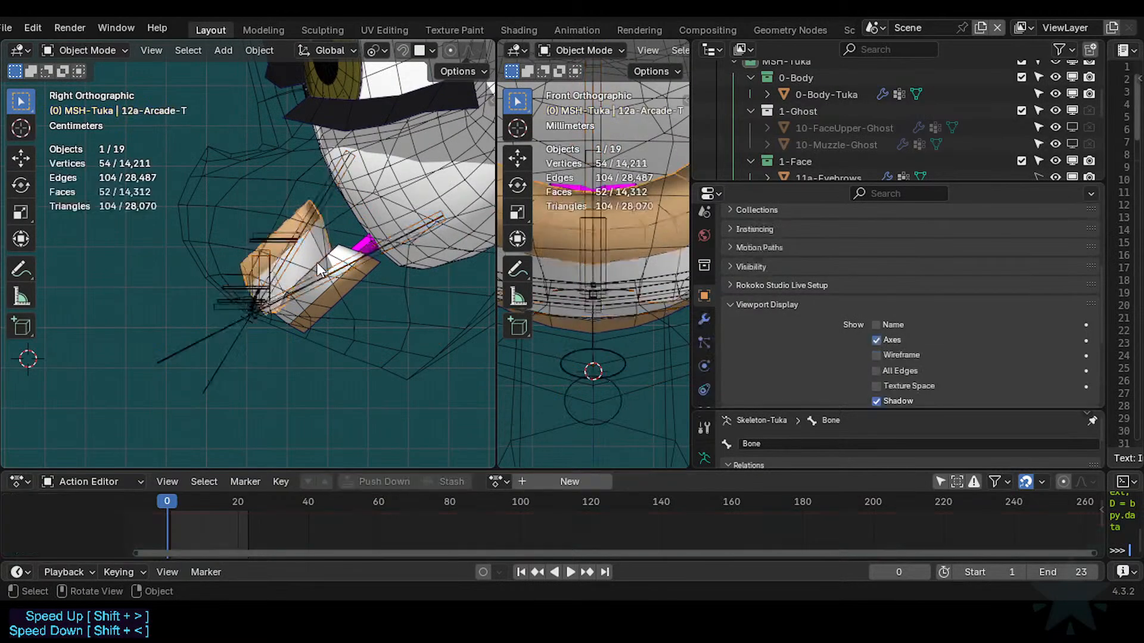
{"action": "left_click", "coordinate": [328, 308], "text": "shift"}
{"action": "key", "text": "ctrl+F2"}
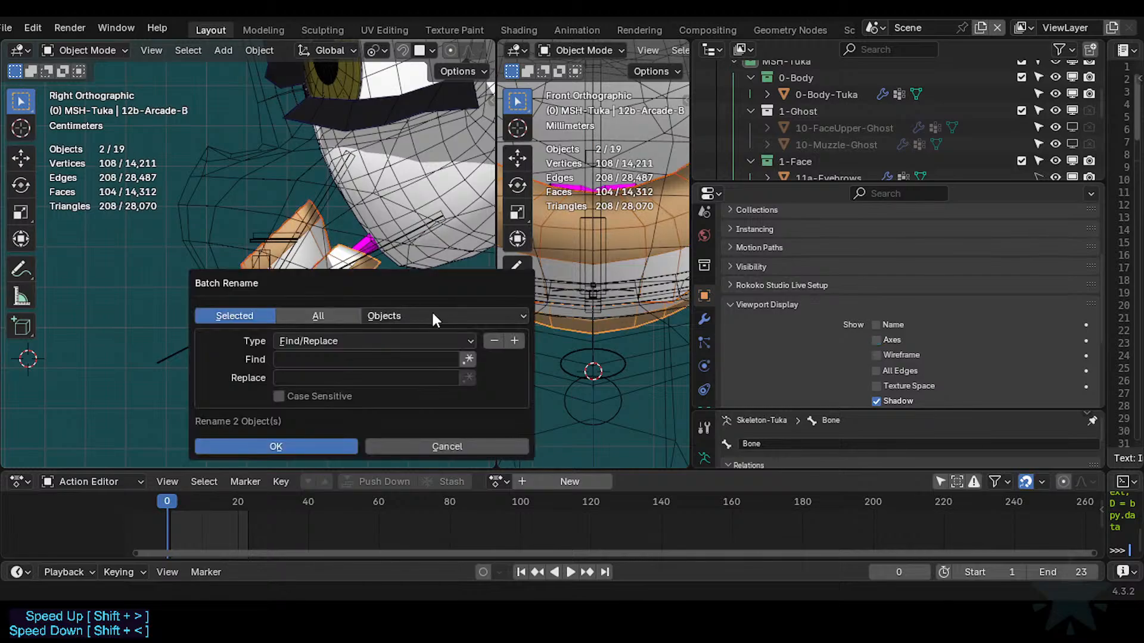
{"action": "left_click", "coordinate": [431, 315]}
{"action": "left_click", "coordinate": [429, 312]}
{"action": "left_click", "coordinate": [349, 339]}
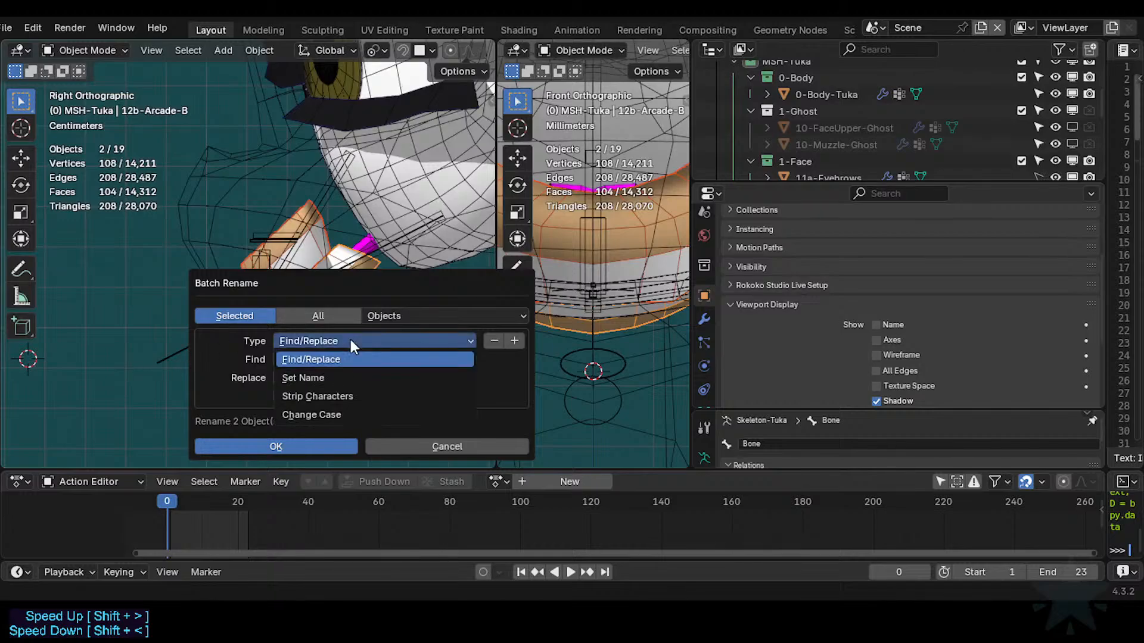
{"action": "left_click", "coordinate": [338, 378]}
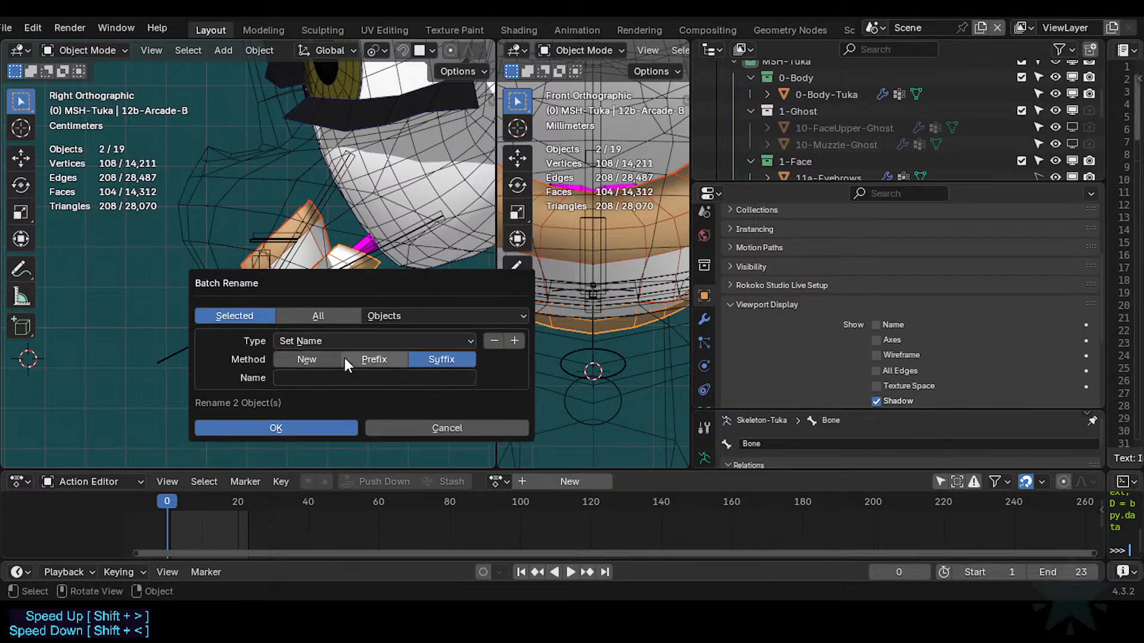
{"action": "left_click", "coordinate": [356, 380]}
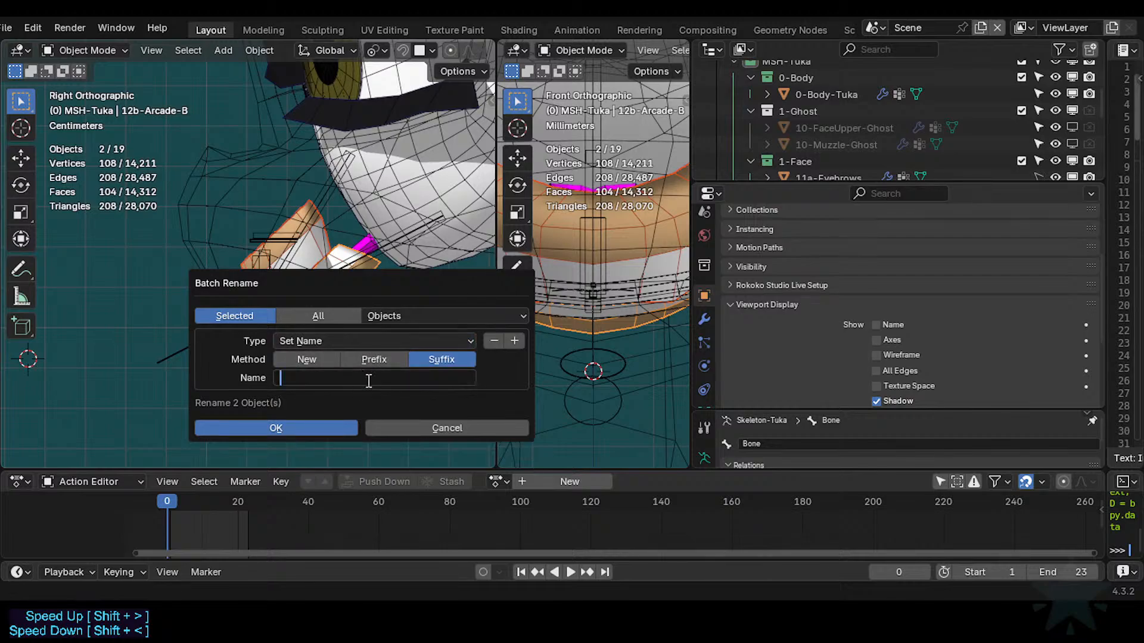
{"action": "type", "text": "43° BAK"}
{"action": "left_click", "coordinate": [329, 429]}
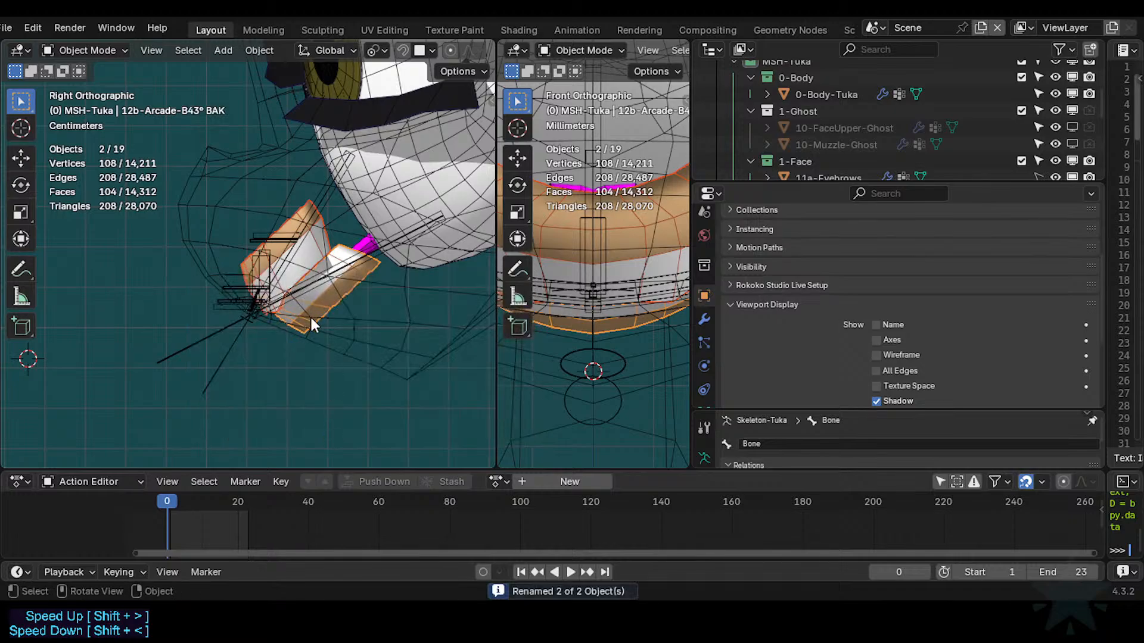
{"action": "key", "text": "ctrl+F2"}
{"action": "left_click", "coordinate": [299, 393]}
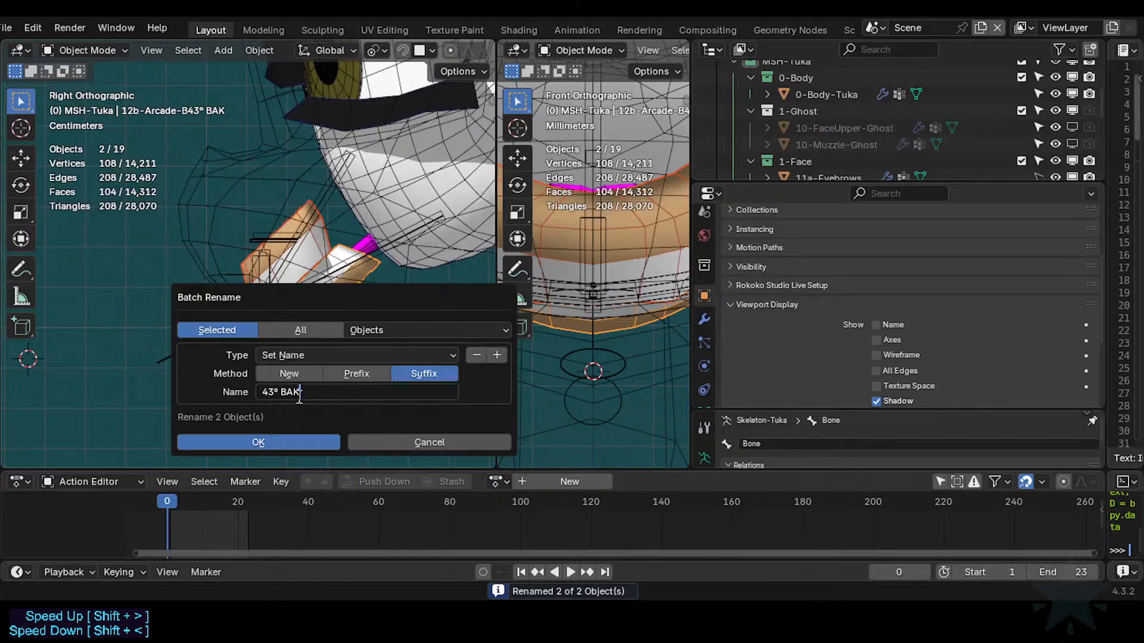
{"action": "key", "text": "Home"}
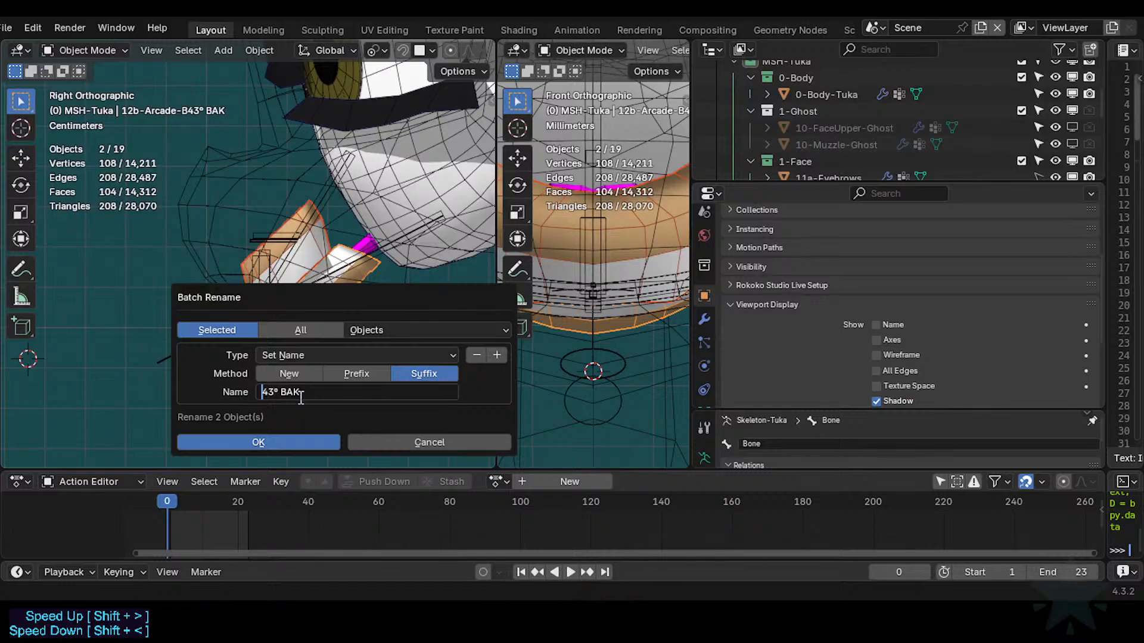
{"action": "left_click", "coordinate": [360, 441]}
Rename the upper teeth mesh as "12a-Arcade-T-43° BAK".
{"action": "left_click", "coordinate": [314, 238]}
{"action": "key", "text": "F2"}
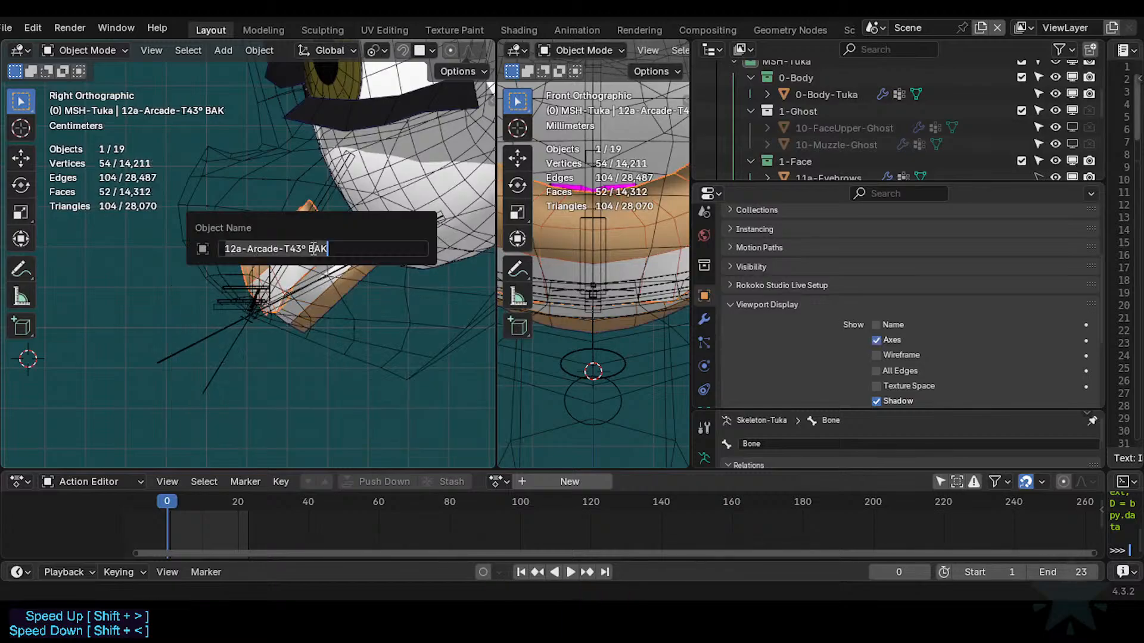
{"action": "left_click", "coordinate": [292, 249]}
{"action": "type", "text": "-"}
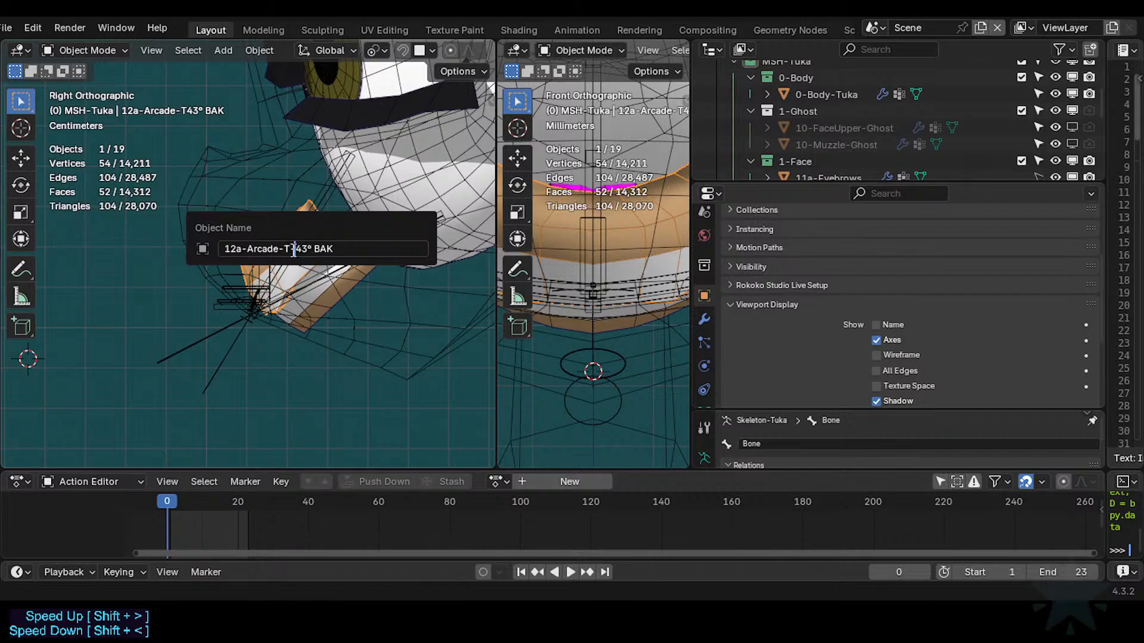
{"action": "key", "text": "Return"}
Rename the lower teeth mesh as "12b-Arcade-B-43° BAK".
{"action": "left_click", "coordinate": [351, 274]}
{"action": "key", "text": "F2"}
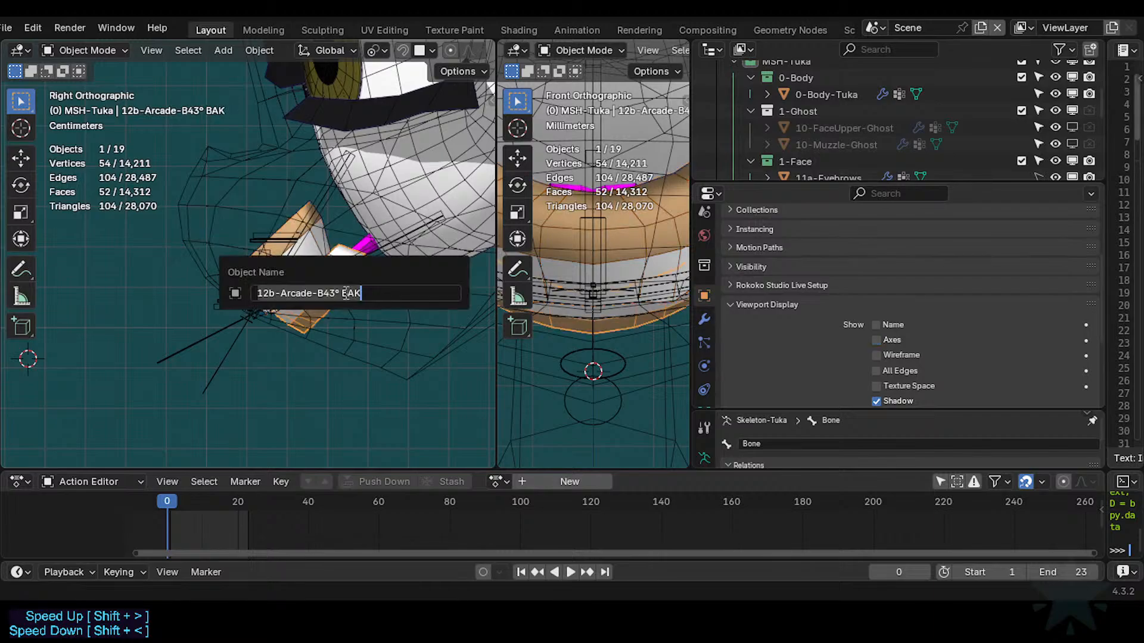
{"action": "left_click", "coordinate": [324, 293]}
{"action": "type", "text": "-"}
{"action": "key", "text": "Return"}
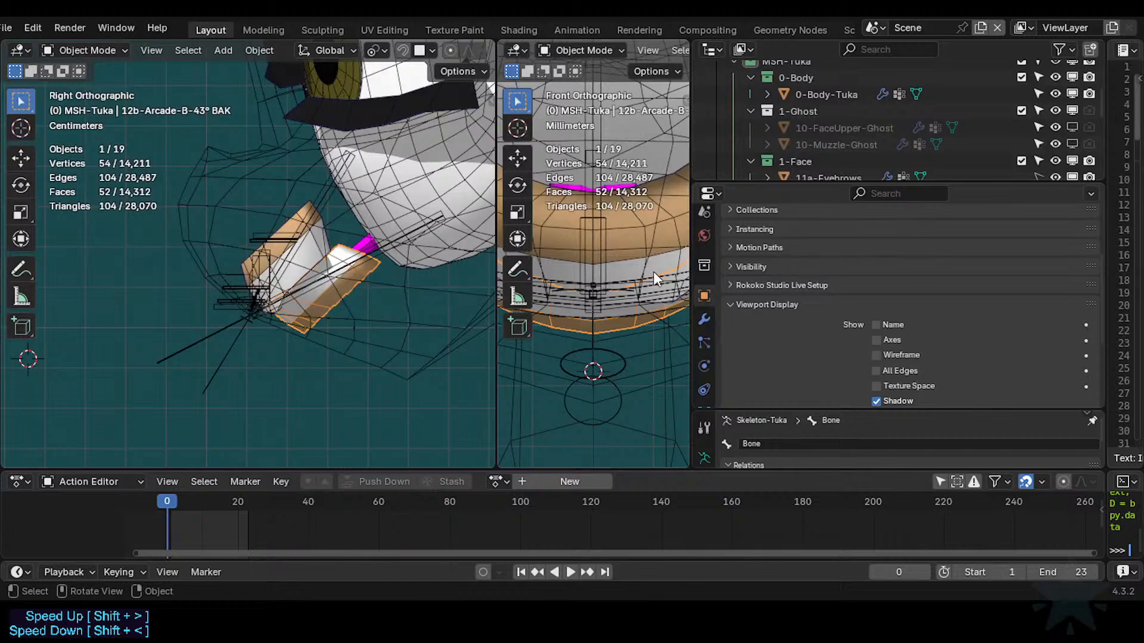
Return to editing the armature and clear the roll of the short thick bone below the lower teeth.
{"action": "left_click", "coordinate": [301, 365]}
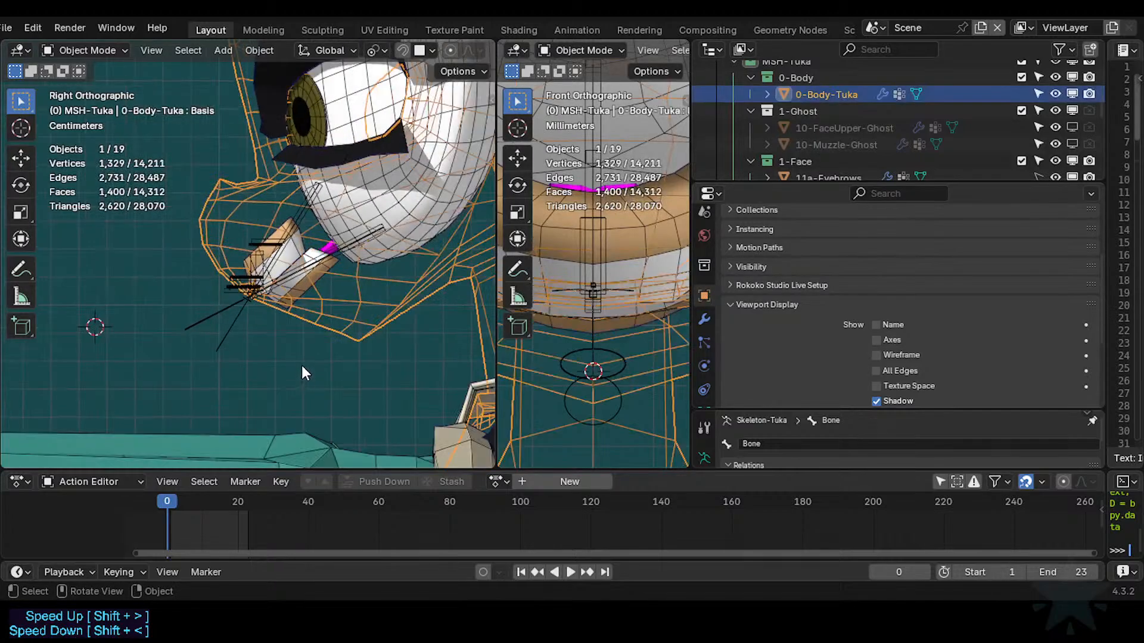
{"action": "left_click", "coordinate": [298, 238]}
{"action": "key", "text": "Tab"}
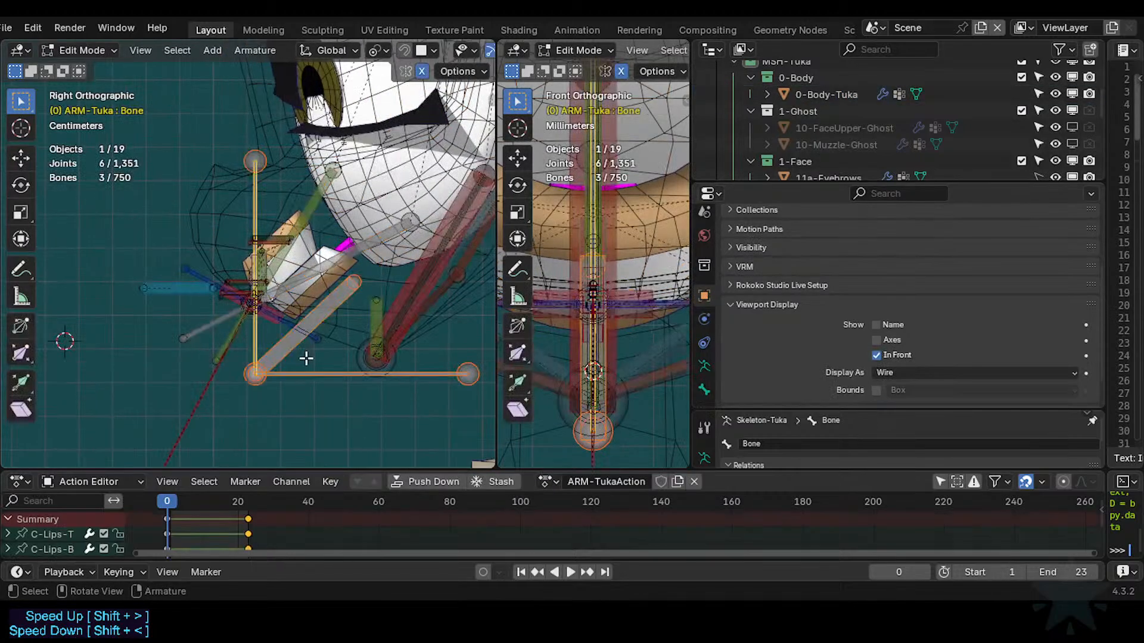
{"action": "scroll", "coordinate": [304, 357], "scroll_direction": "up", "scroll_amount": 2}
{"action": "left_click", "coordinate": [301, 382]}
{"action": "key", "text": "alt+r"}
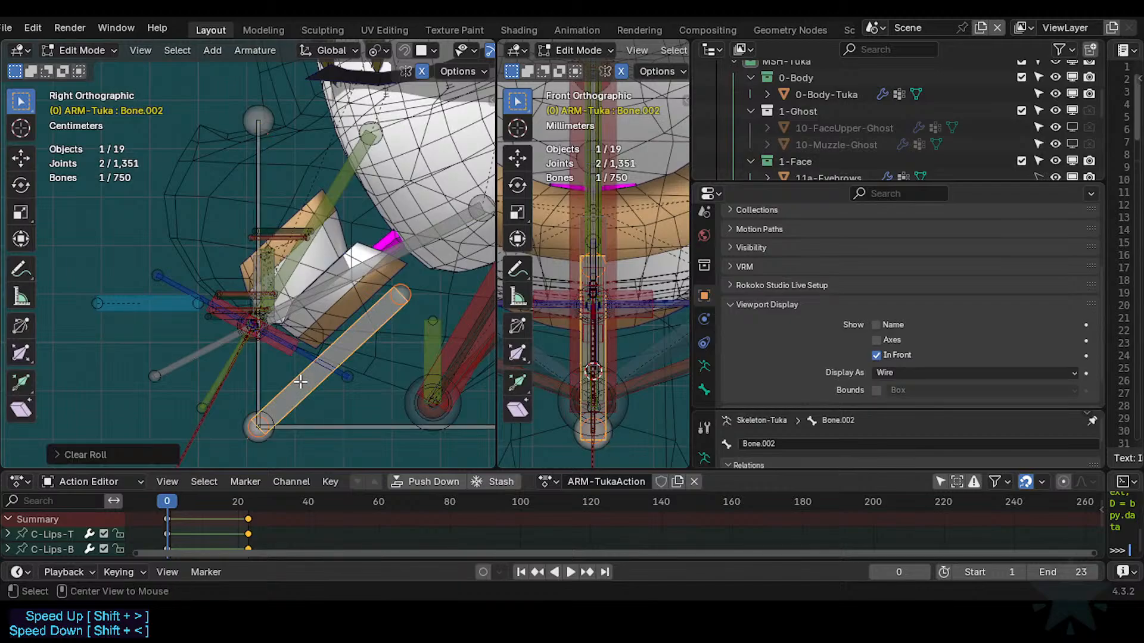
{"action": "type", "text": "rx4"}
{"action": "key", "text": "Escape"}
{"action": "key", "text": "r"}
{"action": "type", "text": "x"}
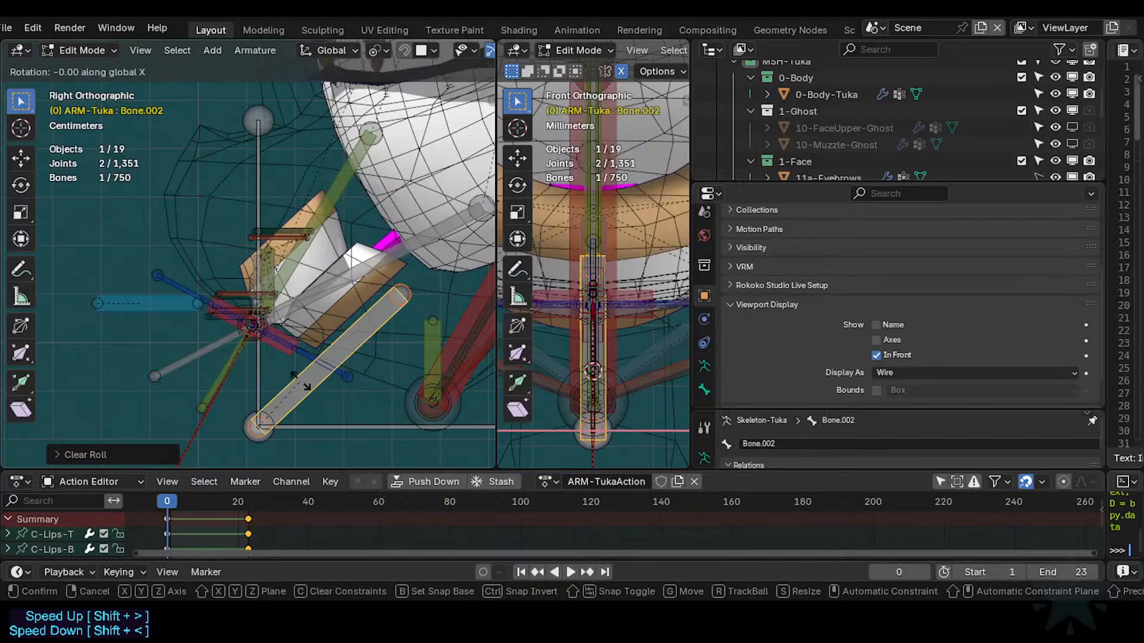
{"action": "type", "text": "-45"}
{"action": "key", "text": "Escape"}
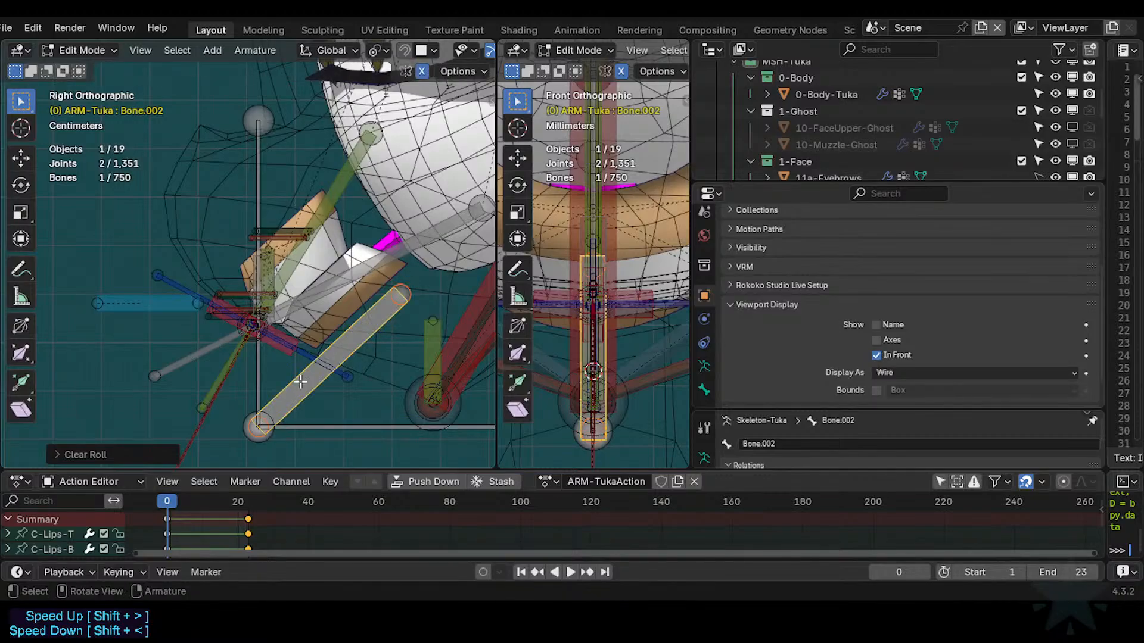
{"action": "key", "text": "r"}
{"action": "key", "text": "Escape"}
Rotate the short thick bone -43 degrees about the global X axis to lay it along the horizontal bone.
{"action": "type", "text": "rx-4"}
{"action": "type", "text": "3"}
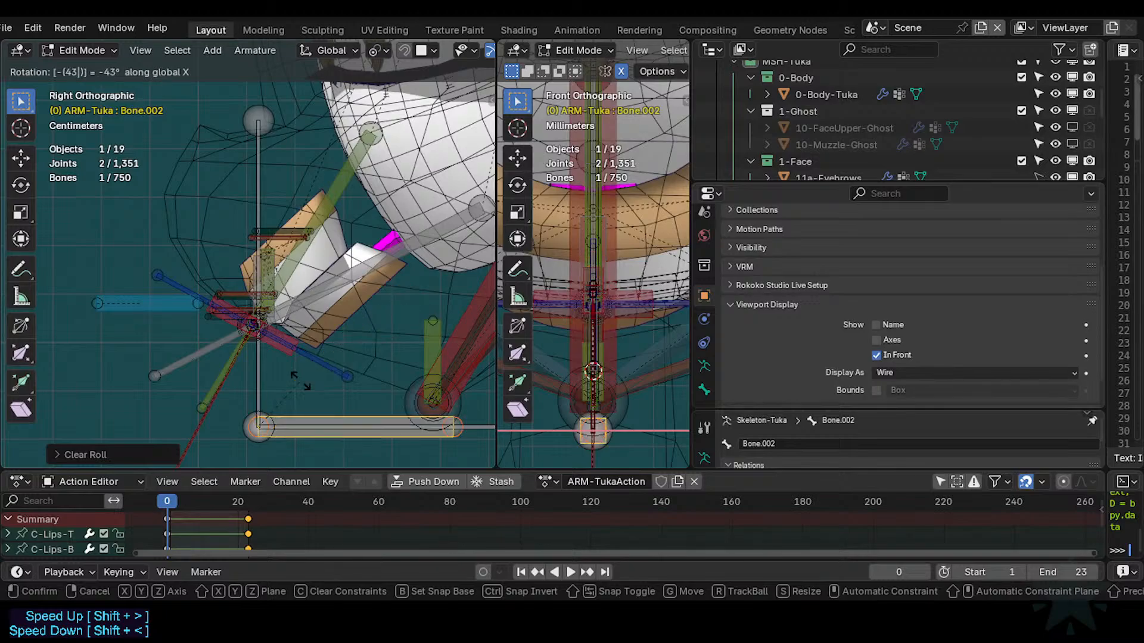
{"action": "key", "text": "Return"}
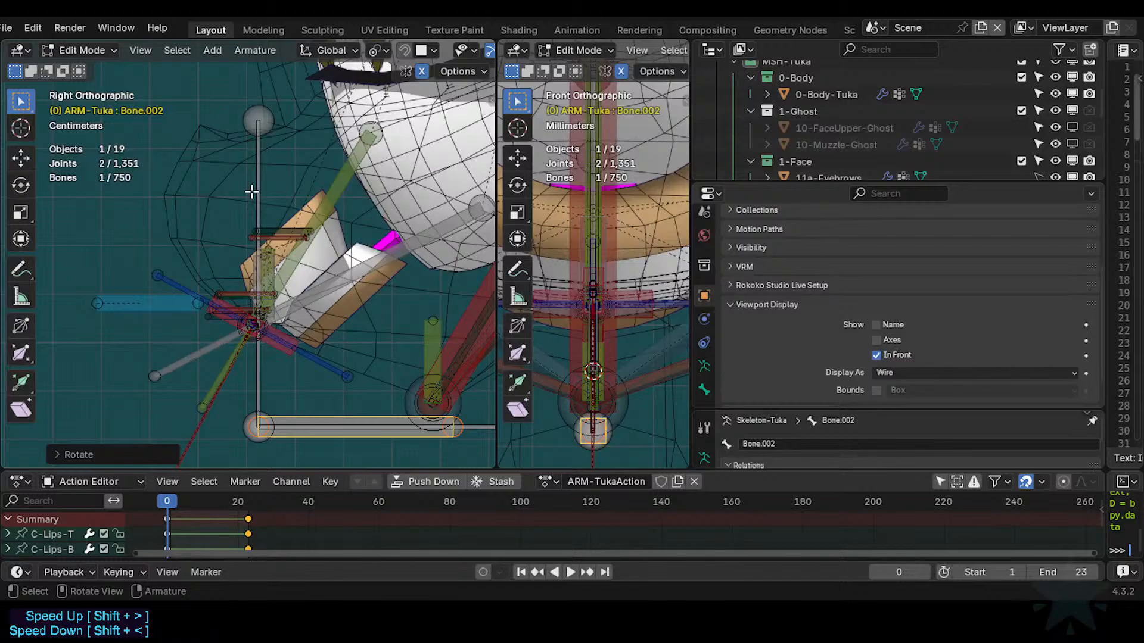
{"action": "type", "text": "rx"}
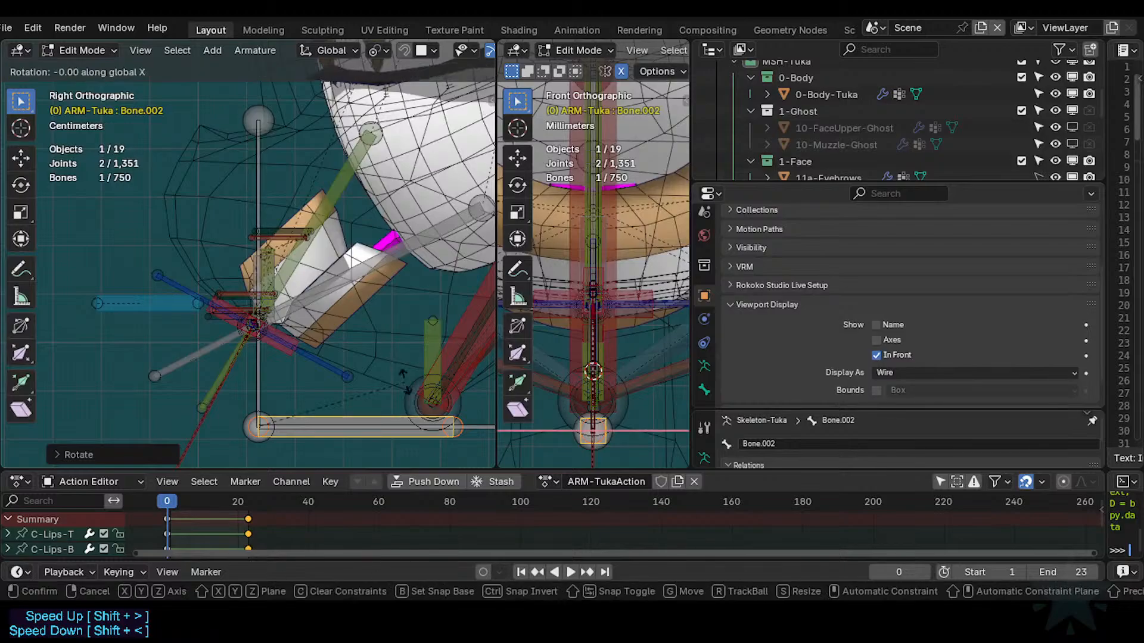
{"action": "type", "text": "30"}
{"action": "key", "text": "BackSpace"}
{"action": "key", "text": "BackSpace"}
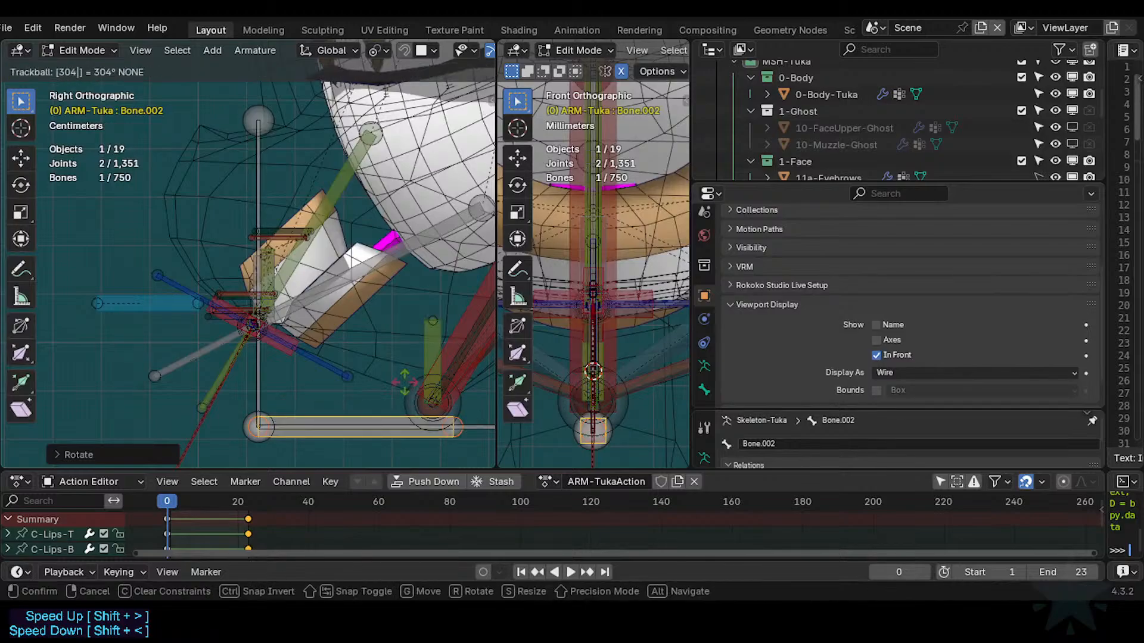
{"action": "type", "text": "41"}
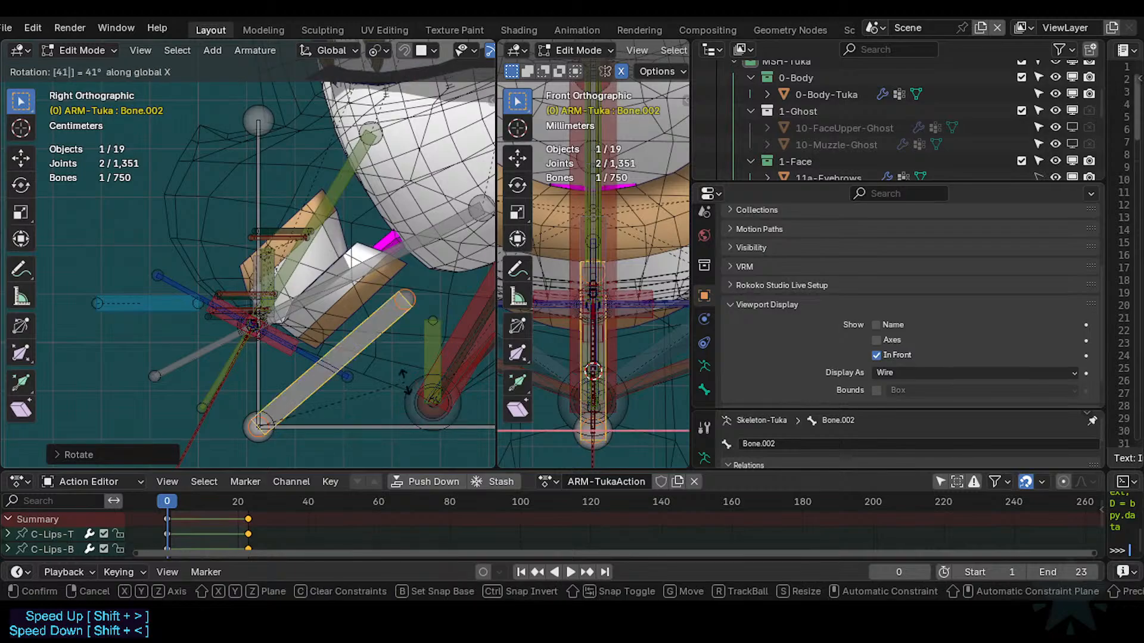
{"action": "key", "text": "Escape"}
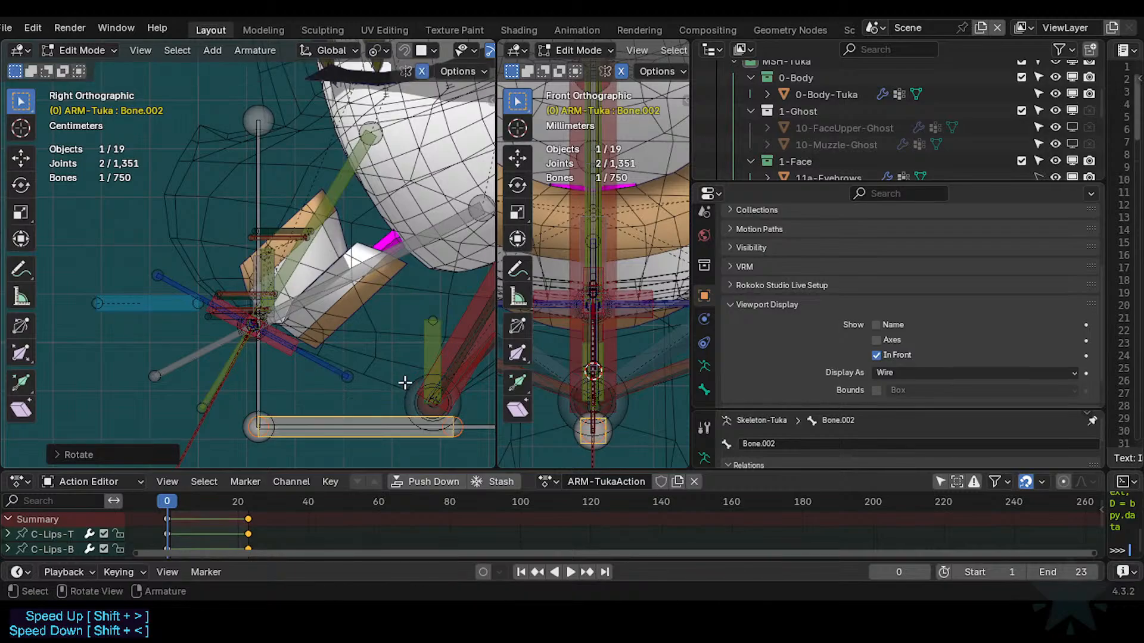
{"action": "left_click", "coordinate": [377, 432], "text": "shift"}
{"action": "left_click", "coordinate": [262, 364], "text": "shift"}
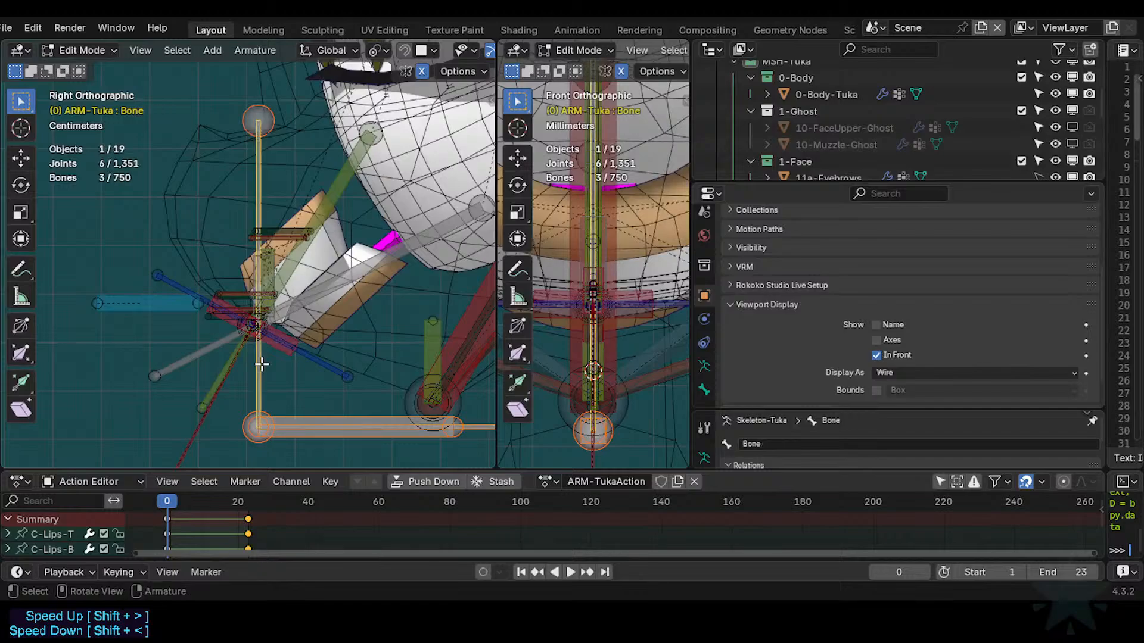
{"action": "key", "text": "x"}
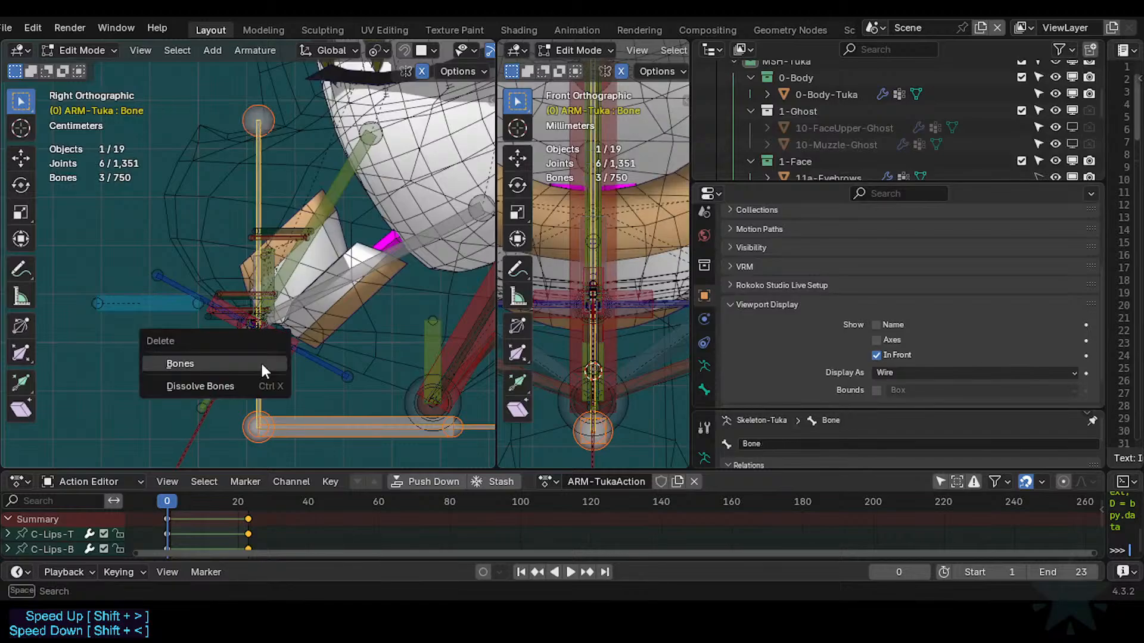
{"action": "key", "text": "Escape"}
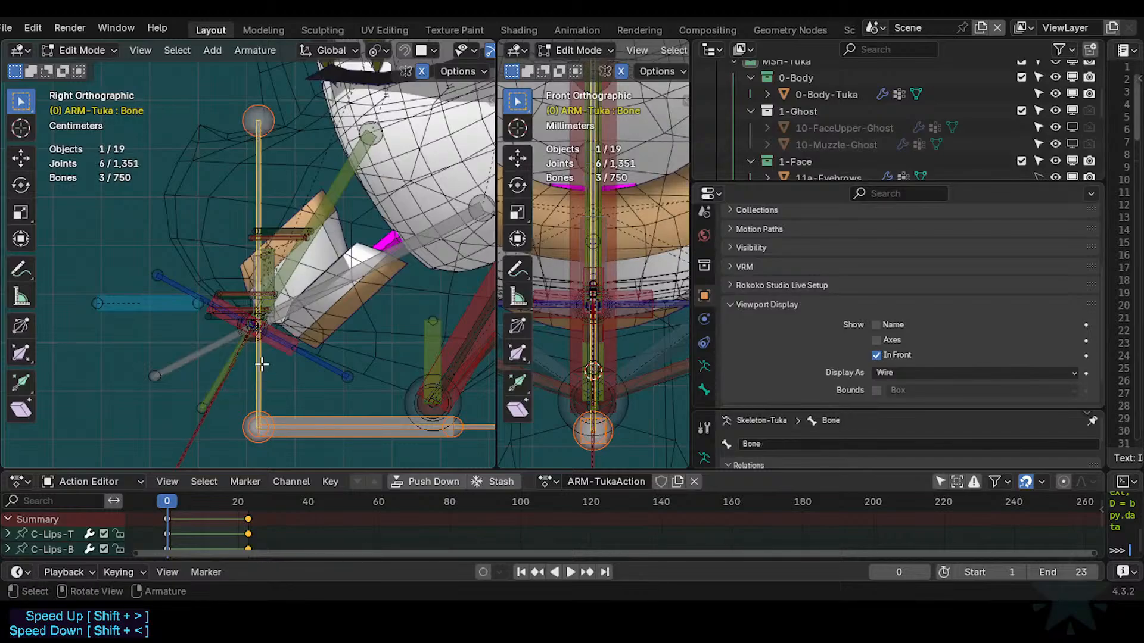
Rotate the short thick bone 30 degrees about the global X axis.
{"action": "left_click", "coordinate": [363, 419]}
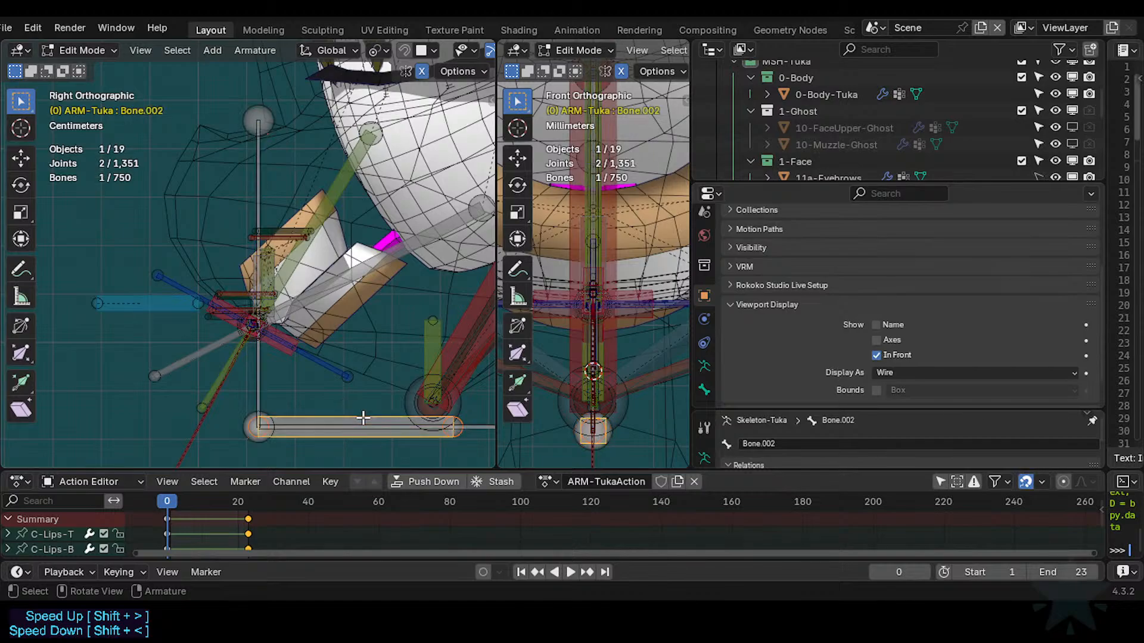
{"action": "type", "text": "rx30"}
{"action": "key", "text": "Escape"}
{"action": "type", "text": "rx30"}
{"action": "key", "text": "Return"}
Try to select the lower teeth, upper teeth and tongue meshes together in Object Mode, then return to editing the armature.
{"action": "key", "text": "ctrl+Tab"}
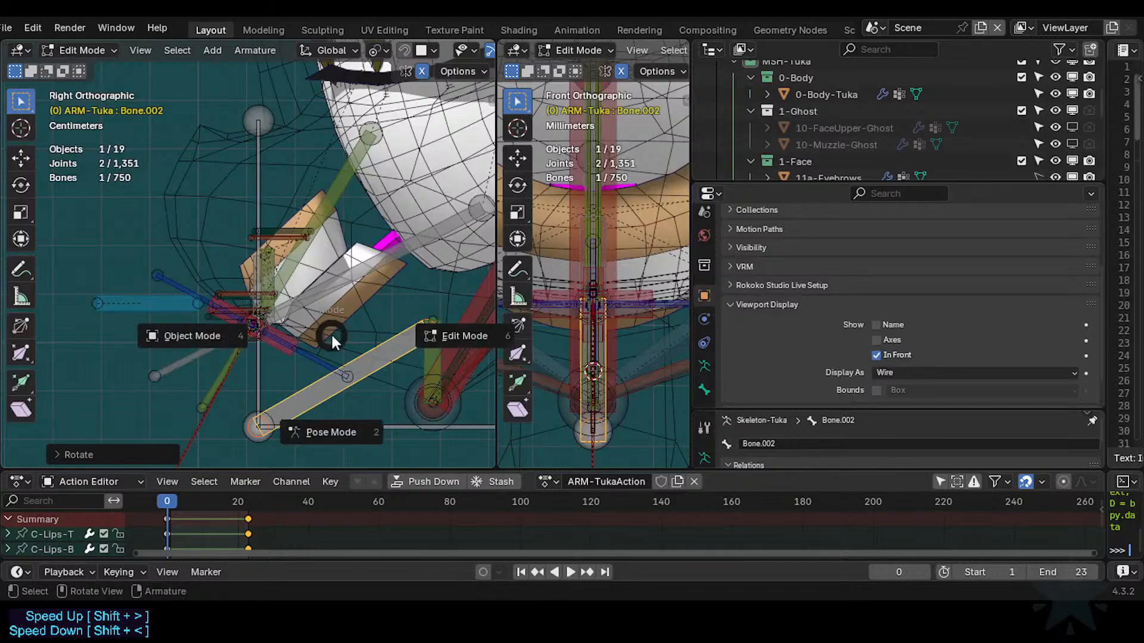
{"action": "key", "text": "o"}
{"action": "left_click", "coordinate": [351, 300]}
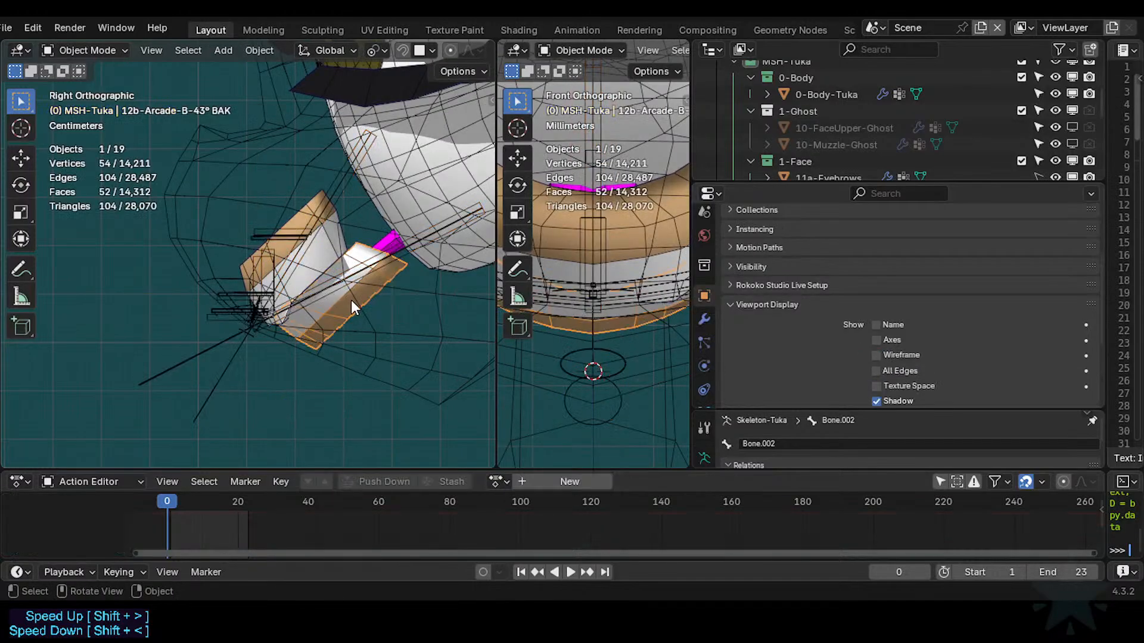
{"action": "left_click", "coordinate": [334, 232], "text": "shift"}
{"action": "left_click", "coordinate": [384, 246], "text": "shift"}
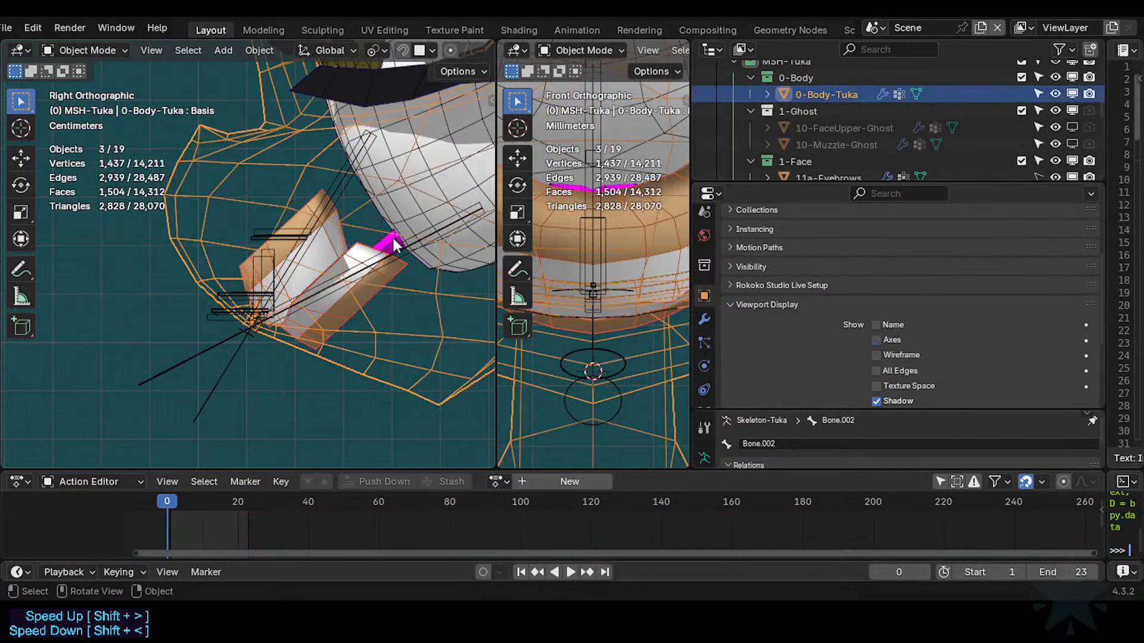
{"action": "left_click", "coordinate": [360, 277]}
{"action": "key", "text": "Tab"}
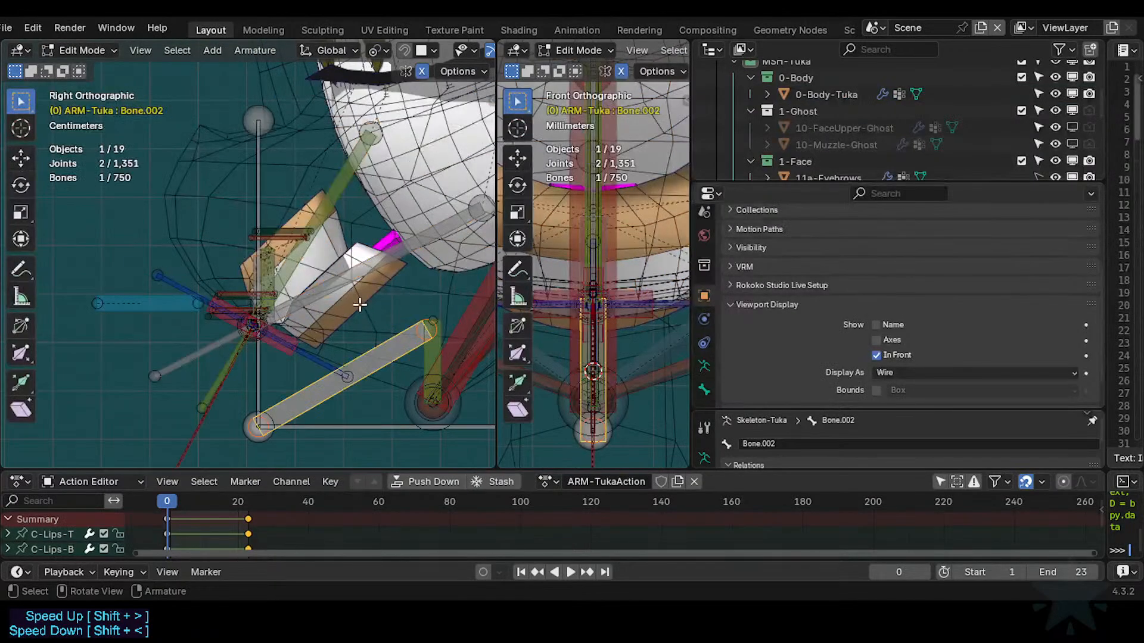
Switch the armature to Pose Mode and reveal its hidden bones.
{"action": "key", "text": "Tab"}
{"action": "key", "text": "ctrl+Tab"}
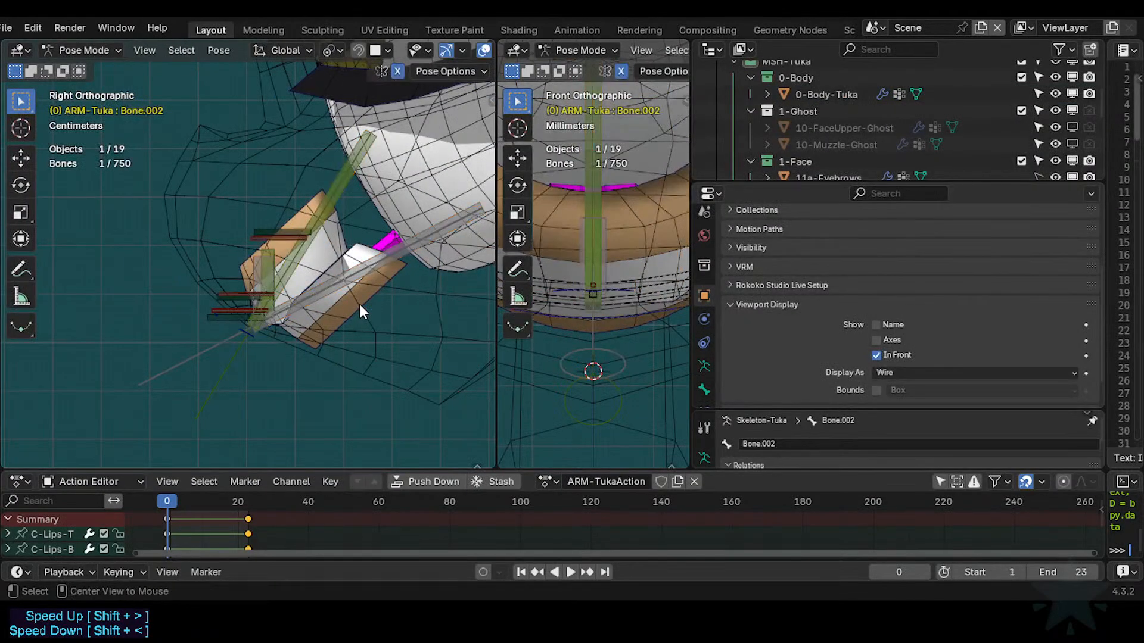
{"action": "key", "text": "alt+h"}
{"action": "key", "text": "Tab"}
Select the MCH-Arcade-B and MCH-Arcade-T bones in turn in Pose Mode.
{"action": "left_click", "coordinate": [365, 269]}
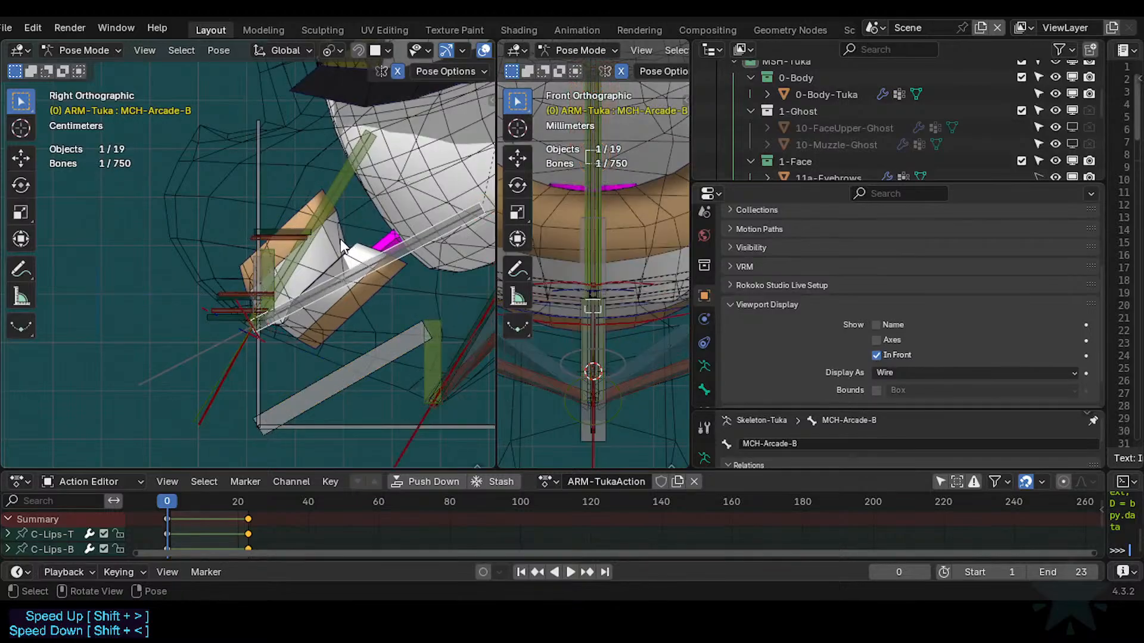
{"action": "key", "text": "ctrl+Tab"}
{"action": "left_click", "coordinate": [373, 274]}
{"action": "left_click", "coordinate": [311, 244]}
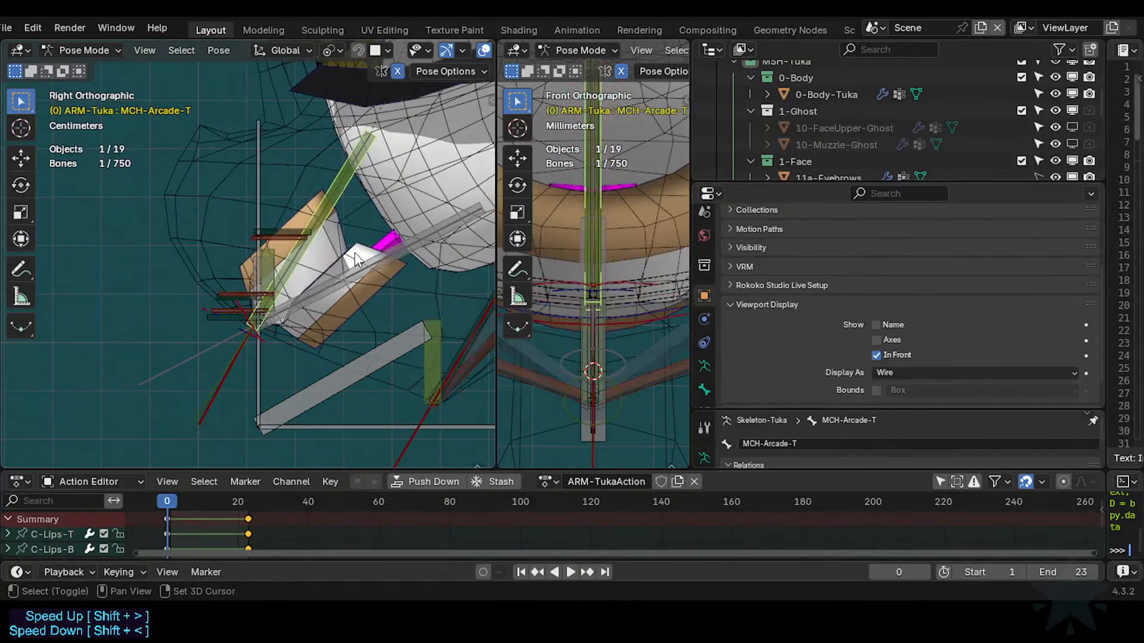
Switch to Object Mode and select the lower teeth, tongue and upper teeth meshes together.
{"action": "left_click", "coordinate": [382, 244], "text": "shift"}
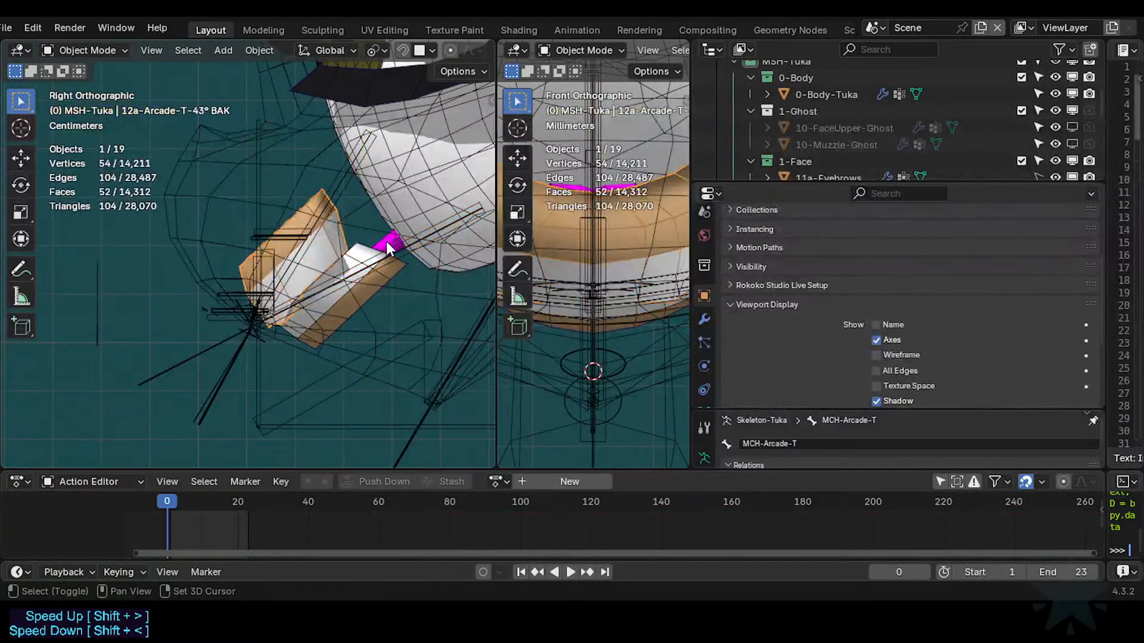
{"action": "left_click", "coordinate": [388, 282]}
{"action": "left_click", "coordinate": [386, 266]}
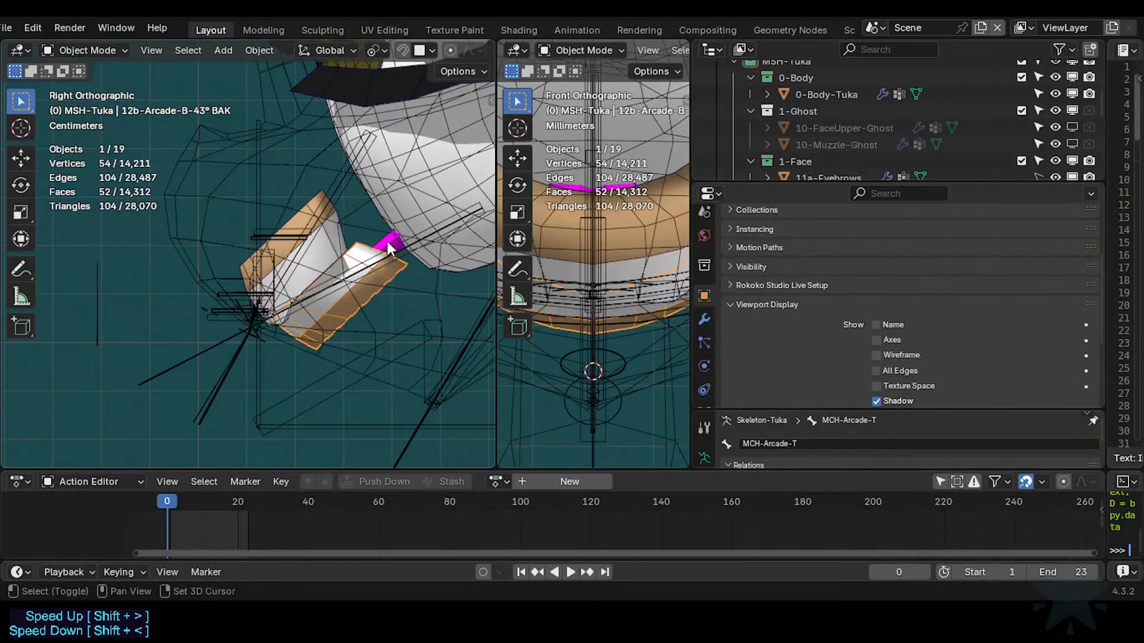
{"action": "left_click", "coordinate": [386, 242], "text": "shift"}
{"action": "left_click", "coordinate": [333, 245], "text": "shift"}
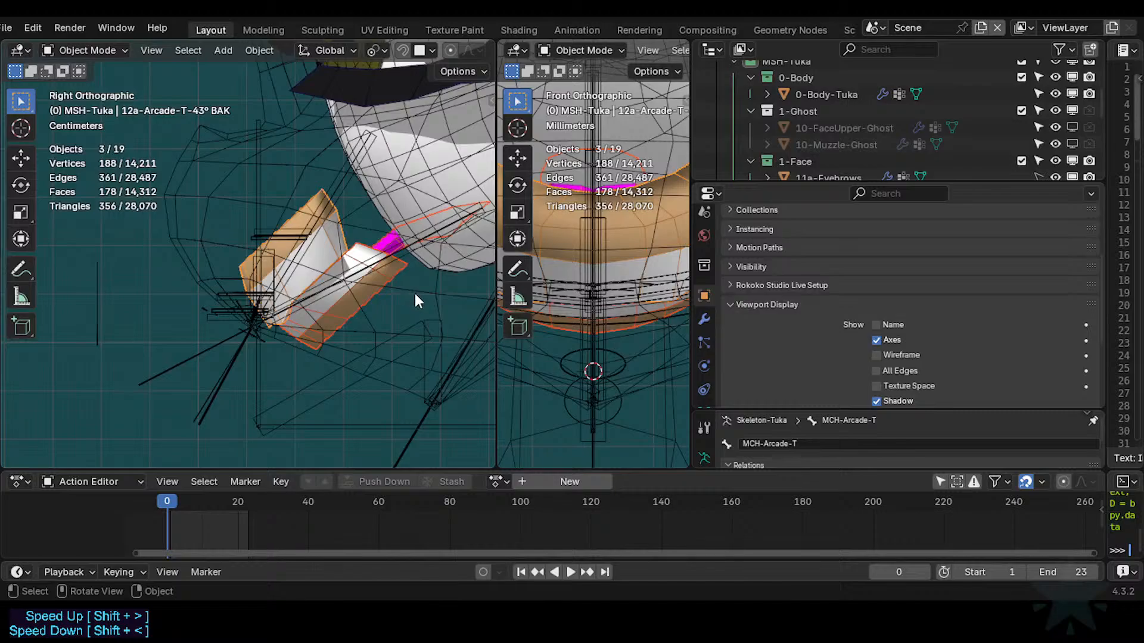
Rotate the teeth and tongue meshes clockwise around the 3D cursor placed at the base of the mouth bones, and nudge them into place.
{"action": "key", "text": "r"}
{"action": "left_click", "coordinate": [399, 297]}
{"action": "right_click", "coordinate": [241, 336], "text": "shift"}
{"action": "key", "text": "period"}
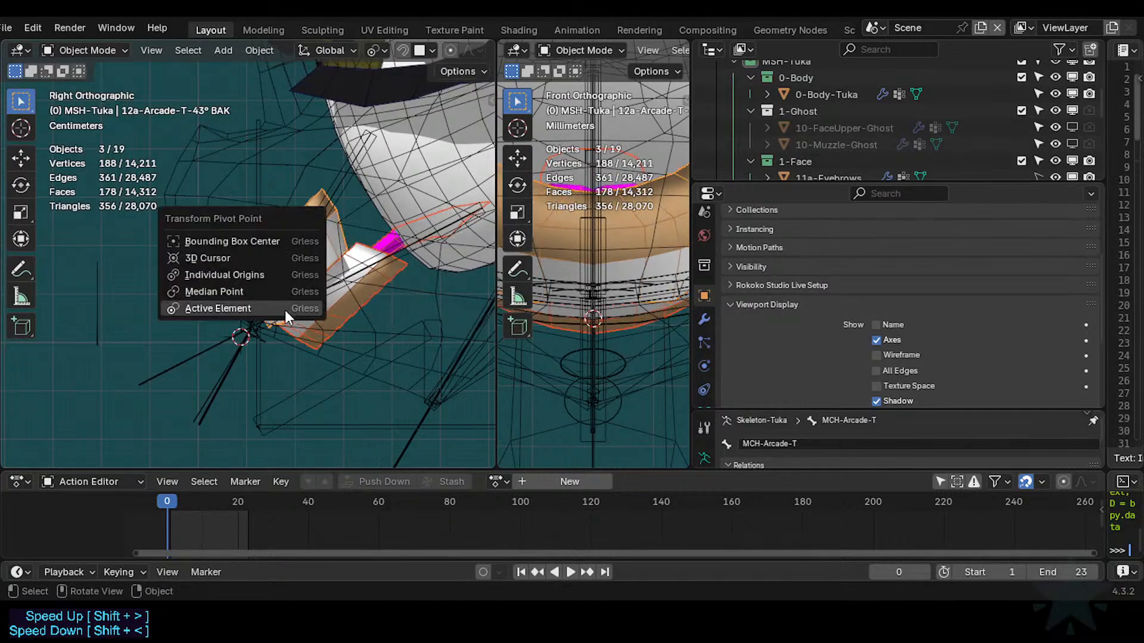
{"action": "left_click", "coordinate": [271, 259]}
{"action": "key", "text": "r"}
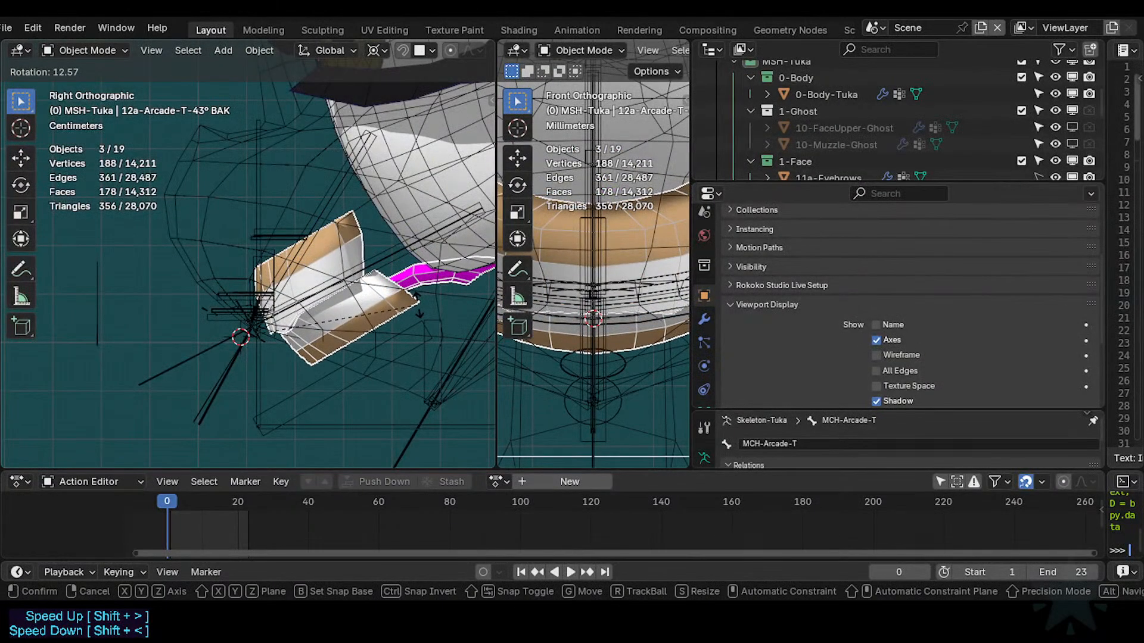
{"action": "left_click", "coordinate": [405, 298]}
{"action": "key", "text": "g"}
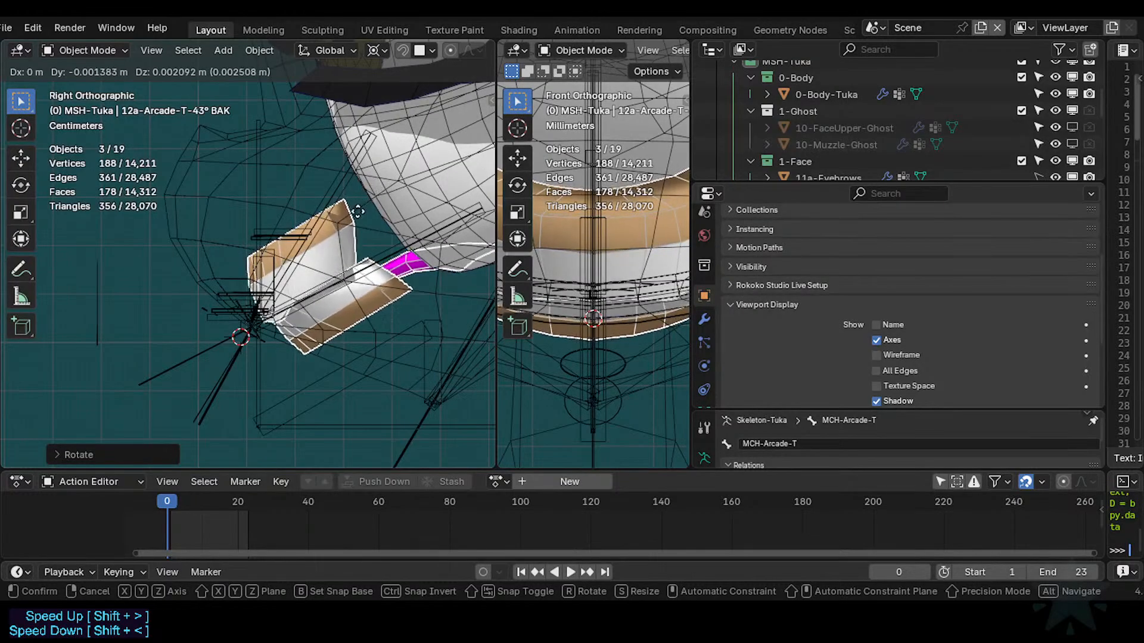
{"action": "left_click", "coordinate": [355, 253]}
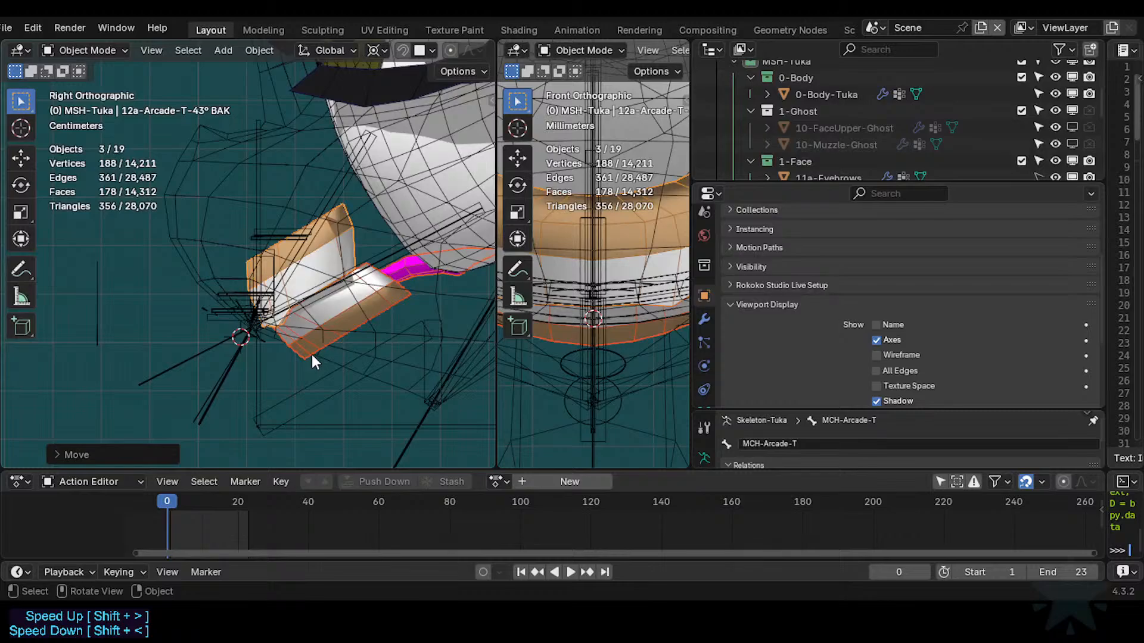
Change the display of the 0-Body-Tuka mesh from wireframe to filled surfaces, viewed from the front.
{"action": "key", "text": "KP_1"}
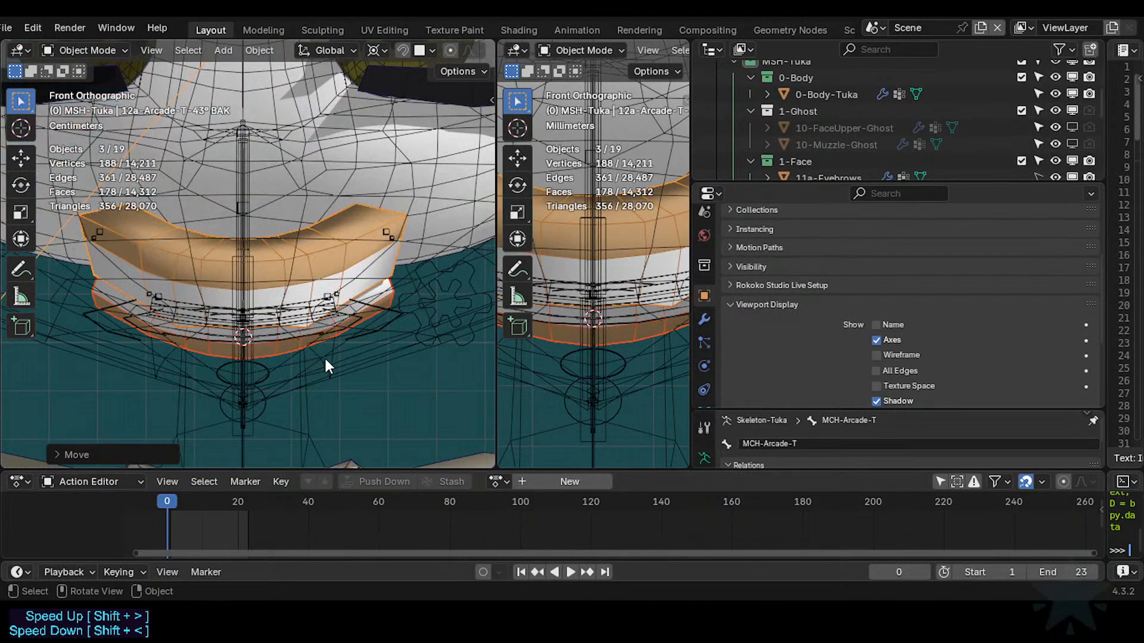
{"action": "left_click", "coordinate": [350, 373]}
{"action": "left_click", "coordinate": [373, 345]}
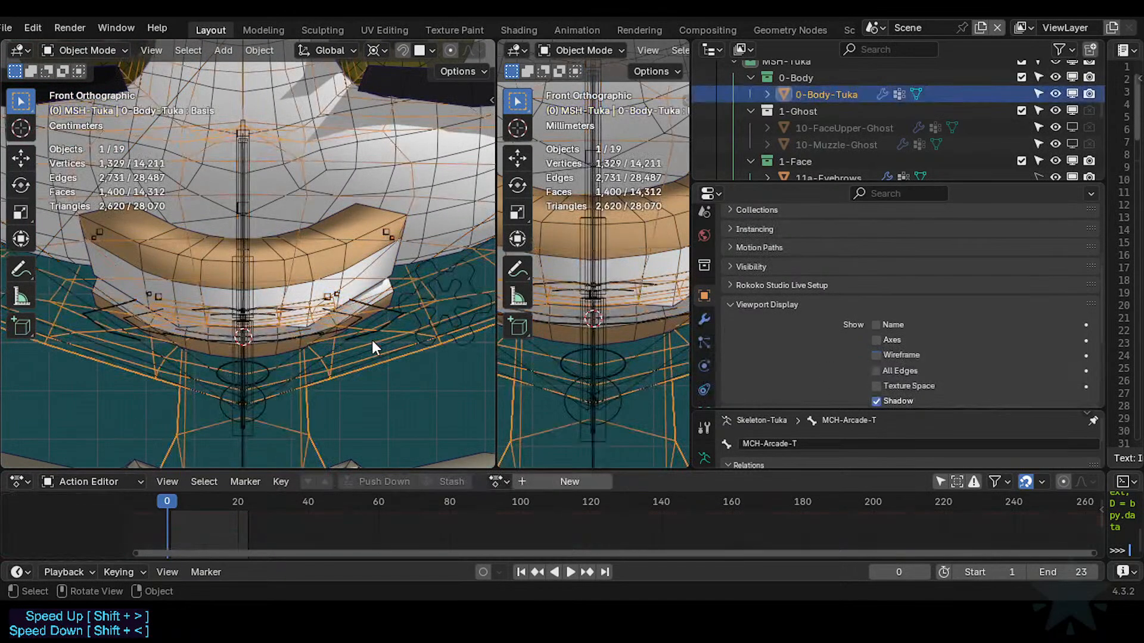
{"action": "key", "text": "shift+ctrl+alt+h"}
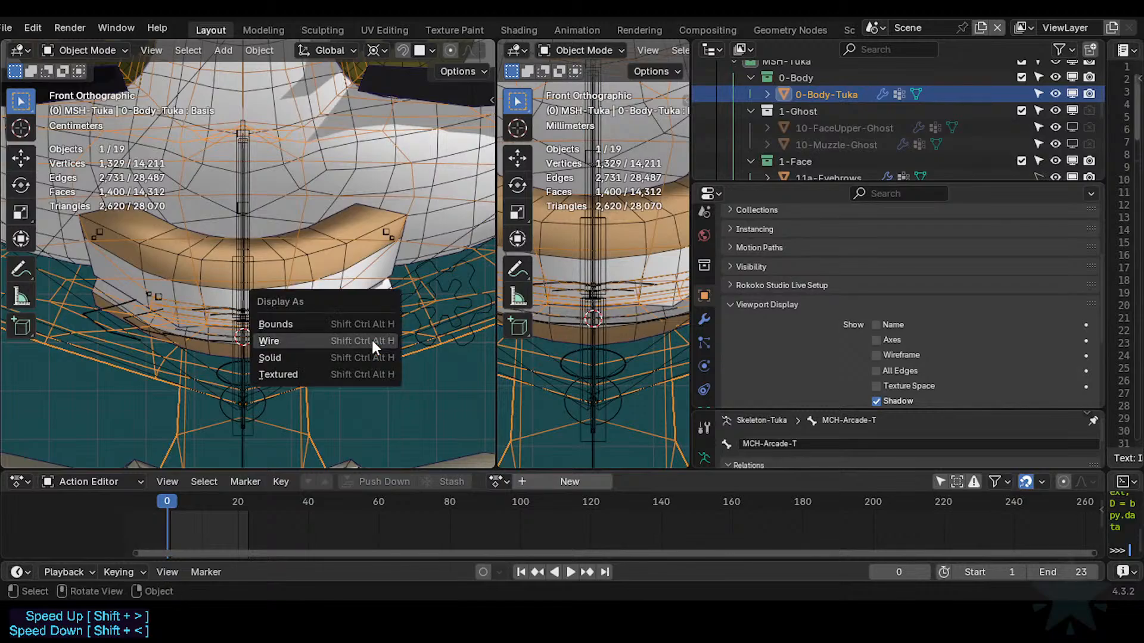
{"action": "left_click", "coordinate": [371, 341]}
Enter Pose Mode on the armature, select the TWK-Arcade-B and TWK-Arcade-T controls, and deselect them.
{"action": "left_click", "coordinate": [338, 370]}
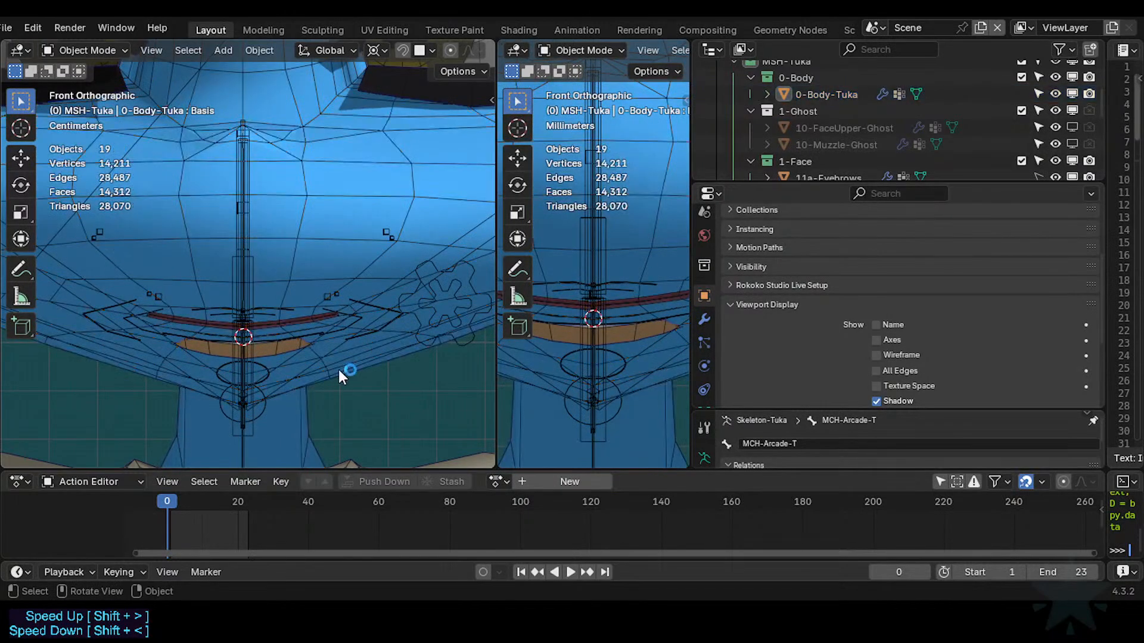
{"action": "left_click", "coordinate": [305, 370]}
{"action": "key", "text": "ctrl+Tab"}
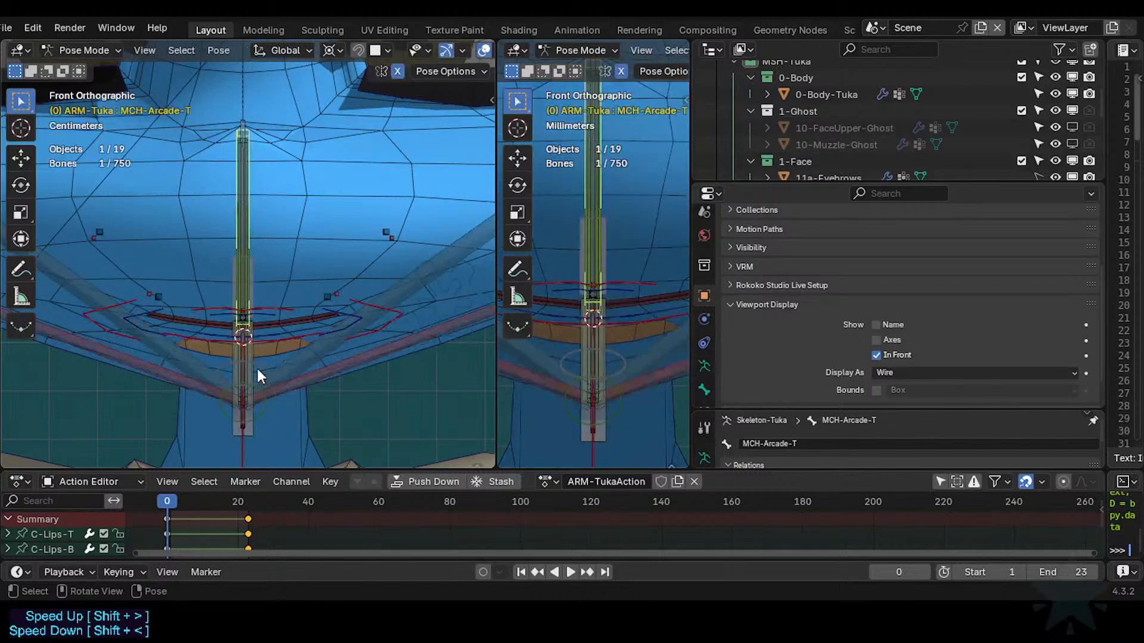
{"action": "left_click", "coordinate": [260, 382]}
{"action": "left_click", "coordinate": [263, 419], "text": "shift"}
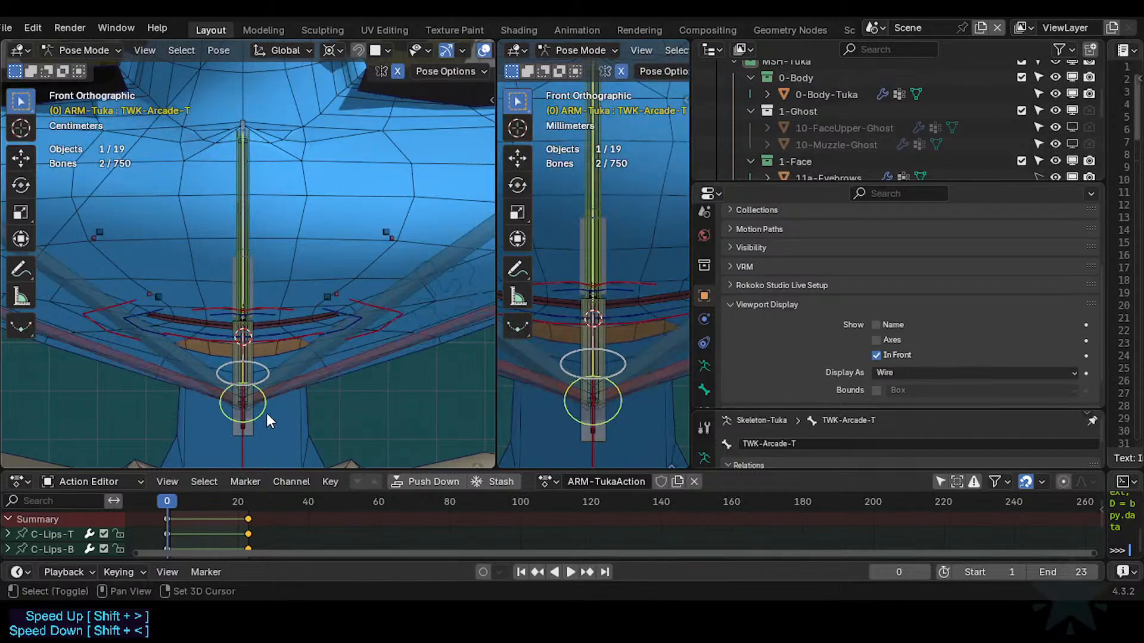
{"action": "left_click", "coordinate": [273, 411]}
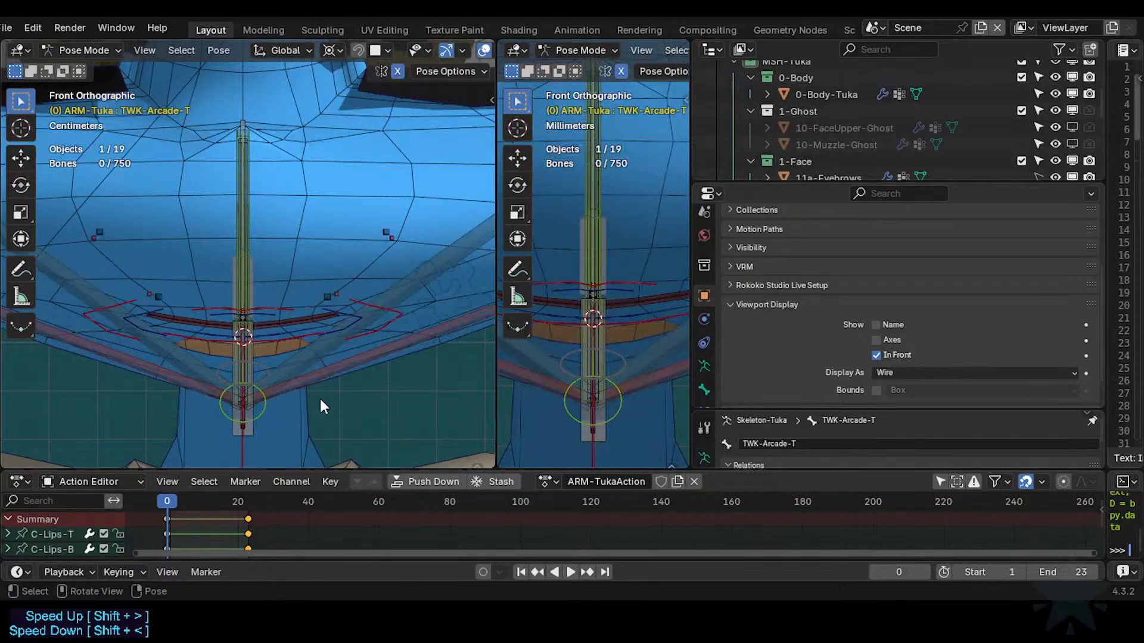
Move the animation to frame 39 with the armature hidden in Object Mode, then reveal the armature.
{"action": "key", "text": "ctrl+Tab"}
{"action": "left_click", "coordinate": [256, 406]}
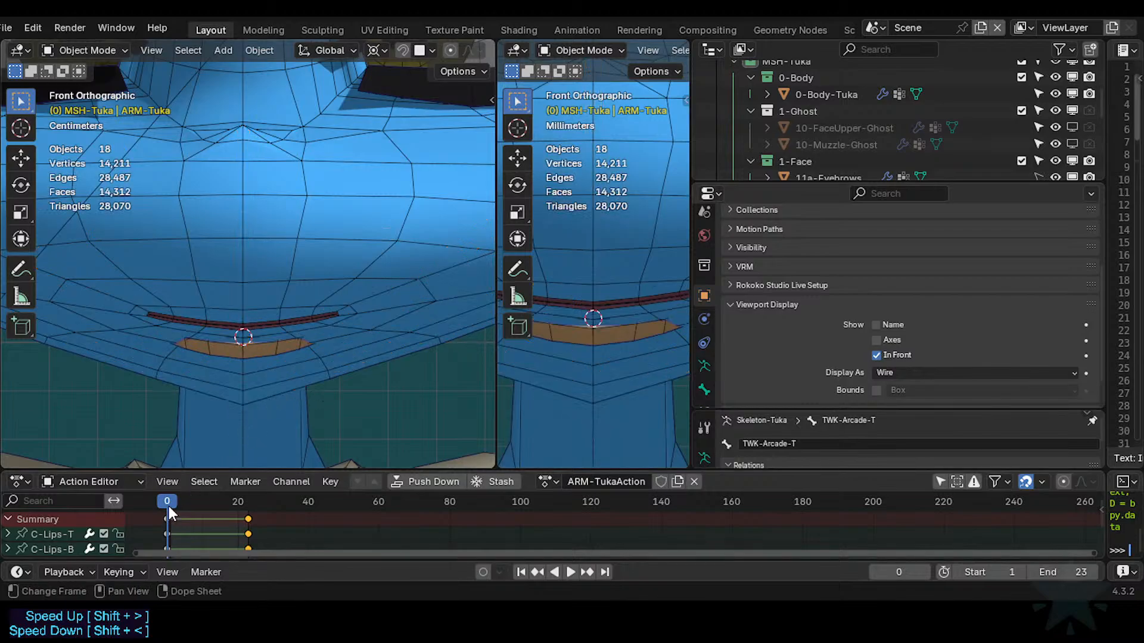
{"action": "key", "text": "space"}
{"action": "key", "text": "space"}
{"action": "left_click", "coordinate": [305, 504]}
{"action": "key", "text": "alt+h"}
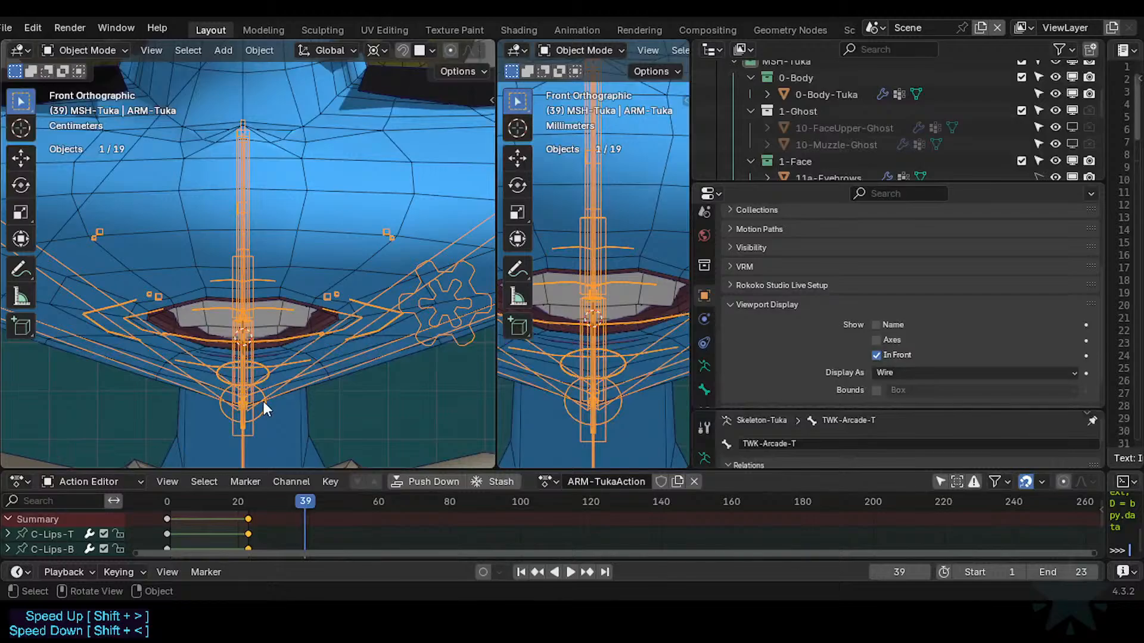
Select the TWK-Arcade-B control in Pose Mode and set up a side view next to a widened front view.
{"action": "key", "text": "ctrl+Tab"}
{"action": "left_click", "coordinate": [264, 375]}
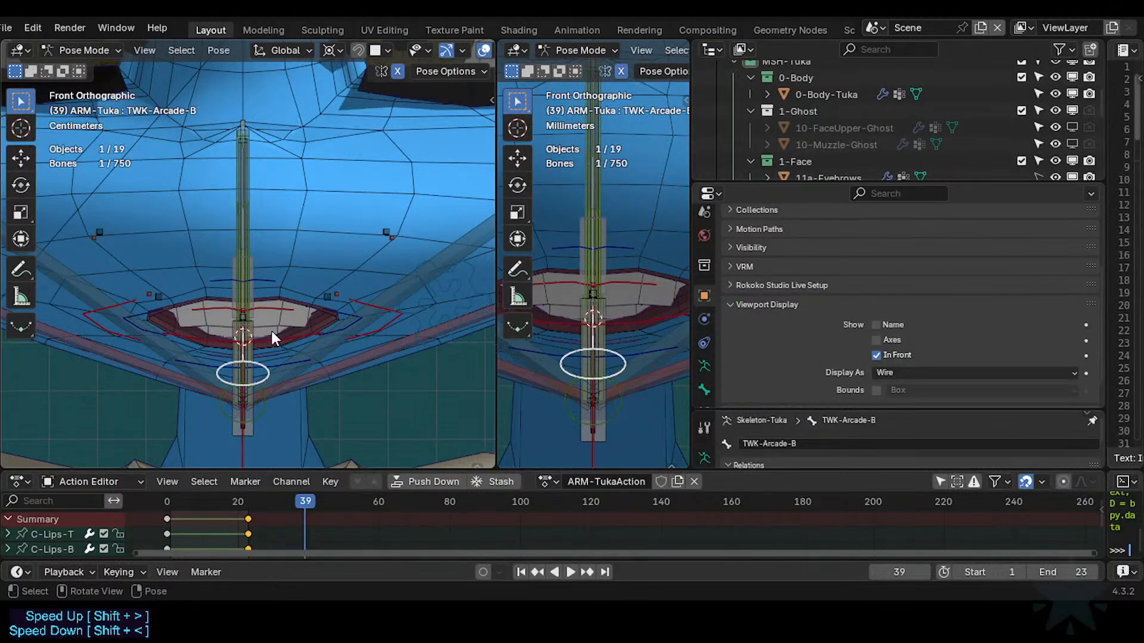
{"action": "key", "text": "KP_3"}
{"action": "middle_click_drag", "start_coordinate": [352, 333], "coordinate": [259, 307], "text": "shift"}
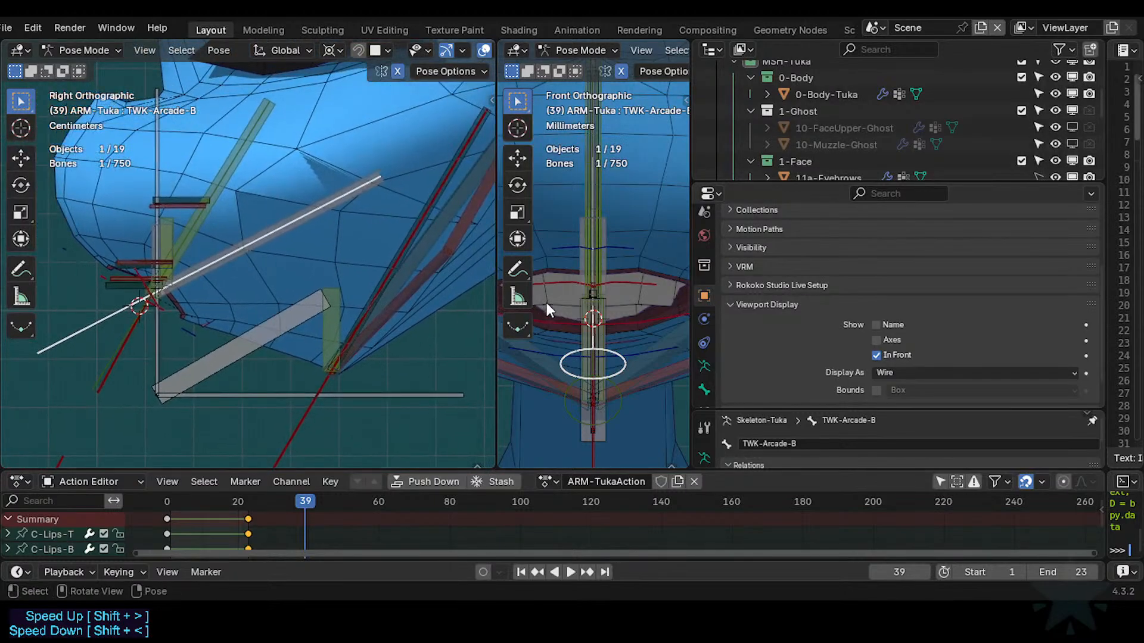
{"action": "left_click_drag", "start_coordinate": [497, 298], "coordinate": [355, 298]}
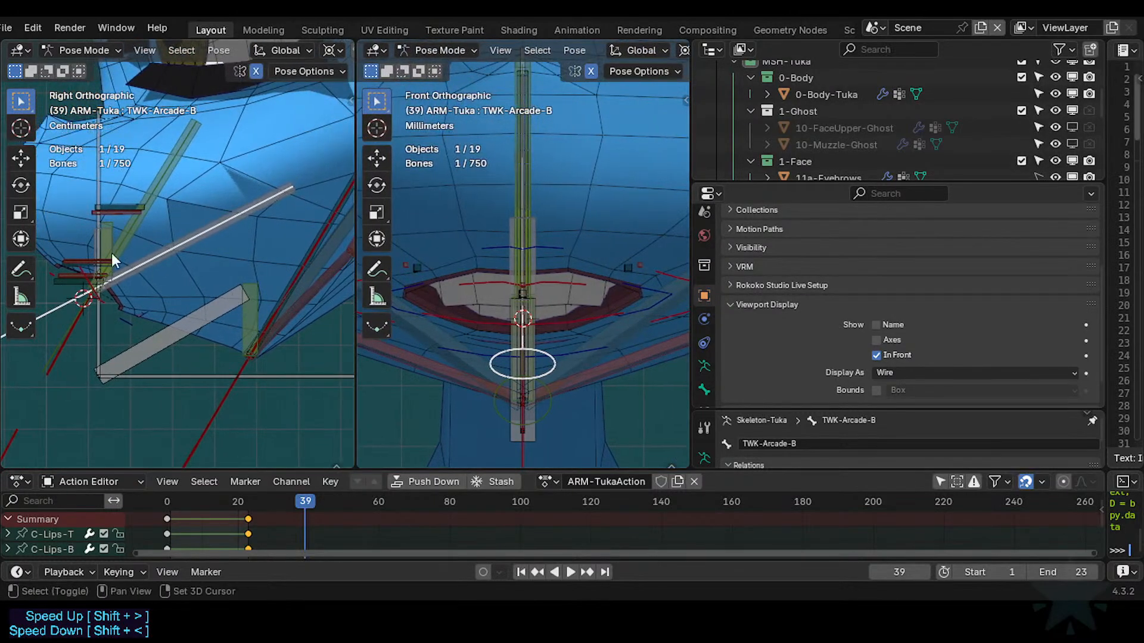
{"action": "middle_click_drag", "start_coordinate": [112, 252], "coordinate": [158, 278], "text": "shift"}
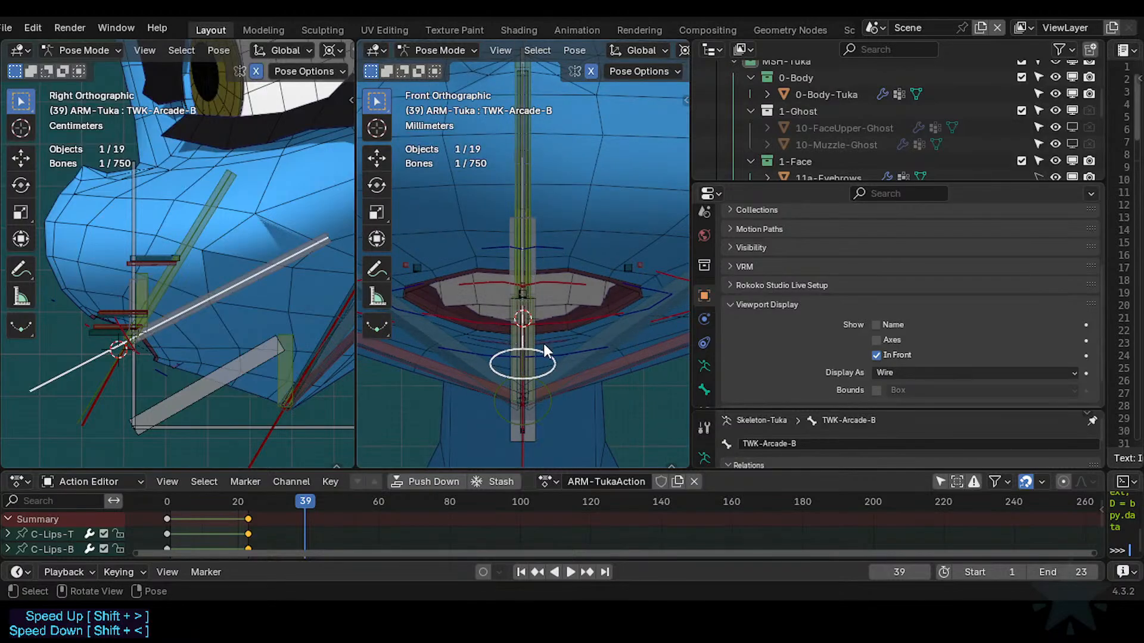
Move the upper lip control C-Lips-T slightly downward in the front view.
{"action": "left_click", "coordinate": [553, 283]}
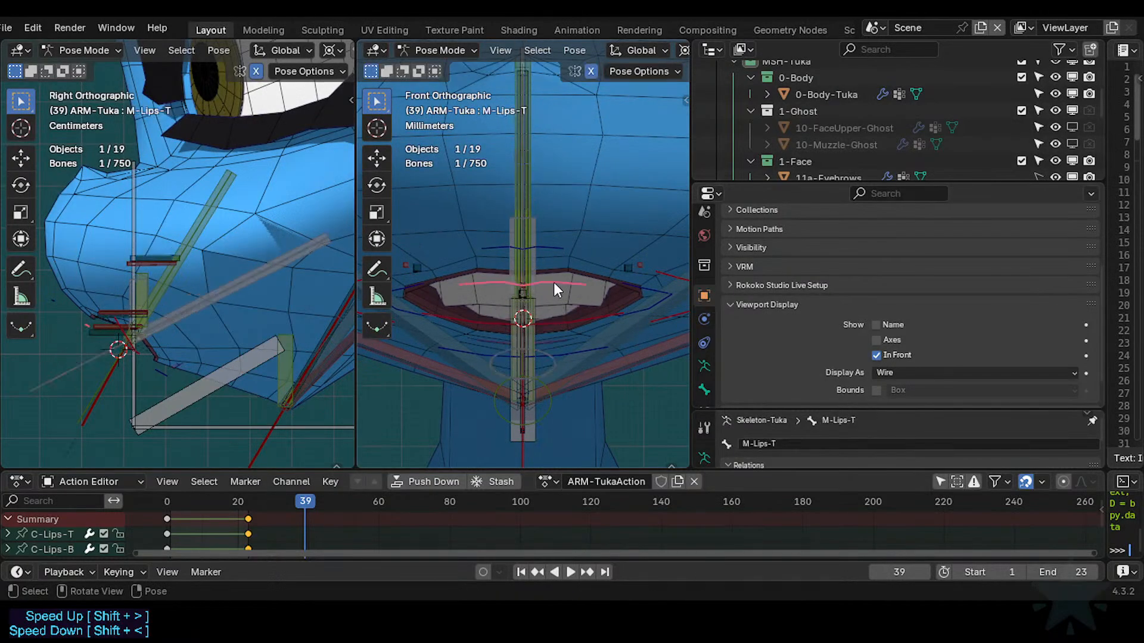
{"action": "left_click", "coordinate": [548, 248]}
{"action": "key", "text": "g"}
{"action": "right_click", "coordinate": [547, 250]}
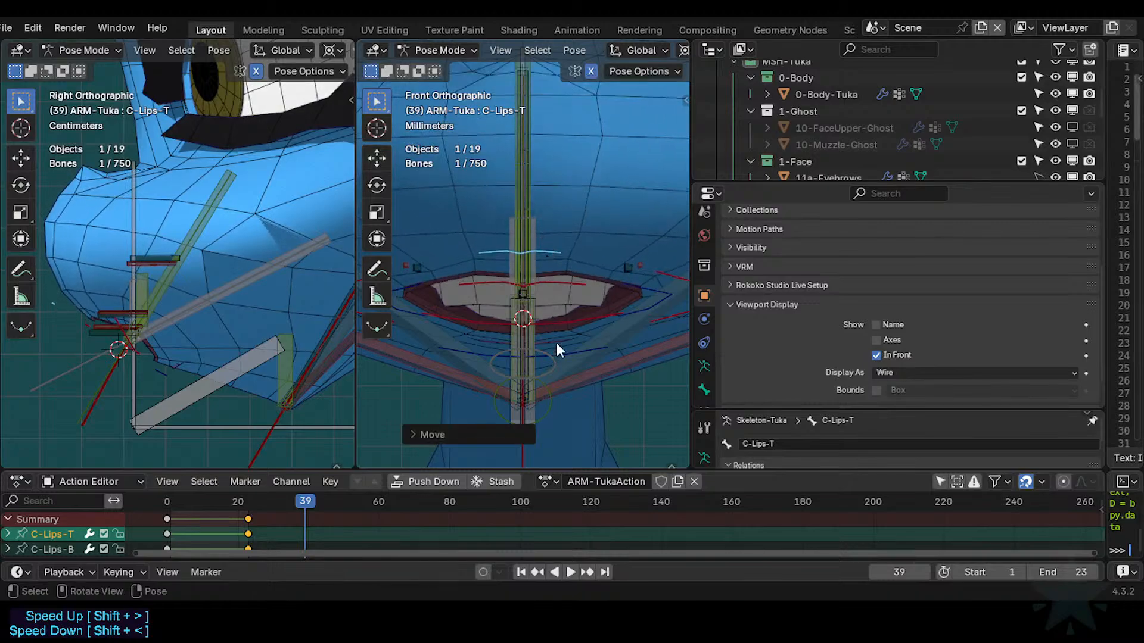
Move the lower lip control C-Lips-B slightly upward and back, adjusting it in the front and side views.
{"action": "left_click", "coordinate": [570, 353]}
{"action": "key", "text": "g"}
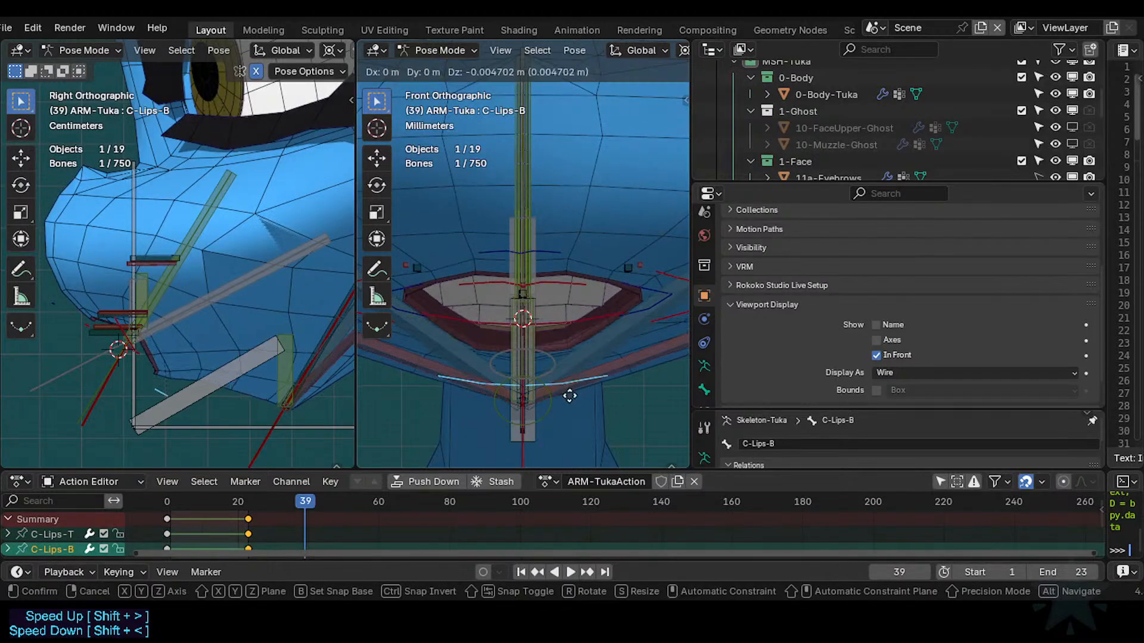
{"action": "left_click", "coordinate": [572, 364]}
{"action": "key", "text": "g"}
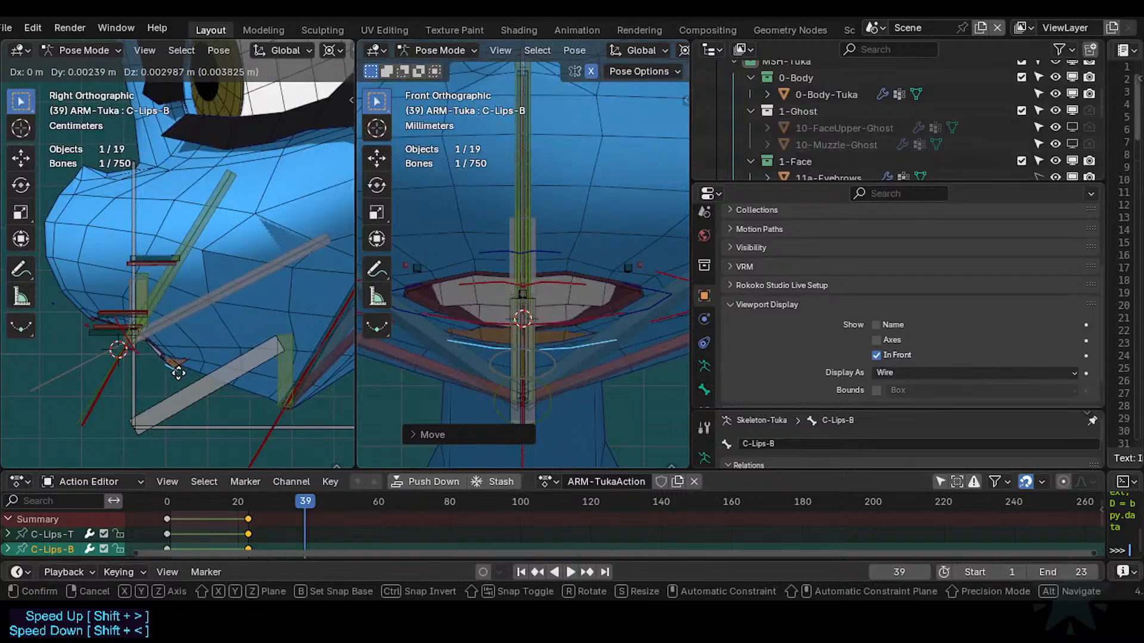
{"action": "left_click", "coordinate": [148, 356]}
Try moving the M-Lips-T and M-Mouth controls in the side view.
{"action": "left_click", "coordinate": [82, 323]}
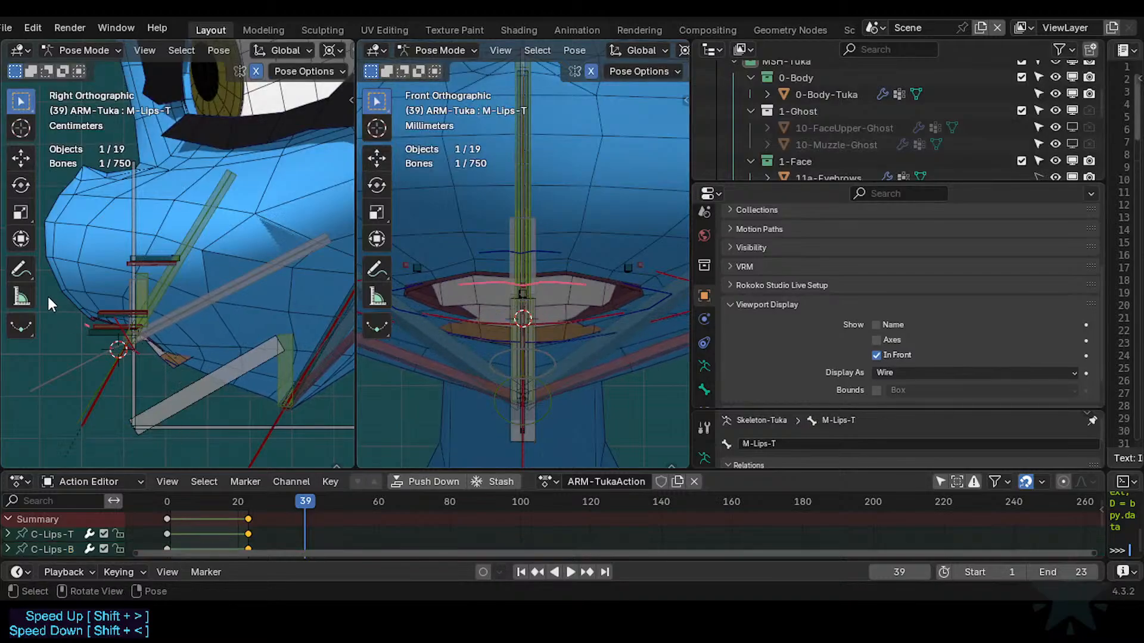
{"action": "key", "text": "g"}
{"action": "left_click", "coordinate": [76, 334]}
{"action": "left_click", "coordinate": [71, 365]}
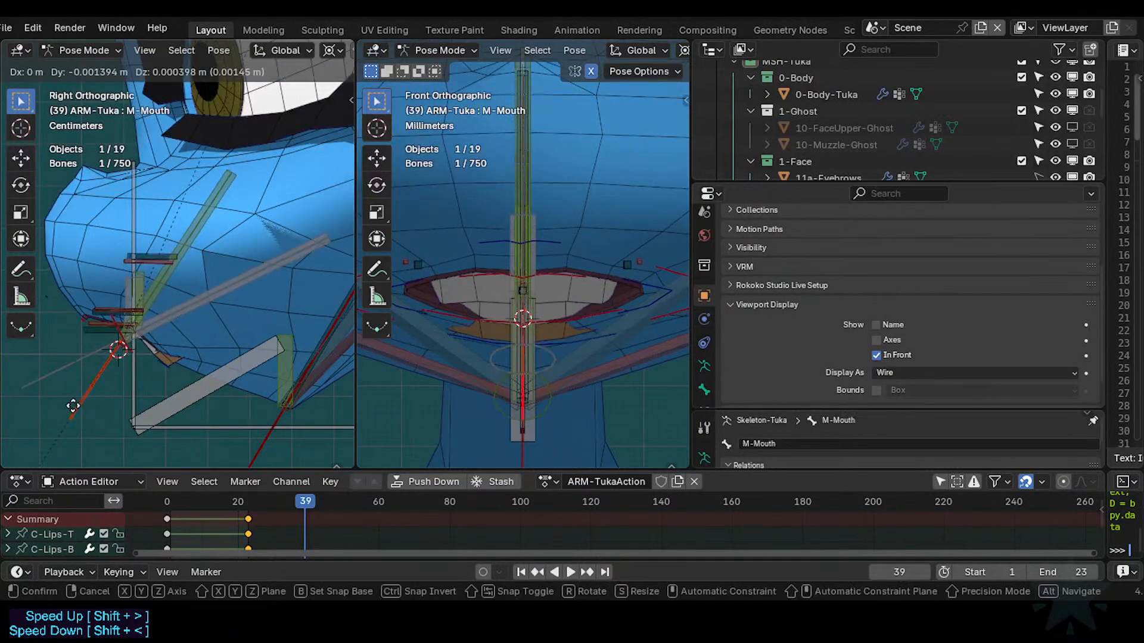
Move the upper teeth control TWK-Arcade-T forward and slightly down in the side view.
{"action": "left_click", "coordinate": [77, 412]}
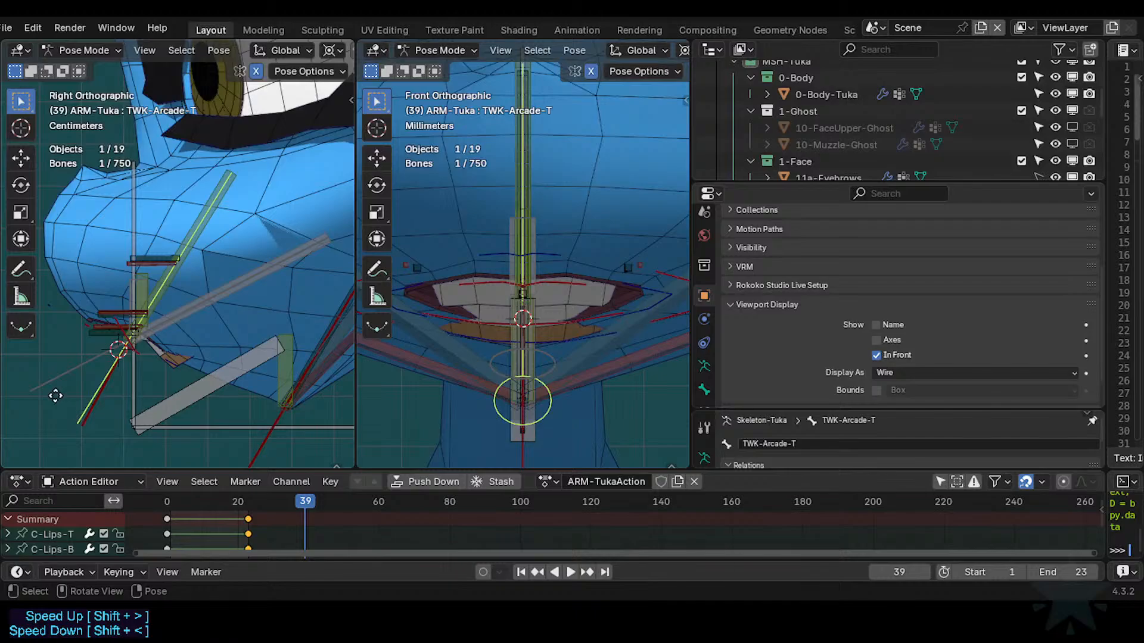
{"action": "key", "text": "g"}
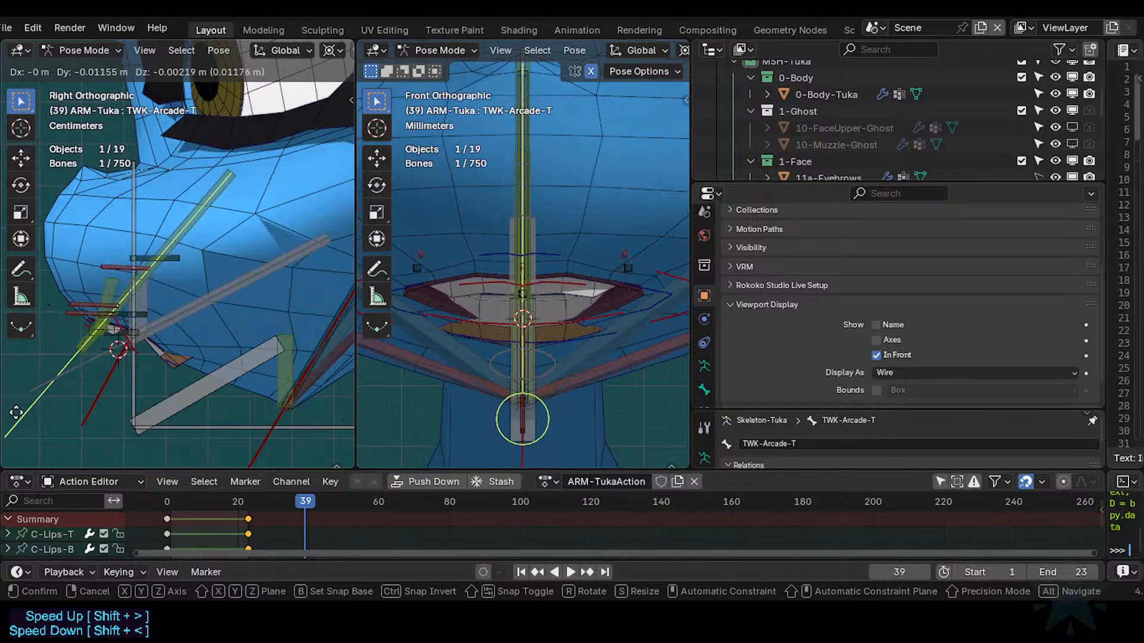
{"action": "left_click", "coordinate": [63, 381]}
Move the lower teeth control TWK-Arcade-B about 3 mm back and down in the side view.
{"action": "left_click", "coordinate": [97, 366]}
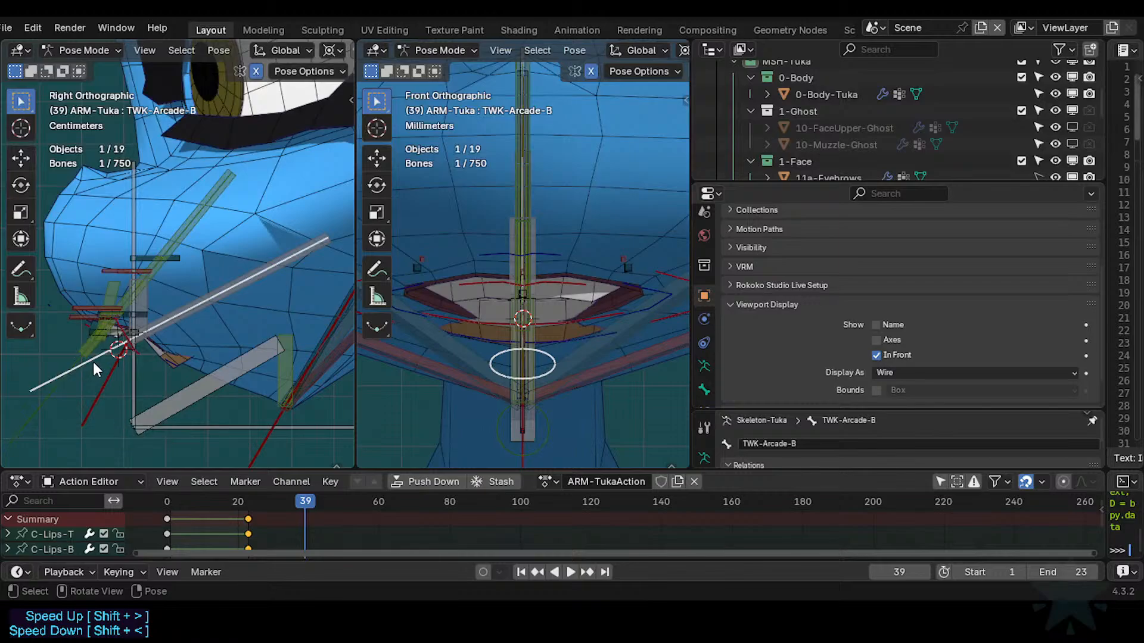
{"action": "key", "text": "g"}
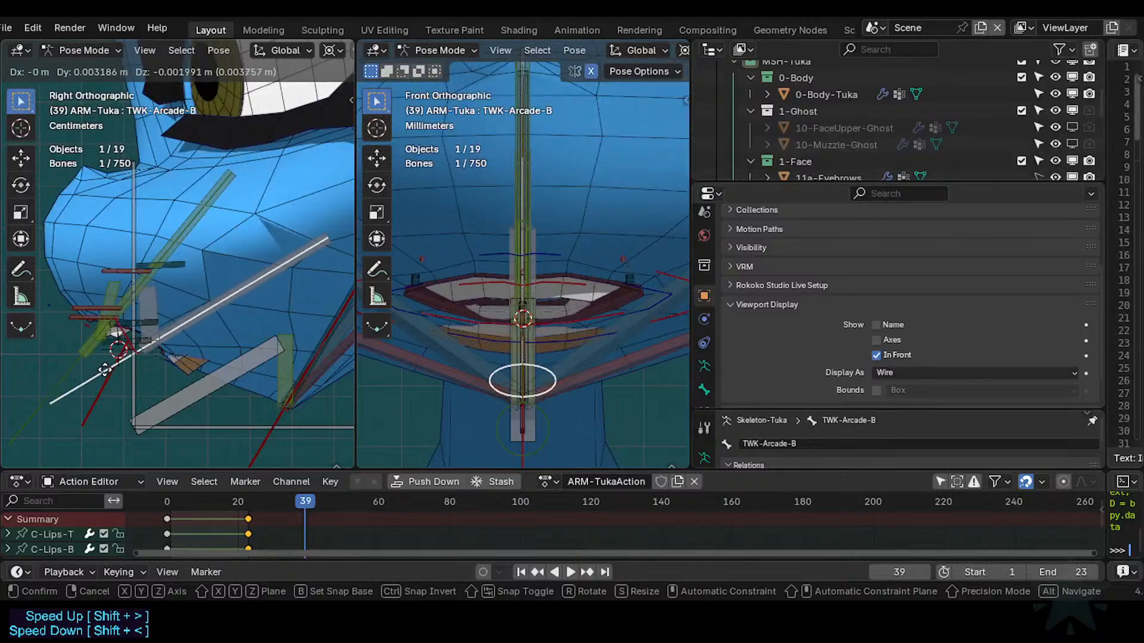
{"action": "left_click", "coordinate": [105, 369]}
Switch to Object Mode, select the 0-Body-Tuka mesh and set it to display as wire.
{"action": "scroll", "coordinate": [570, 311], "scroll_direction": "up", "scroll_amount": 2}
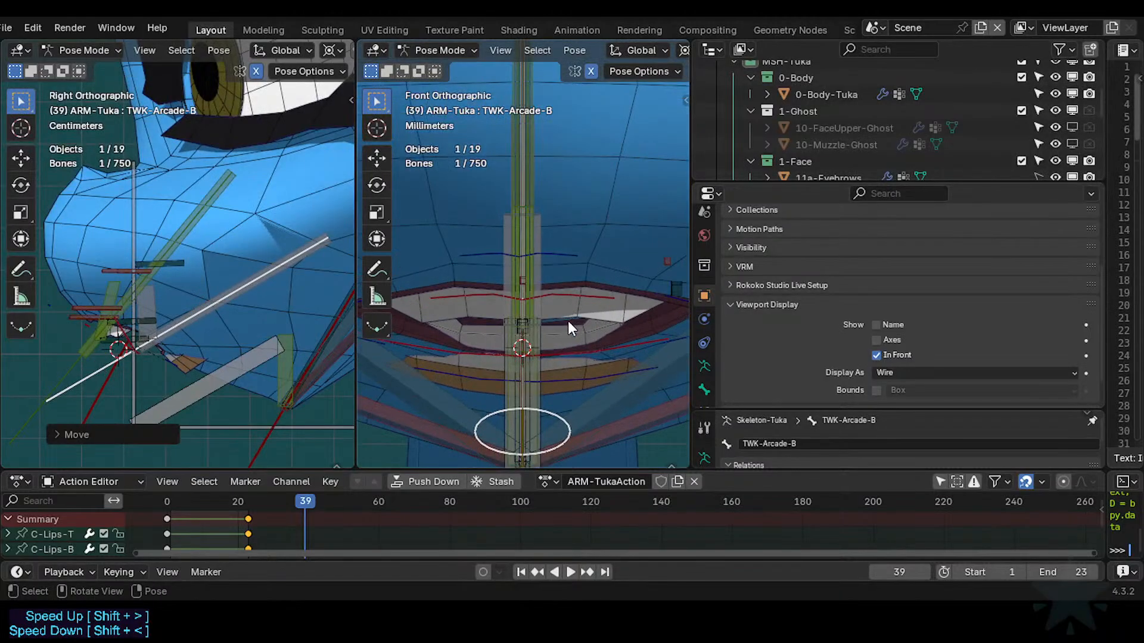
{"action": "middle_click_drag", "start_coordinate": [120, 376], "coordinate": [204, 247], "text": "shift"}
{"action": "scroll", "coordinate": [211, 268], "scroll_direction": "up", "scroll_amount": 2}
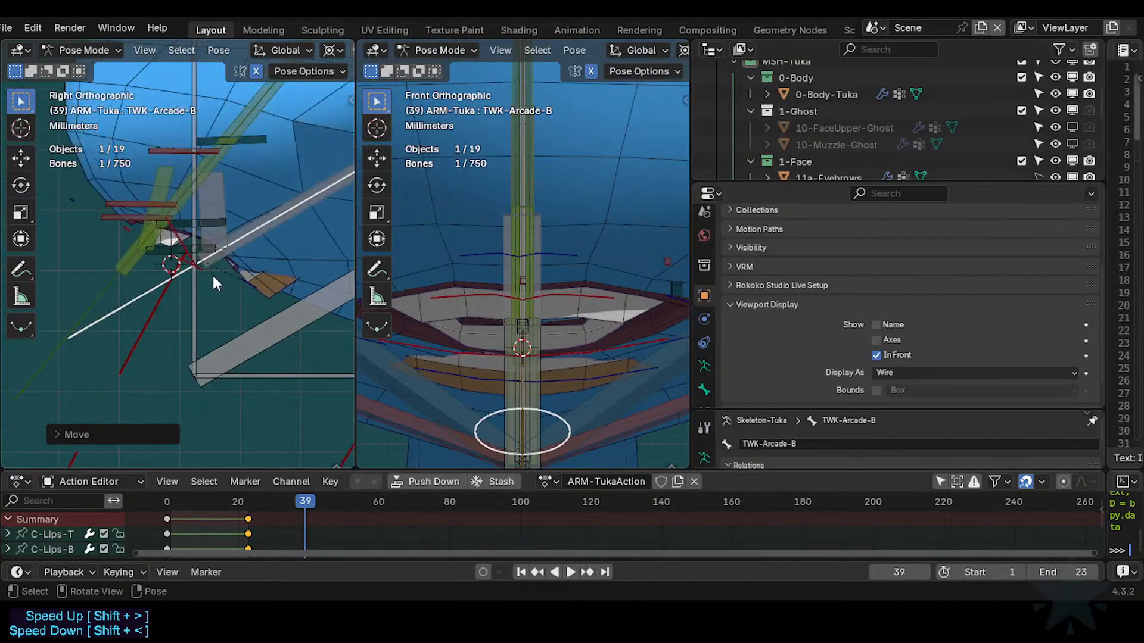
{"action": "scroll", "coordinate": [222, 250], "scroll_direction": "down", "scroll_amount": 3}
{"action": "key", "text": "ctrl+Tab"}
{"action": "left_click", "coordinate": [266, 240]}
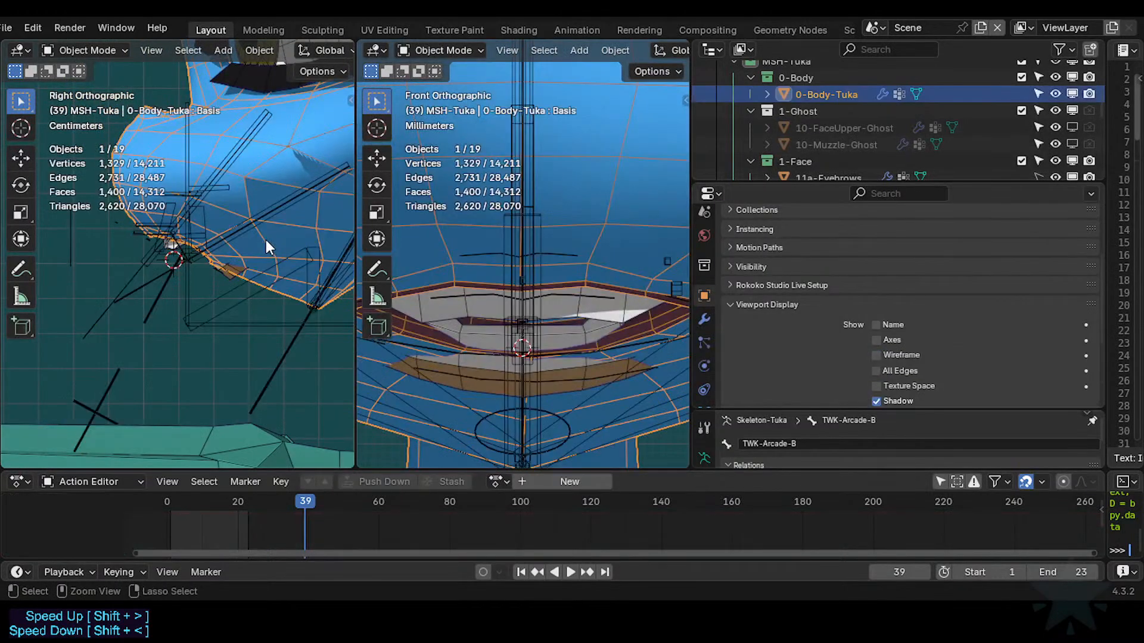
{"action": "key", "text": "shift+ctrl+alt+h"}
{"action": "key", "text": "Up"}
{"action": "key", "text": "Return"}
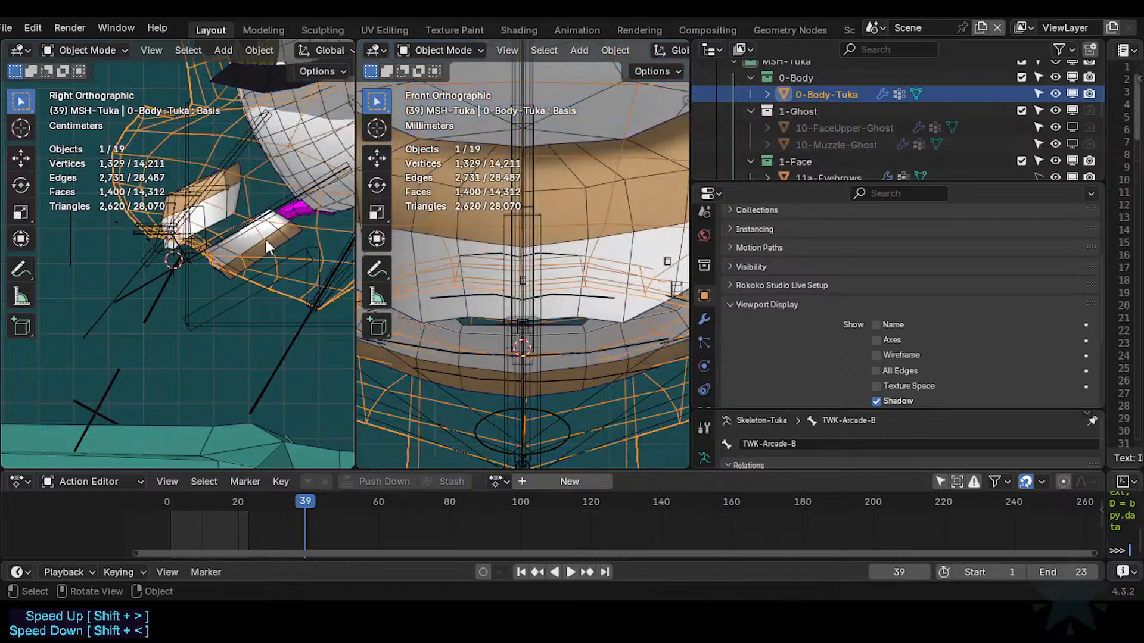
Return the ARM-Tuka armature to Pose Mode and select the lower teeth control TWK-Arcade-B in the side view.
{"action": "scroll", "coordinate": [266, 239], "scroll_direction": "up", "scroll_amount": 2}
{"action": "middle_click_drag", "start_coordinate": [242, 307], "coordinate": [239, 335], "text": "shift"}
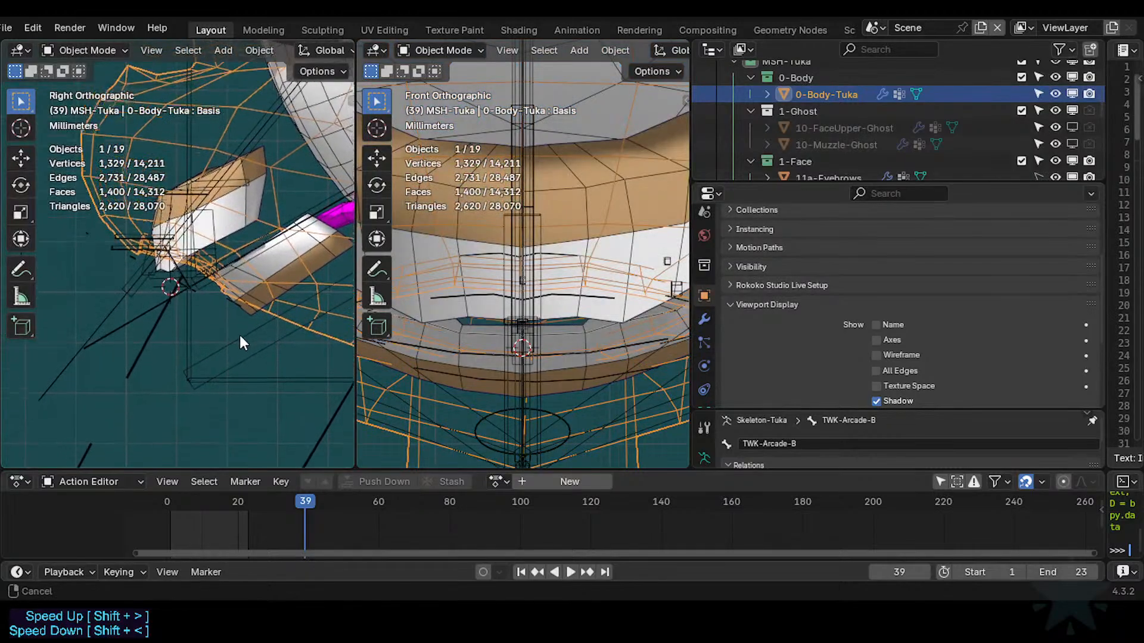
{"action": "left_click", "coordinate": [153, 341]}
{"action": "key", "text": "ctrl+Tab"}
{"action": "left_click", "coordinate": [151, 338]}
{"action": "left_click", "coordinate": [141, 325]}
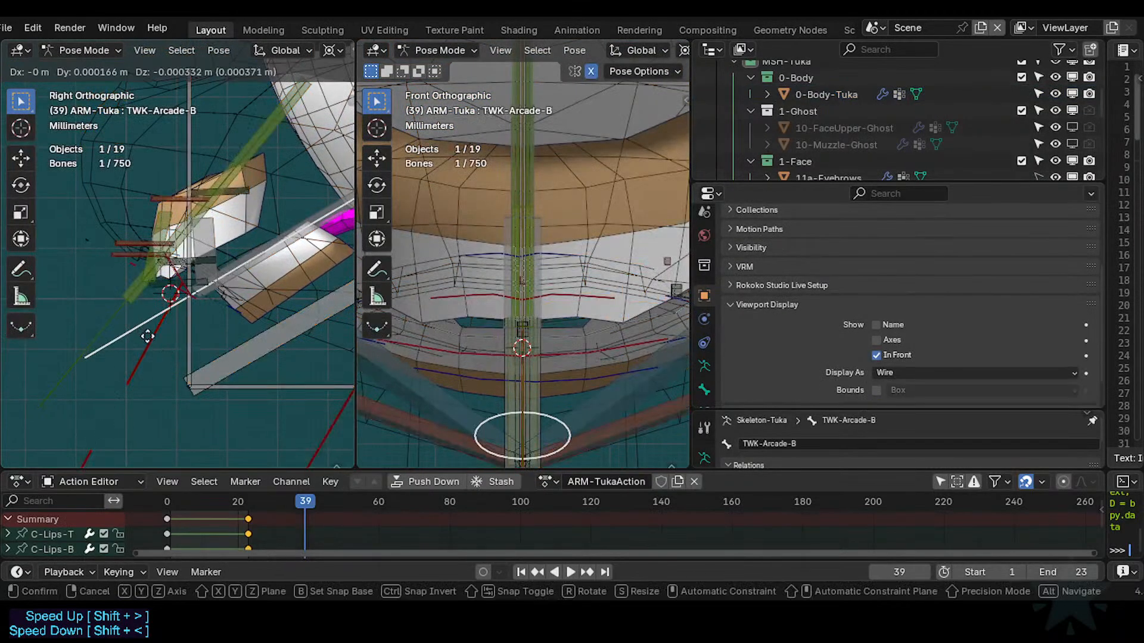
Try moving the lower teeth control TWK-Arcade-B and the upper teeth control TWK-Arcade-T in the side view.
{"action": "key", "text": "g"}
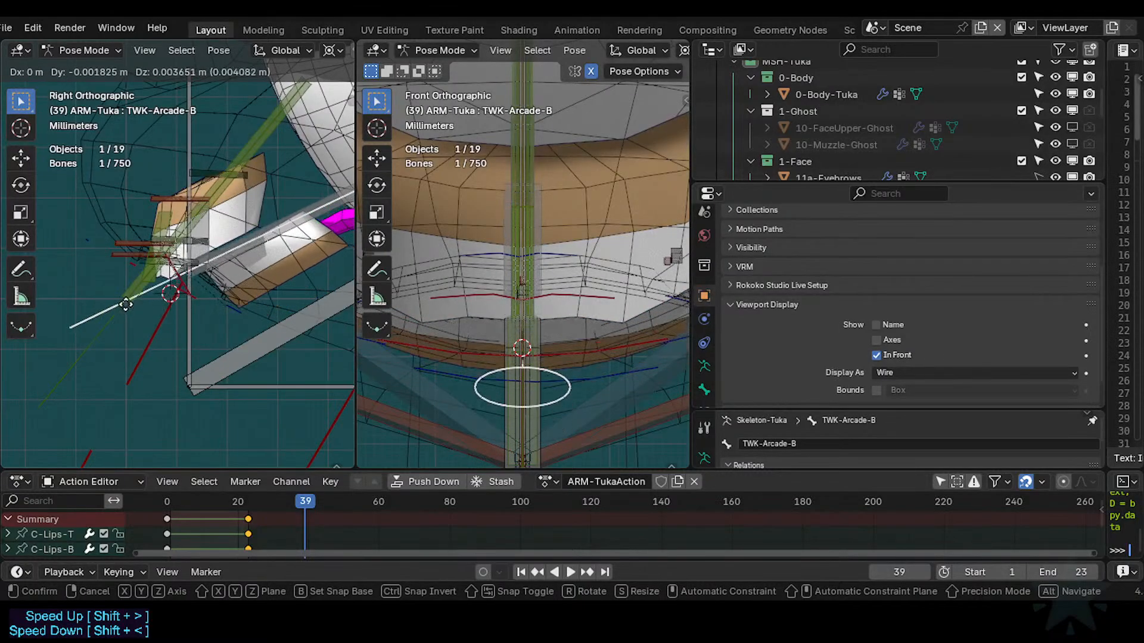
{"action": "left_click", "coordinate": [159, 320]}
{"action": "scroll", "coordinate": [159, 320], "scroll_direction": "down", "scroll_amount": 2}
{"action": "key", "text": "g"}
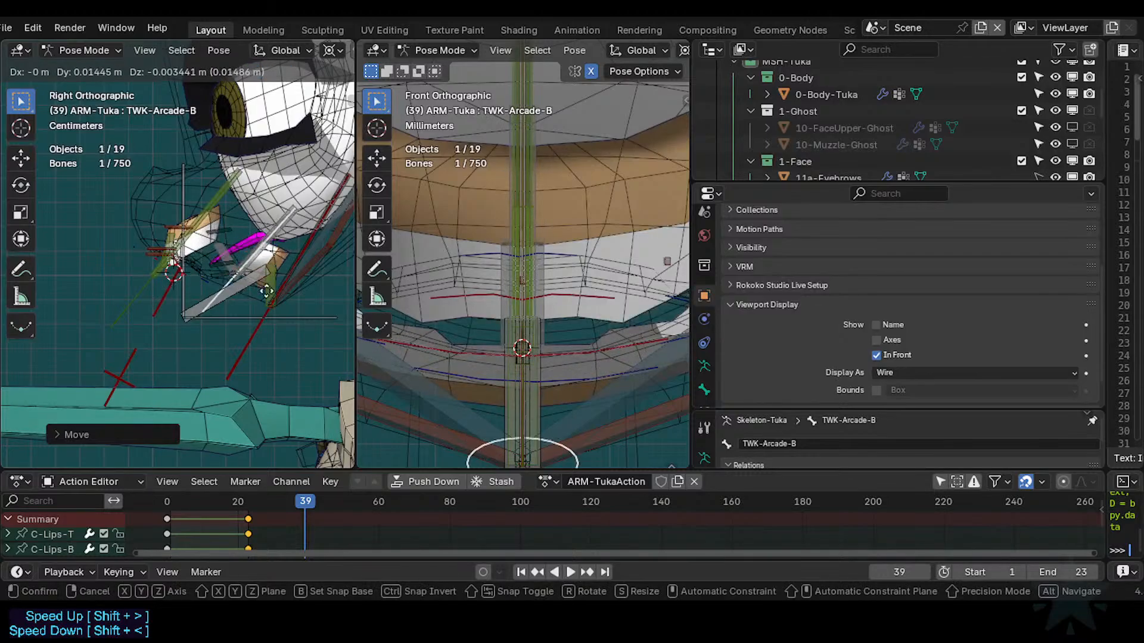
{"action": "scroll", "coordinate": [216, 316], "scroll_direction": "up", "scroll_amount": 3, "text": "alt"}
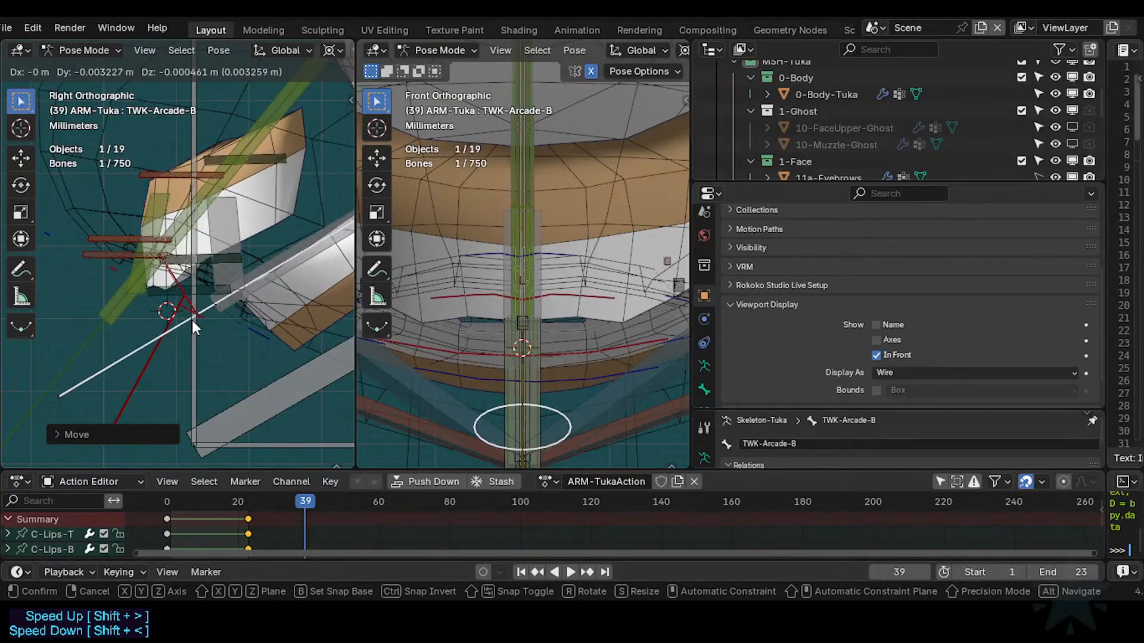
{"action": "left_click", "coordinate": [195, 319]}
{"action": "left_click", "coordinate": [103, 331]}
{"action": "key", "text": "g"}
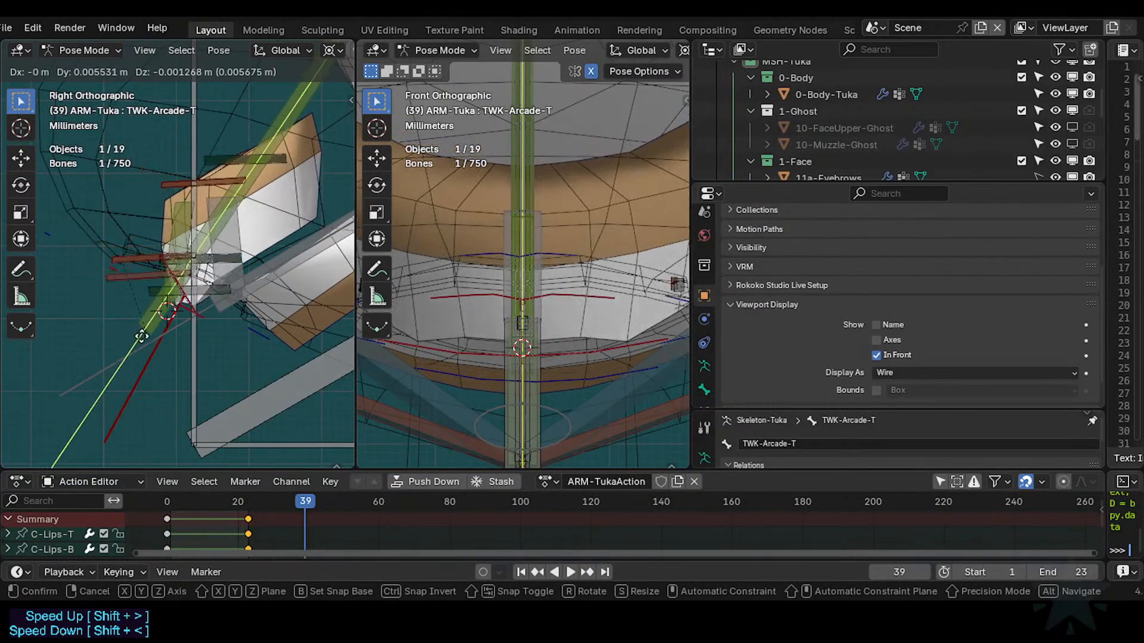
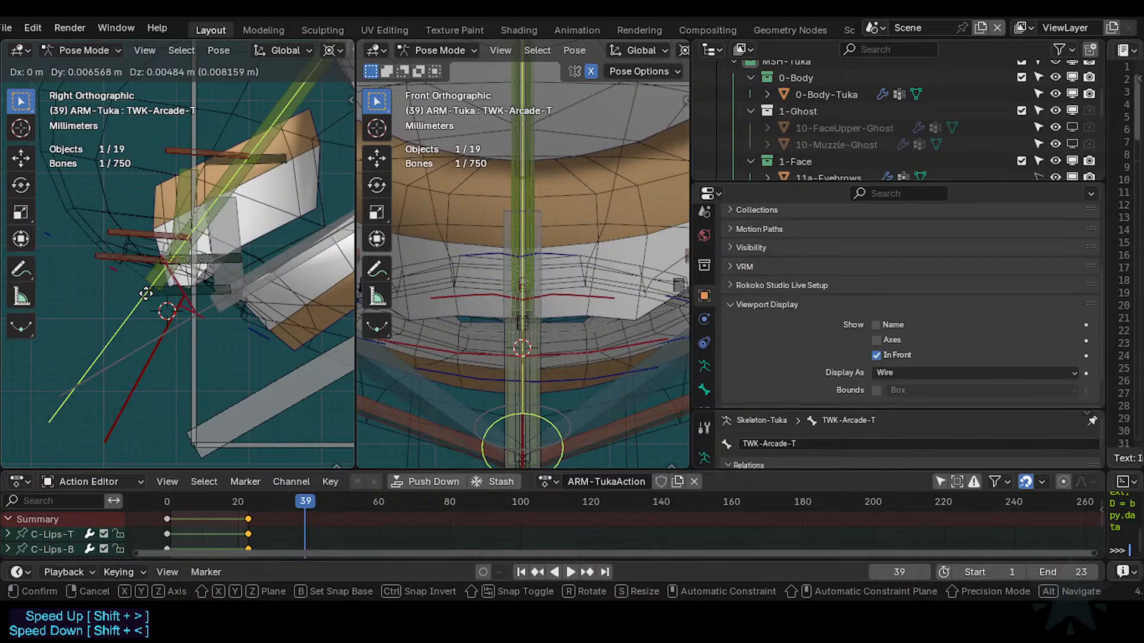
{"action": "right_click", "coordinate": [145, 292]}
{"action": "scroll", "coordinate": [146, 293], "scroll_direction": "down", "scroll_amount": 3}
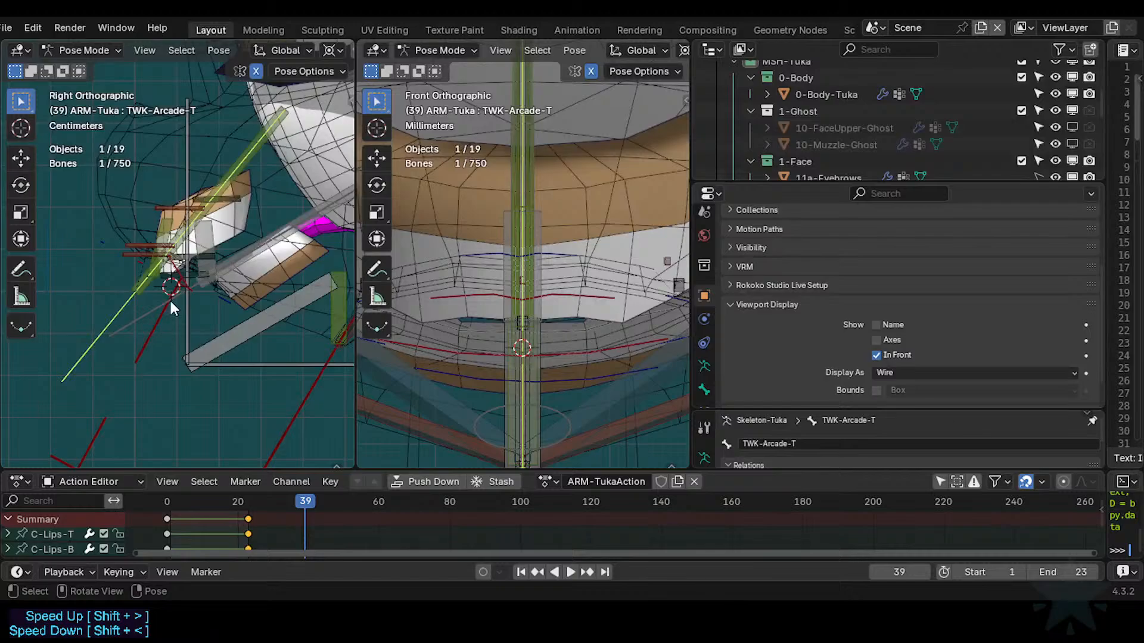
Select all visible pose bones and clear their locations.
{"action": "key", "text": "a"}
{"action": "key", "text": "alt+g"}
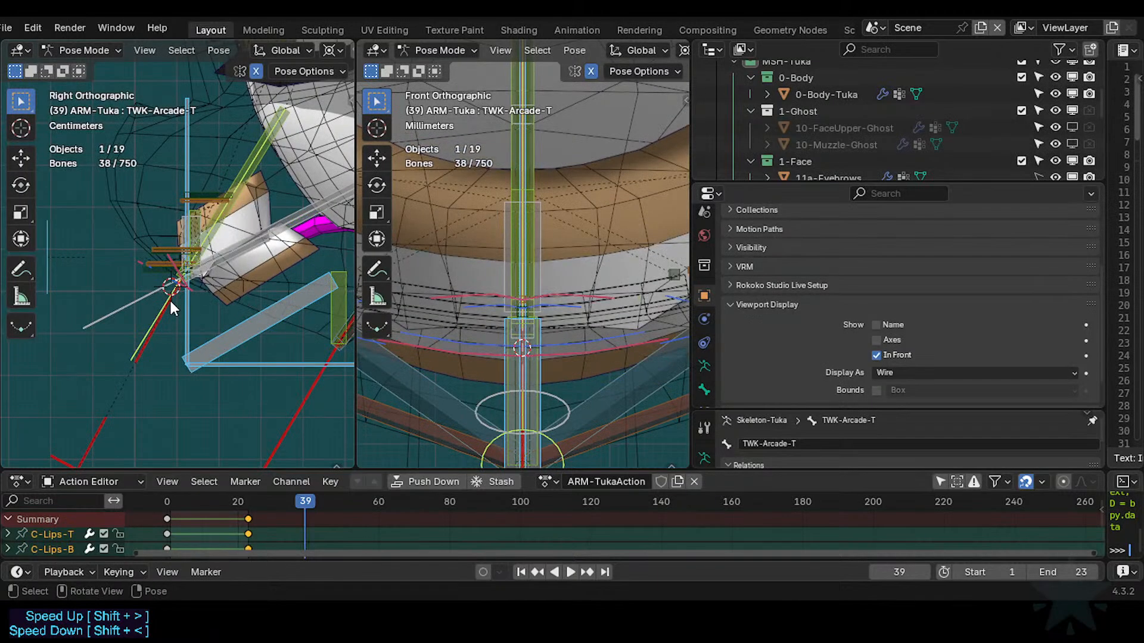
In Object Mode, select the upper and lower teeth meshes 12a-Arcade-T-43° BAK and 12b-Arcade-B-43° BAK together.
{"action": "left_click", "coordinate": [231, 288]}
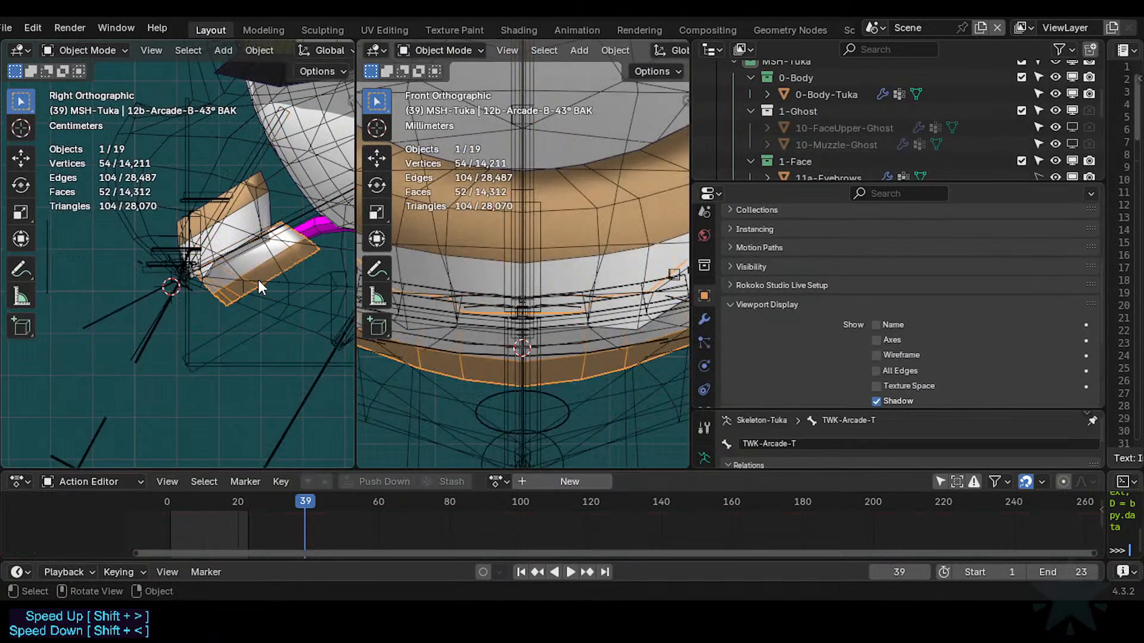
{"action": "left_click", "coordinate": [264, 249]}
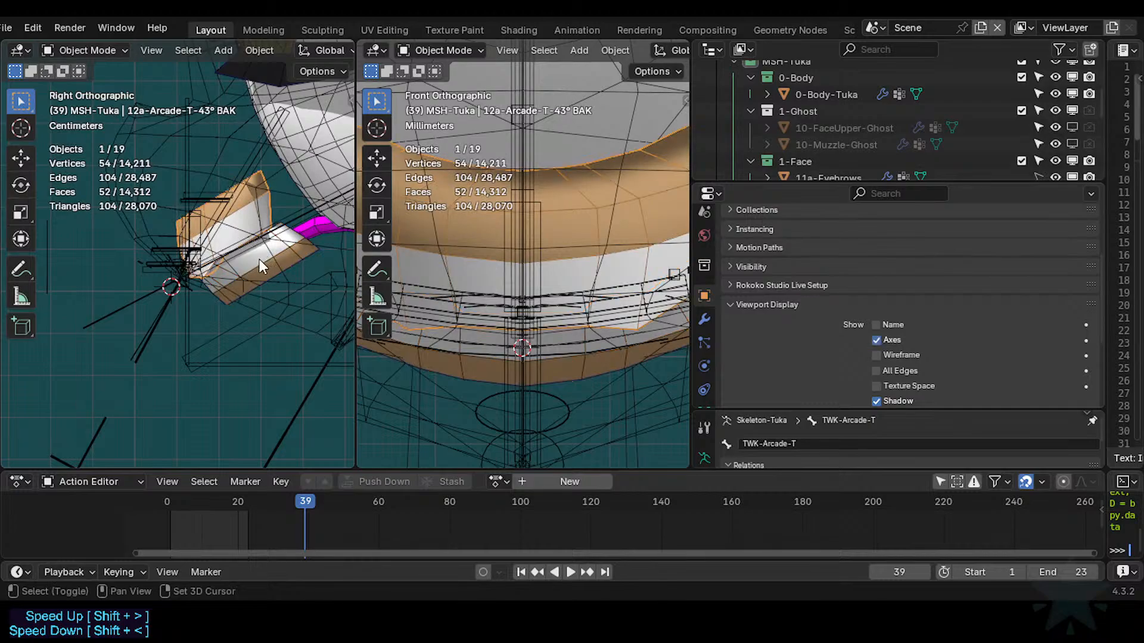
{"action": "left_click", "coordinate": [260, 262], "text": "shift"}
{"action": "scroll", "coordinate": [284, 322], "scroll_direction": "up", "scroll_amount": 2}
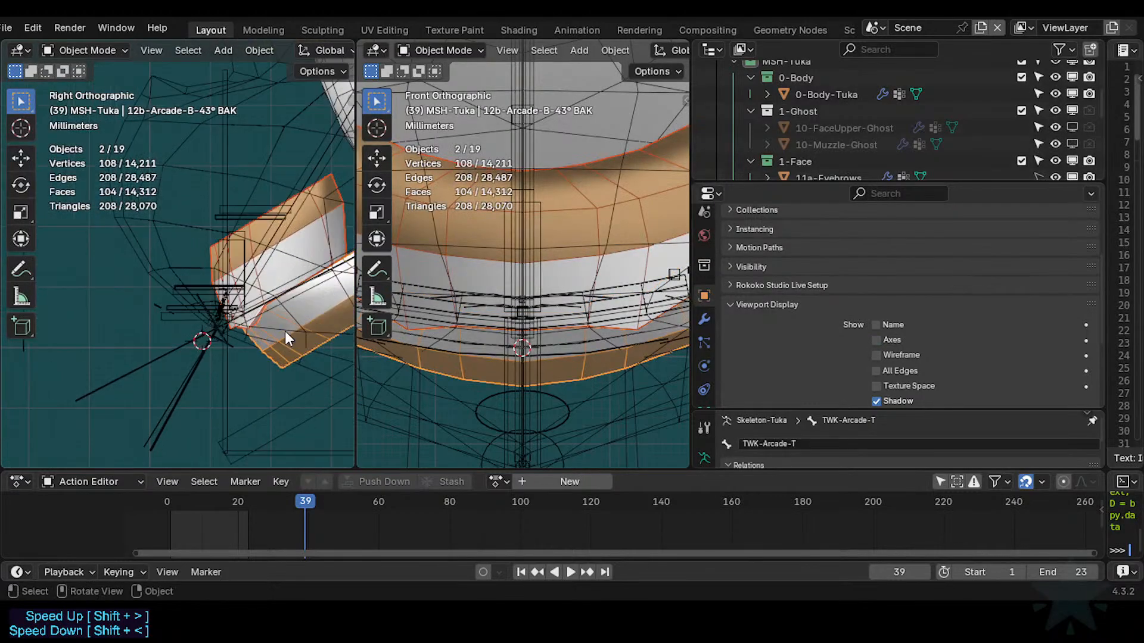
{"action": "scroll", "coordinate": [296, 320], "scroll_direction": "down", "scroll_amount": 2}
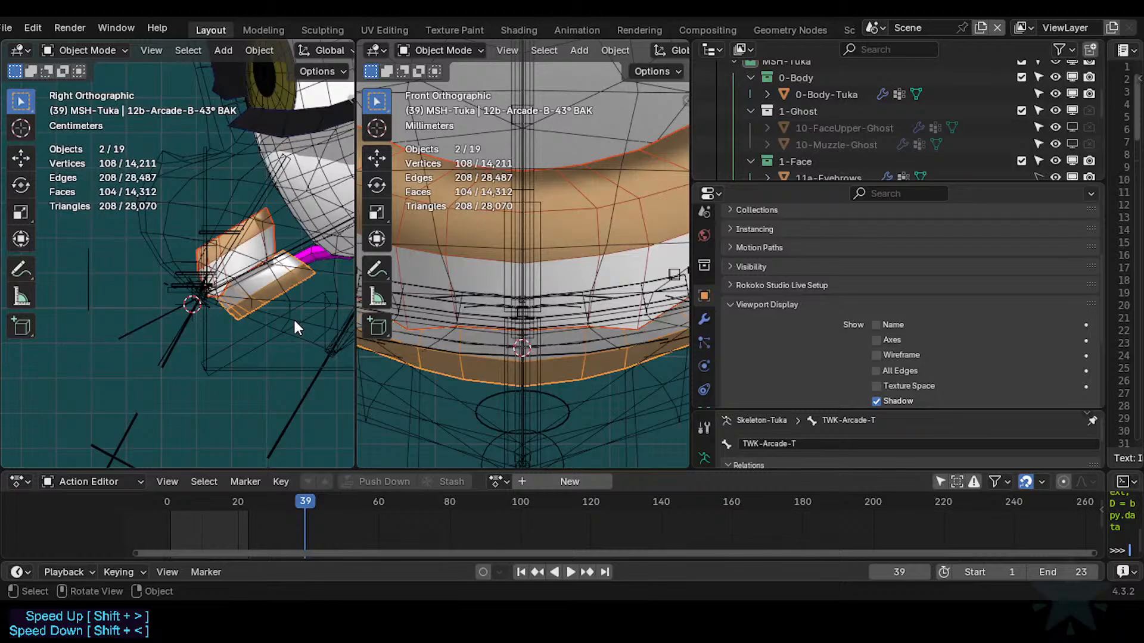
{"action": "scroll", "coordinate": [300, 288], "scroll_direction": "up", "scroll_amount": 2}
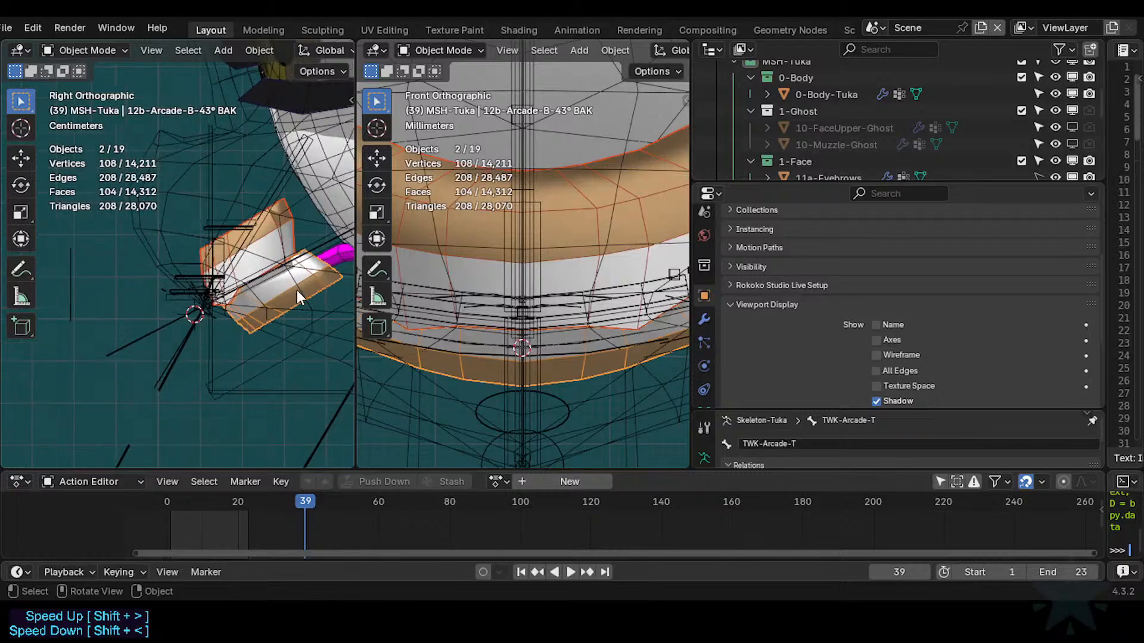
{"action": "left_click", "coordinate": [278, 273]}
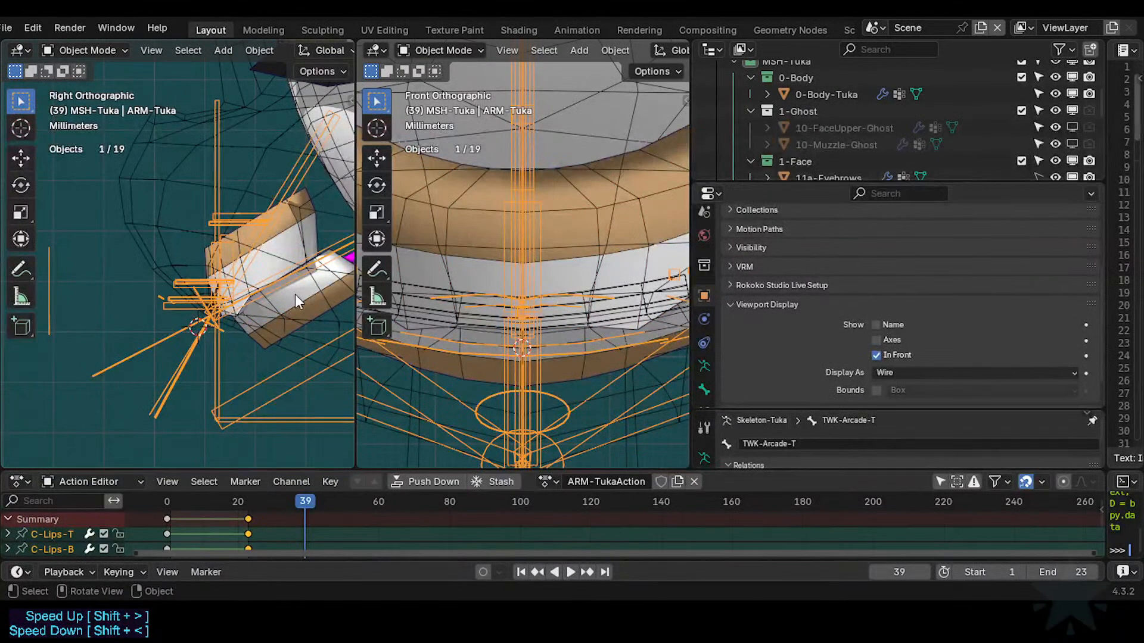
{"action": "left_click", "coordinate": [266, 268]}
{"action": "left_click", "coordinate": [271, 320], "text": "shift"}
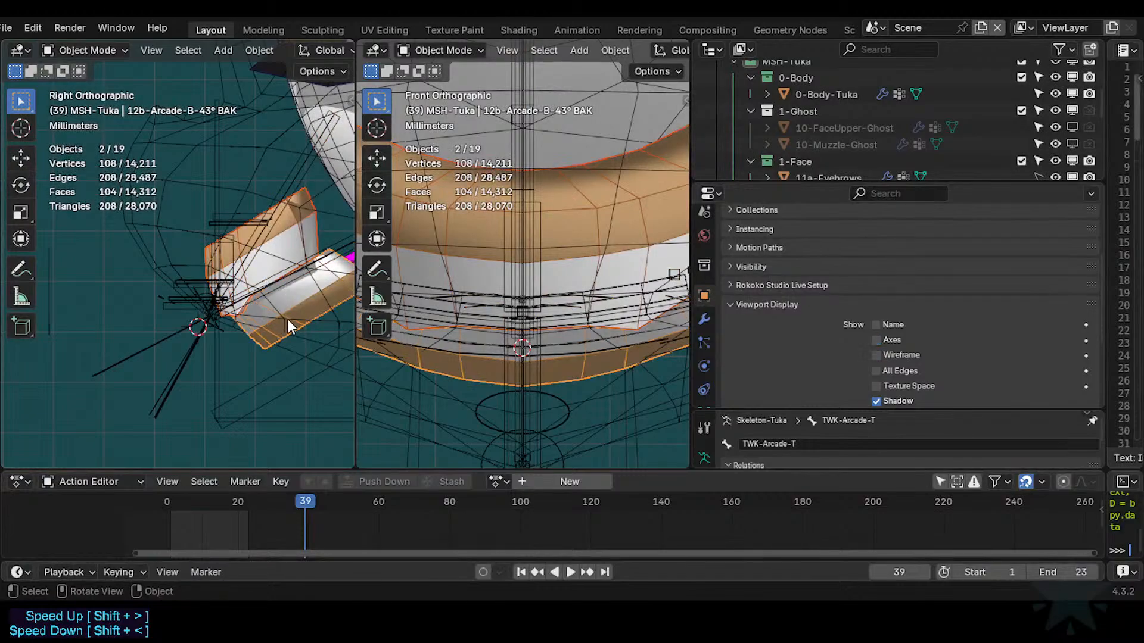
Set the transform pivot point to 3D Cursor and widen the side viewport around the teeth.
{"action": "key", "text": "period"}
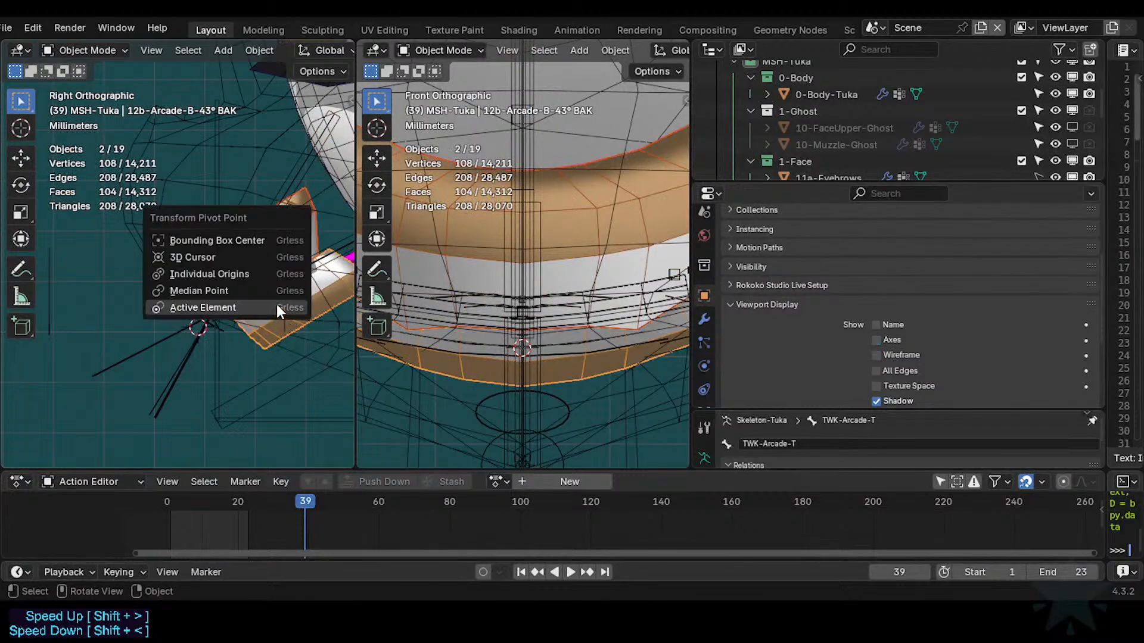
{"action": "left_click", "coordinate": [257, 275]}
{"action": "left_click_drag", "start_coordinate": [355, 301], "coordinate": [491, 301]}
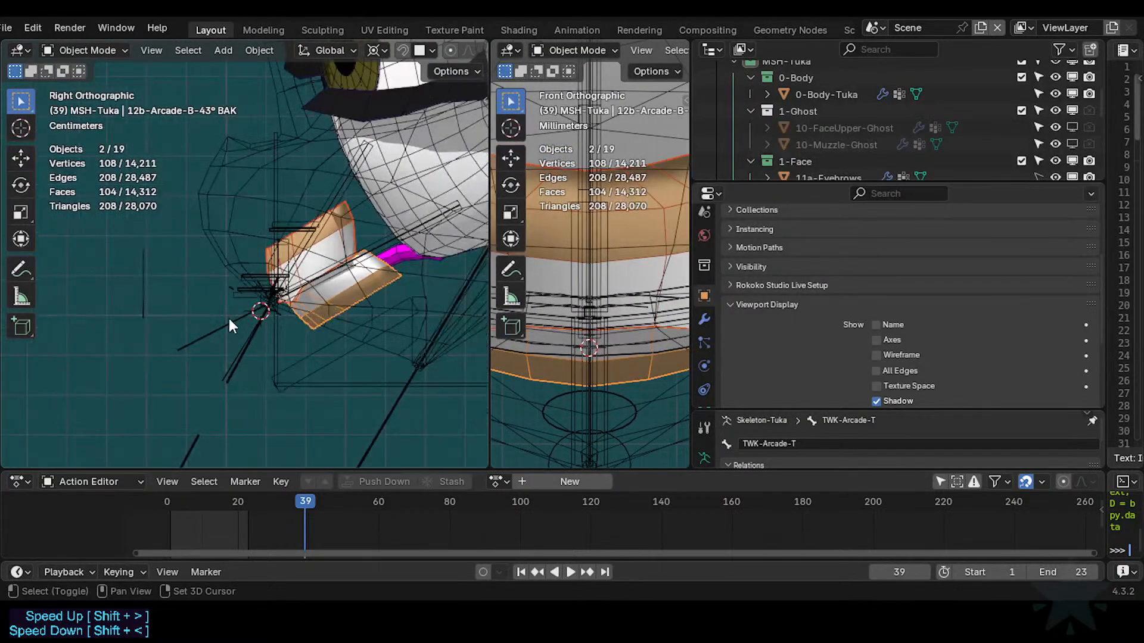
{"action": "middle_click_drag", "start_coordinate": [244, 325], "coordinate": [200, 326], "text": "shift"}
{"action": "scroll", "coordinate": [401, 251], "scroll_direction": "up", "scroll_amount": 1}
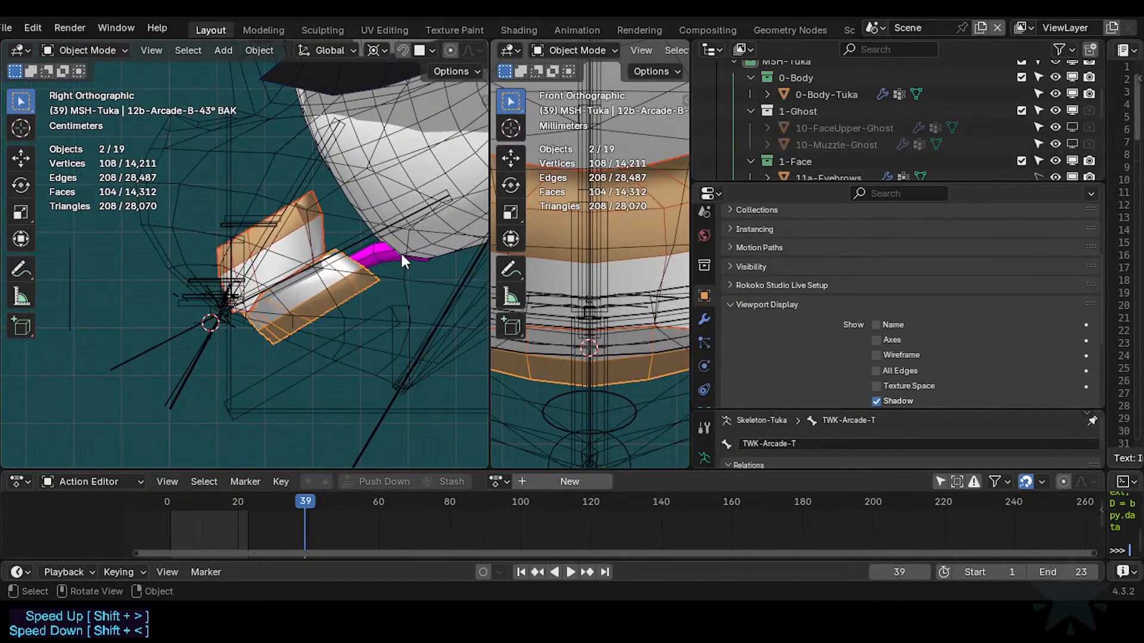
Put ARM-Tuka in Edit Mode, select the slanted Bone.002 below the teeth and try rotating it -30° about global X.
{"action": "left_click", "coordinate": [304, 358]}
{"action": "key", "text": "Tab"}
{"action": "left_click", "coordinate": [299, 362]}
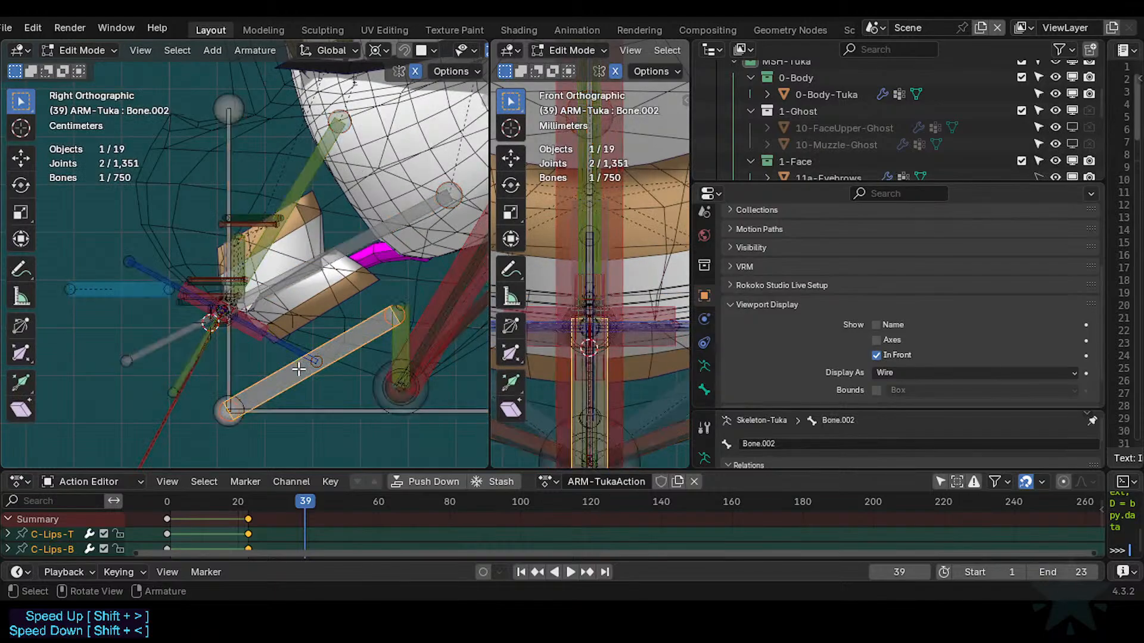
{"action": "type", "text": "rx-30"}
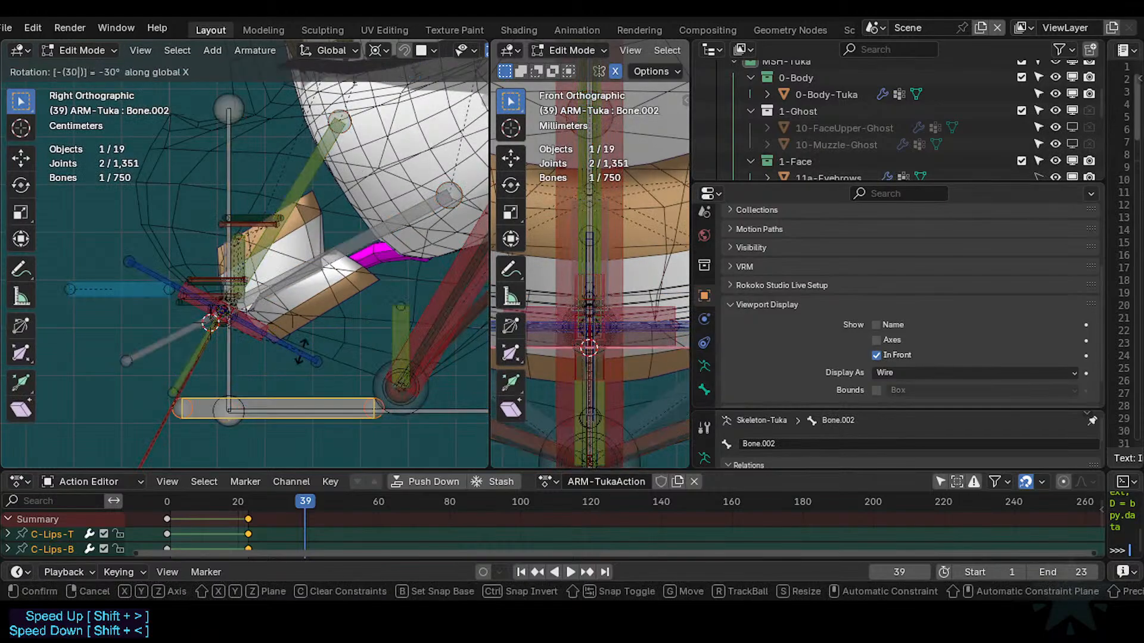
{"action": "key", "text": "Return"}
Set the transform pivot point to Active Element and try rotating Bone.002 by -90° about global X.
{"action": "key", "text": "period"}
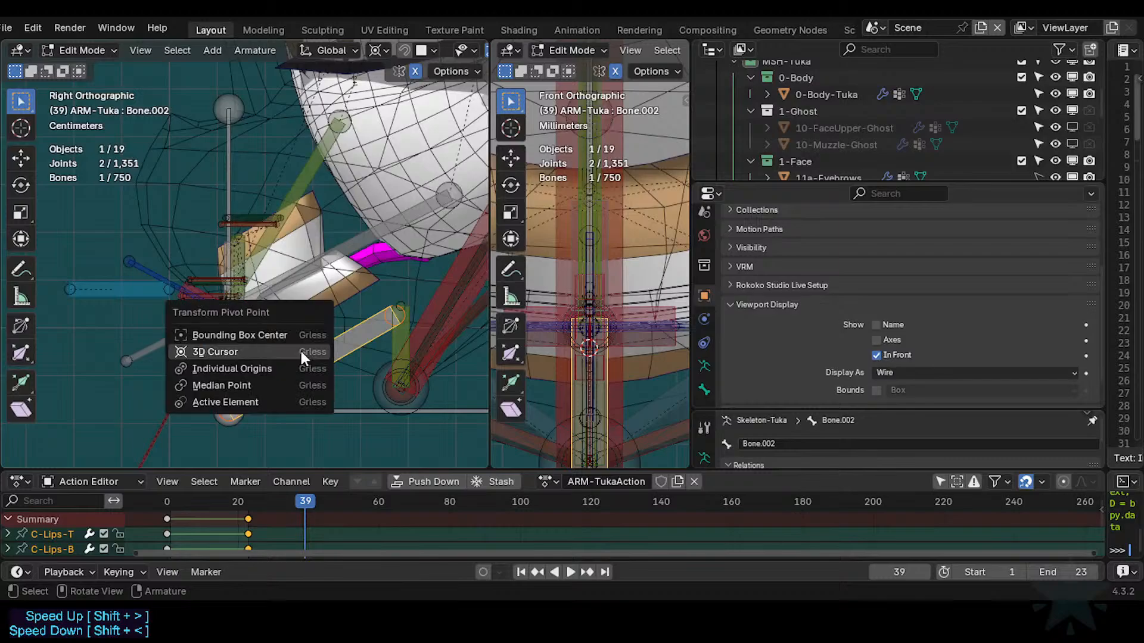
{"action": "left_click", "coordinate": [255, 402]}
{"action": "key", "text": "r"}
{"action": "key", "text": "x"}
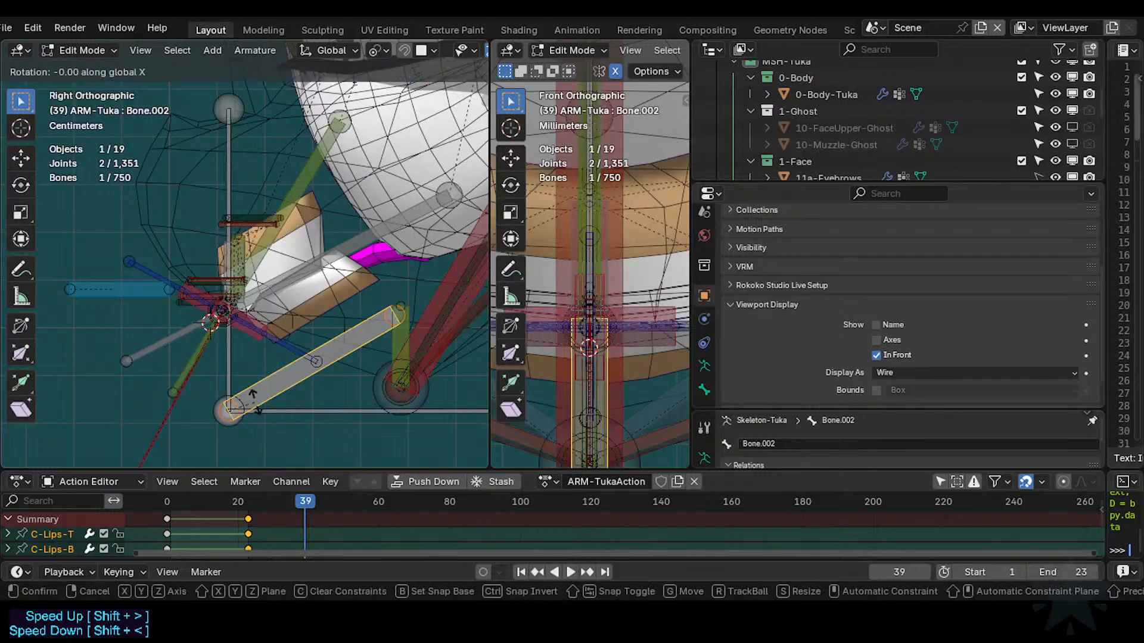
{"action": "type", "text": "90"}
{"action": "key", "text": "minus"}
{"action": "key", "text": "Return"}
{"action": "key", "text": "period"}
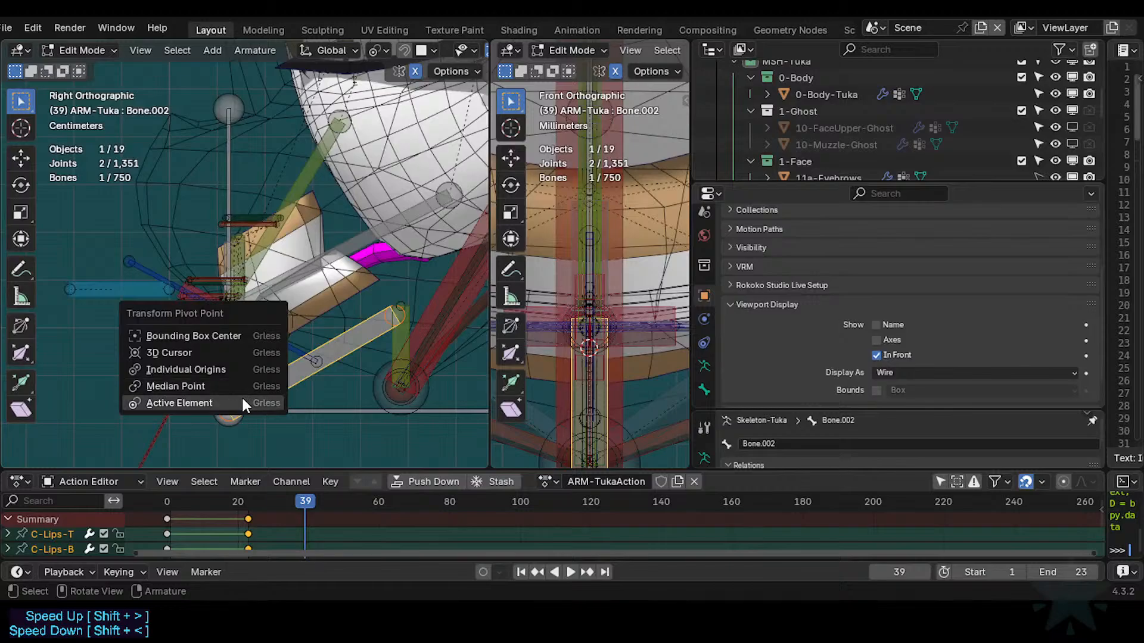
{"action": "left_click", "coordinate": [242, 400]}
Rotate Bone.002 by -30° about the global X axis, discarding a trial rotation of 30°.
{"action": "type", "text": "rx30"}
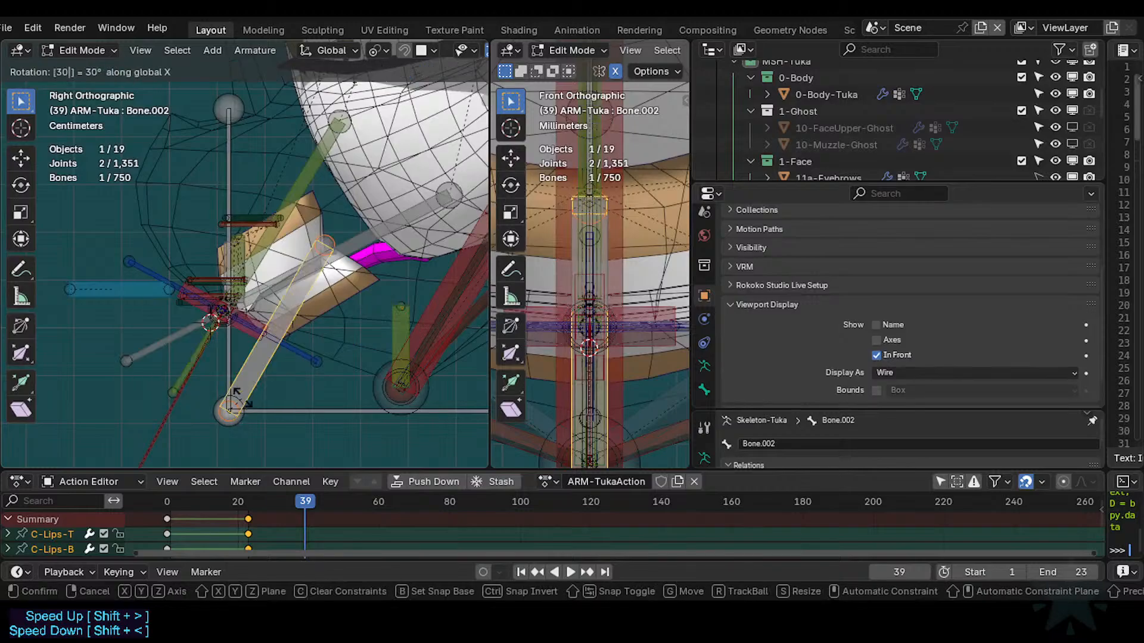
{"action": "key", "text": "Escape"}
{"action": "type", "text": "rx-30"}
{"action": "key", "text": "Return"}
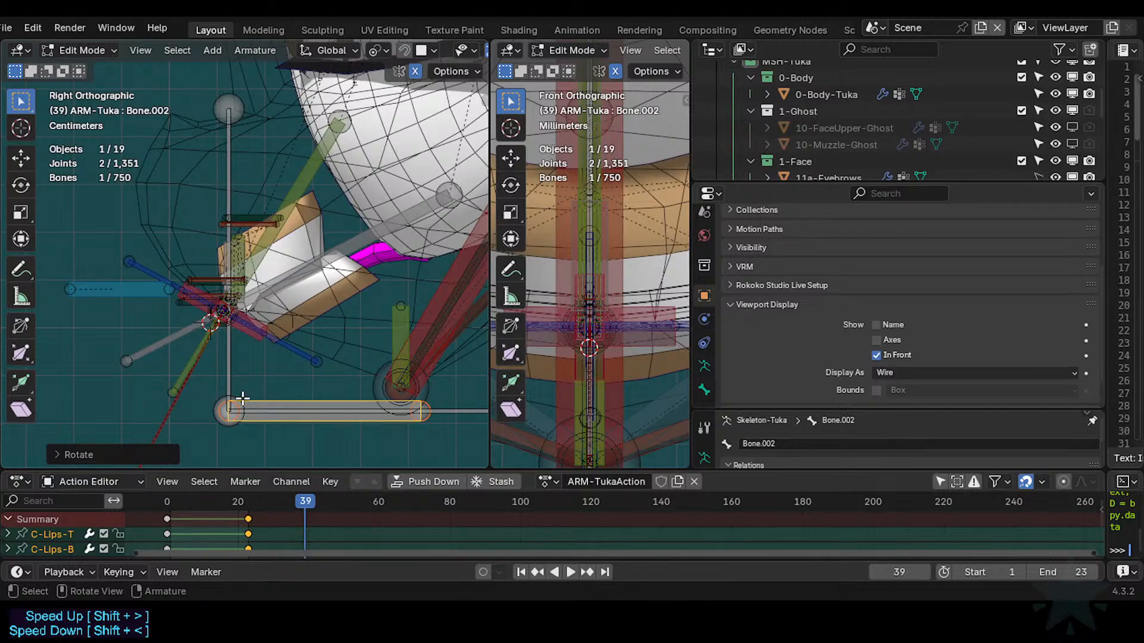
Try rotating Bone.002 by 40° and by 35° about the global X axis to compare the angles.
{"action": "type", "text": "rx40"}
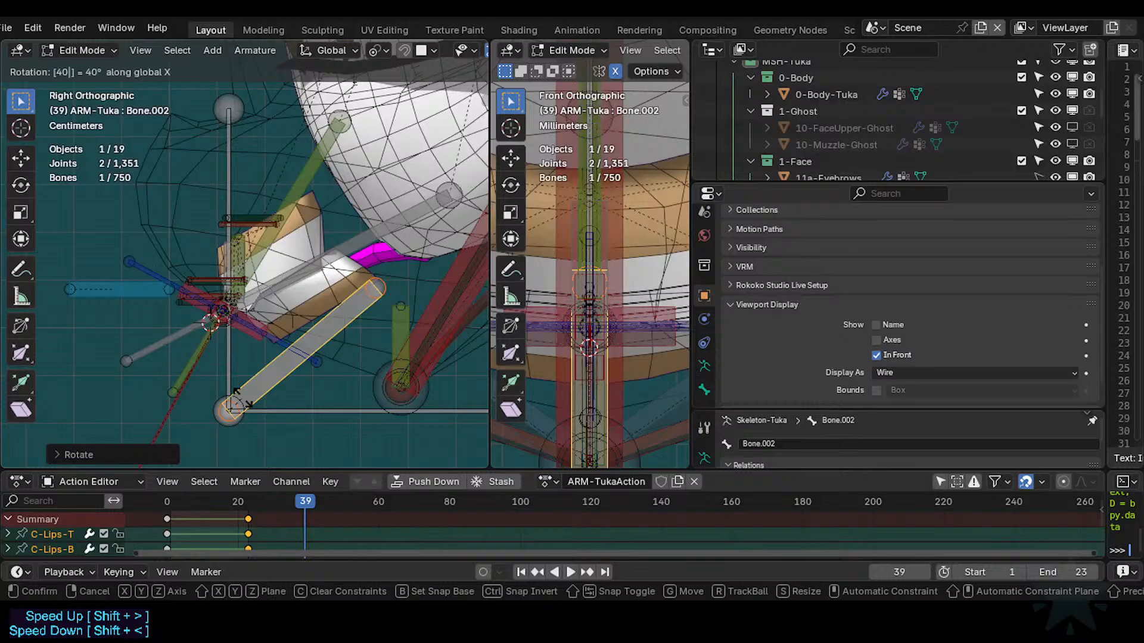
{"action": "key", "text": "Escape"}
{"action": "type", "text": "rx"}
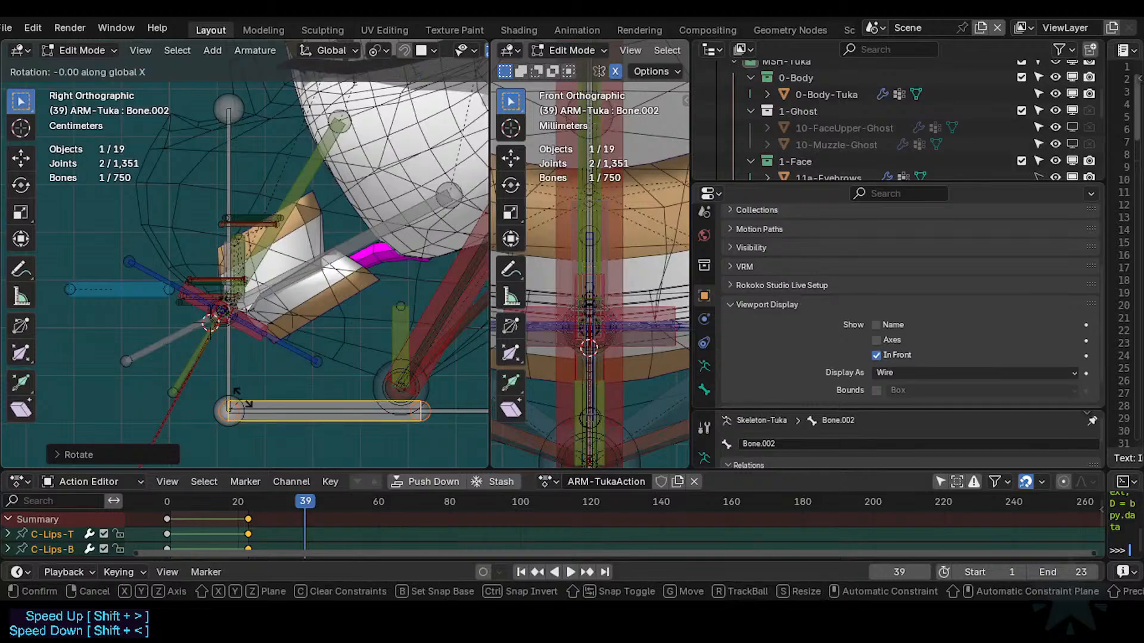
{"action": "type", "text": "35"}
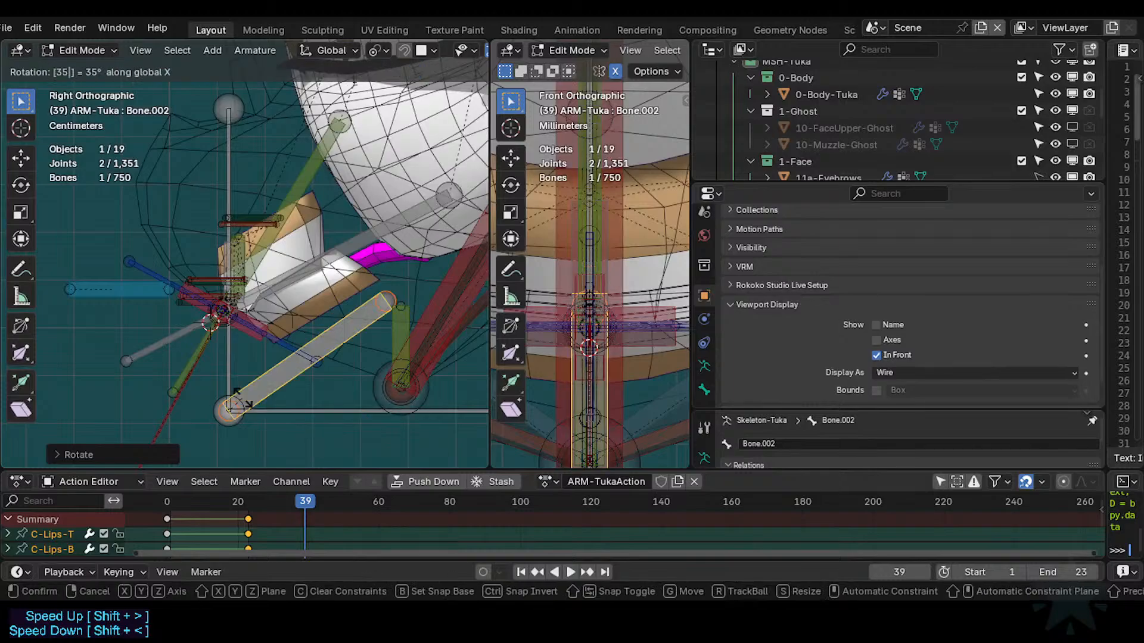
{"action": "key", "text": "BackSpace"}
{"action": "key", "text": "BackSpace"}
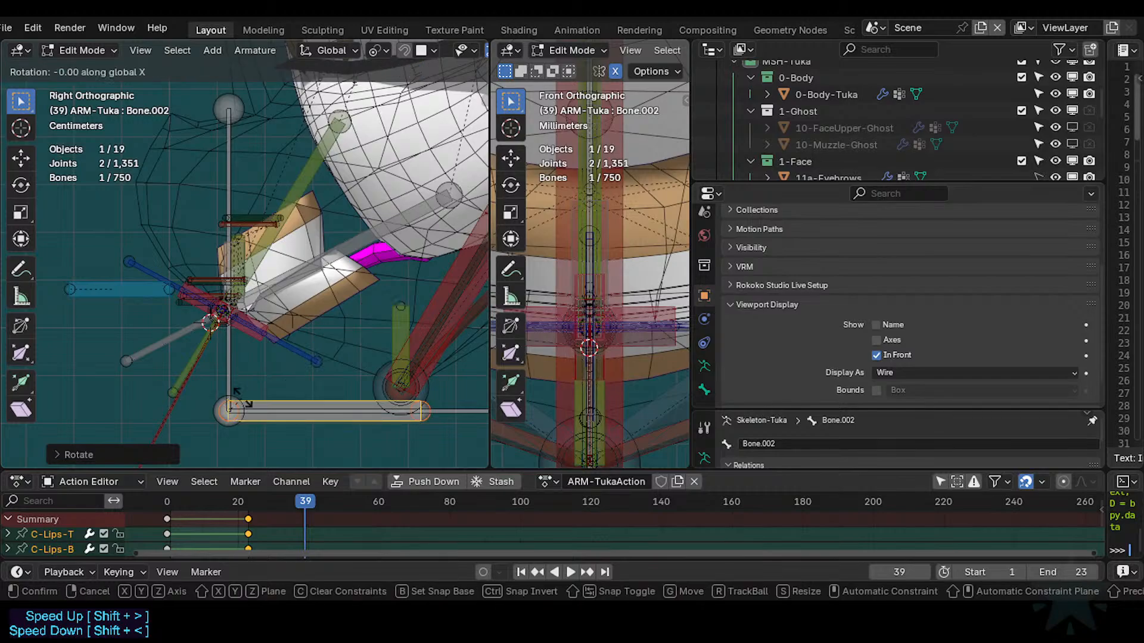
{"action": "type", "text": "35"}
{"action": "key", "text": "Escape"}
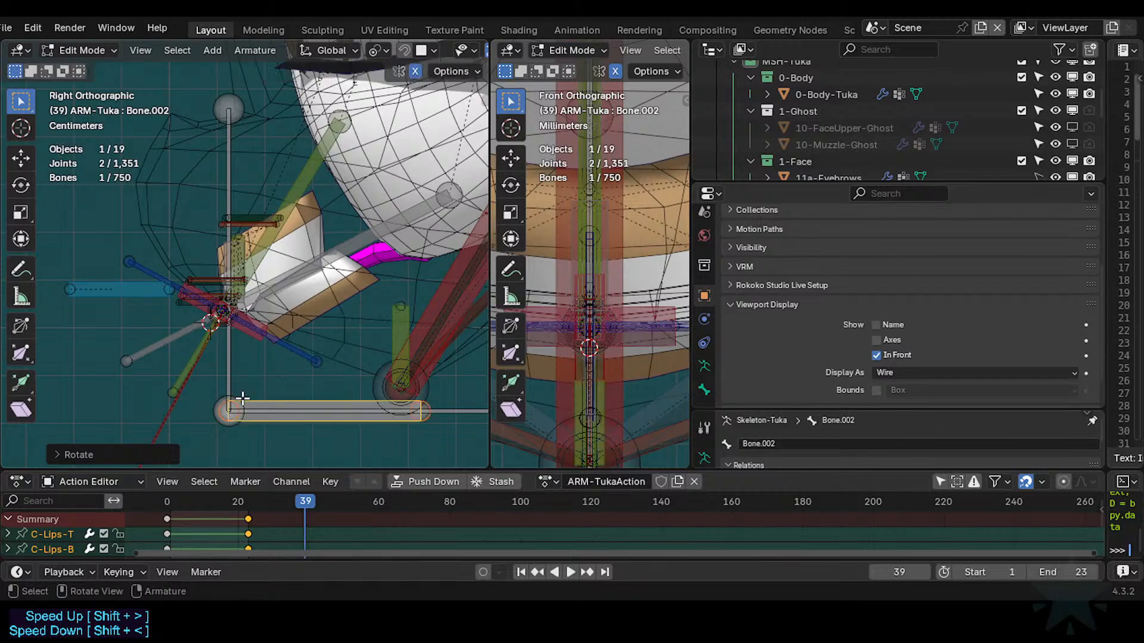
Try rotating Bone.002 by -35° about the global X axis.
{"action": "type", "text": "rx-35"}
{"action": "key", "text": "Escape"}
{"action": "type", "text": "rx-35"}
{"action": "key", "text": "Escape"}
Move Bone.001, Bone.002 and the adjoining vertical bone together so their shared joint sits at the 3D cursor just below the teeth.
{"action": "left_click", "coordinate": [230, 368], "text": "shift"}
{"action": "left_click", "coordinate": [459, 413], "text": "shift"}
{"action": "key", "text": "g"}
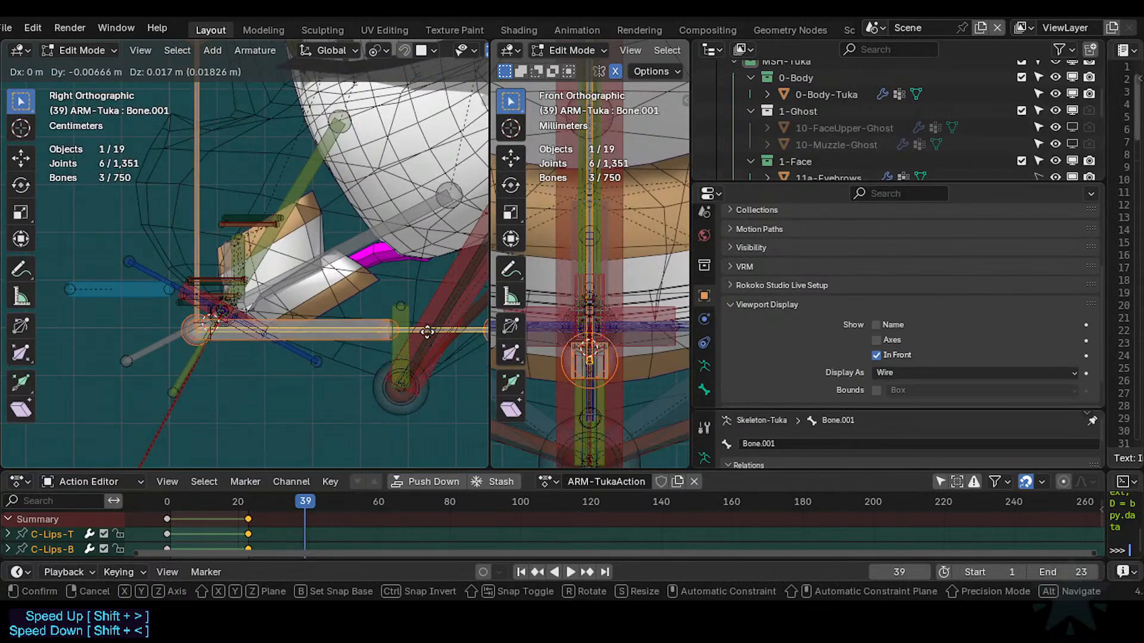
{"action": "left_click", "coordinate": [446, 326]}
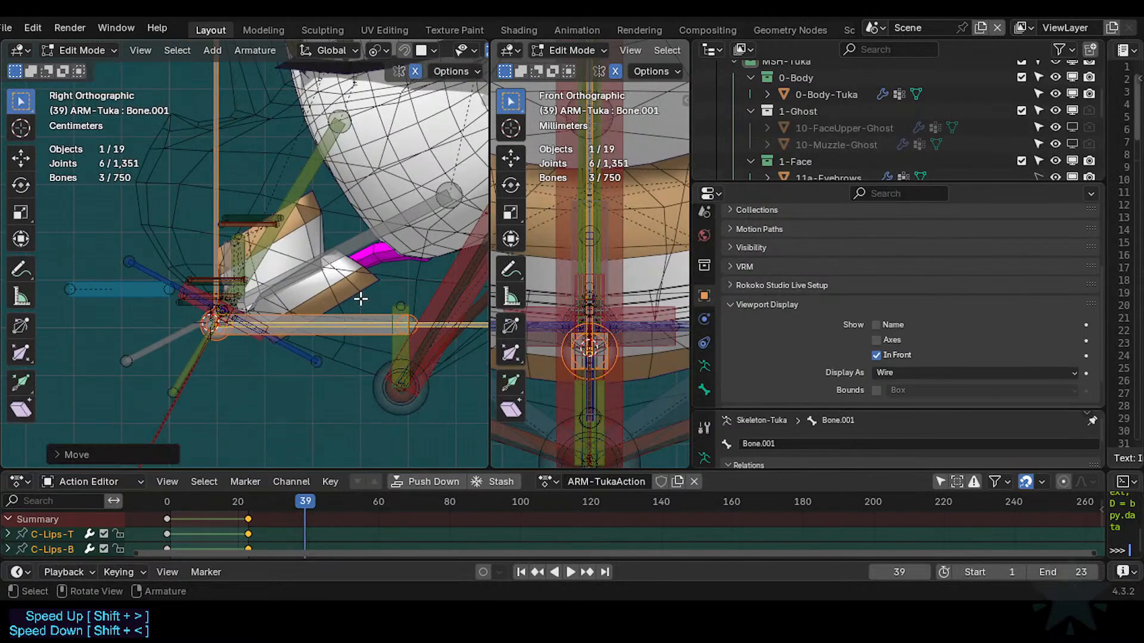
Select only Bone.002 and try rotations of 35° and 40° about global X against the teeth's slant.
{"action": "left_click", "coordinate": [361, 318]}
{"action": "type", "text": "gx"}
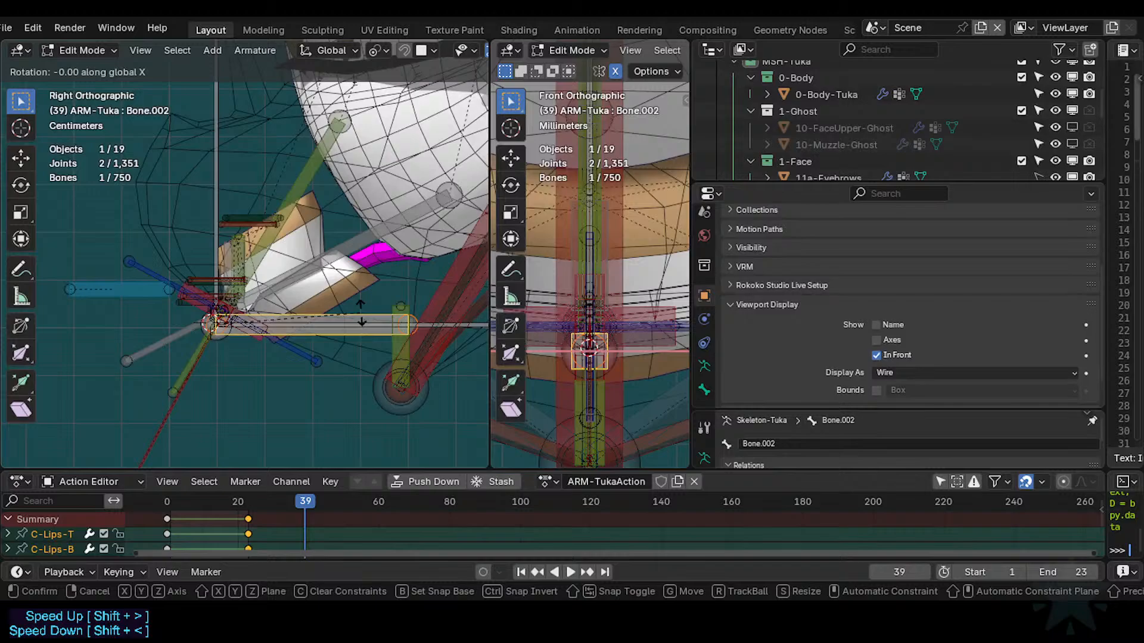
{"action": "type", "text": "35"}
{"action": "key", "text": "BackSpace"}
{"action": "key", "text": "BackSpace"}
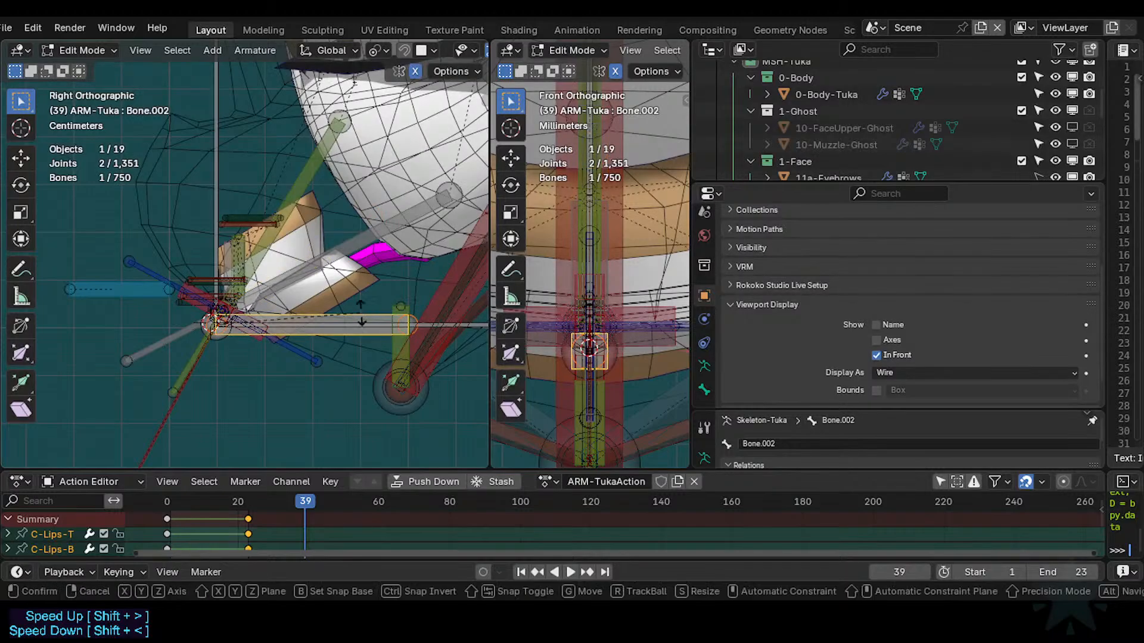
{"action": "type", "text": "40"}
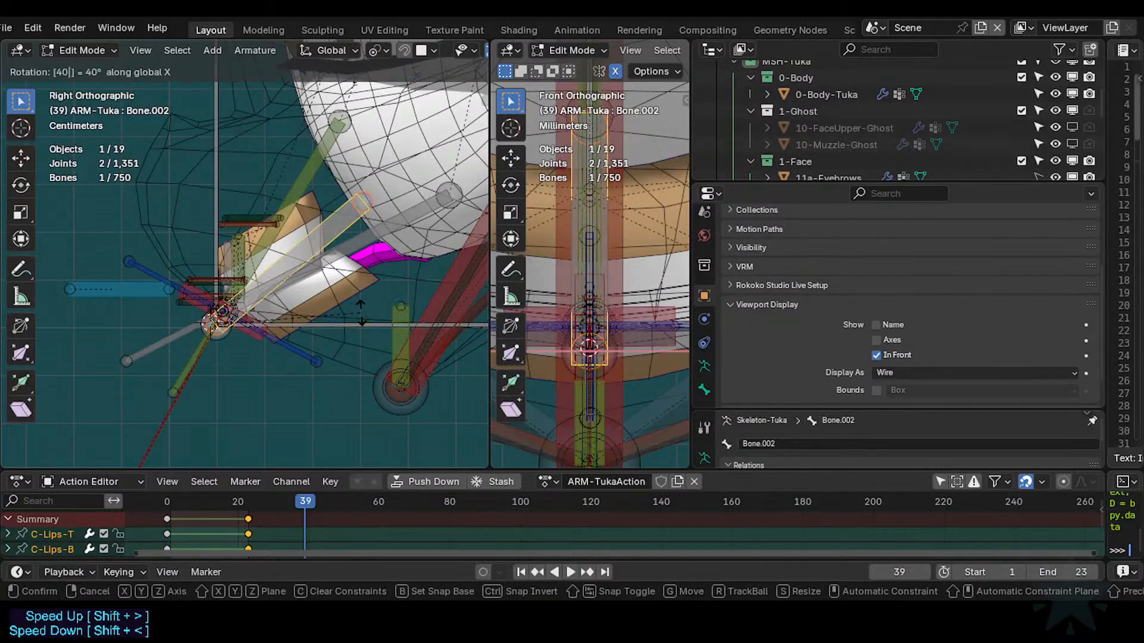
{"action": "key", "text": "BackSpace"}
{"action": "key", "text": "BackSpace"}
{"action": "type", "text": "35"}
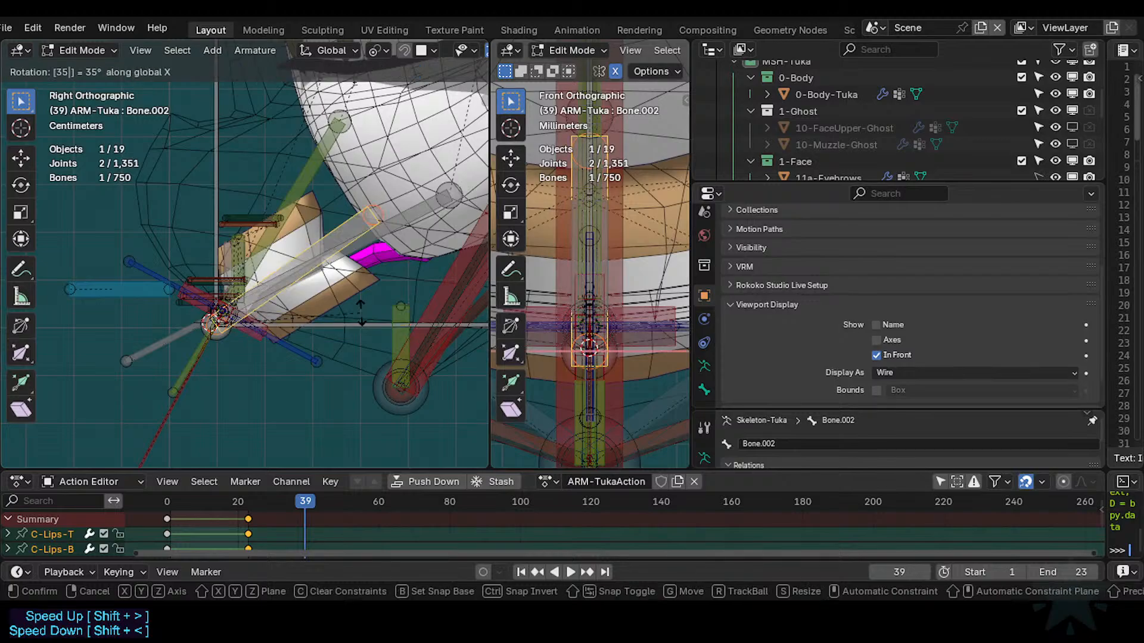
{"action": "key", "text": "BackSpace"}
{"action": "key", "text": "BackSpace"}
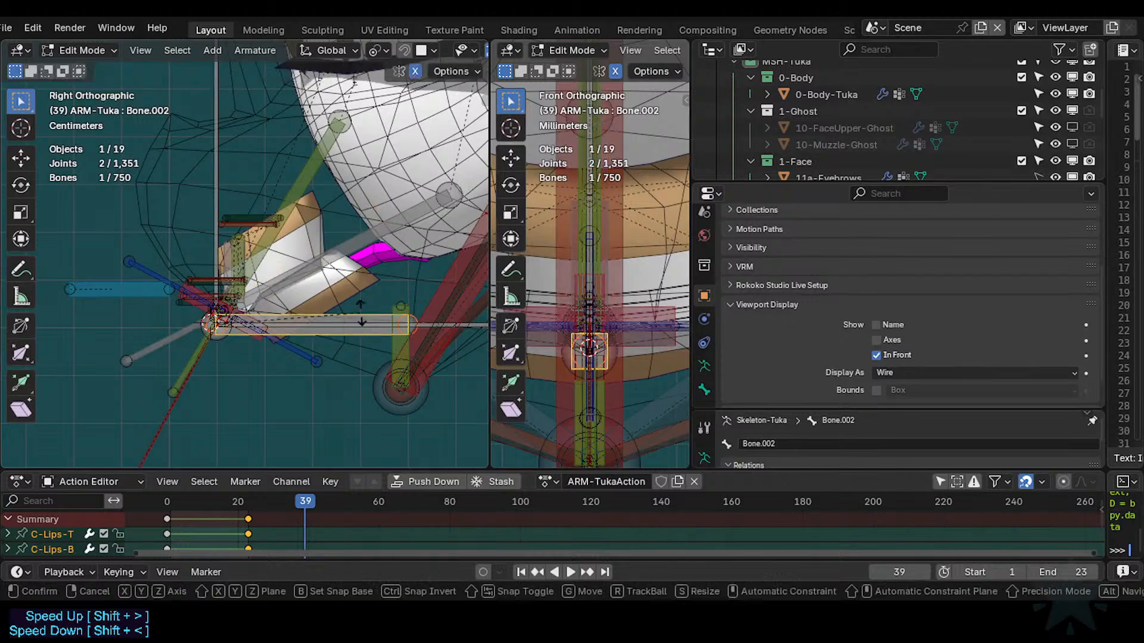
{"action": "type", "text": "40"}
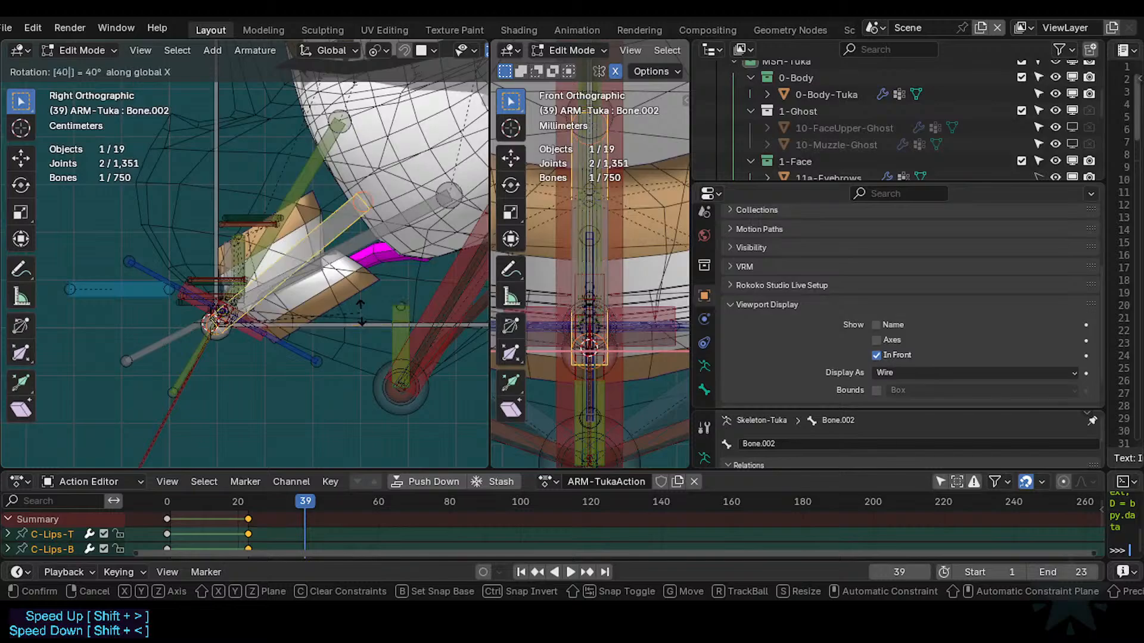
{"action": "type", "text": "x30535"}
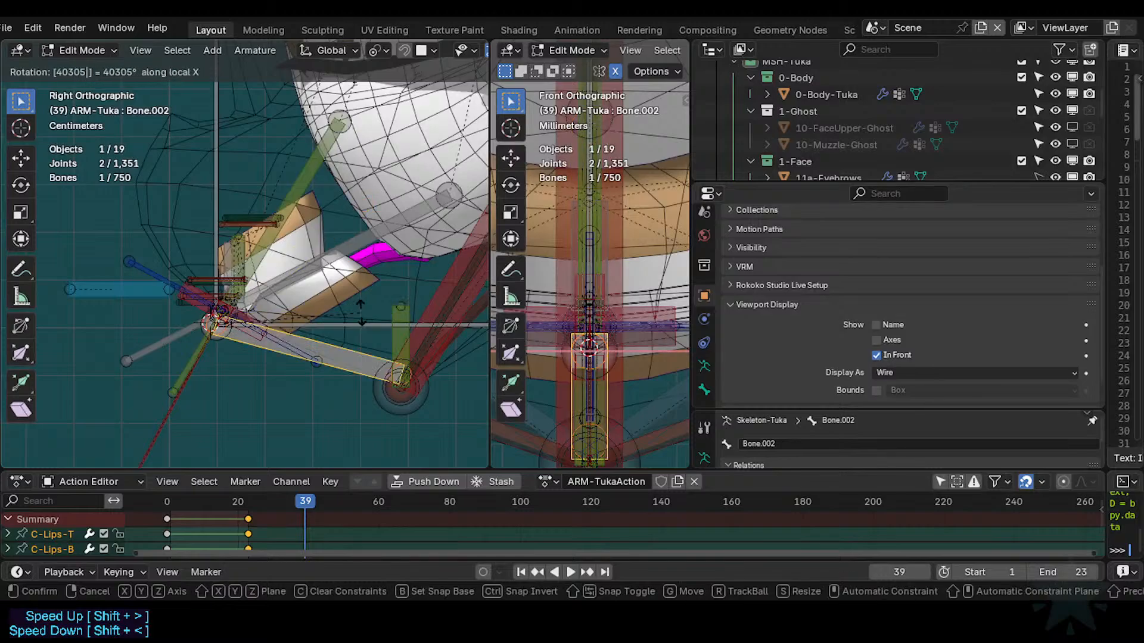
{"action": "key", "text": "Escape"}
Try rotating Bone.002 by 40° and a further 35° about global X, and undo both rotations.
{"action": "type", "text": "rx"}
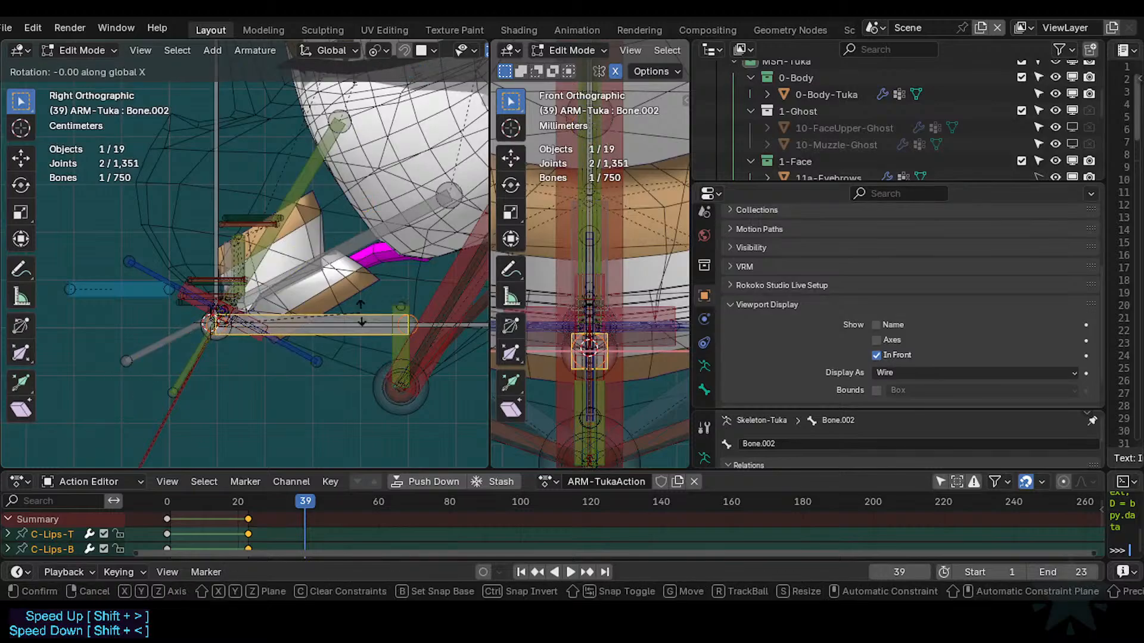
{"action": "type", "text": "35"}
{"action": "type", "text": "r40"}
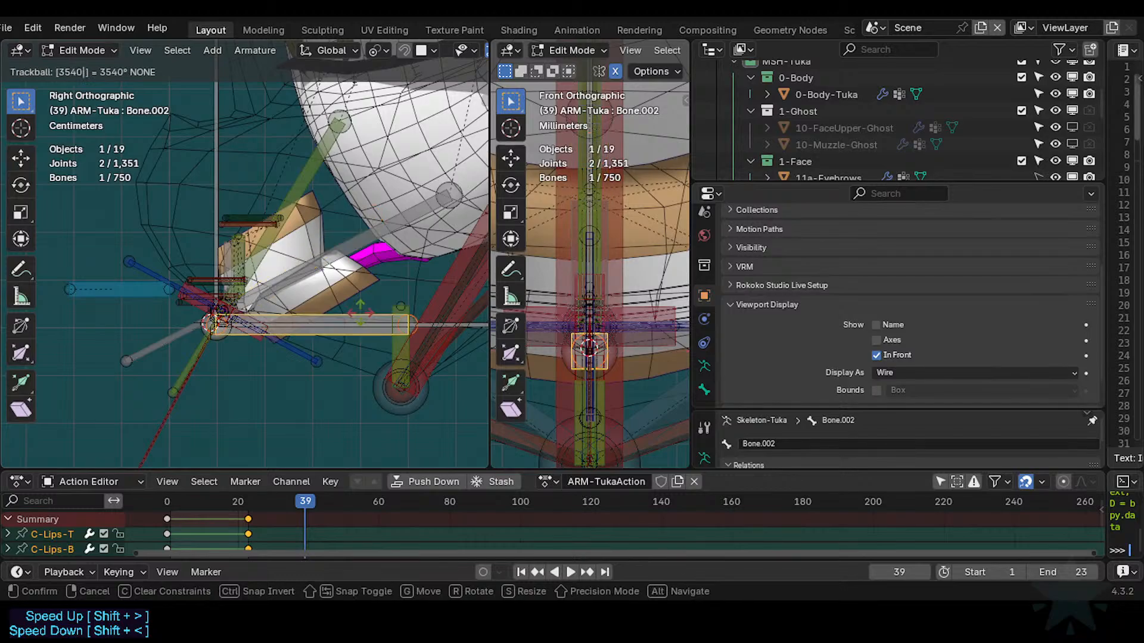
{"action": "key", "text": "Return"}
{"action": "type", "text": "rx40"}
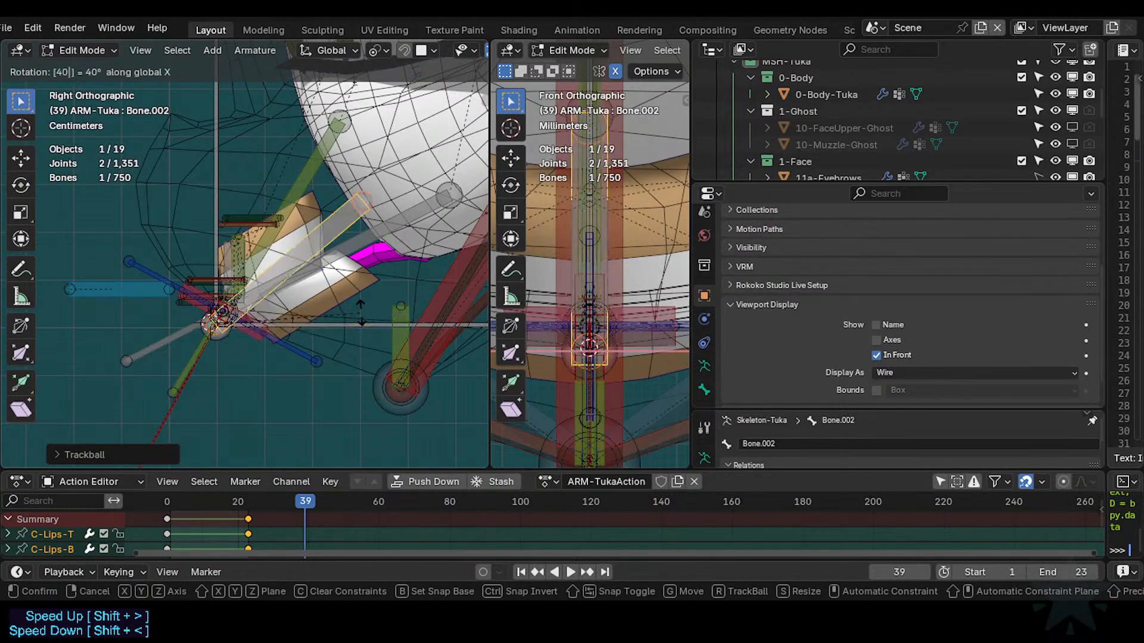
{"action": "key", "text": "Return"}
{"action": "type", "text": "rx35"}
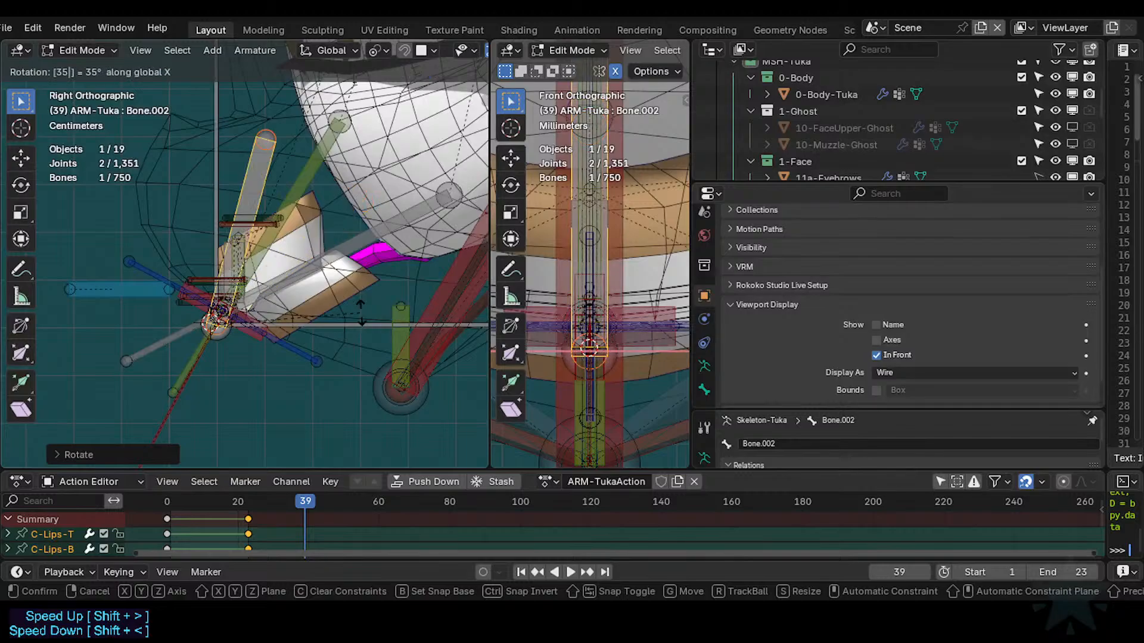
{"action": "key", "text": "Return"}
{"action": "key", "text": "ctrl+z"}
{"action": "key", "text": "ctrl+z"}
Rotate Bone.002 by 35° about global X and try an additional 5° rotation.
{"action": "type", "text": "rx35"}
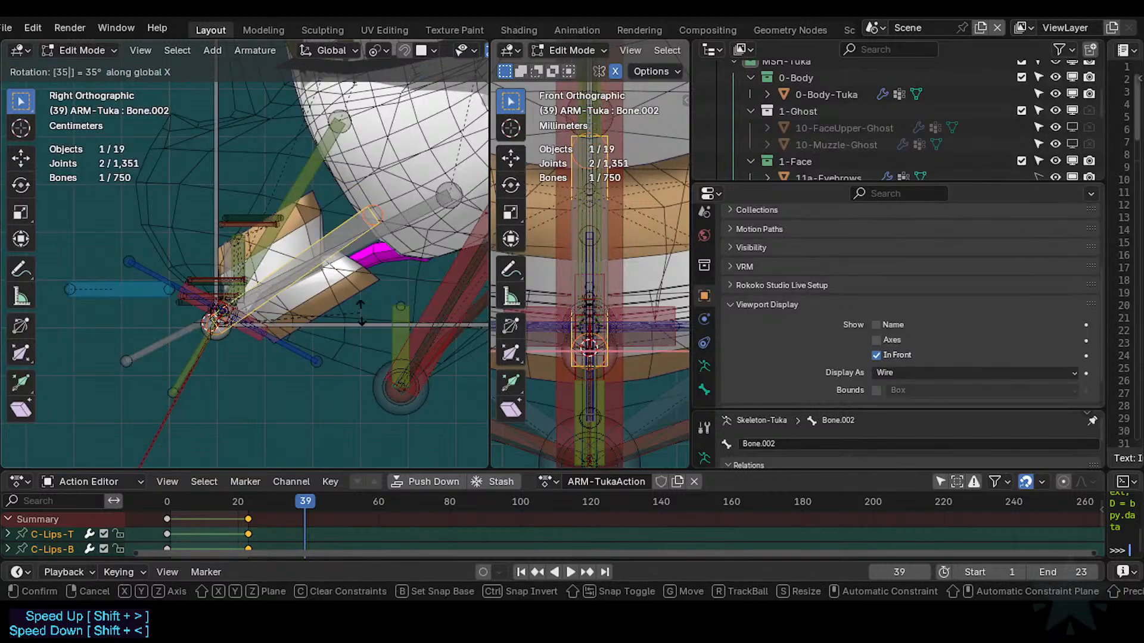
{"action": "key", "text": "Return"}
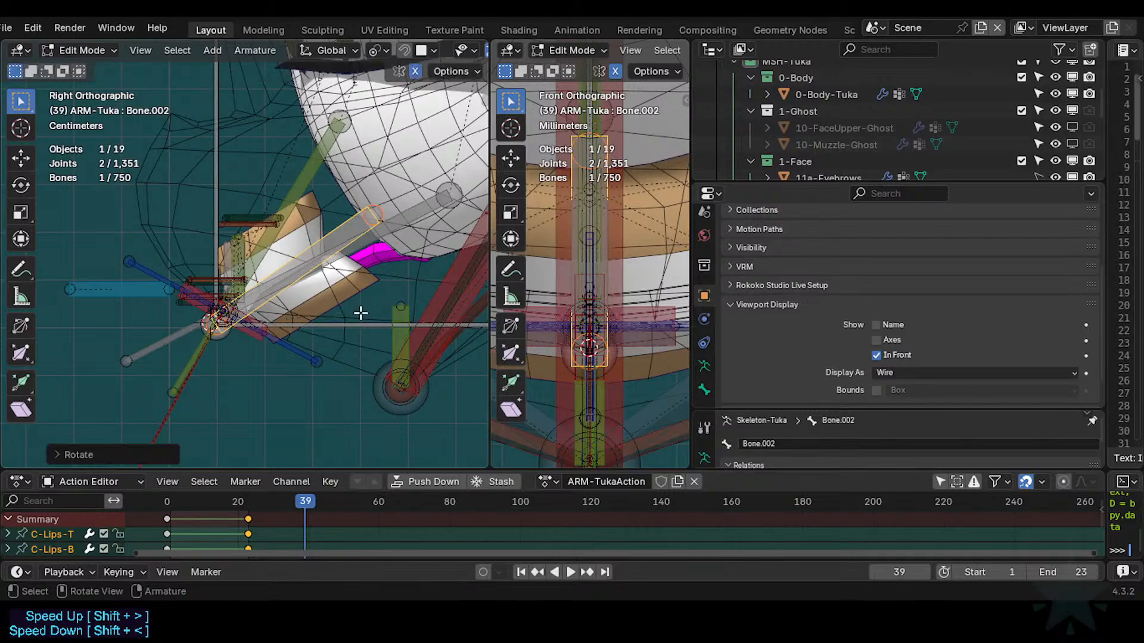
{"action": "type", "text": "rx5"}
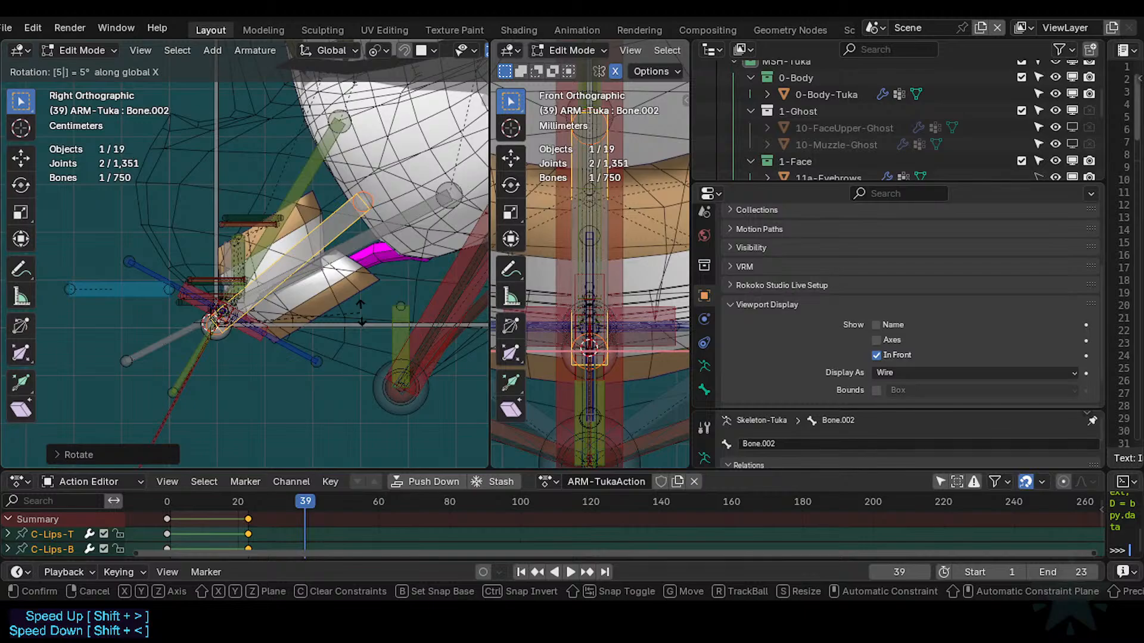
{"action": "key", "text": "Escape"}
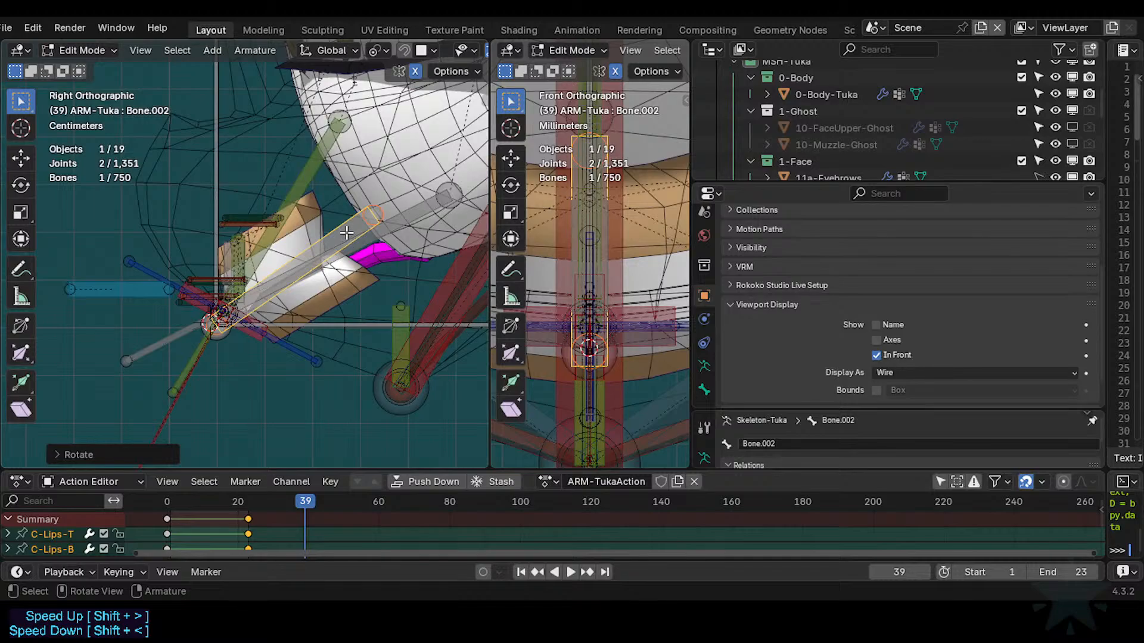
Align Bone.002 to the horizontal Bone.001.
{"action": "left_click", "coordinate": [346, 233]}
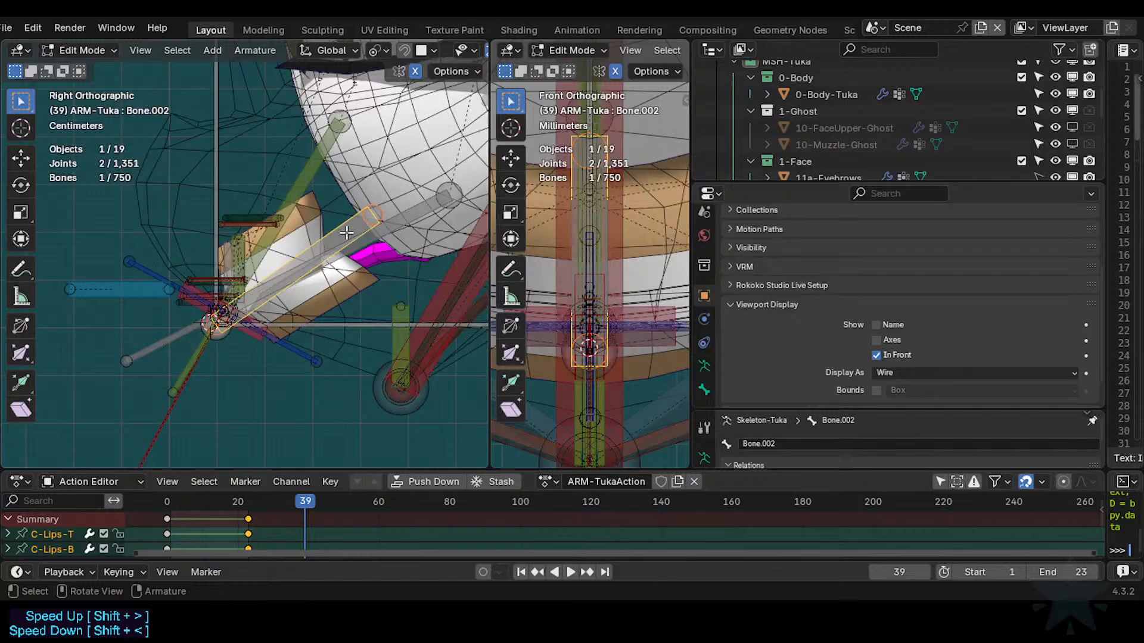
{"action": "key", "text": "r"}
{"action": "right_click", "coordinate": [346, 233]}
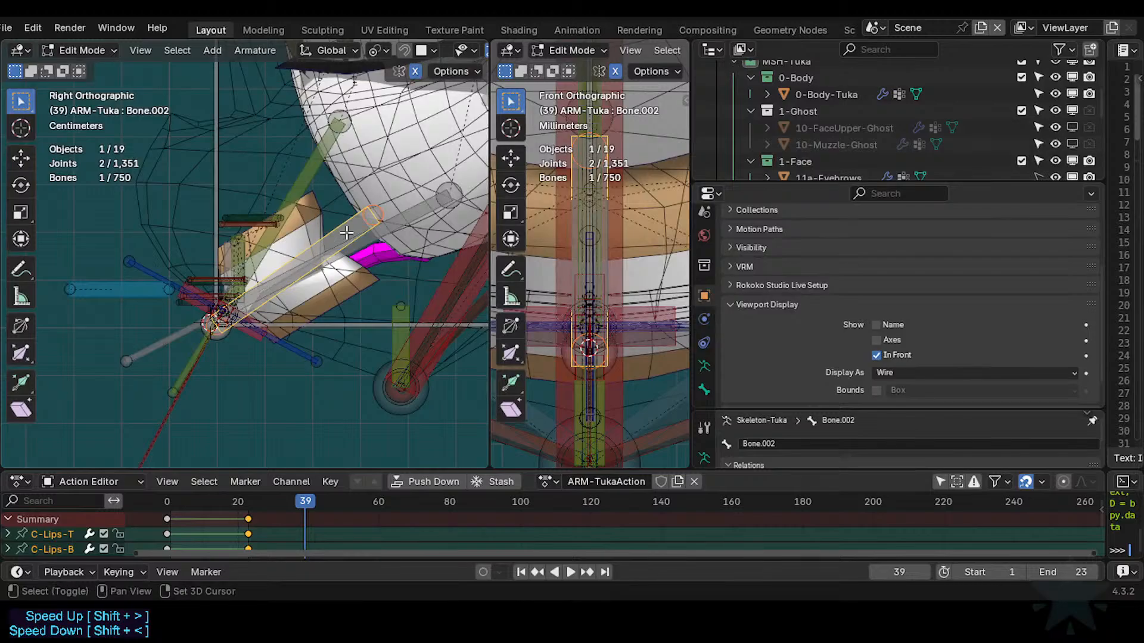
{"action": "left_click", "coordinate": [345, 322], "text": "shift"}
{"action": "key", "text": "ctrl+alt+a"}
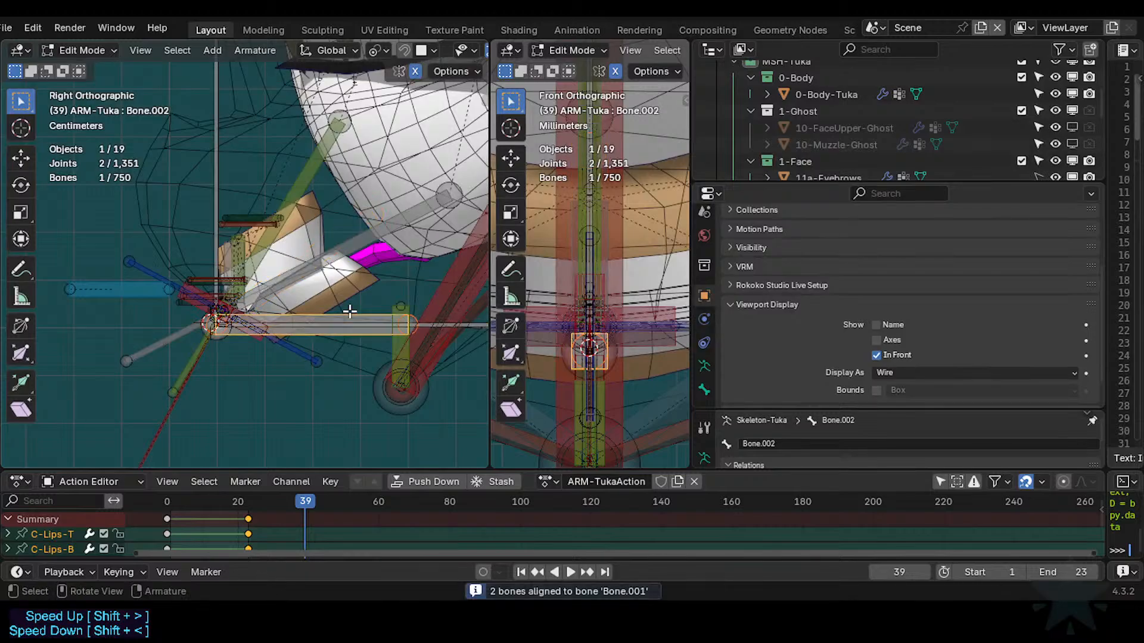
Rotate the realigned Bone.002 by 35° about global X, discarding a 45° trial.
{"action": "type", "text": "r45"}
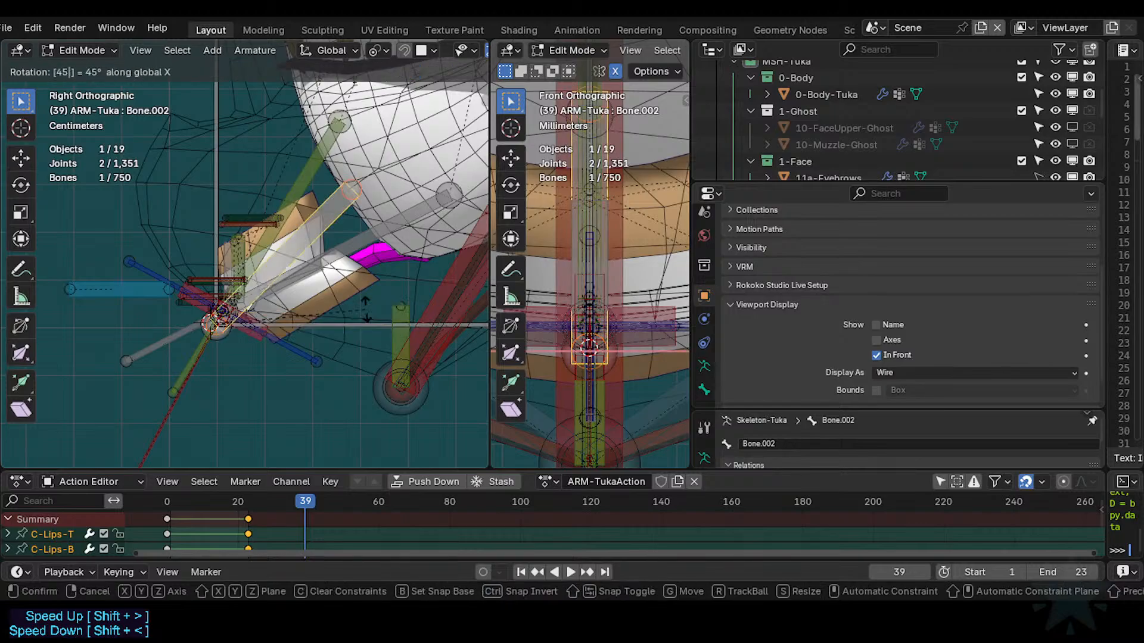
{"action": "right_click", "coordinate": [365, 310]}
{"action": "type", "text": "r30"}
{"action": "key", "text": "Return"}
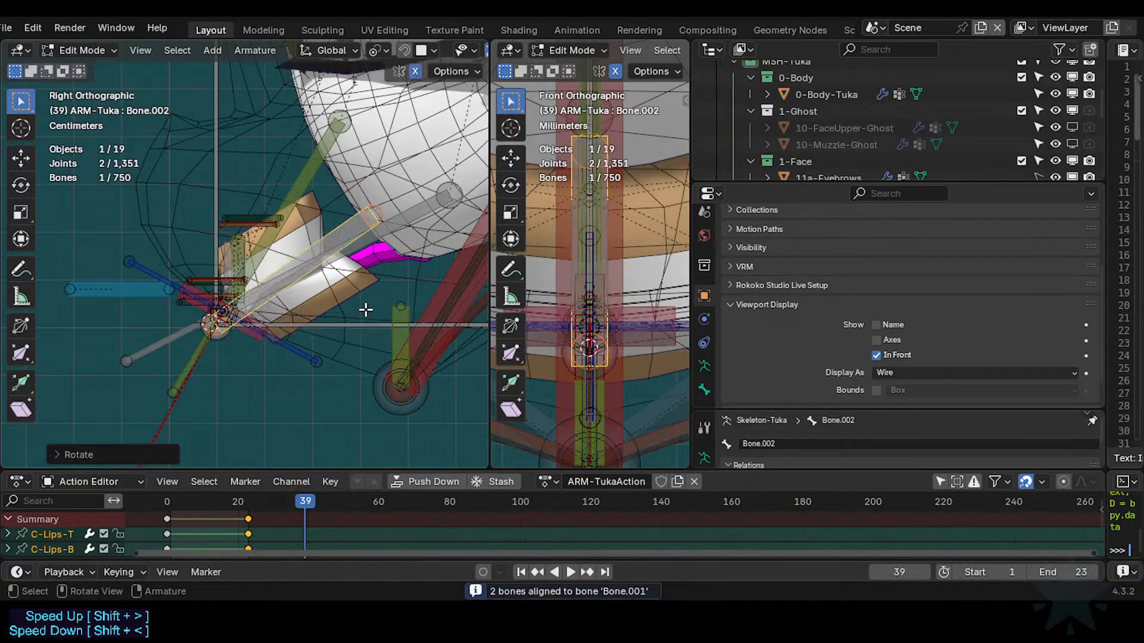
In Object Mode, select the upper teeth, lower teeth and tongue, and set the transform pivot point to 3D Cursor.
{"action": "key", "text": "Tab"}
{"action": "left_click", "coordinate": [320, 262]}
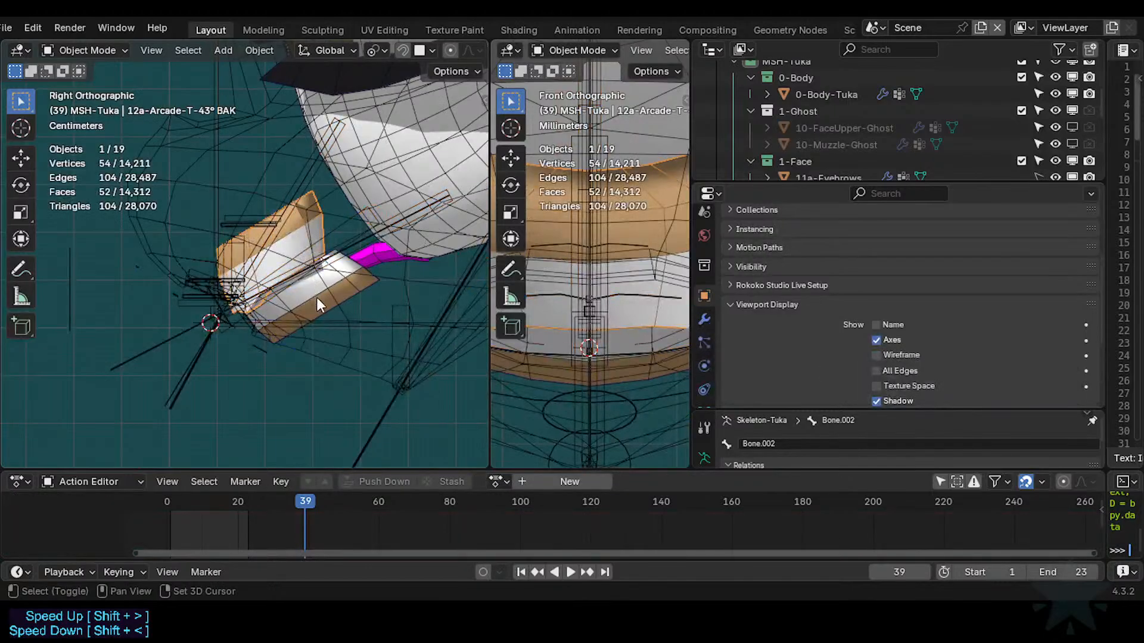
{"action": "left_click", "coordinate": [313, 246], "text": "shift"}
{"action": "left_click", "coordinate": [380, 262], "text": "shift"}
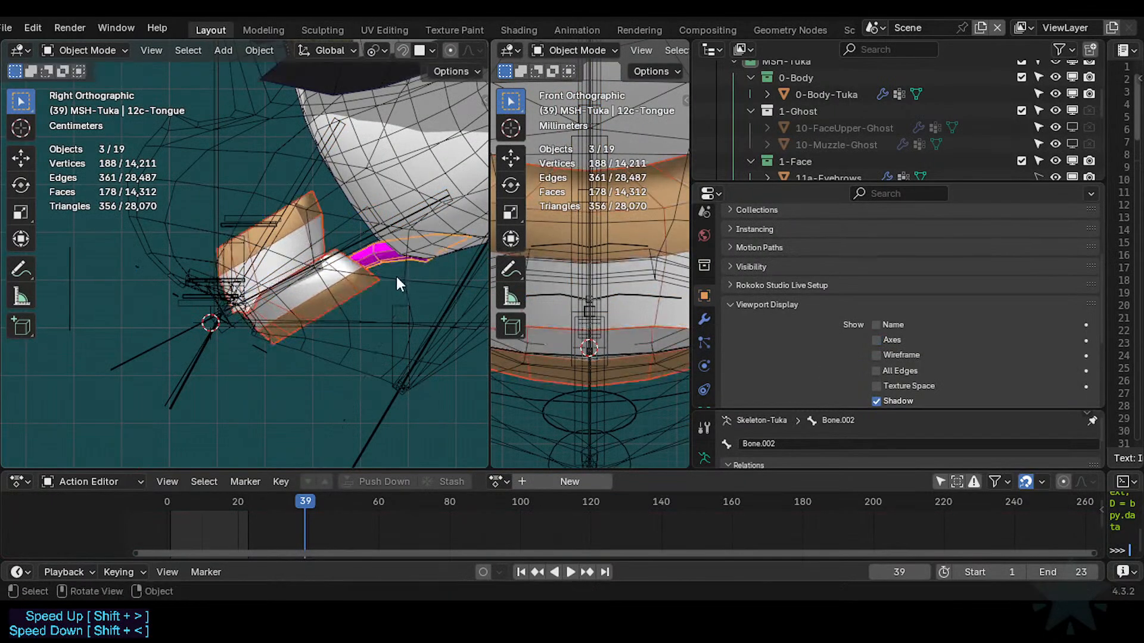
{"action": "key", "text": "period"}
{"action": "left_click", "coordinate": [226, 267]}
Try freely rotating the teeth and tongue about global X around the 3D cursor.
{"action": "key", "text": "r"}
{"action": "key", "text": "x"}
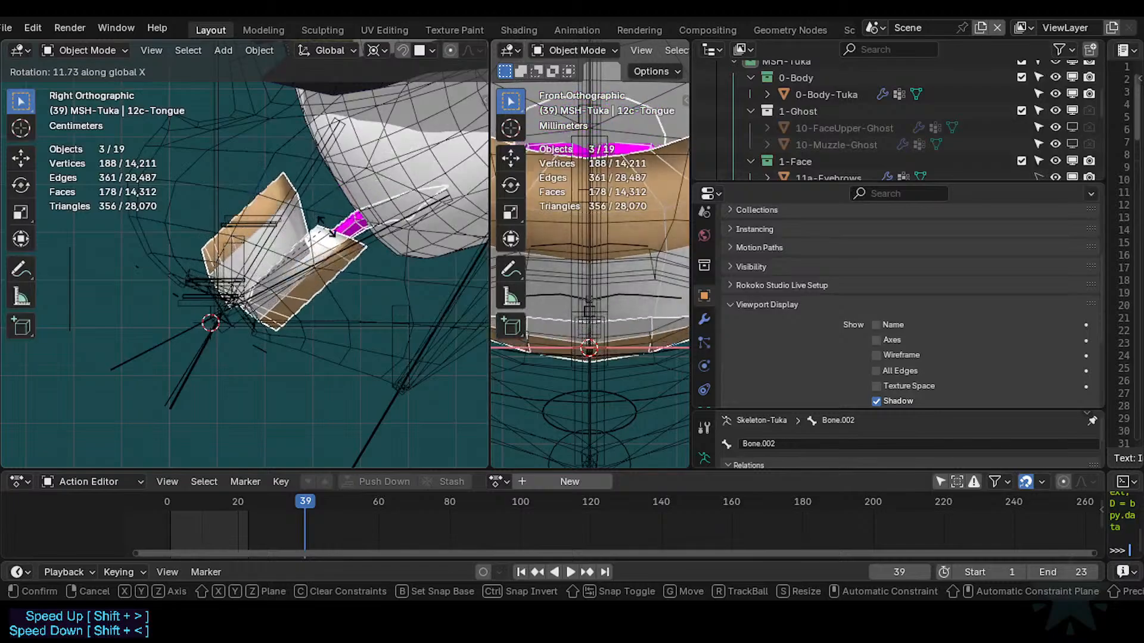
{"action": "left_click", "coordinate": [365, 271]}
{"action": "scroll", "coordinate": [364, 271], "scroll_direction": "up", "scroll_amount": 1}
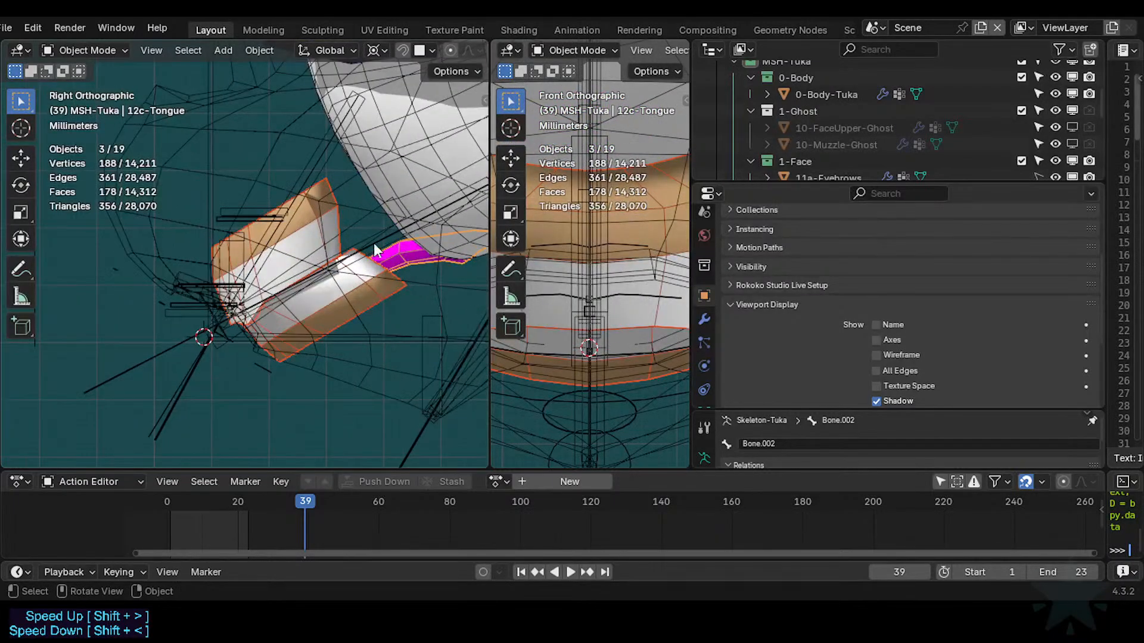
{"action": "key", "text": "r"}
{"action": "key", "text": "x"}
{"action": "right_click", "coordinate": [370, 300]}
{"action": "scroll", "coordinate": [340, 321], "scroll_direction": "down", "scroll_amount": 2}
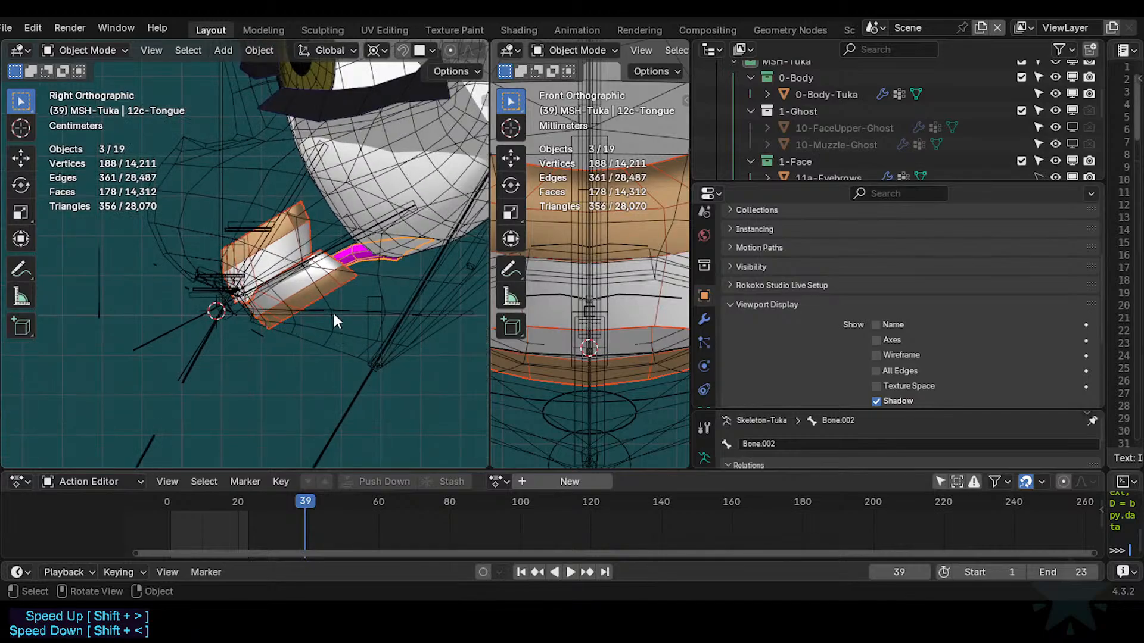
Rotate the teeth and tongue by about 5° about global X around the 3D cursor.
{"action": "scroll", "coordinate": [332, 311], "scroll_direction": "up", "scroll_amount": 2}
{"action": "key", "text": "r"}
{"action": "key", "text": "x"}
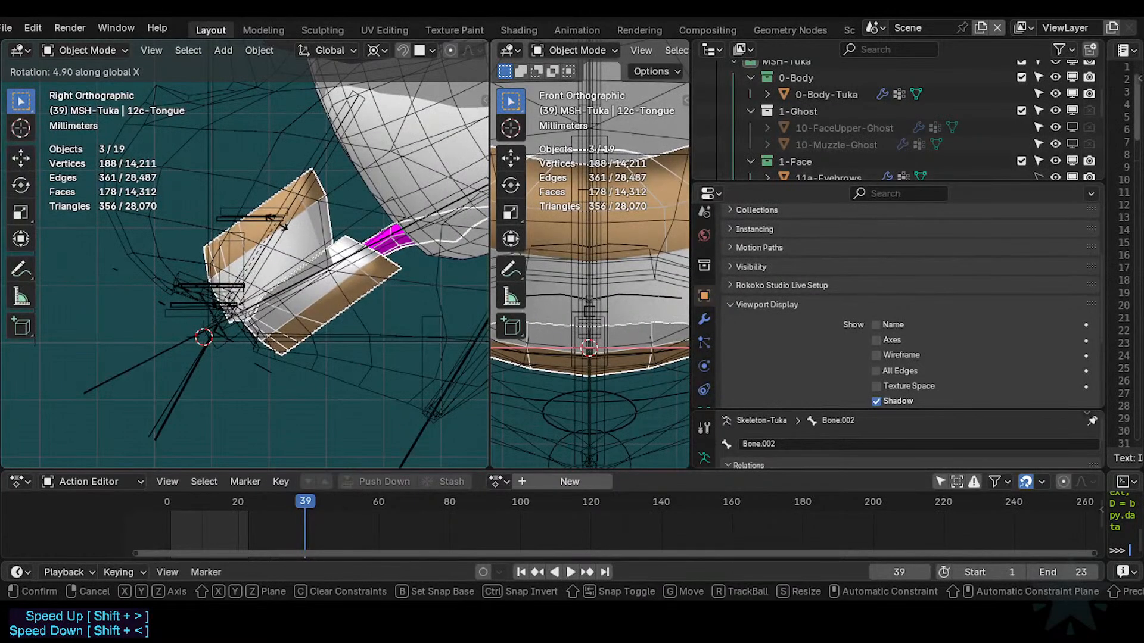
{"action": "left_click", "coordinate": [292, 257]}
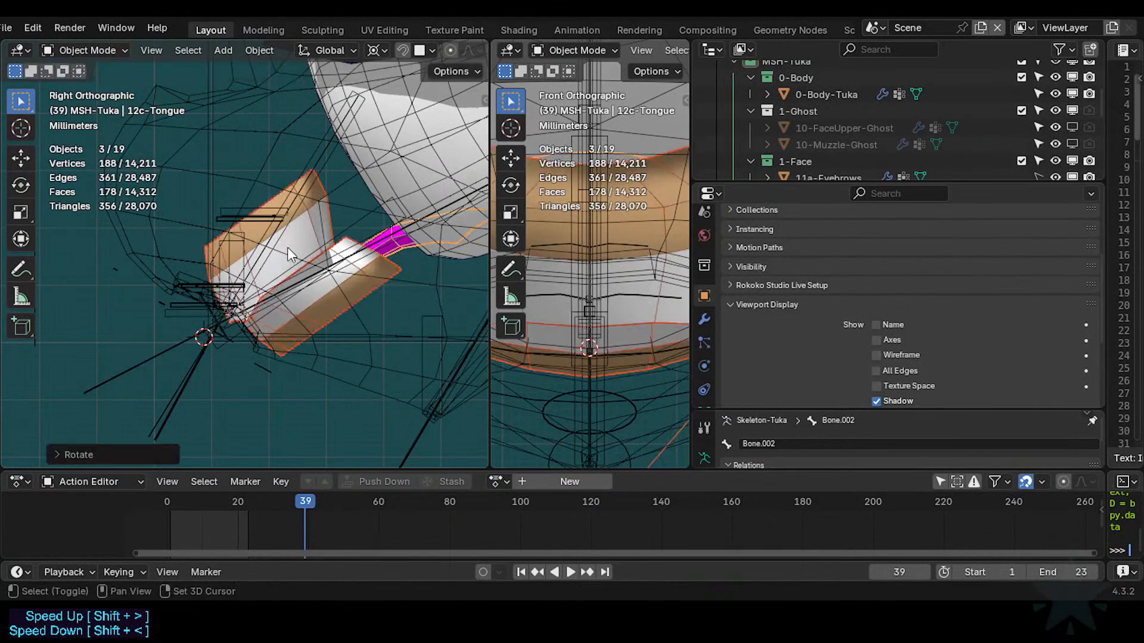
Put ARM-Tuka in Edit Mode to compare the rotated teeth with Bone.002's angle, and return to Object Mode.
{"action": "left_click", "coordinate": [361, 219]}
{"action": "key", "text": "Tab"}
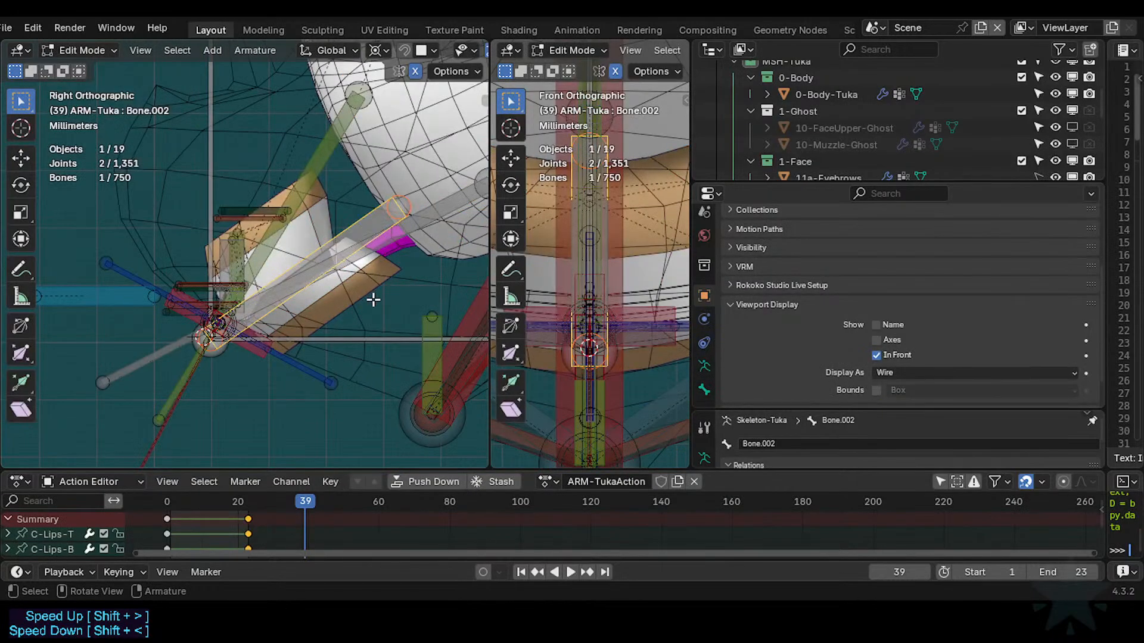
{"action": "key", "text": "Tab"}
Hide the ARM-Tuka armature to leave the teeth and tongue unobstructed.
{"action": "left_click", "coordinate": [367, 283]}
{"action": "left_click", "coordinate": [386, 248]}
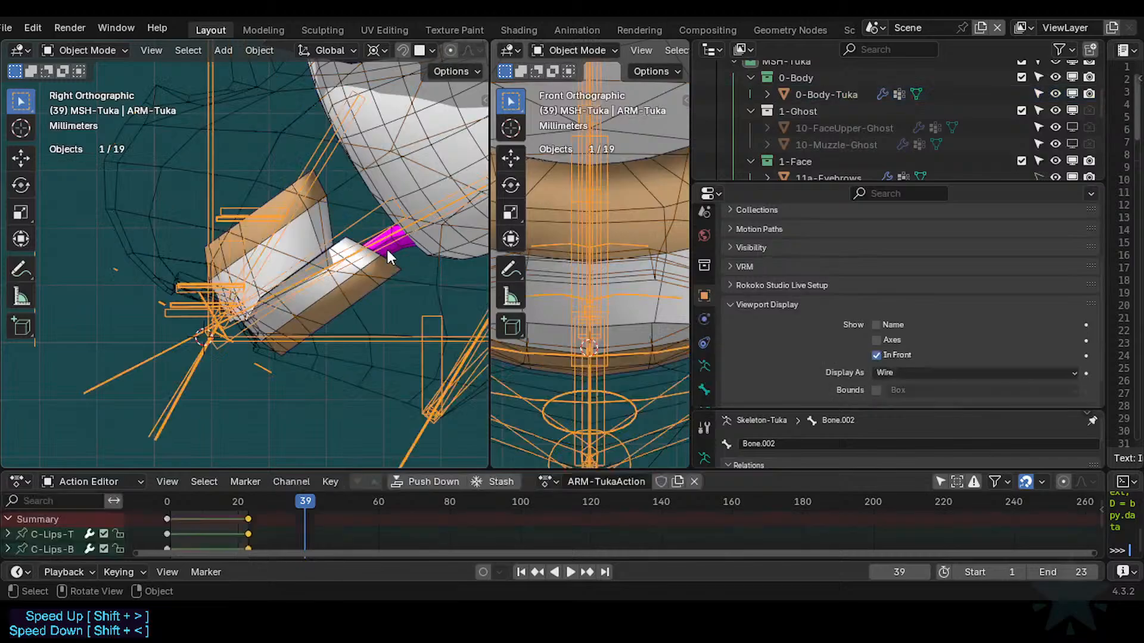
{"action": "left_click", "coordinate": [385, 280]}
{"action": "left_click", "coordinate": [394, 245]}
{"action": "left_click", "coordinate": [370, 290]}
{"action": "left_click", "coordinate": [396, 244]}
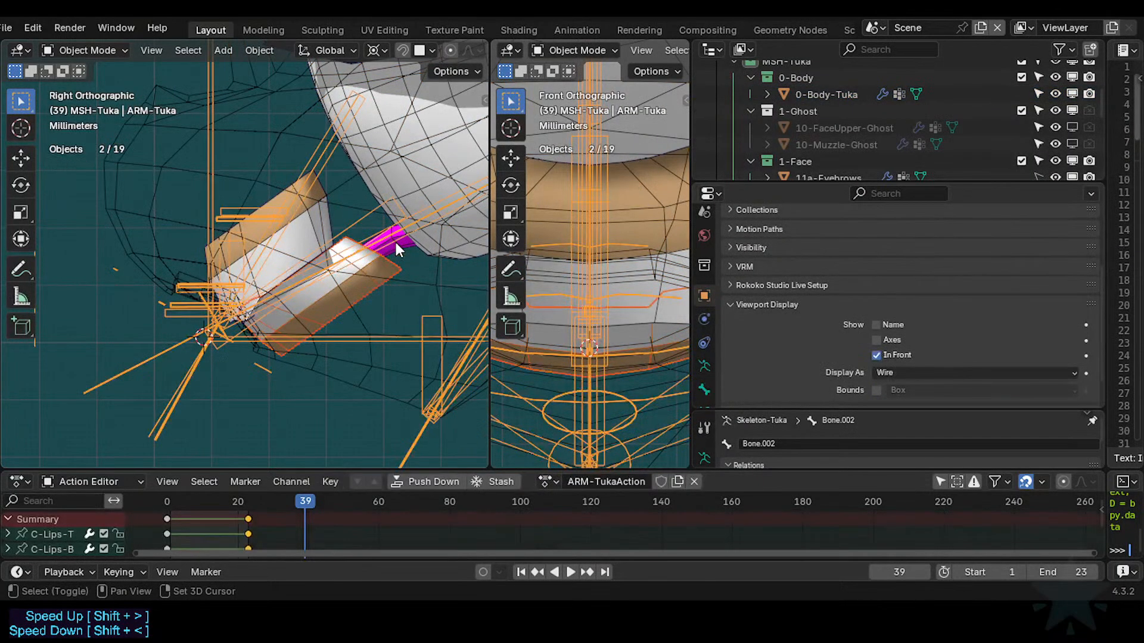
{"action": "key", "text": "h"}
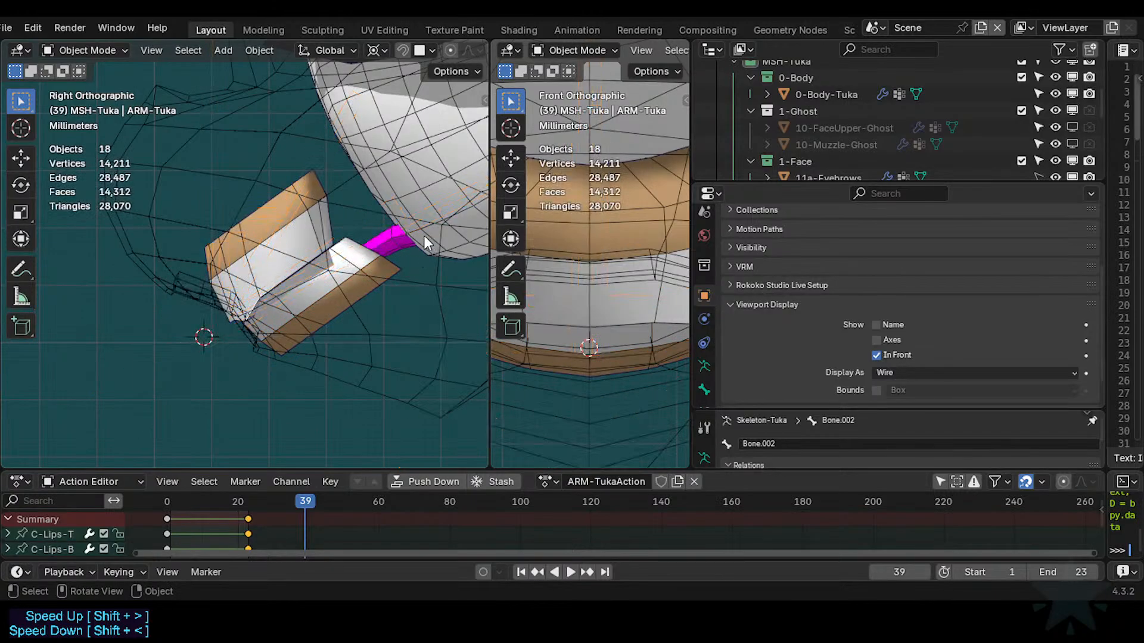
Select the tongue together with the upper and lower teeth meshes and apply all their transforms.
{"action": "left_click", "coordinate": [389, 245]}
{"action": "left_click", "coordinate": [377, 268], "text": "shift"}
{"action": "left_click", "coordinate": [303, 233], "text": "shift"}
{"action": "scroll", "coordinate": [298, 270], "scroll_direction": "down", "scroll_amount": 3}
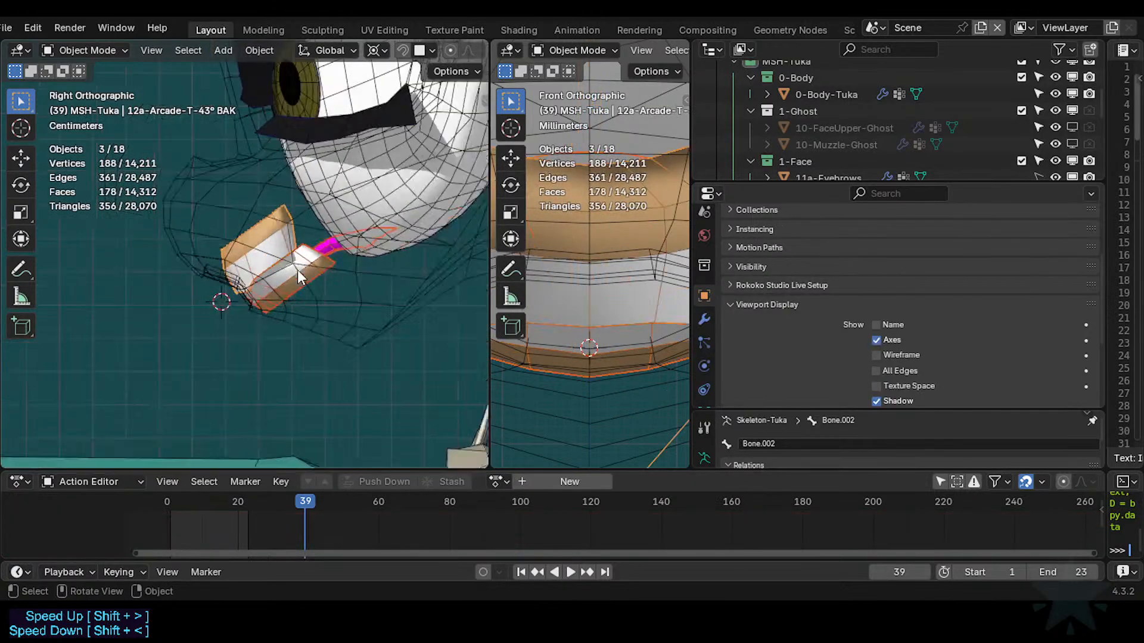
{"action": "scroll", "coordinate": [298, 270], "scroll_direction": "down", "scroll_amount": 8}
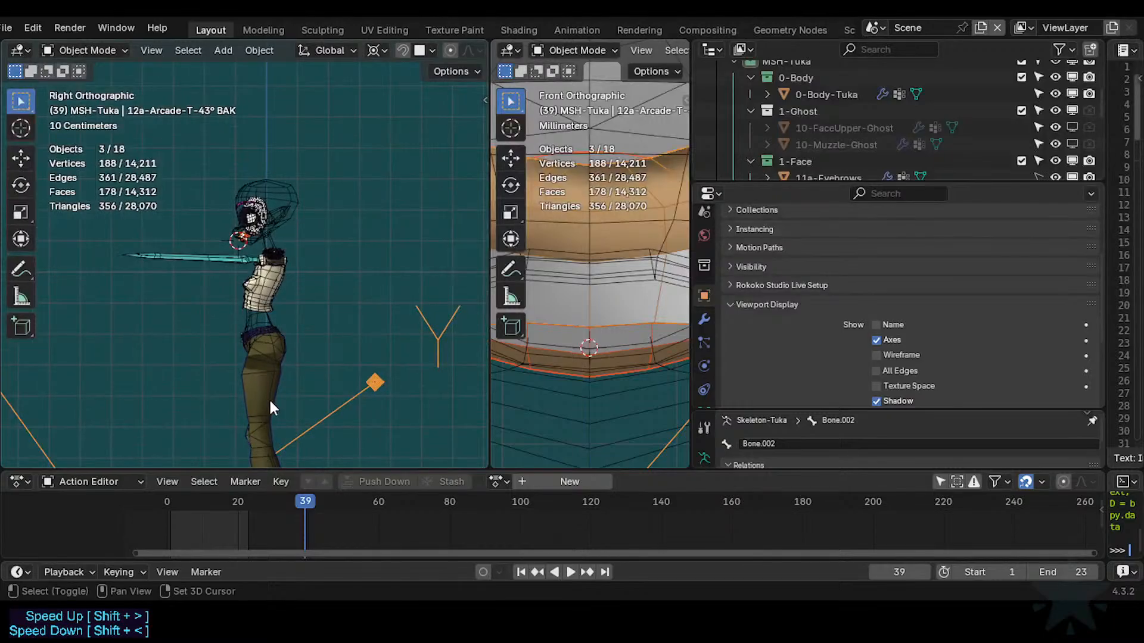
{"action": "scroll", "coordinate": [307, 218], "scroll_direction": "down", "scroll_amount": 2}
{"action": "middle_click_drag", "start_coordinate": [270, 401], "coordinate": [295, 234], "text": "shift"}
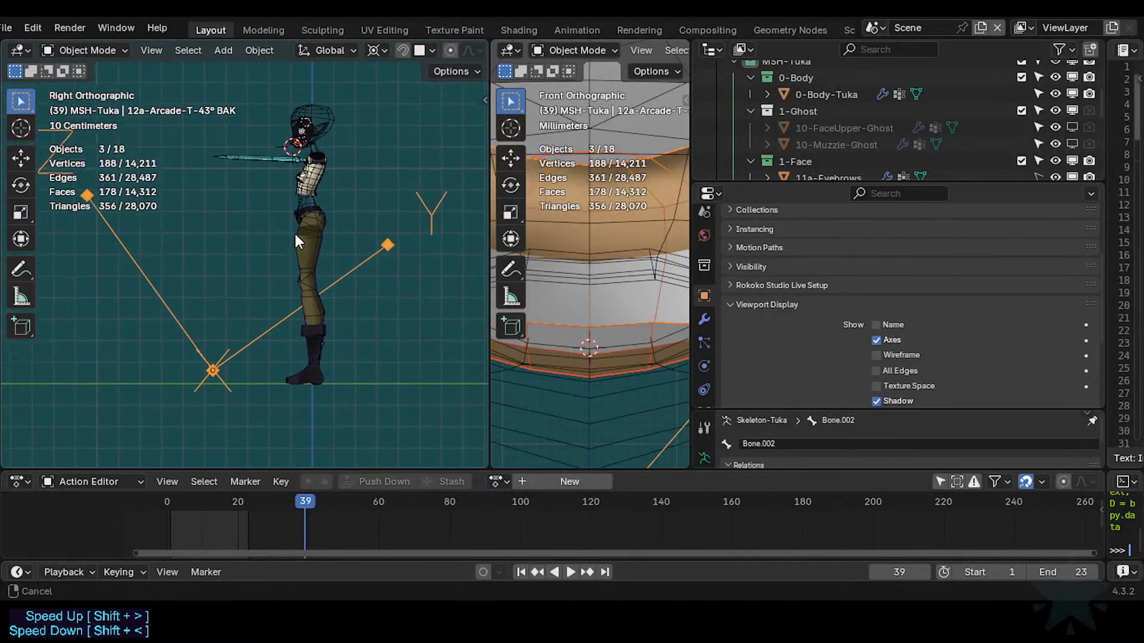
{"action": "key", "text": "ctrl+a"}
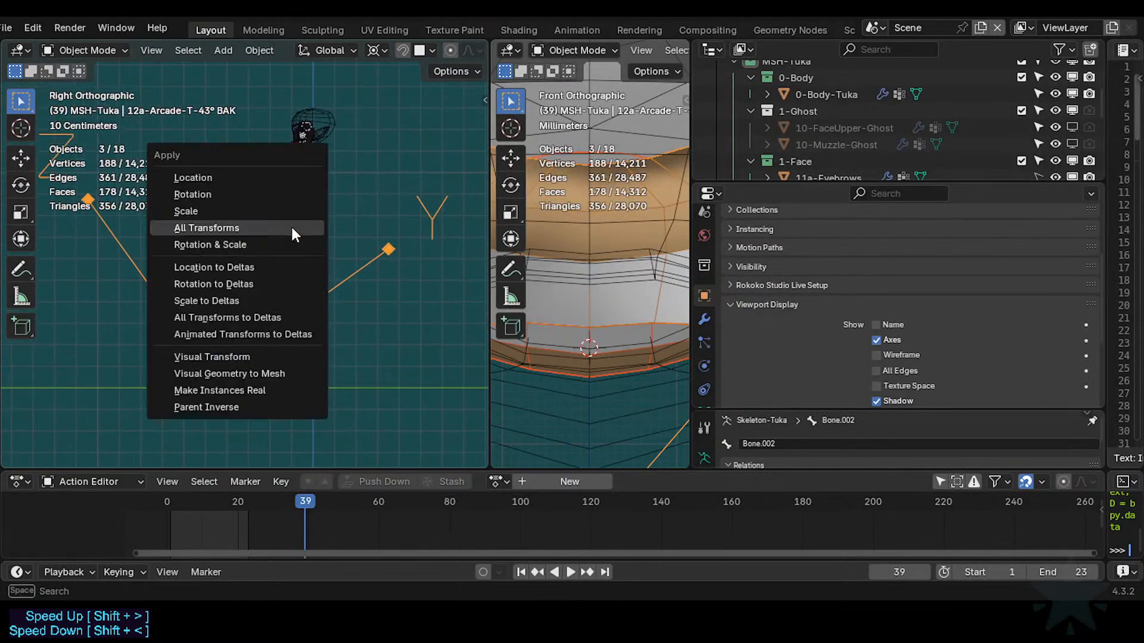
{"action": "left_click", "coordinate": [292, 228]}
Widen the right orthographic viewport at the expense of the front view and the property editors.
{"action": "scroll", "coordinate": [303, 279], "scroll_direction": "up", "scroll_amount": 4}
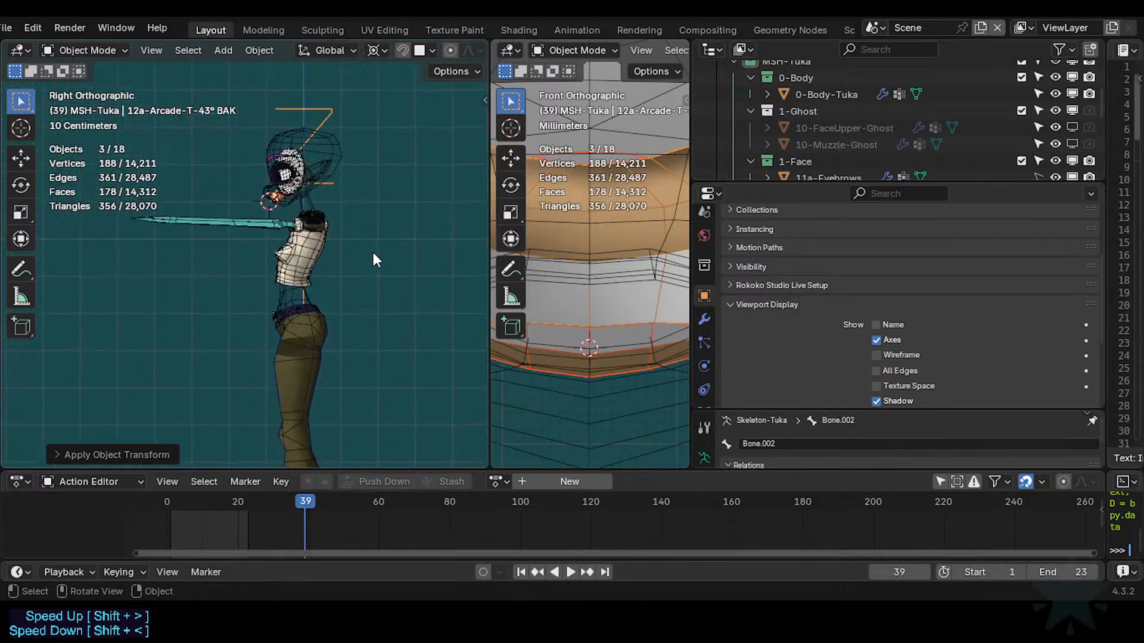
{"action": "scroll", "coordinate": [302, 192], "scroll_direction": "up", "scroll_amount": 5}
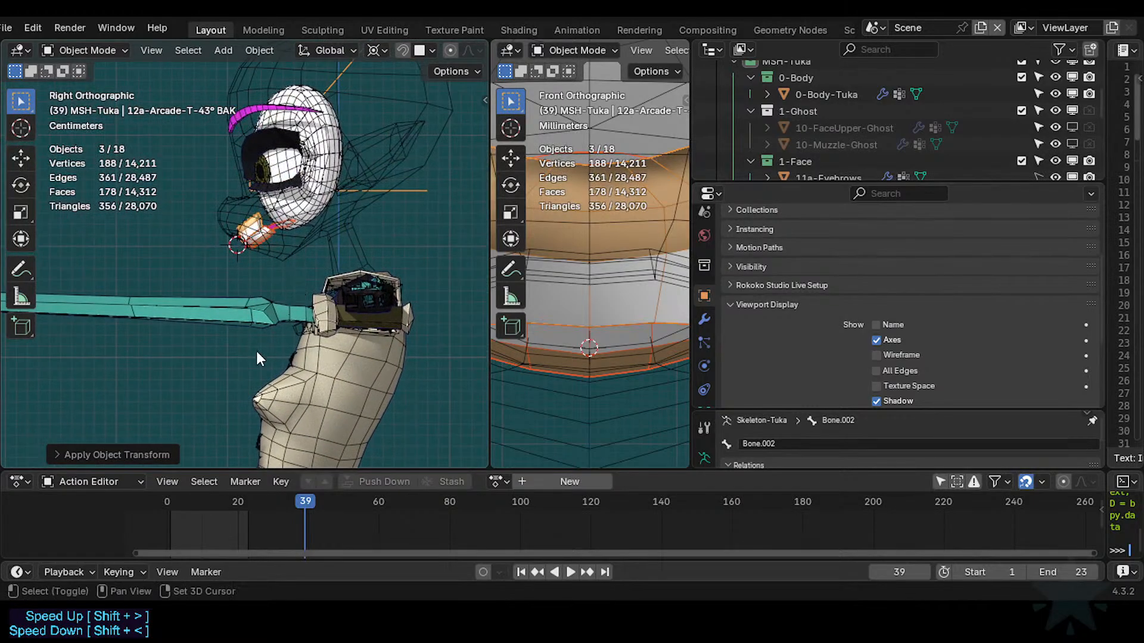
{"action": "left_click_drag", "start_coordinate": [690, 298], "coordinate": [839, 298]}
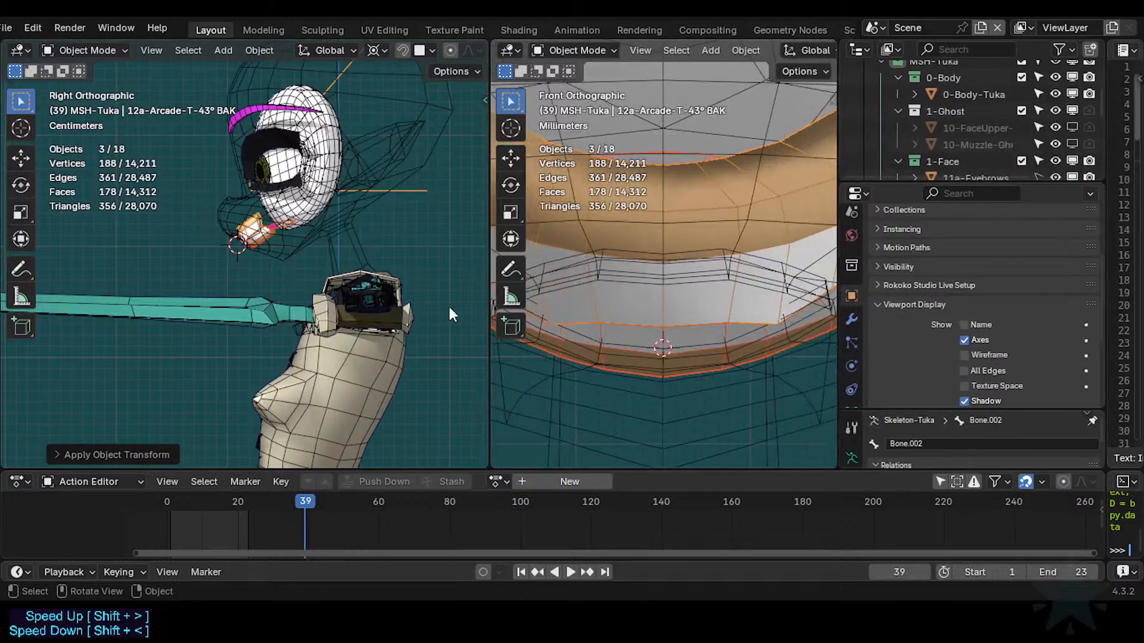
{"action": "left_click_drag", "start_coordinate": [489, 304], "coordinate": [732, 311]}
{"action": "scroll", "coordinate": [431, 306], "scroll_direction": "down", "scroll_amount": 6}
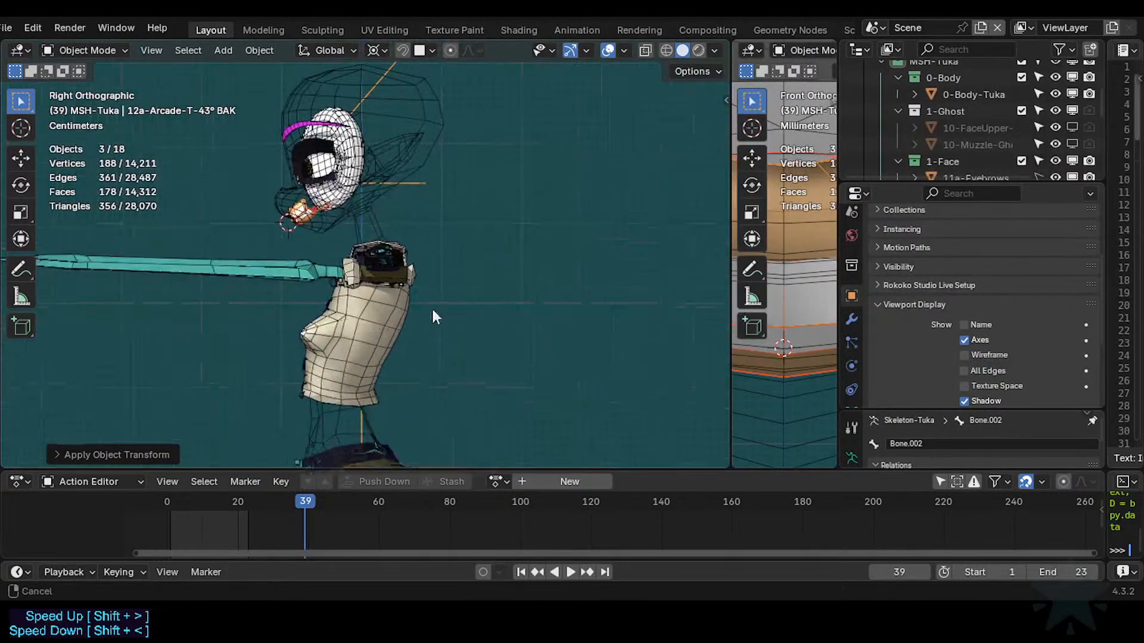
{"action": "scroll", "coordinate": [274, 191], "scroll_direction": "up", "scroll_amount": 6}
{"action": "middle_click_drag", "start_coordinate": [161, 198], "coordinate": [301, 275], "text": "shift"}
{"action": "middle_click_drag", "start_coordinate": [179, 186], "coordinate": [346, 307], "text": "shift"}
{"action": "scroll", "coordinate": [367, 315], "scroll_direction": "up", "scroll_amount": 3}
{"action": "scroll", "coordinate": [373, 325], "scroll_direction": "up", "scroll_amount": 2}
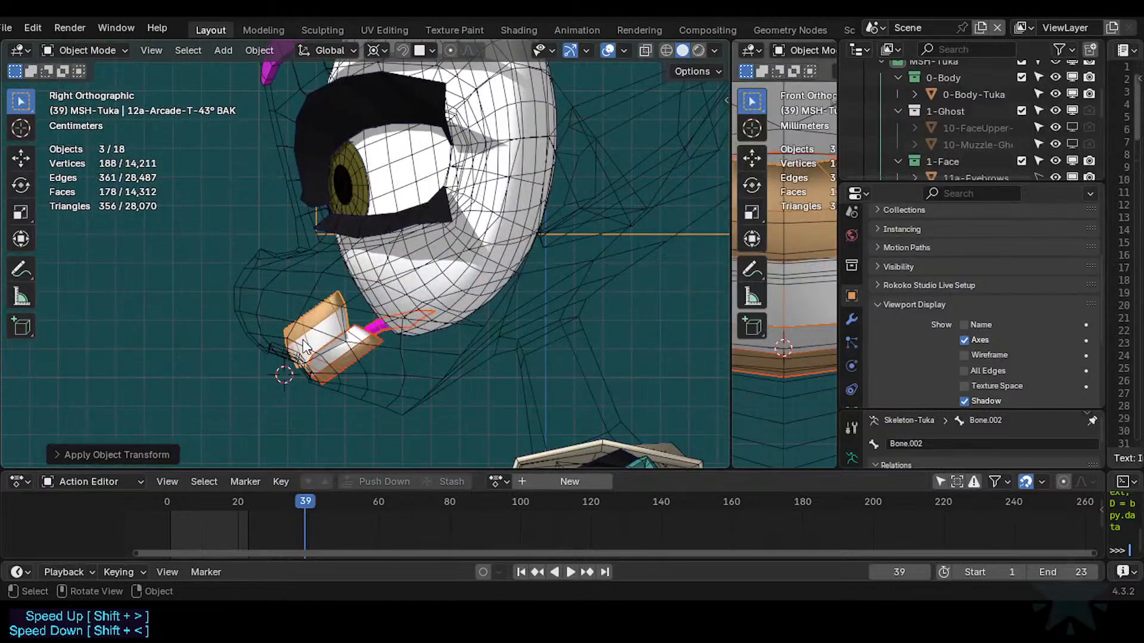
{"action": "scroll", "coordinate": [303, 346], "scroll_direction": "down", "scroll_amount": 3}
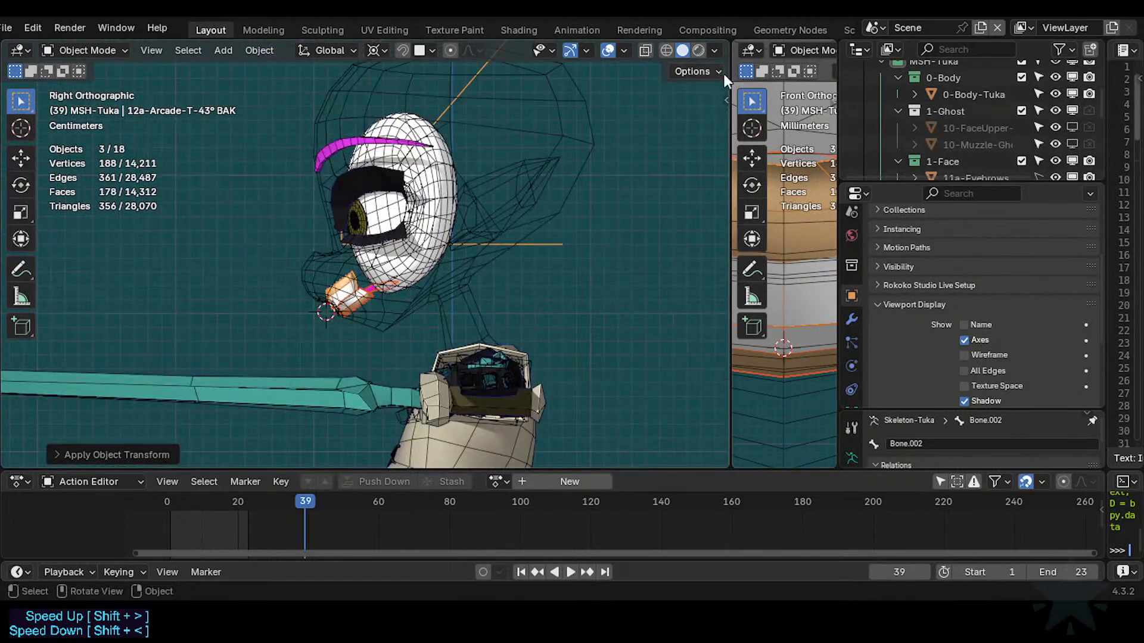
Make transforms affect only the origins of the selected mouth objects.
{"action": "left_click", "coordinate": [716, 73]}
{"action": "left_click", "coordinate": [693, 119]}
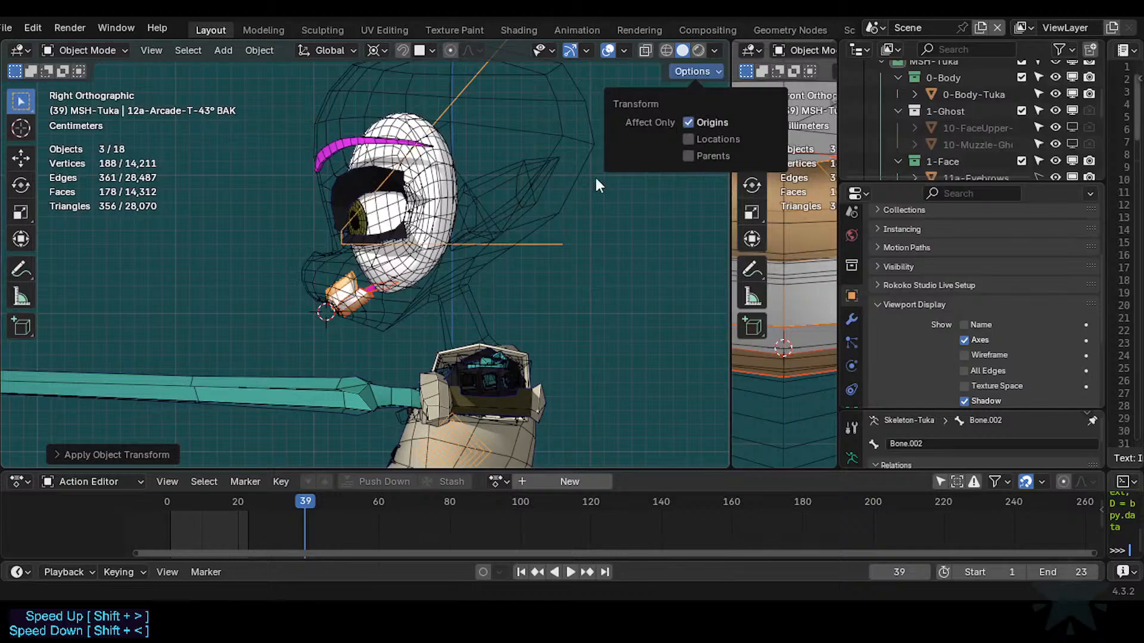
{"action": "scroll", "coordinate": [372, 303], "scroll_direction": "up", "scroll_amount": 2}
{"action": "scroll", "coordinate": [376, 305], "scroll_direction": "down", "scroll_amount": 6}
{"action": "middle_click_drag", "start_coordinate": [377, 324], "coordinate": [373, 285], "text": "shift"}
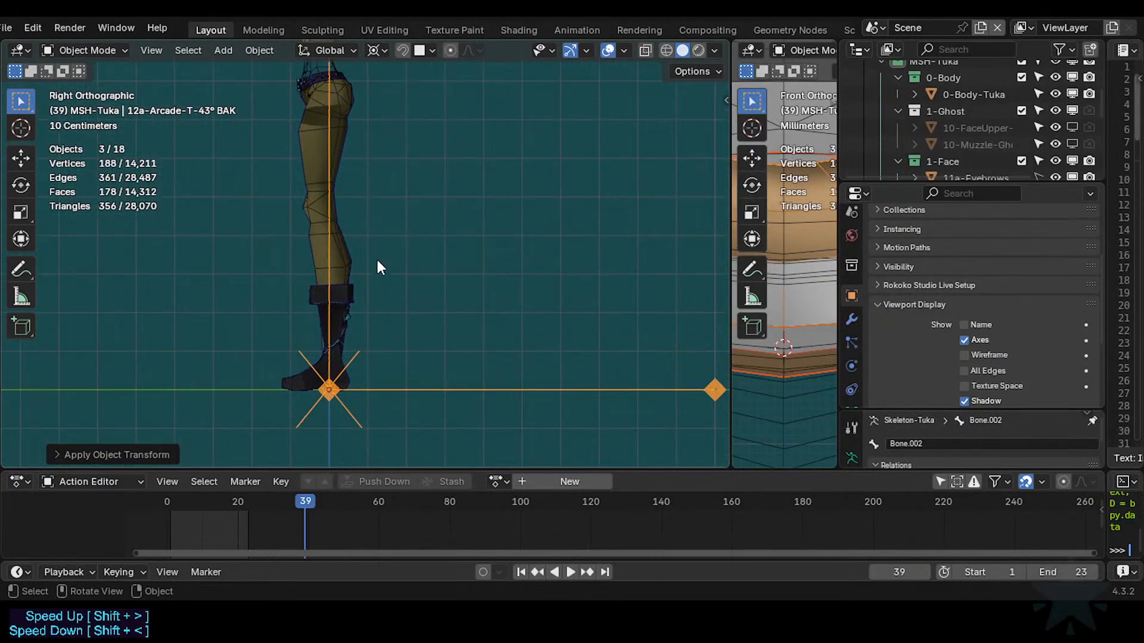
Set the transform pivot point to 3D Cursor and place the cursor at the world origin.
{"action": "key", "text": "r"}
{"action": "key", "text": "Escape"}
{"action": "key", "text": "period"}
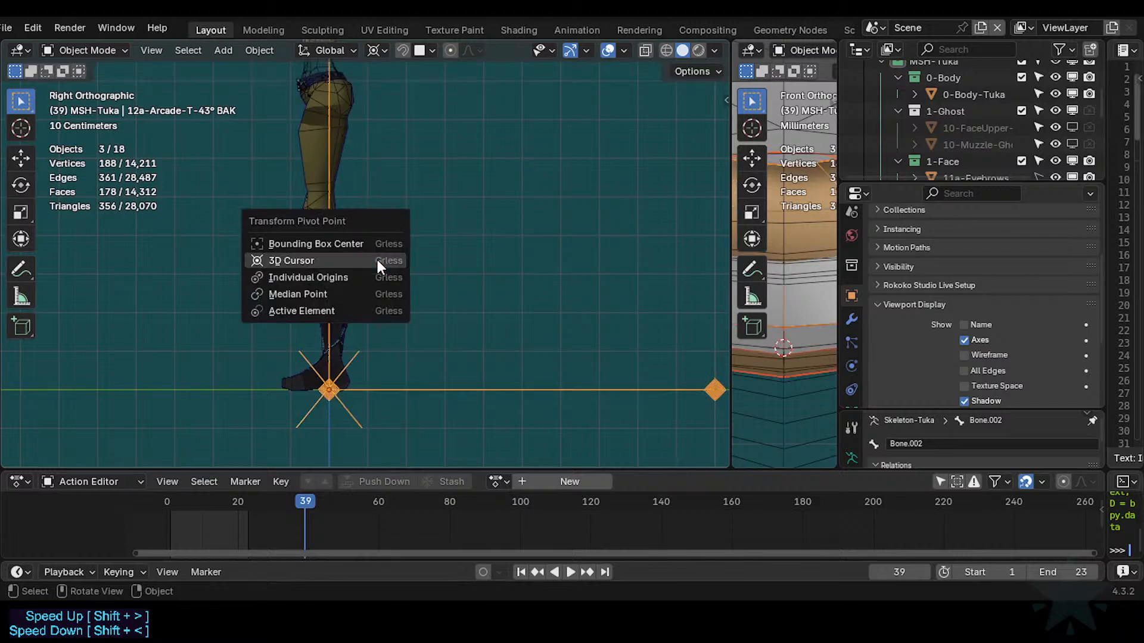
{"action": "left_click", "coordinate": [377, 261]}
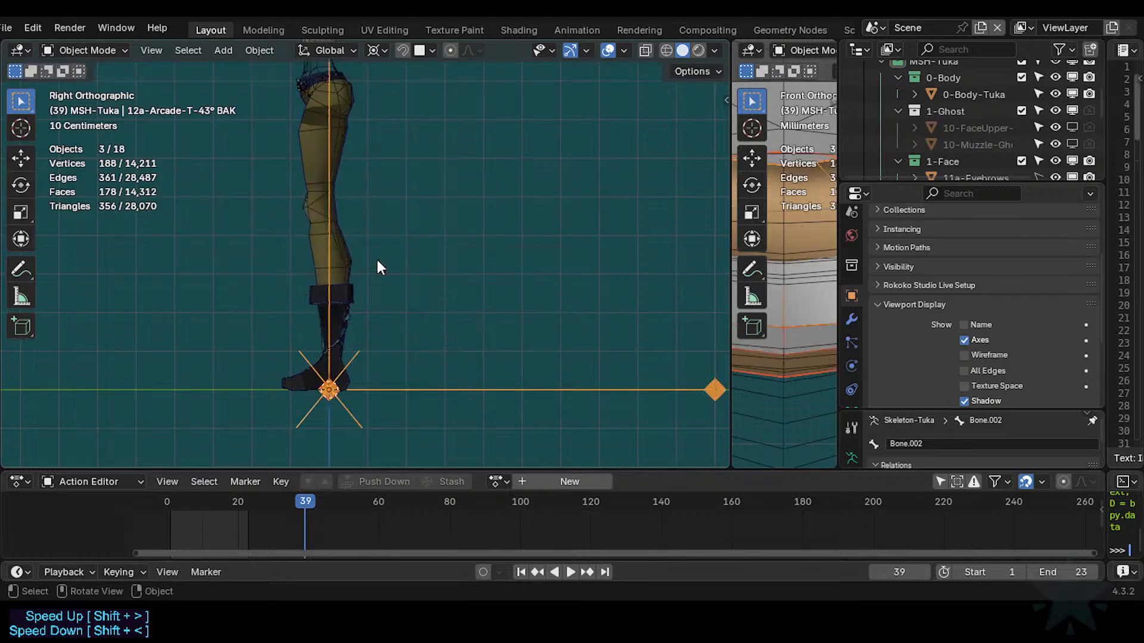
Rotate the origins of the tongue and both teeth meshes by 35° around the global X axis.
{"action": "key", "text": "r"}
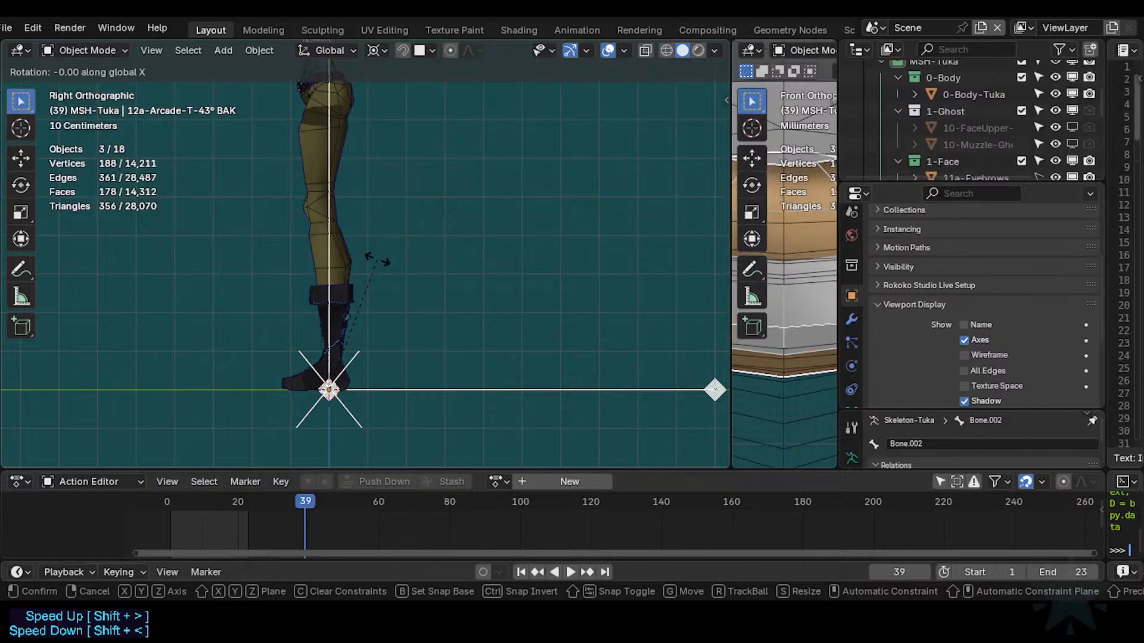
{"action": "type", "text": "45"}
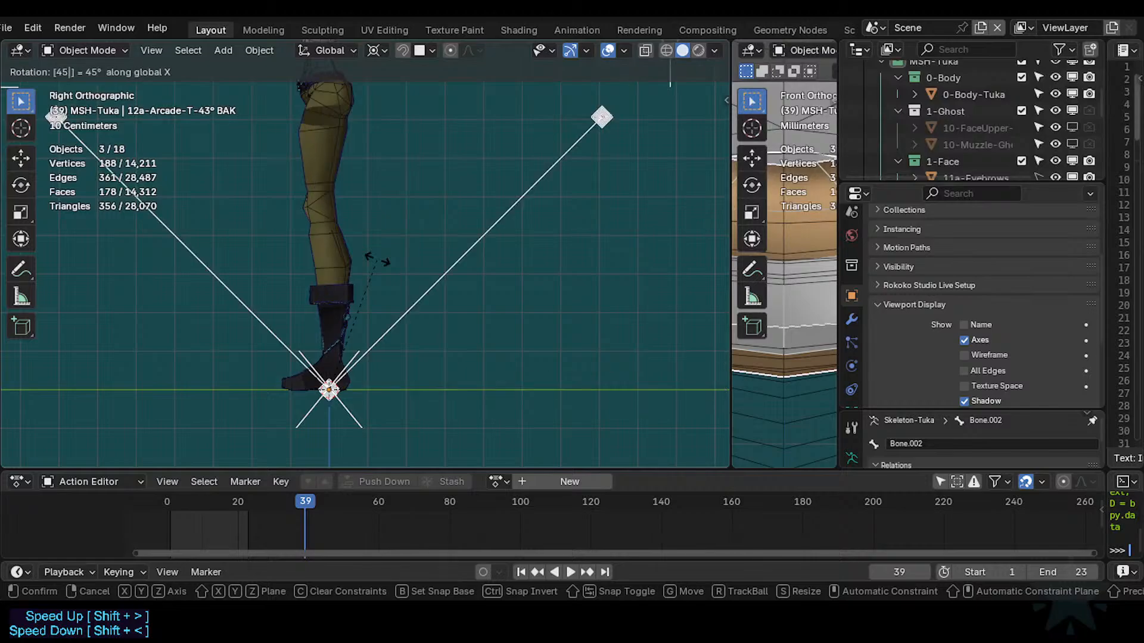
{"action": "key", "text": "BackSpace"}
{"action": "key", "text": "BackSpace"}
{"action": "type", "text": "35"}
{"action": "key", "text": "Return"}
Check the rotation values of the active upper teeth object.
{"action": "key", "text": "n"}
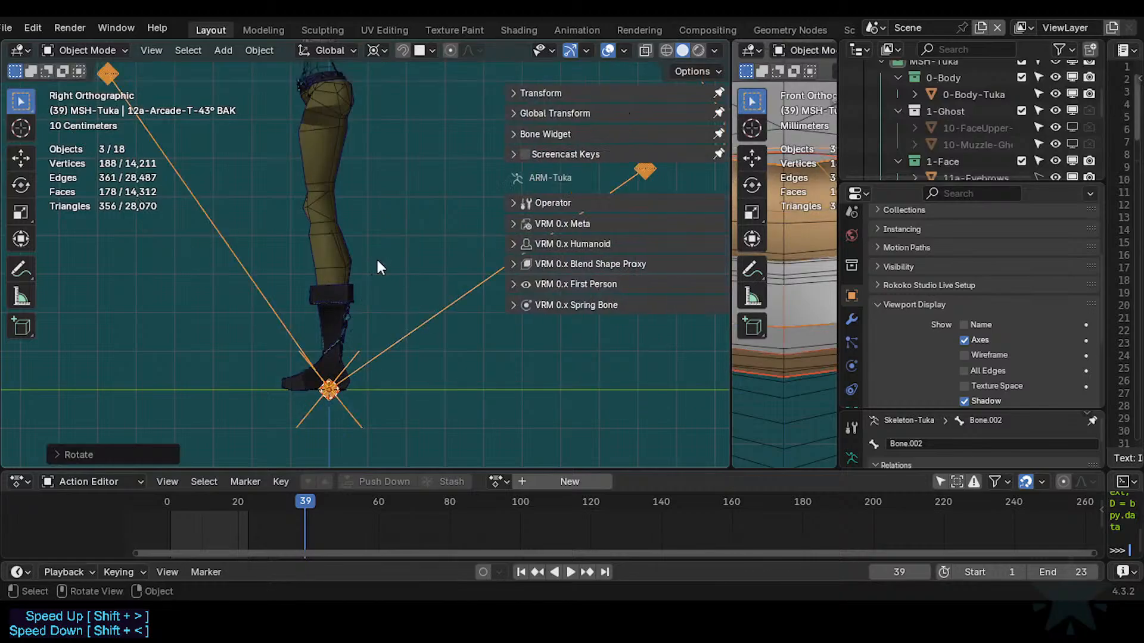
{"action": "left_click", "coordinate": [506, 92]}
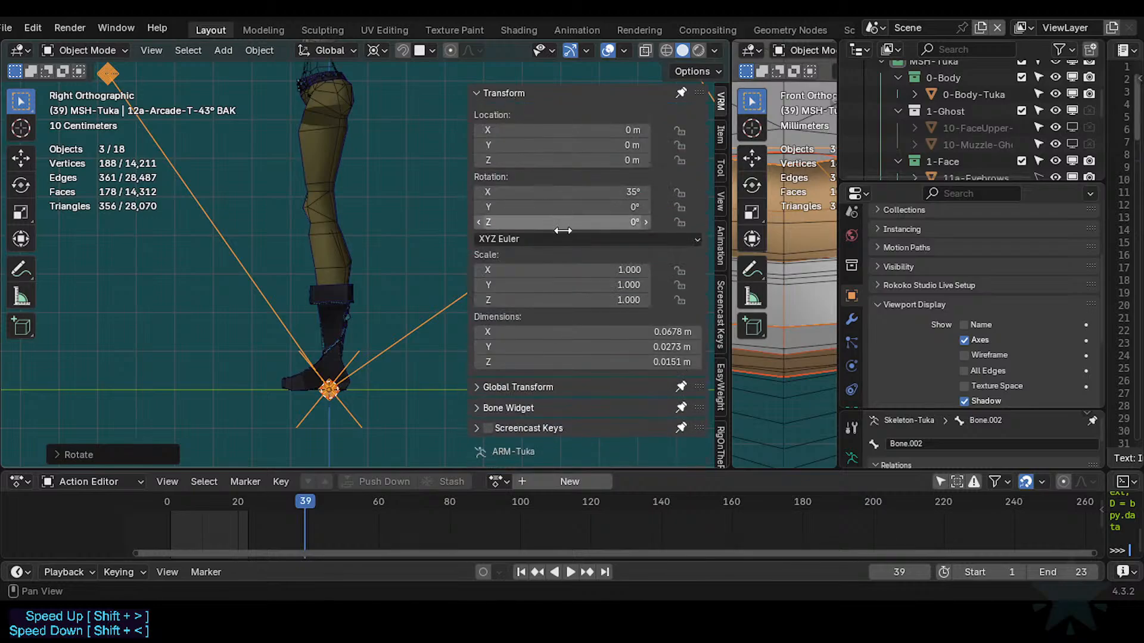
{"action": "left_click", "coordinate": [582, 193]}
{"action": "key", "text": "Return"}
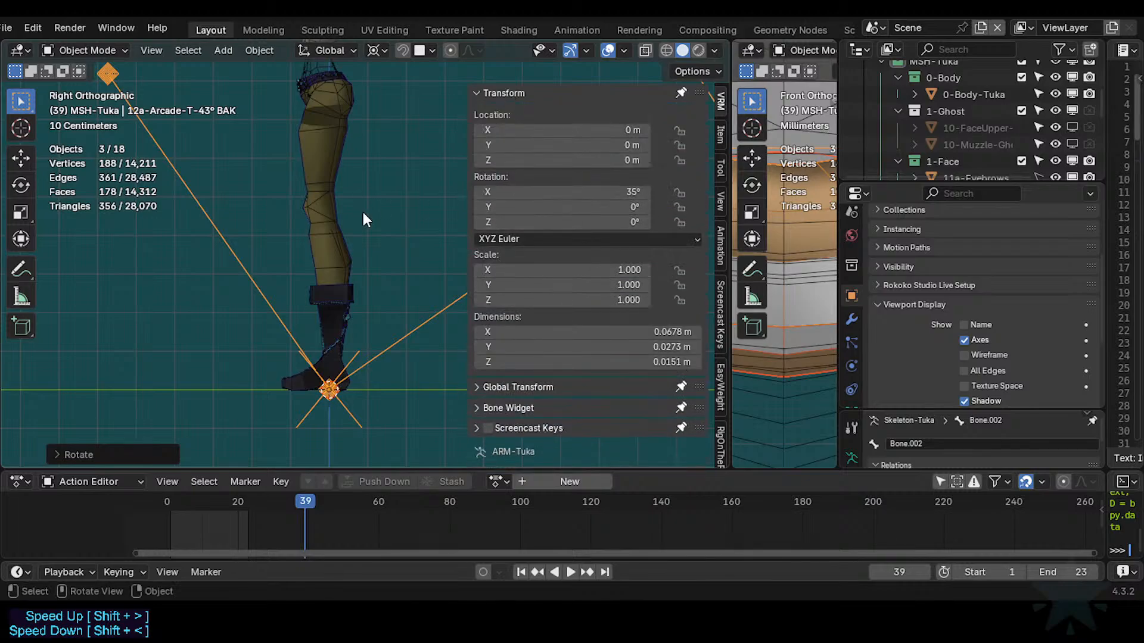
{"action": "key", "text": "n"}
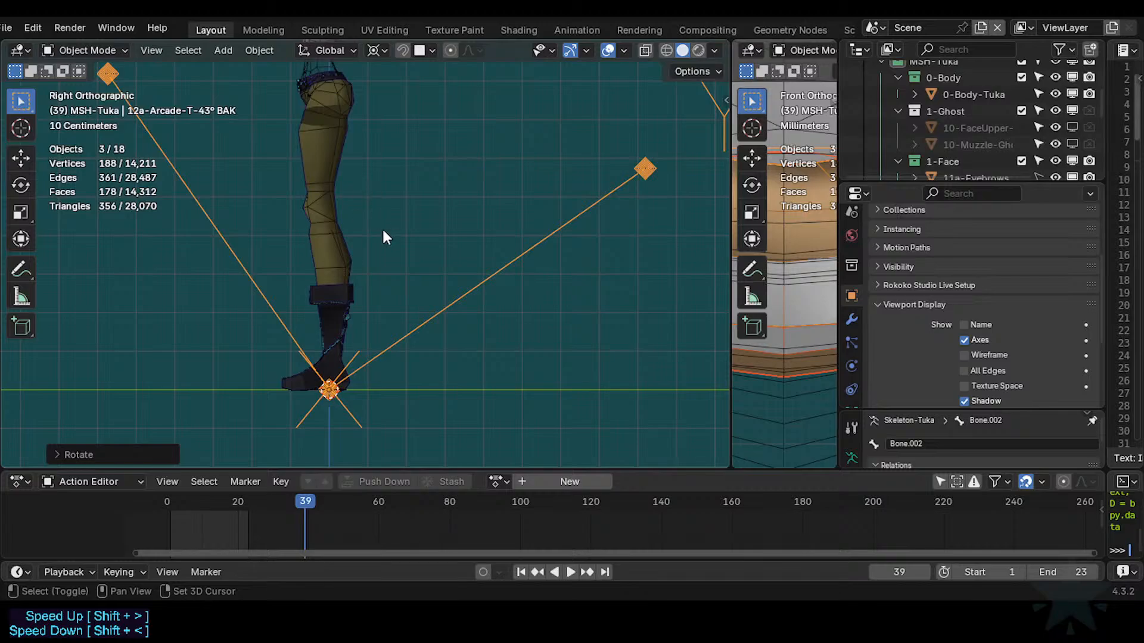
Check the transform values of the tongue, the upper teeth and the lower teeth one by one.
{"action": "scroll", "coordinate": [347, 180], "scroll_direction": "down", "scroll_amount": 2}
{"action": "middle_click_drag", "start_coordinate": [298, 159], "coordinate": [383, 367], "text": "shift"}
{"action": "scroll", "coordinate": [416, 323], "scroll_direction": "up", "scroll_amount": 10}
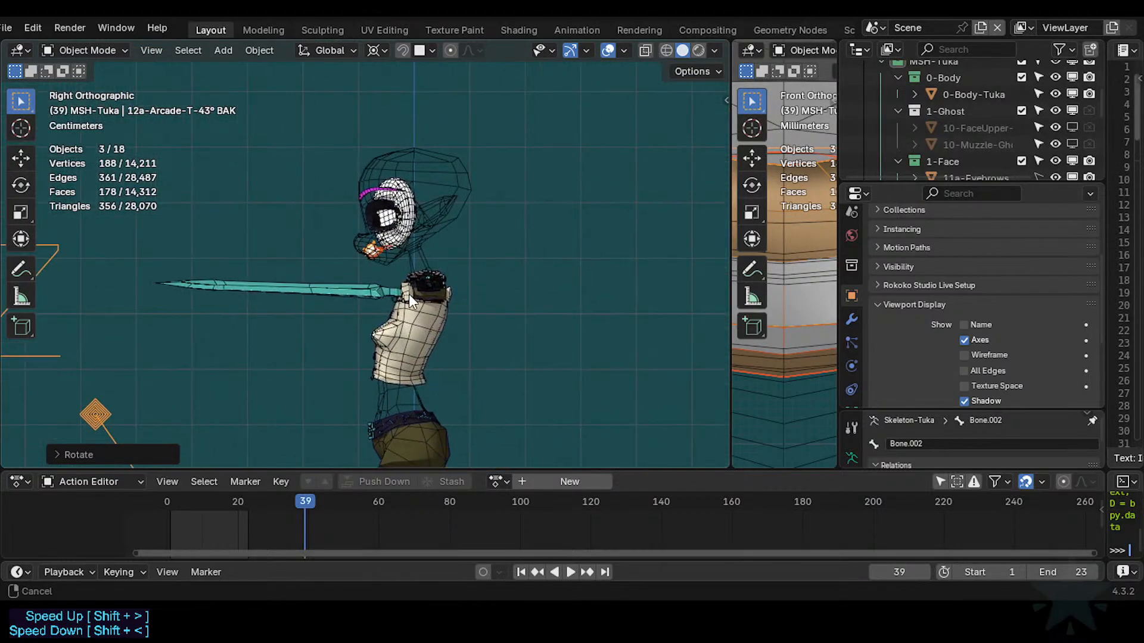
{"action": "scroll", "coordinate": [340, 271], "scroll_direction": "up", "scroll_amount": 1}
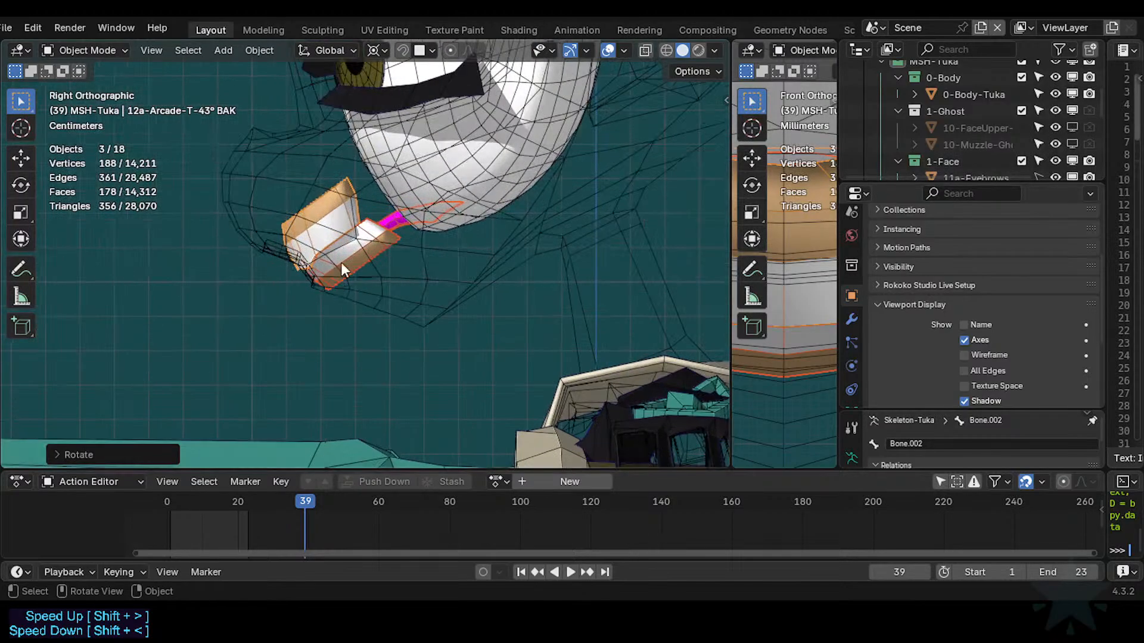
{"action": "left_click", "coordinate": [386, 222]}
{"action": "left_click", "coordinate": [395, 220]}
{"action": "scroll", "coordinate": [394, 223], "scroll_direction": "down", "scroll_amount": 8}
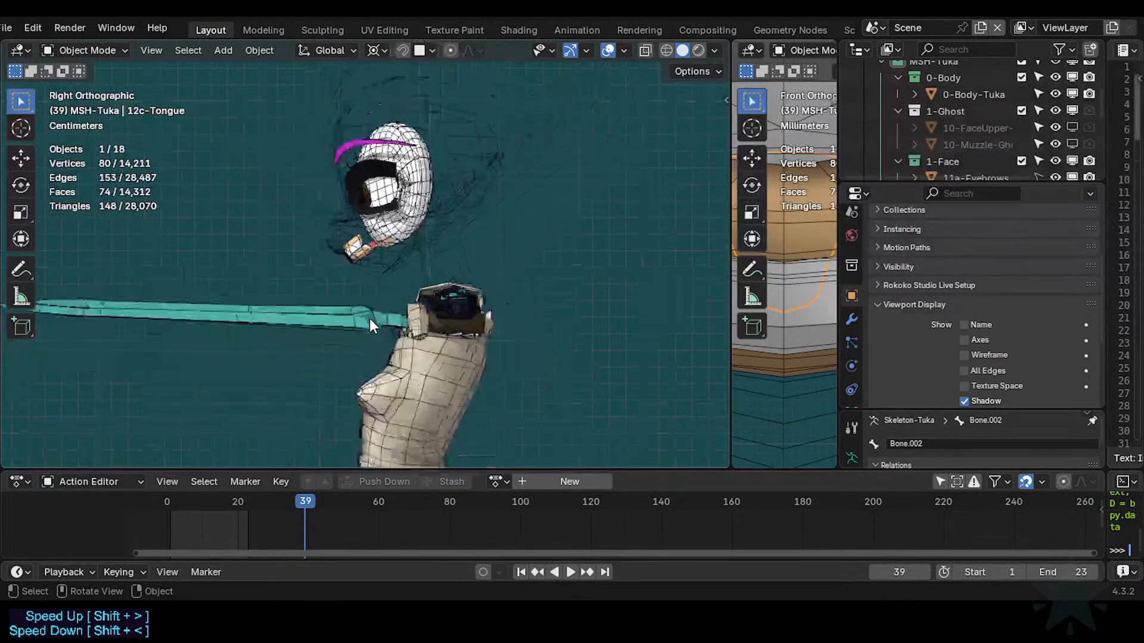
{"action": "key", "text": "n"}
{"action": "scroll", "coordinate": [347, 283], "scroll_direction": "up", "scroll_amount": 8}
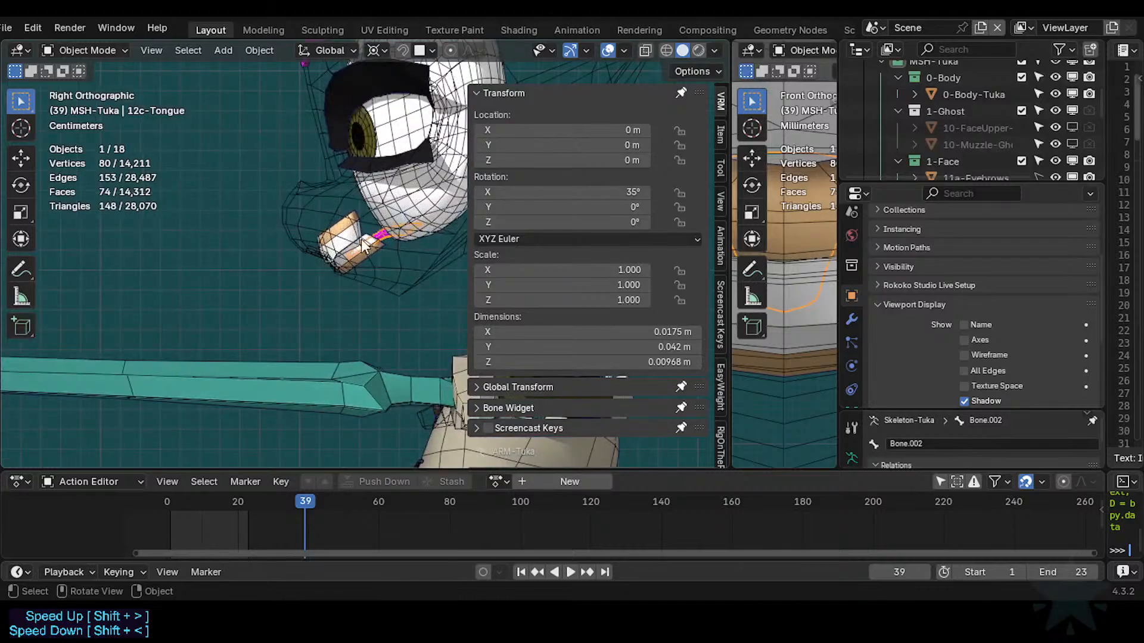
{"action": "left_click", "coordinate": [335, 226]}
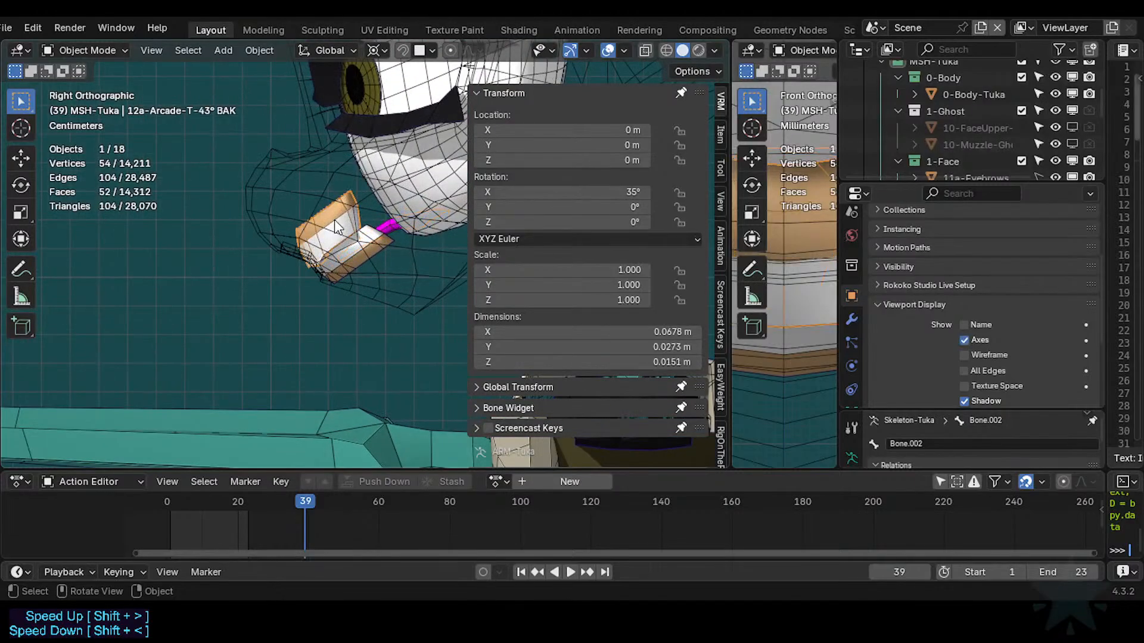
{"action": "left_click", "coordinate": [357, 261]}
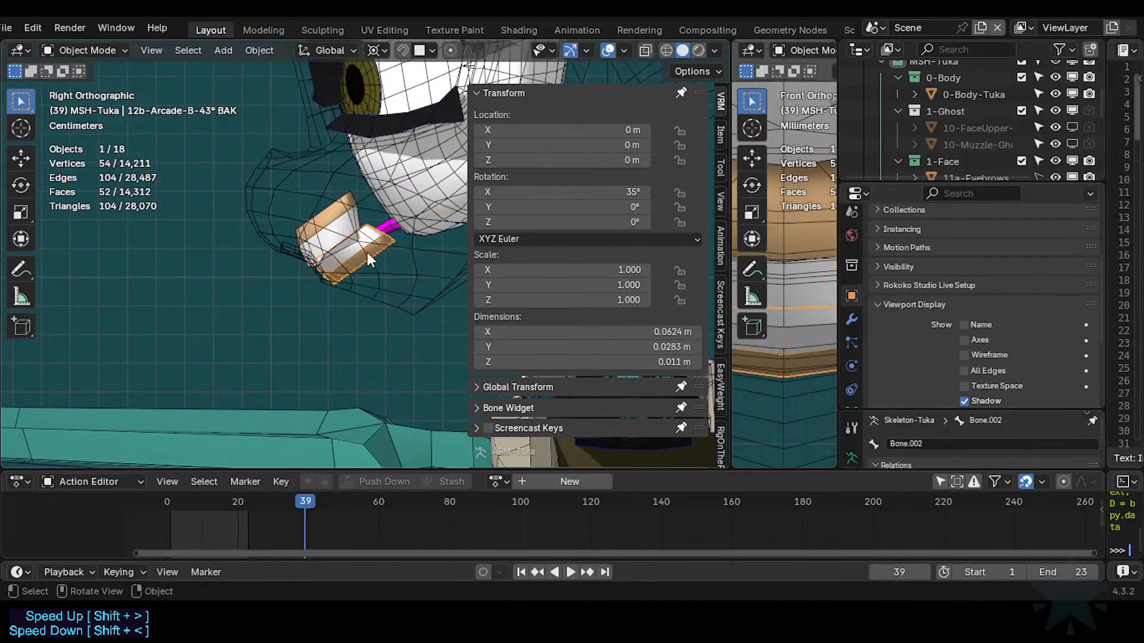
{"action": "left_click", "coordinate": [389, 224]}
{"action": "key", "text": "n"}
Reveal the hidden objects and put the armature ARM-Tuka into Pose Mode.
{"action": "scroll", "coordinate": [347, 266], "scroll_direction": "up", "scroll_amount": 4}
{"action": "middle_click_drag", "start_coordinate": [320, 246], "coordinate": [430, 316], "text": "shift"}
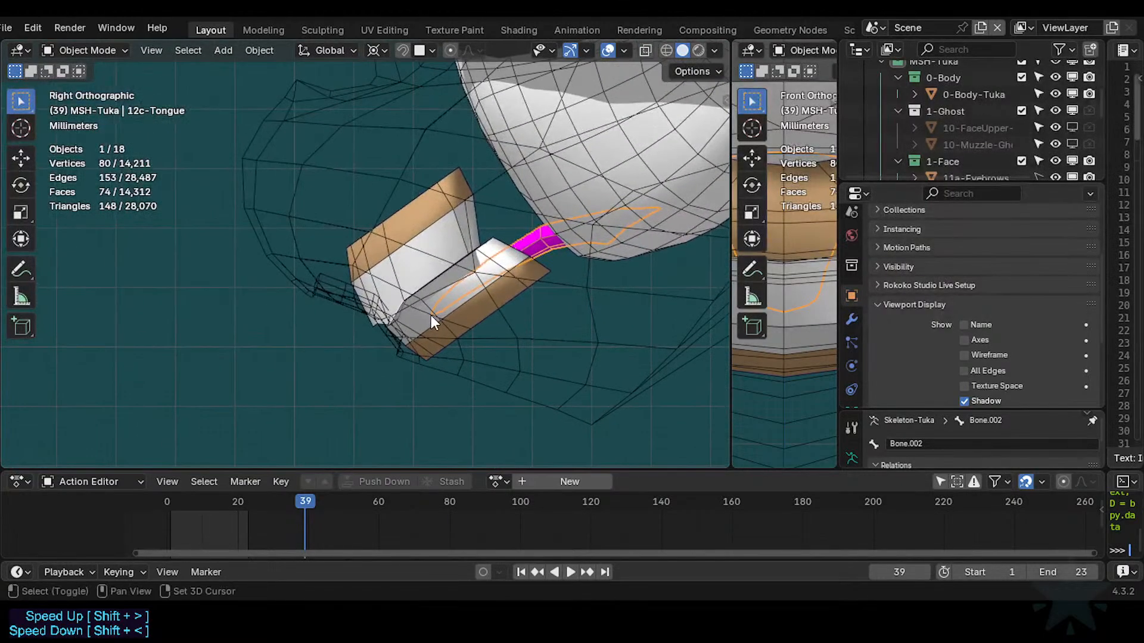
{"action": "key", "text": "alt+h"}
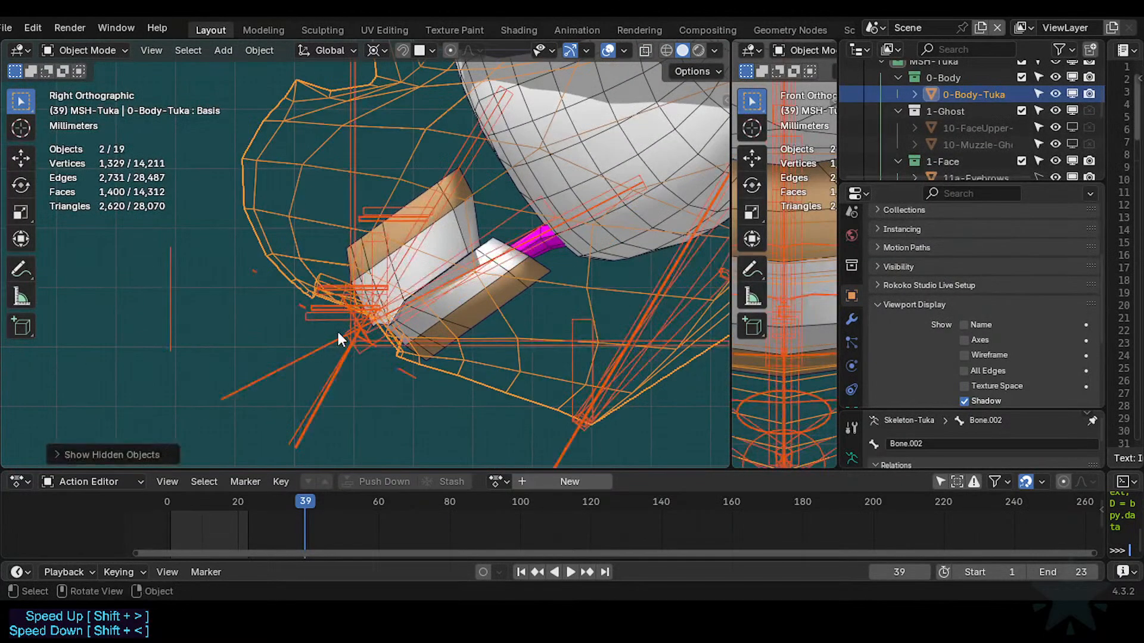
{"action": "left_click", "coordinate": [337, 319]}
{"action": "key", "text": "ctrl+Tab"}
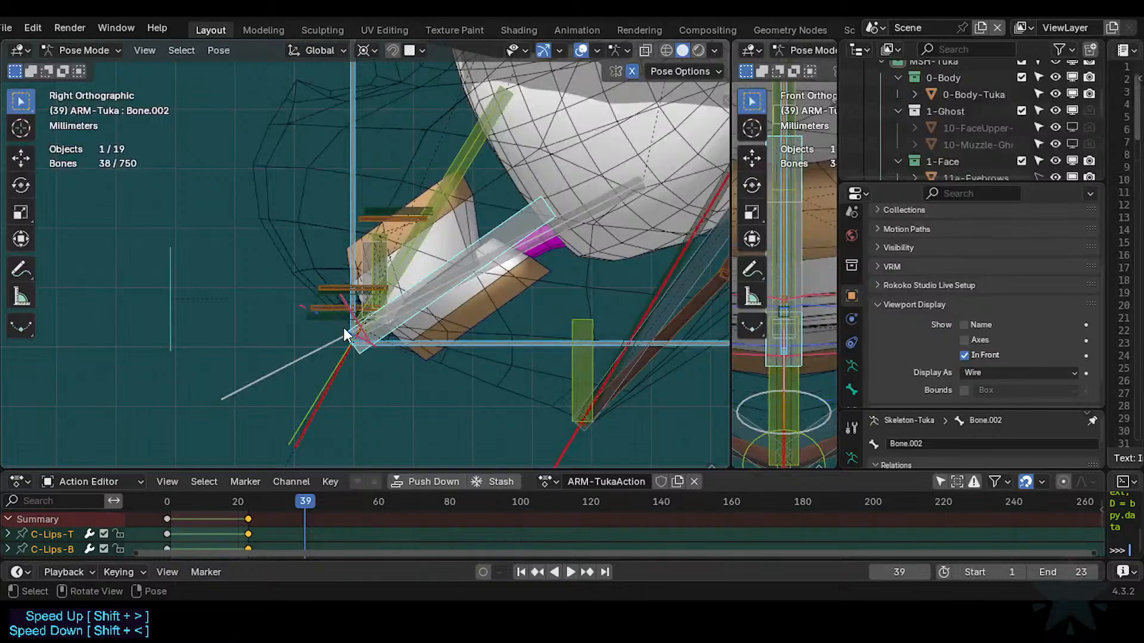
Save the file and open the lower teeth mesh 12b-Arcade-B-43° BAK in Edit Mode.
{"action": "key", "text": "ctrl+s"}
{"action": "left_click", "coordinate": [435, 249]}
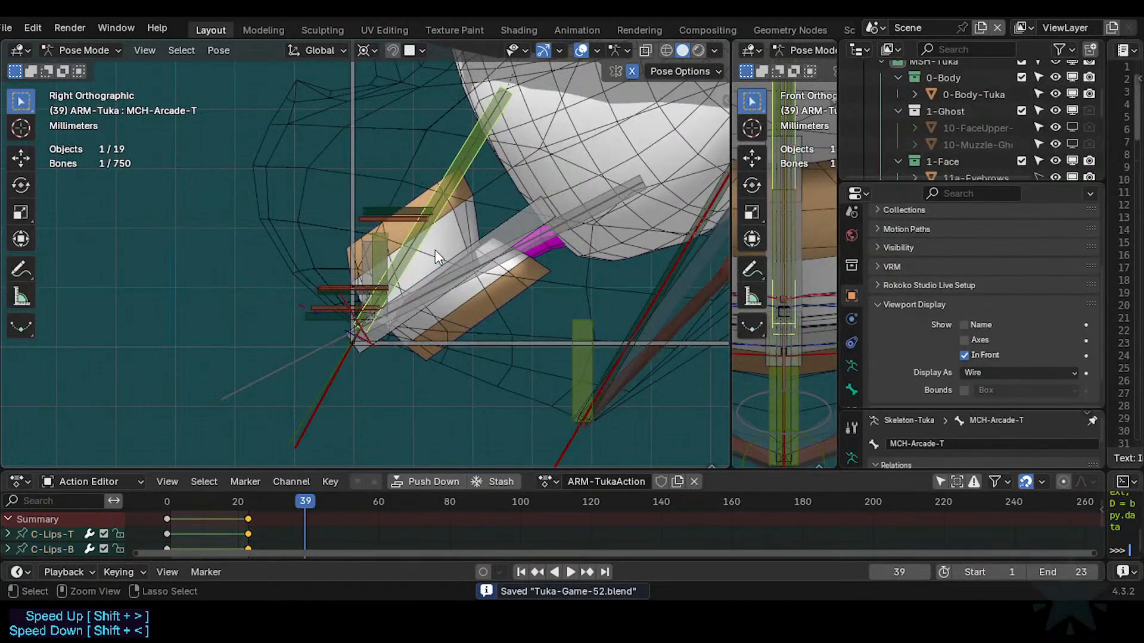
{"action": "key", "text": "ctrl+Tab"}
{"action": "left_click", "coordinate": [505, 287]}
{"action": "key", "text": "Tab"}
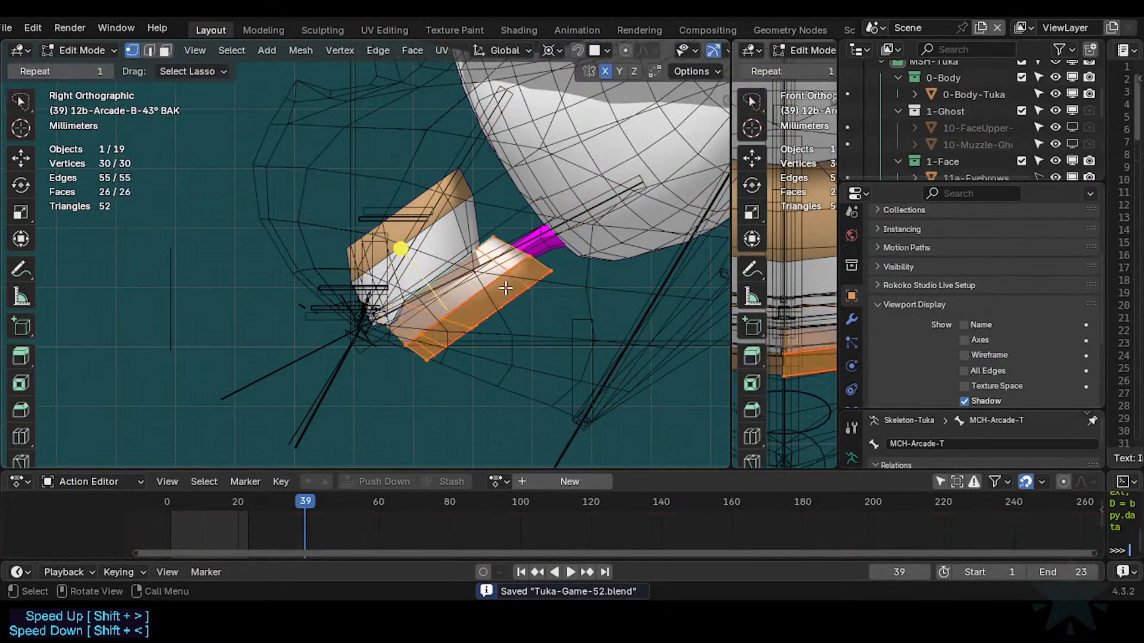
{"action": "scroll", "coordinate": [505, 287], "scroll_direction": "up", "scroll_amount": 3}
{"action": "scroll", "coordinate": [509, 329], "scroll_direction": "down", "scroll_amount": 2}
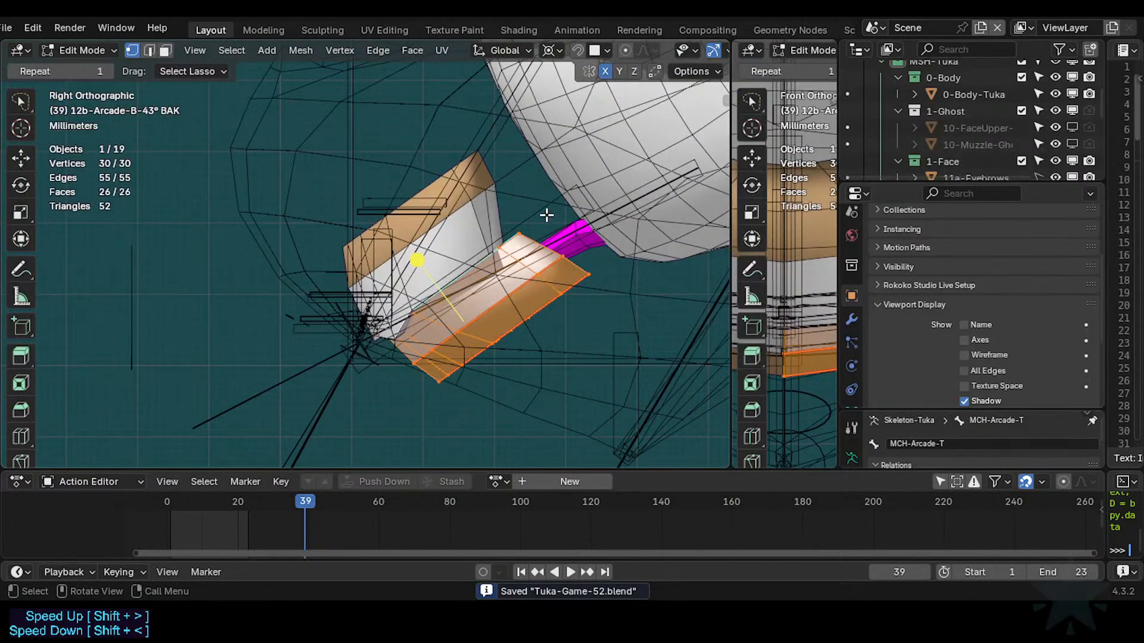
{"action": "scroll", "coordinate": [524, 237], "scroll_direction": "up", "scroll_amount": 1}
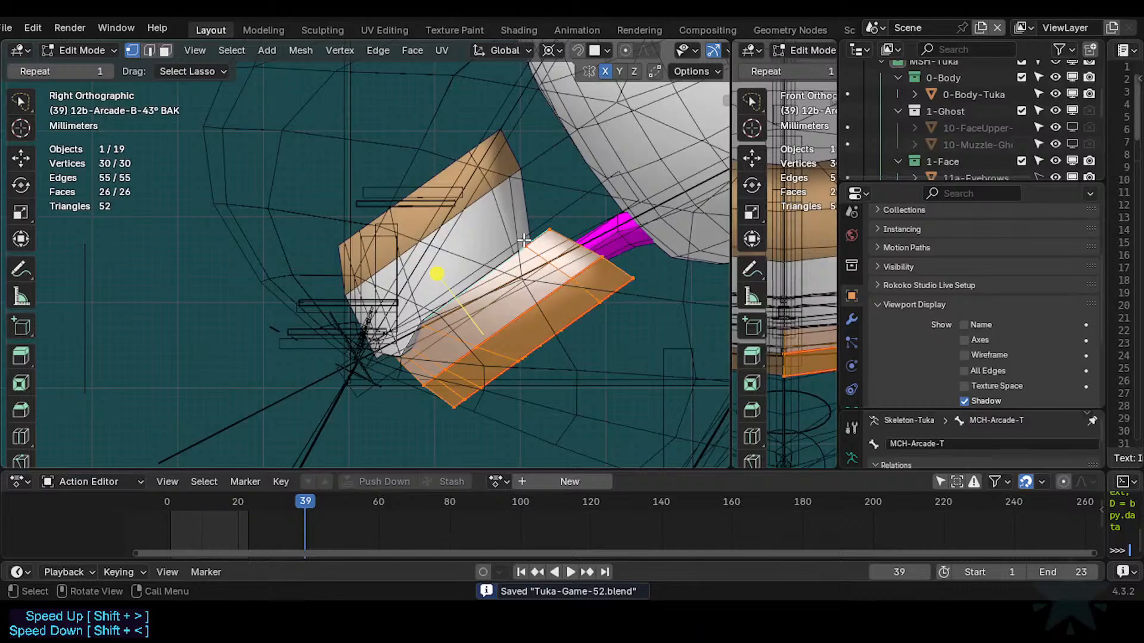
Switch to face selection, clear the current selection and try selecting a face loop along the outer gum of the lower teeth.
{"action": "middle_click_drag", "start_coordinate": [541, 304], "coordinate": [581, 359]}
{"action": "key", "text": "alt+a"}
{"action": "key", "text": "3"}
{"action": "left_click", "coordinate": [583, 351], "text": "alt"}
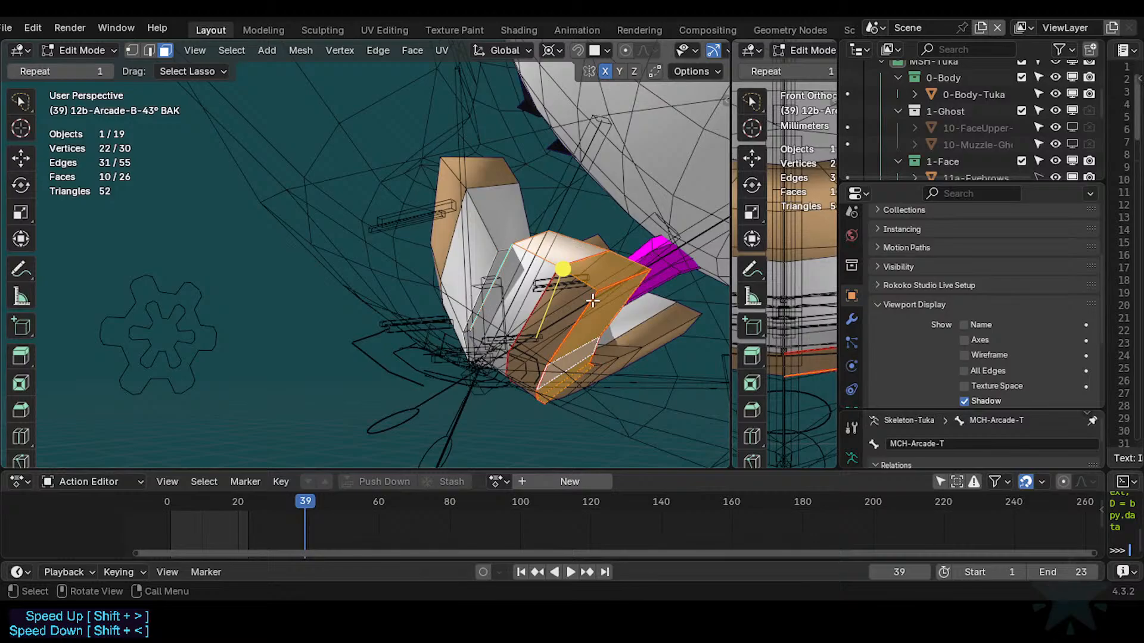
{"action": "key", "text": "alt+a"}
{"action": "key", "text": "c"}
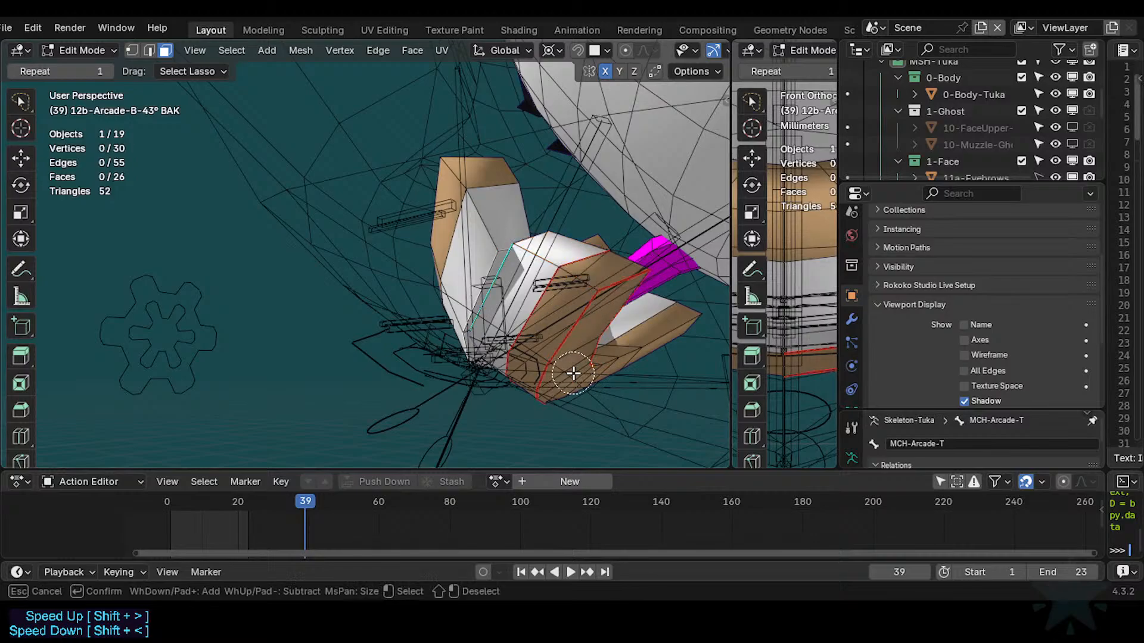
{"action": "left_click", "coordinate": [590, 336]}
{"action": "key", "text": "Escape"}
{"action": "key", "text": "a"}
{"action": "key", "text": "alt+a"}
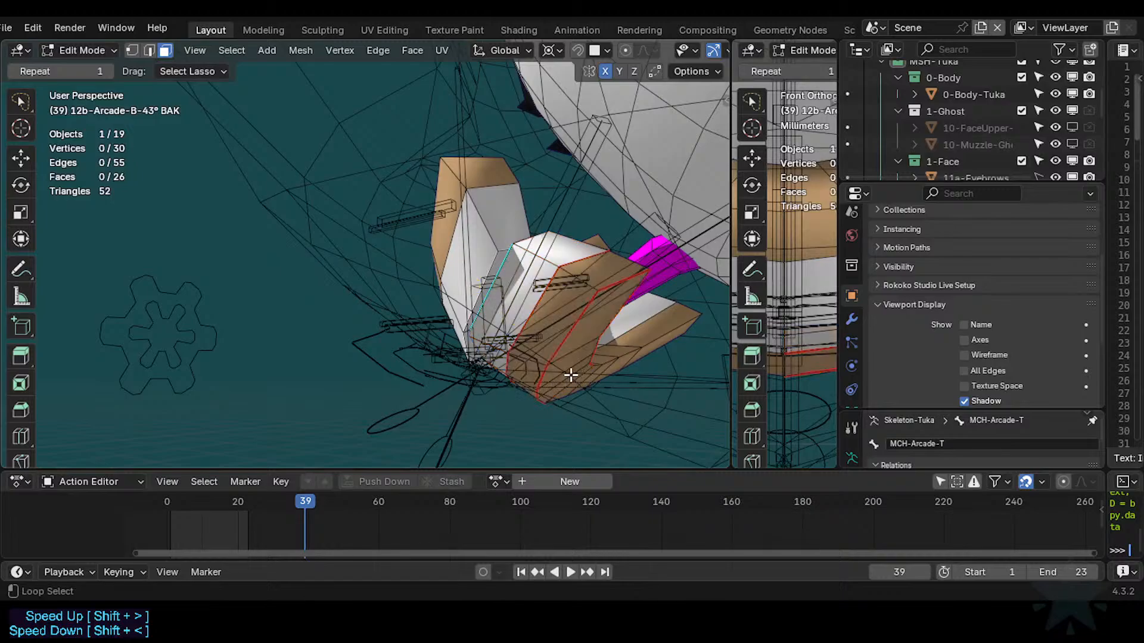
{"action": "left_click", "coordinate": [556, 258], "text": "alt"}
{"action": "middle_click_drag", "start_coordinate": [556, 258], "coordinate": [578, 265]}
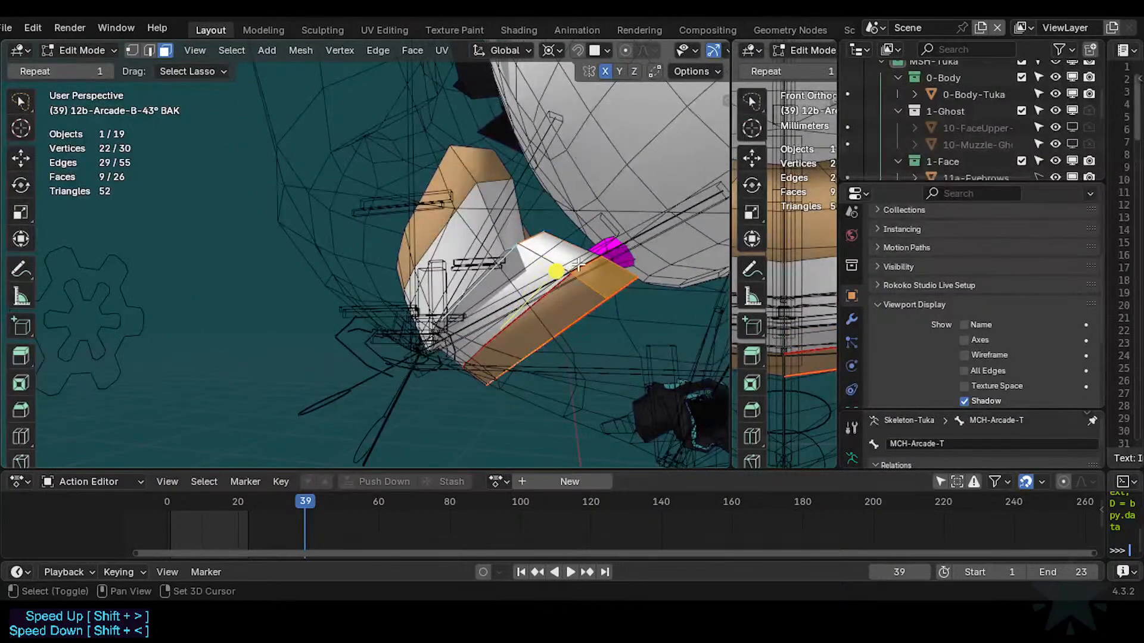
{"action": "key", "text": "alt+a"}
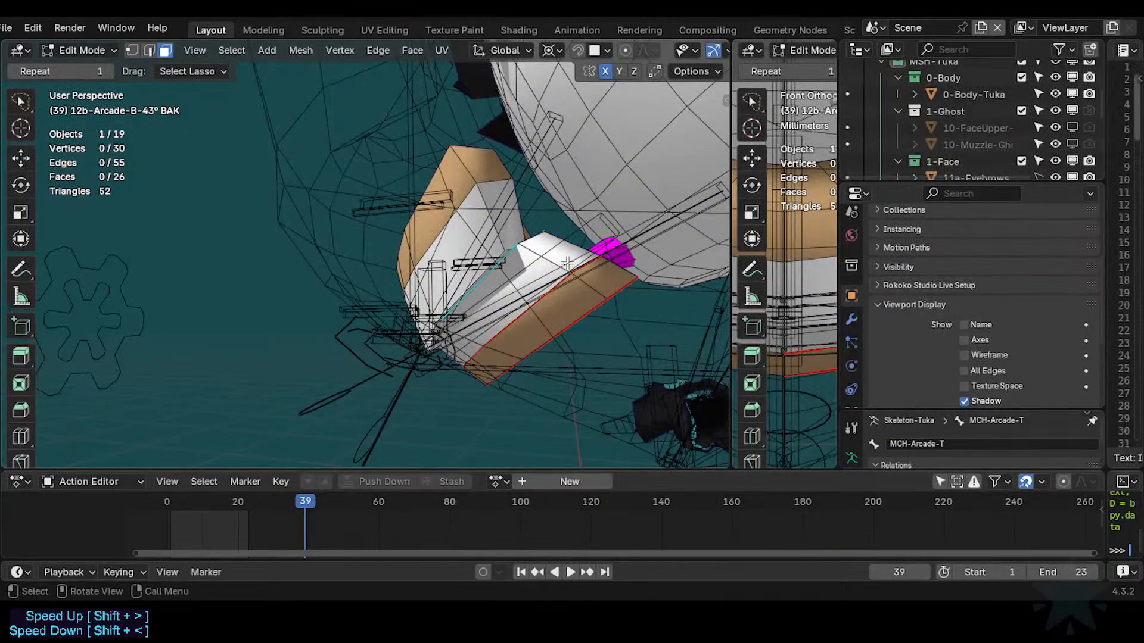
Select the lengthwise face loop over the top and underside of the lower teeth, isolate the object and deselect the two rear end faces.
{"action": "middle_click_drag", "start_coordinate": [566, 263], "coordinate": [548, 328]}
{"action": "left_click", "coordinate": [549, 329], "text": "alt"}
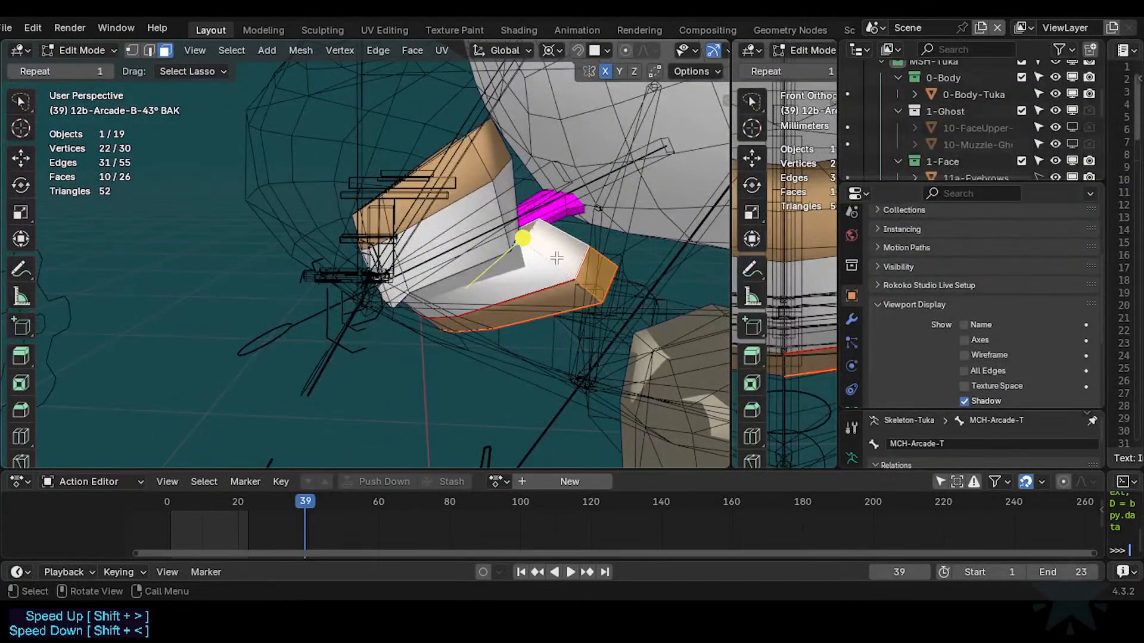
{"action": "key", "text": "KP_Divide"}
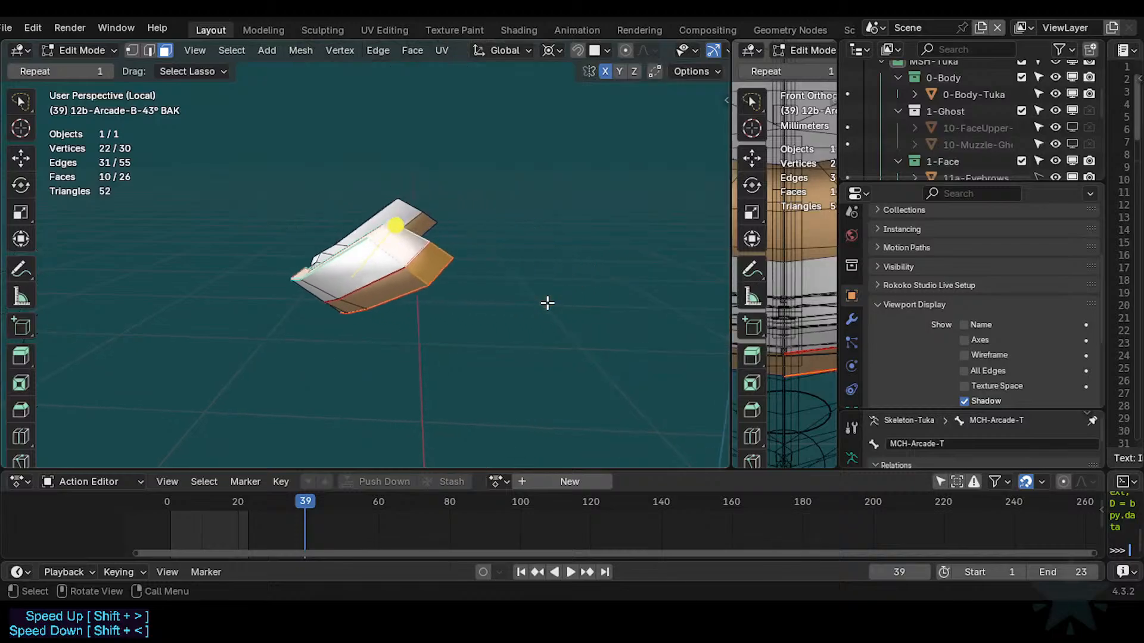
{"action": "scroll", "coordinate": [546, 304], "scroll_direction": "up", "scroll_amount": 2}
{"action": "middle_click_drag", "start_coordinate": [398, 270], "coordinate": [412, 252]}
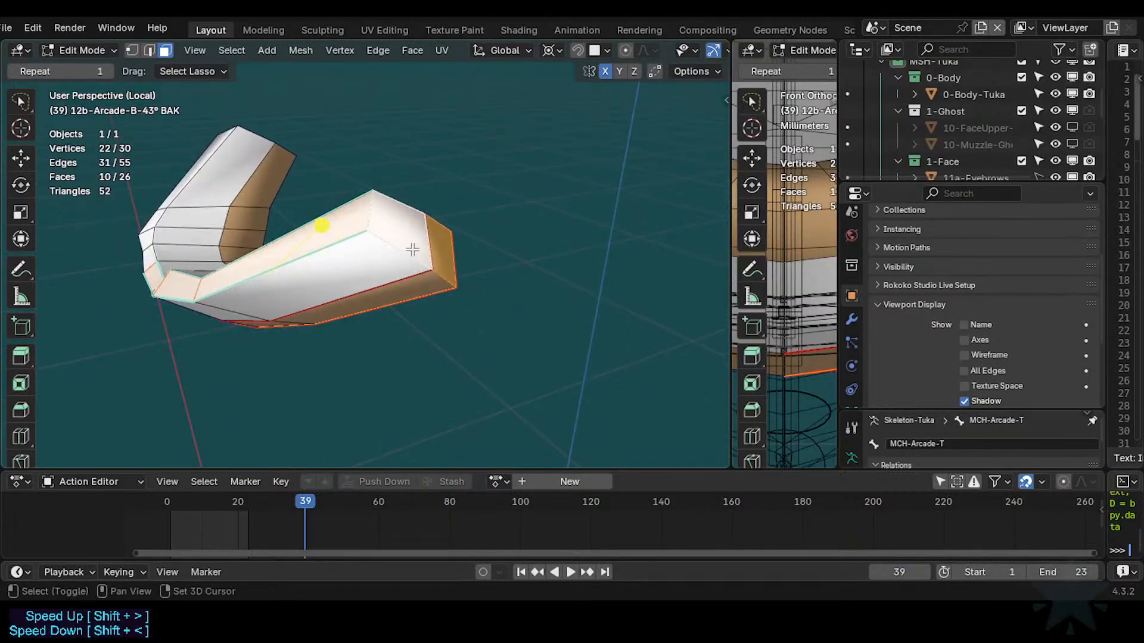
{"action": "left_click", "coordinate": [412, 250], "text": "shift"}
{"action": "left_click", "coordinate": [439, 255], "text": "shift"}
{"action": "middle_click_drag", "start_coordinate": [434, 306], "coordinate": [304, 166]}
{"action": "middle_click_drag", "start_coordinate": [379, 269], "coordinate": [462, 66]}
Set the transform pivot point to Individual Origins and the transform orientation to Local.
{"action": "key", "text": "period"}
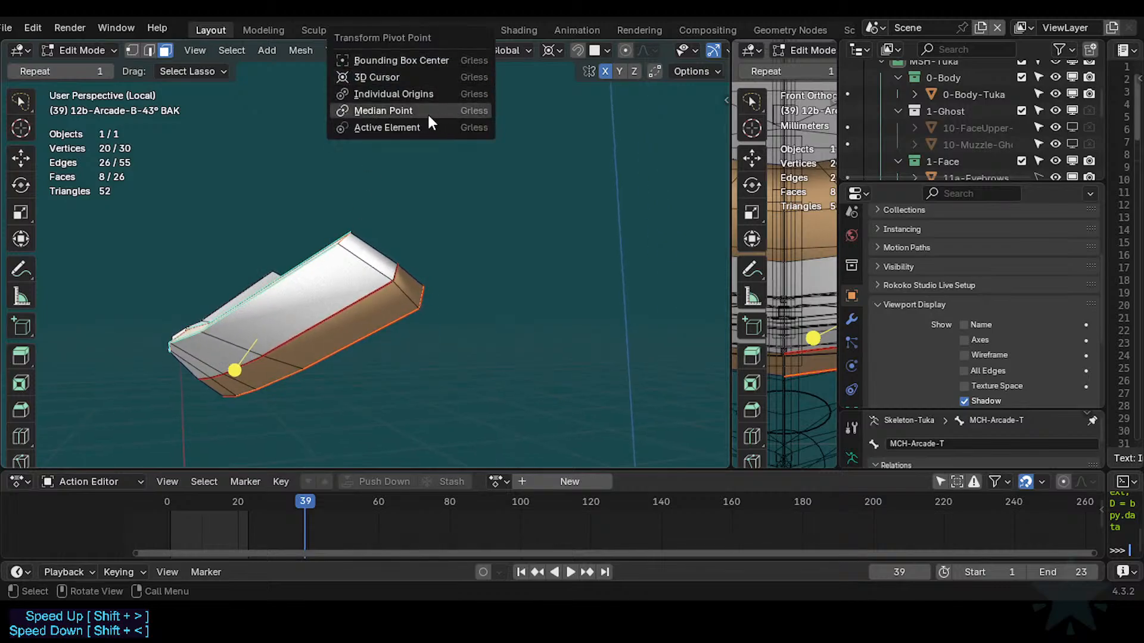
{"action": "left_click", "coordinate": [414, 94]}
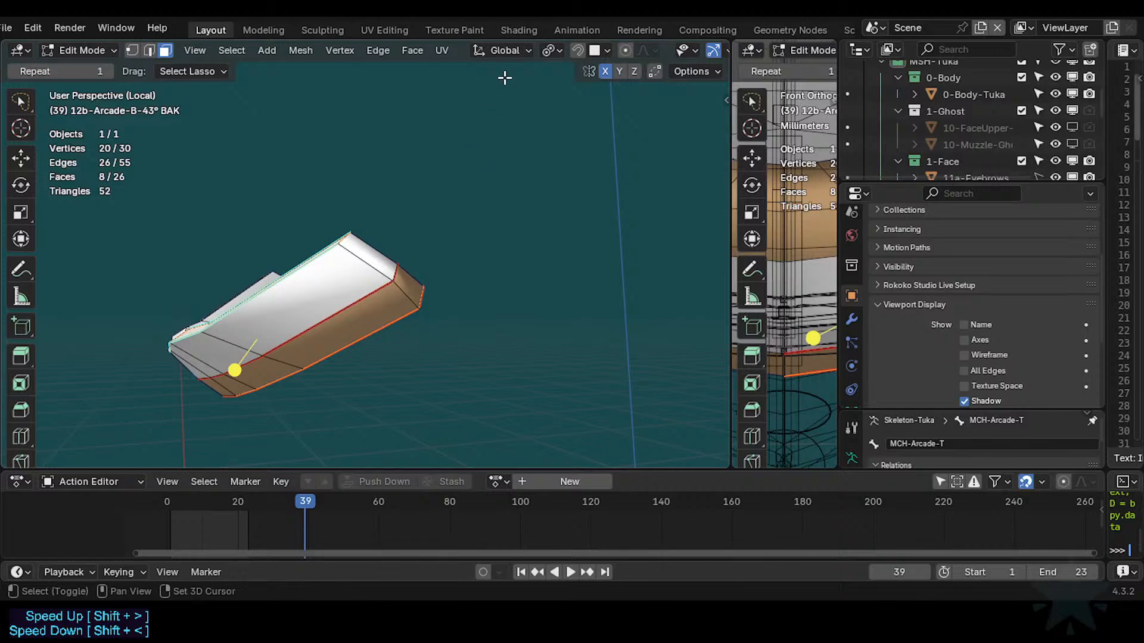
{"action": "key", "text": "comma"}
{"action": "left_click", "coordinate": [492, 94]}
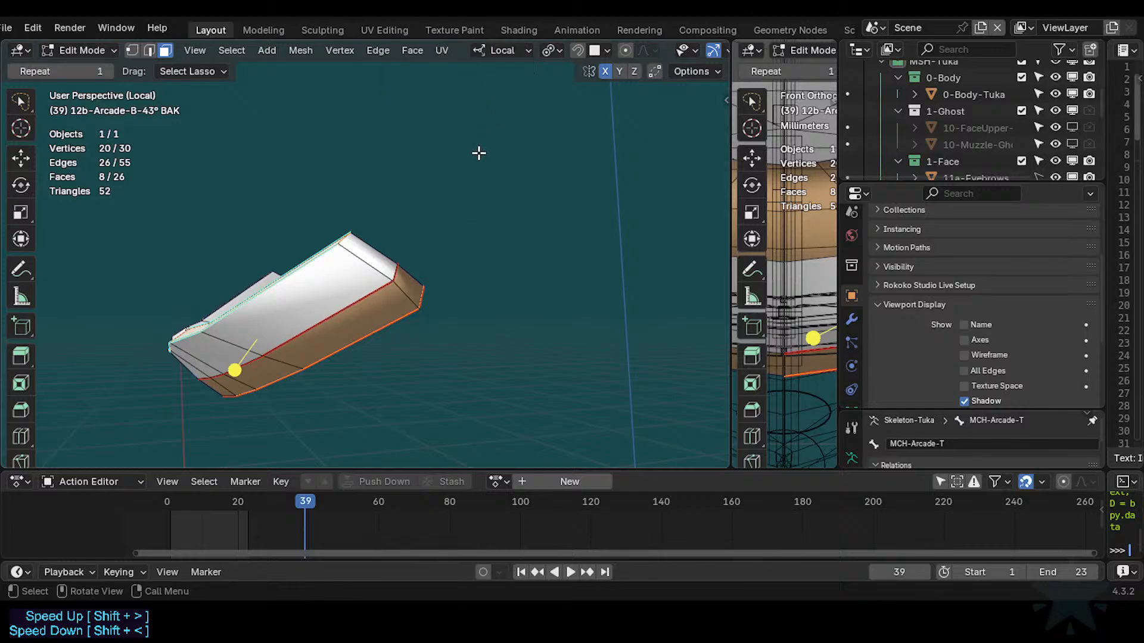
Turn off the Affect Only Origins transform option in Object Mode and return the lower teeth to Edit Mode.
{"action": "scroll", "coordinate": [477, 151], "scroll_direction": "down", "scroll_amount": 9}
{"action": "scroll", "coordinate": [427, 351], "scroll_direction": "down", "scroll_amount": 3}
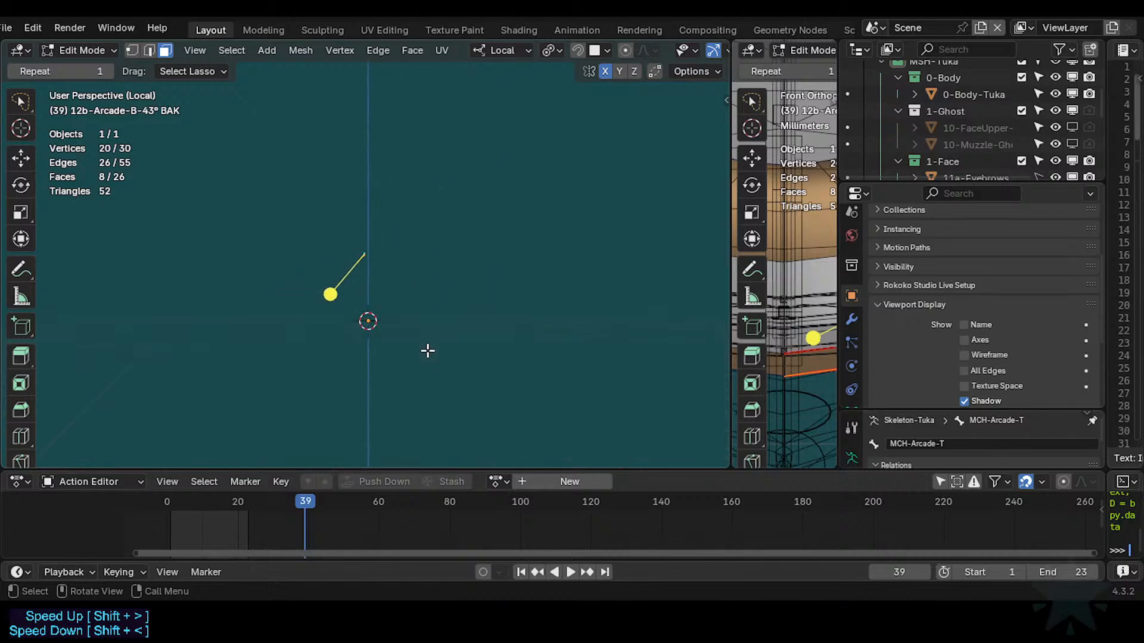
{"action": "left_click", "coordinate": [692, 71]}
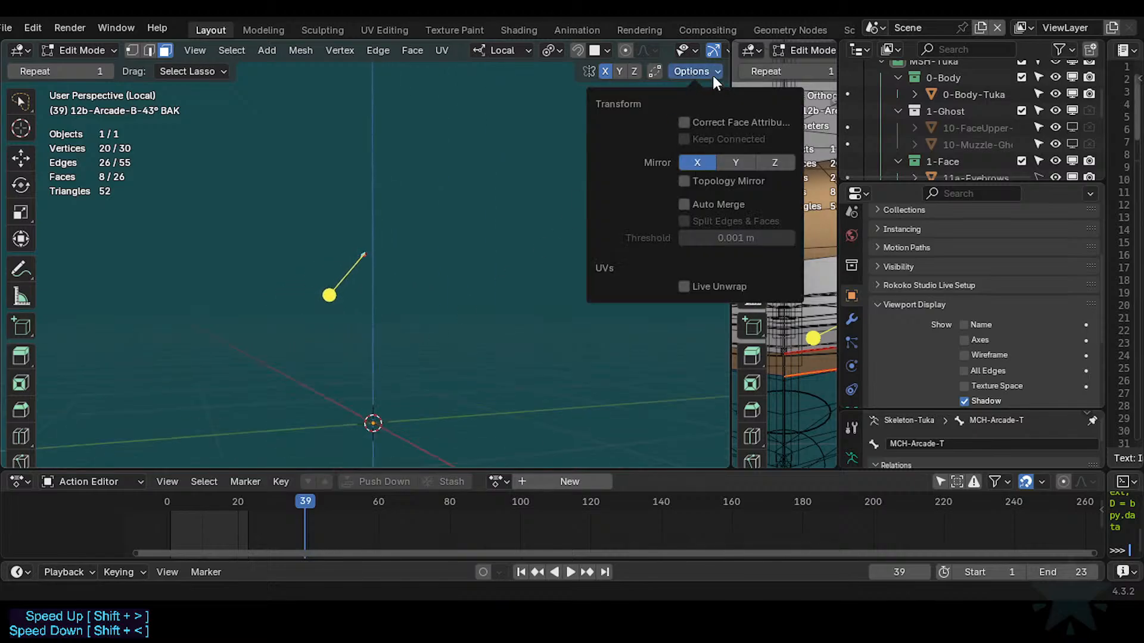
{"action": "key", "text": "Tab"}
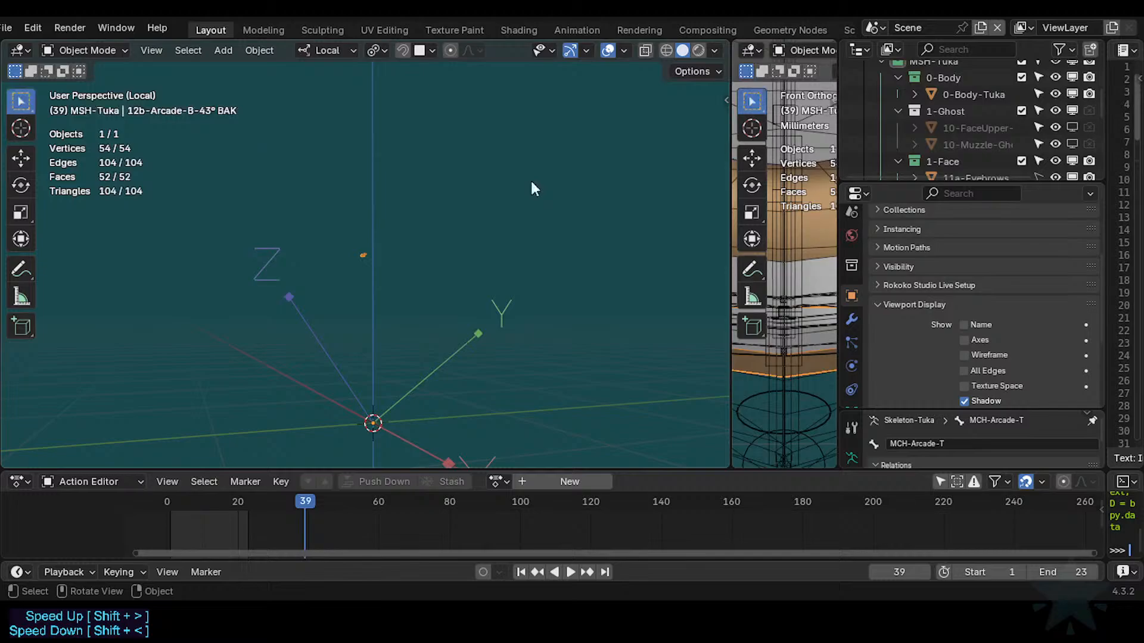
{"action": "left_click", "coordinate": [696, 71]}
{"action": "left_click", "coordinate": [687, 119]}
{"action": "key", "text": "Tab"}
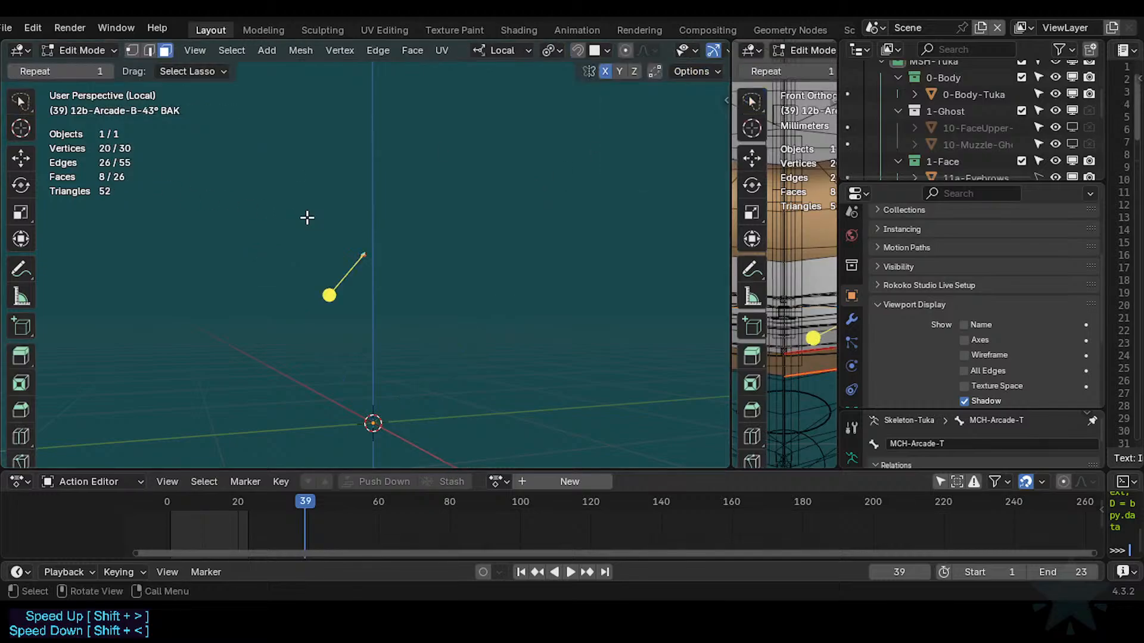
Try to flatten the selected faces of the lower teeth by scaling them to 0 along local Z.
{"action": "key", "text": "KP_3"}
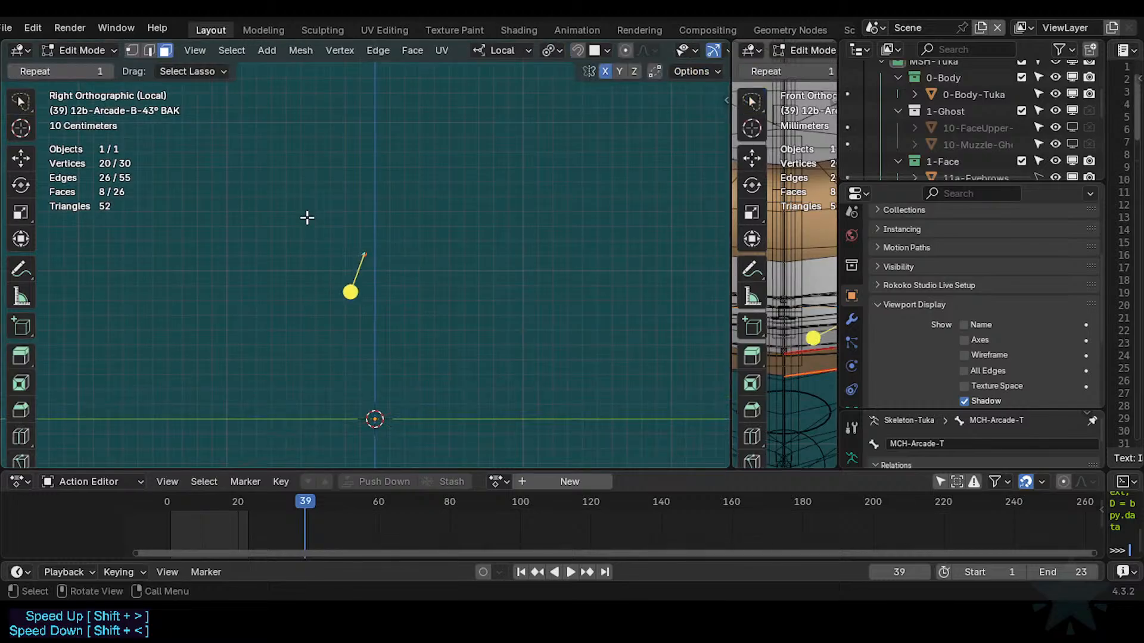
{"action": "scroll", "coordinate": [307, 217], "scroll_direction": "up", "scroll_amount": 20}
{"action": "key", "text": "s"}
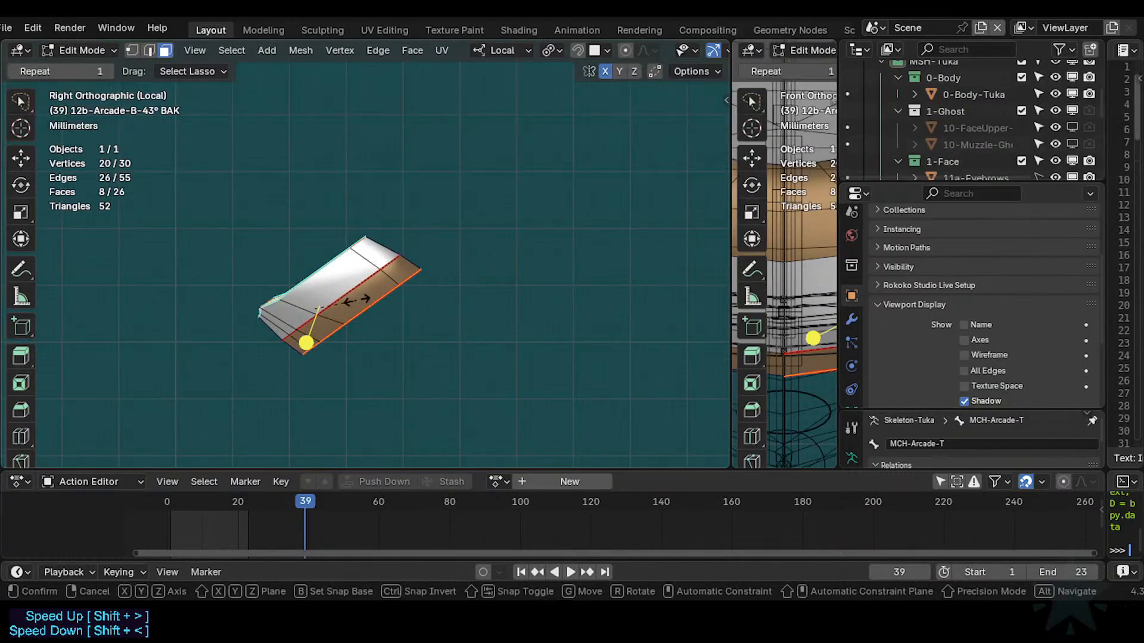
{"action": "key", "text": "z"}
{"action": "key", "text": "0"}
{"action": "key", "text": "Return"}
{"action": "middle_click_drag", "start_coordinate": [356, 300], "coordinate": [408, 320]}
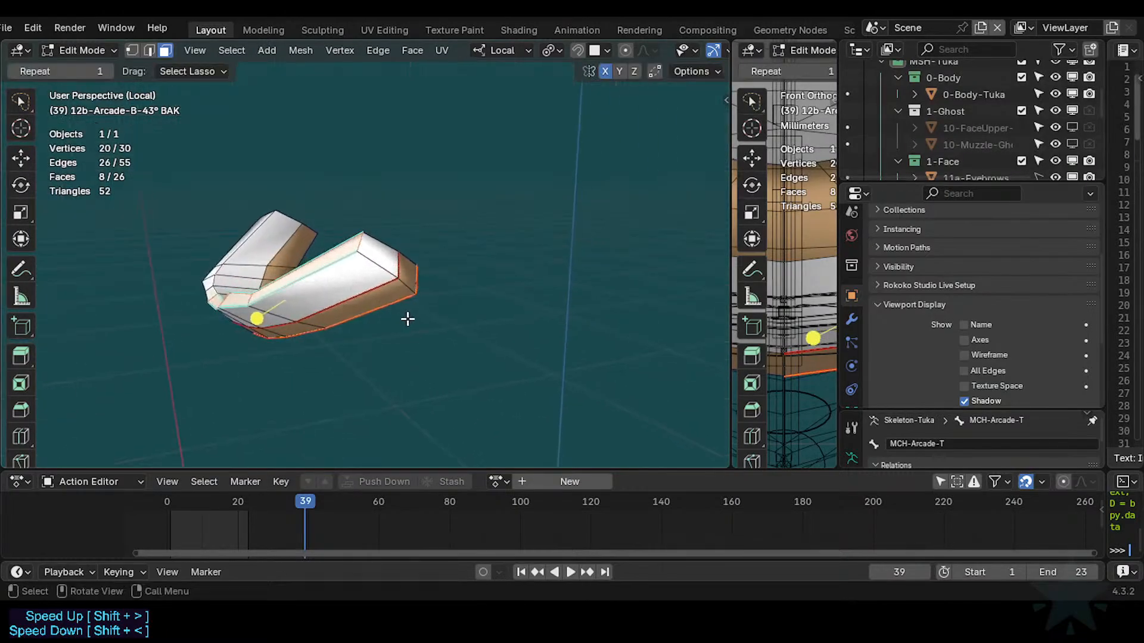
Deselect the stepped faces near the front of the lower teeth and scale the remaining selected faces to 0 along local Z.
{"action": "middle_click_drag", "start_coordinate": [201, 332], "coordinate": [232, 311]}
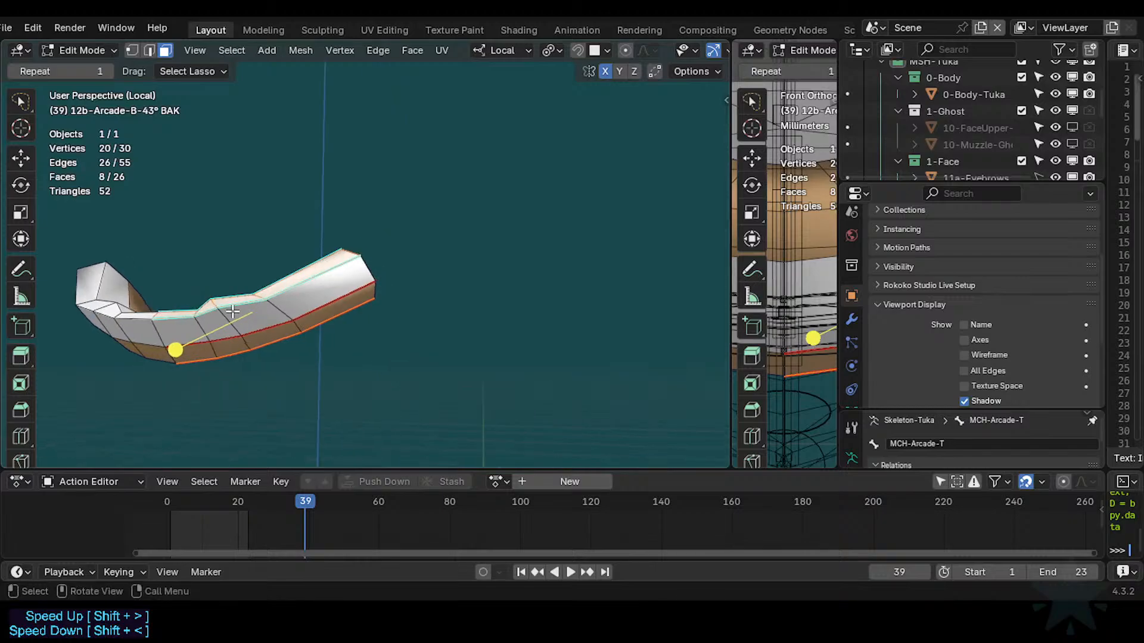
{"action": "key", "text": "c"}
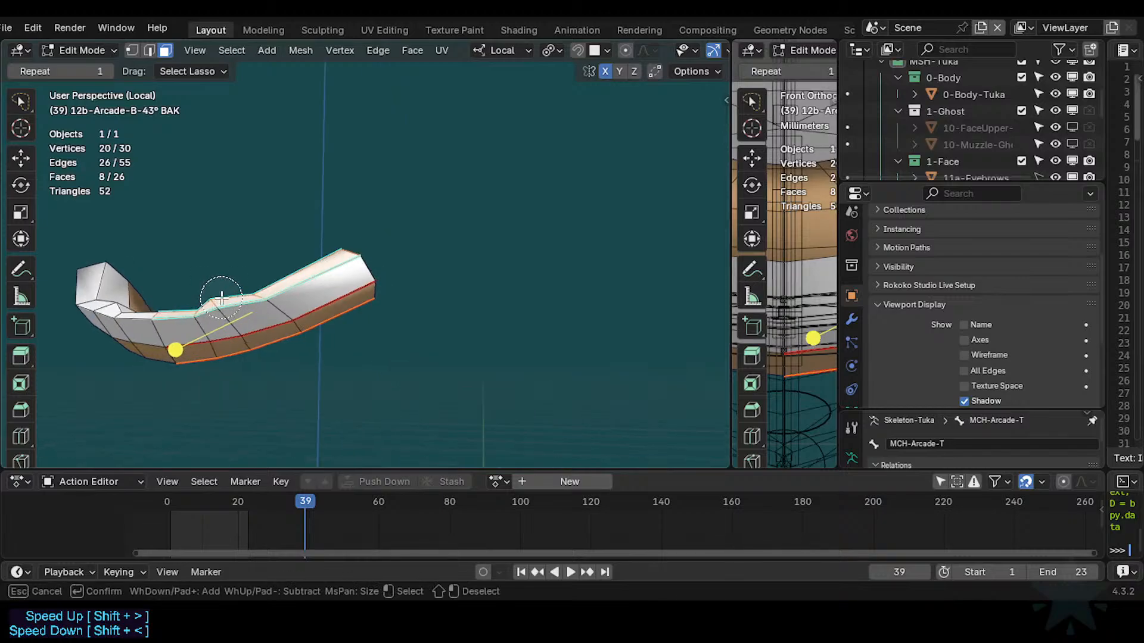
{"action": "middle_click", "coordinate": [221, 298]}
{"action": "key", "text": "Escape"}
{"action": "key", "text": "s"}
{"action": "key", "text": "z"}
{"action": "key", "text": "0"}
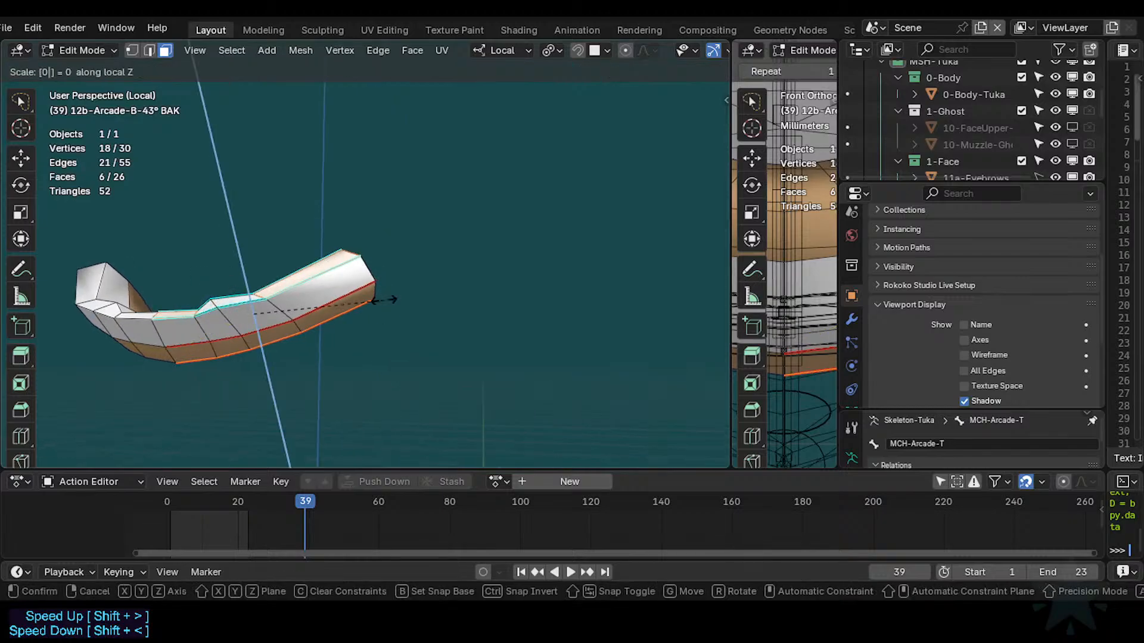
{"action": "key", "text": "Return"}
Select the whole lower teeth mesh, return to Object Mode, clear the object selection and leave the isolated view.
{"action": "mouse_move", "coordinate": [503, 278]}
{"action": "middle_mouse_down"}
{"action": "mouse_move", "coordinate": [396, 309]}
{"action": "mouse_move", "coordinate": [486, 284]}
{"action": "middle_mouse_up"}
{"action": "key", "text": "a"}
{"action": "key", "text": "ctrl+Tab"}
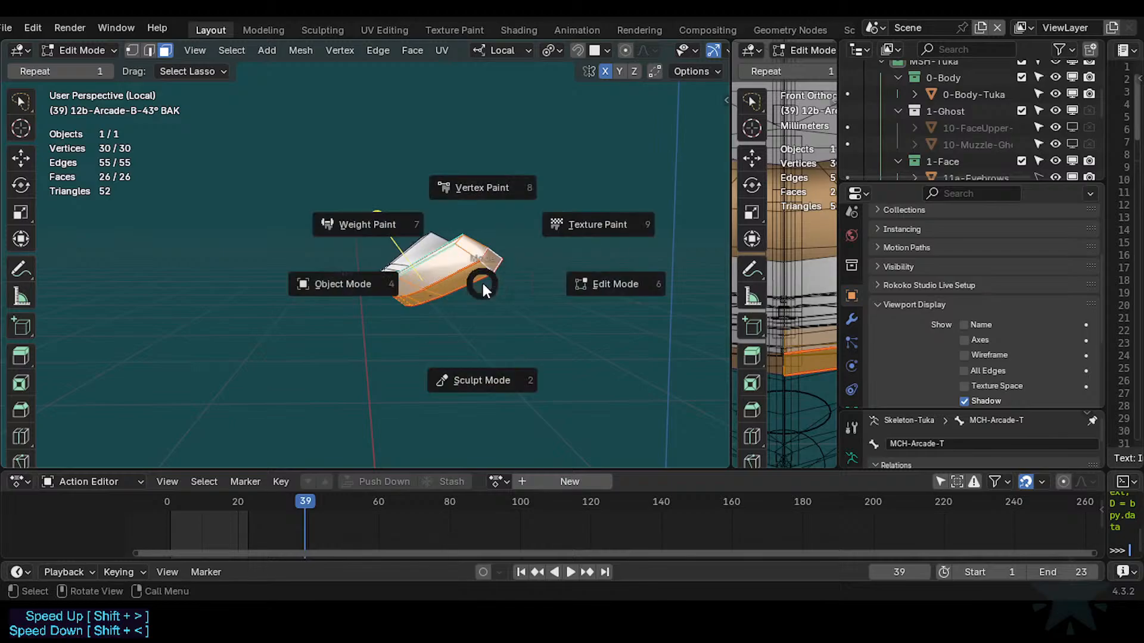
{"action": "left_click", "coordinate": [381, 284]}
{"action": "key", "text": "alt+a"}
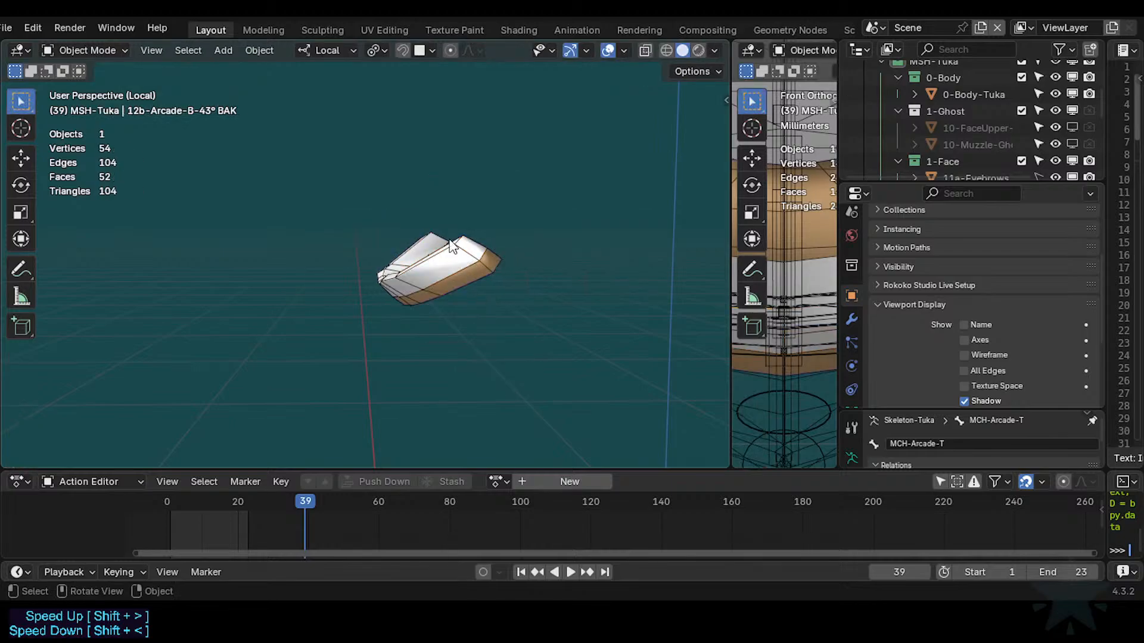
{"action": "key", "text": "KP_Divide"}
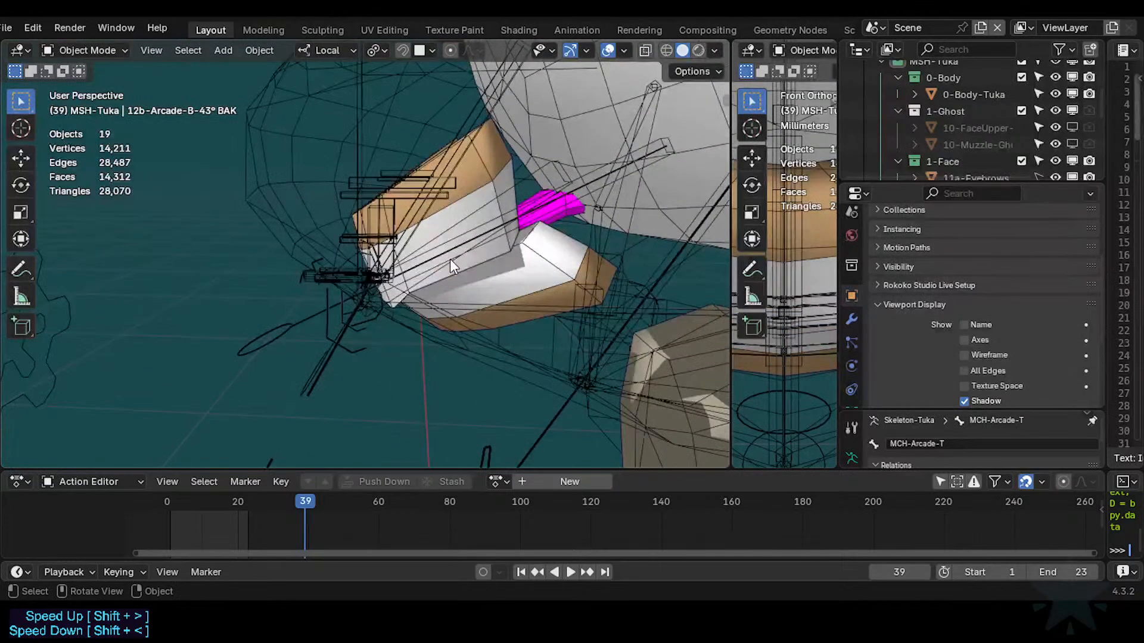
Open the upper teeth mesh 12a-Arcade-T-43° BAK in Edit Mode.
{"action": "left_click", "coordinate": [469, 211]}
{"action": "left_click", "coordinate": [487, 170]}
{"action": "key", "text": "Tab"}
{"action": "middle_click_drag", "start_coordinate": [487, 170], "coordinate": [437, 284]}
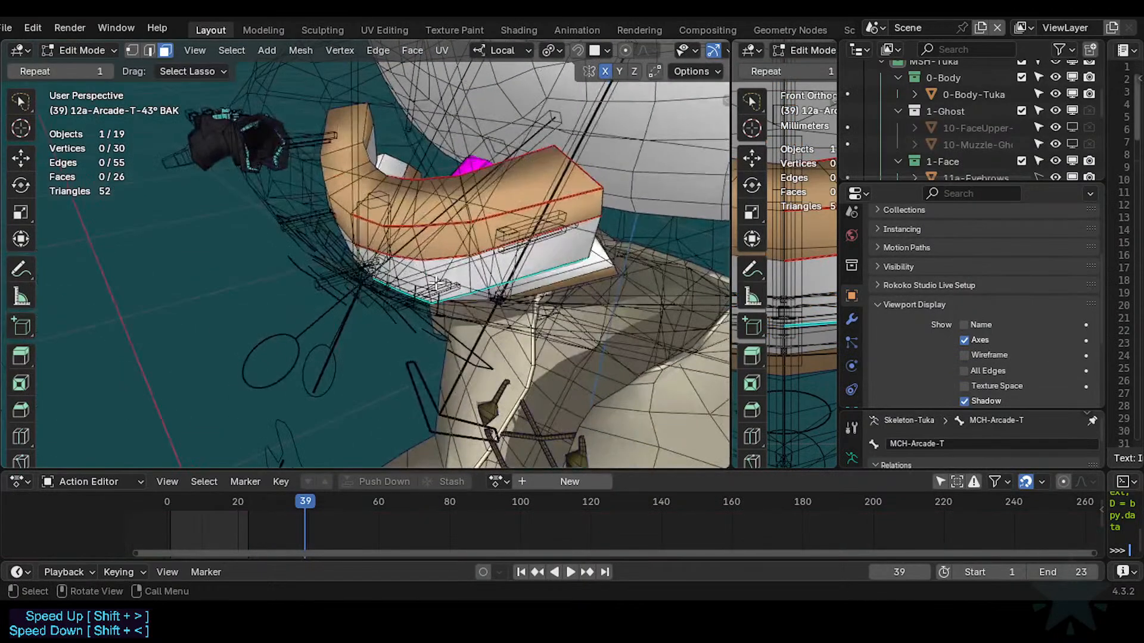
Select the lengthwise top and underside face loop of the isolated upper teeth, leaving out the rear end faces and the stepped faces.
{"action": "key", "text": "l"}
{"action": "middle_click_drag", "start_coordinate": [416, 206], "coordinate": [491, 263]}
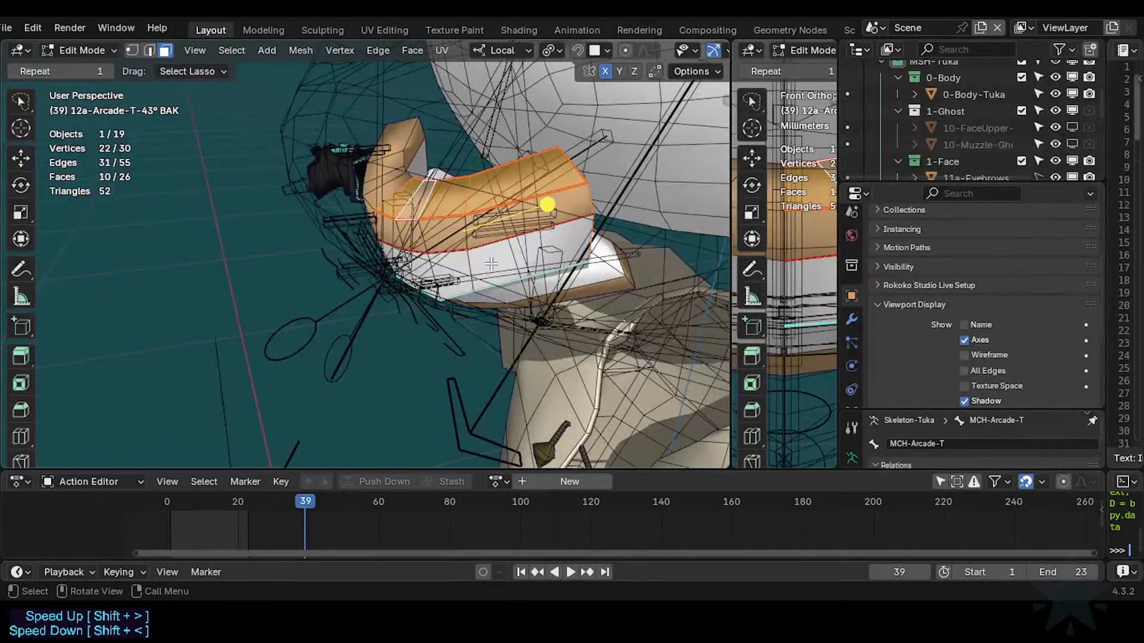
{"action": "key", "text": "KP_Divide"}
{"action": "middle_click_drag", "start_coordinate": [373, 226], "coordinate": [450, 356]}
{"action": "left_click", "coordinate": [364, 186], "text": "shift"}
{"action": "left_click", "coordinate": [375, 224], "text": "shift"}
{"action": "scroll", "coordinate": [450, 355], "scroll_direction": "up", "scroll_amount": 4}
{"action": "key", "text": "c"}
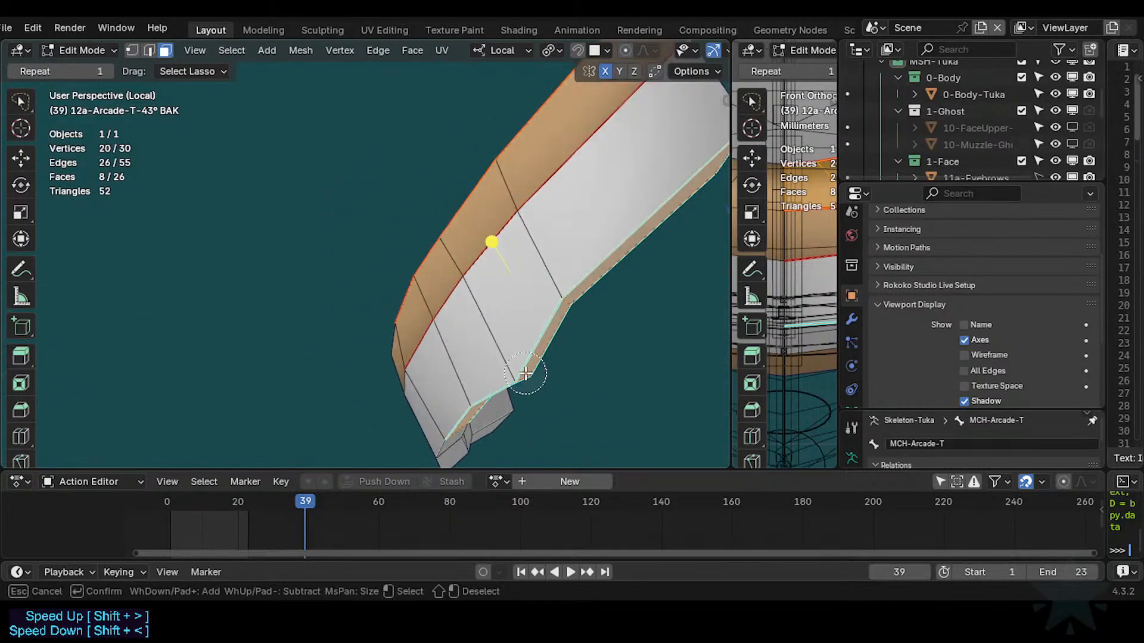
{"action": "left_click", "coordinate": [527, 375], "text": "shift"}
{"action": "key", "text": "Escape"}
Flatten the selected faces of the upper teeth by scaling them to 0 along local Z.
{"action": "middle_click_drag", "start_coordinate": [559, 340], "coordinate": [541, 219]}
{"action": "scroll", "coordinate": [459, 185], "scroll_direction": "down", "scroll_amount": 3}
{"action": "key", "text": "s"}
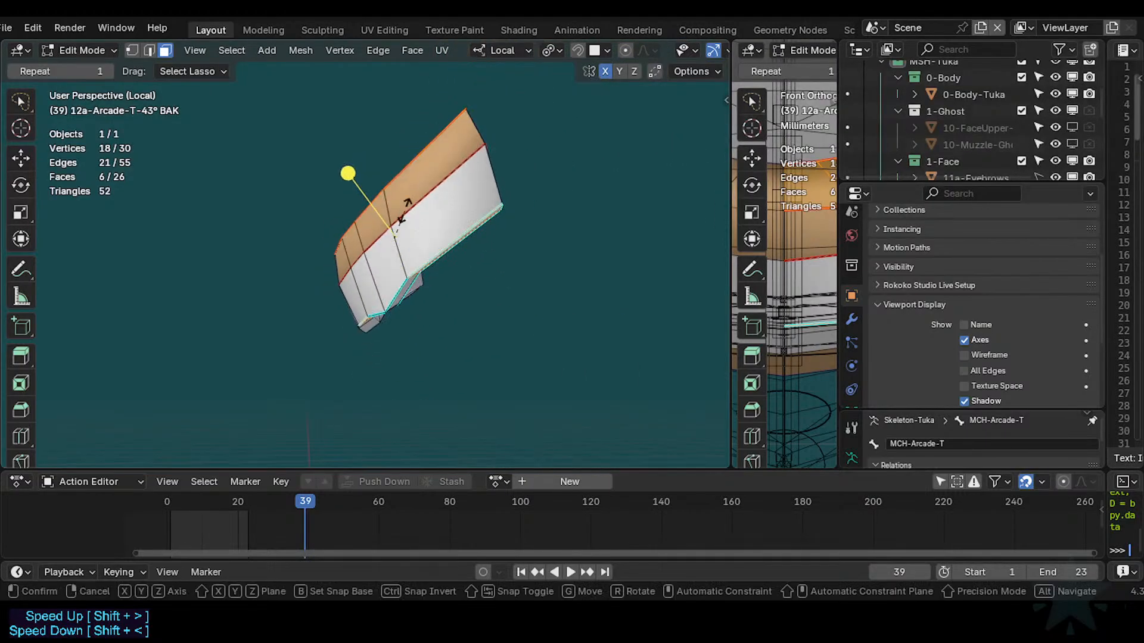
{"action": "type", "text": "z0"}
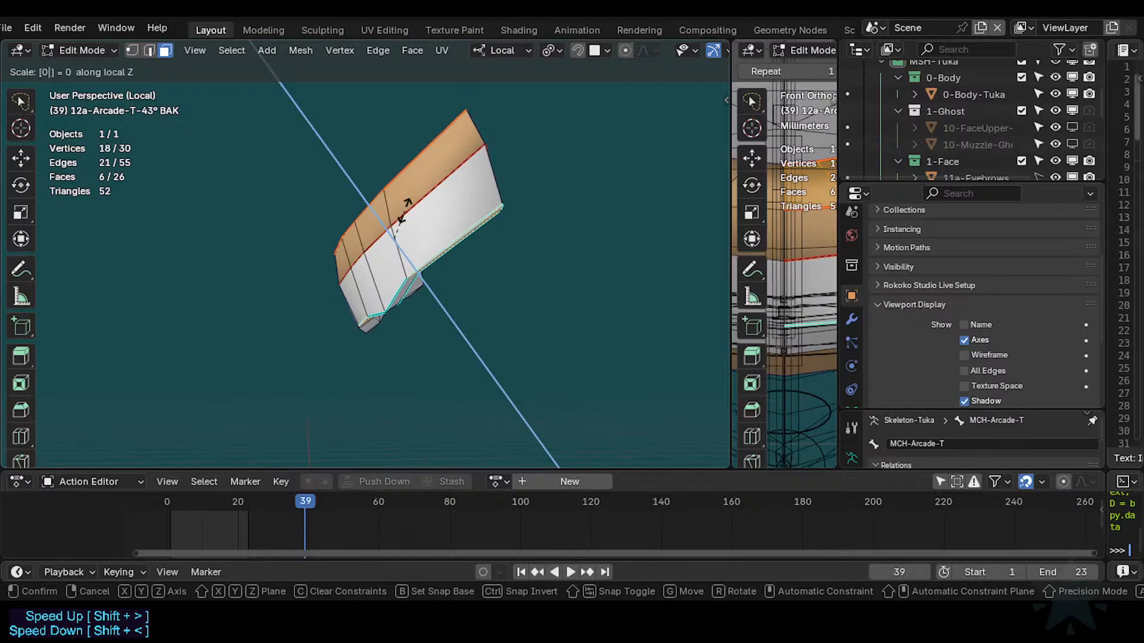
{"action": "key", "text": "Return"}
Inspect the flattened upper teeth, return to Object Mode, save the file and show all objects again from the right side.
{"action": "middle_click_drag", "start_coordinate": [477, 215], "coordinate": [362, 246]}
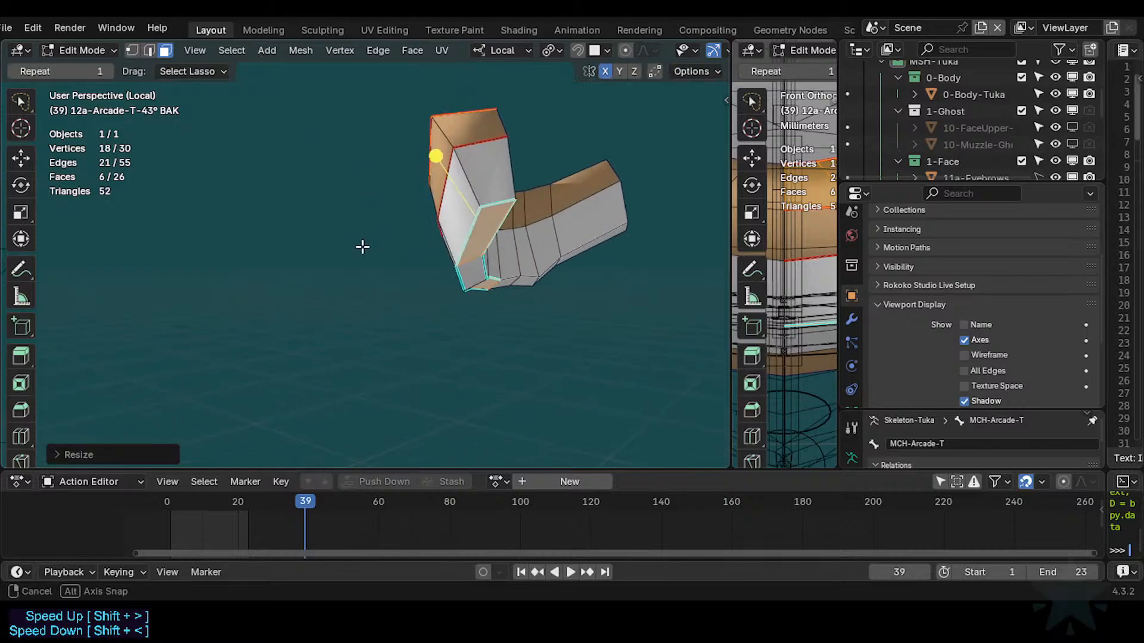
{"action": "mouse_move", "coordinate": [395, 172]}
{"action": "middle_mouse_down"}
{"action": "mouse_move", "coordinate": [365, 196]}
{"action": "mouse_move", "coordinate": [447, 233]}
{"action": "mouse_move", "coordinate": [418, 219]}
{"action": "mouse_move", "coordinate": [366, 224]}
{"action": "mouse_move", "coordinate": [467, 203]}
{"action": "mouse_move", "coordinate": [442, 211]}
{"action": "middle_mouse_up"}
{"action": "key", "text": "KP_3"}
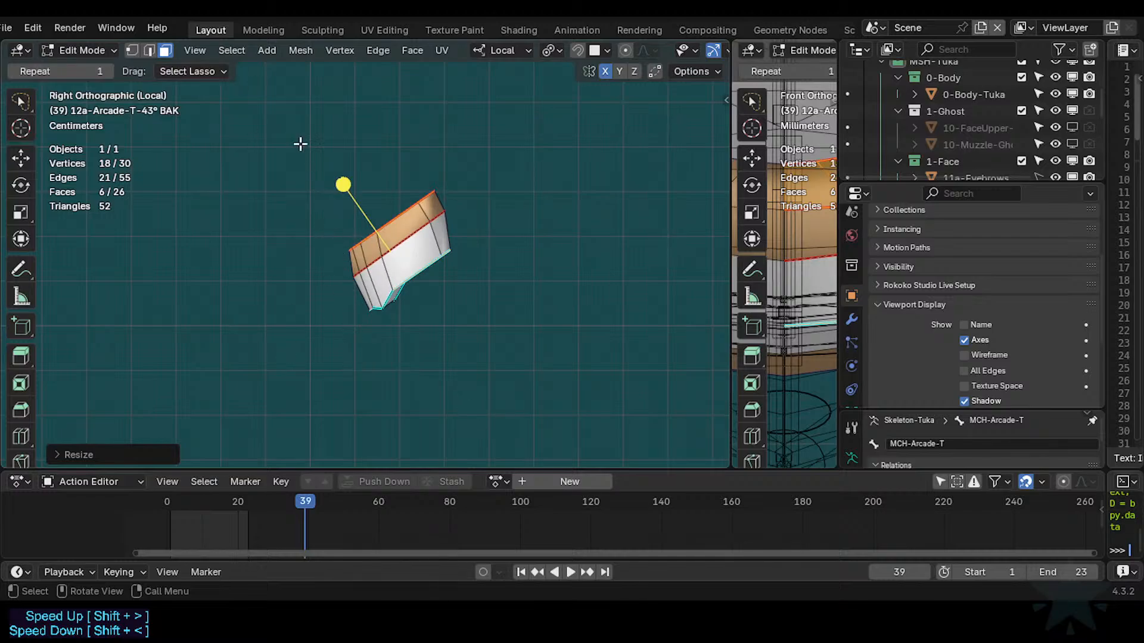
{"action": "scroll", "coordinate": [352, 198], "scroll_direction": "up", "scroll_amount": 2}
{"action": "middle_click_drag", "start_coordinate": [429, 291], "coordinate": [387, 279]}
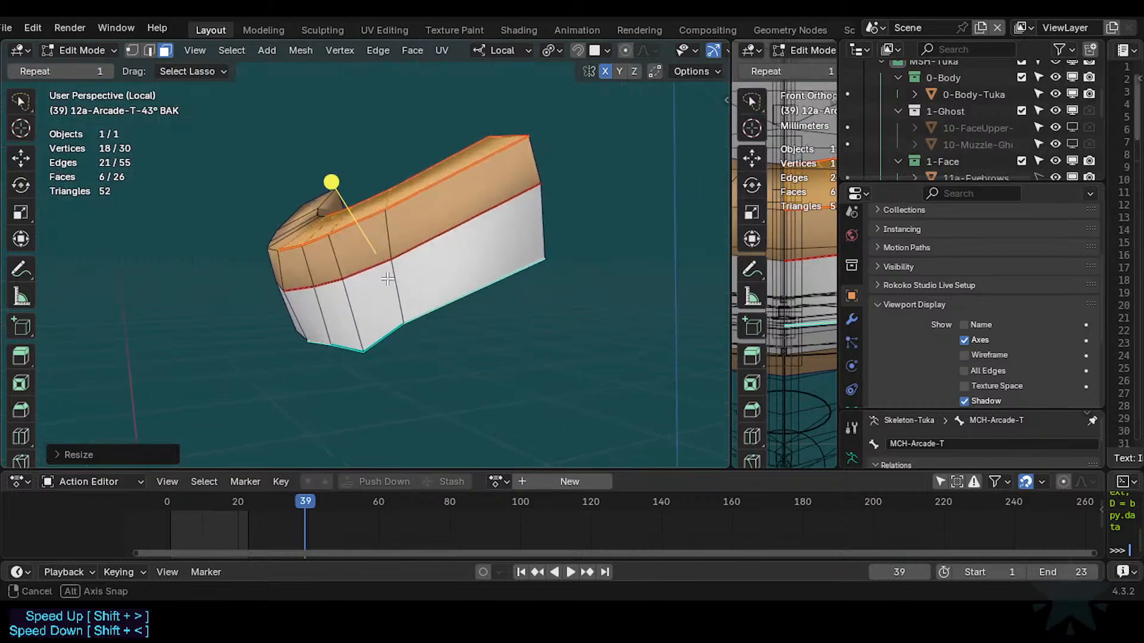
{"action": "key", "text": "KP_3"}
{"action": "key", "text": "Tab"}
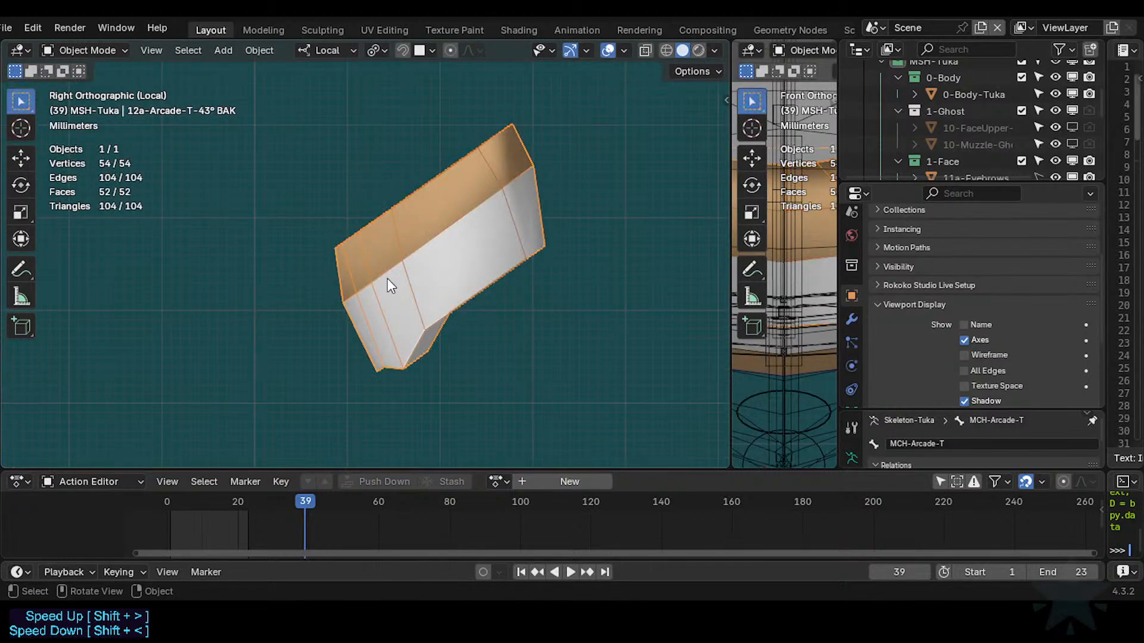
{"action": "key", "text": "ctrl+s"}
{"action": "scroll", "coordinate": [453, 319], "scroll_direction": "down", "scroll_amount": 3}
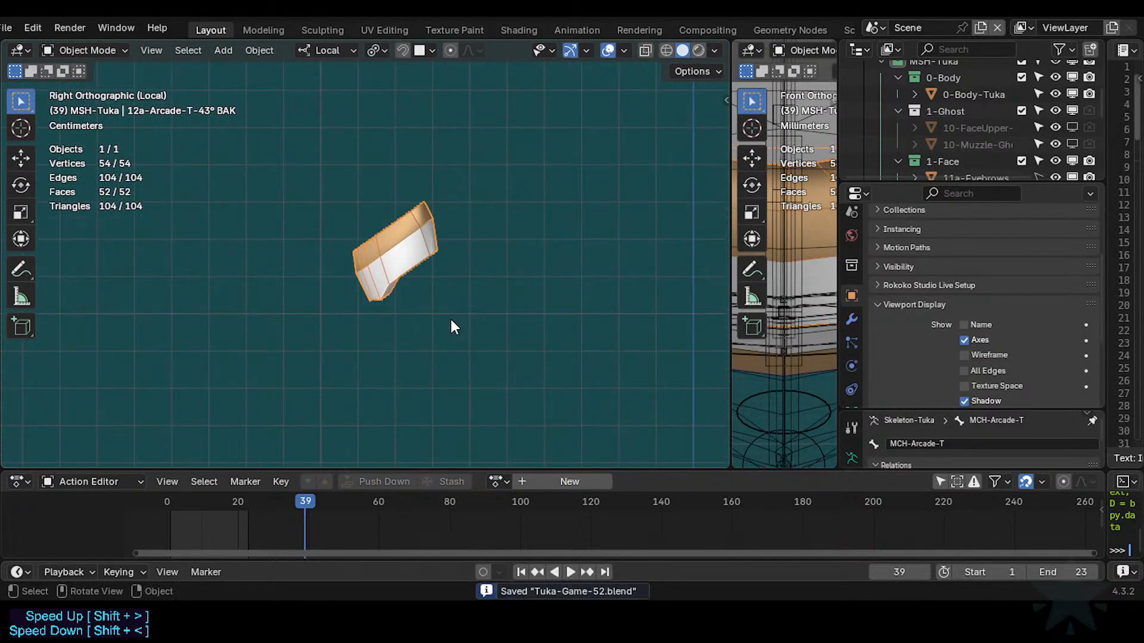
{"action": "key", "text": "KP_Divide"}
{"action": "key", "text": "KP_3"}
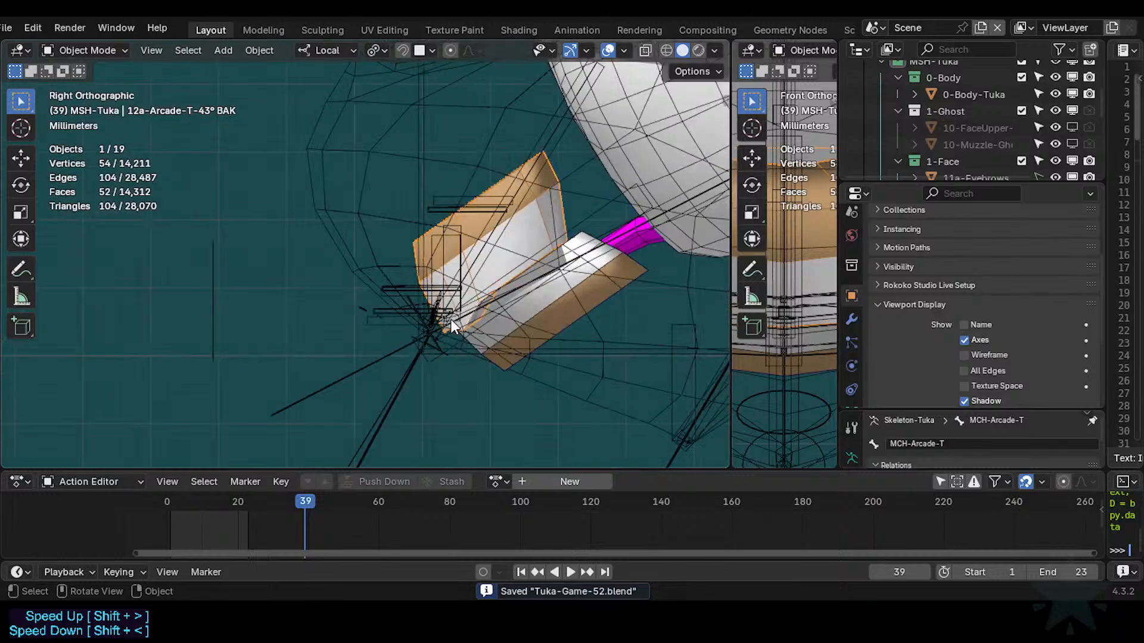
Hide the ARM-Tuka armature and open the upper teeth mesh 12a-Arcade-T-43° BAK in Edit Mode with X-ray on.
{"action": "left_click", "coordinate": [443, 301]}
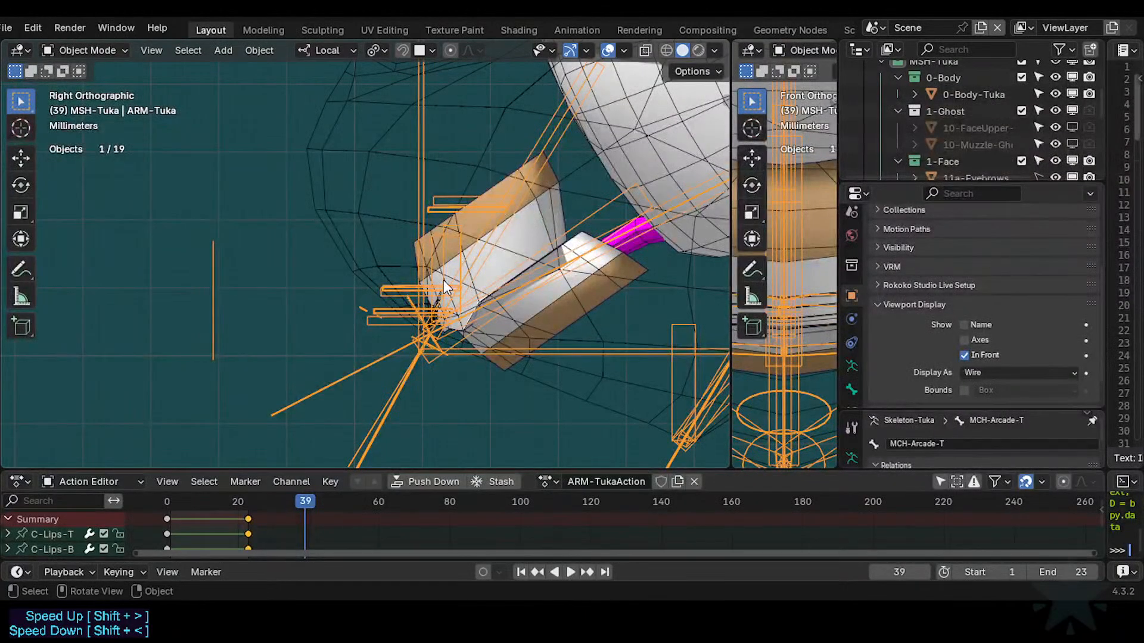
{"action": "key", "text": "h"}
{"action": "left_click", "coordinate": [516, 231]}
{"action": "scroll", "coordinate": [516, 280], "scroll_direction": "up", "scroll_amount": 3}
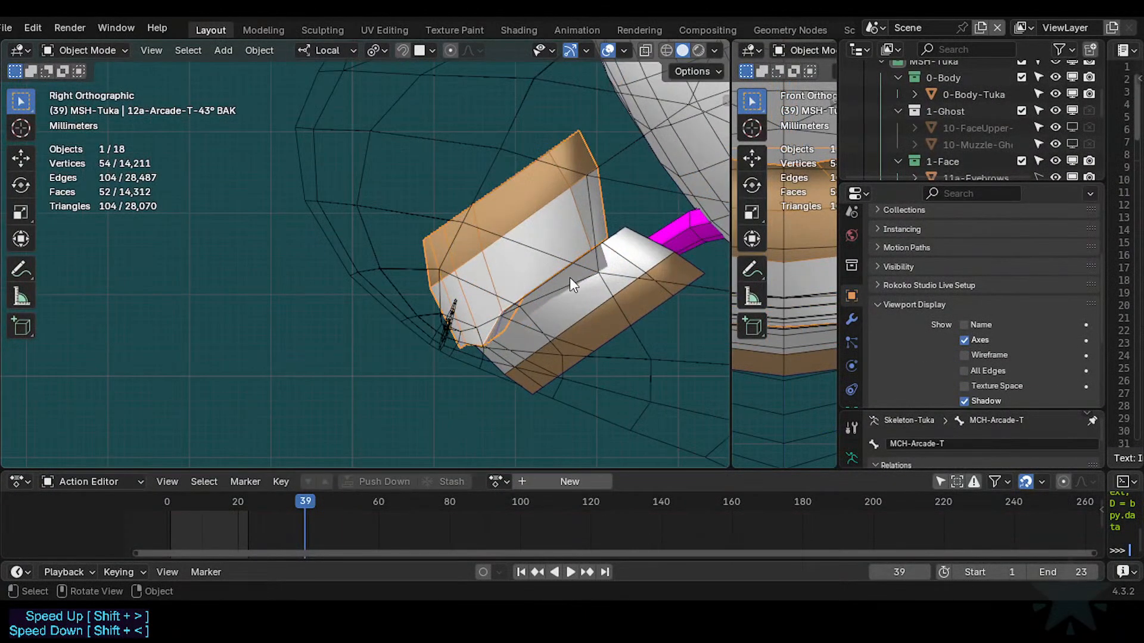
{"action": "key", "text": "Tab"}
{"action": "key", "text": "a"}
{"action": "key", "text": "alt+z"}
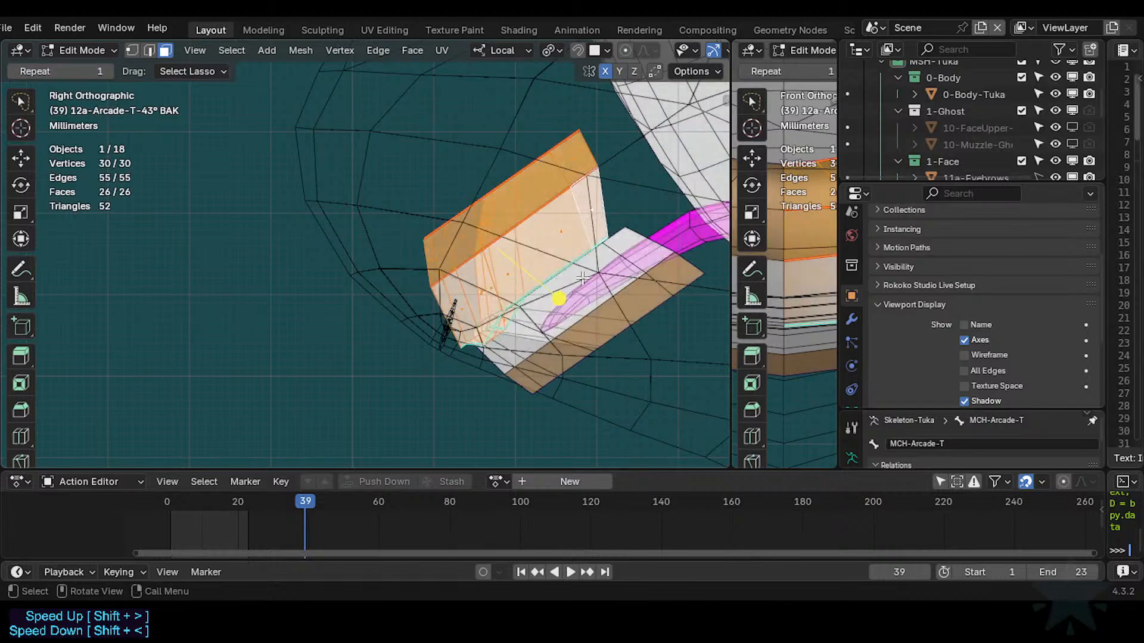
{"action": "key", "text": "r"}
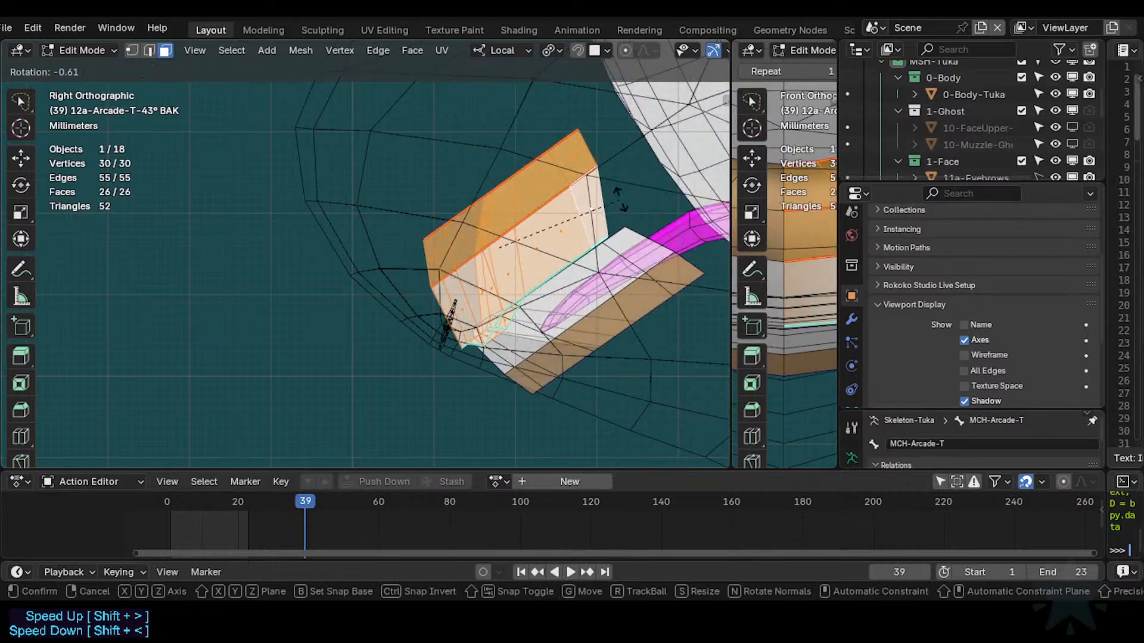
{"action": "right_click", "coordinate": [600, 191]}
{"action": "key", "text": "alt+a"}
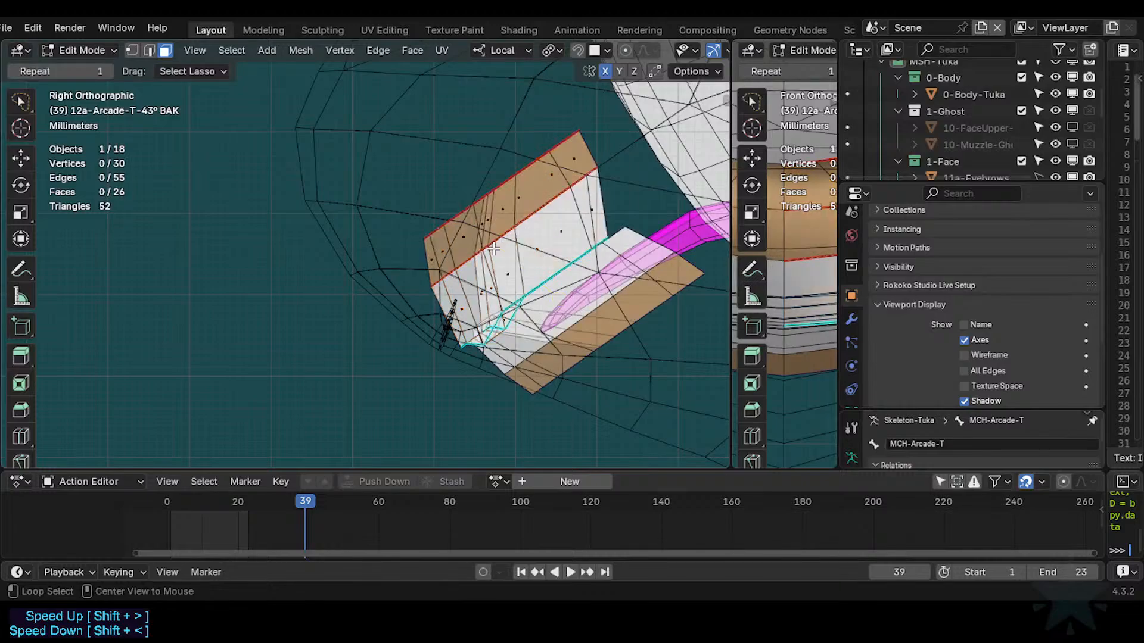
Move the vertex row between the gum and the teeth of the upper mesh about 3.5 mm forward along local Y.
{"action": "mouse_move", "coordinate": [605, 153]}
{"action": "left_mouse_down"}
{"action": "mouse_move", "coordinate": [656, 159]}
{"action": "mouse_move", "coordinate": [421, 309]}
{"action": "mouse_move", "coordinate": [422, 297]}
{"action": "left_mouse_up"}
{"action": "key", "text": "alt+z"}
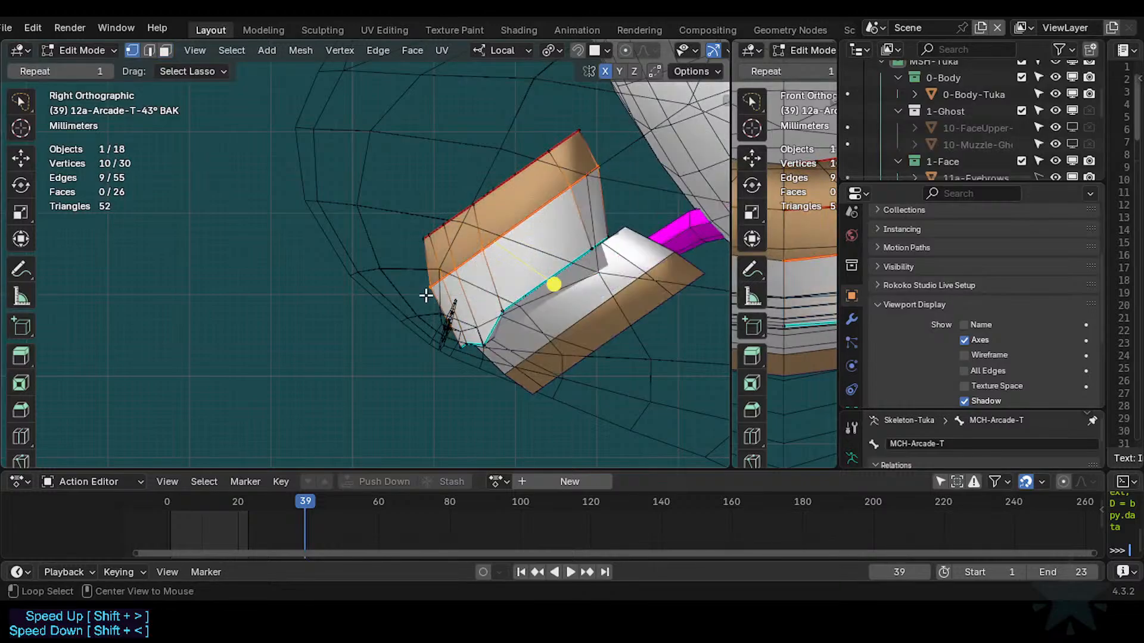
{"action": "key", "text": "alt+z"}
{"action": "key", "text": "c"}
{"action": "left_click_drag", "start_coordinate": [603, 159], "coordinate": [411, 300]}
{"action": "right_click", "coordinate": [411, 300]}
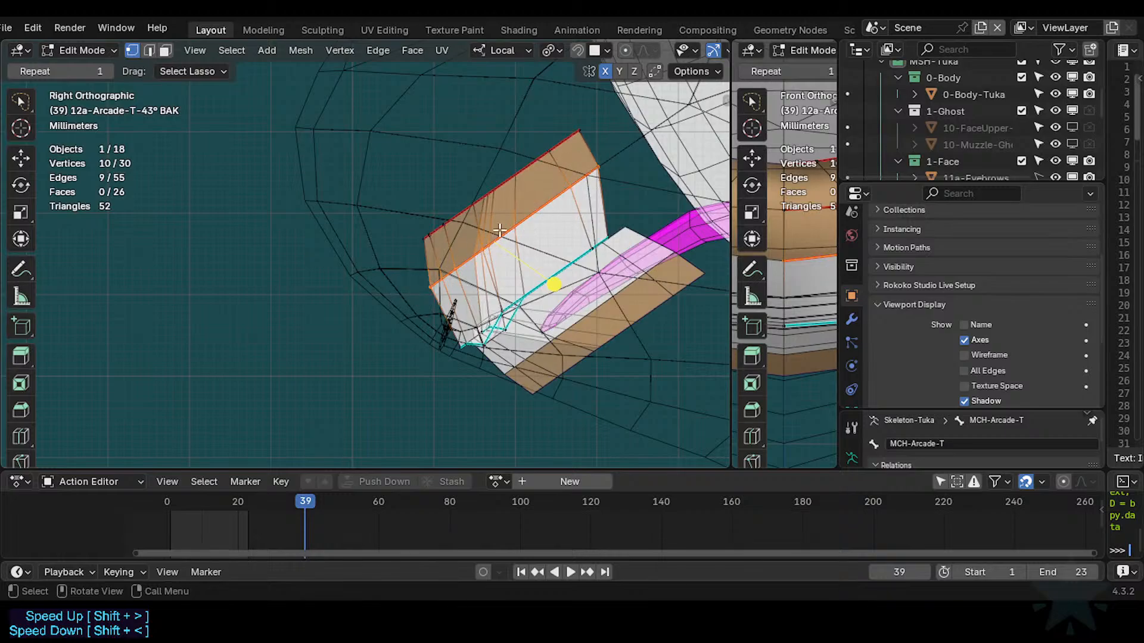
{"action": "key", "text": "g"}
{"action": "key", "text": "y"}
{"action": "key", "text": "y"}
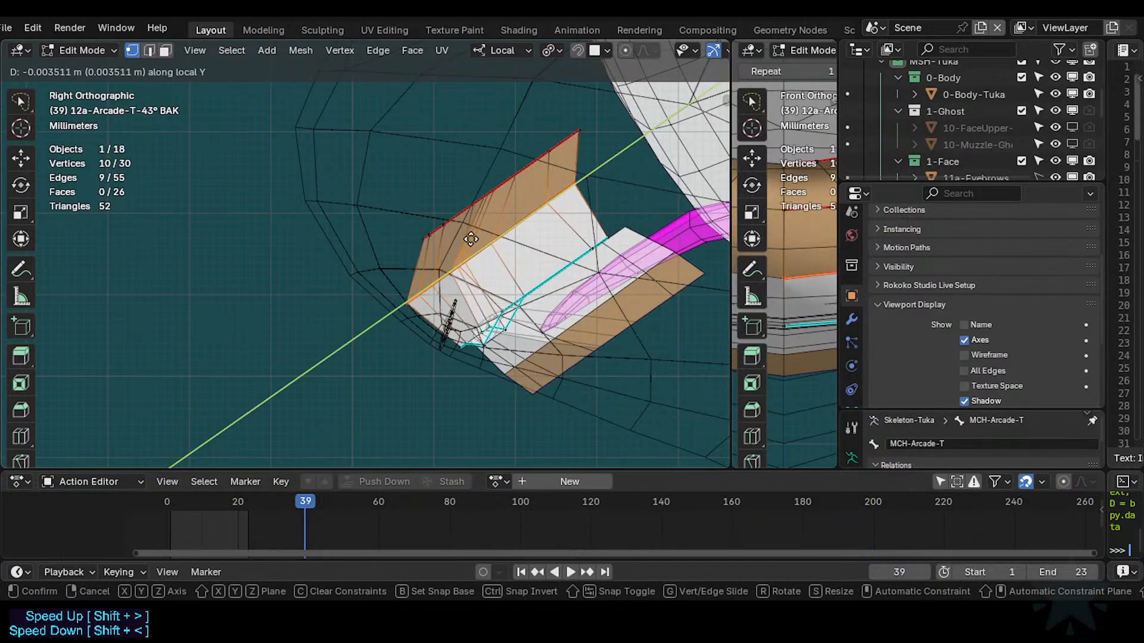
{"action": "left_click", "coordinate": [475, 240]}
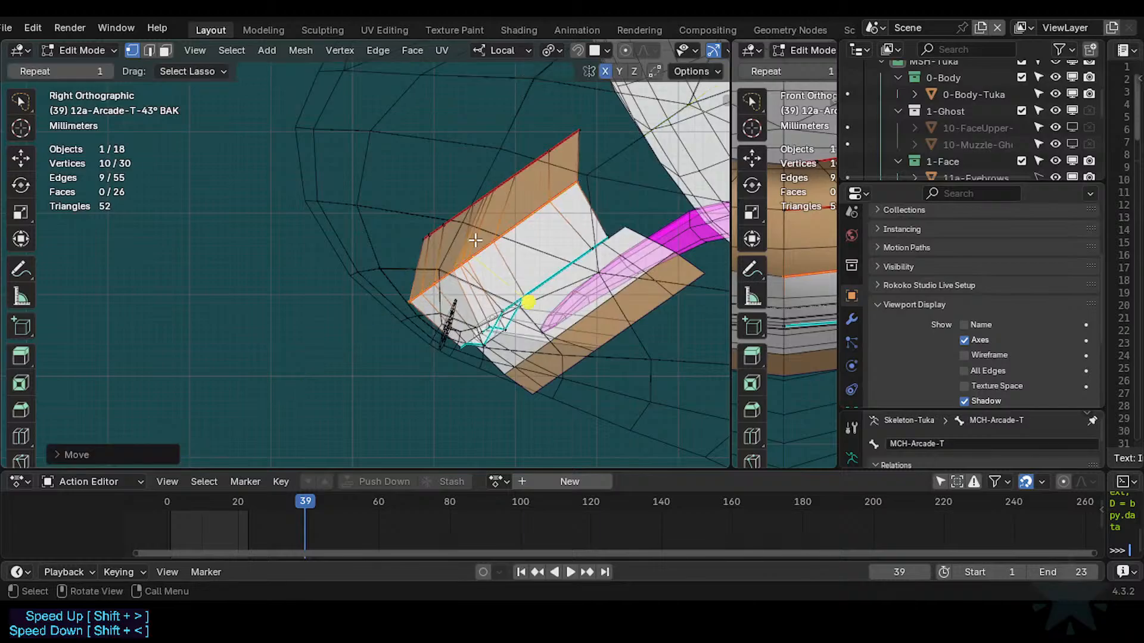
Move the top gum vertex row of the upper teeth forward along local Y to follow the shifted row below it.
{"action": "key", "text": "alt+a"}
{"action": "key", "text": "c"}
{"action": "left_click_drag", "start_coordinate": [594, 108], "coordinate": [405, 244]}
{"action": "right_click", "coordinate": [406, 245]}
{"action": "key", "text": "g"}
{"action": "key", "text": "y"}
{"action": "key", "text": "y"}
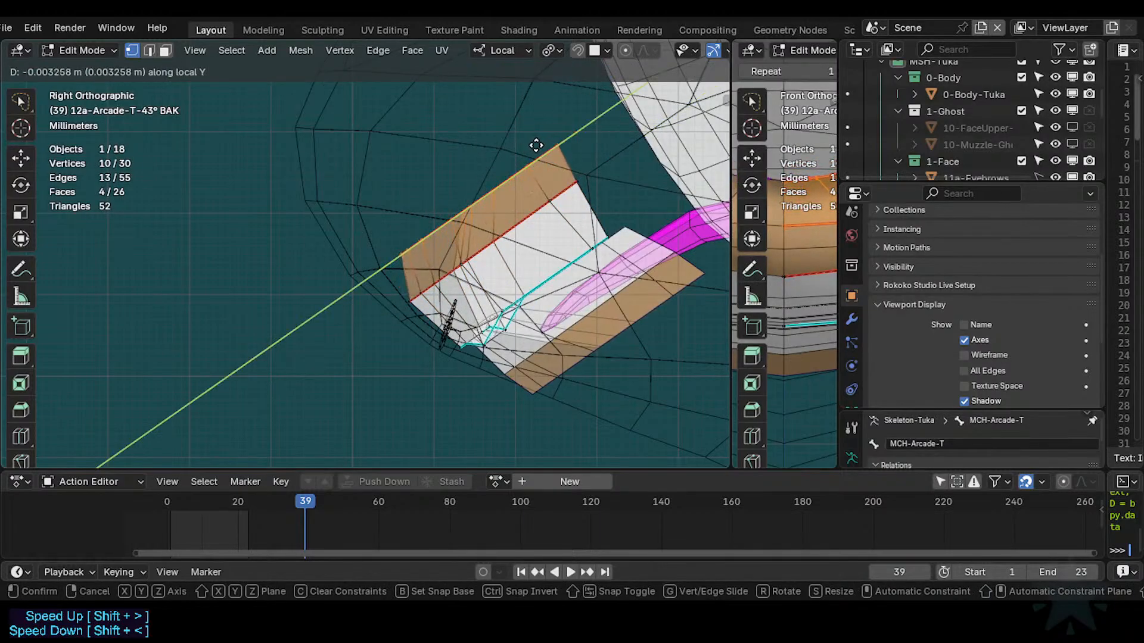
{"action": "left_click", "coordinate": [536, 145]}
{"action": "key", "text": "alt+a"}
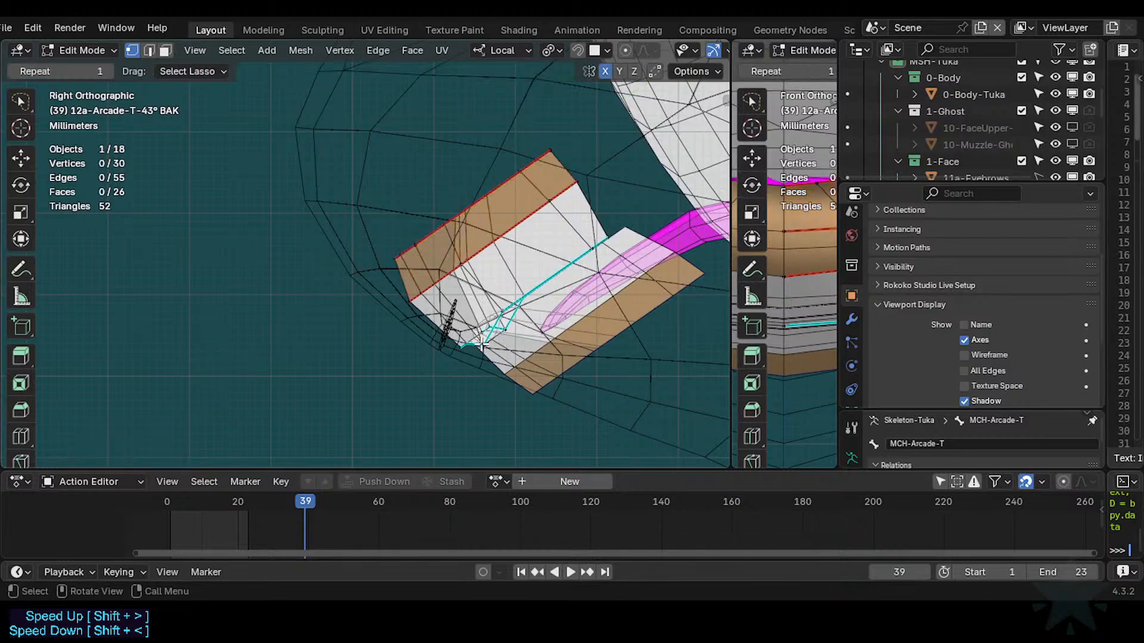
{"action": "key", "text": "Tab"}
{"action": "left_click", "coordinate": [585, 335]}
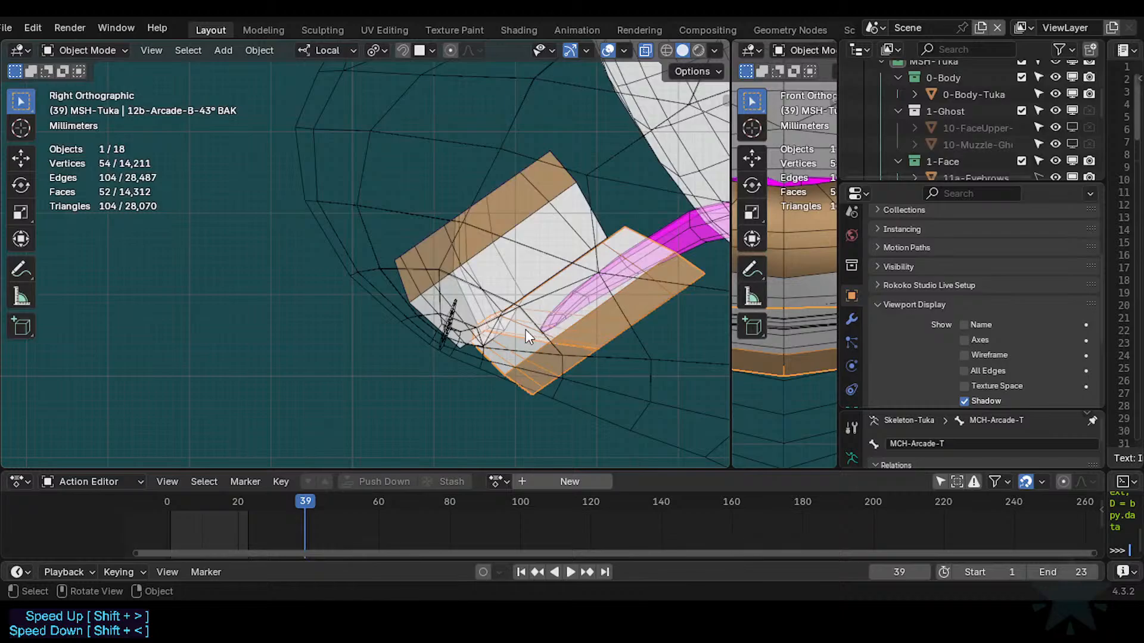
{"action": "left_click", "coordinate": [536, 284]}
{"action": "key", "text": "Tab"}
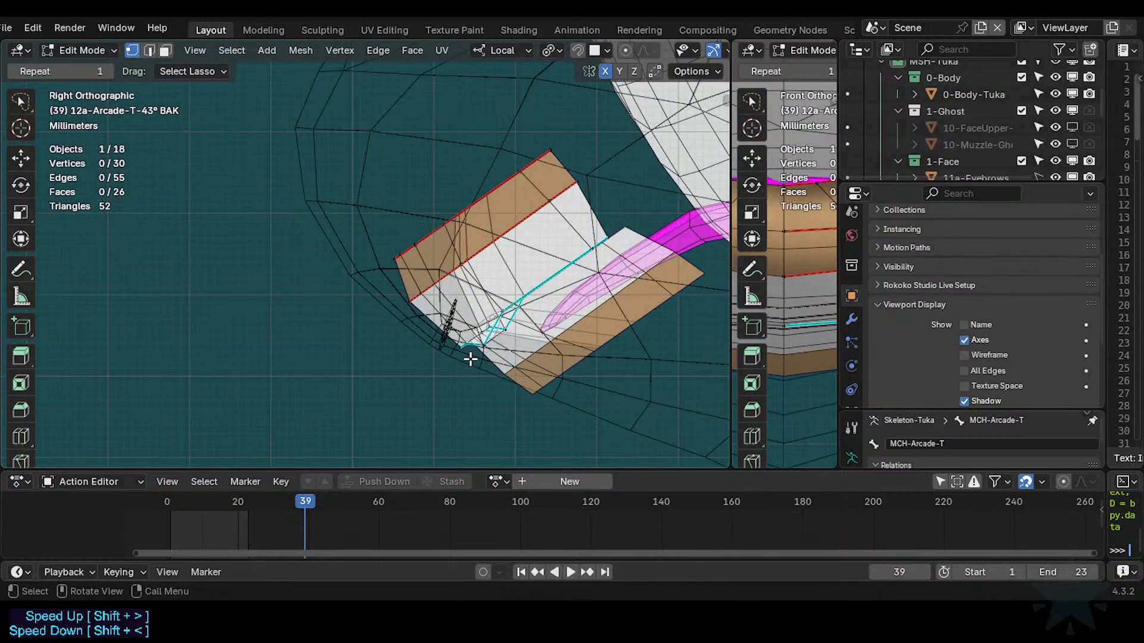
Raise the biting-edge vertices of the upper teeth about 0.7 mm along local Z and fine-tune their position along local Y.
{"action": "key", "text": "c"}
{"action": "left_click_drag", "start_coordinate": [452, 356], "coordinate": [612, 223]}
{"action": "right_click", "coordinate": [616, 224]}
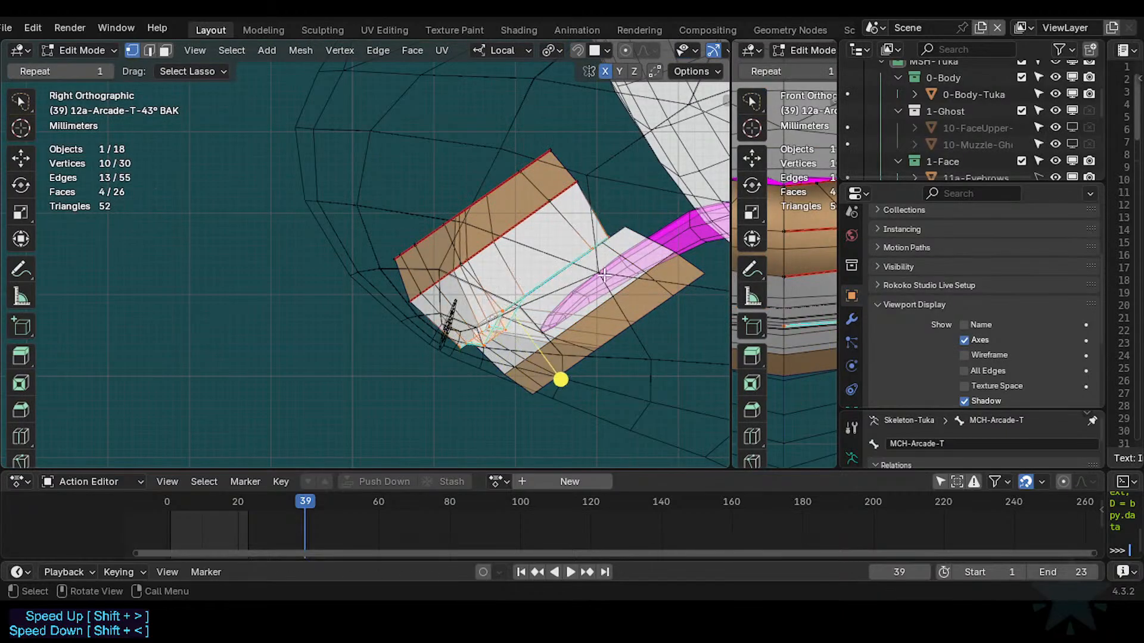
{"action": "key", "text": "g"}
{"action": "key", "text": "z"}
{"action": "key", "text": "y"}
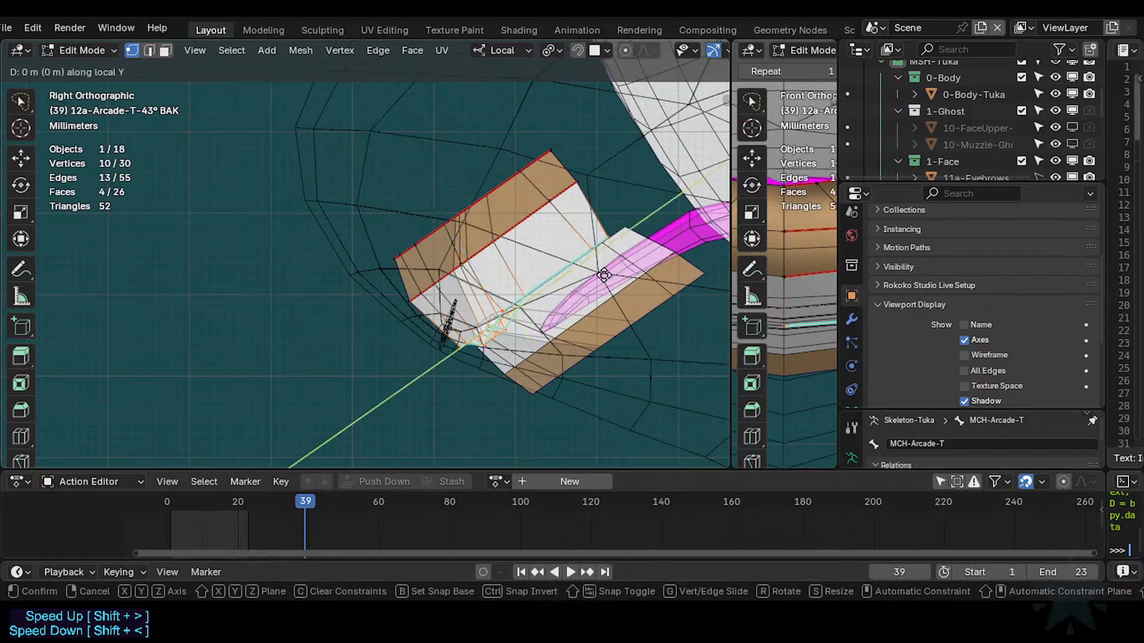
{"action": "key", "text": "z"}
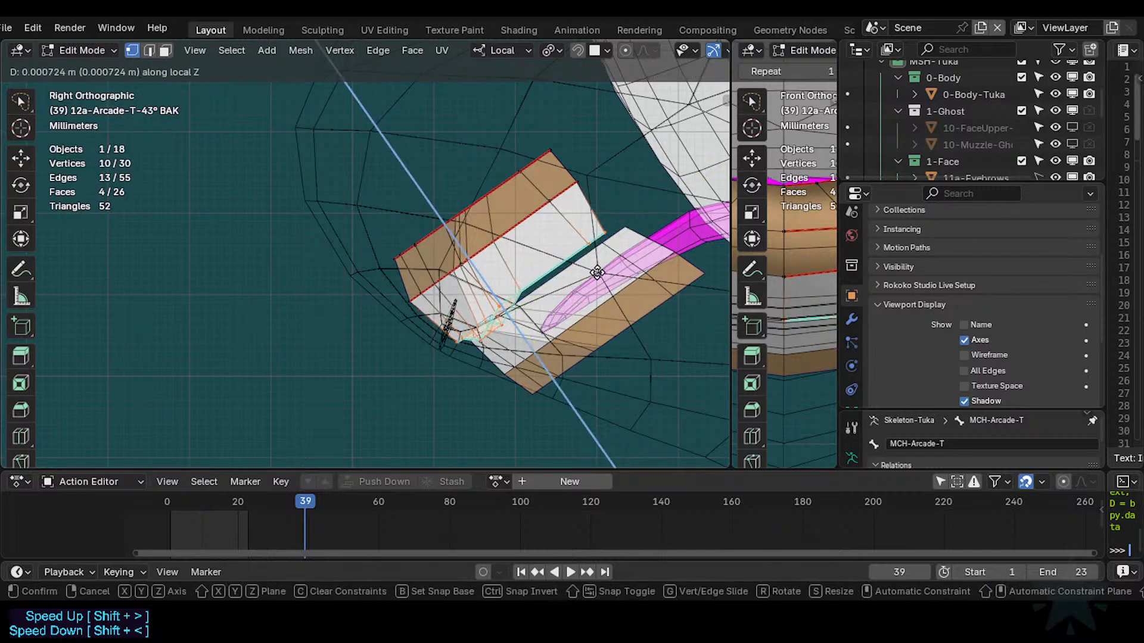
{"action": "left_click", "coordinate": [597, 272]}
{"action": "key", "text": "g"}
{"action": "key", "text": "y"}
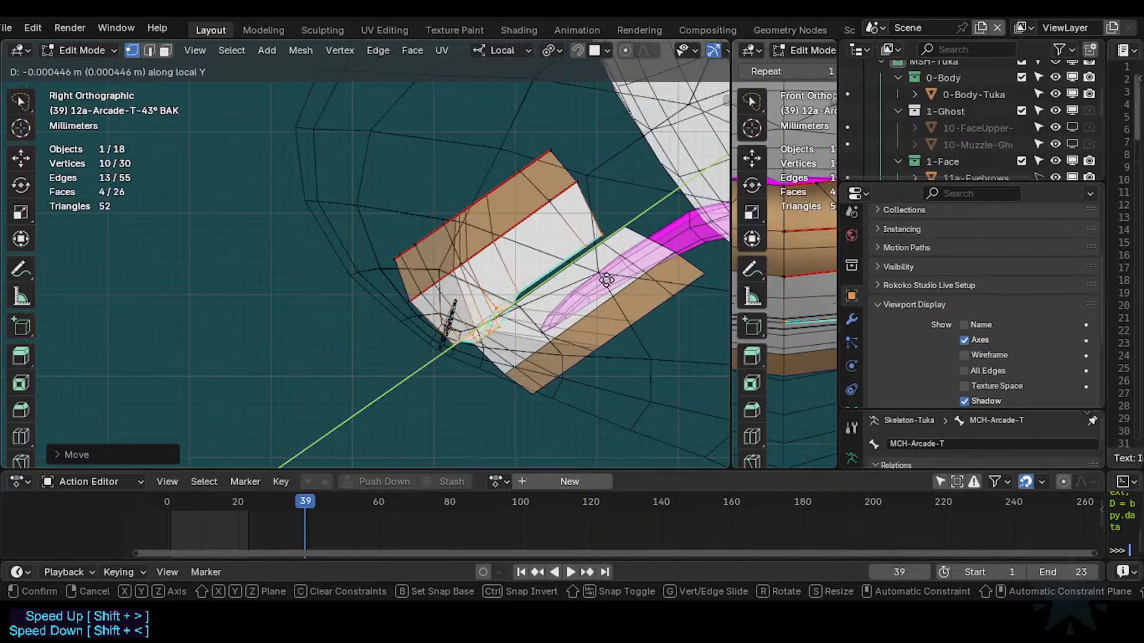
{"action": "left_click", "coordinate": [610, 280]}
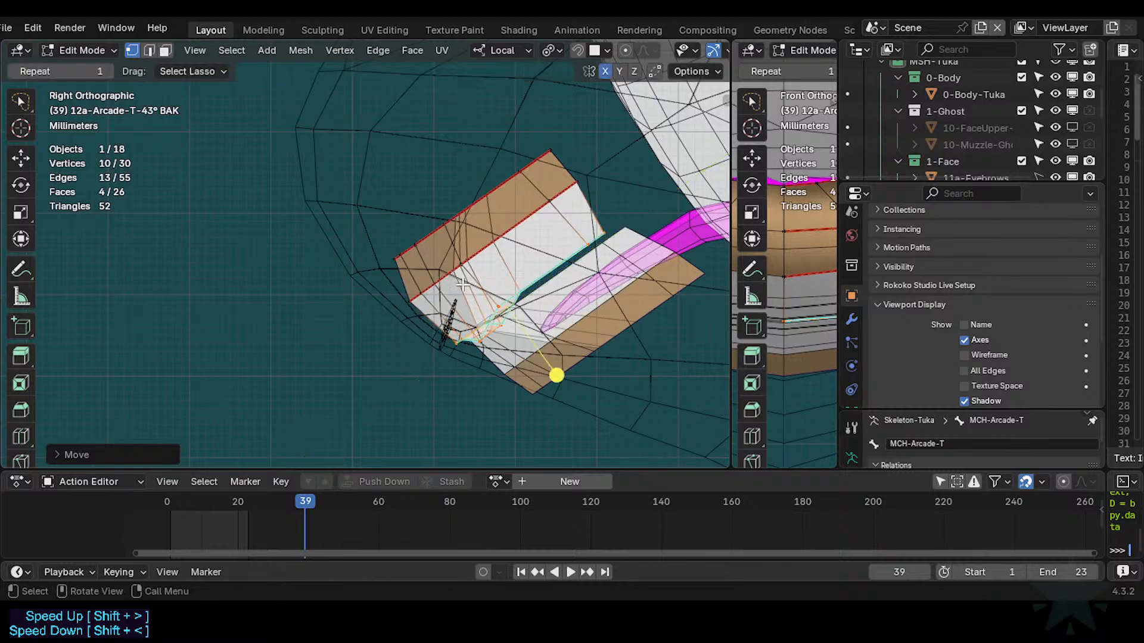
{"action": "key", "text": "alt+a"}
{"action": "key", "text": "2"}
{"action": "left_click", "coordinate": [429, 233], "text": "alt"}
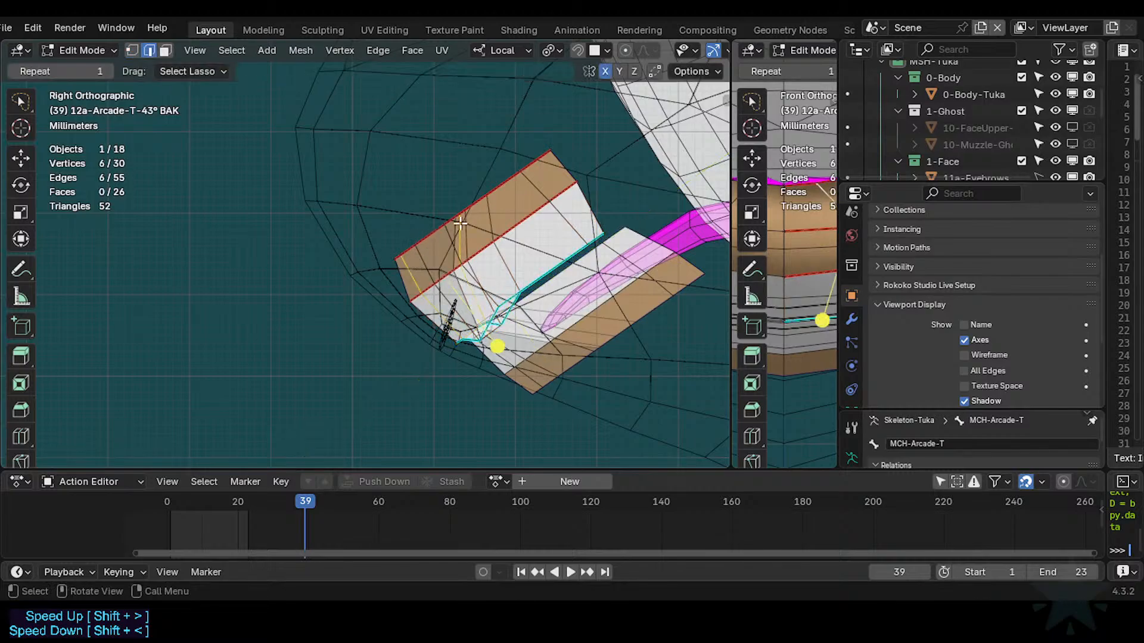
{"action": "key", "text": "alt+a"}
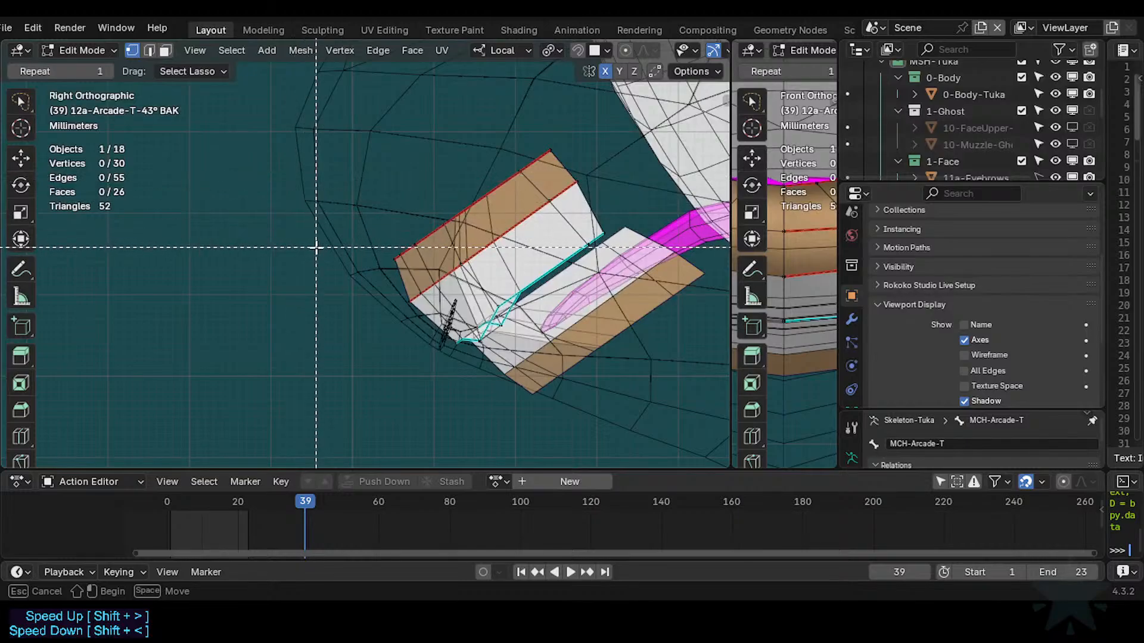
Shift the top gum vertex row of the upper teeth slightly farther forward along local Y.
{"action": "key", "text": "c"}
{"action": "left_click_drag", "start_coordinate": [327, 261], "coordinate": [506, 191]}
{"action": "left_click", "coordinate": [506, 191]}
{"action": "key", "text": "Escape"}
{"action": "key", "text": "g"}
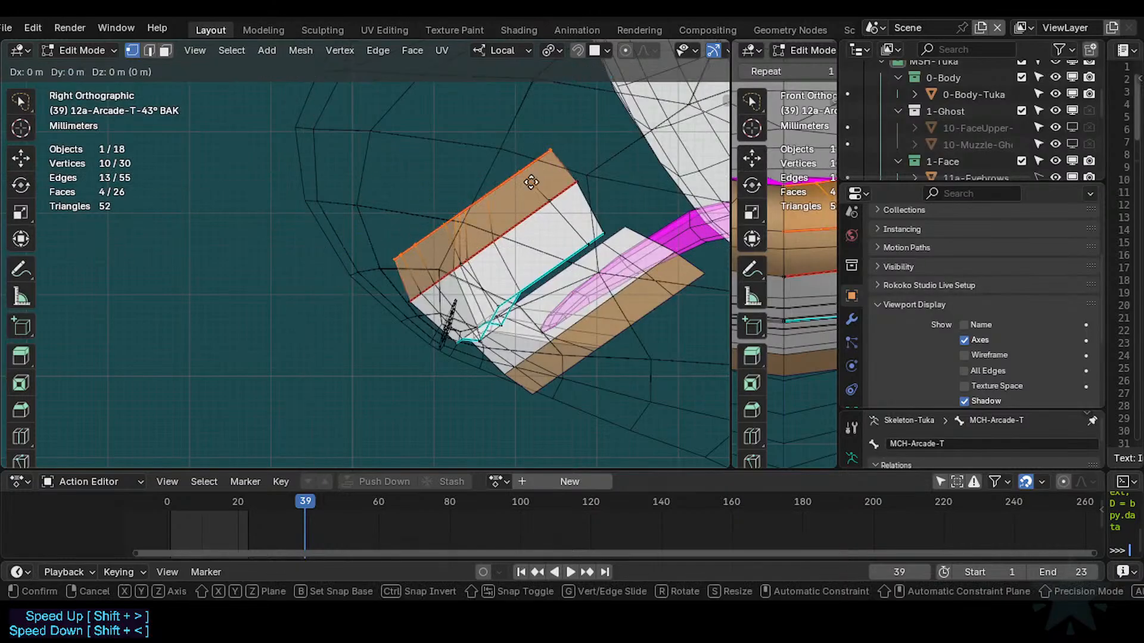
{"action": "key", "text": "y"}
{"action": "key", "text": "y"}
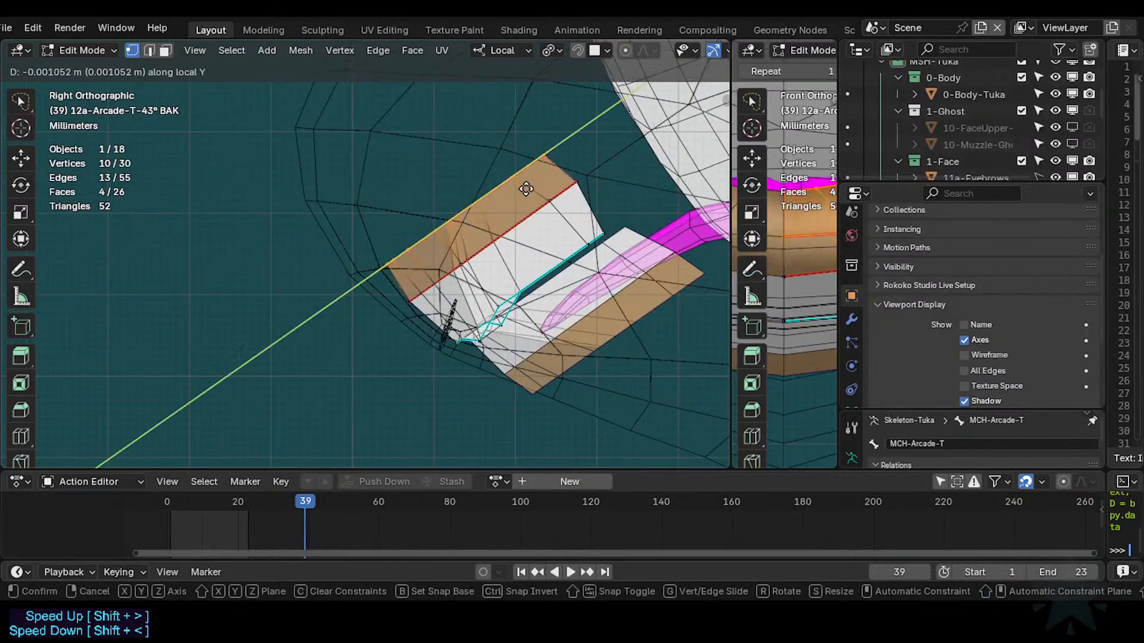
{"action": "left_click", "coordinate": [548, 172]}
{"action": "key", "text": "alt+a"}
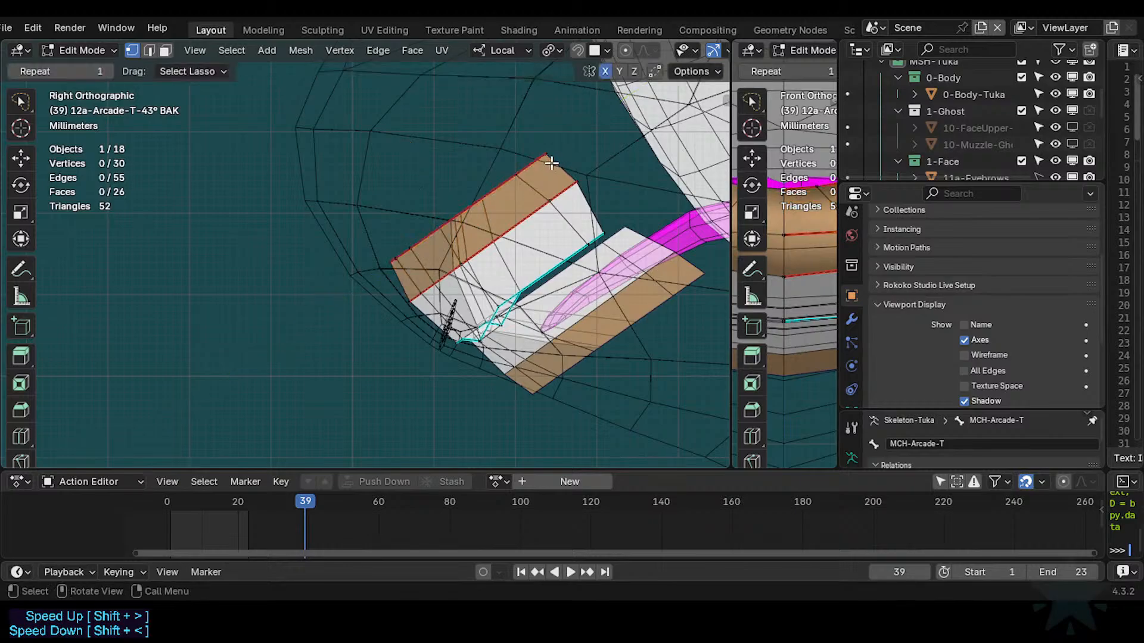
Nudge the vertex row between the gum and the teeth slightly forward along local Y.
{"action": "key", "text": "c"}
{"action": "mouse_move", "coordinate": [590, 180]}
{"action": "left_mouse_down"}
{"action": "mouse_move", "coordinate": [456, 251]}
{"action": "mouse_move", "coordinate": [409, 306]}
{"action": "left_mouse_up"}
{"action": "key", "text": "Escape"}
{"action": "key", "text": "g"}
{"action": "key", "text": "y"}
{"action": "key", "text": "y"}
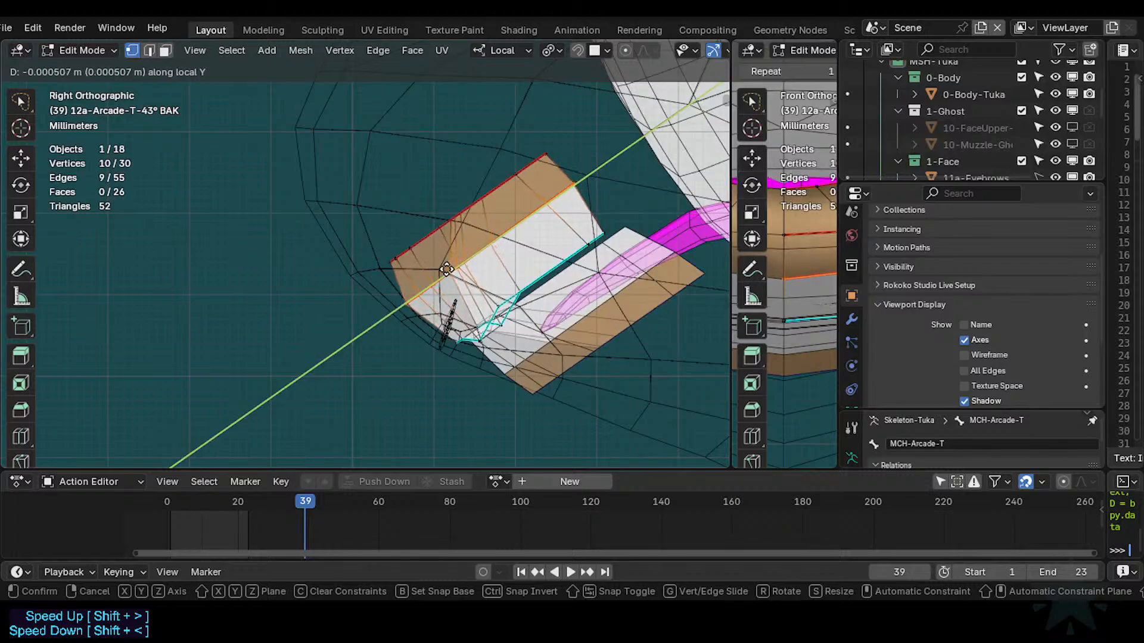
{"action": "left_click", "coordinate": [467, 265]}
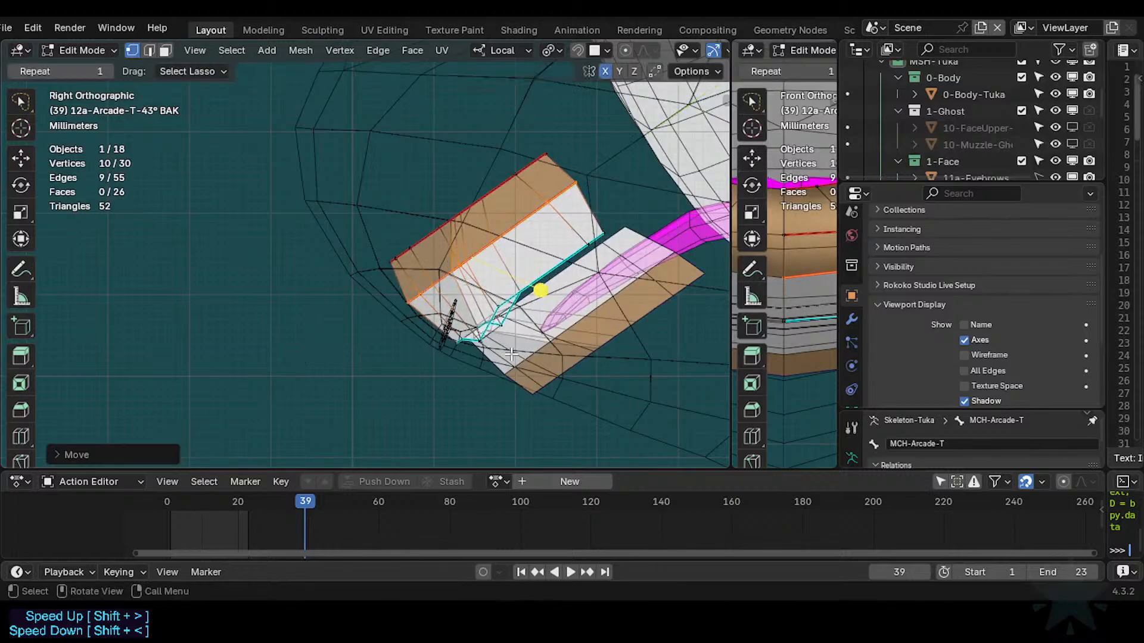
Nudge the whole upper teeth mesh slightly backward along local Y and return to Object Mode.
{"action": "key", "text": "Tab"}
{"action": "key", "text": "Tab"}
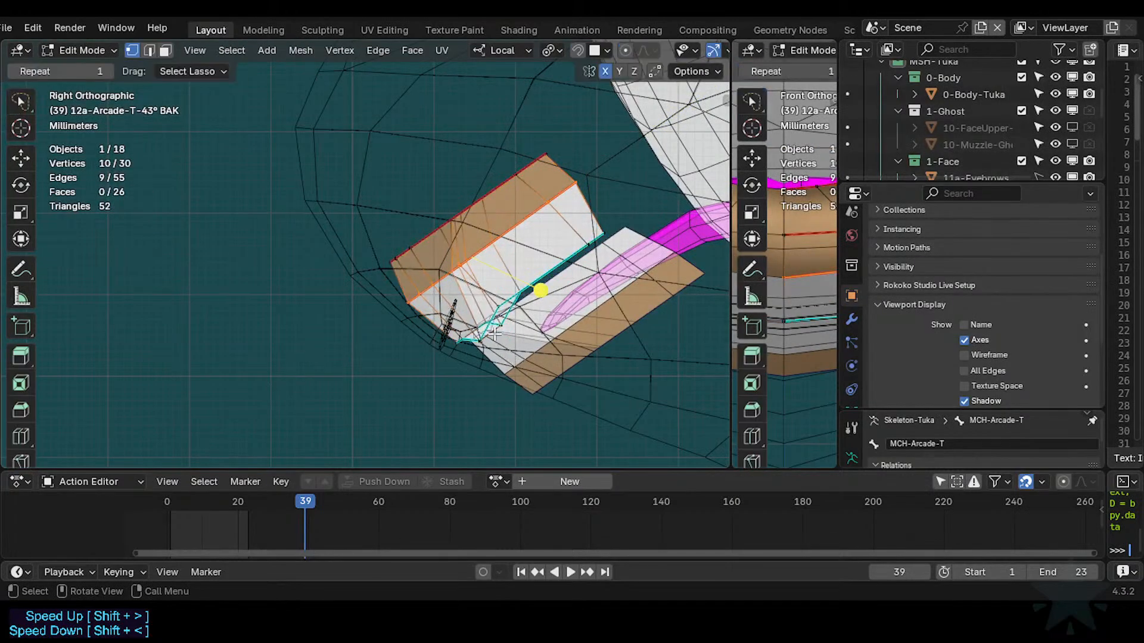
{"action": "key", "text": "a"}
{"action": "key", "text": "g"}
{"action": "key", "text": "y"}
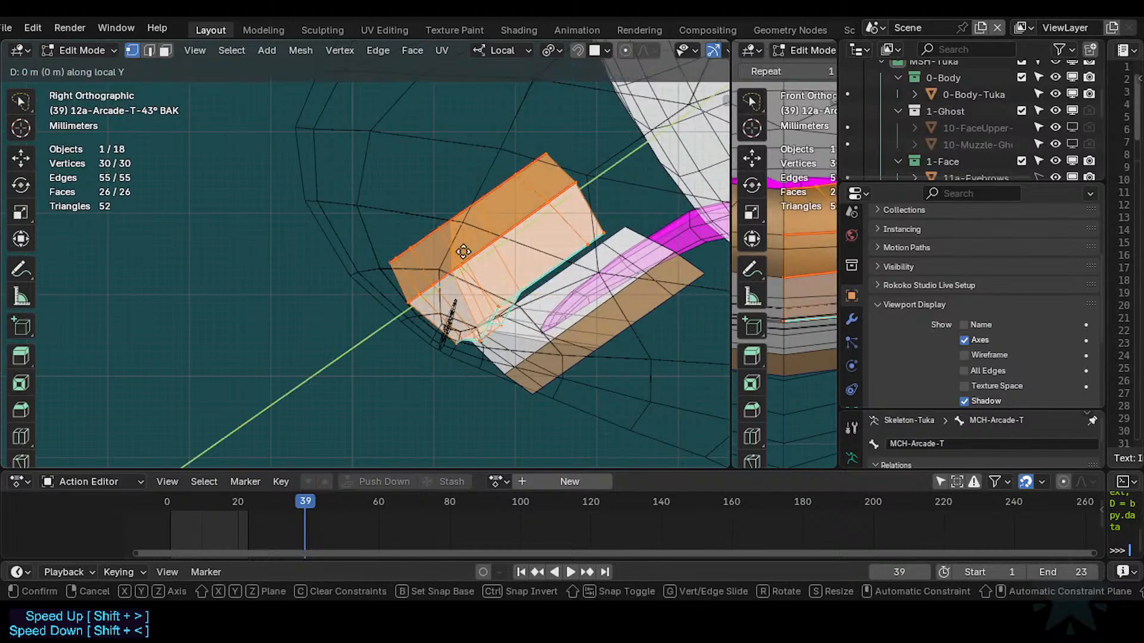
{"action": "left_click", "coordinate": [495, 240]}
{"action": "key", "text": "Tab"}
{"action": "key", "text": "Tab"}
{"action": "key", "text": "Tab"}
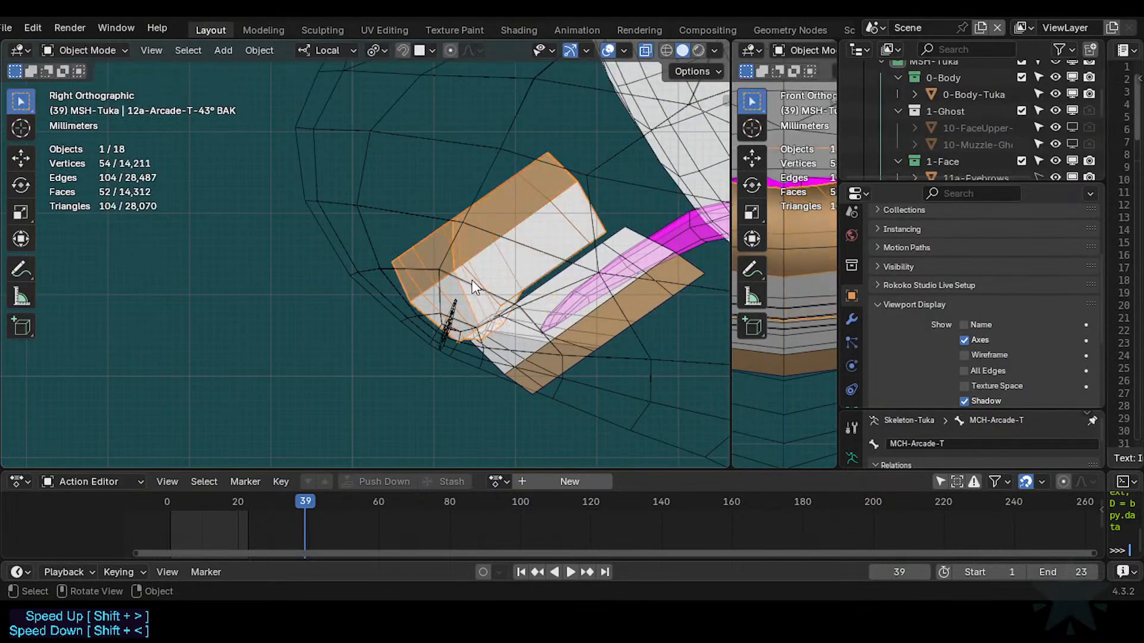
{"action": "key", "text": "g"}
{"action": "key", "text": "y"}
{"action": "right_click", "coordinate": [469, 273]}
Shift the whole upper teeth mesh about 0.6 mm backward along local Y in Edit Mode and compare it in Object Mode.
{"action": "key", "text": "Tab"}
{"action": "key", "text": "g"}
{"action": "key", "text": "y"}
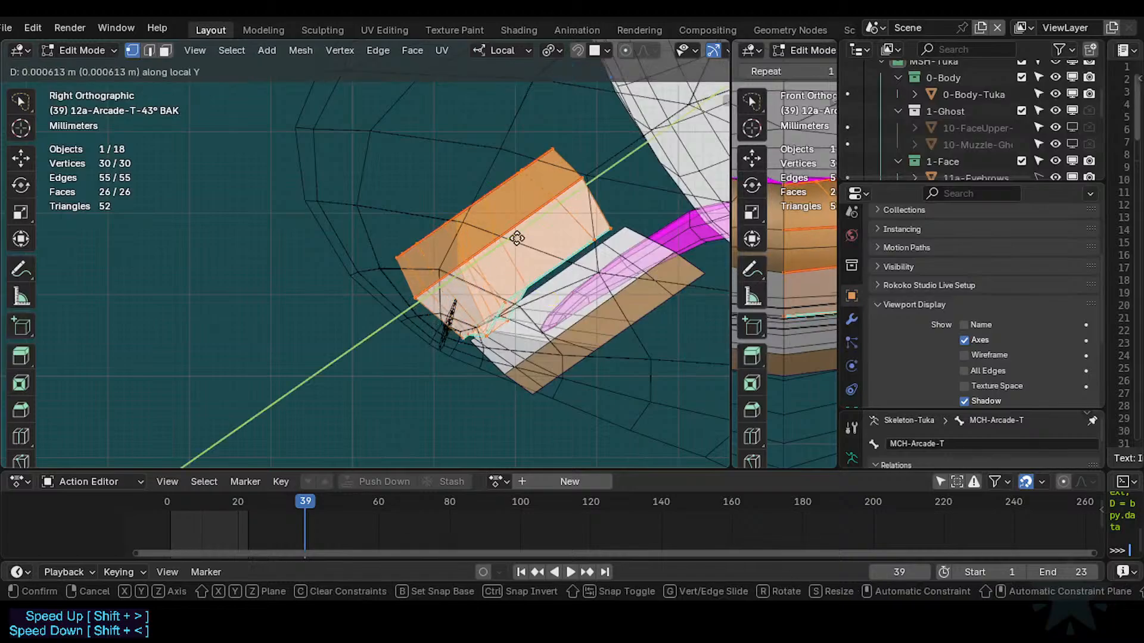
{"action": "left_click", "coordinate": [517, 237]}
{"action": "key", "text": "Tab"}
{"action": "key", "text": "Tab"}
{"action": "key", "text": "Tab"}
{"action": "key", "text": "Tab"}
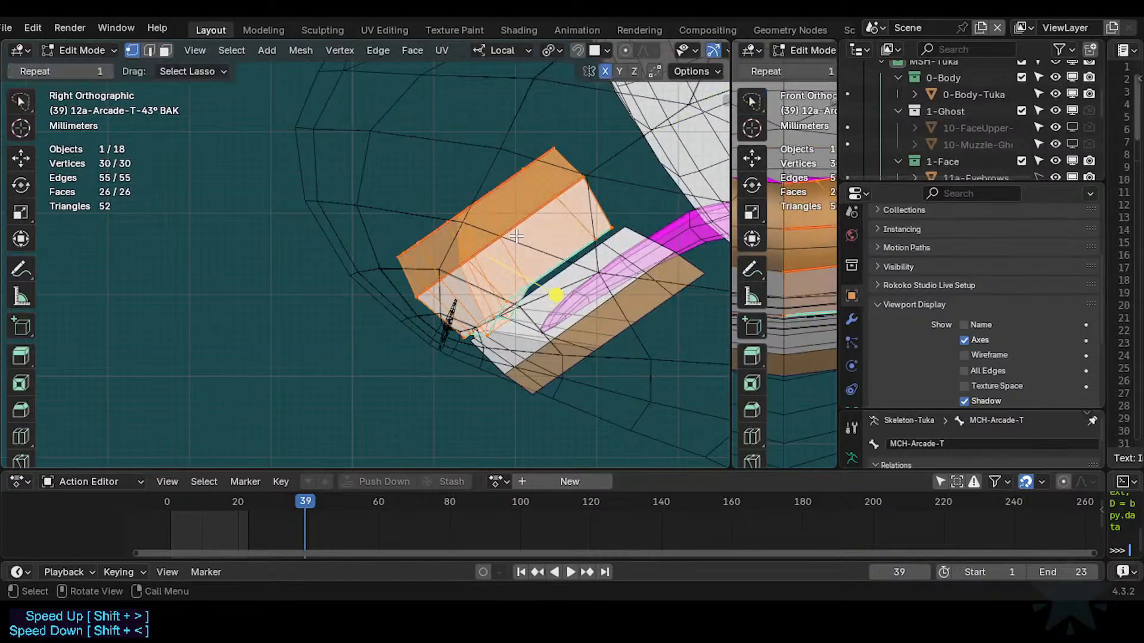
Move the whole upper teeth mesh slightly forward along local Y and lower it along local Z towards the lower teeth.
{"action": "key", "text": "g"}
{"action": "key", "text": "y"}
{"action": "left_click", "coordinate": [466, 265]}
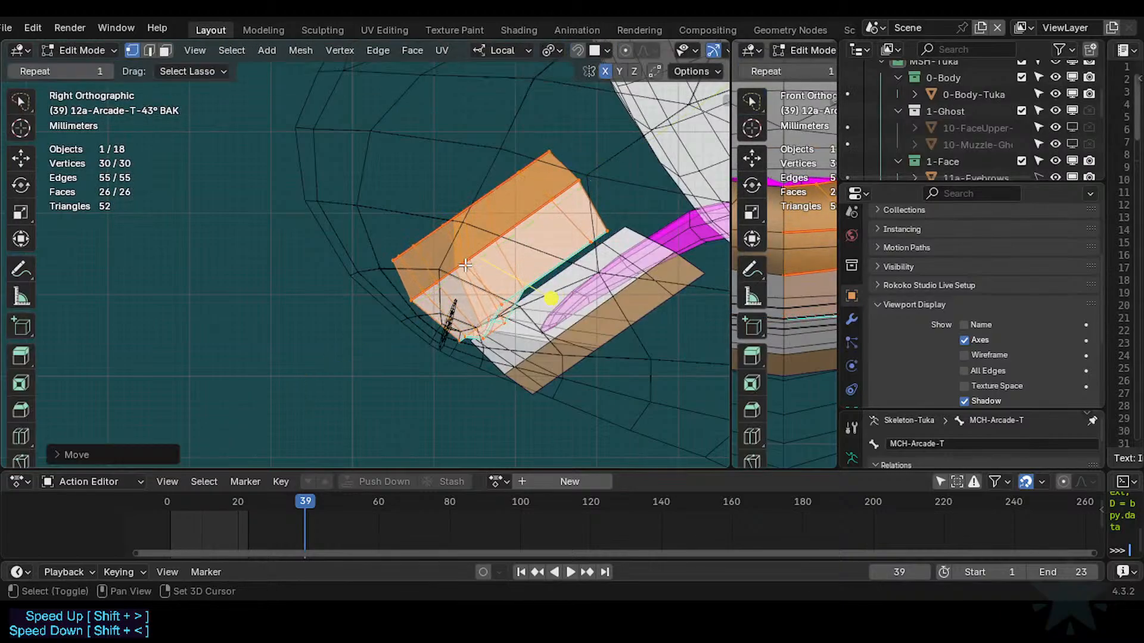
{"action": "key", "text": "g"}
{"action": "key", "text": "y"}
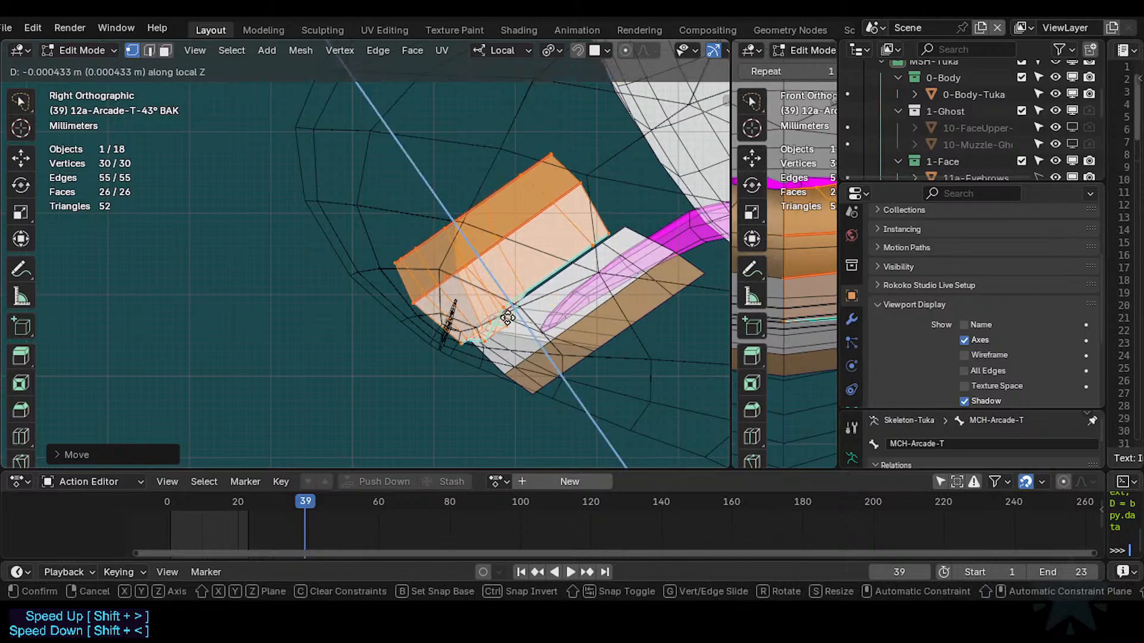
{"action": "left_click", "coordinate": [516, 327]}
{"action": "key", "text": "g"}
{"action": "key", "text": "z"}
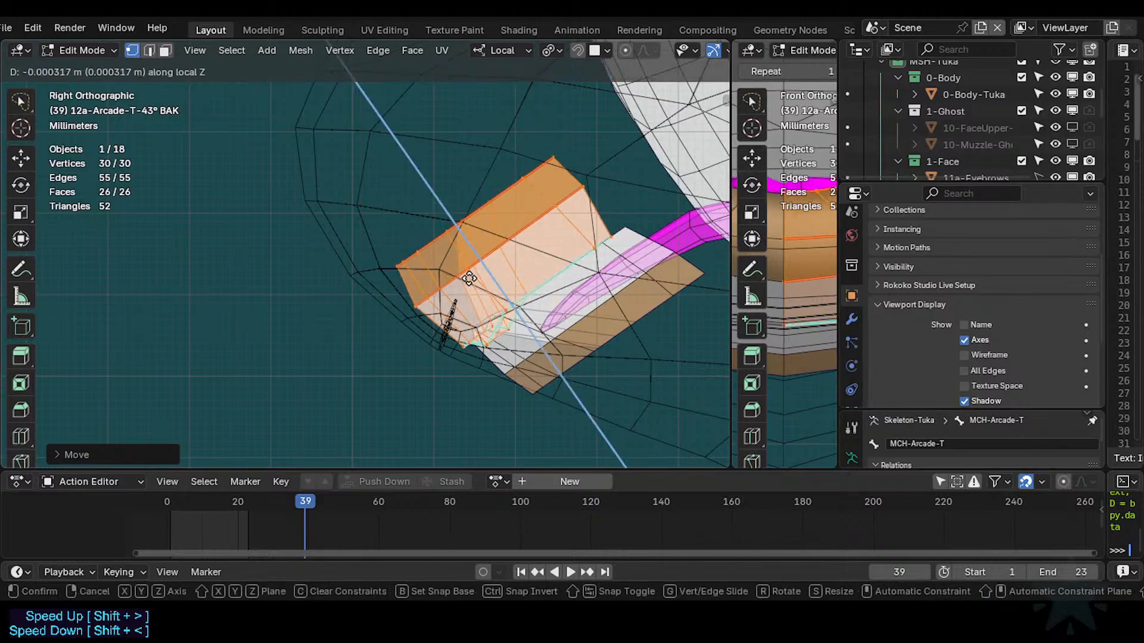
{"action": "left_click", "coordinate": [466, 259]}
Nudge the whole upper teeth mesh about 0.2 mm backward along local Y and adjust its height slightly along local Z.
{"action": "key", "text": "g"}
{"action": "key", "text": "y"}
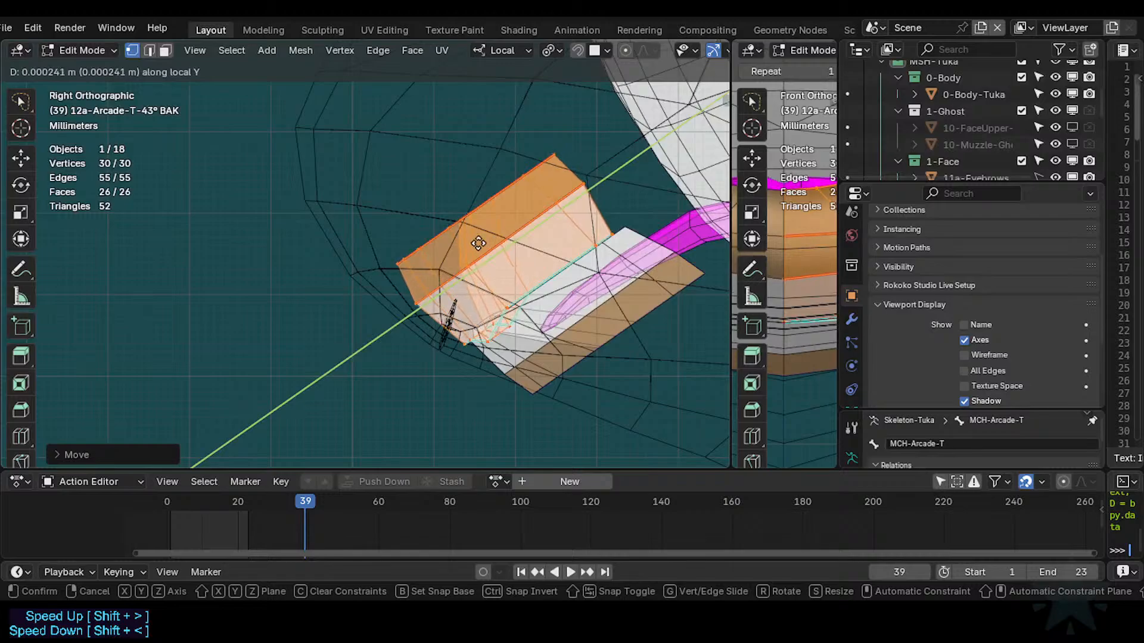
{"action": "left_click", "coordinate": [486, 247]}
{"action": "key", "text": "g"}
{"action": "key", "text": "z"}
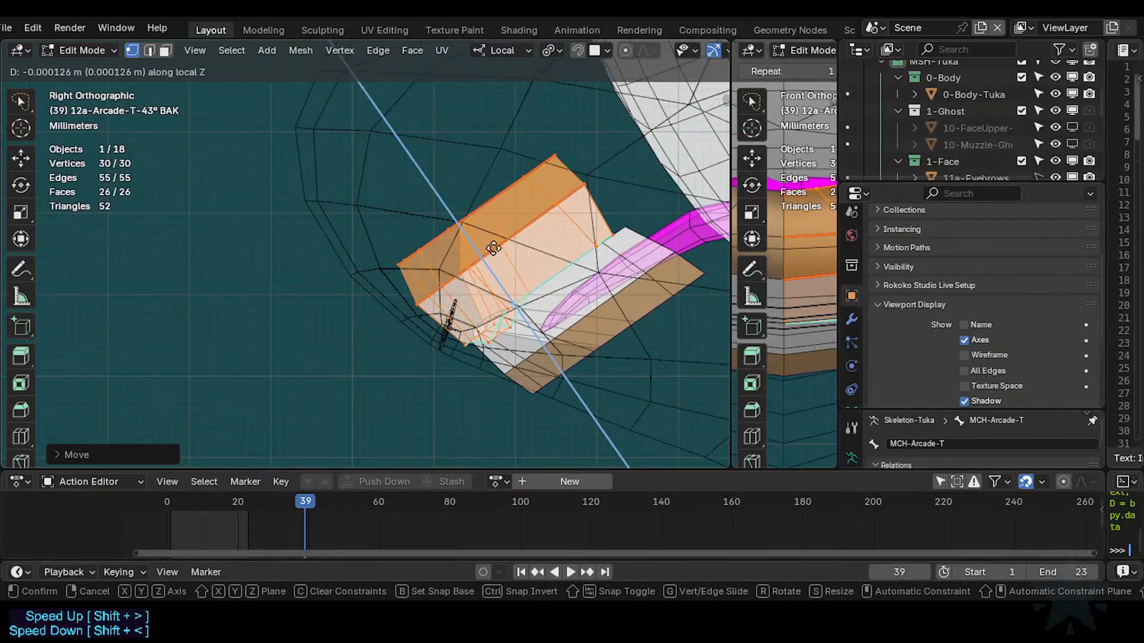
{"action": "left_click", "coordinate": [481, 228]}
Fine-tune the whole upper teeth mesh along local Y, lower it slightly along local Z onto the lower teeth, and return to Object Mode.
{"action": "key", "text": "g"}
{"action": "key", "text": "y"}
{"action": "left_click", "coordinate": [505, 226]}
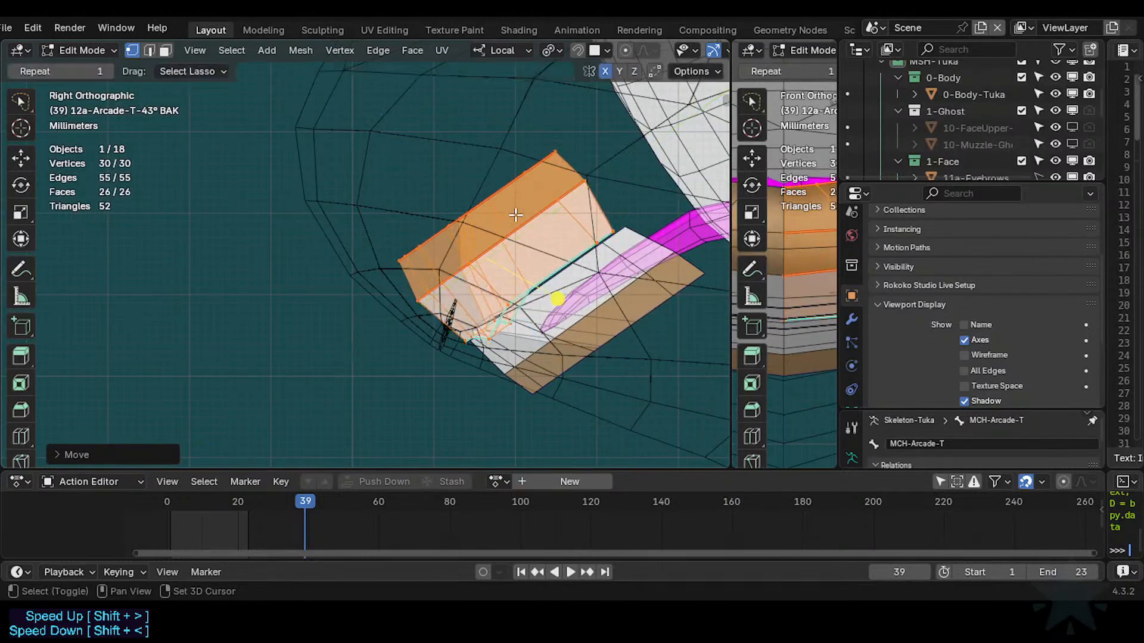
{"action": "key", "text": "g"}
{"action": "key", "text": "y"}
{"action": "left_click", "coordinate": [489, 239]}
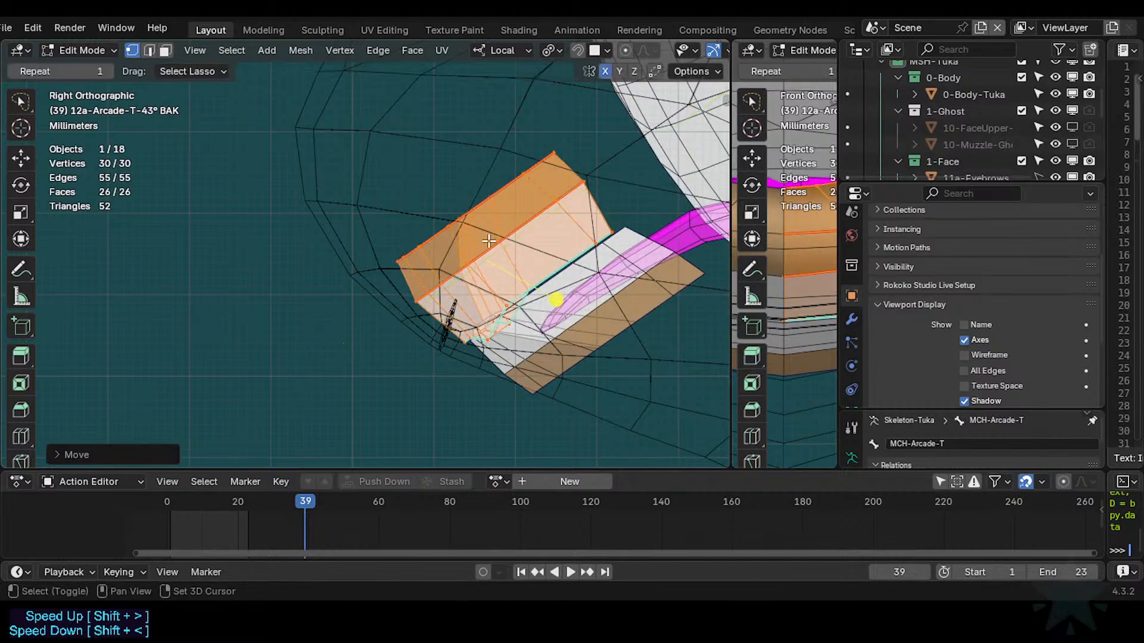
{"action": "key", "text": "g"}
{"action": "key", "text": "z"}
{"action": "left_click", "coordinate": [496, 240]}
{"action": "key", "text": "Tab"}
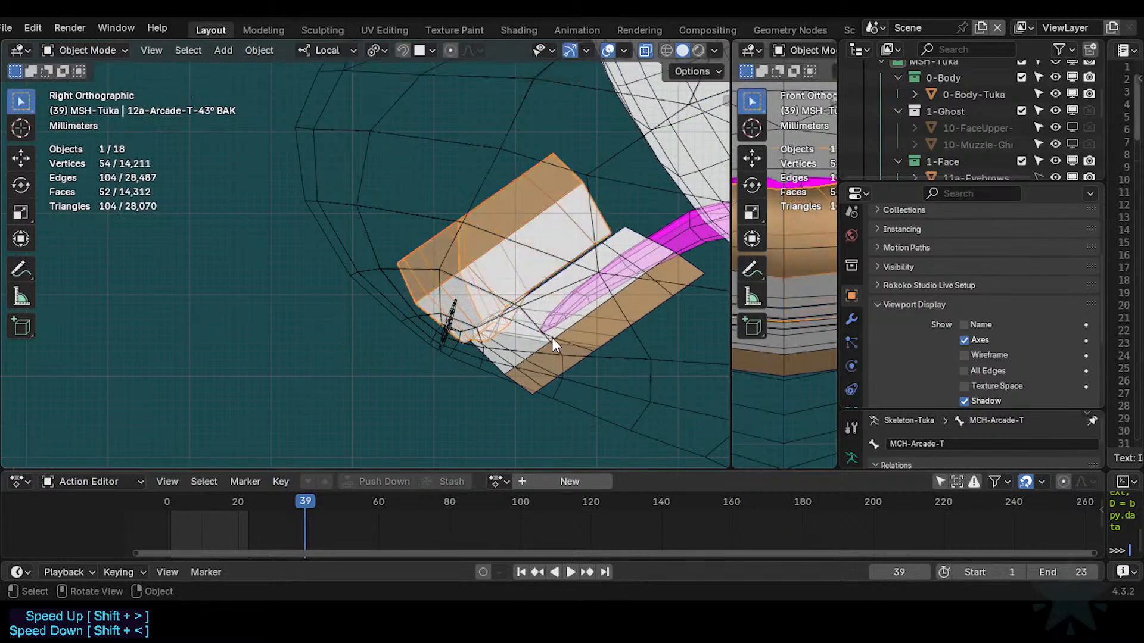
Open the lower teeth mesh in Edit Mode and clear its vertex selection.
{"action": "left_click", "coordinate": [553, 338]}
{"action": "left_click", "coordinate": [604, 320]}
{"action": "key", "text": "Tab"}
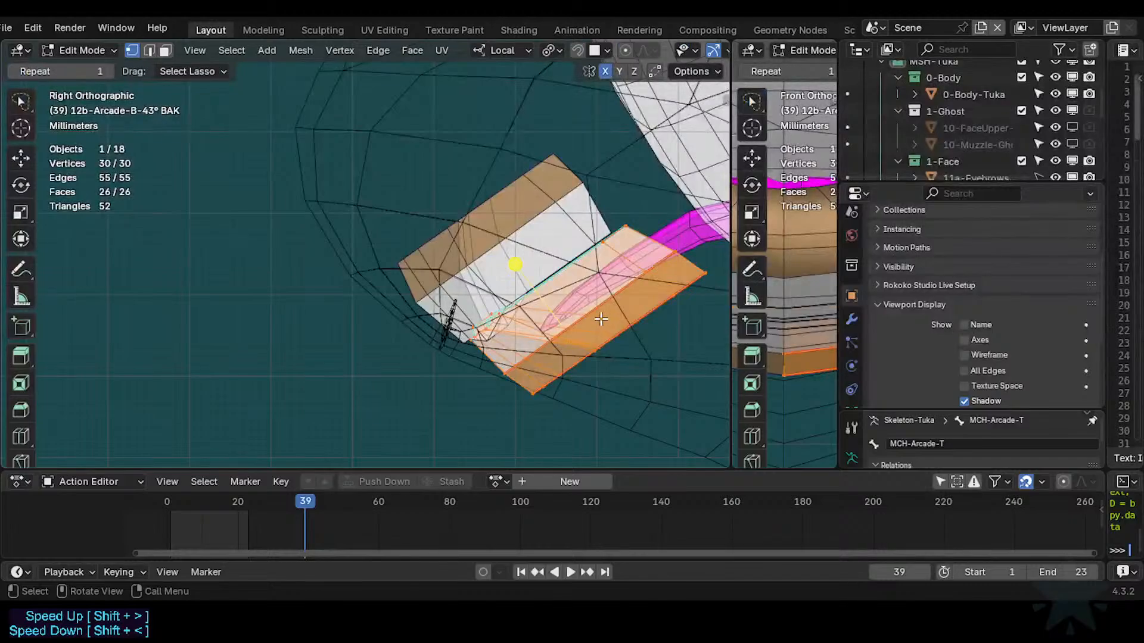
{"action": "key", "text": "alt+a"}
{"action": "key", "text": "2"}
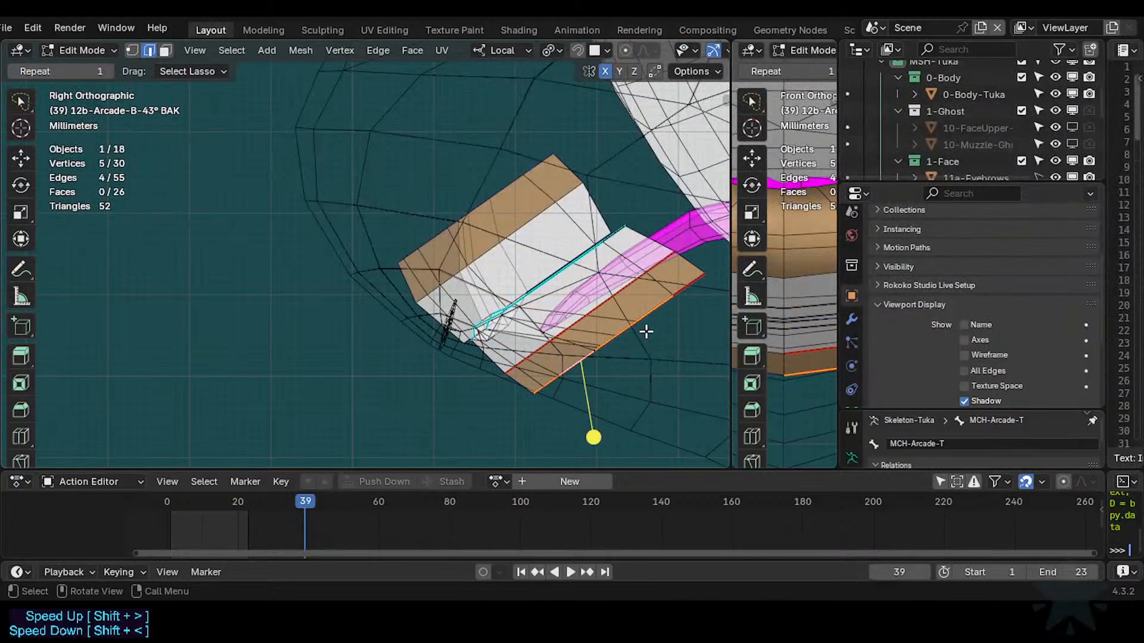
Move the bottom vertex row of the lower gum about 3 mm backward along local Y.
{"action": "key", "text": "1"}
{"action": "key", "text": "alt+a"}
{"action": "key", "text": "c"}
{"action": "left_click_drag", "start_coordinate": [713, 264], "coordinate": [518, 414]}
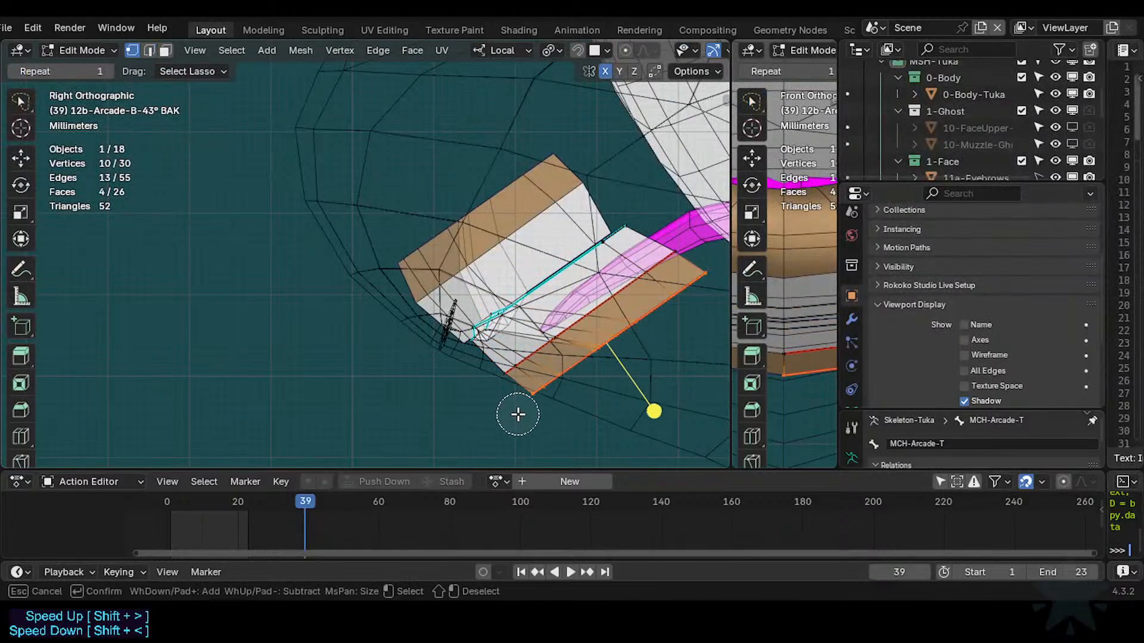
{"action": "key", "text": "Escape"}
{"action": "key", "text": "g"}
{"action": "key", "text": "y"}
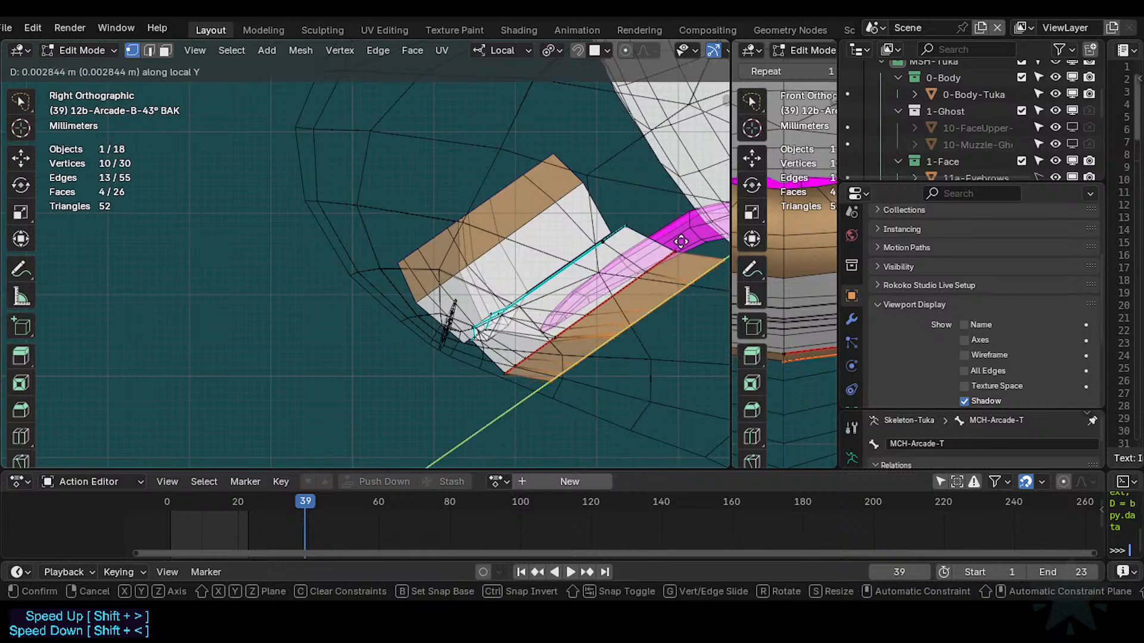
{"action": "left_click", "coordinate": [681, 206]}
{"action": "key", "text": "alt+a"}
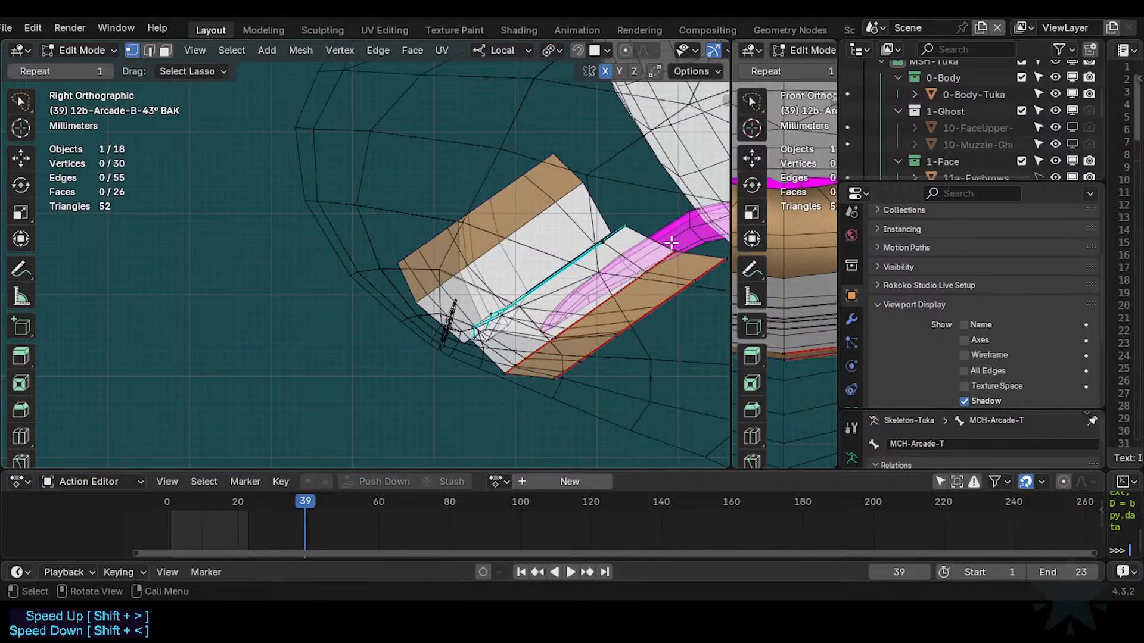
Move the vertex row between the lower gum and teeth about 1.2 mm backward along local Y.
{"action": "key", "text": "c"}
{"action": "left_click_drag", "start_coordinate": [678, 236], "coordinate": [485, 402]}
{"action": "key", "text": "Escape"}
{"action": "key", "text": "alt+a"}
{"action": "key", "text": "c"}
{"action": "left_click_drag", "start_coordinate": [642, 254], "coordinate": [481, 395]}
{"action": "key", "text": "Escape"}
{"action": "key", "text": "g"}
{"action": "key", "text": "y"}
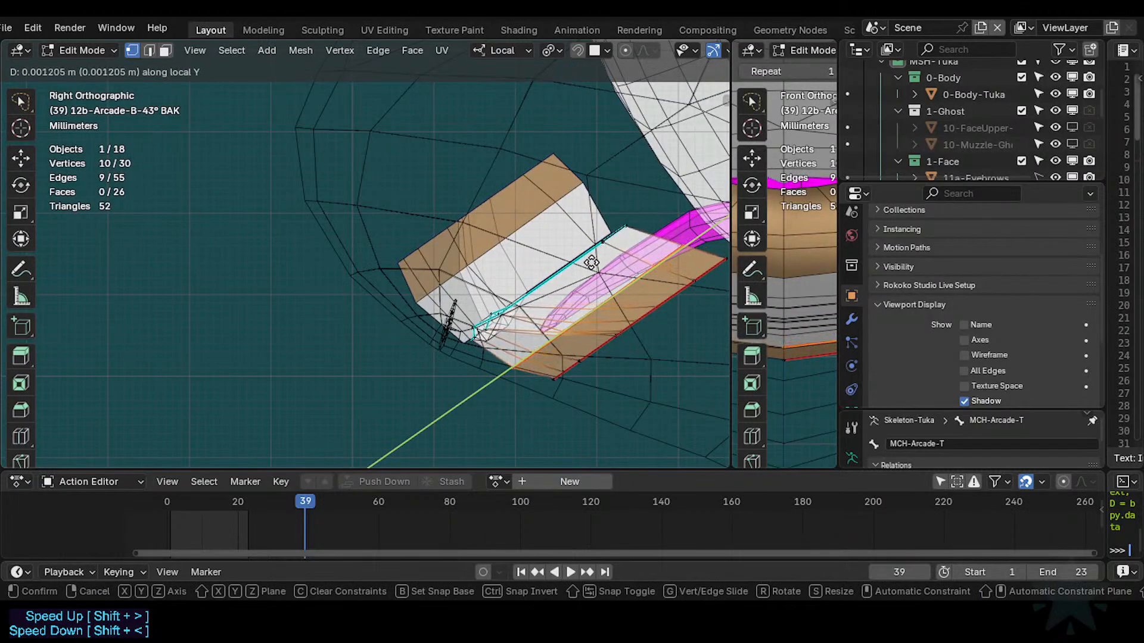
{"action": "left_click", "coordinate": [599, 256]}
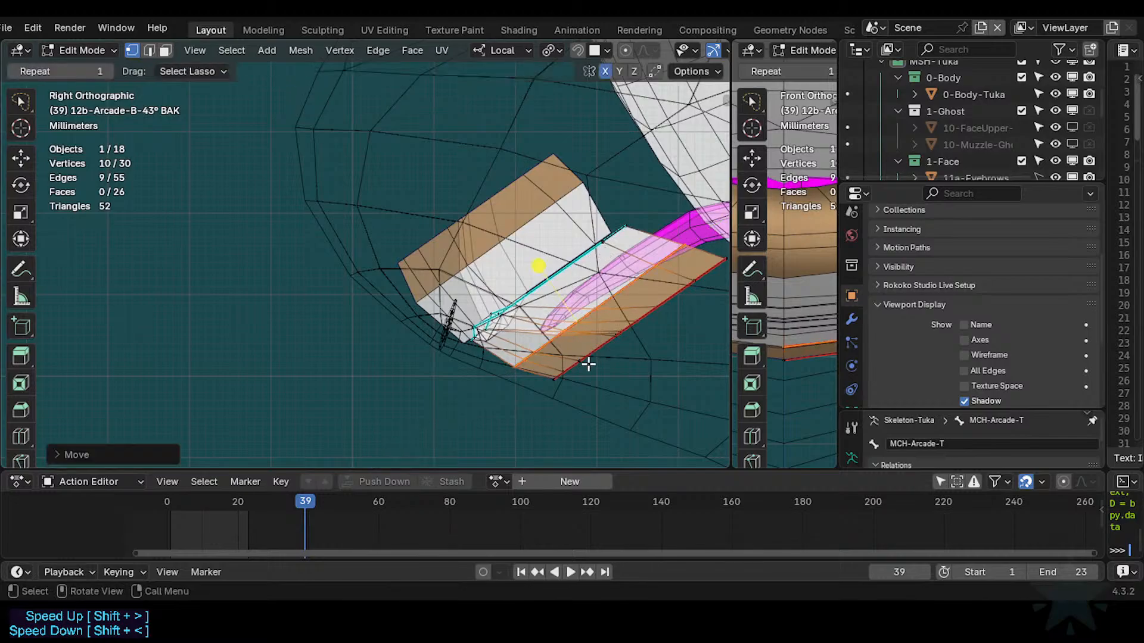
Add the bottom row to the selection and shift the whole lower gum slightly backward along local Y.
{"action": "key", "text": "c"}
{"action": "left_click_drag", "start_coordinate": [588, 363], "coordinate": [677, 270]}
{"action": "key", "text": "Escape"}
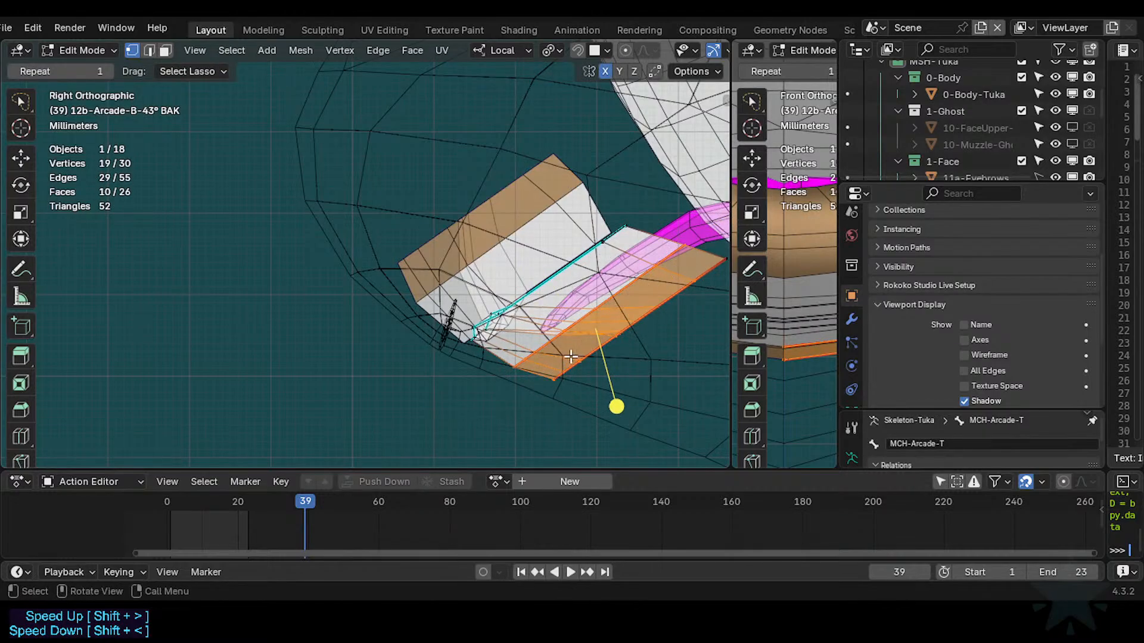
{"action": "key", "text": "g"}
{"action": "key", "text": "y"}
{"action": "key", "text": "y"}
{"action": "left_click", "coordinate": [623, 326]}
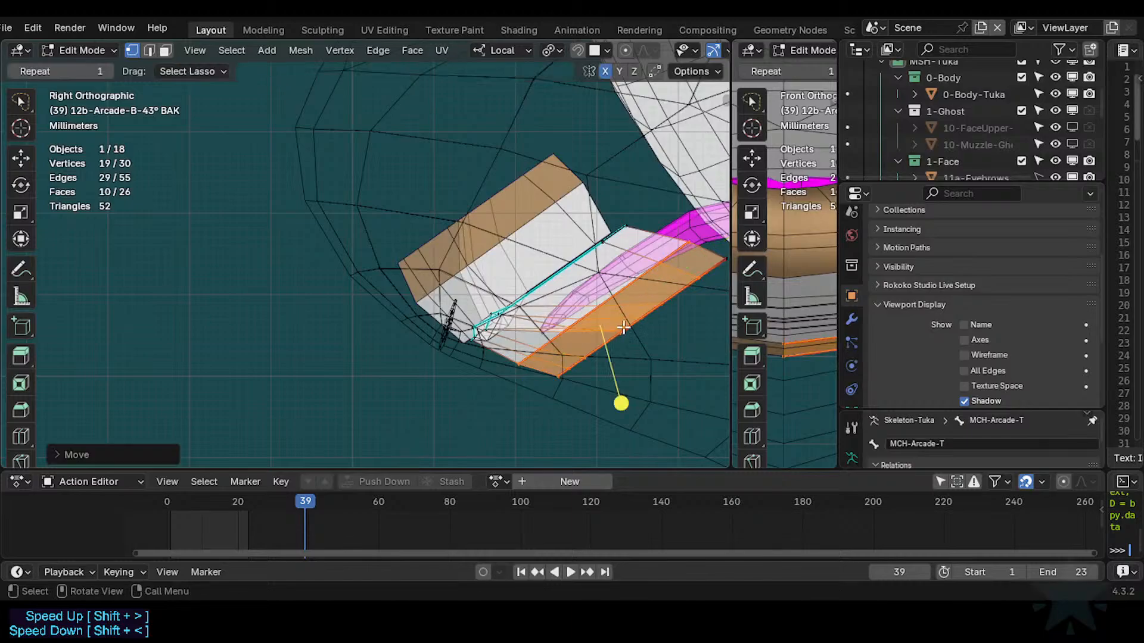
Raise the whole lower gum slightly along local Z and shift it slightly forward along local Y.
{"action": "key", "text": "g"}
{"action": "key", "text": "z"}
{"action": "key", "text": "y"}
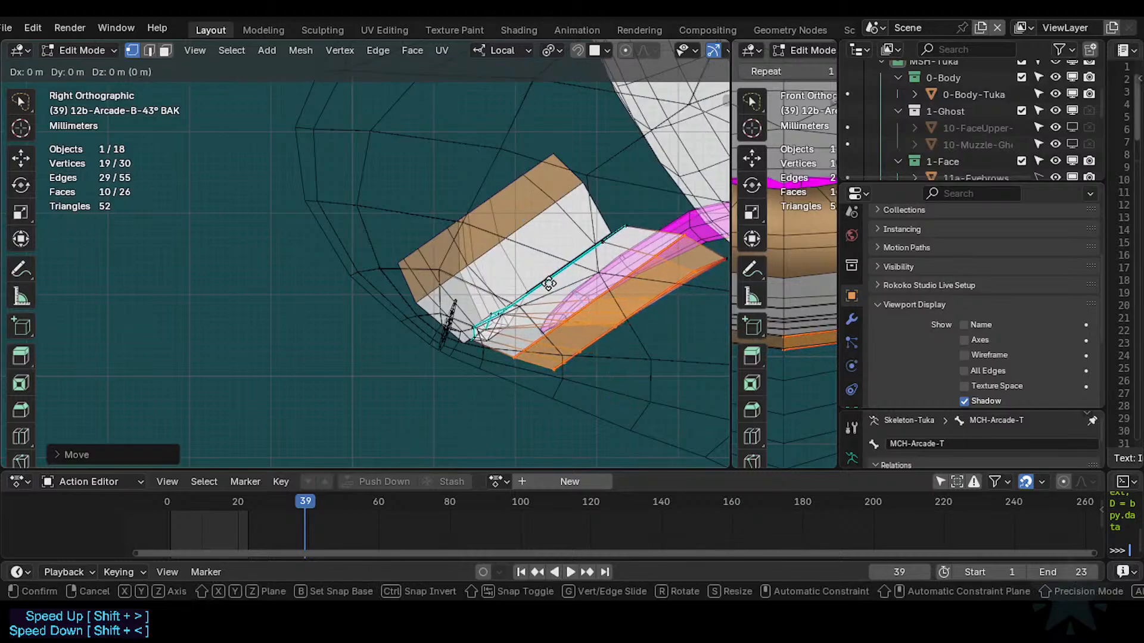
{"action": "left_click", "coordinate": [532, 304]}
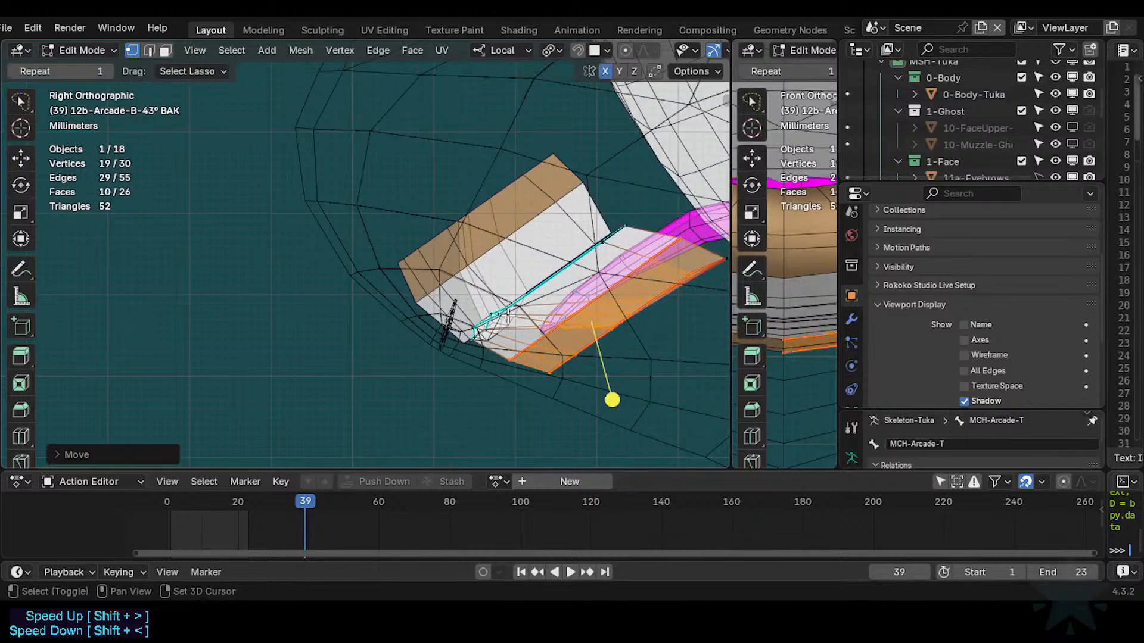
Select only the bottom vertex row of the lower gum and scale it along local Z.
{"action": "key", "text": "alt+a"}
{"action": "key", "text": "c"}
{"action": "mouse_move", "coordinate": [710, 280]}
{"action": "left_mouse_down"}
{"action": "mouse_move", "coordinate": [547, 351]}
{"action": "mouse_move", "coordinate": [557, 369]}
{"action": "left_mouse_up"}
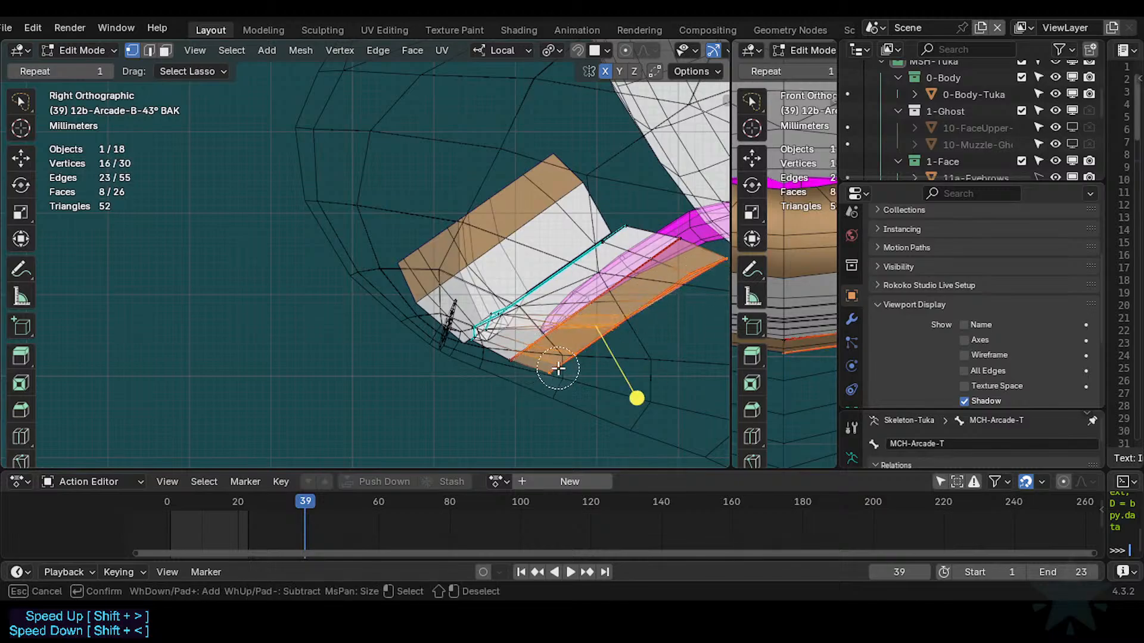
{"action": "key", "text": "Escape"}
{"action": "middle_click_drag", "start_coordinate": [578, 365], "coordinate": [494, 385], "text": "shift"}
{"action": "key", "text": "alt+a"}
{"action": "key", "text": "c"}
{"action": "mouse_move", "coordinate": [658, 279]}
{"action": "left_mouse_down"}
{"action": "mouse_move", "coordinate": [553, 341]}
{"action": "mouse_move", "coordinate": [475, 427]}
{"action": "mouse_move", "coordinate": [552, 345]}
{"action": "left_mouse_up"}
{"action": "key", "text": "Escape"}
{"action": "key", "text": "s"}
{"action": "key", "text": "z"}
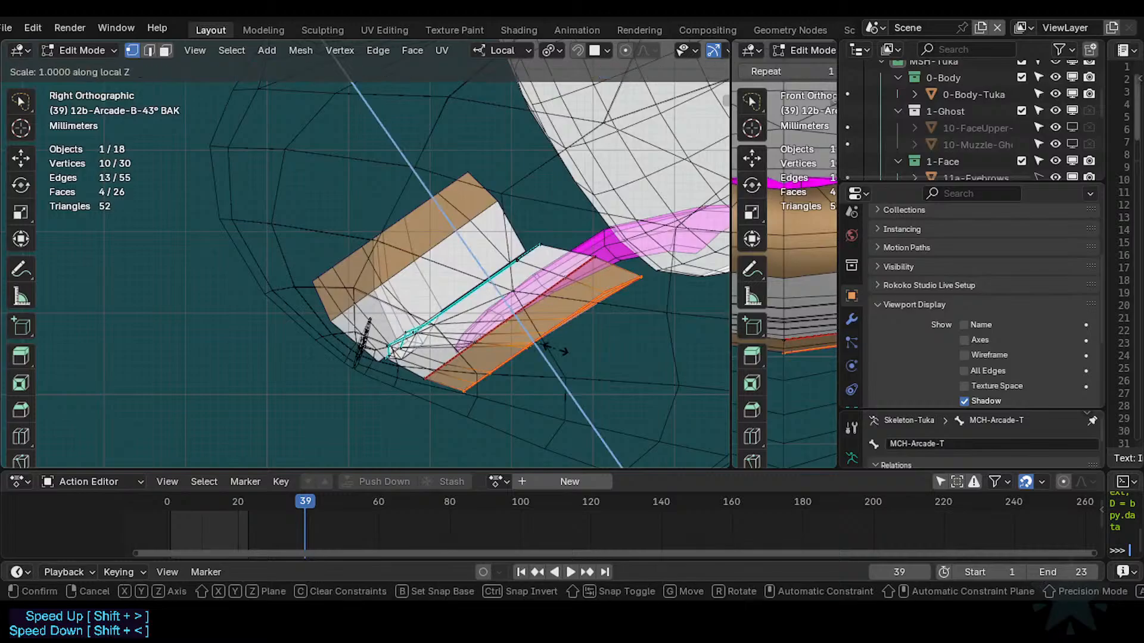
{"action": "key", "text": "Return"}
Adjust the lower gum's bottom vertex row along local Y and lower it slightly along local Z.
{"action": "key", "text": "g"}
{"action": "key", "text": "y"}
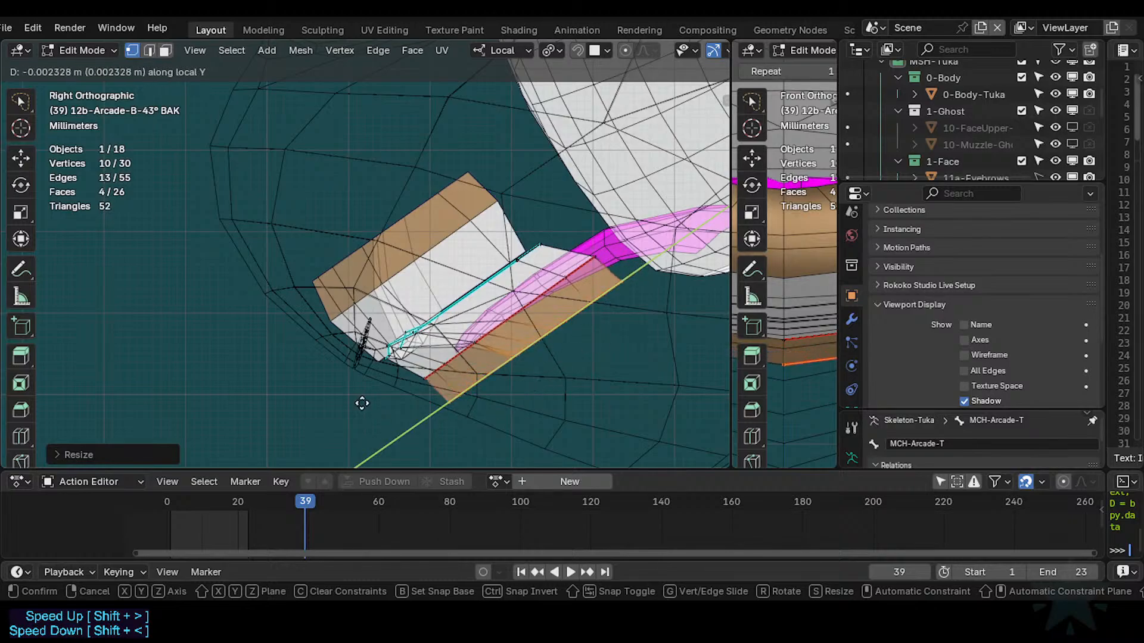
{"action": "left_click", "coordinate": [552, 317]}
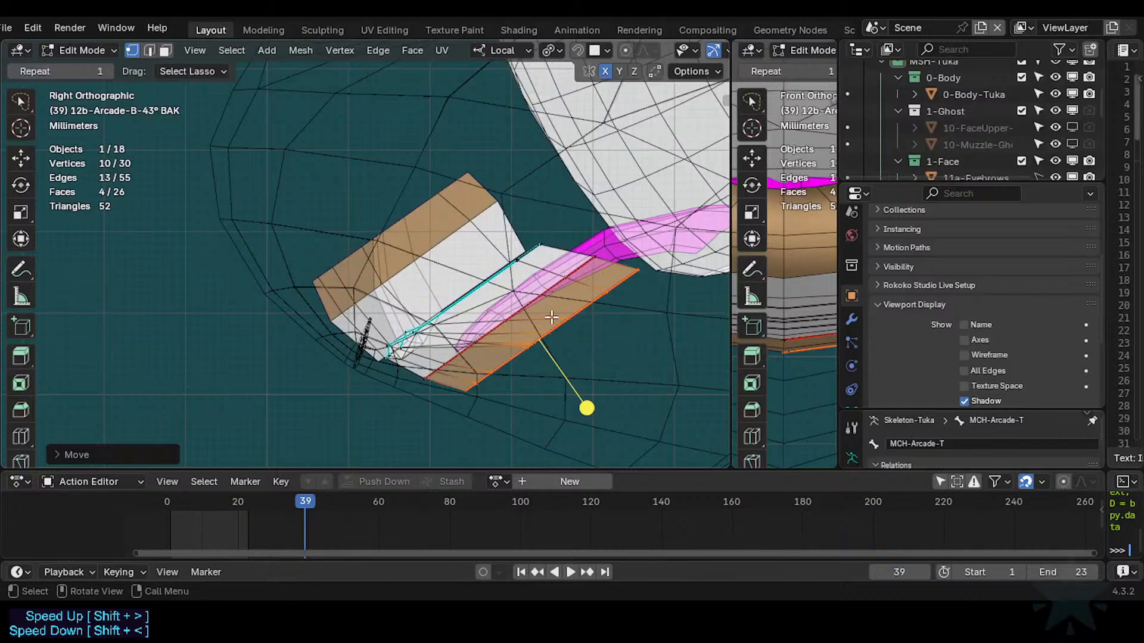
{"action": "key", "text": "g"}
{"action": "key", "text": "z"}
{"action": "left_click", "coordinate": [556, 322]}
Shift the lower gum's bottom vertex row slightly backward along local Y and fine-tune its height along local Z.
{"action": "key", "text": "g"}
{"action": "key", "text": "y"}
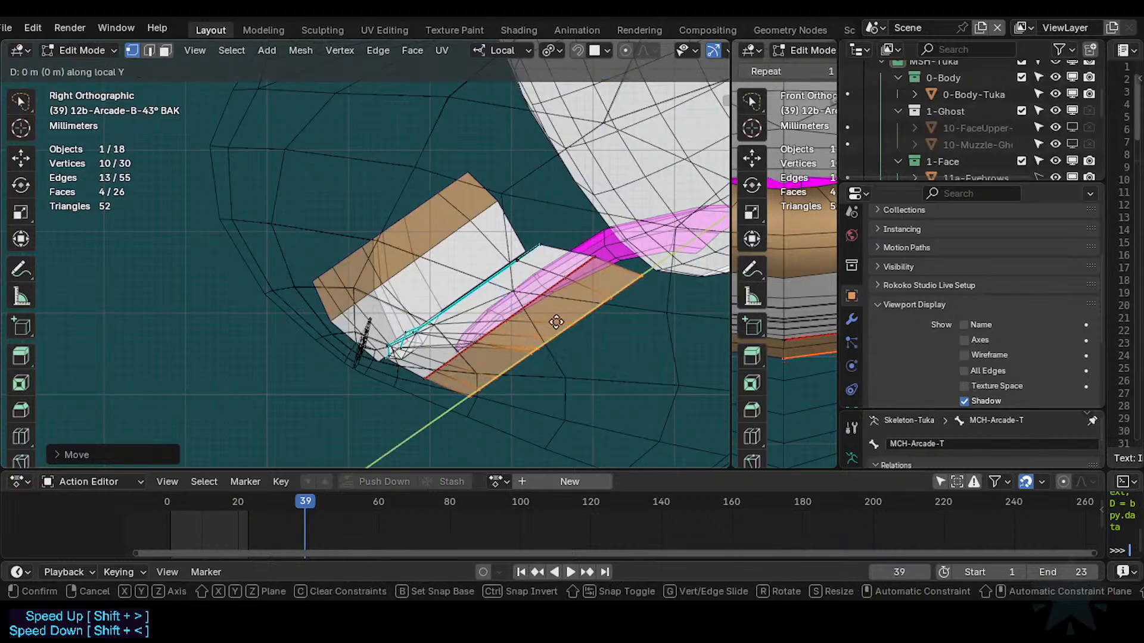
{"action": "left_click", "coordinate": [617, 244]}
{"action": "key", "text": "g"}
{"action": "key", "text": "z"}
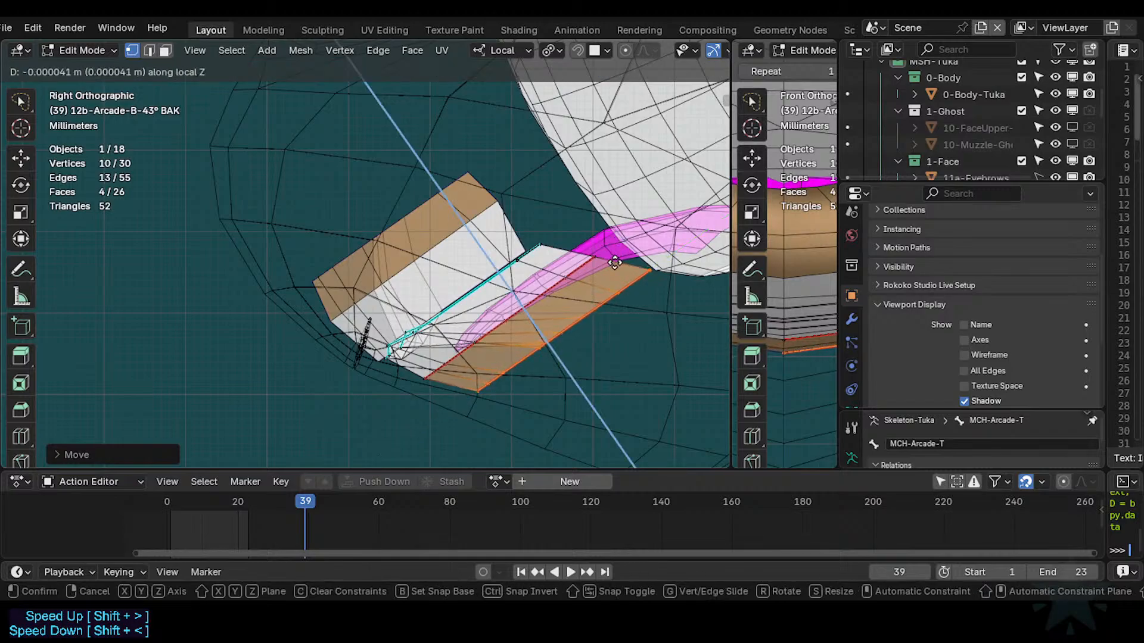
{"action": "left_click", "coordinate": [599, 246]}
Select the rear and middle vertices of the lower gum's bottom row and move them slightly forward along local Y.
{"action": "key", "text": "alt+a"}
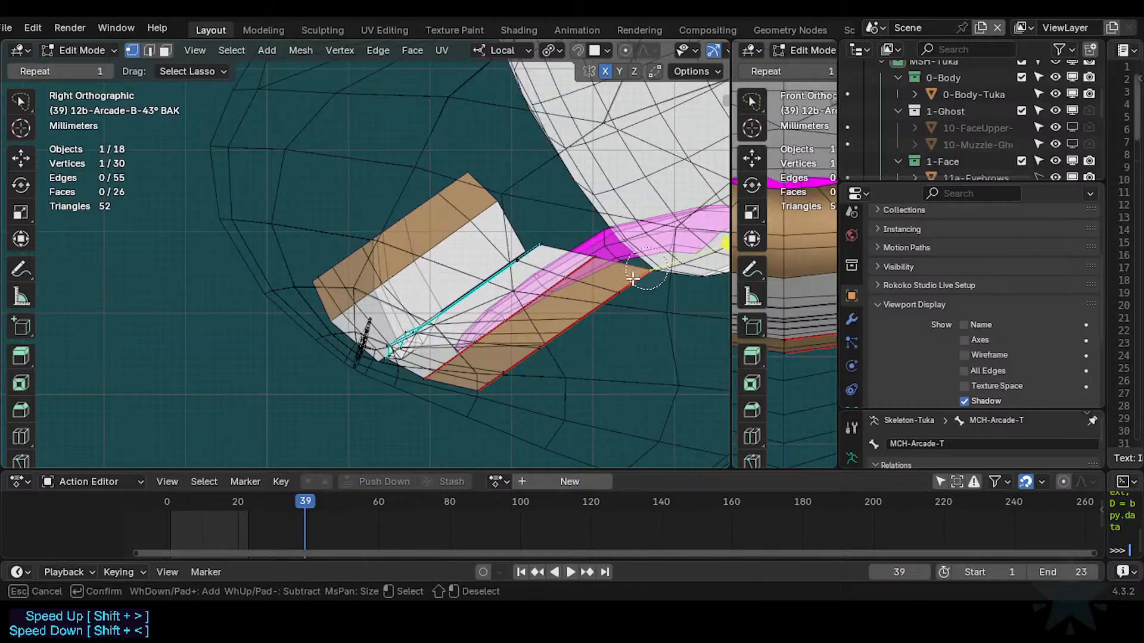
{"action": "left_click", "coordinate": [655, 278], "text": "alt"}
{"action": "key", "text": "g"}
{"action": "key", "text": "y"}
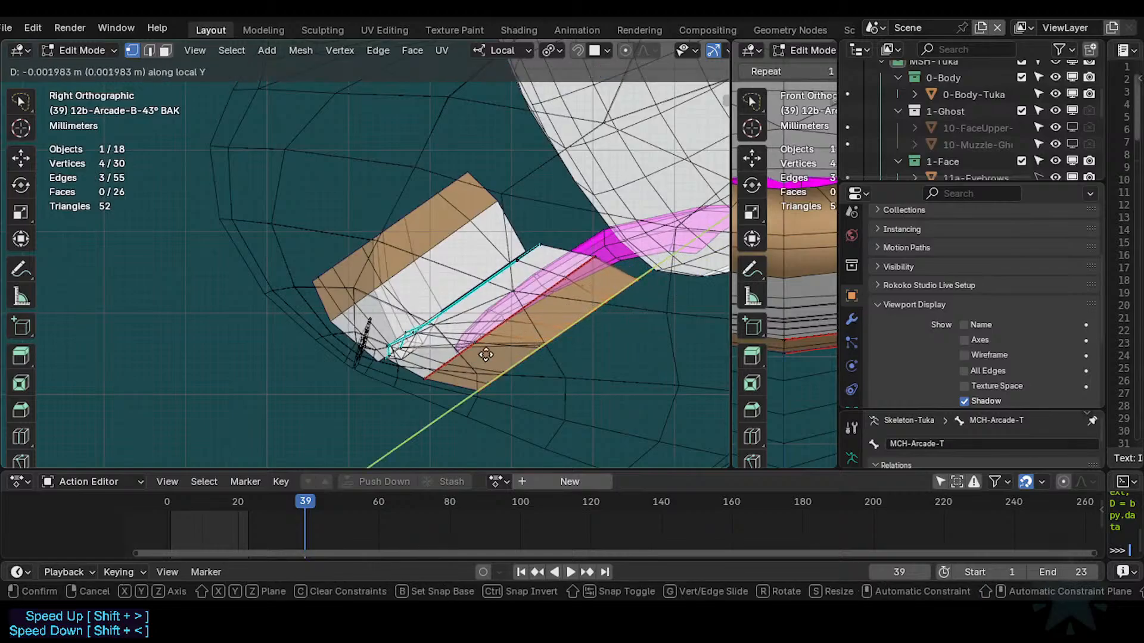
{"action": "right_click", "coordinate": [540, 315]}
{"action": "key", "text": "c"}
{"action": "left_click", "coordinate": [551, 351]}
{"action": "right_click", "coordinate": [596, 326]}
{"action": "key", "text": "g"}
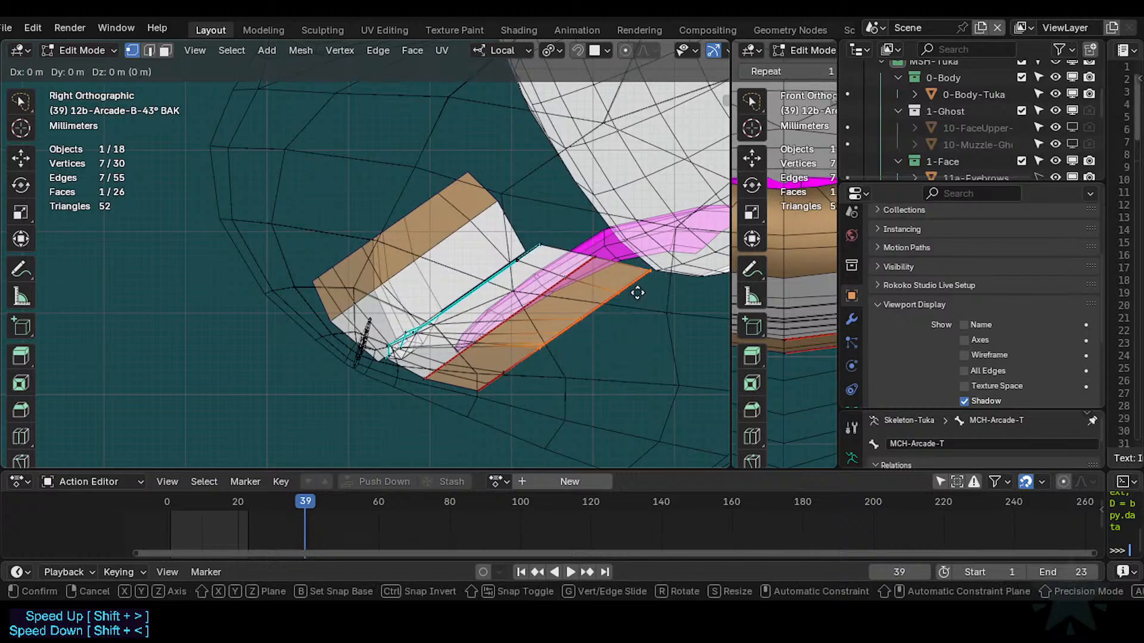
{"action": "key", "text": "y"}
{"action": "left_click", "coordinate": [596, 324]}
Clear the vertex selection on the lower teeth and switch to editing the upper teeth mesh.
{"action": "key", "text": "alt+a"}
{"action": "key", "text": "c"}
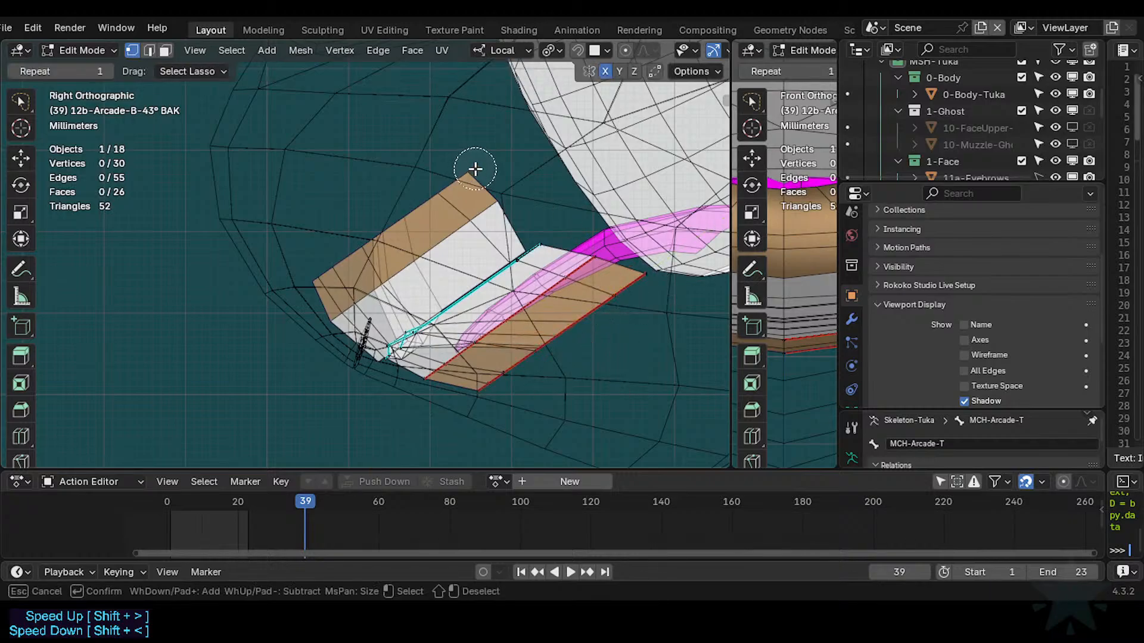
{"action": "right_click", "coordinate": [395, 217]}
{"action": "key", "text": "Tab"}
{"action": "left_click", "coordinate": [453, 196]}
{"action": "key", "text": "Tab"}
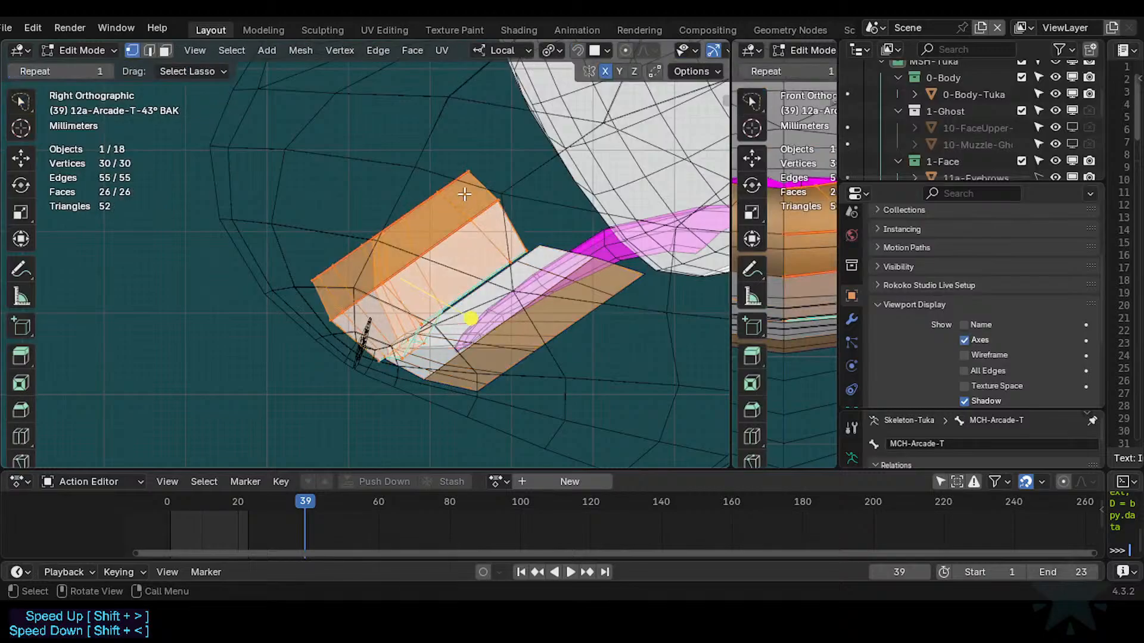
Move the rear vertices of the upper gum's top row about 1.1 mm forward along local Y and leave Edit Mode.
{"action": "key", "text": "alt+a"}
{"action": "key", "text": "c"}
{"action": "left_click_drag", "start_coordinate": [467, 174], "coordinate": [401, 213]}
{"action": "right_click", "coordinate": [402, 214]}
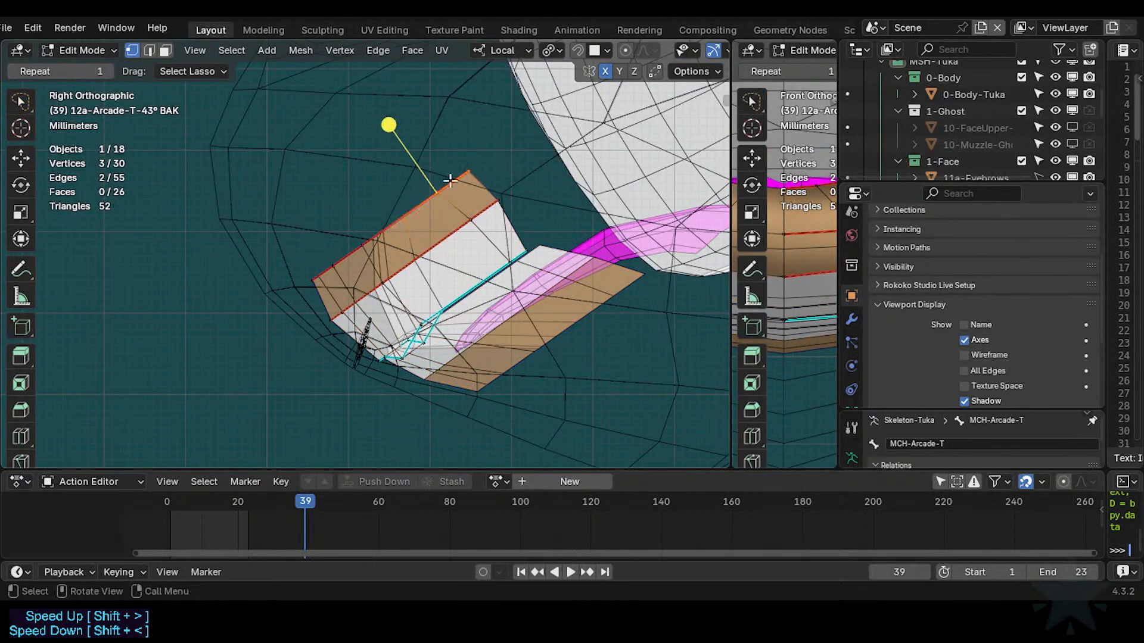
{"action": "key", "text": "g"}
{"action": "key", "text": "y"}
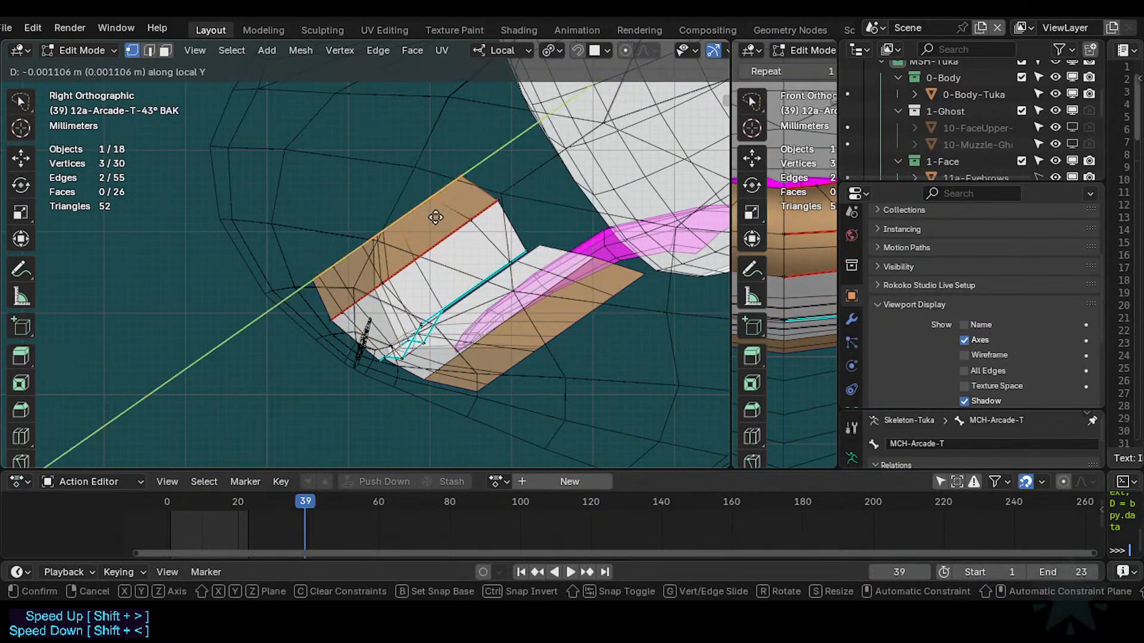
{"action": "left_click", "coordinate": [436, 217]}
{"action": "key", "text": "Tab"}
Return to editing the lower teeth and move the rear vertices of the gum's bottom row about 1 mm forward along local Y.
{"action": "left_click", "coordinate": [617, 286]}
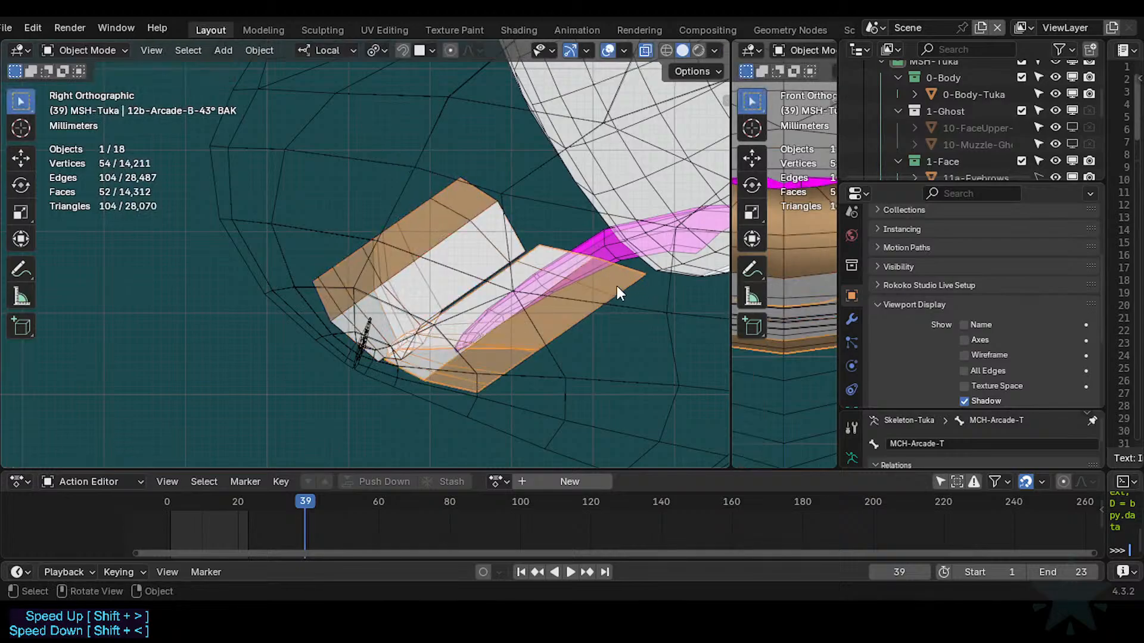
{"action": "key", "text": "Tab"}
{"action": "key", "text": "alt+a"}
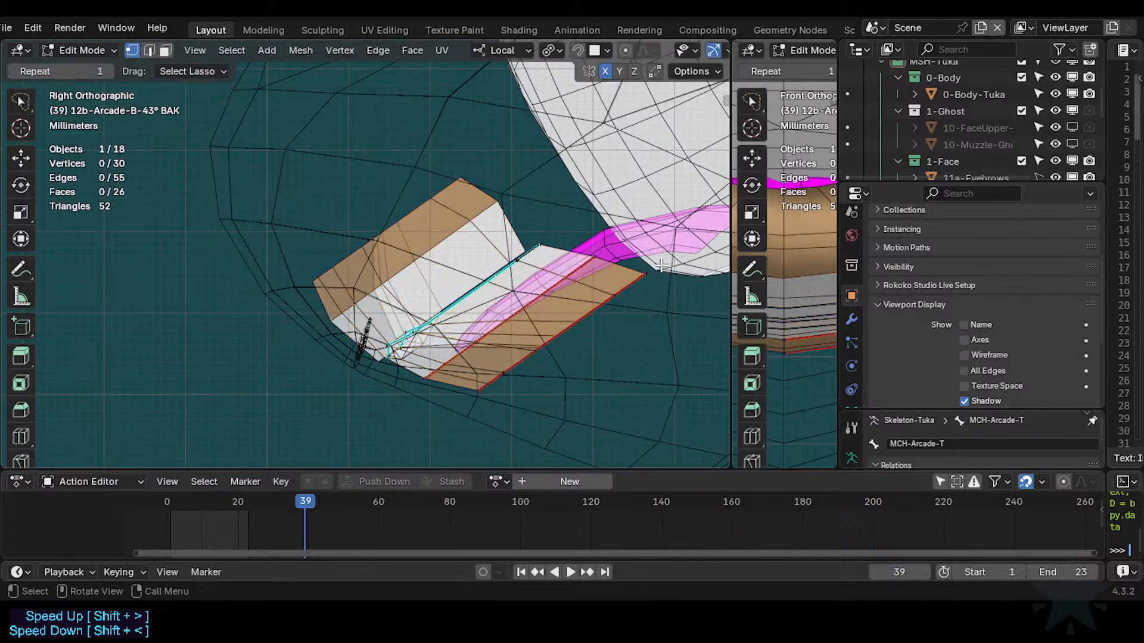
{"action": "left_click", "coordinate": [662, 280]}
{"action": "key", "text": "g"}
{"action": "key", "text": "y"}
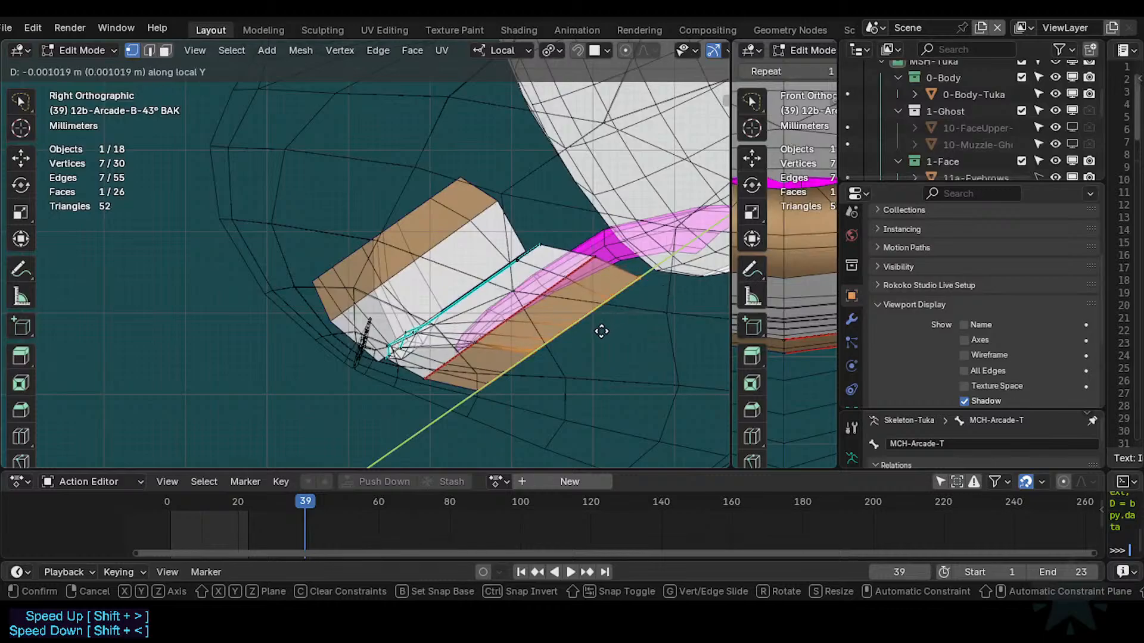
{"action": "left_click", "coordinate": [601, 332]}
Select only the rearmost vertex of the lower gum's bottom row and move it slightly forward along local Y.
{"action": "key", "text": "Tab"}
{"action": "key", "text": "Tab"}
{"action": "key", "text": "c"}
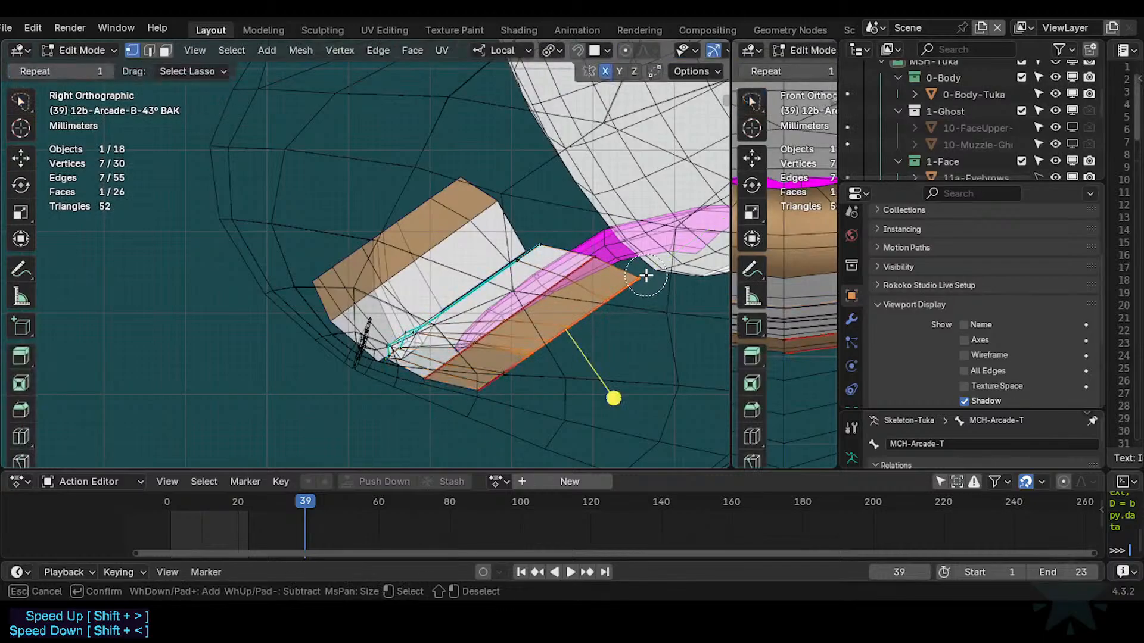
{"action": "key", "text": "Escape"}
{"action": "key", "text": "alt+a"}
{"action": "key", "text": "c"}
{"action": "left_click", "coordinate": [642, 278]}
{"action": "key", "text": "Escape"}
{"action": "key", "text": "g"}
{"action": "key", "text": "y"}
{"action": "left_click", "coordinate": [563, 322], "text": "shift"}
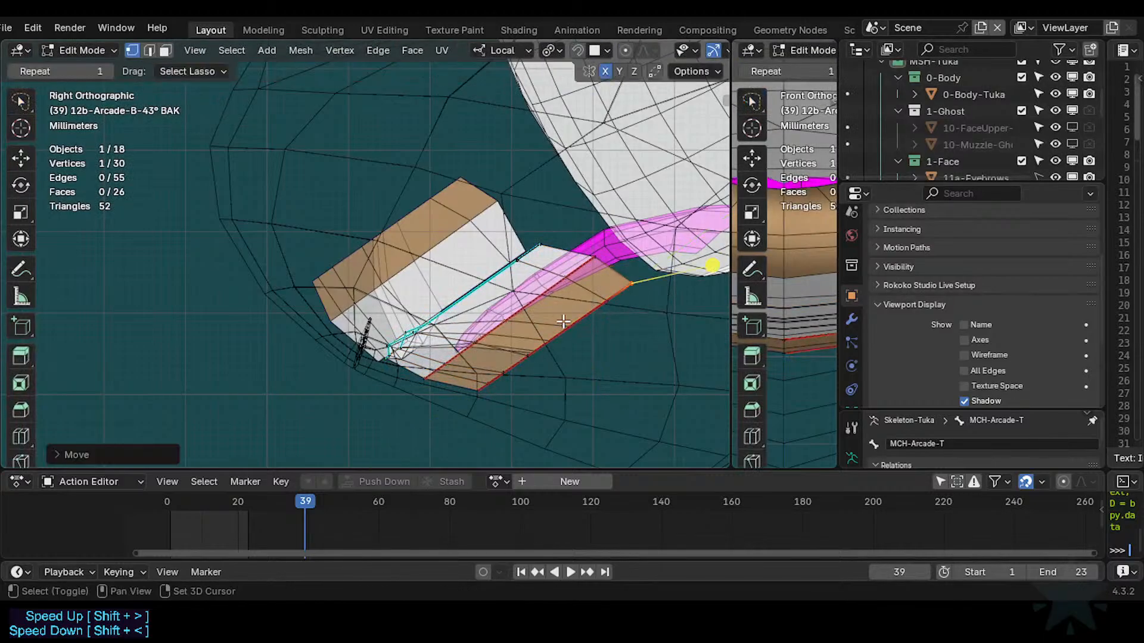
Select the two rearmost vertices of the lower gum's bottom row and move them about 0.7 mm forward along local Y.
{"action": "key", "text": "alt+a"}
{"action": "key", "text": "c"}
{"action": "left_click_drag", "start_coordinate": [638, 268], "coordinate": [611, 313]}
{"action": "key", "text": "Escape"}
{"action": "key", "text": "g"}
{"action": "key", "text": "y"}
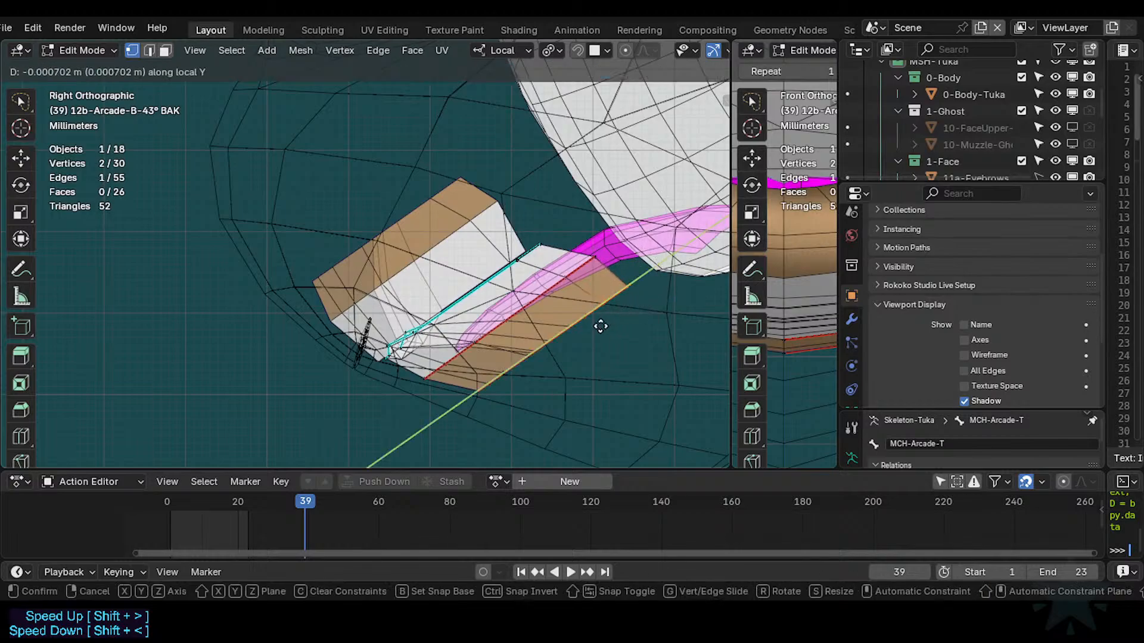
{"action": "left_click", "coordinate": [689, 301]}
{"action": "key", "text": "Tab"}
{"action": "key", "text": "Tab"}
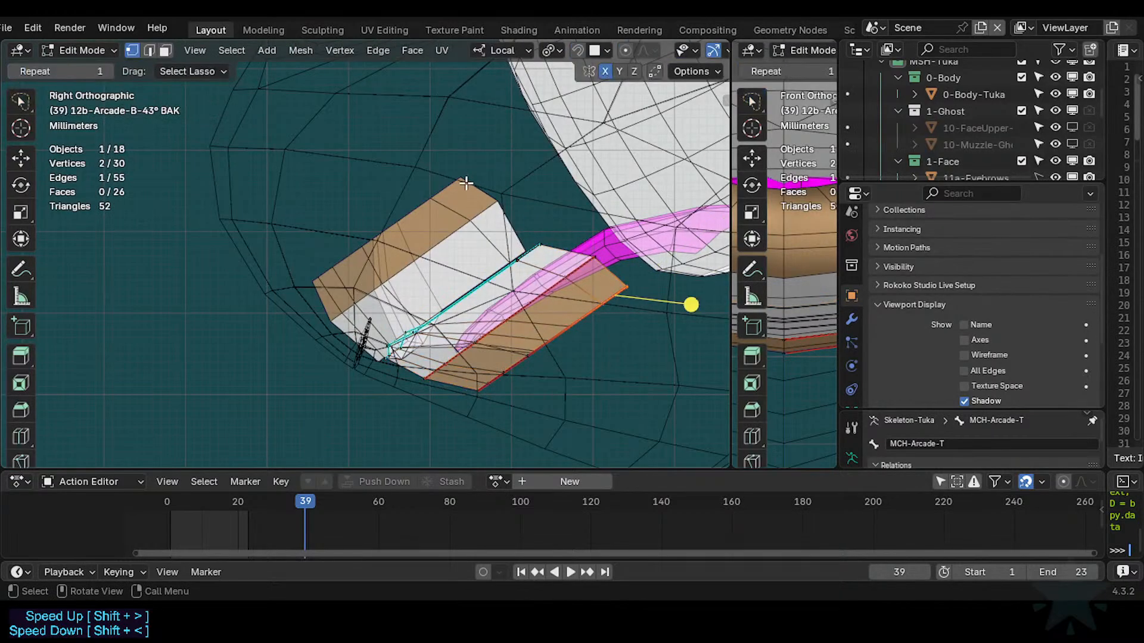
Nudge the same two lower gum vertices slightly rearward along local Y and leave Edit Mode.
{"action": "key", "text": "Tab"}
{"action": "key", "text": "Tab"}
{"action": "key", "text": "g"}
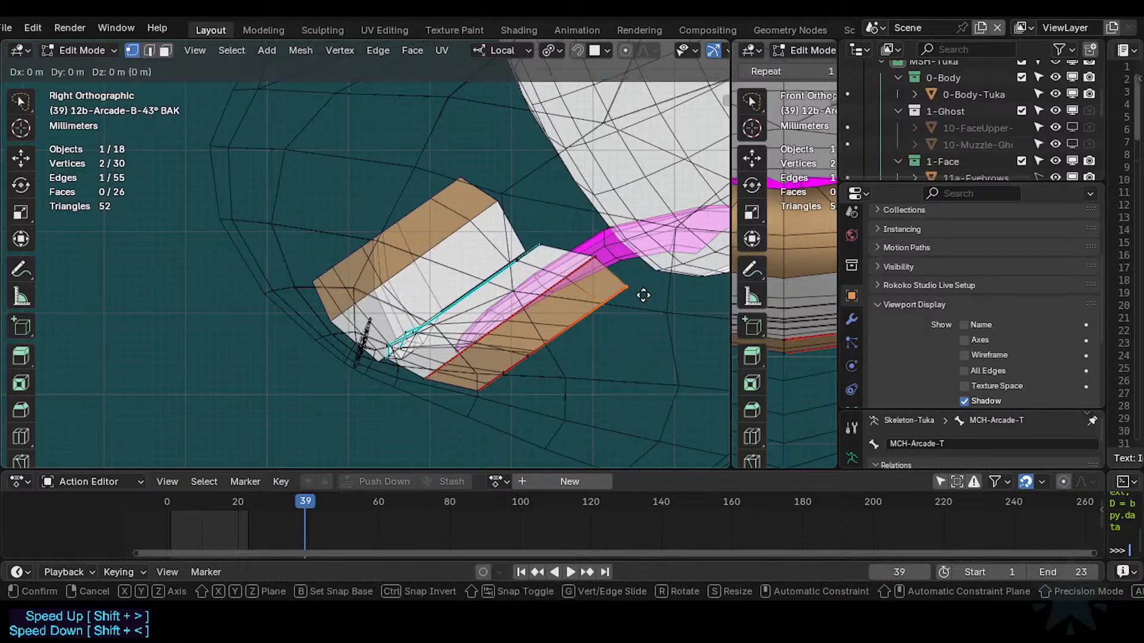
{"action": "key", "text": "y"}
{"action": "left_click", "coordinate": [691, 263]}
{"action": "key", "text": "Tab"}
Edit the upper teeth mesh and nudge the two rearmost vertices of the gum's top row slightly rearward along local Y, then leave Edit Mode.
{"action": "left_click", "coordinate": [435, 198]}
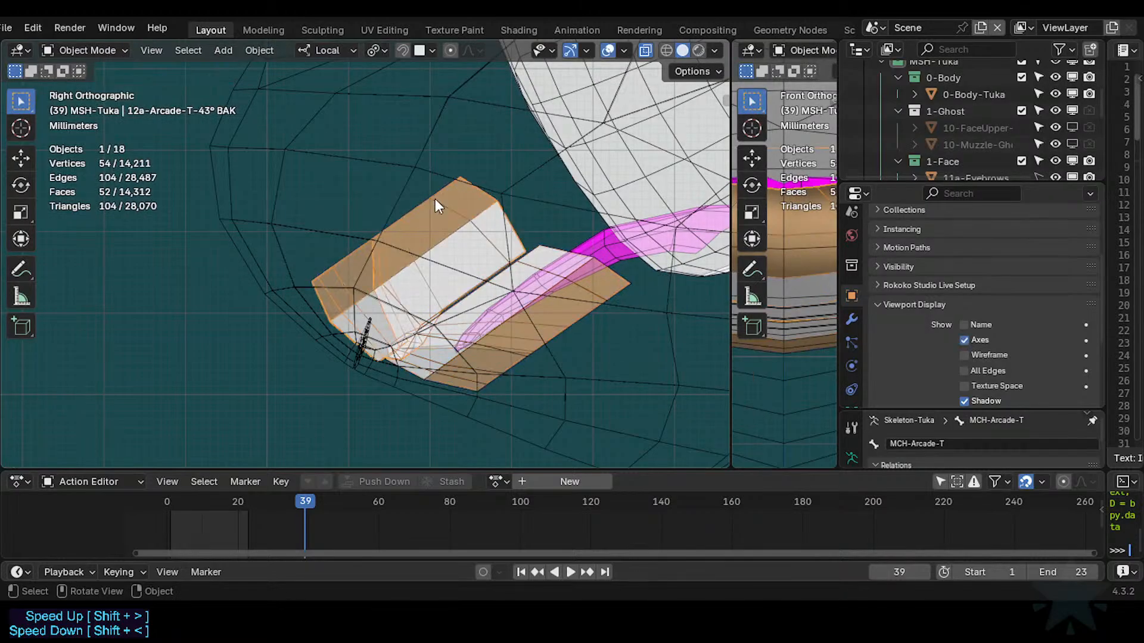
{"action": "key", "text": "Tab"}
{"action": "key", "text": "c"}
{"action": "left_click_drag", "start_coordinate": [469, 174], "coordinate": [440, 192]}
{"action": "key", "text": "Escape"}
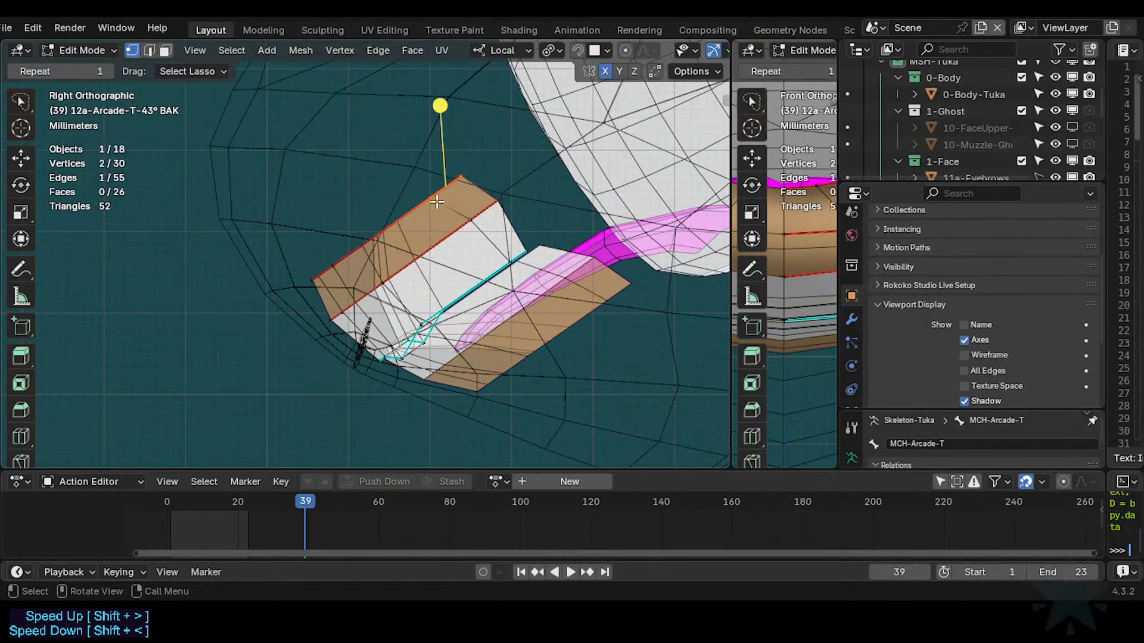
{"action": "key", "text": "g"}
{"action": "key", "text": "y"}
{"action": "left_click", "coordinate": [460, 177]}
{"action": "key", "text": "Tab"}
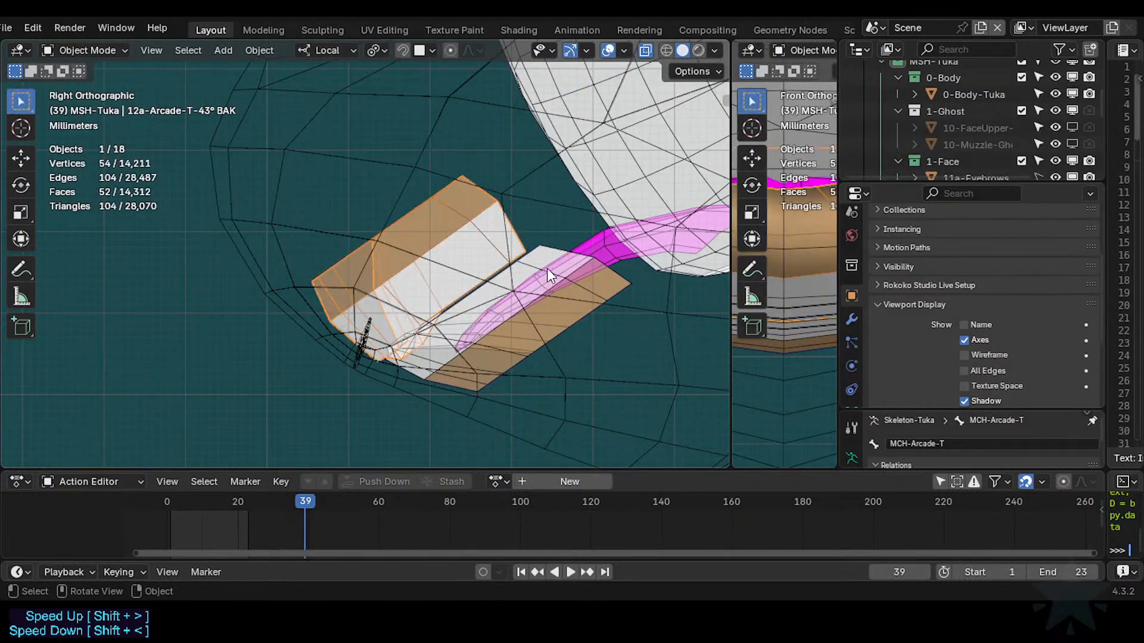
Switch to editing the tongue mesh.
{"action": "left_click", "coordinate": [531, 310]}
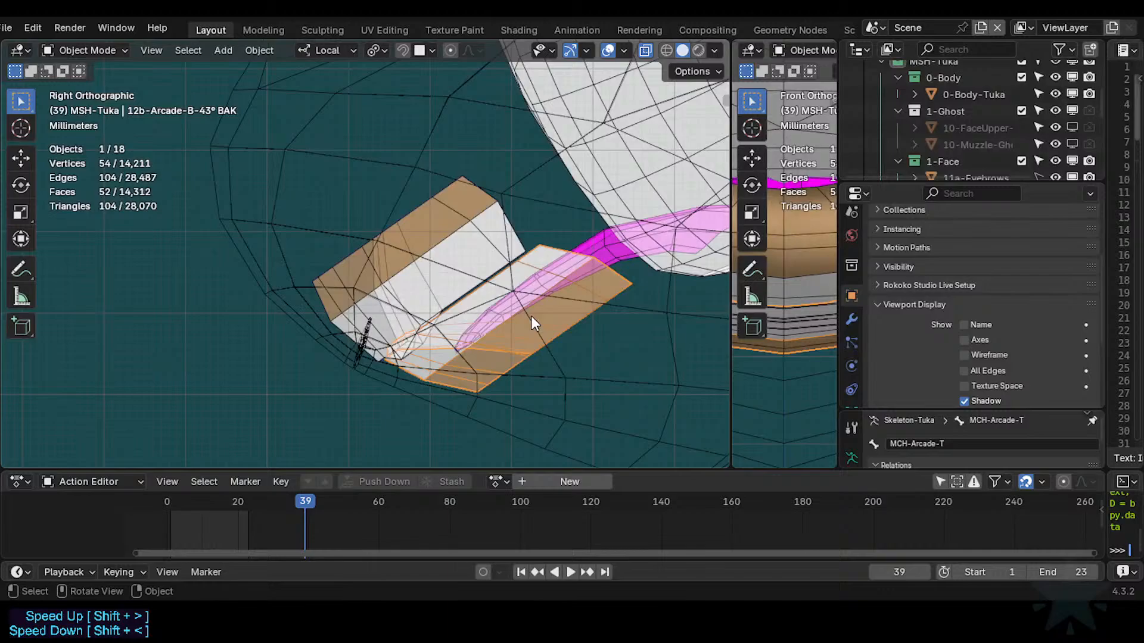
{"action": "scroll", "coordinate": [532, 319], "scroll_direction": "down", "scroll_amount": 3}
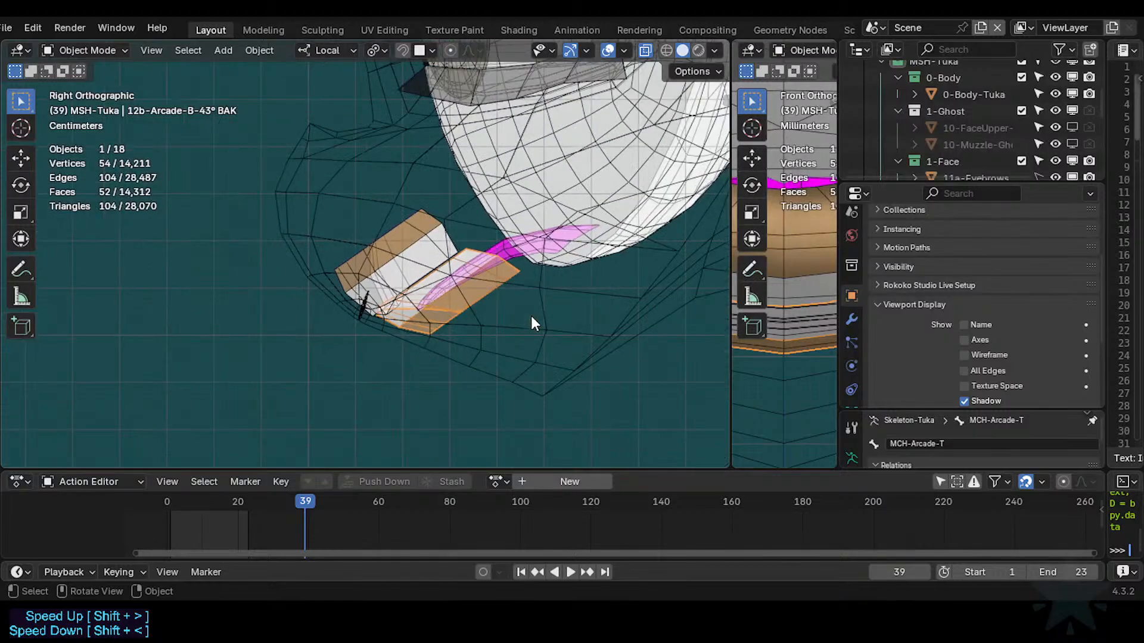
{"action": "scroll", "coordinate": [495, 280], "scroll_direction": "up", "scroll_amount": 2}
{"action": "left_click", "coordinate": [567, 233]}
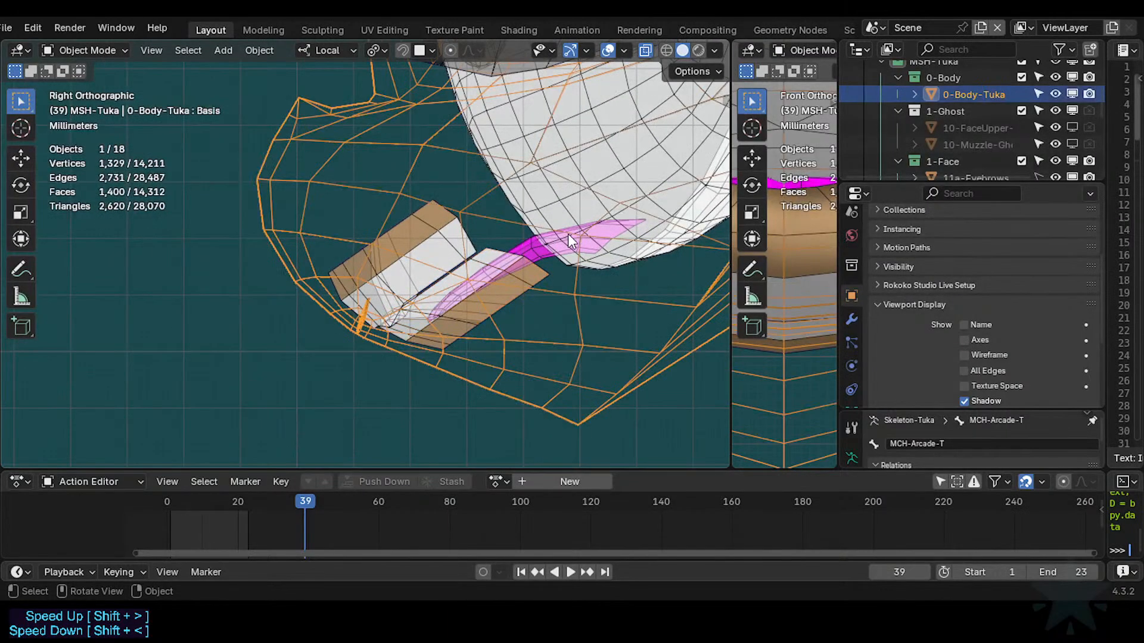
{"action": "left_click", "coordinate": [561, 255]}
{"action": "key", "text": "Tab"}
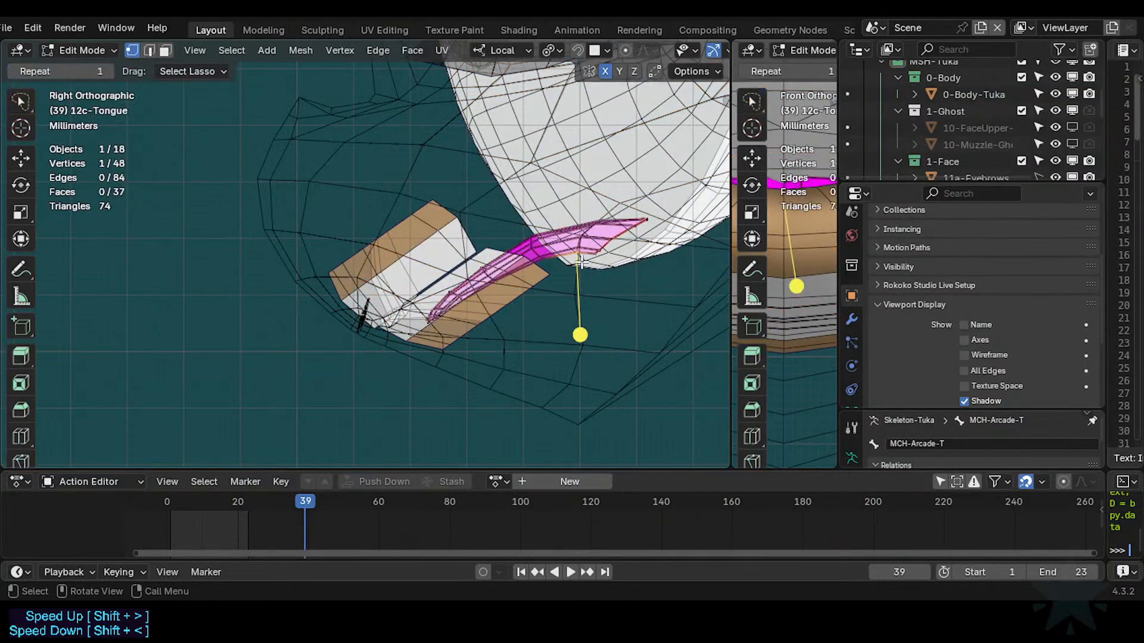
{"action": "scroll", "coordinate": [575, 263], "scroll_direction": "down", "scroll_amount": 2}
{"action": "scroll", "coordinate": [573, 263], "scroll_direction": "up", "scroll_amount": 1}
{"action": "scroll", "coordinate": [569, 247], "scroll_direction": "down", "scroll_amount": 1}
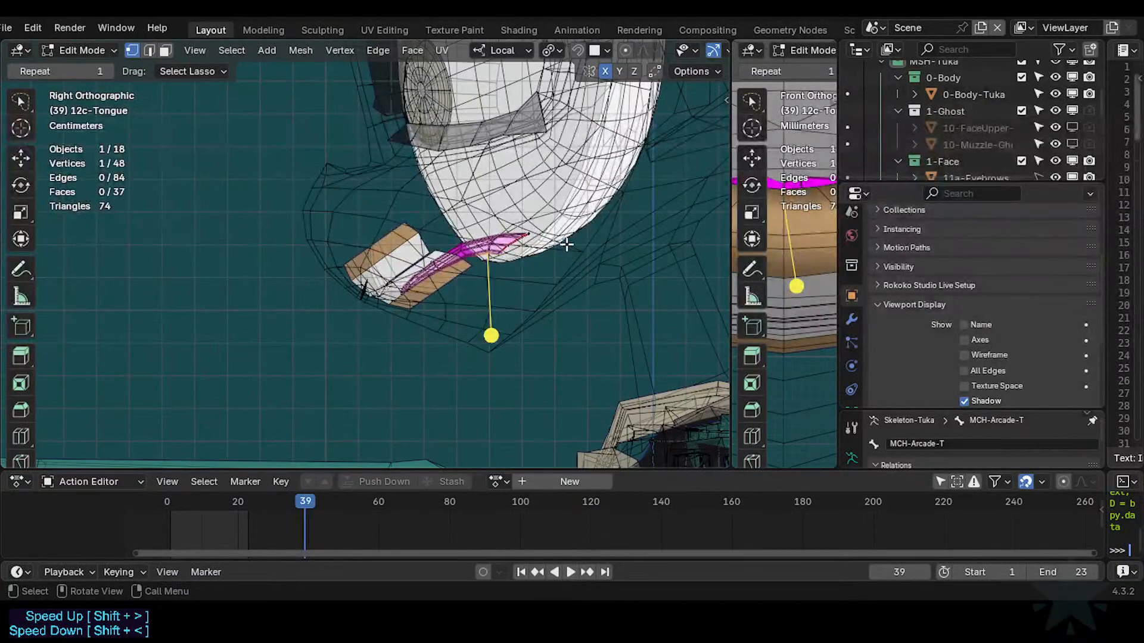
{"action": "scroll", "coordinate": [522, 255], "scroll_direction": "up", "scroll_amount": 1}
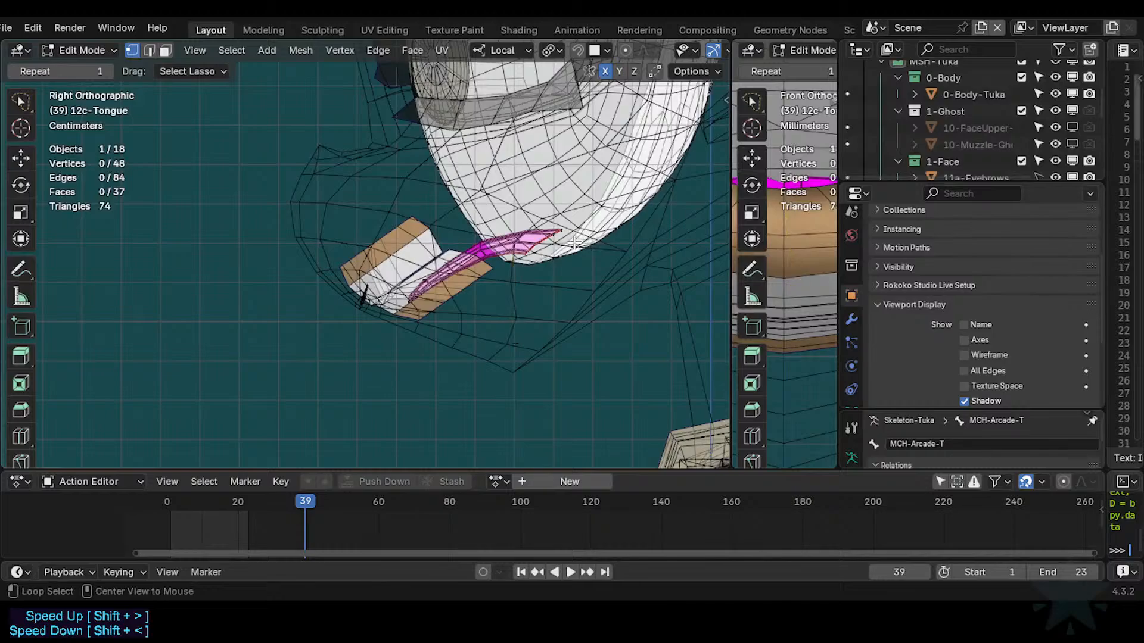
Select the rear section of the tongue, set the pivot point to the 3D Cursor and try rotating the section slightly upward.
{"action": "key", "text": "ctrl+l"}
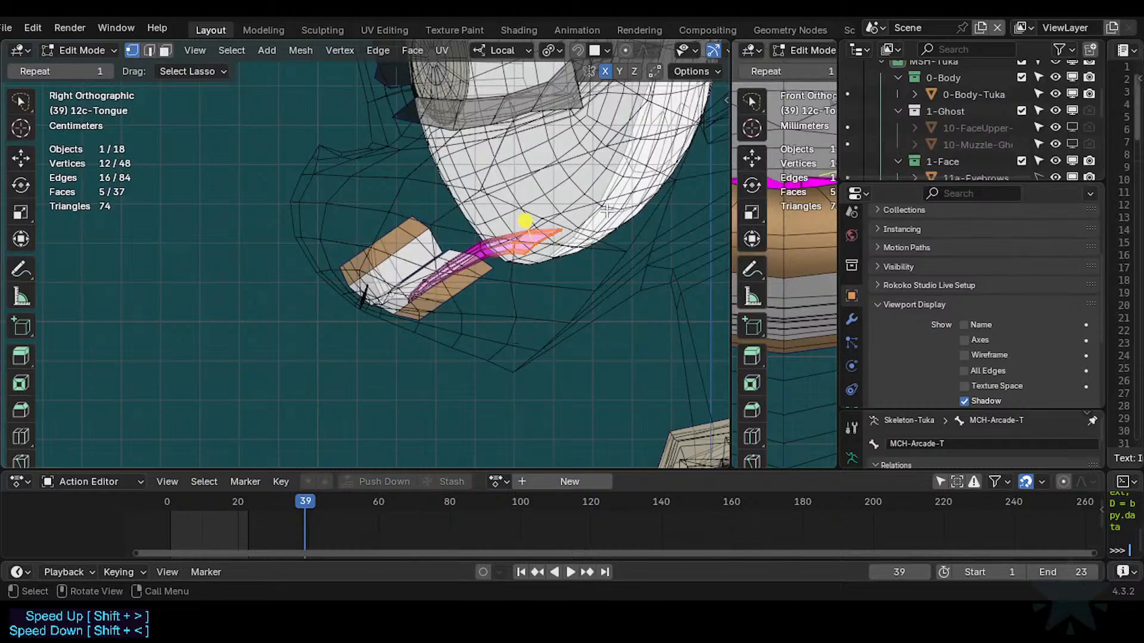
{"action": "key", "text": "c"}
{"action": "left_click_drag", "start_coordinate": [507, 241], "coordinate": [589, 220]}
{"action": "right_click", "coordinate": [588, 220]}
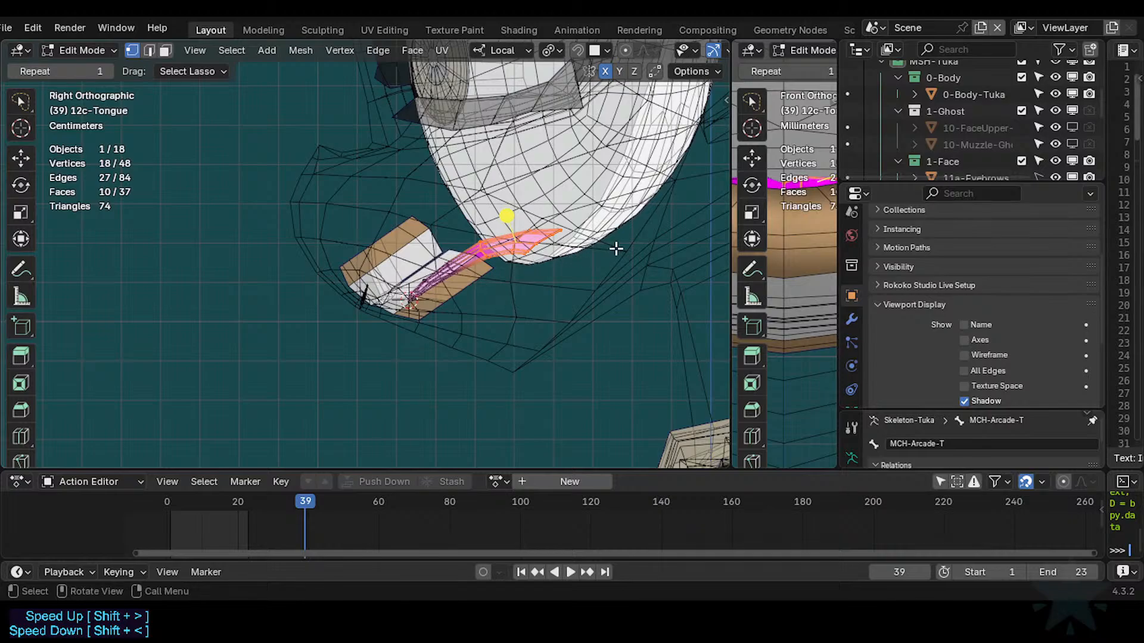
{"action": "key", "text": "period"}
{"action": "left_click", "coordinate": [597, 231]}
{"action": "key", "text": "r"}
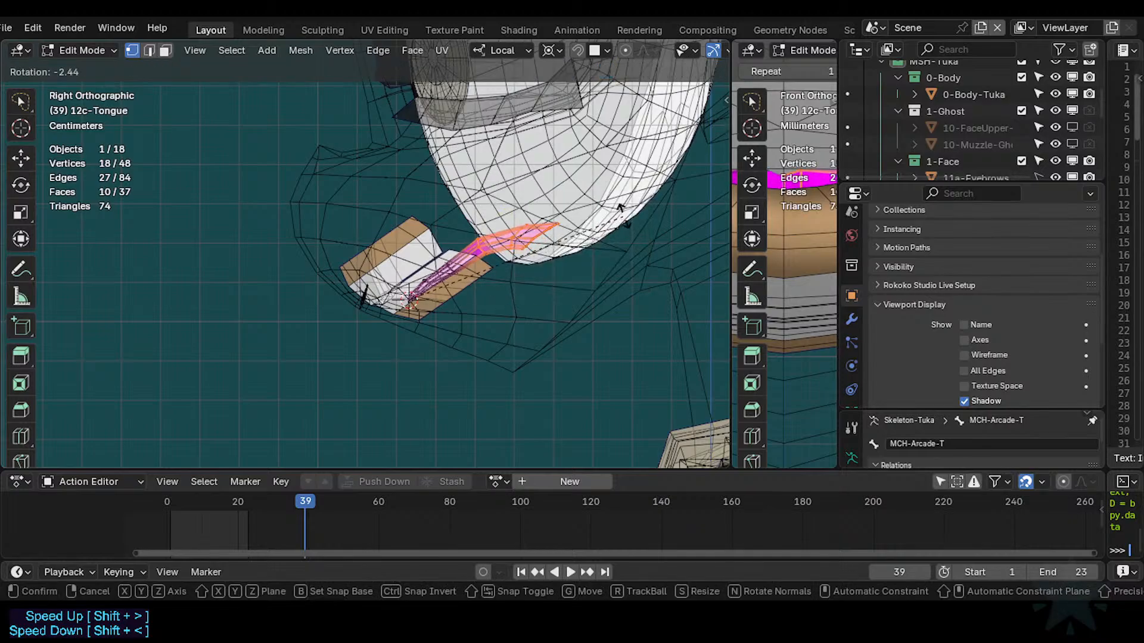
{"action": "left_click", "coordinate": [506, 216]}
Select the whole tongue and rotate it about -7° around the 3D Cursor in the right view.
{"action": "key", "text": "c"}
{"action": "left_click", "coordinate": [415, 303]}
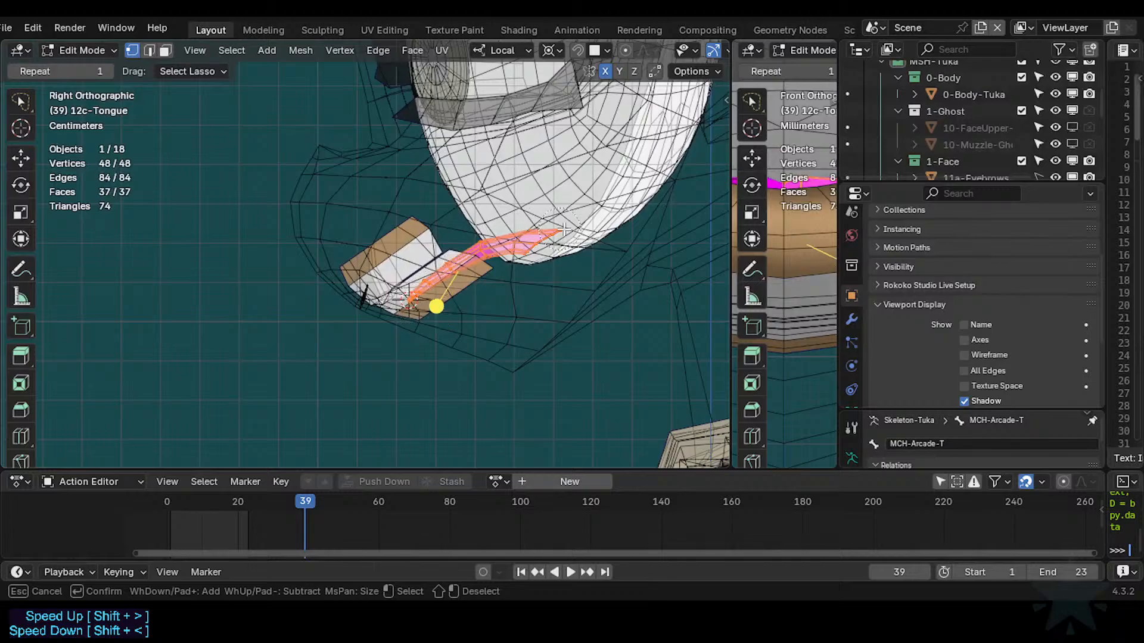
{"action": "key", "text": "Return"}
{"action": "key", "text": "r"}
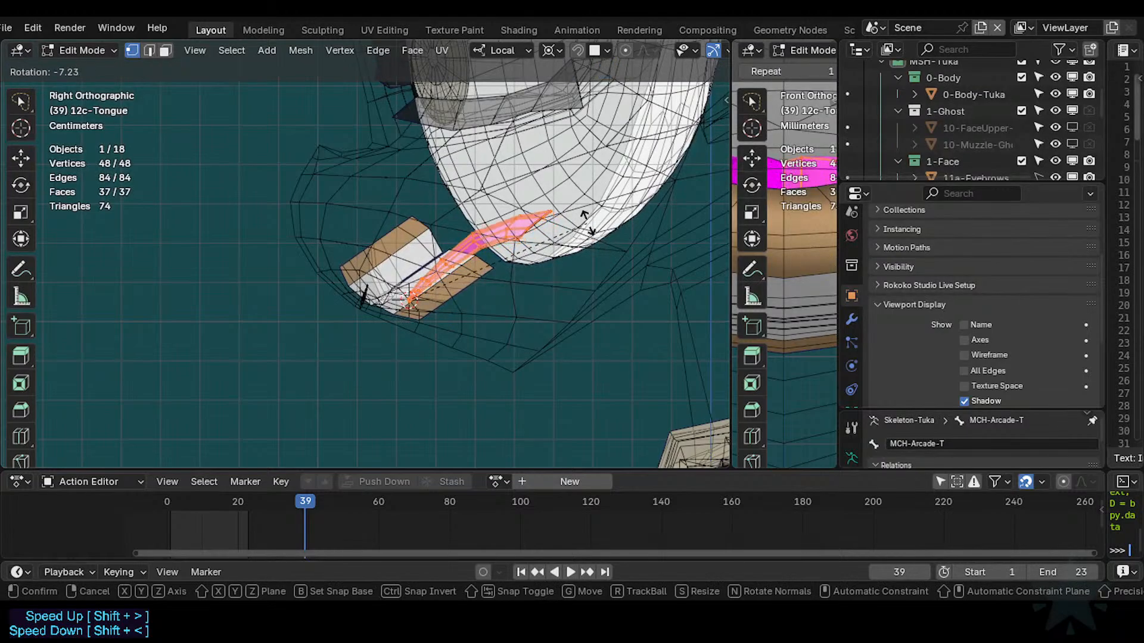
{"action": "left_click", "coordinate": [583, 216]}
Examine how the rotated tongue sits between the upper and lower teeth, in perspective and in the right orthographic view.
{"action": "middle_click_drag", "start_coordinate": [513, 249], "coordinate": [459, 306]}
{"action": "scroll", "coordinate": [460, 306], "scroll_direction": "up", "scroll_amount": 3}
{"action": "scroll", "coordinate": [474, 268], "scroll_direction": "up", "scroll_amount": 3}
{"action": "middle_click_drag", "start_coordinate": [475, 208], "coordinate": [451, 292], "text": "shift"}
{"action": "middle_click_drag", "start_coordinate": [451, 292], "coordinate": [477, 233]}
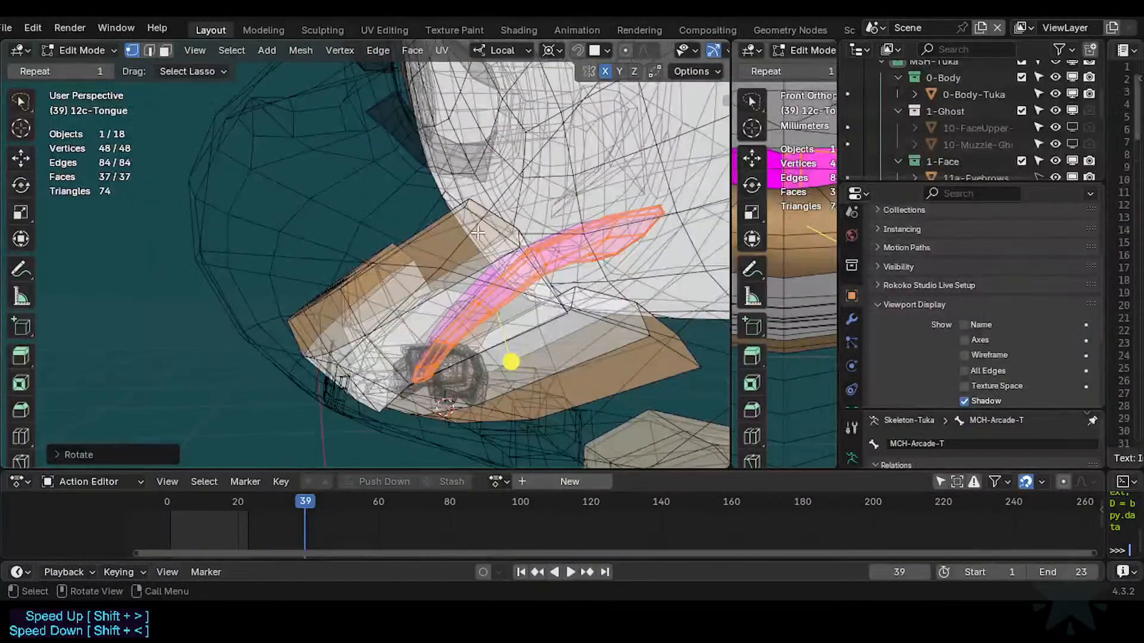
{"action": "key", "text": "KP_3"}
{"action": "scroll", "coordinate": [612, 117], "scroll_direction": "down", "scroll_amount": 2}
{"action": "scroll", "coordinate": [597, 215], "scroll_direction": "down", "scroll_amount": 4}
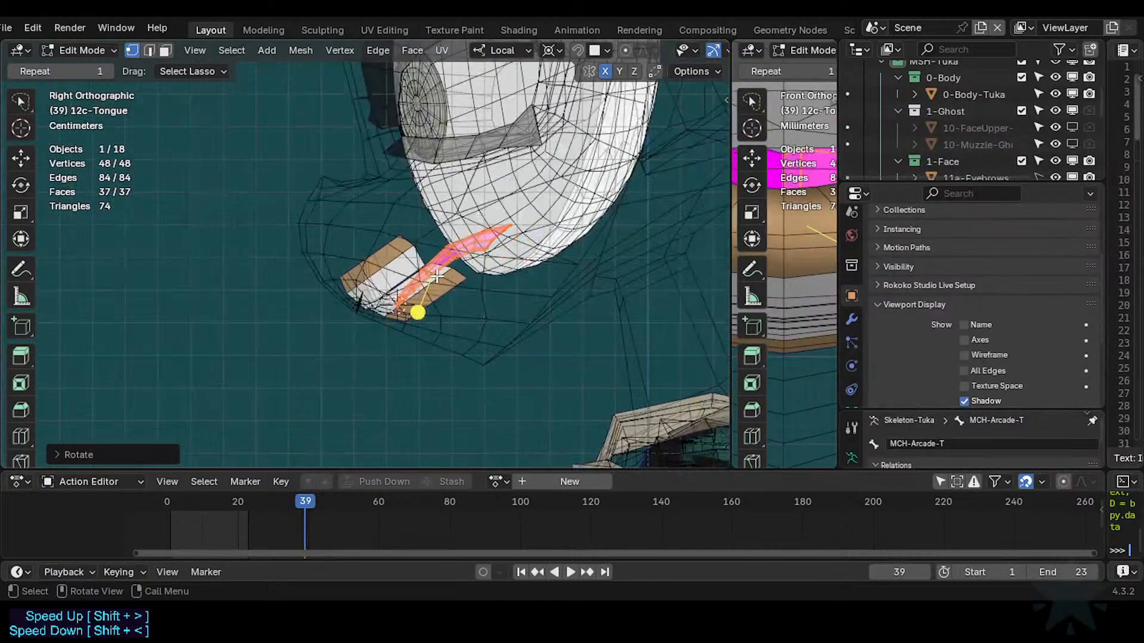
{"action": "scroll", "coordinate": [438, 276], "scroll_direction": "up", "scroll_amount": 6}
{"action": "scroll", "coordinate": [536, 295], "scroll_direction": "down", "scroll_amount": 2}
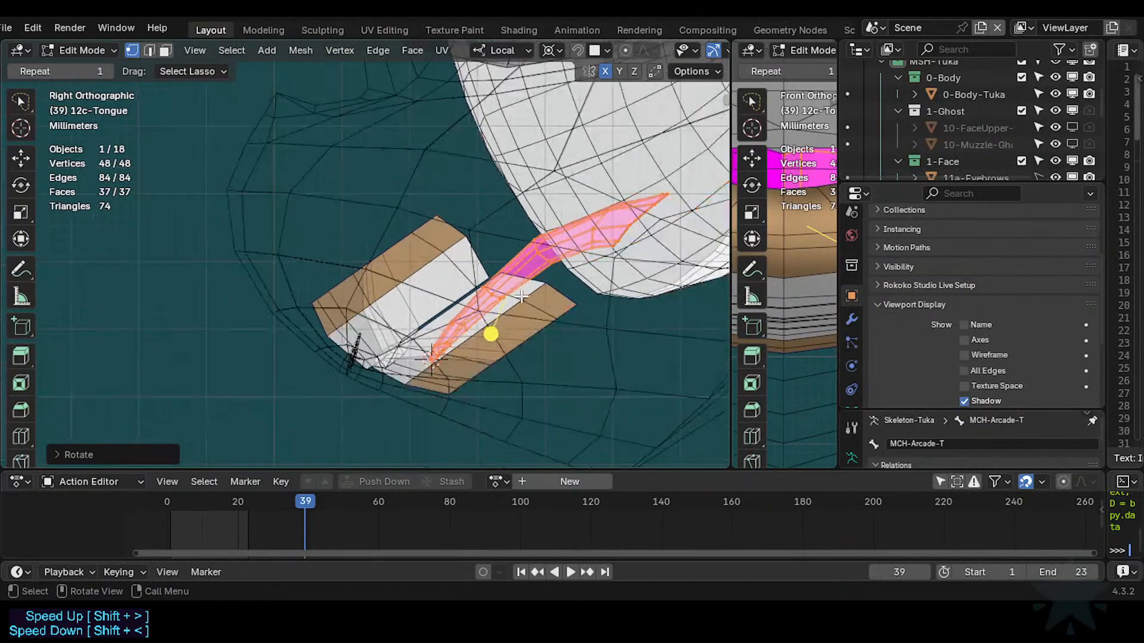
Clear the tongue's vertex selection, return to Object Mode and save the file.
{"action": "key", "text": "alt+a"}
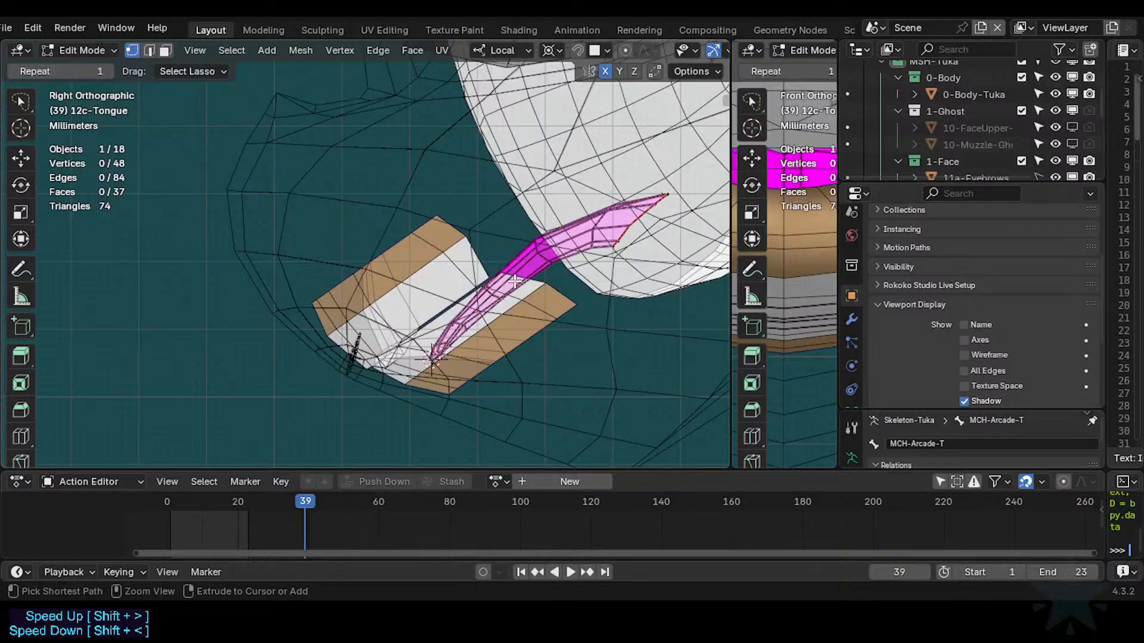
{"action": "key", "text": "ctrl+Tab"}
{"action": "key", "text": "o"}
{"action": "scroll", "coordinate": [513, 281], "scroll_direction": "down", "scroll_amount": 4}
{"action": "scroll", "coordinate": [498, 293], "scroll_direction": "up", "scroll_amount": 3}
{"action": "key", "text": "ctrl+s"}
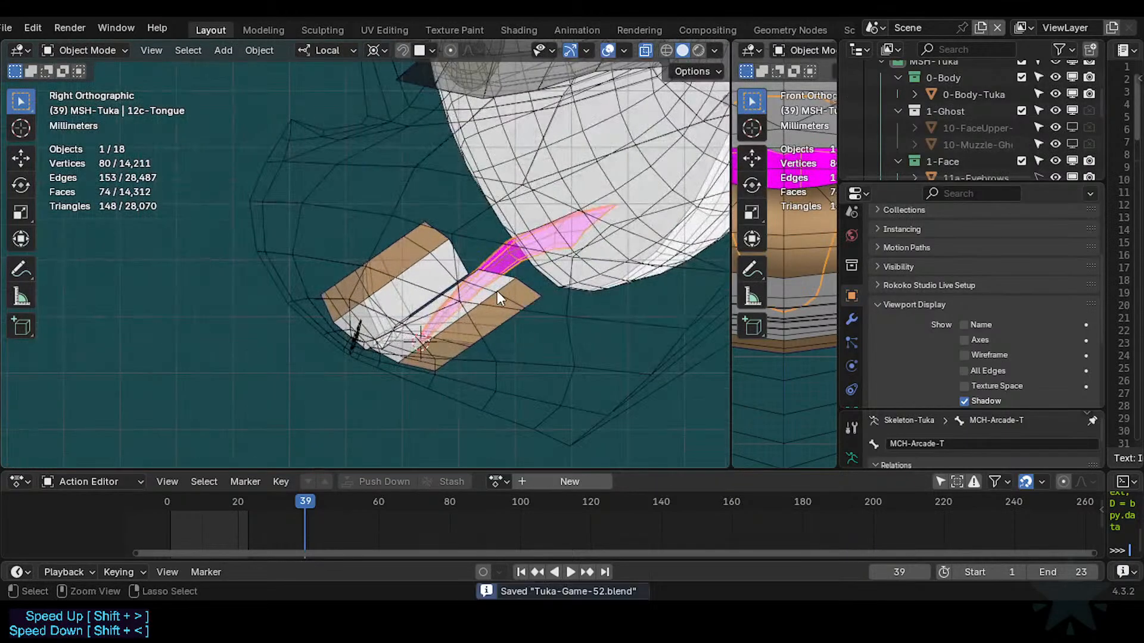
Reveal the hidden armature, open it in Edit Mode and reveal its hidden bones.
{"action": "scroll", "coordinate": [497, 291], "scroll_direction": "down", "scroll_amount": 2}
{"action": "key", "text": "alt+h"}
{"action": "scroll", "coordinate": [493, 291], "scroll_direction": "up", "scroll_amount": 1}
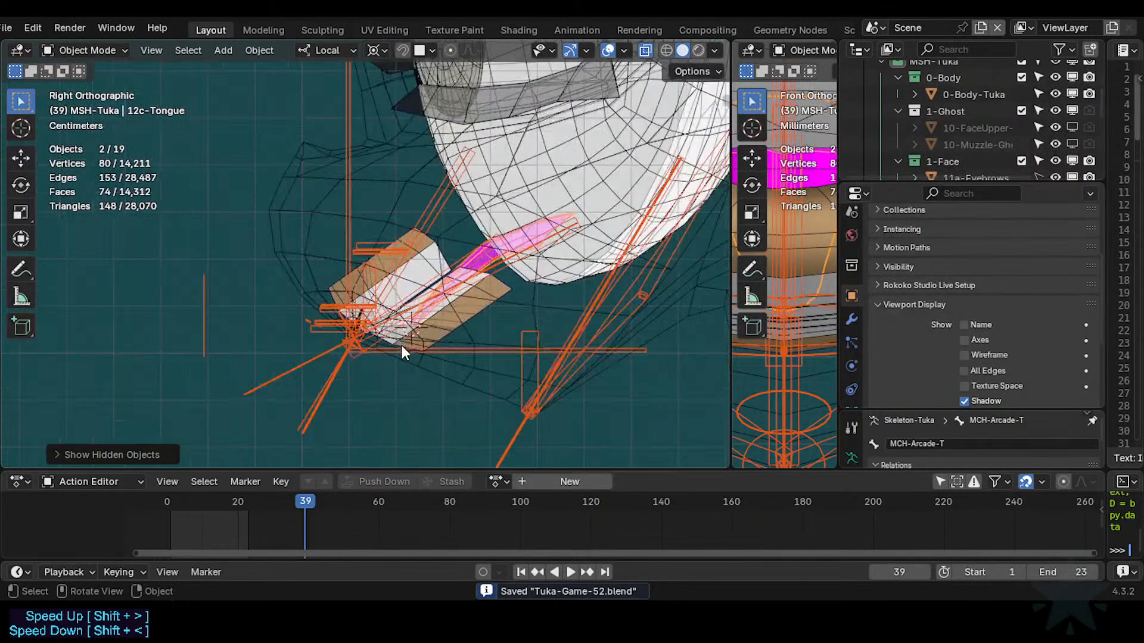
{"action": "left_click", "coordinate": [438, 349]}
{"action": "key", "text": "Tab"}
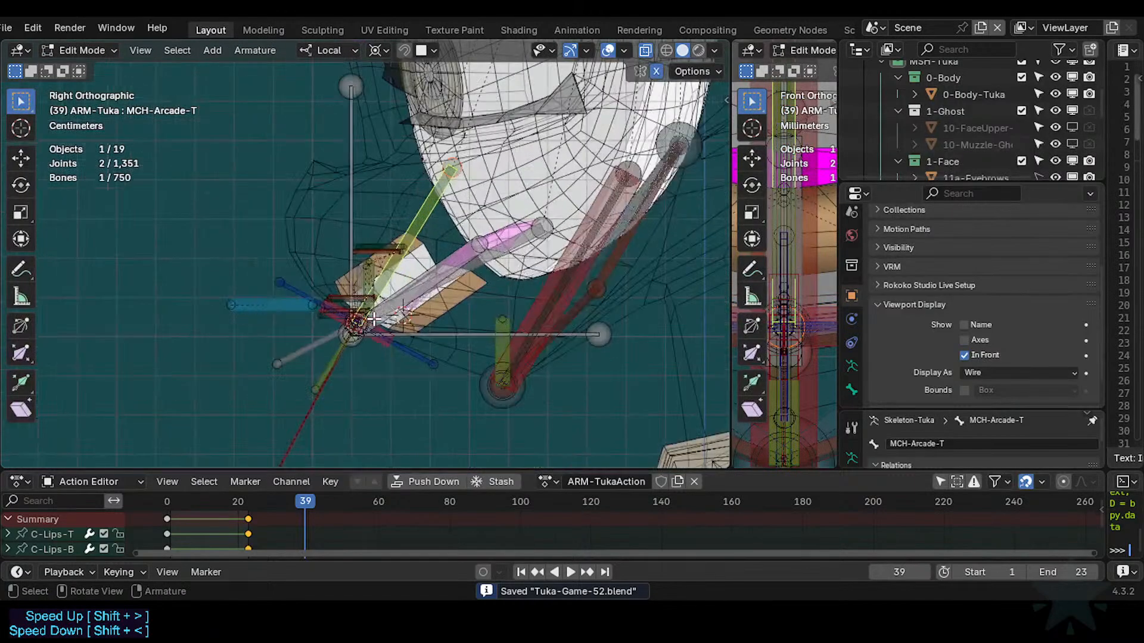
{"action": "scroll", "coordinate": [373, 320], "scroll_direction": "up", "scroll_amount": 2}
{"action": "key", "text": "alt+h"}
{"action": "scroll", "coordinate": [388, 320], "scroll_direction": "up", "scroll_amount": 2}
{"action": "scroll", "coordinate": [388, 321], "scroll_direction": "down", "scroll_amount": 4}
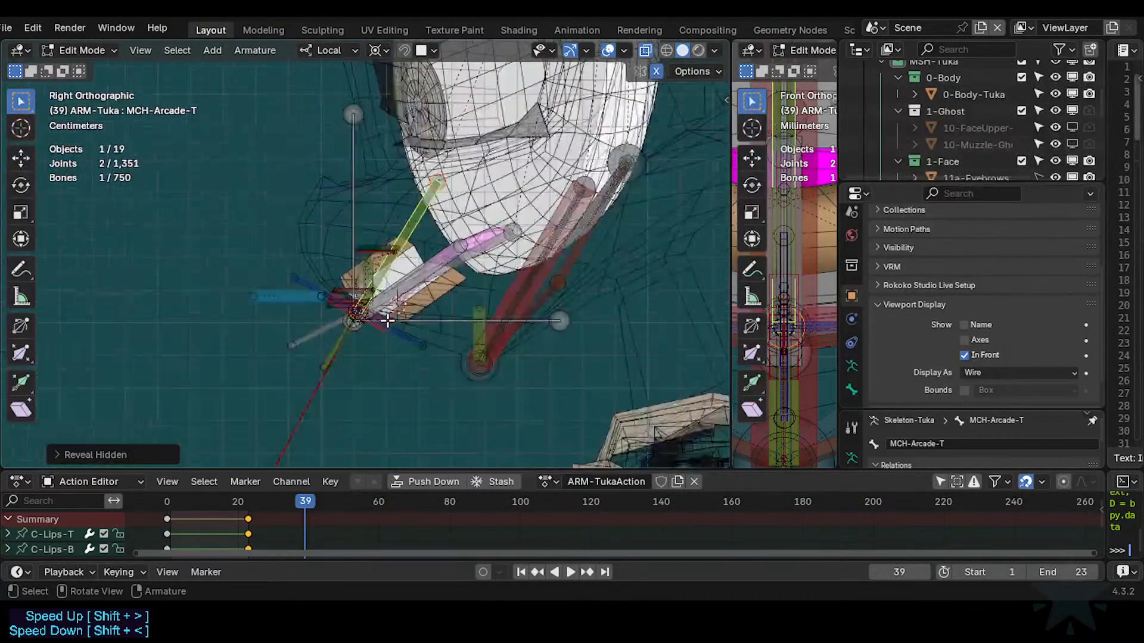
{"action": "scroll", "coordinate": [387, 321], "scroll_direction": "up", "scroll_amount": 2}
{"action": "key", "text": "Tab"}
{"action": "key", "text": "Tab"}
Delete the vertical, tilted and horizontal helper bones that meet at the front of the mouth, including Bone.001 and Bone.002.
{"action": "left_click", "coordinate": [352, 261]}
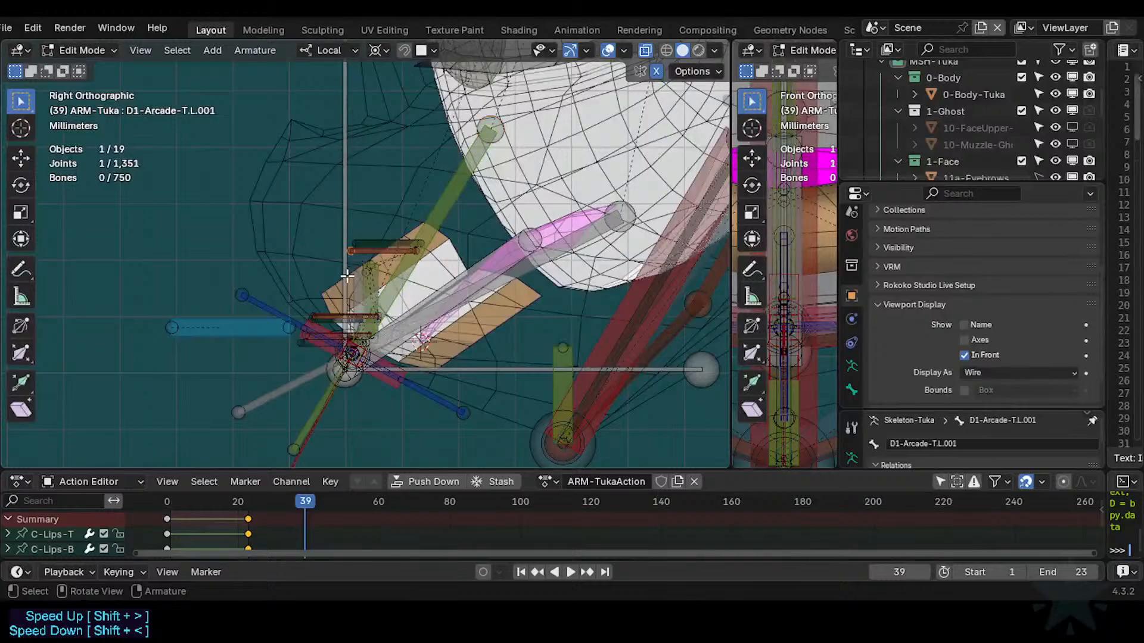
{"action": "left_click", "coordinate": [347, 276]}
{"action": "left_click", "coordinate": [419, 353], "text": "shift"}
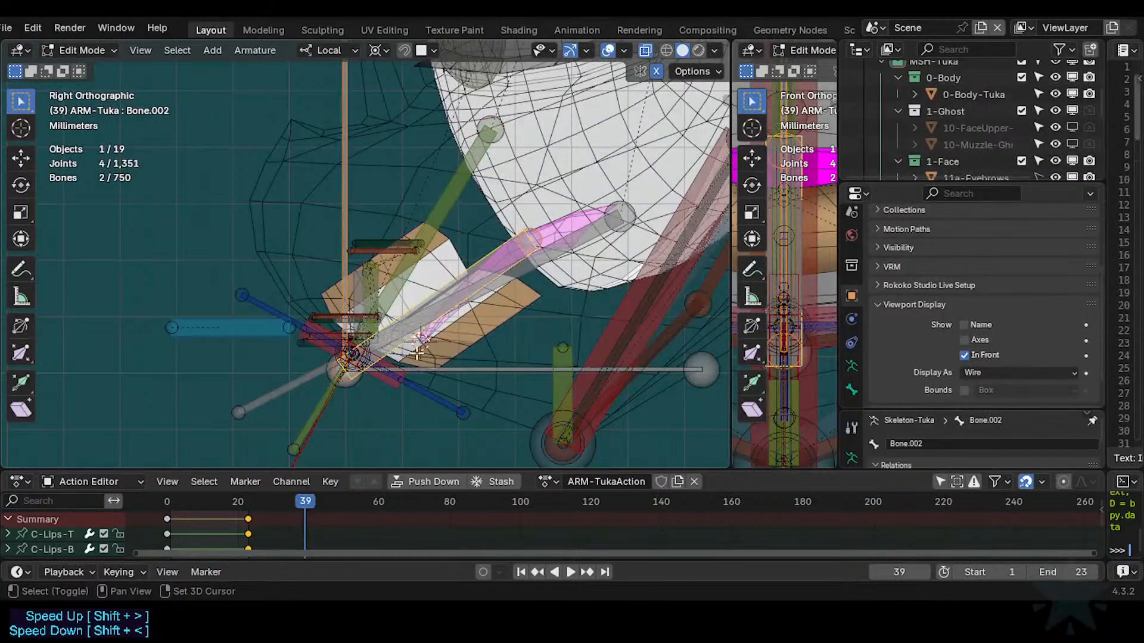
{"action": "left_click", "coordinate": [469, 372], "text": "shift"}
{"action": "key", "text": "x"}
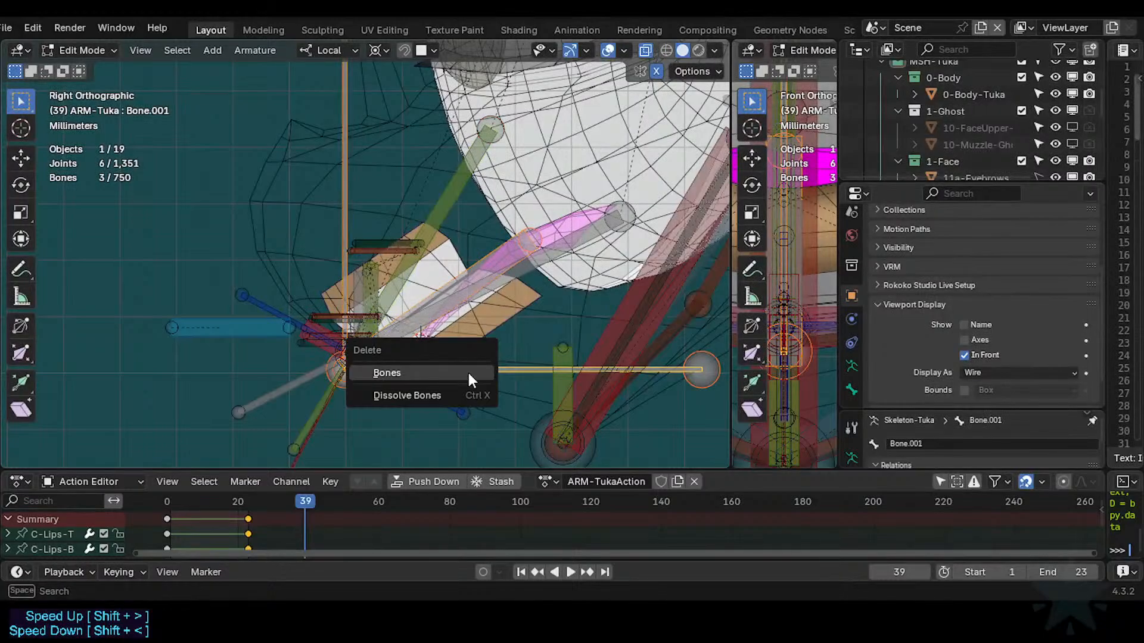
{"action": "left_click", "coordinate": [469, 374]}
Save the file, return the armature to Object Mode and turn off X-ray with the tongue selected.
{"action": "scroll", "coordinate": [463, 345], "scroll_direction": "up", "scroll_amount": 2}
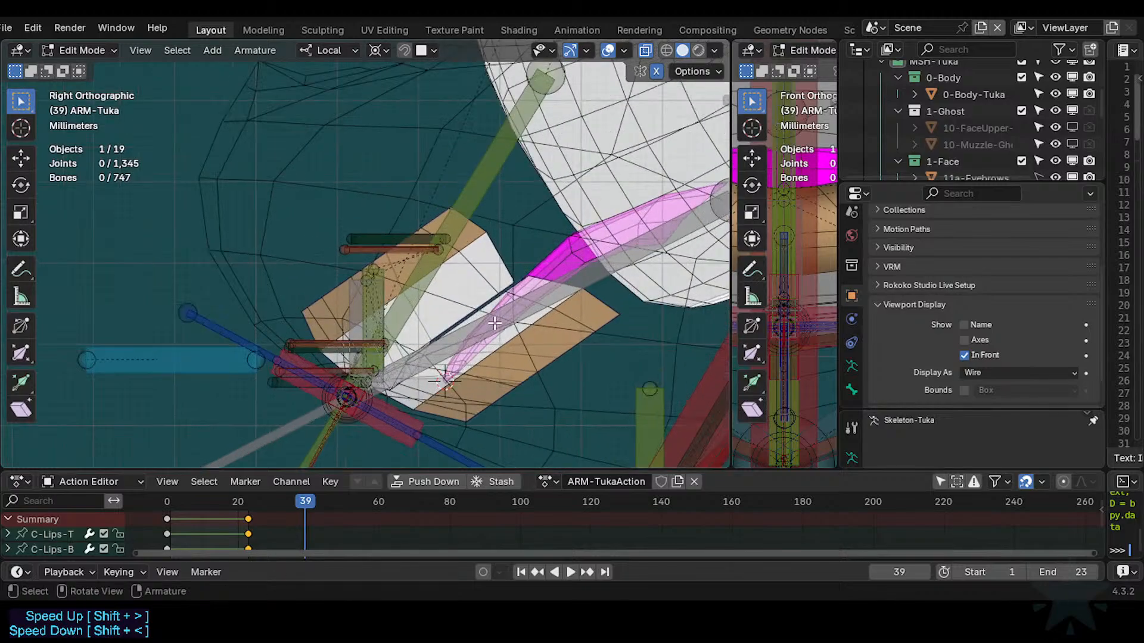
{"action": "key", "text": "ctrl+s"}
{"action": "key", "text": "ctrl+Tab"}
{"action": "key", "text": "o"}
{"action": "left_click", "coordinate": [566, 259]}
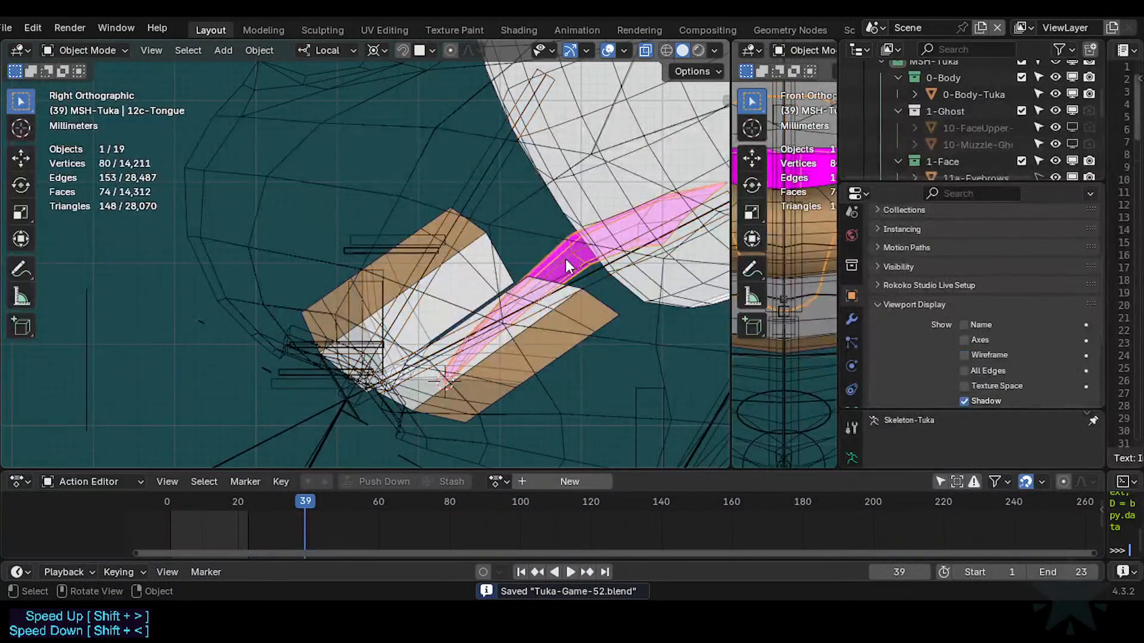
{"action": "key", "text": "alt+z"}
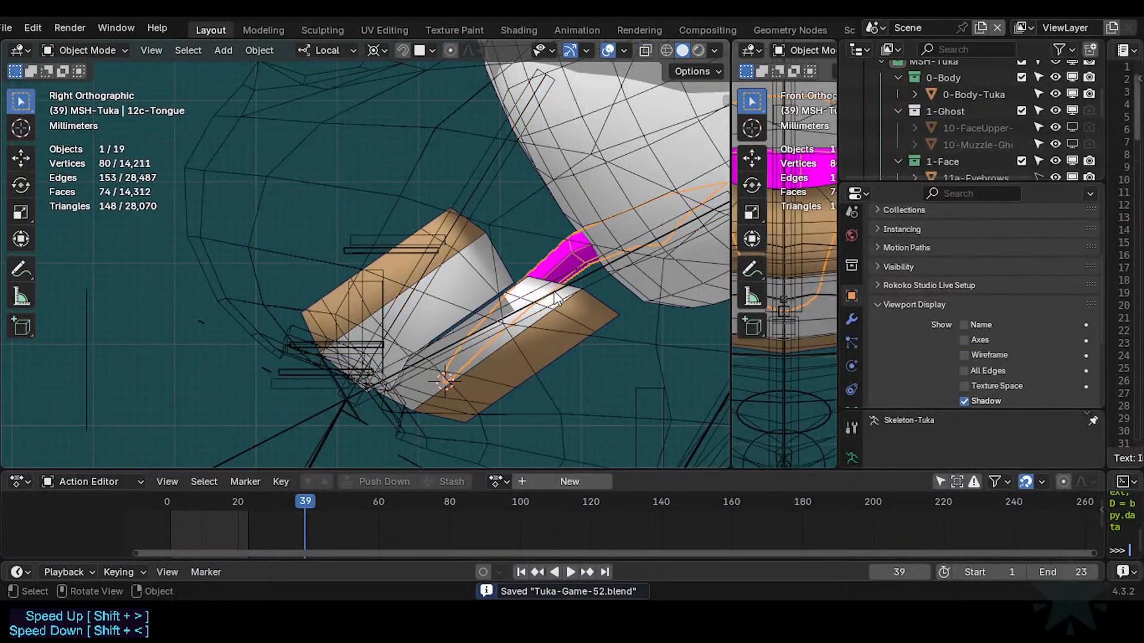
Switch to the front view and set the body mesh's display type to Textured.
{"action": "left_click", "coordinate": [460, 272]}
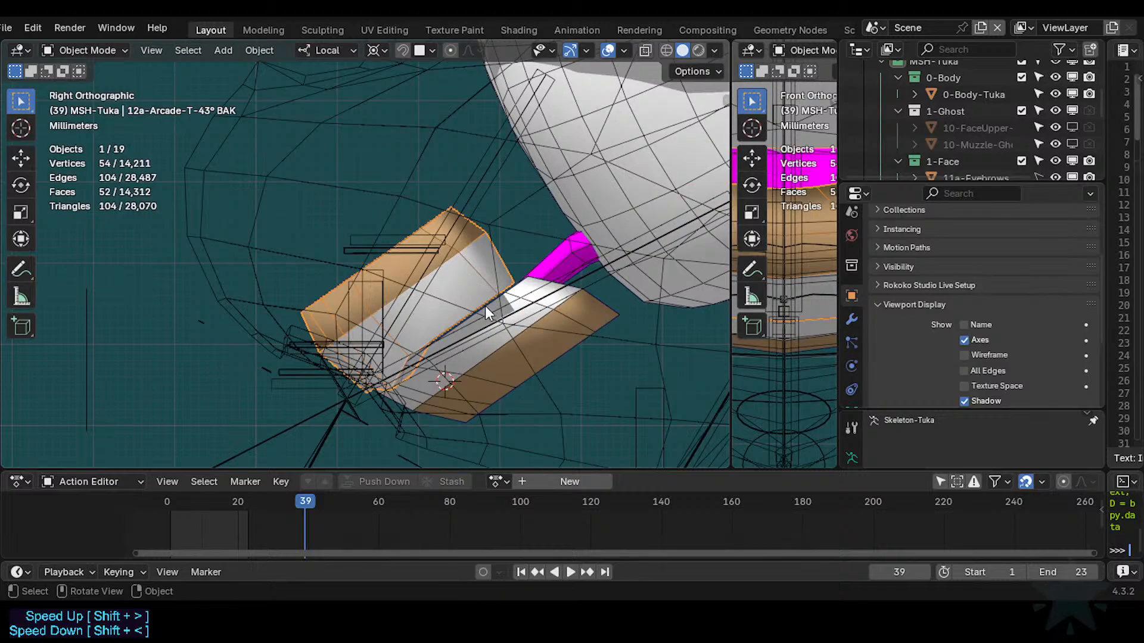
{"action": "key", "text": "KP_1"}
{"action": "scroll", "coordinate": [486, 306], "scroll_direction": "down", "scroll_amount": 6}
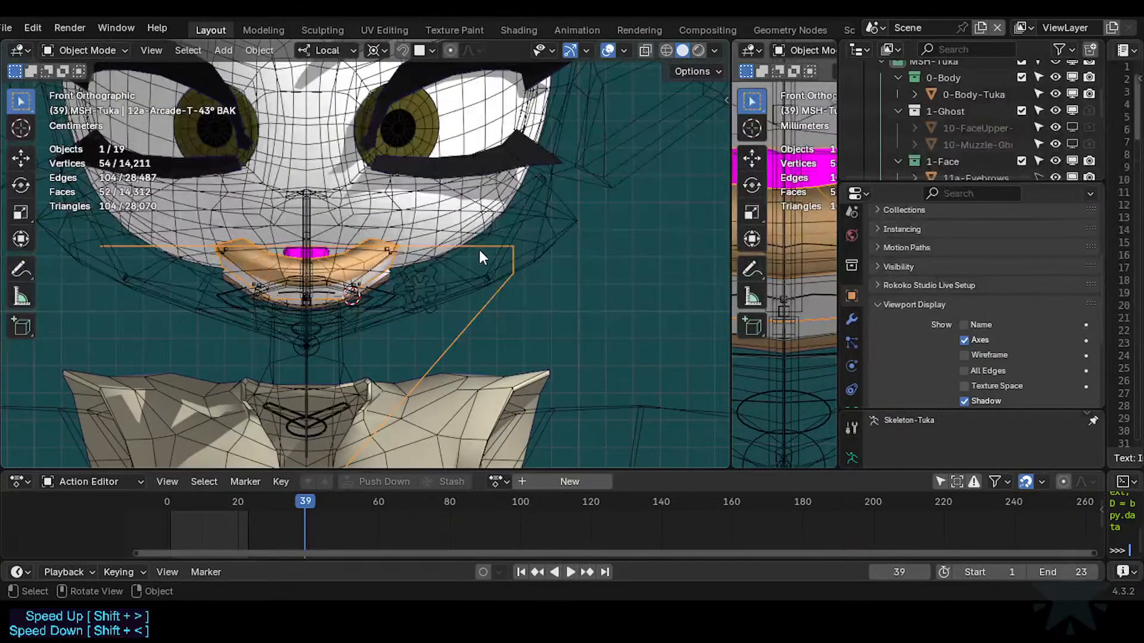
{"action": "left_click", "coordinate": [536, 239]}
{"action": "key", "text": "shift+ctrl+alt+h"}
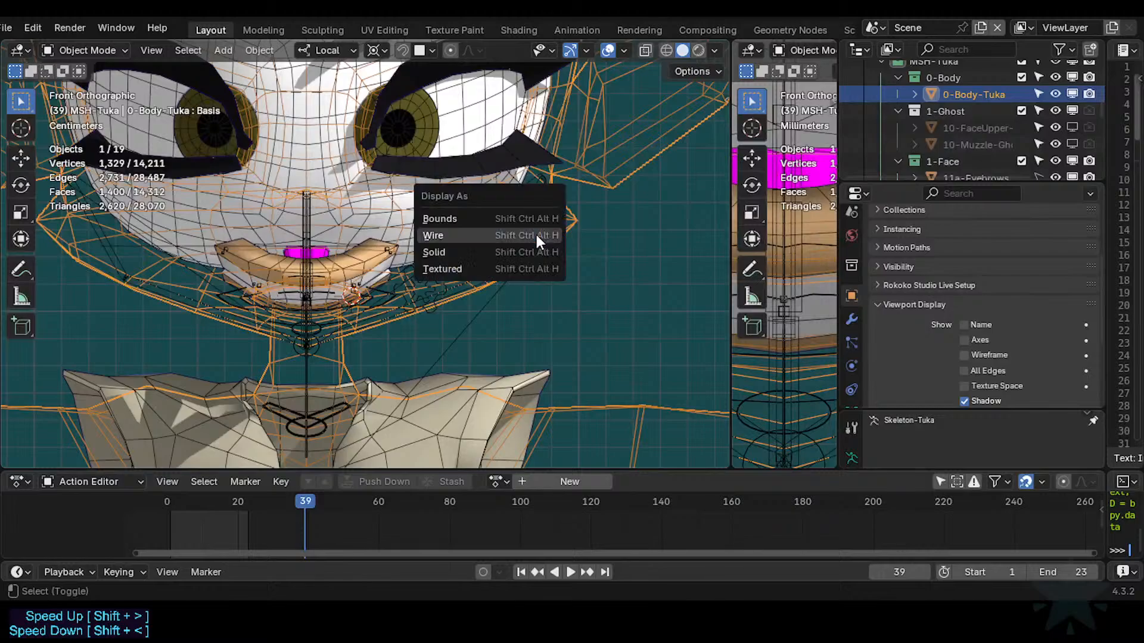
{"action": "key", "text": "Down"}
{"action": "key", "text": "Down"}
{"action": "key", "text": "Return"}
{"action": "scroll", "coordinate": [465, 334], "scroll_direction": "up", "scroll_amount": 2}
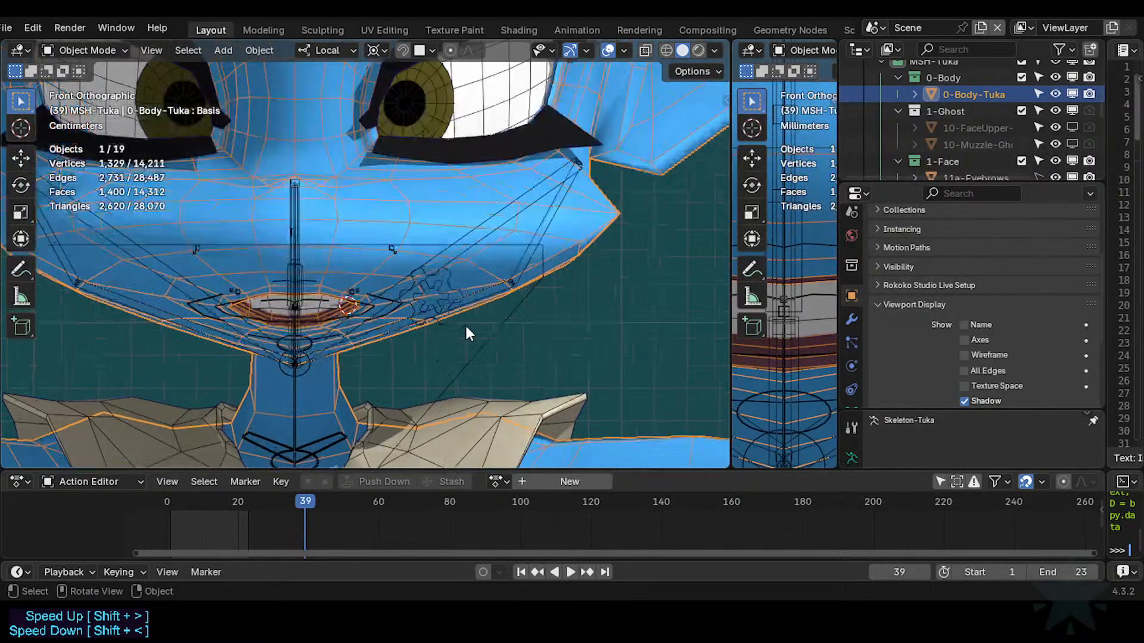
Select the armature and put it in Pose Mode.
{"action": "scroll", "coordinate": [467, 334], "scroll_direction": "up", "scroll_amount": 1}
{"action": "left_click", "coordinate": [388, 306]}
{"action": "key", "text": "ctrl+Tab"}
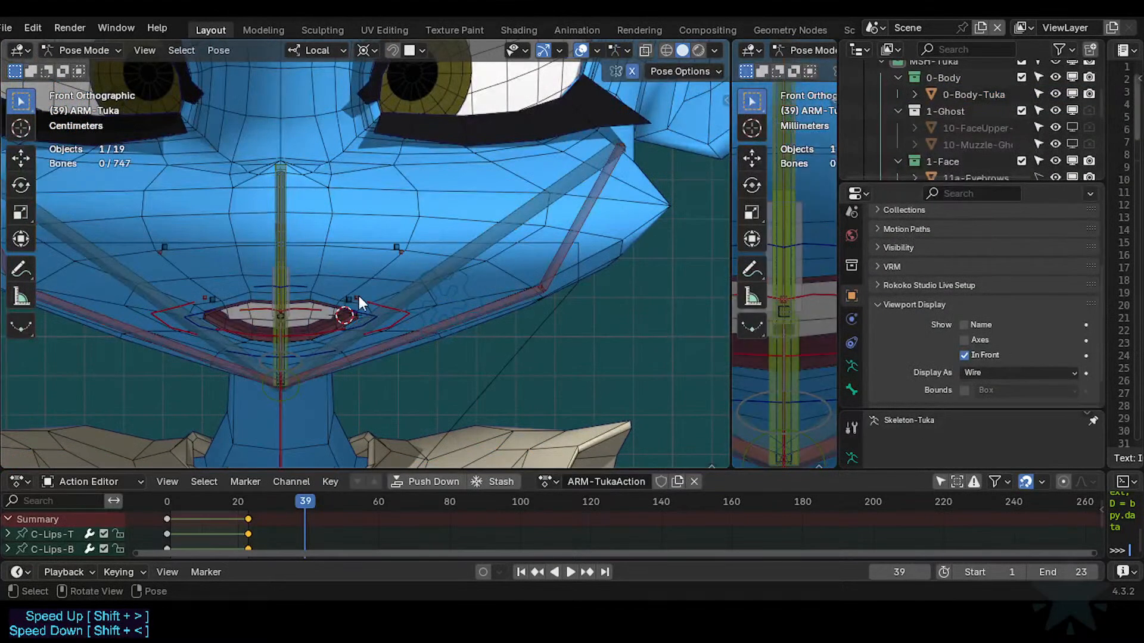
Pull the lip-corner control M-Lips.L outward and up to test a smile.
{"action": "left_click", "coordinate": [381, 301]}
{"action": "key", "text": "g"}
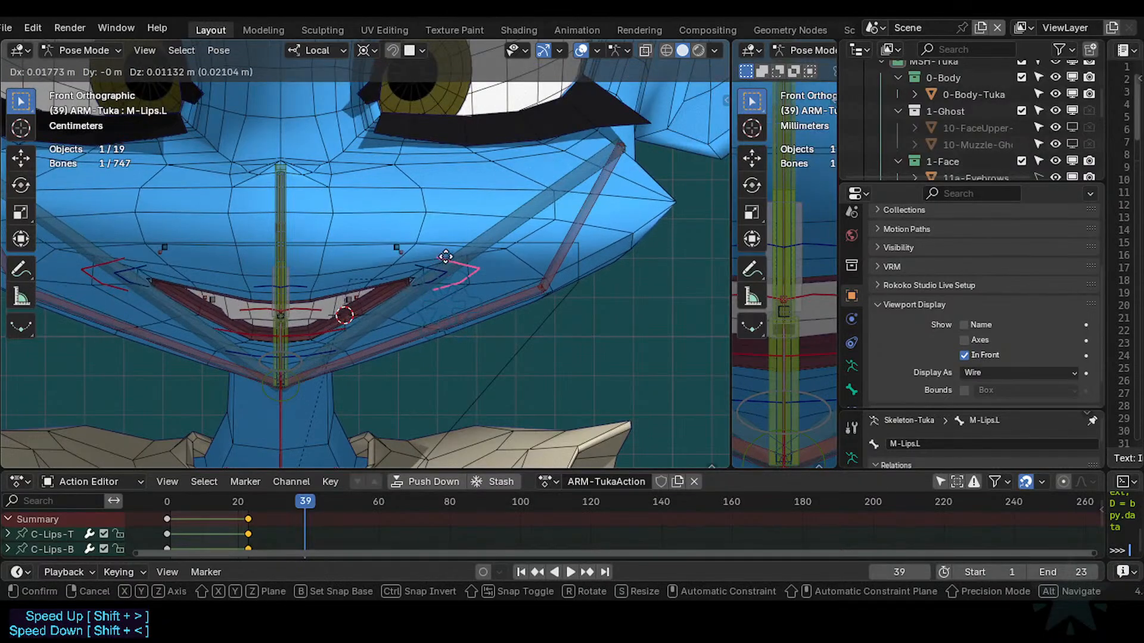
{"action": "left_click", "coordinate": [447, 258]}
Test the upper lip by raising C-Lips-T and M-Lips-T, then moving C-Lips-T back down.
{"action": "left_click", "coordinate": [313, 285]}
{"action": "key", "text": "g"}
{"action": "left_click", "coordinate": [315, 264]}
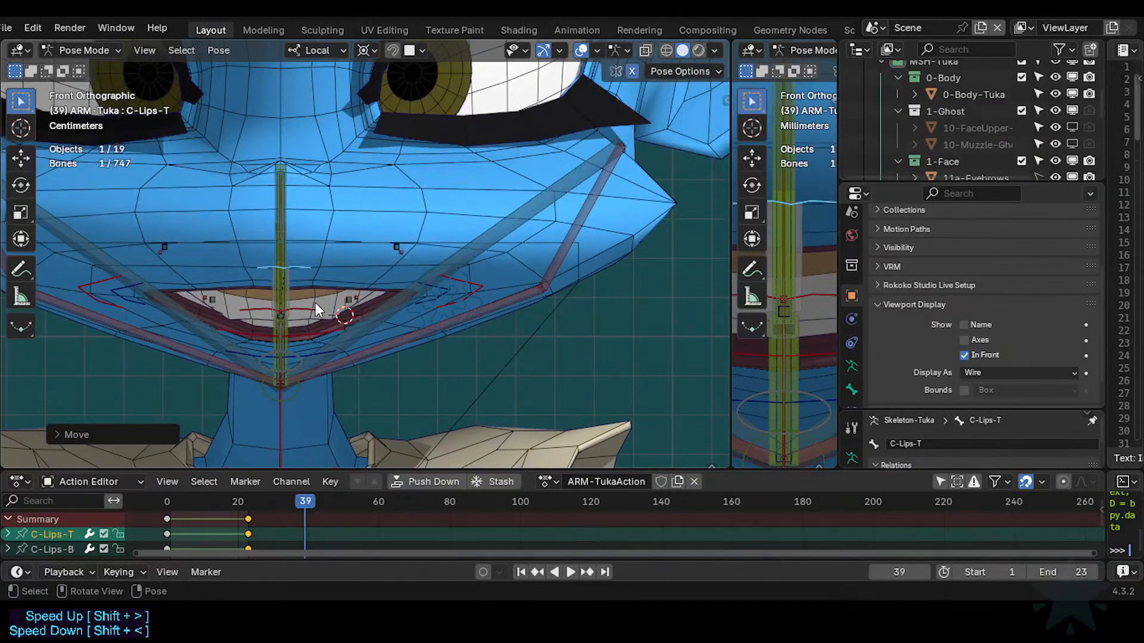
{"action": "left_click", "coordinate": [315, 303]}
{"action": "key", "text": "g"}
{"action": "left_click", "coordinate": [310, 271]}
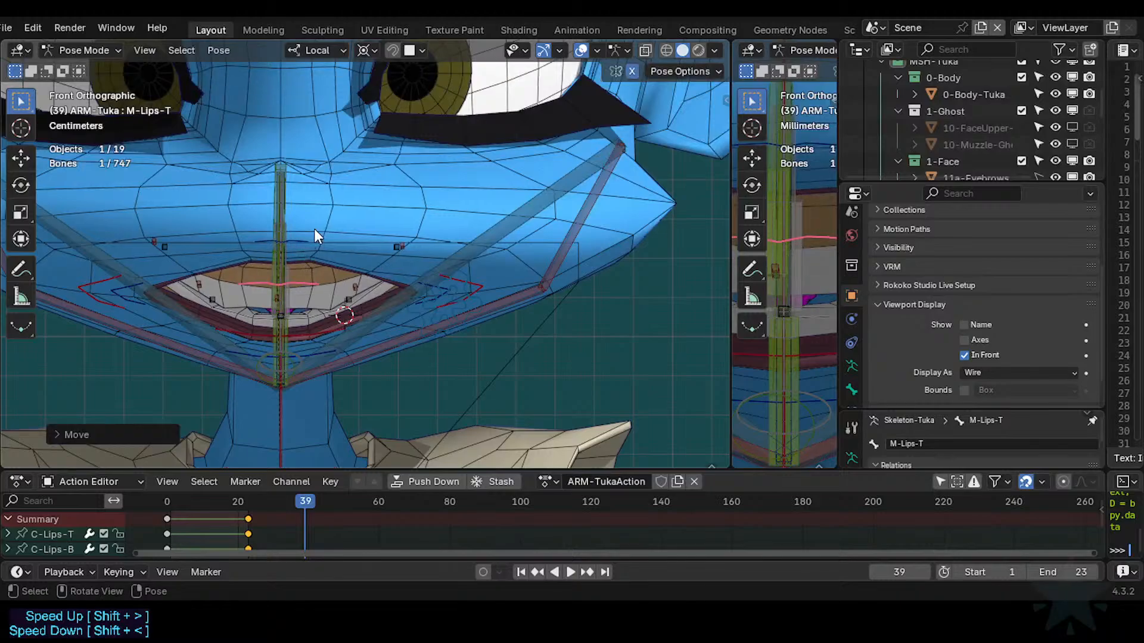
{"action": "left_click", "coordinate": [301, 234]}
{"action": "key", "text": "g"}
{"action": "left_click", "coordinate": [301, 284]}
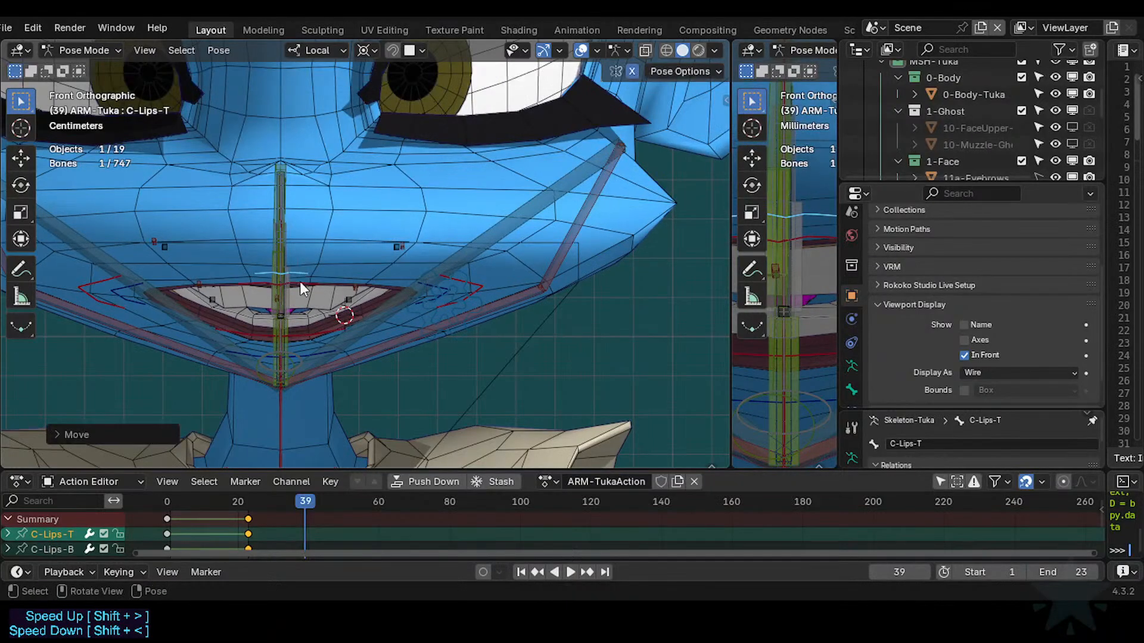
Test the lower lip by repositioning the C-Lips-B and M-Lips-B controls vertically.
{"action": "left_click", "coordinate": [310, 348]}
{"action": "key", "text": "g"}
{"action": "left_click", "coordinate": [304, 343]}
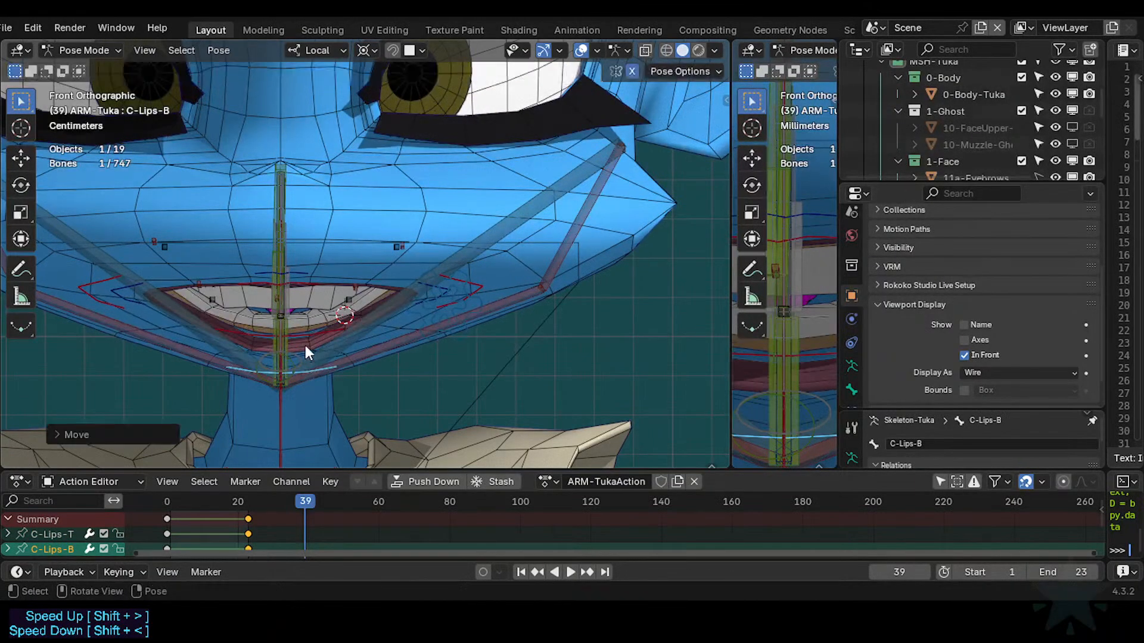
{"action": "left_click", "coordinate": [310, 339]}
{"action": "key", "text": "g"}
{"action": "left_click", "coordinate": [312, 340]}
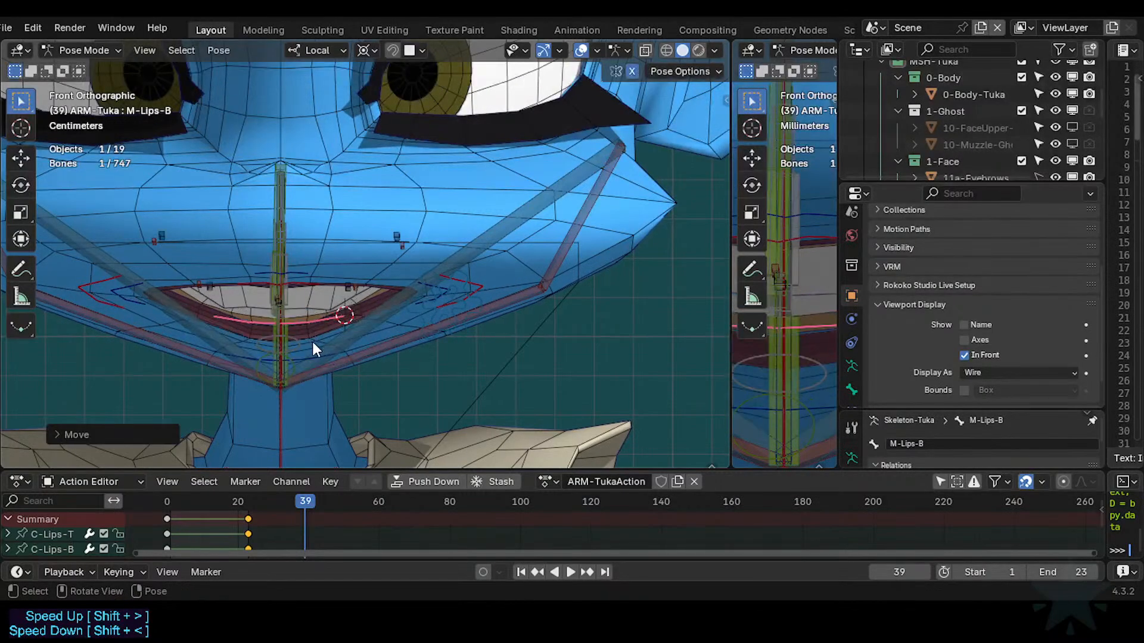
{"action": "left_click", "coordinate": [317, 350]}
{"action": "key", "text": "g"}
{"action": "left_click", "coordinate": [317, 328]}
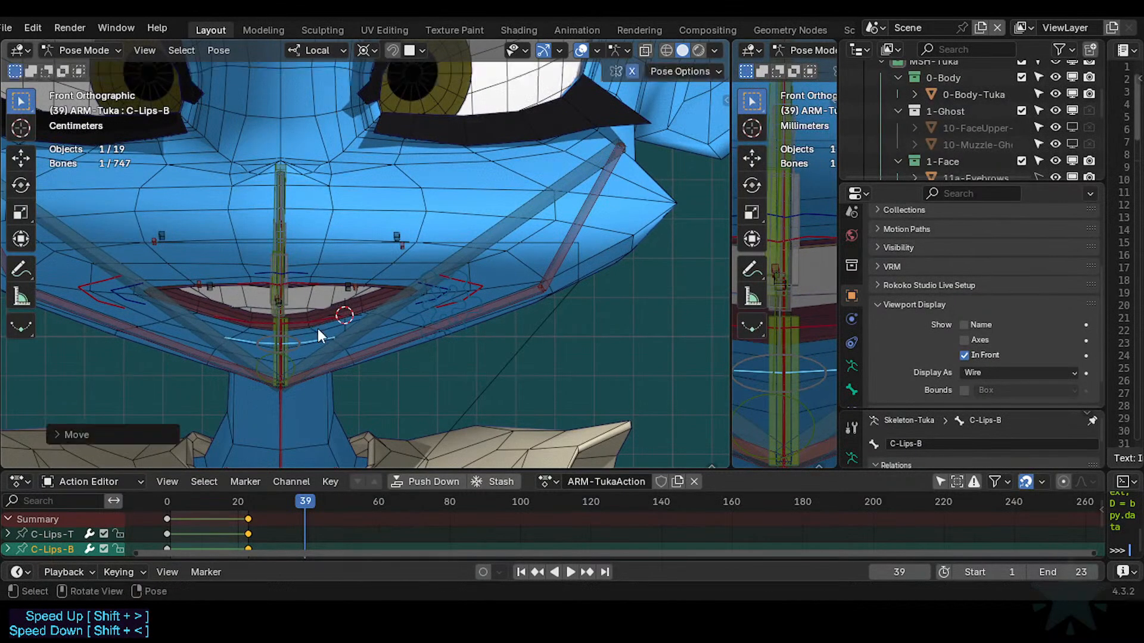
Turn off the mesh wireframe display and readjust the upper-lip controls M-Lips-T and C-Lips-T.
{"action": "left_click", "coordinate": [311, 271]}
{"action": "key", "text": "g"}
{"action": "left_click", "coordinate": [295, 247]}
{"action": "key", "text": "shift+z"}
{"action": "left_click", "coordinate": [307, 287]}
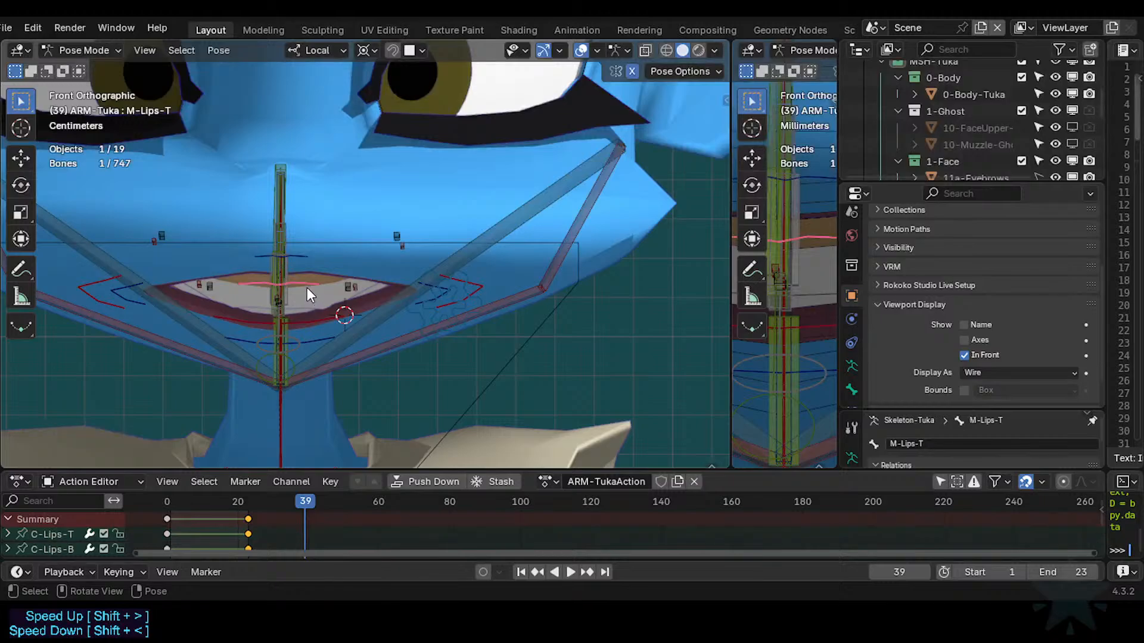
{"action": "key", "text": "g"}
{"action": "left_click", "coordinate": [309, 249]}
{"action": "left_click", "coordinate": [305, 277]}
{"action": "key", "text": "g"}
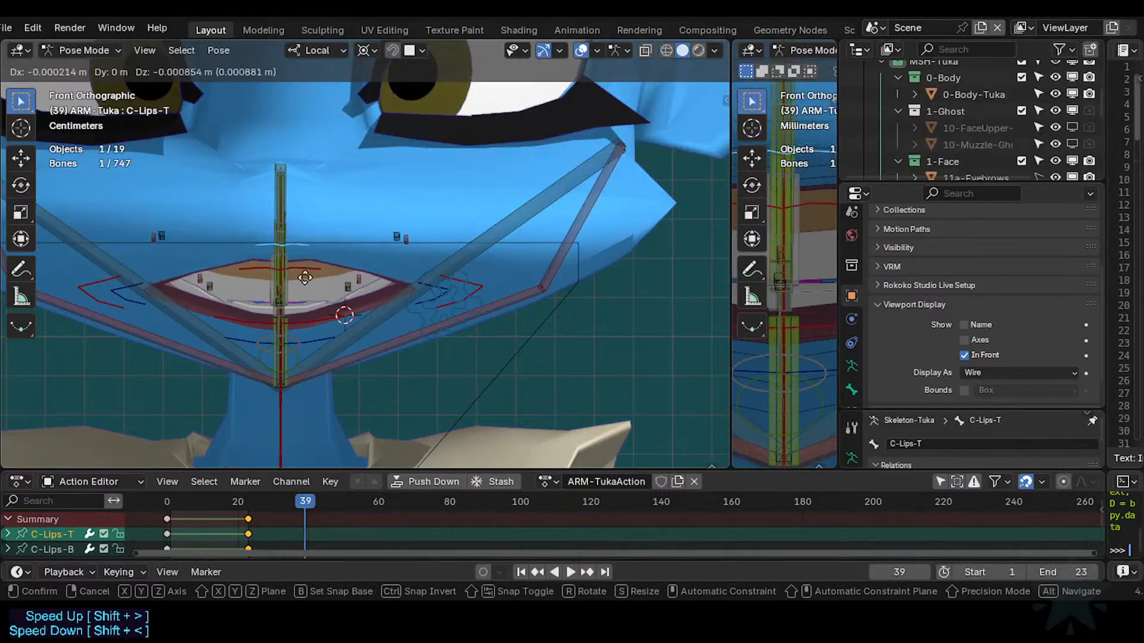
{"action": "left_click", "coordinate": [373, 307]}
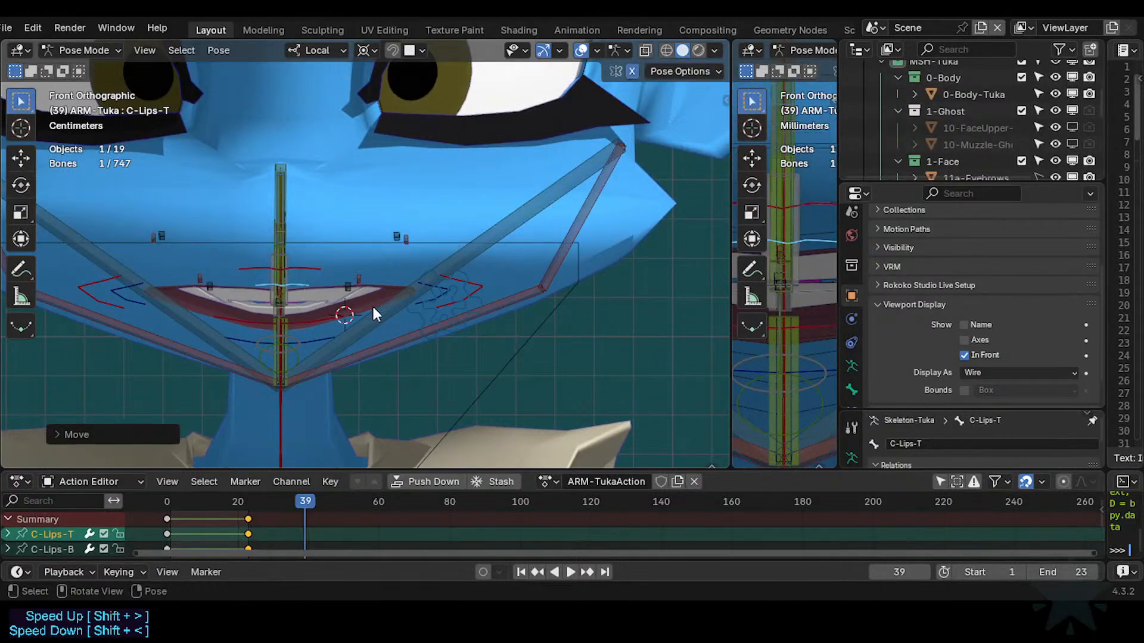
Widen the test smile by moving and rotating M-Lips.L outward and up, and shifting C-Lips.L outward.
{"action": "left_click", "coordinate": [484, 285]}
{"action": "key", "text": "g"}
{"action": "left_click", "coordinate": [503, 255]}
{"action": "key", "text": "r"}
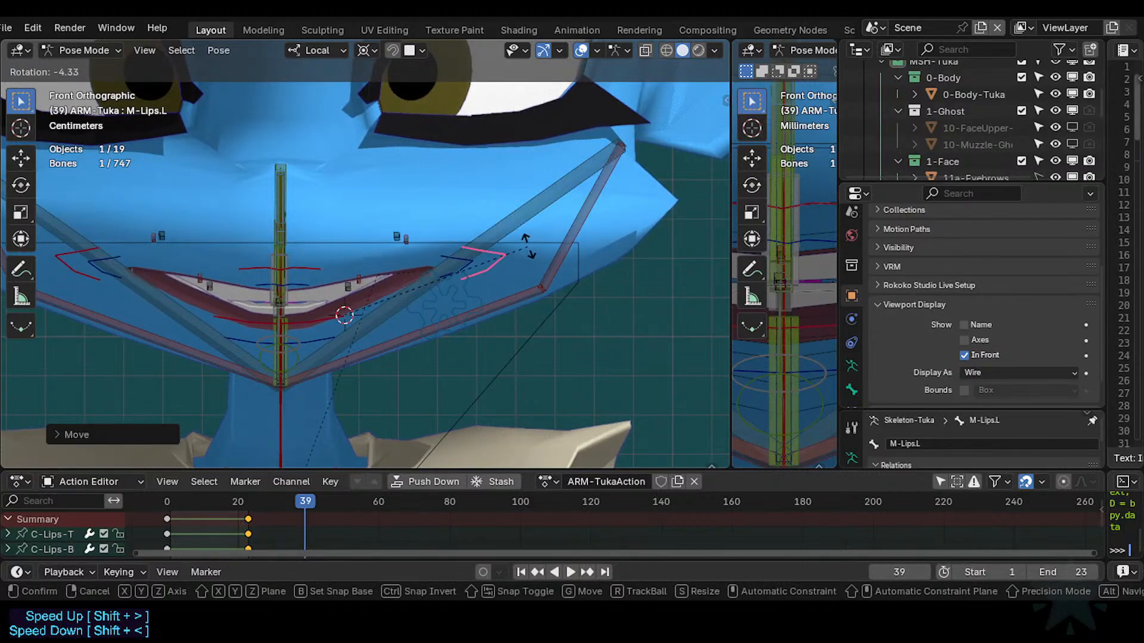
{"action": "left_click", "coordinate": [528, 253]}
{"action": "key", "text": "g"}
{"action": "left_click", "coordinate": [555, 257]}
{"action": "left_click", "coordinate": [501, 263]}
{"action": "key", "text": "g"}
{"action": "left_click", "coordinate": [521, 263]}
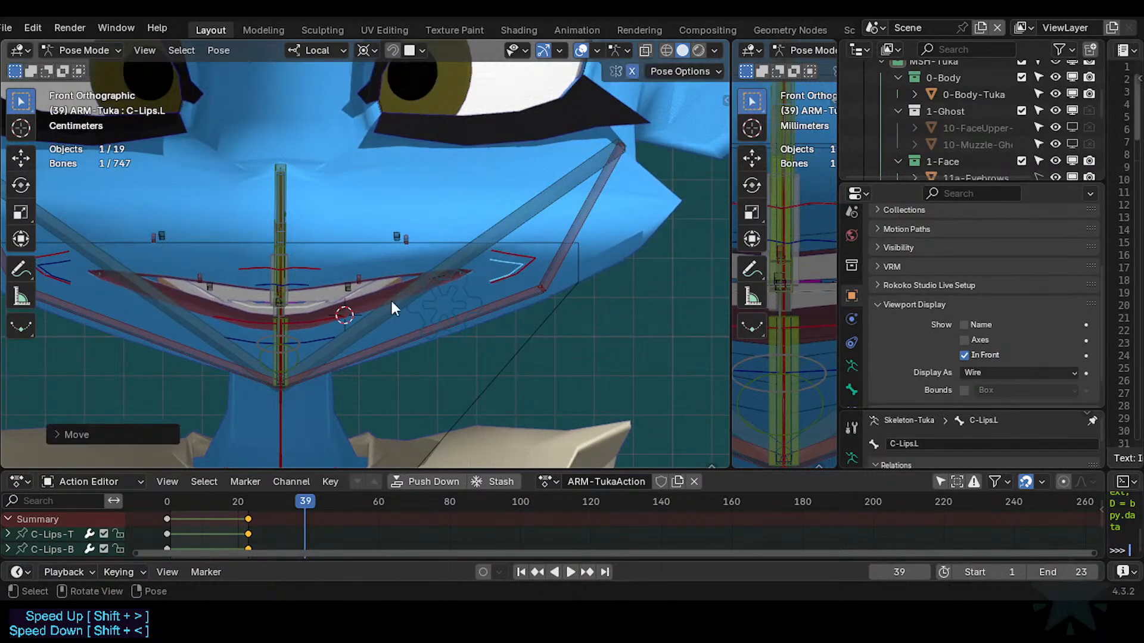
Raise the middle of the upper lip further with M-Lips-T to test the opened mouth.
{"action": "left_click", "coordinate": [309, 283]}
{"action": "key", "text": "g"}
{"action": "left_click", "coordinate": [308, 265]}
{"action": "left_click", "coordinate": [303, 270]}
{"action": "key", "text": "g"}
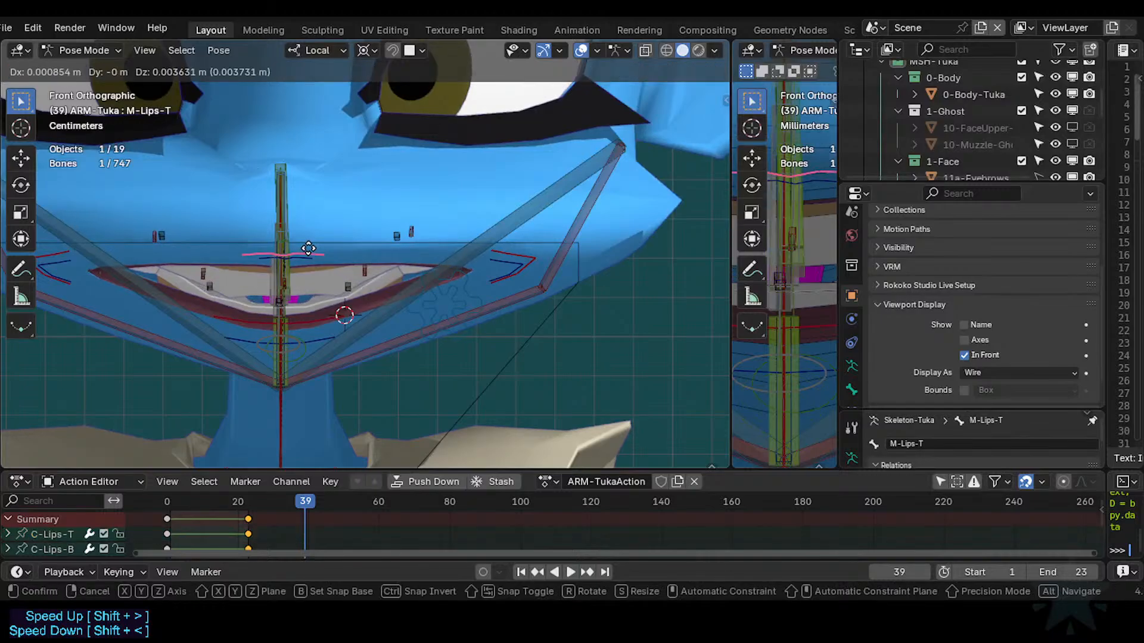
{"action": "left_click", "coordinate": [296, 240]}
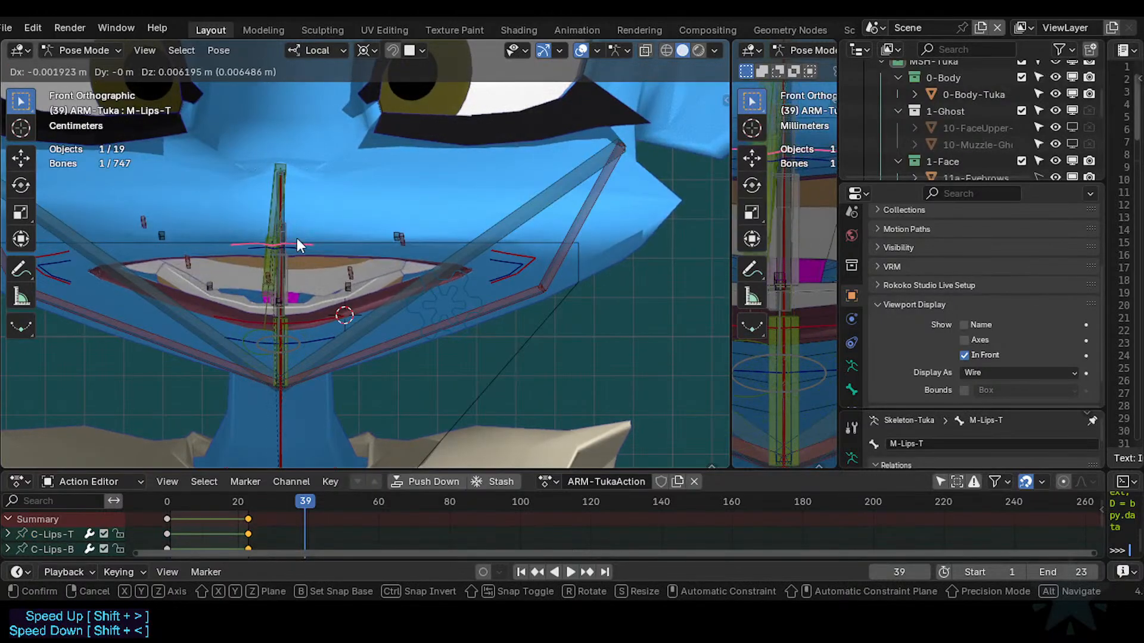
Clear the location and rotation of all visible bones and return to frame 1.
{"action": "key", "text": "a"}
{"action": "key", "text": "alt+g"}
{"action": "key", "text": "alt+r"}
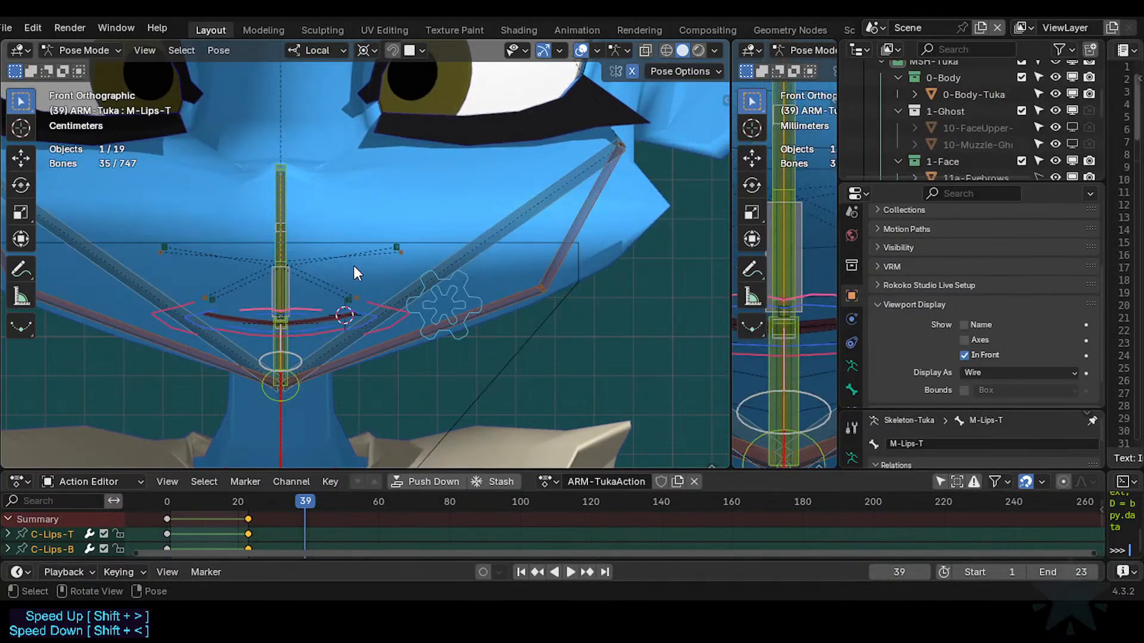
{"action": "key", "text": "shift+Left"}
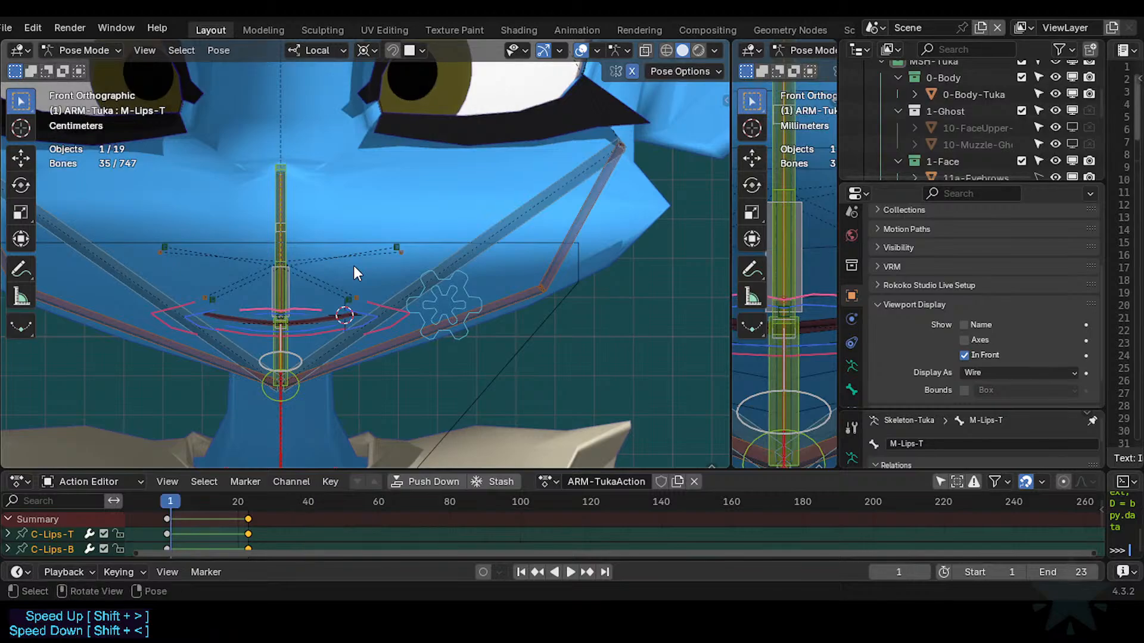
Deselect all bones, frame the mouth rig in the right side view and save the file.
{"action": "key", "text": "alt+a"}
{"action": "key", "text": "KP_3"}
{"action": "scroll", "coordinate": [324, 330], "scroll_direction": "down", "scroll_amount": 5}
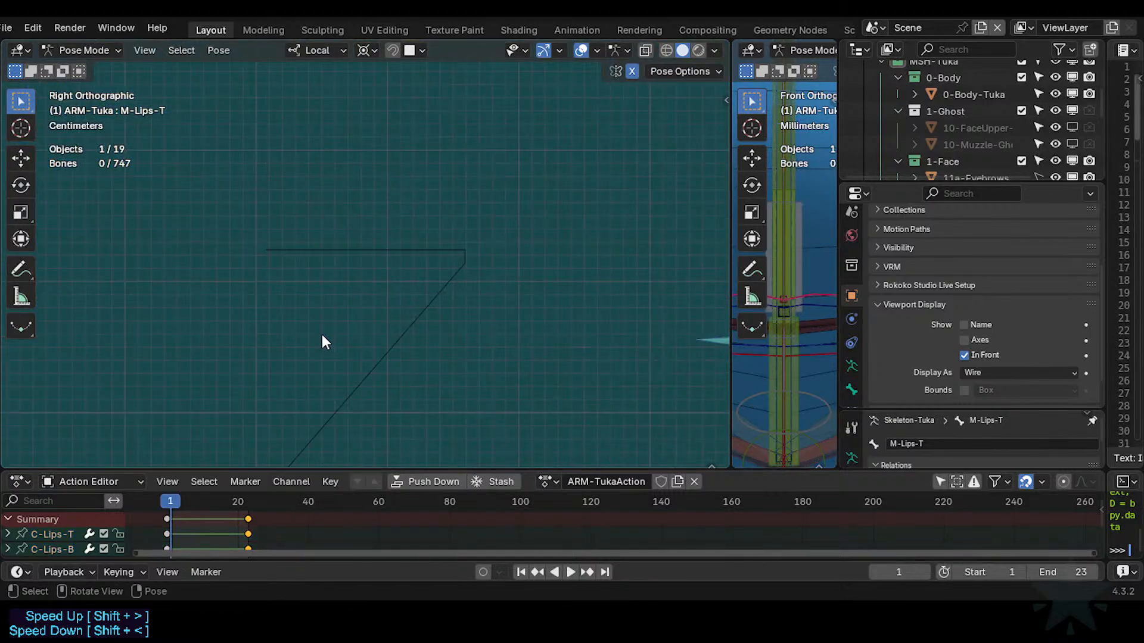
{"action": "scroll", "coordinate": [320, 334], "scroll_direction": "down", "scroll_amount": 3}
{"action": "middle_click_drag", "start_coordinate": [510, 281], "coordinate": [428, 285], "text": "shift"}
{"action": "scroll", "coordinate": [428, 285], "scroll_direction": "up", "scroll_amount": 6}
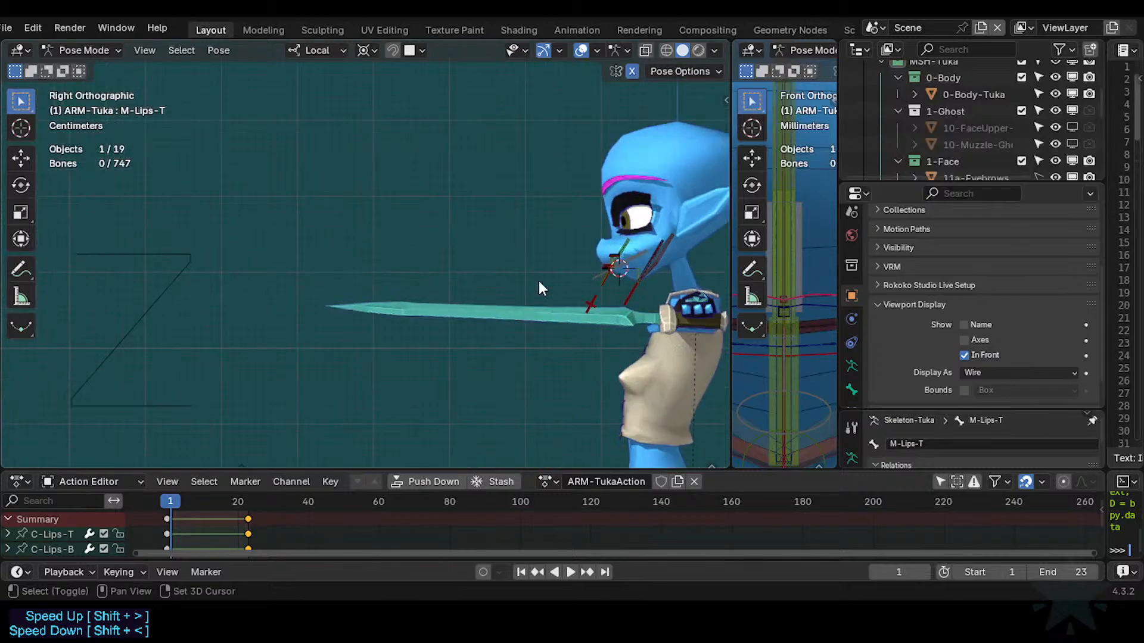
{"action": "middle_click_drag", "start_coordinate": [589, 272], "coordinate": [350, 283], "text": "shift"}
{"action": "scroll", "coordinate": [400, 277], "scroll_direction": "up", "scroll_amount": 6}
{"action": "scroll", "coordinate": [403, 317], "scroll_direction": "up", "scroll_amount": 4}
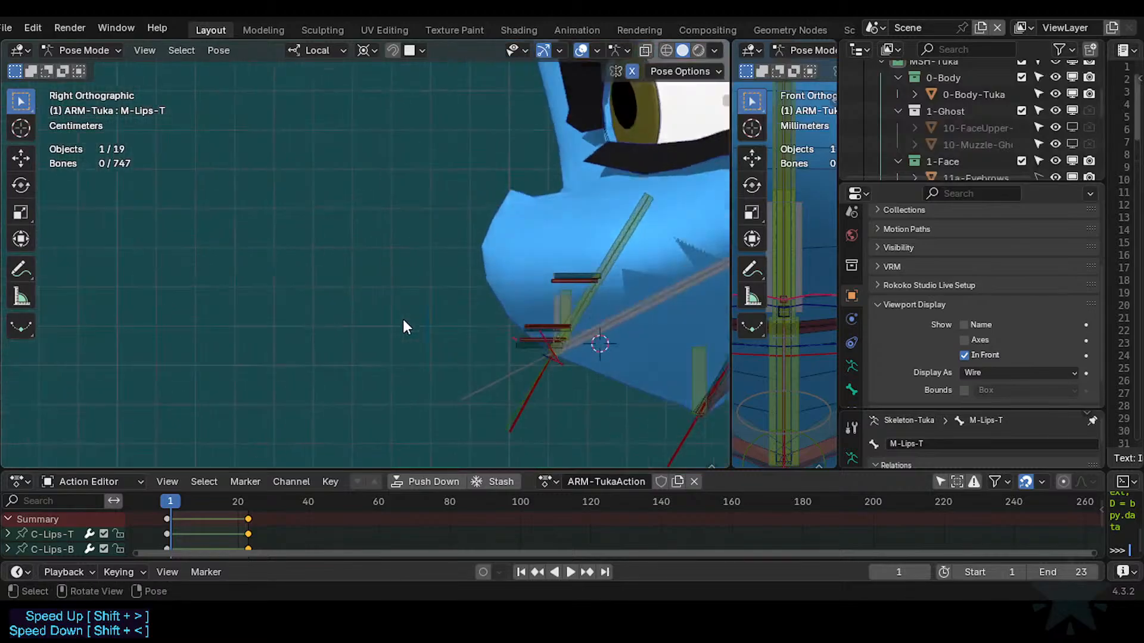
{"action": "middle_click_drag", "start_coordinate": [507, 365], "coordinate": [378, 332], "text": "shift"}
{"action": "key", "text": "ctrl+s"}
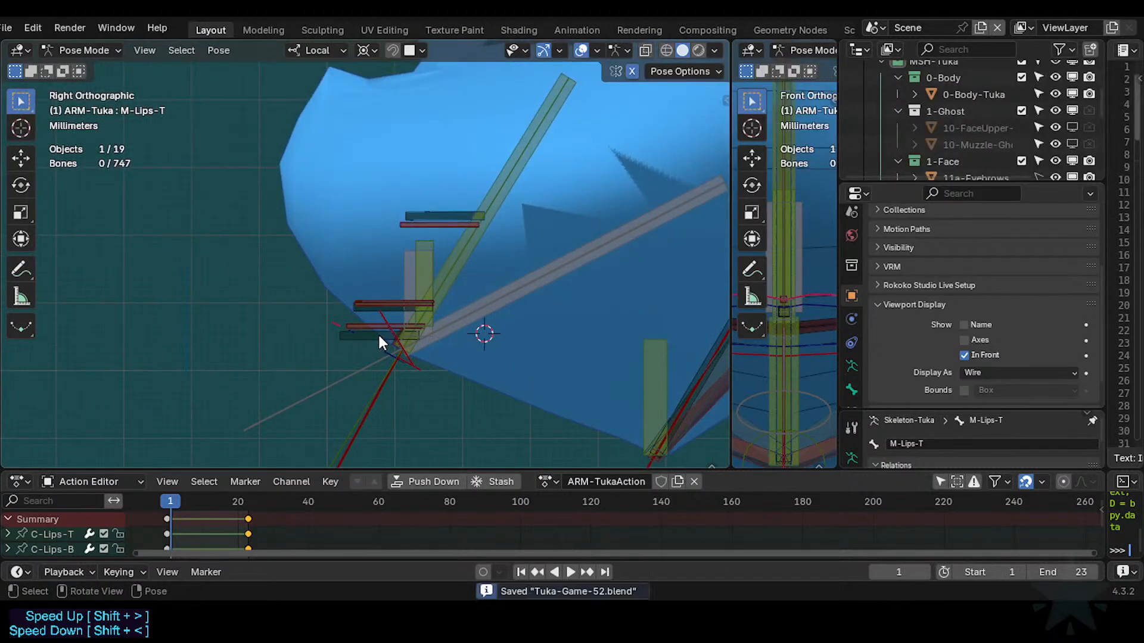
Switch to the front view with the shaded material preview and show the mesh wireframe again.
{"action": "key", "text": "KP_1"}
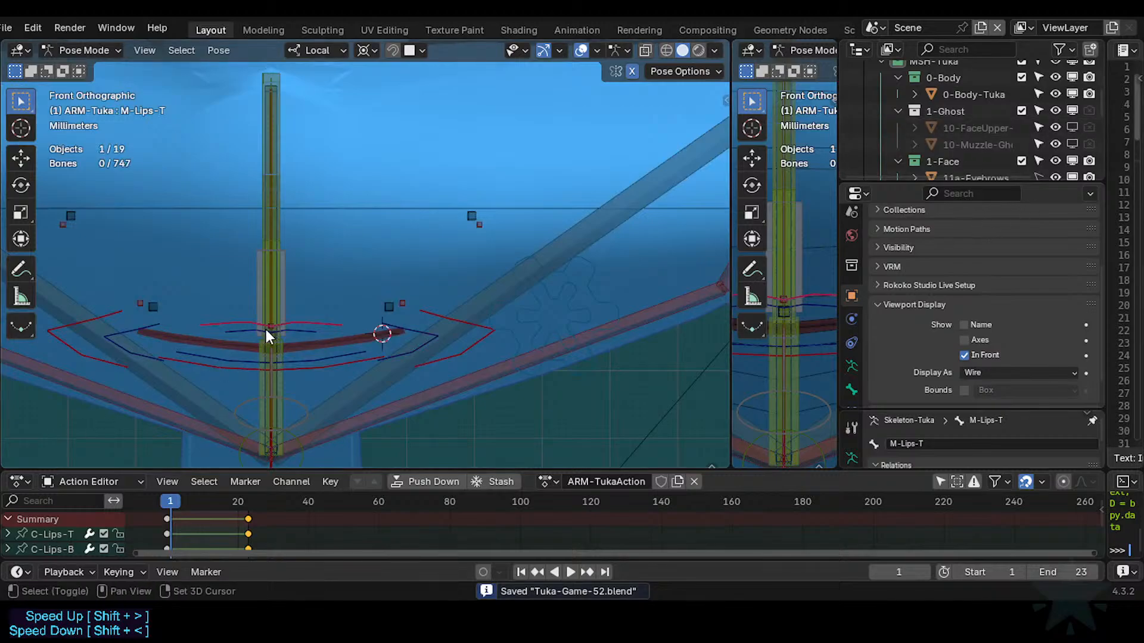
{"action": "middle_click_drag", "start_coordinate": [398, 300], "coordinate": [445, 249], "text": "shift"}
{"action": "key", "text": "ctrl+w"}
{"action": "left_click", "coordinate": [702, 50]}
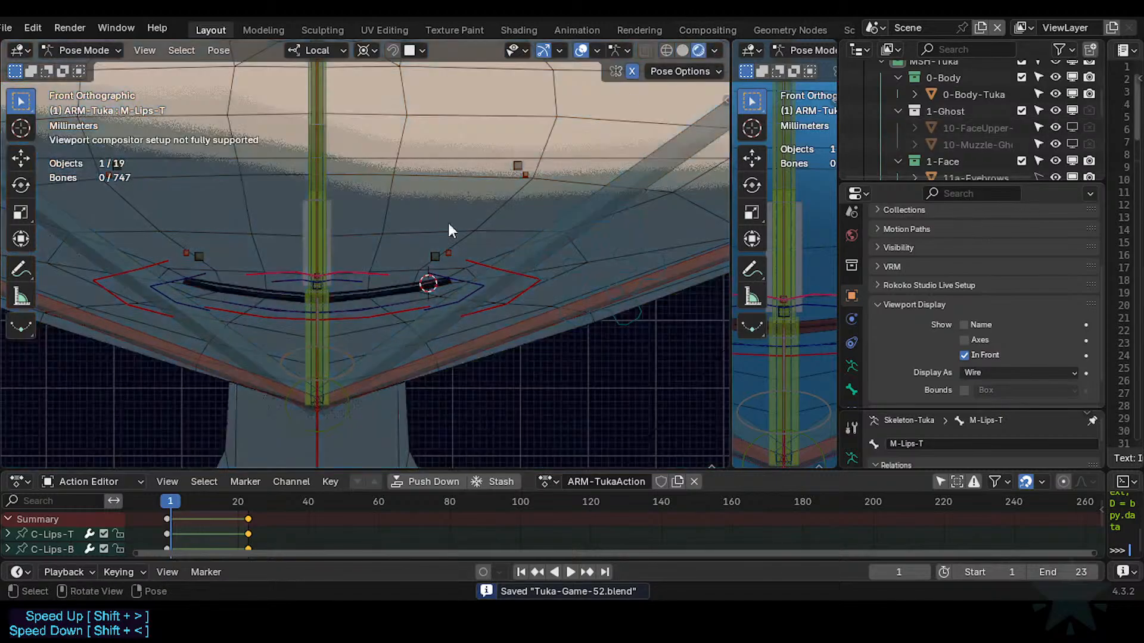
Move M-Lips-T upward and readjust it to test the upper lip in the shaded preview.
{"action": "left_click", "coordinate": [361, 273]}
{"action": "key", "text": "g"}
{"action": "left_click", "coordinate": [359, 191]}
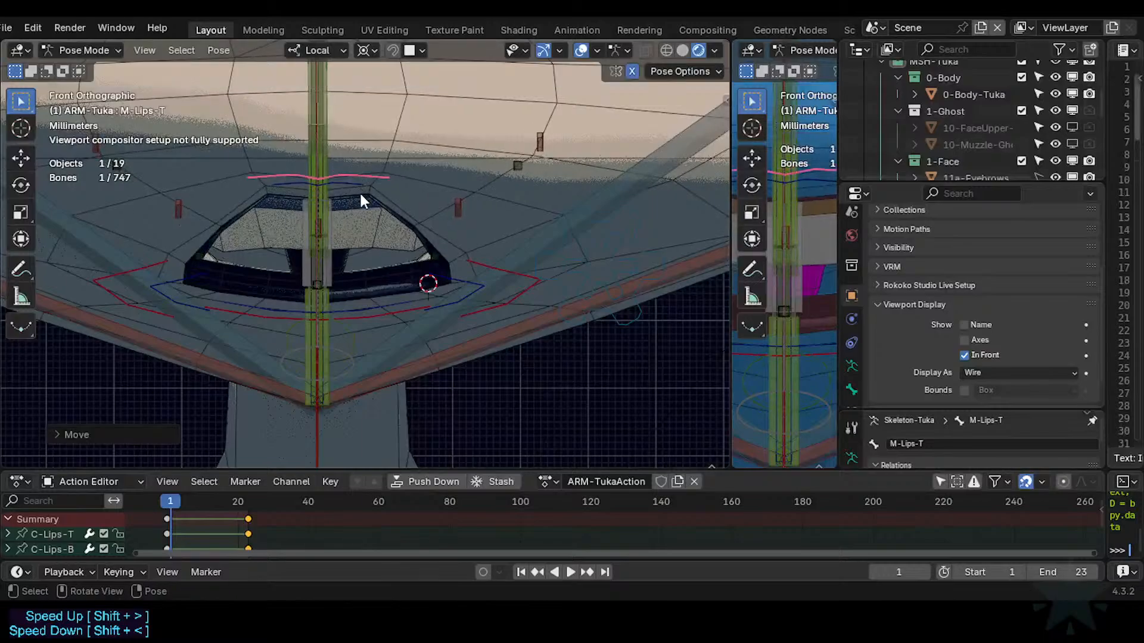
{"action": "scroll", "coordinate": [360, 194], "scroll_direction": "down", "scroll_amount": 2}
{"action": "key", "text": "g"}
{"action": "left_click", "coordinate": [423, 265]}
Move M-Lips.L outward and up to test the lip corner in the shaded preview.
{"action": "left_click", "coordinate": [480, 258]}
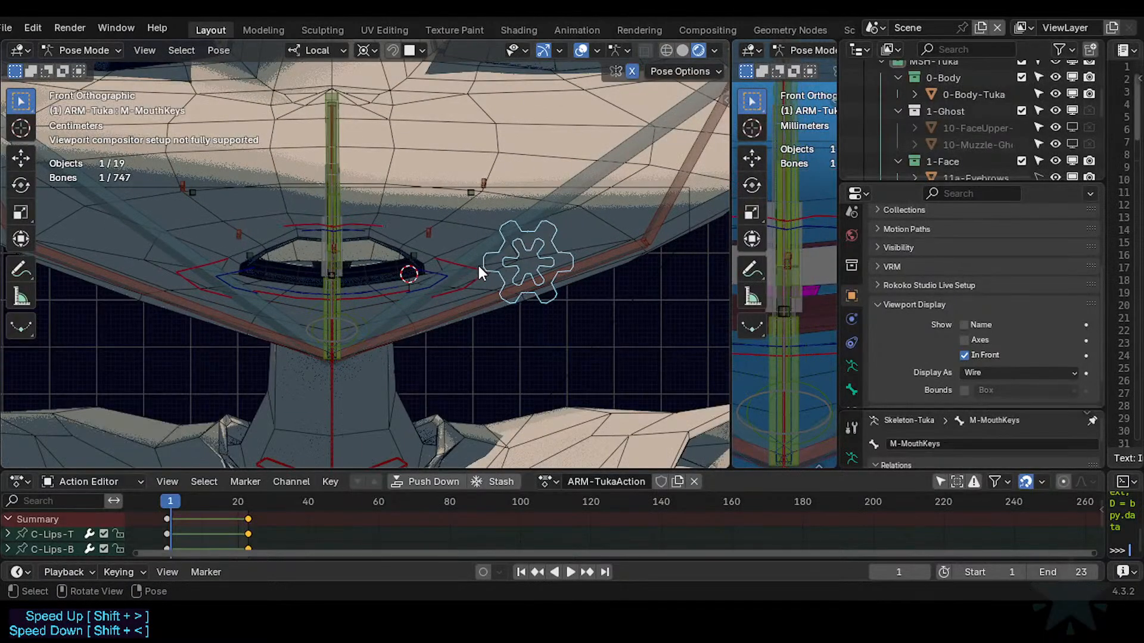
{"action": "left_click", "coordinate": [479, 266]}
{"action": "key", "text": "g"}
{"action": "left_click", "coordinate": [537, 243]}
Reset the pose of all visible mouth bones.
{"action": "scroll", "coordinate": [438, 223], "scroll_direction": "down", "scroll_amount": 1}
{"action": "scroll", "coordinate": [435, 233], "scroll_direction": "down", "scroll_amount": 2}
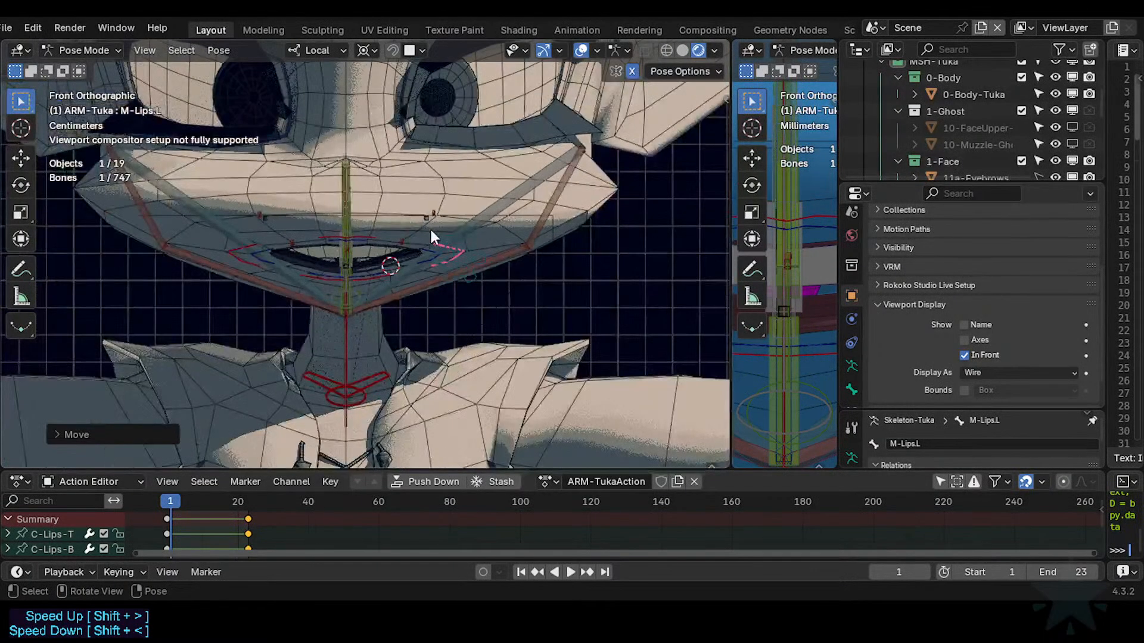
{"action": "key", "text": "a"}
{"action": "scroll", "coordinate": [423, 268], "scroll_direction": "up", "scroll_amount": 2}
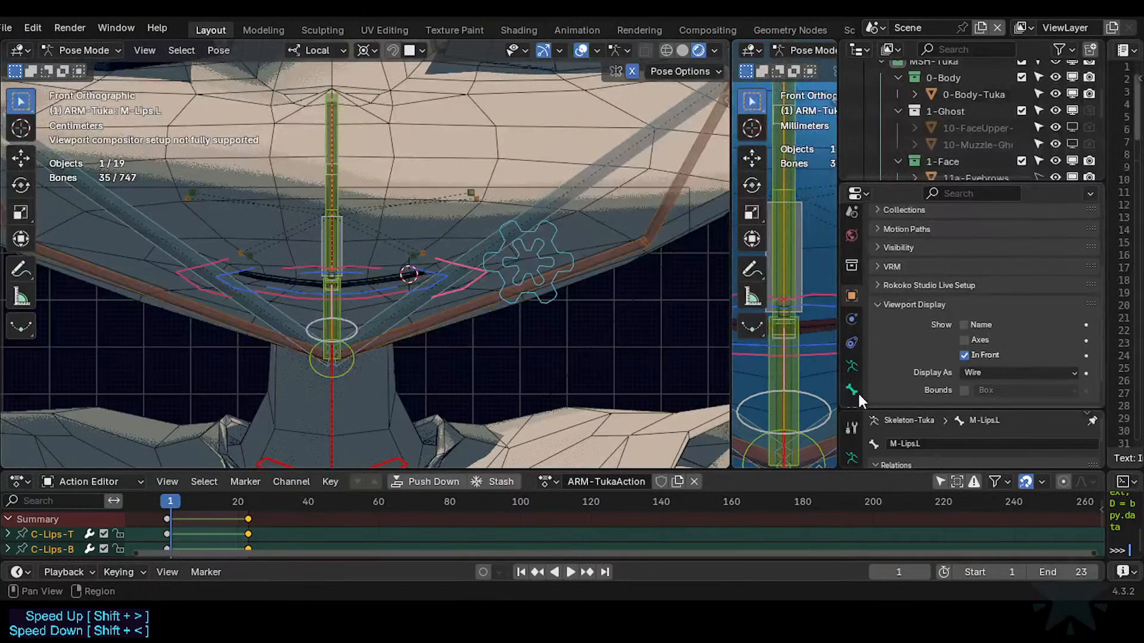
{"action": "left_click", "coordinate": [852, 366]}
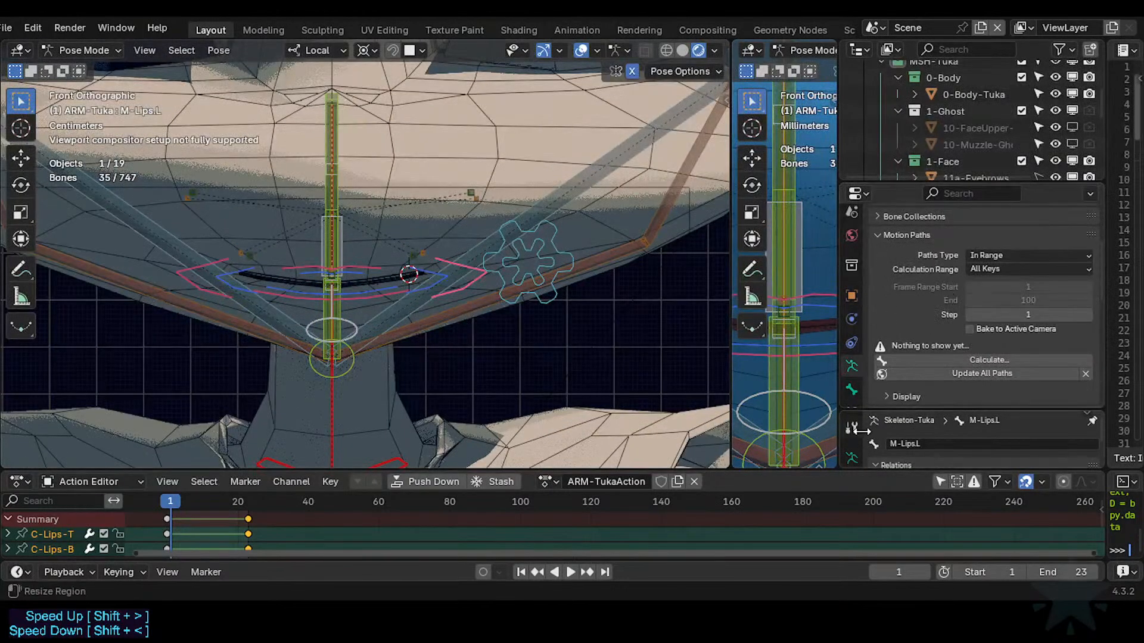
{"action": "scroll", "coordinate": [846, 396], "scroll_direction": "down", "scroll_amount": 1}
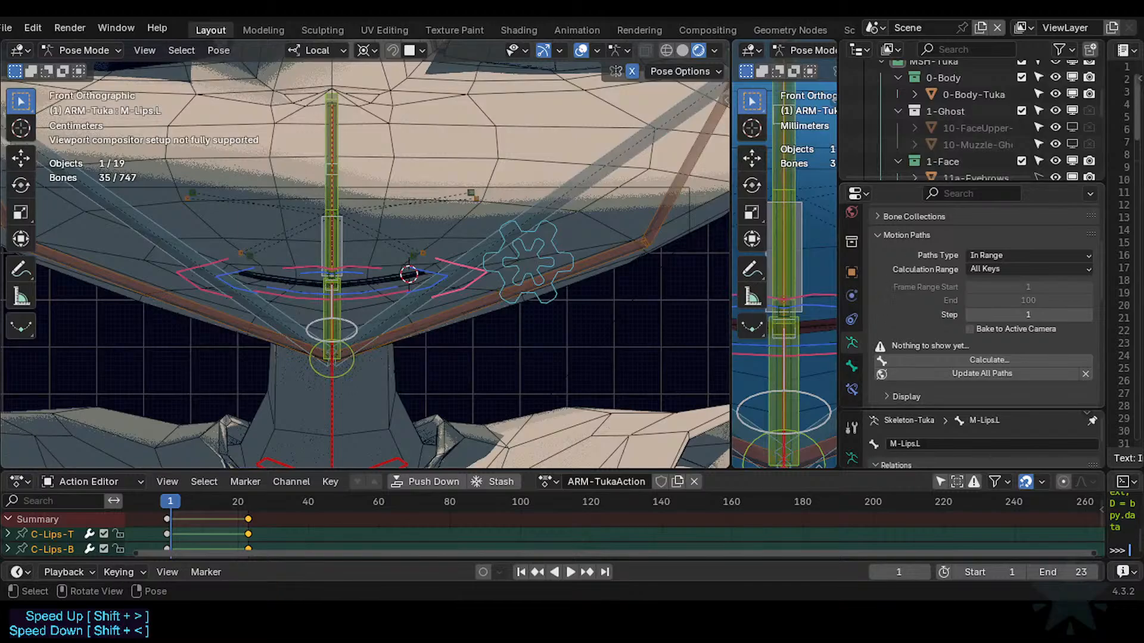
{"action": "left_click", "coordinate": [406, 176]}
{"action": "key", "text": "q"}
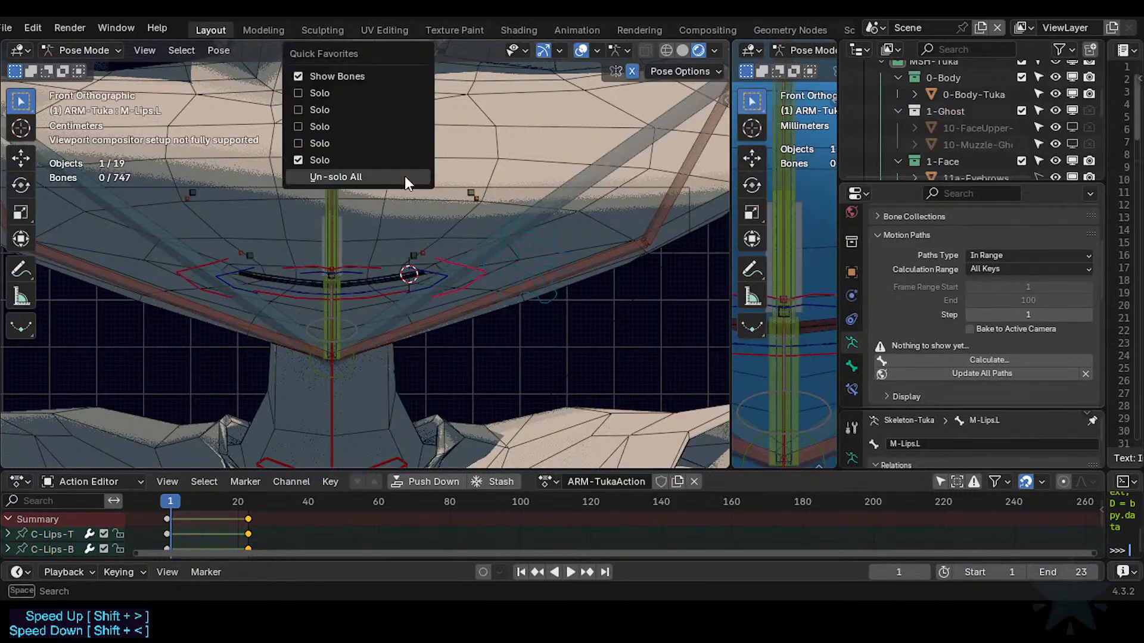
{"action": "left_click", "coordinate": [218, 50]}
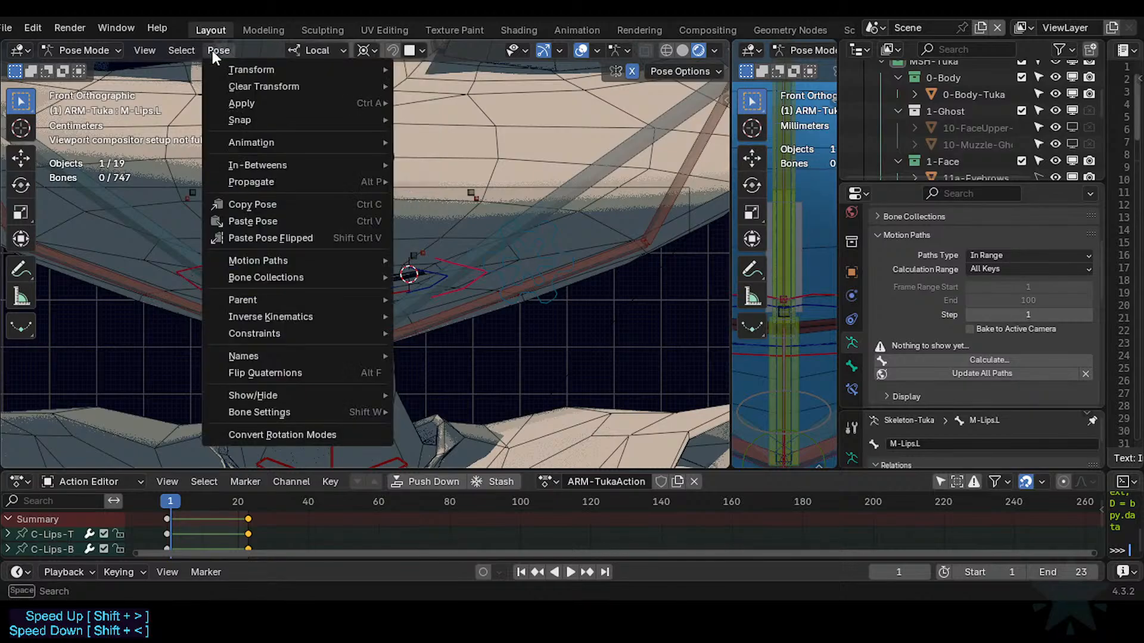
{"action": "left_click", "coordinate": [184, 47]}
{"action": "left_click", "coordinate": [183, 46]}
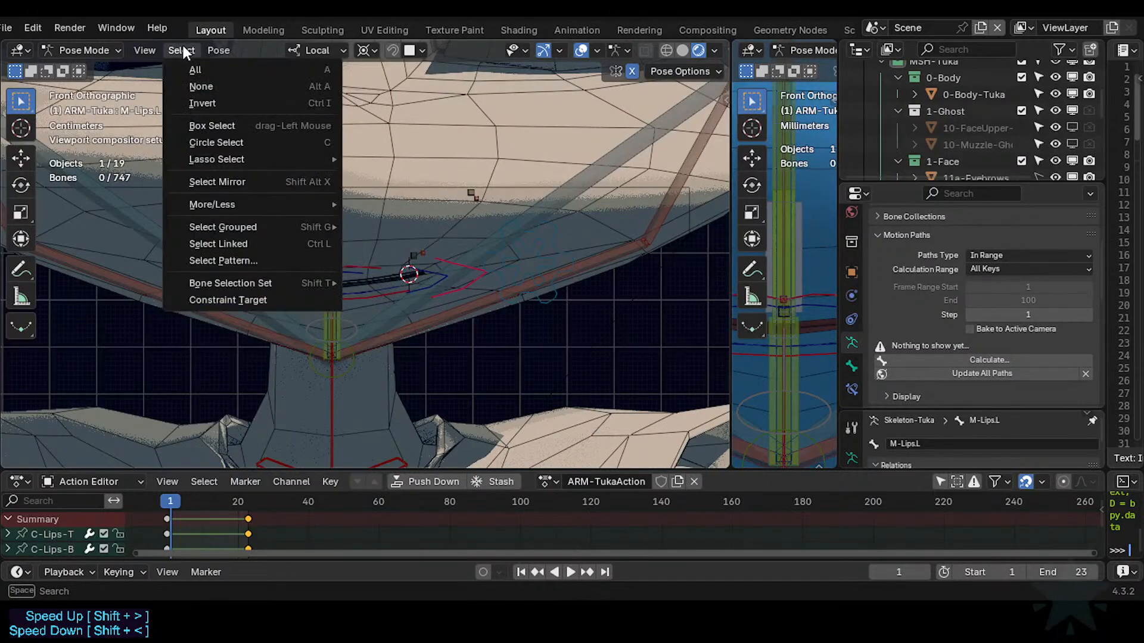
{"action": "left_click", "coordinate": [184, 46]}
Select the Arcades bone selection set, hide all other bones, and save the file in the right side view.
{"action": "key", "text": "shift+alt+w"}
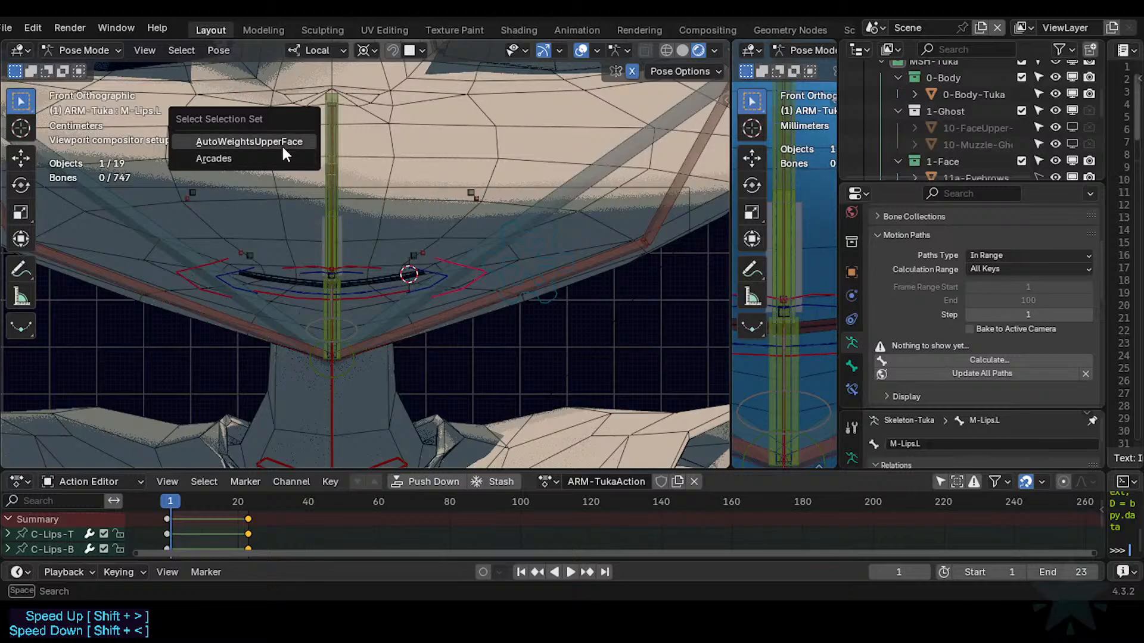
{"action": "left_click", "coordinate": [279, 155]}
{"action": "key", "text": "h"}
{"action": "scroll", "coordinate": [327, 293], "scroll_direction": "up", "scroll_amount": 2}
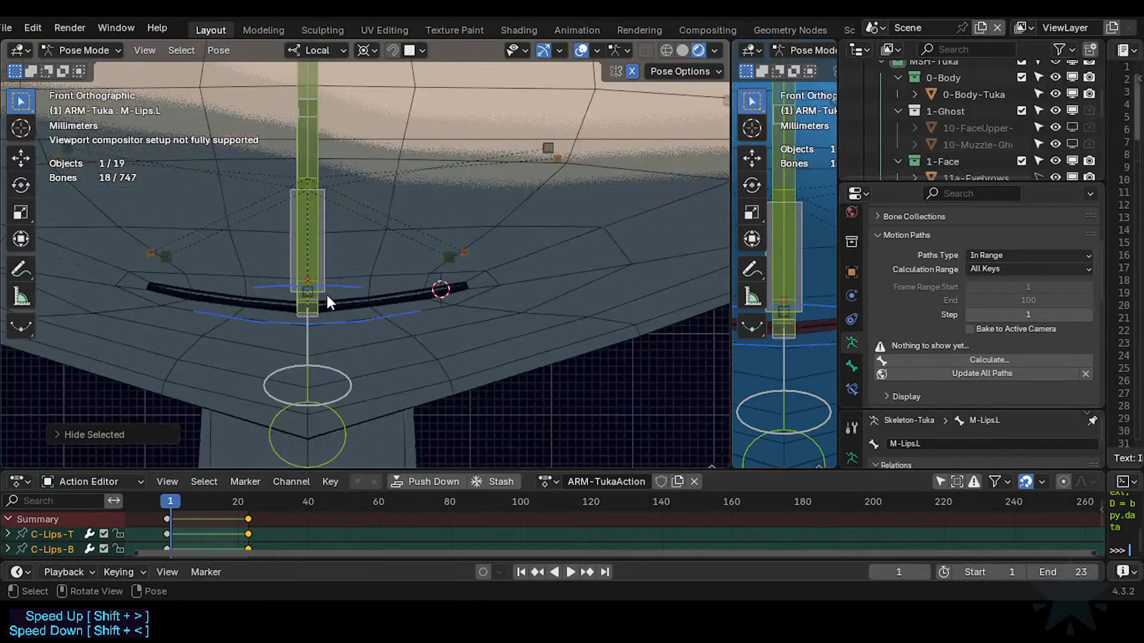
{"action": "key", "text": "KP_3"}
{"action": "key", "text": "ctrl+s"}
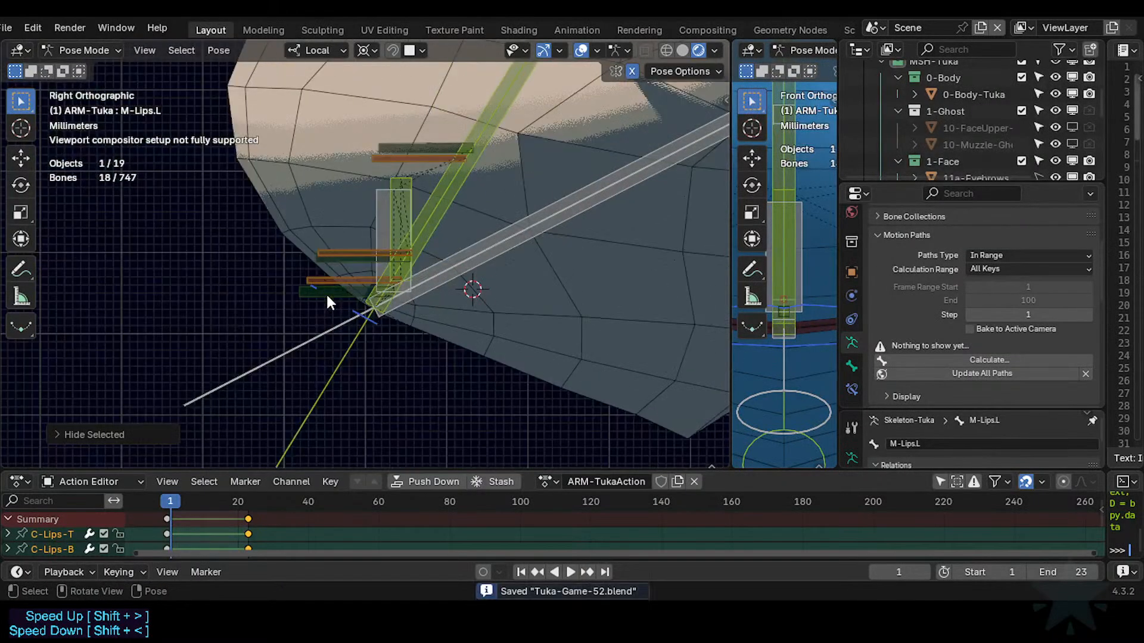
Select the MCH-Arcade-T bone and look through the armature's bone collections.
{"action": "scroll", "coordinate": [327, 292], "scroll_direction": "down", "scroll_amount": 2}
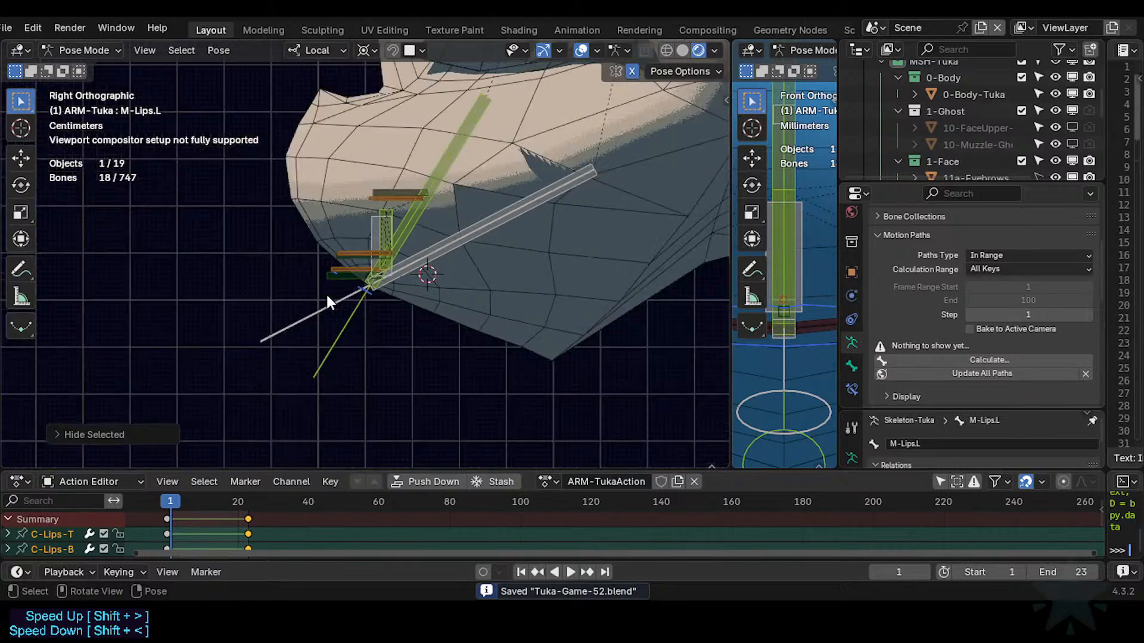
{"action": "scroll", "coordinate": [375, 277], "scroll_direction": "up", "scroll_amount": 2}
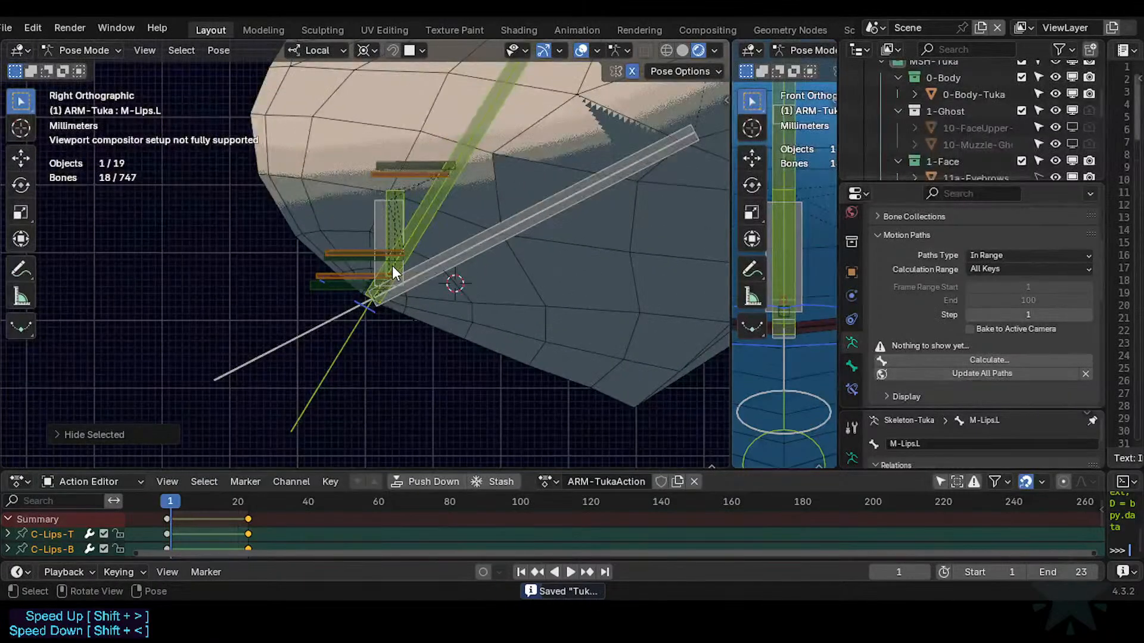
{"action": "middle_click_drag", "start_coordinate": [412, 249], "coordinate": [431, 273], "text": "shift"}
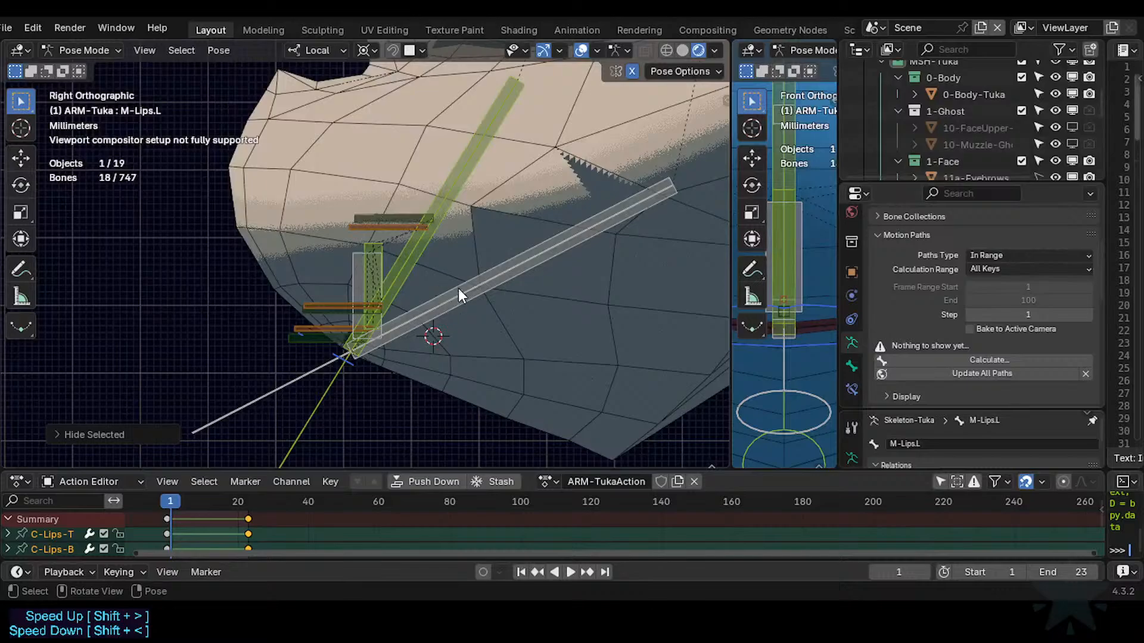
{"action": "left_click", "coordinate": [377, 272]}
{"action": "left_click", "coordinate": [413, 256]}
{"action": "key", "text": "n"}
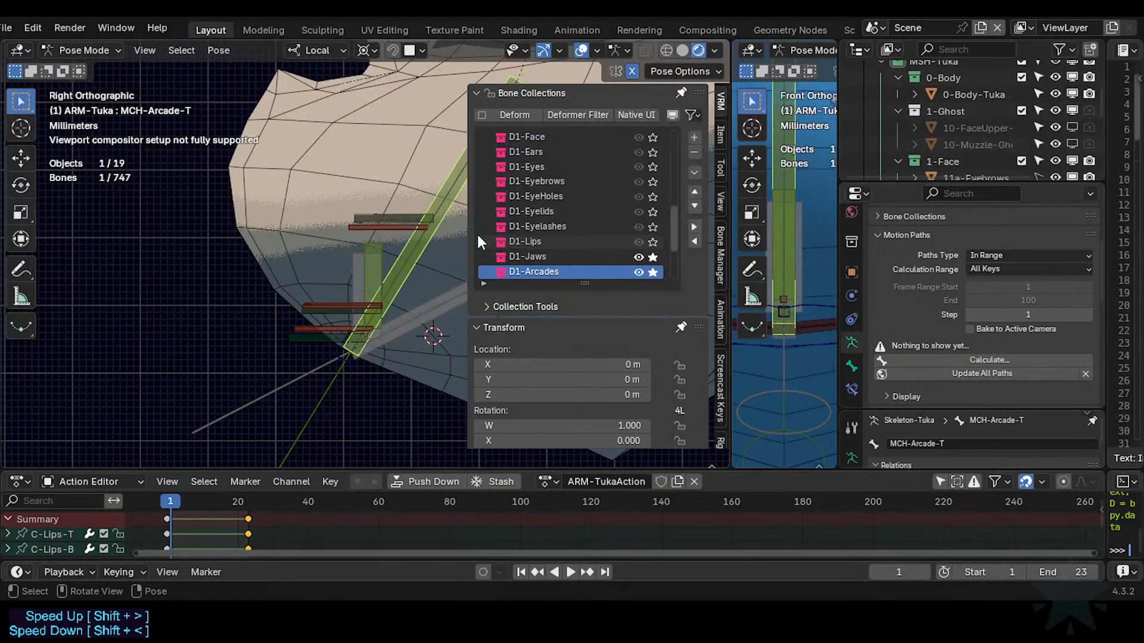
{"action": "left_click_drag", "start_coordinate": [673, 216], "coordinate": [675, 147]}
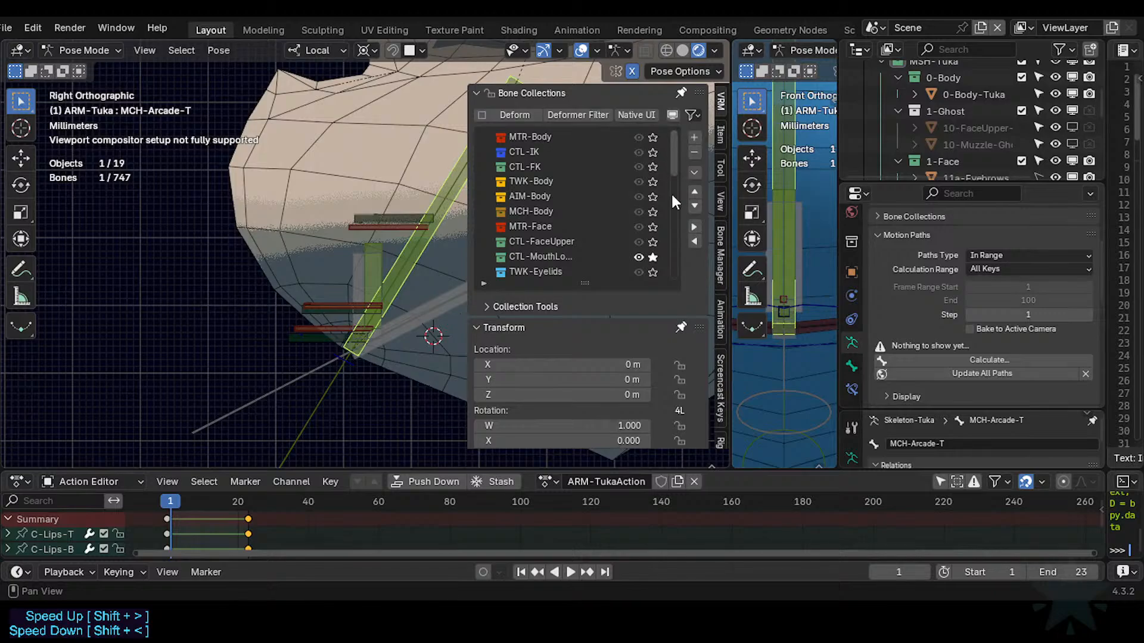
{"action": "key", "text": "n"}
Display the 0-Body-Tuka mesh as Wire, save the file, and return the armature to Pose Mode.
{"action": "key", "text": "ctrl+Tab"}
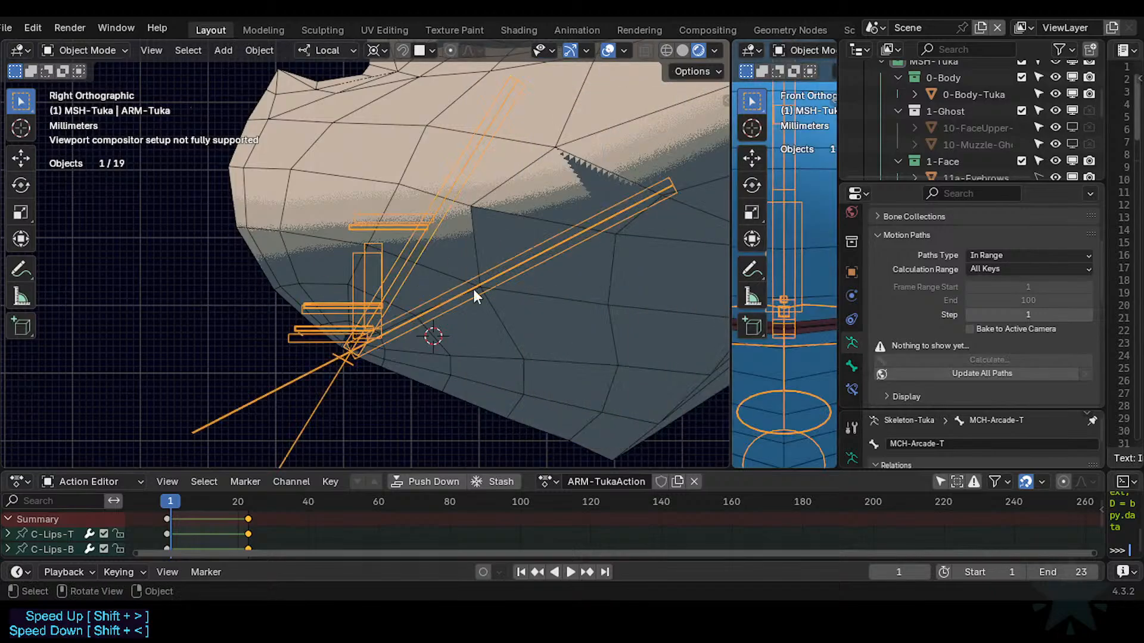
{"action": "left_click", "coordinate": [508, 293]}
{"action": "key", "text": "shift+ctrl+alt+h"}
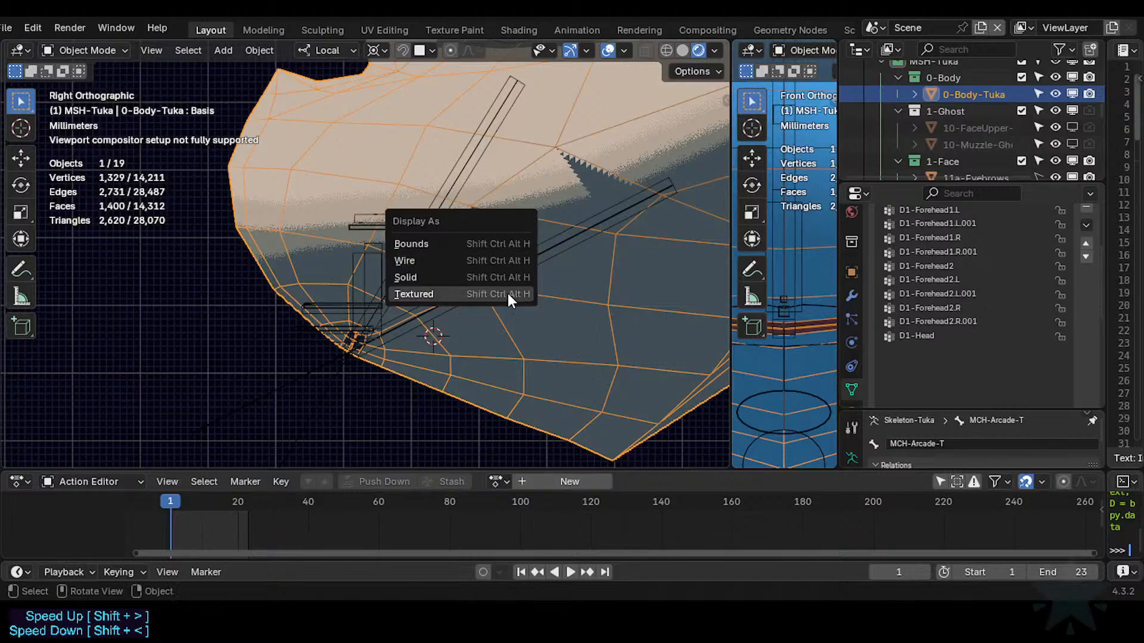
{"action": "key", "text": "Up"}
{"action": "key", "text": "Up"}
{"action": "key", "text": "Return"}
{"action": "key", "text": "ctrl+s"}
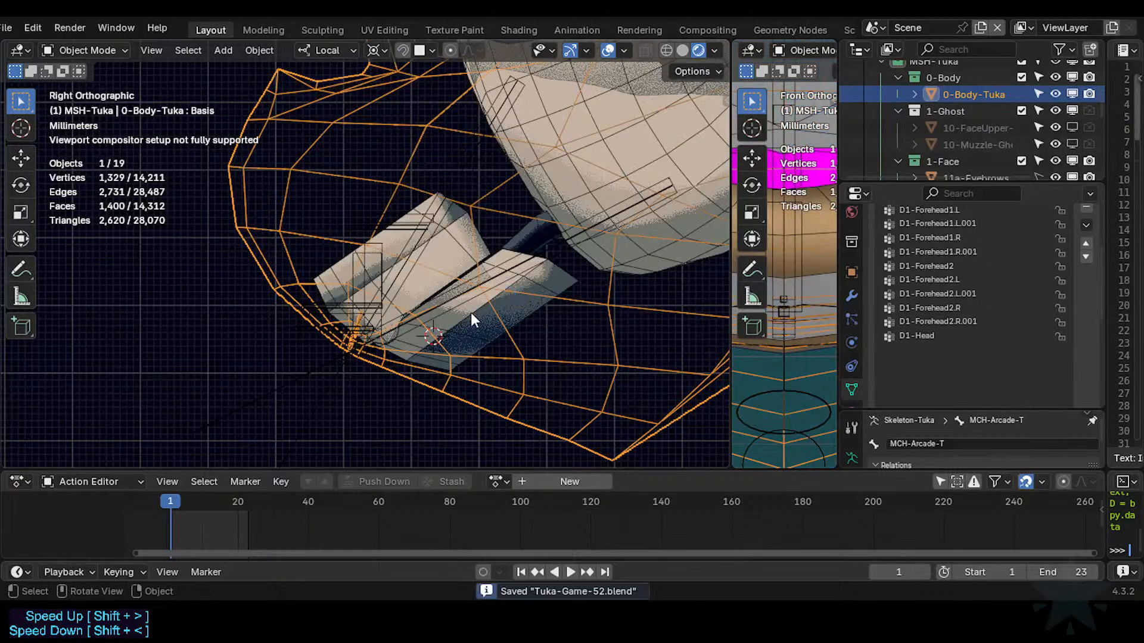
{"action": "scroll", "coordinate": [471, 312], "scroll_direction": "down", "scroll_amount": 1}
{"action": "left_click", "coordinate": [301, 361]}
{"action": "key", "text": "ctrl+Tab"}
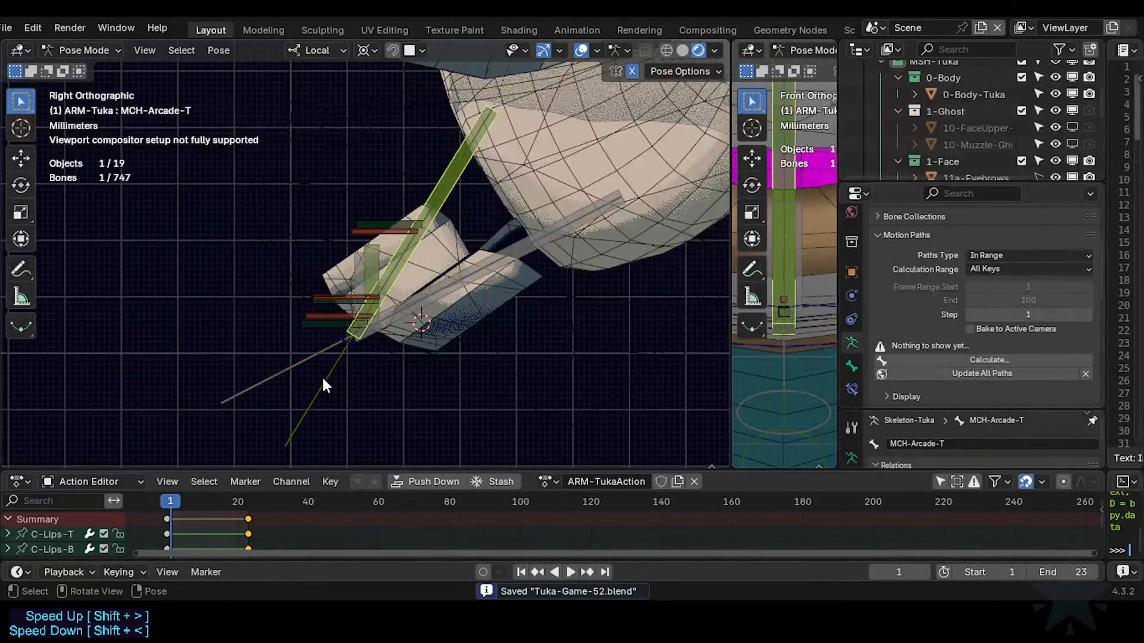
Inspect the overlapping rear arcade bones above the teeth in the side view, selecting them individually to identify each one.
{"action": "scroll", "coordinate": [349, 366], "scroll_direction": "up", "scroll_amount": 1}
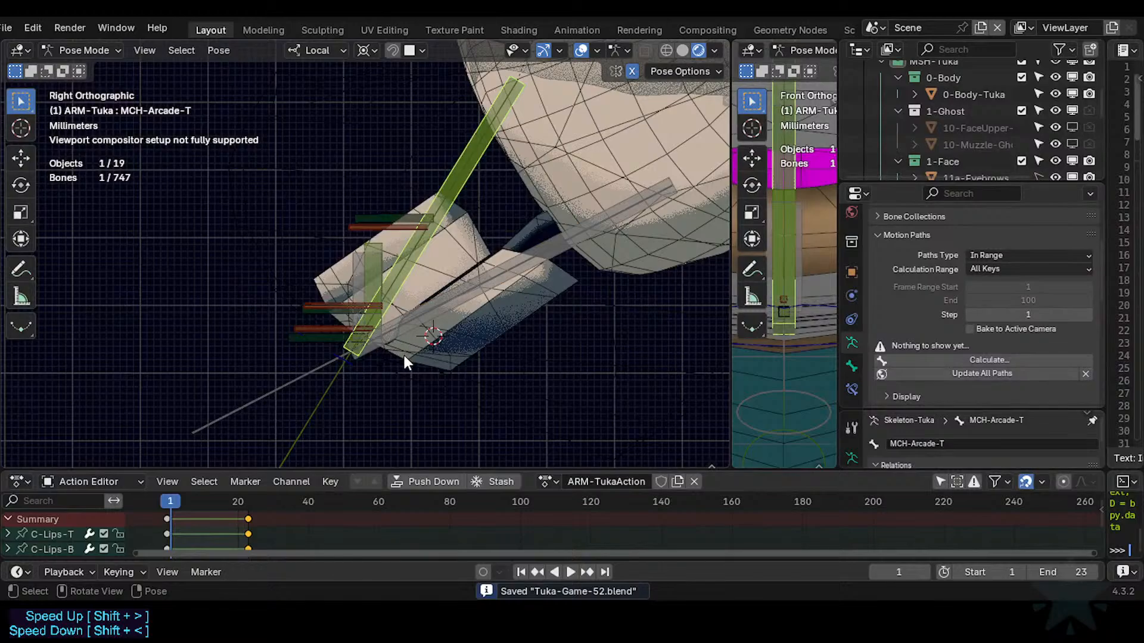
{"action": "scroll", "coordinate": [397, 372], "scroll_direction": "up", "scroll_amount": 3}
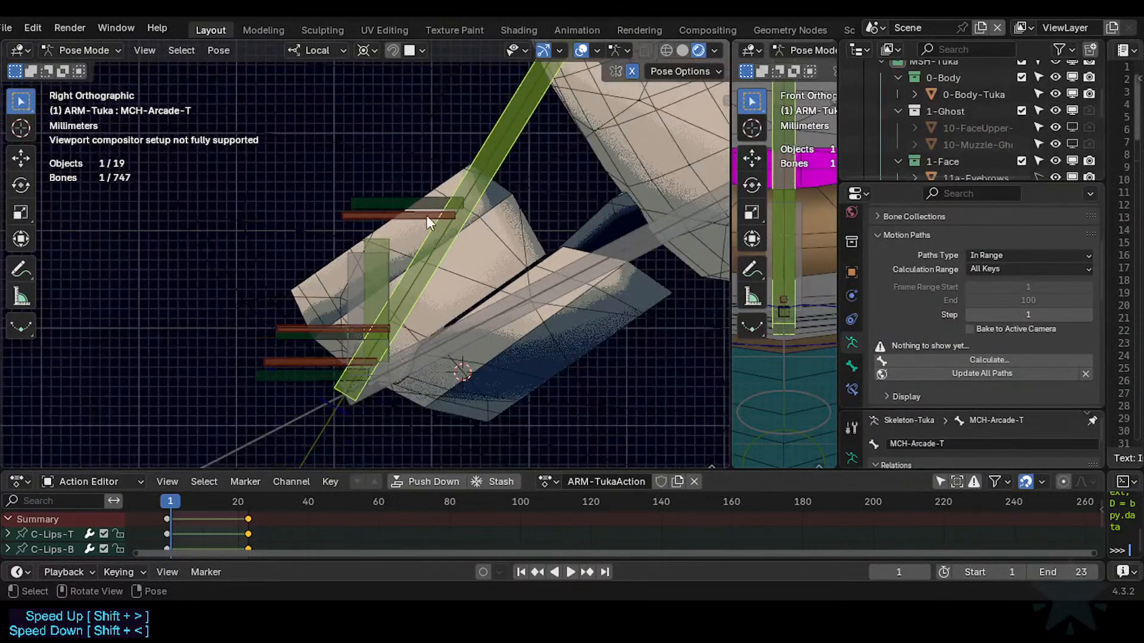
{"action": "left_click", "coordinate": [429, 219]}
{"action": "left_click", "coordinate": [437, 210], "text": "shift"}
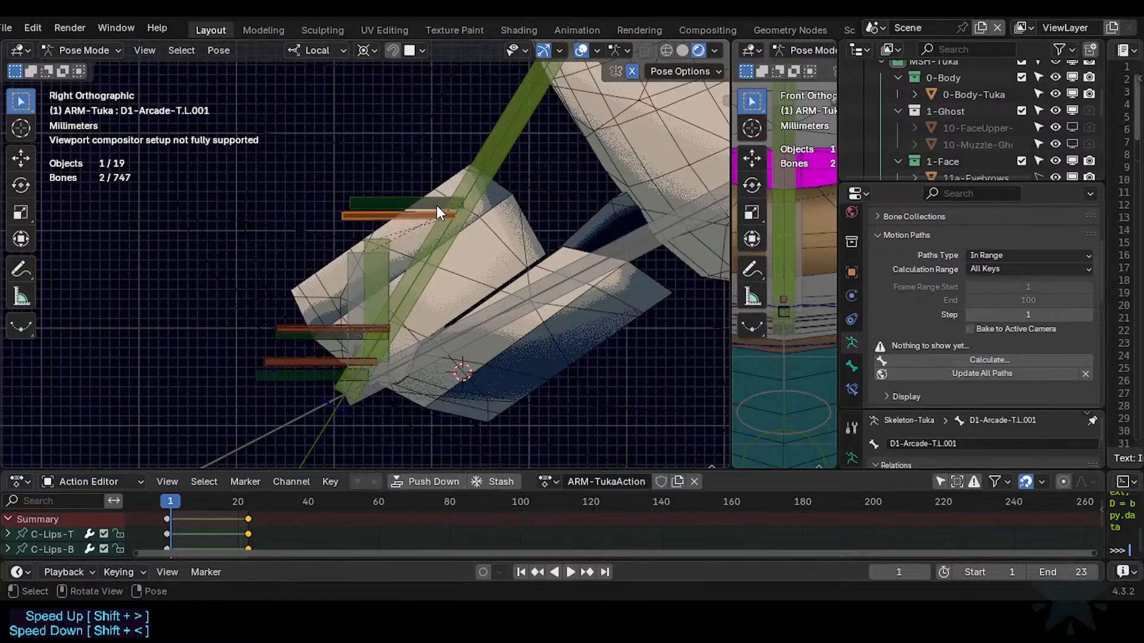
{"action": "left_click", "coordinate": [441, 198]}
{"action": "key", "text": "KP_1"}
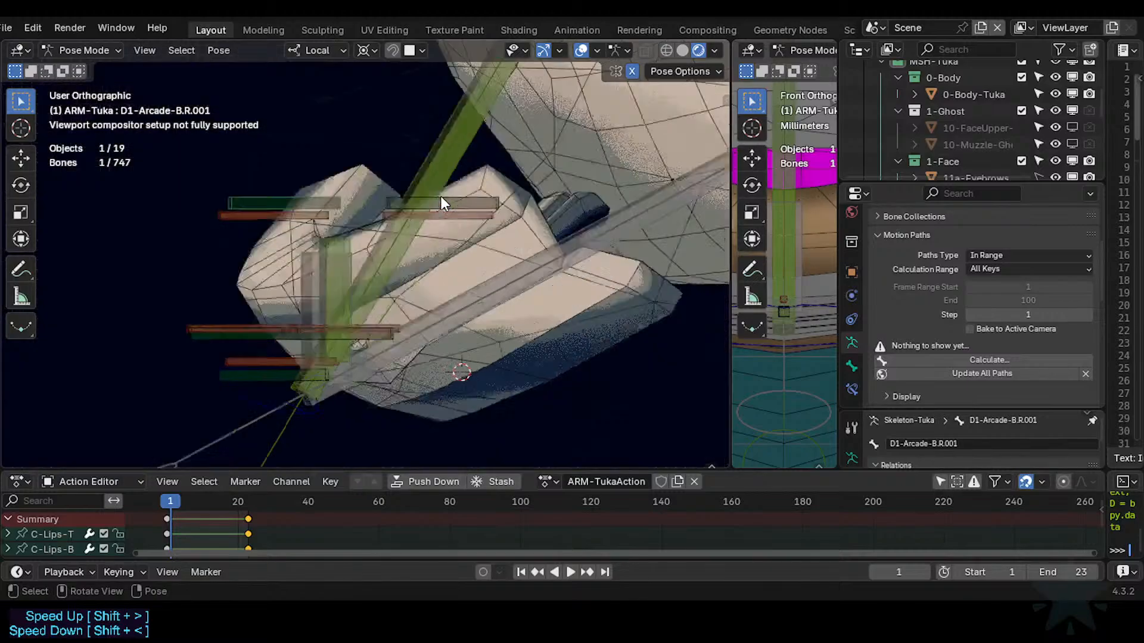
{"action": "key", "text": "KP_3"}
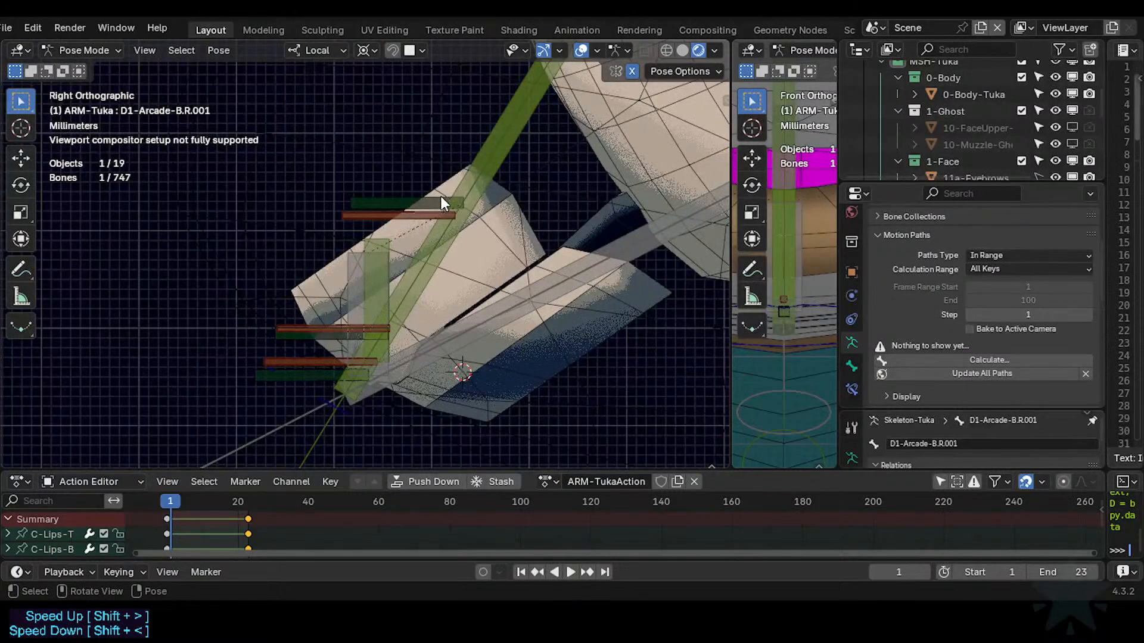
{"action": "left_click", "coordinate": [450, 213]}
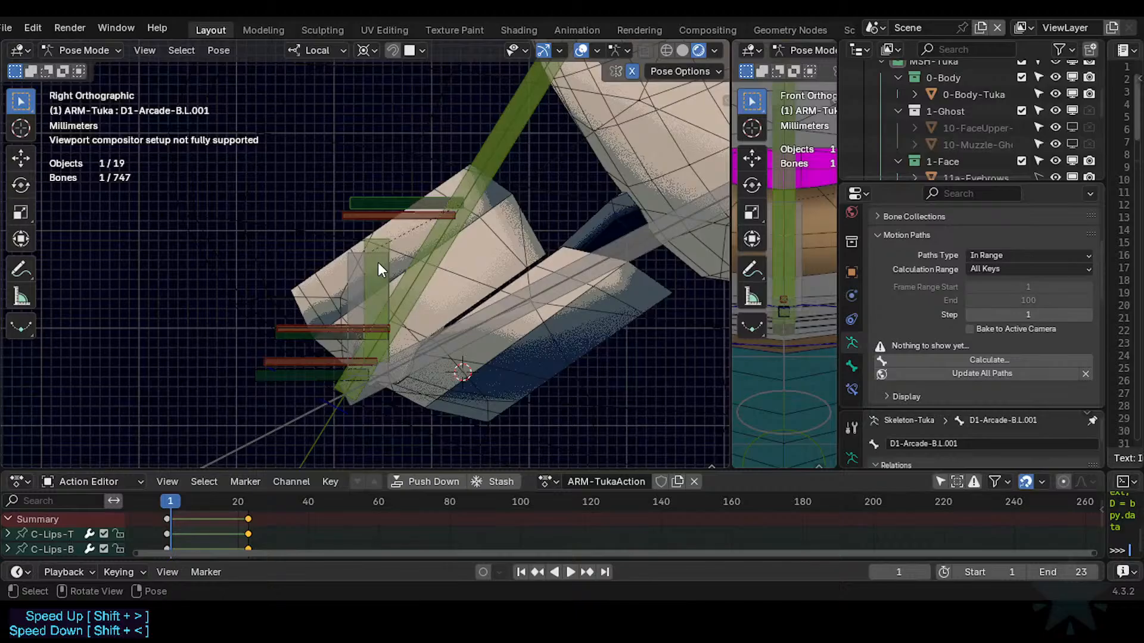
Examine the arcade bones' placement around the teeth from several angles in both Edit Mode and Pose Mode.
{"action": "key", "text": "KP_1"}
{"action": "key", "text": "KP_3"}
{"action": "key", "text": "KP_1"}
{"action": "middle_click_drag", "start_coordinate": [502, 202], "coordinate": [393, 232]}
{"action": "key", "text": "Tab"}
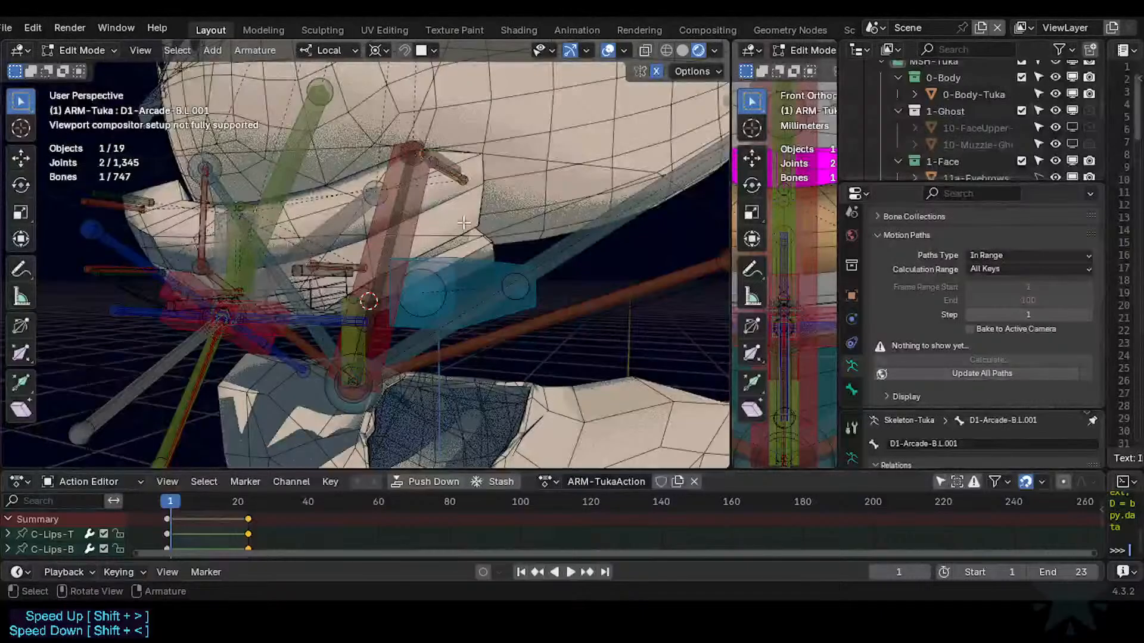
{"action": "middle_click_drag", "start_coordinate": [466, 227], "coordinate": [583, 229]}
{"action": "middle_click_drag", "start_coordinate": [584, 230], "coordinate": [475, 225], "text": "shift"}
{"action": "scroll", "coordinate": [375, 245], "scroll_direction": "down", "scroll_amount": 5}
{"action": "key", "text": "Tab"}
{"action": "middle_click_drag", "start_coordinate": [373, 246], "coordinate": [428, 331]}
{"action": "scroll", "coordinate": [331, 268], "scroll_direction": "up", "scroll_amount": 3}
{"action": "scroll", "coordinate": [320, 277], "scroll_direction": "up", "scroll_amount": 2}
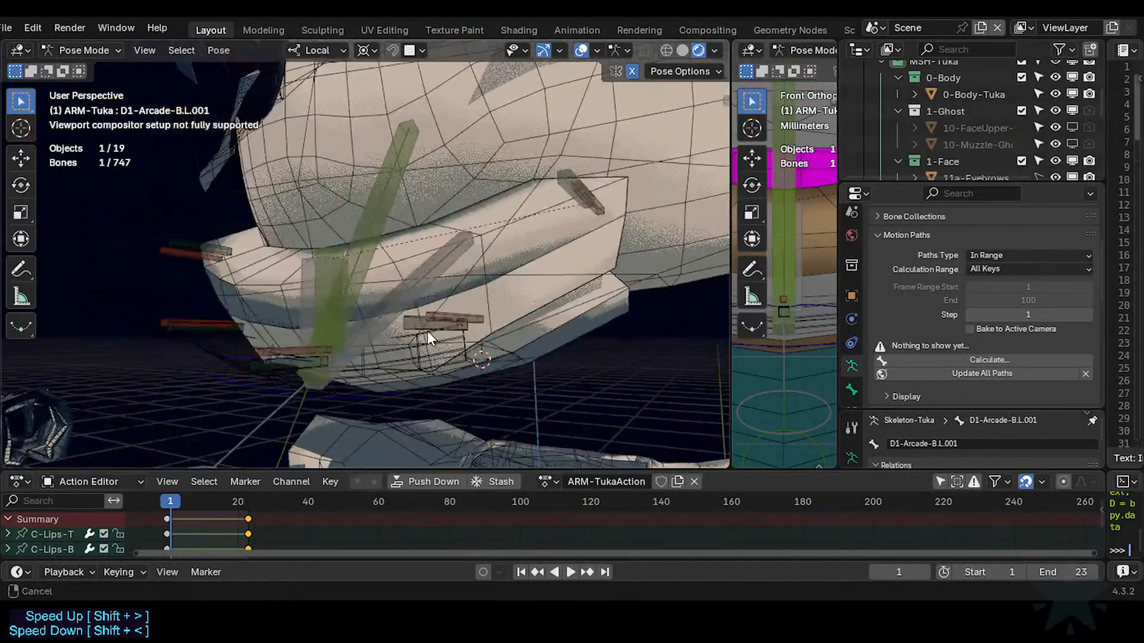
Show the bone axes and select the rear left arcade bones D1-Arcade-B.L.001 and D1-Arcade-T.L.001 together.
{"action": "left_click", "coordinate": [581, 186]}
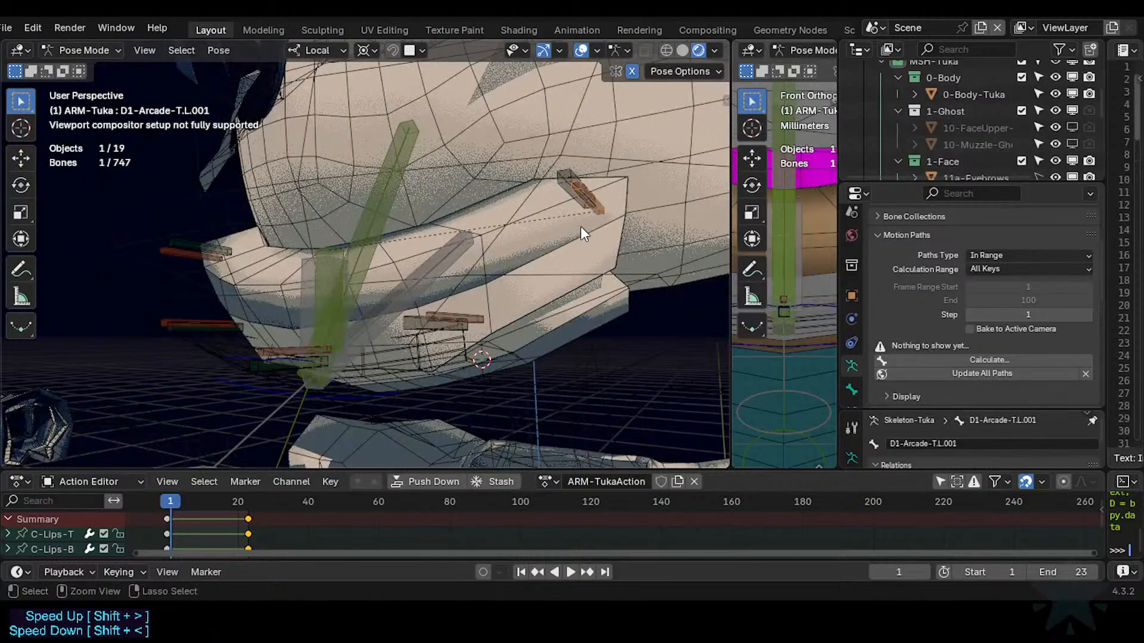
{"action": "middle_click_drag", "start_coordinate": [570, 234], "coordinate": [537, 248]}
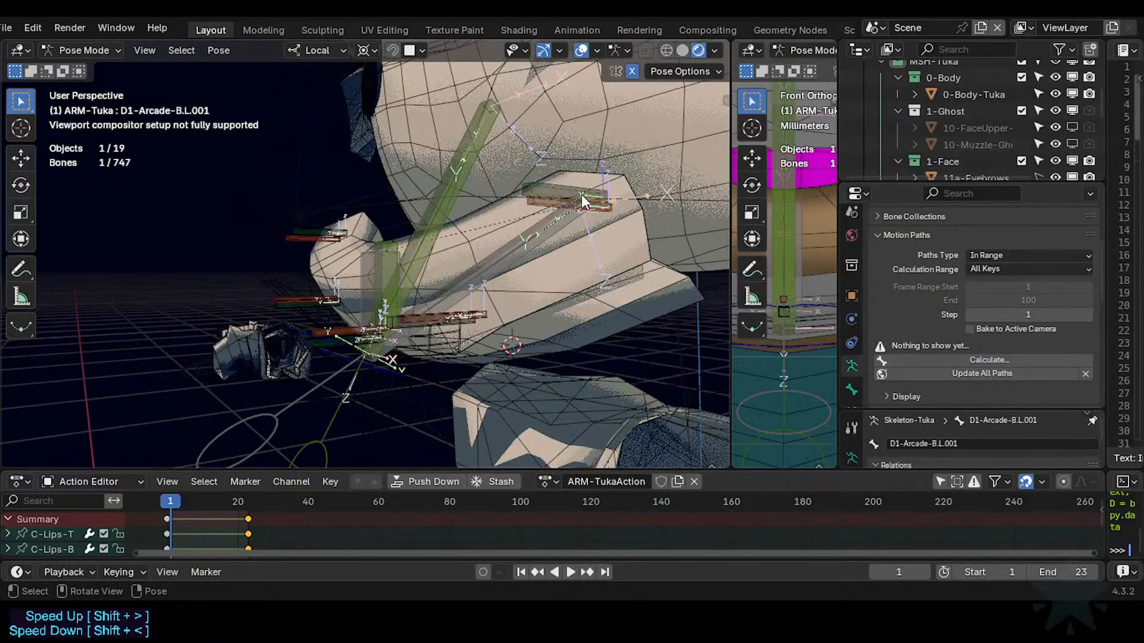
{"action": "left_click", "coordinate": [563, 194]}
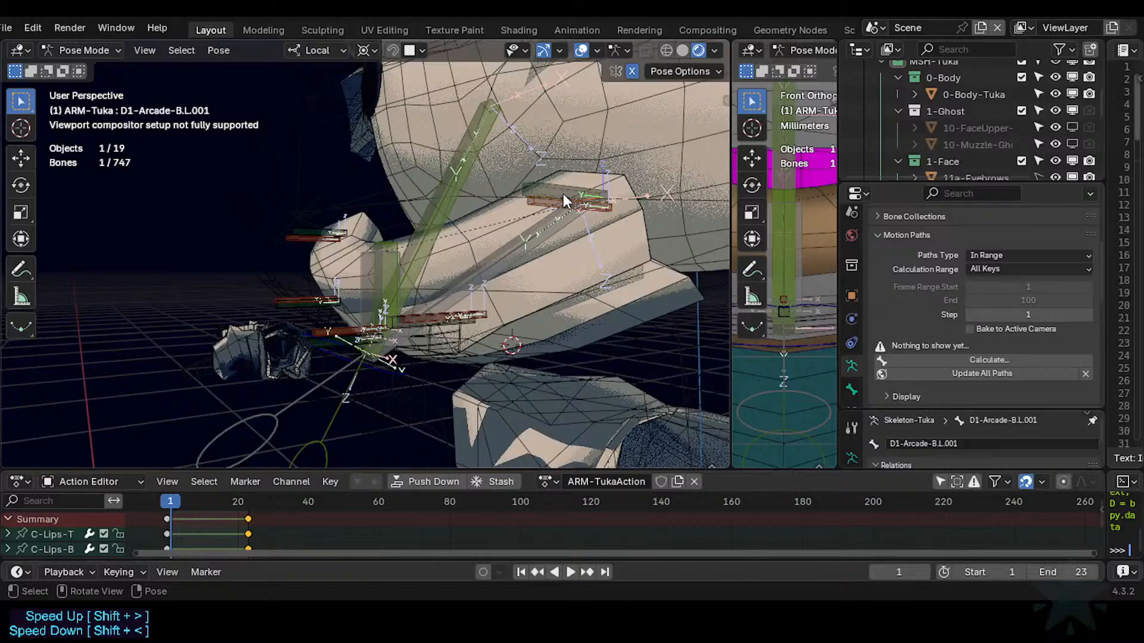
{"action": "left_click", "coordinate": [601, 211], "text": "shift"}
{"action": "middle_click_drag", "start_coordinate": [601, 211], "coordinate": [442, 320]}
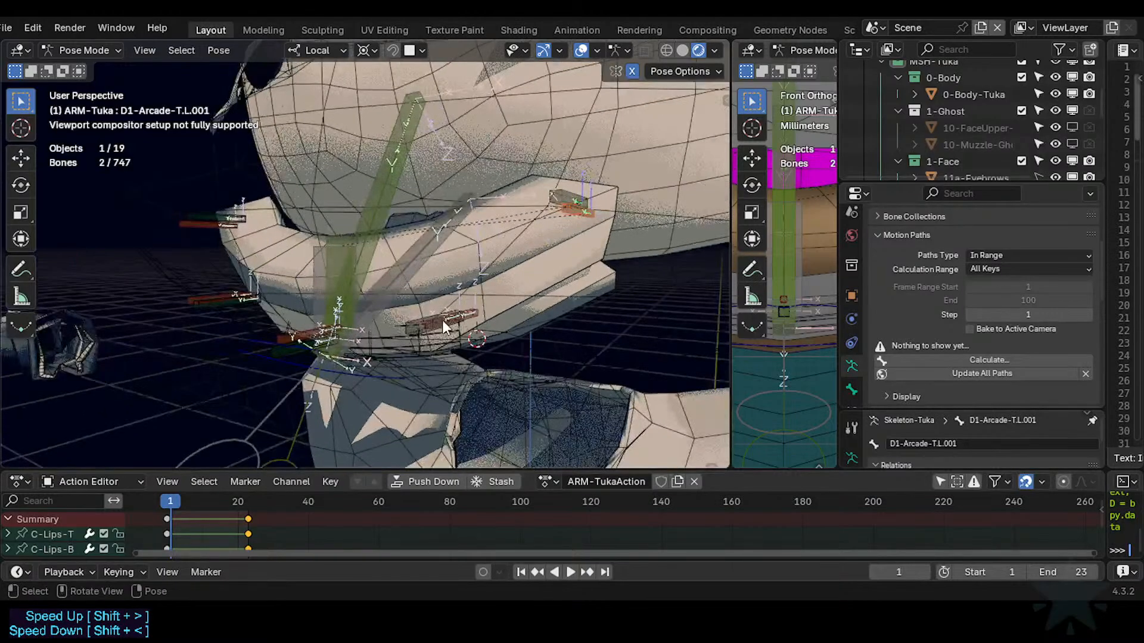
Select the grouped lower and upper arcade bones and try moving them together in Edit Mode.
{"action": "left_click", "coordinate": [570, 205], "text": "shift"}
{"action": "key", "text": "shift+g"}
{"action": "left_click", "coordinate": [570, 197]}
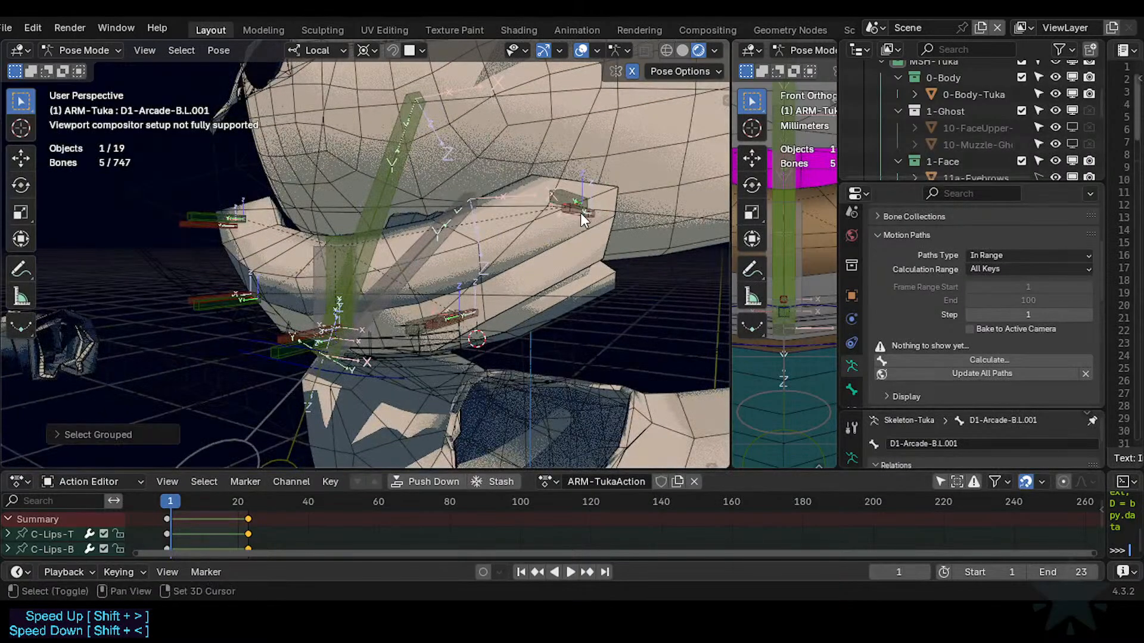
{"action": "left_click", "coordinate": [581, 213], "text": "shift"}
{"action": "key", "text": "shift+g"}
{"action": "left_click", "coordinate": [581, 213]}
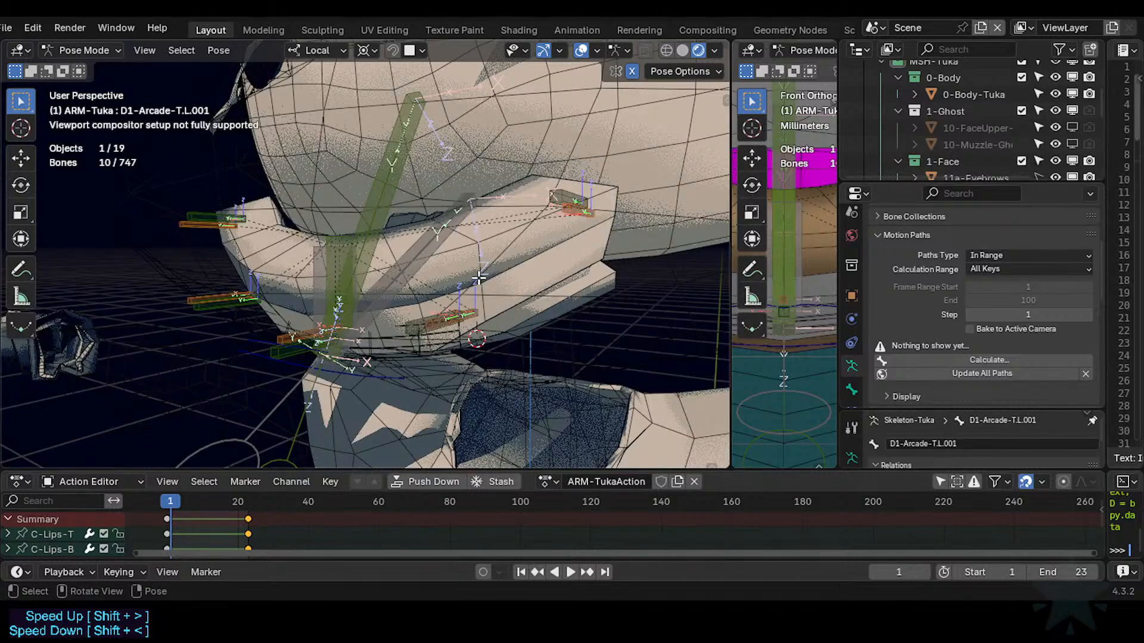
{"action": "key", "text": "Tab"}
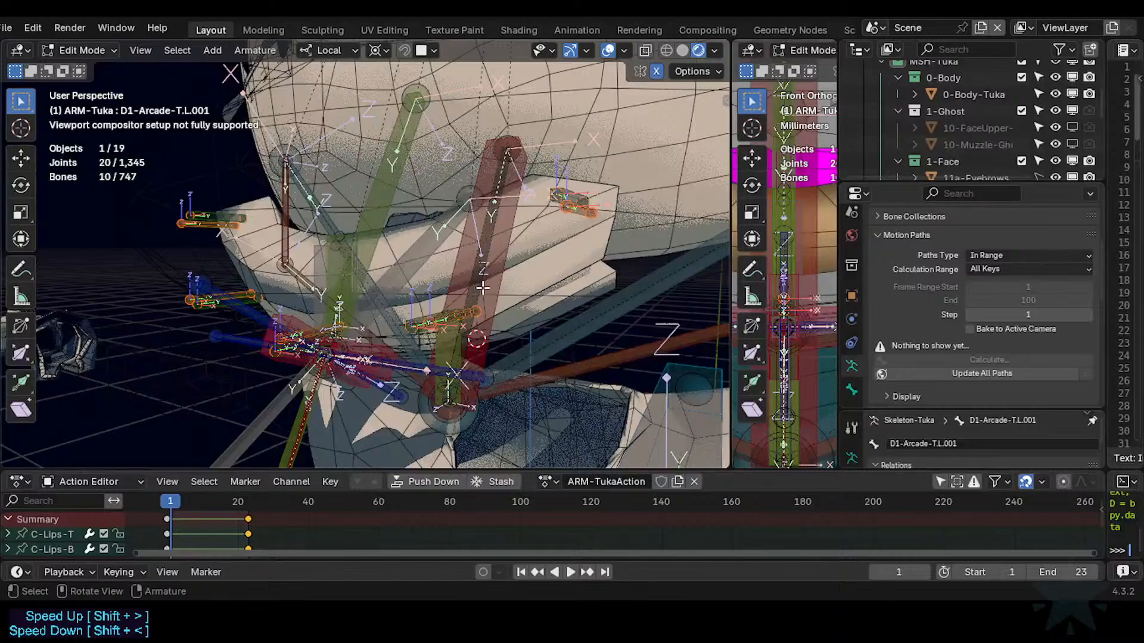
{"action": "key", "text": "g"}
{"action": "right_click", "coordinate": [535, 200]}
Move D1-Arcade-B.L.001 down along the Z axis, below D1-Arcade-T.L.001 at the back of the teeth.
{"action": "middle_click_drag", "start_coordinate": [577, 198], "coordinate": [561, 204]}
{"action": "left_click", "coordinate": [560, 204]}
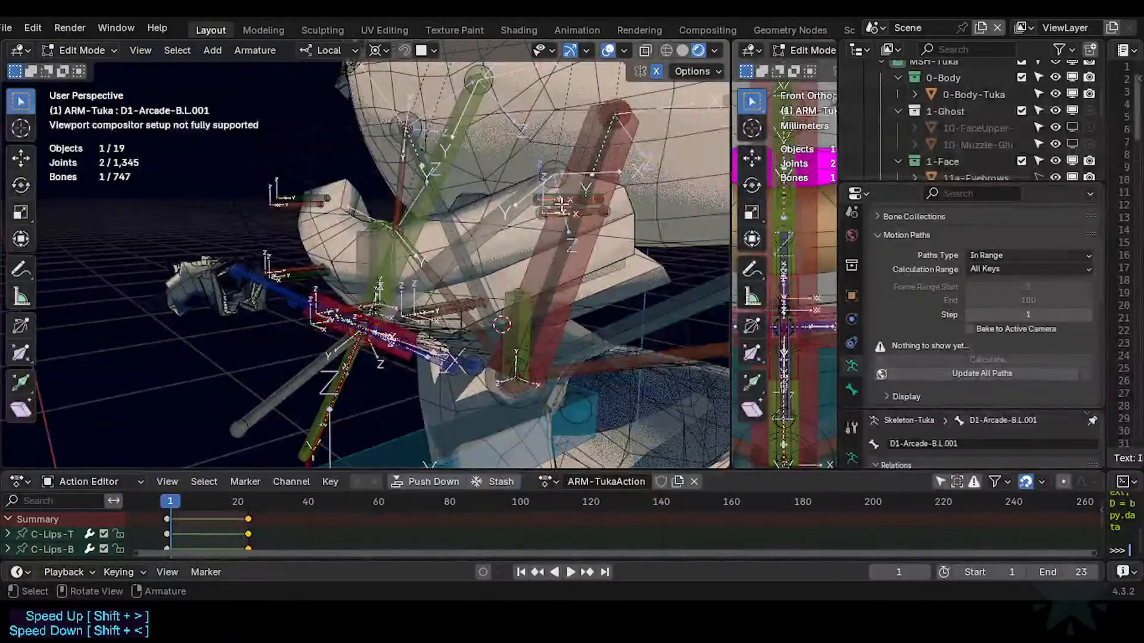
{"action": "scroll", "coordinate": [558, 205], "scroll_direction": "up", "scroll_amount": 5}
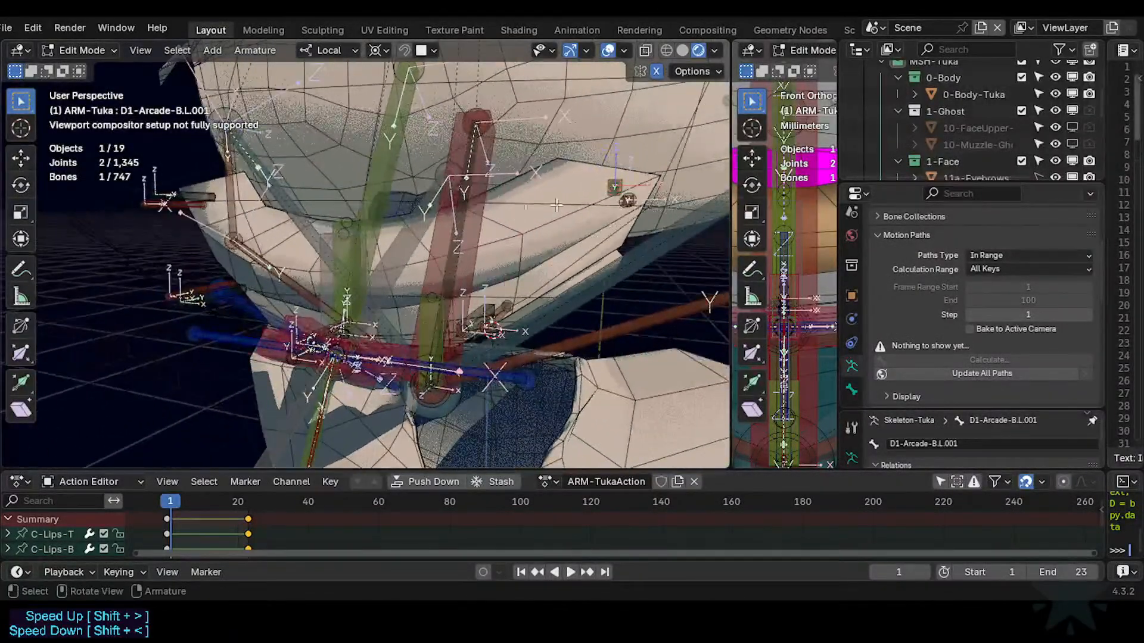
{"action": "middle_click_drag", "start_coordinate": [557, 206], "coordinate": [560, 296]}
{"action": "key", "text": "g"}
{"action": "key", "text": "z"}
{"action": "left_click", "coordinate": [629, 239]}
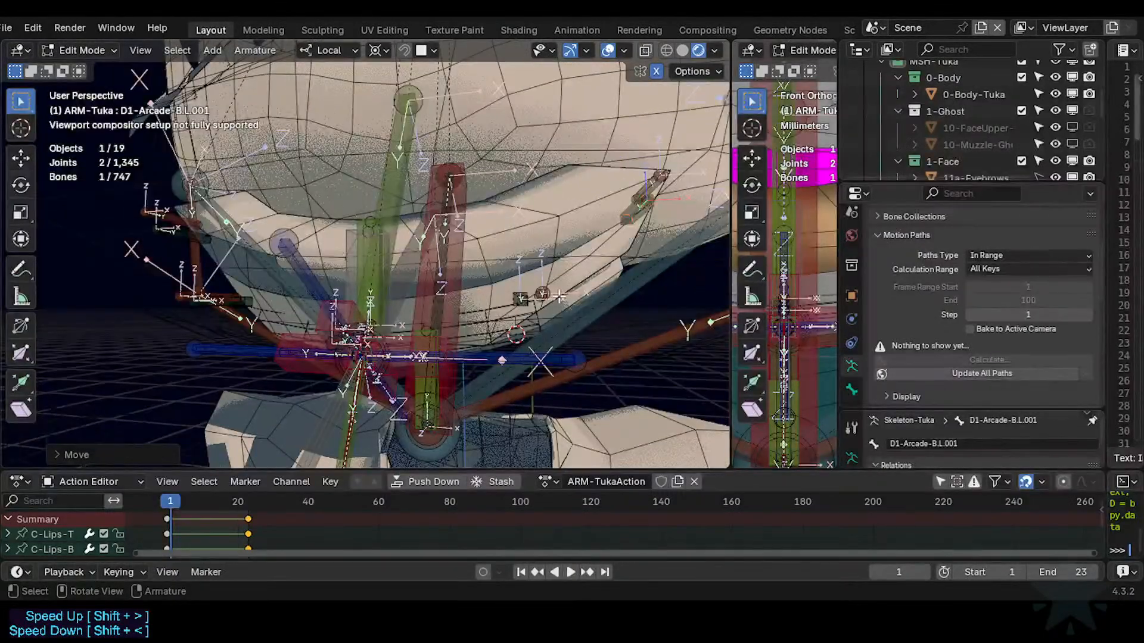
Isolate the Arcades set's bones in both Pose Mode and Edit Mode, and clear the selection.
{"action": "key", "text": "ctrl+Tab"}
{"action": "key", "text": "h"}
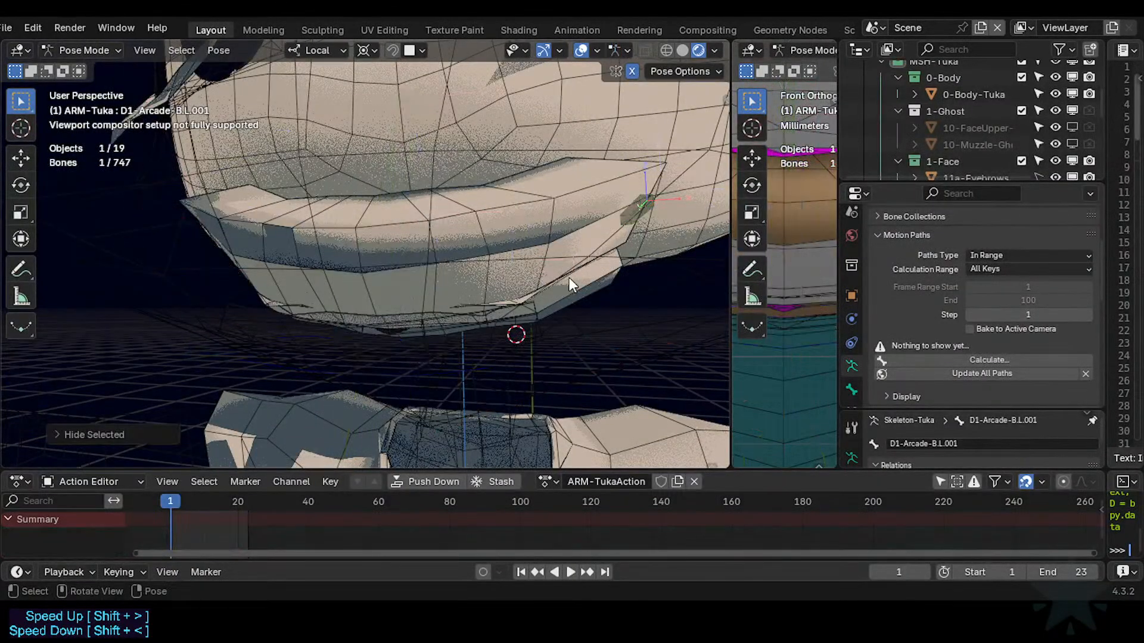
{"action": "key", "text": "alt+h"}
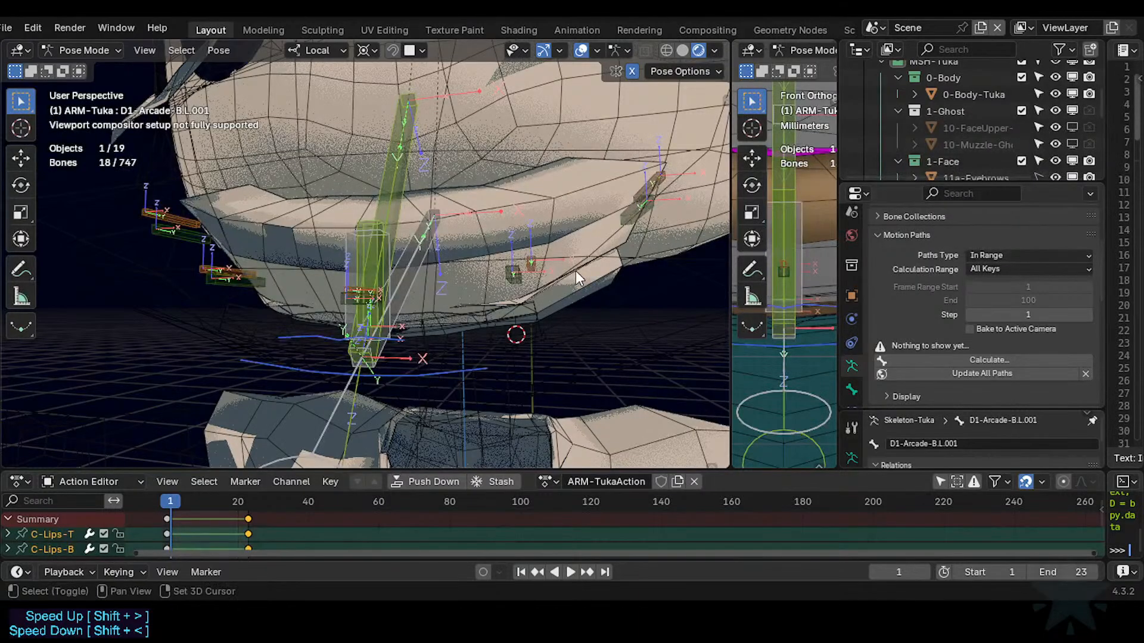
{"action": "key", "text": "shift+h"}
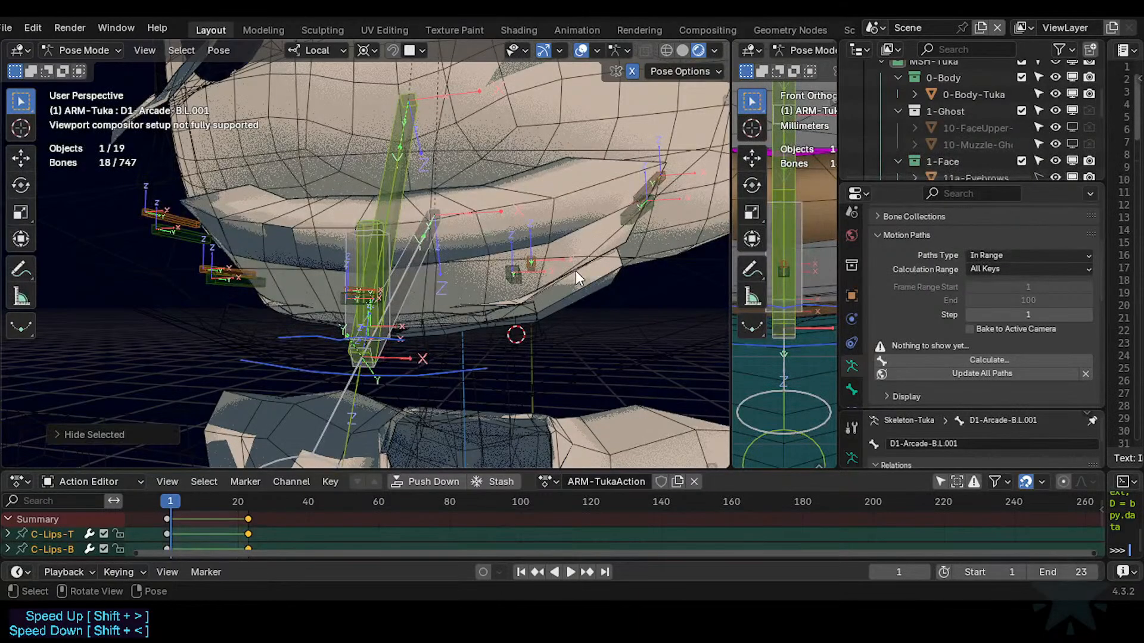
{"action": "key", "text": "Tab"}
{"action": "key", "text": "alt+a"}
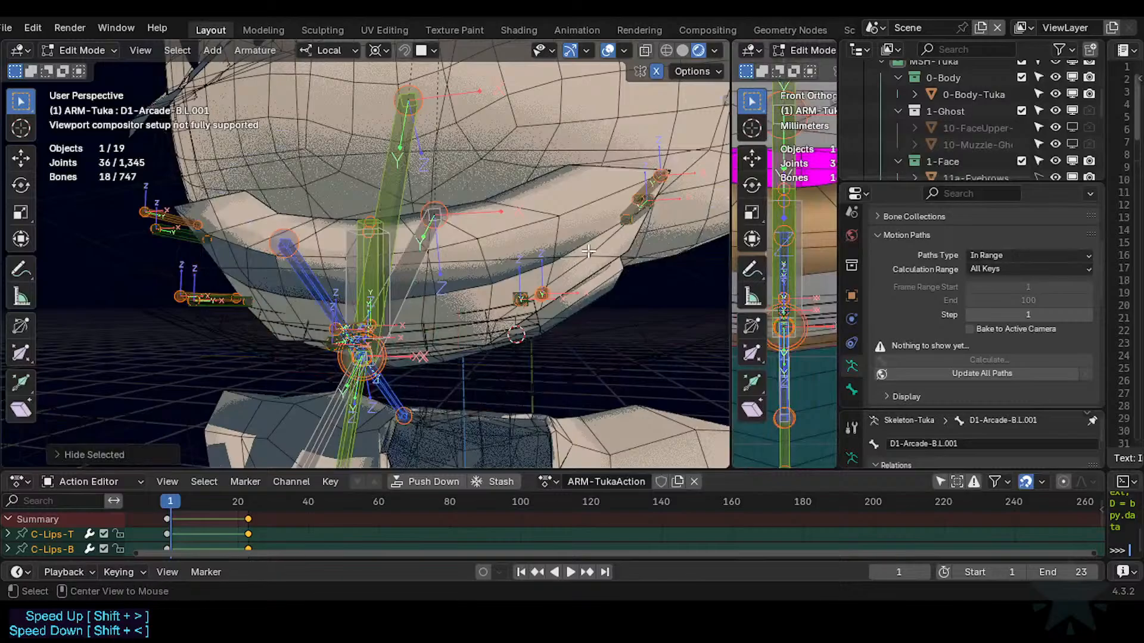
Box-select the left arcade bones in the front view in Pose Mode, and select the bones grouped with D1-Arcade-B.L.
{"action": "key", "text": "KP_3"}
{"action": "key", "text": "KP_1"}
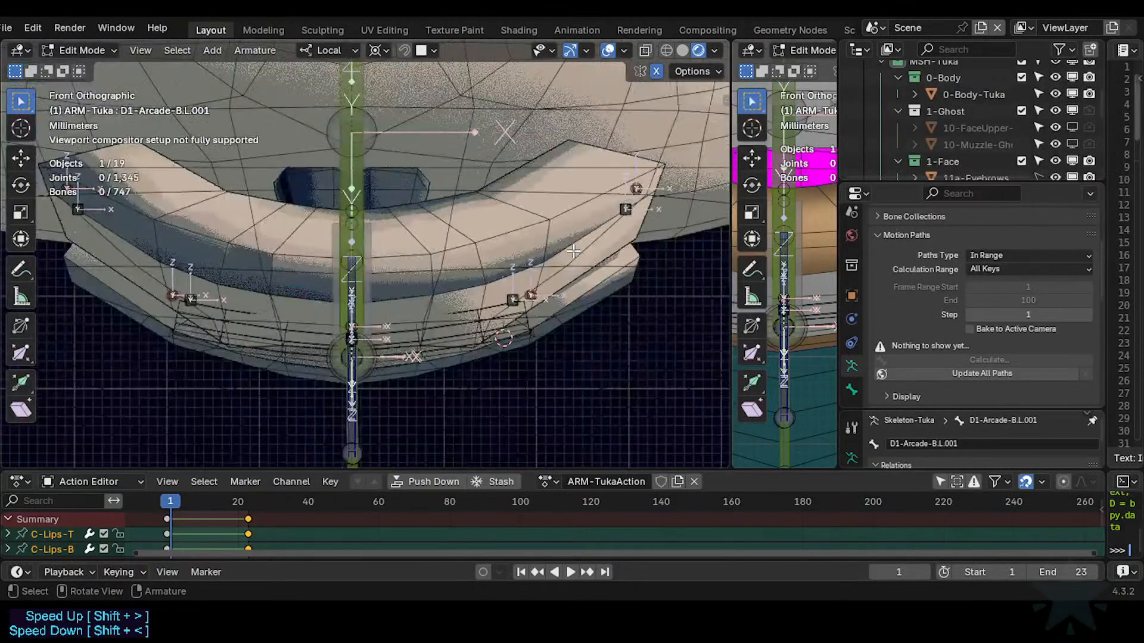
{"action": "key", "text": "a"}
{"action": "key", "text": "Tab"}
{"action": "scroll", "coordinate": [572, 249], "scroll_direction": "down", "scroll_amount": 4}
{"action": "scroll", "coordinate": [476, 241], "scroll_direction": "up", "scroll_amount": 2}
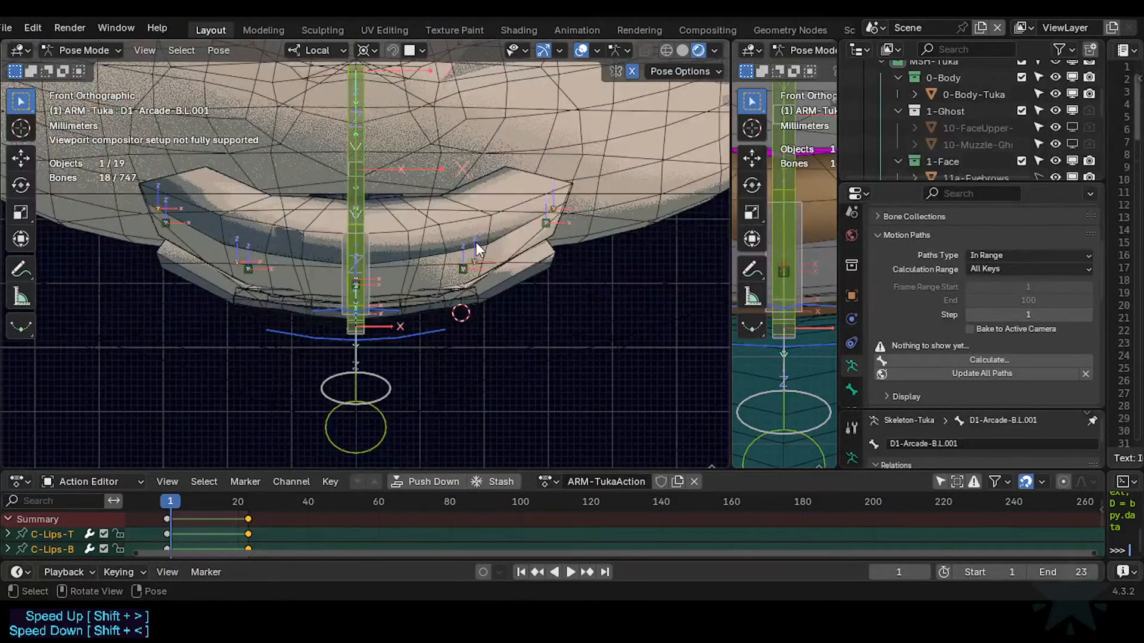
{"action": "key", "text": "alt+a"}
{"action": "key", "text": "b"}
{"action": "left_click_drag", "start_coordinate": [582, 169], "coordinate": [473, 279]}
{"action": "scroll", "coordinate": [476, 280], "scroll_direction": "up", "scroll_amount": 2}
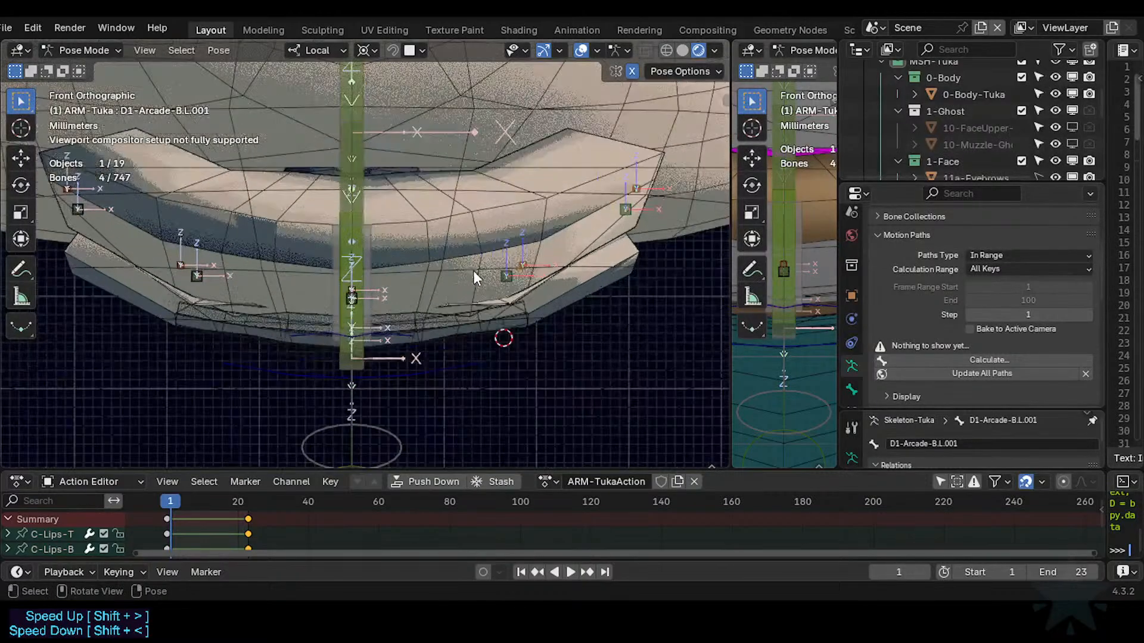
{"action": "key", "text": "shift+g"}
{"action": "left_click", "coordinate": [520, 268]}
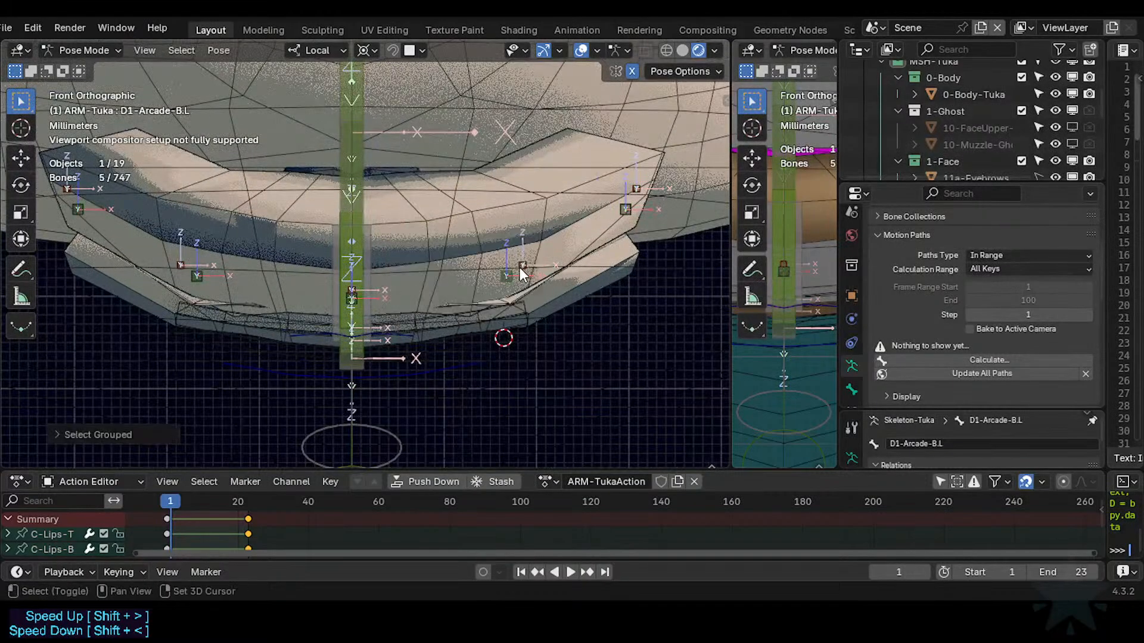
Add the bones grouped with D1-Arcade-T.L to the selection, and isolate the upper and lower arcade bones in Edit Mode.
{"action": "key", "text": "shift+g"}
{"action": "left_click", "coordinate": [522, 269]}
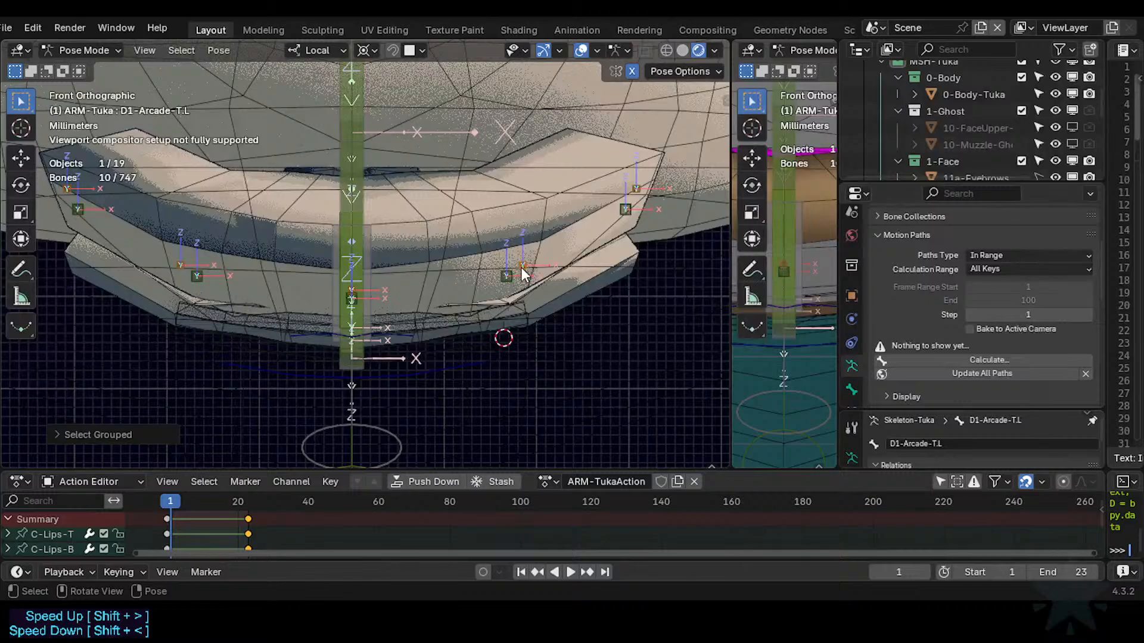
{"action": "key", "text": "Tab"}
{"action": "key", "text": "h"}
{"action": "key", "text": "KP_3"}
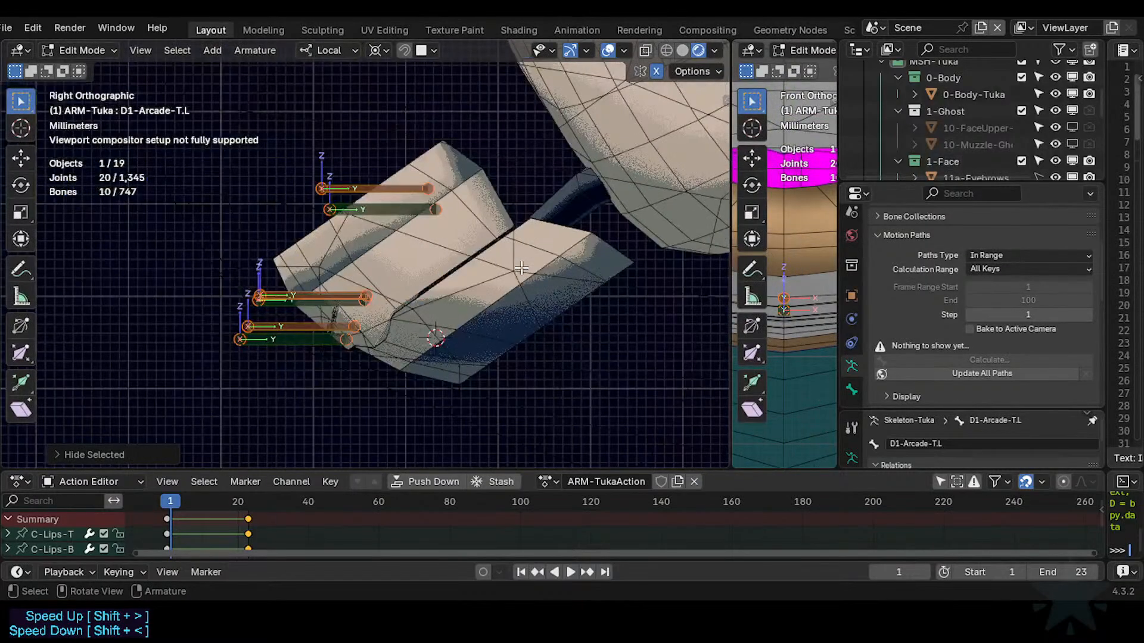
{"action": "key", "text": "KP_1"}
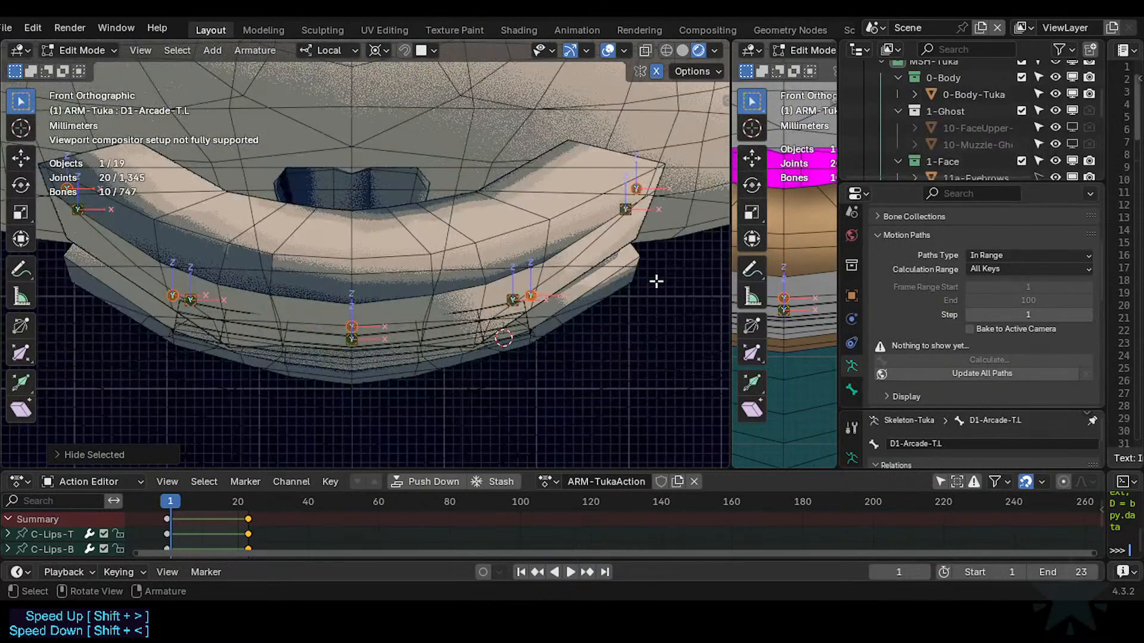
{"action": "key", "text": "alt+a"}
{"action": "key", "text": "KP_3"}
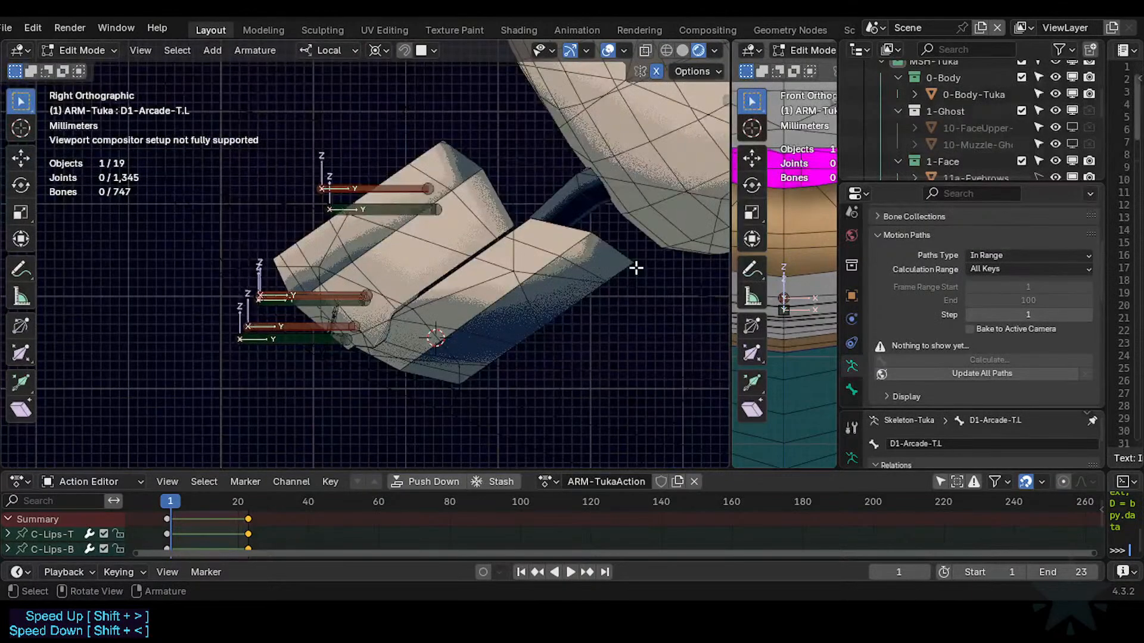
Switch the viewport to Solid shading in the right orthographic view and save the file.
{"action": "left_click", "coordinate": [371, 188]}
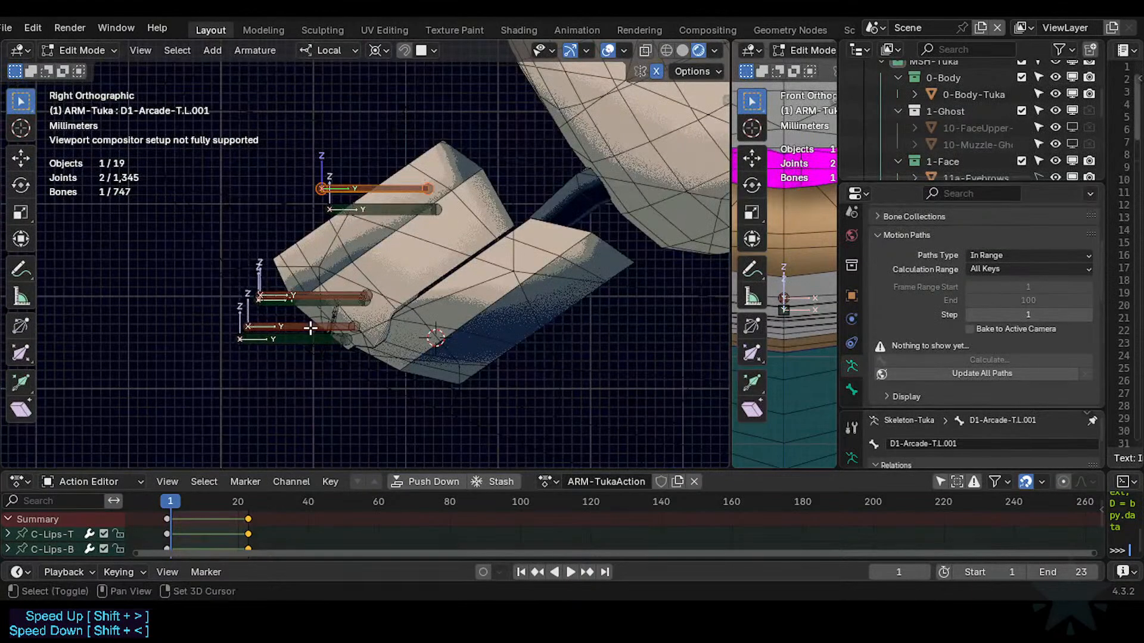
{"action": "key", "text": "KP_1"}
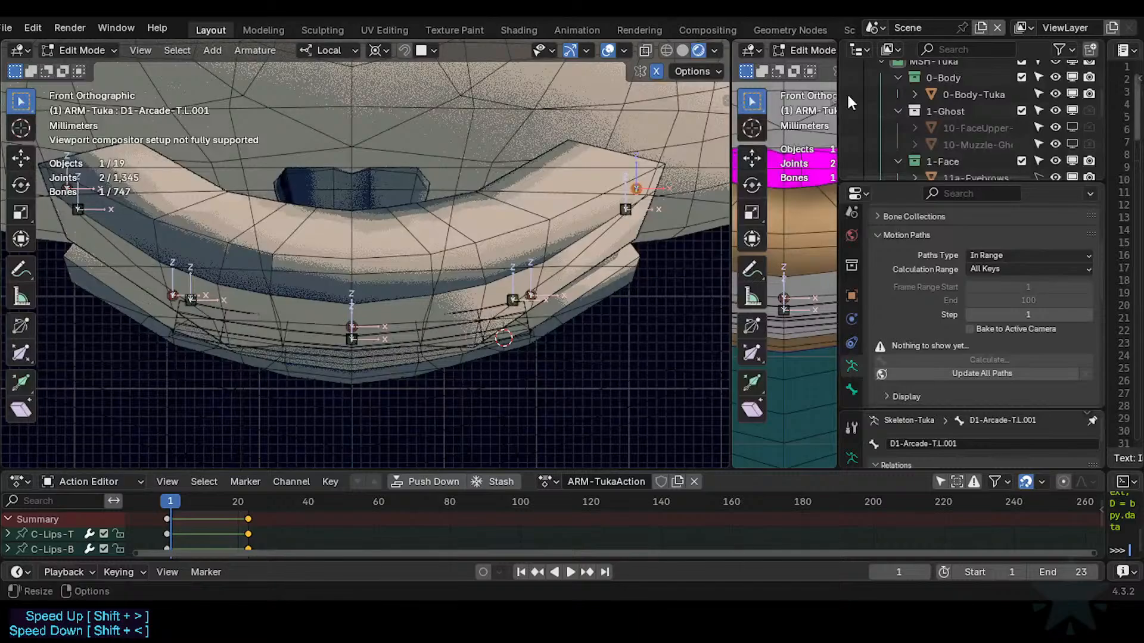
{"action": "left_click", "coordinate": [683, 50]}
{"action": "key", "text": "KP_3"}
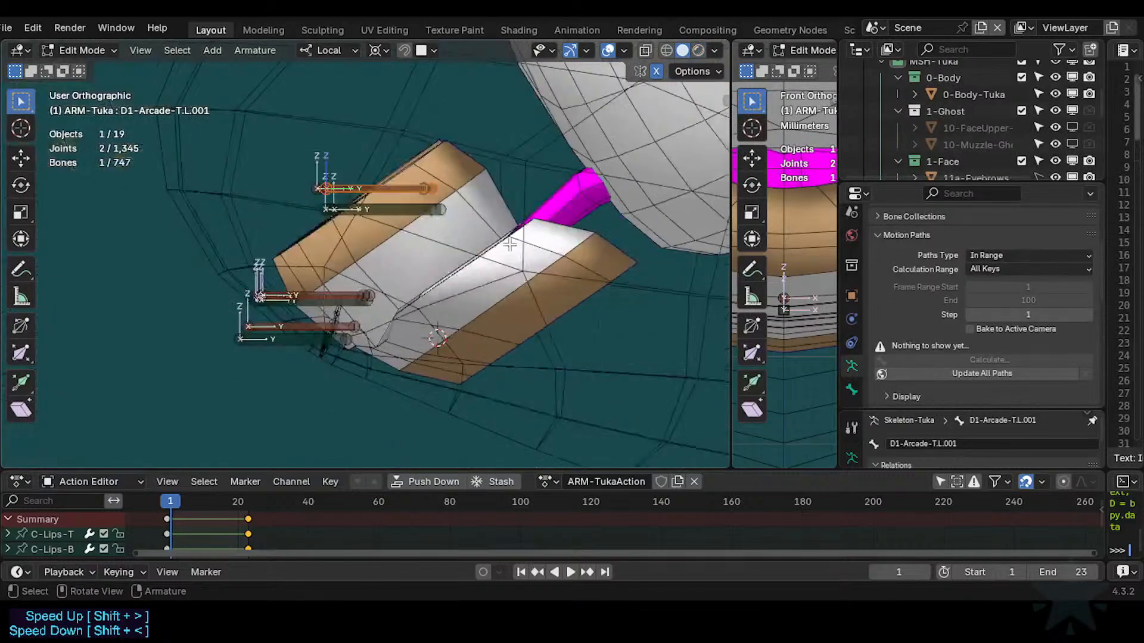
{"action": "key", "text": "ctrl+s"}
{"action": "scroll", "coordinate": [471, 273], "scroll_direction": "down", "scroll_amount": 2}
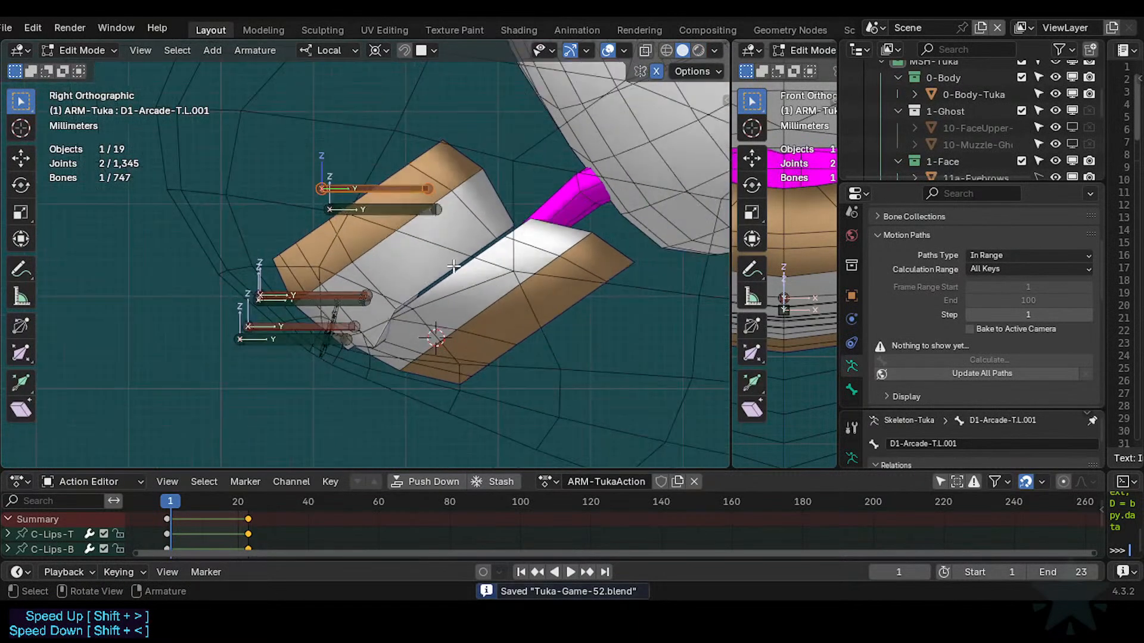
Return to Object Mode and hide the 0-Body-Tuka and 12c-Tongue meshes.
{"action": "key", "text": "ctrl+Tab"}
{"action": "left_click", "coordinate": [469, 204]}
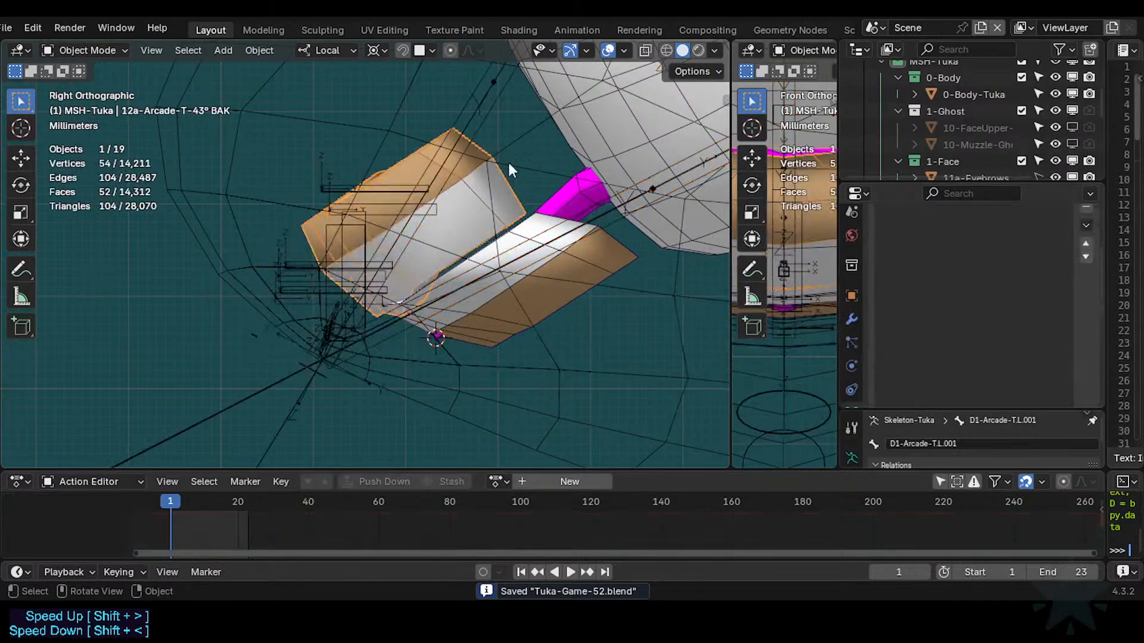
{"action": "left_click", "coordinate": [528, 134]}
{"action": "key", "text": "h"}
{"action": "left_click", "coordinate": [484, 209]}
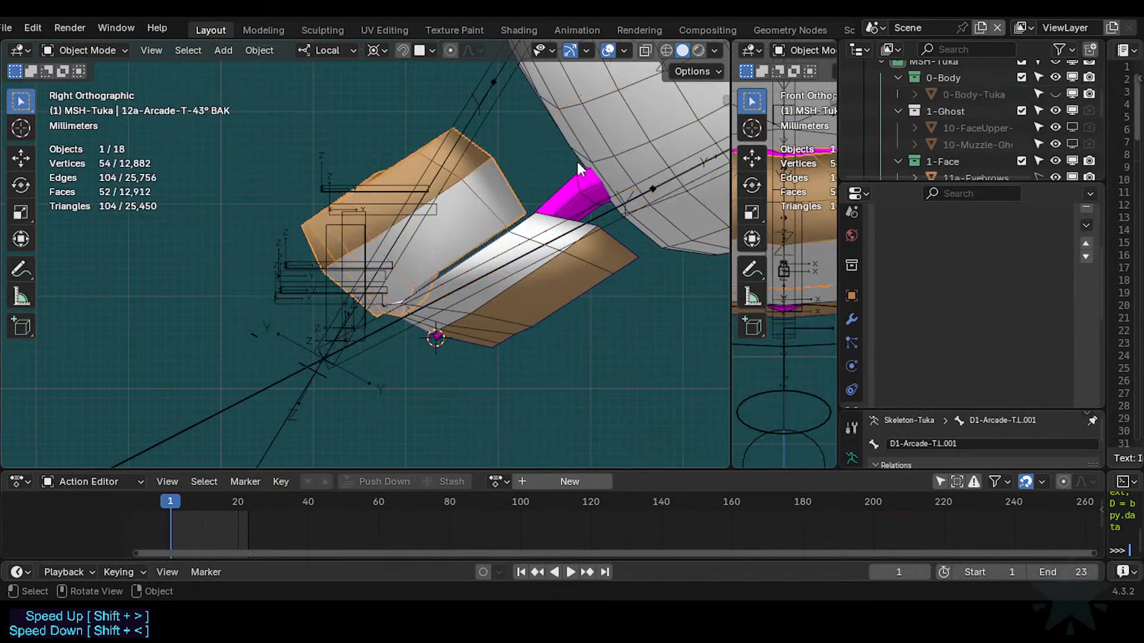
{"action": "left_click", "coordinate": [479, 126]}
{"action": "left_click", "coordinate": [585, 186]}
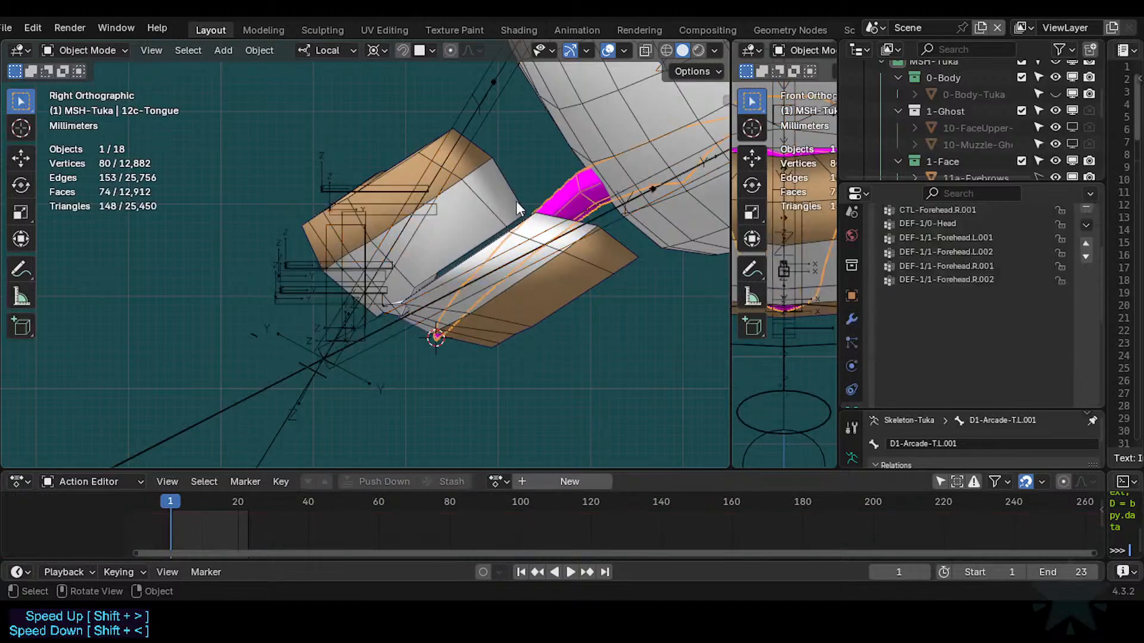
{"action": "key", "text": "h"}
Clear the object selection and exclude the 1-Ghost collection from the view layer.
{"action": "left_click", "coordinate": [370, 187]}
{"action": "left_click", "coordinate": [631, 132]}
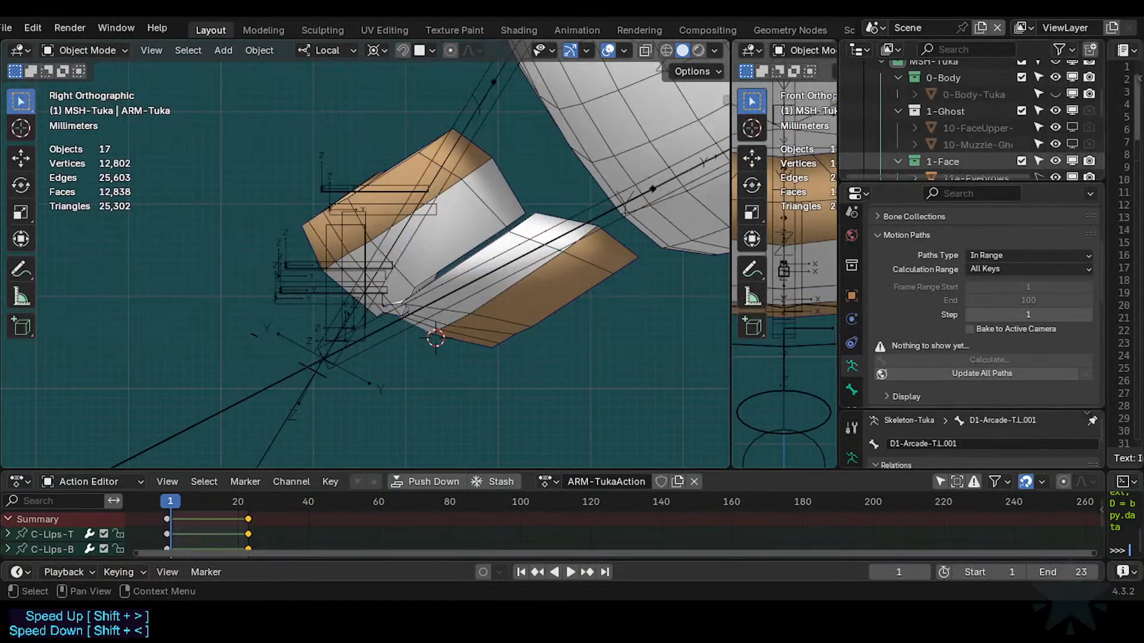
{"action": "left_click_drag", "start_coordinate": [1013, 183], "coordinate": [1013, 238]}
{"action": "left_click", "coordinate": [1021, 139]}
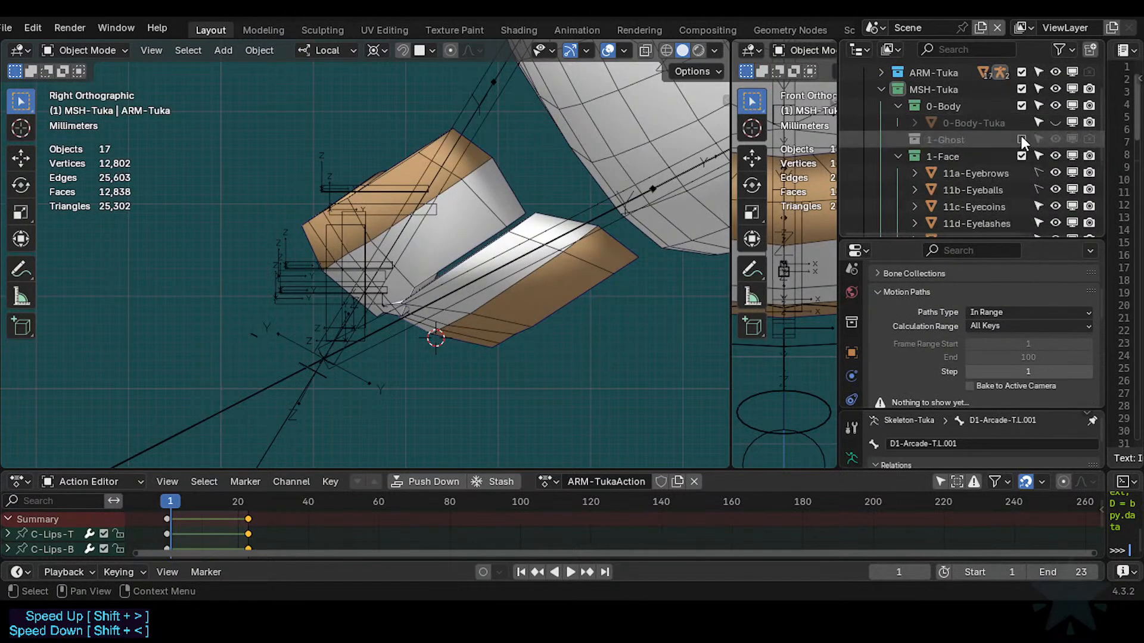
Disable the eyebrows, eyeballs, eyecoins and eyelashes in viewports, and exclude the 6-Cloth collection.
{"action": "scroll", "coordinate": [1016, 149], "scroll_direction": "down", "scroll_amount": 4}
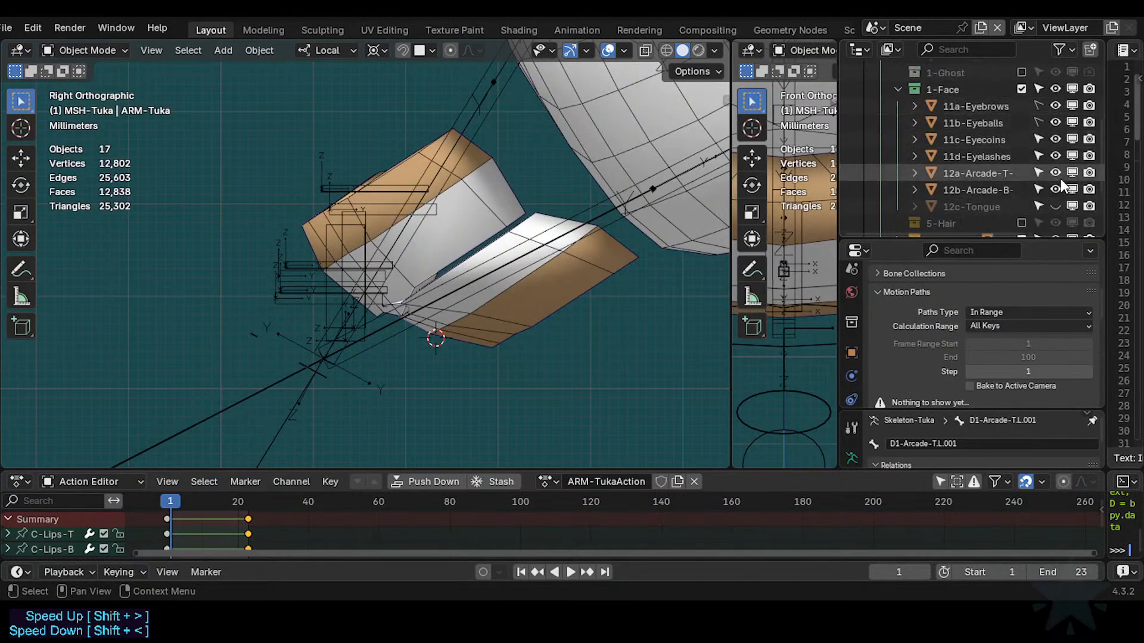
{"action": "left_click_drag", "start_coordinate": [840, 155], "coordinate": [808, 160]}
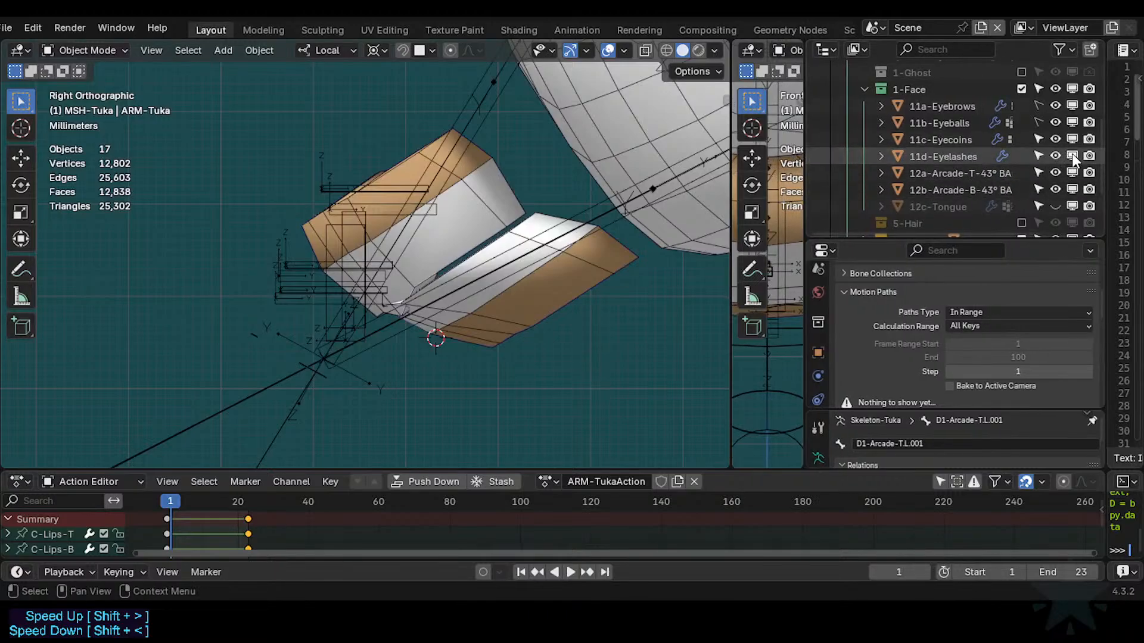
{"action": "left_click_drag", "start_coordinate": [1074, 155], "coordinate": [1074, 107]}
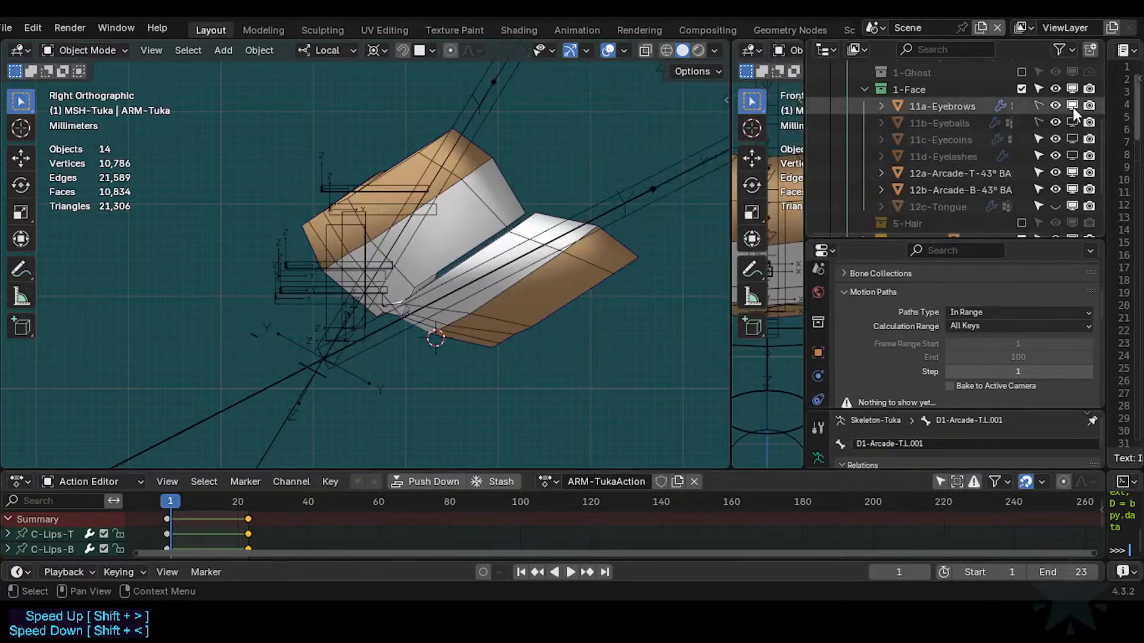
{"action": "scroll", "coordinate": [906, 155], "scroll_direction": "down", "scroll_amount": 4}
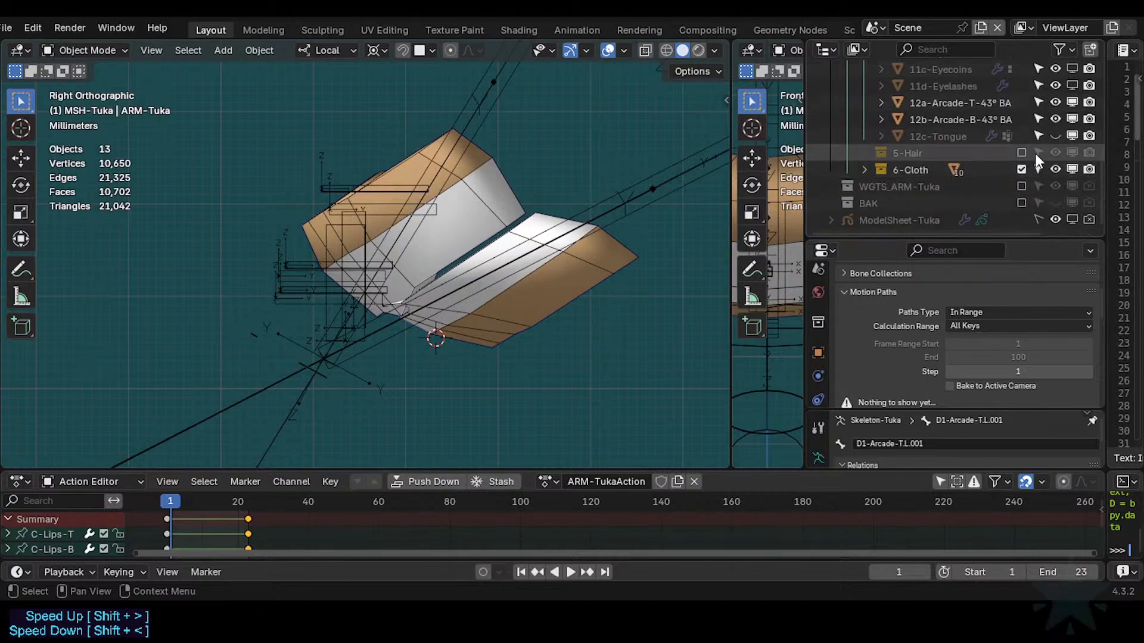
{"action": "left_click", "coordinate": [1021, 170]}
{"action": "scroll", "coordinate": [537, 249], "scroll_direction": "up", "scroll_amount": 1}
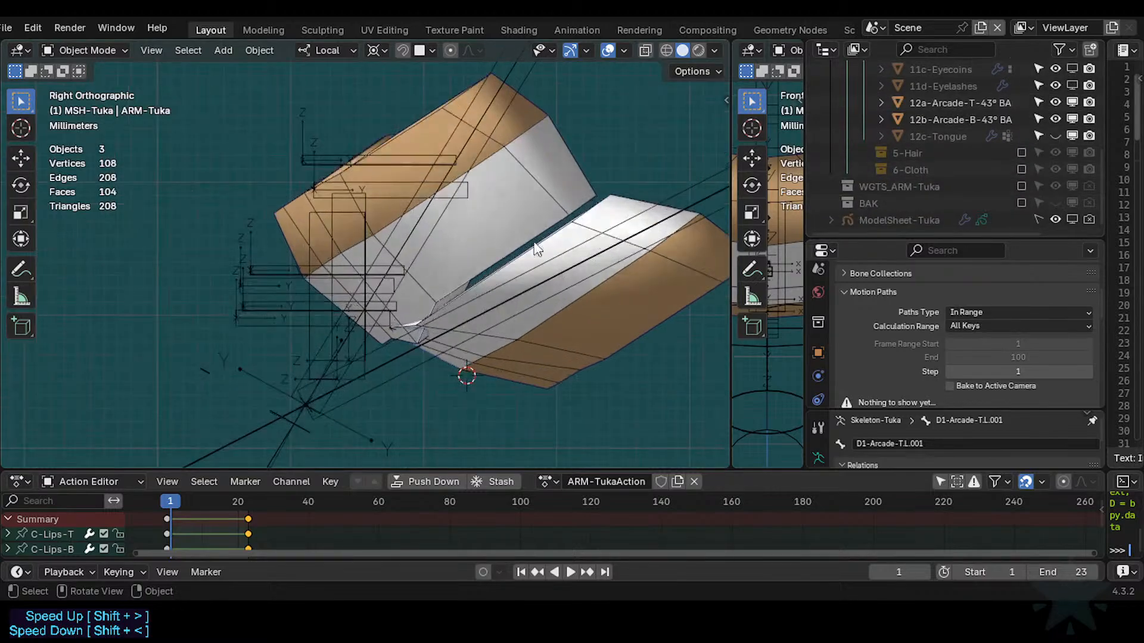
Select the ARM-Tuka armature, save the file and enter Edit Mode on its arcade bones.
{"action": "left_click", "coordinate": [419, 160]}
{"action": "scroll", "coordinate": [412, 209], "scroll_direction": "down", "scroll_amount": 1}
{"action": "key", "text": "ctrl+s"}
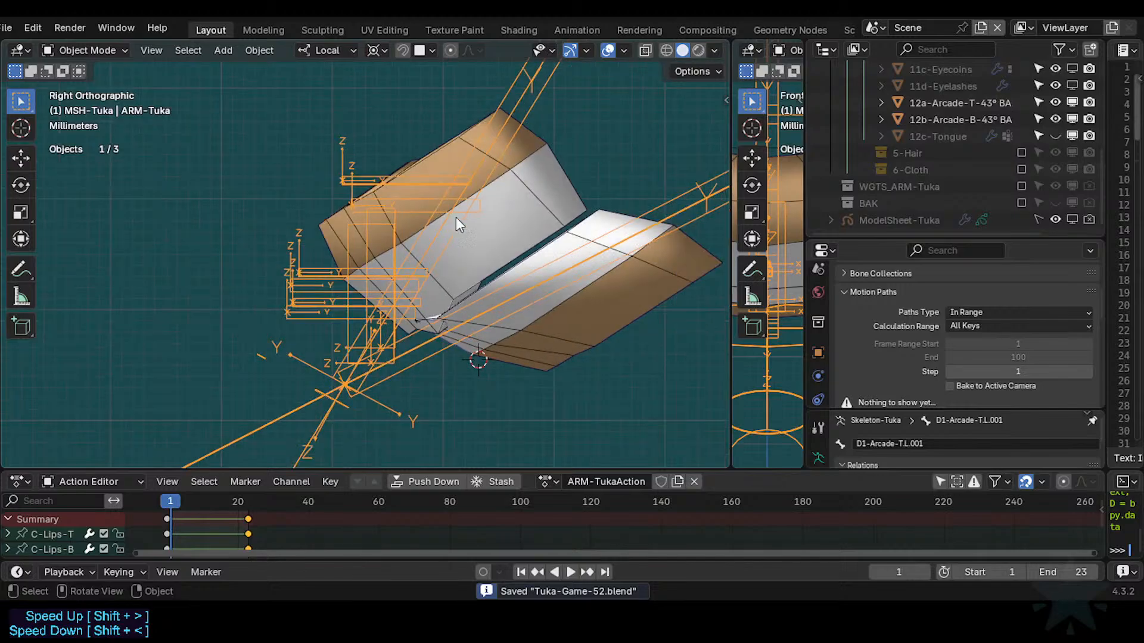
{"action": "key", "text": "Tab"}
{"action": "left_click", "coordinate": [419, 173]}
{"action": "mouse_move", "coordinate": [370, 265]}
{"action": "middle_mouse_down"}
{"action": "mouse_move", "coordinate": [365, 238]}
{"action": "mouse_move", "coordinate": [384, 246]}
{"action": "mouse_move", "coordinate": [356, 237]}
{"action": "mouse_move", "coordinate": [367, 276]}
{"action": "mouse_move", "coordinate": [413, 276]}
{"action": "mouse_move", "coordinate": [370, 274]}
{"action": "middle_mouse_up"}
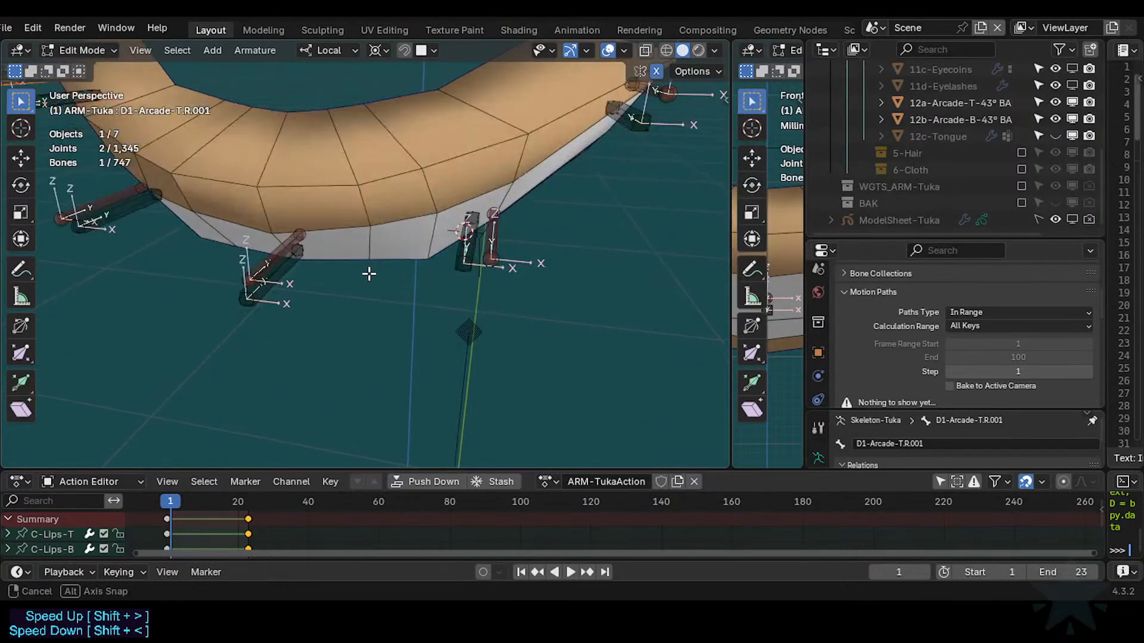
Select D1-Arcade-T and check its head and tail transform values, with the Bone Collections section collapsed.
{"action": "left_click", "coordinate": [284, 255]}
{"action": "key", "text": "n"}
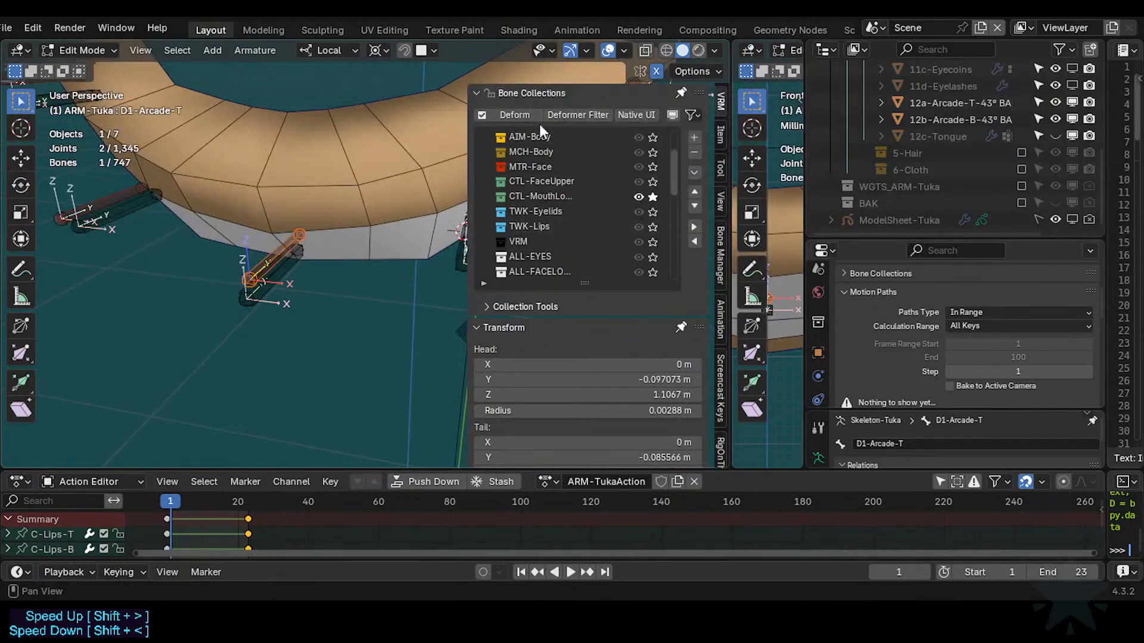
{"action": "left_click", "coordinate": [504, 90]}
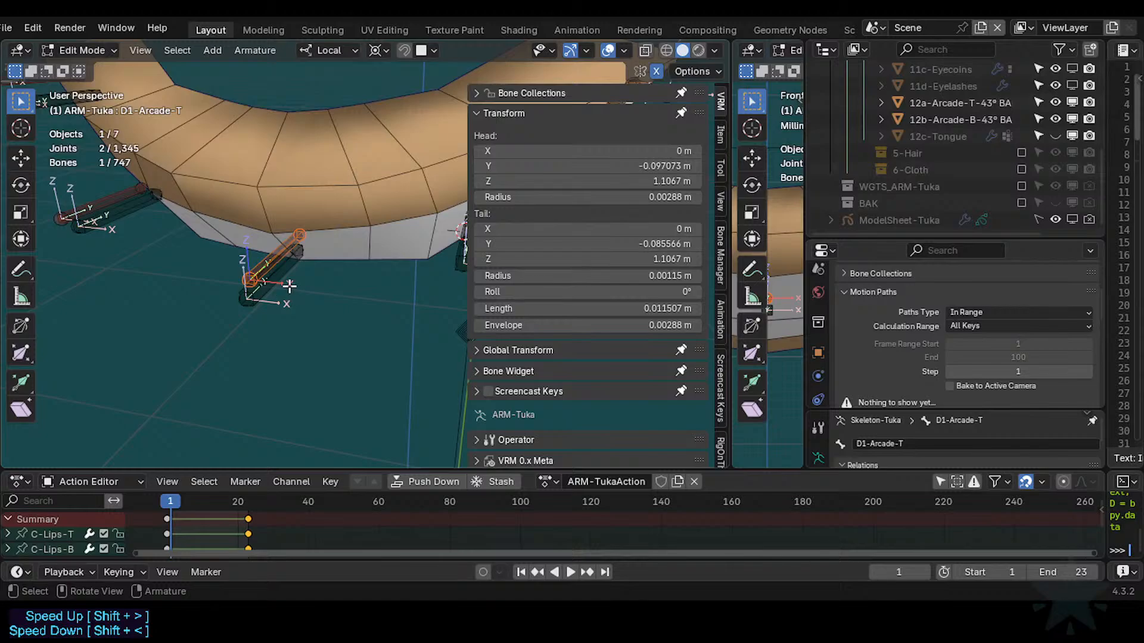
{"action": "key", "text": "KP_3"}
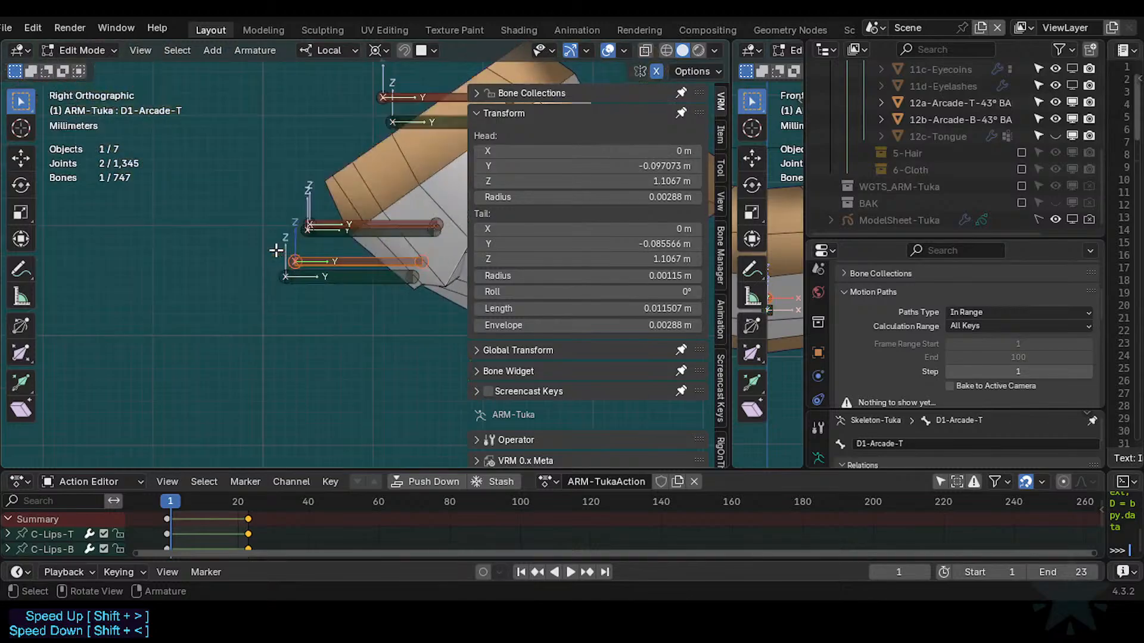
{"action": "key", "text": "n"}
{"action": "scroll", "coordinate": [280, 253], "scroll_direction": "up", "scroll_amount": 2}
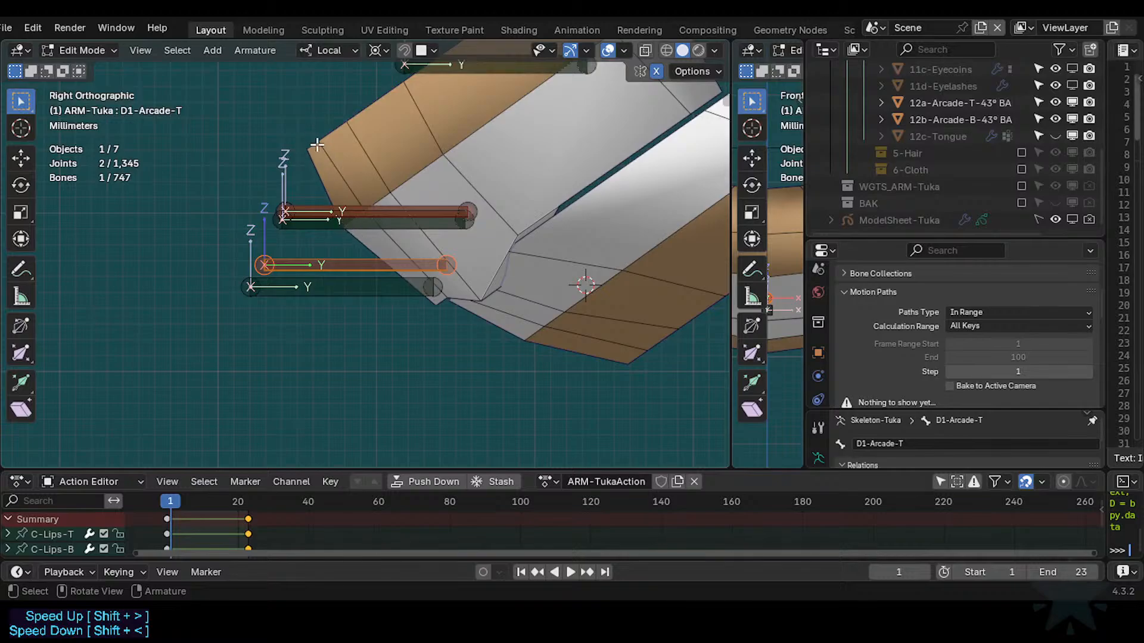
{"action": "scroll", "coordinate": [314, 158], "scroll_direction": "down", "scroll_amount": 3}
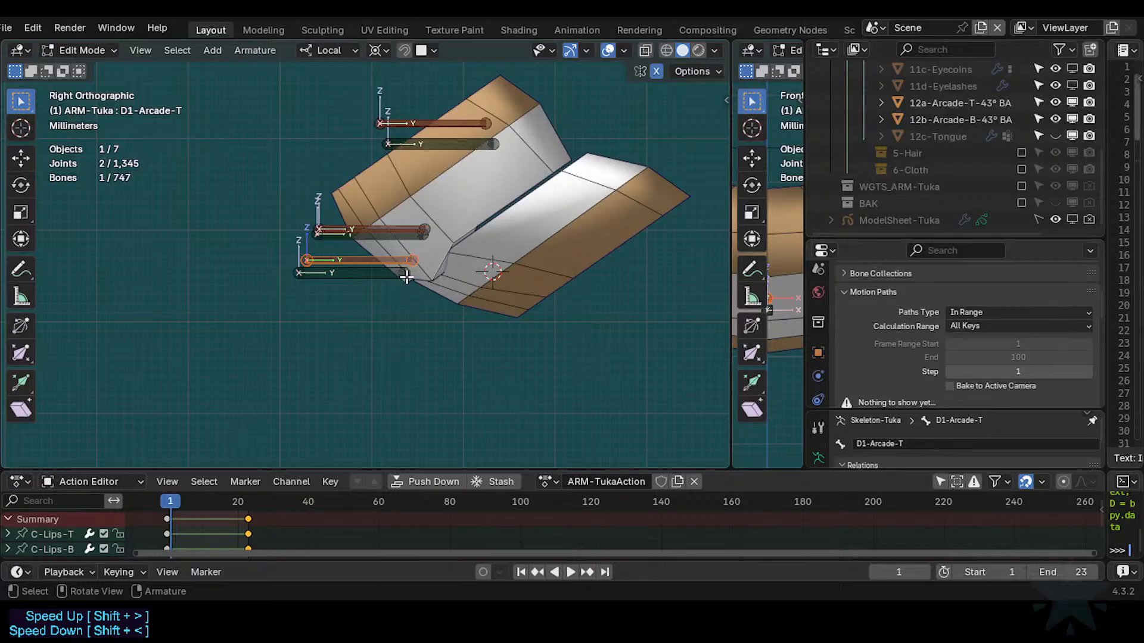
{"action": "scroll", "coordinate": [400, 270], "scroll_direction": "up", "scroll_amount": 2}
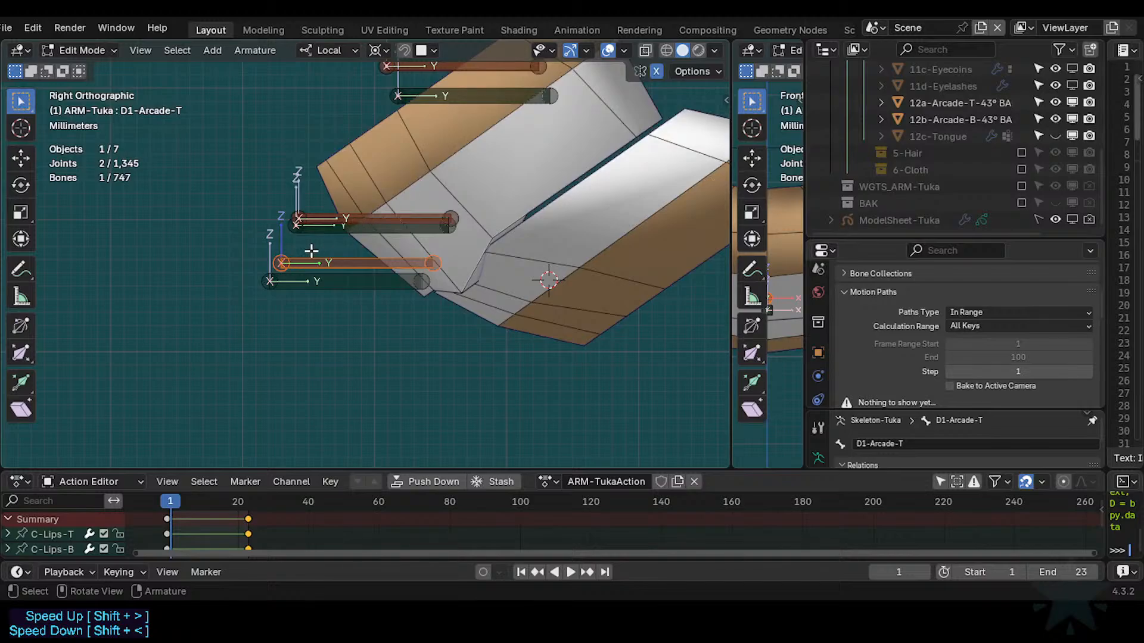
{"action": "key", "text": "g"}
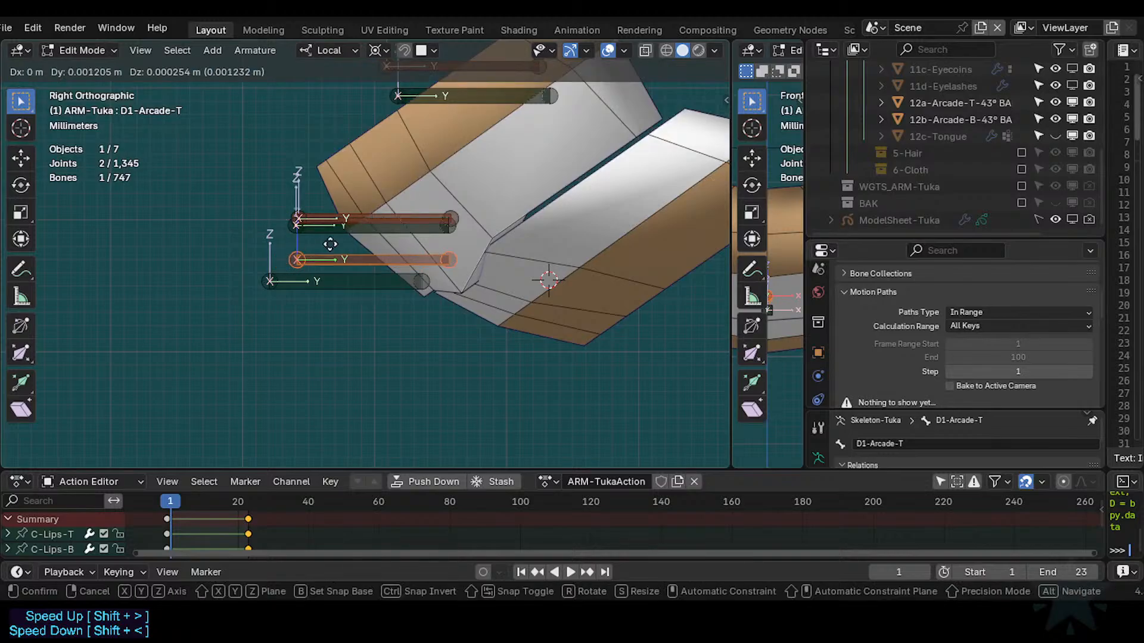
{"action": "key", "text": "Escape"}
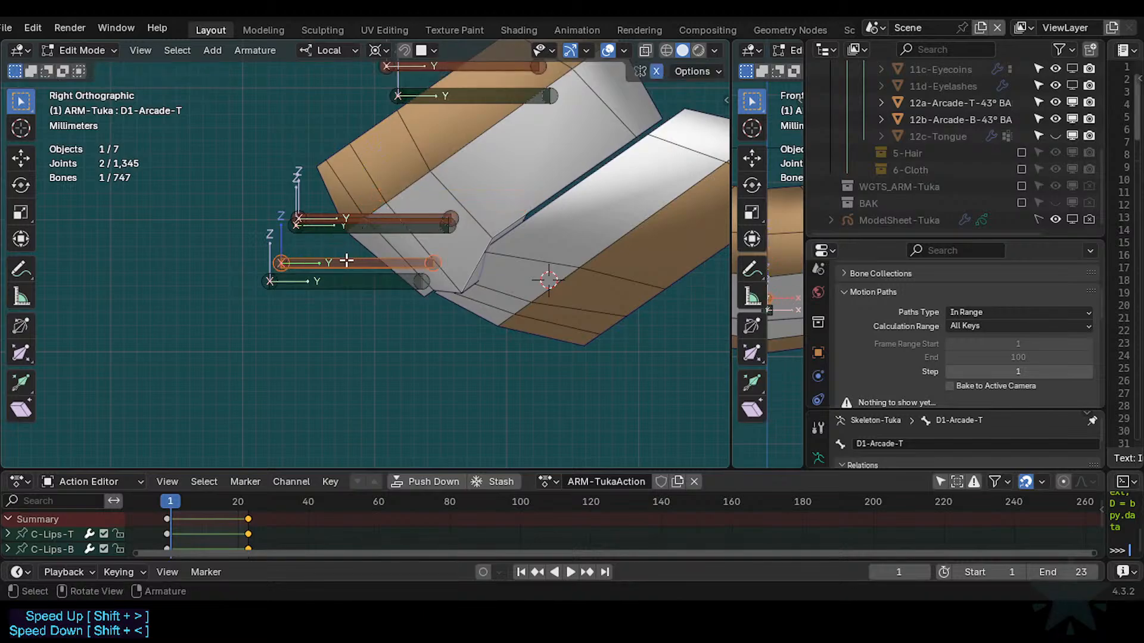
{"action": "key", "text": "g"}
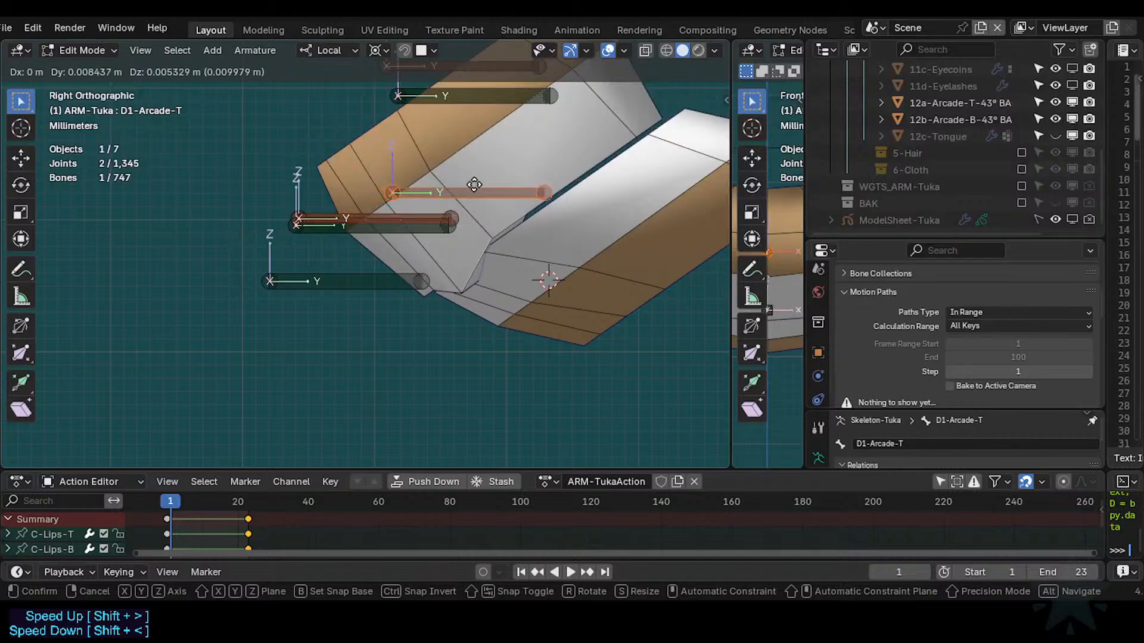
{"action": "key", "text": "Escape"}
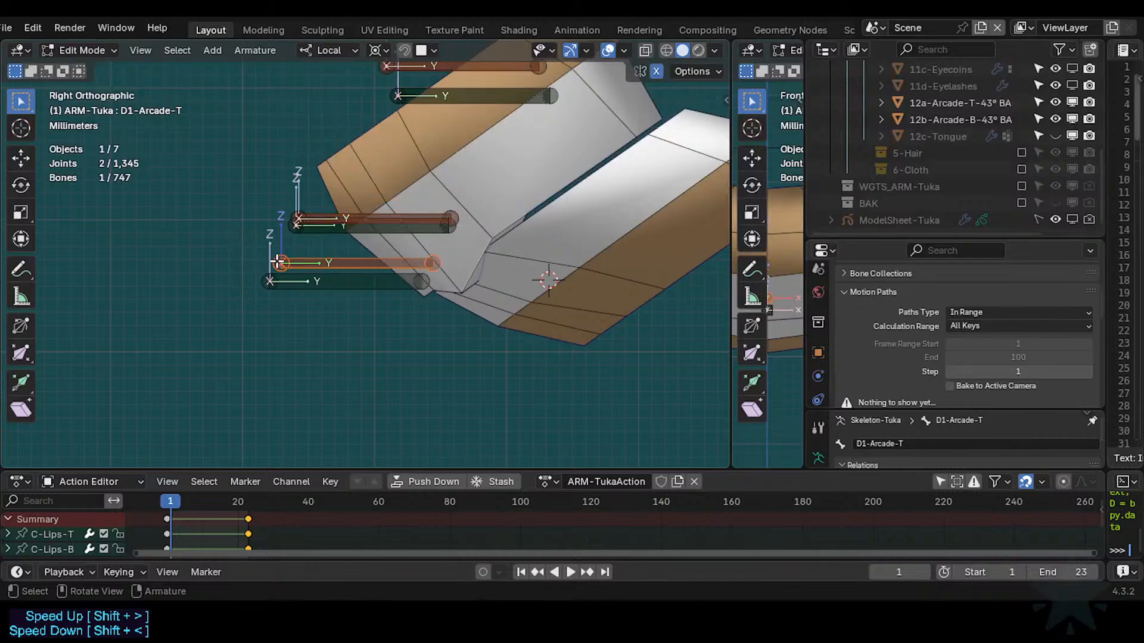
{"action": "key", "text": "g"}
{"action": "key", "text": "Escape"}
{"action": "left_click", "coordinate": [433, 261]}
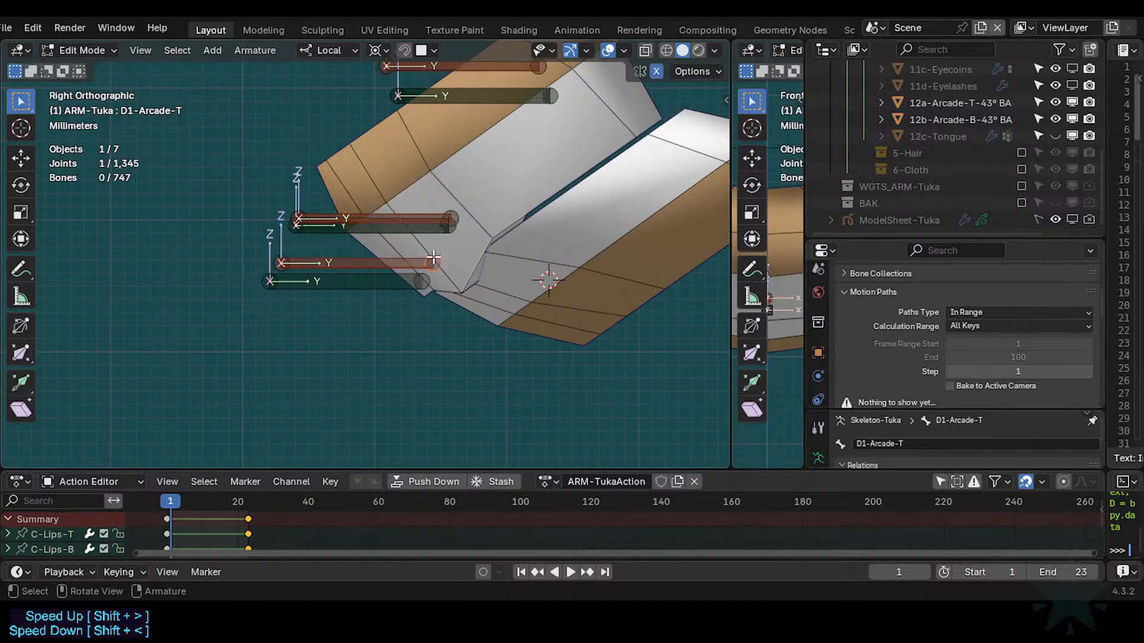
{"action": "left_click", "coordinate": [338, 260]}
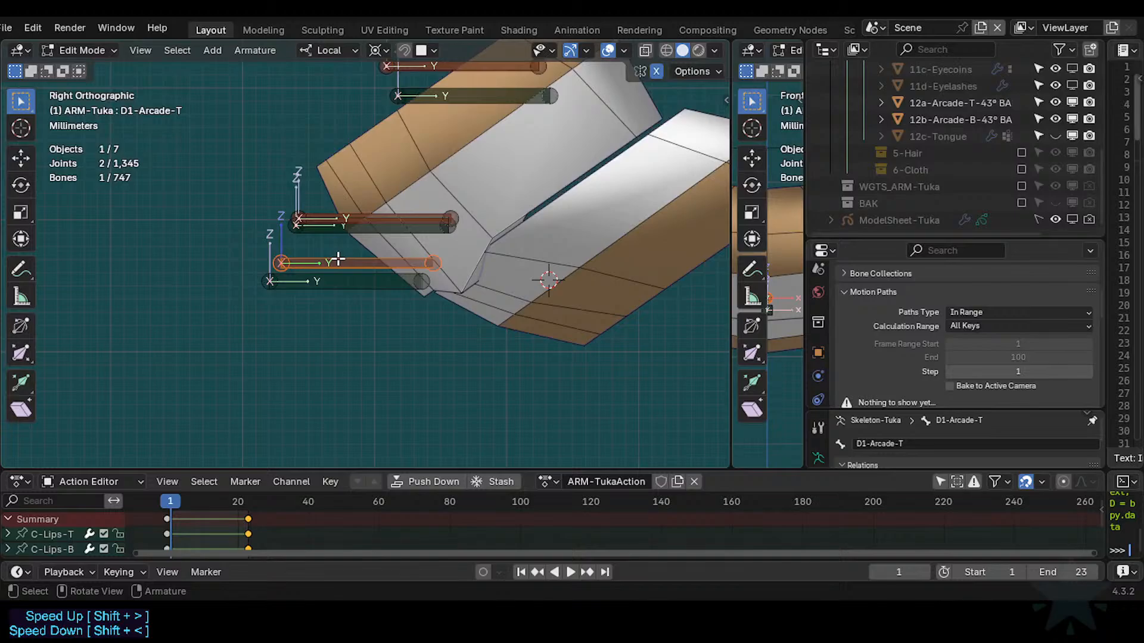
Move D1-Arcade-B back onto the front gum of the lower teeth in the right view, and check it from below.
{"action": "left_click", "coordinate": [346, 270]}
{"action": "middle_click_drag", "start_coordinate": [350, 258], "coordinate": [375, 285], "text": "shift"}
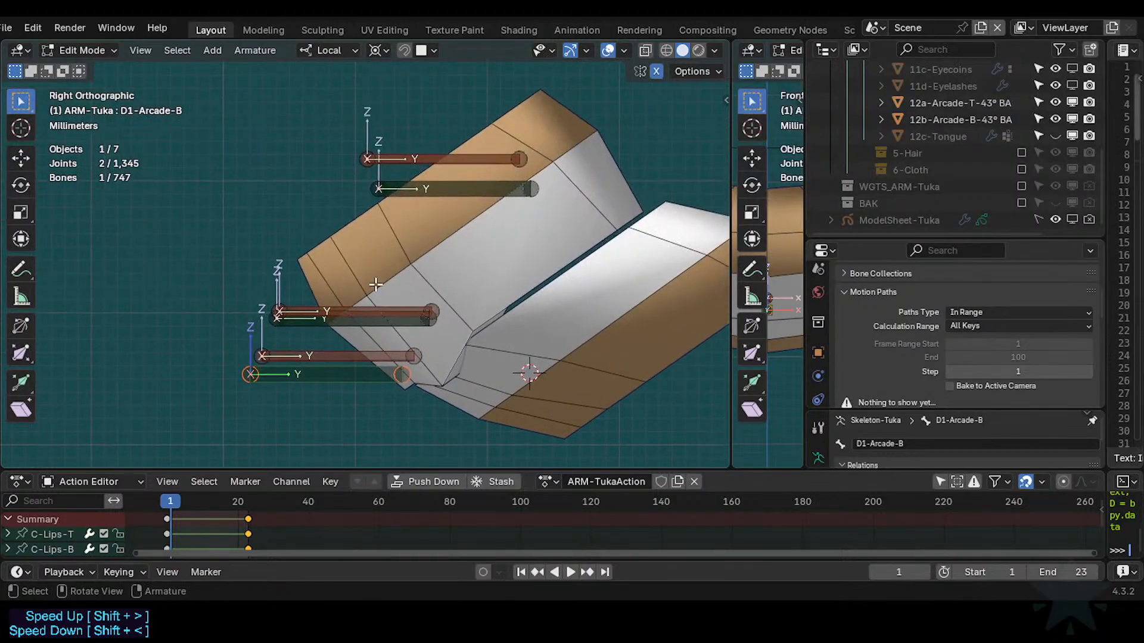
{"action": "left_click", "coordinate": [457, 190]}
{"action": "left_click", "coordinate": [305, 385]}
{"action": "left_click_drag", "start_coordinate": [295, 379], "coordinate": [554, 400]}
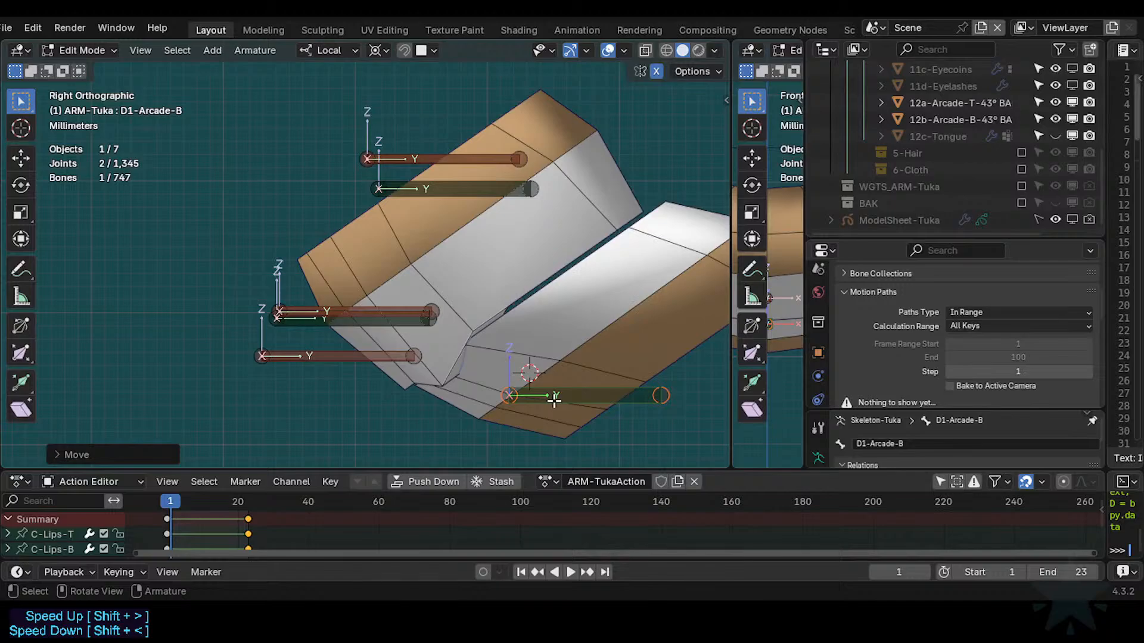
{"action": "key", "text": "KP_1"}
{"action": "key", "text": "KP_3"}
{"action": "key", "text": "ctrl+KP_7"}
{"action": "scroll", "coordinate": [406, 331], "scroll_direction": "down", "scroll_amount": 4}
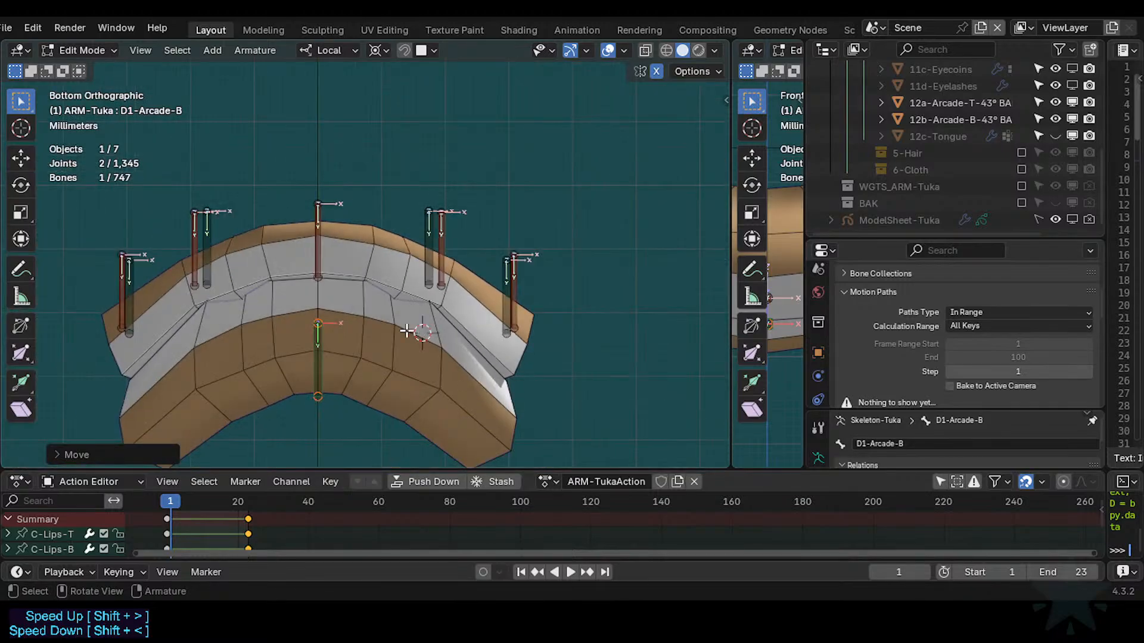
Hide the upper teeth mesh 12a-Arcade-T-43° BAK and return to Edit Mode on the ARM-Tuka armature.
{"action": "middle_click_drag", "start_coordinate": [329, 383], "coordinate": [404, 370]}
{"action": "scroll", "coordinate": [403, 370], "scroll_direction": "up", "scroll_amount": 2}
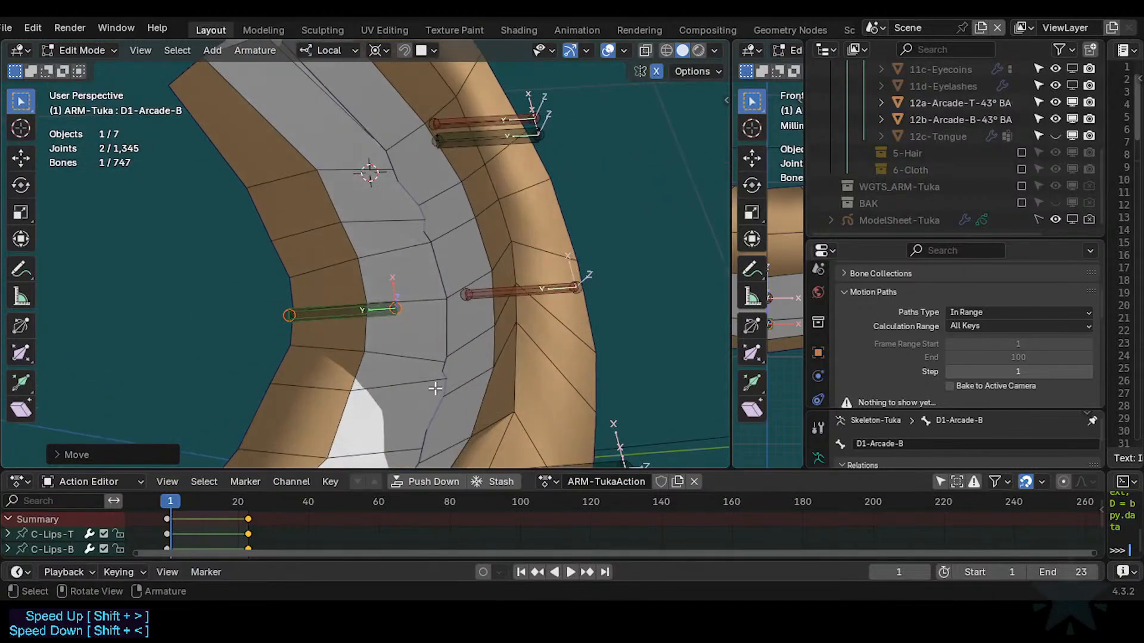
{"action": "middle_click_drag", "start_coordinate": [304, 365], "coordinate": [362, 300]}
{"action": "scroll", "coordinate": [309, 300], "scroll_direction": "down", "scroll_amount": 4}
{"action": "left_click", "coordinate": [517, 361]}
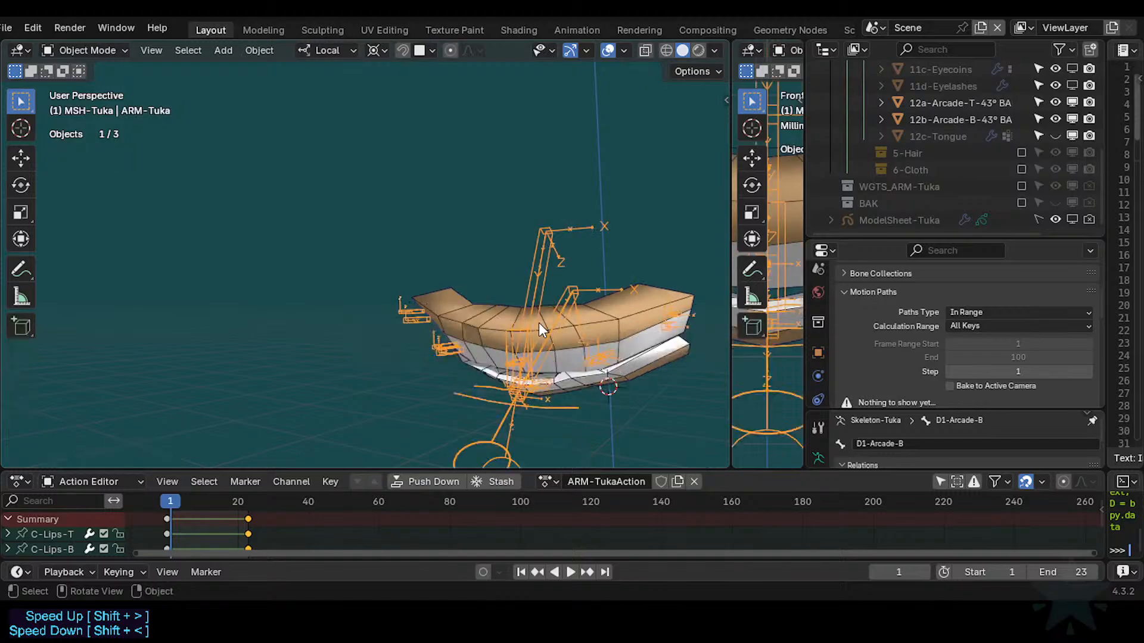
{"action": "left_click", "coordinate": [571, 328]}
{"action": "key", "text": "h"}
{"action": "middle_click_drag", "start_coordinate": [569, 390], "coordinate": [448, 314], "text": "shift"}
{"action": "scroll", "coordinate": [470, 349], "scroll_direction": "up", "scroll_amount": 6}
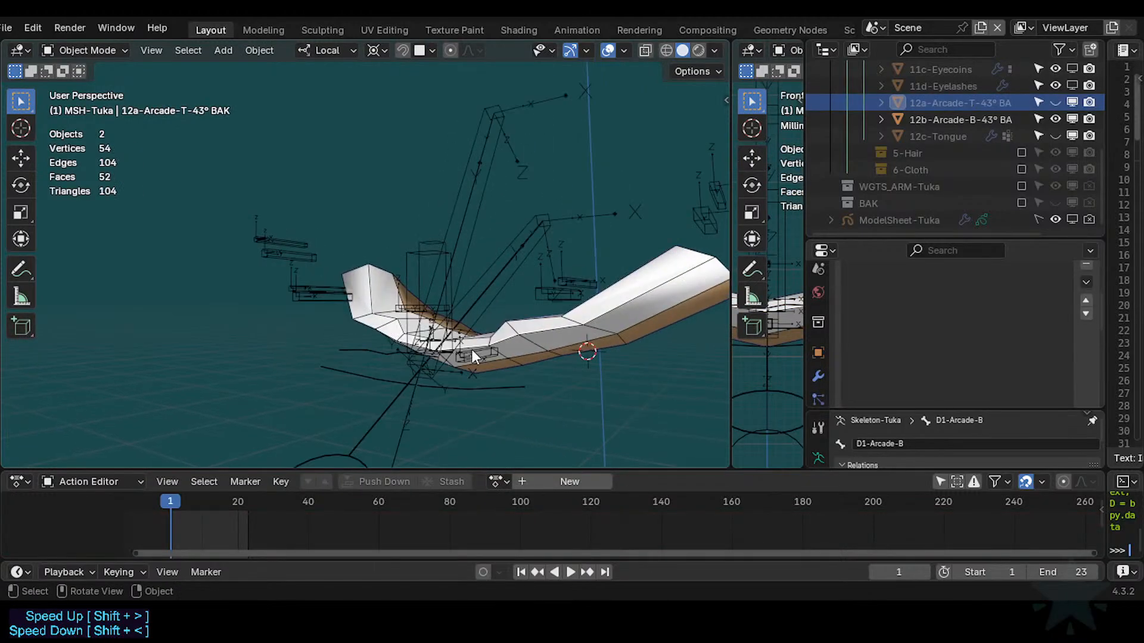
{"action": "left_click", "coordinate": [468, 353]}
{"action": "key", "text": "Tab"}
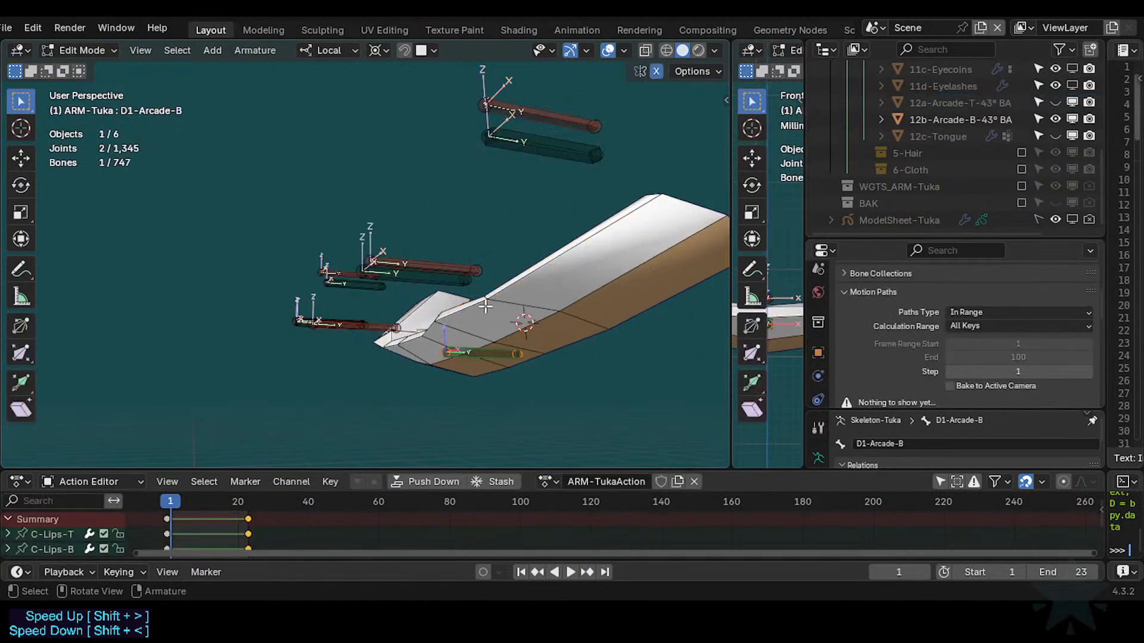
Move D1-Arcade-B.L.001 and its neighbouring side bone along local Z and Y toward the lower teeth, and select only D1-Arcade-B.L.001.
{"action": "middle_click_drag", "start_coordinate": [486, 307], "coordinate": [456, 279], "text": "shift"}
{"action": "left_click", "coordinate": [360, 280]}
{"action": "middle_click_drag", "start_coordinate": [588, 267], "coordinate": [393, 298], "text": "shift"}
{"action": "left_click", "coordinate": [517, 203], "text": "shift"}
{"action": "key", "text": "g"}
{"action": "key", "text": "z"}
{"action": "left_click", "coordinate": [517, 215]}
{"action": "key", "text": "g"}
{"action": "key", "text": "y"}
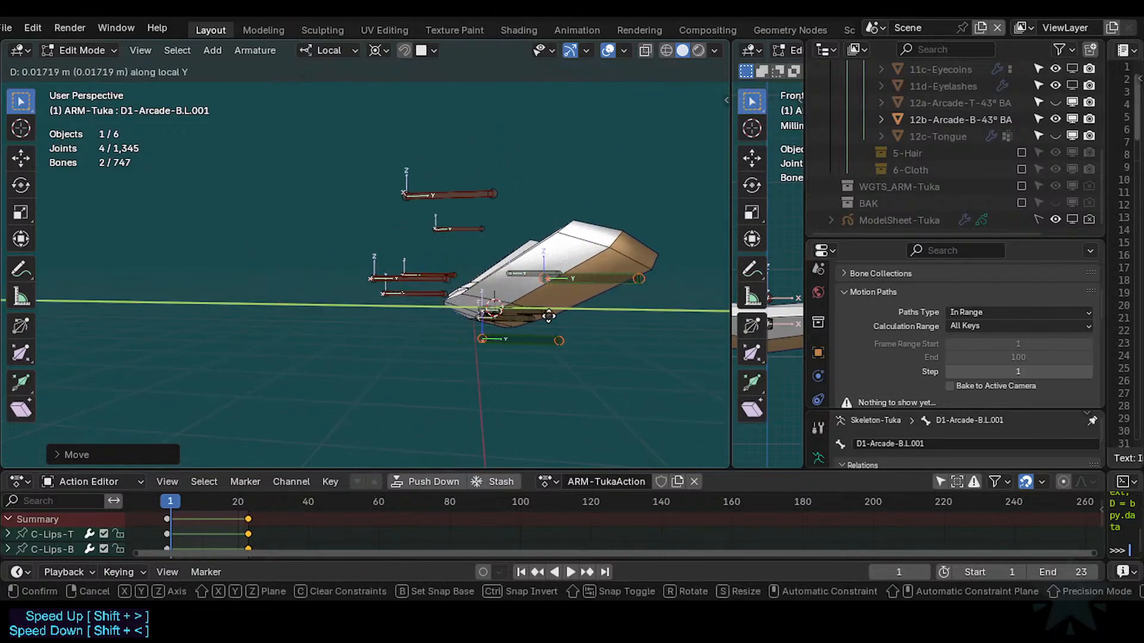
{"action": "left_click", "coordinate": [612, 268]}
{"action": "left_click", "coordinate": [615, 269]}
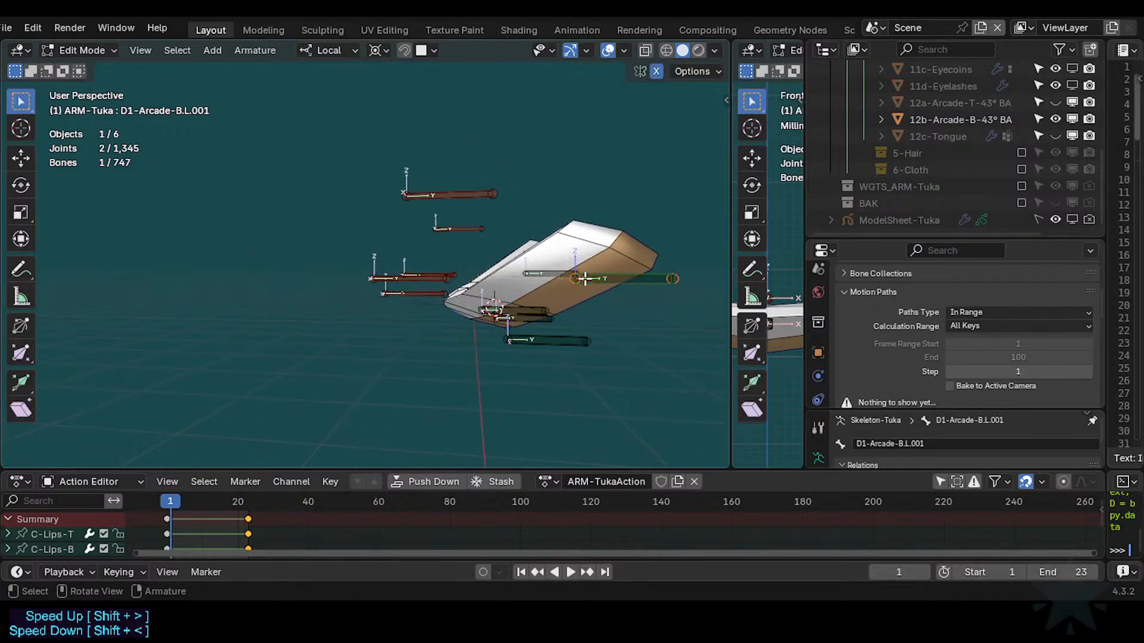
Select three edges around the rear end of the lower teeth mesh and snap the 3D cursor to them.
{"action": "middle_click_drag", "start_coordinate": [585, 278], "coordinate": [608, 274]}
{"action": "key", "text": "Tab"}
{"action": "left_click", "coordinate": [636, 250]}
{"action": "key", "text": "Tab"}
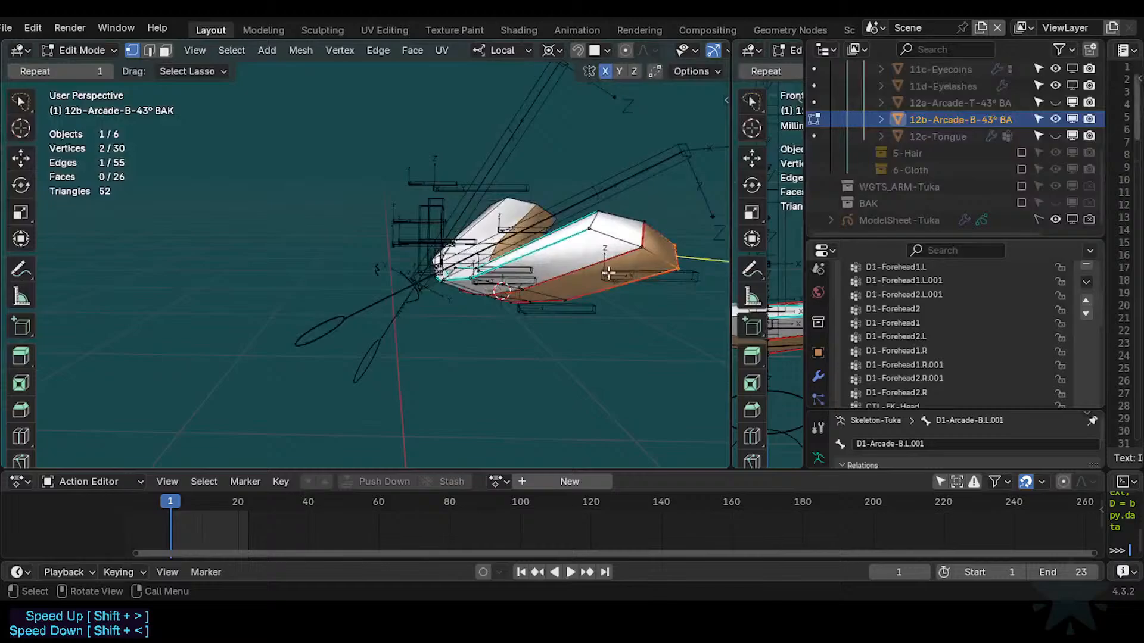
{"action": "key", "text": "2"}
{"action": "left_click", "coordinate": [649, 234]}
{"action": "left_click", "coordinate": [619, 255], "text": "shift"}
{"action": "middle_click_drag", "start_coordinate": [622, 160], "coordinate": [621, 203]}
{"action": "left_click", "coordinate": [614, 248], "text": "shift"}
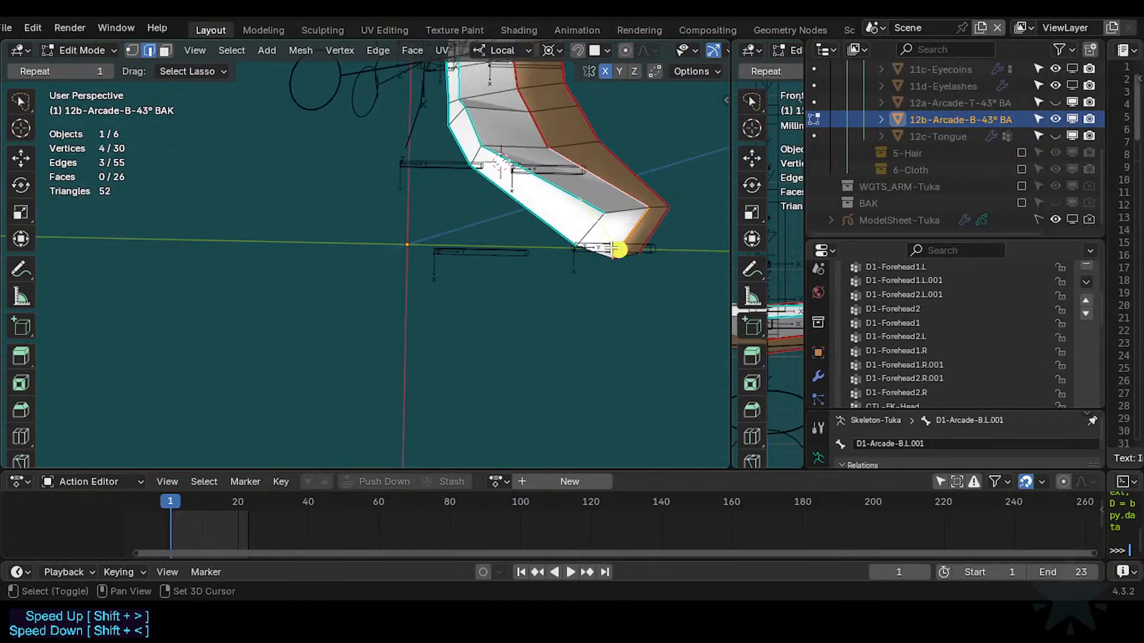
{"action": "middle_click_drag", "start_coordinate": [593, 263], "coordinate": [582, 235]}
Return to Edit Mode on the armature and snap D1-Arcade-B.L.001 to the 3D cursor at the rear lower teeth.
{"action": "key", "text": "Tab"}
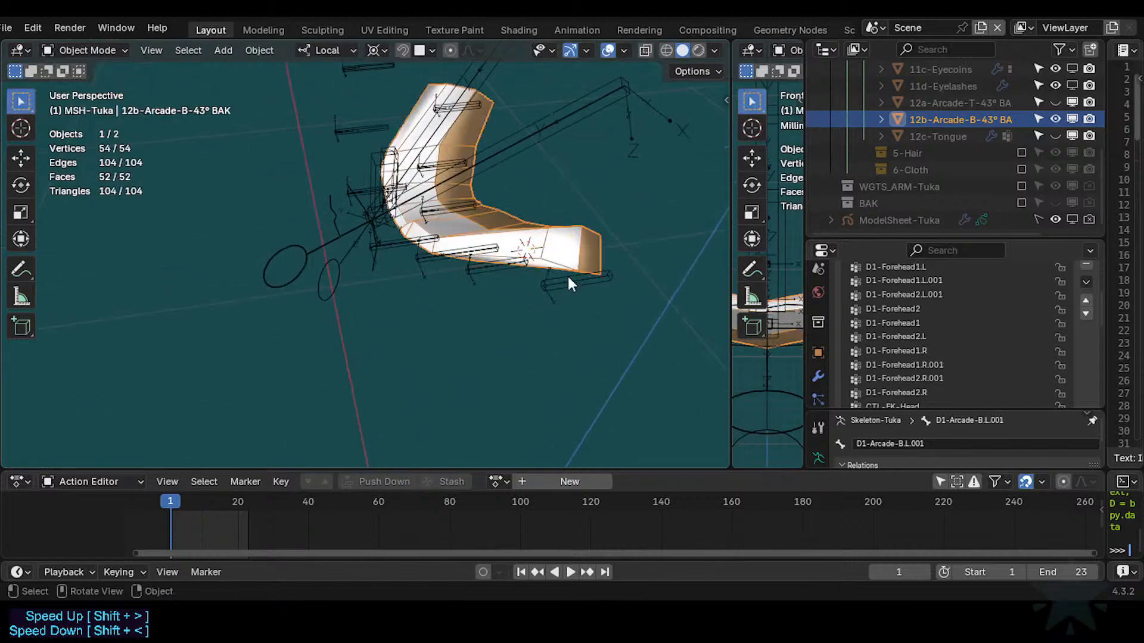
{"action": "left_click", "coordinate": [566, 284]}
{"action": "key", "text": "Tab"}
{"action": "middle_click_drag", "start_coordinate": [557, 307], "coordinate": [546, 353]}
{"action": "key", "text": "shift+s"}
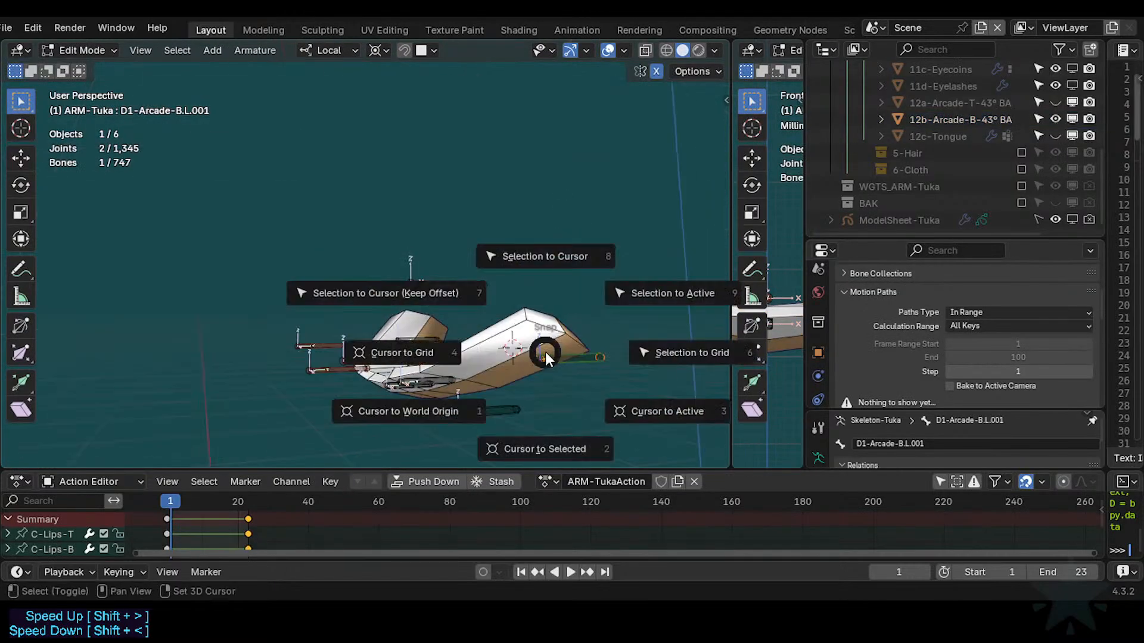
{"action": "key", "text": "8"}
{"action": "middle_click_drag", "start_coordinate": [596, 396], "coordinate": [523, 378]}
{"action": "scroll", "coordinate": [558, 400], "scroll_direction": "up", "scroll_amount": 2}
{"action": "middle_click_drag", "start_coordinate": [455, 339], "coordinate": [492, 402]}
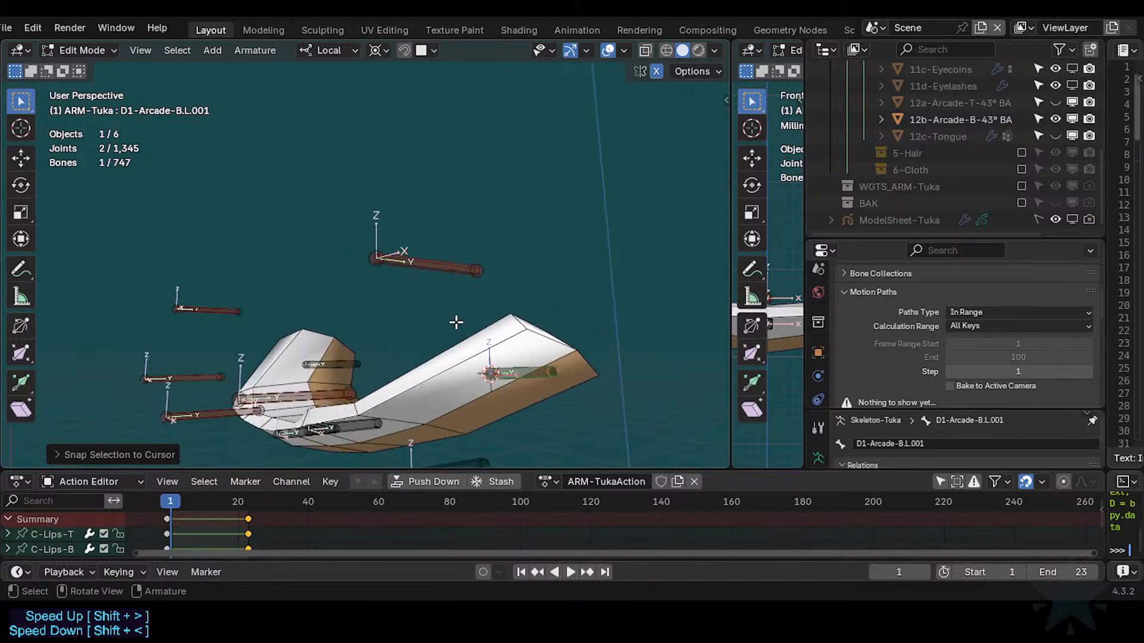
Move D1-Arcade-B.L.001 from the cursor along global Y and local X toward the rear end of the lower gum.
{"action": "middle_click_drag", "start_coordinate": [456, 322], "coordinate": [481, 222]}
{"action": "key", "text": "g"}
{"action": "key", "text": "y"}
{"action": "right_click", "coordinate": [477, 318]}
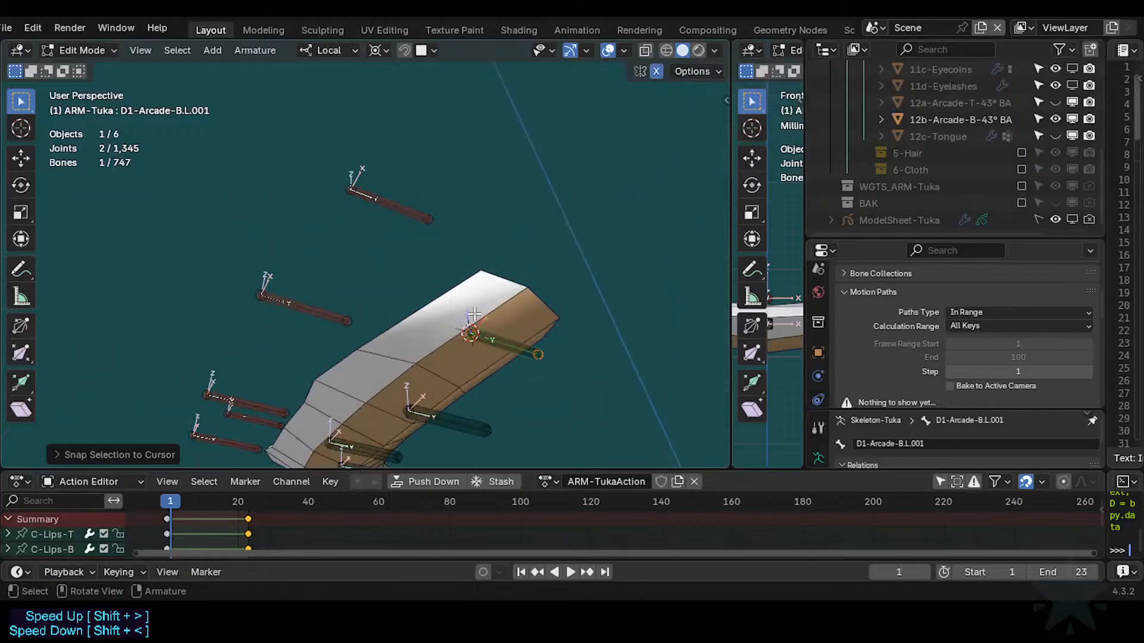
{"action": "key", "text": "g"}
{"action": "key", "text": "y"}
{"action": "key", "text": "y"}
{"action": "left_click", "coordinate": [478, 288]}
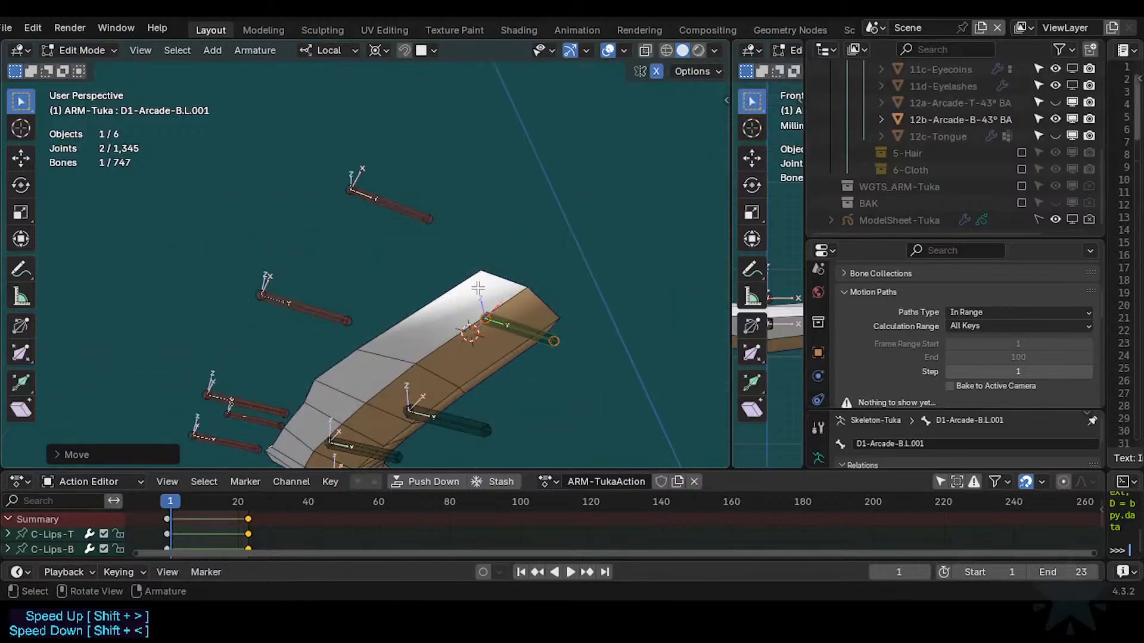
{"action": "key", "text": "g"}
{"action": "key", "text": "x"}
{"action": "left_click", "coordinate": [485, 275]}
Adjust D1-Arcade-B.L.001 sideways along local X to centre it across the width of the rear lower teeth.
{"action": "middle_click_drag", "start_coordinate": [526, 228], "coordinate": [531, 350]}
{"action": "middle_click_drag", "start_coordinate": [474, 251], "coordinate": [510, 230]}
{"action": "key", "text": "g"}
{"action": "key", "text": "x"}
{"action": "left_click", "coordinate": [494, 231]}
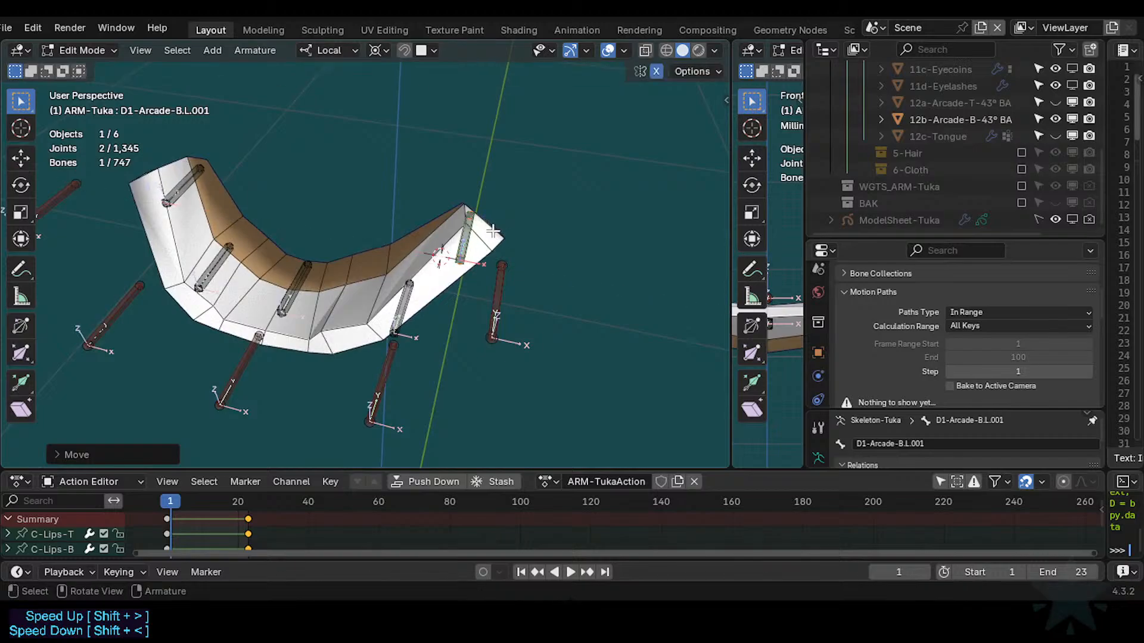
{"action": "key", "text": "g"}
{"action": "key", "text": "y"}
{"action": "key", "text": "y"}
{"action": "key", "text": "x"}
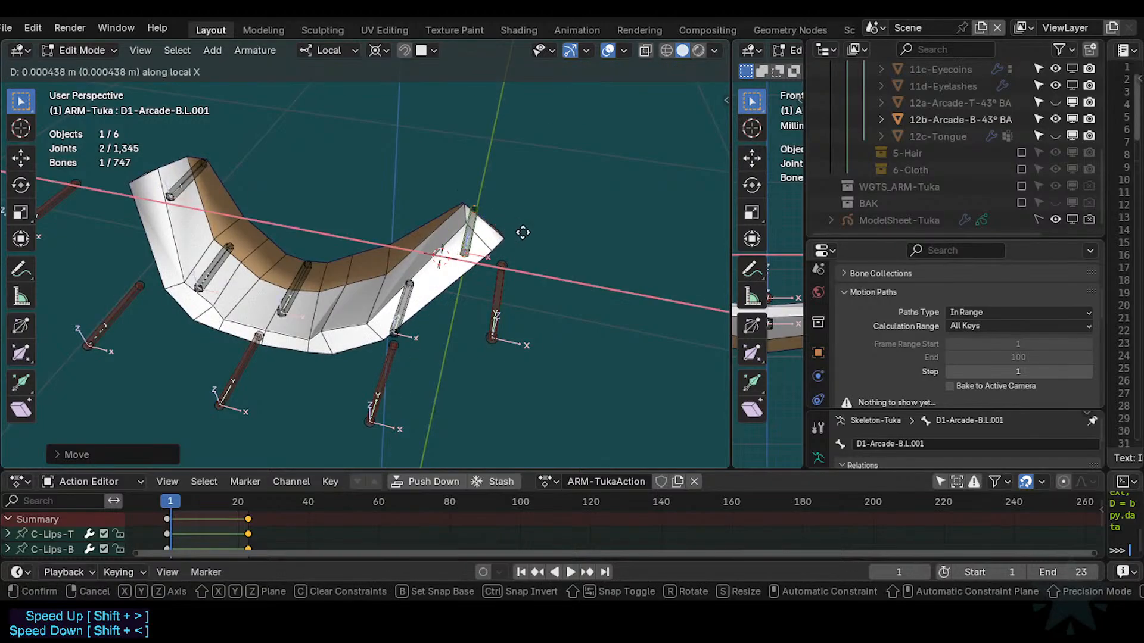
{"action": "left_click", "coordinate": [524, 245]}
{"action": "middle_click_drag", "start_coordinate": [531, 306], "coordinate": [317, 390]}
{"action": "middle_click_drag", "start_coordinate": [258, 353], "coordinate": [595, 304]}
Fine-tune D1-Arcade-B.L.001 along local Y, X and Z at the rear tip of the lower teeth.
{"action": "key", "text": "g"}
{"action": "key", "text": "y"}
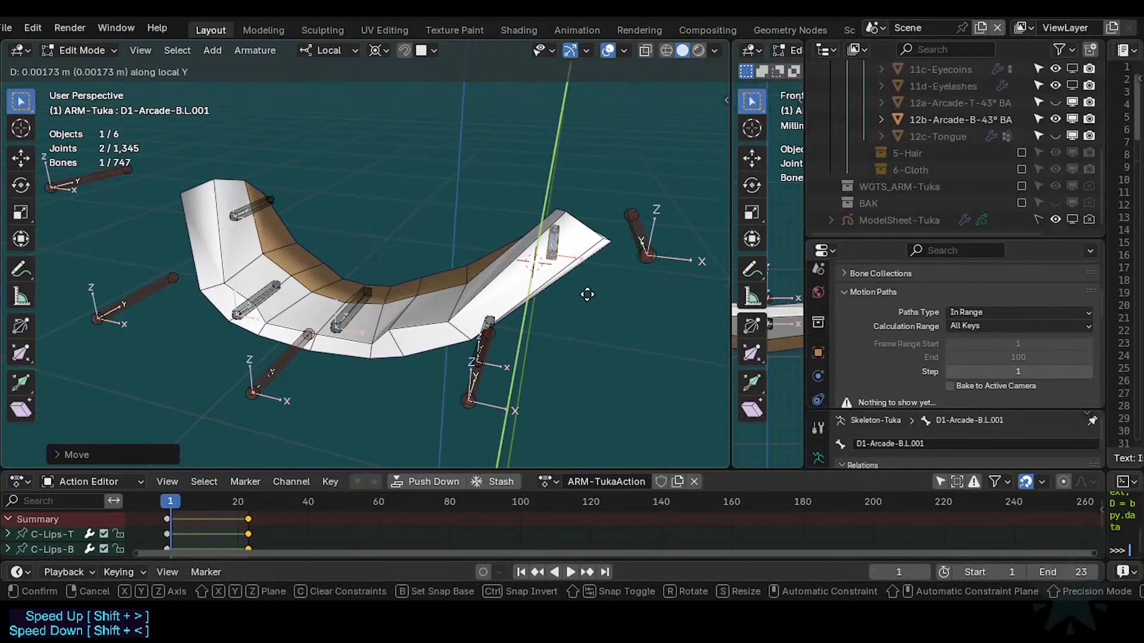
{"action": "left_click", "coordinate": [591, 283]}
{"action": "key", "text": "g"}
{"action": "key", "text": "x"}
{"action": "left_click", "coordinate": [597, 286]}
{"action": "middle_click_drag", "start_coordinate": [597, 286], "coordinate": [470, 311]}
{"action": "key", "text": "g"}
{"action": "key", "text": "z"}
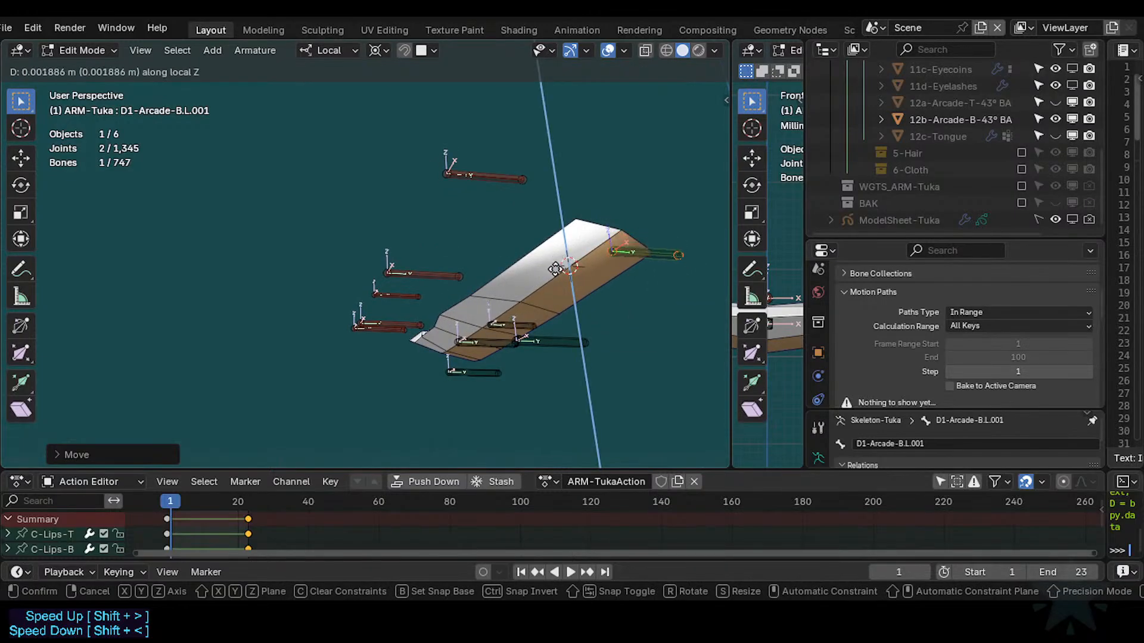
{"action": "left_click", "coordinate": [557, 262]}
{"action": "middle_click_drag", "start_coordinate": [556, 263], "coordinate": [477, 287]}
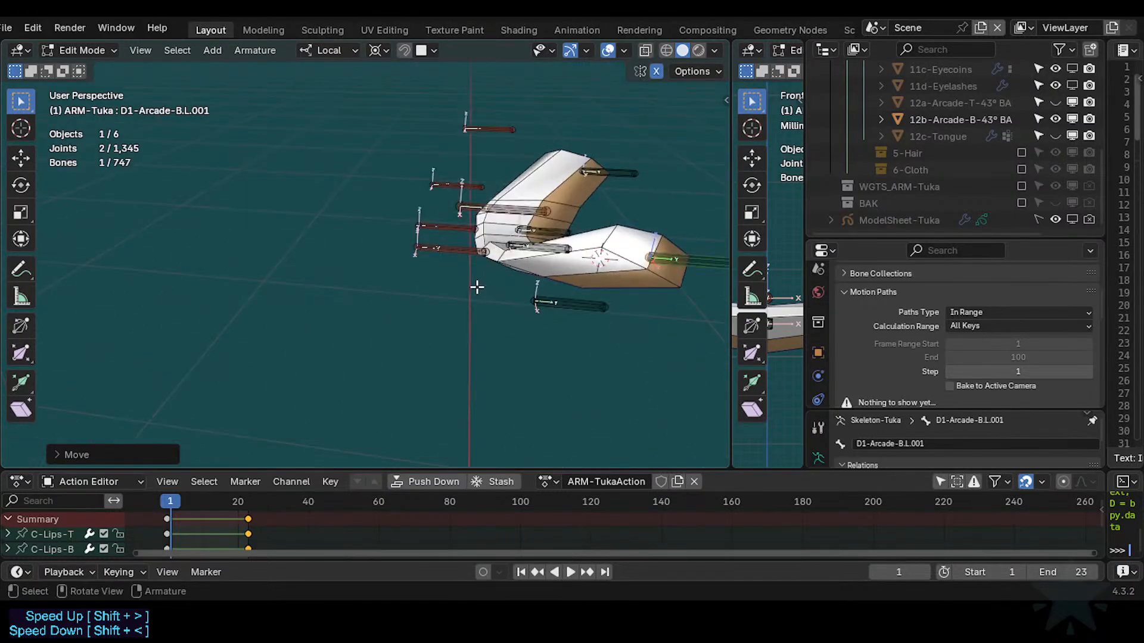
Enter Edit Mode on the lower teeth mesh and add one loop cut across its rear section.
{"action": "key", "text": "Tab"}
{"action": "left_click", "coordinate": [606, 260]}
{"action": "key", "text": "Tab"}
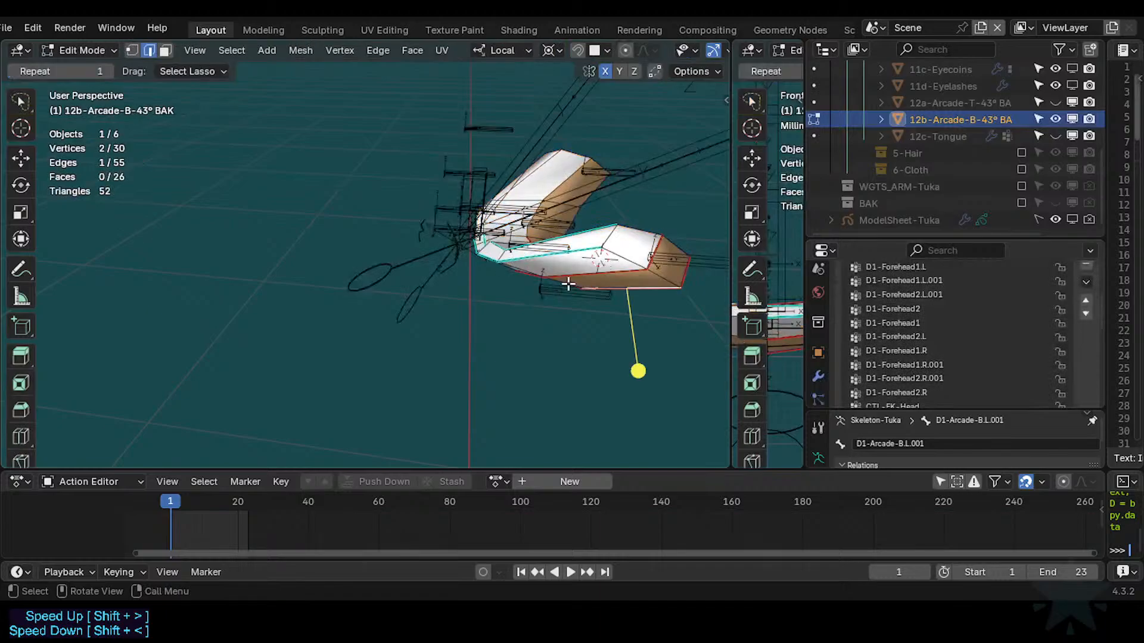
{"action": "middle_click_drag", "start_coordinate": [567, 283], "coordinate": [626, 249]}
{"action": "key", "text": "ctrl+r"}
{"action": "left_click", "coordinate": [622, 245]}
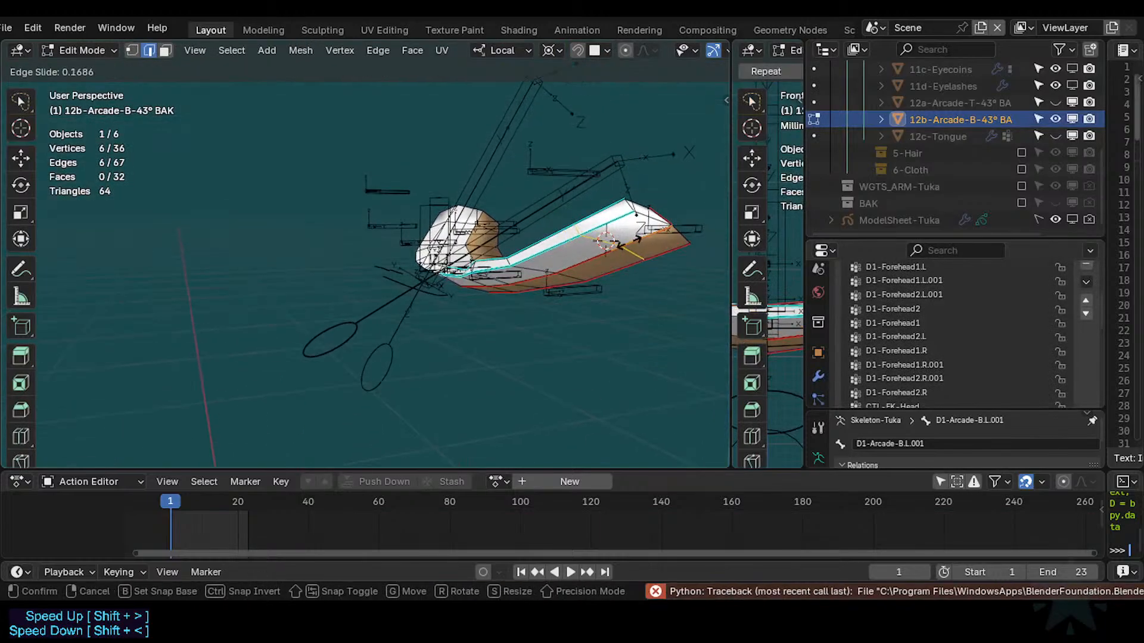
{"action": "left_click", "coordinate": [556, 191]}
{"action": "left_click", "coordinate": [529, 194]}
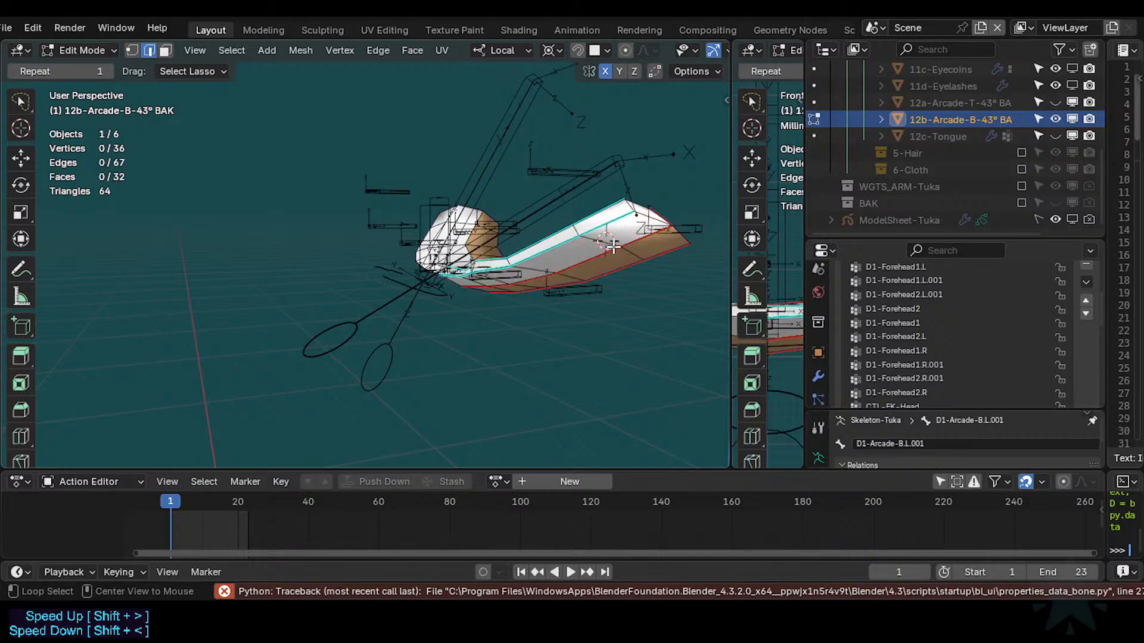
Select the new rear edge loop on the lower teeth and snap the 3D cursor to its centre.
{"action": "left_click", "coordinate": [612, 246], "text": "alt"}
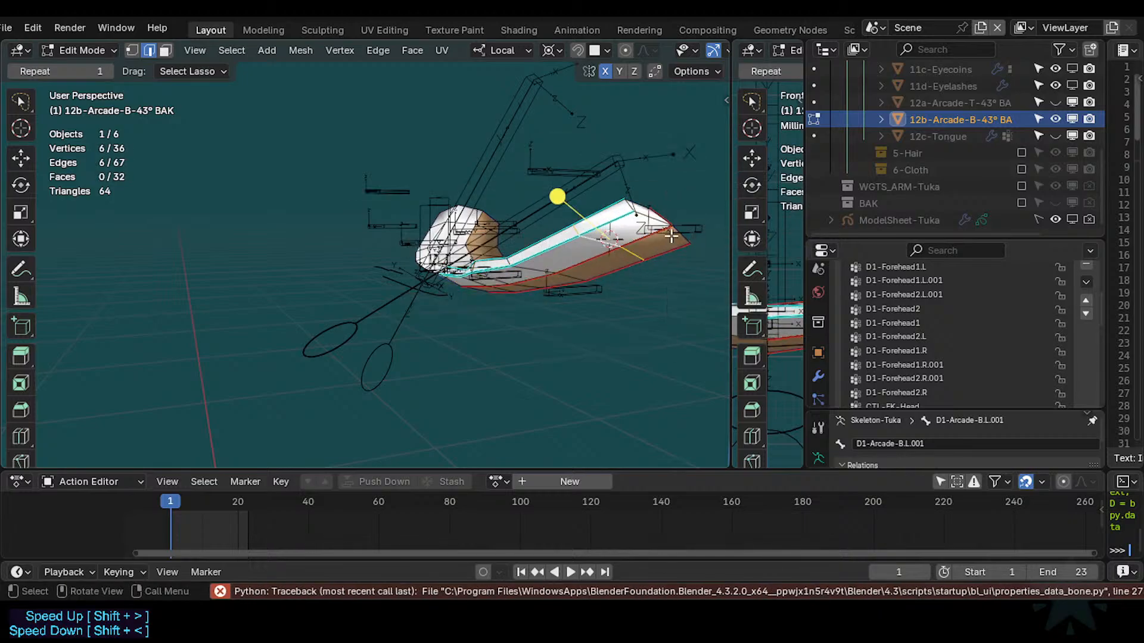
{"action": "middle_click_drag", "start_coordinate": [657, 232], "coordinate": [637, 199]}
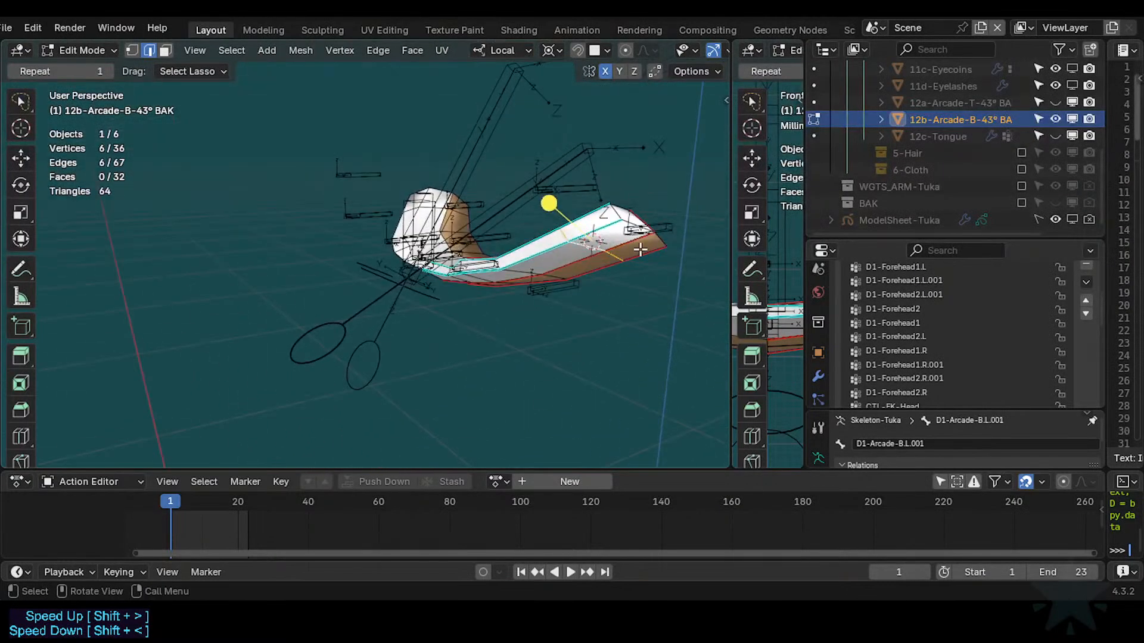
{"action": "key", "text": "ctrl+Tab"}
{"action": "left_click", "coordinate": [523, 228]}
Snap D1-Arcade-B.L.001 to the 3D cursor in armature Edit Mode and return to Object Mode.
{"action": "left_click", "coordinate": [661, 227]}
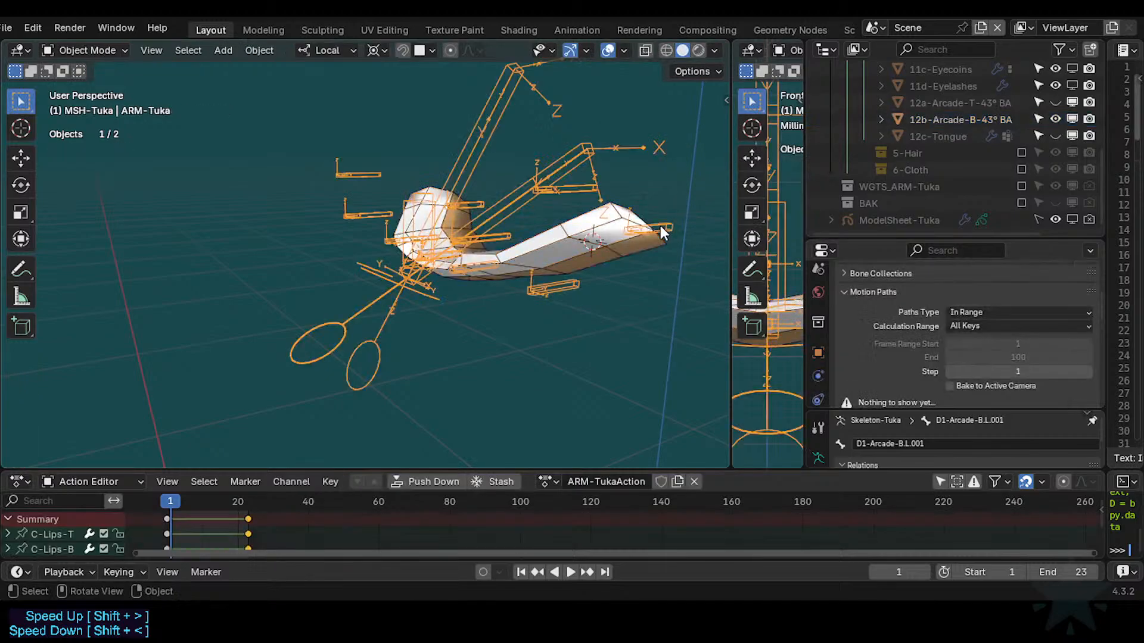
{"action": "key", "text": "Tab"}
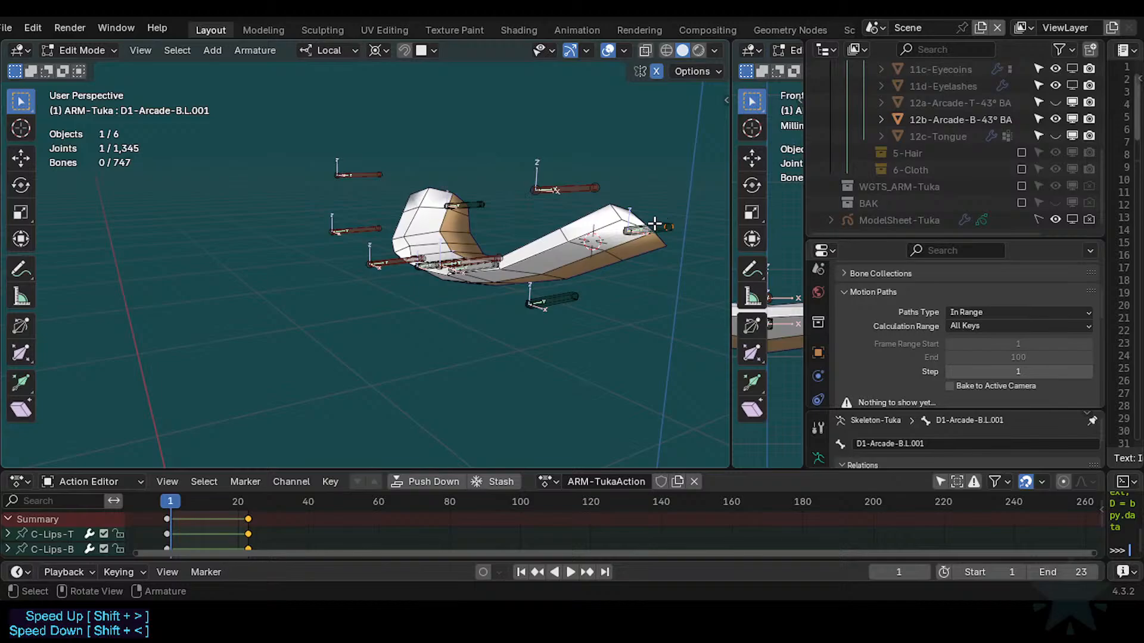
{"action": "key", "text": "shift+s"}
{"action": "key", "text": "8"}
{"action": "key", "text": "Tab"}
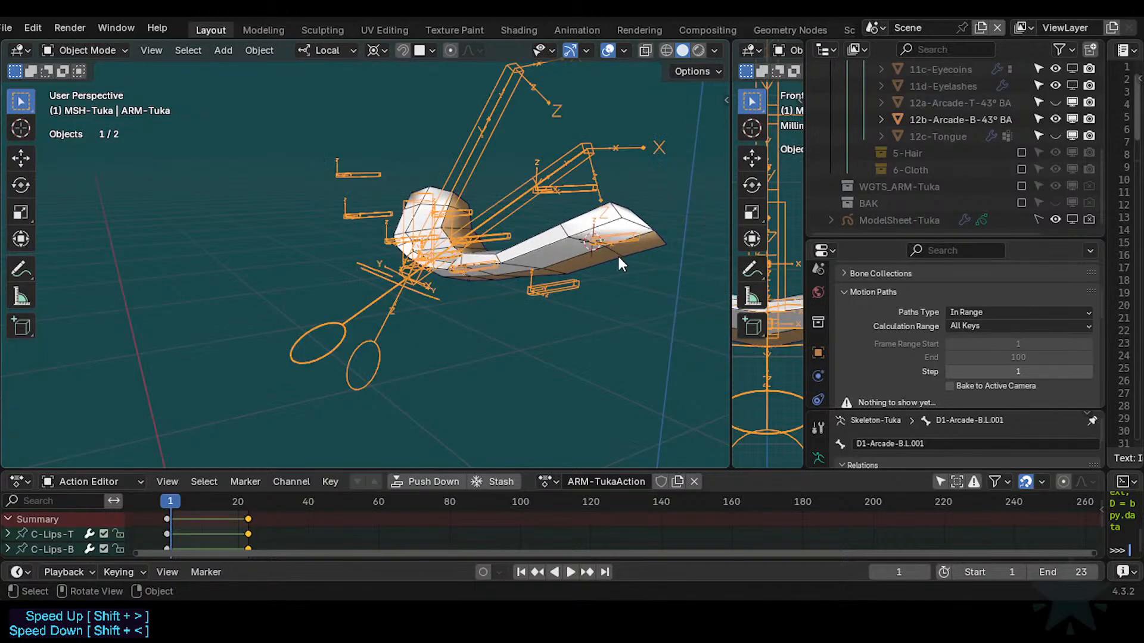
Dissolve the extra edge loop in the rear section of the lower teeth and open the mesh's data properties.
{"action": "left_click", "coordinate": [612, 255]}
{"action": "key", "text": "Tab"}
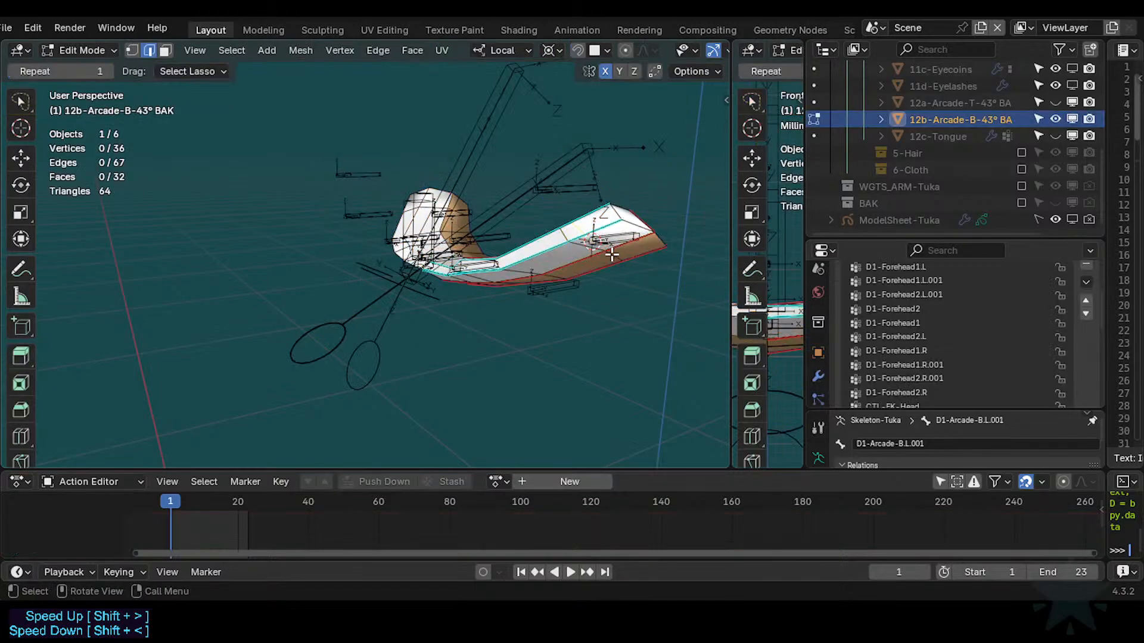
{"action": "left_click", "coordinate": [611, 255], "text": "alt"}
{"action": "key", "text": "ctrl+x"}
{"action": "middle_click_drag", "start_coordinate": [548, 304], "coordinate": [514, 245]}
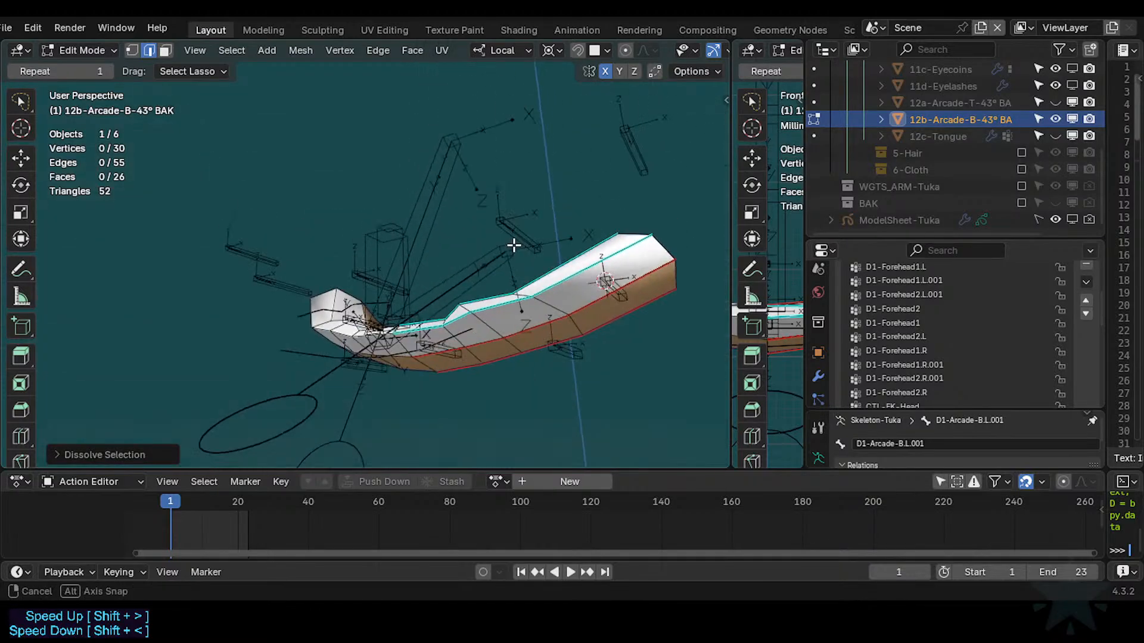
{"action": "scroll", "coordinate": [562, 335], "scroll_direction": "up", "scroll_amount": 2}
{"action": "middle_click_drag", "start_coordinate": [562, 351], "coordinate": [484, 320], "text": "shift"}
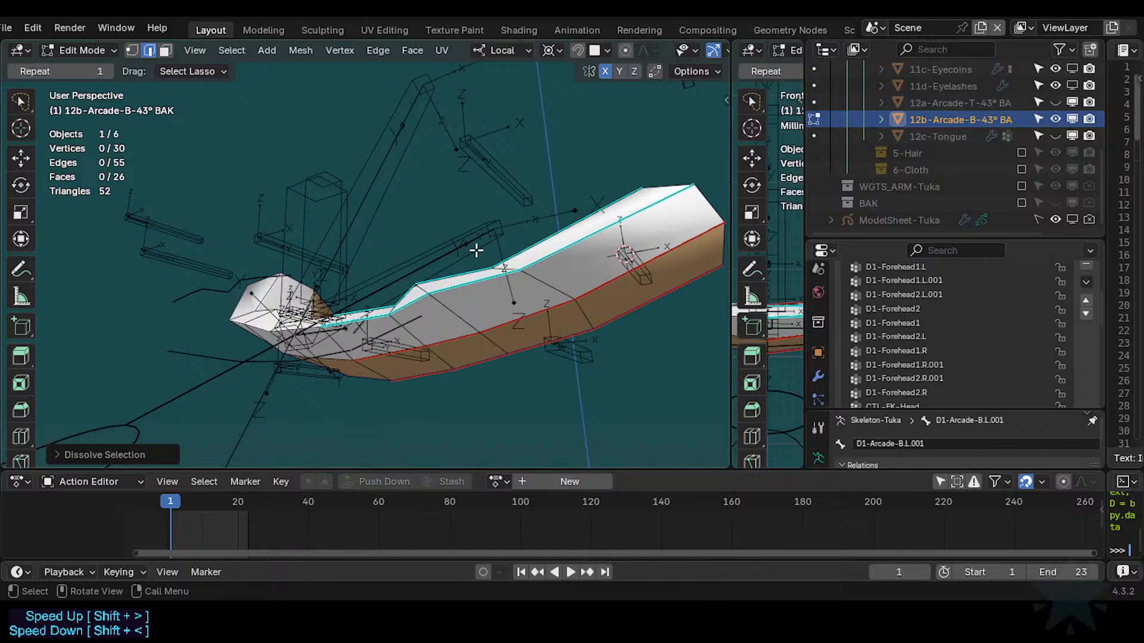
{"action": "mouse_move", "coordinate": [473, 285]}
{"action": "middle_mouse_down"}
{"action": "mouse_move", "coordinate": [536, 301]}
{"action": "mouse_move", "coordinate": [476, 295]}
{"action": "middle_mouse_up"}
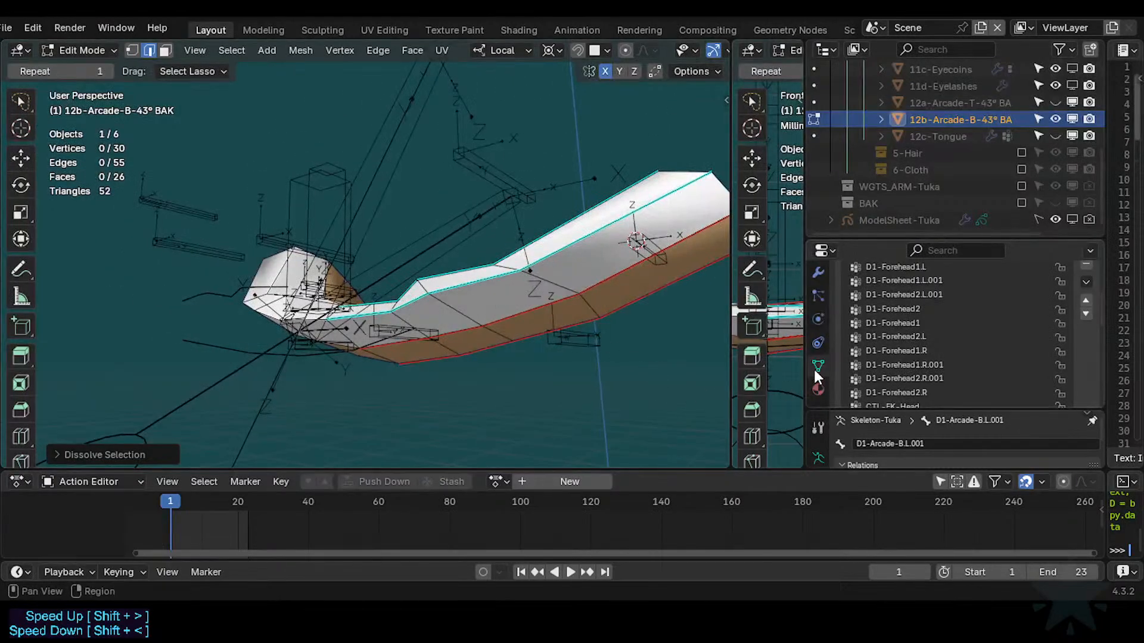
{"action": "scroll", "coordinate": [894, 325], "scroll_direction": "down", "scroll_amount": 5}
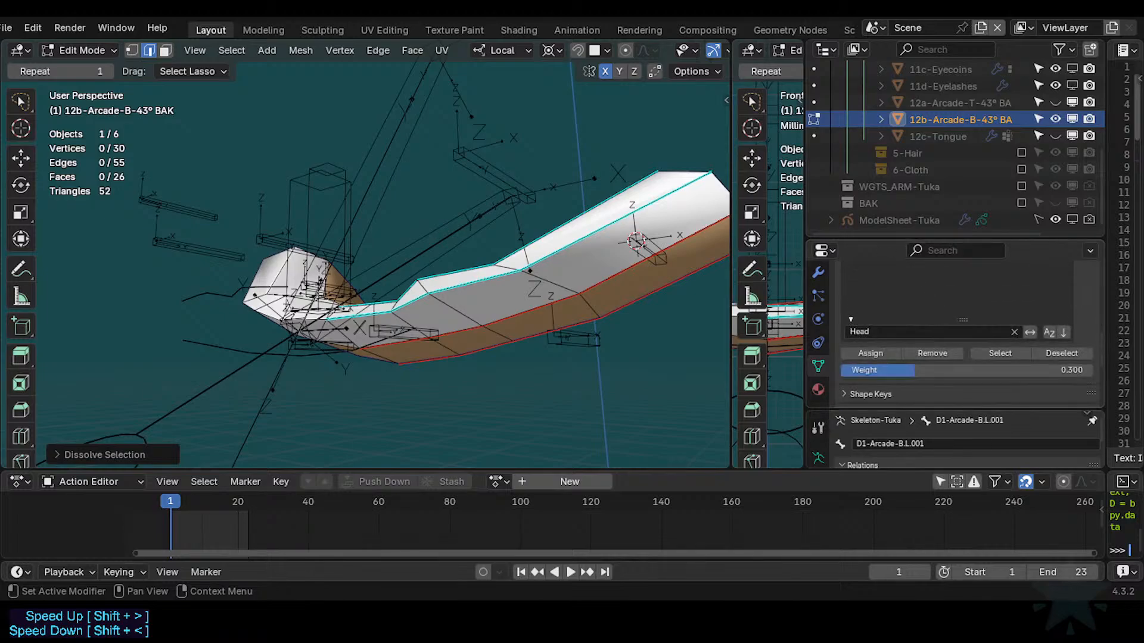
Select the edge loop on the front side section of the lower teeth and snap the 3D cursor to its centre.
{"action": "middle_click_drag", "start_coordinate": [524, 352], "coordinate": [546, 305]}
{"action": "key", "text": "Tab"}
{"action": "key", "text": "Tab"}
{"action": "left_click", "coordinate": [449, 361], "text": "alt"}
{"action": "mouse_move", "coordinate": [426, 403]}
{"action": "middle_mouse_down"}
{"action": "mouse_move", "coordinate": [462, 409]}
{"action": "mouse_move", "coordinate": [444, 375]}
{"action": "mouse_move", "coordinate": [437, 383]}
{"action": "middle_mouse_up"}
{"action": "key", "text": "shift+s"}
{"action": "left_click", "coordinate": [437, 396]}
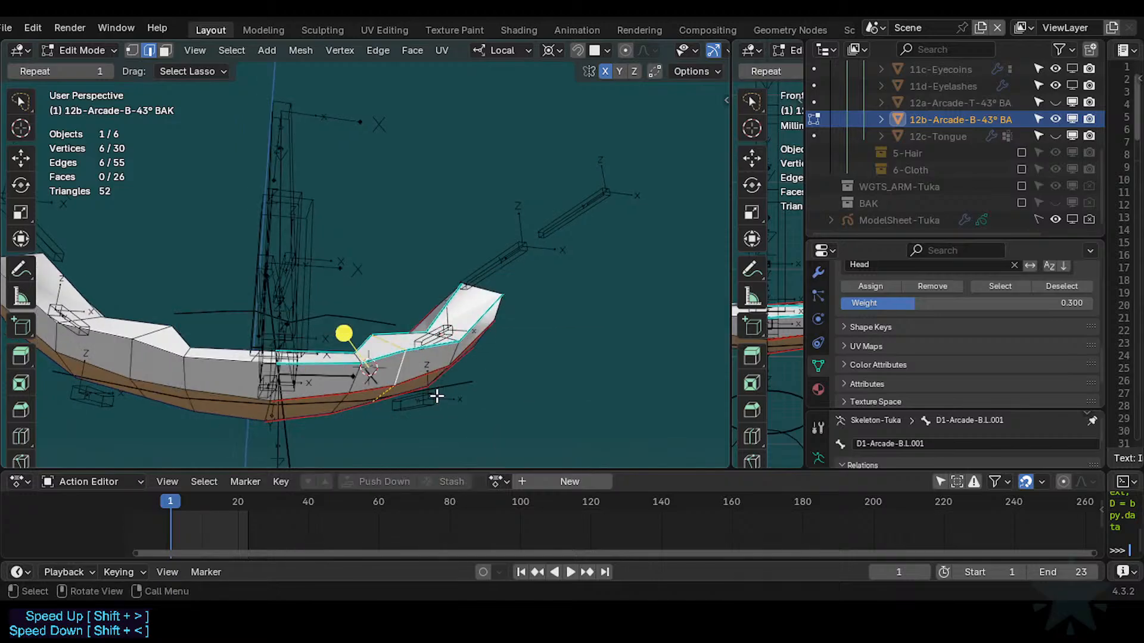
Select the side face loop on the lower teeth and switch to editing the ARM-Tuka armature.
{"action": "middle_click_drag", "start_coordinate": [395, 424], "coordinate": [393, 395]}
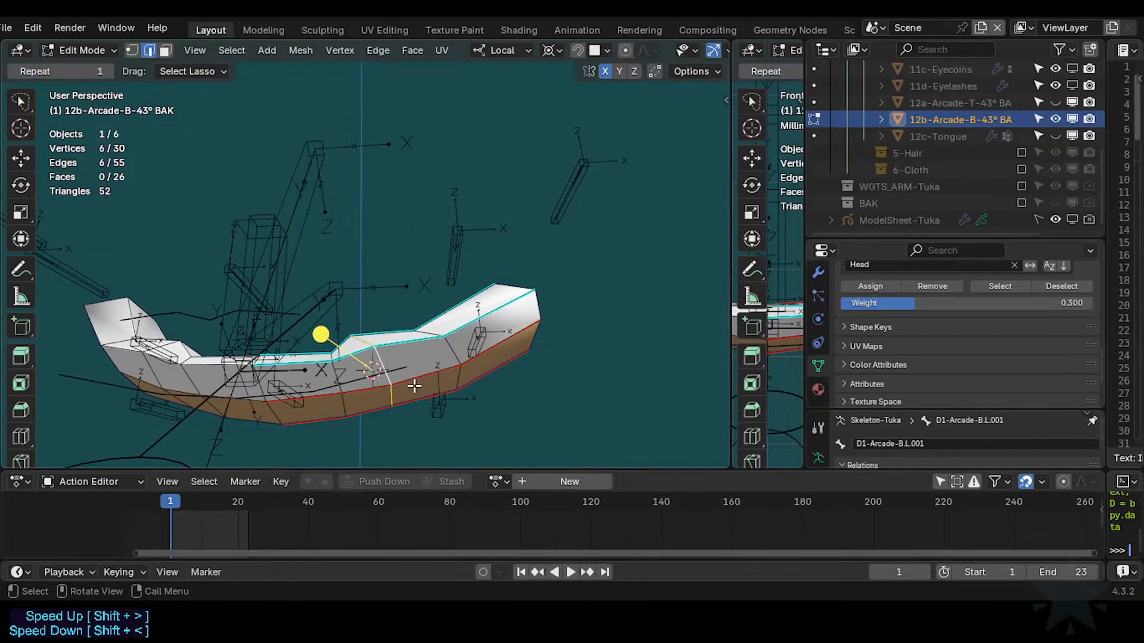
{"action": "key", "text": "alt+a"}
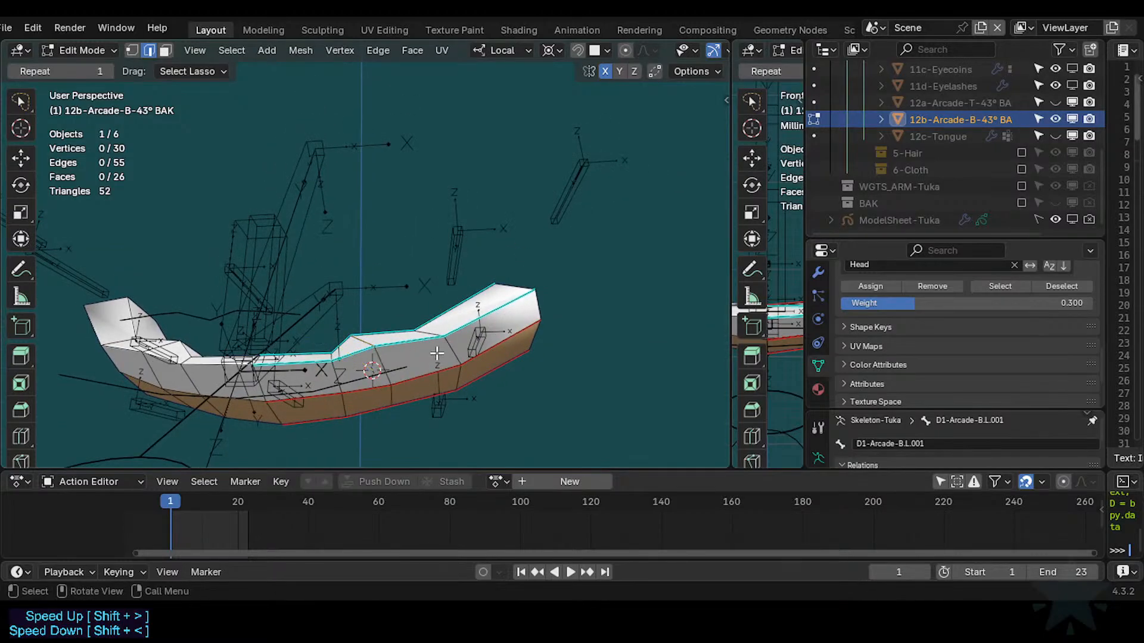
{"action": "key", "text": "3"}
{"action": "left_click", "coordinate": [428, 372], "text": "alt"}
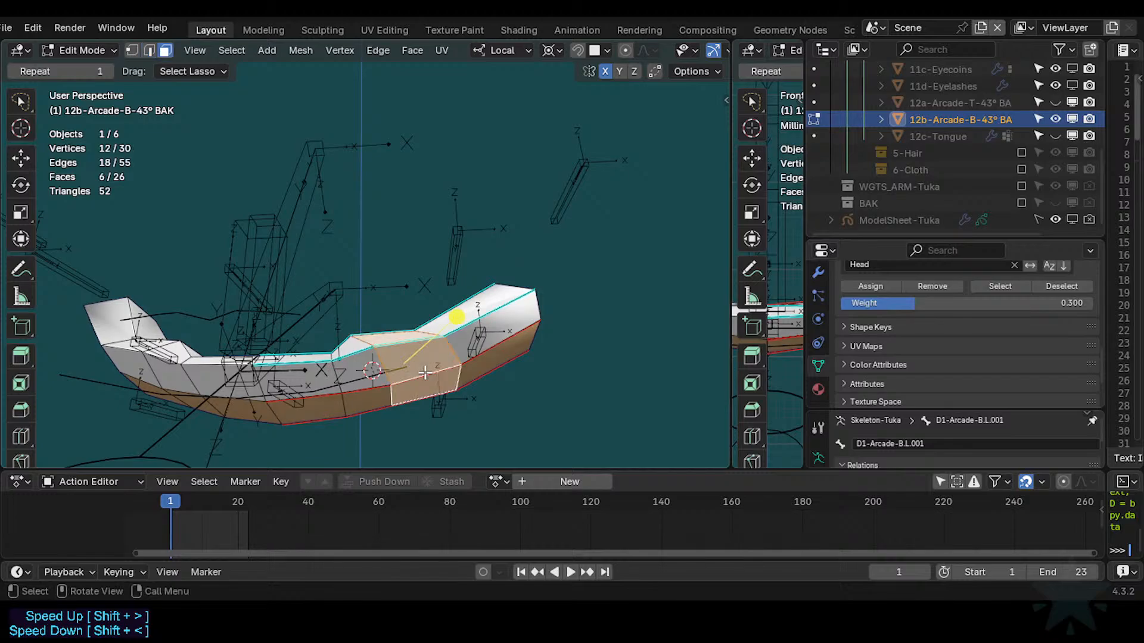
{"action": "key", "text": "Tab"}
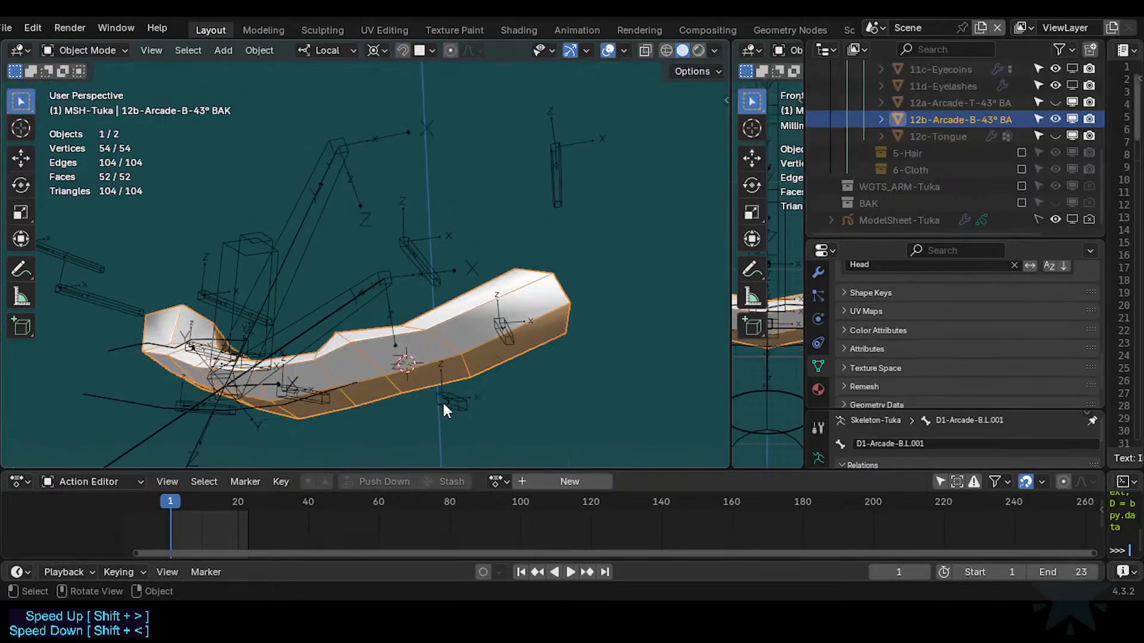
{"action": "left_click", "coordinate": [446, 405]}
{"action": "key", "text": "Tab"}
Try snapping D1-Arcade-B.L.001 to the 3D cursor and undo the snap.
{"action": "key", "text": "shift+s"}
{"action": "left_click", "coordinate": [440, 393]}
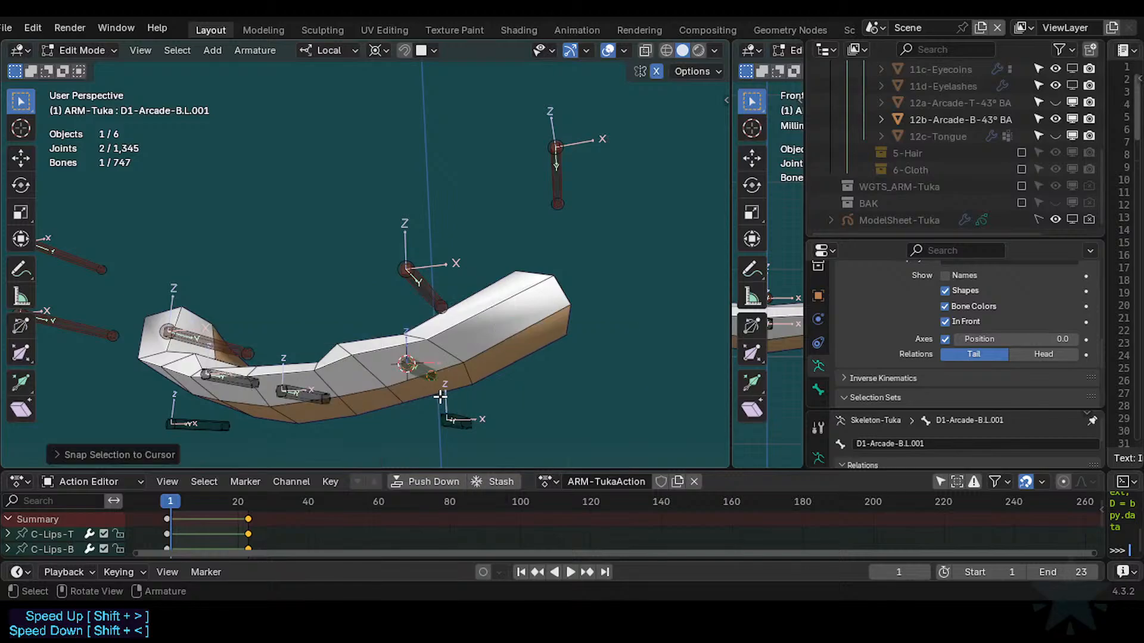
{"action": "middle_click_drag", "start_coordinate": [440, 393], "coordinate": [400, 402]}
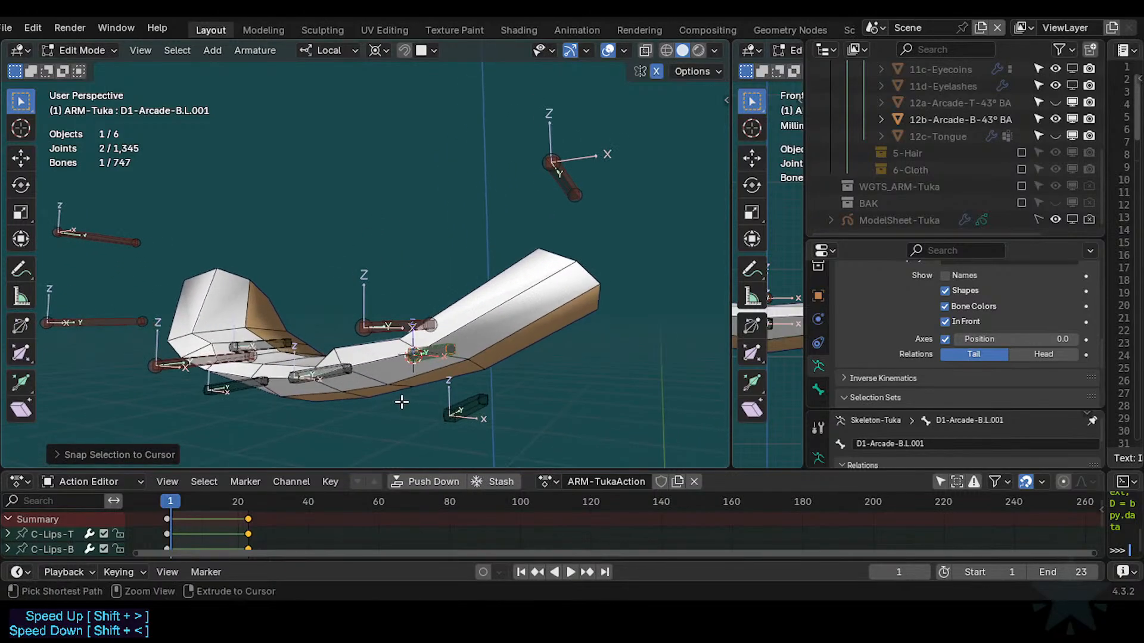
{"action": "key", "text": "ctrl+z"}
Select D1-Arcade-B.L in the armature and snap it to the 3D cursor on the side of the lower teeth.
{"action": "left_click", "coordinate": [475, 409]}
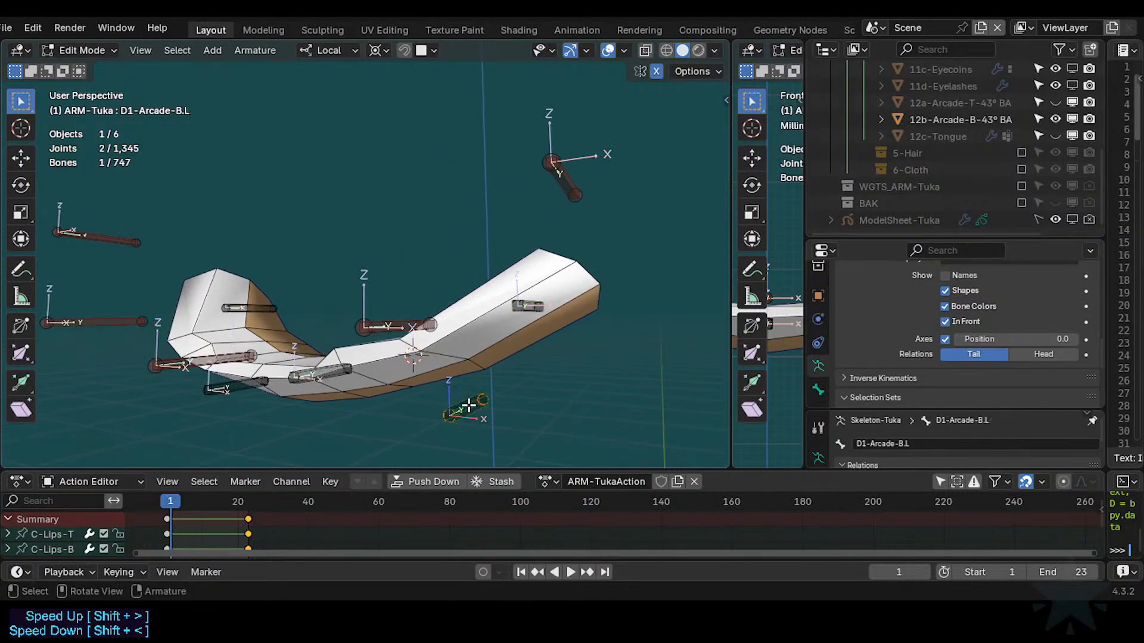
{"action": "middle_click_drag", "start_coordinate": [473, 407], "coordinate": [466, 385]}
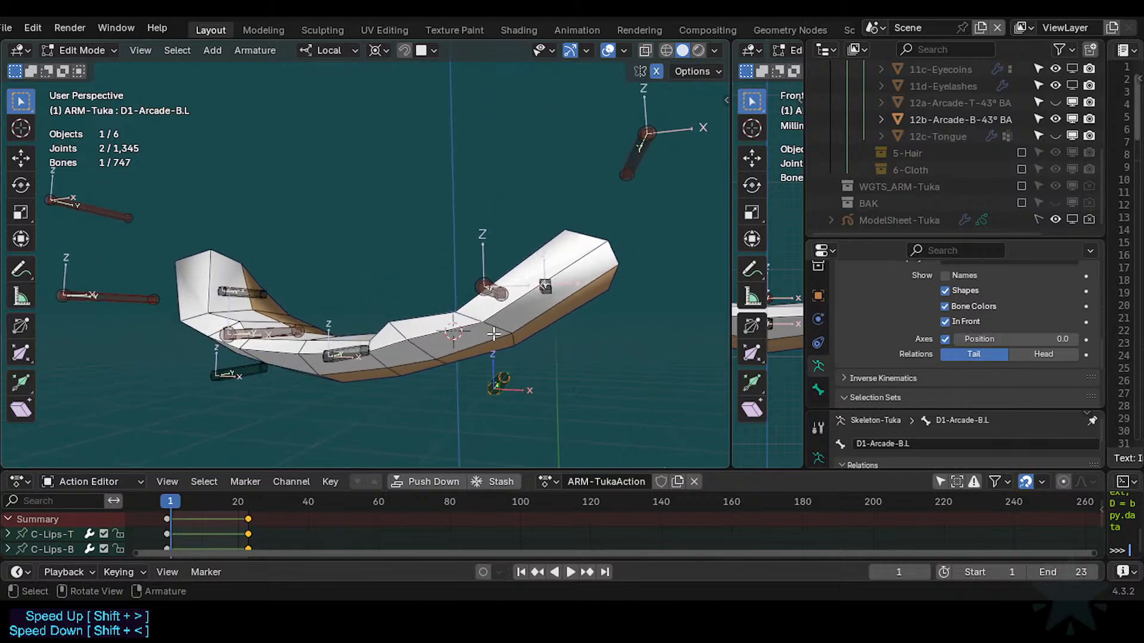
{"action": "middle_click_drag", "start_coordinate": [494, 334], "coordinate": [391, 342]}
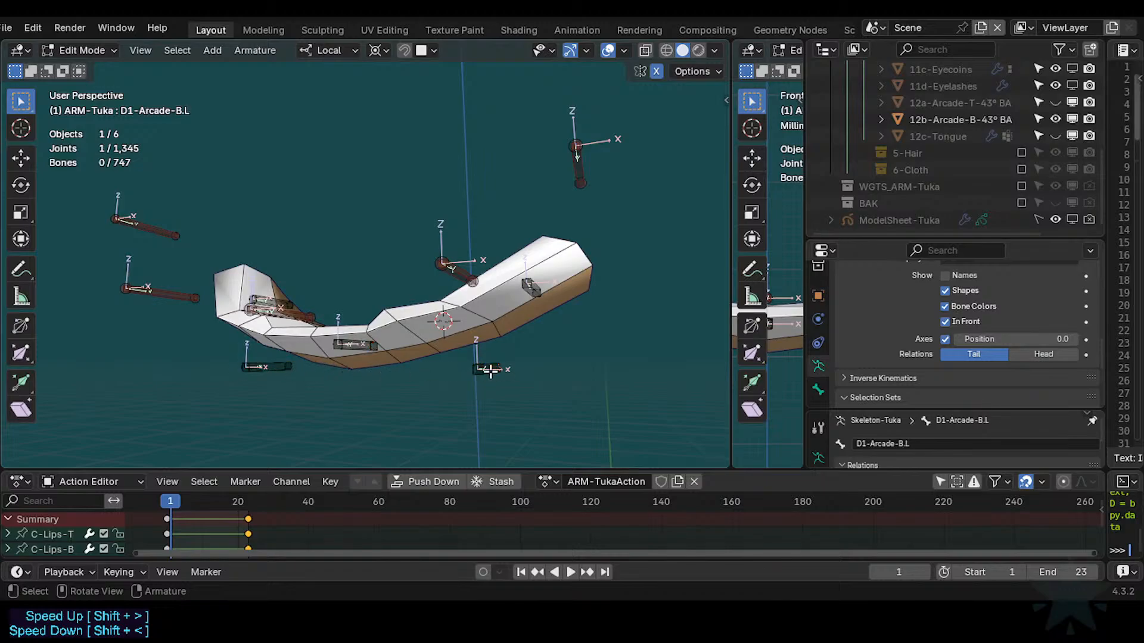
{"action": "left_click", "coordinate": [489, 368]}
{"action": "key", "text": "shift+s"}
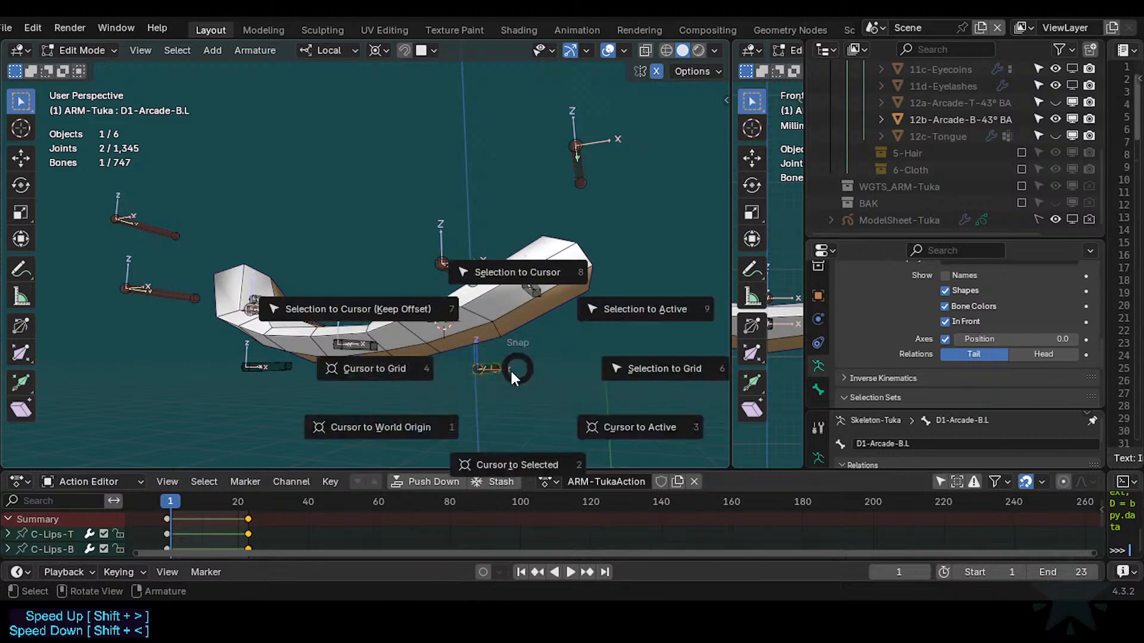
{"action": "left_click", "coordinate": [510, 269]}
Examine the placement of the lower arcade bones against the lower teeth from several angles.
{"action": "middle_click_drag", "start_coordinate": [511, 270], "coordinate": [288, 376]}
{"action": "middle_click_drag", "start_coordinate": [382, 360], "coordinate": [429, 377]}
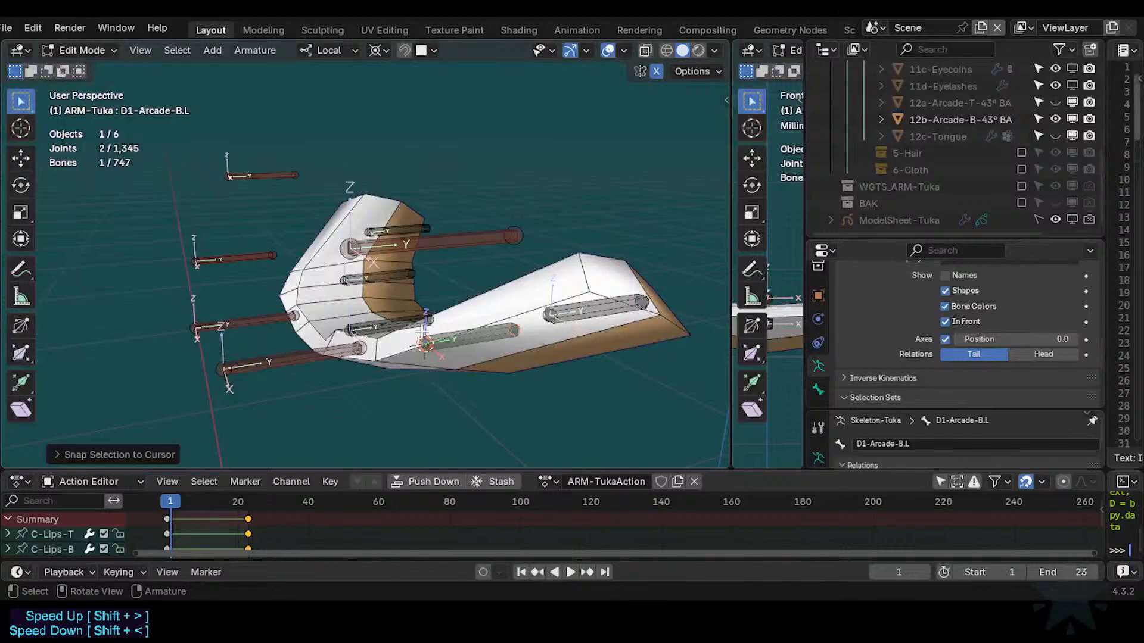
{"action": "middle_click_drag", "start_coordinate": [423, 330], "coordinate": [359, 334]}
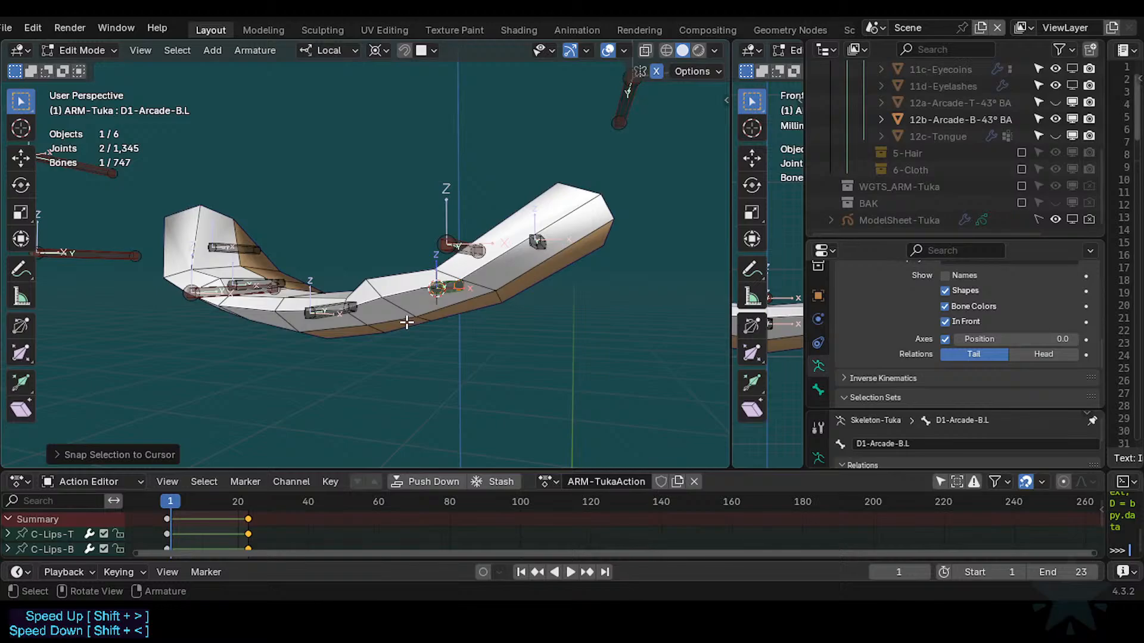
{"action": "middle_click_drag", "start_coordinate": [407, 322], "coordinate": [379, 339]}
{"action": "scroll", "coordinate": [368, 332], "scroll_direction": "up", "scroll_amount": 3}
{"action": "scroll", "coordinate": [403, 361], "scroll_direction": "down", "scroll_amount": 2}
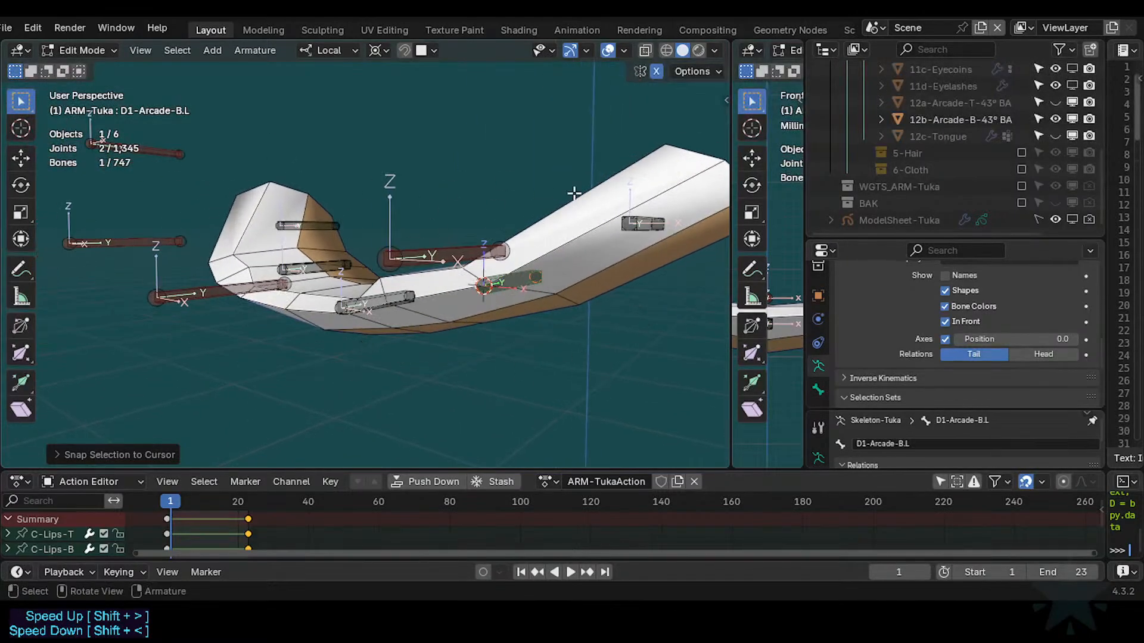
{"action": "middle_click_drag", "start_coordinate": [475, 296], "coordinate": [372, 329]}
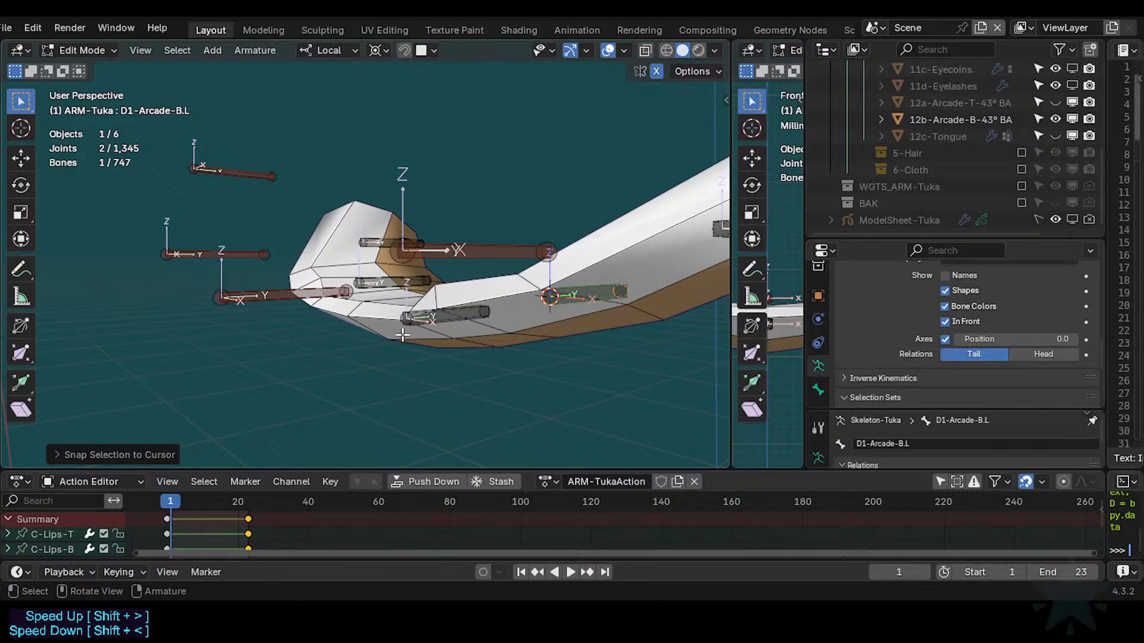
{"action": "middle_click_drag", "start_coordinate": [352, 314], "coordinate": [616, 245]}
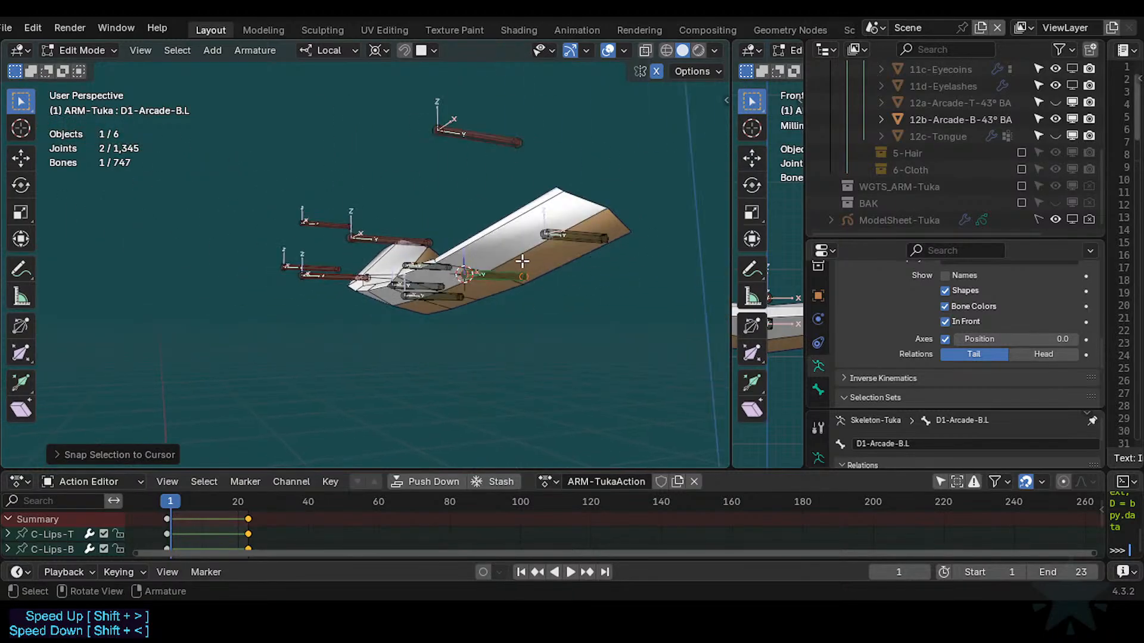
{"action": "scroll", "coordinate": [521, 261], "scroll_direction": "up", "scroll_amount": 3}
{"action": "middle_click_drag", "start_coordinate": [463, 322], "coordinate": [434, 343]}
Select all lower arcade bones with Select Similar from D1-Arcade-B.L and enlarge their B-Bone display size.
{"action": "left_click", "coordinate": [495, 361]}
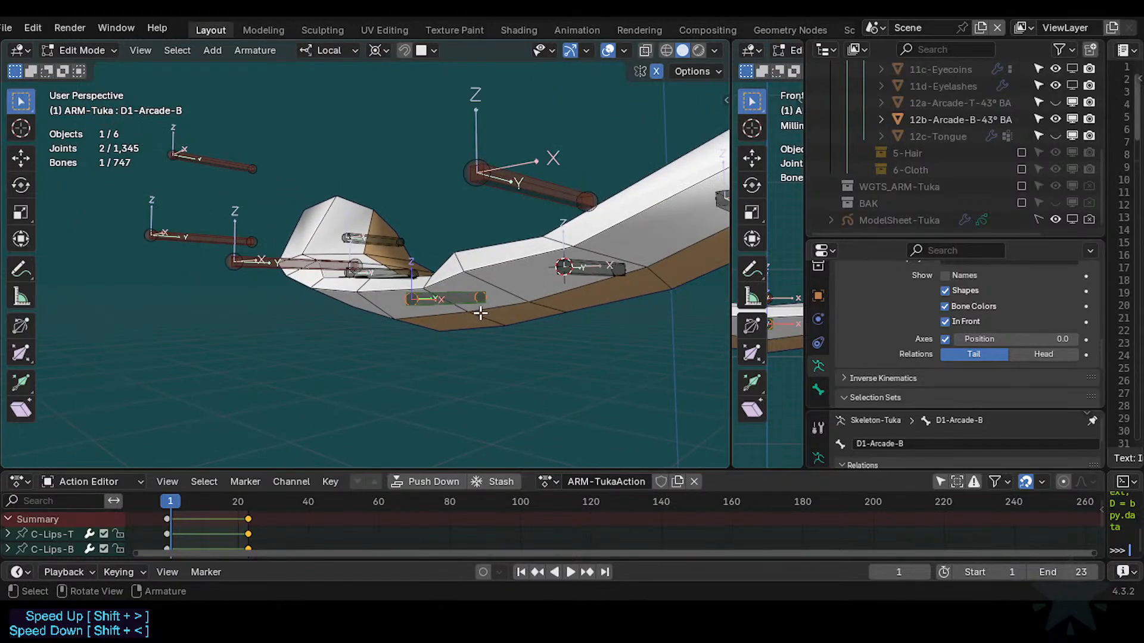
{"action": "middle_click_drag", "start_coordinate": [480, 314], "coordinate": [577, 269]}
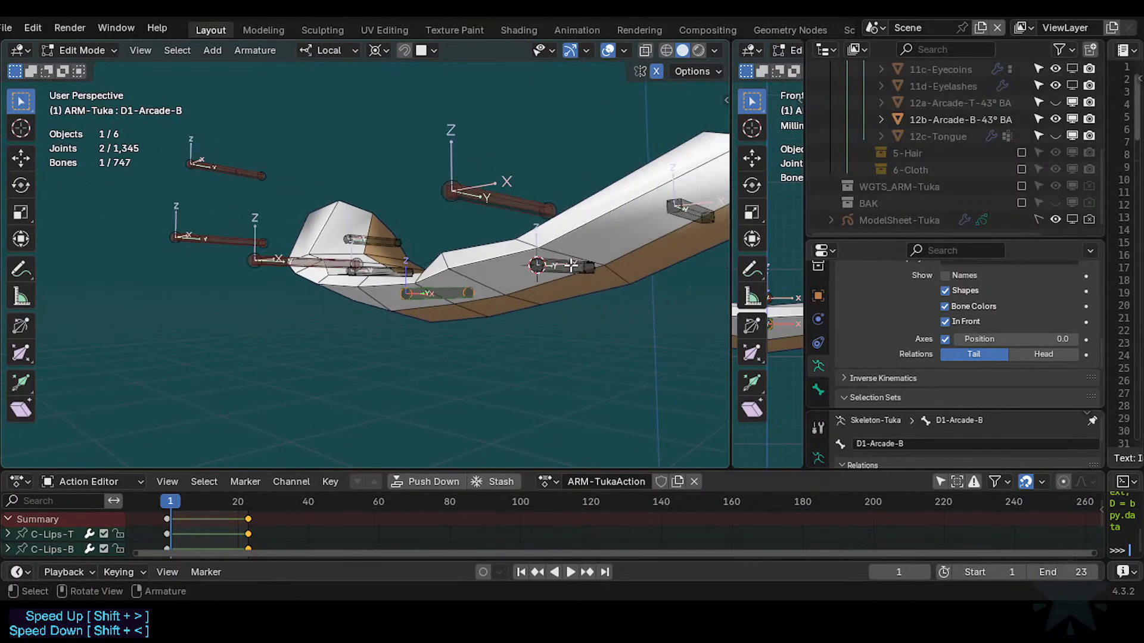
{"action": "left_click", "coordinate": [571, 266]}
{"action": "key", "text": "shift+g"}
{"action": "left_click", "coordinate": [570, 267]}
{"action": "key", "text": "ctrl+alt+s"}
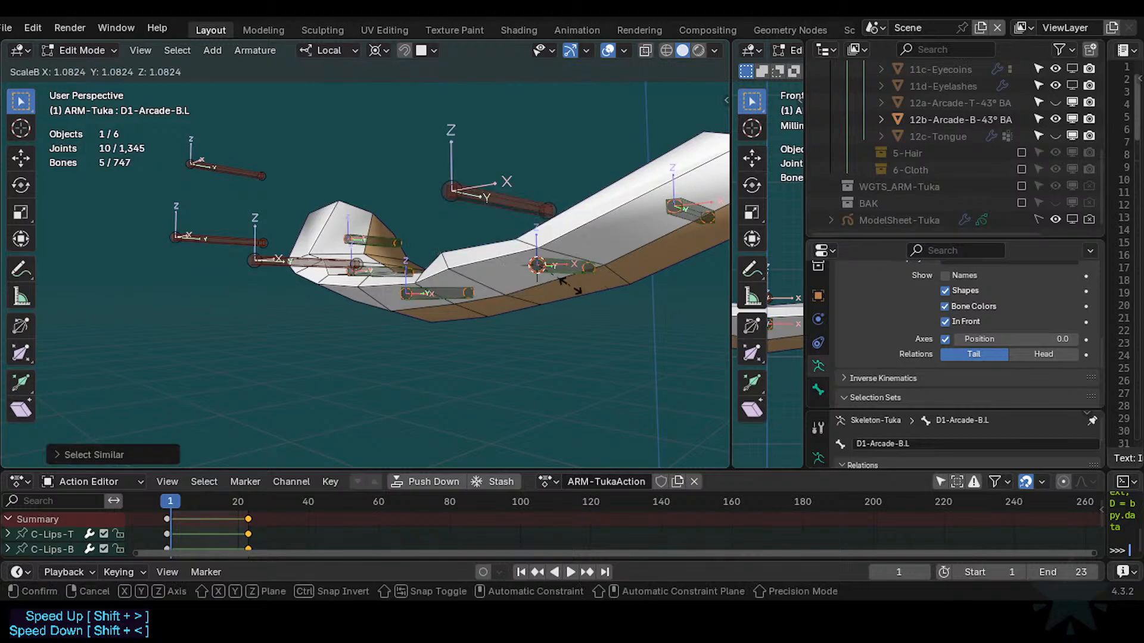
{"action": "left_click", "coordinate": [563, 288]}
Select the front centre edge loop of the lower teeth mesh and snap the 3D cursor to its centre.
{"action": "scroll", "coordinate": [533, 309], "scroll_direction": "up", "scroll_amount": 3}
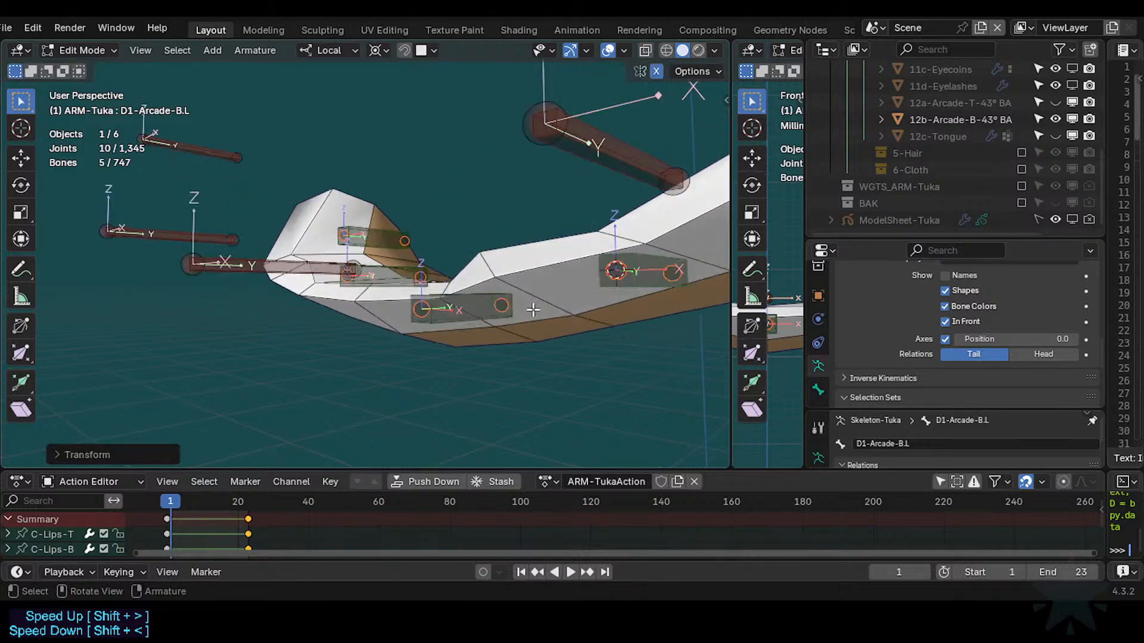
{"action": "middle_click_drag", "start_coordinate": [533, 310], "coordinate": [432, 319]}
{"action": "key", "text": "Tab"}
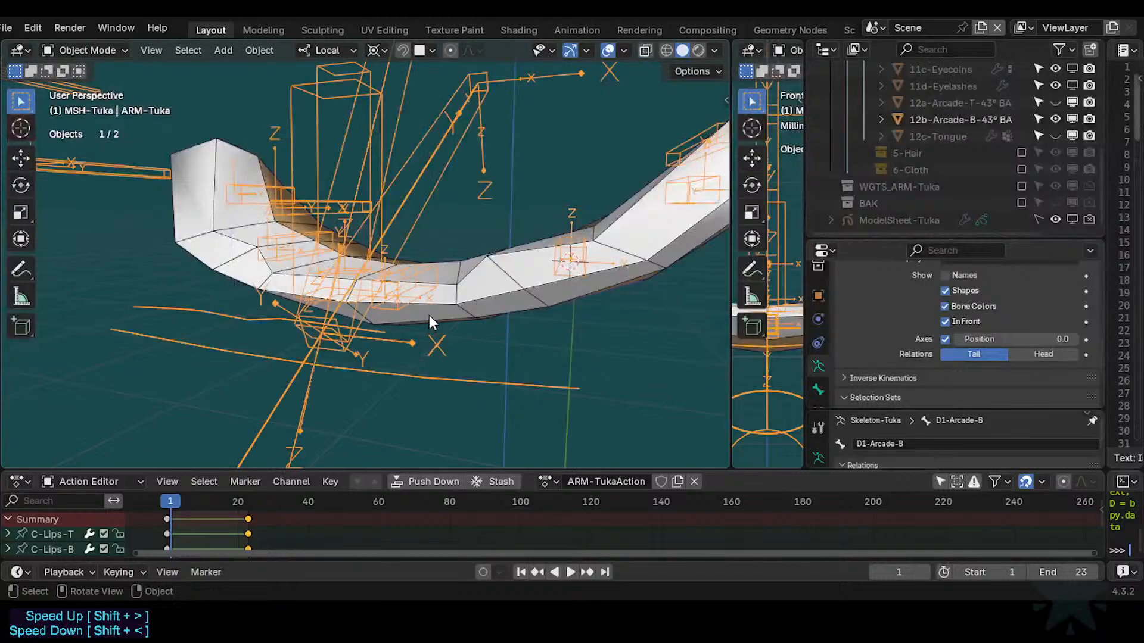
{"action": "left_click", "coordinate": [429, 317]}
{"action": "key", "text": "Tab"}
{"action": "key", "text": "alt+a"}
{"action": "key", "text": "2"}
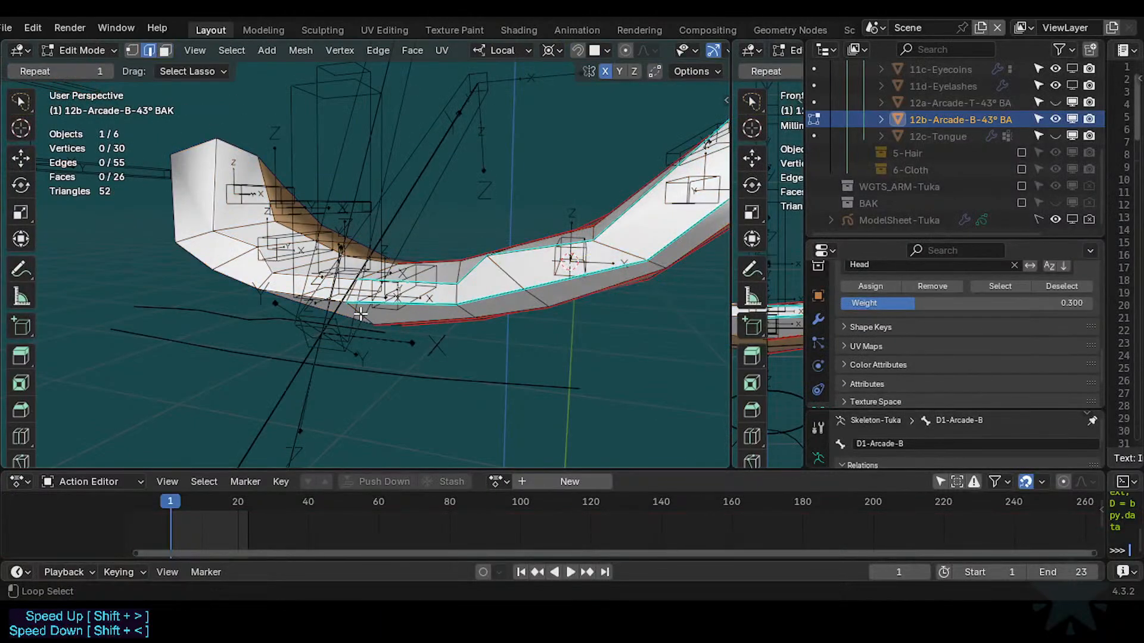
{"action": "left_click", "coordinate": [360, 314], "text": "alt"}
{"action": "key", "text": "shift+s"}
{"action": "key", "text": "2"}
{"action": "middle_click_drag", "start_coordinate": [449, 356], "coordinate": [434, 343]}
Snap D1-Arcade-B to the 3D cursor in the ARM-Tuka armature and put the armature in Edit Mode.
{"action": "key", "text": "Tab"}
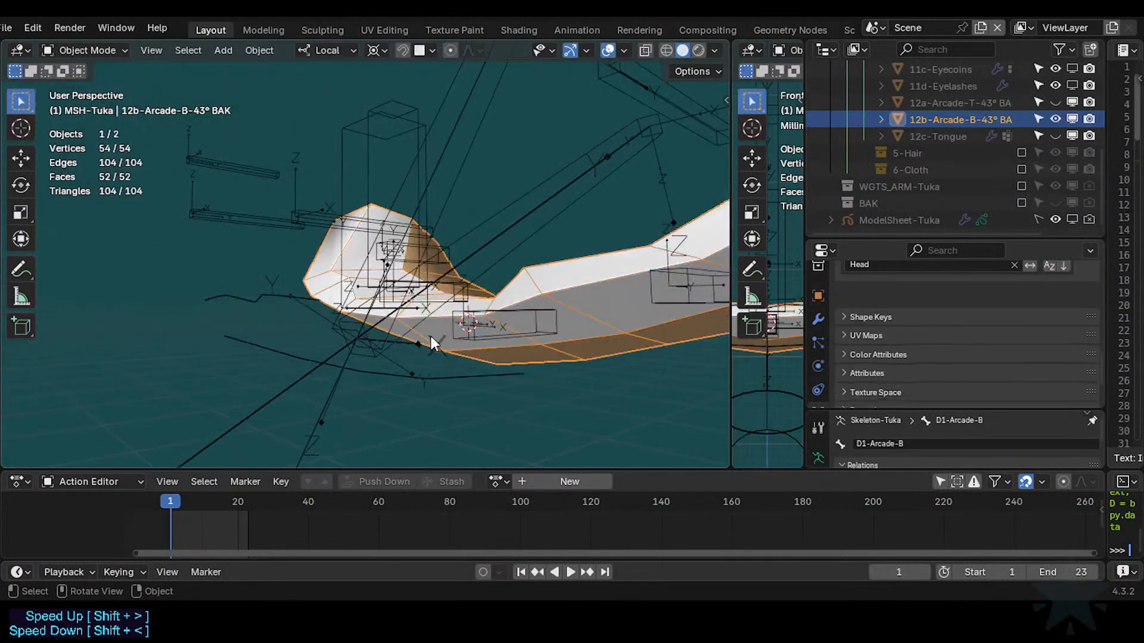
{"action": "left_click", "coordinate": [494, 330]}
{"action": "key", "text": "ctrl+Tab"}
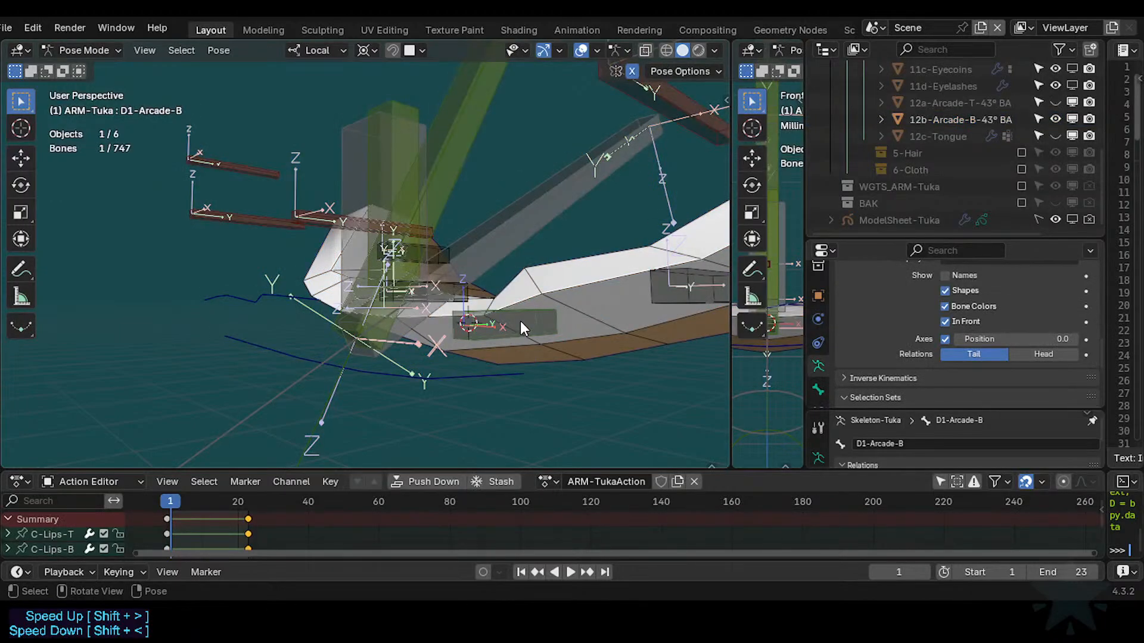
{"action": "key", "text": "shift+s"}
{"action": "key", "text": "8"}
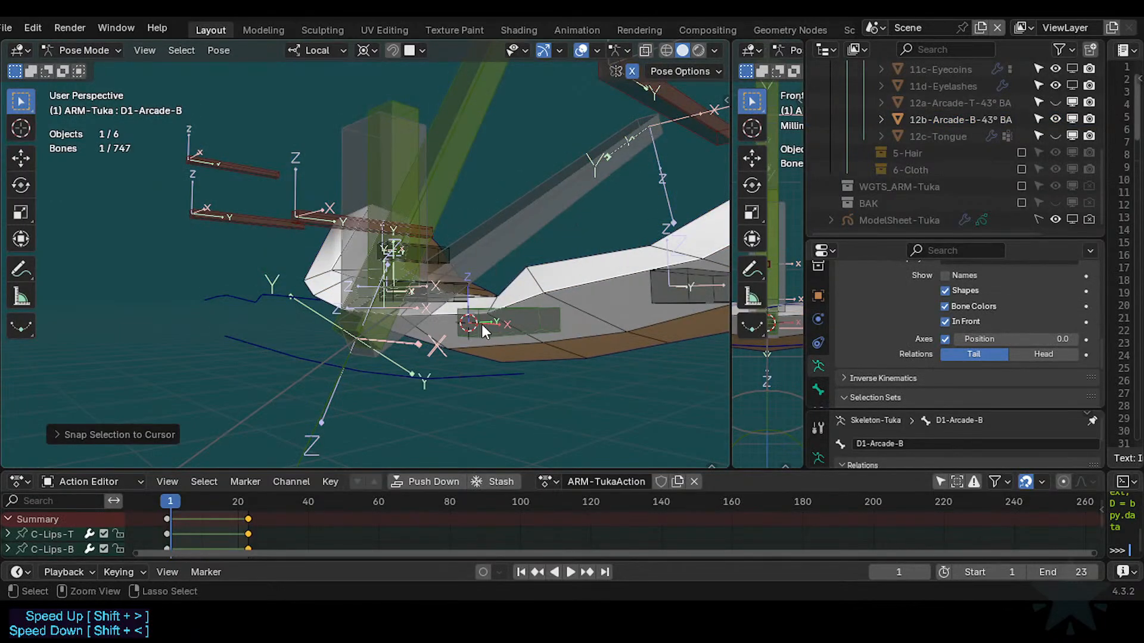
{"action": "key", "text": "Tab"}
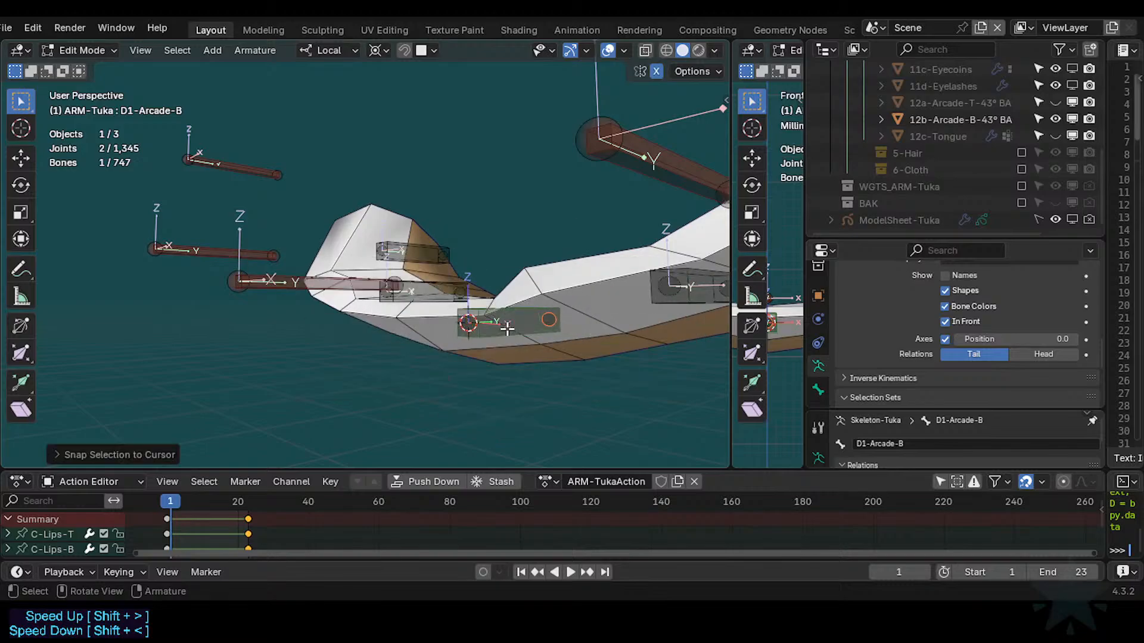
Check the head and tail transform values of D1-Arcade-B and D1-Arcade-T.
{"action": "scroll", "coordinate": [485, 330], "scroll_direction": "down", "scroll_amount": 1}
{"action": "middle_click_drag", "start_coordinate": [480, 332], "coordinate": [544, 355]}
{"action": "scroll", "coordinate": [531, 347], "scroll_direction": "down", "scroll_amount": 1}
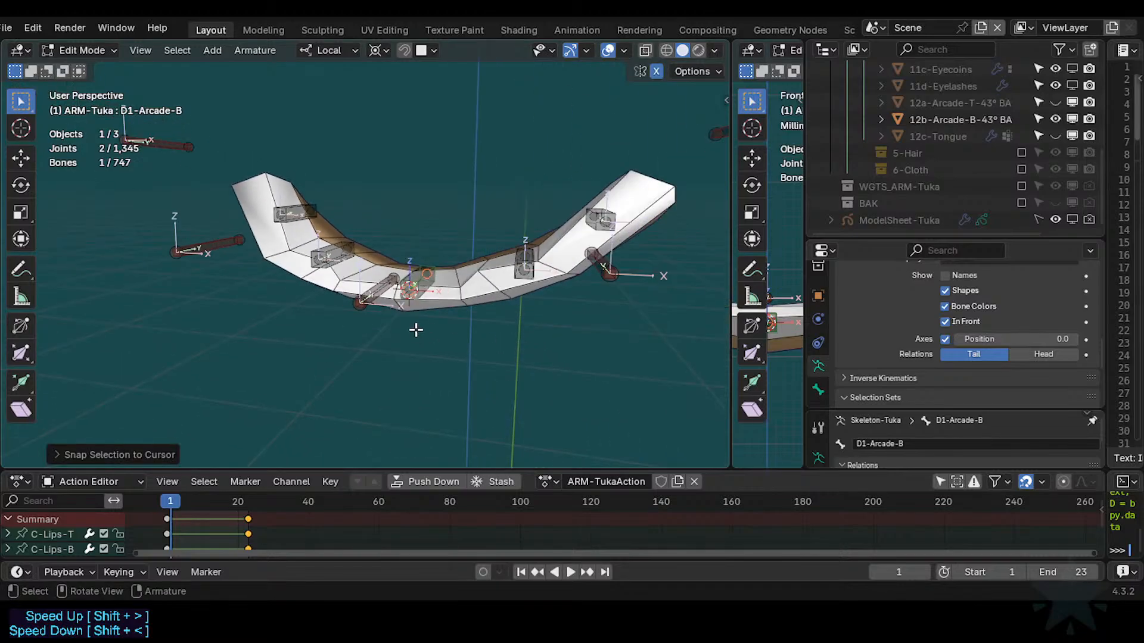
{"action": "key", "text": "n"}
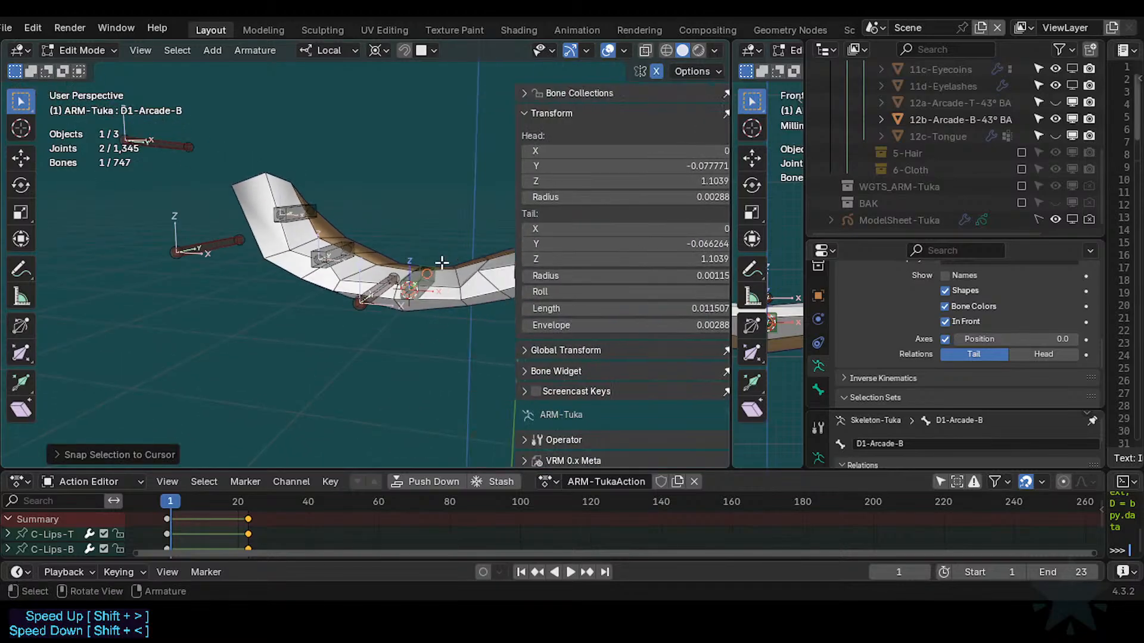
{"action": "key", "text": "n"}
{"action": "scroll", "coordinate": [389, 299], "scroll_direction": "up", "scroll_amount": 2}
{"action": "left_click", "coordinate": [391, 304]}
{"action": "key", "text": "n"}
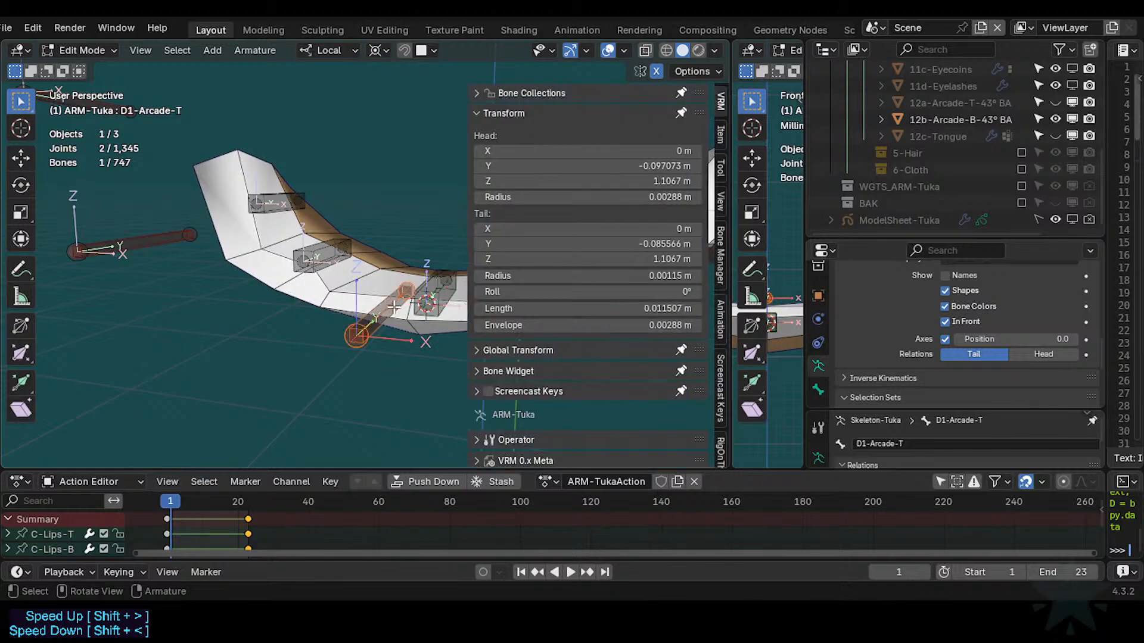
{"action": "key", "text": "n"}
{"action": "middle_click_drag", "start_coordinate": [410, 321], "coordinate": [369, 310]}
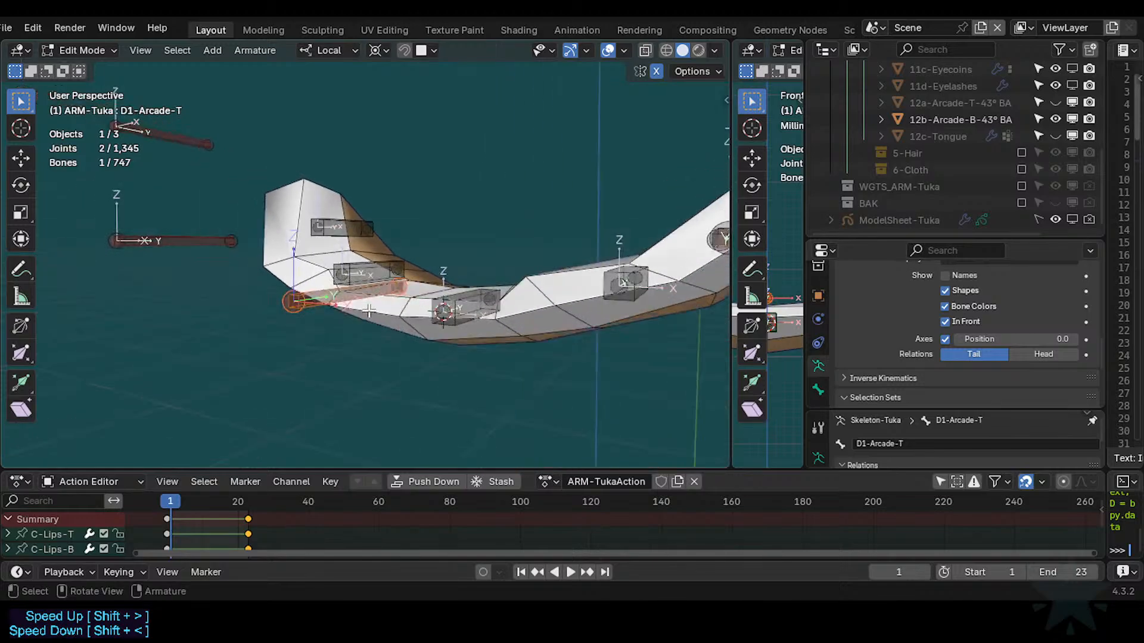
Unhide all objects in Object Mode and isolate the upper teeth 12a-Arcade-T with ARM-Tuka in local view.
{"action": "scroll", "coordinate": [369, 310], "scroll_direction": "down", "scroll_amount": 3}
{"action": "key", "text": "ctrl+Tab"}
{"action": "left_click", "coordinate": [473, 294]}
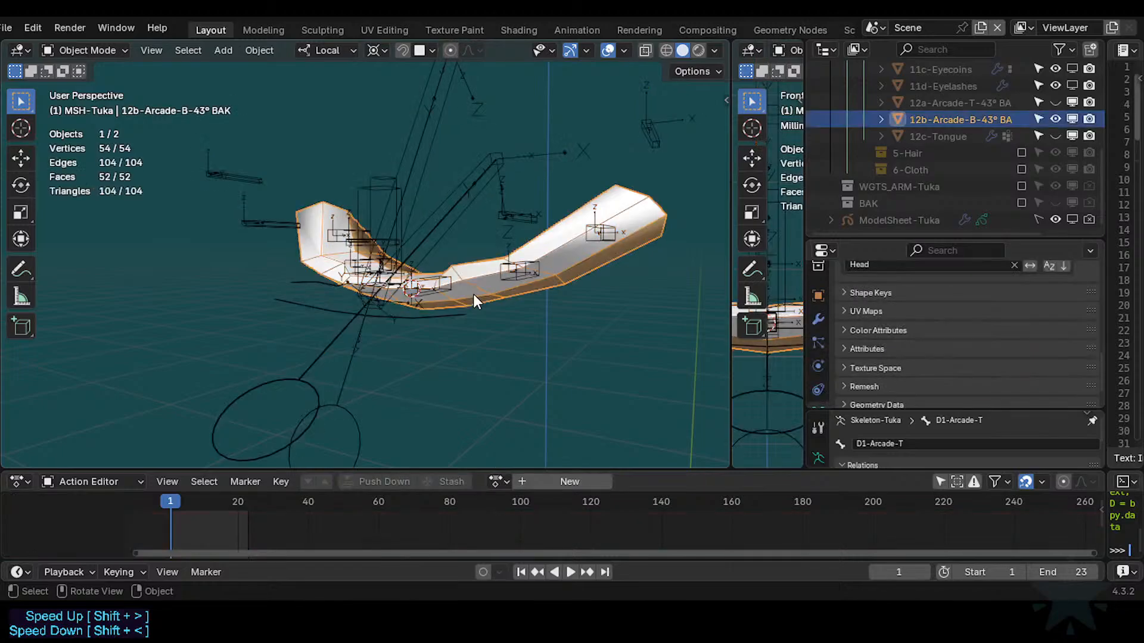
{"action": "key", "text": "alt+h"}
{"action": "left_click", "coordinate": [476, 214]}
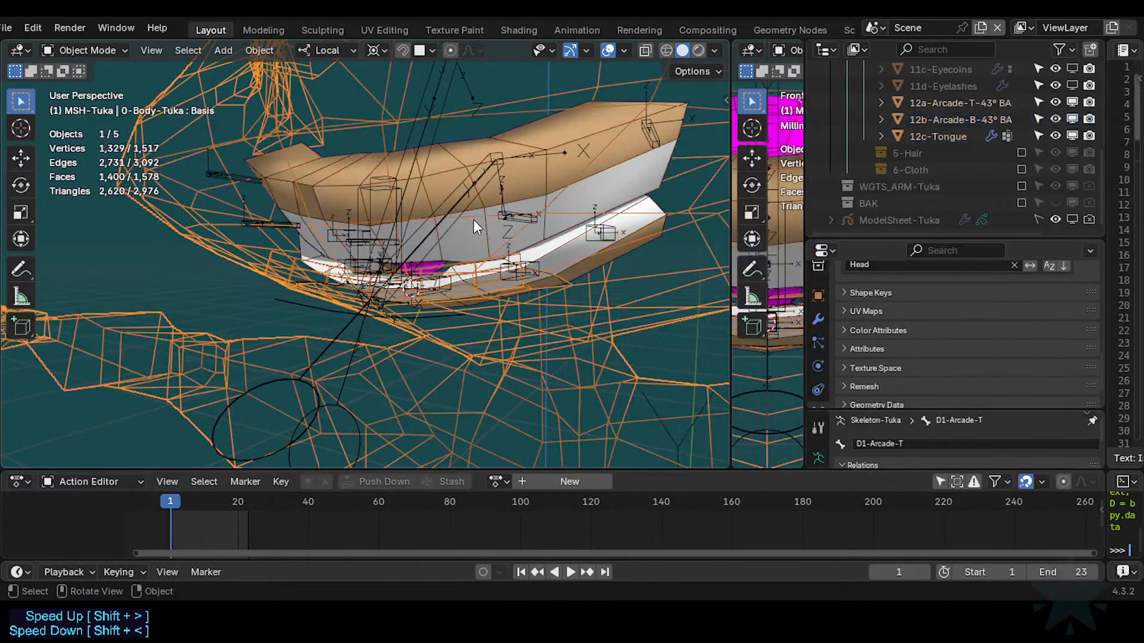
{"action": "left_click", "coordinate": [478, 227]}
{"action": "left_click", "coordinate": [460, 184], "text": "shift"}
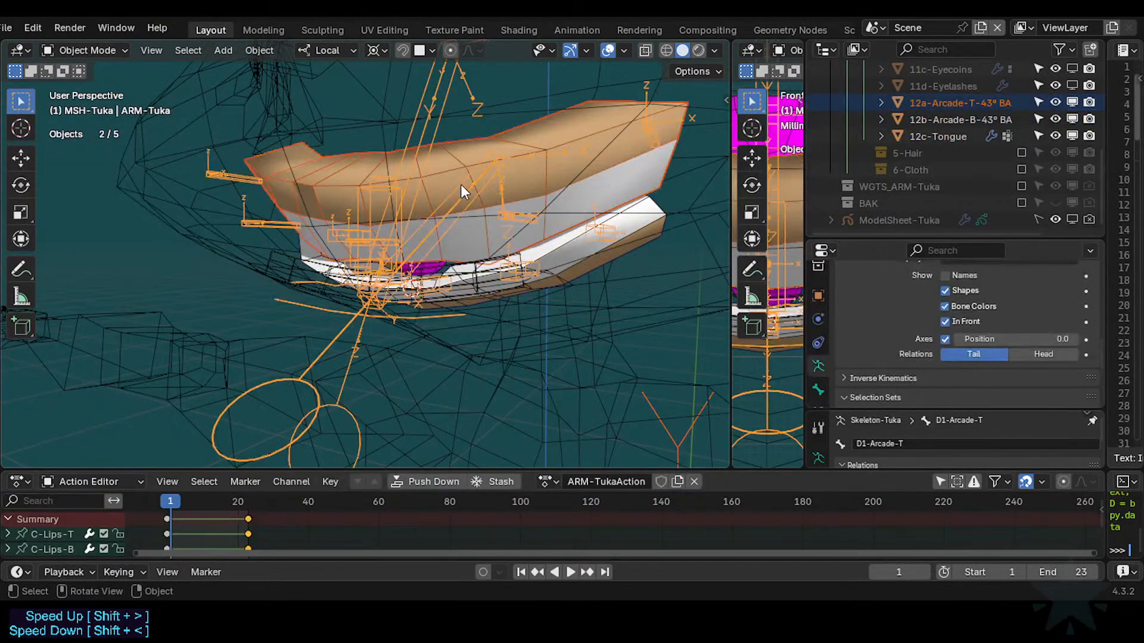
{"action": "key", "text": "KP_Divide"}
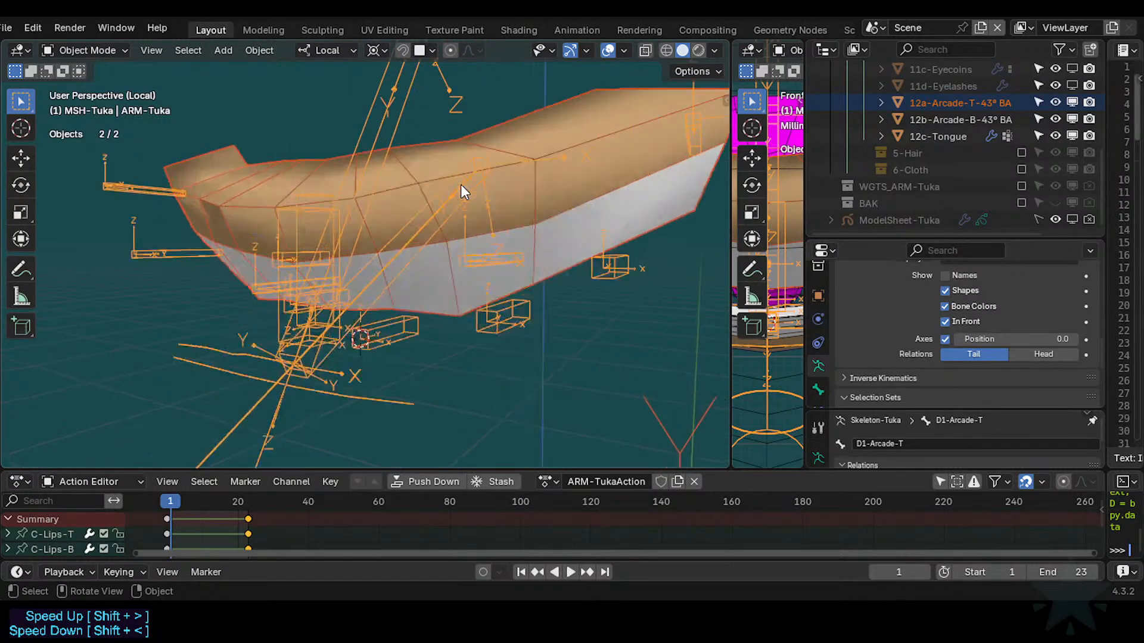
In Pose Mode, hide every bone except those sharing D1-Arcade-T's color and save the file.
{"action": "key", "text": "ctrl+Tab"}
{"action": "left_click", "coordinate": [317, 257]}
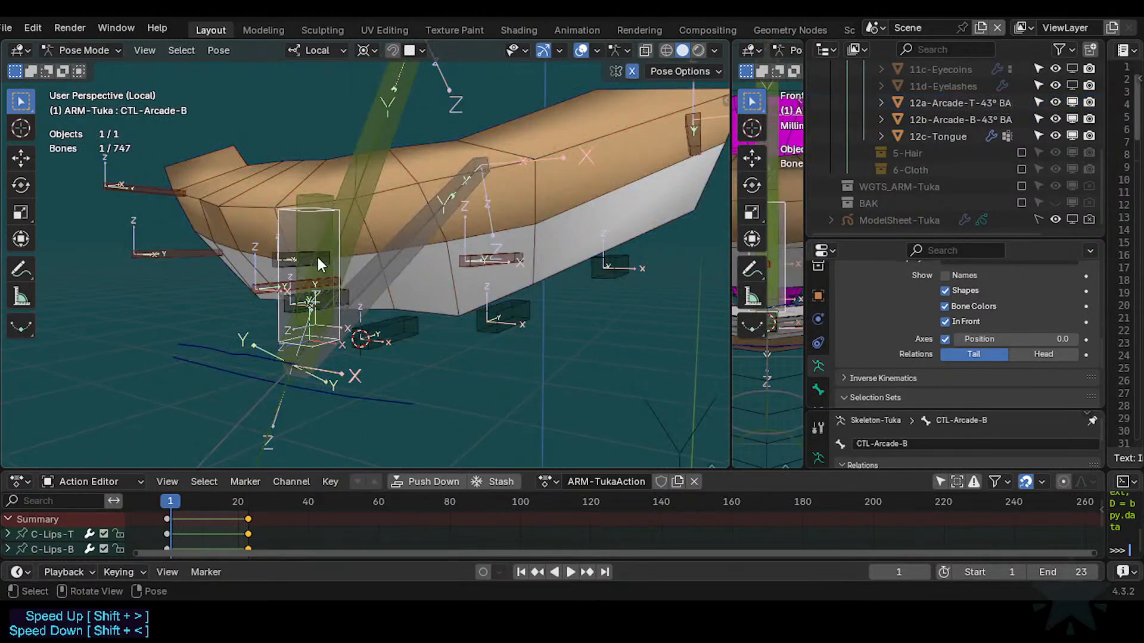
{"action": "left_click", "coordinate": [274, 287]}
{"action": "key", "text": "shift+g"}
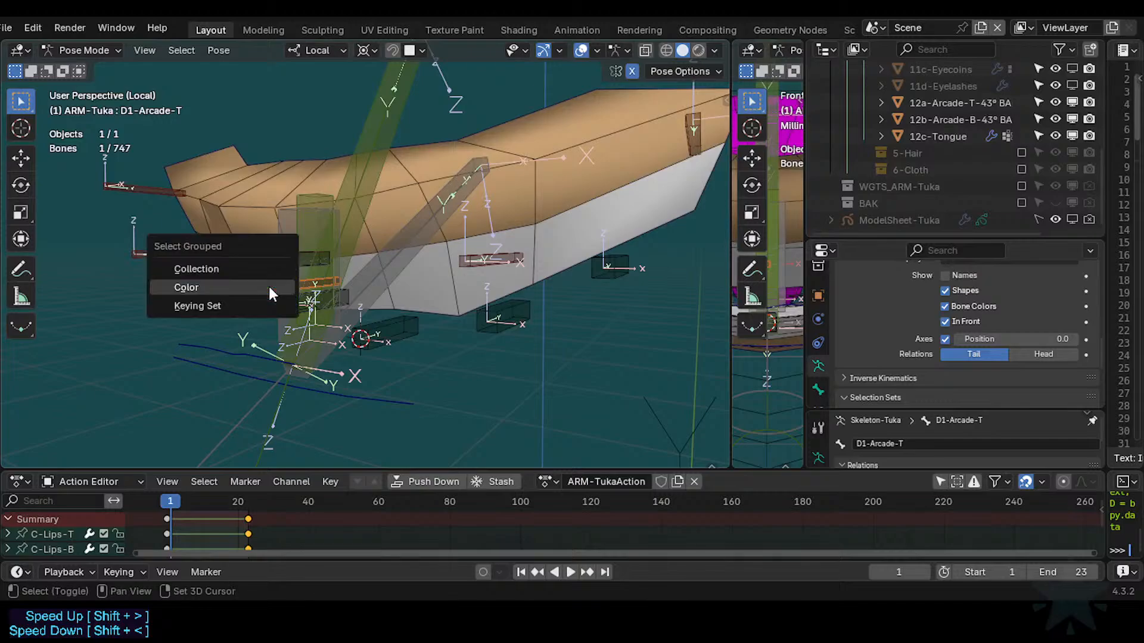
{"action": "left_click", "coordinate": [268, 286]}
{"action": "key", "text": "shift+h"}
{"action": "middle_click_drag", "start_coordinate": [399, 277], "coordinate": [399, 308]}
{"action": "key", "text": "ctrl+s"}
Put the upper teeth mesh 12a-Arcade-T in Edit Mode with X-ray display enabled.
{"action": "key", "text": "ctrl+Tab"}
{"action": "left_click", "coordinate": [383, 212]}
{"action": "key", "text": "Tab"}
{"action": "key", "text": "alt+z"}
{"action": "left_click", "coordinate": [329, 231], "text": "alt+shift"}
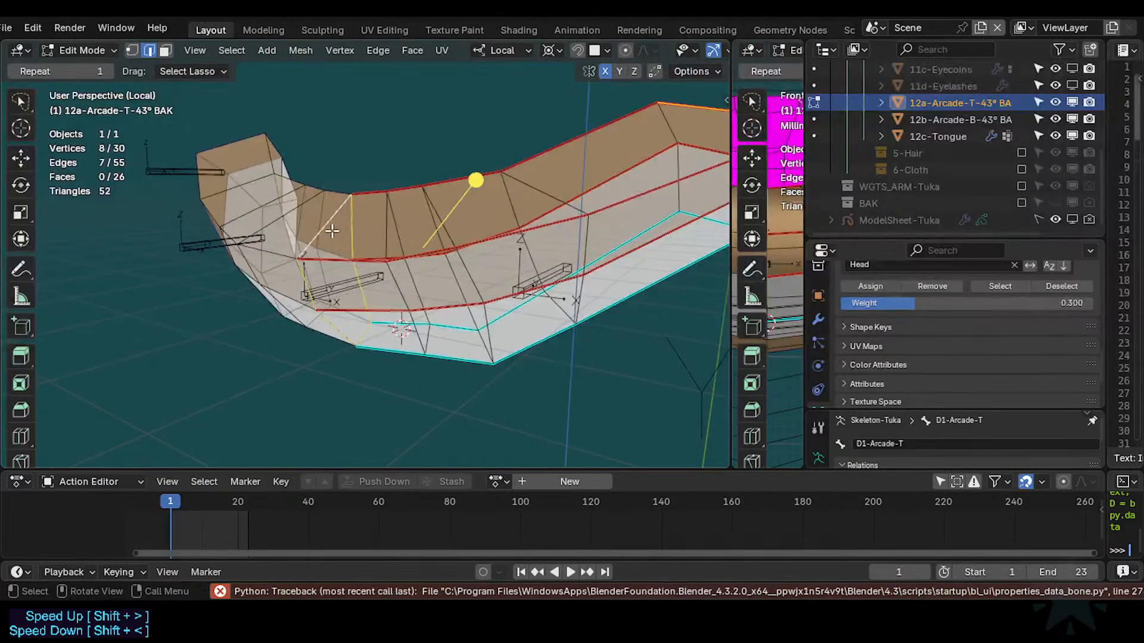
{"action": "middle_click_drag", "start_coordinate": [329, 231], "coordinate": [360, 242]}
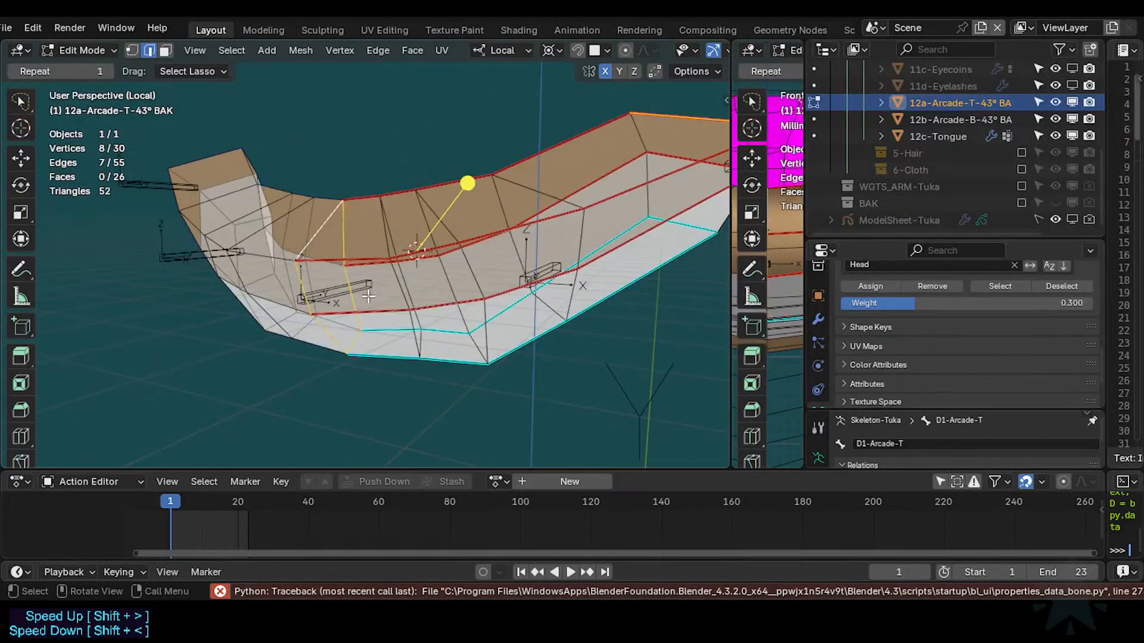
{"action": "middle_click_drag", "start_coordinate": [351, 282], "coordinate": [314, 293]}
{"action": "key", "text": "shift+s"}
{"action": "key", "text": "Escape"}
{"action": "key", "text": "shift+s"}
{"action": "key", "text": "Escape"}
{"action": "key", "text": "alt+a"}
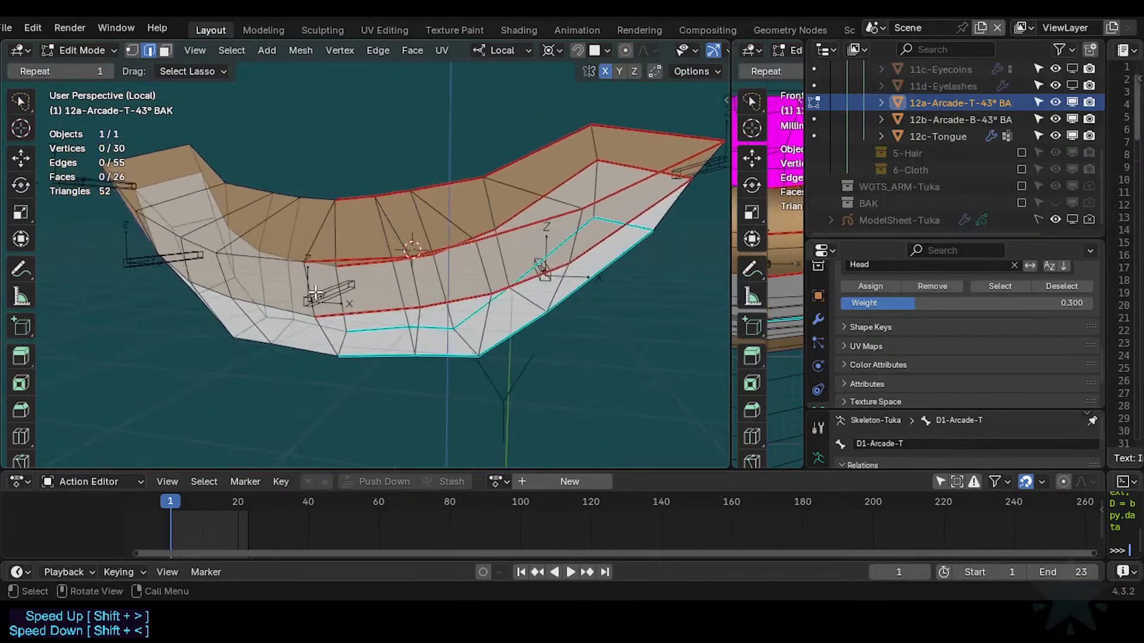
Select two vertices on the front centre line of the upper teeth mesh and snap the 3D cursor to their midpoint.
{"action": "key", "text": "1"}
{"action": "left_click", "coordinate": [338, 269]}
{"action": "left_click", "coordinate": [312, 324], "text": "shift"}
{"action": "key", "text": "shift+s"}
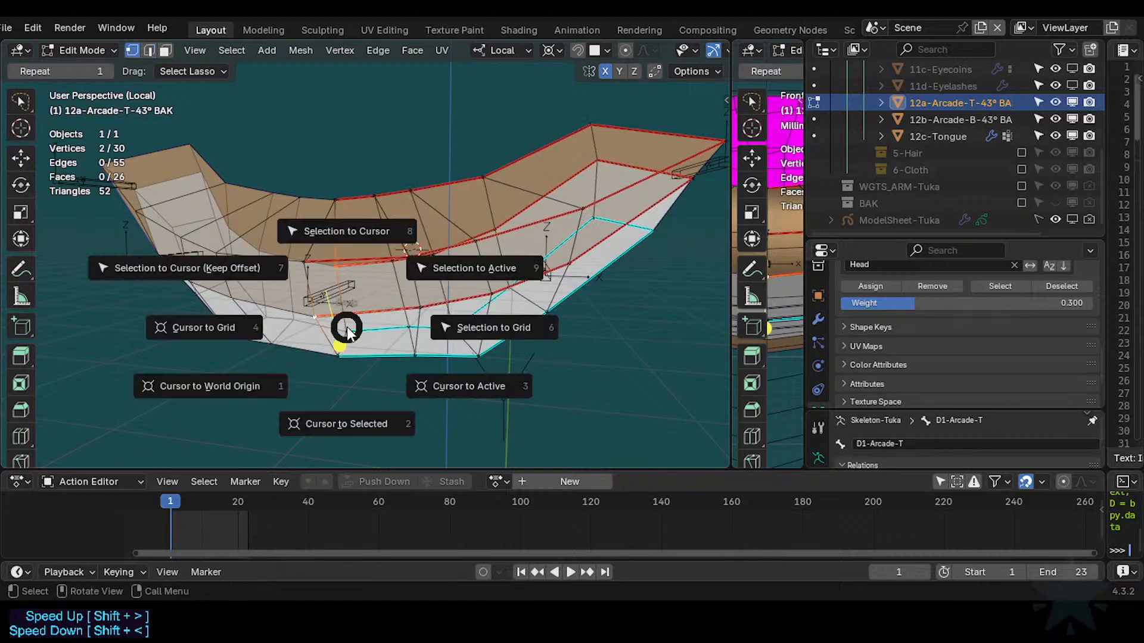
{"action": "left_click", "coordinate": [345, 353]}
Snap D1-Arcade-T to the 3D cursor in the ARM-Tuka armature and check its head and tail transform values.
{"action": "middle_click_drag", "start_coordinate": [344, 348], "coordinate": [338, 324]}
{"action": "key", "text": "Tab"}
{"action": "left_click", "coordinate": [344, 292]}
{"action": "key", "text": "Tab"}
{"action": "left_click", "coordinate": [320, 336]}
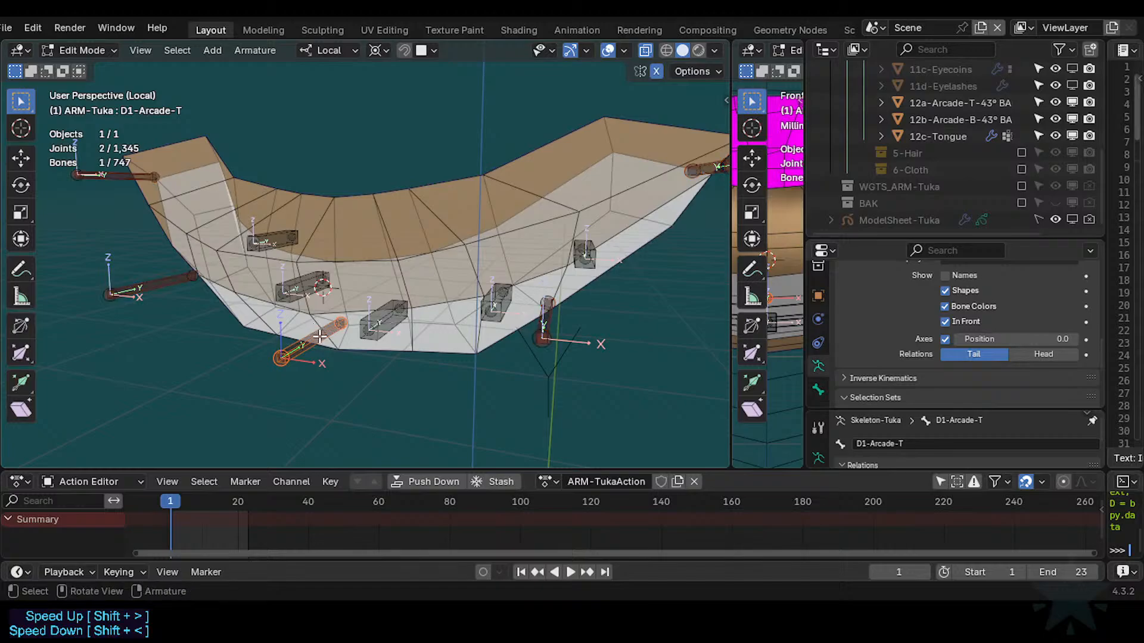
{"action": "key", "text": "shift+s"}
{"action": "left_click", "coordinate": [324, 242]}
{"action": "key", "text": "n"}
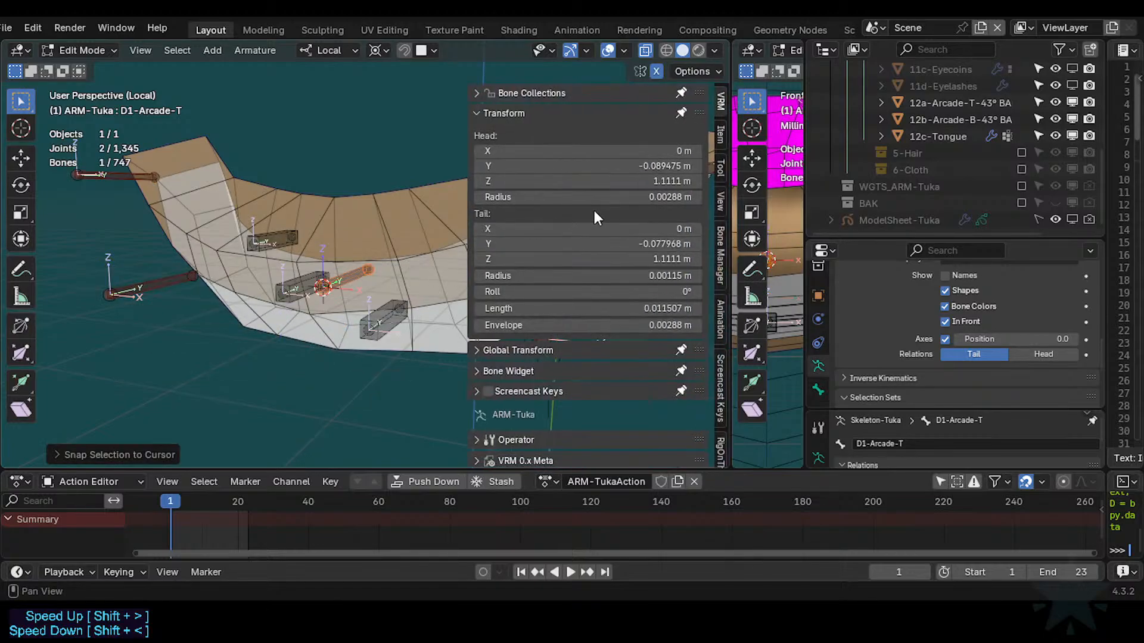
{"action": "key", "text": "n"}
{"action": "key", "text": "Tab"}
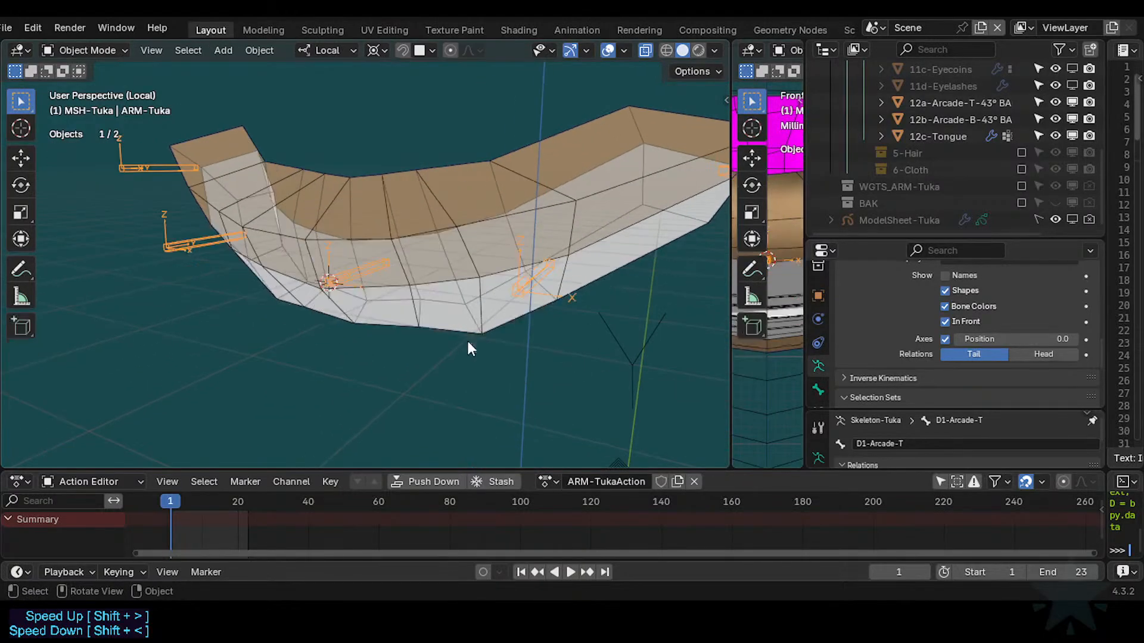
{"action": "left_click", "coordinate": [507, 263]}
{"action": "key", "text": "Tab"}
{"action": "middle_click_drag", "start_coordinate": [512, 304], "coordinate": [467, 279]}
{"action": "key", "text": "Tab"}
{"action": "key", "text": "Tab"}
{"action": "key", "text": "Tab"}
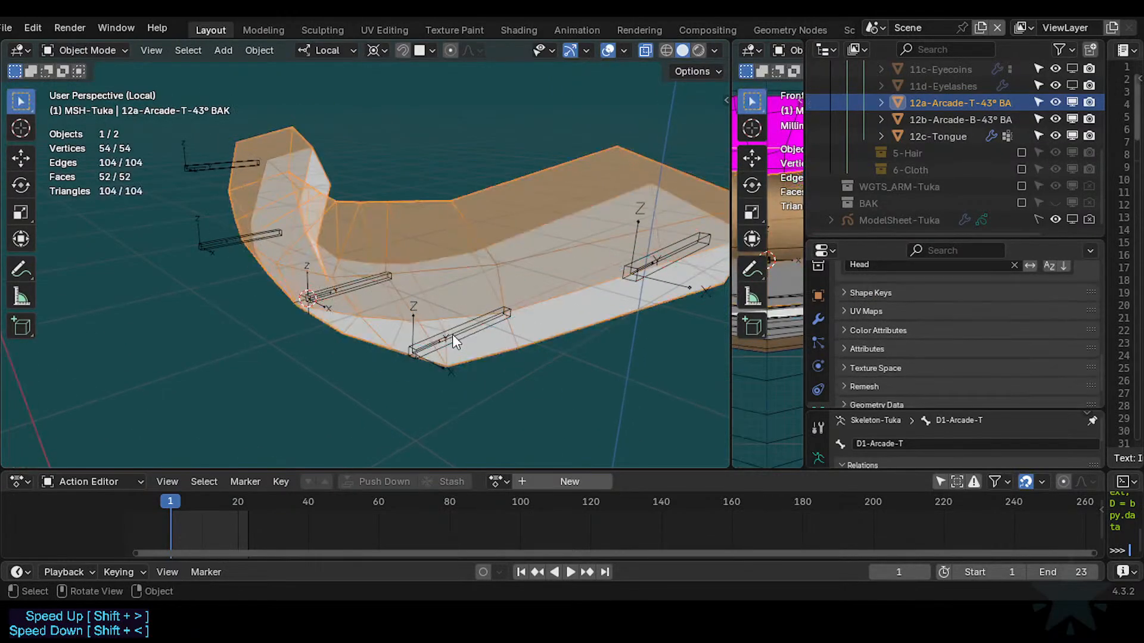
{"action": "left_click", "coordinate": [452, 339]}
{"action": "key", "text": "Tab"}
{"action": "middle_click_drag", "start_coordinate": [453, 335], "coordinate": [445, 305]}
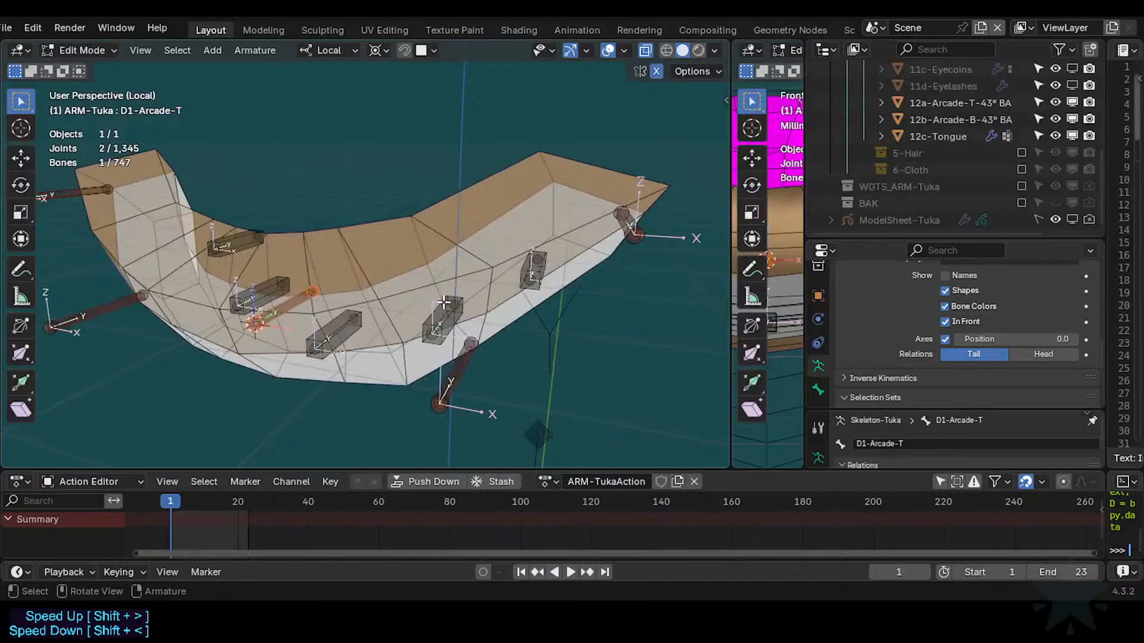
{"action": "left_click", "coordinate": [416, 289]}
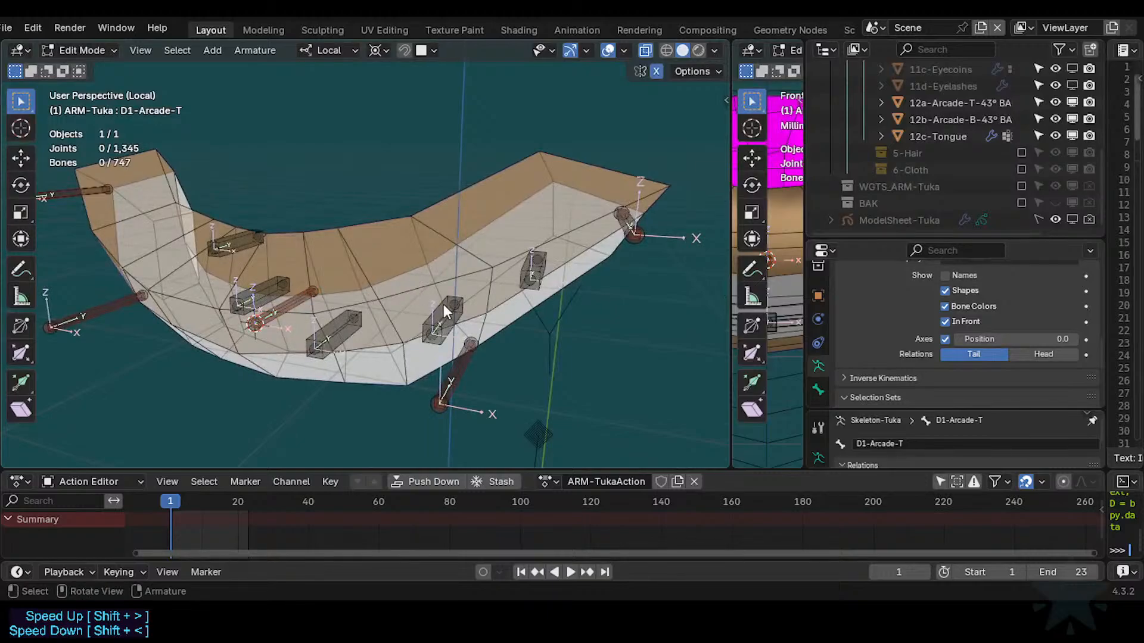
Select a face loop on the upper teeth where the arch turns on the character's left side and snap the 3D cursor to it.
{"action": "key", "text": "Tab"}
{"action": "left_click", "coordinate": [392, 264]}
{"action": "key", "text": "Tab"}
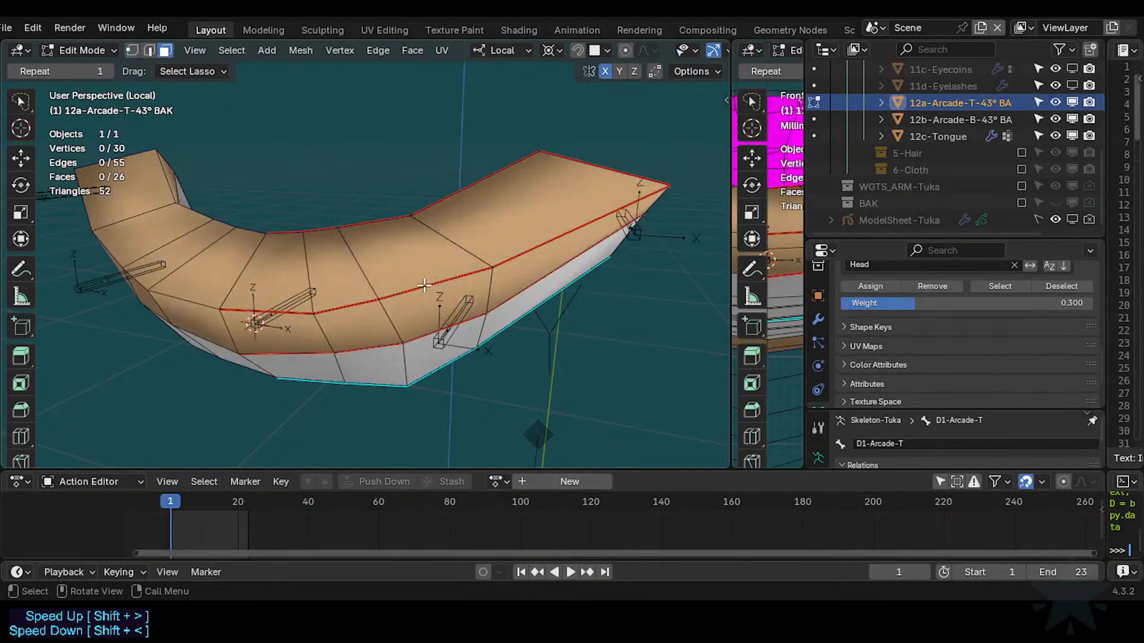
{"action": "left_click", "coordinate": [425, 285], "text": "alt"}
{"action": "middle_click_drag", "start_coordinate": [426, 285], "coordinate": [460, 306]}
{"action": "scroll", "coordinate": [395, 288], "scroll_direction": "down", "scroll_amount": 2}
{"action": "key", "text": "shift+s"}
{"action": "left_click", "coordinate": [459, 399]}
{"action": "middle_click_drag", "start_coordinate": [400, 374], "coordinate": [418, 342]}
{"action": "key", "text": "Tab"}
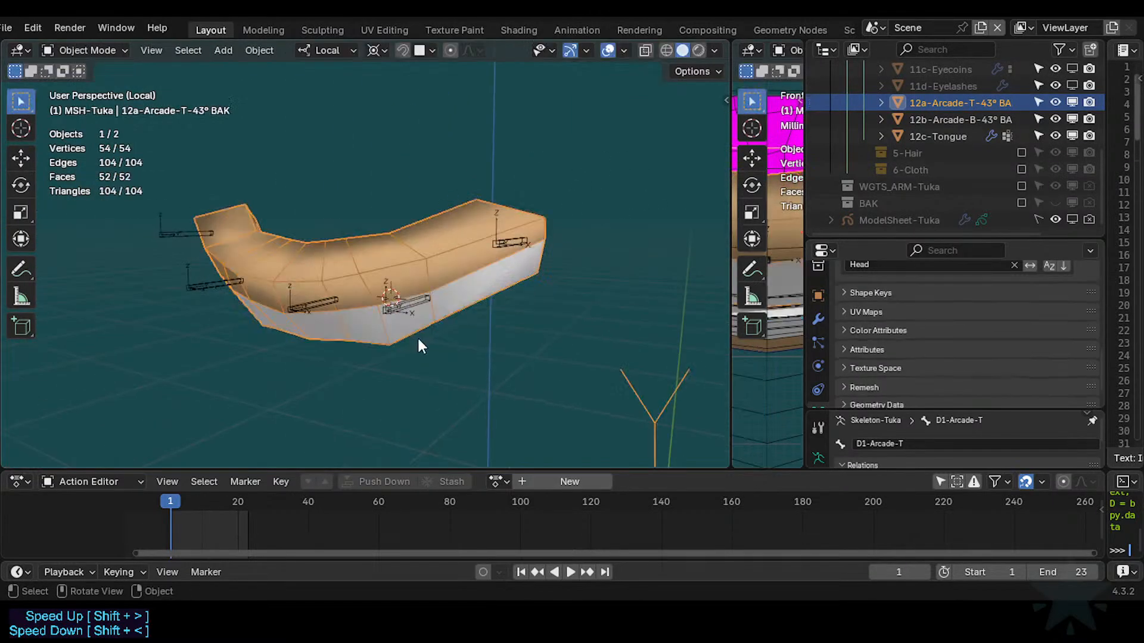
Snap D1-Arcade-T.L to the 3D cursor in the ARM-Tuka armature.
{"action": "left_click", "coordinate": [409, 305]}
{"action": "left_click", "coordinate": [409, 271], "text": "shift"}
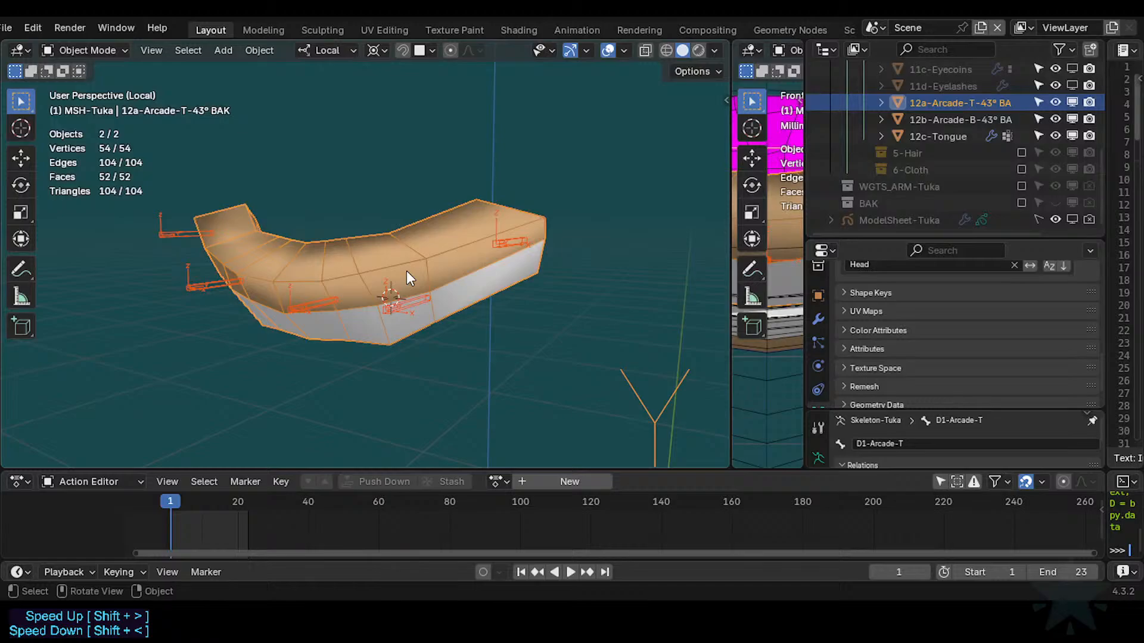
{"action": "key", "text": "Tab"}
{"action": "key", "text": "alt+a"}
{"action": "key", "text": "Tab"}
{"action": "left_click", "coordinate": [413, 303]}
{"action": "key", "text": "Tab"}
{"action": "mouse_move", "coordinate": [420, 315]}
{"action": "middle_mouse_down"}
{"action": "mouse_move", "coordinate": [453, 322]}
{"action": "mouse_move", "coordinate": [405, 332]}
{"action": "middle_mouse_up"}
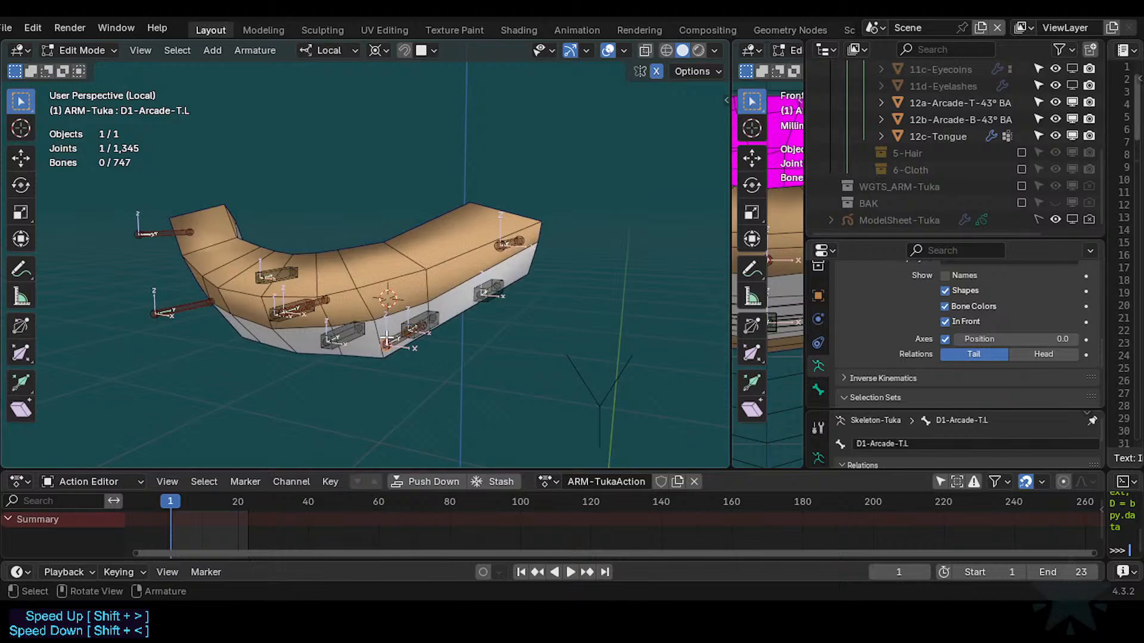
{"action": "key", "text": "shift+s"}
{"action": "left_click", "coordinate": [396, 243]}
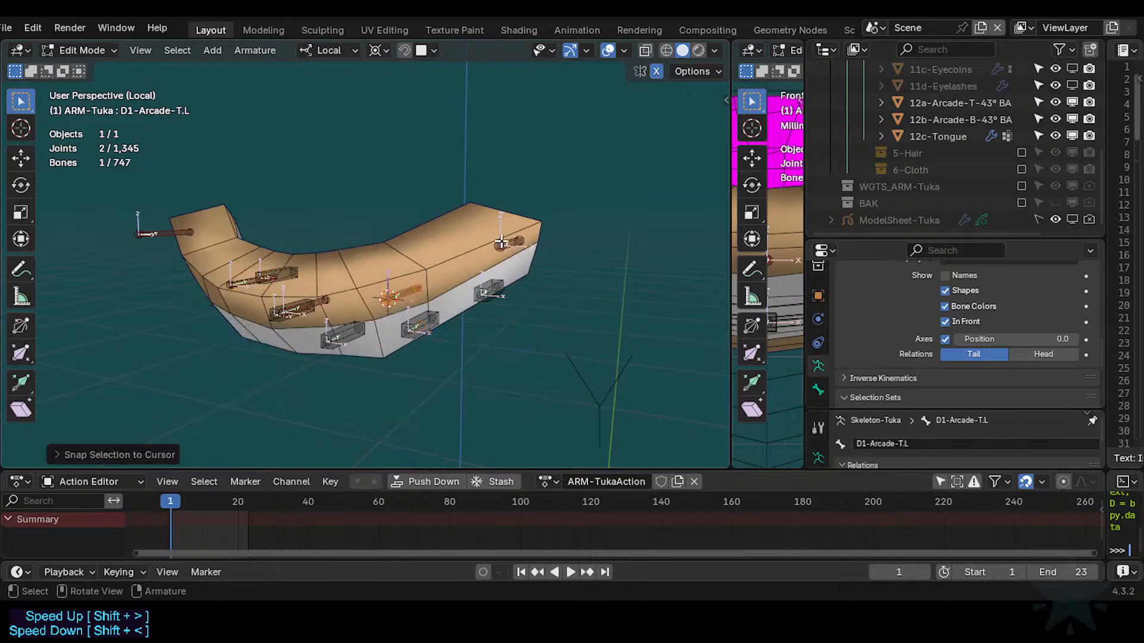
Snap the 3D cursor to a temporary loop cut across the rear segment of the upper teeth and dissolve that loop.
{"action": "key", "text": "Tab"}
{"action": "left_click", "coordinate": [491, 232]}
{"action": "key", "text": "Tab"}
{"action": "middle_click_drag", "start_coordinate": [502, 238], "coordinate": [478, 244]}
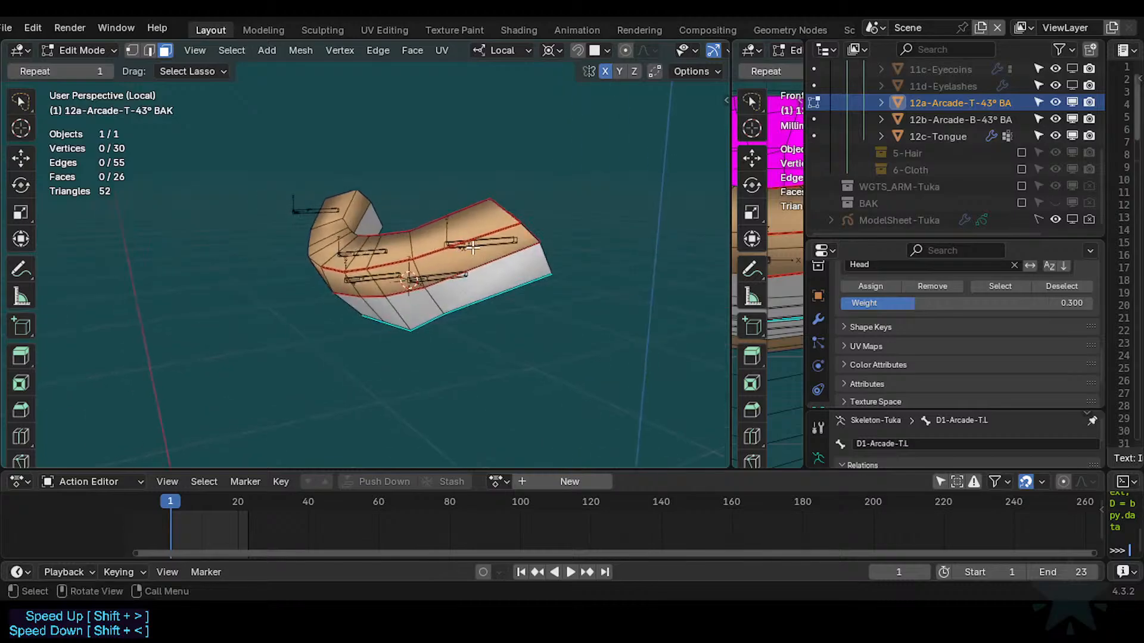
{"action": "key", "text": "ctrl+r"}
{"action": "left_click", "coordinate": [477, 244]}
{"action": "left_click", "coordinate": [491, 243]}
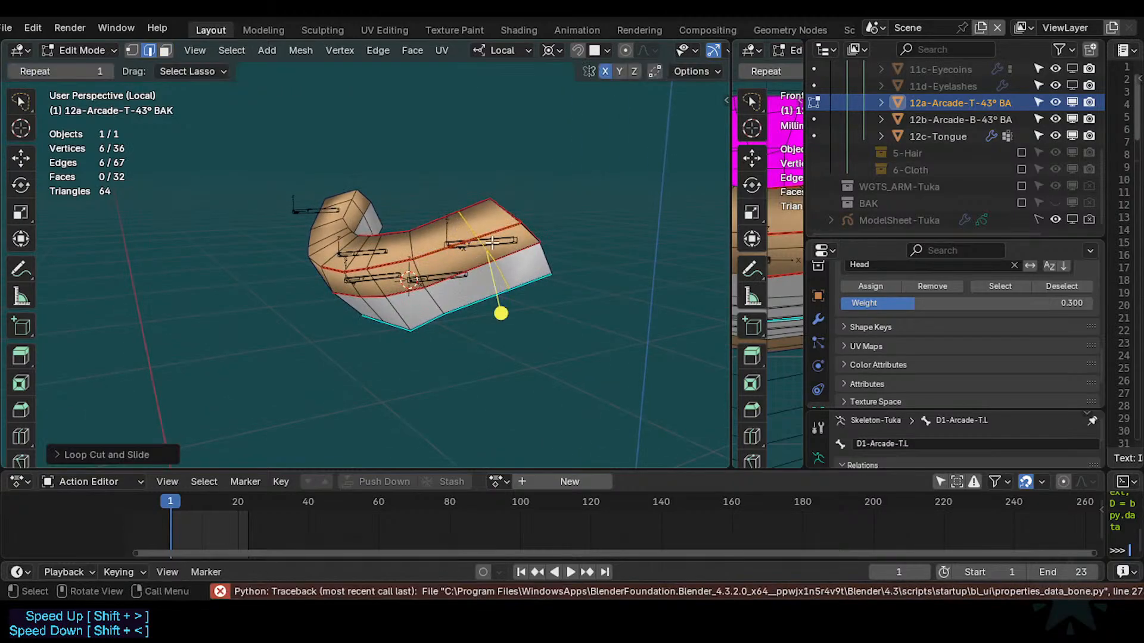
{"action": "key", "text": "shift+s"}
{"action": "left_click", "coordinate": [488, 264]}
{"action": "middle_click_drag", "start_coordinate": [487, 263], "coordinate": [499, 260]}
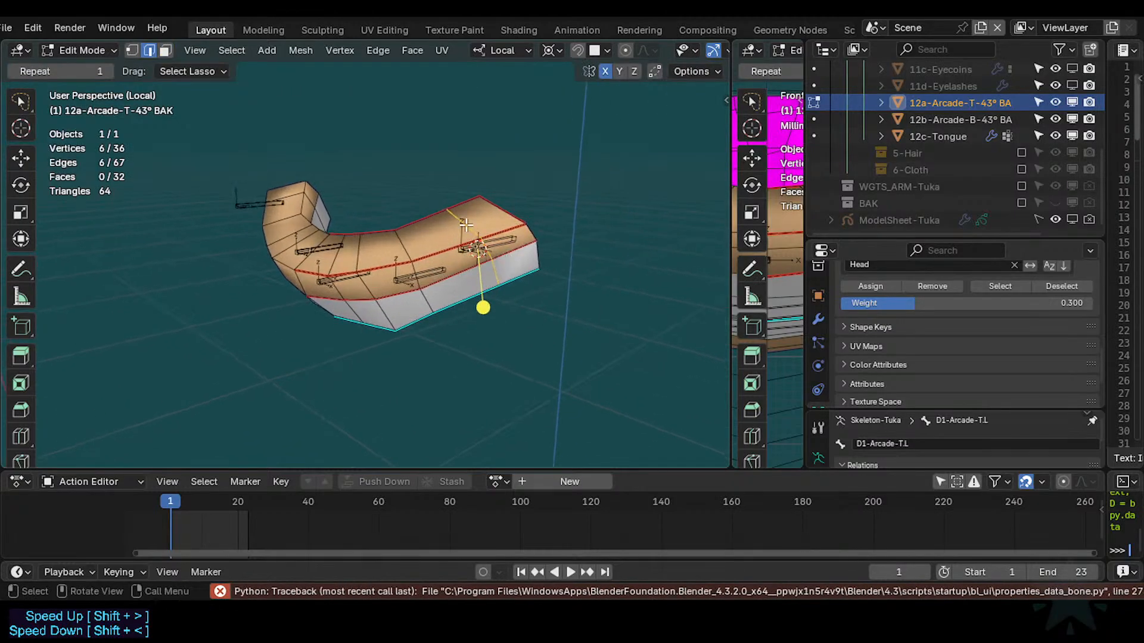
{"action": "key", "text": "x"}
{"action": "left_click", "coordinate": [445, 334]}
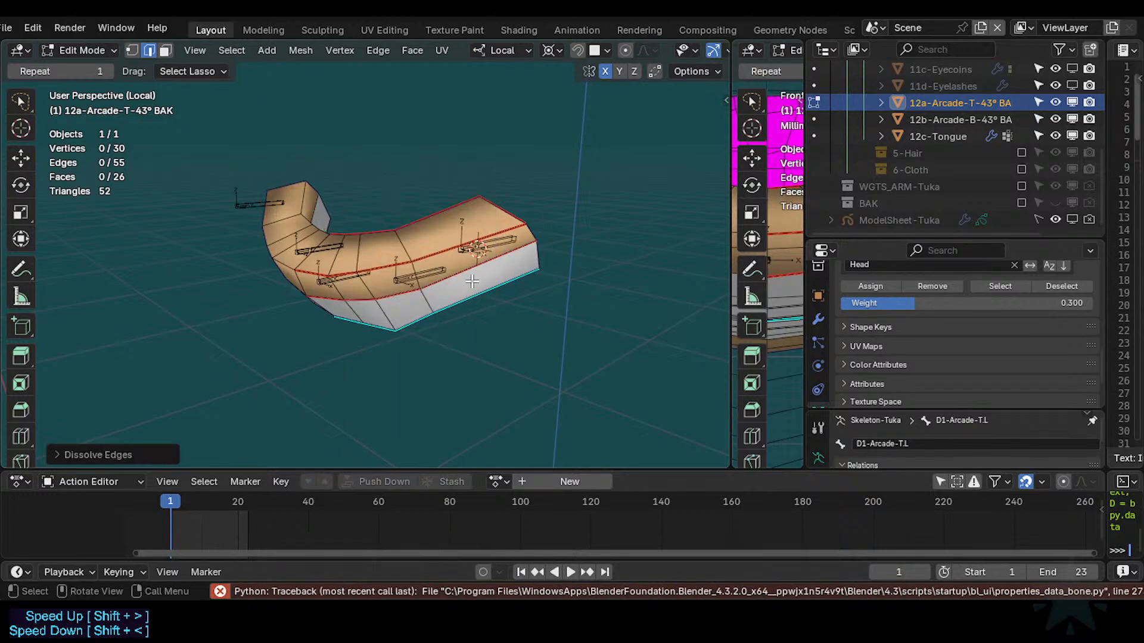
Snap the rear upper bone D1-Arcade-T.L.001 to the 3D cursor in the ARM-Tuka armature.
{"action": "key", "text": "Tab"}
{"action": "left_click", "coordinate": [477, 249]}
{"action": "key", "text": "Tab"}
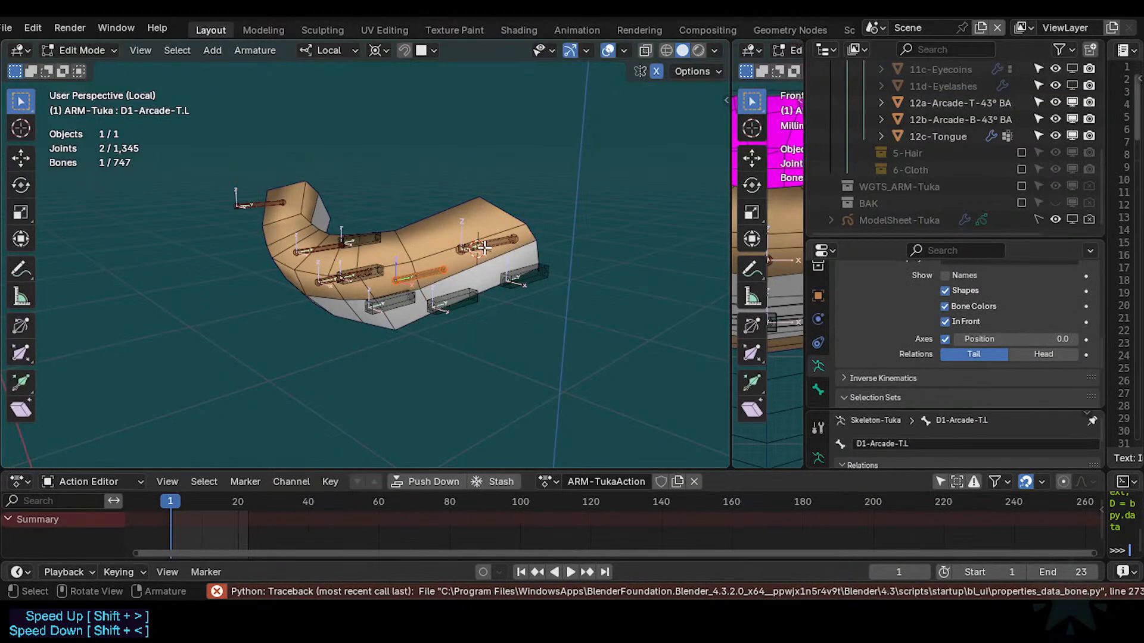
{"action": "left_click", "coordinate": [484, 248]}
{"action": "key", "text": "shift+s"}
{"action": "key", "text": "8"}
{"action": "middle_click_drag", "start_coordinate": [451, 257], "coordinate": [380, 303]}
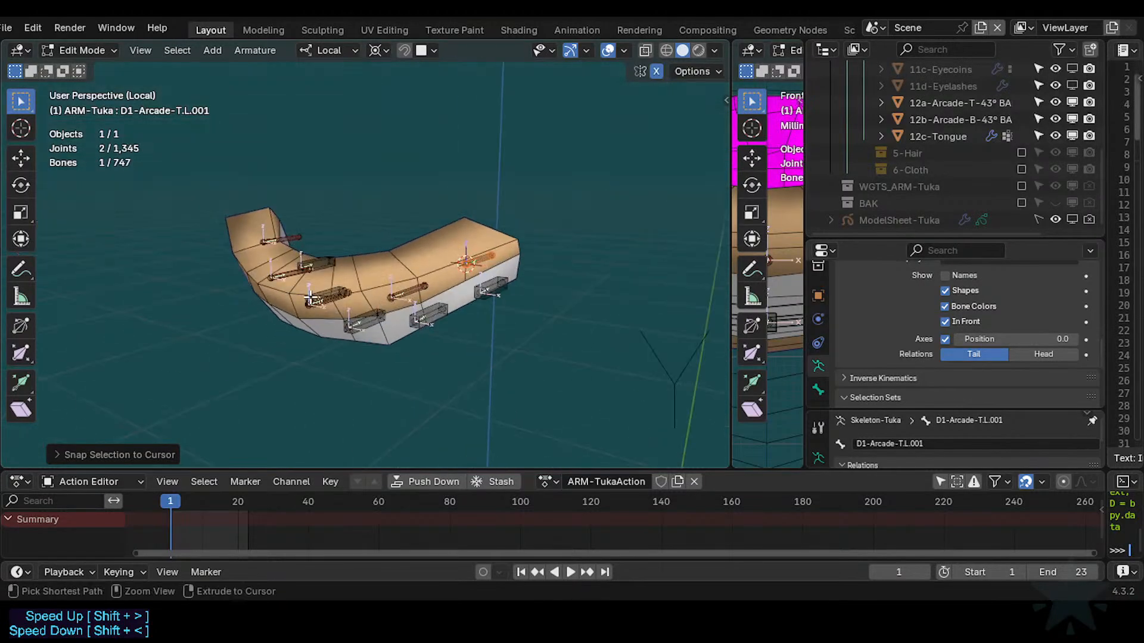
Return the armature to Object Mode, exit local view and save Tuka-Game-52.blend.
{"action": "key", "text": "ctrl+Tab"}
{"action": "key", "text": "4"}
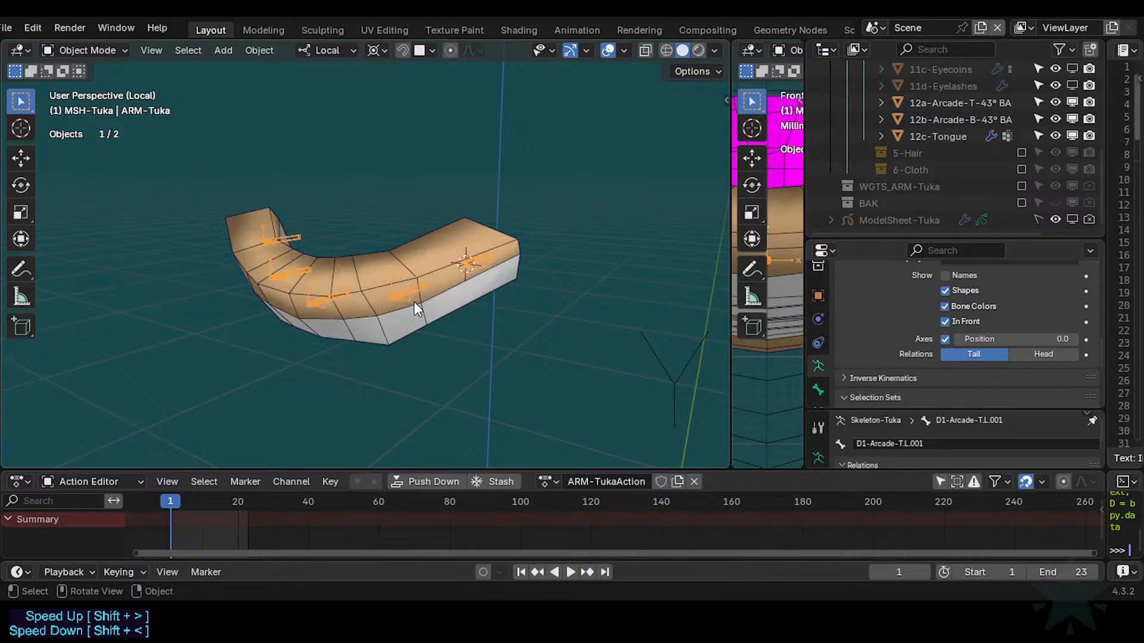
{"action": "key", "text": "KP_Divide"}
{"action": "middle_click_drag", "start_coordinate": [413, 300], "coordinate": [324, 295]}
{"action": "key", "text": "ctrl+s"}
Check the upper arcade bones against the teeth from the right side and isolate ARM-Tuka in local view.
{"action": "key", "text": "KP_3"}
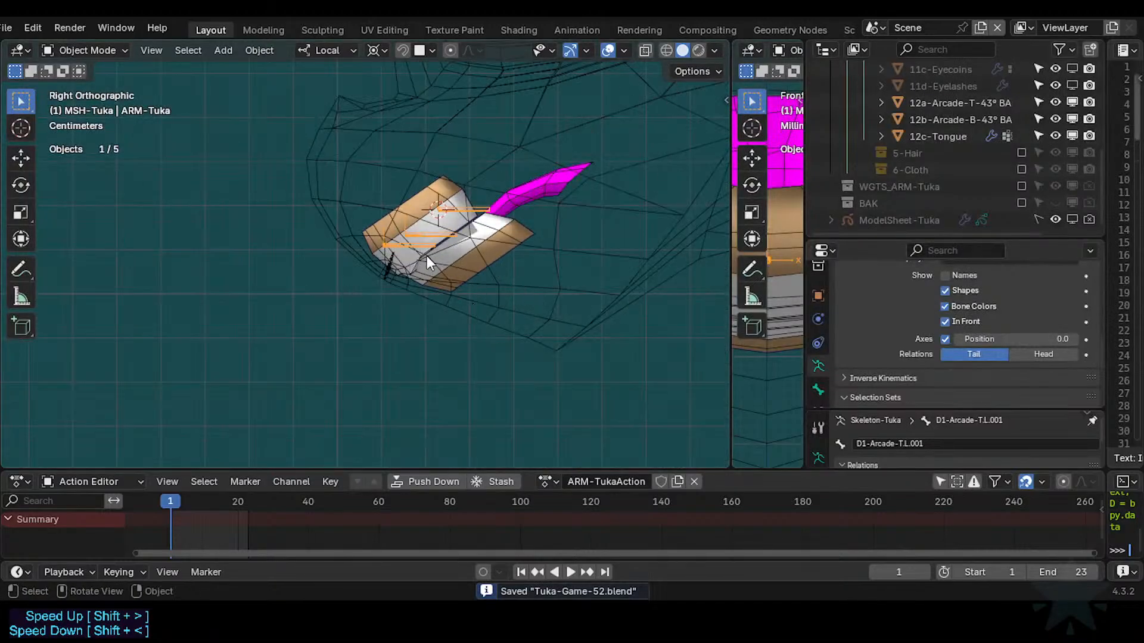
{"action": "scroll", "coordinate": [462, 262], "scroll_direction": "up", "scroll_amount": 3}
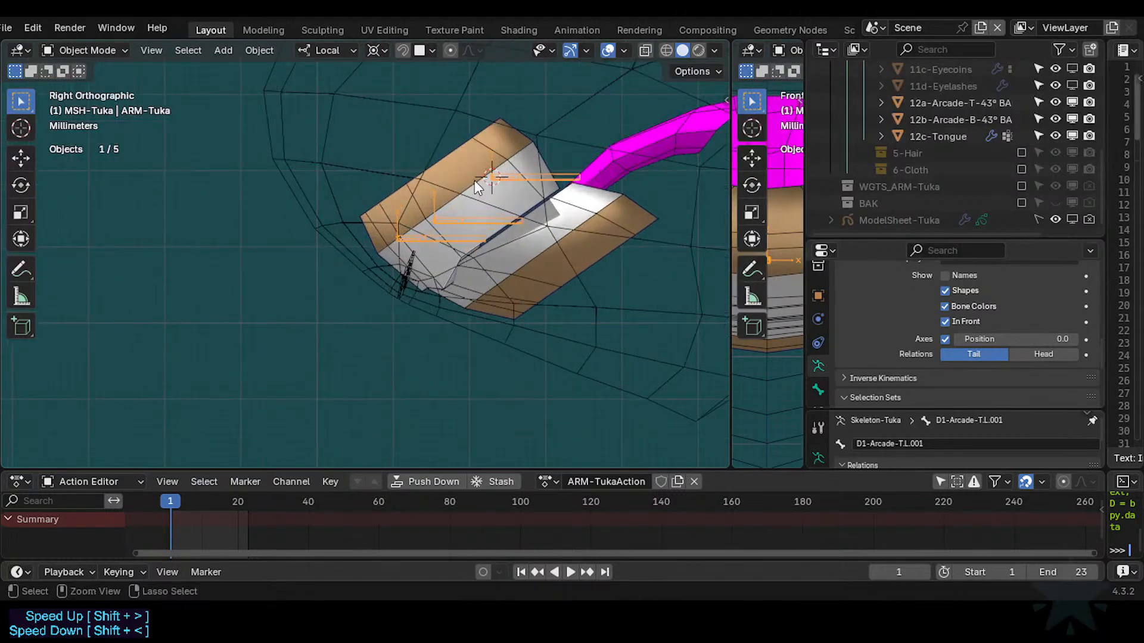
{"action": "scroll", "coordinate": [476, 199], "scroll_direction": "down", "scroll_amount": 4}
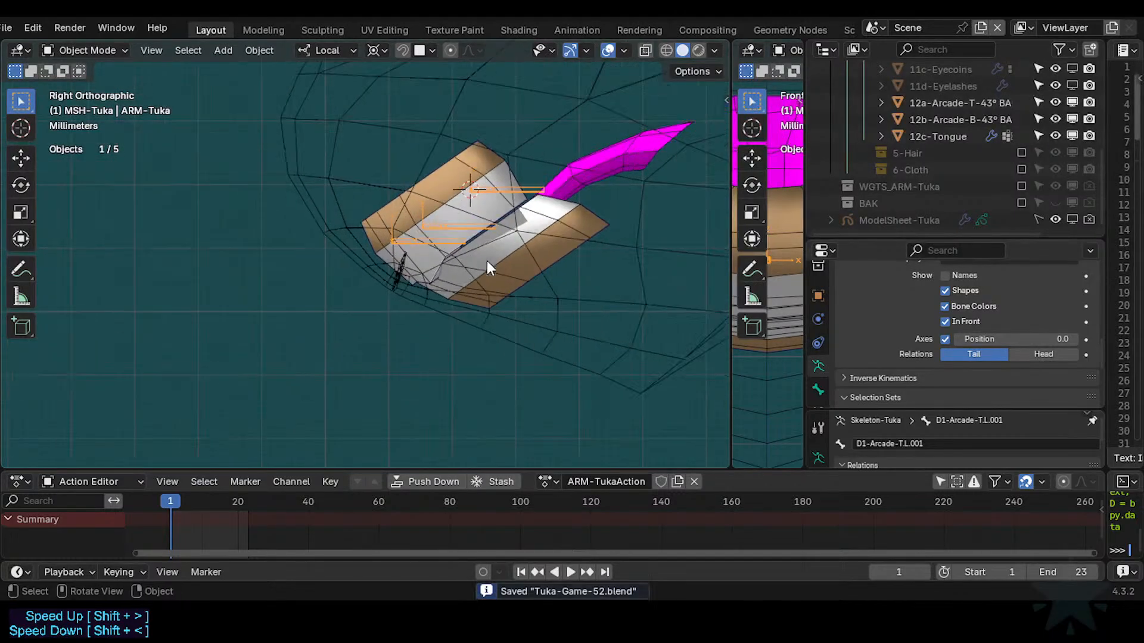
{"action": "key", "text": "Tab"}
{"action": "key", "text": "Tab"}
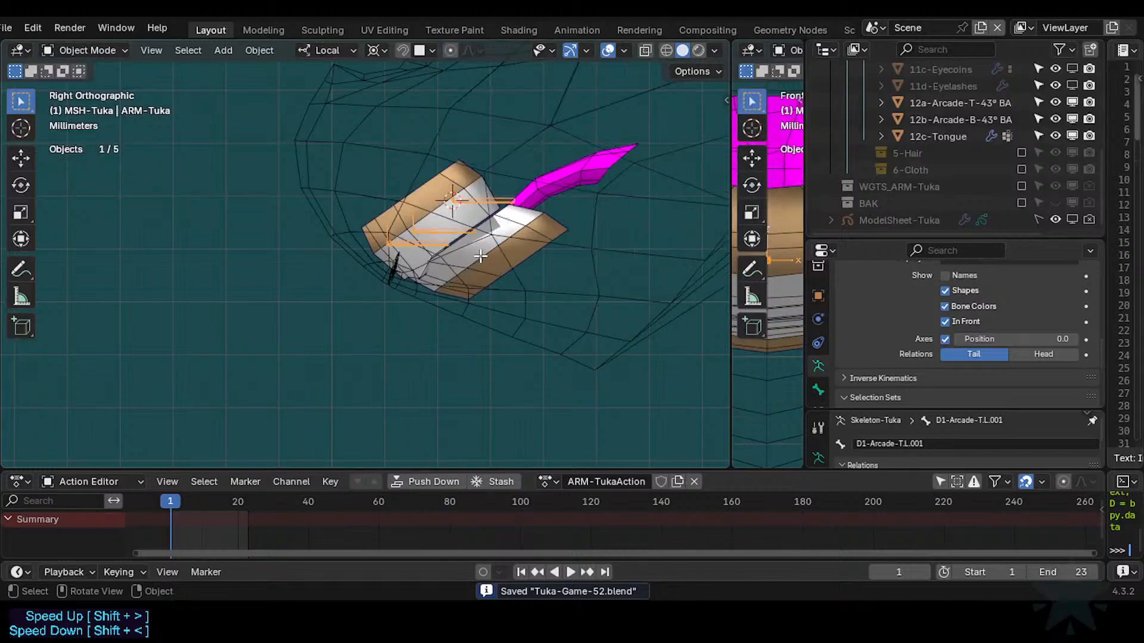
{"action": "key", "text": "Tab"}
{"action": "key", "text": "Tab"}
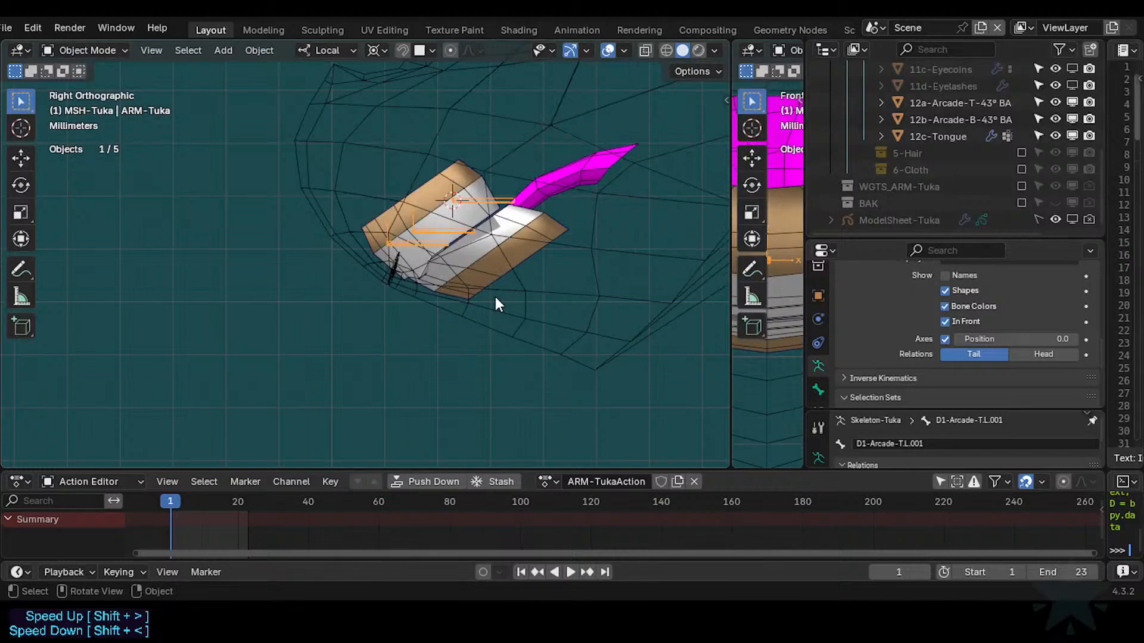
{"action": "key", "text": "KP_Divide"}
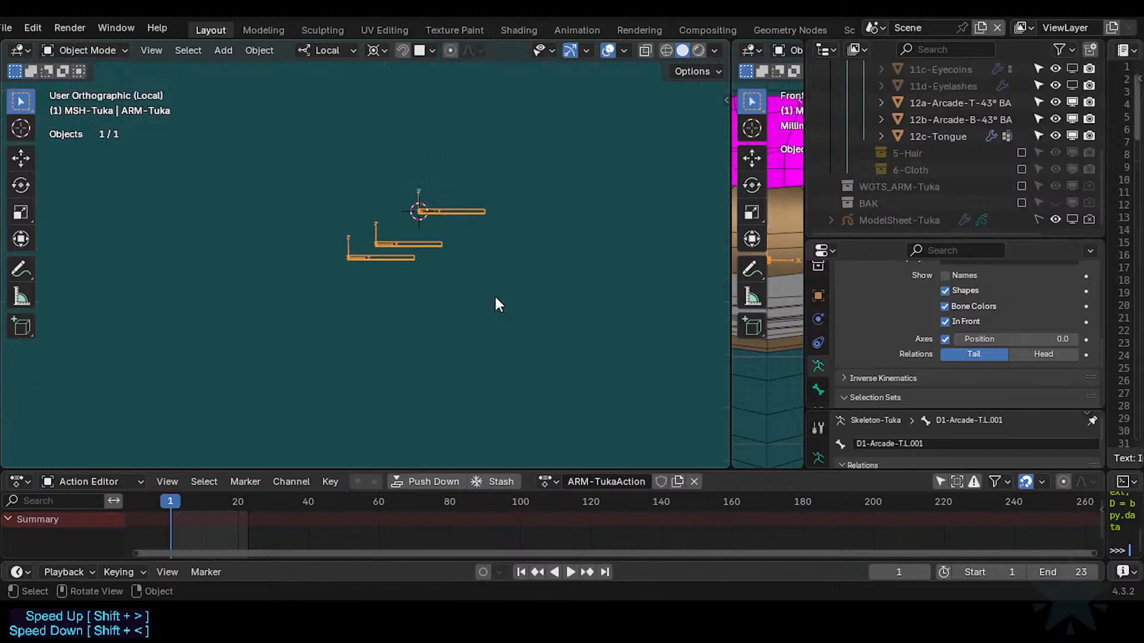
Leave local view, put the armature in Pose Mode and reveal its hidden bones.
{"action": "key", "text": "KP_Divide"}
{"action": "key", "text": "ctrl+Tab"}
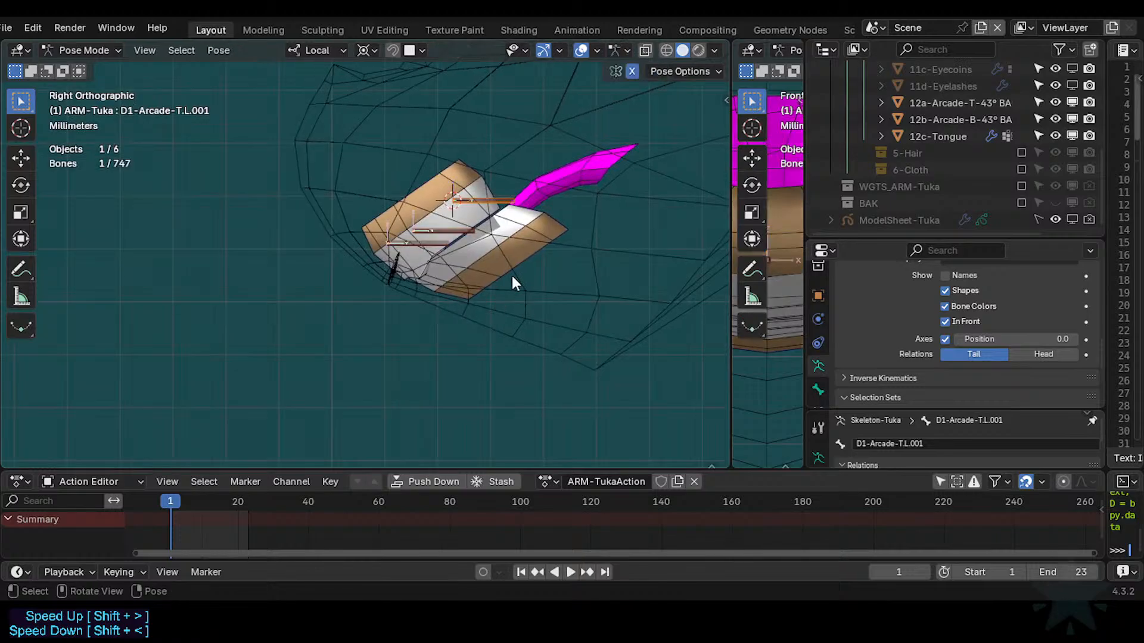
{"action": "key", "text": "alt+h"}
{"action": "scroll", "coordinate": [513, 269], "scroll_direction": "up", "scroll_amount": 1}
{"action": "key", "text": "Tab"}
{"action": "key", "text": "ctrl+Tab"}
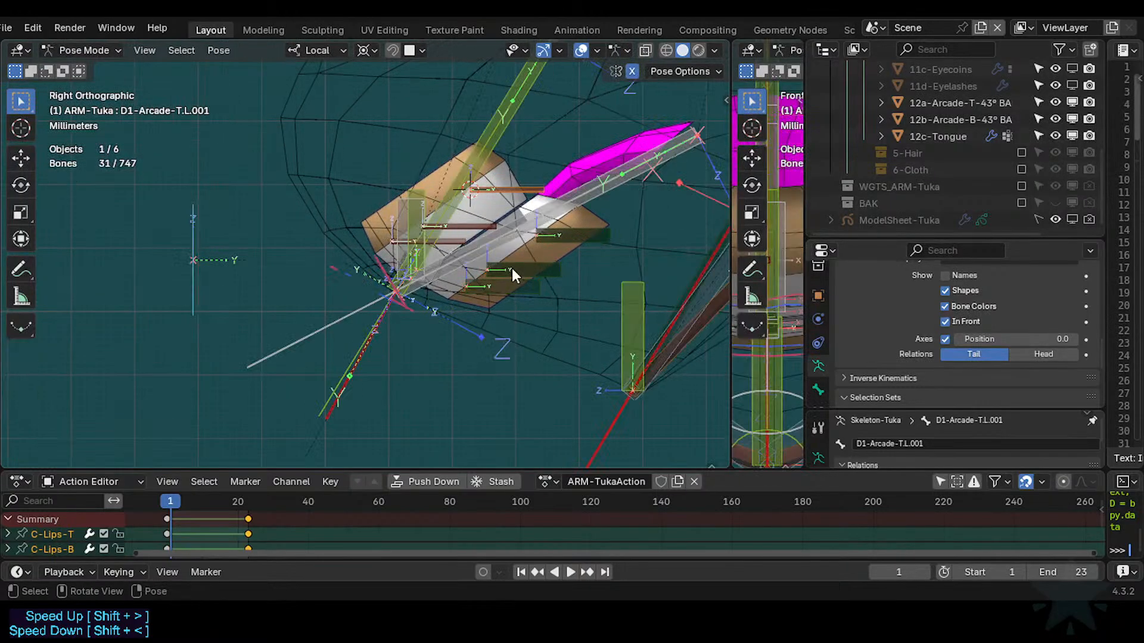
{"action": "key", "text": "Tab"}
{"action": "key", "text": "ctrl+Tab"}
{"action": "scroll", "coordinate": [508, 270], "scroll_direction": "up", "scroll_amount": 2}
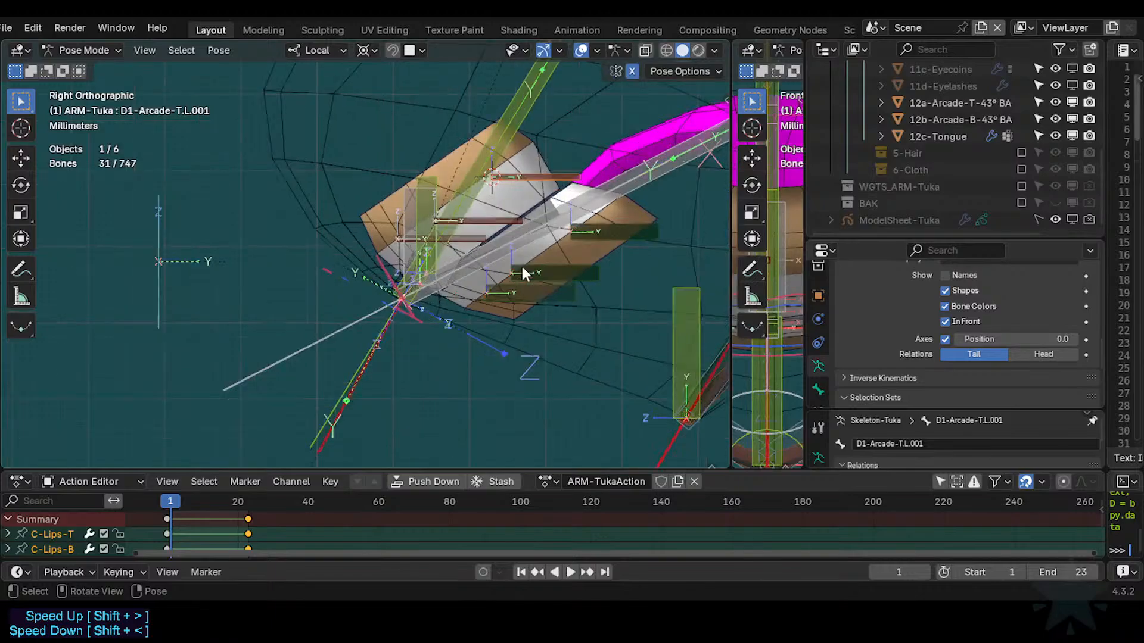
Select the D1-Arcade-B.L.001 bone and extend the selection to the similar lower-arcade bones in Edit Mode.
{"action": "left_click", "coordinate": [641, 227]}
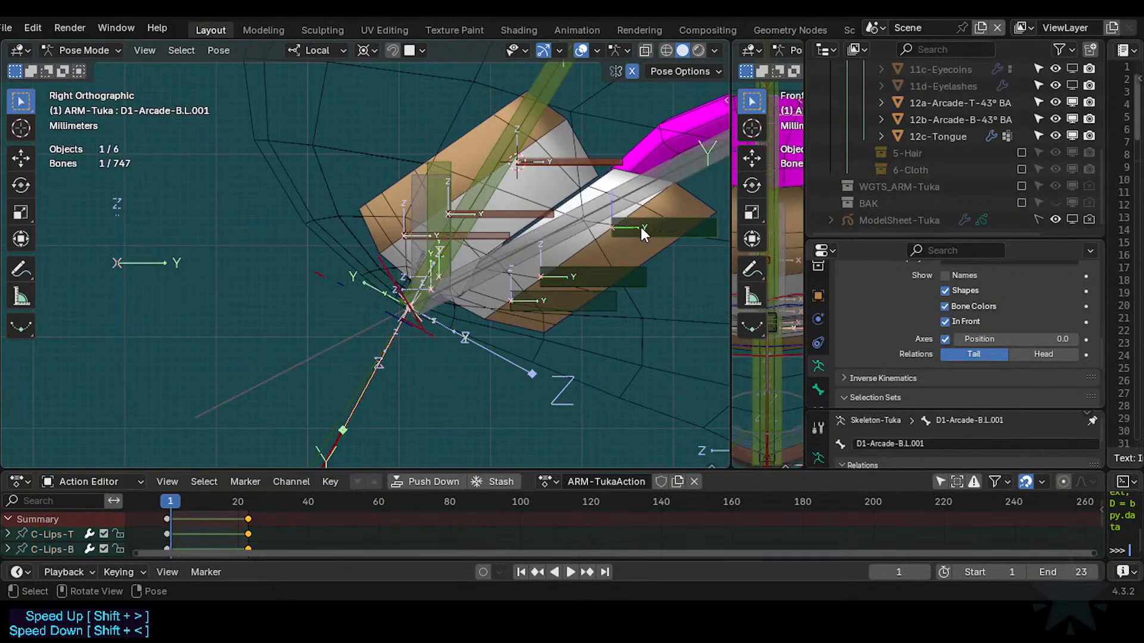
{"action": "key", "text": "Tab"}
{"action": "key", "text": "ctrl+Tab"}
{"action": "key", "text": "Tab"}
{"action": "key", "text": "ctrl+Tab"}
{"action": "key", "text": "Tab"}
{"action": "left_click", "coordinate": [645, 235]}
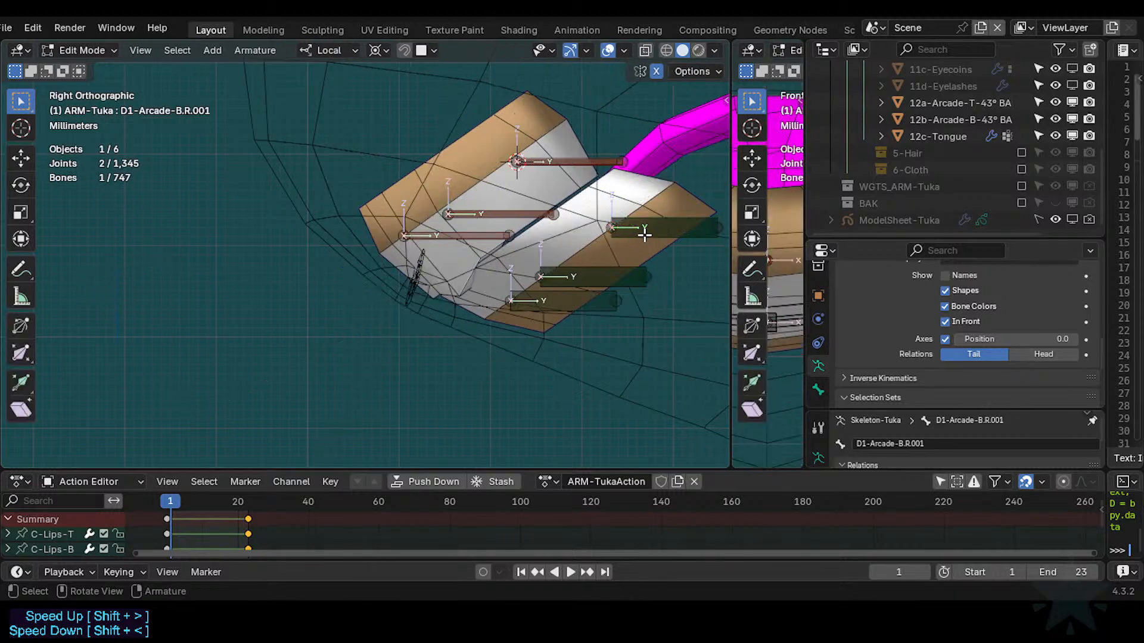
{"action": "middle_click_drag", "start_coordinate": [607, 224], "coordinate": [447, 233], "text": "shift"}
{"action": "key", "text": "shift+g"}
{"action": "left_click", "coordinate": [573, 248]}
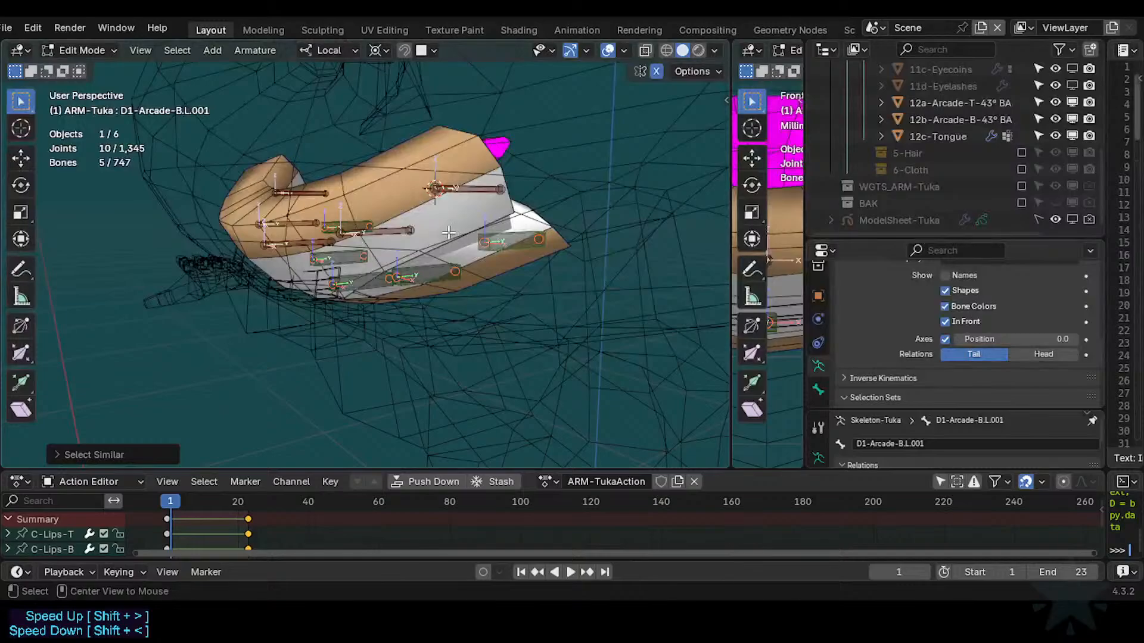
Reveal all hidden bones in Edit Mode, select only D1-Arcade-B, and bring the armature's Selection Sets into view.
{"action": "key", "text": "alt+h"}
{"action": "key", "text": "alt+a"}
{"action": "scroll", "coordinate": [356, 288], "scroll_direction": "up", "scroll_amount": 2}
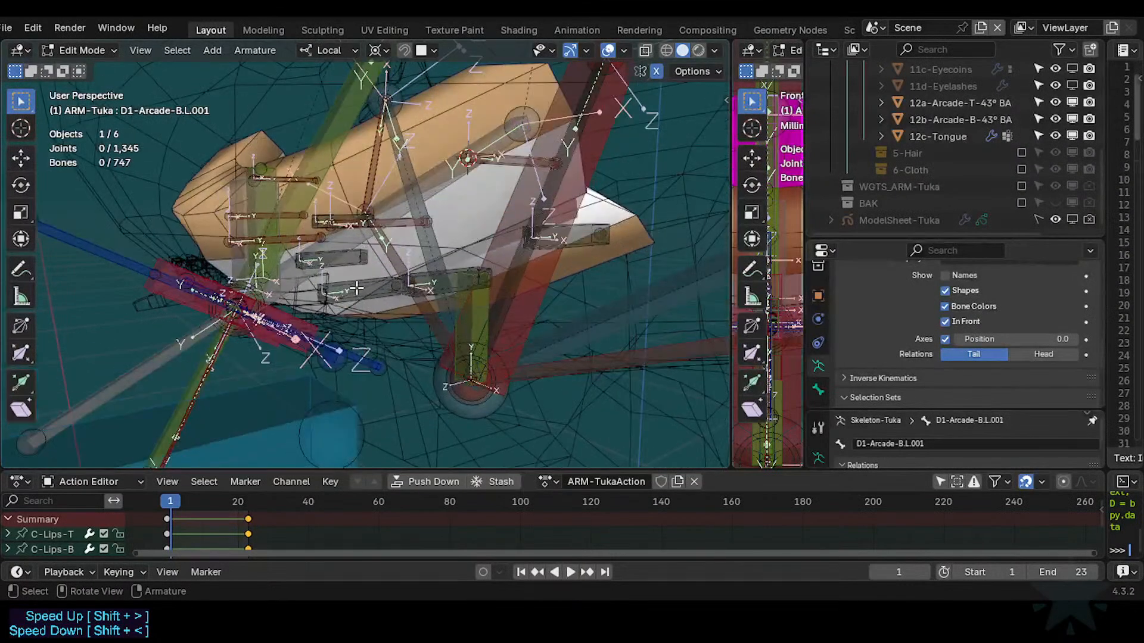
{"action": "left_click", "coordinate": [356, 288]}
{"action": "scroll", "coordinate": [363, 285], "scroll_direction": "down", "scroll_amount": 2}
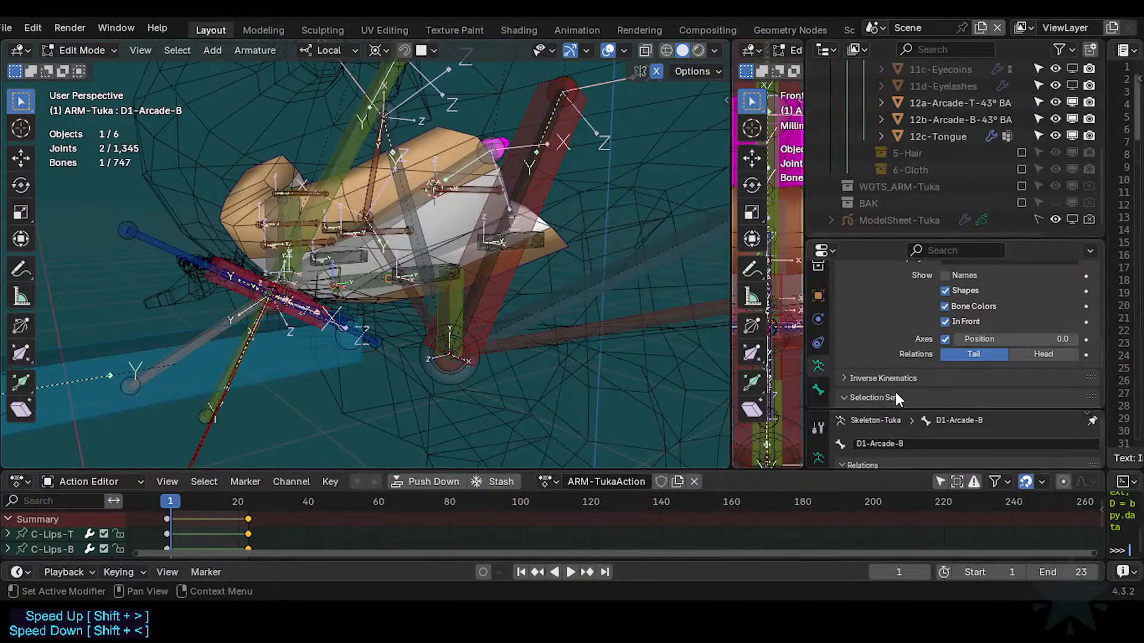
{"action": "scroll", "coordinate": [896, 399], "scroll_direction": "down", "scroll_amount": 5}
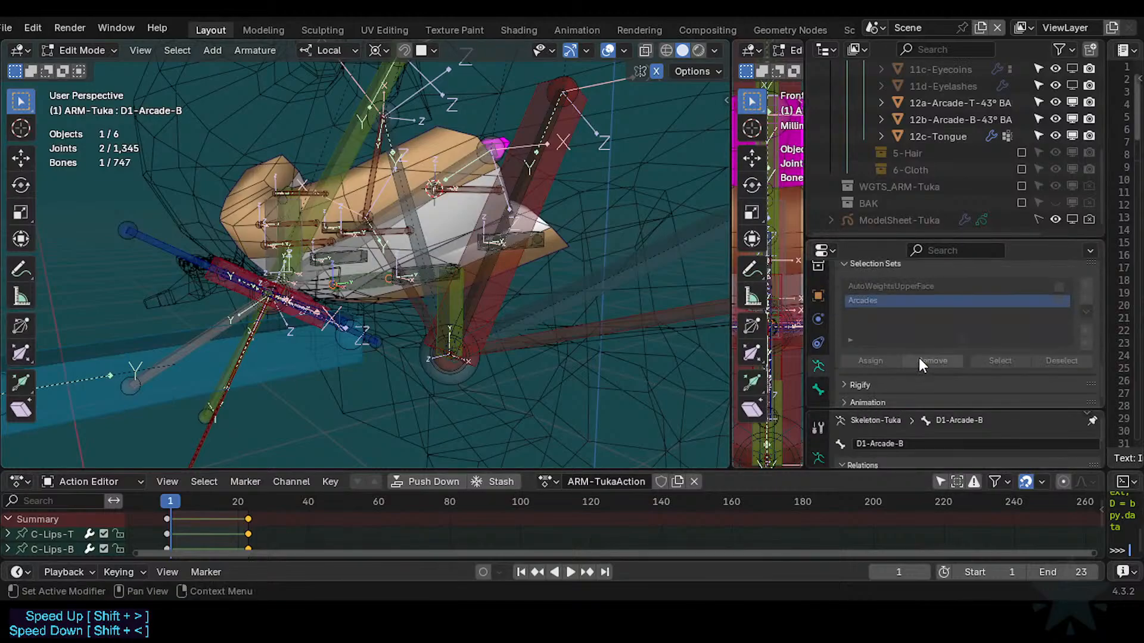
Isolate the bones of the Arcades selection set in Pose Mode and save the file.
{"action": "key", "text": "ctrl+Tab"}
{"action": "left_click", "coordinate": [431, 217]}
{"action": "key", "text": "alt+w"}
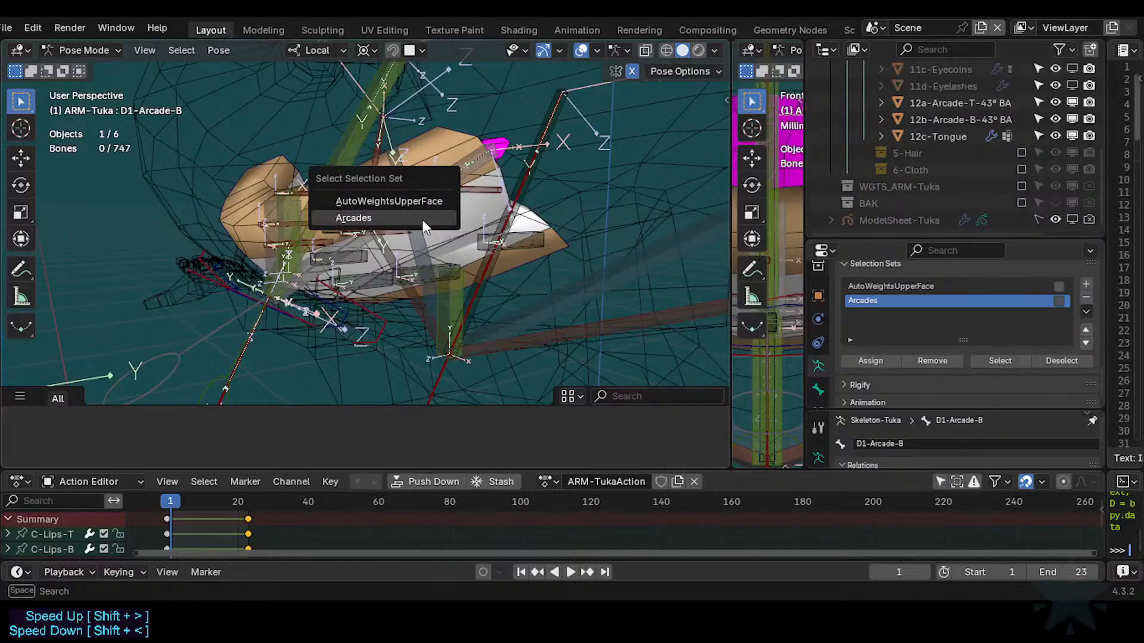
{"action": "left_click", "coordinate": [431, 217]}
{"action": "key", "text": "h"}
{"action": "middle_click_drag", "start_coordinate": [439, 245], "coordinate": [394, 287]}
{"action": "key", "text": "ctrl+s"}
Select the bones sharing D1-Arcade-B's color and check that selection in Edit Mode before returning to Pose Mode.
{"action": "key", "text": "shift+g"}
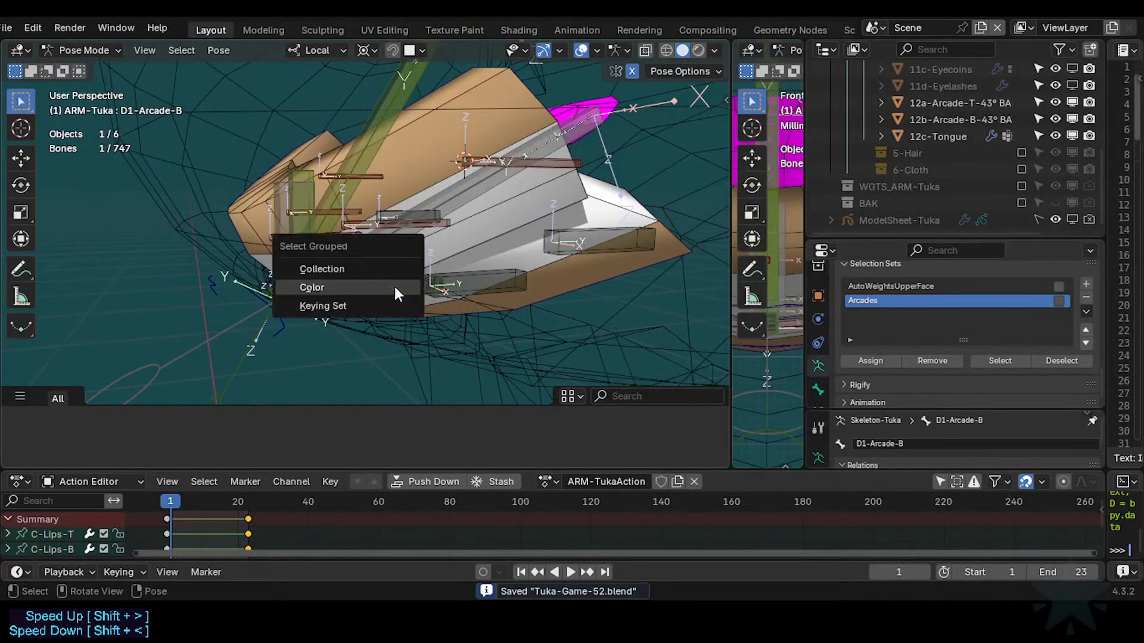
{"action": "left_click", "coordinate": [395, 288]}
{"action": "middle_click_drag", "start_coordinate": [356, 245], "coordinate": [463, 302]}
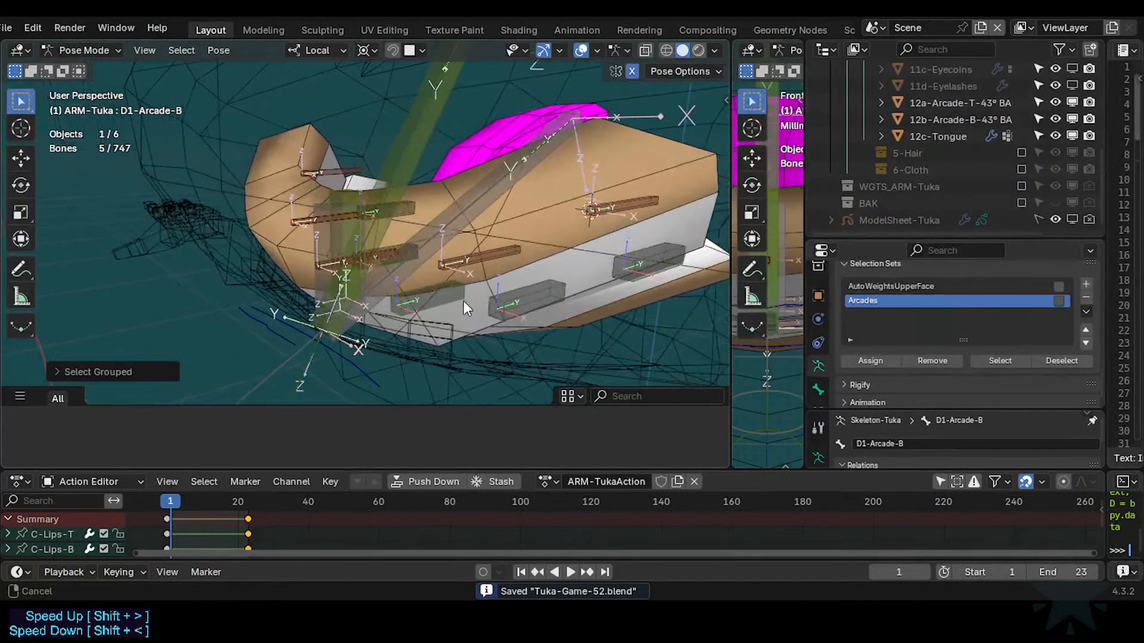
{"action": "key", "text": "Tab"}
{"action": "scroll", "coordinate": [394, 286], "scroll_direction": "up", "scroll_amount": 3}
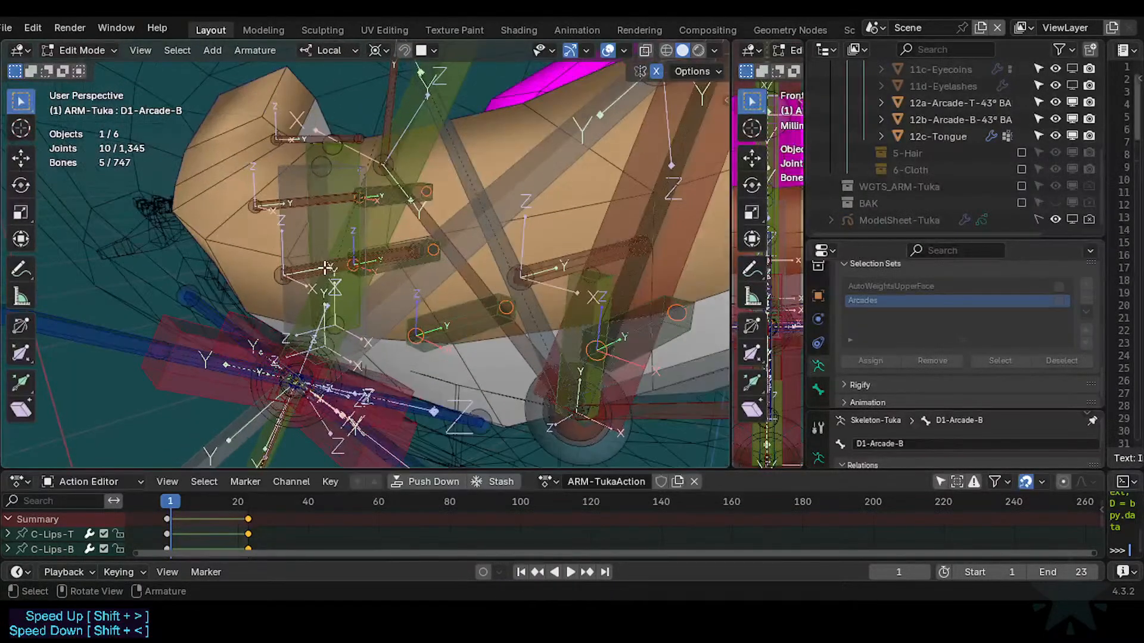
{"action": "scroll", "coordinate": [325, 268], "scroll_direction": "down", "scroll_amount": 2}
{"action": "key", "text": "Tab"}
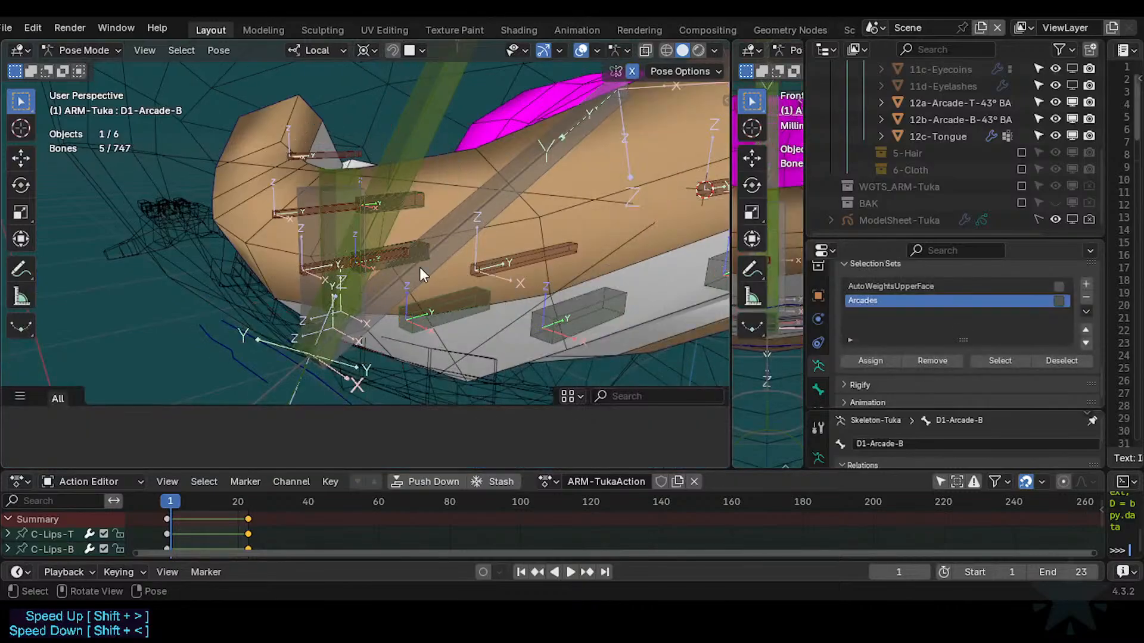
Select all visible arcade bones in Pose Mode and hide the unselected ones.
{"action": "scroll", "coordinate": [420, 267], "scroll_direction": "down", "scroll_amount": 2}
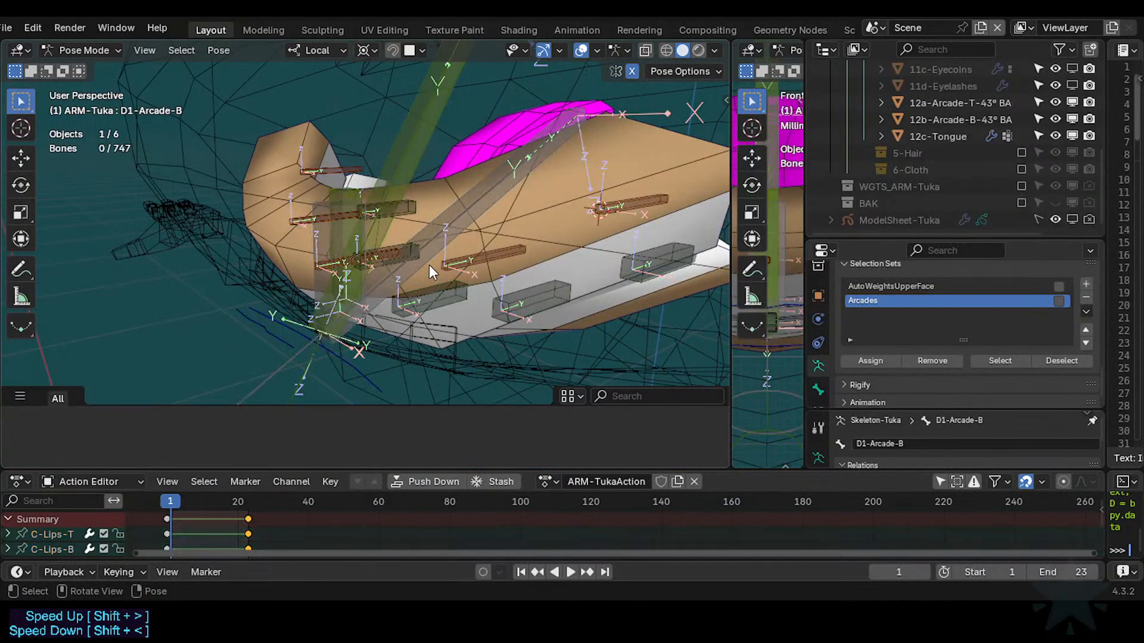
{"action": "scroll", "coordinate": [429, 265], "scroll_direction": "down", "scroll_amount": 3}
{"action": "key", "text": "a"}
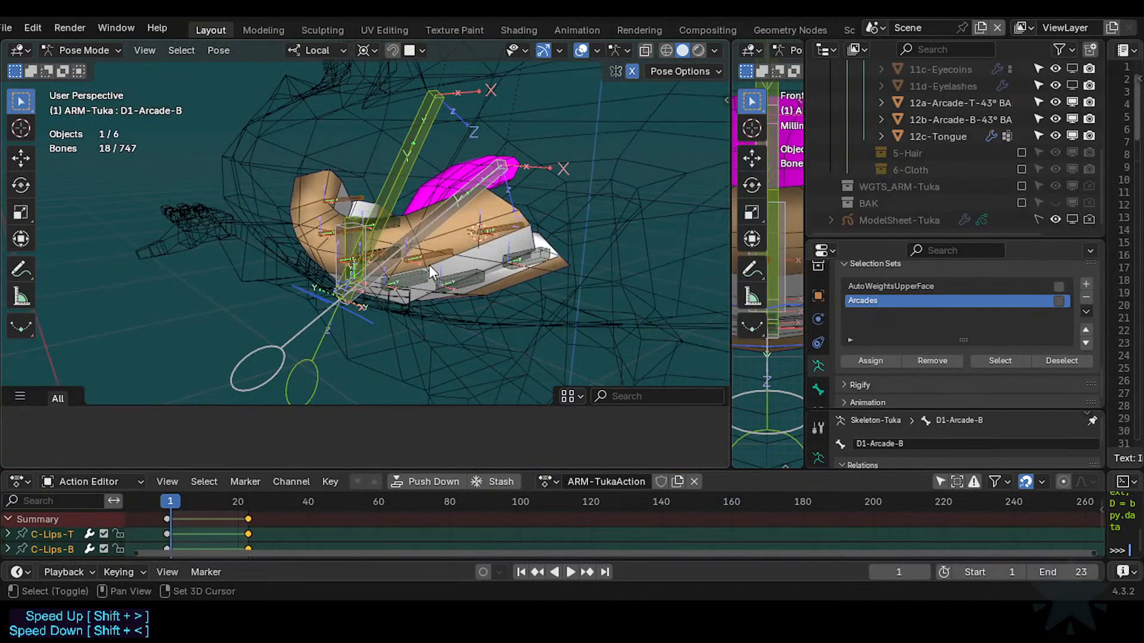
{"action": "key", "text": "shift+h"}
Join the two 3D viewports into one wide viewport and view the arcade bones at an angle.
{"action": "right_click", "coordinate": [730, 241]}
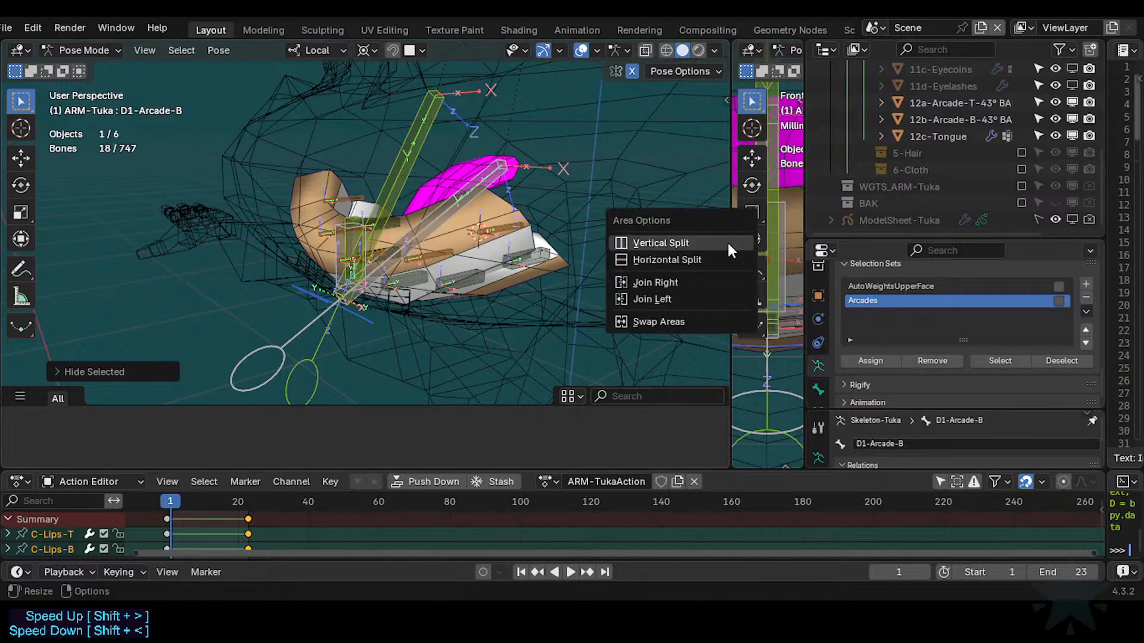
{"action": "left_click", "coordinate": [724, 301]}
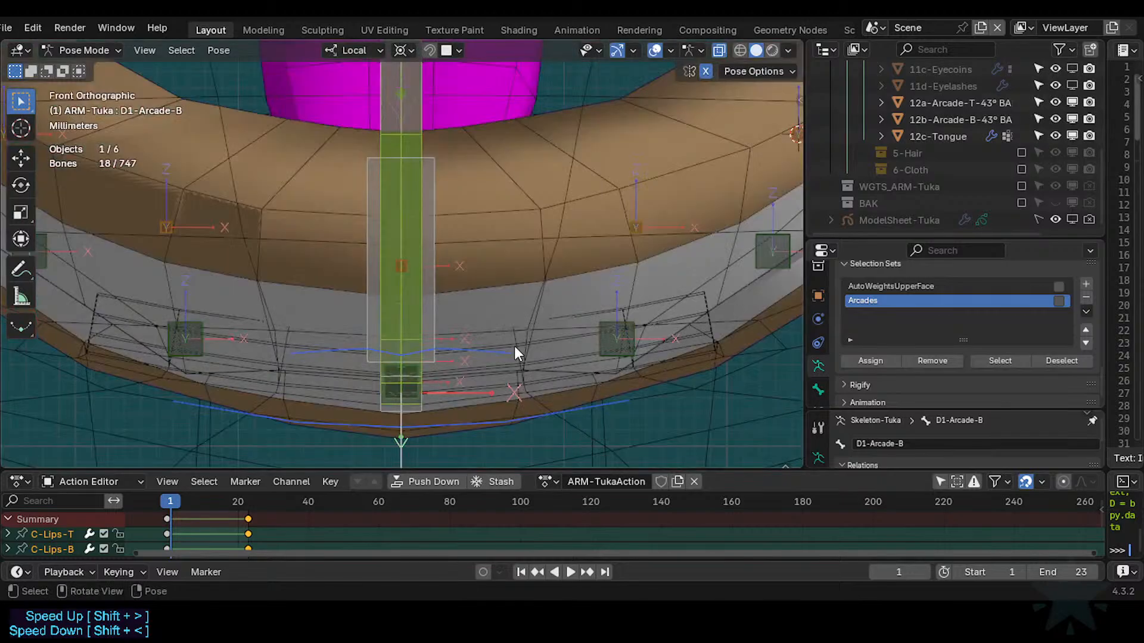
{"action": "scroll", "coordinate": [507, 349], "scroll_direction": "down", "scroll_amount": 3}
{"action": "mouse_move", "coordinate": [488, 340]}
{"action": "middle_mouse_down"}
{"action": "mouse_move", "coordinate": [404, 330]}
{"action": "mouse_move", "coordinate": [494, 319]}
{"action": "middle_mouse_up"}
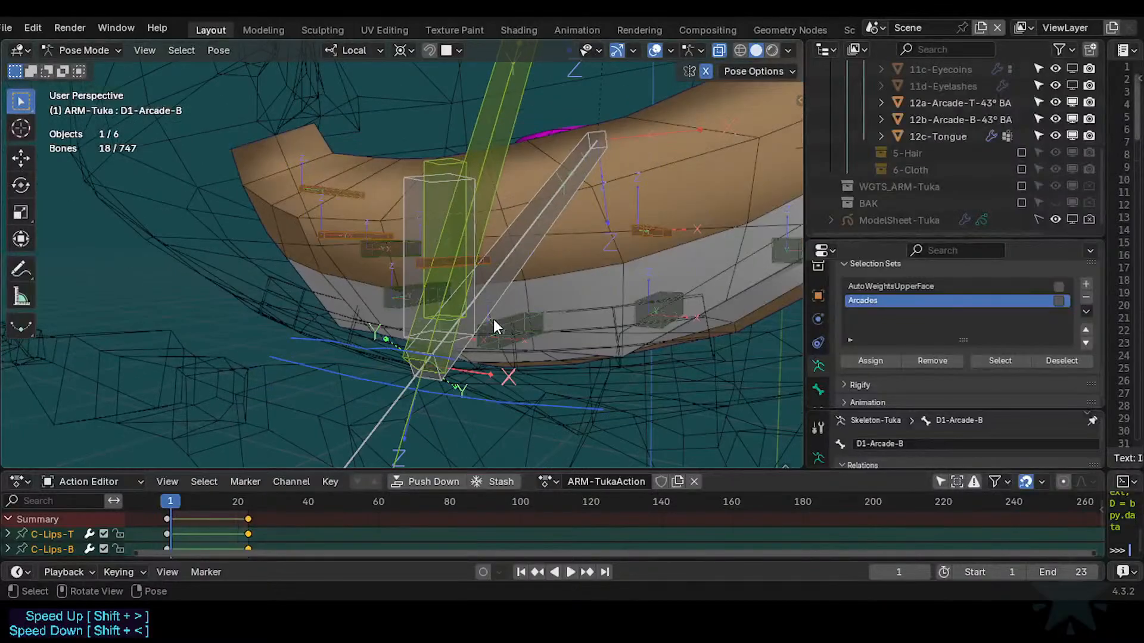
Select D1-Arcade-B.L and the other bones of the same color in Pose Mode.
{"action": "scroll", "coordinate": [493, 315], "scroll_direction": "down", "scroll_amount": 1}
{"action": "left_click", "coordinate": [575, 303]}
{"action": "key", "text": "shift+g"}
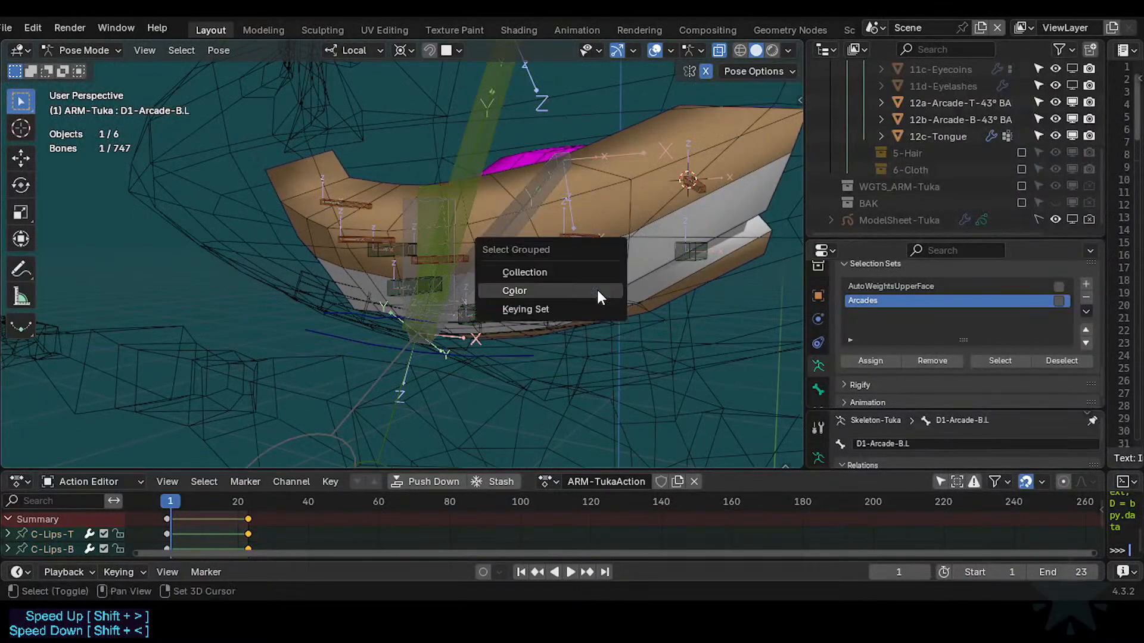
{"action": "left_click", "coordinate": [596, 288]}
{"action": "middle_click_drag", "start_coordinate": [530, 305], "coordinate": [555, 304]}
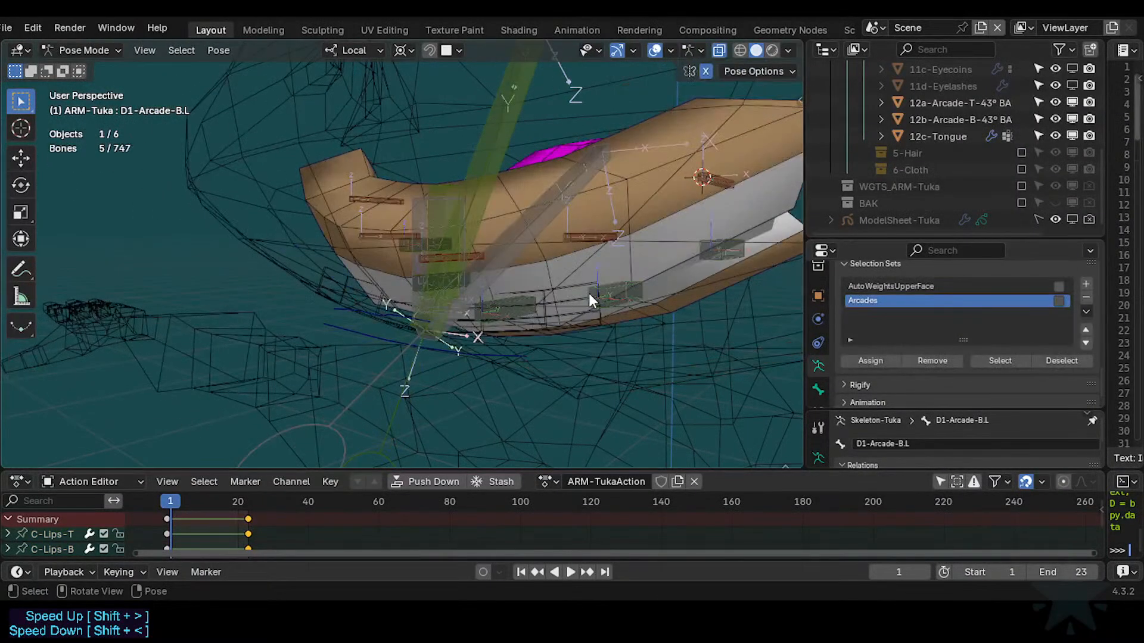
Try to isolate all visible arcade bones in Edit Mode, reveal everything again and return to Pose Mode.
{"action": "key", "text": "a"}
{"action": "key", "text": "Tab"}
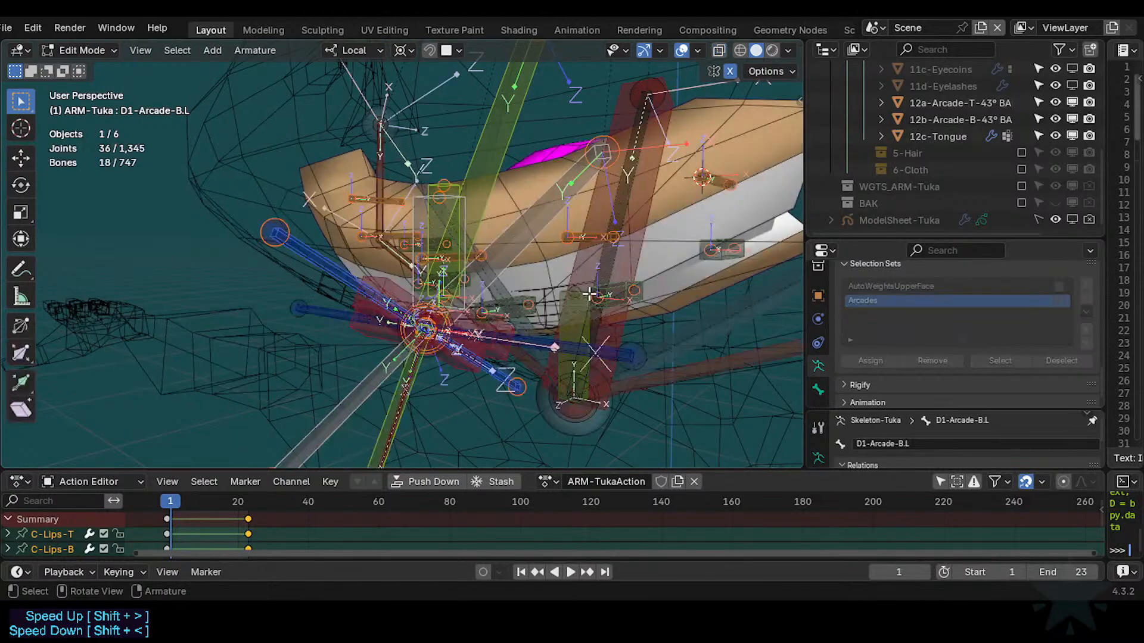
{"action": "key", "text": "shift+h"}
{"action": "key", "text": "ctrl+z"}
{"action": "key", "text": "alt+a"}
{"action": "key", "text": "Tab"}
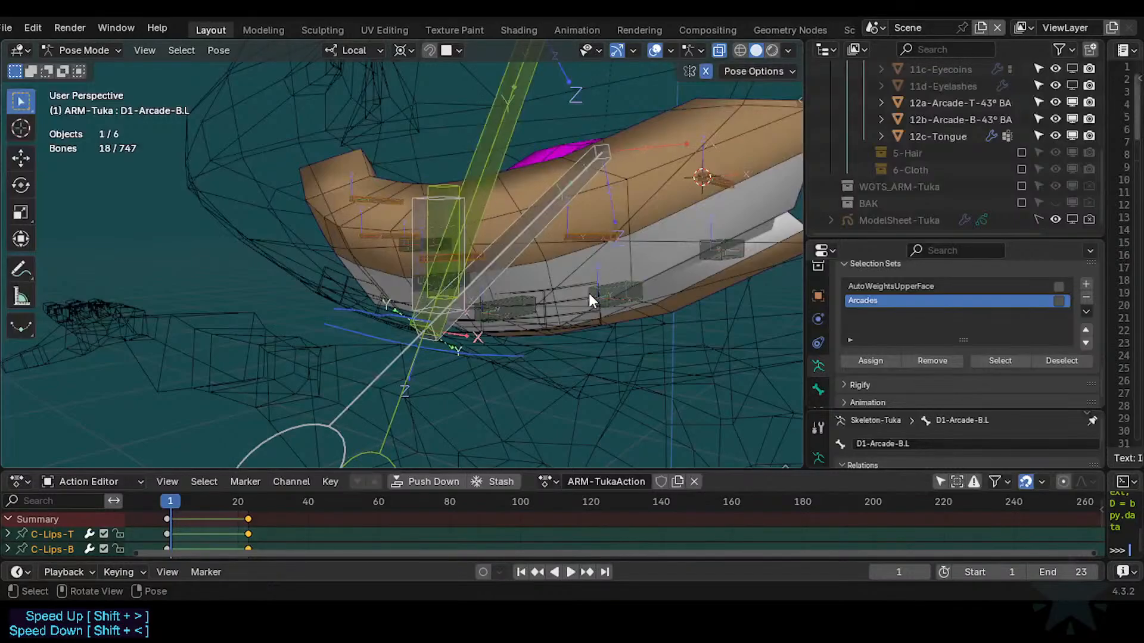
{"action": "key", "text": "Tab"}
{"action": "key", "text": "shift+h"}
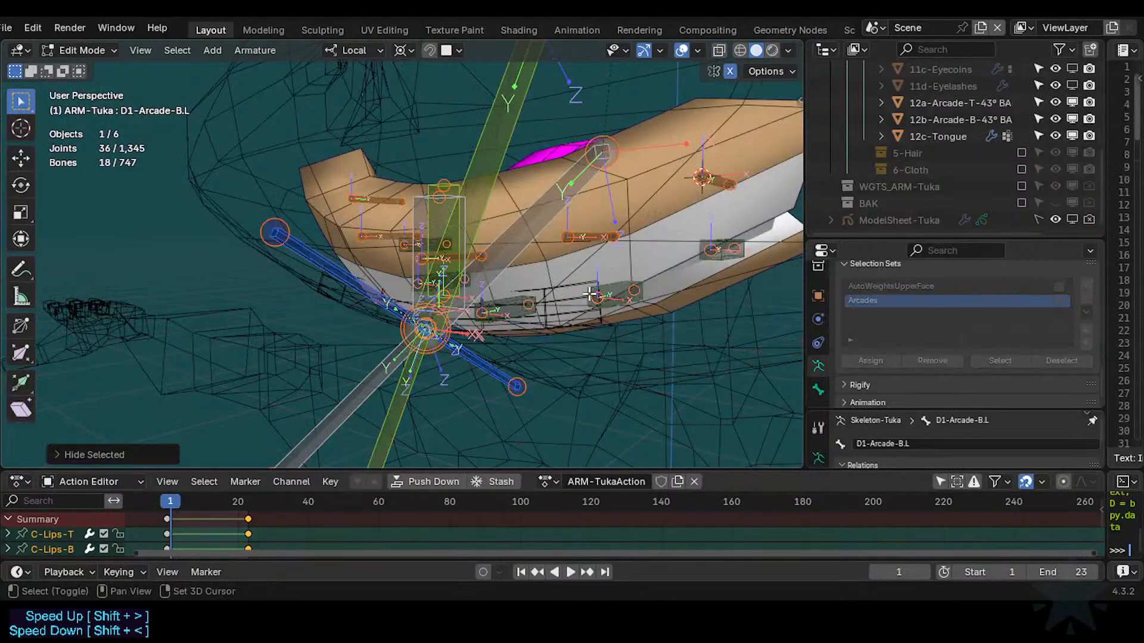
{"action": "key", "text": "alt+h"}
{"action": "key", "text": "alt+a"}
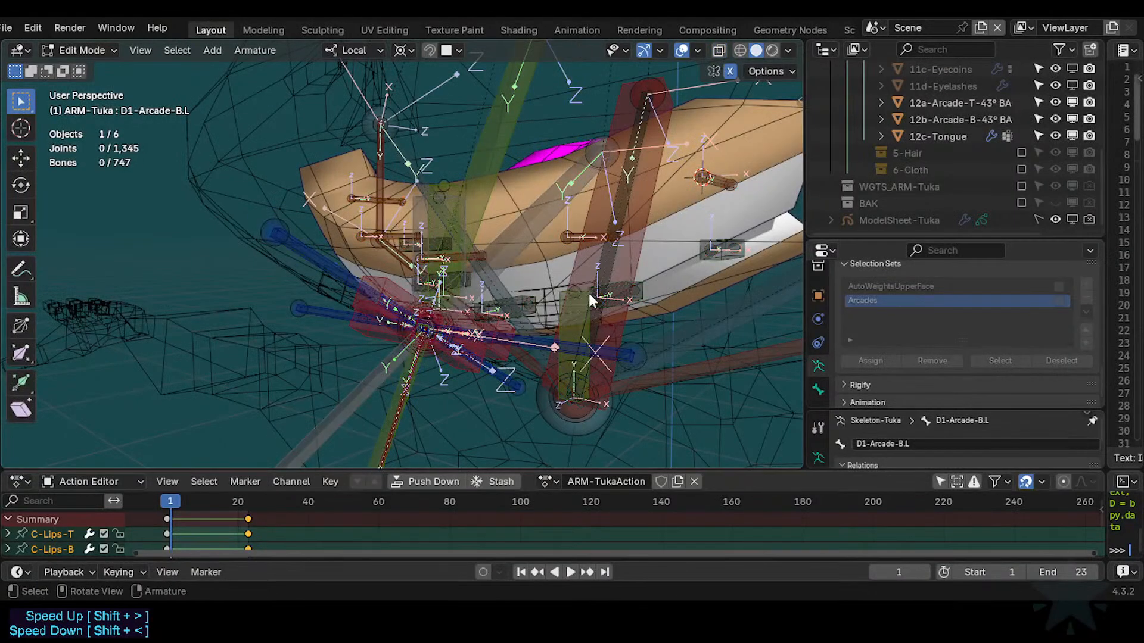
{"action": "key", "text": "Tab"}
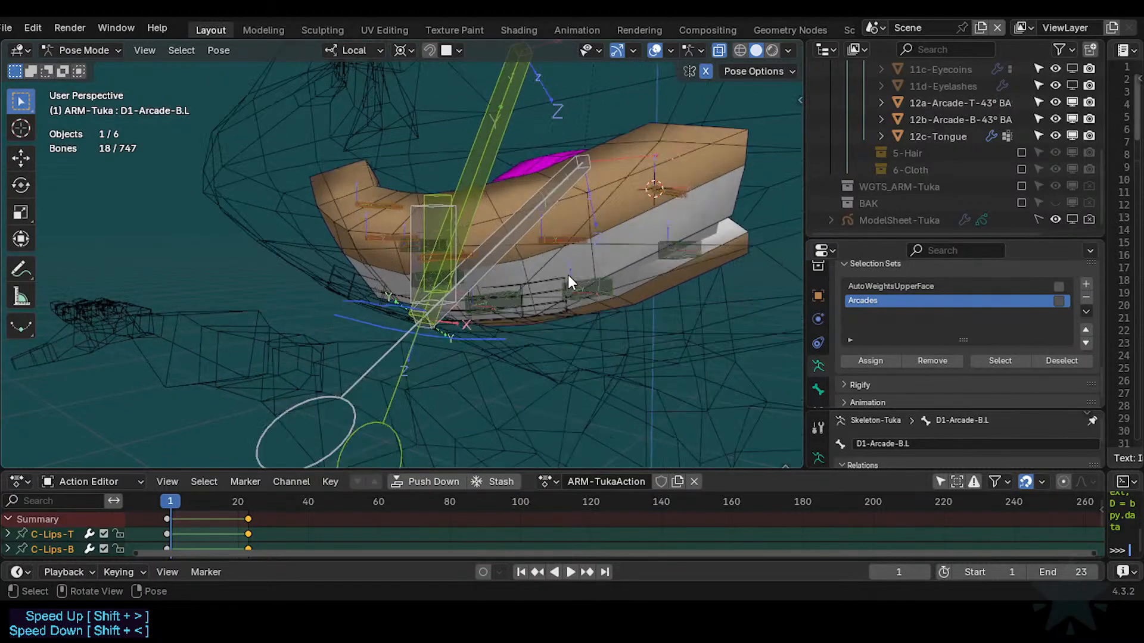
Try hiding arcade bones selected by color together with MCH-Arcade-B, and undo the hiding.
{"action": "left_click", "coordinate": [595, 283]}
{"action": "key", "text": "shift+g"}
{"action": "left_click", "coordinate": [599, 282]}
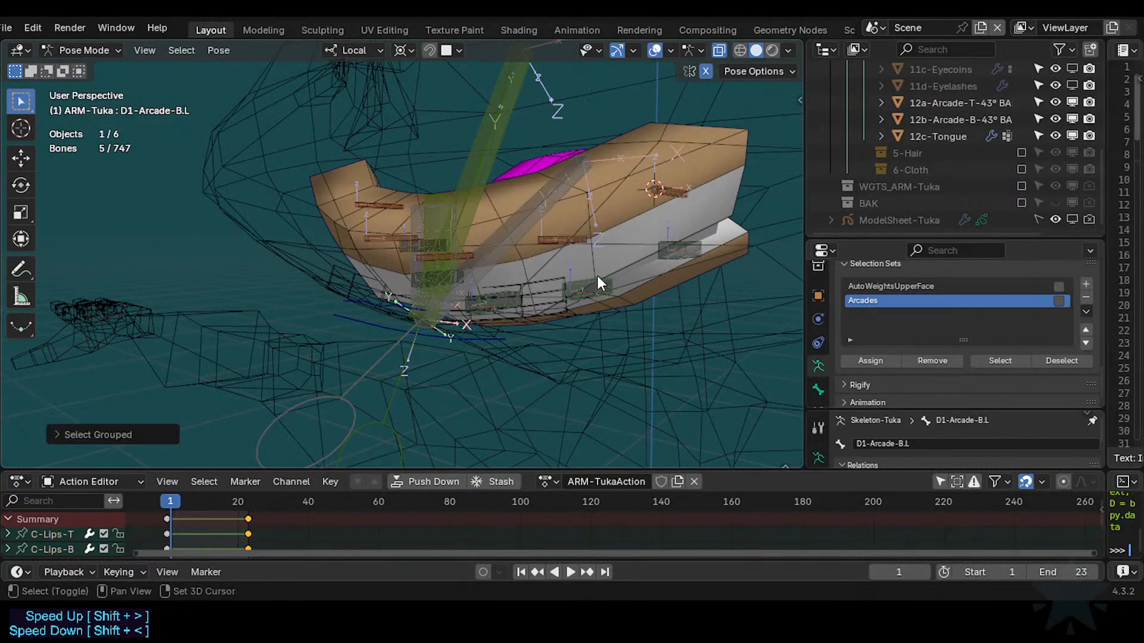
{"action": "key", "text": "shift+g"}
{"action": "left_click", "coordinate": [491, 150]}
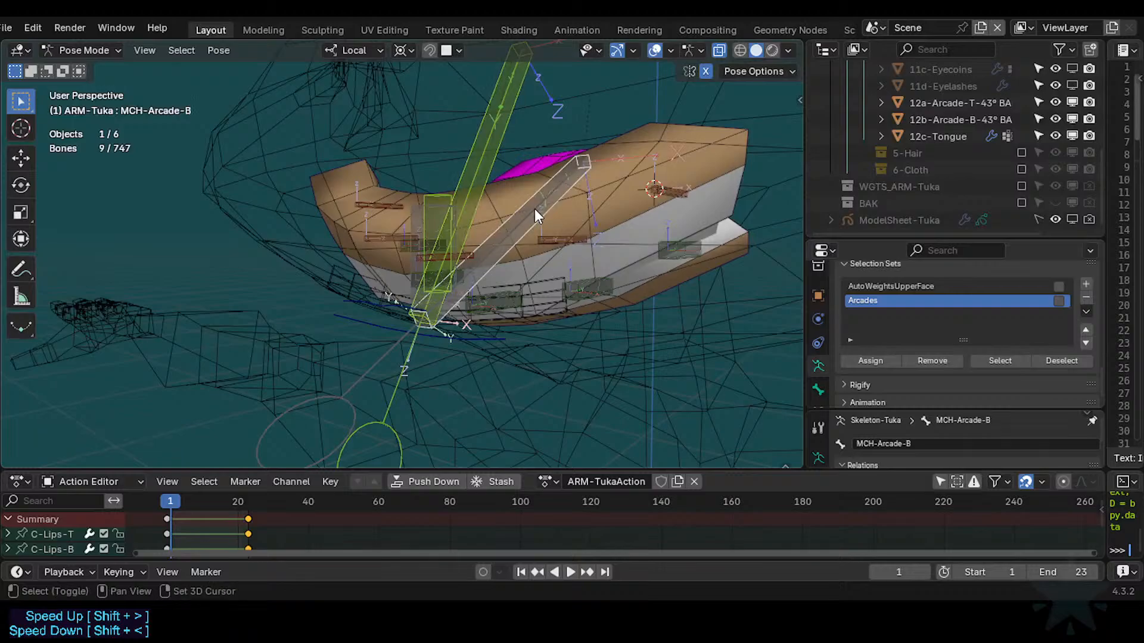
{"action": "key", "text": "h"}
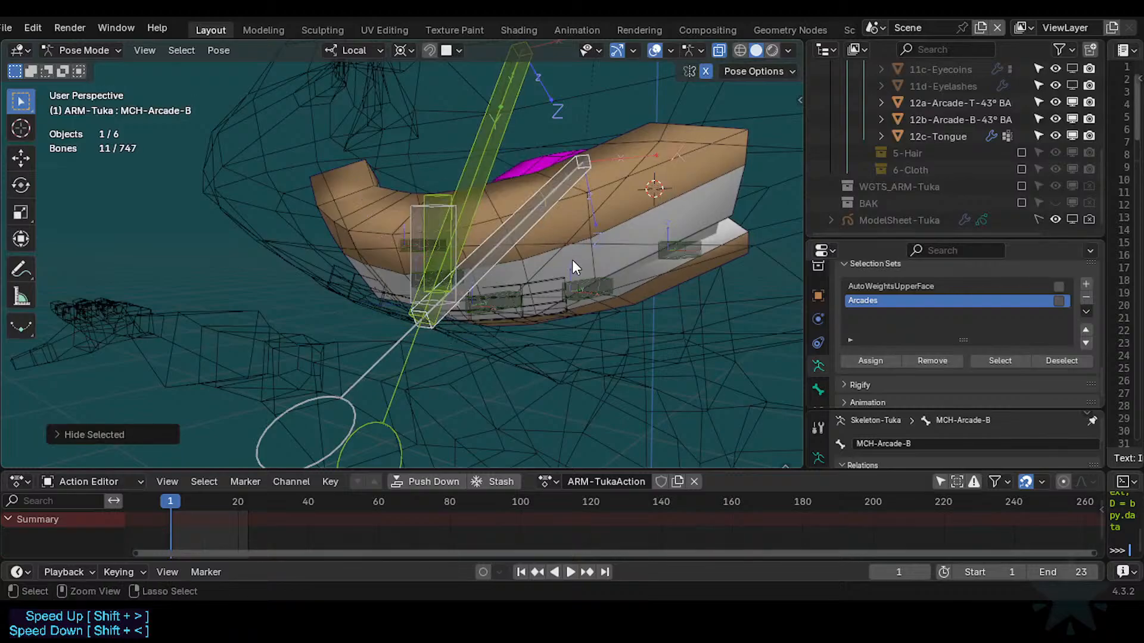
{"action": "key", "text": "ctrl+z"}
Extend the selection with D1-Arcade-T.L and its matching upper-arcade bones, isolate the selected arcade bones and switch to Edit Mode.
{"action": "left_click", "coordinate": [562, 236]}
{"action": "key", "text": "shift+g"}
{"action": "left_click", "coordinate": [563, 238]}
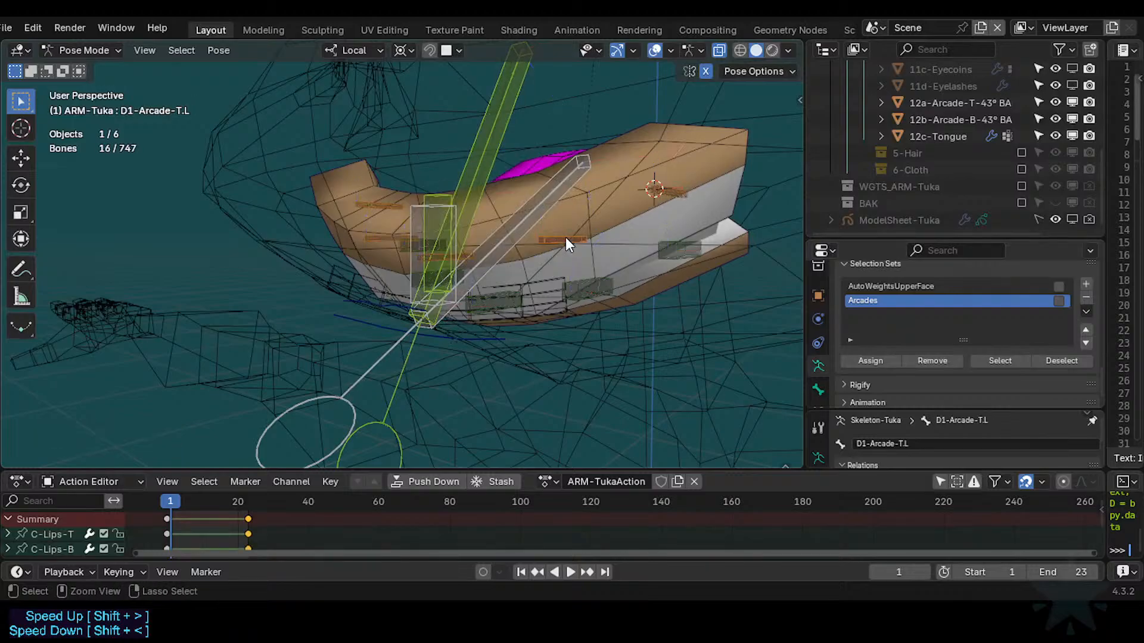
{"action": "key", "text": "h"}
{"action": "key", "text": "Tab"}
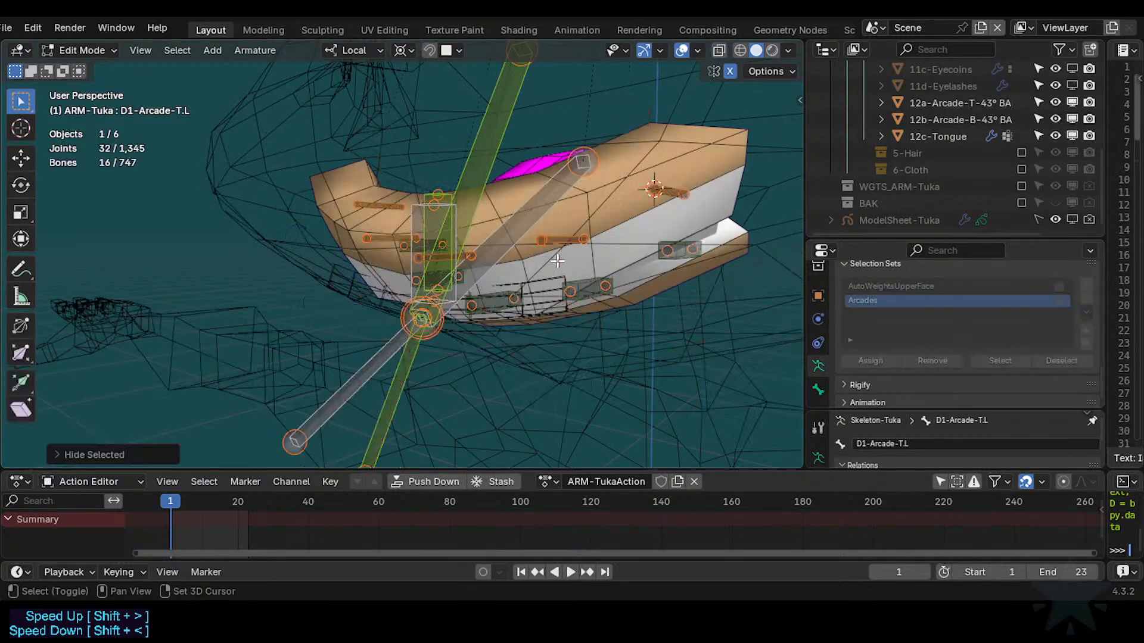
Select D1-Arcade-B.L and its similar lower-arcade bones in Edit Mode, and save the file.
{"action": "scroll", "coordinate": [557, 273], "scroll_direction": "up", "scroll_amount": 1}
{"action": "key", "text": "alt+a"}
{"action": "left_click", "coordinate": [616, 292]}
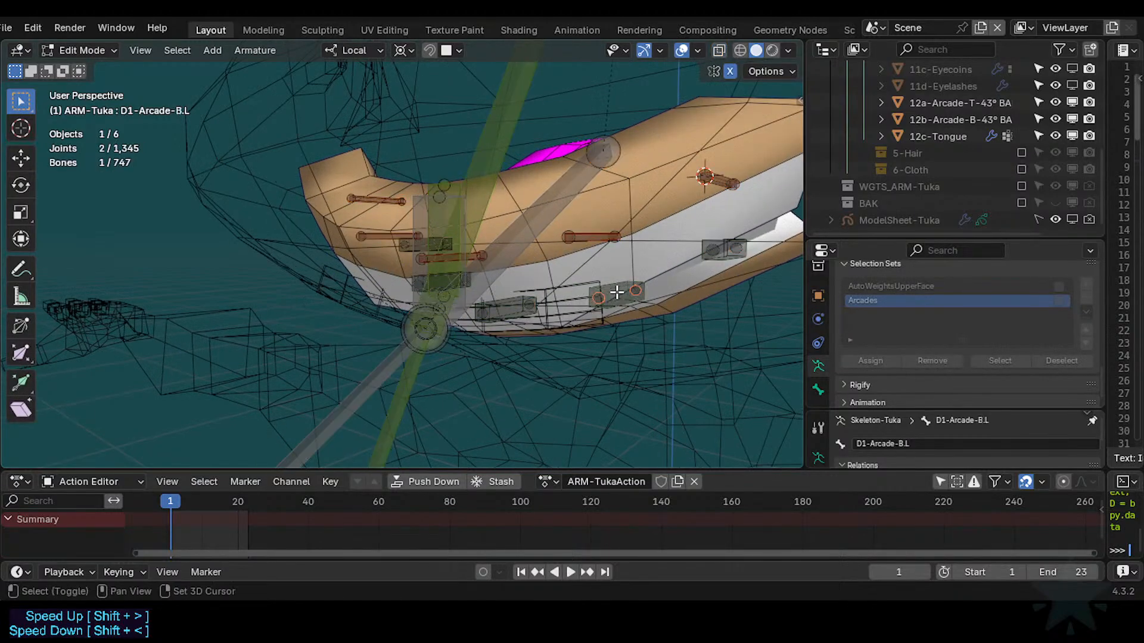
{"action": "key", "text": "shift+g"}
{"action": "left_click", "coordinate": [617, 293]}
{"action": "key", "text": "ctrl+s"}
Parent the selected lower-arcade bones to CTL-Arcade-B with Keep Offset.
{"action": "middle_click_drag", "start_coordinate": [571, 283], "coordinate": [501, 275]}
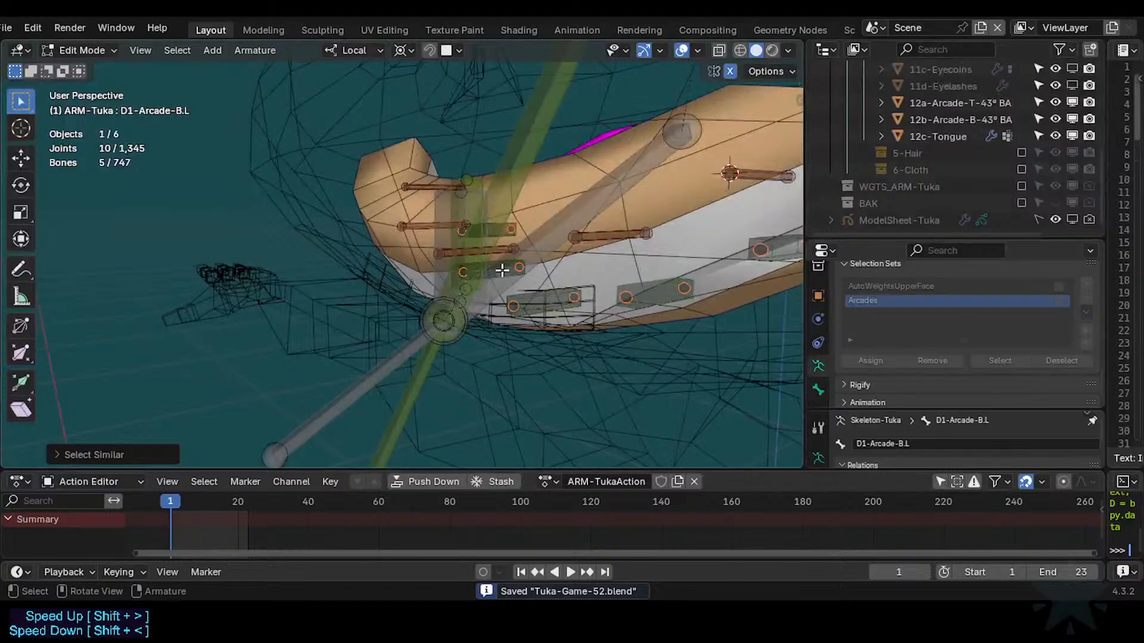
{"action": "left_click", "coordinate": [433, 204], "text": "shift"}
{"action": "key", "text": "ctrl+p"}
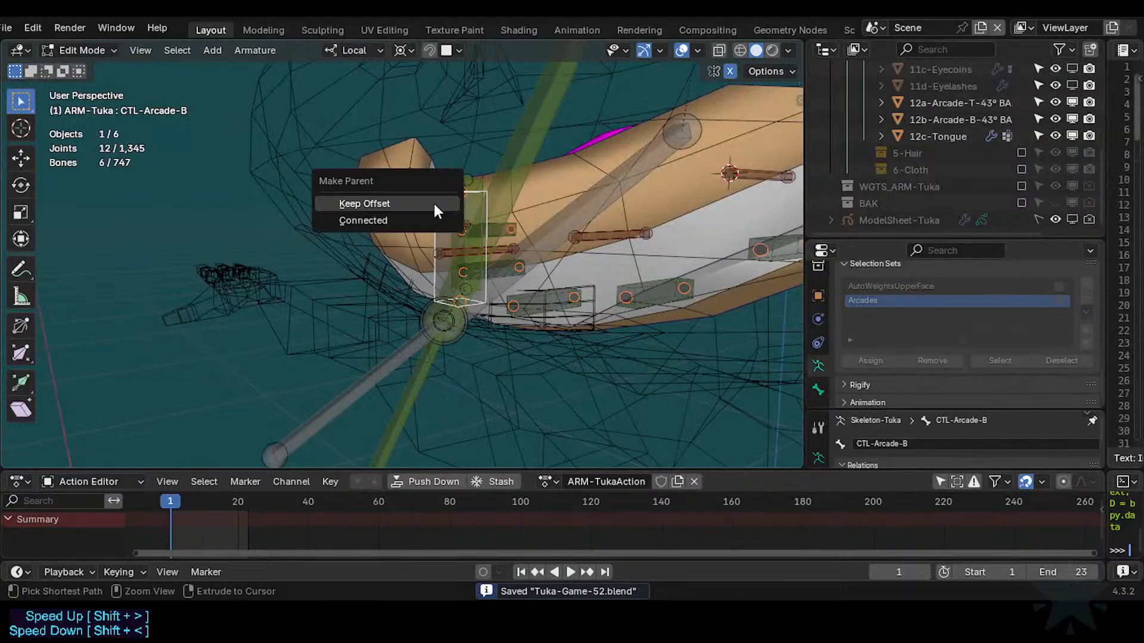
{"action": "left_click", "coordinate": [435, 205]}
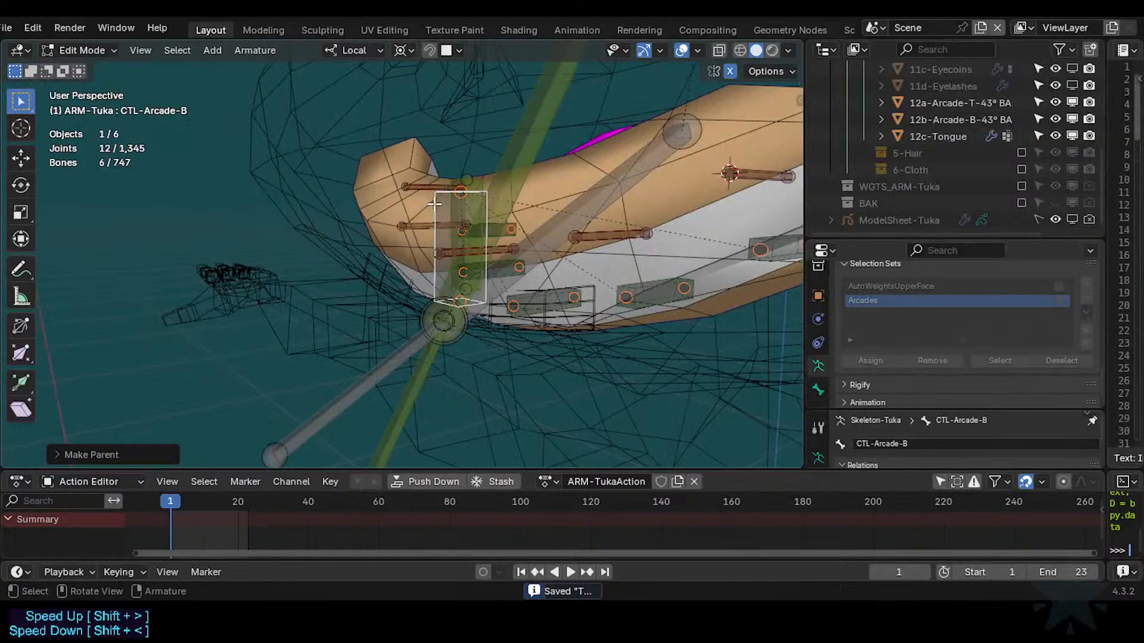
Select the upper-arcade bones matching D1-Arcade-T.L by color, parent them to CTL-Arcade-T with Keep Offset, and save the file.
{"action": "key", "text": "shift+g"}
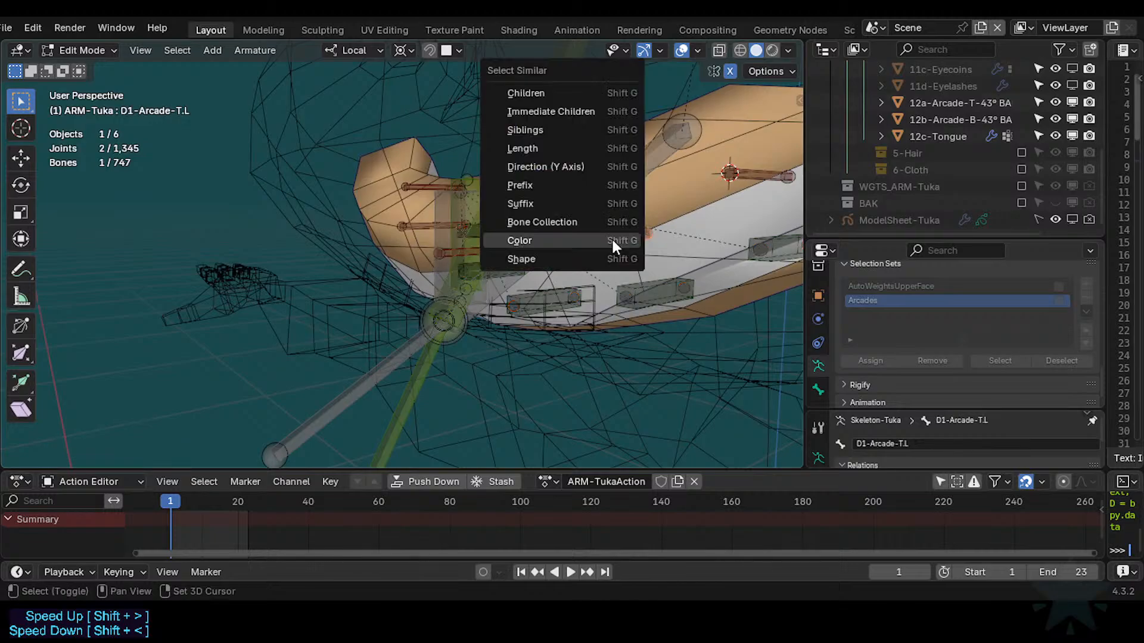
{"action": "left_click", "coordinate": [611, 237]}
{"action": "left_click", "coordinate": [463, 196], "text": "alt+shift"}
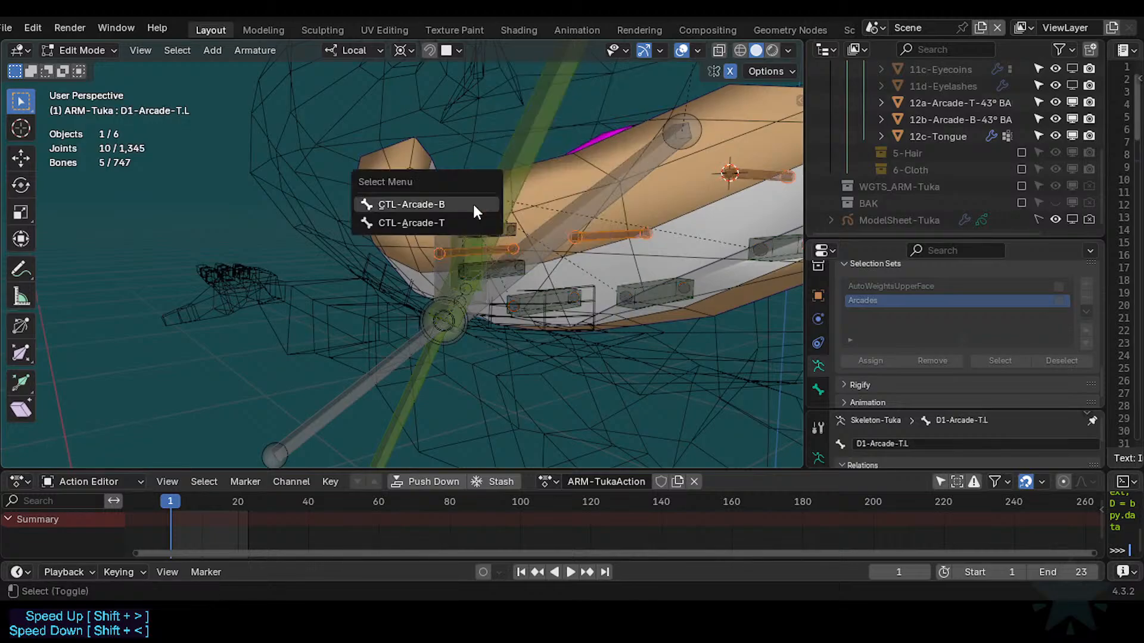
{"action": "left_click", "coordinate": [463, 221]}
{"action": "key", "text": "ctrl+p"}
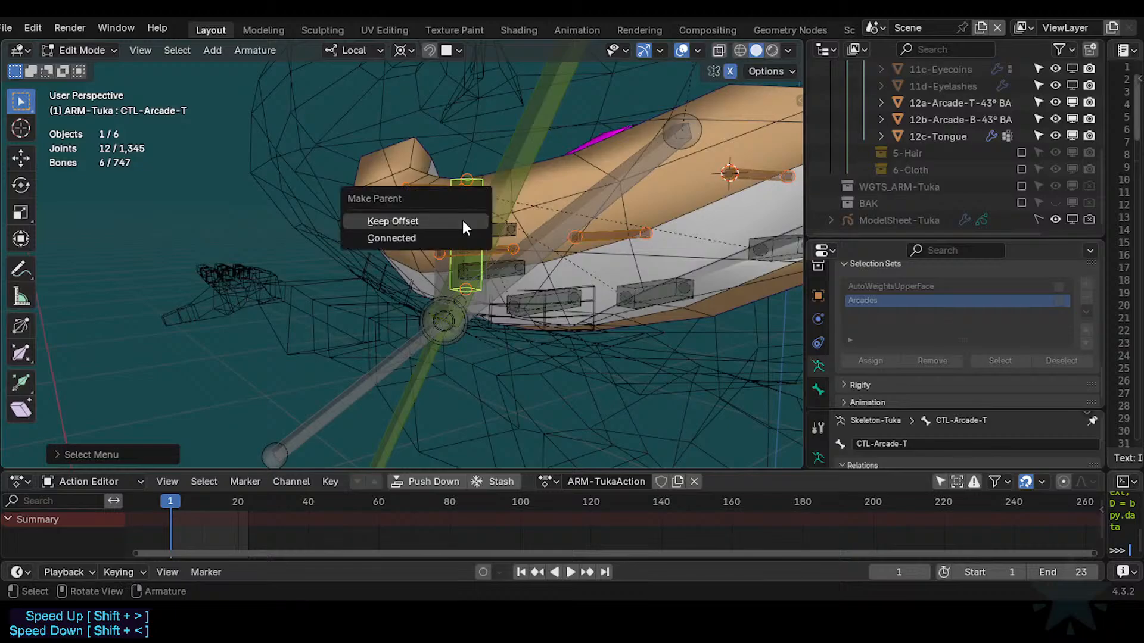
{"action": "left_click", "coordinate": [463, 221]}
{"action": "key", "text": "ctrl+s"}
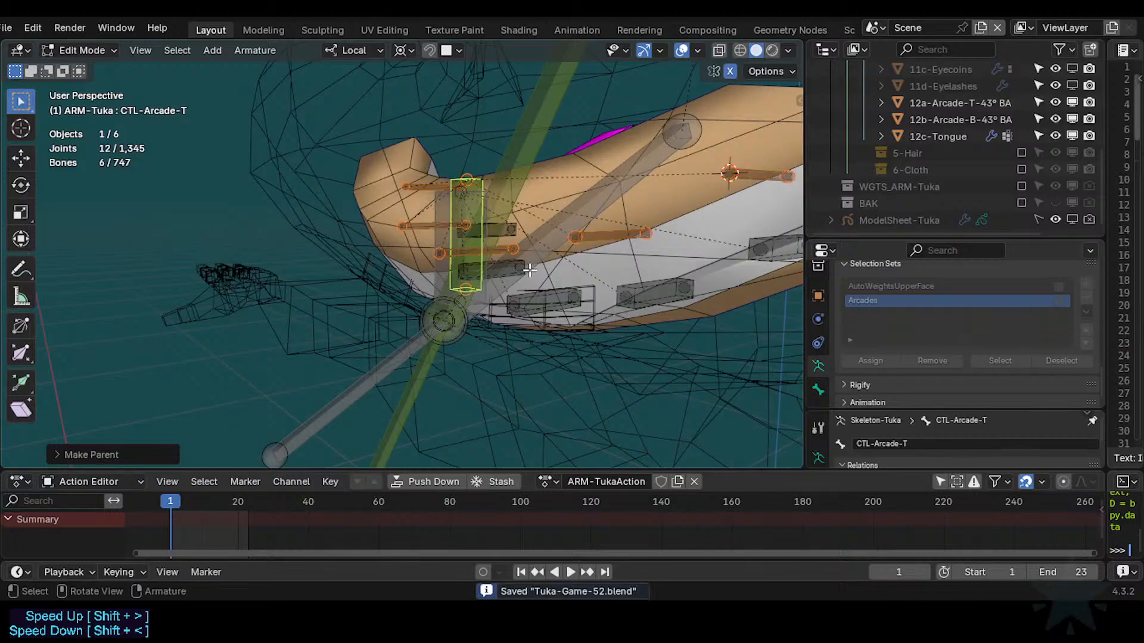
Check CTL-Arcade-T for bone constraints in Pose Mode.
{"action": "mouse_move", "coordinate": [527, 288]}
{"action": "middle_mouse_down"}
{"action": "mouse_move", "coordinate": [462, 299]}
{"action": "mouse_move", "coordinate": [524, 304]}
{"action": "mouse_move", "coordinate": [477, 319]}
{"action": "mouse_move", "coordinate": [455, 306]}
{"action": "mouse_move", "coordinate": [478, 299]}
{"action": "mouse_move", "coordinate": [427, 294]}
{"action": "mouse_move", "coordinate": [508, 301]}
{"action": "middle_mouse_up"}
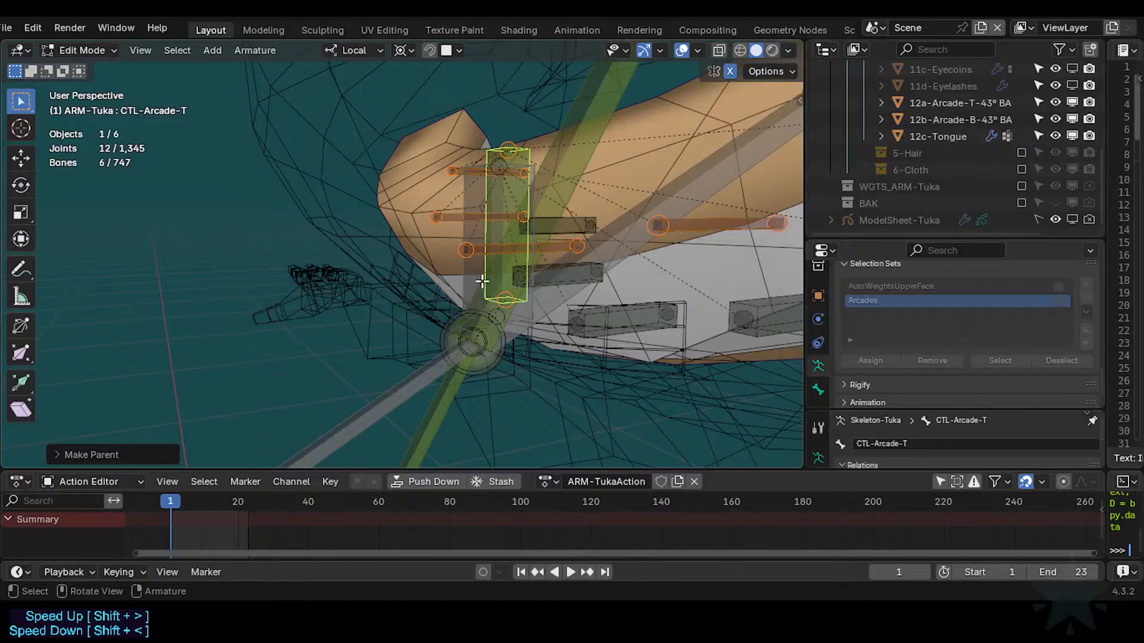
{"action": "left_click", "coordinate": [620, 256]}
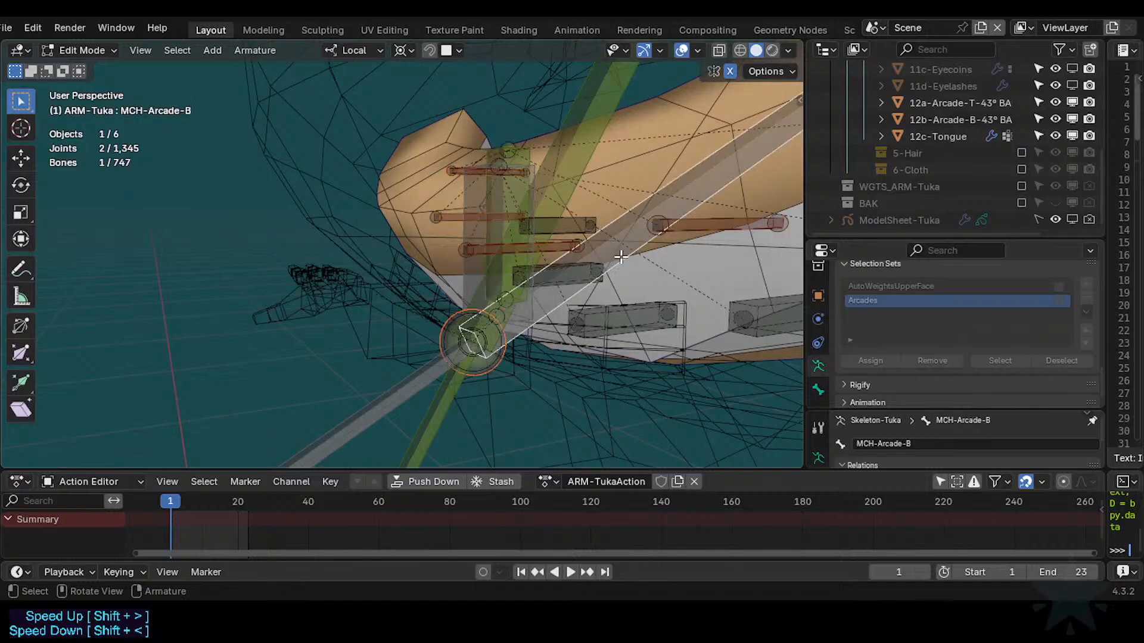
{"action": "left_click", "coordinate": [497, 234]}
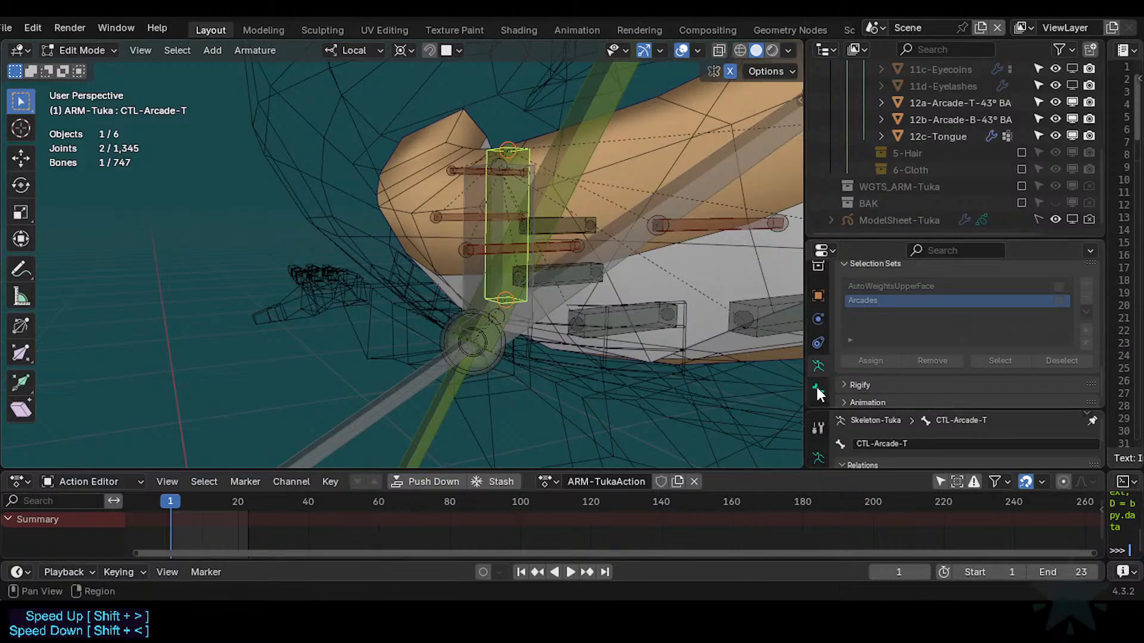
{"action": "left_click_drag", "start_coordinate": [822, 239], "coordinate": [822, 136]}
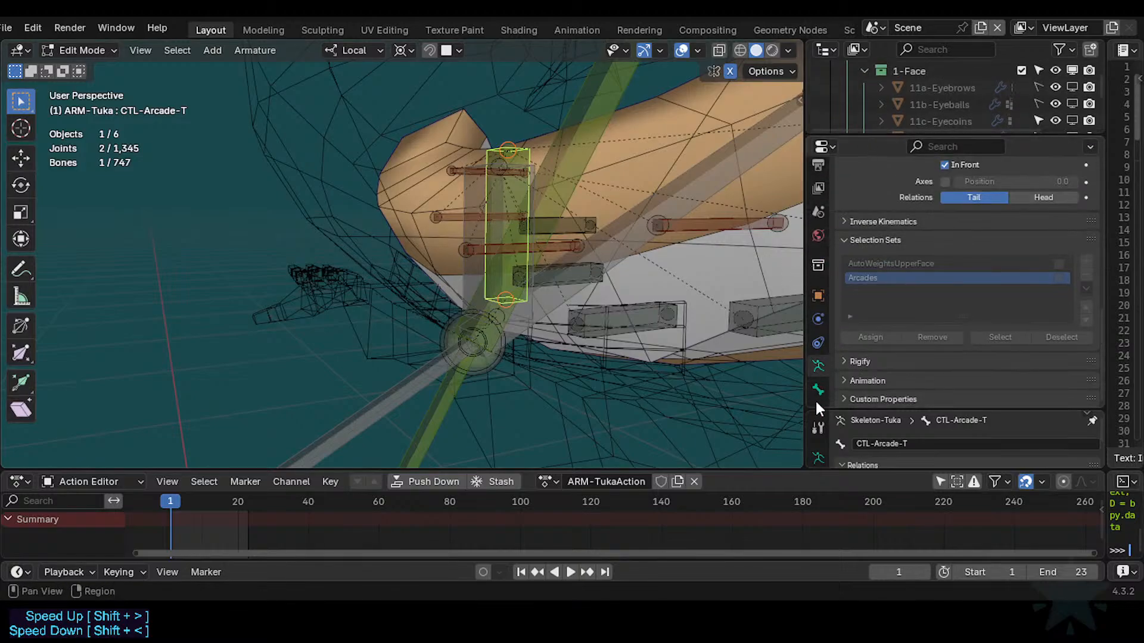
{"action": "key", "text": "ctrl+Tab"}
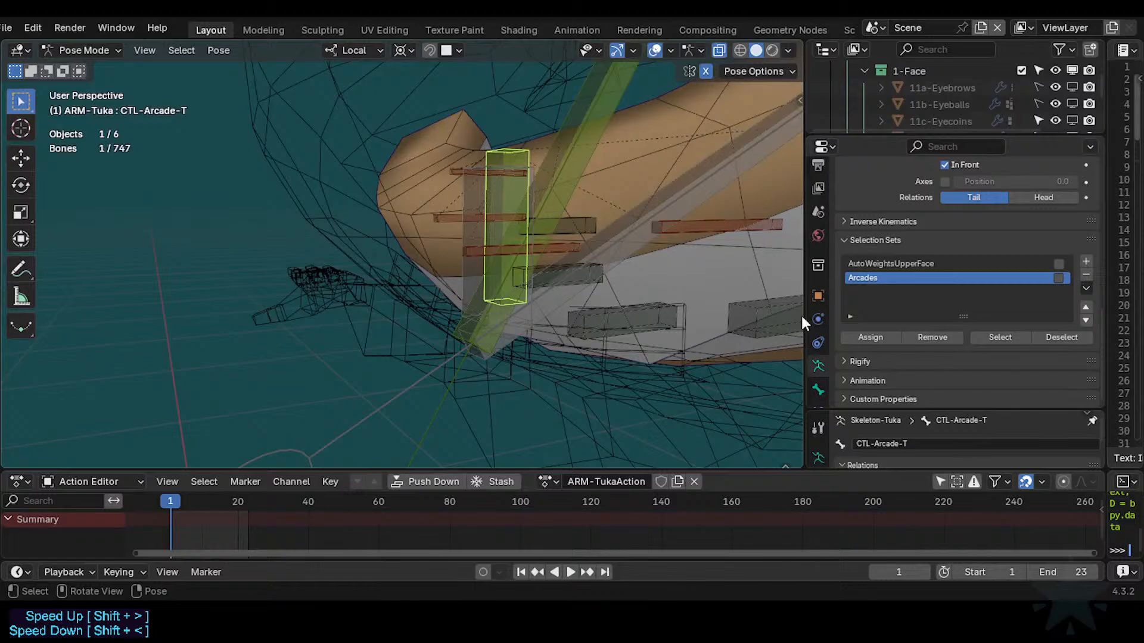
{"action": "scroll", "coordinate": [818, 334], "scroll_direction": "down", "scroll_amount": 1}
{"action": "left_click", "coordinate": [818, 389]}
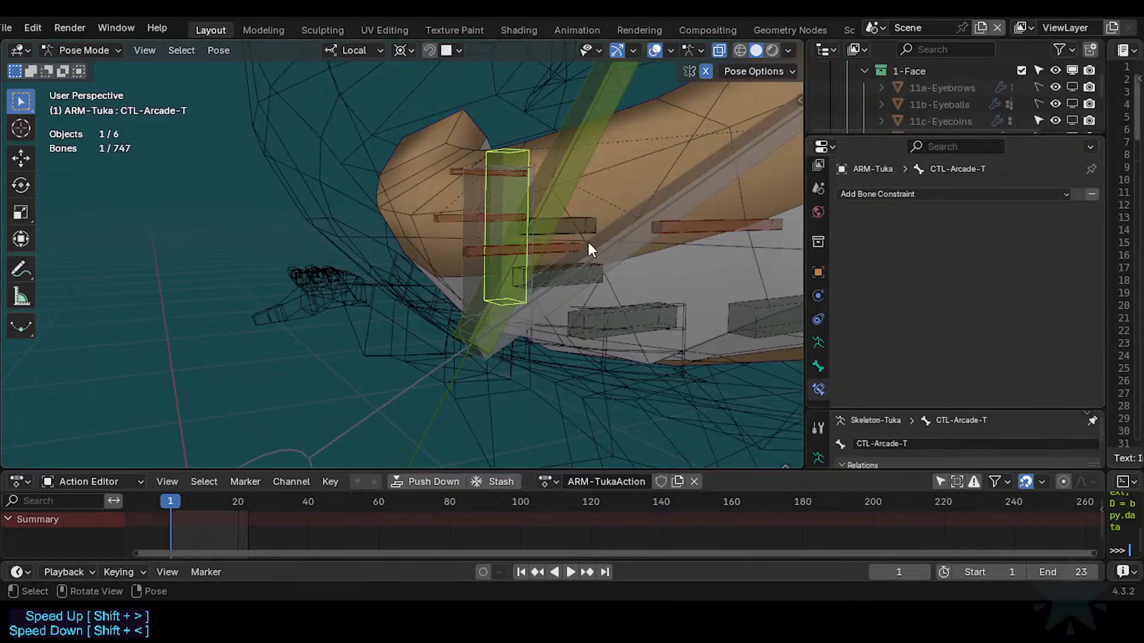
Examine the overlapping CTL-Arcade and MCH-Arcade bones of both arcades in Edit Mode.
{"action": "key", "text": "Tab"}
{"action": "mouse_move", "coordinate": [526, 325]}
{"action": "middle_mouse_down"}
{"action": "mouse_move", "coordinate": [516, 331]}
{"action": "mouse_move", "coordinate": [536, 326]}
{"action": "middle_mouse_up"}
{"action": "left_click", "coordinate": [620, 310]}
{"action": "left_click", "coordinate": [490, 271]}
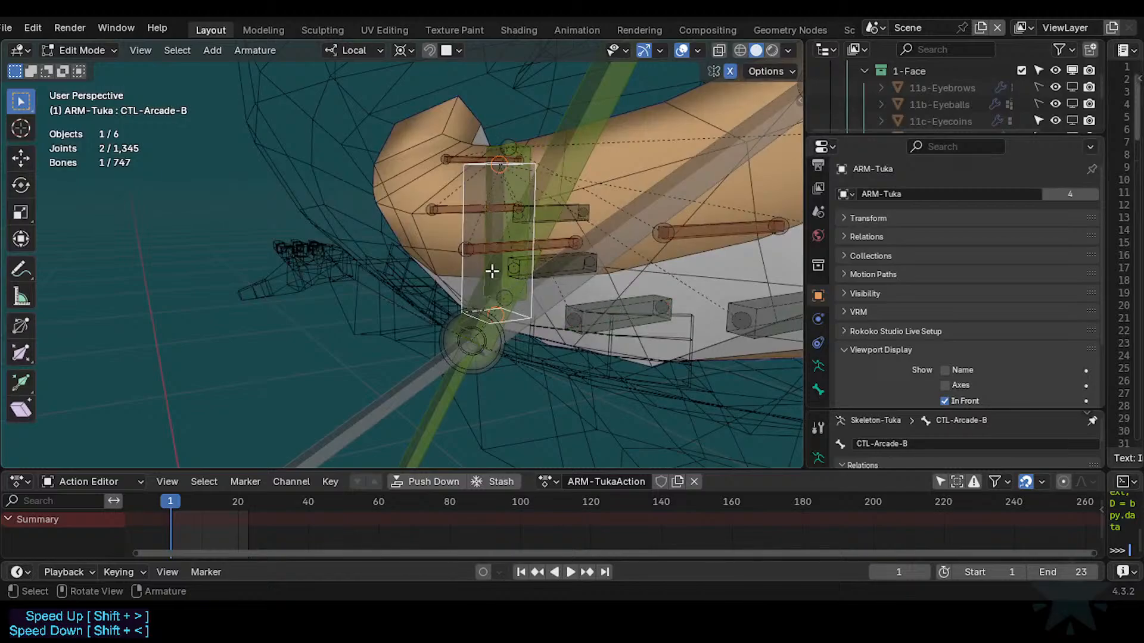
{"action": "left_click", "coordinate": [497, 268]}
{"action": "left_click", "coordinate": [495, 188]}
{"action": "left_click", "coordinate": [496, 187]}
{"action": "mouse_move", "coordinate": [448, 260]}
{"action": "middle_mouse_down"}
{"action": "mouse_move", "coordinate": [484, 264]}
{"action": "mouse_move", "coordinate": [453, 256]}
{"action": "middle_mouse_up"}
{"action": "left_click", "coordinate": [601, 183]}
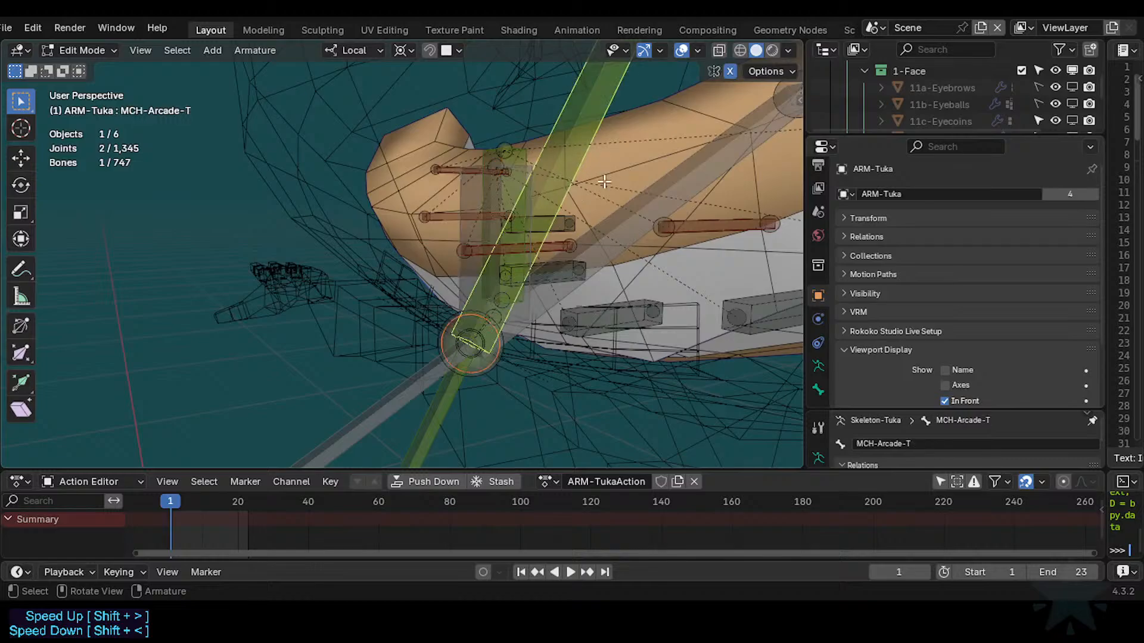
{"action": "left_click", "coordinate": [616, 220]}
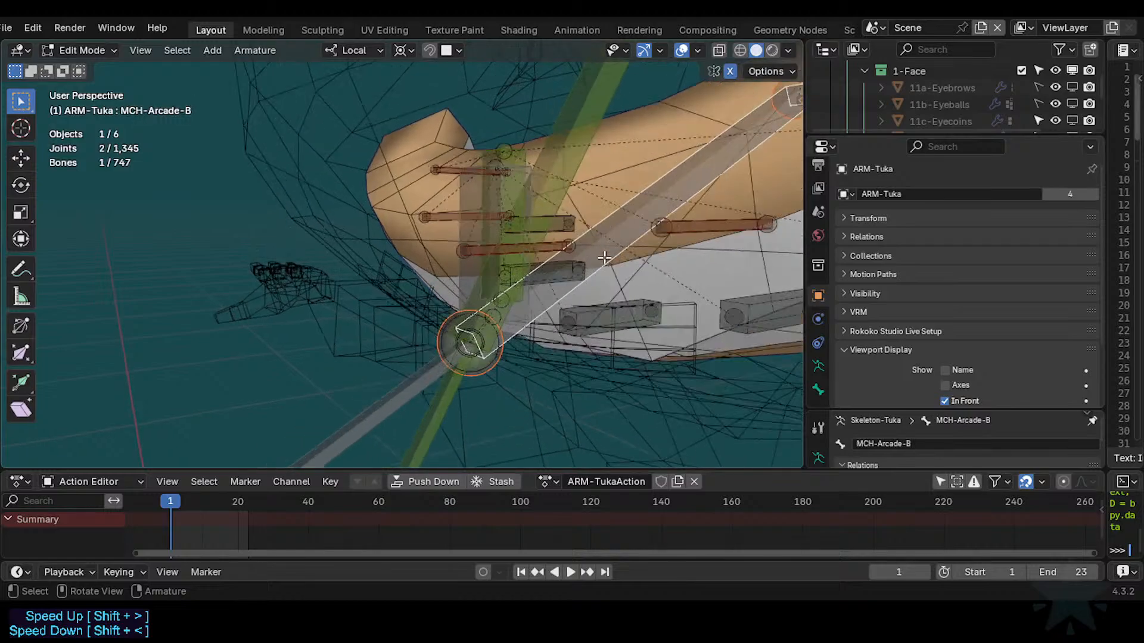
{"action": "left_click", "coordinate": [480, 340]}
{"action": "left_click", "coordinate": [486, 349]}
{"action": "left_click", "coordinate": [486, 359]}
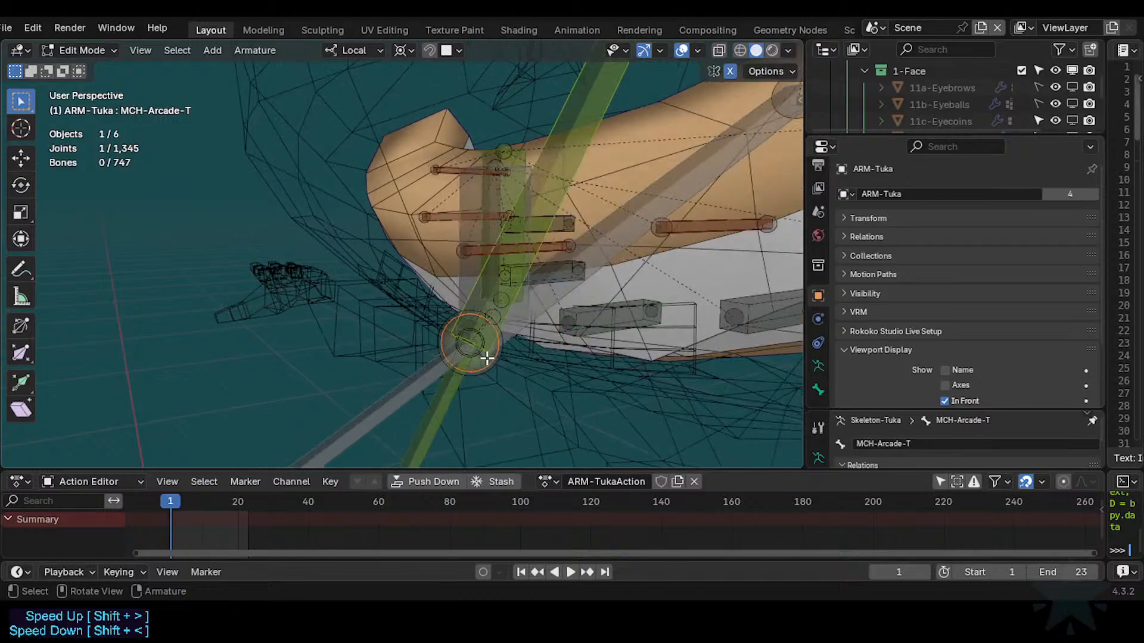
Recheck CTL-Arcade-T in Pose Mode for bone constraints and return to Edit Mode.
{"action": "middle_click_drag", "start_coordinate": [522, 346], "coordinate": [534, 274]}
{"action": "left_click", "coordinate": [534, 274]}
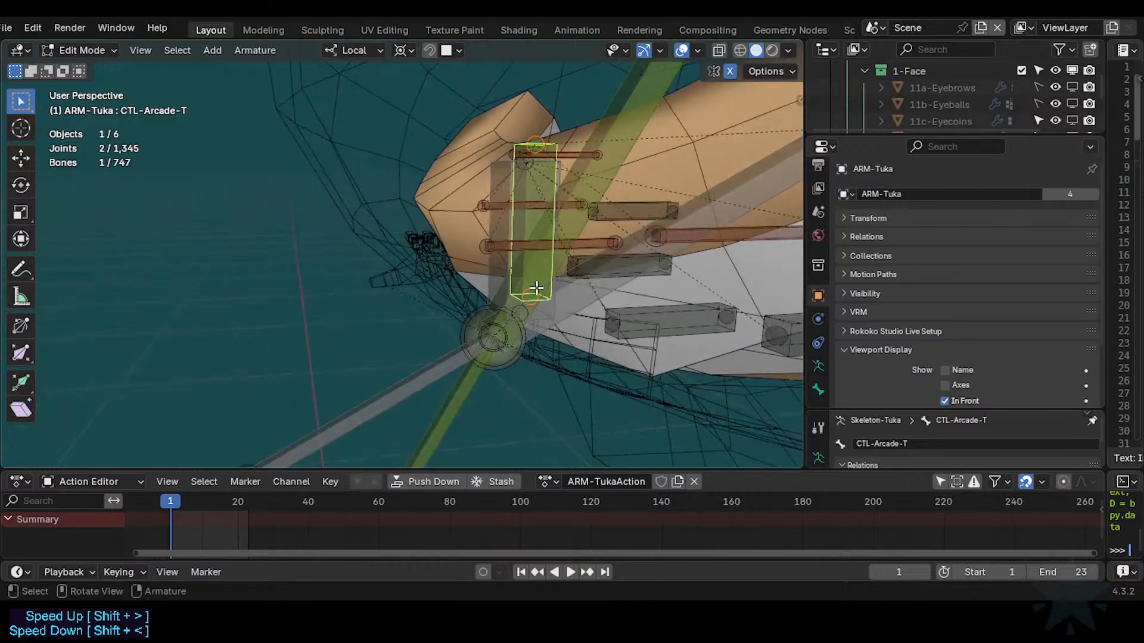
{"action": "key", "text": "ctrl+Tab"}
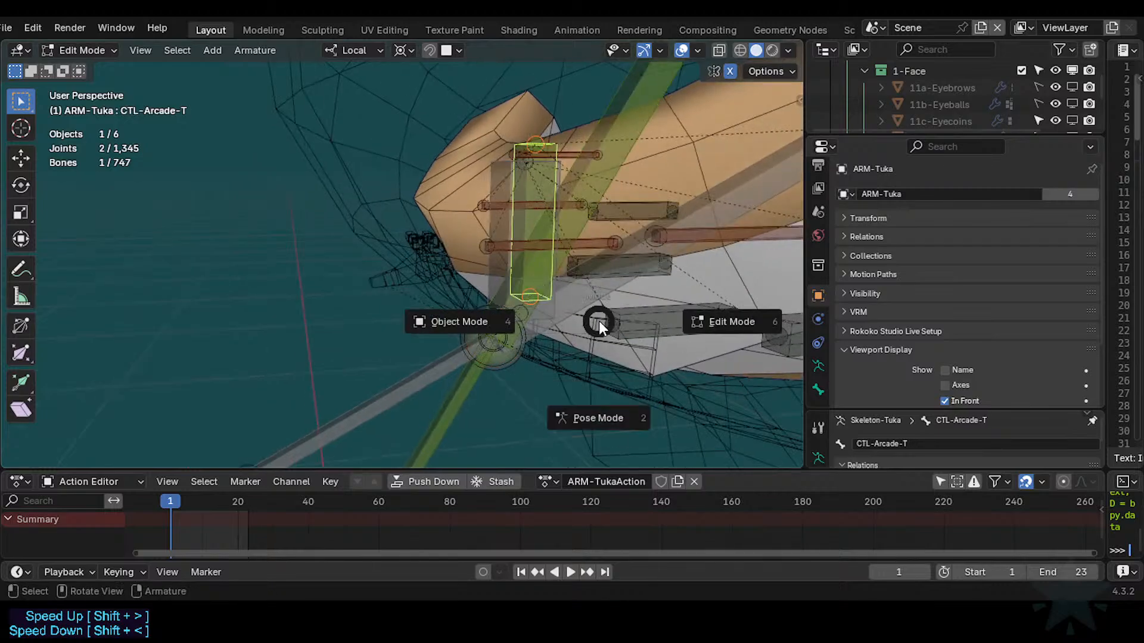
{"action": "left_click", "coordinate": [599, 331]}
{"action": "key", "text": "Tab"}
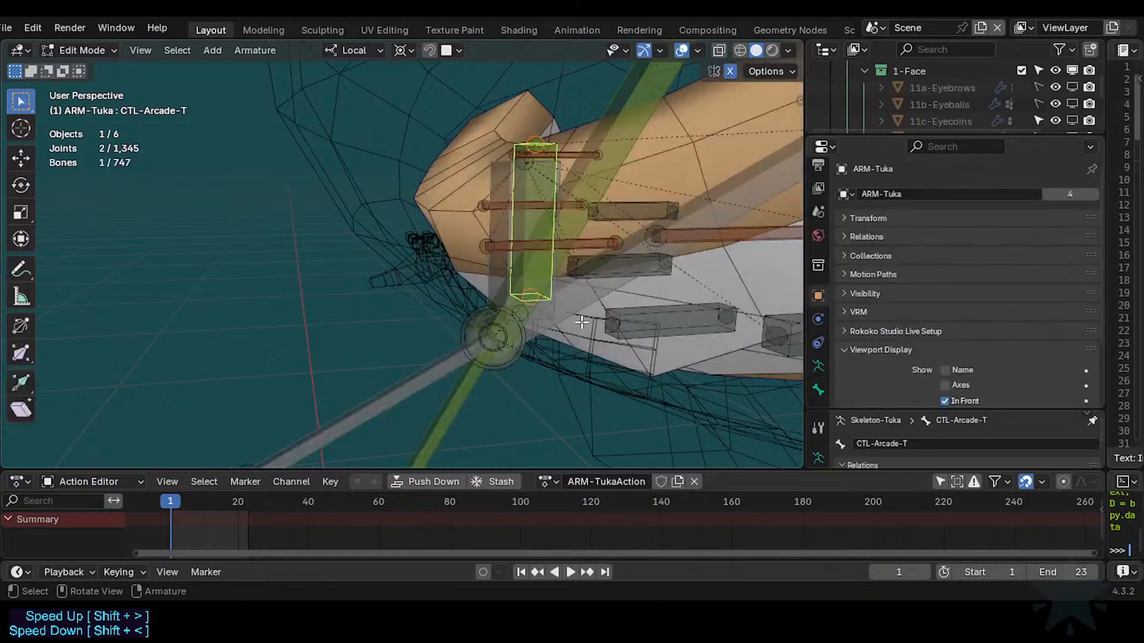
{"action": "middle_click_drag", "start_coordinate": [562, 299], "coordinate": [409, 270]}
{"action": "key", "text": "ctrl+Tab"}
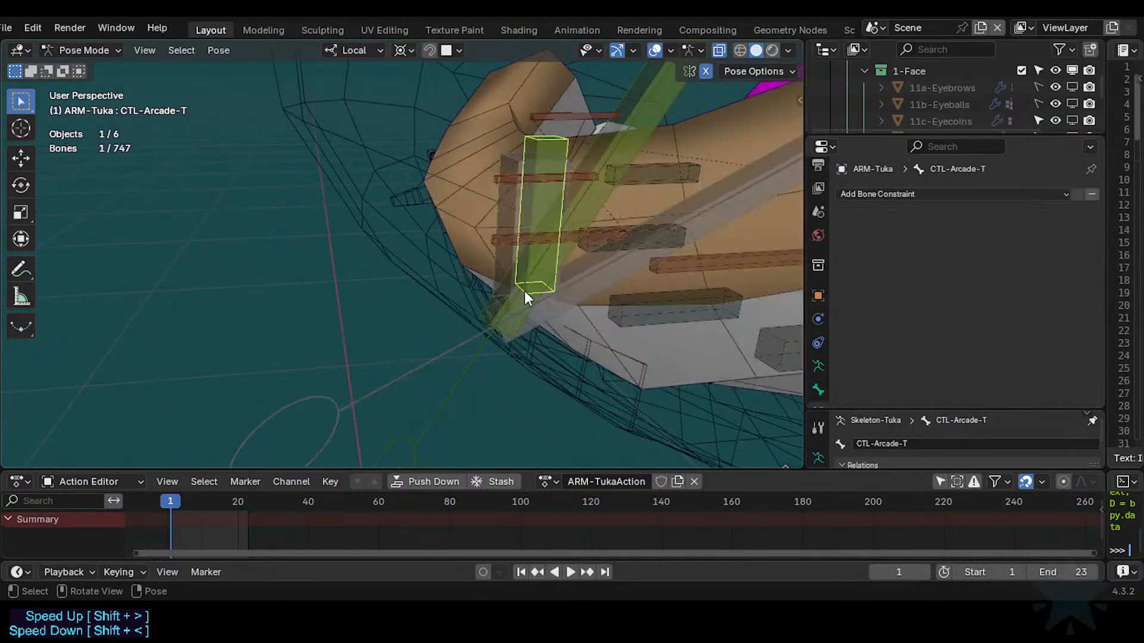
{"action": "key", "text": "Tab"}
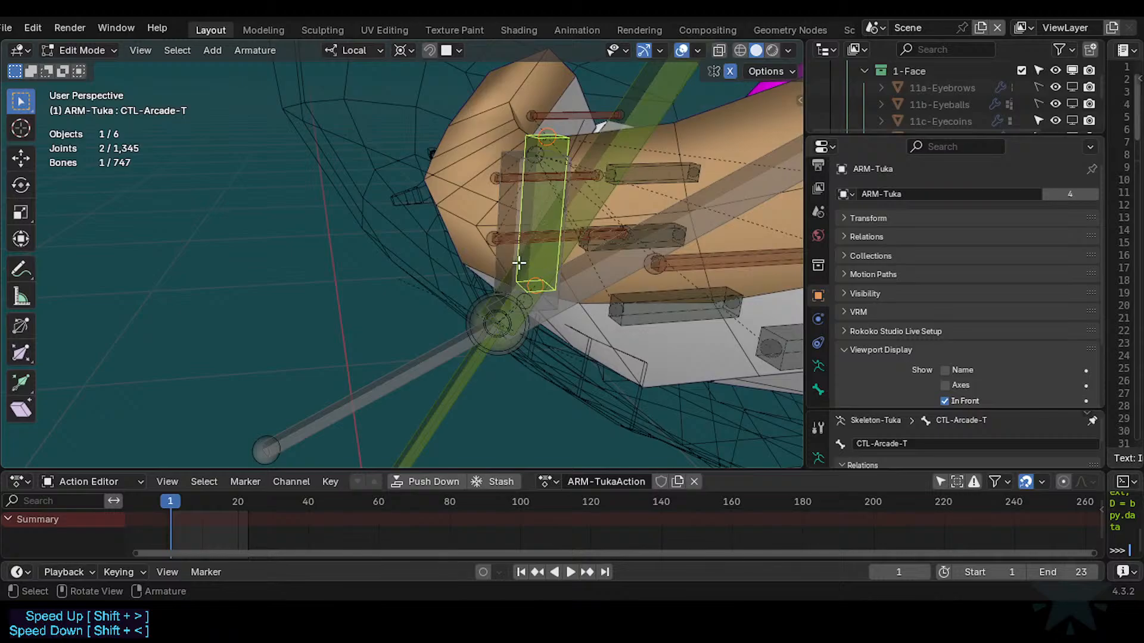
Delete the CTL-Arcade-T and CTL-Arcade-B control bones from the armature.
{"action": "key", "text": "g"}
{"action": "key", "text": "Escape"}
{"action": "key", "text": "x"}
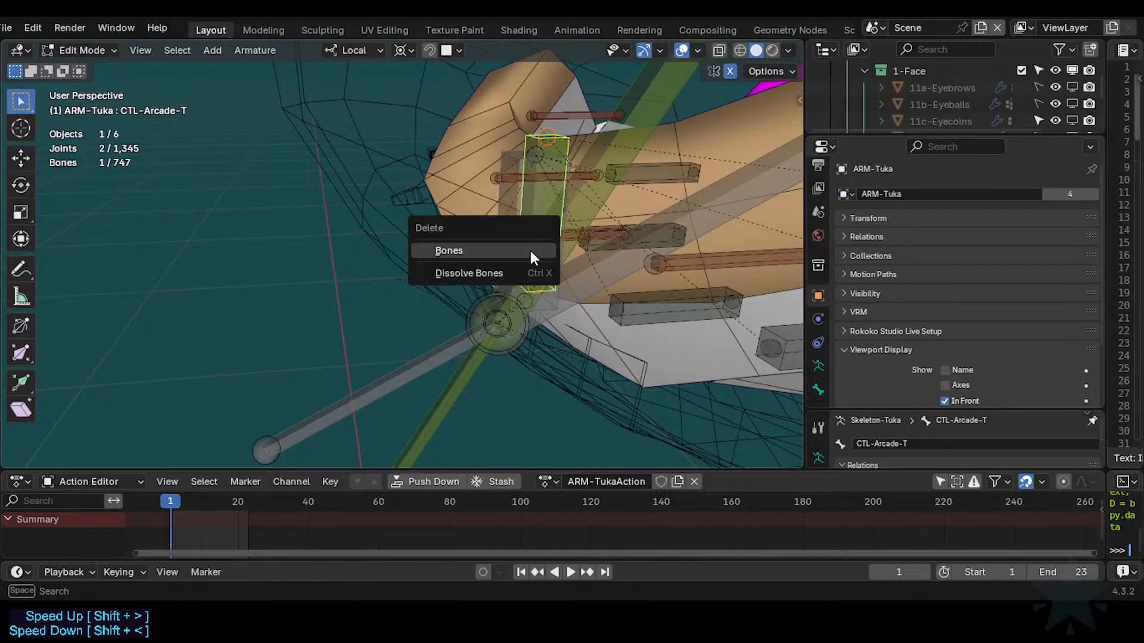
{"action": "left_click", "coordinate": [529, 248]}
{"action": "left_click", "coordinate": [510, 210]}
{"action": "key", "text": "x"}
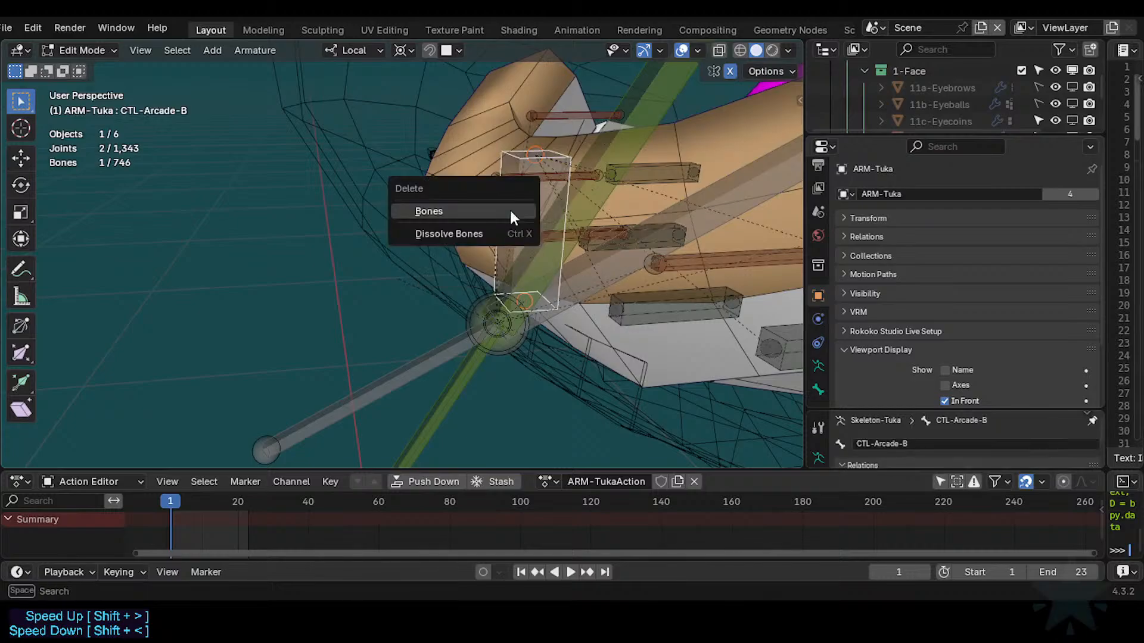
{"action": "left_click", "coordinate": [510, 210]}
Select D1-Arcade-T.L with its similar upper-arcade bones, parent them to MCH-Arcade-T with Keep Offset, and clear the selection.
{"action": "middle_click_drag", "start_coordinate": [525, 283], "coordinate": [572, 278]}
{"action": "left_click", "coordinate": [687, 251]}
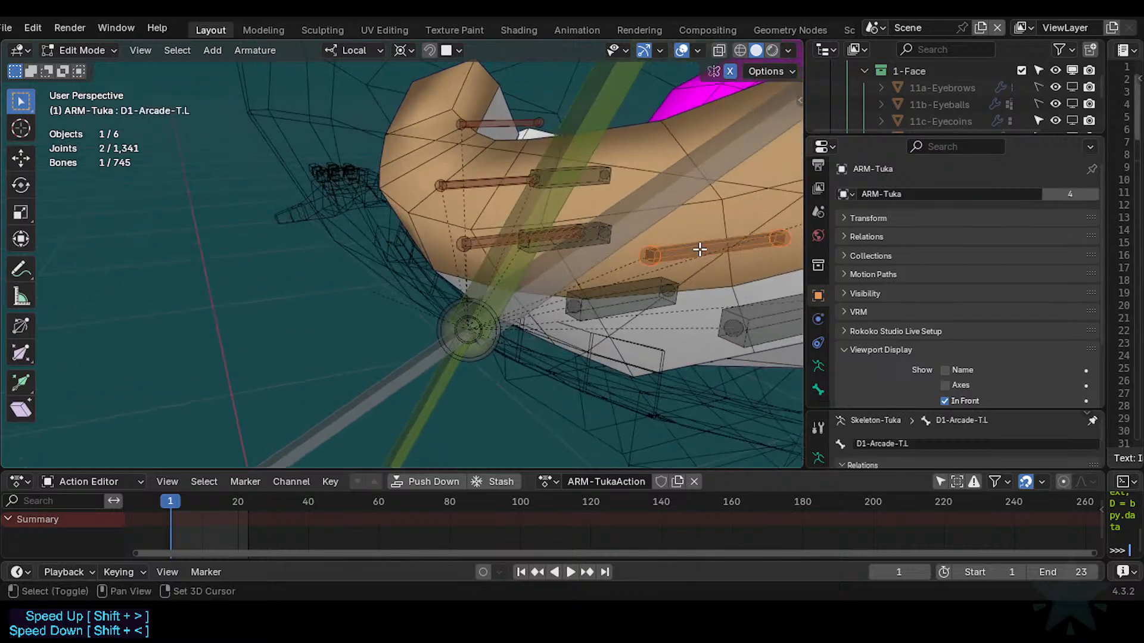
{"action": "key", "text": "shift+g"}
{"action": "left_click", "coordinate": [700, 249]}
{"action": "middle_click_drag", "start_coordinate": [544, 335], "coordinate": [455, 344]}
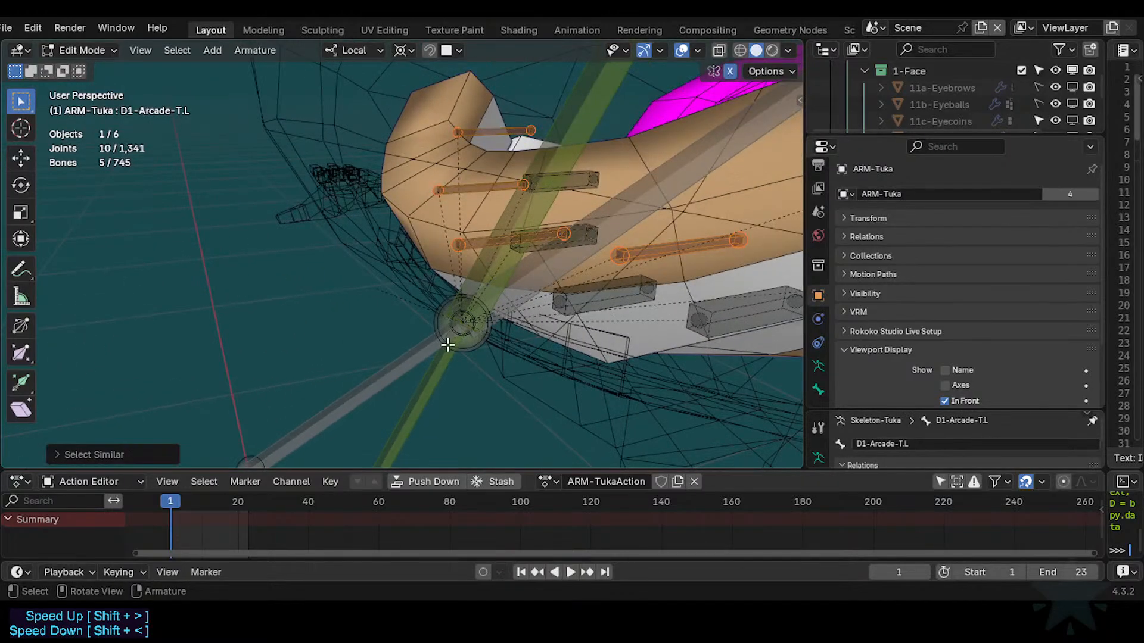
{"action": "left_click", "coordinate": [579, 125], "text": "shift"}
{"action": "key", "text": "ctrl+p"}
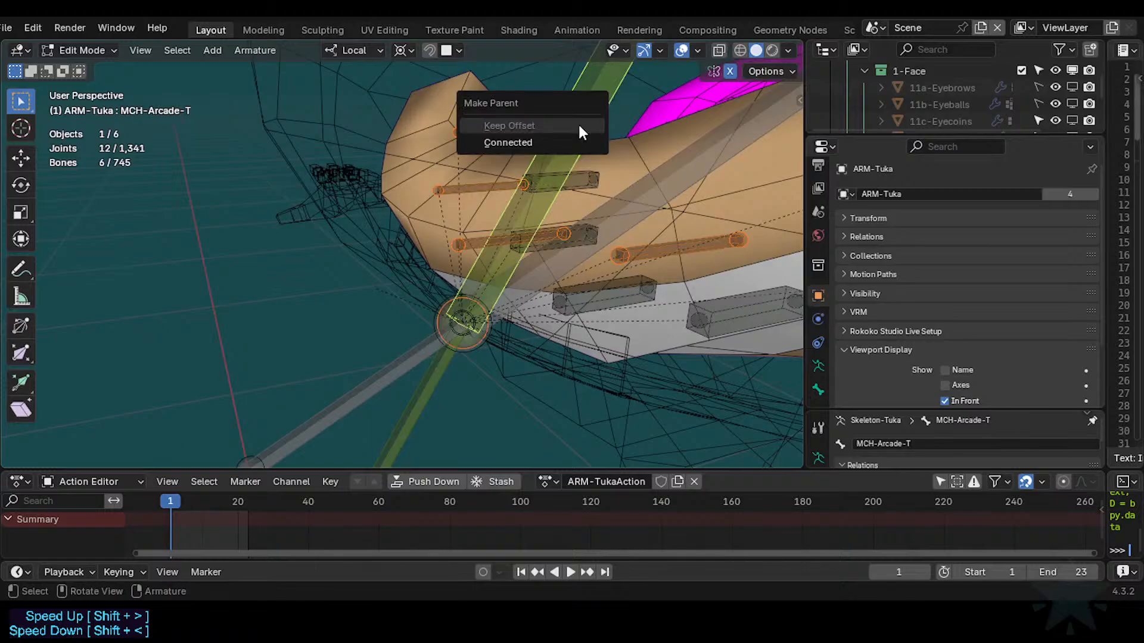
{"action": "left_click", "coordinate": [579, 125]}
{"action": "key", "text": "alt+a"}
Select D1-Arcade-B with its similar lower-arcade bones and parent them to MCH-Arcade-B with Keep Offset.
{"action": "left_click", "coordinate": [608, 296]}
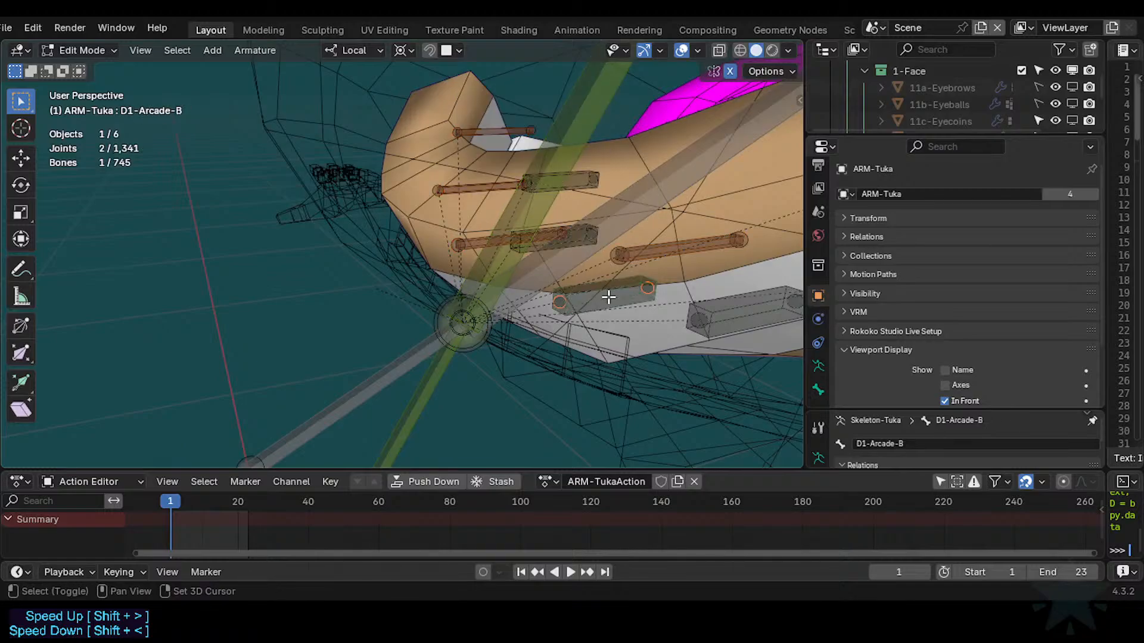
{"action": "key", "text": "shift+g"}
{"action": "left_click", "coordinate": [609, 297]}
{"action": "left_click", "coordinate": [646, 180], "text": "shift"}
{"action": "key", "text": "ctrl+p"}
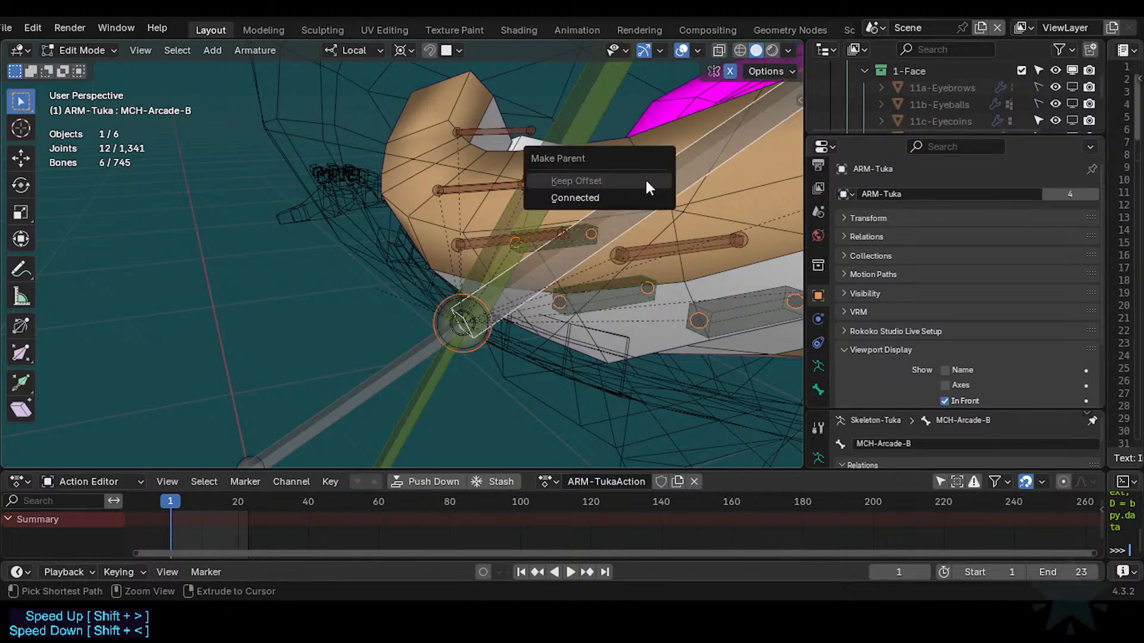
{"action": "left_click", "coordinate": [646, 179]}
Test the arcade rig in Pose Mode by rotating MCH-Arcade-B and its selected bones, cancelling each rotation.
{"action": "scroll", "coordinate": [646, 180], "scroll_direction": "down", "scroll_amount": 4}
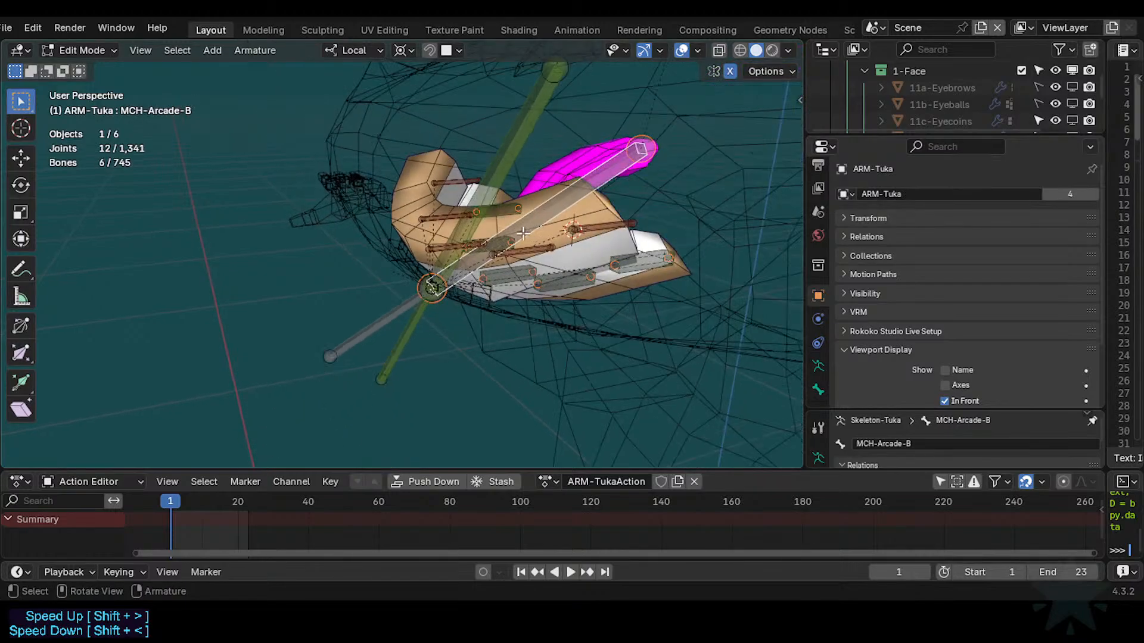
{"action": "key", "text": "ctrl+Tab"}
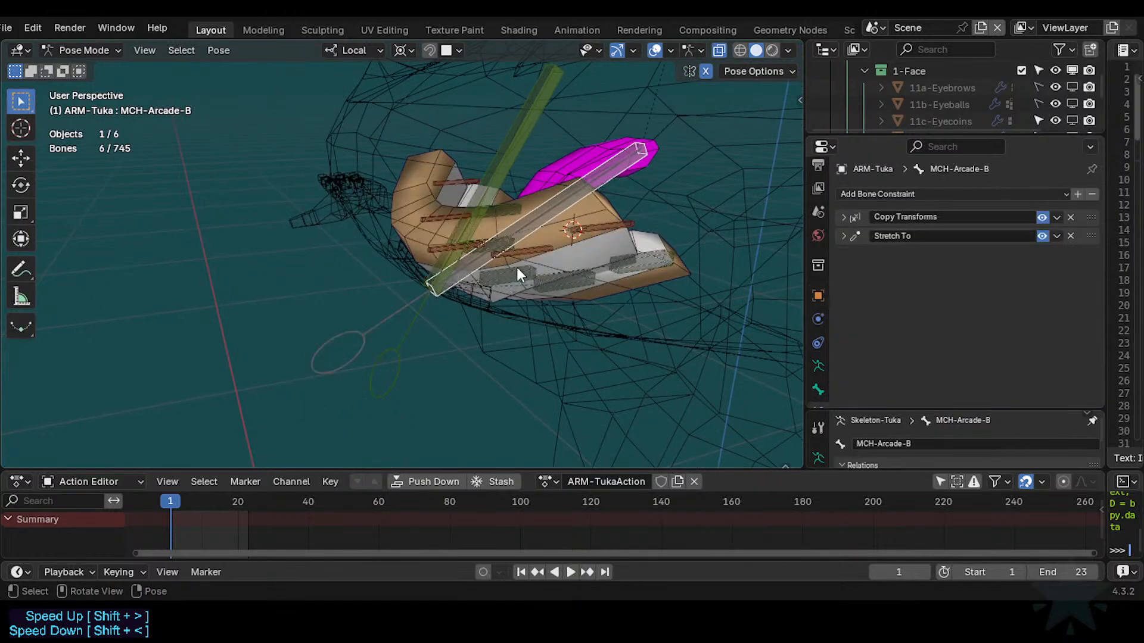
{"action": "key", "text": "r"}
{"action": "right_click", "coordinate": [544, 226]}
{"action": "key", "text": "r"}
{"action": "right_click", "coordinate": [413, 340]}
Test-move the TWK-Arcade-T and TWK-Arcade-B controls to check the arcade deformation, cancelling each move.
{"action": "left_click", "coordinate": [386, 353]}
{"action": "key", "text": "g"}
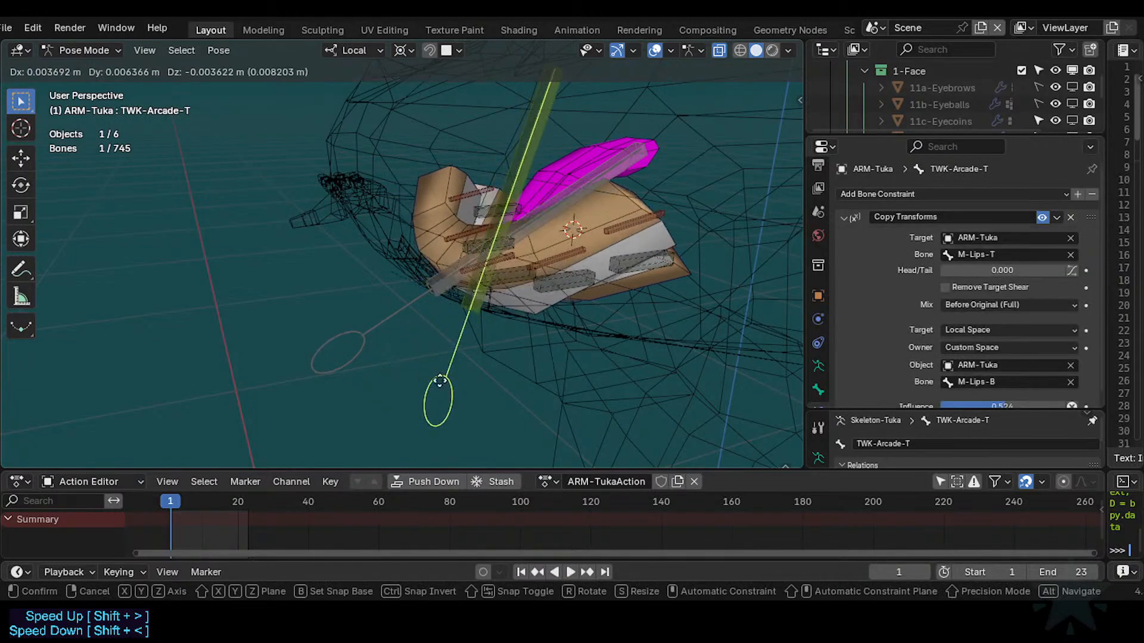
{"action": "right_click", "coordinate": [417, 370]}
{"action": "left_click", "coordinate": [342, 336]}
{"action": "key", "text": "g"}
{"action": "right_click", "coordinate": [322, 311]}
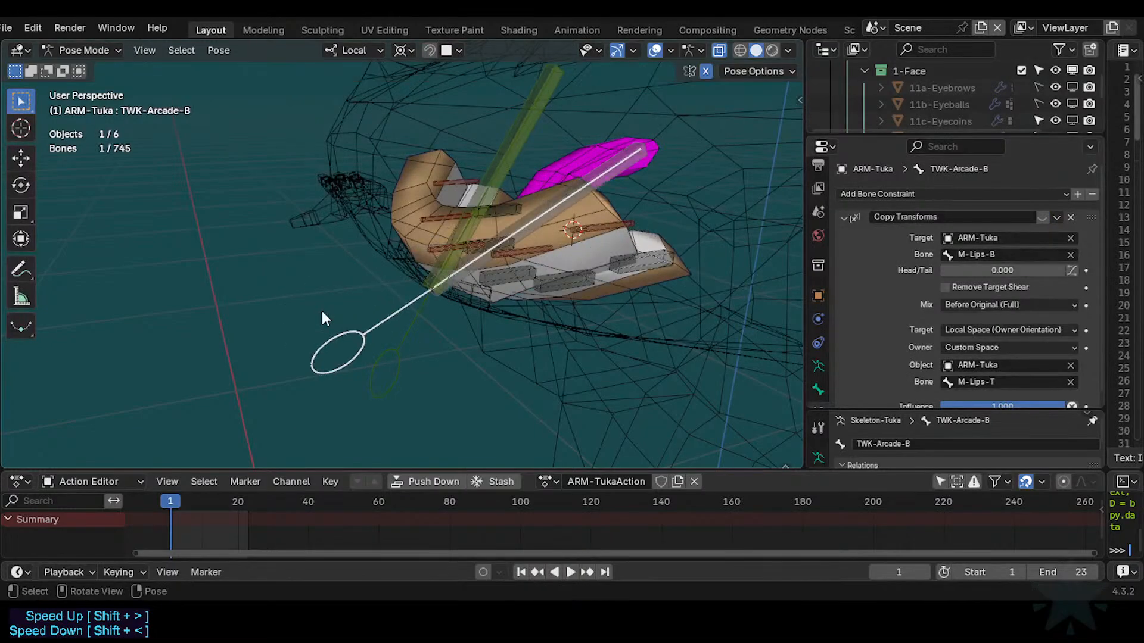
Inspect TWK-Arcade-B and the shared joint at its base in Edit Mode.
{"action": "scroll", "coordinate": [371, 288], "scroll_direction": "up", "scroll_amount": 3}
{"action": "key", "text": "Tab"}
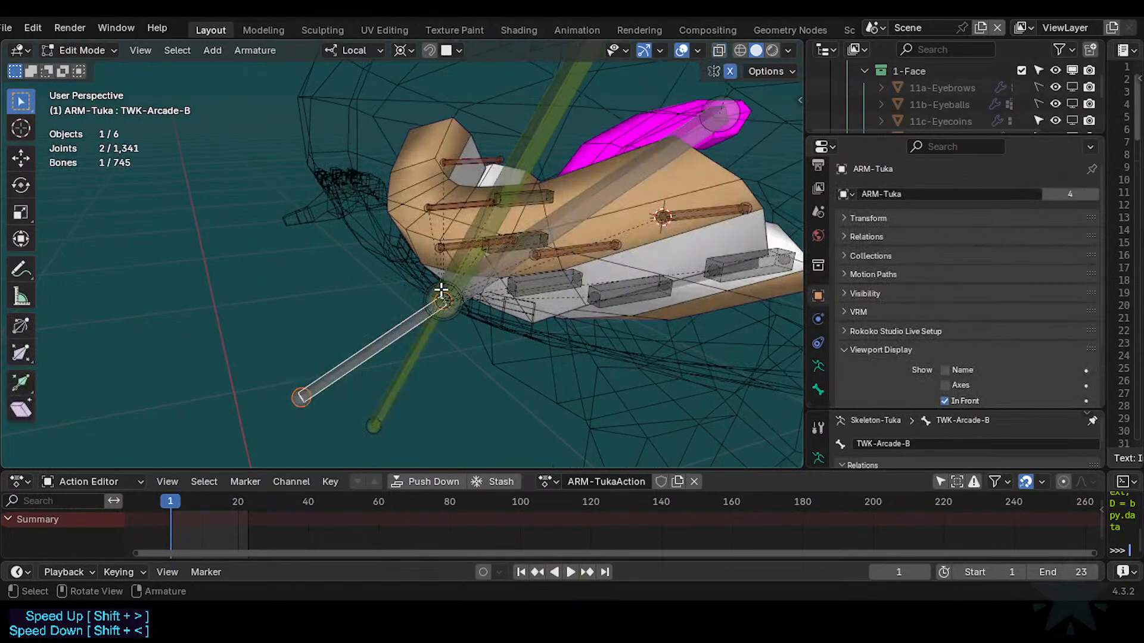
{"action": "left_click", "coordinate": [441, 301]}
{"action": "middle_click_drag", "start_coordinate": [475, 344], "coordinate": [396, 332]}
{"action": "scroll", "coordinate": [491, 370], "scroll_direction": "down", "scroll_amount": 4}
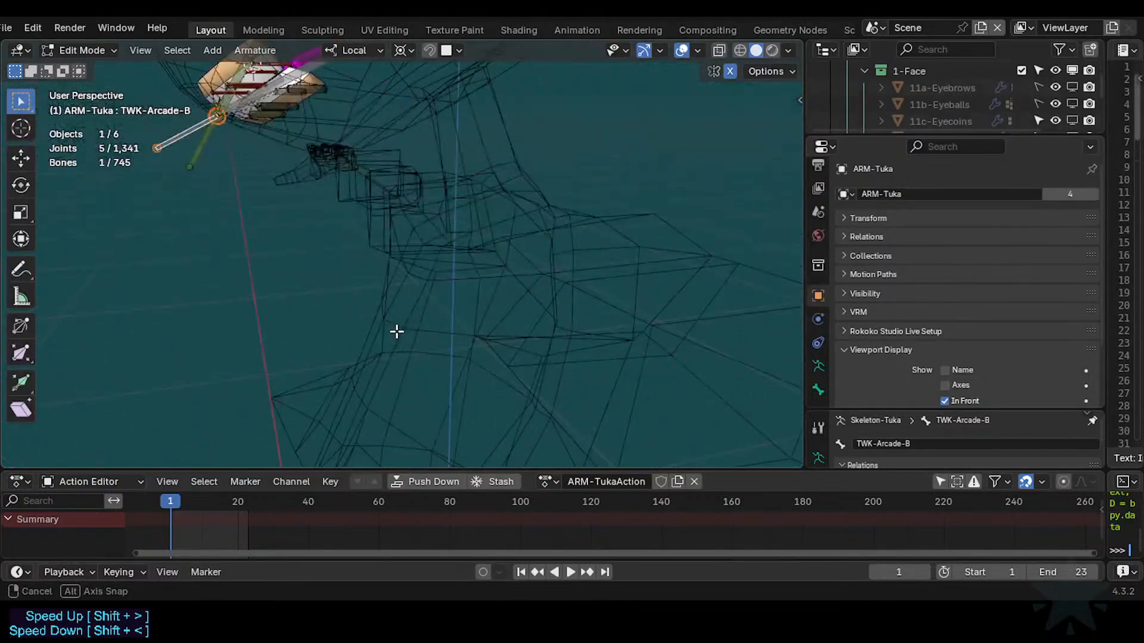
{"action": "middle_click_drag", "start_coordinate": [283, 164], "coordinate": [474, 339], "text": "shift"}
{"action": "scroll", "coordinate": [446, 314], "scroll_direction": "up", "scroll_amount": 2}
{"action": "scroll", "coordinate": [447, 314], "scroll_direction": "up", "scroll_amount": 2}
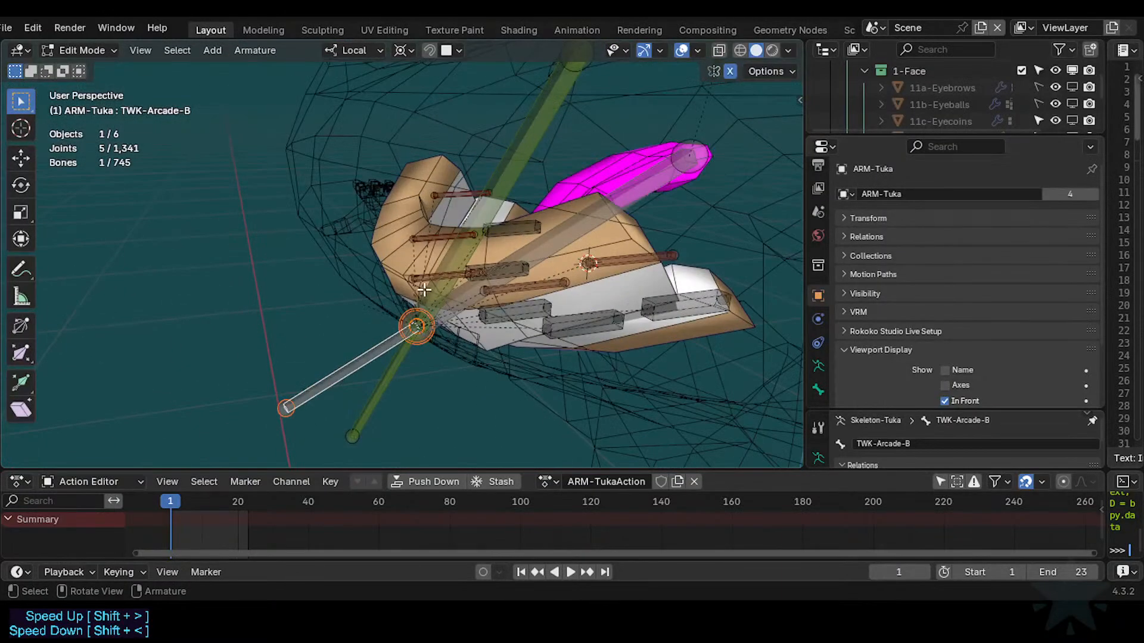
Test-move the TWK-Arcade-B and TWK-Arcade-T controls in Pose Mode to check how each arcade follows, cancelling each move.
{"action": "scroll", "coordinate": [424, 290], "scroll_direction": "down", "scroll_amount": 4}
{"action": "key", "text": "ctrl+Tab"}
{"action": "left_click", "coordinate": [389, 341]}
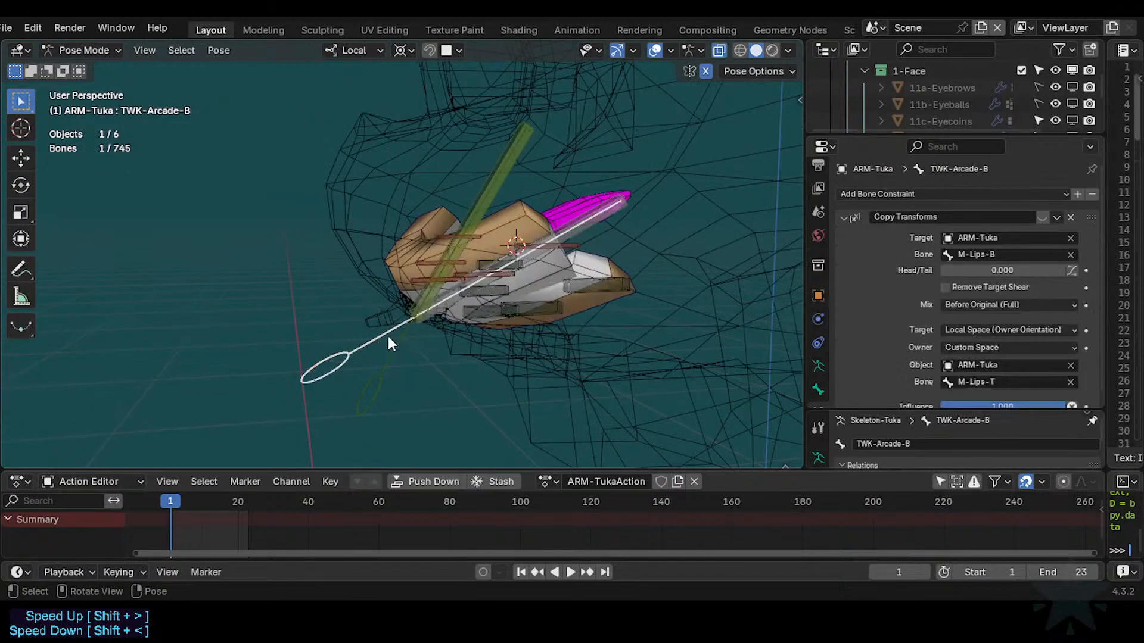
{"action": "key", "text": "g"}
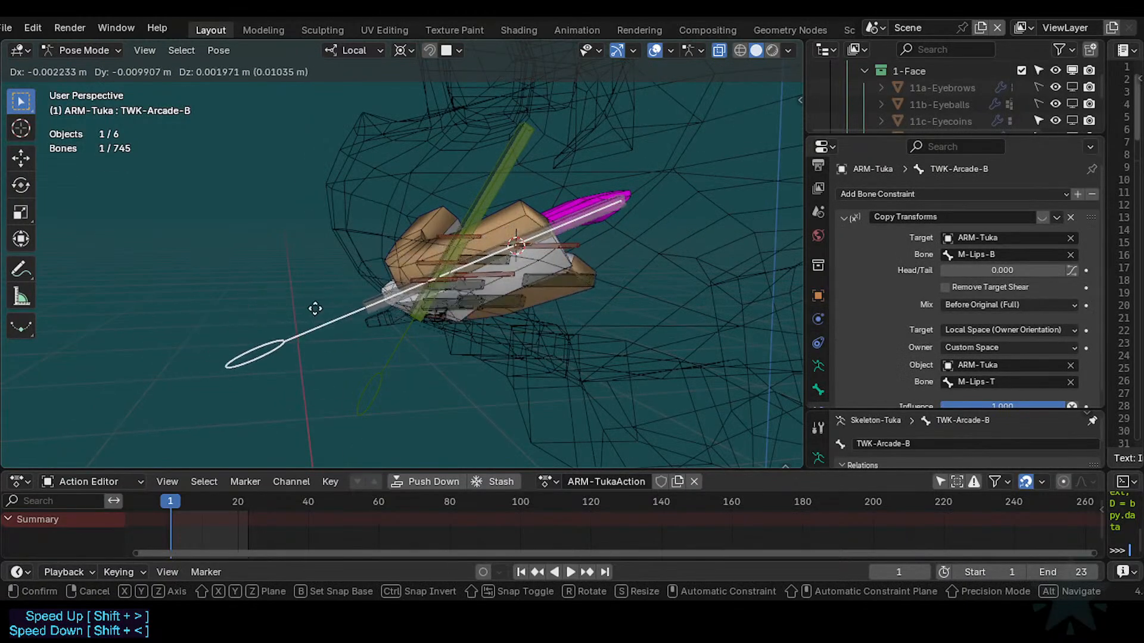
{"action": "left_click", "coordinate": [419, 373]}
{"action": "left_click", "coordinate": [388, 383]}
{"action": "key", "text": "g"}
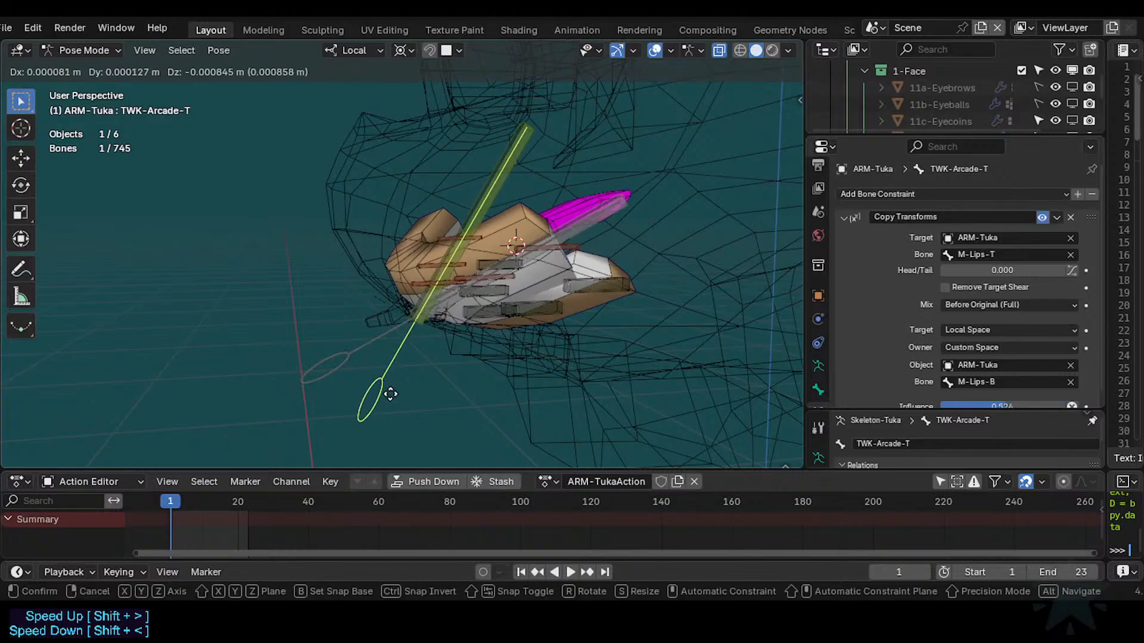
{"action": "left_click", "coordinate": [391, 391]}
Return to Edit Mode in the right orthographic view and test-move TWK-Arcade-T together with the head joint of MCH-Arcade-T, cancelling each move.
{"action": "middle_click_drag", "start_coordinate": [397, 329], "coordinate": [339, 307]}
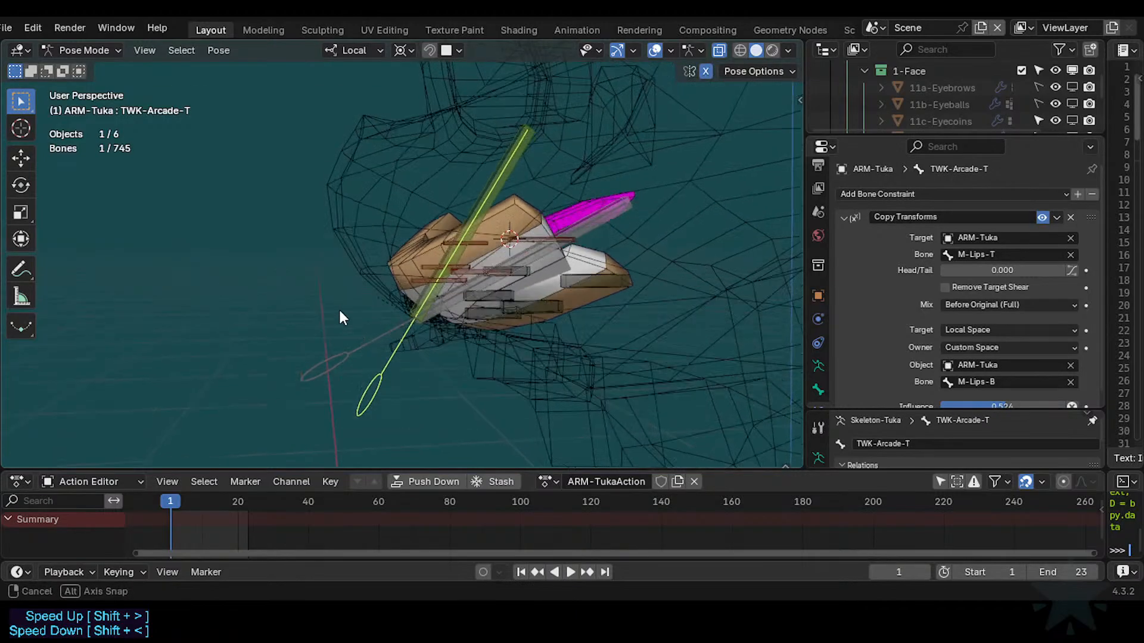
{"action": "middle_click_drag", "start_coordinate": [374, 345], "coordinate": [328, 317]}
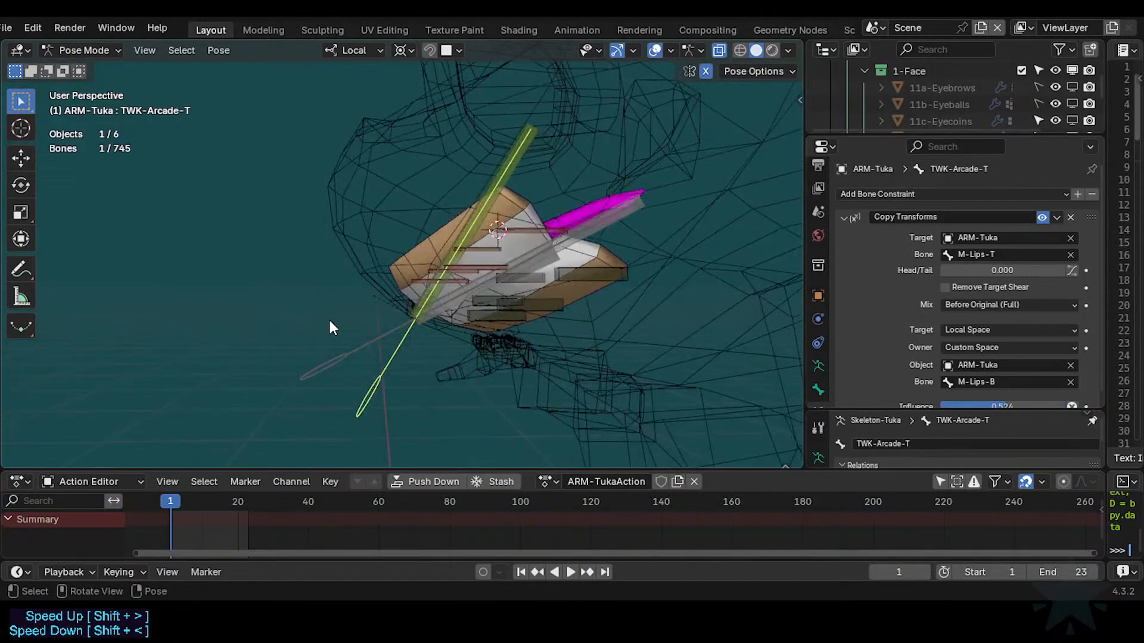
{"action": "key", "text": "KP_3"}
{"action": "scroll", "coordinate": [330, 322], "scroll_direction": "up", "scroll_amount": 2}
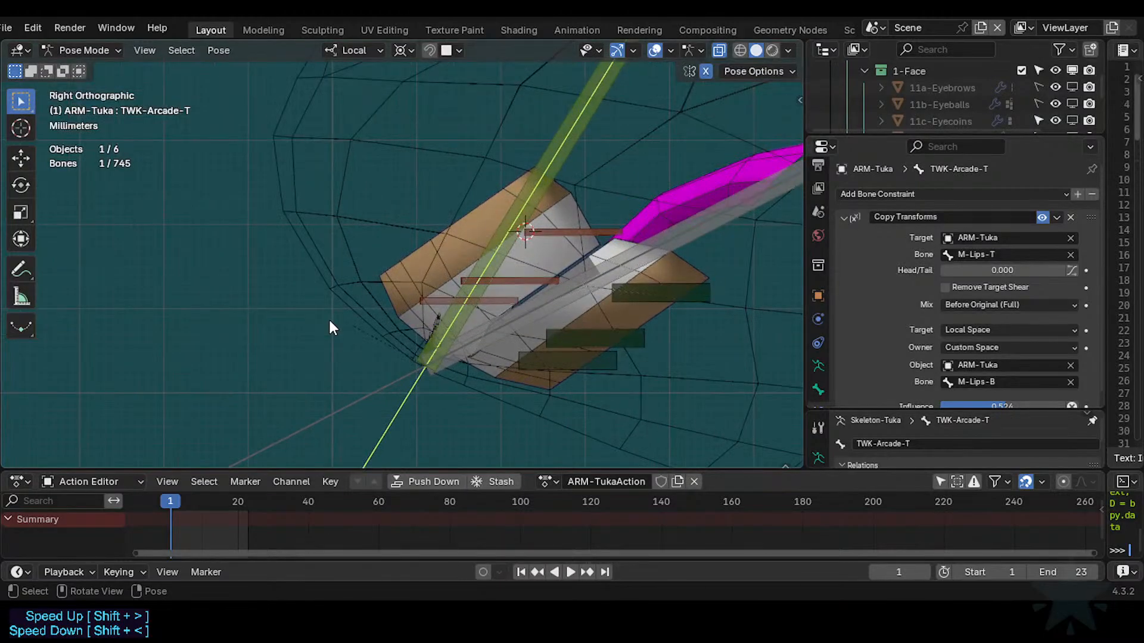
{"action": "scroll", "coordinate": [392, 284], "scroll_direction": "down", "scroll_amount": 2}
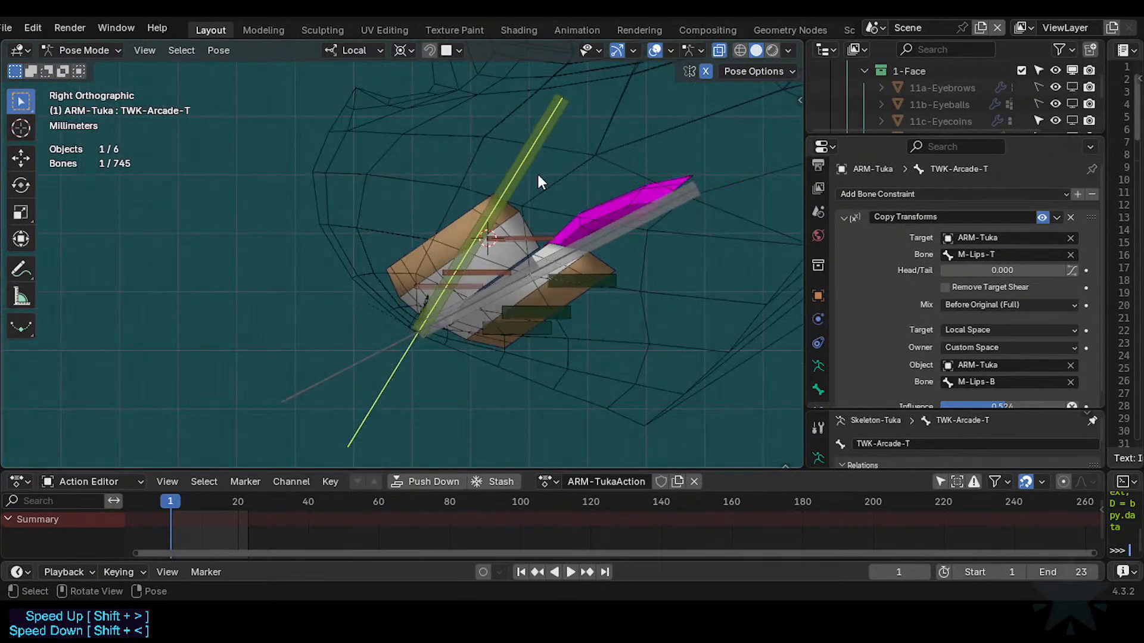
{"action": "key", "text": "Tab"}
{"action": "key", "text": "Tab"}
{"action": "key", "text": "Tab"}
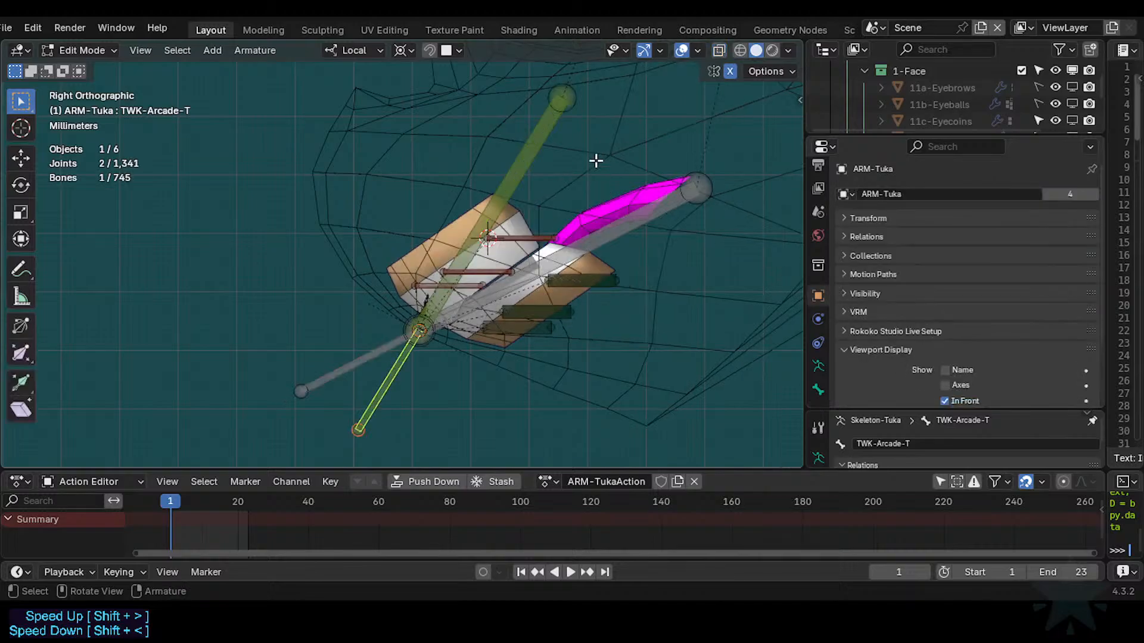
{"action": "left_click", "coordinate": [574, 90], "text": "shift"}
{"action": "key", "text": "g"}
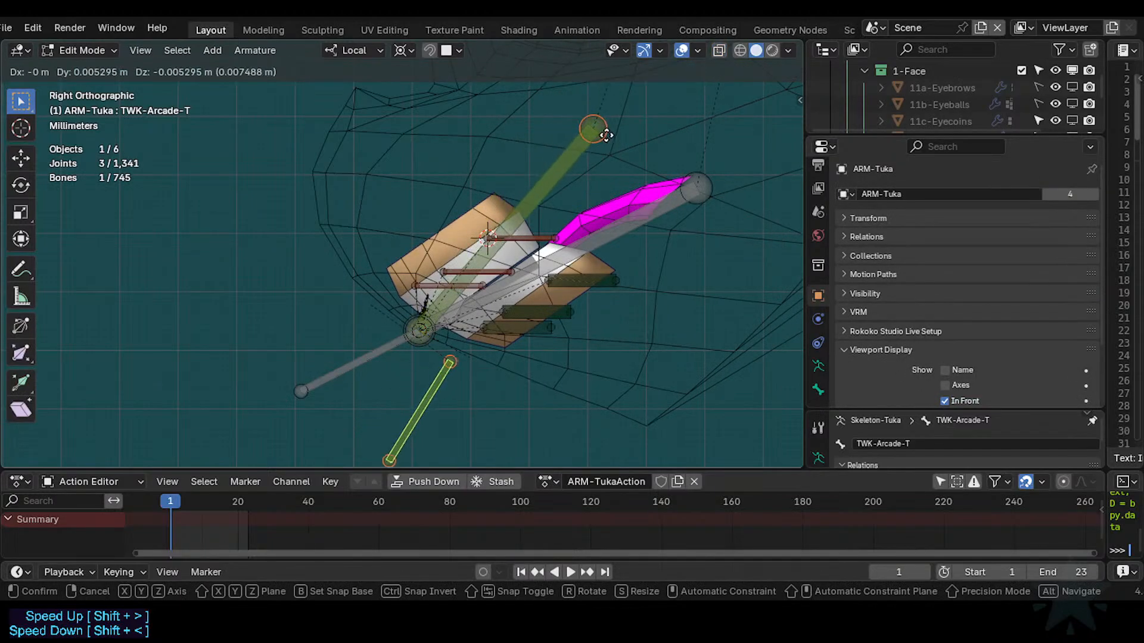
{"action": "key", "text": "Escape"}
{"action": "key", "text": "g"}
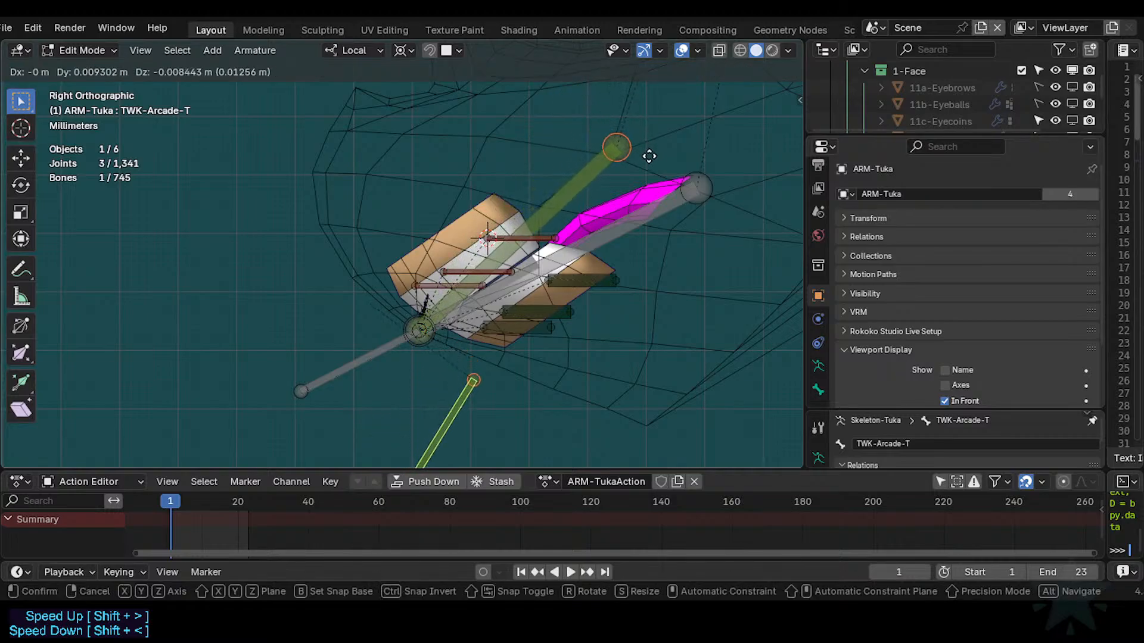
{"action": "key", "text": "Escape"}
Set the transform pivot point to Individual Origins and test-move the selected arcade joints, cancelling the move.
{"action": "key", "text": "period"}
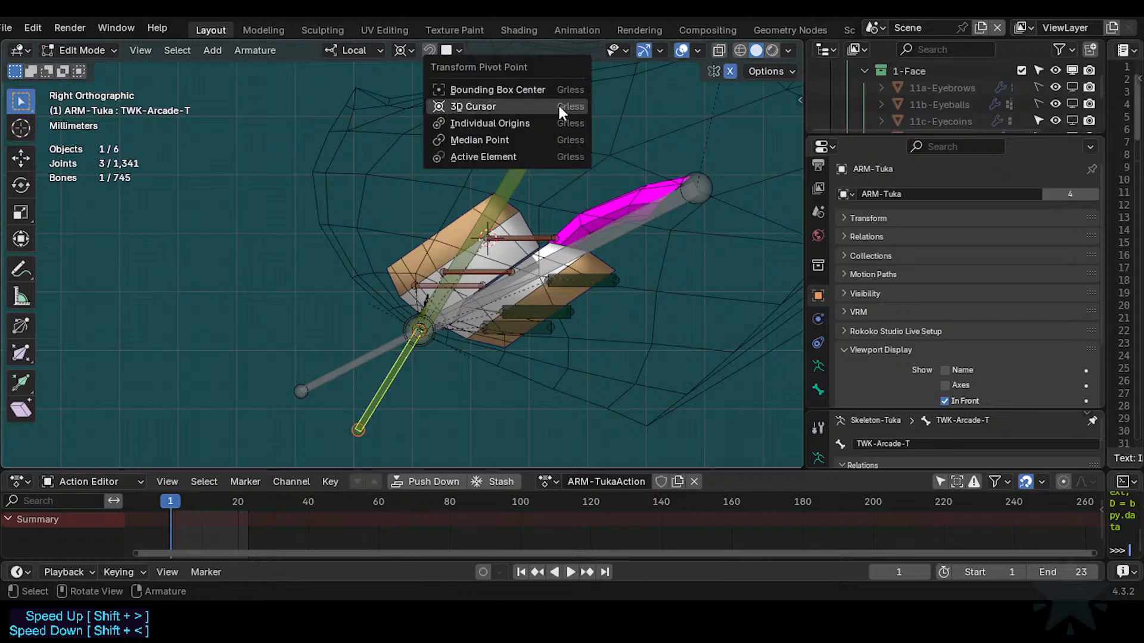
{"action": "left_click", "coordinate": [549, 126]}
{"action": "key", "text": "g"}
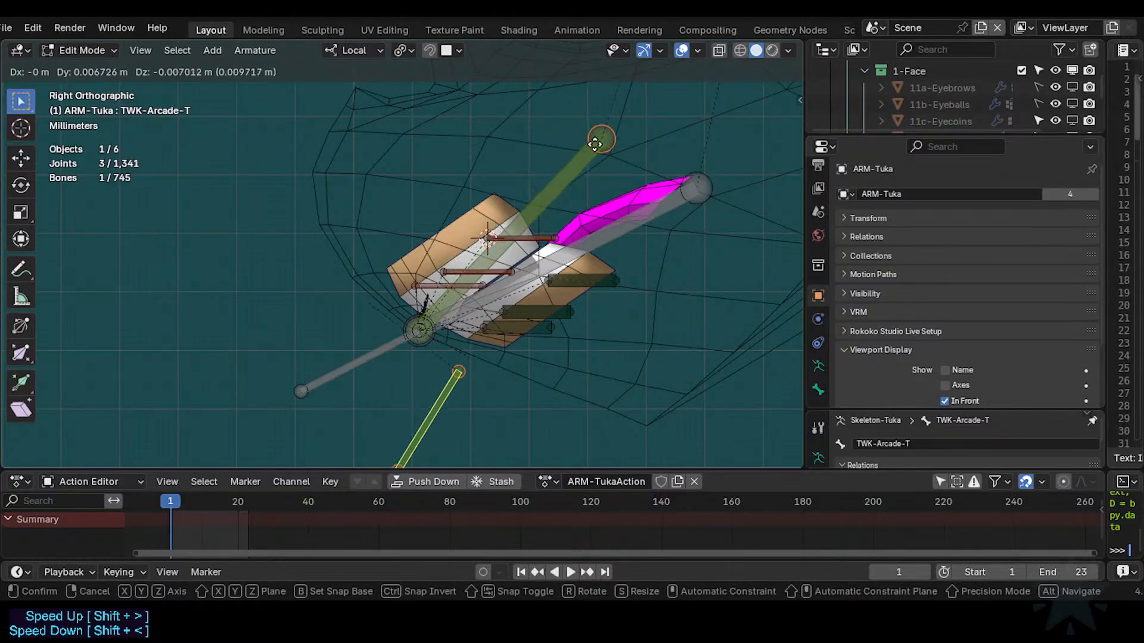
{"action": "left_click", "coordinate": [557, 123]}
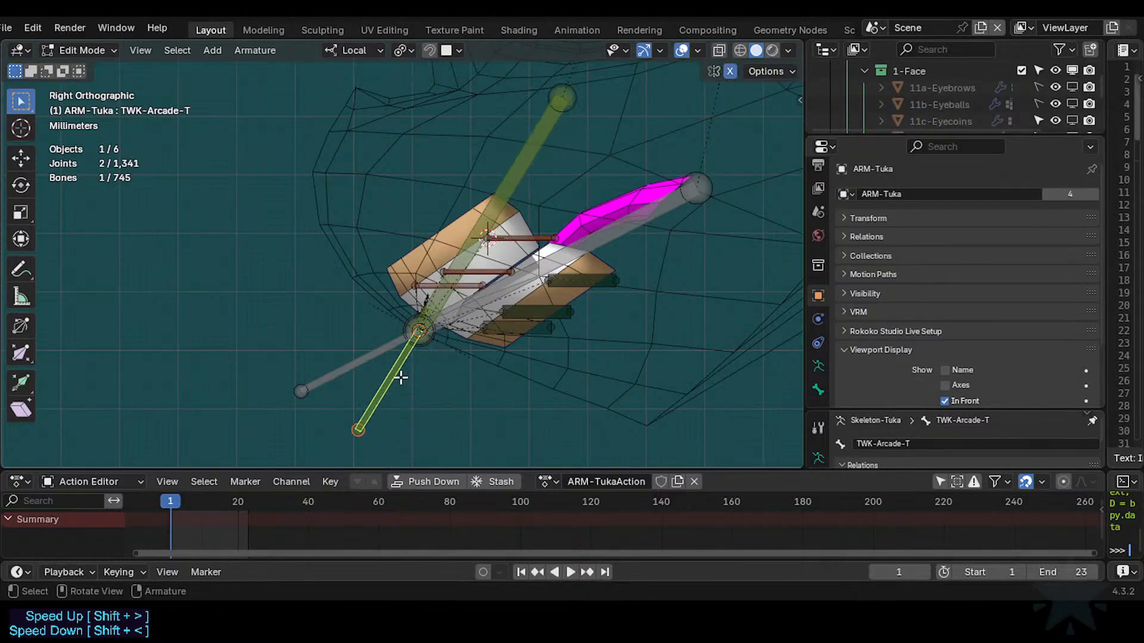
Move only the head joint of MCH-Arcade-T inward toward the teeth to shorten the bone.
{"action": "left_click", "coordinate": [565, 79]}
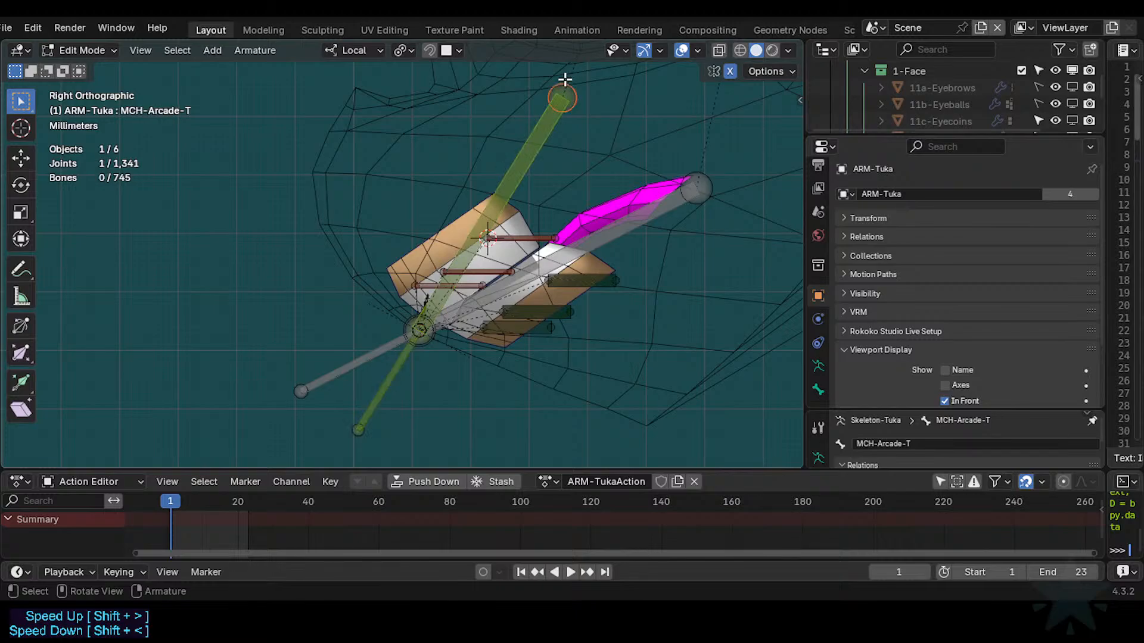
{"action": "key", "text": "g"}
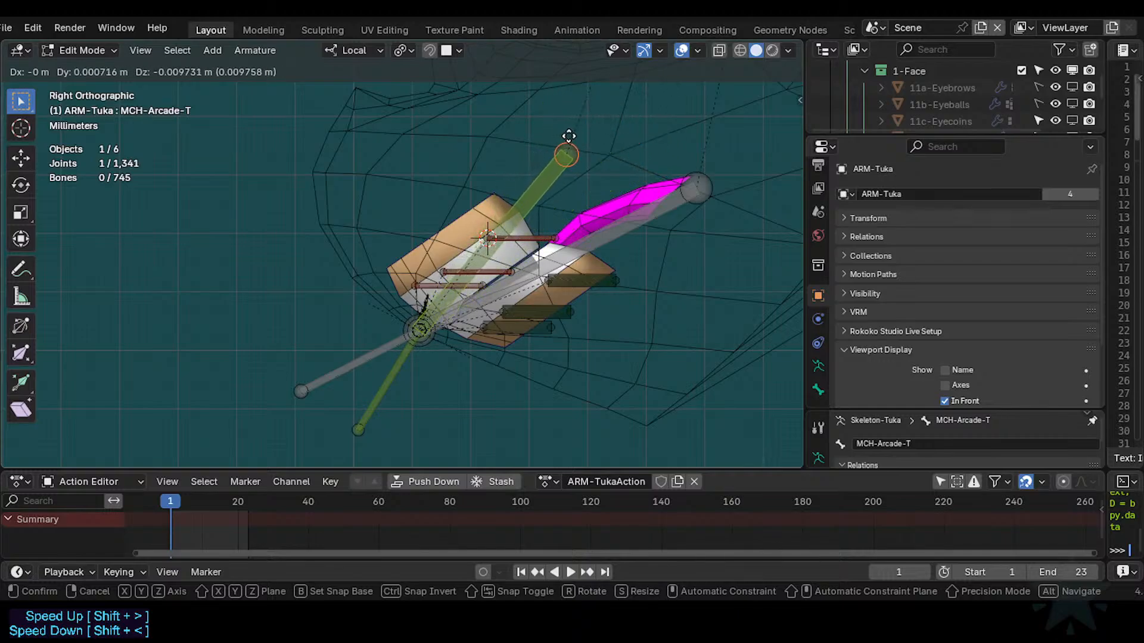
{"action": "left_click", "coordinate": [558, 120]}
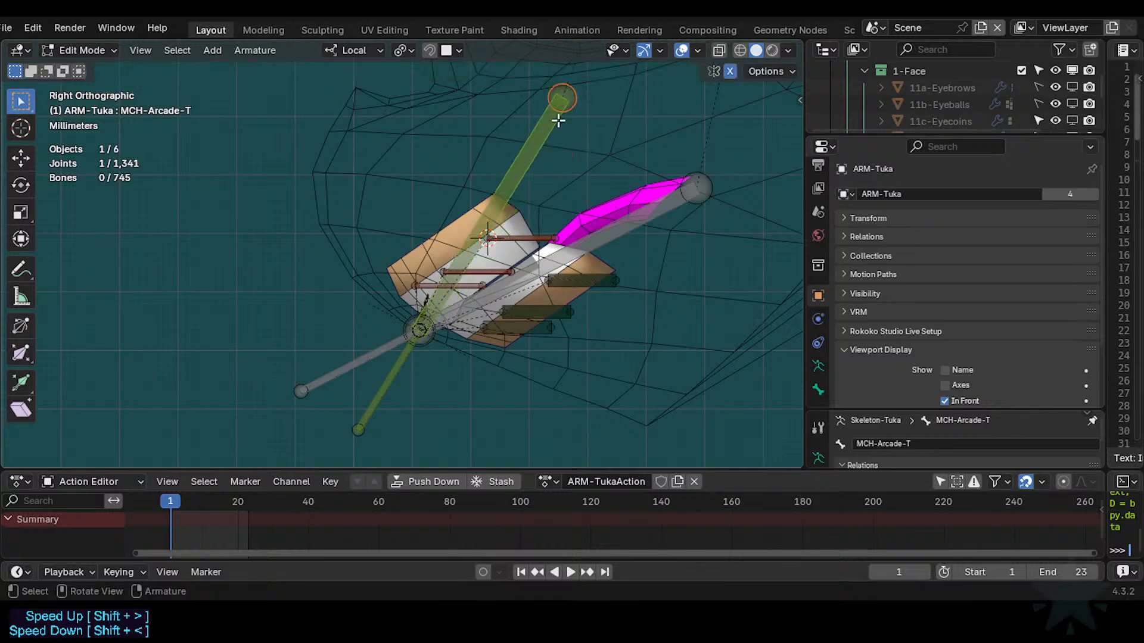
{"action": "key", "text": "g"}
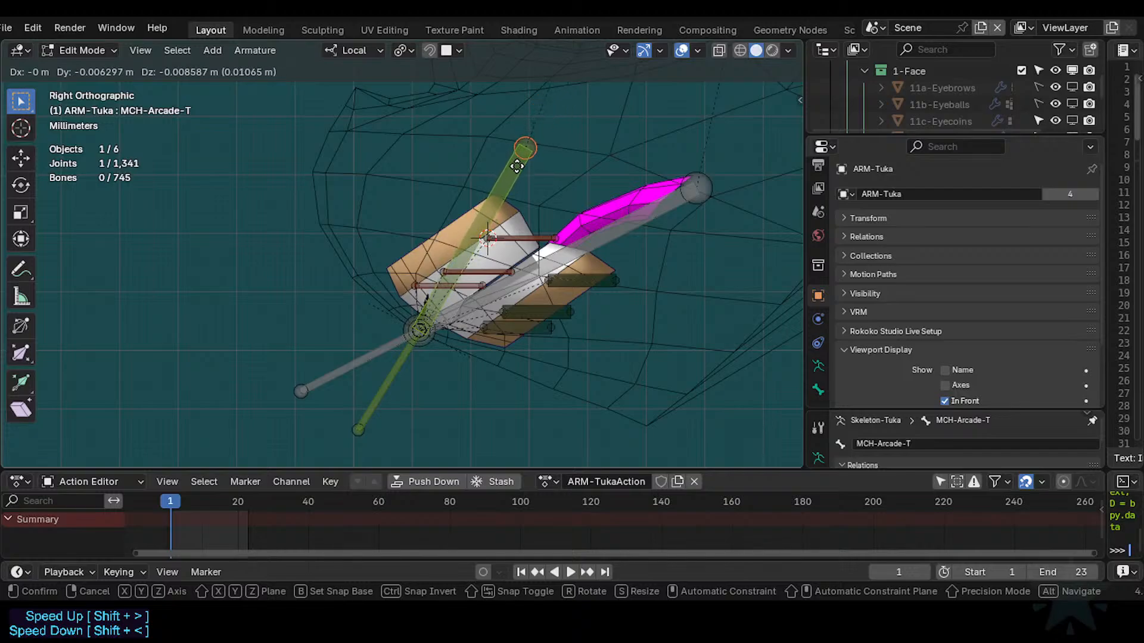
{"action": "left_click", "coordinate": [535, 161]}
{"action": "key", "text": "shift+space"}
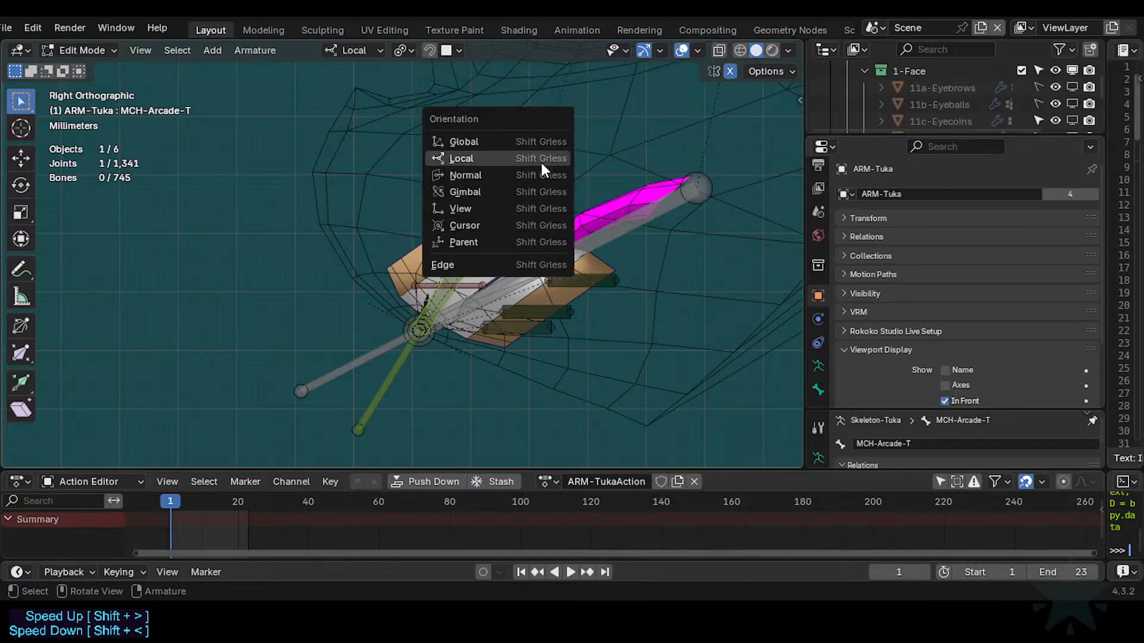
{"action": "key", "text": "Escape"}
{"action": "key", "text": "shift+less"}
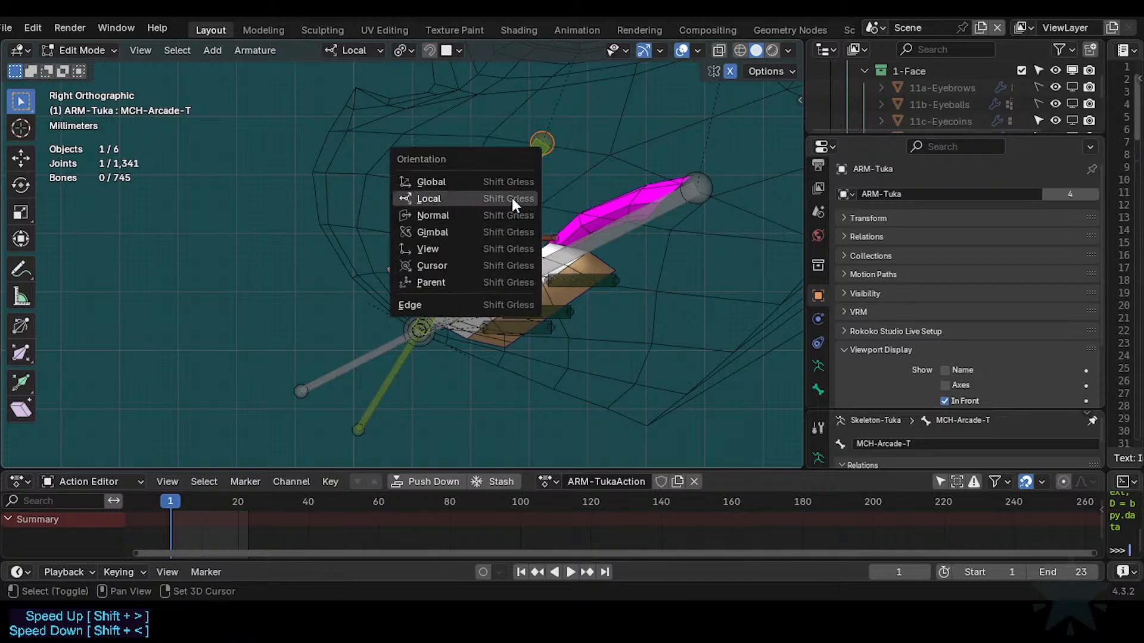
{"action": "key", "text": "Escape"}
{"action": "key", "text": "shift+less"}
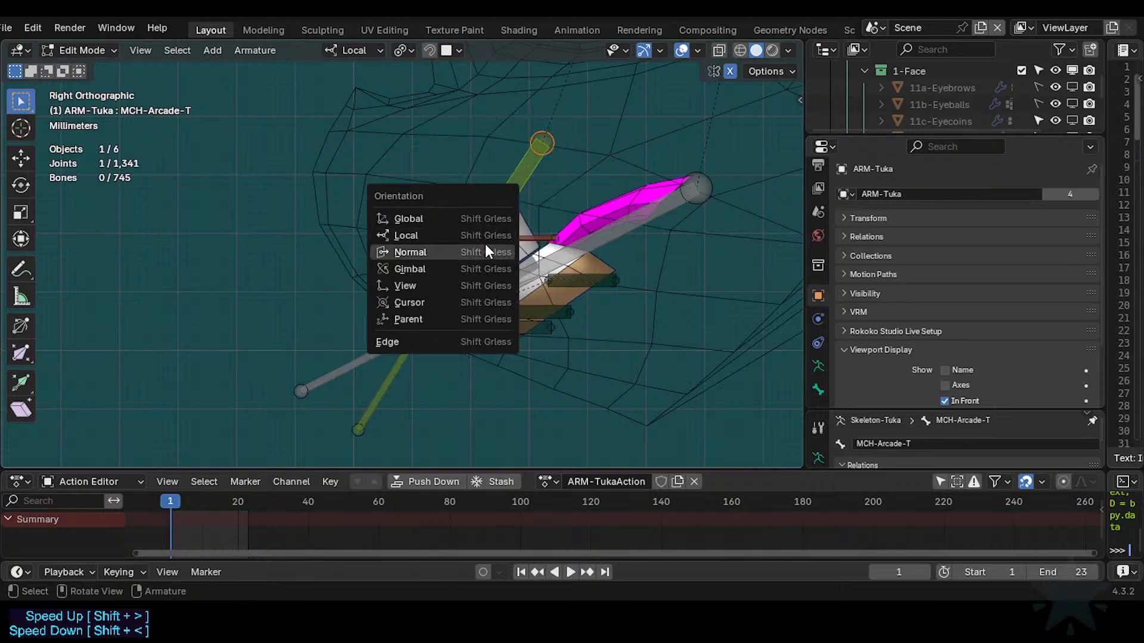
{"action": "key", "text": "Escape"}
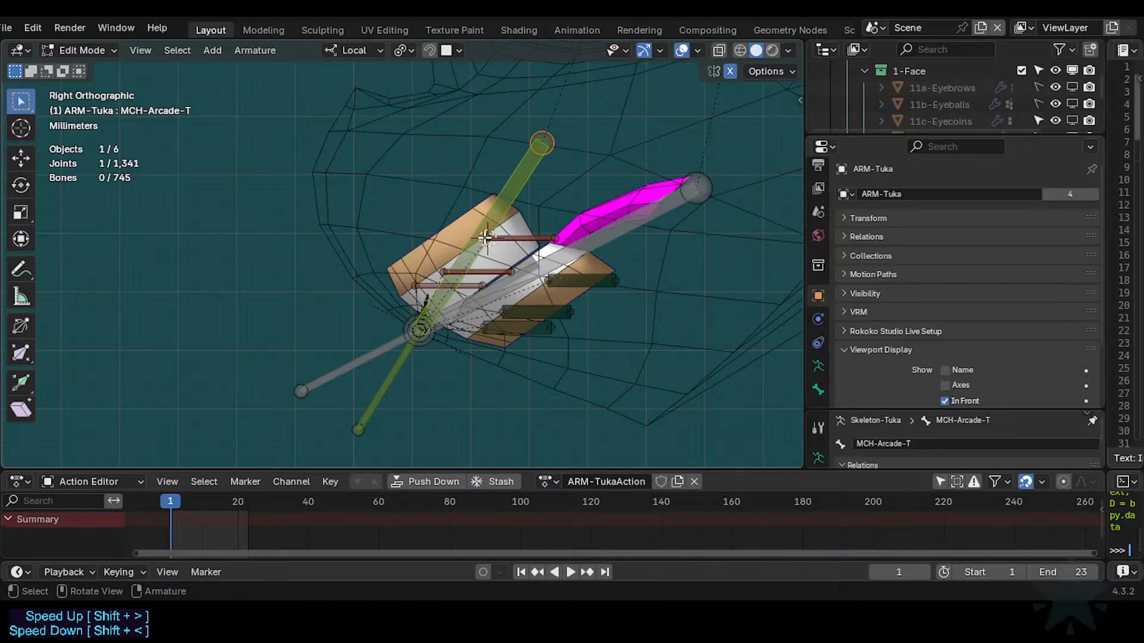
{"action": "key", "text": "shift+less"}
{"action": "key", "text": "Escape"}
Test-rotate MCH-Arcade-T, including around its local X axis, and test-move TWK-Arcade-T, cancelling each transform.
{"action": "key", "text": "less"}
{"action": "left_click", "coordinate": [455, 291]}
{"action": "key", "text": "r"}
{"action": "key", "text": "x"}
{"action": "right_click", "coordinate": [445, 241]}
{"action": "key", "text": "r"}
{"action": "key", "text": "x"}
{"action": "right_click", "coordinate": [419, 258]}
{"action": "left_click", "coordinate": [394, 372]}
{"action": "key", "text": "g"}
{"action": "right_click", "coordinate": [416, 392]}
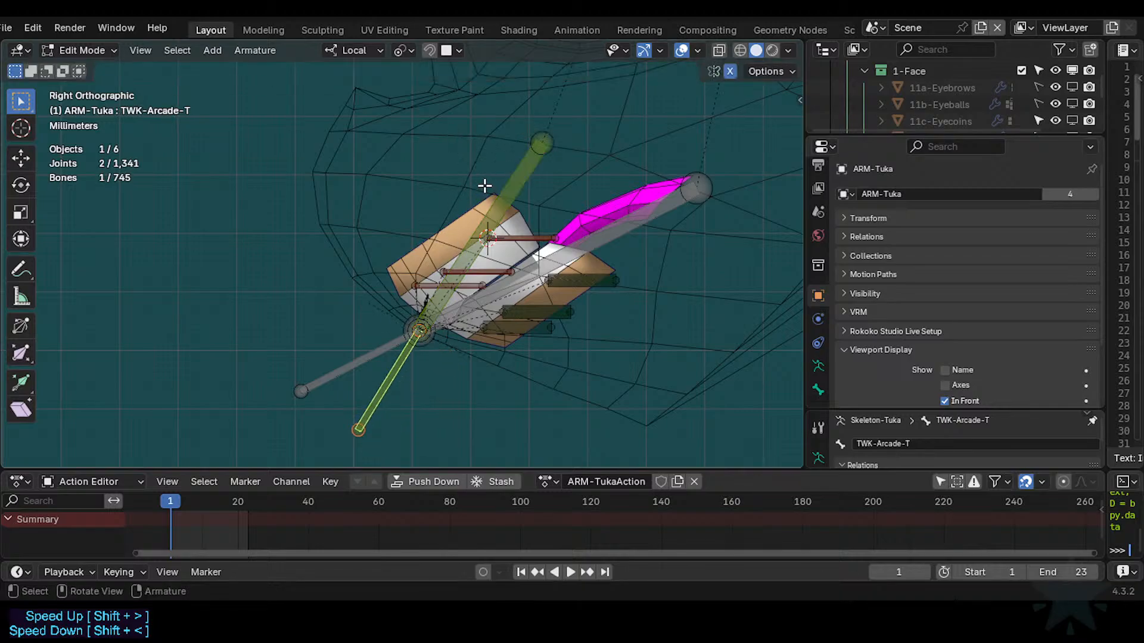
{"action": "left_click", "coordinate": [508, 185]}
{"action": "key", "text": "r"}
{"action": "right_click", "coordinate": [476, 212]}
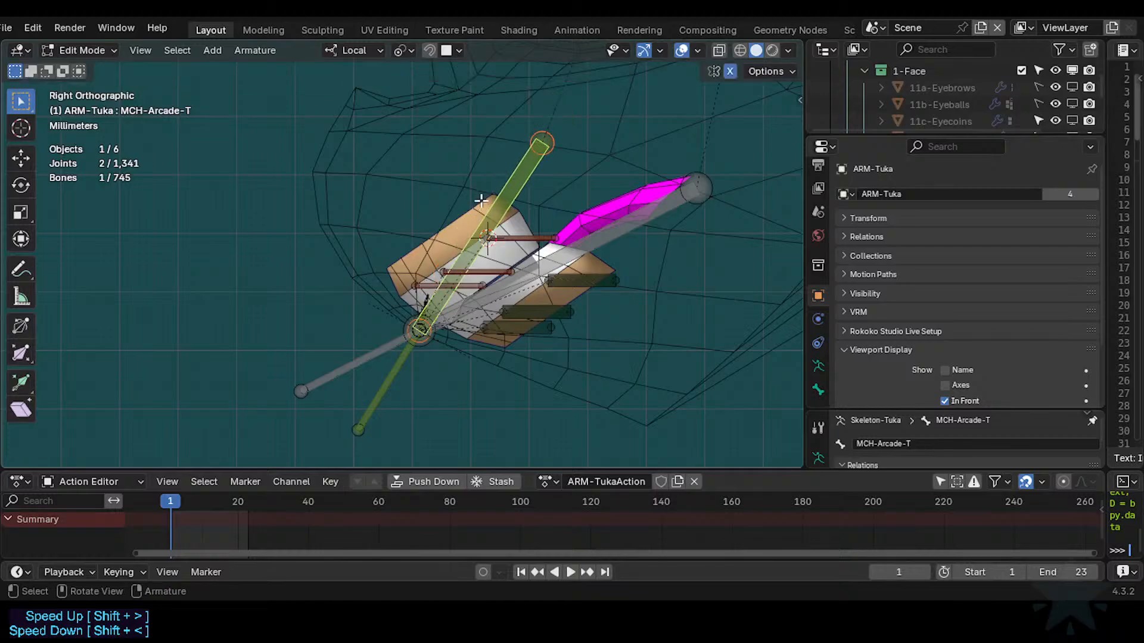
Set the pivot point to Individual Origins again and test-rotate MCH-Arcade-T around its local X axis, cancelling the rotation.
{"action": "key", "text": "period"}
{"action": "key", "text": "Escape"}
{"action": "key", "text": "period"}
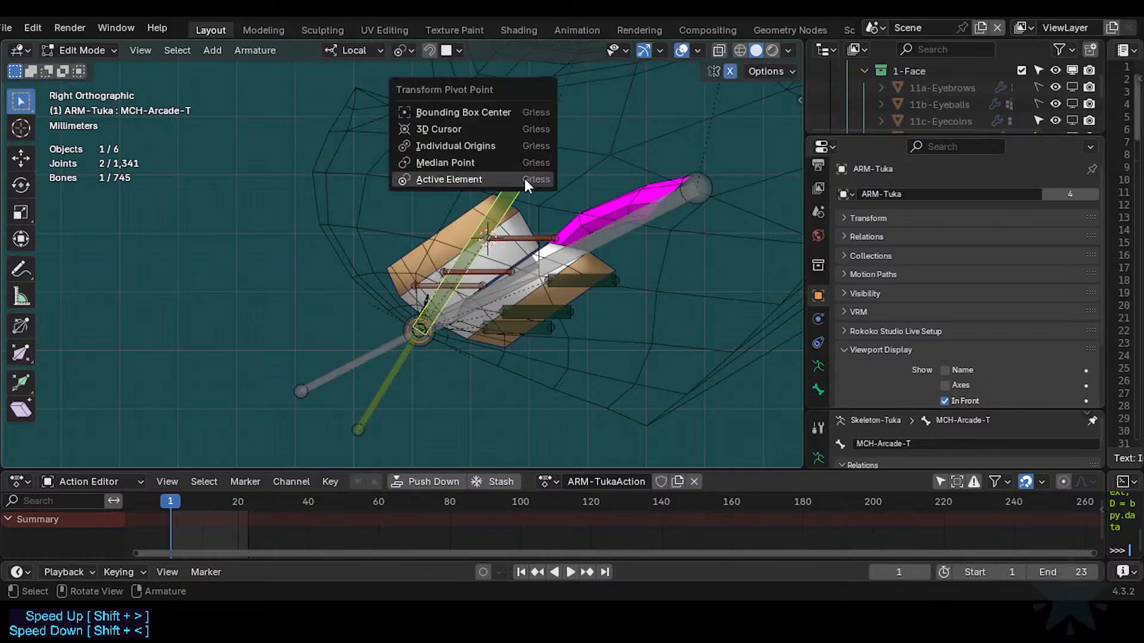
{"action": "key", "text": "Escape"}
{"action": "key", "text": "a"}
{"action": "key", "text": "period"}
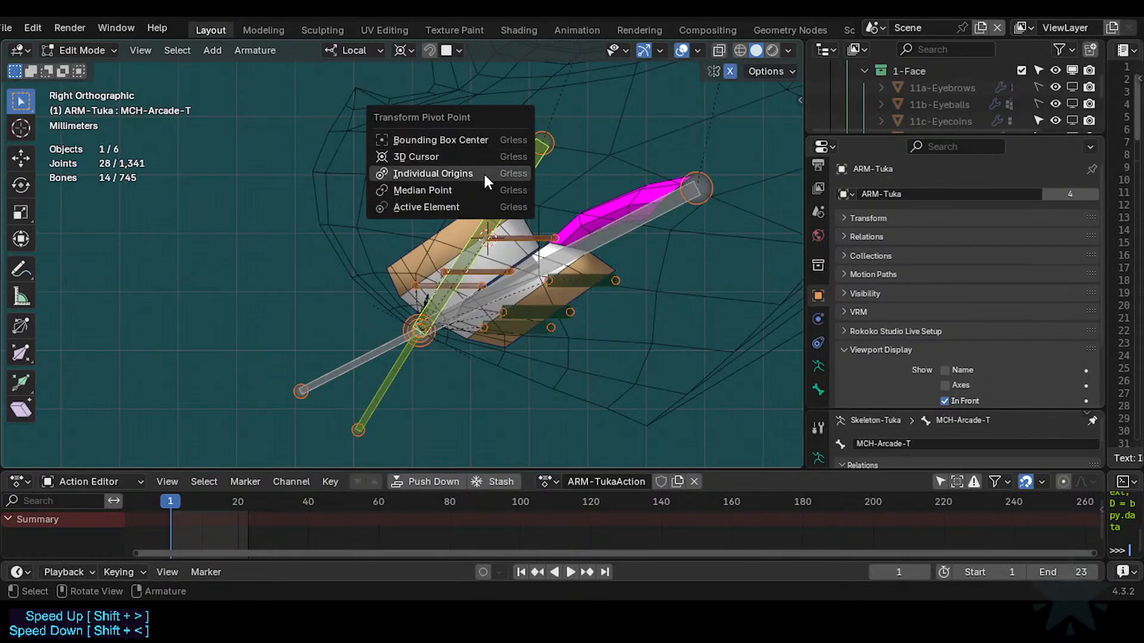
{"action": "left_click", "coordinate": [484, 172]}
{"action": "left_click", "coordinate": [512, 192]}
{"action": "key", "text": "r"}
{"action": "key", "text": "x"}
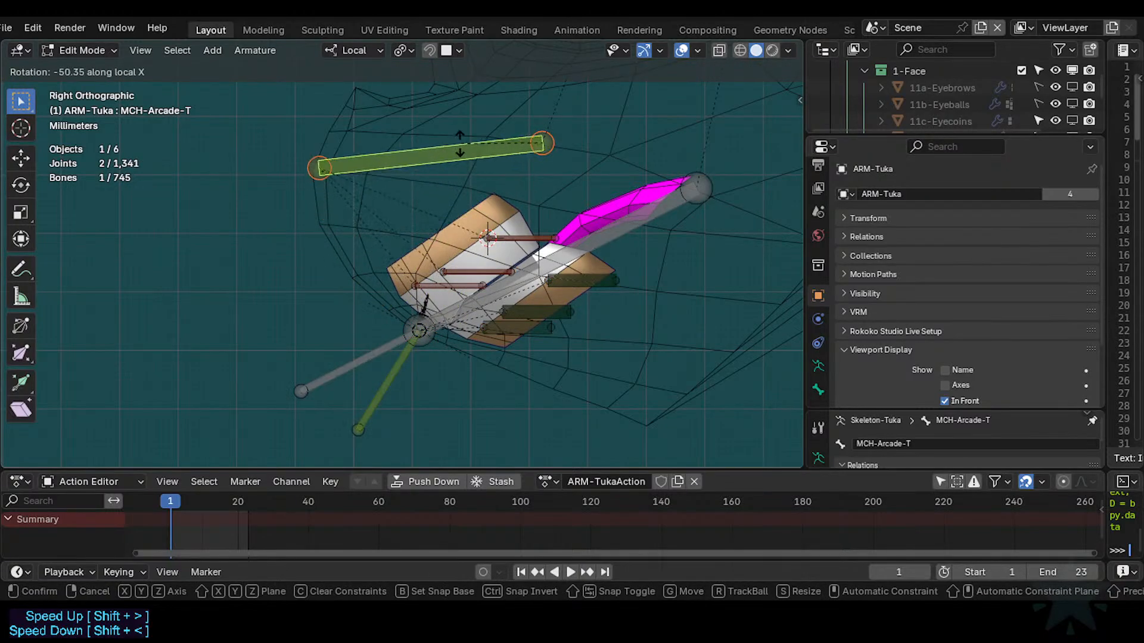
{"action": "left_click", "coordinate": [524, 156]}
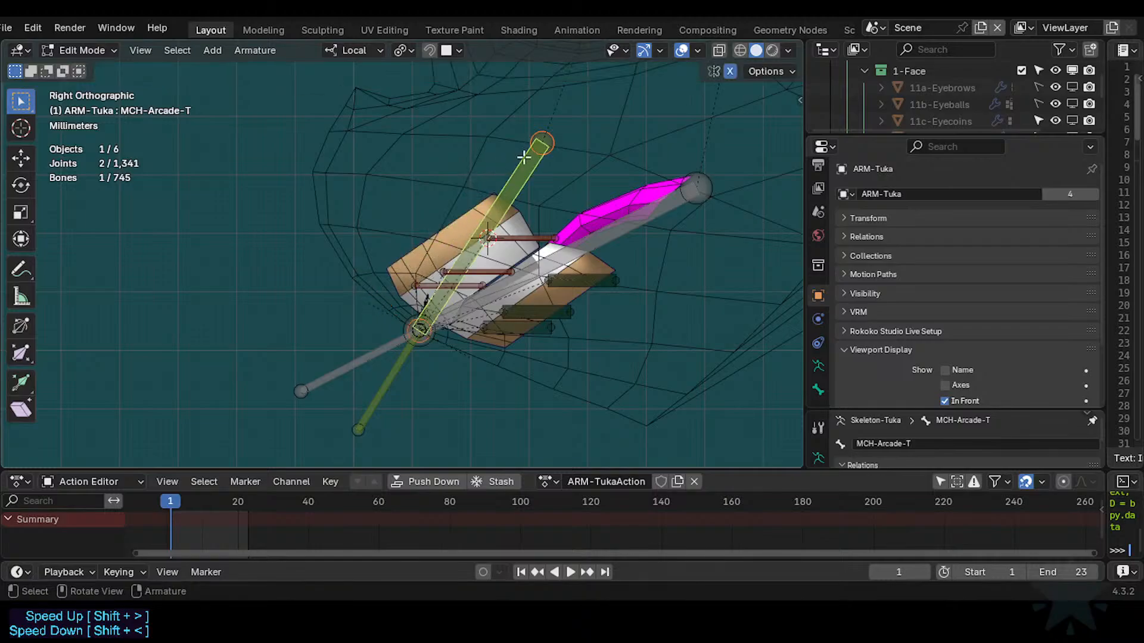
Shift the whole MCH-Arcade-T bone slightly between local X test rotations to adjust its pivot location, cancelling each rotation.
{"action": "key", "text": "g"}
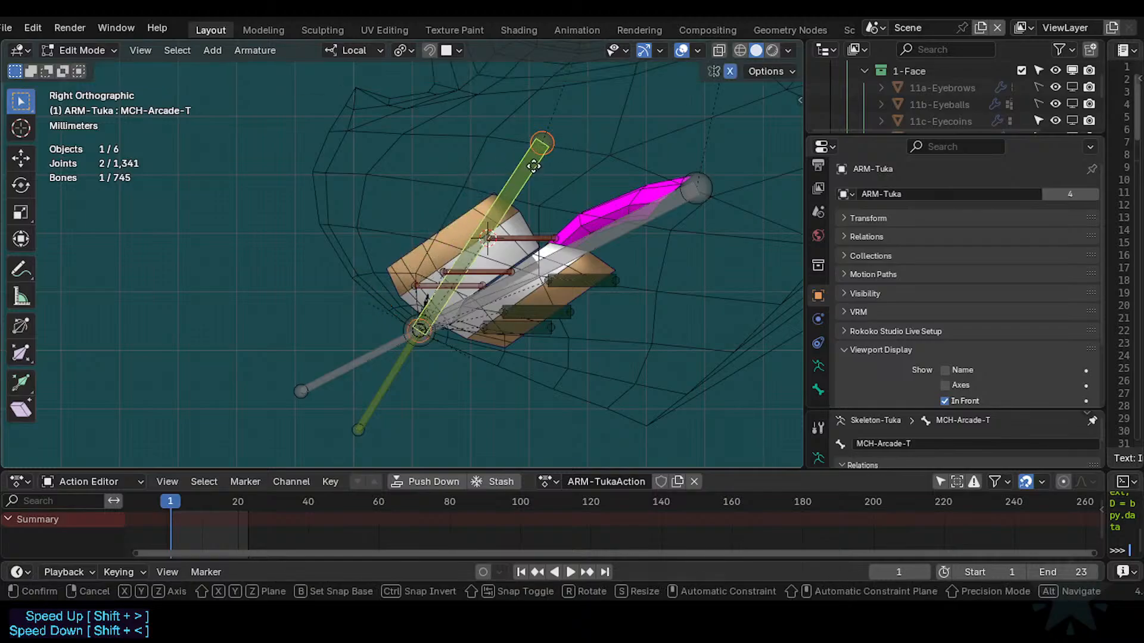
{"action": "left_click", "coordinate": [597, 145]}
{"action": "key", "text": "r"}
{"action": "key", "text": "x"}
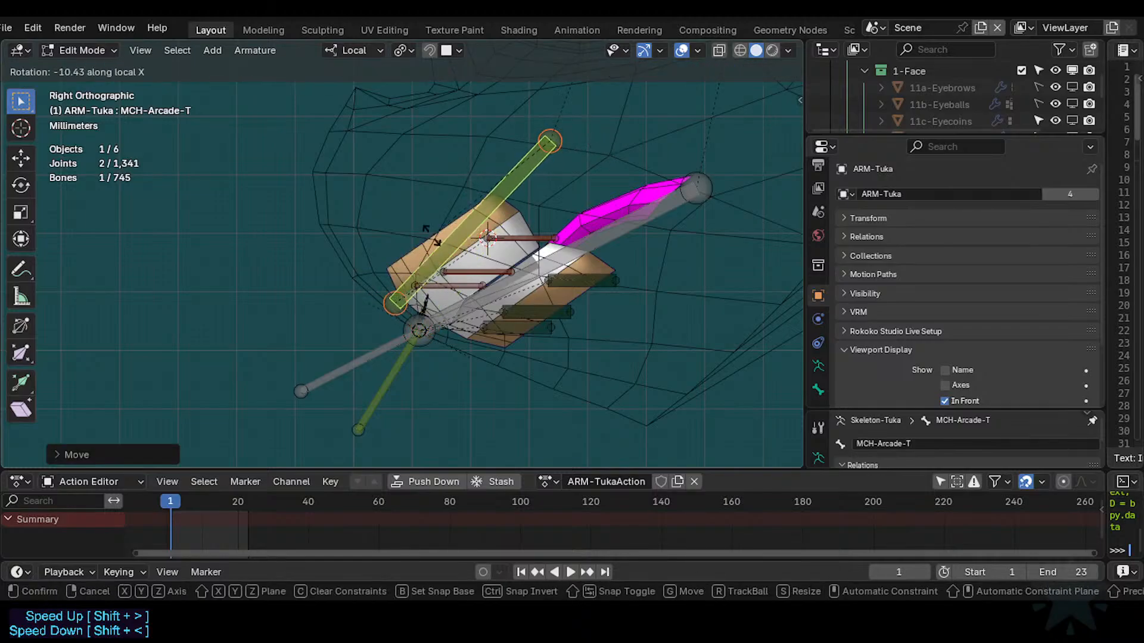
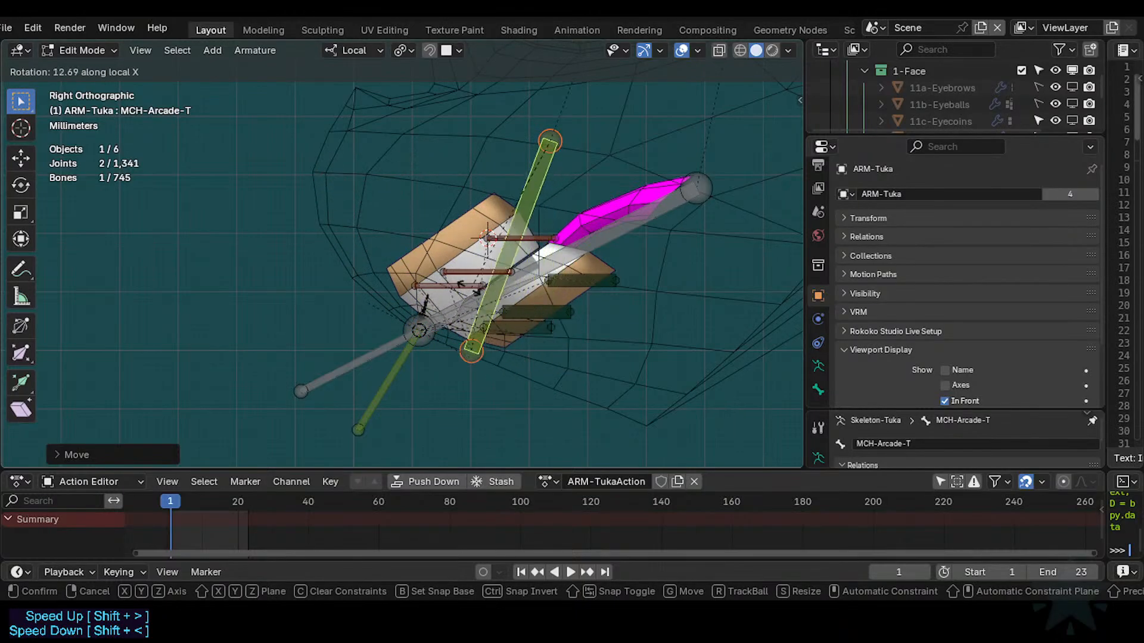
{"action": "key", "text": "g"}
{"action": "key", "text": "Escape"}
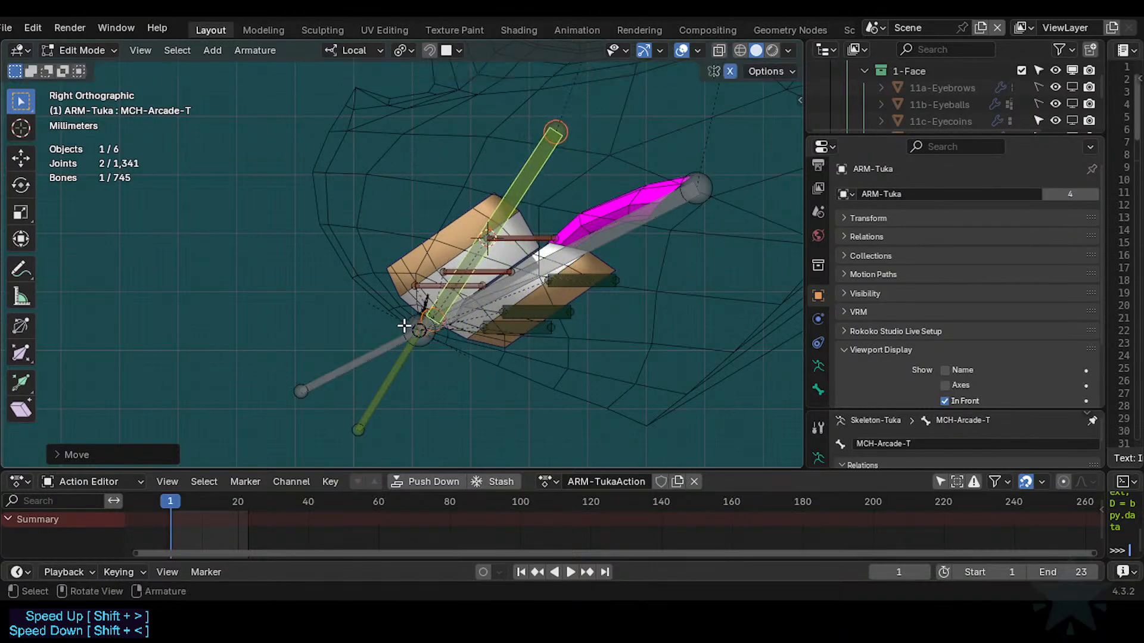
{"action": "key", "text": "r"}
{"action": "key", "text": "x"}
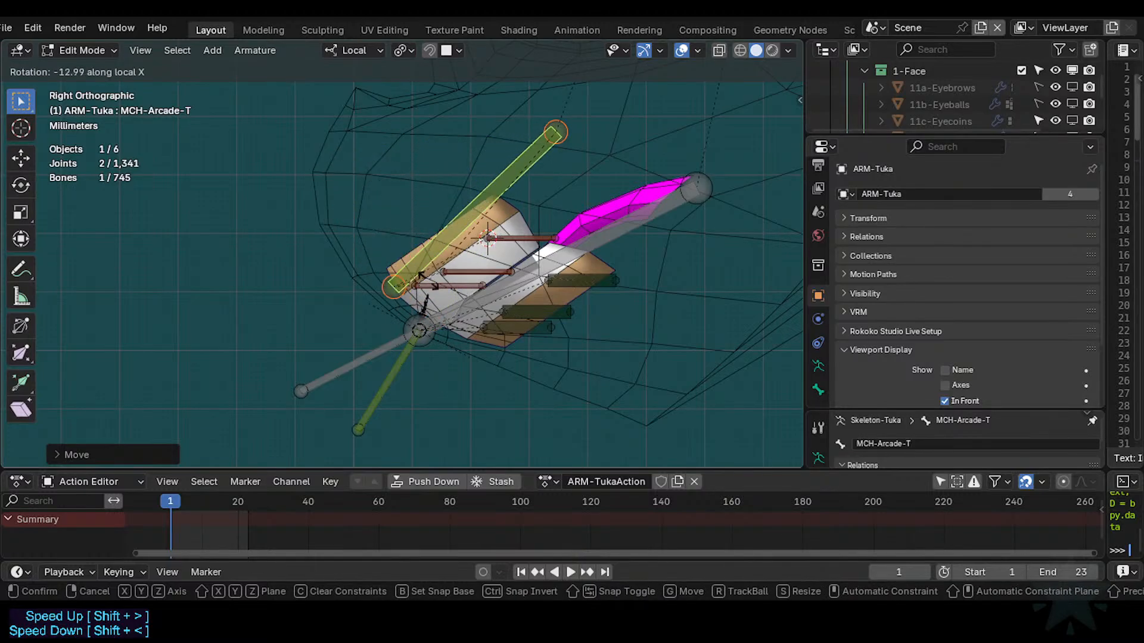
{"action": "left_click", "coordinate": [447, 302]}
{"action": "key", "text": "g"}
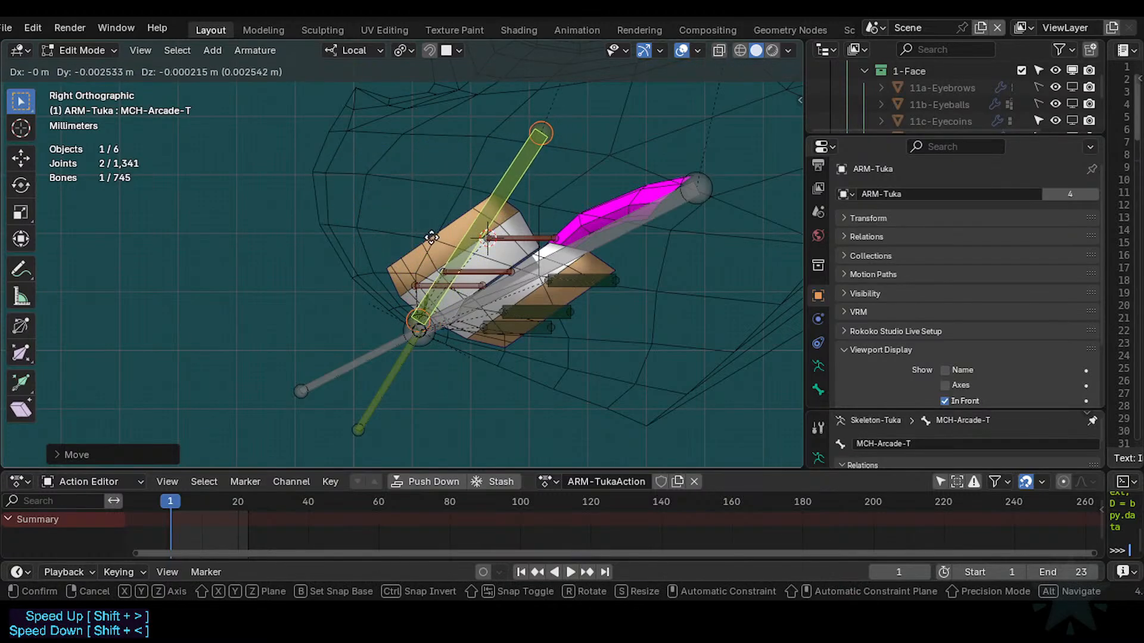
{"action": "left_click", "coordinate": [521, 202]}
Move the head joint of MCH-Arcade-T down toward the teeth and test-rotate the bone around its local X axis, cancelling the rotation.
{"action": "left_click", "coordinate": [566, 131]}
{"action": "key", "text": "g"}
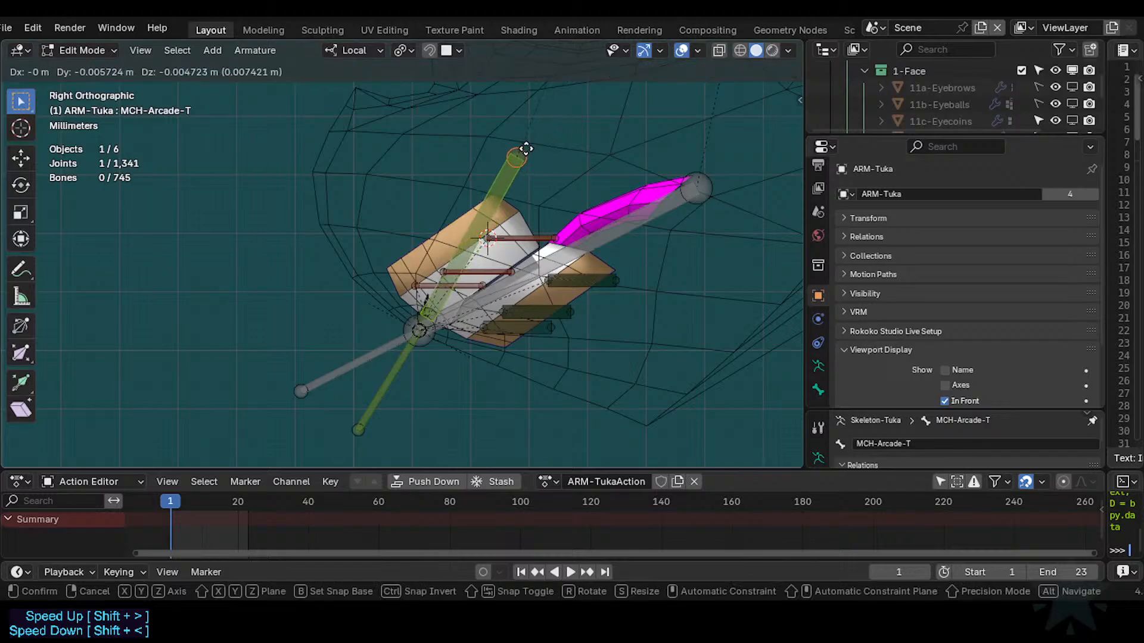
{"action": "left_click", "coordinate": [526, 149]}
{"action": "left_click", "coordinate": [475, 214]}
{"action": "key", "text": "r"}
{"action": "key", "text": "x"}
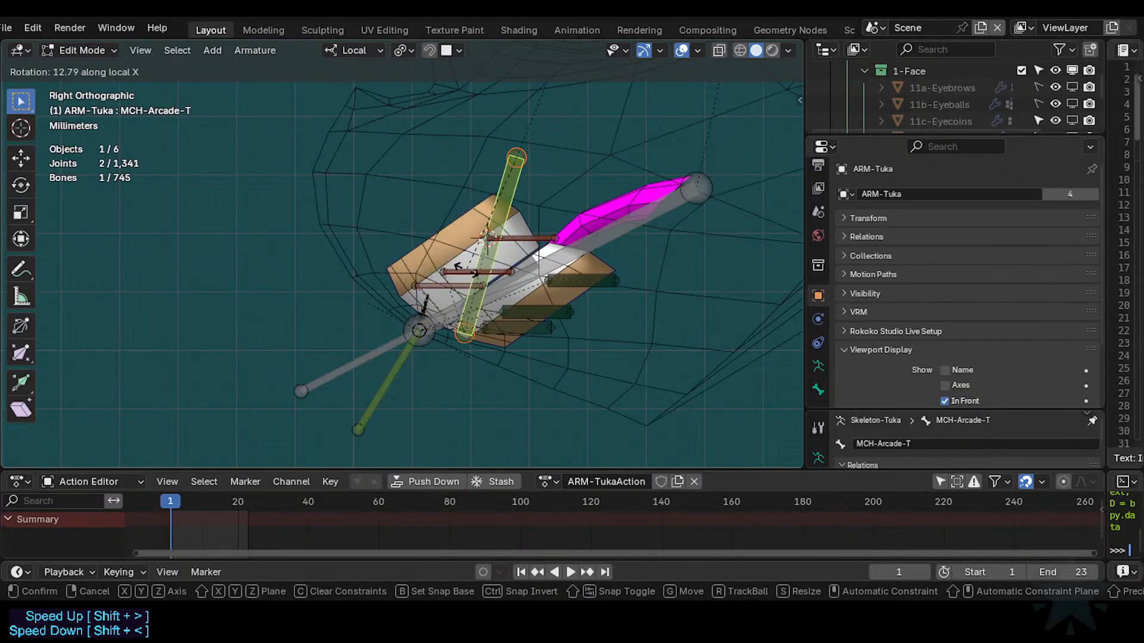
{"action": "right_click", "coordinate": [411, 177]}
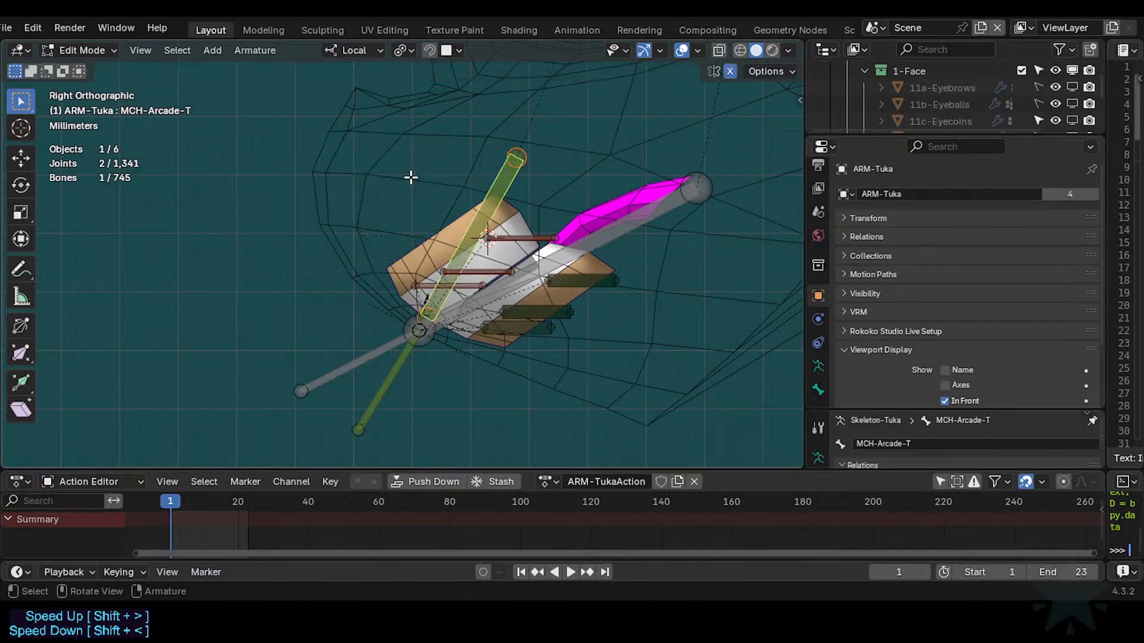
Nudge MCH-Arcade-T's head joint slightly closer to the upper teeth and test the bone's local X rotation again without keeping it.
{"action": "left_click", "coordinate": [524, 144]}
{"action": "key", "text": "g"}
{"action": "left_click", "coordinate": [445, 210]}
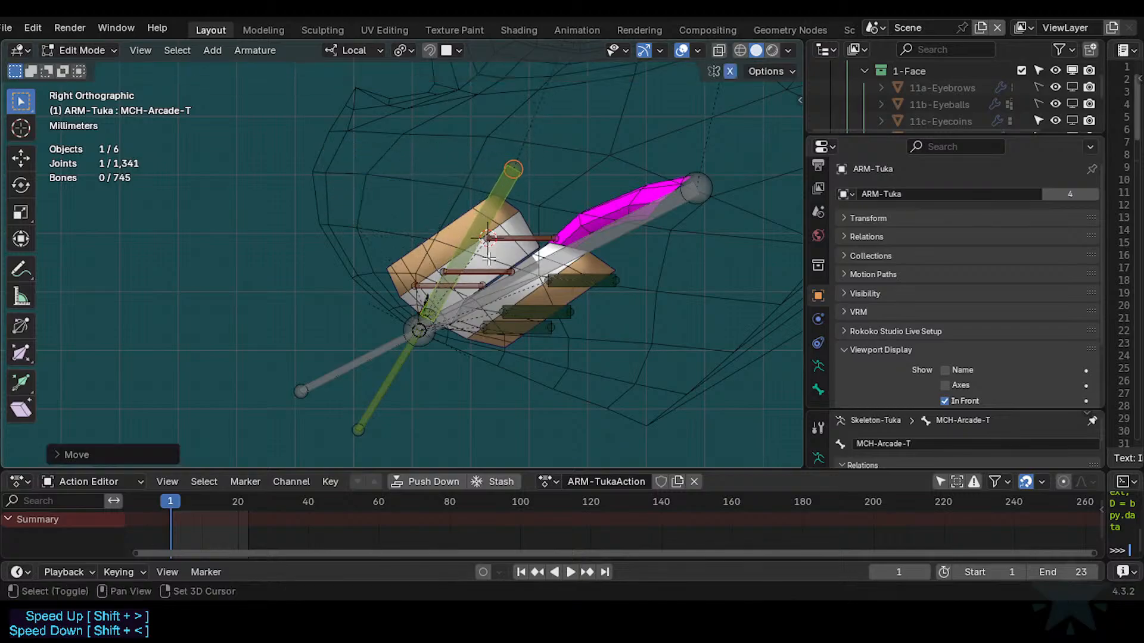
{"action": "left_click", "coordinate": [456, 251]}
{"action": "key", "text": "r"}
{"action": "key", "text": "x"}
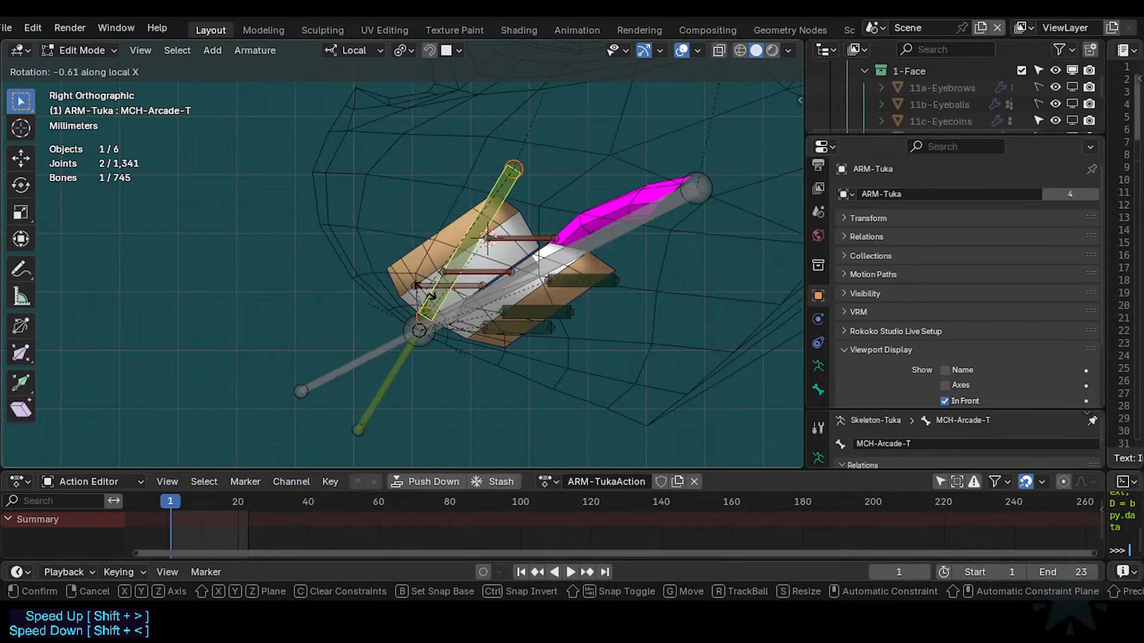
{"action": "left_click", "coordinate": [426, 295]}
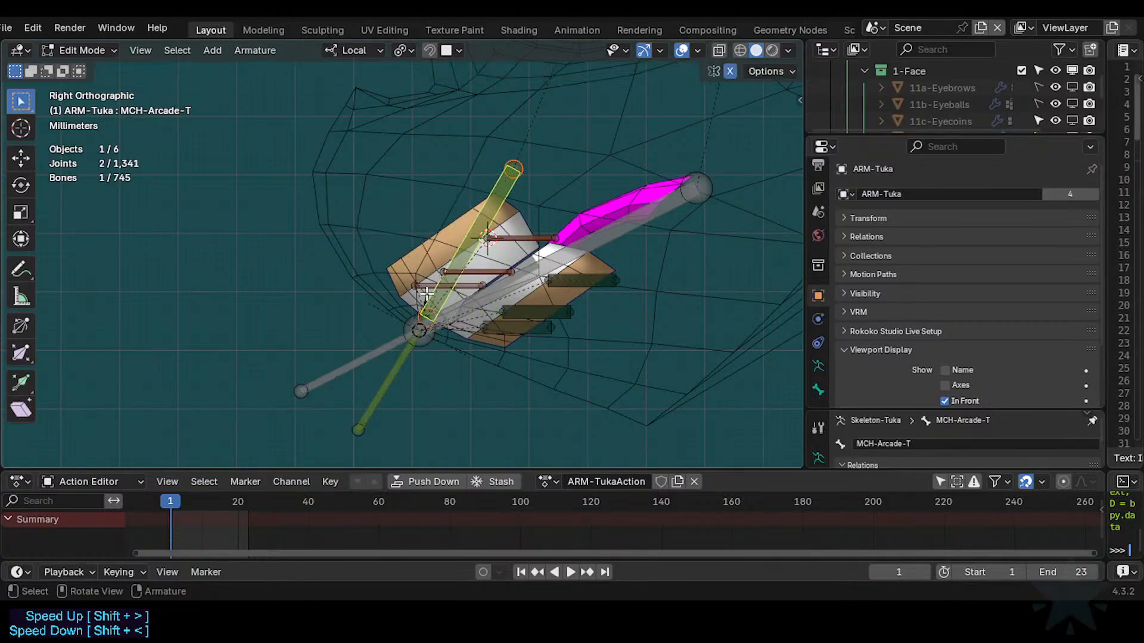
Select the head joint of TWK-Arcade-T and place the 3D cursor on it.
{"action": "left_click", "coordinate": [420, 321]}
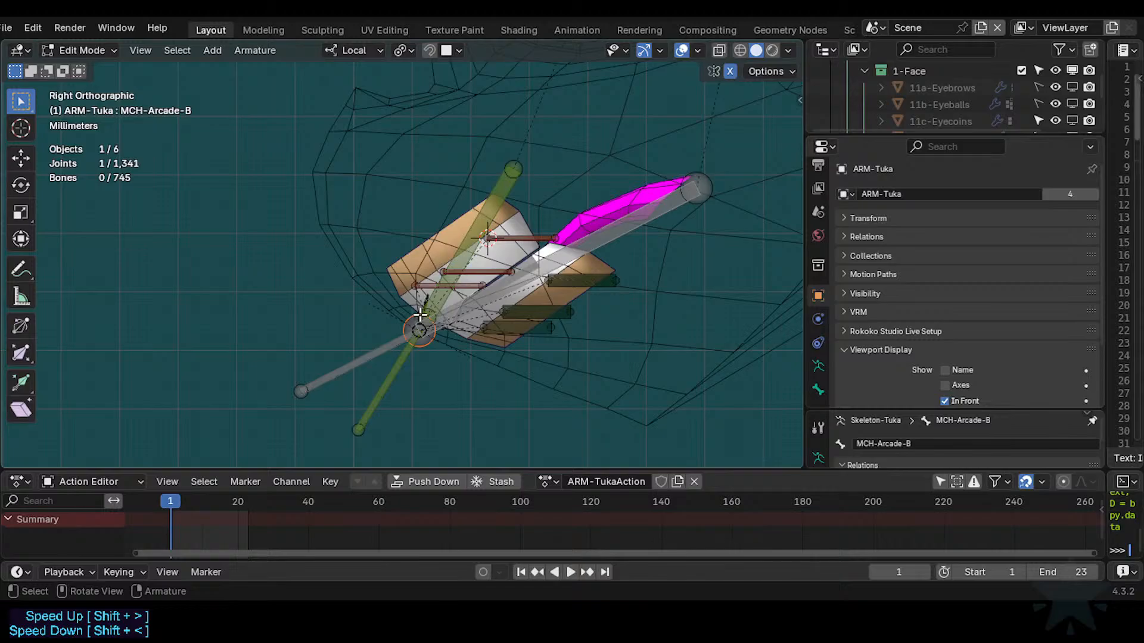
{"action": "left_click", "coordinate": [421, 306]}
{"action": "key", "text": "g"}
{"action": "right_click", "coordinate": [415, 327]}
{"action": "left_click", "coordinate": [417, 341]}
{"action": "right_click", "coordinate": [423, 329], "text": "shift"}
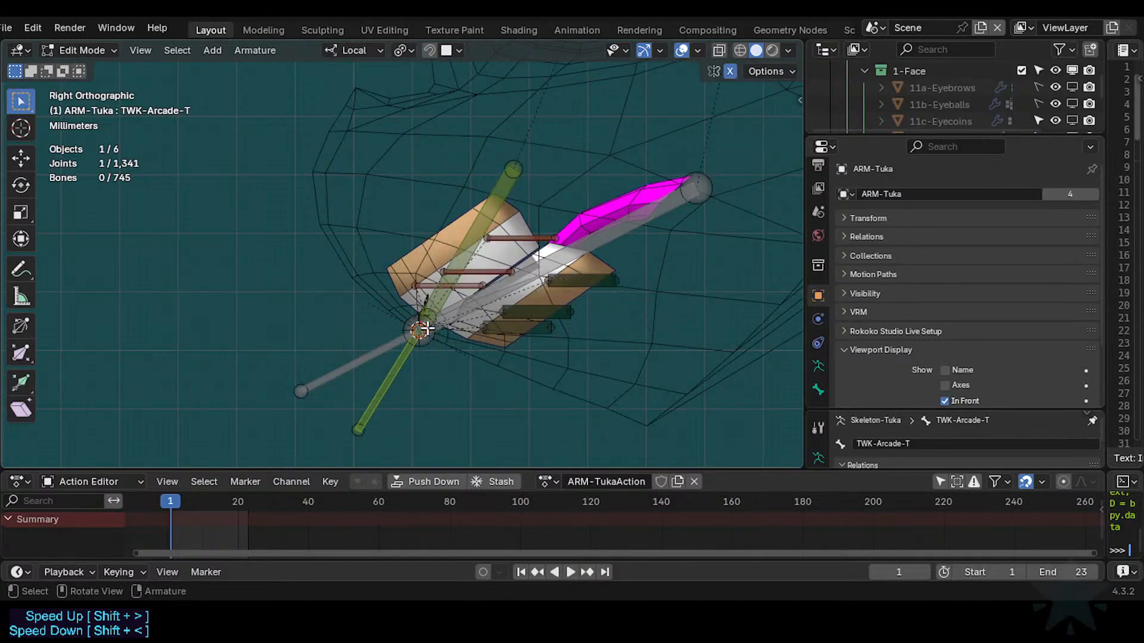
Snap the tail joint of MCH-Arcade-T to the 3D cursor with Selection to Cursor.
{"action": "left_click", "coordinate": [422, 316]}
{"action": "key", "text": "shift+s"}
{"action": "left_click", "coordinate": [425, 301]}
{"action": "key", "text": "g"}
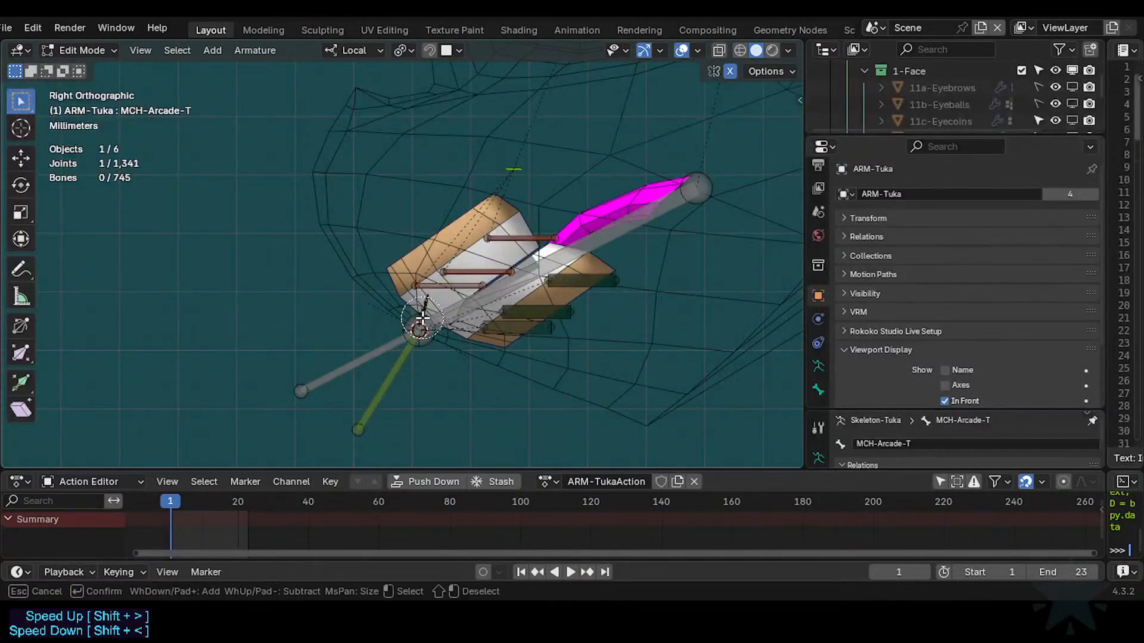
{"action": "right_click", "coordinate": [420, 304]}
{"action": "key", "text": "ctrl+z"}
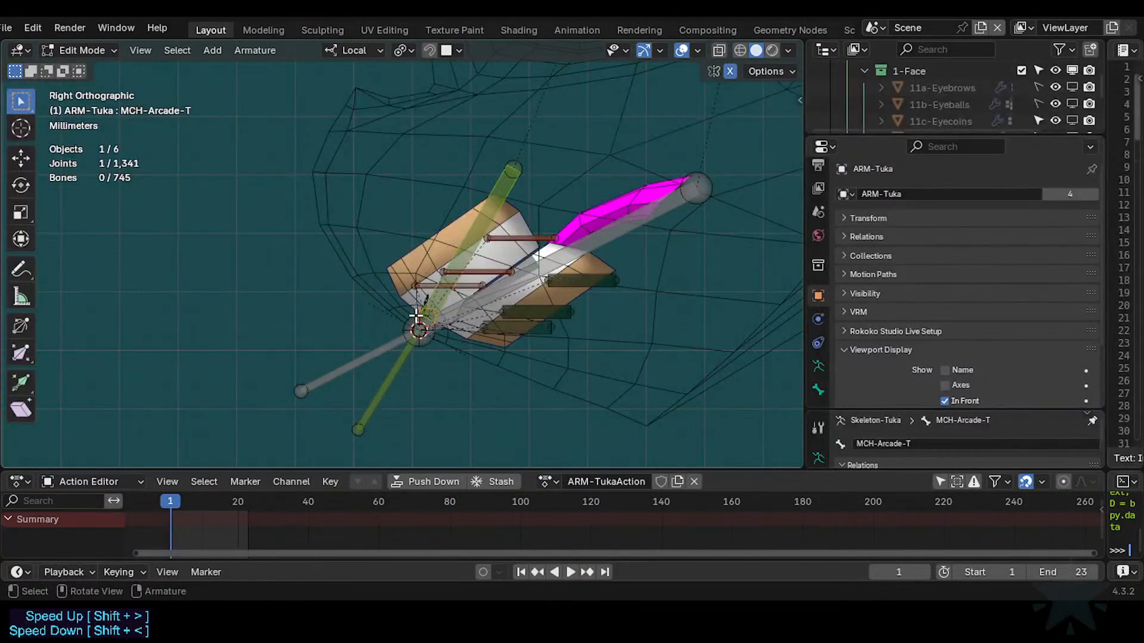
{"action": "scroll", "coordinate": [416, 308], "scroll_direction": "up", "scroll_amount": 2}
{"action": "key", "text": "shift+s"}
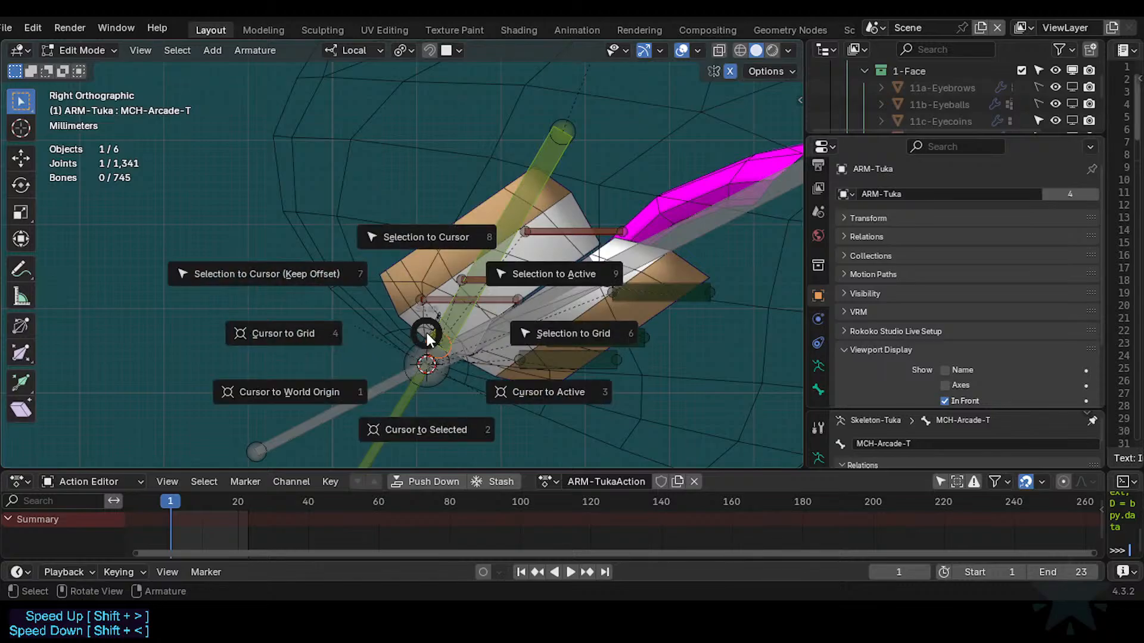
{"action": "left_click", "coordinate": [444, 262]}
Test-rotate the whole MCH-Arcade-T bone around its local X axis and cancel the rotation.
{"action": "scroll", "coordinate": [455, 259], "scroll_direction": "down", "scroll_amount": 1}
{"action": "left_click", "coordinate": [470, 243]}
{"action": "key", "text": "r"}
{"action": "key", "text": "x"}
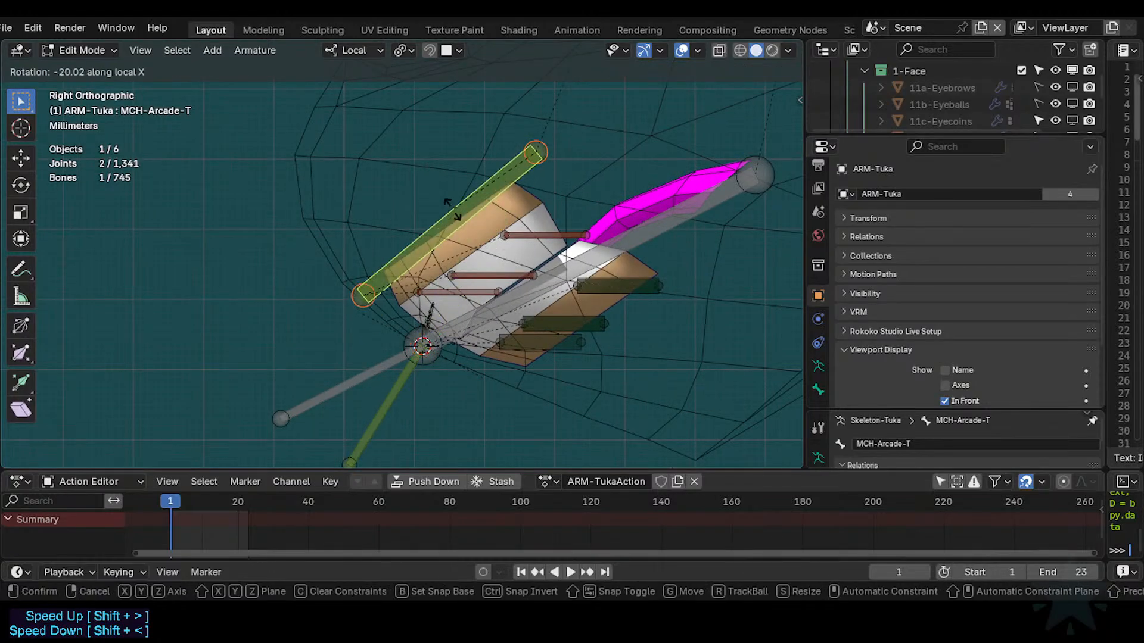
{"action": "right_click", "coordinate": [489, 249]}
Align the TWK-Arcade-T bone to MCH-Arcade-T as the active bone.
{"action": "left_click", "coordinate": [398, 399]}
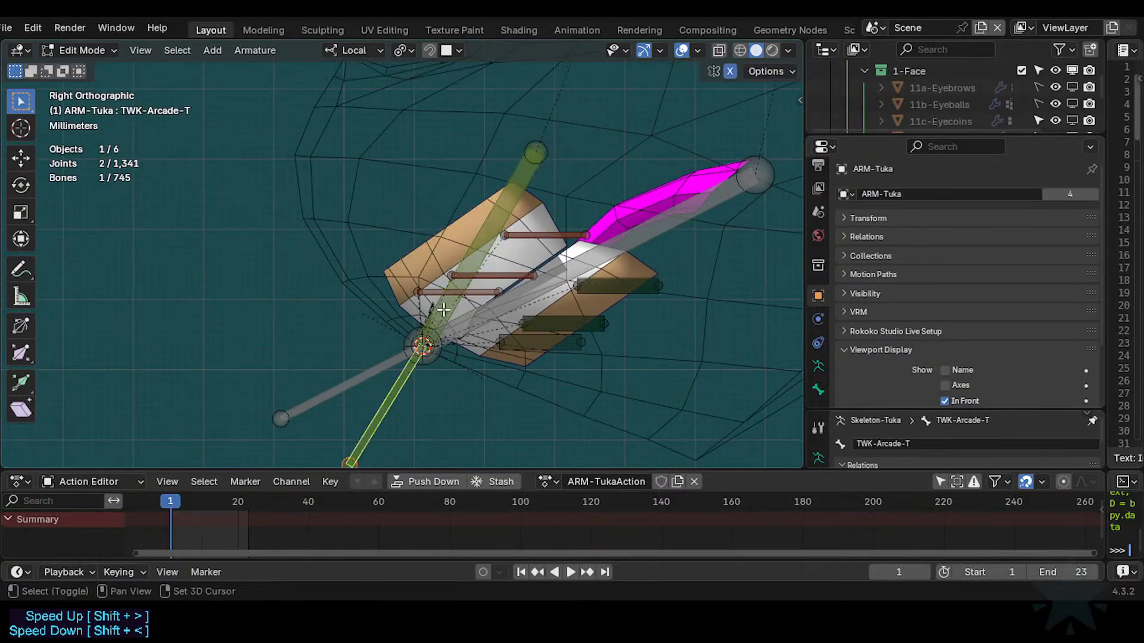
{"action": "left_click", "coordinate": [477, 247], "text": "shift"}
{"action": "key", "text": "ctrl+alt+a"}
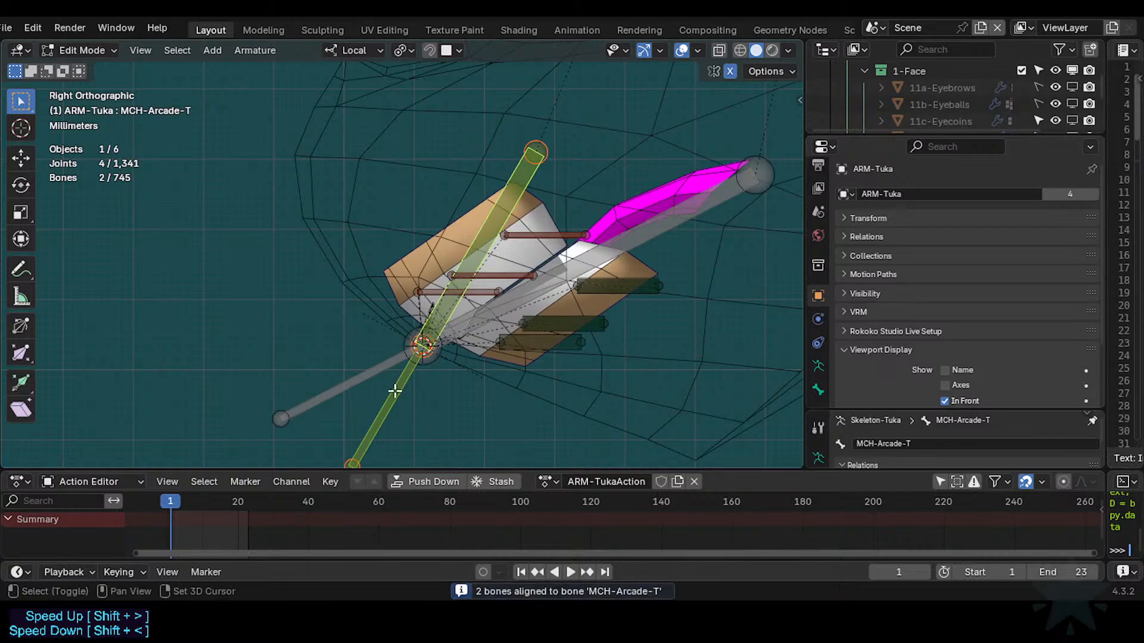
Test-rotate TWK-Arcade-T and MCH-Arcade-T together around local X, and MCH-Arcade-T alone, without keeping the rotations.
{"action": "key", "text": "r"}
{"action": "key", "text": "x"}
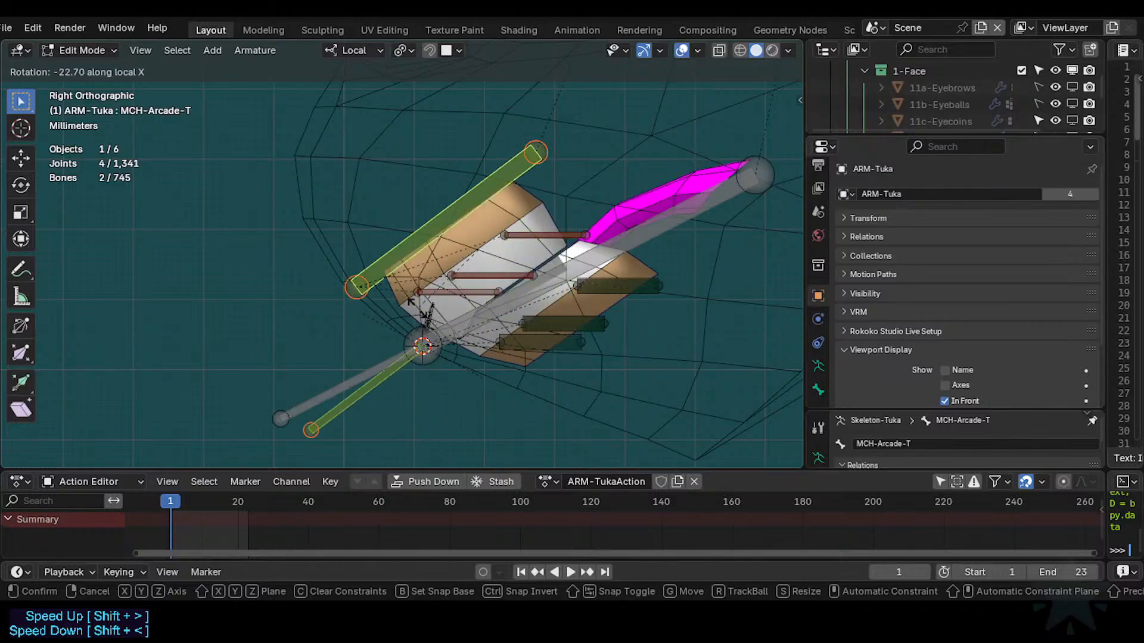
{"action": "left_click", "coordinate": [442, 342]}
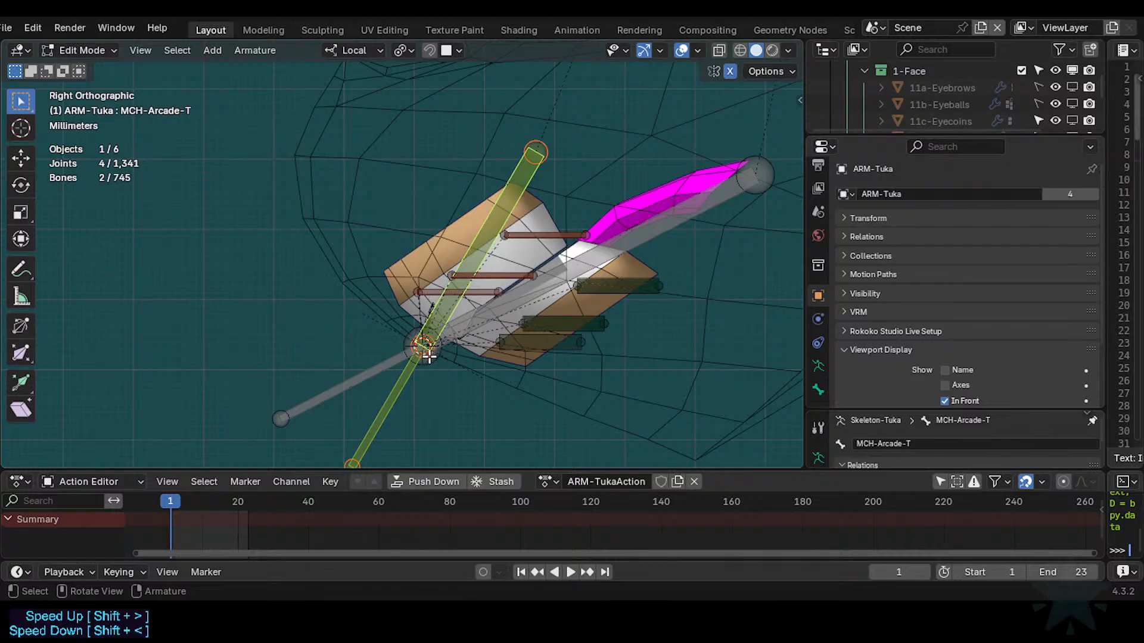
{"action": "key", "text": "r"}
{"action": "key", "text": "x"}
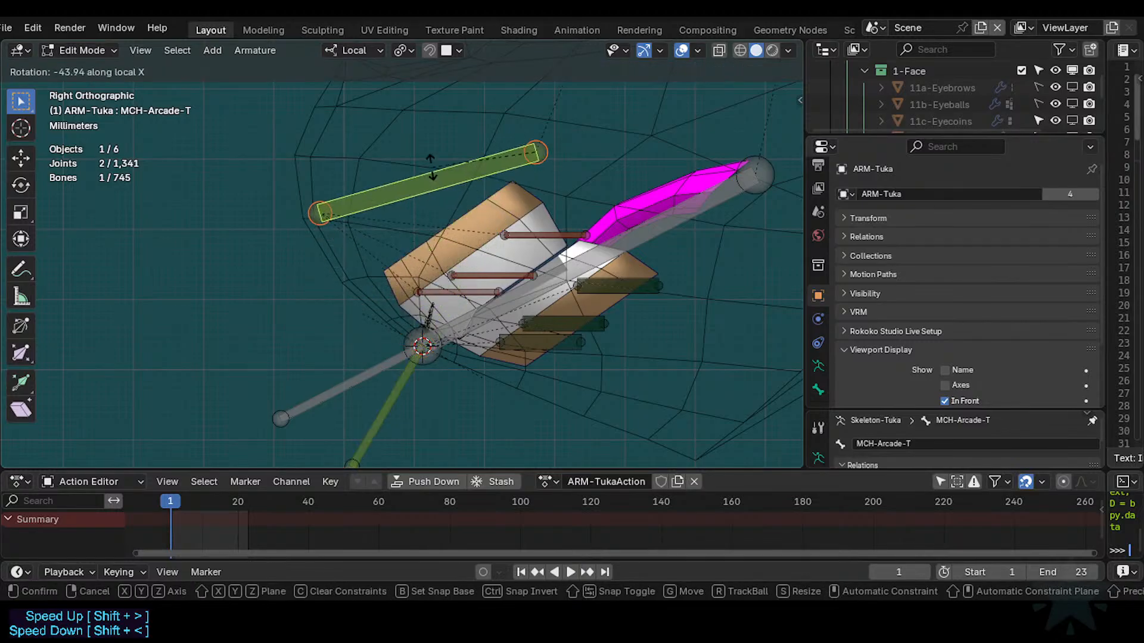
{"action": "left_click", "coordinate": [457, 239]}
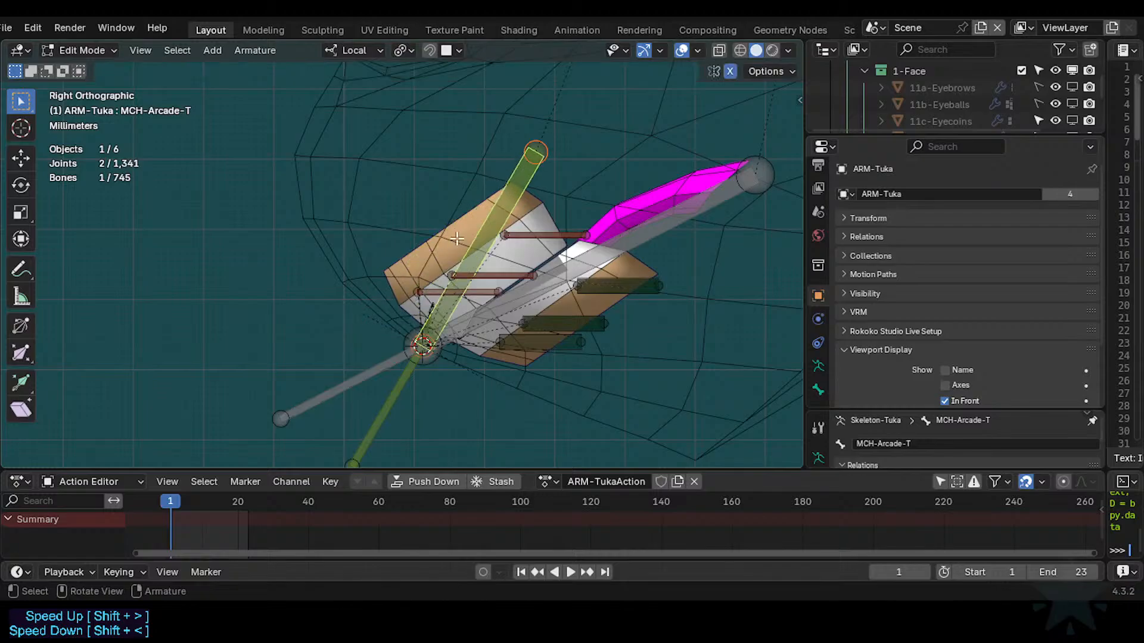
Test-rotate MCH-Arcade-B around its local X axis to check its pivot, cancelling the rotation.
{"action": "left_click", "coordinate": [656, 222]}
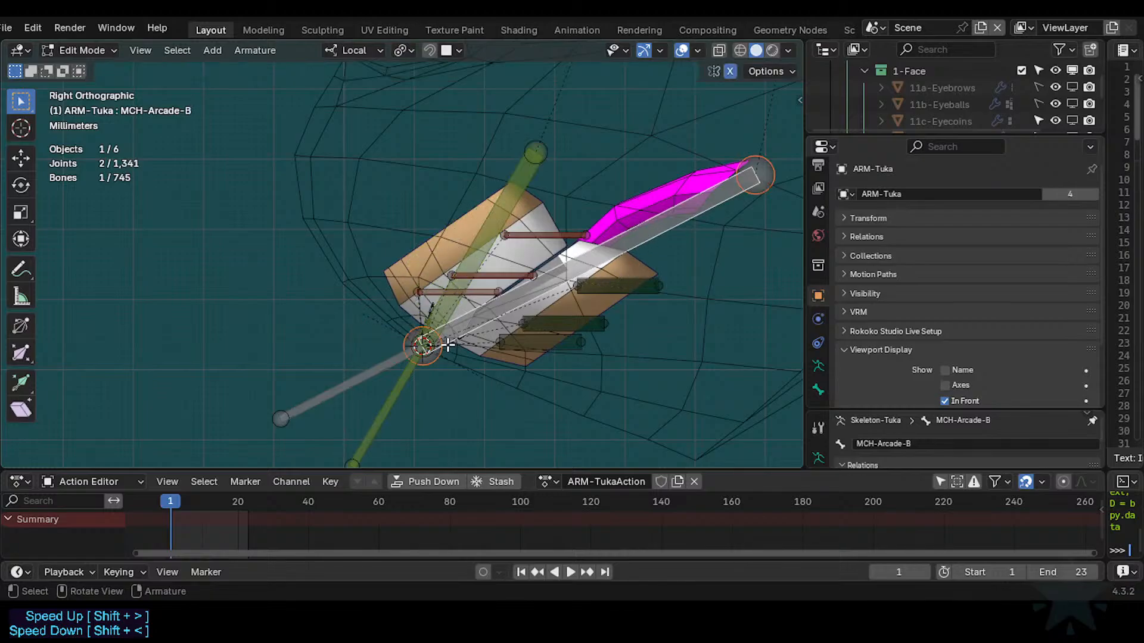
{"action": "scroll", "coordinate": [456, 341], "scroll_direction": "down", "scroll_amount": 2}
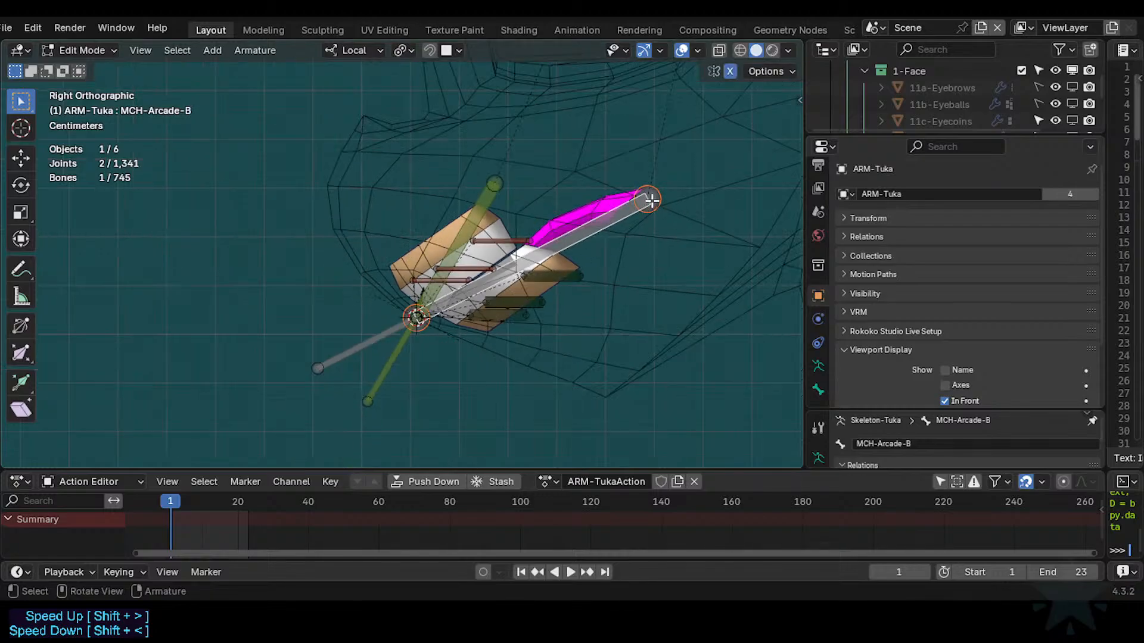
{"action": "key", "text": "r"}
{"action": "key", "text": "x"}
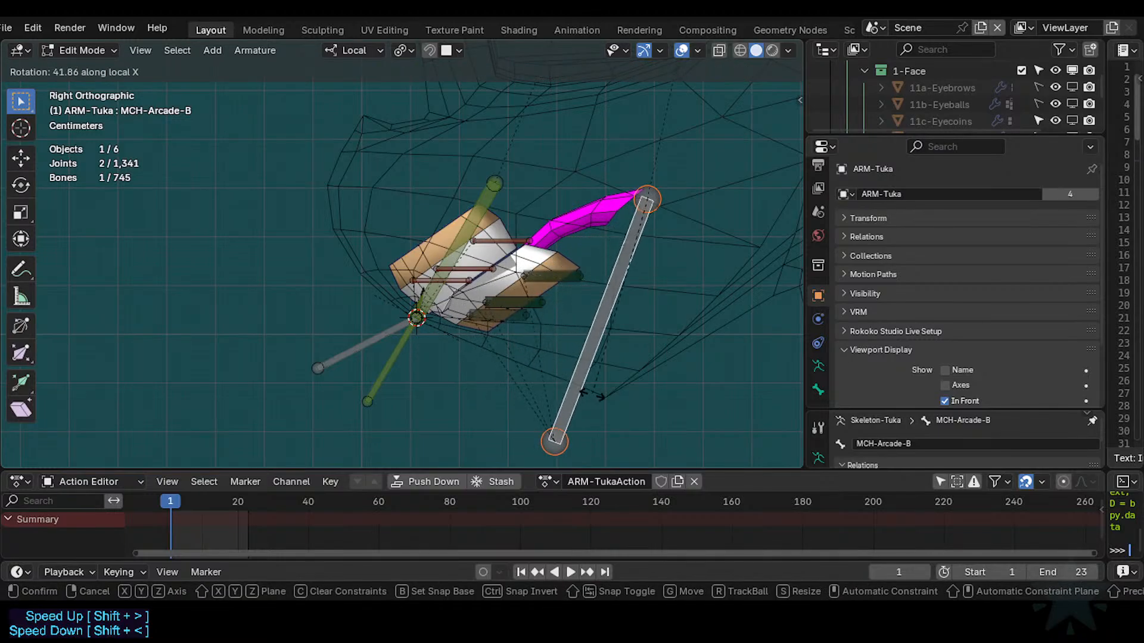
{"action": "right_click", "coordinate": [494, 335]}
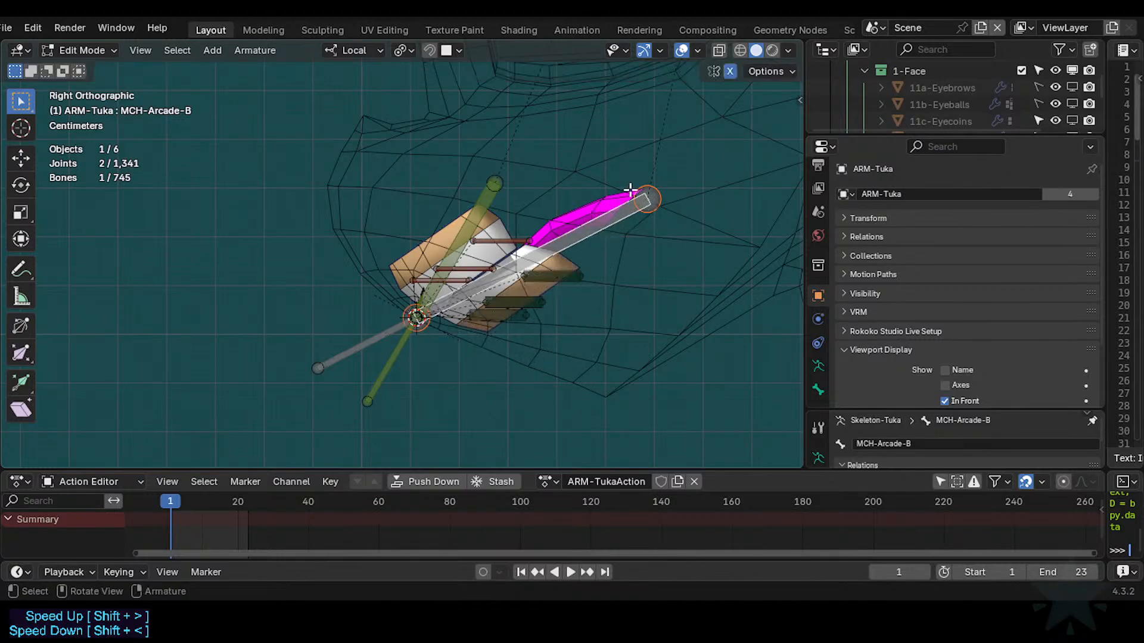
Move MCH-Arcade-B's head joint forward to just behind the head of MCH-Arcade-T and test local X rotations, cancelling each.
{"action": "left_click_drag", "start_coordinate": [655, 190], "coordinate": [548, 153]}
{"action": "left_click", "coordinate": [577, 152]}
{"action": "left_click", "coordinate": [518, 218]}
{"action": "key", "text": "r"}
{"action": "key", "text": "Escape"}
{"action": "left_click", "coordinate": [512, 211]}
{"action": "key", "text": "r"}
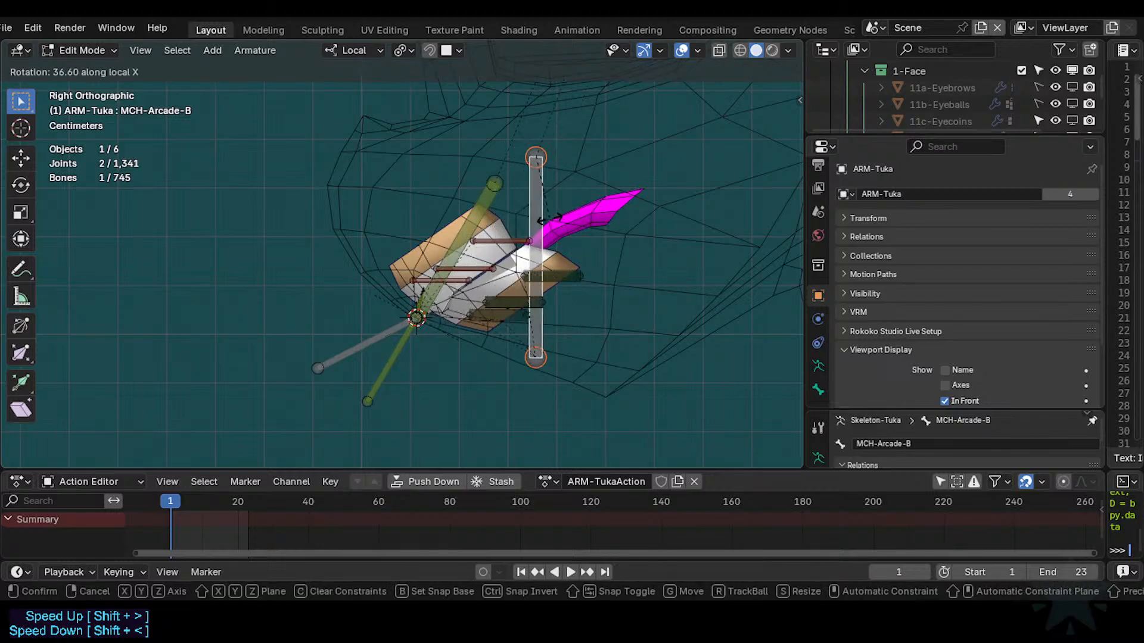
{"action": "key", "text": "Escape"}
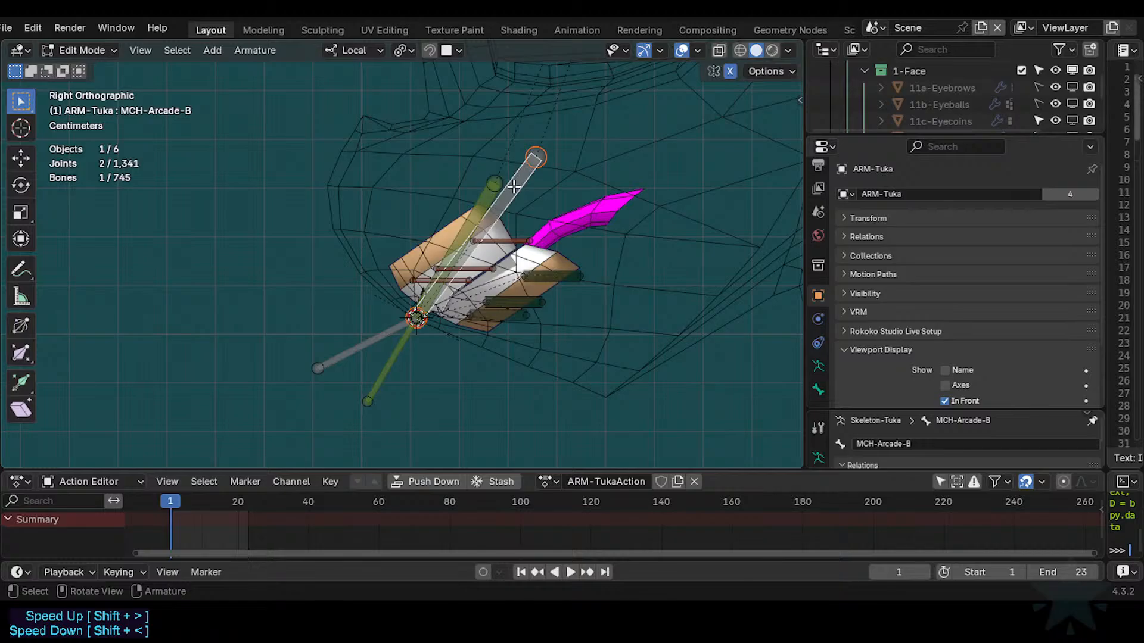
Align MCH-Arcade-B to MCH-Arcade-T and shift the whole bone up and forward alongside it.
{"action": "left_click", "coordinate": [478, 193], "text": "shift"}
{"action": "key", "text": "ctrl+alt+a"}
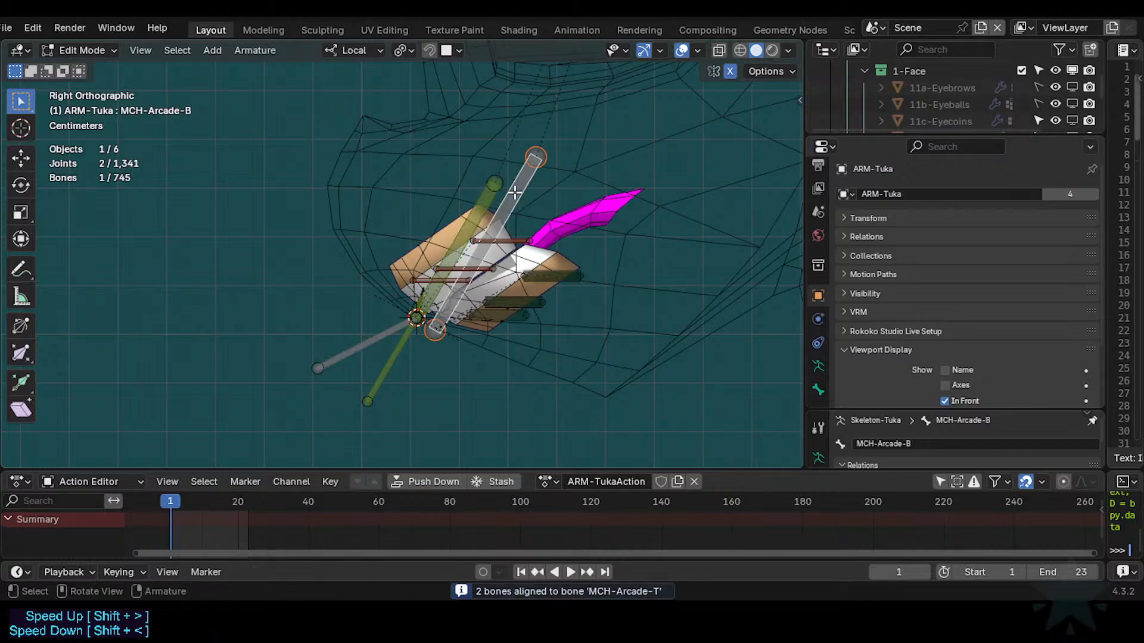
{"action": "left_click_drag", "start_coordinate": [495, 242], "coordinate": [529, 190]}
{"action": "left_click_drag", "start_coordinate": [507, 229], "coordinate": [463, 242]}
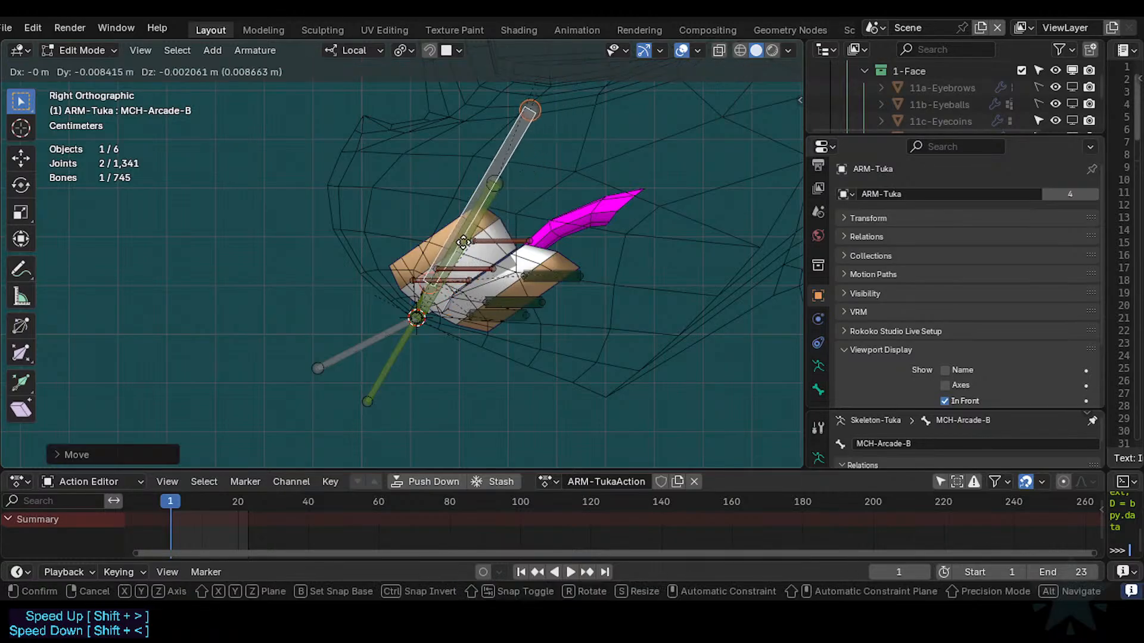
Test-rotate MCH-Arcade-B around its local X axis and test-move the bone, cancelling each transform.
{"action": "key", "text": "r"}
{"action": "key", "text": "x"}
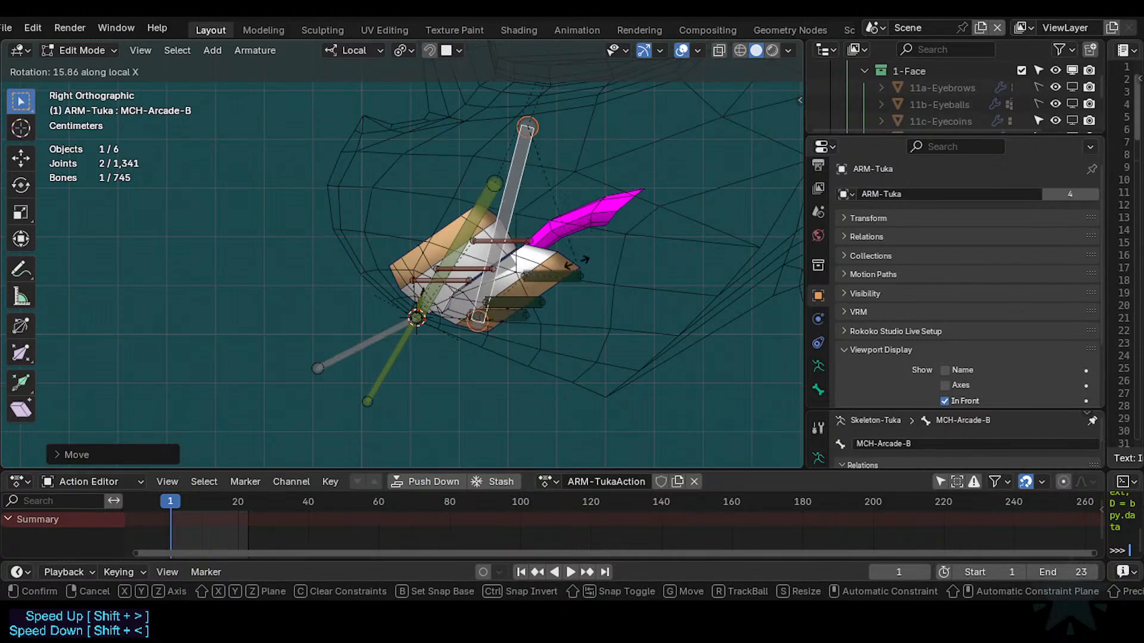
{"action": "left_click", "coordinate": [548, 219]}
{"action": "key", "text": "g"}
{"action": "right_click", "coordinate": [594, 220]}
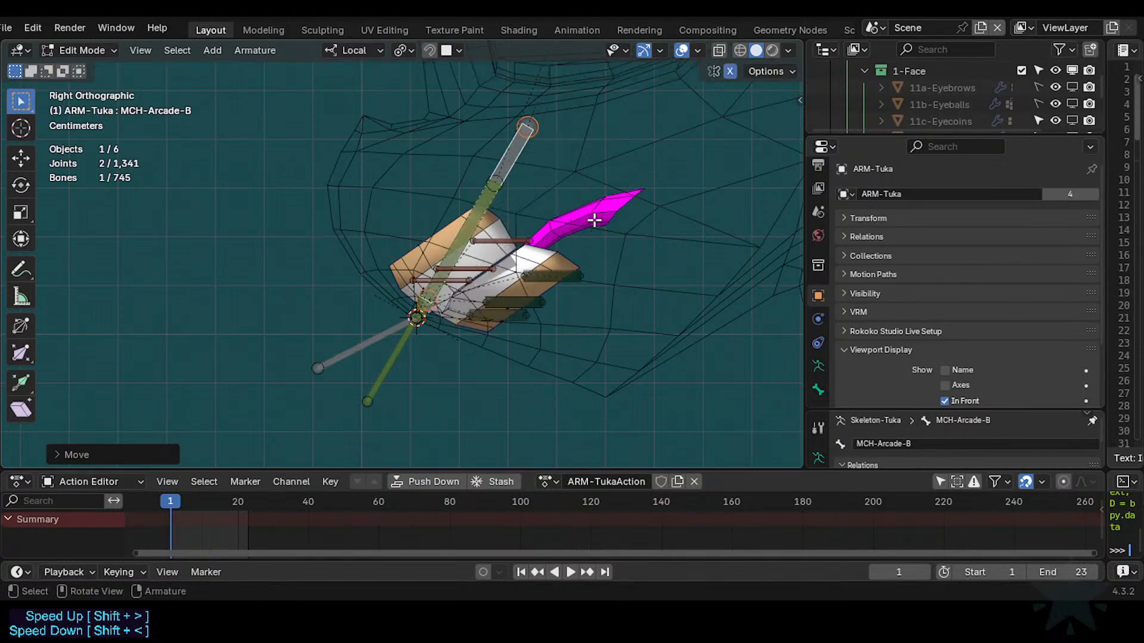
{"action": "key", "text": "g"}
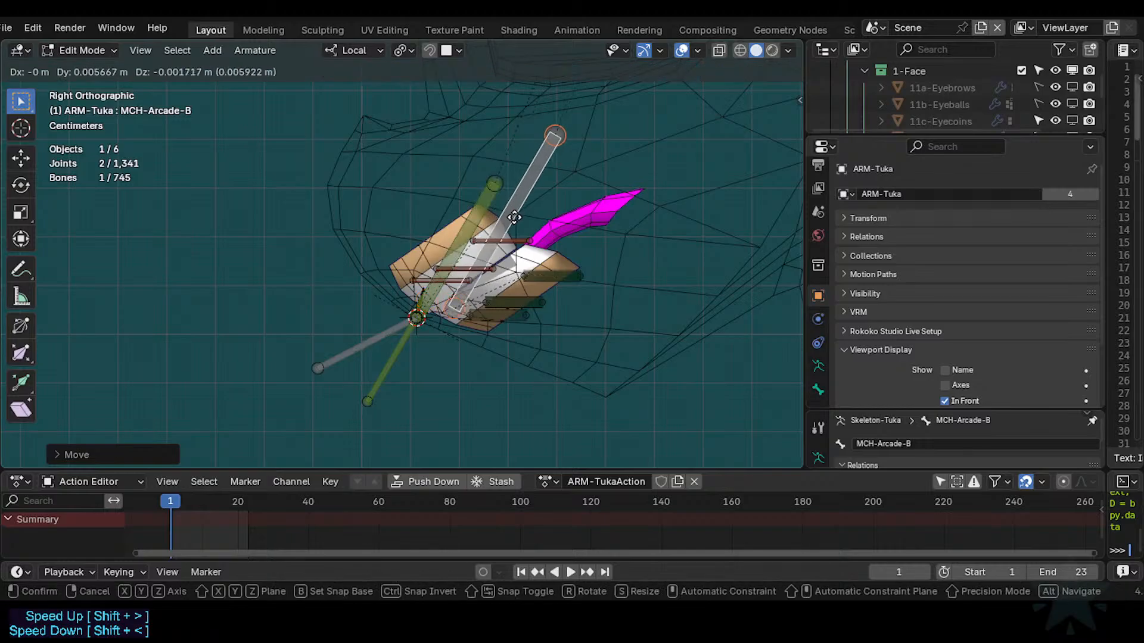
{"action": "left_click", "coordinate": [532, 238]}
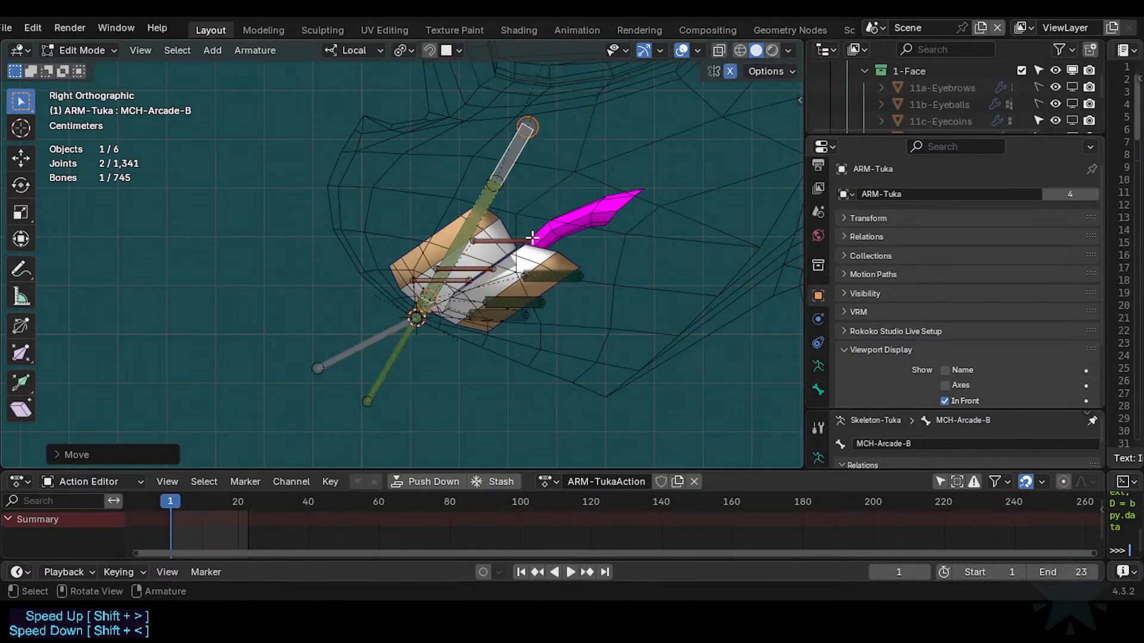
Shift MCH-Arcade-B slightly down and back behind MCH-Arcade-T, testing its pivot with cancelled local X rotations between moves.
{"action": "scroll", "coordinate": [437, 299], "scroll_direction": "up", "scroll_amount": 1}
{"action": "key", "text": "g"}
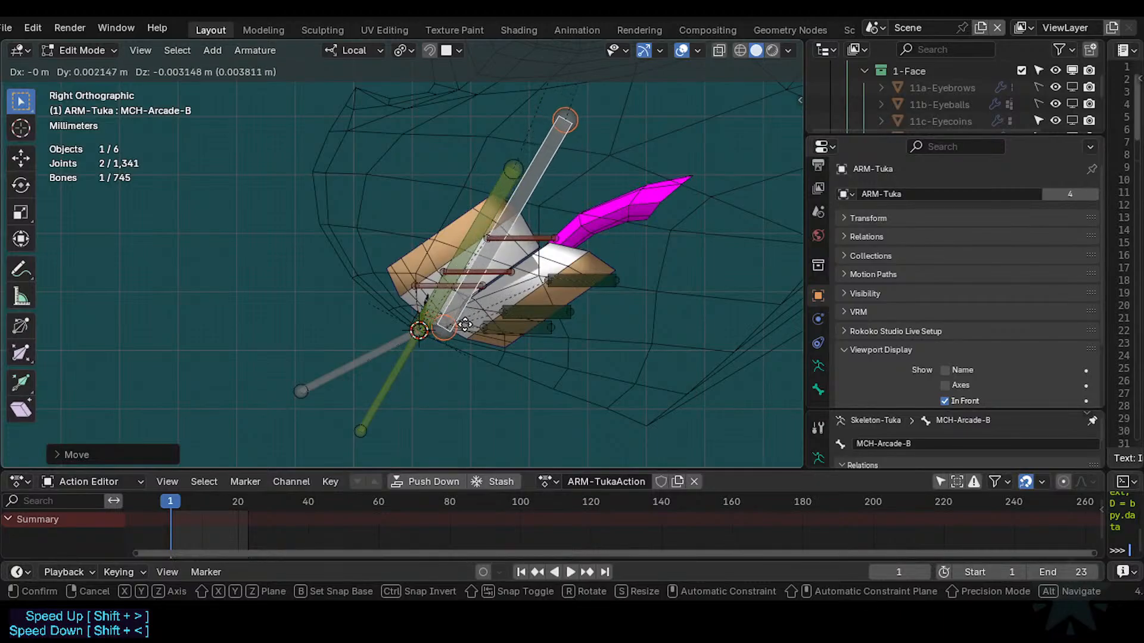
{"action": "key", "text": "r"}
{"action": "key", "text": "x"}
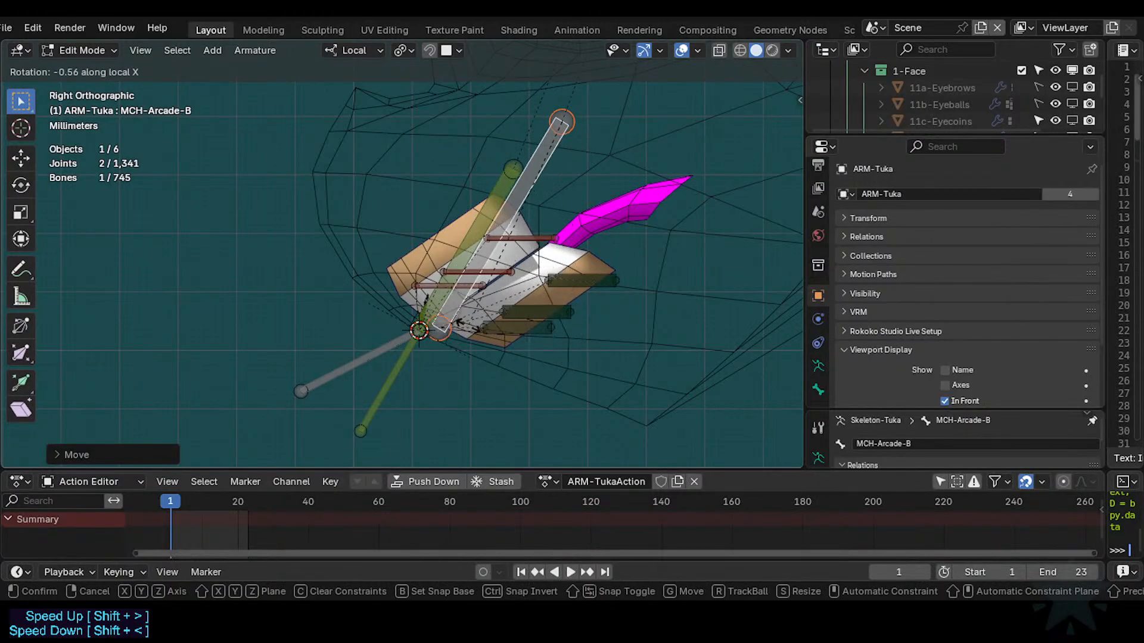
{"action": "key", "text": "g"}
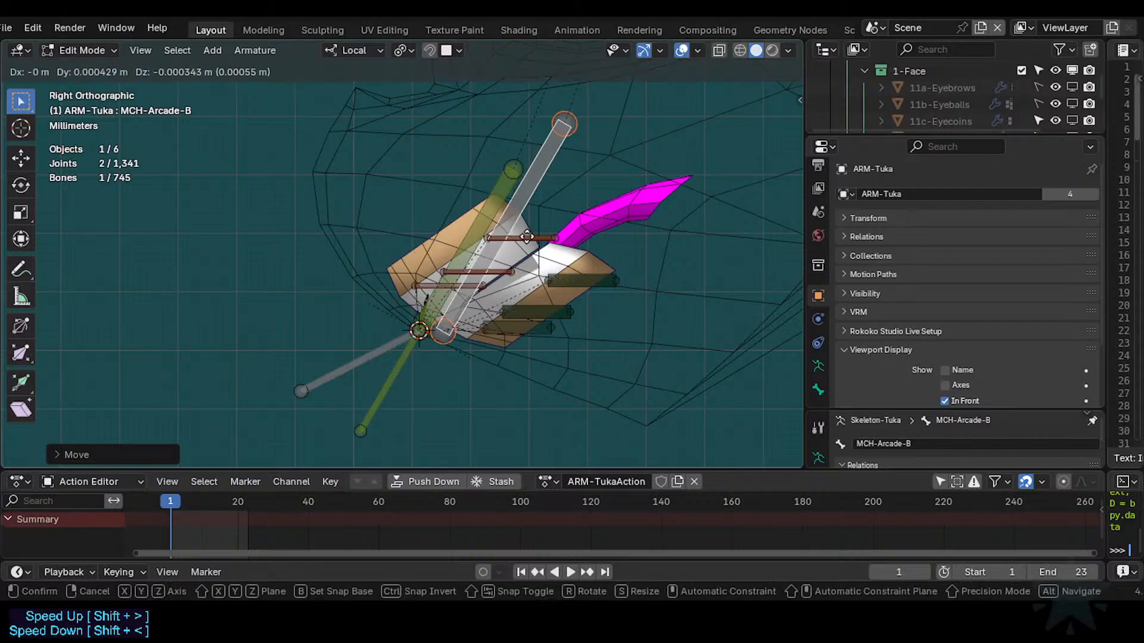
{"action": "key", "text": "r"}
{"action": "key", "text": "x"}
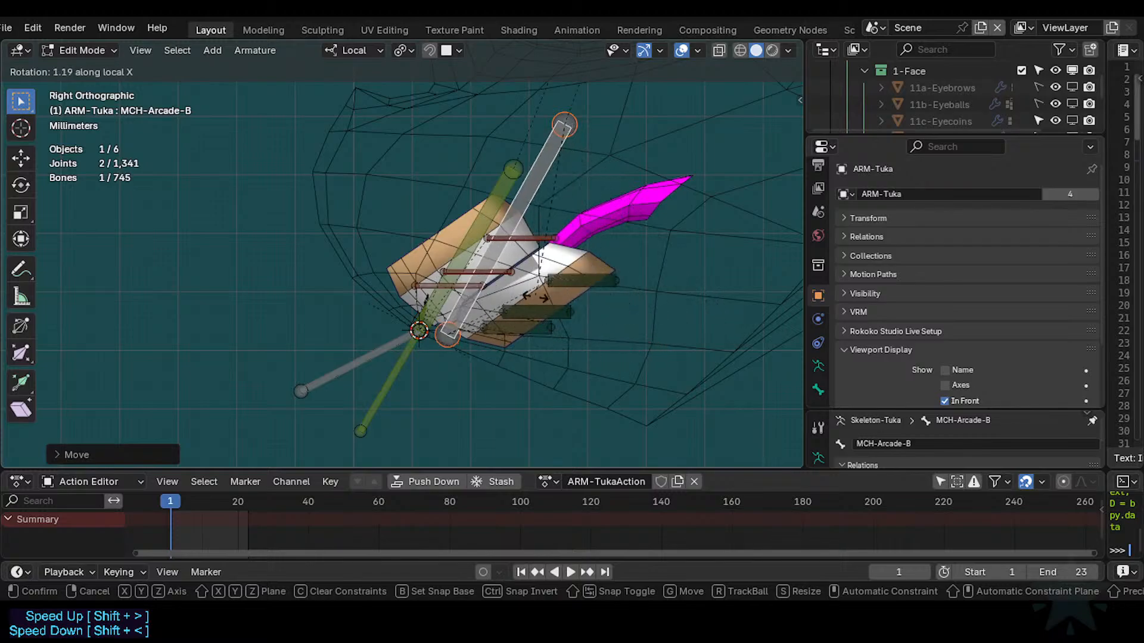
{"action": "key", "text": "Escape"}
{"action": "key", "text": "r"}
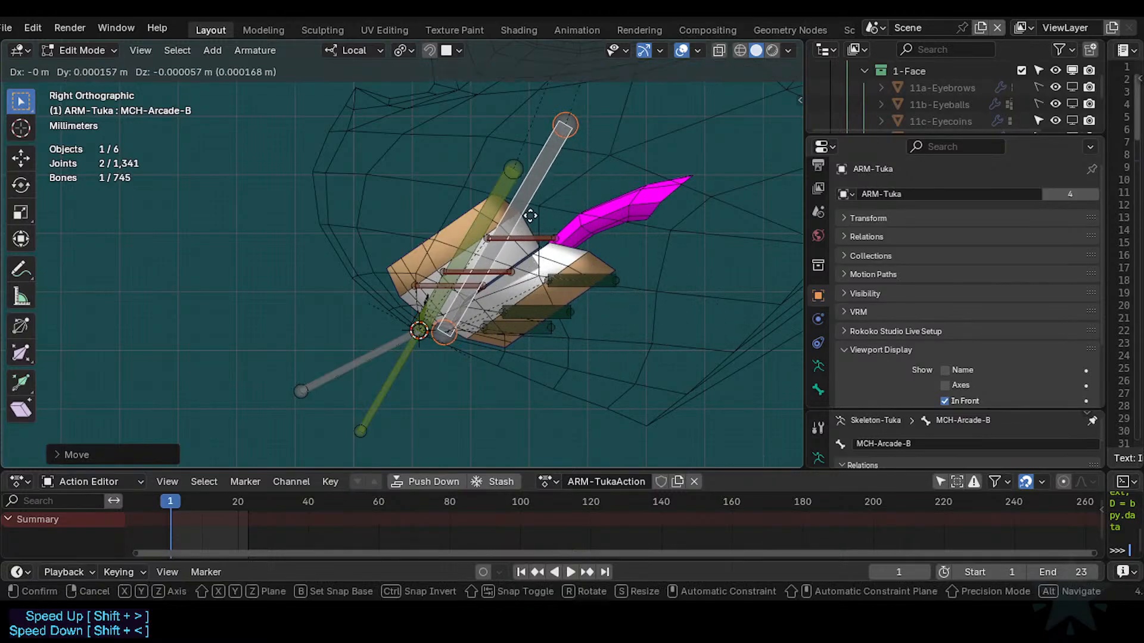
{"action": "key", "text": "x"}
{"action": "key", "text": "Escape"}
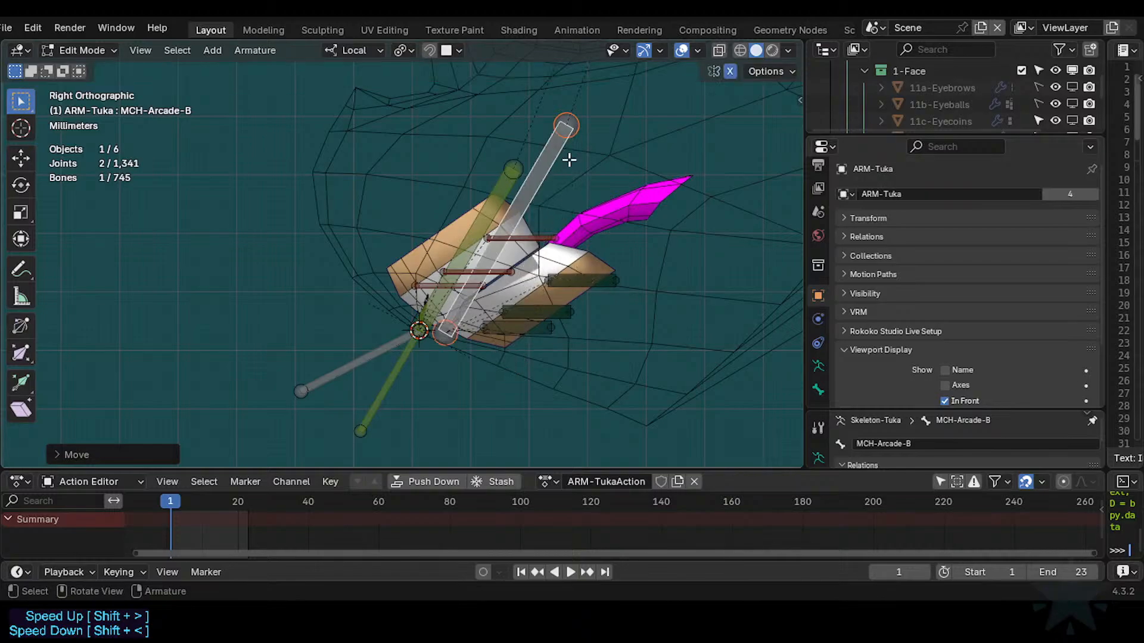
Try lowering MCH-Arcade-B's tail joint to shorten the bone, testing local X rotations, and restore its previous length.
{"action": "left_click_drag", "start_coordinate": [577, 111], "coordinate": [538, 181]}
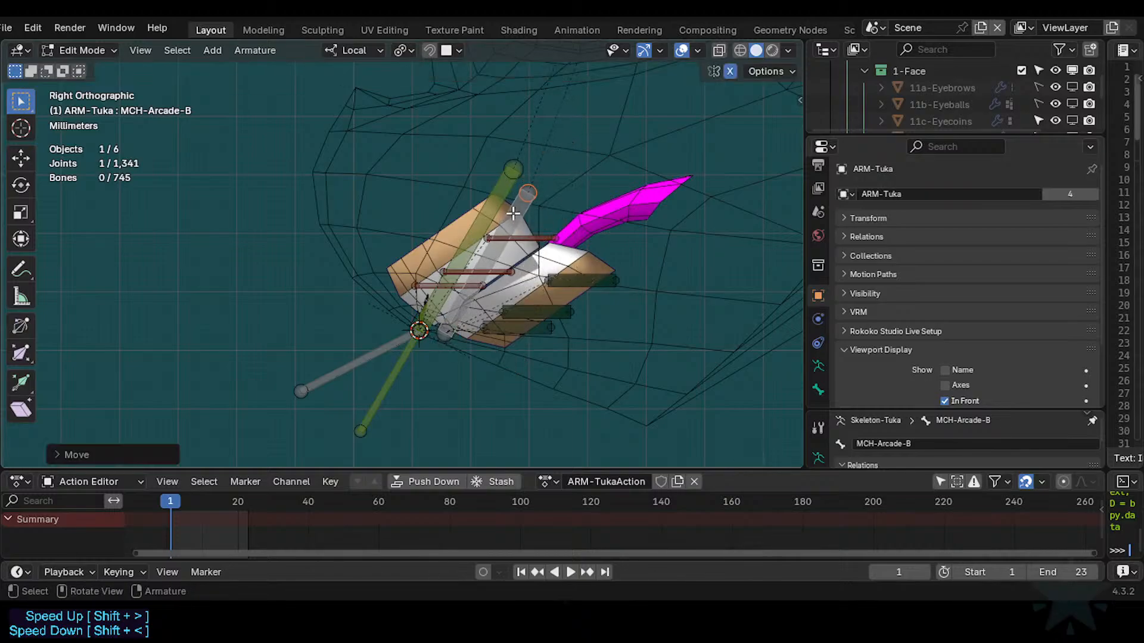
{"action": "left_click", "coordinate": [514, 218]}
{"action": "key", "text": "r"}
{"action": "key", "text": "x"}
{"action": "left_click", "coordinate": [539, 175]}
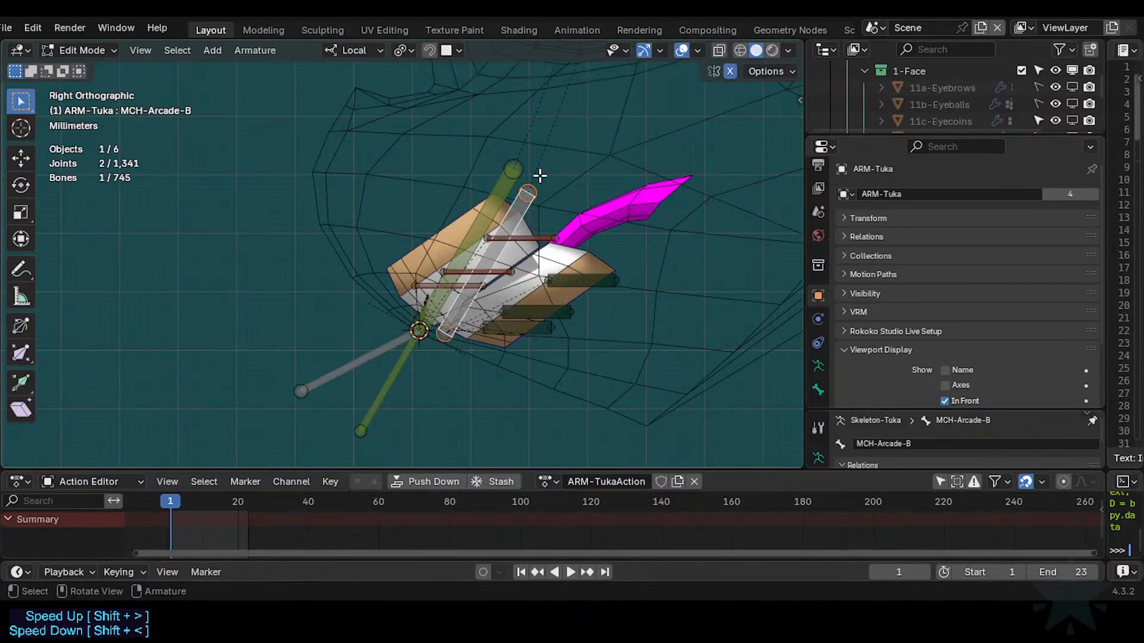
{"action": "left_click", "coordinate": [542, 176]}
{"action": "key", "text": "r"}
{"action": "key", "text": "x"}
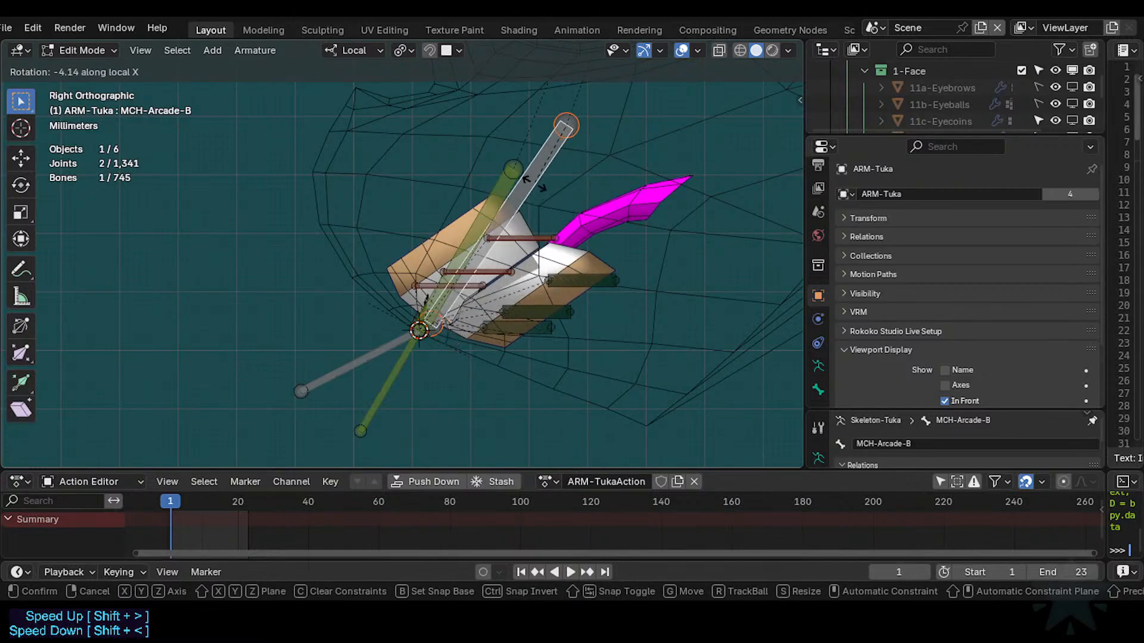
{"action": "left_click", "coordinate": [537, 182]}
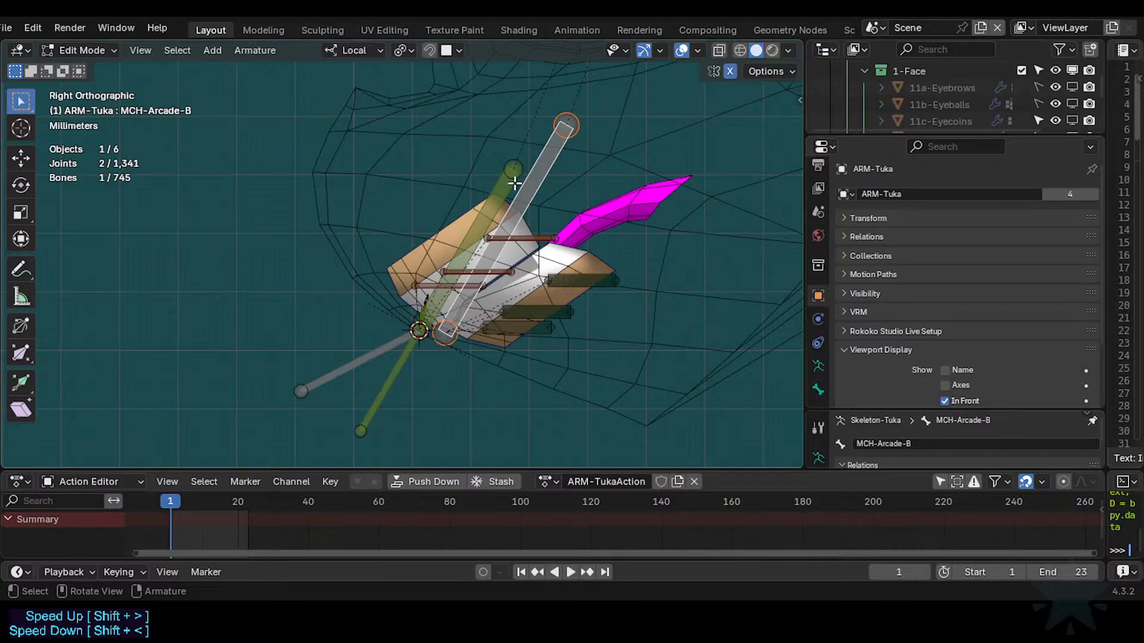
Snap MCH-Arcade-B's head joint to the 3D cursor and test-rotate the bone around its local X axis, cancelling the rotation.
{"action": "key", "text": "g"}
{"action": "right_click", "coordinate": [421, 334]}
{"action": "key", "text": "shift+s"}
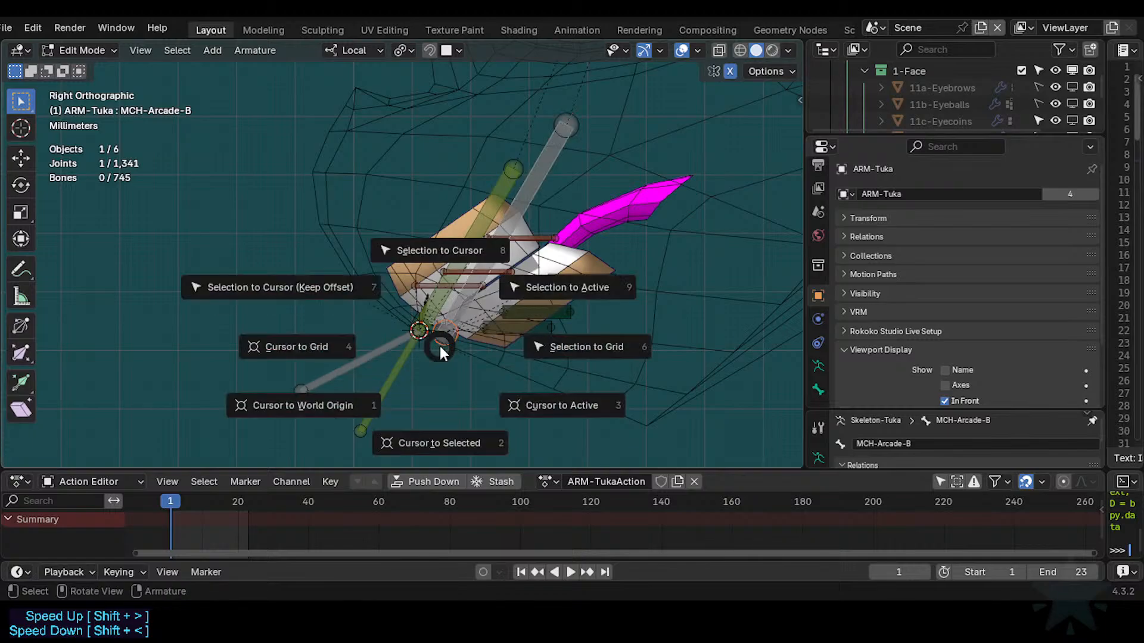
{"action": "key", "text": "8"}
{"action": "left_click", "coordinate": [516, 201]}
{"action": "key", "text": "r"}
{"action": "key", "text": "x"}
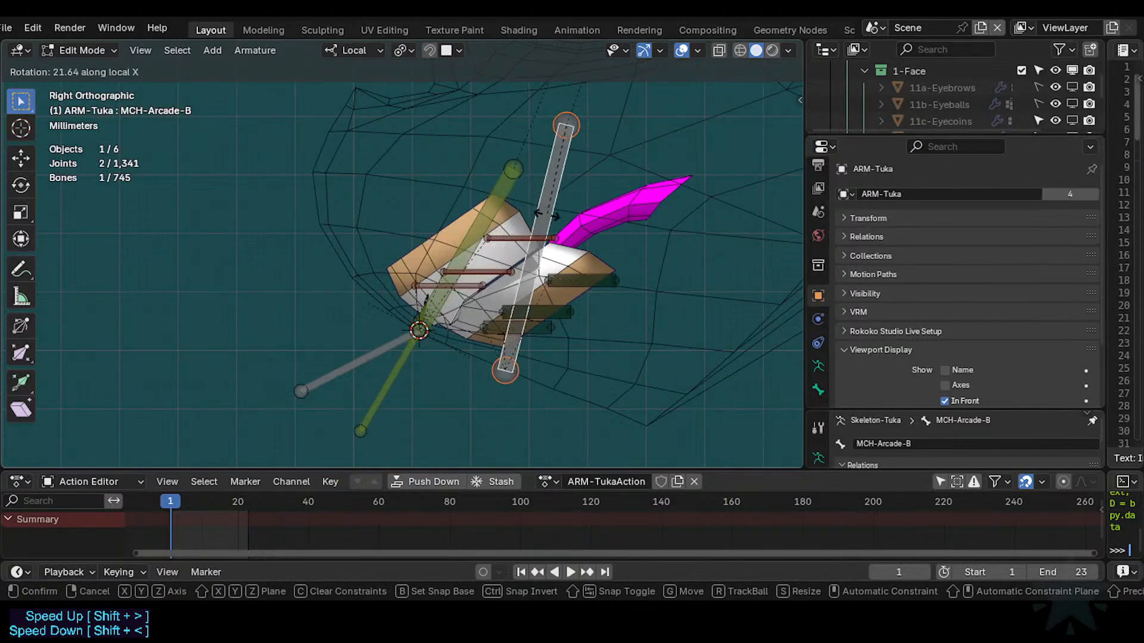
{"action": "right_click", "coordinate": [555, 221]}
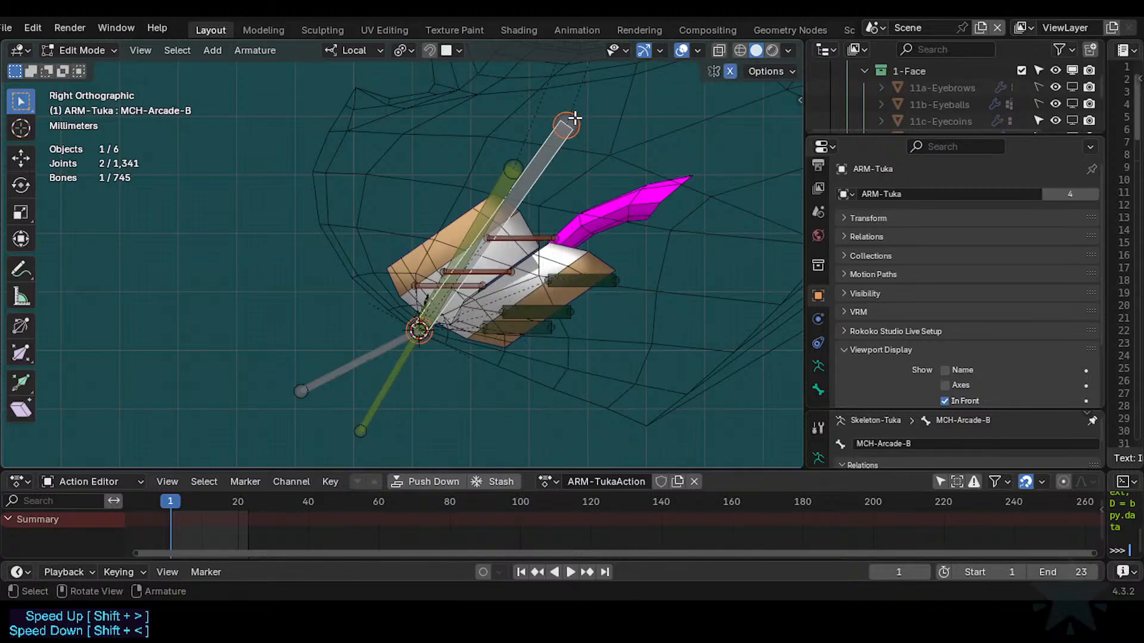
Switch the transform orientation to Normal and move MCH-Arcade-B's tail joint along its normal Y axis to shorten the bone.
{"action": "key", "text": "g"}
{"action": "key", "text": "y"}
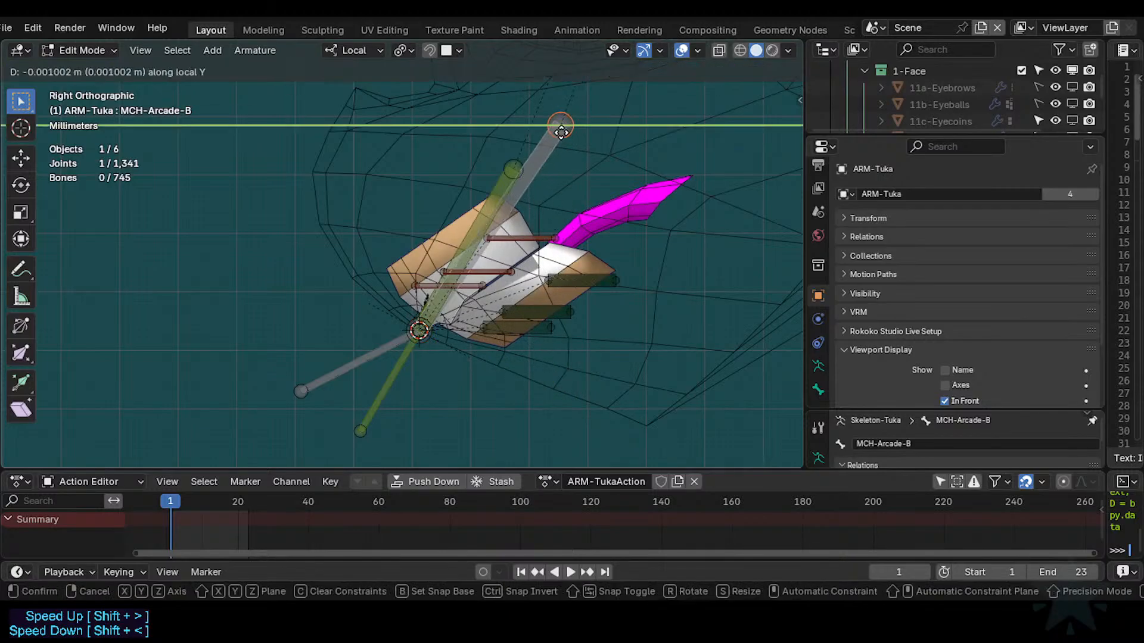
{"action": "right_click", "coordinate": [561, 133]}
{"action": "key", "text": "shift+less"}
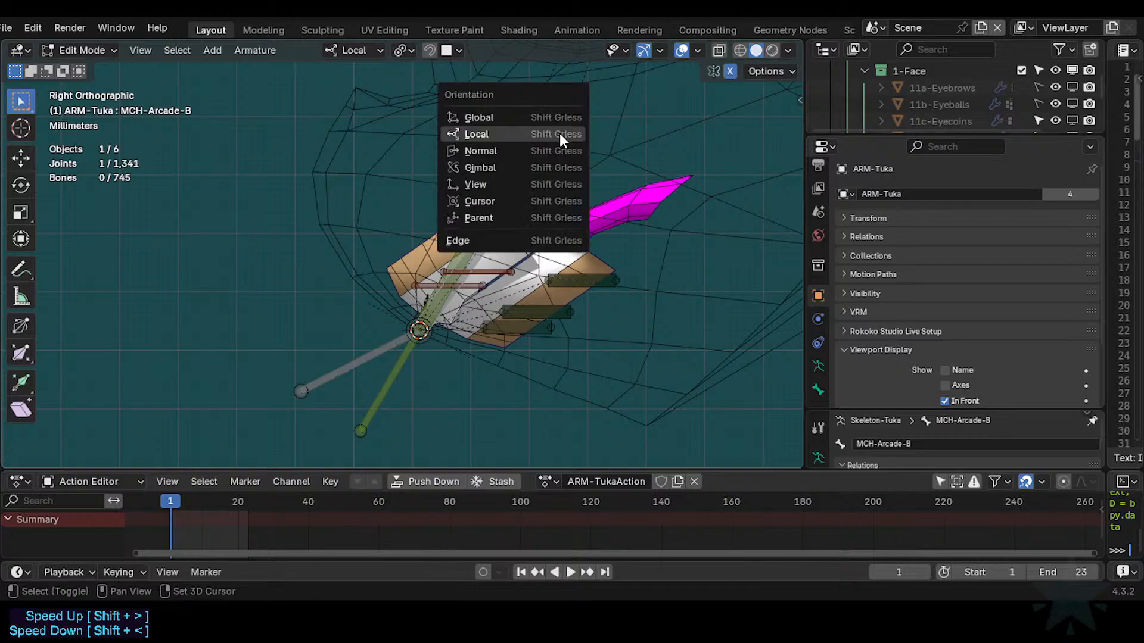
{"action": "left_click", "coordinate": [509, 151]}
{"action": "key", "text": "g"}
{"action": "key", "text": "y"}
{"action": "left_click", "coordinate": [546, 178]}
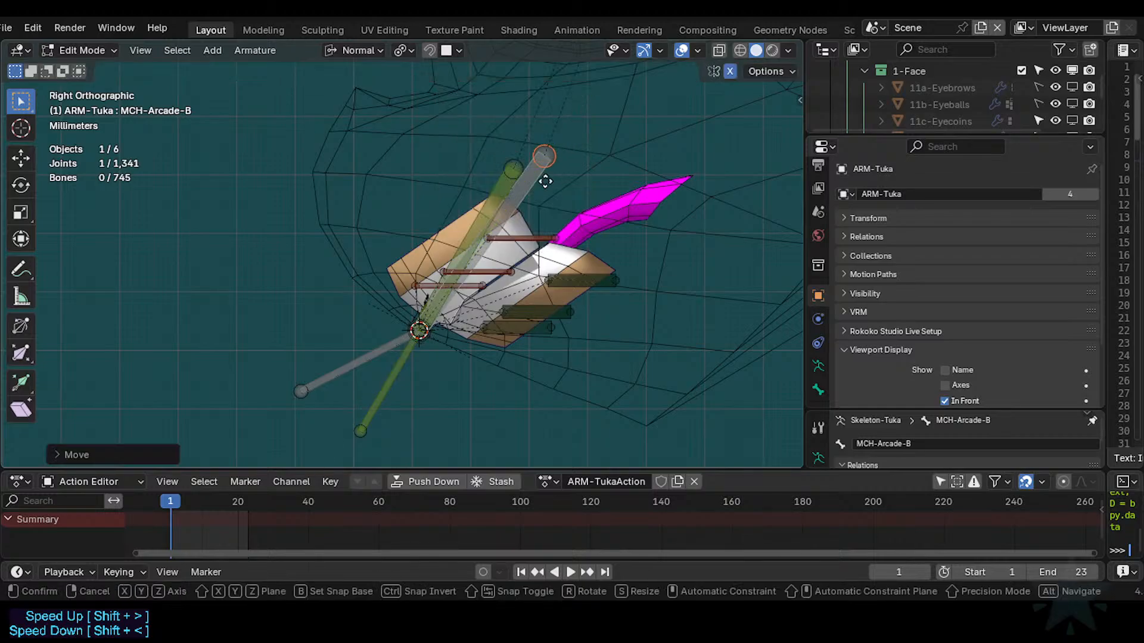
{"action": "key", "text": "g"}
{"action": "key", "text": "y"}
{"action": "left_click", "coordinate": [559, 176]}
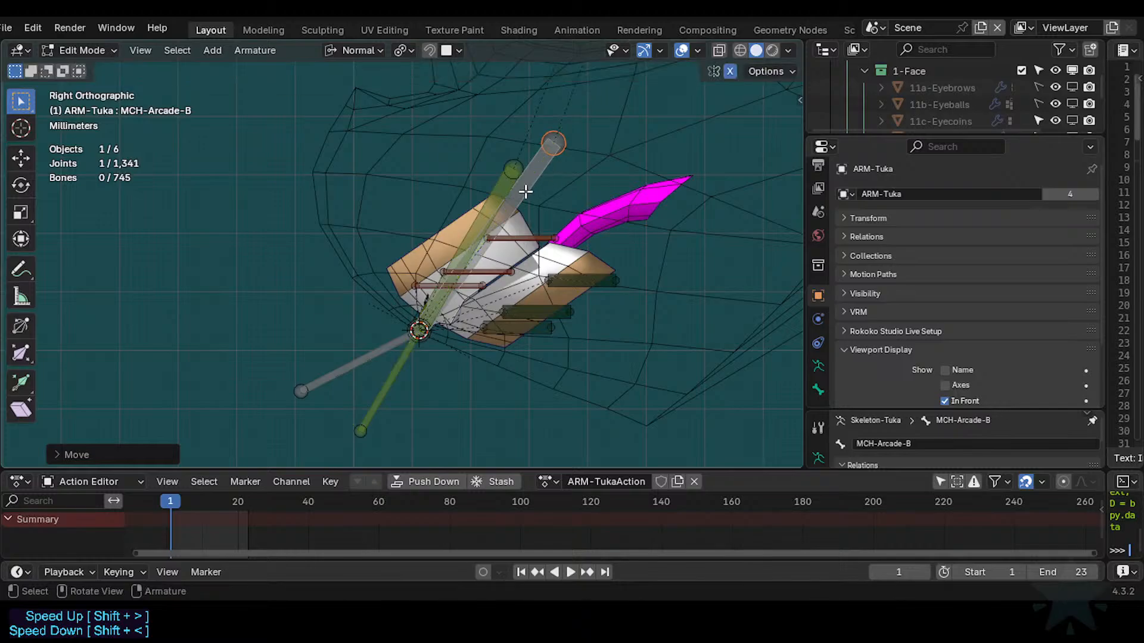
Test-rotate MCH-Arcade-B around its normal X axis, then test-rotate MCH-Arcade-T and cancel that rotation.
{"action": "left_click", "coordinate": [527, 189]}
{"action": "key", "text": "r"}
{"action": "key", "text": "x"}
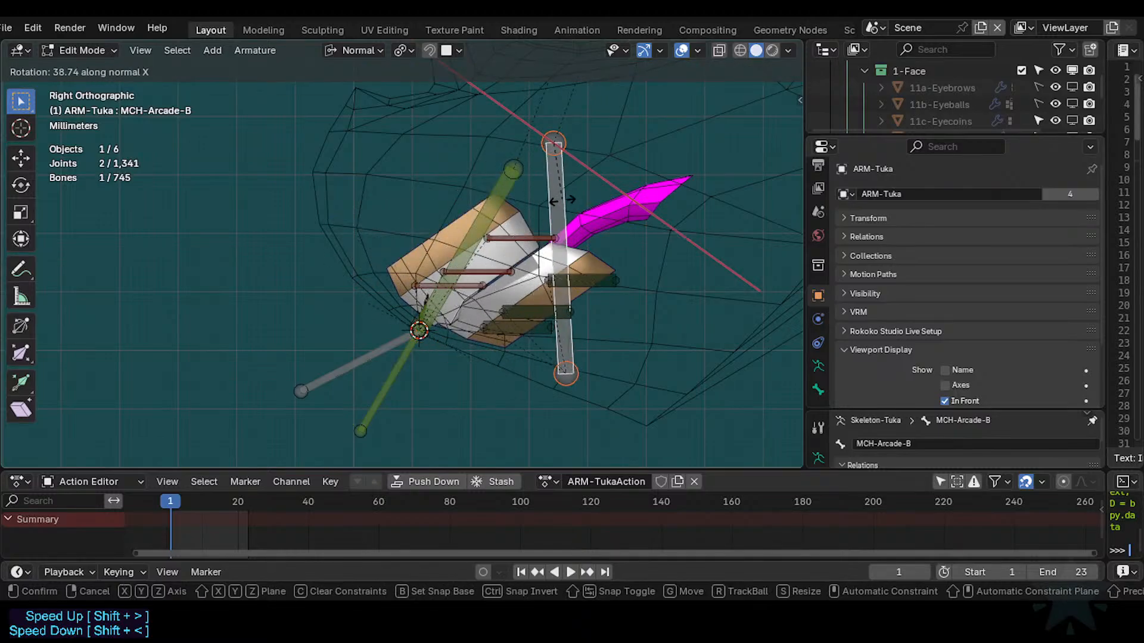
{"action": "left_click", "coordinate": [499, 176]}
{"action": "left_click", "coordinate": [465, 224]}
{"action": "key", "text": "r"}
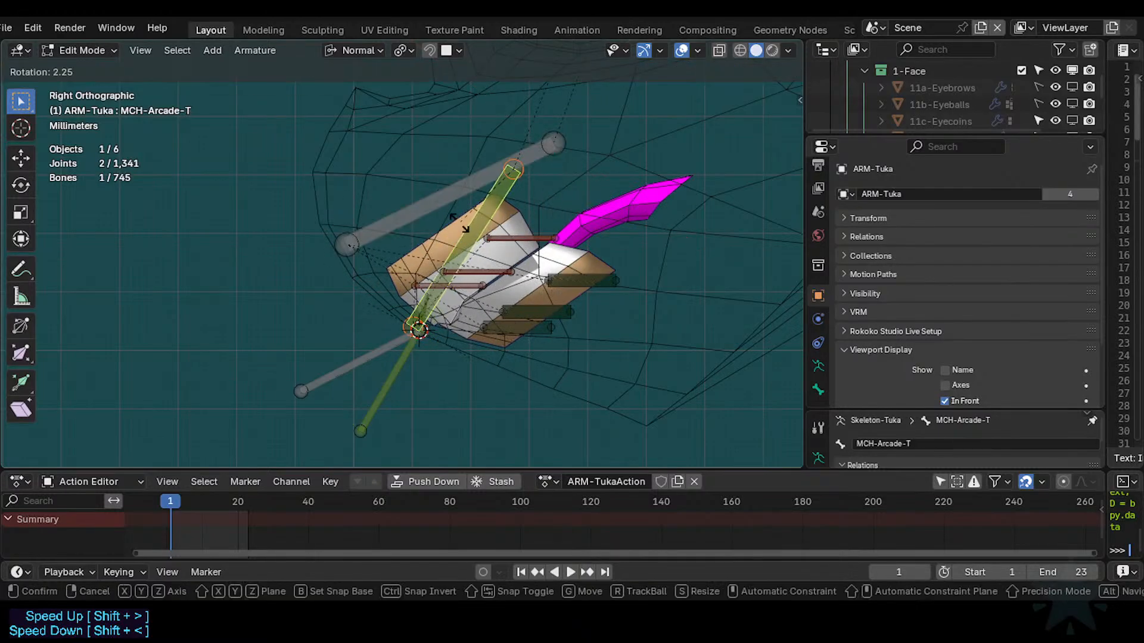
{"action": "key", "text": "x"}
{"action": "right_click", "coordinate": [428, 181]}
Test-rotate both MCH-Arcade bones together around normal X, then MCH-Arcade-B alone, cancelling each rotation.
{"action": "left_click", "coordinate": [443, 190]}
{"action": "key", "text": "r"}
{"action": "key", "text": "x"}
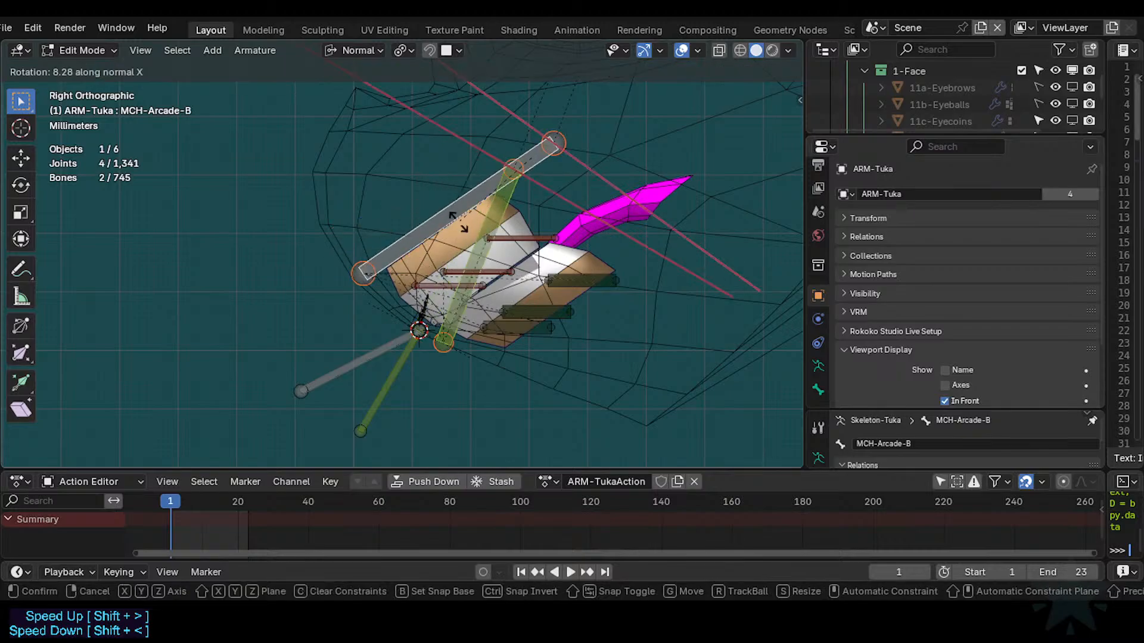
{"action": "right_click", "coordinate": [452, 194]}
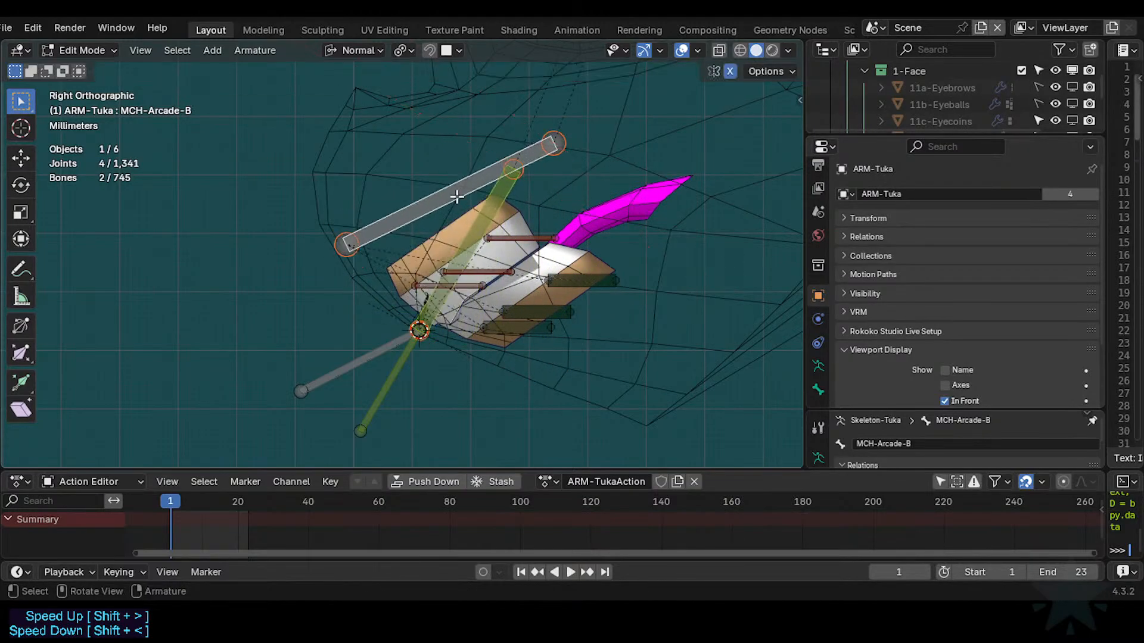
{"action": "left_click", "coordinate": [455, 194]}
{"action": "key", "text": "r"}
{"action": "key", "text": "x"}
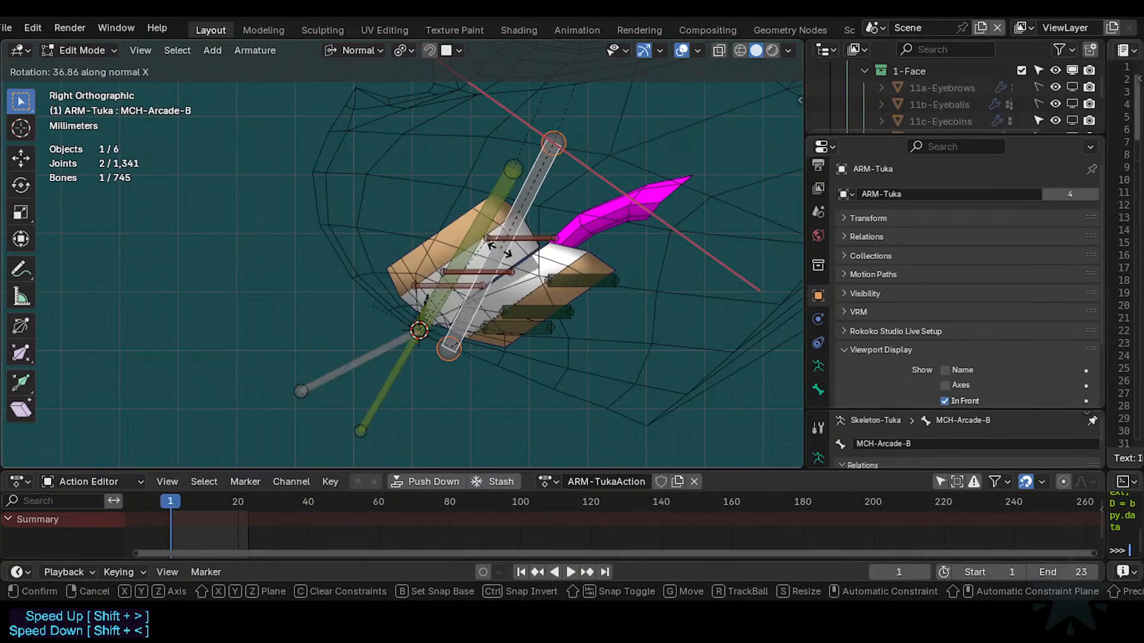
{"action": "left_click", "coordinate": [500, 249]}
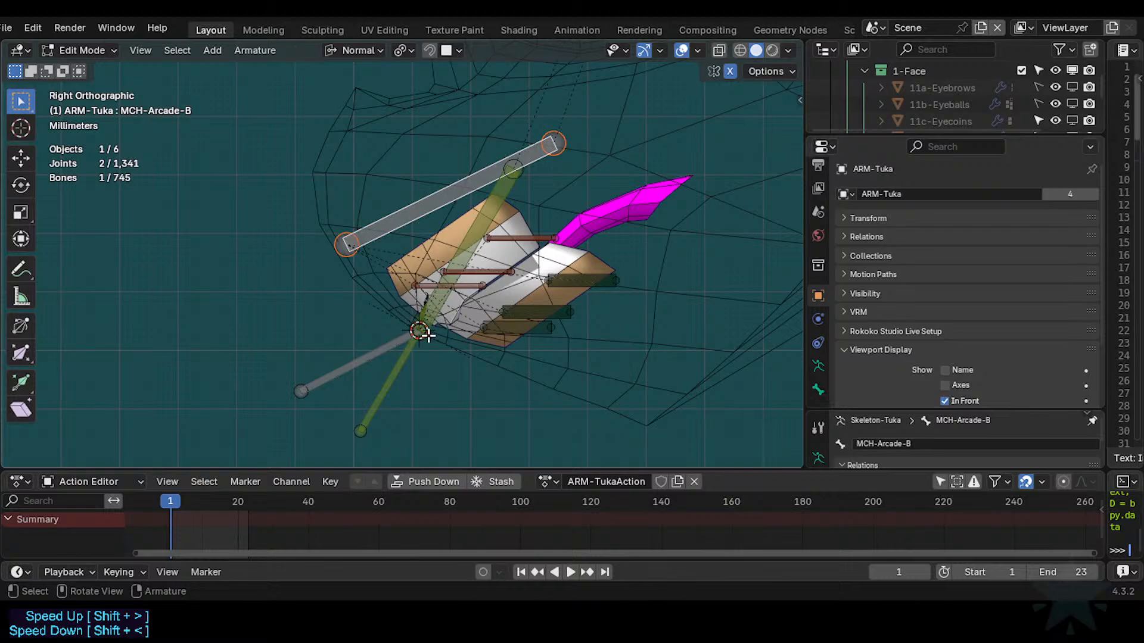
Undo the snap of the whole MCH-Arcade-B bone and snap only its head joint to the 3D cursor.
{"action": "key", "text": "shift+s"}
{"action": "left_click", "coordinate": [435, 240]}
{"action": "key", "text": "ctrl+z"}
{"action": "left_click", "coordinate": [345, 246]}
{"action": "key", "text": "8"}
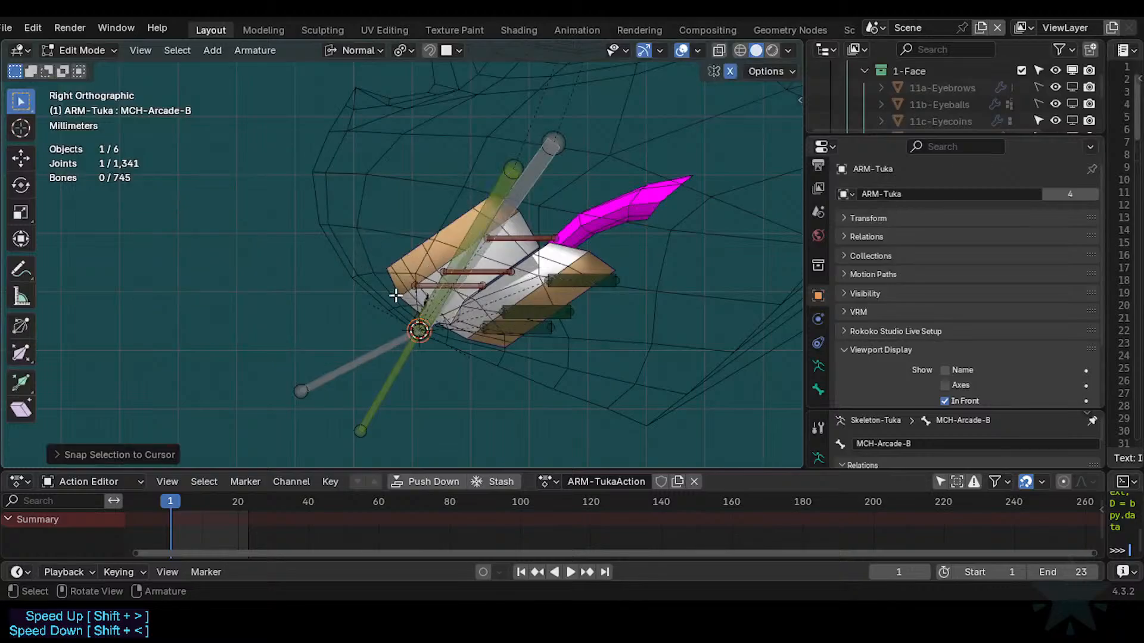
Align TWK-Arcade-B to MCH-Arcade-B.
{"action": "left_click", "coordinate": [364, 353], "text": "shift"}
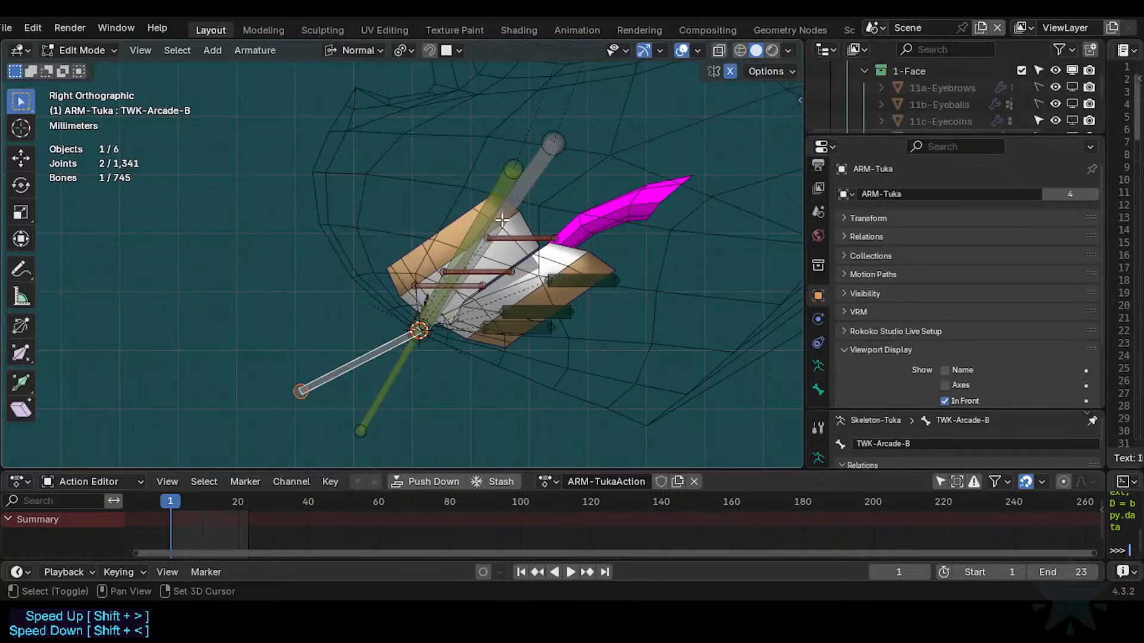
{"action": "left_click", "coordinate": [525, 203], "text": "shift"}
{"action": "key", "text": "ctrl+alt+a"}
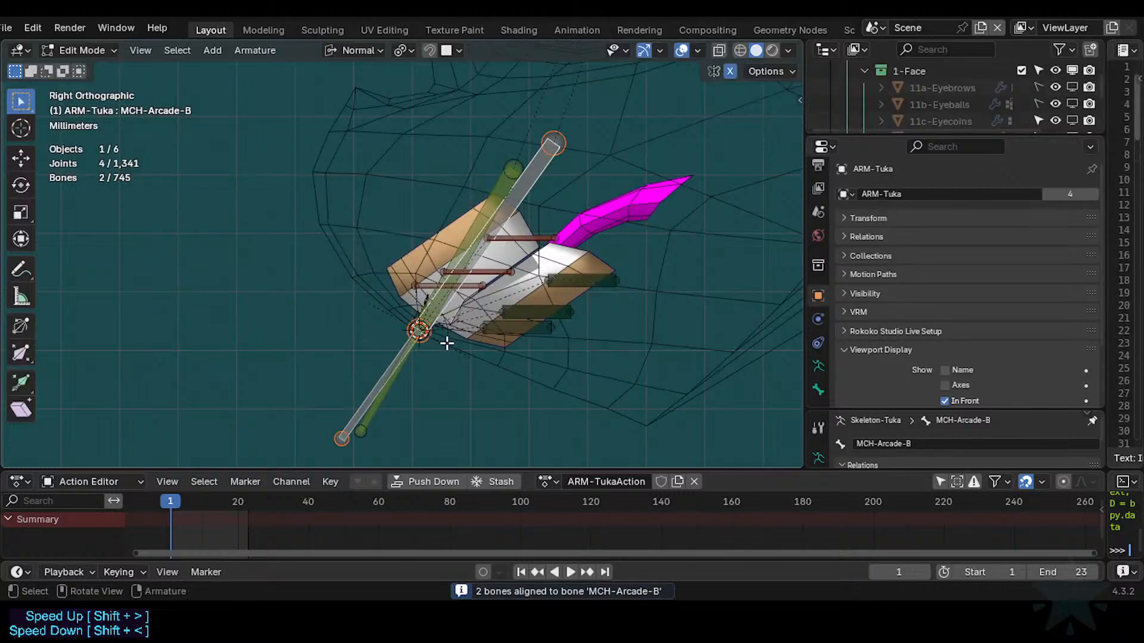
Check TWK-Arcade-T and TWK-Arcade-B by selecting each in turn, and save the file.
{"action": "left_click", "coordinate": [394, 385]}
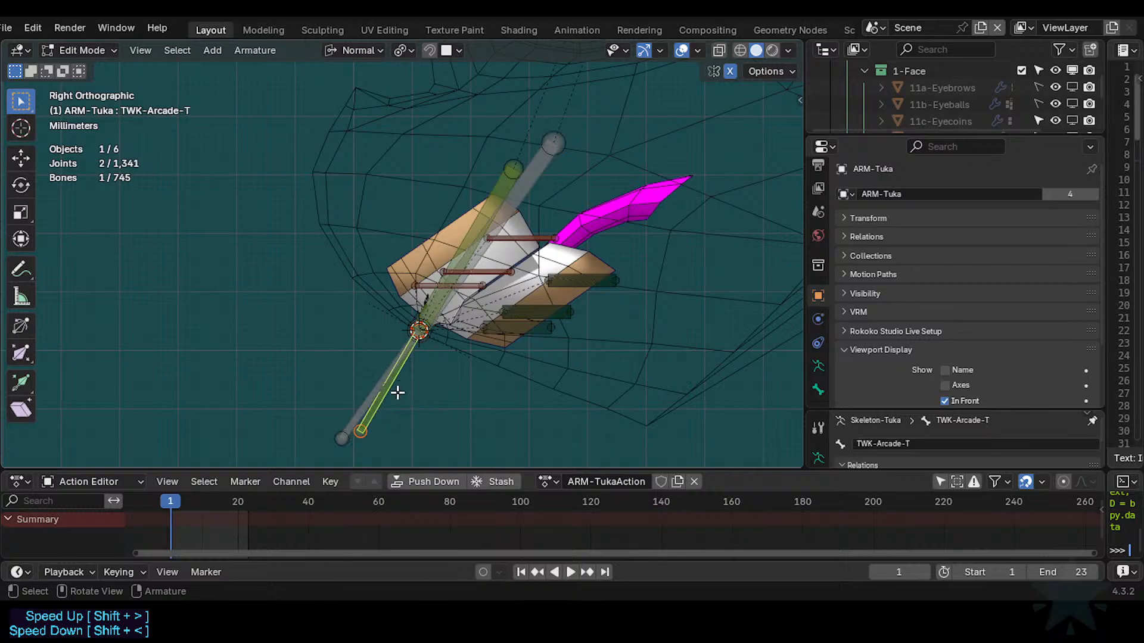
{"action": "key", "text": "a"}
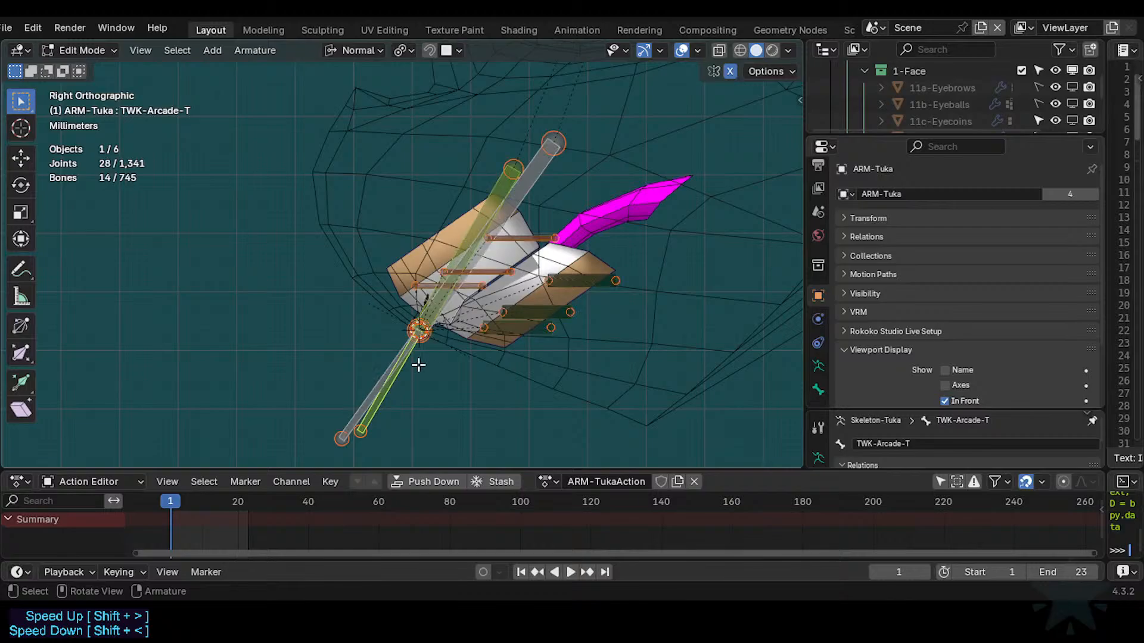
{"action": "key", "text": "a"}
{"action": "left_click", "coordinate": [389, 398]}
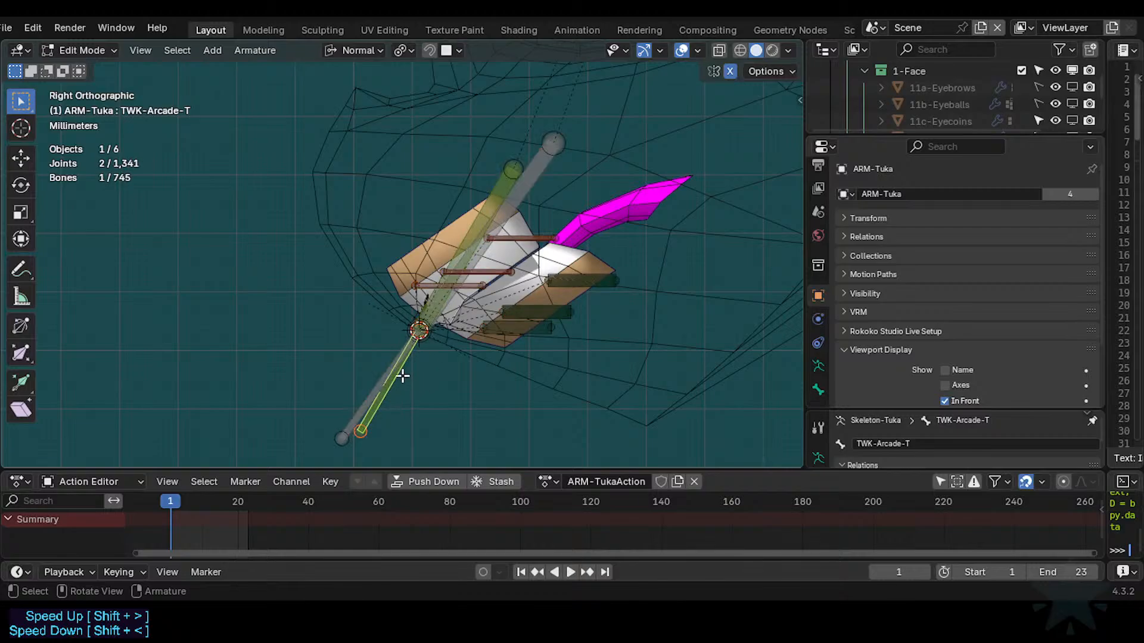
{"action": "left_click", "coordinate": [370, 380]}
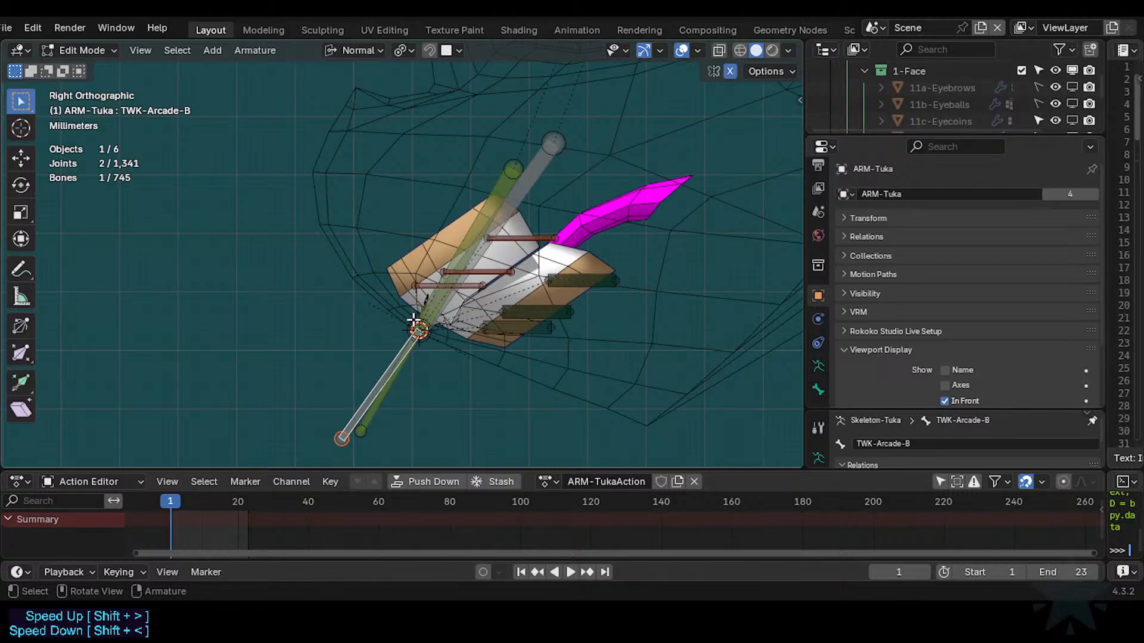
{"action": "key", "text": "ctrl"}
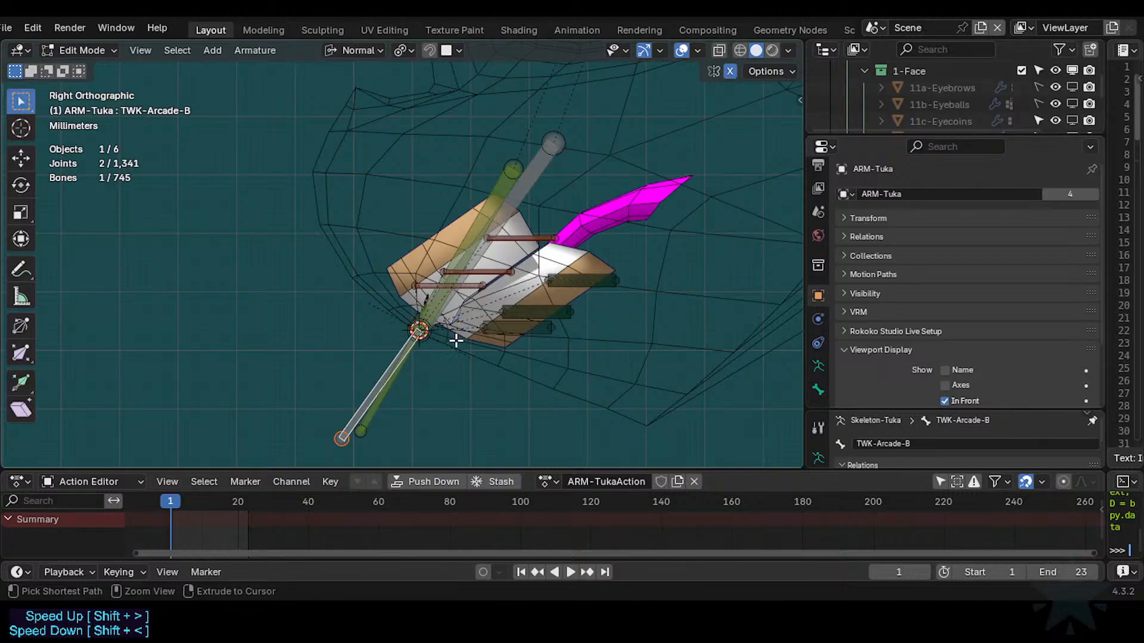
{"action": "key", "text": "ctrl+s"}
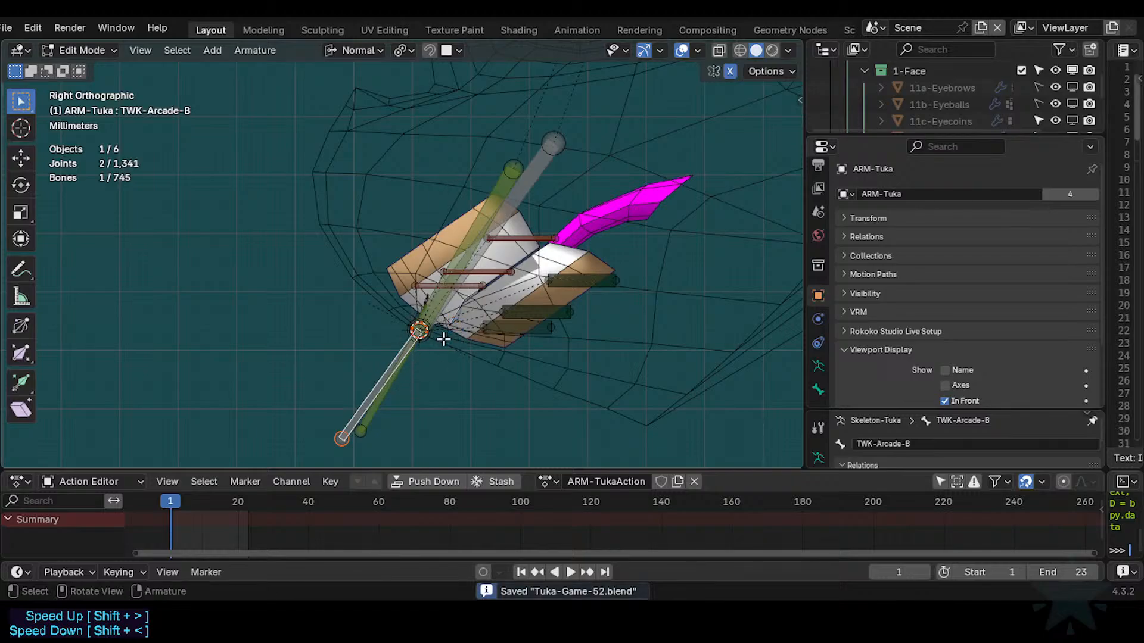
Switch the armature to Pose Mode and select MCH-Arcade-T to review its constraints.
{"action": "key", "text": "ctrl+Tab"}
{"action": "left_click", "coordinate": [541, 348]}
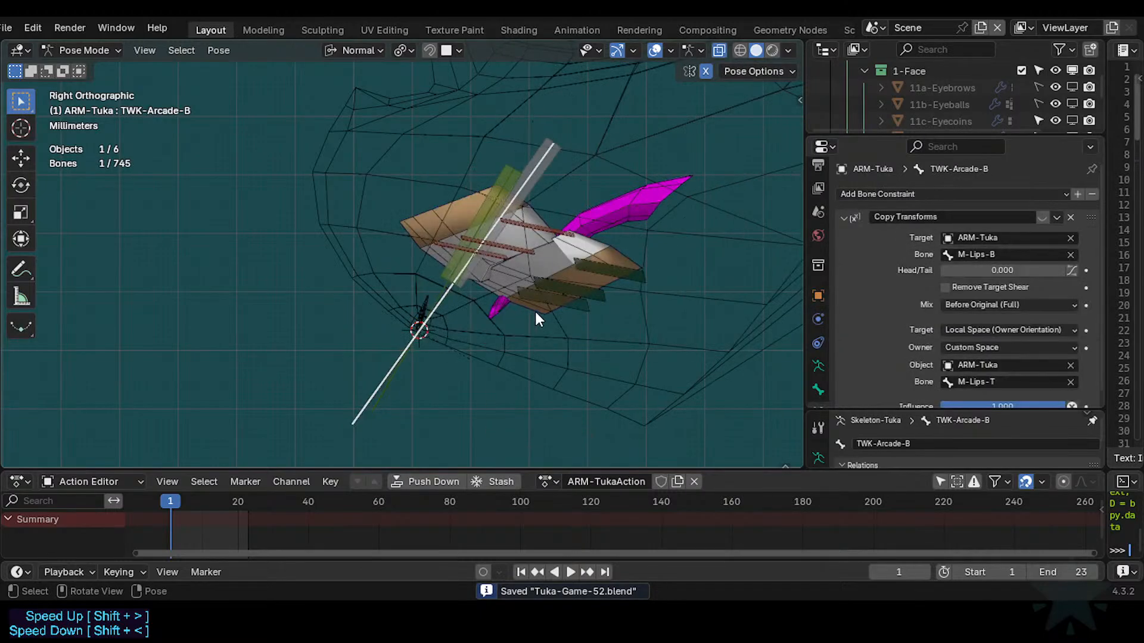
{"action": "key", "text": "a"}
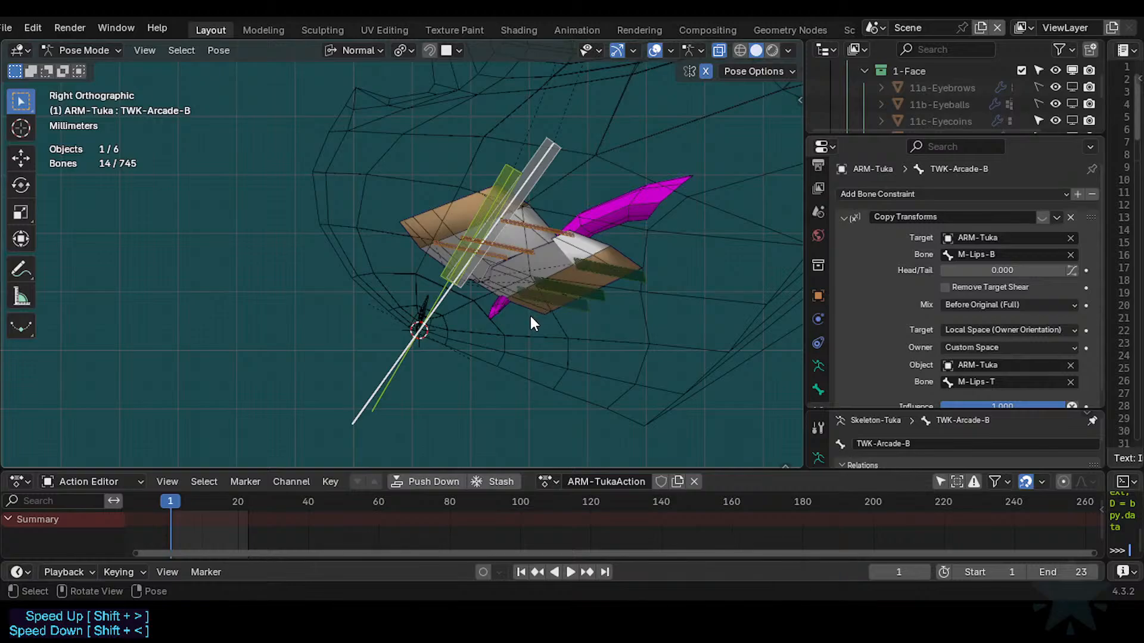
{"action": "left_click", "coordinate": [456, 275]}
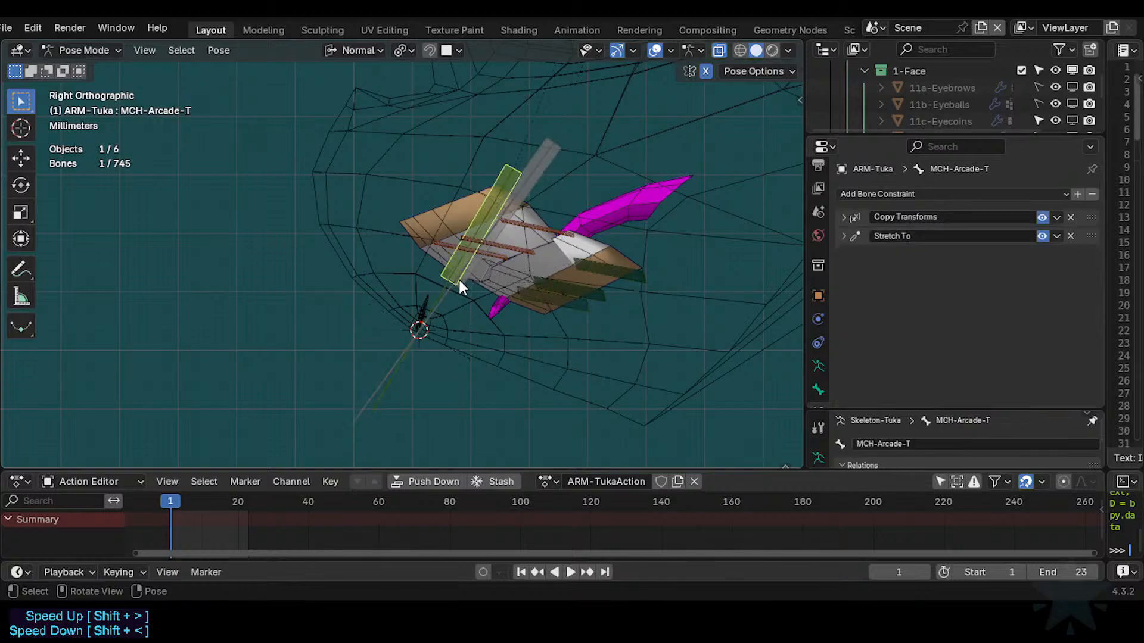
Review the Copy Transforms and Stretch To constraint settings of MCH-Arcade-T.
{"action": "left_click", "coordinate": [846, 215]}
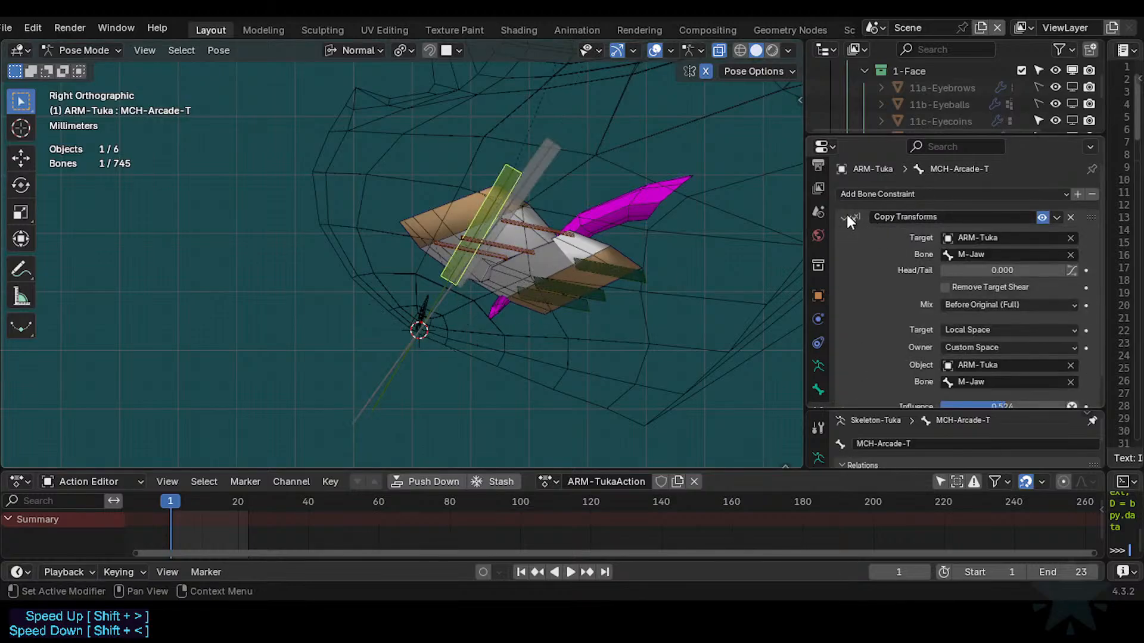
{"action": "left_click", "coordinate": [846, 214]}
{"action": "left_click", "coordinate": [845, 234]}
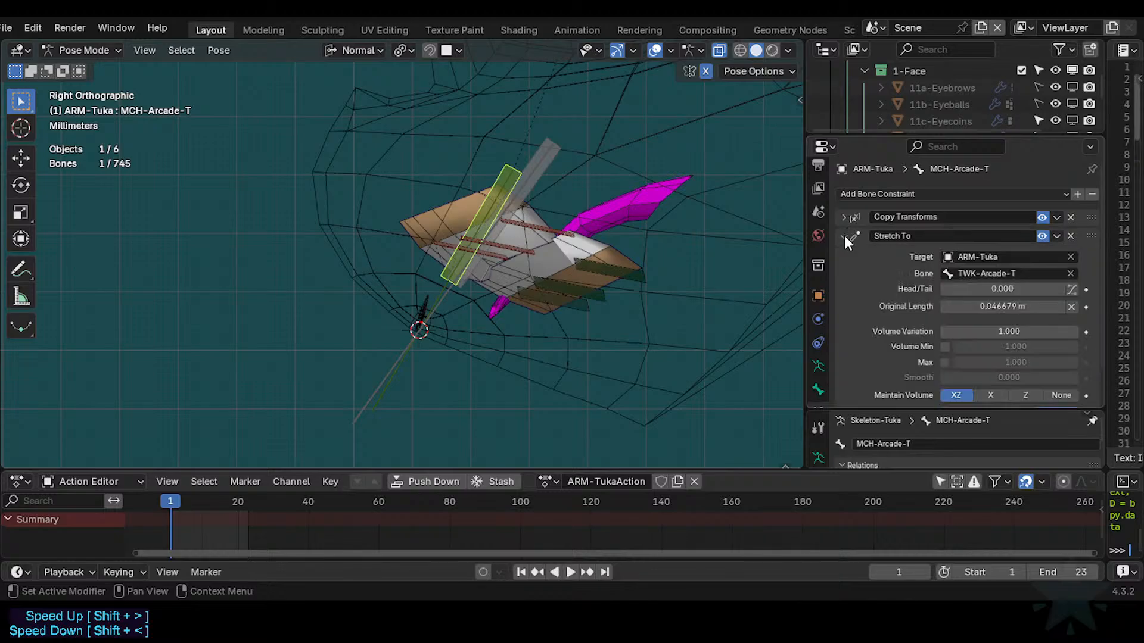
{"action": "left_click", "coordinate": [845, 235]}
{"action": "left_click", "coordinate": [846, 216]}
{"action": "left_click", "coordinate": [846, 216]}
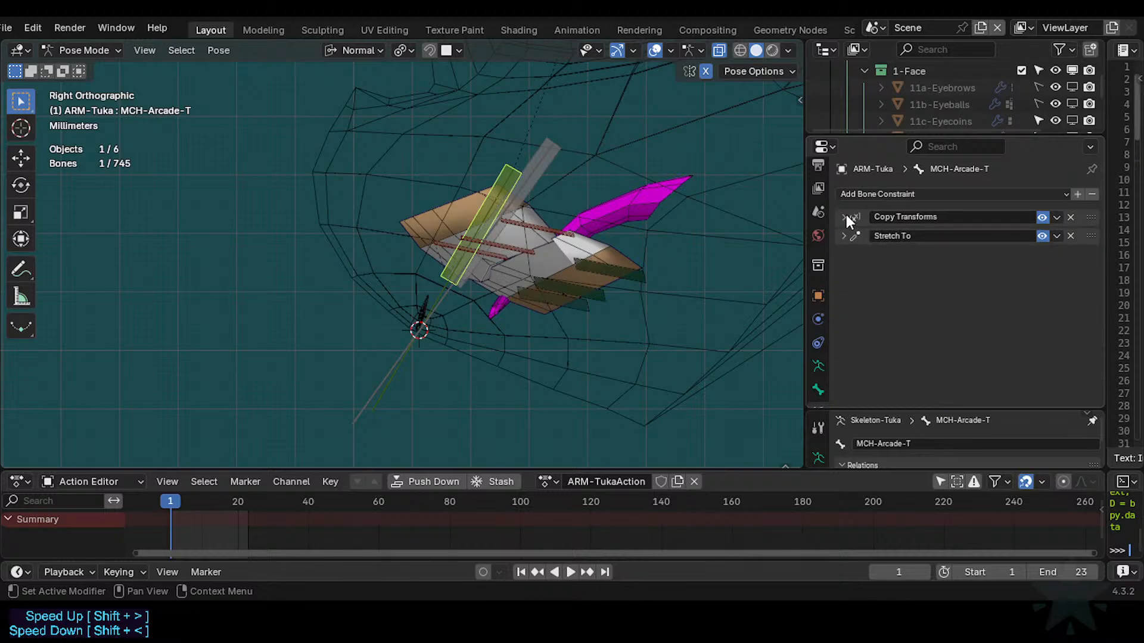
Select MCH-Arcade-B and review its Copy Transforms and Stretch To constraint settings.
{"action": "left_click", "coordinate": [550, 172]}
{"action": "left_click", "coordinate": [845, 216]}
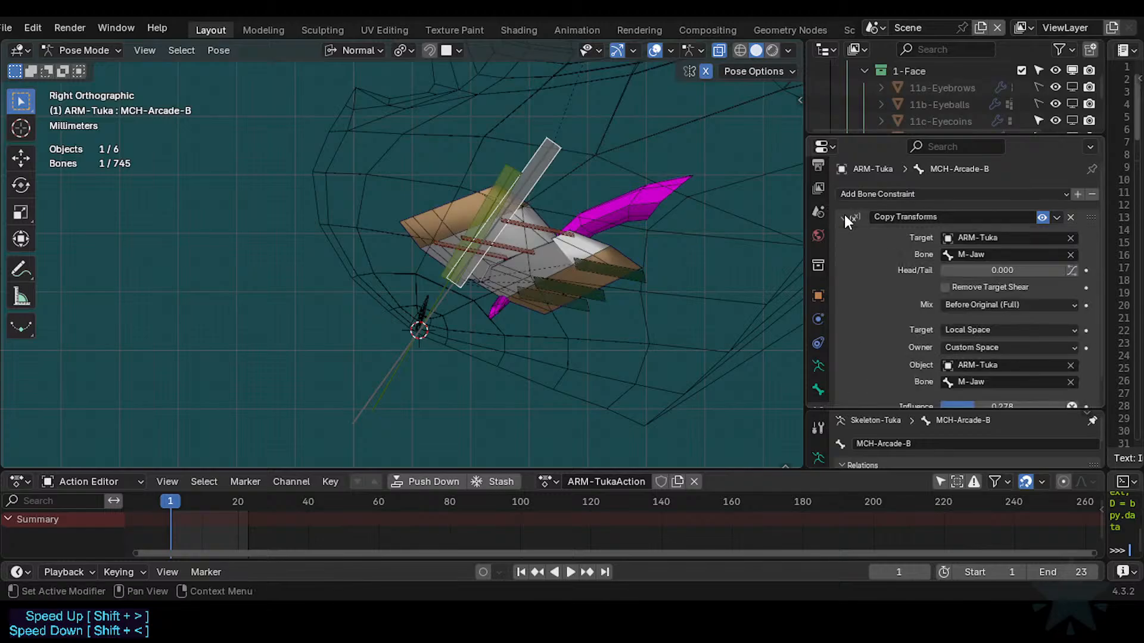
{"action": "left_click", "coordinate": [844, 216]}
{"action": "left_click", "coordinate": [844, 236]}
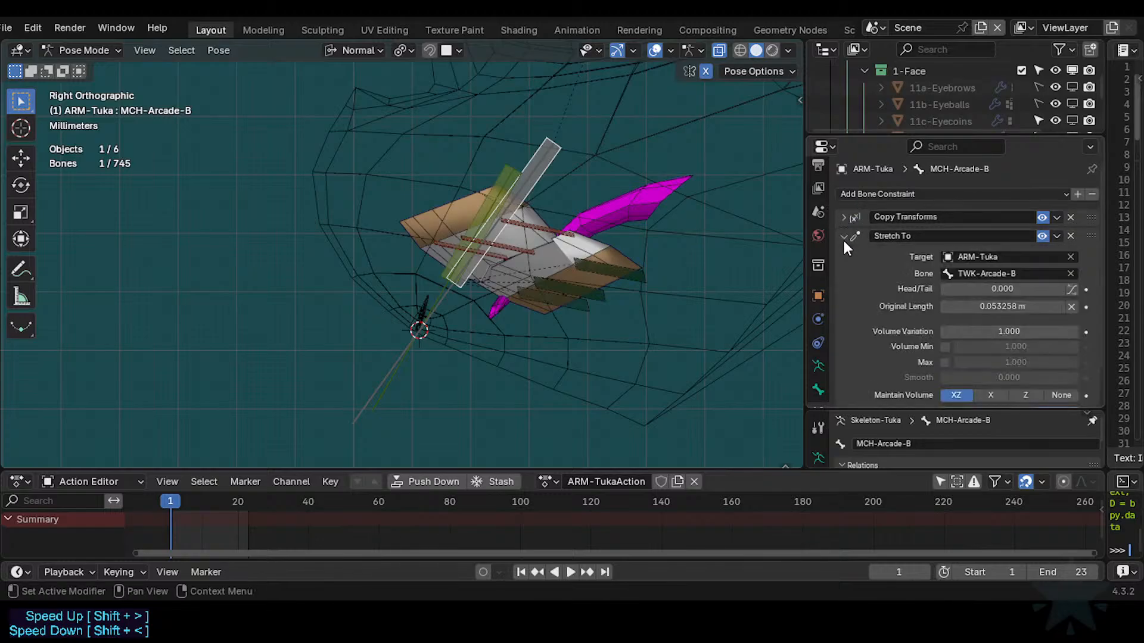
{"action": "left_click", "coordinate": [844, 237]}
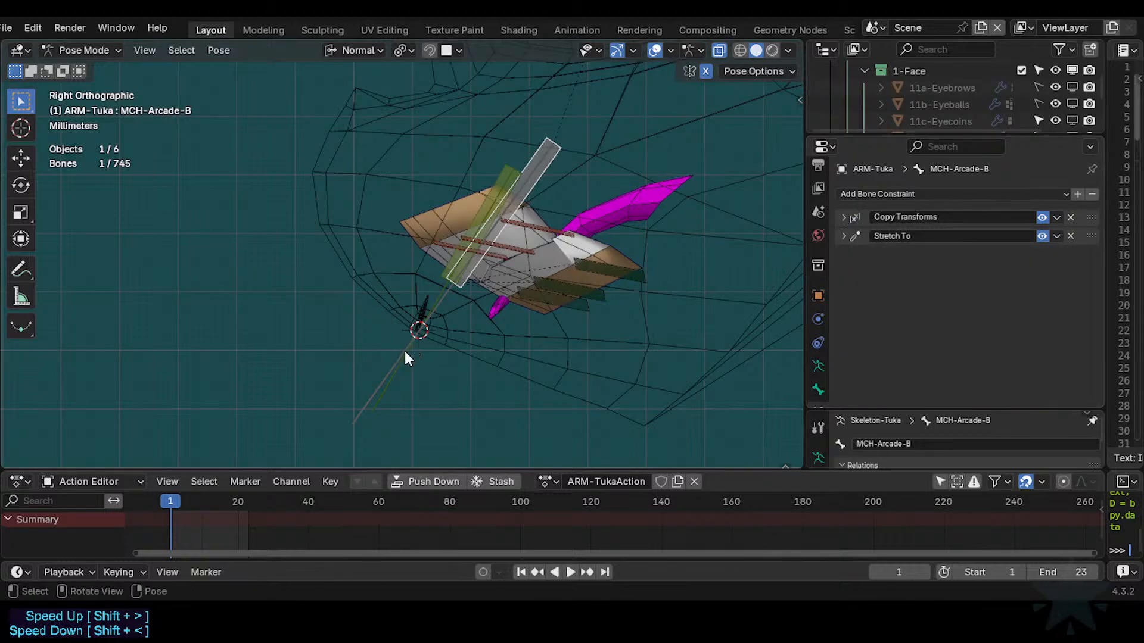
Reset the Original Length of the Stretch To constraint on MCH-Arcade-B and on MCH-Arcade-T.
{"action": "left_click", "coordinate": [843, 237]}
{"action": "key", "text": "BackSpace"}
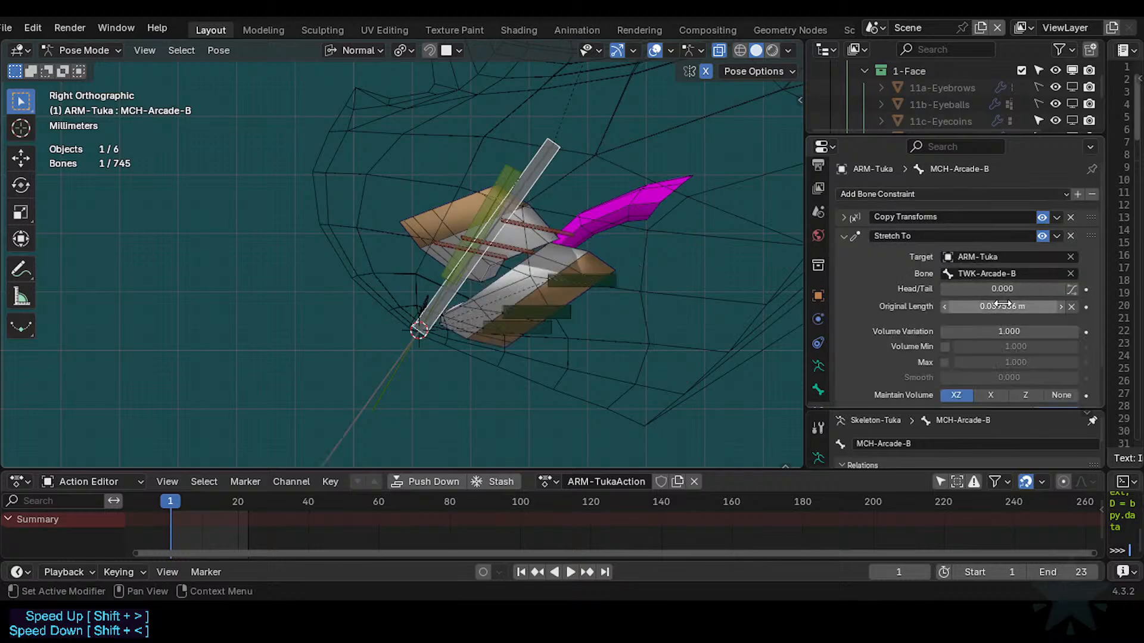
{"action": "left_click", "coordinate": [493, 190]}
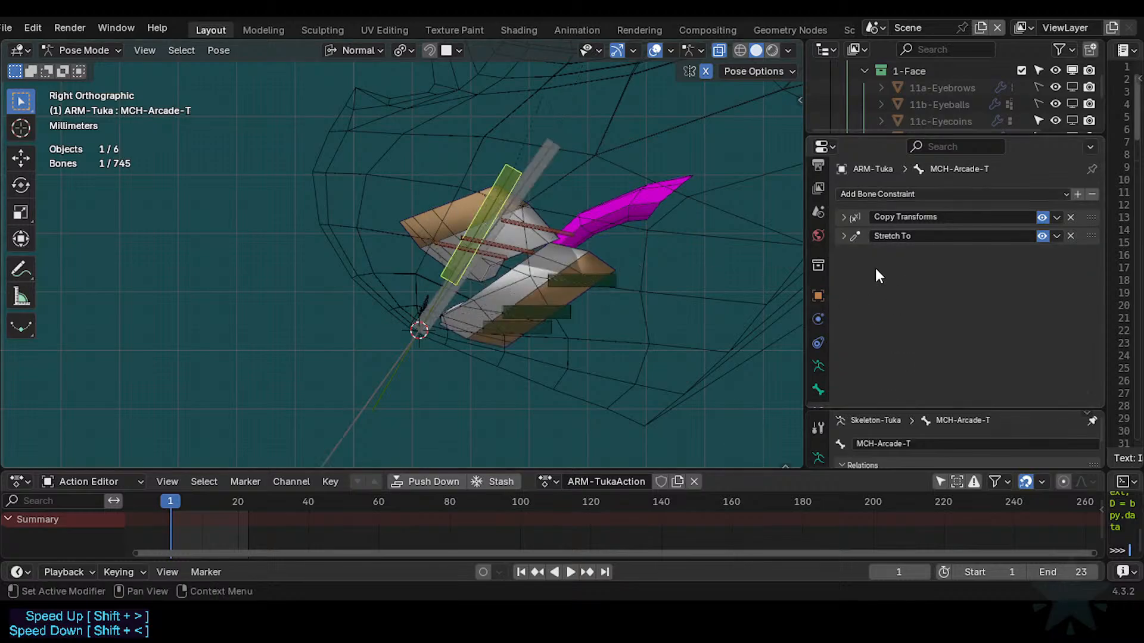
{"action": "left_click", "coordinate": [843, 239]}
{"action": "key", "text": "BackSpace"}
Test the arcades' response by trial-moving TWK-Arcade-B, TWK-Arcade-T and TWK-Arcade-B again, cancelling the moves.
{"action": "left_click", "coordinate": [367, 380]}
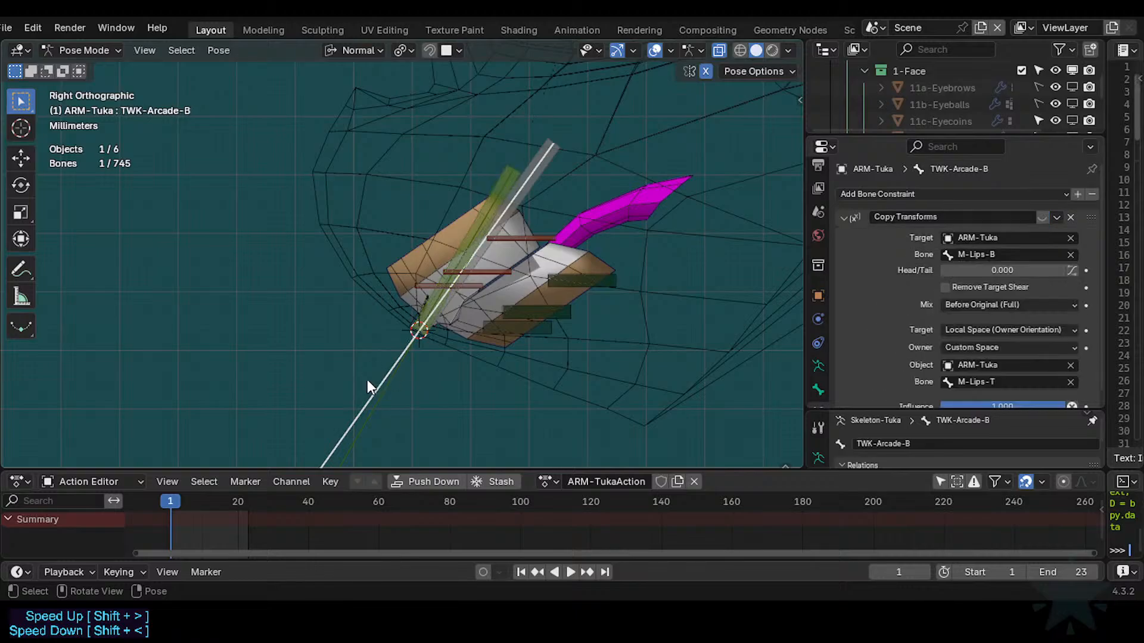
{"action": "key", "text": "g"}
{"action": "right_click", "coordinate": [378, 409]}
{"action": "left_click", "coordinate": [380, 412]}
{"action": "key", "text": "g"}
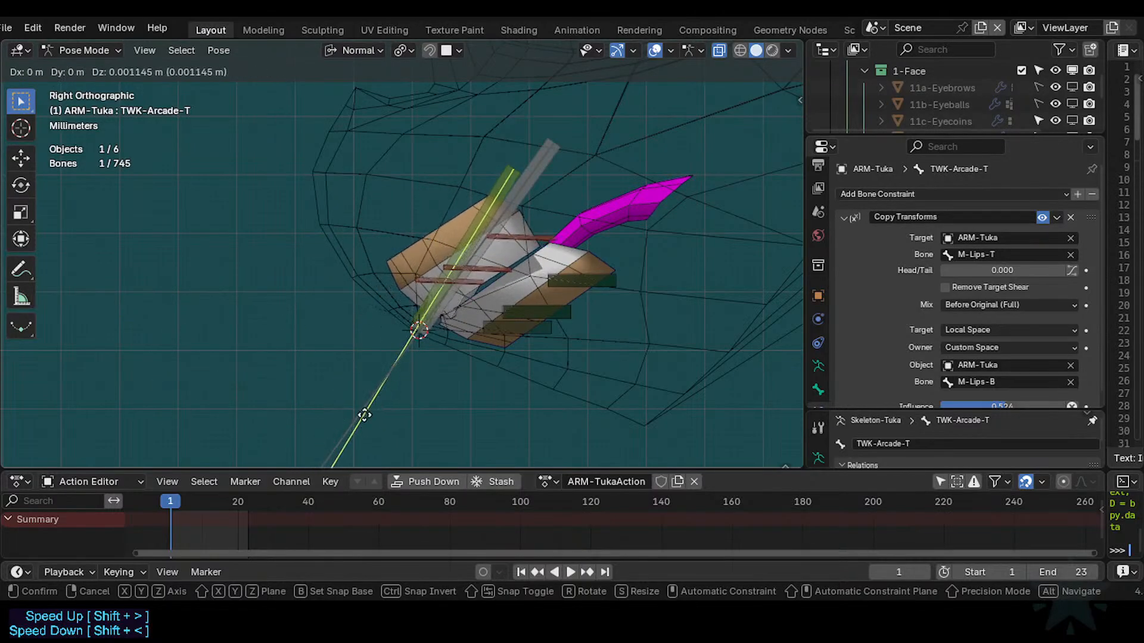
{"action": "left_click", "coordinate": [380, 406]}
{"action": "left_click", "coordinate": [363, 394]}
{"action": "key", "text": "g"}
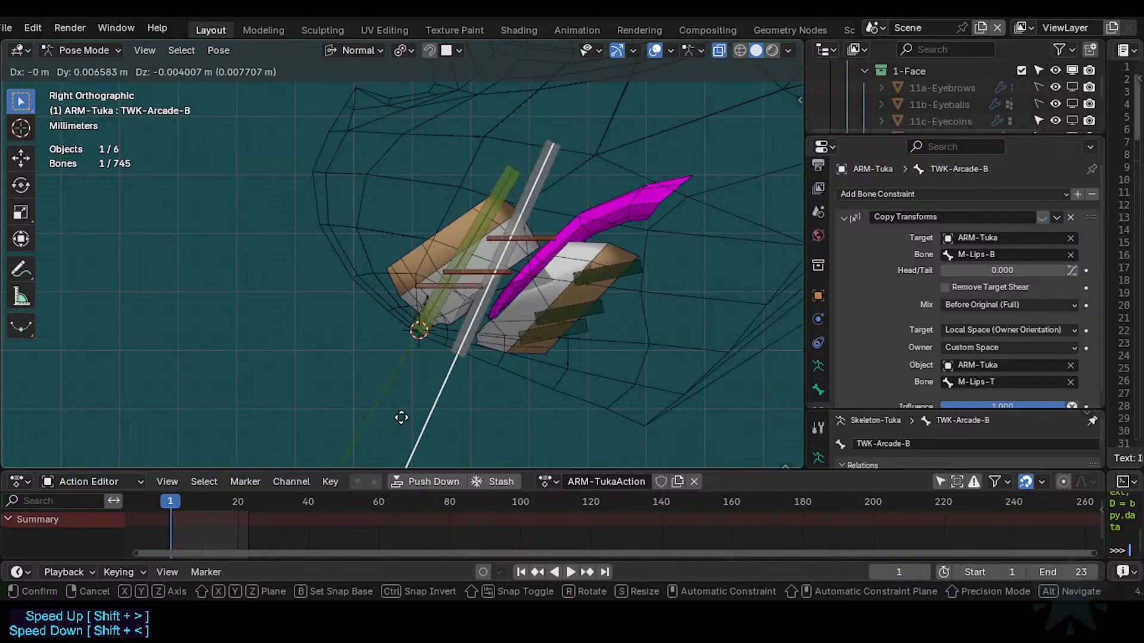
{"action": "right_click", "coordinate": [419, 356]}
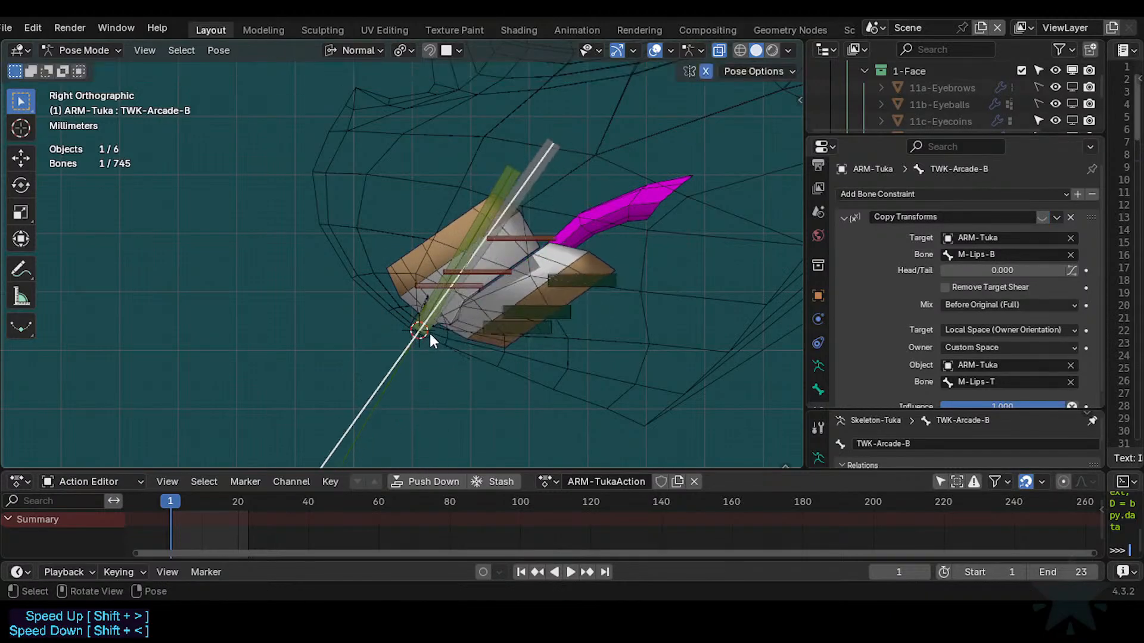
Try rotating MCH-Arcade-B, first freely and then about the X axis, and cancel both rotations.
{"action": "left_click", "coordinate": [429, 335]}
{"action": "key", "text": "r"}
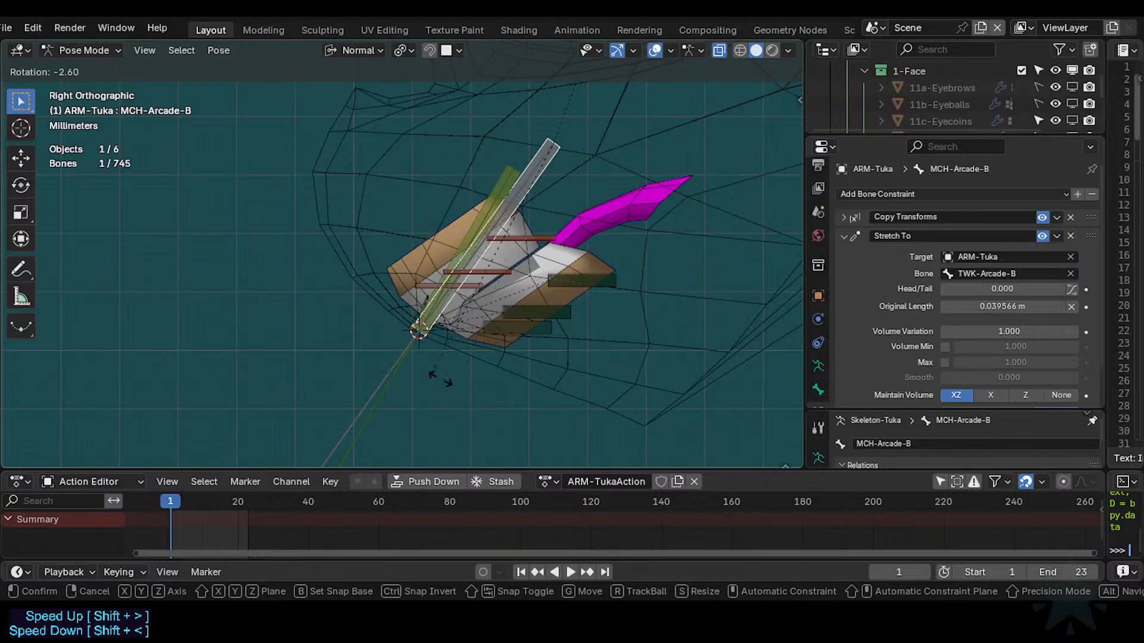
{"action": "right_click", "coordinate": [441, 373]}
{"action": "key", "text": "r"}
{"action": "key", "text": "x"}
{"action": "right_click", "coordinate": [392, 403]}
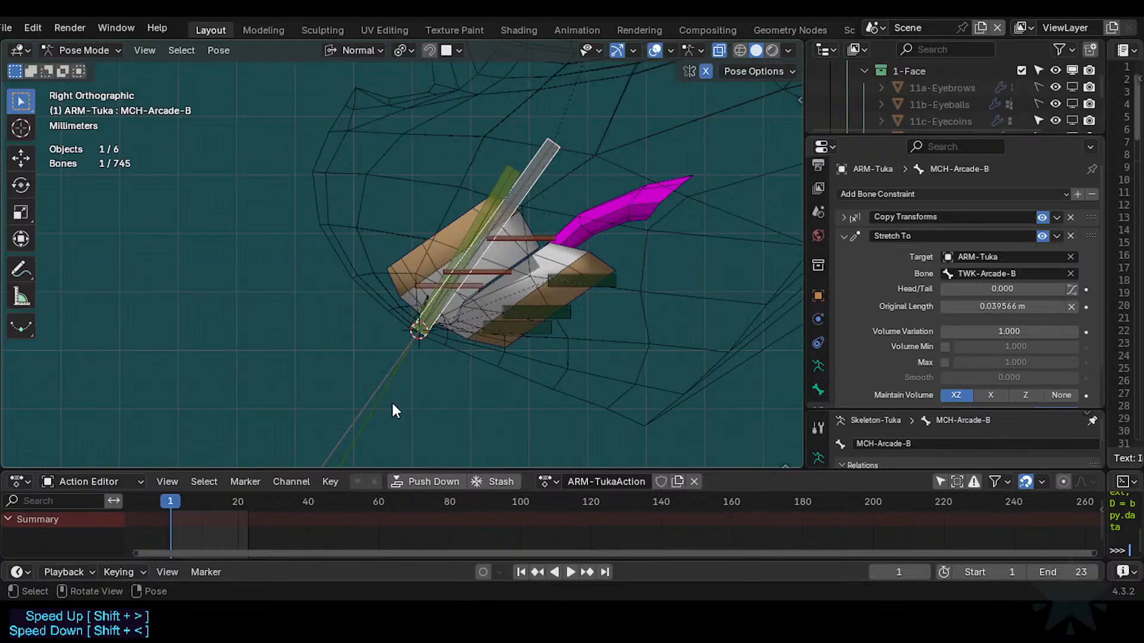
Trial-move TWK-Arcade-B and then TWK-Arcade-T to recheck the stretch behaviour, cancelling each move.
{"action": "left_click", "coordinate": [347, 385]}
{"action": "key", "text": "g"}
{"action": "right_click", "coordinate": [372, 398]}
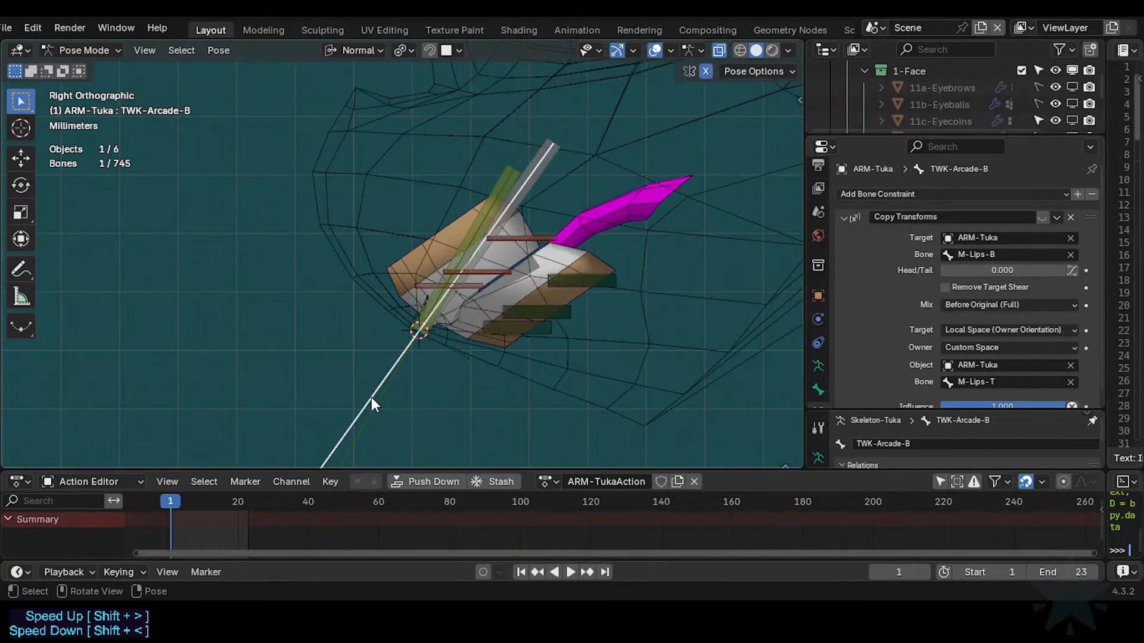
{"action": "left_click", "coordinate": [383, 413]}
{"action": "key", "text": "g"}
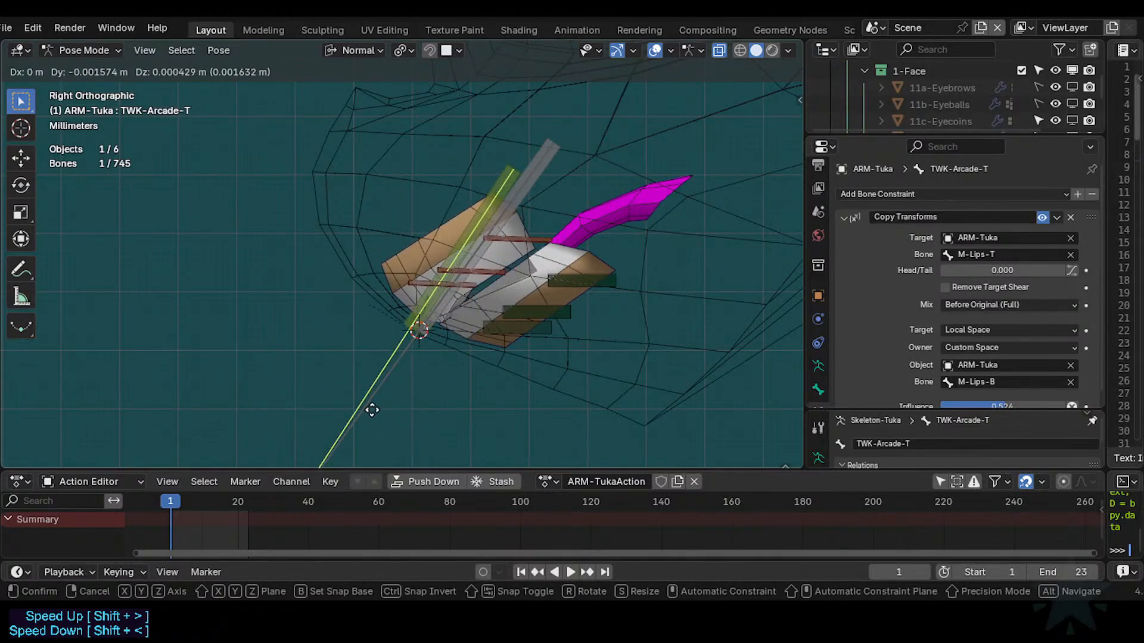
{"action": "right_click", "coordinate": [367, 386]}
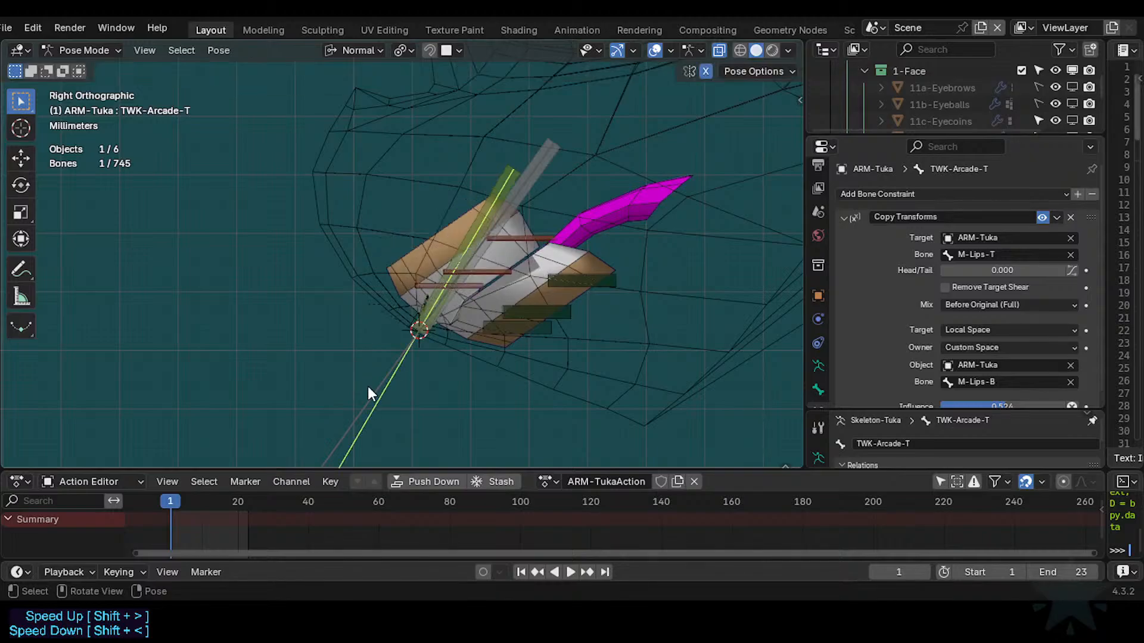
Try rotating MCH-Arcade-T and then MCH-Arcade-B about the X axis, cancelling both rotations.
{"action": "left_click", "coordinate": [458, 247]}
{"action": "key", "text": "r"}
{"action": "key", "text": "x"}
{"action": "right_click", "coordinate": [364, 219]}
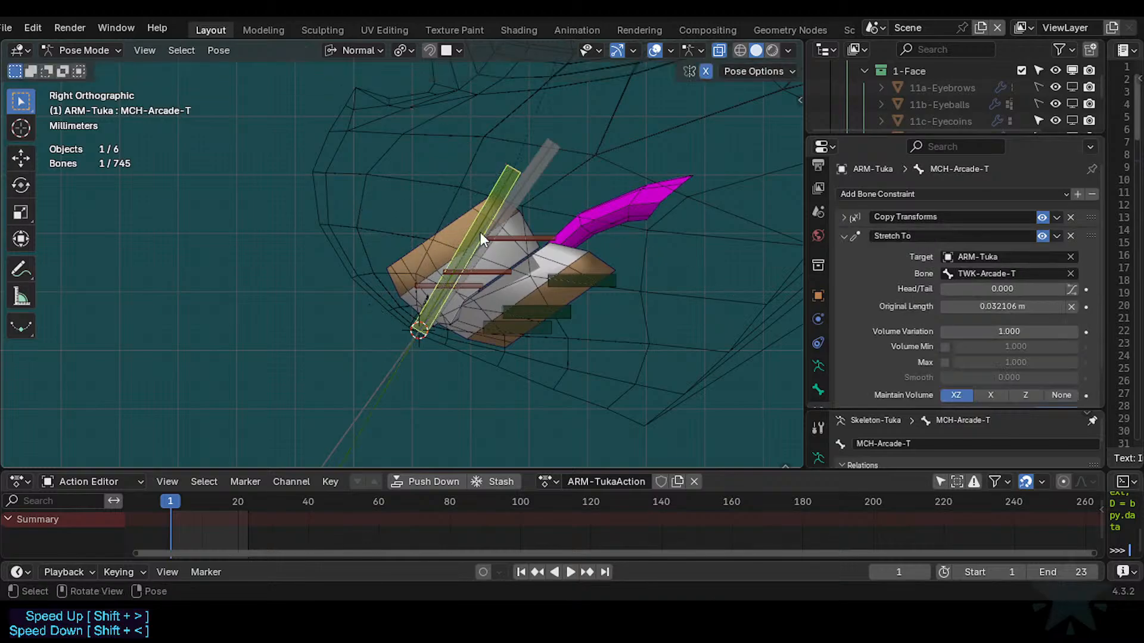
{"action": "left_click", "coordinate": [524, 210]}
{"action": "key", "text": "r"}
{"action": "key", "text": "x"}
{"action": "right_click", "coordinate": [520, 210]}
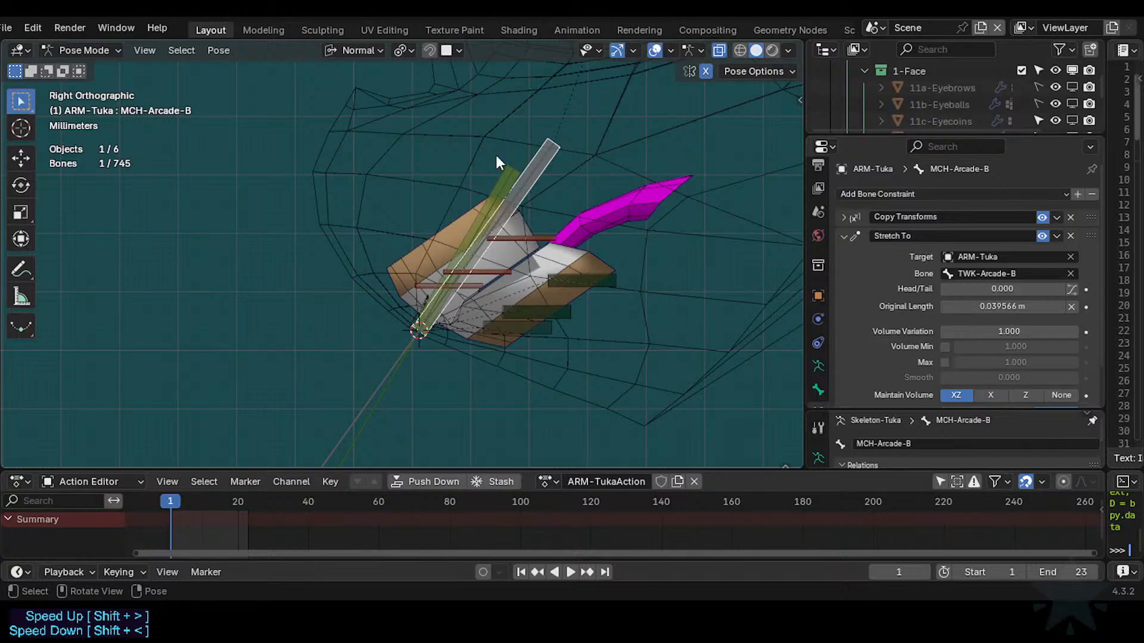
Compare the constraints of MCH-Arcade-T, MCH-Arcade-B and TWK-Arcade-B by selecting the bones in turn.
{"action": "left_click", "coordinate": [498, 177]}
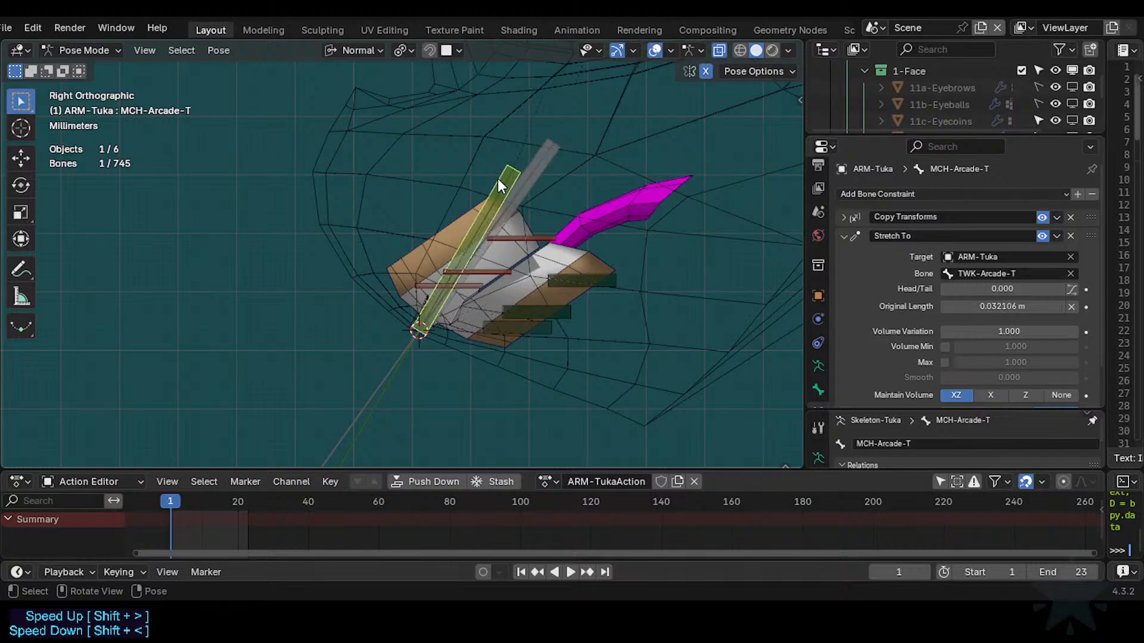
{"action": "left_click", "coordinate": [530, 198]}
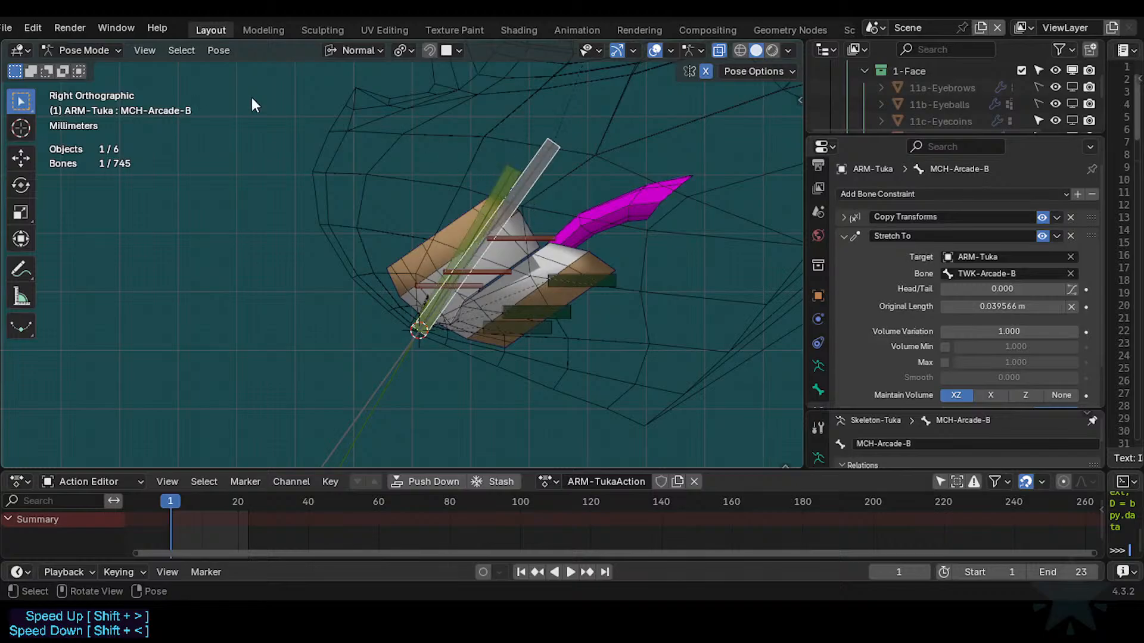
{"action": "left_click", "coordinate": [384, 374]}
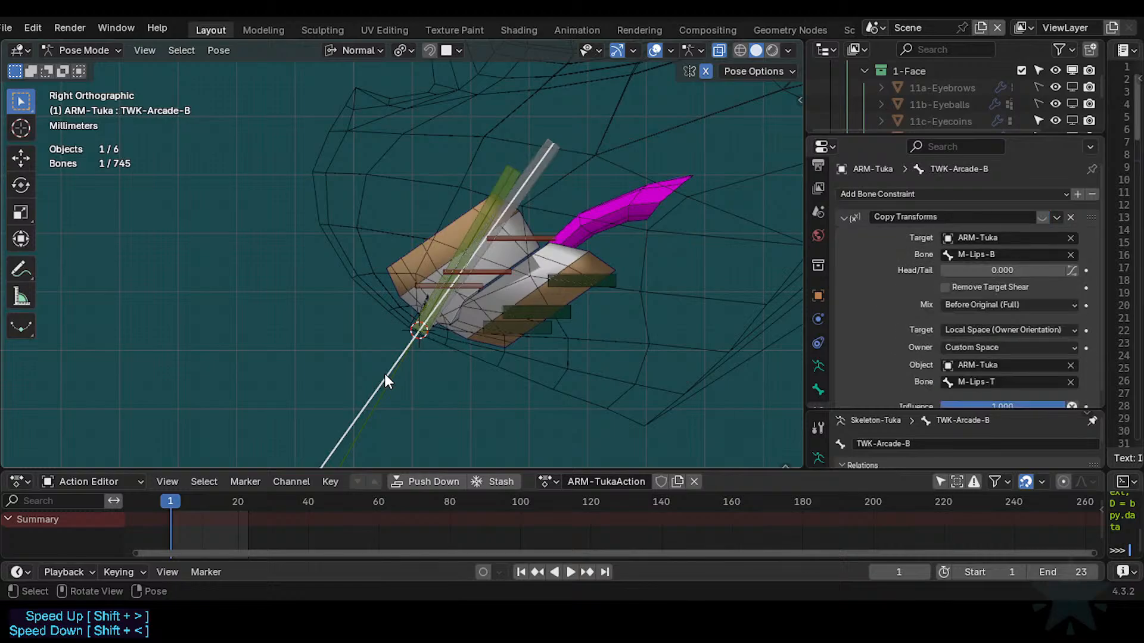
{"action": "left_click", "coordinate": [468, 212]}
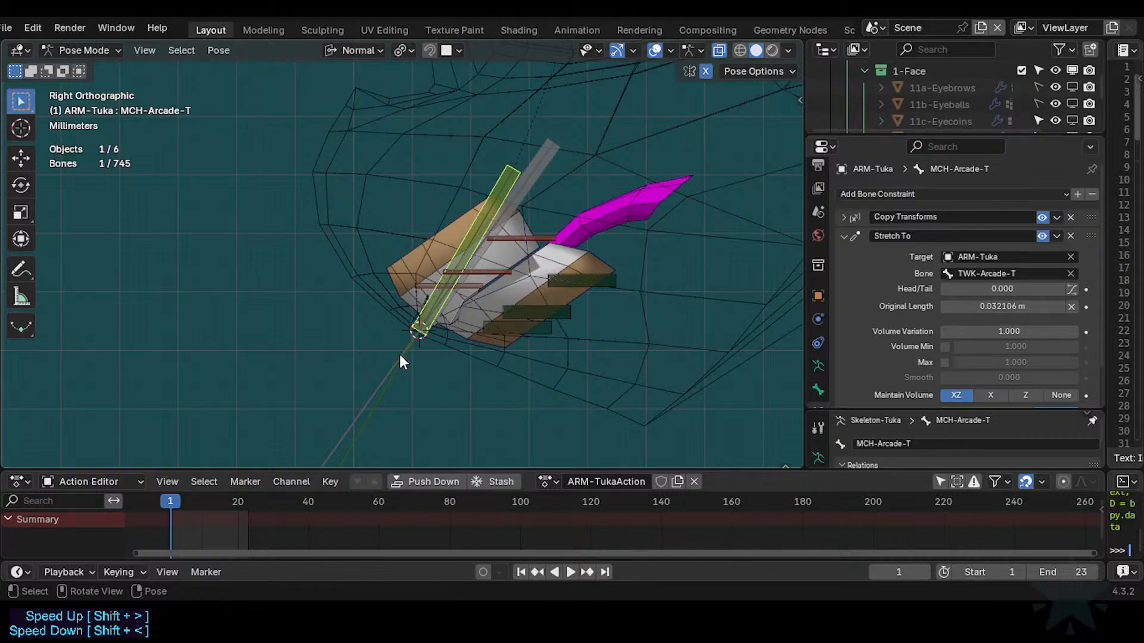
Trial-move TWK-Arcade-B to see the lower arcade follow, and cancel the move.
{"action": "left_click", "coordinate": [390, 370]}
{"action": "key", "text": "g"}
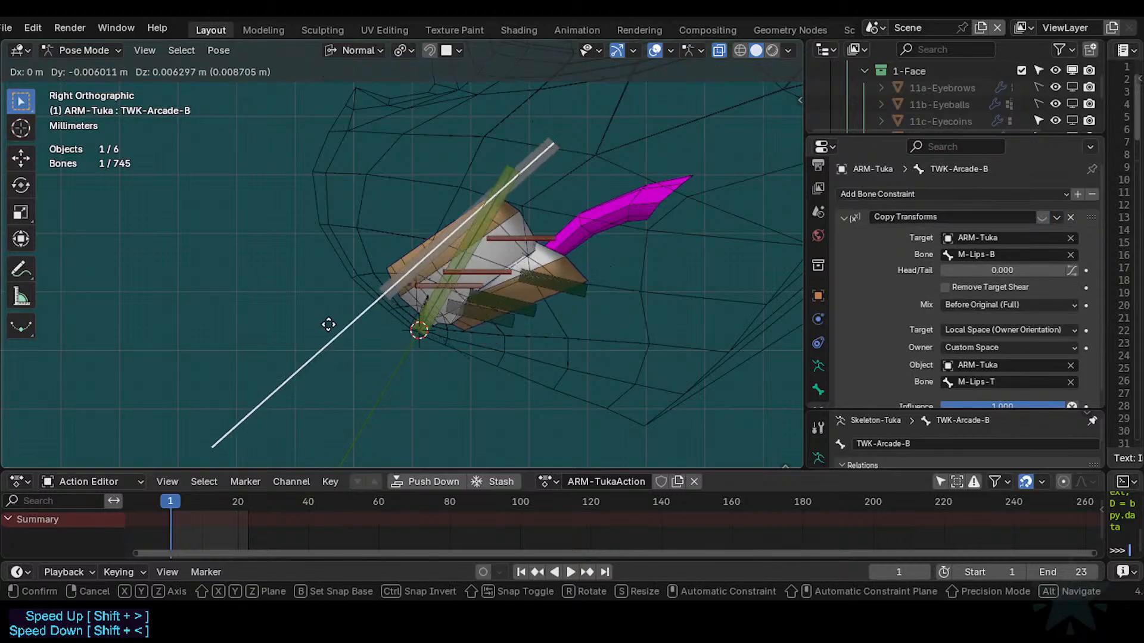
{"action": "right_click", "coordinate": [376, 386]}
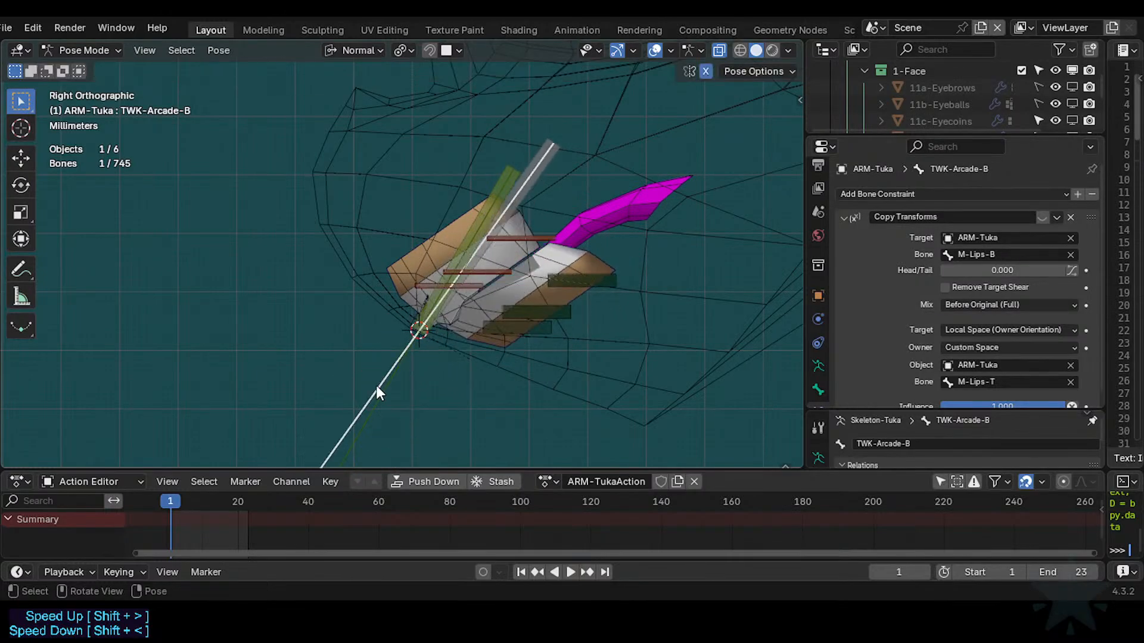
Move TWK-Arcade-T in two passes to a position slightly in front of the 3D cursor, and save the file.
{"action": "left_click", "coordinate": [376, 396]}
{"action": "key", "text": "g"}
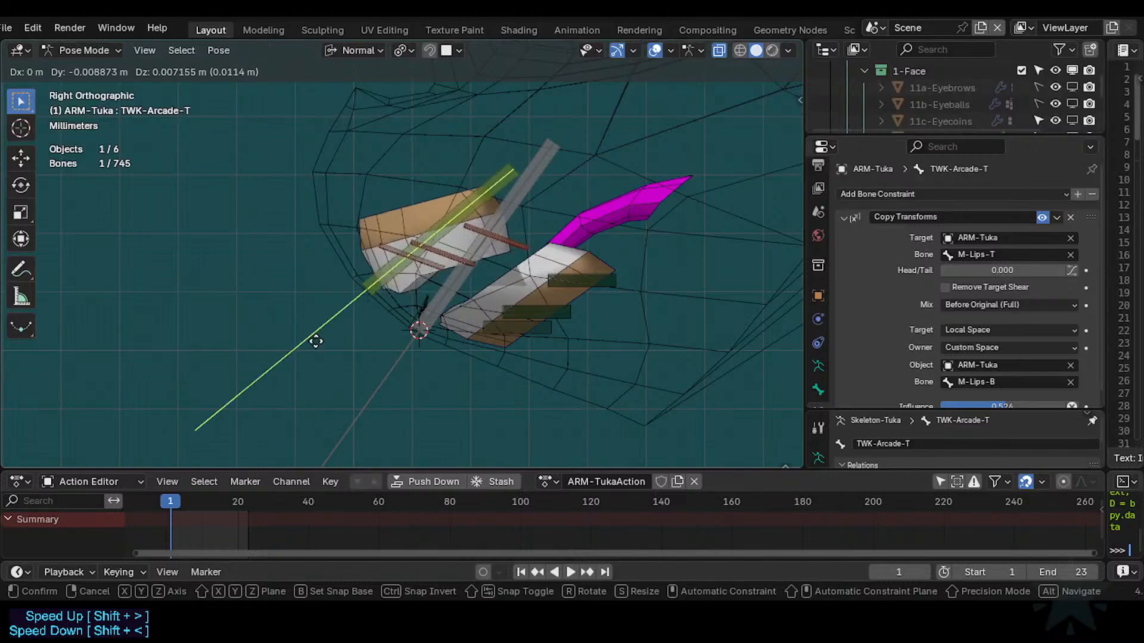
{"action": "left_click", "coordinate": [388, 330]}
{"action": "key", "text": "g"}
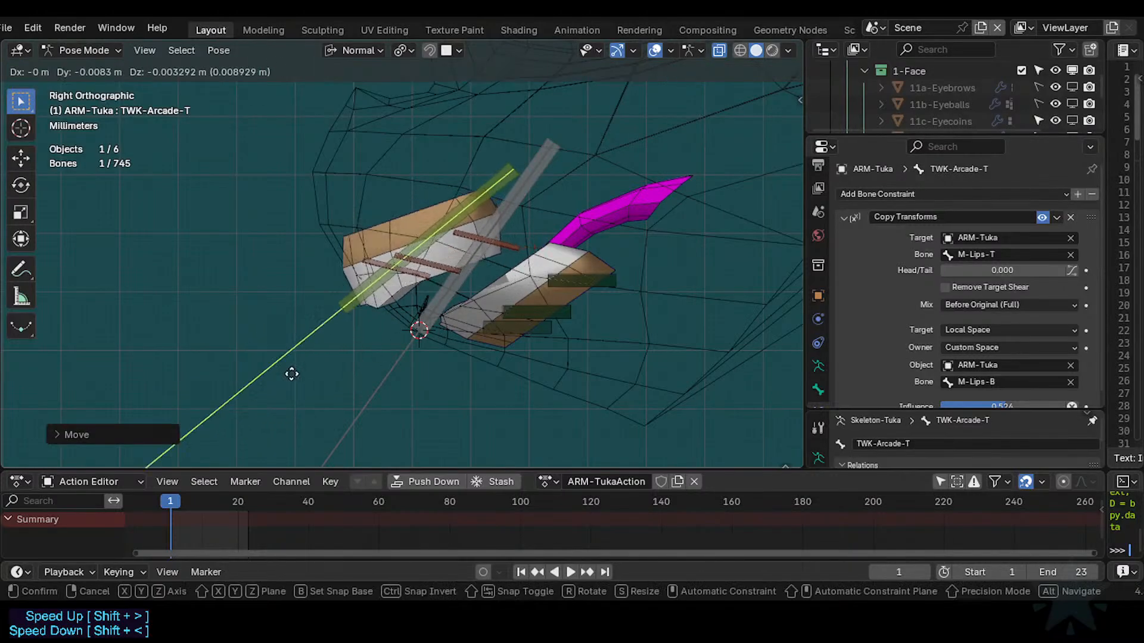
{"action": "left_click", "coordinate": [350, 380]}
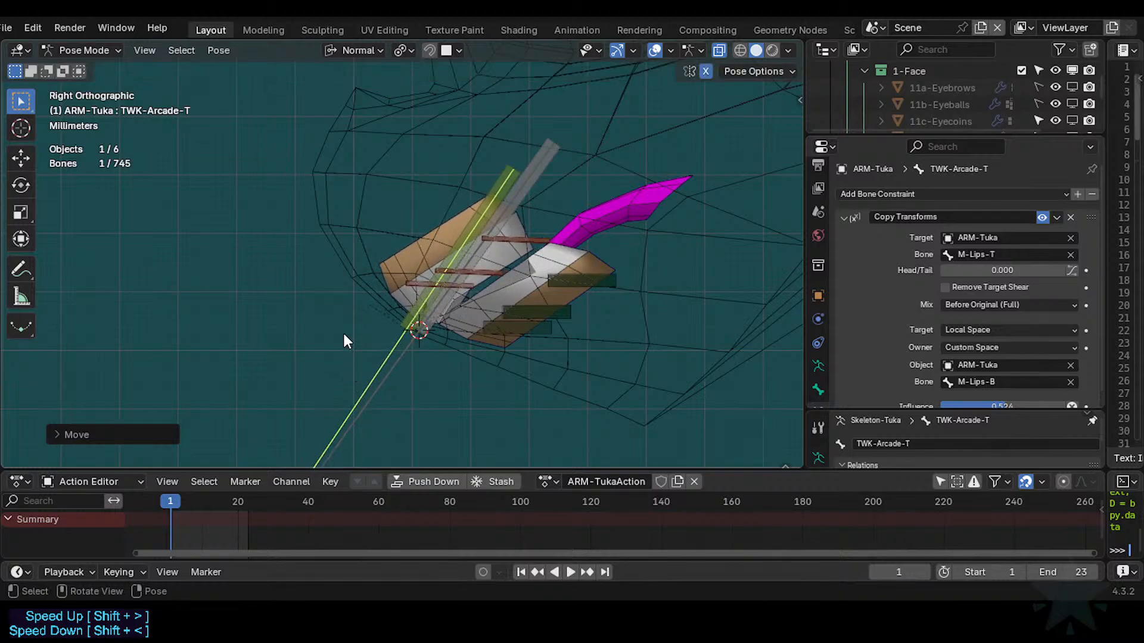
{"action": "key", "text": "ctrl+s"}
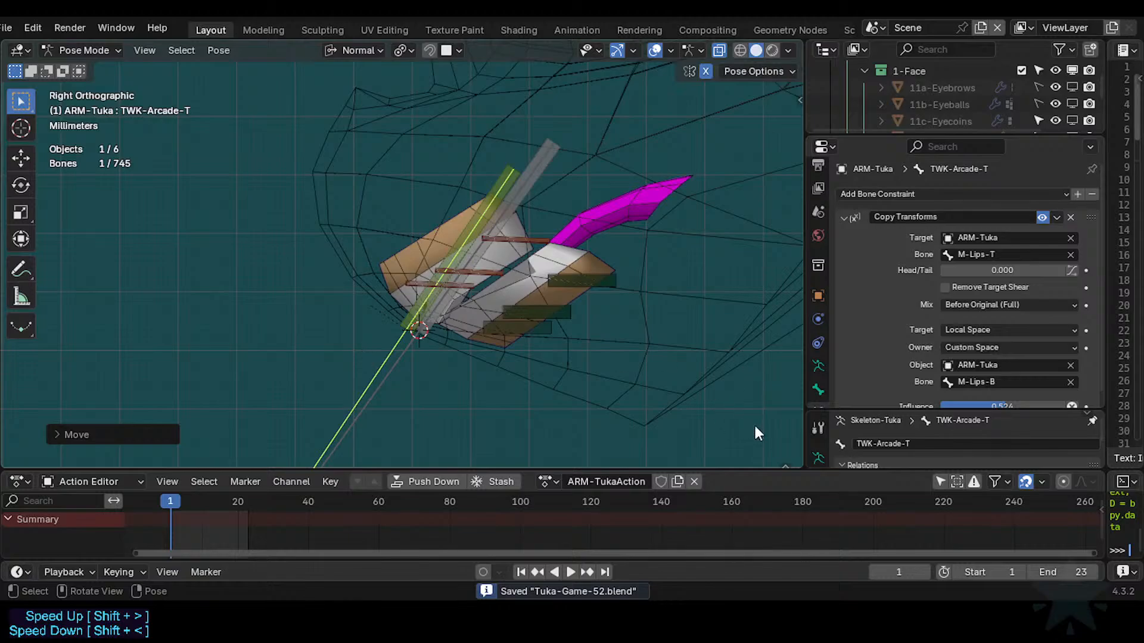
Move TWK-Arcade-T about 0.0021 m back toward the 3D cursor, and shift it slightly backward together with TWK-Arcade-B.
{"action": "key", "text": "g"}
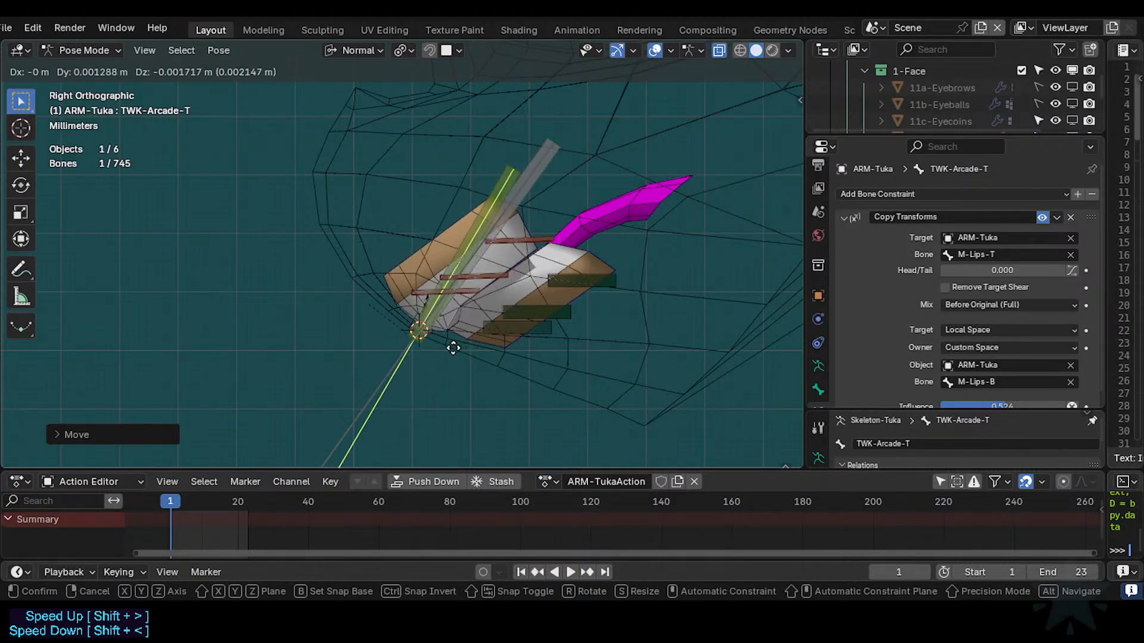
{"action": "left_click", "coordinate": [452, 348]}
{"action": "left_click", "coordinate": [392, 380], "text": "shift"}
{"action": "key", "text": "g"}
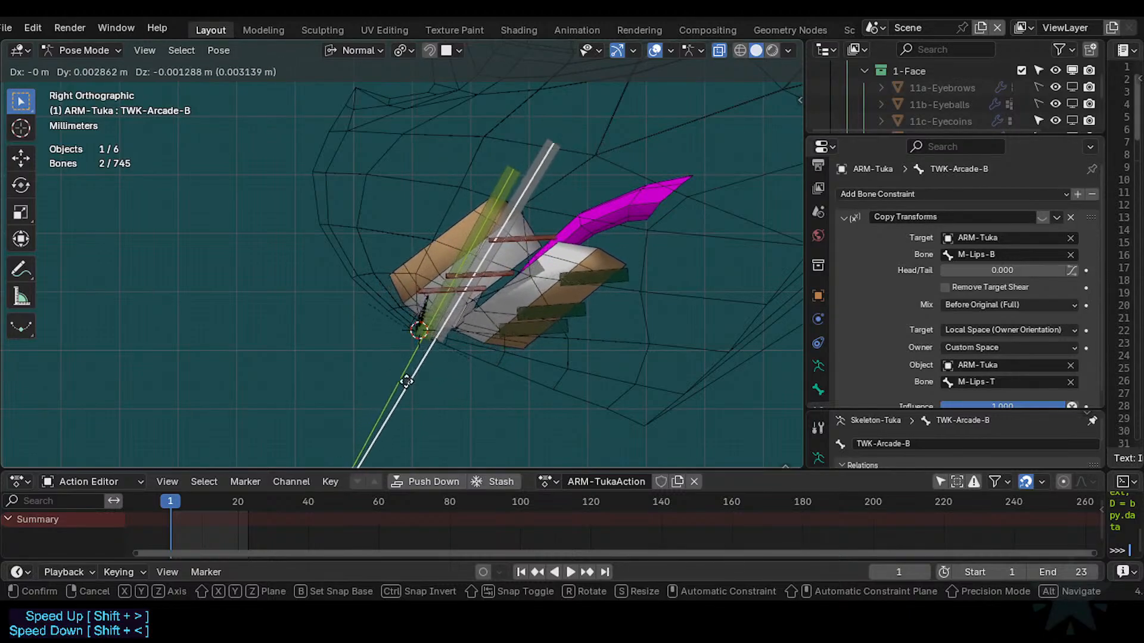
{"action": "left_click", "coordinate": [417, 324]}
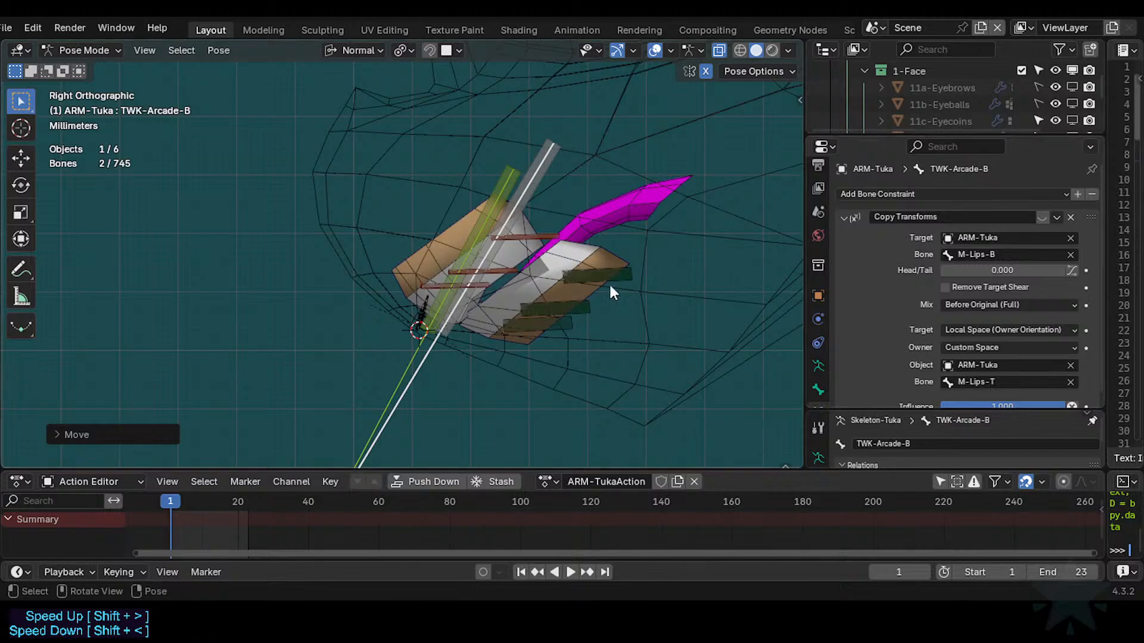
Compare the Copy Transforms constraints of TWK-Arcade-T and TWK-Arcade-B by selecting each bone.
{"action": "left_click", "coordinate": [450, 342]}
{"action": "left_click", "coordinate": [417, 370]}
{"action": "left_click", "coordinate": [409, 384]}
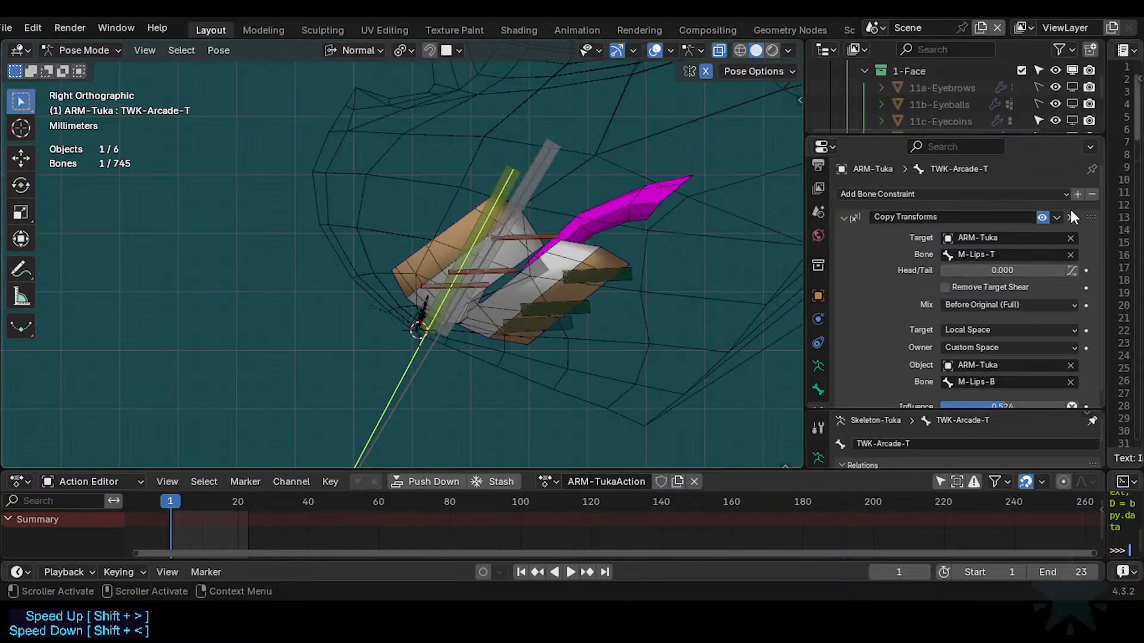
{"action": "left_click", "coordinate": [412, 373]}
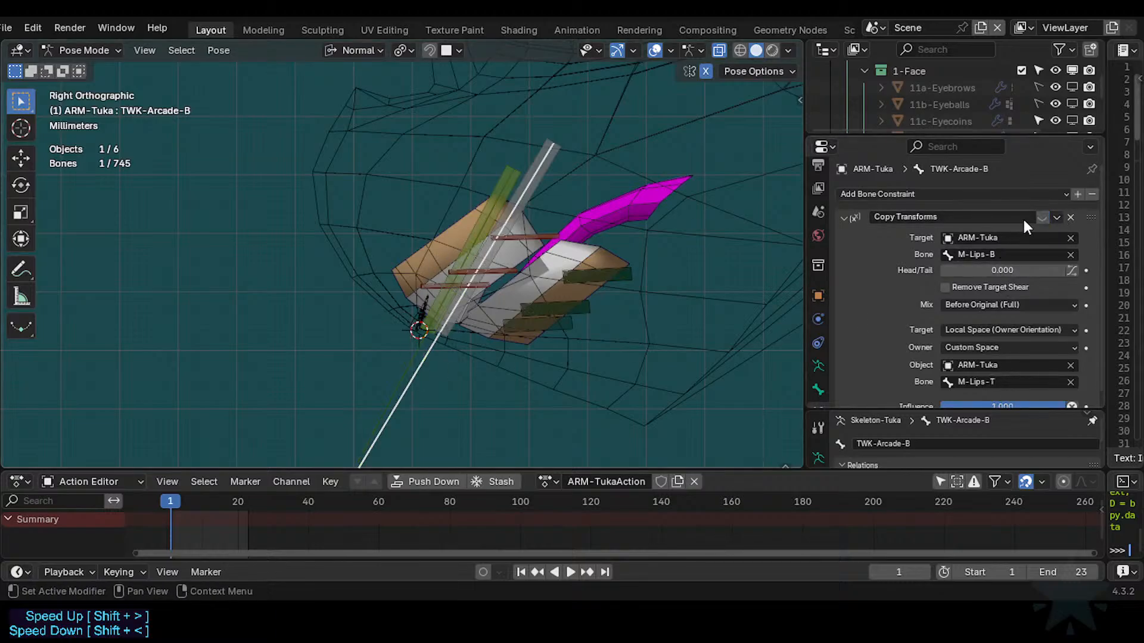
Trial-move TWK-Arcade-T and TWK-Arcade-B in turn, leaving both at their original positions, and save the file.
{"action": "left_click", "coordinate": [392, 376]}
{"action": "key", "text": "g"}
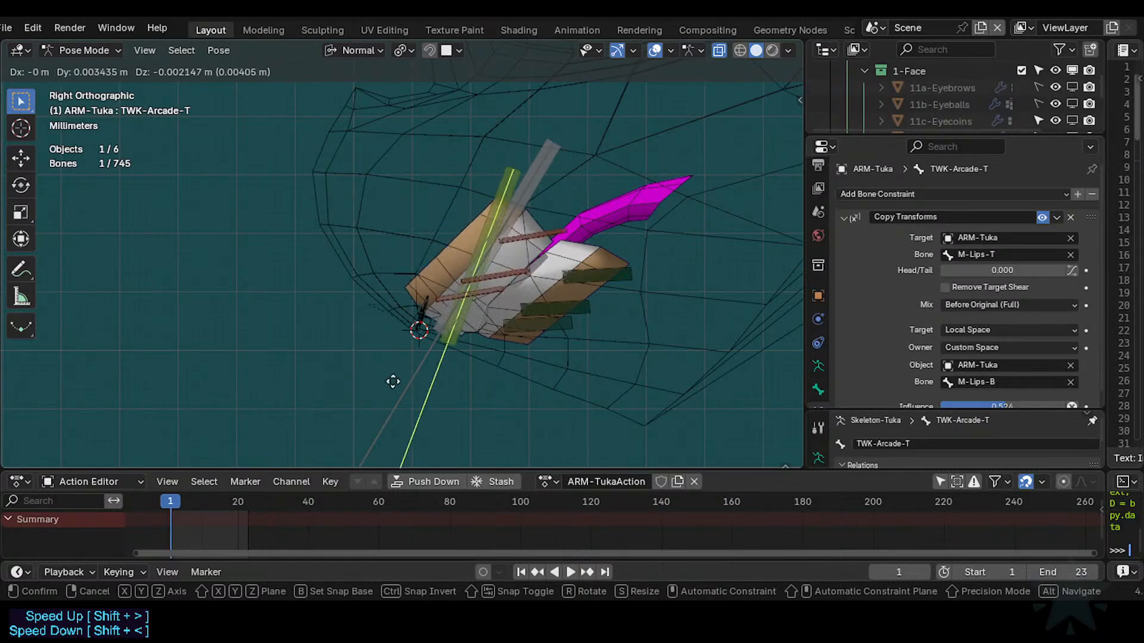
{"action": "left_click", "coordinate": [384, 369]}
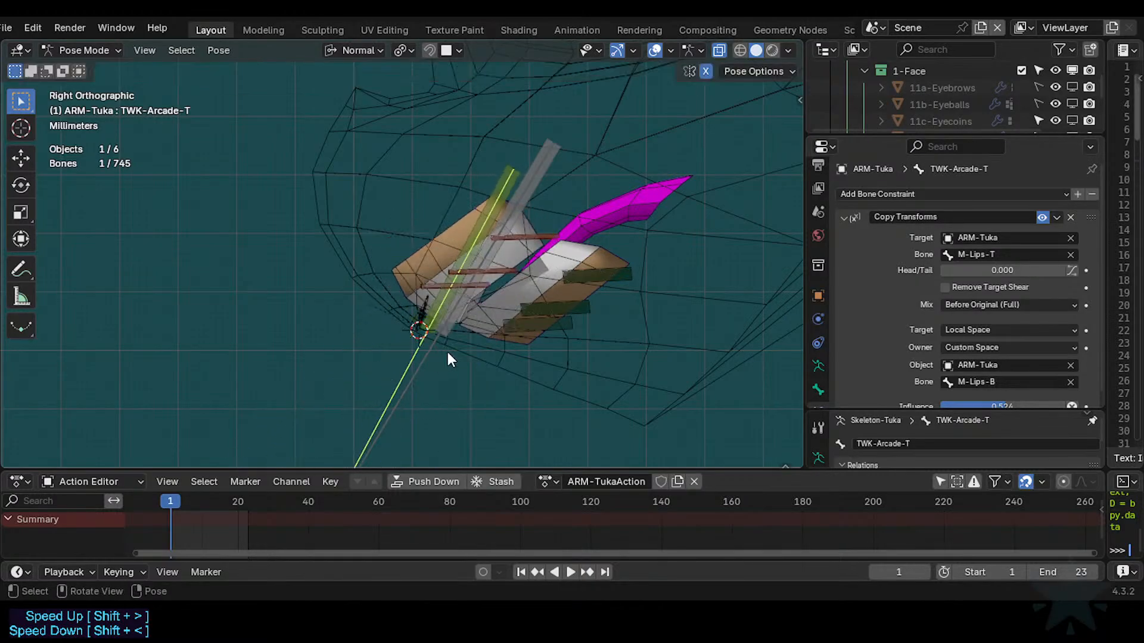
{"action": "key", "text": "ctrl+s"}
{"action": "left_click", "coordinate": [424, 373]}
{"action": "key", "text": "g"}
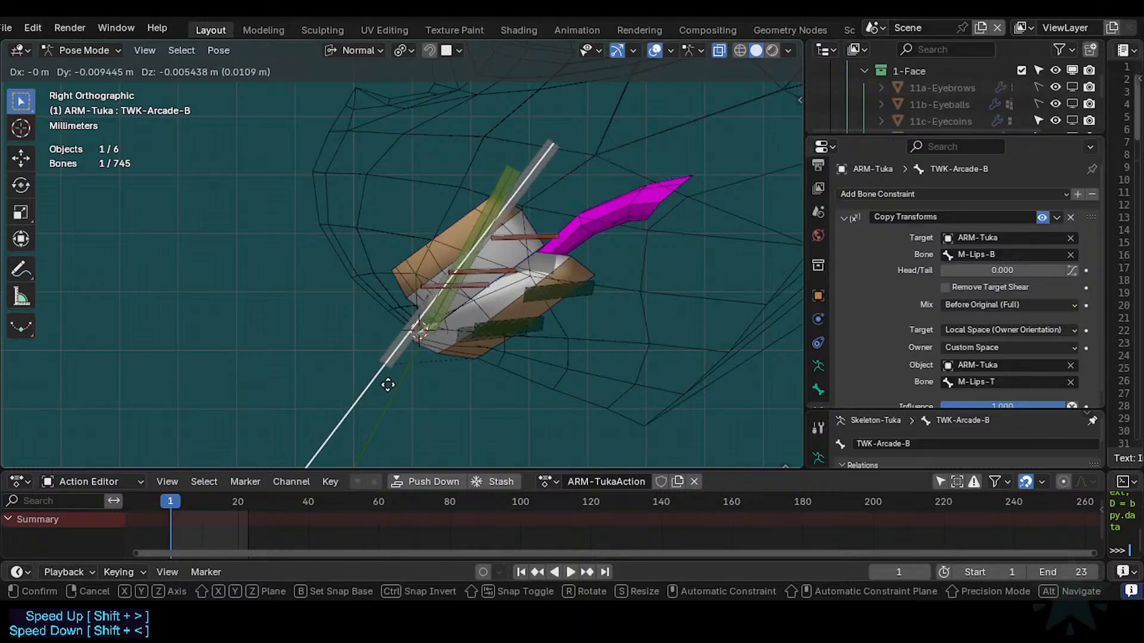
{"action": "left_click", "coordinate": [429, 342]}
{"action": "key", "text": "ctrl+s"}
Save the file and add a Limit Scale constraint to MCH-Arcade-B after its Stretch To constraint.
{"action": "left_click", "coordinate": [463, 332]}
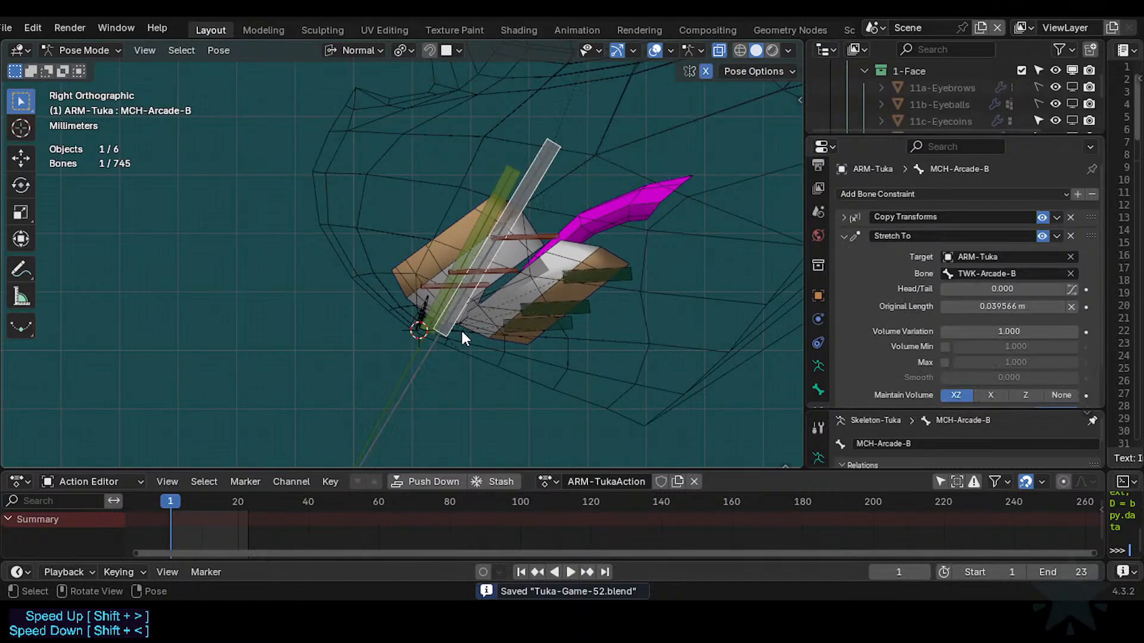
{"action": "scroll", "coordinate": [972, 293], "scroll_direction": "down", "scroll_amount": 2}
{"action": "scroll", "coordinate": [877, 272], "scroll_direction": "up", "scroll_amount": 2}
{"action": "key", "text": "ctrl+s"}
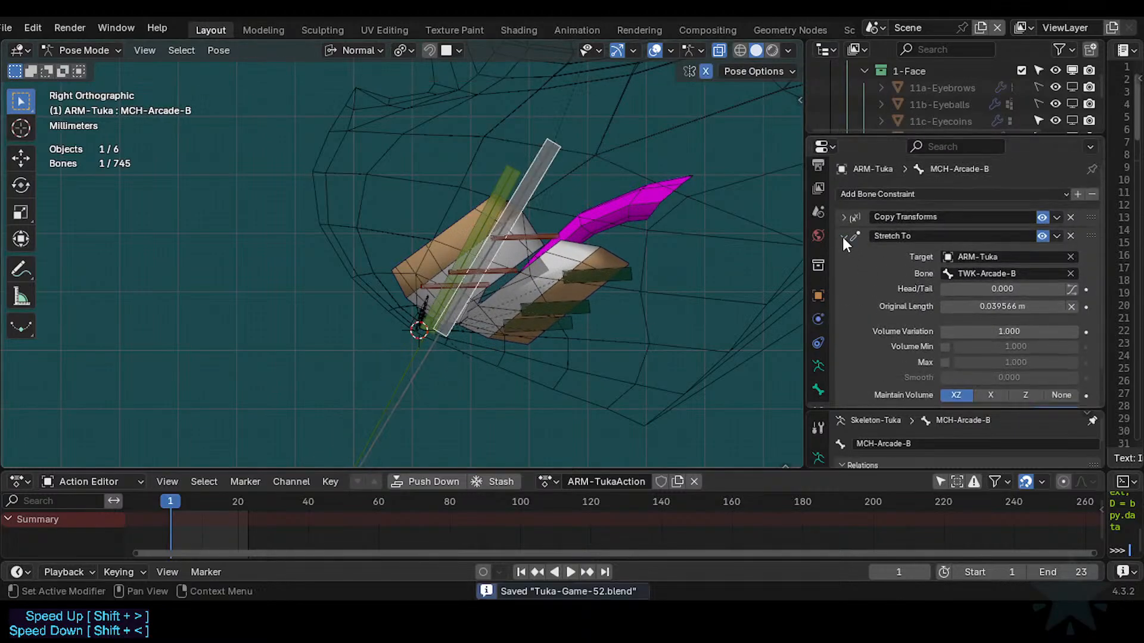
{"action": "left_click", "coordinate": [843, 236]}
{"action": "left_click", "coordinate": [866, 194]}
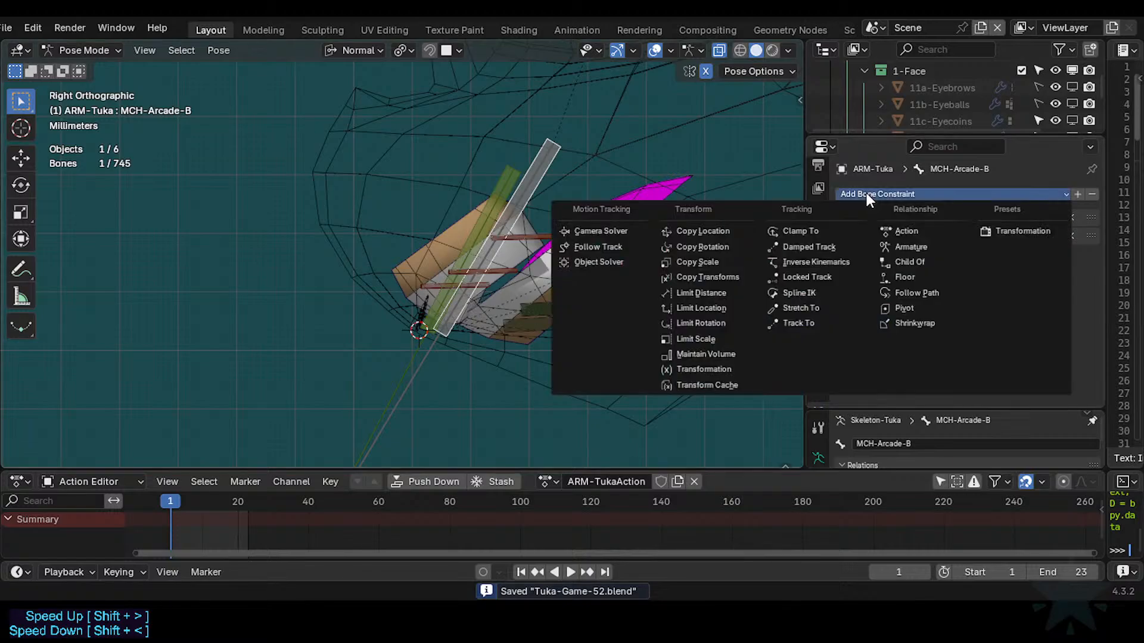
{"action": "left_click", "coordinate": [696, 338]}
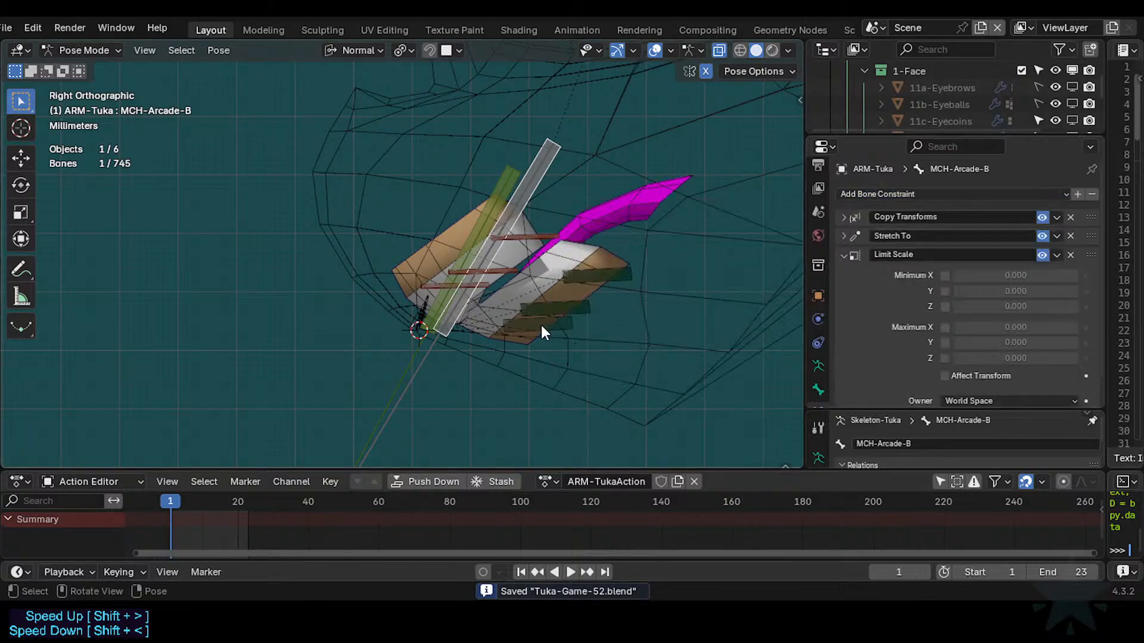
{"action": "scroll", "coordinate": [537, 323], "scroll_direction": "up", "scroll_amount": 4}
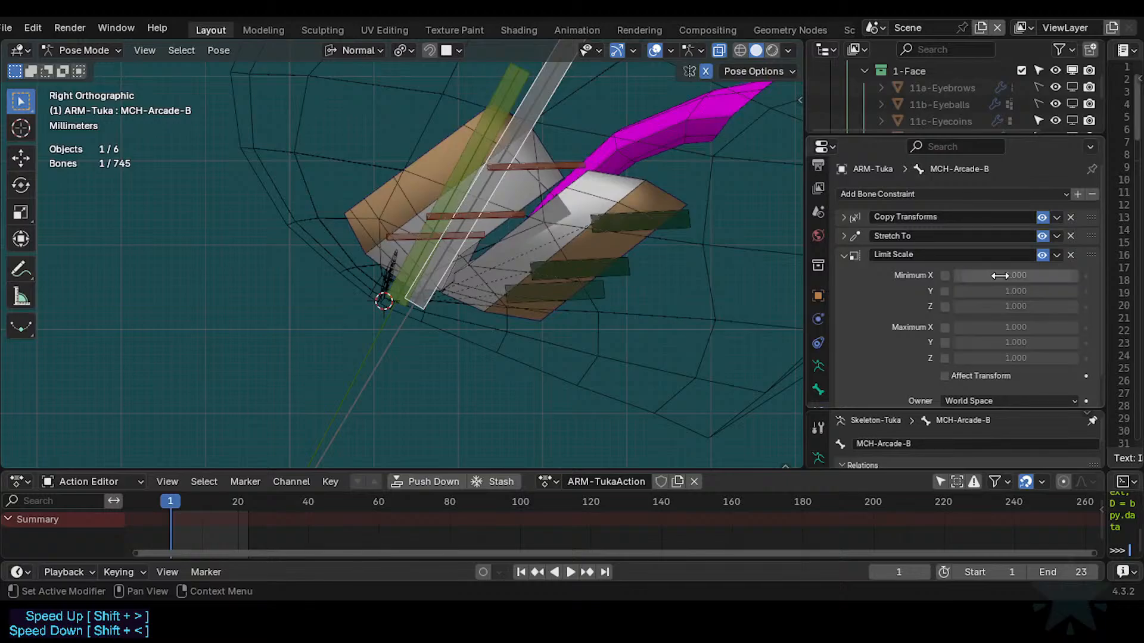
Set the Limit Scale minimum and maximum to 1.000 on X, Y and Z, with Affect Transform enabled and Local Space as owner.
{"action": "left_click_drag", "start_coordinate": [944, 276], "coordinate": [944, 377]}
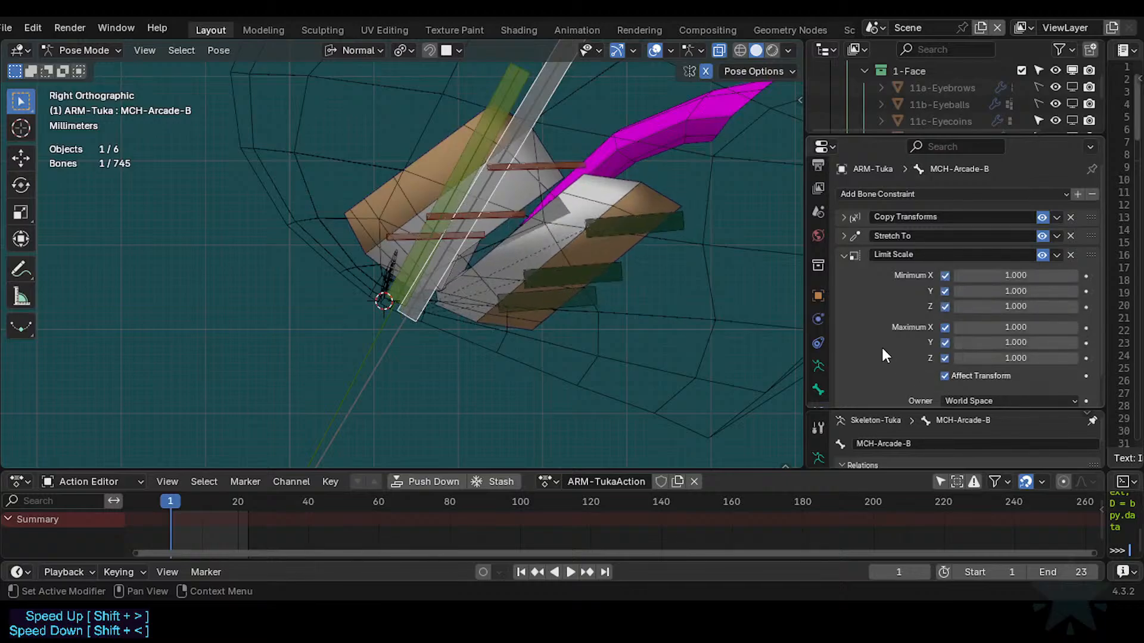
{"action": "scroll", "coordinate": [923, 357], "scroll_direction": "down", "scroll_amount": 1}
{"action": "left_click", "coordinate": [944, 344]}
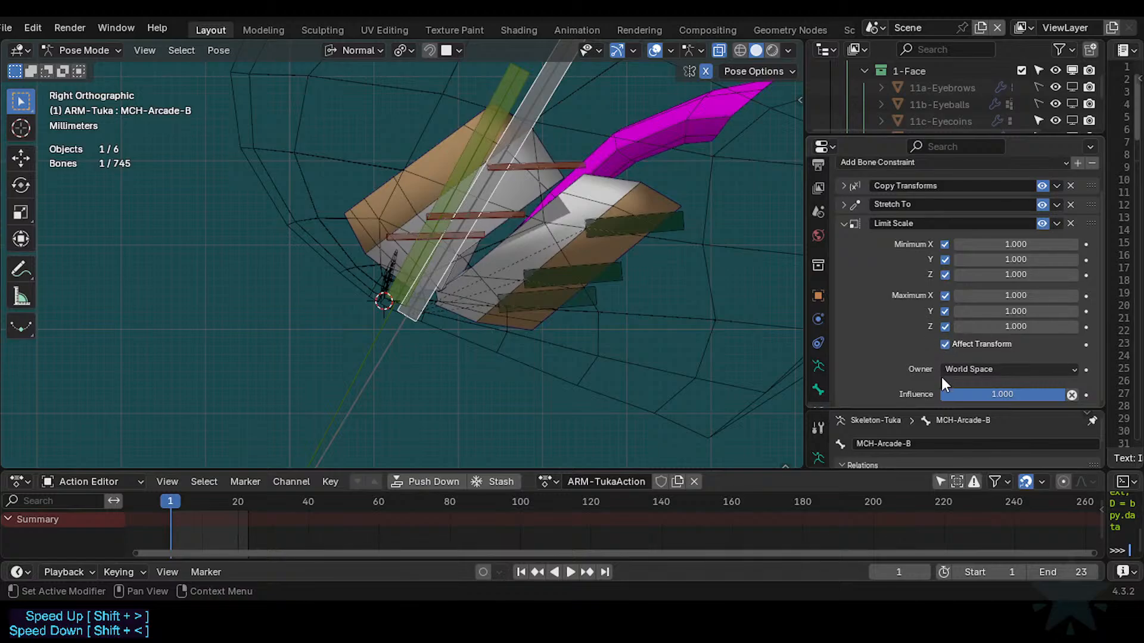
{"action": "left_click", "coordinate": [946, 370]}
{"action": "left_click", "coordinate": [1013, 452]}
Move TWK-Arcade-B back and forth twice to test how MCH-Arcade-B behaves with its scale limited.
{"action": "left_click", "coordinate": [388, 352]}
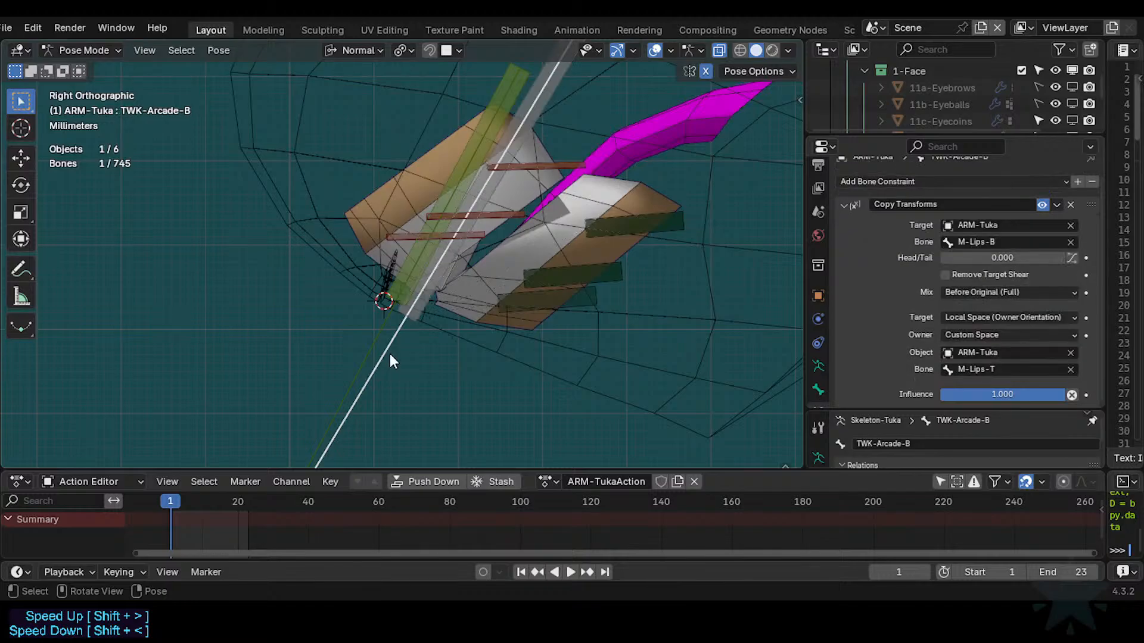
{"action": "key", "text": "g"}
{"action": "left_click", "coordinate": [356, 383]}
{"action": "scroll", "coordinate": [356, 384], "scroll_direction": "down", "scroll_amount": 2}
{"action": "key", "text": "g"}
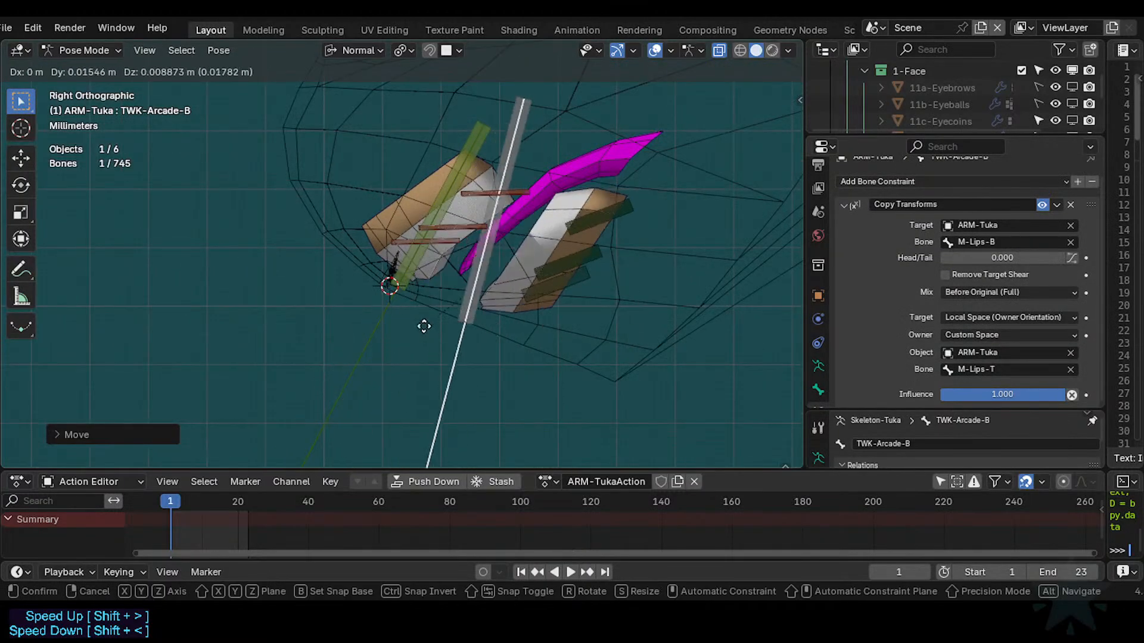
{"action": "left_click", "coordinate": [447, 327]}
Trial-move D1-Arcade-B.L.001 and TWK-Arcade-B from an angled view, cancelling each move.
{"action": "left_click", "coordinate": [396, 285]}
{"action": "middle_click_drag", "start_coordinate": [396, 285], "coordinate": [364, 321]}
{"action": "key", "text": "g"}
{"action": "right_click", "coordinate": [553, 268]}
{"action": "key", "text": "g"}
{"action": "right_click", "coordinate": [535, 238]}
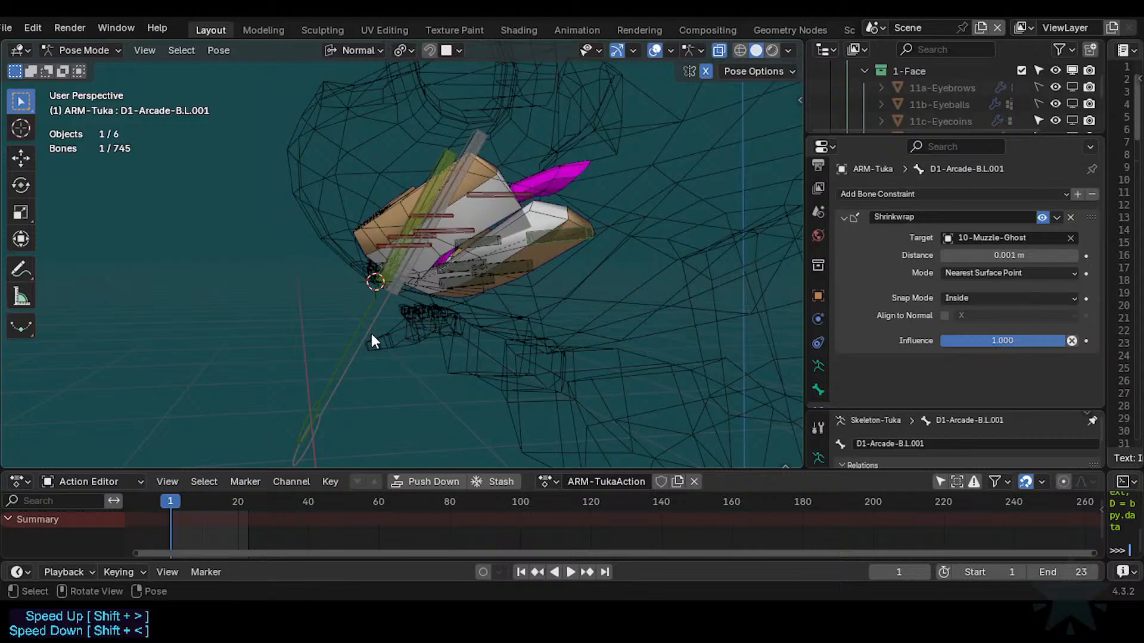
{"action": "left_click", "coordinate": [367, 339]}
{"action": "key", "text": "g"}
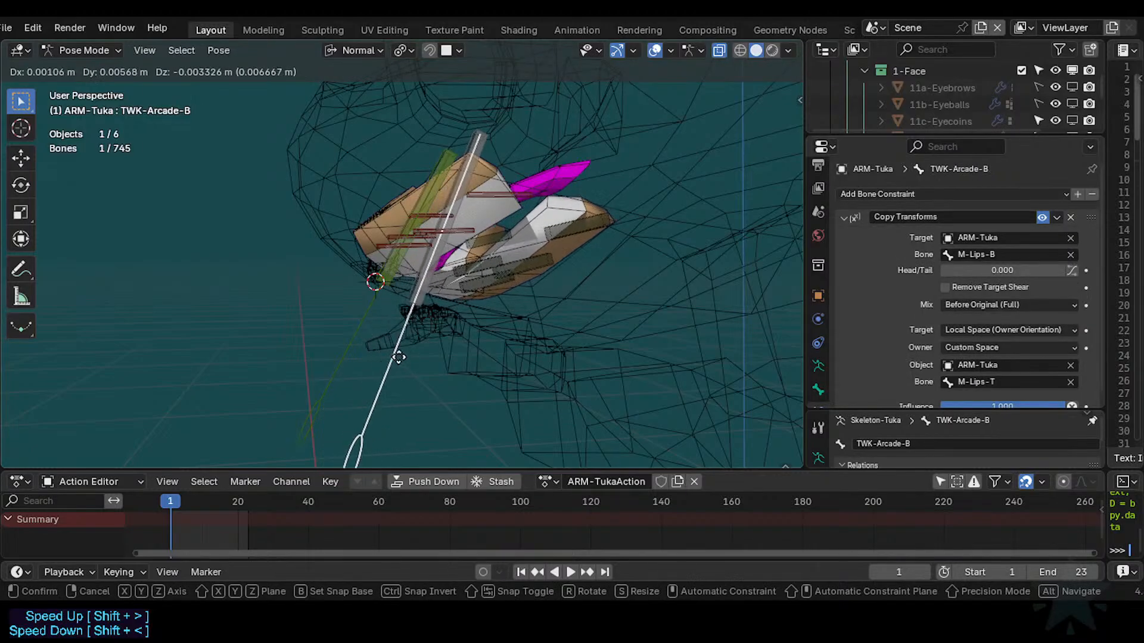
{"action": "right_click", "coordinate": [410, 361]}
Inspect the base of MCH-Arcade-B up close and compare the constraints of TWK-Arcade-T and TWK-Arcade-B.
{"action": "left_click", "coordinate": [406, 296]}
{"action": "scroll", "coordinate": [399, 322], "scroll_direction": "up", "scroll_amount": 8}
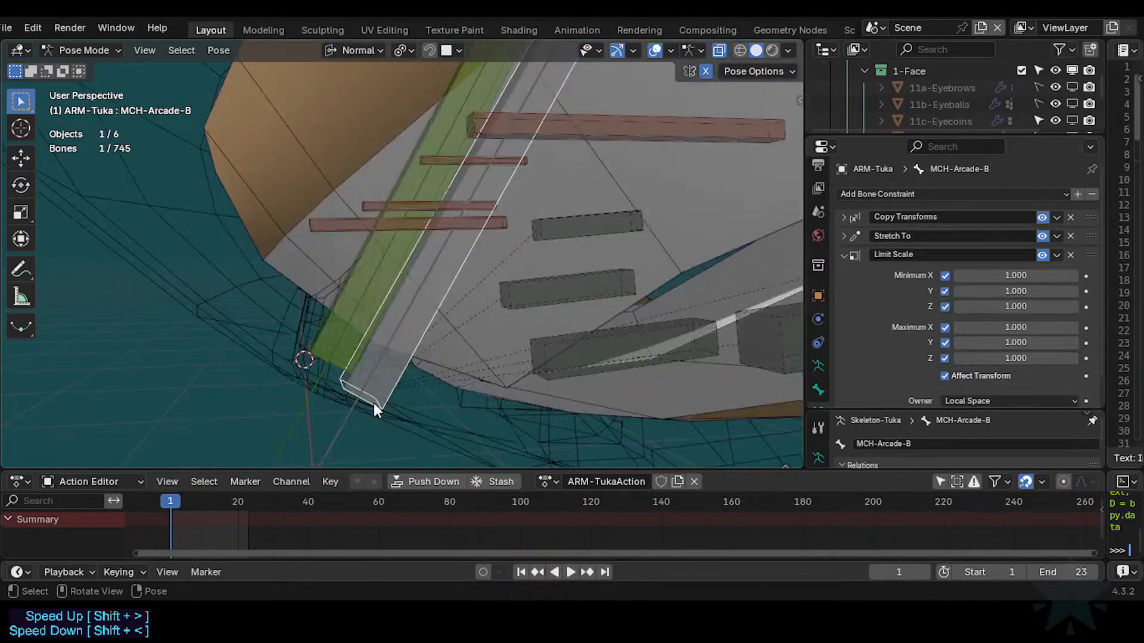
{"action": "scroll", "coordinate": [366, 372], "scroll_direction": "down", "scroll_amount": 8}
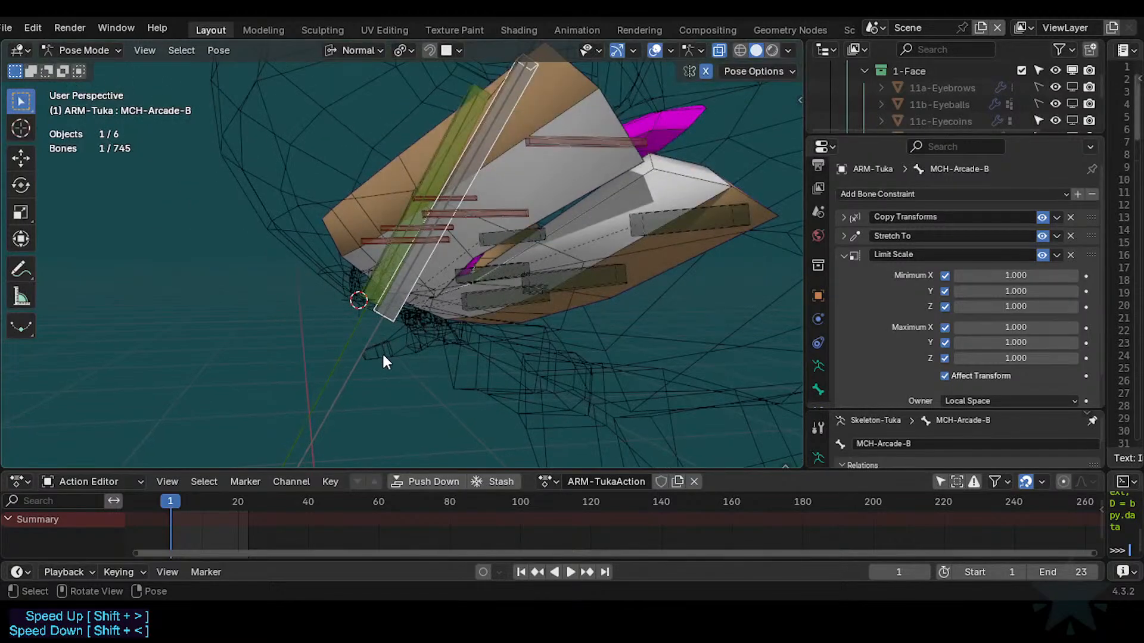
{"action": "left_click", "coordinate": [360, 359]}
{"action": "left_click", "coordinate": [347, 363]}
{"action": "middle_click_drag", "start_coordinate": [348, 363], "coordinate": [366, 358]}
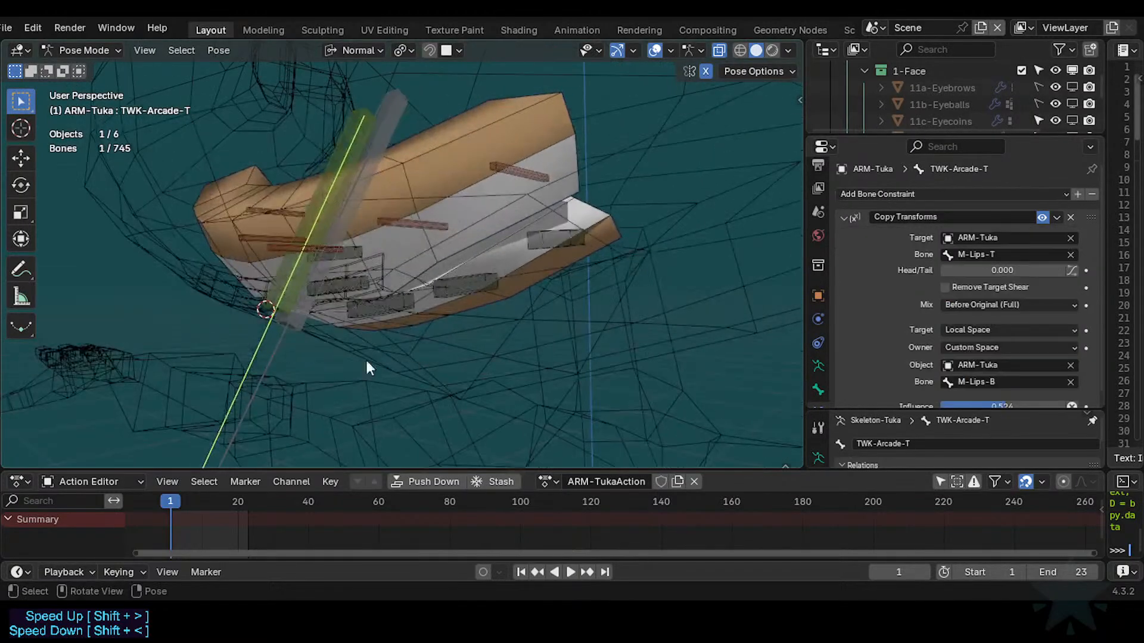
{"action": "left_click", "coordinate": [274, 369]}
{"action": "scroll", "coordinate": [274, 369], "scroll_direction": "down", "scroll_amount": 2}
{"action": "scroll", "coordinate": [921, 334], "scroll_direction": "down", "scroll_amount": 1}
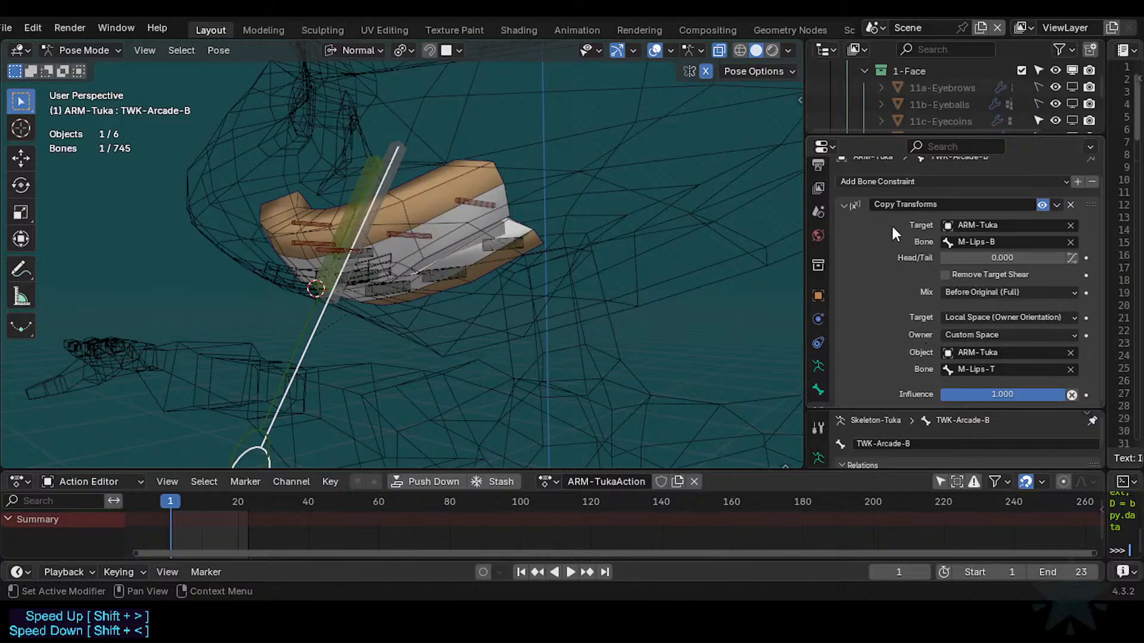
Try scaling TWK-Arcade-B along its local X axis and display its location, rotation and scale values.
{"action": "key", "text": "s"}
{"action": "key", "text": "x"}
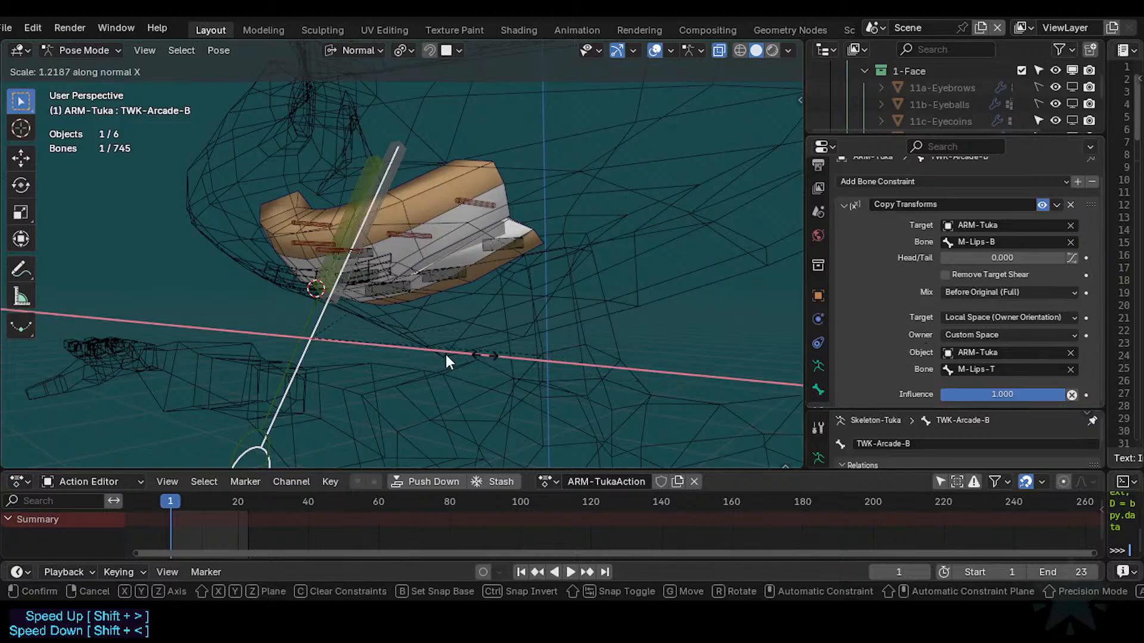
{"action": "left_click", "coordinate": [363, 302]}
{"action": "scroll", "coordinate": [364, 302], "scroll_direction": "down", "scroll_amount": 2}
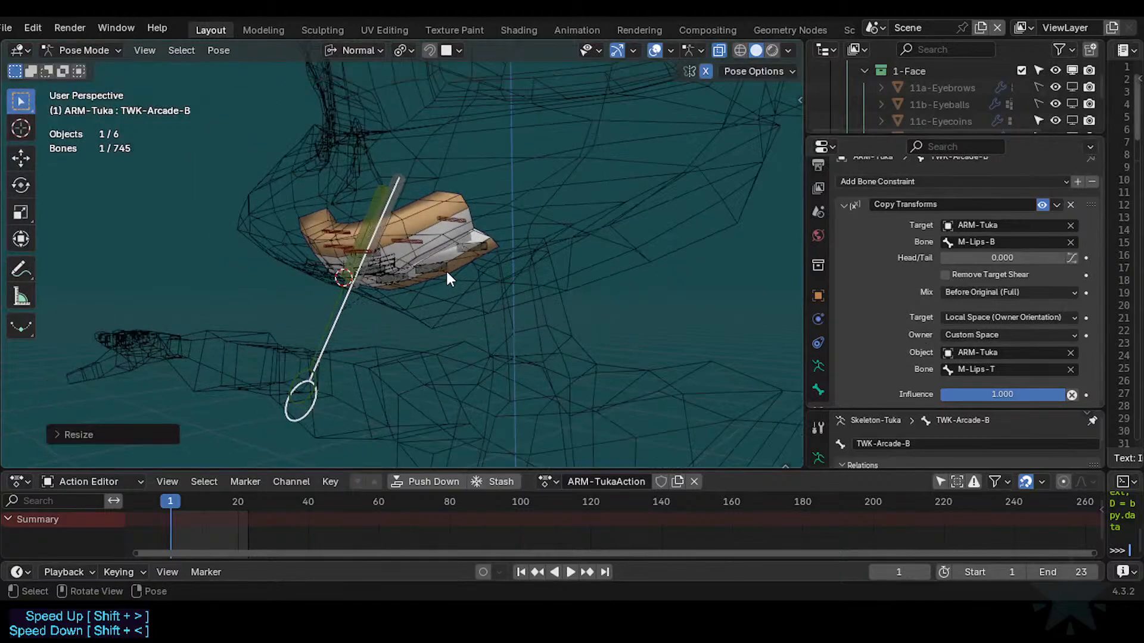
{"action": "key", "text": "n"}
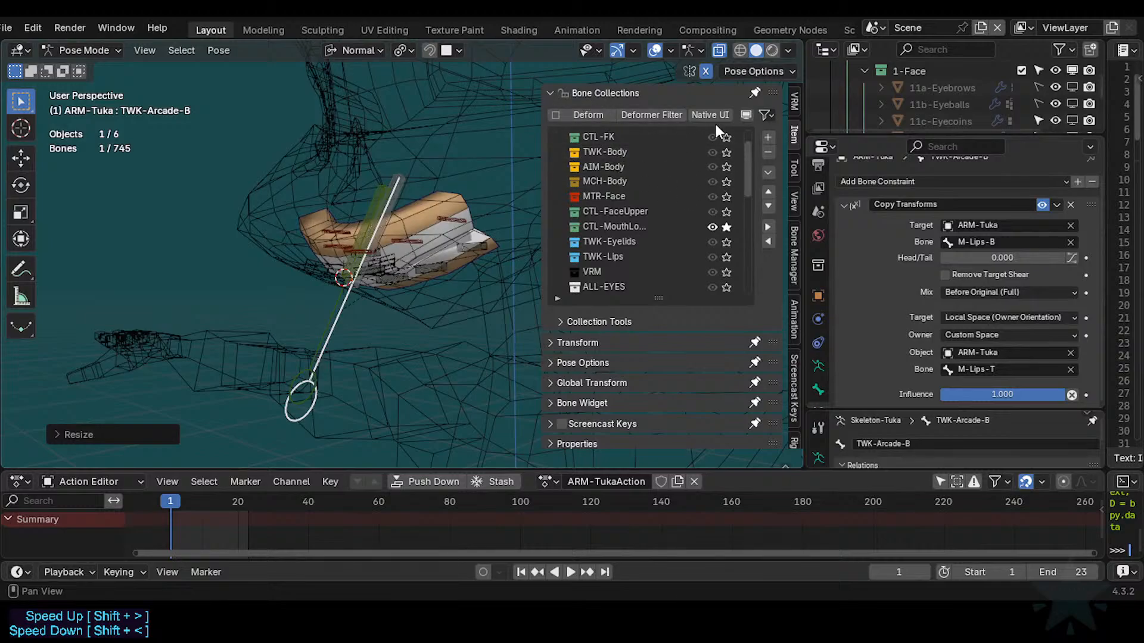
{"action": "left_click", "coordinate": [602, 344]}
{"action": "scroll", "coordinate": [631, 352], "scroll_direction": "down", "scroll_amount": 7}
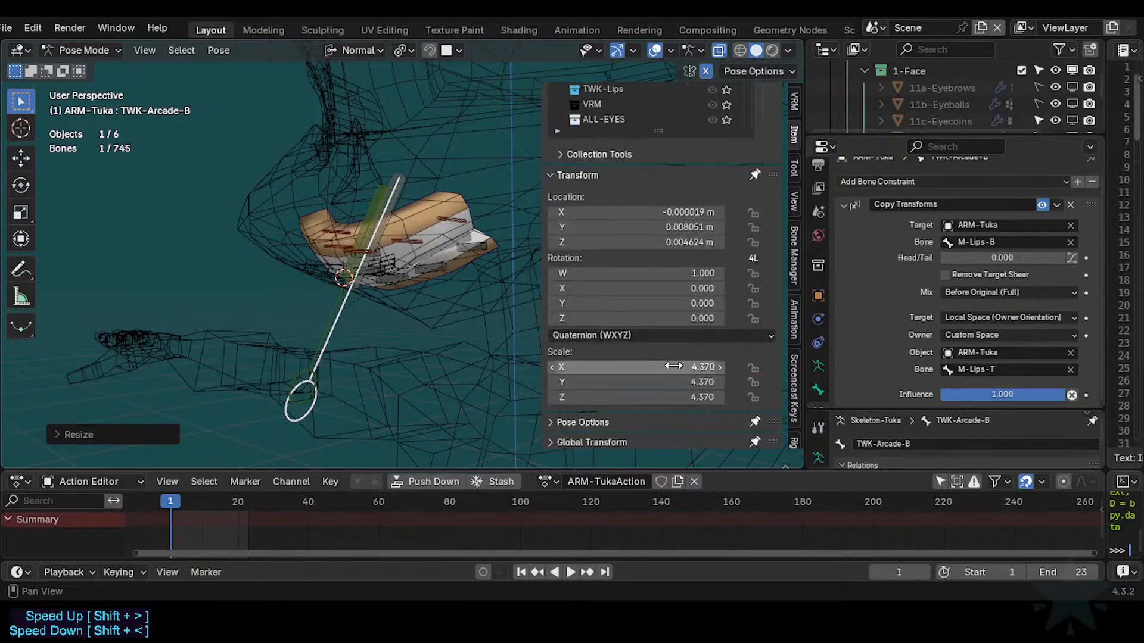
{"action": "scroll", "coordinate": [752, 327], "scroll_direction": "up", "scroll_amount": 2}
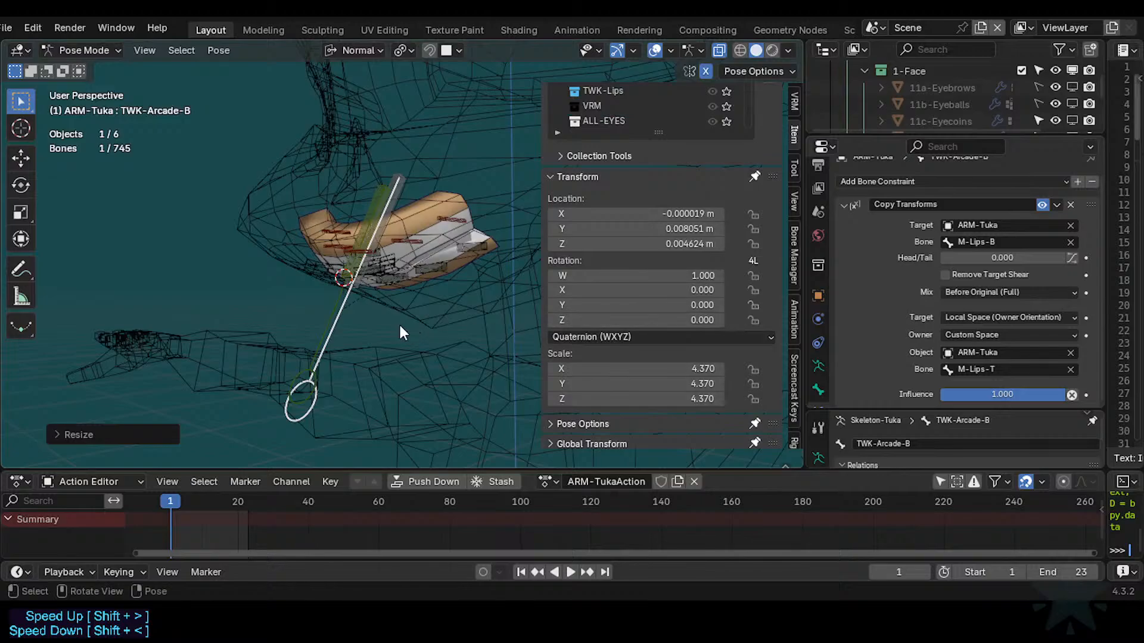
Clear the location and scale of TWK-Arcade-B.
{"action": "key", "text": "a"}
{"action": "key", "text": "alt+g"}
{"action": "key", "text": "alt+s"}
Test scaling and moving TWK-Arcade-B to see the lower arcade's response, cancelling the last scale.
{"action": "key", "text": "s"}
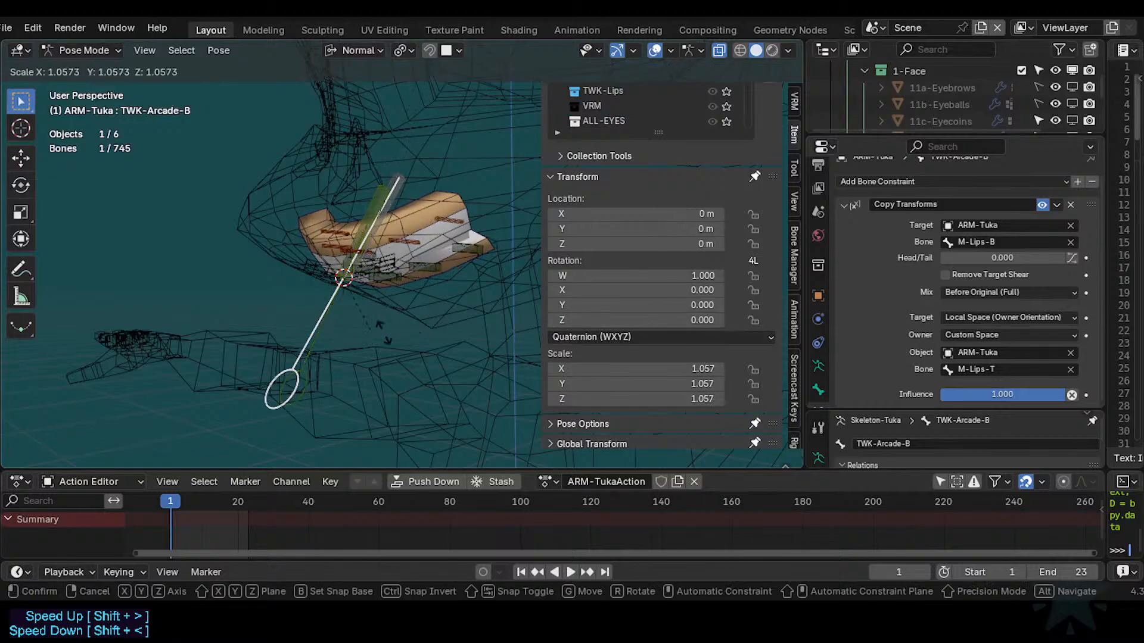
{"action": "key", "text": "g"}
{"action": "left_click", "coordinate": [391, 335]}
{"action": "key", "text": "s"}
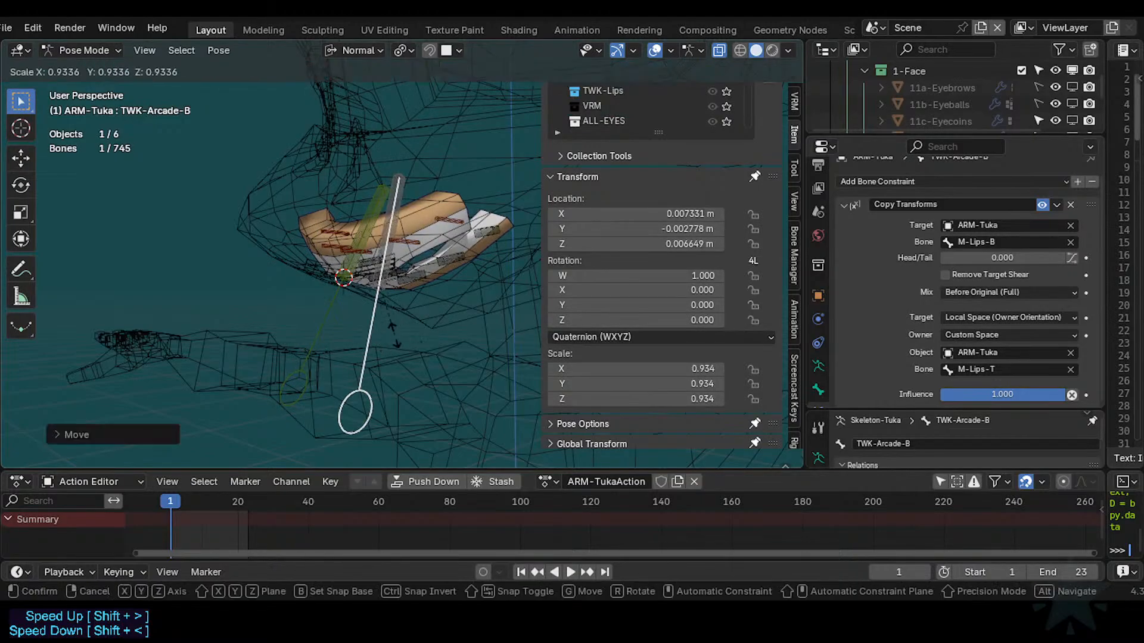
{"action": "key", "text": "Escape"}
Disable the minimum and maximum X and Z limits in MCH-Arcade-B's Limit Scale constraint, keeping only the Y limits.
{"action": "left_click", "coordinate": [382, 254]}
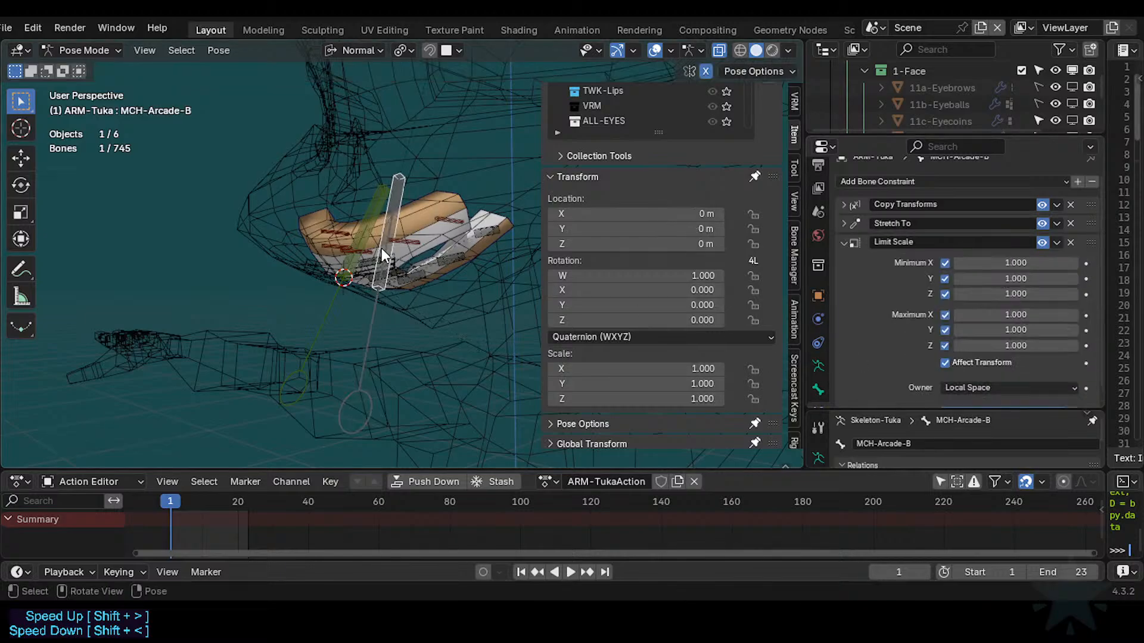
{"action": "left_click", "coordinate": [945, 263]}
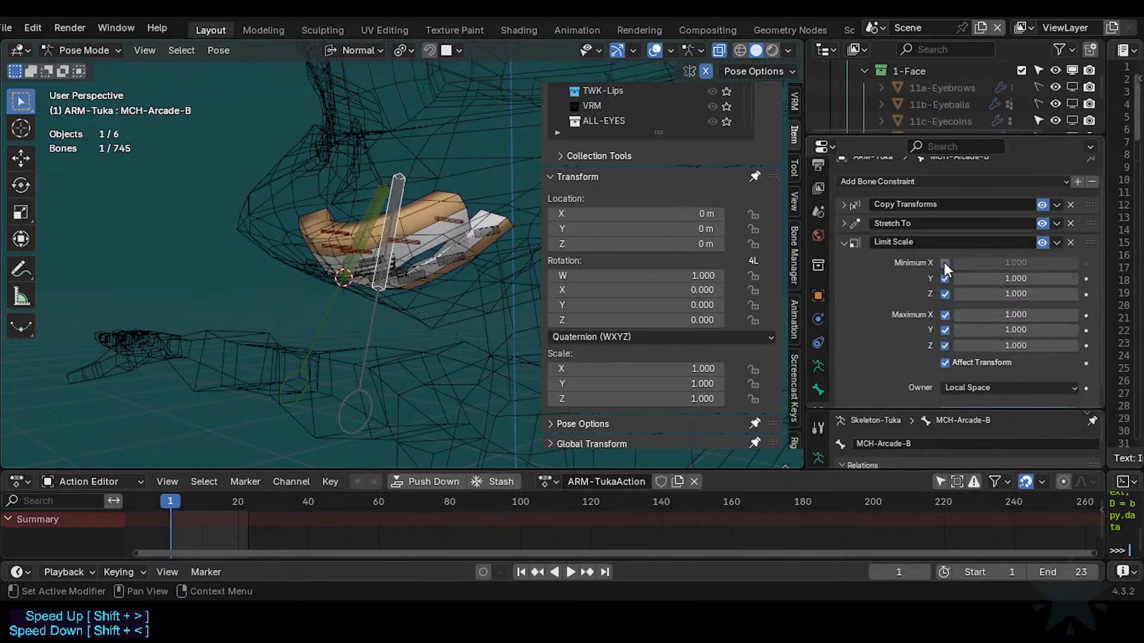
{"action": "left_click", "coordinate": [947, 315]}
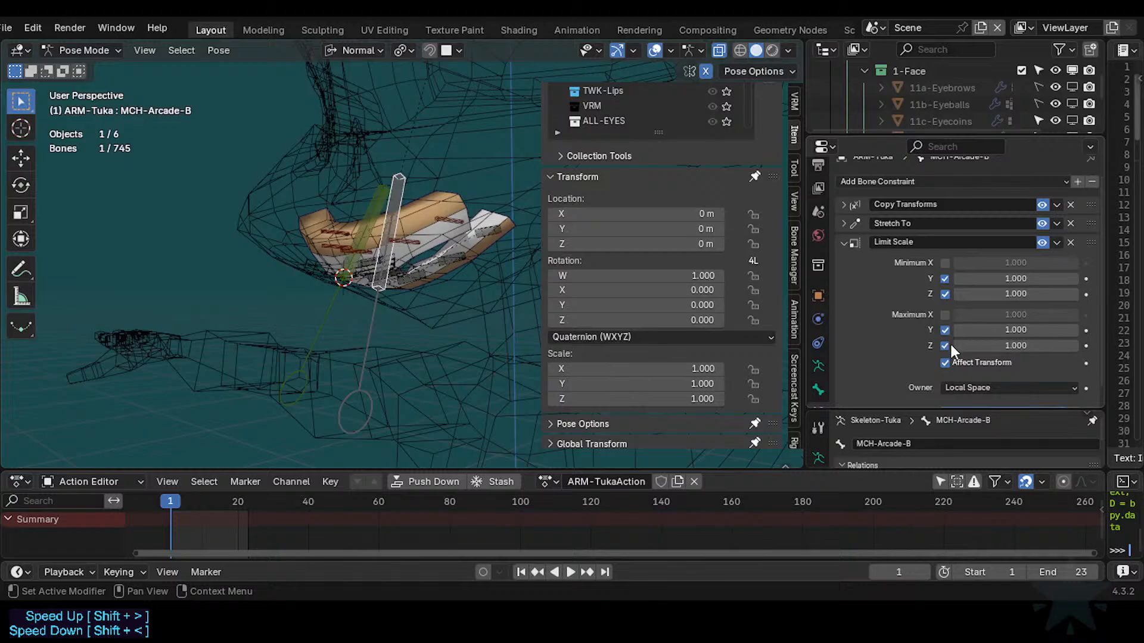
{"action": "left_click", "coordinate": [947, 346]}
{"action": "left_click", "coordinate": [945, 294]}
Reset the location of all visible arcade bones to their rest position.
{"action": "scroll", "coordinate": [403, 320], "scroll_direction": "up", "scroll_amount": 2}
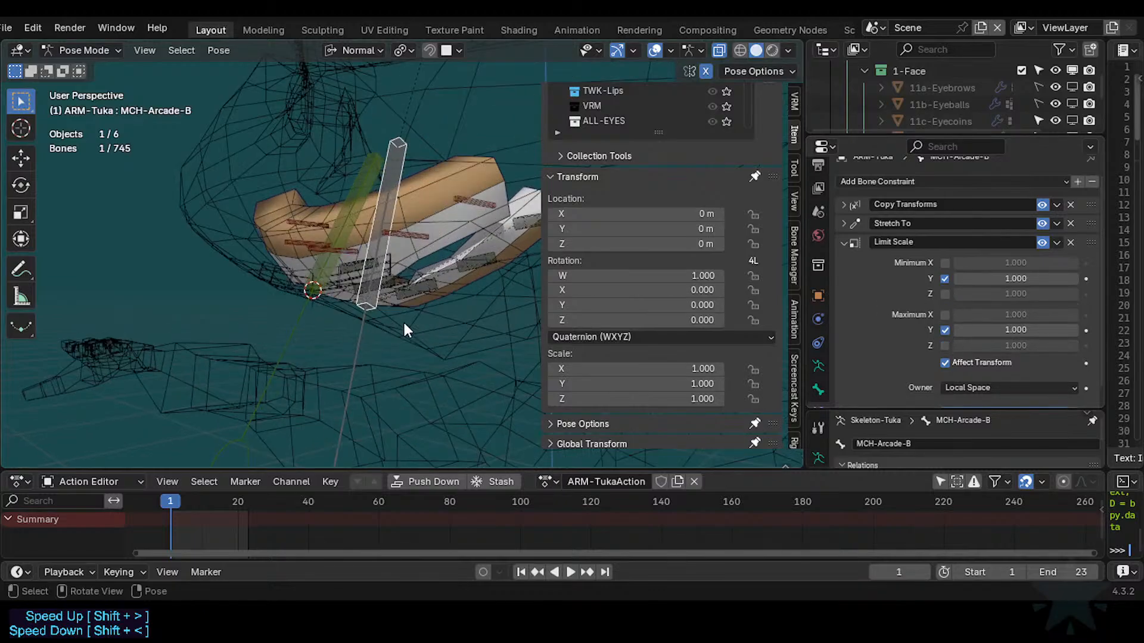
{"action": "key", "text": "g"}
{"action": "key", "text": "Escape"}
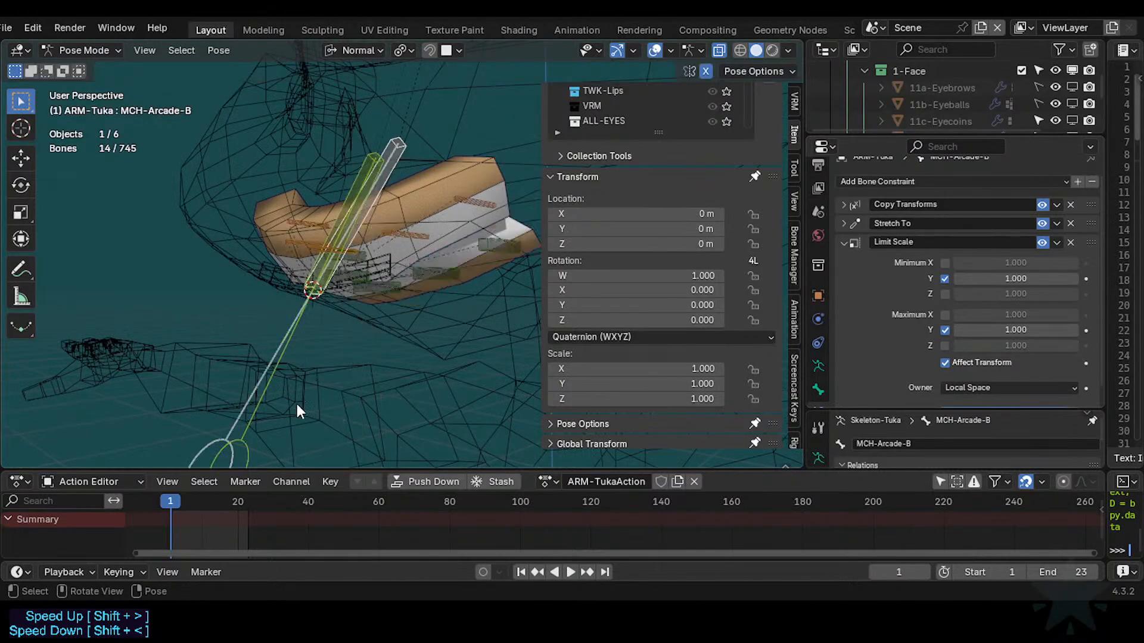
Trial-move TWK-Arcade-B from two viewing angles, cancelling each move, and hide the transform values.
{"action": "left_click", "coordinate": [245, 395]}
{"action": "middle_click_drag", "start_coordinate": [245, 394], "coordinate": [277, 341]}
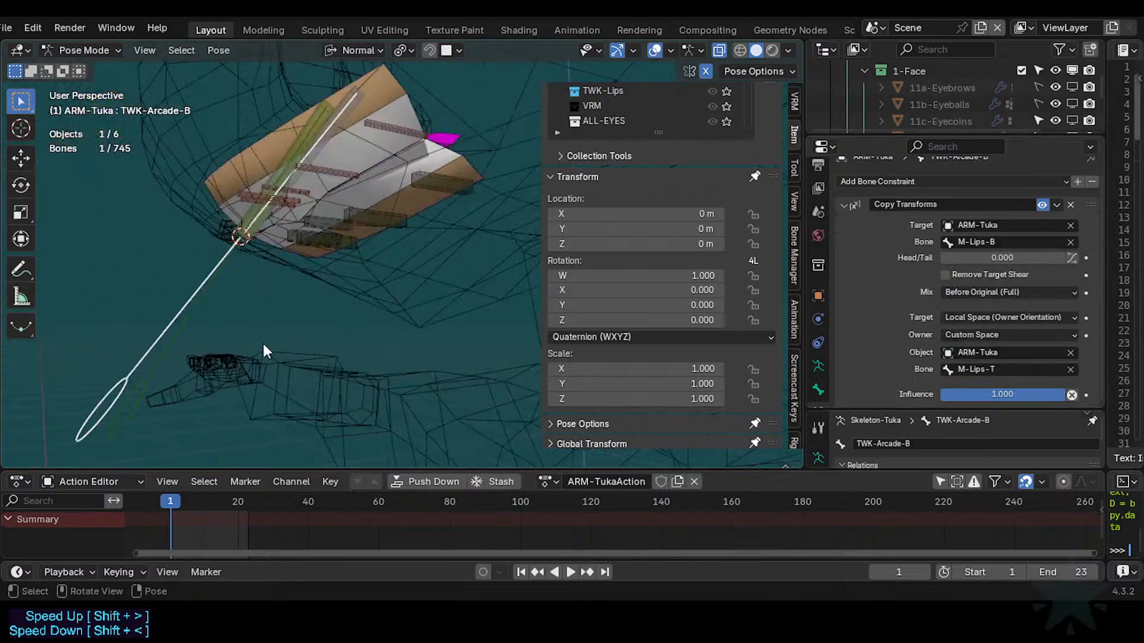
{"action": "key", "text": "g"}
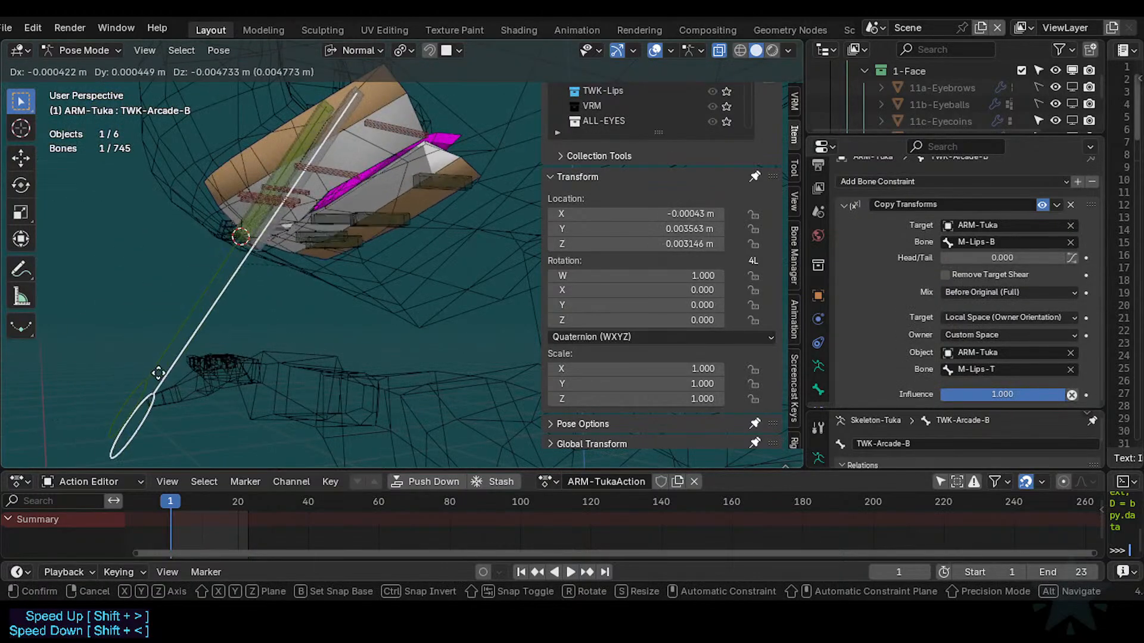
{"action": "key", "text": "Escape"}
{"action": "scroll", "coordinate": [231, 323], "scroll_direction": "down", "scroll_amount": 5}
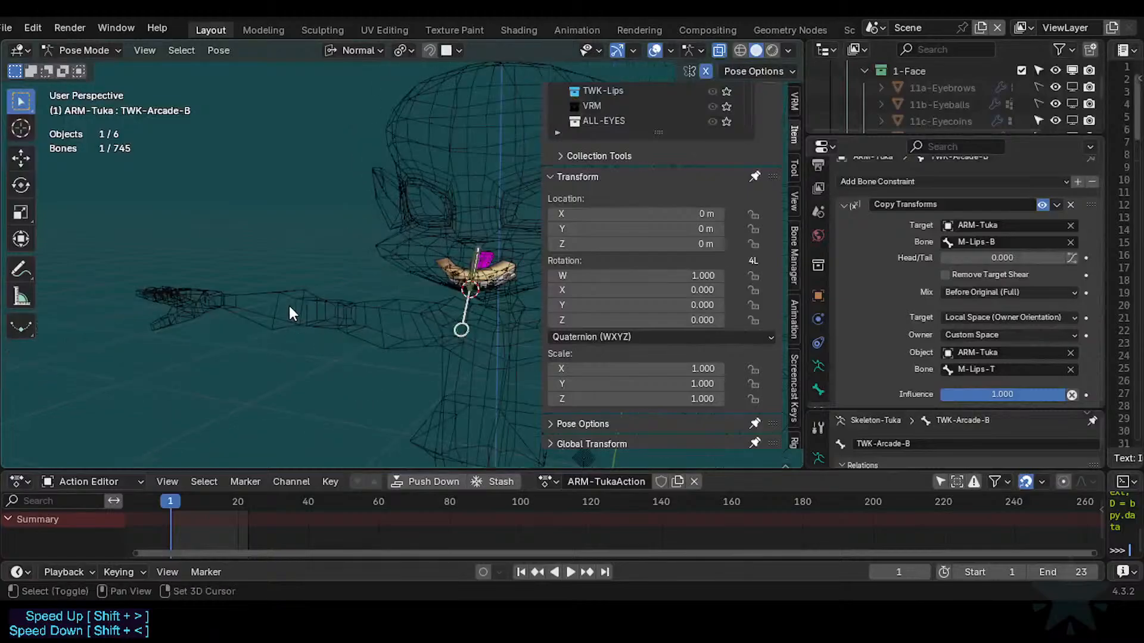
{"action": "middle_click_drag", "start_coordinate": [473, 310], "coordinate": [255, 300]}
{"action": "key", "text": "g"}
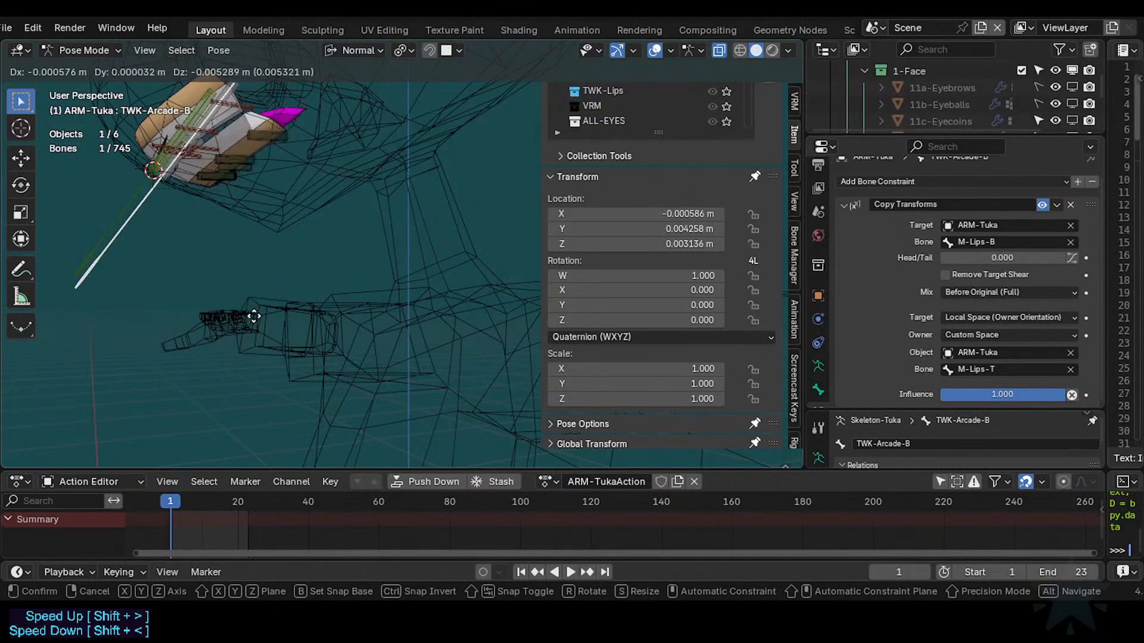
{"action": "key", "text": "Escape"}
{"action": "middle_click_drag", "start_coordinate": [232, 232], "coordinate": [268, 260]}
{"action": "key", "text": "n"}
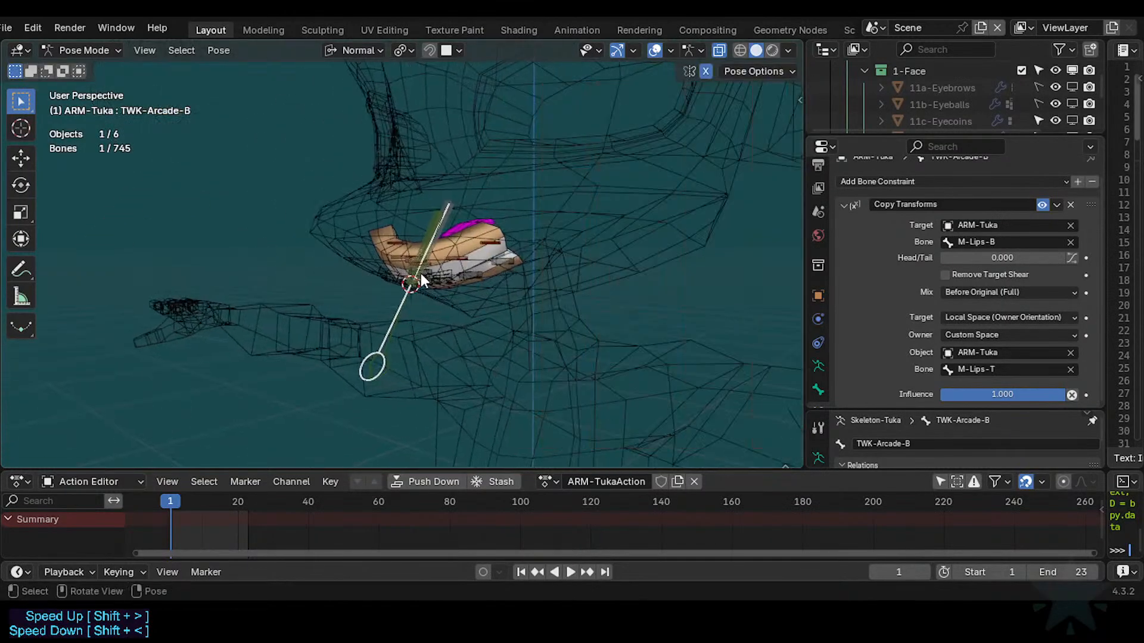
Trial-move TWK-Arcade-B from several viewing angles to see how the lower arcade follows, cancelling each move.
{"action": "middle_click_drag", "start_coordinate": [395, 273], "coordinate": [421, 319]}
{"action": "key", "text": "g"}
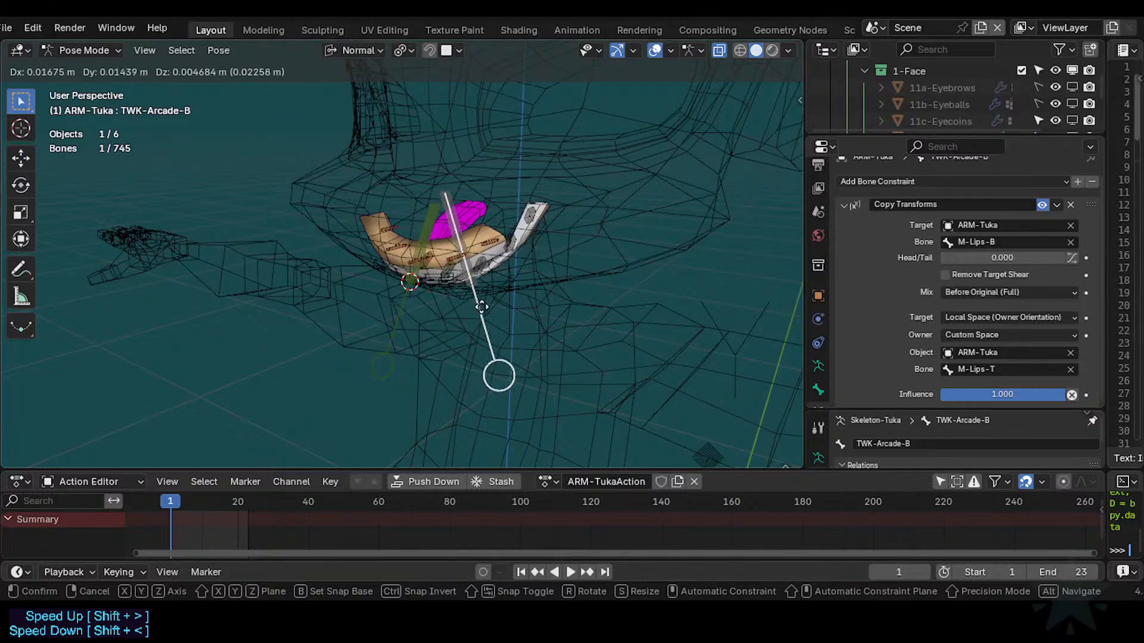
{"action": "key", "text": "Escape"}
{"action": "middle_click_drag", "start_coordinate": [463, 320], "coordinate": [331, 312]}
{"action": "scroll", "coordinate": [331, 313], "scroll_direction": "up", "scroll_amount": 2}
{"action": "key", "text": "g"}
{"action": "right_click", "coordinate": [291, 292]}
{"action": "scroll", "coordinate": [291, 292], "scroll_direction": "down", "scroll_amount": 4}
{"action": "key", "text": "g"}
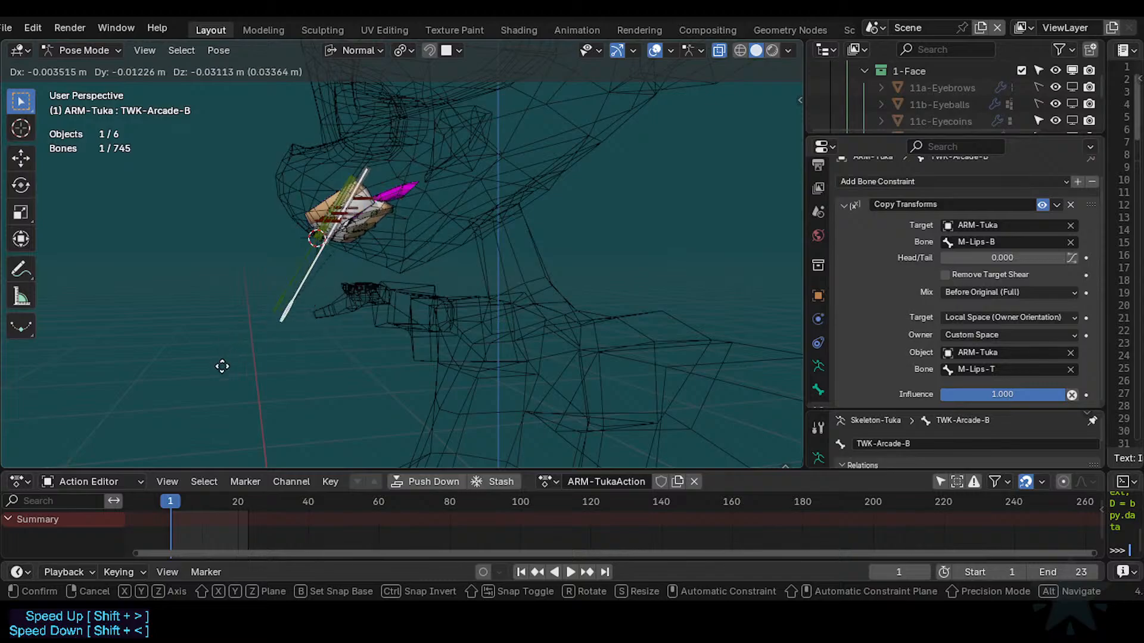
{"action": "right_click", "coordinate": [256, 327]}
Trial-move TWK-Arcade-B in a closer side view of the mouth, cancelling each move.
{"action": "scroll", "coordinate": [263, 346], "scroll_direction": "up", "scroll_amount": 5}
{"action": "middle_click_drag", "start_coordinate": [262, 345], "coordinate": [188, 315]}
{"action": "scroll", "coordinate": [229, 308], "scroll_direction": "down", "scroll_amount": 5}
{"action": "key", "text": "g"}
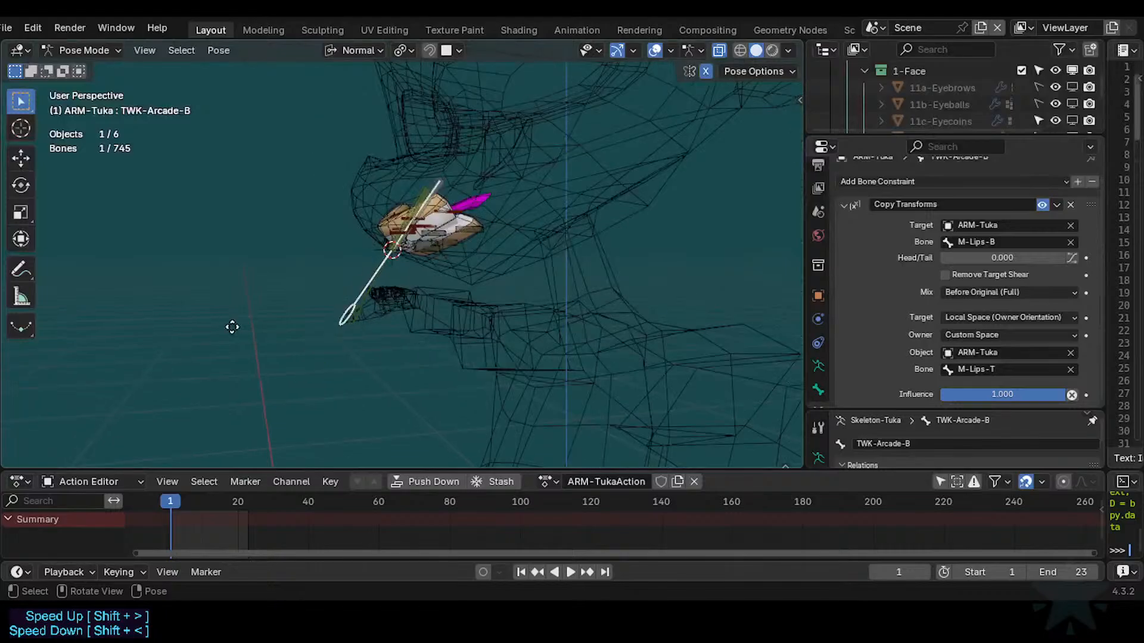
{"action": "scroll", "coordinate": [284, 303], "scroll_direction": "up", "scroll_amount": 2}
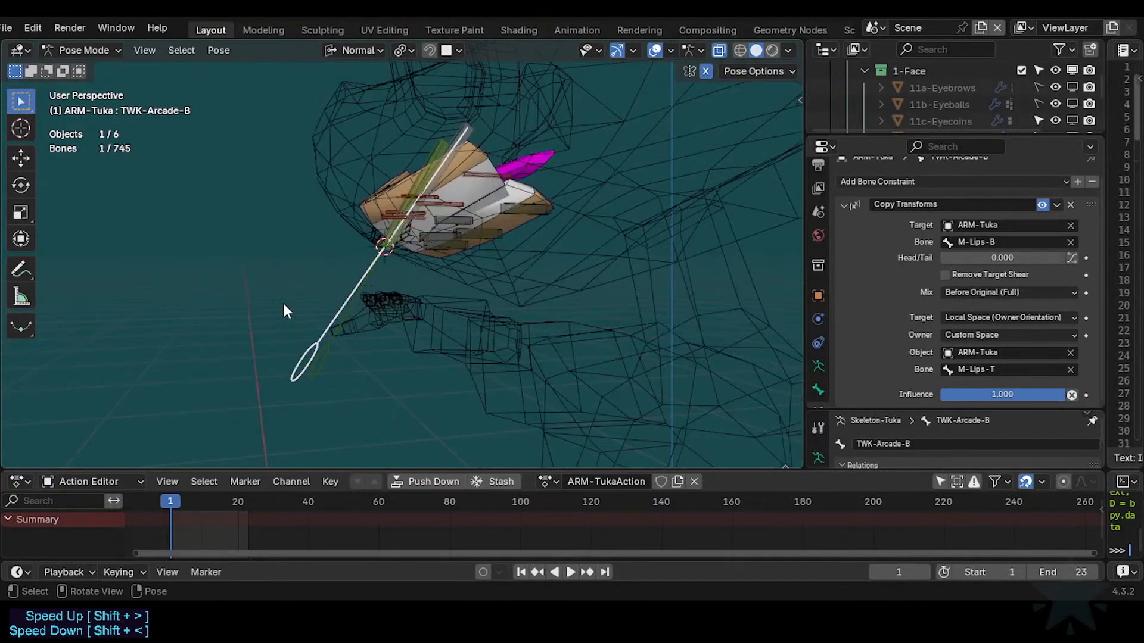
{"action": "right_click", "coordinate": [347, 277]}
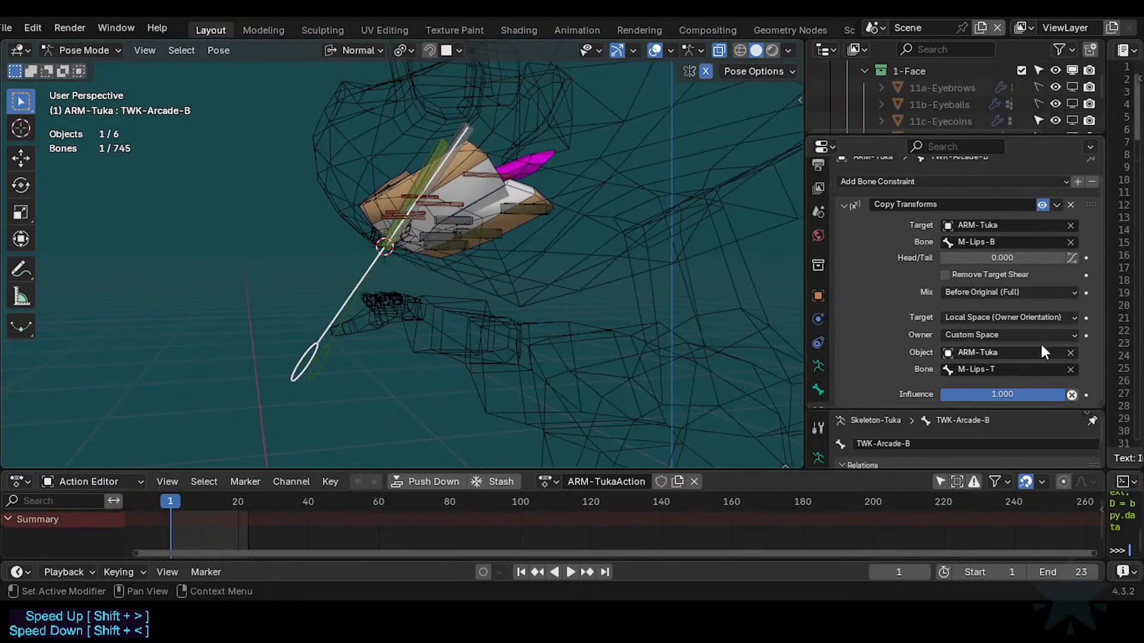
{"action": "key", "text": "g"}
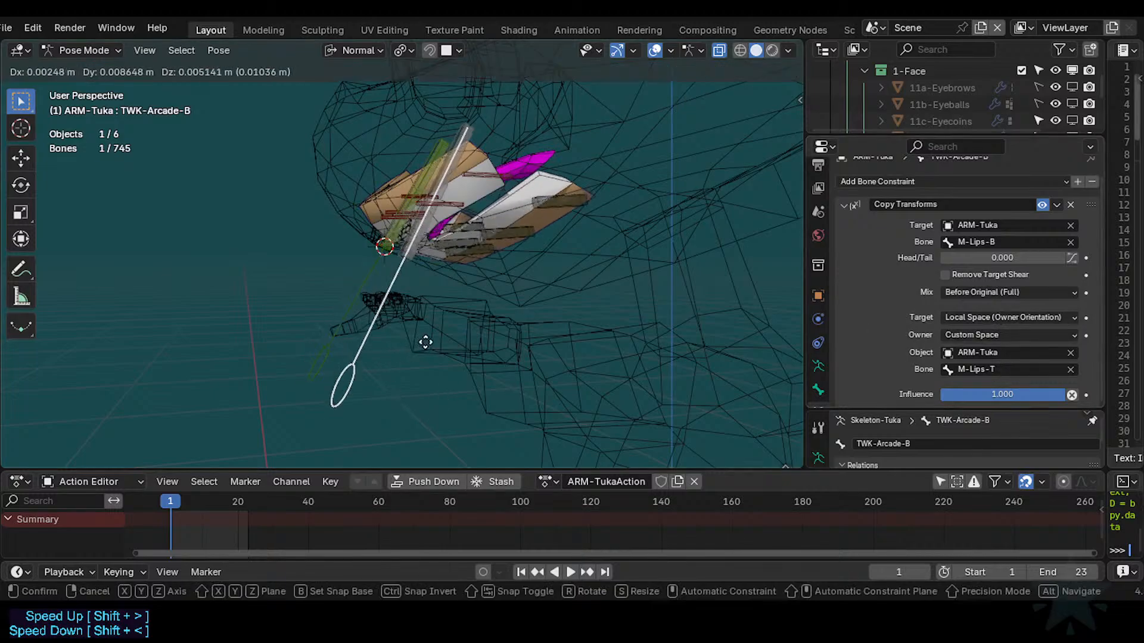
{"action": "right_click", "coordinate": [448, 281]}
{"action": "scroll", "coordinate": [370, 352], "scroll_direction": "up", "scroll_amount": 2}
{"action": "scroll", "coordinate": [358, 362], "scroll_direction": "down", "scroll_amount": 4}
Move TWK-Arcade-B back and forth several times to test how far the lower arcade stretches.
{"action": "key", "text": "g"}
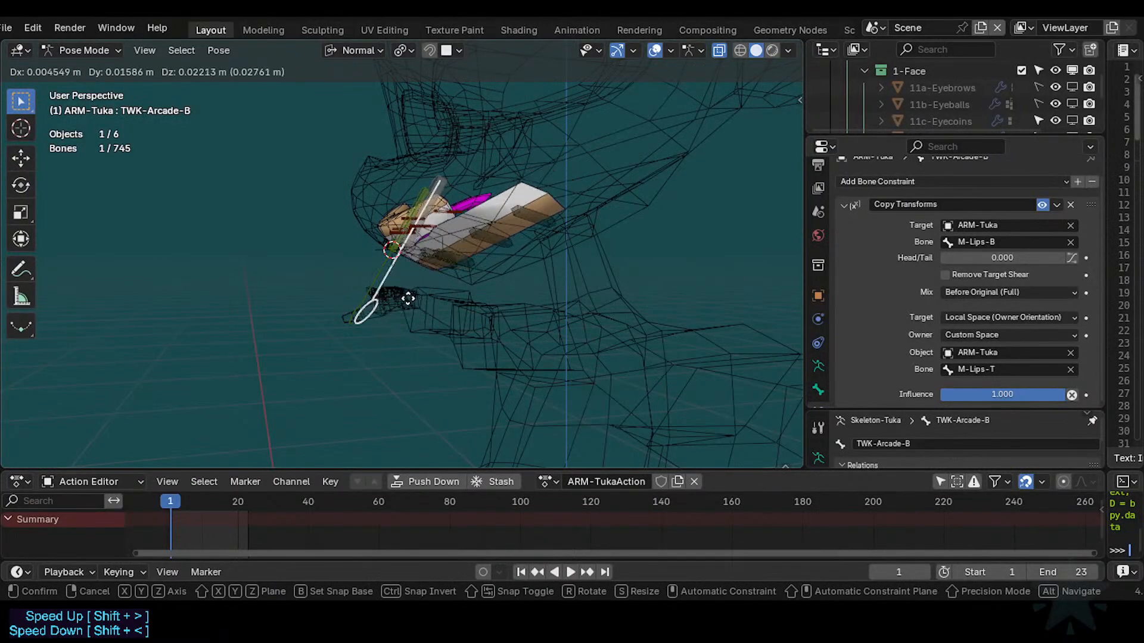
{"action": "left_click", "coordinate": [413, 295]}
{"action": "middle_click_drag", "start_coordinate": [413, 295], "coordinate": [473, 330]}
{"action": "key", "text": "g"}
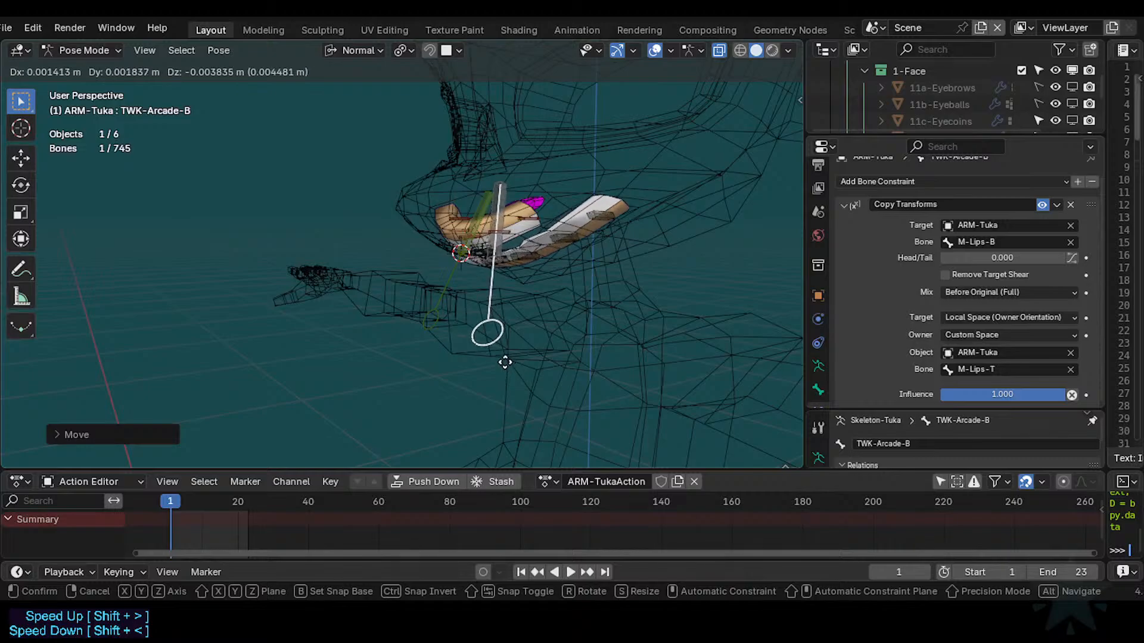
{"action": "left_click", "coordinate": [500, 361]}
{"action": "middle_click_drag", "start_coordinate": [500, 361], "coordinate": [377, 343]}
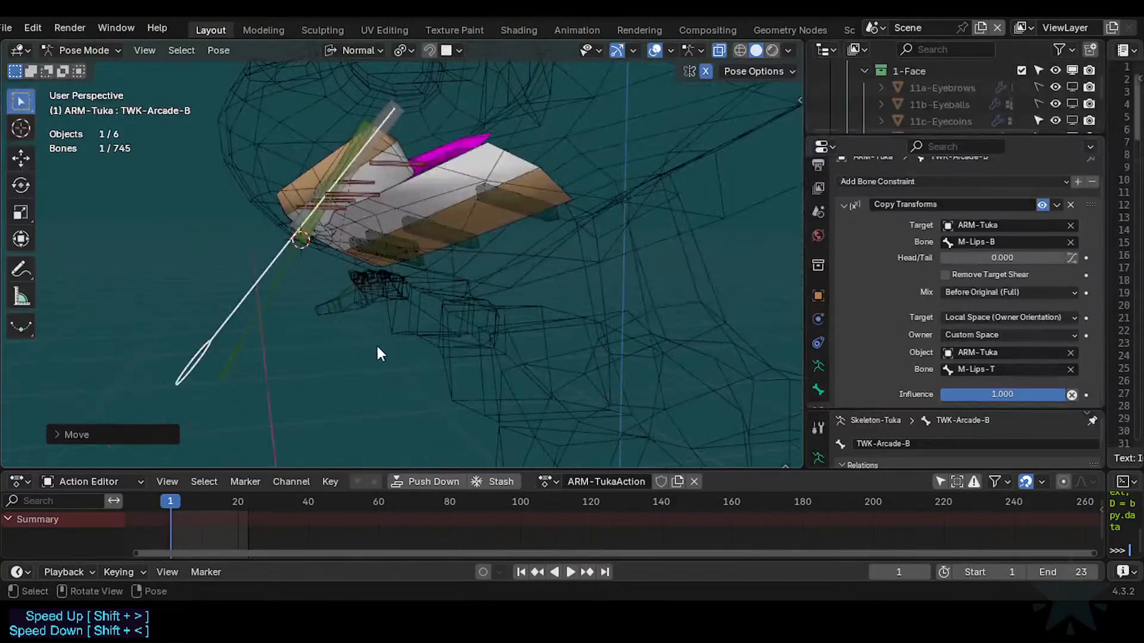
{"action": "key", "text": "g"}
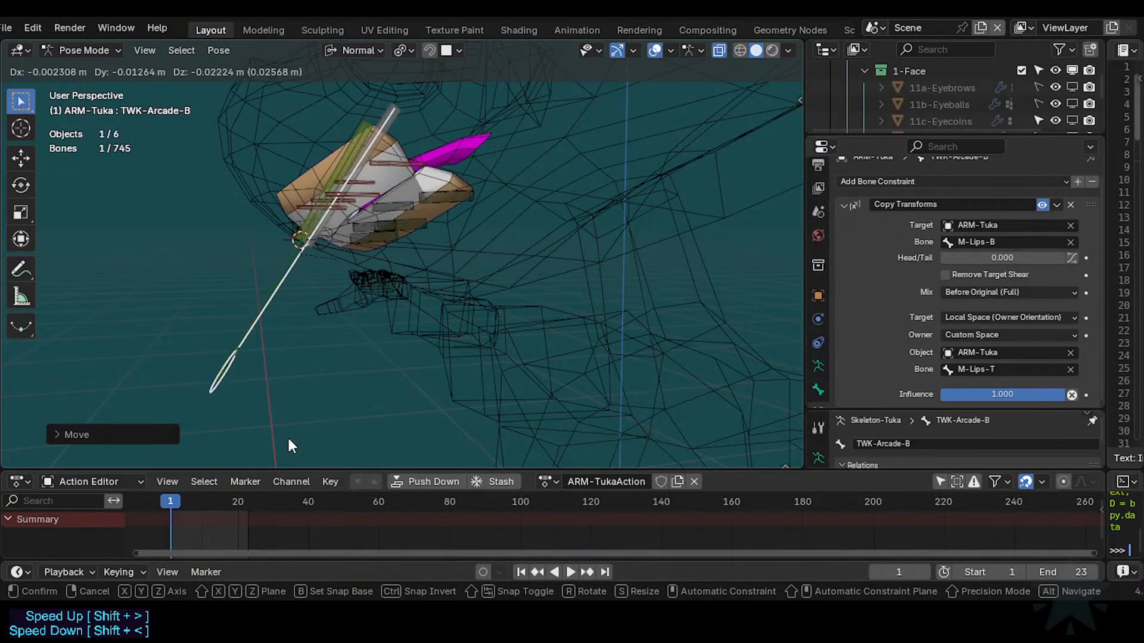
{"action": "left_click", "coordinate": [283, 362]}
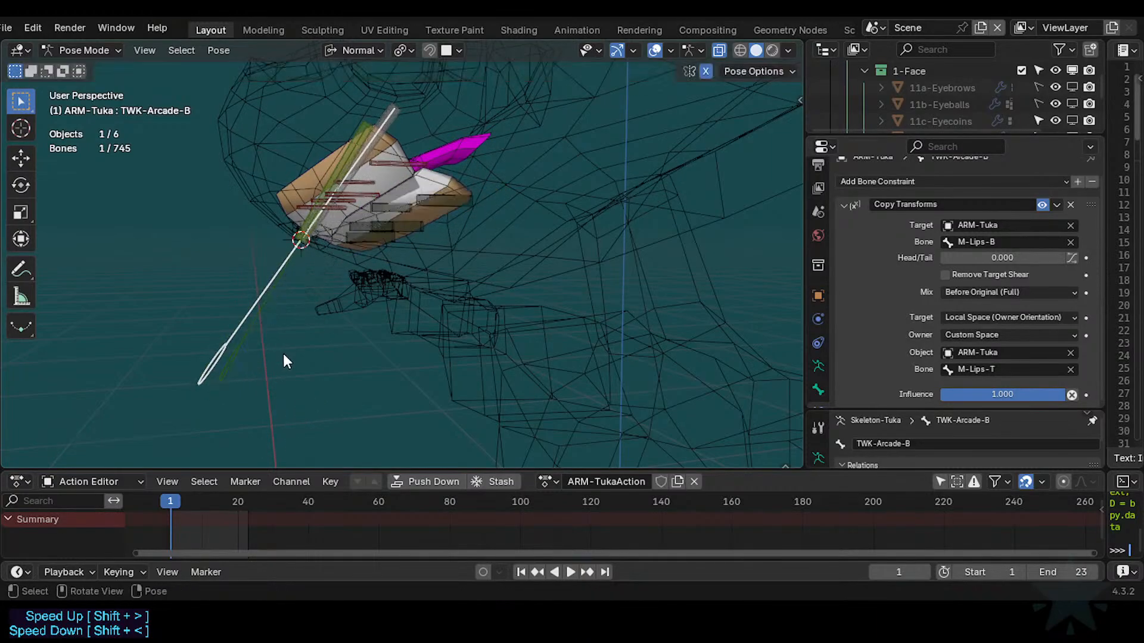
{"action": "key", "text": "g"}
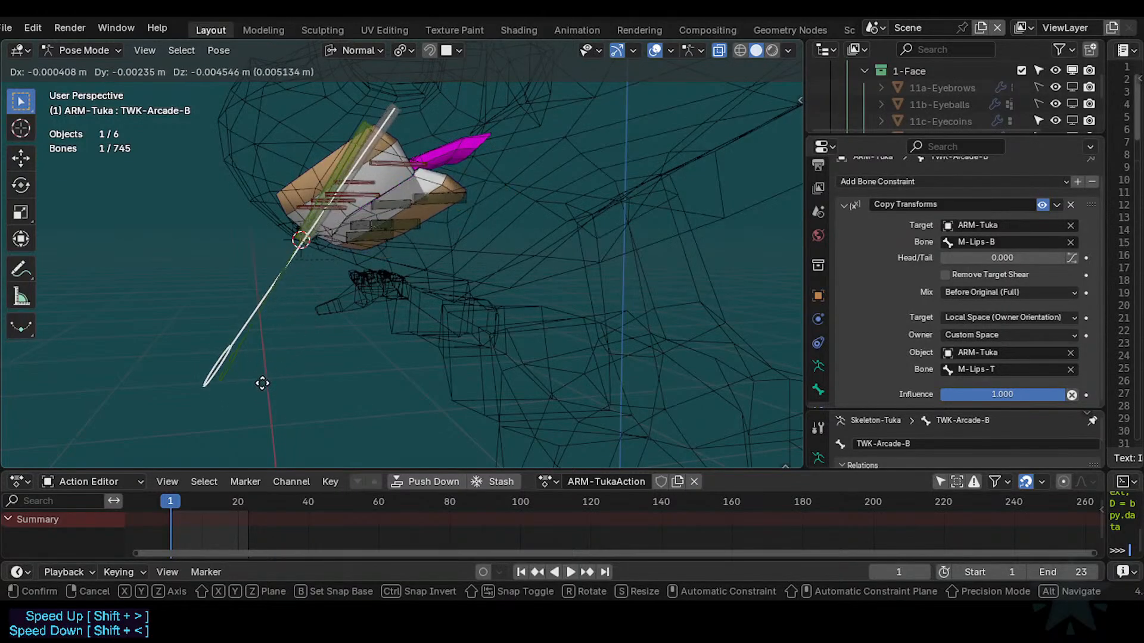
{"action": "left_click", "coordinate": [330, 336]}
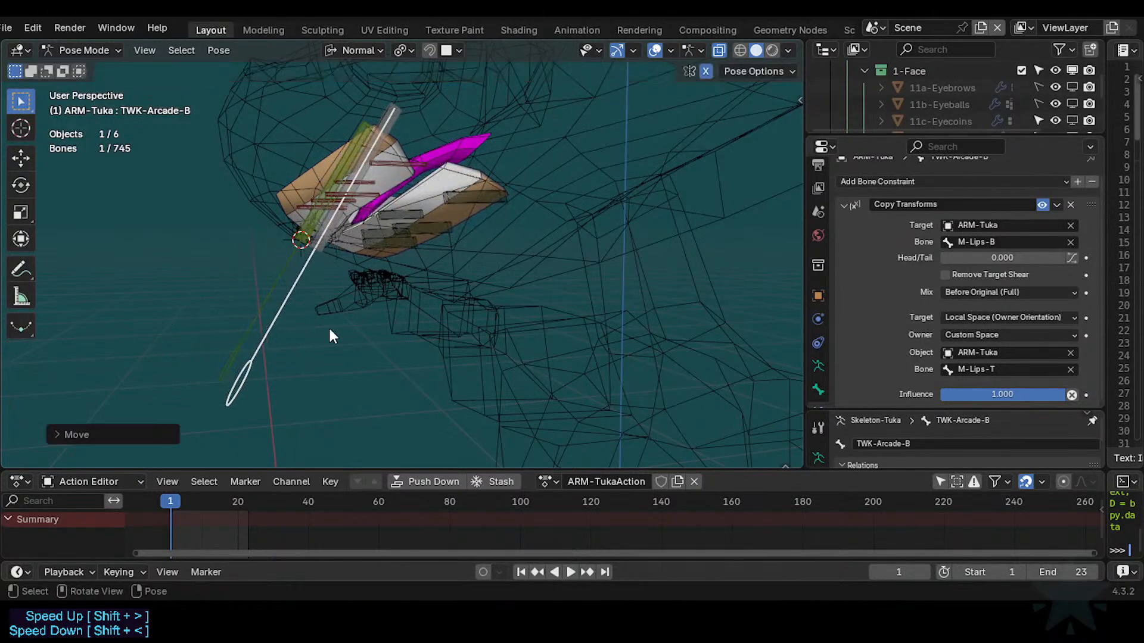
Set the maximum Y in MCH-Arcade-B's Limit Scale constraint to 1.2 and reset the location of all visible arcade bones.
{"action": "left_click", "coordinate": [337, 234]}
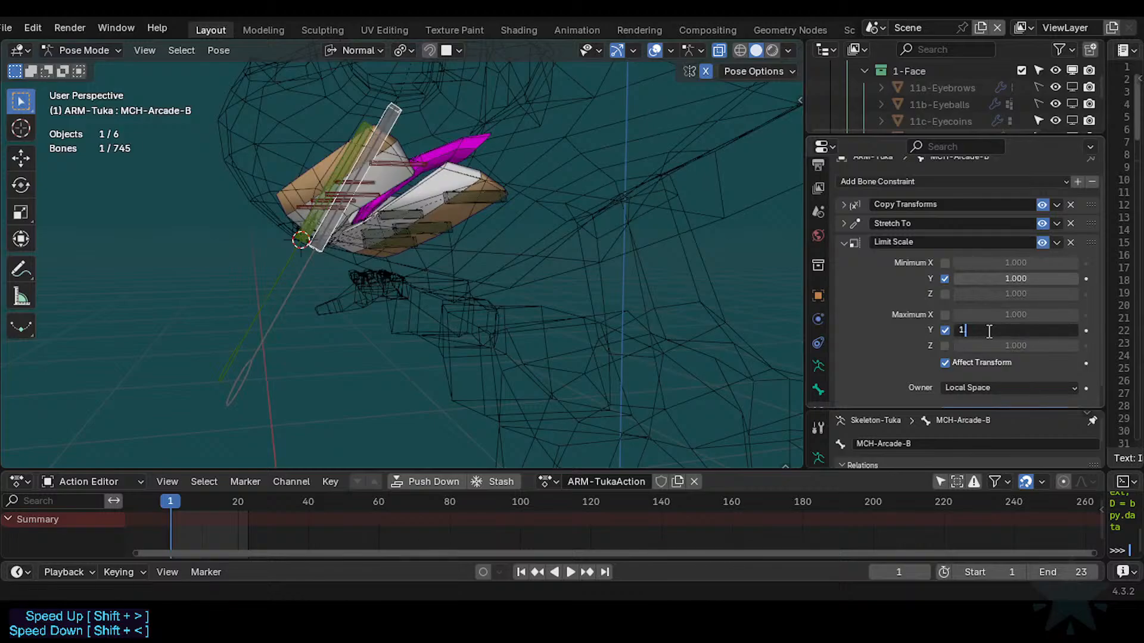
{"action": "key", "text": "a"}
{"action": "key", "text": "alt+g"}
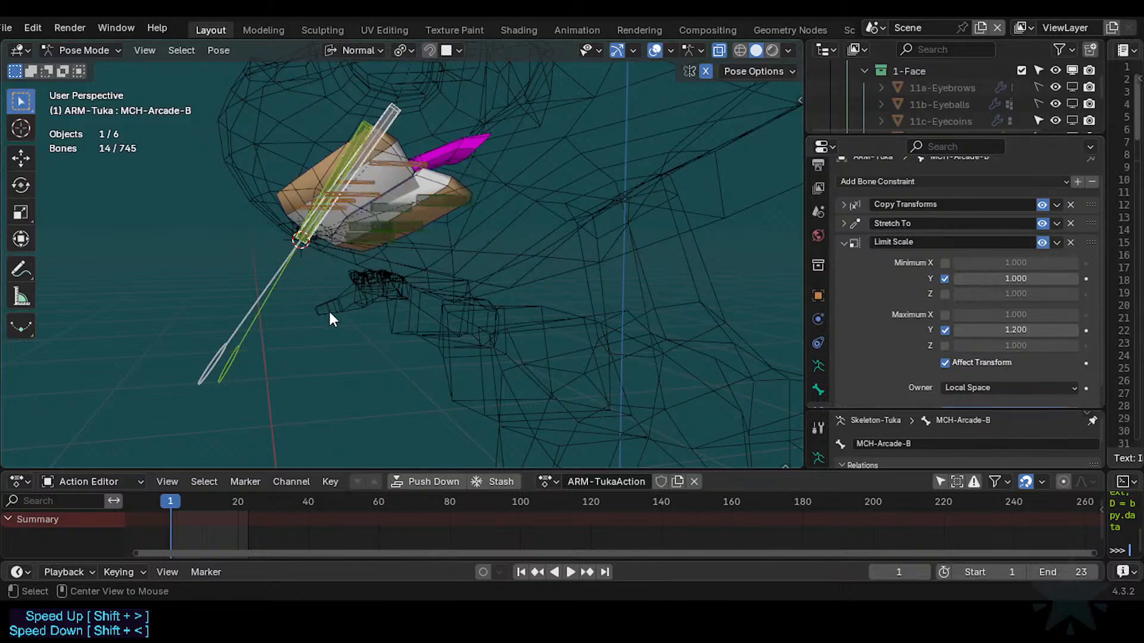
Swing TWK-Arcade-B forward and backward from the side view to test the lower arcade under the 1.2 stretch limit.
{"action": "left_click", "coordinate": [260, 285]}
{"action": "key", "text": "g"}
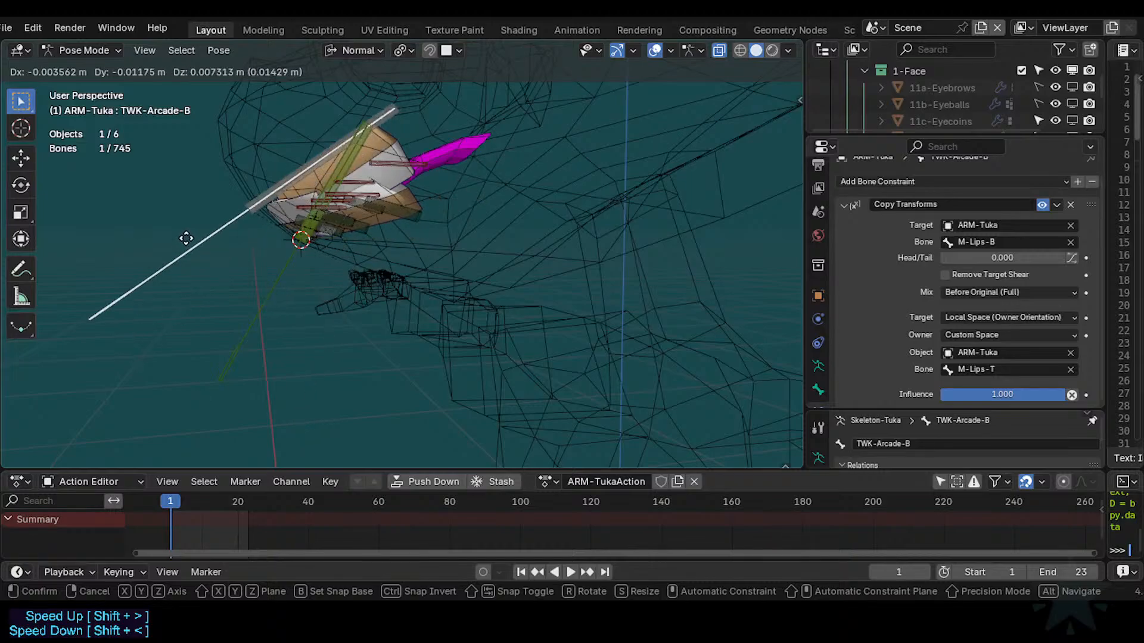
{"action": "left_click", "coordinate": [248, 303]}
{"action": "key", "text": "g"}
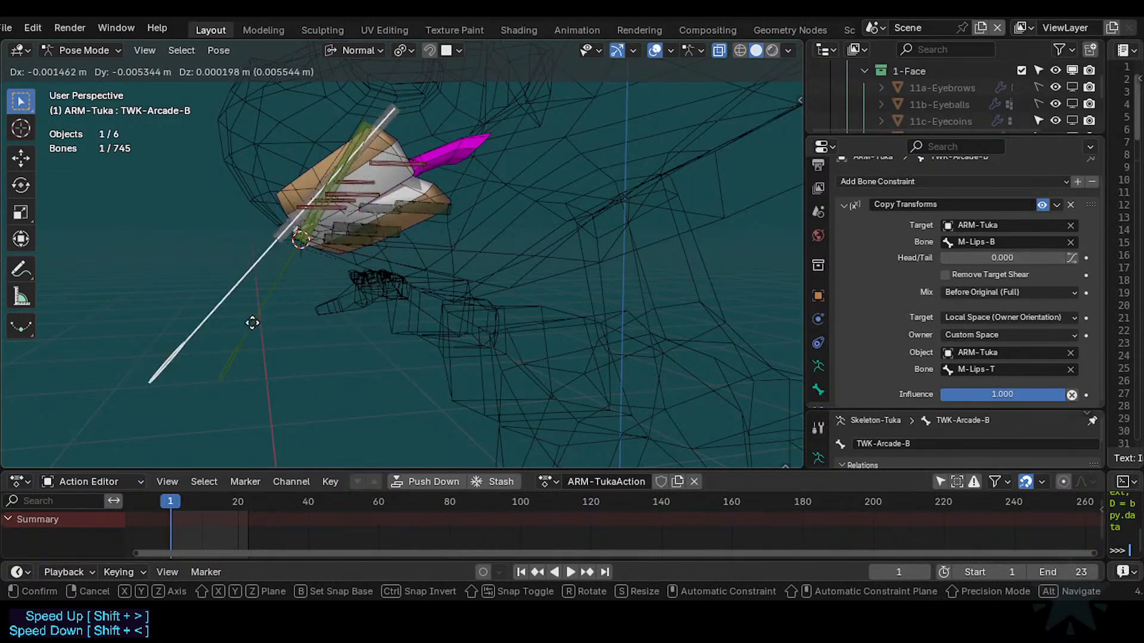
{"action": "right_click", "coordinate": [238, 305]}
{"action": "key", "text": "g"}
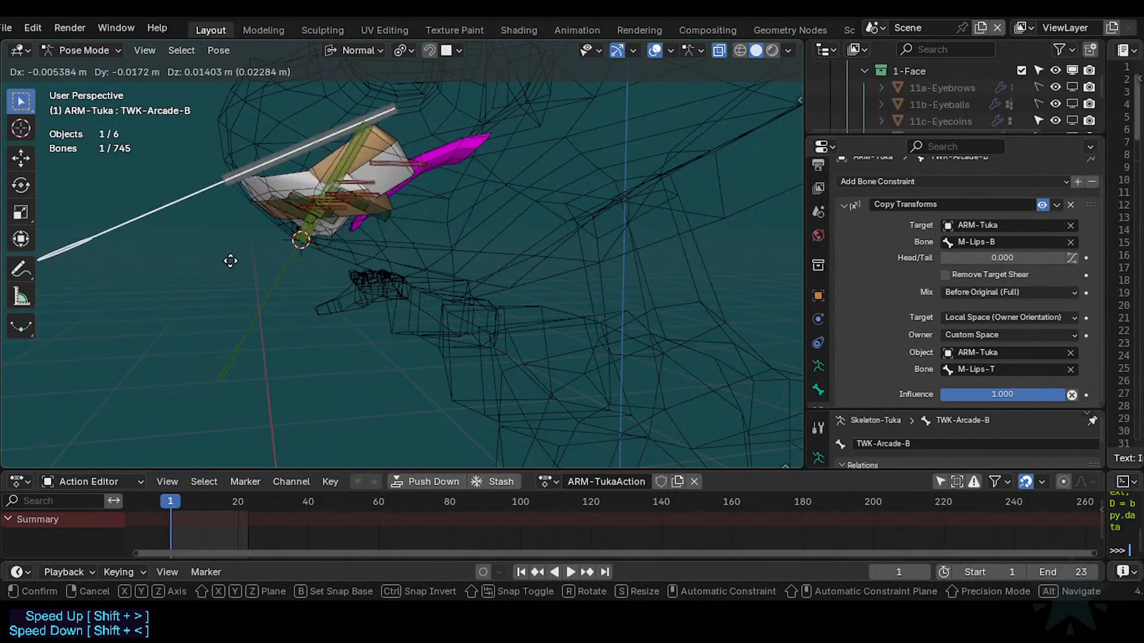
{"action": "left_click", "coordinate": [322, 329]}
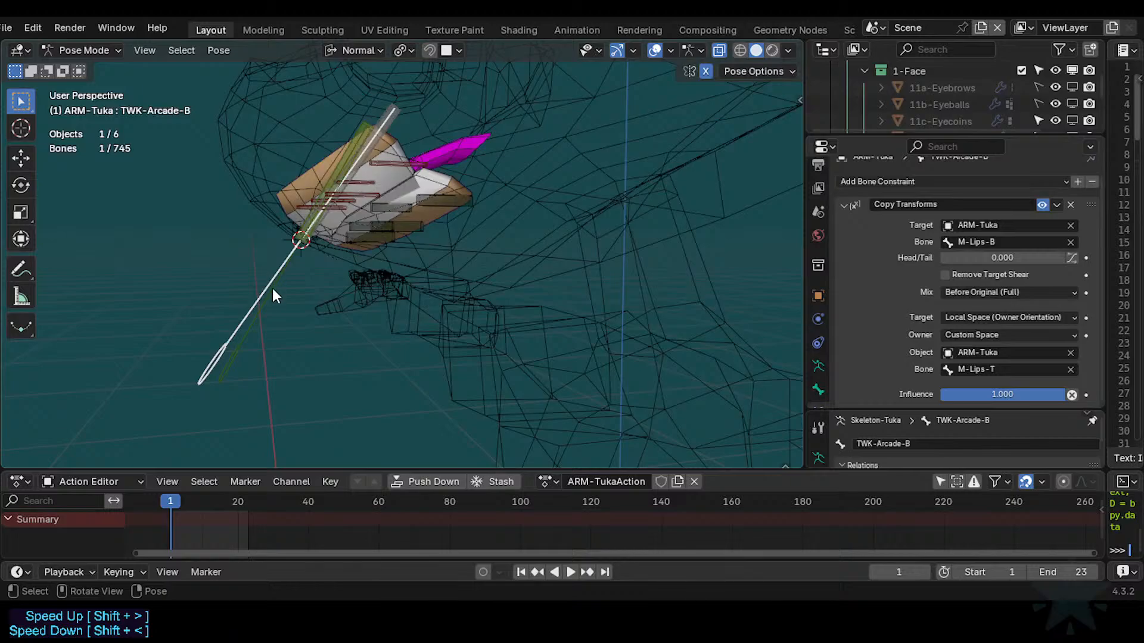
{"action": "key", "text": "g"}
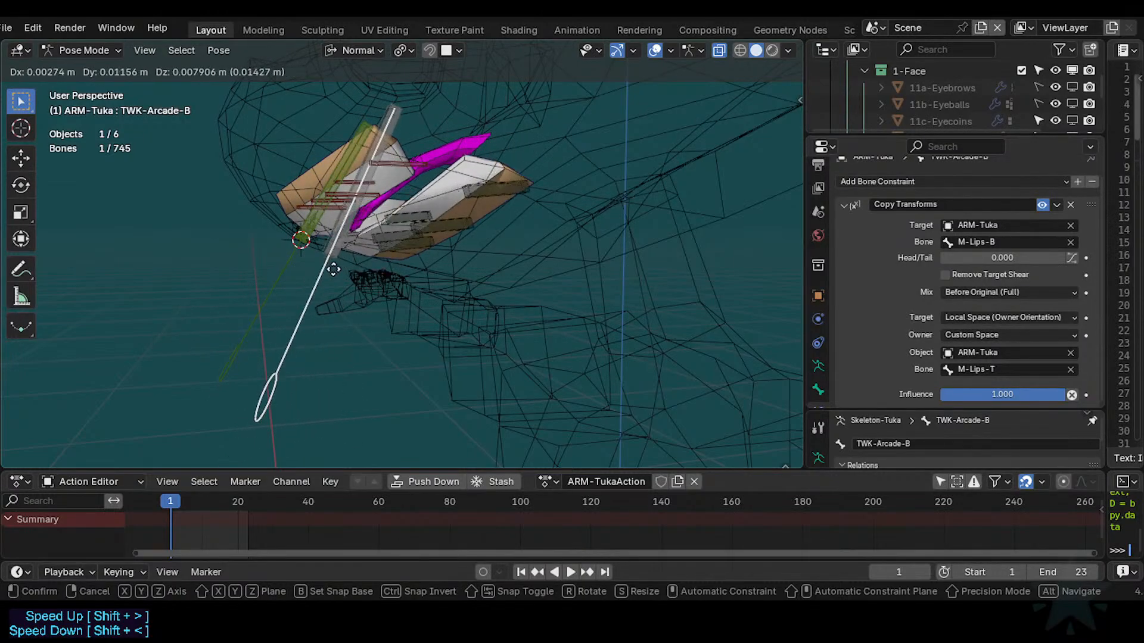
{"action": "left_click", "coordinate": [355, 264]}
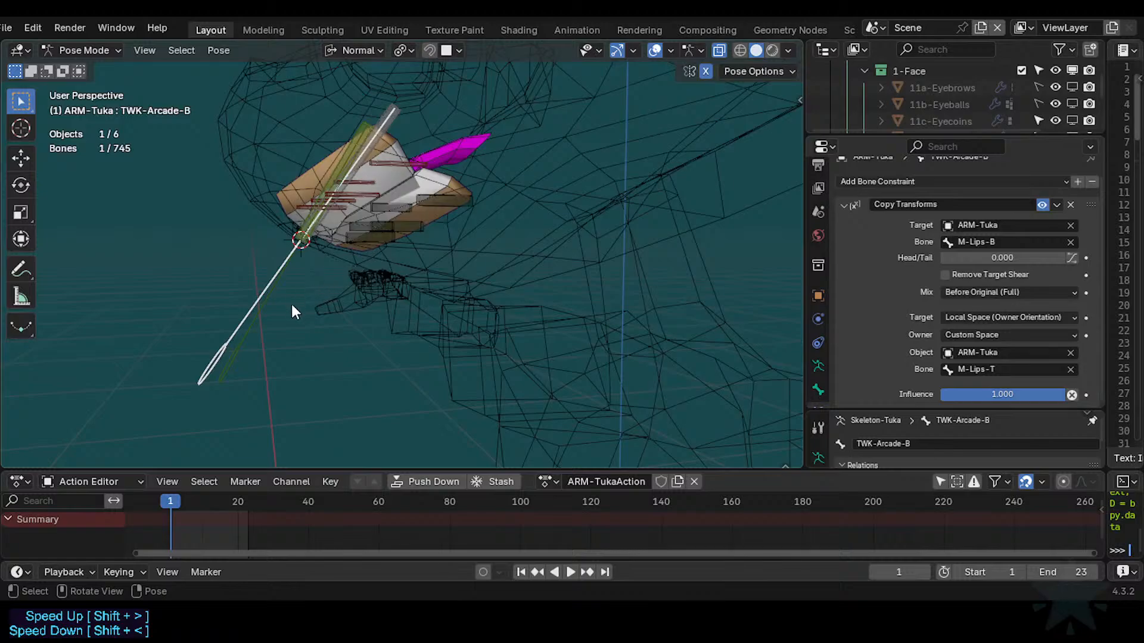
Move TWK-Arcade-B backward in stages and forward again, and reset the location of all visible arcade bones.
{"action": "key", "text": "g"}
{"action": "left_click", "coordinate": [333, 329]}
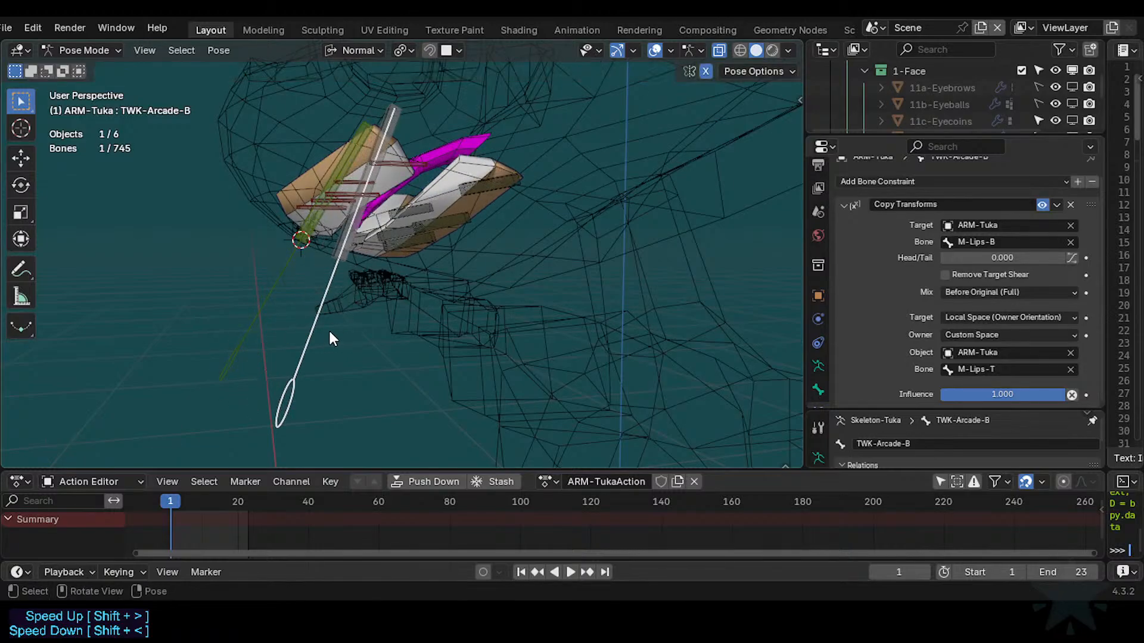
{"action": "key", "text": "g"}
{"action": "left_click", "coordinate": [373, 328]}
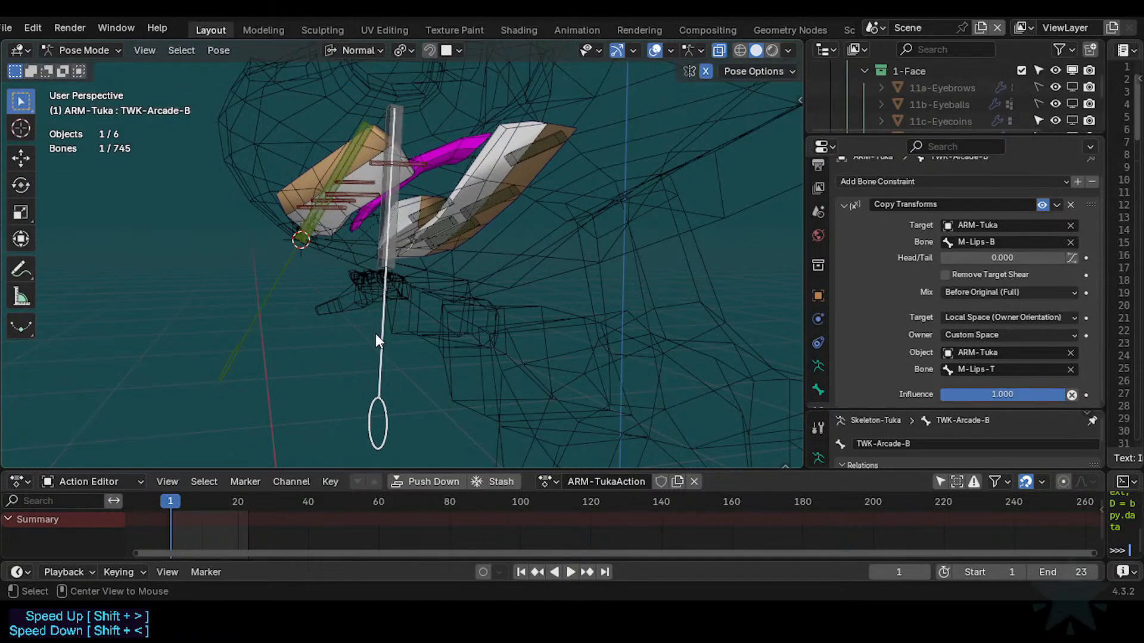
{"action": "key", "text": "g"}
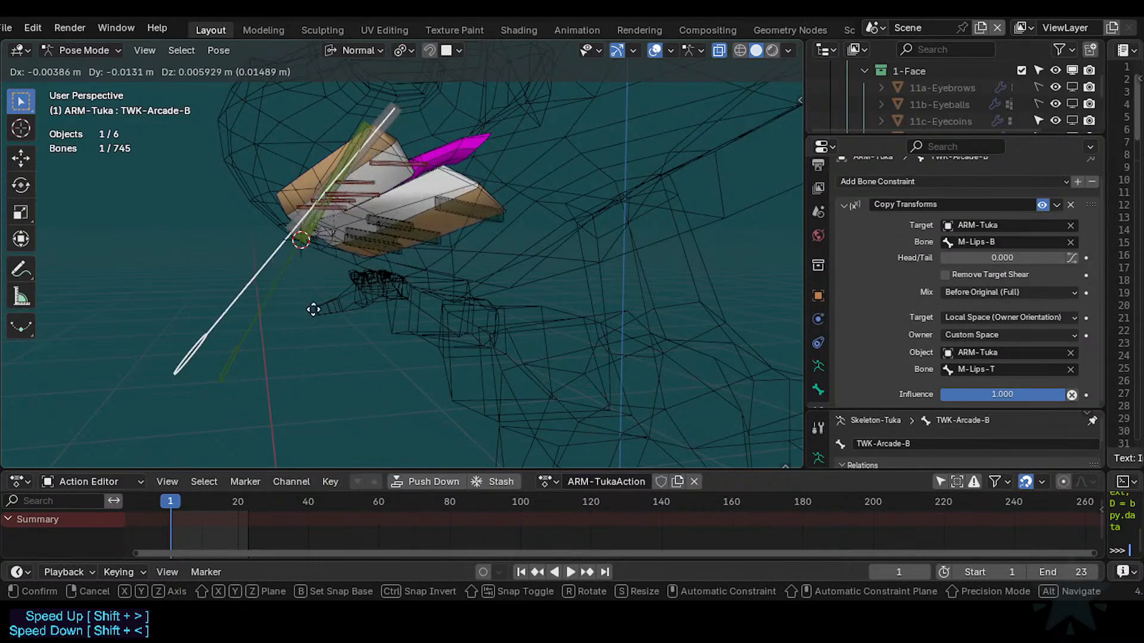
{"action": "left_click", "coordinate": [337, 340]}
{"action": "key", "text": "a"}
{"action": "key", "text": "alt+g"}
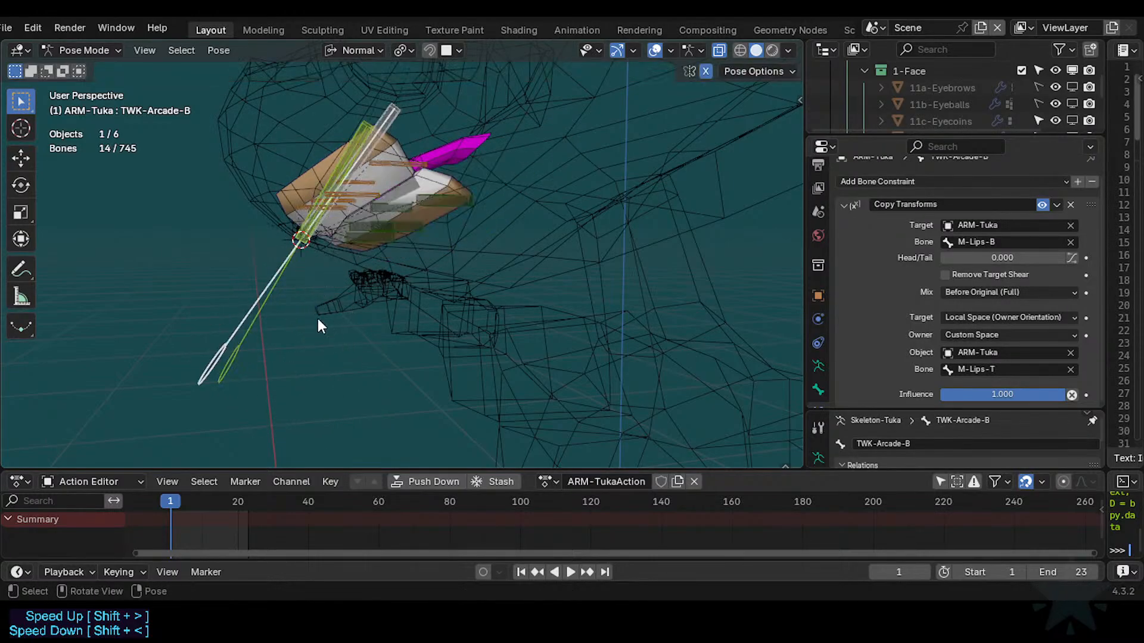
Move TWK-Arcade-B backward, show the transform values, and check those and the constraints of D1-Arcade-B and MCH-Arcade-B.
{"action": "left_click", "coordinate": [274, 298]}
{"action": "key", "text": "g"}
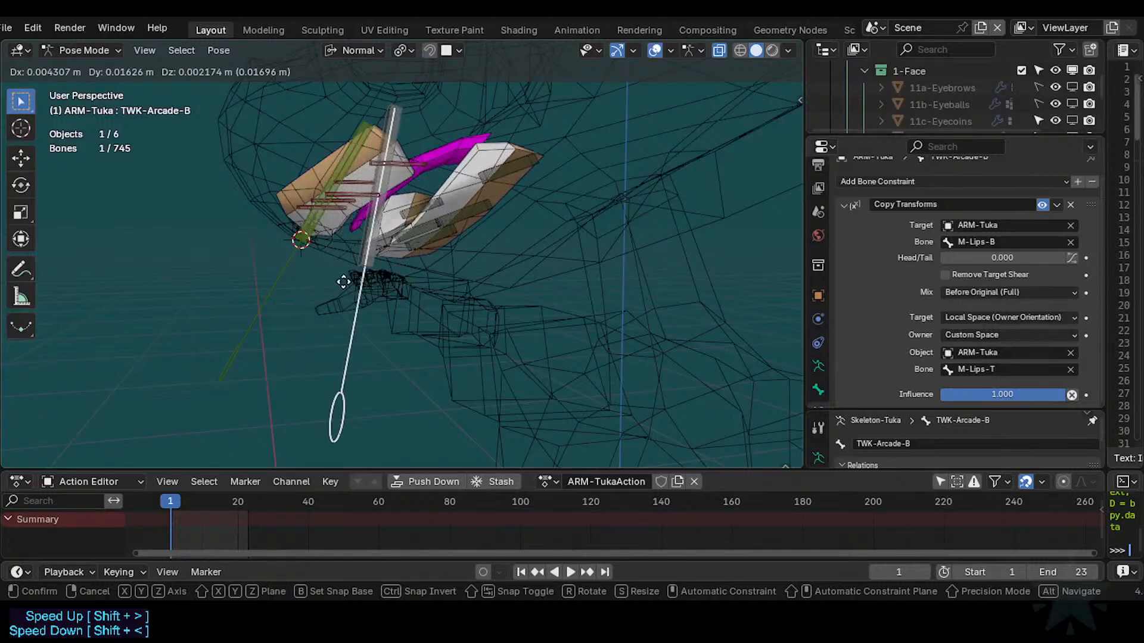
{"action": "left_click", "coordinate": [345, 269]}
{"action": "left_click", "coordinate": [456, 234]}
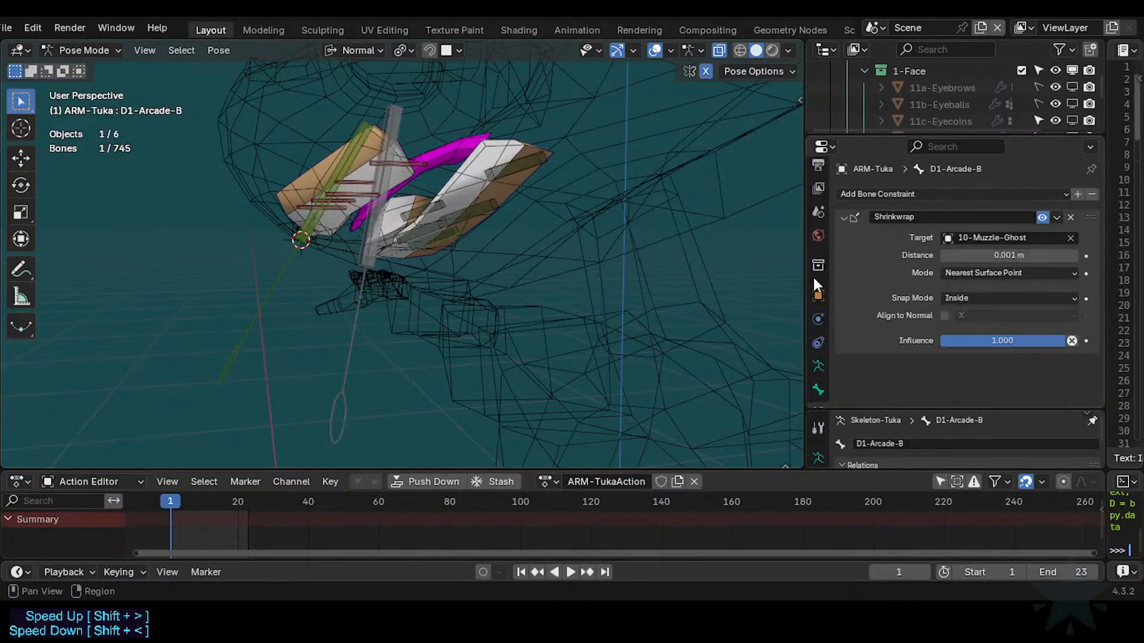
{"action": "key", "text": "n"}
{"action": "left_click", "coordinate": [370, 234]}
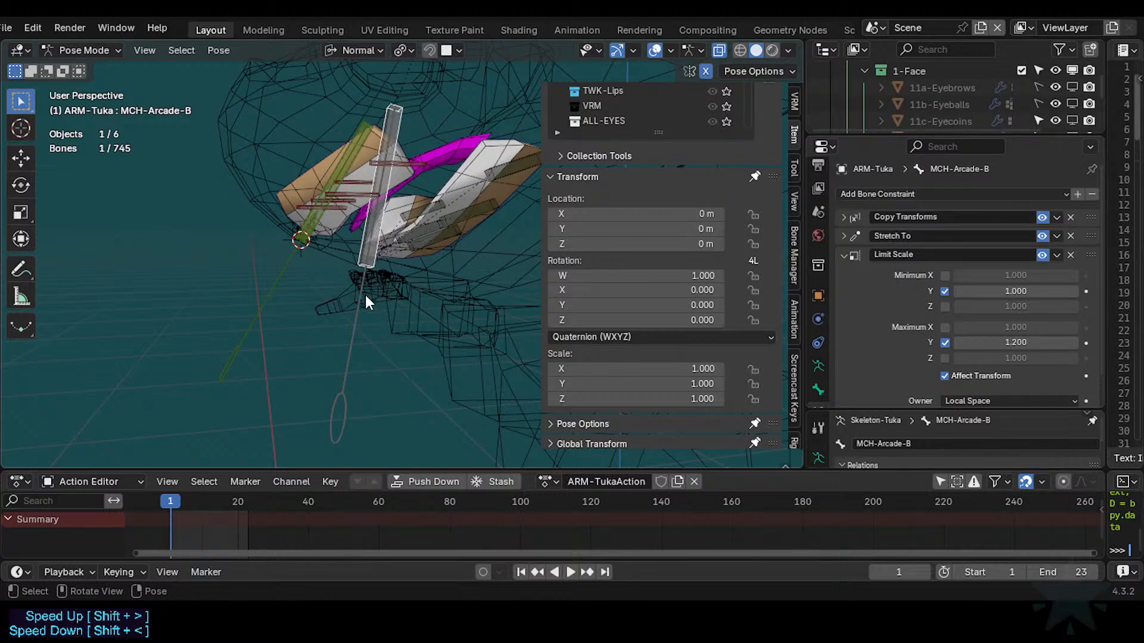
Shift TWK-Arcade-B slightly further and check the transforms and constraints of MCH-Arcade-B and D1-Arcade-B.L.
{"action": "left_click", "coordinate": [361, 297]}
{"action": "key", "text": "g"}
{"action": "left_click", "coordinate": [374, 275]}
{"action": "left_click", "coordinate": [374, 241]}
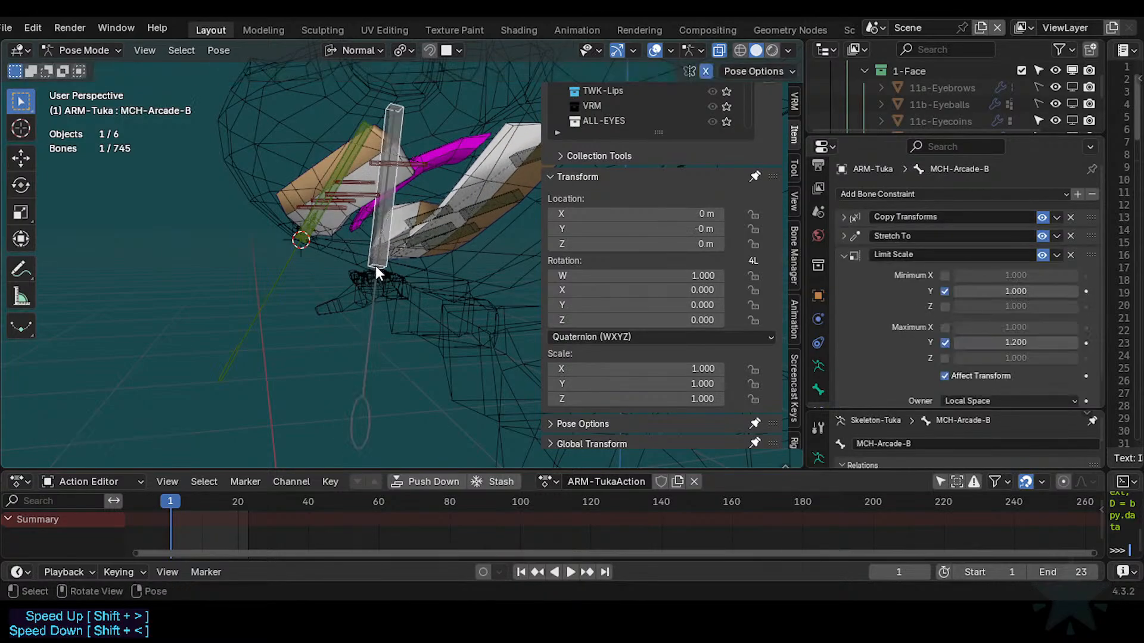
{"action": "left_click", "coordinate": [417, 236]}
{"action": "left_click", "coordinate": [437, 211]}
{"action": "left_click", "coordinate": [424, 226]}
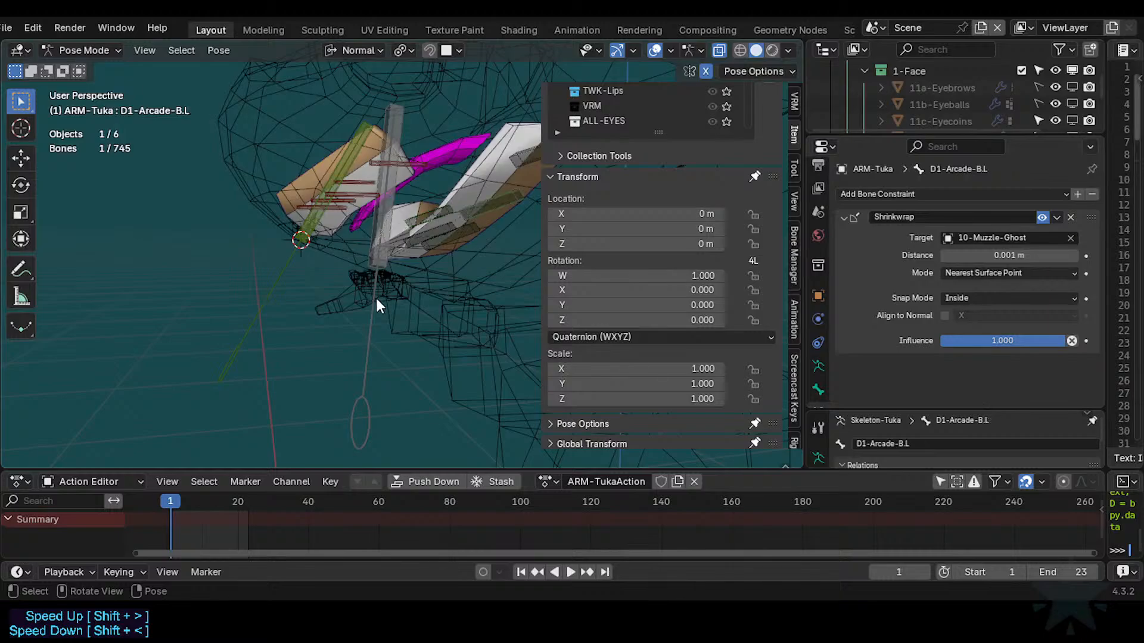
Move TWK-Arcade-B twice more to observe the stretching of the lower arcade and the bone's location values.
{"action": "left_click", "coordinate": [374, 325]}
{"action": "key", "text": "g"}
{"action": "left_click", "coordinate": [382, 293]}
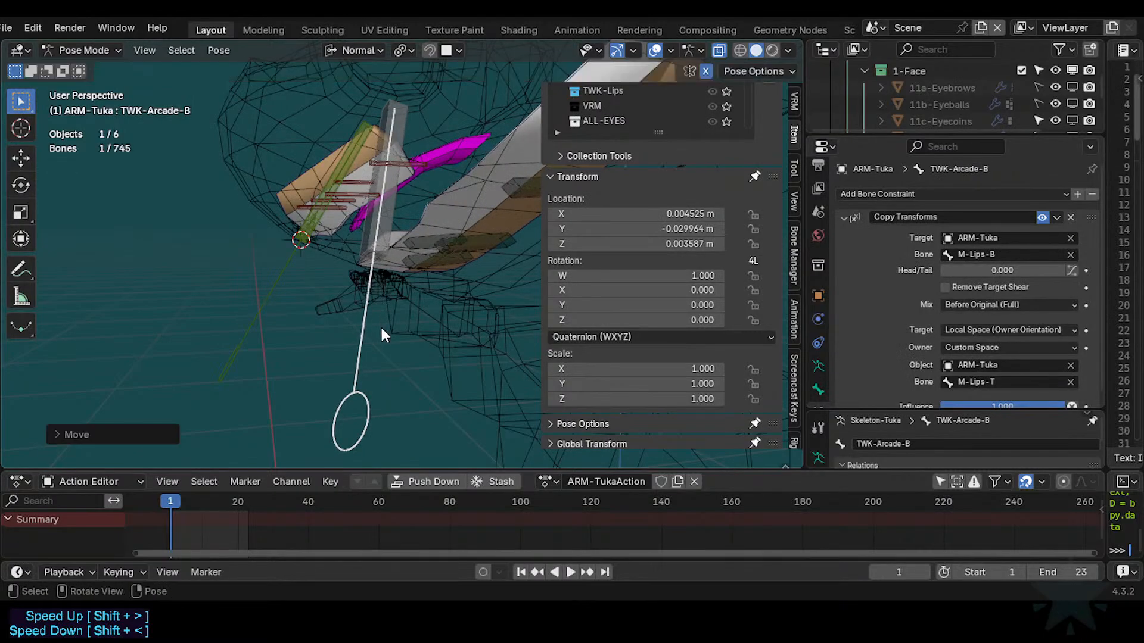
{"action": "key", "text": "g"}
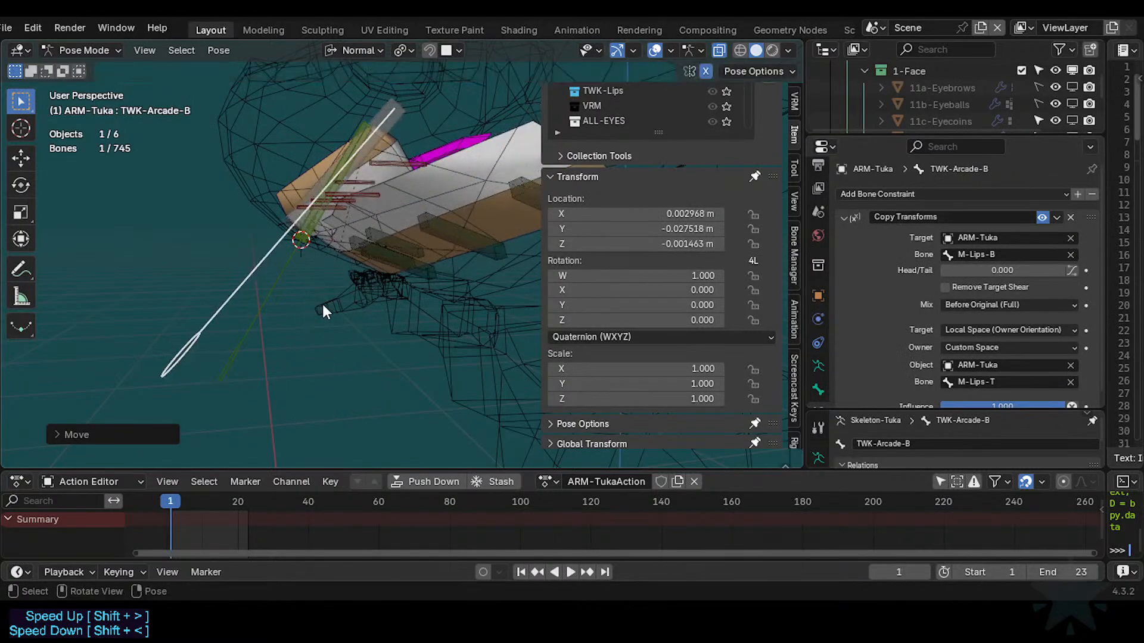
{"action": "left_click", "coordinate": [357, 316]}
Check MCH-Arcade-B's transform values against the lower arcade and TWK-Arcade-B bones, and reset all visible arcade bones' location.
{"action": "left_click", "coordinate": [370, 245]}
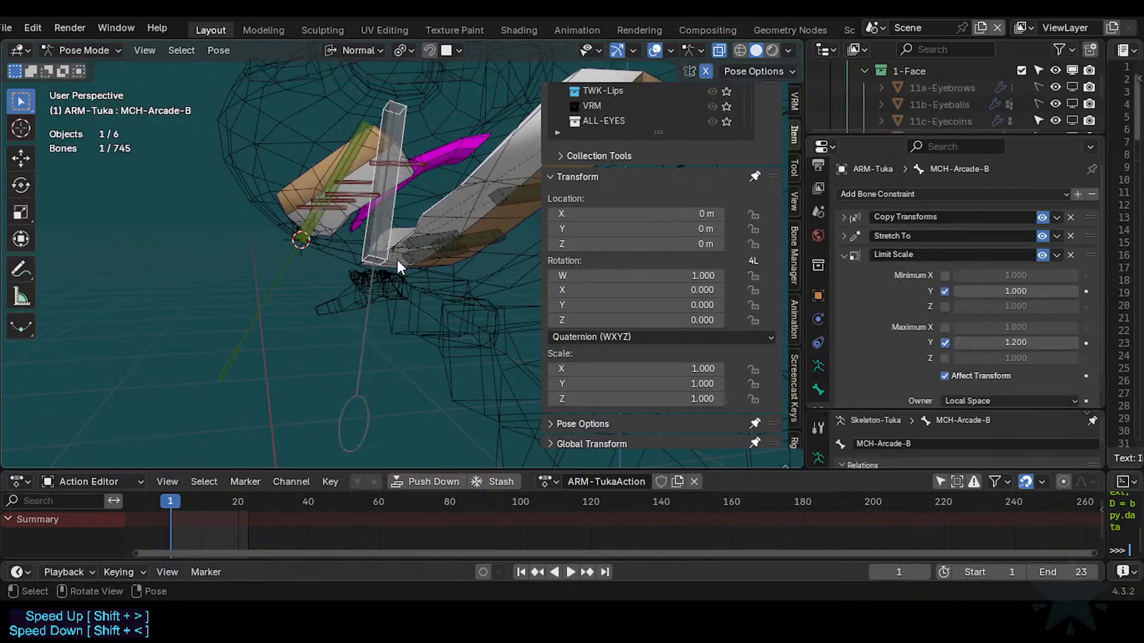
{"action": "left_click", "coordinate": [438, 241]}
{"action": "left_click", "coordinate": [430, 237]}
{"action": "left_click", "coordinate": [370, 311]}
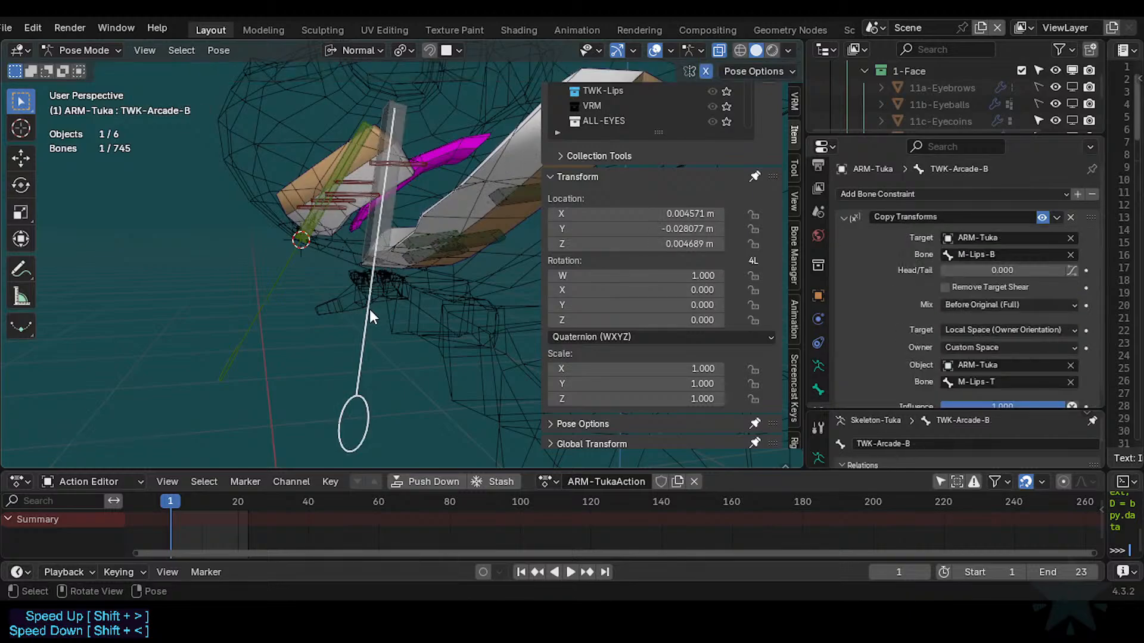
{"action": "key", "text": "a"}
{"action": "key", "text": "alt+g"}
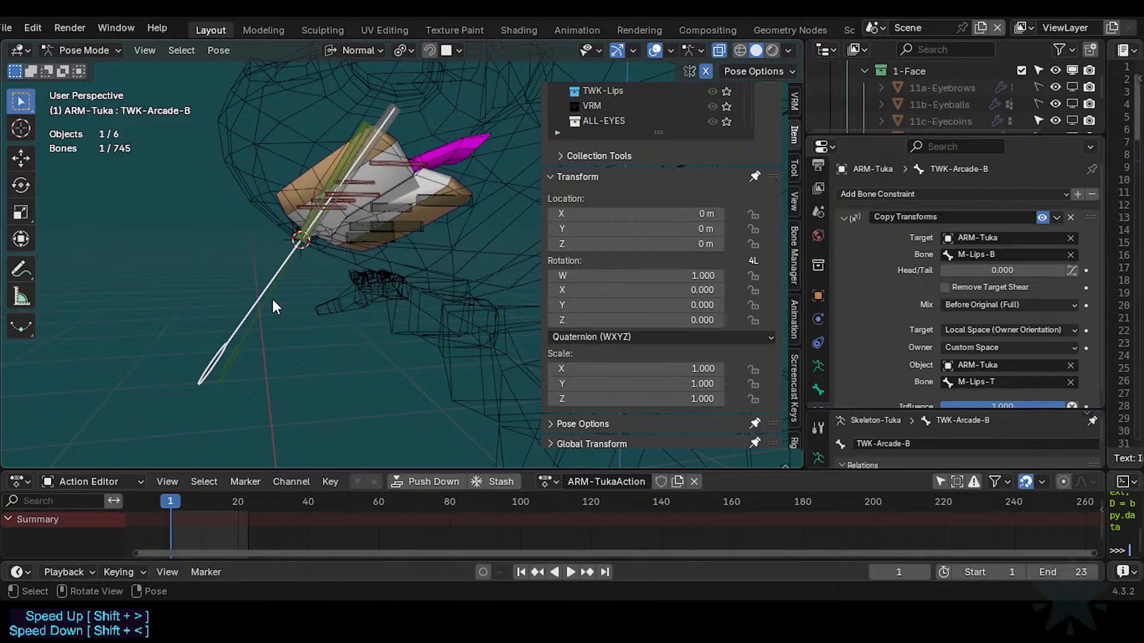
Move TWK-Arcade-B backward and inspect MCH-Arcade-B's Limit Scale constraint and transform values.
{"action": "key", "text": "g"}
{"action": "left_click", "coordinate": [333, 339]}
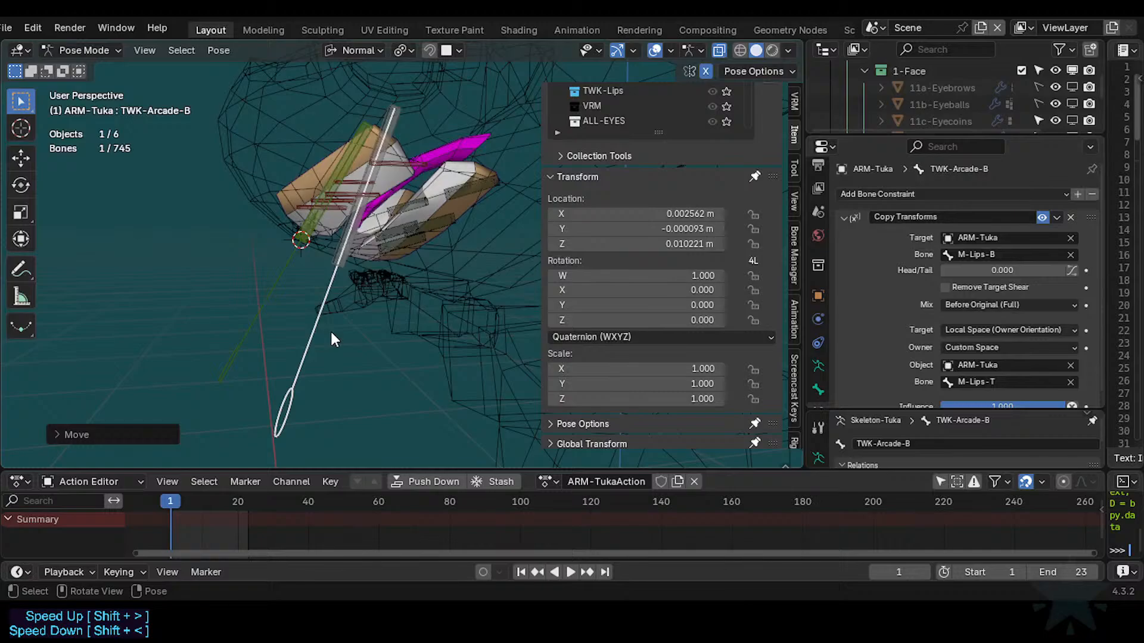
{"action": "left_click", "coordinate": [345, 263]}
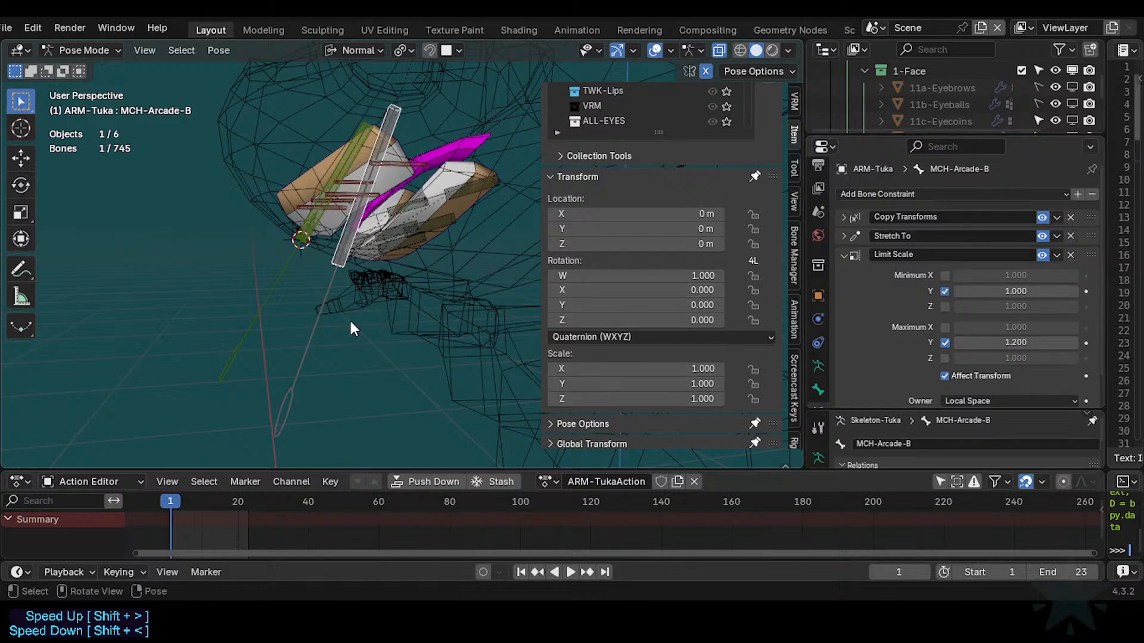
{"action": "scroll", "coordinate": [350, 322], "scroll_direction": "up", "scroll_amount": 3}
{"action": "scroll", "coordinate": [291, 346], "scroll_direction": "down", "scroll_amount": 3}
Test the lower arcade with two more moves of TWK-Arcade-B, clearing the location of all visible bones after each.
{"action": "left_click", "coordinate": [317, 324]}
{"action": "key", "text": "g"}
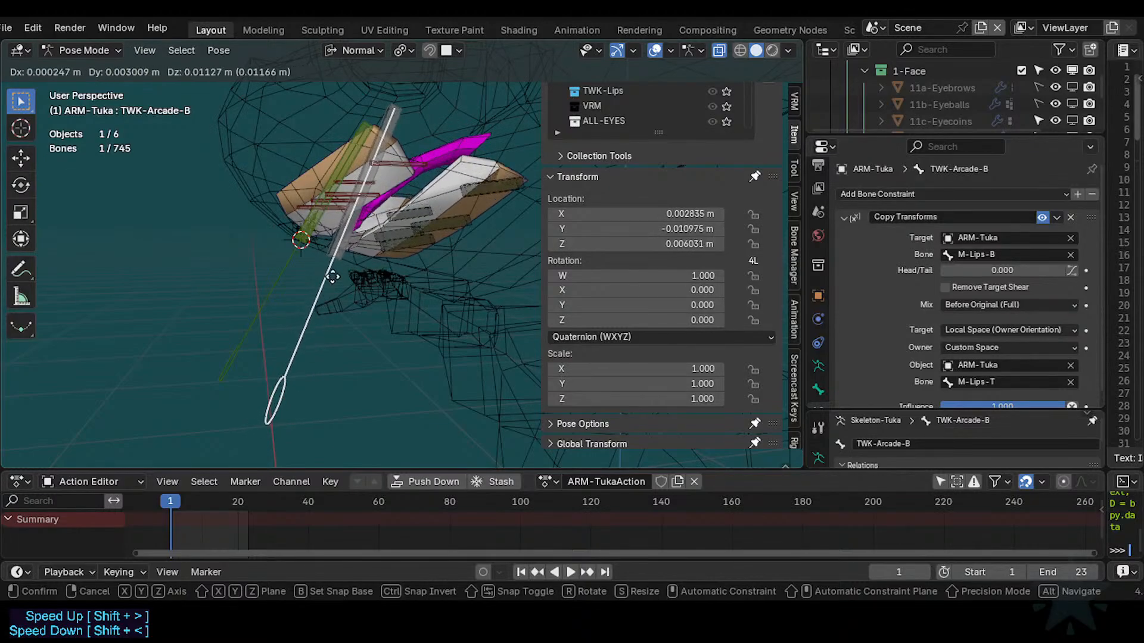
{"action": "left_click", "coordinate": [301, 351]}
{"action": "key", "text": "a"}
{"action": "key", "text": "alt+g"}
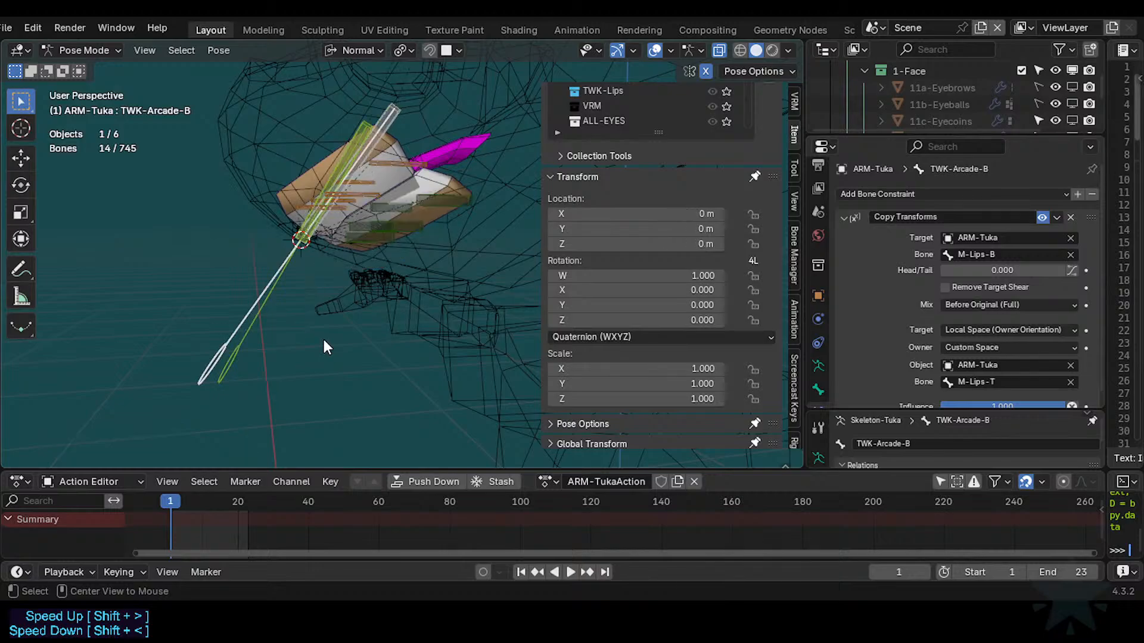
{"action": "left_click", "coordinate": [249, 316]}
{"action": "key", "text": "g"}
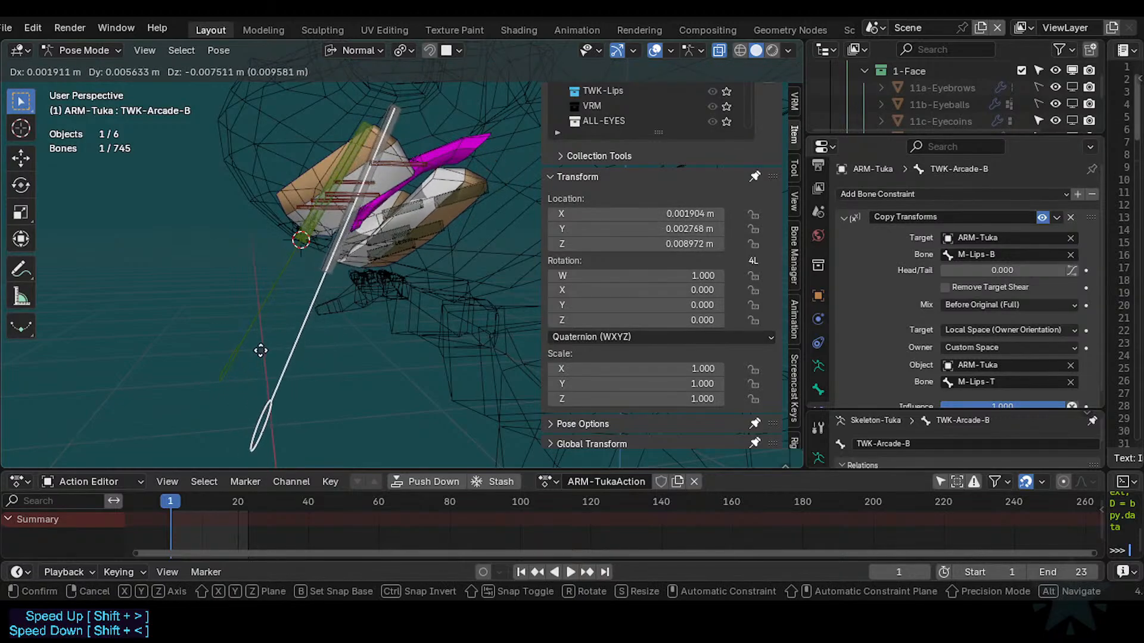
{"action": "left_click", "coordinate": [270, 310]}
{"action": "key", "text": "a"}
{"action": "key", "text": "alt+g"}
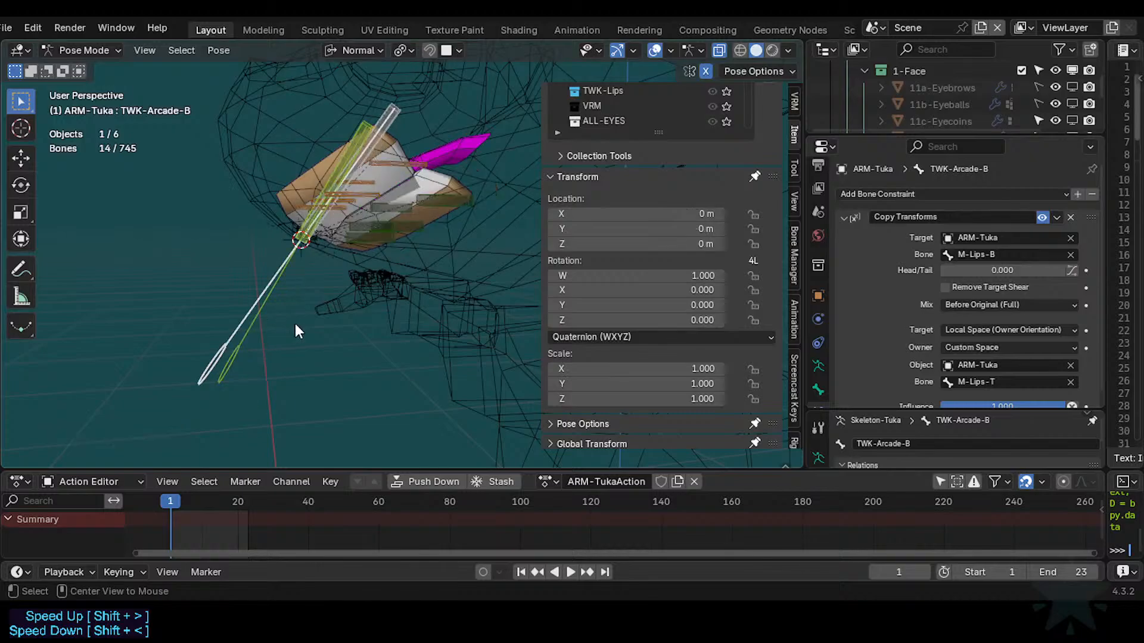
Move TWK-Arcade-B slightly backward and show the constraints of MCH-Arcade-B.
{"action": "left_click", "coordinate": [246, 295]}
{"action": "key", "text": "g"}
{"action": "left_click", "coordinate": [288, 303]}
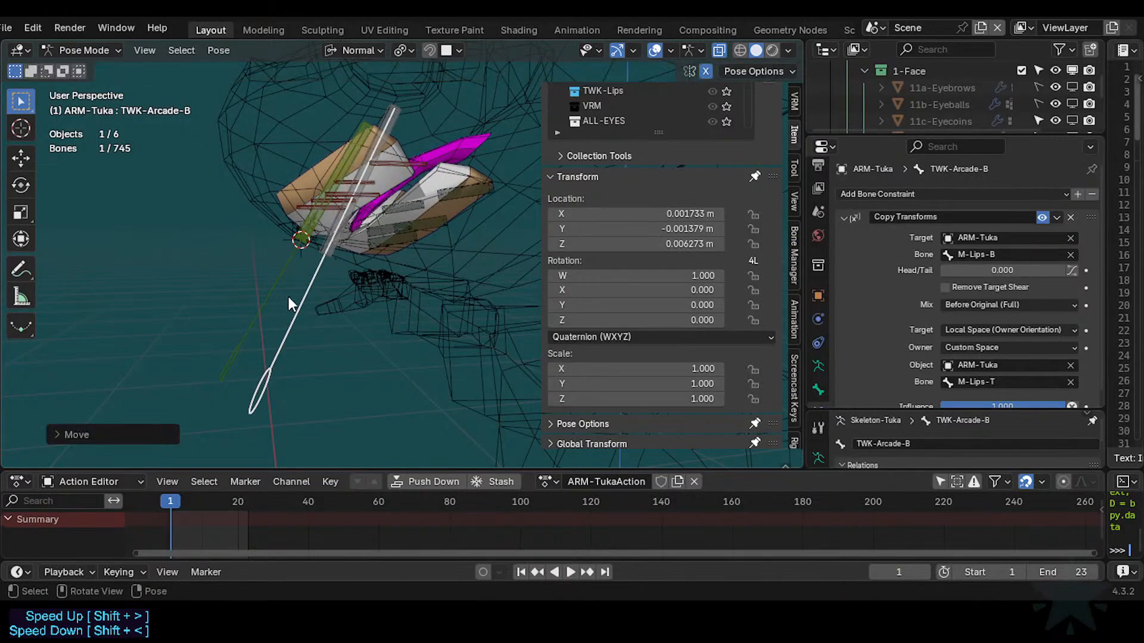
{"action": "left_click", "coordinate": [340, 257]}
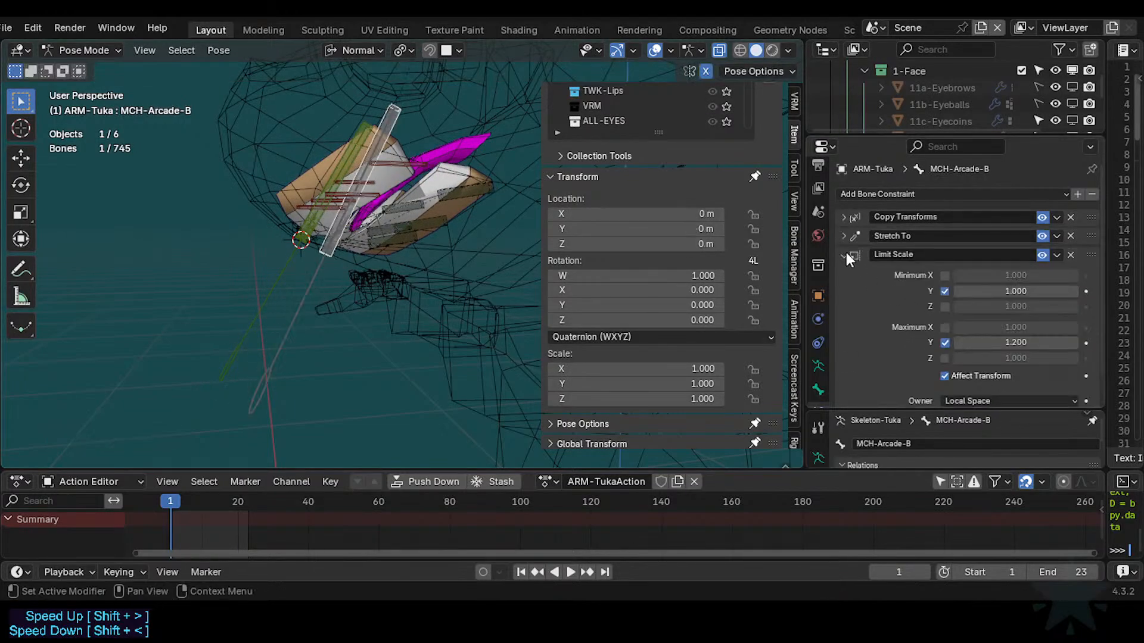
Disable Affect Transform in MCH-Arcade-B's Limit Scale constraint, test by moving TWK-Arcade-B, and select all visible bones.
{"action": "scroll", "coordinate": [929, 328], "scroll_direction": "down", "scroll_amount": 1}
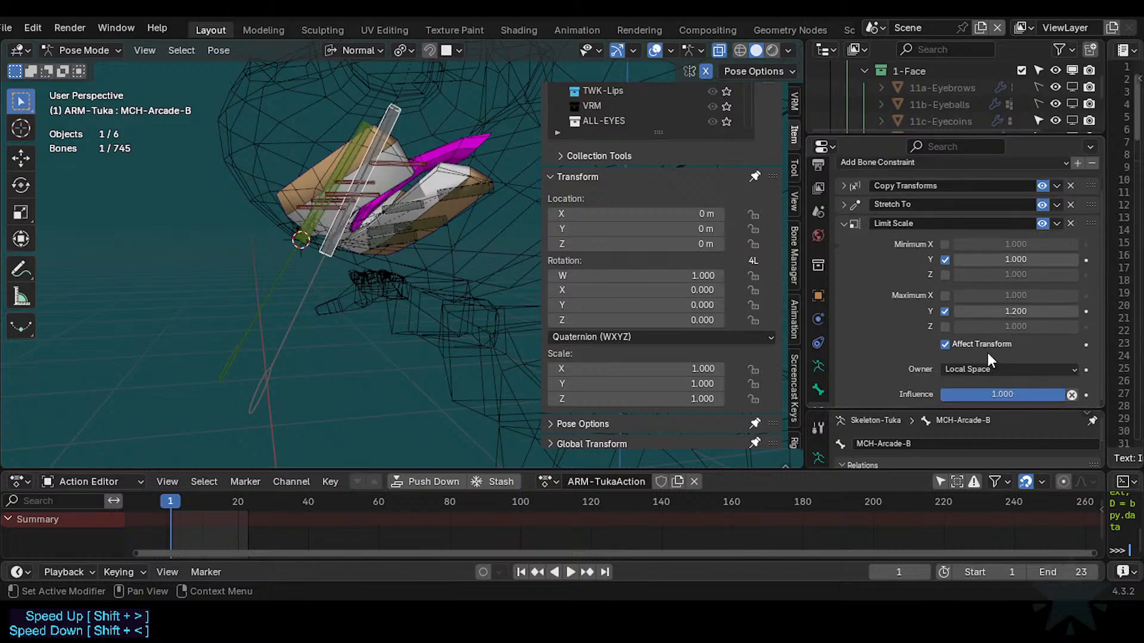
{"action": "left_click", "coordinate": [292, 306]}
{"action": "key", "text": "g"}
{"action": "left_click", "coordinate": [334, 268]}
{"action": "left_click", "coordinate": [342, 240]}
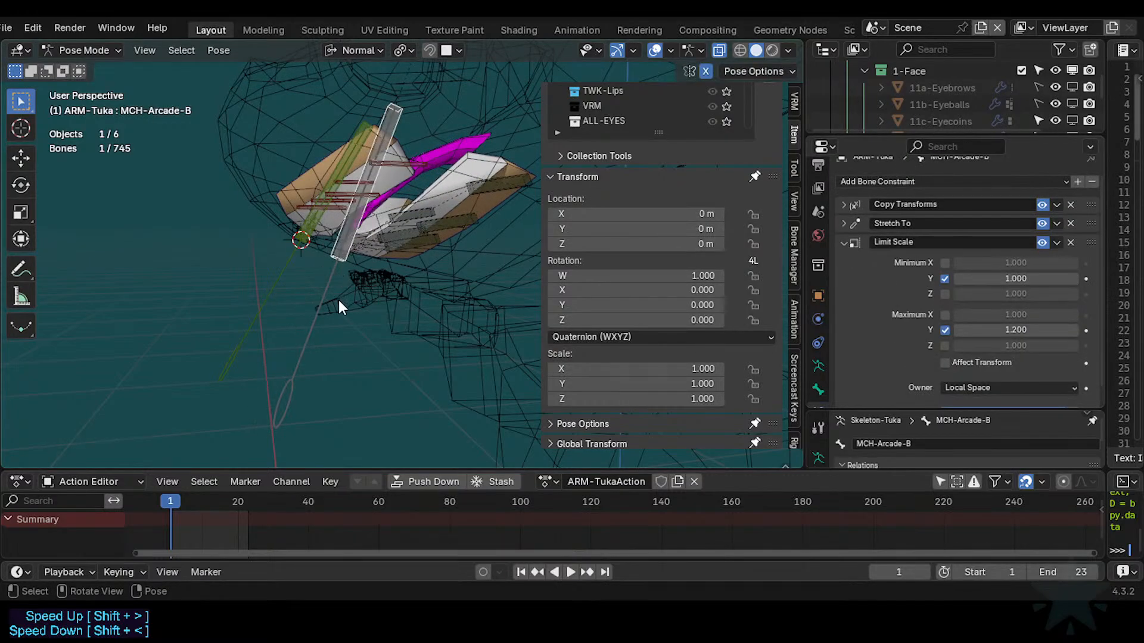
{"action": "left_click", "coordinate": [339, 300]}
{"action": "key", "text": "g"}
{"action": "right_click", "coordinate": [390, 253]}
{"action": "left_click", "coordinate": [361, 255]}
{"action": "key", "text": "a"}
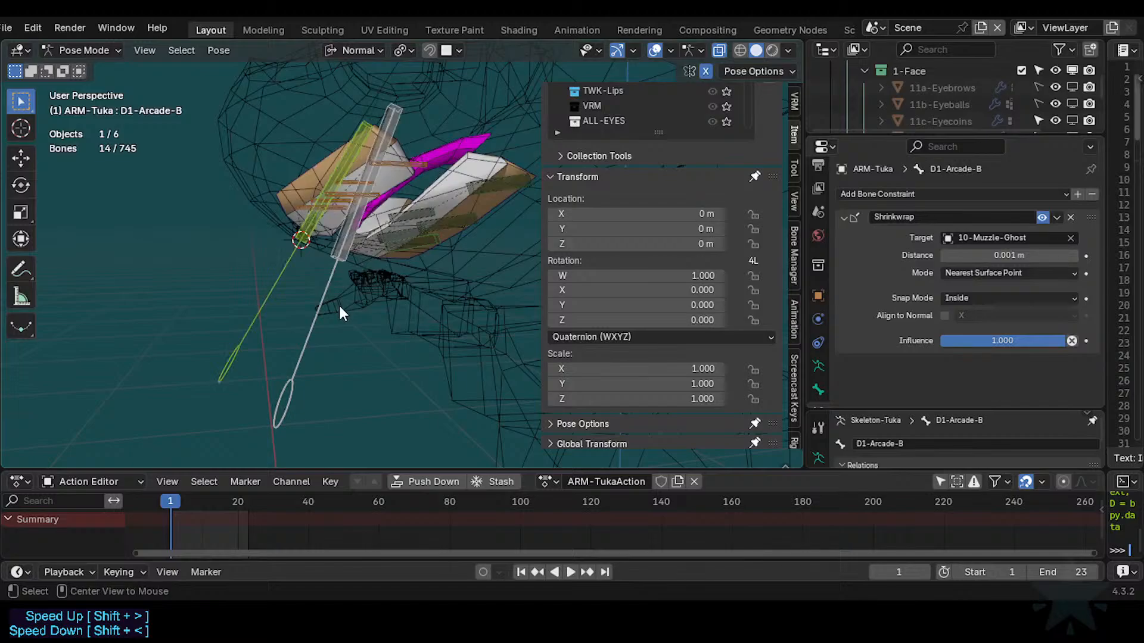
Move TWK-Arcade-B slightly backward and re-enable Affect Transform in MCH-Arcade-B's Limit Scale constraint.
{"action": "left_click", "coordinate": [262, 292]}
{"action": "key", "text": "g"}
{"action": "left_click", "coordinate": [339, 224]}
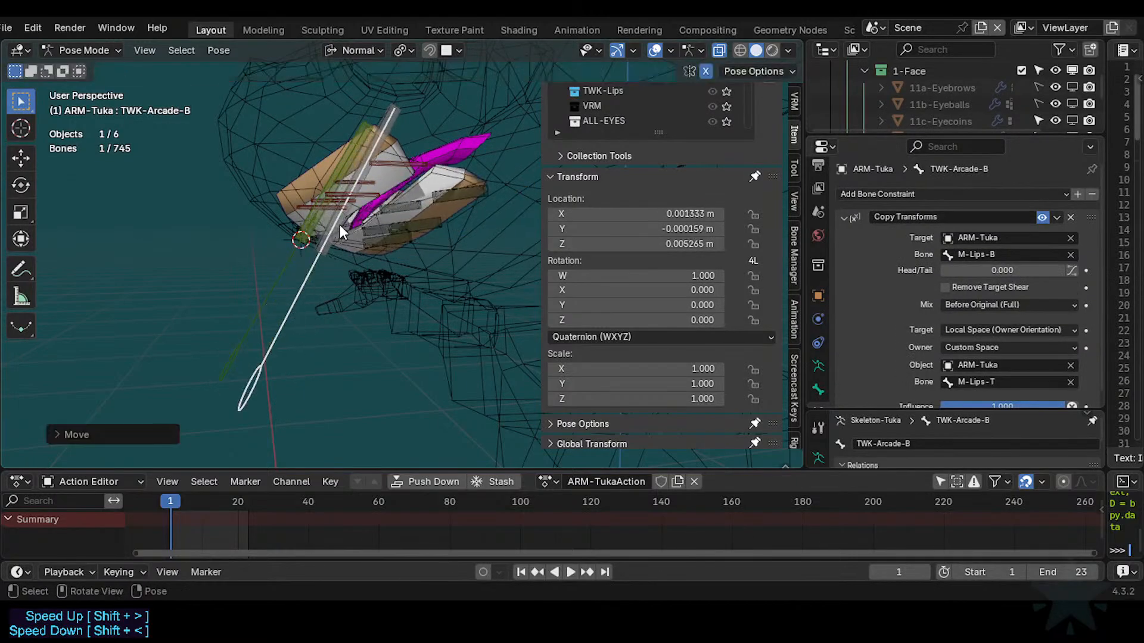
{"action": "left_click", "coordinate": [338, 238]}
{"action": "scroll", "coordinate": [950, 369], "scroll_direction": "down", "scroll_amount": 1}
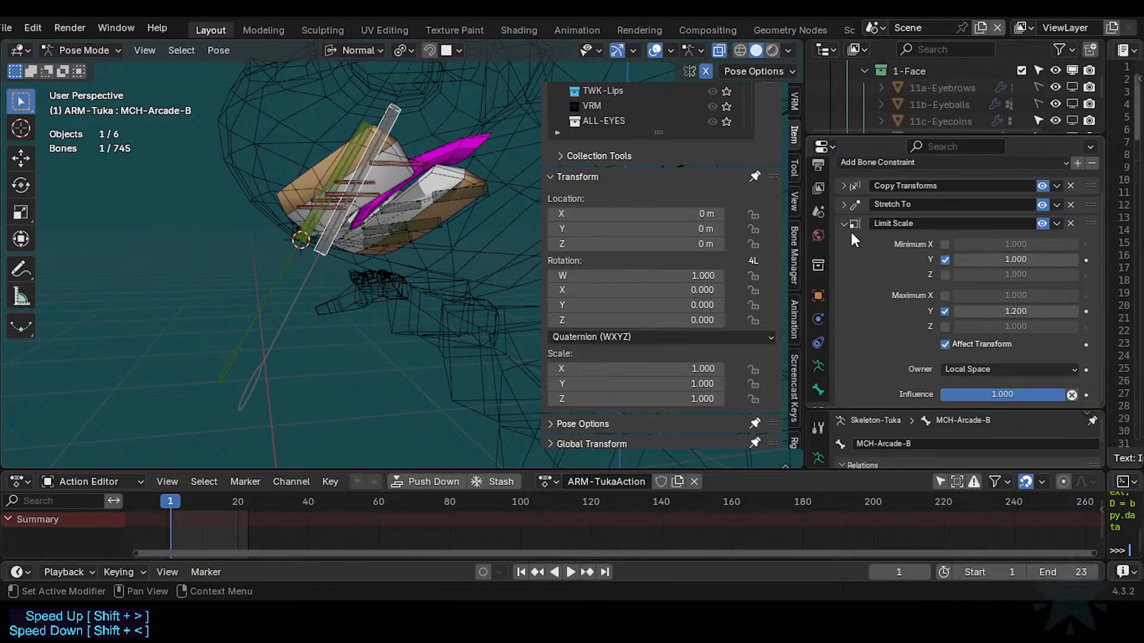
Move TWK-Arcade-B twice to test the restored limit, checking MCH-Arcade-B's constraints between the moves.
{"action": "left_click", "coordinate": [300, 303]}
{"action": "key", "text": "g"}
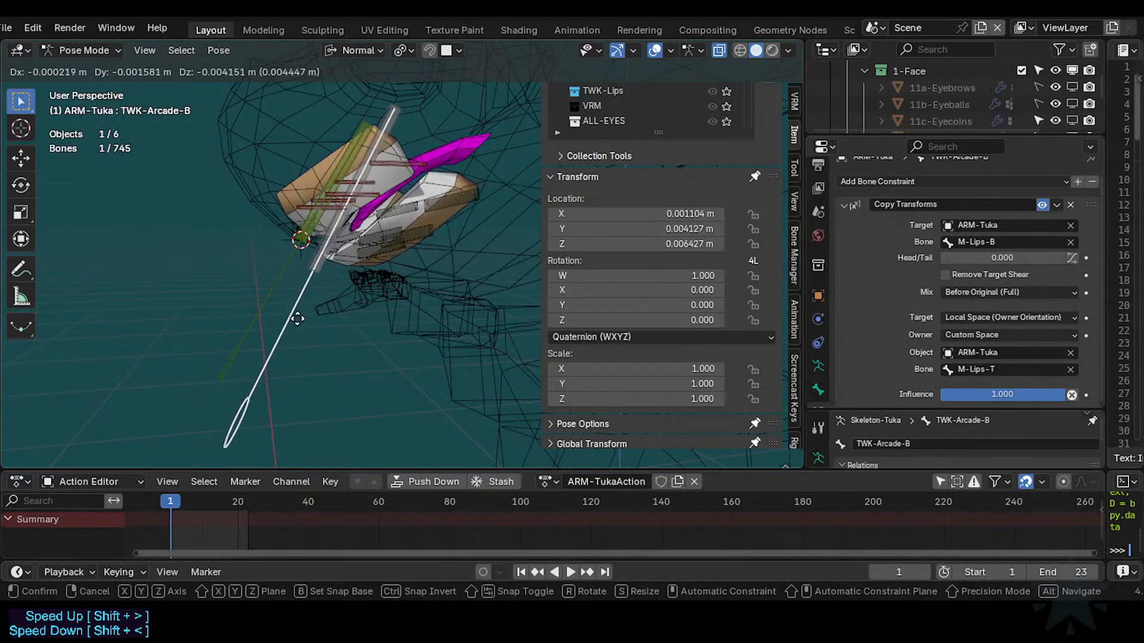
{"action": "left_click", "coordinate": [321, 280]}
{"action": "left_click", "coordinate": [337, 249]}
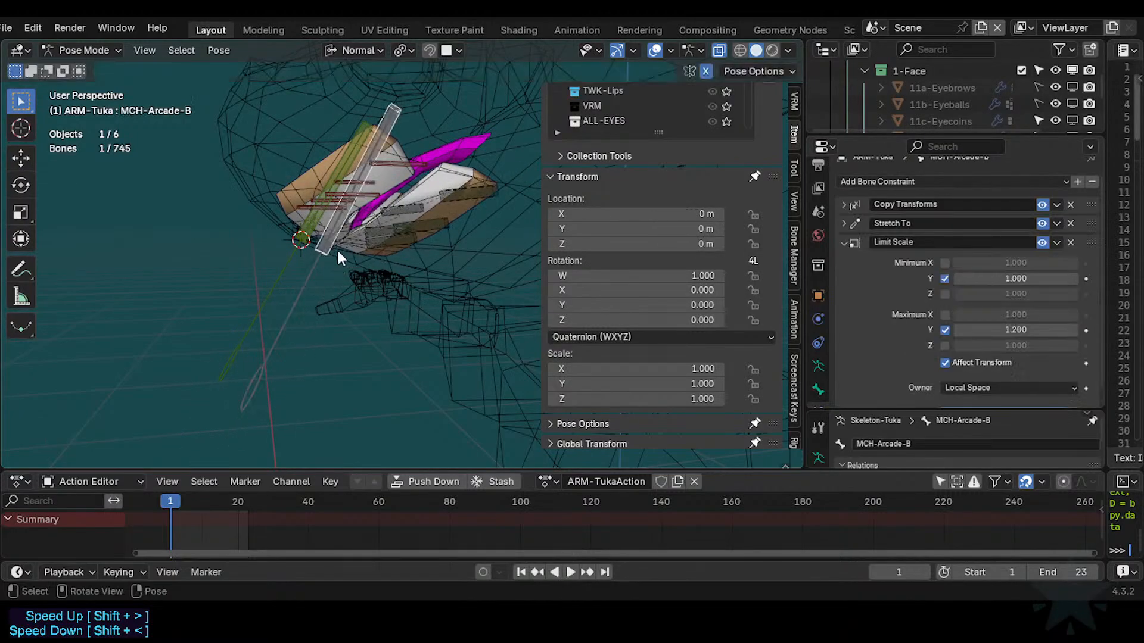
{"action": "left_click", "coordinate": [306, 282]}
{"action": "key", "text": "g"}
{"action": "left_click", "coordinate": [334, 241]}
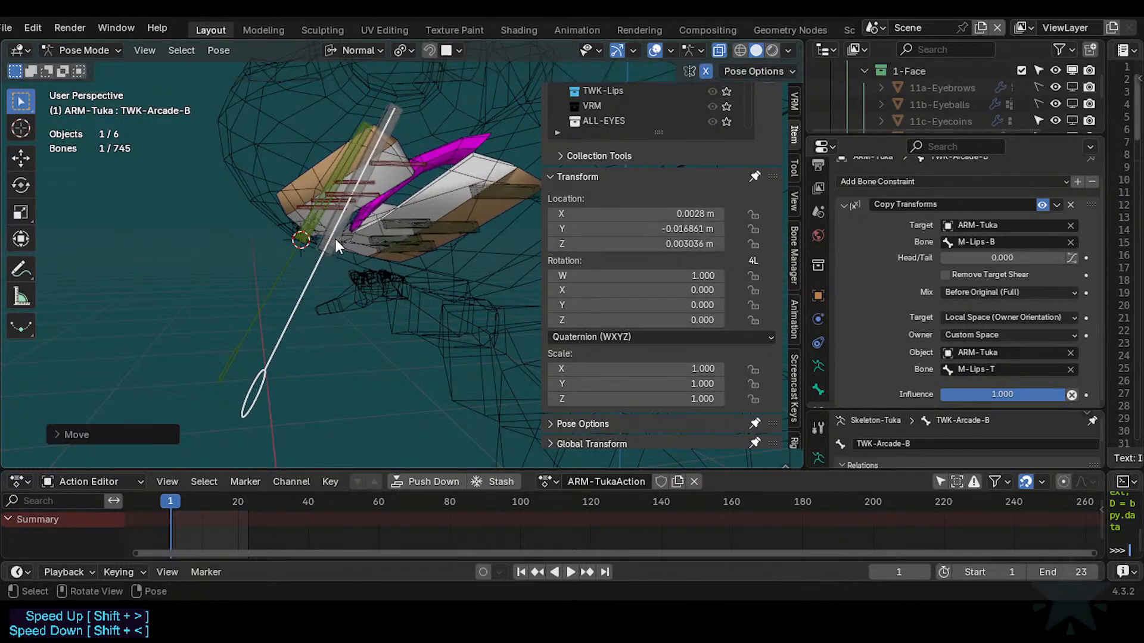
Move TWK-Arcade-B while viewing the lower arcade from several angles, and clear the bone's location.
{"action": "middle_click_drag", "start_coordinate": [334, 238], "coordinate": [292, 317]}
{"action": "key", "text": "g"}
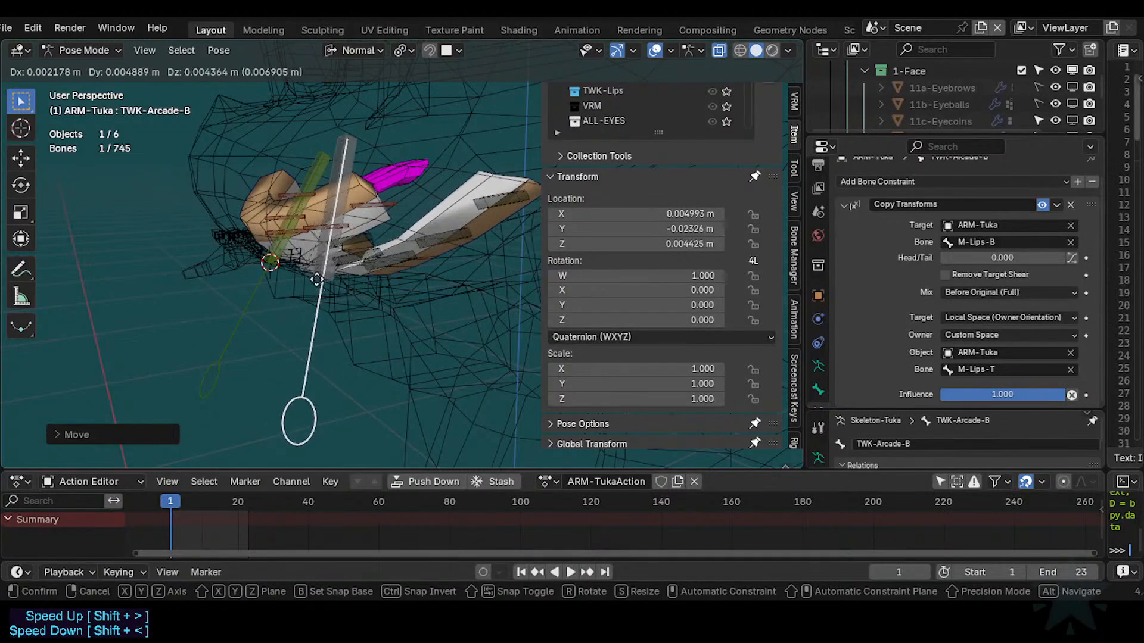
{"action": "left_click", "coordinate": [317, 280]}
{"action": "middle_click_drag", "start_coordinate": [344, 286], "coordinate": [241, 332]}
{"action": "key", "text": "g"}
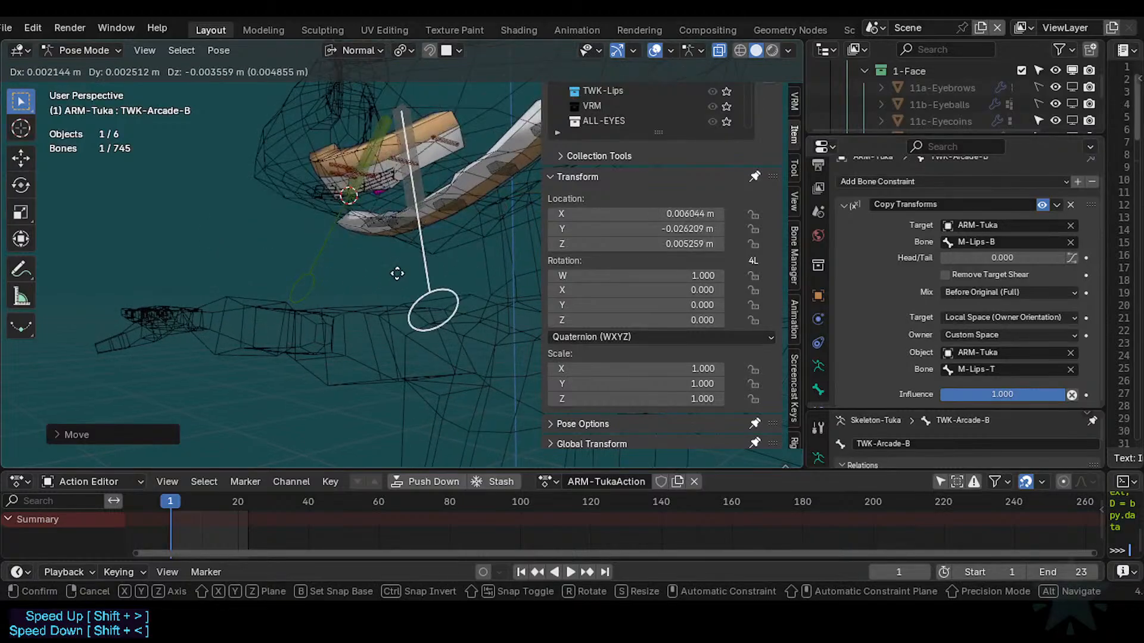
{"action": "left_click", "coordinate": [396, 274]}
{"action": "middle_click_drag", "start_coordinate": [396, 274], "coordinate": [314, 284]}
{"action": "middle_click_drag", "start_coordinate": [238, 287], "coordinate": [330, 293], "text": "shift"}
{"action": "key", "text": "g"}
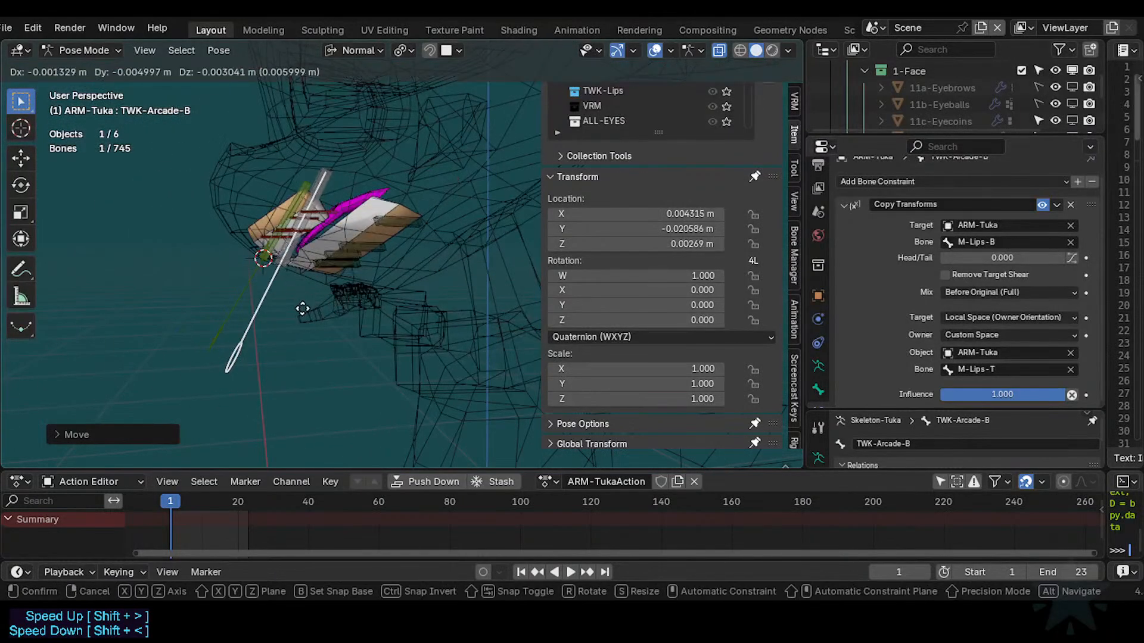
{"action": "right_click", "coordinate": [291, 336]}
{"action": "key", "text": "alt+g"}
{"action": "scroll", "coordinate": [275, 331], "scroll_direction": "up", "scroll_amount": 4}
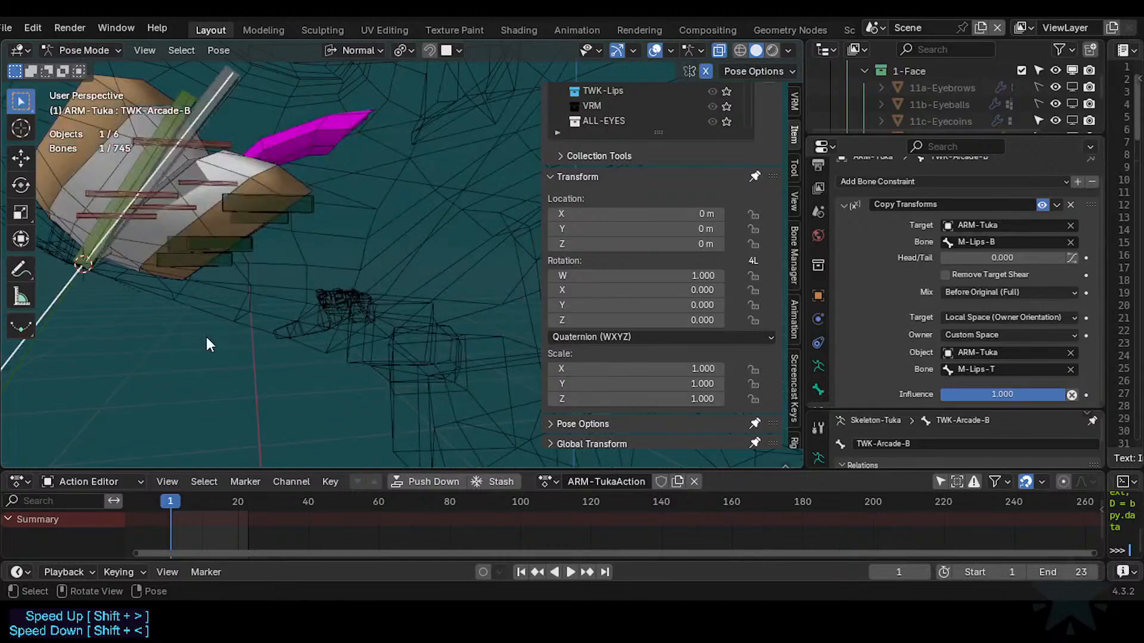
Make two more test moves of TWK-Arcade-B with the whole muzzle in view, clearing its location after each.
{"action": "scroll", "coordinate": [162, 338], "scroll_direction": "down", "scroll_amount": 4}
{"action": "middle_click_drag", "start_coordinate": [162, 338], "coordinate": [196, 352], "text": "shift"}
{"action": "key", "text": "g"}
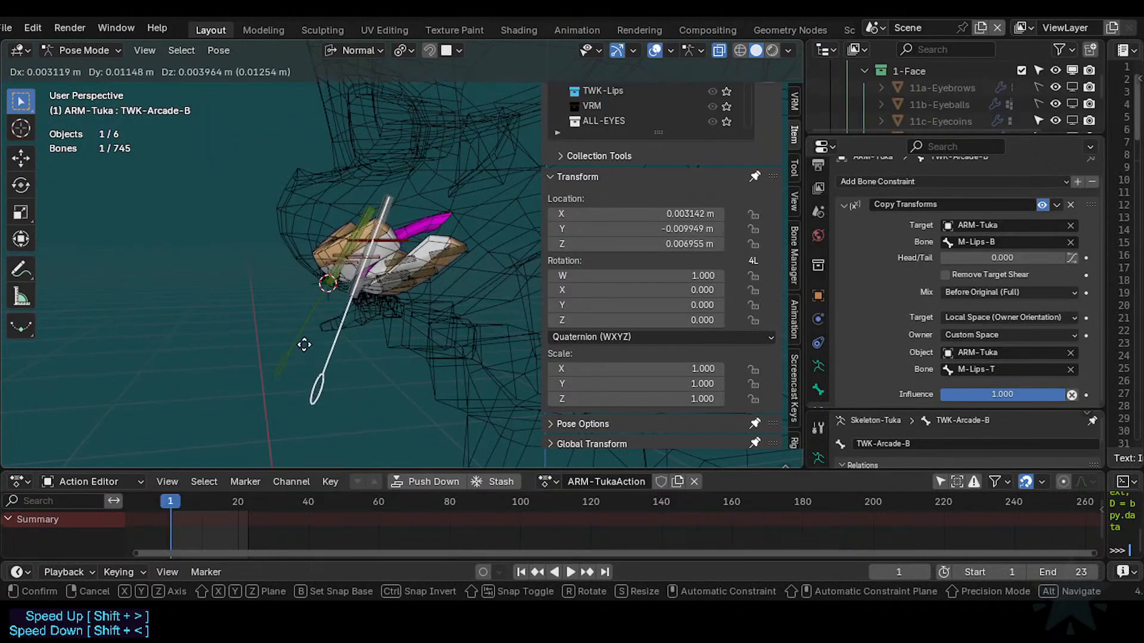
{"action": "left_click", "coordinate": [302, 336]}
{"action": "key", "text": "alt+g"}
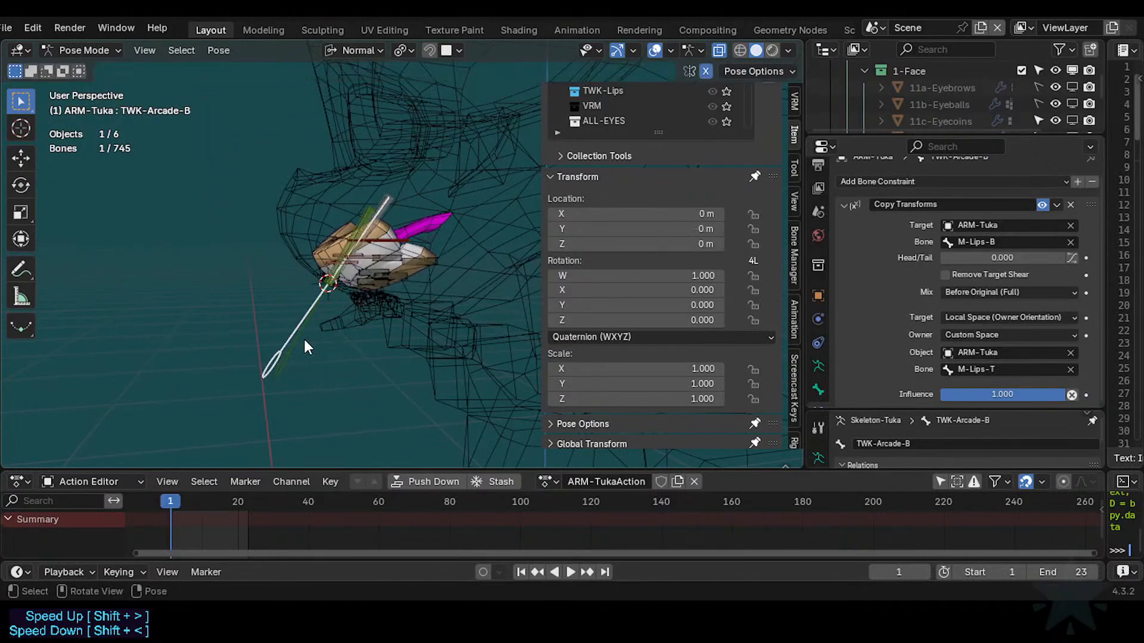
{"action": "key", "text": "g"}
{"action": "left_click", "coordinate": [343, 293]}
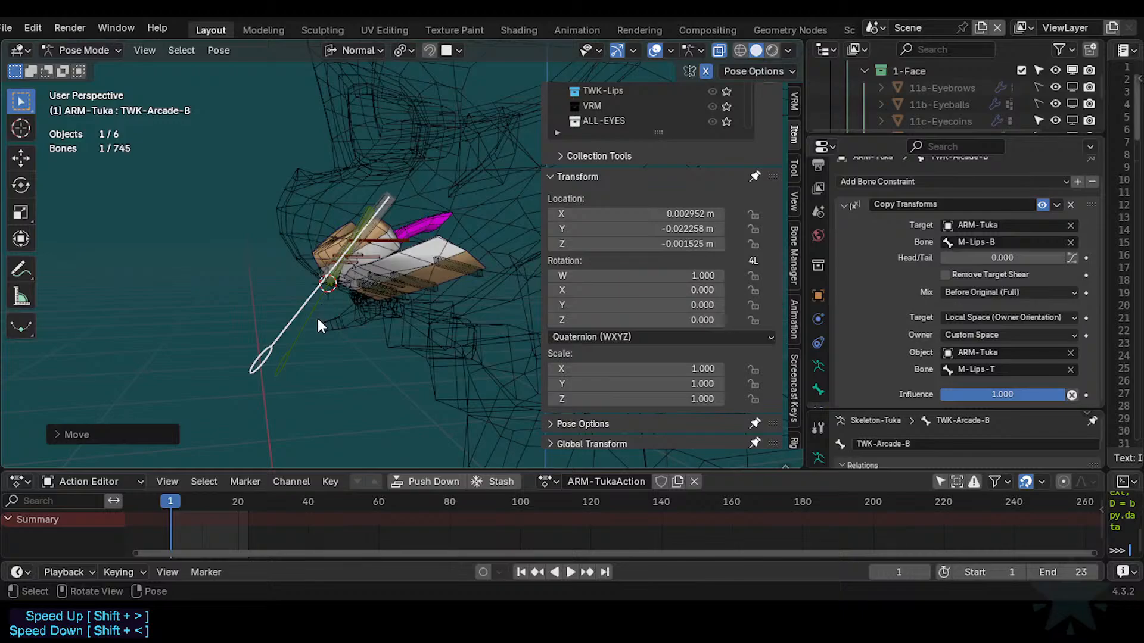
{"action": "key", "text": "alt+g"}
{"action": "scroll", "coordinate": [323, 348], "scroll_direction": "up", "scroll_amount": 4}
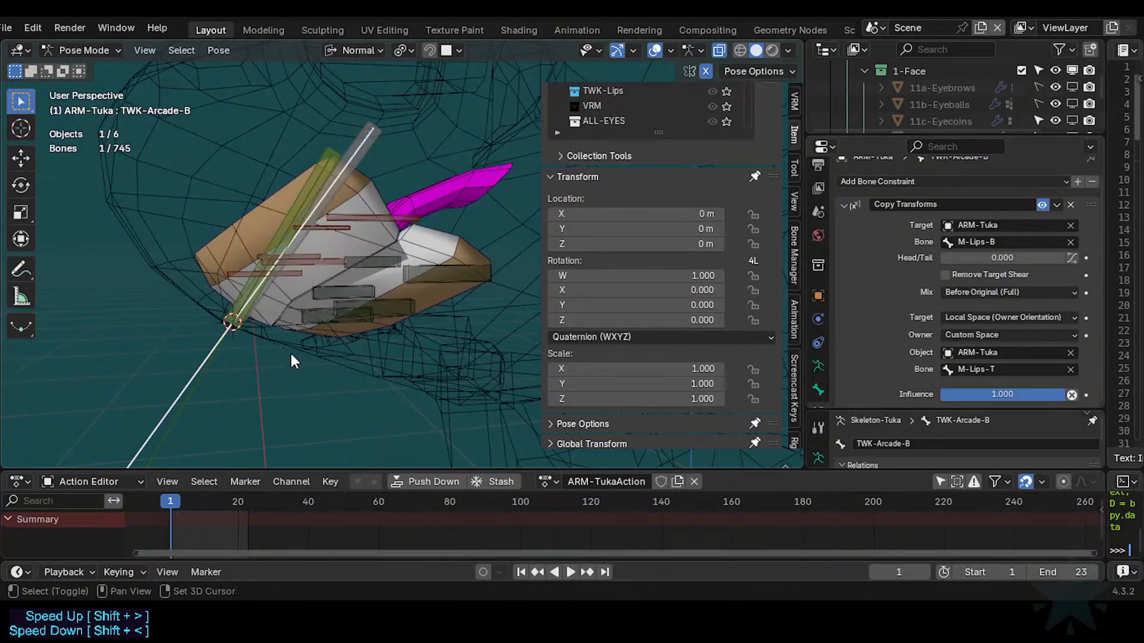
{"action": "scroll", "coordinate": [270, 385], "scroll_direction": "down", "scroll_amount": 1}
{"action": "scroll", "coordinate": [266, 386], "scroll_direction": "down", "scroll_amount": 1}
{"action": "key", "text": "g"}
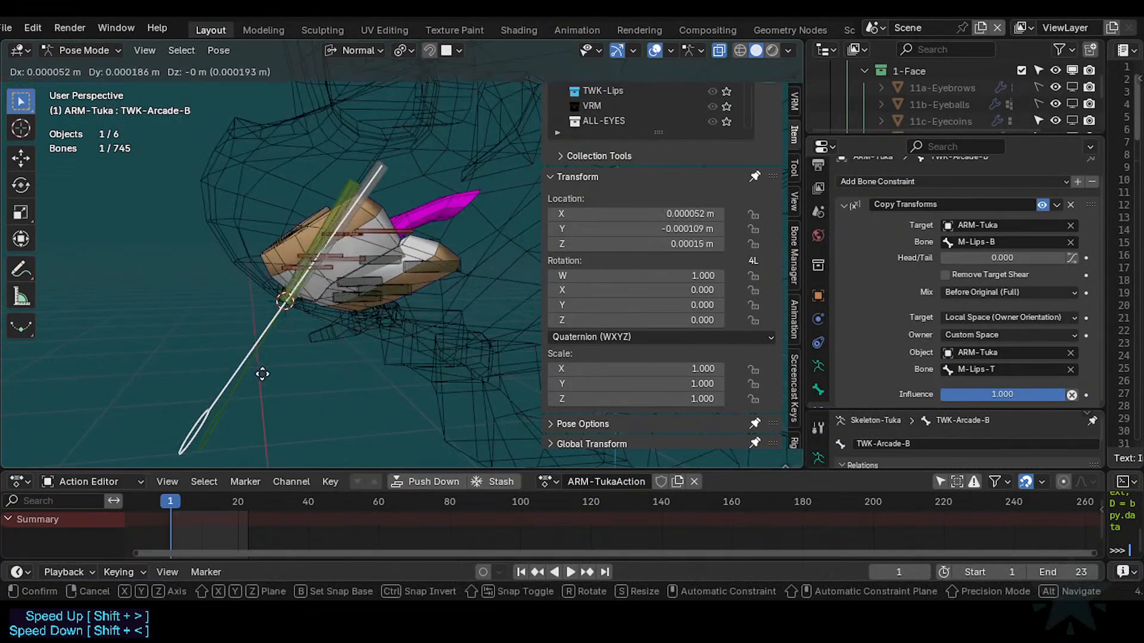
{"action": "right_click", "coordinate": [256, 365]}
{"action": "key", "text": "r"}
{"action": "key", "text": "x"}
{"action": "right_click", "coordinate": [252, 360]}
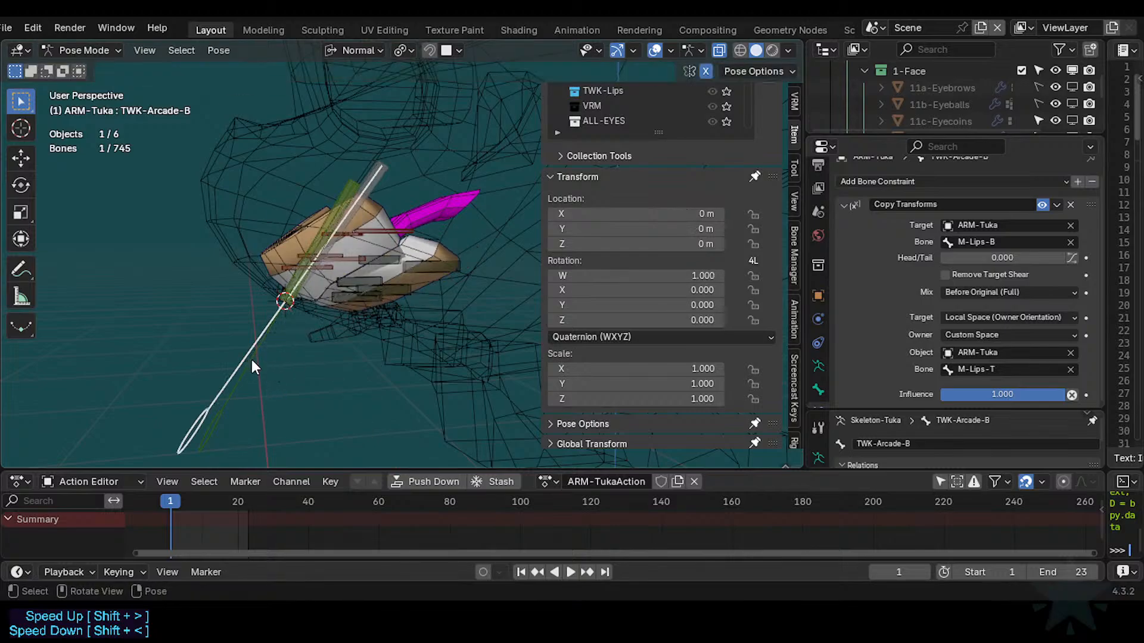
Compare TWK-Arcade-B's rest position in Edit Mode with its display in Pose Mode.
{"action": "key", "text": "Tab"}
{"action": "key", "text": "Tab"}
{"action": "key", "text": "Tab"}
{"action": "key", "text": "Tab"}
{"action": "key", "text": "Tab"}
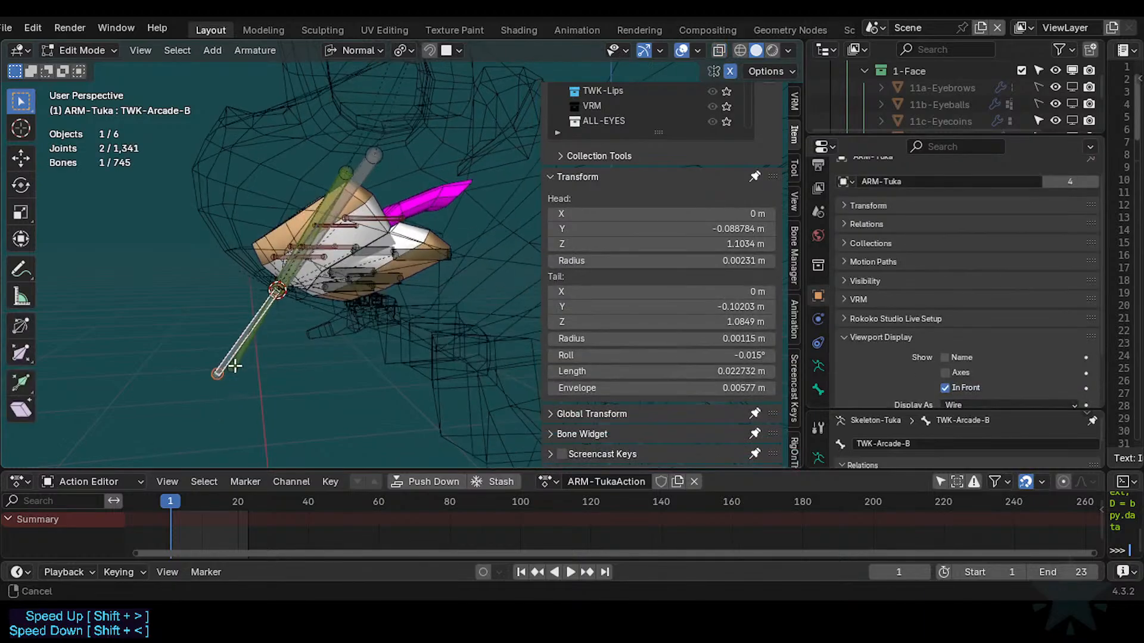
{"action": "key", "text": "Tab"}
Move TWK-Arcade-B far backward to observe how the lower arcade stretches, and clear its location.
{"action": "key", "text": "g"}
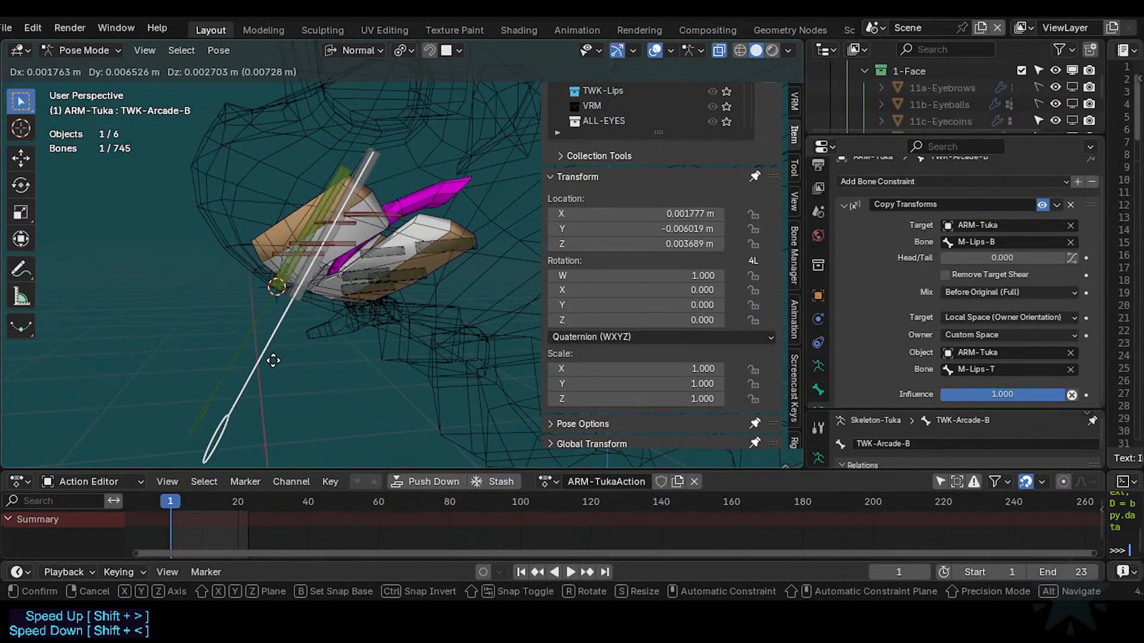
{"action": "key", "text": "Escape"}
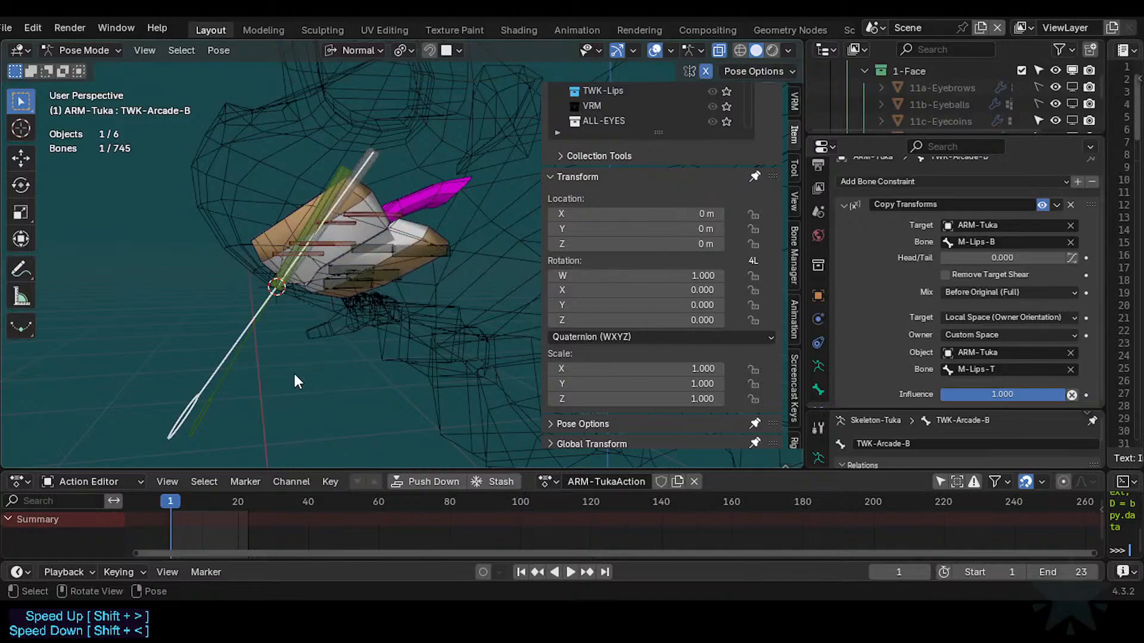
{"action": "key", "text": "g"}
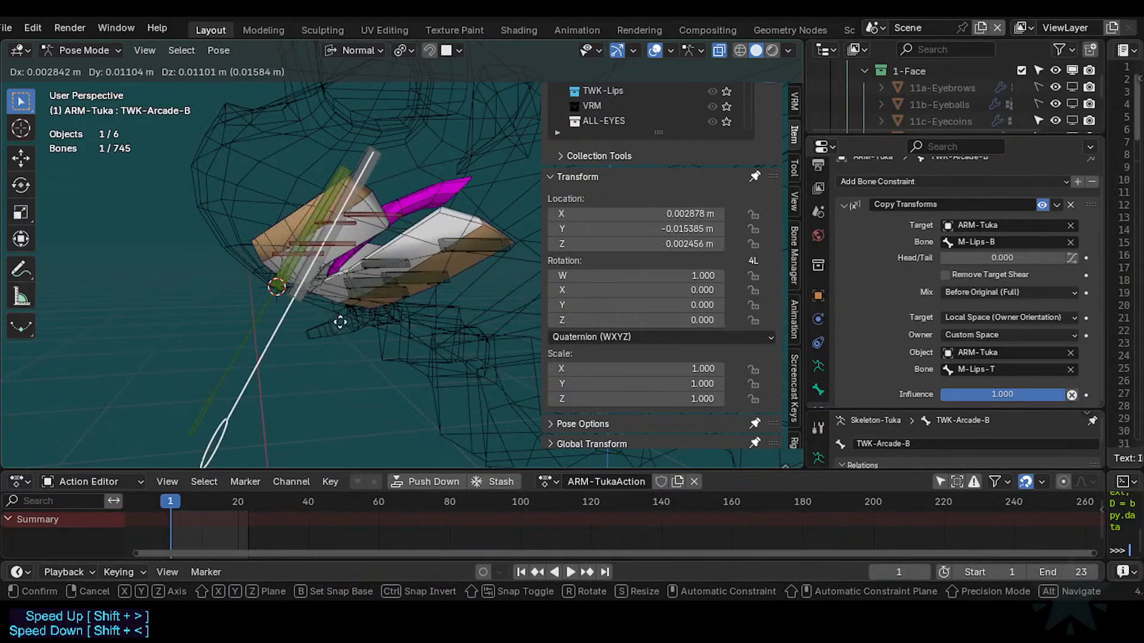
{"action": "left_click", "coordinate": [353, 327]}
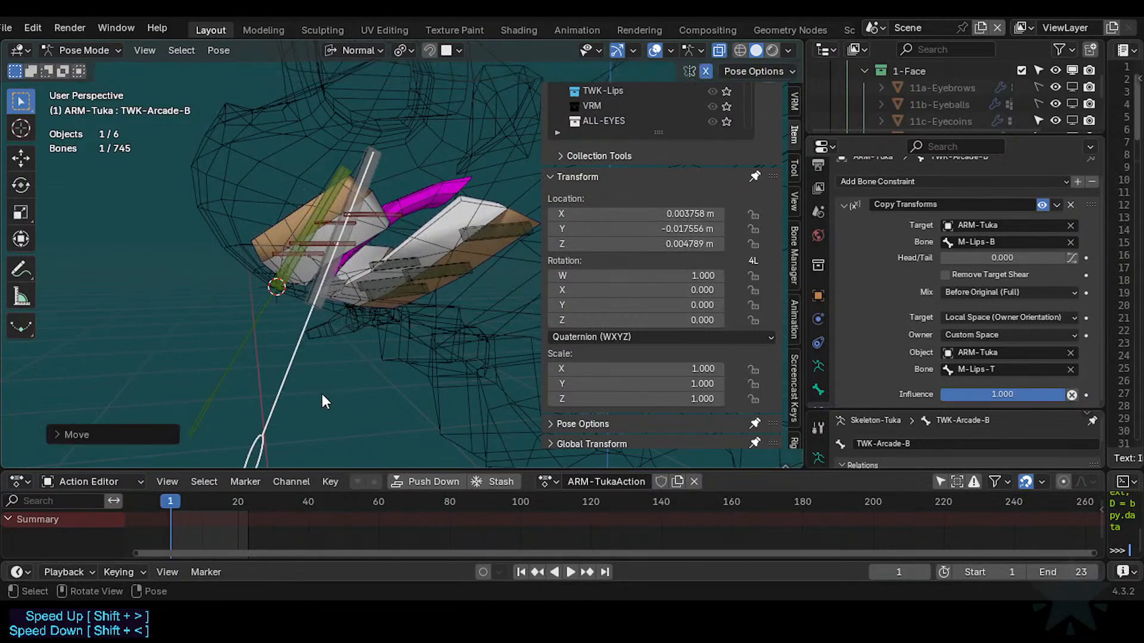
{"action": "key", "text": "alt+g"}
Test TWK-Arcade-B with a backward and a forward-upward move, clear its location, and view the lower arcade at rest.
{"action": "key", "text": "g"}
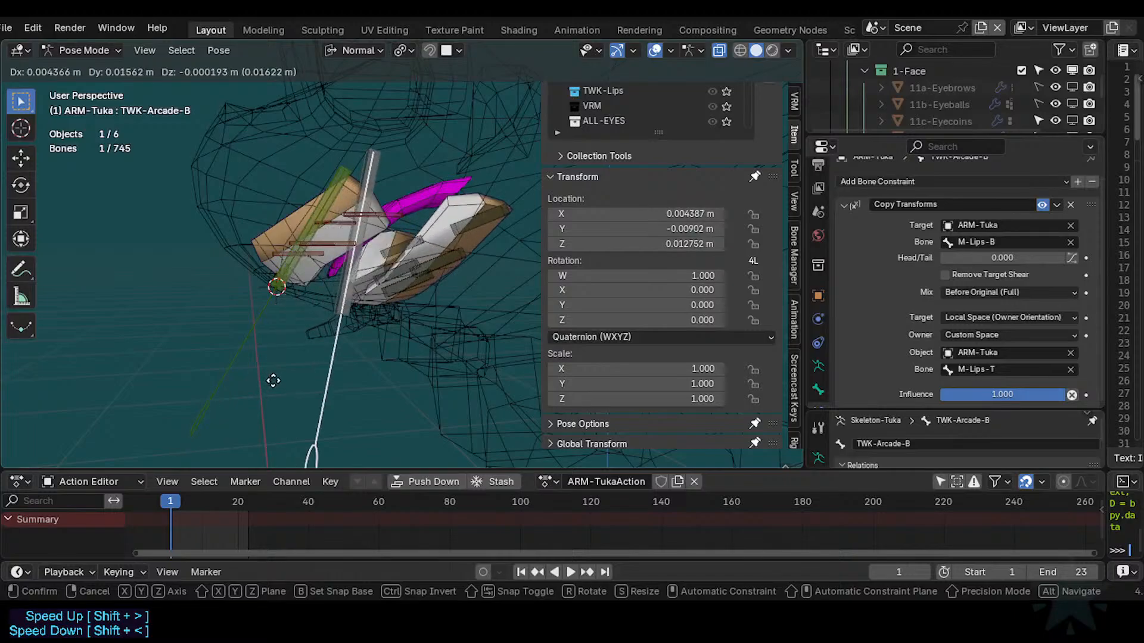
{"action": "left_click", "coordinate": [275, 381]}
{"action": "middle_click_drag", "start_coordinate": [276, 382], "coordinate": [304, 385]}
{"action": "scroll", "coordinate": [304, 385], "scroll_direction": "down", "scroll_amount": 4}
{"action": "key", "text": "g"}
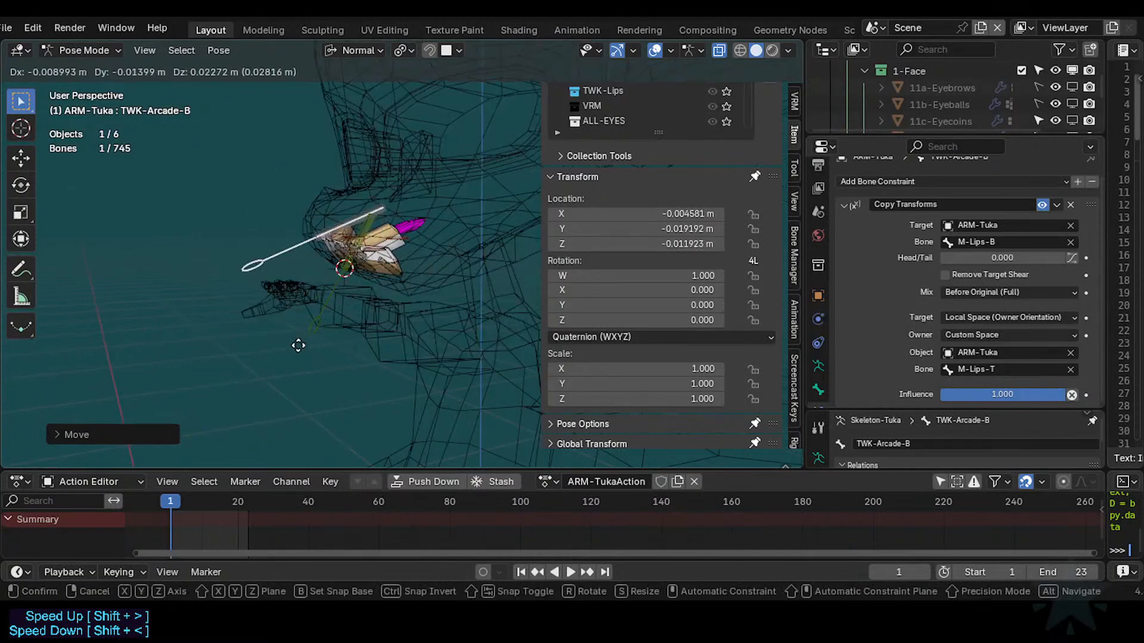
{"action": "left_click", "coordinate": [317, 356]}
{"action": "scroll", "coordinate": [324, 363], "scroll_direction": "up", "scroll_amount": 3}
{"action": "key", "text": "alt+g"}
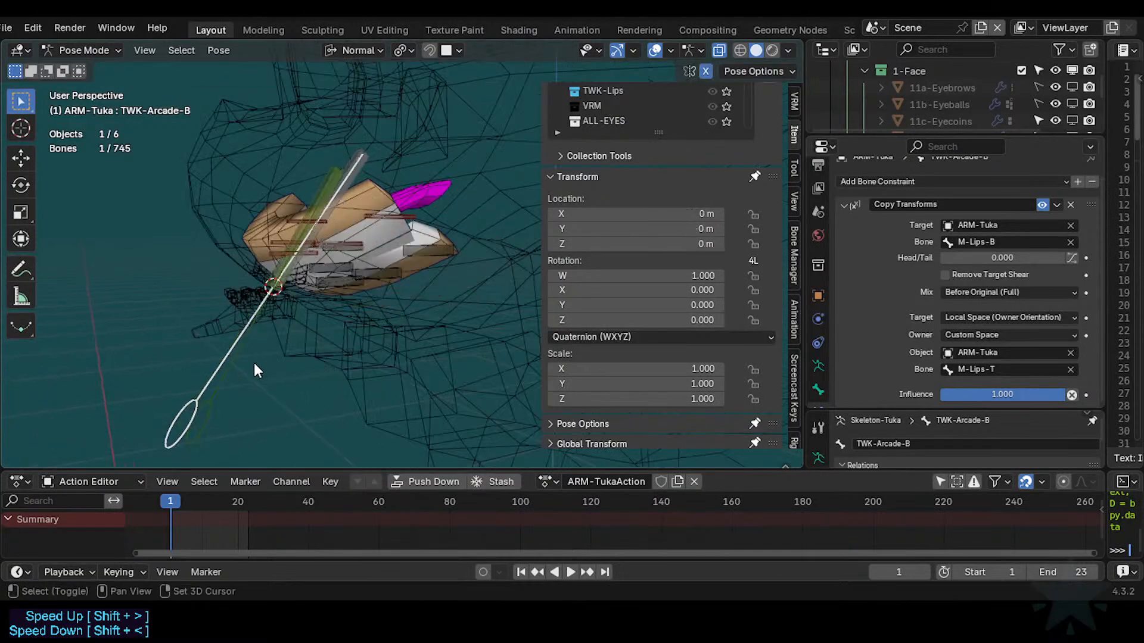
{"action": "left_click", "coordinate": [233, 367]}
{"action": "middle_click_drag", "start_coordinate": [260, 384], "coordinate": [255, 328]}
{"action": "left_click", "coordinate": [242, 320]}
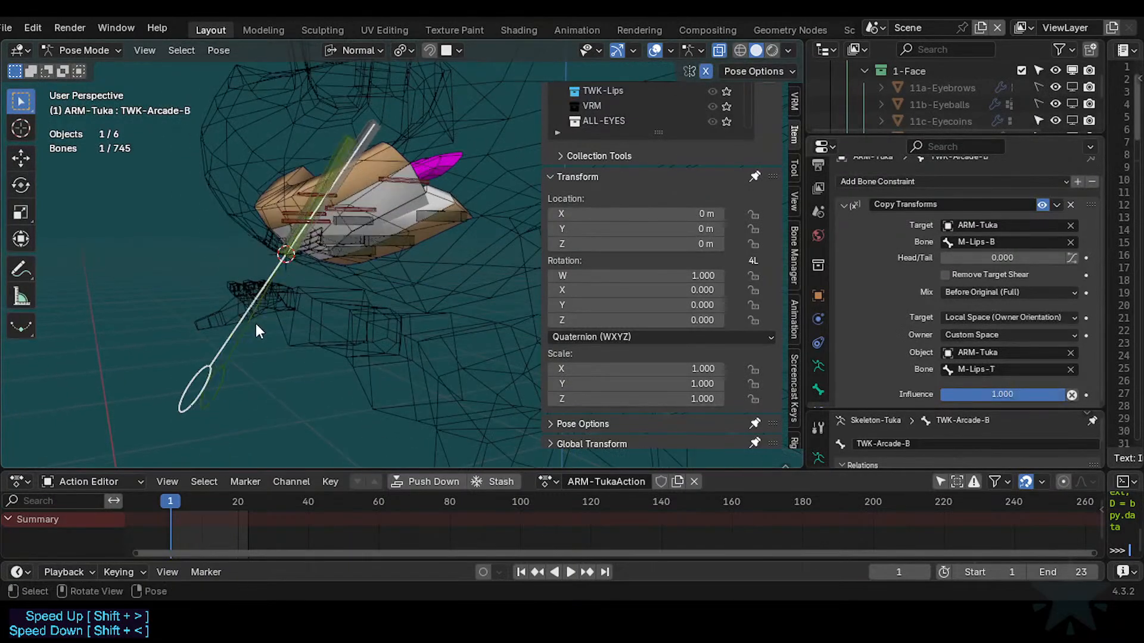
Test TWK-Arcade-B with two backward moves, playing the timeline to frame 23 between them, and clear its location.
{"action": "key", "text": "g"}
{"action": "left_click", "coordinate": [332, 330]}
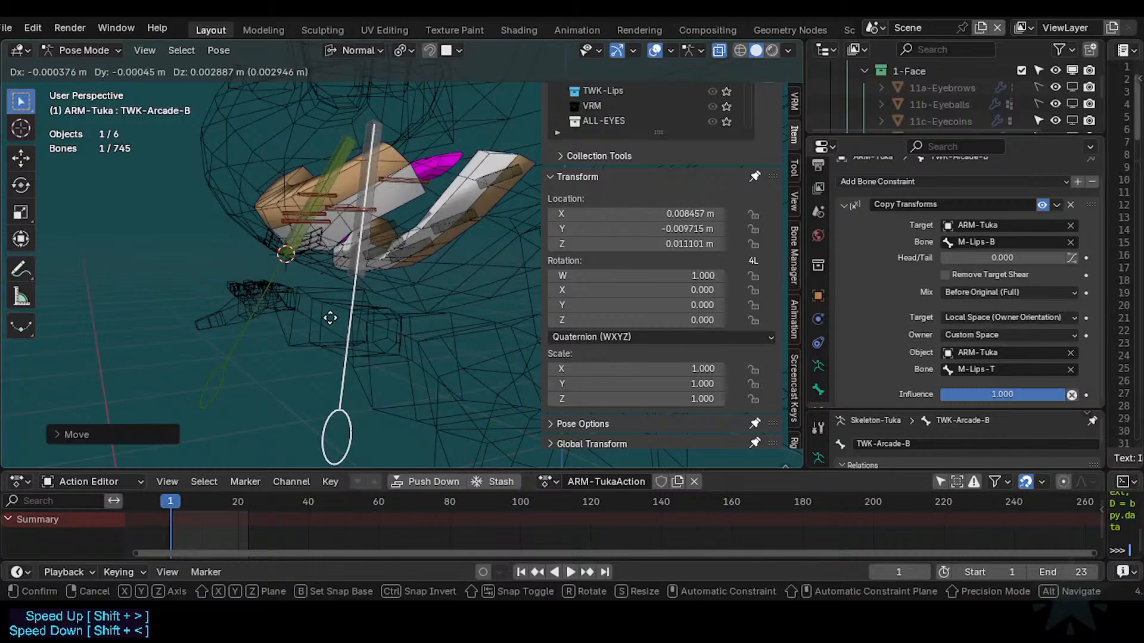
{"action": "key", "text": "space"}
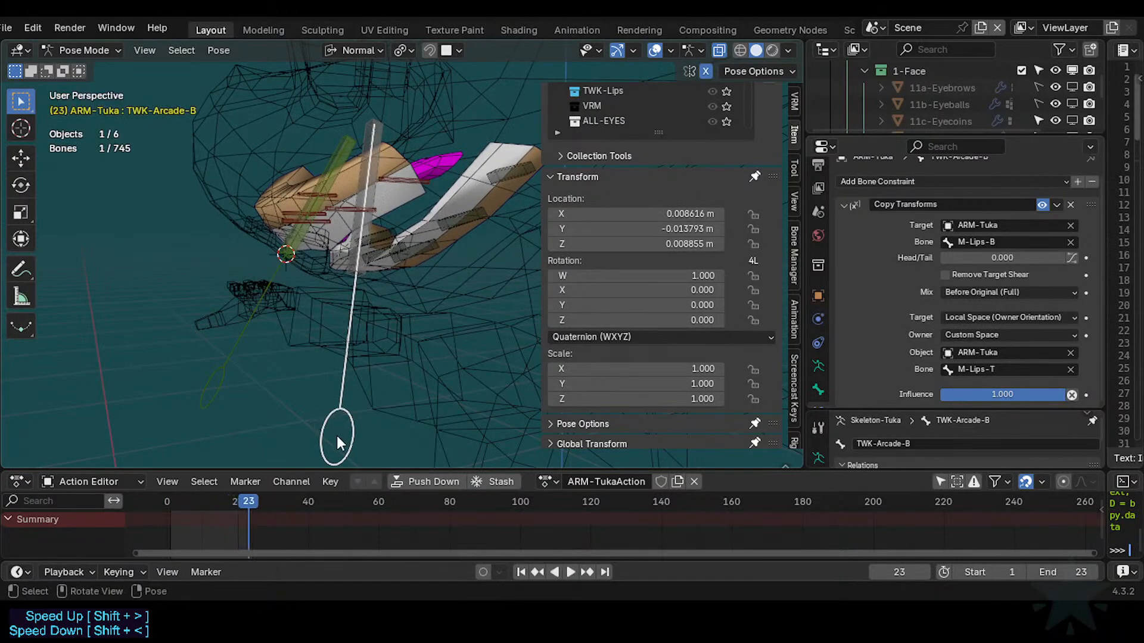
{"action": "key", "text": "g"}
{"action": "left_click", "coordinate": [320, 399]}
{"action": "key", "text": "alt+g"}
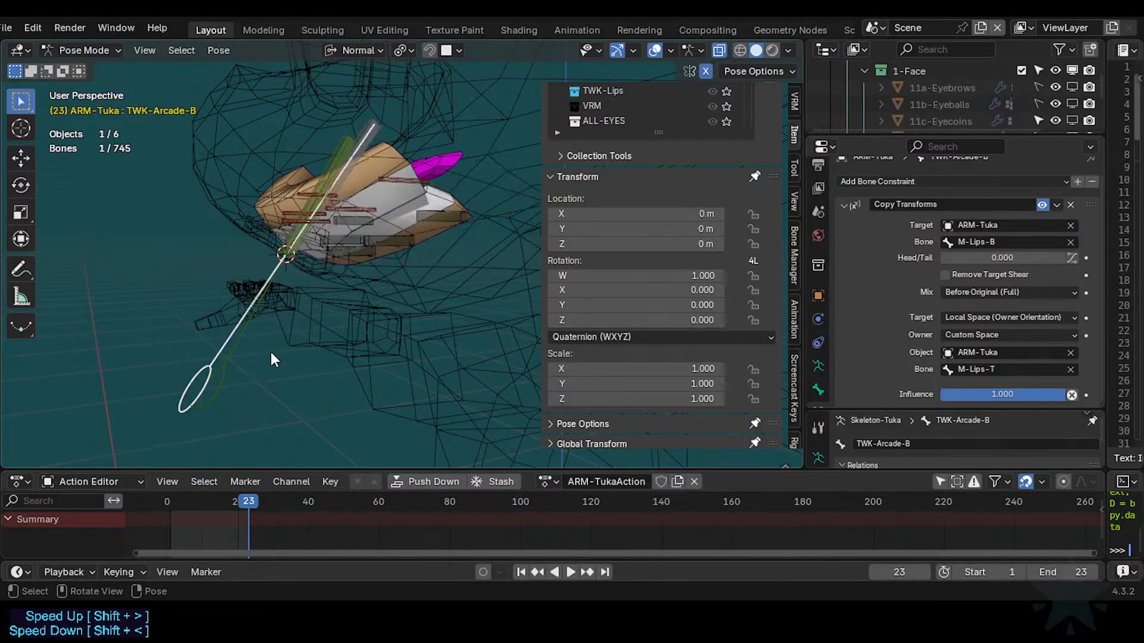
Move TWK-Arcade-B backward and upward three more times to test the lower arcade, and clear its location.
{"action": "key", "text": "g"}
{"action": "left_click", "coordinate": [352, 382]}
{"action": "key", "text": "g"}
{"action": "left_click", "coordinate": [356, 327]}
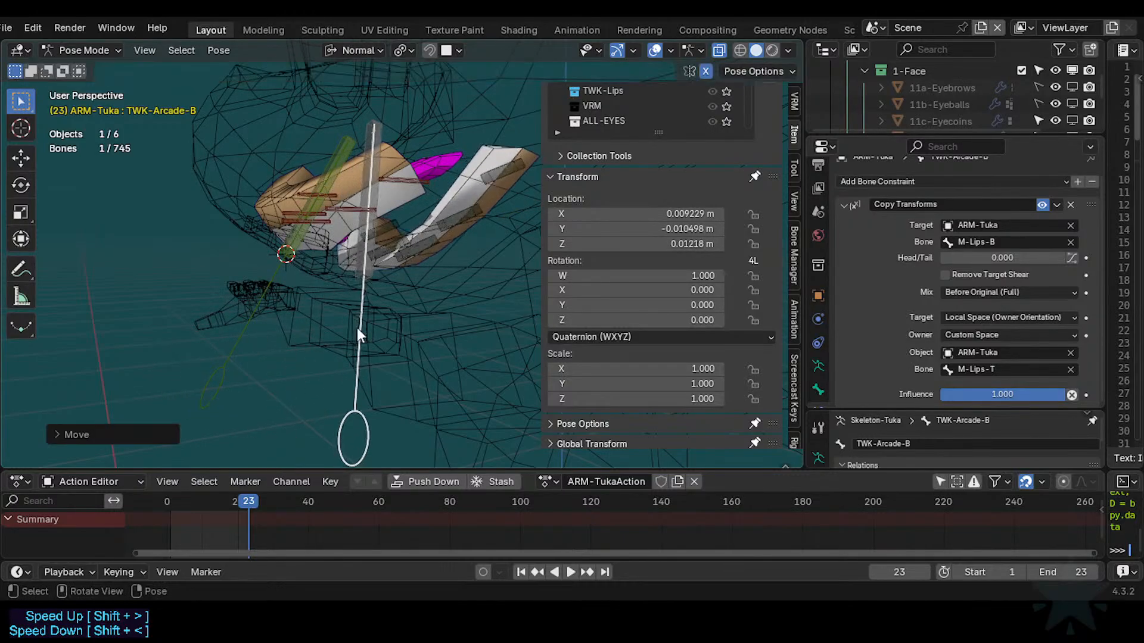
{"action": "key", "text": "g"}
{"action": "left_click", "coordinate": [317, 311]}
{"action": "key", "text": "a"}
{"action": "key", "text": "alt+g"}
Set the timeline back to frame 0 and bring the muzzle and both arcade bone chains into close view.
{"action": "left_click", "coordinate": [251, 348], "text": "shift"}
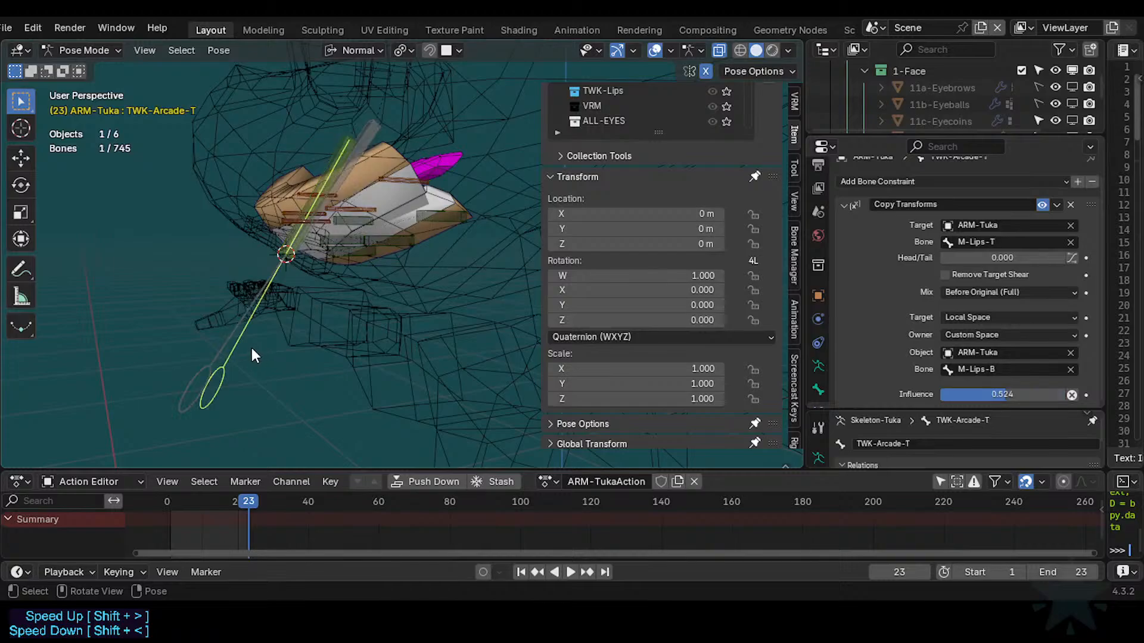
{"action": "left_click_drag", "start_coordinate": [222, 505], "coordinate": [146, 505]}
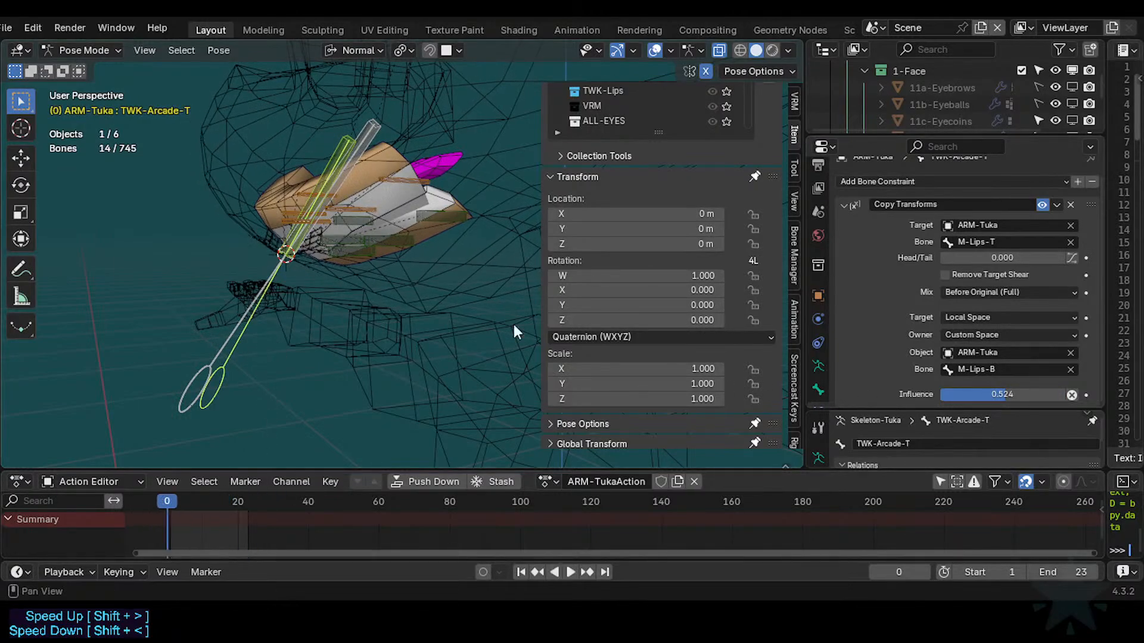
{"action": "scroll", "coordinate": [242, 298], "scroll_direction": "up", "scroll_amount": 5}
{"action": "middle_click_drag", "start_coordinate": [194, 276], "coordinate": [293, 306]}
{"action": "scroll", "coordinate": [280, 294], "scroll_direction": "down", "scroll_amount": 8}
{"action": "middle_click_drag", "start_coordinate": [210, 216], "coordinate": [273, 230]}
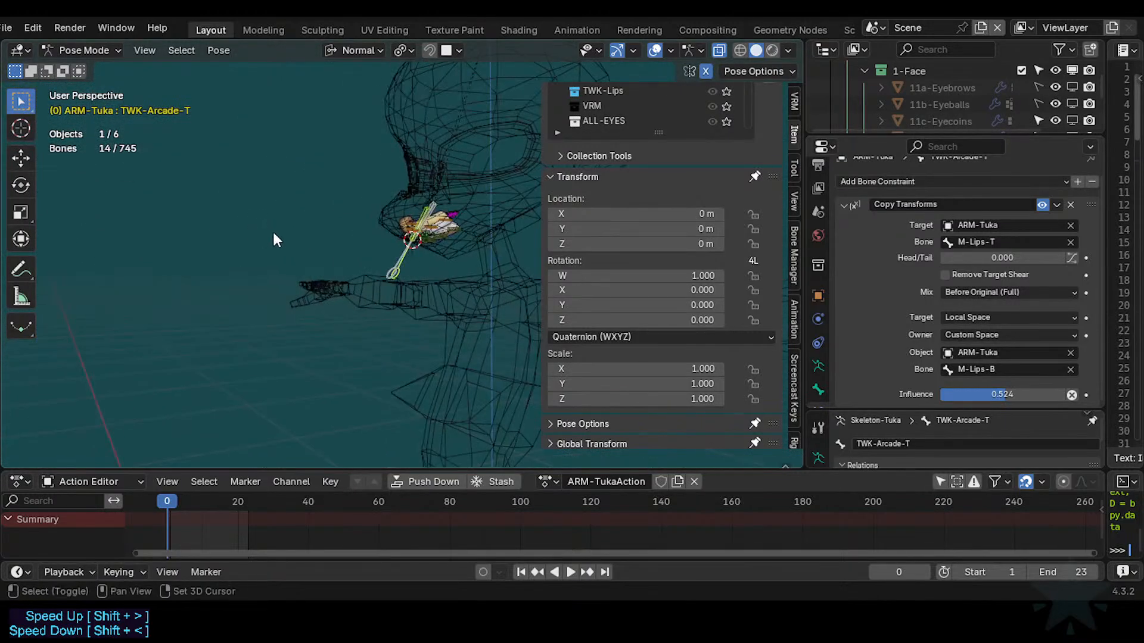
{"action": "key", "text": "shift+grave"}
{"action": "key", "text": "w"}
{"action": "left_click", "coordinate": [334, 134]}
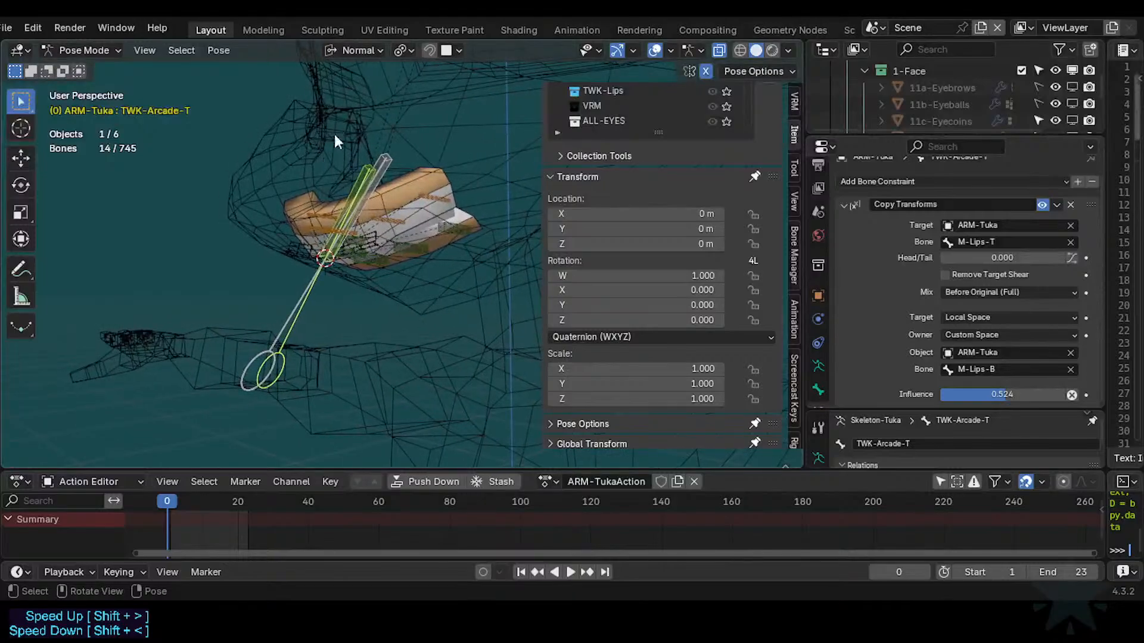
Compare the constraint stacks of MCH-Arcade-T and MCH-Arcade-B and examine where the two bones start.
{"action": "left_click", "coordinate": [357, 192]}
{"action": "left_click", "coordinate": [363, 174]}
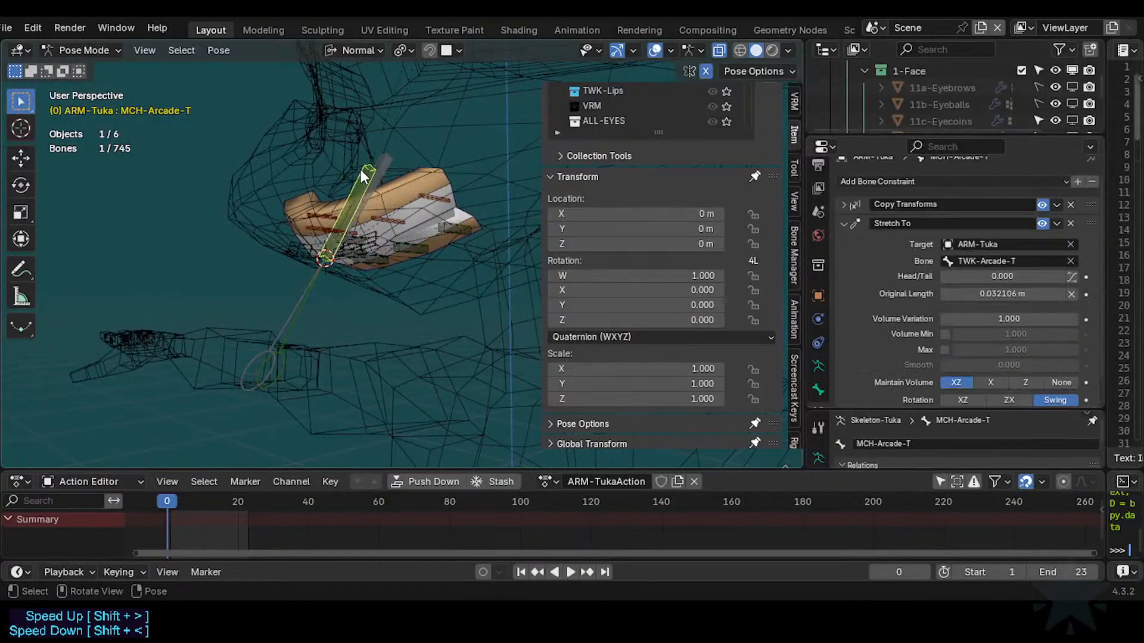
{"action": "left_click", "coordinate": [386, 164]}
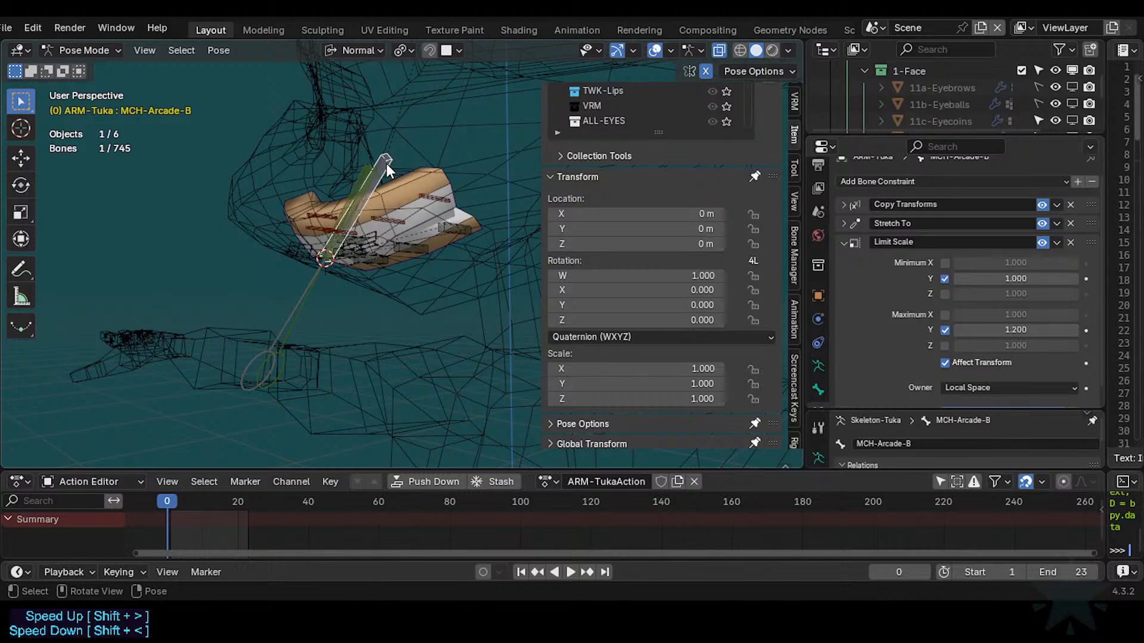
{"action": "scroll", "coordinate": [337, 311], "scroll_direction": "up", "scroll_amount": 6}
{"action": "middle_click_drag", "start_coordinate": [330, 315], "coordinate": [225, 280]}
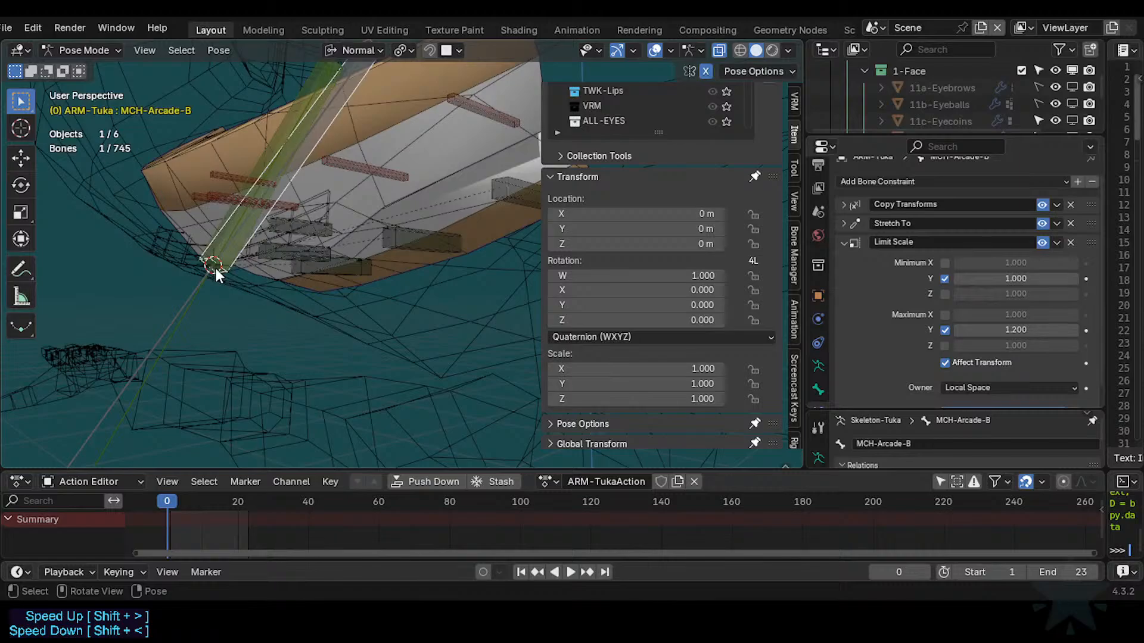
{"action": "scroll", "coordinate": [217, 271], "scroll_direction": "down", "scroll_amount": 4}
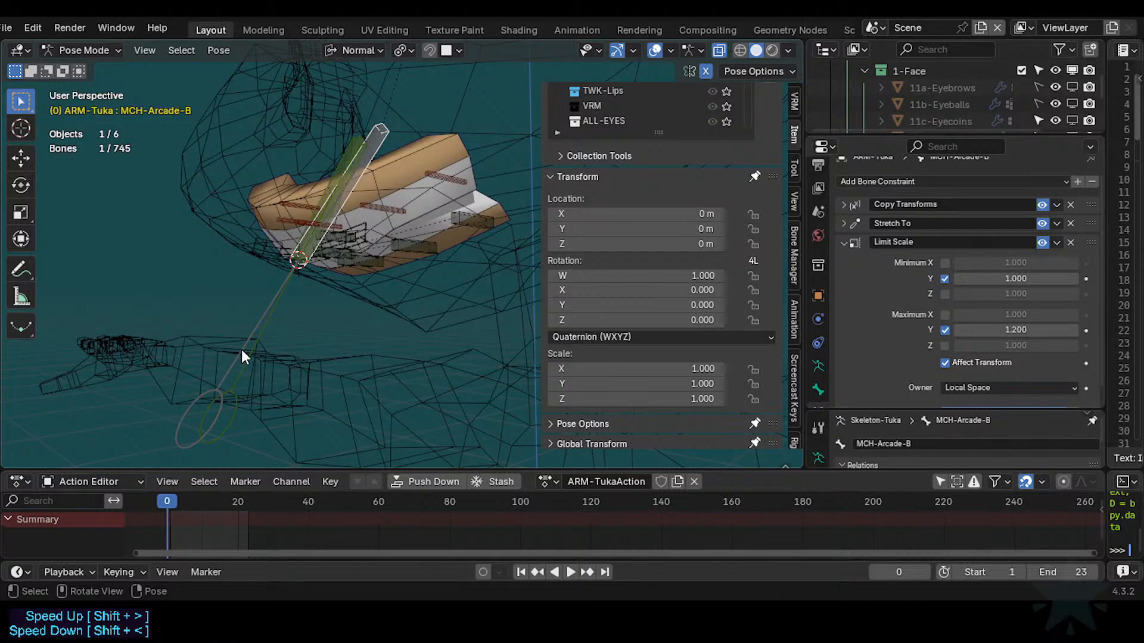
Try moving TWK-Arcade-B forward from a lower side angle, and cancel the move.
{"action": "middle_click_drag", "start_coordinate": [241, 349], "coordinate": [121, 272]}
{"action": "key", "text": "shift+grave"}
{"action": "key", "text": "w"}
{"action": "key", "text": "e"}
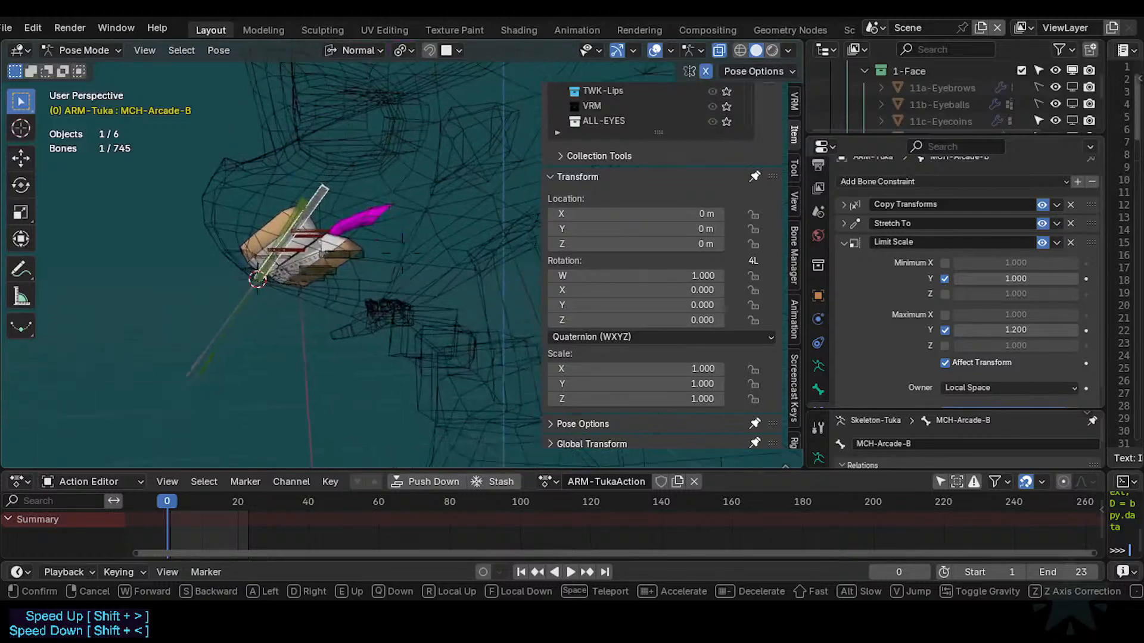
{"action": "left_click", "coordinate": [105, 296]}
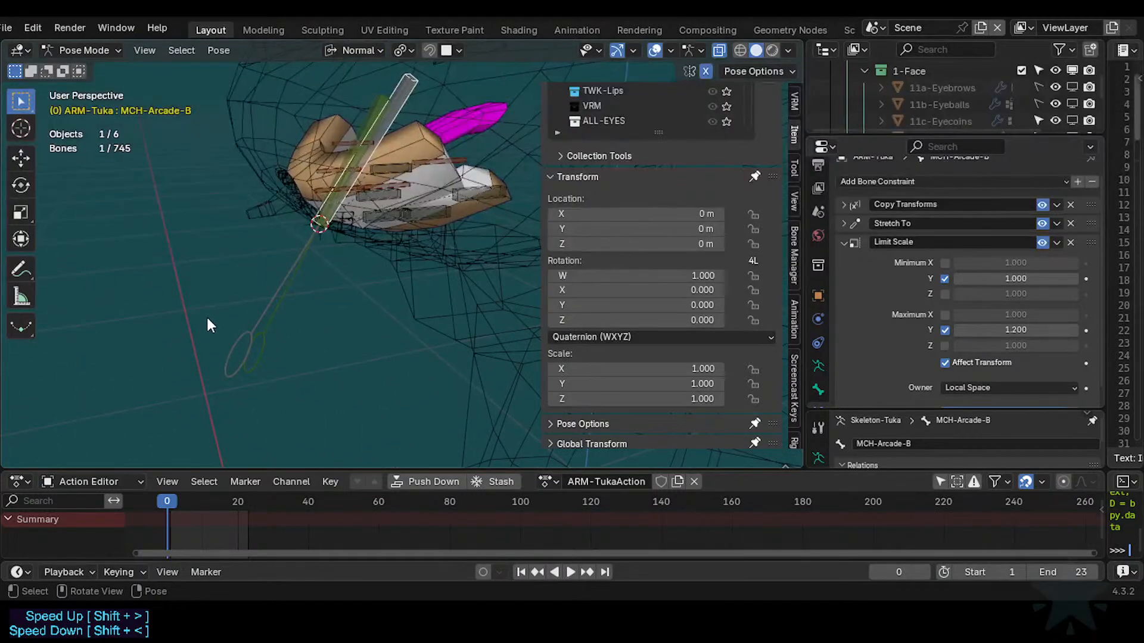
{"action": "middle_click_drag", "start_coordinate": [208, 320], "coordinate": [176, 302]}
{"action": "key", "text": "shift+grave"}
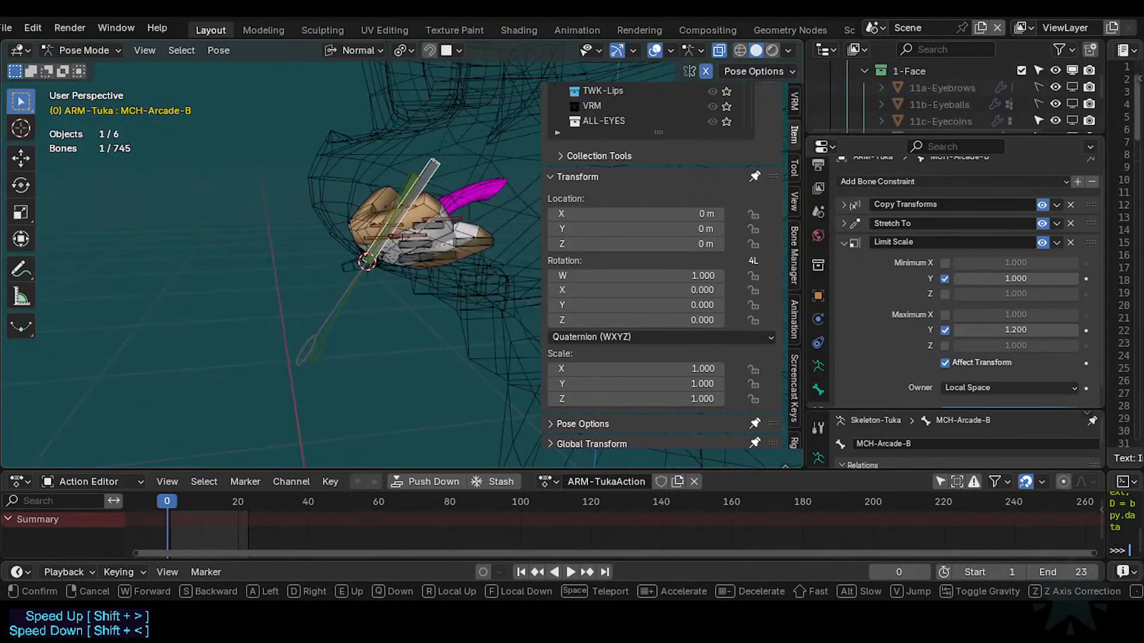
{"action": "left_click", "coordinate": [284, 339]}
{"action": "left_click", "coordinate": [295, 353]}
{"action": "key", "text": "g"}
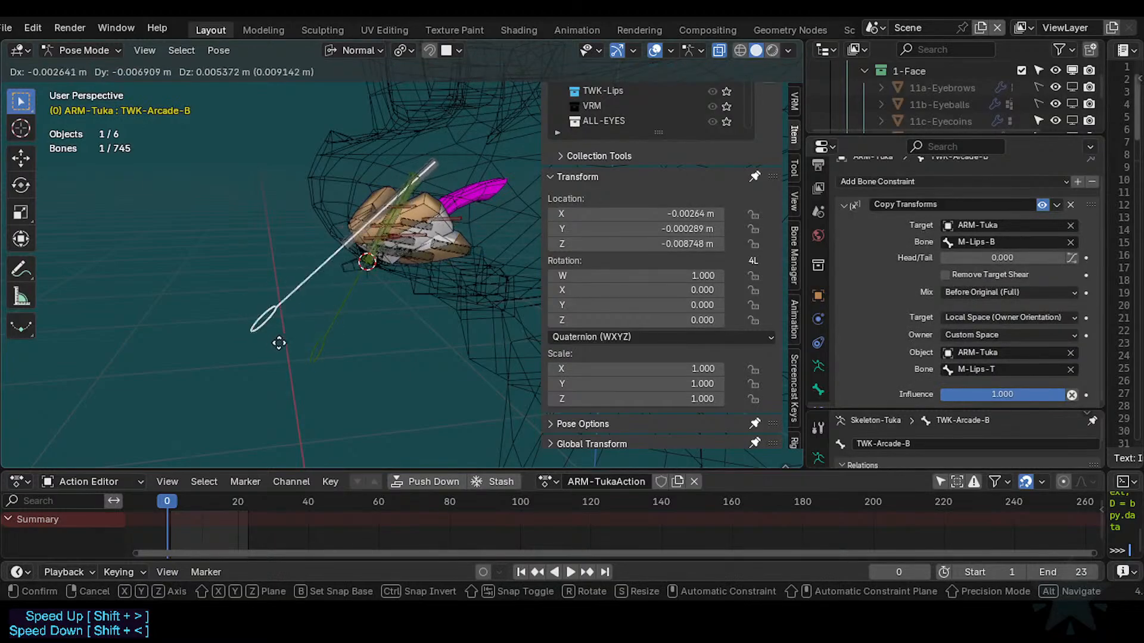
{"action": "key", "text": "Escape"}
Try moving TWK-Arcade-T and MCH-Arcade-T forward one after the other, and cancel both moves.
{"action": "left_click", "coordinate": [314, 357]}
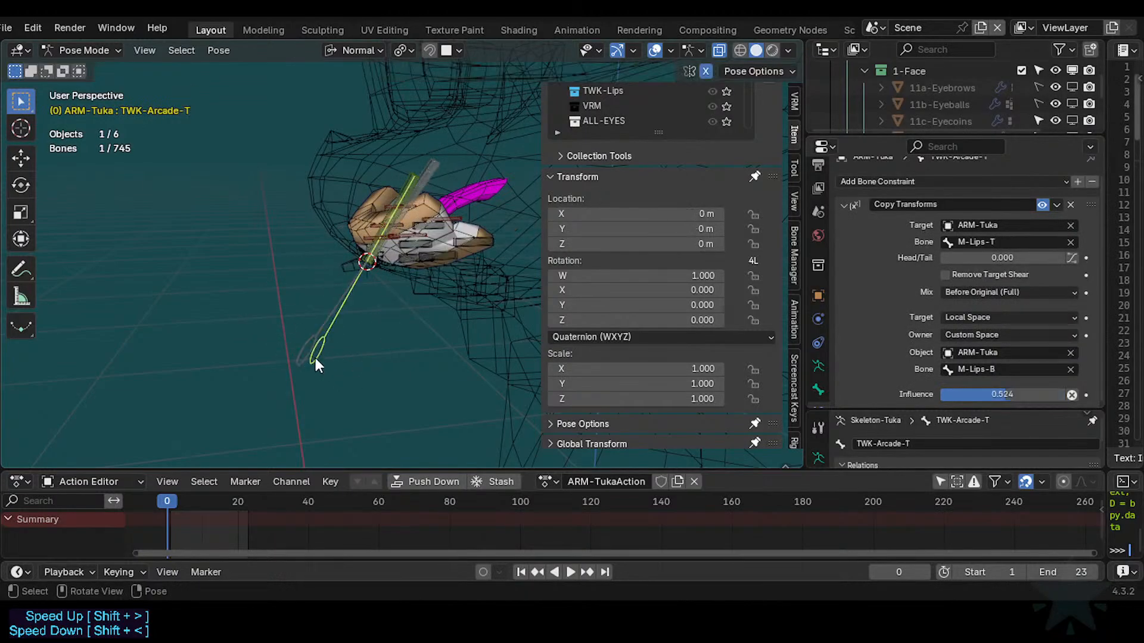
{"action": "key", "text": "g"}
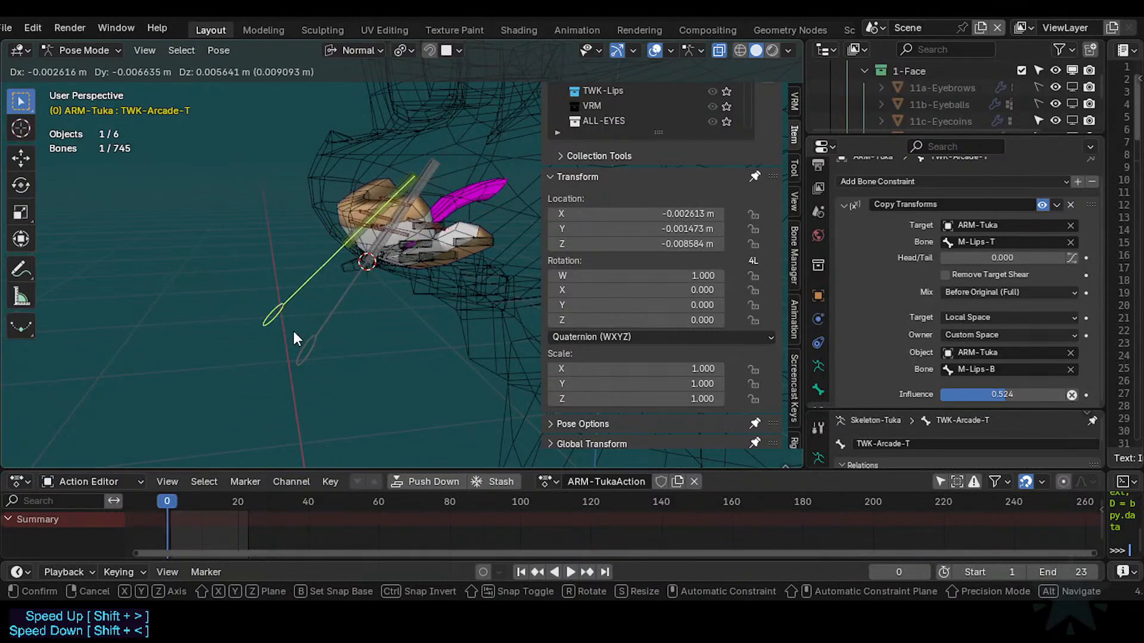
{"action": "right_click", "coordinate": [294, 332]}
{"action": "left_click", "coordinate": [377, 252]}
{"action": "key", "text": "g"}
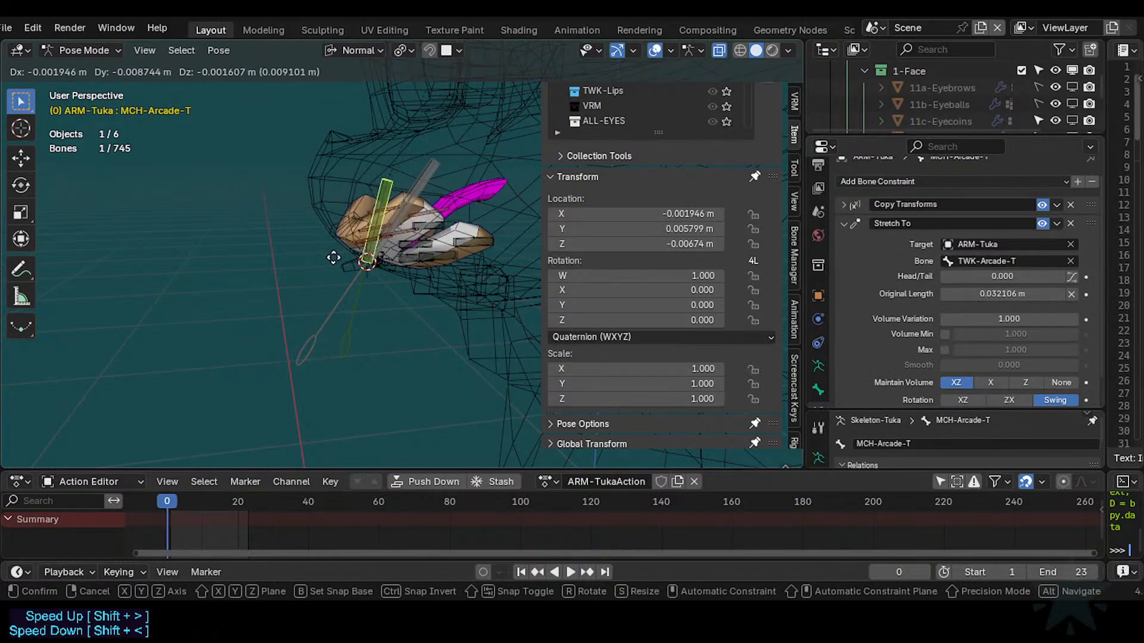
{"action": "right_click", "coordinate": [352, 247]}
Try rotating MCH-Arcade-B, cancel the rotation, and view the shared base of the arcade bones.
{"action": "left_click", "coordinate": [435, 170]}
{"action": "key", "text": "r"}
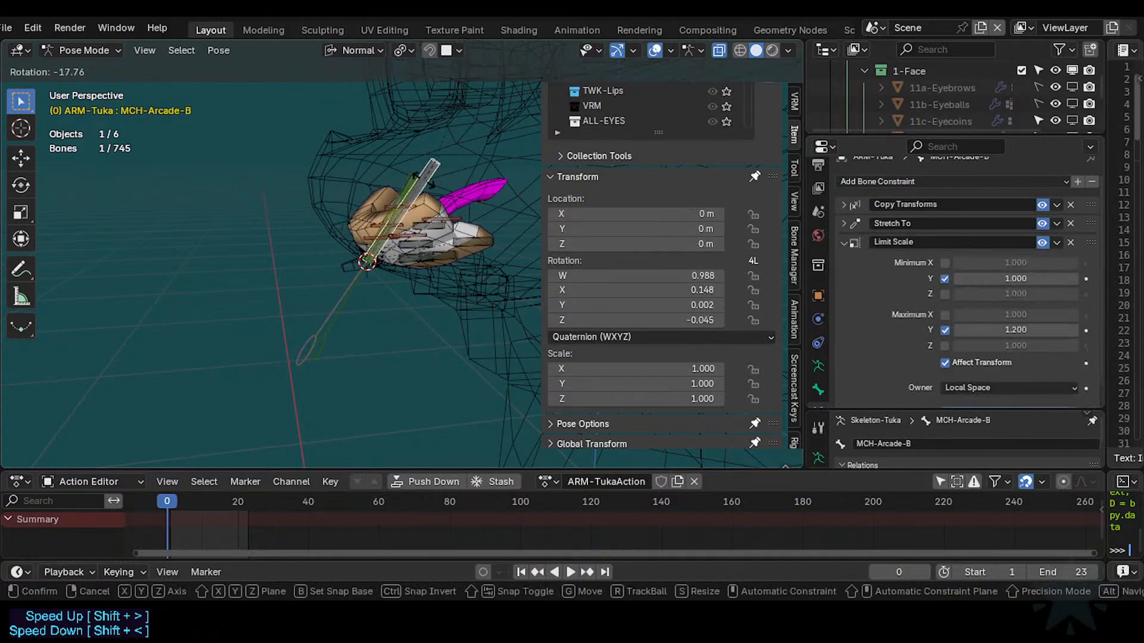
{"action": "right_click", "coordinate": [396, 191]}
{"action": "scroll", "coordinate": [349, 266], "scroll_direction": "up", "scroll_amount": 4}
{"action": "scroll", "coordinate": [350, 270], "scroll_direction": "down", "scroll_amount": 1}
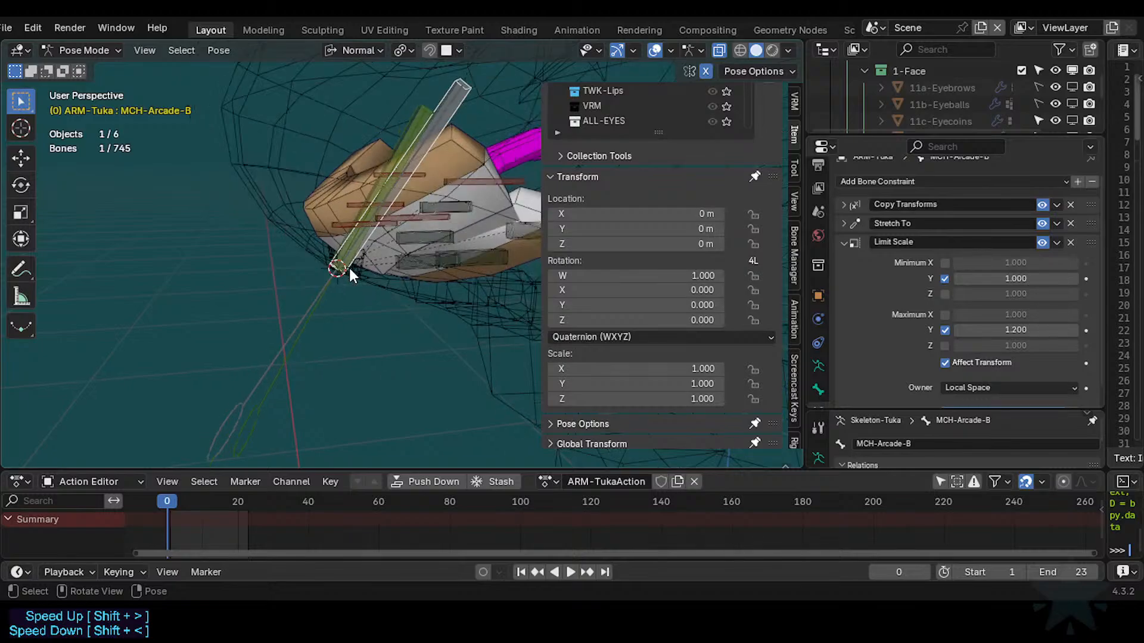
{"action": "scroll", "coordinate": [348, 265], "scroll_direction": "down", "scroll_amount": 1}
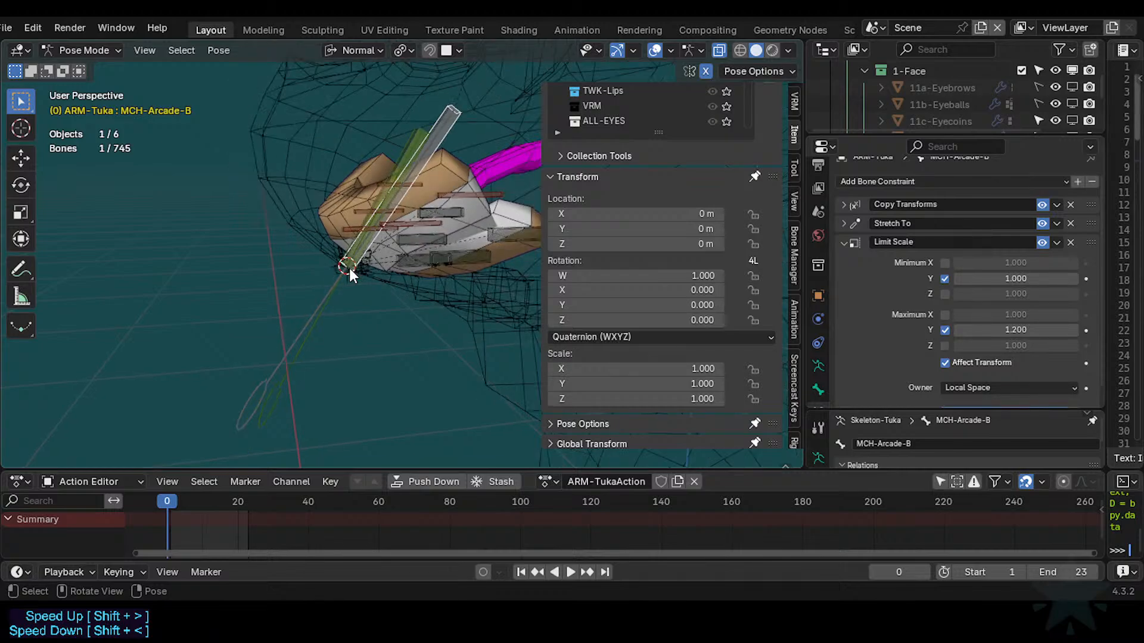
Save the current file, create an incremental version as Tuka-Game-53.blend, and save it again.
{"action": "key", "text": "ctrl+s"}
{"action": "scroll", "coordinate": [350, 268], "scroll_direction": "down", "scroll_amount": 1}
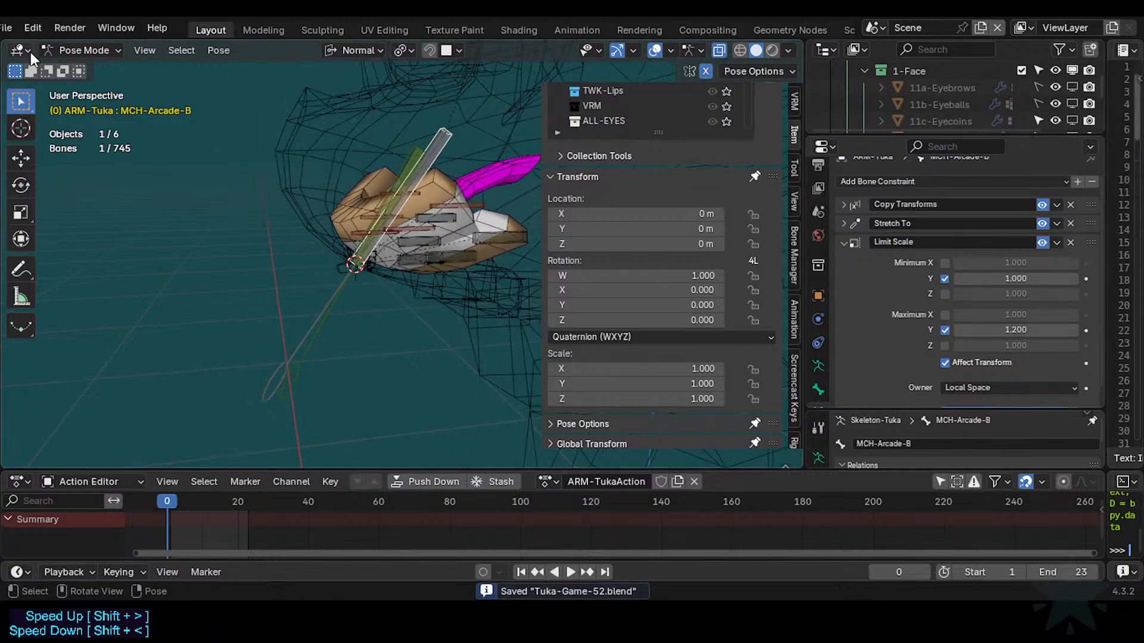
{"action": "scroll", "coordinate": [27, 25], "scroll_direction": "up", "scroll_amount": 2}
{"action": "left_click", "coordinate": [29, 27]}
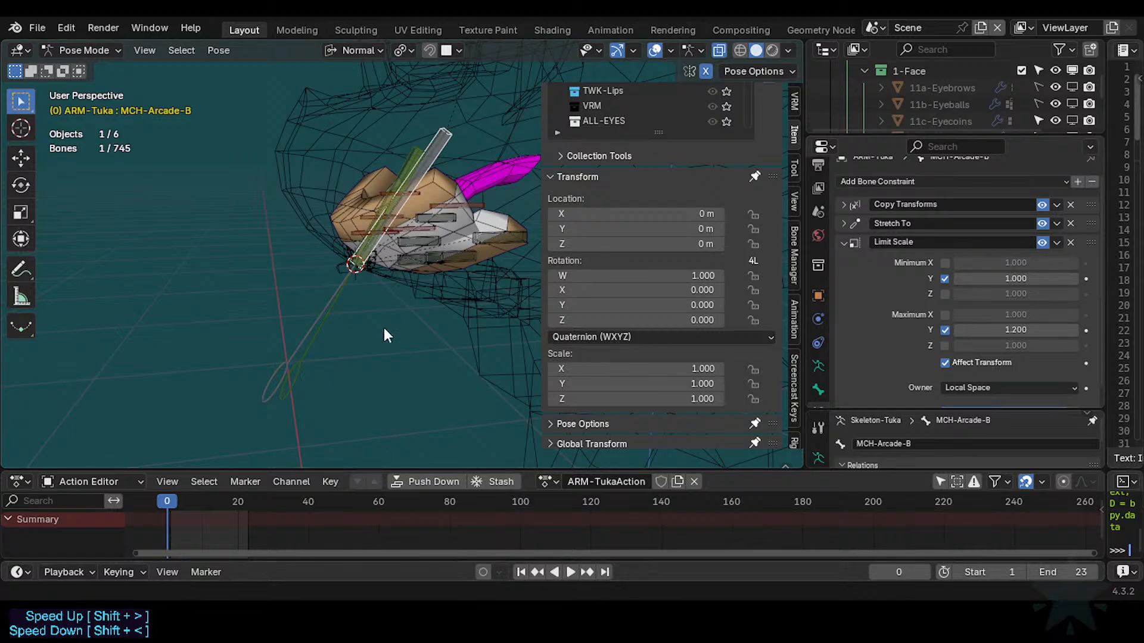
{"action": "key", "text": "ctrl+alt+s"}
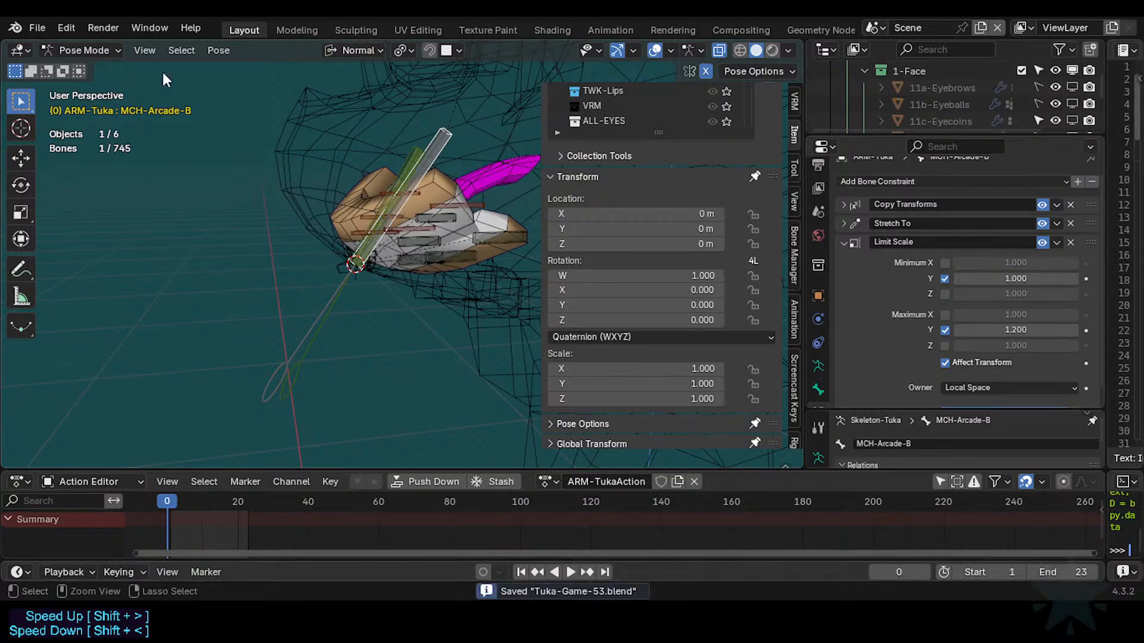
{"action": "left_click", "coordinate": [34, 27]}
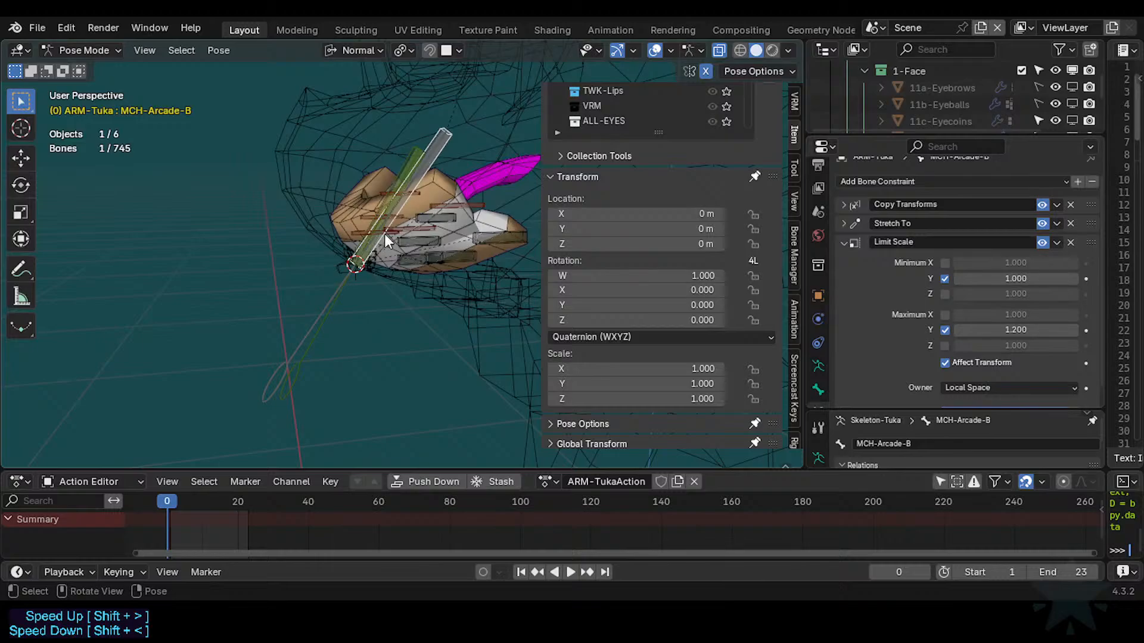
{"action": "key", "text": "ctrl+s"}
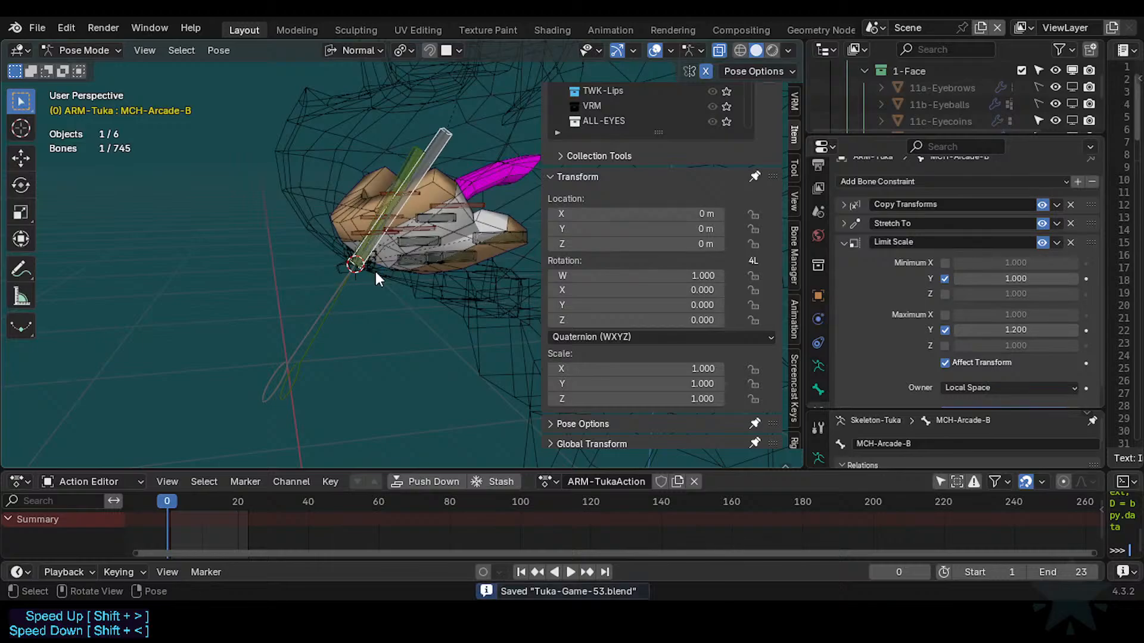
Open MCH-Arcade-B in Edit Mode and hide the transform sidebar for a wider view of the arcade bones.
{"action": "left_click", "coordinate": [420, 175]}
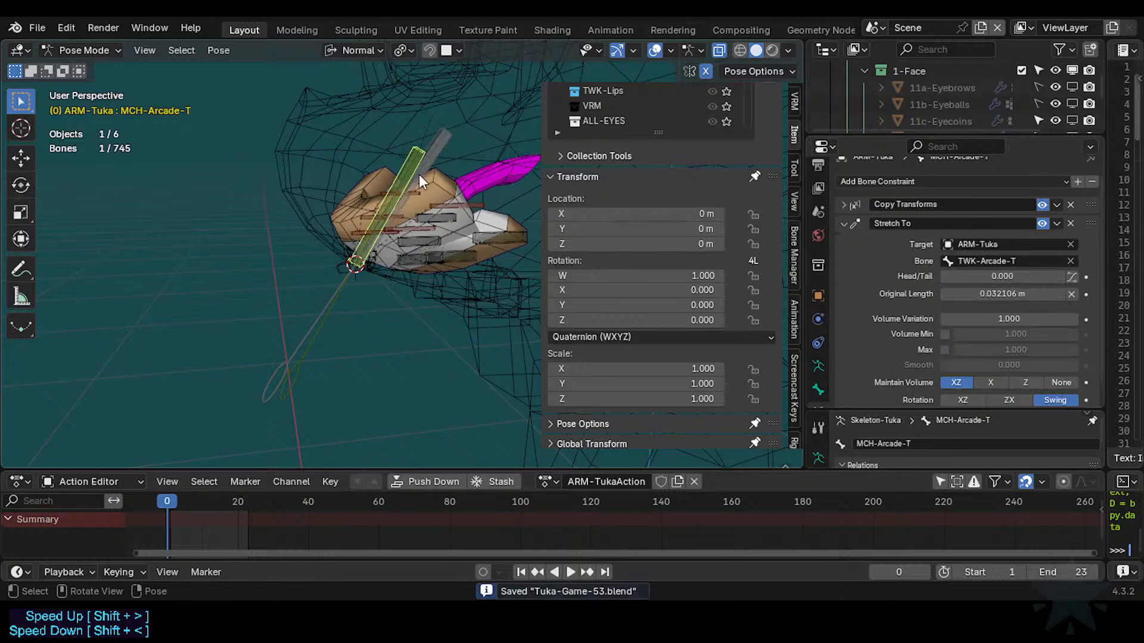
{"action": "left_click", "coordinate": [427, 175]}
{"action": "middle_click_drag", "start_coordinate": [415, 248], "coordinate": [394, 262]}
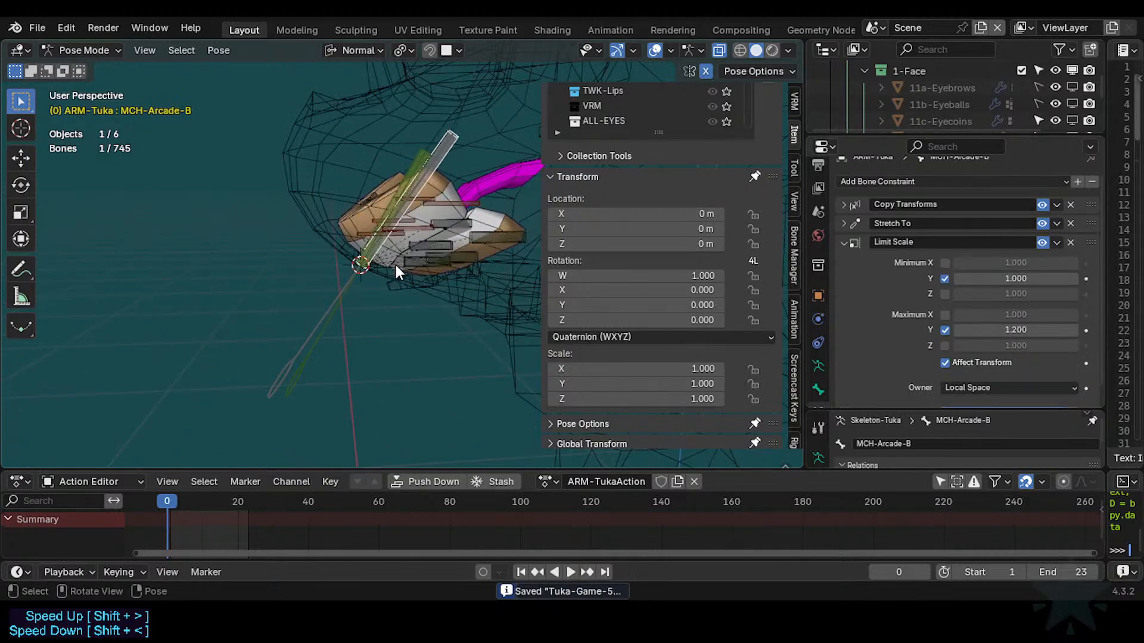
{"action": "key", "text": "Tab"}
{"action": "scroll", "coordinate": [285, 320], "scroll_direction": "up", "scroll_amount": 6}
{"action": "middle_click_drag", "start_coordinate": [286, 320], "coordinate": [361, 292]}
{"action": "key", "text": "n"}
{"action": "middle_click_drag", "start_coordinate": [395, 229], "coordinate": [379, 225]}
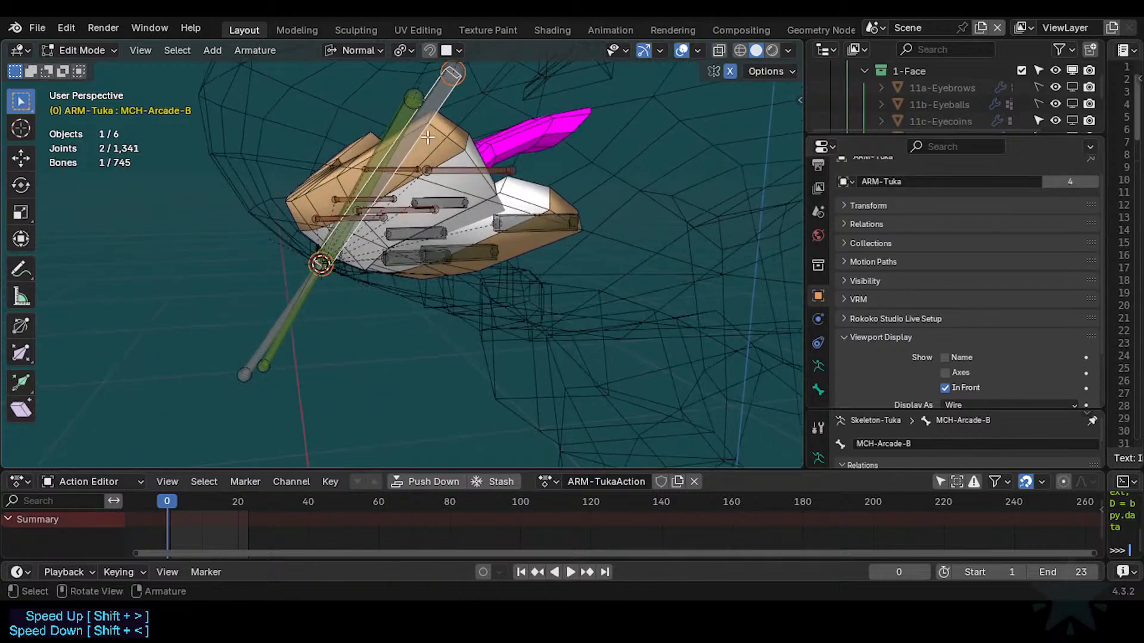
Snap the 3D cursor to the tail of MCH-Arcade-B.
{"action": "middle_click_drag", "start_coordinate": [449, 109], "coordinate": [441, 117]}
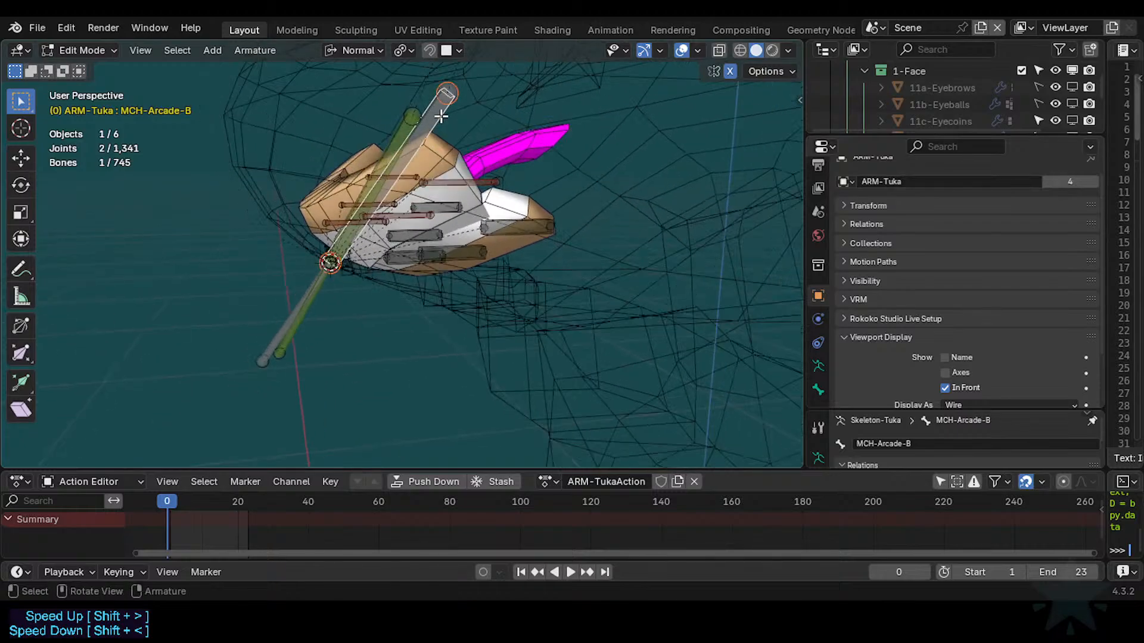
{"action": "key", "text": "shift+s"}
{"action": "key", "text": "3"}
{"action": "scroll", "coordinate": [440, 155], "scroll_direction": "down", "scroll_amount": 2}
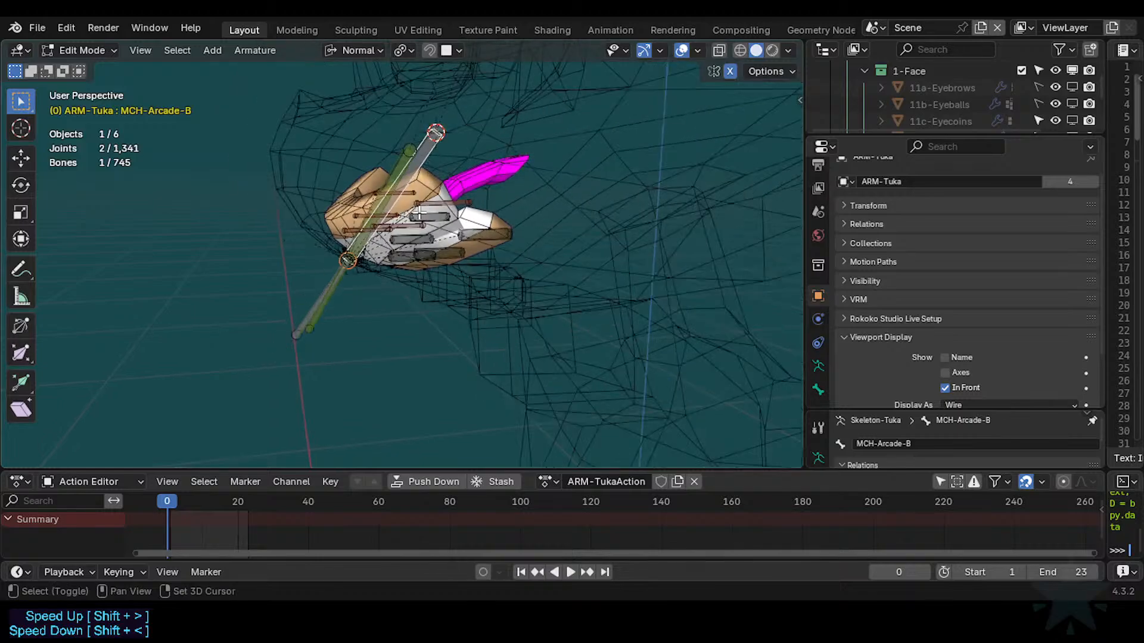
Add a new bone at the 3D cursor above the arcades and scale it down.
{"action": "key", "text": "shift+a"}
{"action": "scroll", "coordinate": [351, 197], "scroll_direction": "down", "scroll_amount": 4}
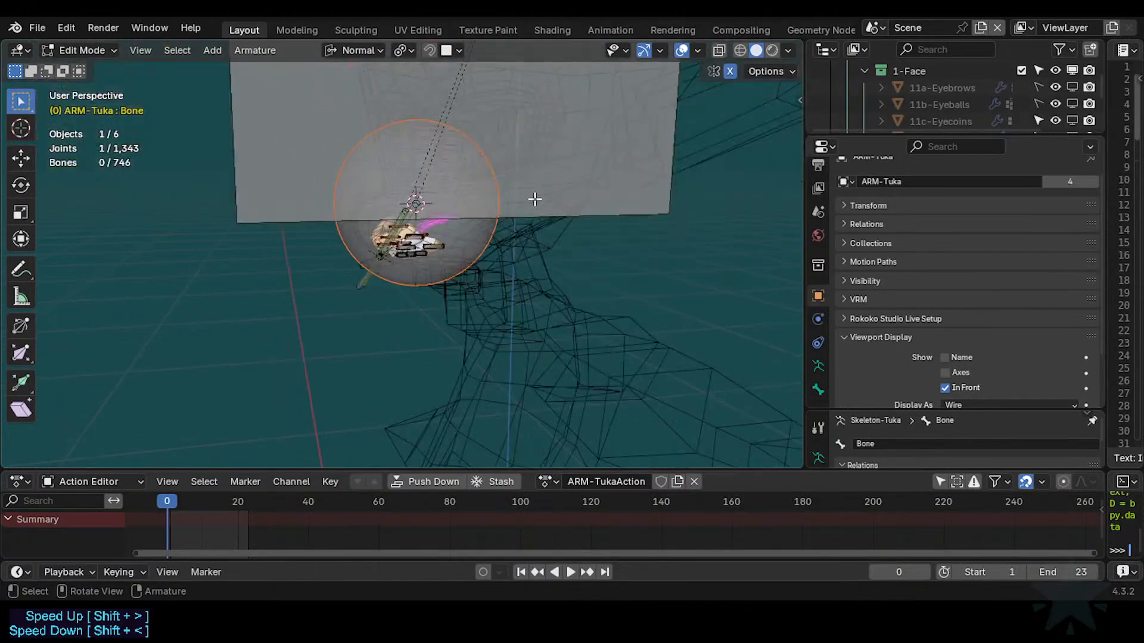
{"action": "left_click", "coordinate": [538, 106]}
{"action": "key", "text": "s"}
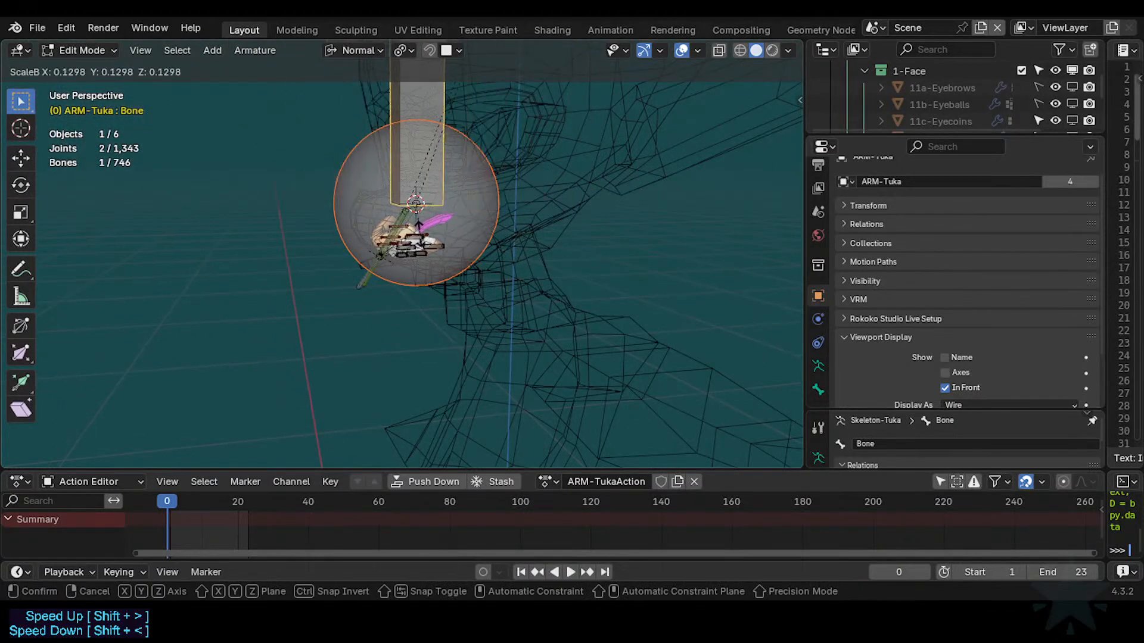
{"action": "left_click", "coordinate": [406, 260]}
{"action": "scroll", "coordinate": [406, 260], "scroll_direction": "up", "scroll_amount": 4}
{"action": "scroll", "coordinate": [349, 317], "scroll_direction": "up", "scroll_amount": 1}
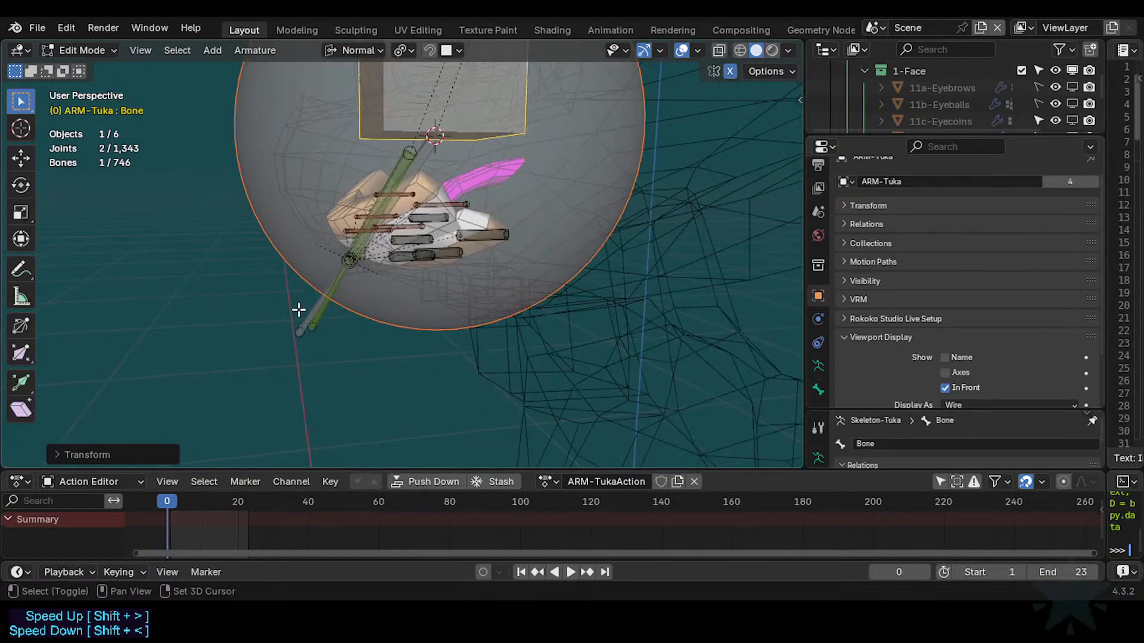
{"action": "left_click", "coordinate": [300, 312], "text": "shift"}
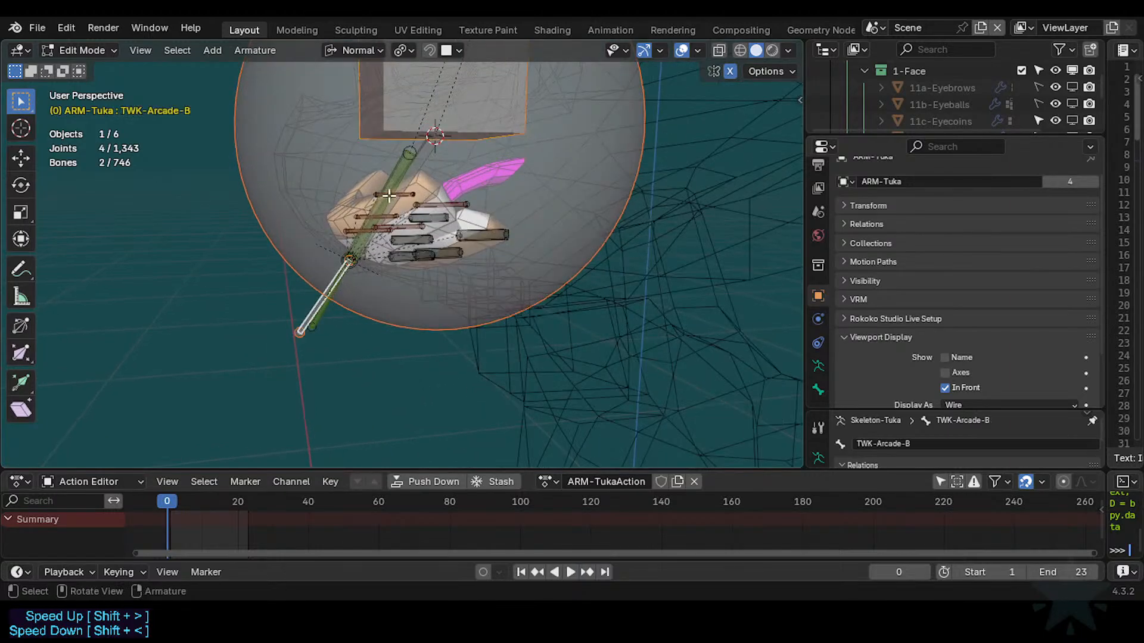
{"action": "left_click", "coordinate": [435, 136]}
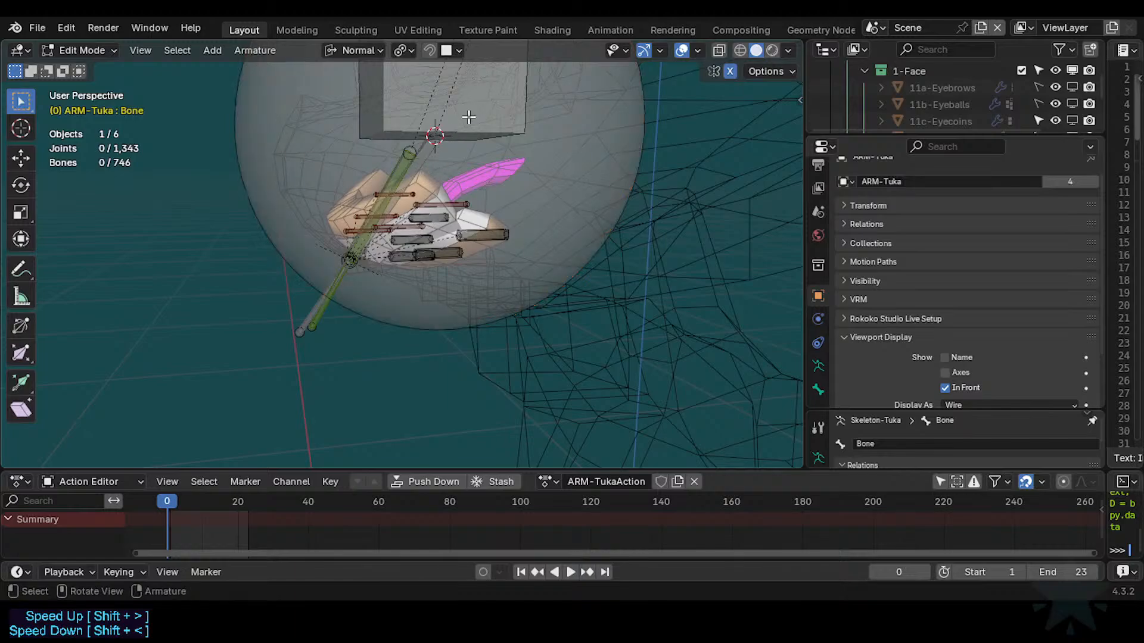
{"action": "scroll", "coordinate": [462, 134], "scroll_direction": "down", "scroll_amount": 2}
{"action": "key", "text": "alt+a"}
{"action": "scroll", "coordinate": [476, 113], "scroll_direction": "up", "scroll_amount": 2}
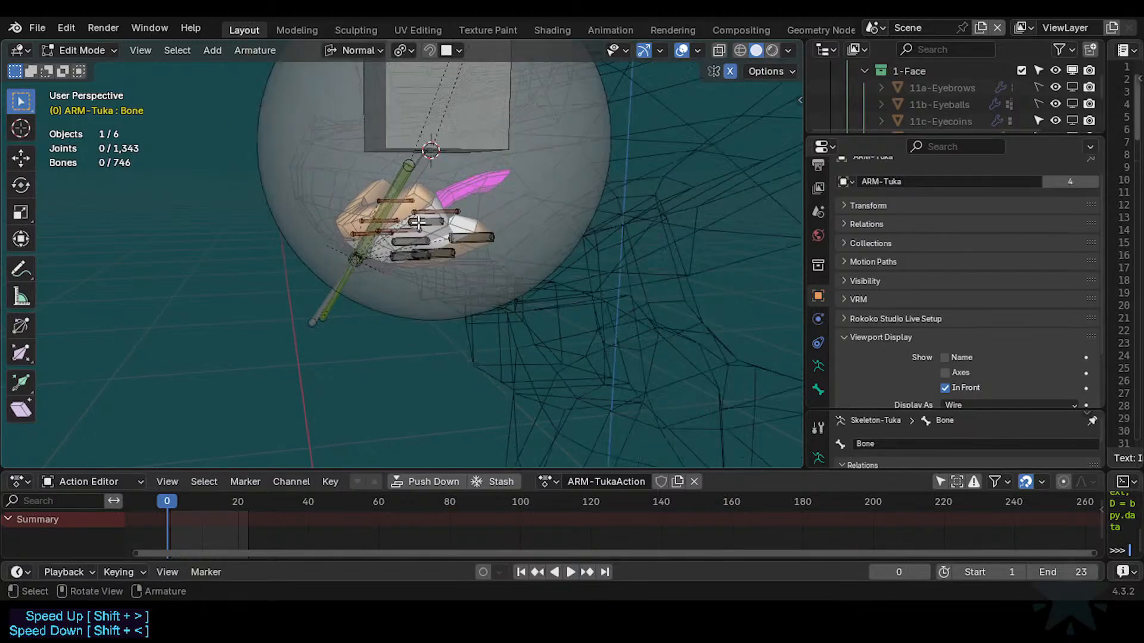
{"action": "left_click", "coordinate": [582, 210]}
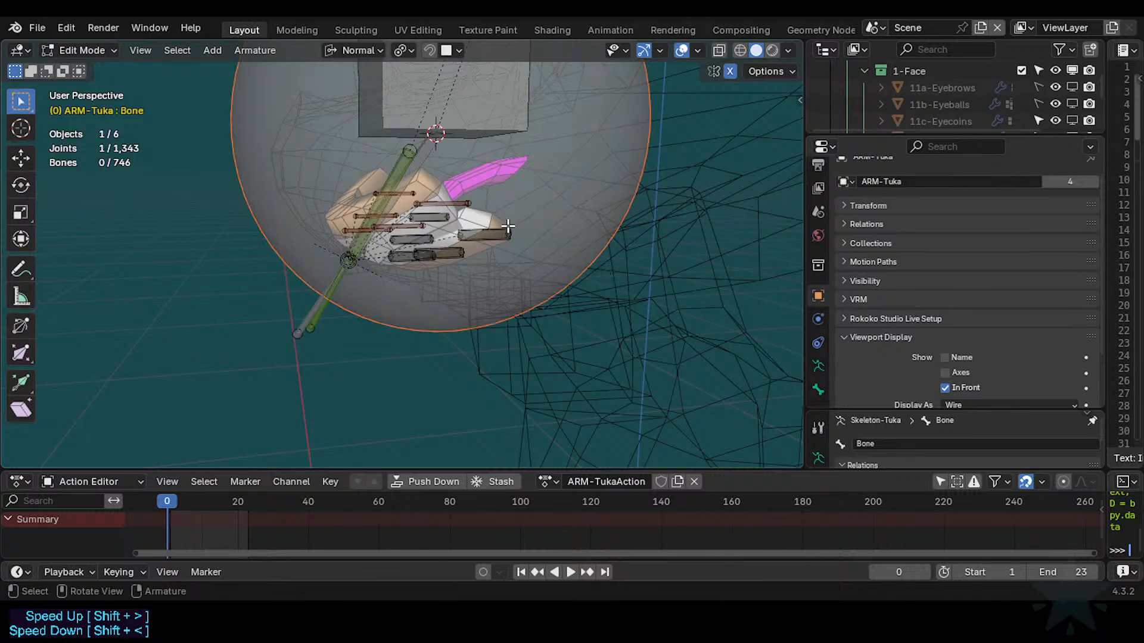
Select the new bone above the arcades and reduce its B-Bone display thickness.
{"action": "scroll", "coordinate": [460, 159], "scroll_direction": "down", "scroll_amount": 4}
{"action": "left_click", "coordinate": [472, 75]}
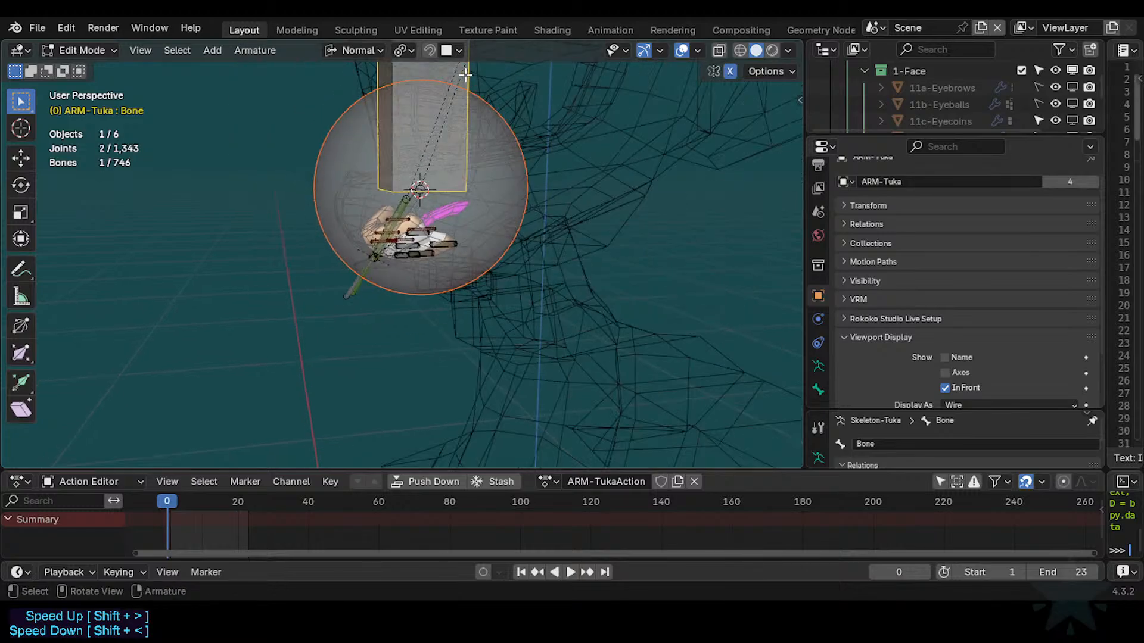
{"action": "key", "text": "ctrl+alt+s"}
{"action": "left_click", "coordinate": [547, 181]}
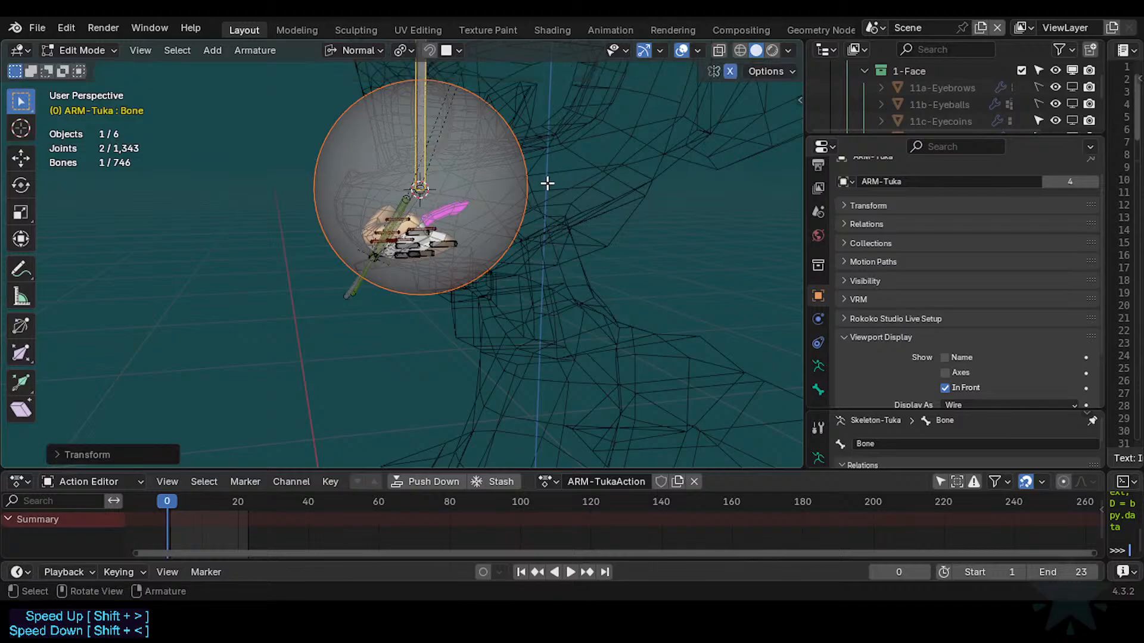
Scale the new bone down repeatedly until it is a short bone at MCH-Arcade-B's tail.
{"action": "key", "text": "s"}
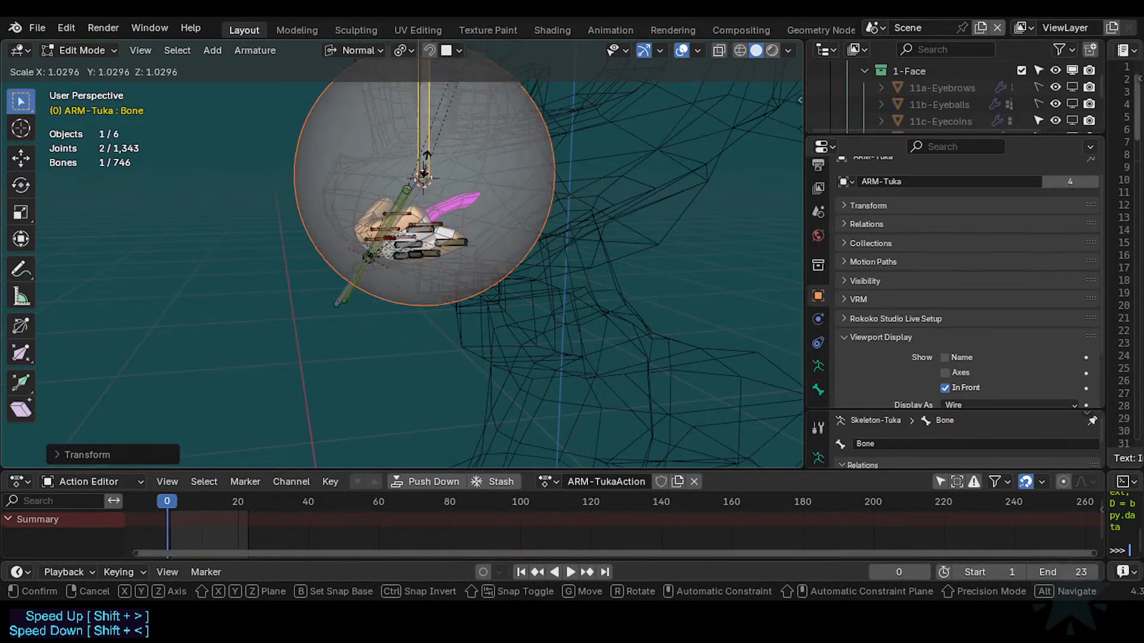
{"action": "left_click", "coordinate": [478, 112]}
{"action": "key", "text": "s"}
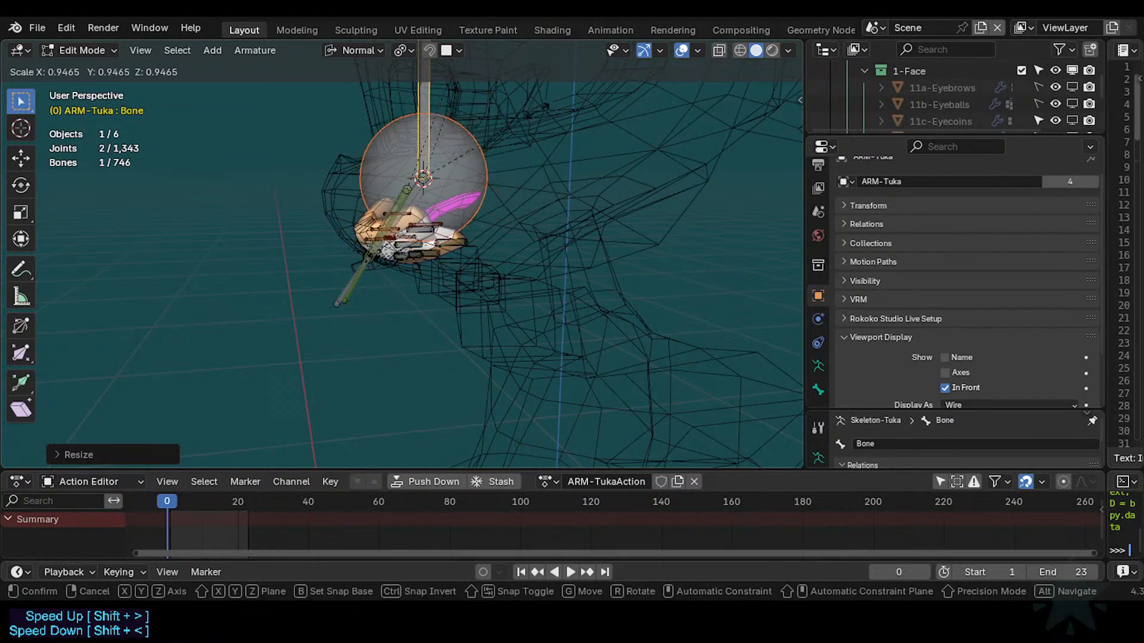
{"action": "left_click", "coordinate": [529, 110]}
{"action": "key", "text": "s"}
{"action": "left_click", "coordinate": [488, 186]}
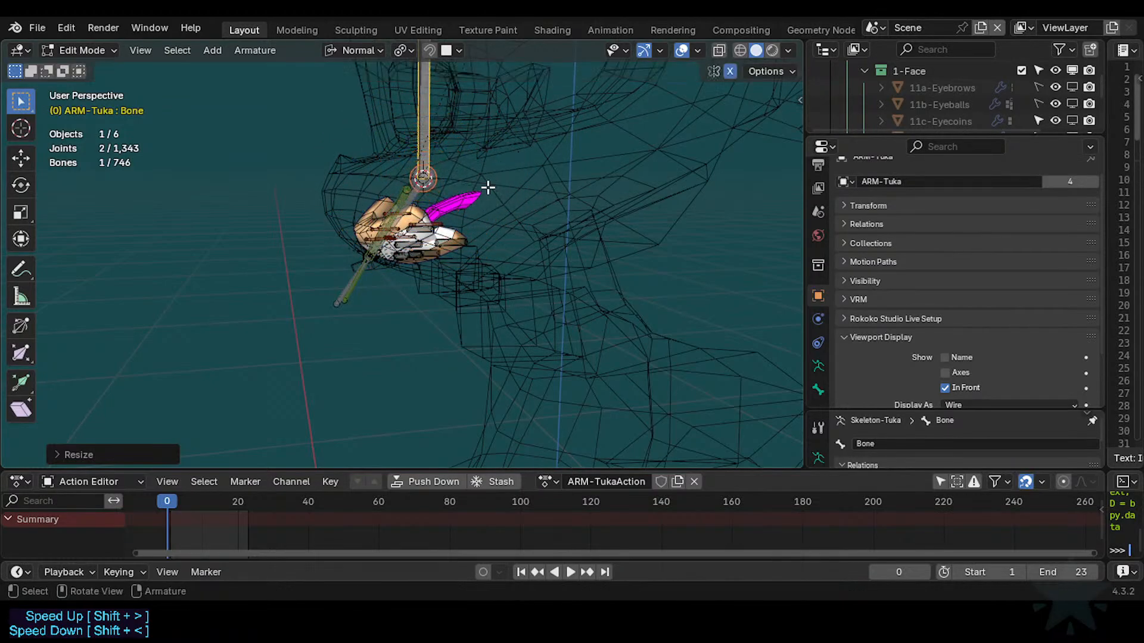
{"action": "key", "text": "s"}
{"action": "left_click", "coordinate": [502, 184]}
{"action": "key", "text": "s"}
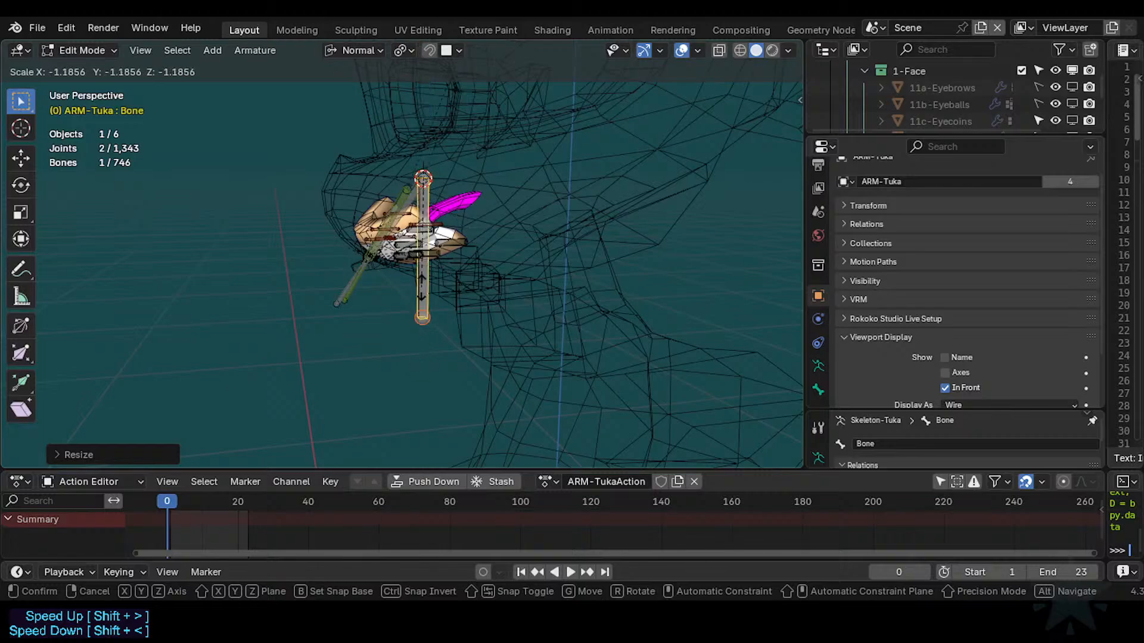
{"action": "left_click", "coordinate": [462, 174]}
Align the new bone to the orientation of MCH-Arcade-B.
{"action": "scroll", "coordinate": [474, 157], "scroll_direction": "up", "scroll_amount": 3}
{"action": "middle_click_drag", "start_coordinate": [477, 155], "coordinate": [459, 268], "text": "shift"}
{"action": "scroll", "coordinate": [459, 268], "scroll_direction": "up", "scroll_amount": 2}
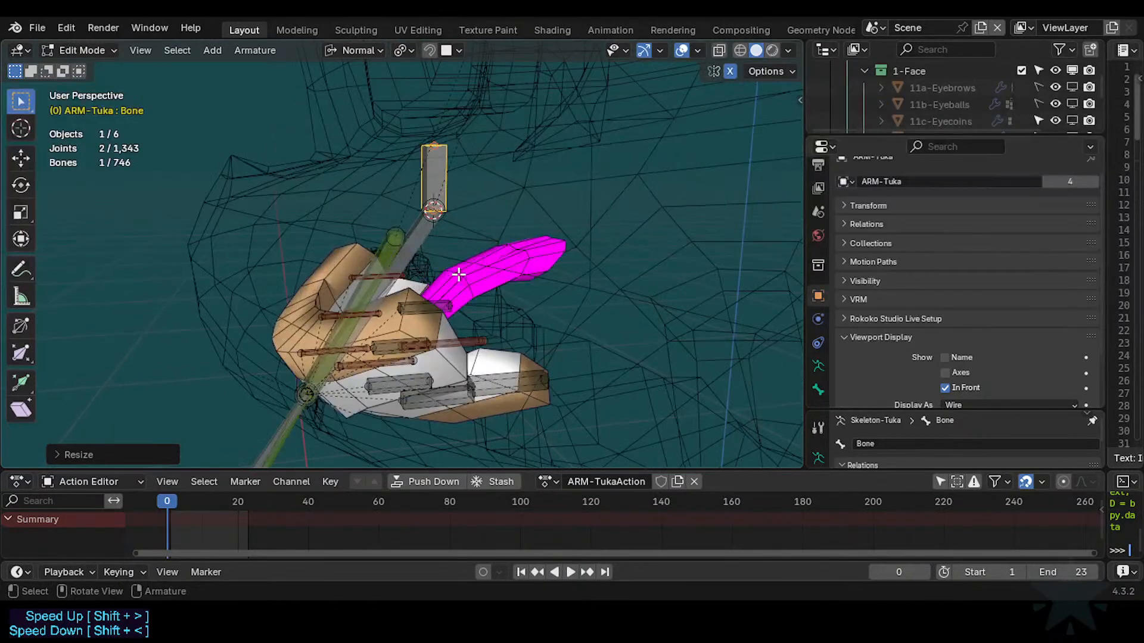
{"action": "left_click", "coordinate": [422, 257], "text": "shift"}
{"action": "key", "text": "ctrl+alt+a"}
{"action": "left_click", "coordinate": [442, 242]}
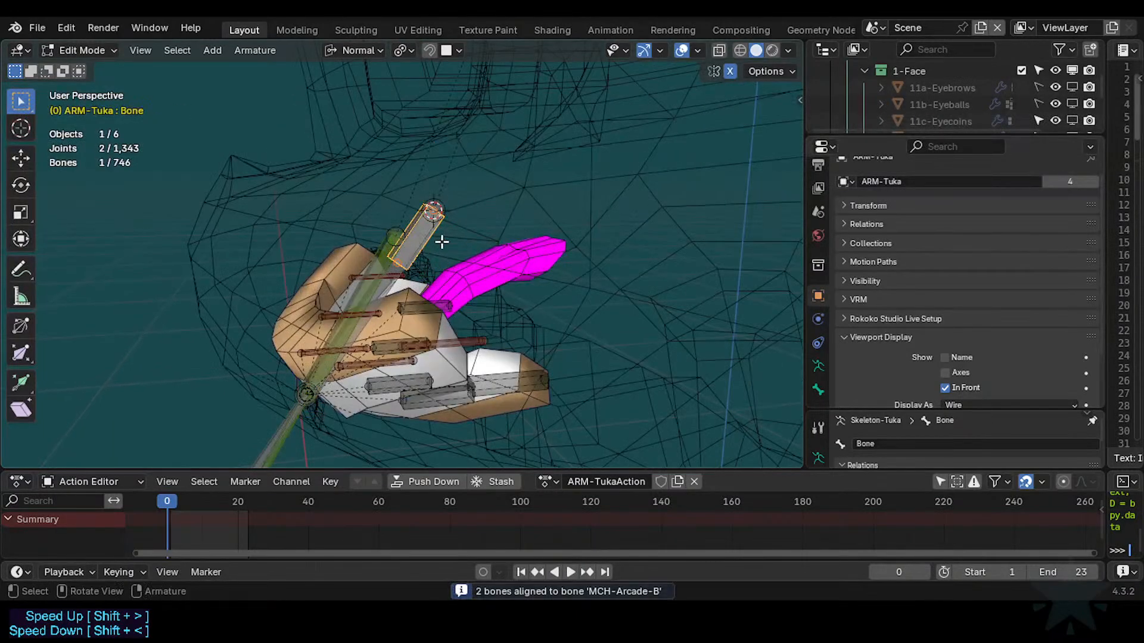
Scale the aligned new bone so it extends along most of MCH-Arcade-B.
{"action": "key", "text": "s"}
{"action": "left_click", "coordinate": [405, 295]}
{"action": "middle_click_drag", "start_coordinate": [406, 297], "coordinate": [430, 266], "text": "shift"}
{"action": "scroll", "coordinate": [430, 266], "scroll_direction": "up", "scroll_amount": 2}
{"action": "scroll", "coordinate": [430, 266], "scroll_direction": "up", "scroll_amount": 1}
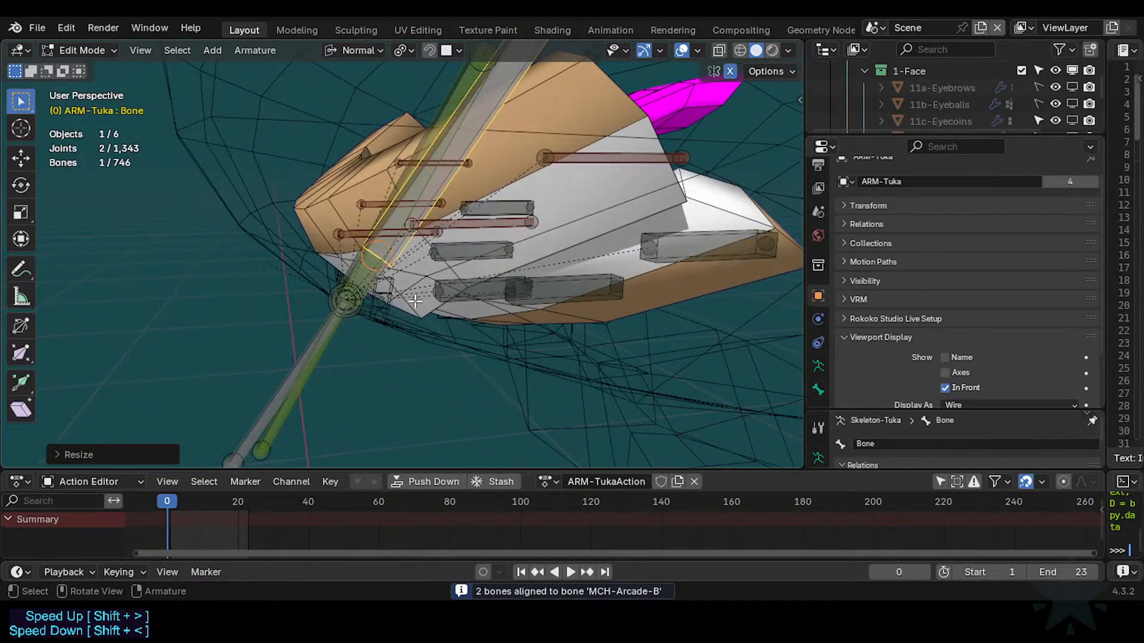
Snap the 3D cursor to the tail of MCH-Arcade-T.
{"action": "left_click", "coordinate": [352, 320]}
{"action": "key", "text": "shift+s"}
{"action": "scroll", "coordinate": [442, 178], "scroll_direction": "down", "scroll_amount": 3}
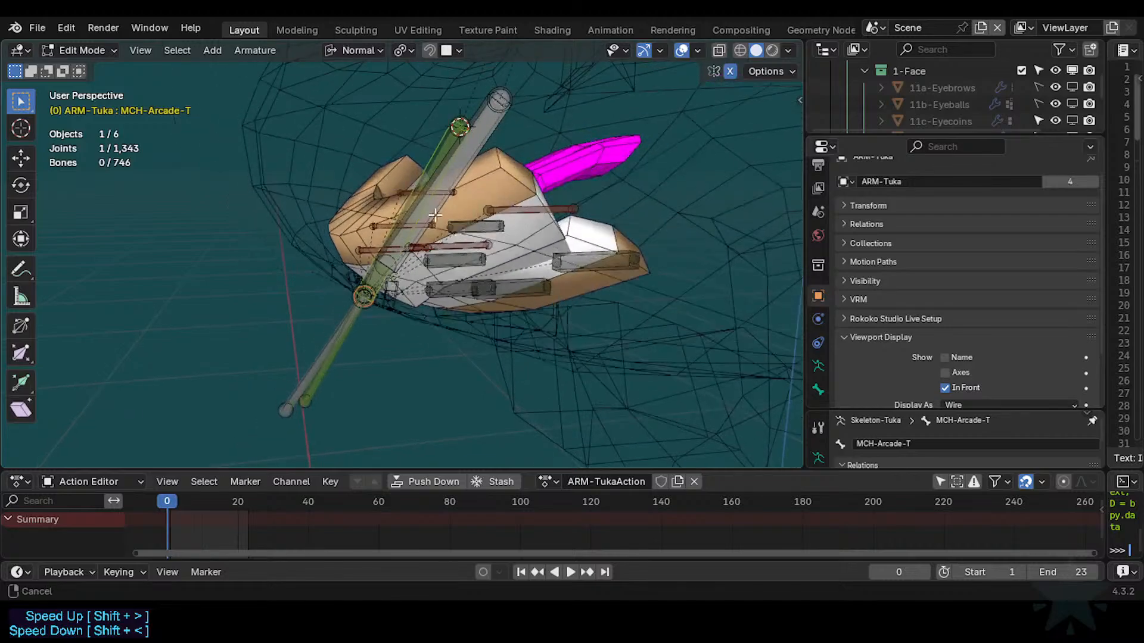
Repeat the alignment of the lengthened new bone to MCH-Arcade-B.
{"action": "left_click", "coordinate": [493, 171]}
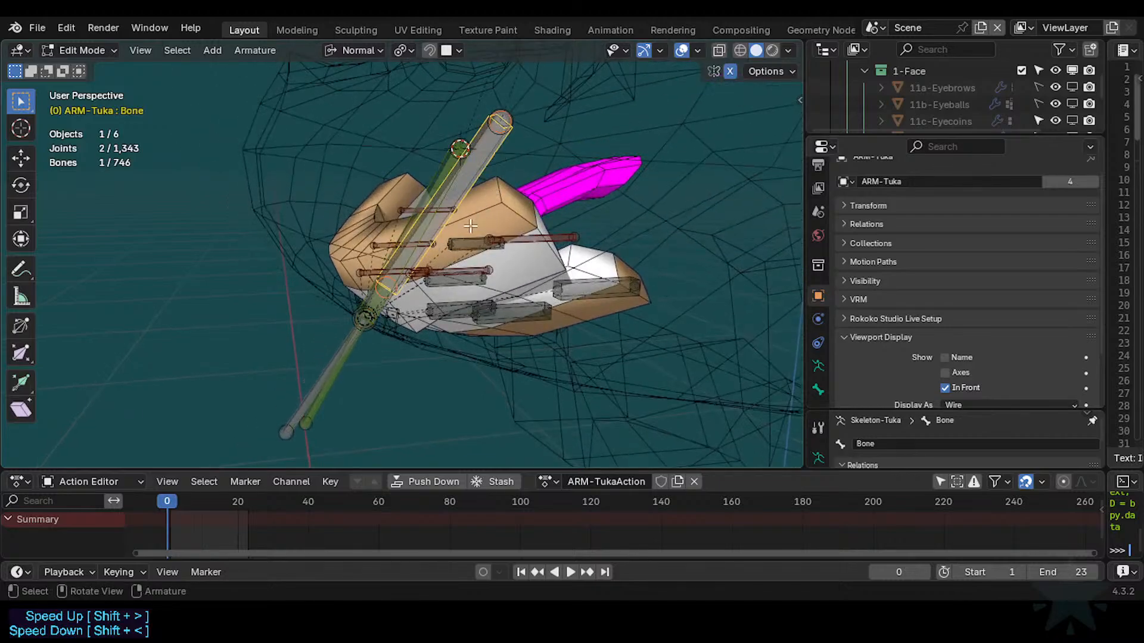
{"action": "left_click", "coordinate": [475, 170], "text": "shift"}
{"action": "key", "text": "ctrl+alt+a"}
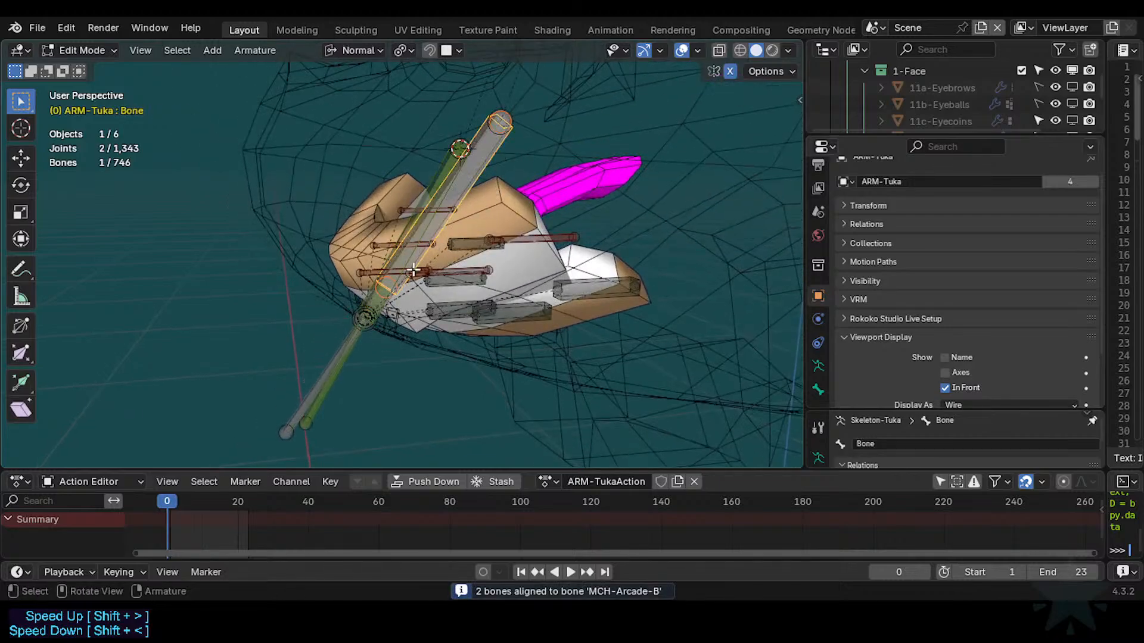
Compare the bone properties of MCH-Arcade-B with those of the overlapping new bone.
{"action": "scroll", "coordinate": [480, 178], "scroll_direction": "up", "scroll_amount": 1}
{"action": "left_click", "coordinate": [494, 131]}
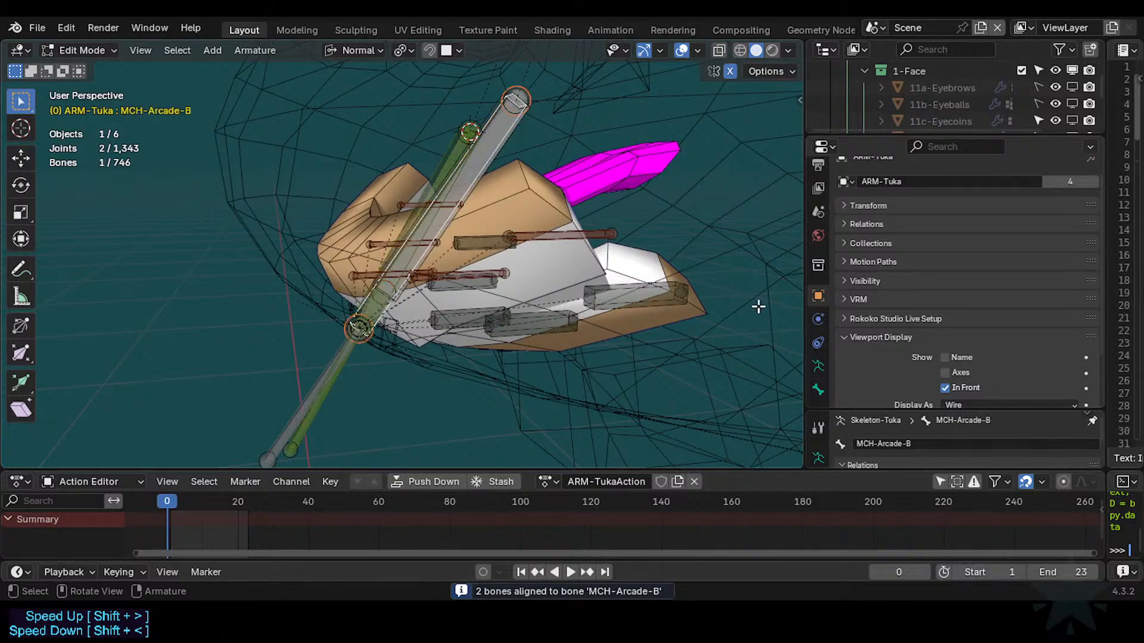
{"action": "left_click", "coordinate": [818, 387]}
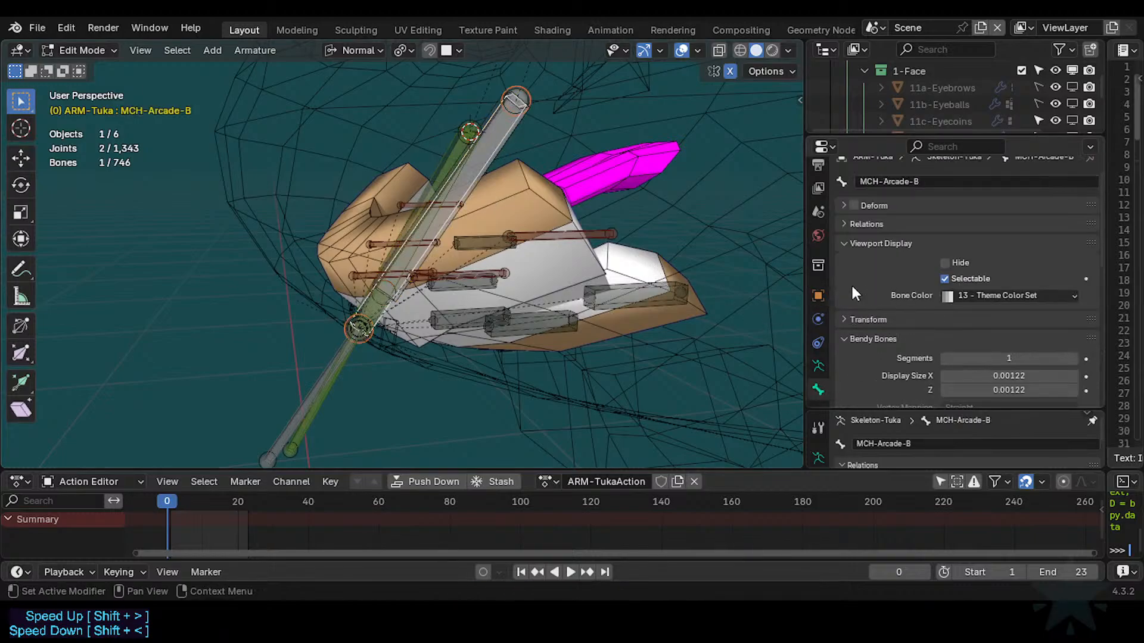
{"action": "left_click", "coordinate": [476, 172]}
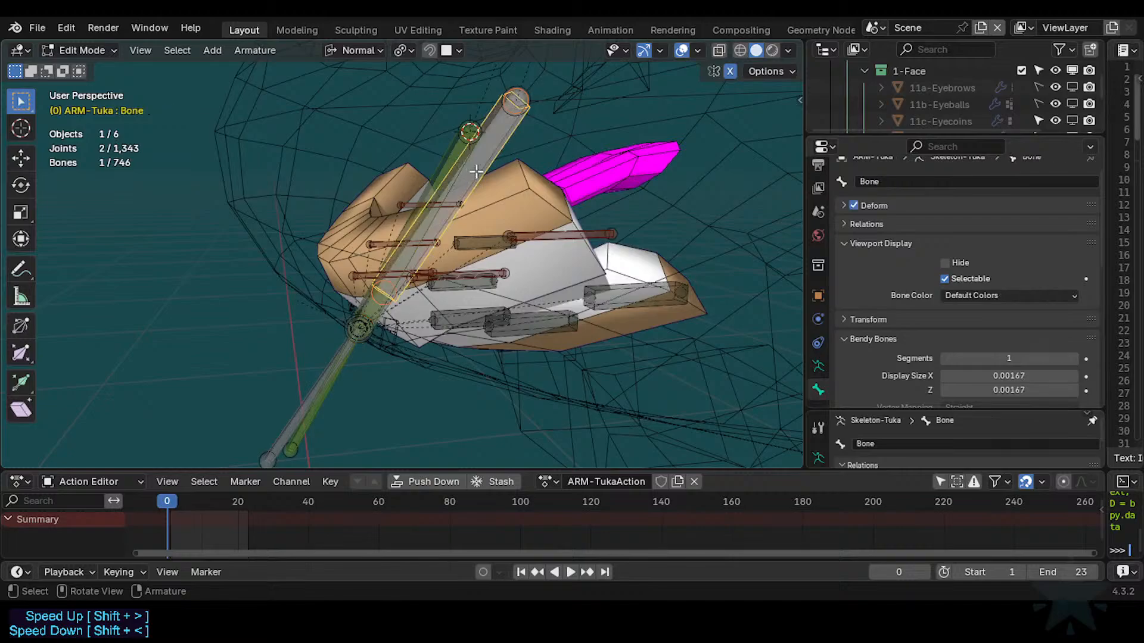
{"action": "left_click", "coordinate": [476, 172]}
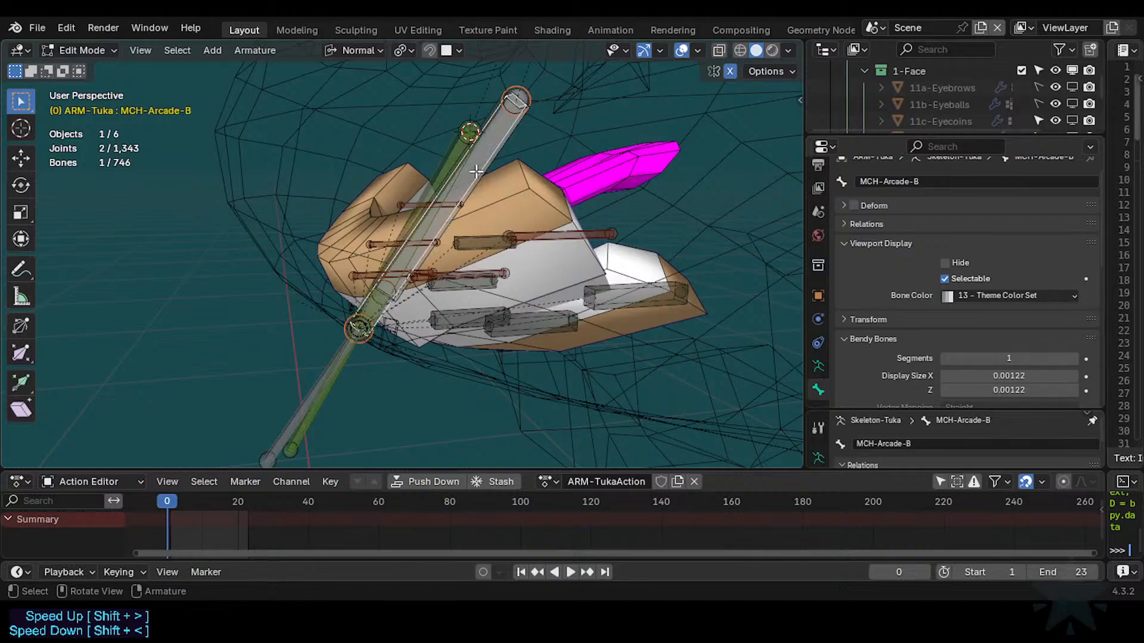
Delete the new bone overlapping MCH-Arcade-B.
{"action": "left_click", "coordinate": [508, 139]}
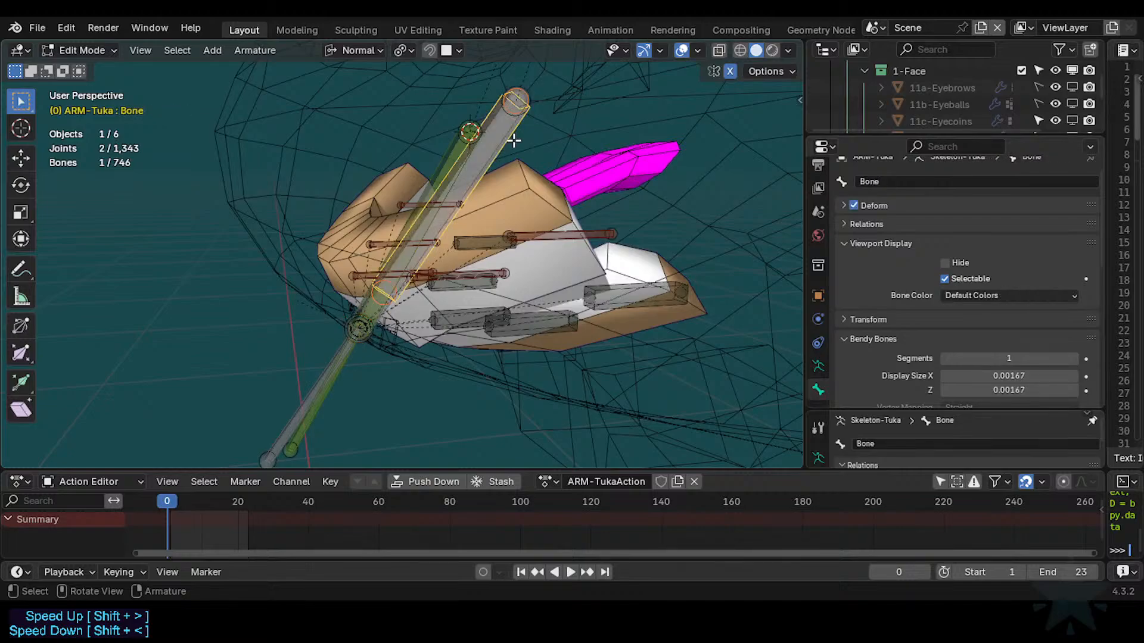
{"action": "key", "text": "x"}
{"action": "left_click", "coordinate": [516, 143]}
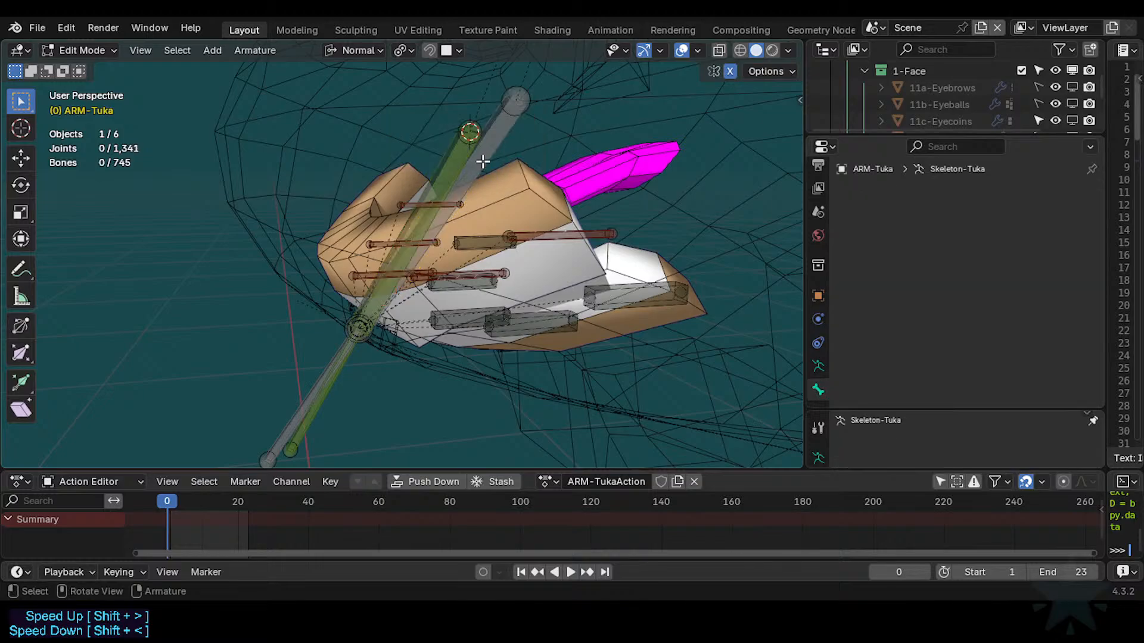
{"action": "left_click", "coordinate": [483, 161]}
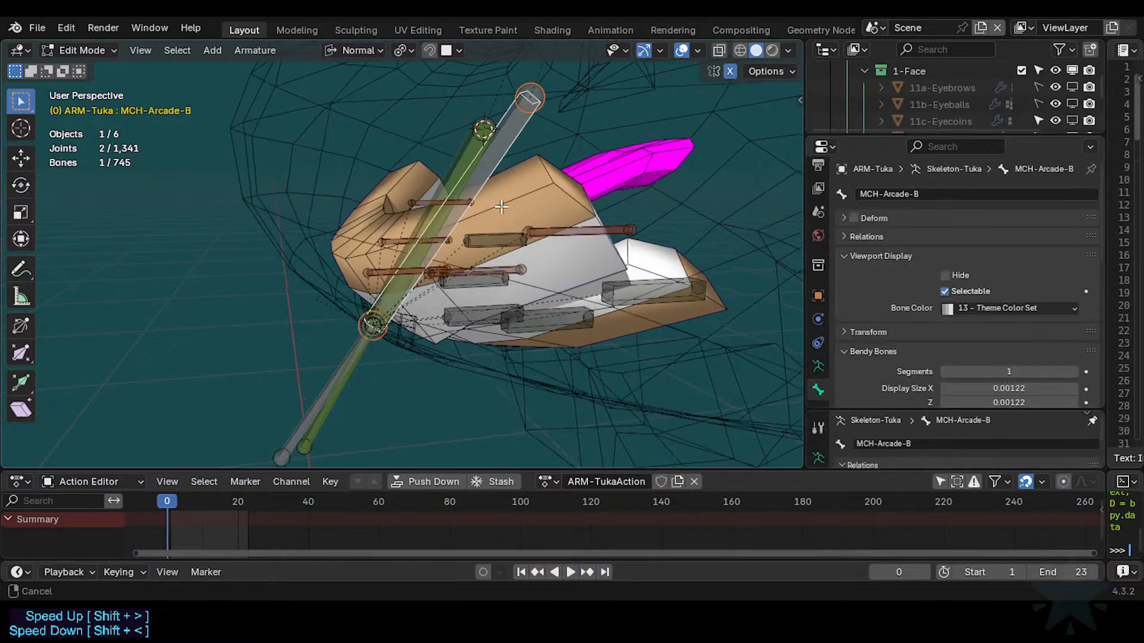
Try moving TWK-Arcade-T and TWK-Arcade-B separately along their local Y axes.
{"action": "middle_click_drag", "start_coordinate": [482, 160], "coordinate": [451, 240]}
{"action": "left_click", "coordinate": [320, 390]}
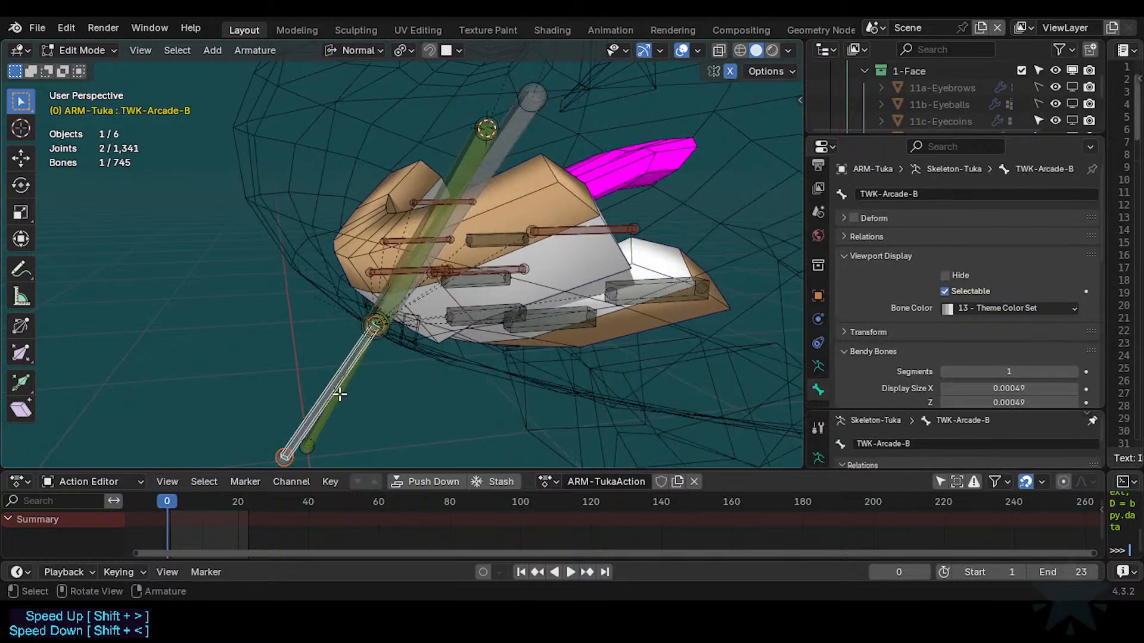
{"action": "left_click", "coordinate": [339, 395], "text": "shift"}
{"action": "scroll", "coordinate": [374, 291], "scroll_direction": "down", "scroll_amount": 2}
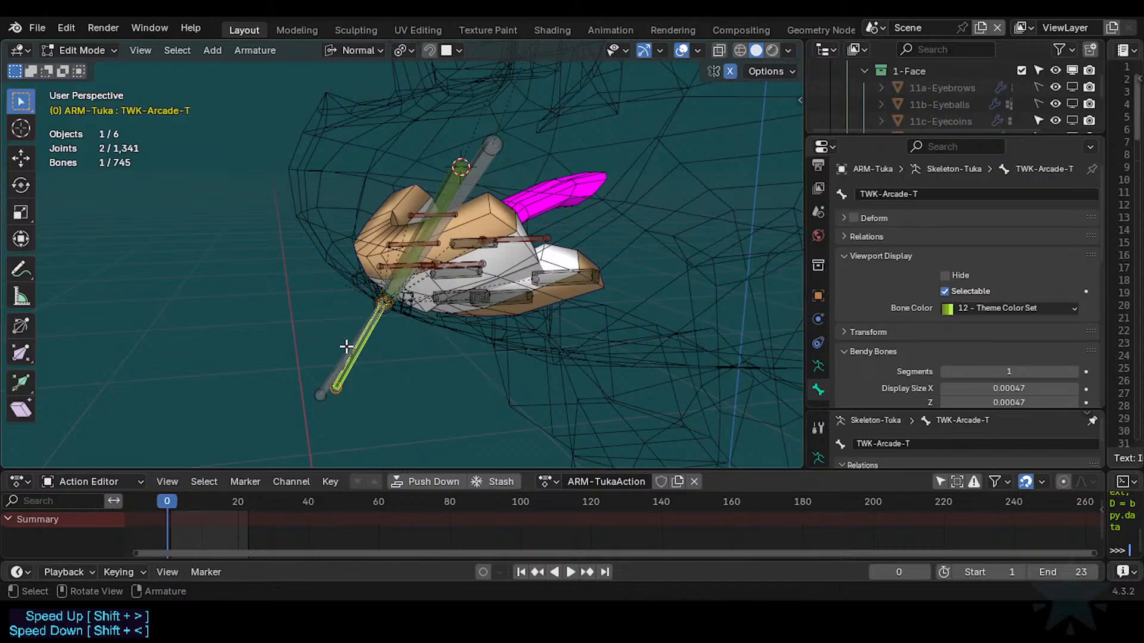
{"action": "key", "text": "g"}
{"action": "key", "text": "y"}
{"action": "left_click", "coordinate": [337, 365]}
{"action": "left_click", "coordinate": [346, 346]}
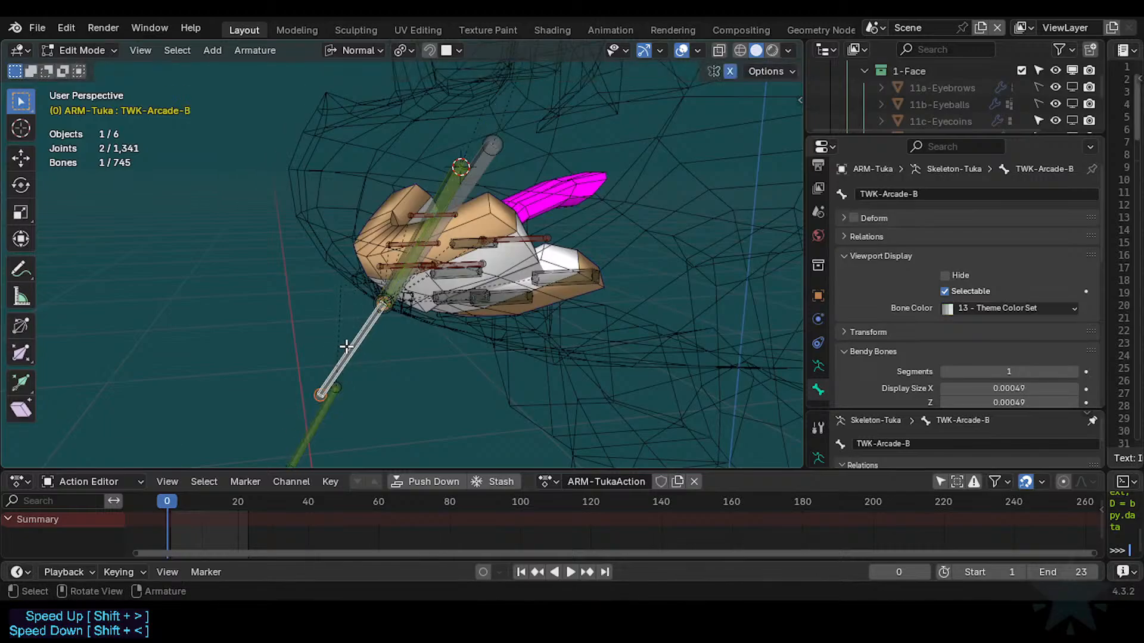
{"action": "key", "text": "g"}
{"action": "key", "text": "y"}
{"action": "left_click", "coordinate": [304, 398]}
{"action": "left_click", "coordinate": [335, 387]}
{"action": "scroll", "coordinate": [352, 378], "scroll_direction": "up", "scroll_amount": 2}
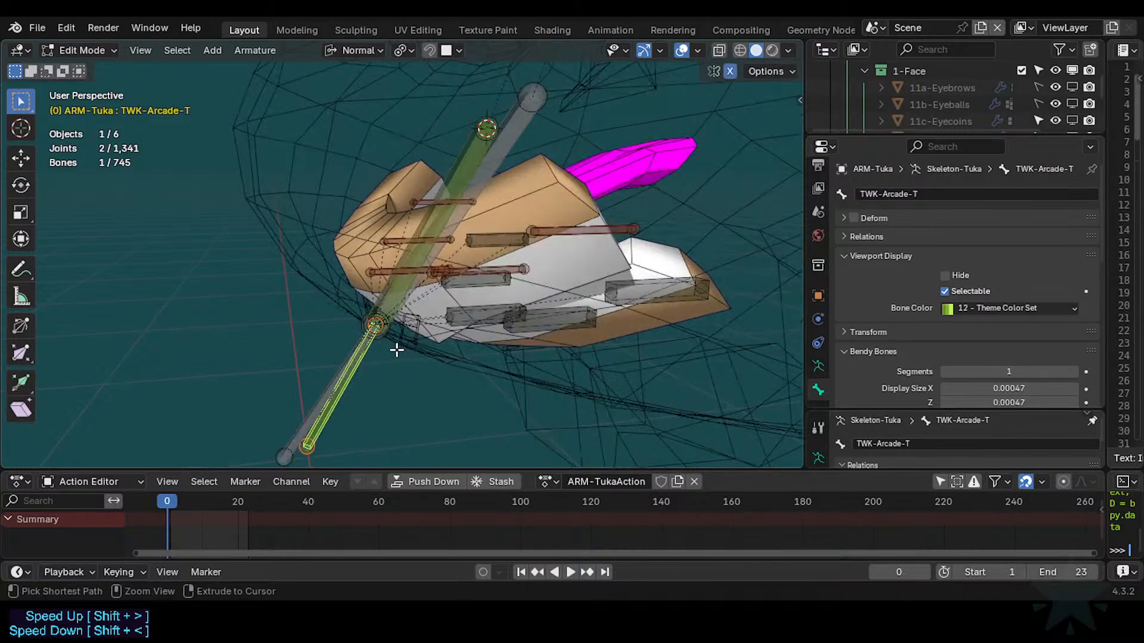
Switch the armature to Pose Mode and remove the Stretch To constraint from MCH-Arcade-T.
{"action": "key", "text": "ctrl+Tab"}
{"action": "left_click", "coordinate": [395, 443]}
{"action": "left_click", "coordinate": [502, 142]}
{"action": "left_click", "coordinate": [458, 156]}
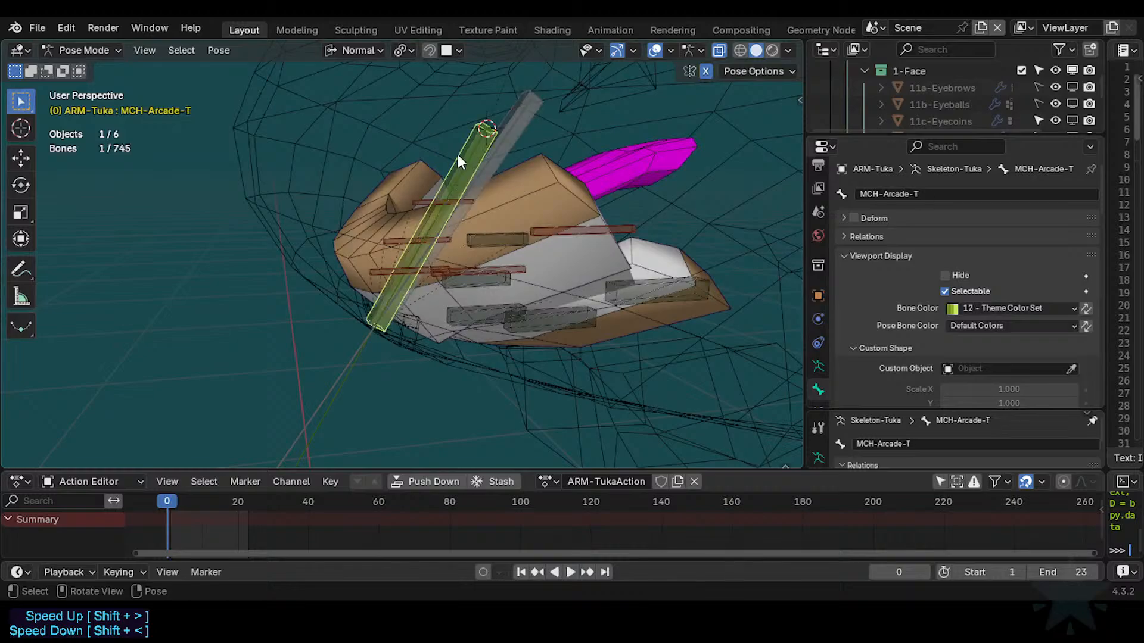
{"action": "scroll", "coordinate": [815, 324], "scroll_direction": "down", "scroll_amount": 1}
{"action": "left_click", "coordinate": [819, 388]}
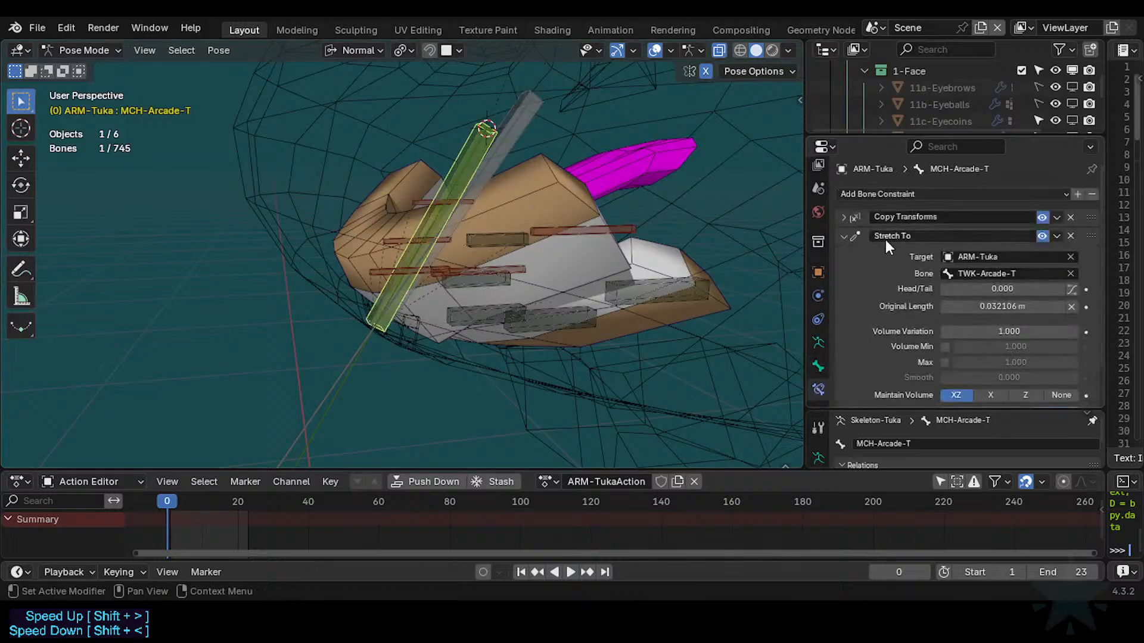
{"action": "left_click", "coordinate": [1070, 236]}
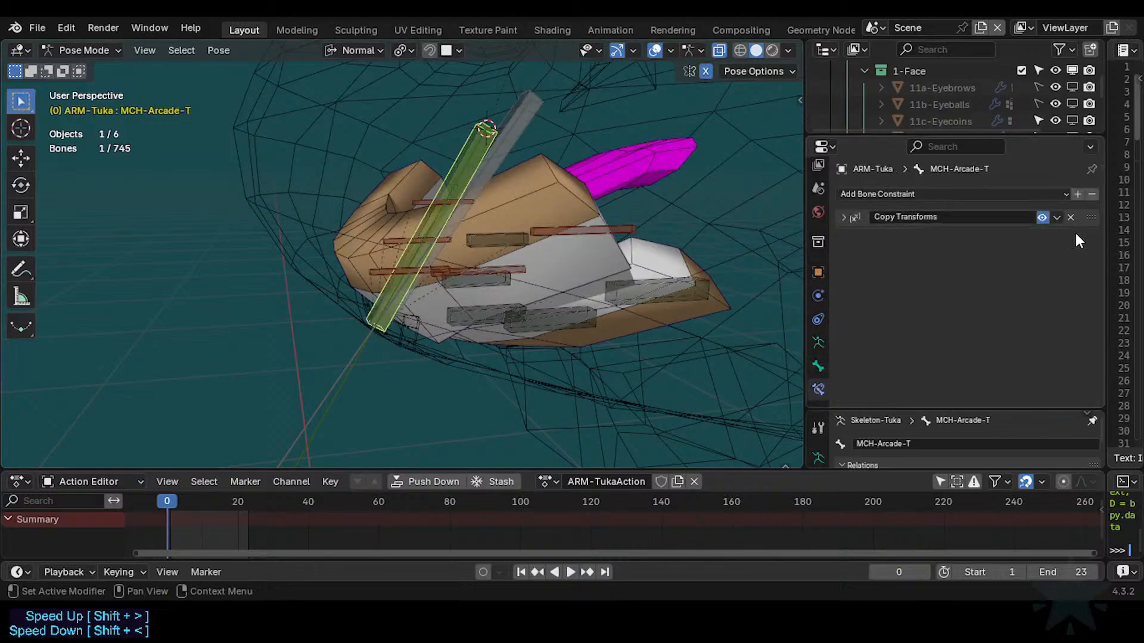
Remove the Limit Scale and Stretch To constraints from the MCH-Arcade-B bone.
{"action": "left_click", "coordinate": [508, 163]}
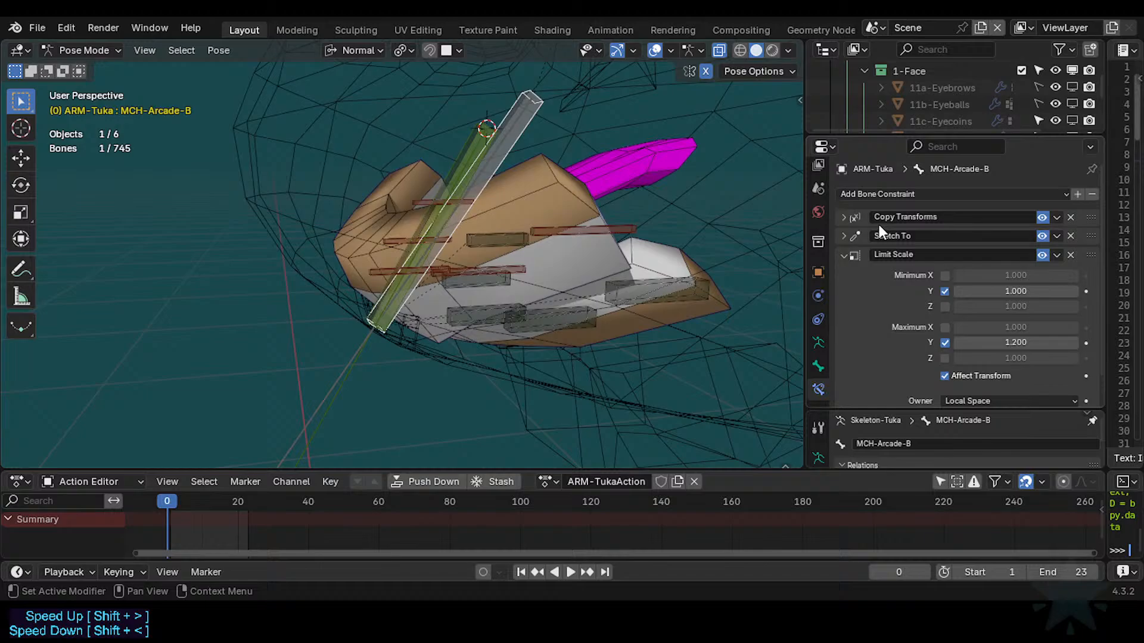
{"action": "left_click", "coordinate": [1072, 254]}
{"action": "left_click", "coordinate": [1071, 236]}
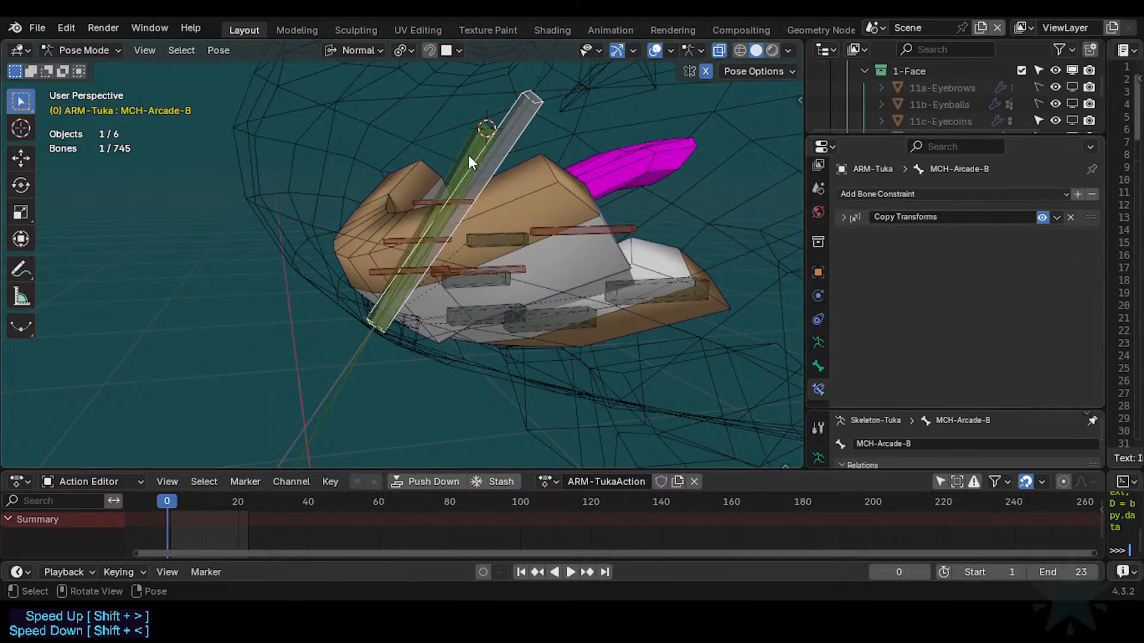
Try rotating the MCH-Arcade-B and MCH-Arcade-T bones in turn around their normal X axes.
{"action": "key", "text": "r"}
{"action": "key", "text": "x"}
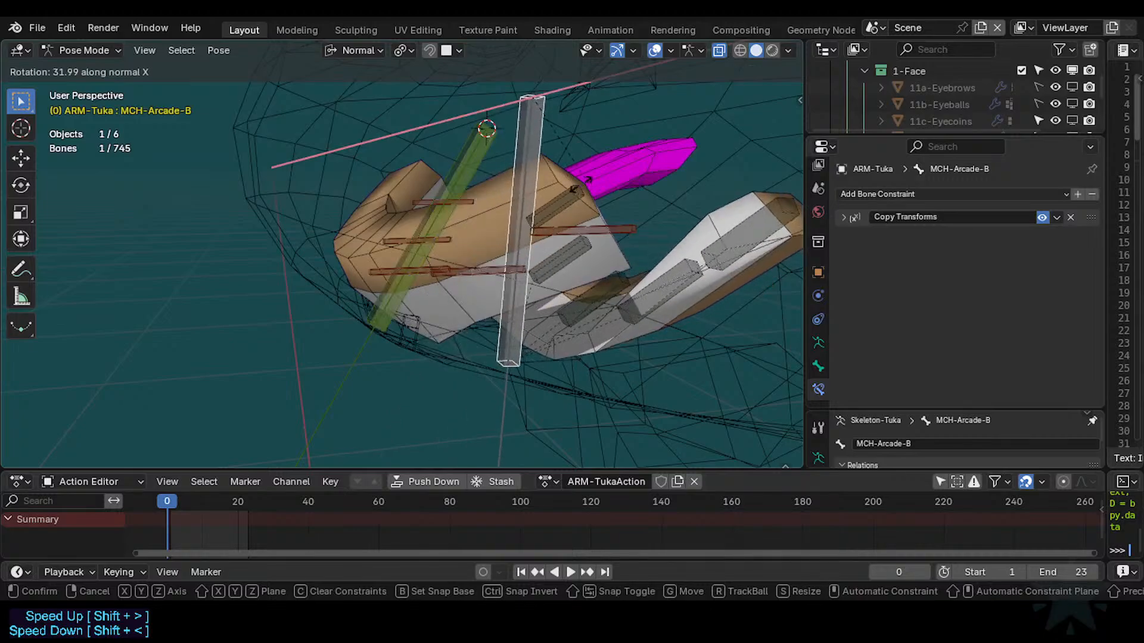
{"action": "right_click", "coordinate": [526, 188]}
{"action": "left_click", "coordinate": [440, 204]}
{"action": "scroll", "coordinate": [364, 237], "scroll_direction": "down", "scroll_amount": 1}
{"action": "key", "text": "r"}
{"action": "key", "text": "x"}
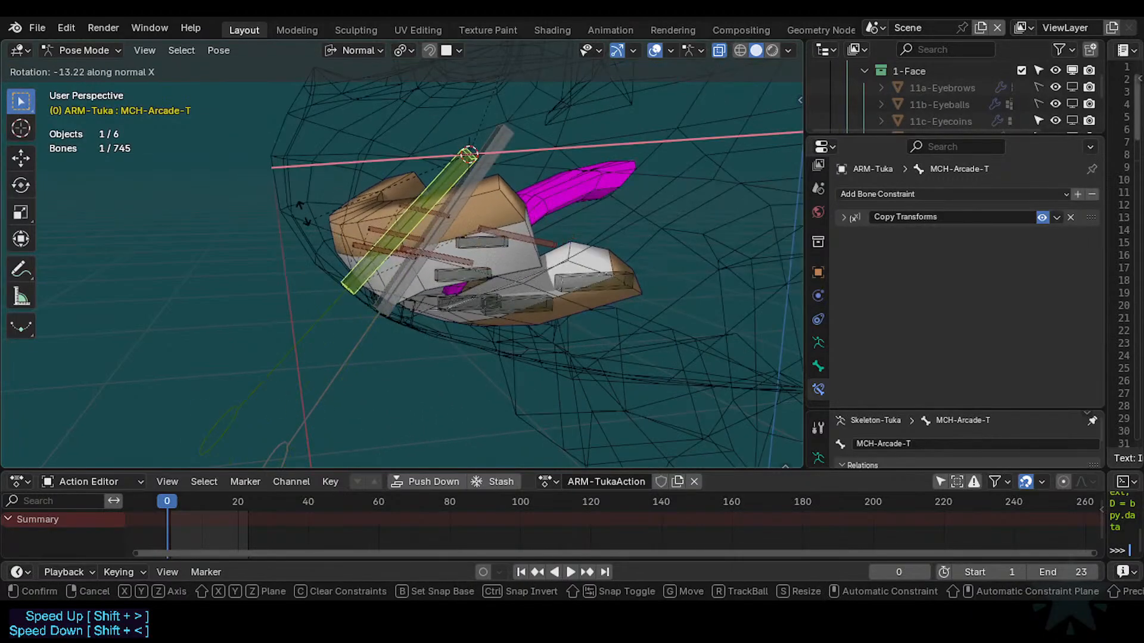
{"action": "right_click", "coordinate": [513, 200]}
{"action": "left_click", "coordinate": [488, 171]}
{"action": "key", "text": "r"}
{"action": "key", "text": "x"}
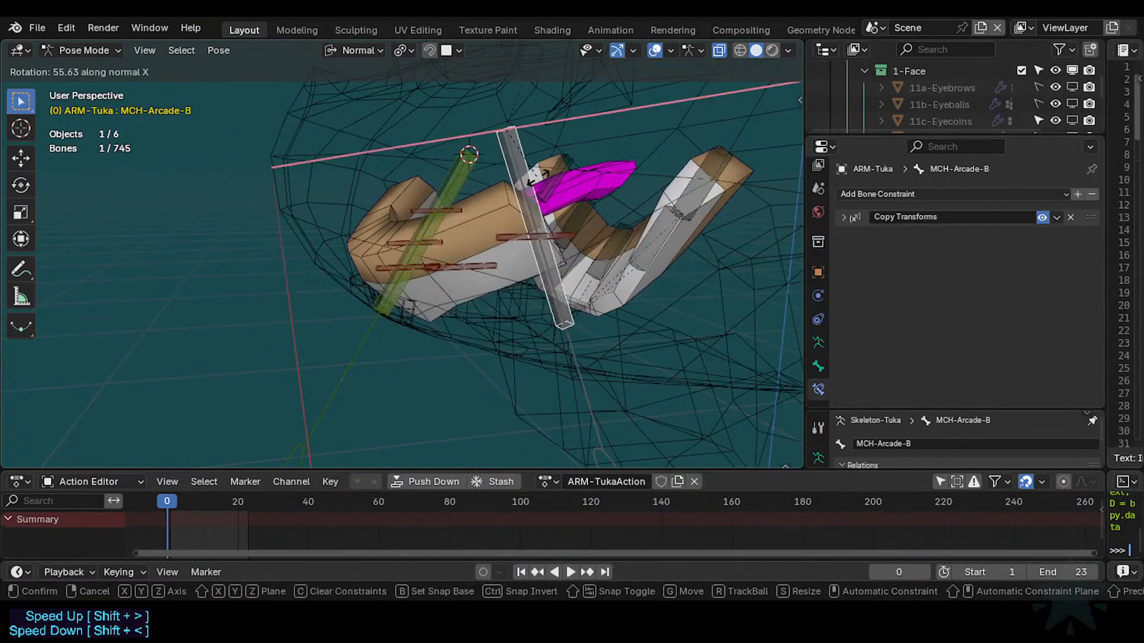
{"action": "right_click", "coordinate": [488, 177]}
{"action": "key", "text": "r"}
{"action": "key", "text": "x"}
{"action": "right_click", "coordinate": [467, 173]}
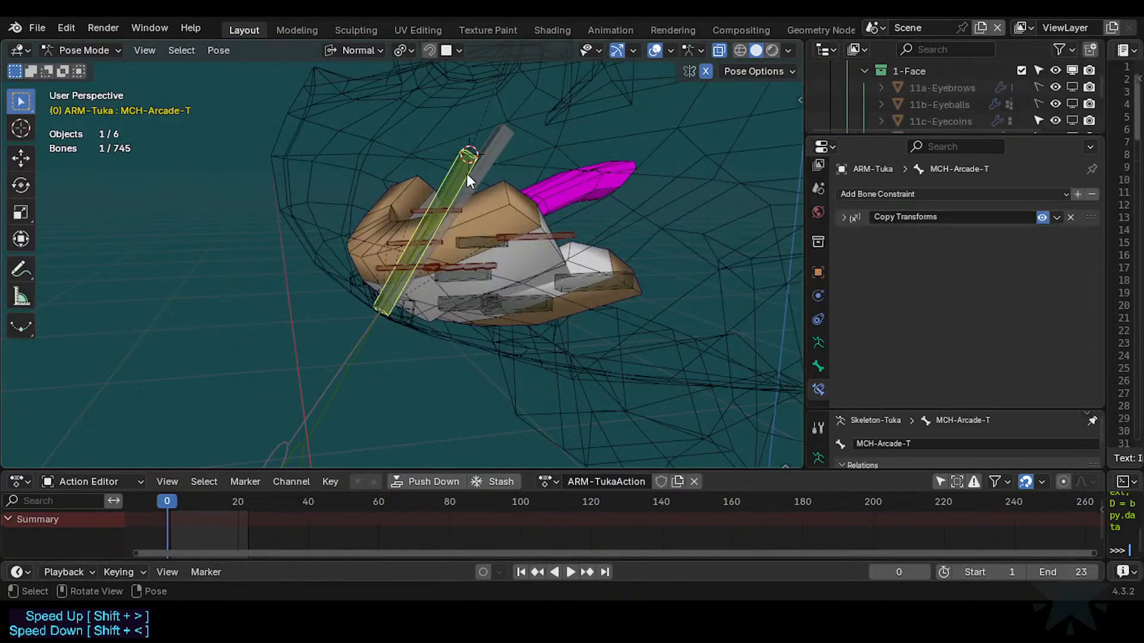
Rotate MCH-Arcade-B around its normal X axis, then clear the rotation of all bones.
{"action": "key", "text": "r"}
{"action": "key", "text": "x"}
{"action": "left_click", "coordinate": [488, 185]}
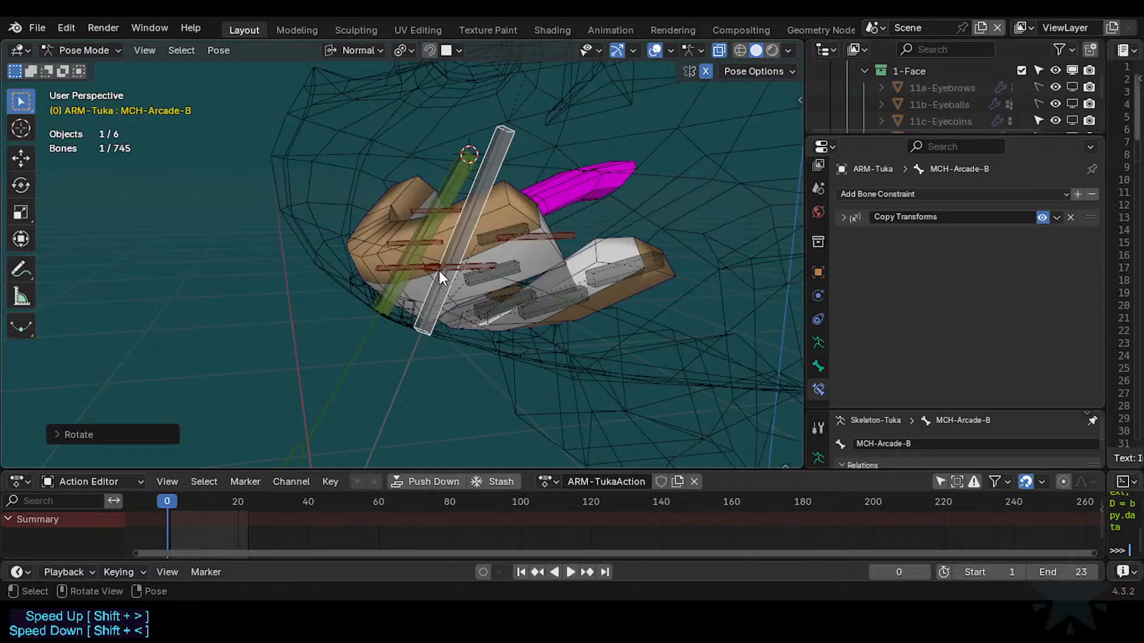
{"action": "key", "text": "a"}
{"action": "key", "text": "alt+r"}
Examine the Copy Transforms constraint and the parent relations of the TWK-Arcade-B bone.
{"action": "left_click", "coordinate": [348, 361]}
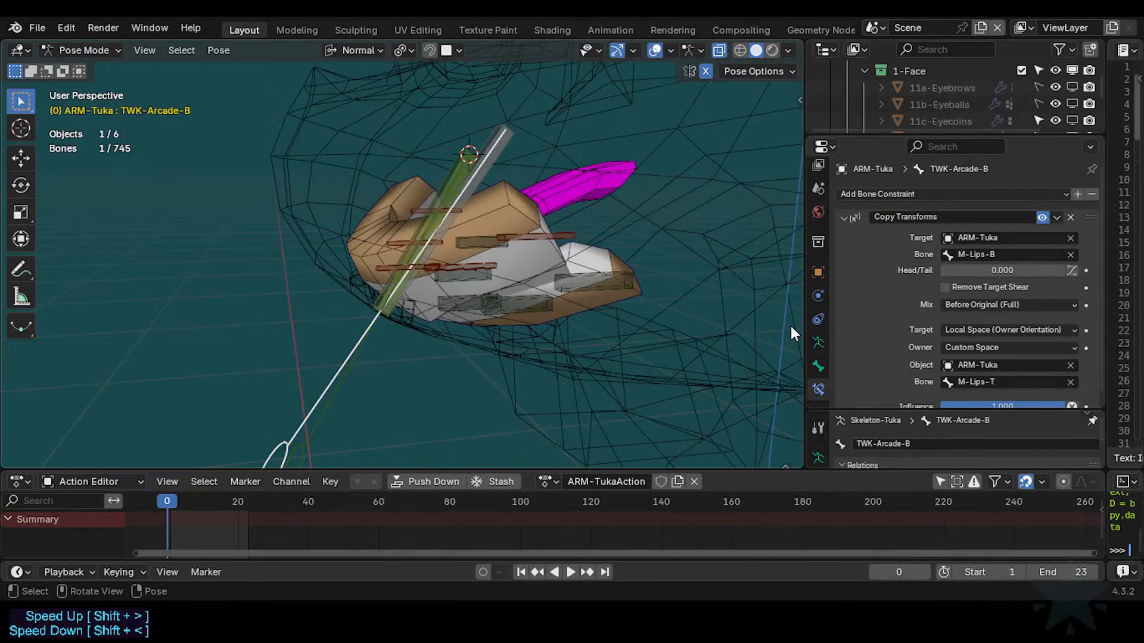
{"action": "scroll", "coordinate": [948, 292], "scroll_direction": "down", "scroll_amount": 1}
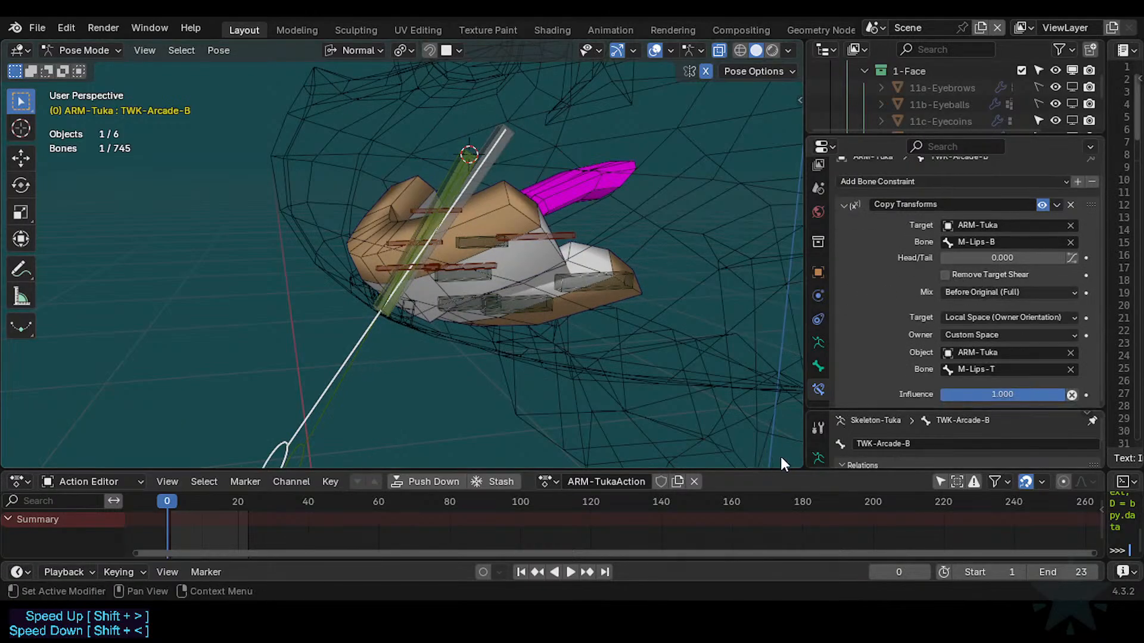
{"action": "scroll", "coordinate": [966, 441], "scroll_direction": "down", "scroll_amount": 3}
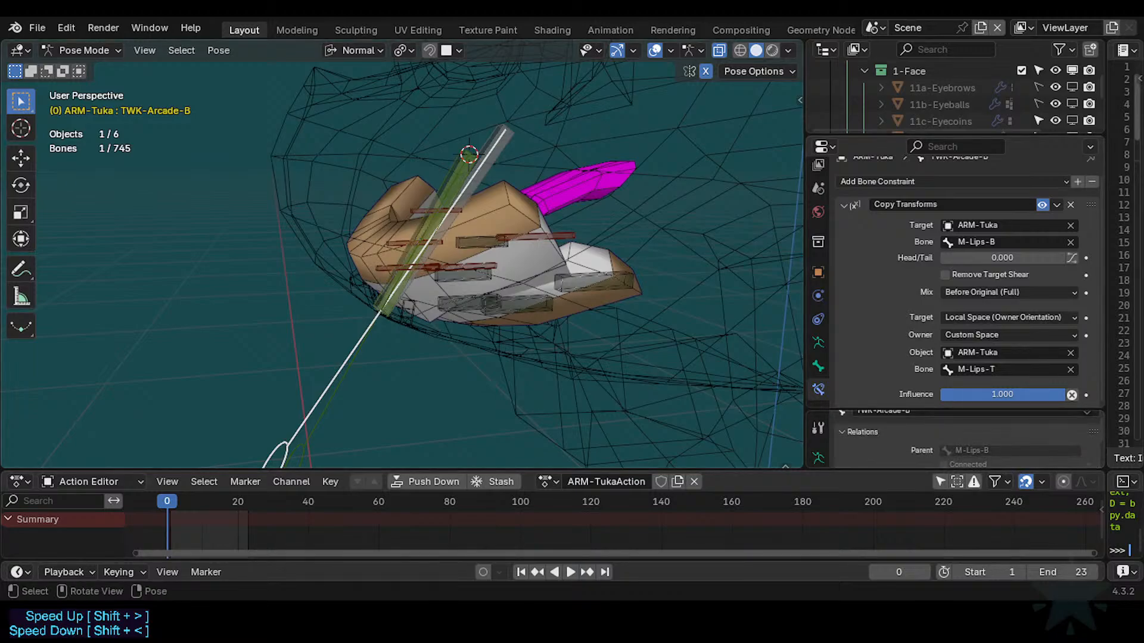
Try rotating MCH-Arcade-T and TWK-Arcade-B around X, and check the Copy Transforms settings of TWK-Arcade-B.
{"action": "left_click", "coordinate": [426, 226]}
{"action": "key", "text": "r"}
{"action": "key", "text": "x"}
{"action": "right_click", "coordinate": [406, 210]}
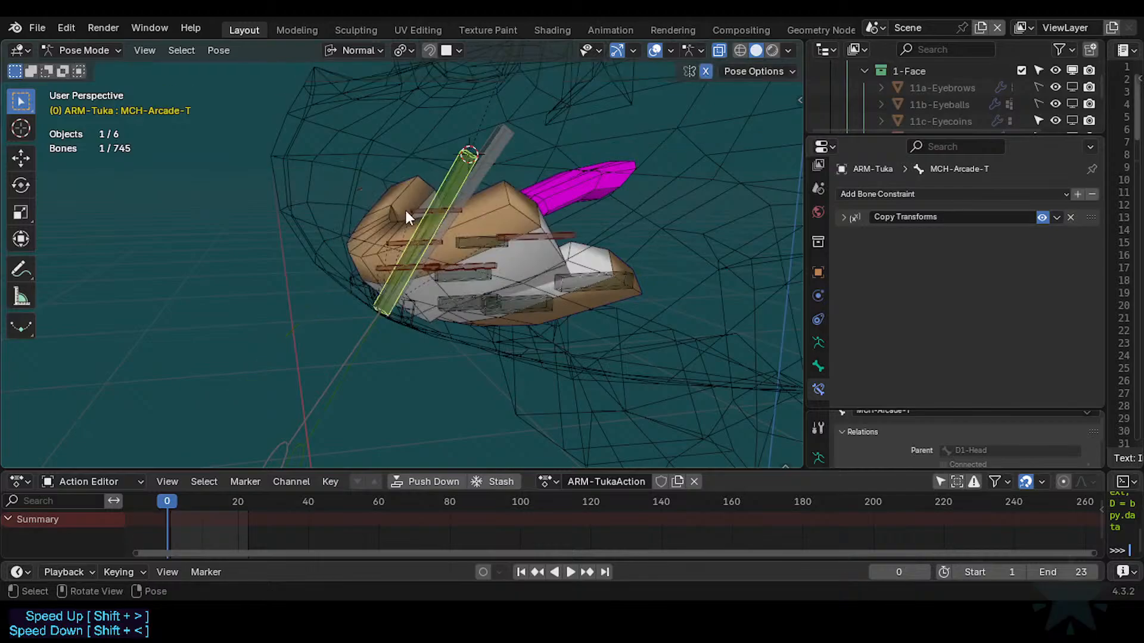
{"action": "left_click", "coordinate": [347, 345]}
{"action": "key", "text": "r"}
{"action": "key", "text": "x"}
{"action": "right_click", "coordinate": [483, 182]}
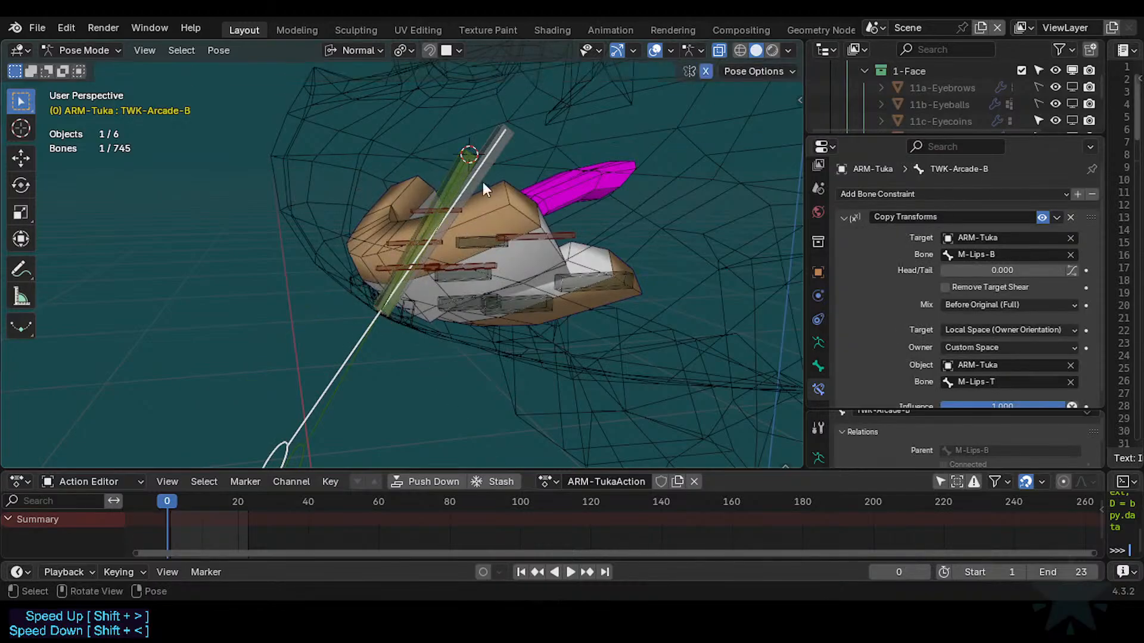
{"action": "scroll", "coordinate": [856, 286], "scroll_direction": "down", "scroll_amount": 1}
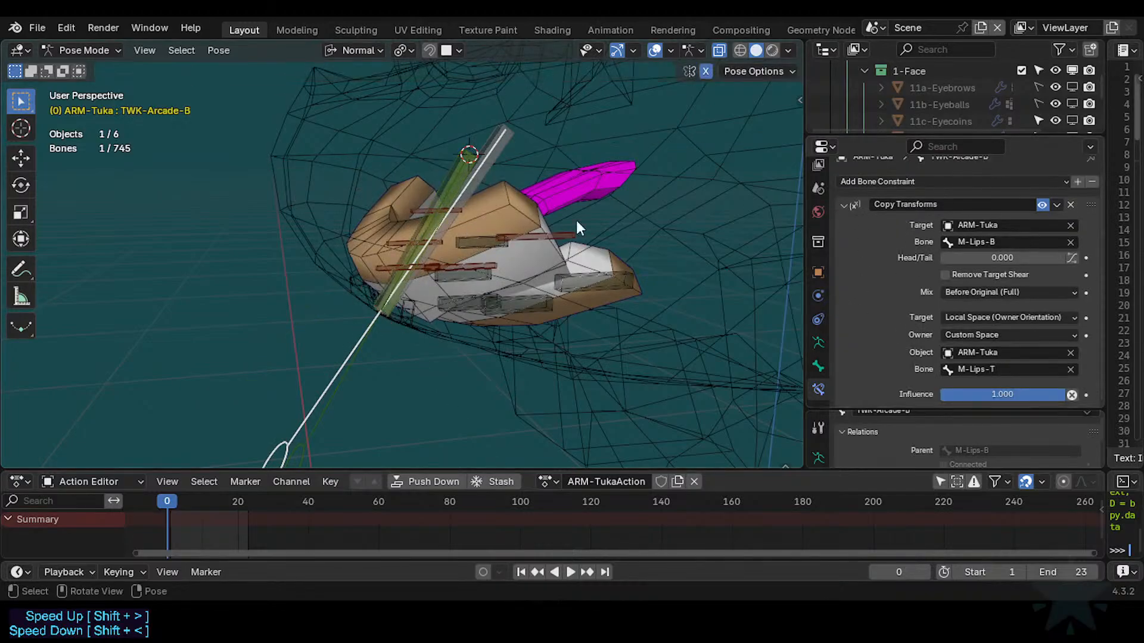
Try rotating MCH-Arcade-T around its normal X axis, then inspect the Copy Transforms constraint of TWK-Arcade-T.
{"action": "left_click", "coordinate": [433, 186]}
{"action": "key", "text": "r"}
{"action": "key", "text": "x"}
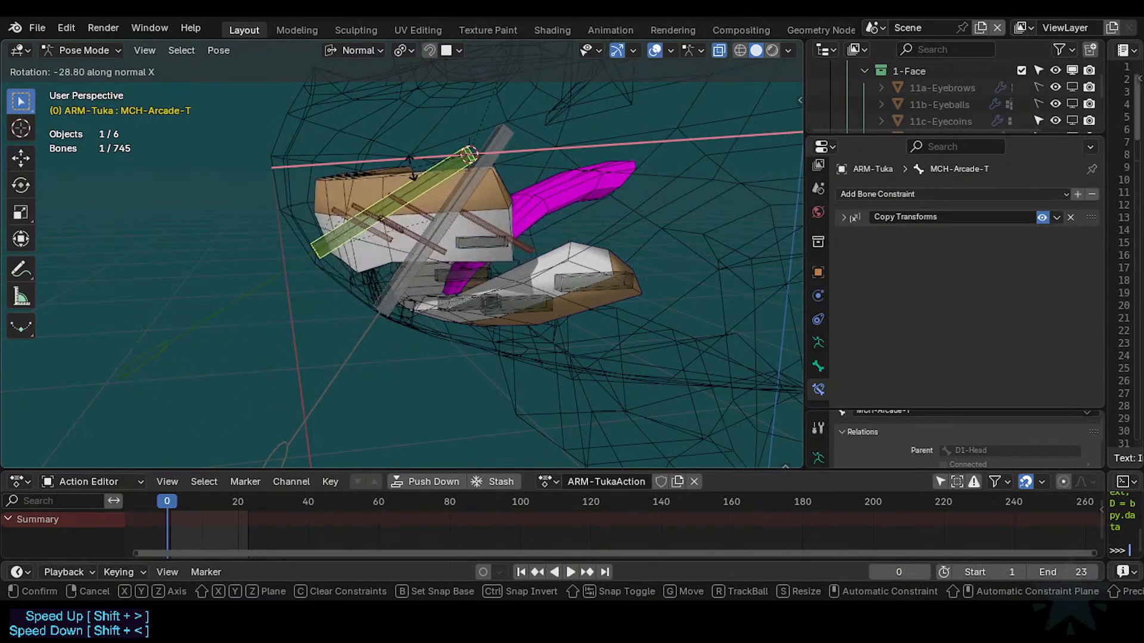
{"action": "right_click", "coordinate": [377, 323]}
{"action": "left_click", "coordinate": [363, 347]}
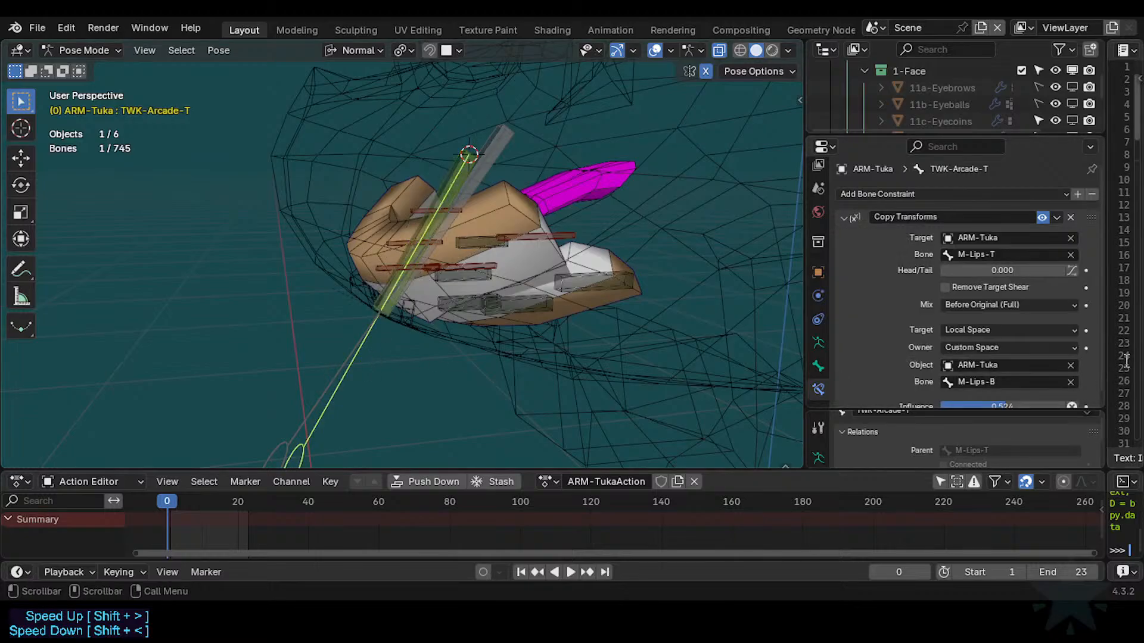
Try moving the TWK-Arcade-B bone in Edit Mode and return to Pose Mode.
{"action": "left_click", "coordinate": [351, 362]}
{"action": "key", "text": "Tab"}
{"action": "key", "text": "g"}
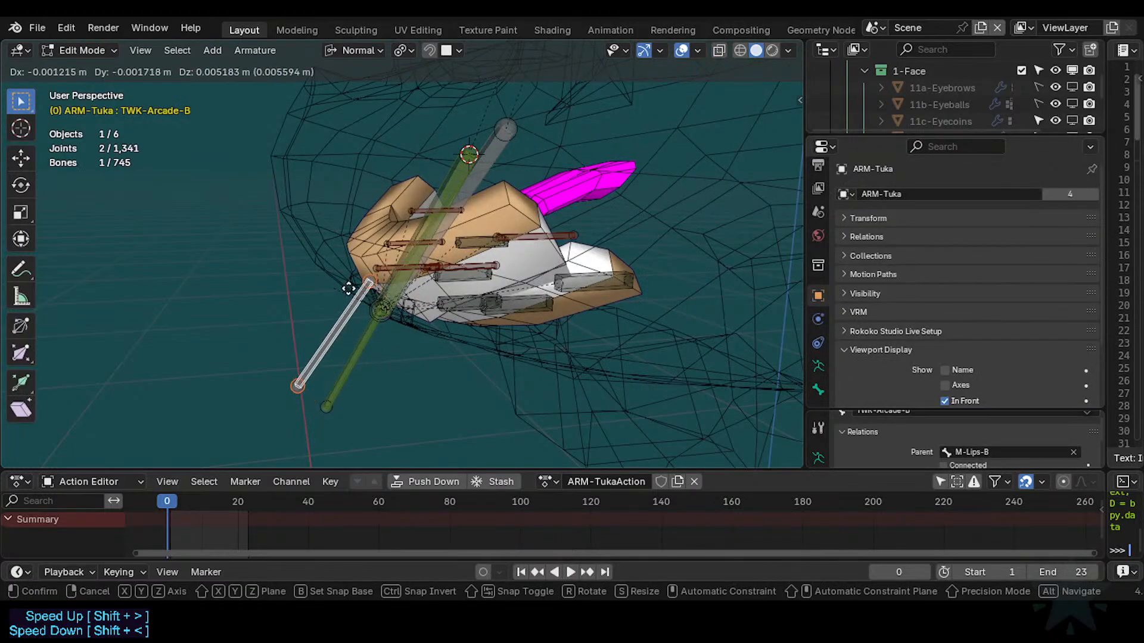
{"action": "left_click", "coordinate": [346, 374]}
{"action": "key", "text": "Tab"}
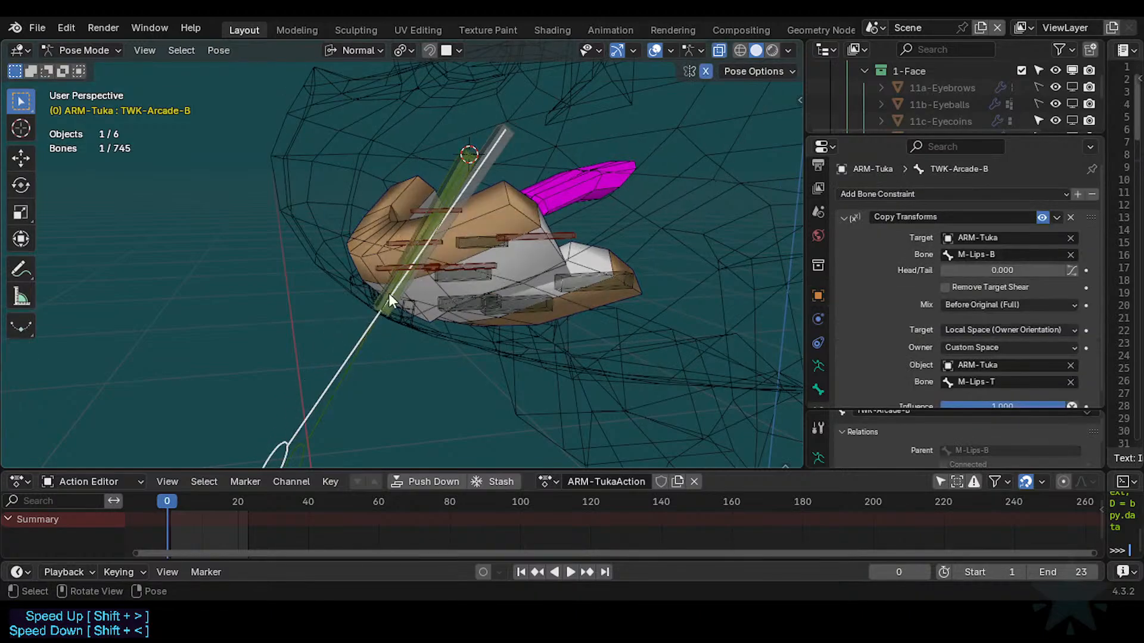
Rotate MCH-Arcade-T around its normal X axis to raise the upper teeth.
{"action": "left_click", "coordinate": [452, 167]}
{"action": "key", "text": "r"}
{"action": "key", "text": "x"}
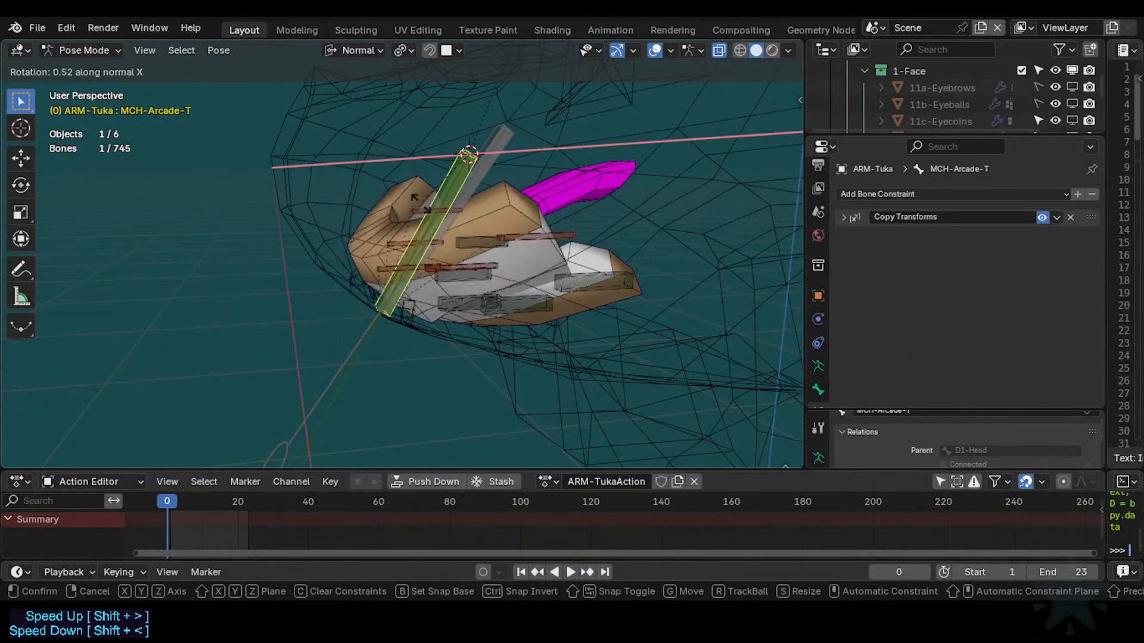
{"action": "left_click", "coordinate": [399, 185]}
Clear the custom shape Override Transform bone of both TWK-Arcade-T and TWK-Arcade-B.
{"action": "left_click", "coordinate": [289, 299]}
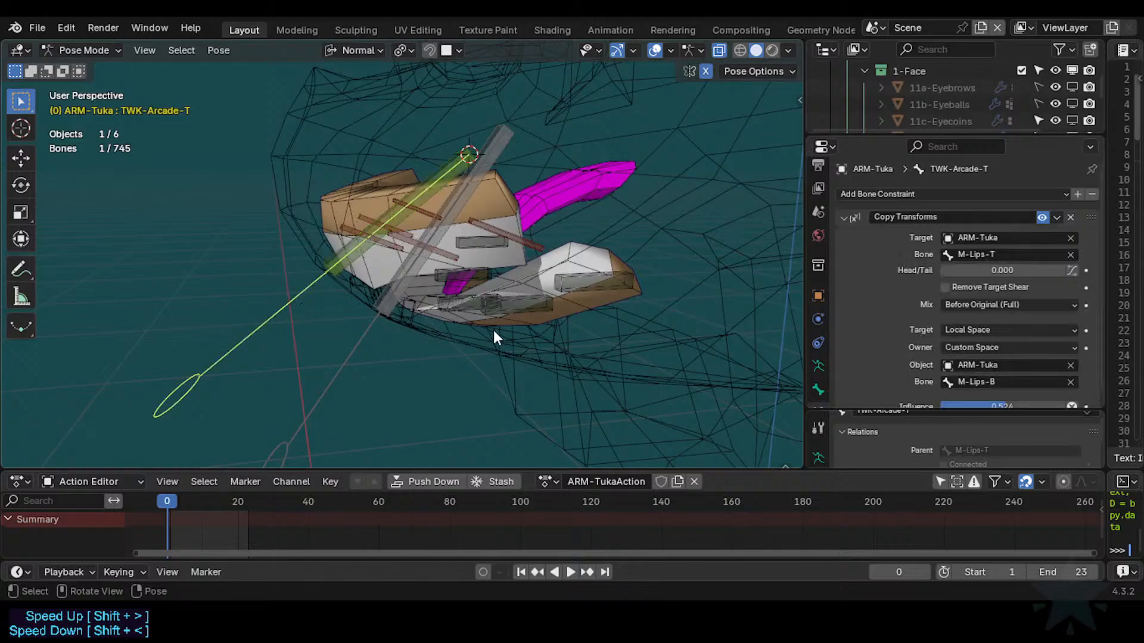
{"action": "scroll", "coordinate": [821, 378], "scroll_direction": "down", "scroll_amount": 1}
{"action": "left_click", "coordinate": [818, 366]}
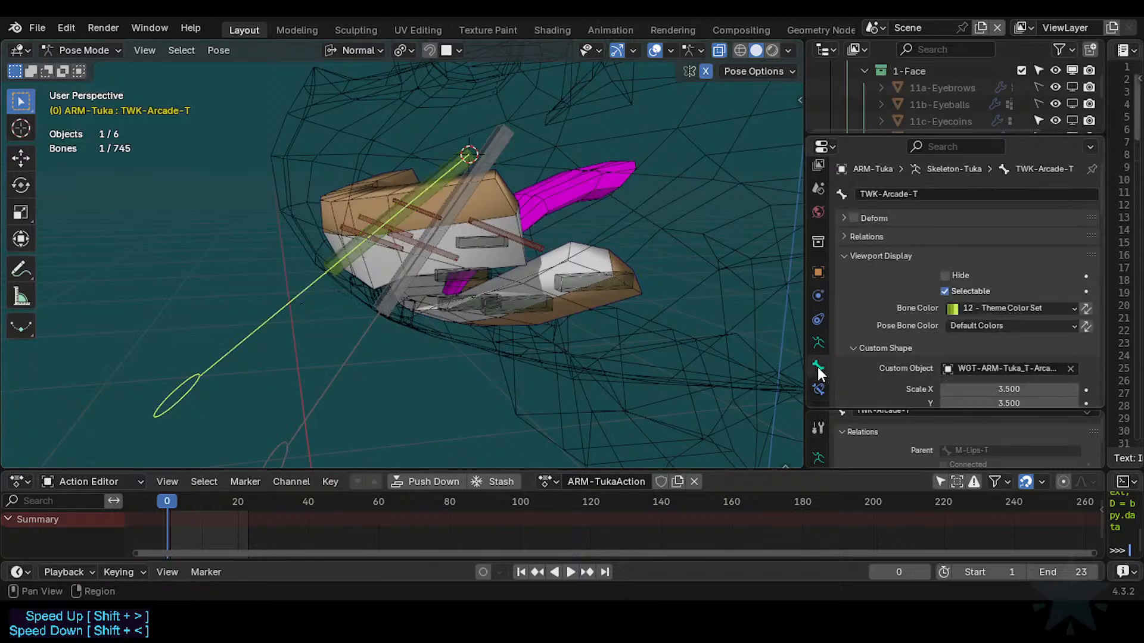
{"action": "scroll", "coordinate": [902, 362], "scroll_direction": "down", "scroll_amount": 5}
{"action": "scroll", "coordinate": [902, 370], "scroll_direction": "down", "scroll_amount": 5}
{"action": "scroll", "coordinate": [967, 186], "scroll_direction": "up", "scroll_amount": 3}
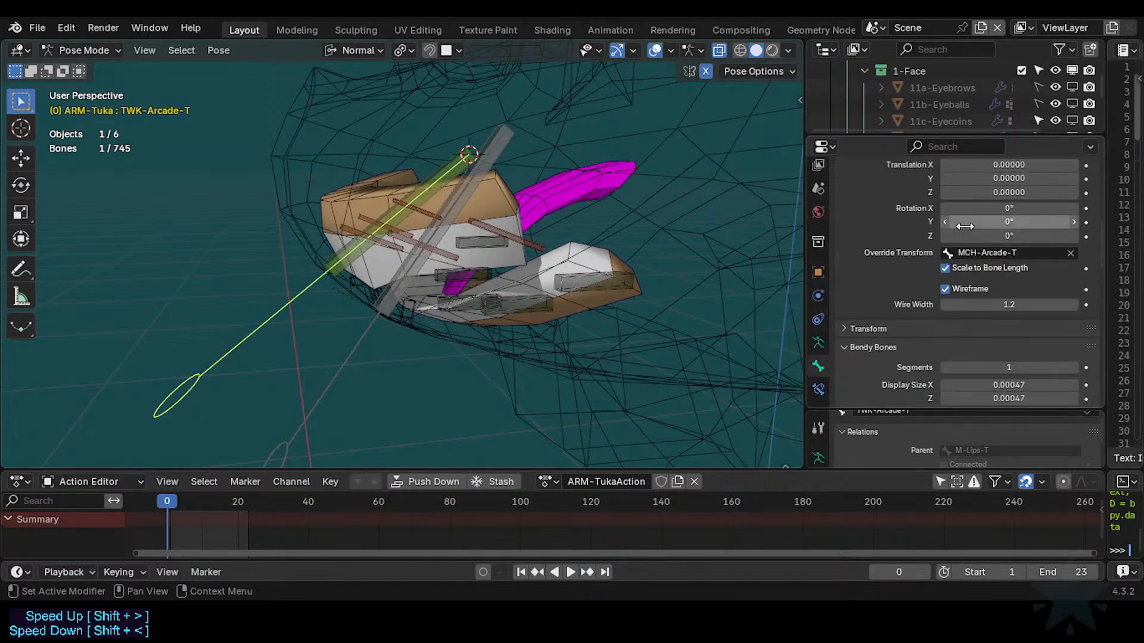
{"action": "left_click", "coordinate": [1072, 253]}
{"action": "left_click", "coordinate": [326, 389]}
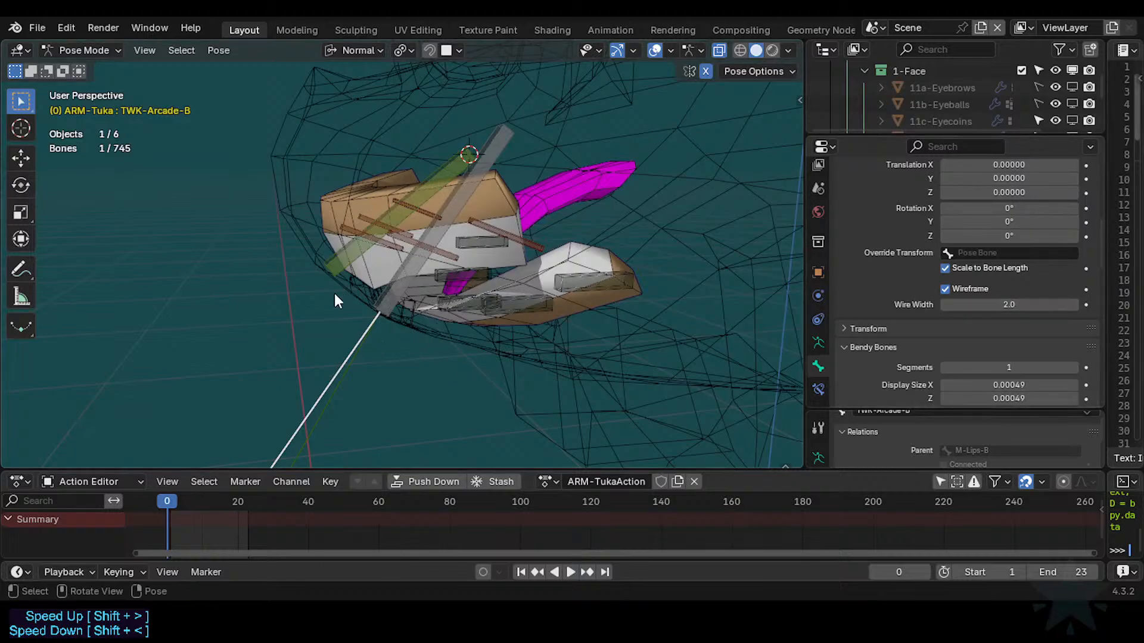
Rotate MCH-Arcade-T by about -6° and MCH-Arcade-B by about 12° around their normal X axes.
{"action": "left_click", "coordinate": [355, 276]}
{"action": "key", "text": "r"}
{"action": "key", "text": "x"}
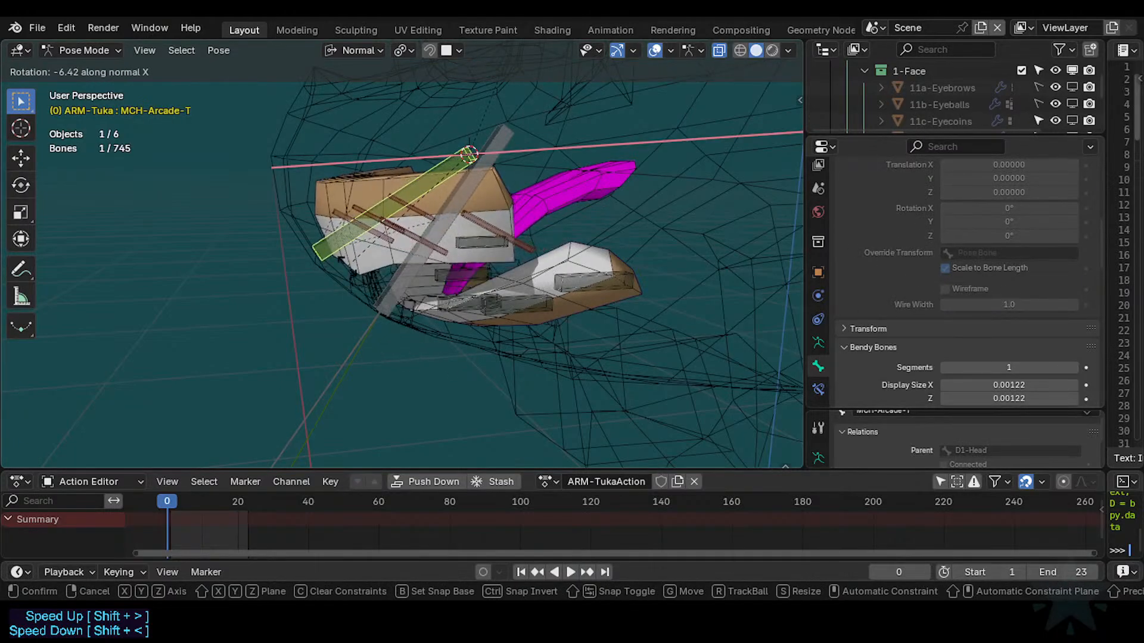
{"action": "left_click", "coordinate": [352, 274]}
{"action": "left_click", "coordinate": [396, 298]}
{"action": "key", "text": "r"}
{"action": "key", "text": "x"}
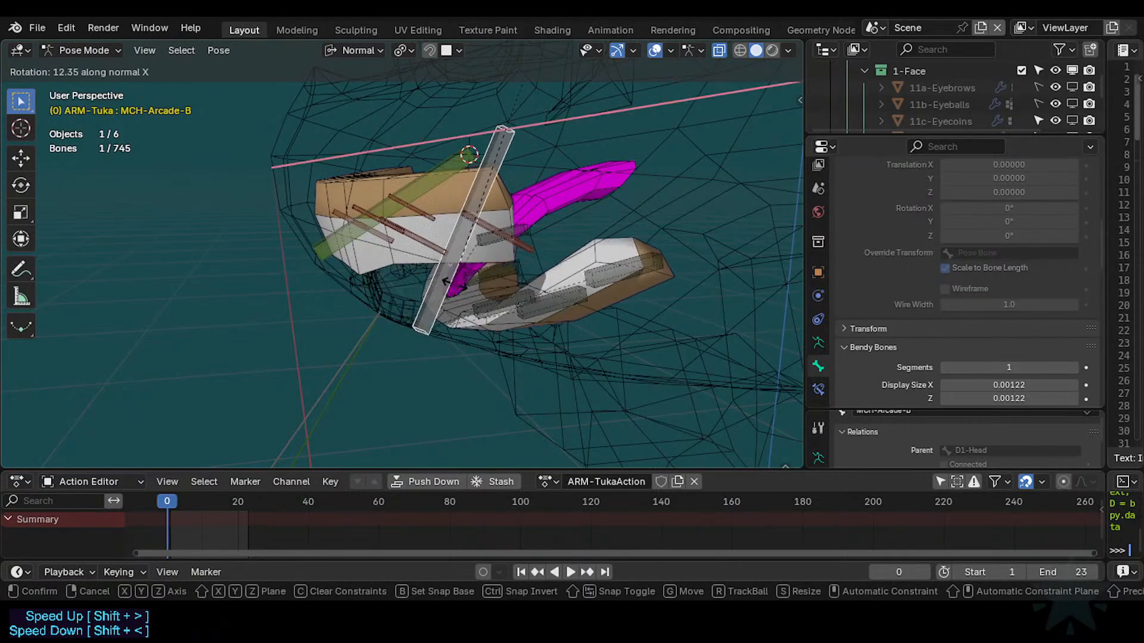
{"action": "left_click", "coordinate": [452, 282]}
Try rotating MCH-Arcade-B freely in the view from a side angle of the mouth.
{"action": "mouse_move", "coordinate": [430, 279]}
{"action": "middle_mouse_down"}
{"action": "mouse_move", "coordinate": [399, 290]}
{"action": "mouse_move", "coordinate": [448, 283]}
{"action": "mouse_move", "coordinate": [507, 303]}
{"action": "mouse_move", "coordinate": [477, 248]}
{"action": "mouse_move", "coordinate": [466, 313]}
{"action": "mouse_move", "coordinate": [429, 296]}
{"action": "middle_mouse_up"}
{"action": "key", "text": "r"}
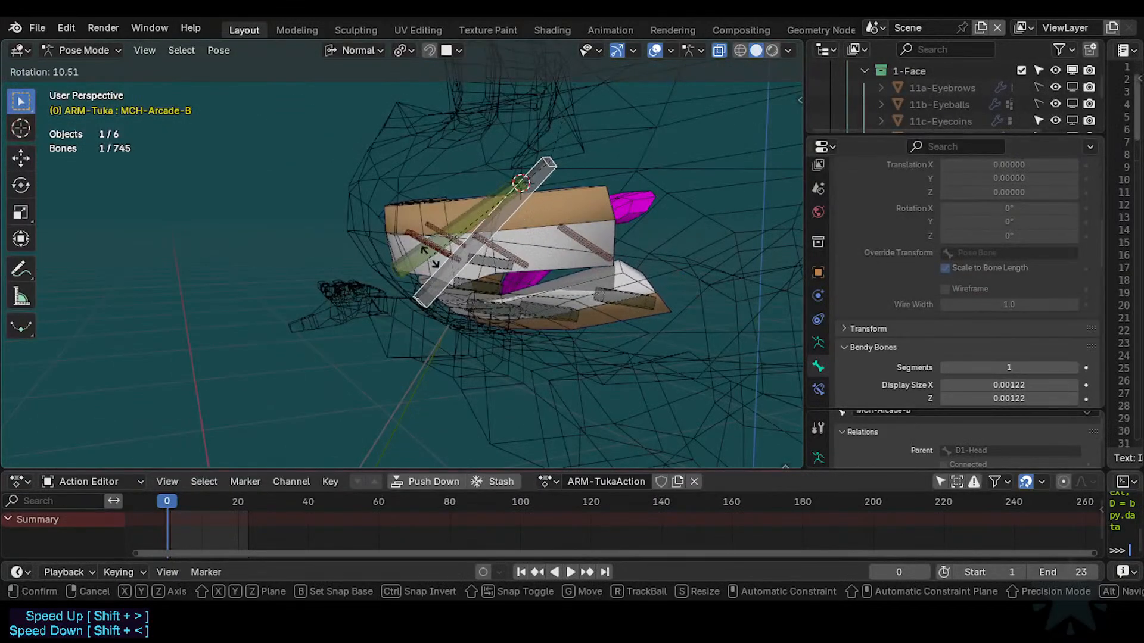
{"action": "left_click", "coordinate": [441, 275]}
{"action": "key", "text": "r"}
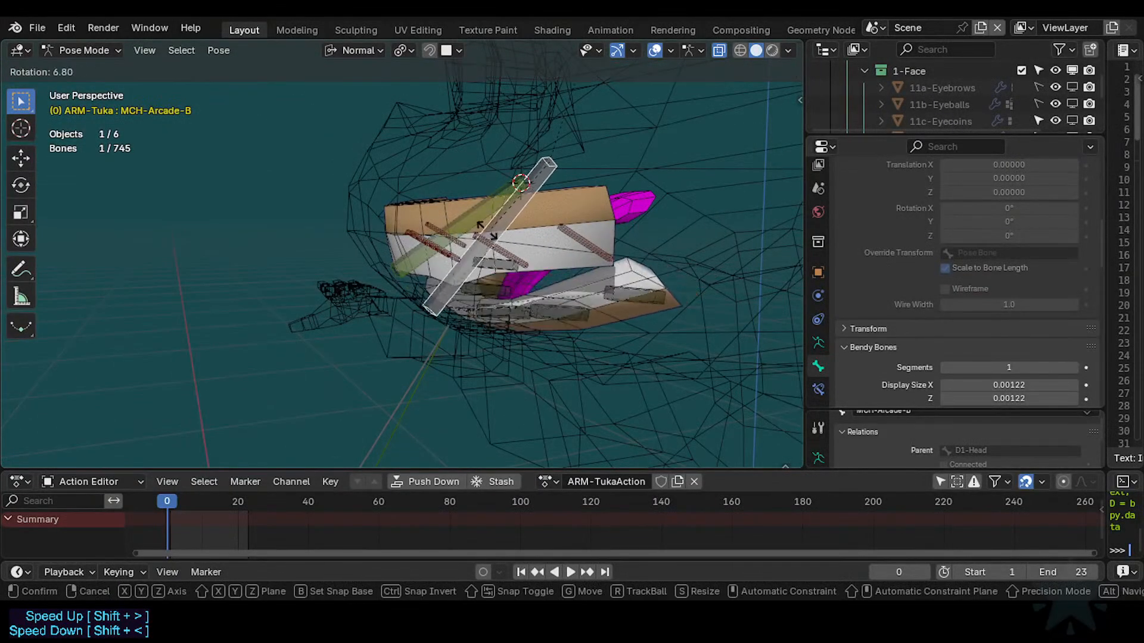
{"action": "right_click", "coordinate": [473, 228]}
Try moving MCH-Arcade-B and rotating it with both free and trackball rotation.
{"action": "key", "text": "g"}
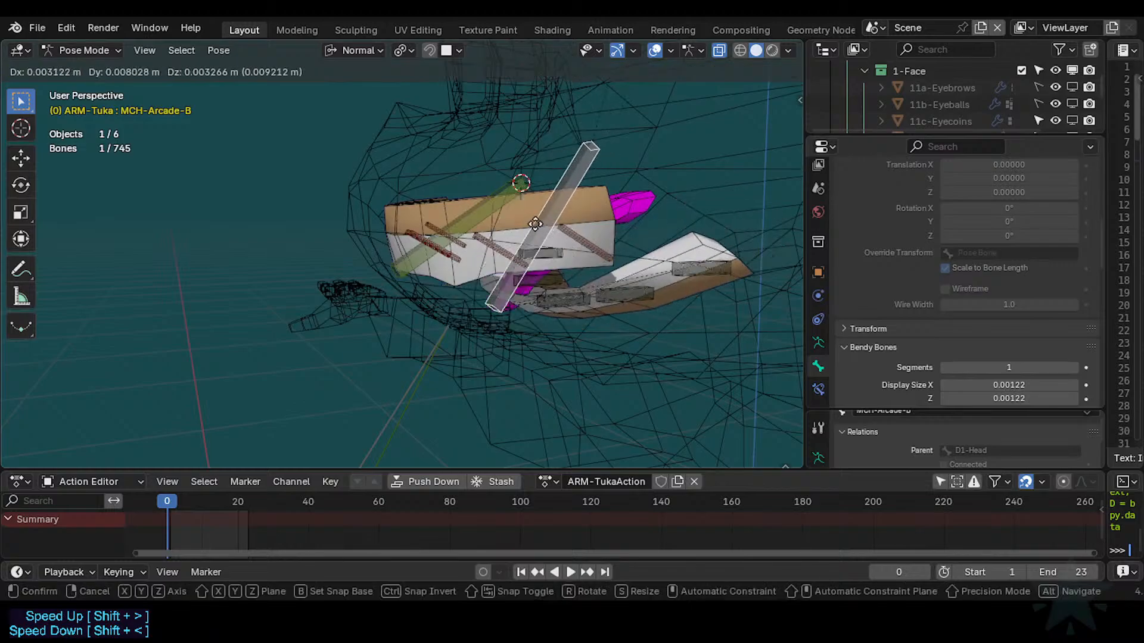
{"action": "right_click", "coordinate": [535, 226]}
{"action": "key", "text": "r"}
{"action": "key", "text": "r"}
{"action": "right_click", "coordinate": [523, 262]}
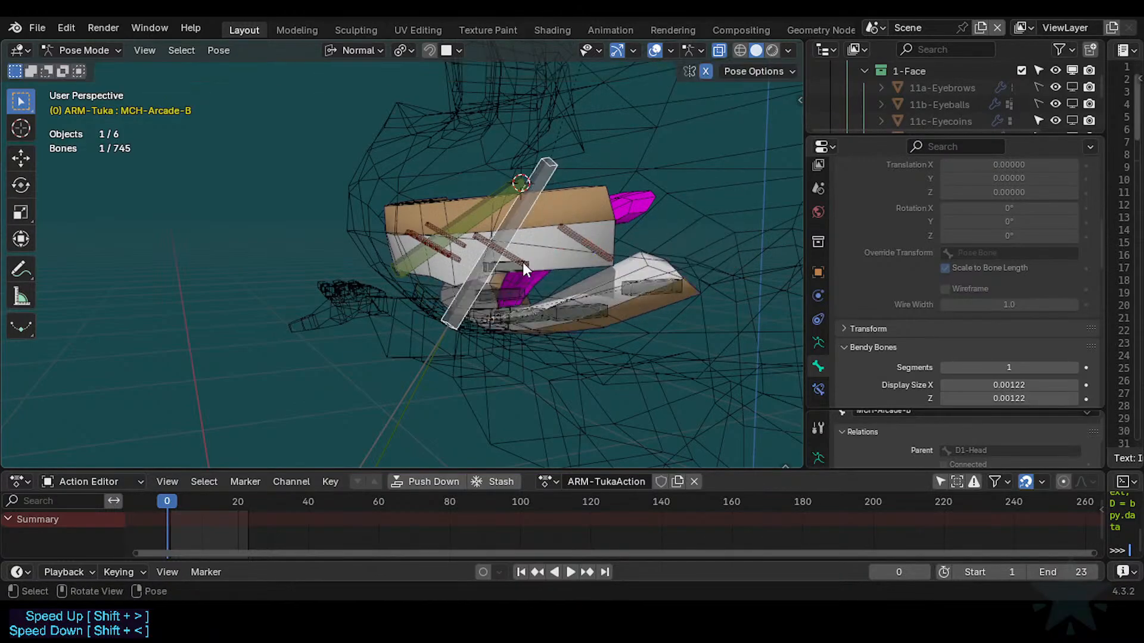
{"action": "middle_click_drag", "start_coordinate": [524, 264], "coordinate": [559, 307]}
{"action": "key", "text": "r"}
{"action": "right_click", "coordinate": [545, 308]}
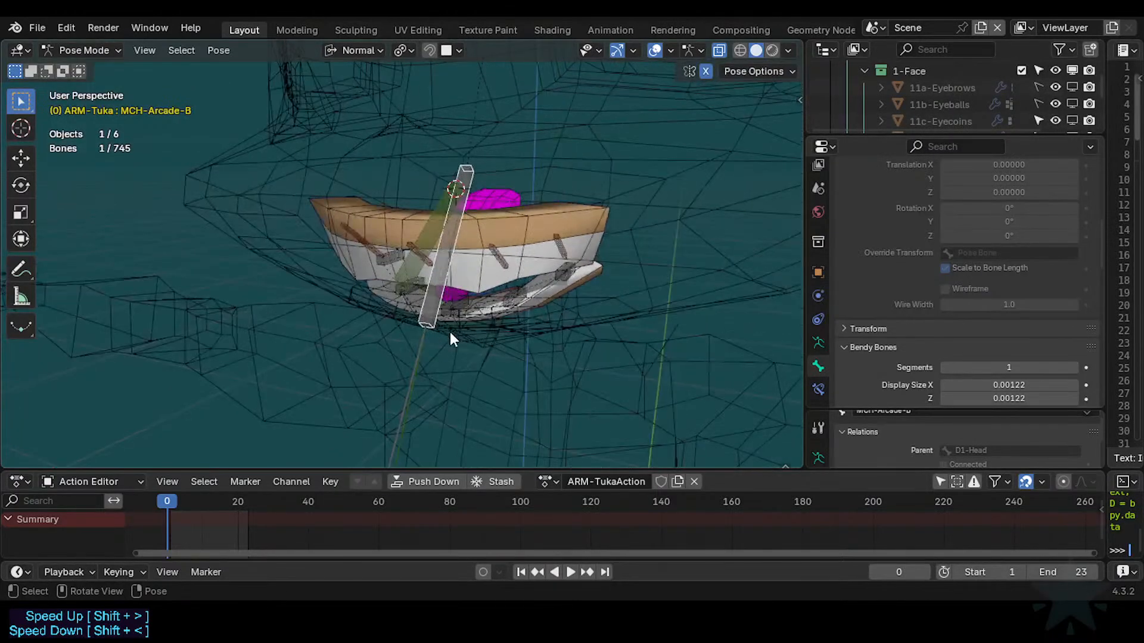
{"action": "key", "text": "r"}
{"action": "key", "text": "r"}
{"action": "right_click", "coordinate": [480, 328]}
Try rotating MCH-Arcade-B and MCH-Arcade-T together with free rotation, trackball rotation and around normal Z.
{"action": "left_click", "coordinate": [436, 241], "text": "shift"}
{"action": "key", "text": "r"}
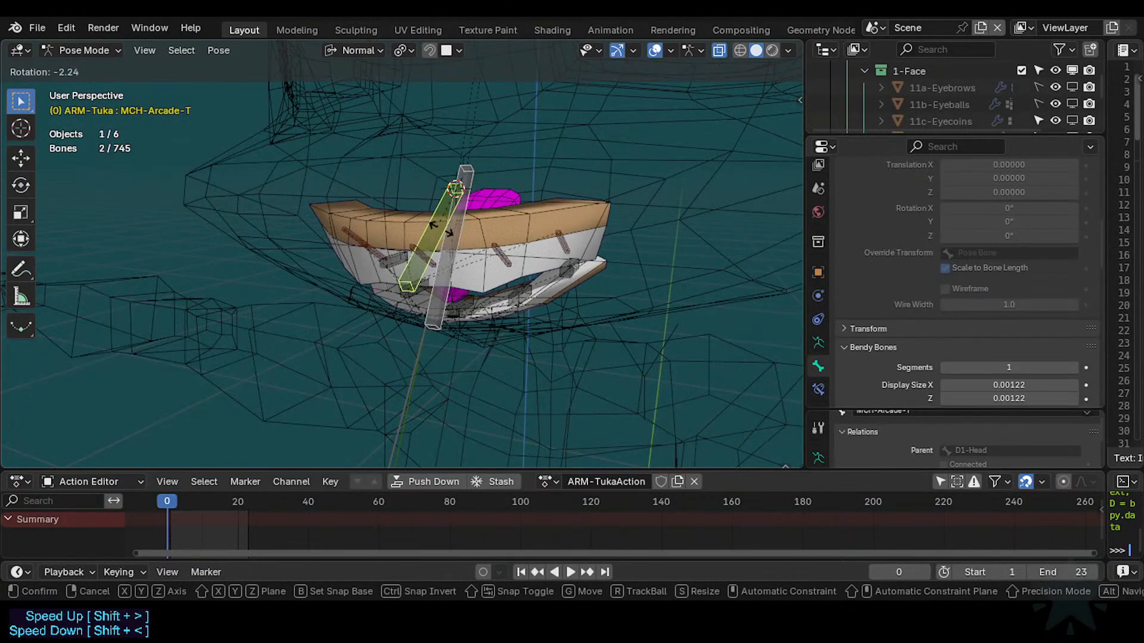
{"action": "key", "text": "r"}
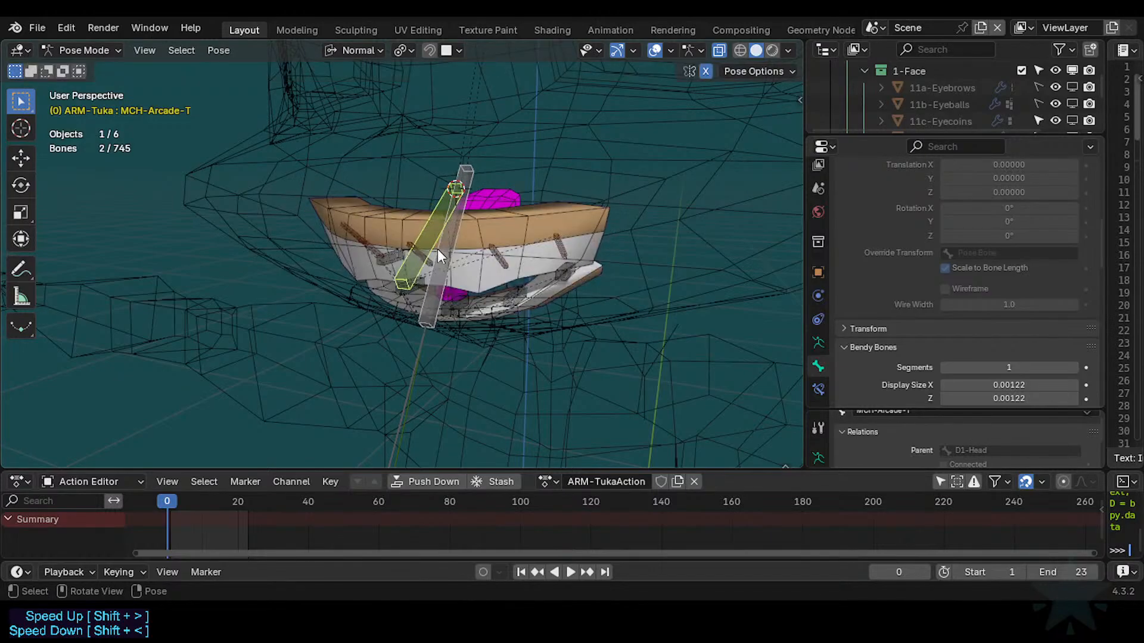
{"action": "key", "text": "r"}
{"action": "key", "text": "z"}
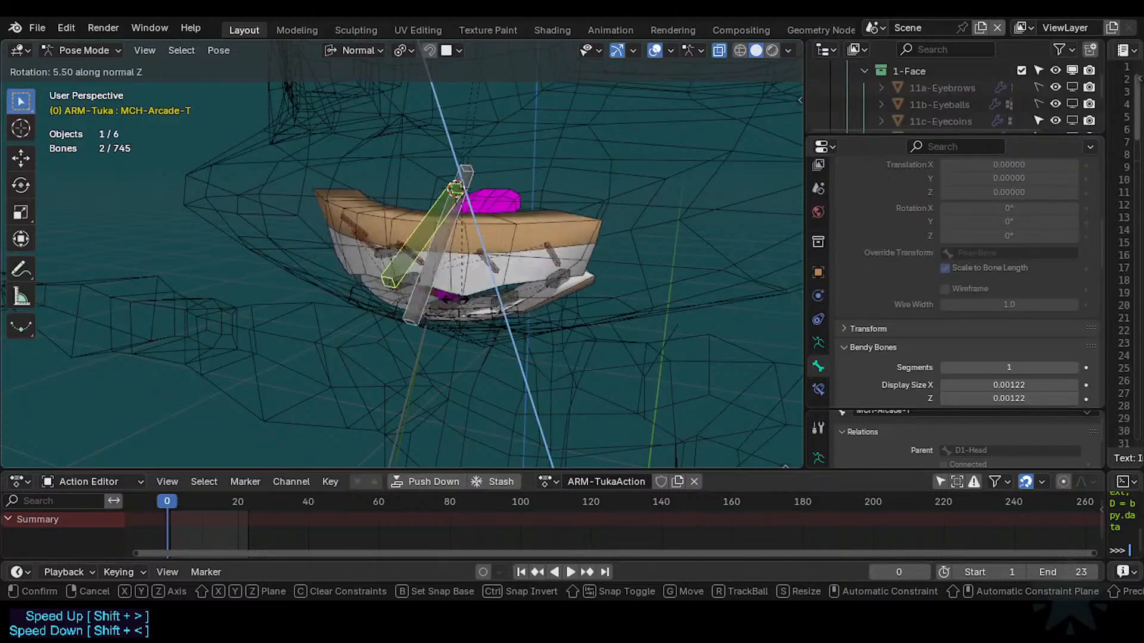
{"action": "left_click", "coordinate": [483, 304]}
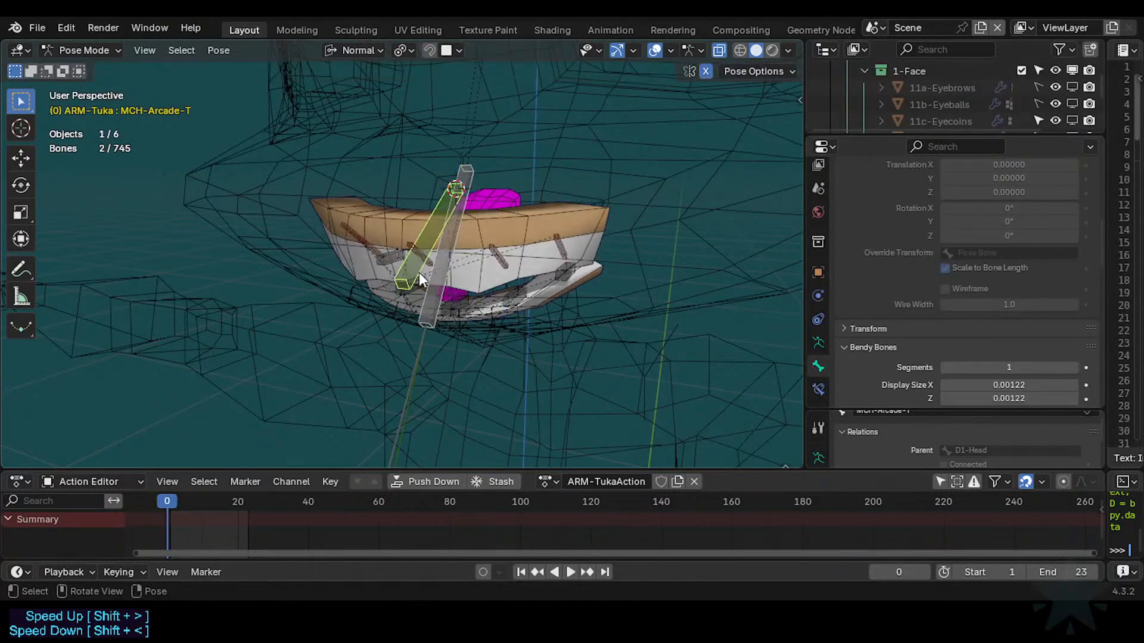
Reset the rotation of both MCH-Arcade bones, try rotating MCH-Arcade-T around normal X, and select both bones.
{"action": "left_click", "coordinate": [412, 319], "text": "ctrl"}
{"action": "middle_click_drag", "start_coordinate": [413, 320], "coordinate": [458, 305]}
{"action": "left_click", "coordinate": [471, 231]}
{"action": "key", "text": "r"}
{"action": "key", "text": "x"}
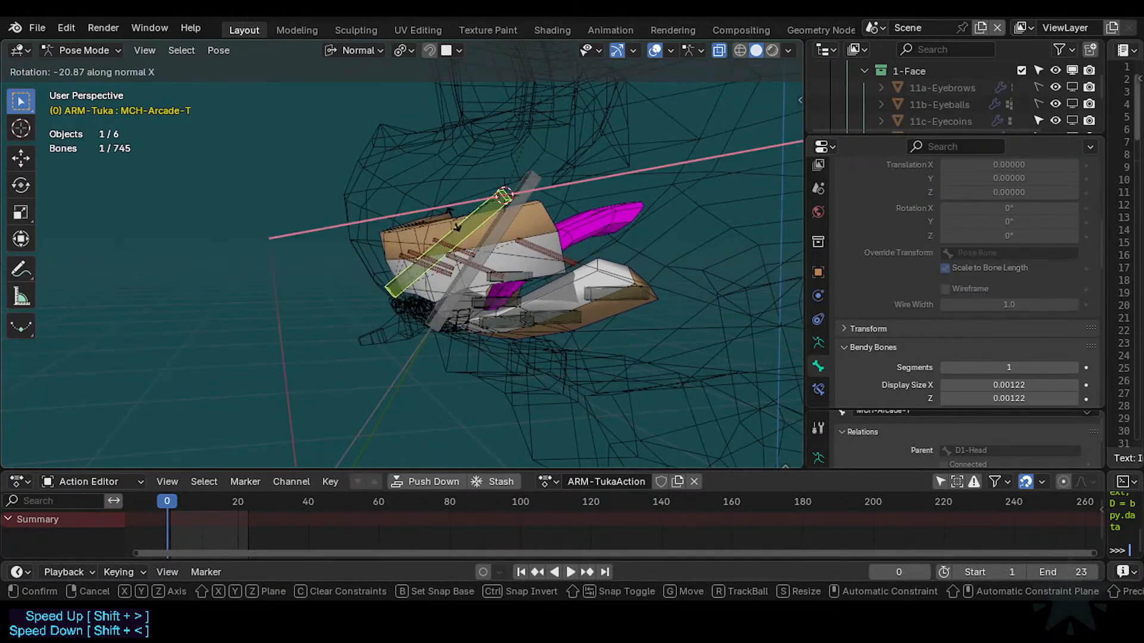
{"action": "right_click", "coordinate": [465, 218]}
{"action": "left_click", "coordinate": [480, 240]}
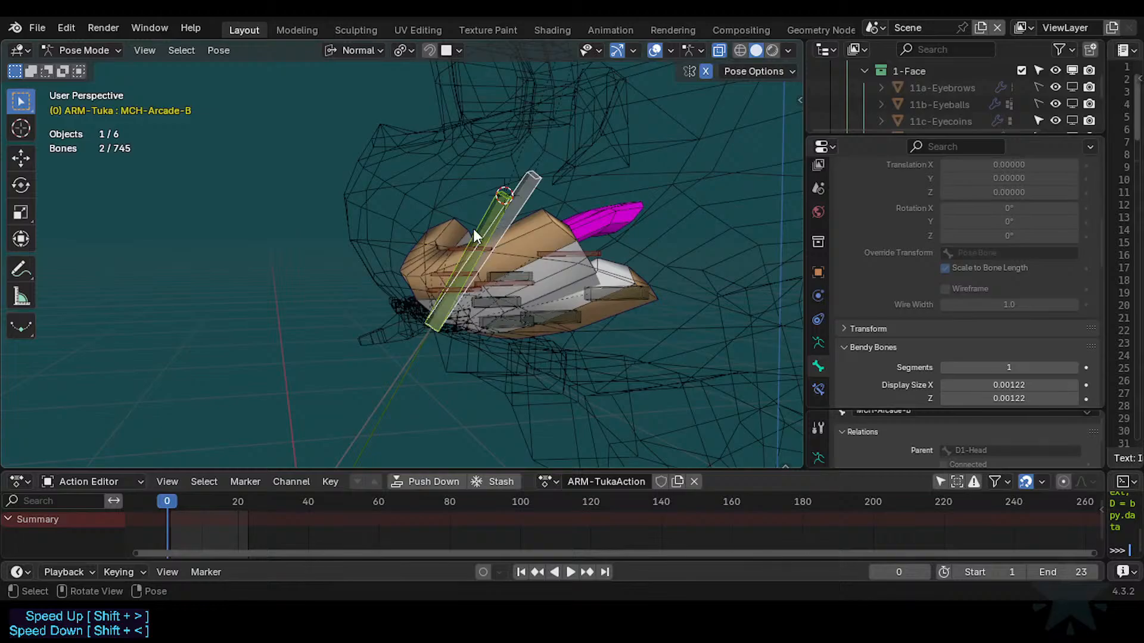
Try rotating MCH-Arcade-T and MCH-Arcade-B one after the other around the normal X axis.
{"action": "key", "text": "r"}
{"action": "key", "text": "x"}
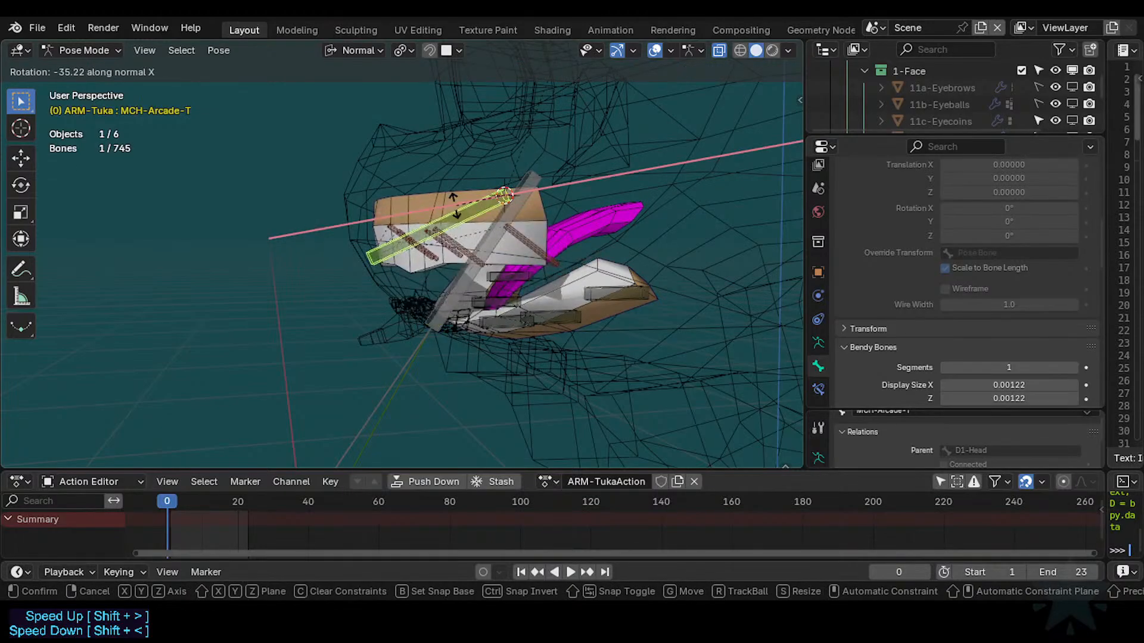
{"action": "key", "text": "Escape"}
{"action": "left_click", "coordinate": [513, 227]}
{"action": "key", "text": "r"}
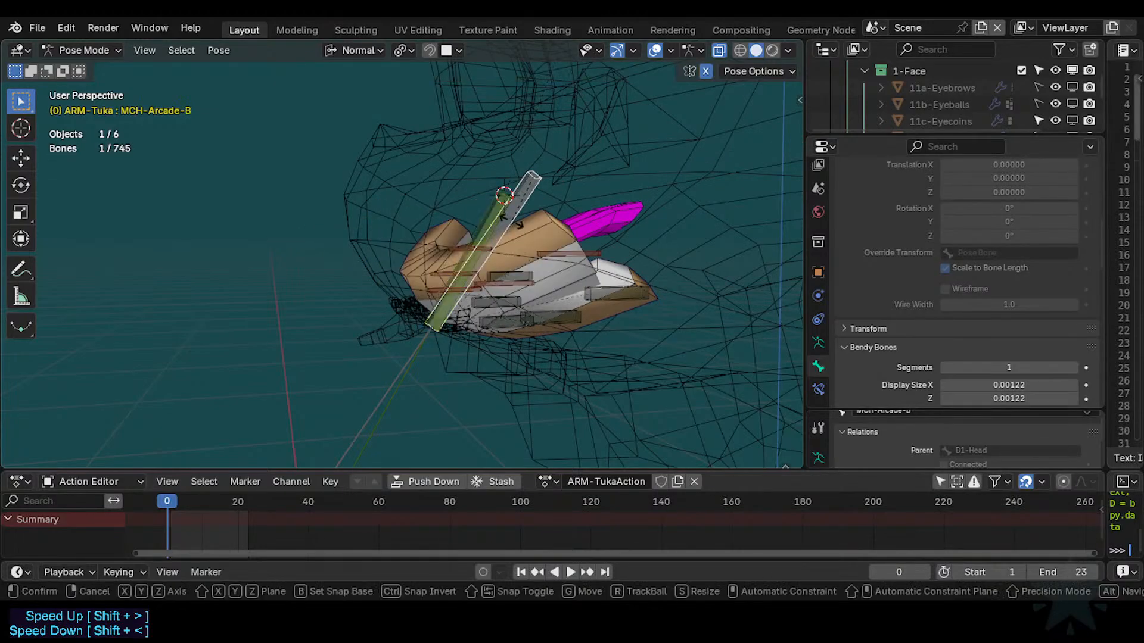
{"action": "key", "text": "x"}
{"action": "key", "text": "Escape"}
{"action": "left_click", "coordinate": [490, 228], "text": "shift"}
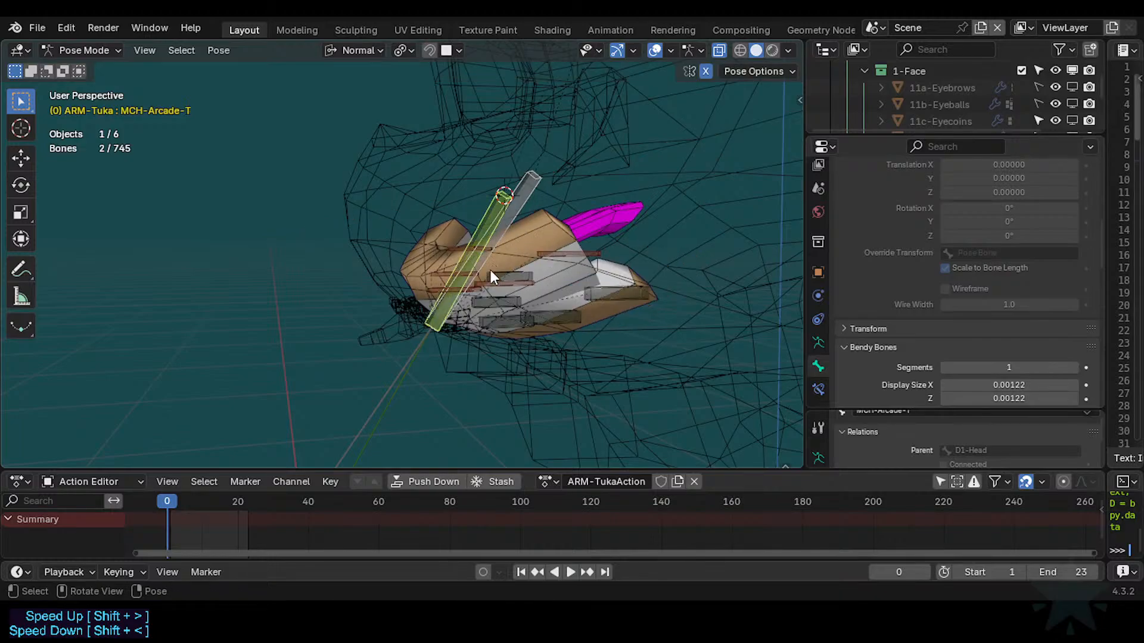
Examine how the TWK-Arcade-T and TWK-Arcade-B bones sit relative to MCH-Arcade-T at the front of the mouth.
{"action": "left_click", "coordinate": [437, 347]}
{"action": "mouse_move", "coordinate": [437, 348]}
{"action": "middle_mouse_down"}
{"action": "mouse_move", "coordinate": [483, 342]}
{"action": "mouse_move", "coordinate": [456, 335]}
{"action": "middle_mouse_up"}
{"action": "left_click", "coordinate": [440, 325]}
{"action": "scroll", "coordinate": [411, 367], "scroll_direction": "down", "scroll_amount": 2}
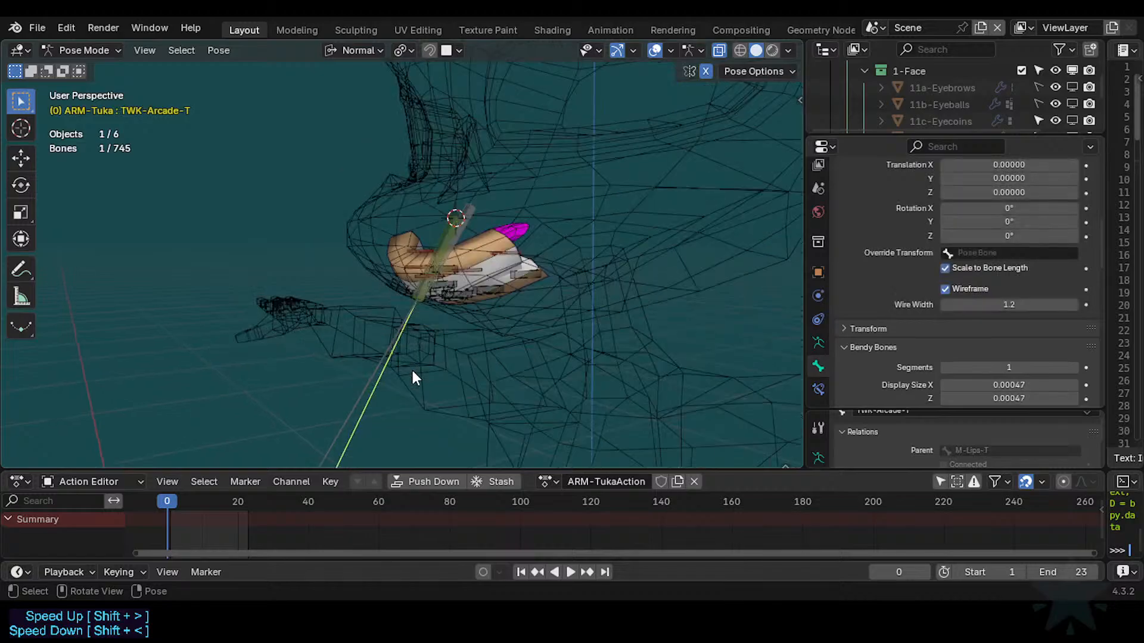
{"action": "left_click", "coordinate": [417, 302]}
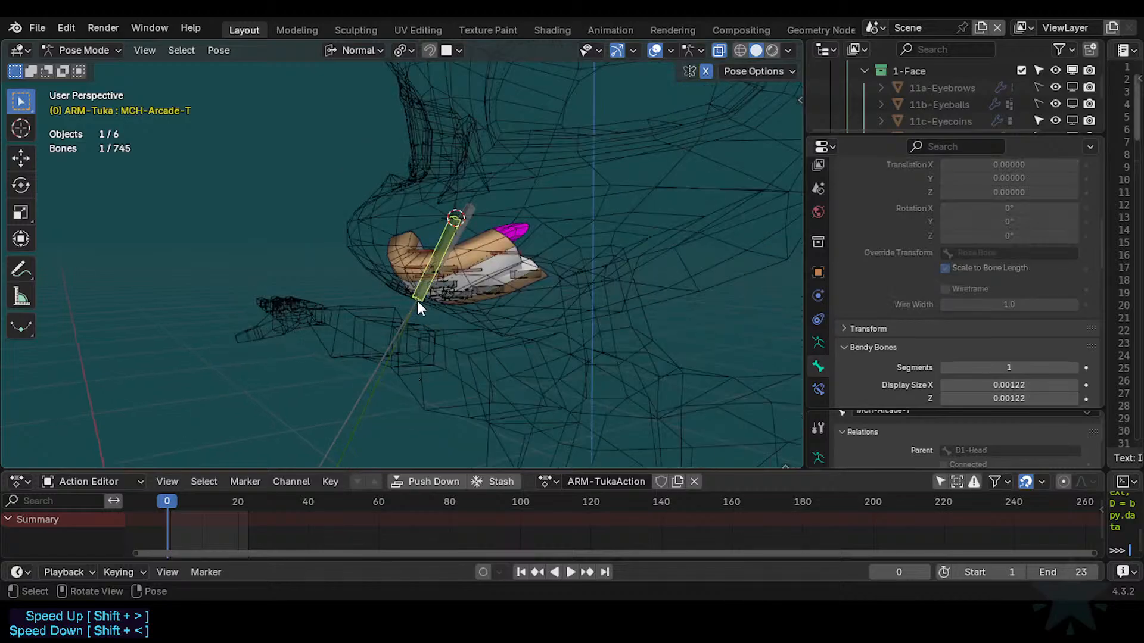
{"action": "scroll", "coordinate": [416, 309], "scroll_direction": "up", "scroll_amount": 2}
{"action": "mouse_move", "coordinate": [428, 321]}
{"action": "middle_mouse_down"}
{"action": "mouse_move", "coordinate": [474, 331]}
{"action": "mouse_move", "coordinate": [445, 334]}
{"action": "middle_mouse_up"}
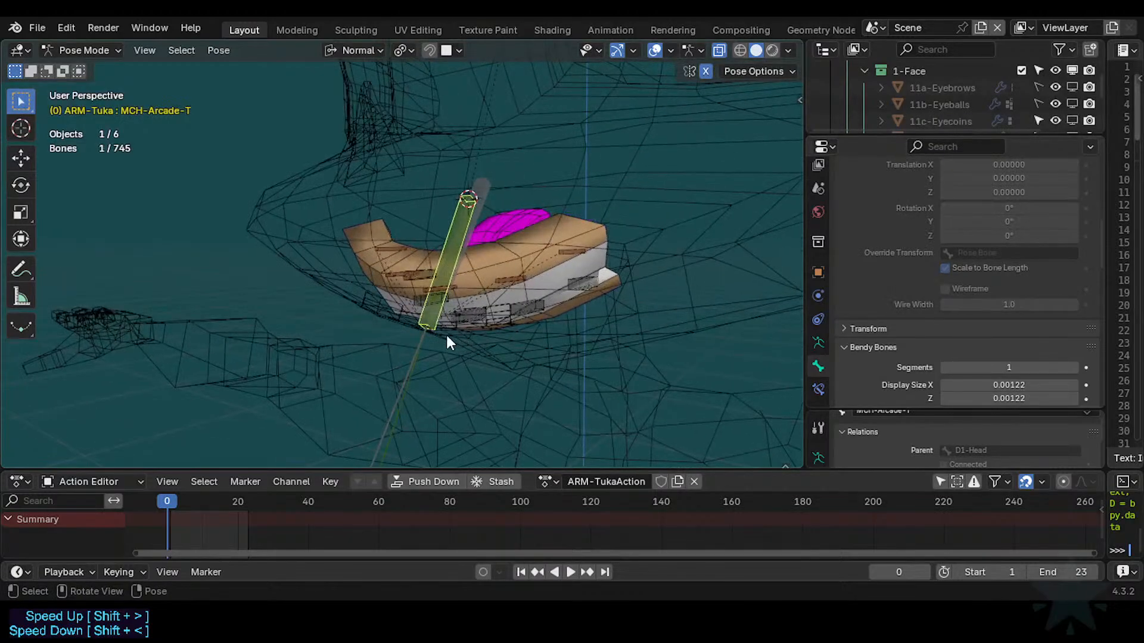
{"action": "scroll", "coordinate": [445, 335], "scroll_direction": "up", "scroll_amount": 2}
{"action": "scroll", "coordinate": [445, 335], "scroll_direction": "down", "scroll_amount": 3}
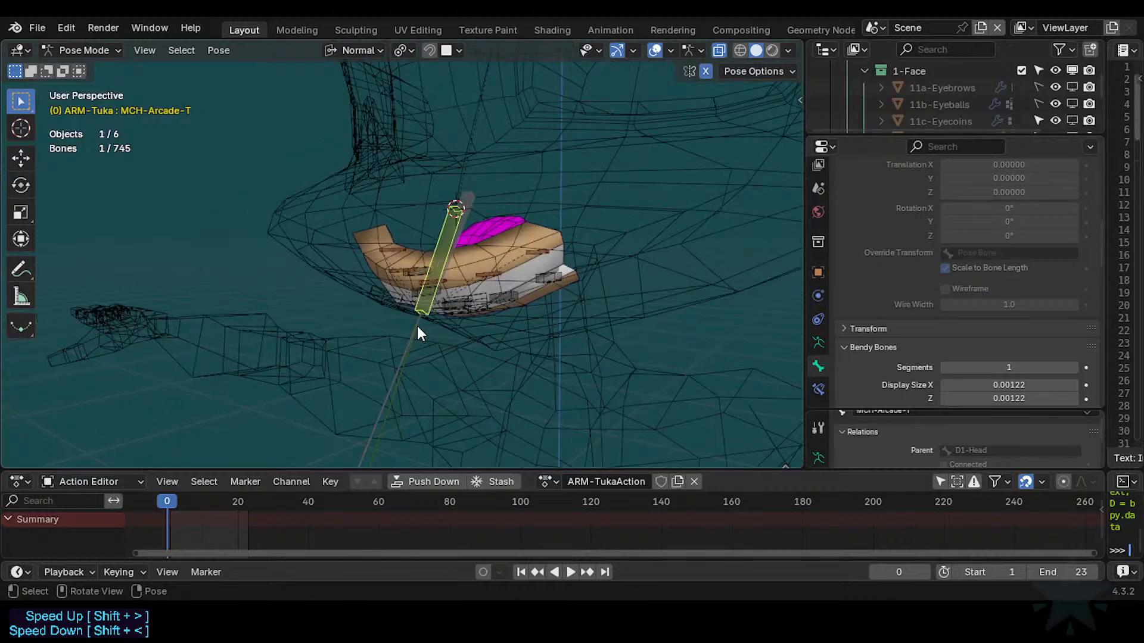
{"action": "middle_click_drag", "start_coordinate": [416, 304], "coordinate": [396, 342]}
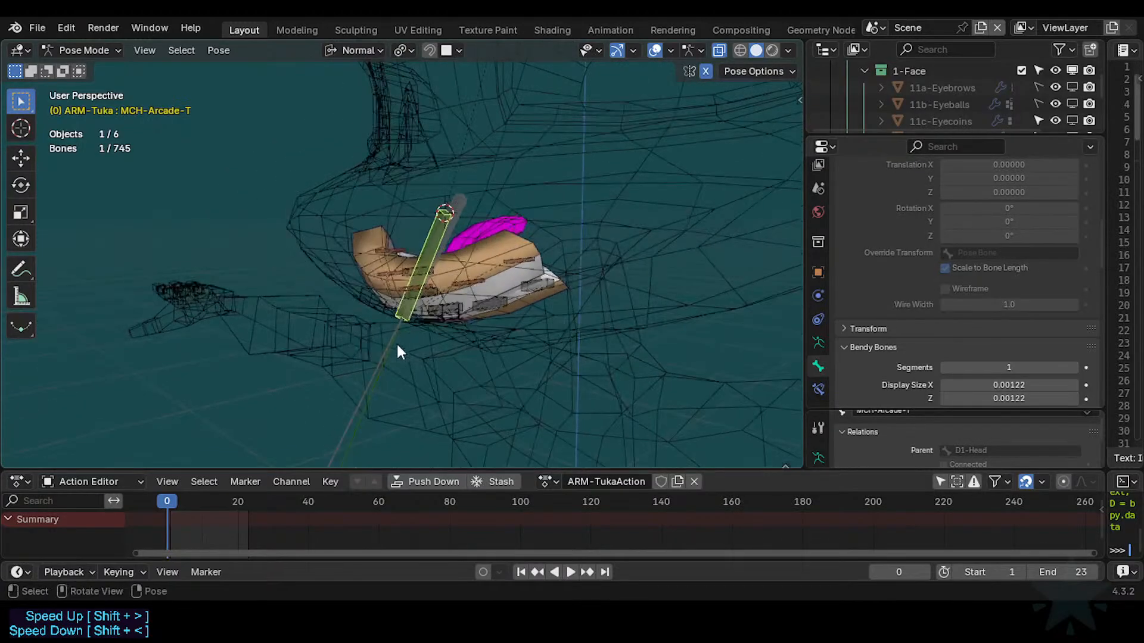
{"action": "left_click", "coordinate": [391, 351]}
{"action": "scroll", "coordinate": [391, 353], "scroll_direction": "up", "scroll_amount": 1}
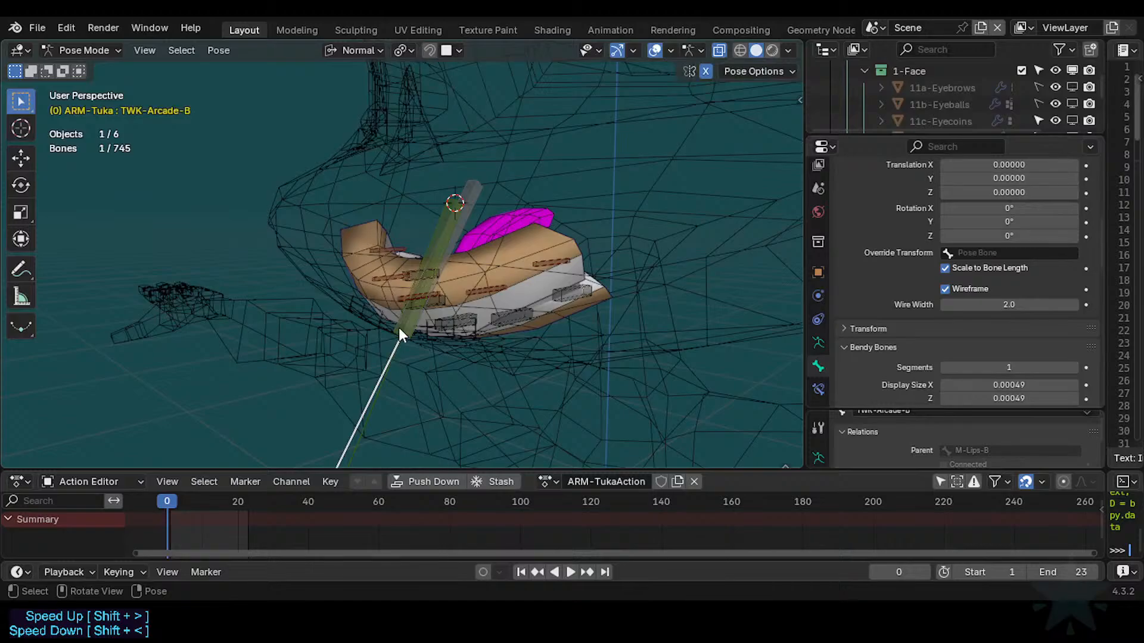
Try rotating MCH-Arcade-T and MCH-Arcade-B separately around normal X from the lower side view of the teeth.
{"action": "left_click", "coordinate": [398, 328]}
{"action": "key", "text": "r"}
{"action": "key", "text": "x"}
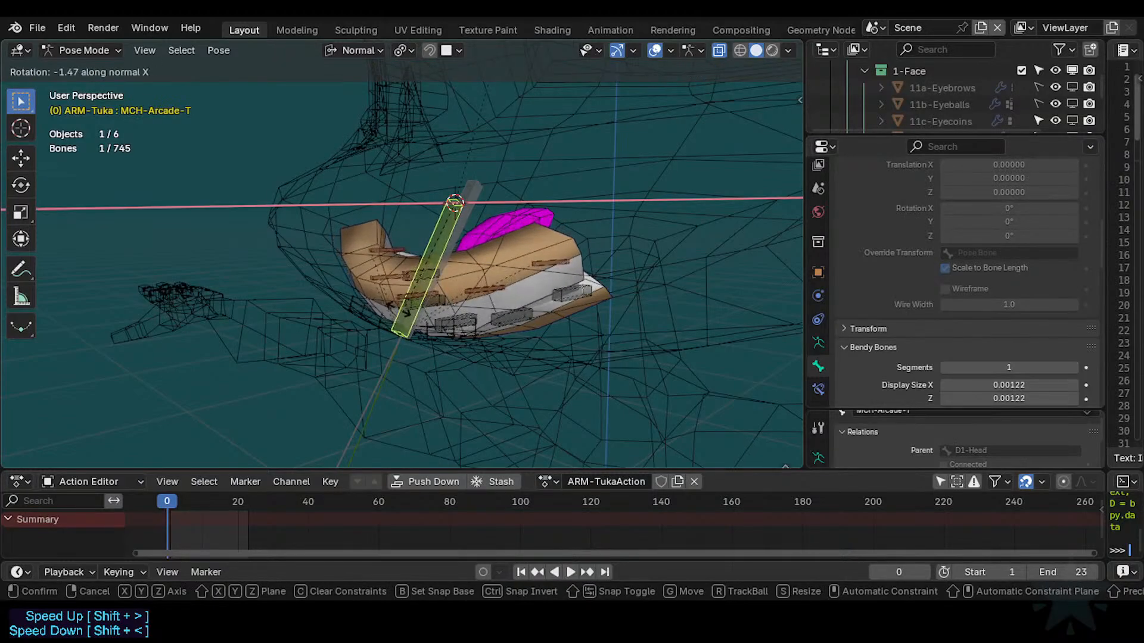
{"action": "right_click", "coordinate": [385, 306]}
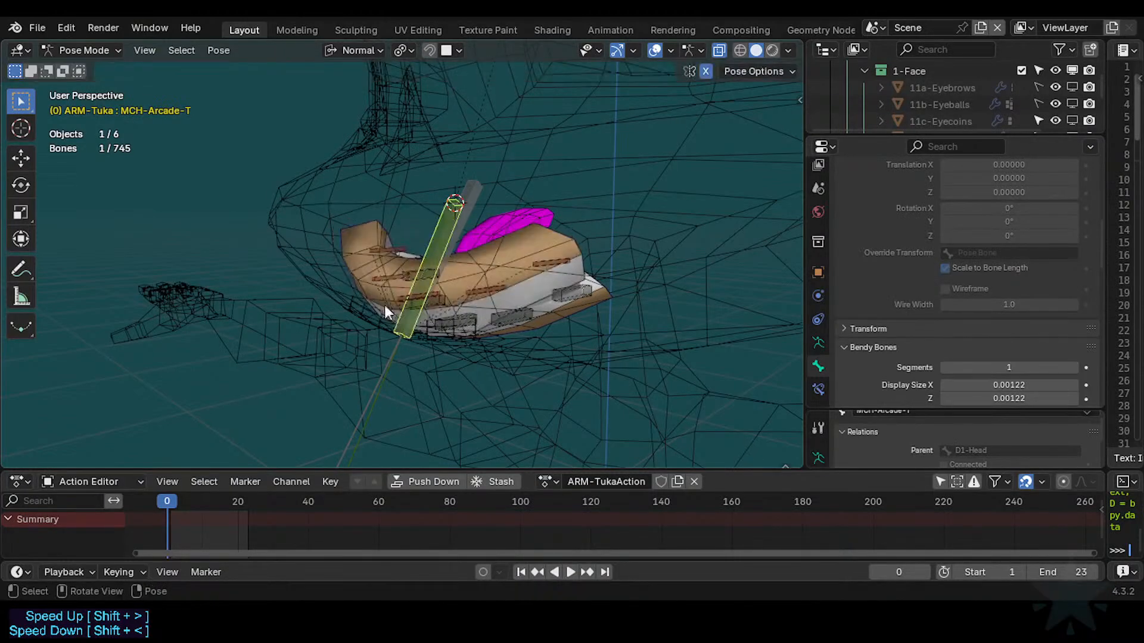
{"action": "left_click", "coordinate": [452, 232]}
{"action": "key", "text": "r"}
{"action": "key", "text": "x"}
{"action": "right_click", "coordinate": [420, 306]}
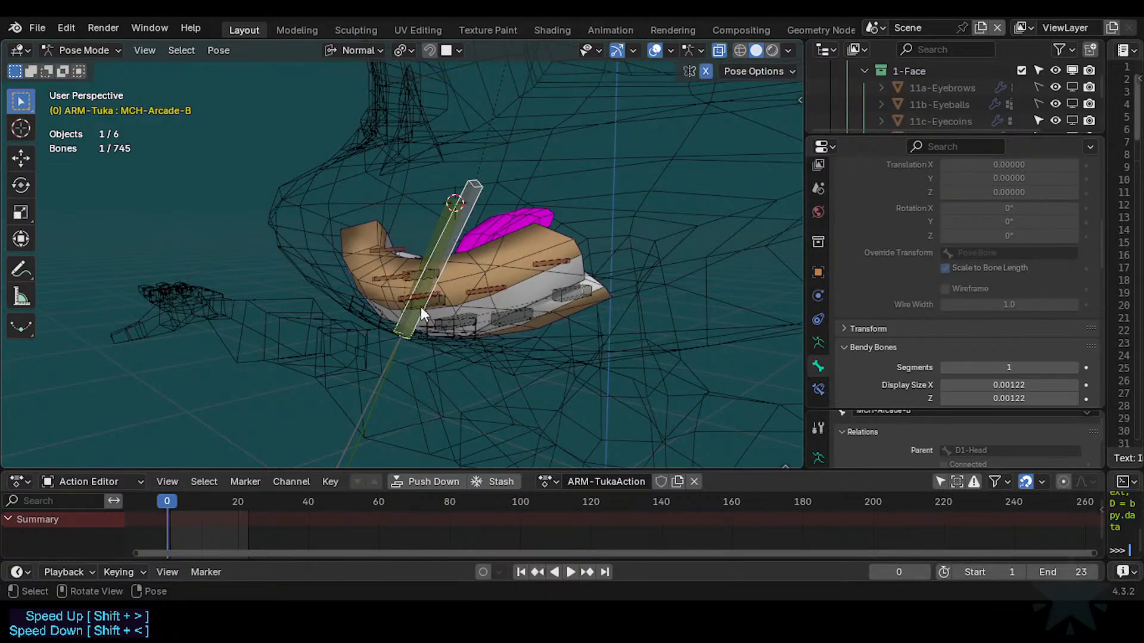
Compare the MCH-Arcade bones with TWK-Arcade-B and inspect the custom shape settings of TWK-Arcade-B.
{"action": "middle_click_drag", "start_coordinate": [408, 349], "coordinate": [404, 312], "text": "shift"}
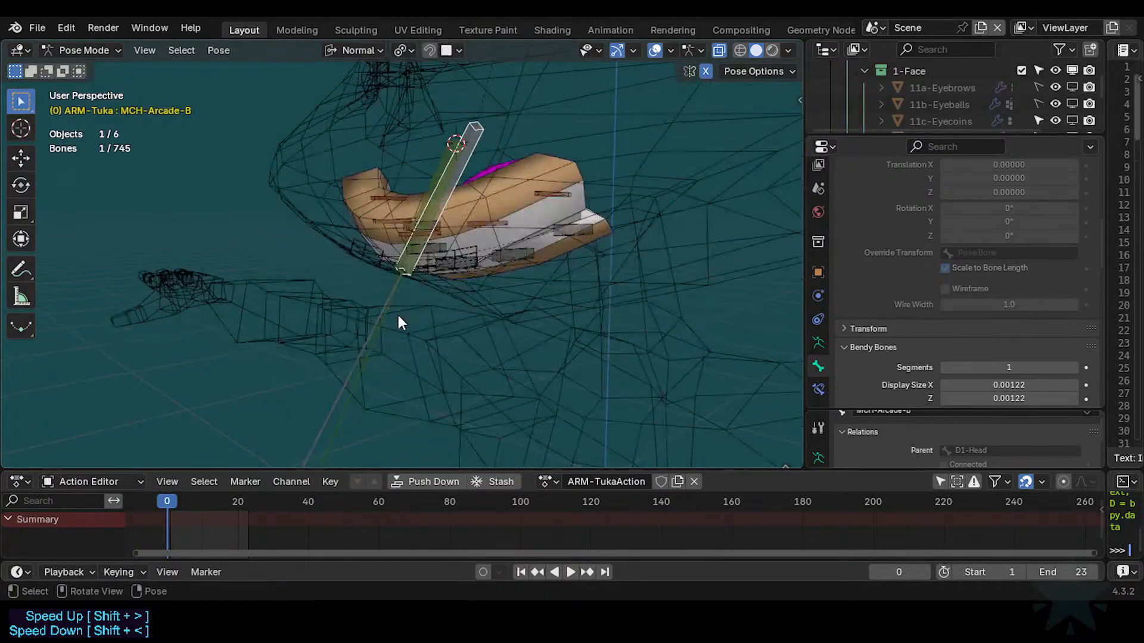
{"action": "left_click", "coordinate": [424, 254]}
{"action": "left_click", "coordinate": [452, 198]}
{"action": "middle_click_drag", "start_coordinate": [452, 198], "coordinate": [388, 294]}
{"action": "left_click", "coordinate": [376, 327]}
{"action": "scroll", "coordinate": [376, 326], "scroll_direction": "down", "scroll_amount": 3}
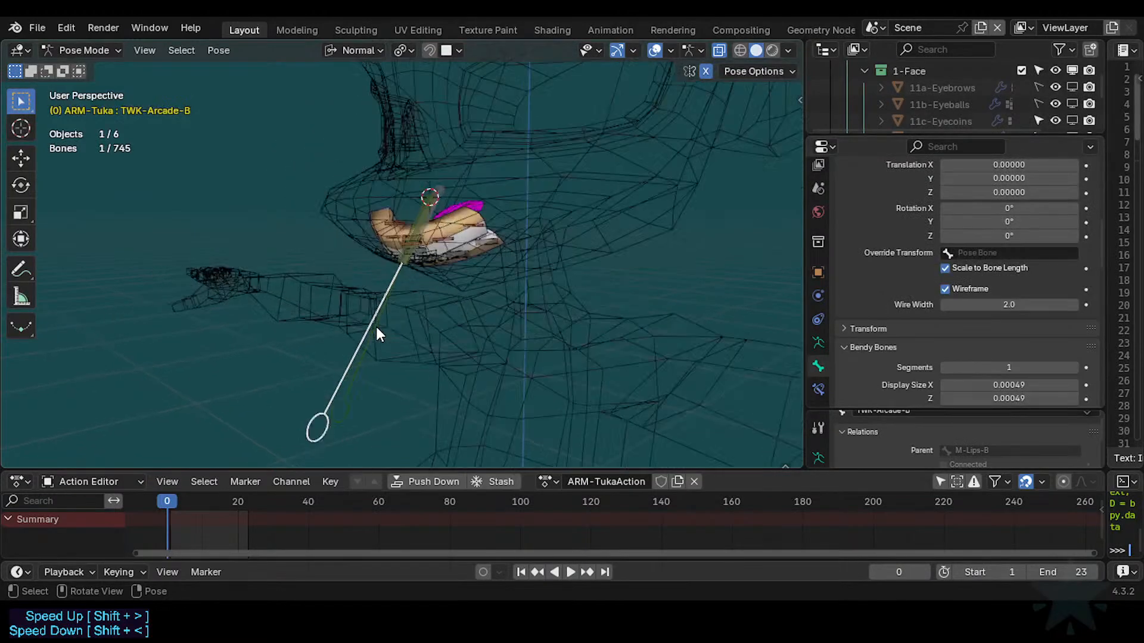
{"action": "scroll", "coordinate": [377, 327], "scroll_direction": "up", "scroll_amount": 2}
{"action": "scroll", "coordinate": [925, 327], "scroll_direction": "up", "scroll_amount": 5}
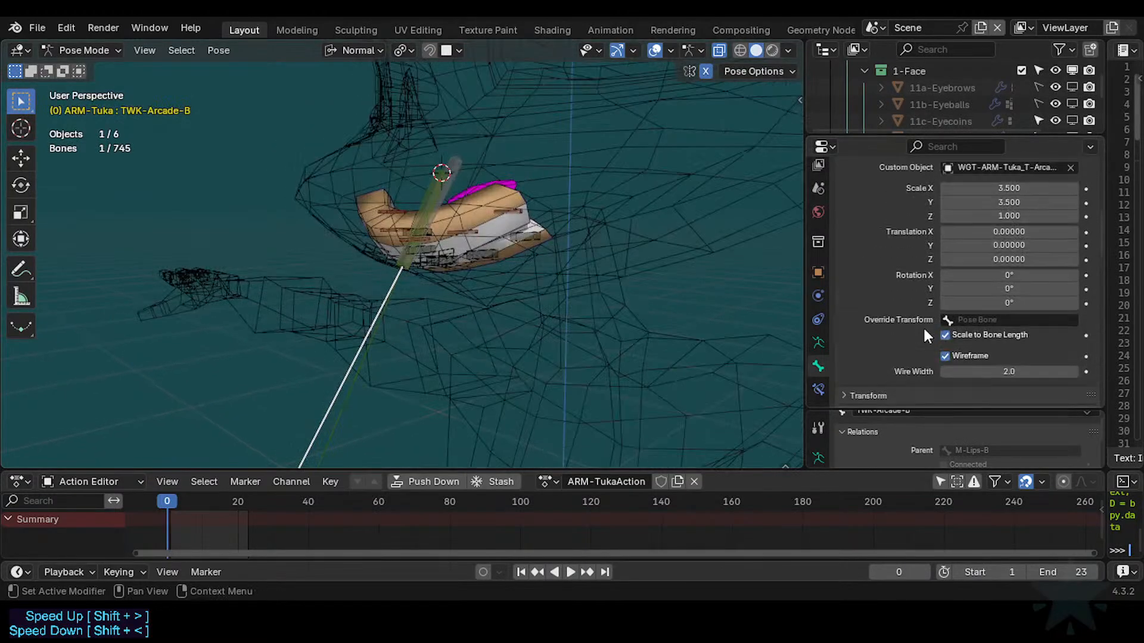
{"action": "scroll", "coordinate": [417, 302], "scroll_direction": "up", "scroll_amount": 3}
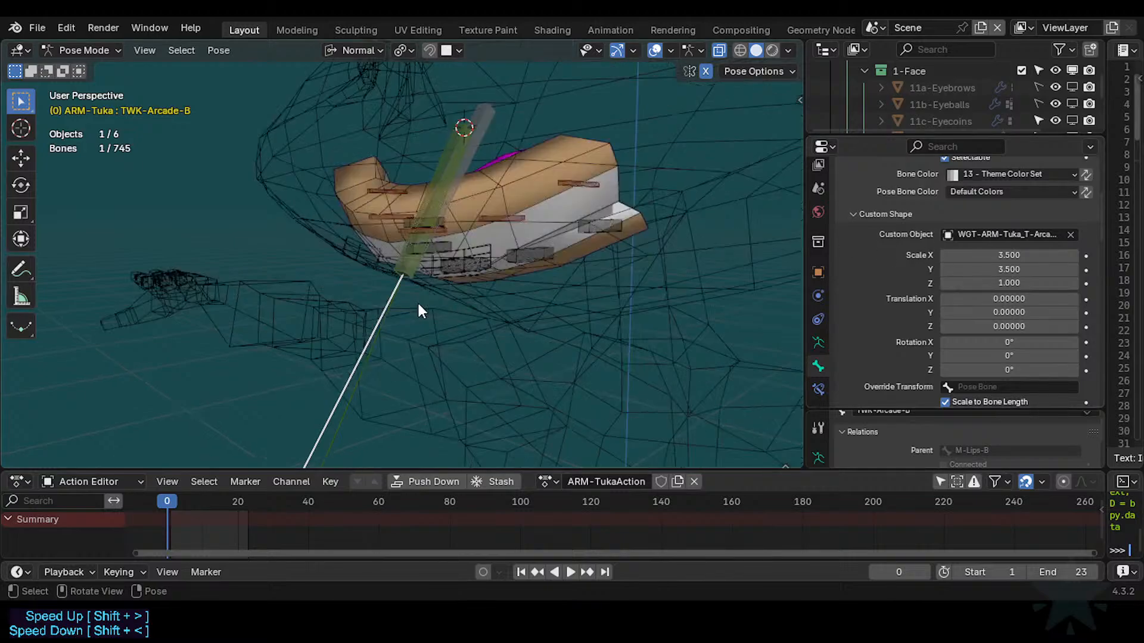
{"action": "scroll", "coordinate": [403, 318], "scroll_direction": "down", "scroll_amount": 4}
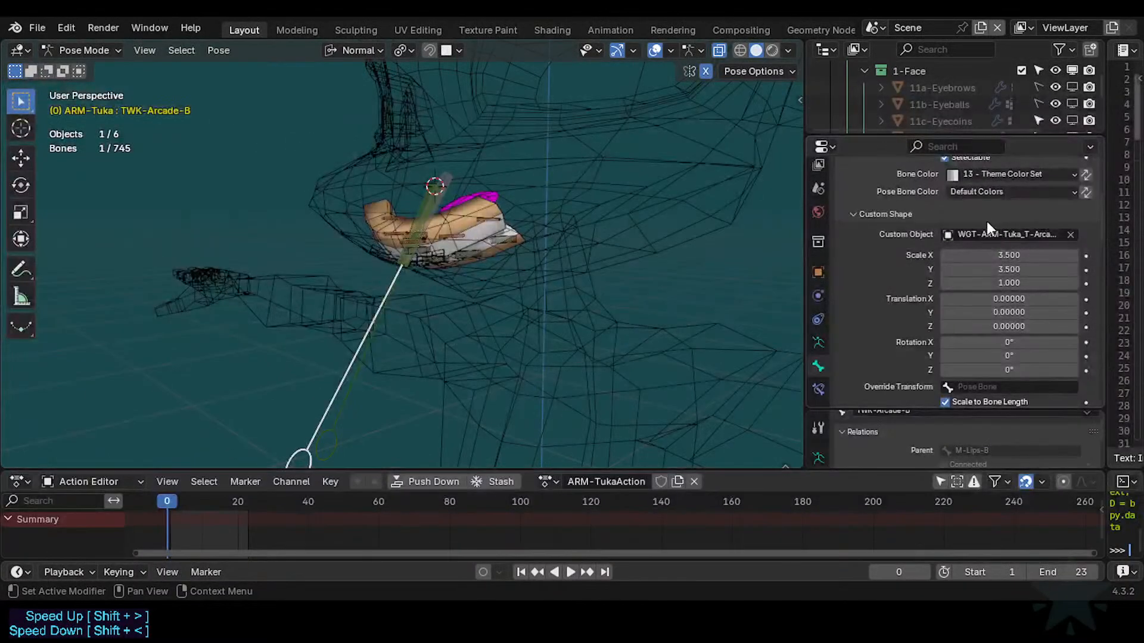
Copy the custom shape object from TWK-Arcade-T to MCH-Arcade-T.
{"action": "left_click", "coordinate": [425, 198], "text": "shift"}
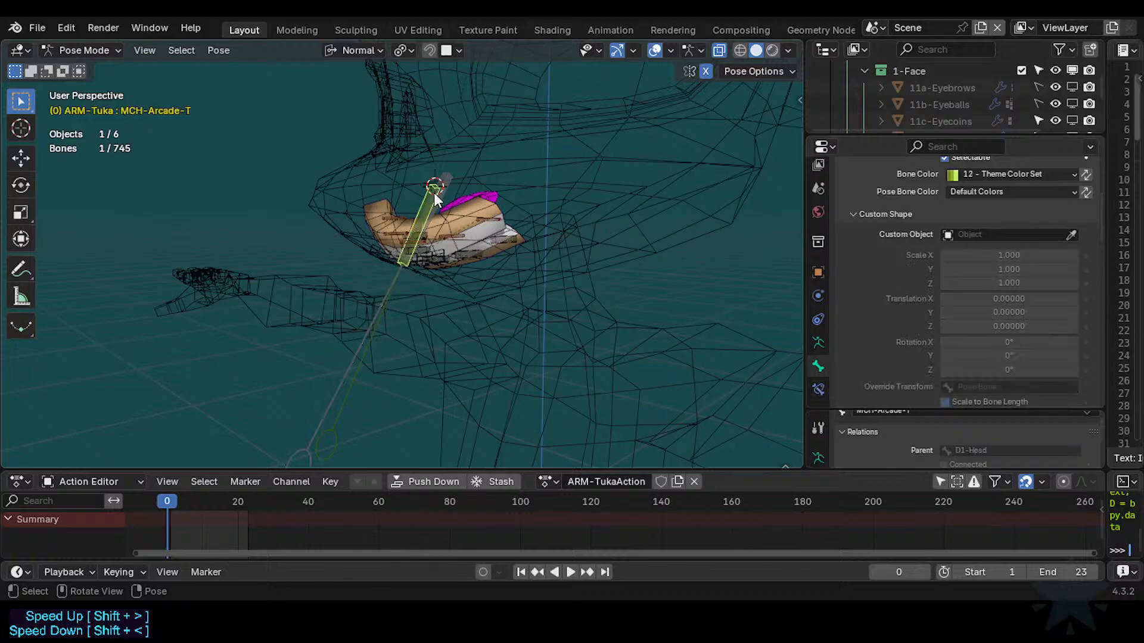
{"action": "left_click", "coordinate": [378, 317], "text": "shift"}
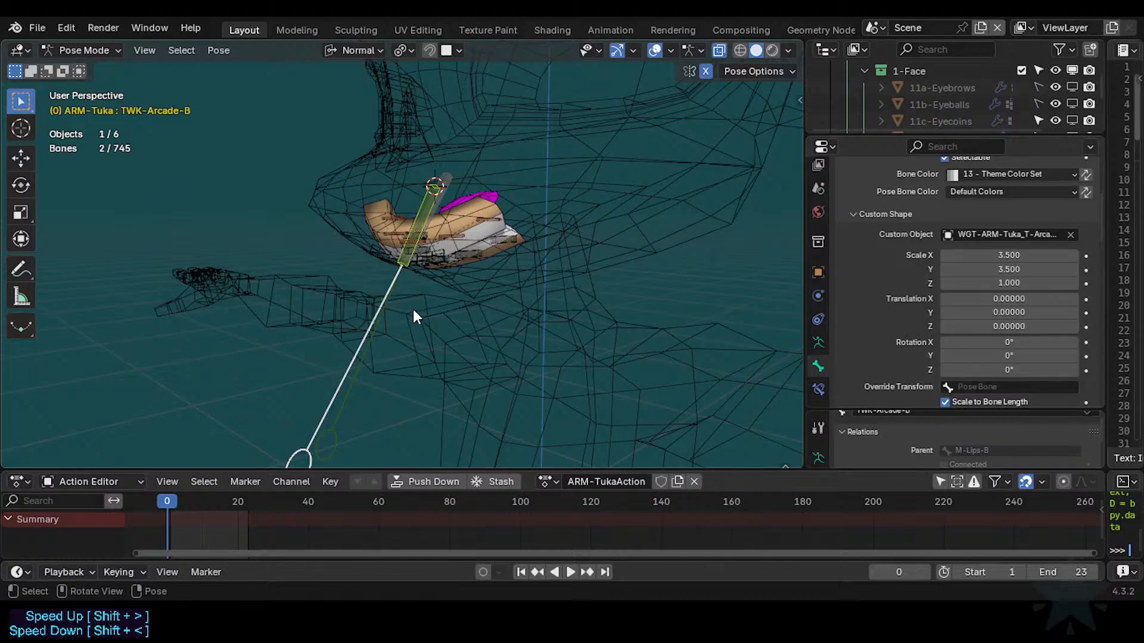
{"action": "left_click", "coordinate": [396, 244]}
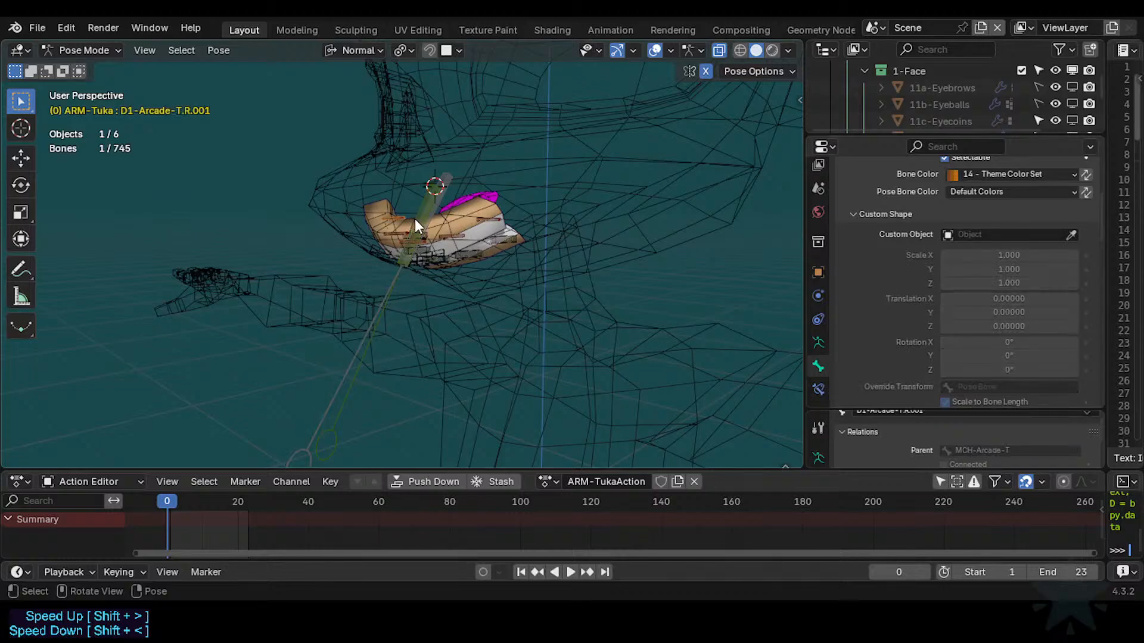
{"action": "left_click", "coordinate": [414, 219], "text": "shift"}
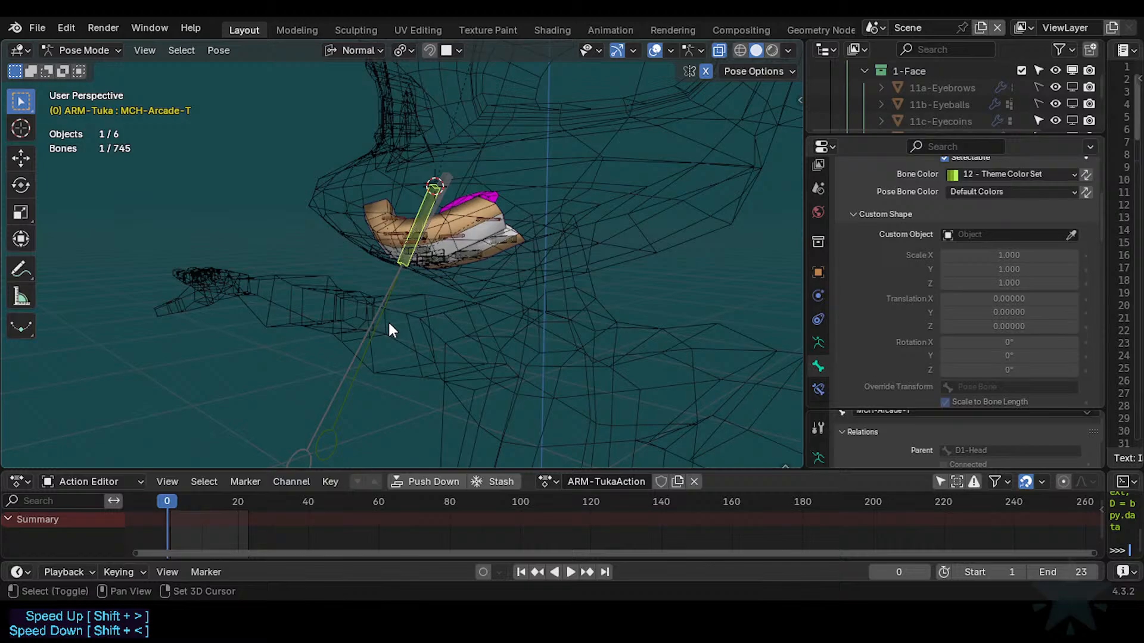
{"action": "right_click", "coordinate": [978, 235]}
{"action": "left_click", "coordinate": [978, 236]}
{"action": "middle_click_drag", "start_coordinate": [460, 280], "coordinate": [396, 301]}
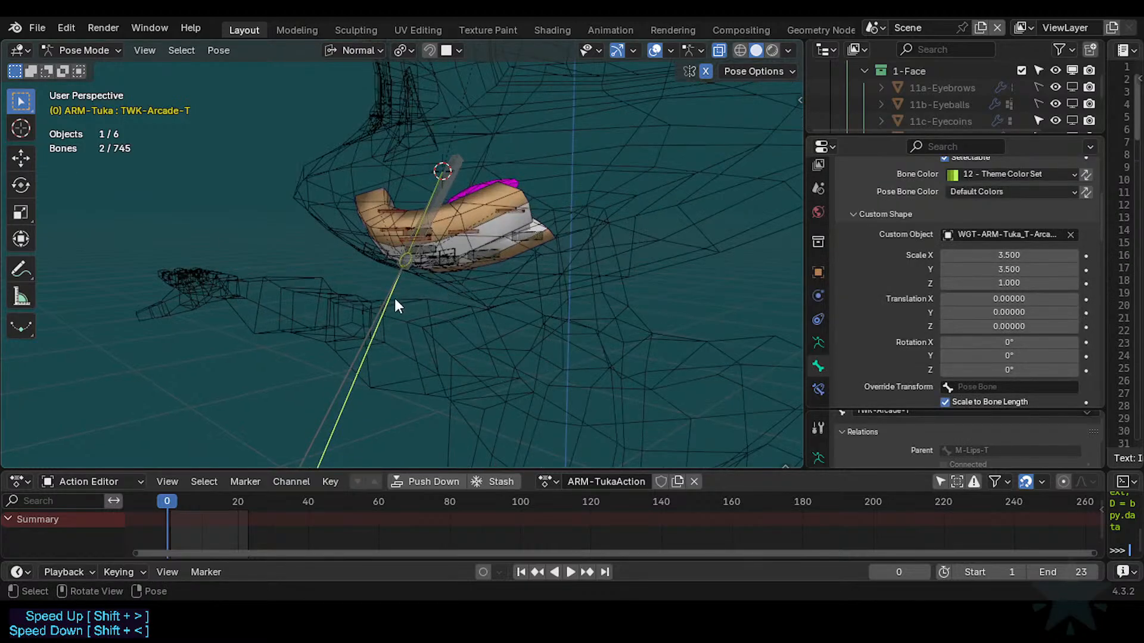
Copy the custom shape object from TWK-Arcade-B to MCH-Arcade-B.
{"action": "left_click", "coordinate": [376, 310], "text": "shift"}
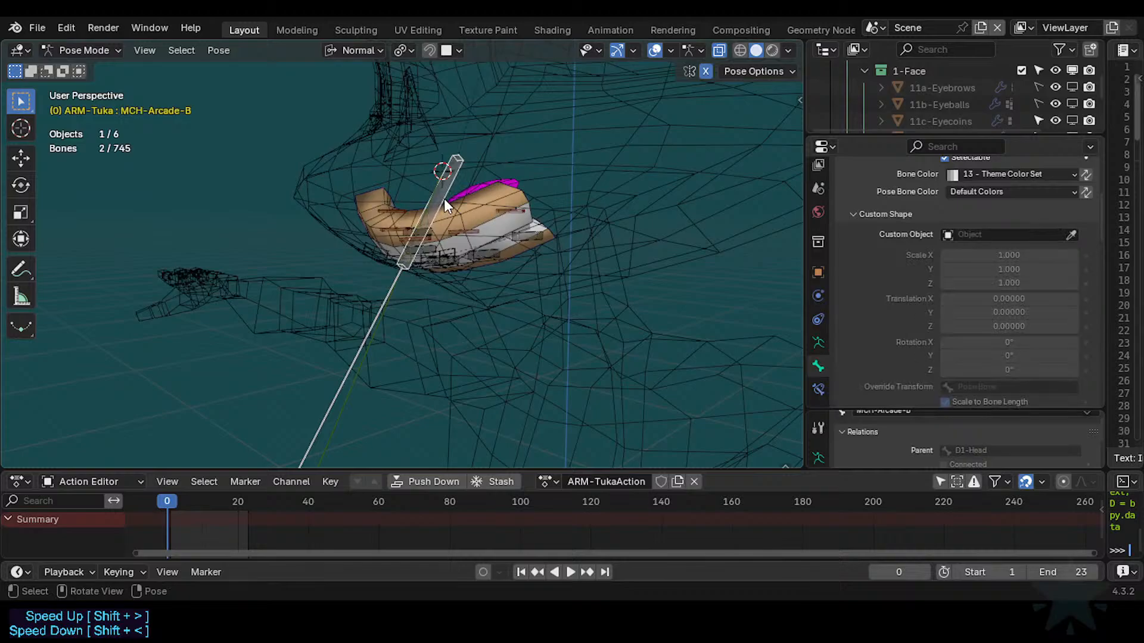
{"action": "left_click", "coordinate": [459, 173], "text": "shift"}
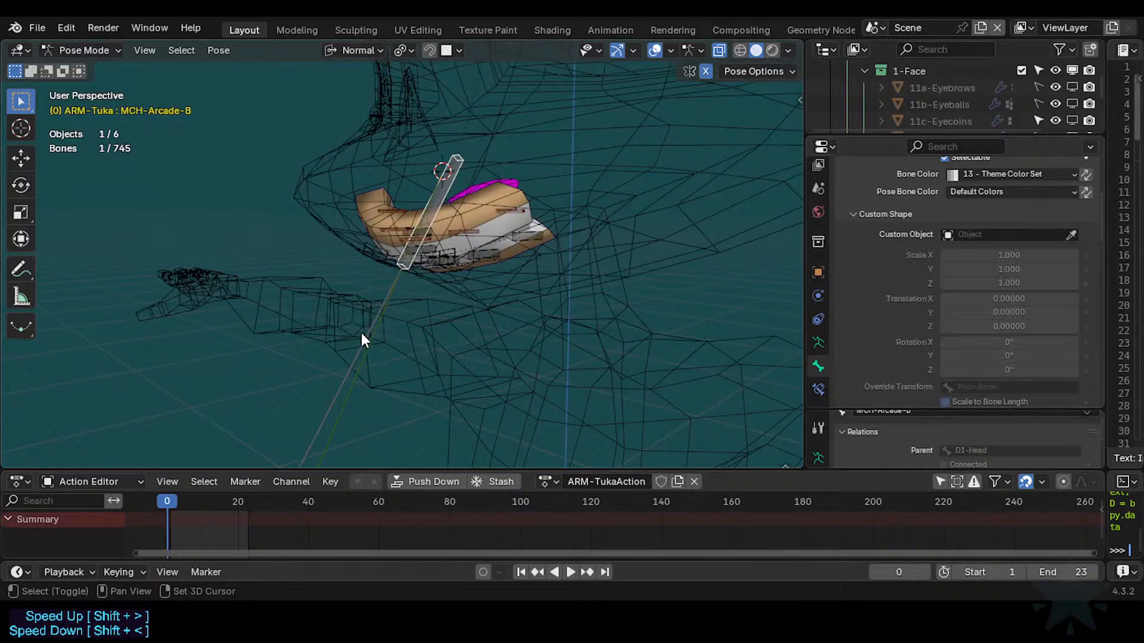
{"action": "right_click", "coordinate": [996, 237]}
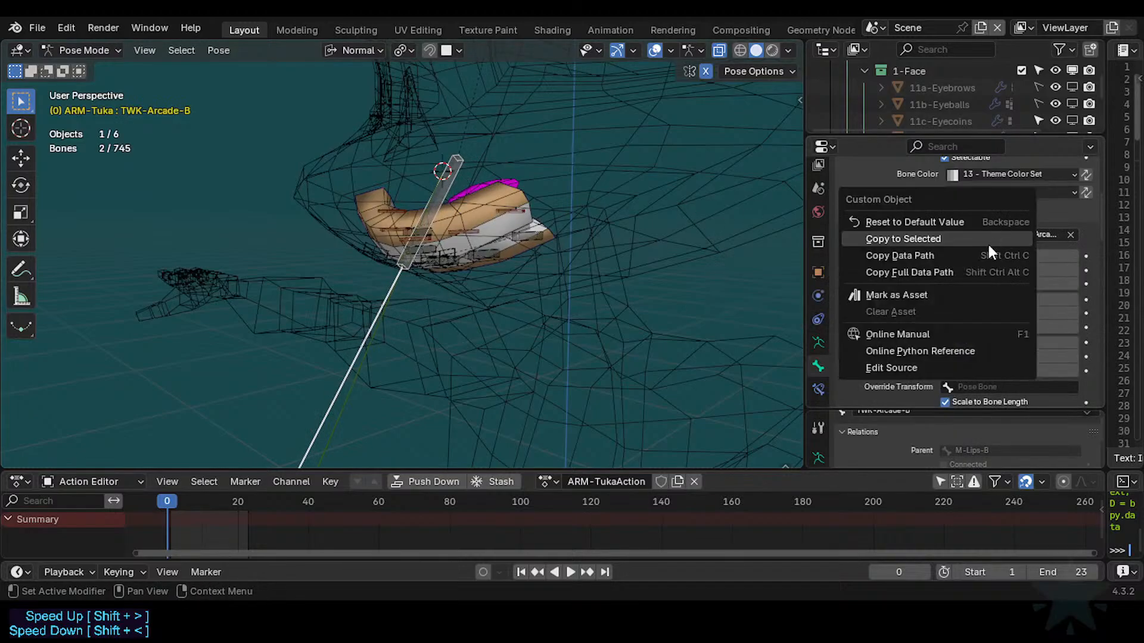
{"action": "left_click", "coordinate": [985, 236]}
Select both MCH-Arcade bones and set their custom shape's Y scale to 1.7.
{"action": "scroll", "coordinate": [406, 314], "scroll_direction": "up", "scroll_amount": 4}
{"action": "key", "text": "alt+a"}
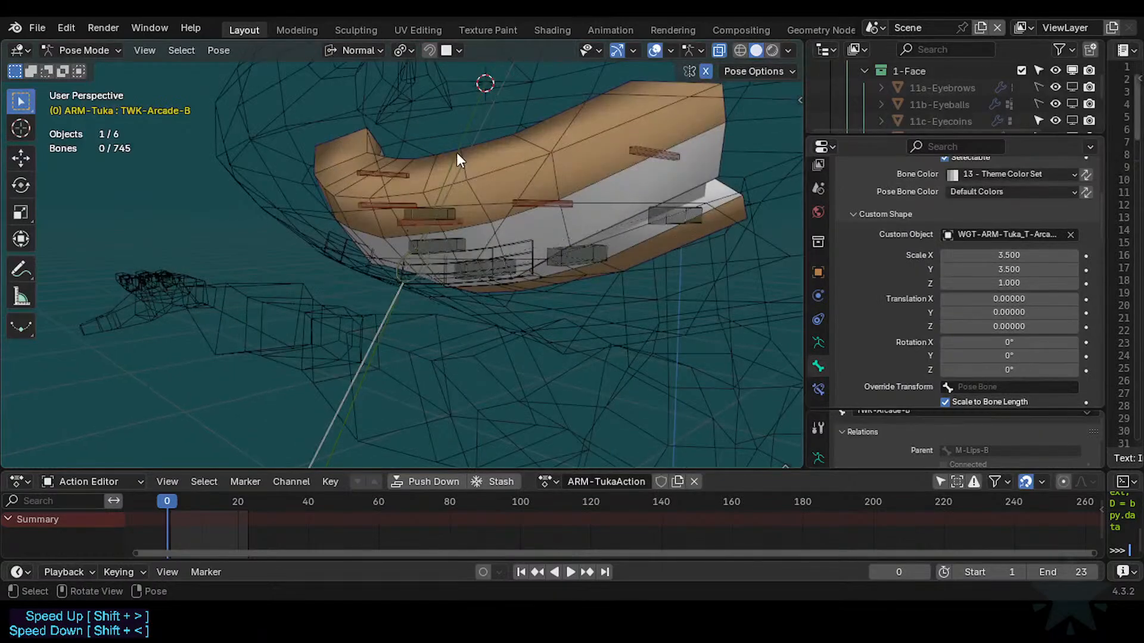
{"action": "left_click", "coordinate": [420, 267]}
{"action": "left_click", "coordinate": [480, 149], "text": "shift"}
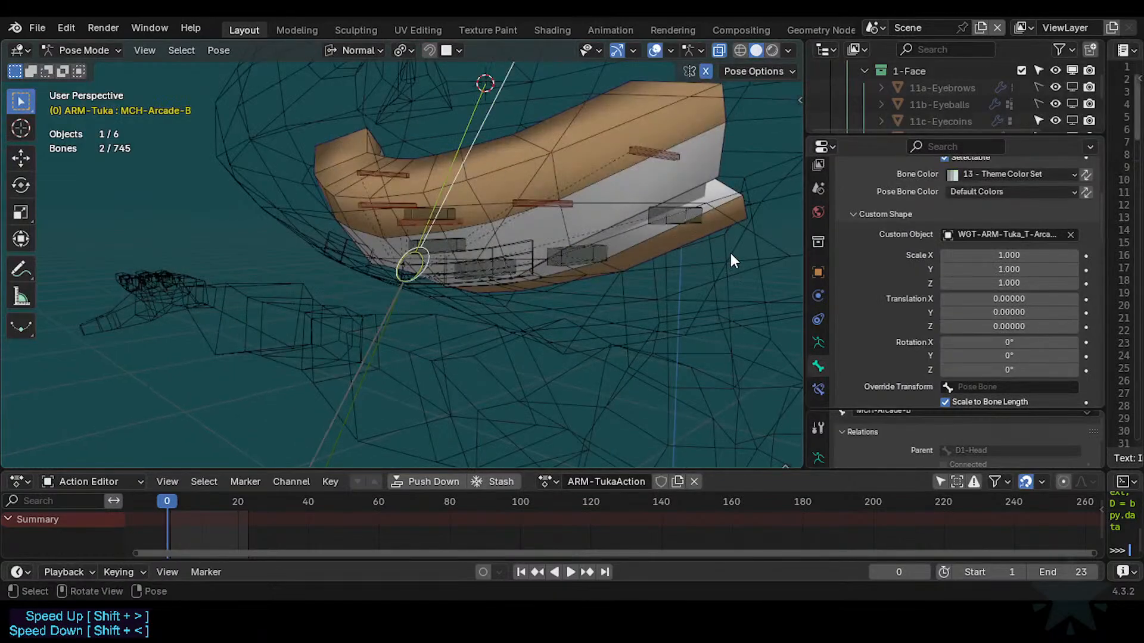
{"action": "mouse_move", "coordinate": [1010, 269]}
{"action": "left_mouse_down"}
{"action": "mouse_move", "coordinate": [1025, 269]}
{"action": "mouse_move", "coordinate": [979, 276]}
{"action": "mouse_move", "coordinate": [1009, 269]}
{"action": "left_mouse_up"}
{"action": "key", "text": "ctrl+z"}
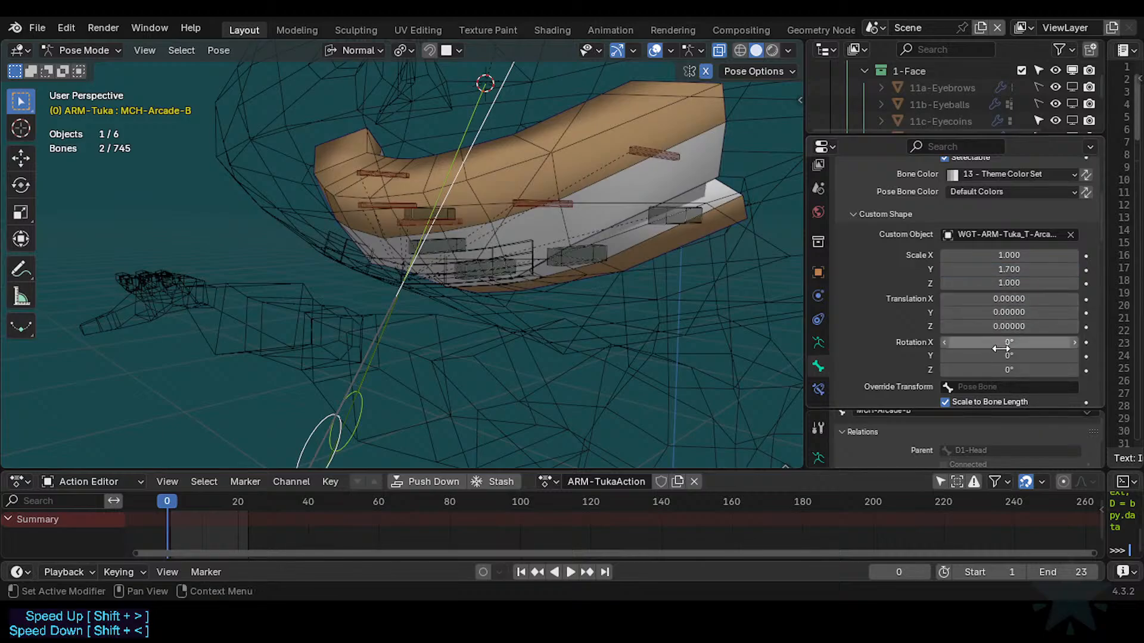
Set the custom shape wire width of the MCH-Arcade bones to 2 and deselect all bones.
{"action": "scroll", "coordinate": [1001, 348], "scroll_direction": "down", "scroll_amount": 4}
{"action": "left_click", "coordinate": [1020, 338]}
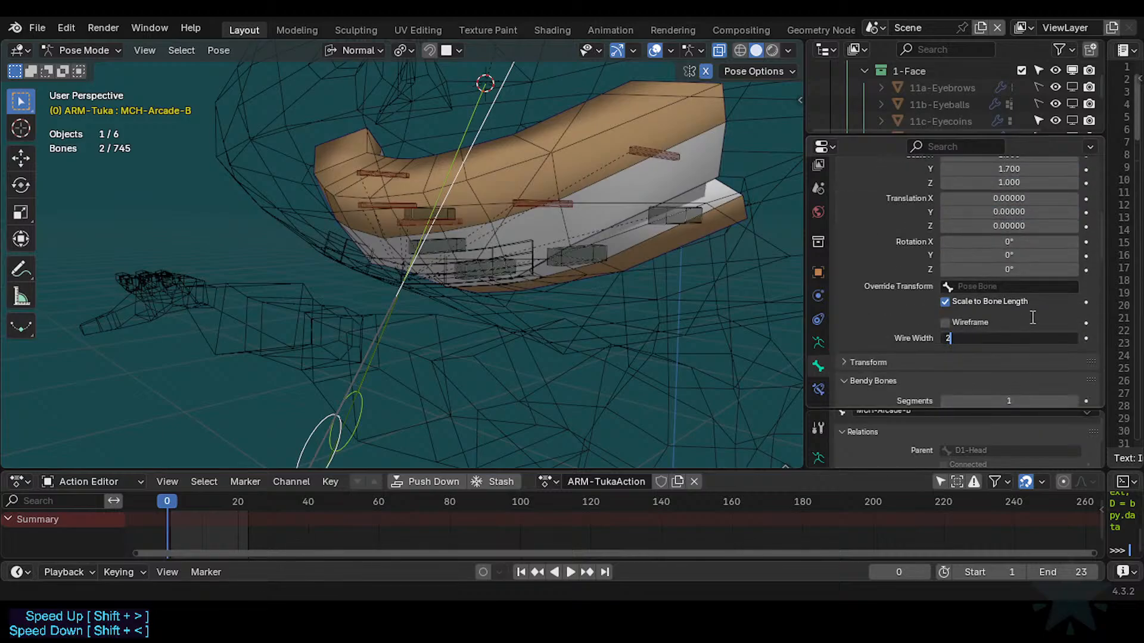
{"action": "type", "text": "2"}
{"action": "key", "text": "Return"}
{"action": "key", "text": "alt+a"}
Remove the custom shape object from both TWK-Arcade bones and reset its X, Y and Z scale to 1.
{"action": "scroll", "coordinate": [347, 359], "scroll_direction": "down", "scroll_amount": 5}
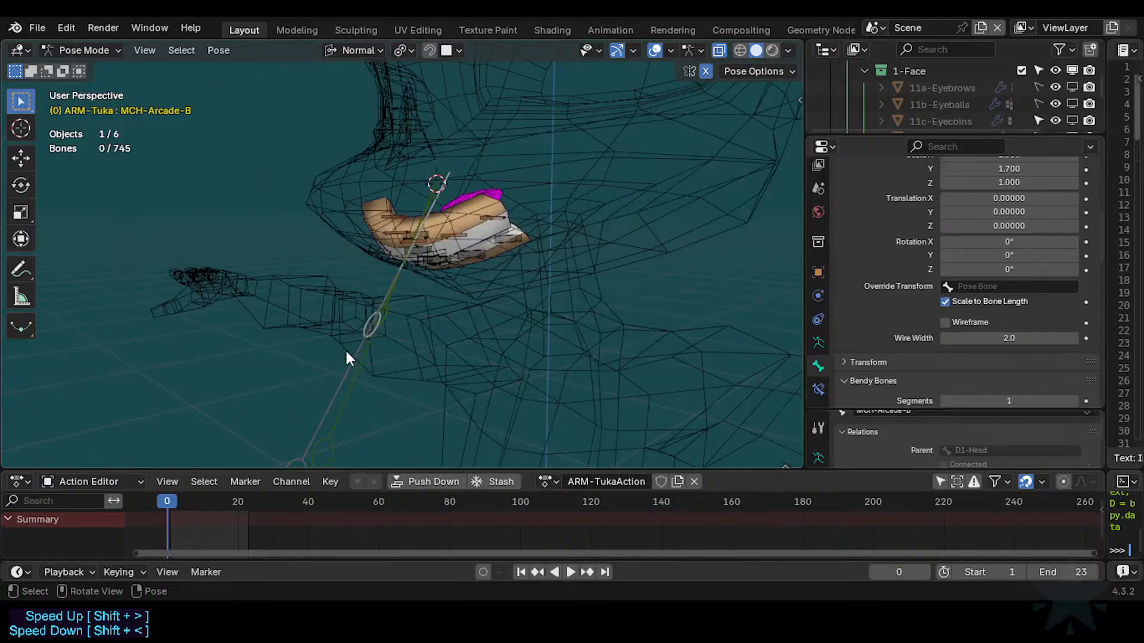
{"action": "left_click", "coordinate": [355, 387]}
{"action": "left_click", "coordinate": [340, 379], "text": "shift"}
{"action": "scroll", "coordinate": [1003, 242], "scroll_direction": "up", "scroll_amount": 3}
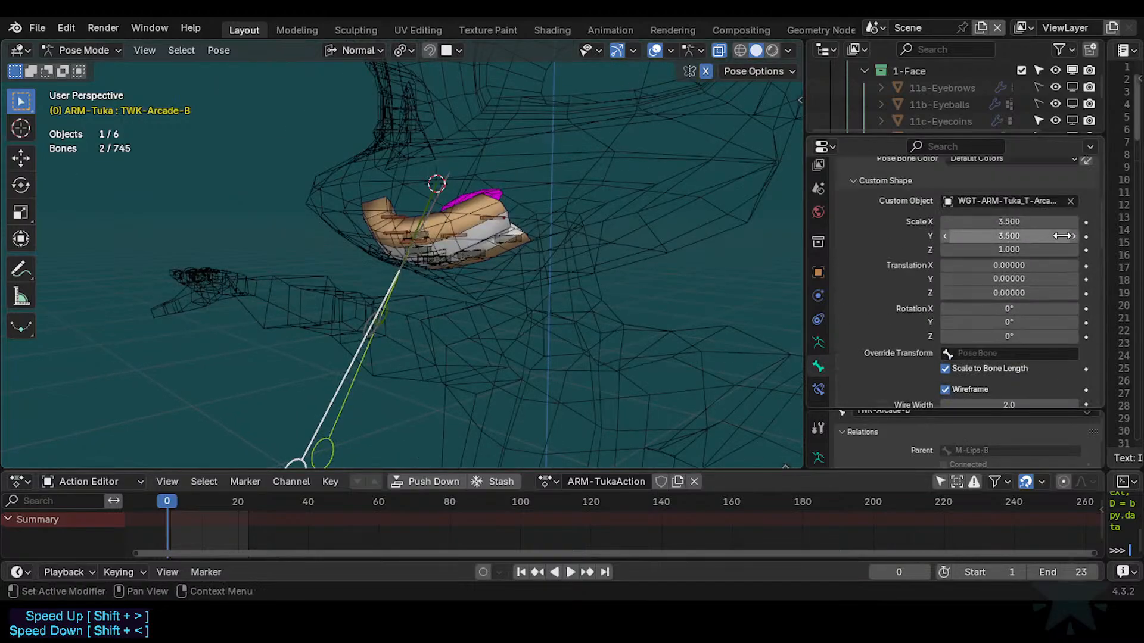
{"action": "left_click", "coordinate": [1071, 202]}
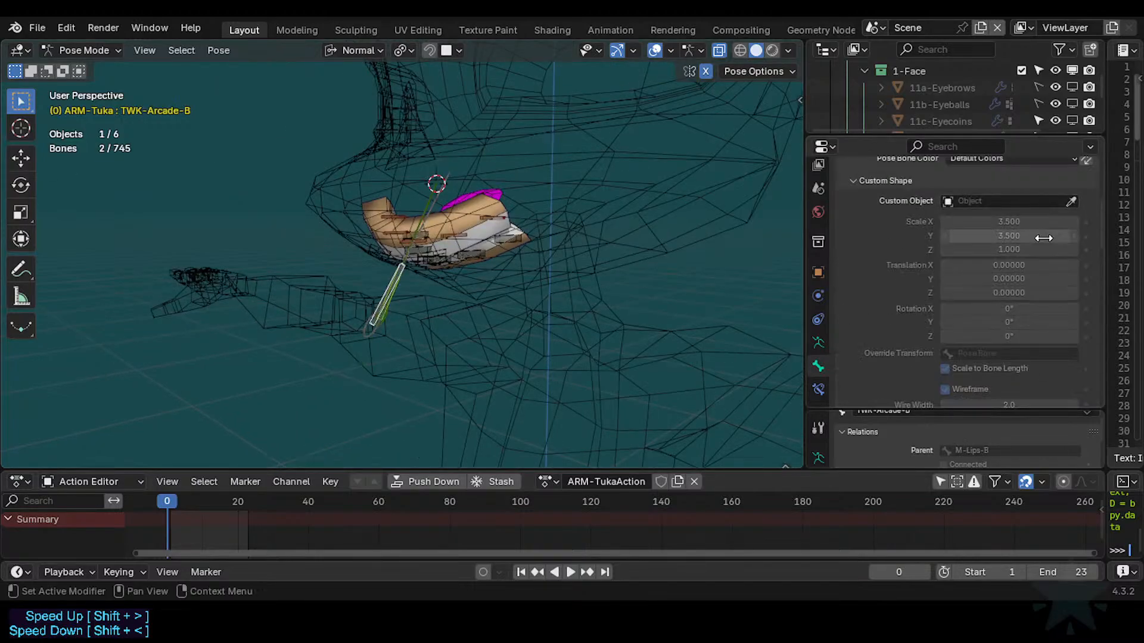
{"action": "left_click_drag", "start_coordinate": [1029, 224], "coordinate": [1030, 265]}
{"action": "key", "text": "BackSpace"}
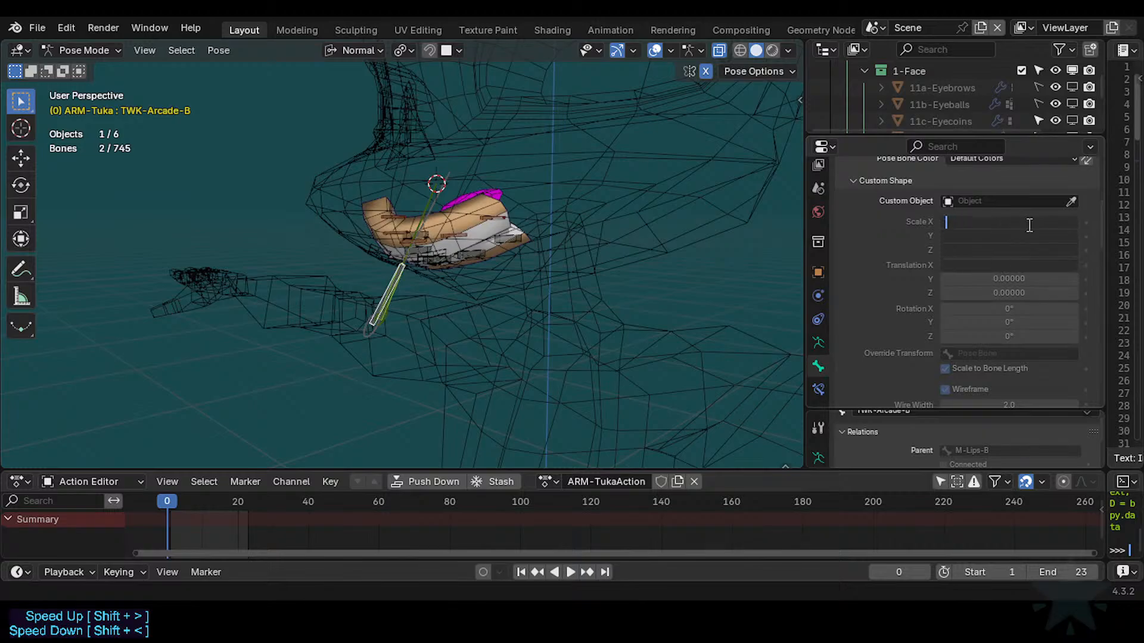
{"action": "key", "text": "Return"}
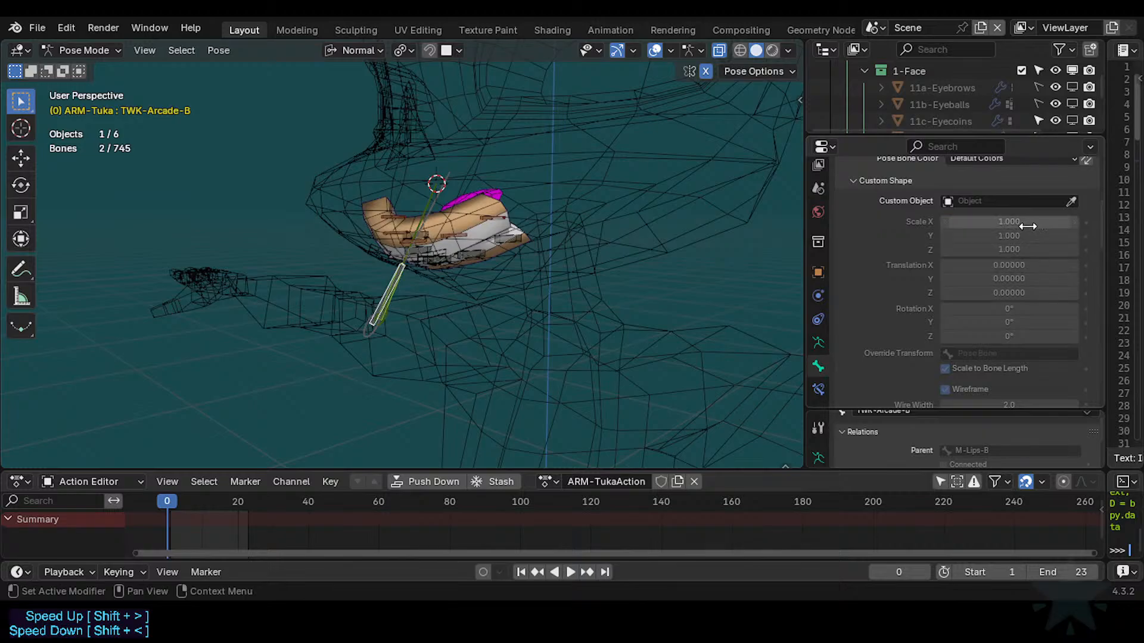
Disable the custom shape wireframe on the TWK-Arcade bones and set the wire width to 1.
{"action": "left_click", "coordinate": [948, 392]}
{"action": "scroll", "coordinate": [977, 386], "scroll_direction": "down", "scroll_amount": 1}
{"action": "left_click", "coordinate": [1024, 371]}
{"action": "type", "text": "1"}
{"action": "key", "text": "Return"}
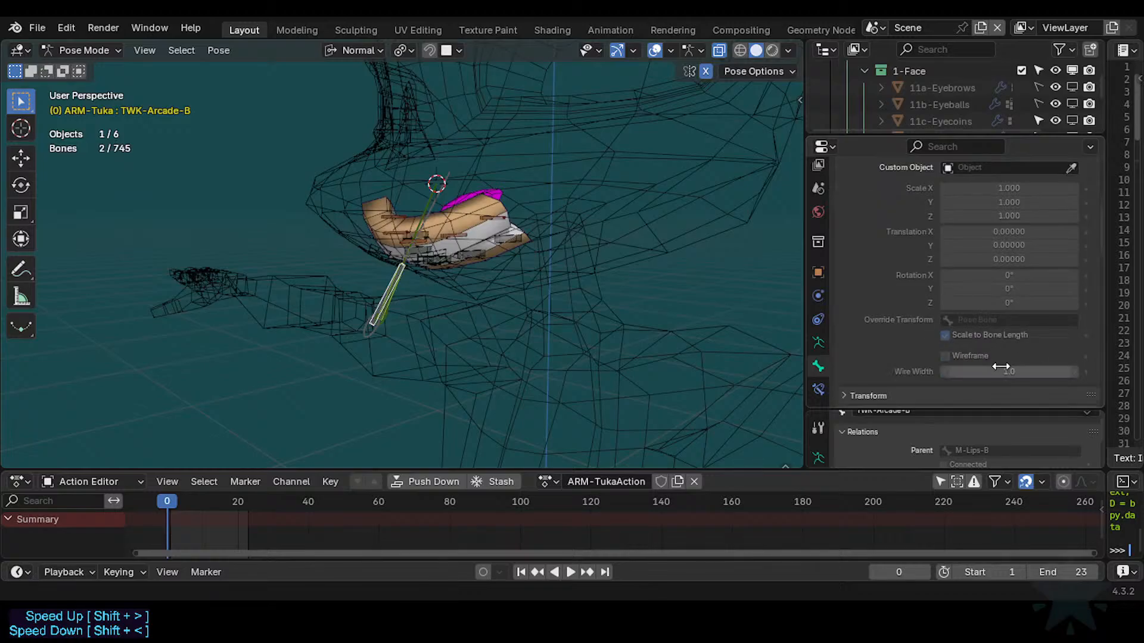
Set TWK-Arcade-B as the override transform for the custom shape of MCH-Arcade-B.
{"action": "left_click", "coordinate": [452, 324]}
{"action": "middle_click_drag", "start_coordinate": [452, 324], "coordinate": [394, 321]}
{"action": "left_click", "coordinate": [393, 302]}
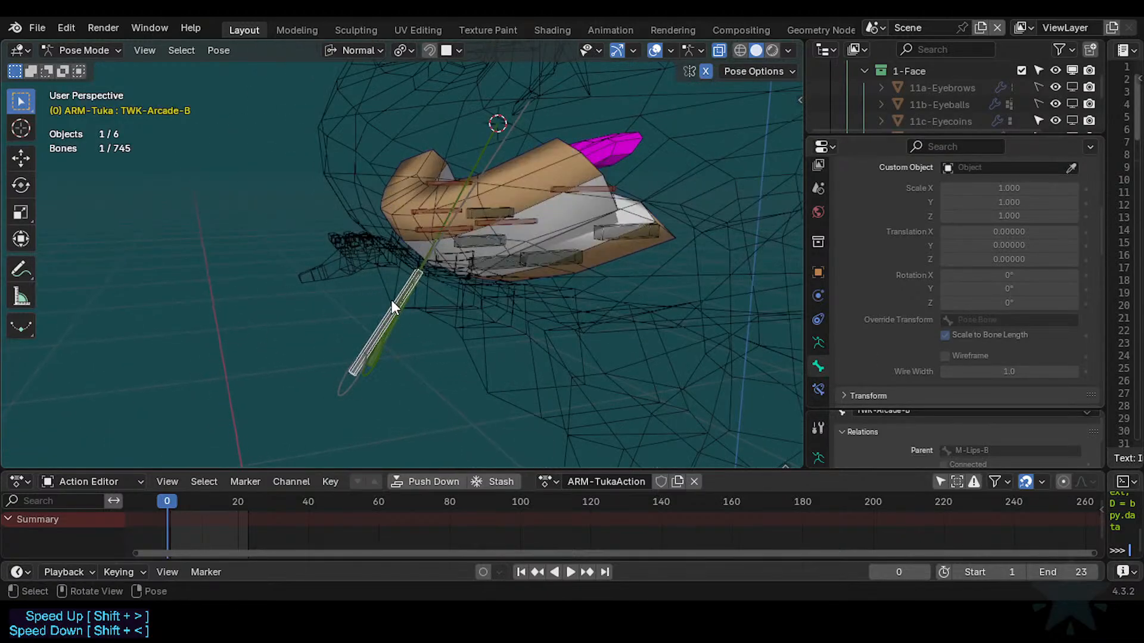
{"action": "key", "text": "Tab"}
{"action": "key", "text": "Tab"}
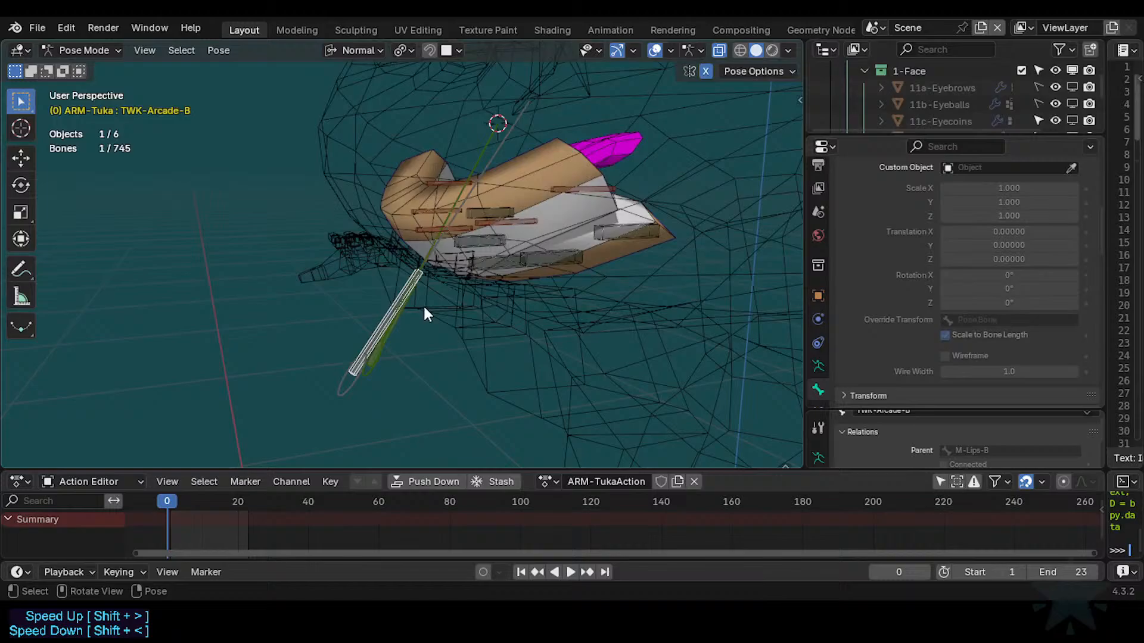
{"action": "left_click", "coordinate": [428, 252]}
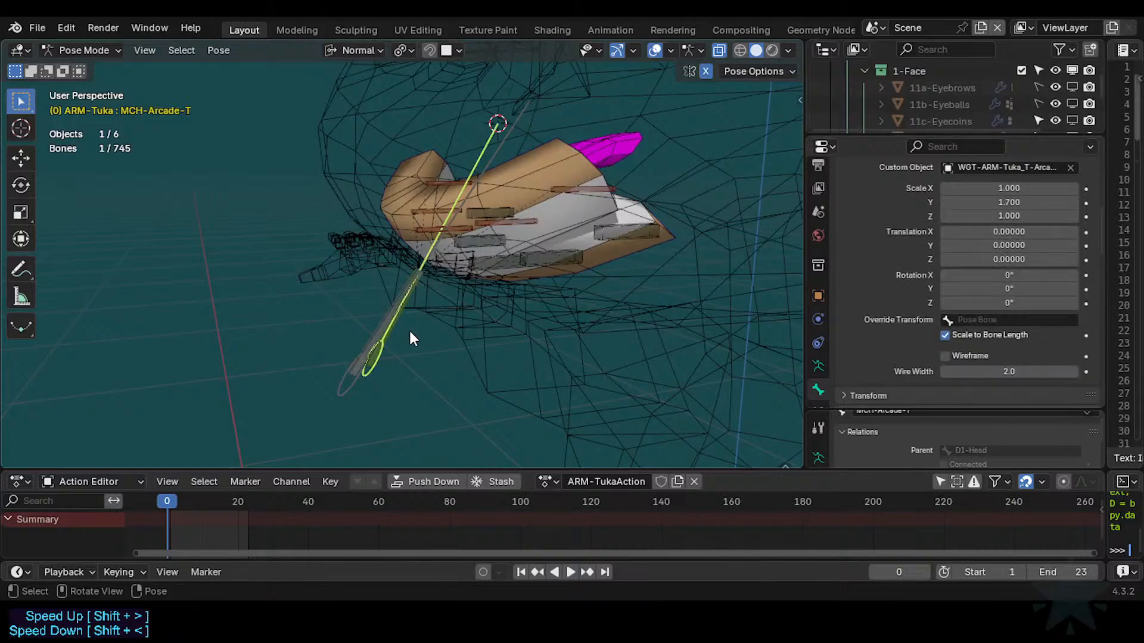
{"action": "left_click", "coordinate": [392, 312]}
{"action": "key", "text": "F2"}
{"action": "left_click", "coordinate": [348, 396]}
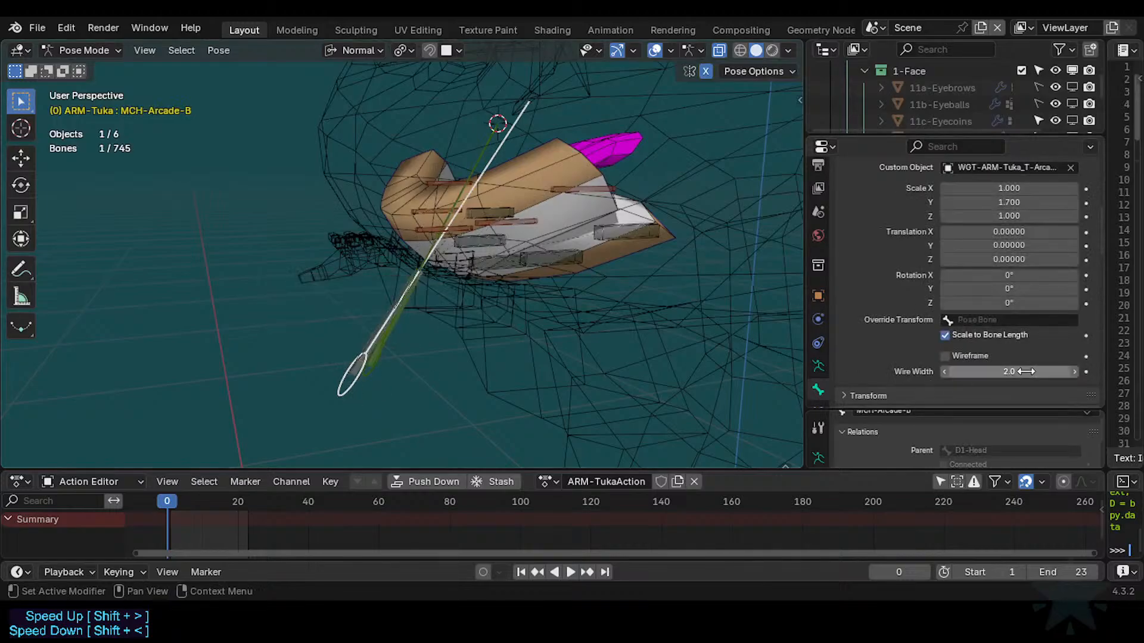
Set TWK-Arcade-T as the override transform for the custom shape of MCH-Arcade-T.
{"action": "left_click", "coordinate": [394, 347]}
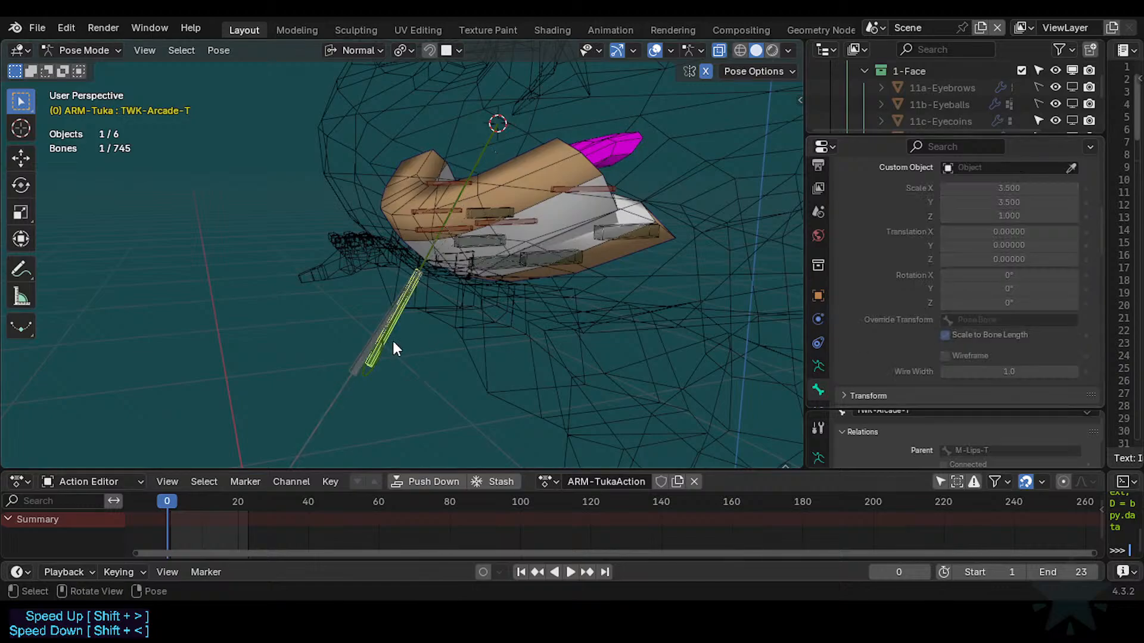
{"action": "key", "text": "F2"}
{"action": "left_click", "coordinate": [369, 373]}
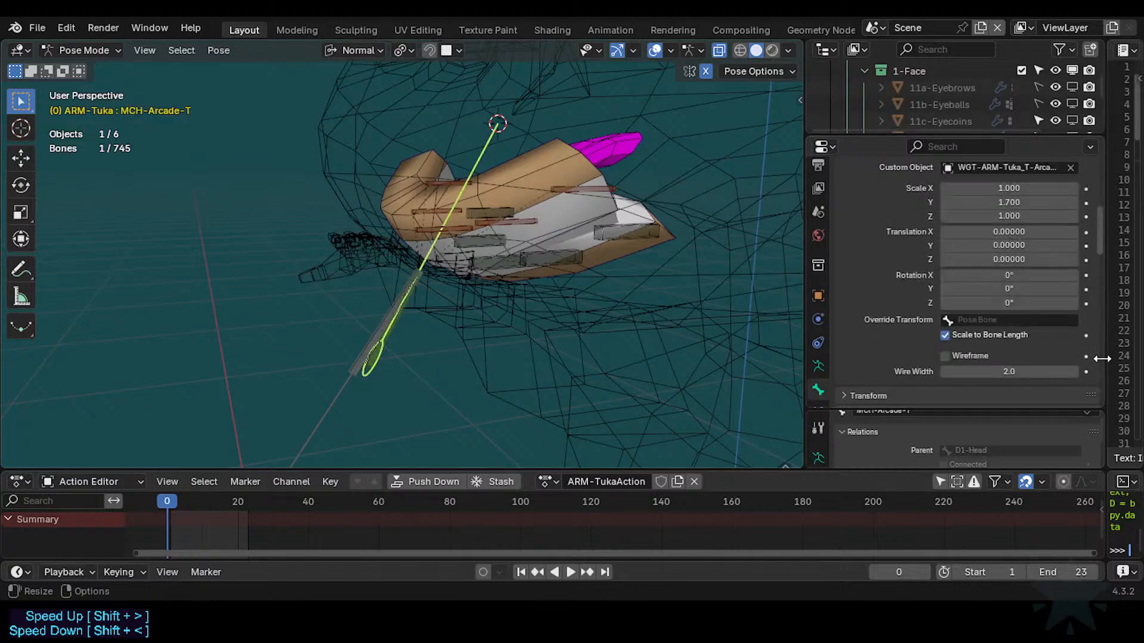
{"action": "key", "text": "ctrl+v"}
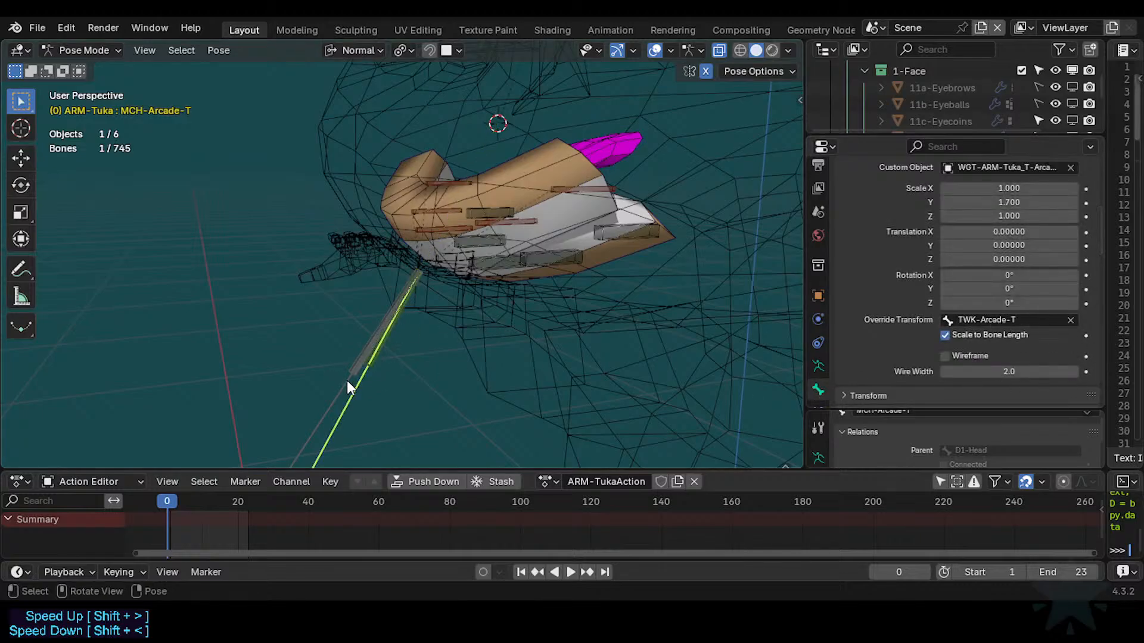
Test the teeth controls by alternately rotating MCH-Arcade-T and MCH-Arcade-B about their normal X axis, cancelling each rotation.
{"action": "scroll", "coordinate": [348, 385], "scroll_direction": "down", "scroll_amount": 3}
{"action": "key", "text": "r"}
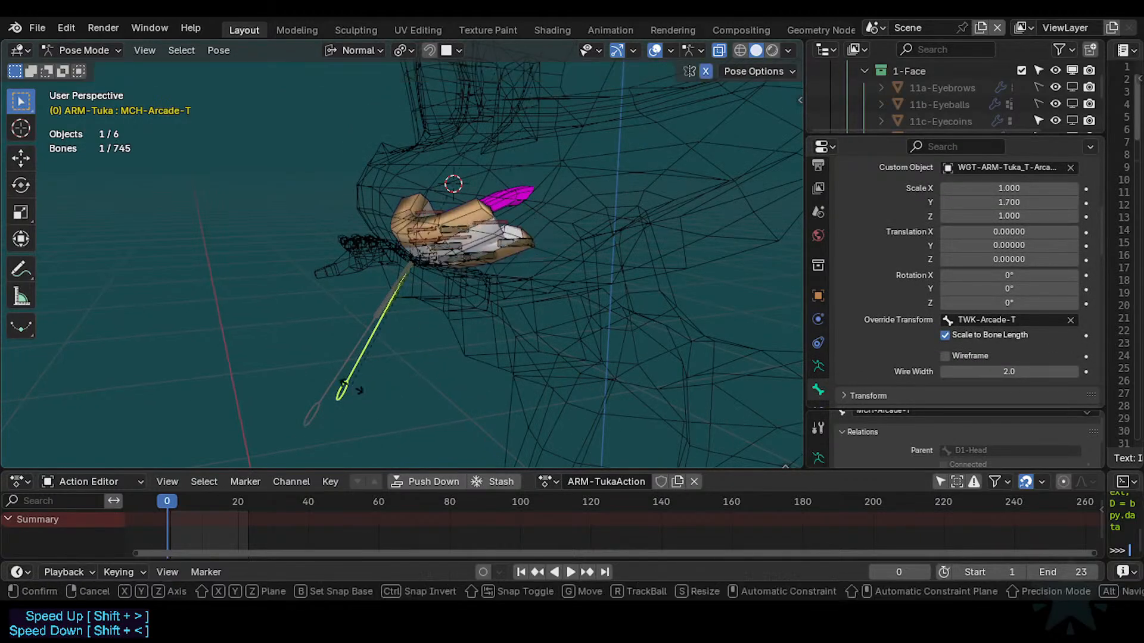
{"action": "key", "text": "x"}
{"action": "right_click", "coordinate": [353, 371]}
{"action": "left_click", "coordinate": [341, 367]}
{"action": "key", "text": "r"}
{"action": "key", "text": "x"}
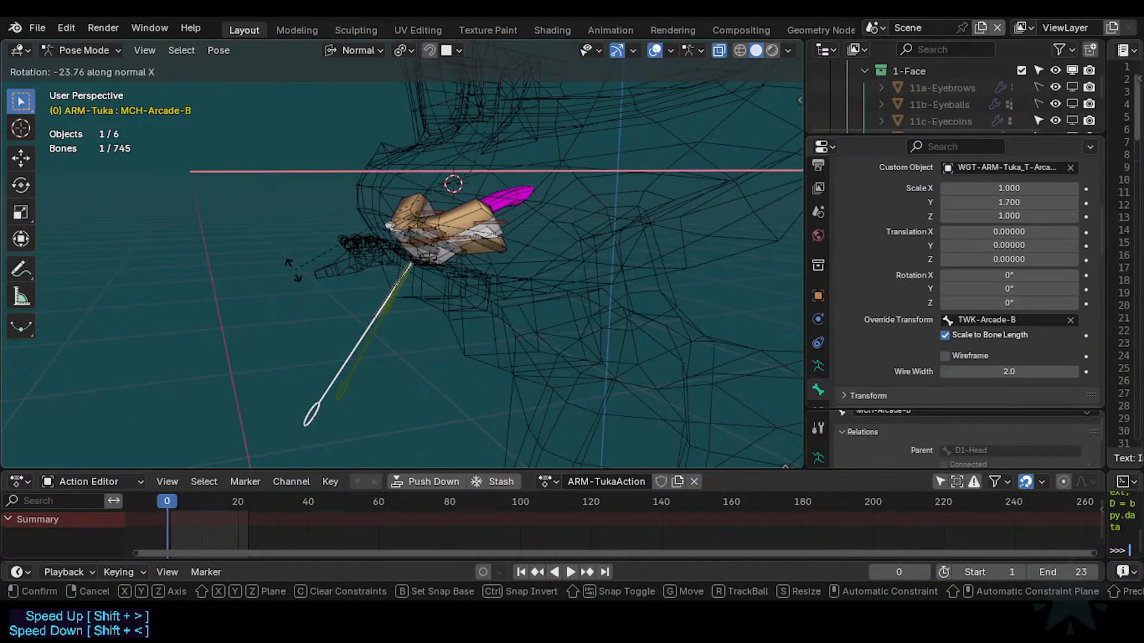
{"action": "right_click", "coordinate": [357, 364]}
{"action": "left_click", "coordinate": [357, 363]}
{"action": "key", "text": "r"}
{"action": "key", "text": "x"}
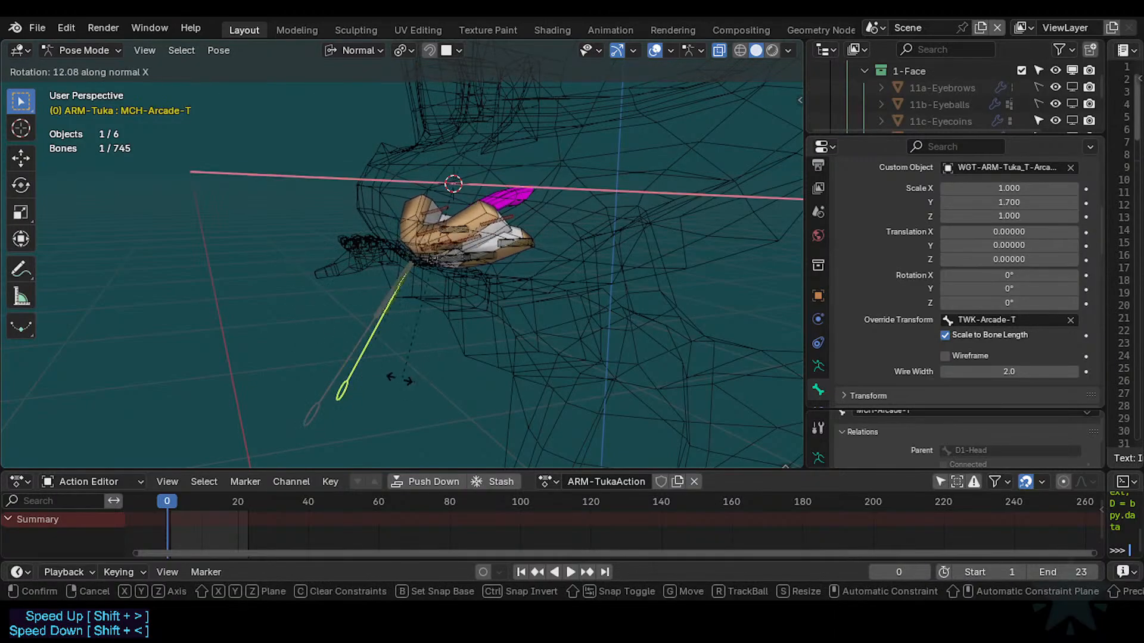
{"action": "right_click", "coordinate": [398, 379]}
{"action": "left_click", "coordinate": [338, 361]}
{"action": "key", "text": "r"}
{"action": "key", "text": "x"}
{"action": "right_click", "coordinate": [314, 310]}
Try moving MCH-Arcade-T, rotating it freely and rotating it about Z, cancelling every transform.
{"action": "left_click", "coordinate": [380, 302]}
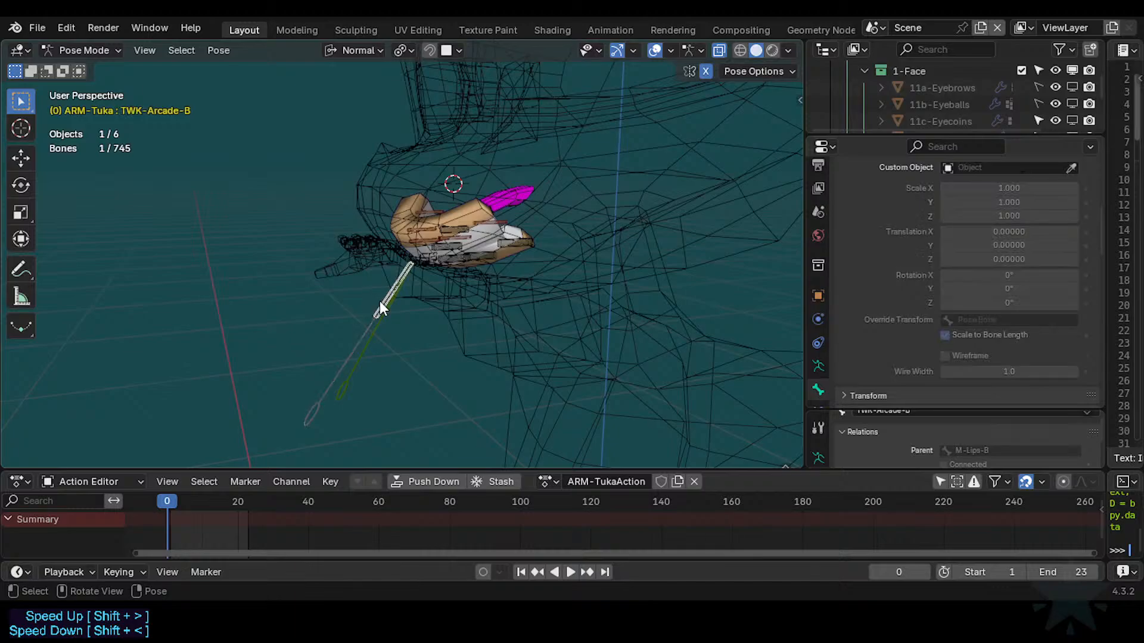
{"action": "left_click", "coordinate": [362, 357]}
{"action": "key", "text": "g"}
{"action": "right_click", "coordinate": [398, 363]}
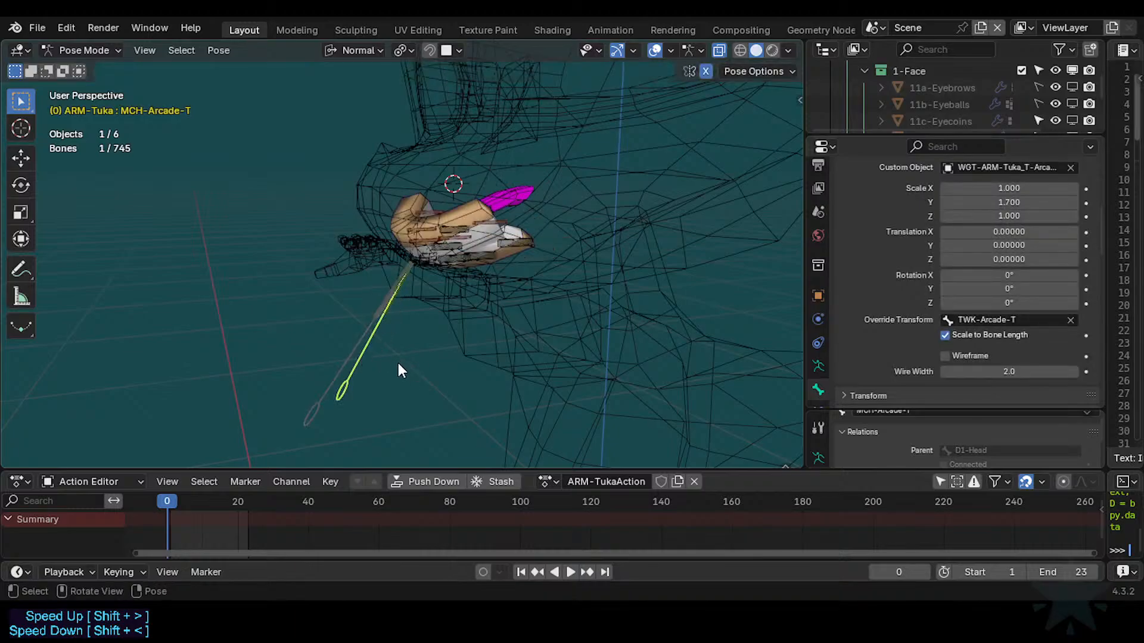
{"action": "middle_click_drag", "start_coordinate": [398, 360], "coordinate": [438, 316]}
{"action": "key", "text": "r"}
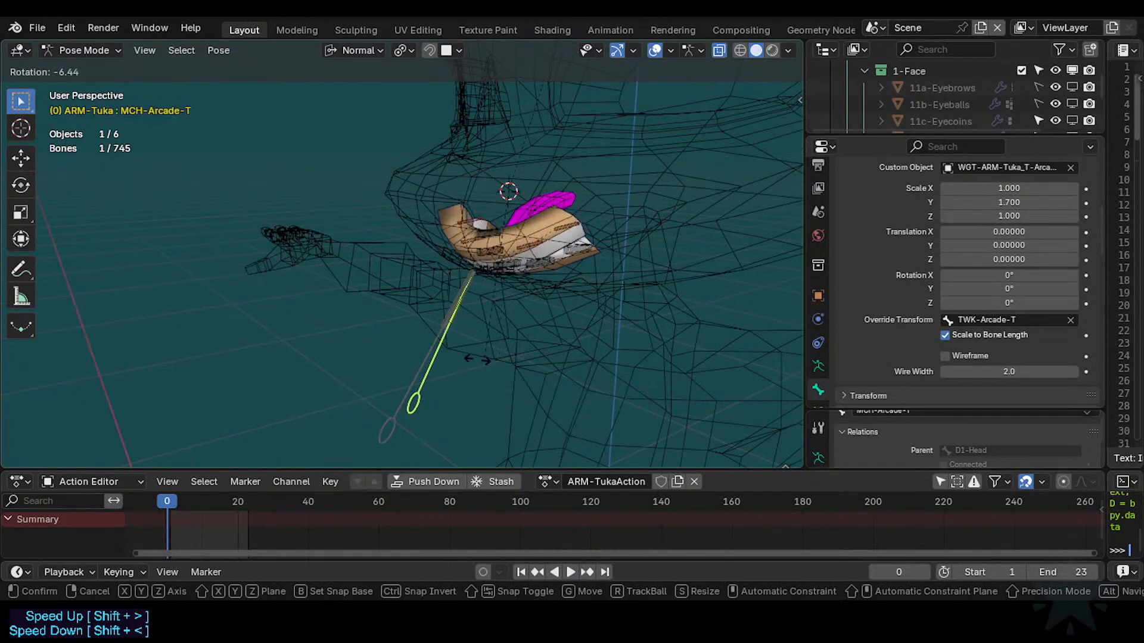
{"action": "right_click", "coordinate": [506, 344]}
{"action": "key", "text": "r"}
{"action": "key", "text": "z"}
{"action": "right_click", "coordinate": [439, 328]}
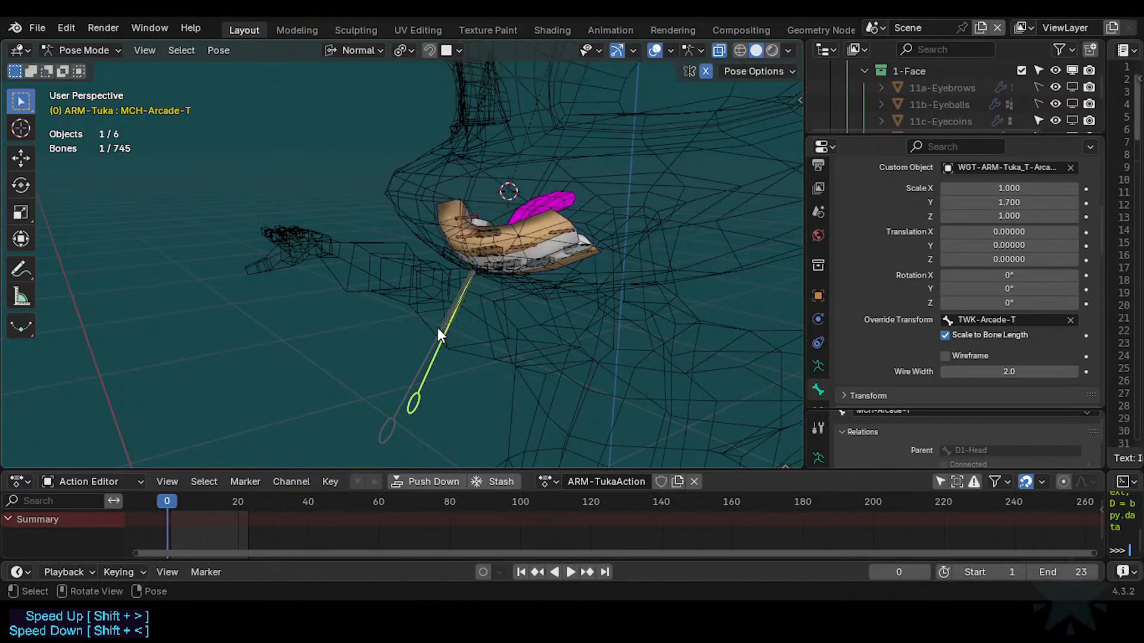
Test rotating TWK-Arcade-B about its Z and X axes, cancelling both rotations.
{"action": "scroll", "coordinate": [471, 325], "scroll_direction": "up", "scroll_amount": 2}
{"action": "left_click", "coordinate": [478, 315]}
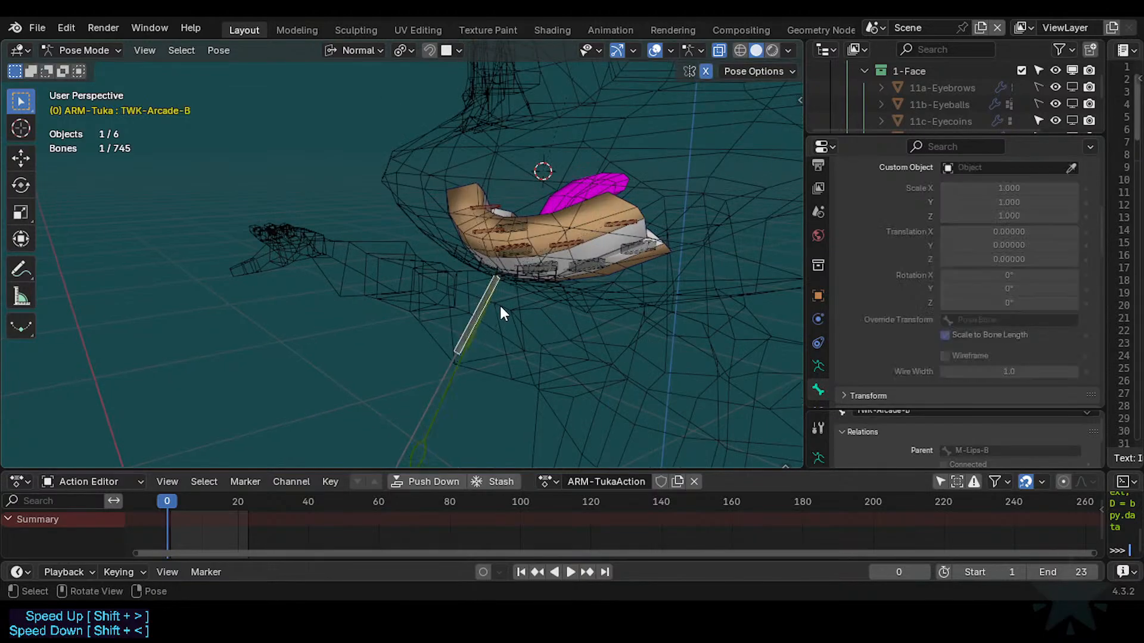
{"action": "key", "text": "r"}
{"action": "key", "text": "z"}
{"action": "key", "text": "z"}
{"action": "right_click", "coordinate": [522, 305]}
{"action": "scroll", "coordinate": [520, 302], "scroll_direction": "down", "scroll_amount": 1}
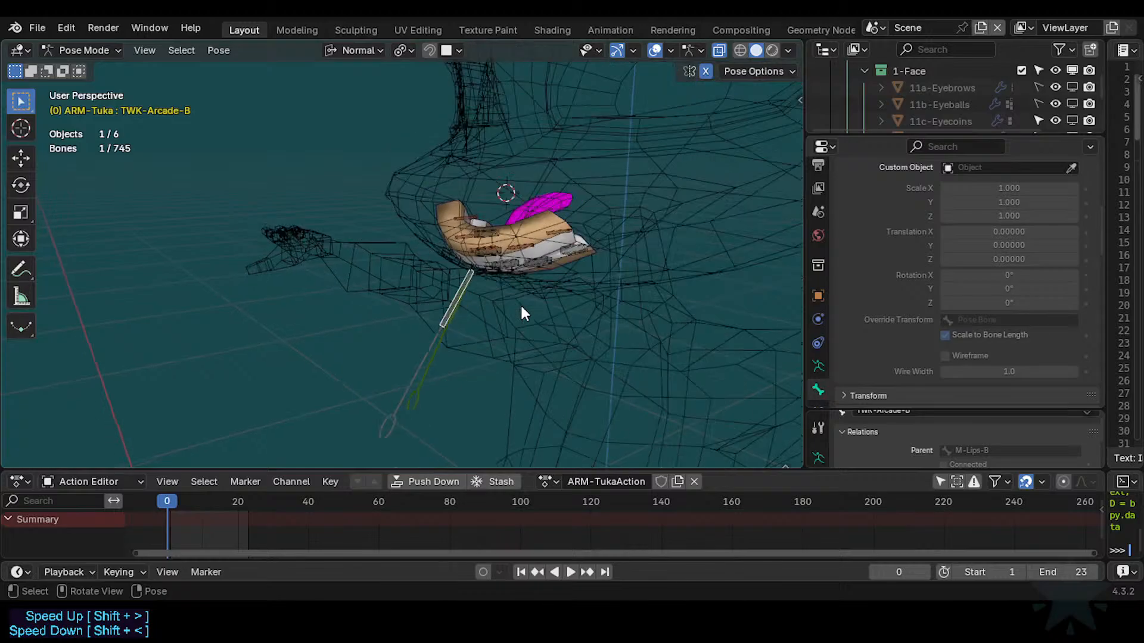
{"action": "middle_click_drag", "start_coordinate": [521, 310], "coordinate": [409, 309]}
{"action": "key", "text": "r"}
{"action": "key", "text": "x"}
{"action": "key", "text": "x"}
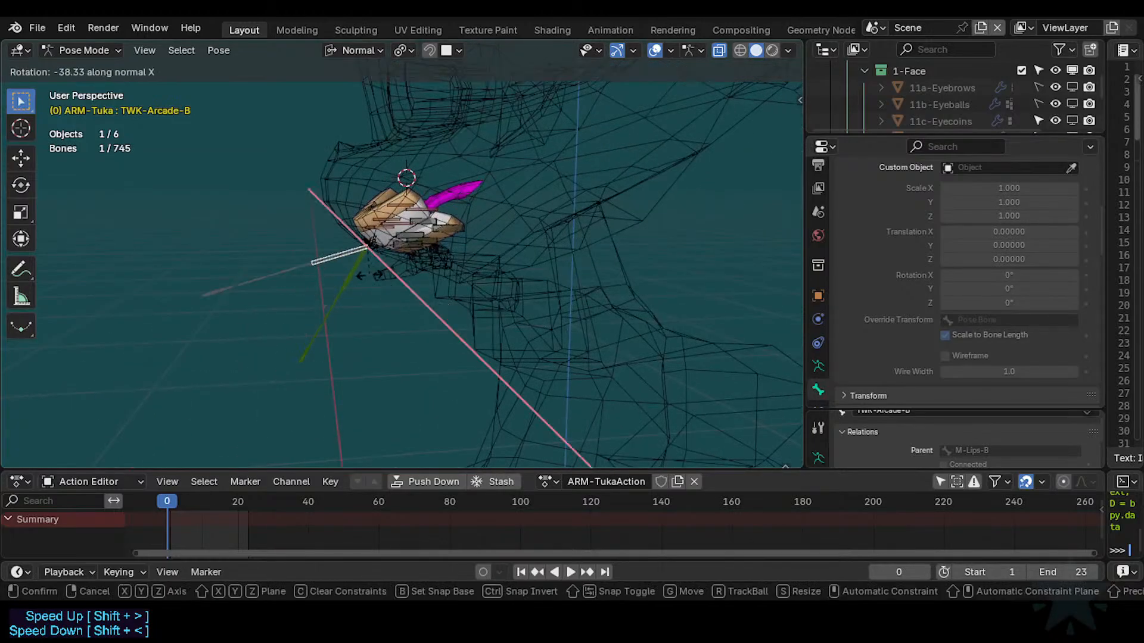
{"action": "right_click", "coordinate": [368, 276]}
Check the override transform assigned to MCH-Arcade-T and to MCH-Arcade-B.
{"action": "left_click", "coordinate": [316, 337]}
{"action": "left_click", "coordinate": [342, 281]}
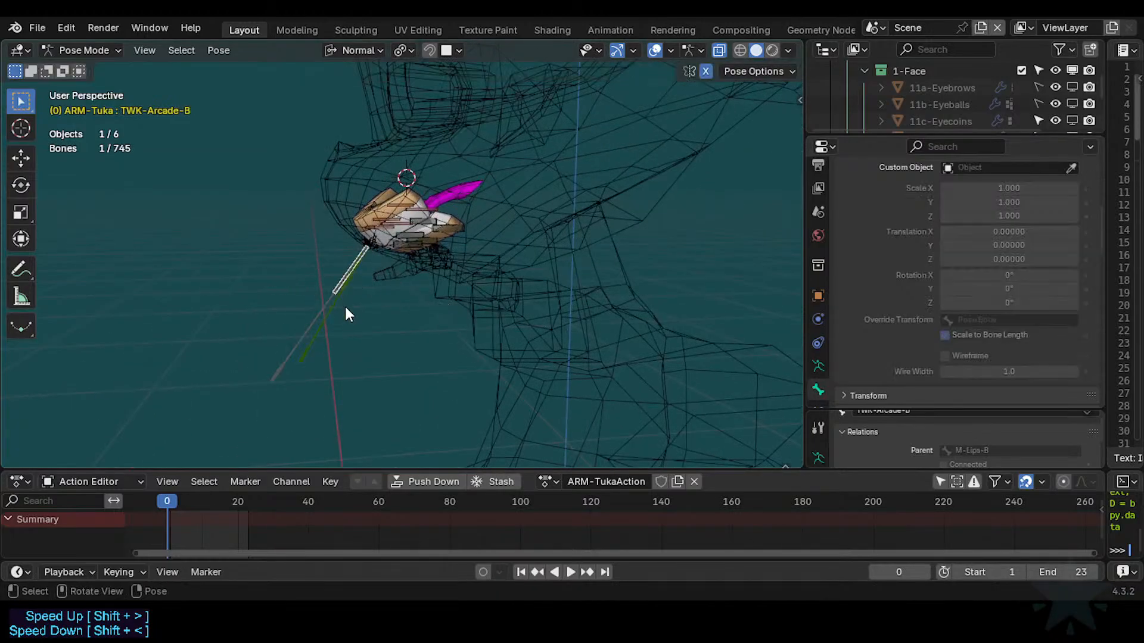
{"action": "left_click", "coordinate": [345, 309]}
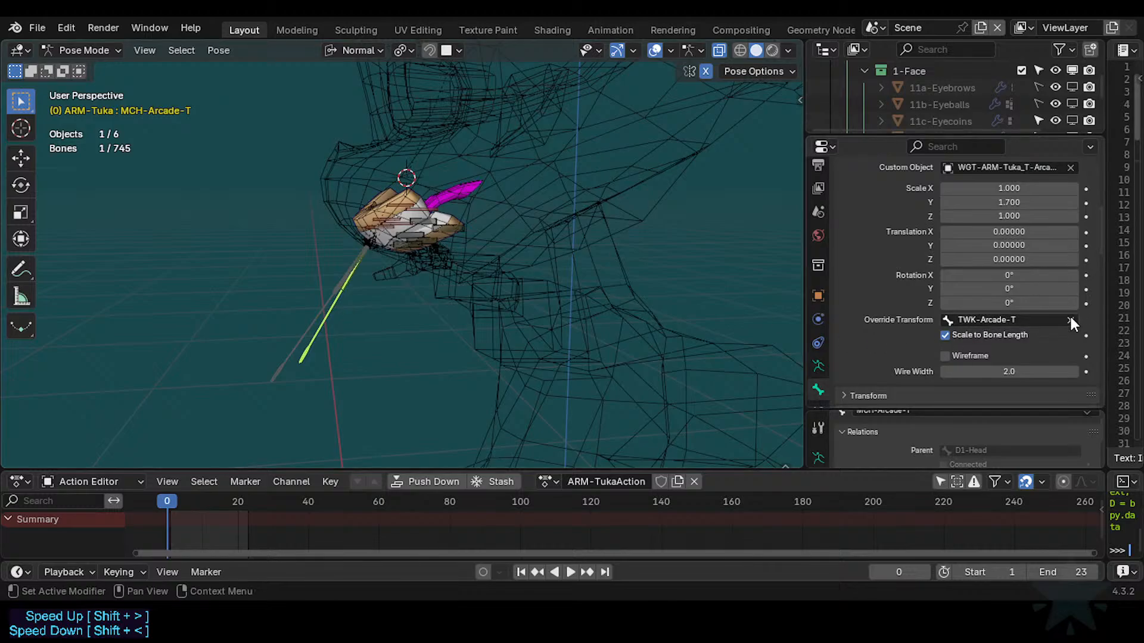
{"action": "left_click", "coordinate": [315, 328]}
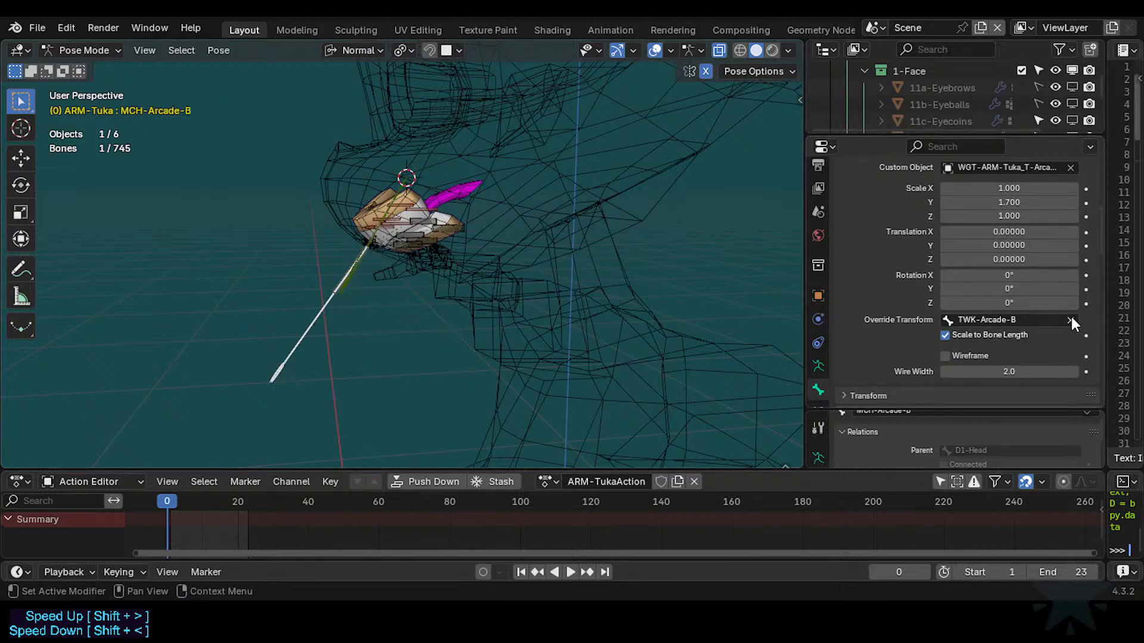
Select both TWK-Arcade bones in Edit Mode and try moving them along Y, cancelling the move.
{"action": "scroll", "coordinate": [485, 332], "scroll_direction": "up", "scroll_amount": 6}
{"action": "left_click", "coordinate": [339, 349]}
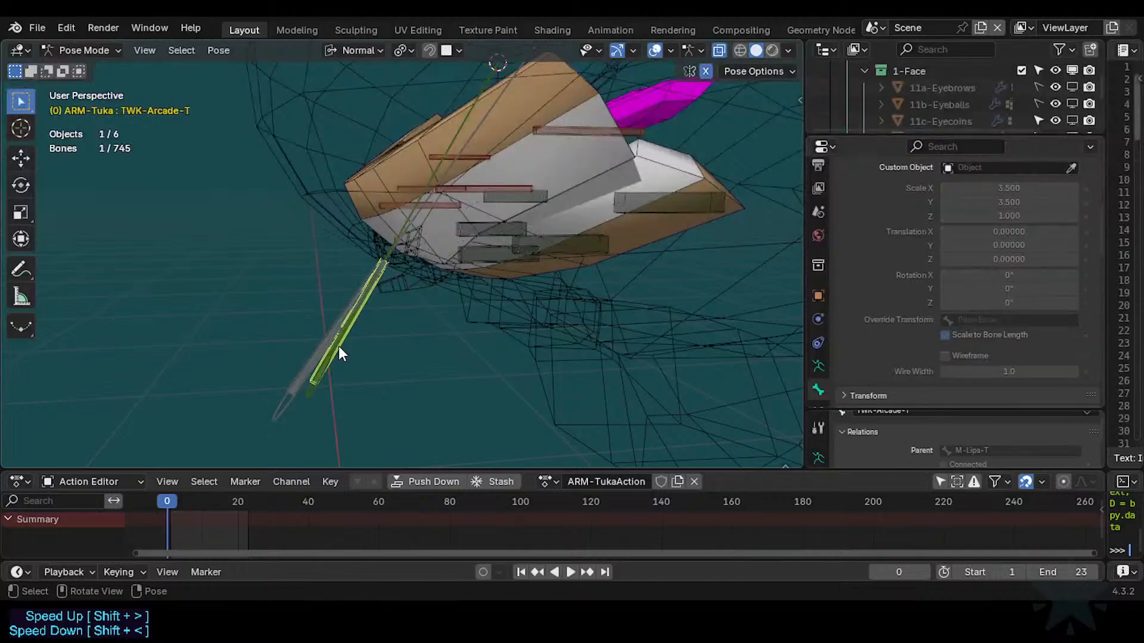
{"action": "middle_click_drag", "start_coordinate": [339, 347], "coordinate": [368, 353]}
{"action": "key", "text": "Tab"}
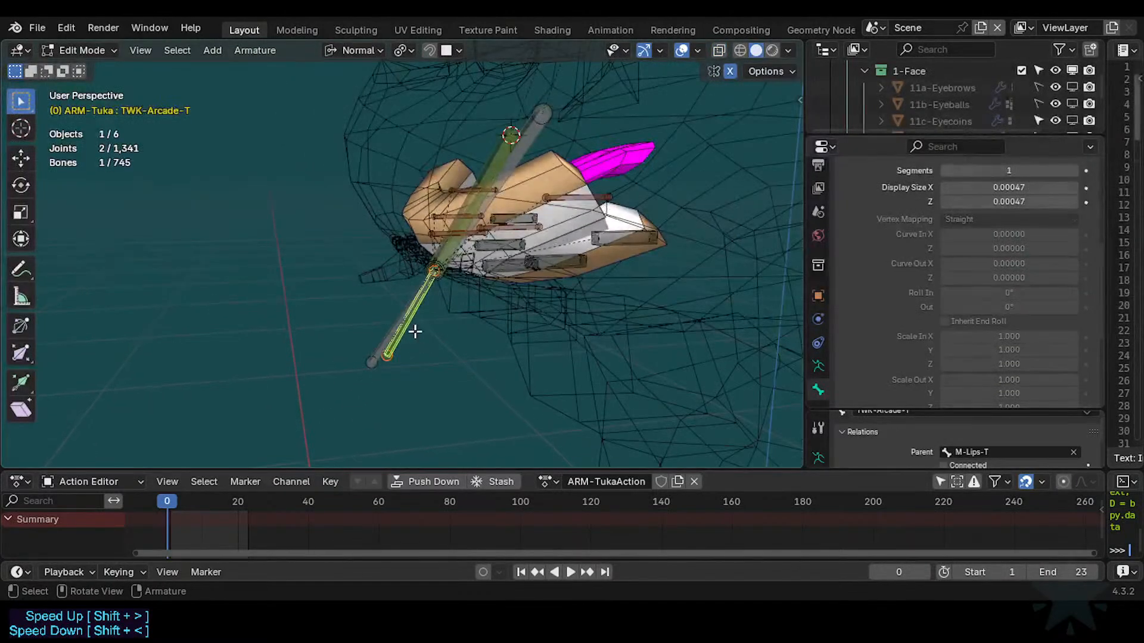
{"action": "left_click", "coordinate": [398, 320], "text": "shift"}
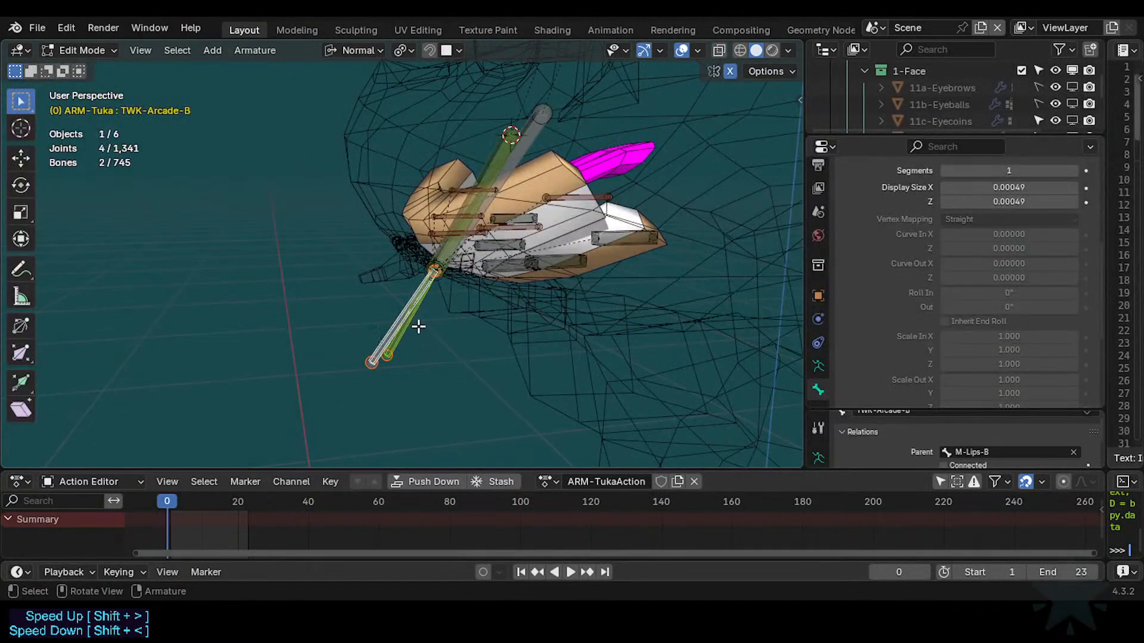
{"action": "key", "text": "g"}
{"action": "key", "text": "y"}
{"action": "right_click", "coordinate": [412, 334]}
Examine how the TWK-Arcade bones sit relative to the teeth and tongue from several angles, ending in the right orthographic view.
{"action": "middle_click_drag", "start_coordinate": [411, 334], "coordinate": [493, 370]}
{"action": "mouse_move", "coordinate": [459, 296]}
{"action": "middle_mouse_down"}
{"action": "mouse_move", "coordinate": [460, 276]}
{"action": "mouse_move", "coordinate": [493, 263]}
{"action": "mouse_move", "coordinate": [449, 314]}
{"action": "middle_mouse_up"}
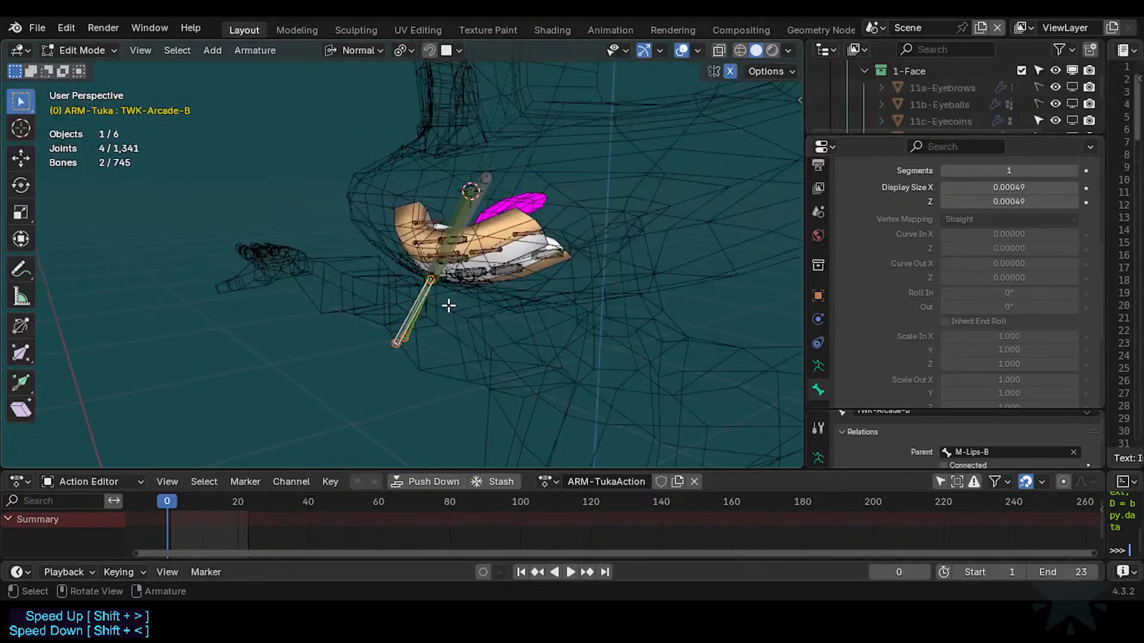
{"action": "scroll", "coordinate": [444, 337], "scroll_direction": "down", "scroll_amount": 2}
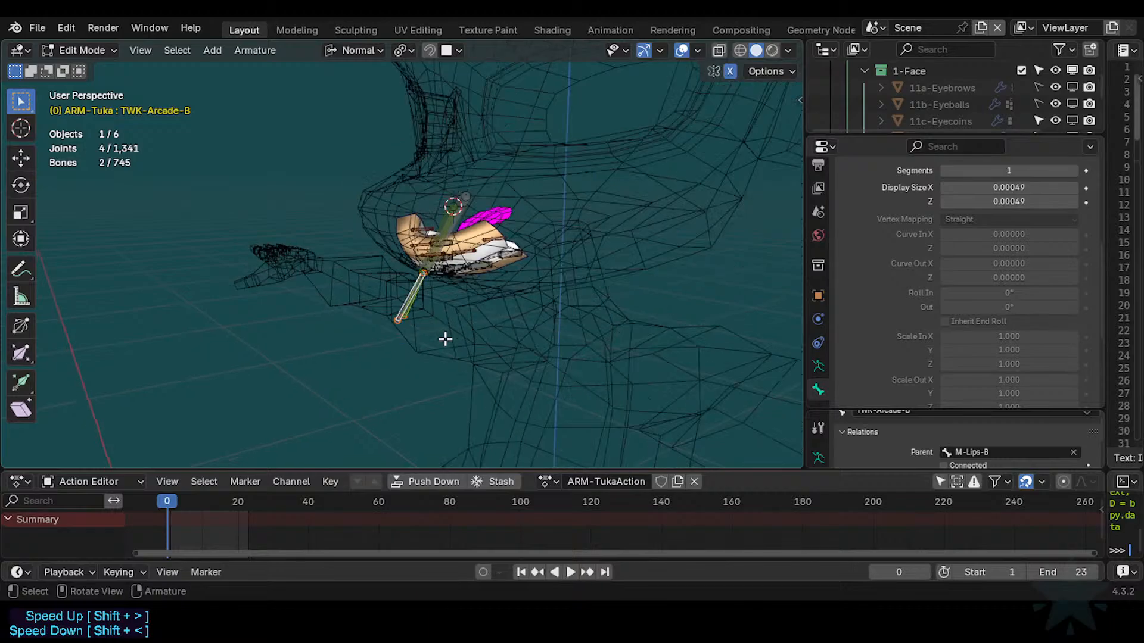
{"action": "scroll", "coordinate": [501, 299], "scroll_direction": "down", "scroll_amount": 1}
{"action": "scroll", "coordinate": [470, 312], "scroll_direction": "up", "scroll_amount": 1}
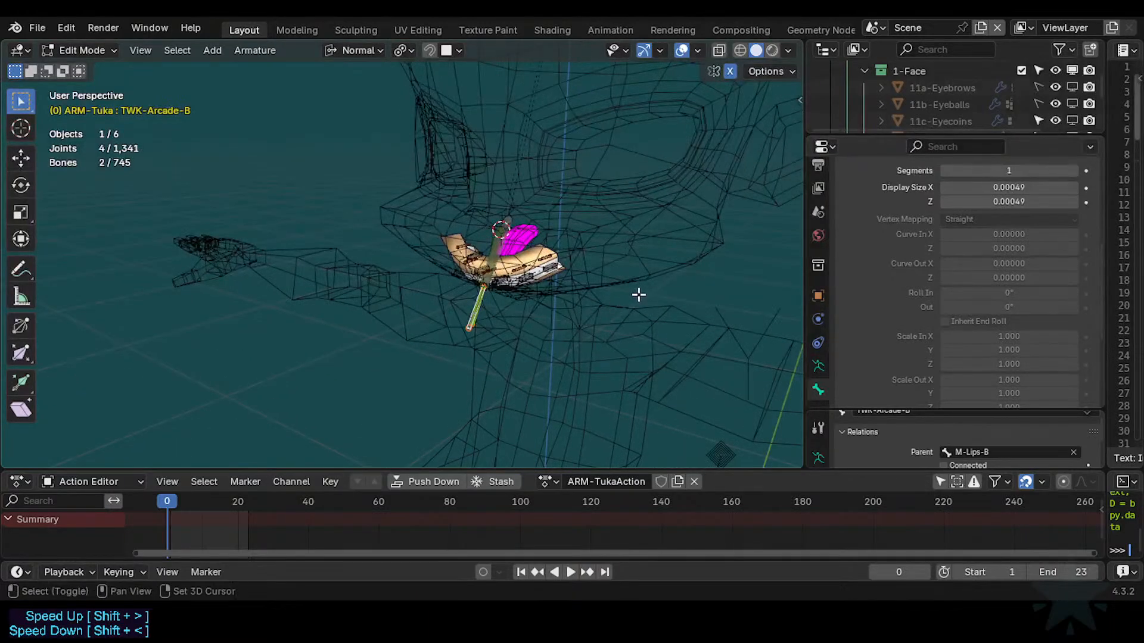
{"action": "scroll", "coordinate": [603, 297], "scroll_direction": "up", "scroll_amount": 1}
{"action": "scroll", "coordinate": [549, 328], "scroll_direction": "up", "scroll_amount": 2}
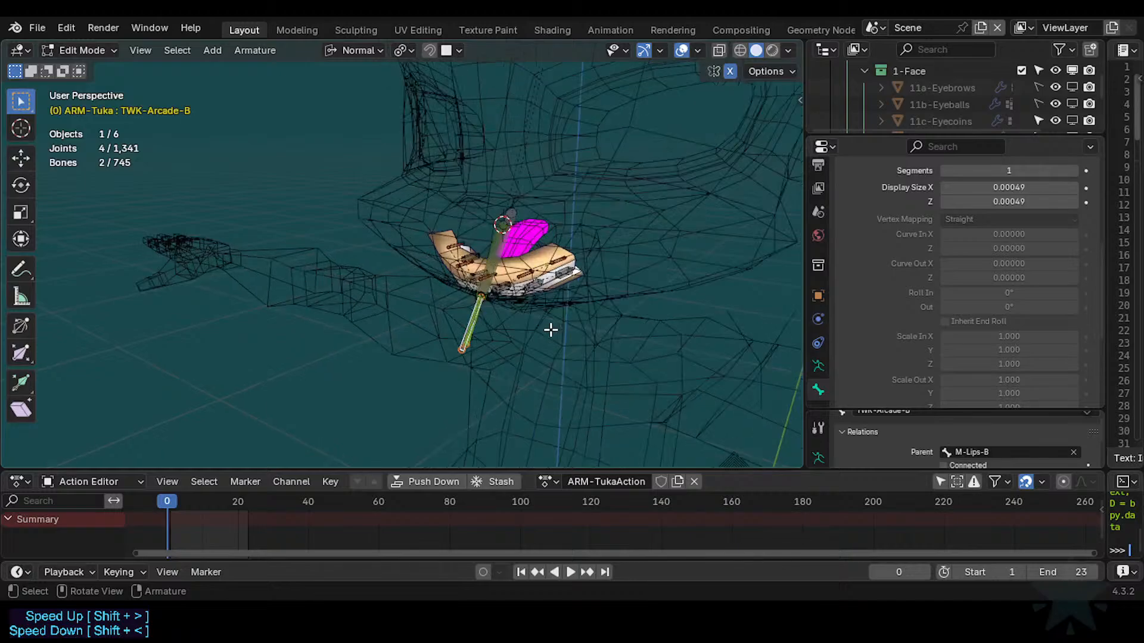
{"action": "scroll", "coordinate": [488, 307], "scroll_direction": "up", "scroll_amount": 3}
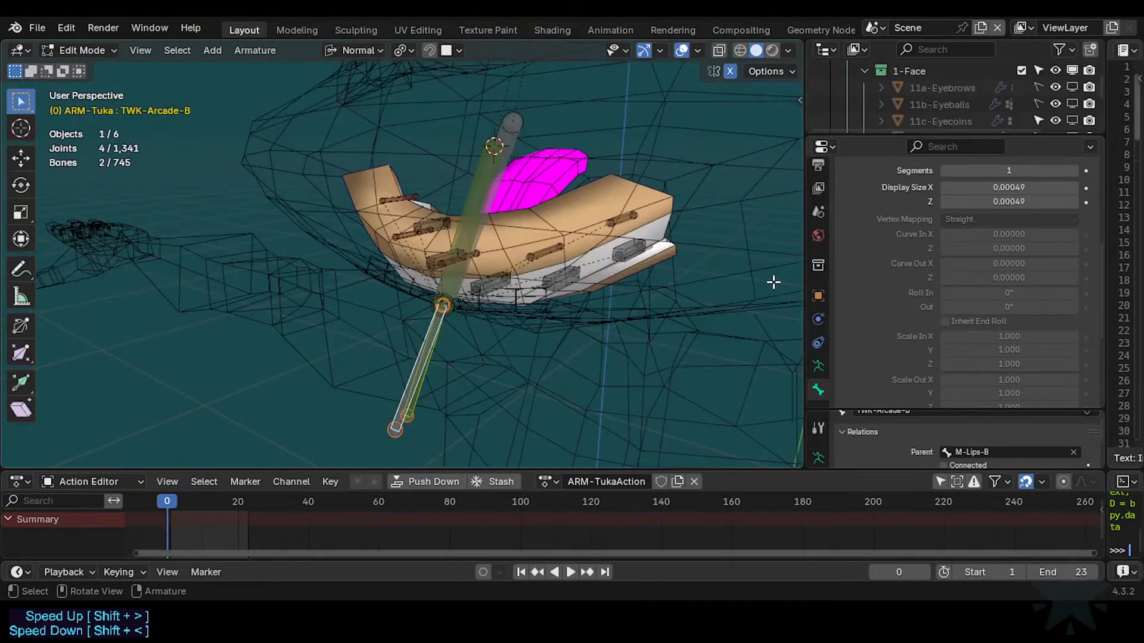
{"action": "middle_click_drag", "start_coordinate": [468, 311], "coordinate": [421, 306]}
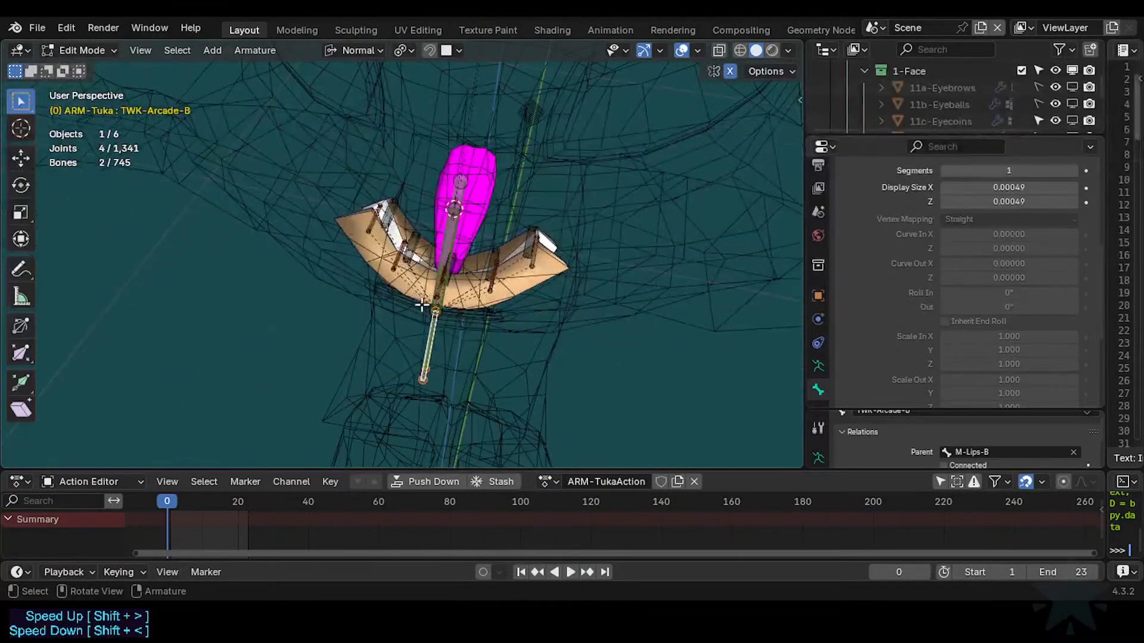
{"action": "middle_click_drag", "start_coordinate": [383, 251], "coordinate": [462, 327]}
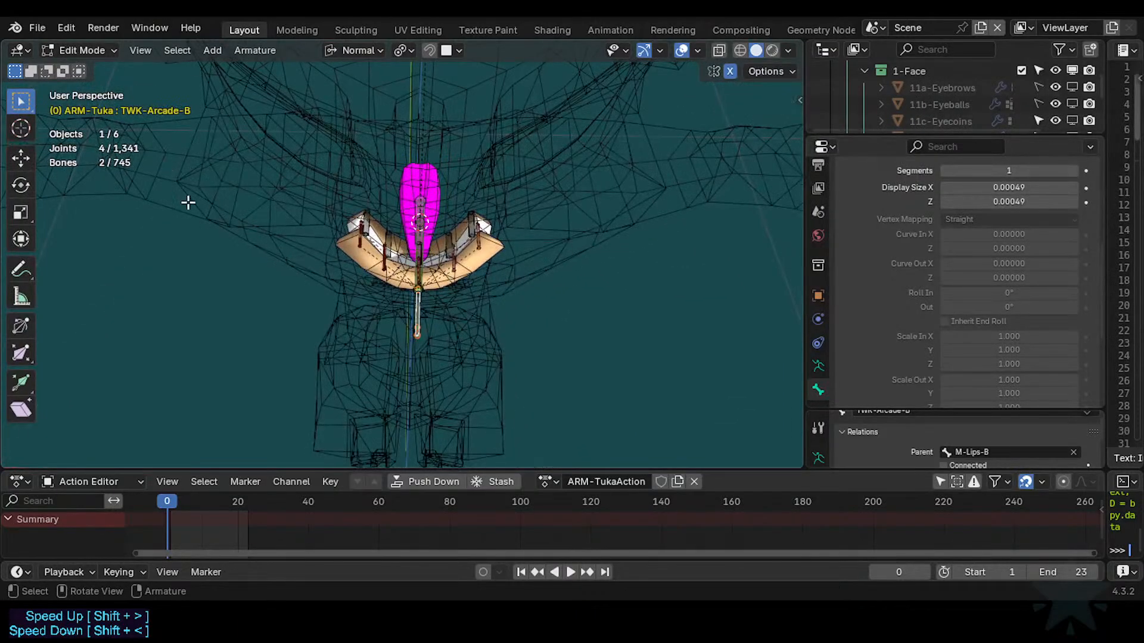
{"action": "mouse_move", "coordinate": [637, 189]}
{"action": "middle_mouse_down"}
{"action": "mouse_move", "coordinate": [546, 291]}
{"action": "mouse_move", "coordinate": [634, 193]}
{"action": "middle_mouse_up"}
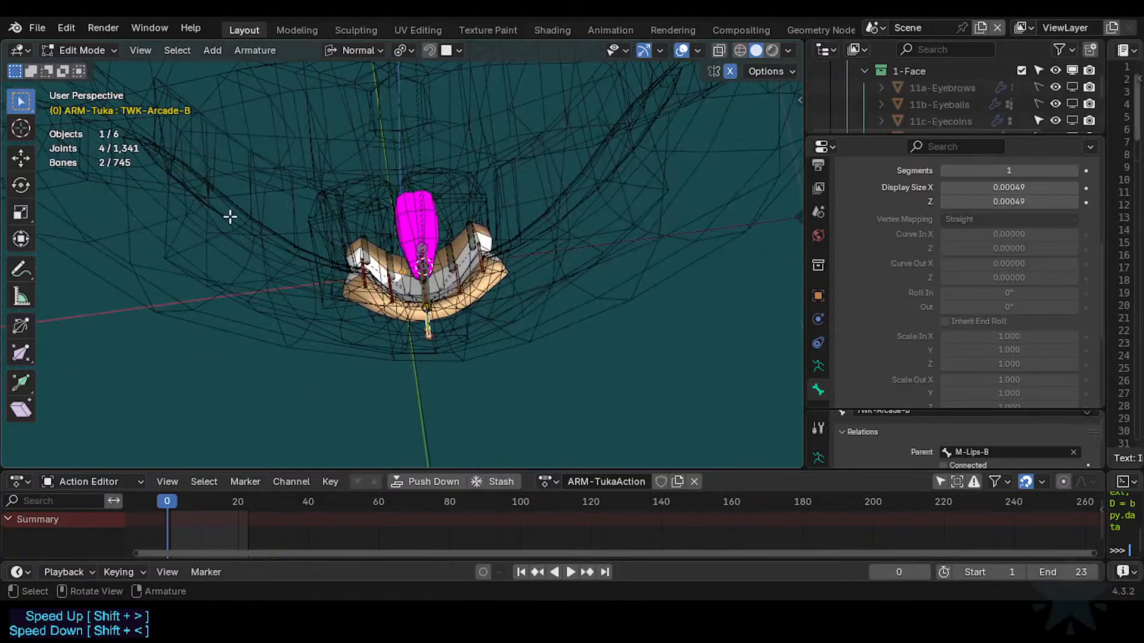
{"action": "middle_click_drag", "start_coordinate": [579, 304], "coordinate": [222, 248]}
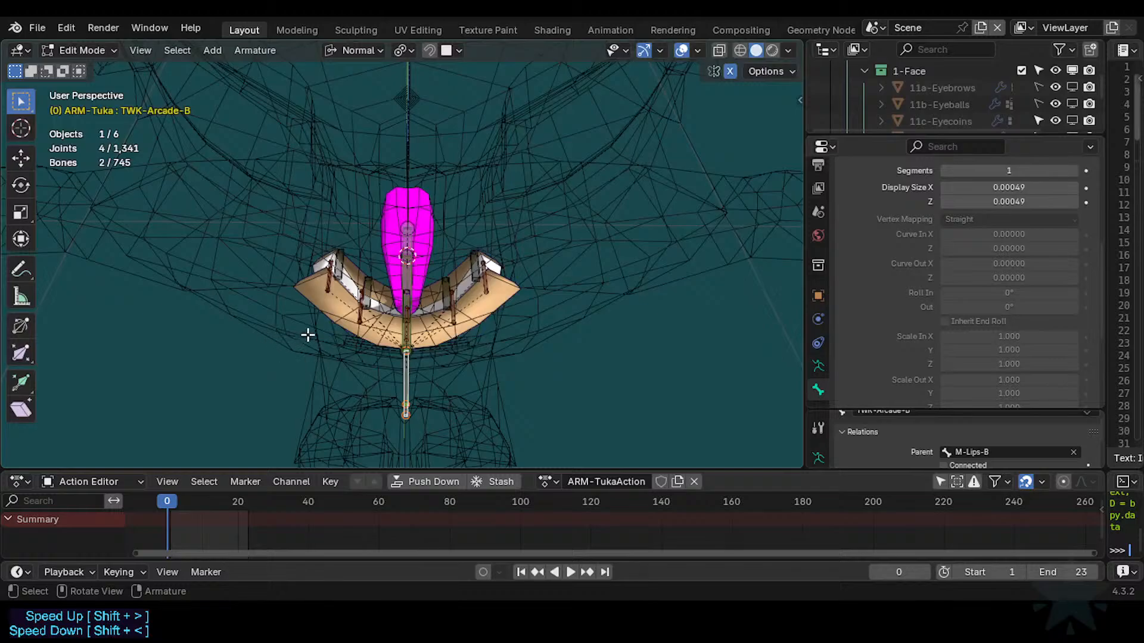
{"action": "scroll", "coordinate": [315, 339], "scroll_direction": "down", "scroll_amount": 3}
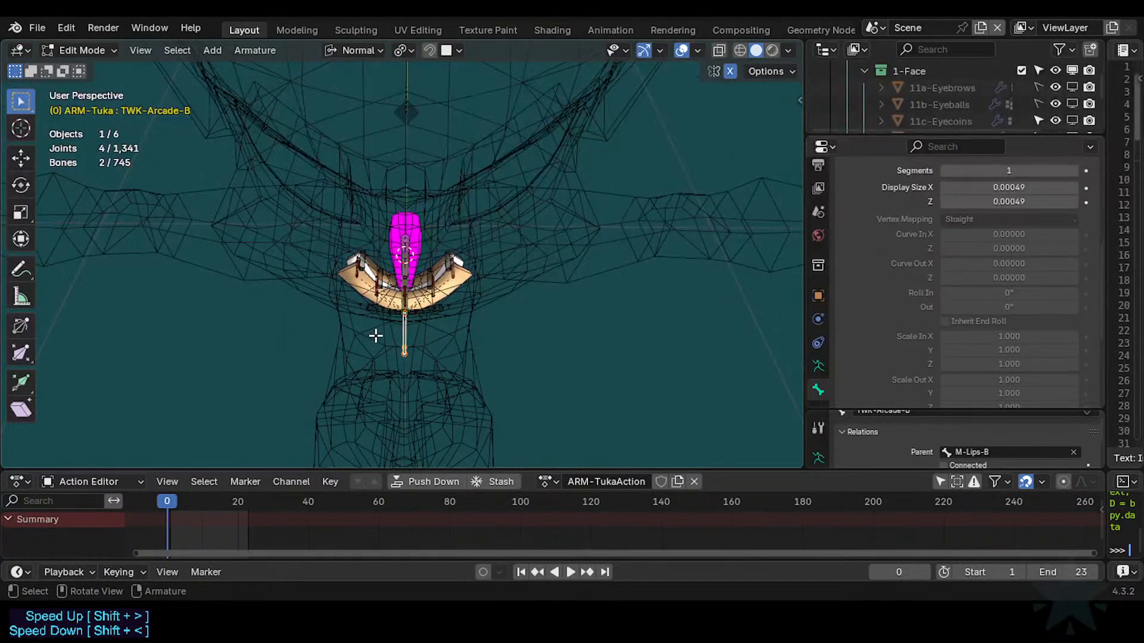
{"action": "middle_click_drag", "start_coordinate": [380, 336], "coordinate": [322, 320]}
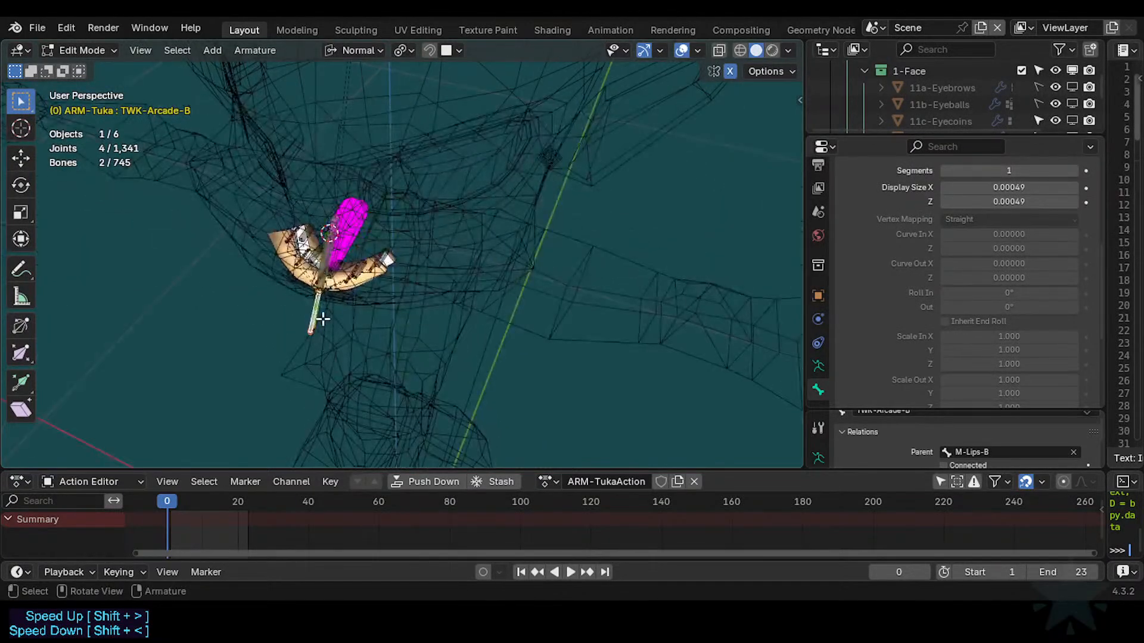
{"action": "key", "text": "KP_3"}
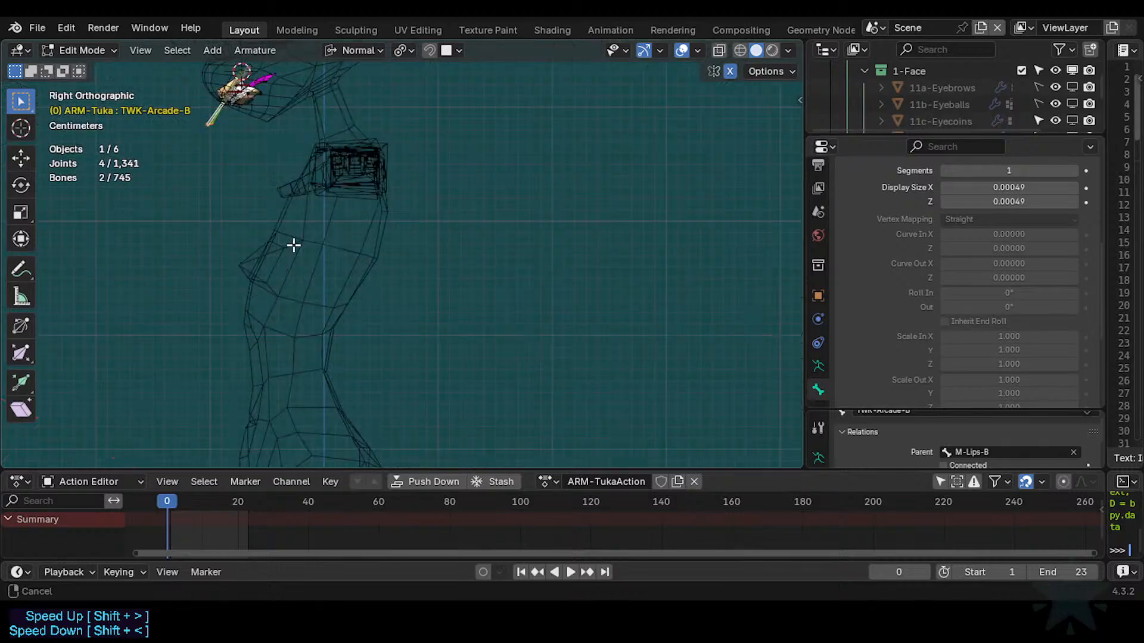
Select the MCH-Arcade-B bone at the teeth and switch the armature to Pose Mode.
{"action": "middle_click_drag", "start_coordinate": [294, 245], "coordinate": [367, 389], "text": "shift"}
{"action": "middle_click_drag", "start_coordinate": [284, 210], "coordinate": [394, 298]}
{"action": "scroll", "coordinate": [381, 321], "scroll_direction": "up", "scroll_amount": 3}
{"action": "scroll", "coordinate": [370, 306], "scroll_direction": "up", "scroll_amount": 4}
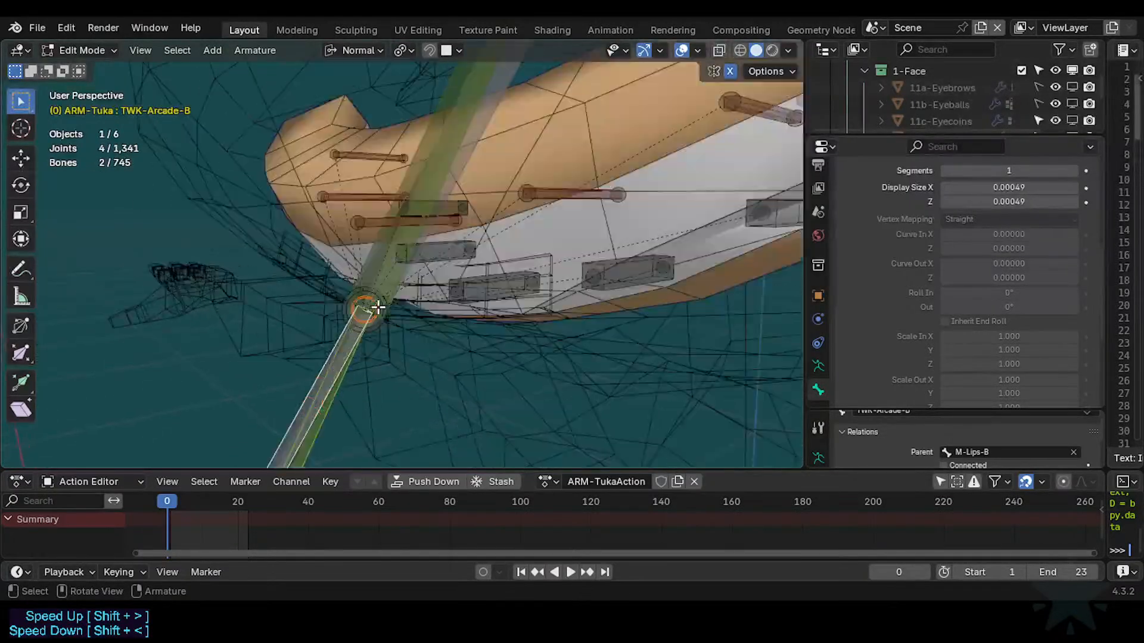
{"action": "scroll", "coordinate": [376, 306], "scroll_direction": "down", "scroll_amount": 3}
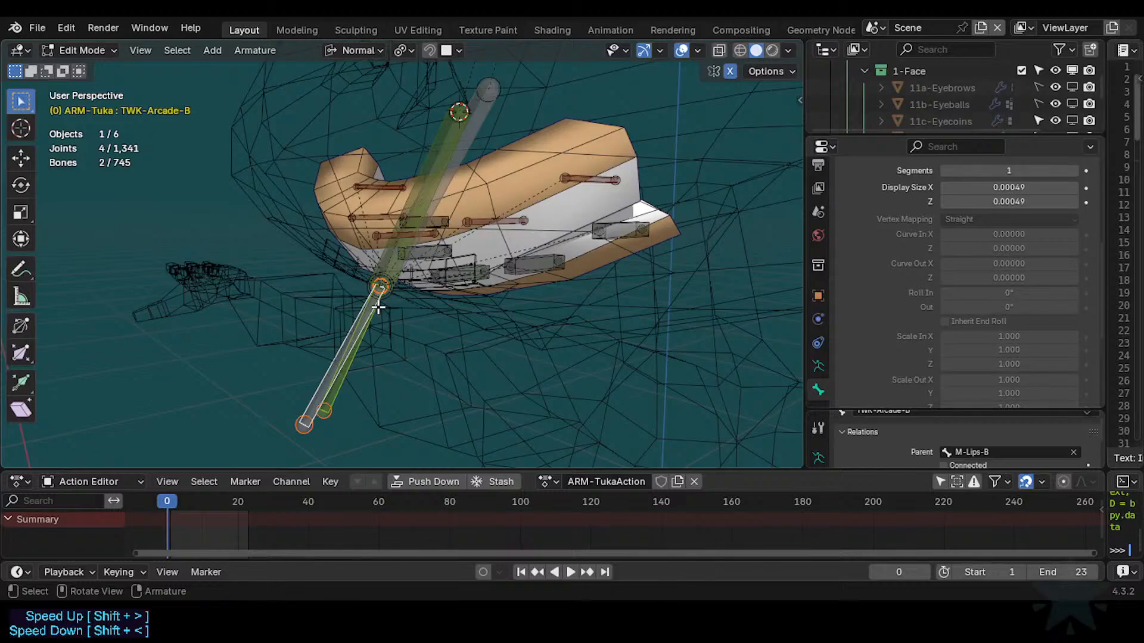
{"action": "left_click", "coordinate": [433, 177]}
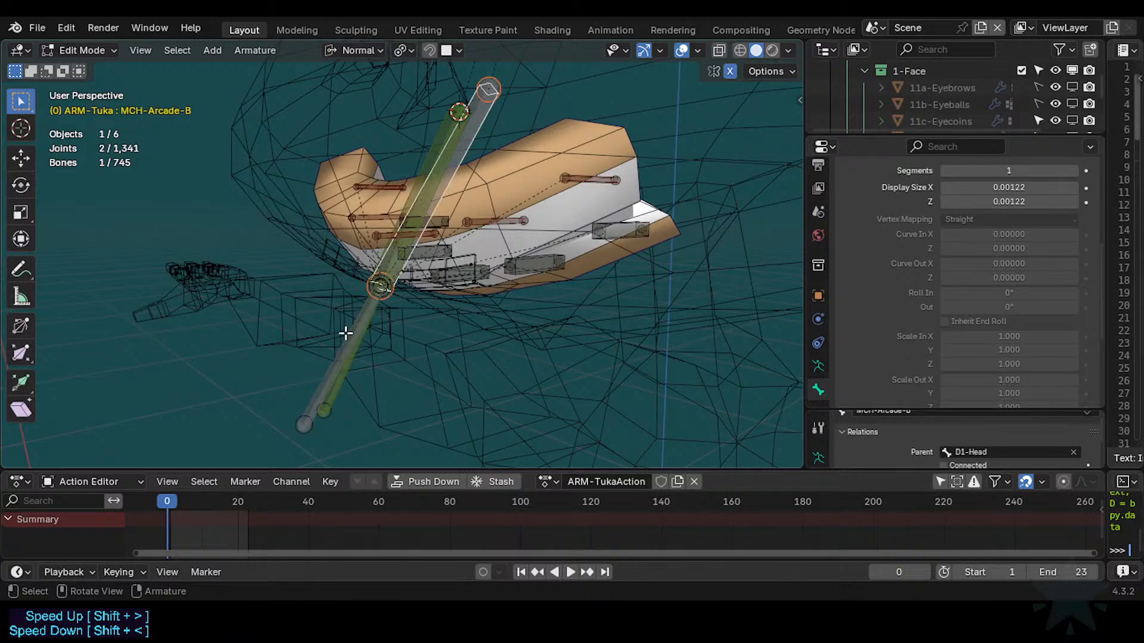
{"action": "key", "text": "ctrl+Tab"}
{"action": "left_click", "coordinate": [422, 381]}
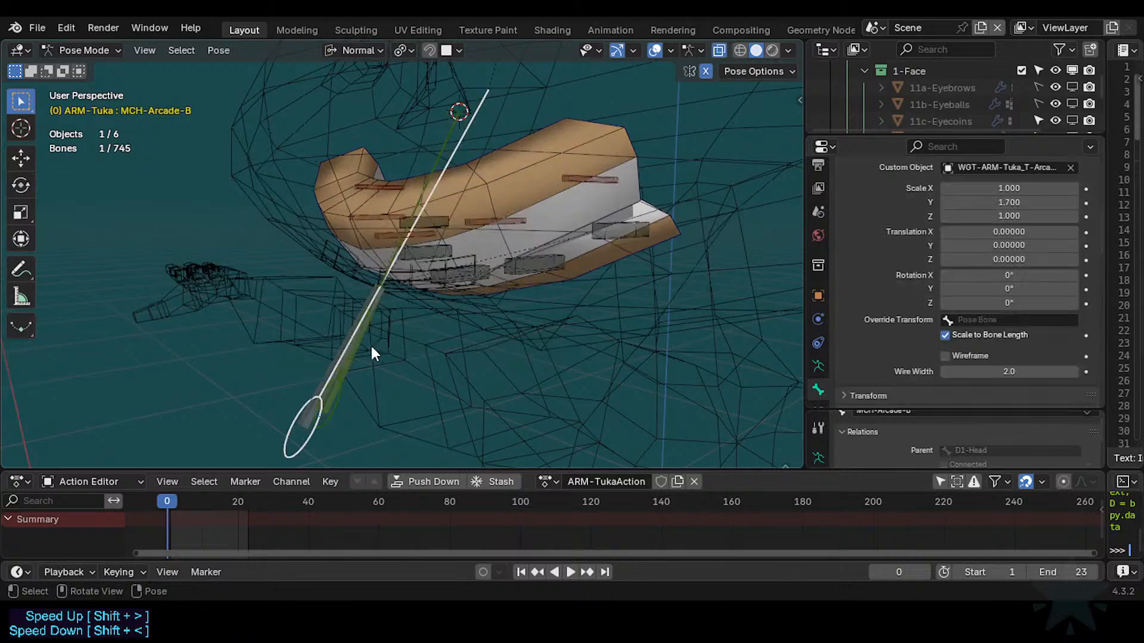
Test moving the bones below the teeth and rotating MCH-Arcade-B, cancelling every transform.
{"action": "left_click", "coordinate": [345, 336]}
{"action": "key", "text": "g"}
{"action": "right_click", "coordinate": [329, 361]}
{"action": "left_click", "coordinate": [311, 453]}
{"action": "scroll", "coordinate": [311, 453], "scroll_direction": "down", "scroll_amount": 2}
{"action": "key", "text": "g"}
{"action": "right_click", "coordinate": [268, 357]}
{"action": "key", "text": "g"}
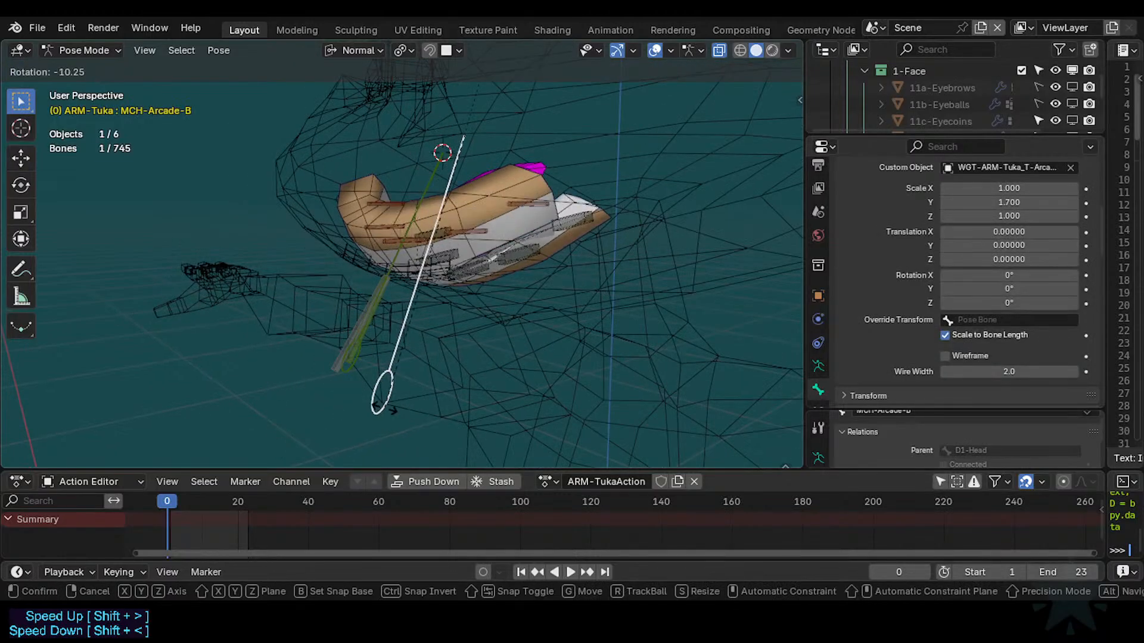
{"action": "right_click", "coordinate": [392, 333]}
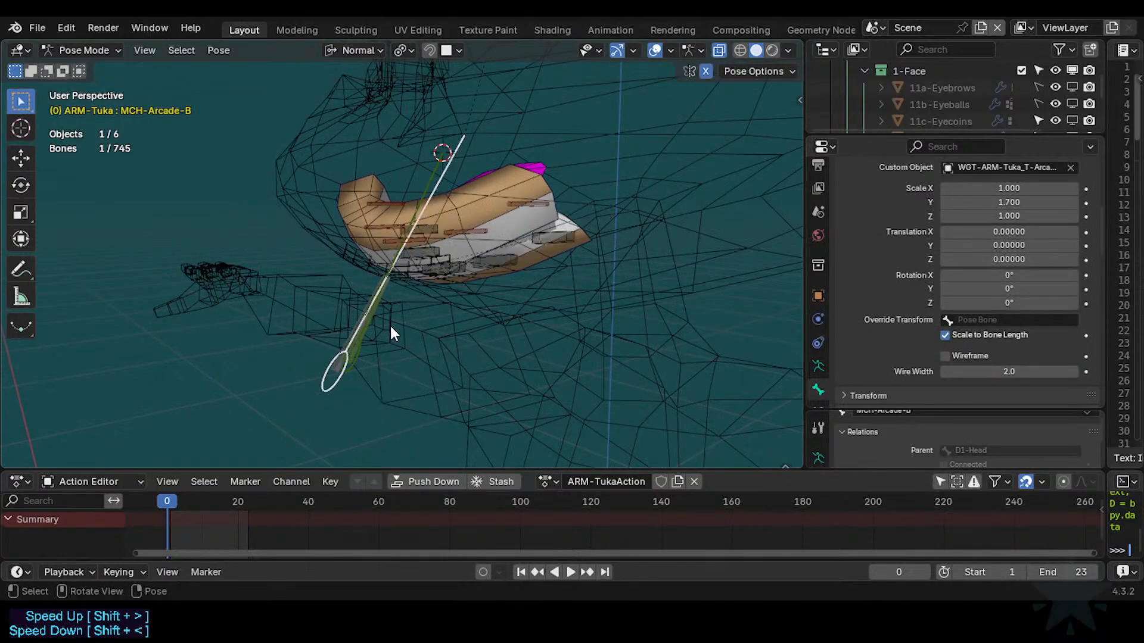
Lock the X, Y and Z location of both MCH-Arcade bones.
{"action": "left_click", "coordinate": [425, 170], "text": "shift"}
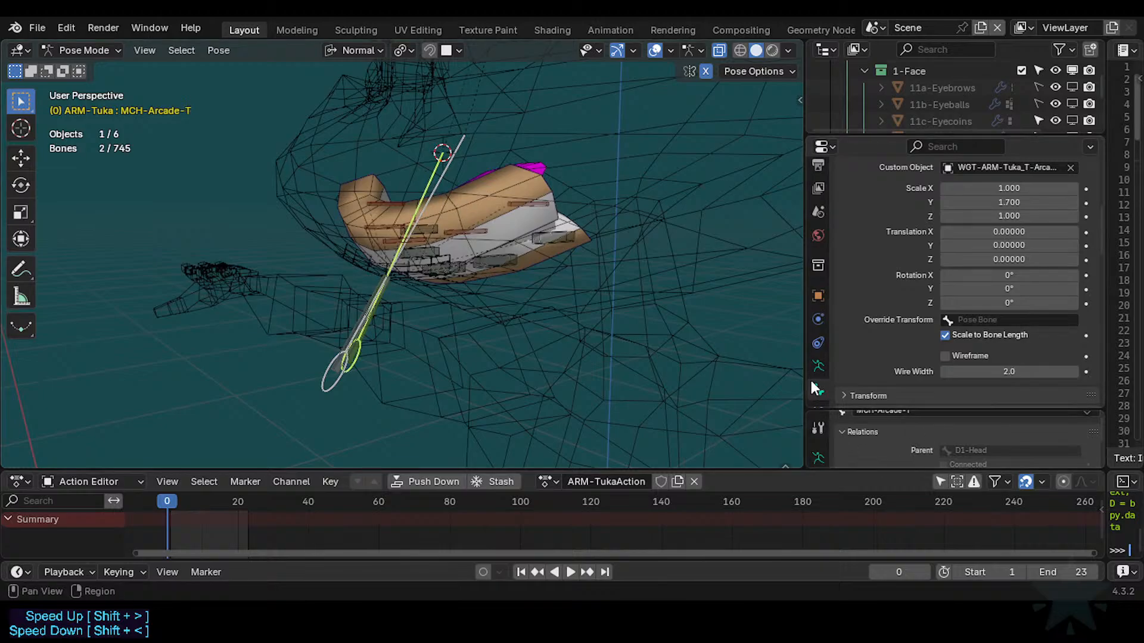
{"action": "key", "text": "n"}
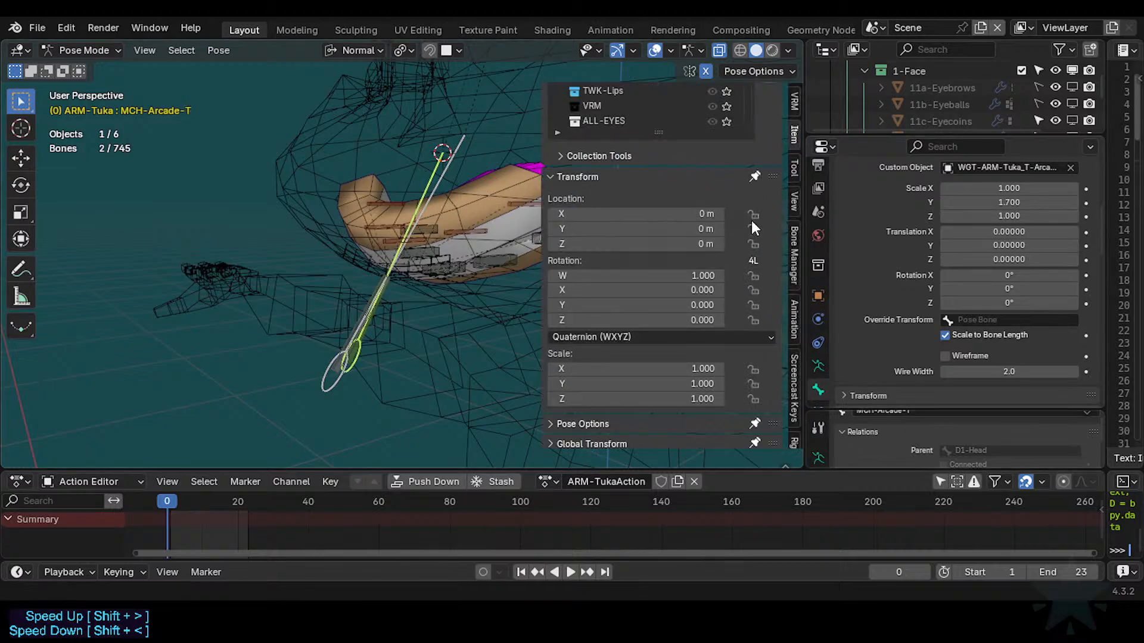
{"action": "left_click", "coordinate": [366, 367]}
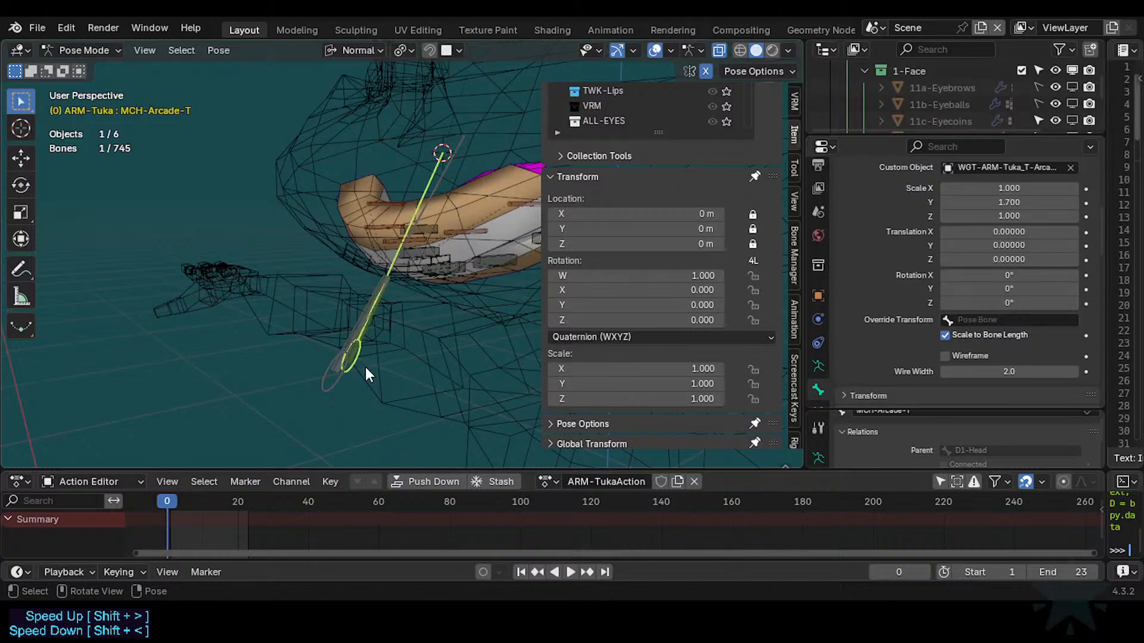
{"action": "key", "text": "n"}
Test trackball rotation, rotation about the normal Z axis and scaling on MCH-Arcade-T, cancelling each transform.
{"action": "key", "text": "g"}
{"action": "key", "text": "r"}
{"action": "key", "text": "r"}
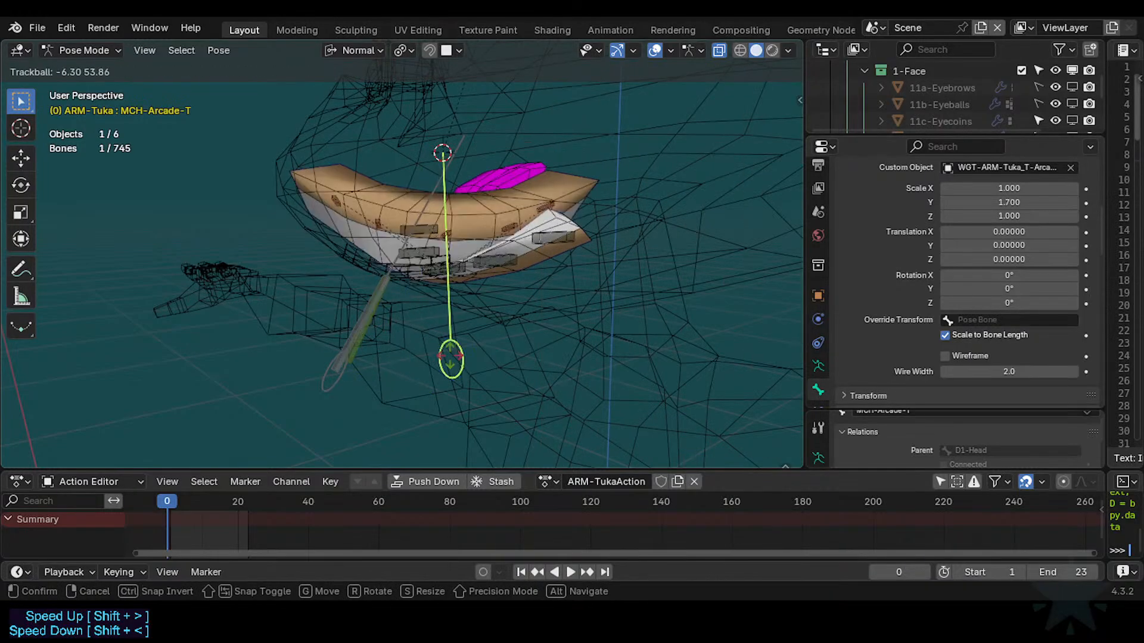
{"action": "key", "text": "r"}
{"action": "key", "text": "z"}
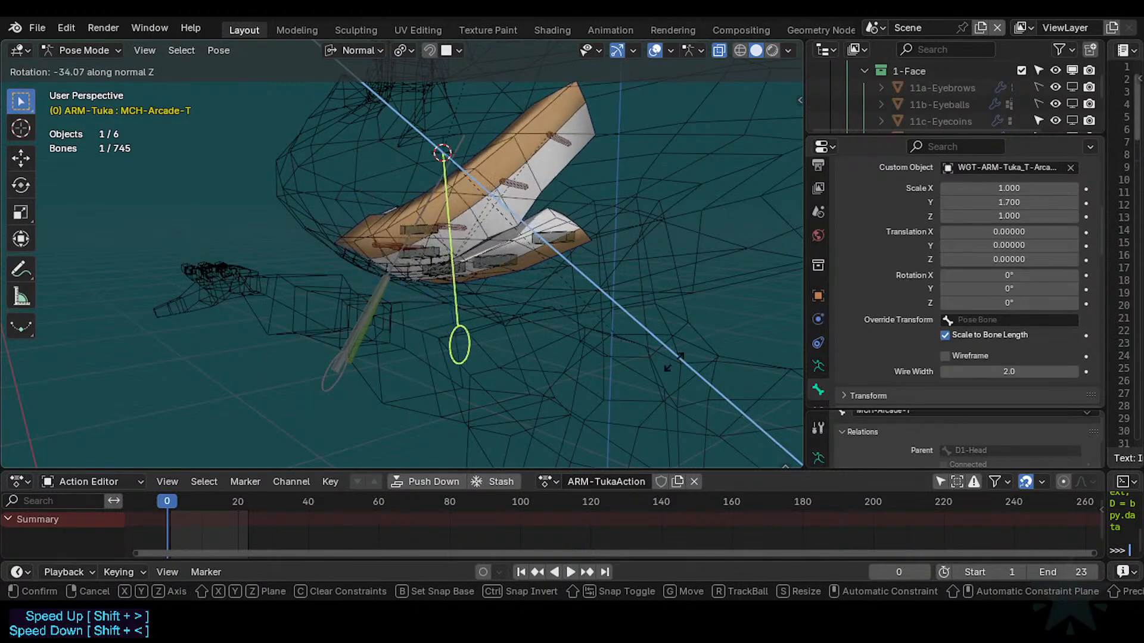
{"action": "key", "text": "Escape"}
{"action": "key", "text": "s"}
{"action": "key", "text": "r"}
{"action": "right_click", "coordinate": [484, 302]}
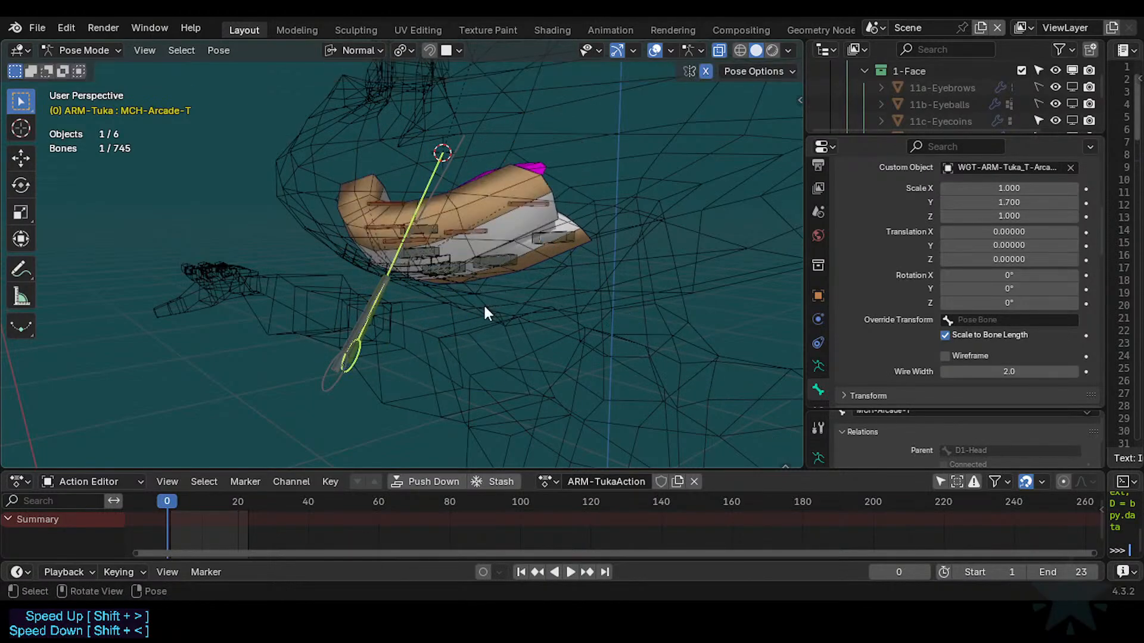
Test free rotation, trackball rotation and scaling of MCH-Arcade-T from another angle, cancelling each transform.
{"action": "key", "text": "a"}
{"action": "left_click", "coordinate": [356, 360]}
{"action": "key", "text": "r"}
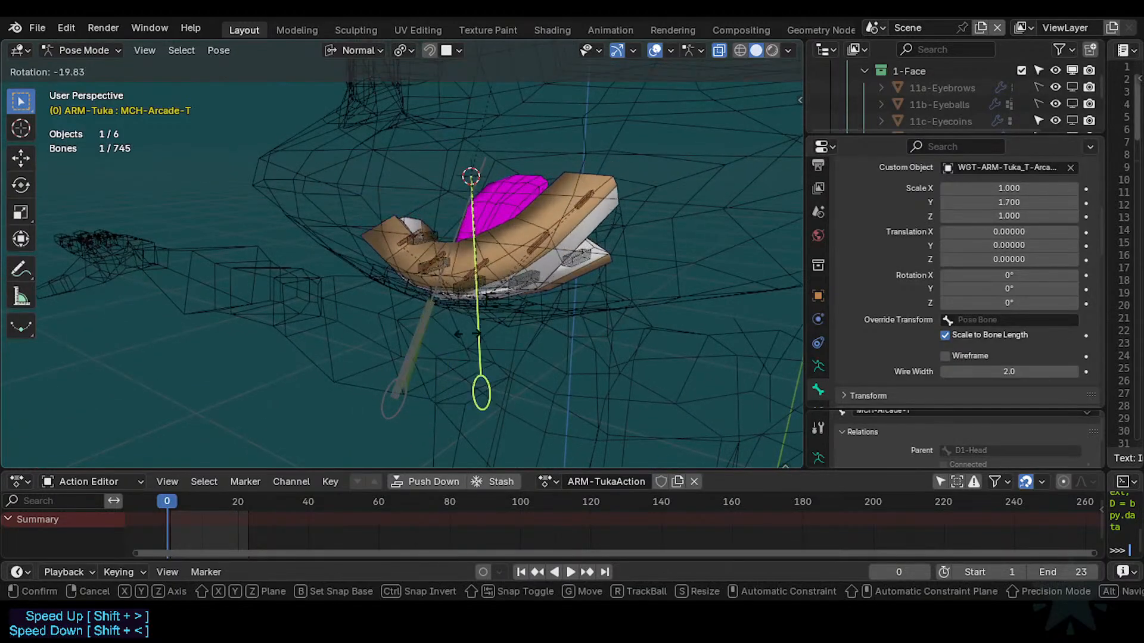
{"action": "right_click", "coordinate": [479, 272]}
{"action": "key", "text": "r"}
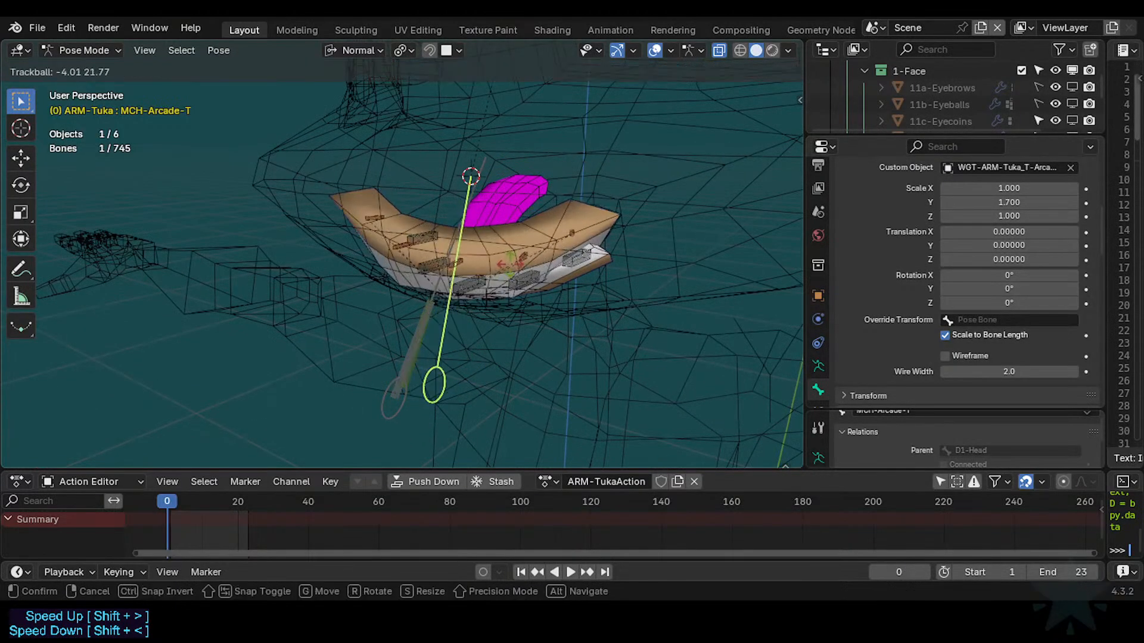
{"action": "right_click", "coordinate": [492, 300]}
{"action": "key", "text": "r"}
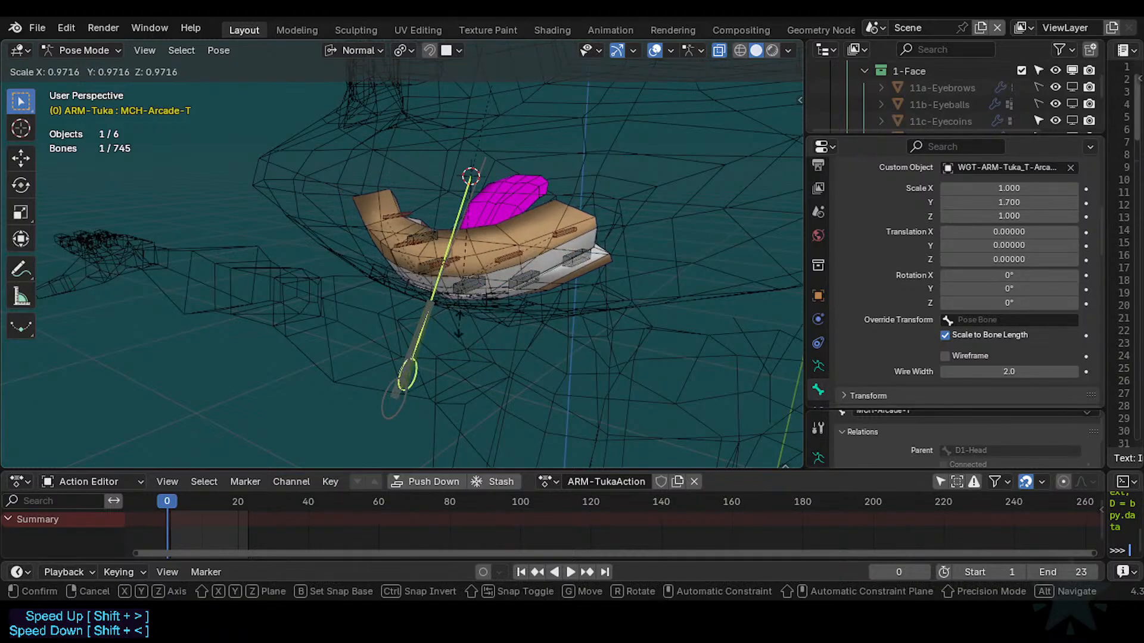
{"action": "right_click", "coordinate": [459, 315]}
{"action": "key", "text": "r"}
{"action": "right_click", "coordinate": [455, 344]}
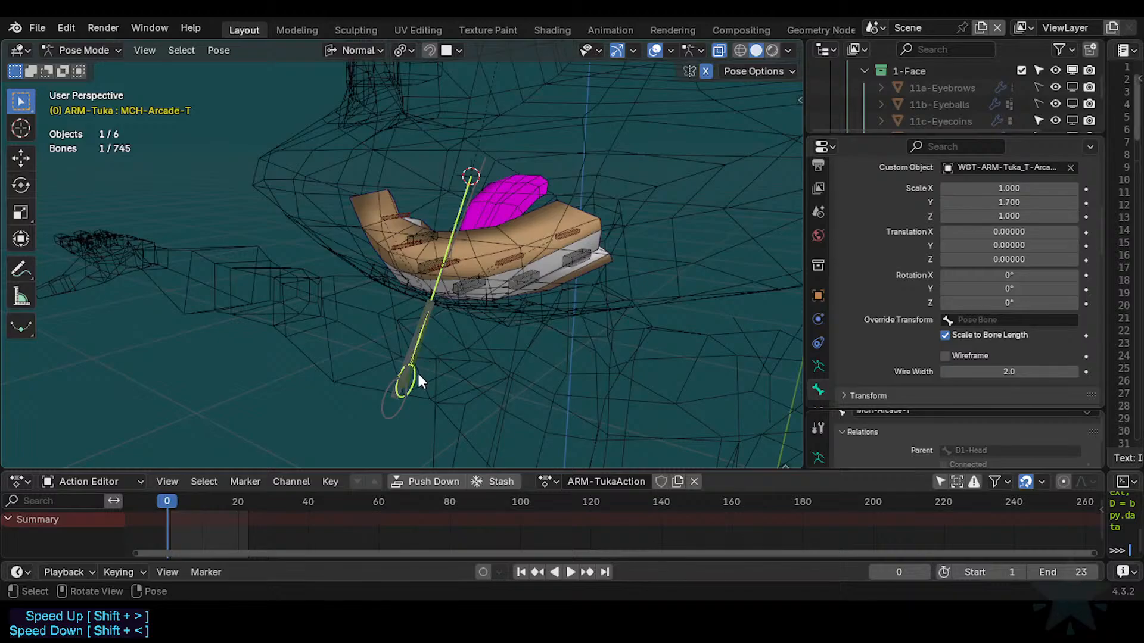
Toggle through Edit Mode and retest rotating MCH-Arcade-T in Pose Mode, cancelling the rotation.
{"action": "key", "text": "Tab"}
{"action": "key", "text": "Tab"}
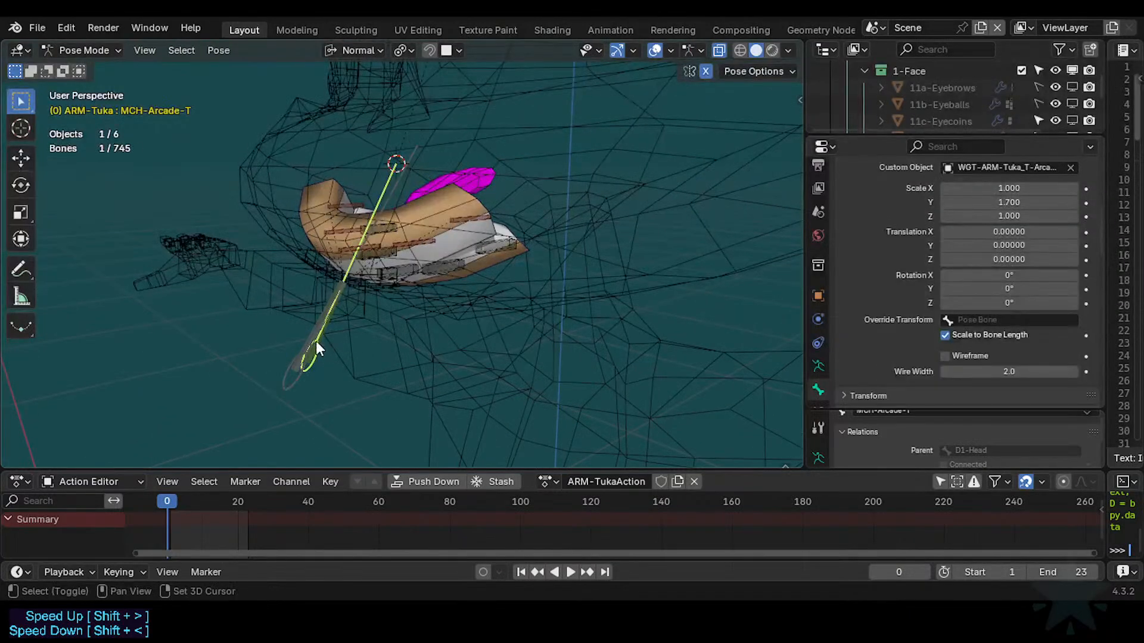
{"action": "middle_click_drag", "start_coordinate": [315, 341], "coordinate": [338, 352], "text": "shift"}
{"action": "key", "text": "r"}
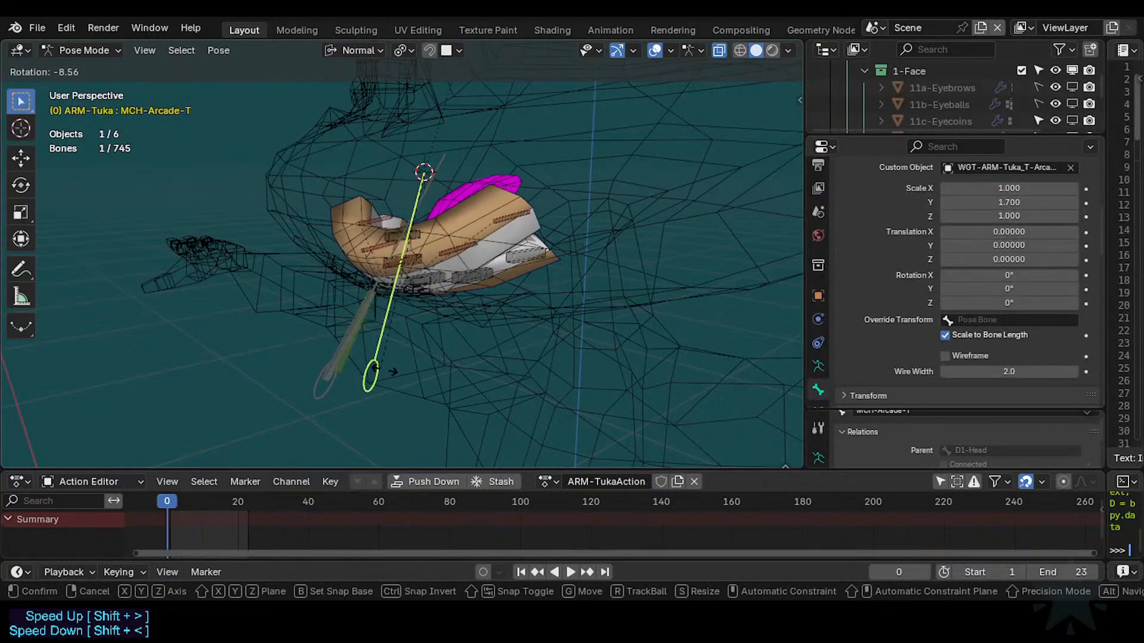
{"action": "right_click", "coordinate": [330, 395]}
Set the custom shape scale of MCH-Arcade-B and MCH-Arcade-T to 1 on X, Y and Z.
{"action": "left_click", "coordinate": [330, 395], "text": "shift"}
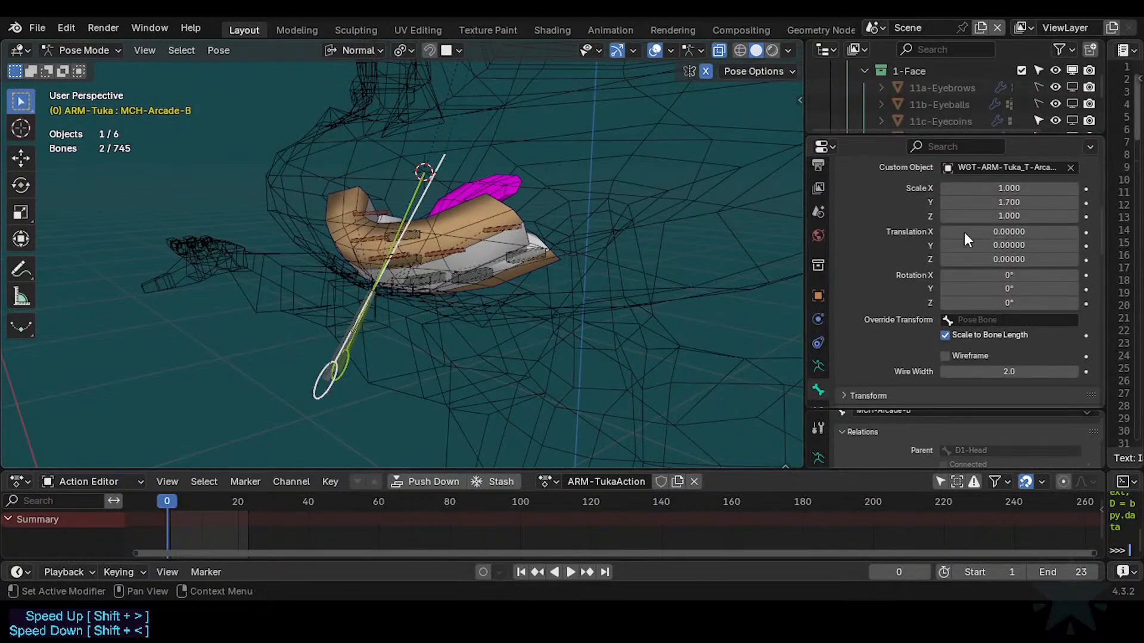
{"action": "left_click_drag", "start_coordinate": [1008, 194], "coordinate": [1008, 216]}
{"action": "type", "text": "1"}
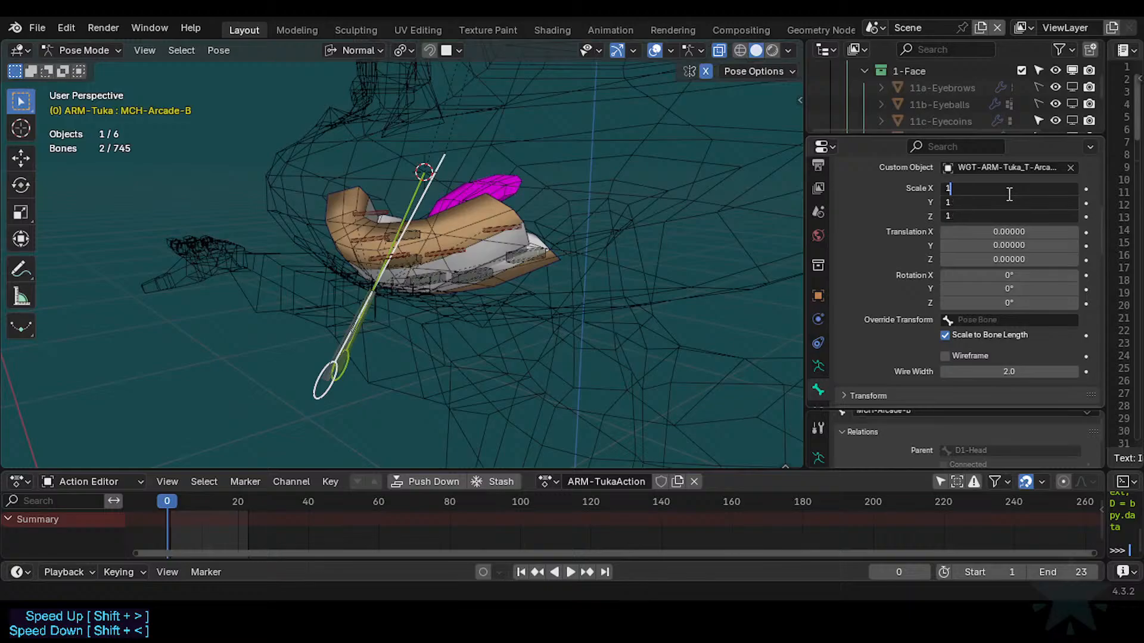
{"action": "key", "text": "Return"}
Select only MCH-Arcade-B and test its rotation with the rescaled shape, cancelling it.
{"action": "key", "text": "alt+a"}
{"action": "left_click", "coordinate": [388, 288]}
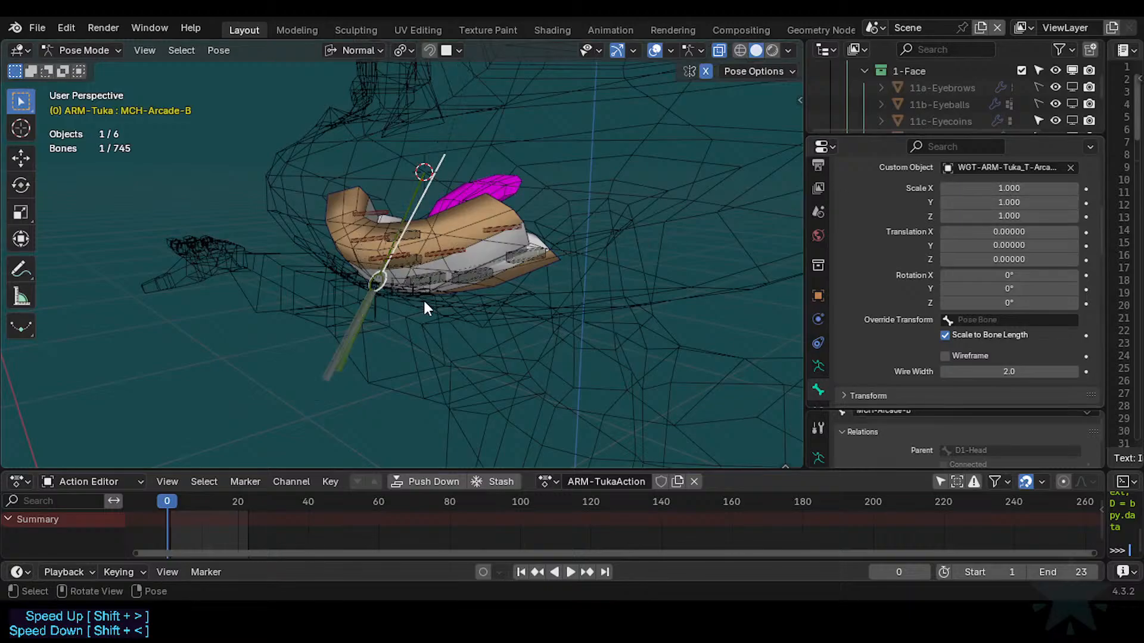
{"action": "key", "text": "r"}
{"action": "right_click", "coordinate": [396, 307]}
Align TWK-Arcade-B to MCH-Arcade-B in Edit Mode, with the MCH bone as the active one.
{"action": "scroll", "coordinate": [366, 317], "scroll_direction": "up", "scroll_amount": 2}
{"action": "left_click", "coordinate": [318, 344]}
{"action": "scroll", "coordinate": [334, 324], "scroll_direction": "down", "scroll_amount": 3}
{"action": "key", "text": "Tab"}
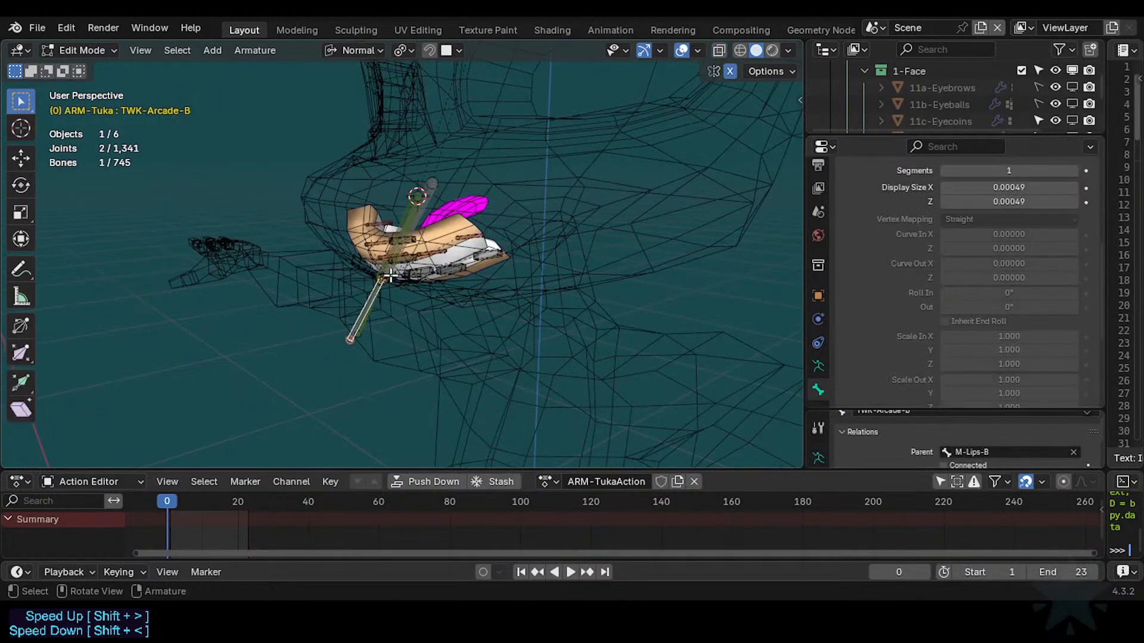
{"action": "scroll", "coordinate": [414, 305], "scroll_direction": "up", "scroll_amount": 2}
{"action": "middle_click_drag", "start_coordinate": [366, 317], "coordinate": [304, 292]}
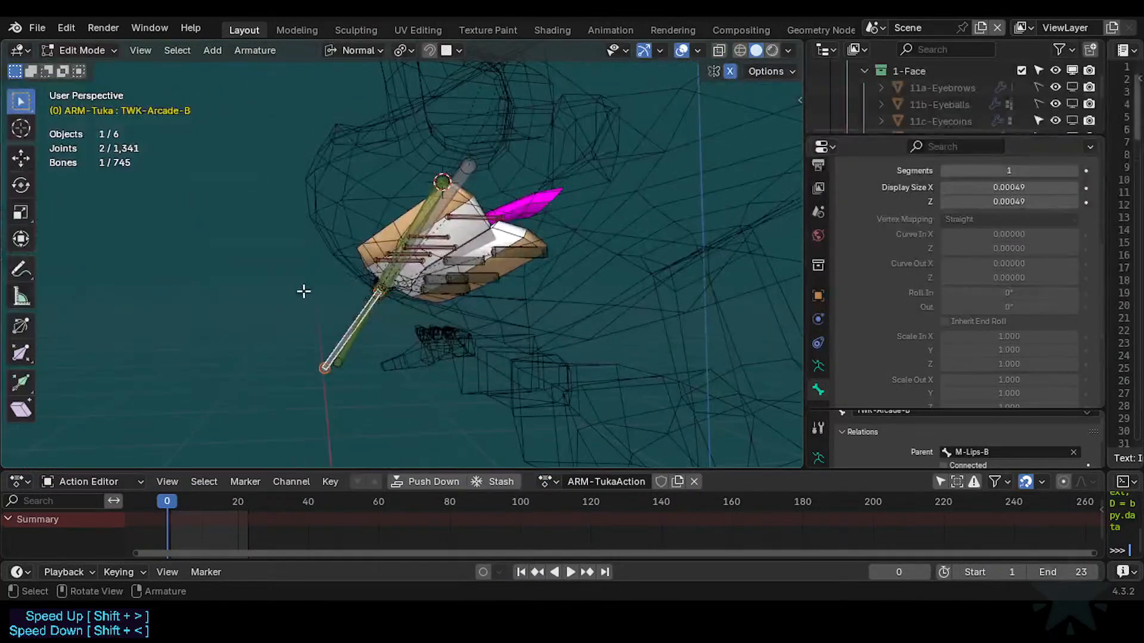
{"action": "left_click", "coordinate": [461, 185], "text": "shift"}
{"action": "key", "text": "ctrl+alt+a"}
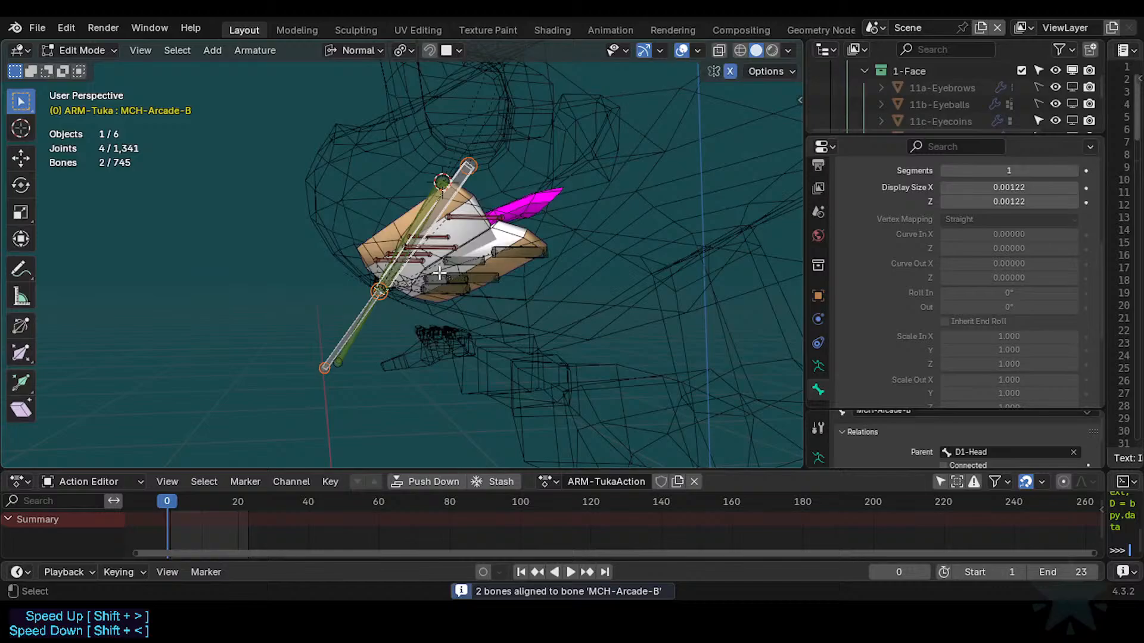
Align TWK-Arcade-T to MCH-Arcade-T, with the MCH bone as the active one.
{"action": "left_click", "coordinate": [361, 340]}
{"action": "left_click", "coordinate": [359, 335], "text": "shift"}
{"action": "key", "text": "ctrl+alt+a"}
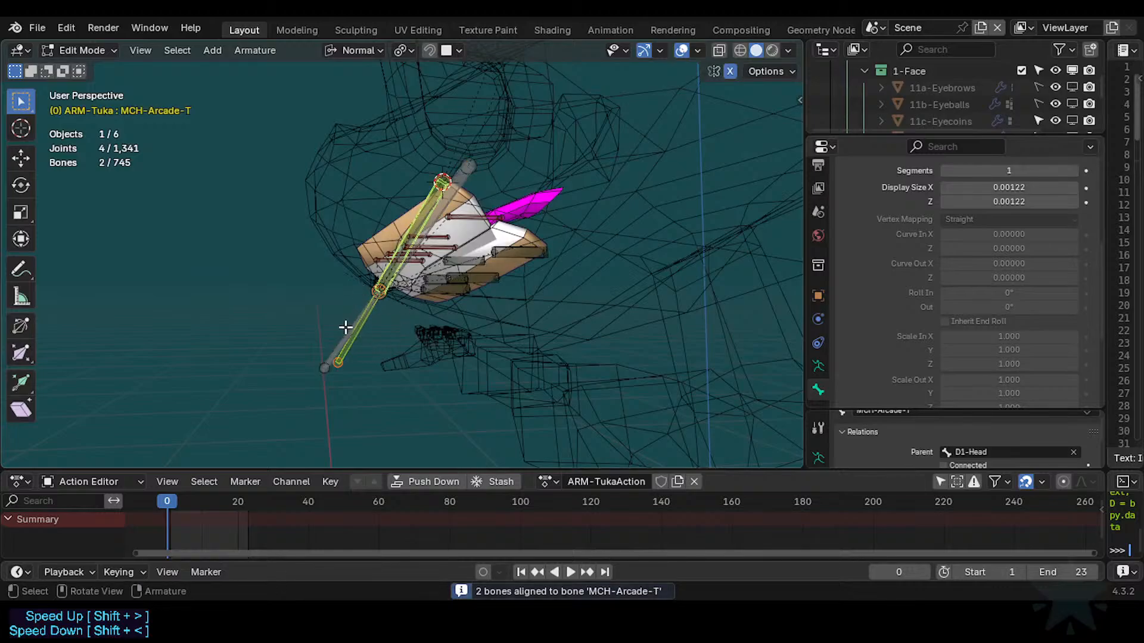
Inspect the MCH-Arcade control shapes in Pose Mode, and check the axes of both MCH-Arcade bones in Edit Mode.
{"action": "key", "text": "ctrl+Tab"}
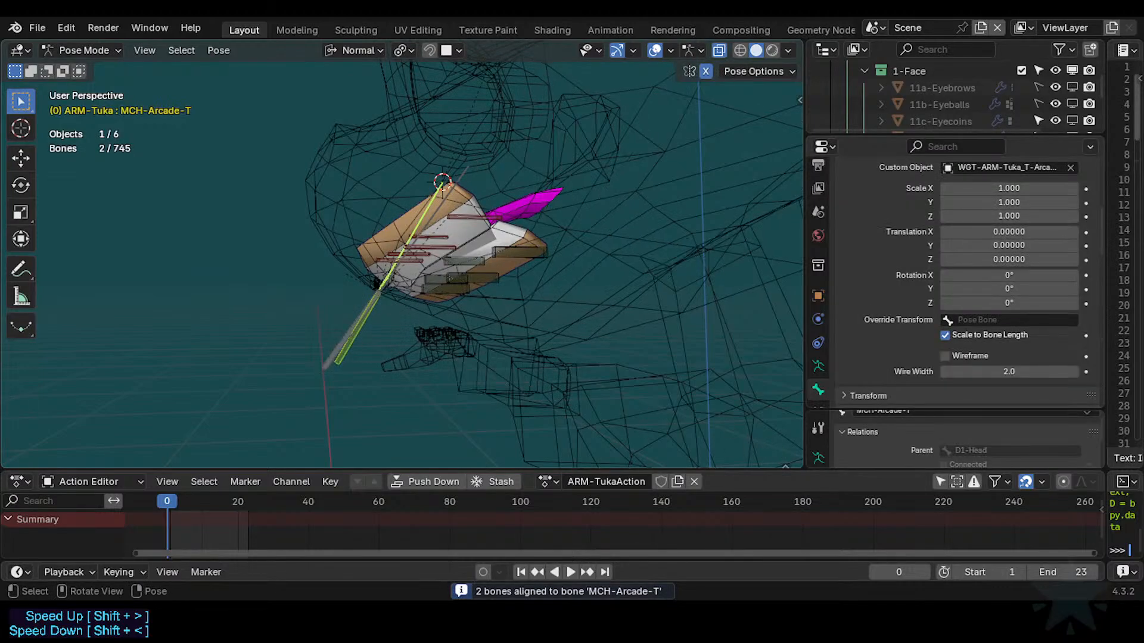
{"action": "middle_click_drag", "start_coordinate": [417, 280], "coordinate": [416, 321]}
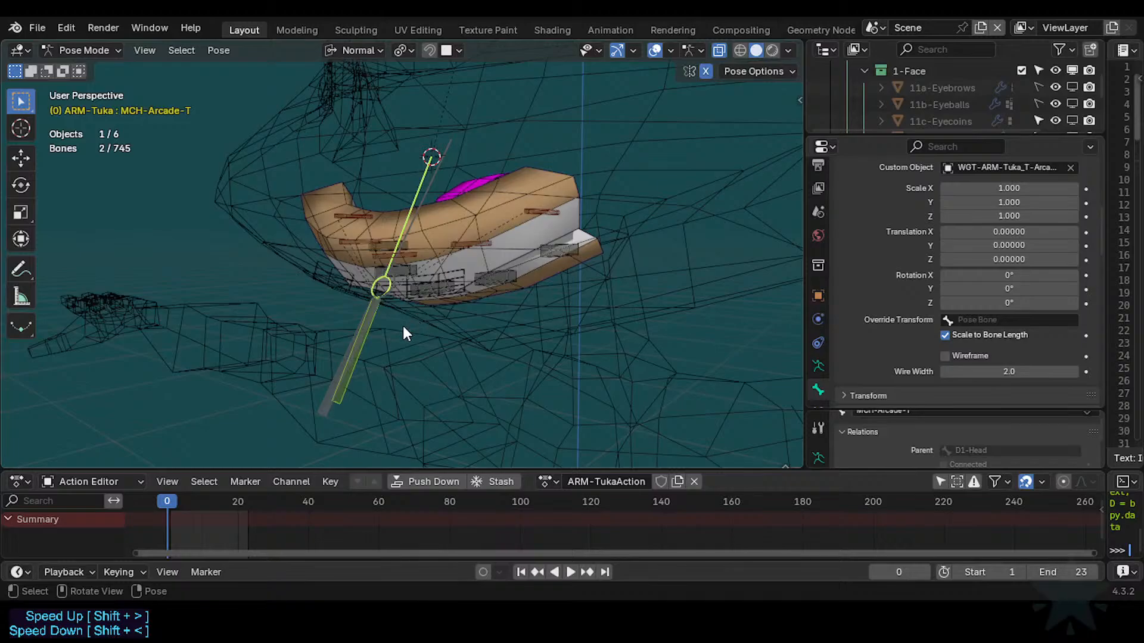
{"action": "left_click", "coordinate": [386, 292]}
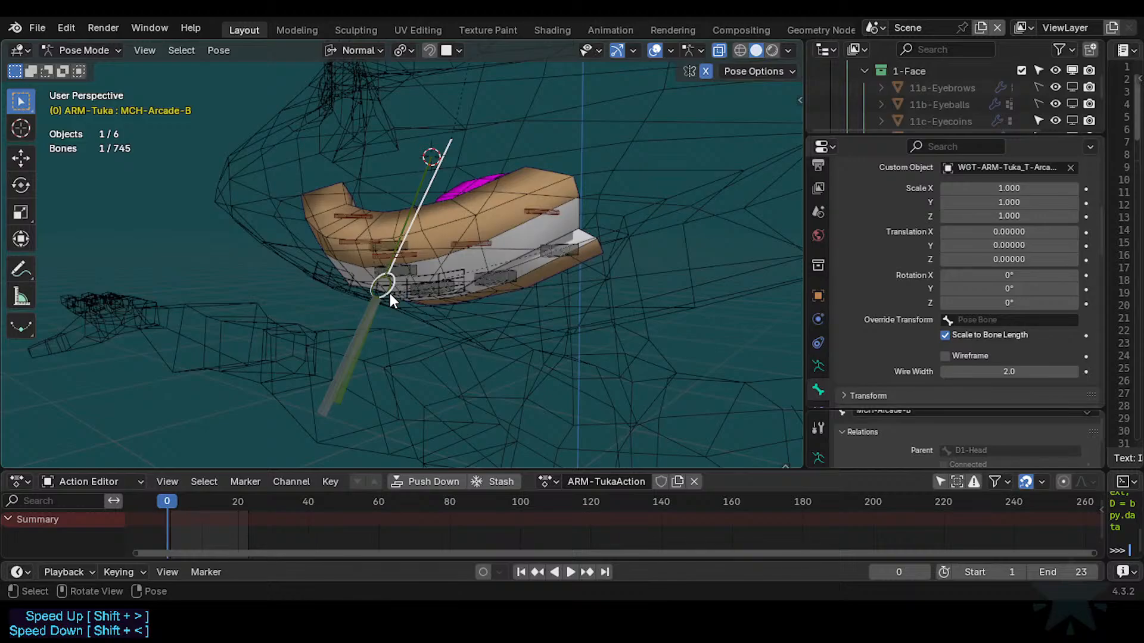
{"action": "key", "text": "Tab"}
{"action": "left_click", "coordinate": [427, 185], "text": "ctrl"}
{"action": "key", "text": "ctrl+a"}
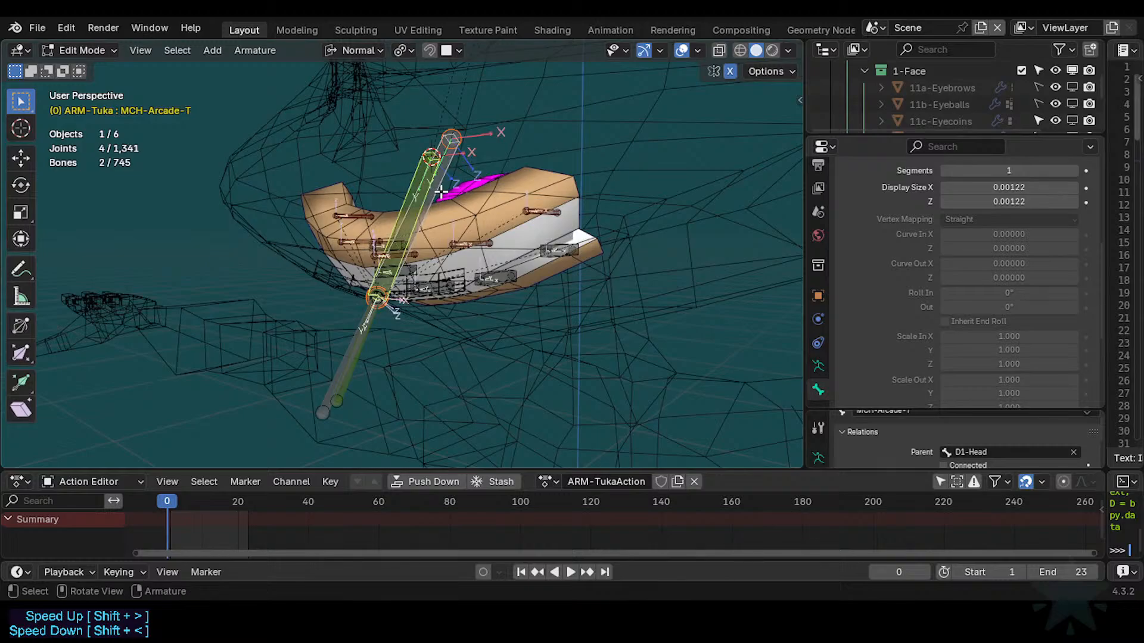
Switch the direction of both MCH-Arcade bones, and hide both TWK-Arcade bones.
{"action": "left_click", "coordinate": [409, 179]}
{"action": "left_click", "coordinate": [441, 184], "text": "shift"}
{"action": "key", "text": "alt+f"}
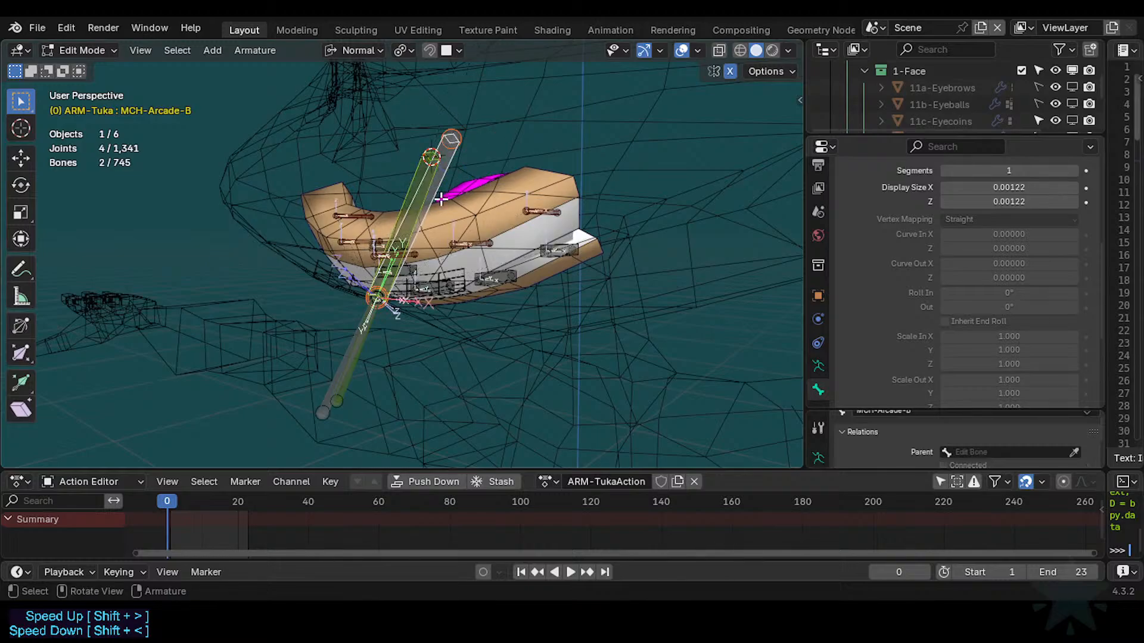
{"action": "left_click", "coordinate": [362, 326], "text": "shift"}
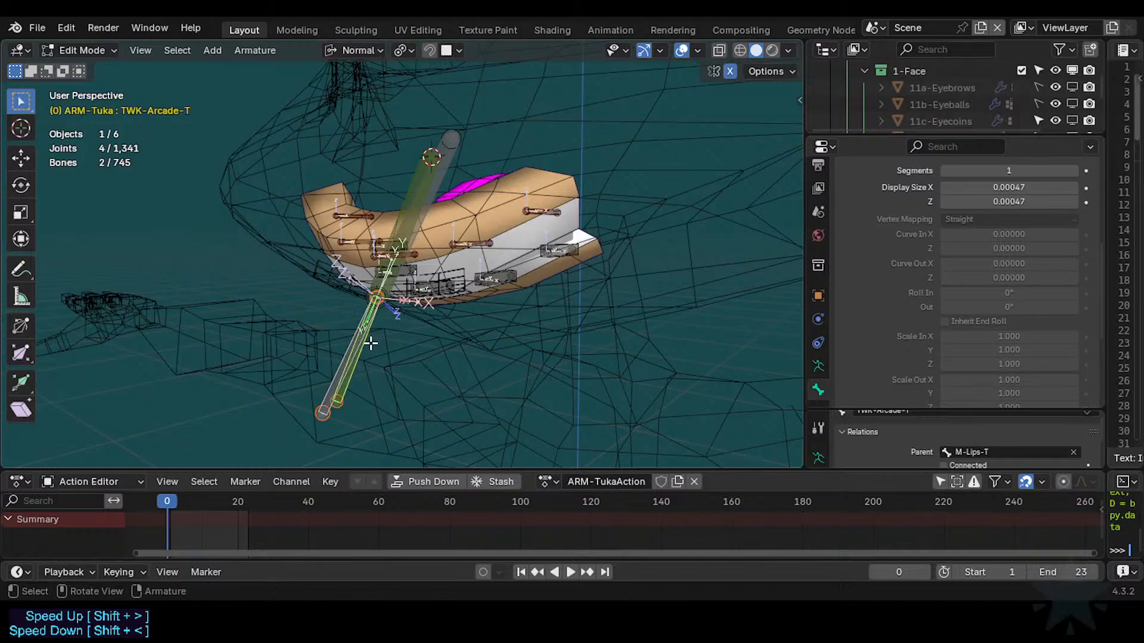
{"action": "key", "text": "h"}
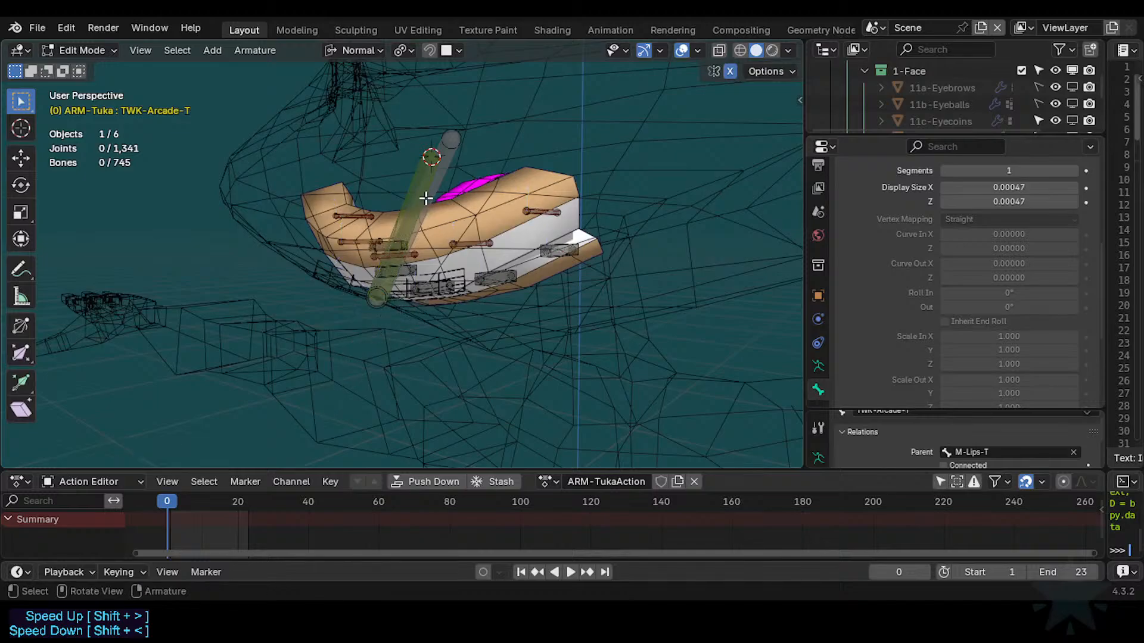
Select the upper-teeth deform bones similar to D1-Arcade-T.L and parent them to MCH-Arcade-T.
{"action": "left_click", "coordinate": [432, 196]}
{"action": "scroll", "coordinate": [426, 200], "scroll_direction": "up", "scroll_amount": 1}
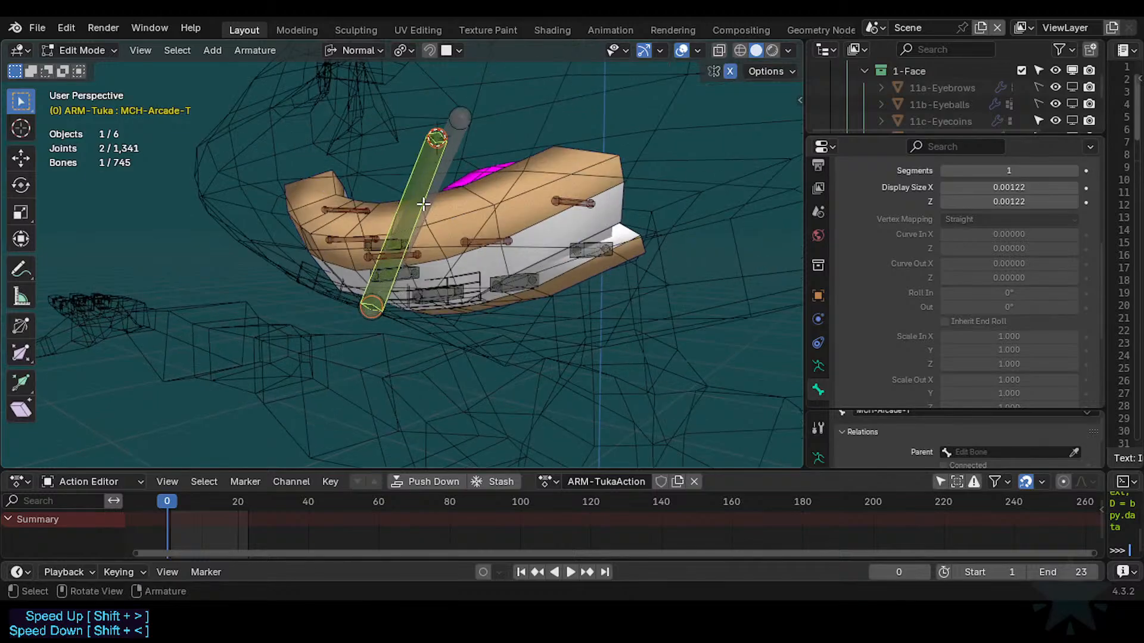
{"action": "key", "text": "shift+g"}
{"action": "left_click", "coordinate": [487, 239]}
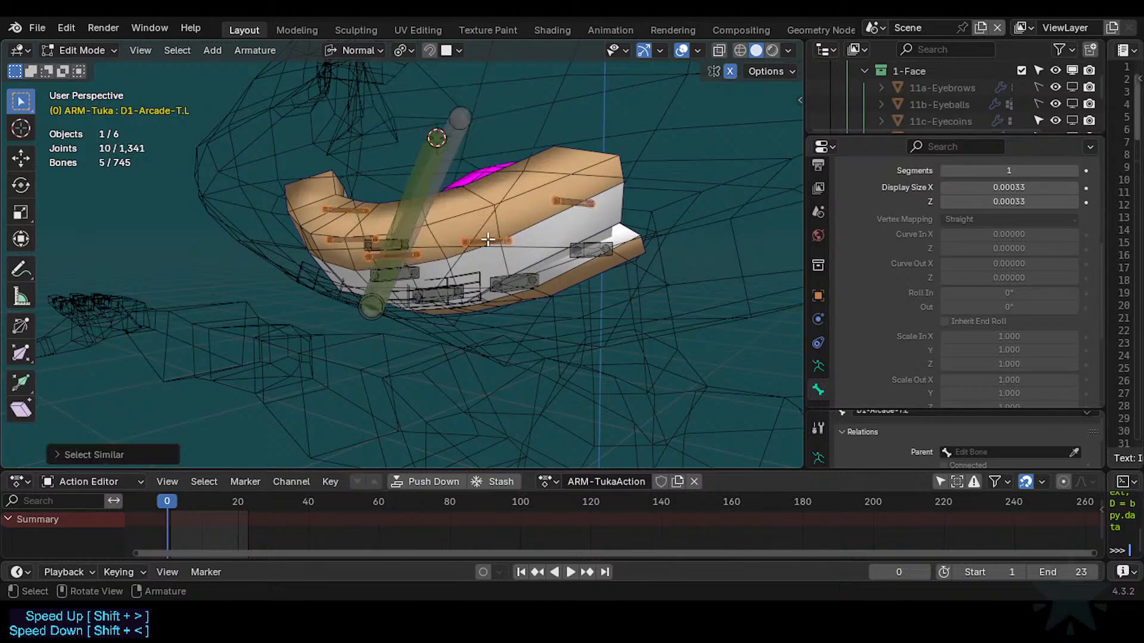
{"action": "left_click", "coordinate": [413, 171], "text": "shift"}
{"action": "key", "text": "ctrl+p"}
{"action": "left_click", "coordinate": [412, 167]}
{"action": "left_click", "coordinate": [411, 163]}
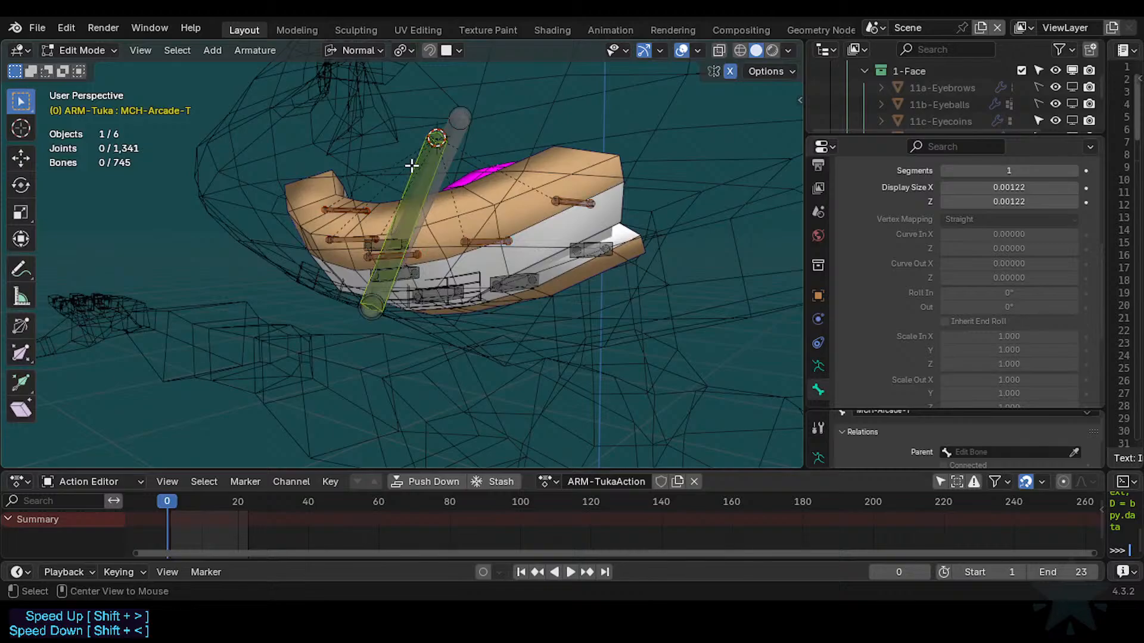
Select the lower-teeth deform bones similar to D1-Arcade-B.L and parent them to MCH-Arcade-B.
{"action": "left_click", "coordinate": [509, 283]}
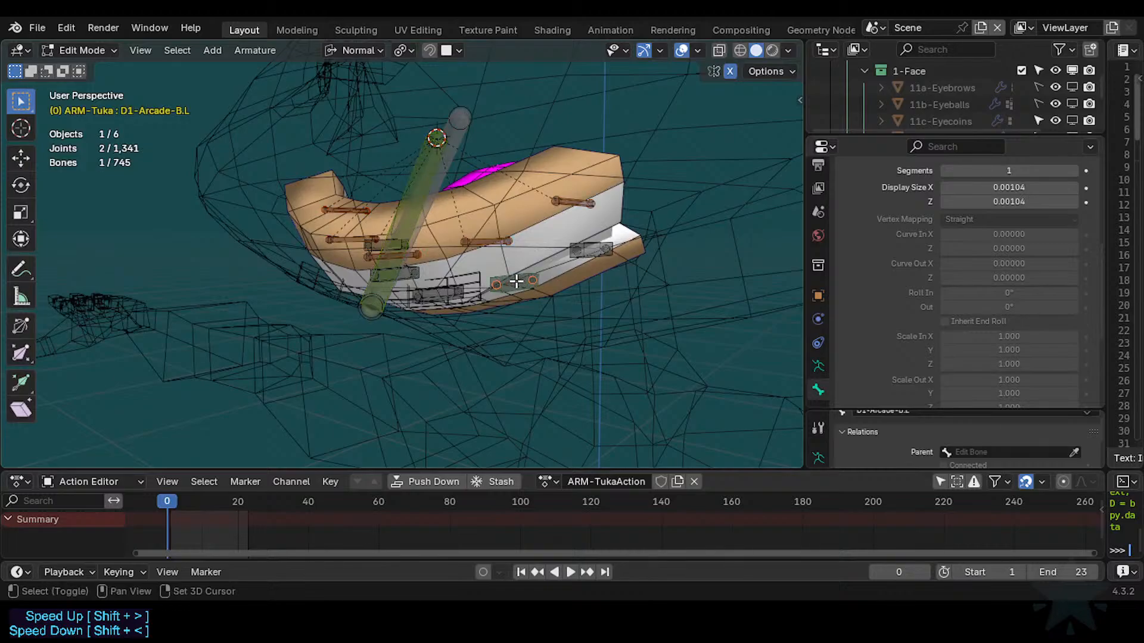
{"action": "key", "text": "shift+g"}
{"action": "left_click", "coordinate": [514, 280]}
{"action": "left_click", "coordinate": [459, 151], "text": "shift"}
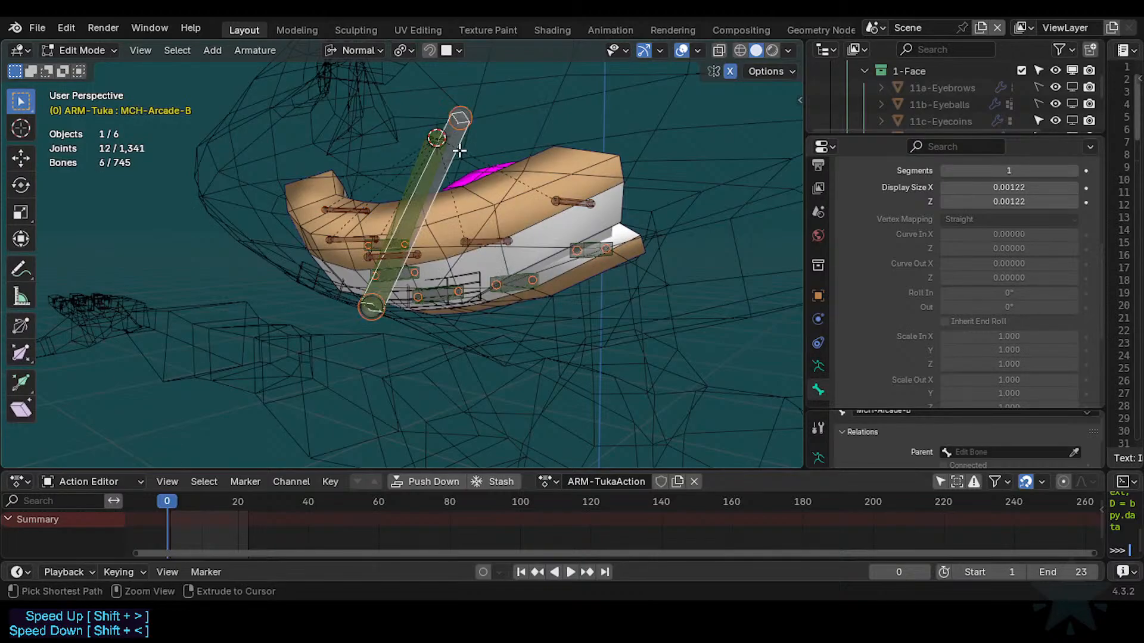
{"action": "key", "text": "ctrl+p"}
{"action": "left_click", "coordinate": [458, 150]}
Clear the custom object shape from both the MCH-Arcade-T and MCH-Arcade-B bones in Pose Mode.
{"action": "key", "text": "ctrl+Tab"}
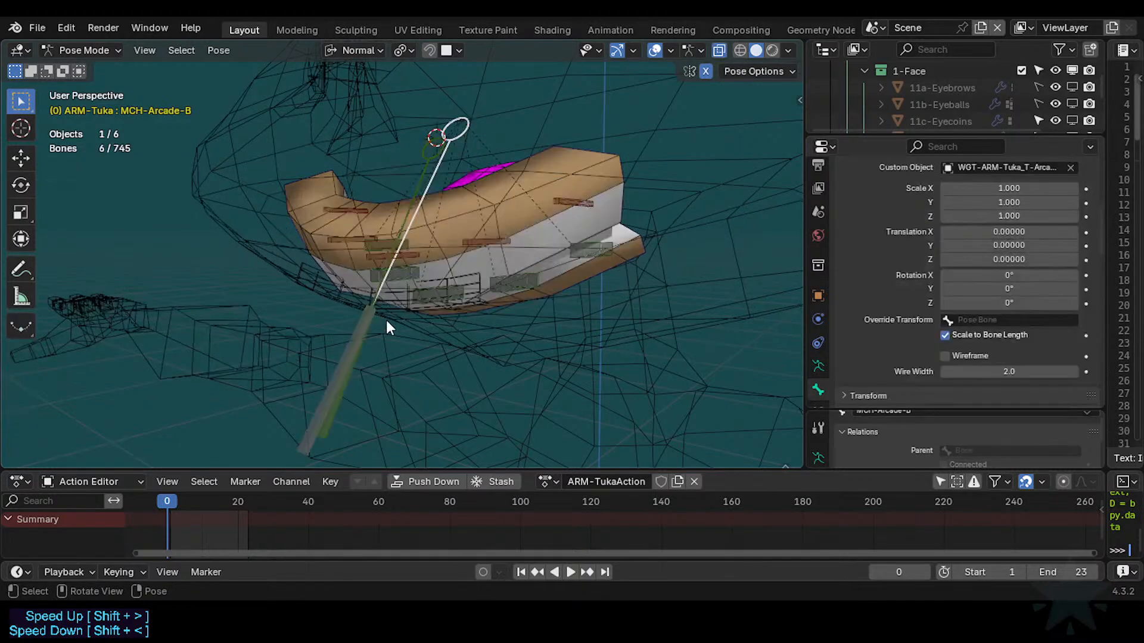
{"action": "middle_click_drag", "start_coordinate": [386, 326], "coordinate": [388, 267]}
{"action": "key", "text": "Tab"}
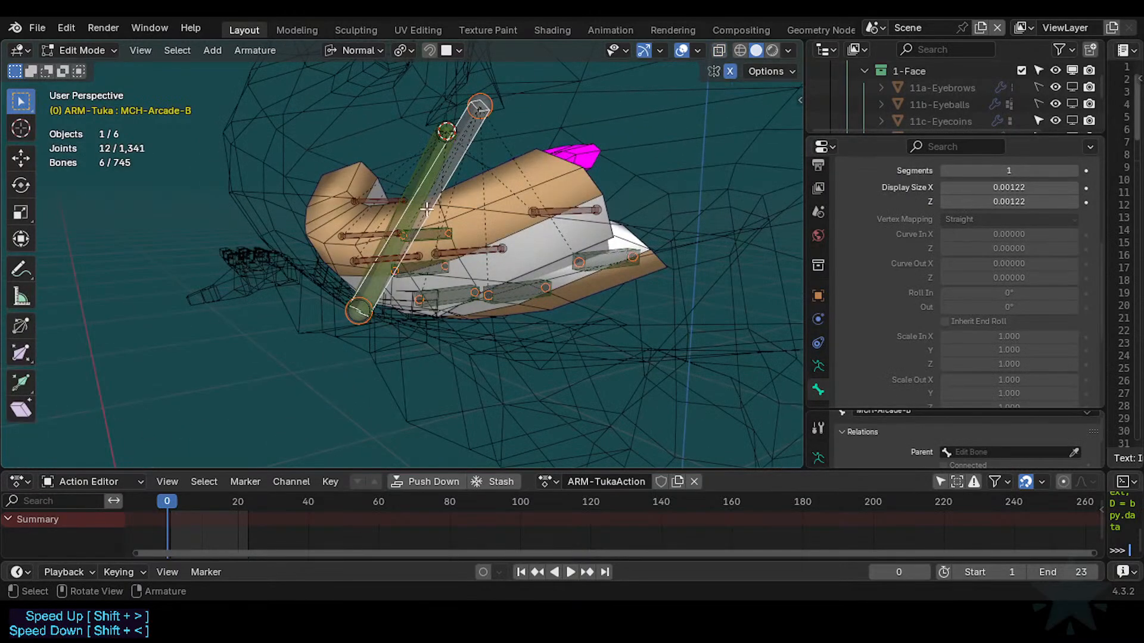
{"action": "left_click", "coordinate": [436, 160]}
{"action": "key", "text": "ctrl+Tab"}
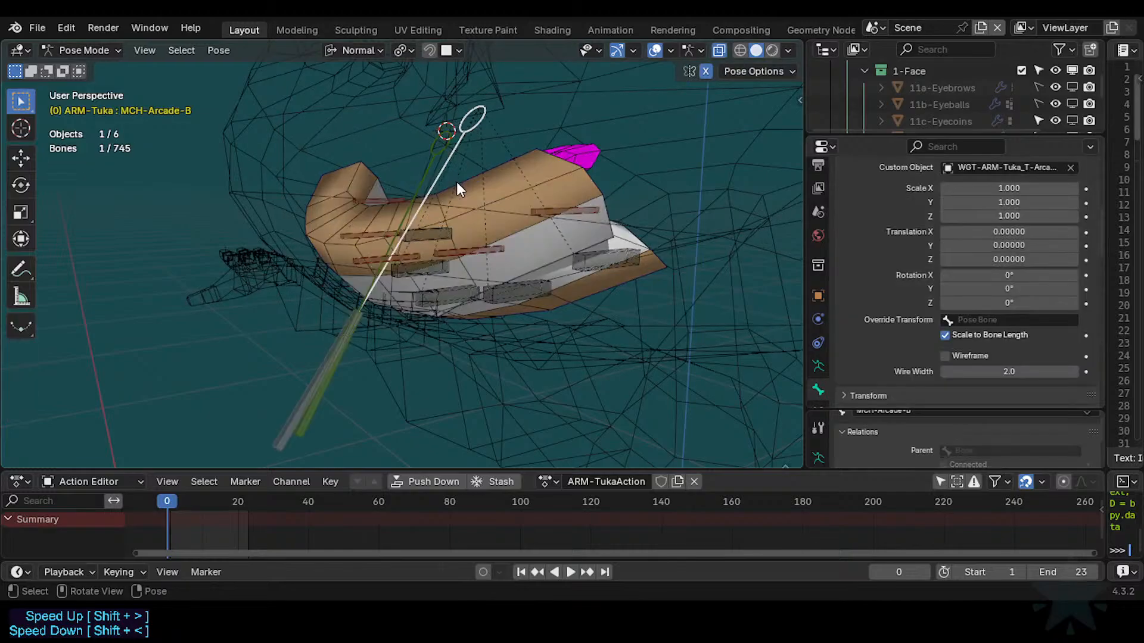
{"action": "key", "text": "Tab"}
{"action": "left_click", "coordinate": [458, 145], "text": "shift"}
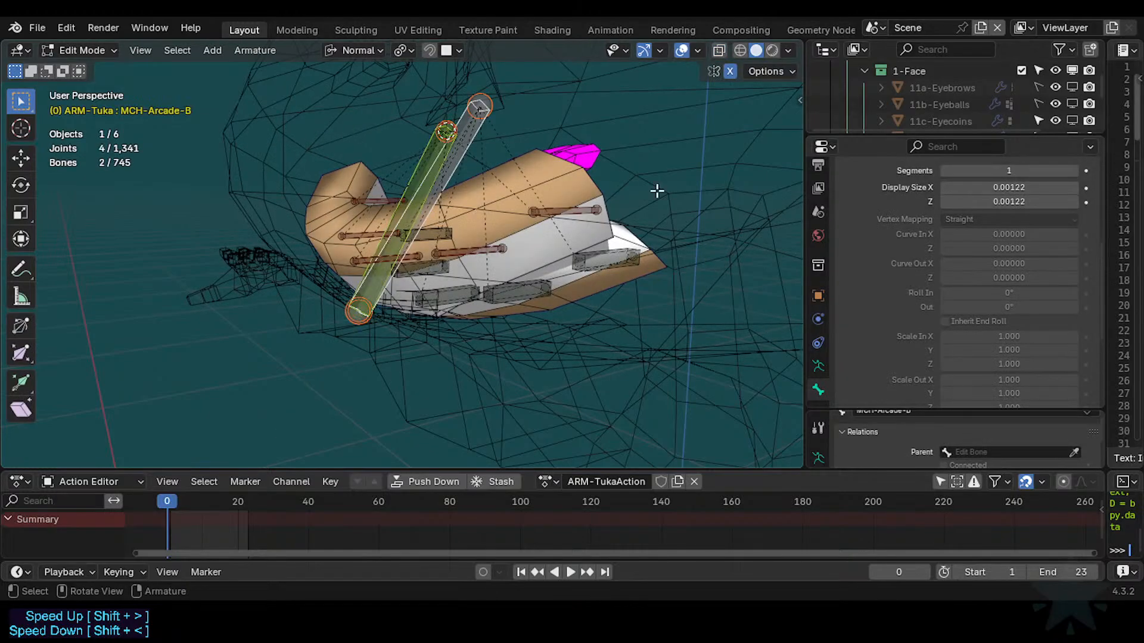
{"action": "key", "text": "ctrl+Tab"}
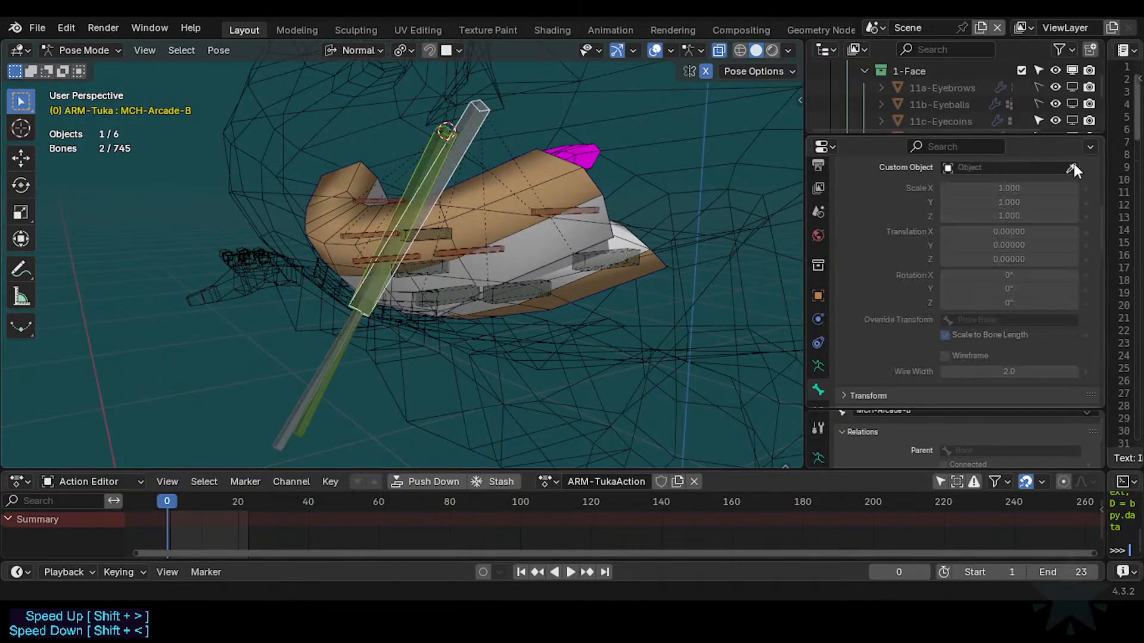
{"action": "key", "text": "Tab"}
{"action": "key", "text": "ctrl+Tab"}
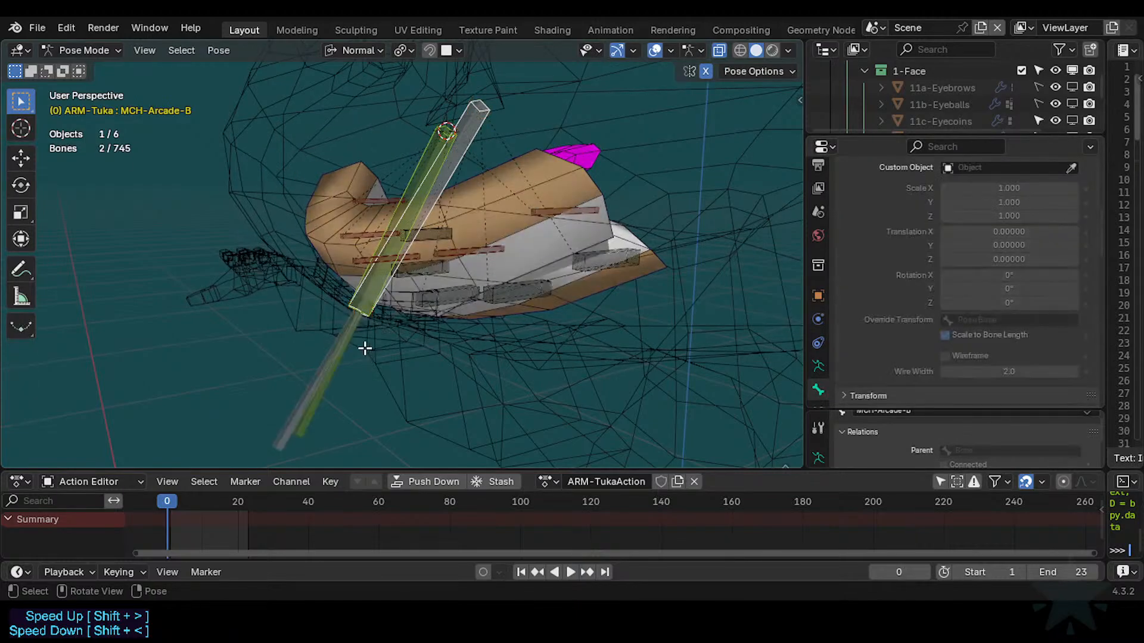
Examine the lower joints of both MCH-Arcade bones and the MCH-Arcade-T bone in Edit Mode.
{"action": "key", "text": "Tab"}
{"action": "left_click", "coordinate": [367, 323]}
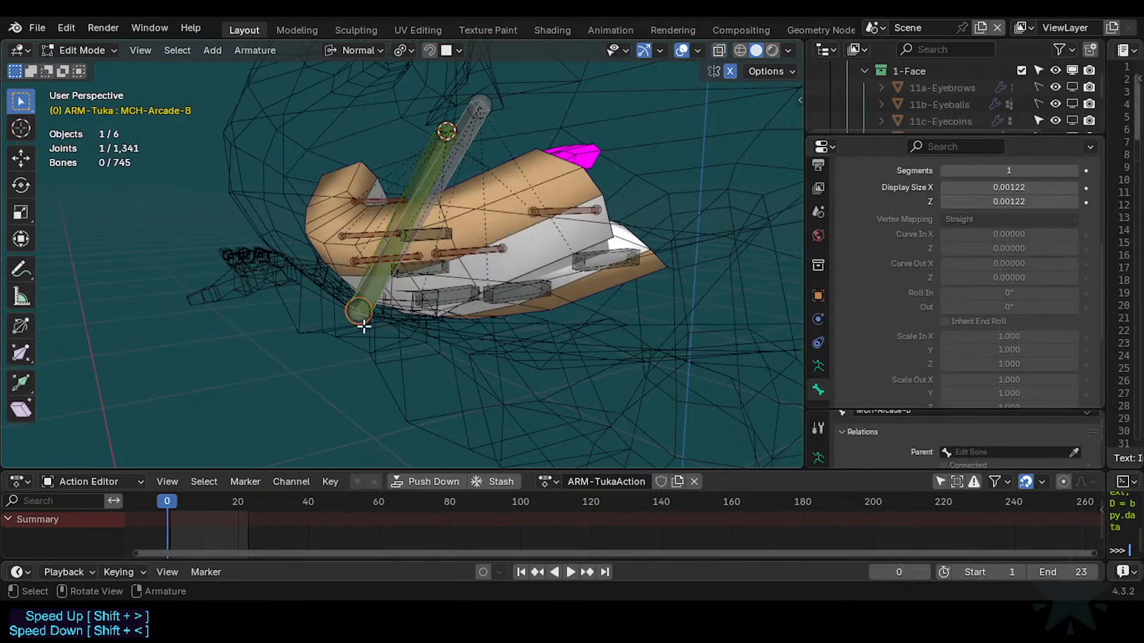
{"action": "left_click", "coordinate": [363, 319], "text": "shift"}
{"action": "mouse_move", "coordinate": [323, 311]}
{"action": "middle_mouse_down"}
{"action": "mouse_move", "coordinate": [385, 337]}
{"action": "mouse_move", "coordinate": [337, 322]}
{"action": "middle_mouse_up"}
{"action": "middle_click_drag", "start_coordinate": [424, 335], "coordinate": [410, 329]}
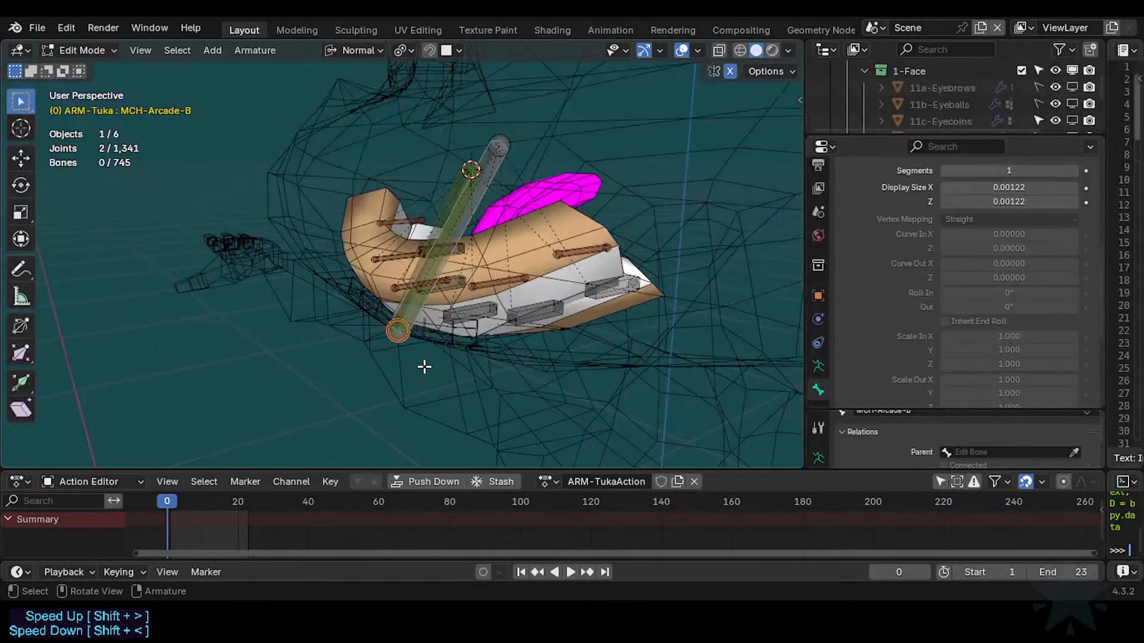
{"action": "scroll", "coordinate": [379, 342], "scroll_direction": "down", "scroll_amount": 2}
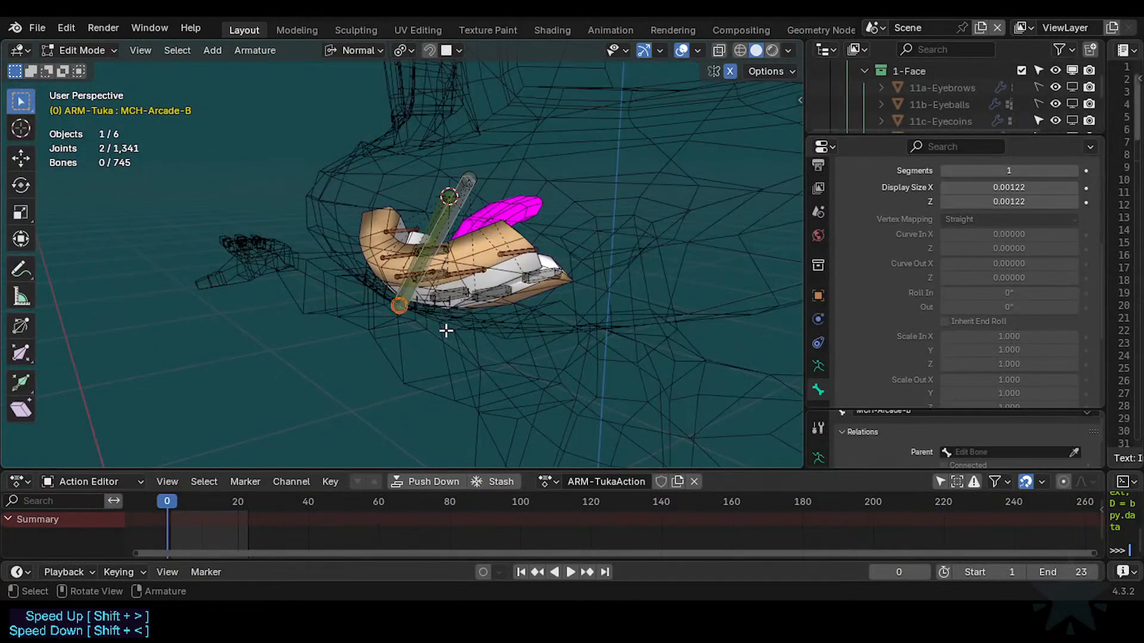
{"action": "scroll", "coordinate": [415, 332], "scroll_direction": "up", "scroll_amount": 2}
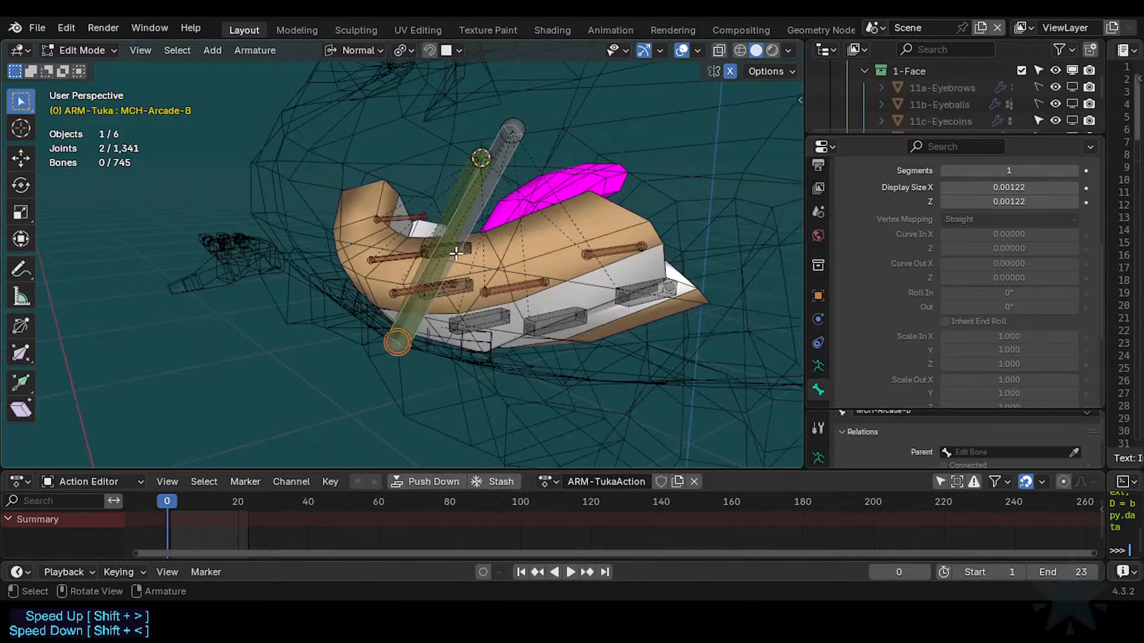
{"action": "left_click", "coordinate": [479, 198]}
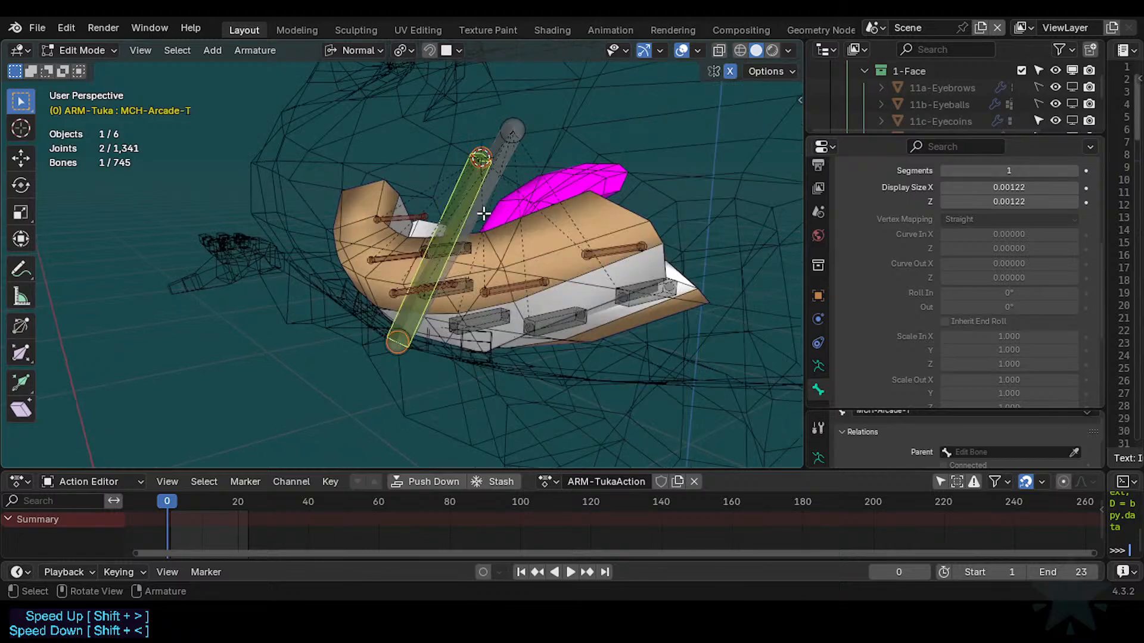
{"action": "middle_click_drag", "start_coordinate": [465, 212], "coordinate": [459, 209]}
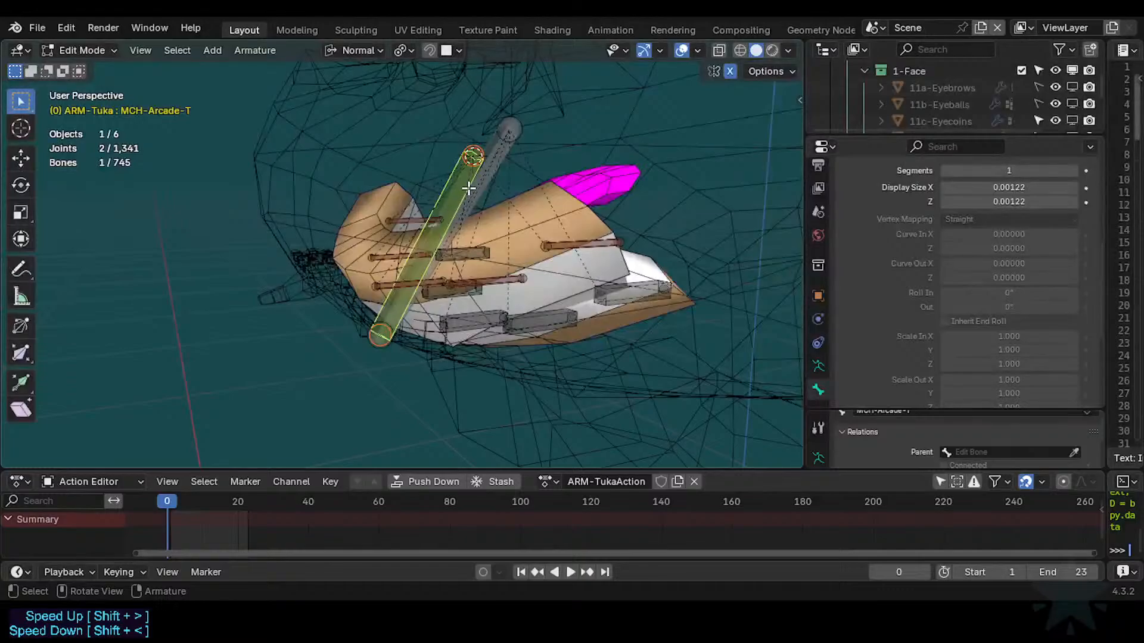
Reveal the hidden bones and extrude a short bone from the upper end joint of MCH-Arcade-T.
{"action": "key", "text": "alt+a"}
{"action": "key", "text": "c"}
{"action": "left_click", "coordinate": [471, 143]}
{"action": "key", "text": "Return"}
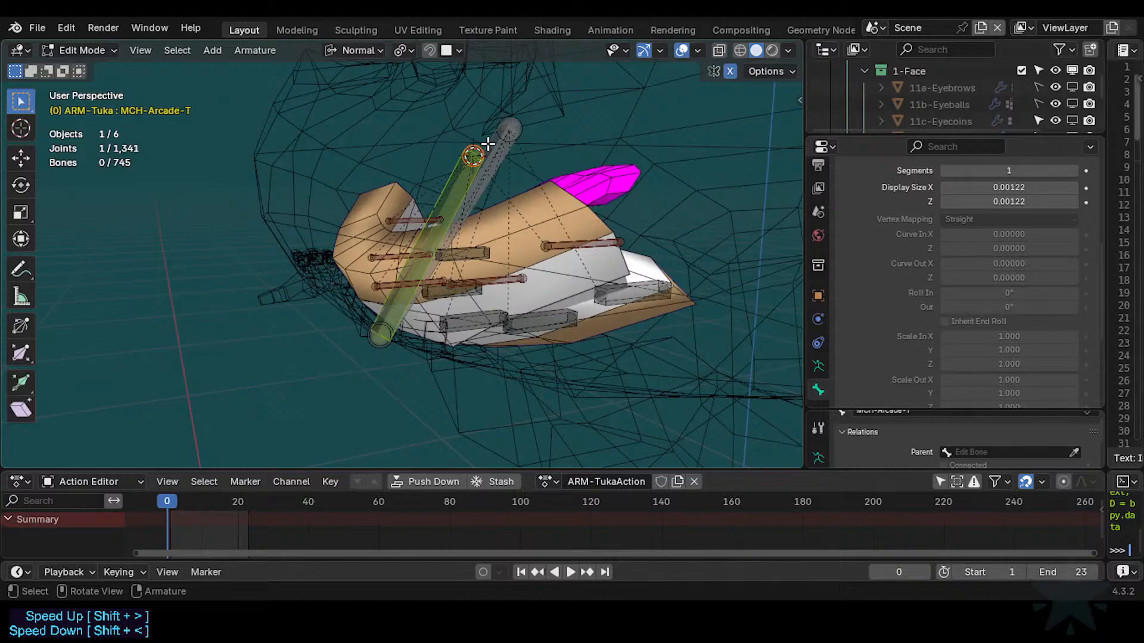
{"action": "scroll", "coordinate": [483, 141], "scroll_direction": "down", "scroll_amount": 2}
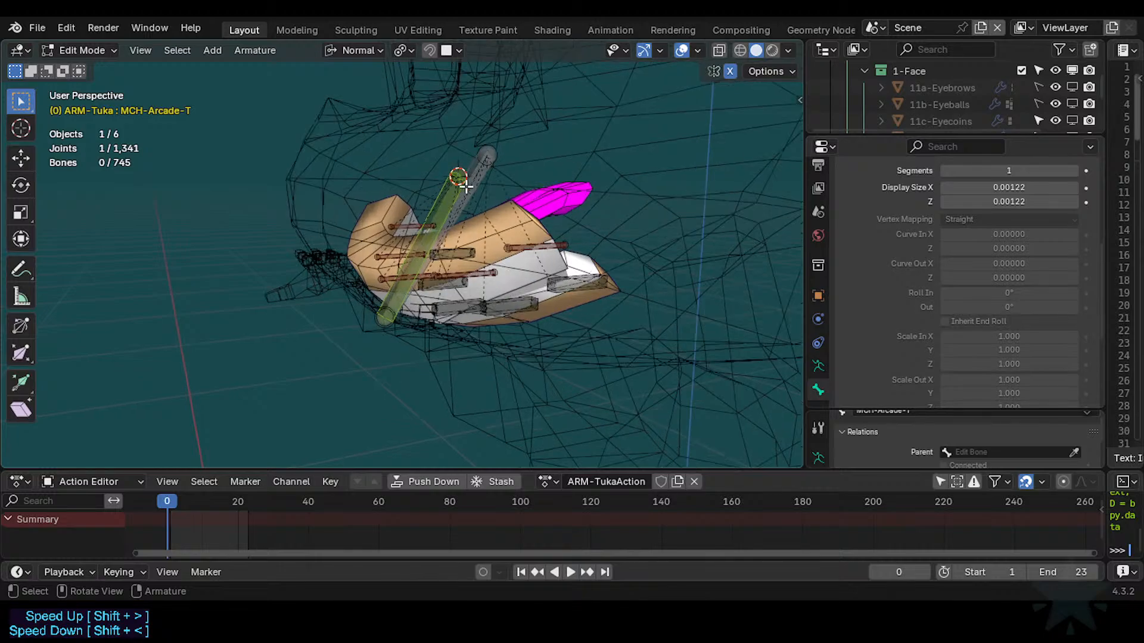
{"action": "key", "text": "alt+h"}
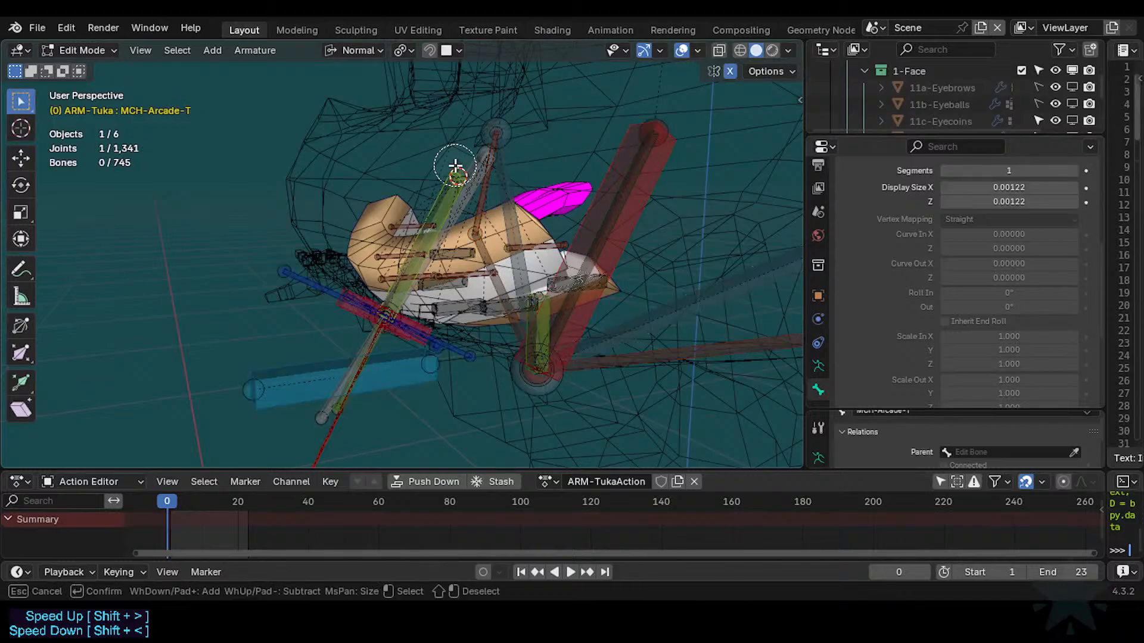
{"action": "key", "text": "e"}
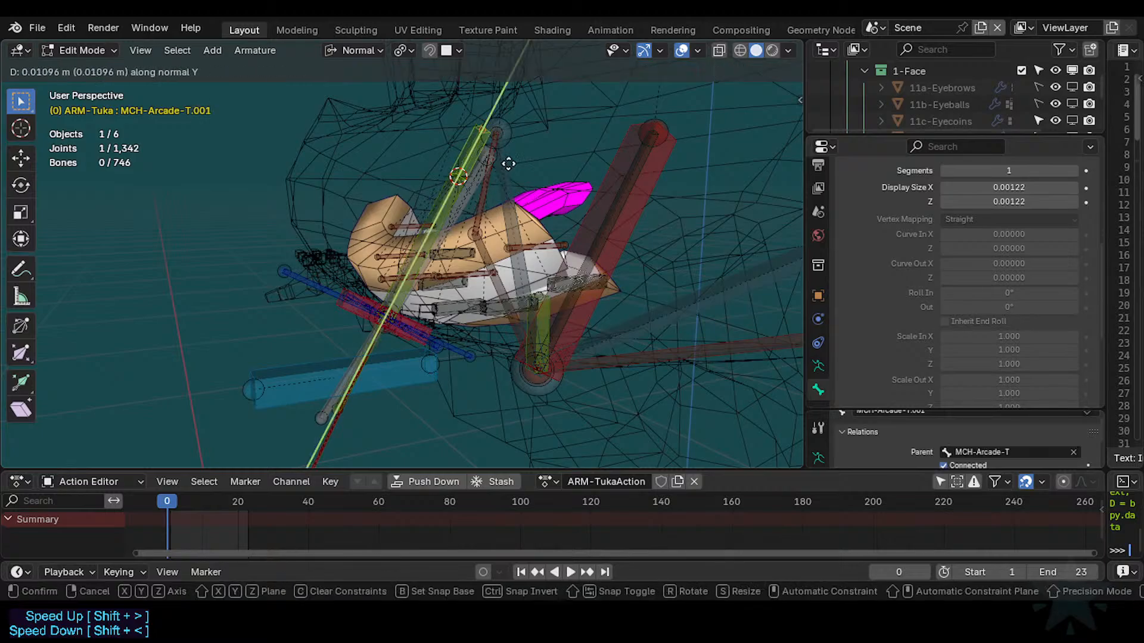
{"action": "left_click", "coordinate": [487, 186]}
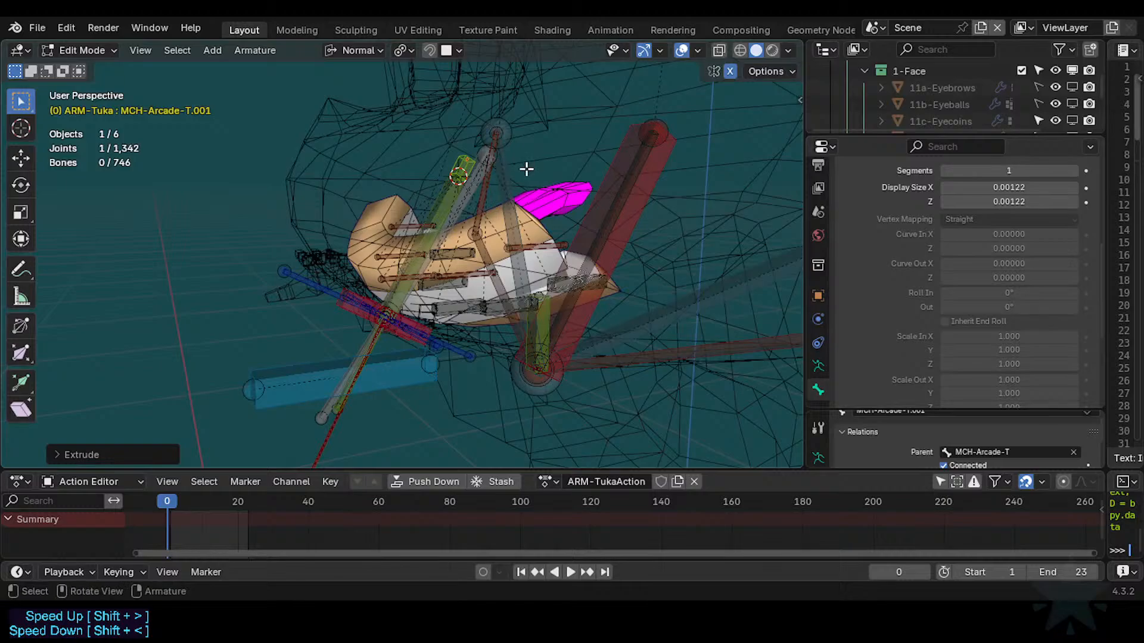
Enlarge the display size of the bone extruded from MCH-Arcade-T to about 0.00259 and clear its parent.
{"action": "left_click", "coordinate": [464, 161]}
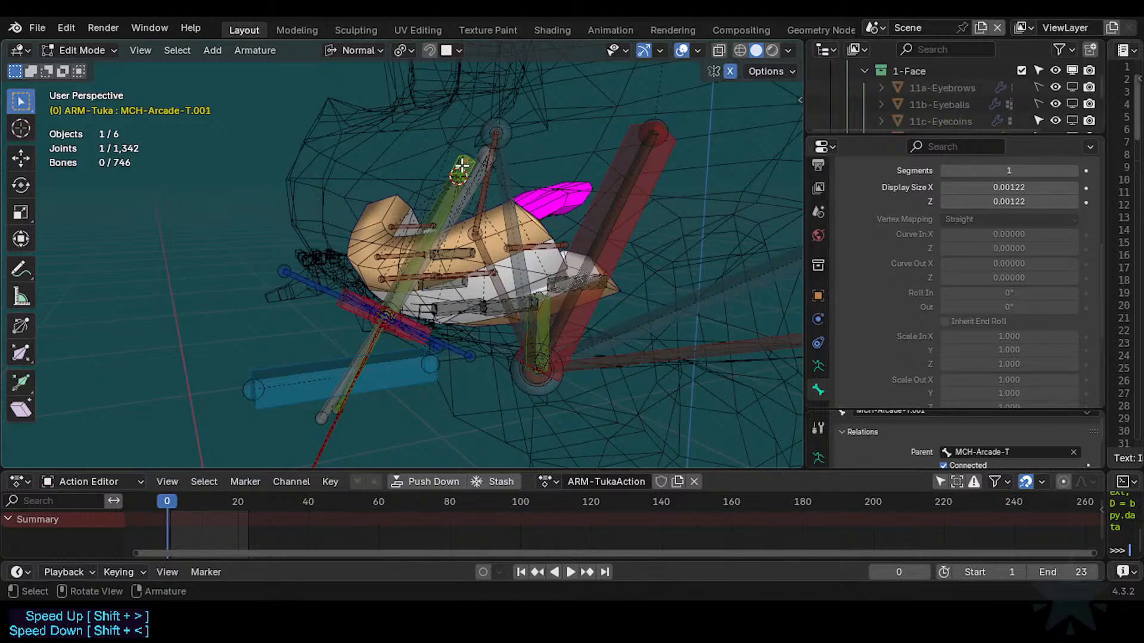
{"action": "key", "text": "ctrl+z"}
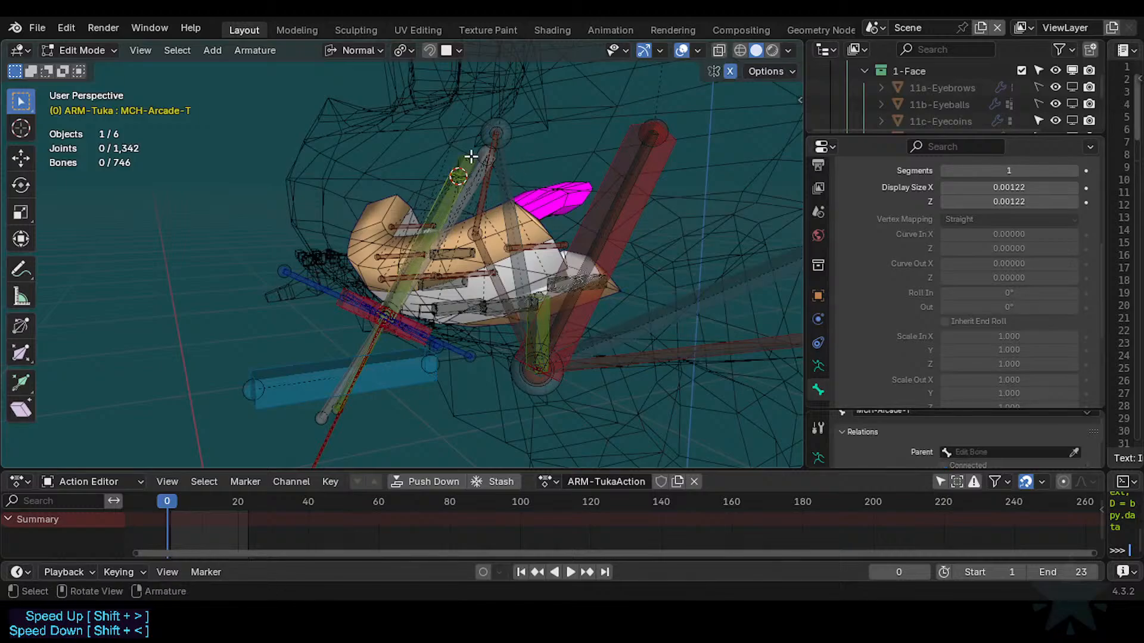
{"action": "scroll", "coordinate": [471, 156], "scroll_direction": "up", "scroll_amount": 2}
{"action": "key", "text": "ctrl+shift+z"}
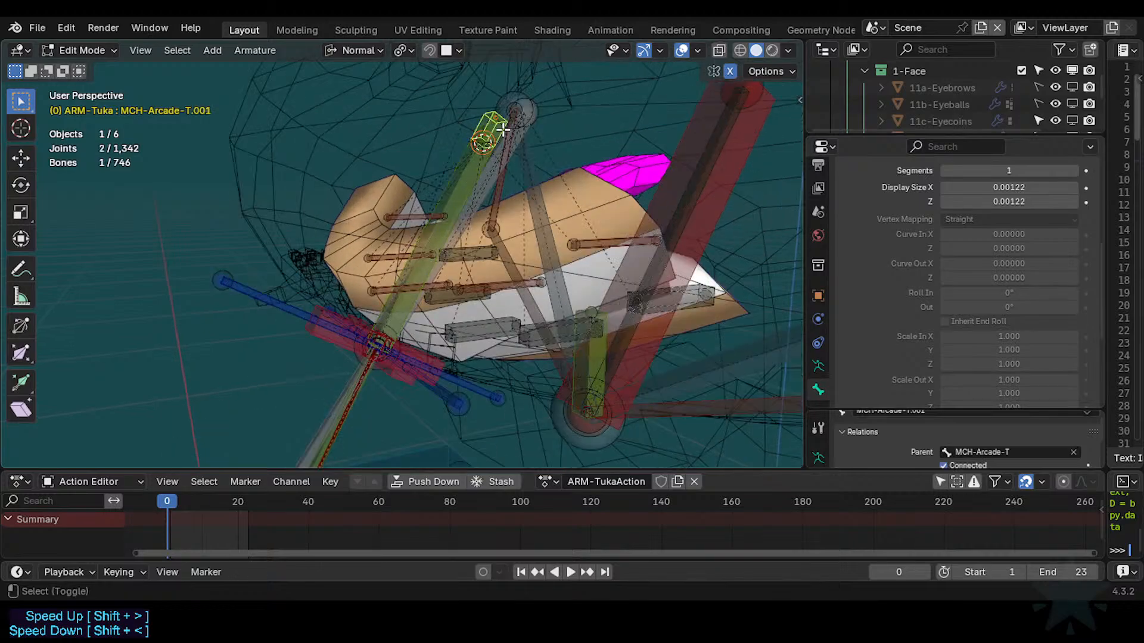
{"action": "key", "text": "s"}
{"action": "left_click", "coordinate": [467, 158]}
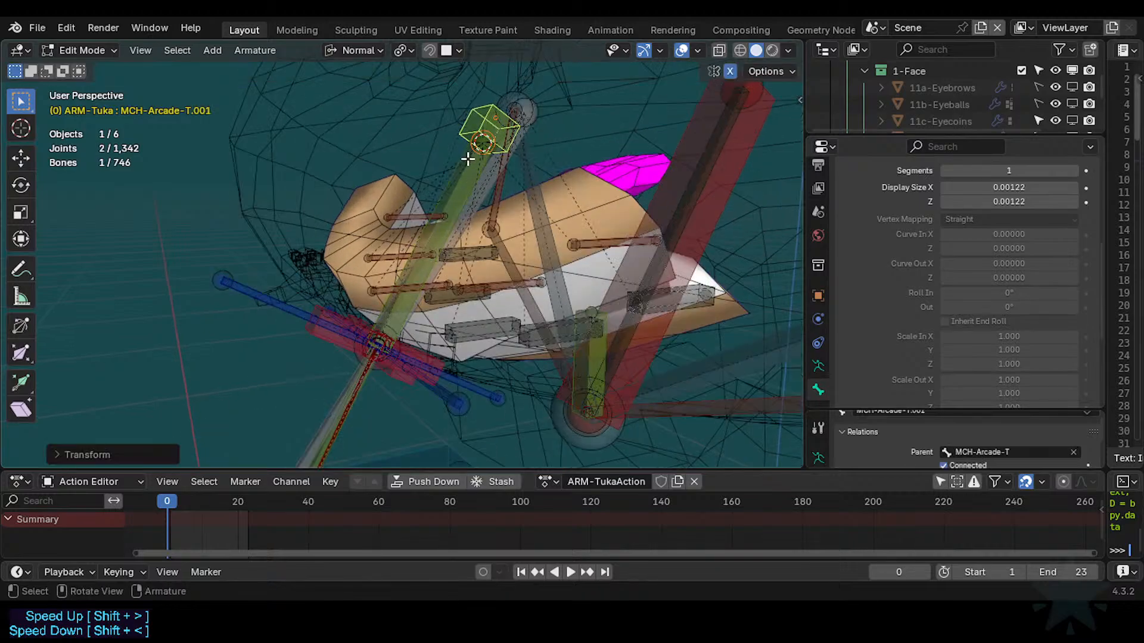
{"action": "key", "text": "alt+p"}
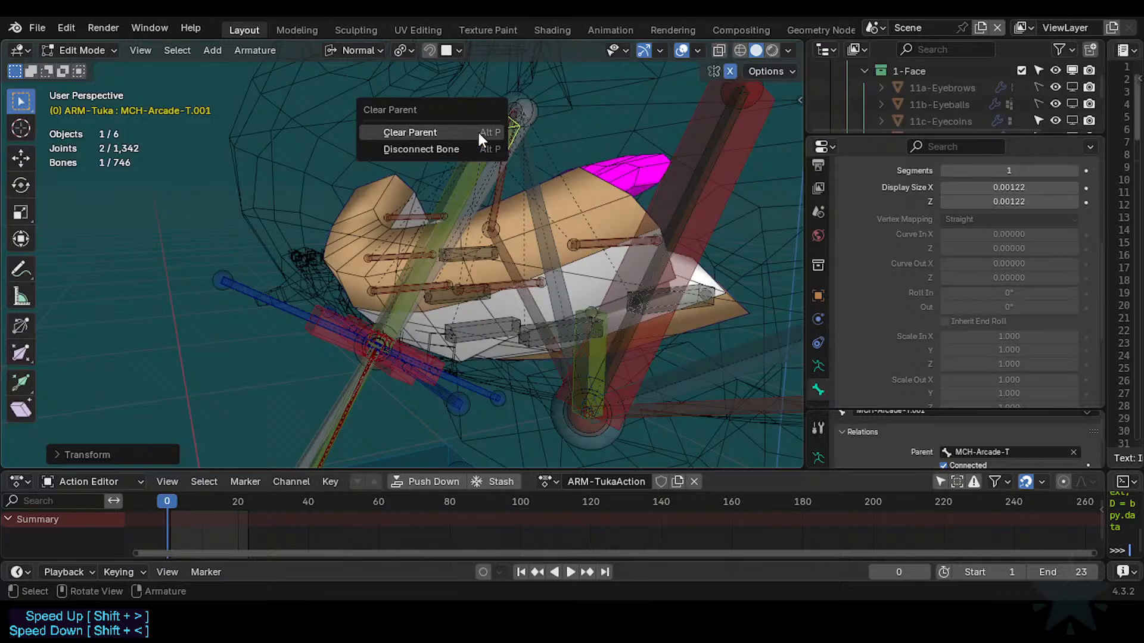
{"action": "left_click", "coordinate": [478, 133]}
{"action": "key", "text": "ctrl+a"}
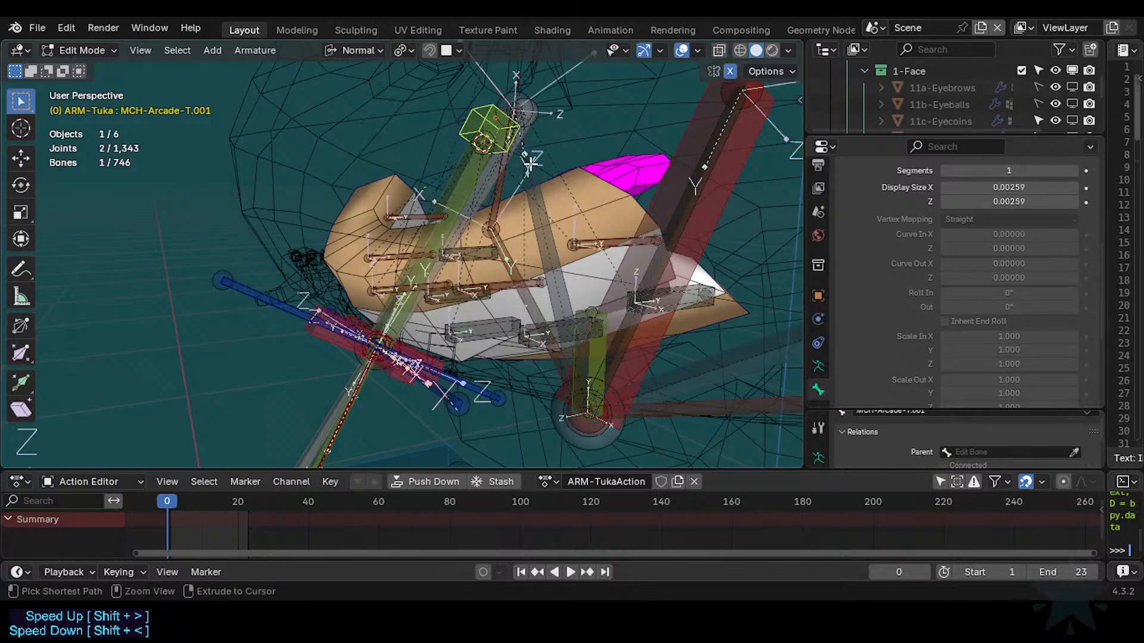
Extrude a short bone from the upper end of MCH-Arcade-B and enlarge its display size to about 0.00276.
{"action": "left_click", "coordinate": [541, 121]}
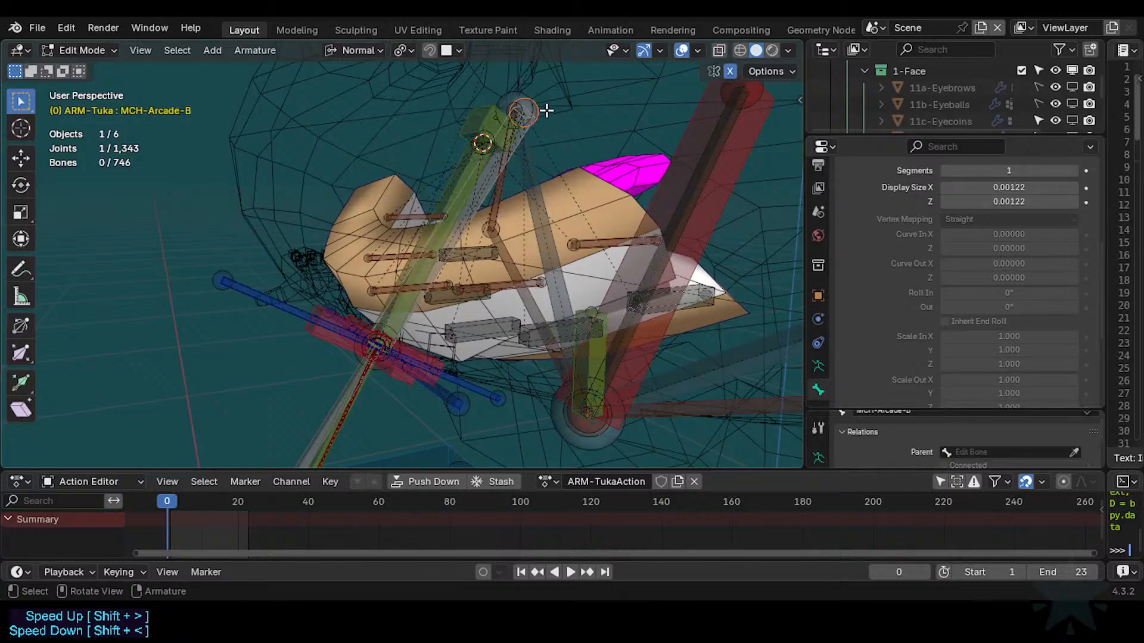
{"action": "left_click", "coordinate": [548, 107]}
{"action": "left_click", "coordinate": [545, 111]}
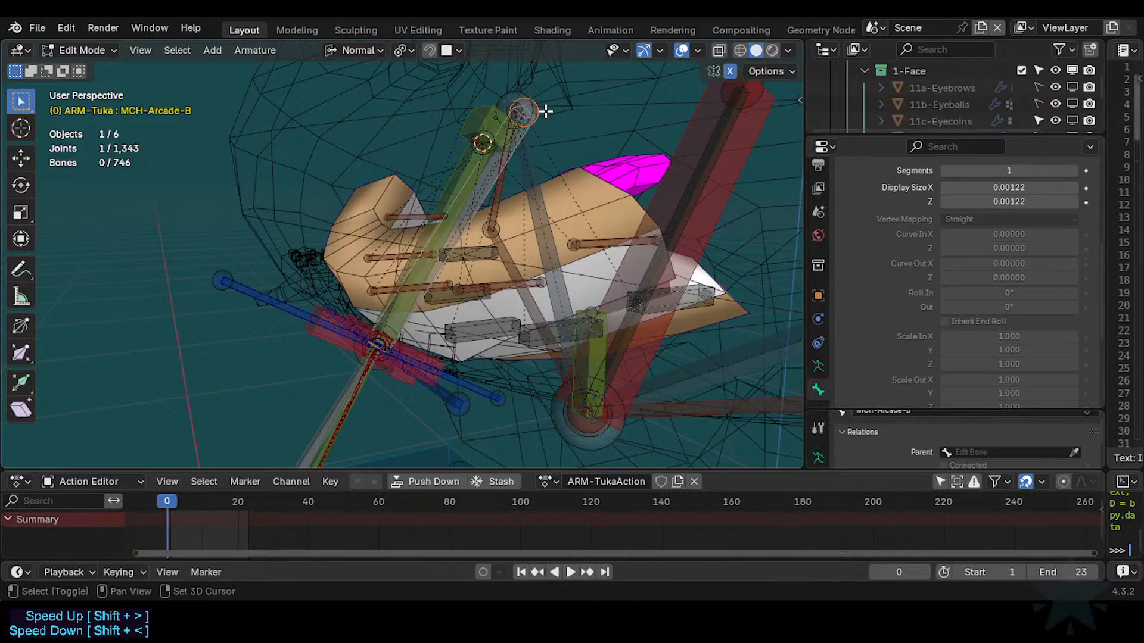
{"action": "key", "text": "e"}
{"action": "left_click", "coordinate": [572, 79]}
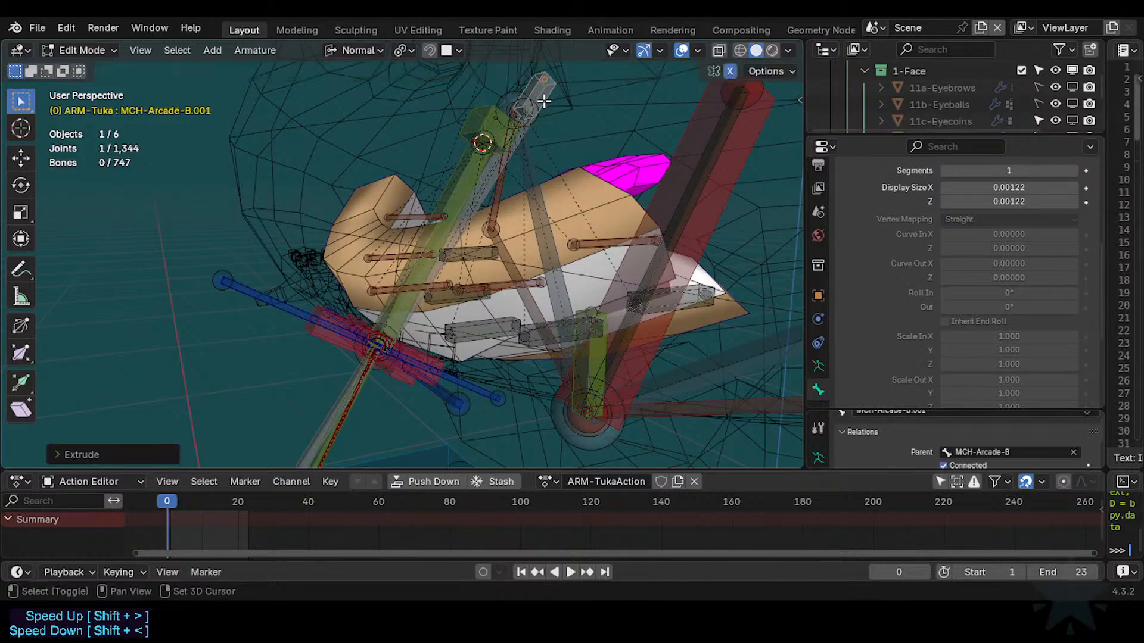
{"action": "key", "text": "ctrl+alt+s"}
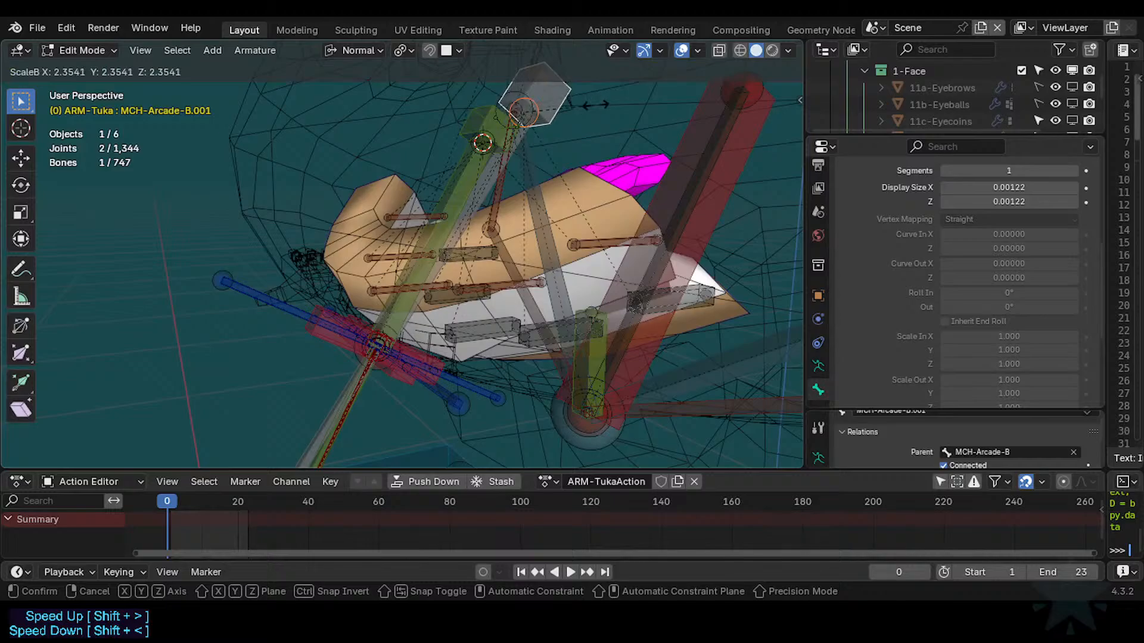
{"action": "left_click", "coordinate": [587, 105]}
Clear the parent of the bone extruded from MCH-Arcade-B and scale the bone down slightly in length.
{"action": "key", "text": "alt+p"}
{"action": "left_click", "coordinate": [593, 106]}
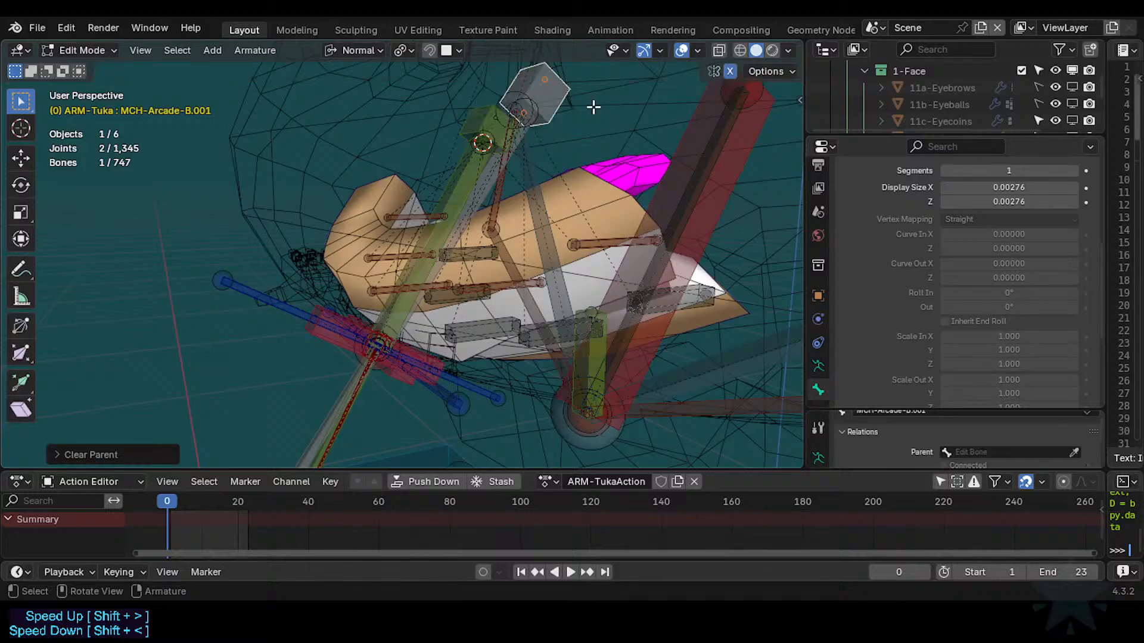
{"action": "key", "text": "ctrl+alt+s"}
{"action": "key", "text": "Escape"}
{"action": "key", "text": "s"}
{"action": "left_click", "coordinate": [576, 121]}
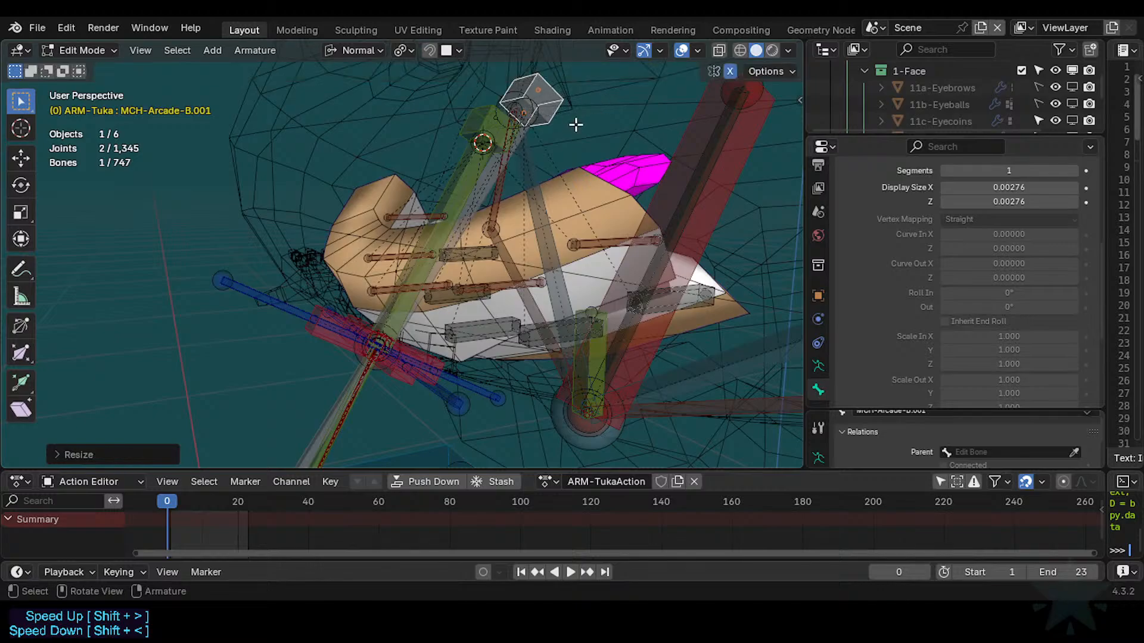
Batch rename the two newly extruded bones with the new name TGT-FakePivot.
{"action": "left_click", "coordinate": [471, 123], "text": "shift"}
{"action": "key", "text": "ctrl+F2"}
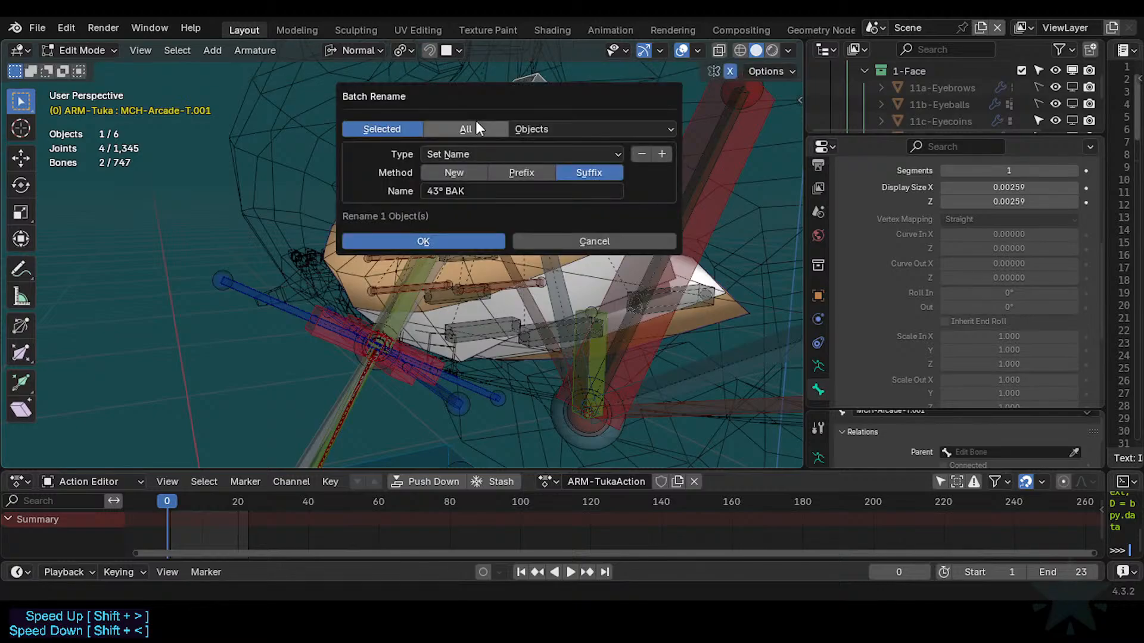
{"action": "left_click", "coordinate": [468, 191]}
{"action": "left_click", "coordinate": [457, 174]}
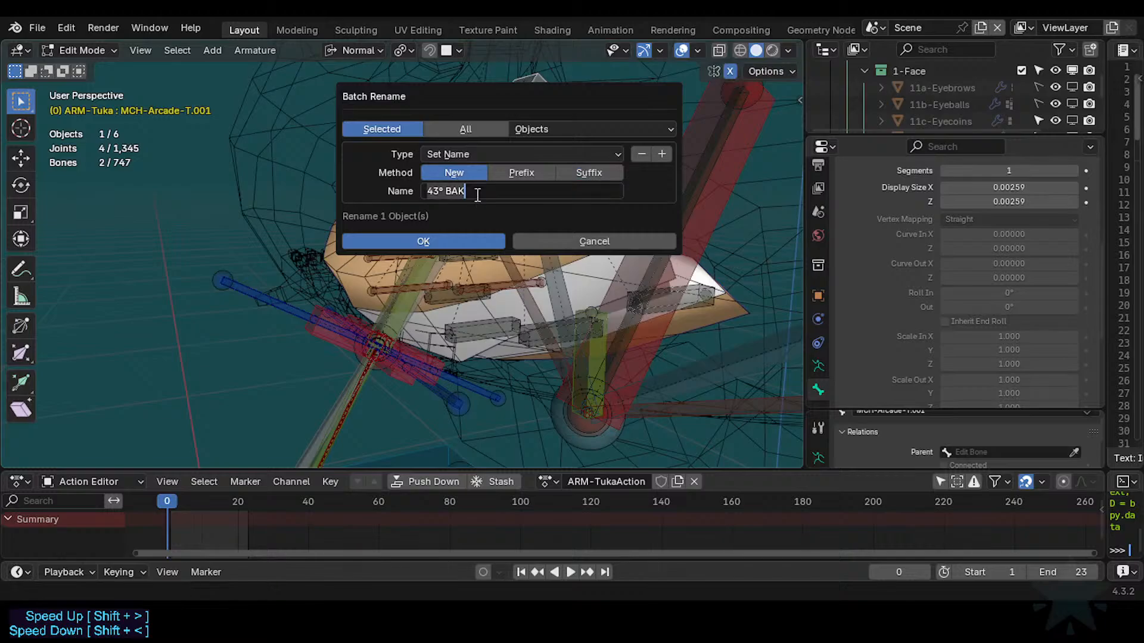
{"action": "left_click", "coordinate": [542, 130]}
{"action": "left_click", "coordinate": [542, 130]}
{"action": "key", "text": "b"}
{"action": "left_click", "coordinate": [466, 192]}
{"action": "type", "text": "TGT-FakePivot"}
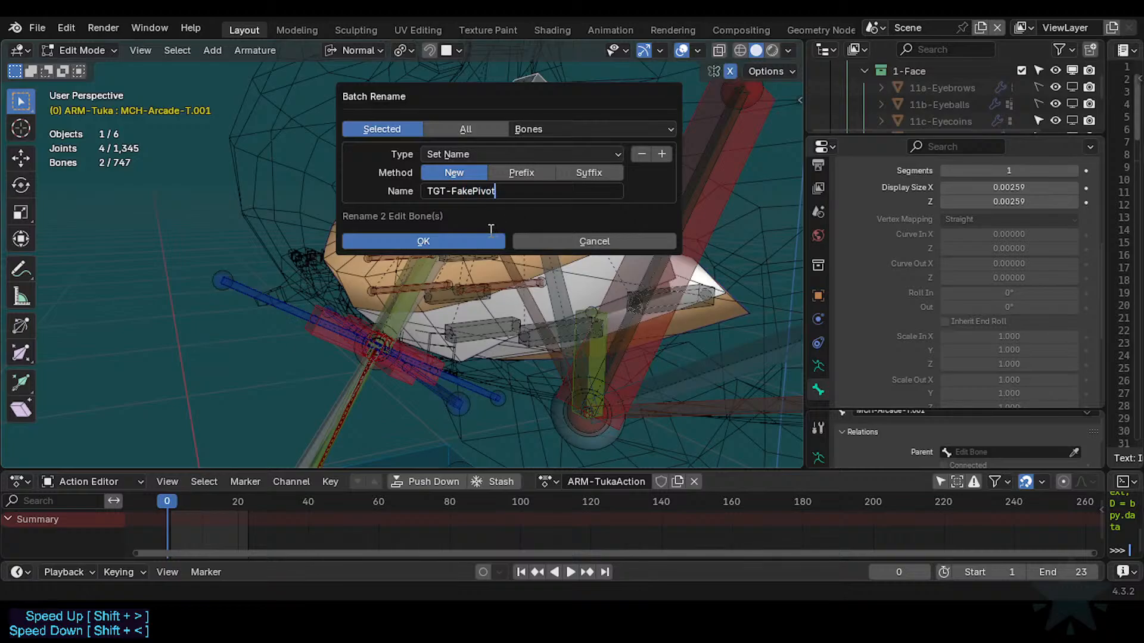
{"action": "left_click", "coordinate": [465, 240]}
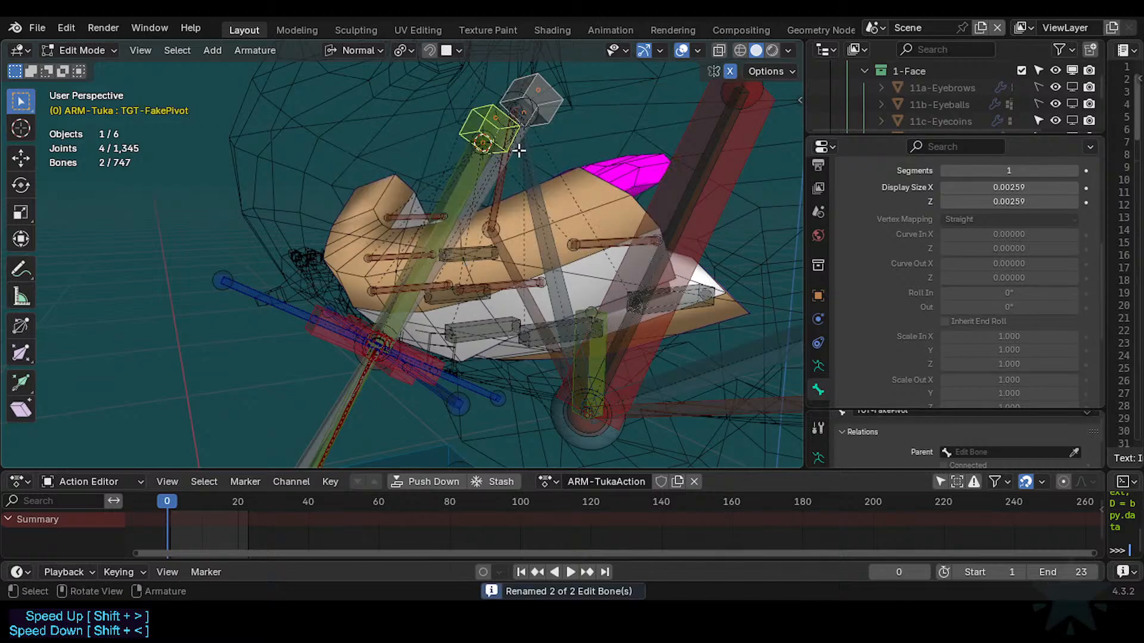
Rename the two fake pivot bones as TGT-FakePivot-T and TGT-FakePivot-B to match their MCH-Arcade bones.
{"action": "left_click", "coordinate": [474, 117]}
{"action": "key", "text": "F2"}
{"action": "left_click", "coordinate": [477, 117]}
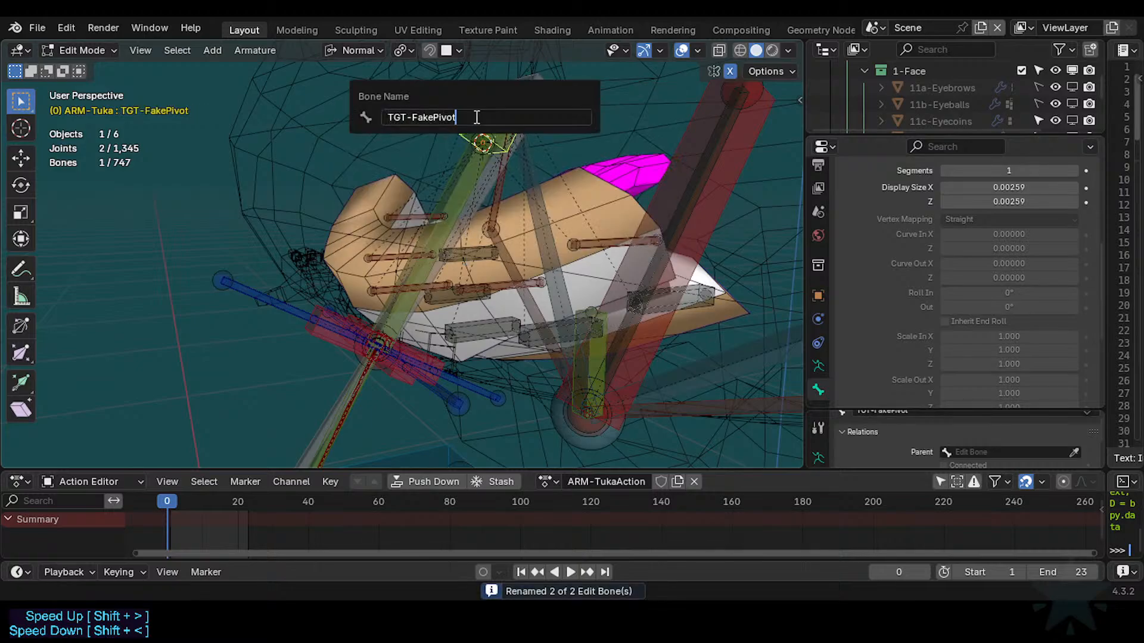
{"action": "key", "text": "Return"}
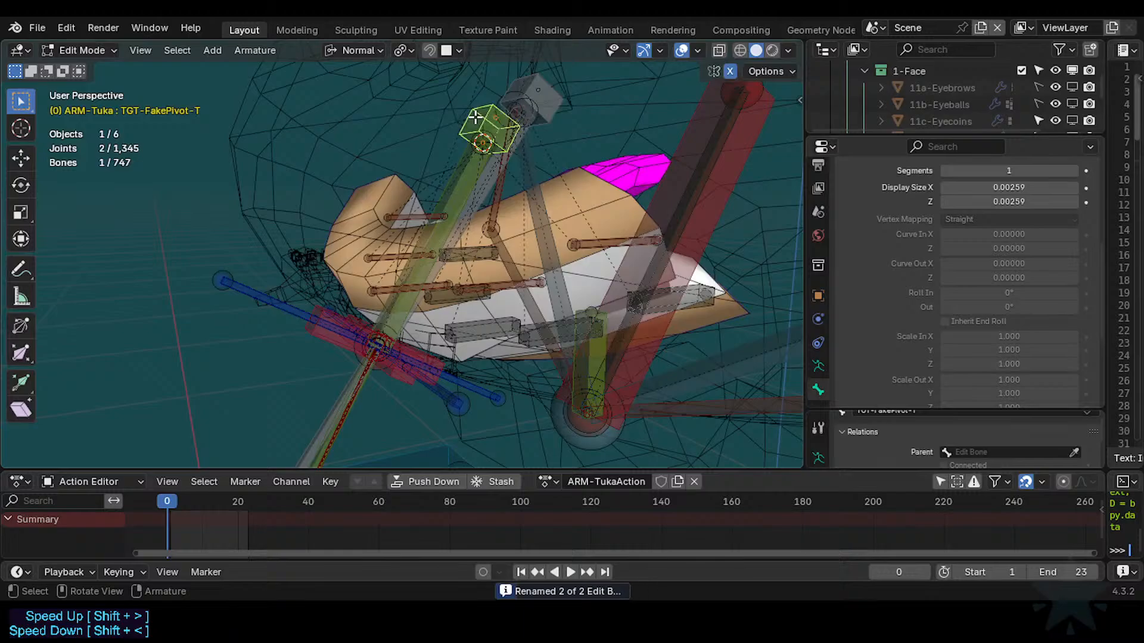
{"action": "left_click", "coordinate": [562, 106]}
{"action": "key", "text": "F2"}
{"action": "left_click", "coordinate": [563, 108]}
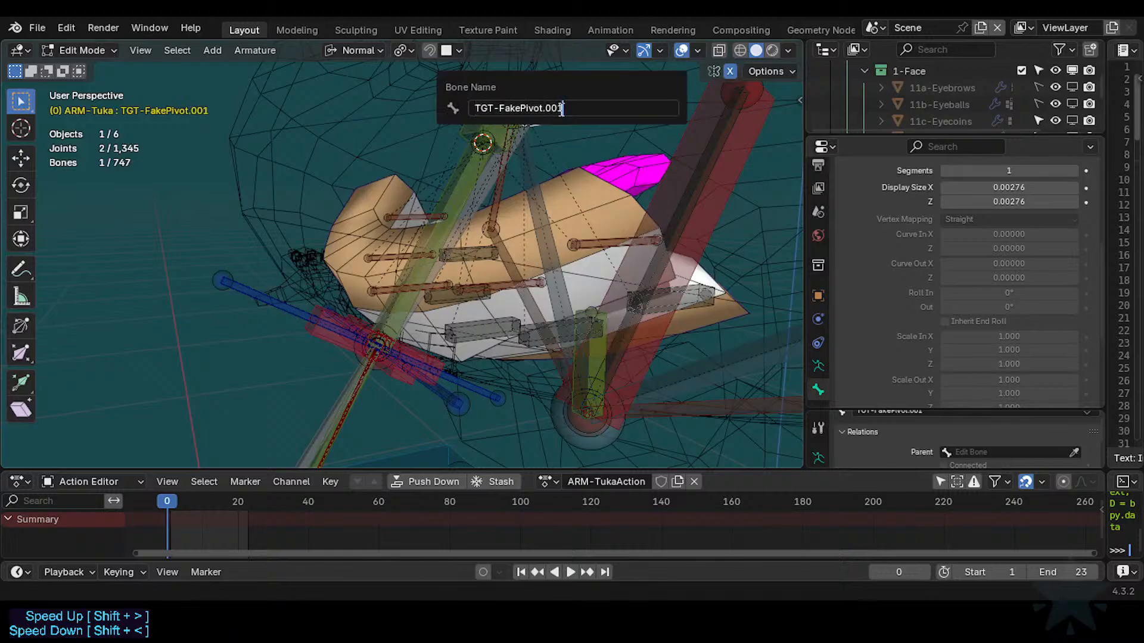
{"action": "key", "text": "Return"}
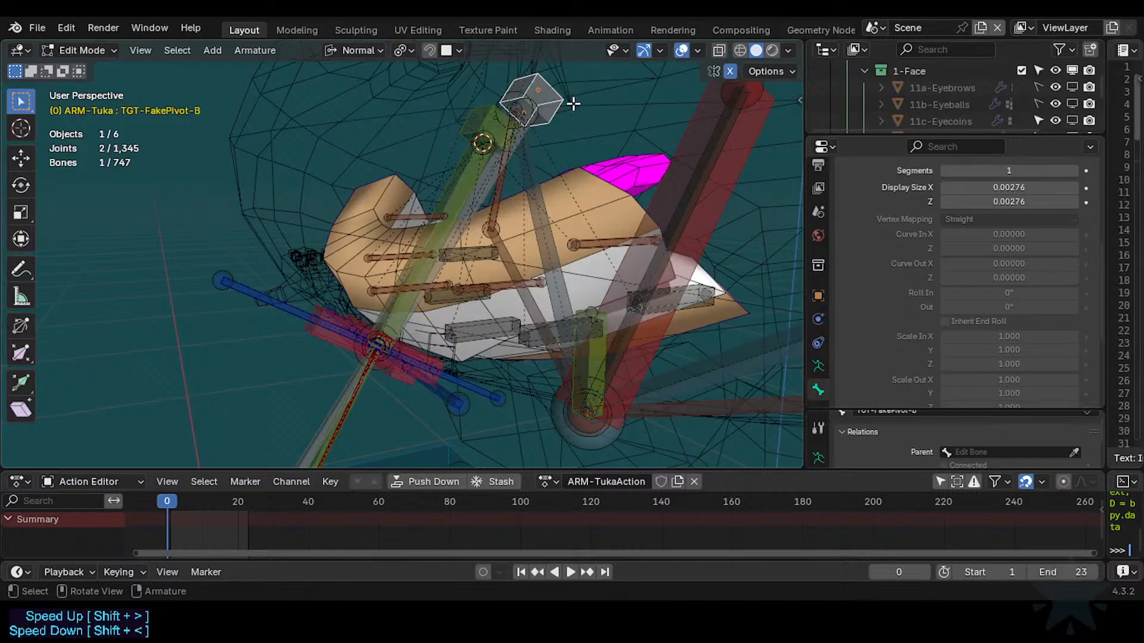
In Pose Mode, add a Stretch To constraint to MCH-Arcade-T with TGT-FakePivot-T as its target.
{"action": "left_click", "coordinate": [458, 123]}
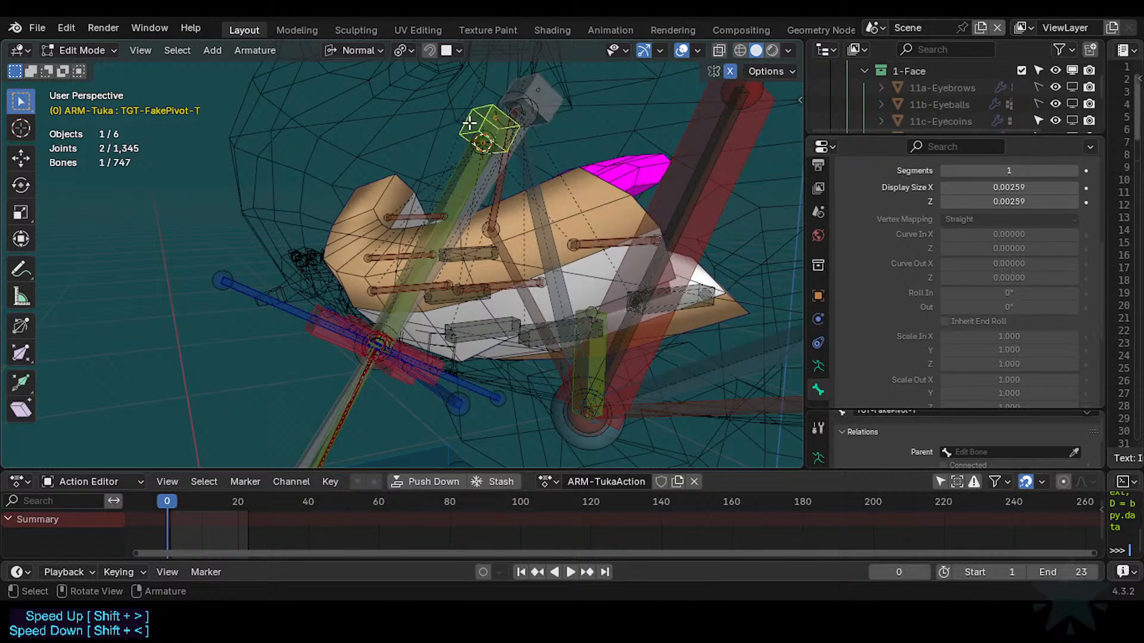
{"action": "key", "text": "ctrl+Tab"}
{"action": "key", "text": "2"}
{"action": "left_click", "coordinate": [460, 161]}
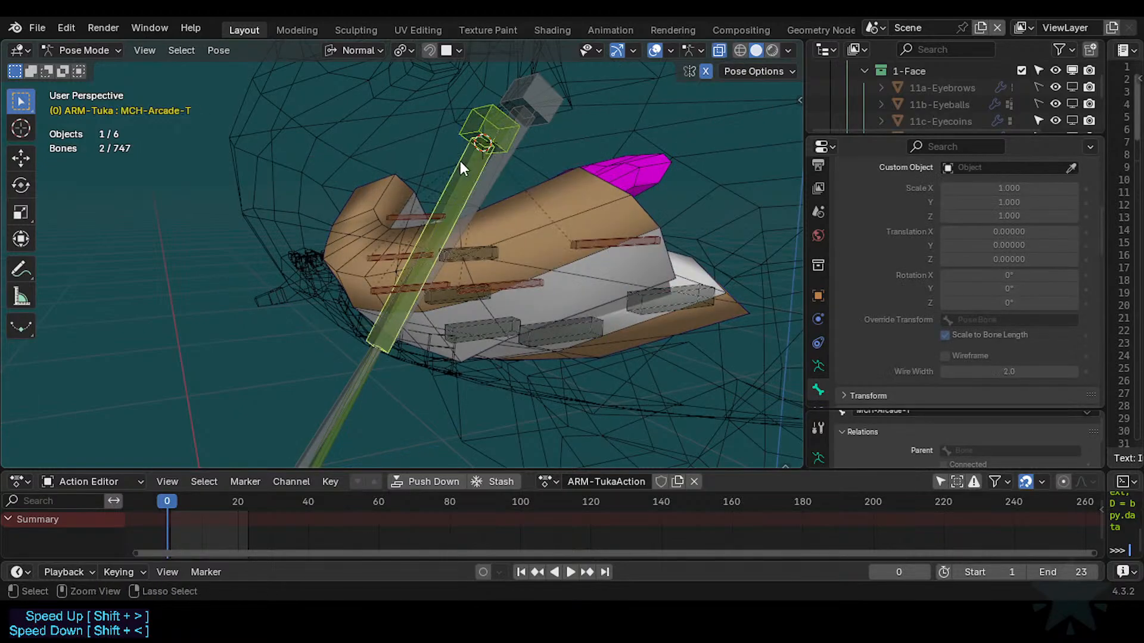
{"action": "key", "text": "ctrl+shift+c"}
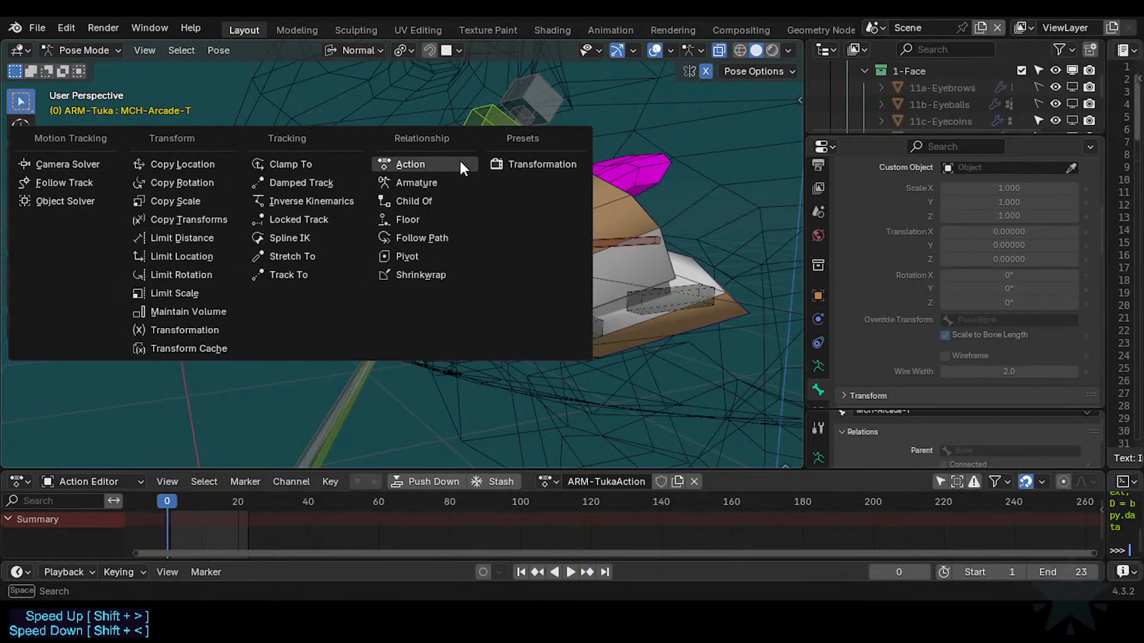
{"action": "left_click", "coordinate": [307, 258]}
Add a Stretch To constraint to MCH-Arcade-B with TGT-FakePivot-B as its target.
{"action": "left_click", "coordinate": [545, 109]}
{"action": "left_click", "coordinate": [516, 166], "text": "shift"}
{"action": "key", "text": "ctrl+shift+c"}
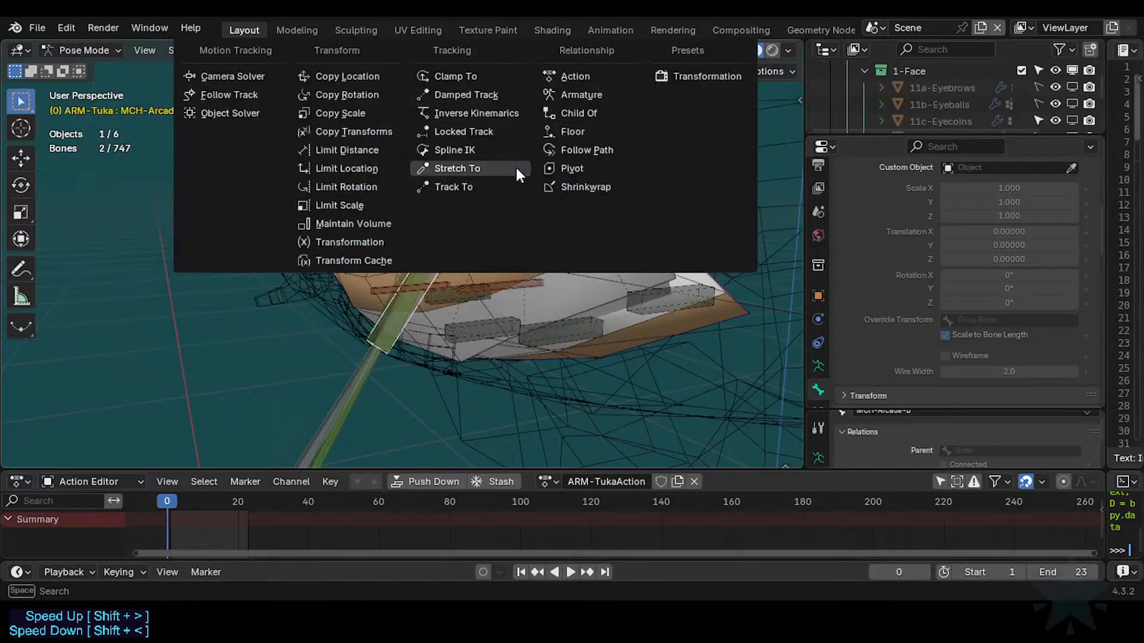
{"action": "left_click", "coordinate": [516, 167]}
Test-rotate MCH-Arcade-T and MCH-Arcade-B, cancelling each rotation, to check how the teeth respond.
{"action": "left_click", "coordinate": [418, 231]}
{"action": "key", "text": "r"}
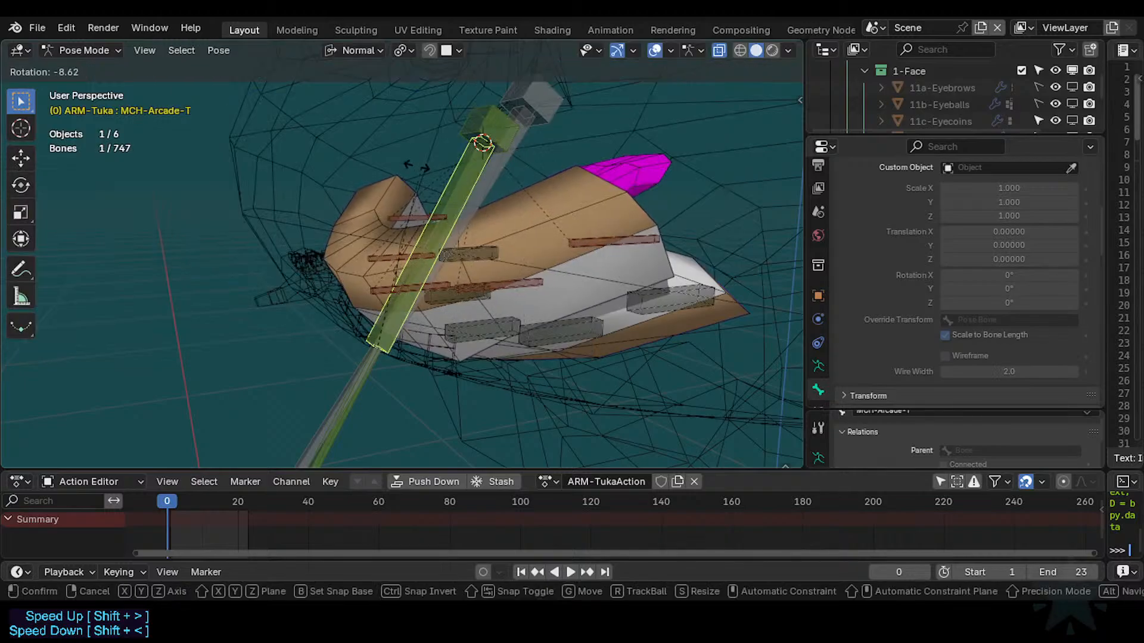
{"action": "right_click", "coordinate": [480, 192]}
{"action": "left_click", "coordinate": [480, 190]}
{"action": "key", "text": "r"}
{"action": "key", "text": "r"}
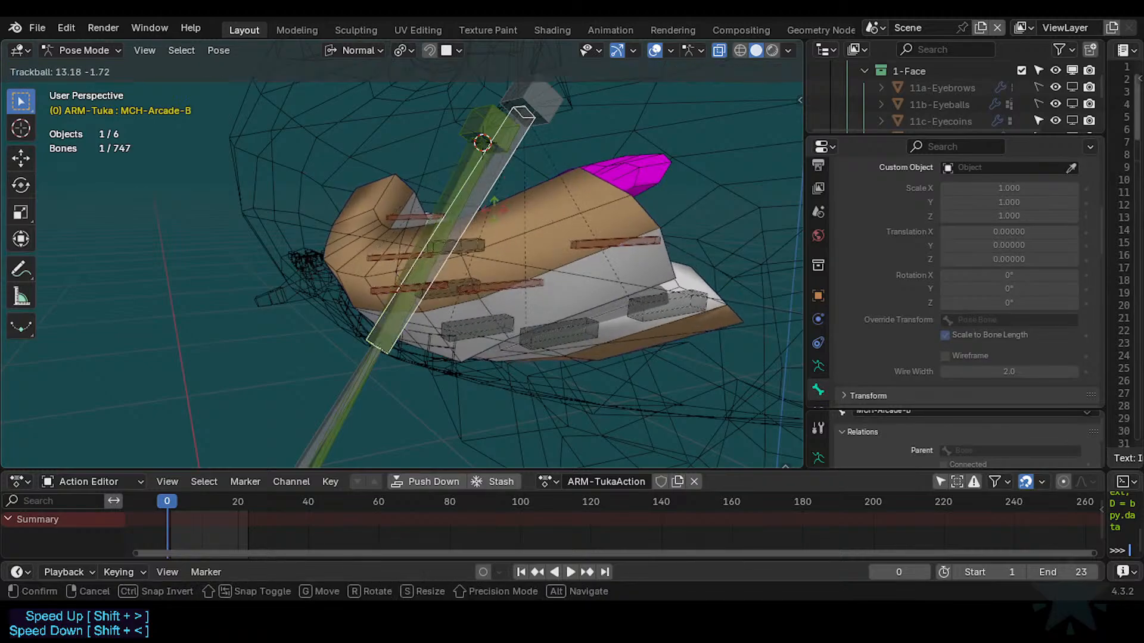
{"action": "right_click", "coordinate": [488, 223]}
{"action": "key", "text": "r"}
{"action": "right_click", "coordinate": [411, 319]}
Test MCH-Arcade-T again with a free trackball rotation and a plain rotation, cancelling both.
{"action": "left_click", "coordinate": [395, 327]}
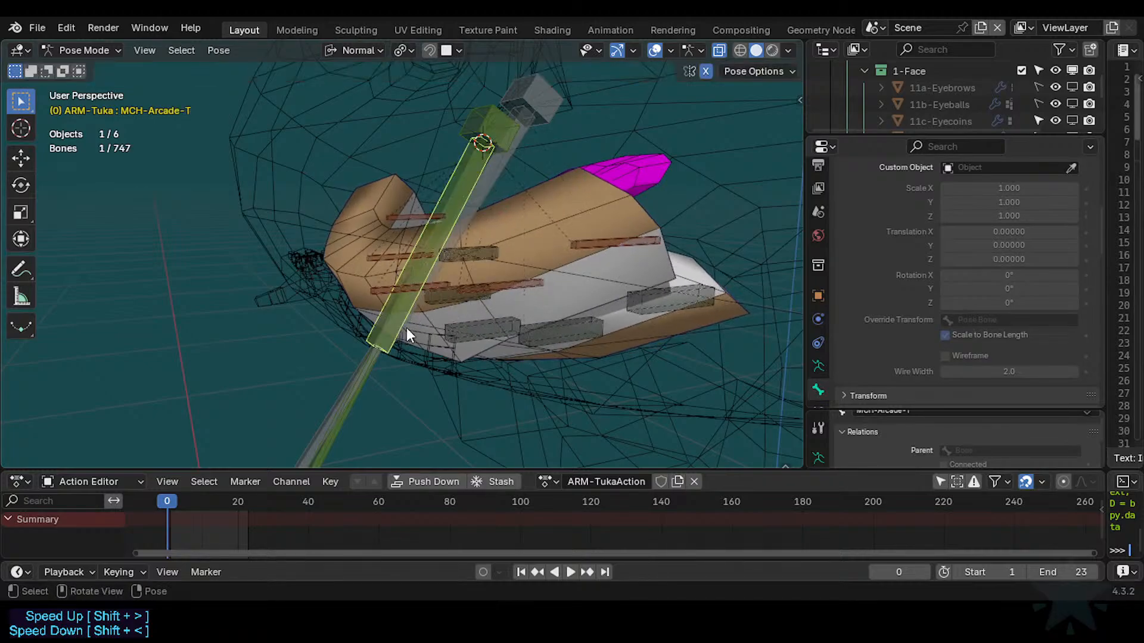
{"action": "key", "text": "r"}
{"action": "key", "text": "r"}
{"action": "right_click", "coordinate": [544, 158]}
{"action": "key", "text": "r"}
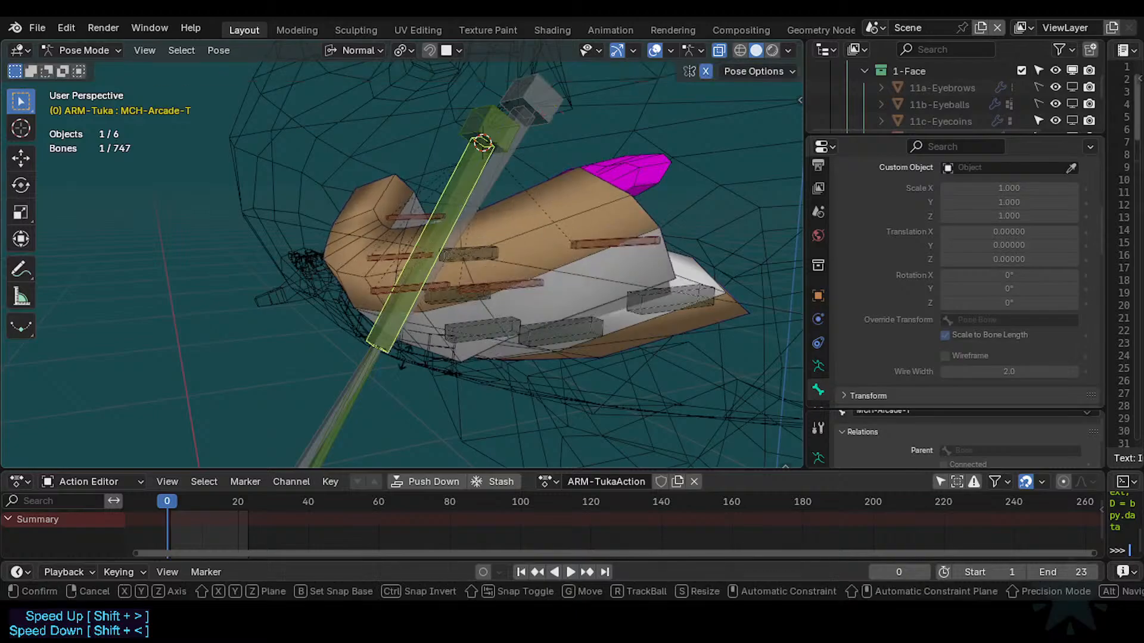
{"action": "right_click", "coordinate": [451, 340]}
{"action": "left_click", "coordinate": [477, 176]}
{"action": "left_click", "coordinate": [477, 177]}
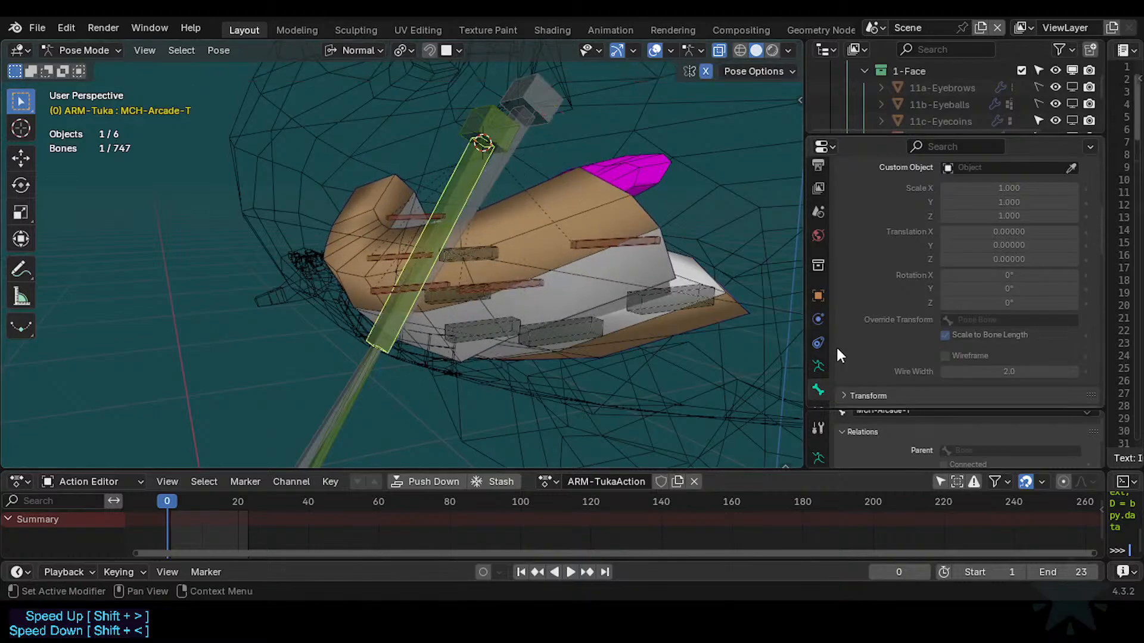
Review the Copy Transforms and Stretch To constraints on MCH-Arcade-T and MCH-Arcade-B.
{"action": "scroll", "coordinate": [821, 383], "scroll_direction": "down", "scroll_amount": 1}
{"action": "left_click", "coordinate": [820, 387]}
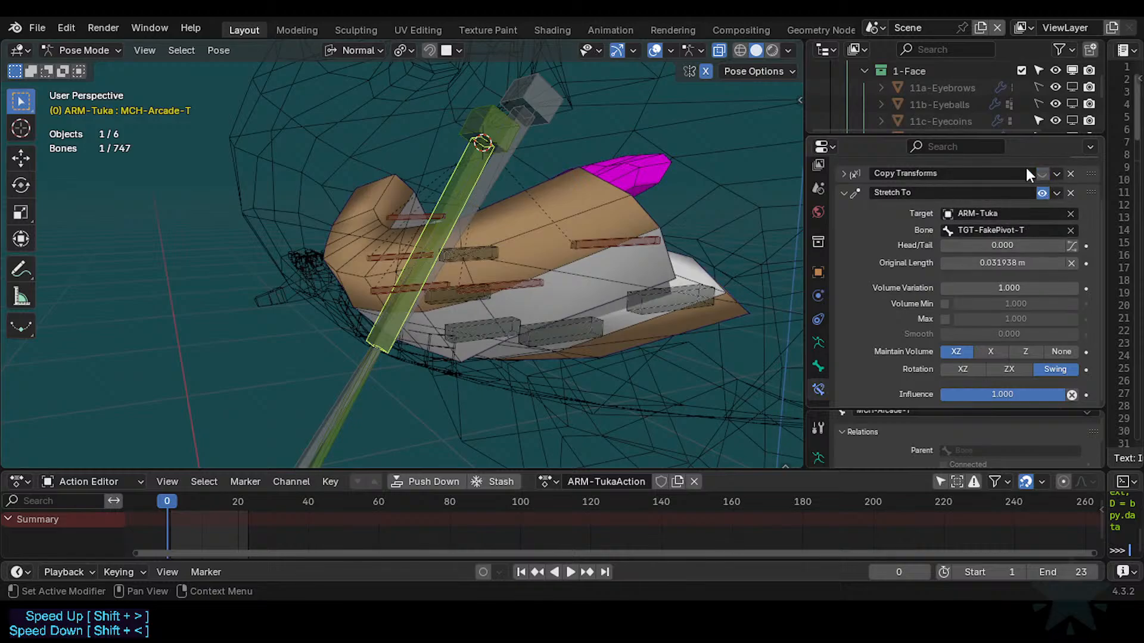
{"action": "left_click", "coordinate": [845, 170]}
{"action": "left_click", "coordinate": [845, 171]}
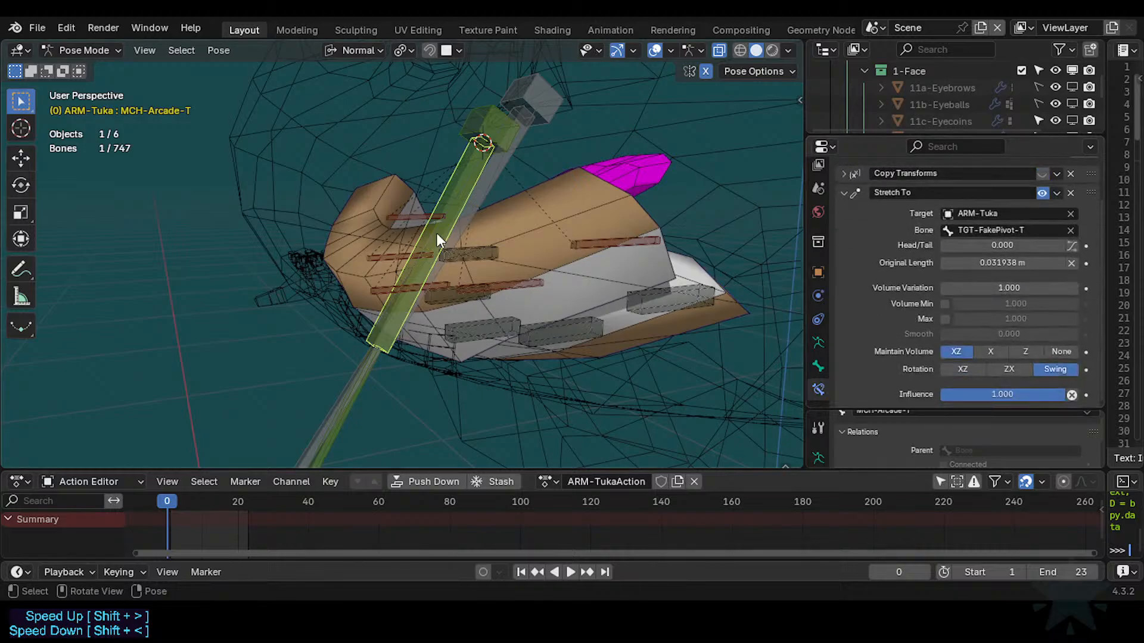
{"action": "left_click", "coordinate": [494, 179]}
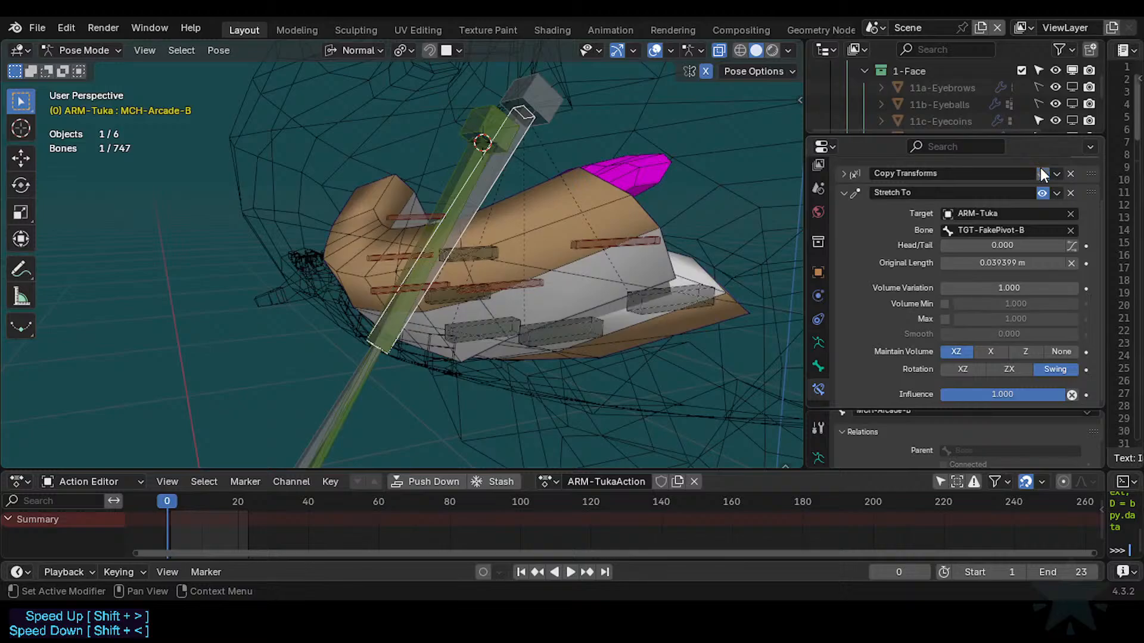
Test a large trackball rotation of MCH-Arcade-B to examine how the lower teeth follow.
{"action": "scroll", "coordinate": [396, 336], "scroll_direction": "down", "scroll_amount": 4}
{"action": "key", "text": "r"}
{"action": "key", "text": "r"}
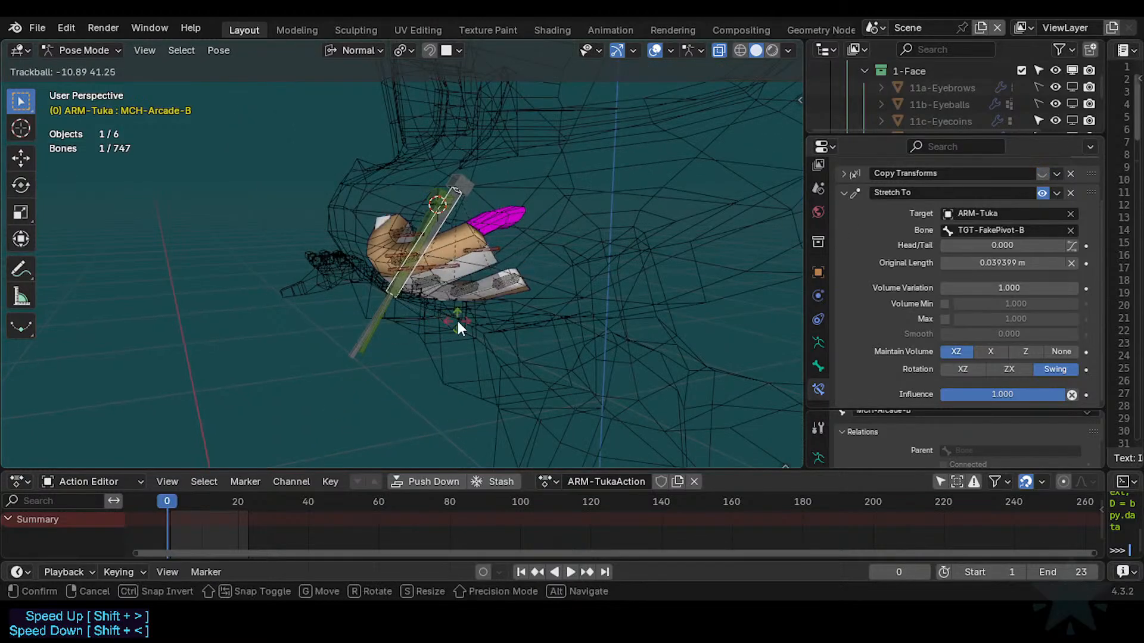
{"action": "left_click", "coordinate": [459, 328]}
{"action": "scroll", "coordinate": [931, 266], "scroll_direction": "up", "scroll_amount": 2}
Examine the Copy Transforms settings of MCH-Arcade-B and compare them with the constraint stack of MCH-Arcade-T.
{"action": "left_click", "coordinate": [845, 215]}
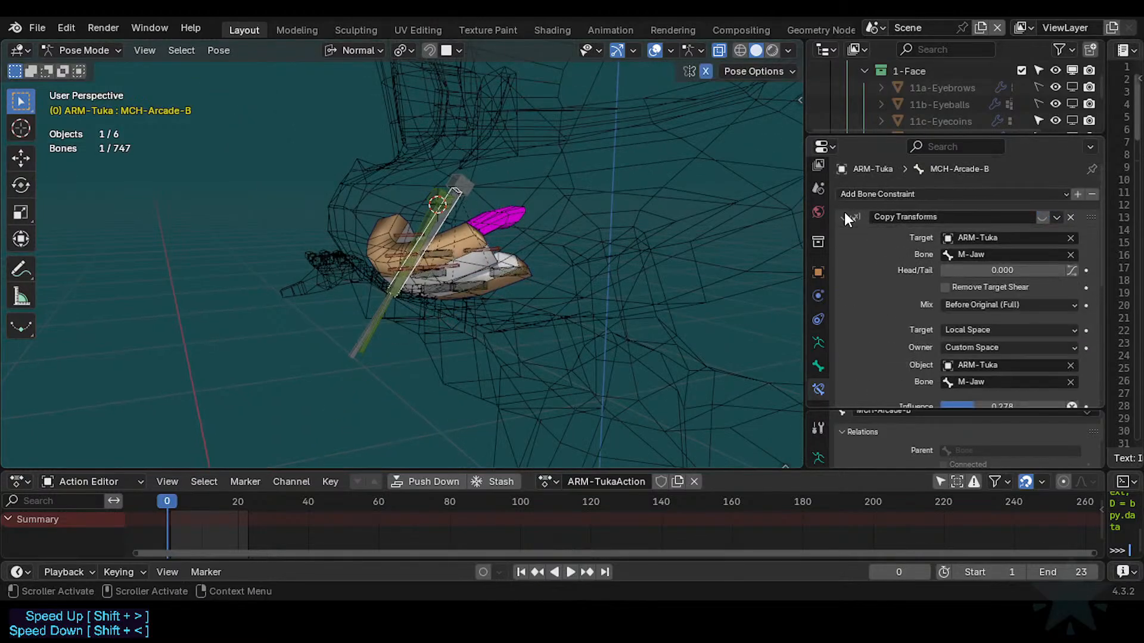
{"action": "scroll", "coordinate": [570, 238], "scroll_direction": "up", "scroll_amount": 2}
{"action": "left_click", "coordinate": [342, 343]}
{"action": "scroll", "coordinate": [372, 339], "scroll_direction": "up", "scroll_amount": 1}
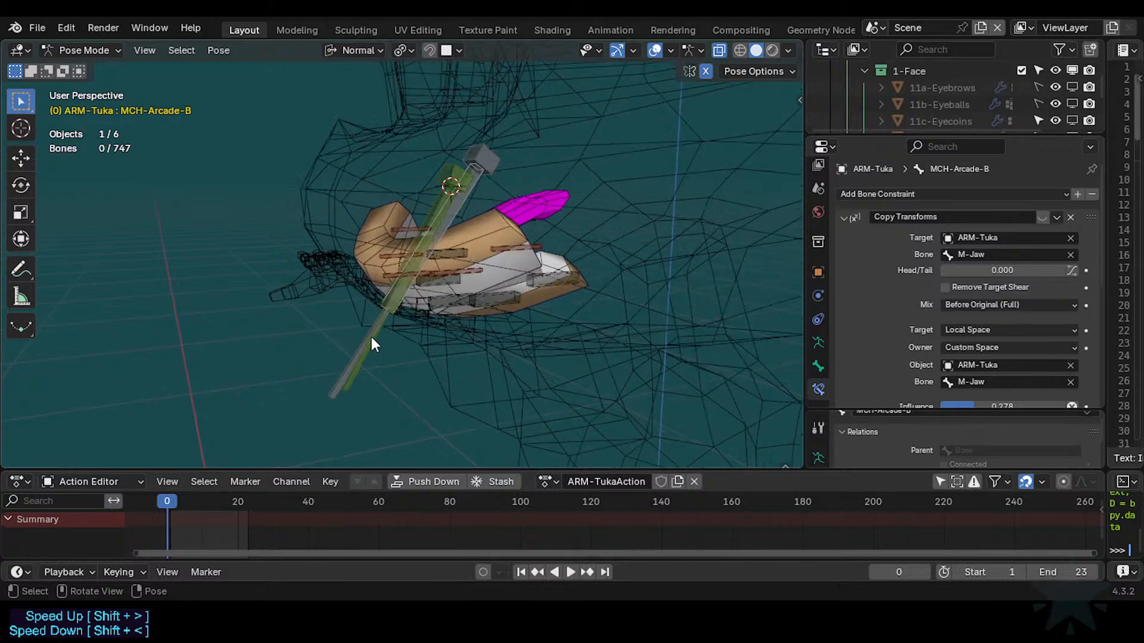
{"action": "left_click", "coordinate": [402, 291]}
{"action": "scroll", "coordinate": [921, 270], "scroll_direction": "down", "scroll_amount": 2}
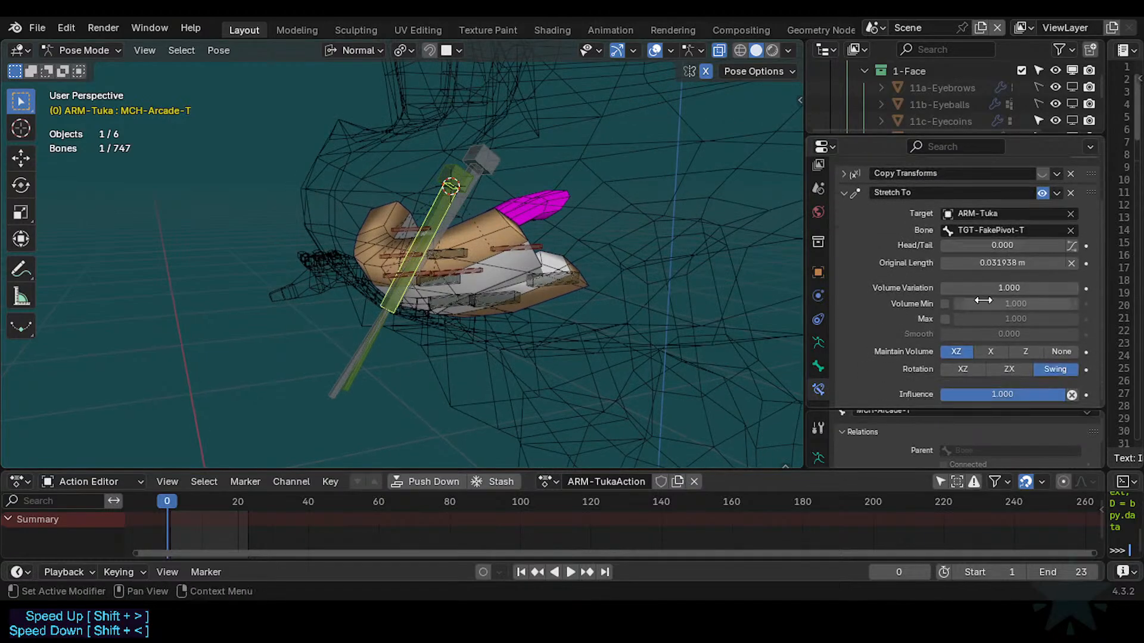
{"action": "scroll", "coordinate": [884, 236], "scroll_direction": "up", "scroll_amount": 2}
{"action": "scroll", "coordinate": [525, 301], "scroll_direction": "up", "scroll_amount": 2}
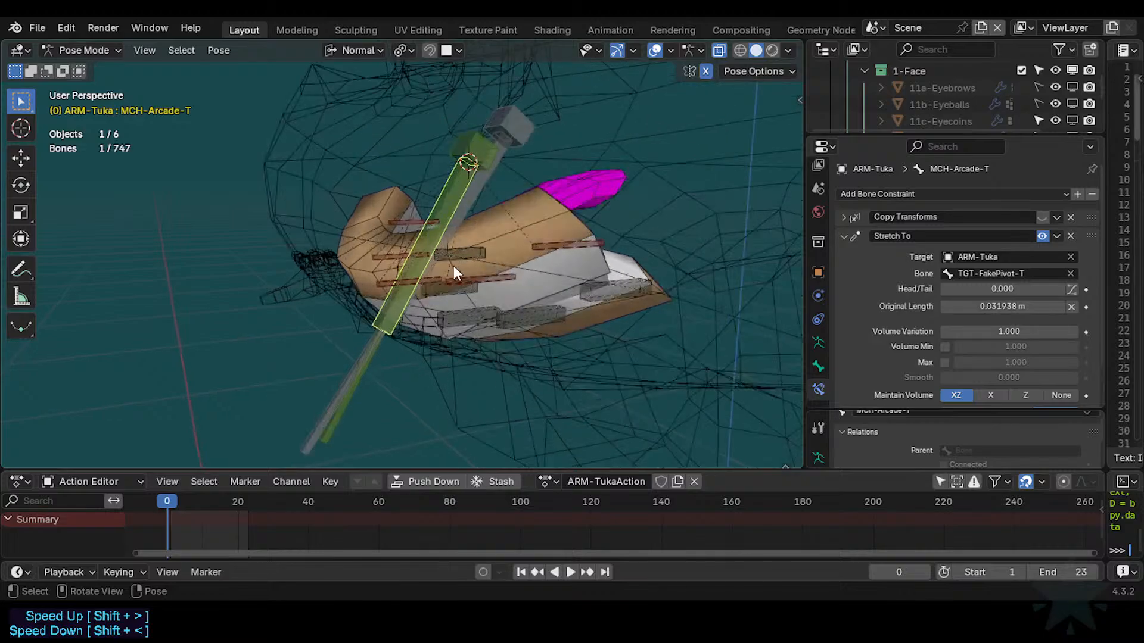
Test-rotate MCH-Arcade-T and MCH-Arcade-B from another viewing angle, cancelling each rotation.
{"action": "key", "text": "r"}
{"action": "right_click", "coordinate": [387, 312]}
{"action": "middle_click_drag", "start_coordinate": [385, 312], "coordinate": [417, 313]}
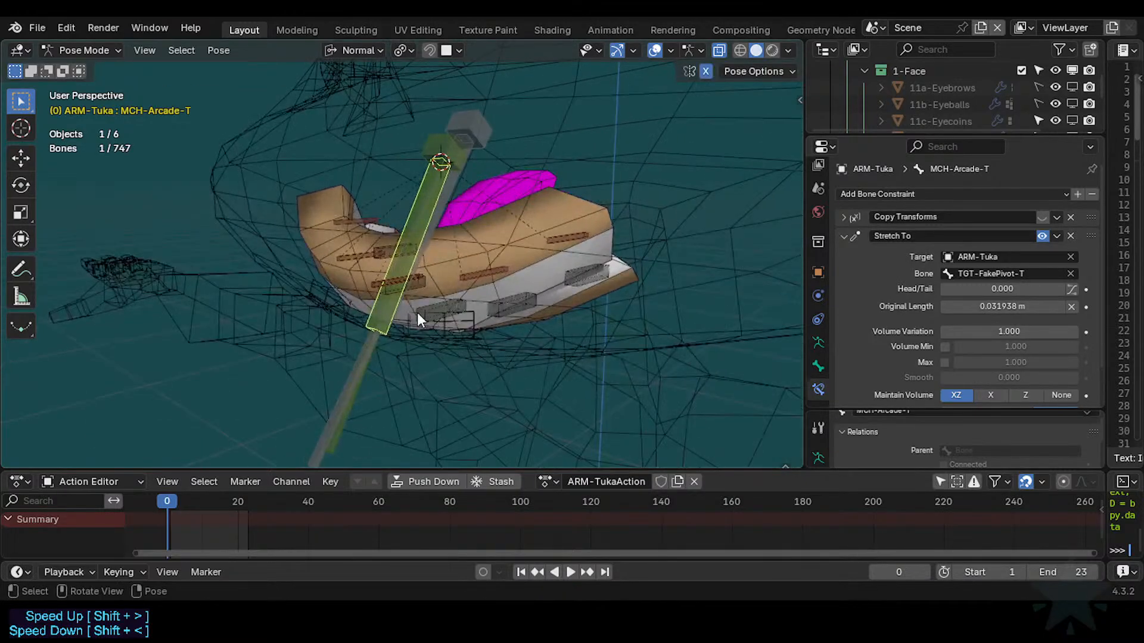
{"action": "left_click", "coordinate": [367, 323]}
{"action": "key", "text": "r"}
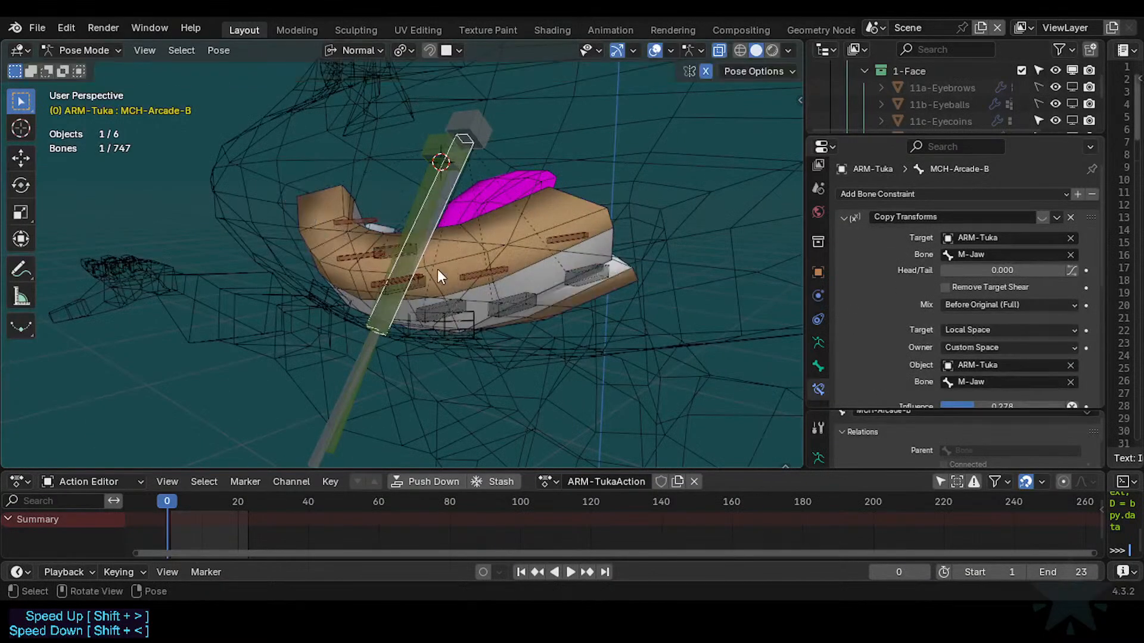
{"action": "right_click", "coordinate": [469, 199]}
Test moving TGT-FakePivot-B in Pose Mode to check how it drives the lower teeth, and cancel the move.
{"action": "left_click", "coordinate": [474, 134]}
{"action": "key", "text": "r"}
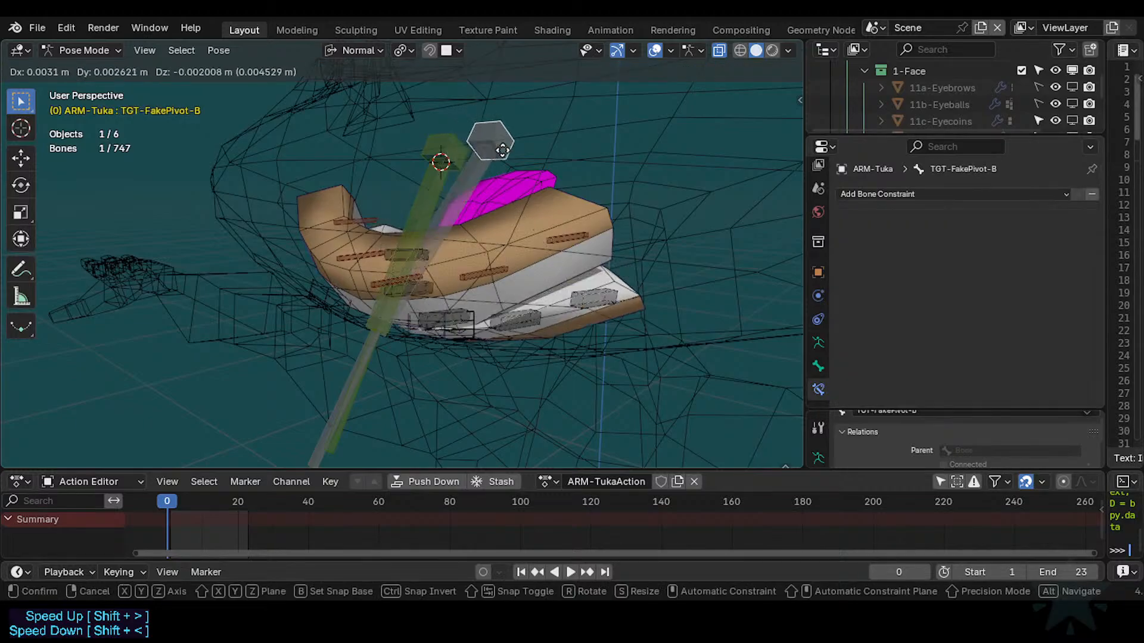
{"action": "right_click", "coordinate": [509, 167]}
Switch the armature to Edit Mode and show the bone axes.
{"action": "key", "text": "Tab"}
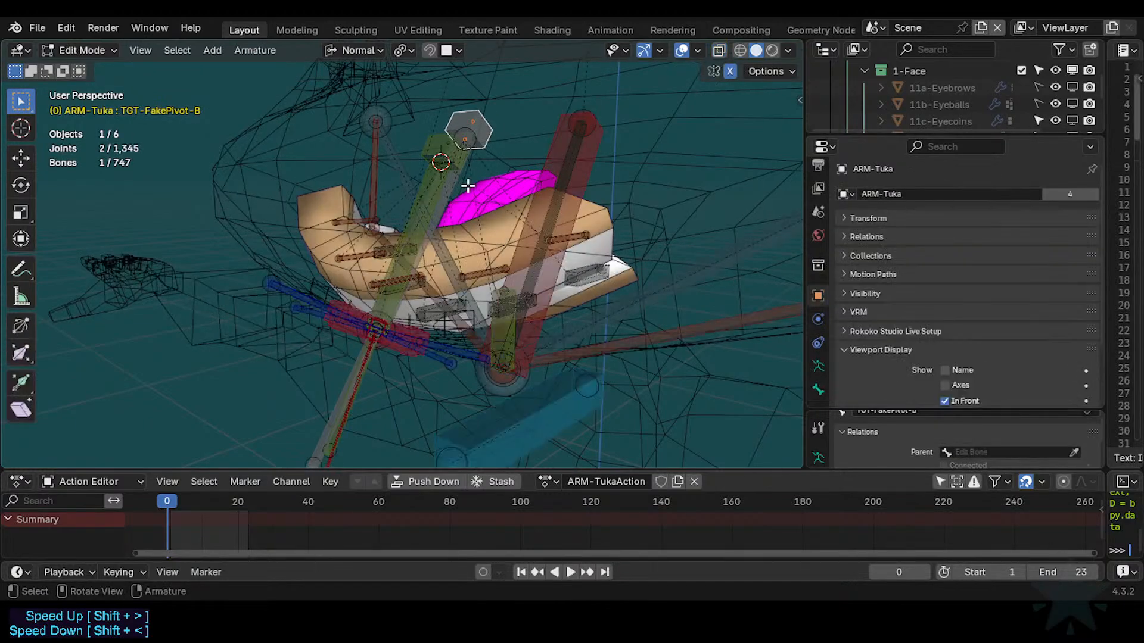
{"action": "key", "text": "g"}
{"action": "right_click", "coordinate": [539, 129]}
{"action": "key", "text": "alt+a"}
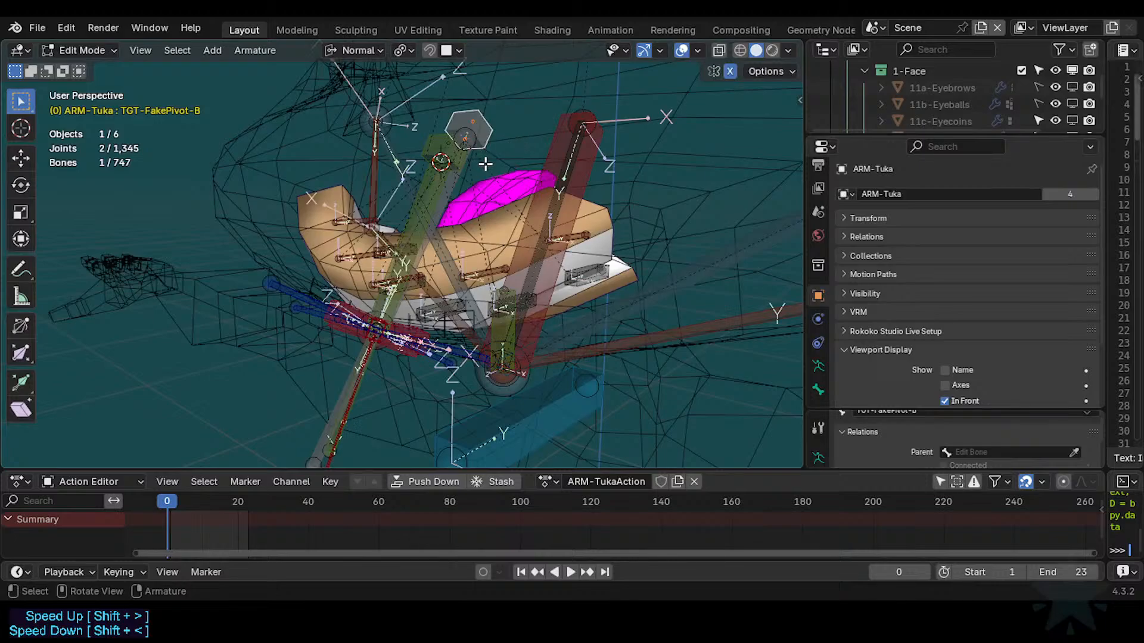
Set D1-Head as the parent of MCH-Arcade-T and copy that parent to the selected MCH-Arcade-B.
{"action": "left_click", "coordinate": [442, 197]}
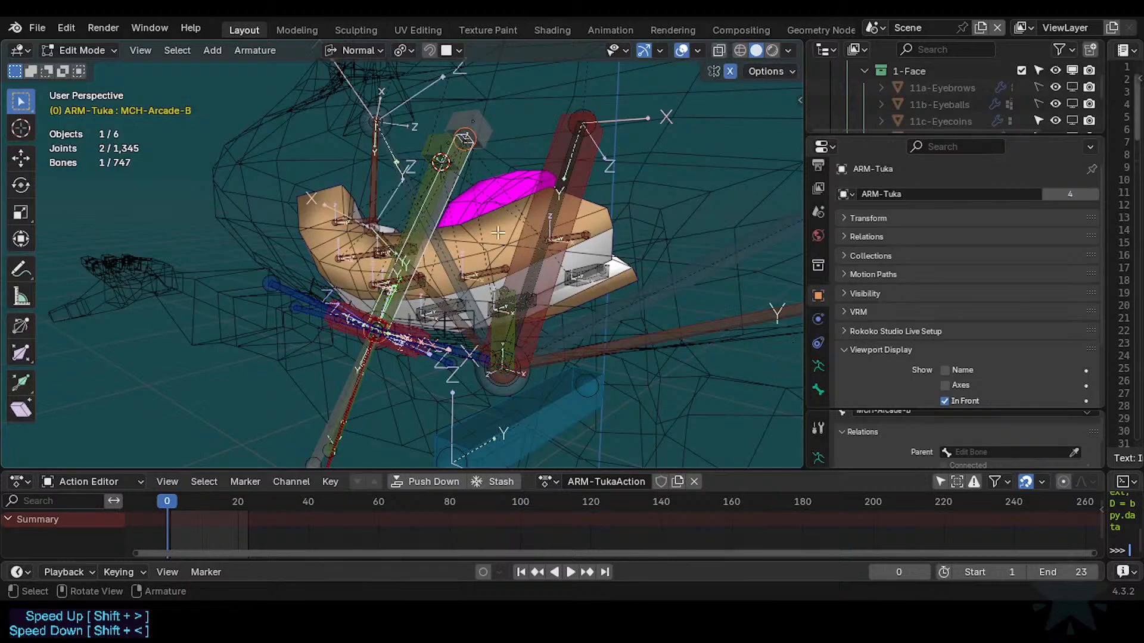
{"action": "left_click", "coordinate": [440, 194], "text": "shift"}
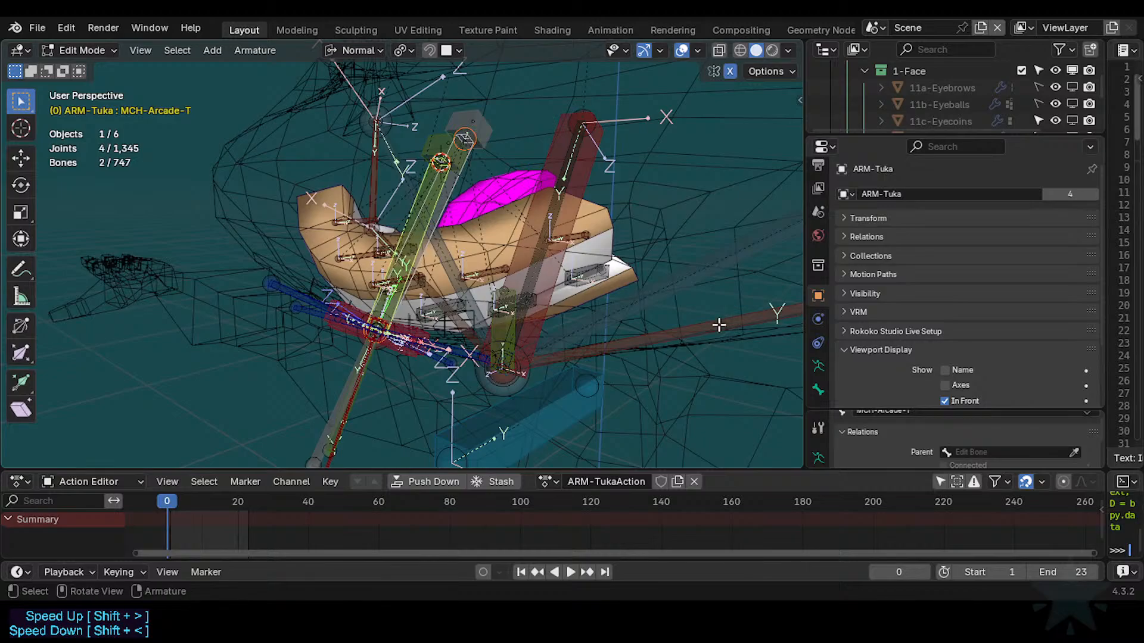
{"action": "left_click", "coordinate": [987, 451]}
{"action": "type", "text": "Hea"}
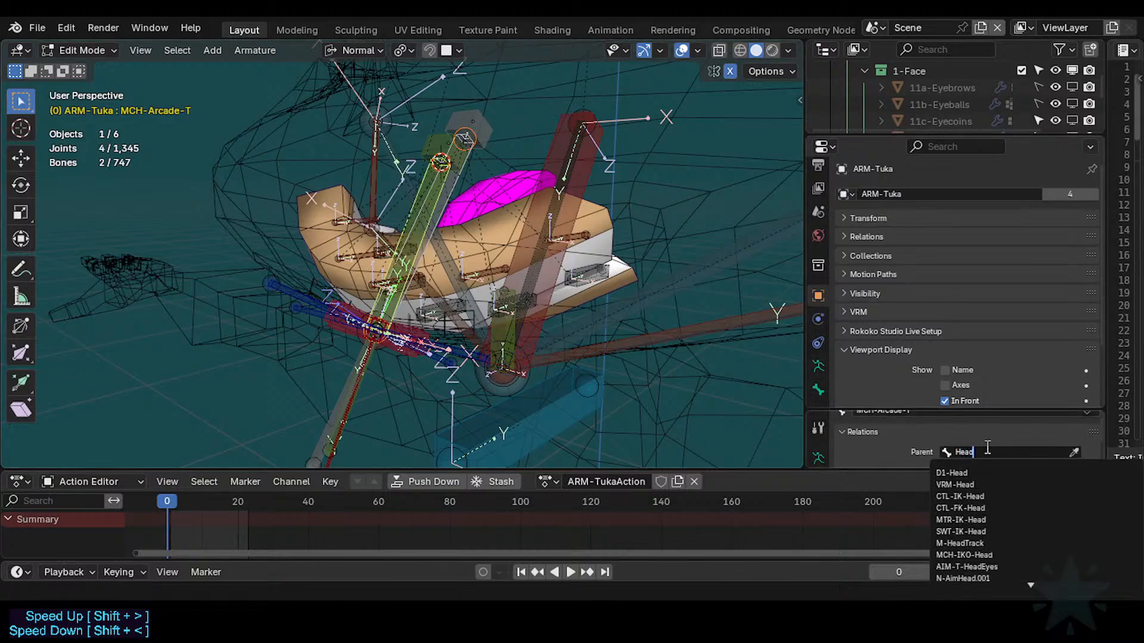
{"action": "type", "text": "d"}
{"action": "key", "text": "Return"}
{"action": "right_click", "coordinate": [985, 445]}
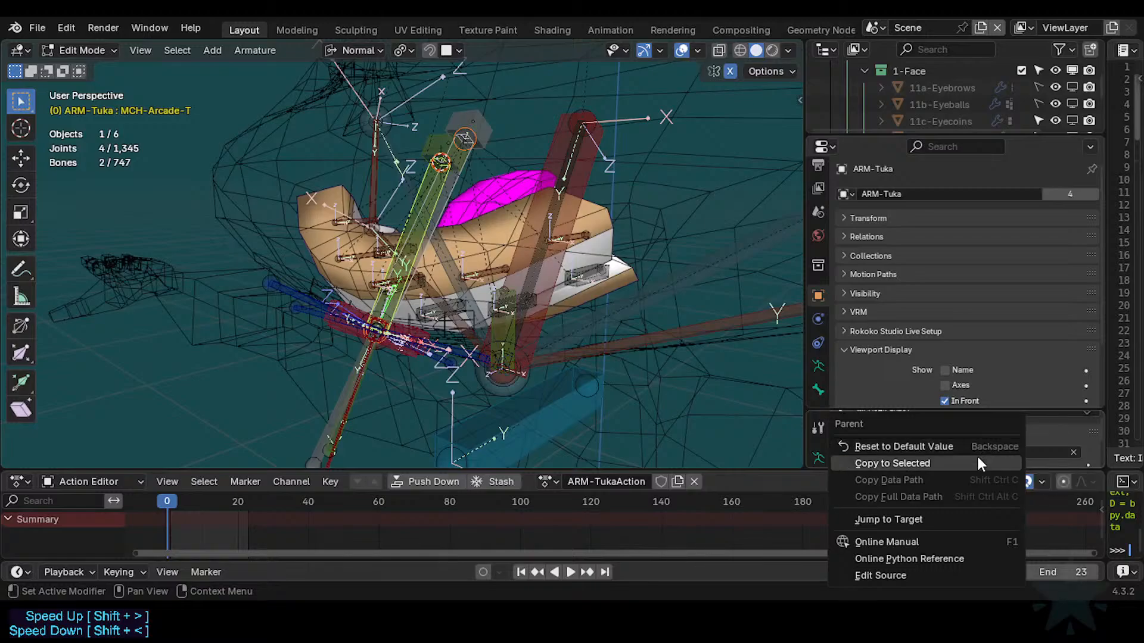
{"action": "left_click", "coordinate": [978, 463]}
Set D1-Head as the parent of TGT-FakePivot-T and check the parent of TGT-FakePivot-B.
{"action": "left_click", "coordinate": [438, 136]}
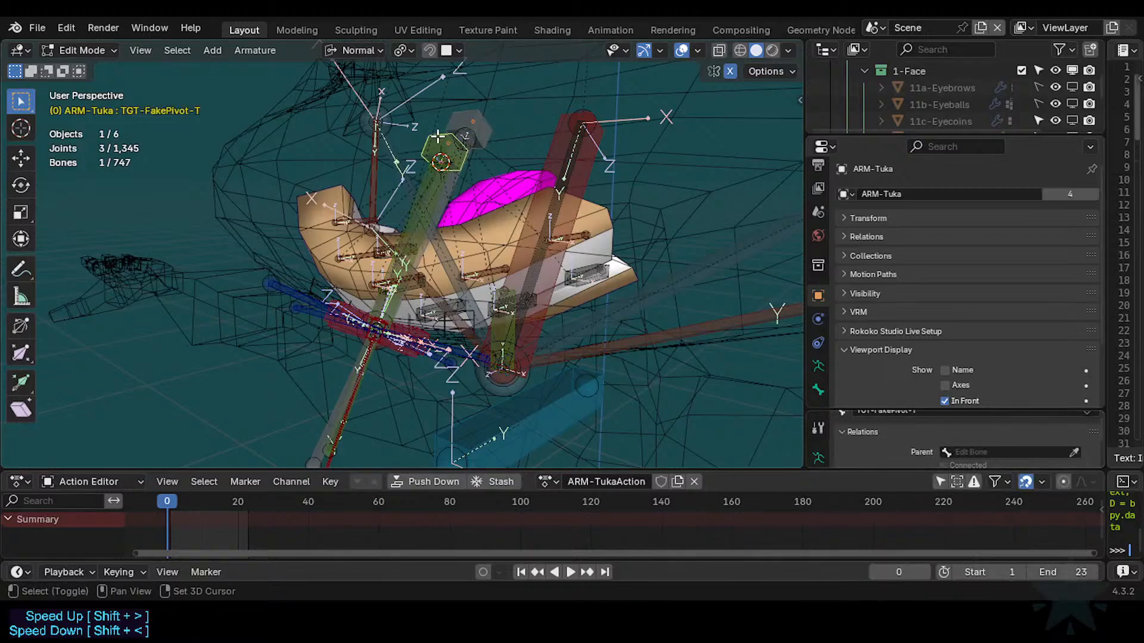
{"action": "left_click", "coordinate": [968, 451]}
{"action": "type", "text": "Hea"}
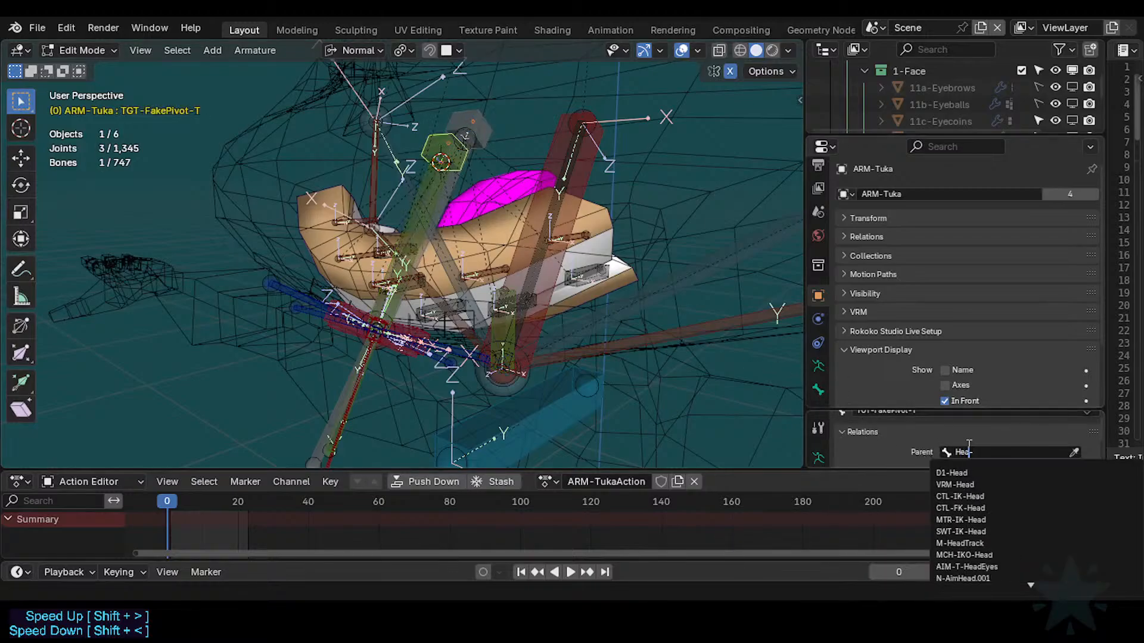
{"action": "type", "text": "d"}
{"action": "key", "text": "Return"}
{"action": "right_click", "coordinate": [967, 445]}
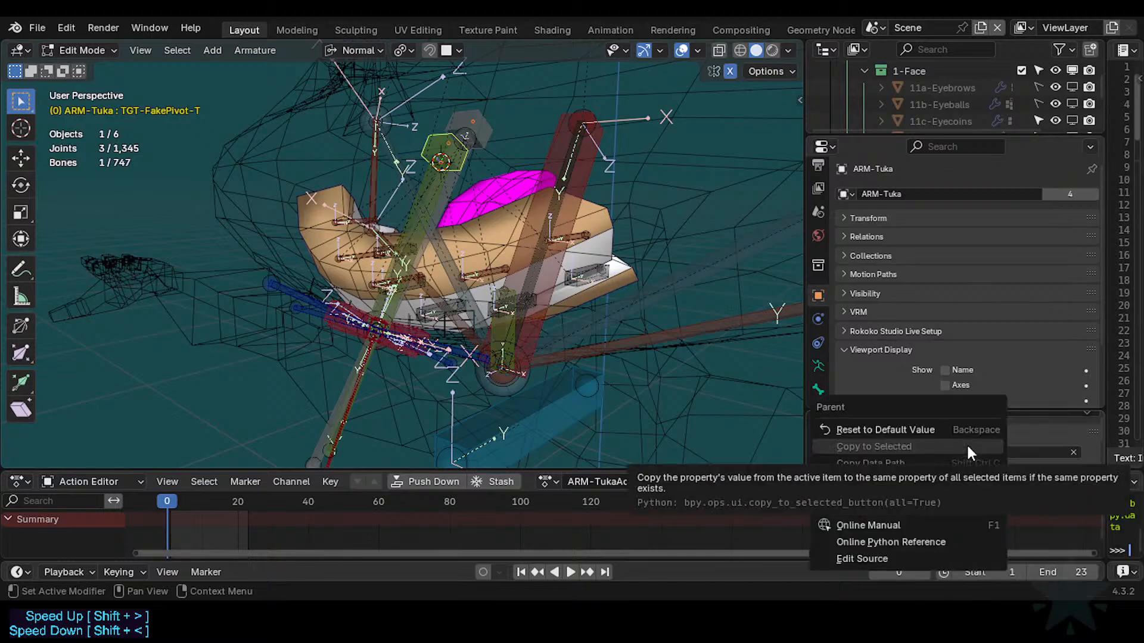
{"action": "left_click", "coordinate": [470, 130]}
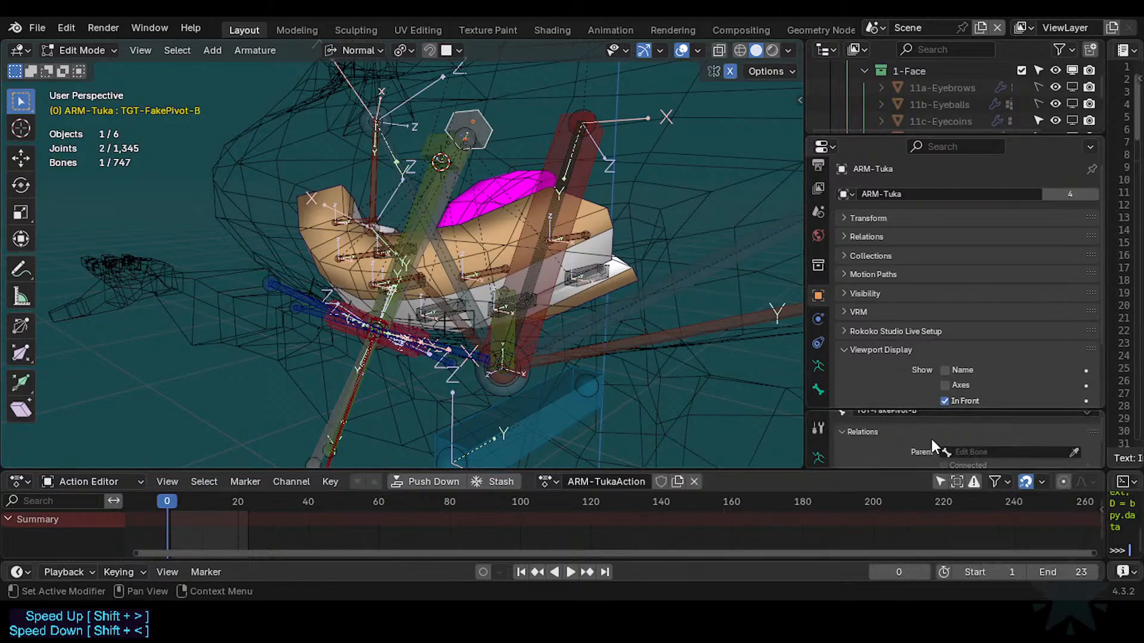
{"action": "left_click", "coordinate": [439, 138]}
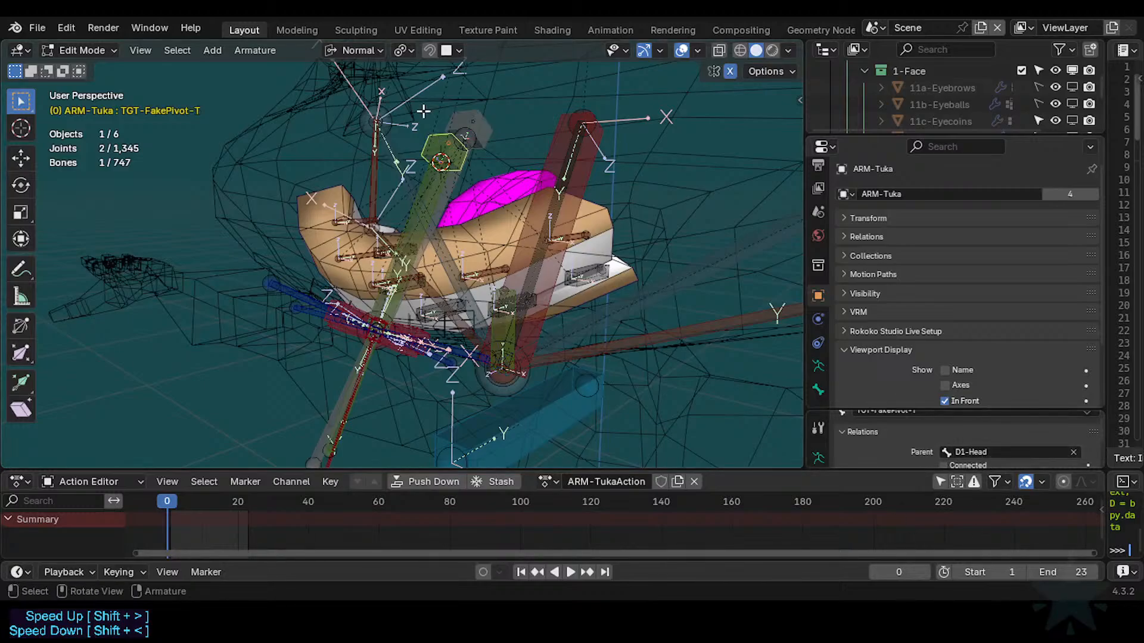
Check the parent of TGT-FakePivot-B, switch to Pose Mode and select MCH-Arcade-T.
{"action": "left_click", "coordinate": [468, 130]}
{"action": "type", "text": "D1-Head"}
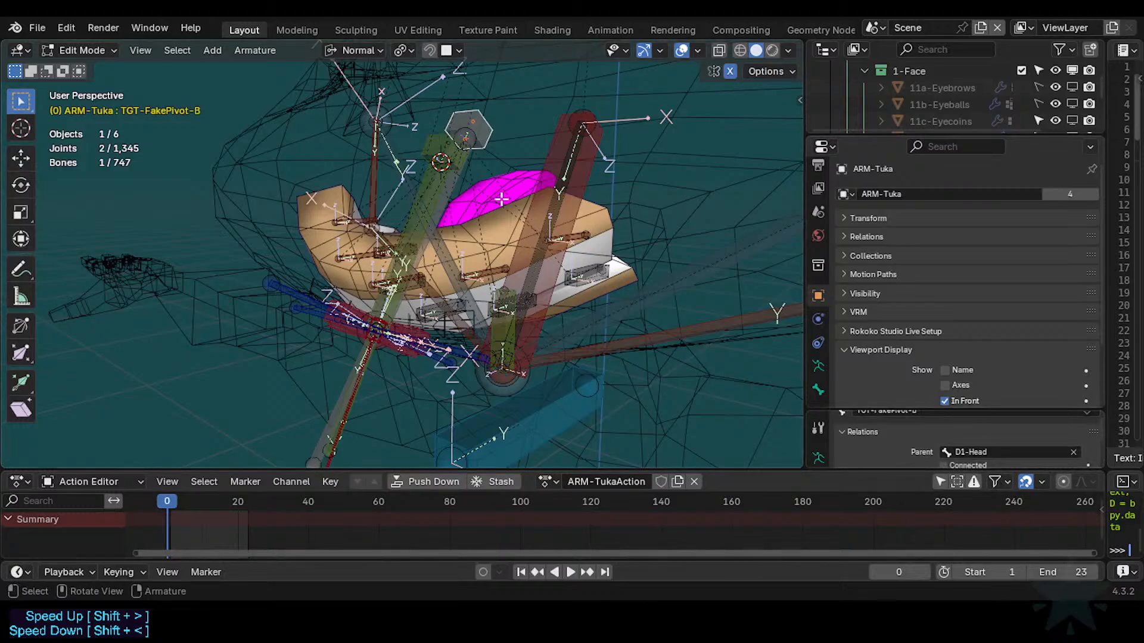
{"action": "key", "text": "ctrl+Tab"}
{"action": "key", "text": "p"}
{"action": "left_click", "coordinate": [388, 304]}
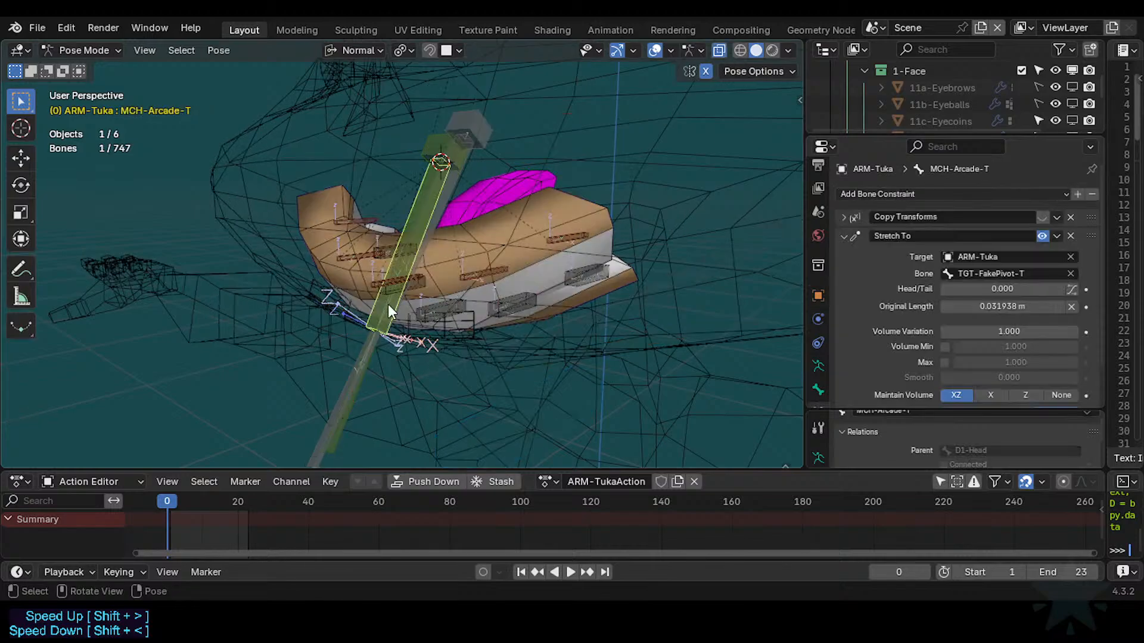
Test rotating MCH-Arcade-T with its Stretch To constraint enabled and disabled, test MCH-Arcade-B as well, and cancel each rotation.
{"action": "left_click", "coordinate": [388, 304]}
{"action": "key", "text": "ctrl+z"}
{"action": "key", "text": "r"}
{"action": "right_click", "coordinate": [399, 313]}
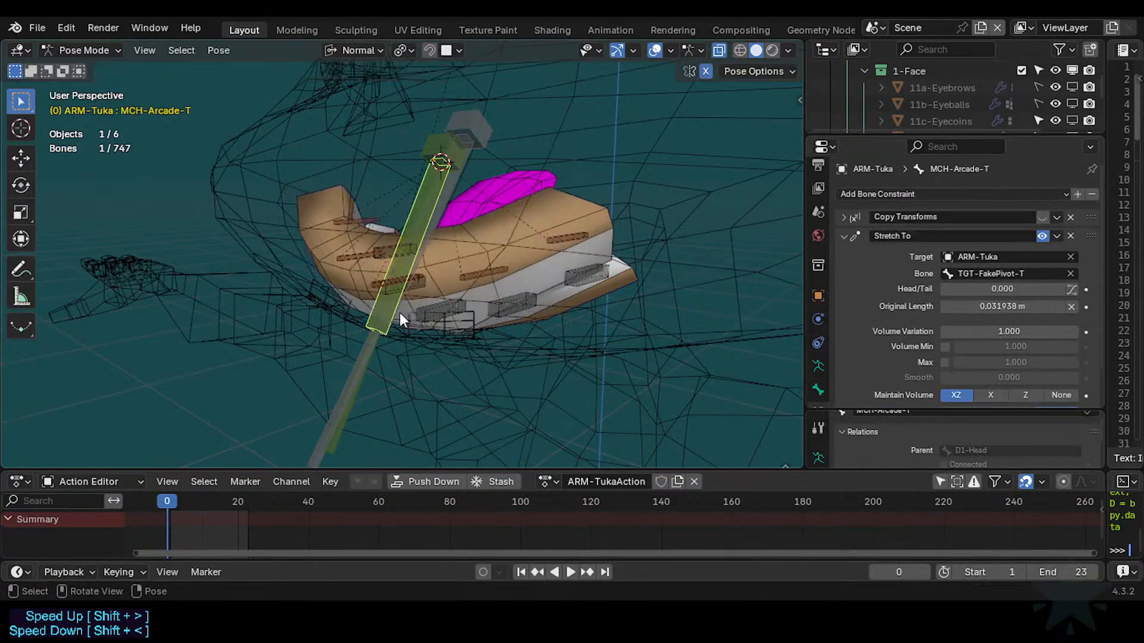
{"action": "key", "text": "r"}
{"action": "right_click", "coordinate": [404, 303]}
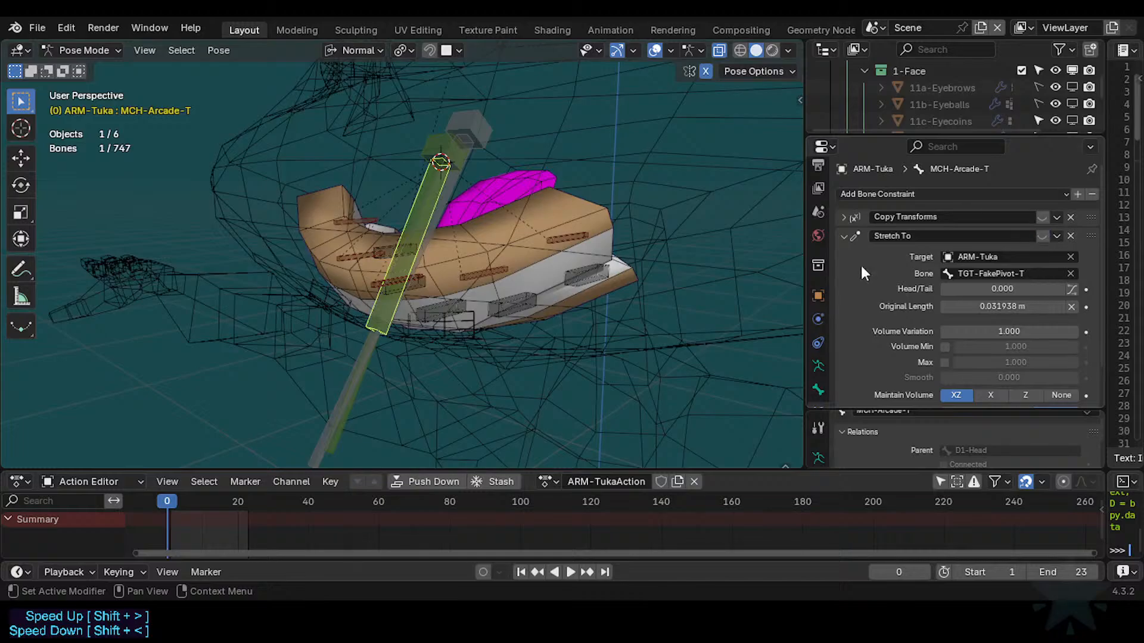
{"action": "left_click", "coordinate": [378, 331]}
{"action": "key", "text": "r"}
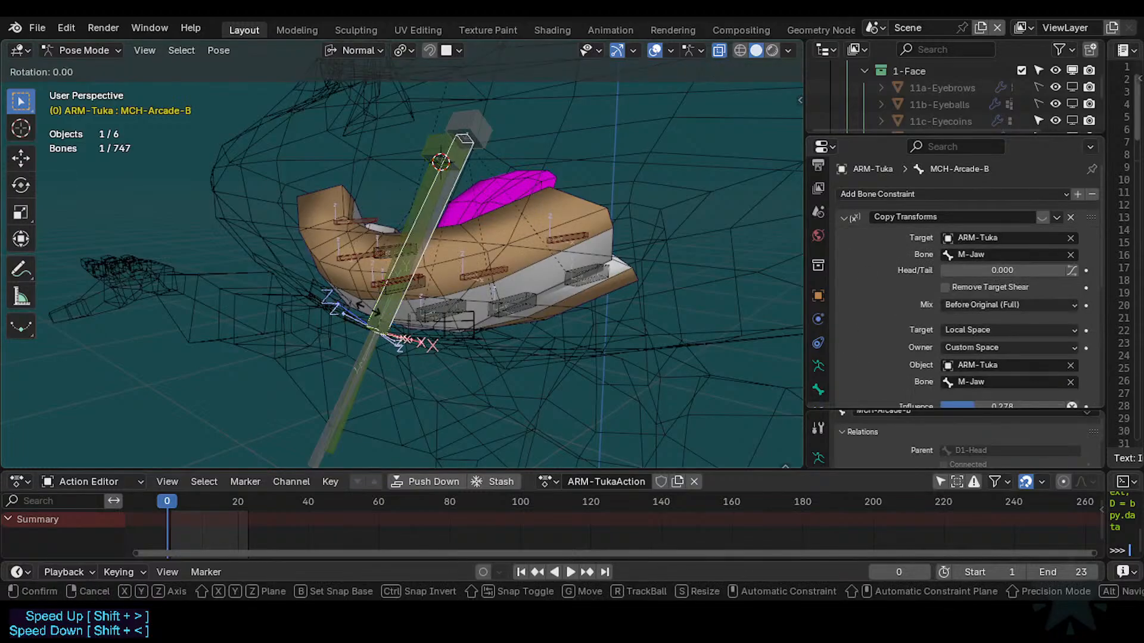
{"action": "right_click", "coordinate": [405, 298]}
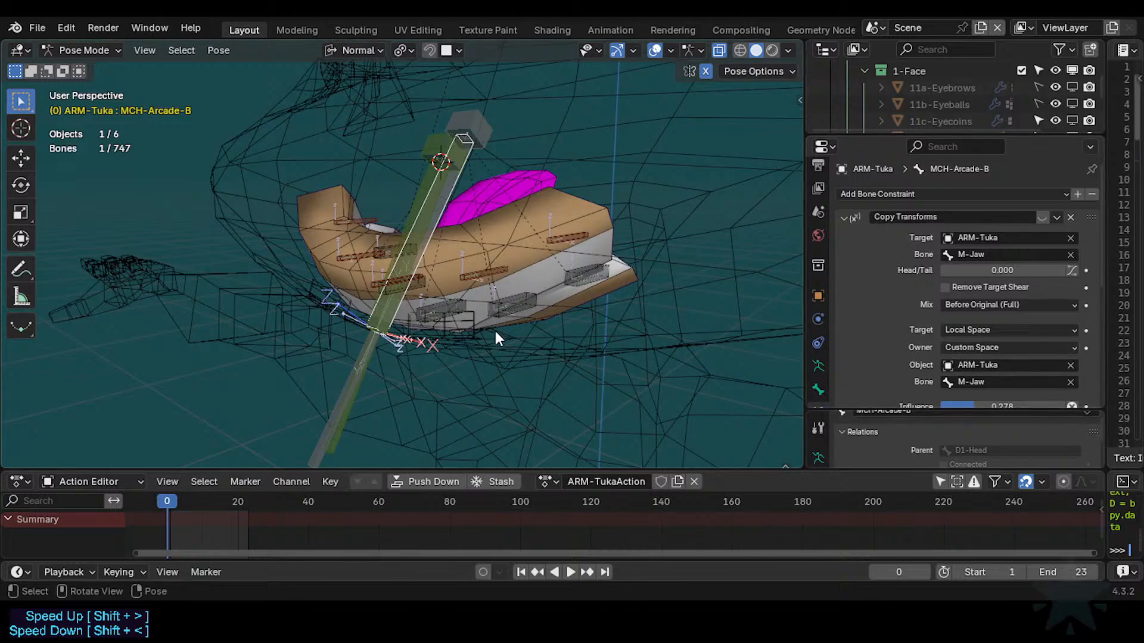
Remove the Copy Transforms constraint from MCH-Arcade-T and MCH-Arcade-B.
{"action": "left_click", "coordinate": [434, 208]}
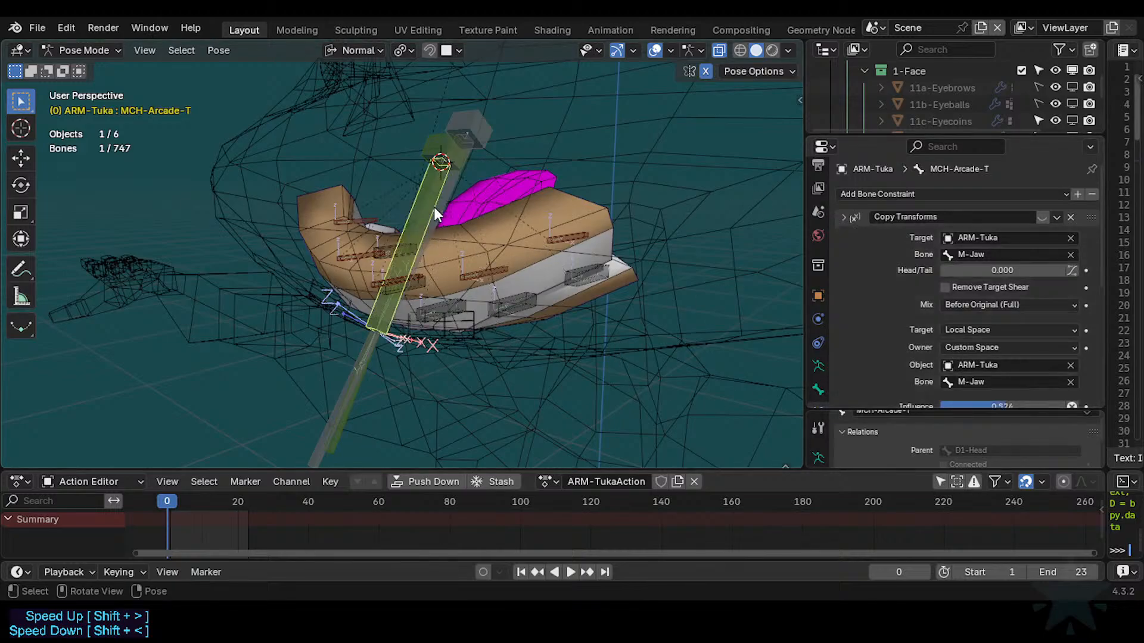
{"action": "left_click", "coordinate": [1070, 216]}
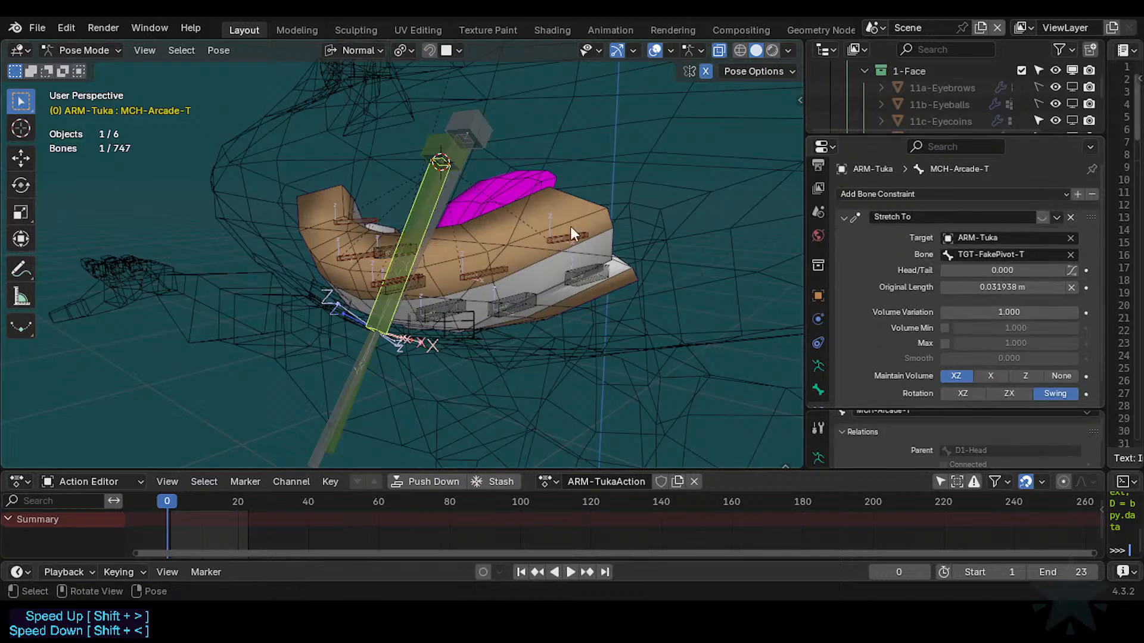
{"action": "key", "text": "ctrl+z"}
{"action": "key", "text": "ctrl+z"}
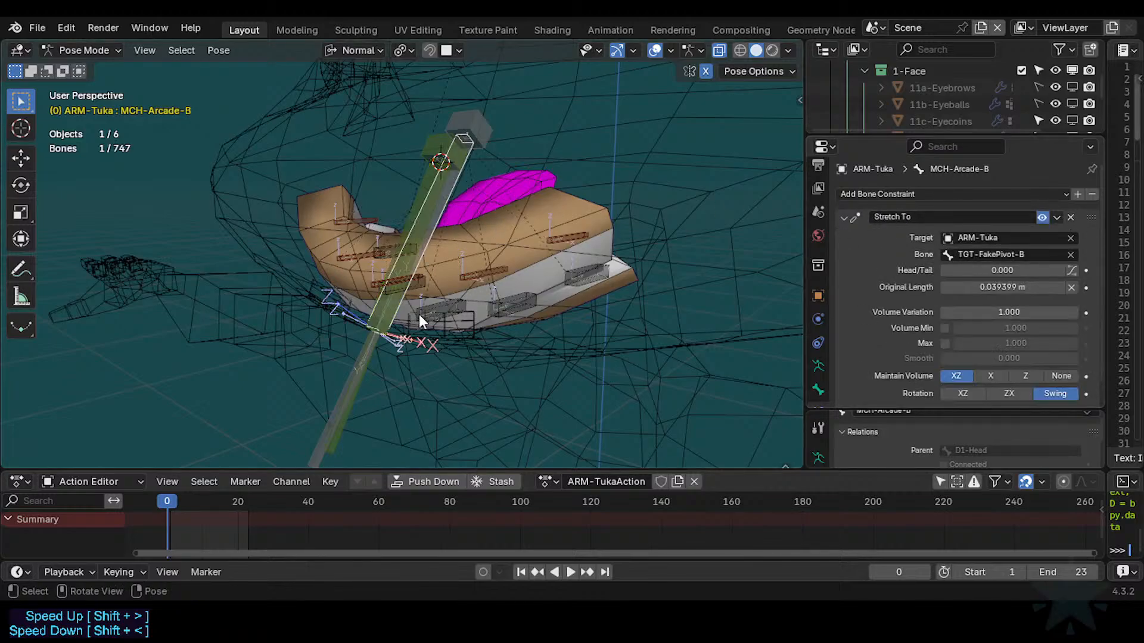
Test rotating MCH-Arcade-B and MCH-Arcade-T without Copy Transforms, cancel both rotations, and look at the TGT-FakePivot-B constraints.
{"action": "key", "text": "r"}
{"action": "right_click", "coordinate": [423, 294]}
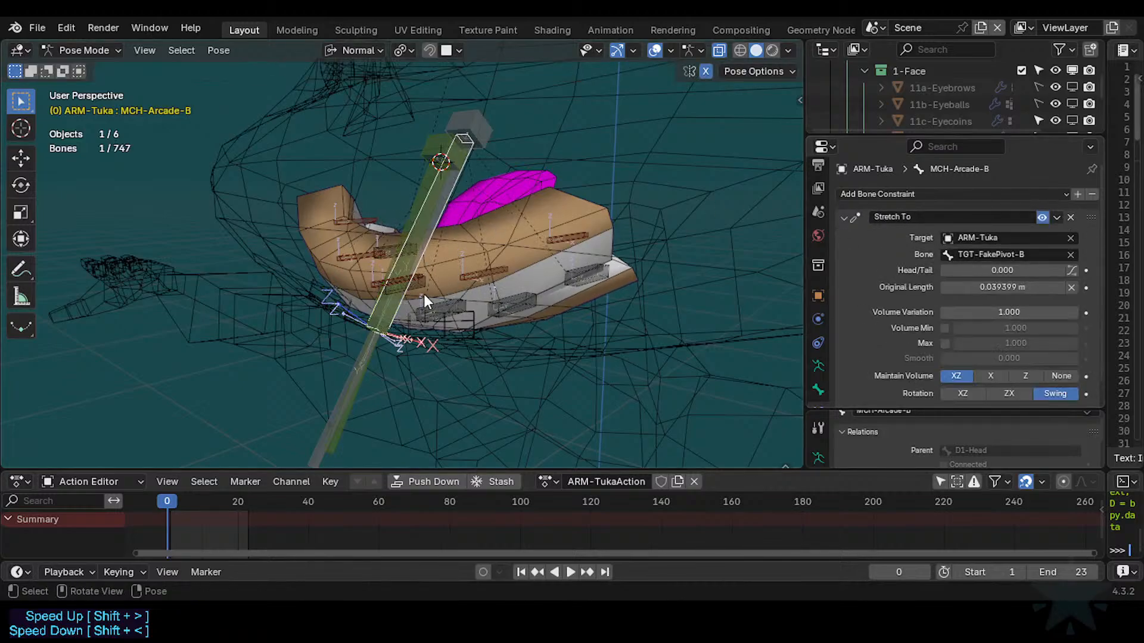
{"action": "left_click", "coordinate": [435, 197]}
{"action": "key", "text": "r"}
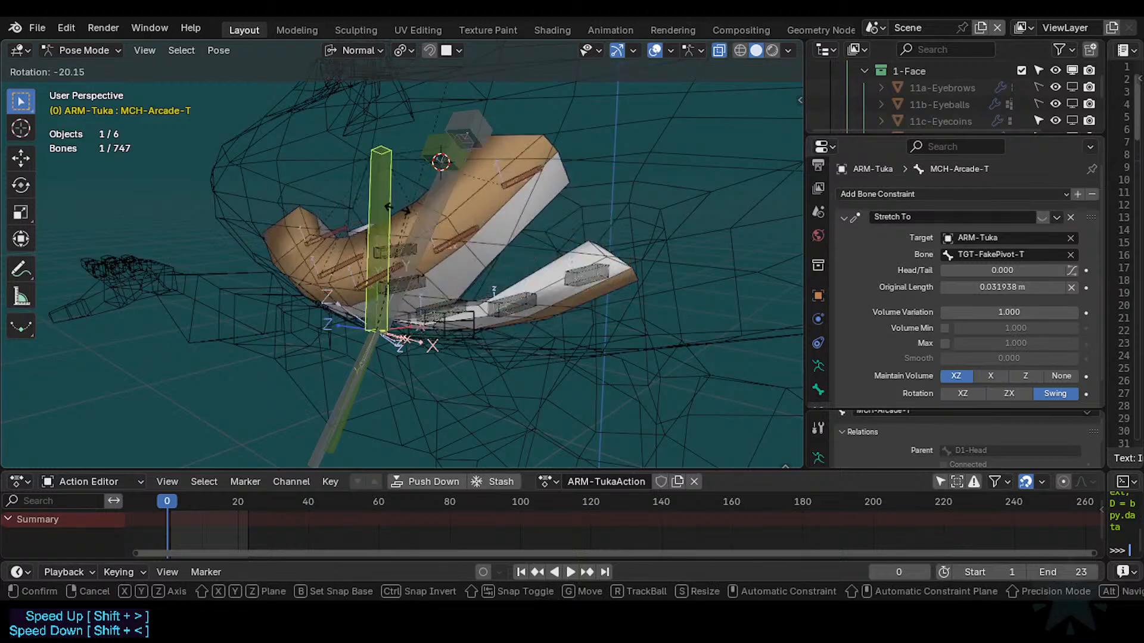
{"action": "right_click", "coordinate": [460, 195]}
{"action": "left_click", "coordinate": [433, 143]}
{"action": "left_click", "coordinate": [430, 200]}
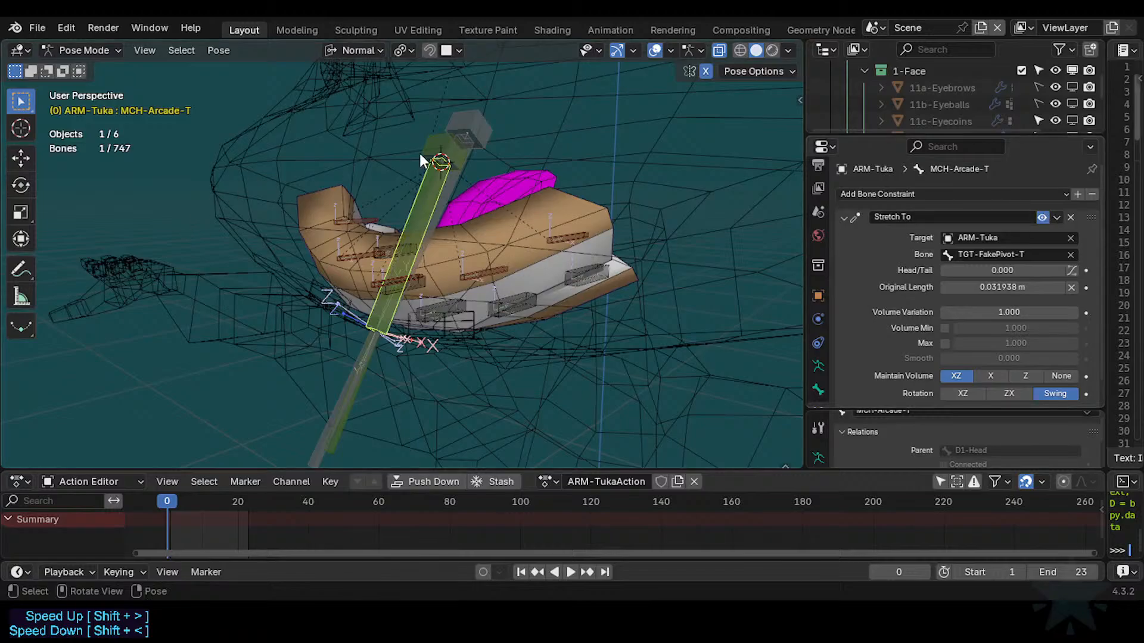
{"action": "left_click", "coordinate": [472, 119]}
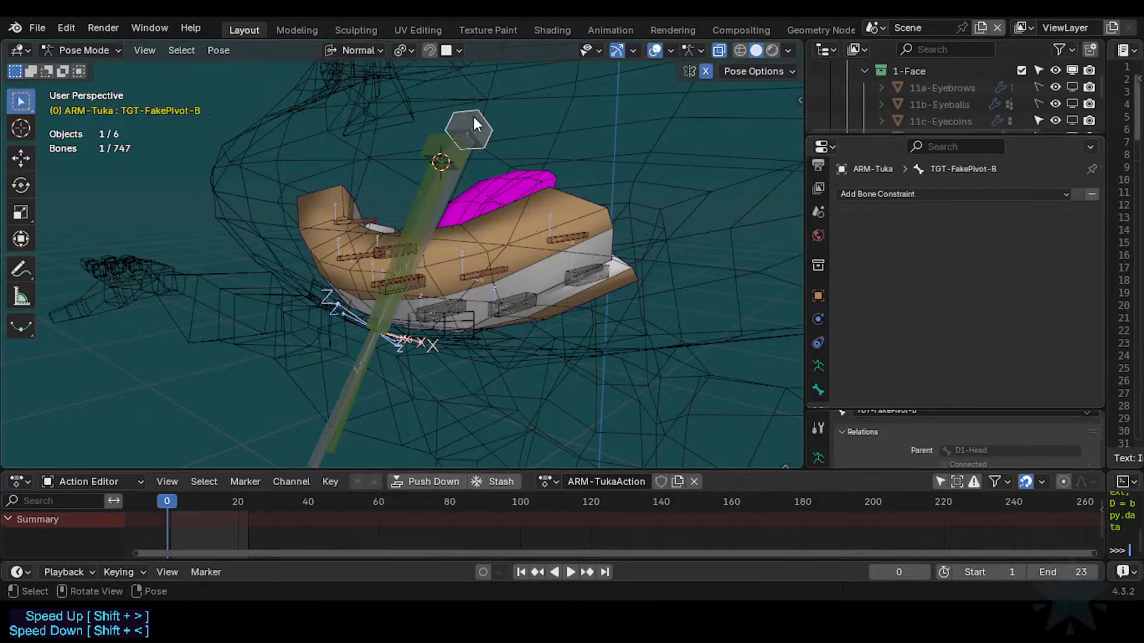
Remove the Stretch To constraint from MCH-Arcade-T.
{"action": "left_click", "coordinate": [430, 213]}
{"action": "left_click", "coordinate": [1056, 217]}
{"action": "left_click", "coordinate": [1070, 218]}
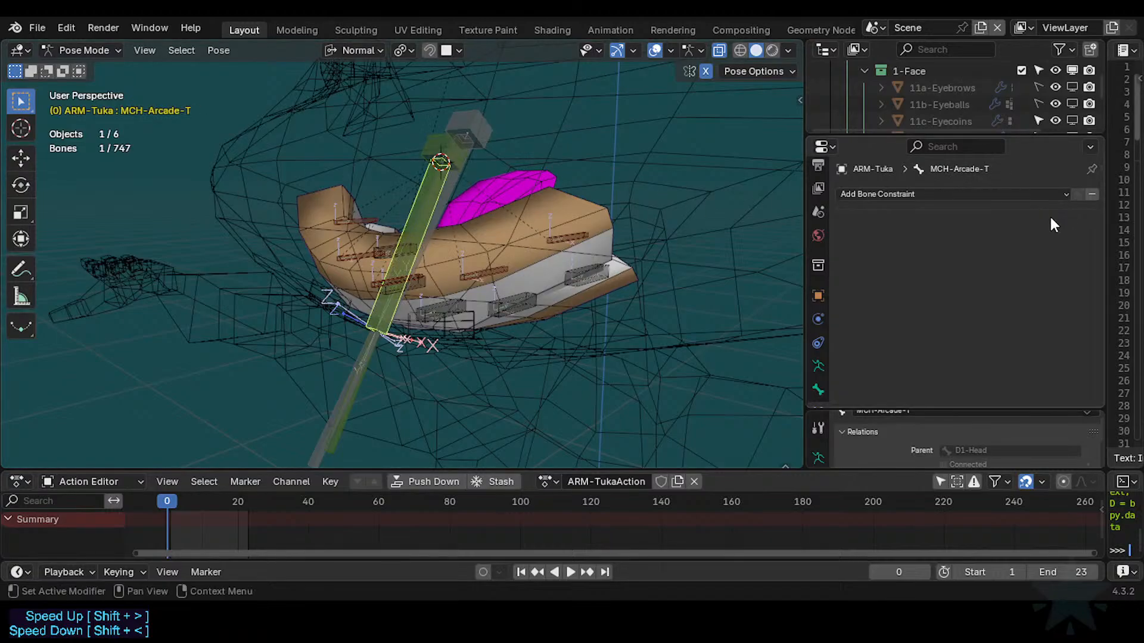
{"action": "left_click", "coordinate": [422, 203]}
{"action": "left_click", "coordinate": [417, 215]}
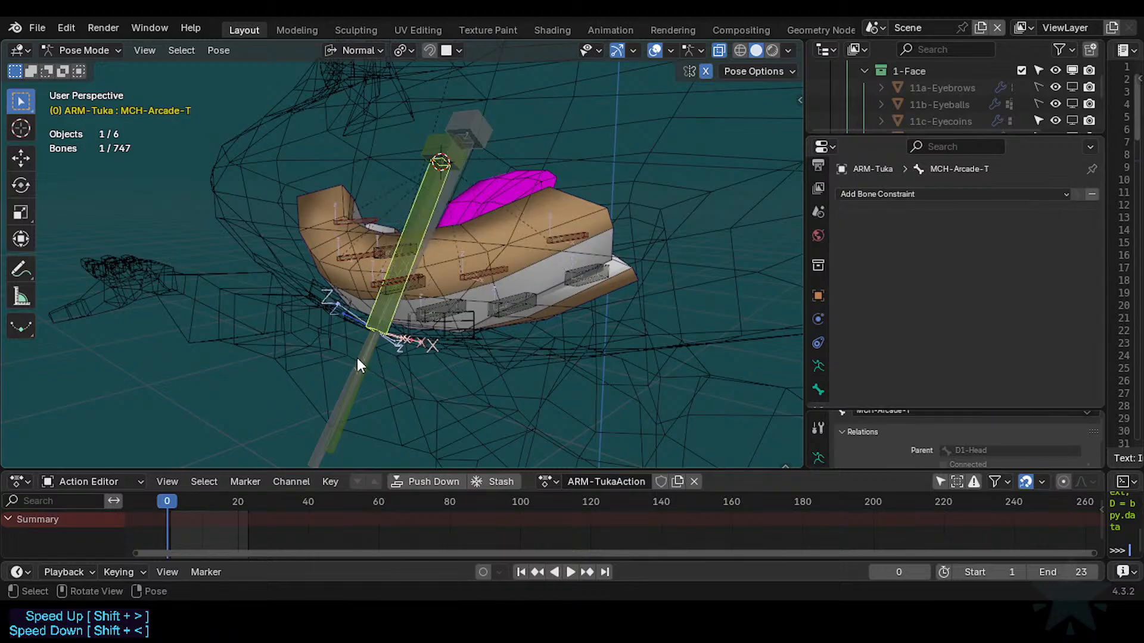
Delete TWK-Arcade-B and the bone overlapping it below the Arcade controls in Edit Mode.
{"action": "key", "text": "Tab"}
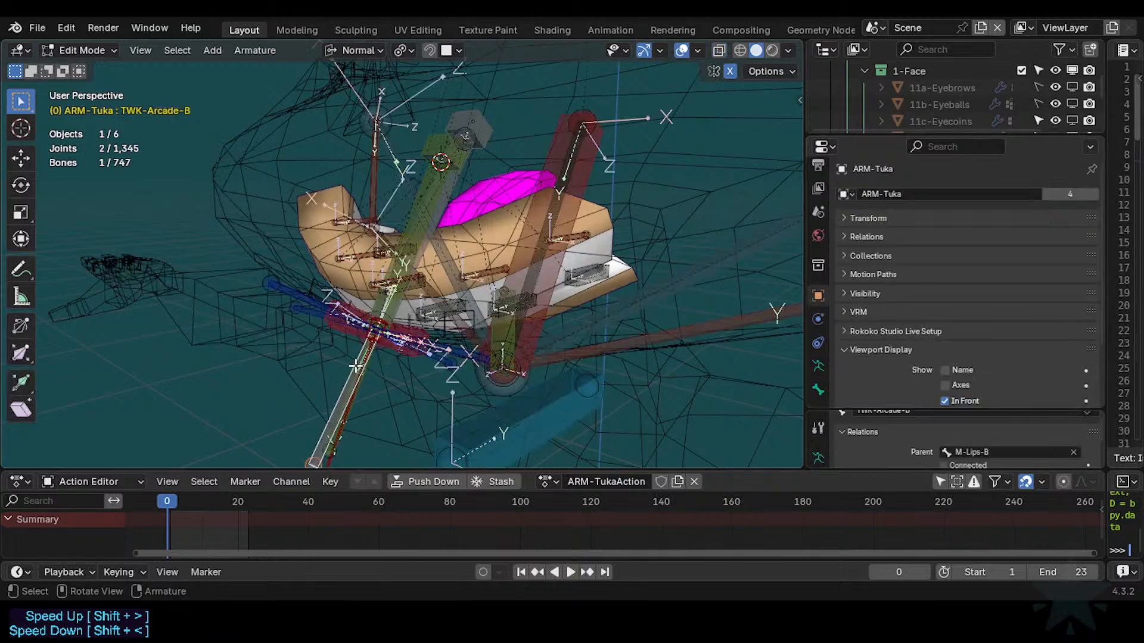
{"action": "left_click", "coordinate": [341, 381]}
{"action": "key", "text": "x"}
{"action": "left_click", "coordinate": [340, 383]}
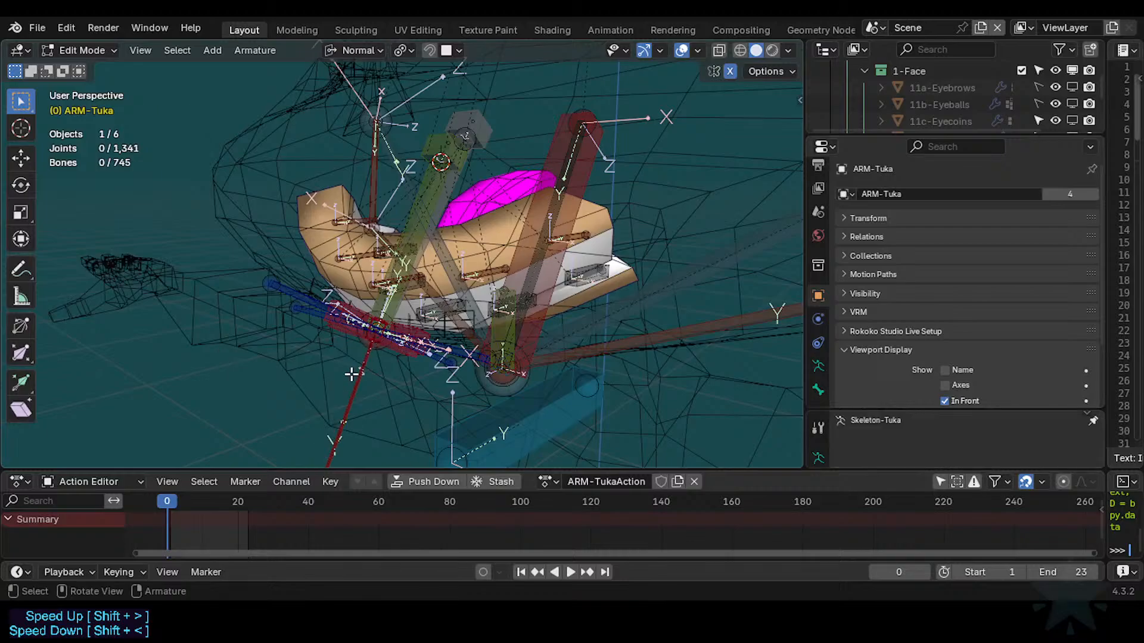
Test moving MCH-Arcade-B and MCH-Arcade-T in Edit Mode and leave both bones in their original positions.
{"action": "left_click", "coordinate": [387, 303]}
{"action": "key", "text": "g"}
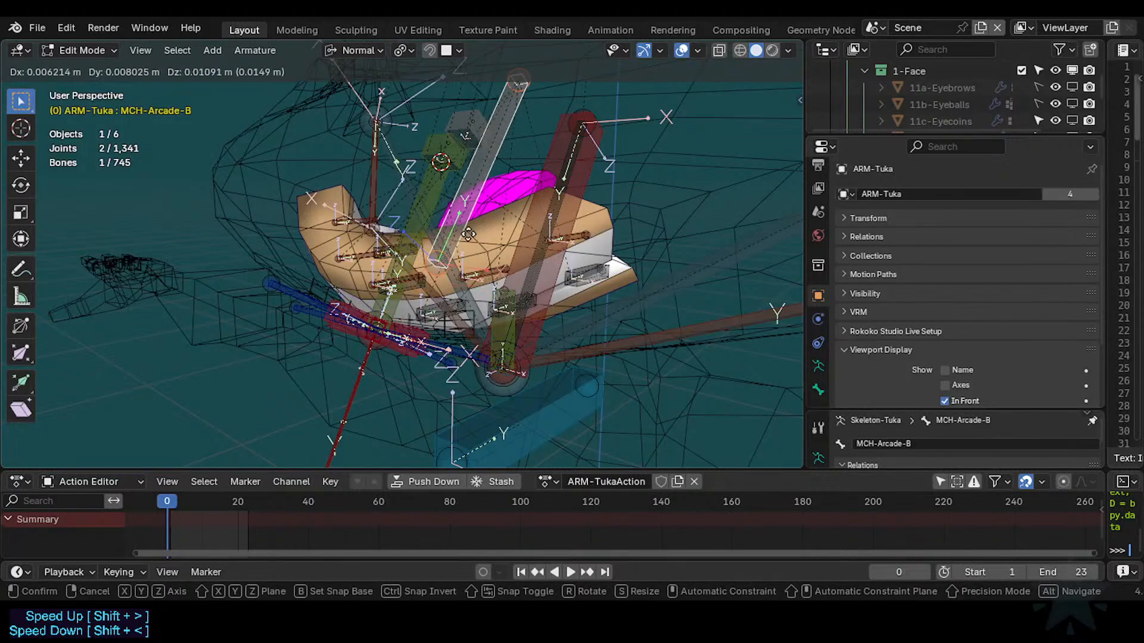
{"action": "right_click", "coordinate": [471, 195]}
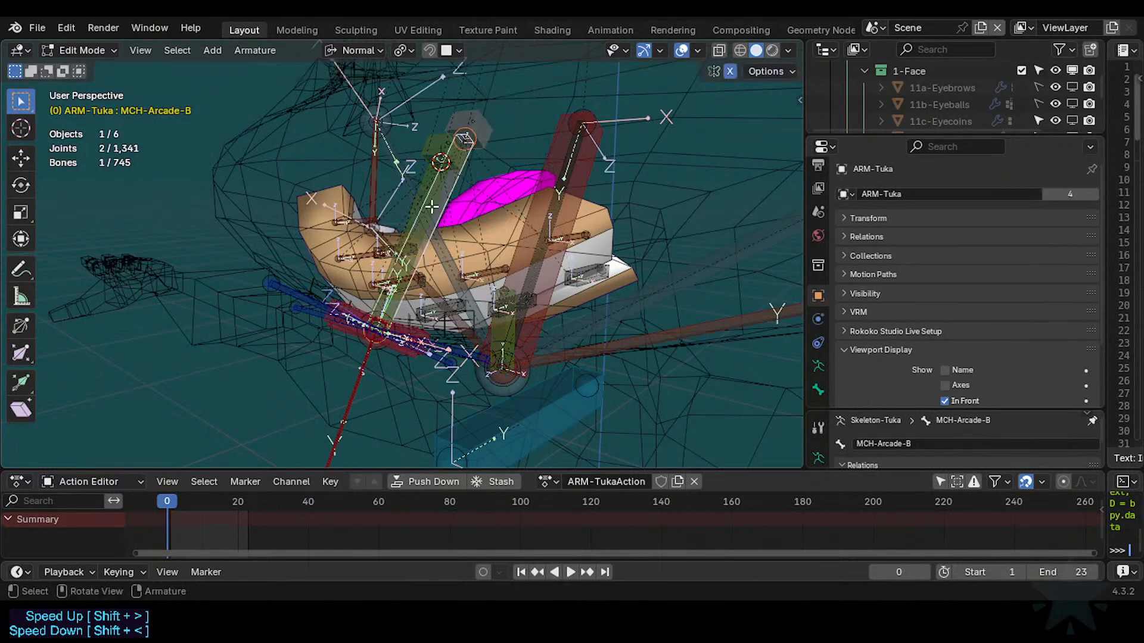
{"action": "left_click", "coordinate": [412, 206]}
{"action": "key", "text": "g"}
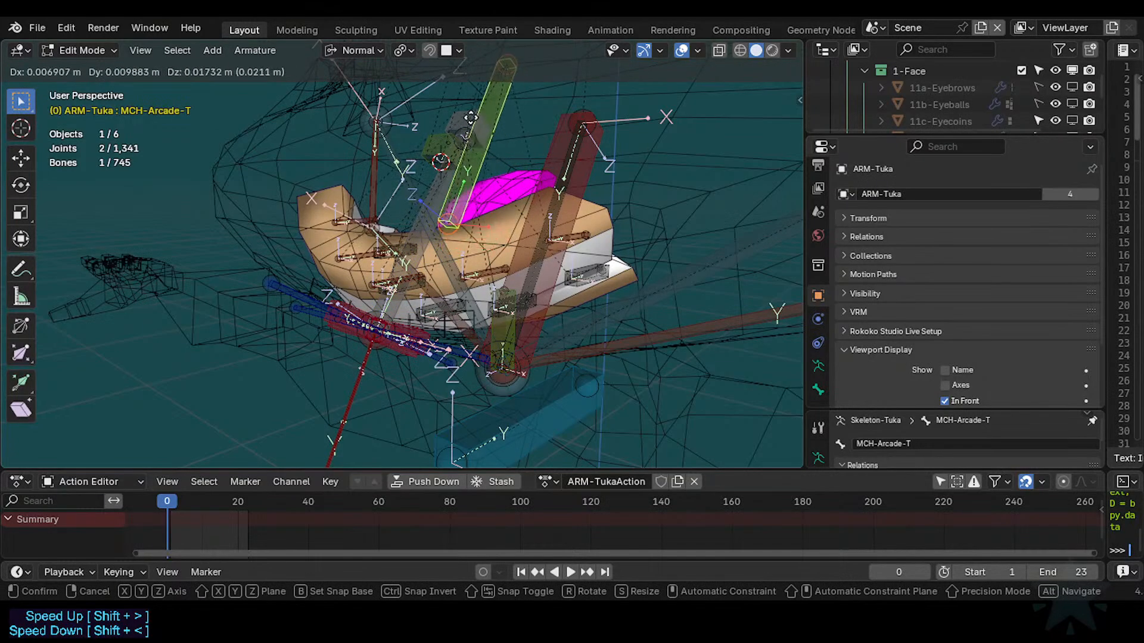
{"action": "left_click", "coordinate": [398, 169]}
Return to Pose Mode, try rotating MCH-Arcade-T, and set the transform orientation to Global.
{"action": "key", "text": "ctrl+Tab"}
{"action": "left_click", "coordinate": [413, 195]}
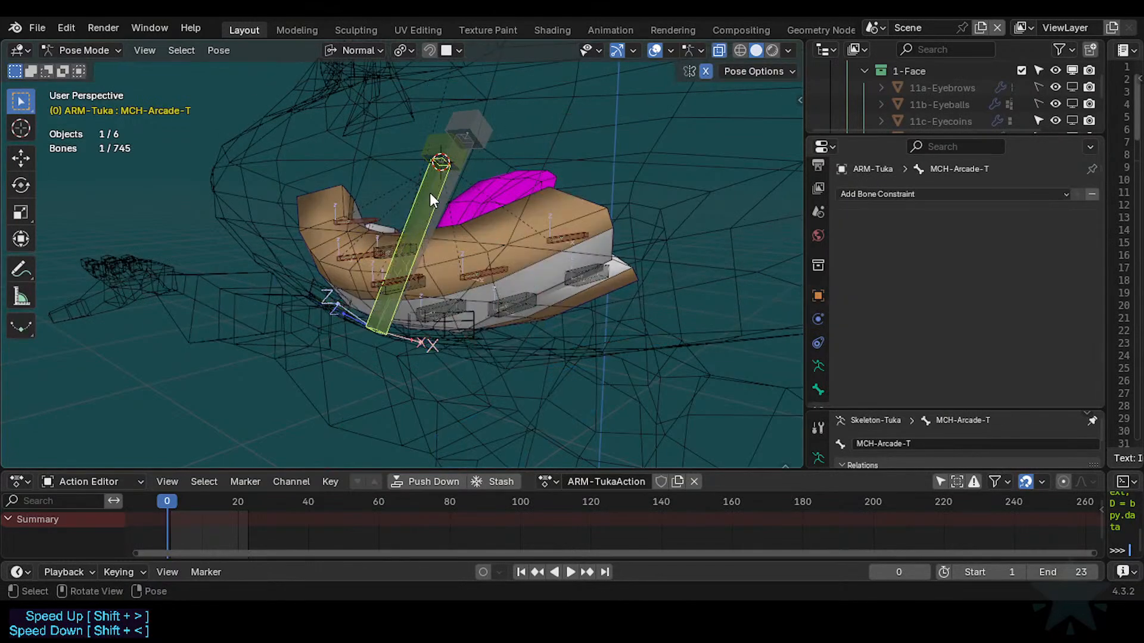
{"action": "key", "text": "r"}
{"action": "right_click", "coordinate": [463, 310]}
{"action": "key", "text": "n"}
{"action": "key", "text": "period"}
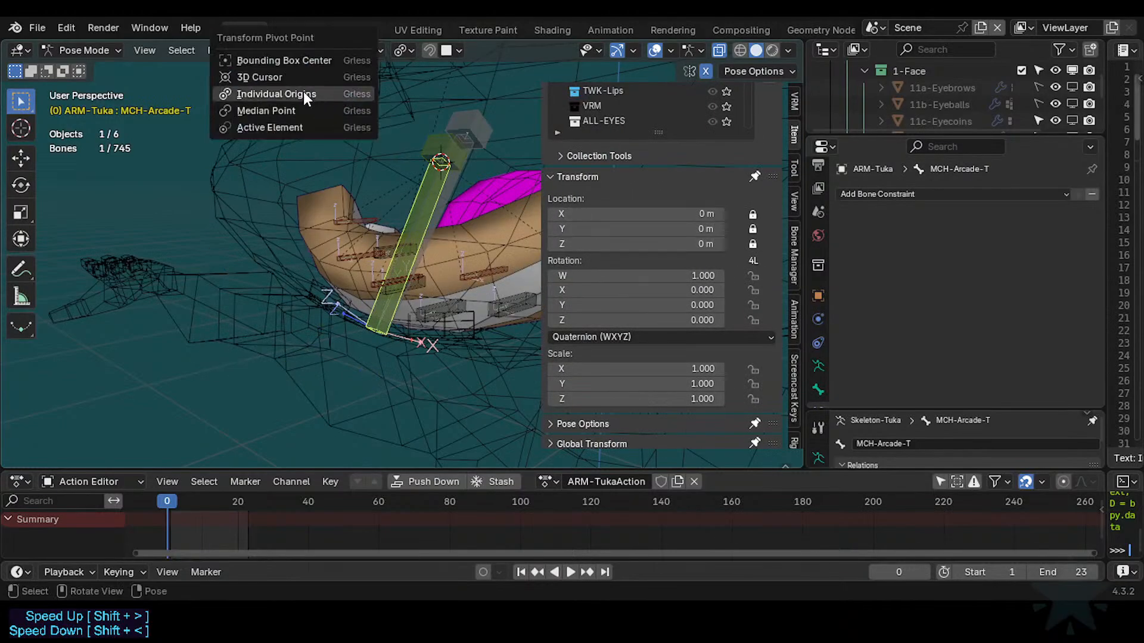
{"action": "left_click", "coordinate": [347, 50]}
{"action": "left_click", "coordinate": [328, 104]}
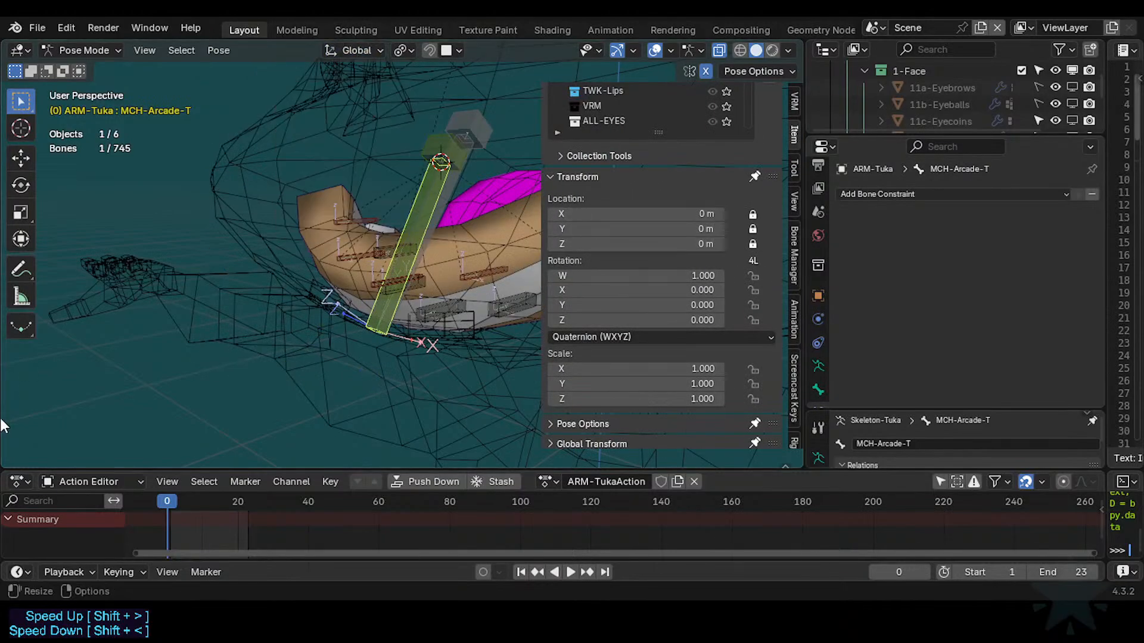
Test rotating MCH-Arcade-T repeatedly under the Global orientation, watching its transform values, and cancel each rotation.
{"action": "key", "text": "r"}
{"action": "right_click", "coordinate": [405, 299]}
{"action": "key", "text": "r"}
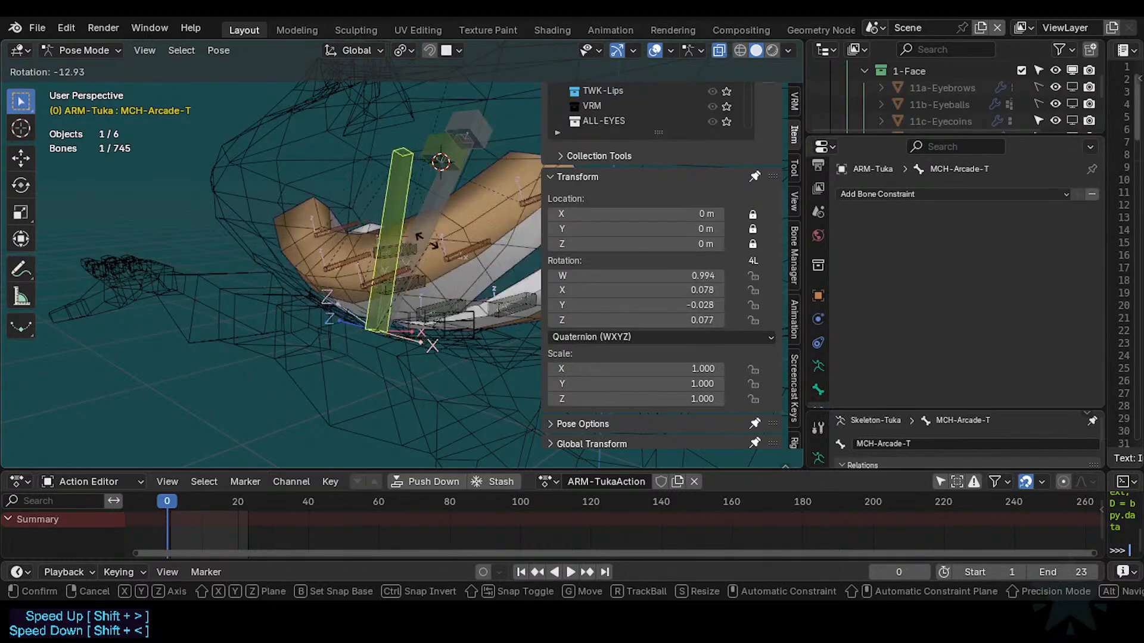
{"action": "right_click", "coordinate": [423, 267]}
{"action": "key", "text": "r"}
{"action": "right_click", "coordinate": [430, 263]}
{"action": "key", "text": "n"}
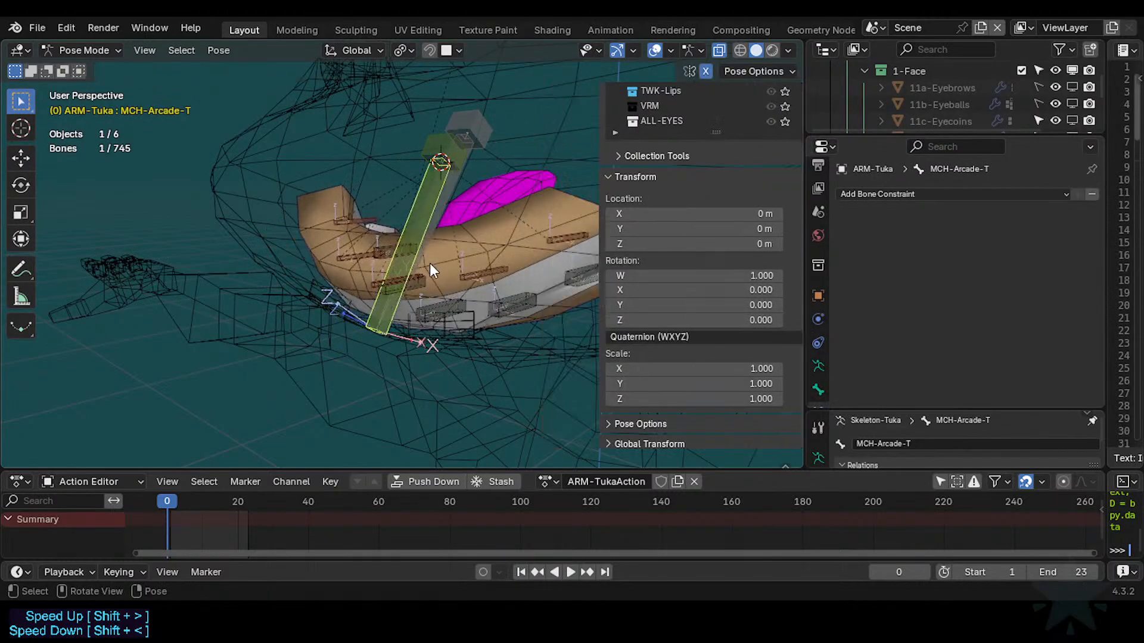
{"action": "key", "text": "r"}
{"action": "right_click", "coordinate": [361, 354]}
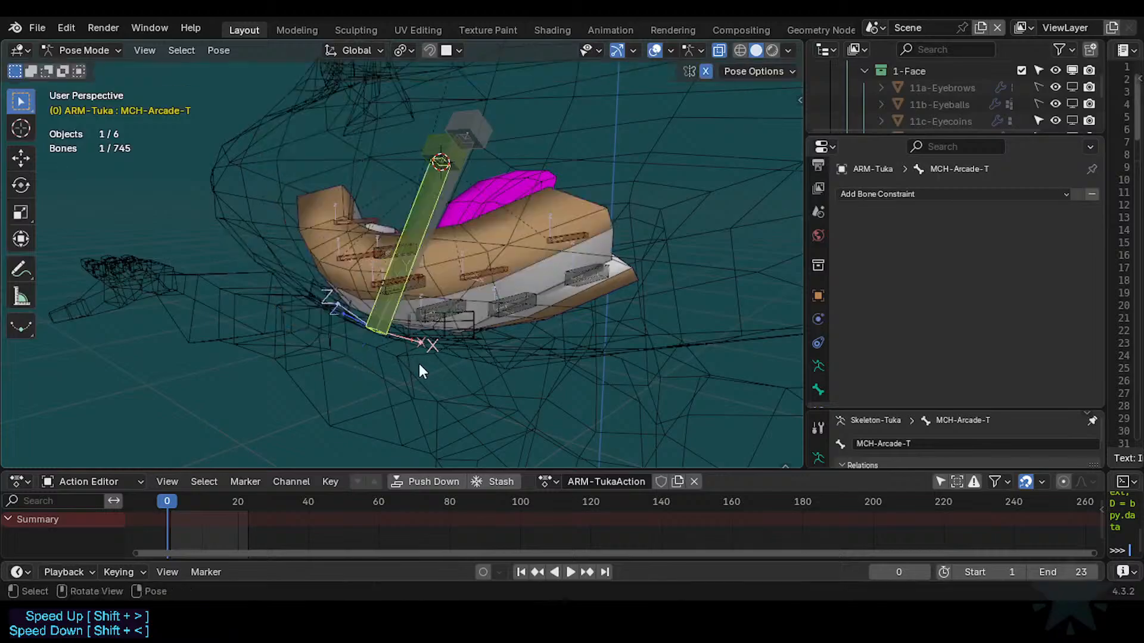
Turn off Auto IK and X-Axis Mirror in the armature's pose options.
{"action": "key", "text": "n"}
{"action": "scroll", "coordinate": [627, 334], "scroll_direction": "down", "scroll_amount": 3}
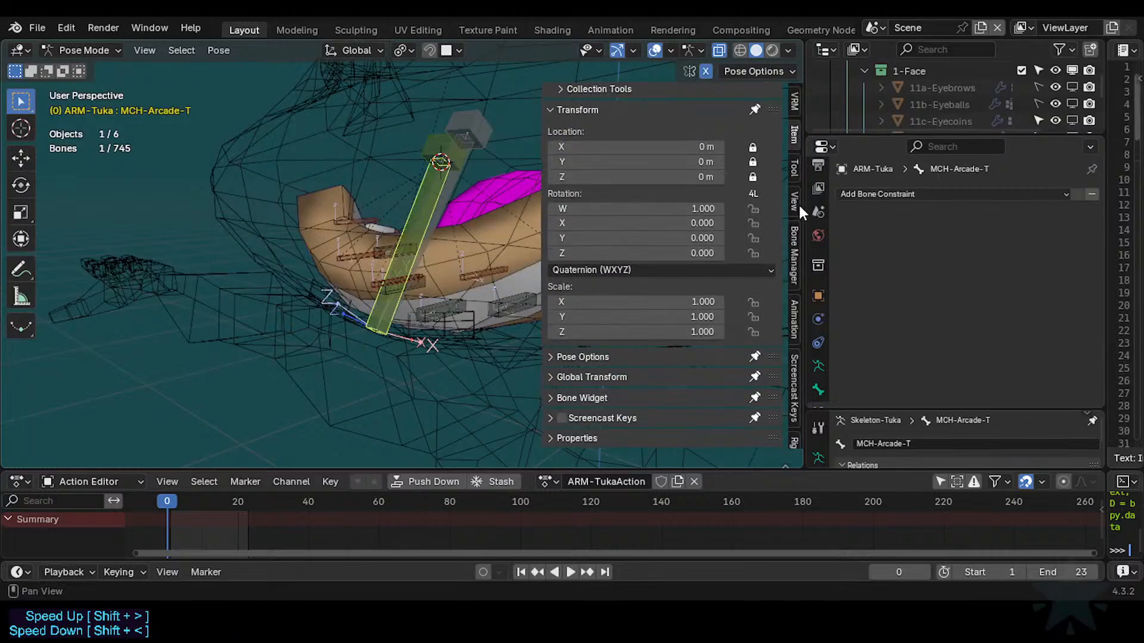
{"action": "scroll", "coordinate": [756, 167], "scroll_direction": "up", "scroll_amount": 5}
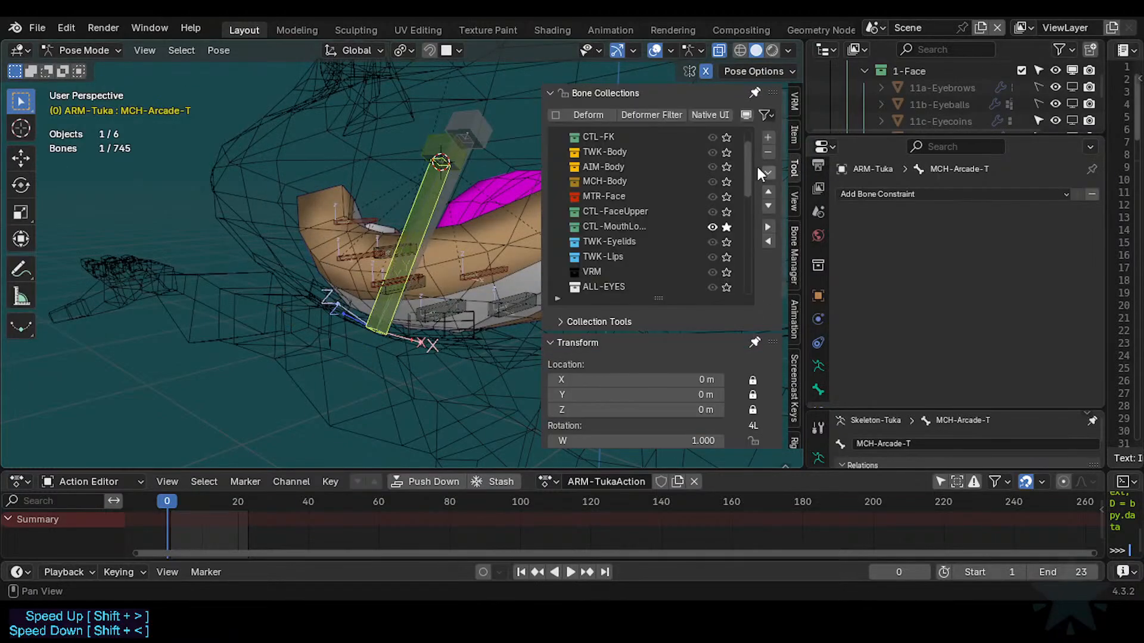
{"action": "left_click", "coordinate": [559, 94]}
{"action": "left_click", "coordinate": [585, 114]}
{"action": "left_click", "coordinate": [591, 135]}
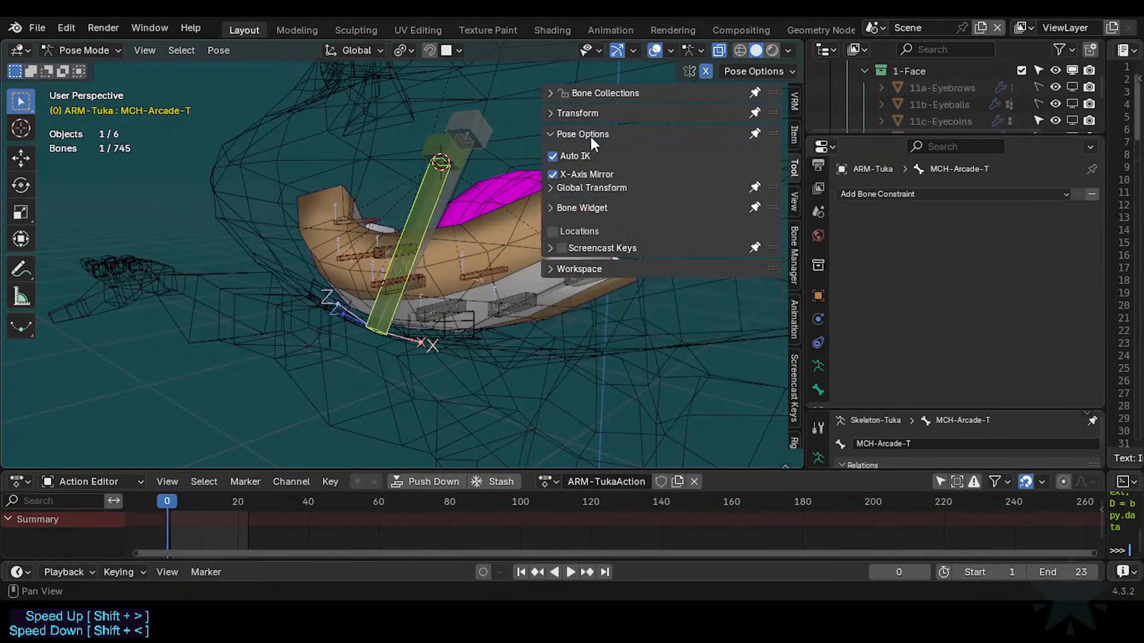
{"action": "left_click", "coordinate": [573, 156]}
{"action": "left_click", "coordinate": [578, 174]}
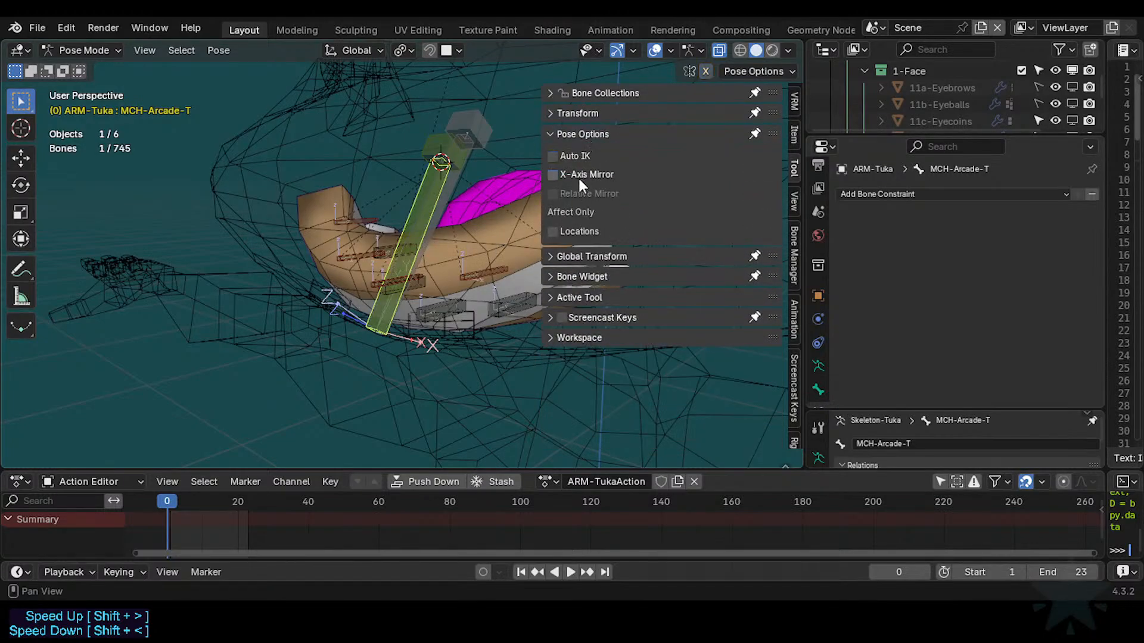
Test rotating and moving MCH-Arcade-T with Auto IK and X-Axis Mirror off, and cancel each transform.
{"action": "key", "text": "r"}
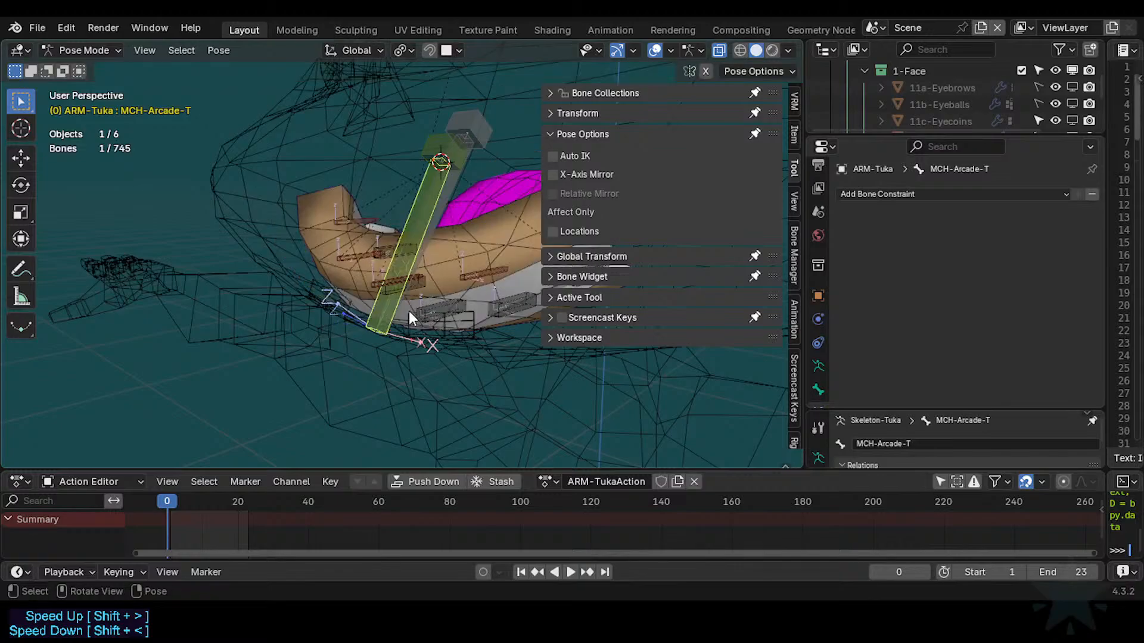
{"action": "right_click", "coordinate": [358, 346]}
{"action": "key", "text": "r"}
{"action": "key", "text": "g"}
{"action": "right_click", "coordinate": [350, 340]}
{"action": "key", "text": "r"}
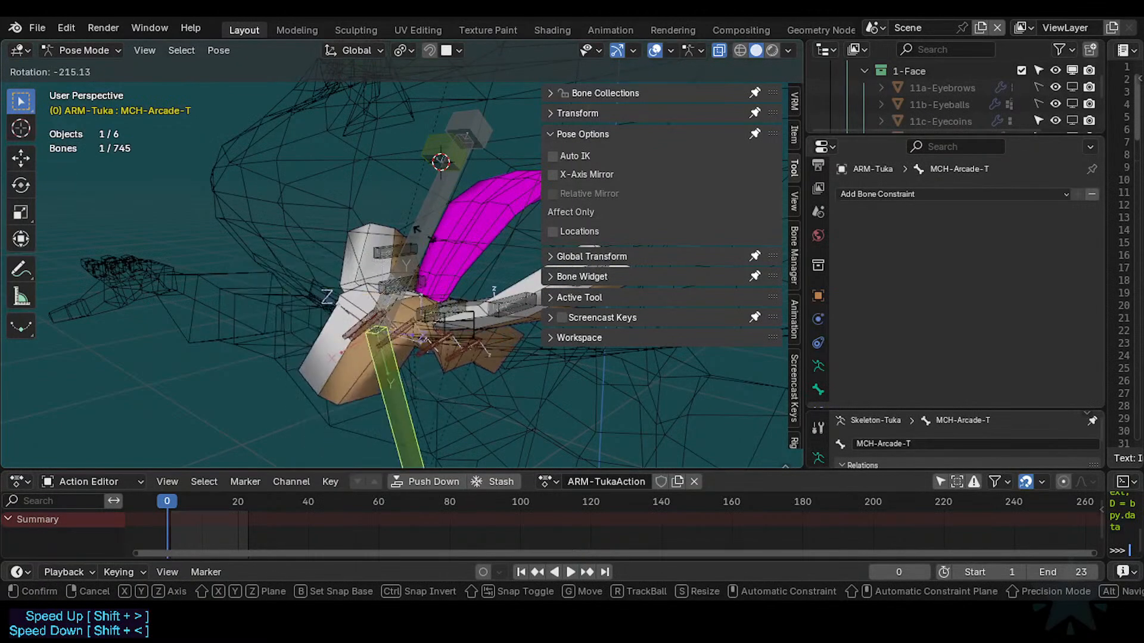
{"action": "right_click", "coordinate": [417, 280]}
Test rotating MCH-Arcade-B, cancel it, and examine the bone's Stretch To constraint settings.
{"action": "left_click", "coordinate": [434, 202]}
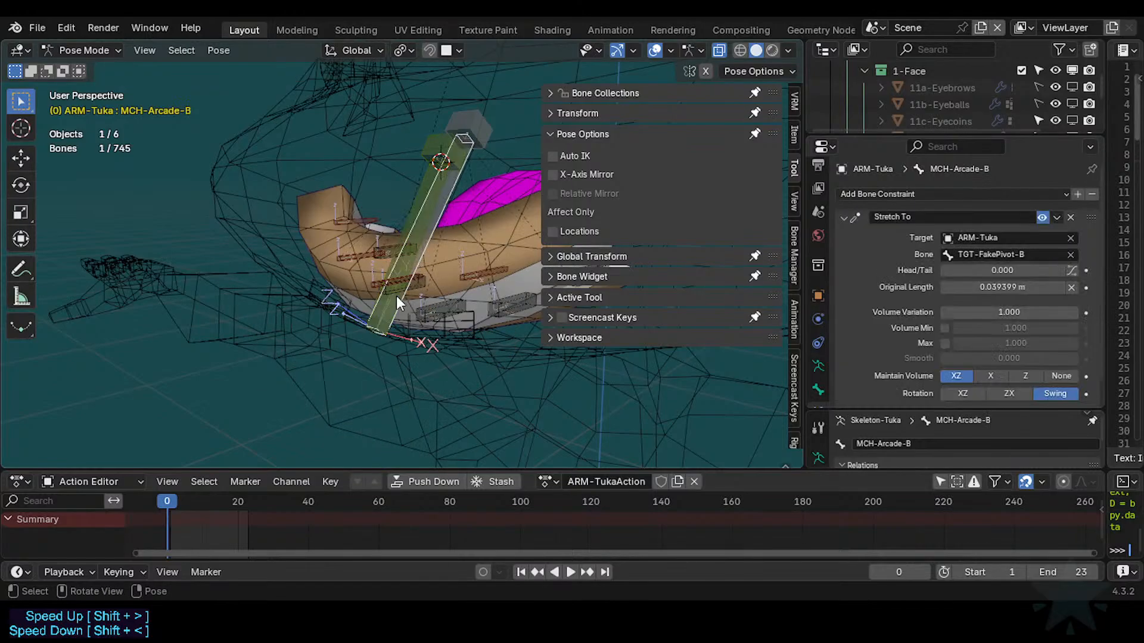
{"action": "key", "text": "r"}
{"action": "right_click", "coordinate": [435, 233]}
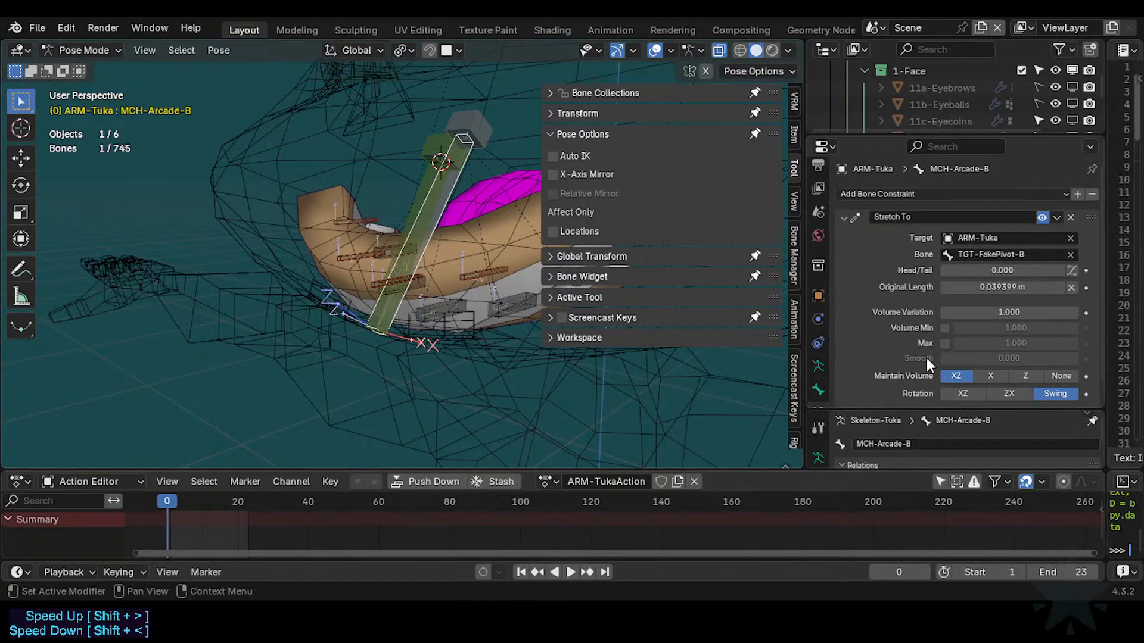
{"action": "scroll", "coordinate": [880, 306], "scroll_direction": "down", "scroll_amount": 1}
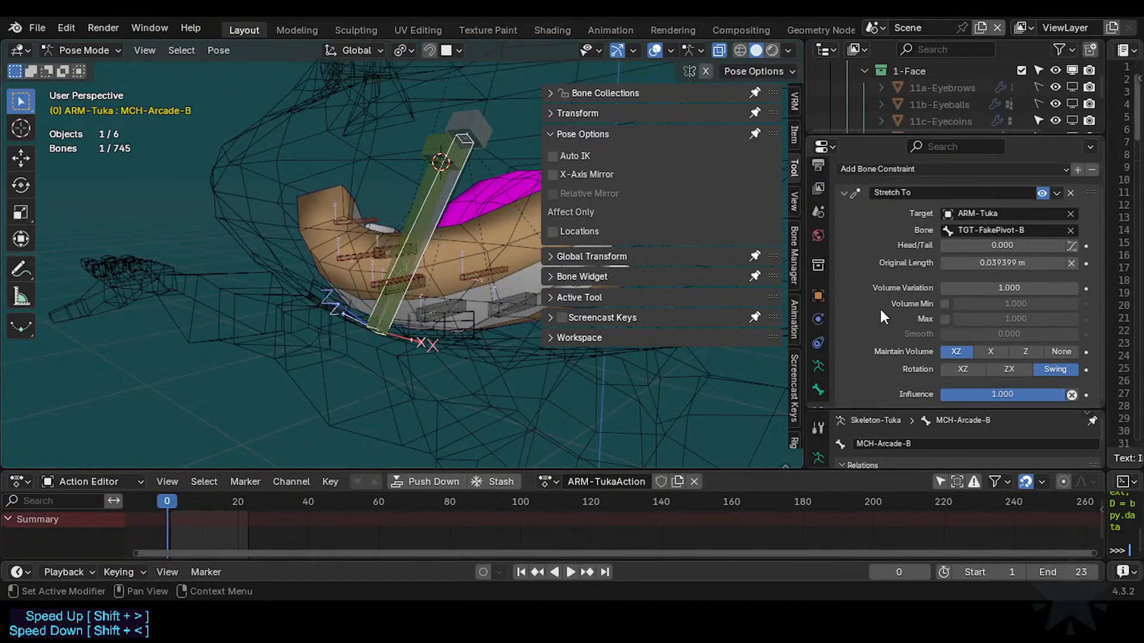
Remove the Stretch To constraint from MCH-Arcade-B, then test rotating the bone and cancel the rotation.
{"action": "left_click", "coordinate": [1071, 193]}
{"action": "key", "text": "r"}
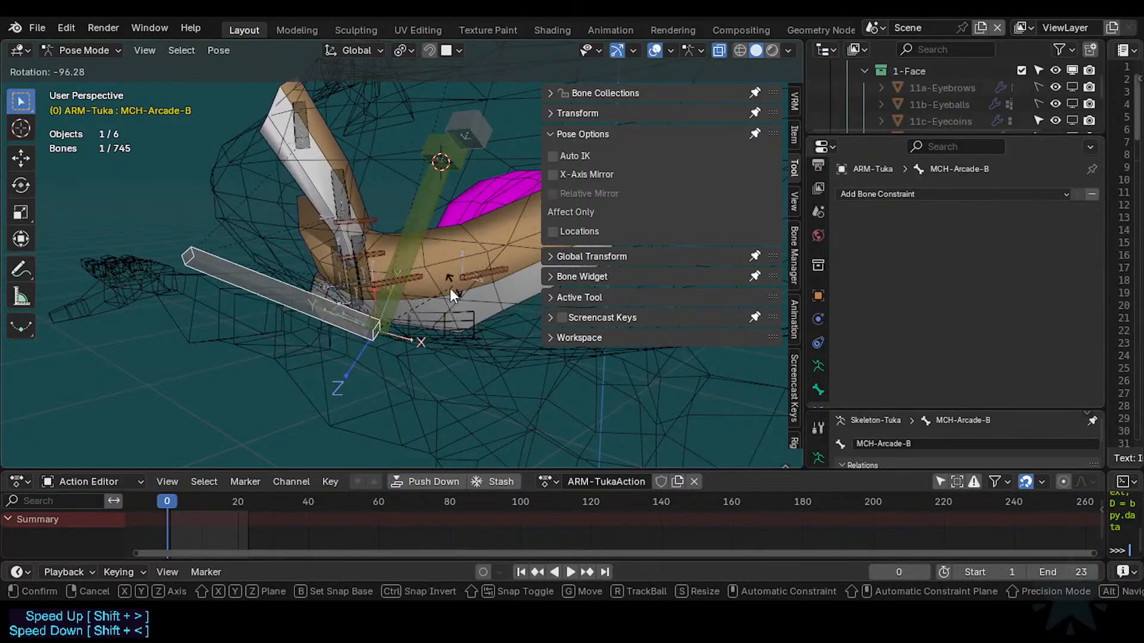
{"action": "right_click", "coordinate": [391, 332]}
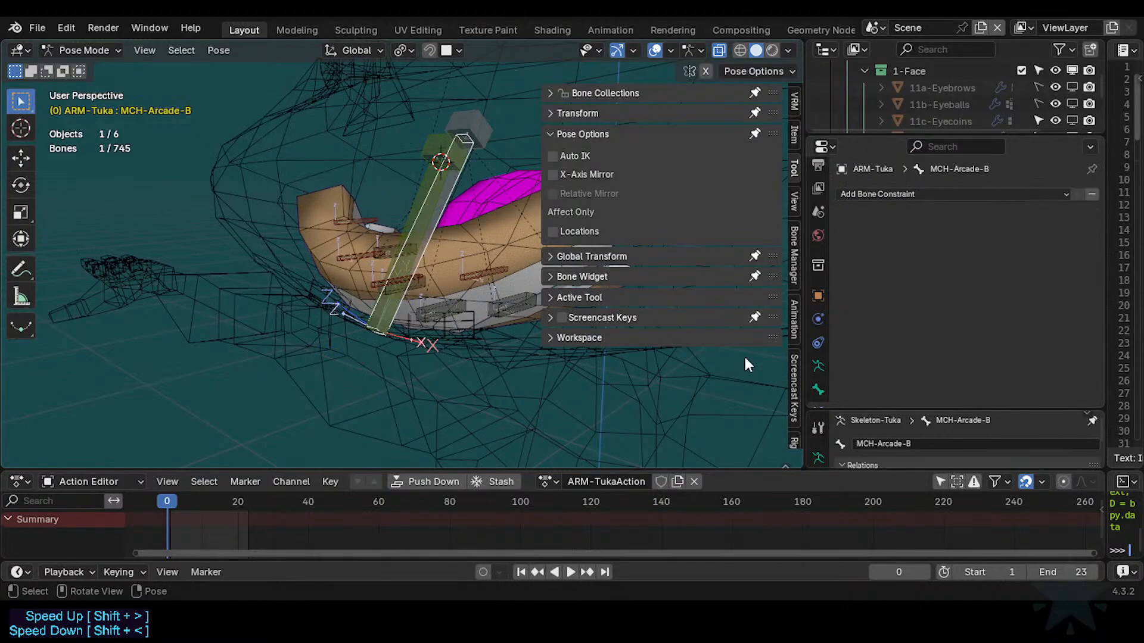
Test moving MCH-Arcade-B in Edit Mode and rotating it in Pose Mode, cancelling both transforms.
{"action": "key", "text": "Tab"}
{"action": "key", "text": "g"}
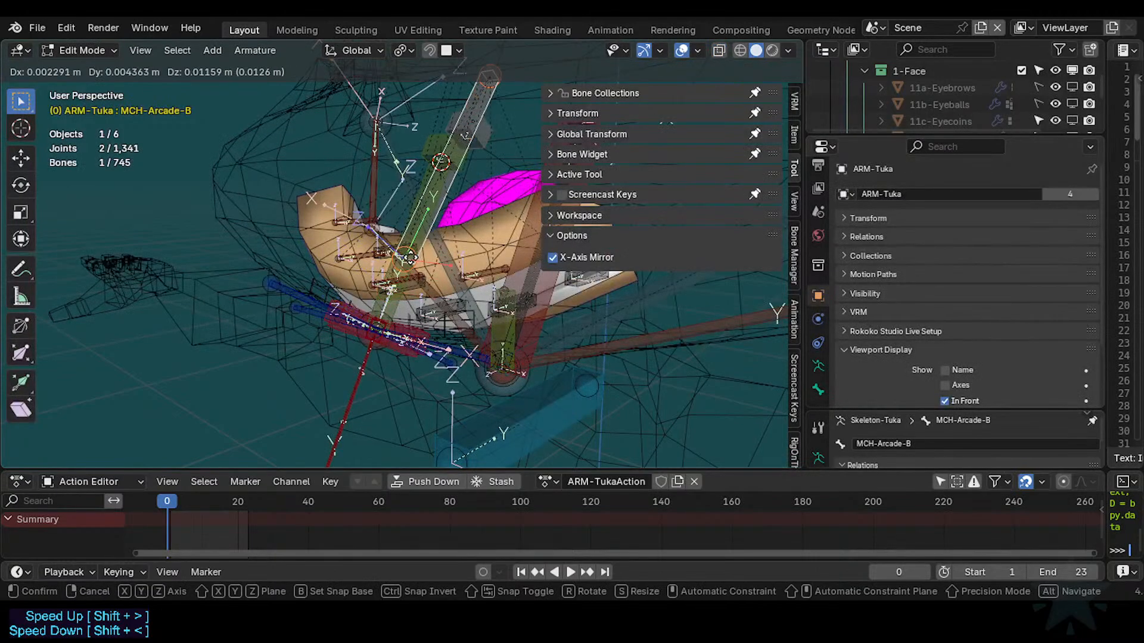
{"action": "right_click", "coordinate": [417, 280]}
{"action": "key", "text": "ctrl+Tab"}
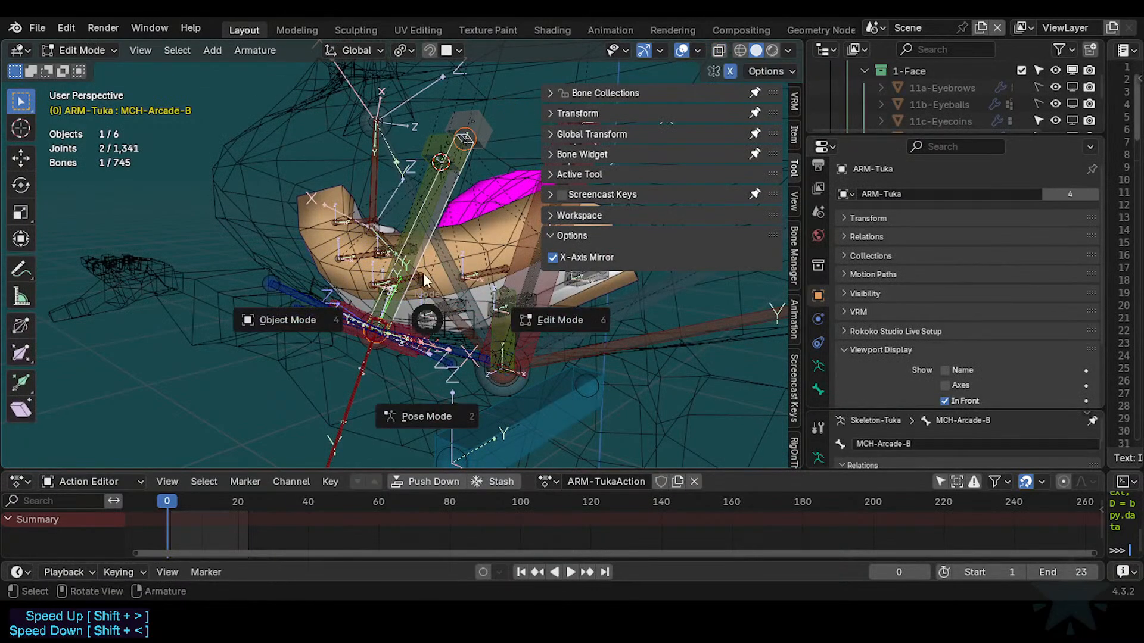
{"action": "key", "text": "2"}
{"action": "key", "text": "r"}
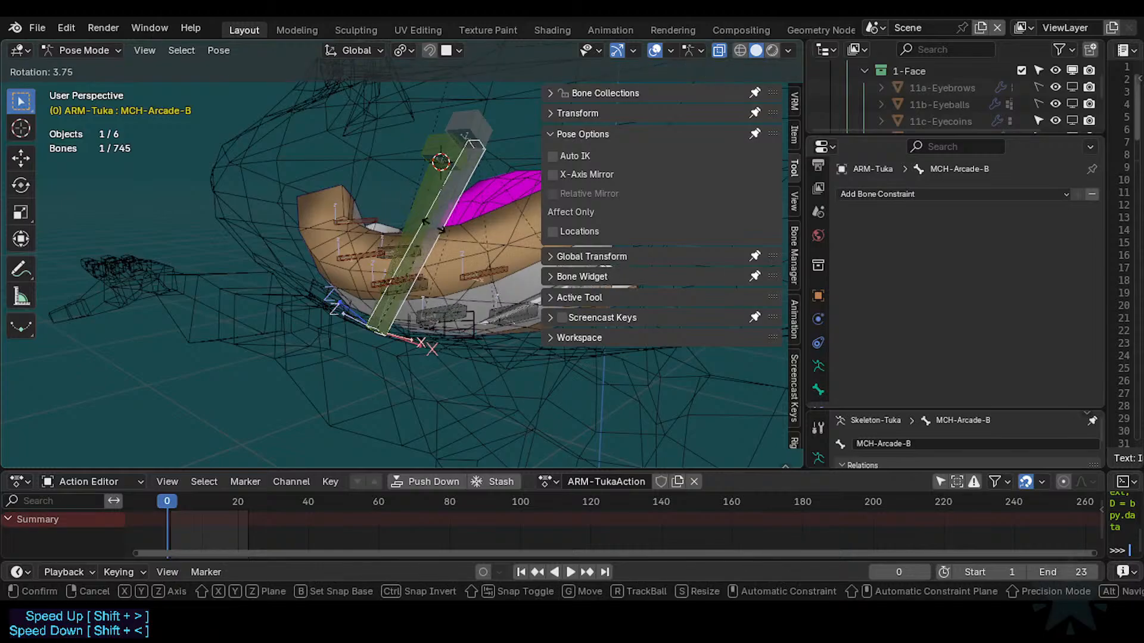
{"action": "right_click", "coordinate": [426, 246]}
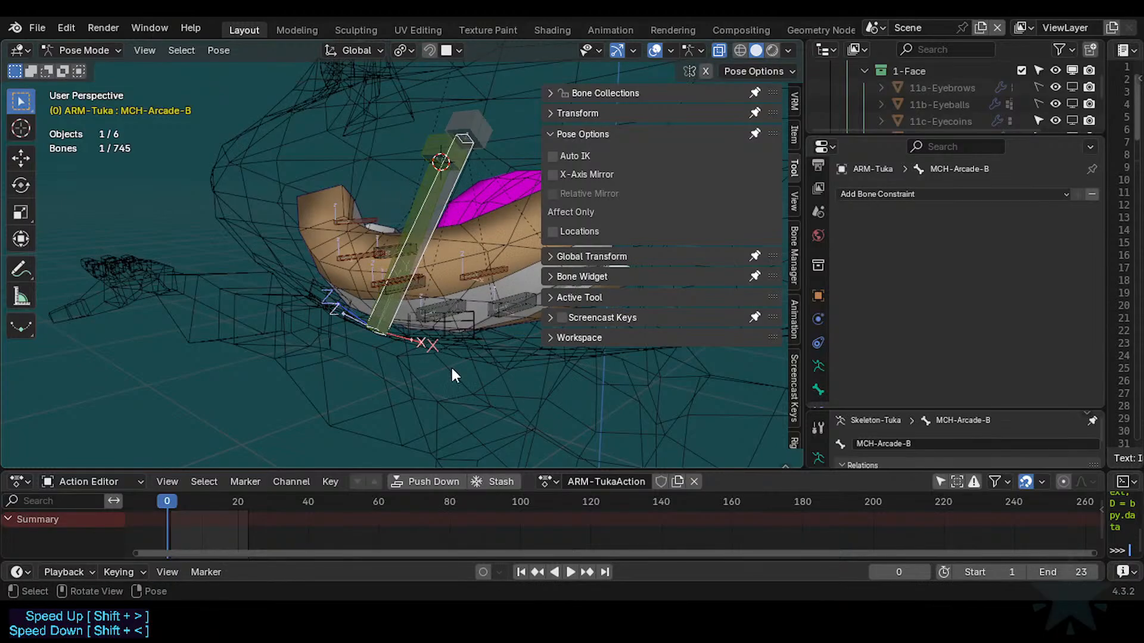
Examine the bone properties of MCH-Arcade-B, including its custom shape, transform and bendy bone settings.
{"action": "scroll", "coordinate": [825, 387], "scroll_direction": "down", "scroll_amount": 1}
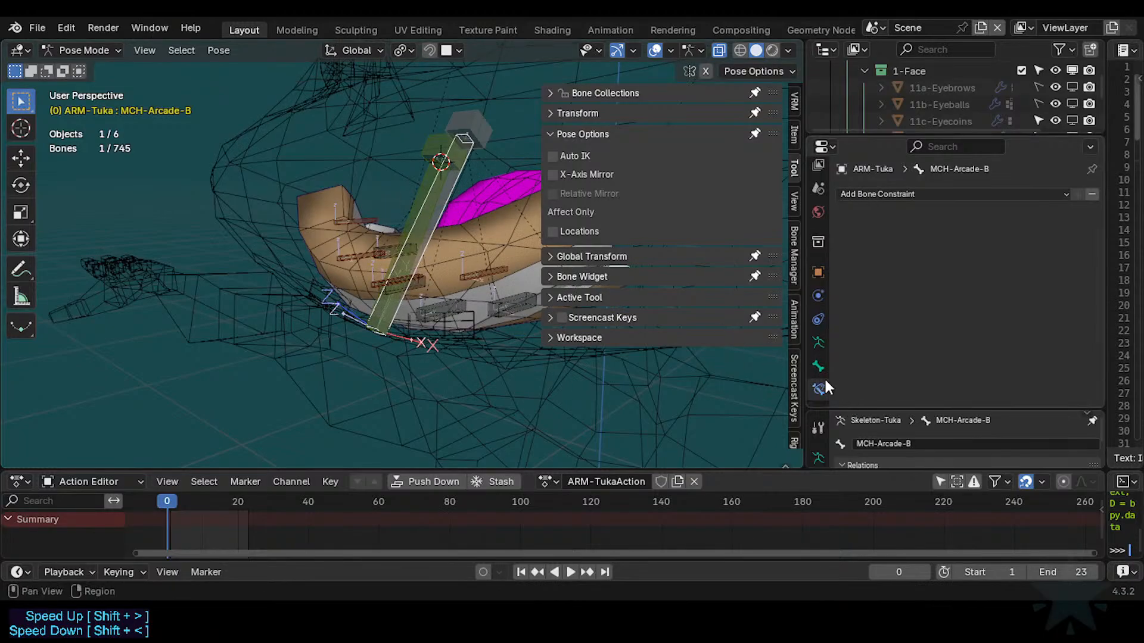
{"action": "left_click", "coordinate": [818, 366]}
{"action": "scroll", "coordinate": [875, 335], "scroll_direction": "down", "scroll_amount": 8}
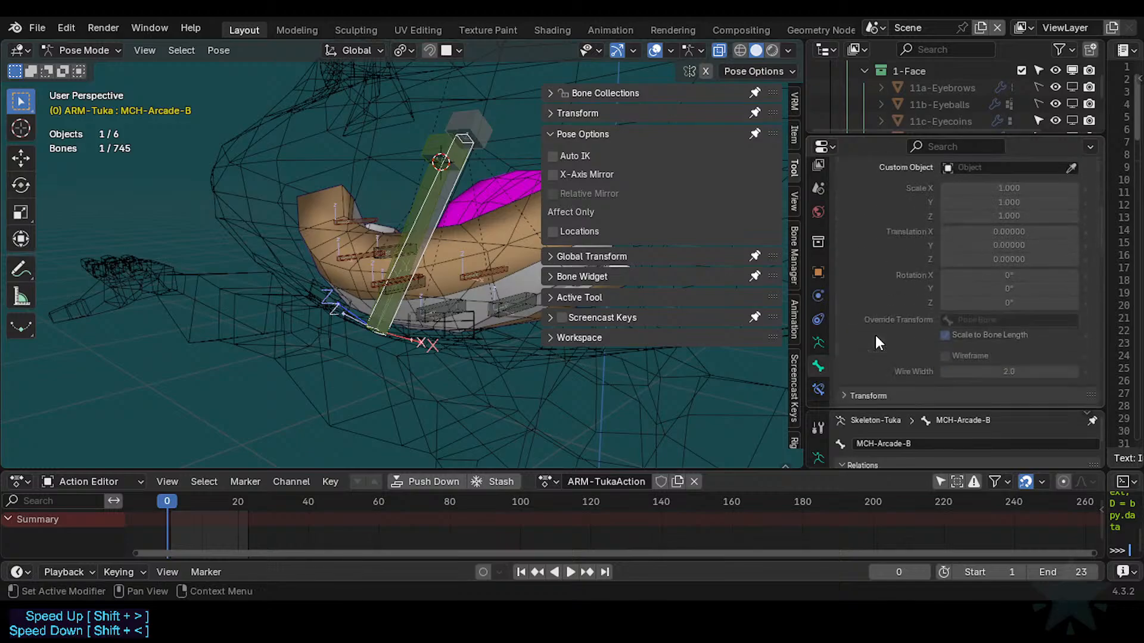
{"action": "scroll", "coordinate": [875, 335], "scroll_direction": "up", "scroll_amount": 10}
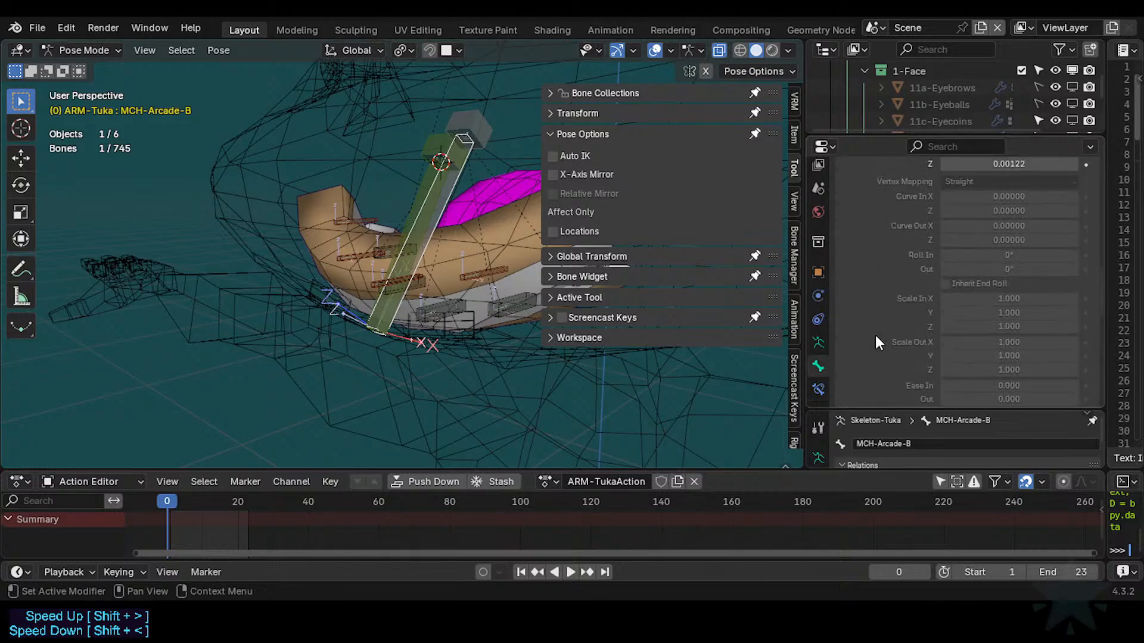
{"action": "scroll", "coordinate": [874, 335], "scroll_direction": "up", "scroll_amount": 10}
Hide the viewport sidebar and select the overlapping Arcade and FakePivot bones in turn to identify them.
{"action": "key", "text": "n"}
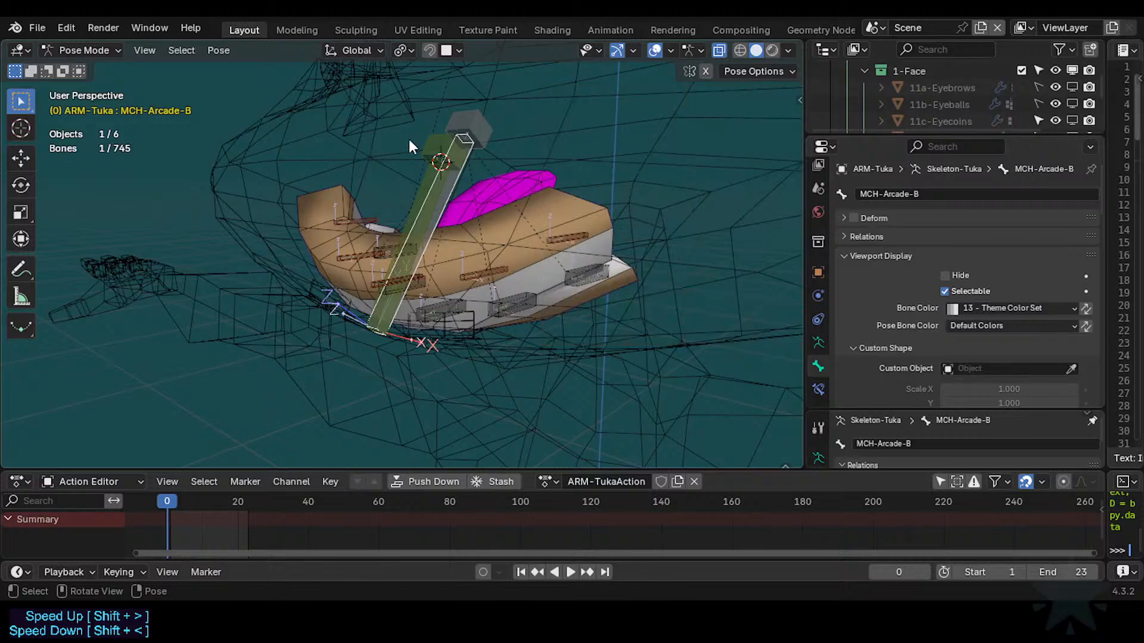
{"action": "left_click", "coordinate": [433, 140]}
{"action": "left_click", "coordinate": [481, 128]}
{"action": "left_click", "coordinate": [438, 184]}
{"action": "left_click", "coordinate": [448, 149], "text": "shift"}
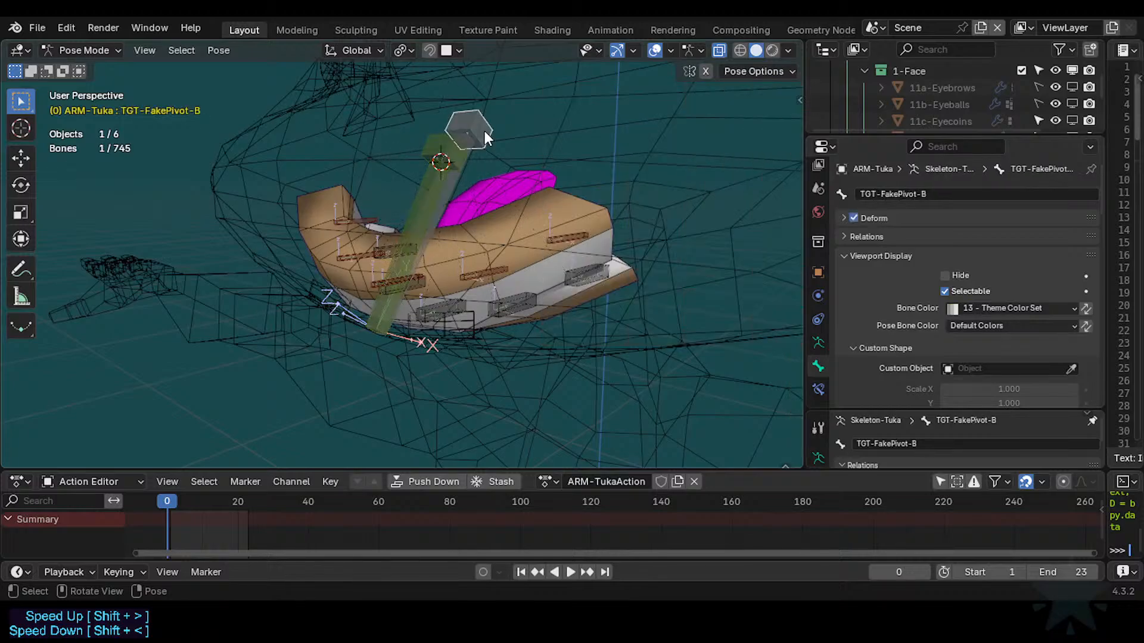
{"action": "left_click", "coordinate": [414, 237]}
In Edit Mode, inspect the joints around M-Mouth by test-moving MCH-Arcade-B and MCH-Arcade-T, cancelling each move.
{"action": "key", "text": "Tab"}
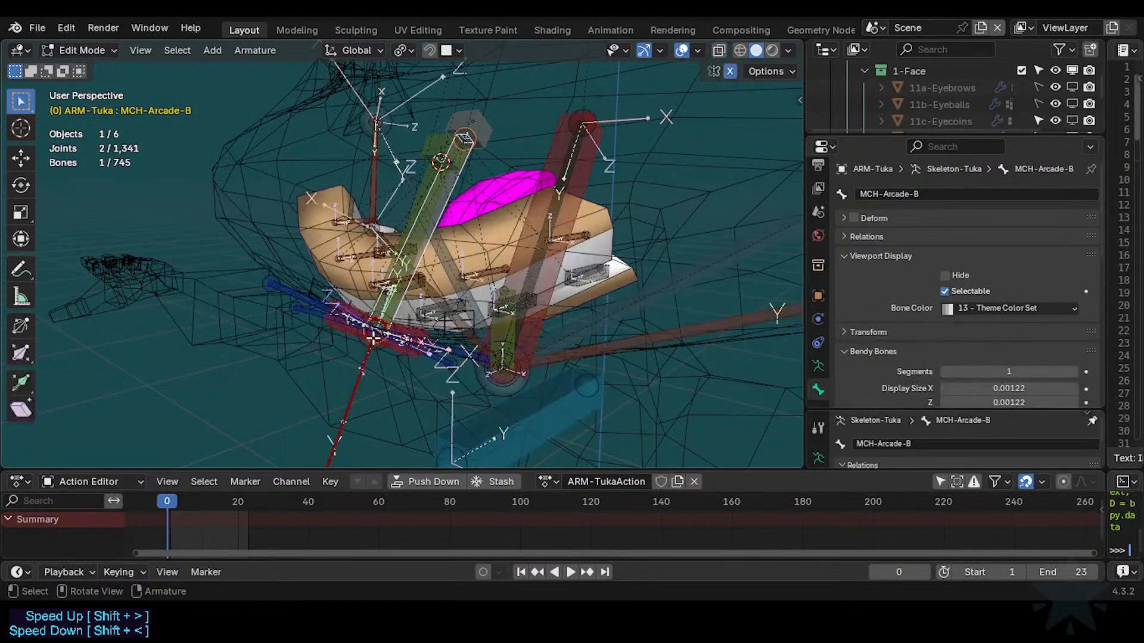
{"action": "scroll", "coordinate": [376, 340], "scroll_direction": "up", "scroll_amount": 1}
{"action": "left_click", "coordinate": [393, 332]}
{"action": "scroll", "coordinate": [394, 335], "scroll_direction": "up", "scroll_amount": 1}
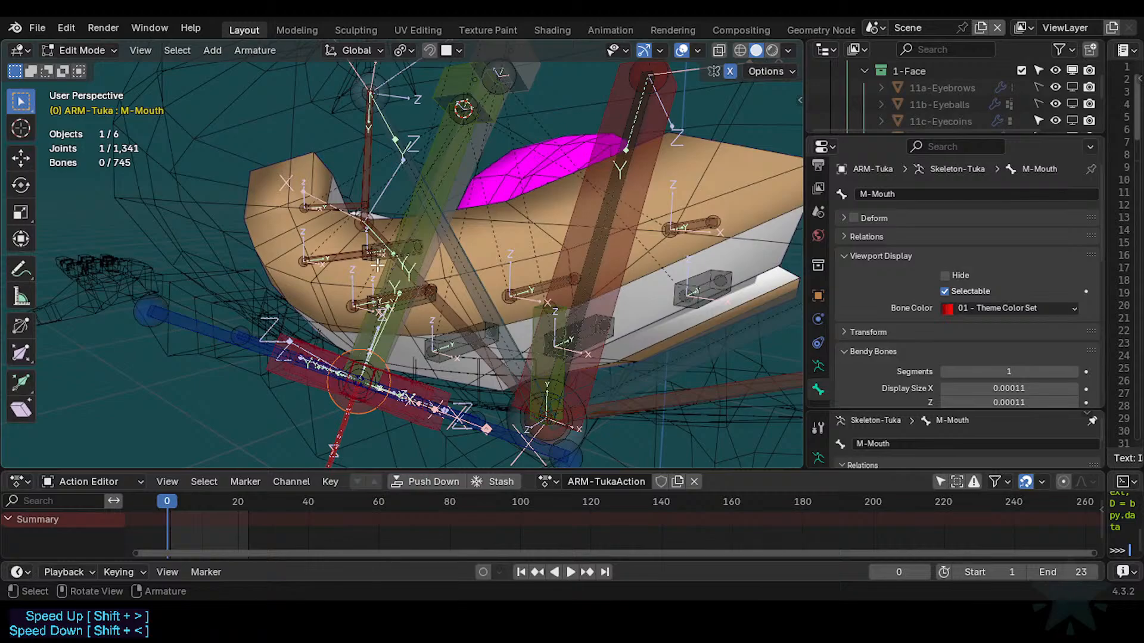
{"action": "scroll", "coordinate": [383, 368], "scroll_direction": "down", "scroll_amount": 2}
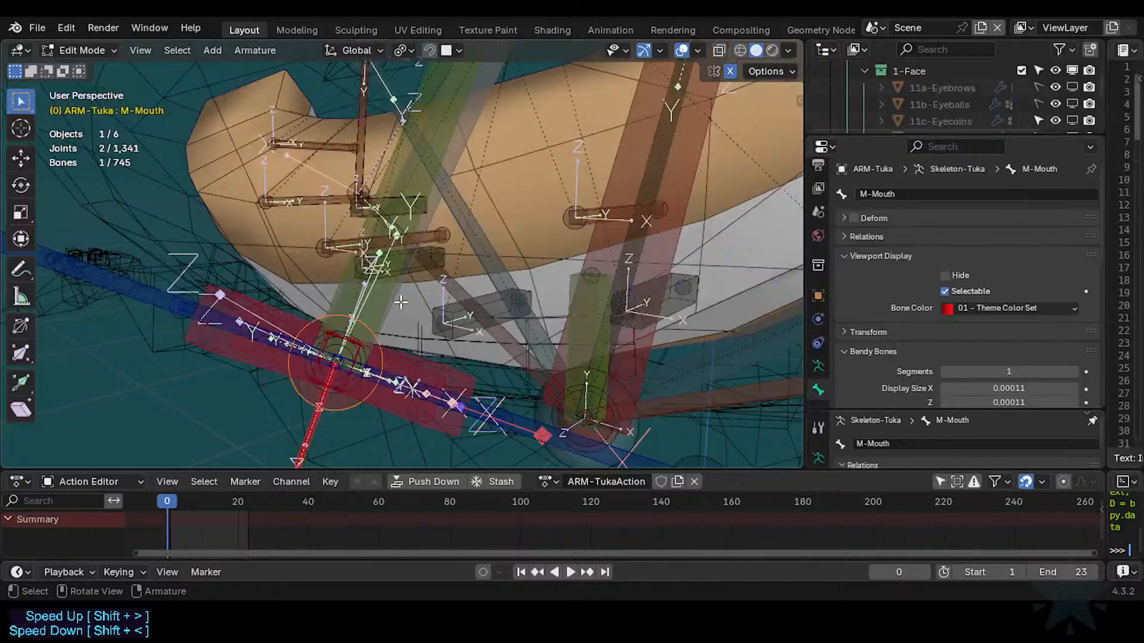
{"action": "left_click", "coordinate": [400, 303]}
{"action": "key", "text": "g"}
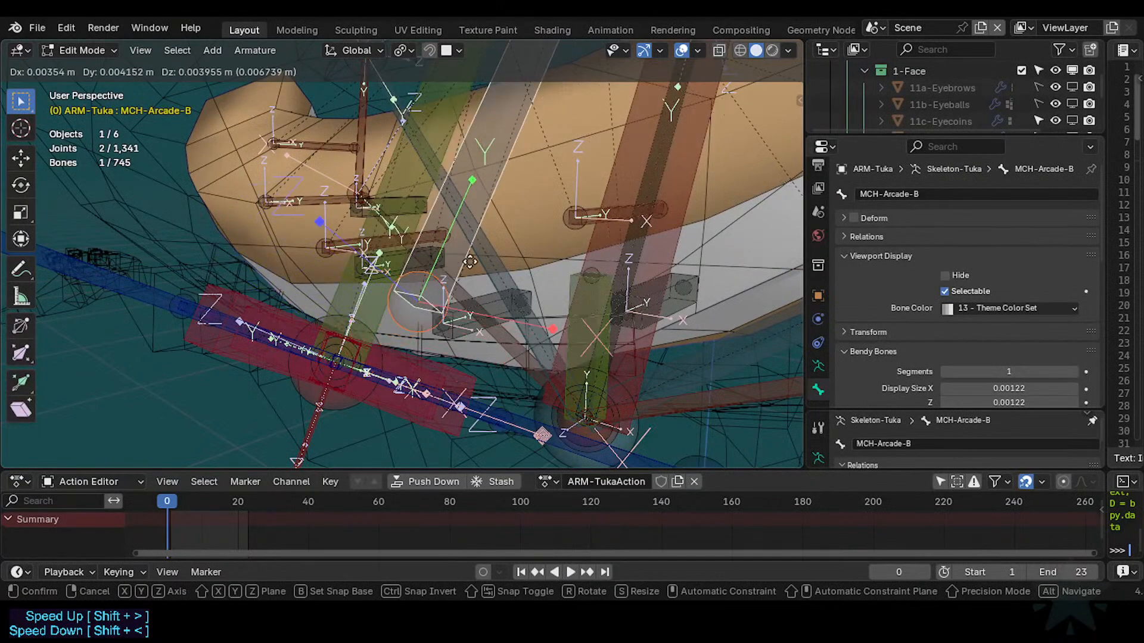
{"action": "key", "text": "Escape"}
{"action": "left_click", "coordinate": [381, 322]}
{"action": "key", "text": "g"}
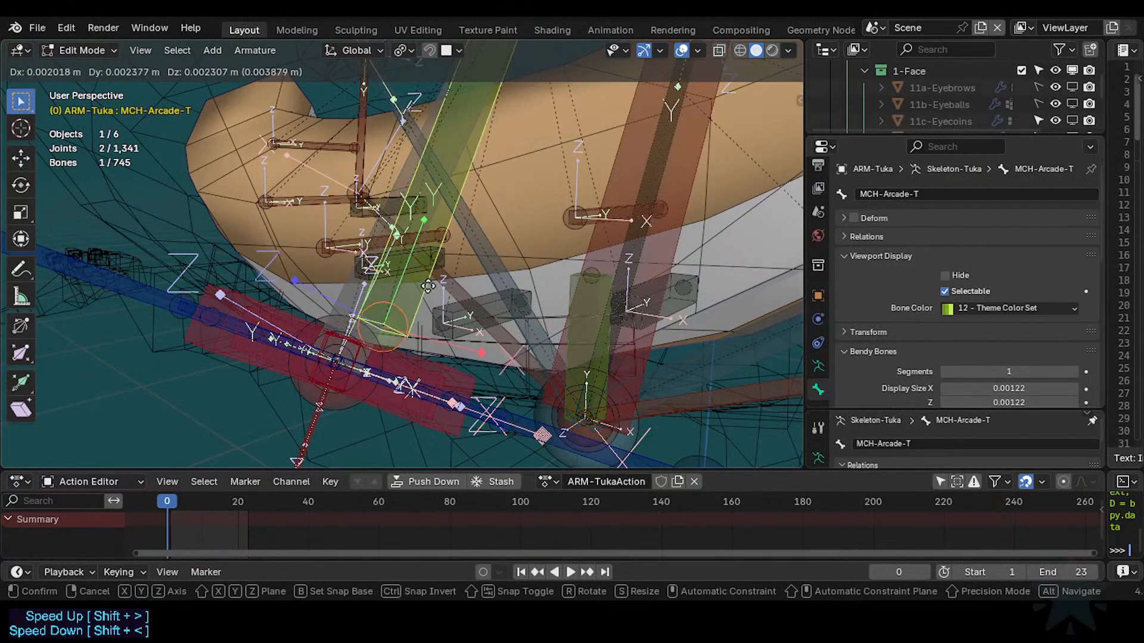
{"action": "right_click", "coordinate": [441, 279]}
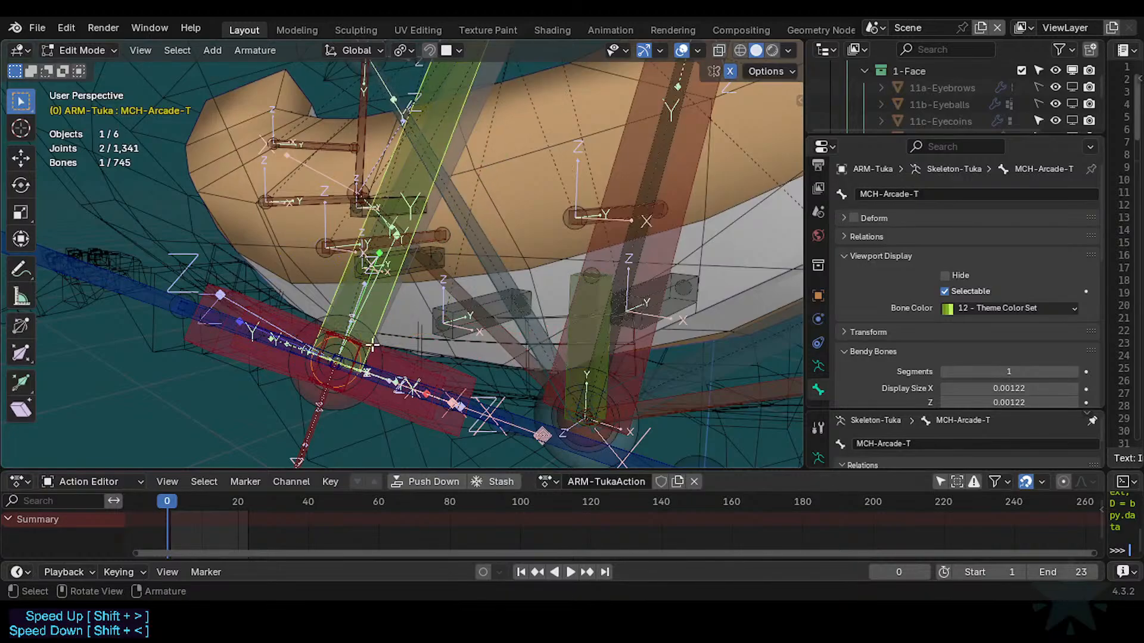
Return the armature to Pose Mode and reveal all hidden bones.
{"action": "scroll", "coordinate": [412, 294], "scroll_direction": "down", "scroll_amount": 2}
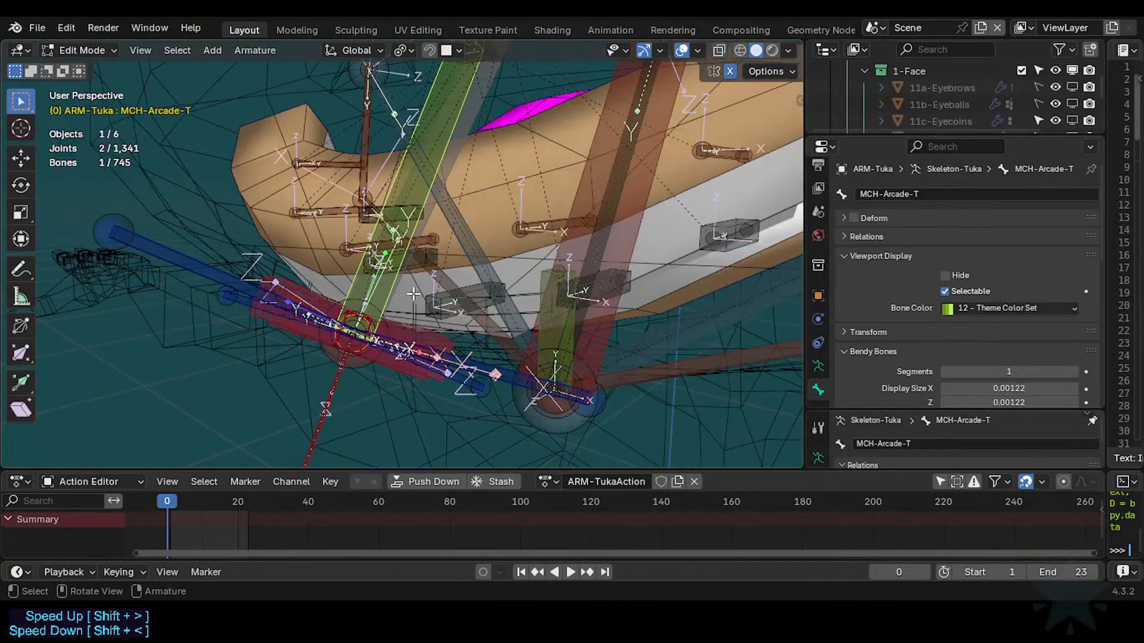
{"action": "key", "text": "ctrl+Tab"}
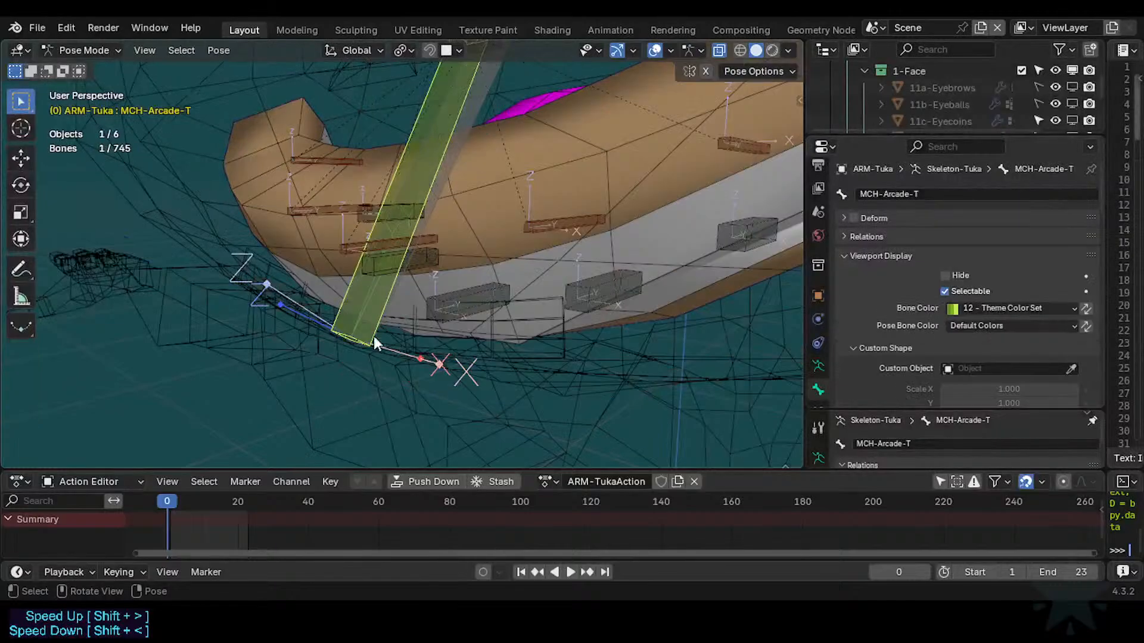
{"action": "scroll", "coordinate": [316, 338], "scroll_direction": "down", "scroll_amount": 6}
{"action": "middle_click_drag", "start_coordinate": [316, 338], "coordinate": [335, 283]}
{"action": "key", "text": "alt+h"}
Examine the constraints and parent relations of M-Lips.L, M-Mouth and M-Lips-B.
{"action": "left_click", "coordinate": [420, 285]}
{"action": "middle_click_drag", "start_coordinate": [423, 285], "coordinate": [421, 324]}
{"action": "left_click", "coordinate": [414, 263]}
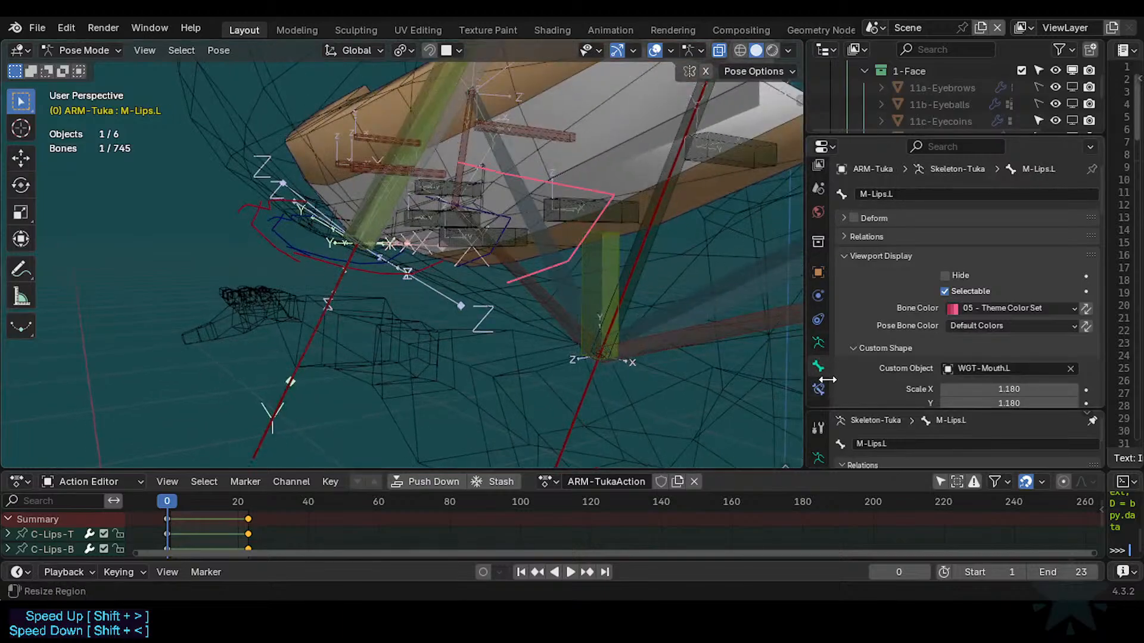
{"action": "left_click", "coordinate": [820, 390]}
{"action": "left_click", "coordinate": [818, 366]}
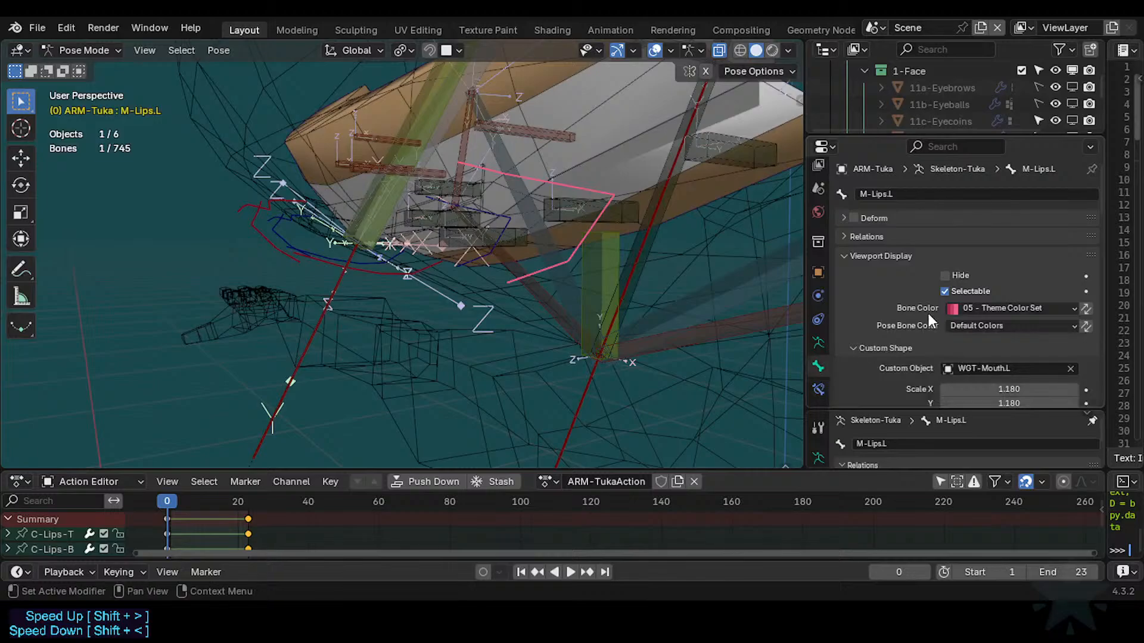
{"action": "left_click", "coordinate": [819, 389]}
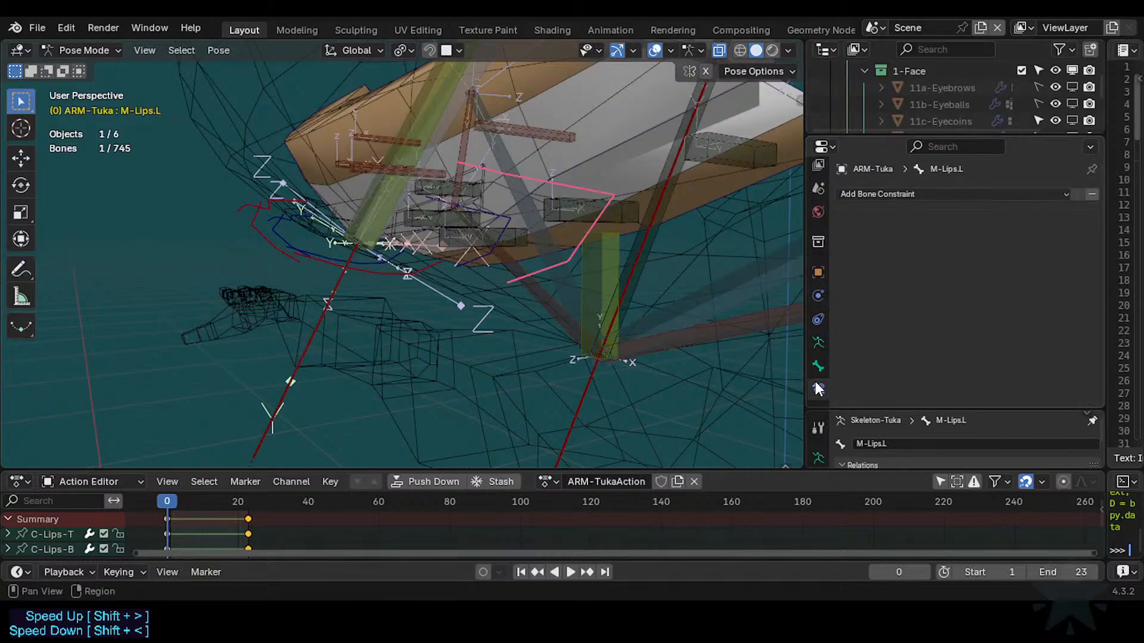
{"action": "scroll", "coordinate": [868, 452], "scroll_direction": "down", "scroll_amount": 3}
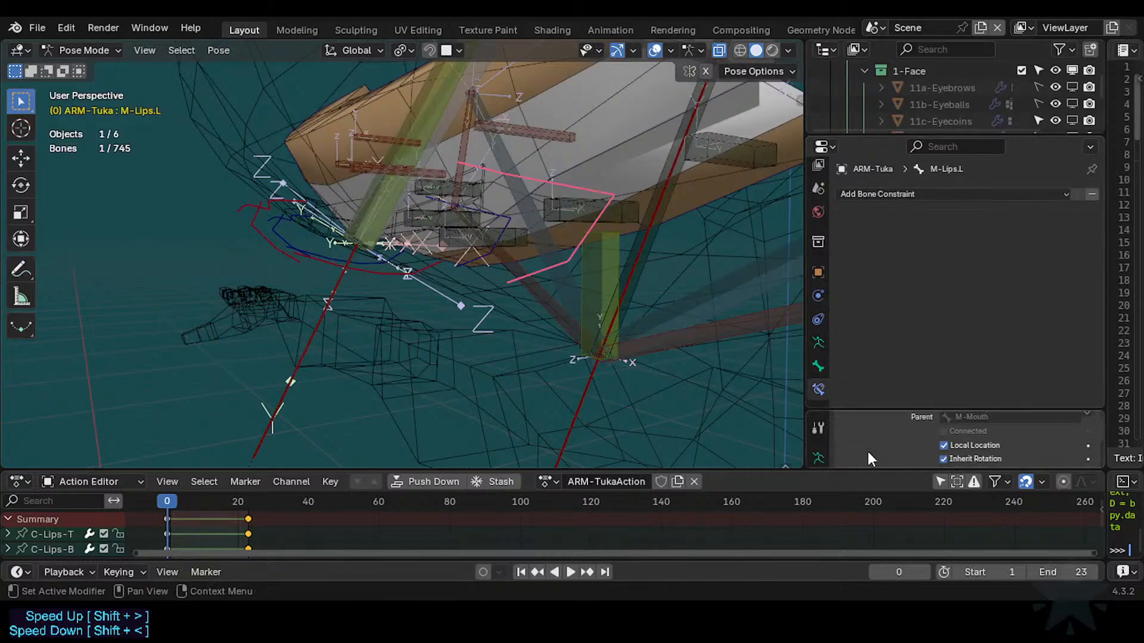
{"action": "left_click", "coordinate": [322, 306]}
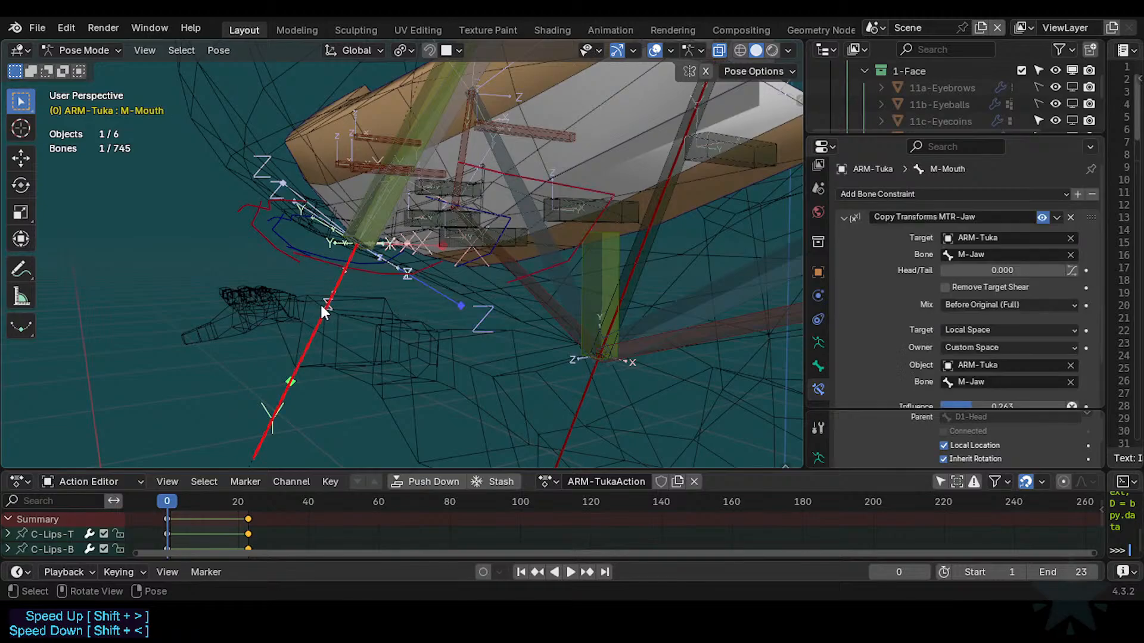
{"action": "left_click", "coordinate": [370, 282]}
Test rotating MCH-Arcade-T freely and along global Z from several angles, cancelling each rotation.
{"action": "middle_click_drag", "start_coordinate": [370, 282], "coordinate": [361, 194]}
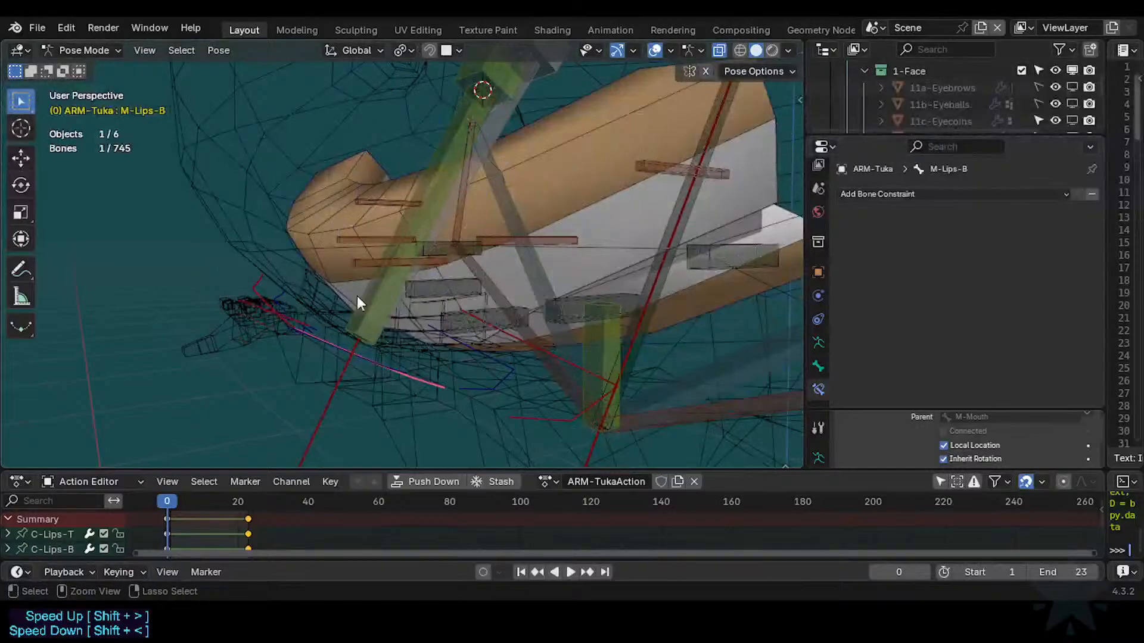
{"action": "middle_click_drag", "start_coordinate": [358, 297], "coordinate": [342, 235]}
{"action": "scroll", "coordinate": [342, 234], "scroll_direction": "down", "scroll_amount": 4}
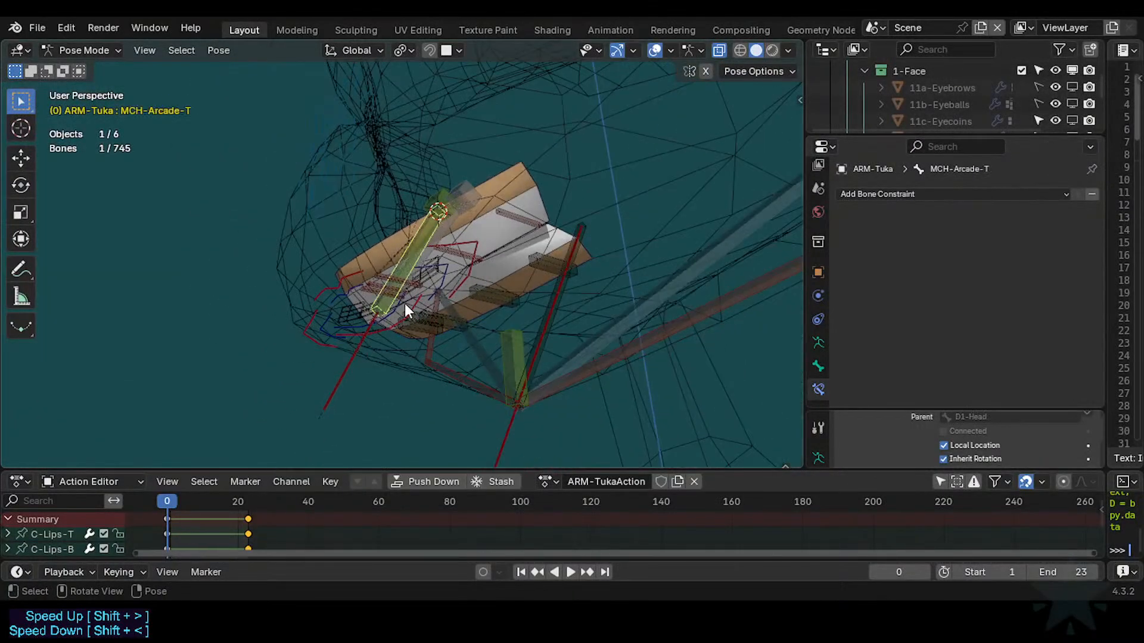
{"action": "key", "text": "r"}
{"action": "right_click", "coordinate": [370, 273]}
{"action": "middle_click_drag", "start_coordinate": [369, 273], "coordinate": [395, 334]}
{"action": "scroll", "coordinate": [392, 343], "scroll_direction": "up", "scroll_amount": 3}
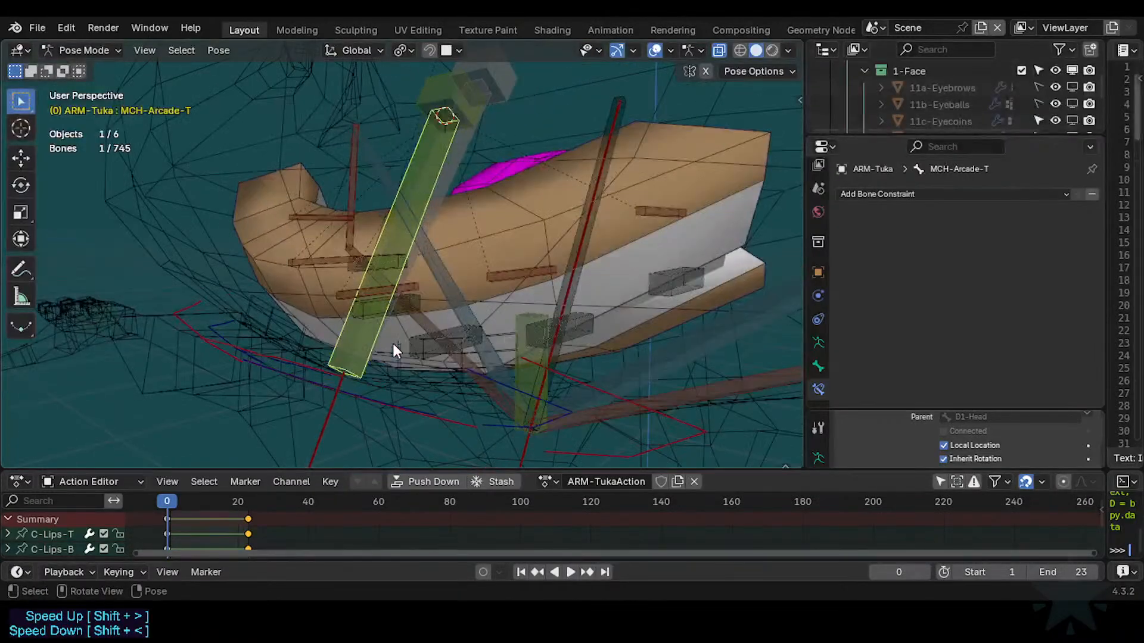
{"action": "key", "text": "r"}
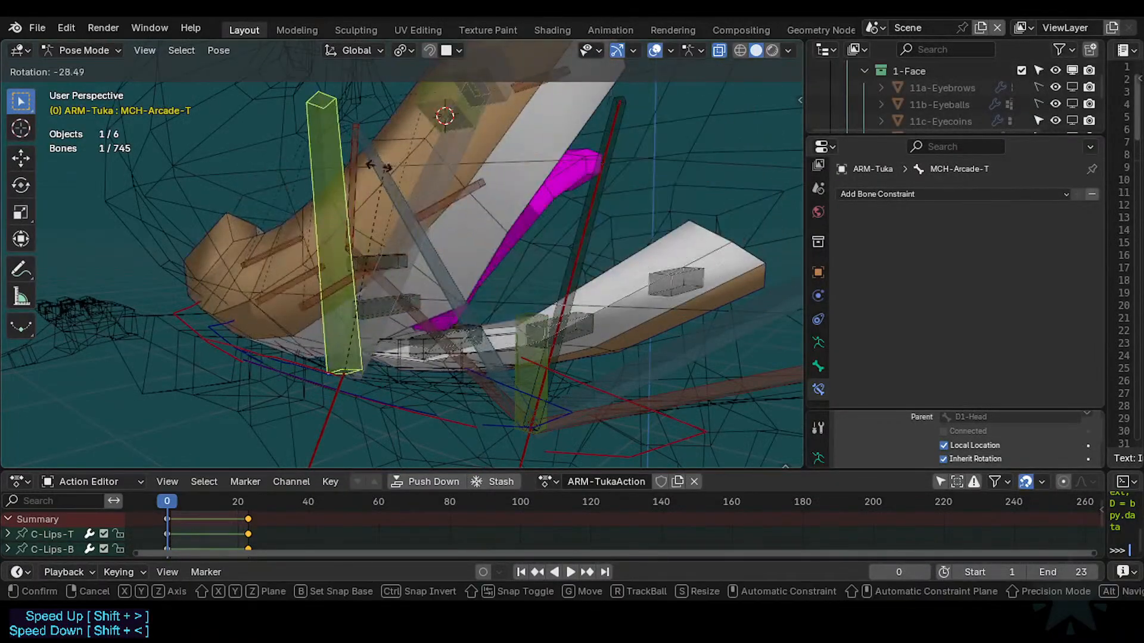
{"action": "key", "text": "z"}
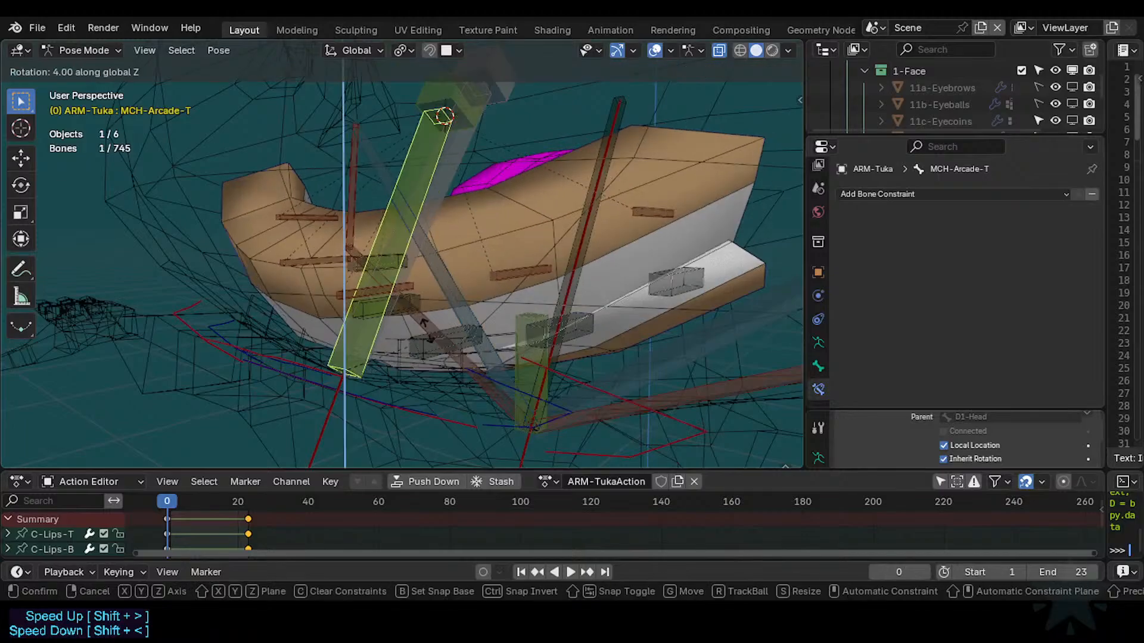
{"action": "right_click", "coordinate": [383, 350]}
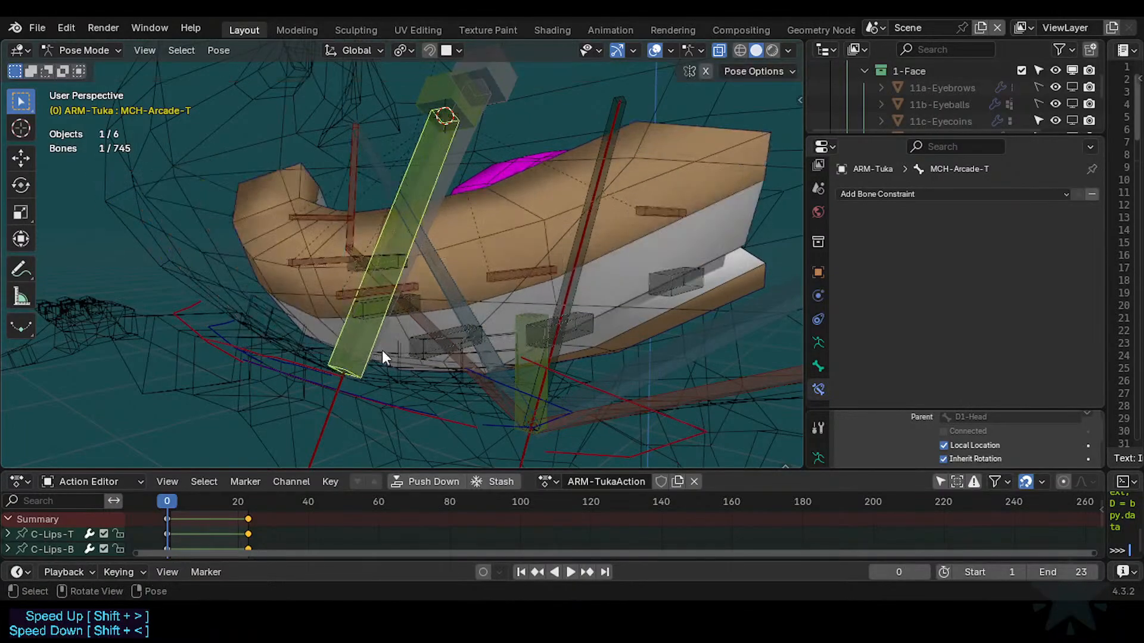
{"action": "key", "text": "r"}
{"action": "right_click", "coordinate": [359, 334]}
In Edit Mode, snap the 3D cursor to the base of MCH-Arcade-T, then add and select a new bone there.
{"action": "key", "text": "Tab"}
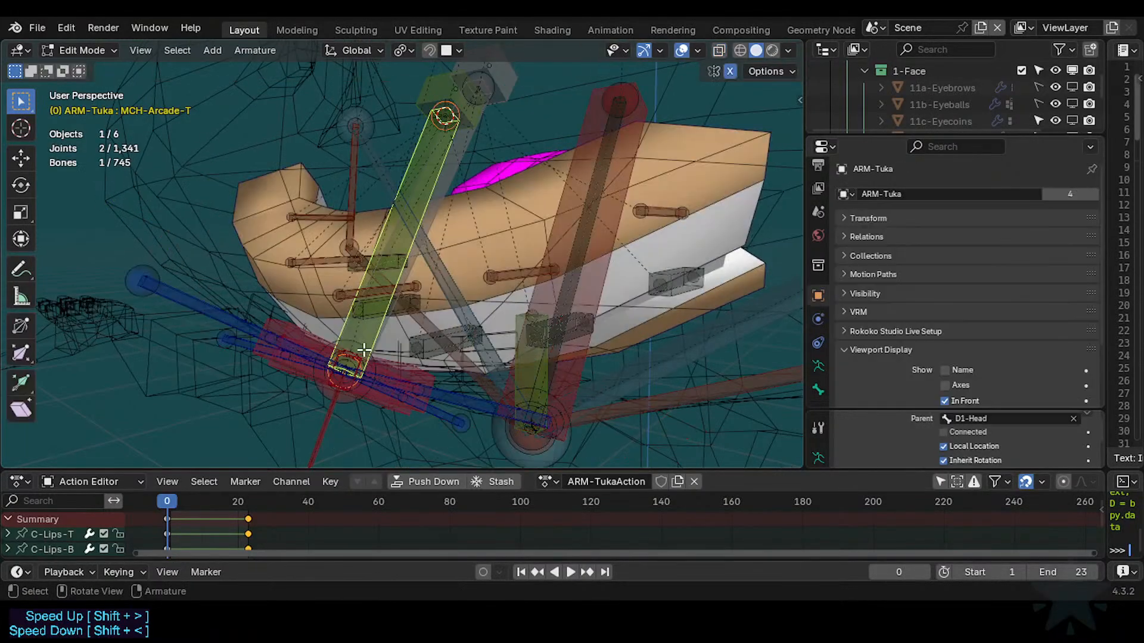
{"action": "scroll", "coordinate": [342, 293], "scroll_direction": "down", "scroll_amount": 1}
{"action": "key", "text": "shift+s"}
{"action": "key", "text": "Escape"}
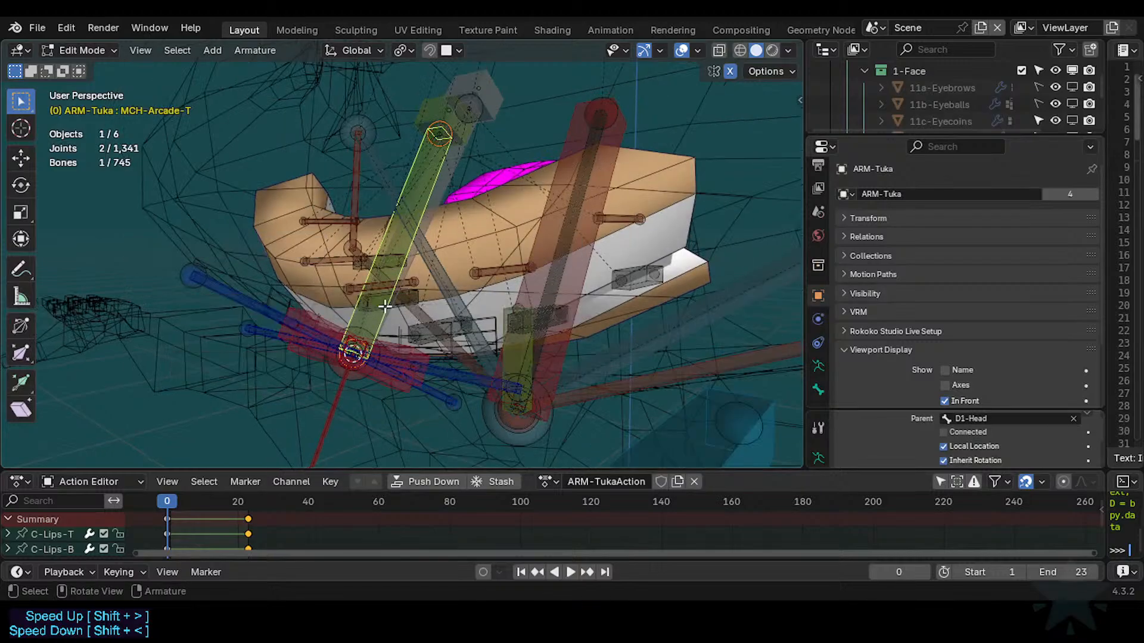
{"action": "key", "text": "shift+a"}
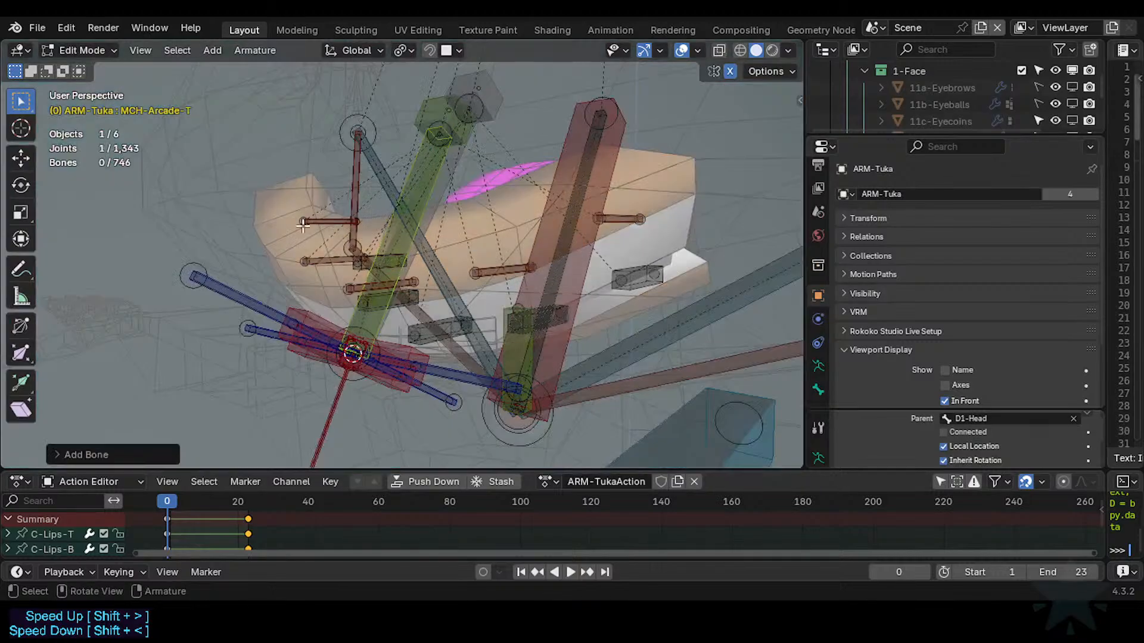
{"action": "scroll", "coordinate": [274, 238], "scroll_direction": "down", "scroll_amount": 6}
{"action": "scroll", "coordinate": [295, 227], "scroll_direction": "down", "scroll_amount": 4}
{"action": "left_click", "coordinate": [301, 128]}
Scale down the new bone's B-Bone display thickness to make it a thin stick.
{"action": "key", "text": "ctrl+alt+s"}
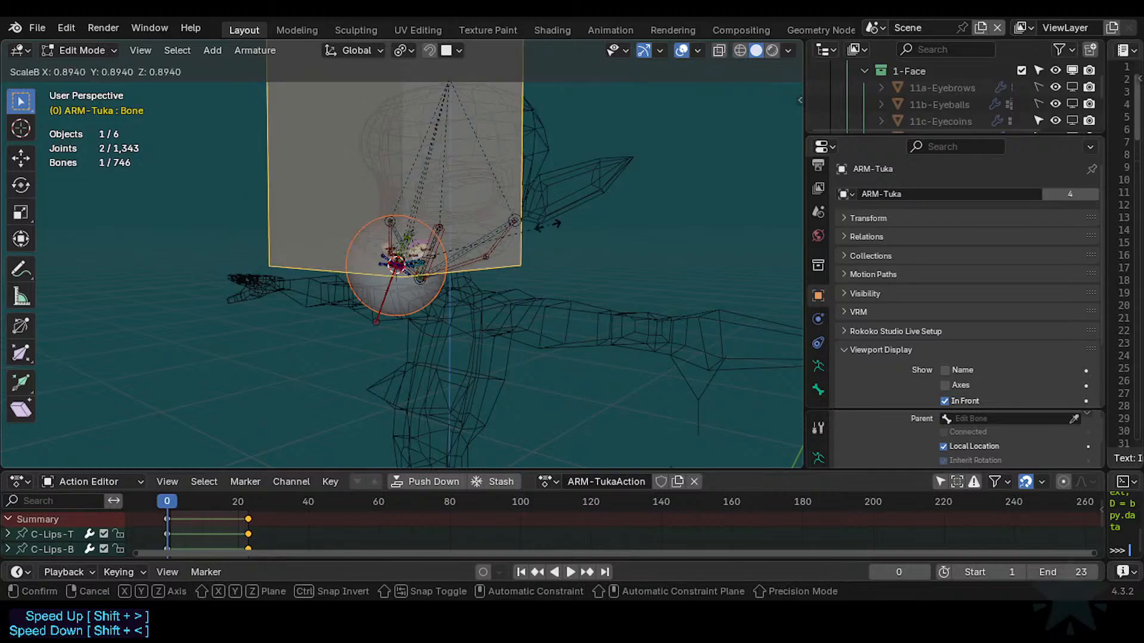
{"action": "left_click", "coordinate": [405, 273]}
{"action": "scroll", "coordinate": [467, 240], "scroll_direction": "up", "scroll_amount": 2}
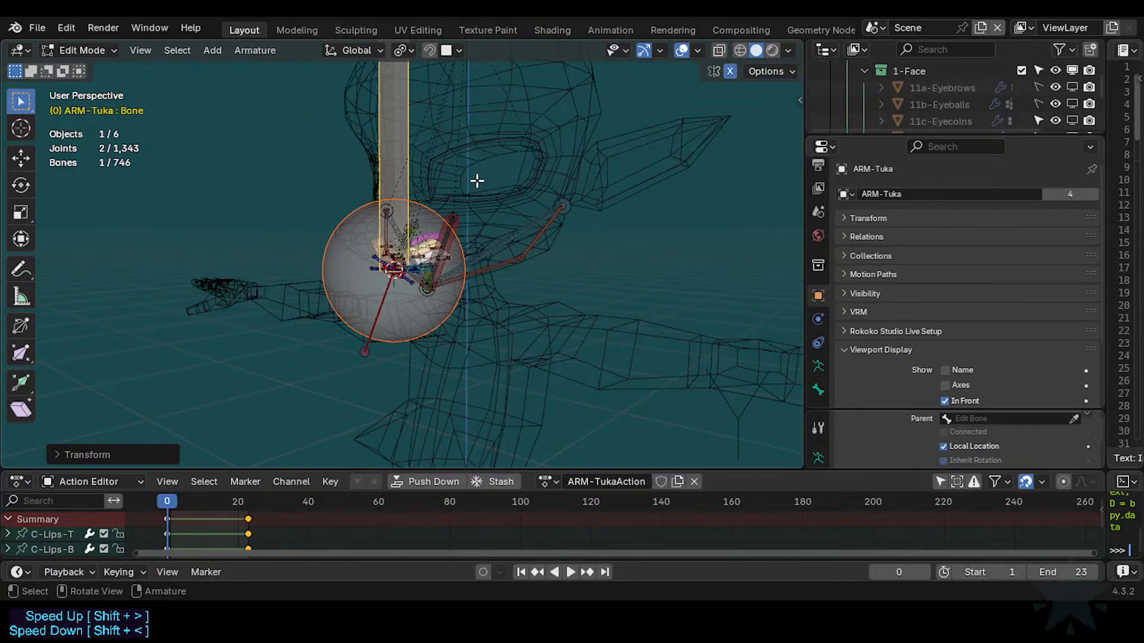
Rotate the new bone around the global X axis so it tilts away from vertical.
{"action": "key", "text": "r"}
{"action": "key", "text": "r"}
{"action": "key", "text": "Escape"}
{"action": "key", "text": "r"}
{"action": "key", "text": "x"}
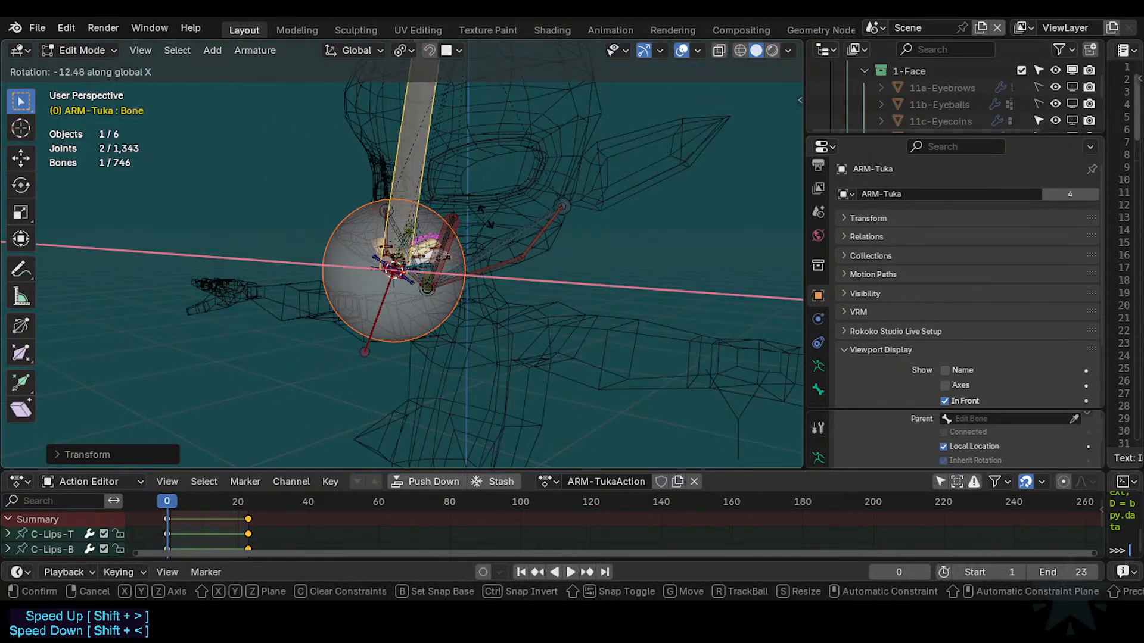
{"action": "left_click", "coordinate": [506, 292]}
{"action": "middle_click_drag", "start_coordinate": [476, 283], "coordinate": [503, 298]}
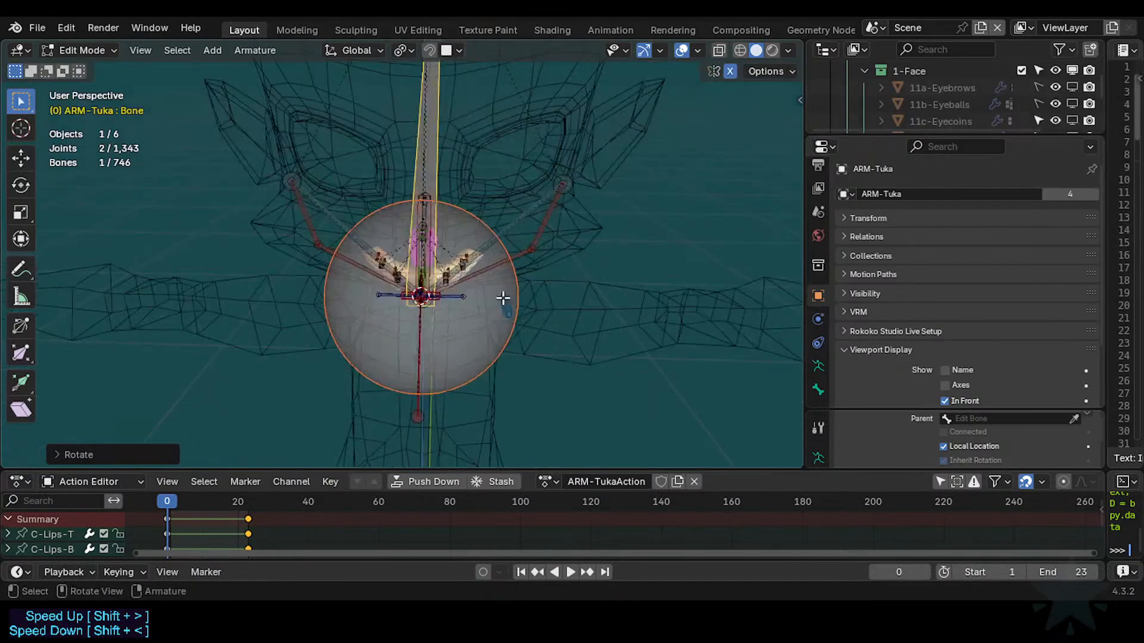
In Pose Mode, test rotating and moving the new bone freely, then undo the rotation.
{"action": "scroll", "coordinate": [503, 298], "scroll_direction": "up", "scroll_amount": 2}
{"action": "scroll", "coordinate": [362, 249], "scroll_direction": "up", "scroll_amount": 1}
{"action": "key", "text": "ctrl+Tab"}
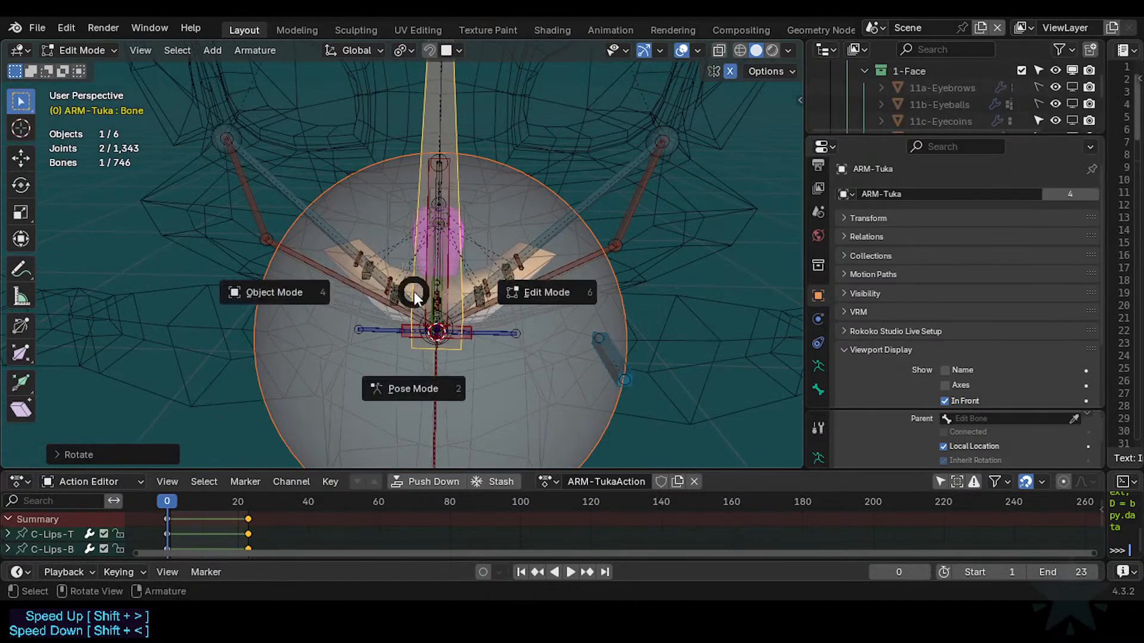
{"action": "left_click", "coordinate": [500, 301]}
{"action": "key", "text": "r"}
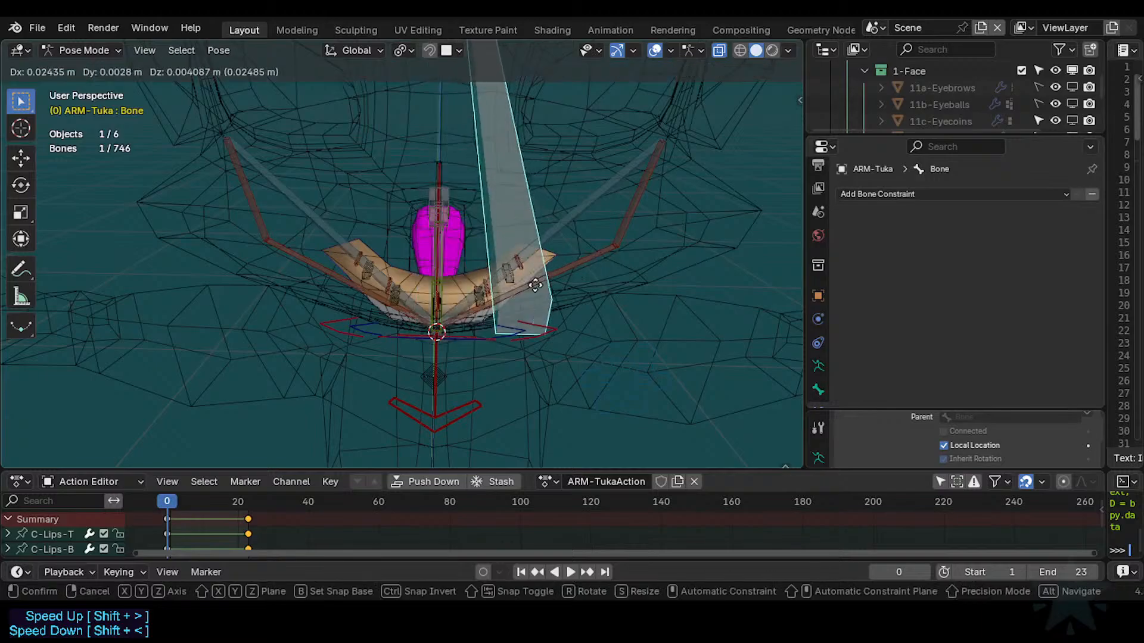
{"action": "key", "text": "Escape"}
{"action": "key", "text": "r"}
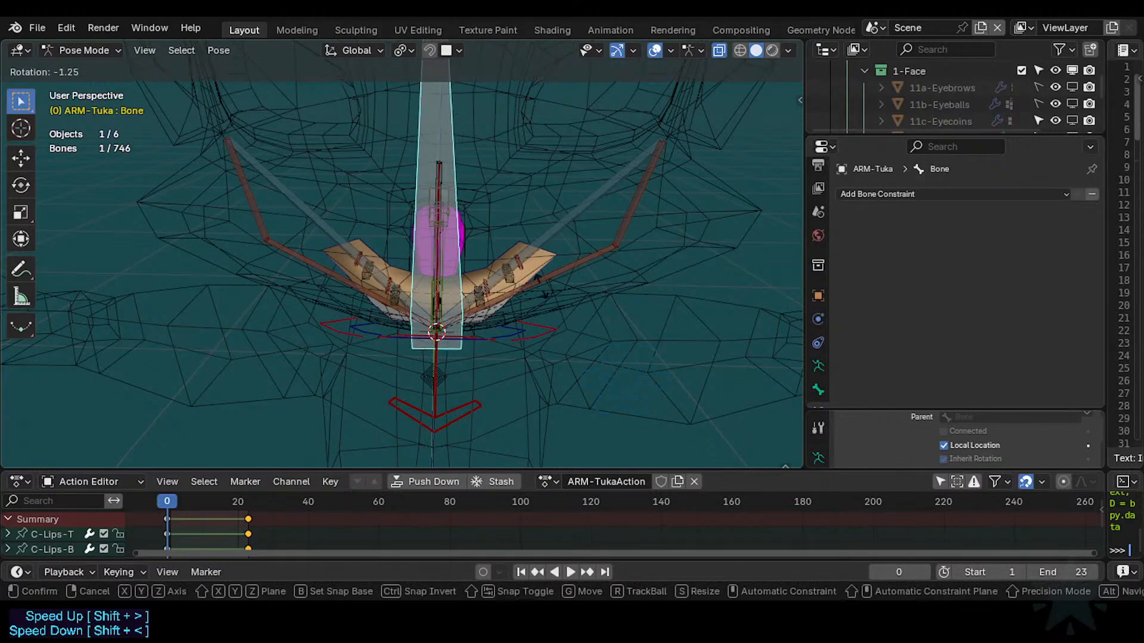
{"action": "left_click", "coordinate": [474, 235]}
{"action": "key", "text": "g"}
{"action": "key", "text": "Escape"}
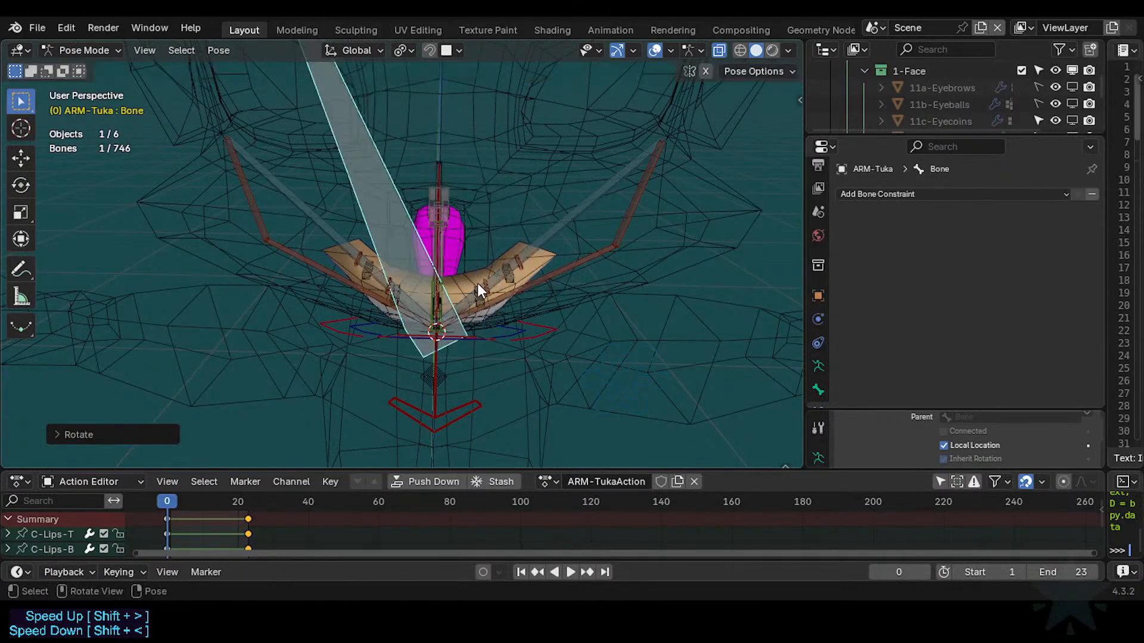
{"action": "key", "text": "ctrl+z"}
Back in Edit Mode, scale the new bone down to about the length of the teeth and adjust its B-Bone thickness.
{"action": "key", "text": "Tab"}
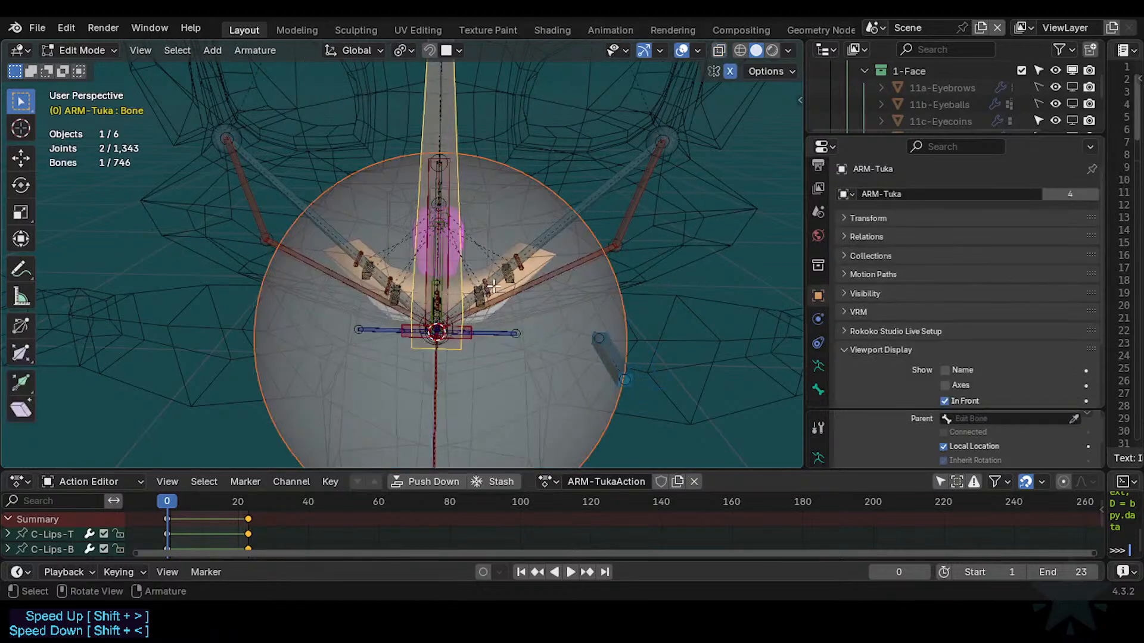
{"action": "middle_click_drag", "start_coordinate": [607, 280], "coordinate": [504, 257]}
{"action": "scroll", "coordinate": [503, 257], "scroll_direction": "up", "scroll_amount": 4}
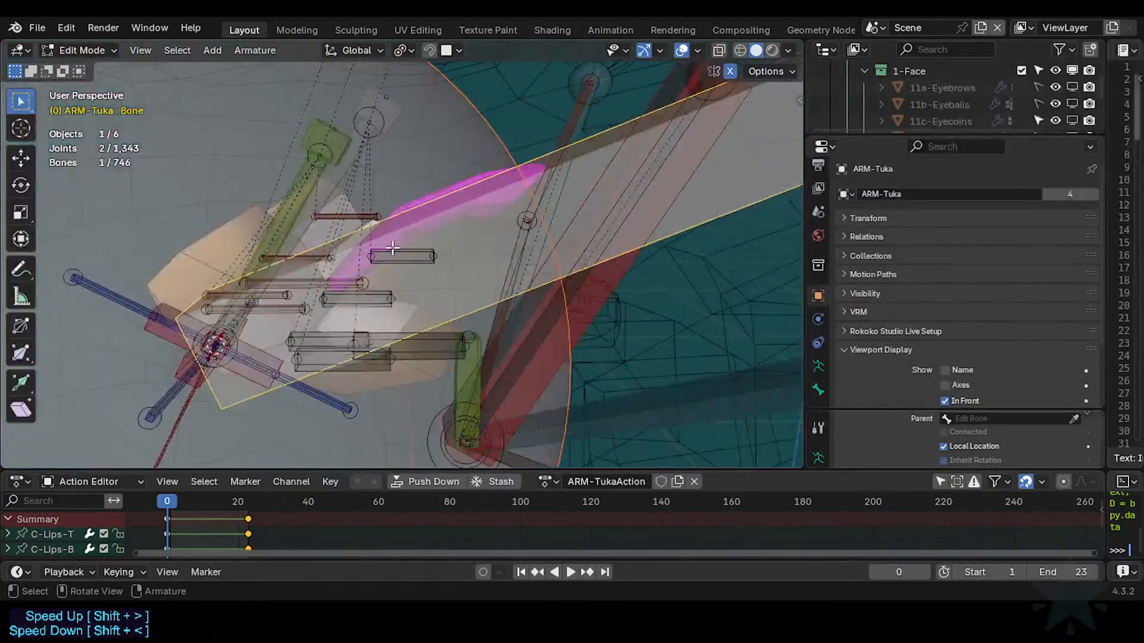
{"action": "left_click", "coordinate": [451, 236]}
{"action": "key", "text": "KP_3"}
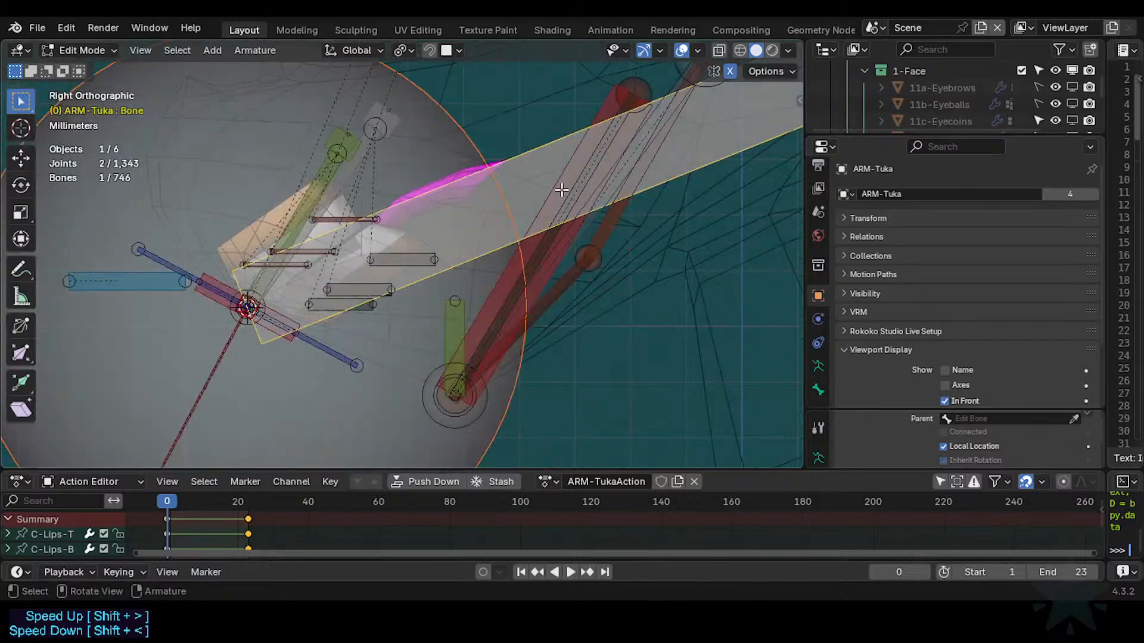
{"action": "key", "text": "ctrl+alt+s"}
{"action": "left_click", "coordinate": [342, 256]}
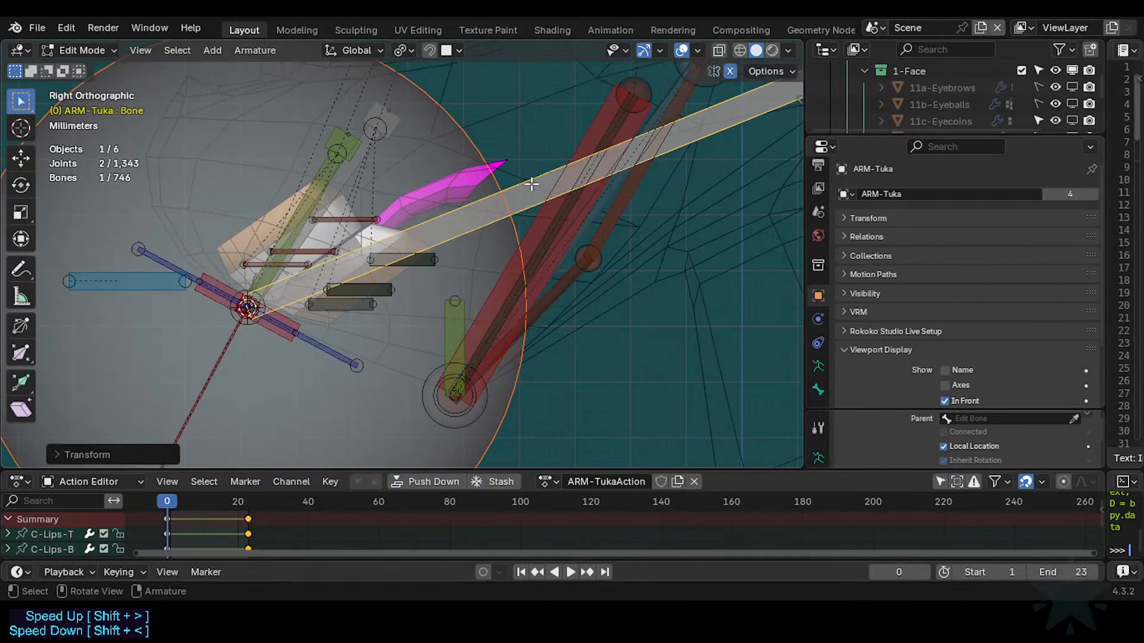
{"action": "key", "text": "s"}
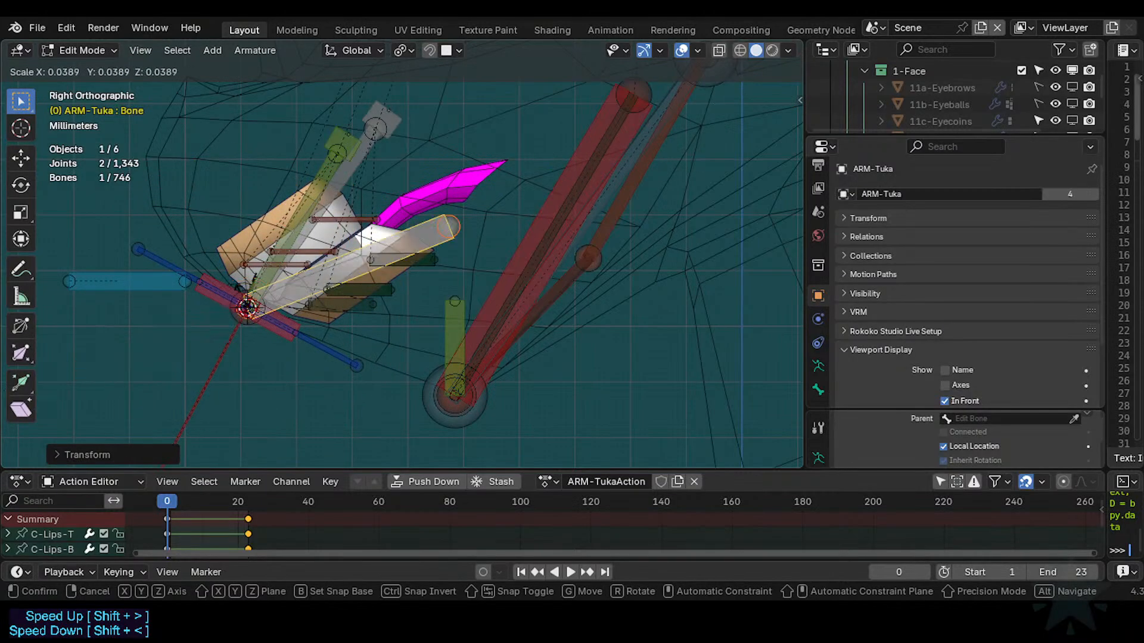
{"action": "left_click", "coordinate": [252, 296]}
{"action": "key", "text": "ctrl+alt+s"}
{"action": "left_click", "coordinate": [426, 280]}
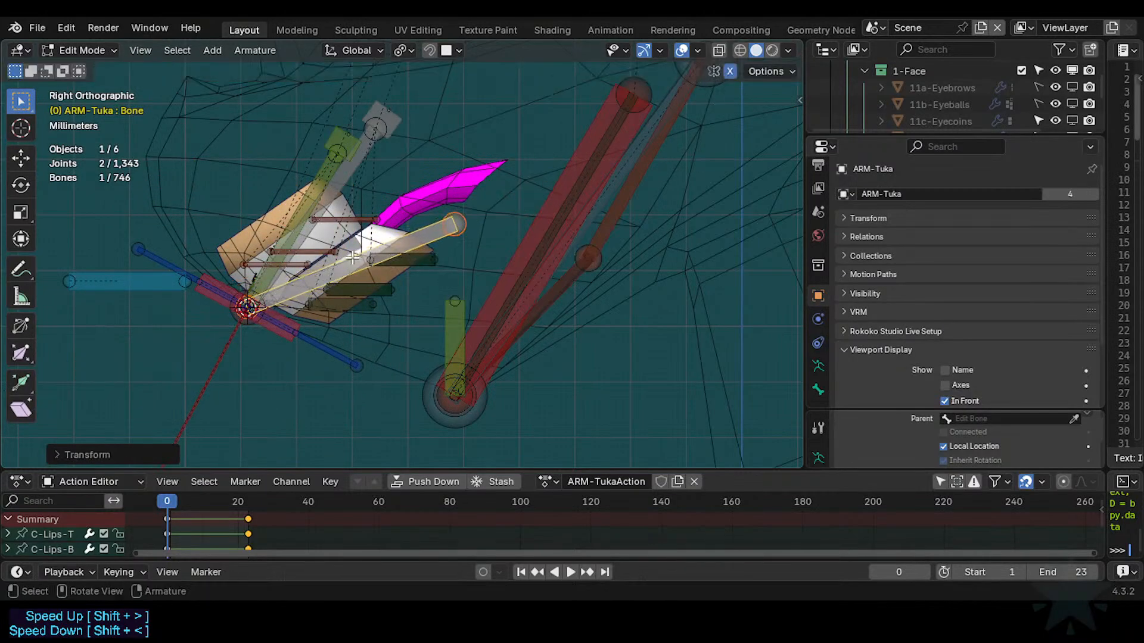
Fine-tune the new bone's B-Bone thickness and scale the bone to about 0.86 of its size.
{"action": "scroll", "coordinate": [420, 296], "scroll_direction": "up", "scroll_amount": 3}
{"action": "scroll", "coordinate": [420, 297], "scroll_direction": "up", "scroll_amount": 1}
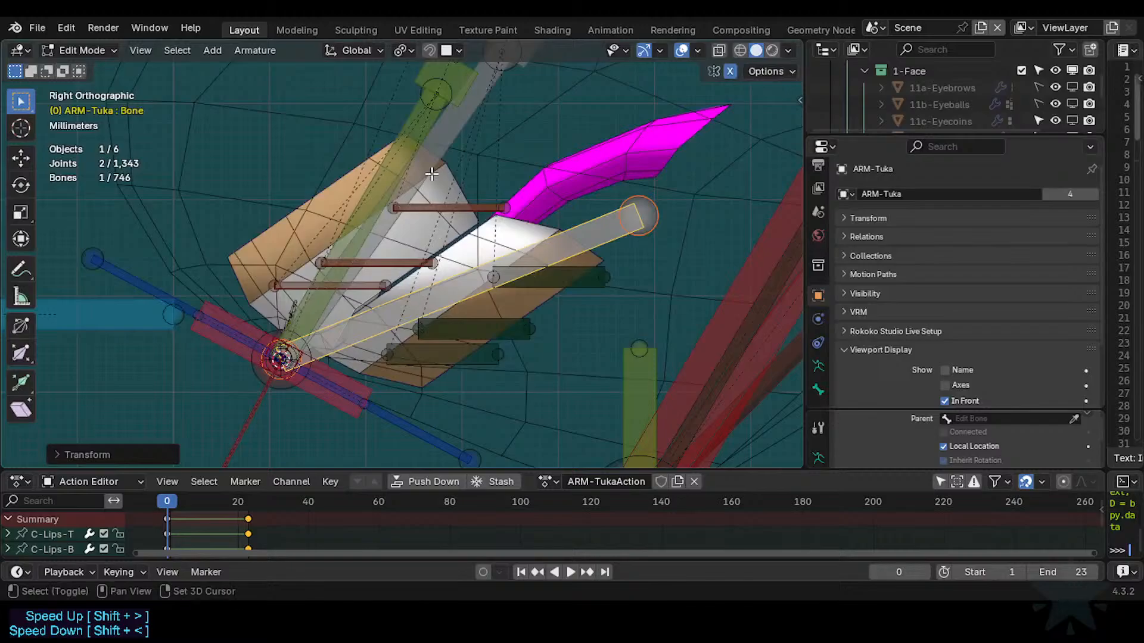
{"action": "left_click", "coordinate": [451, 158], "text": "shift"}
{"action": "key", "text": "ctrl+alt+s"}
{"action": "right_click", "coordinate": [542, 236]}
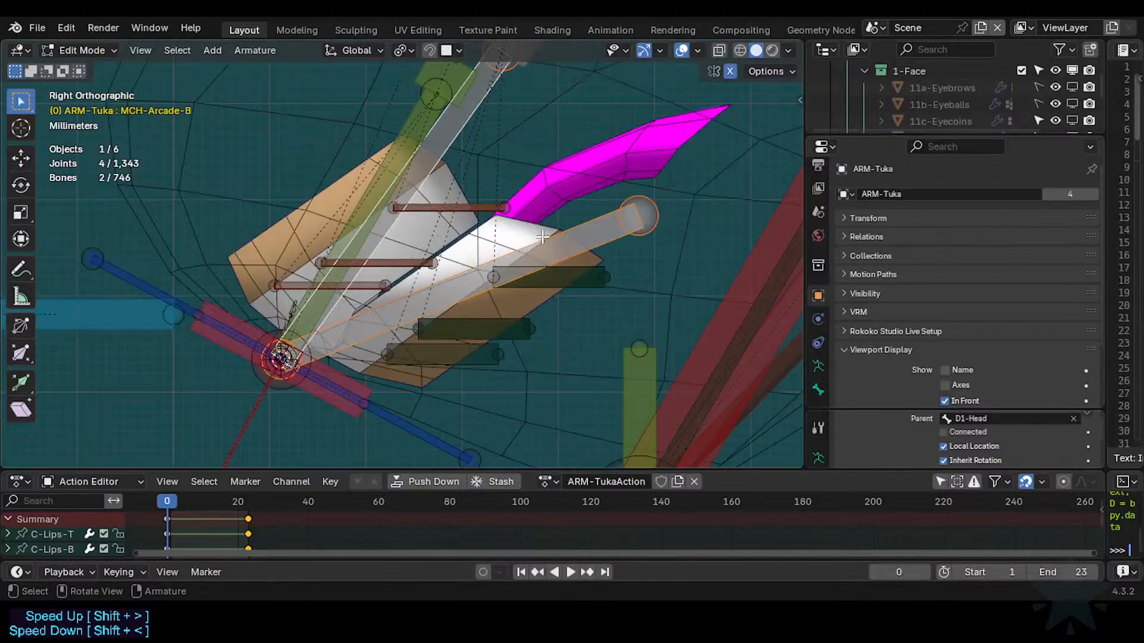
{"action": "key", "text": "ctrl+alt+s"}
{"action": "right_click", "coordinate": [558, 256]}
{"action": "left_click", "coordinate": [594, 245]}
{"action": "key", "text": "ctrl+alt+s"}
{"action": "left_click", "coordinate": [491, 276]}
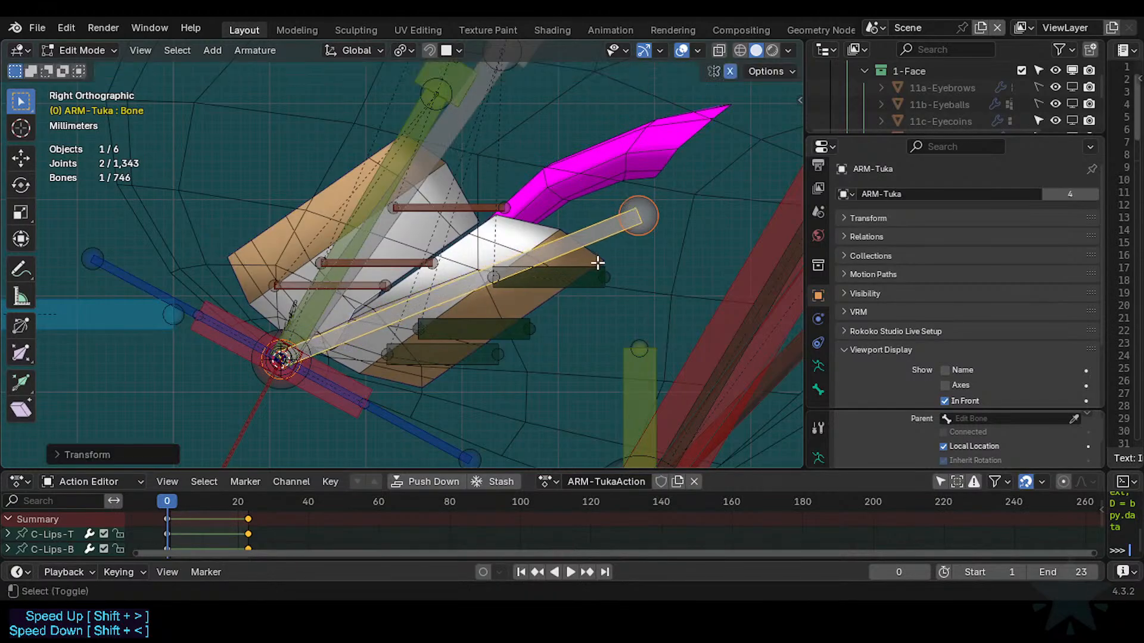
{"action": "key", "text": "s"}
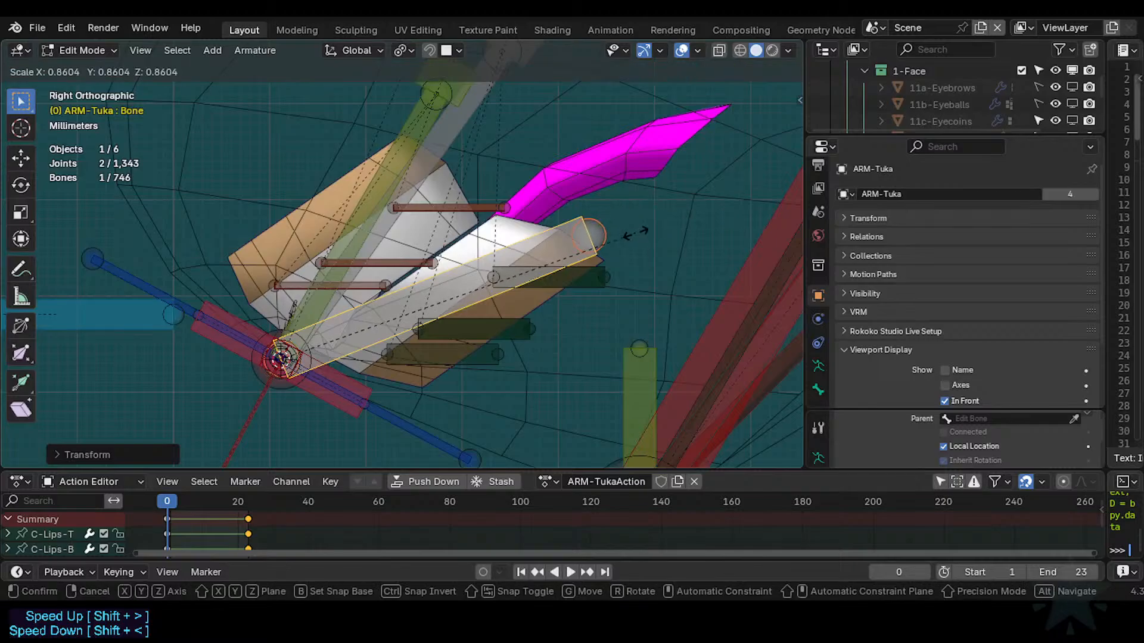
{"action": "left_click", "coordinate": [634, 233]}
Align the new bone to MCH-Arcade-B and select only the new bone again.
{"action": "left_click", "coordinate": [420, 172], "text": "shift"}
{"action": "key", "text": "ctrl+alt+s"}
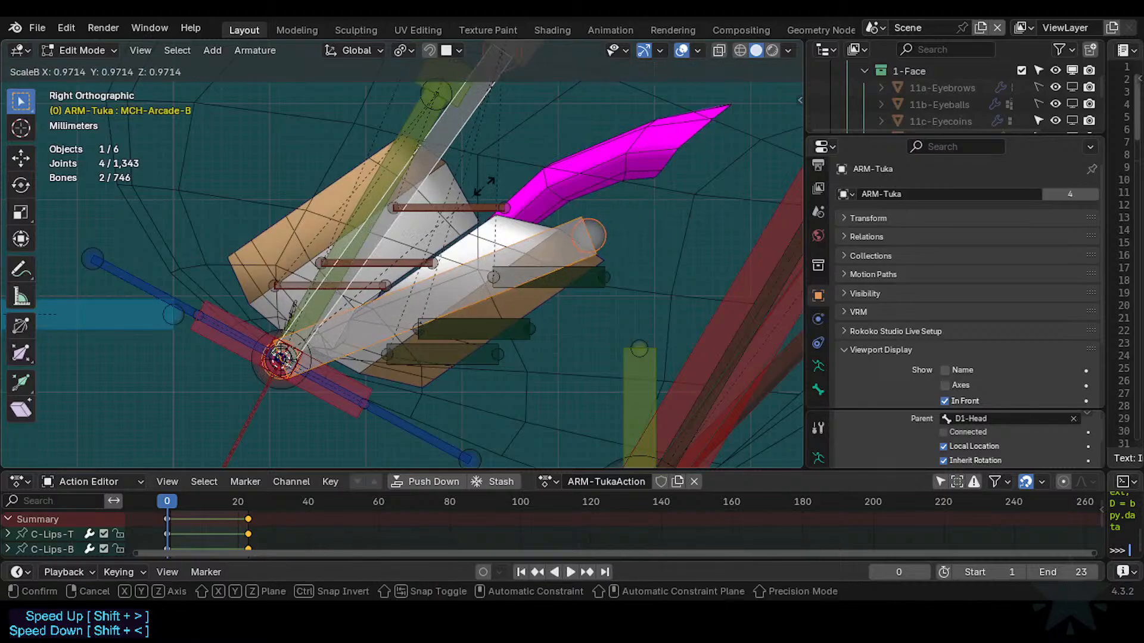
{"action": "right_click", "coordinate": [485, 186]}
{"action": "key", "text": "ctrl+alt+a"}
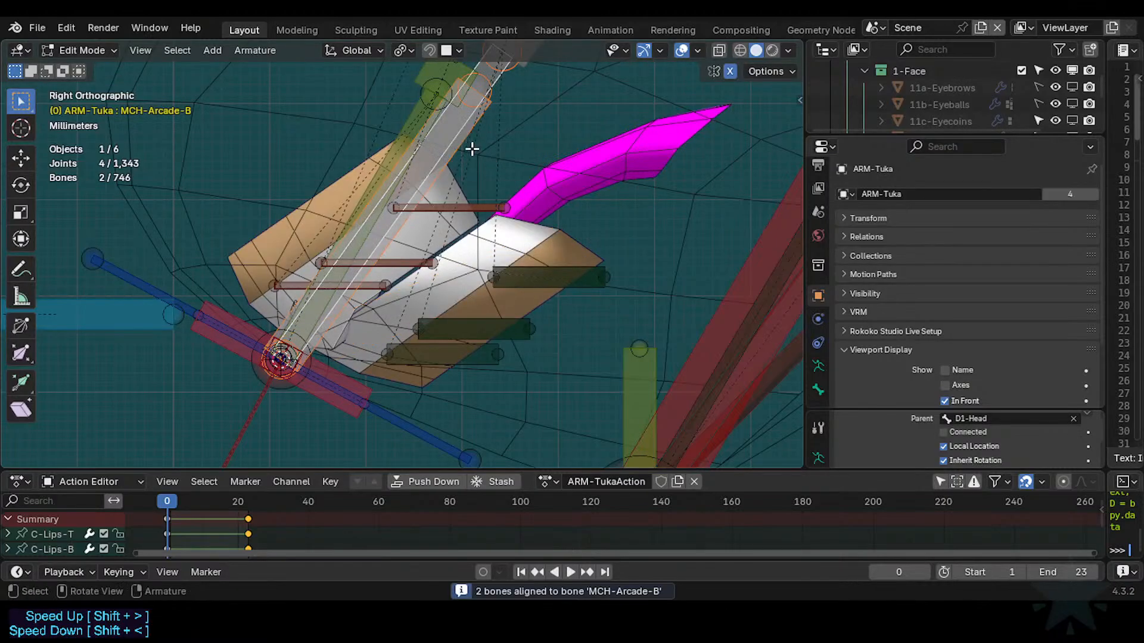
{"action": "left_click", "coordinate": [468, 148]}
In Pose Mode, test moving and rotating the aligned new bone from an angled front view.
{"action": "key", "text": "ctrl+Tab"}
{"action": "left_click", "coordinate": [395, 325]}
{"action": "middle_click_drag", "start_coordinate": [351, 312], "coordinate": [606, 339]}
{"action": "key", "text": "g"}
{"action": "right_click", "coordinate": [283, 316]}
{"action": "key", "text": "r"}
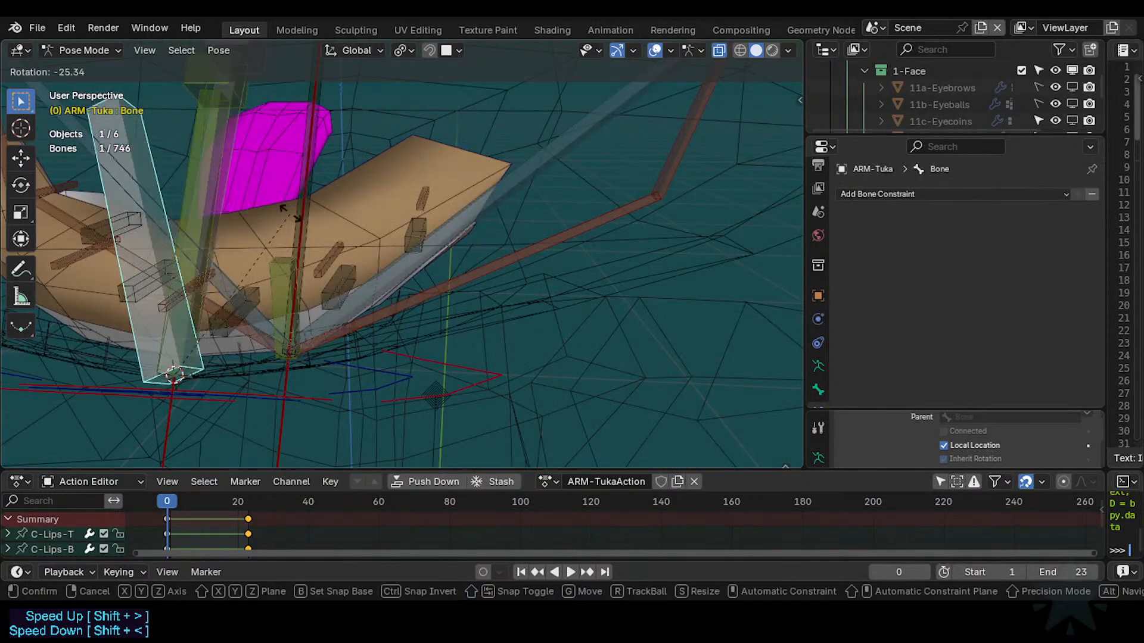
{"action": "left_click", "coordinate": [291, 297]}
{"action": "key", "text": "r"}
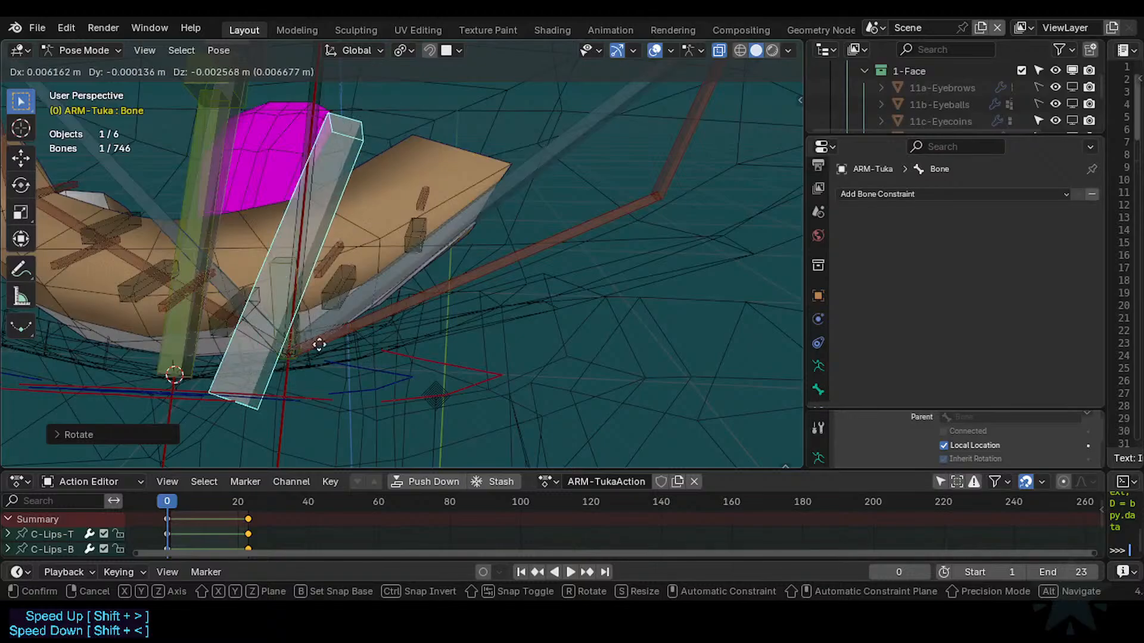
{"action": "right_click", "coordinate": [317, 341]}
{"action": "key", "text": "a"}
Select MCH-Arcade-B and unlock its X, Y and Z location.
{"action": "middle_click_drag", "start_coordinate": [317, 341], "coordinate": [224, 282]}
{"action": "left_click", "coordinate": [378, 232]}
{"action": "left_click", "coordinate": [374, 237]}
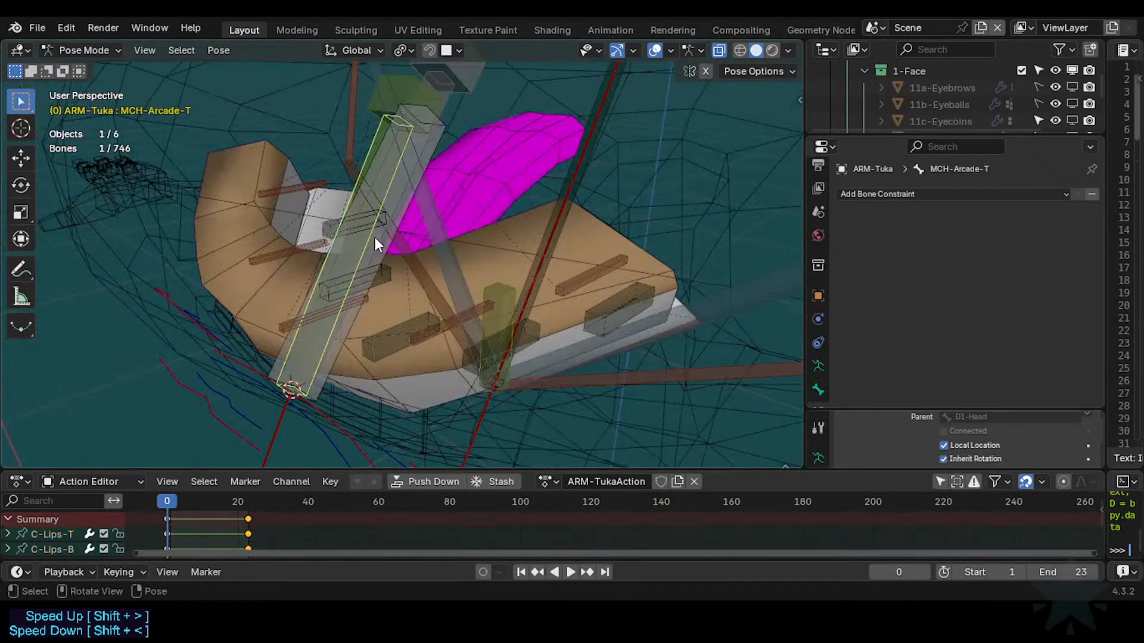
{"action": "left_click", "coordinate": [379, 253]}
{"action": "left_click", "coordinate": [370, 249]}
{"action": "key", "text": "n"}
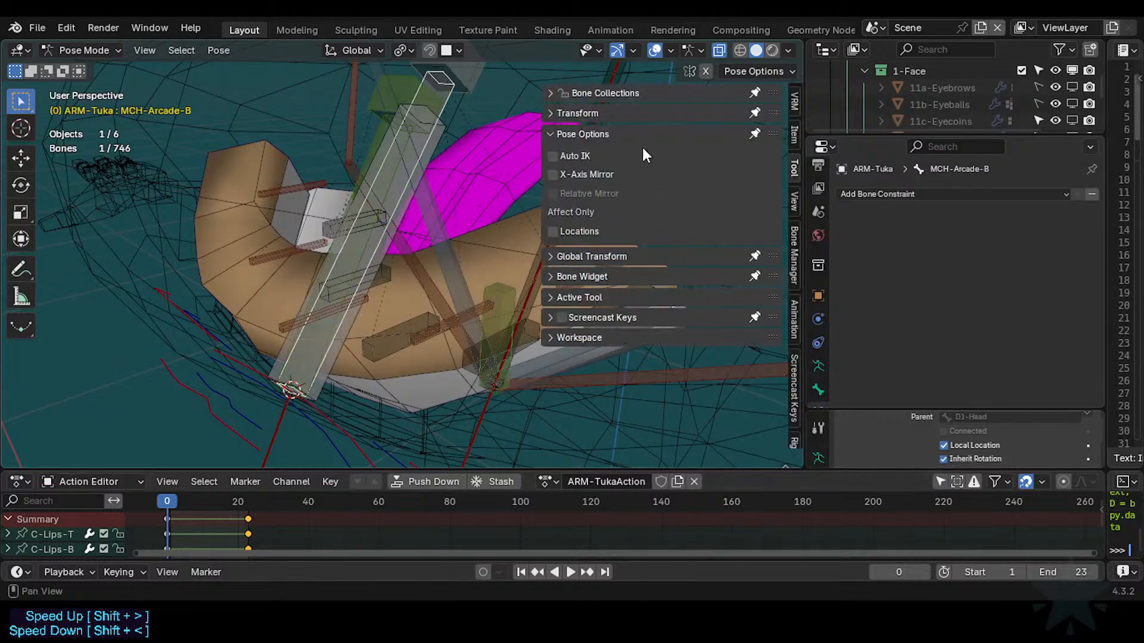
{"action": "left_click", "coordinate": [569, 112]}
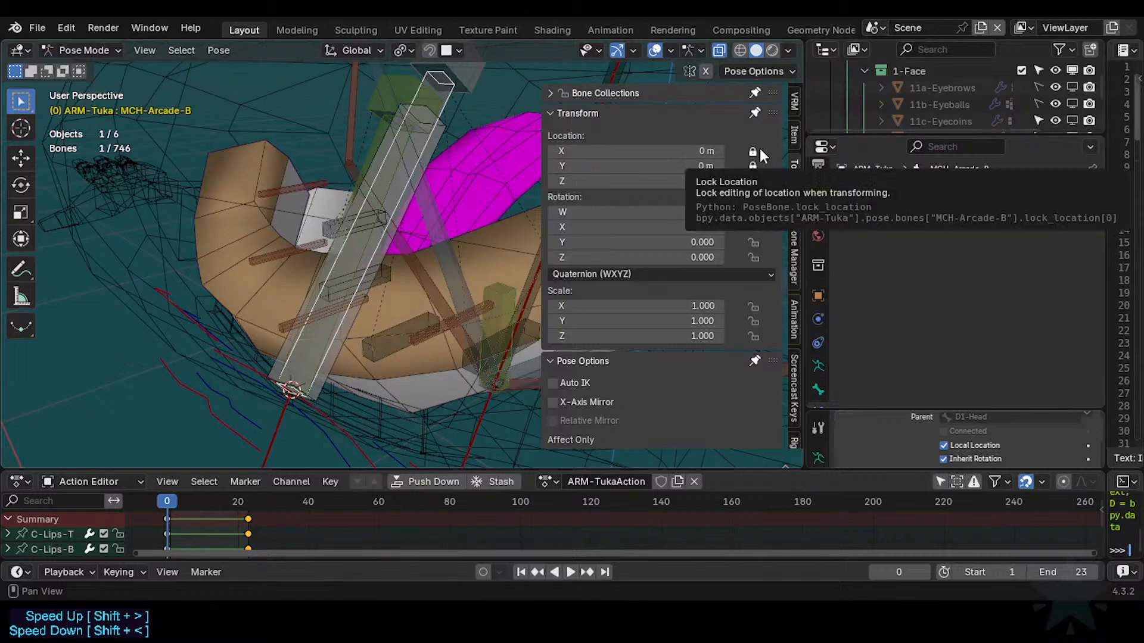
{"action": "left_click_drag", "start_coordinate": [749, 152], "coordinate": [750, 182]}
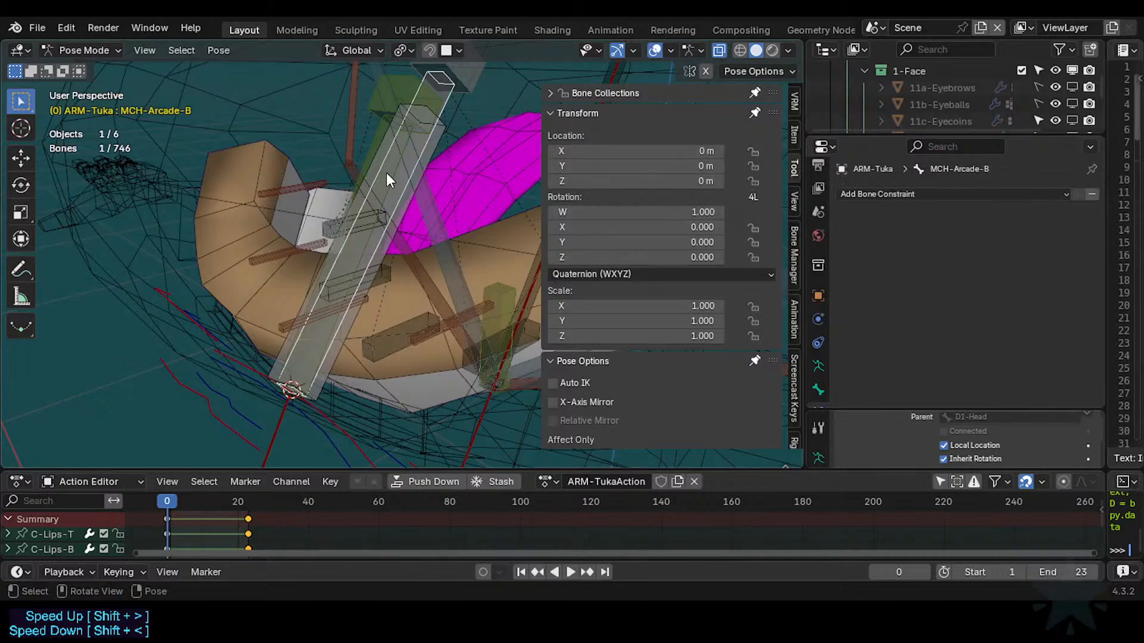
{"action": "key", "text": "n"}
Select the new test bone and delete it in Edit Mode.
{"action": "left_click", "coordinate": [428, 156]}
{"action": "key", "text": "Tab"}
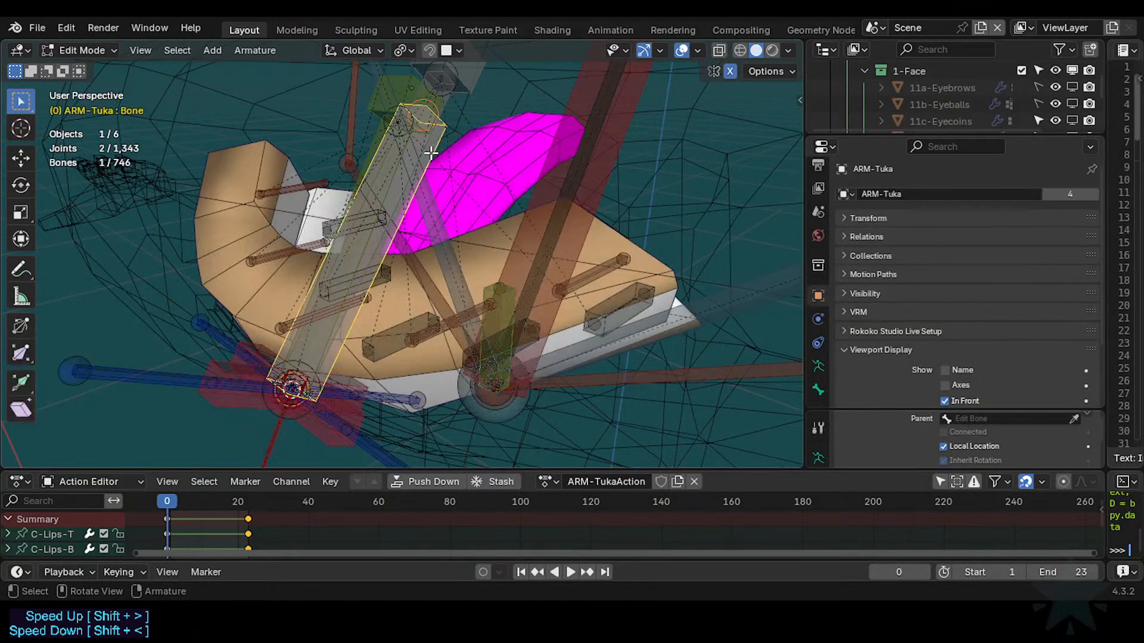
{"action": "key", "text": "x"}
{"action": "left_click", "coordinate": [431, 153]}
Examine MCH-Arcade-T's transform values in Edit Mode and its location and rotation locks in Pose Mode.
{"action": "left_click", "coordinate": [378, 161]}
{"action": "key", "text": "n"}
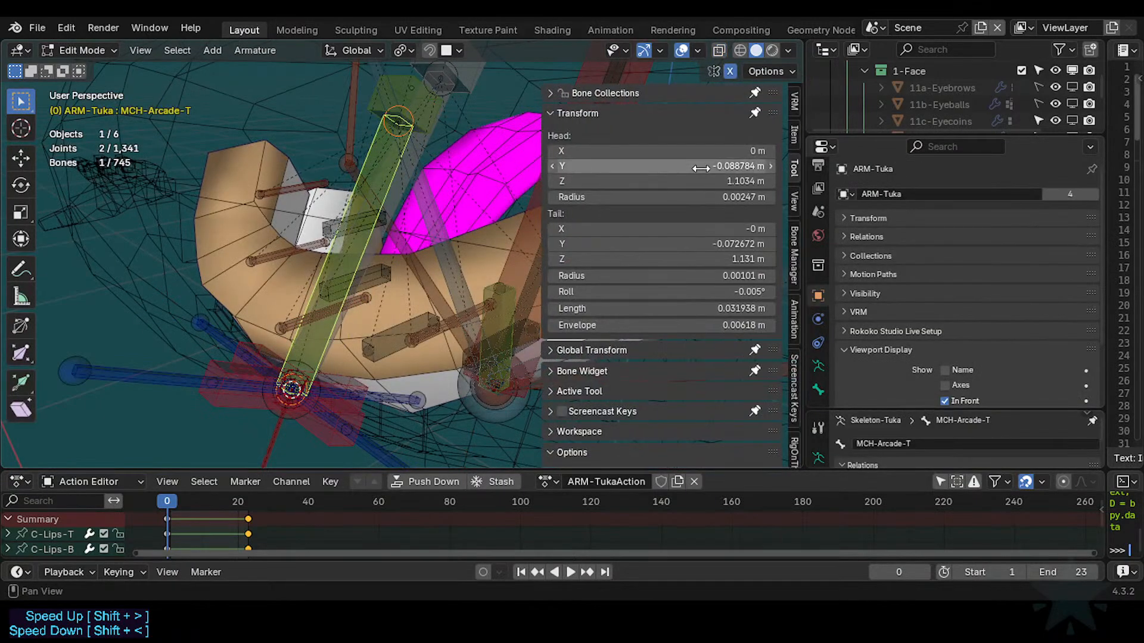
{"action": "left_click", "coordinate": [563, 111]}
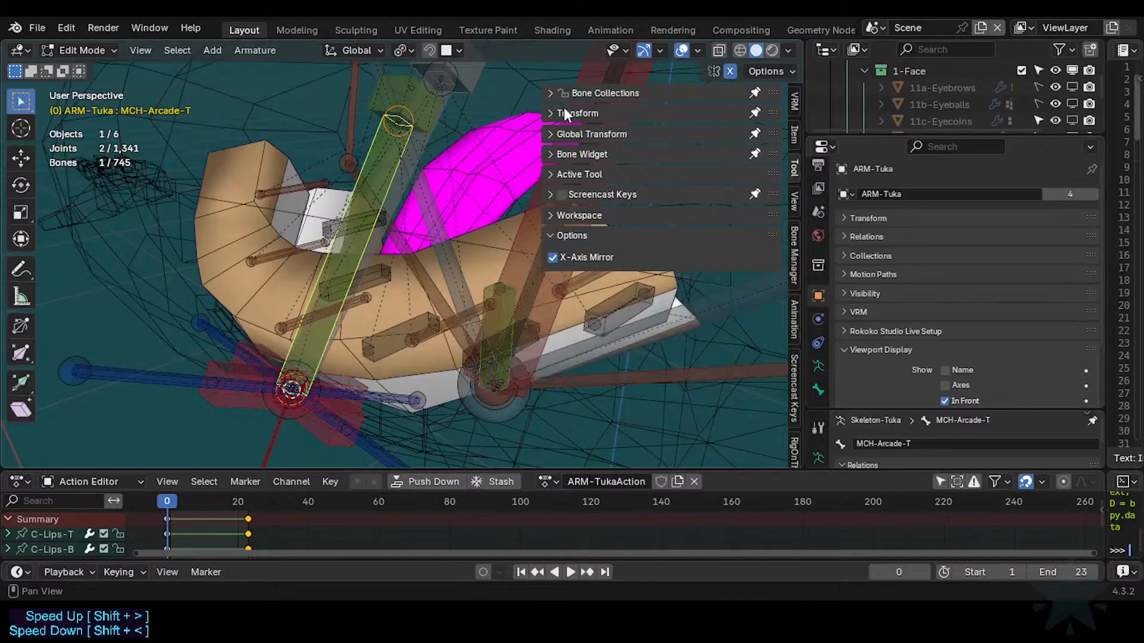
{"action": "left_click", "coordinate": [581, 113]}
{"action": "left_click", "coordinate": [585, 114]}
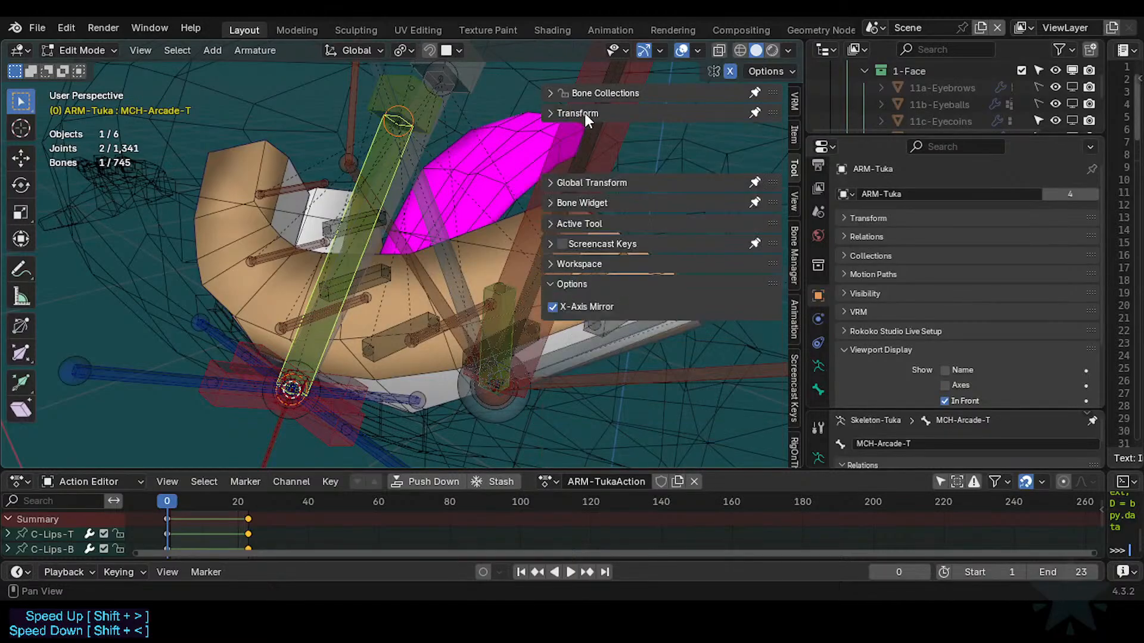
{"action": "left_click", "coordinate": [584, 113]}
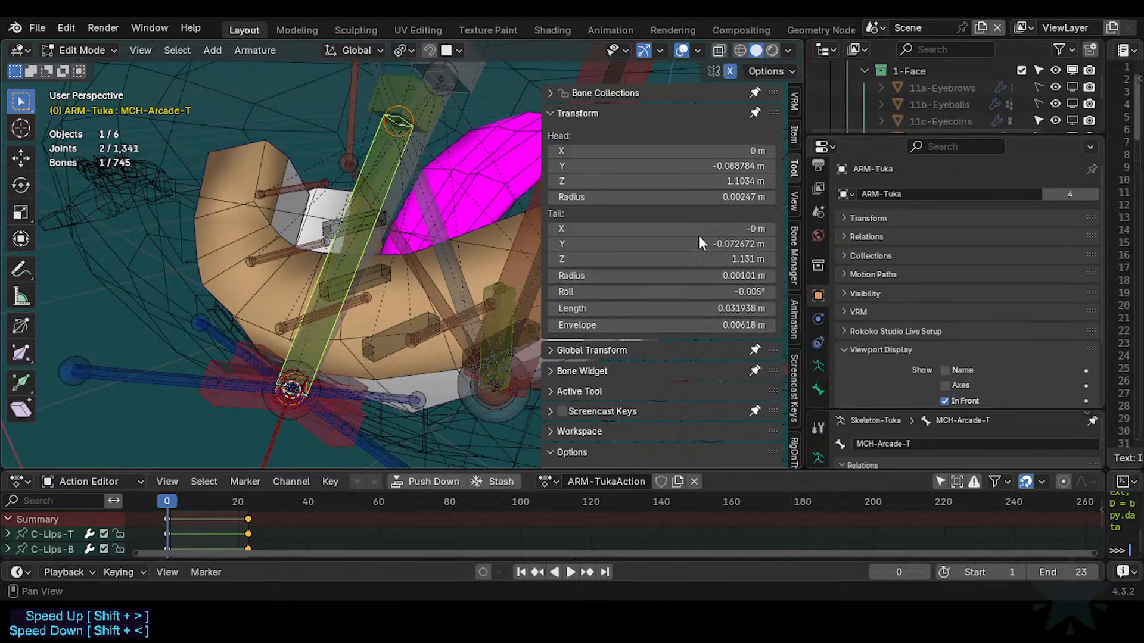
{"action": "left_click", "coordinate": [553, 113]}
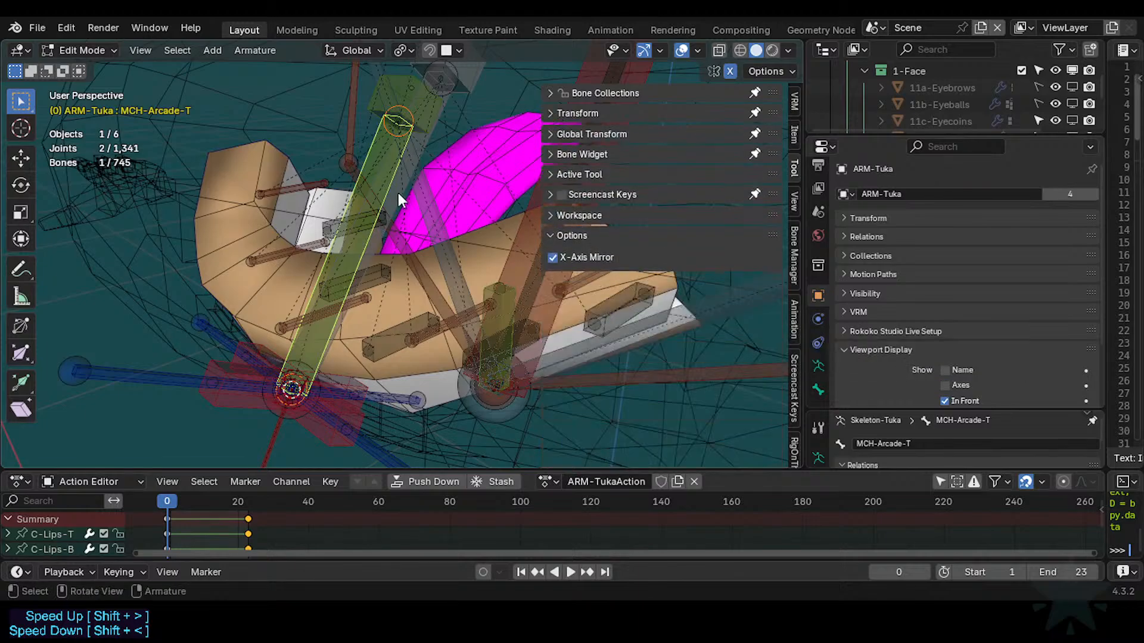
{"action": "key", "text": "ctrl+Tab"}
{"action": "left_click", "coordinate": [593, 134]}
{"action": "left_click", "coordinate": [591, 92]}
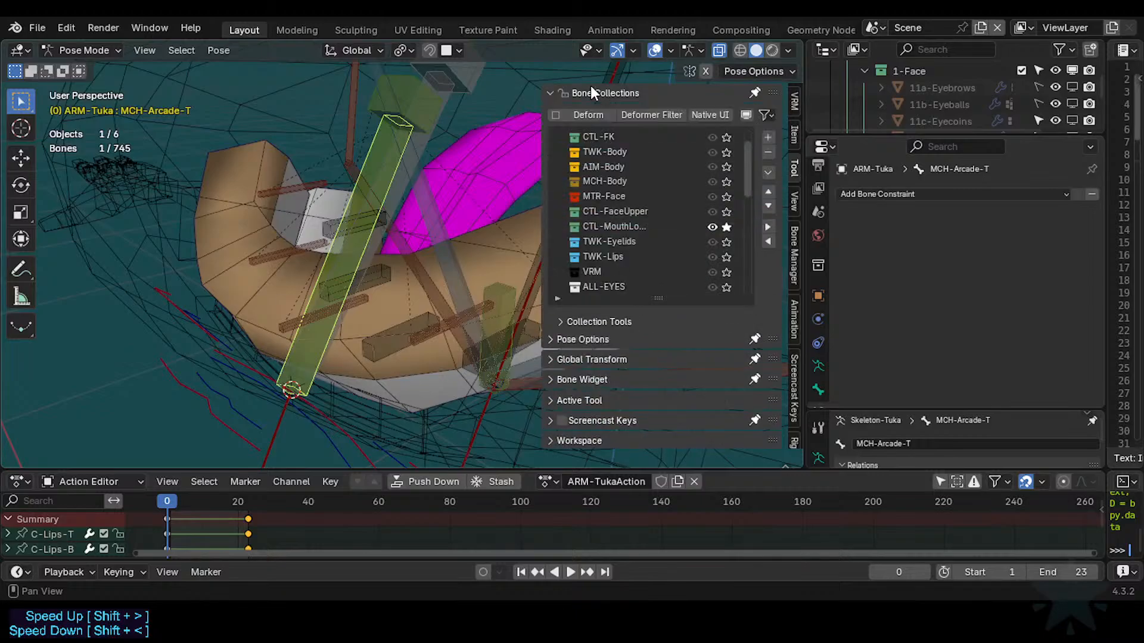
{"action": "left_click", "coordinate": [602, 90]}
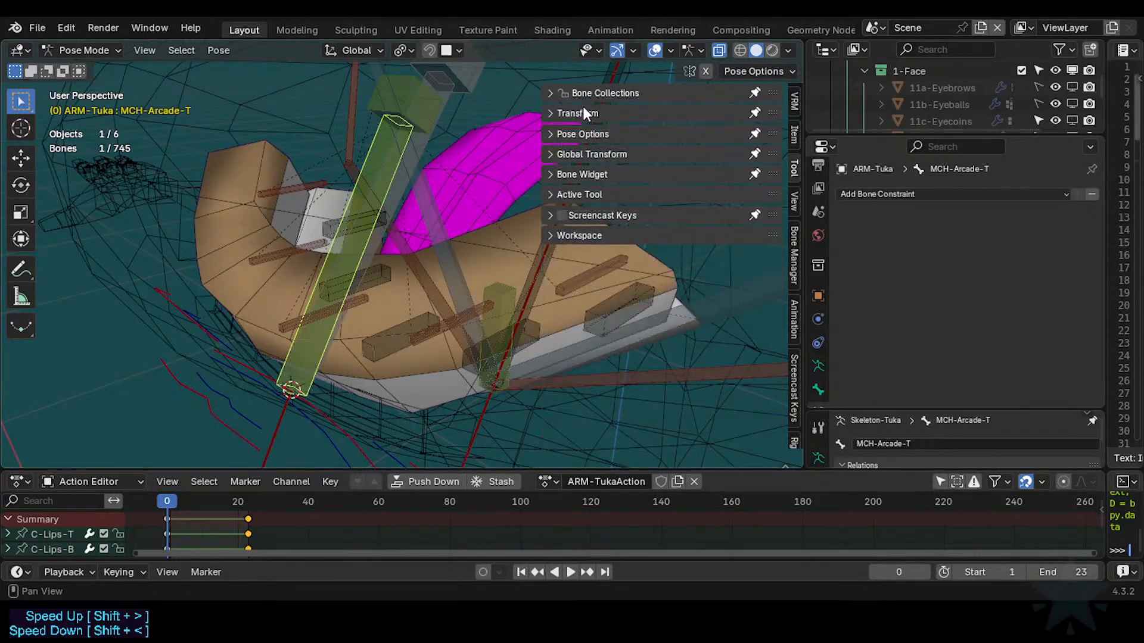
{"action": "left_click", "coordinate": [580, 114]}
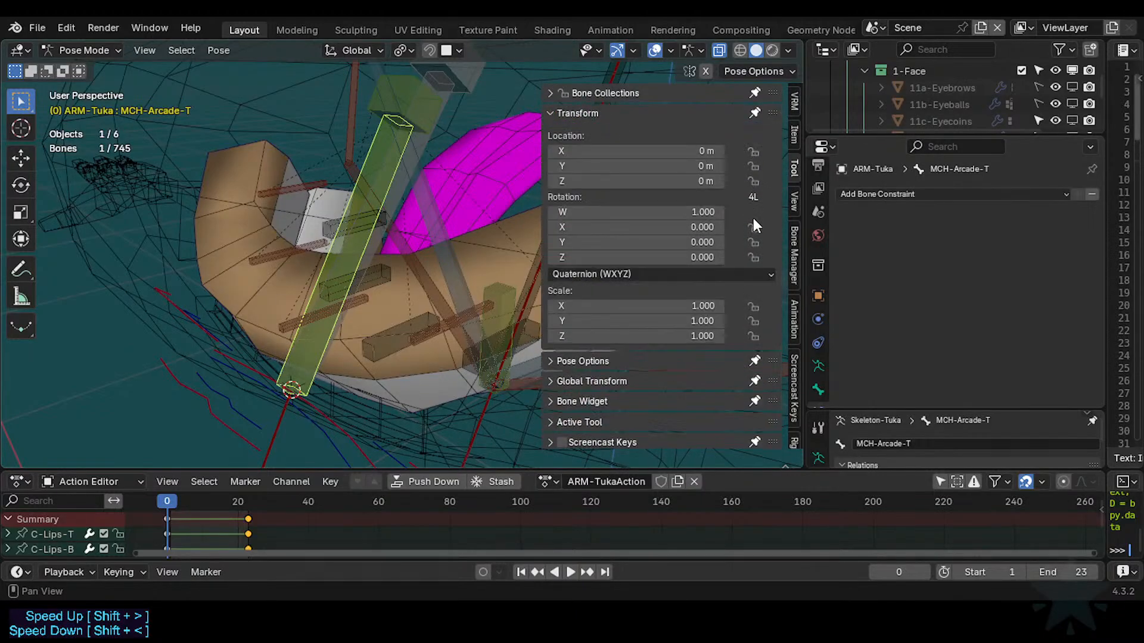
{"action": "key", "text": "n"}
Test rotating and moving MCH-Arcade-T, cancel the transform, and select MCH-Arcade-B.
{"action": "middle_click_drag", "start_coordinate": [470, 214], "coordinate": [409, 321]}
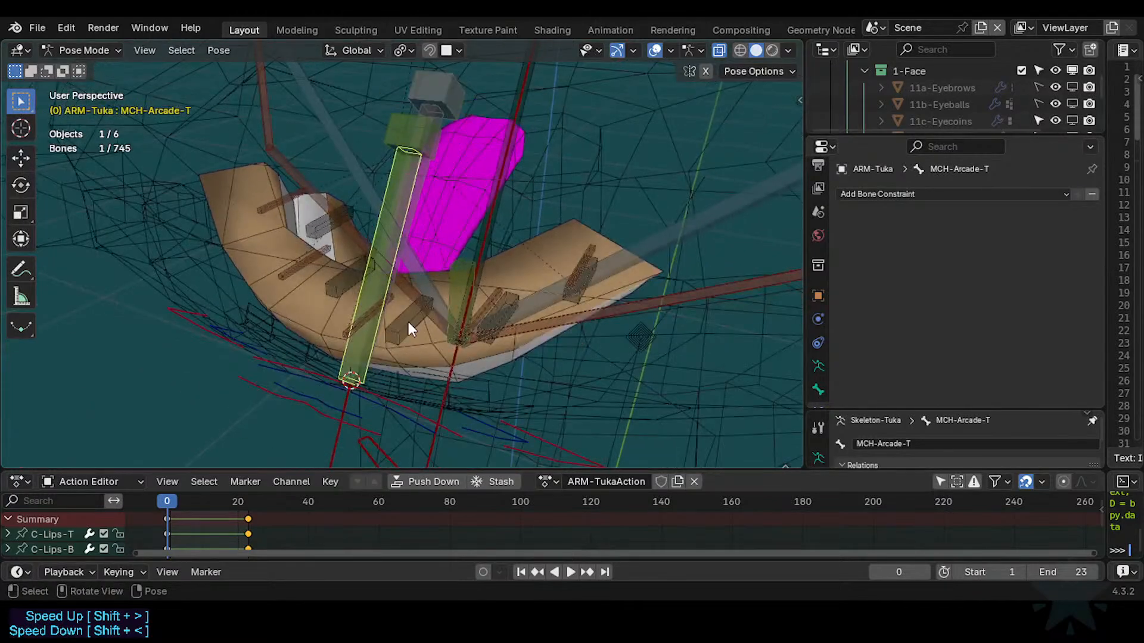
{"action": "key", "text": "r"}
{"action": "key", "text": "g"}
{"action": "right_click", "coordinate": [361, 407]}
{"action": "left_click", "coordinate": [358, 368]}
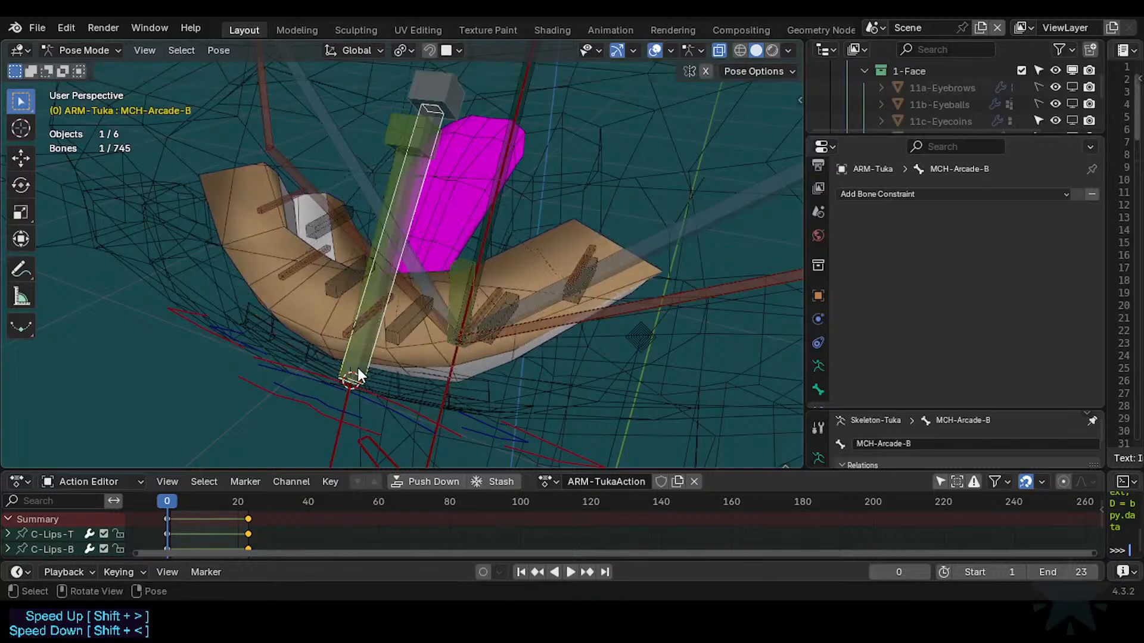
Add a Stretch To constraint to MCH-Arcade-B with TGT-FakePivot-B as its target bone.
{"action": "key", "text": "g"}
{"action": "right_click", "coordinate": [380, 377]}
{"action": "left_click", "coordinate": [431, 170], "text": "shift"}
{"action": "key", "text": "shift+ctrl+c"}
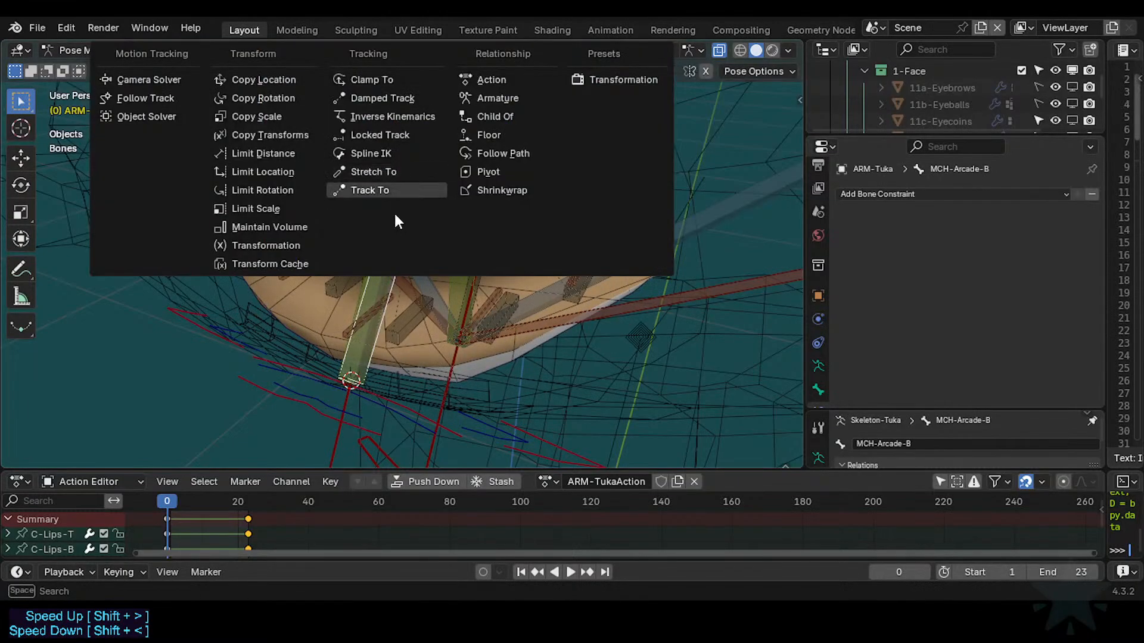
{"action": "left_click", "coordinate": [385, 172]}
Add a Stretch To constraint to MCH-Arcade-T with TGT-FakePivot-T as its target bone.
{"action": "left_click", "coordinate": [392, 115]}
{"action": "left_click", "coordinate": [388, 167], "text": "shift"}
{"action": "key", "text": "shift+ctrl+c"}
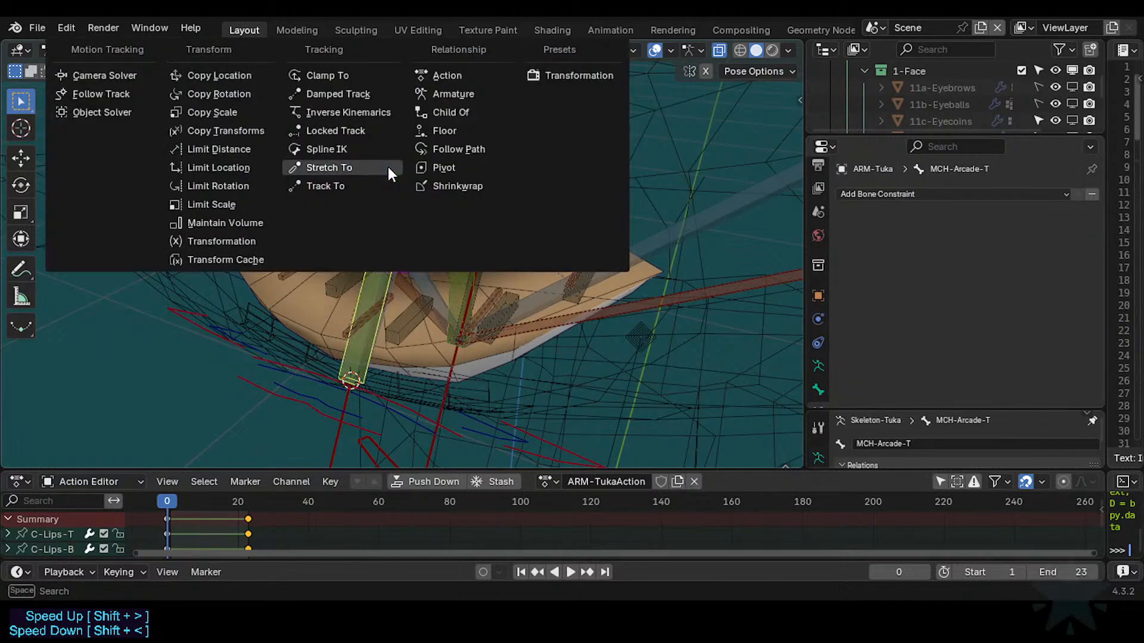
{"action": "left_click", "coordinate": [388, 168]}
Move MCH-Arcade-B sideways to test its Stretch To constraint and return it to its place.
{"action": "left_click", "coordinate": [365, 366]}
{"action": "key", "text": "g"}
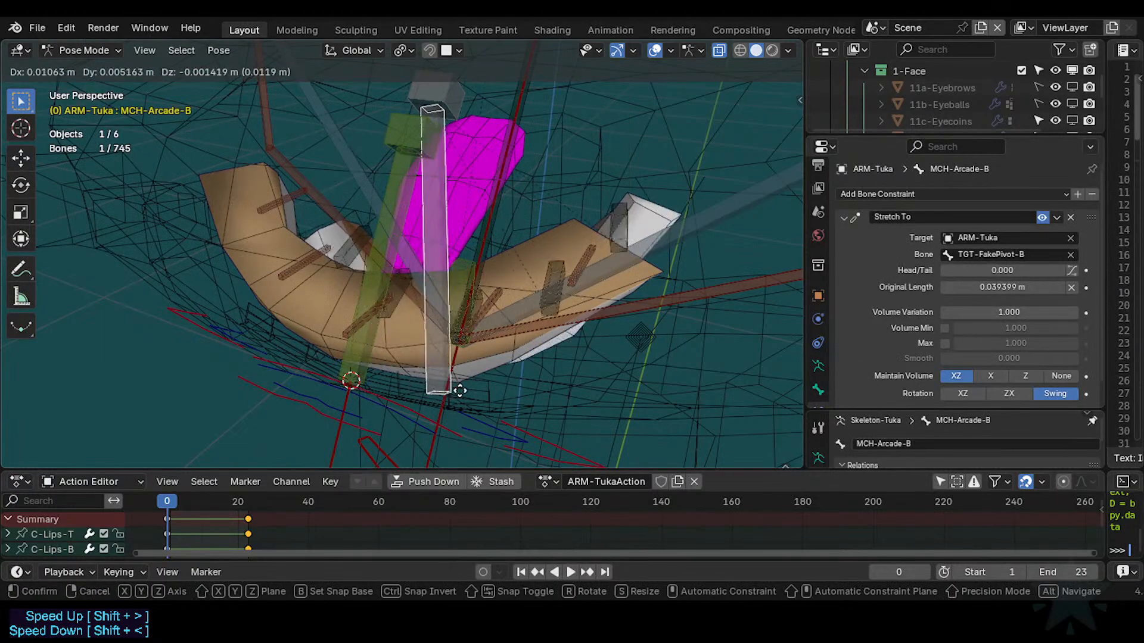
{"action": "left_click", "coordinate": [330, 376]}
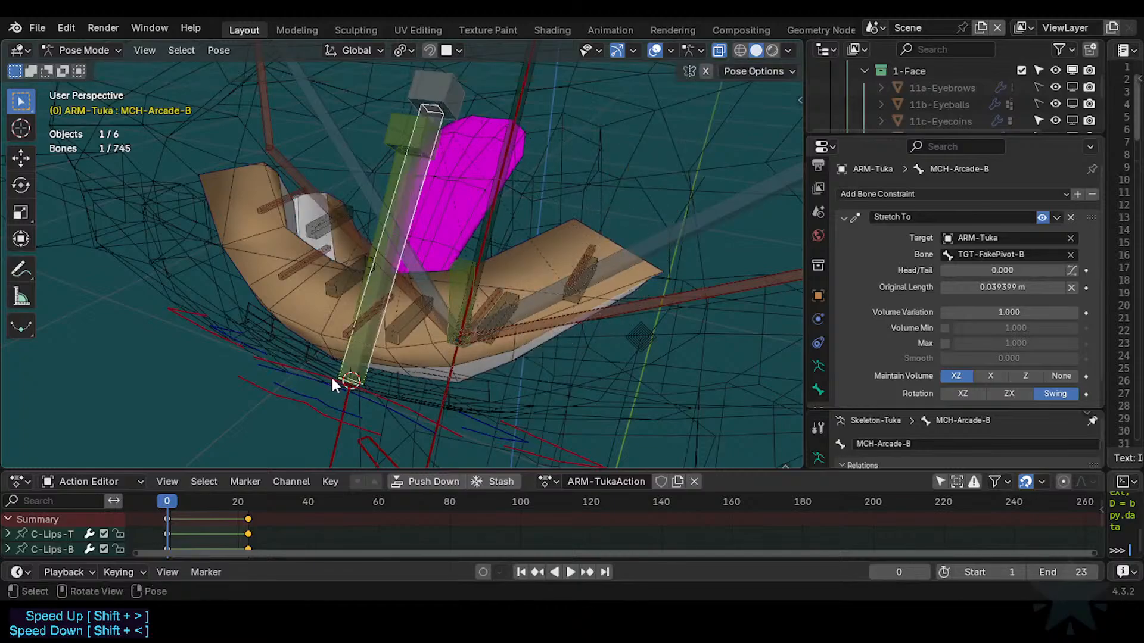
Enlarge the B-Bone display size of MCH-Arcade-B to about 1.5 times so it stands apart from MCH-Arcade-T.
{"action": "left_click", "coordinate": [351, 380]}
{"action": "left_click", "coordinate": [369, 367]}
{"action": "key", "text": "ctrl+alt+s"}
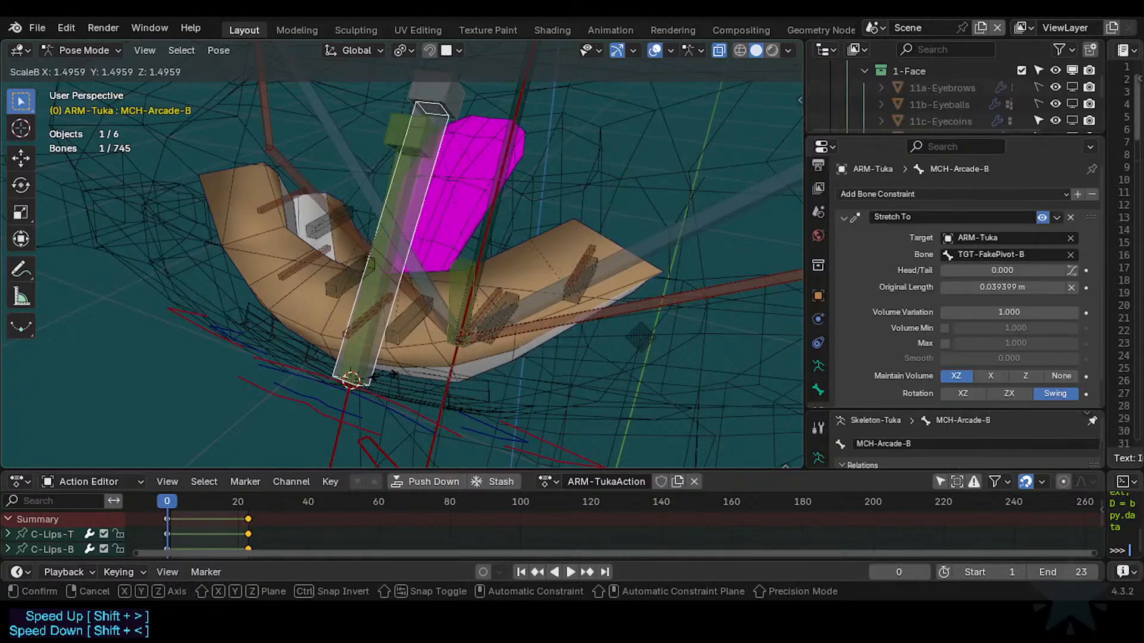
{"action": "left_click", "coordinate": [384, 375]}
{"action": "left_click", "coordinate": [378, 372]}
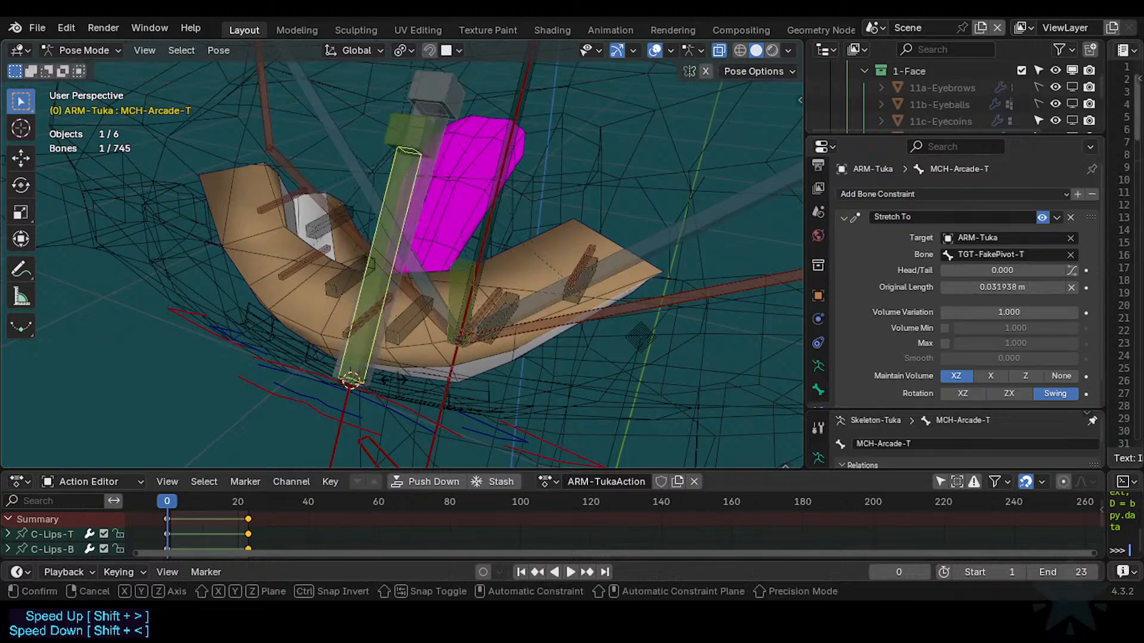
{"action": "left_click", "coordinate": [374, 376]}
Test moving the thickened MCH-Arcade-B across the teeth and cancel the transform.
{"action": "left_click", "coordinate": [375, 372]}
{"action": "key", "text": "g"}
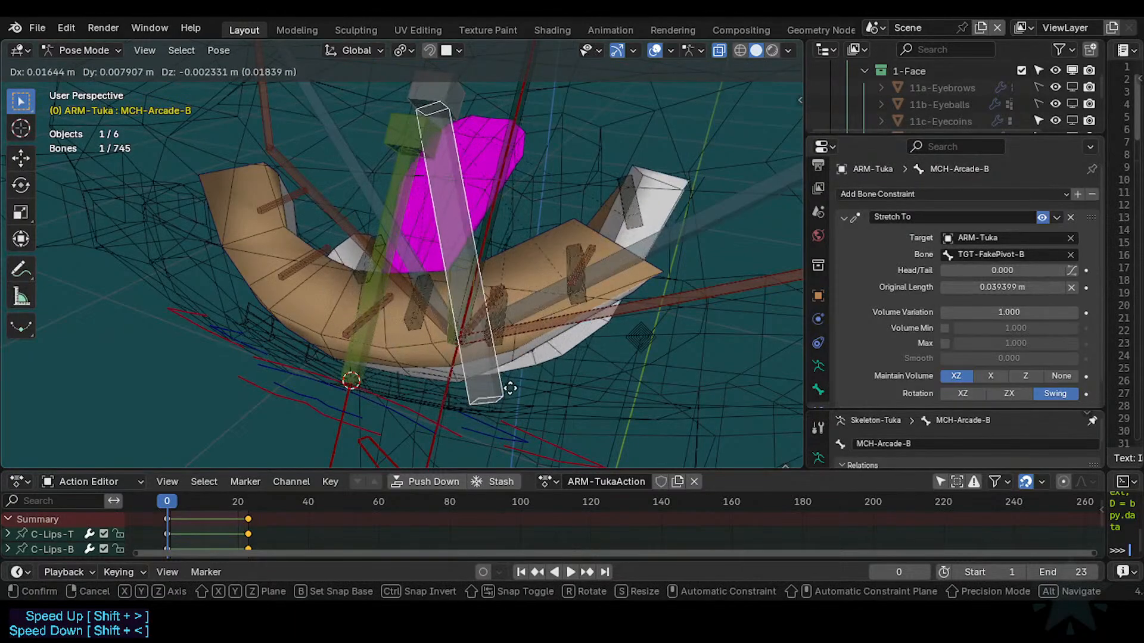
{"action": "right_click", "coordinate": [382, 388]}
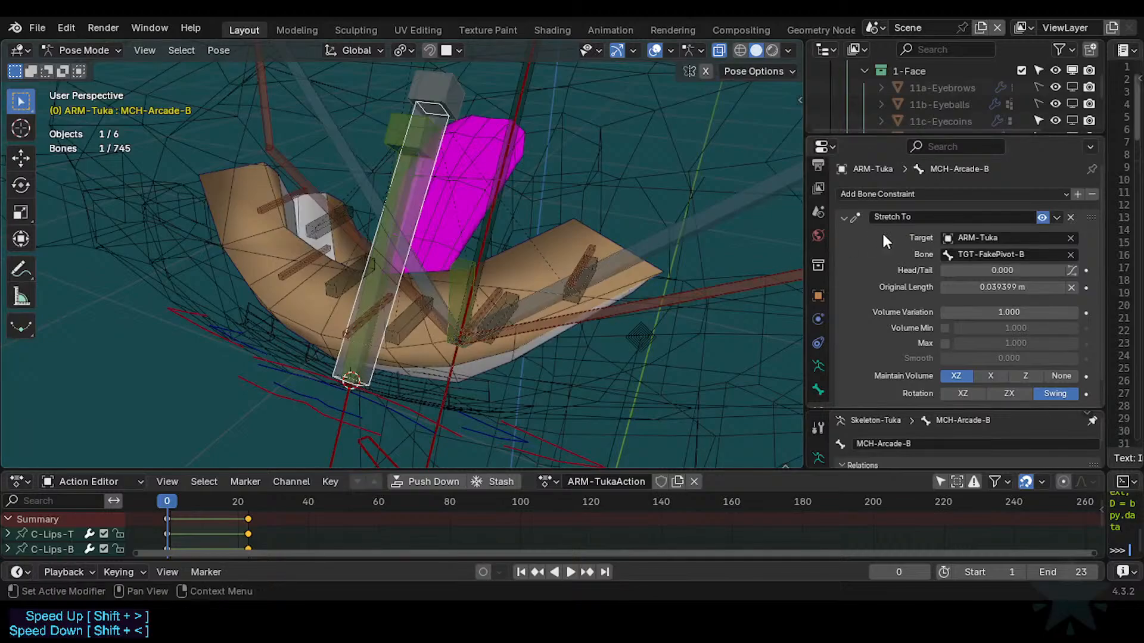
Add a Shrinkwrap constraint to MCH-Arcade-B targeting 10-Muzzle-Ghost with Snap Mode set to Inside.
{"action": "left_click", "coordinate": [867, 195]}
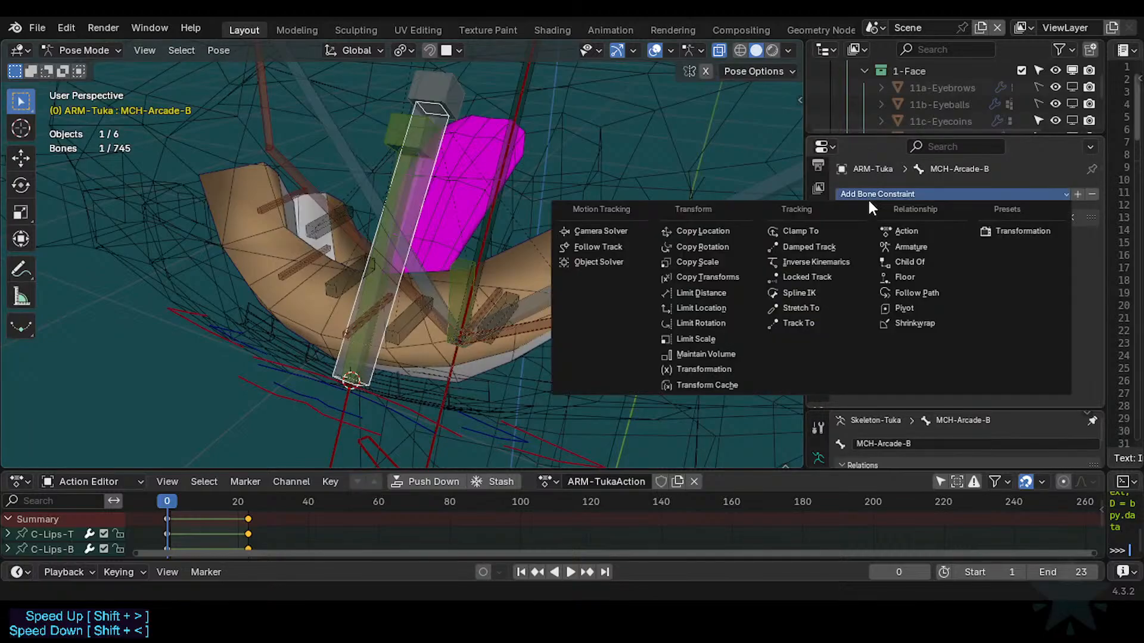
{"action": "left_click", "coordinate": [892, 325]}
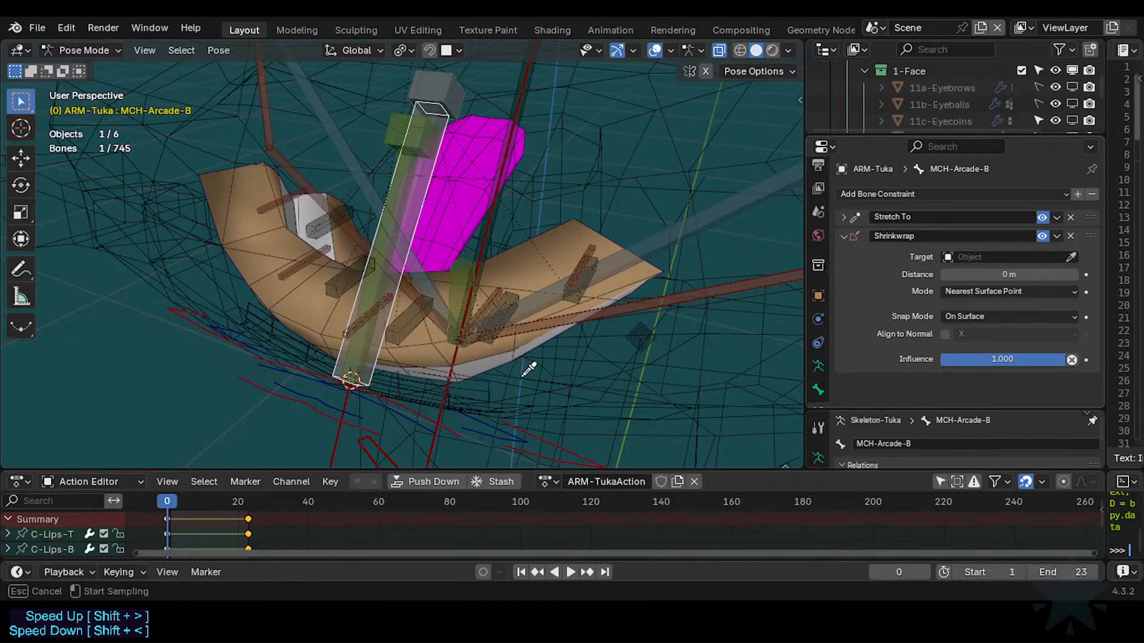
{"action": "left_click", "coordinate": [1004, 257]}
{"action": "type", "text": "Muzzle"}
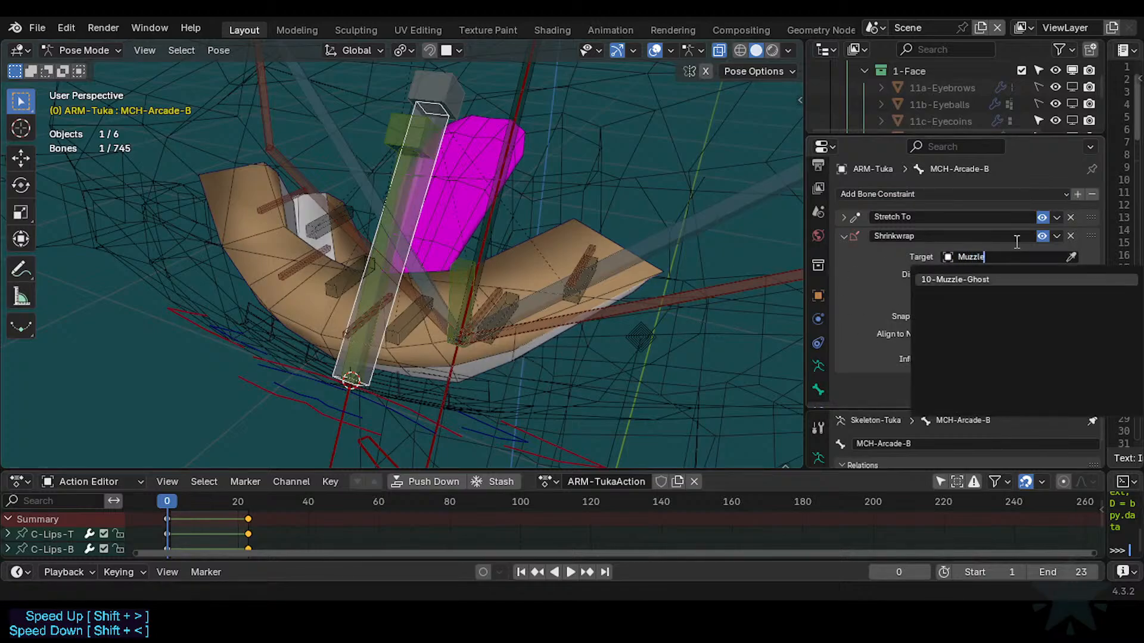
{"action": "key", "text": "Return"}
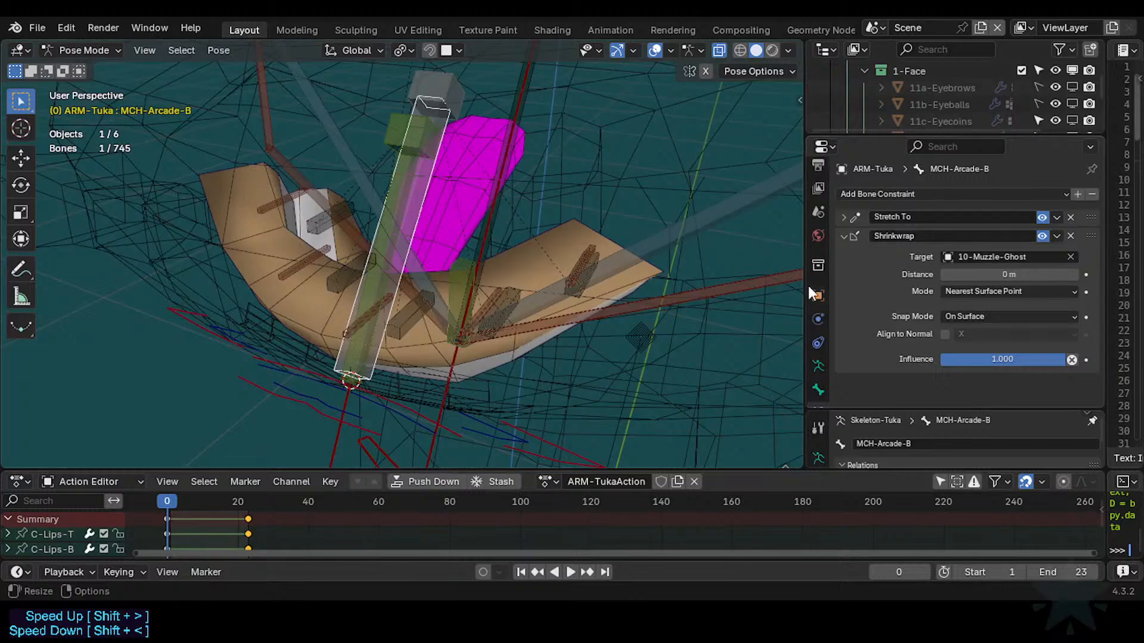
{"action": "left_click", "coordinate": [980, 317]}
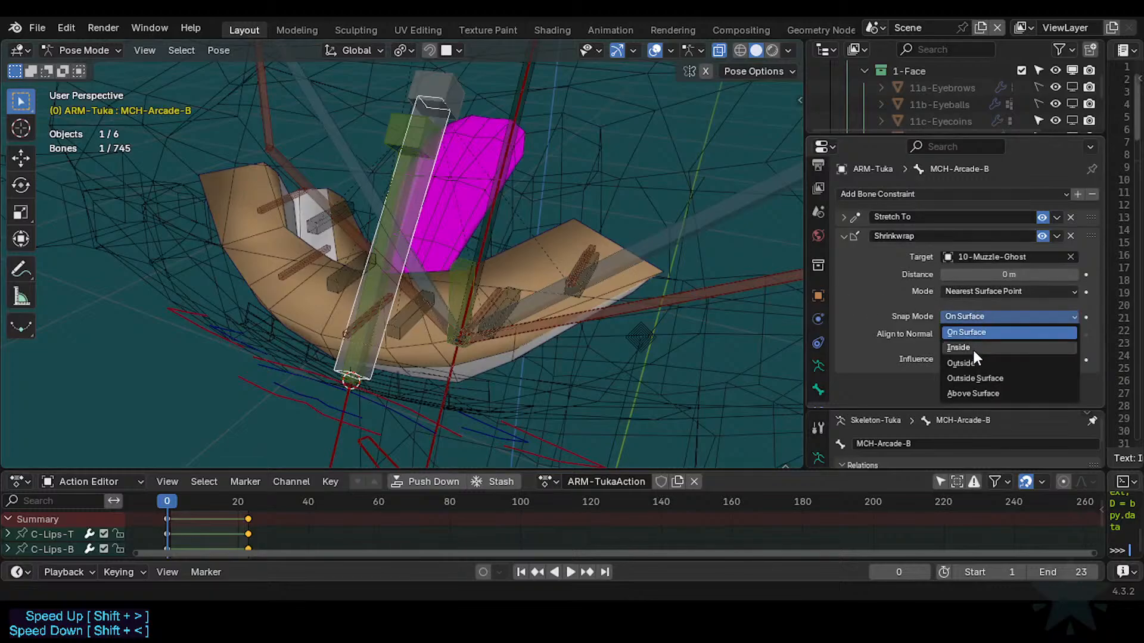
{"action": "left_click", "coordinate": [968, 347]}
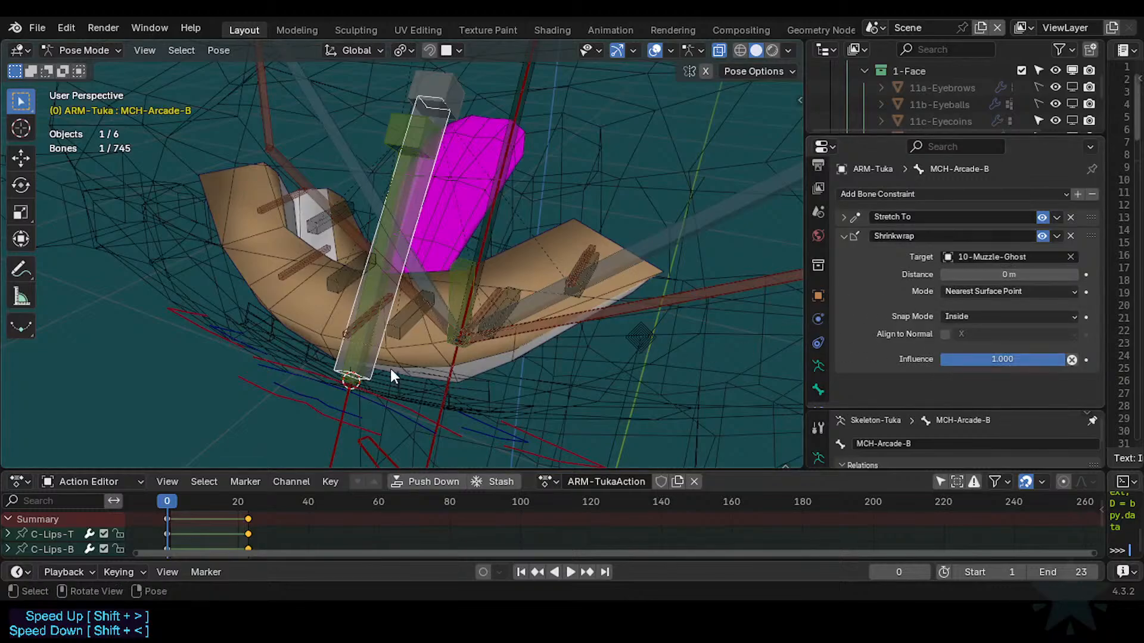
Test moving MCH-Arcade-B beyond the muzzle with Shrinkwrap below Stretch To, cancelling each move.
{"action": "key", "text": "g"}
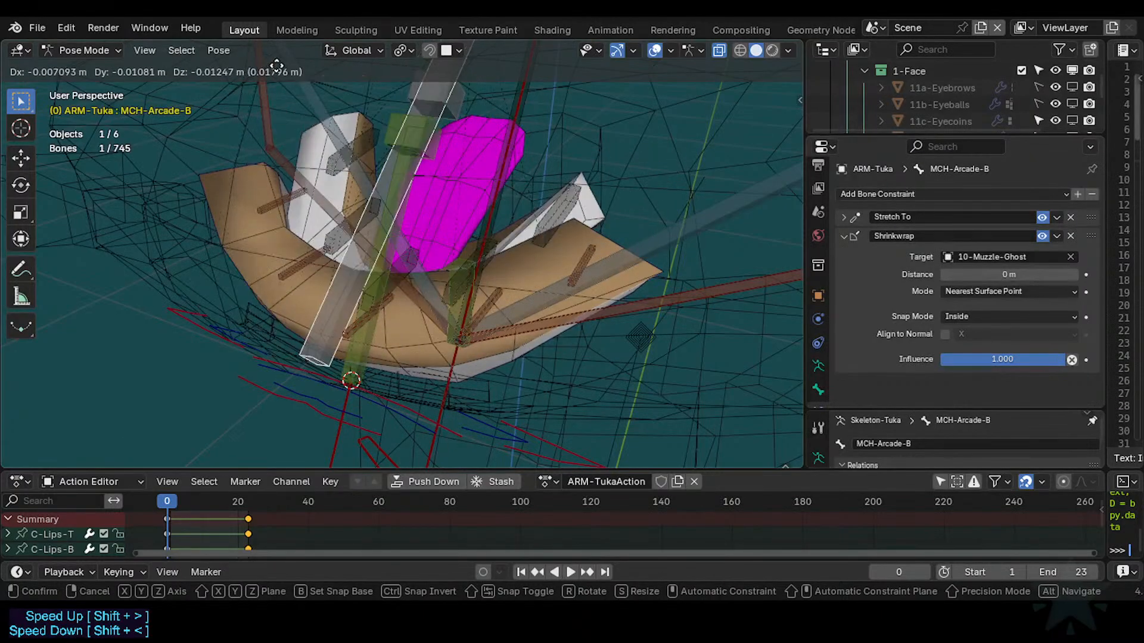
{"action": "right_click", "coordinate": [417, 330]}
{"action": "scroll", "coordinate": [420, 334], "scroll_direction": "down", "scroll_amount": 3}
{"action": "middle_click_drag", "start_coordinate": [419, 334], "coordinate": [395, 292]}
{"action": "middle_click_drag", "start_coordinate": [482, 237], "coordinate": [437, 301], "text": "shift"}
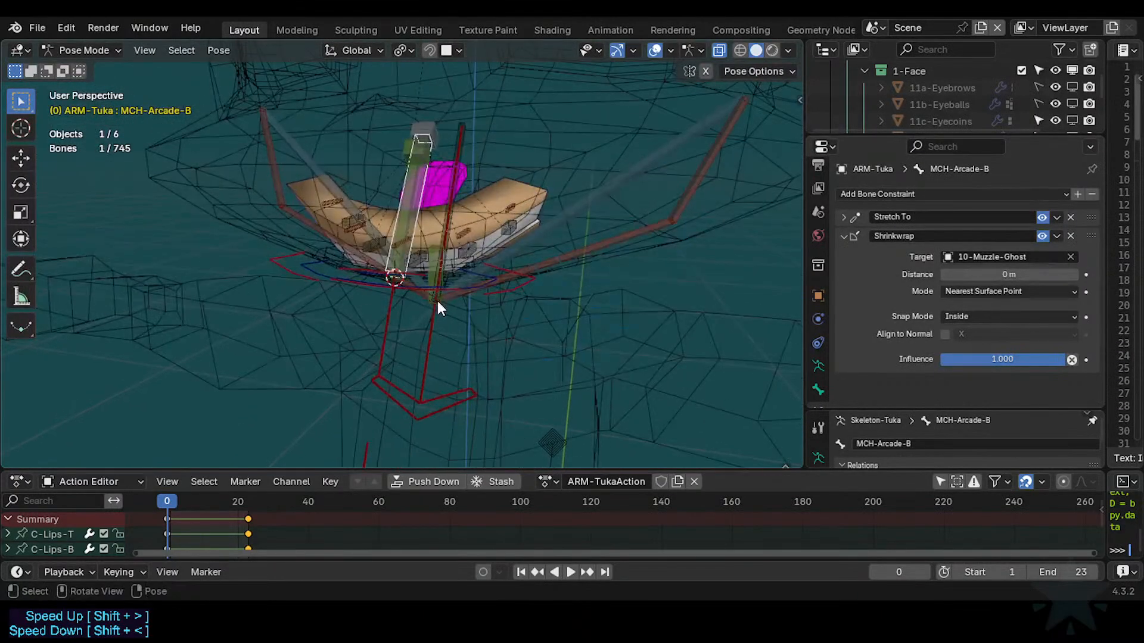
{"action": "key", "text": "g"}
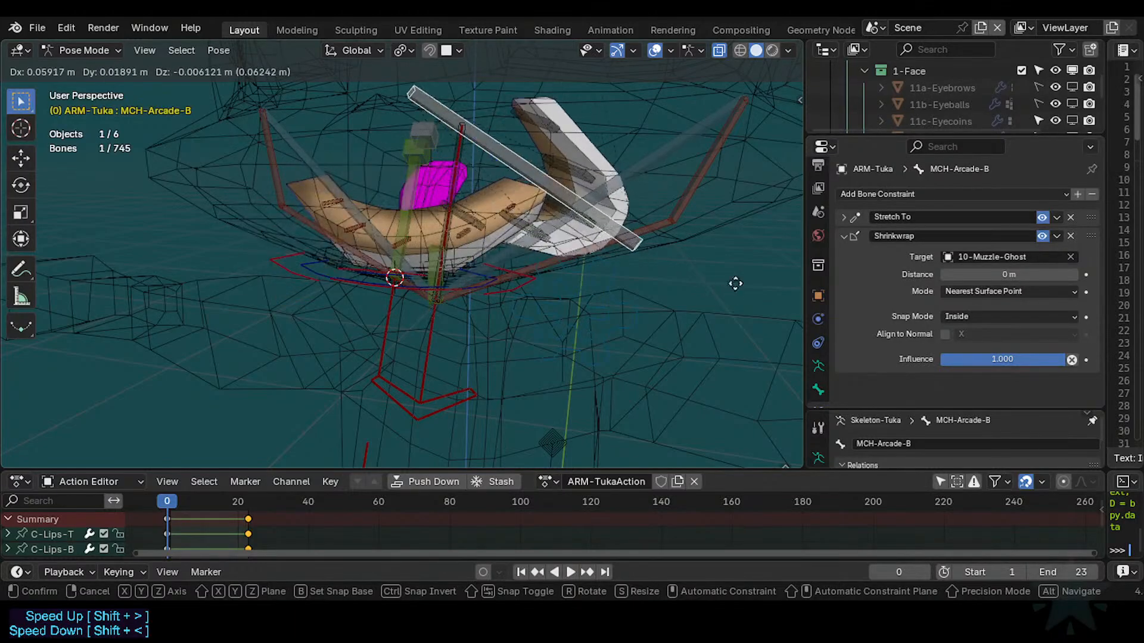
{"action": "key", "text": "Escape"}
Place Shrinkwrap above Stretch To in MCH-Arcade-B's constraint stack and test the order by moving the bone sideways.
{"action": "left_click_drag", "start_coordinate": [1090, 216], "coordinate": [1088, 250]}
{"action": "key", "text": "g"}
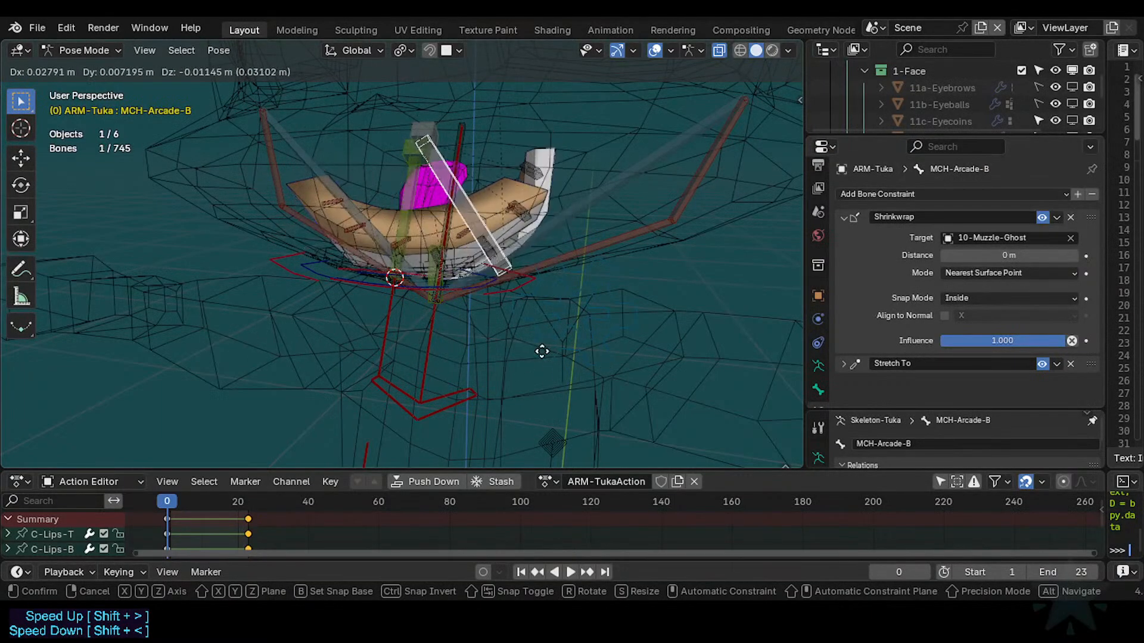
{"action": "left_click", "coordinate": [541, 350]}
{"action": "middle_click_drag", "start_coordinate": [538, 345], "coordinate": [452, 354]}
{"action": "key", "text": "g"}
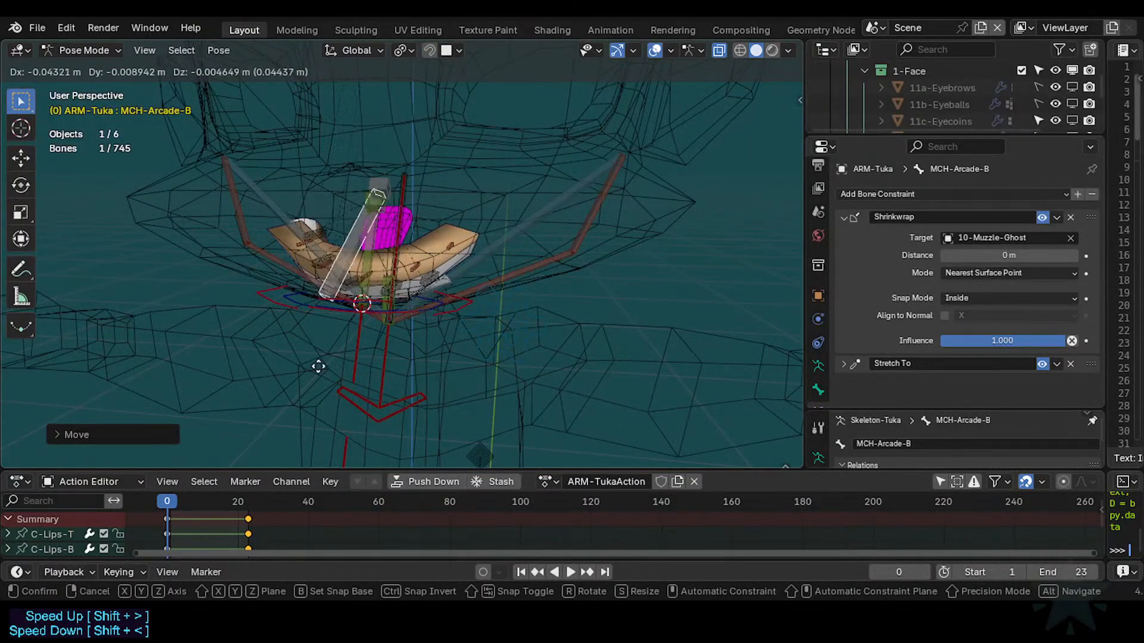
{"action": "key", "text": "g"}
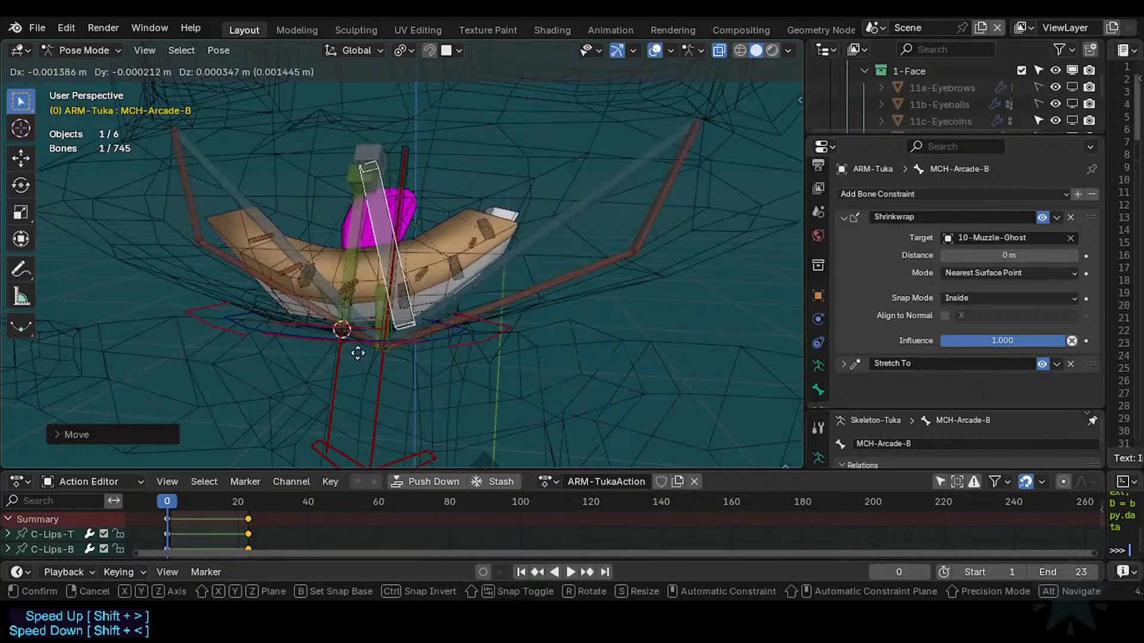
{"action": "left_click", "coordinate": [329, 355]}
Move MCH-Arcade-B sideways and upward, and examine the lower teeth's tilt from several angles.
{"action": "middle_click_drag", "start_coordinate": [405, 372], "coordinate": [328, 286]}
{"action": "key", "text": "g"}
{"action": "left_click", "coordinate": [250, 336]}
{"action": "key", "text": "g"}
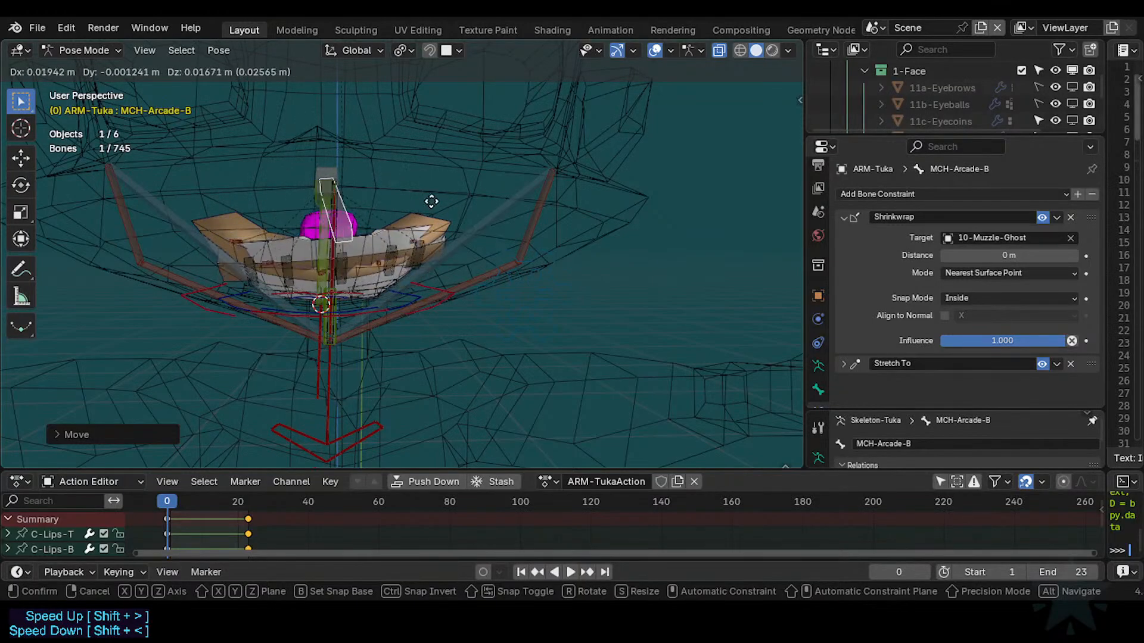
{"action": "left_click", "coordinate": [452, 217]}
{"action": "scroll", "coordinate": [351, 254], "scroll_direction": "up", "scroll_amount": 3}
{"action": "middle_click_drag", "start_coordinate": [352, 261], "coordinate": [363, 174]}
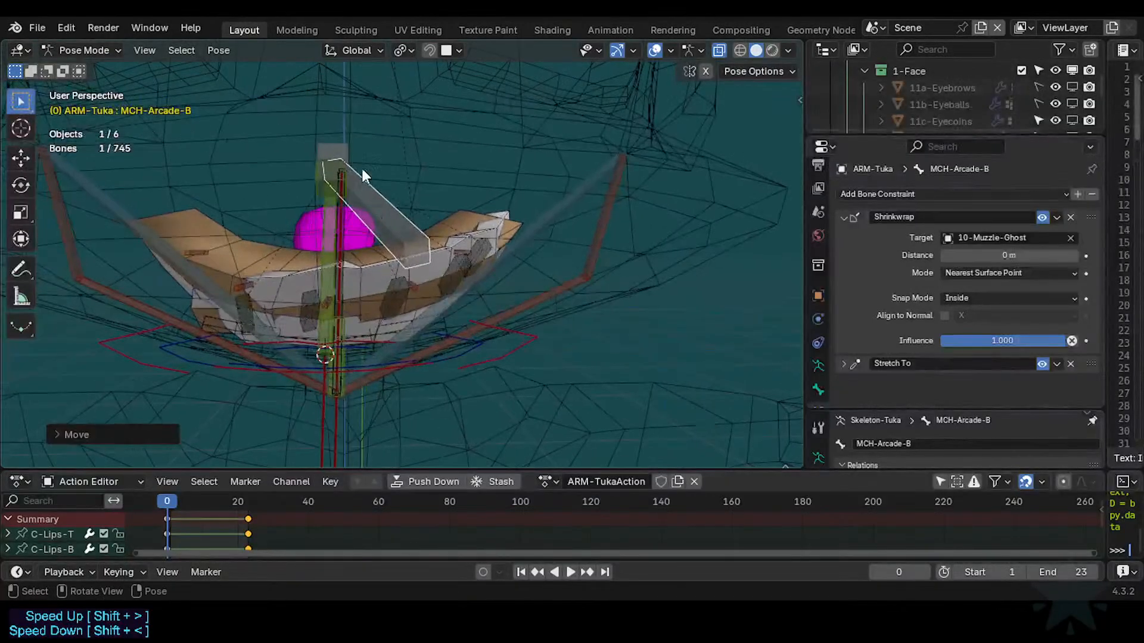
{"action": "middle_click_drag", "start_coordinate": [276, 173], "coordinate": [283, 176]}
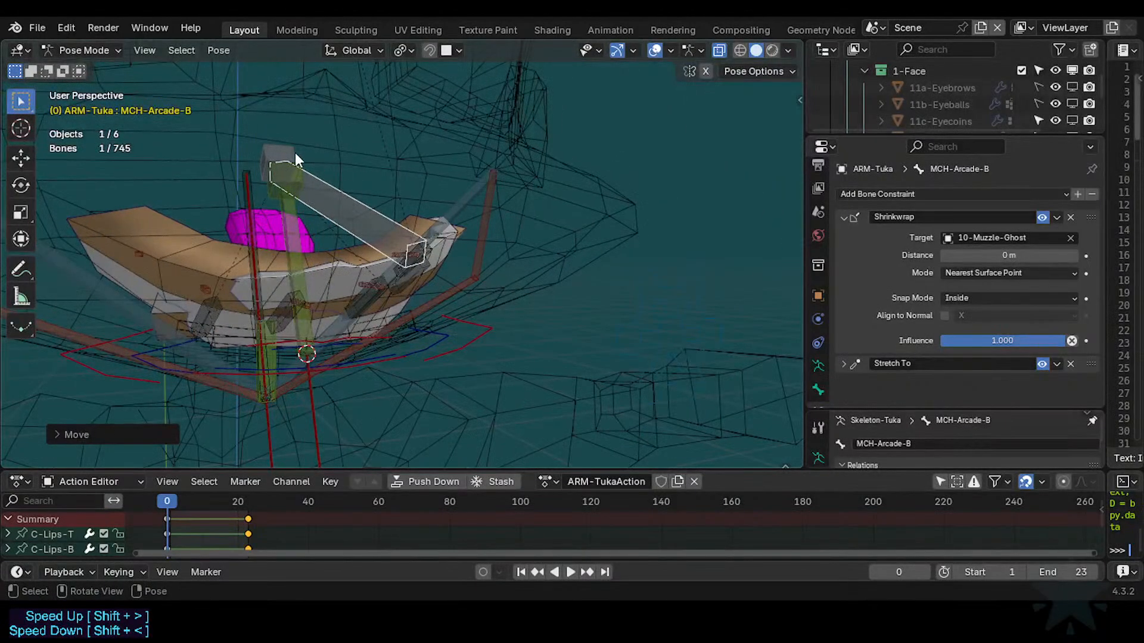
{"action": "middle_click_drag", "start_coordinate": [418, 256], "coordinate": [345, 301]}
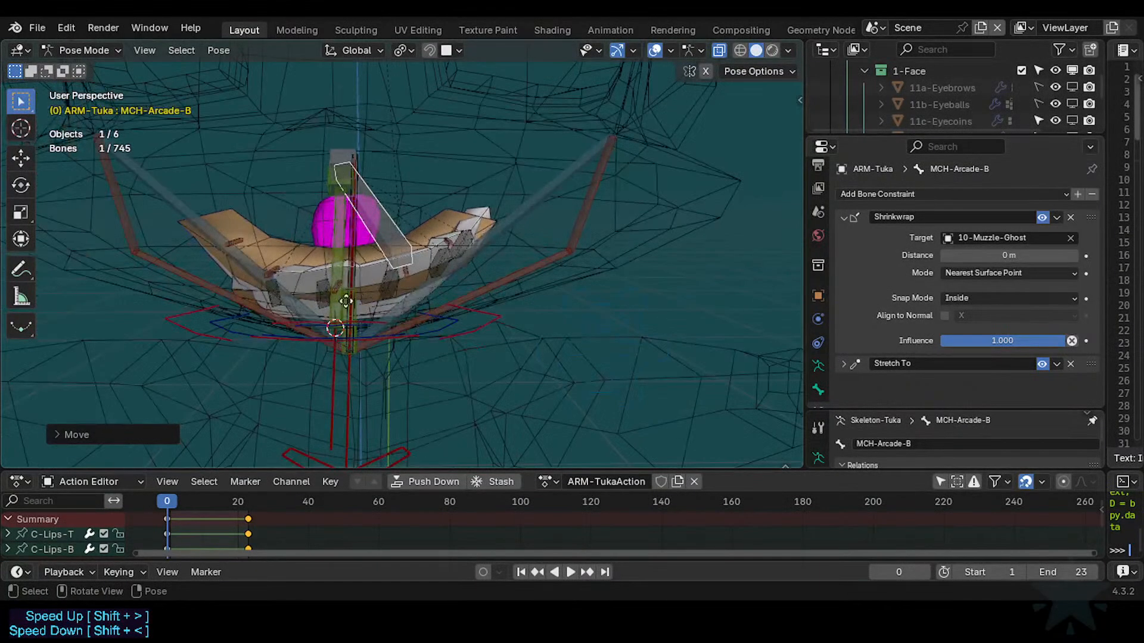
Test MCH-Arcade-B's limits inside the muzzle by moving it from side to side and downward.
{"action": "key", "text": "g"}
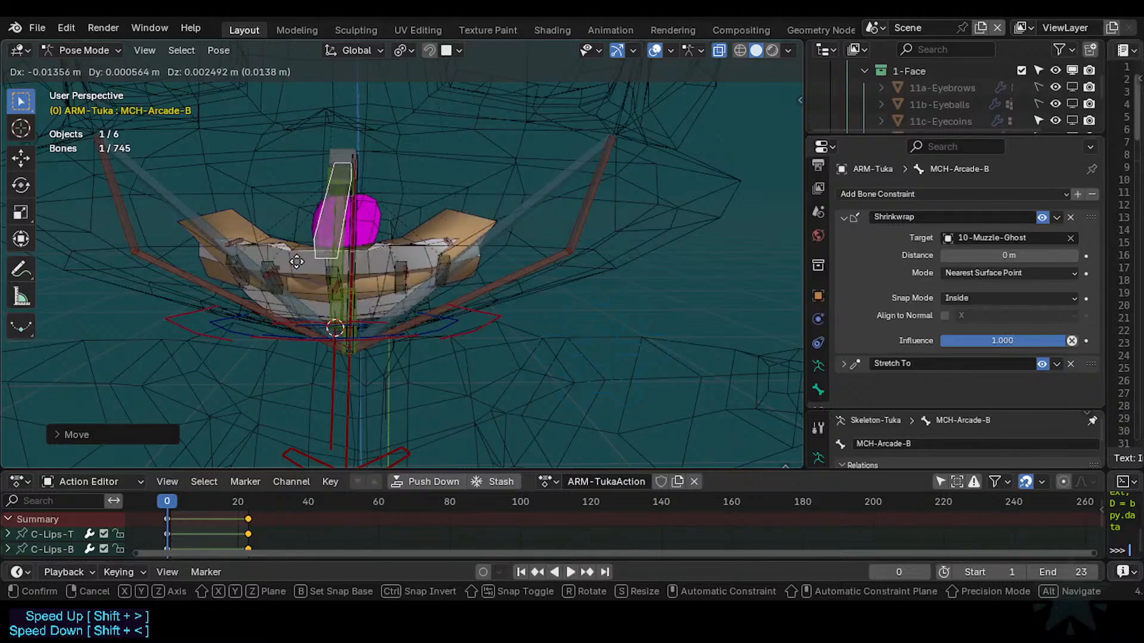
{"action": "left_click", "coordinate": [394, 249]}
{"action": "key", "text": "g"}
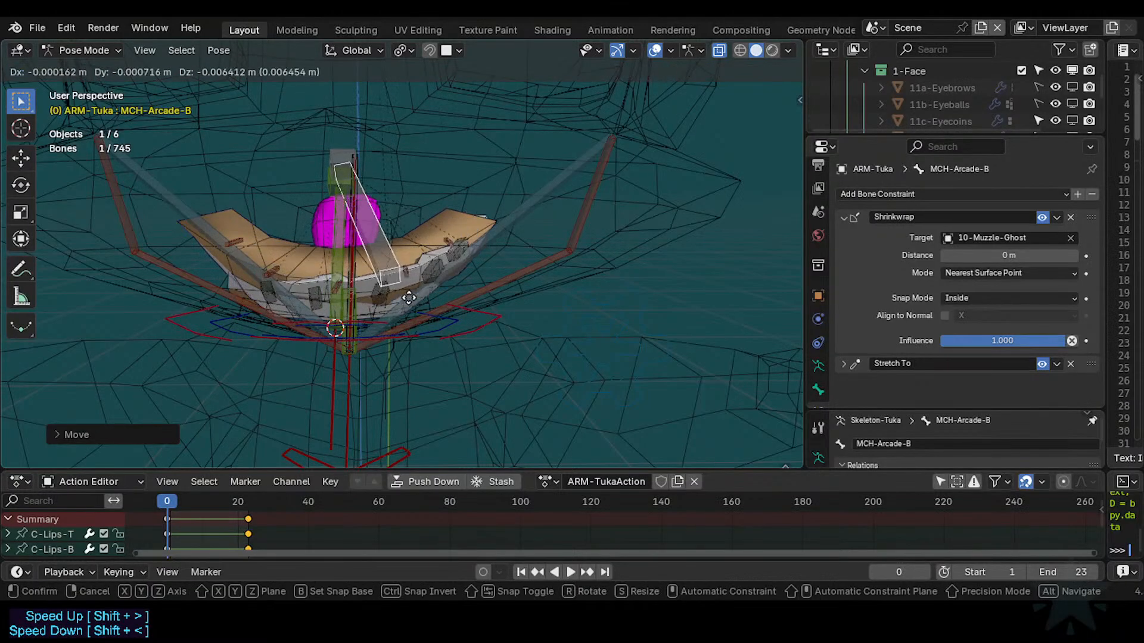
{"action": "left_click", "coordinate": [398, 384]}
{"action": "scroll", "coordinate": [411, 382], "scroll_direction": "down", "scroll_amount": 3}
{"action": "scroll", "coordinate": [405, 394], "scroll_direction": "up", "scroll_amount": 2}
{"action": "key", "text": "g"}
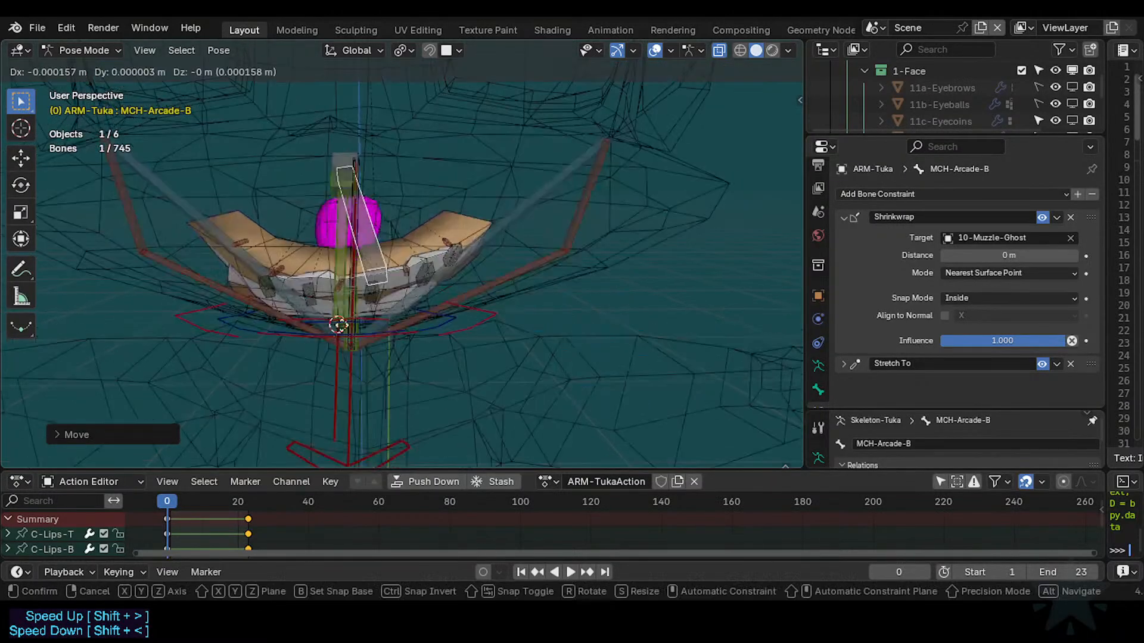
{"action": "left_click", "coordinate": [440, 331]}
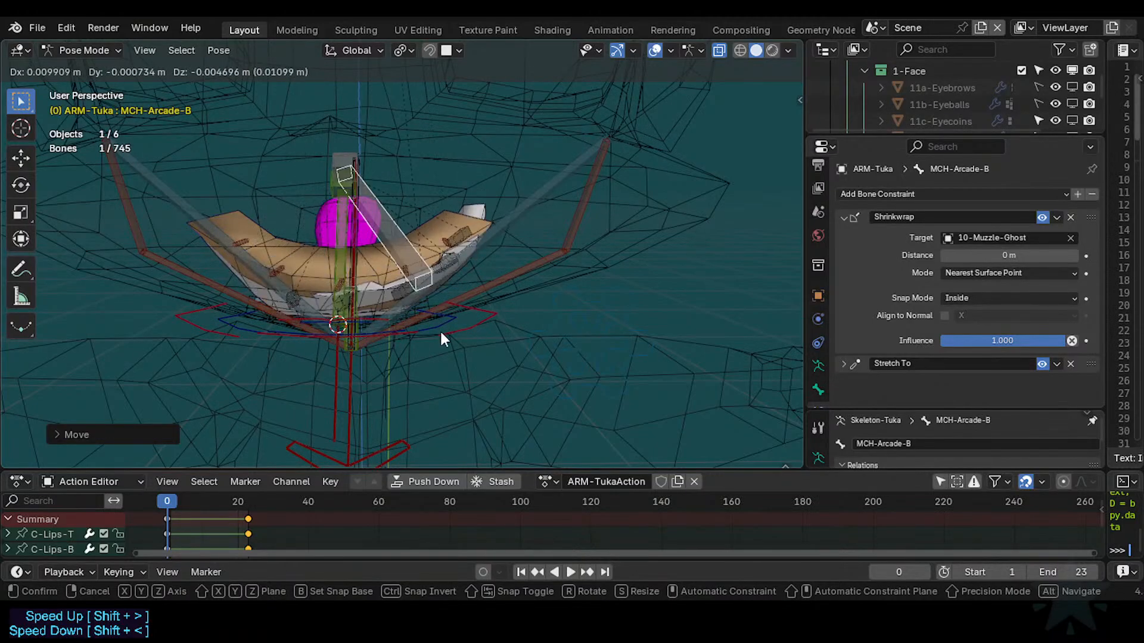
Test moving MCH-Arcade-B from an angled view, carrying it to the opposite side of the muzzle.
{"action": "middle_click_drag", "start_coordinate": [440, 330], "coordinate": [395, 309]}
{"action": "key", "text": "g"}
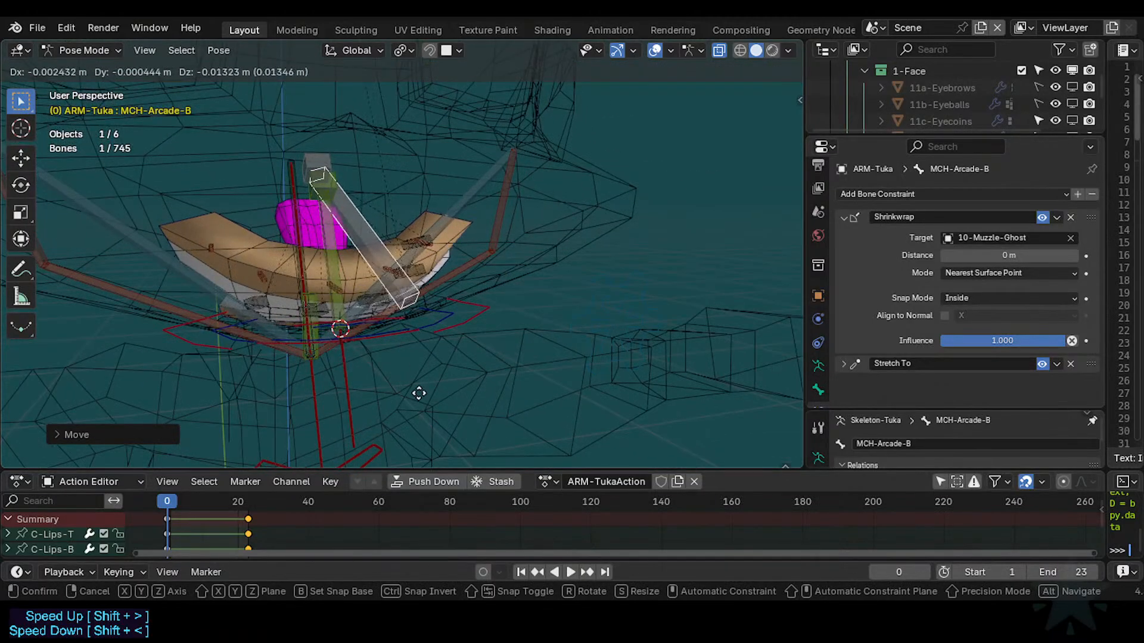
{"action": "key", "text": "y"}
{"action": "key", "text": "y"}
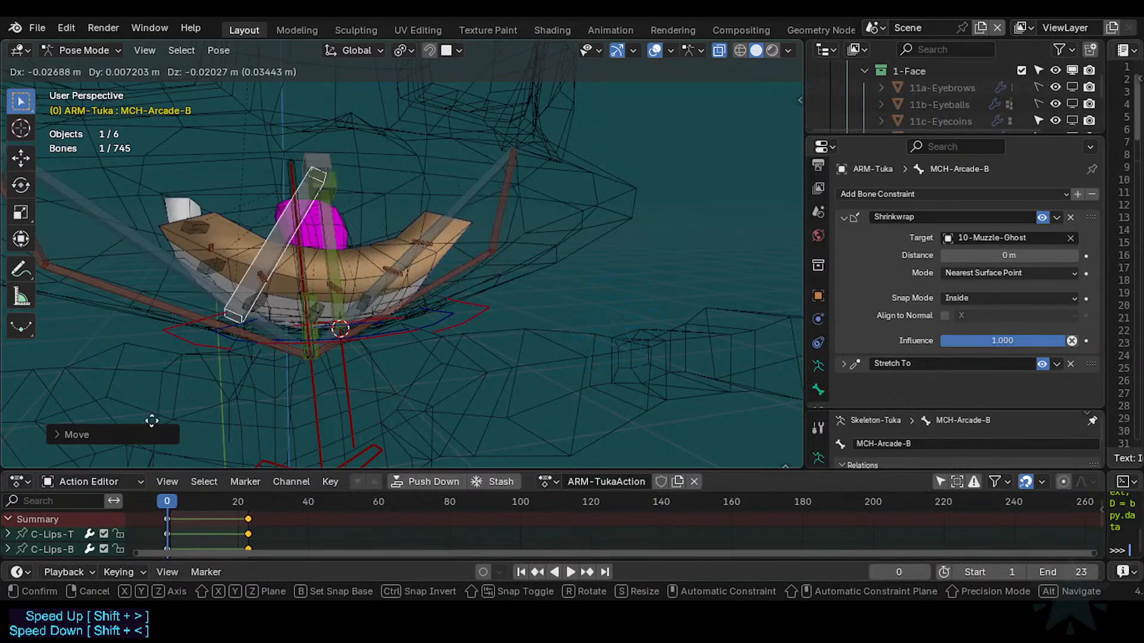
{"action": "left_click", "coordinate": [127, 243]}
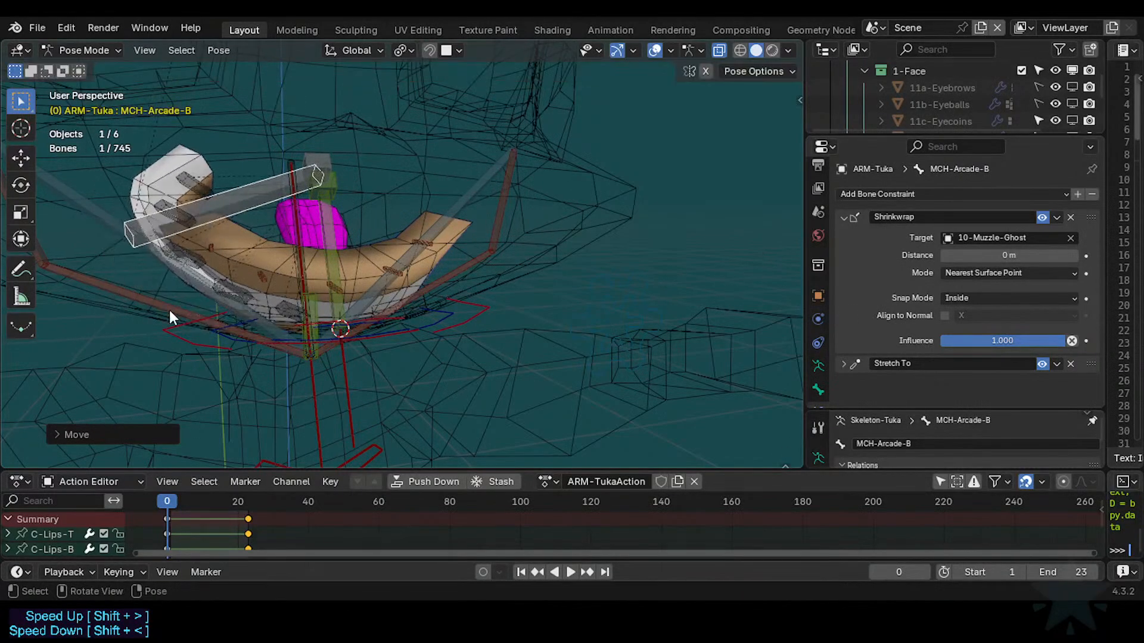
Move MCH-Arcade-B sideways, widen it along global X, and scale it down uniformly to test the lower teeth's deformation.
{"action": "middle_click_drag", "start_coordinate": [170, 309], "coordinate": [219, 270]}
{"action": "key", "text": "g"}
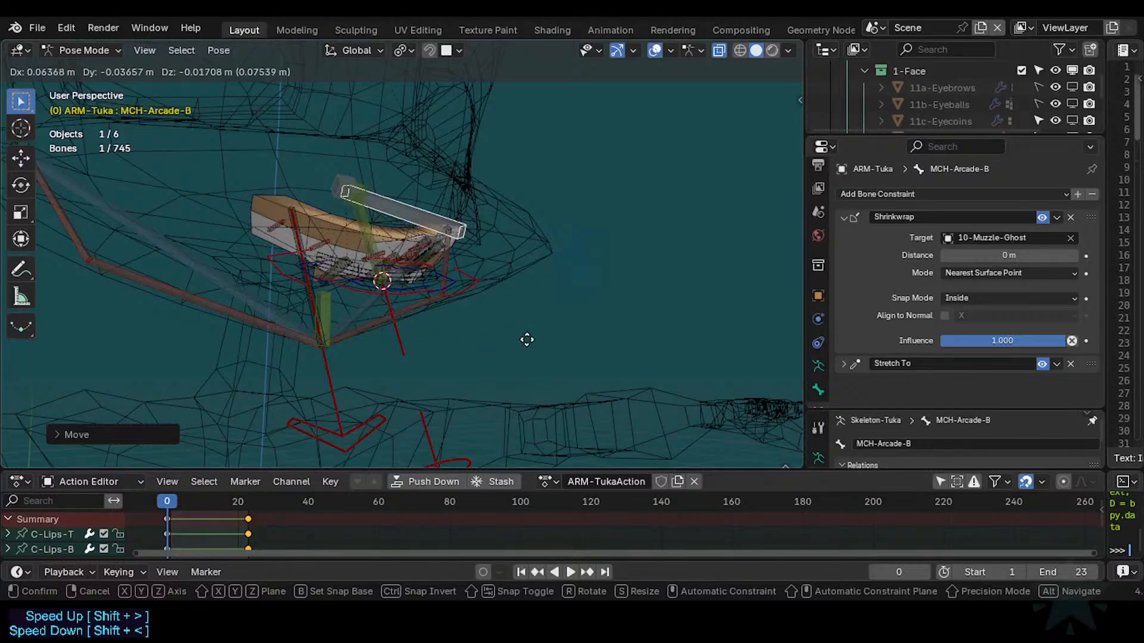
{"action": "key", "text": "s"}
{"action": "key", "text": "x"}
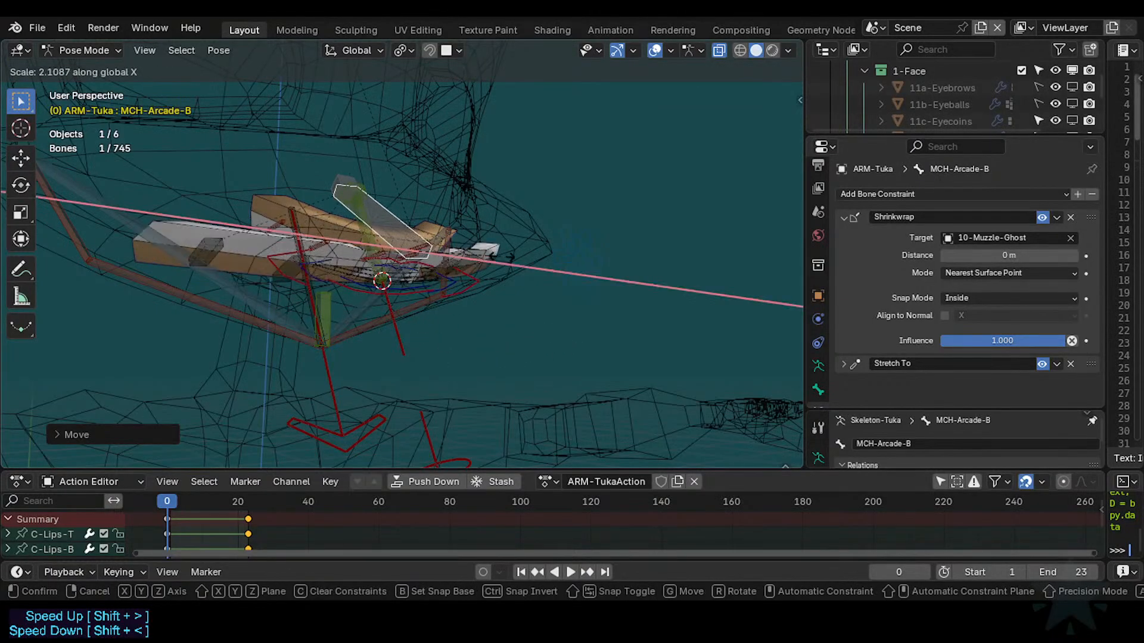
{"action": "left_click", "coordinate": [479, 259]}
{"action": "middle_click_drag", "start_coordinate": [479, 260], "coordinate": [320, 284]}
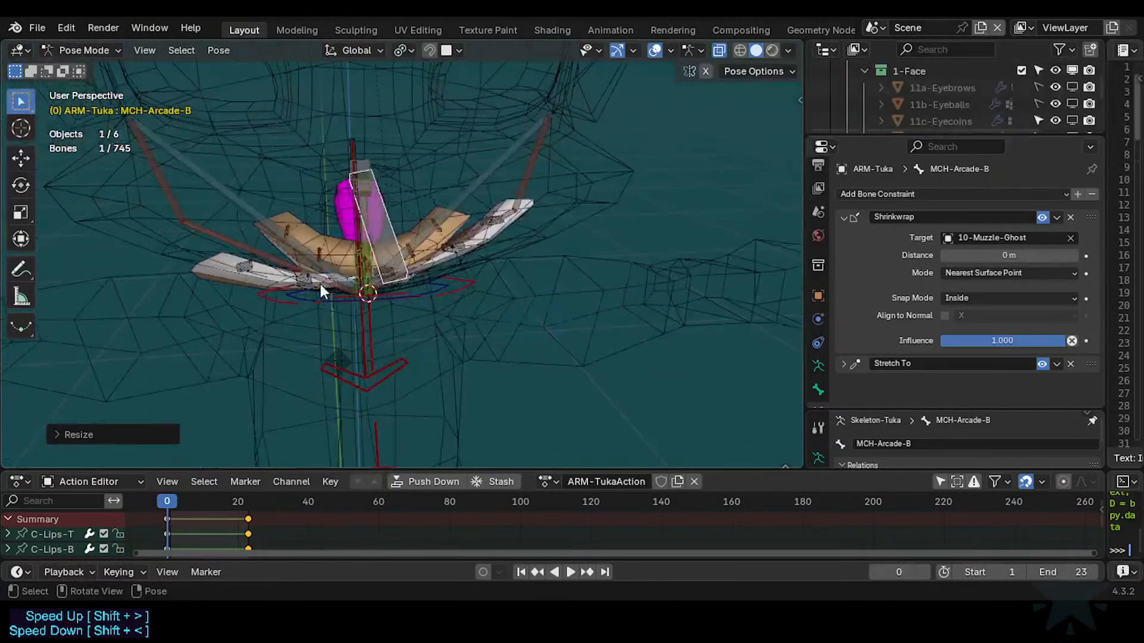
{"action": "key", "text": "s"}
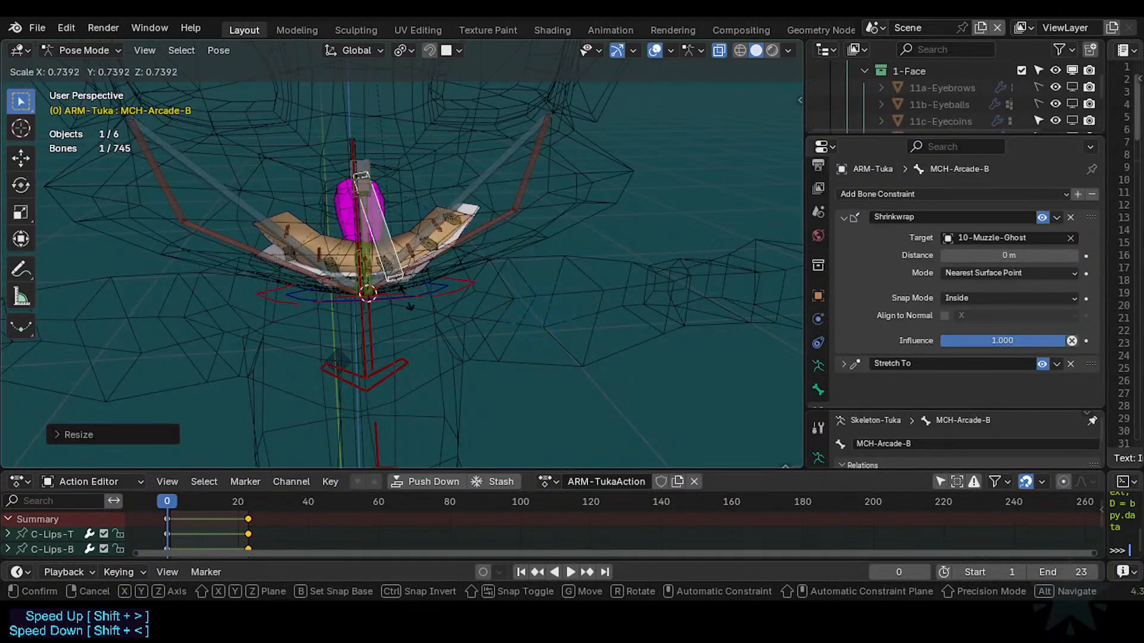
{"action": "left_click", "coordinate": [427, 290]}
Try moving MCH-Arcade-B further sideways, undo that move, and shift the bone within the muzzle again.
{"action": "key", "text": "g"}
{"action": "left_click", "coordinate": [528, 304]}
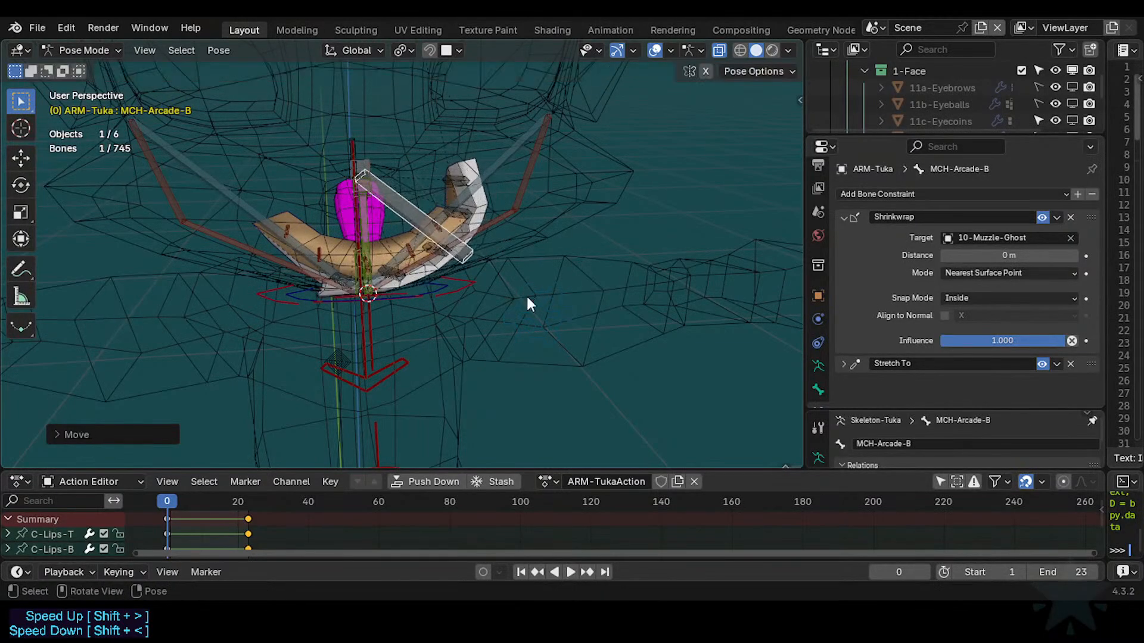
{"action": "key", "text": "ctrl+z"}
{"action": "key", "text": "g"}
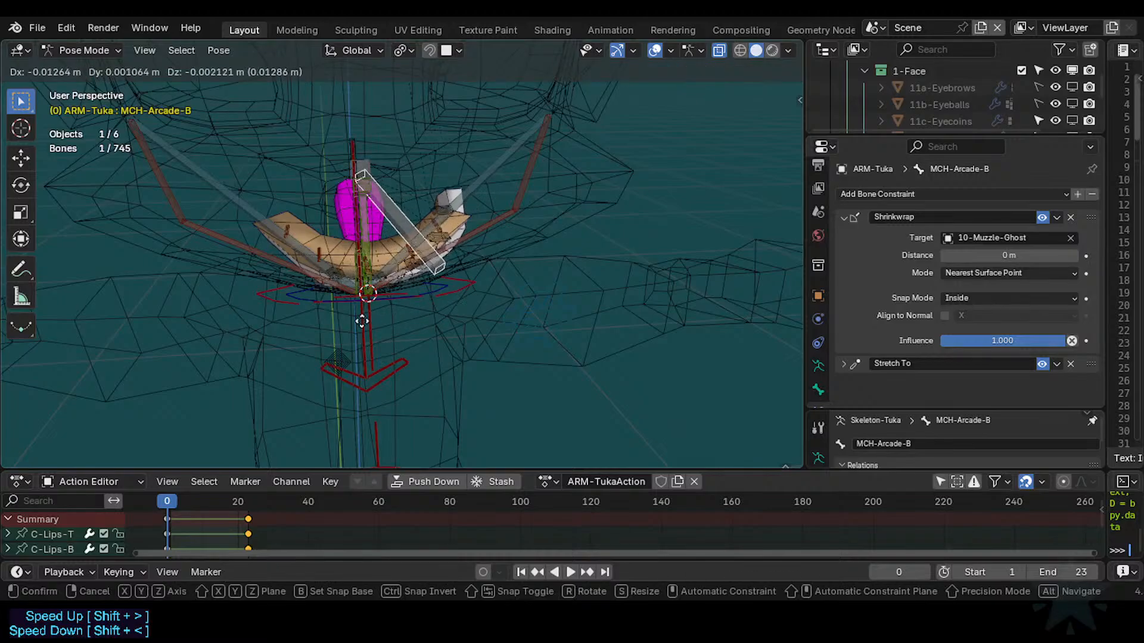
{"action": "left_click", "coordinate": [384, 325]}
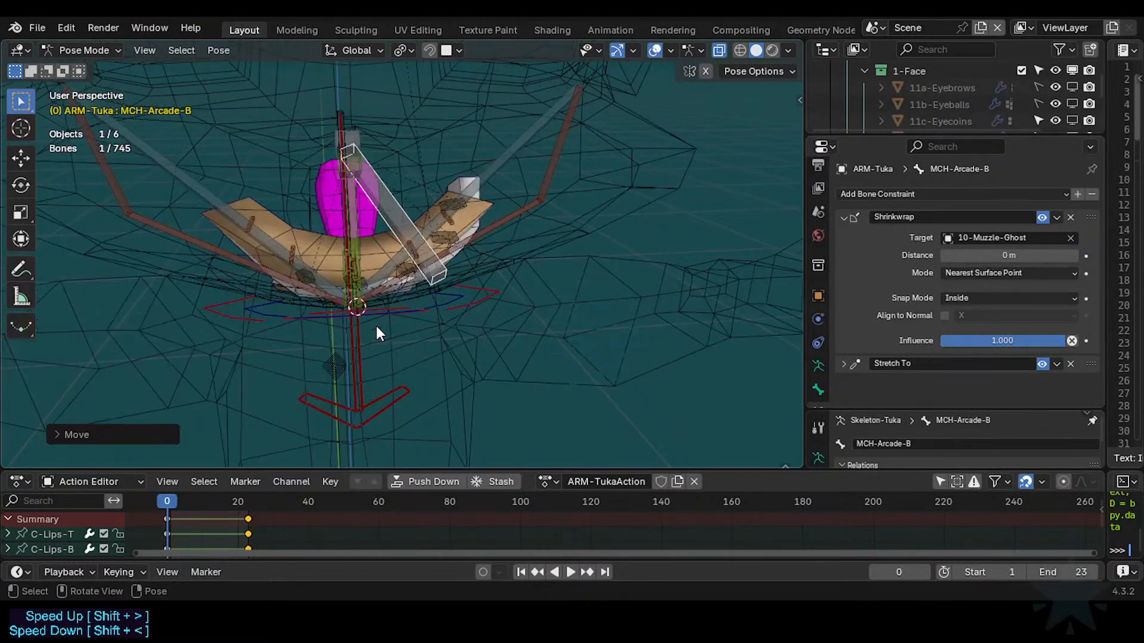
Test raising MCH-Arcade-B against the side of the muzzle from a low front view and an angled view.
{"action": "middle_click_drag", "start_coordinate": [376, 327], "coordinate": [423, 289]}
{"action": "middle_click_drag", "start_coordinate": [545, 170], "coordinate": [417, 322]}
{"action": "key", "text": "g"}
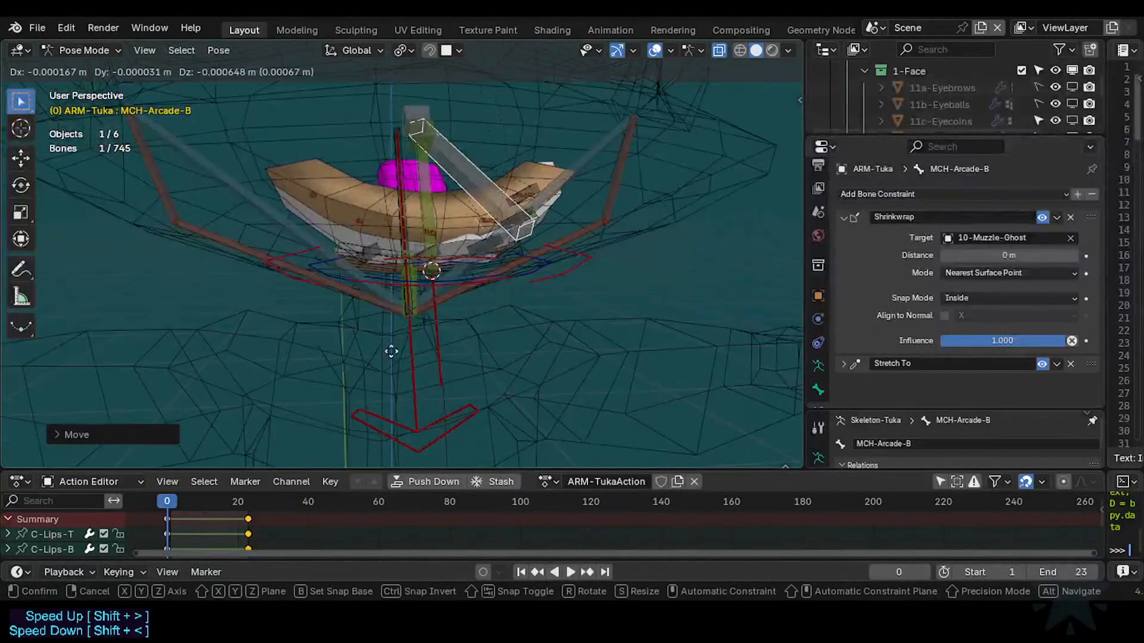
{"action": "left_click", "coordinate": [431, 231]}
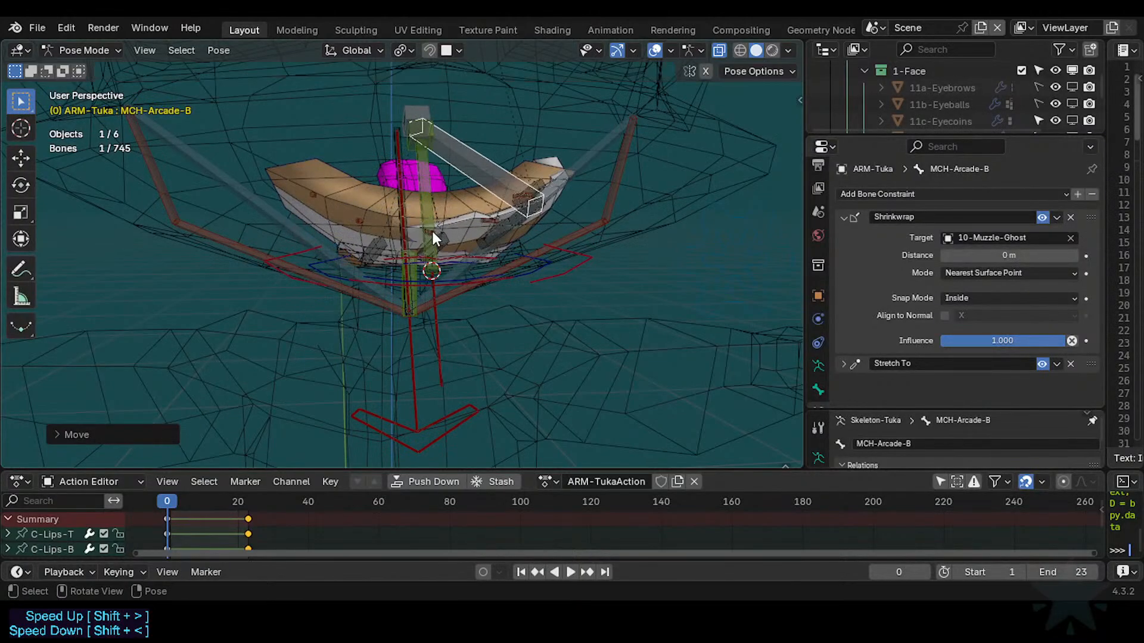
{"action": "middle_click_drag", "start_coordinate": [432, 231], "coordinate": [528, 263]}
{"action": "key", "text": "g"}
{"action": "left_click", "coordinate": [503, 177]}
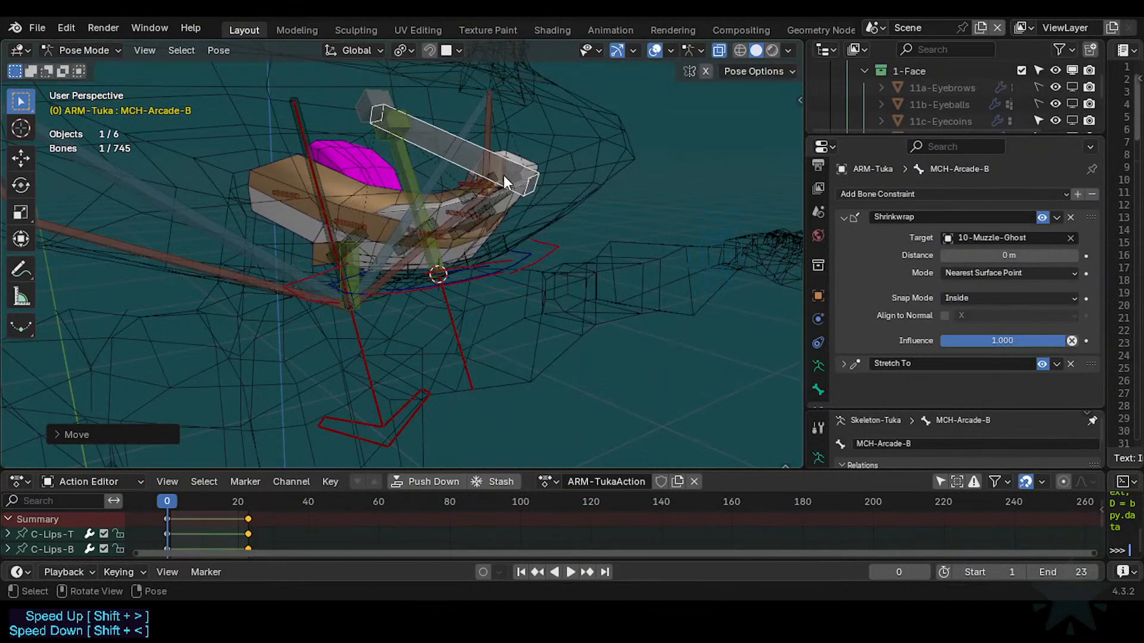
Compare MCH-Arcade-T's constraint with MCH-Arcade-B's, and set MCH-Arcade-B's Shrinkwrap distance to 0.002 m.
{"action": "left_click", "coordinate": [405, 180]}
{"action": "left_click", "coordinate": [473, 141]}
{"action": "left_click", "coordinate": [402, 174], "text": "shift"}
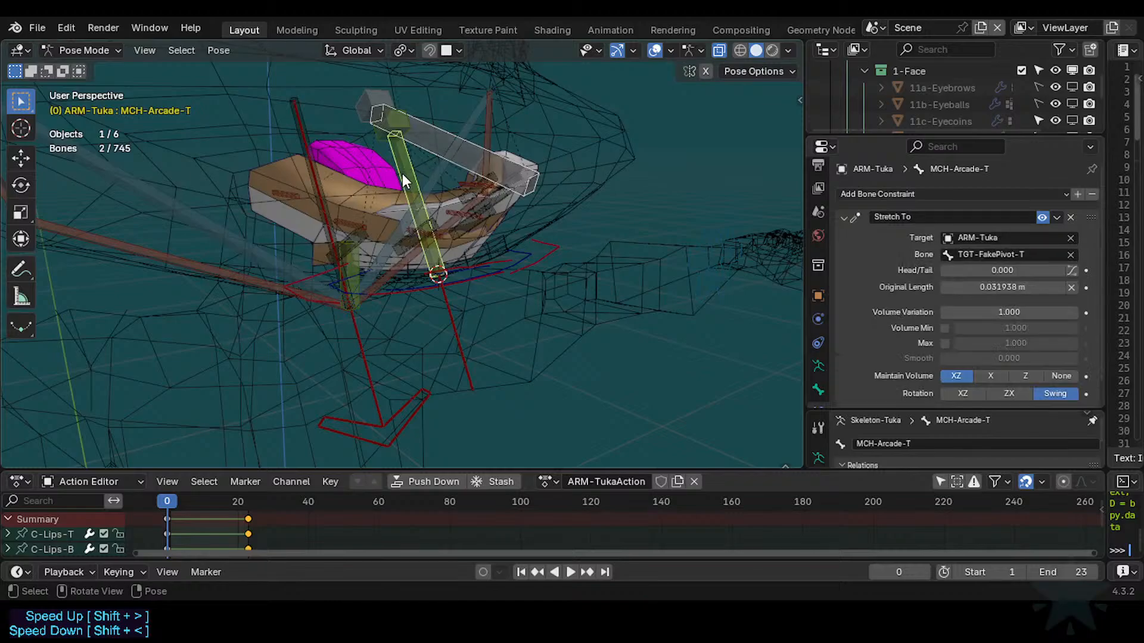
{"action": "left_click", "coordinate": [461, 169]}
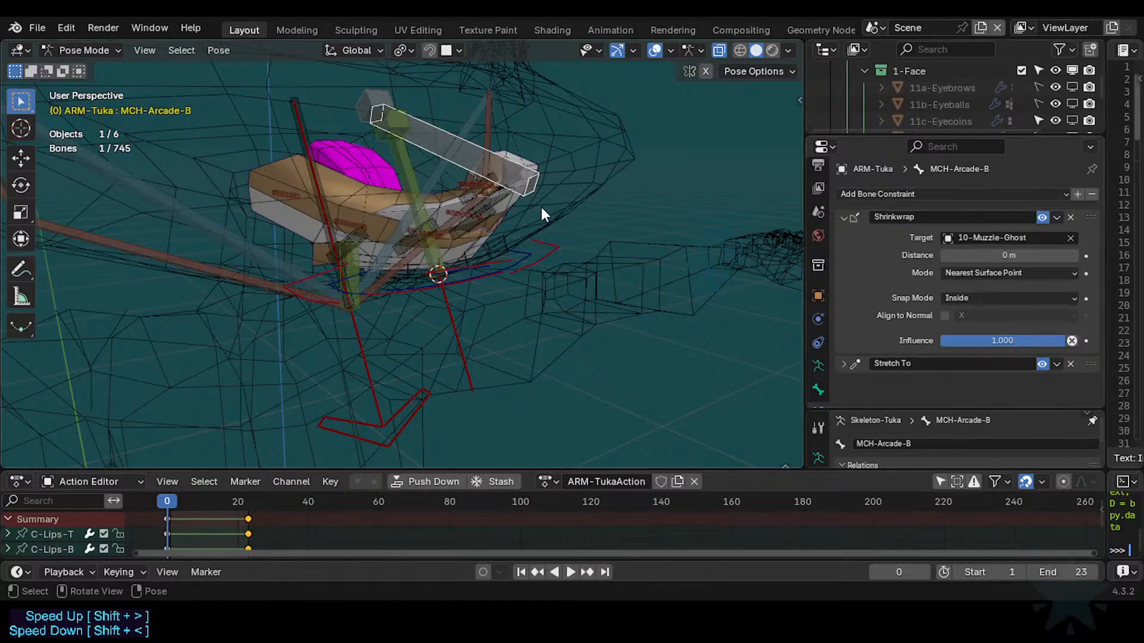
{"action": "left_click", "coordinate": [992, 250]}
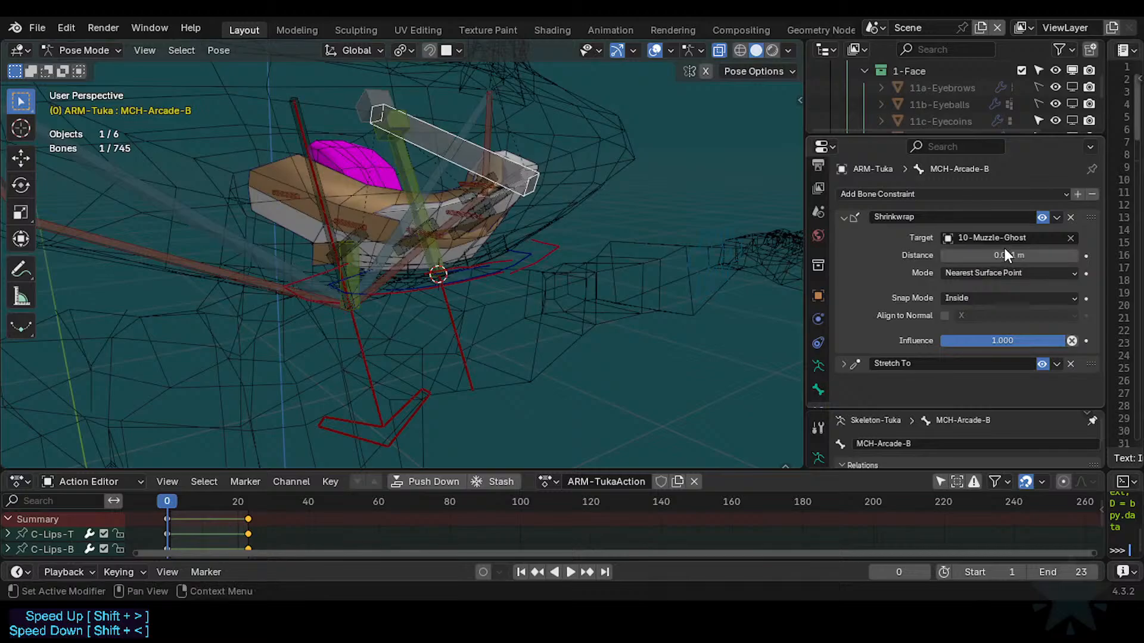
{"action": "left_click", "coordinate": [1004, 255]}
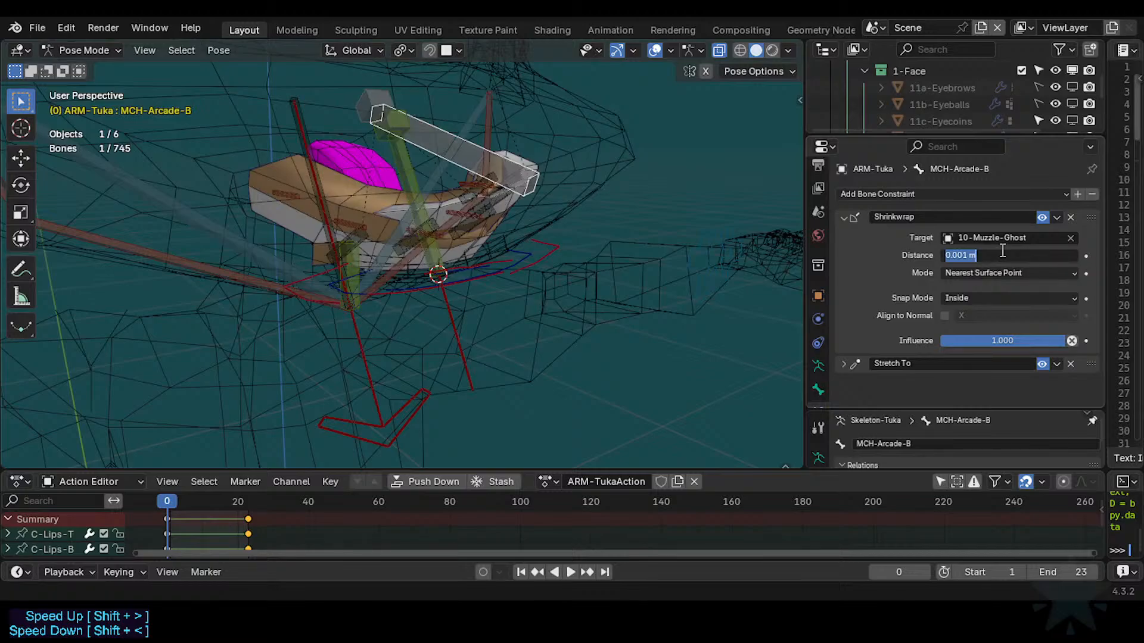
{"action": "key", "text": "Return"}
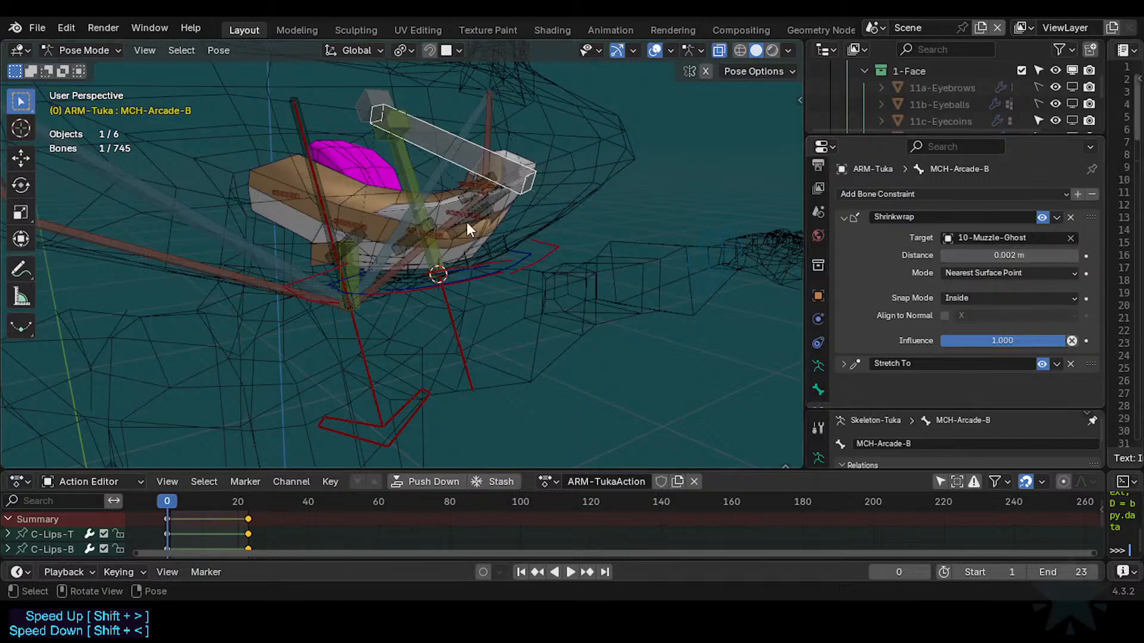
Test the new Shrinkwrap distance by moving MCH-Arcade-B down and back toward the side of the muzzle.
{"action": "key", "text": "g"}
{"action": "left_click", "coordinate": [465, 299]}
{"action": "key", "text": "g"}
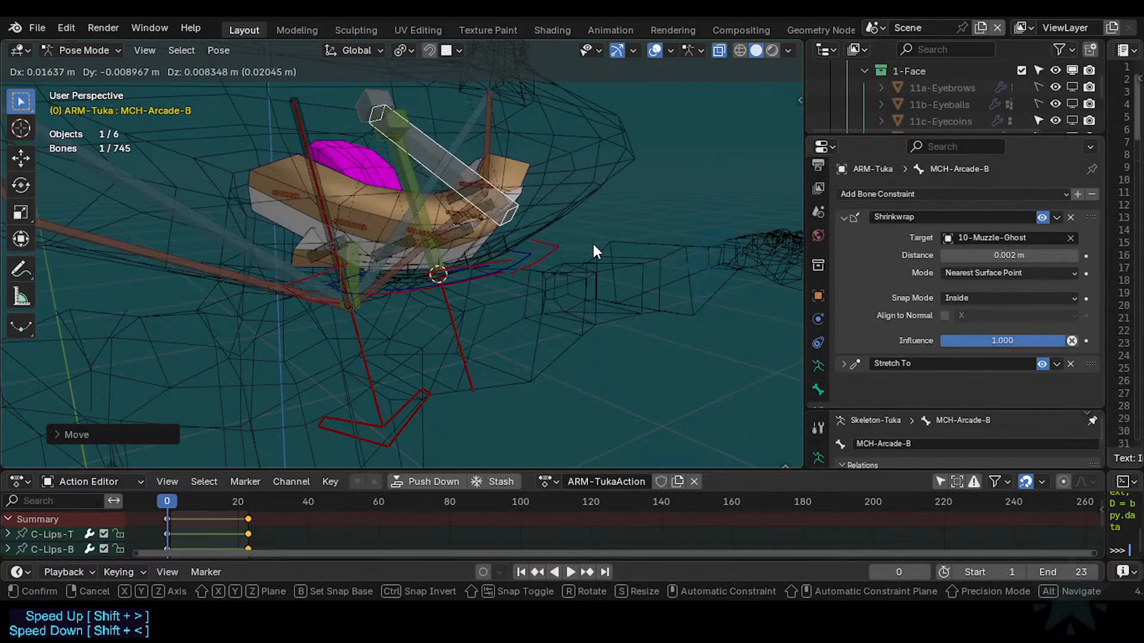
{"action": "left_click", "coordinate": [593, 245]}
Swing MCH-Arcade-B from one side of the muzzle to the other while checking several angles, and place it near the centre.
{"action": "middle_click_drag", "start_coordinate": [592, 243], "coordinate": [464, 206]}
{"action": "key", "text": "g"}
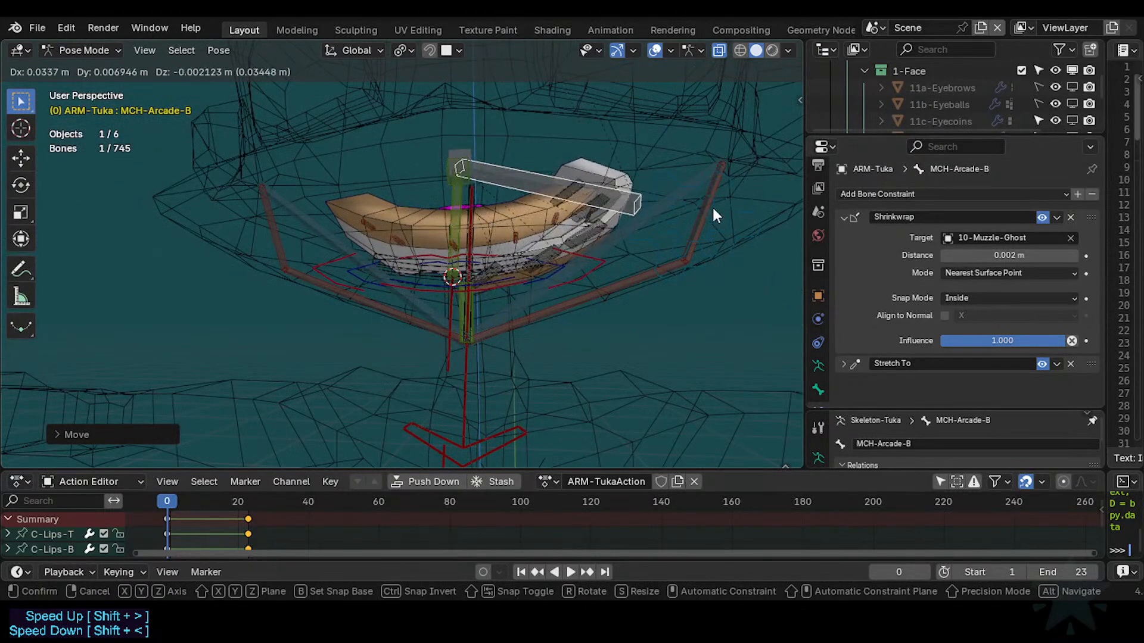
{"action": "middle_click_drag", "start_coordinate": [714, 208], "coordinate": [232, 323], "text": "alt"}
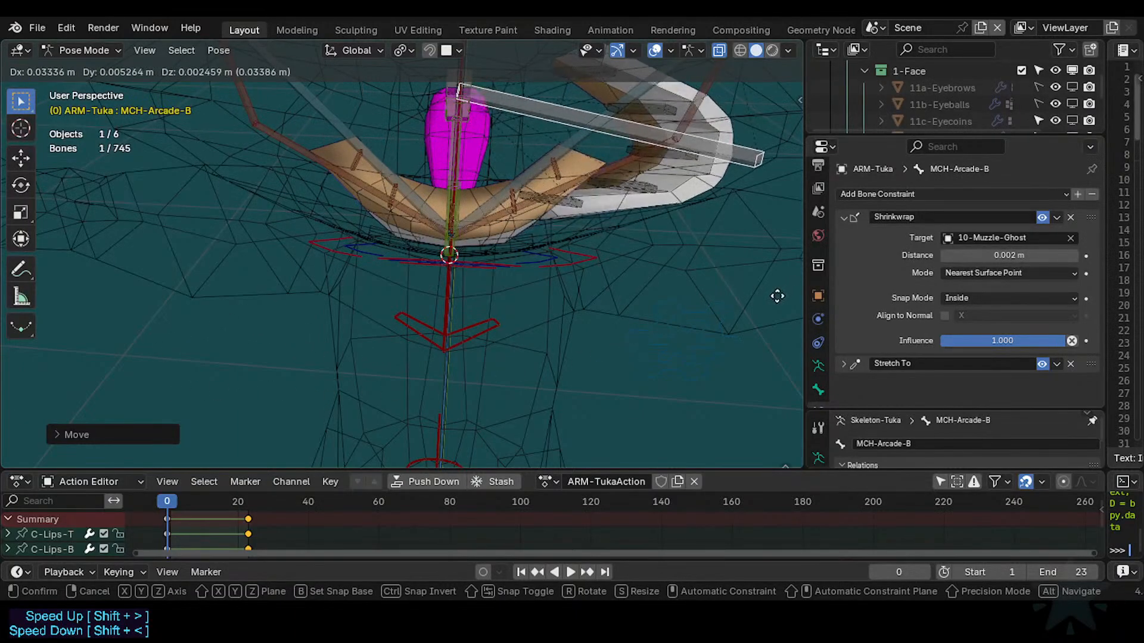
{"action": "middle_click_drag", "start_coordinate": [778, 296], "coordinate": [682, 191], "text": "alt"}
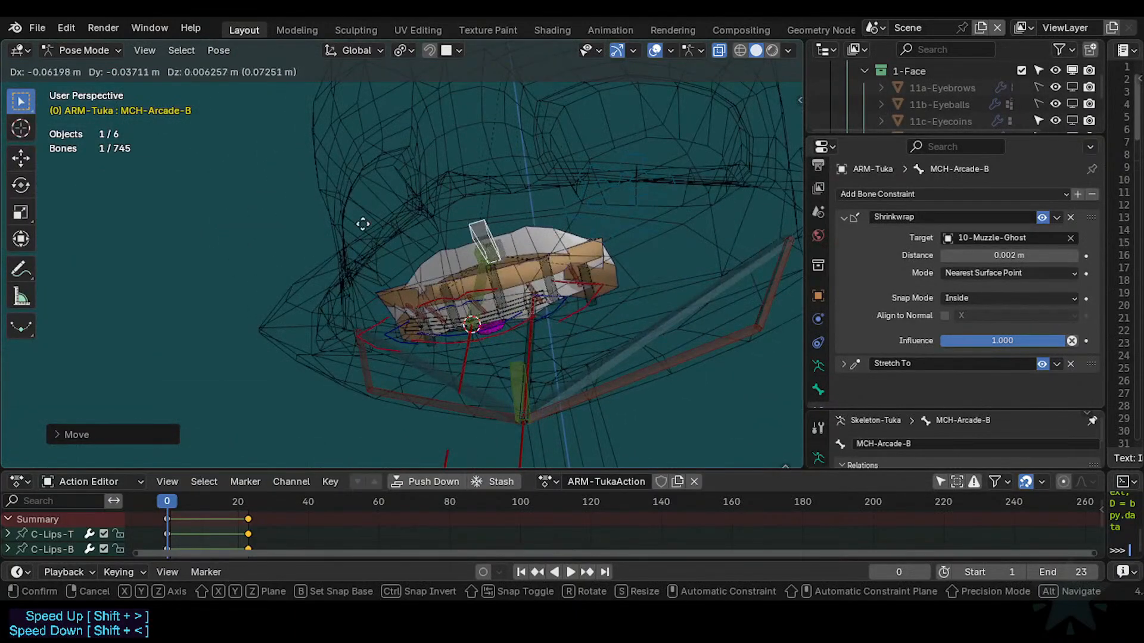
{"action": "left_click", "coordinate": [389, 278]}
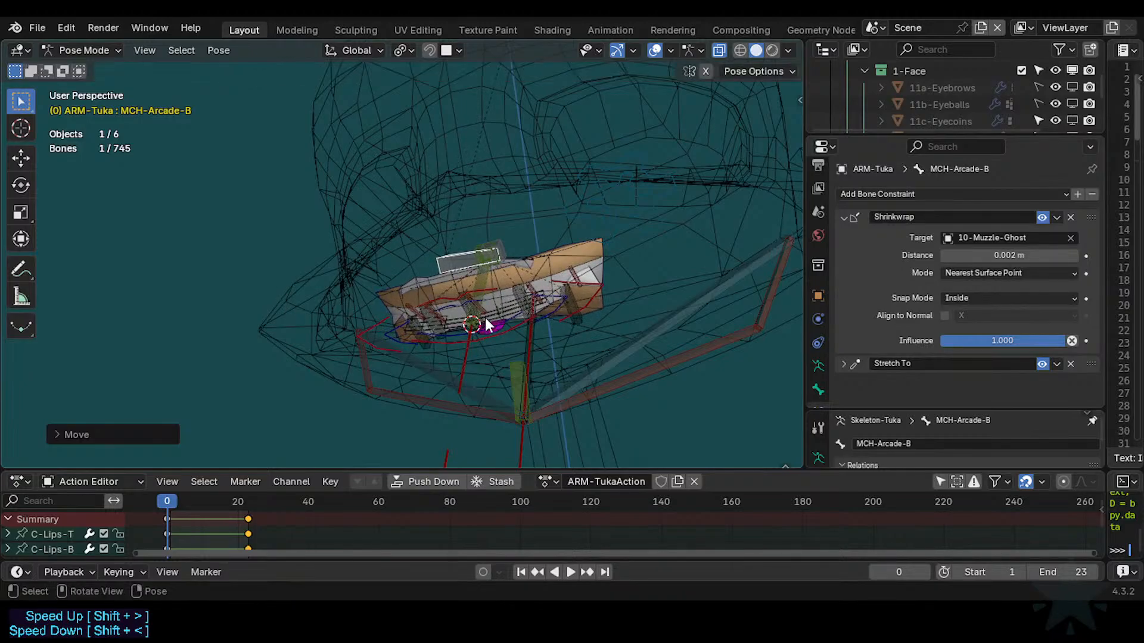
{"action": "middle_click_drag", "start_coordinate": [485, 319], "coordinate": [544, 303]}
{"action": "key", "text": "g"}
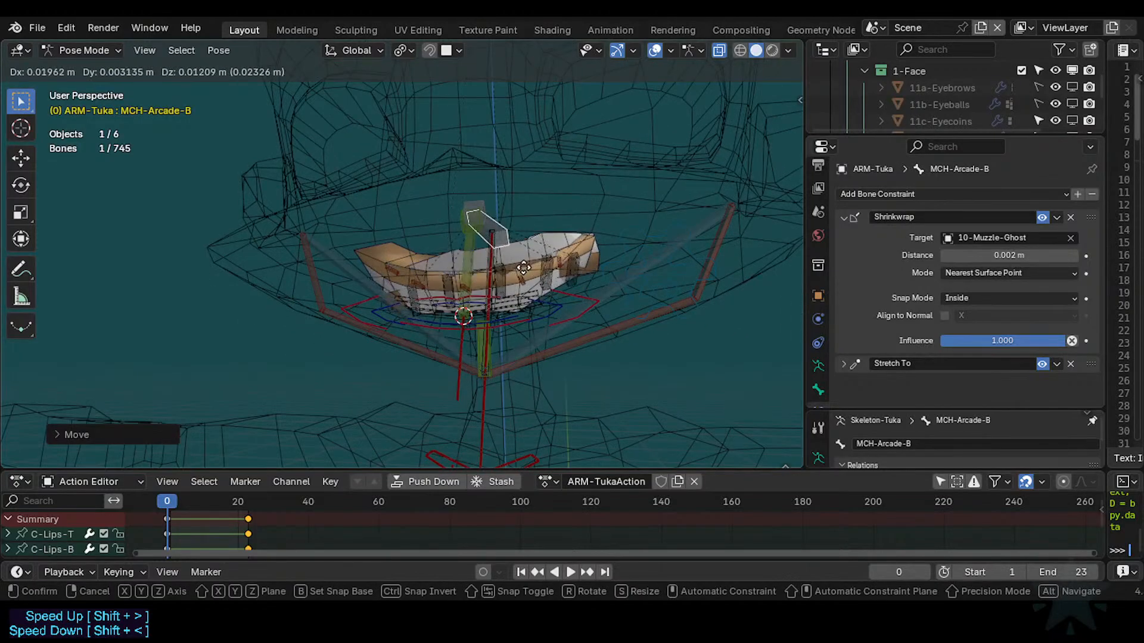
{"action": "left_click", "coordinate": [500, 287]}
Move the lower teeth bones D1-Arcade-B.L.001 and D1-Arcade-B.L outward to test their individual Shrinkwrap limits.
{"action": "left_click", "coordinate": [566, 282]}
{"action": "key", "text": "g"}
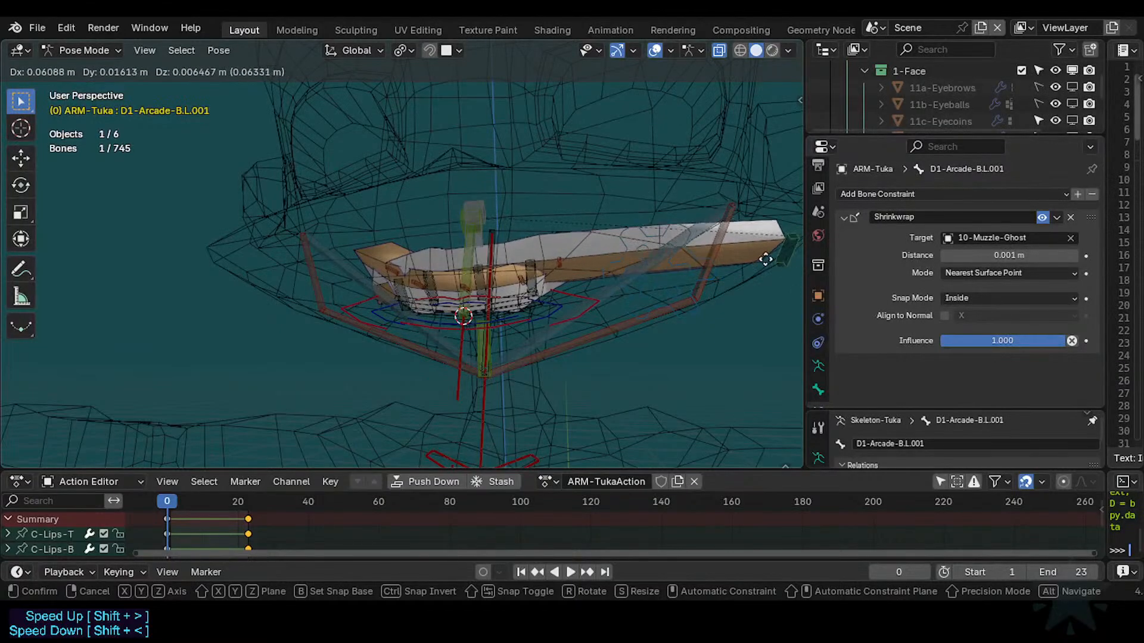
{"action": "left_click", "coordinate": [779, 276]}
{"action": "middle_click_drag", "start_coordinate": [636, 276], "coordinate": [601, 333]}
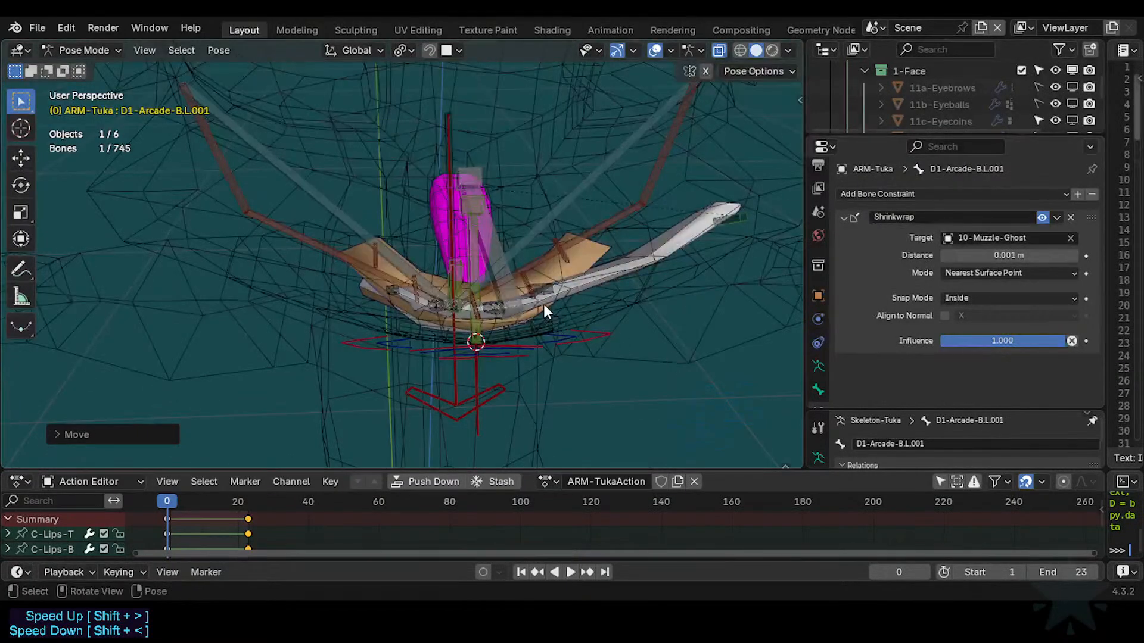
{"action": "left_click", "coordinate": [545, 292]}
{"action": "key", "text": "g"}
{"action": "left_click", "coordinate": [596, 319]}
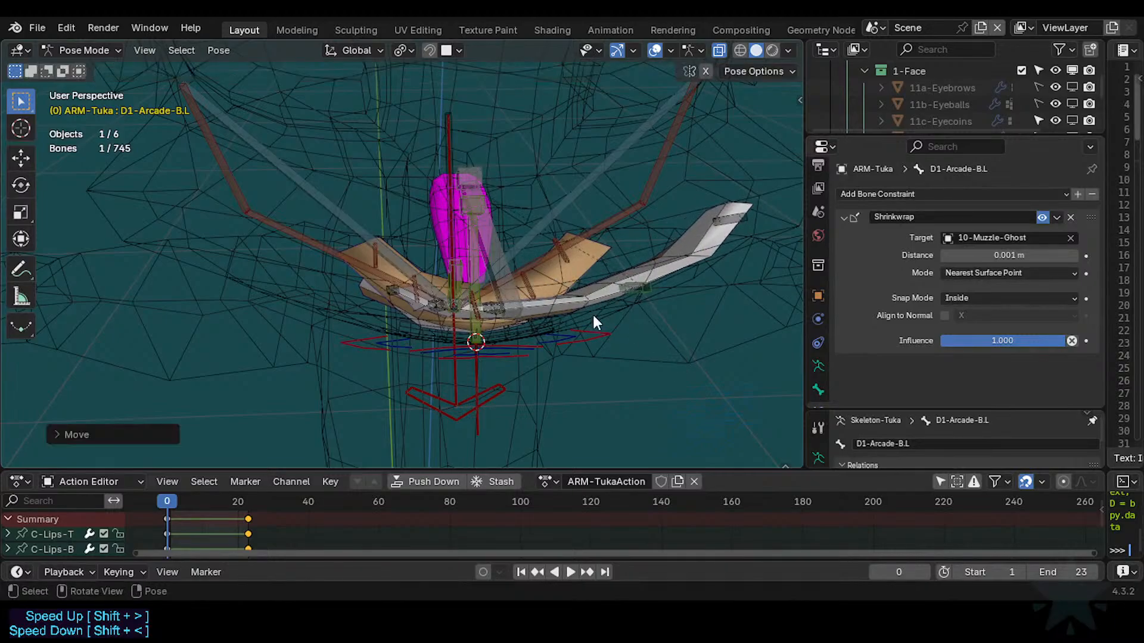
Test the lower arcade deformation by moving the D1-Arcade-B.R and D1-Arcade-B.R.001 bones.
{"action": "middle_click_drag", "start_coordinate": [594, 322], "coordinate": [452, 270]}
{"action": "key", "text": "g"}
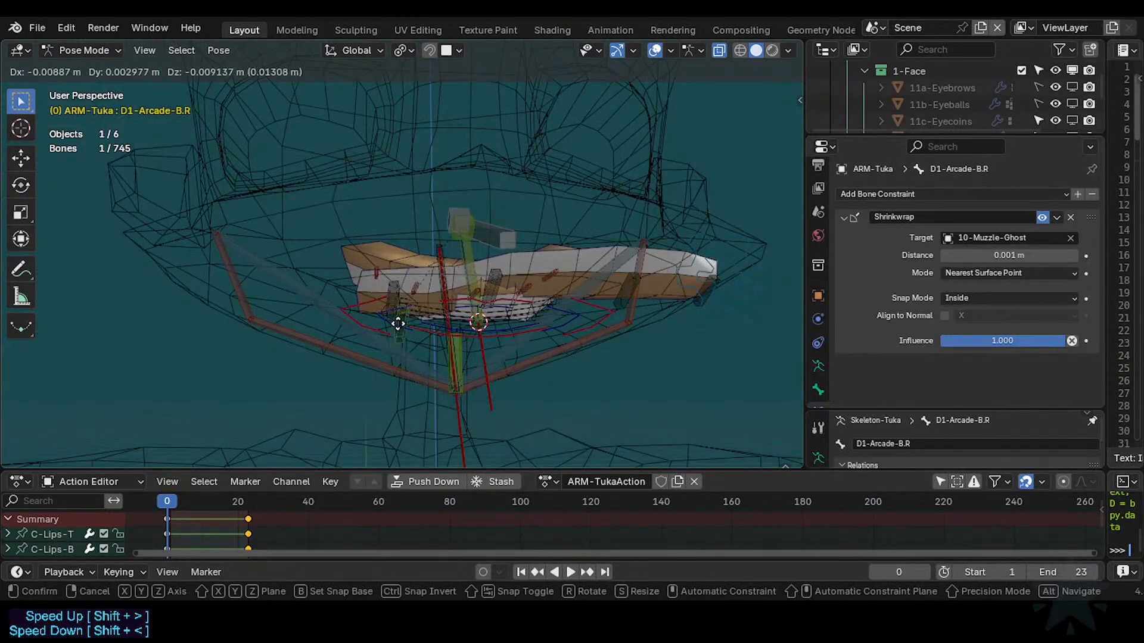
{"action": "left_click", "coordinate": [396, 323]}
{"action": "left_click", "coordinate": [385, 290]}
{"action": "key", "text": "g"}
{"action": "left_click", "coordinate": [200, 310]}
Clear the location of all visible pose bones and save the file.
{"action": "key", "text": "a"}
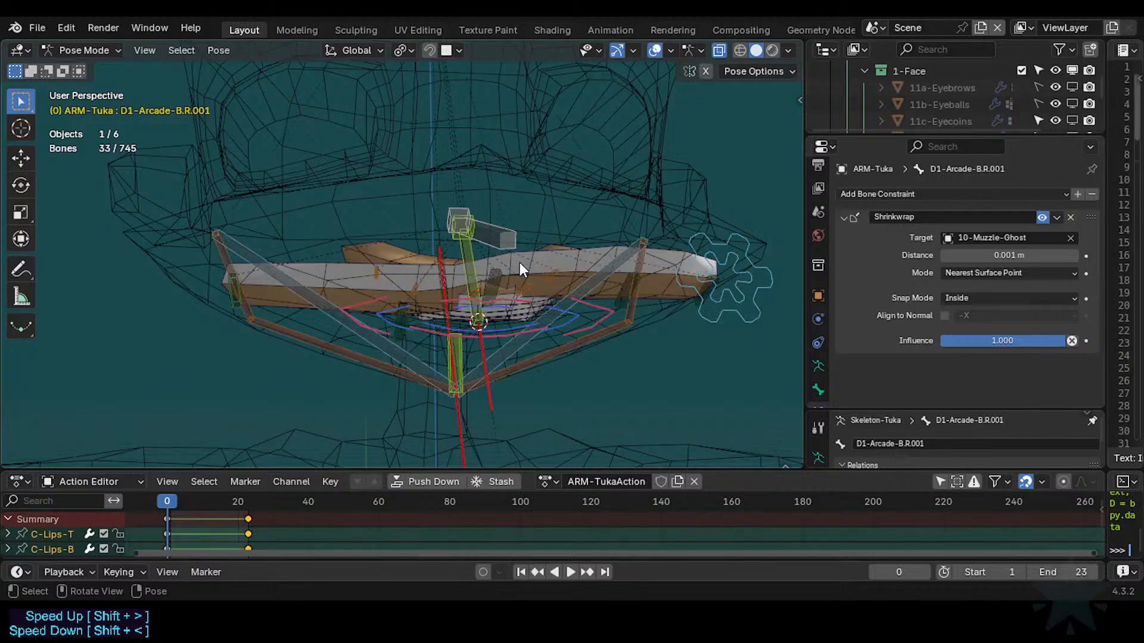
{"action": "key", "text": "alt+g"}
{"action": "key", "text": "ctrl+s"}
Test-move the MCH-Arcade-B bone to check how the lower arcade follows, and cancel the move.
{"action": "left_click", "coordinate": [483, 260]}
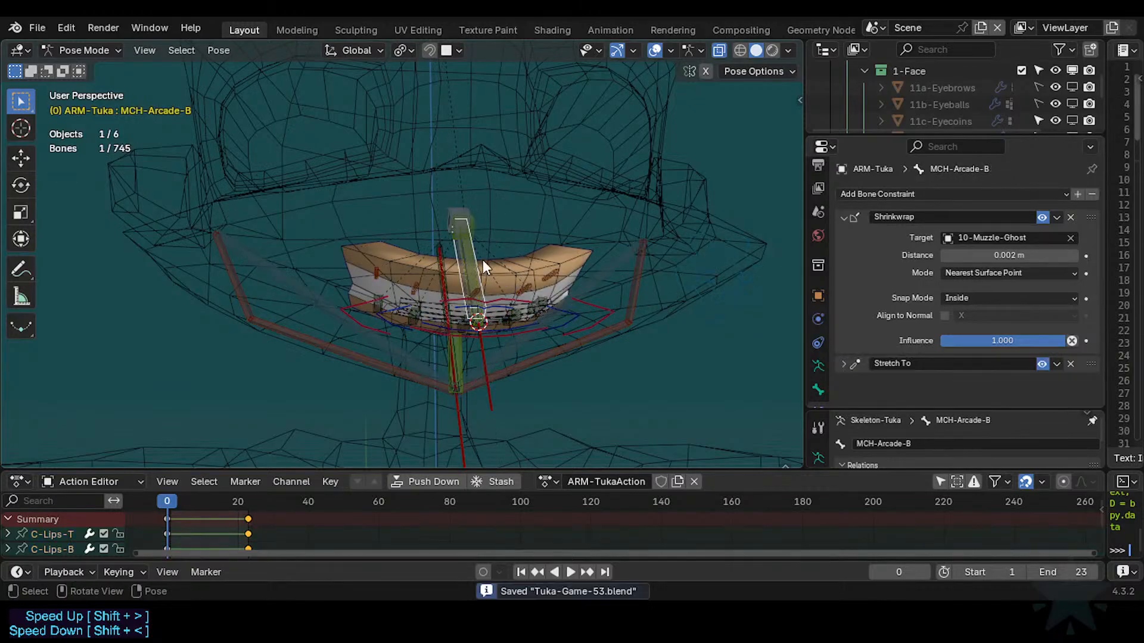
{"action": "middle_click_drag", "start_coordinate": [482, 260], "coordinate": [494, 287]}
{"action": "key", "text": "g"}
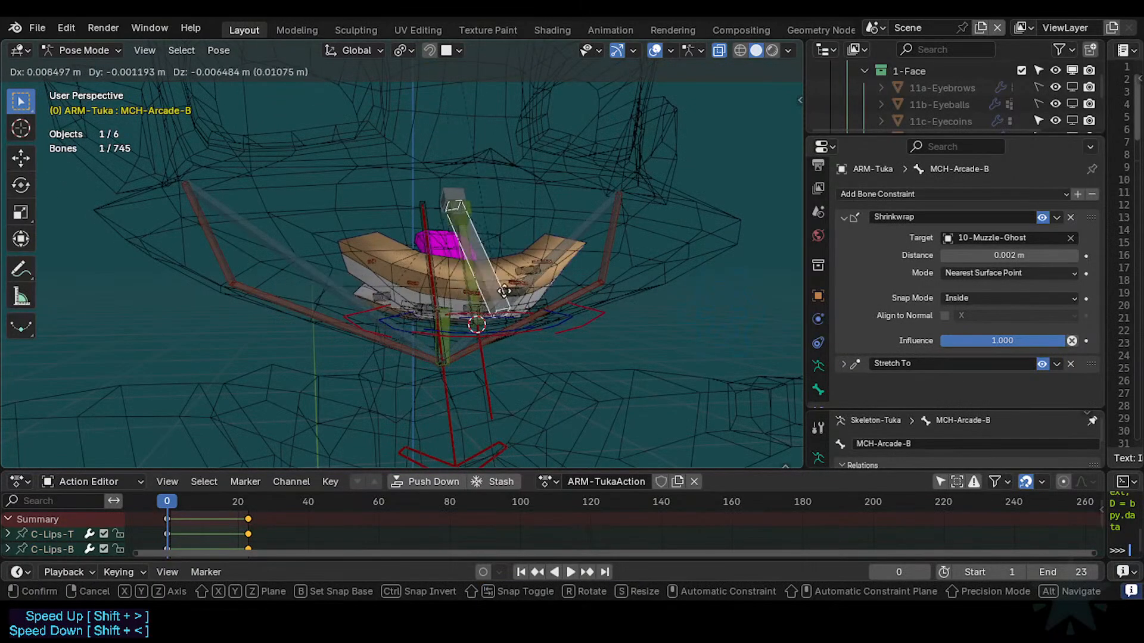
{"action": "right_click", "coordinate": [478, 298]}
{"action": "scroll", "coordinate": [477, 298], "scroll_direction": "up", "scroll_amount": 1}
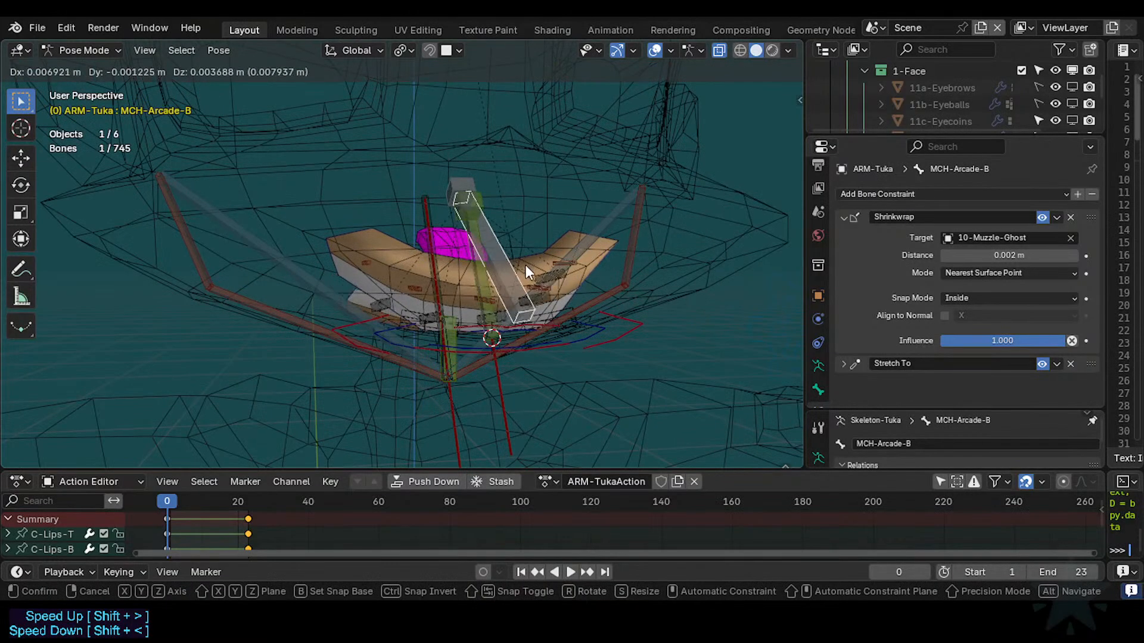
Select both FakePivot target bones above the arcades and scale them up slightly.
{"action": "left_click", "coordinate": [479, 200], "text": "shift"}
{"action": "key", "text": "s"}
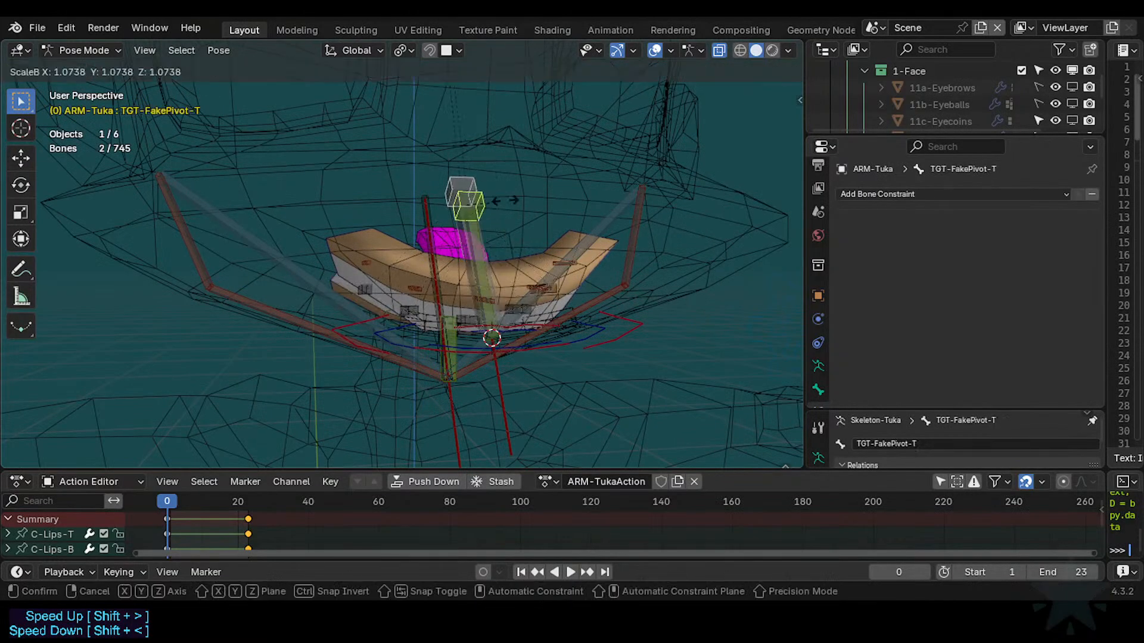
{"action": "left_click", "coordinate": [504, 205]}
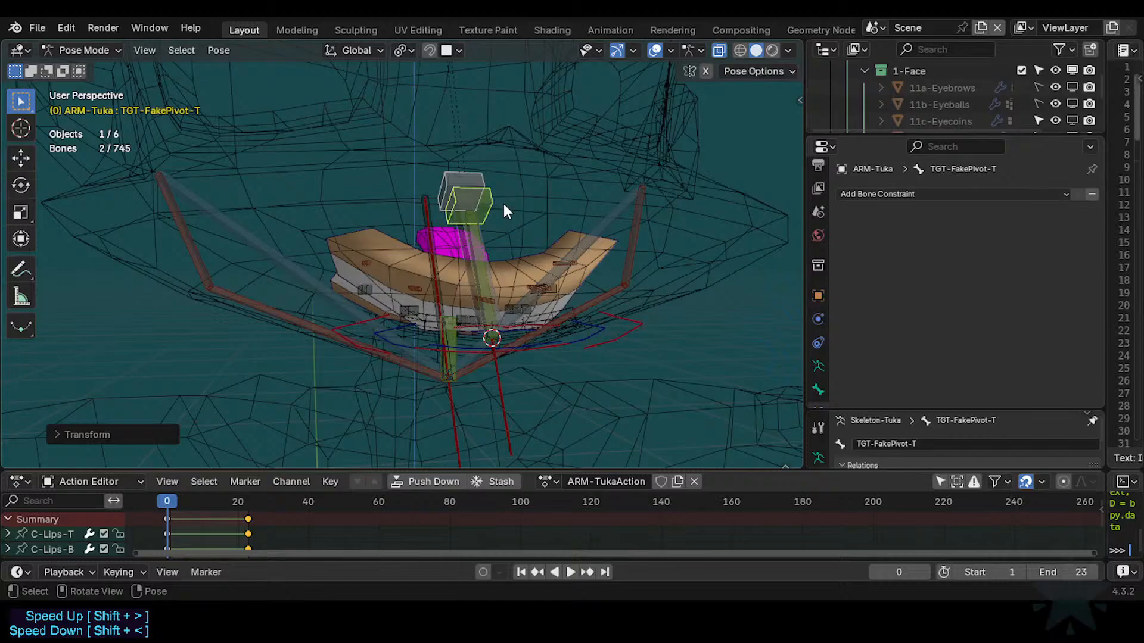
Test-move the MCH-Arcade-T bone to check how the upper arcade follows, and cancel the move.
{"action": "left_click", "coordinate": [475, 281]}
{"action": "middle_click_drag", "start_coordinate": [474, 281], "coordinate": [477, 309]}
{"action": "left_click", "coordinate": [492, 291]}
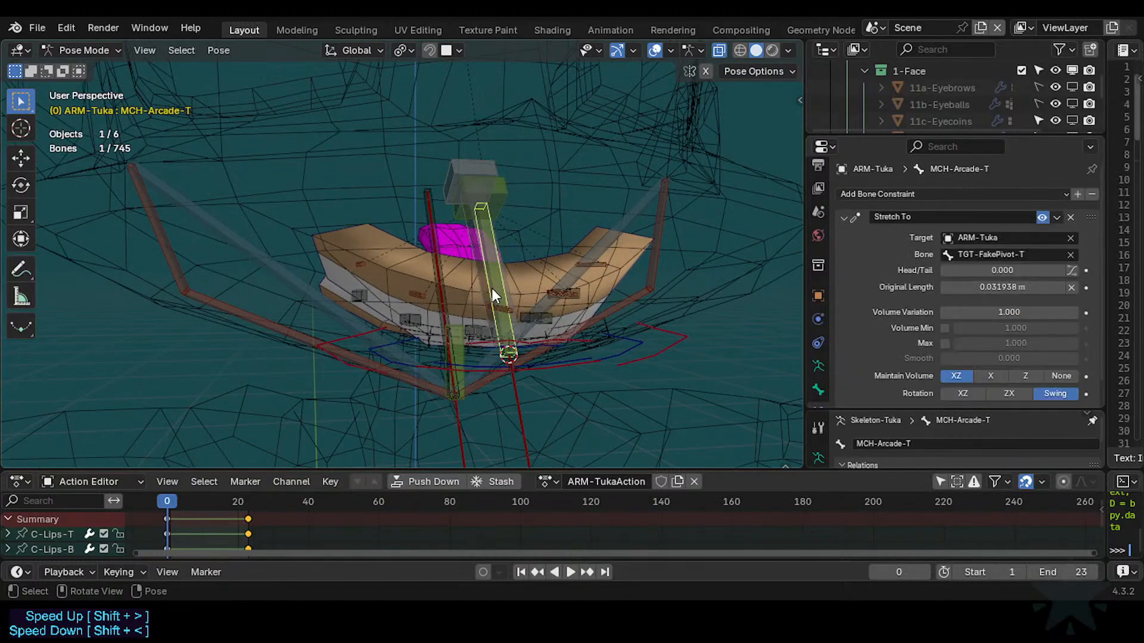
{"action": "key", "text": "g"}
{"action": "right_click", "coordinate": [527, 287]}
Copy only the Shrinkwrap constraint from MCH-Arcade-B to MCH-Arcade-T.
{"action": "left_click", "coordinate": [844, 218]}
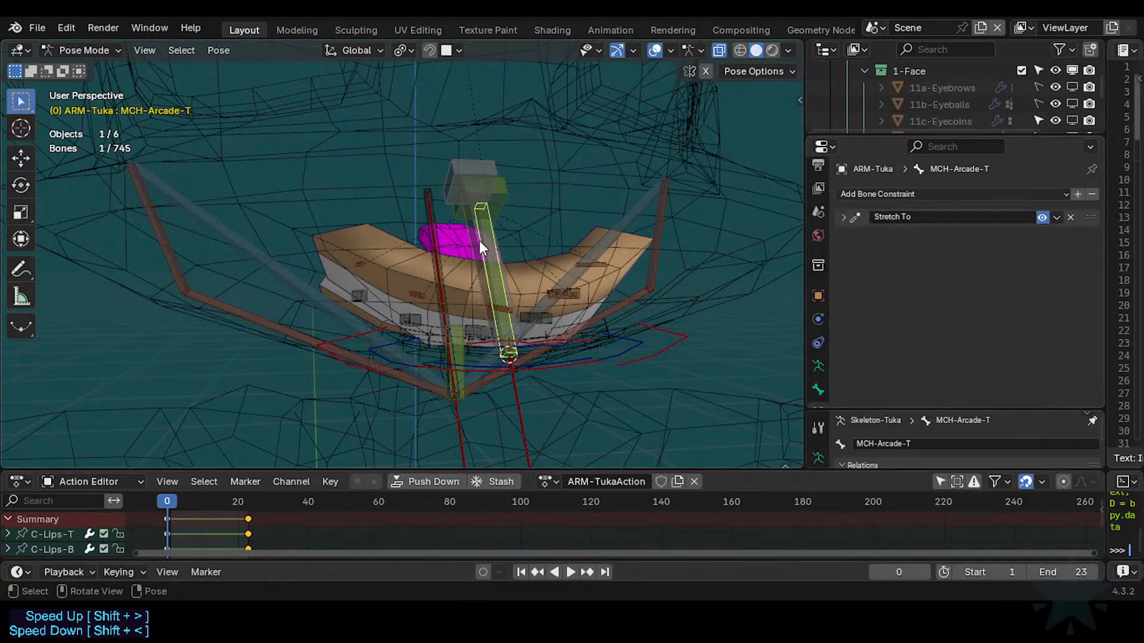
{"action": "left_click", "coordinate": [502, 274]}
{"action": "left_click", "coordinate": [504, 286], "text": "shift"}
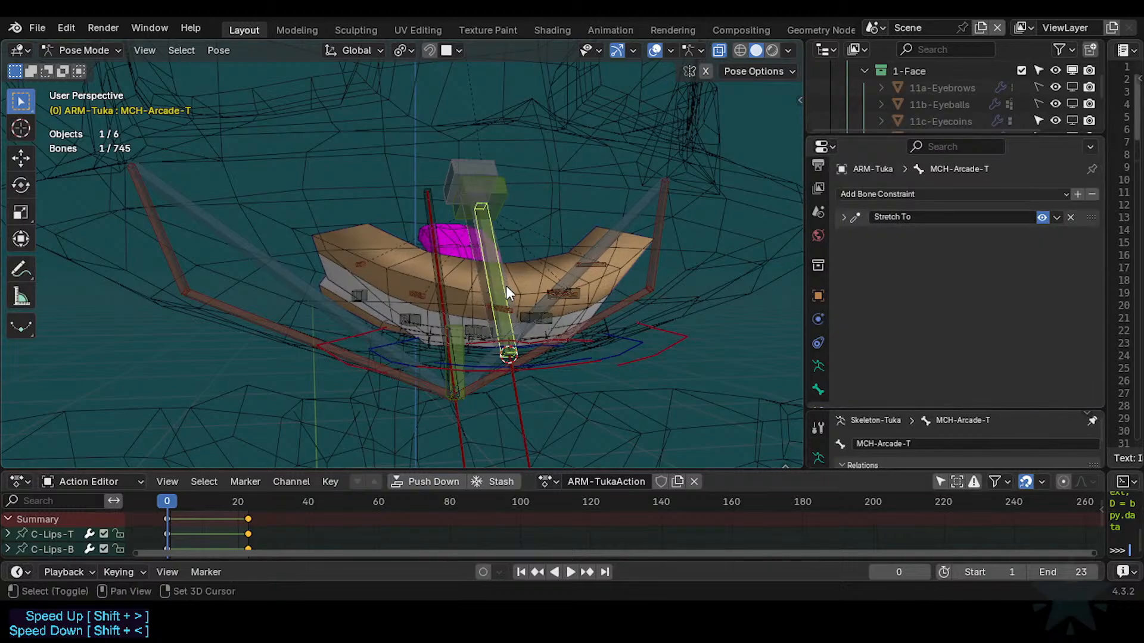
{"action": "key", "text": "ctrl+c"}
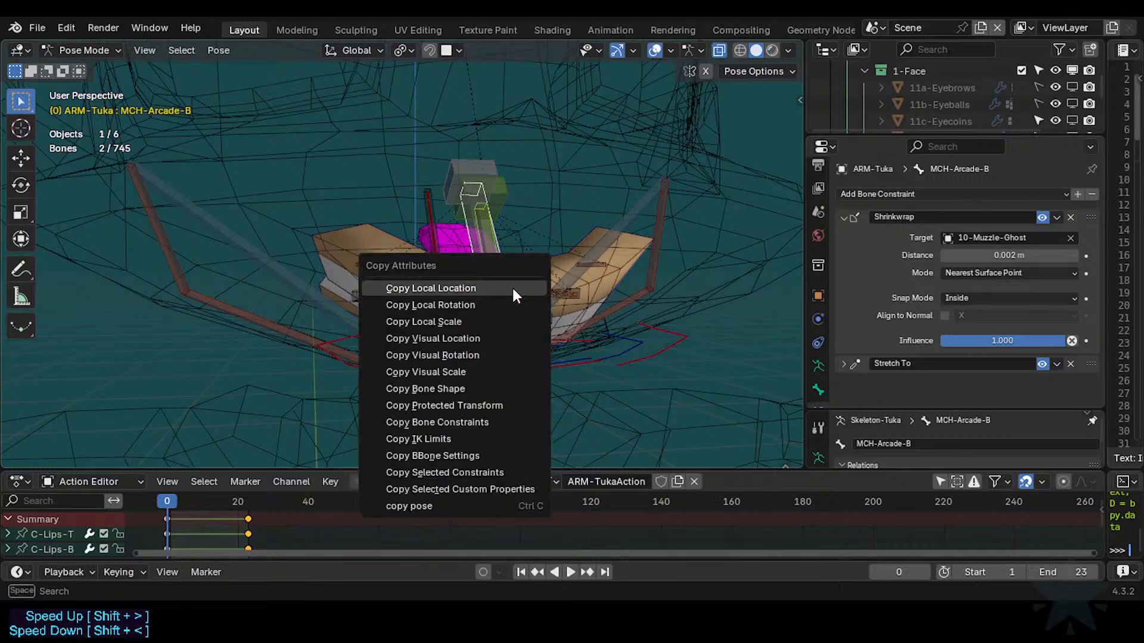
{"action": "left_click", "coordinate": [474, 474]}
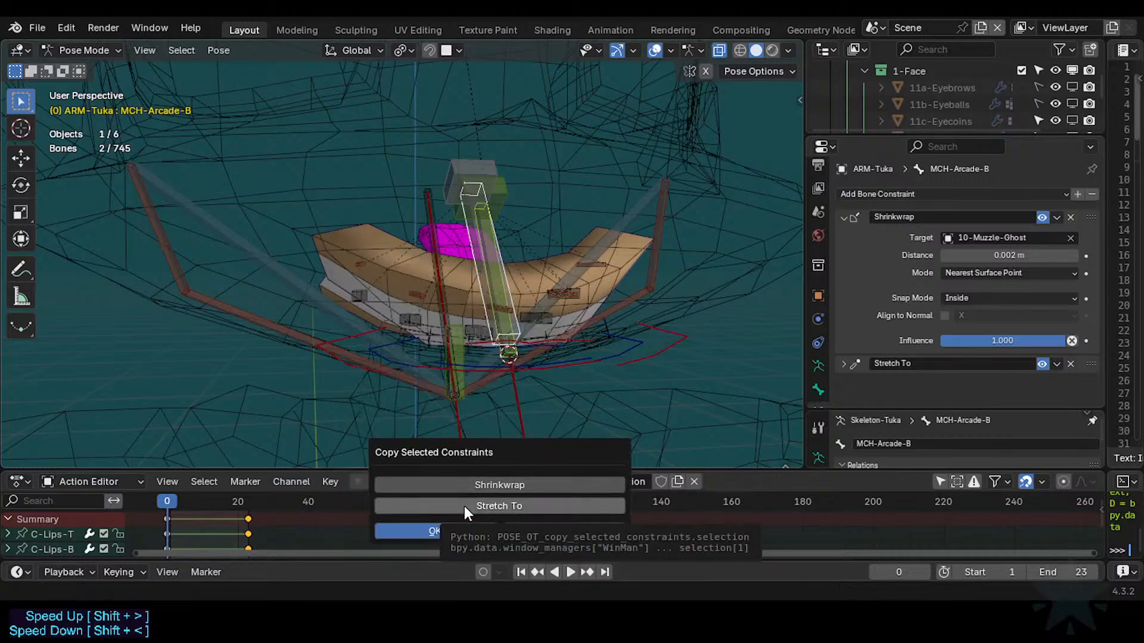
{"action": "left_click", "coordinate": [470, 485]}
{"action": "left_click", "coordinate": [459, 531]}
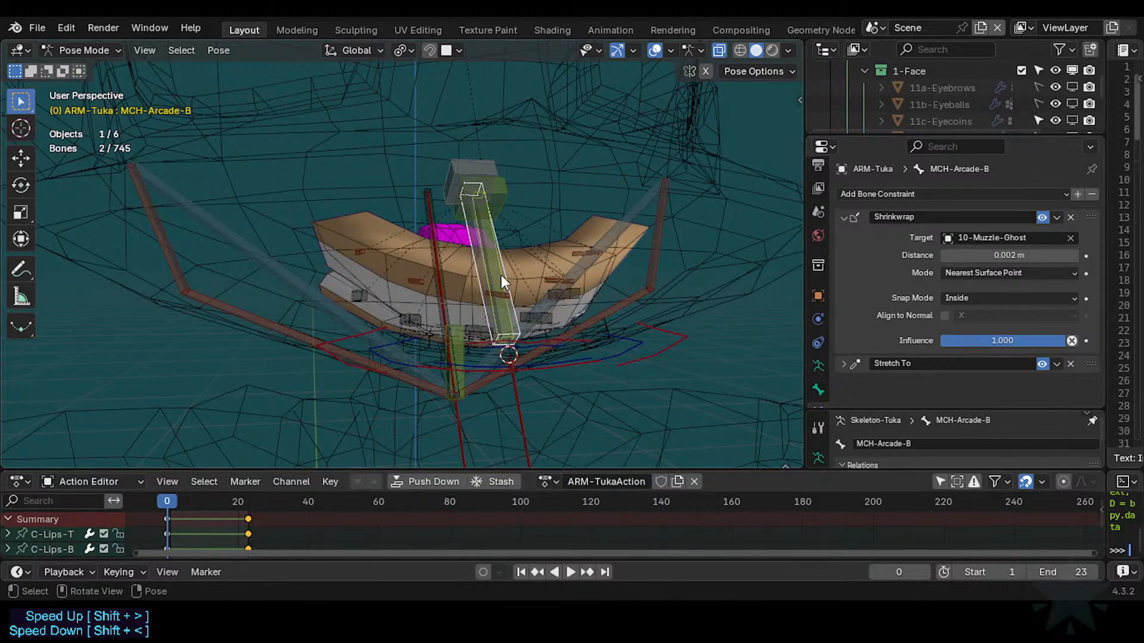
Place the Stretch To constraint below Shrinkwrap on MCH-Arcade-T and reset its original length.
{"action": "left_click", "coordinate": [502, 274]}
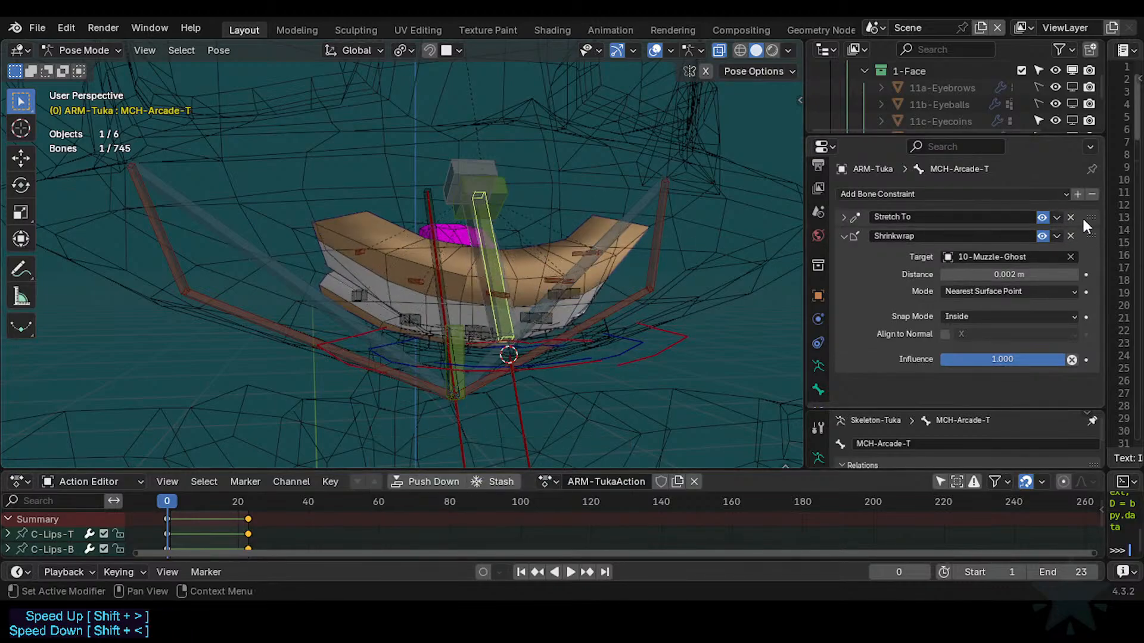
{"action": "left_click_drag", "start_coordinate": [1091, 217], "coordinate": [1088, 286]}
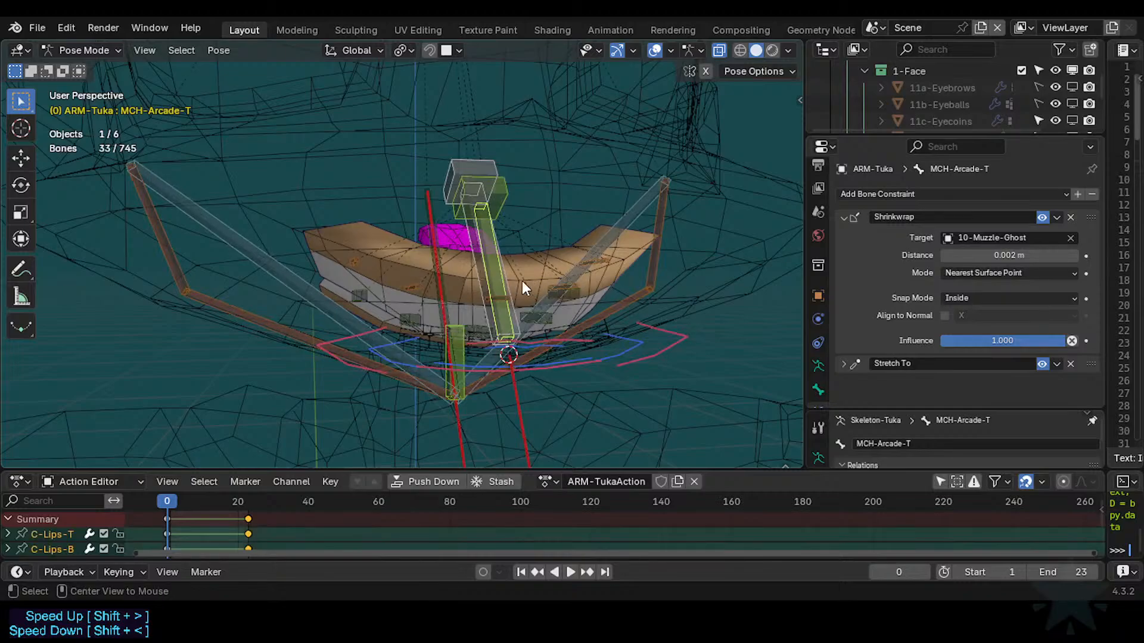
{"action": "left_click", "coordinate": [846, 367]}
{"action": "scroll", "coordinate": [857, 371], "scroll_direction": "down", "scroll_amount": 3}
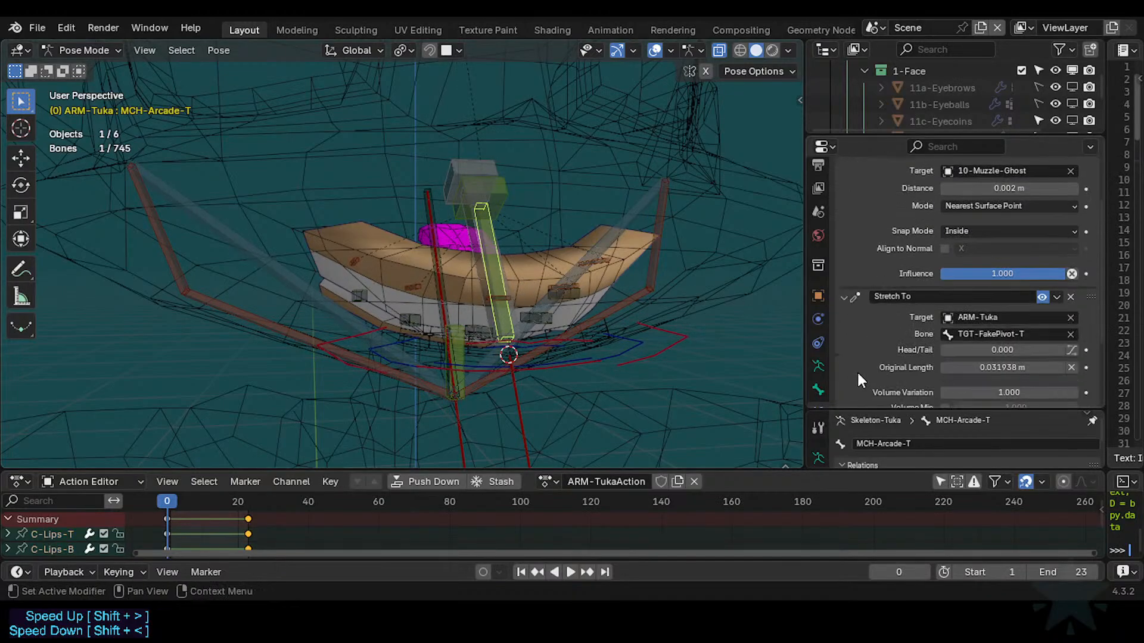
{"action": "key", "text": "BackSpace"}
{"action": "key", "text": "a"}
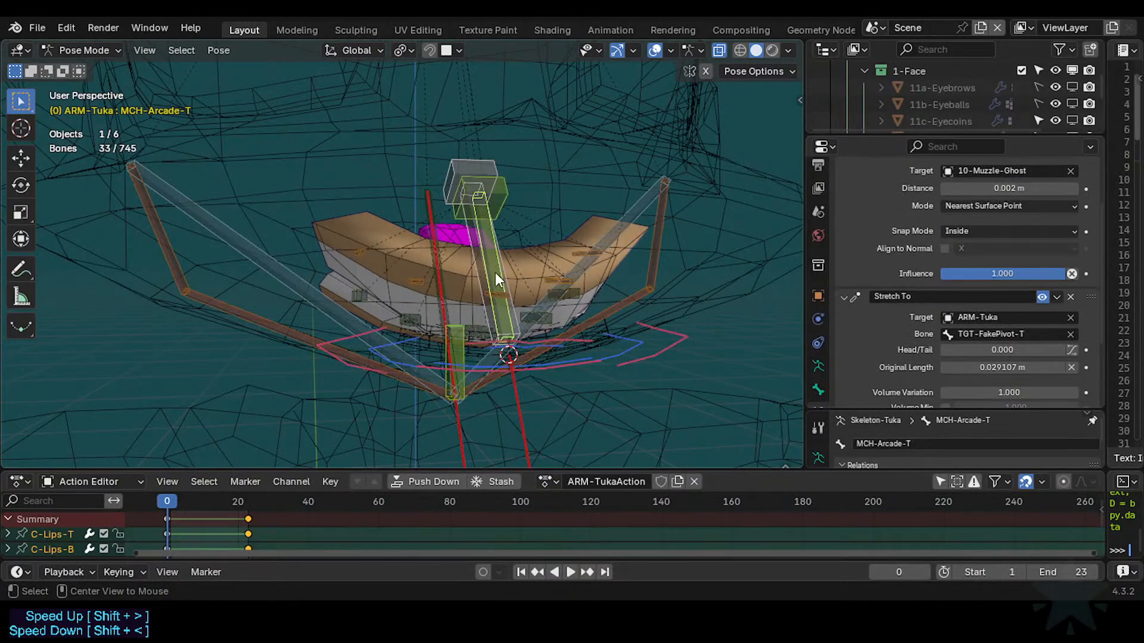
Set the Shrinkwrap distance to 0 m on both MCH-Arcade-T and MCH-Arcade-B.
{"action": "middle_click_drag", "start_coordinate": [484, 285], "coordinate": [462, 251]}
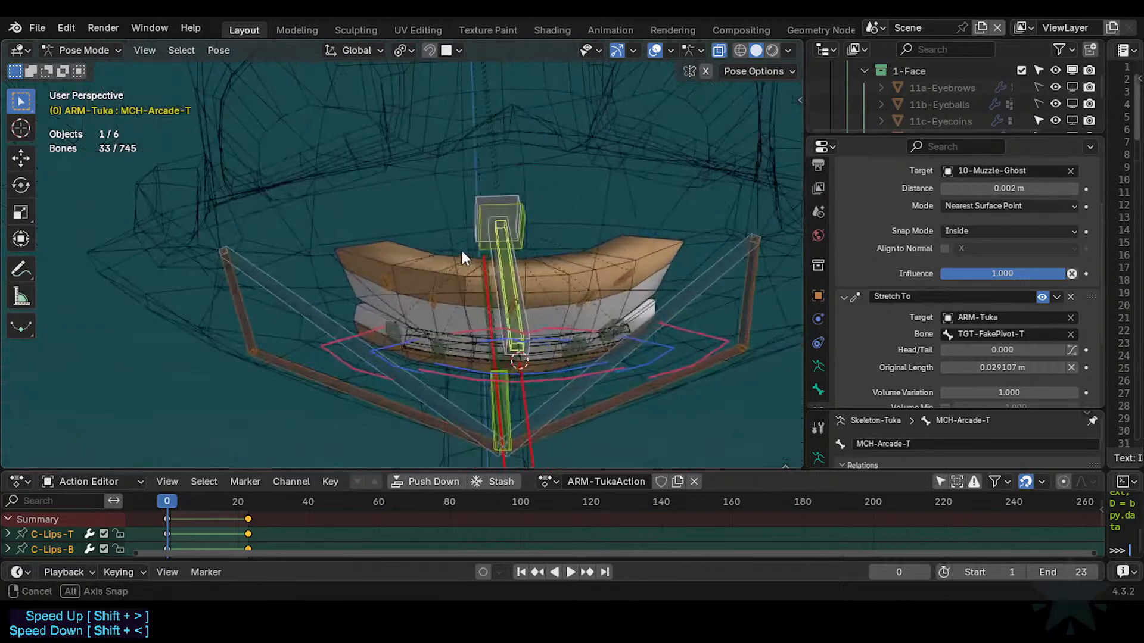
{"action": "left_click", "coordinate": [512, 305]}
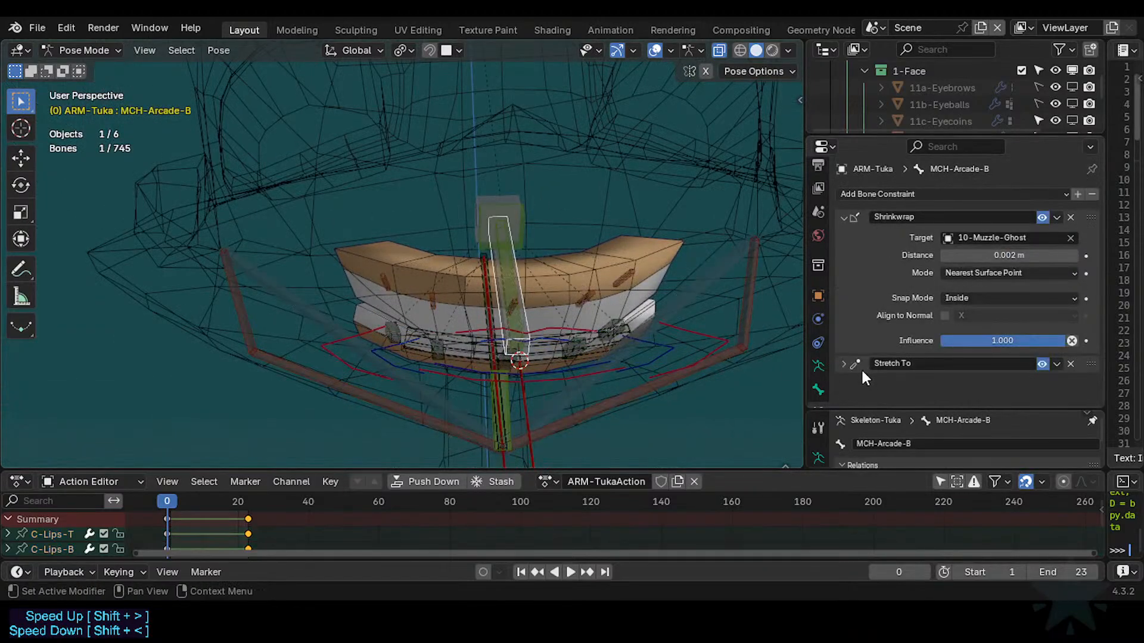
{"action": "left_click", "coordinate": [505, 287]}
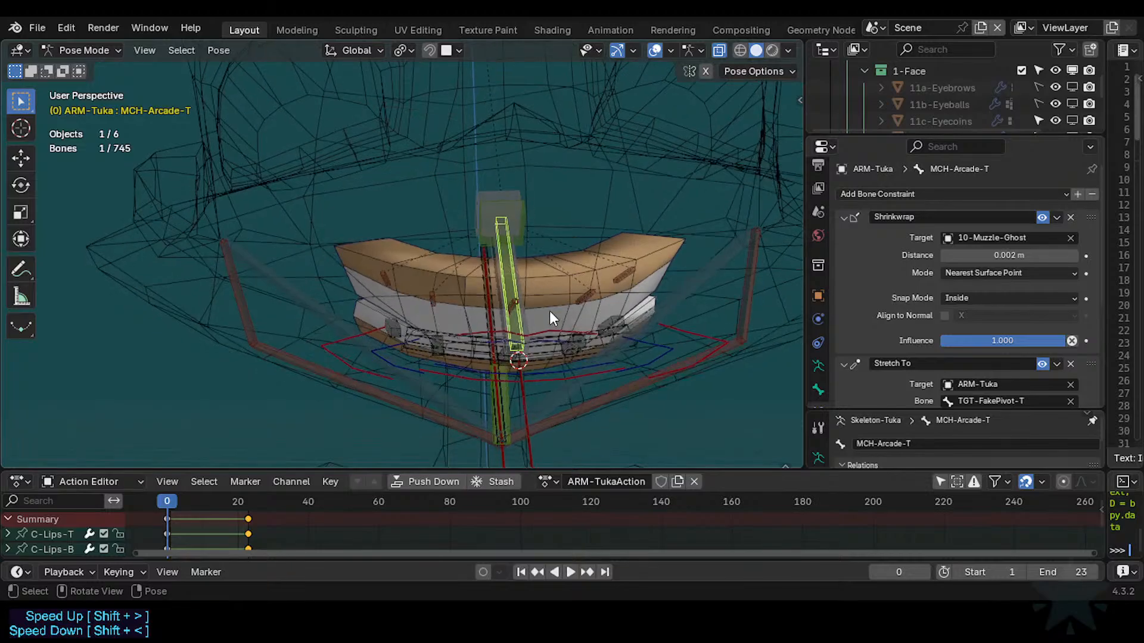
{"action": "left_click", "coordinate": [514, 274], "text": "shift"}
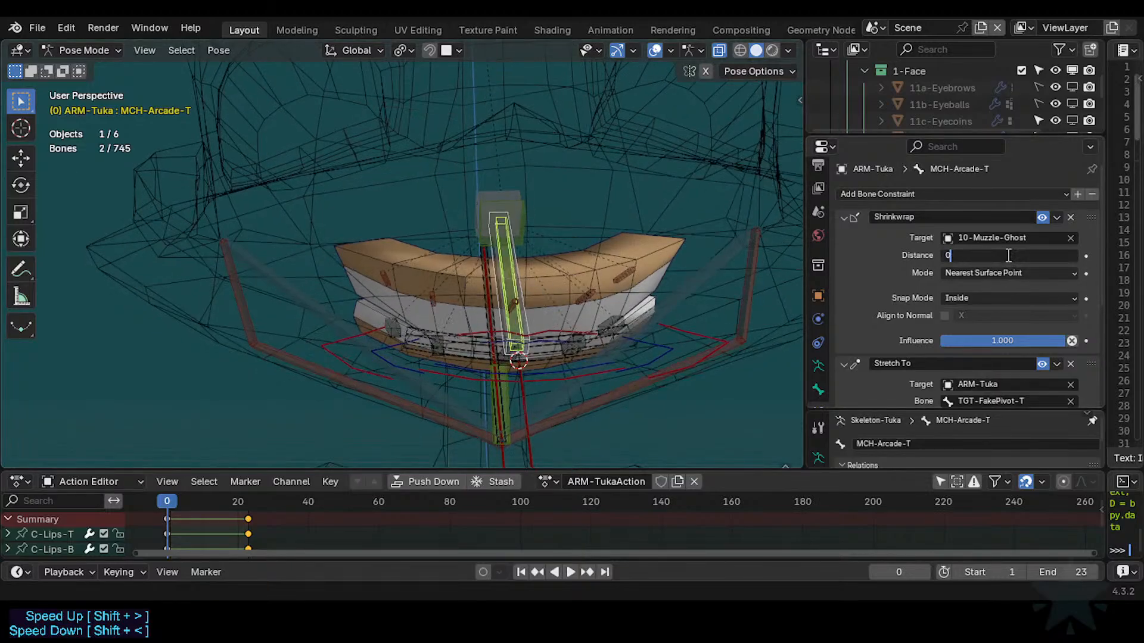
{"action": "key", "text": "Return"}
{"action": "key", "text": "a"}
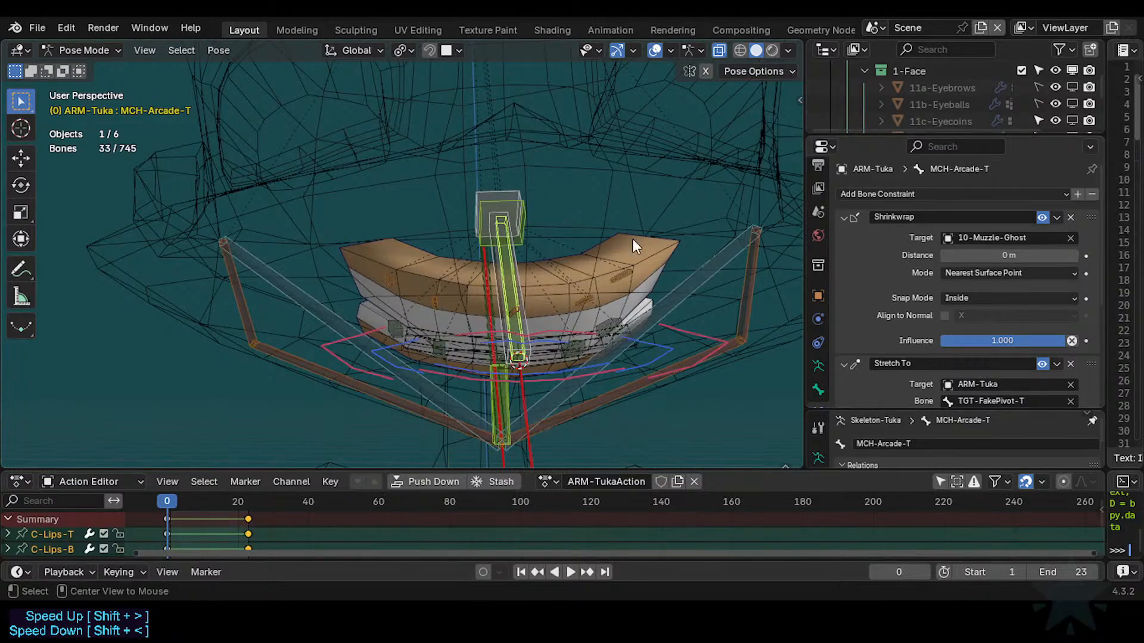
Deselect all bones and recalculate the Stretch To original length of MCH-Arcade-T for the new Shrinkwrap distance.
{"action": "scroll", "coordinate": [978, 314], "scroll_direction": "down", "scroll_amount": 4}
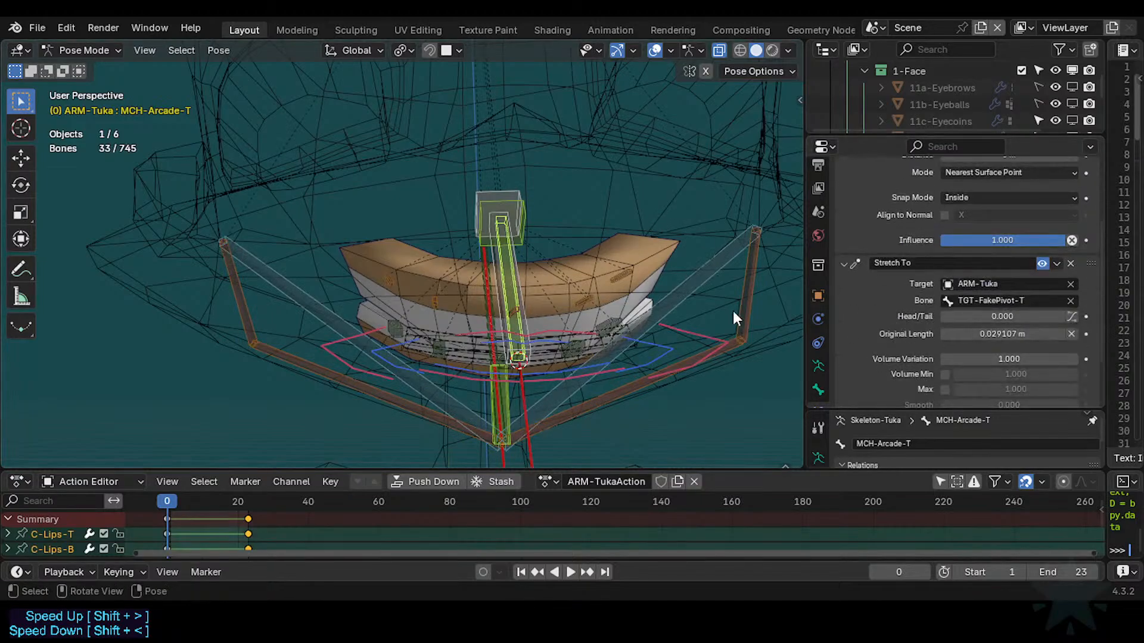
{"action": "key", "text": "alt+a"}
{"action": "left_click_drag", "start_coordinate": [1015, 334], "coordinate": [1036, 334]}
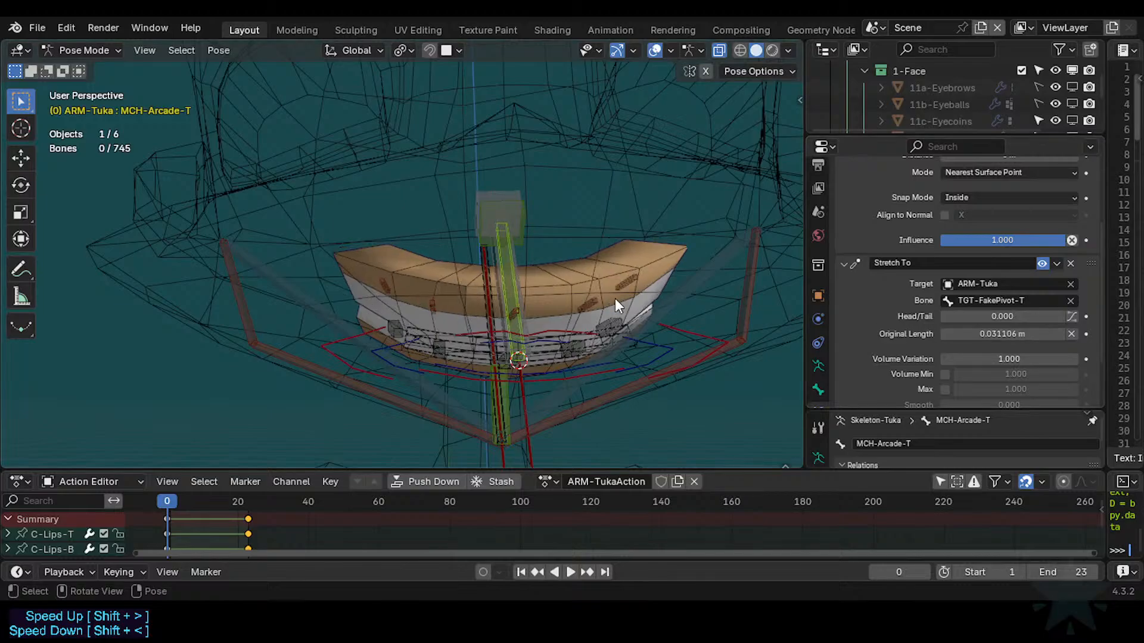
Reset the Stretch To original length of MCH-Arcade-B, collapse its constraints and save the file.
{"action": "left_click", "coordinate": [524, 287]}
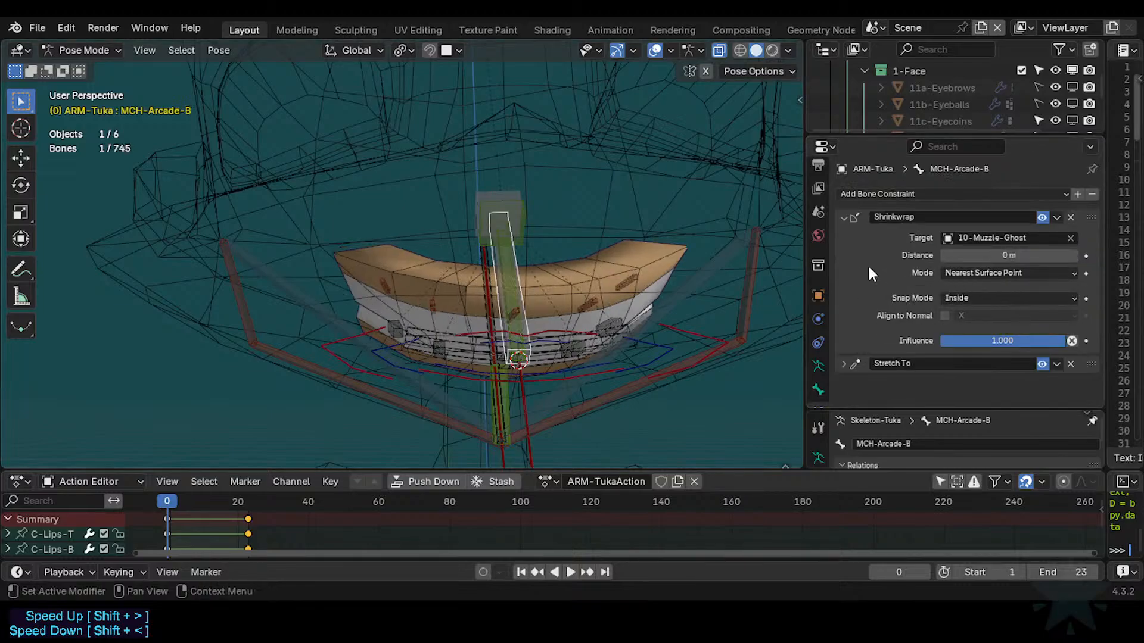
{"action": "left_click", "coordinate": [845, 218]}
{"action": "left_click", "coordinate": [844, 236]}
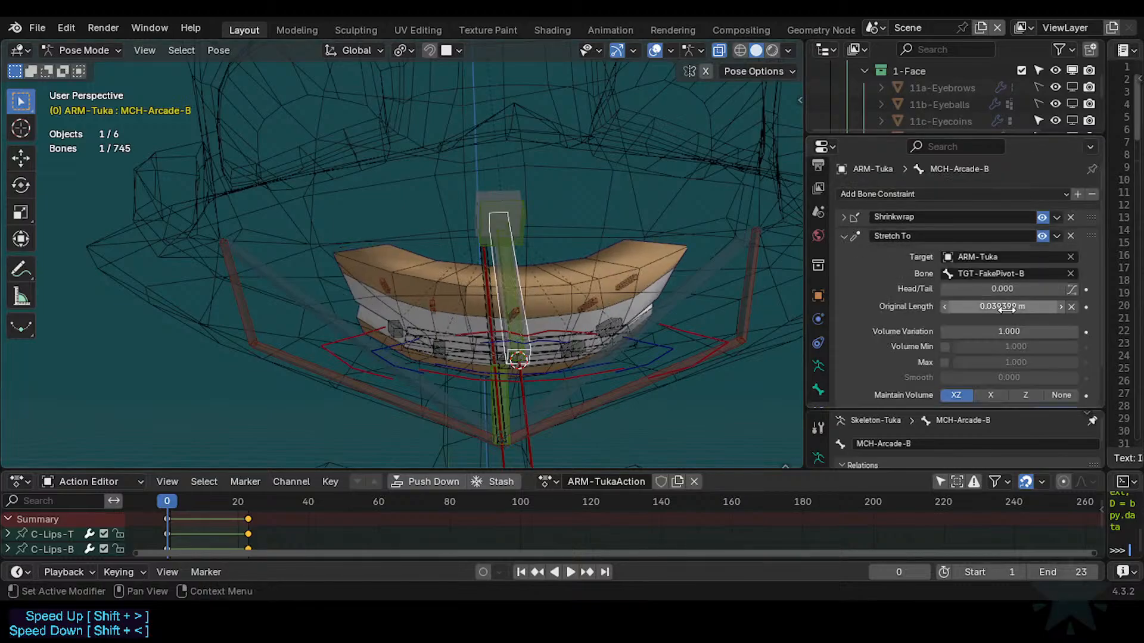
{"action": "left_click", "coordinate": [851, 235]}
{"action": "left_click", "coordinate": [845, 216]}
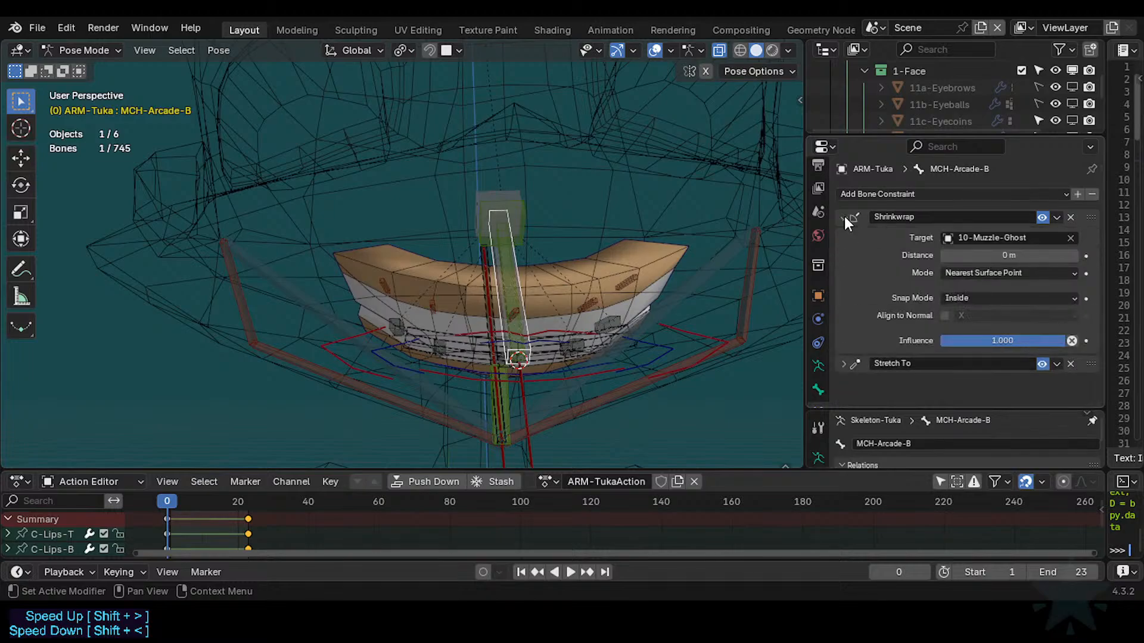
{"action": "left_click", "coordinate": [845, 217]}
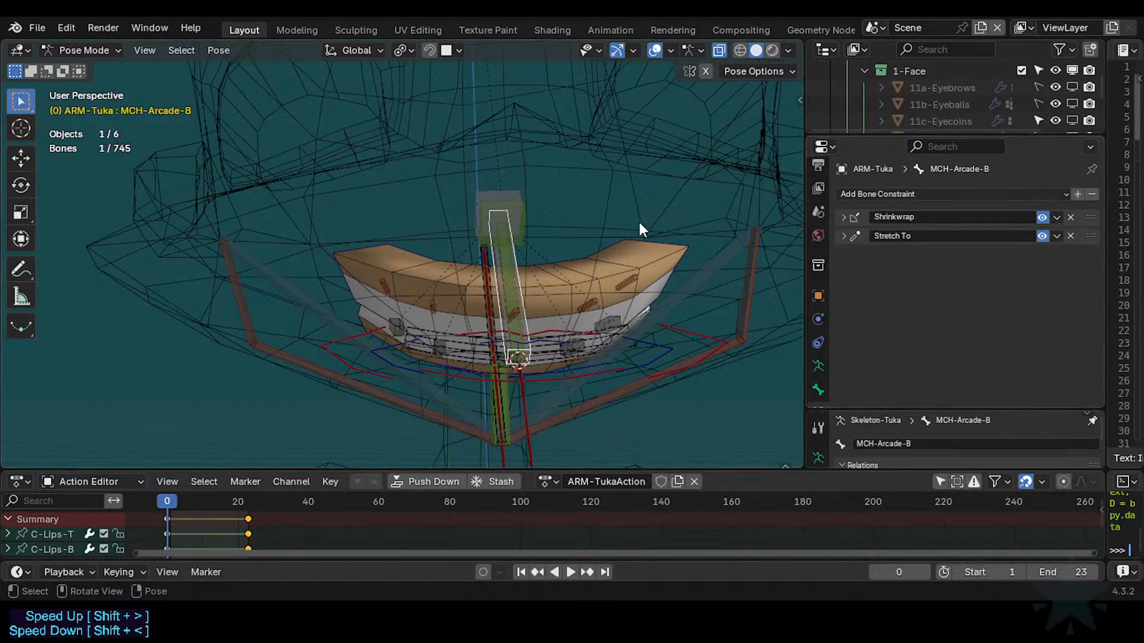
{"action": "middle_click_drag", "start_coordinate": [638, 219], "coordinate": [631, 264]}
Review the available Shrinkwrap modes for MCH-Arcade-T without changing the mode.
{"action": "left_click", "coordinate": [503, 267]}
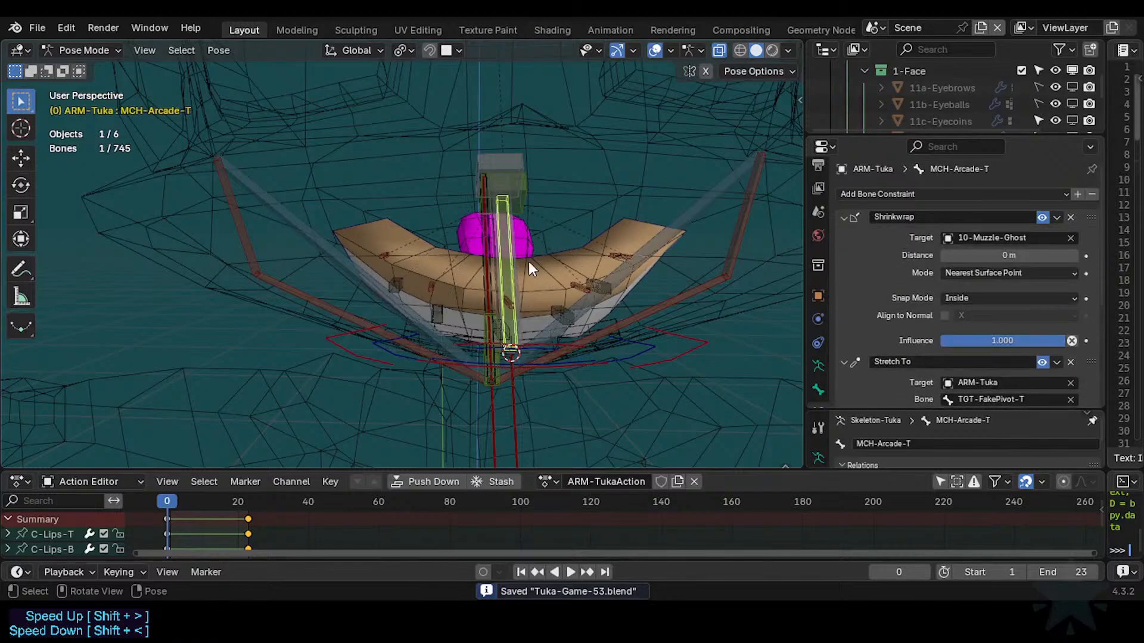
{"action": "left_click", "coordinate": [992, 274]}
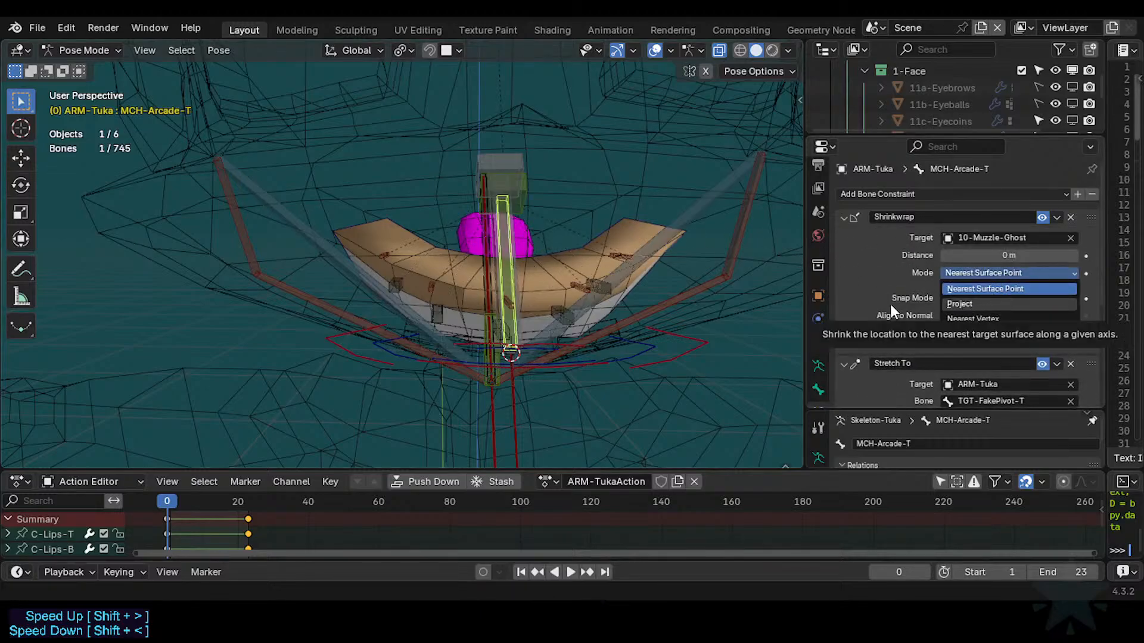
{"action": "middle_click_drag", "start_coordinate": [506, 379], "coordinate": [421, 296]}
Enable the 1-Ghost collection and show the 10-Muzzle-Ghost mesh in the viewport to examine MCH-Arcade-T's end against it.
{"action": "left_click_drag", "start_coordinate": [908, 134], "coordinate": [909, 275]}
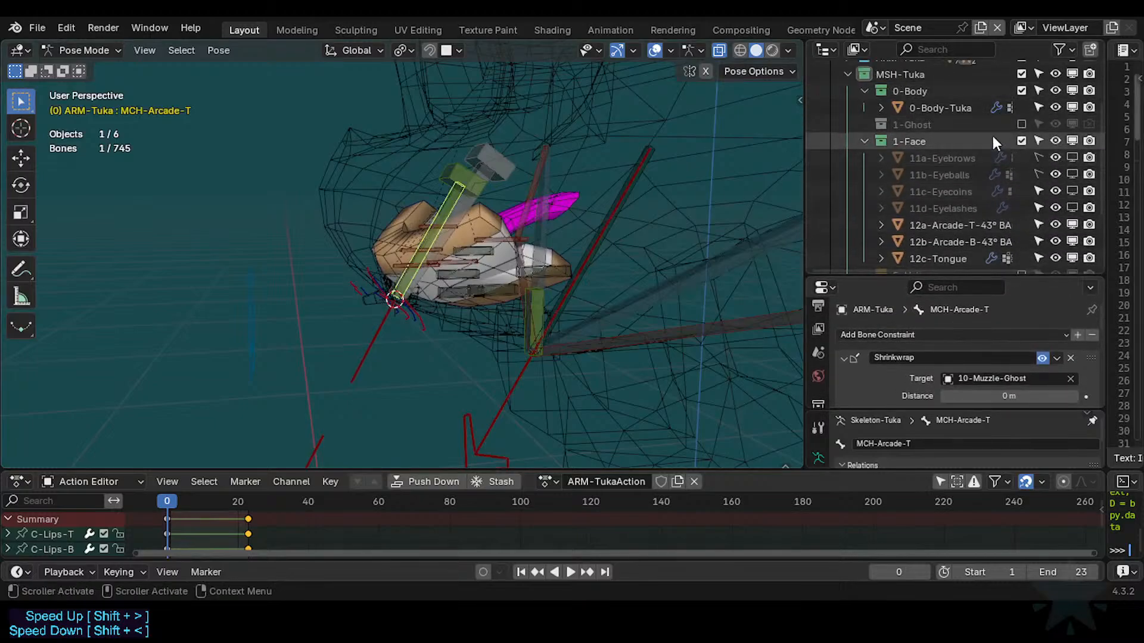
{"action": "left_click", "coordinate": [1021, 124]}
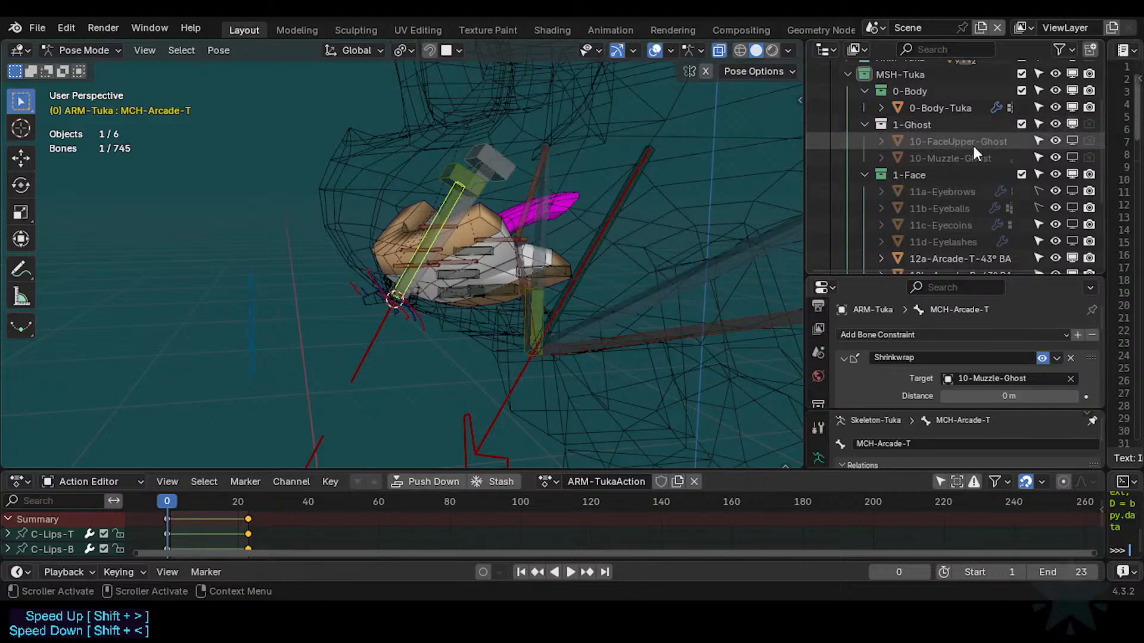
{"action": "left_click", "coordinate": [1073, 157]}
{"action": "scroll", "coordinate": [215, 309], "scroll_direction": "up", "scroll_amount": 4}
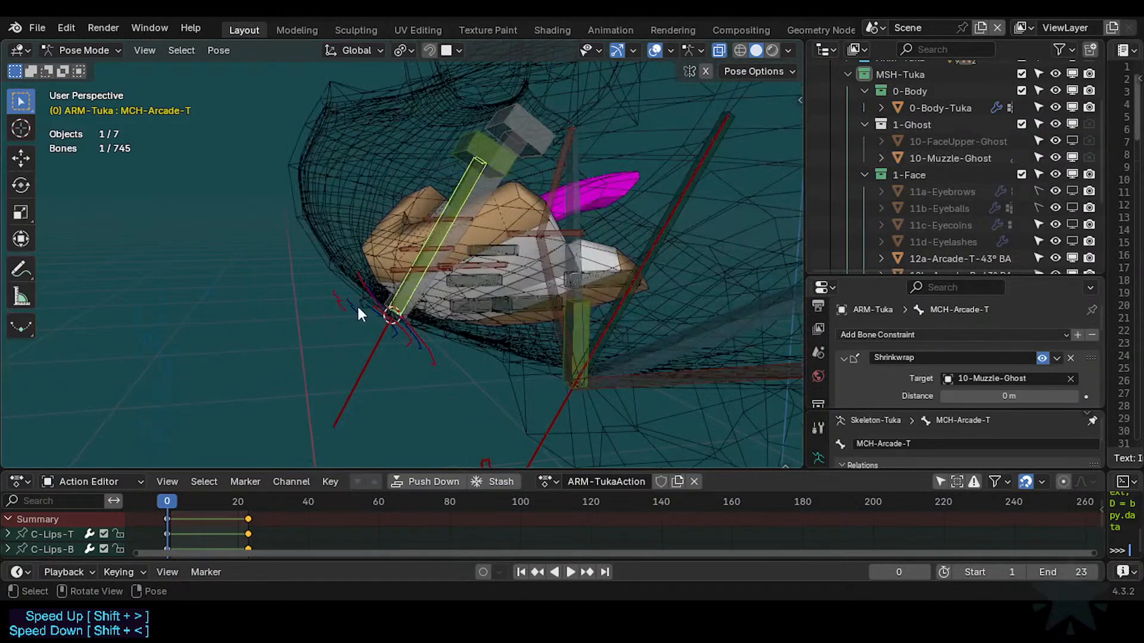
{"action": "scroll", "coordinate": [381, 314], "scroll_direction": "up", "scroll_amount": 2}
{"action": "scroll", "coordinate": [421, 392], "scroll_direction": "up", "scroll_amount": 3}
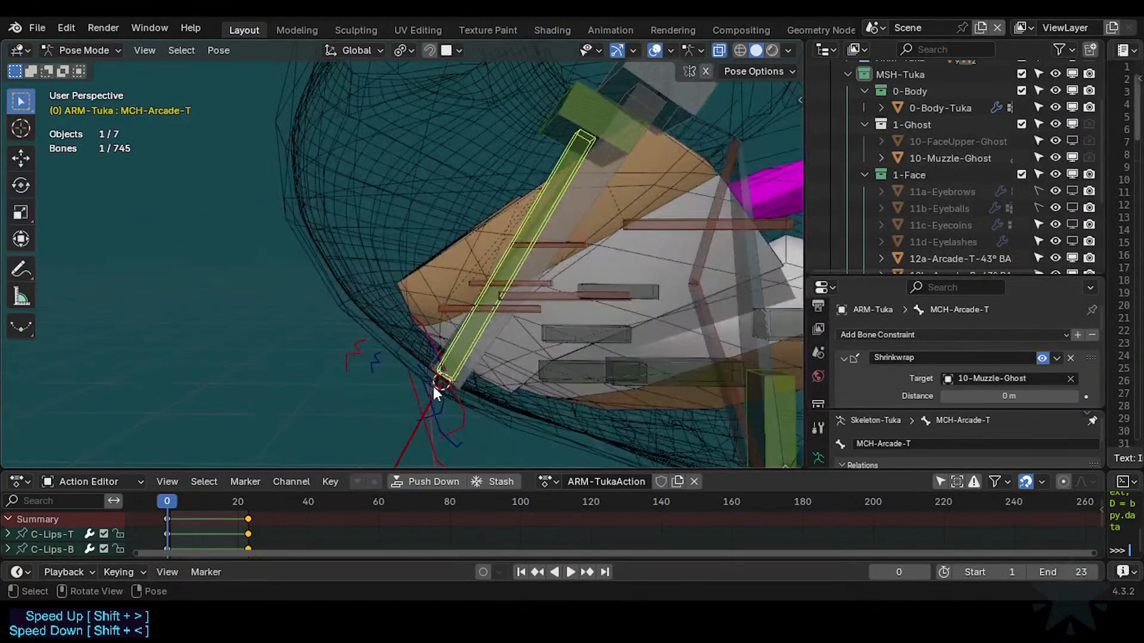
{"action": "scroll", "coordinate": [445, 409], "scroll_direction": "up", "scroll_amount": 5}
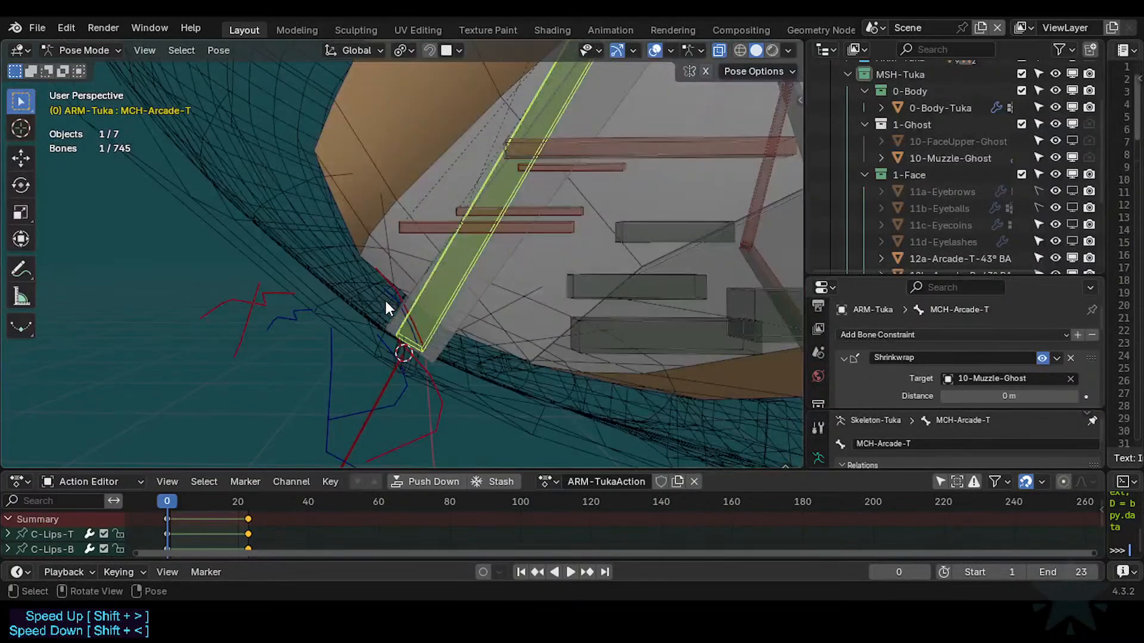
Inspect MCH-Arcade-T's tip against the muzzle ghost mesh and save the file.
{"action": "mouse_move", "coordinate": [403, 376]}
{"action": "middle_mouse_down"}
{"action": "mouse_move", "coordinate": [432, 379]}
{"action": "mouse_move", "coordinate": [409, 365]}
{"action": "mouse_move", "coordinate": [412, 386]}
{"action": "middle_mouse_up"}
{"action": "middle_click_drag", "start_coordinate": [361, 353], "coordinate": [388, 306]}
{"action": "key", "text": "ctrl+s"}
Test-move the M-Mouth bone from different angles to check how the dental arcades follow, and save the file.
{"action": "middle_click_drag", "start_coordinate": [310, 277], "coordinate": [342, 328]}
{"action": "scroll", "coordinate": [342, 327], "scroll_direction": "up", "scroll_amount": 2}
{"action": "left_click", "coordinate": [127, 359]}
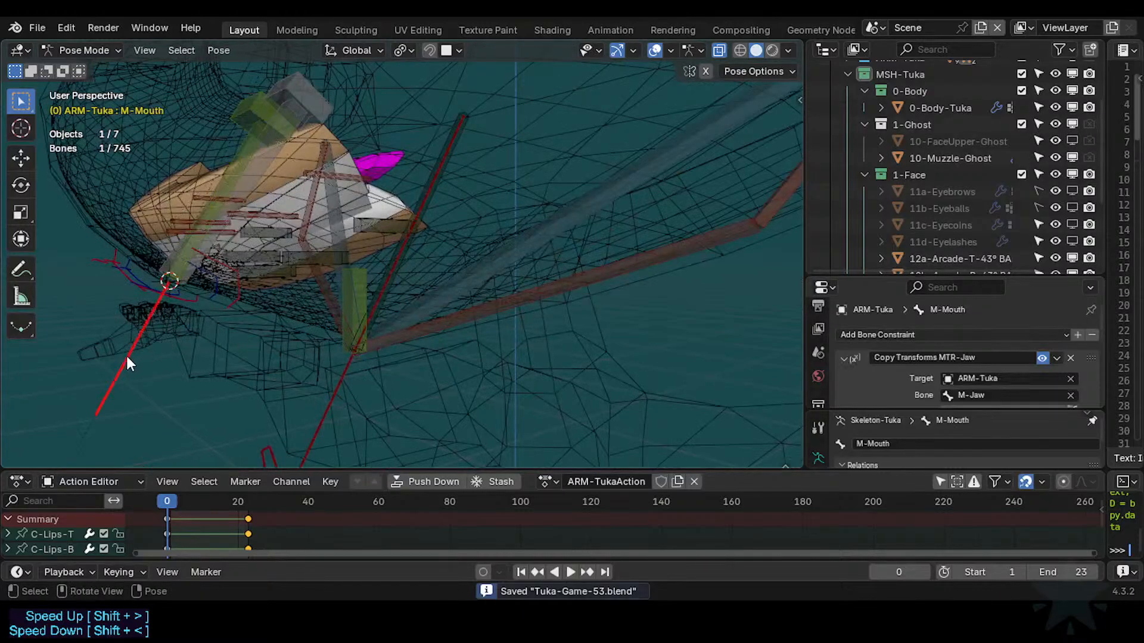
{"action": "middle_click_drag", "start_coordinate": [220, 386], "coordinate": [278, 355]}
{"action": "key", "text": "g"}
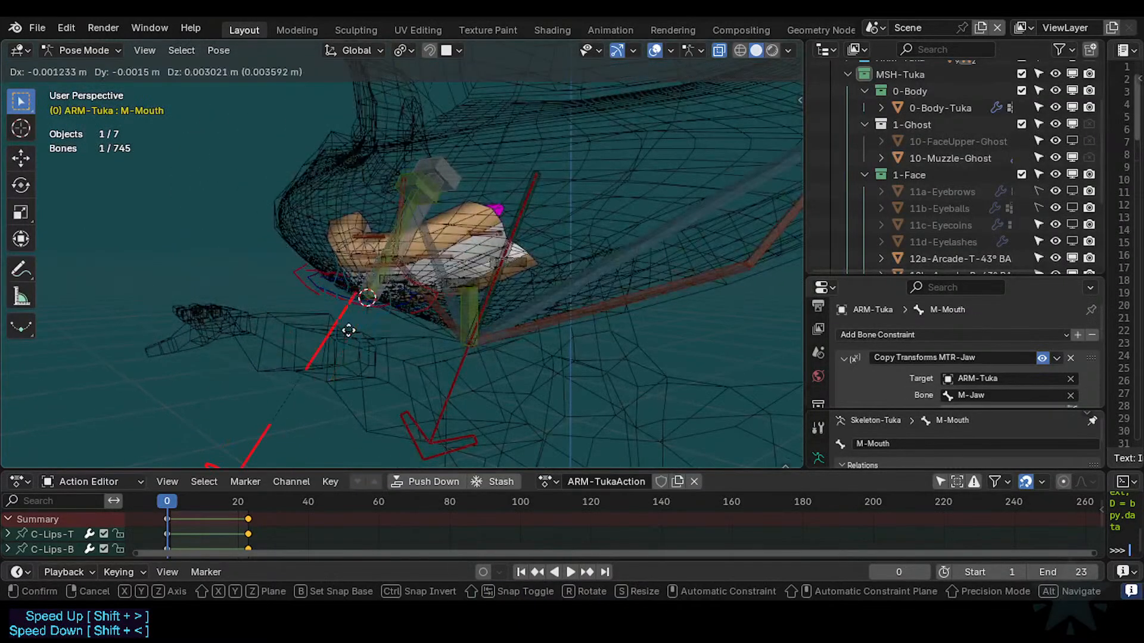
{"action": "right_click", "coordinate": [352, 338]}
{"action": "key", "text": "ctrl+s"}
{"action": "middle_click_drag", "start_coordinate": [350, 339], "coordinate": [339, 298]}
{"action": "key", "text": "g"}
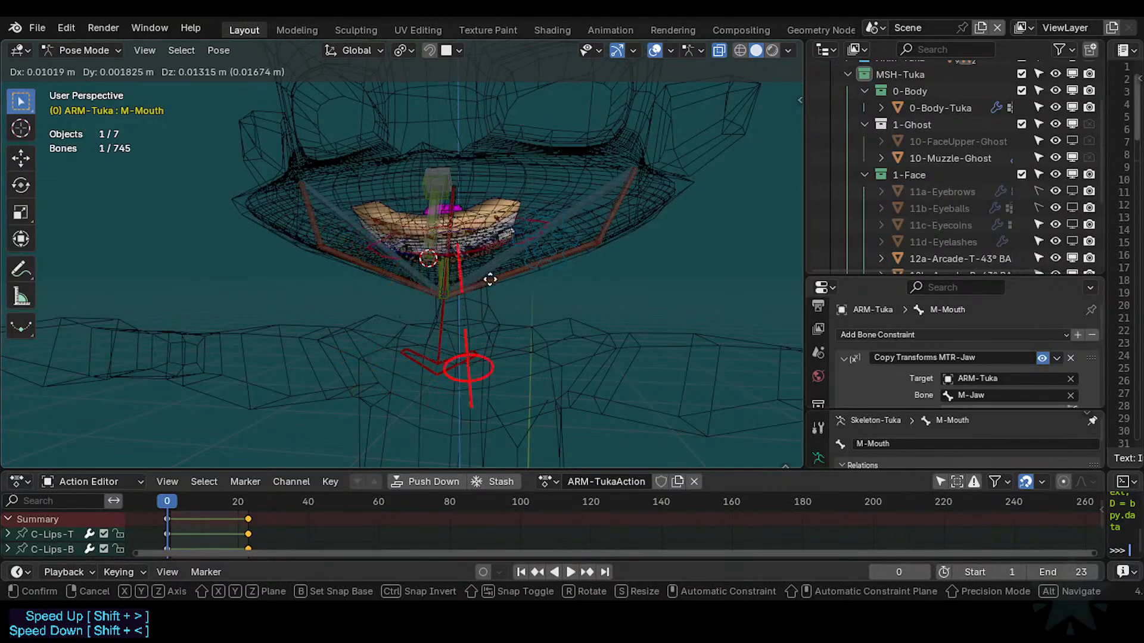
{"action": "right_click", "coordinate": [477, 268]}
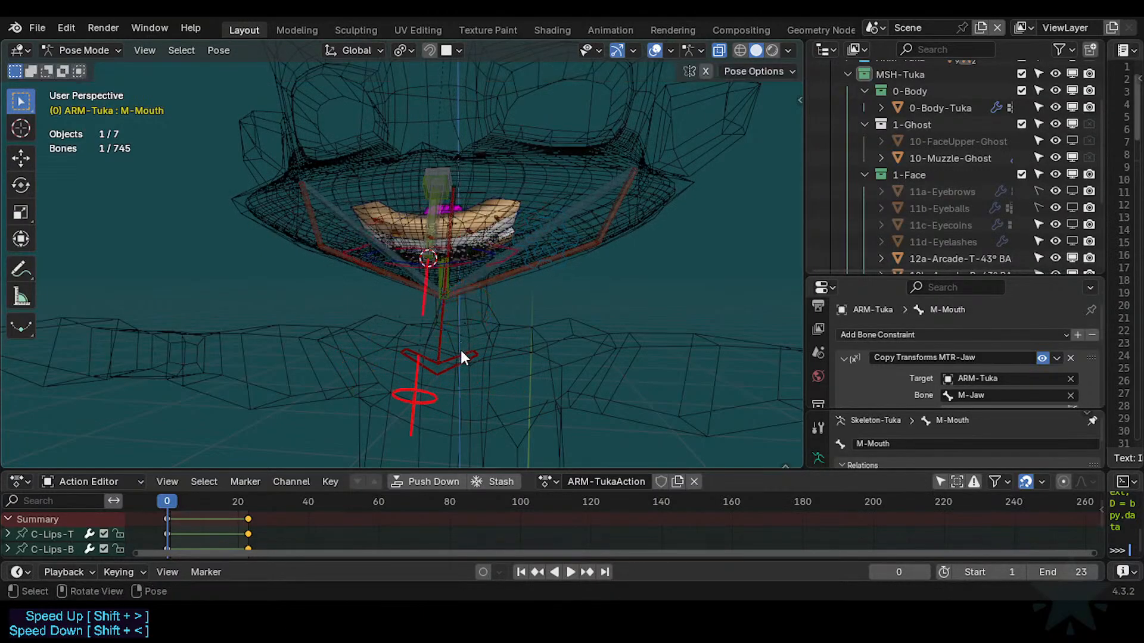
Test a trackball rotation of the M-Jaw bone, restore its pose, select M-Lips-T and save the file.
{"action": "left_click", "coordinate": [461, 352]}
{"action": "key", "text": "r"}
{"action": "key", "text": "r"}
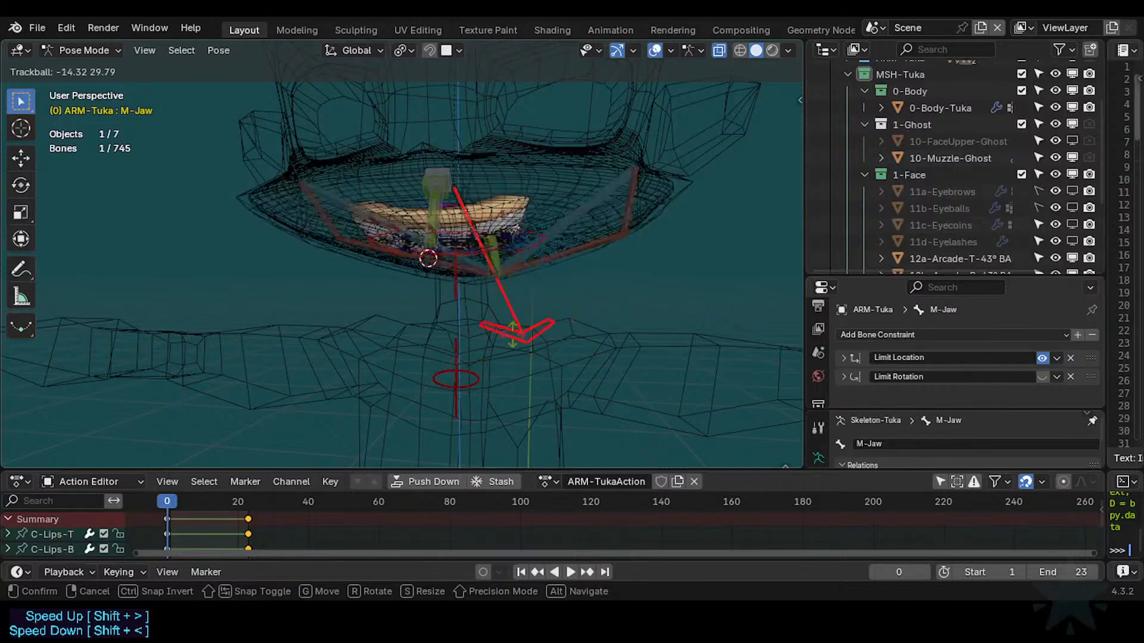
{"action": "left_click", "coordinate": [529, 376]}
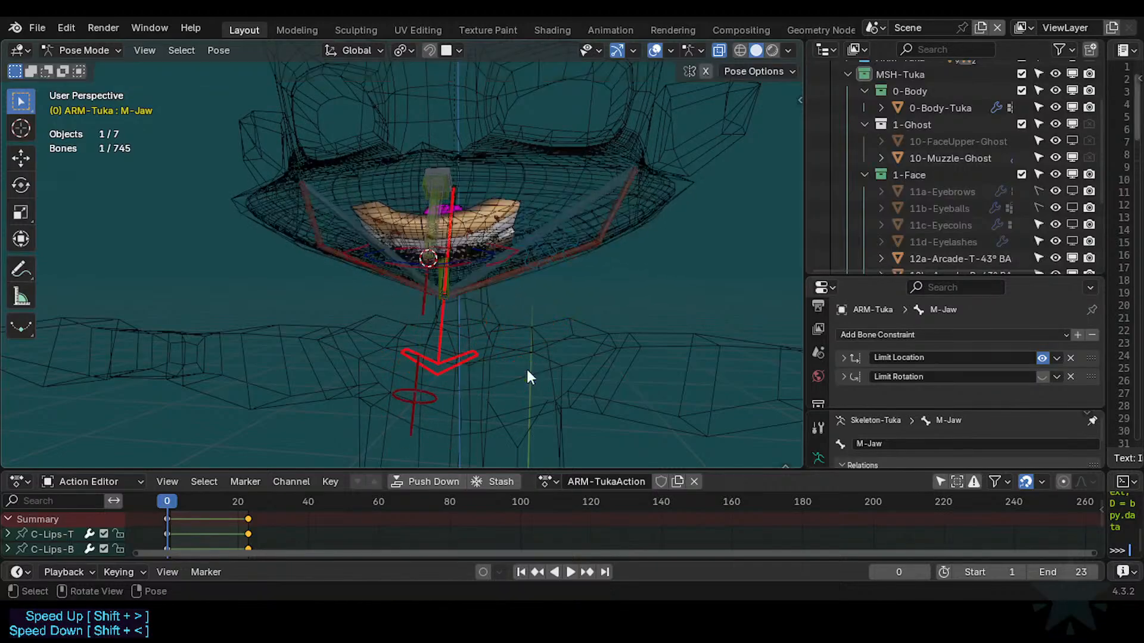
{"action": "left_click", "coordinate": [433, 244]}
{"action": "scroll", "coordinate": [457, 322], "scroll_direction": "up", "scroll_amount": 1}
{"action": "key", "text": "ctrl+s"}
{"action": "middle_click_drag", "start_coordinate": [460, 319], "coordinate": [370, 373]}
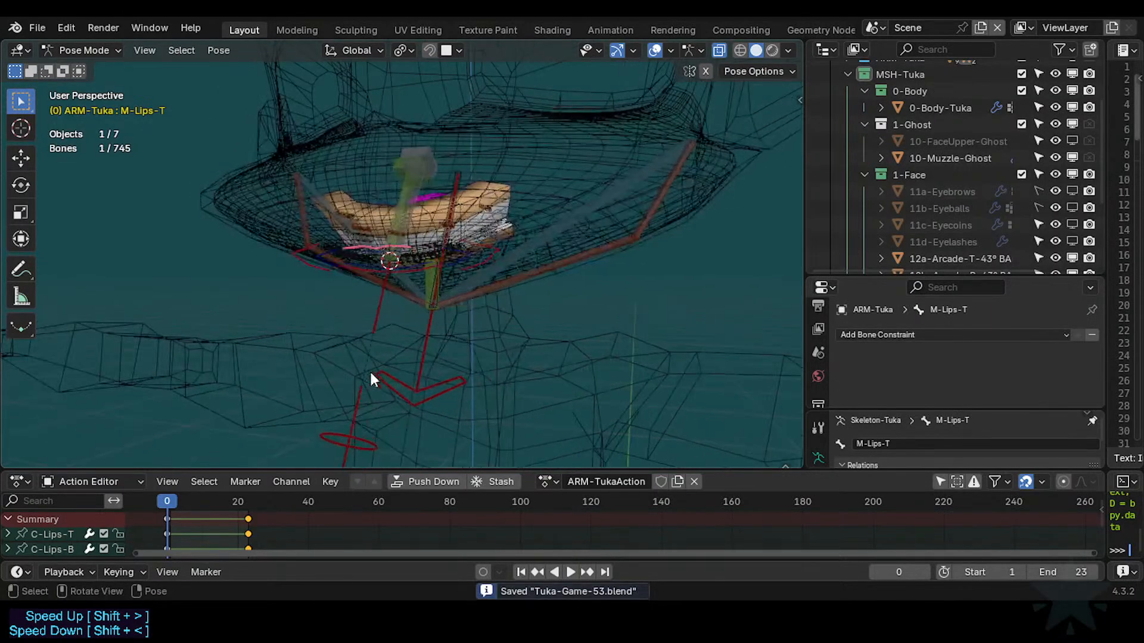
Test-move M-Mouth and the controls around the lips to check the arcades' motion inside the muzzle, and save the file.
{"action": "left_click", "coordinate": [357, 413]}
{"action": "key", "text": "g"}
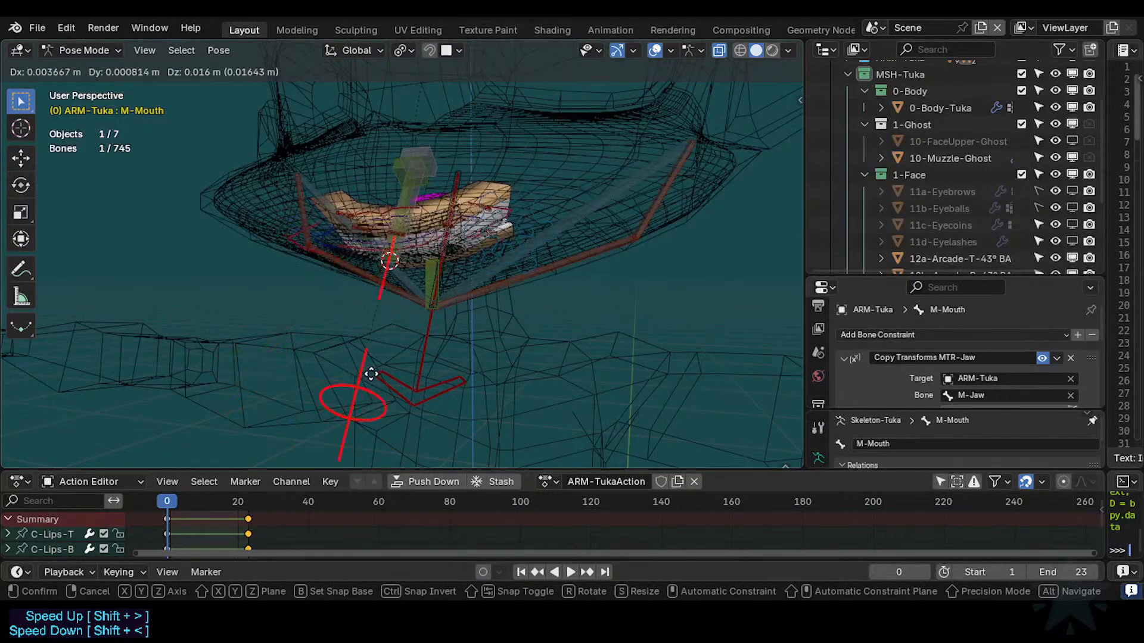
{"action": "right_click", "coordinate": [373, 369]}
{"action": "middle_click_drag", "start_coordinate": [394, 314], "coordinate": [372, 318]}
{"action": "key", "text": "g"}
{"action": "right_click", "coordinate": [356, 314]}
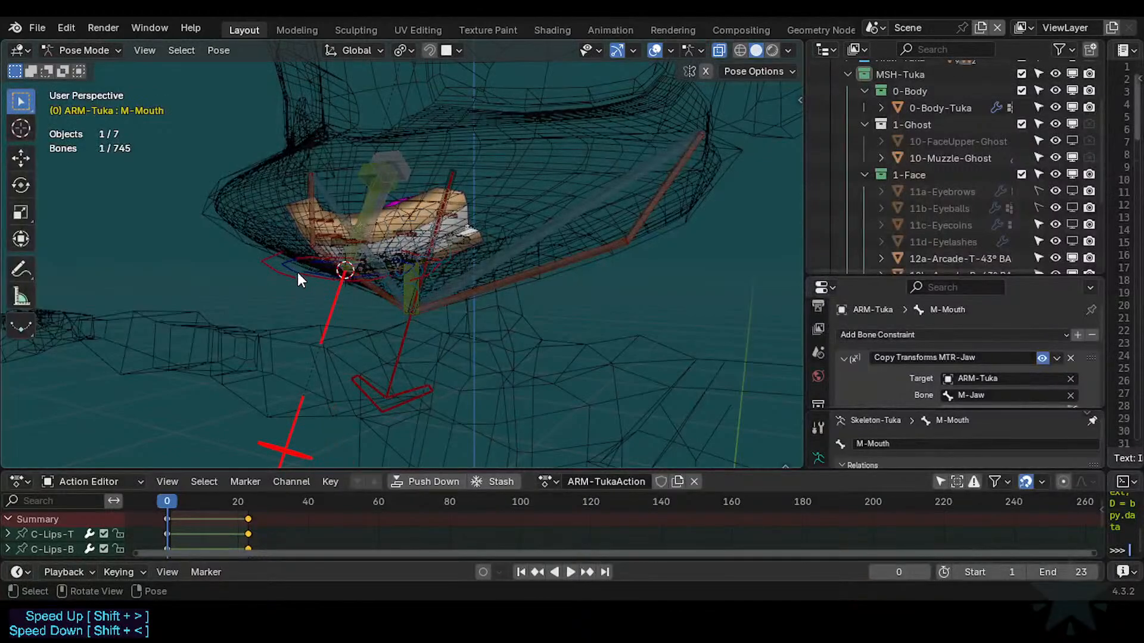
{"action": "left_click", "coordinate": [315, 251]}
{"action": "key", "text": "g"}
{"action": "left_click", "coordinate": [323, 262]}
{"action": "middle_click_drag", "start_coordinate": [323, 264], "coordinate": [360, 306]}
{"action": "key", "text": "g"}
{"action": "left_click", "coordinate": [353, 282]}
{"action": "scroll", "coordinate": [353, 283], "scroll_direction": "up", "scroll_amount": 2}
{"action": "key", "text": "ctrl+s"}
{"action": "left_click", "coordinate": [338, 360]}
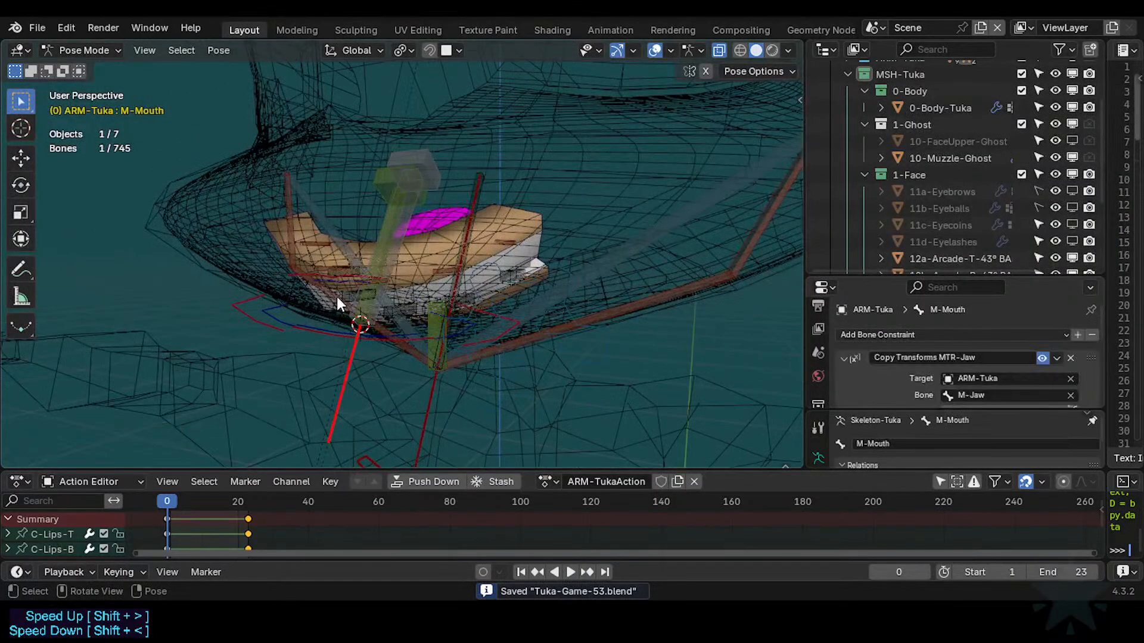
Try a trackball rotation of MCH-Arcade-B, cancel it and select MCH-Arcade-T.
{"action": "left_click", "coordinate": [341, 279]}
{"action": "left_click", "coordinate": [361, 306]}
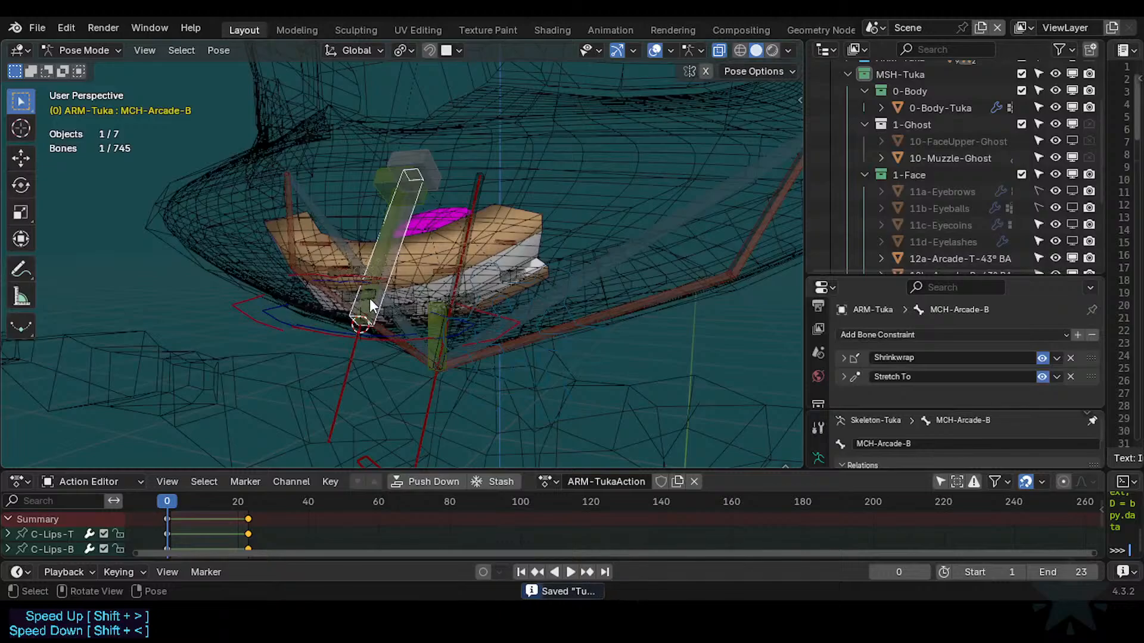
{"action": "key", "text": "r"}
{"action": "key", "text": "r"}
{"action": "key", "text": "Escape"}
{"action": "left_click", "coordinate": [352, 310]}
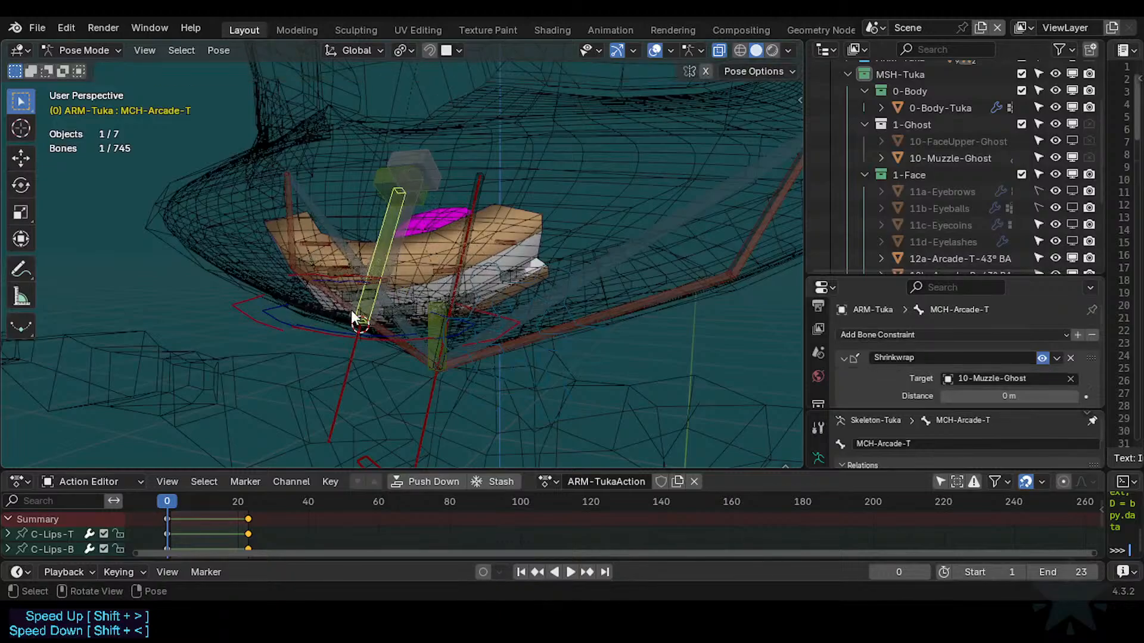
{"action": "middle_click_drag", "start_coordinate": [352, 310], "coordinate": [377, 329]}
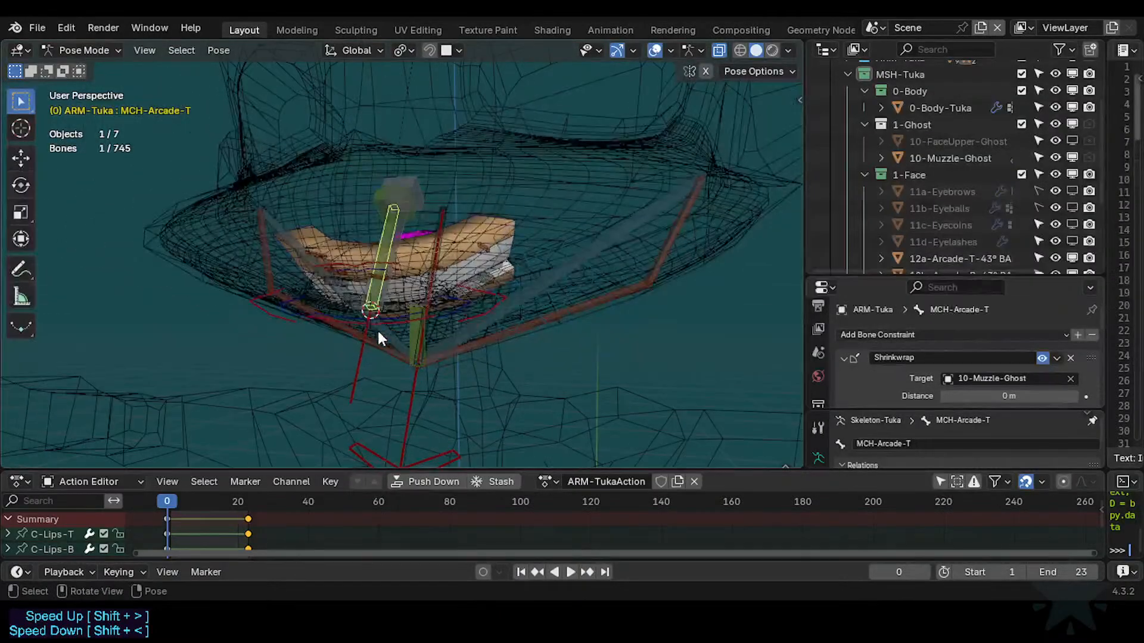
Test rotating TGT-FakePivot-B and moving TGT-FakePivot-T and TGT-FakePivot-B to check their effect on the arcades.
{"action": "left_click", "coordinate": [413, 206]}
{"action": "key", "text": "r"}
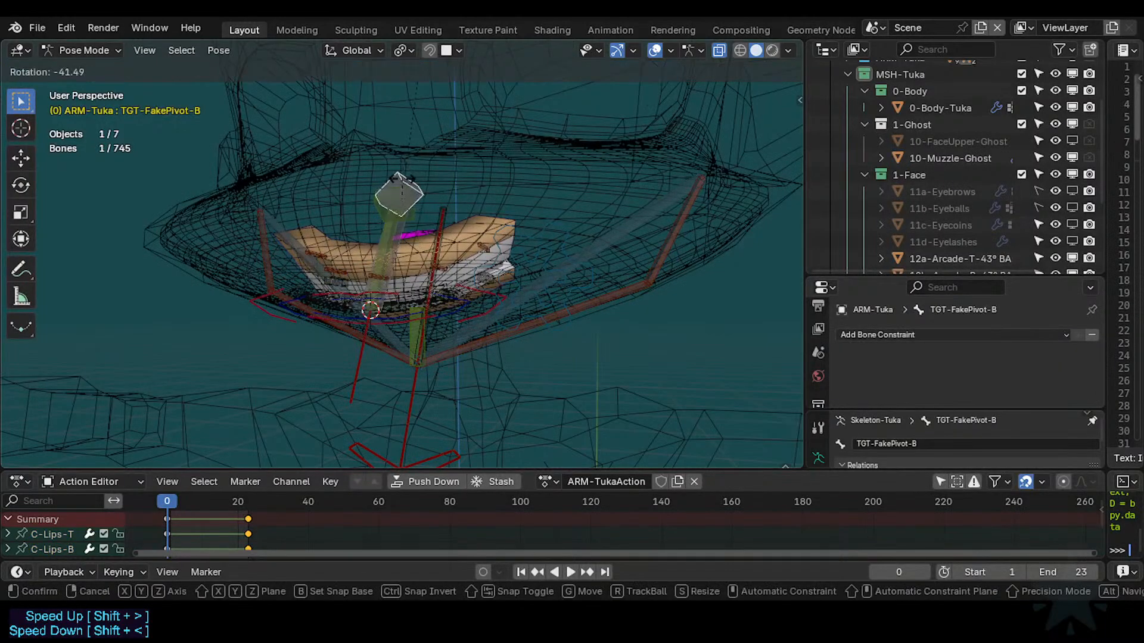
{"action": "right_click", "coordinate": [402, 178]}
{"action": "left_click", "coordinate": [380, 203]}
{"action": "key", "text": "g"}
{"action": "right_click", "coordinate": [398, 219]}
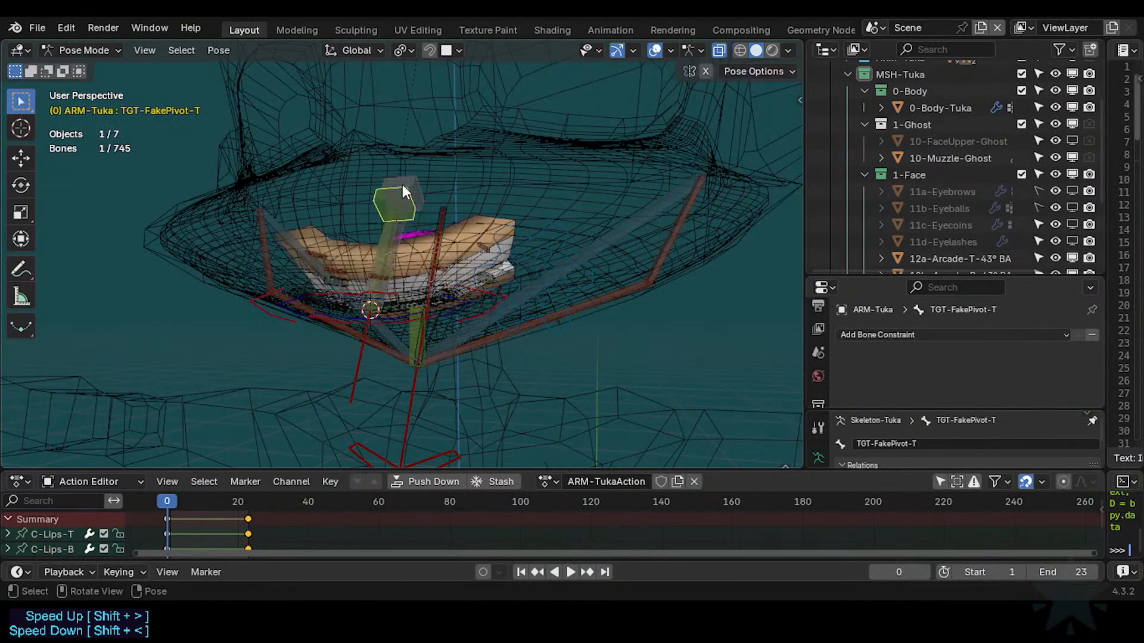
{"action": "left_click", "coordinate": [404, 184]}
{"action": "middle_click_drag", "start_coordinate": [424, 229], "coordinate": [380, 241]}
{"action": "key", "text": "g"}
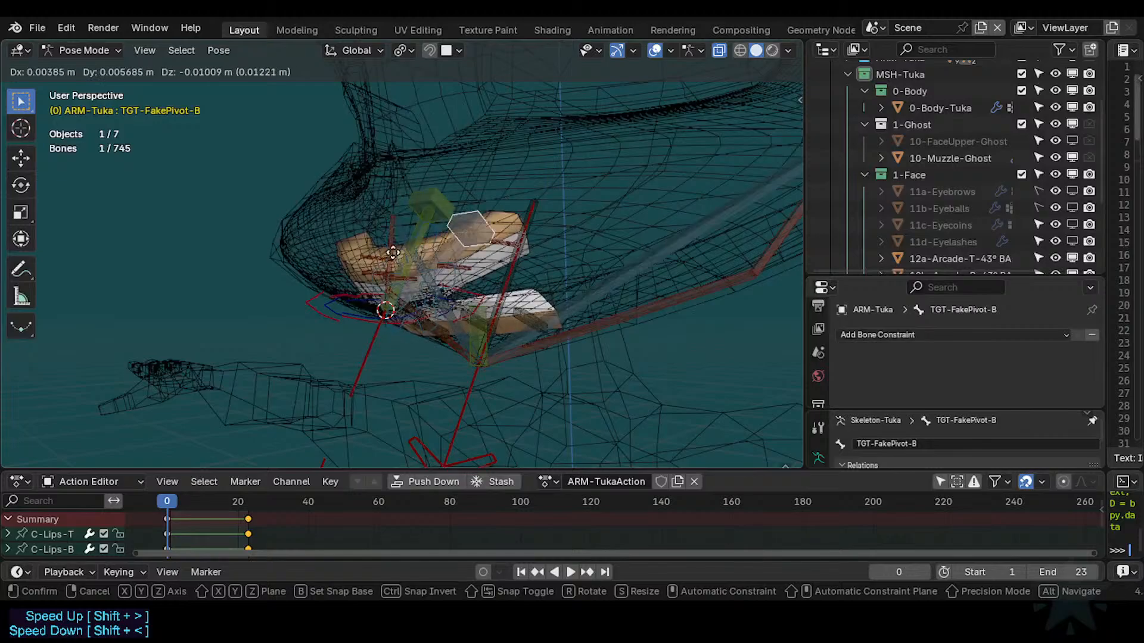
{"action": "right_click", "coordinate": [423, 230]}
Lock all location, rotation and scale channels of TGT-FakePivot-B and TGT-FakePivot-T.
{"action": "middle_click_drag", "start_coordinate": [417, 244], "coordinate": [433, 210]}
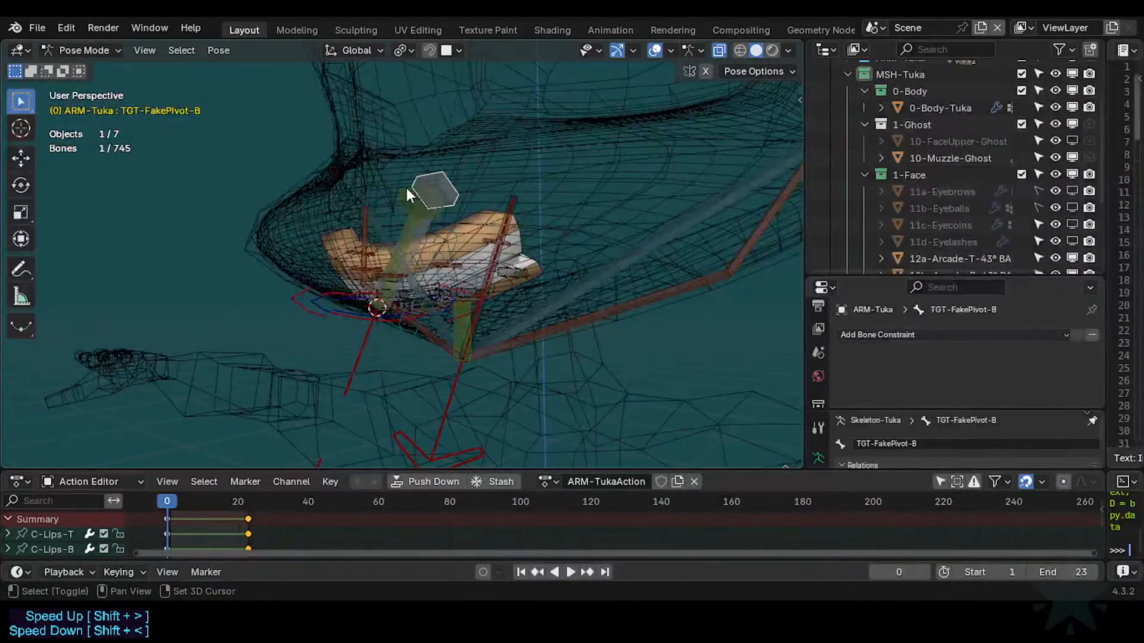
{"action": "left_click", "coordinate": [442, 173], "text": "shift"}
{"action": "key", "text": "n"}
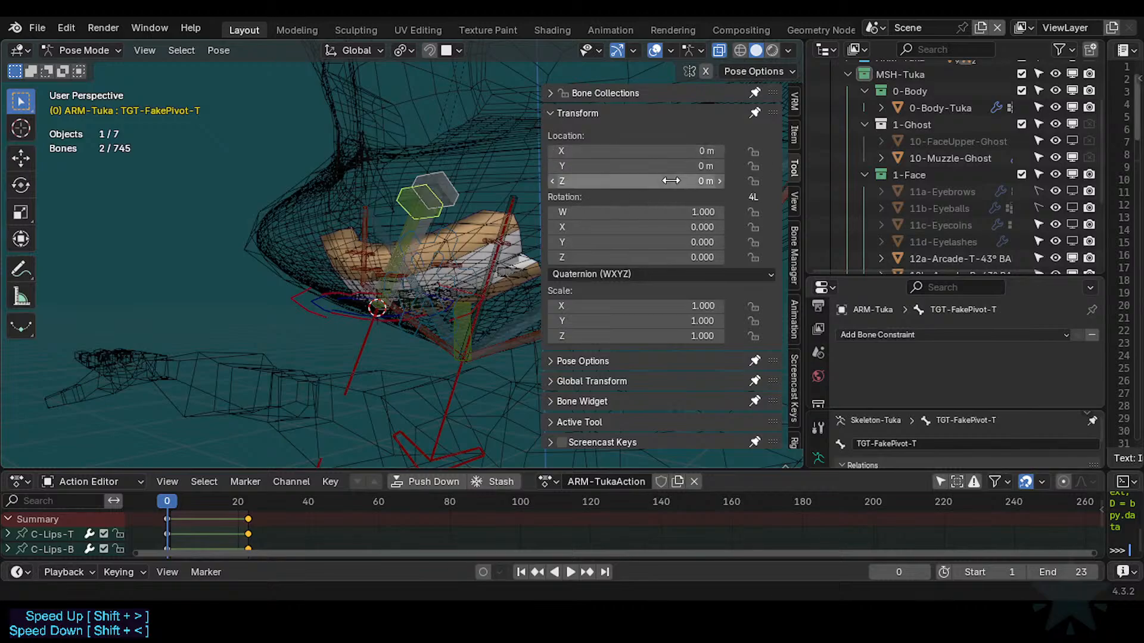
{"action": "left_click_drag", "start_coordinate": [755, 152], "coordinate": [753, 337]}
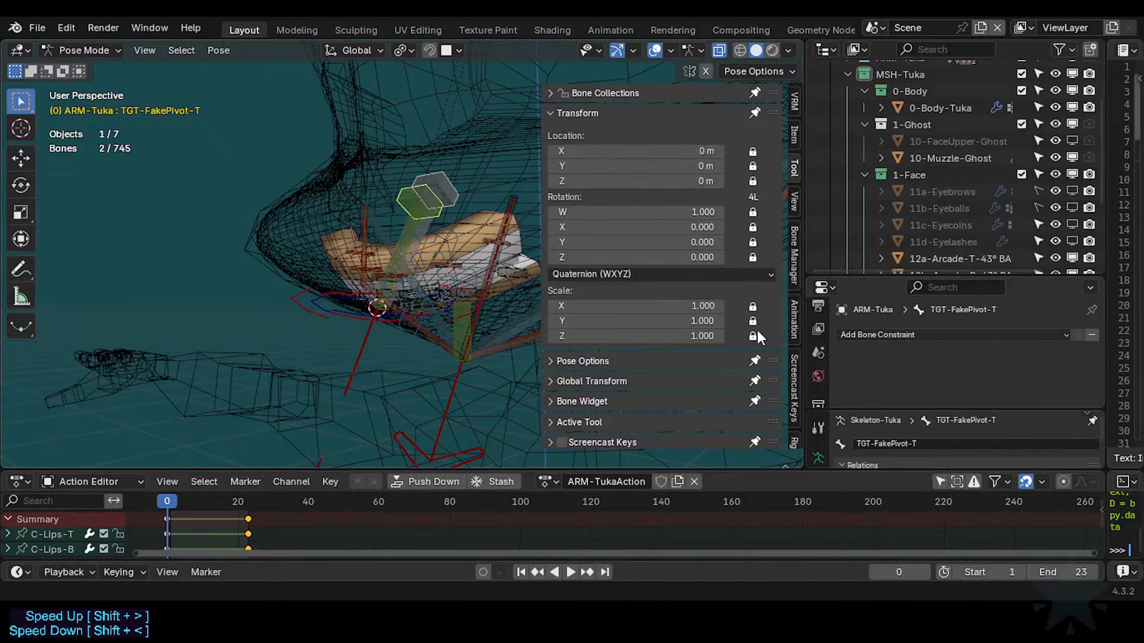
Test-move MCH-Arcade-T and MCH-Arcade-B to check that they still slide, hide the transform properties and save the file.
{"action": "left_click", "coordinate": [454, 281]}
{"action": "middle_click_drag", "start_coordinate": [454, 281], "coordinate": [391, 352]}
{"action": "left_click", "coordinate": [377, 357]}
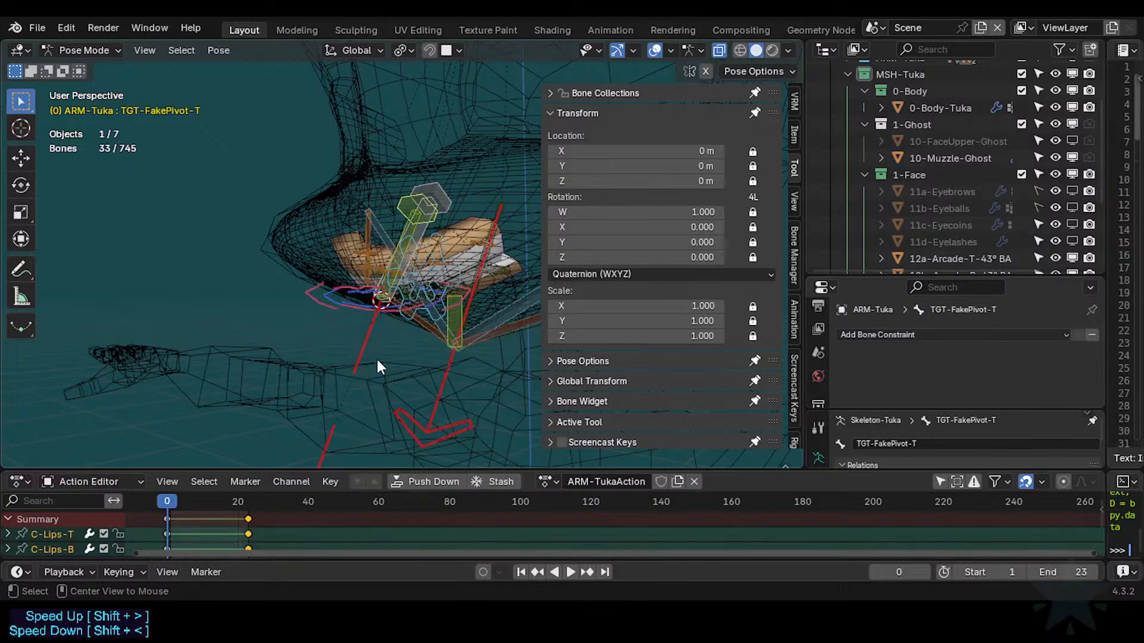
{"action": "left_click", "coordinate": [388, 285]}
{"action": "left_click", "coordinate": [387, 285]}
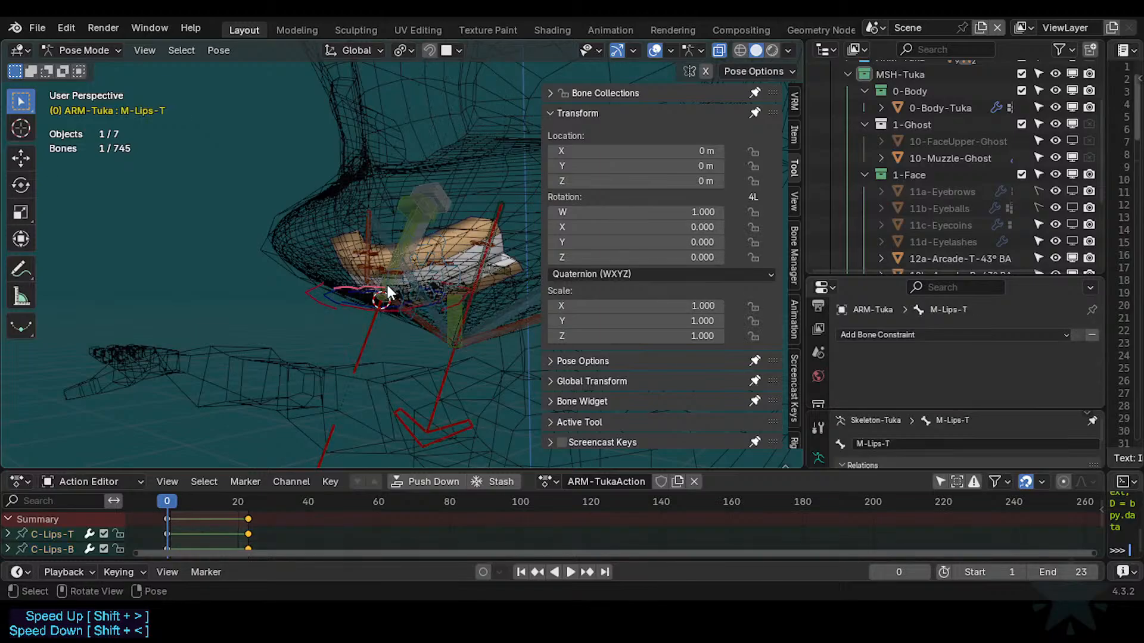
{"action": "left_click", "coordinate": [387, 283]}
{"action": "left_click", "coordinate": [416, 230]}
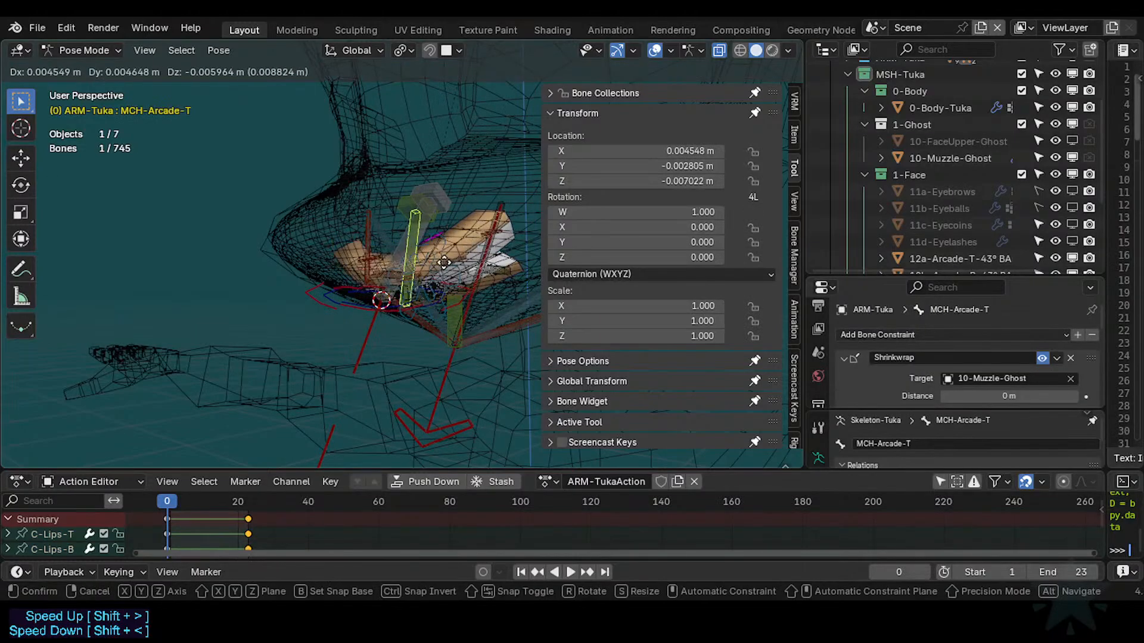
{"action": "left_click", "coordinate": [418, 228]}
{"action": "key", "text": "g"}
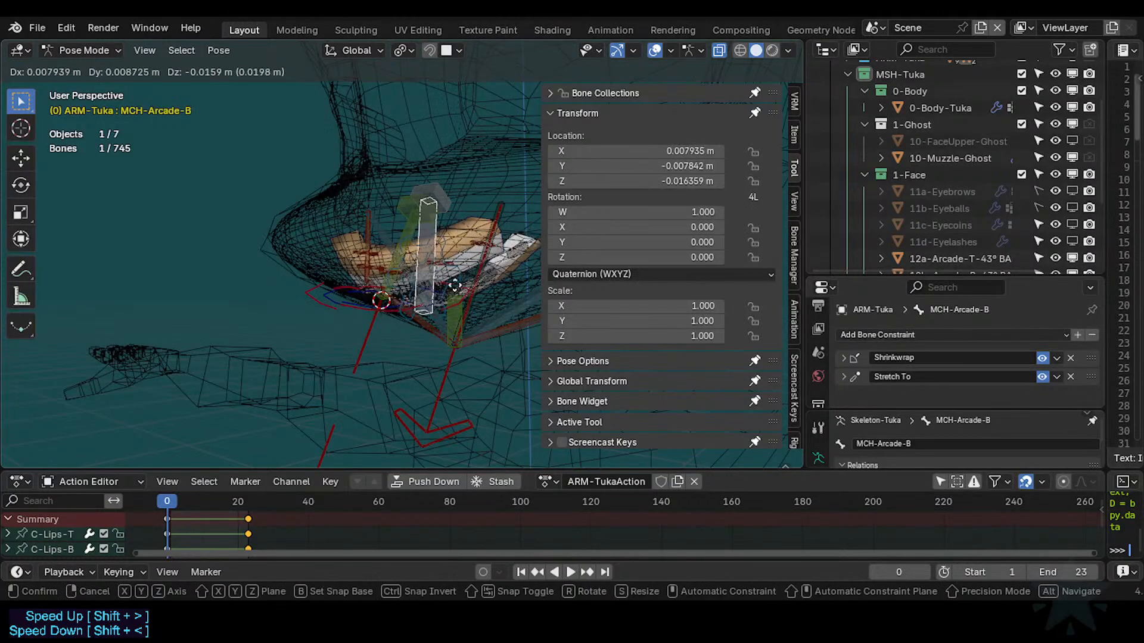
{"action": "key", "text": "Escape"}
{"action": "key", "text": "ctrl+s"}
{"action": "key", "text": "n"}
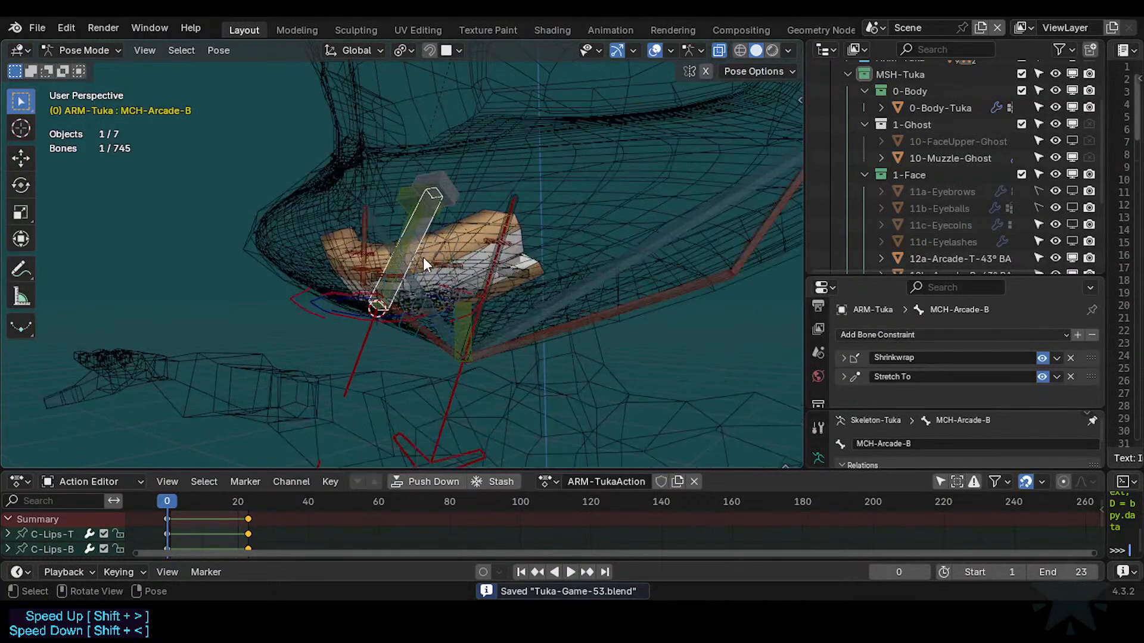
Check the transform locks of TGT-FakePivot-B and save the file.
{"action": "left_click", "coordinate": [432, 198]}
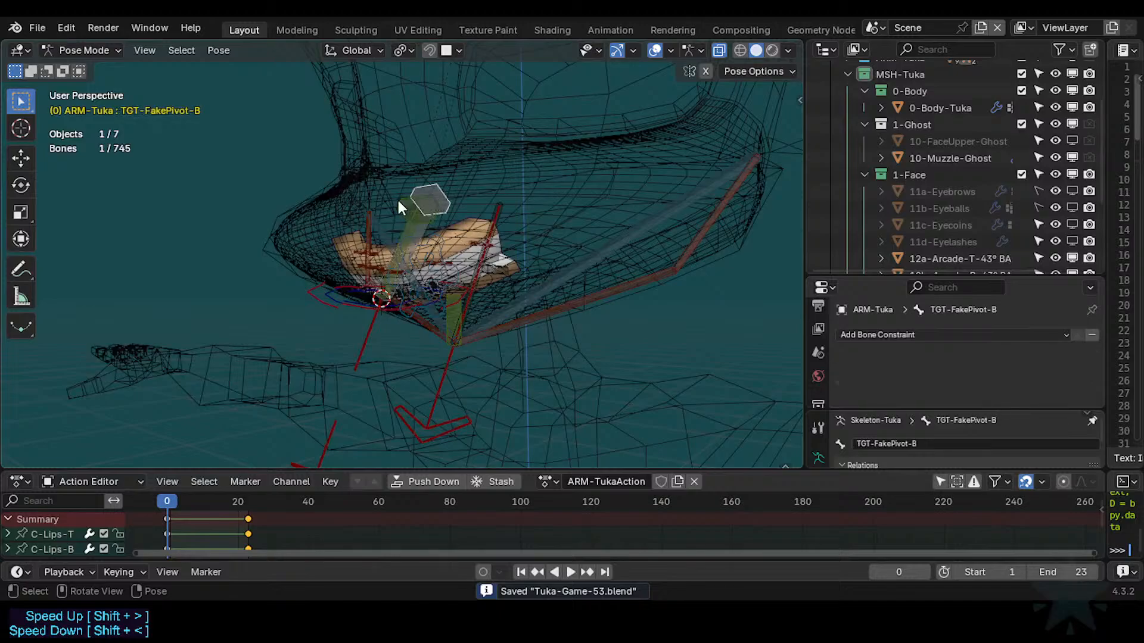
{"action": "key", "text": "n"}
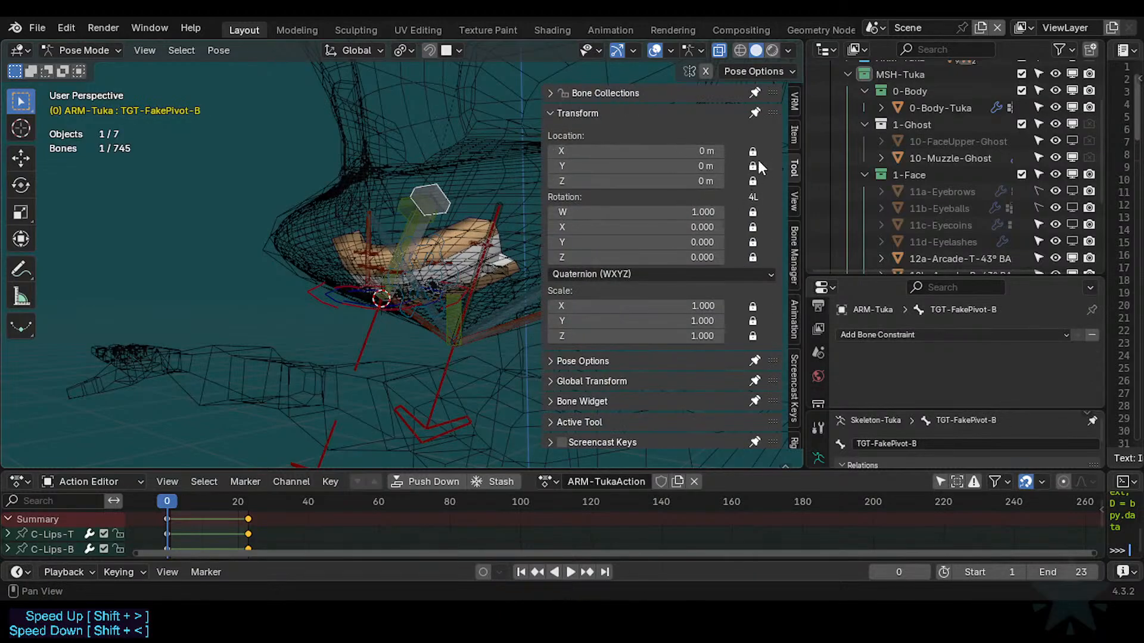
{"action": "key", "text": "n"}
{"action": "key", "text": "ctrl+s"}
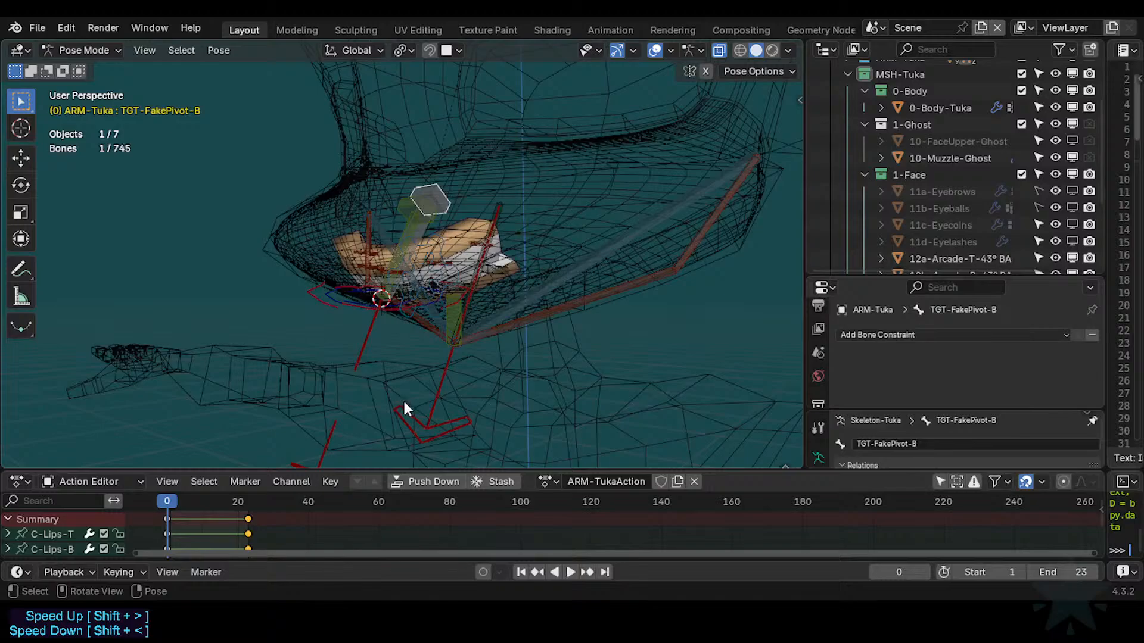
{"action": "middle_click_drag", "start_coordinate": [403, 401], "coordinate": [404, 262]}
{"action": "key", "text": "ctrl+s"}
Select the M-Jaw bone and rotate it slightly with the trackball.
{"action": "left_click", "coordinate": [399, 374]}
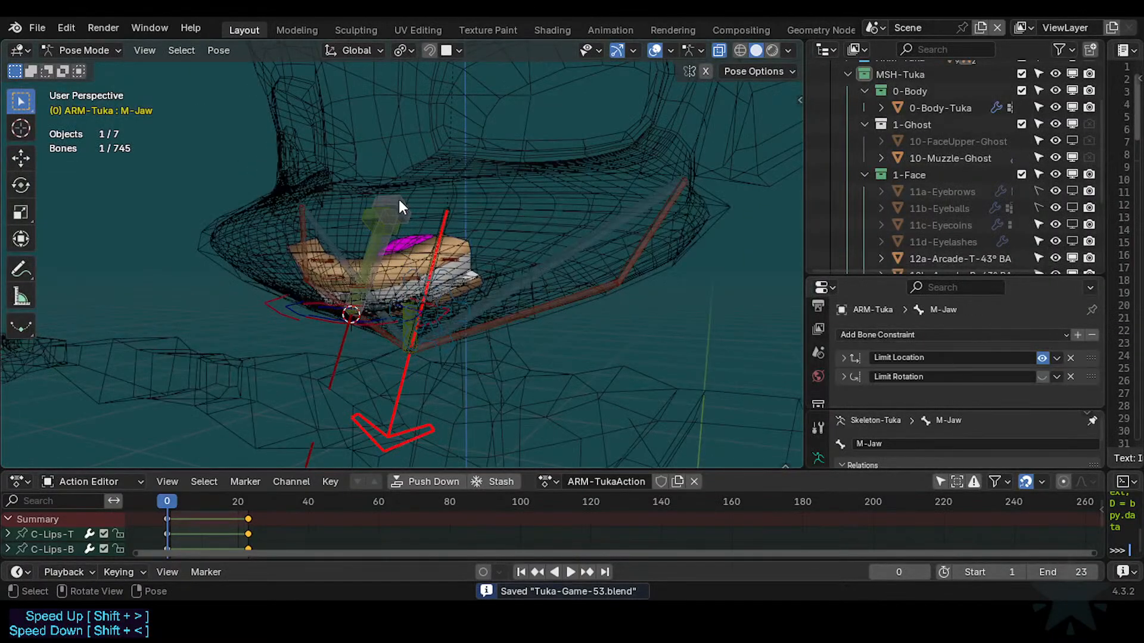
{"action": "left_click", "coordinate": [386, 255]}
{"action": "left_click", "coordinate": [404, 386]}
{"action": "middle_click_drag", "start_coordinate": [406, 385], "coordinate": [352, 373]}
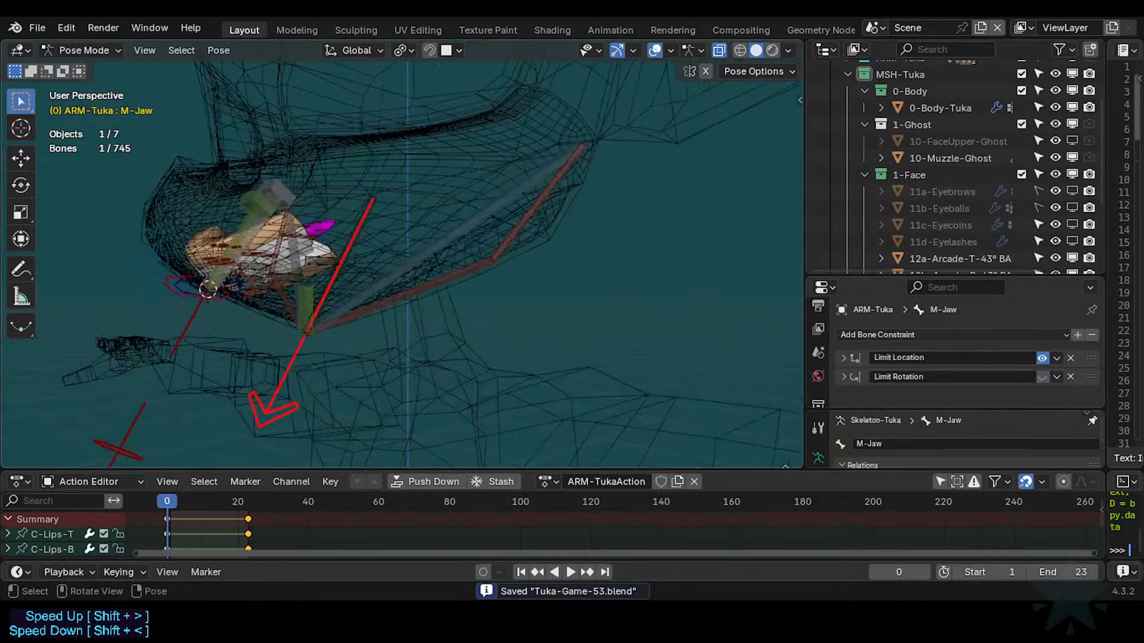
{"action": "key", "text": "r"}
{"action": "key", "text": "r"}
{"action": "left_click", "coordinate": [309, 334]}
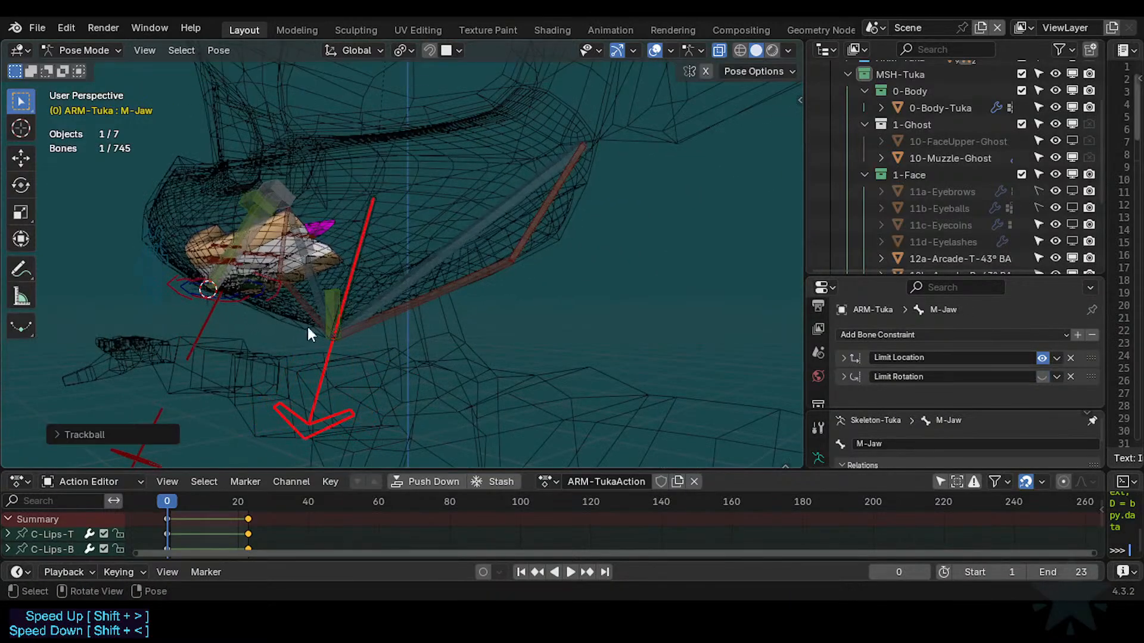
Add a Copy Transforms constraint to MCH-Arcade-T that targets the M-Jaw bone.
{"action": "left_click", "coordinate": [229, 236]}
{"action": "left_click", "coordinate": [311, 388]}
{"action": "left_click", "coordinate": [240, 228], "text": "shift"}
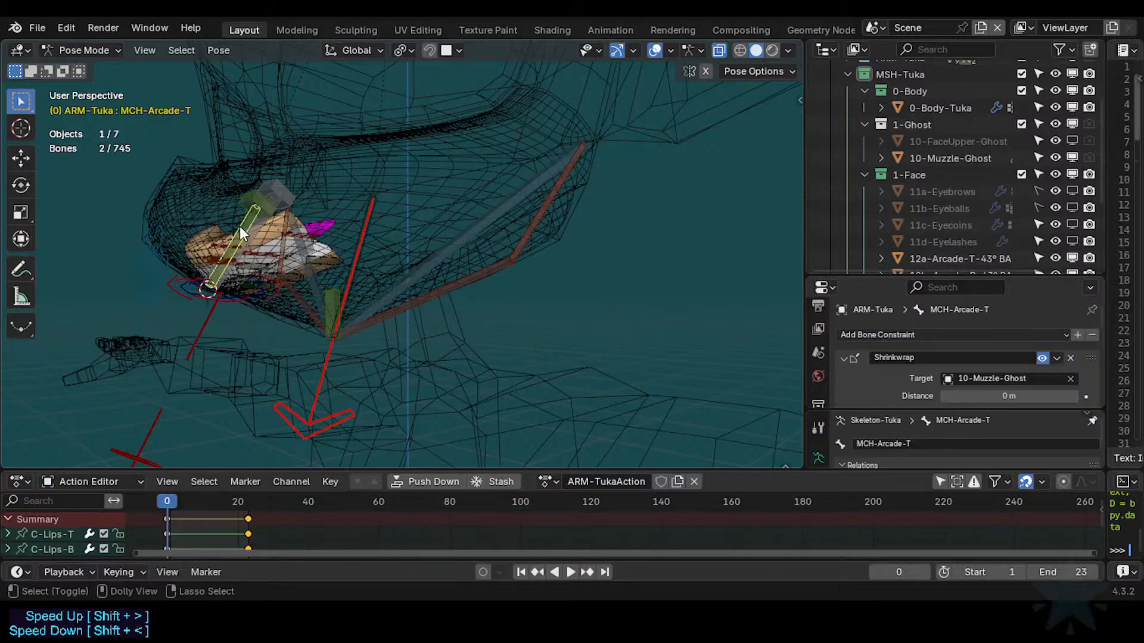
{"action": "key", "text": "shift+ctrl+c"}
{"action": "left_click", "coordinate": [208, 287]}
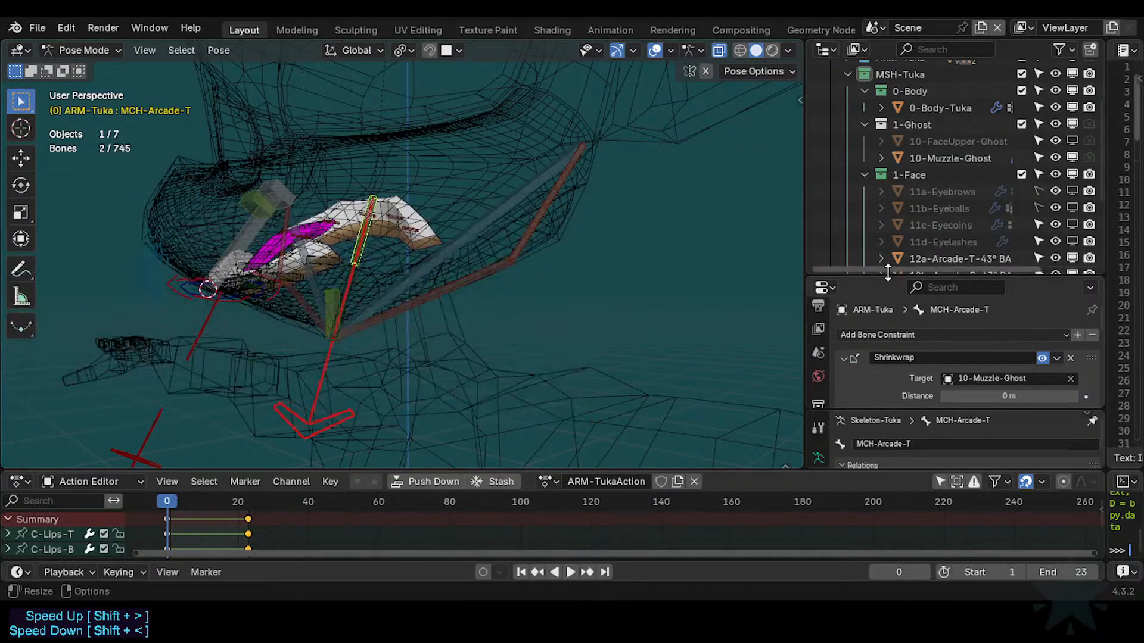
Collapse MCH-Arcade-T's Shrinkwrap and Stretch To constraints and move Copy Transforms between them in the stack.
{"action": "left_click_drag", "start_coordinate": [888, 271], "coordinate": [888, 113]}
{"action": "left_click", "coordinate": [845, 194]}
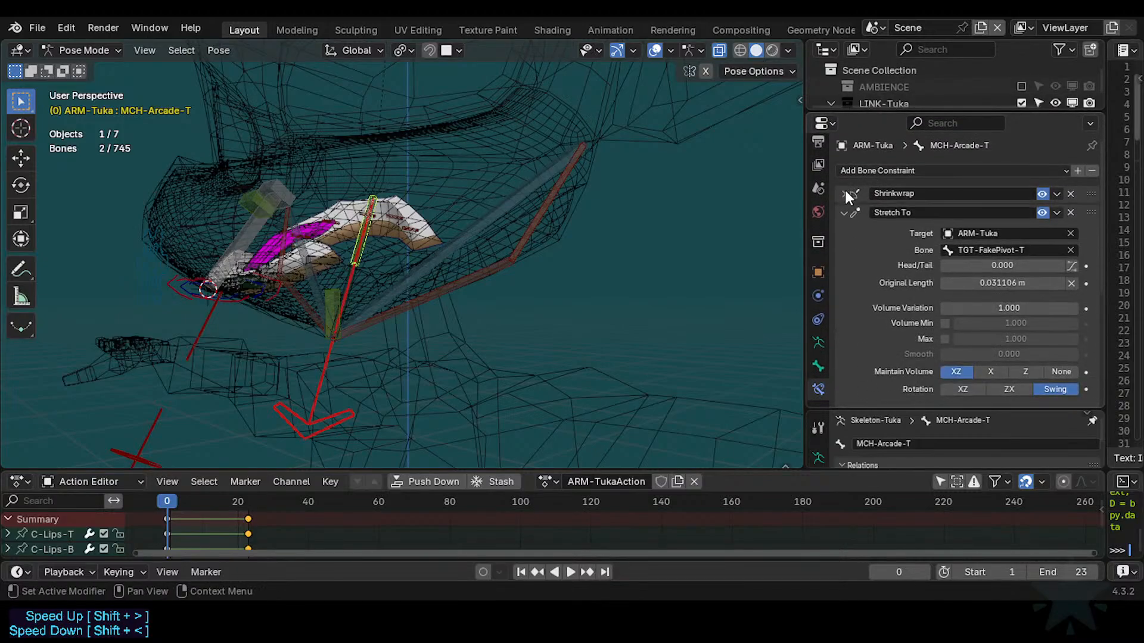
{"action": "left_click", "coordinate": [851, 213]}
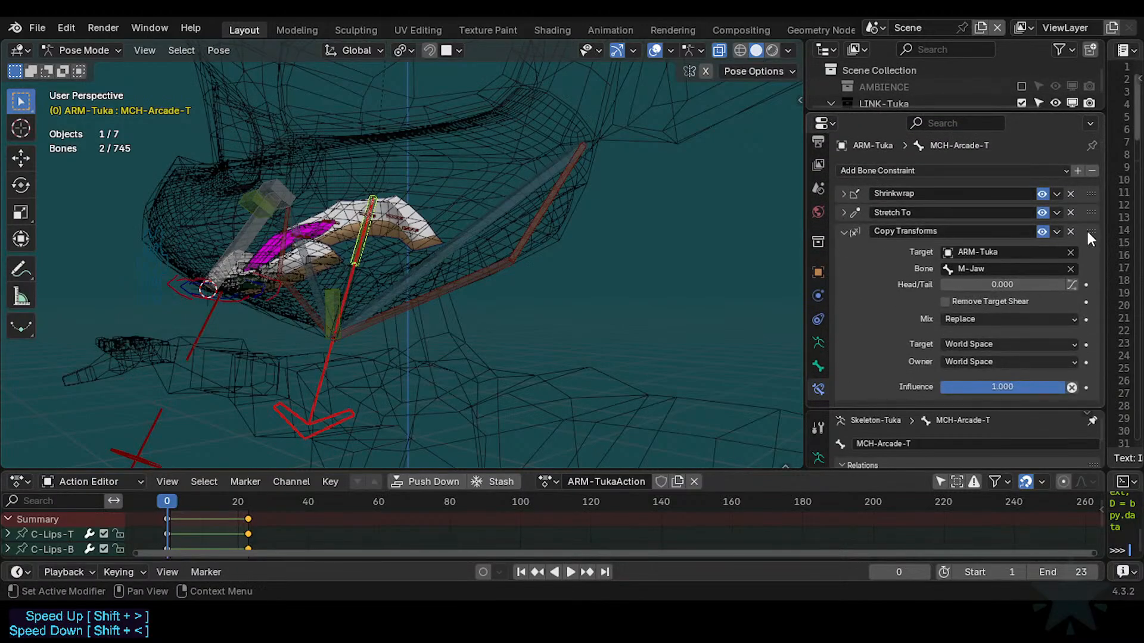
{"action": "left_click_drag", "start_coordinate": [1091, 231], "coordinate": [1088, 206]}
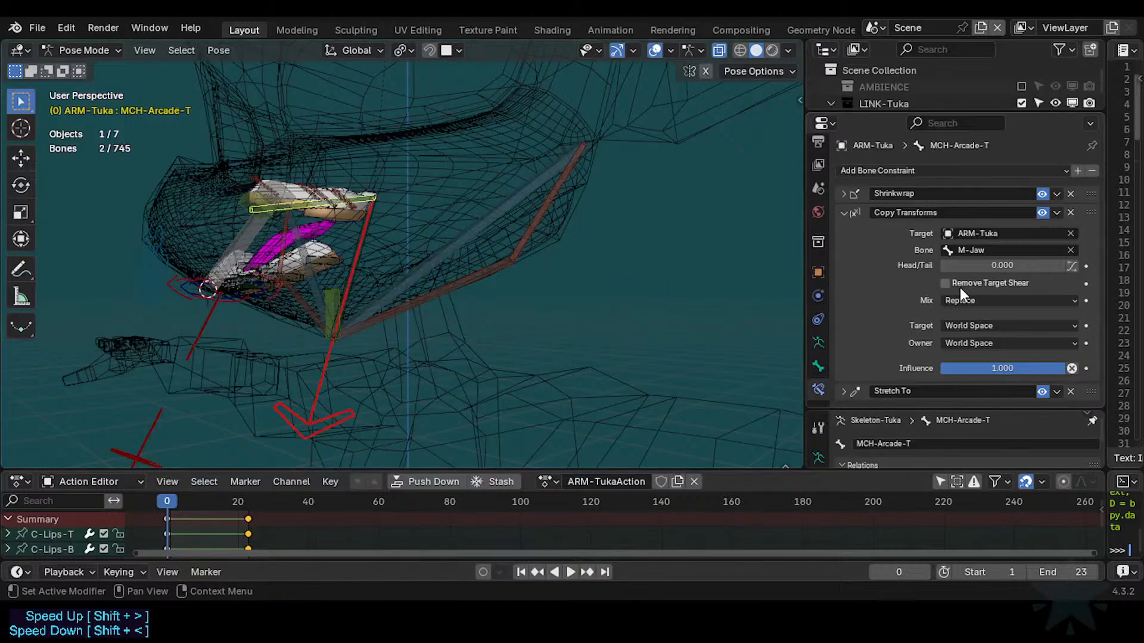
Set MCH-Arcade-T's Copy Transforms constraint to Local Space for the target and Custom Space for the owner.
{"action": "left_click", "coordinate": [978, 323]}
{"action": "left_click", "coordinate": [964, 425]}
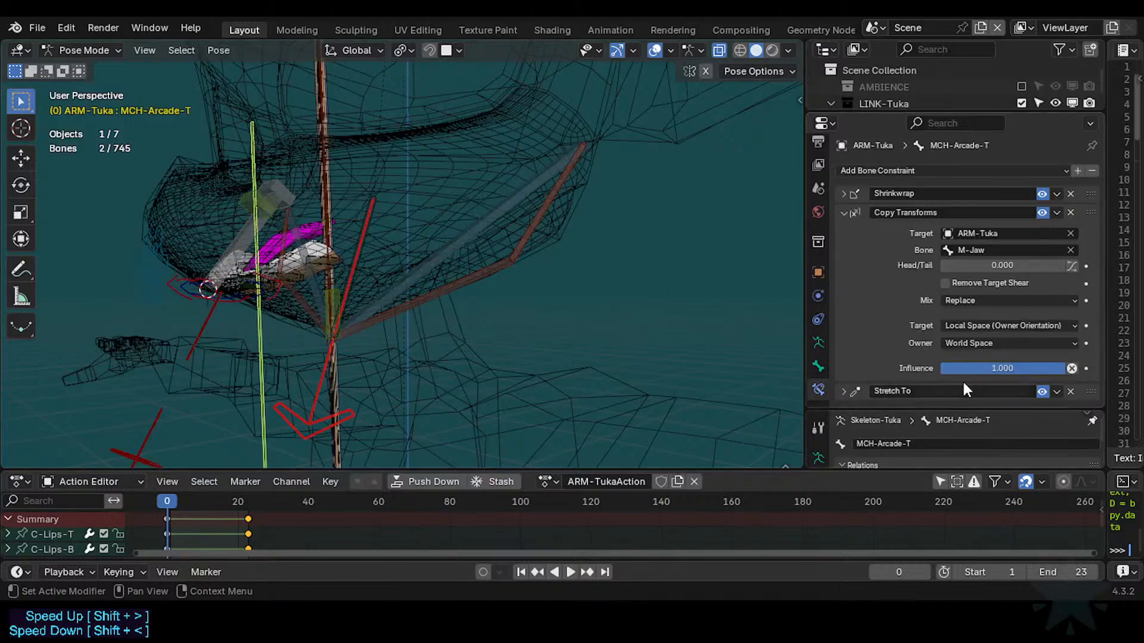
{"action": "left_click", "coordinate": [968, 342]}
{"action": "left_click", "coordinate": [970, 377]}
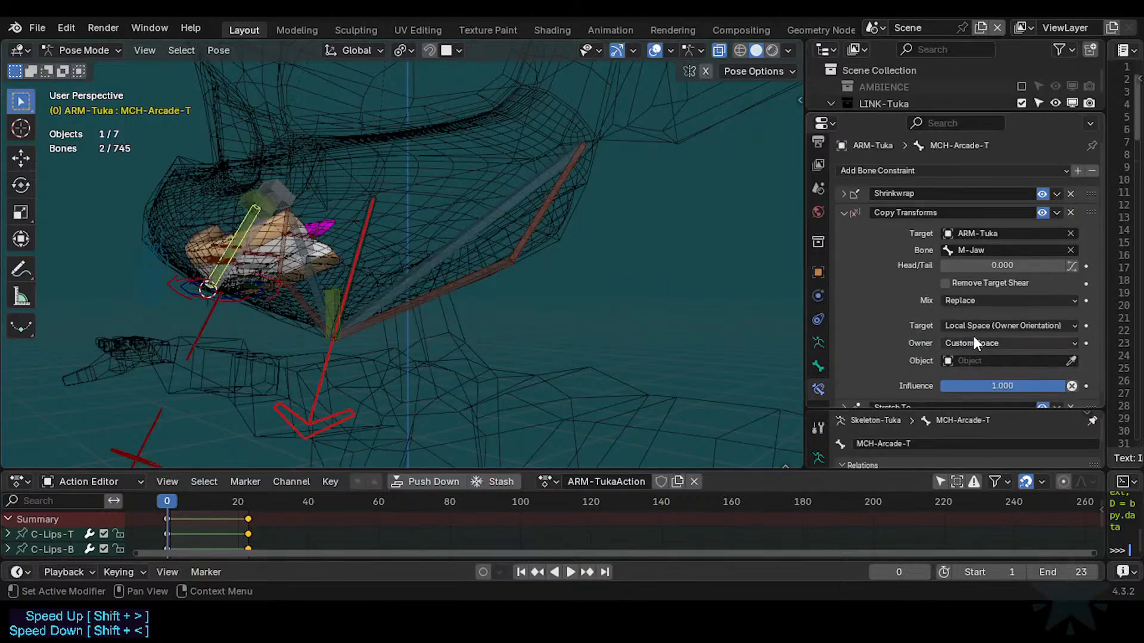
{"action": "left_click", "coordinate": [961, 326]}
{"action": "left_click", "coordinate": [961, 408]}
Assign ARM-Tuka and its M-Jaw bone as the custom space of the Copy Transforms constraint.
{"action": "left_click", "coordinate": [1025, 359]}
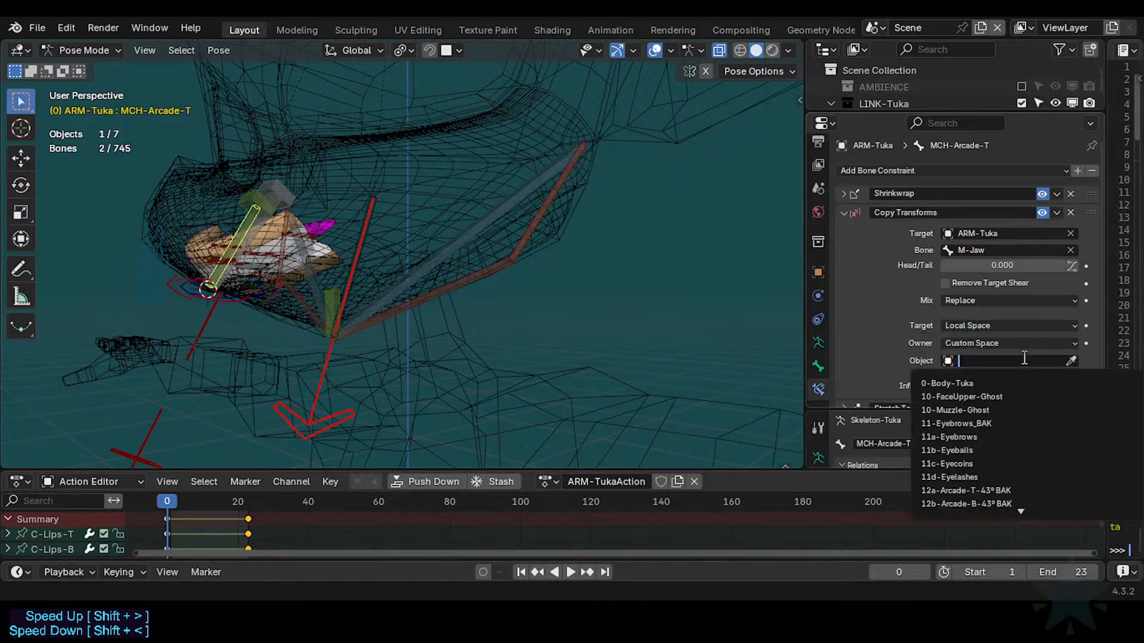
{"action": "type", "text": "ar"}
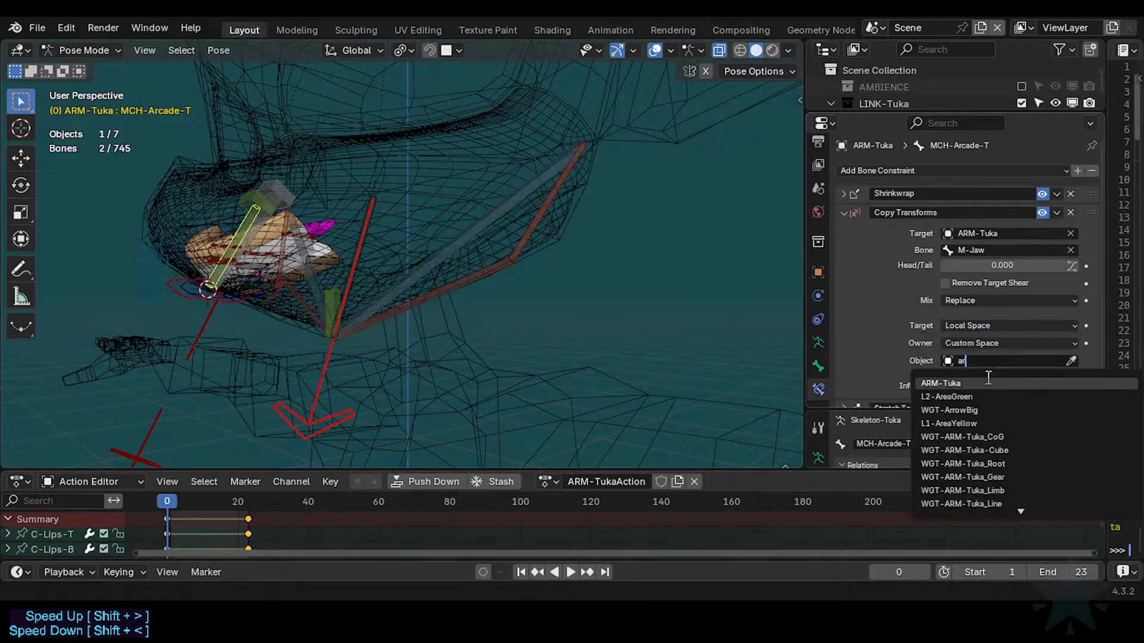
{"action": "left_click", "coordinate": [983, 384]}
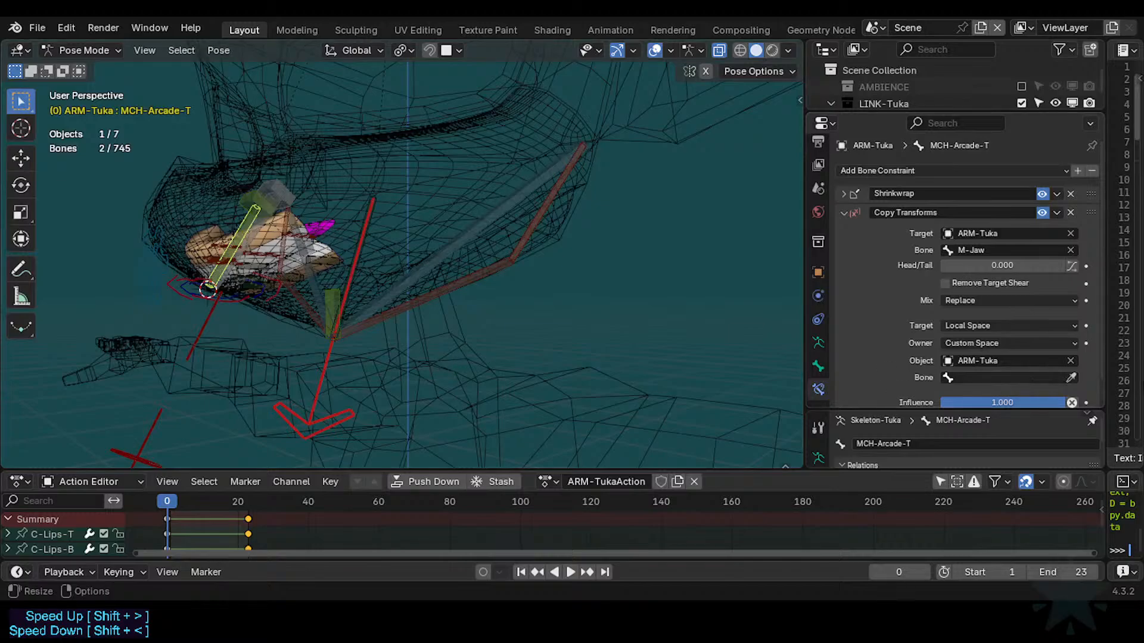
{"action": "left_click", "coordinate": [992, 377]}
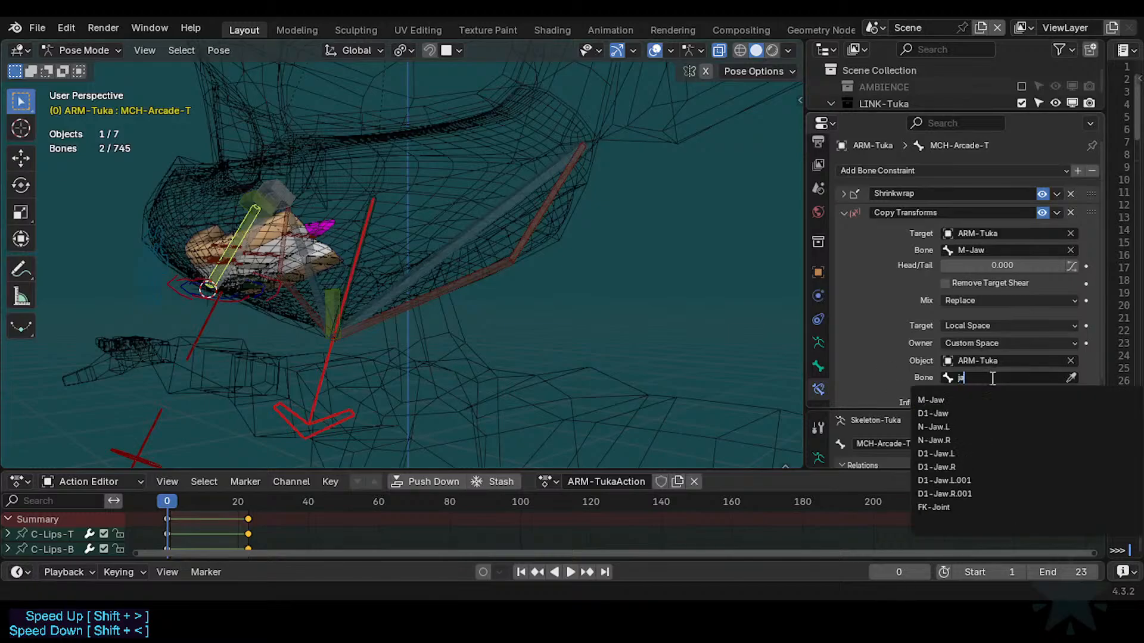
{"action": "left_click", "coordinate": [930, 400]}
Select the M-Jaw bone in the viewport and rename it MTR-Jaw.
{"action": "left_click", "coordinate": [331, 385]}
{"action": "key", "text": "F2"}
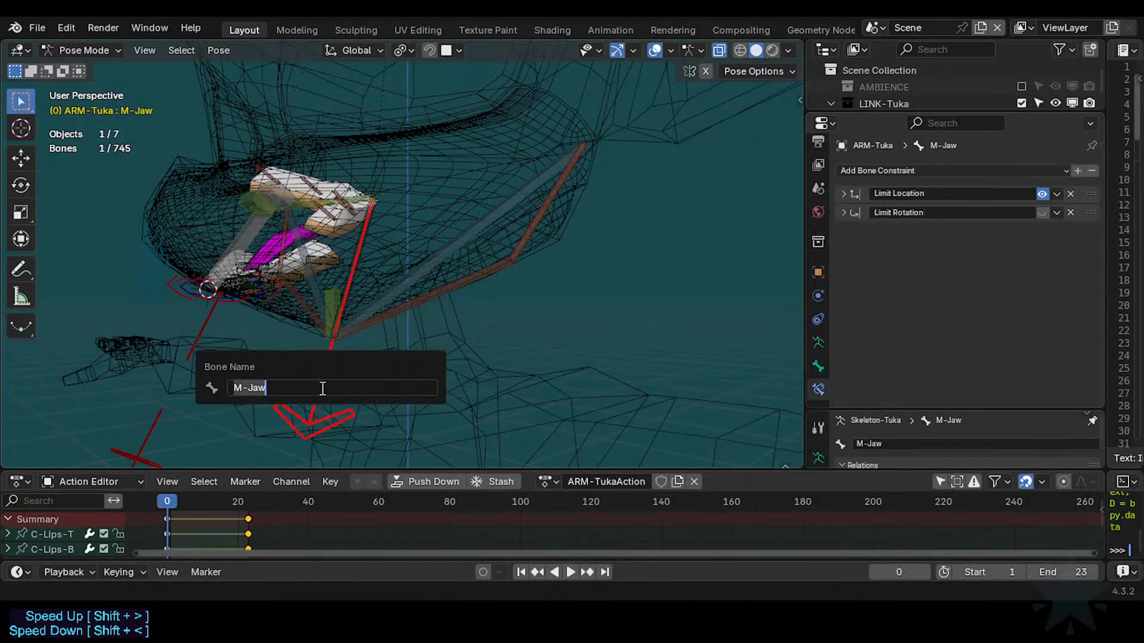
{"action": "key", "text": "Home"}
{"action": "key", "text": "Right"}
{"action": "type", "text": "TR"}
{"action": "key", "text": "Return"}
Select the M-Mouth bone and rename it MTR-Mouth.
{"action": "left_click", "coordinate": [162, 402]}
{"action": "key", "text": "F2"}
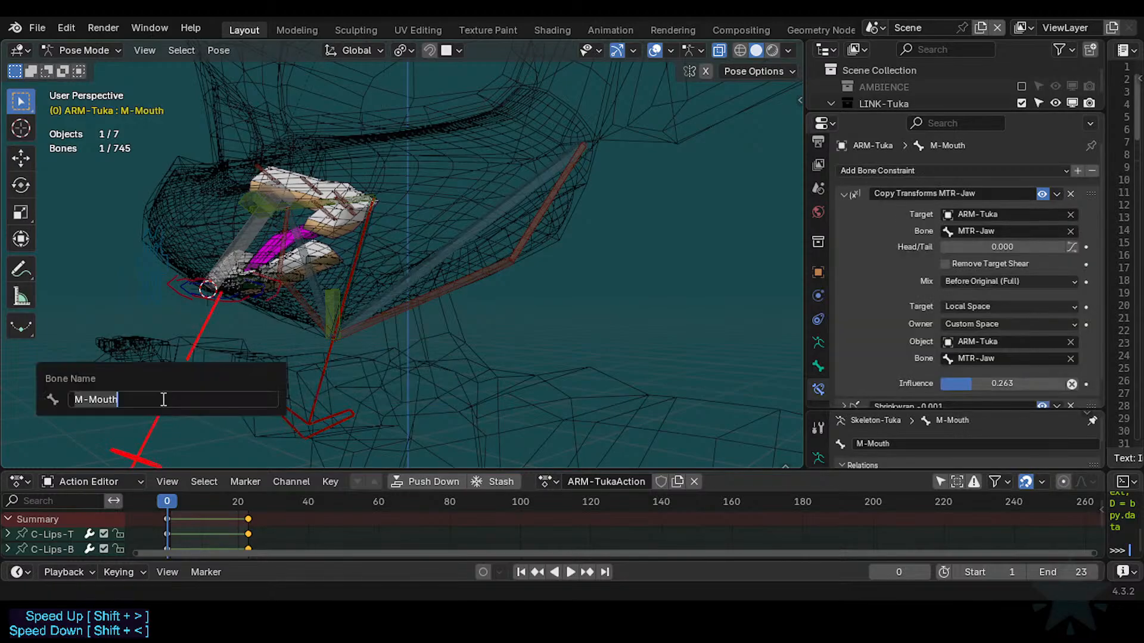
{"action": "key", "text": "Home"}
{"action": "key", "text": "Right"}
{"action": "type", "text": "TR"}
{"action": "key", "text": "Return"}
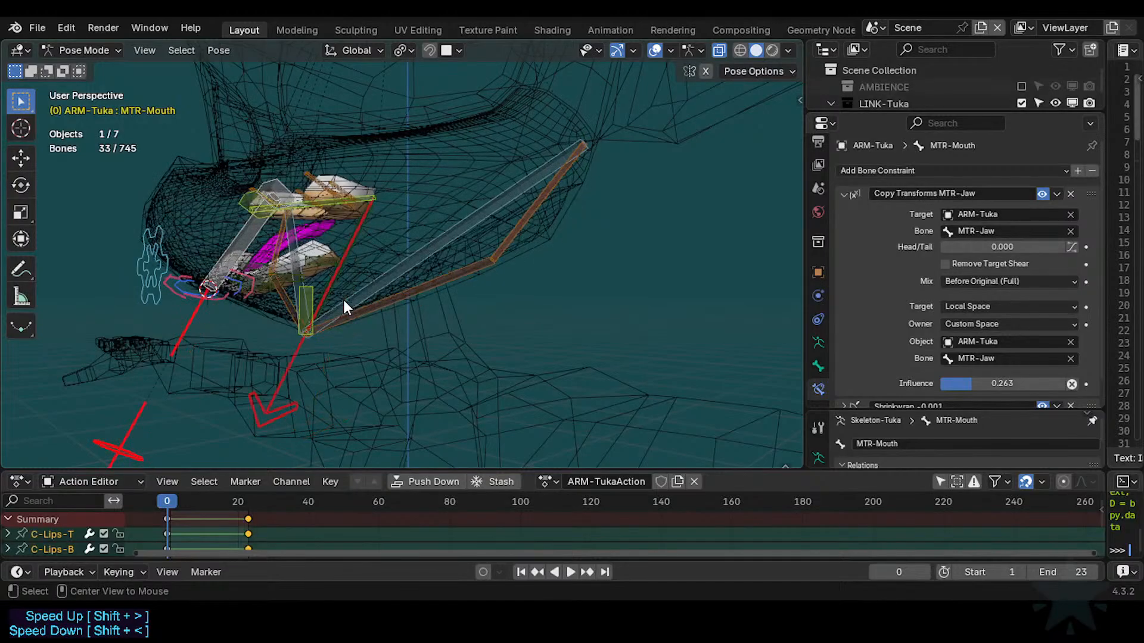
Select MCH-Arcade-T and set its Copy Transforms mix mode to Before Original (Full).
{"action": "left_click", "coordinate": [329, 196]}
{"action": "left_click", "coordinate": [345, 247]}
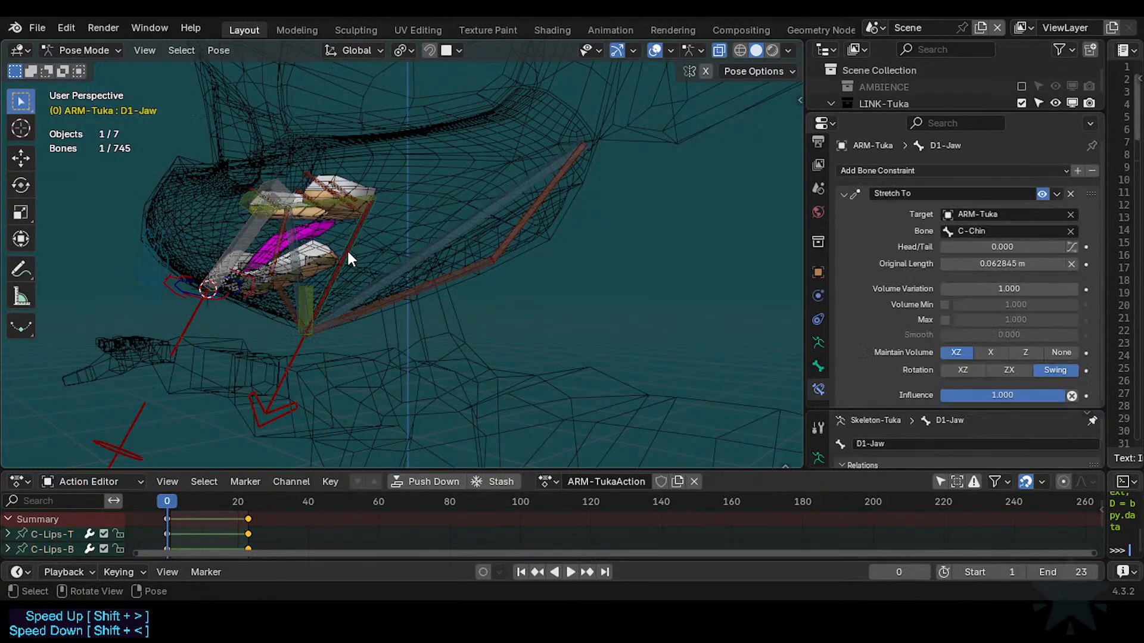
{"action": "left_click", "coordinate": [327, 287]}
{"action": "key", "text": "Tab"}
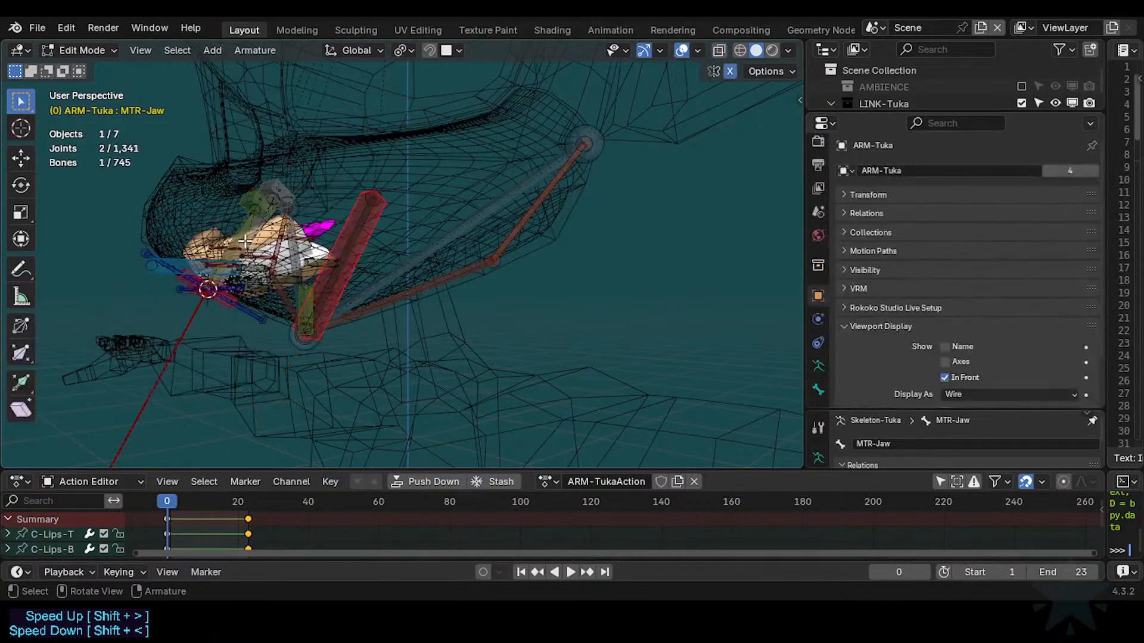
{"action": "left_click", "coordinate": [244, 240]}
{"action": "key", "text": "Tab"}
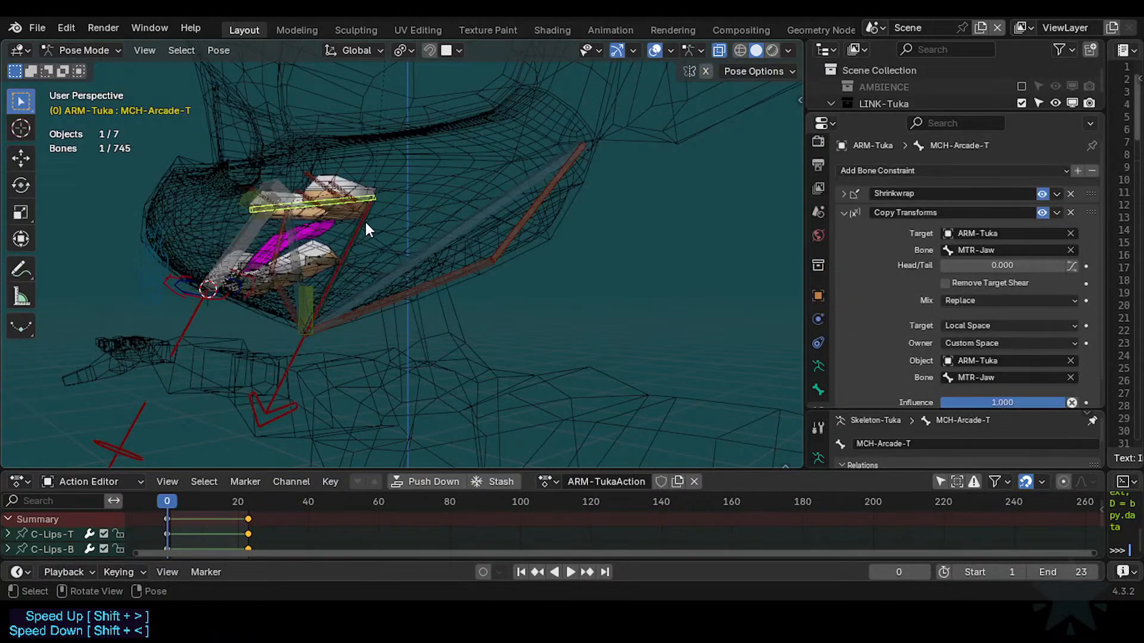
{"action": "left_click", "coordinate": [983, 326]}
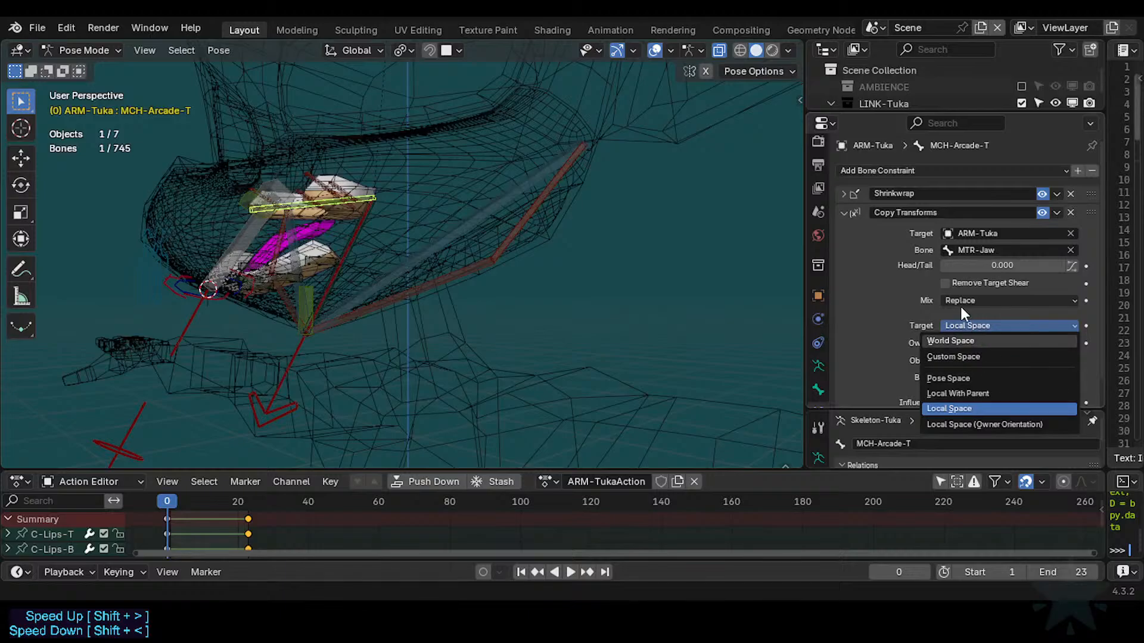
{"action": "left_click", "coordinate": [960, 303]}
{"action": "left_click", "coordinate": [961, 332]}
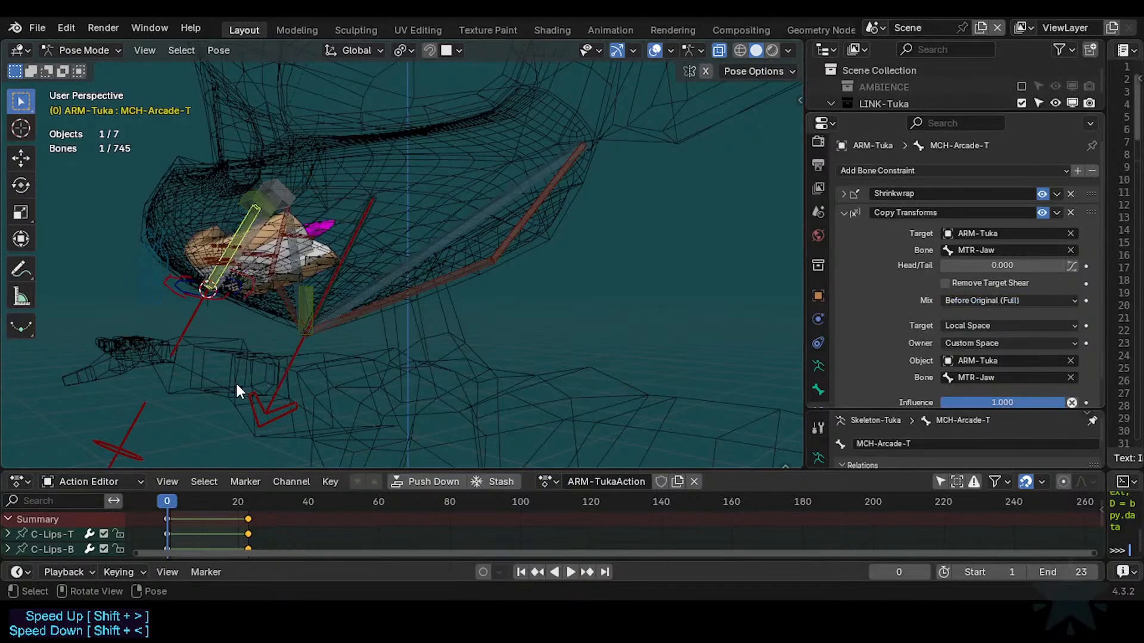
Rotate the MTR-Jaw bone with the trackball to test how the upper arcade follows.
{"action": "left_click", "coordinate": [259, 394]}
{"action": "middle_click_drag", "start_coordinate": [260, 395], "coordinate": [314, 410]}
{"action": "middle_click_drag", "start_coordinate": [430, 366], "coordinate": [330, 295]}
{"action": "key", "text": "r"}
{"action": "key", "text": "r"}
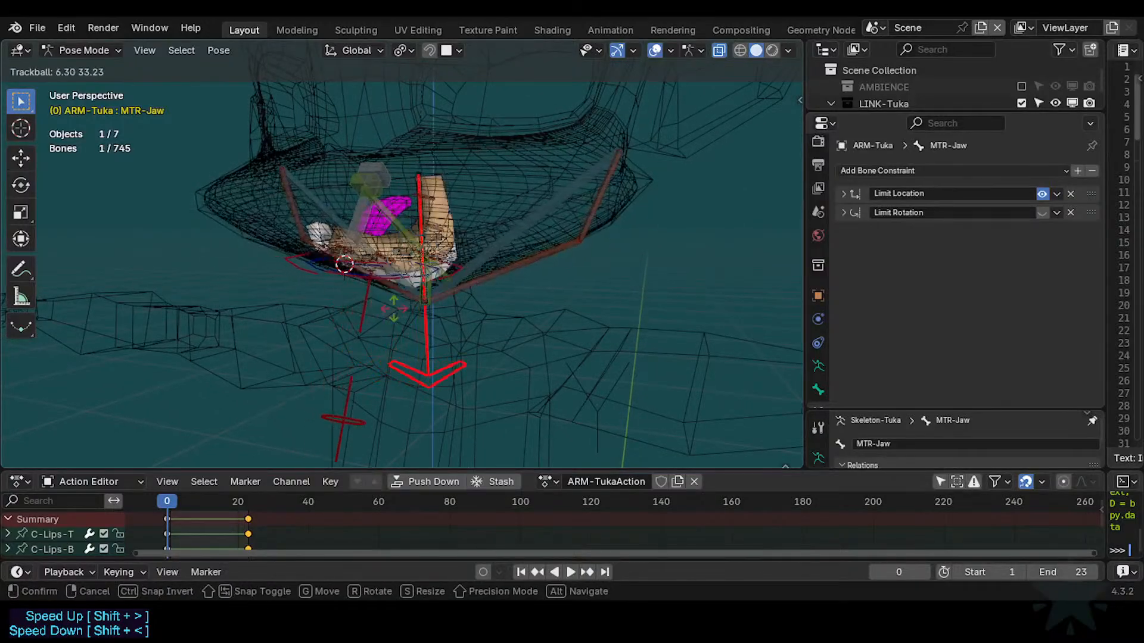
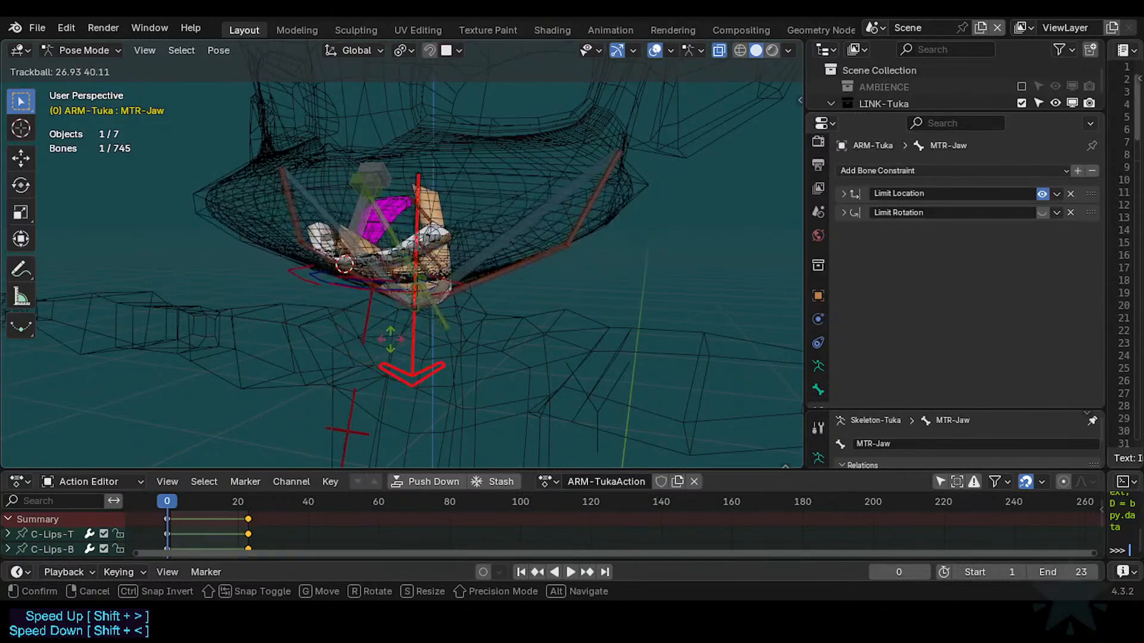
{"action": "left_click", "coordinate": [383, 325]}
Try Local Space (Owner Orientation) as MCH-Arcade-T's Copy Transforms target space and rotate MTR-Jaw to test it.
{"action": "left_click", "coordinate": [438, 312]}
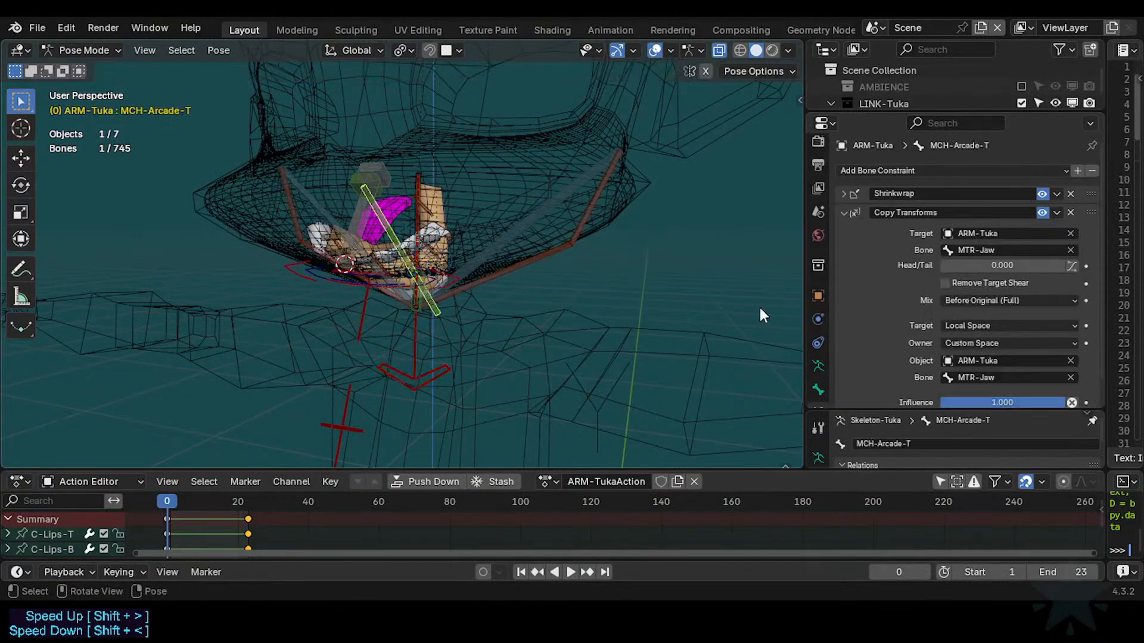
{"action": "left_click", "coordinate": [948, 331]}
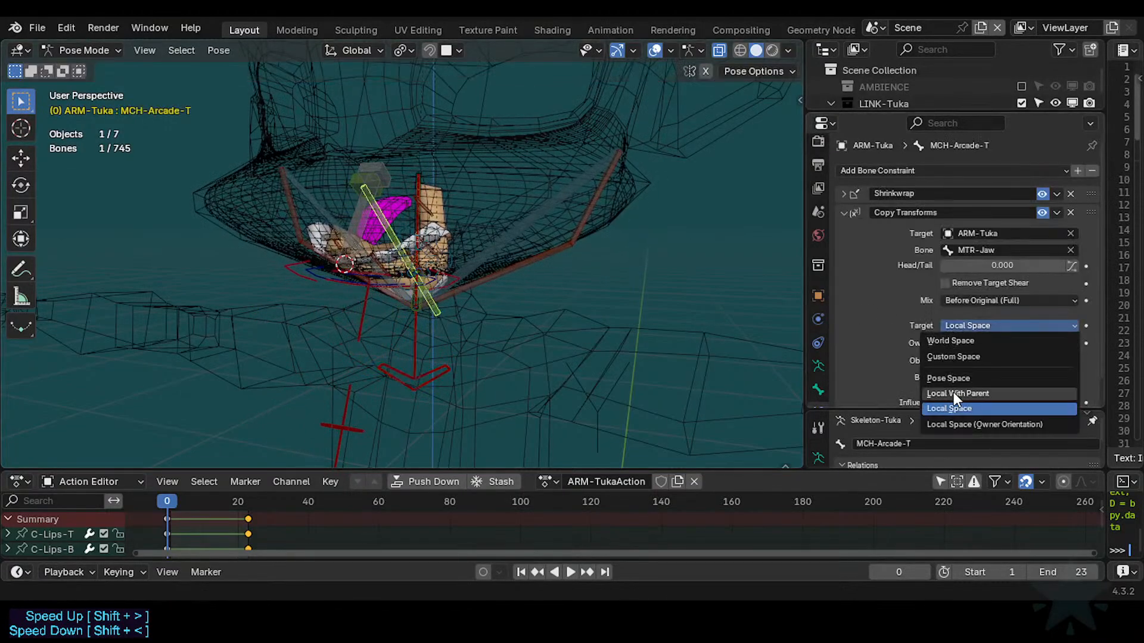
{"action": "left_click", "coordinate": [942, 422]}
{"action": "left_click", "coordinate": [373, 373]}
{"action": "key", "text": "r"}
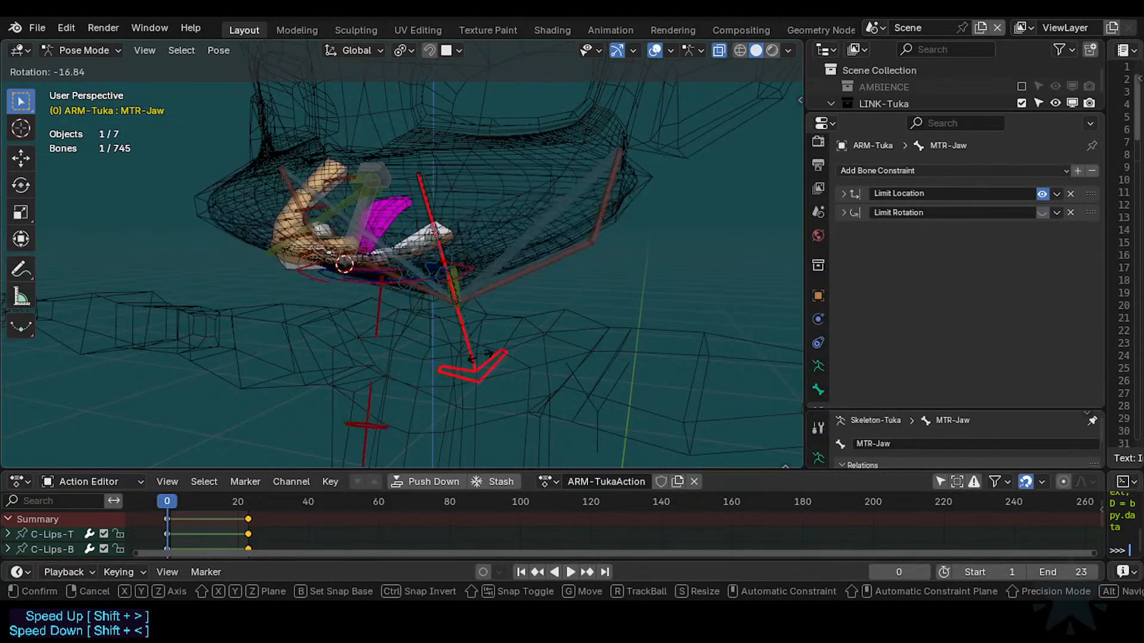
{"action": "left_click", "coordinate": [357, 374]}
Restore MCH-Arcade-T's target space to Local Space and try the After Original (Full) mix before returning to Before Original (Full).
{"action": "left_click", "coordinate": [287, 292]}
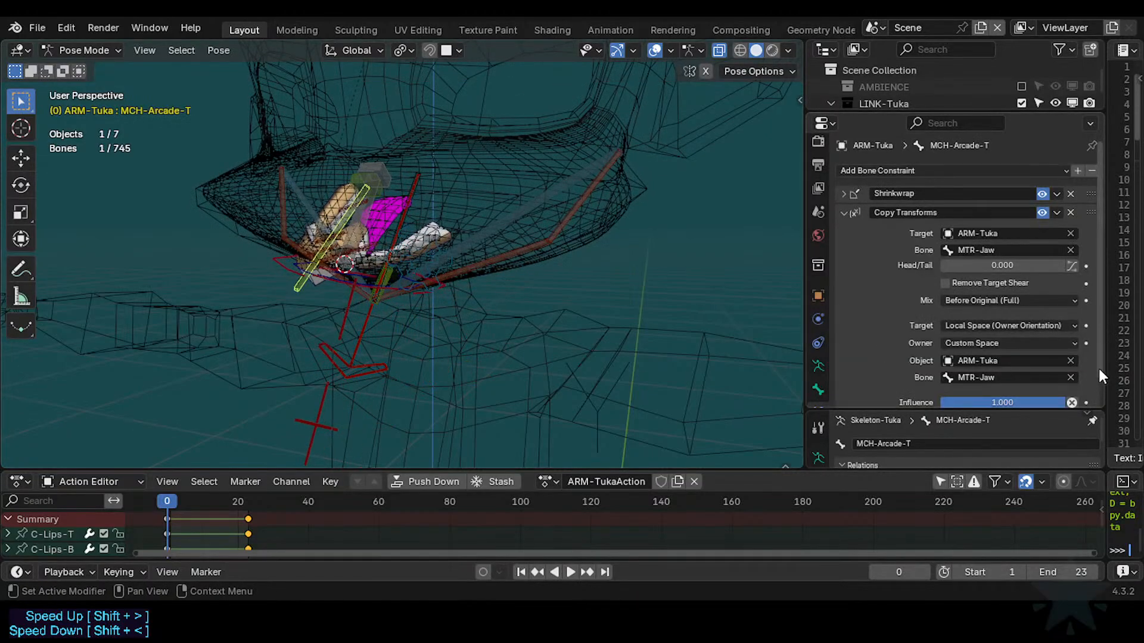
{"action": "left_click", "coordinate": [993, 323]}
{"action": "left_click", "coordinate": [967, 410]}
{"action": "left_click", "coordinate": [966, 304]}
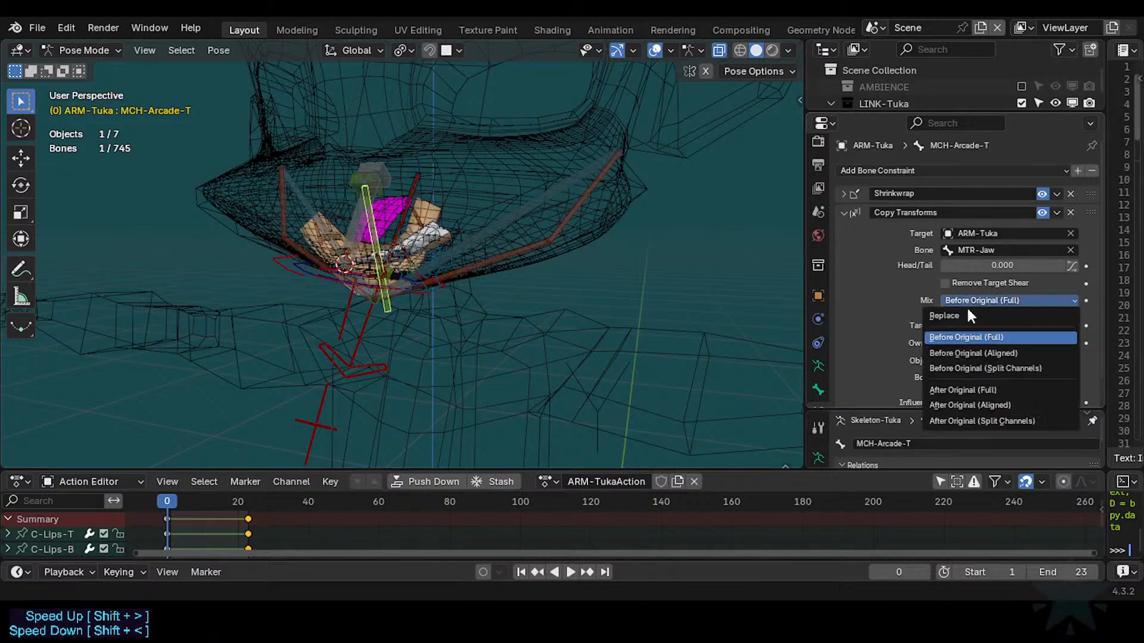
{"action": "left_click", "coordinate": [964, 391]}
{"action": "left_click", "coordinate": [964, 299]}
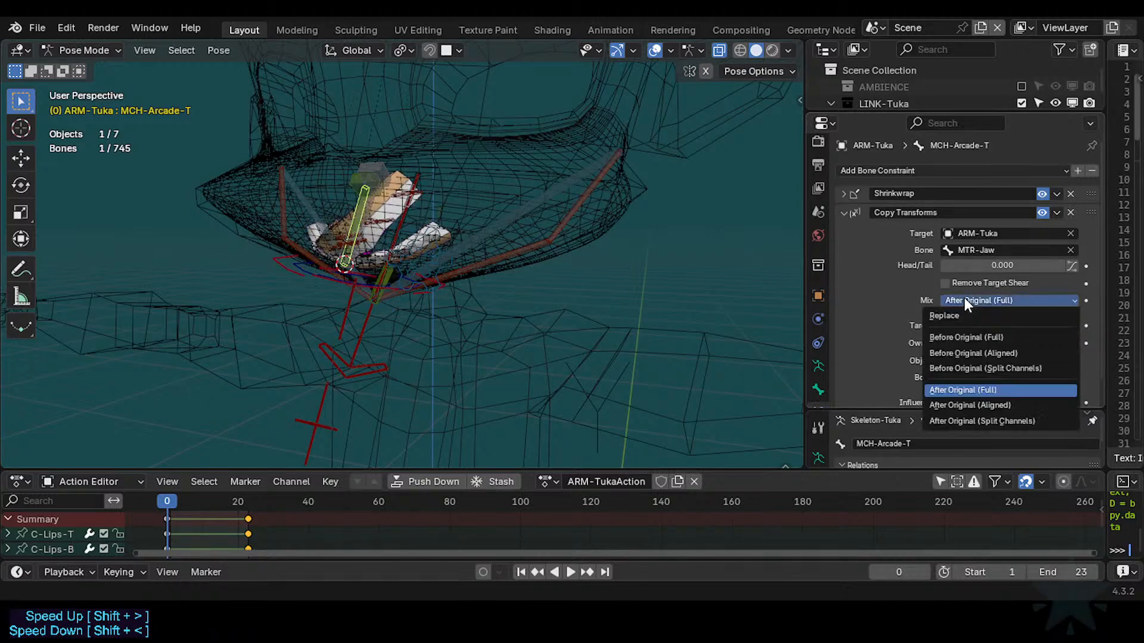
{"action": "left_click", "coordinate": [965, 338]}
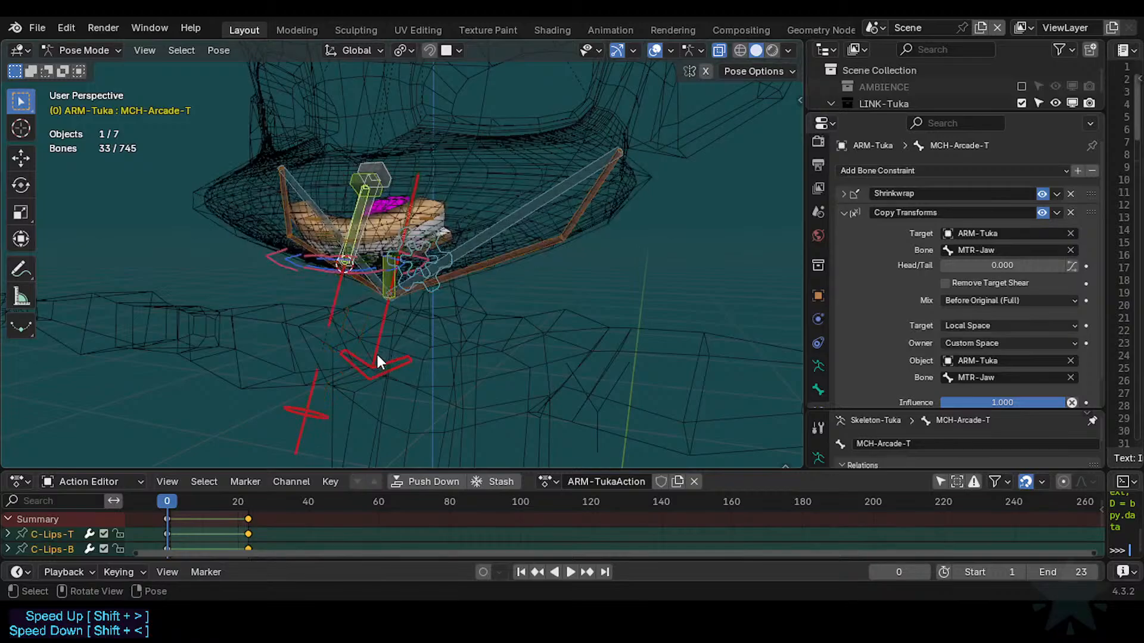
Rotate the MTR-Jaw bone sideways to check the upper arcade's response.
{"action": "left_click", "coordinate": [377, 357]}
{"action": "key", "text": "r"}
{"action": "left_click", "coordinate": [373, 286]}
{"action": "middle_click_drag", "start_coordinate": [373, 286], "coordinate": [372, 256]}
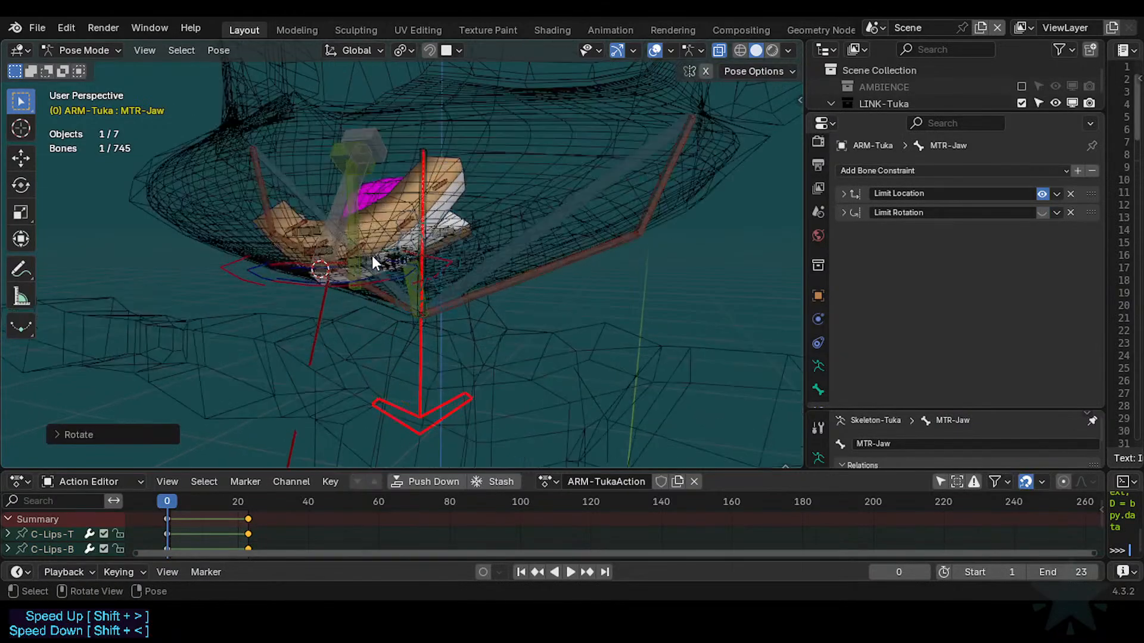
Reduce the influence of MCH-Arcade-T's Copy Transforms constraint to 0.304.
{"action": "left_click", "coordinate": [360, 231]}
{"action": "scroll", "coordinate": [941, 366], "scroll_direction": "down", "scroll_amount": 1}
{"action": "left_click_drag", "start_coordinate": [992, 375], "coordinate": [905, 375]}
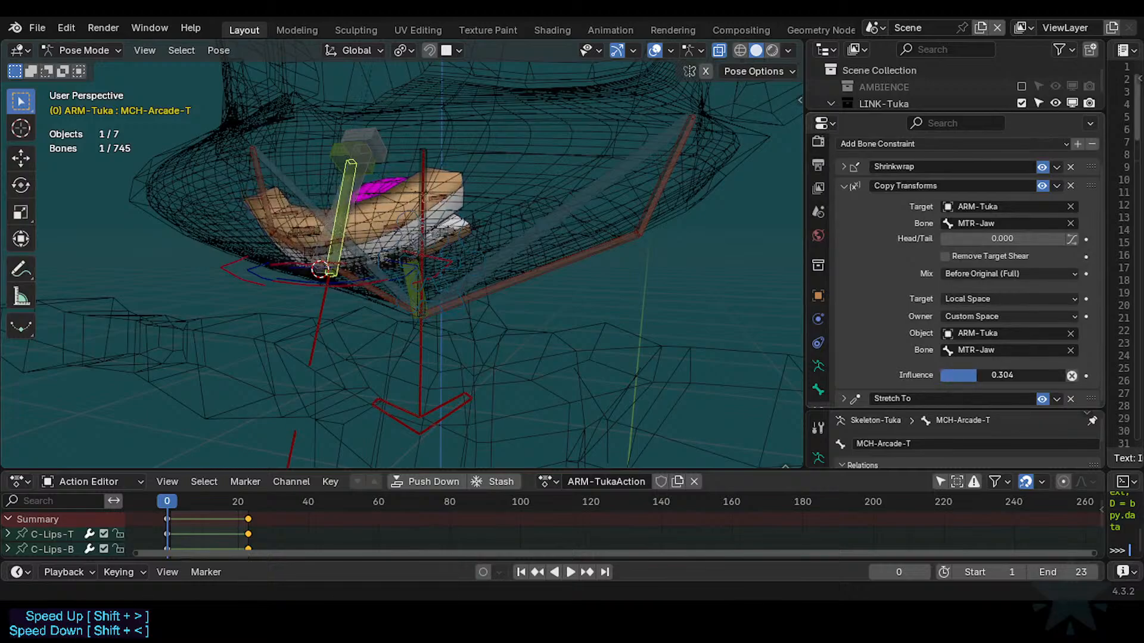
Rotate MTR-Jaw with the trackball to test the influence, and clear the rotation of all visible bones.
{"action": "left_click", "coordinate": [423, 421]}
{"action": "key", "text": "r"}
{"action": "key", "text": "r"}
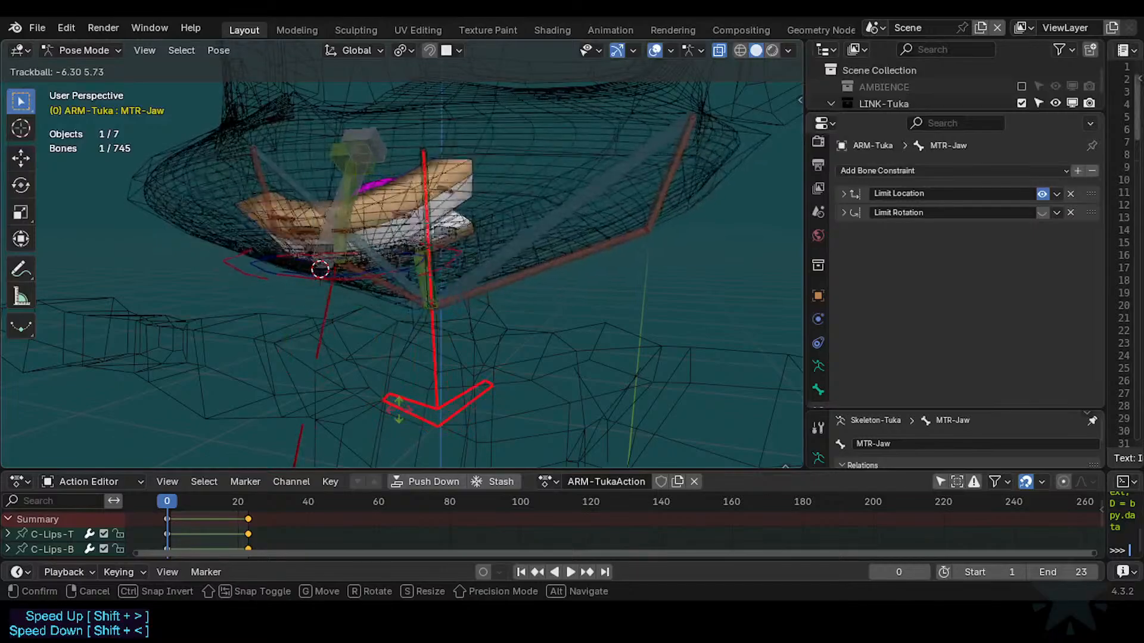
{"action": "left_click", "coordinate": [373, 393]}
{"action": "key", "text": "a"}
{"action": "key", "text": "alt+r"}
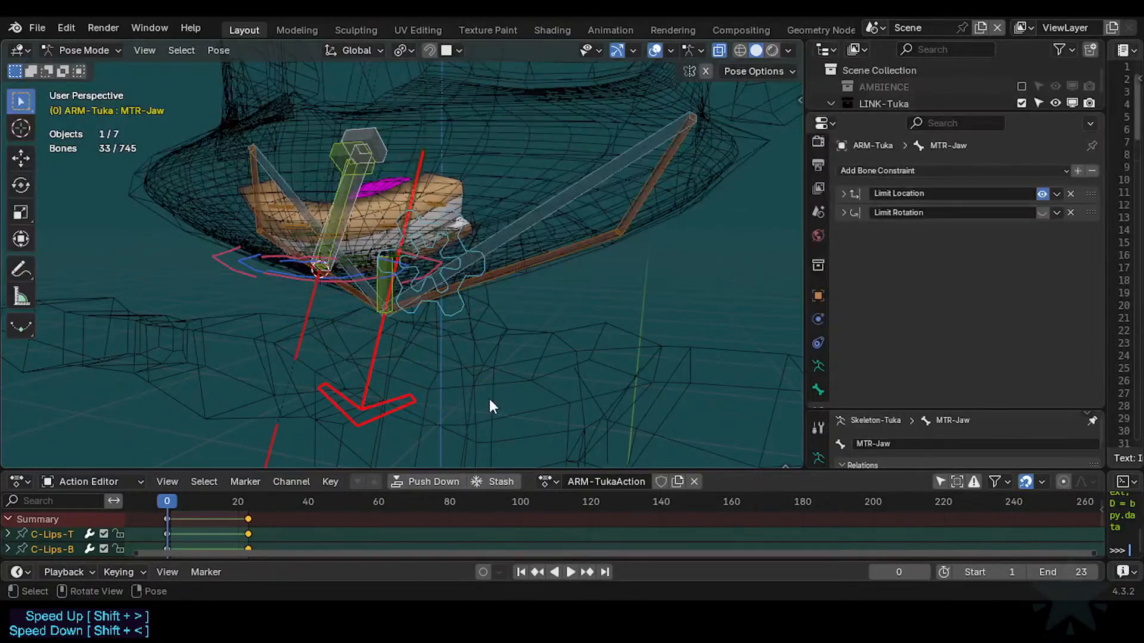
Rotate MTR-Jaw about the global X axis, inspect the chin bones and play the animation briefly.
{"action": "left_click", "coordinate": [394, 409]}
{"action": "middle_click_drag", "start_coordinate": [394, 409], "coordinate": [258, 373]}
{"action": "key", "text": "r"}
{"action": "key", "text": "x"}
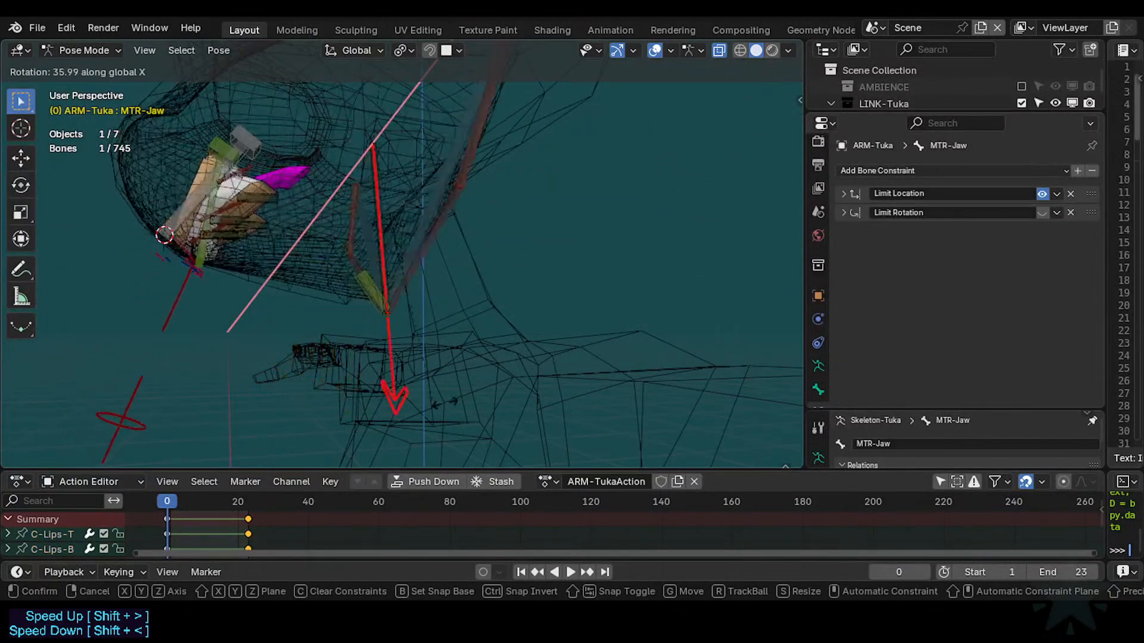
{"action": "left_click", "coordinate": [359, 395]}
{"action": "middle_click_drag", "start_coordinate": [360, 396], "coordinate": [295, 315]}
{"action": "scroll", "coordinate": [296, 327], "scroll_direction": "up", "scroll_amount": 6}
{"action": "middle_click_drag", "start_coordinate": [339, 346], "coordinate": [345, 349], "text": "shift"}
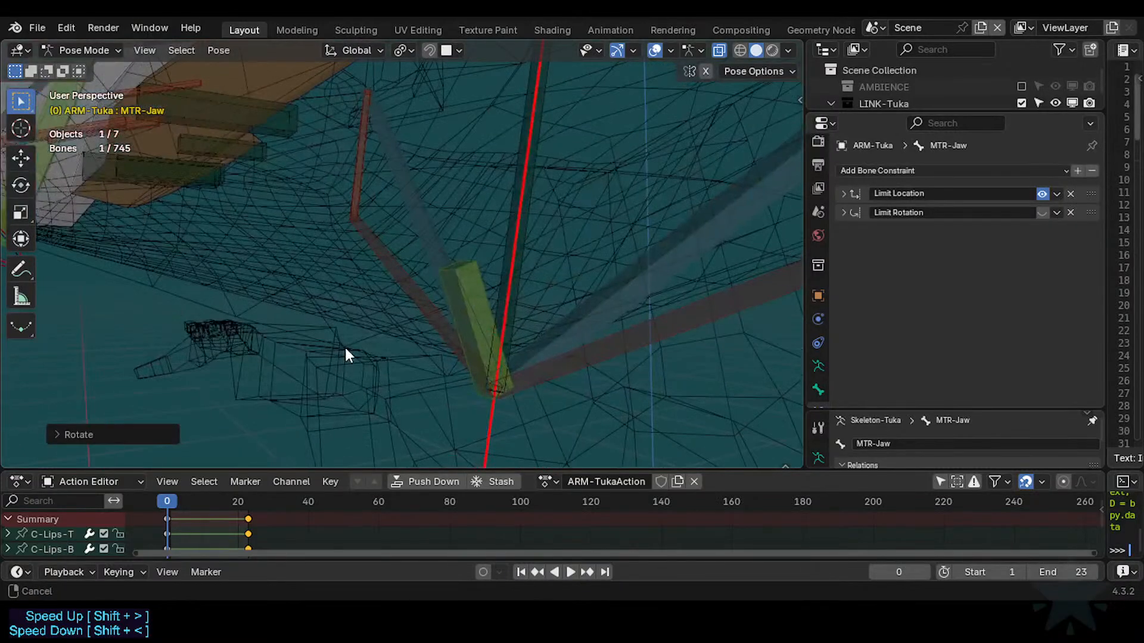
{"action": "middle_click_drag", "start_coordinate": [293, 314], "coordinate": [356, 317], "text": "shift"}
{"action": "scroll", "coordinate": [340, 316], "scroll_direction": "down", "scroll_amount": 5}
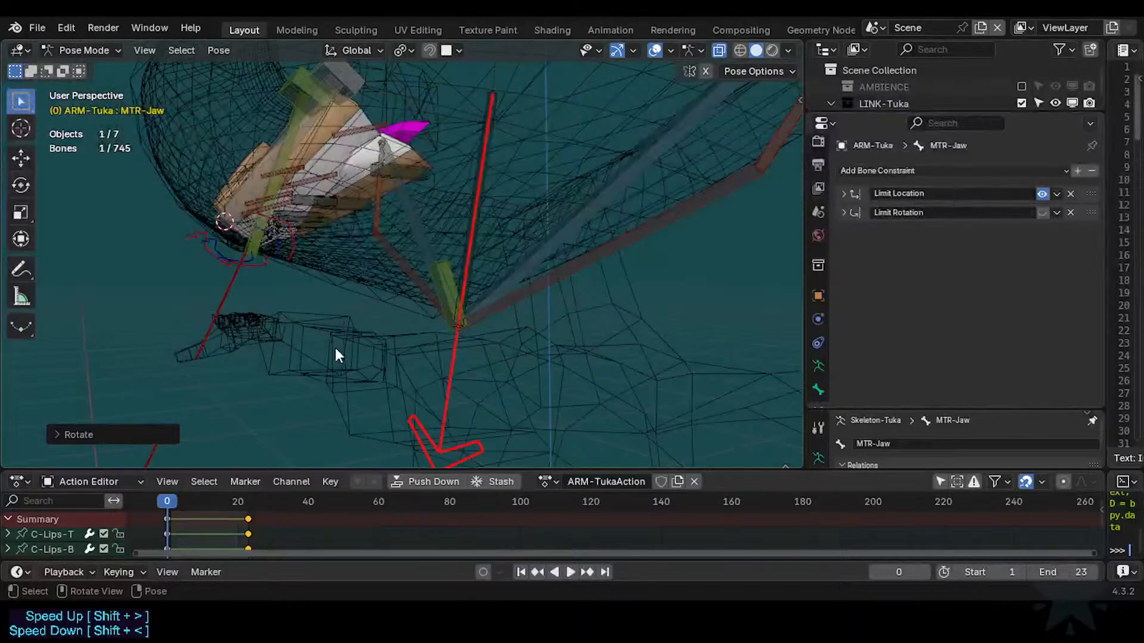
{"action": "key", "text": "space"}
{"action": "key", "text": "space"}
Swing MTR-Jaw back and forth about the global X axis to test how the dental arcades follow.
{"action": "key", "text": "r"}
{"action": "key", "text": "x"}
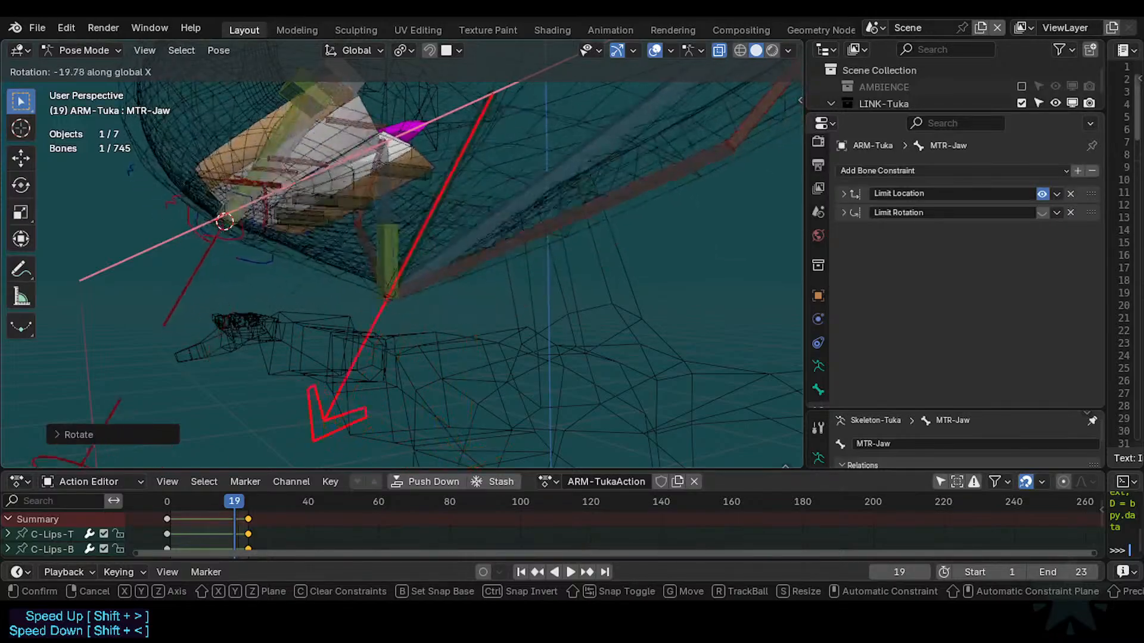
{"action": "left_click", "coordinate": [280, 347]}
{"action": "scroll", "coordinate": [281, 347], "scroll_direction": "down", "scroll_amount": 5}
{"action": "key", "text": "r"}
{"action": "key", "text": "x"}
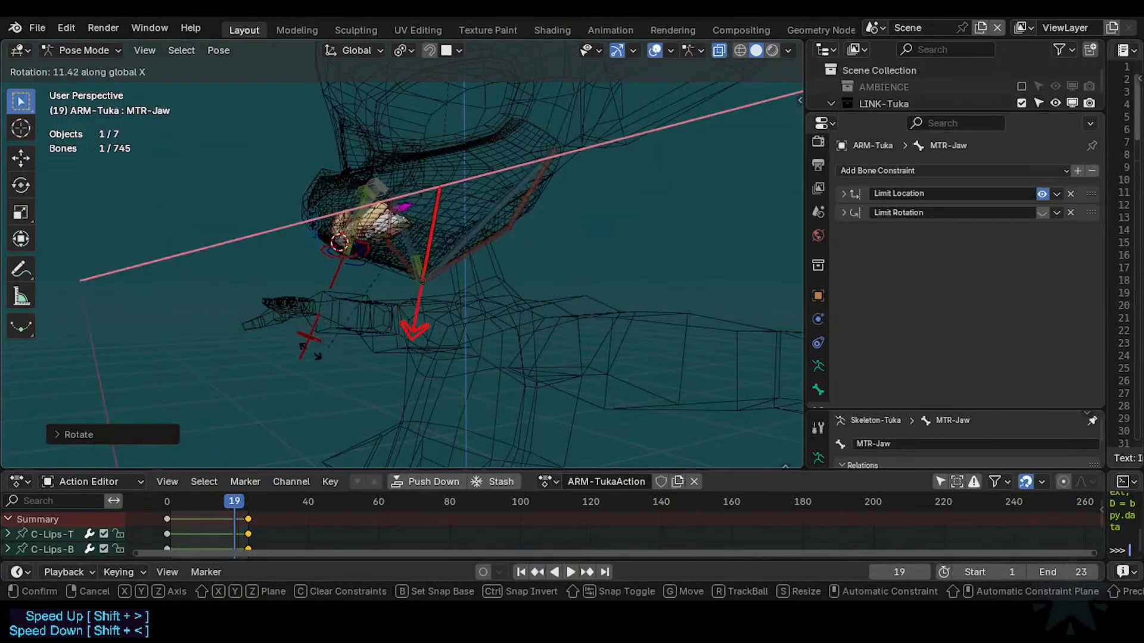
{"action": "left_click", "coordinate": [297, 348]}
{"action": "scroll", "coordinate": [297, 348], "scroll_direction": "up", "scroll_amount": 5}
{"action": "scroll", "coordinate": [298, 348], "scroll_direction": "down", "scroll_amount": 3}
{"action": "key", "text": "r"}
{"action": "key", "text": "x"}
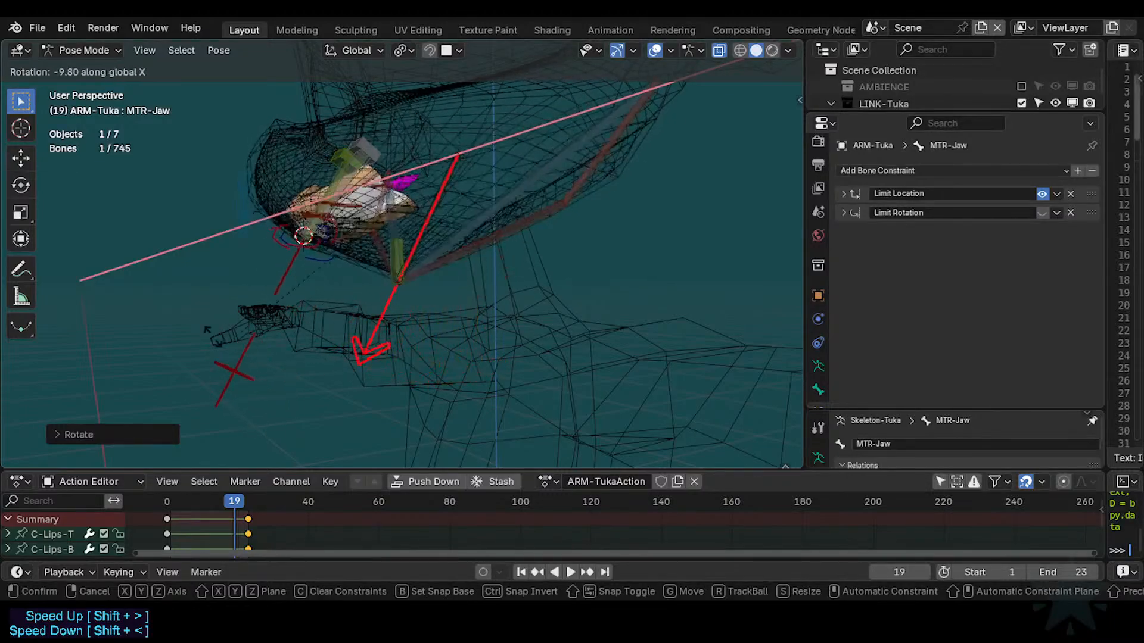
{"action": "left_click", "coordinate": [313, 233]}
Set the influence of MCH-Arcade-T's Copy Transforms to 0.316 and compare it with the MTR-Mouth constraint.
{"action": "left_click", "coordinate": [309, 251]}
{"action": "left_click", "coordinate": [309, 252]}
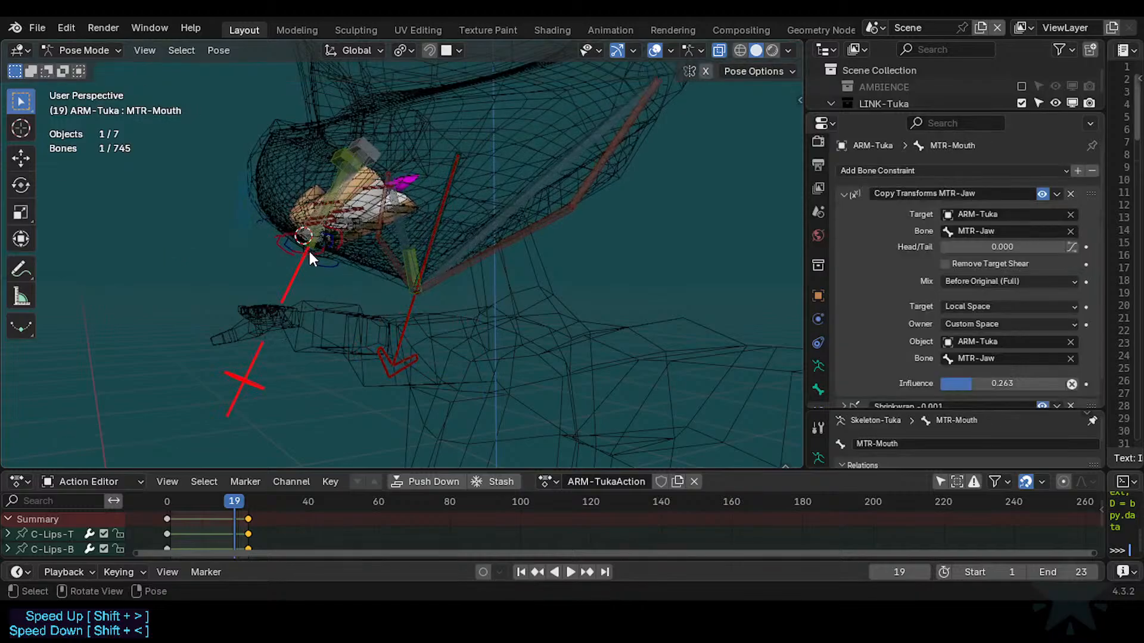
{"action": "left_click", "coordinate": [310, 247]}
{"action": "left_click", "coordinate": [310, 248]}
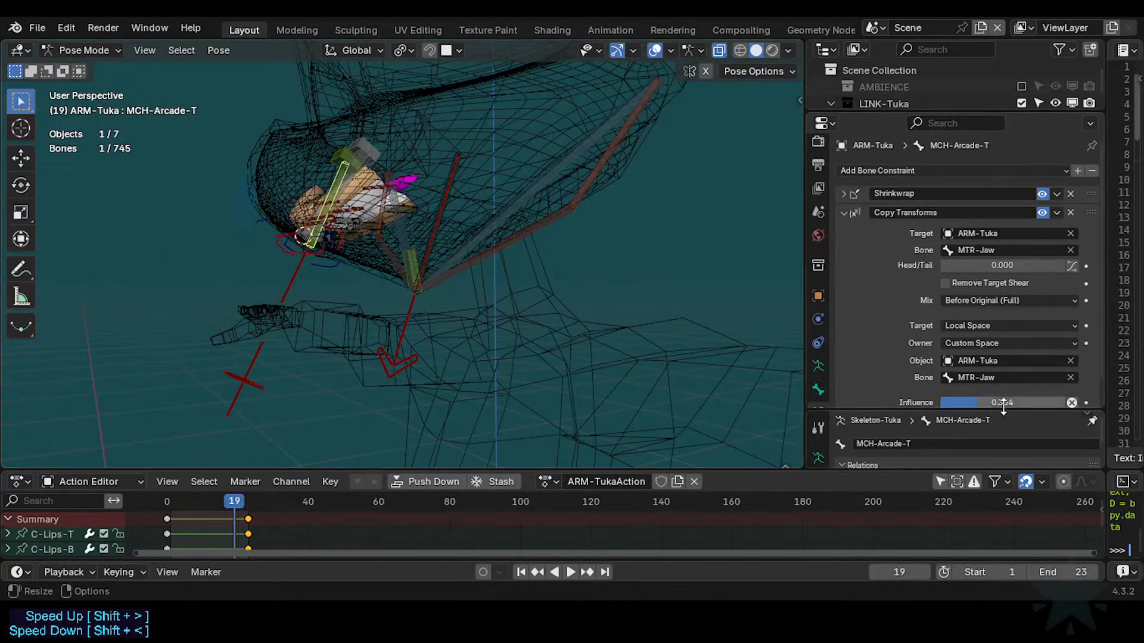
{"action": "left_click_drag", "start_coordinate": [1003, 406], "coordinate": [1001, 405]}
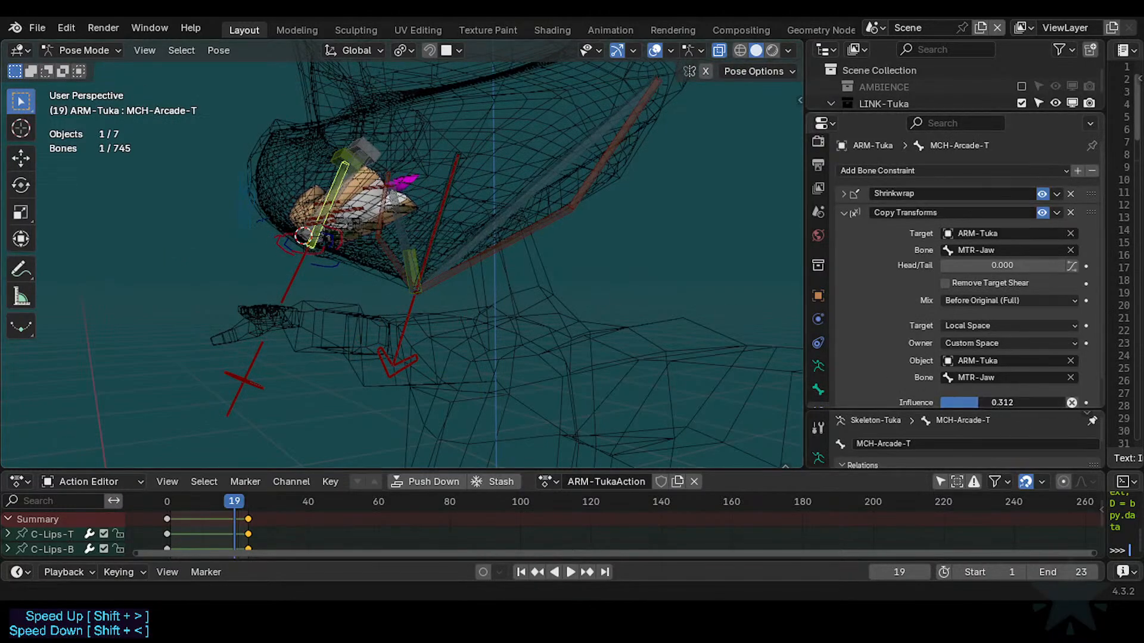
{"action": "left_click", "coordinate": [282, 372]}
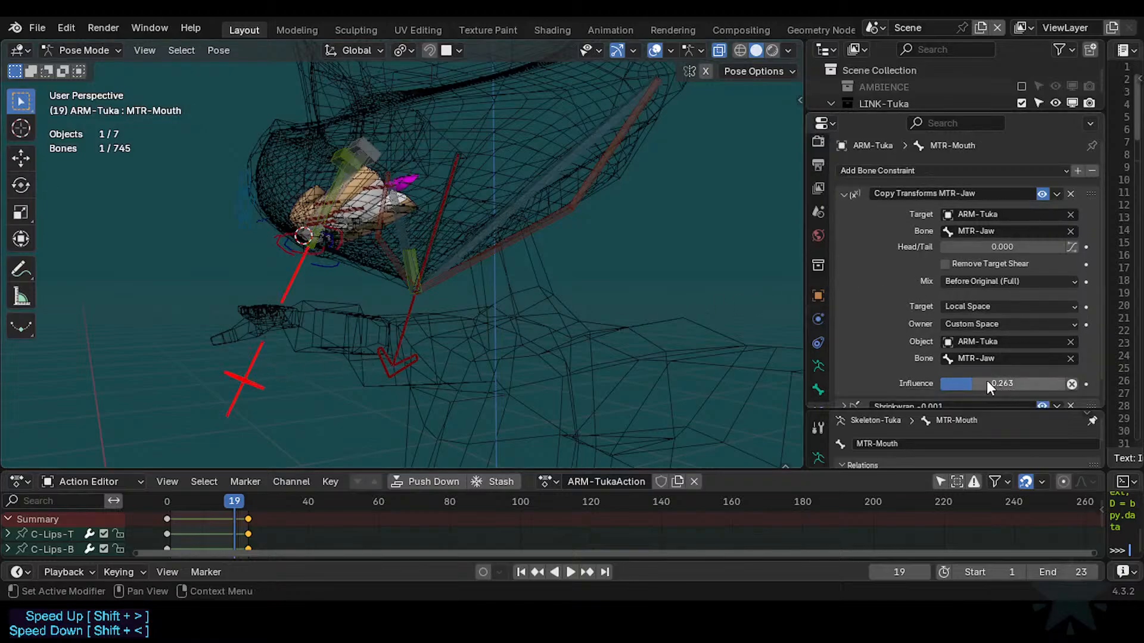
Rotate MTR-Jaw about the global X axis to test the adjusted influence on the upper dental arcade.
{"action": "left_click", "coordinate": [381, 370]}
{"action": "key", "text": "r"}
{"action": "key", "text": "x"}
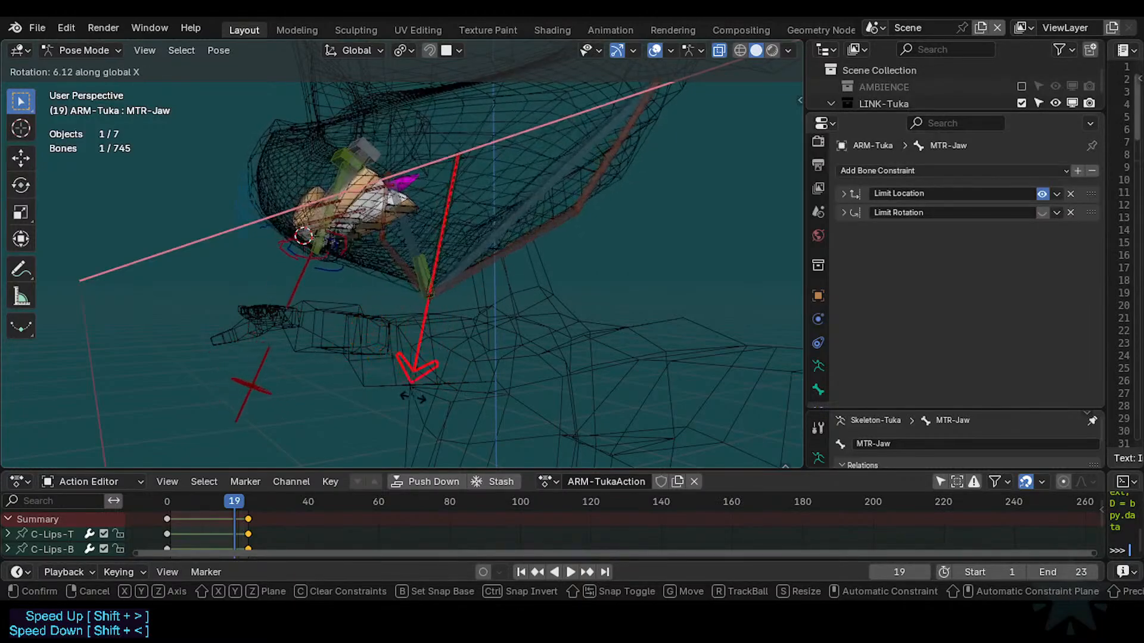
{"action": "left_click", "coordinate": [394, 395]}
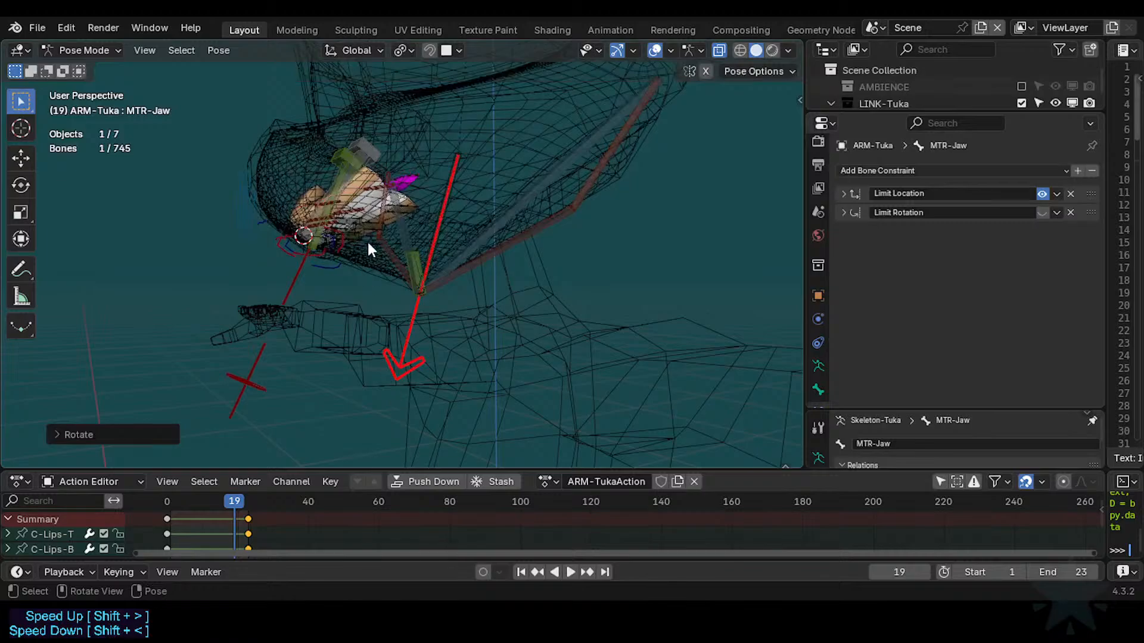
Copy the Copy Transforms constraint from MCH-Arcade-T to MCH-Arcade-B.
{"action": "left_click", "coordinate": [353, 187]}
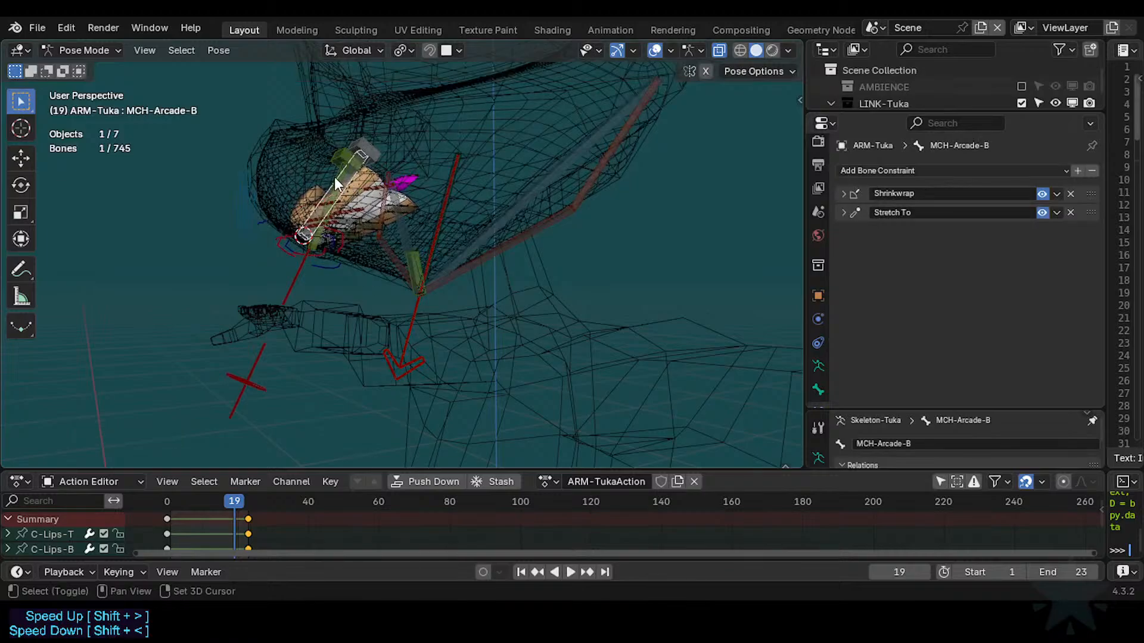
{"action": "left_click", "coordinate": [335, 177], "text": "shift"}
{"action": "key", "text": "ctrl+c"}
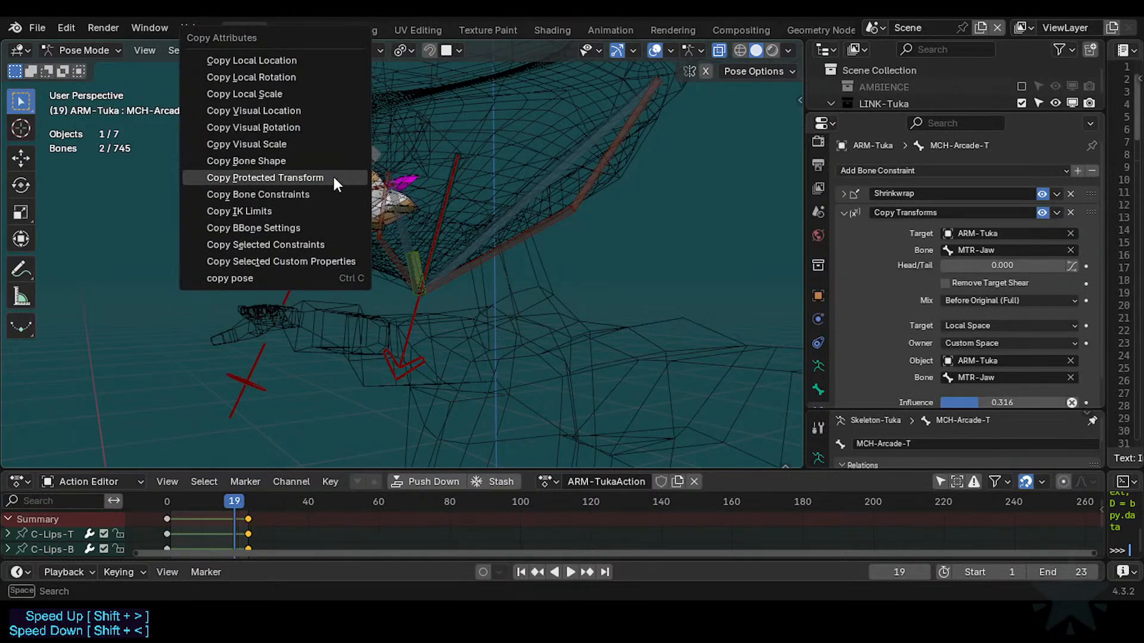
{"action": "left_click", "coordinate": [307, 244]}
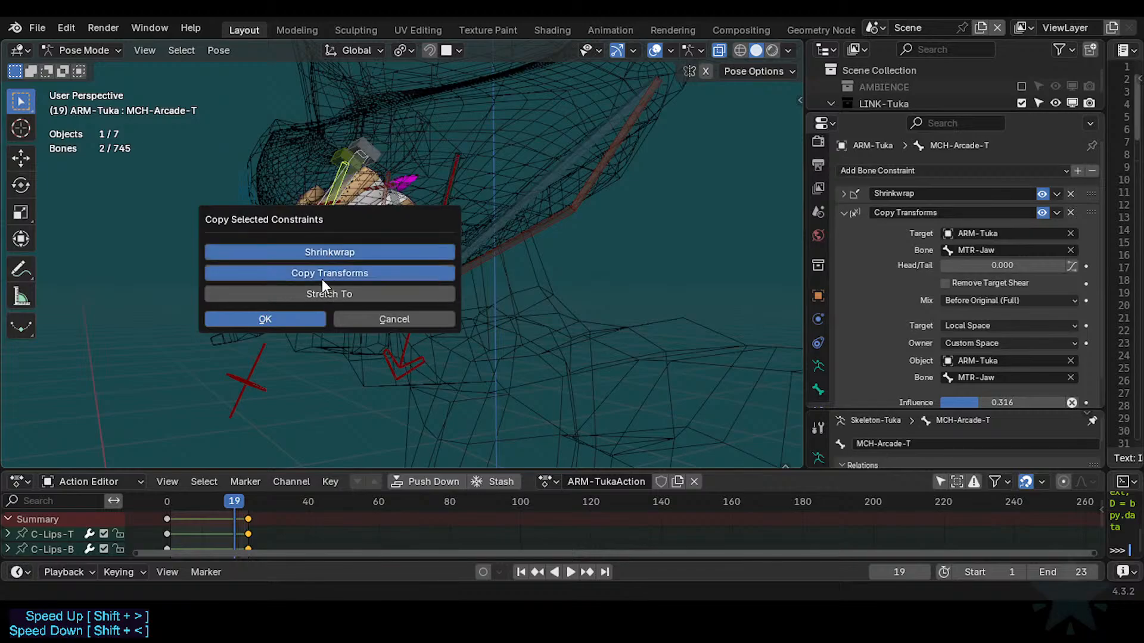
{"action": "left_click", "coordinate": [303, 321]}
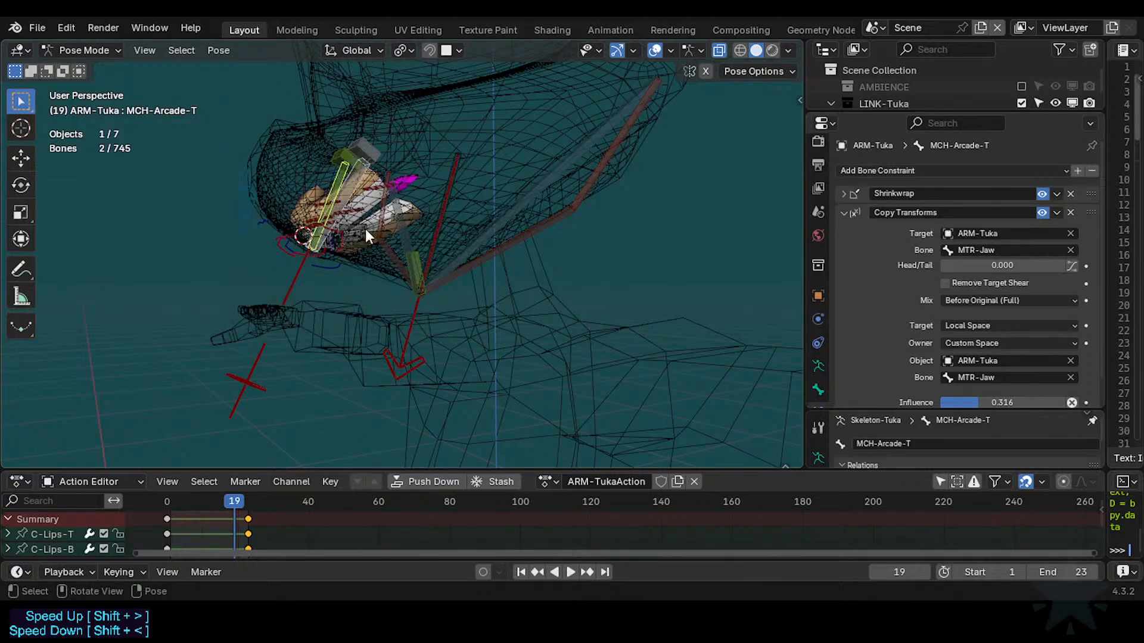
Remove Stretch To from MCH-Arcade-B and rename the Copy Transforms constraint on both arcade bones to Copy Transforms MTR-Jaw.
{"action": "left_click", "coordinate": [352, 190]}
{"action": "left_click", "coordinate": [352, 180]}
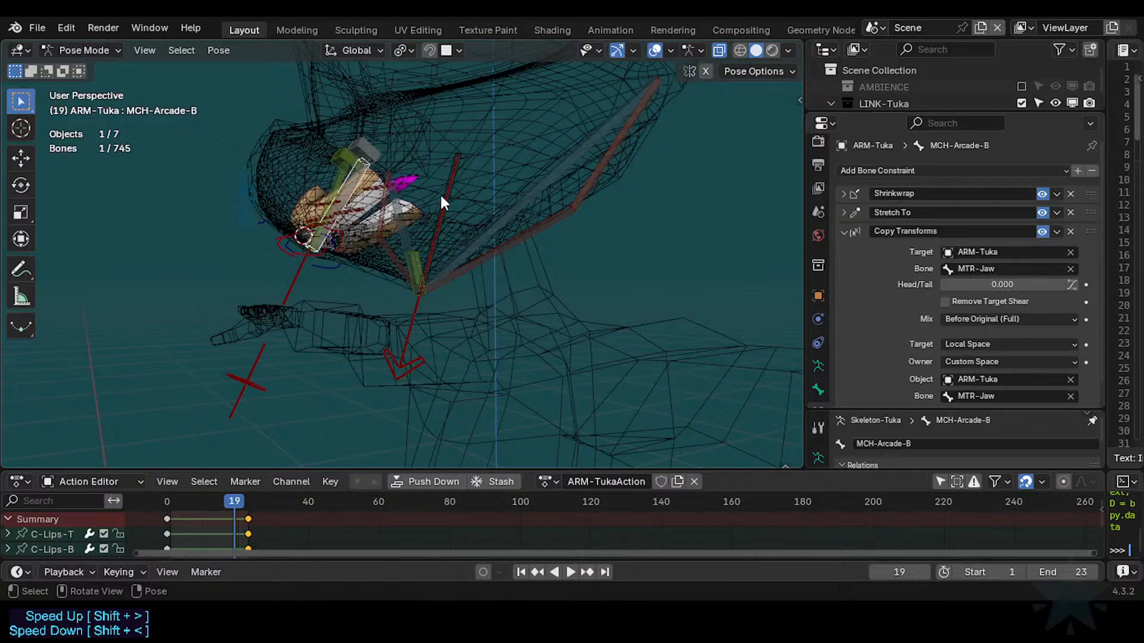
{"action": "key", "text": "x"}
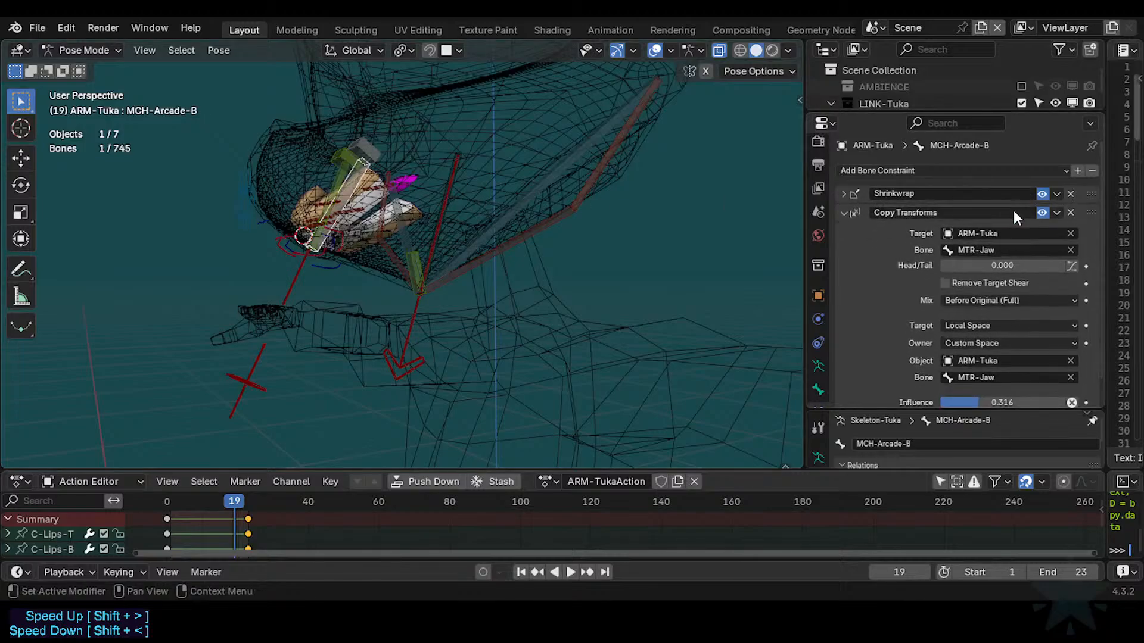
{"action": "double_click", "coordinate": [988, 212]}
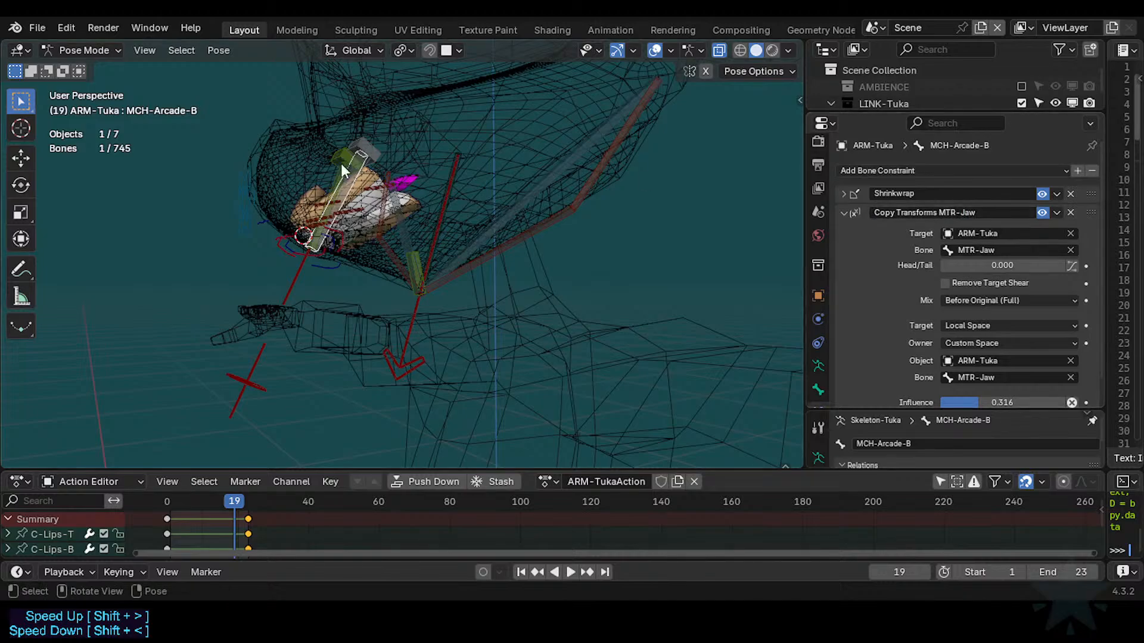
{"action": "left_click", "coordinate": [342, 180]}
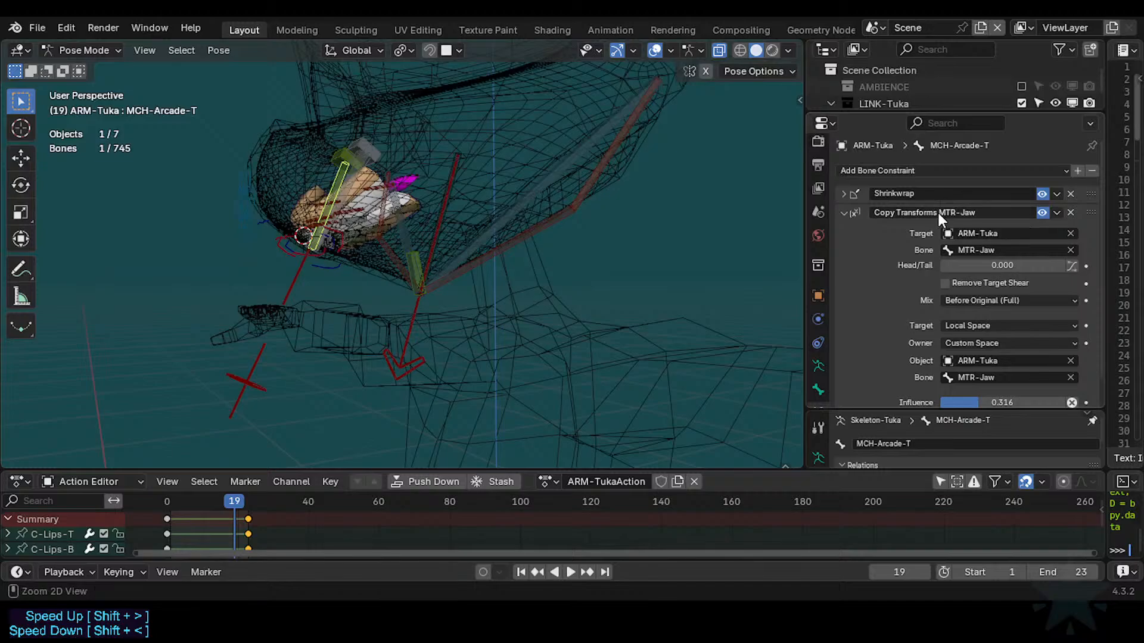
Swing MTR-Jaw about the global X axis twice to test how both arcade bones follow it.
{"action": "left_click", "coordinate": [401, 358]}
{"action": "key", "text": "r"}
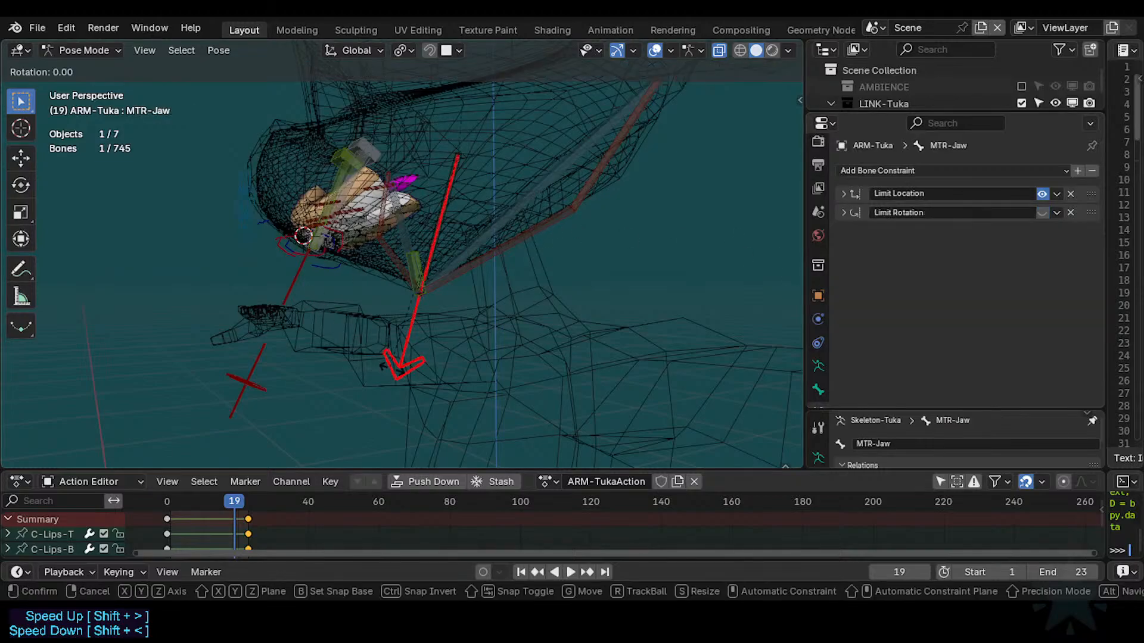
{"action": "key", "text": "x"}
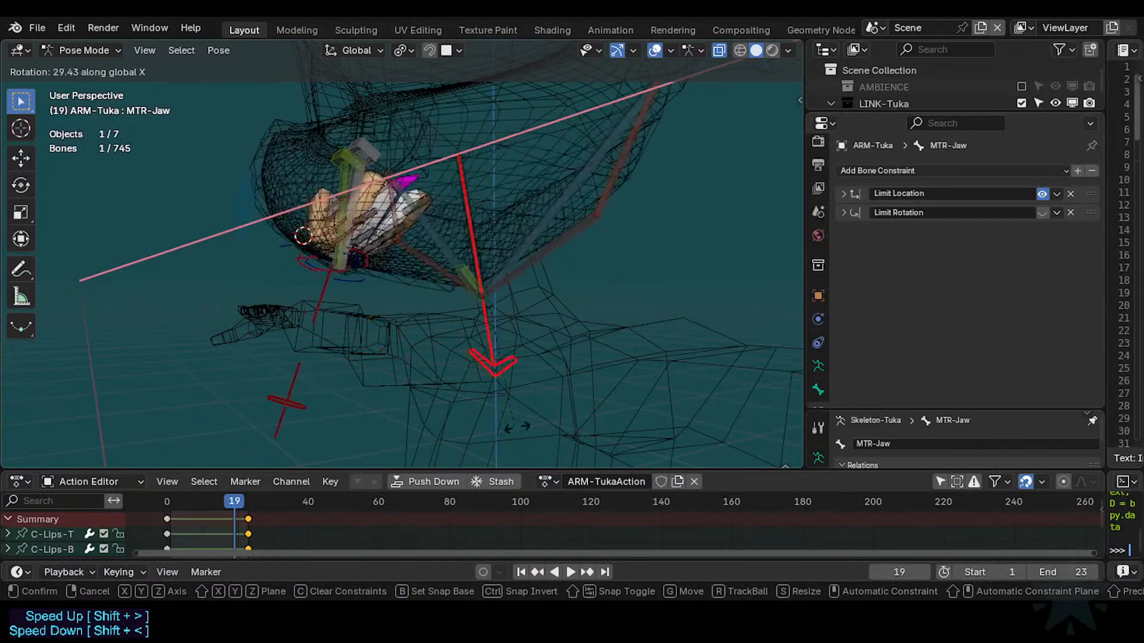
{"action": "left_click", "coordinate": [332, 413]}
{"action": "key", "text": "r"}
{"action": "key", "text": "x"}
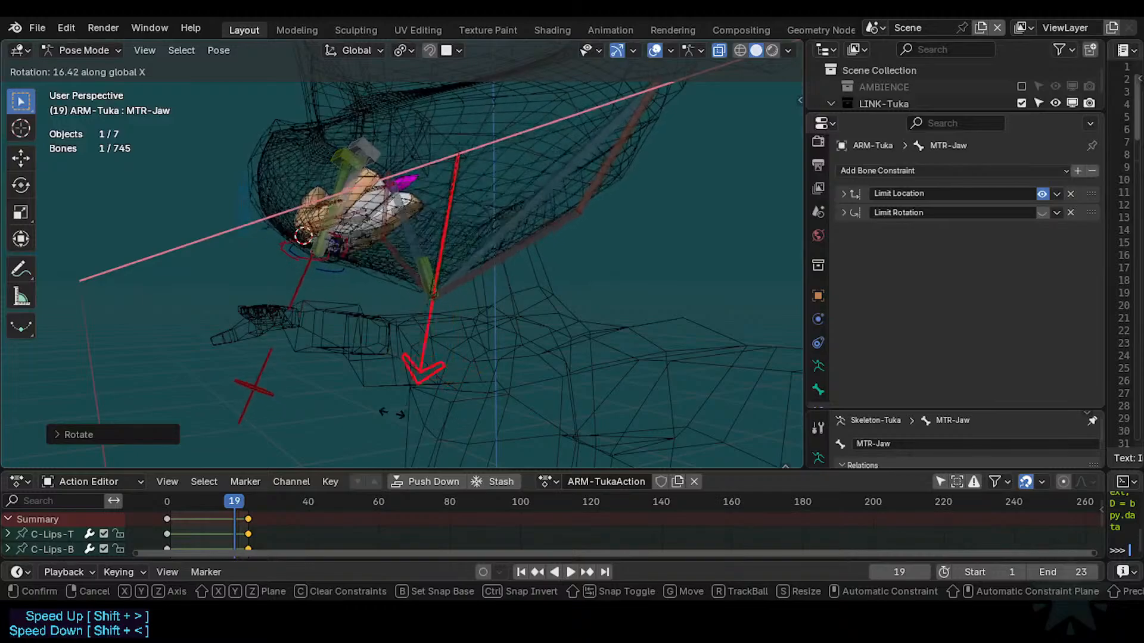
{"action": "left_click", "coordinate": [388, 411]}
Rotate MTR-Jaw repeatedly about the global Z axis to test sideways jaw motion, and save the file.
{"action": "middle_click_drag", "start_coordinate": [334, 390], "coordinate": [357, 305]}
{"action": "key", "text": "r"}
{"action": "key", "text": "z"}
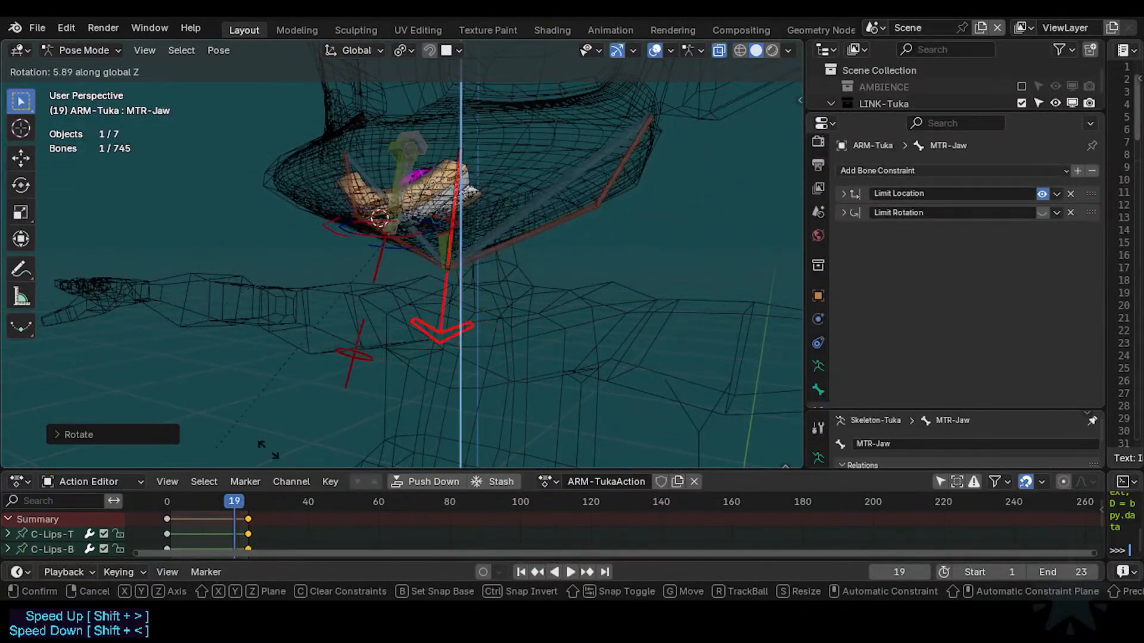
{"action": "left_click", "coordinate": [528, 320]}
{"action": "key", "text": "r"}
{"action": "key", "text": "z"}
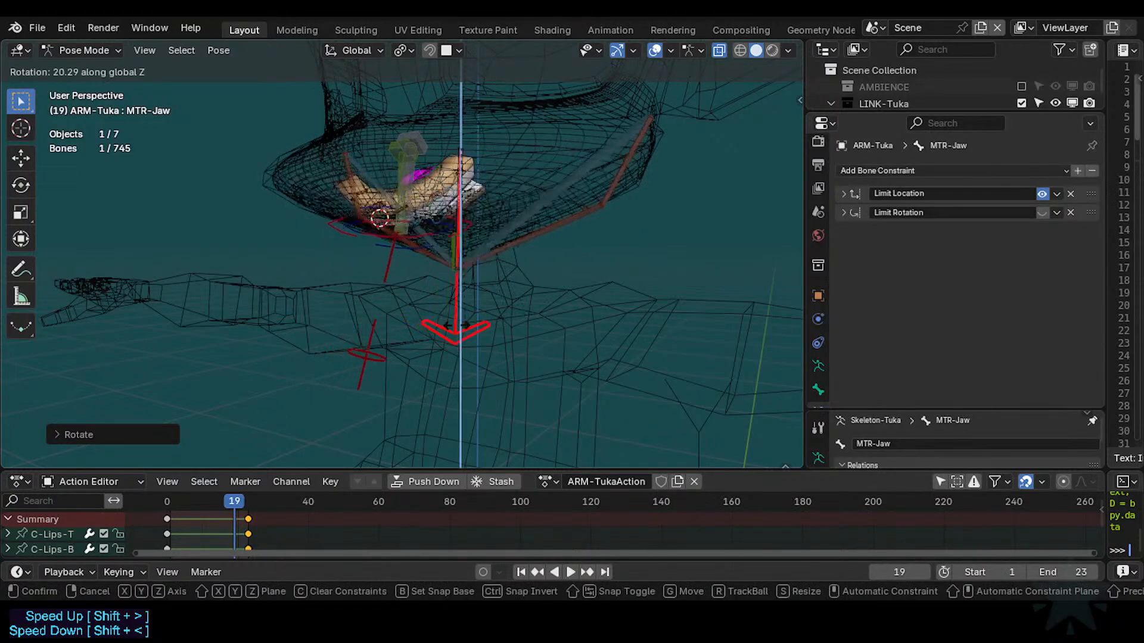
{"action": "left_click", "coordinate": [403, 323]}
{"action": "middle_click_drag", "start_coordinate": [402, 323], "coordinate": [495, 337]}
{"action": "key", "text": "r"}
{"action": "key", "text": "z"}
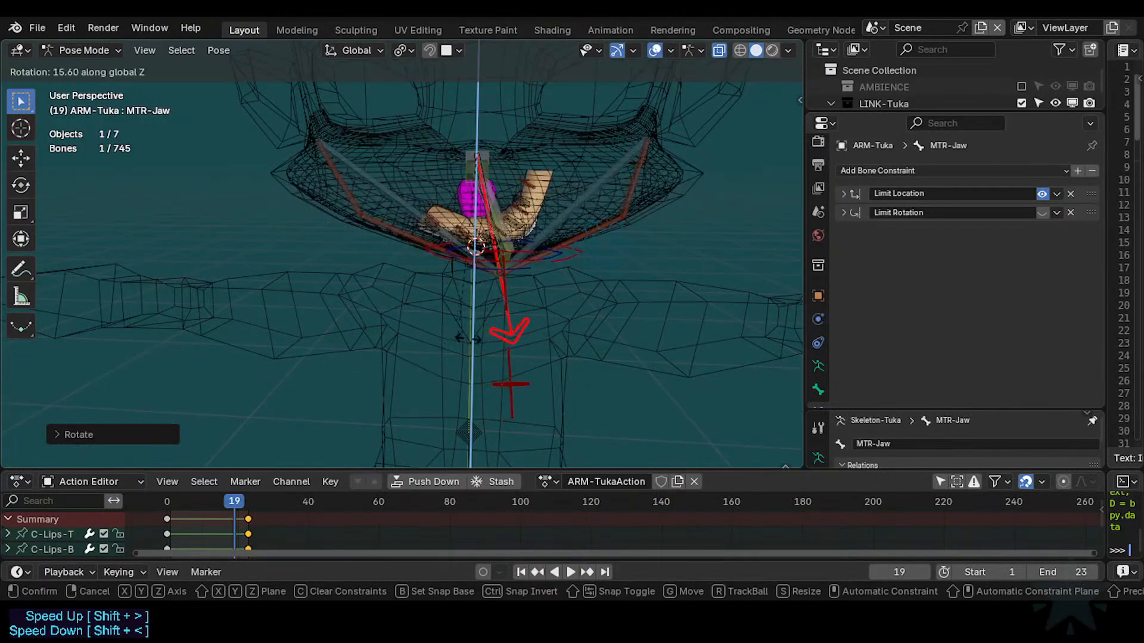
{"action": "left_click", "coordinate": [560, 317]}
{"action": "key", "text": "ctrl+s"}
Switch to Object Mode and exclude the 1-Ghost collection holding the muzzle ghost from the view layer.
{"action": "middle_click_drag", "start_coordinate": [560, 317], "coordinate": [520, 301]}
{"action": "key", "text": "ctrl+Tab"}
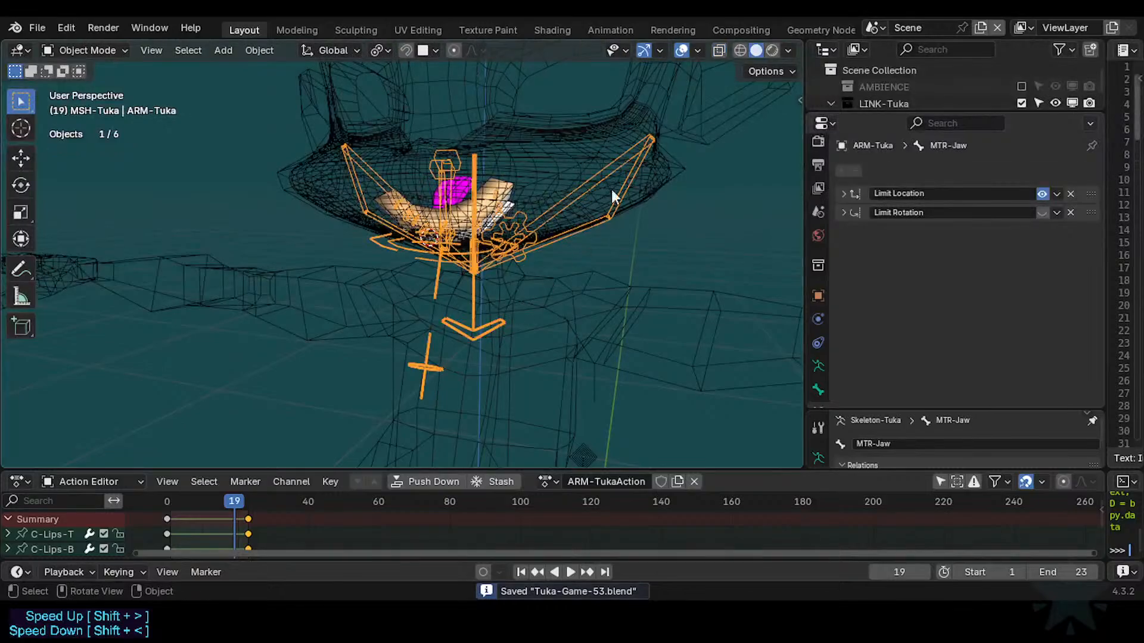
{"action": "left_click", "coordinate": [556, 150]}
{"action": "scroll", "coordinate": [921, 92], "scroll_direction": "down", "scroll_amount": 3}
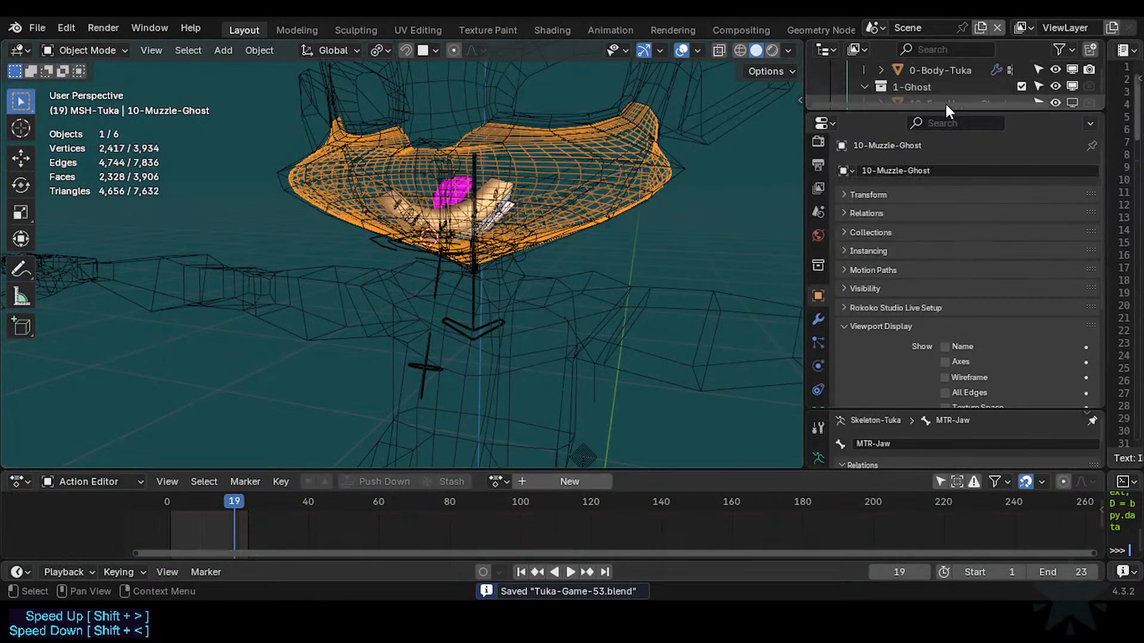
{"action": "left_click_drag", "start_coordinate": [946, 111], "coordinate": [952, 221]}
{"action": "left_click", "coordinate": [1022, 142]}
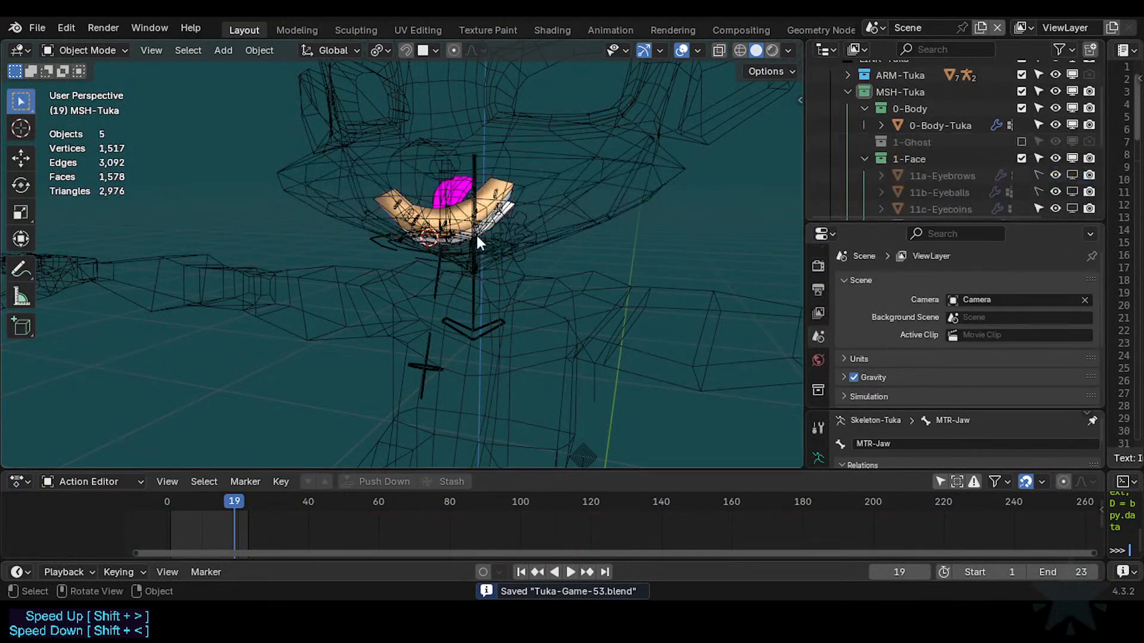
Change the viewport display of 0-Body-Tuka from wire to Textured in Object Mode.
{"action": "left_click", "coordinate": [588, 195]}
{"action": "key", "text": "ctrl+Tab"}
{"action": "left_click", "coordinate": [588, 195]}
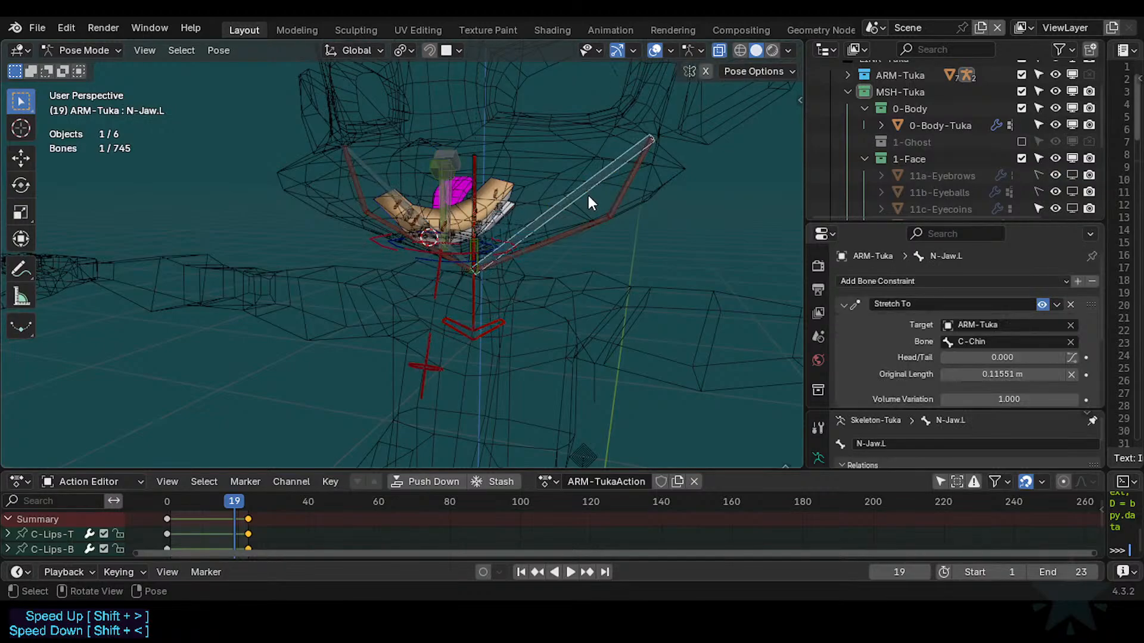
{"action": "key", "text": "ctrl+Tab"}
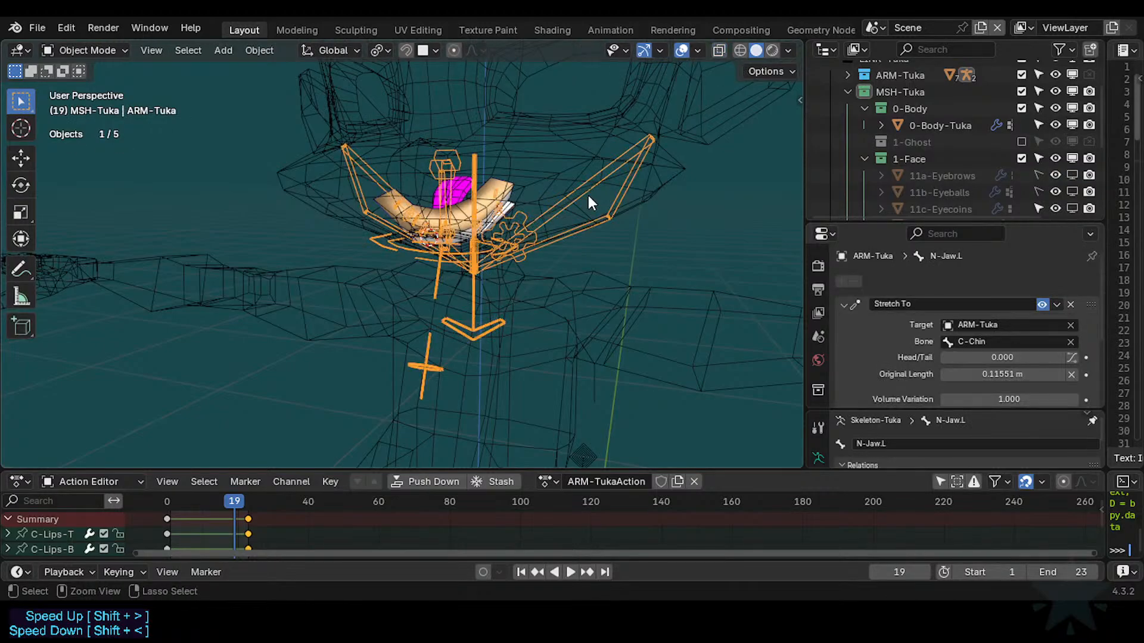
{"action": "left_click", "coordinate": [566, 167]}
{"action": "key", "text": "ctrl+alt+shift+v"}
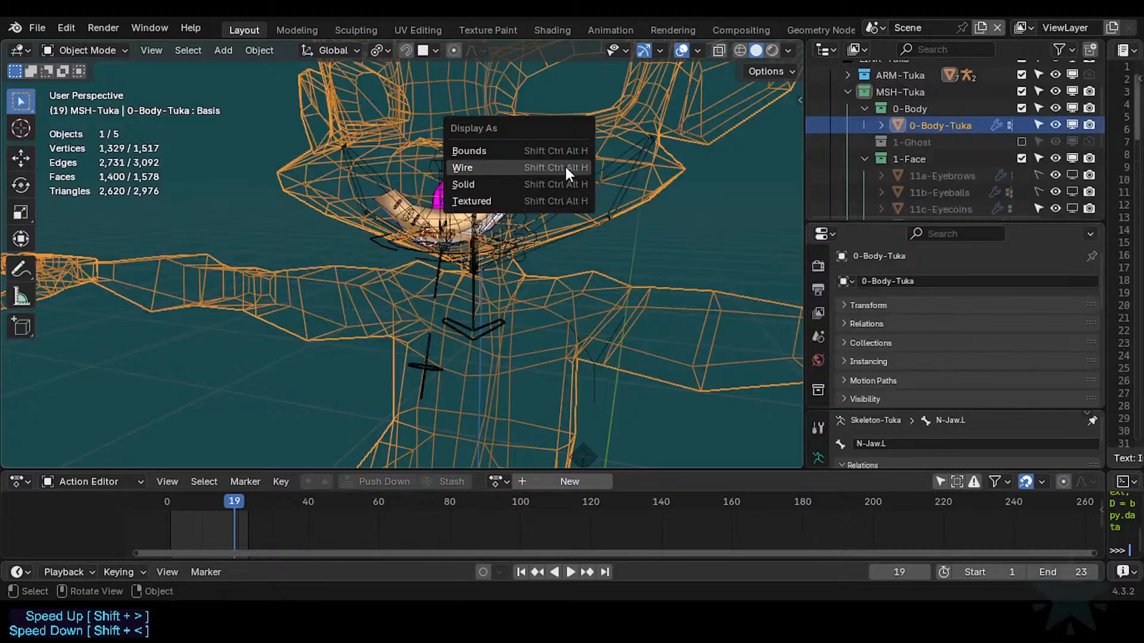
{"action": "key", "text": "Down"}
{"action": "key", "text": "Down"}
{"action": "key", "text": "Return"}
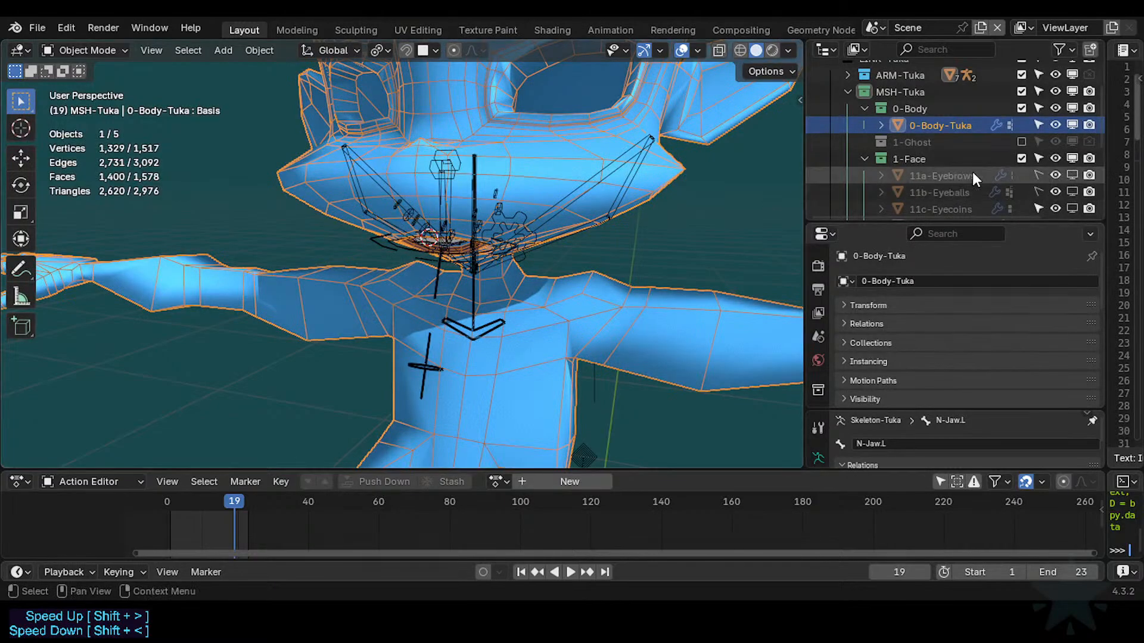
Enable 11a-Eyebrows, 11b-Eyeballs, 11c-Eyecoins and 11d-Eyelashes in the viewport.
{"action": "scroll", "coordinate": [1057, 172], "scroll_direction": "down", "scroll_amount": 3}
{"action": "scroll", "coordinate": [1060, 140], "scroll_direction": "up", "scroll_amount": 1}
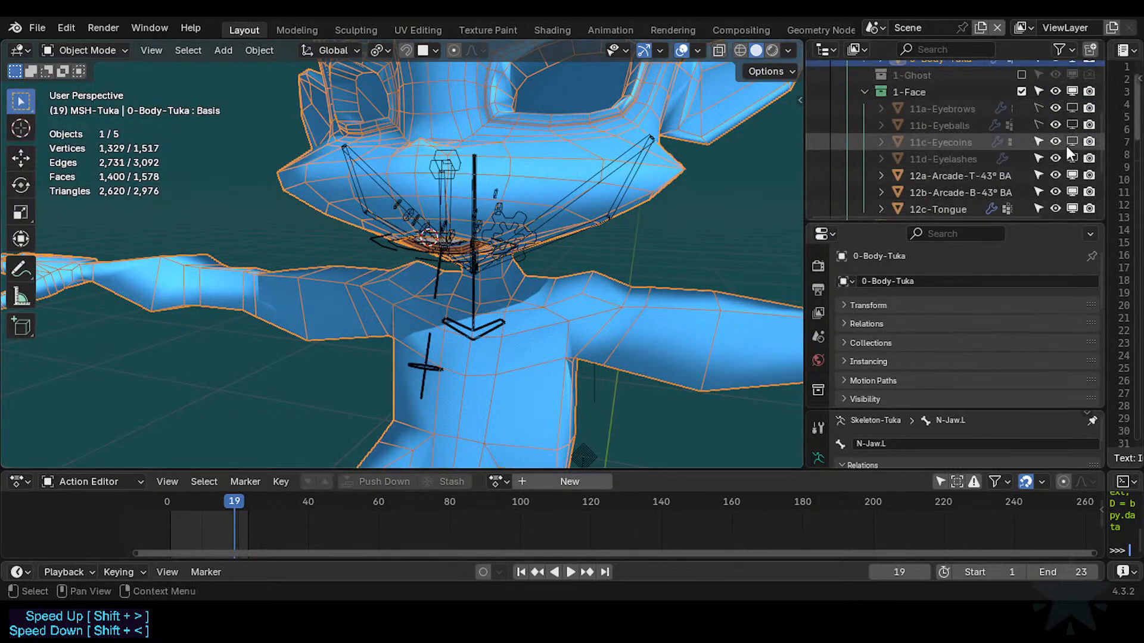
{"action": "left_click", "coordinate": [1071, 125]}
{"action": "left_click", "coordinate": [1072, 109]}
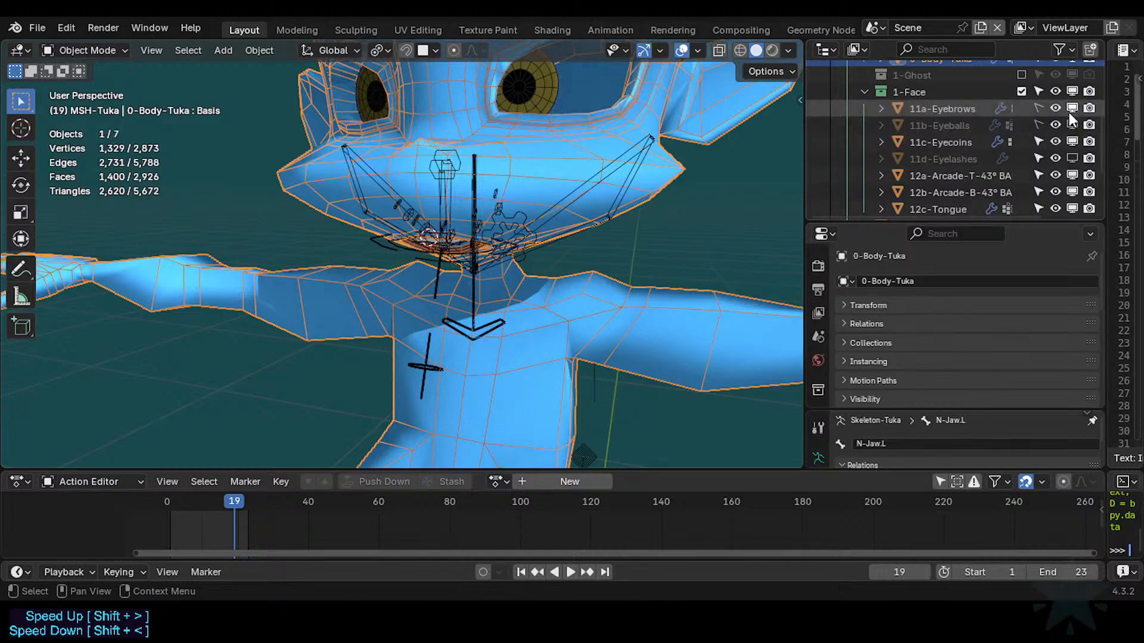
{"action": "left_click", "coordinate": [1072, 158]}
Show the 6-Cloth collection, leave 5-Hair excluded, and turn off the wireframe overlay.
{"action": "scroll", "coordinate": [1056, 169], "scroll_direction": "down", "scroll_amount": 3}
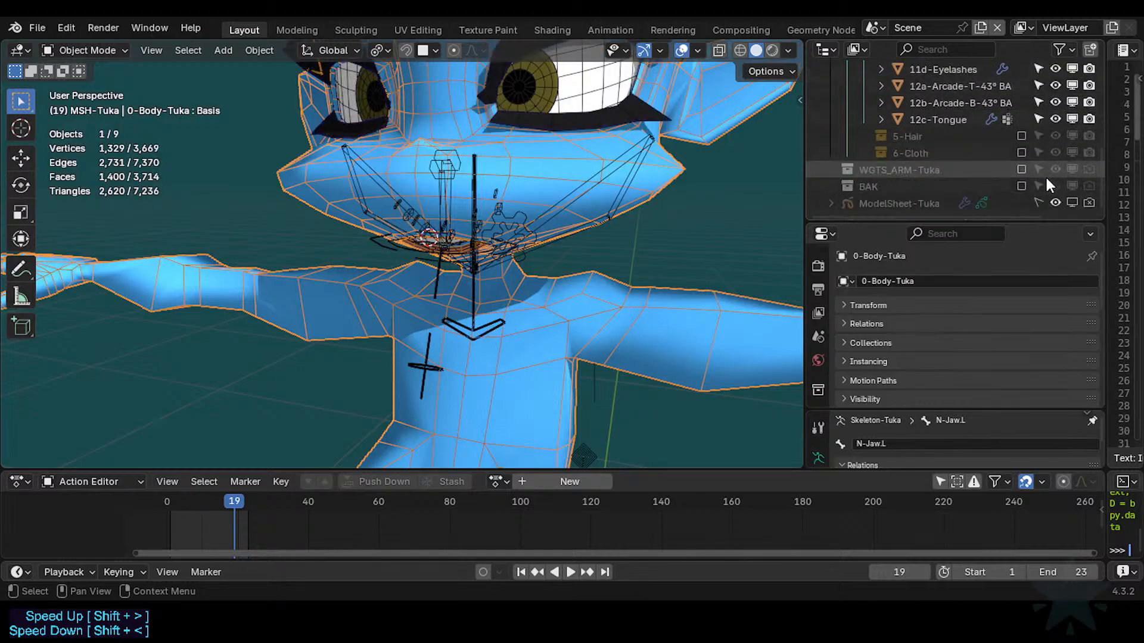
{"action": "left_click", "coordinate": [1021, 137]}
{"action": "left_click", "coordinate": [1021, 153]}
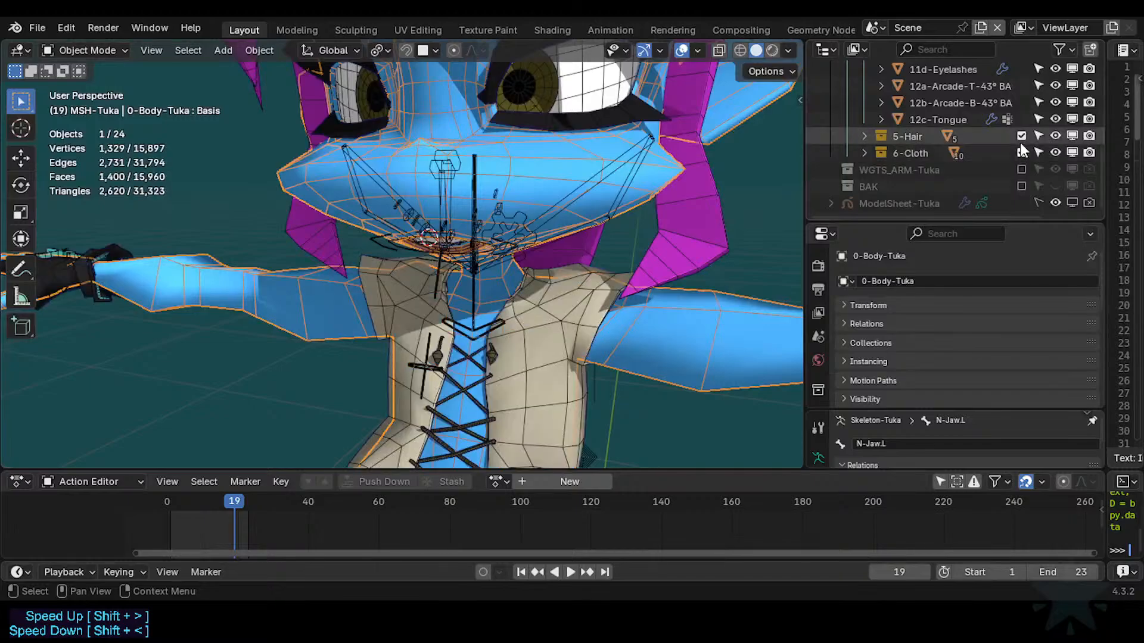
{"action": "left_click", "coordinate": [1021, 137]}
{"action": "scroll", "coordinate": [451, 278], "scroll_direction": "up", "scroll_amount": 1}
{"action": "key", "text": "shift+alt+z"}
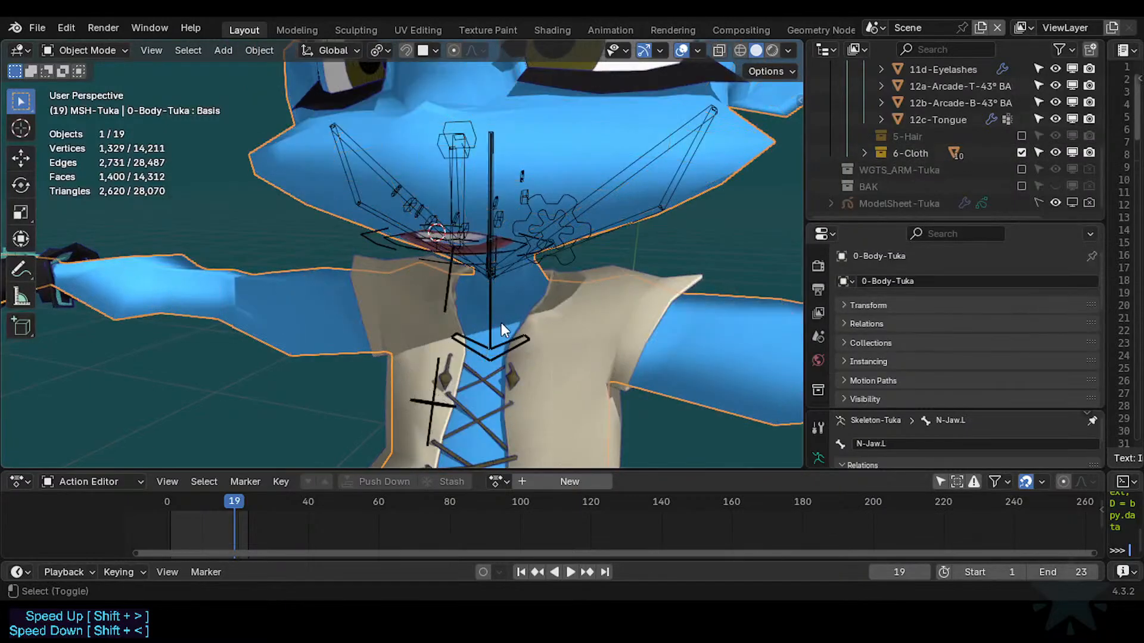
Put ARM-Tuka back in Pose Mode with MTR-Jaw selected and save the file.
{"action": "left_click", "coordinate": [504, 351]}
{"action": "key", "text": "ctrl+Tab"}
{"action": "key", "text": "ctrl+s"}
{"action": "left_click", "coordinate": [525, 353]}
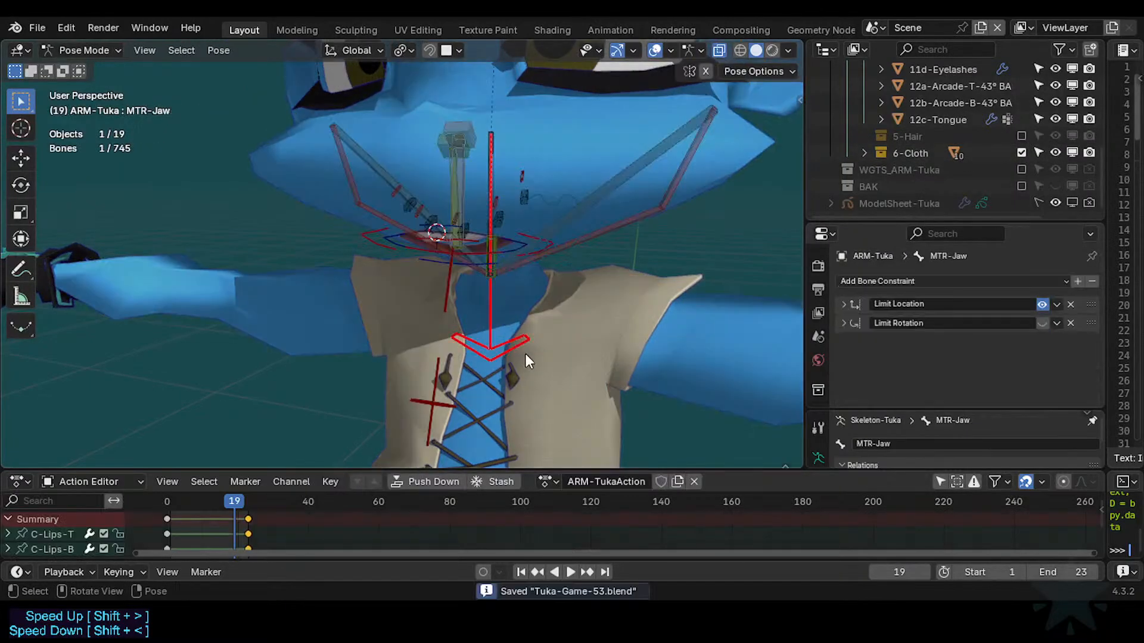
Move MTR-Jaw freely to test the mouth, and clear the location of all visible bones.
{"action": "middle_click_drag", "start_coordinate": [524, 353], "coordinate": [439, 355]}
{"action": "key", "text": "g"}
{"action": "left_click", "coordinate": [380, 282]}
{"action": "key", "text": "a"}
{"action": "key", "text": "alt+g"}
Rotate MTR-Jaw twice about the global X axis and move it freely to test the mouth on the visible body.
{"action": "left_click", "coordinate": [352, 296]}
{"action": "key", "text": "r"}
{"action": "key", "text": "x"}
{"action": "left_click", "coordinate": [367, 299]}
{"action": "key", "text": "r"}
{"action": "key", "text": "x"}
{"action": "left_click", "coordinate": [405, 347]}
{"action": "key", "text": "g"}
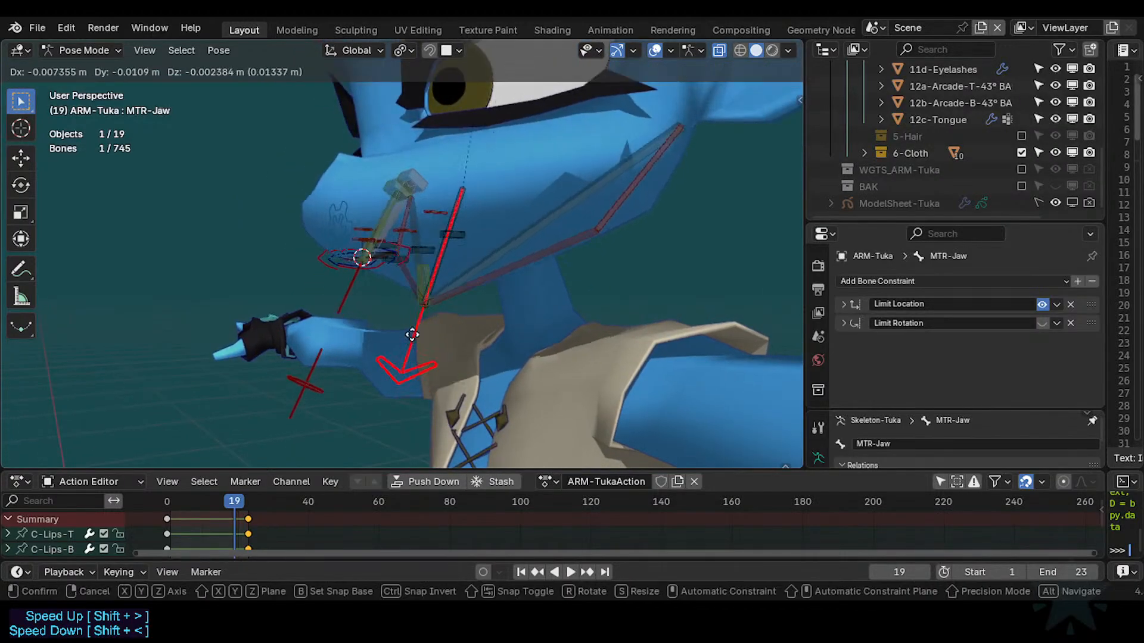
{"action": "left_click", "coordinate": [491, 333]}
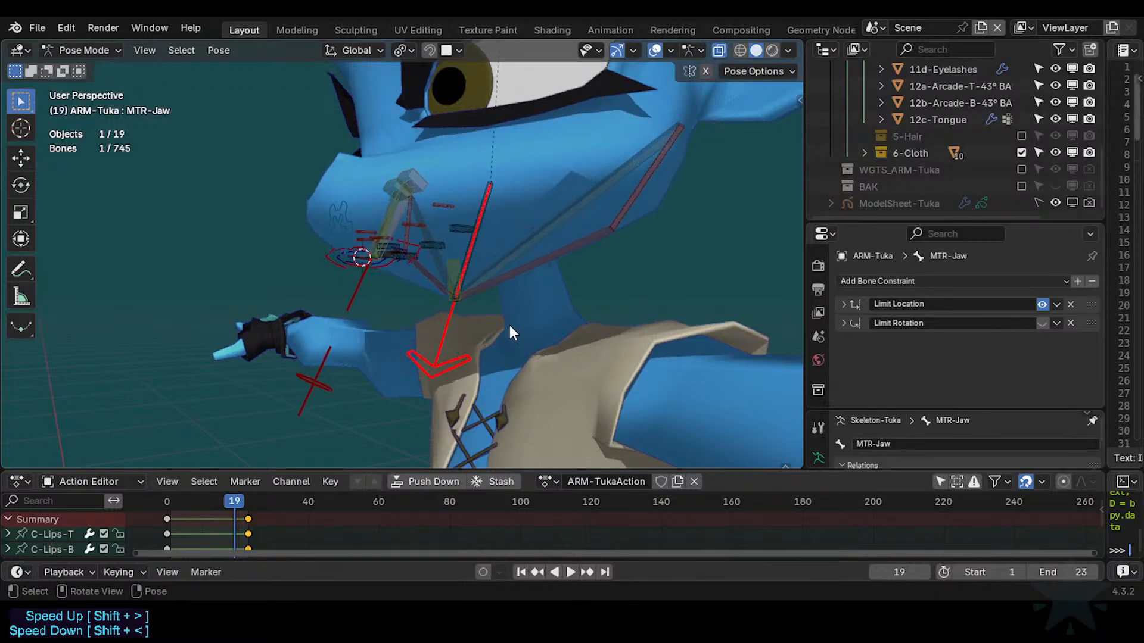
Test MTR-Jaw by moving it freely, rotating it in view and by trackball, and reset the pose of all visible bones.
{"action": "key", "text": "g"}
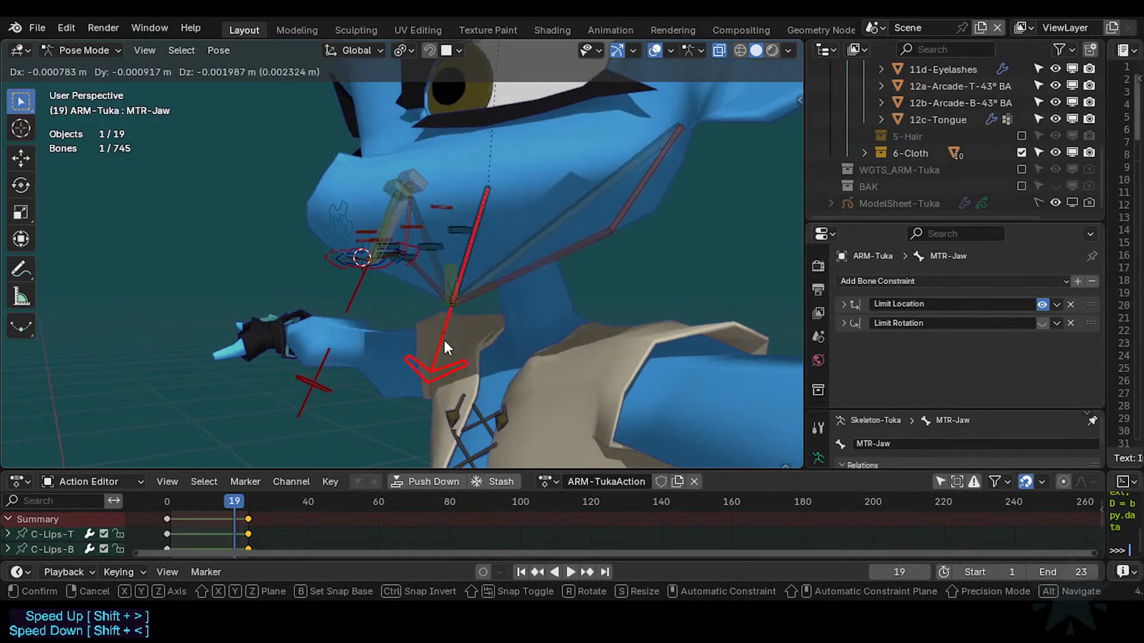
{"action": "left_click", "coordinate": [444, 341]}
{"action": "middle_click_drag", "start_coordinate": [444, 341], "coordinate": [506, 339]}
{"action": "key", "text": "r"}
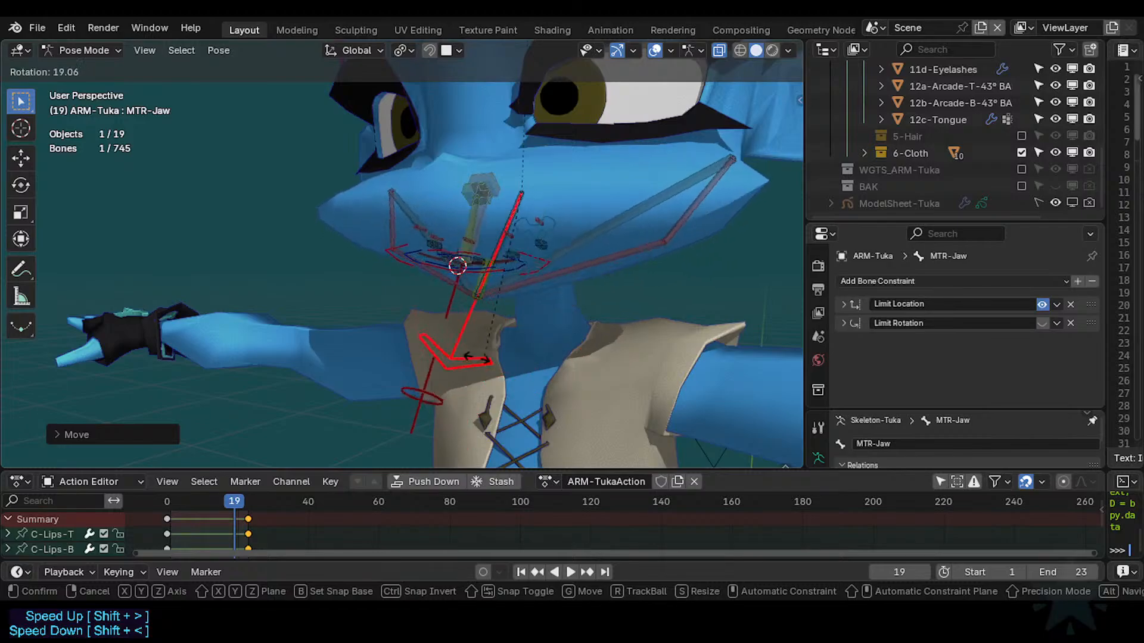
{"action": "left_click", "coordinate": [470, 363]}
{"action": "key", "text": "r"}
{"action": "key", "text": "r"}
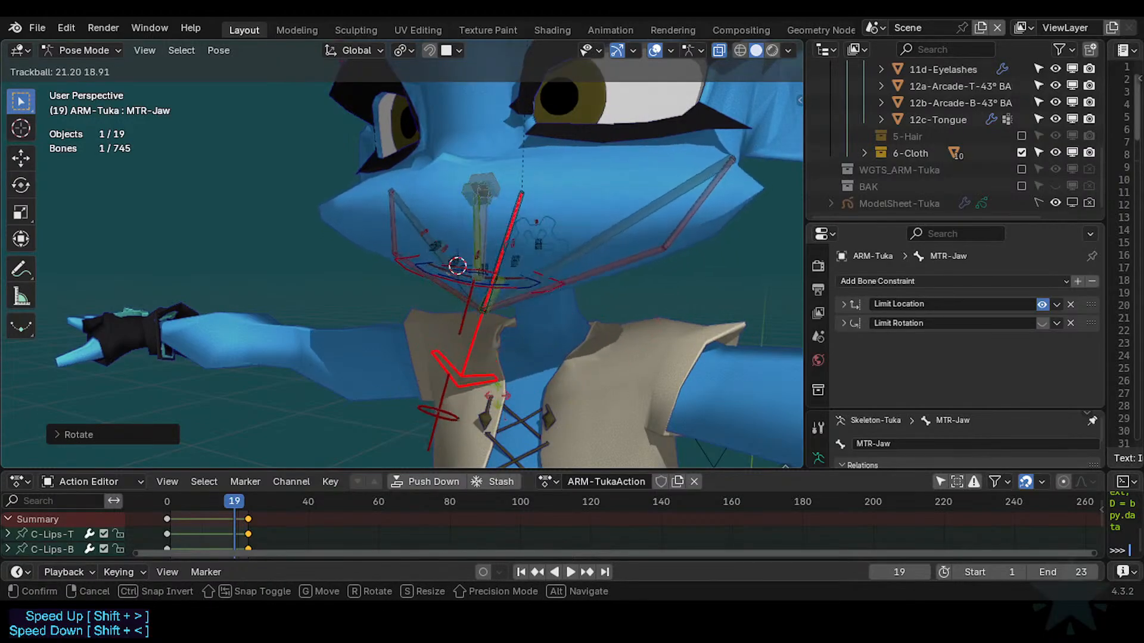
{"action": "left_click", "coordinate": [502, 387]}
{"action": "key", "text": "q"}
{"action": "left_click", "coordinate": [496, 379]}
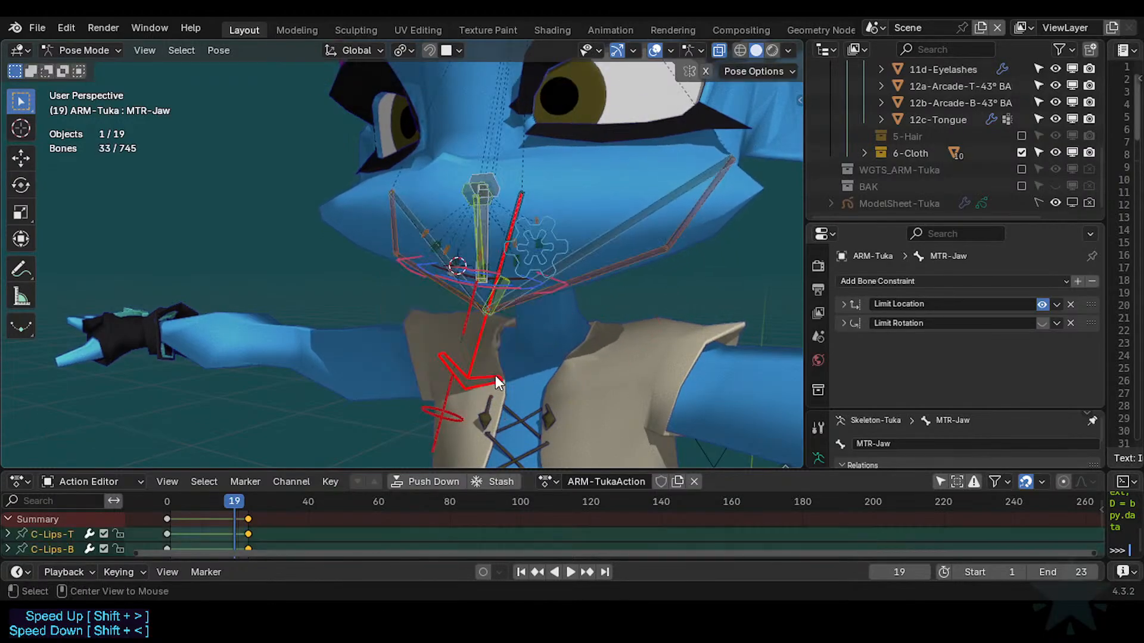
Rotate MTR-Jaw about the global X axis and about the Z axis to test the mouth.
{"action": "key", "text": "g"}
{"action": "key", "text": "x"}
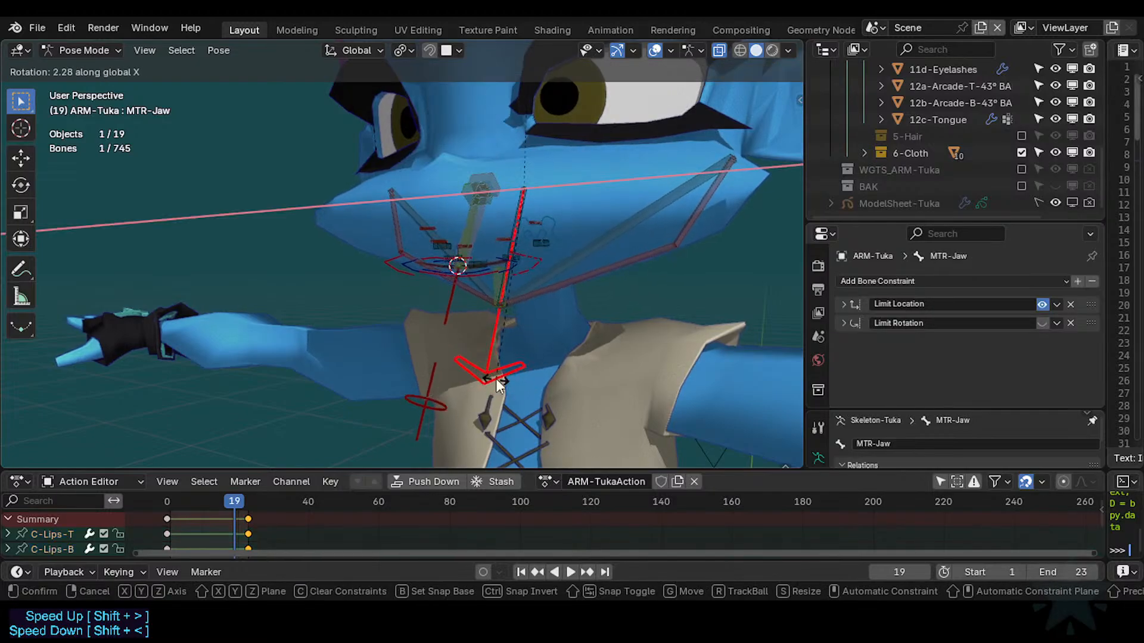
{"action": "left_click", "coordinate": [507, 377]}
{"action": "key", "text": "r"}
{"action": "key", "text": "z"}
{"action": "left_click", "coordinate": [501, 364]}
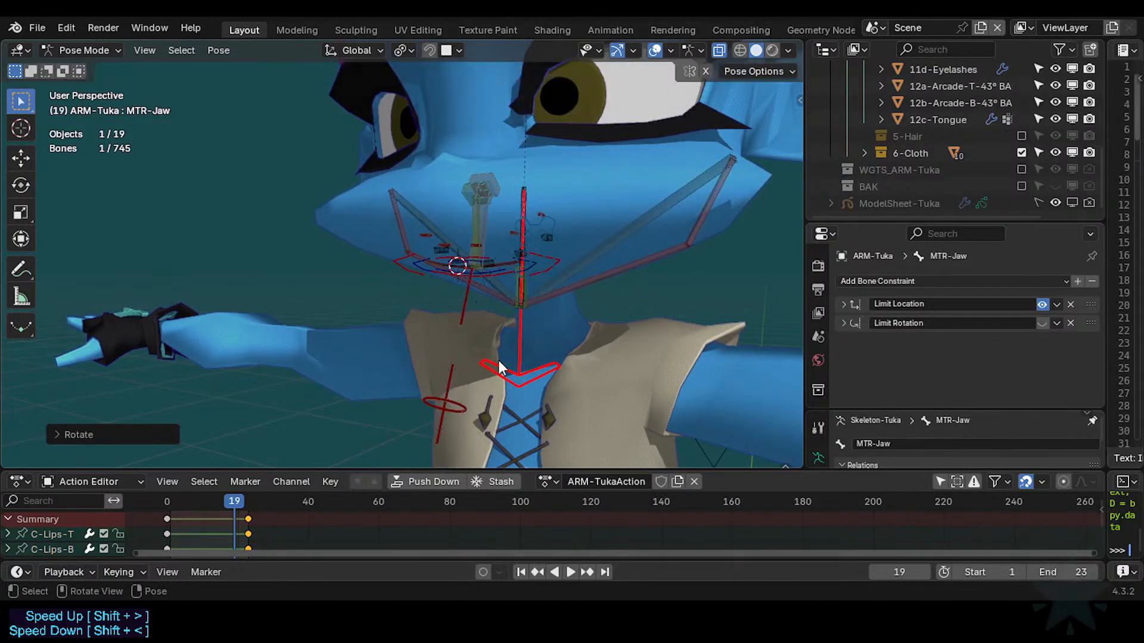
Turn on the wireframe overlay, and rotate MTR-Jaw by trackball and about the X axis to check the mesh deformation.
{"action": "middle_click_drag", "start_coordinate": [501, 364], "coordinate": [498, 336]}
{"action": "key", "text": "r"}
{"action": "key", "text": "r"}
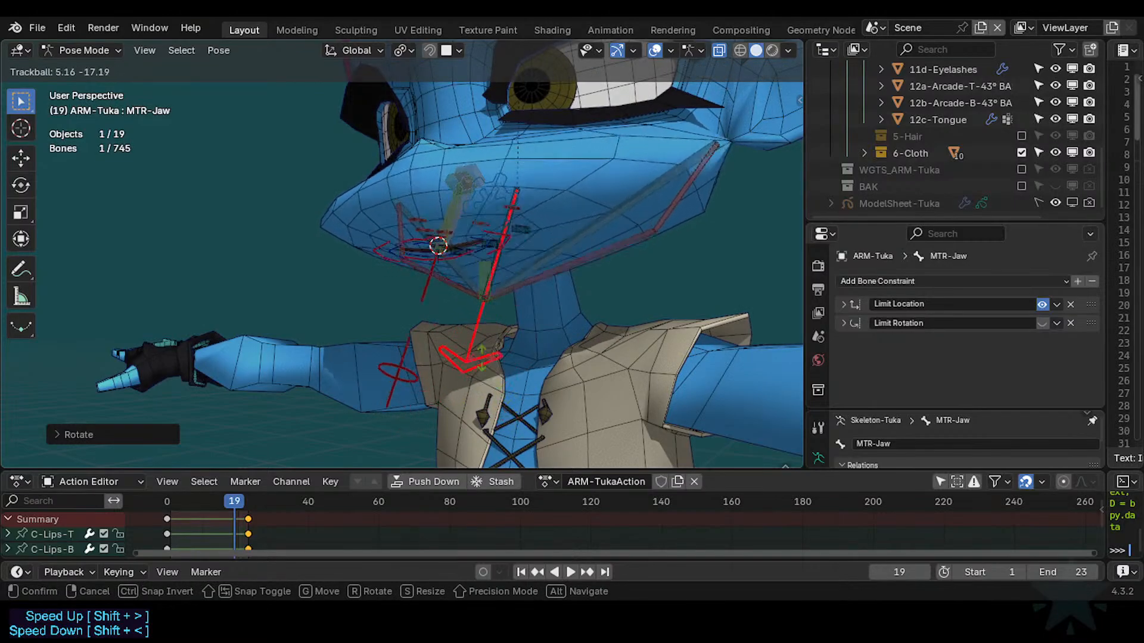
{"action": "left_click", "coordinate": [499, 377]}
{"action": "middle_click_drag", "start_coordinate": [498, 374], "coordinate": [479, 309]}
{"action": "key", "text": "r"}
{"action": "key", "text": "x"}
{"action": "left_click", "coordinate": [480, 363]}
Select MTR-Mouth and move it freely several times to test how the mouth slides under the nose.
{"action": "left_click", "coordinate": [368, 391]}
{"action": "key", "text": "g"}
{"action": "left_click", "coordinate": [440, 381]}
{"action": "key", "text": "g"}
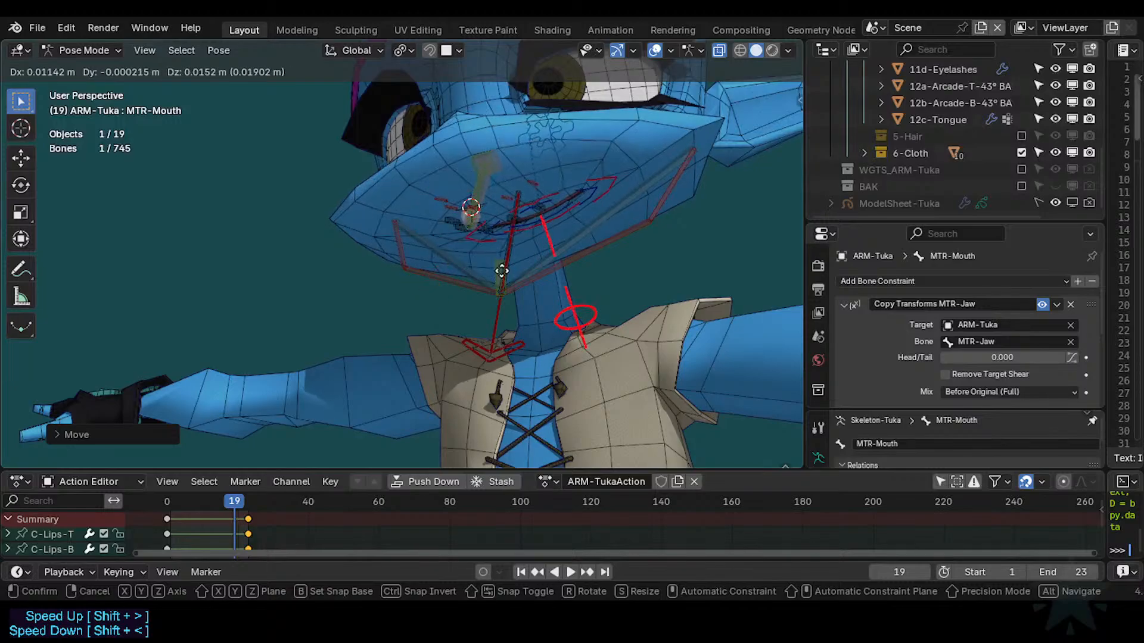
{"action": "left_click", "coordinate": [463, 274]}
{"action": "middle_click_drag", "start_coordinate": [468, 270], "coordinate": [460, 282]}
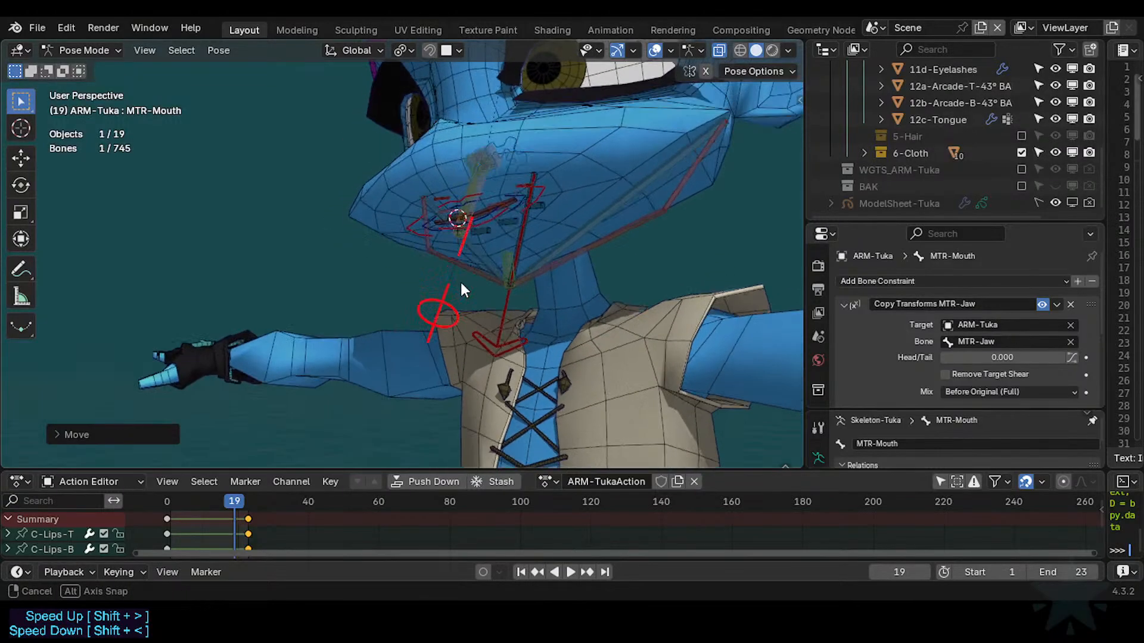
{"action": "key", "text": "g"}
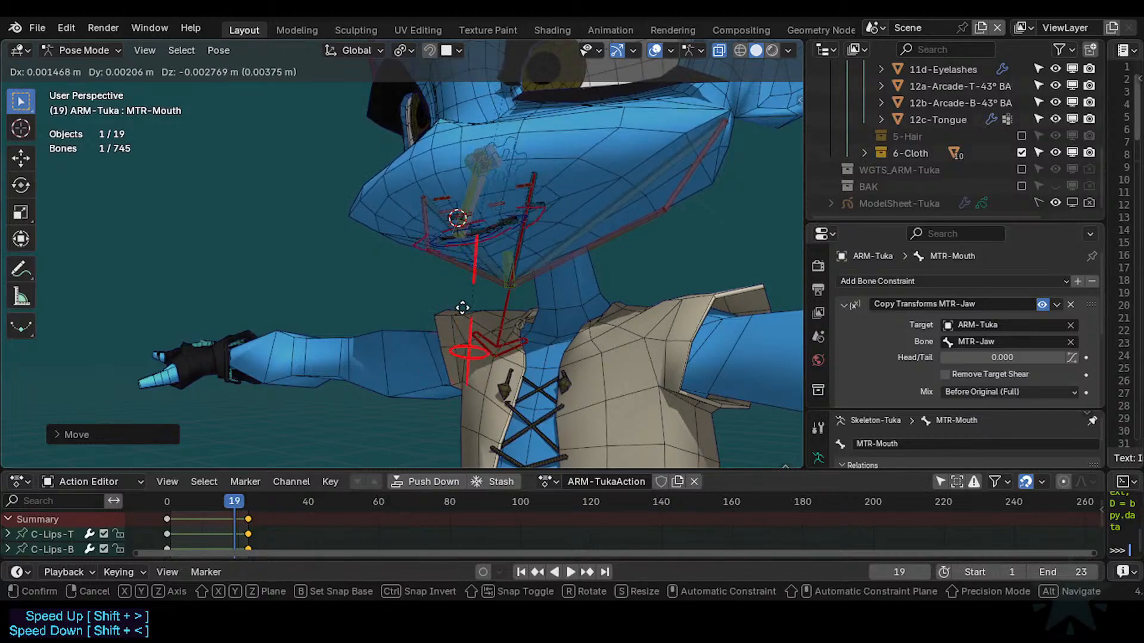
{"action": "left_click", "coordinate": [466, 310]}
Move the lip bones M-Lips-B down and M-Lips-T up to open the mouth.
{"action": "middle_click_drag", "start_coordinate": [466, 310], "coordinate": [491, 270]}
{"action": "left_click", "coordinate": [530, 235]}
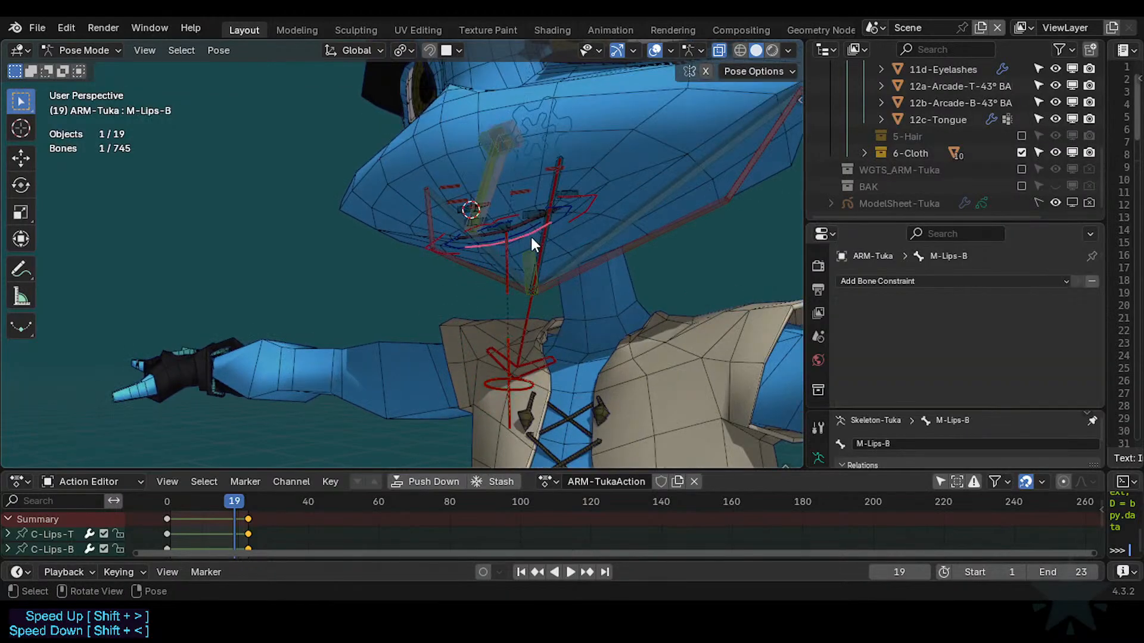
{"action": "key", "text": "g"}
{"action": "left_click", "coordinate": [513, 220]}
{"action": "left_click", "coordinate": [513, 218]}
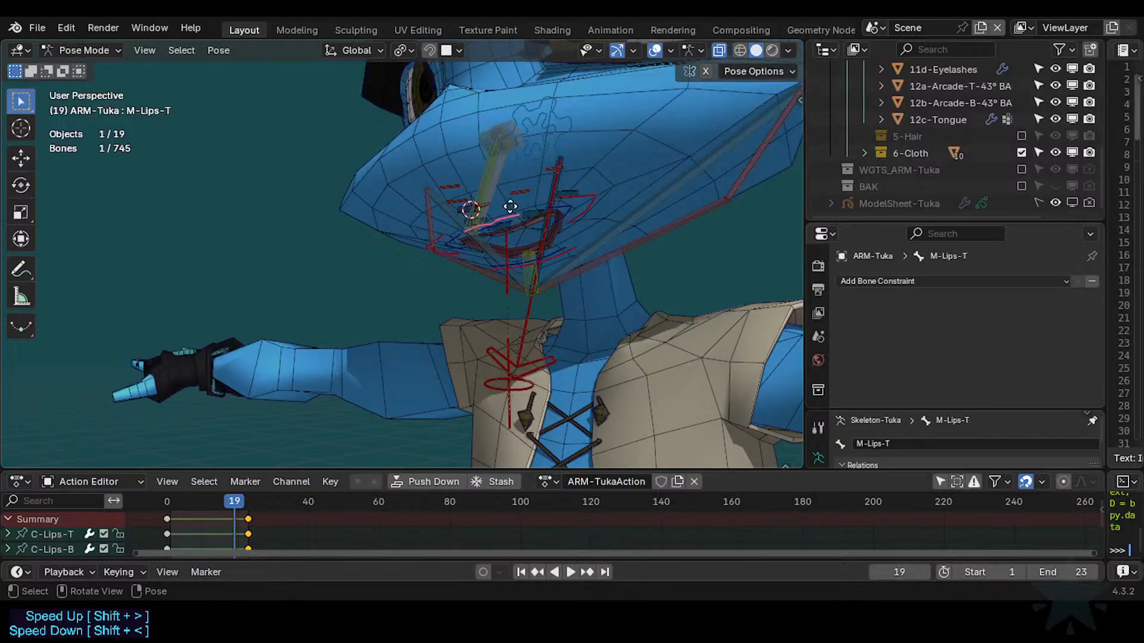
{"action": "key", "text": "g"}
{"action": "left_click", "coordinate": [498, 235]}
{"action": "left_click", "coordinate": [563, 260]}
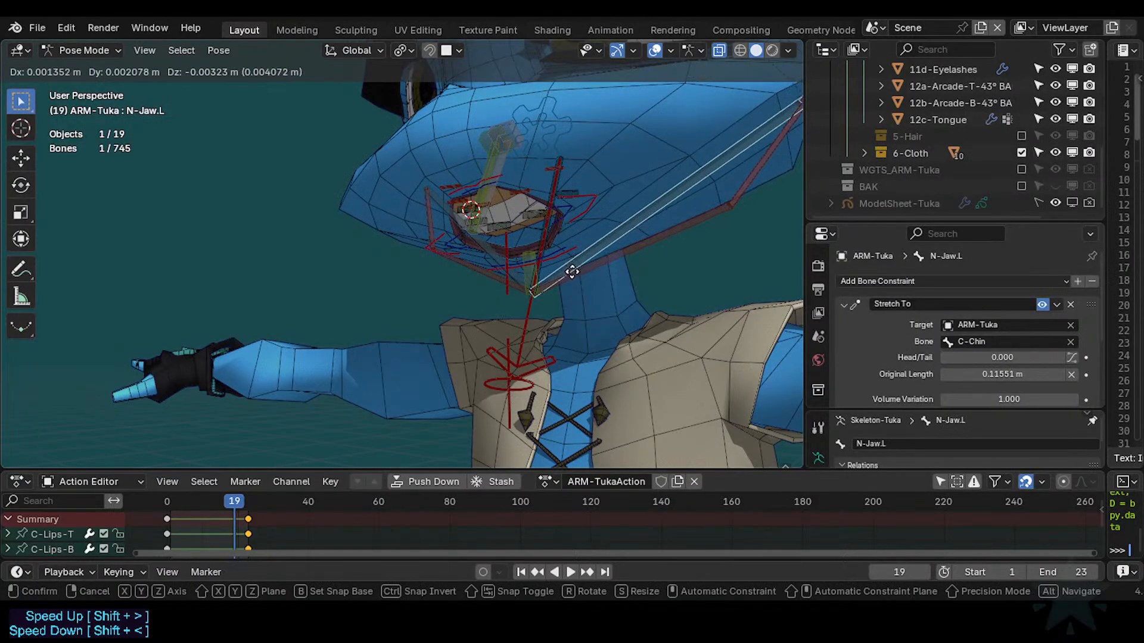
{"action": "left_click", "coordinate": [558, 259]}
{"action": "key", "text": "g"}
{"action": "left_click", "coordinate": [553, 250]}
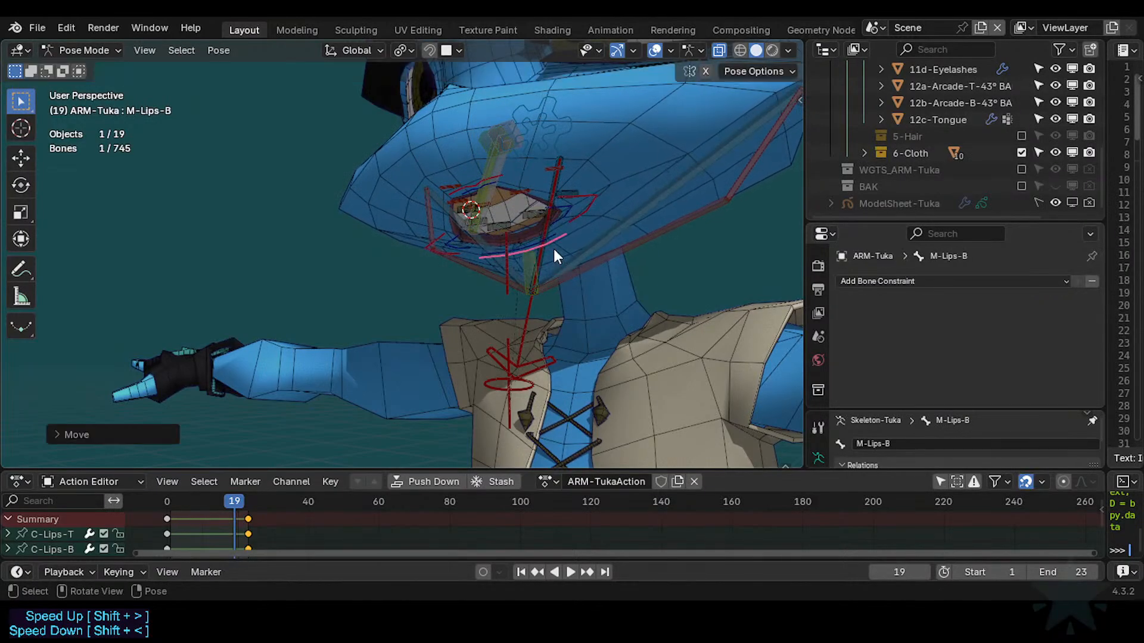
Move the mouth corner bones M-Lips.L and M-Lips.R outward to widen the open mouth.
{"action": "middle_click_drag", "start_coordinate": [553, 248], "coordinate": [533, 277]}
{"action": "left_click", "coordinate": [624, 227]}
{"action": "key", "text": "g"}
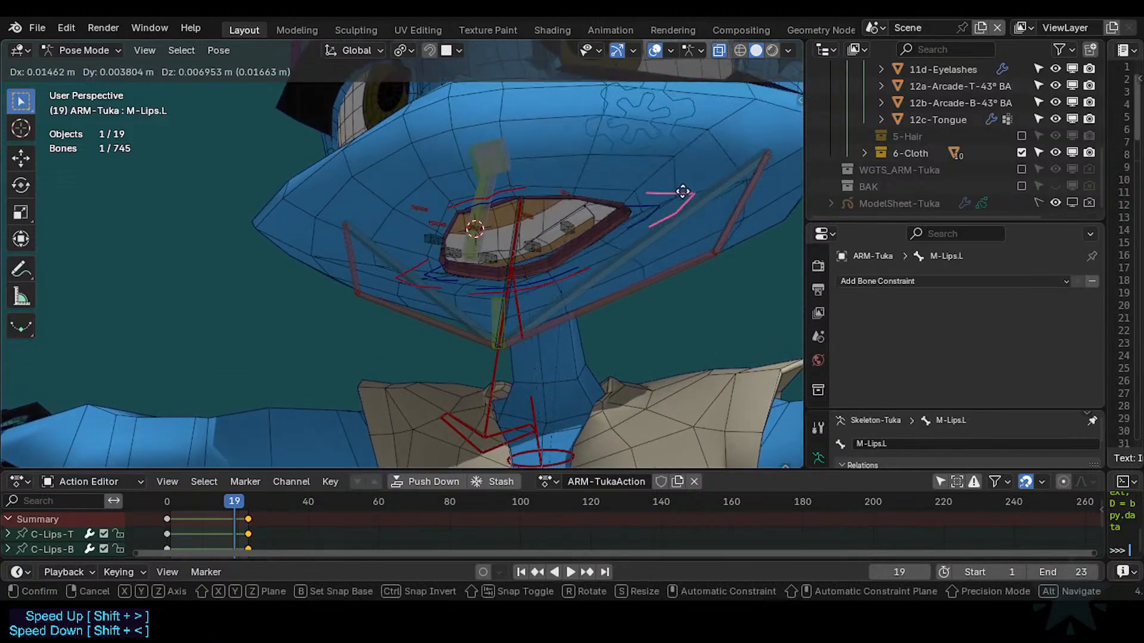
{"action": "left_click", "coordinate": [695, 178]}
{"action": "key", "text": "g"}
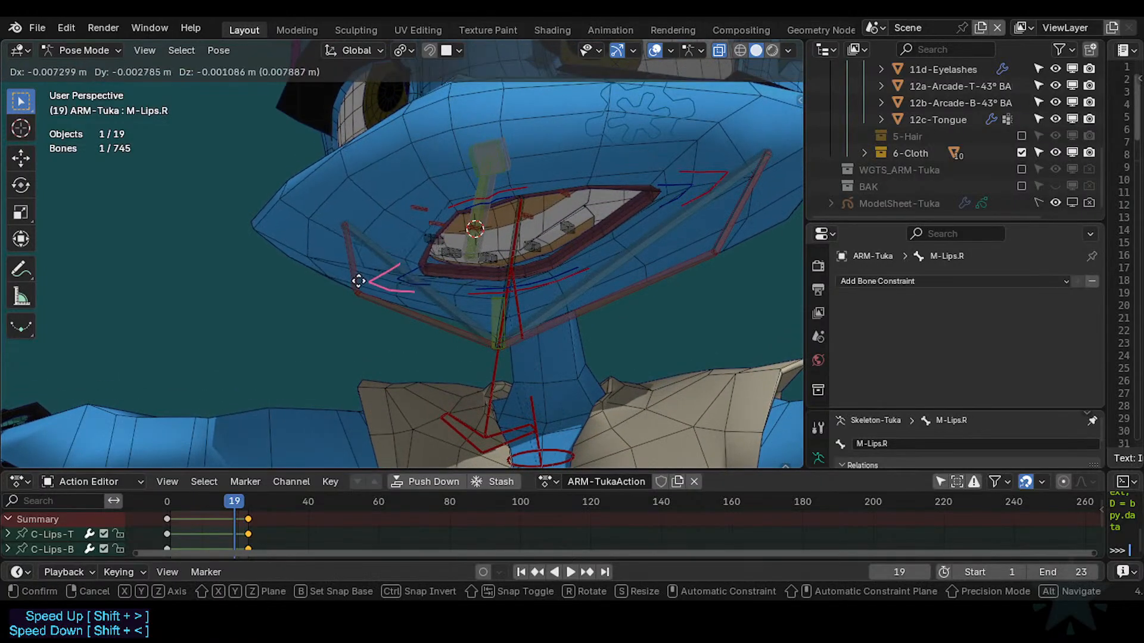
{"action": "left_click", "coordinate": [366, 281]}
Adjust the position of the upper lip bone M-Lips-T and save the file.
{"action": "left_click", "coordinate": [506, 188]}
{"action": "key", "text": "g"}
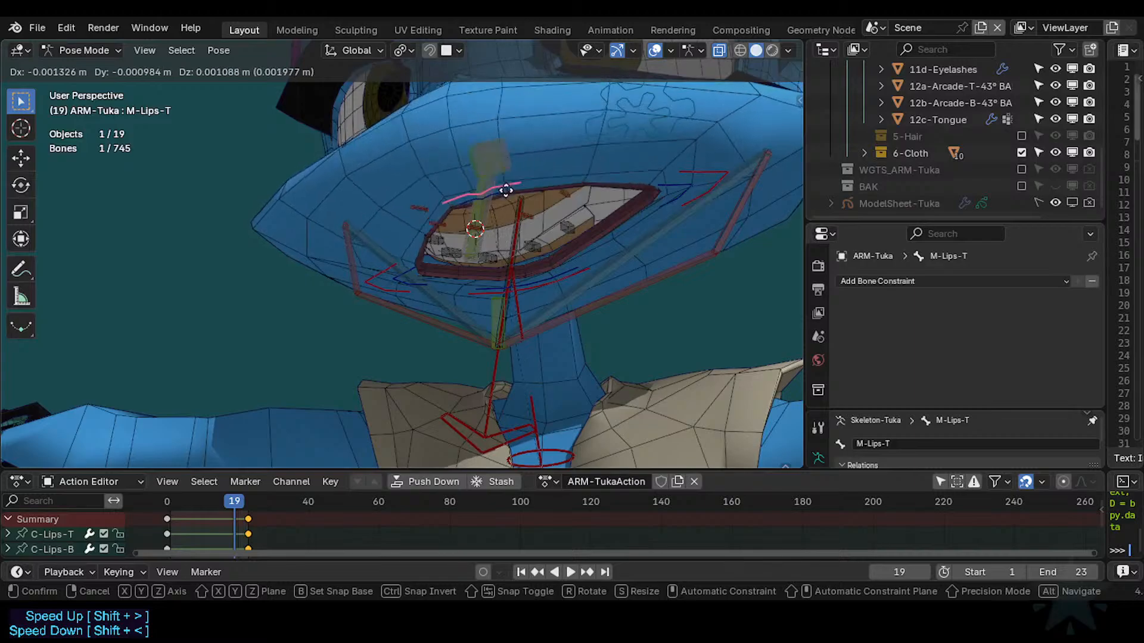
{"action": "left_click", "coordinate": [510, 197]}
{"action": "key", "text": "ctrl+s"}
Select M-Lips-T with MCH-Arcade-T active, enlarge the area showing its bone constraints, and save the file.
{"action": "middle_click_drag", "start_coordinate": [558, 222], "coordinate": [603, 232]}
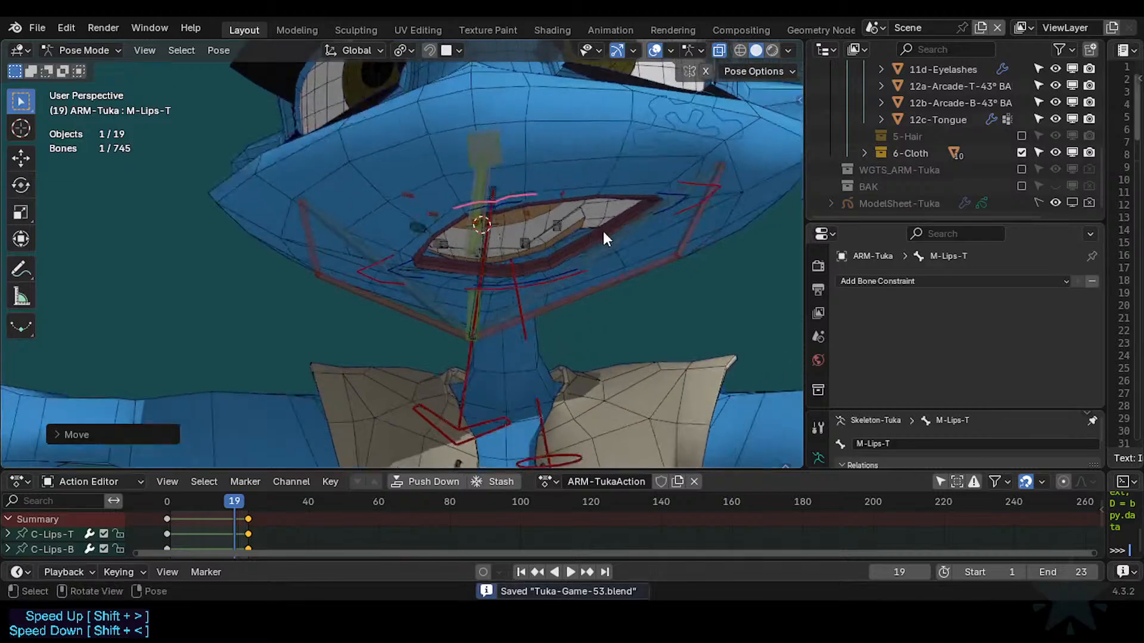
{"action": "middle_click_drag", "start_coordinate": [539, 203], "coordinate": [476, 220]}
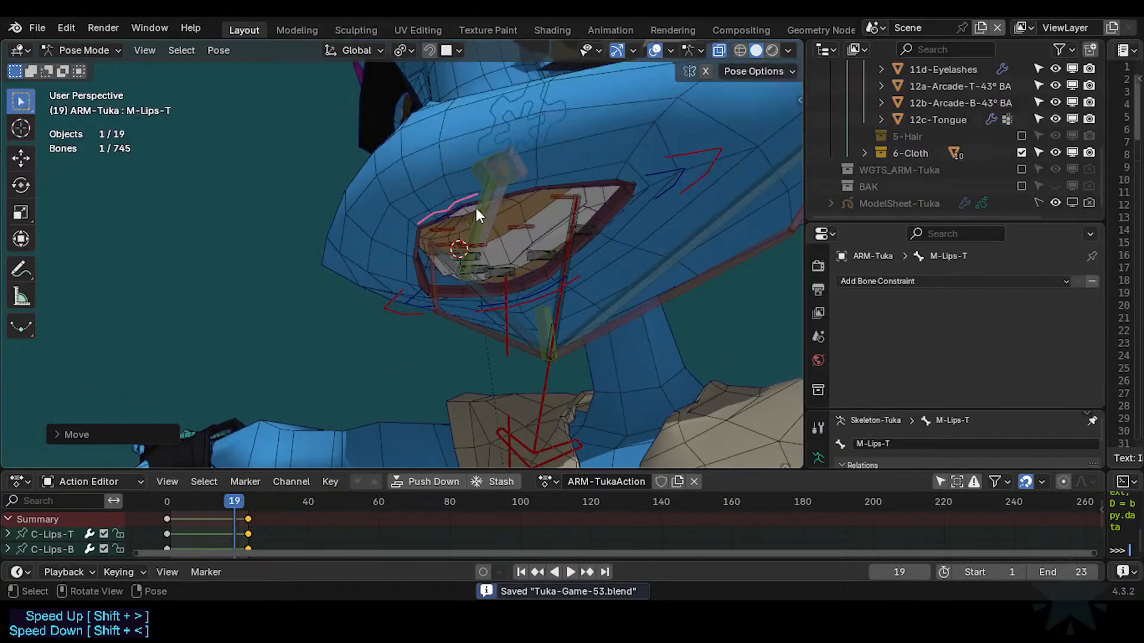
{"action": "left_click", "coordinate": [493, 235], "text": "shift"}
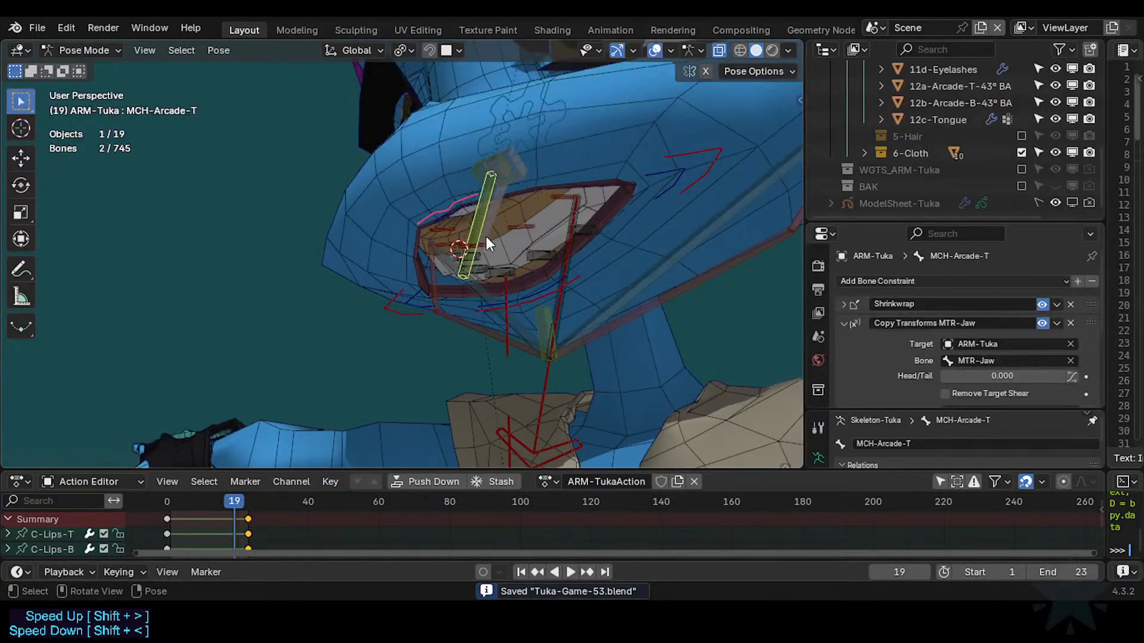
{"action": "left_click", "coordinate": [459, 210]}
{"action": "left_click", "coordinate": [473, 218], "text": "shift"}
{"action": "left_click_drag", "start_coordinate": [875, 224], "coordinate": [875, 123]}
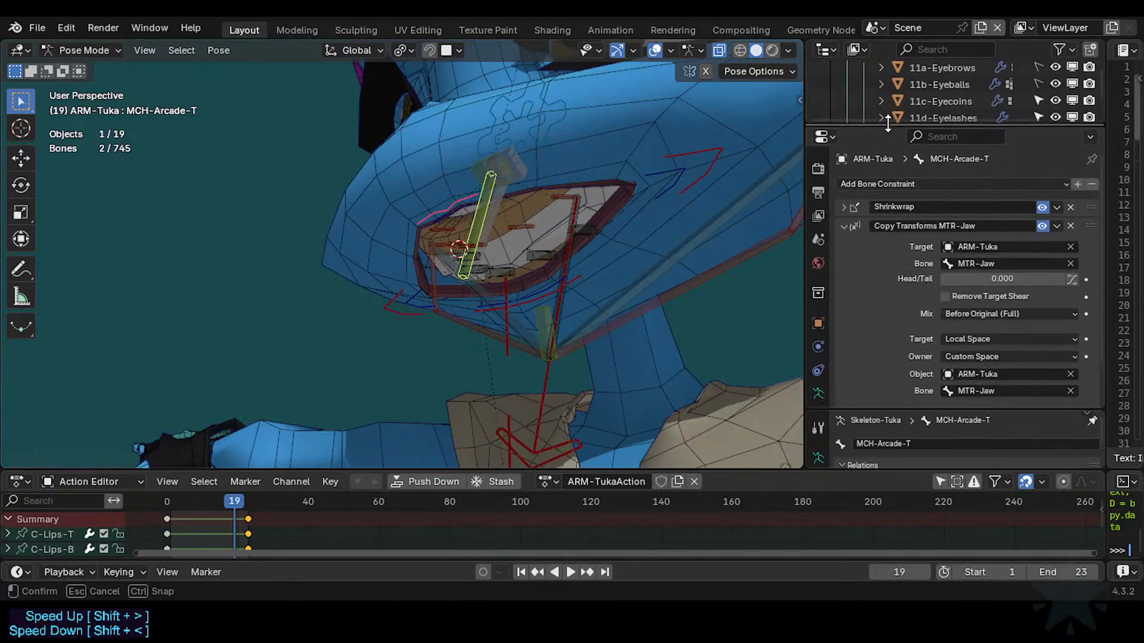
{"action": "key", "text": "ctrl+s"}
Duplicate the Copy Transforms MTR-Jaw constraint on MCH-Arcade-T and collapse the original.
{"action": "key", "text": "shift+d"}
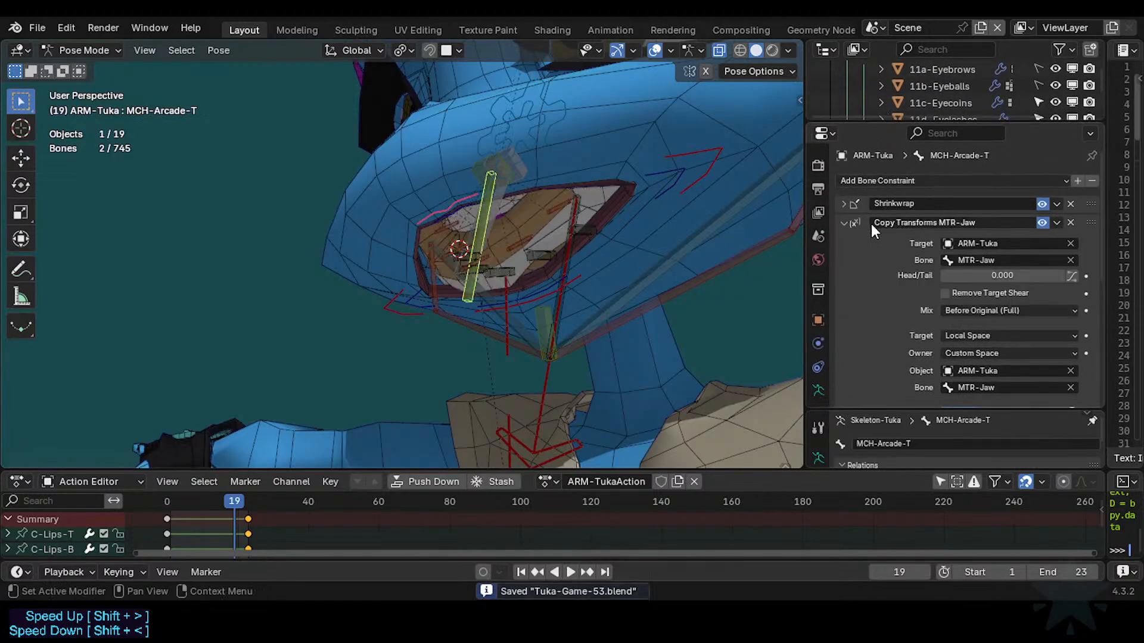
{"action": "left_click", "coordinate": [845, 223]}
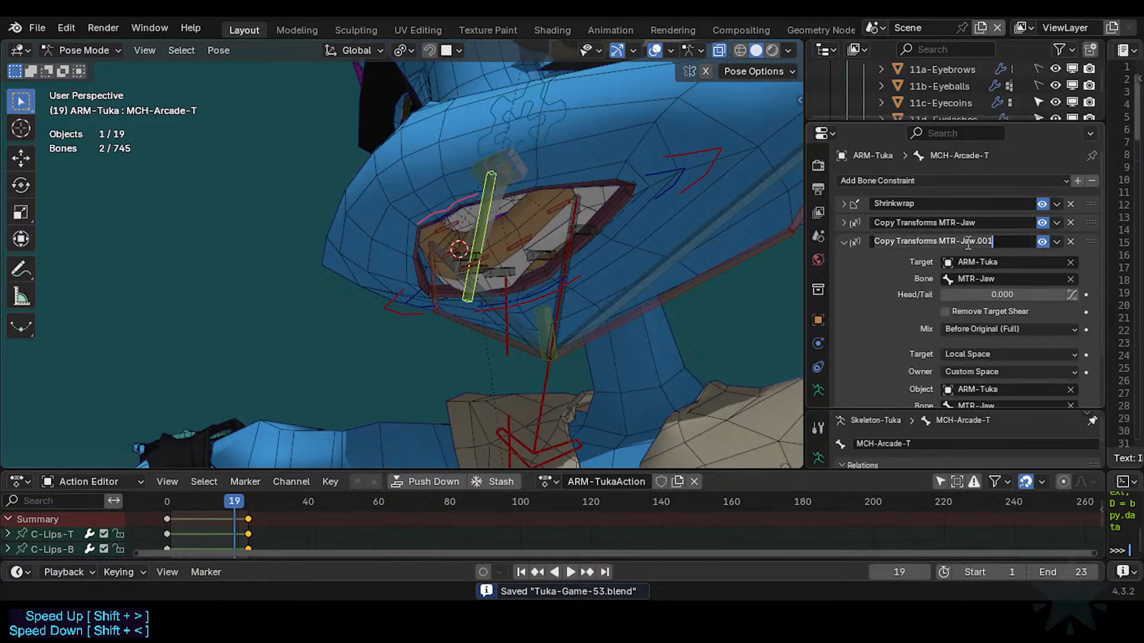
{"action": "key", "text": "Return"}
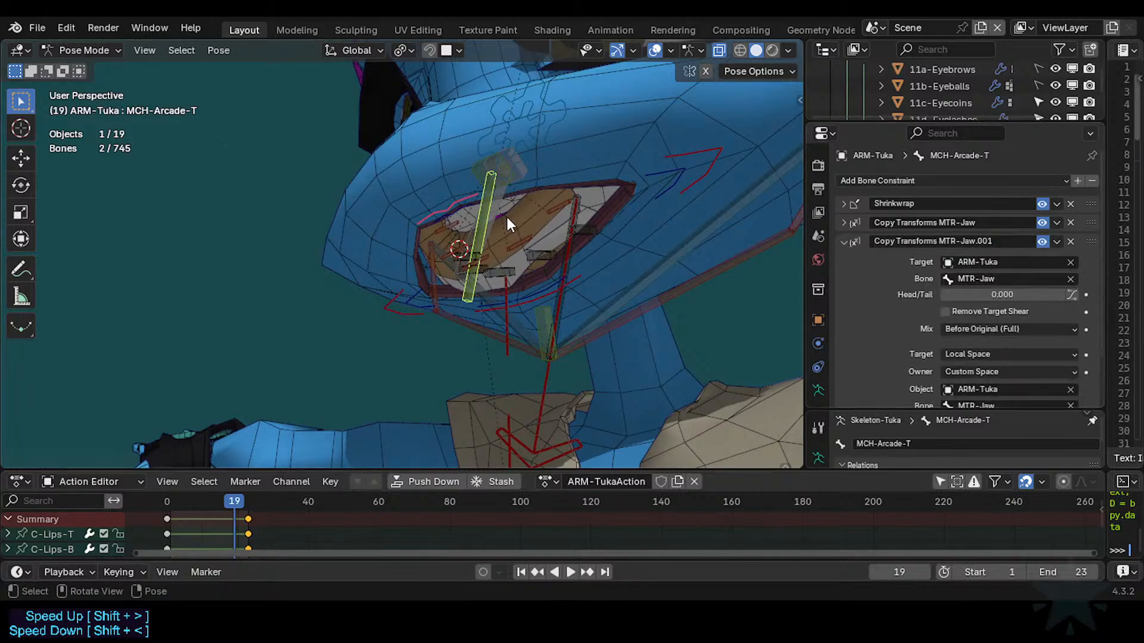
Rename the upper lip bone M-Lips-T as MTR-Lips-T.
{"action": "middle_click_drag", "start_coordinate": [454, 330], "coordinate": [431, 329]}
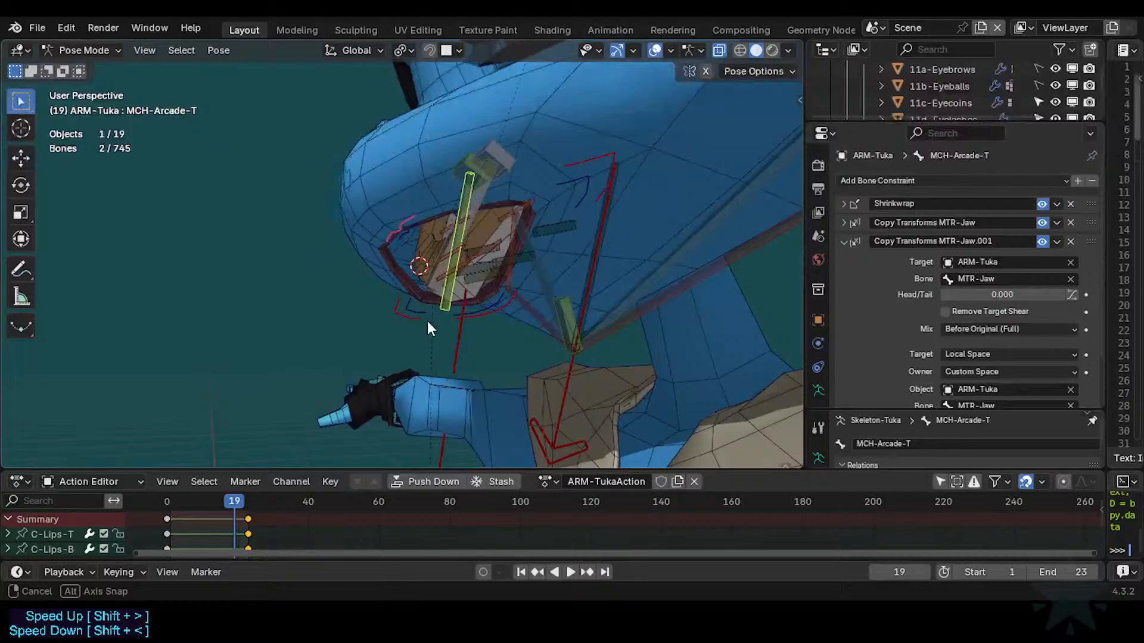
{"action": "left_click", "coordinate": [406, 221]}
{"action": "left_click", "coordinate": [407, 219]}
{"action": "key", "text": "F2"}
{"action": "key", "text": "Return"}
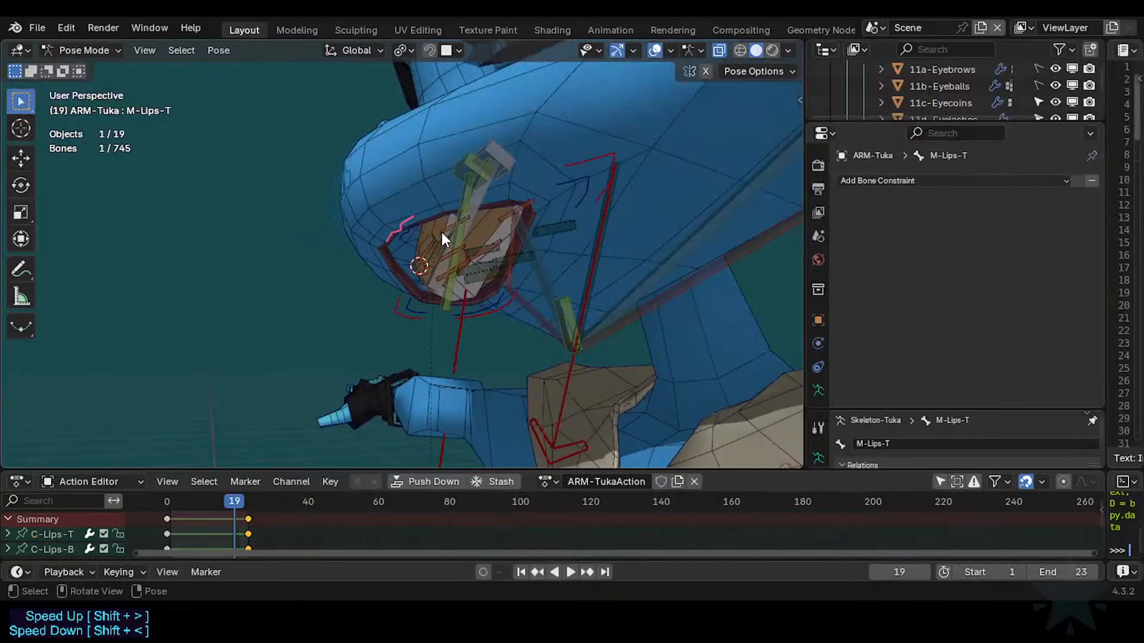
{"action": "left_click", "coordinate": [441, 232]}
{"action": "middle_click_drag", "start_coordinate": [442, 232], "coordinate": [386, 238]}
{"action": "left_click", "coordinate": [403, 227]}
{"action": "left_click", "coordinate": [386, 221]}
{"action": "key", "text": "F2"}
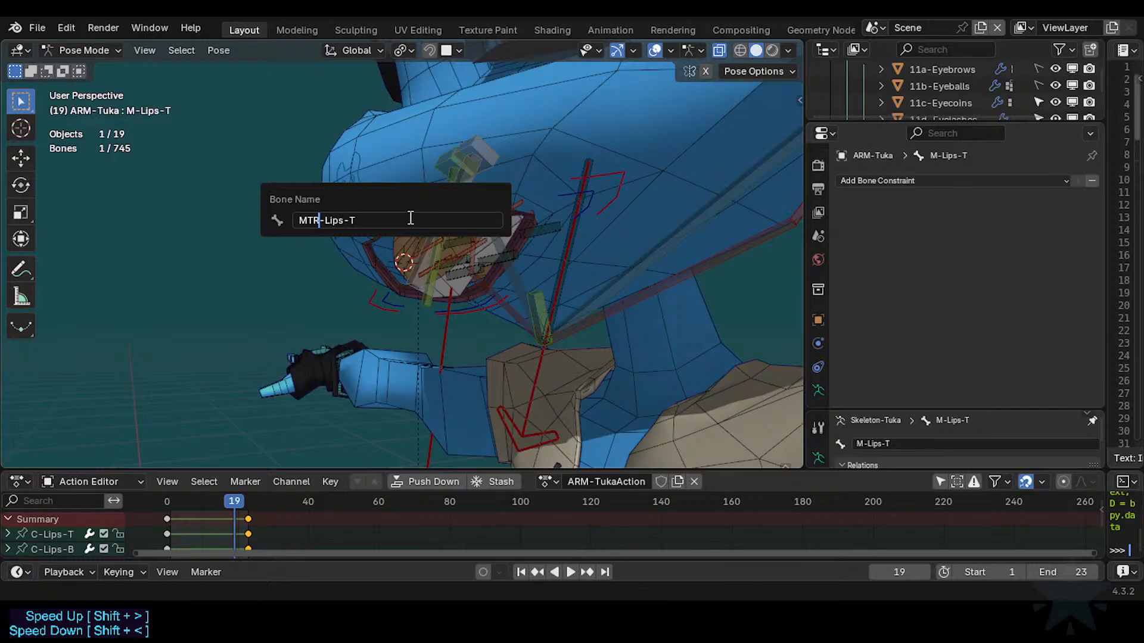
{"action": "key", "text": "Return"}
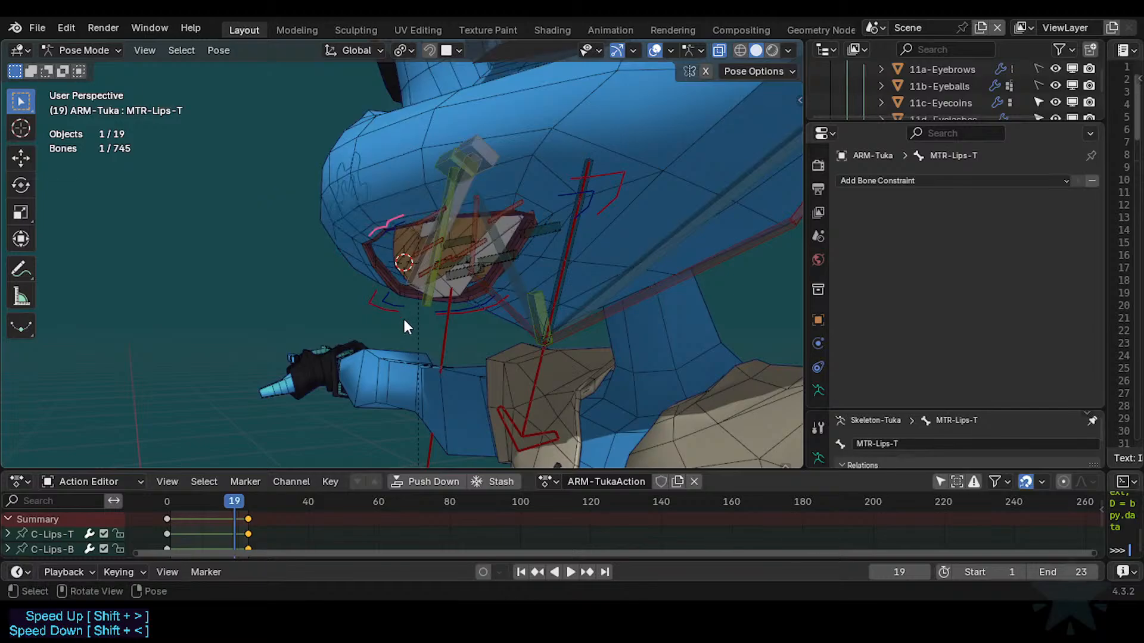
Rename the lower lip bone M-Lips-B as MTR-Lips-B.
{"action": "left_click", "coordinate": [483, 314]}
{"action": "key", "text": "F2"}
{"action": "key", "text": "Home"}
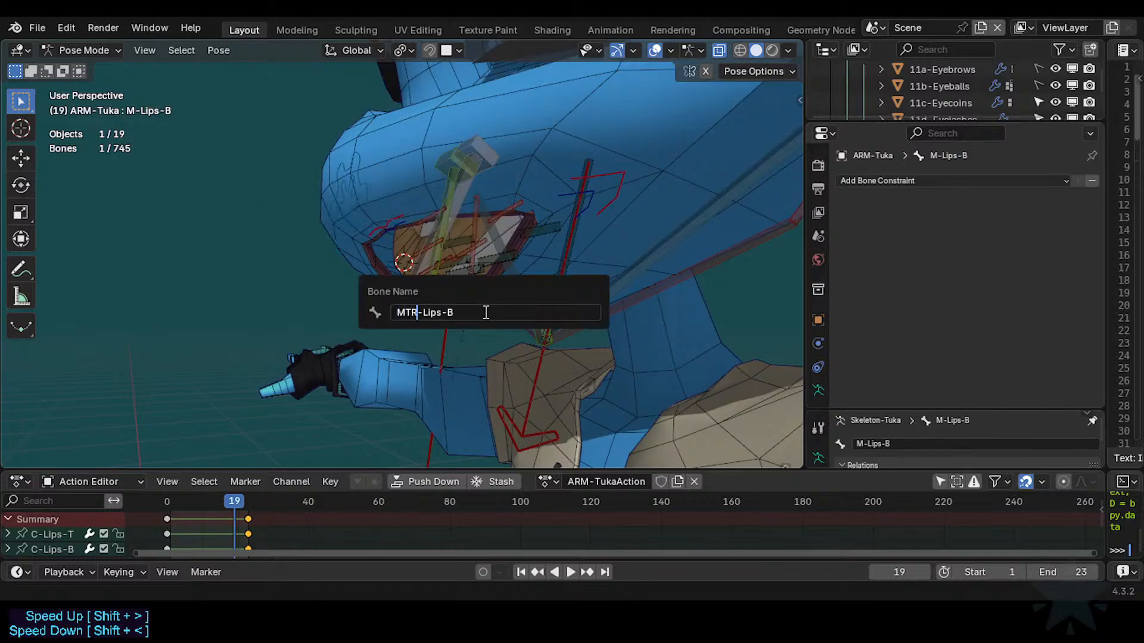
{"action": "key", "text": "Return"}
Rename the mouth corner bones M-Lips.R as MTR-Lips.R and M-Lips.L as MTR-Lips.L.
{"action": "left_click", "coordinate": [370, 309]}
{"action": "key", "text": "F2"}
{"action": "key", "text": "Home"}
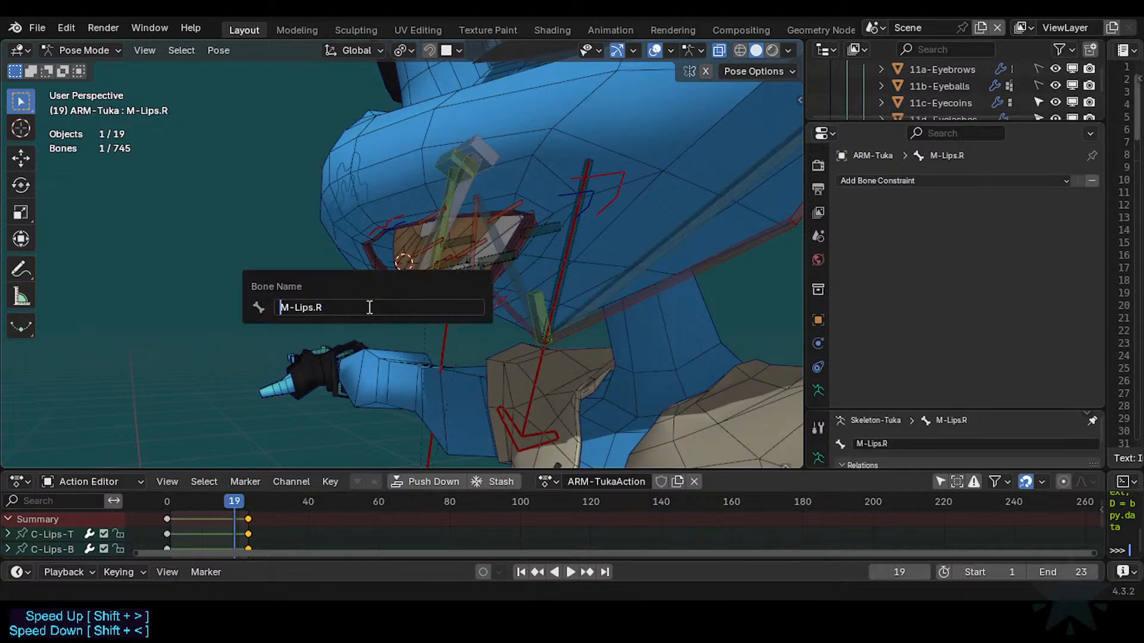
{"action": "type", "text": "TR"}
{"action": "key", "text": "Return"}
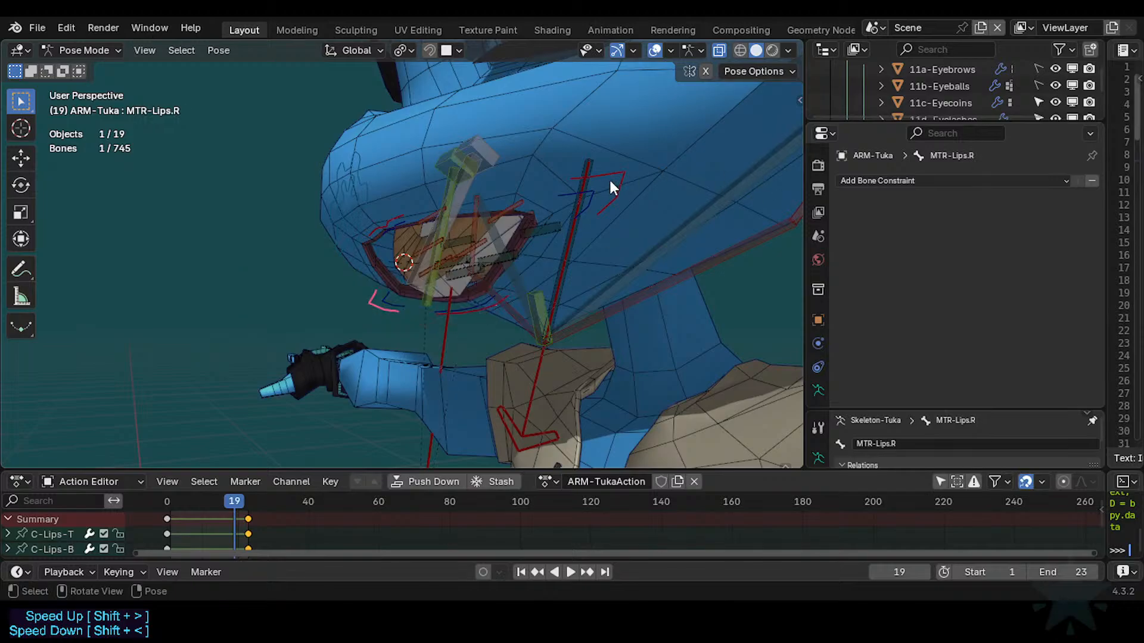
{"action": "left_click", "coordinate": [611, 187]}
{"action": "key", "text": "F2"}
{"action": "type", "text": "TR"}
{"action": "key", "text": "Return"}
Rename the mouth corner control bone C-Lips.L as CTL-Lips.L.
{"action": "key", "text": "F2"}
{"action": "key", "text": "Home"}
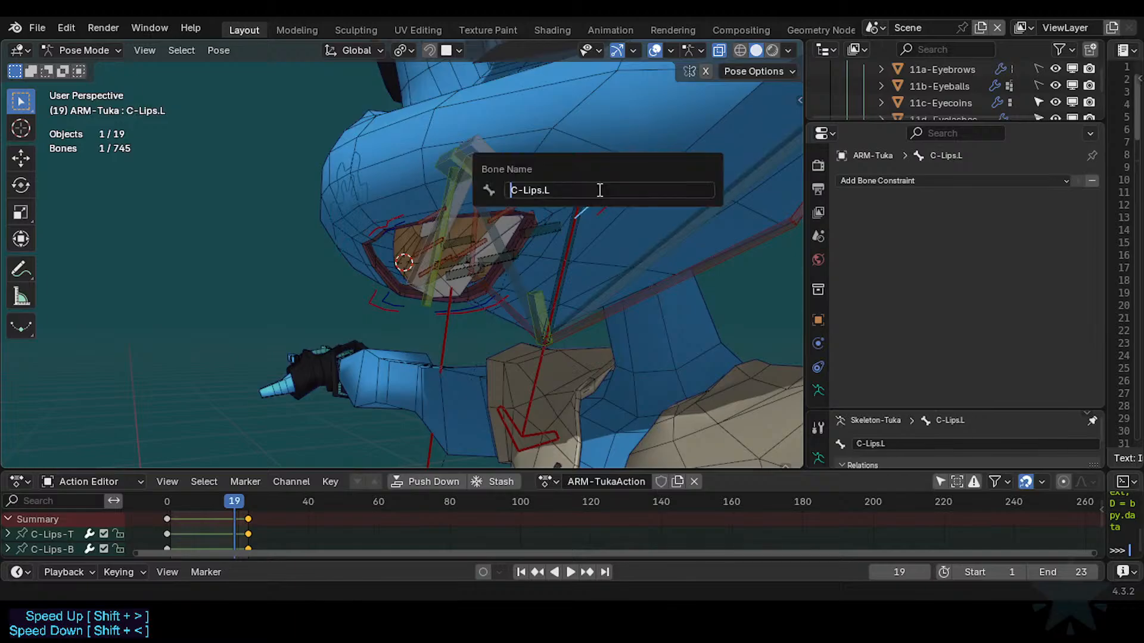
{"action": "type", "text": "CTL"}
{"action": "key", "text": "Return"}
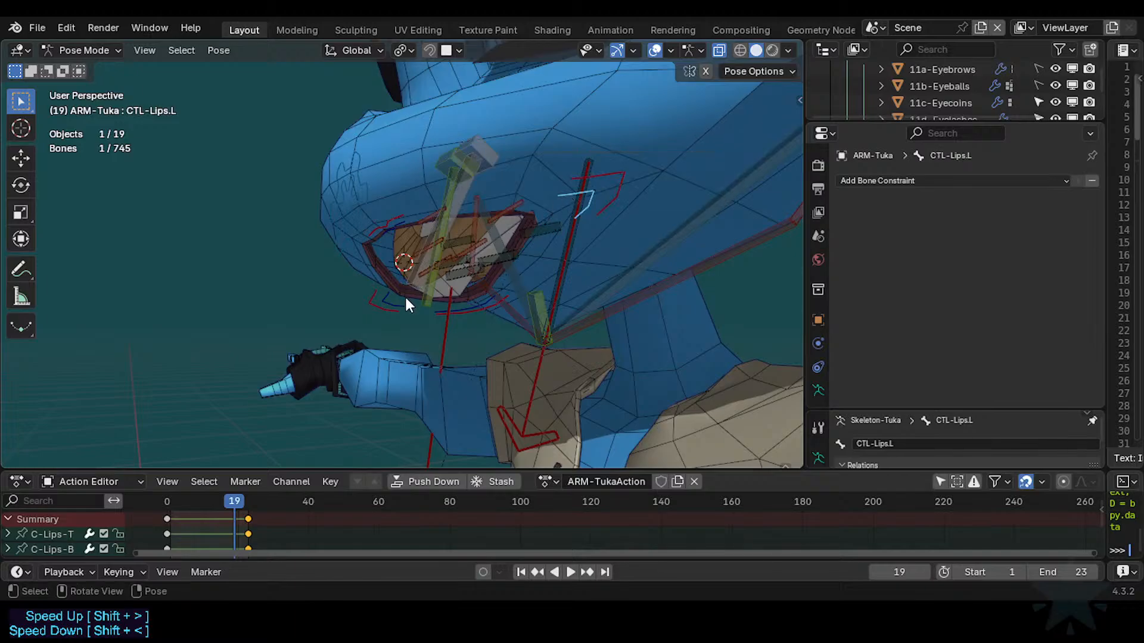
Batch rename the remaining lip control bones, including C-Lips-T and C-Lips-B, by replacing C- with CTL-.
{"action": "left_click", "coordinate": [394, 227], "text": "shift"}
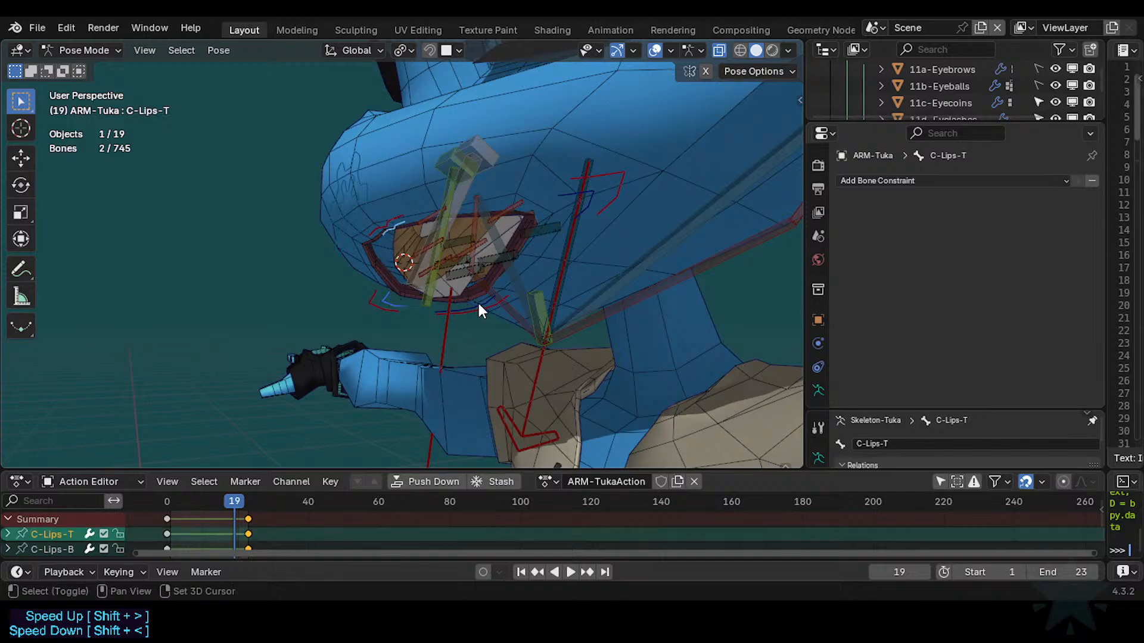
{"action": "left_click", "coordinate": [477, 301], "text": "shift"}
{"action": "key", "text": "ctrl+F2"}
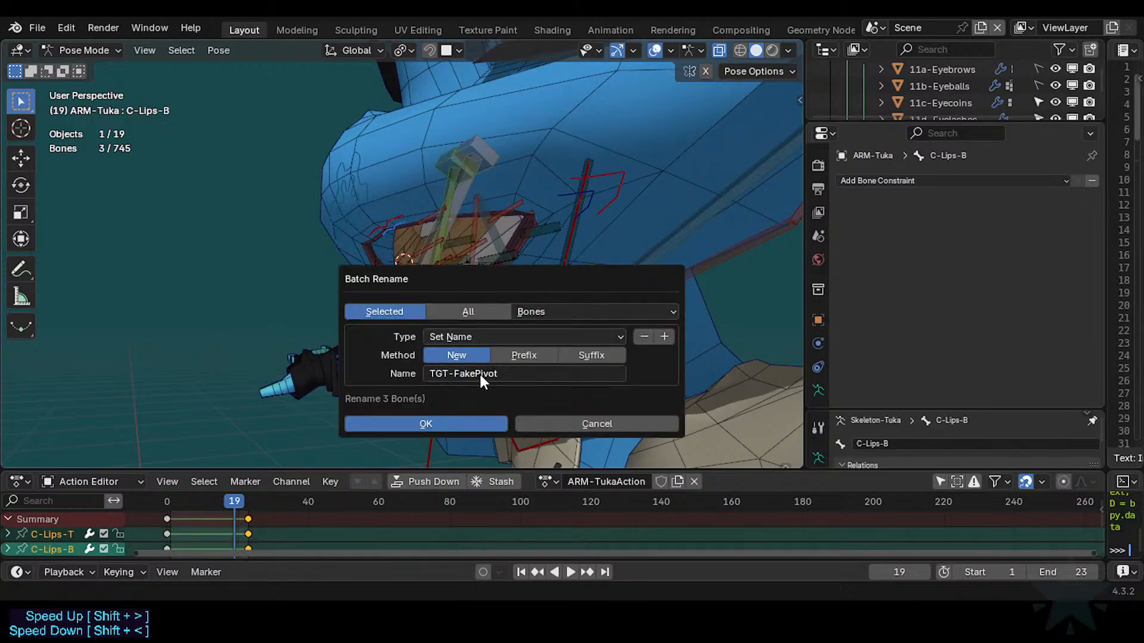
{"action": "left_click", "coordinate": [465, 339]}
{"action": "left_click", "coordinate": [470, 391]}
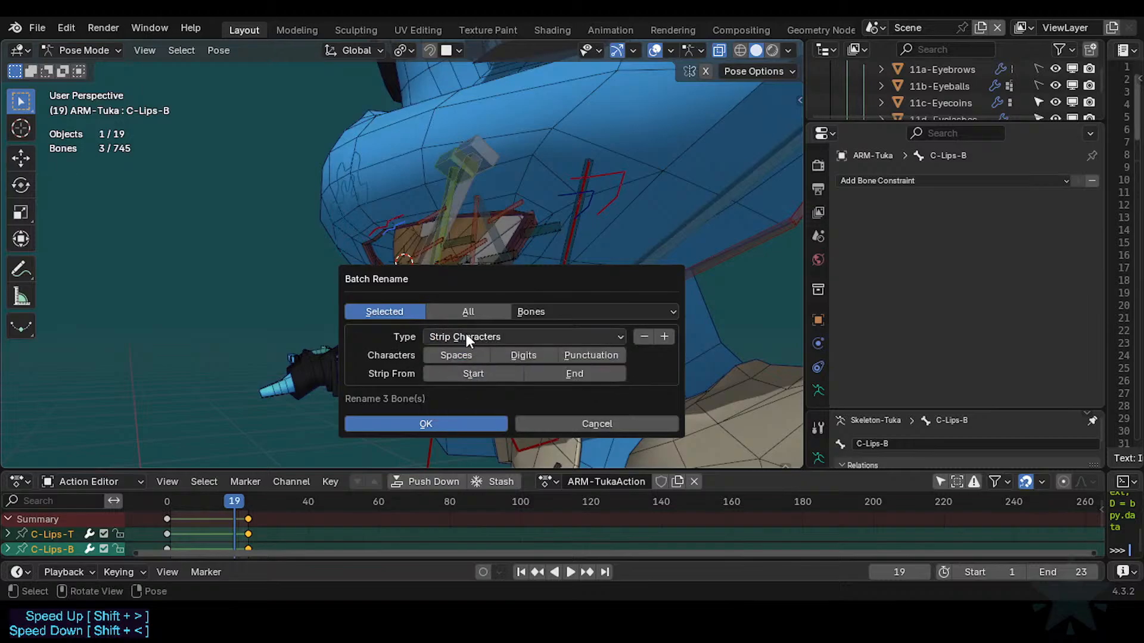
{"action": "left_click", "coordinate": [466, 337]}
{"action": "left_click", "coordinate": [470, 355]}
{"action": "left_click", "coordinate": [451, 355]}
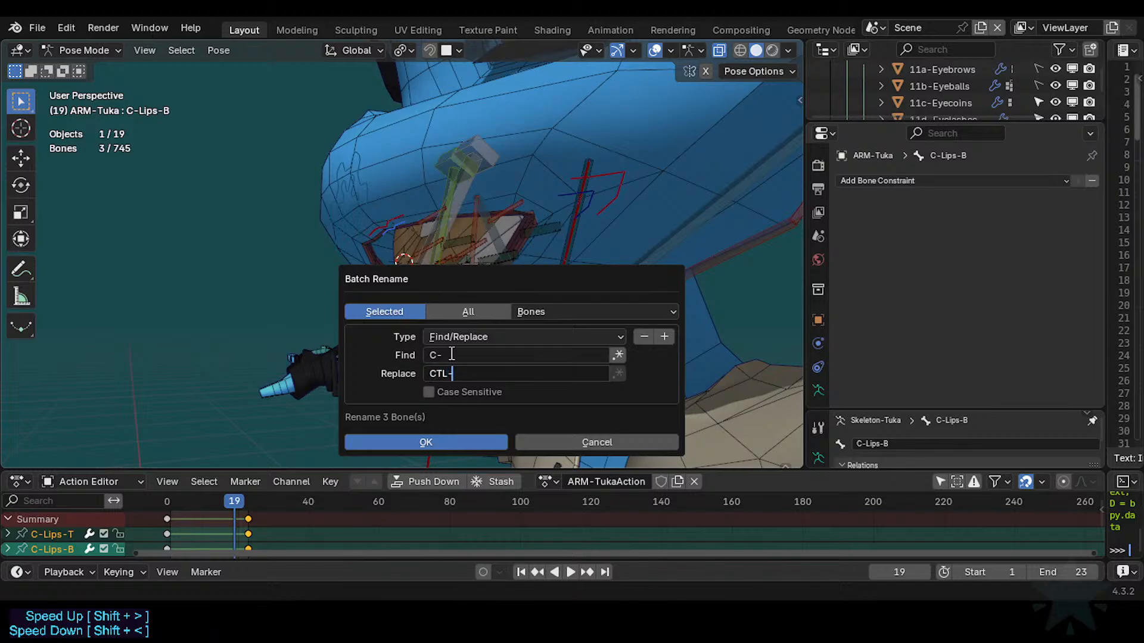
{"action": "key", "text": "Return"}
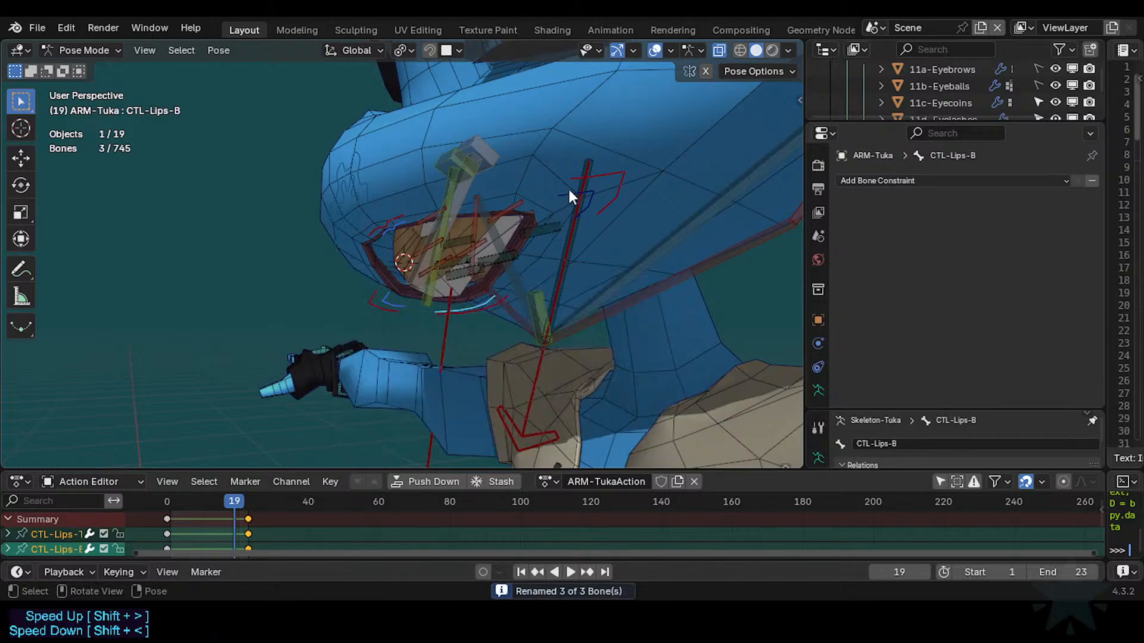
Select the lower arcade bone MCH-Arcade-B and save the file.
{"action": "left_click", "coordinate": [569, 191]}
{"action": "left_click", "coordinate": [582, 175]}
{"action": "key", "text": "a"}
{"action": "left_click", "coordinate": [439, 250]}
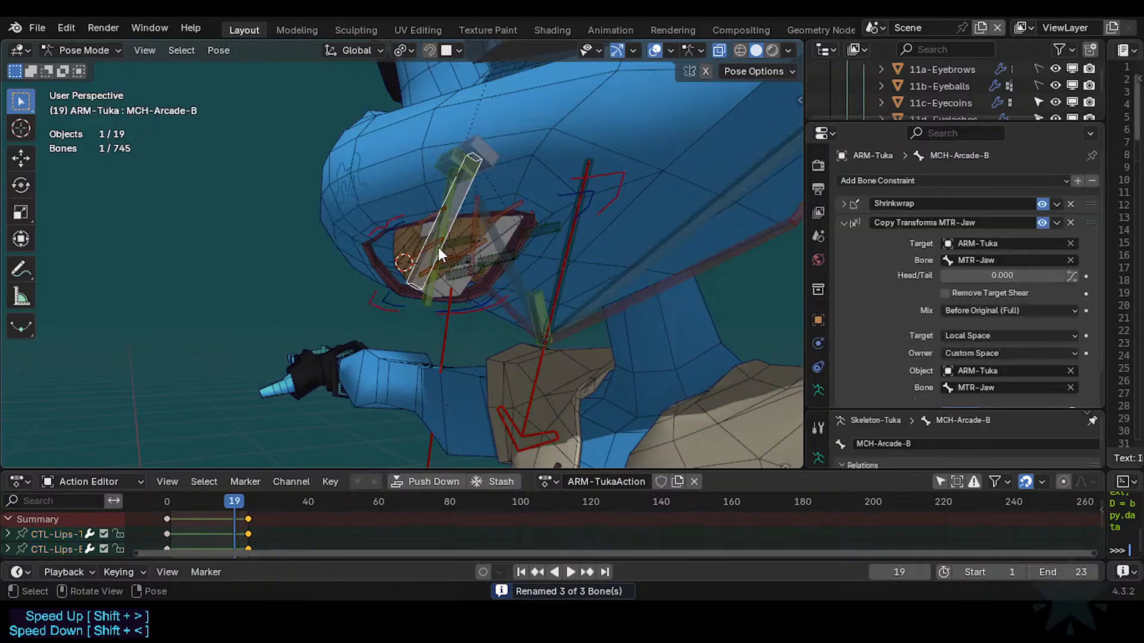
{"action": "key", "text": "ctrl+s"}
Move the upper lip bone MTR-Lips-T slightly forward to test how the mouth follows it.
{"action": "left_click", "coordinate": [391, 233]}
{"action": "key", "text": "g"}
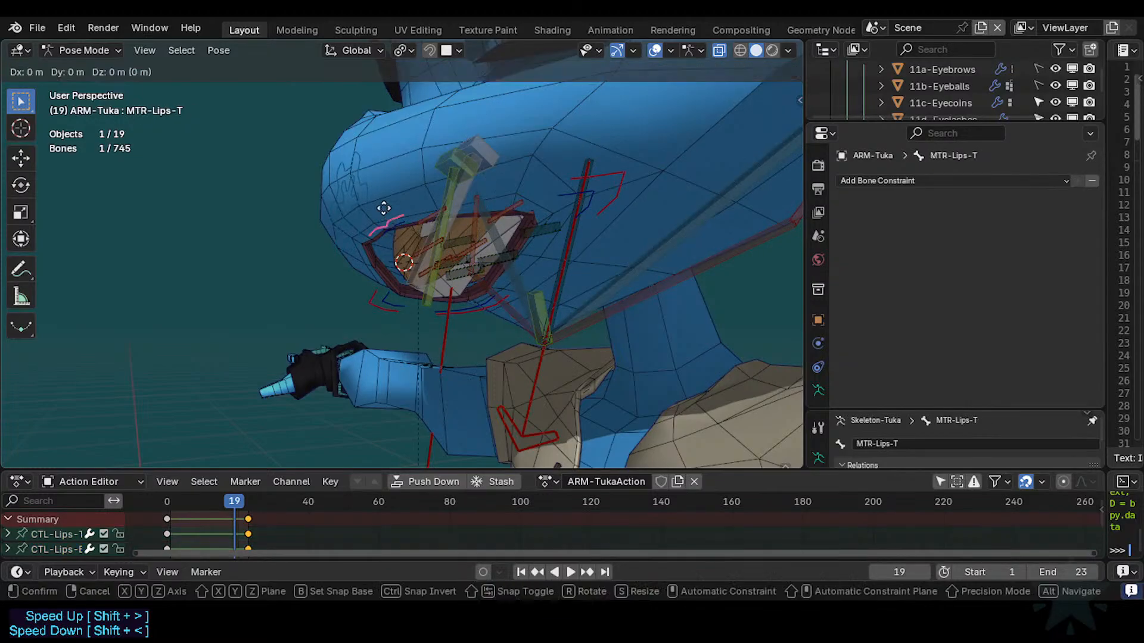
{"action": "left_click", "coordinate": [383, 226]}
{"action": "key", "text": "g"}
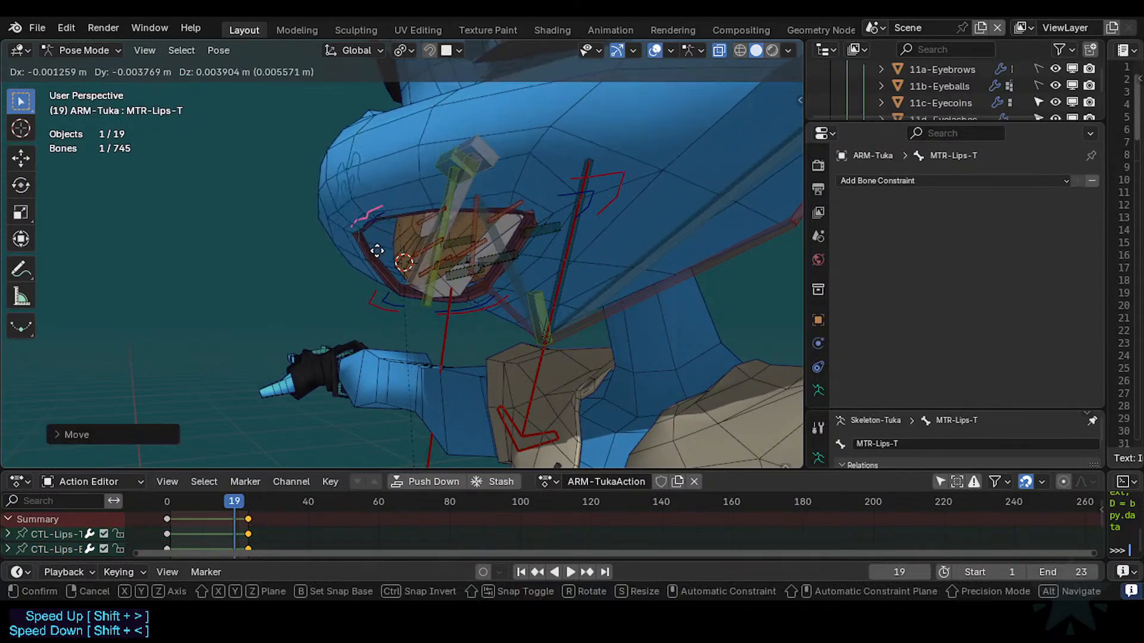
{"action": "left_click", "coordinate": [372, 231]}
Try rotating the lower arcade bone MCH-Arcade-B about the X axis.
{"action": "left_click", "coordinate": [420, 260]}
{"action": "key", "text": "r"}
{"action": "key", "text": "x"}
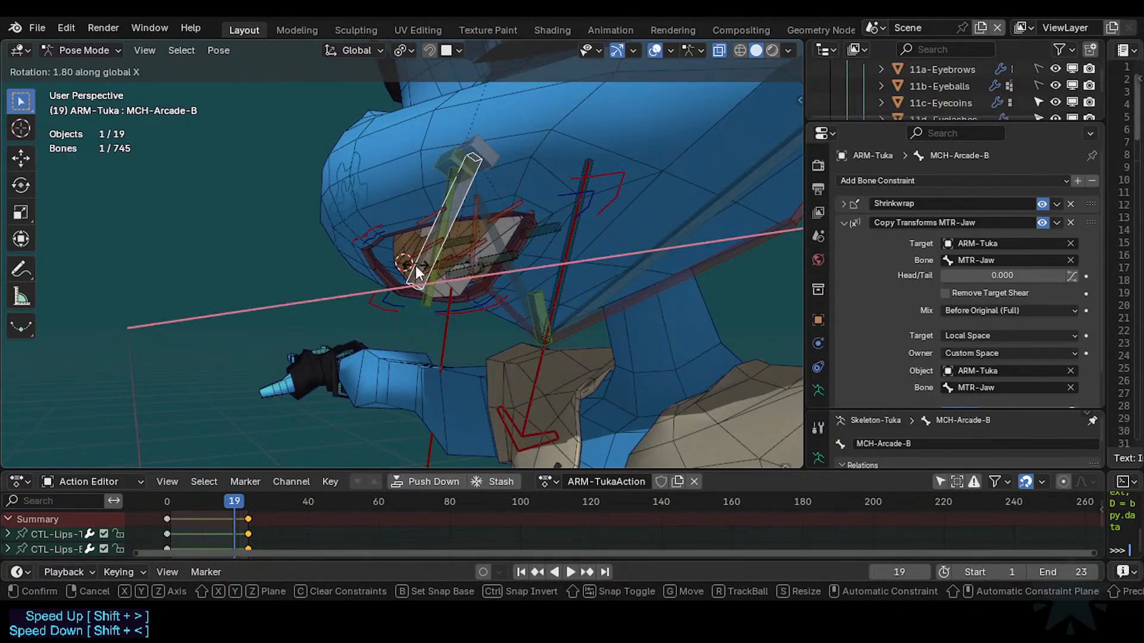
{"action": "left_click", "coordinate": [409, 279]}
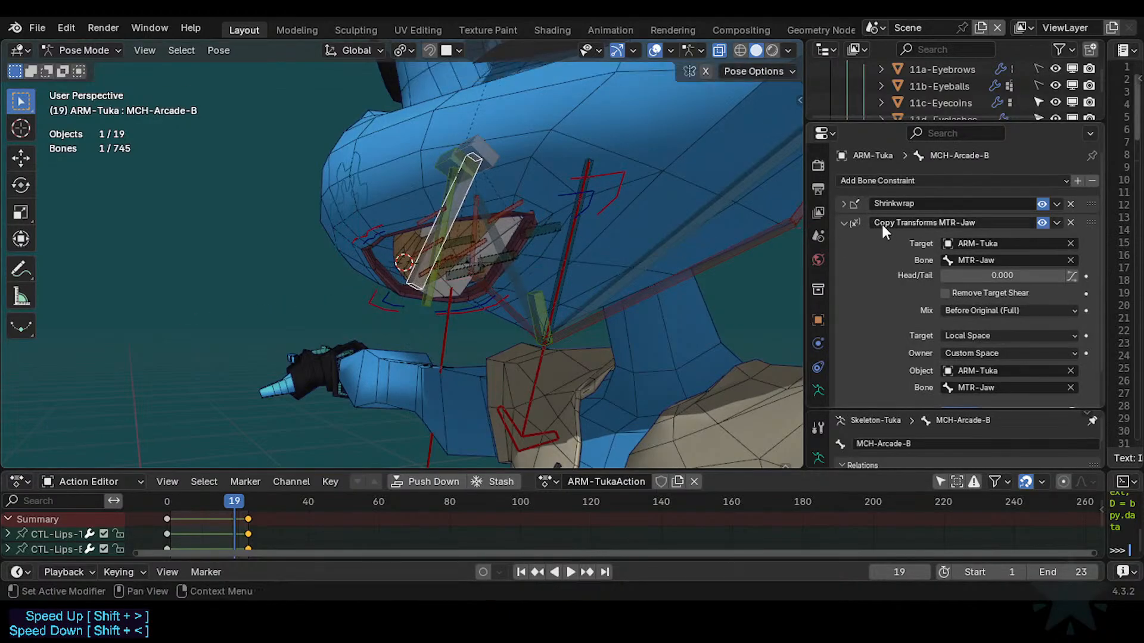
Reorder the constraints on MCH-Arcade-B and MCH-Arcade-T so that Shrinkwrap comes after the Copy Transforms constraints.
{"action": "left_click", "coordinate": [843, 222]}
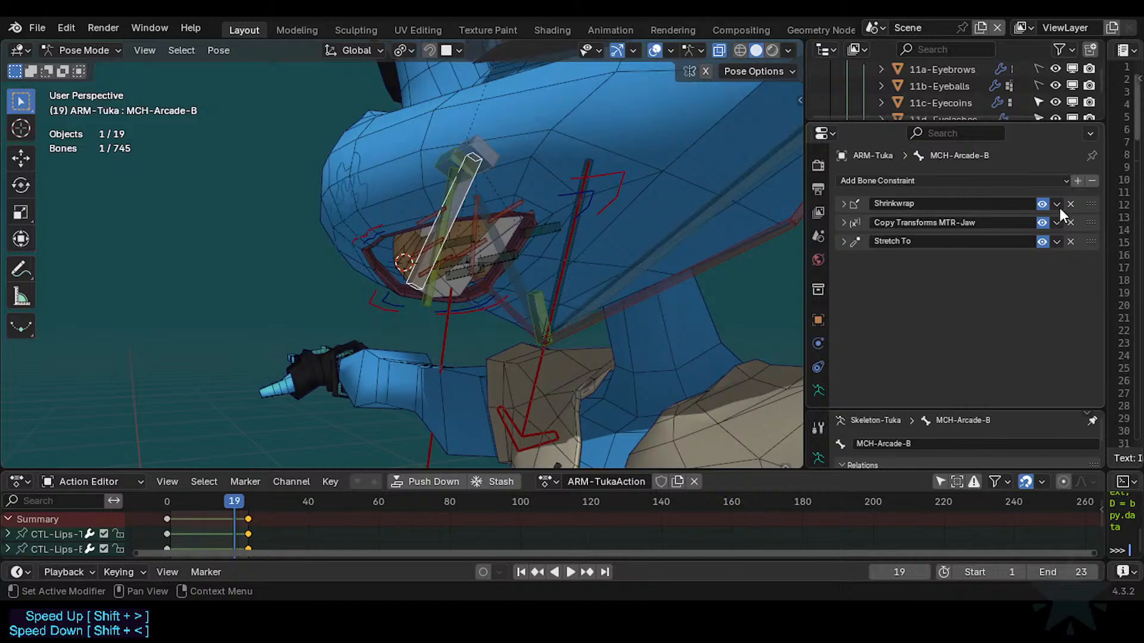
{"action": "left_click_drag", "start_coordinate": [1082, 208], "coordinate": [1079, 231]}
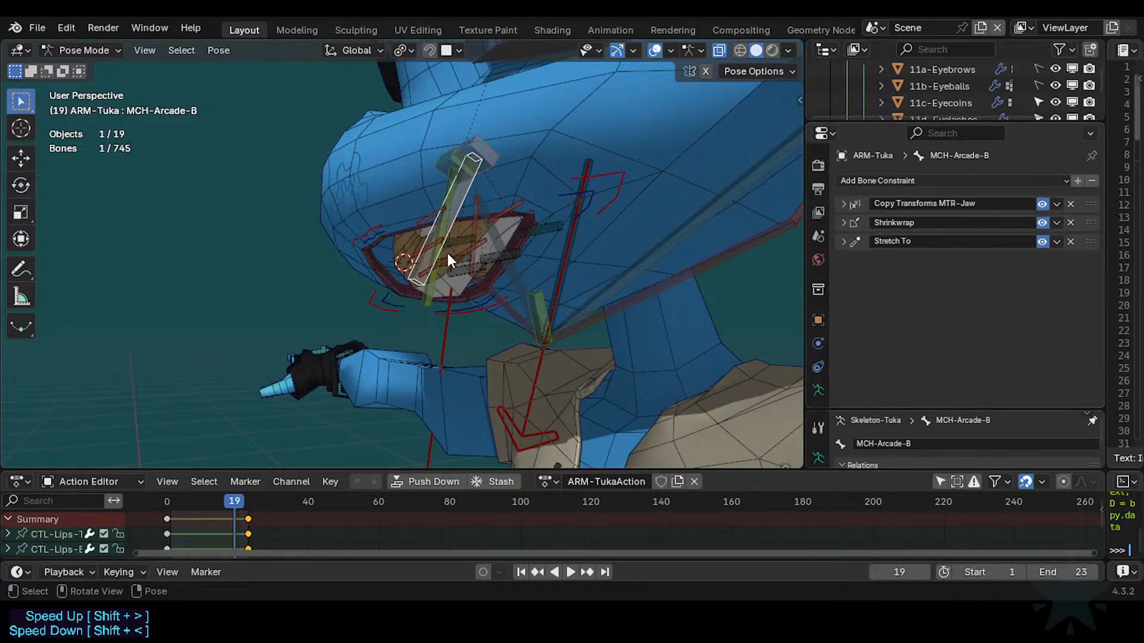
{"action": "left_click", "coordinate": [431, 295]}
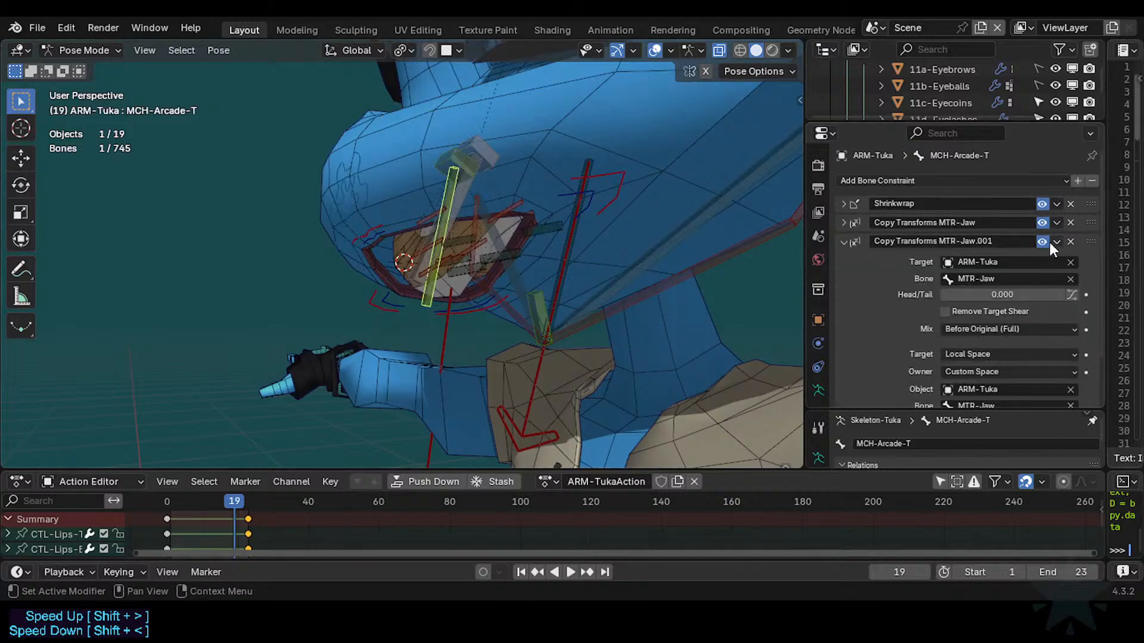
{"action": "left_click", "coordinate": [843, 243]}
{"action": "left_click_drag", "start_coordinate": [1090, 203], "coordinate": [1094, 239]}
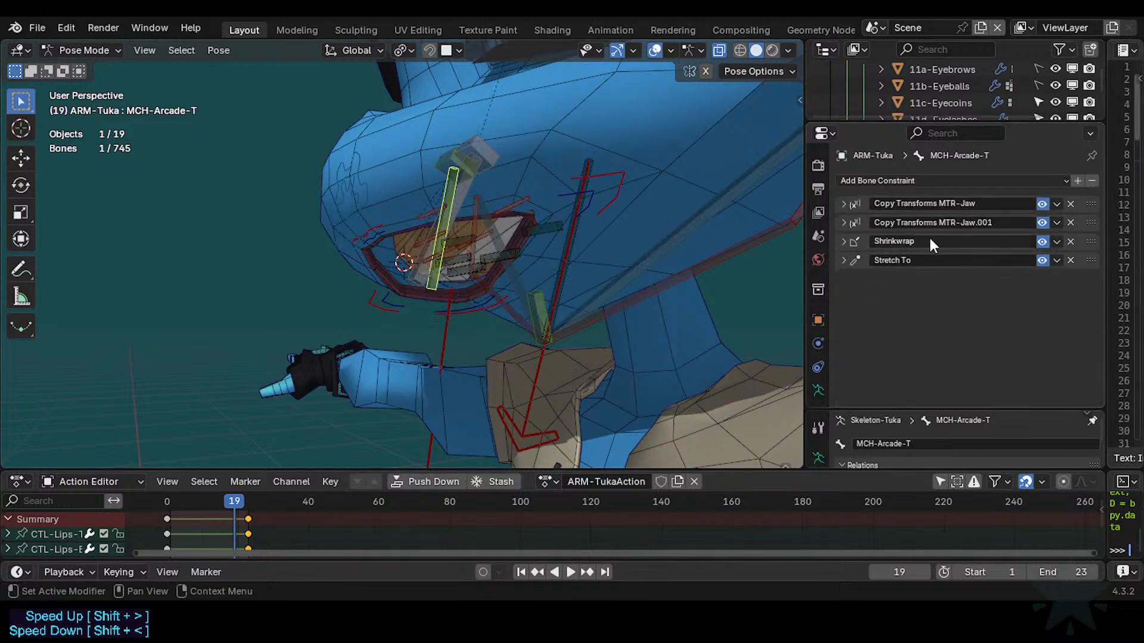
Set the target bone of MCH-Arcade-T's Copy Transforms MTR-Jaw.001 constraint to MTR-Lips-T, keep Before Original (Full) mixing, and save.
{"action": "left_click", "coordinate": [847, 224]}
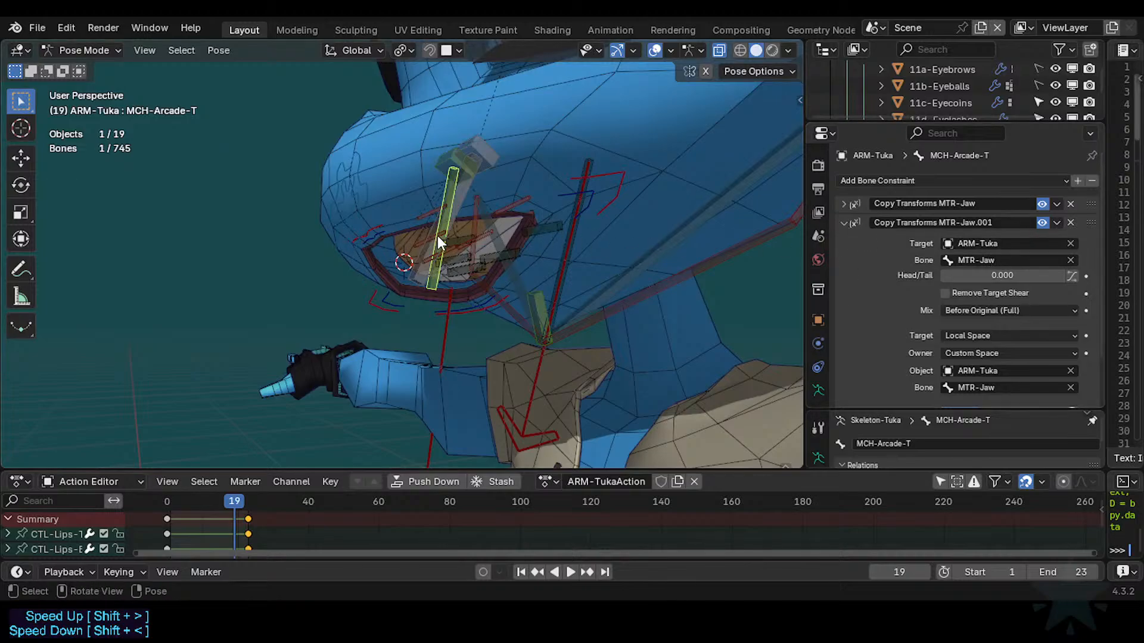
{"action": "left_click", "coordinate": [372, 221]}
{"action": "key", "text": "F2"}
{"action": "key", "text": "ctrl+c"}
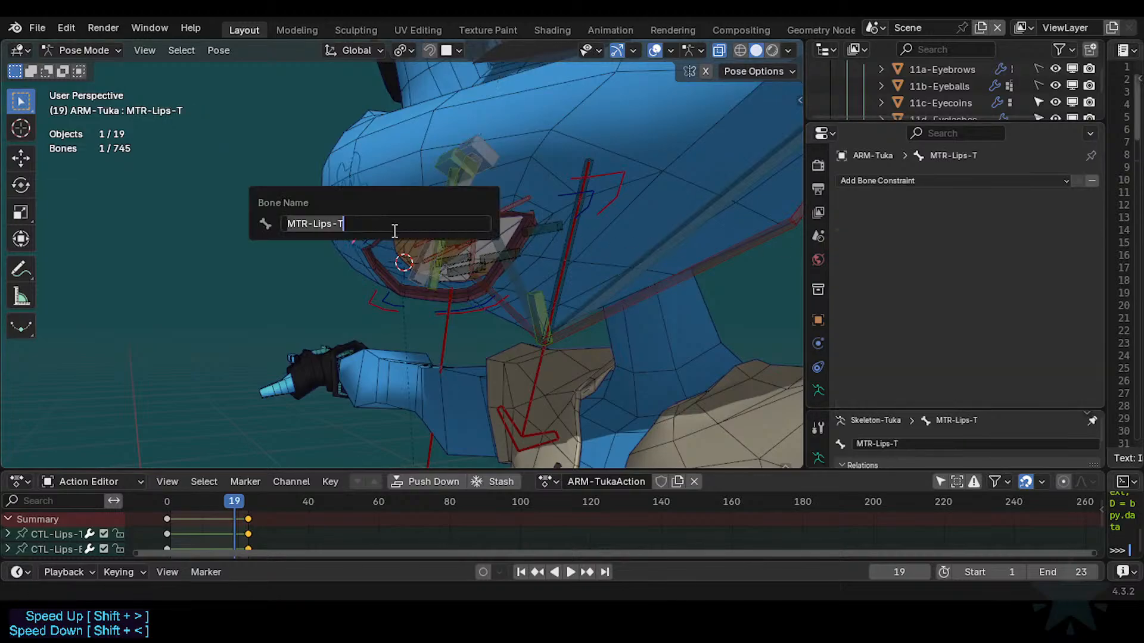
{"action": "key", "text": "Escape"}
{"action": "left_click", "coordinate": [423, 241]}
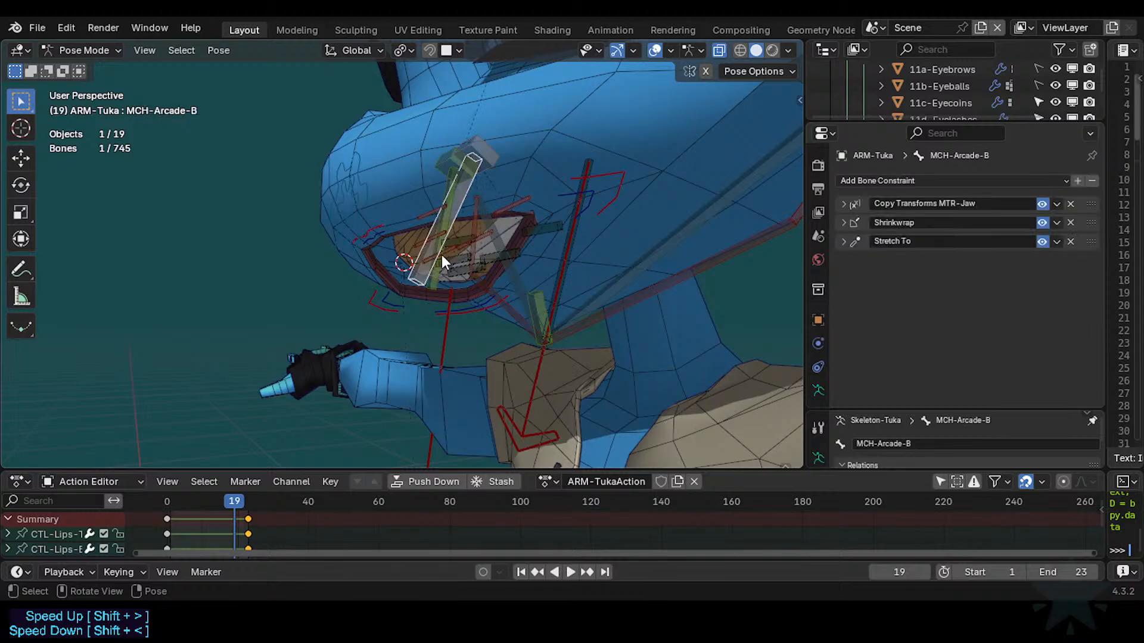
{"action": "left_click", "coordinate": [440, 271]}
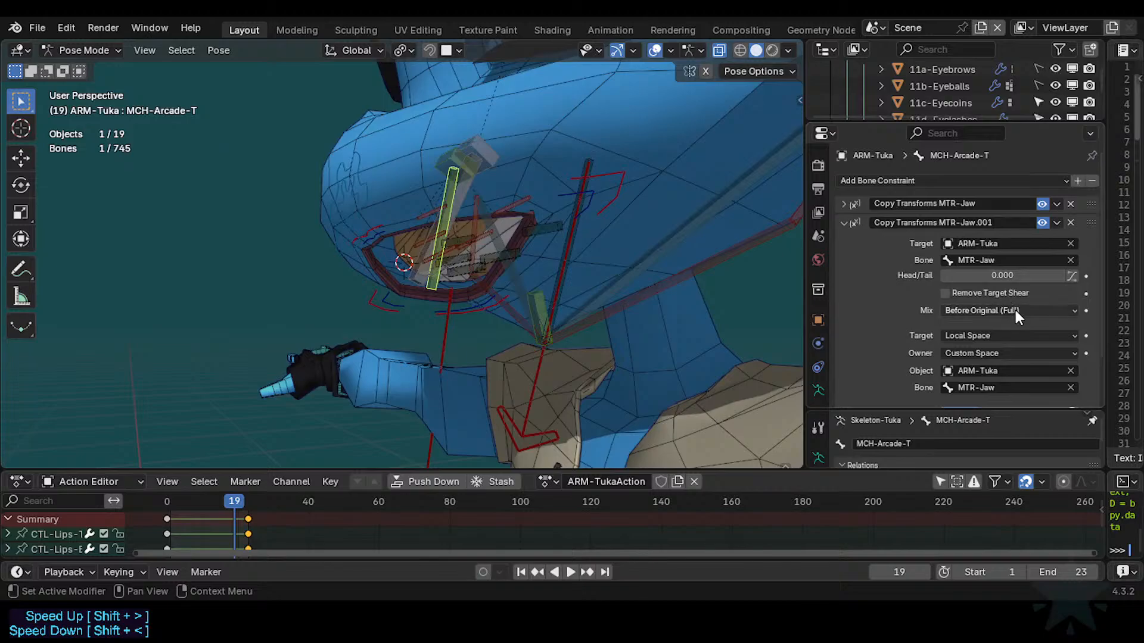
{"action": "left_click", "coordinate": [982, 313]}
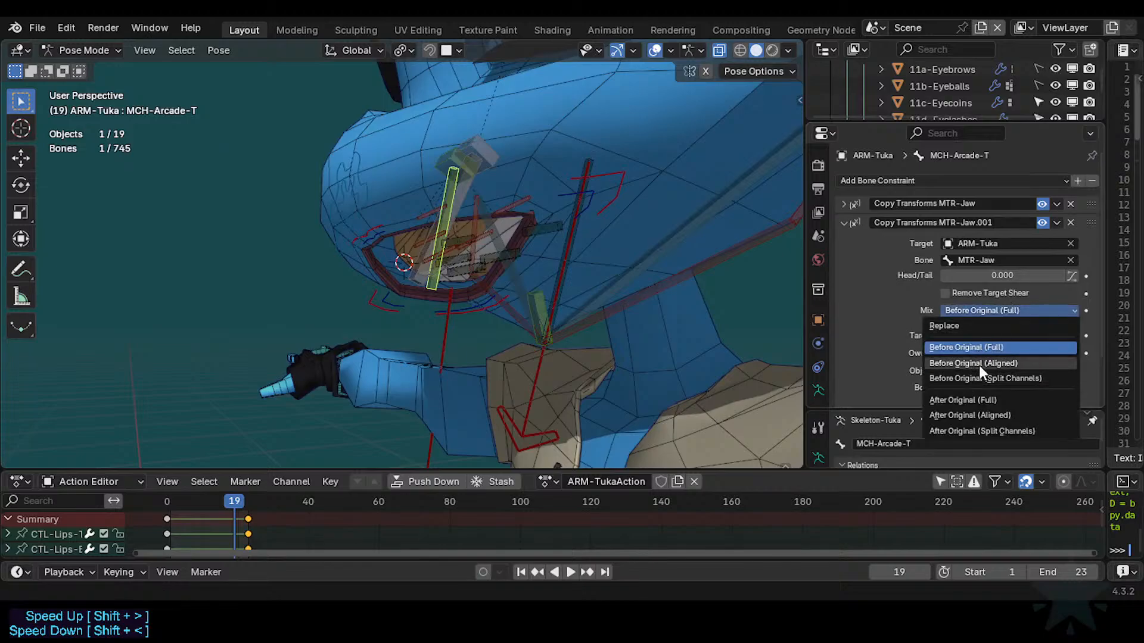
{"action": "left_click", "coordinate": [989, 314]}
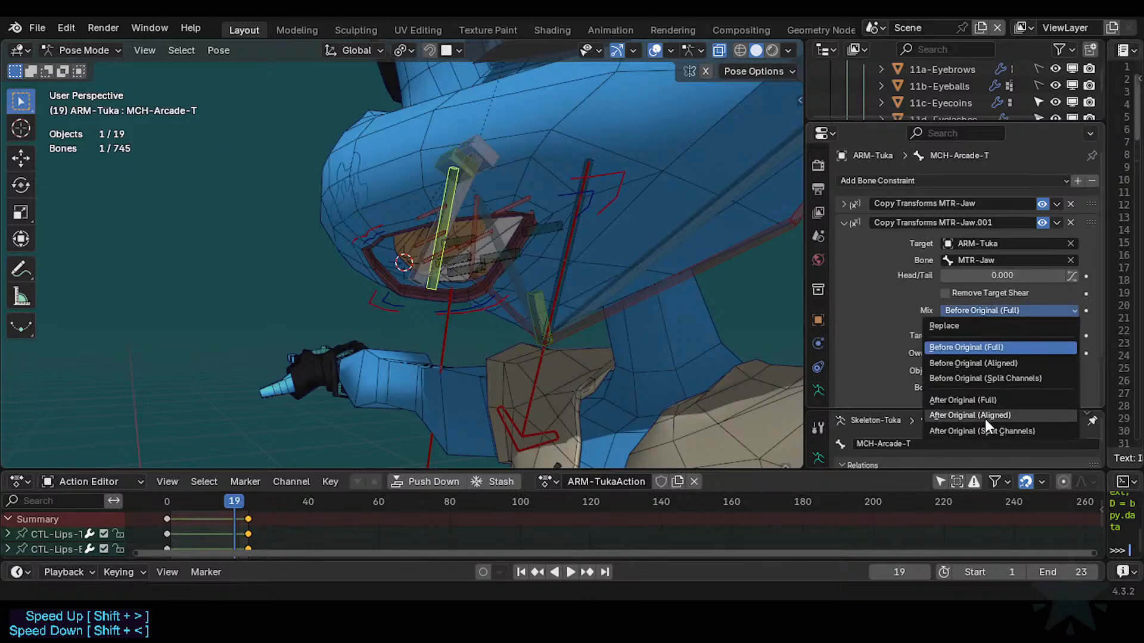
{"action": "left_click", "coordinate": [972, 348]}
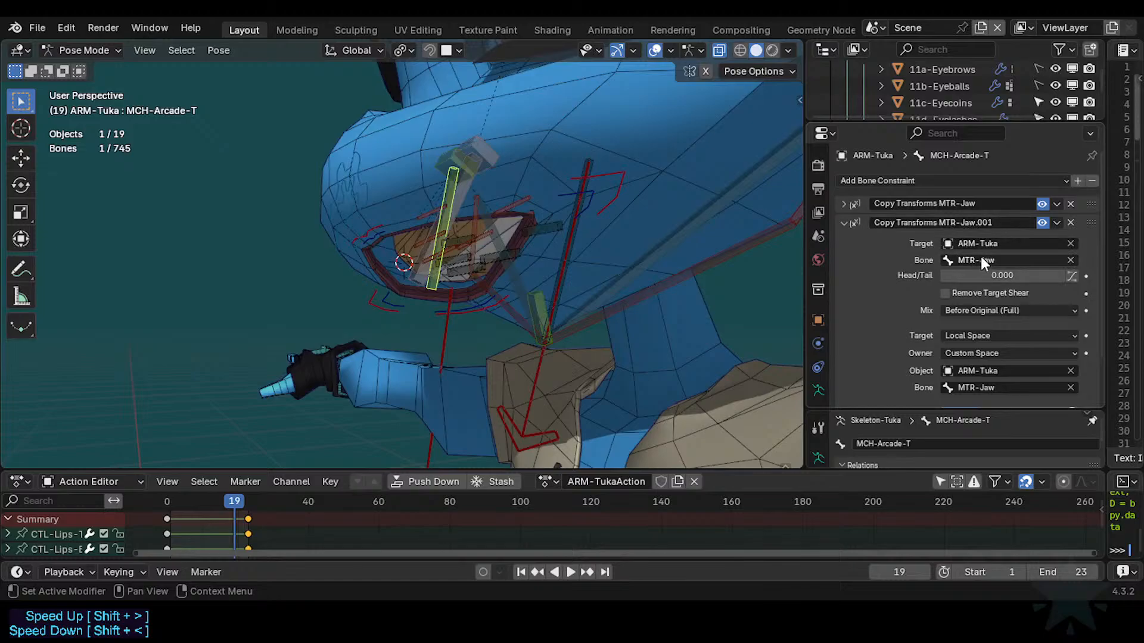
{"action": "key", "text": "ctrl+v"}
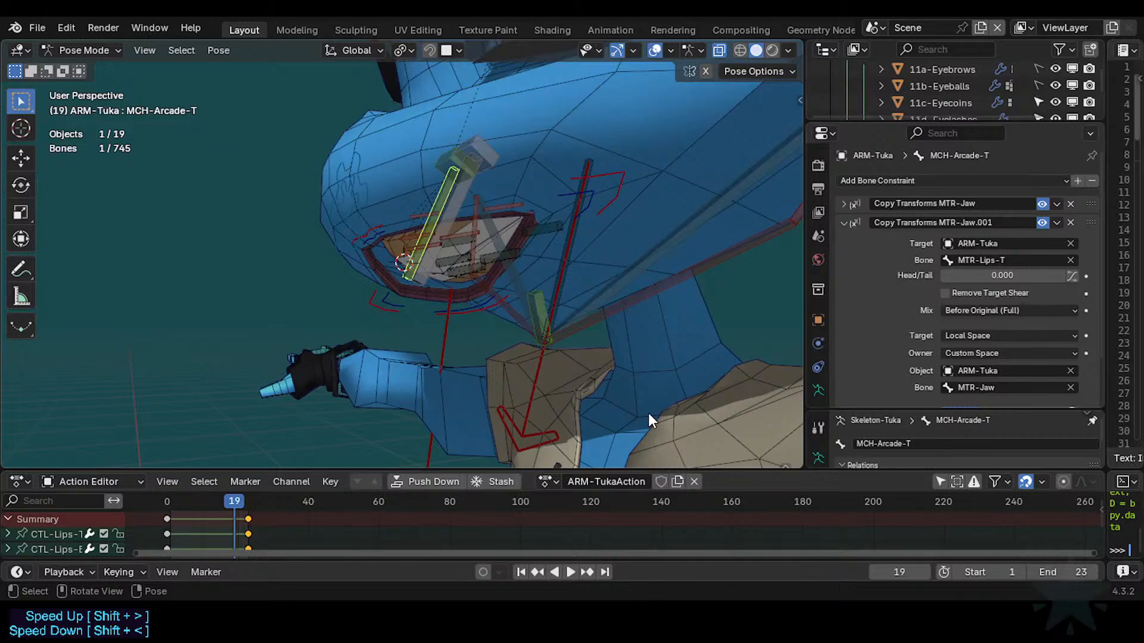
{"action": "key", "text": "ctrl+s"}
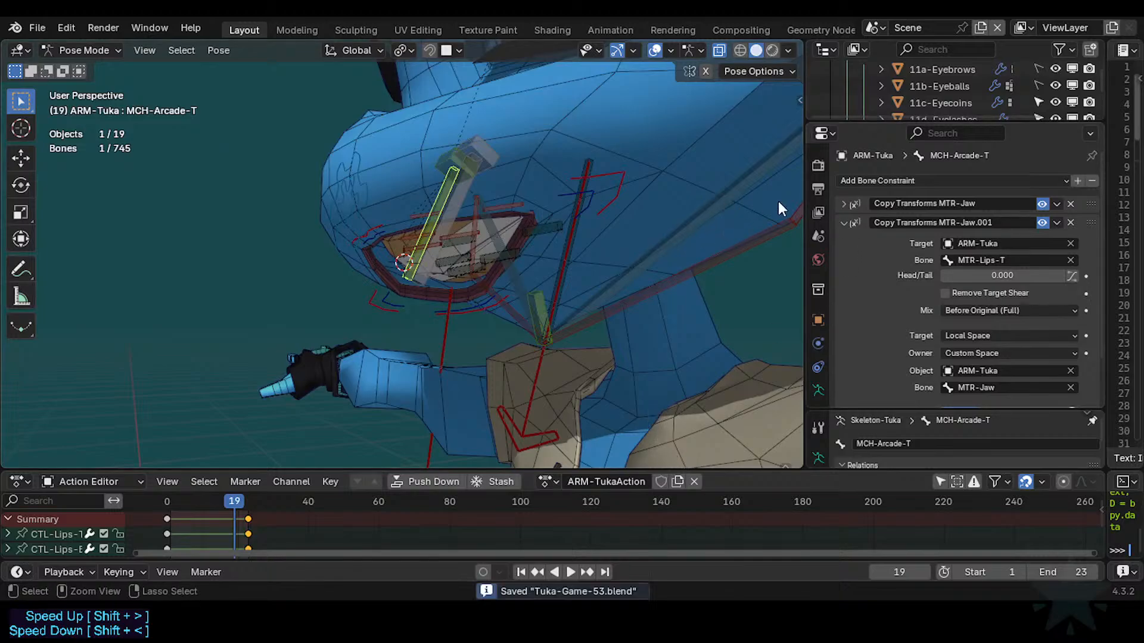
Rename MCH-Arcade-T's second Copy Transforms constraint as Copy Transforms MTR-Mouth and save the file.
{"action": "left_click", "coordinate": [988, 223]}
{"action": "left_click", "coordinate": [951, 221]}
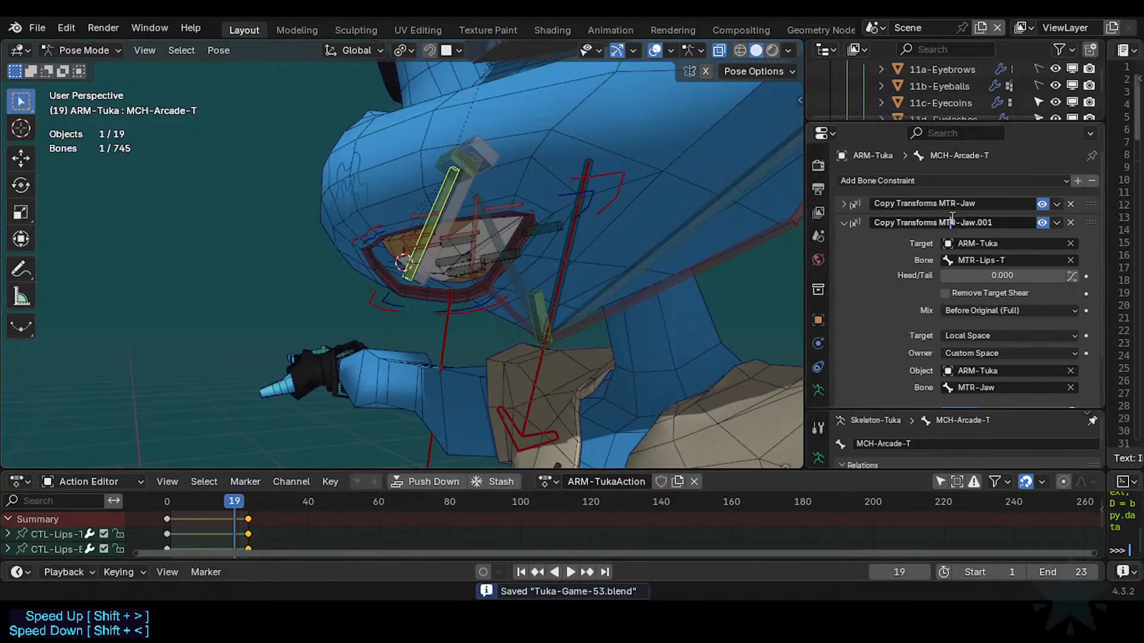
{"action": "left_click", "coordinate": [960, 223]}
{"action": "key", "text": "shift+End"}
{"action": "type", "text": "Mo"}
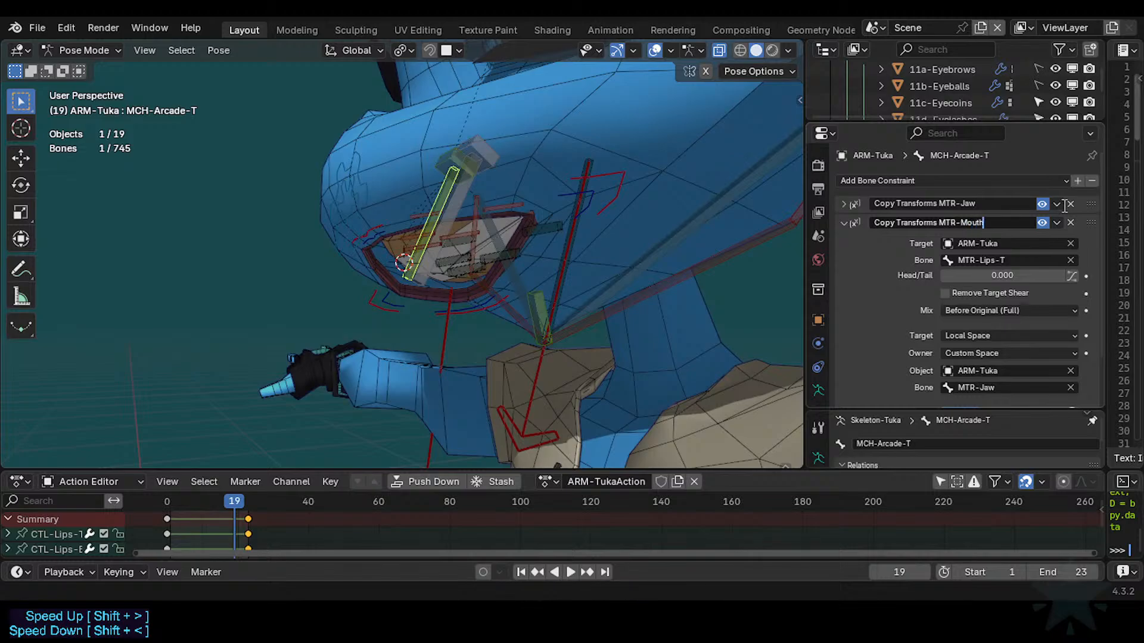
{"action": "key", "text": "Return"}
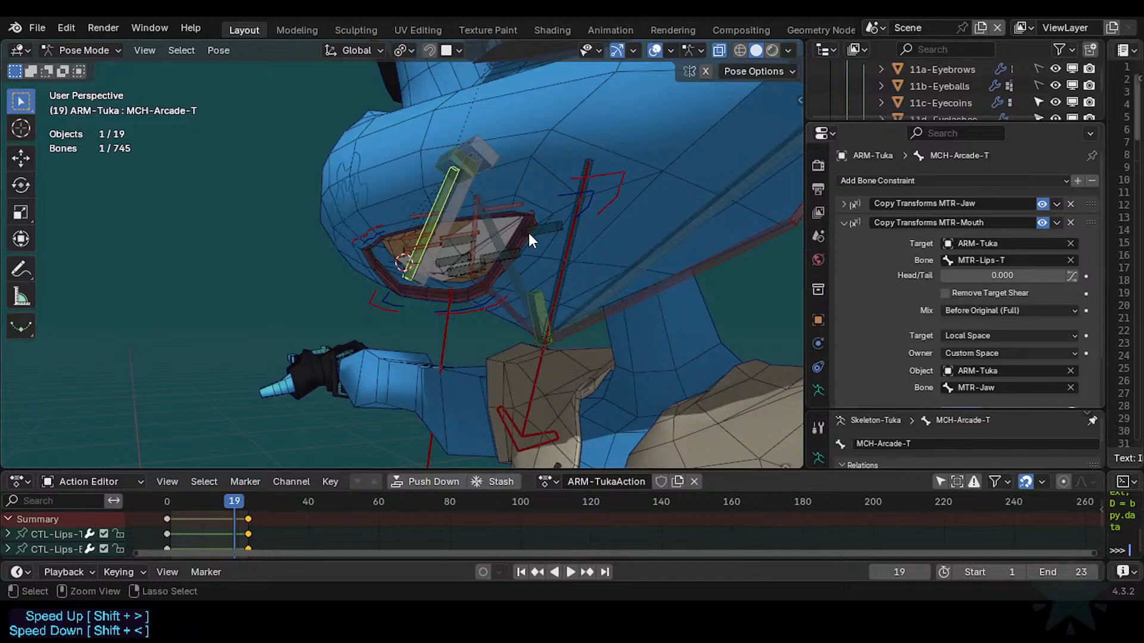
{"action": "key", "text": "ctrl+s"}
Try moving the upper lip bone MTR-Lips-T upward to test how the upper arcade follows it.
{"action": "left_click", "coordinate": [372, 234]}
{"action": "key", "text": "g"}
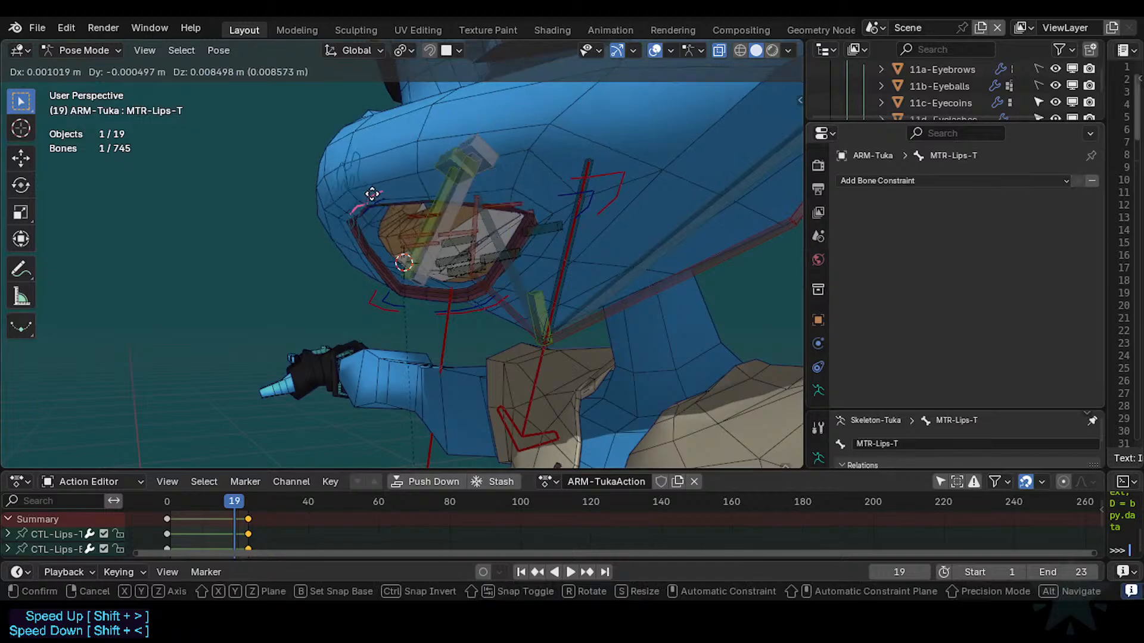
{"action": "left_click", "coordinate": [378, 237]}
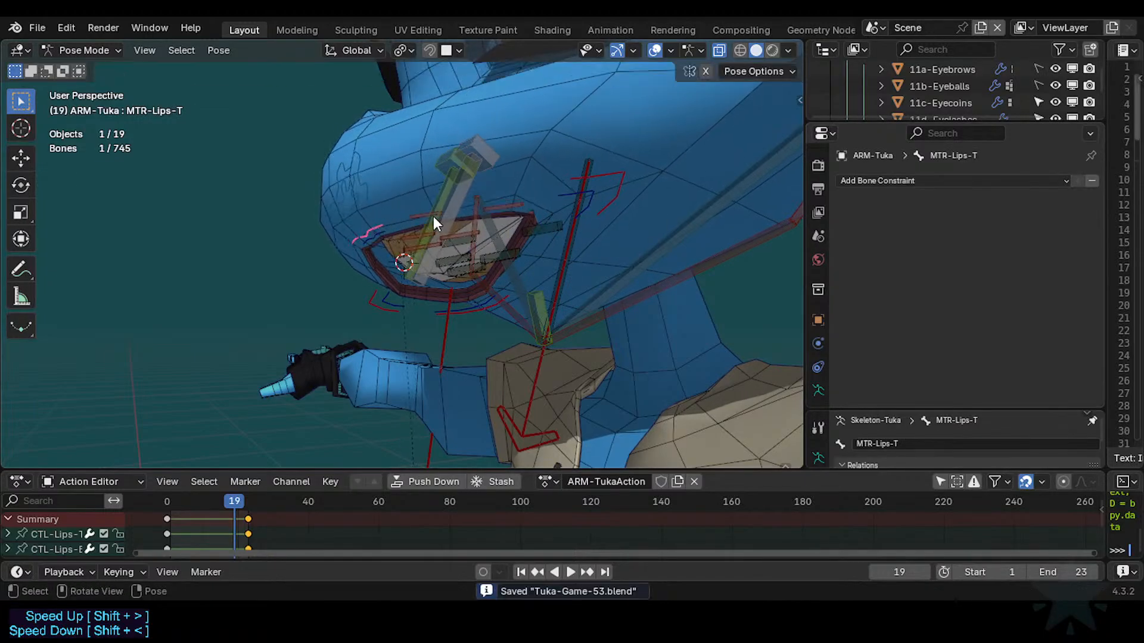
{"action": "left_click", "coordinate": [439, 235]}
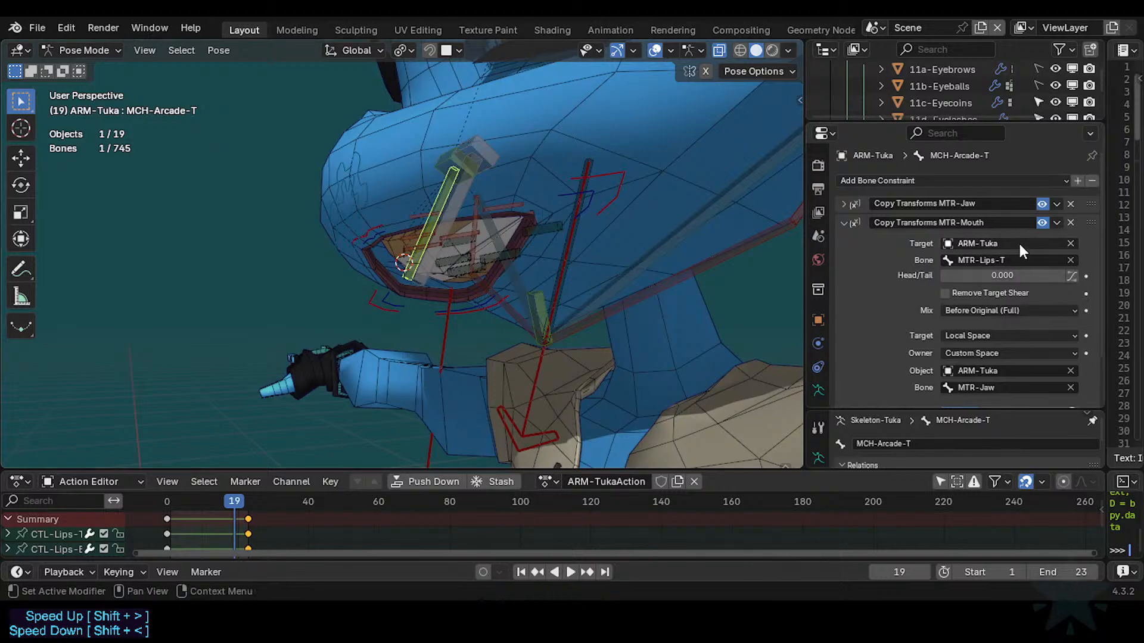
{"action": "left_click", "coordinate": [964, 222]}
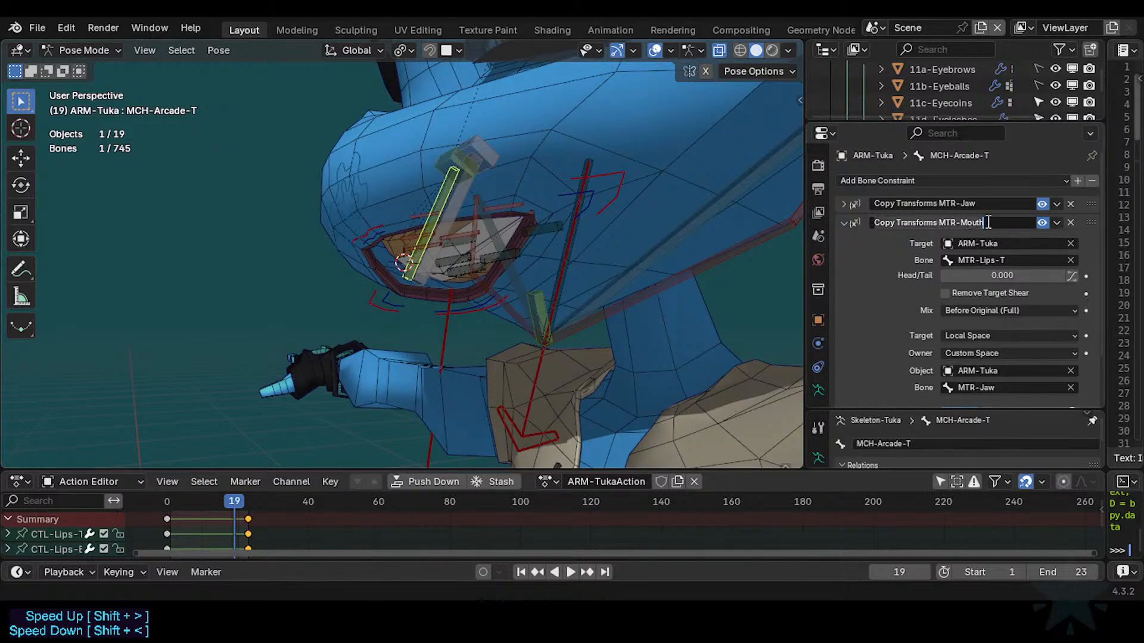
{"action": "left_click", "coordinate": [989, 223]}
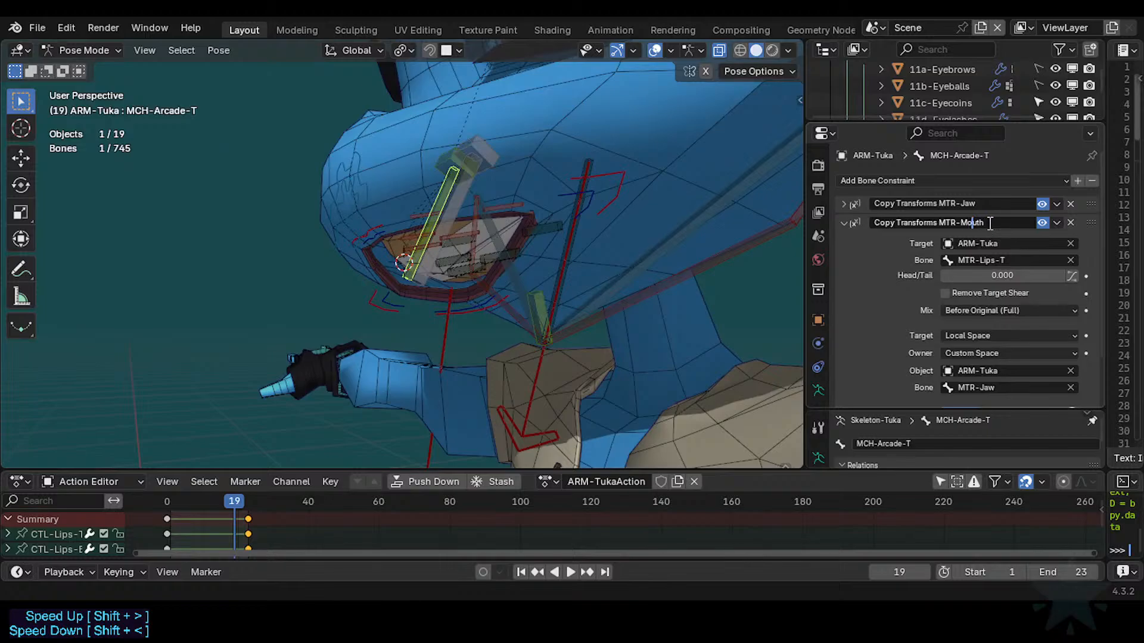
{"action": "key", "text": "ctrl+a"}
{"action": "left_click", "coordinate": [904, 243]}
{"action": "double_click", "coordinate": [965, 225]}
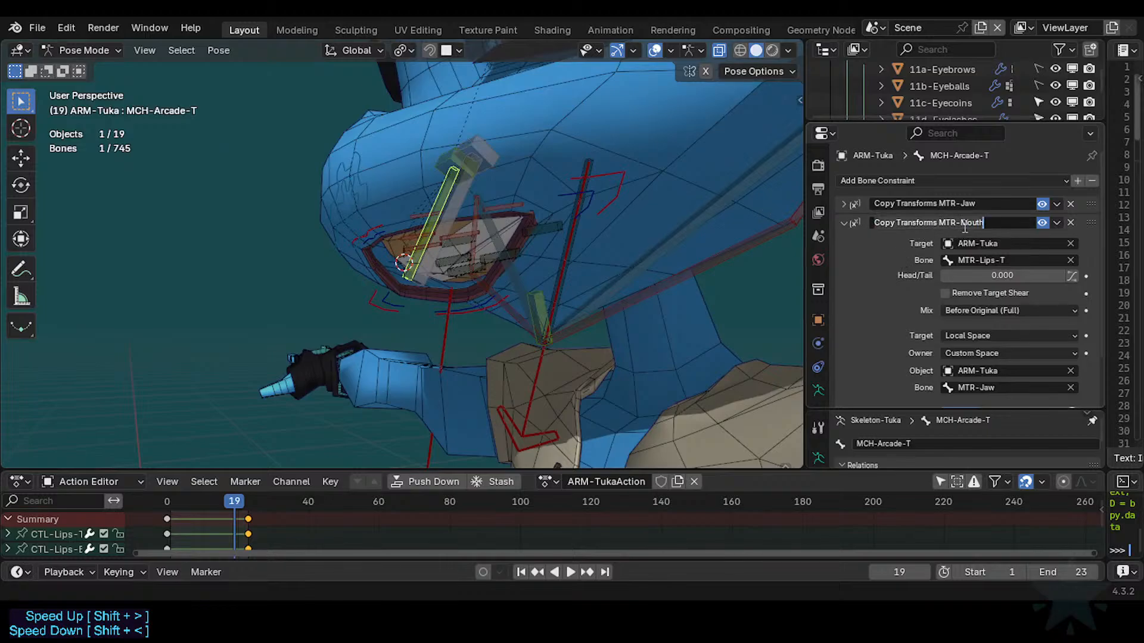
{"action": "left_click", "coordinate": [916, 239]}
{"action": "left_click", "coordinate": [978, 225]}
{"action": "left_click", "coordinate": [890, 242]}
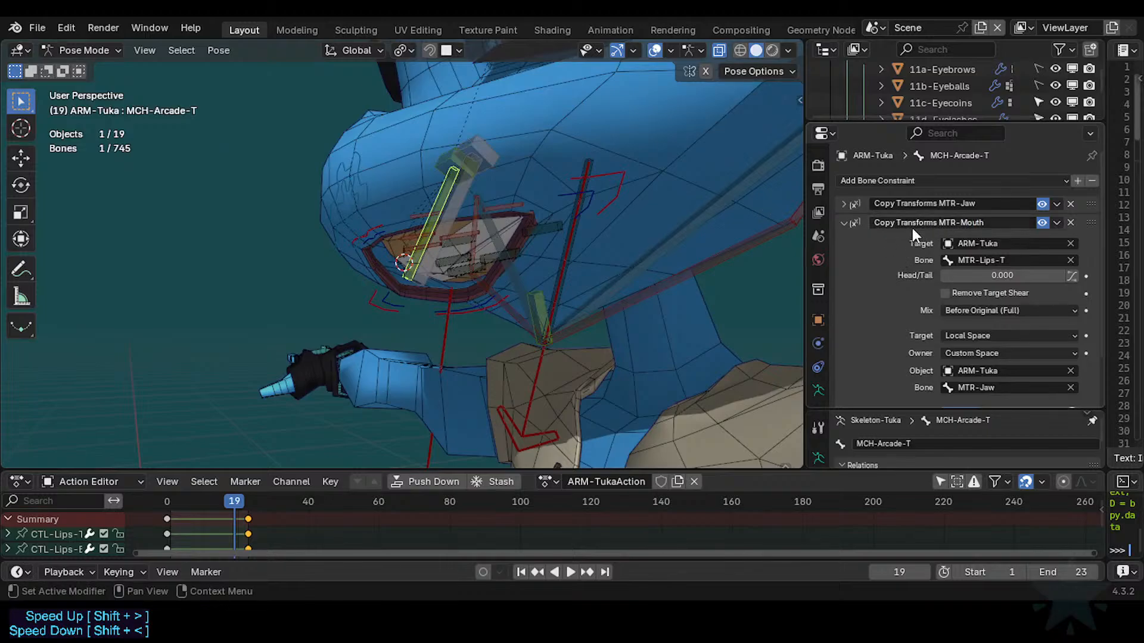
{"action": "left_click", "coordinate": [984, 226]}
{"action": "left_click", "coordinate": [893, 243]}
Save the rig file with MCH-Arcade-T selected.
{"action": "key", "text": "ctrl+s"}
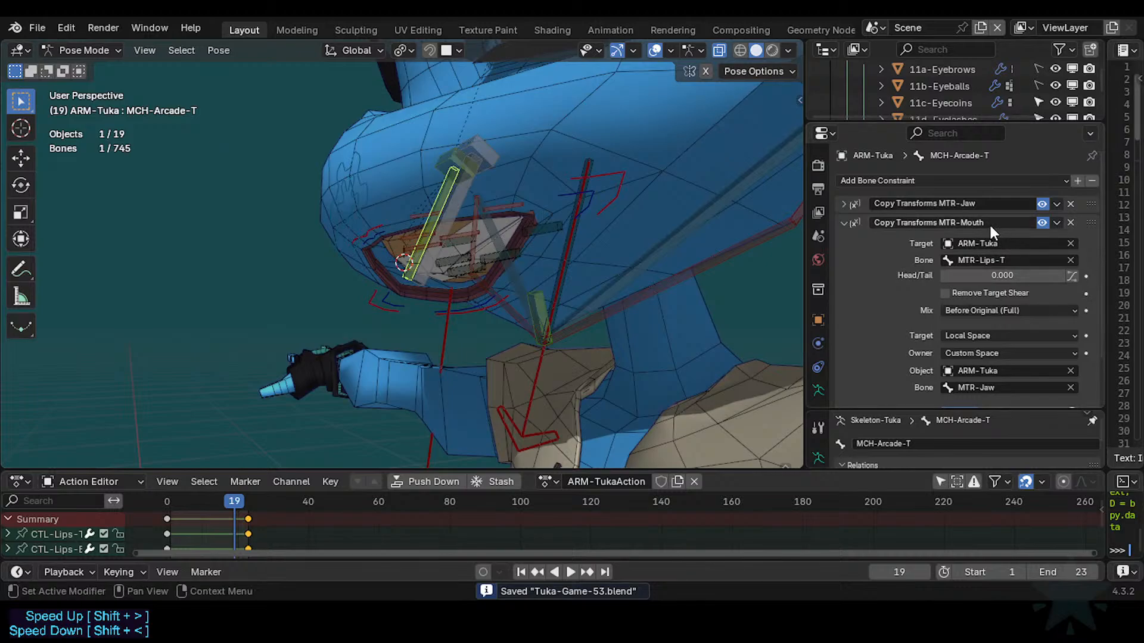
{"action": "left_click", "coordinate": [1005, 260]}
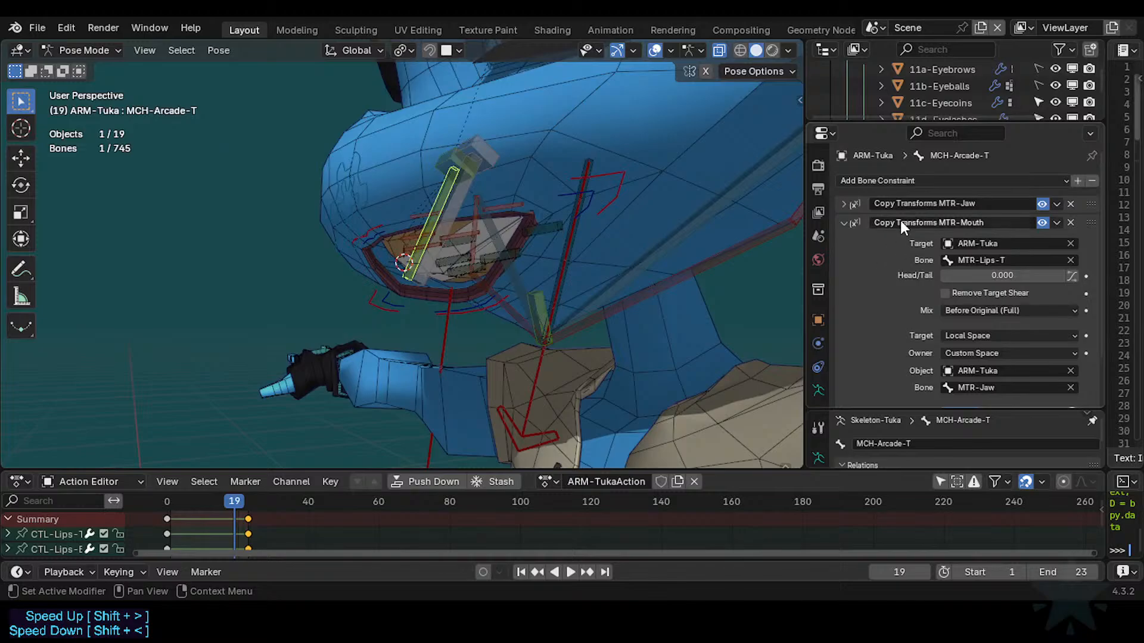
Save Tuka-Game-53.blend, keeping the name of MCH-Arcade-T's Copy Transforms MTR-Mouth constraint.
{"action": "double_click", "coordinate": [916, 223]}
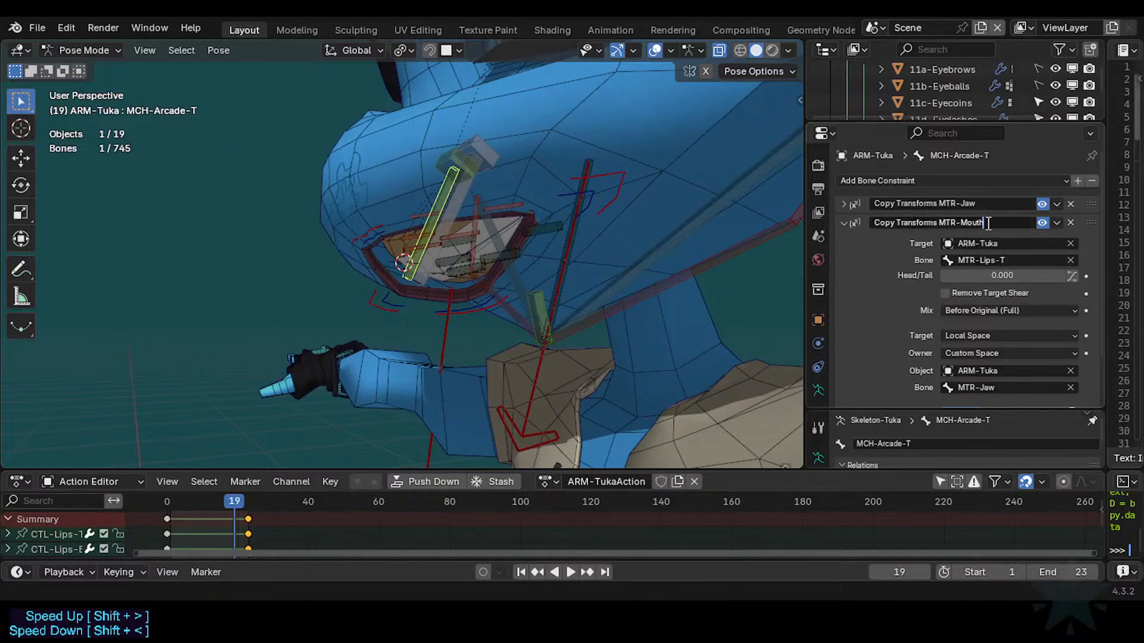
{"action": "left_click_drag", "start_coordinate": [989, 223], "coordinate": [763, 223]}
{"action": "key", "text": "Escape"}
{"action": "key", "text": "ctrl+s"}
{"action": "double_click", "coordinate": [910, 224]}
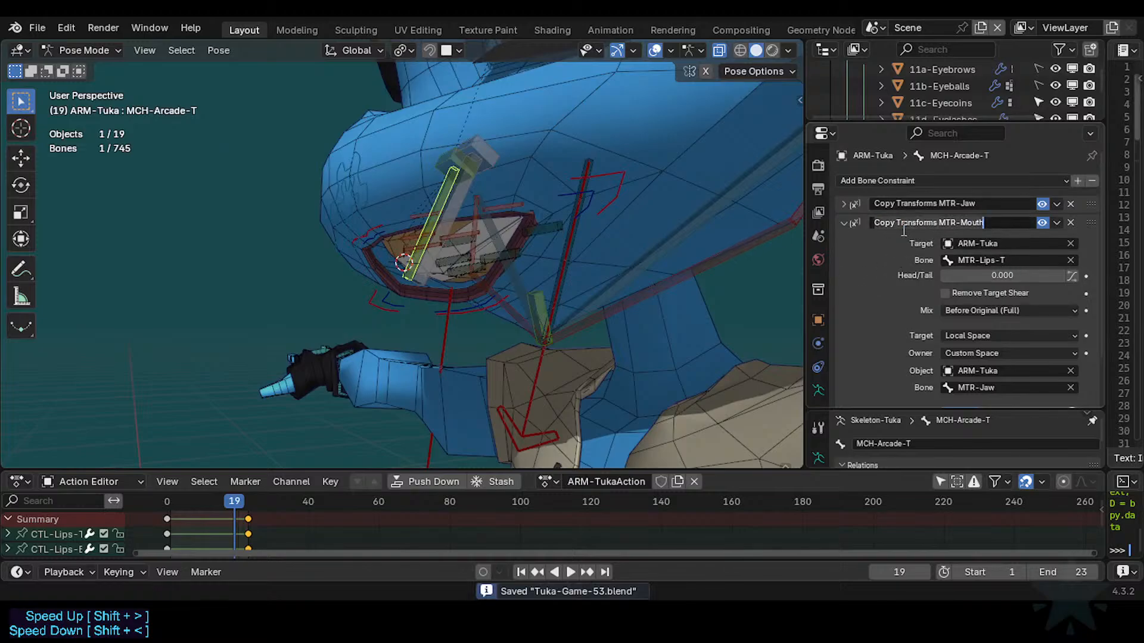
{"action": "key", "text": "Escape"}
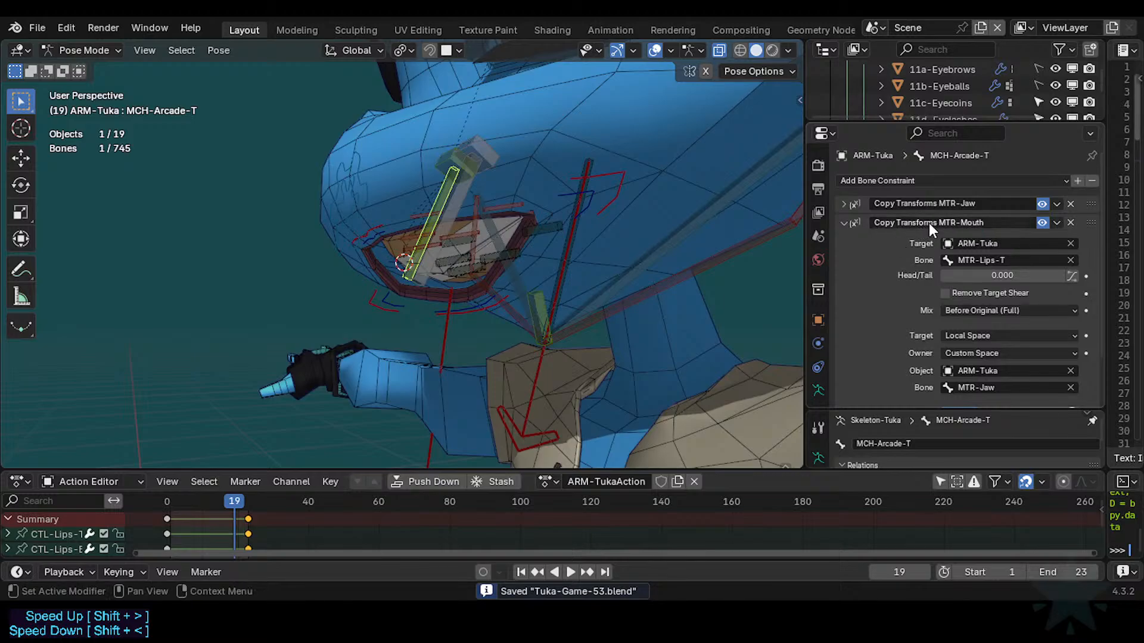
Move the upper lip bone MTR-Lips-T down and back up to test how the upper arcade follows, and save the file.
{"action": "left_click", "coordinate": [377, 227]}
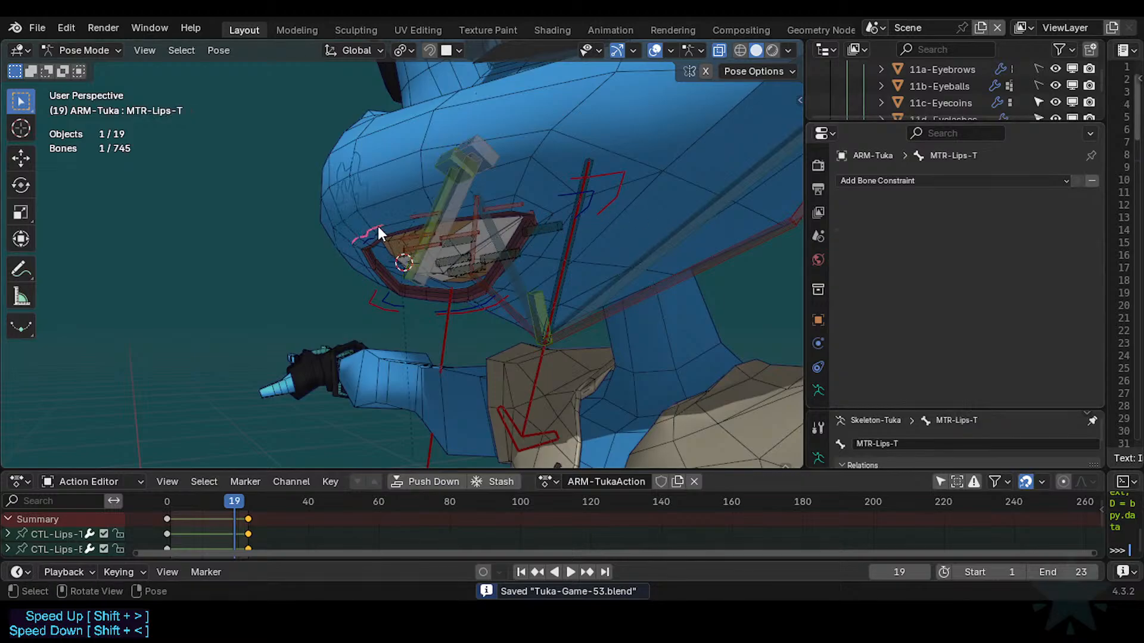
{"action": "key", "text": "g"}
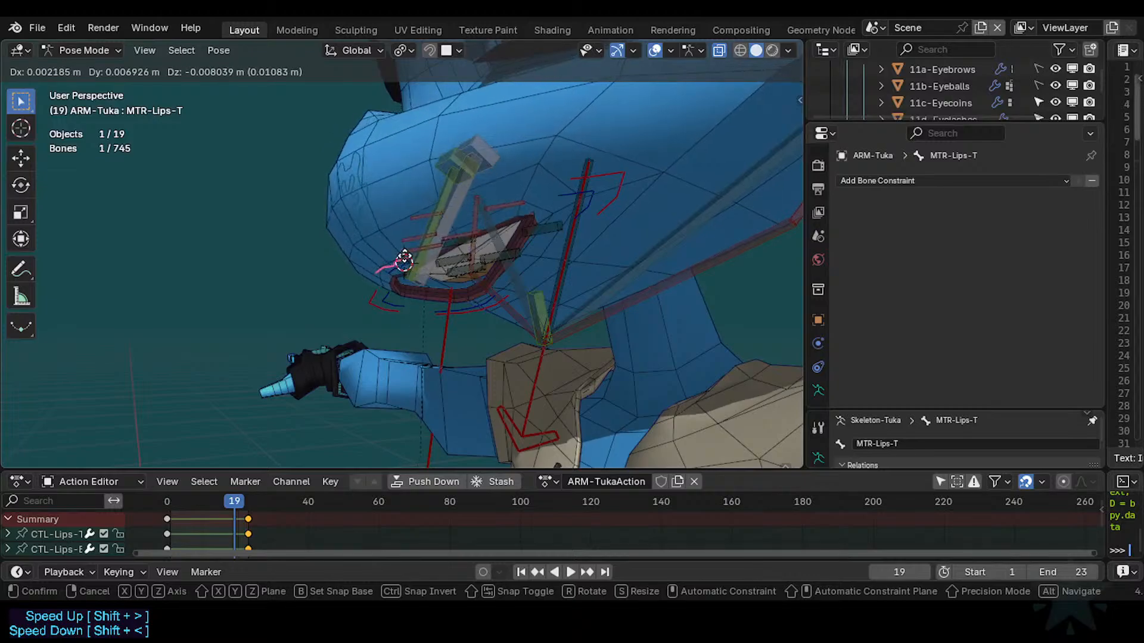
{"action": "left_click", "coordinate": [403, 263]}
{"action": "scroll", "coordinate": [406, 259], "scroll_direction": "down", "scroll_amount": 1}
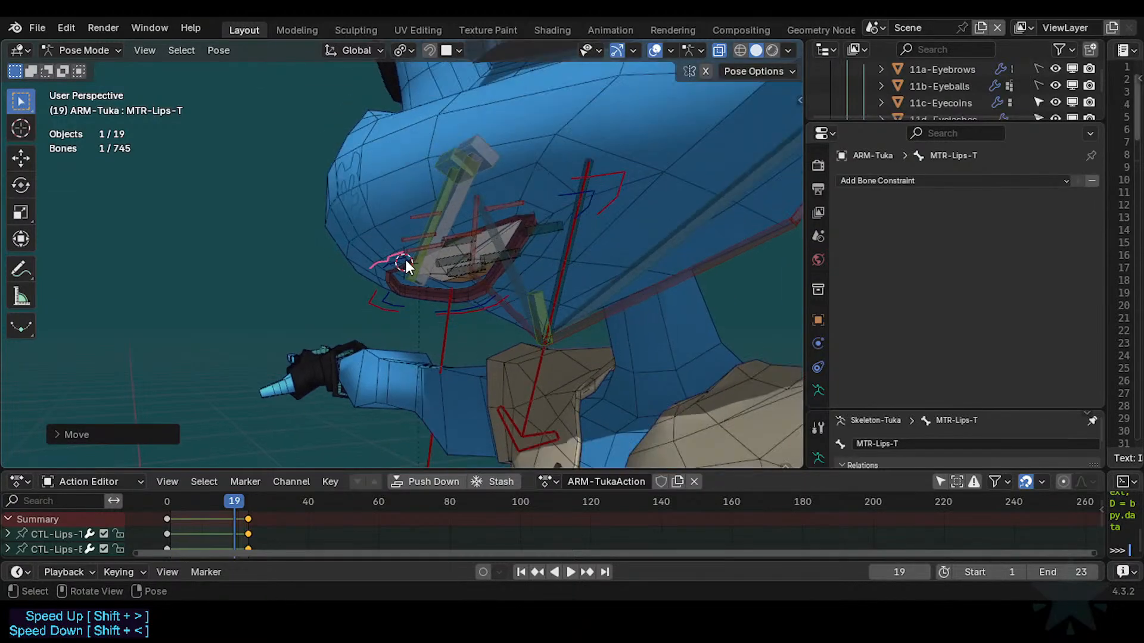
{"action": "key", "text": "g"}
{"action": "left_click", "coordinate": [409, 251]}
{"action": "scroll", "coordinate": [408, 251], "scroll_direction": "up", "scroll_amount": 1}
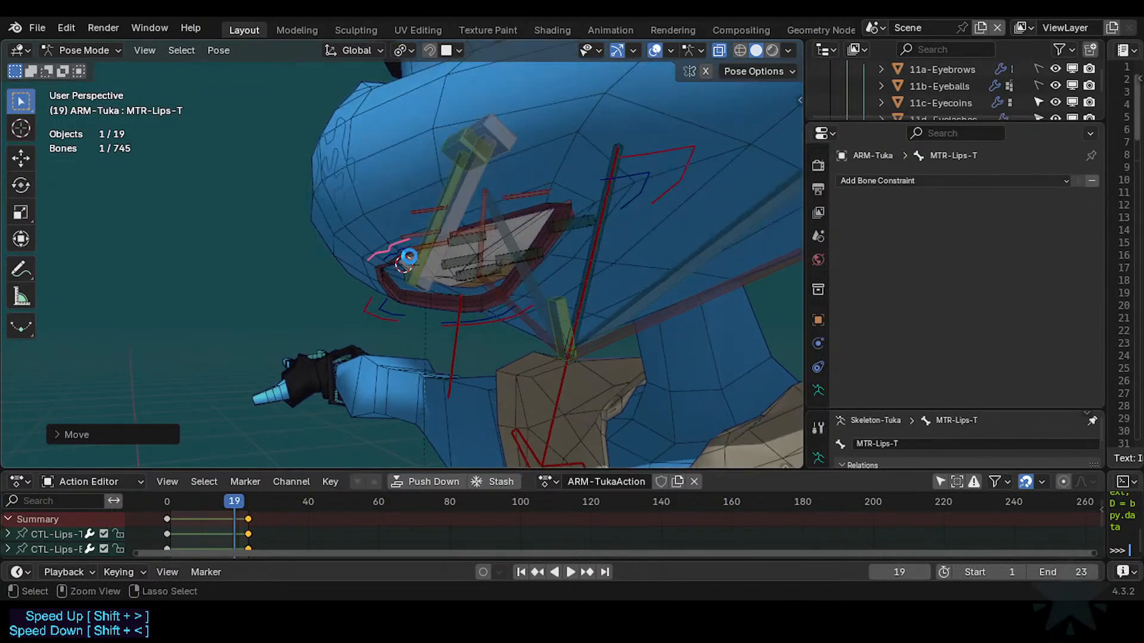
{"action": "key", "text": "g"}
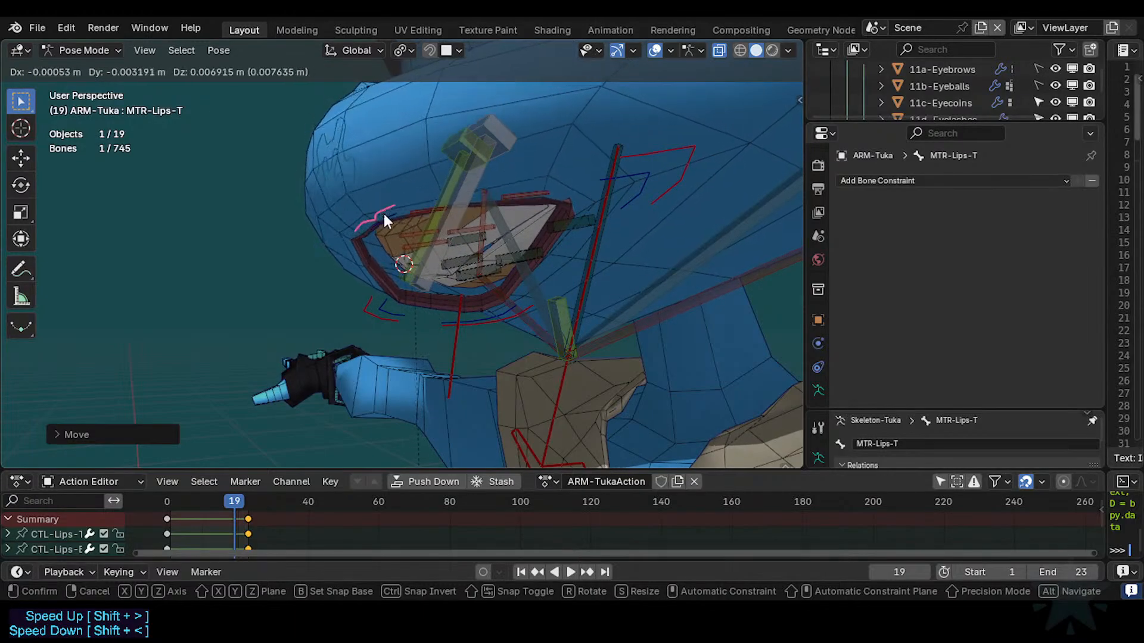
{"action": "left_click", "coordinate": [384, 225]}
{"action": "key", "text": "ctrl+s"}
Move MTR-Lips-T forward off the muzzle and compare its effect with trial moves of MCH-Arcade-T.
{"action": "left_click", "coordinate": [404, 268]}
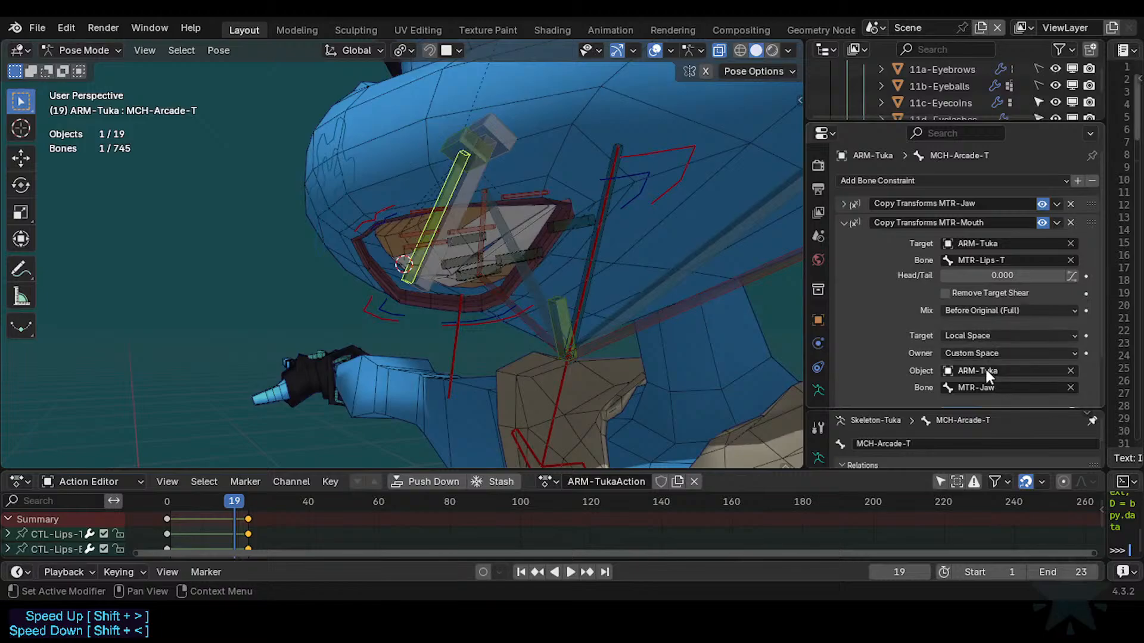
{"action": "key", "text": "g"}
{"action": "right_click", "coordinate": [344, 217]}
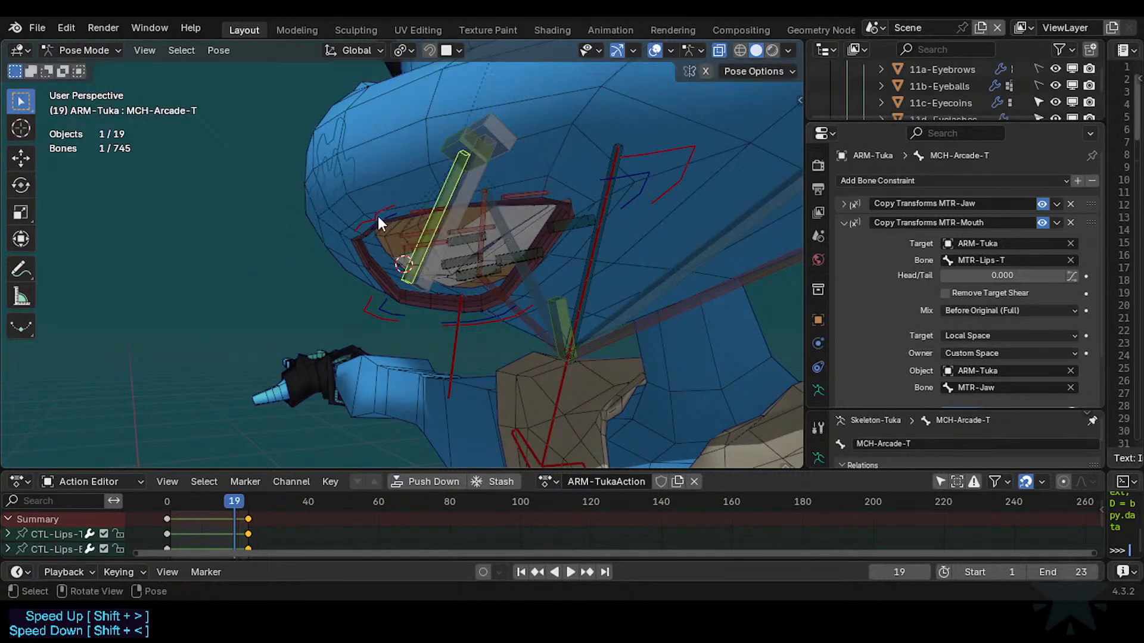
{"action": "left_click", "coordinate": [378, 217]}
{"action": "key", "text": "g"}
{"action": "left_click", "coordinate": [325, 228]}
{"action": "left_click", "coordinate": [402, 270]}
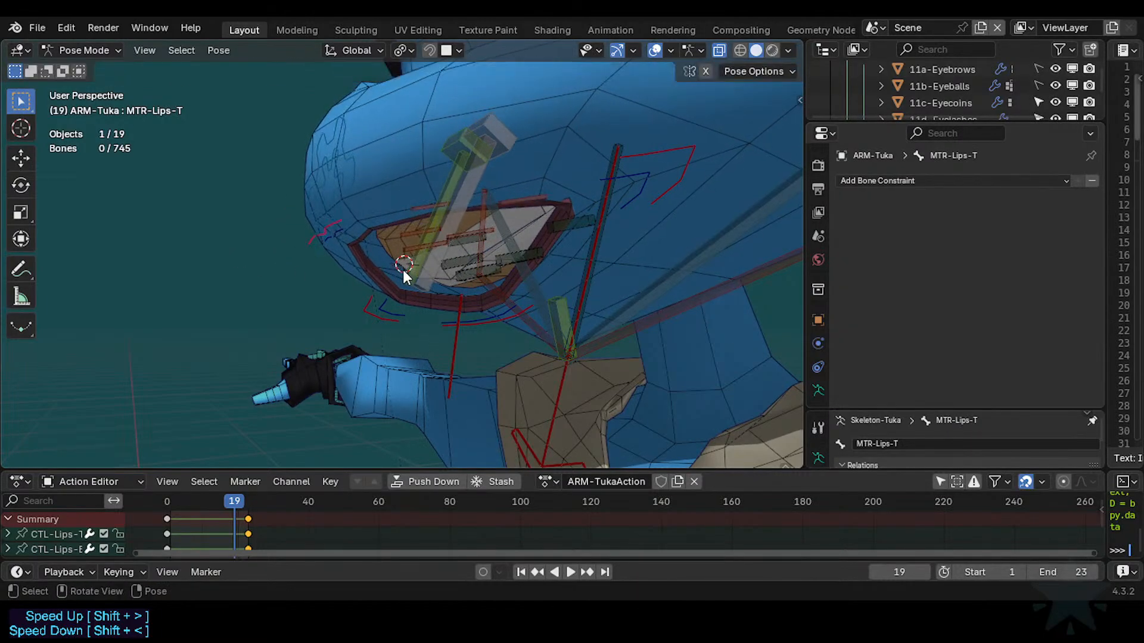
{"action": "left_click", "coordinate": [403, 269]}
{"action": "key", "text": "g"}
{"action": "right_click", "coordinate": [348, 234]}
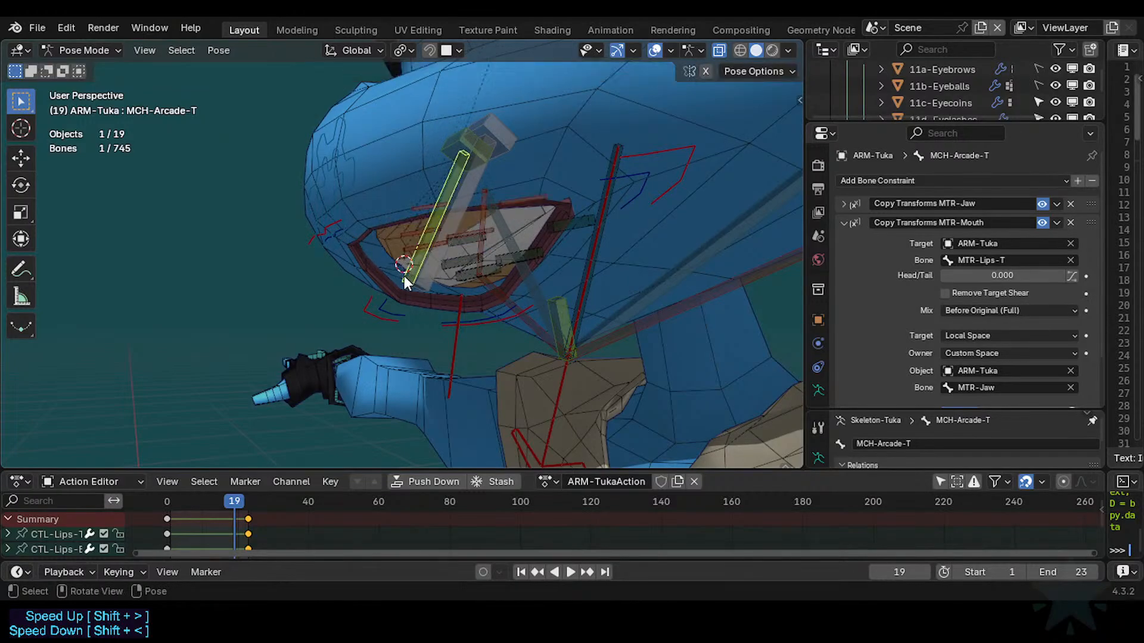
Move MTR-Lips-T up, down and sideways across the mouth to test the upper arcade from a front three-quarter view.
{"action": "left_click", "coordinate": [333, 225]}
{"action": "left_click", "coordinate": [334, 225]}
{"action": "key", "text": "g"}
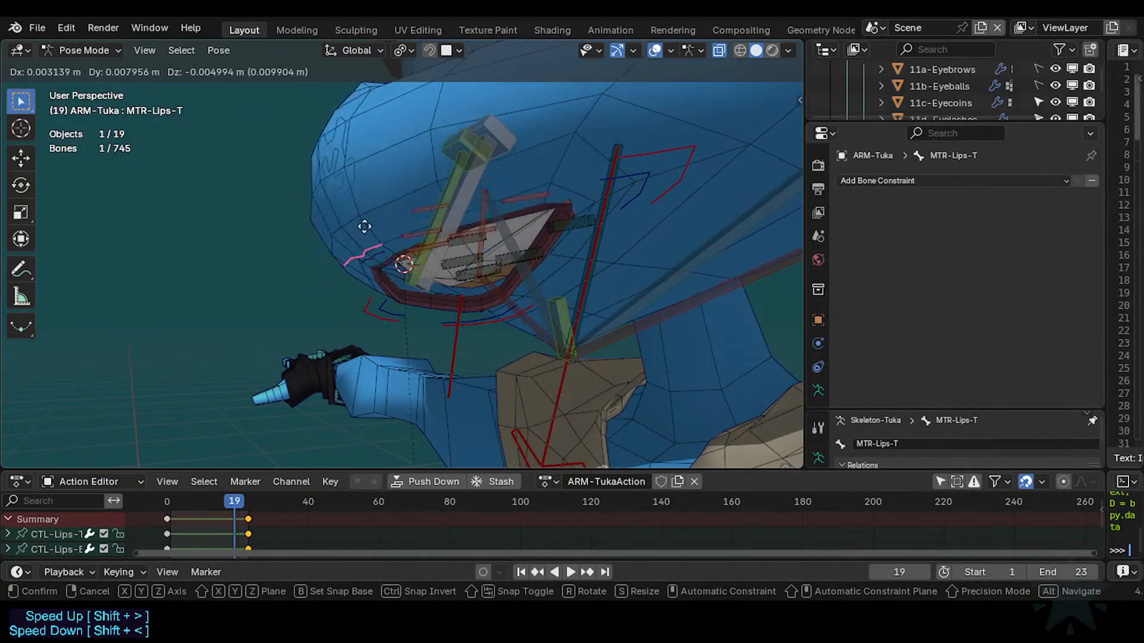
{"action": "left_click", "coordinate": [341, 224]}
{"action": "middle_click_drag", "start_coordinate": [342, 225], "coordinate": [455, 233]}
{"action": "key", "text": "g"}
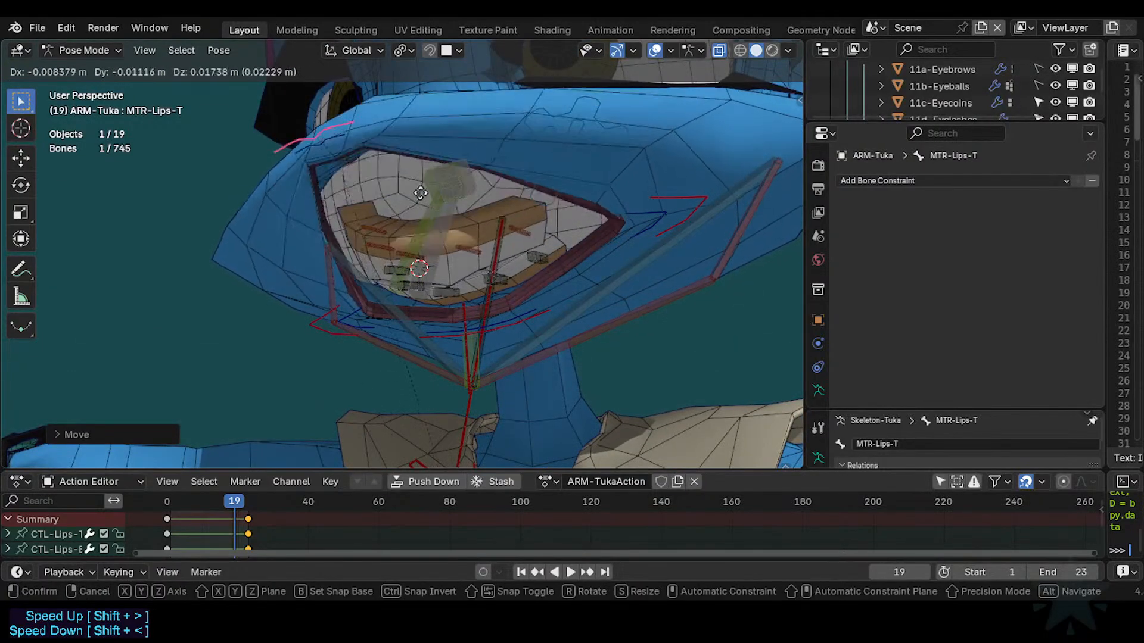
{"action": "left_click", "coordinate": [545, 216]}
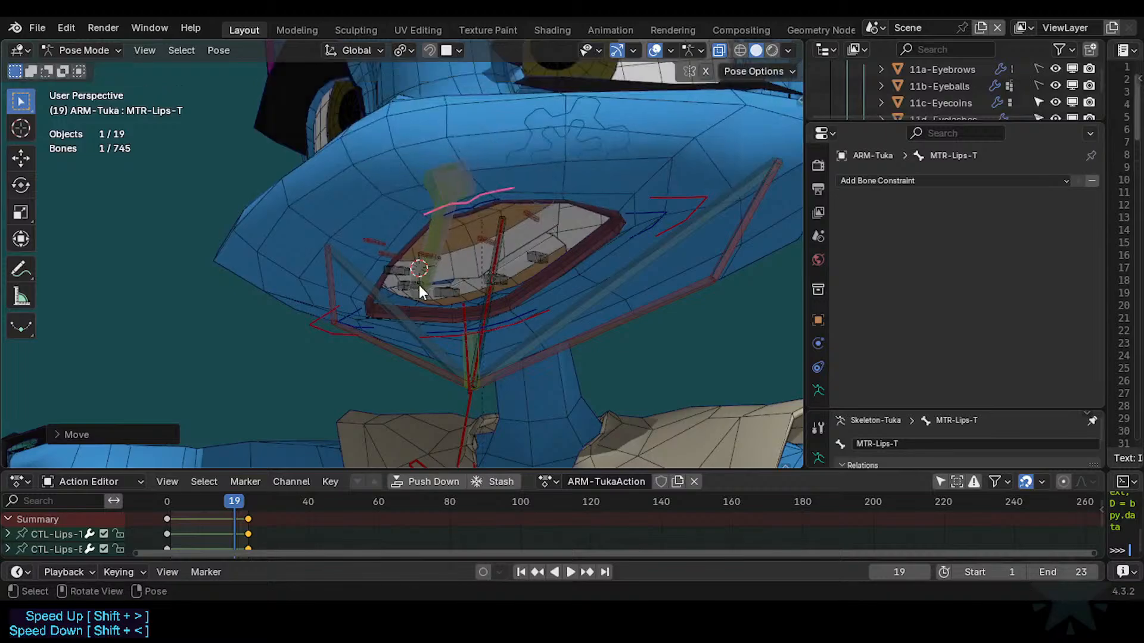
Try Local Space (Owner Orientation) as the target space of MCH-Arcade-T's MTR-Mouth constraint and test it by moving MTR-Lips-T.
{"action": "left_click", "coordinate": [419, 284]}
{"action": "scroll", "coordinate": [1020, 319], "scroll_direction": "down", "scroll_amount": 2}
{"action": "left_click", "coordinate": [989, 280]}
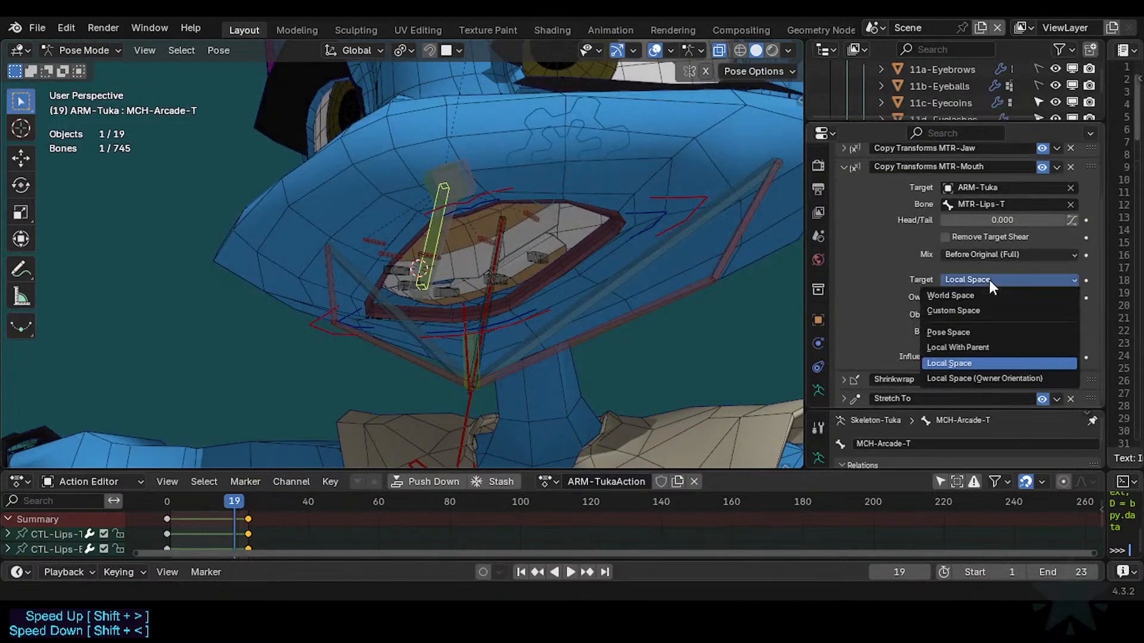
{"action": "left_click", "coordinate": [970, 378]}
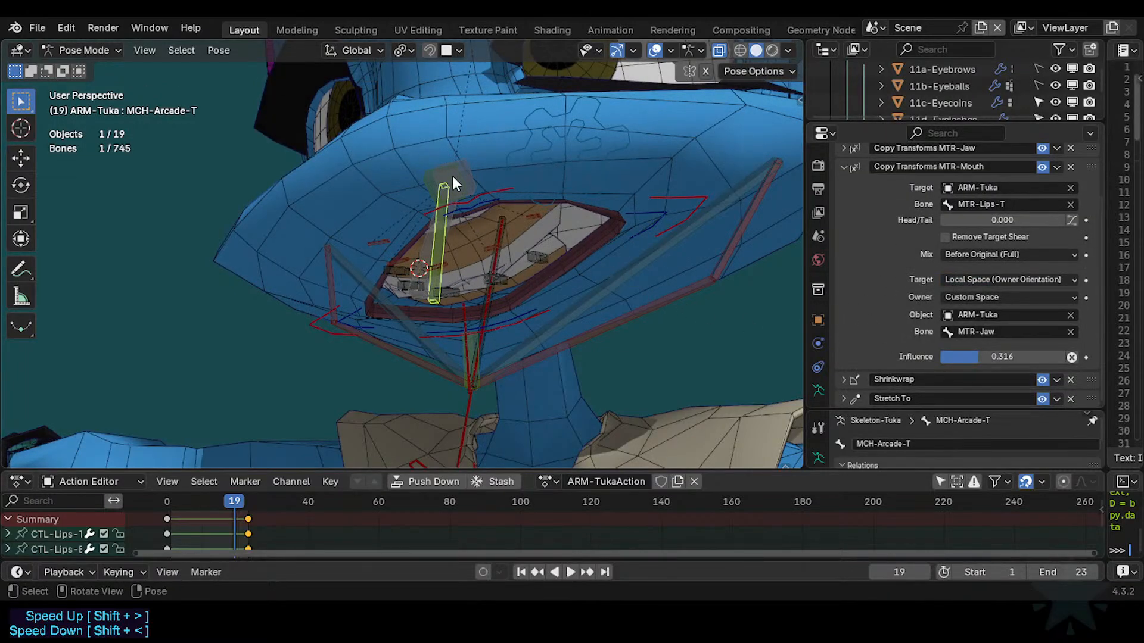
{"action": "left_click", "coordinate": [427, 210]}
{"action": "key", "text": "g"}
{"action": "left_click", "coordinate": [456, 280]}
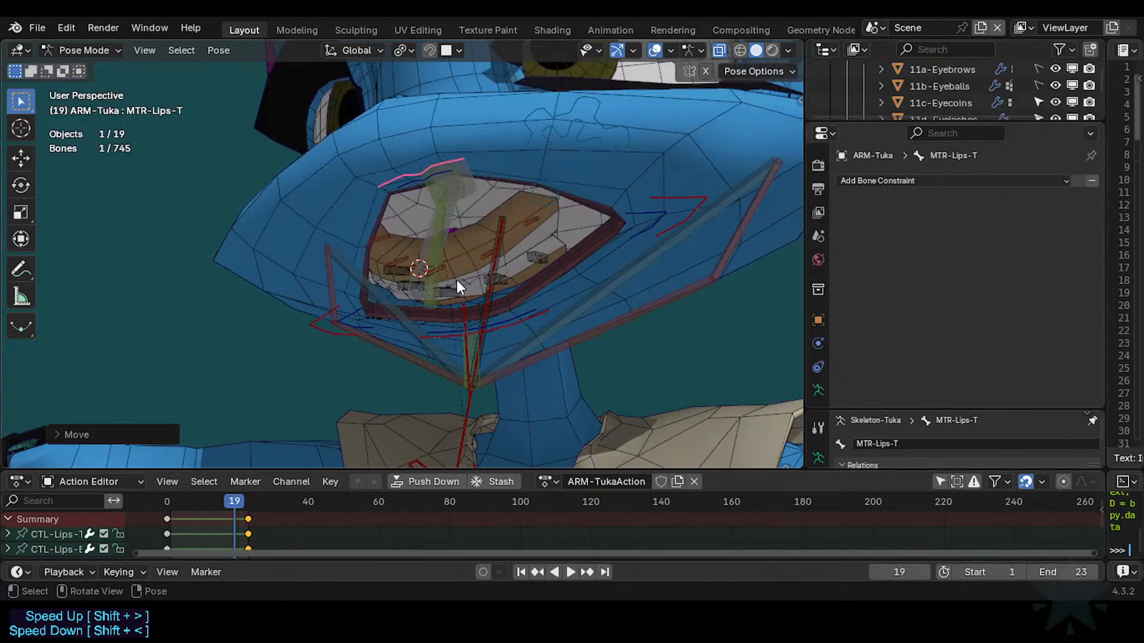
Set the MTR-Mouth constraint's target space on MCH-Arcade-T back to Local Space and disable the constraint.
{"action": "left_click", "coordinate": [438, 282]}
{"action": "left_click", "coordinate": [442, 279]}
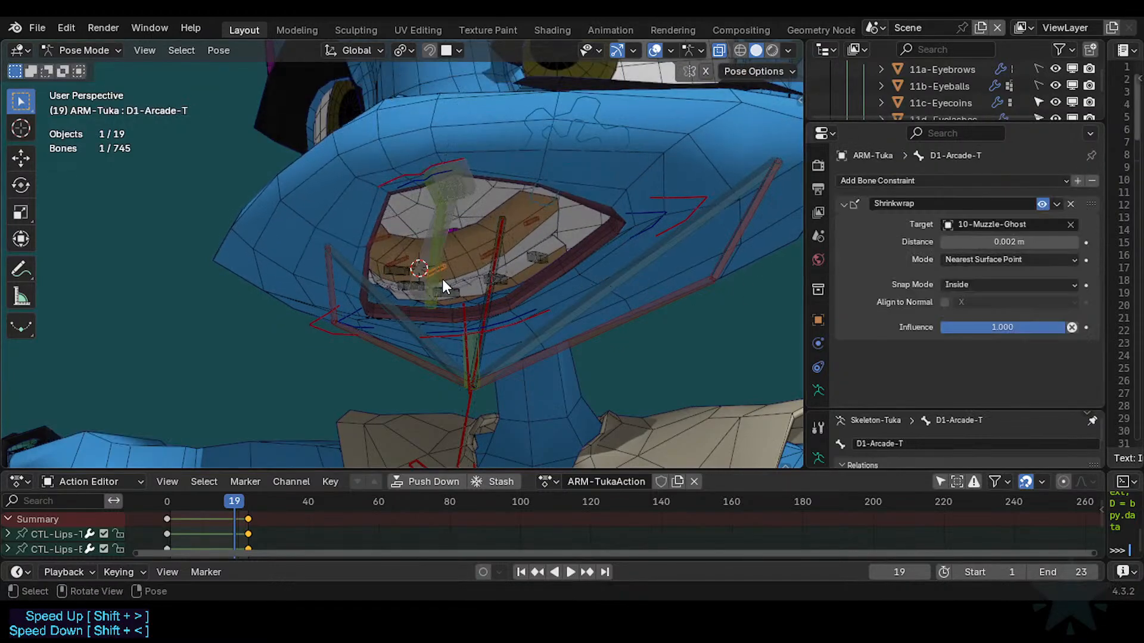
{"action": "left_click", "coordinate": [442, 279]}
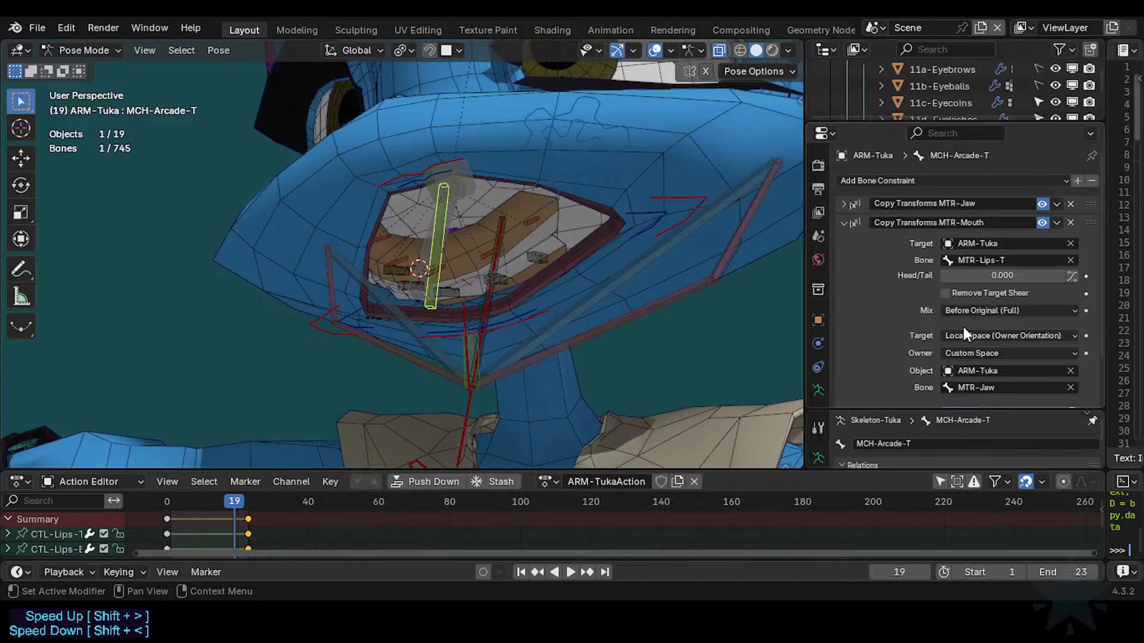
{"action": "left_click", "coordinate": [980, 335]}
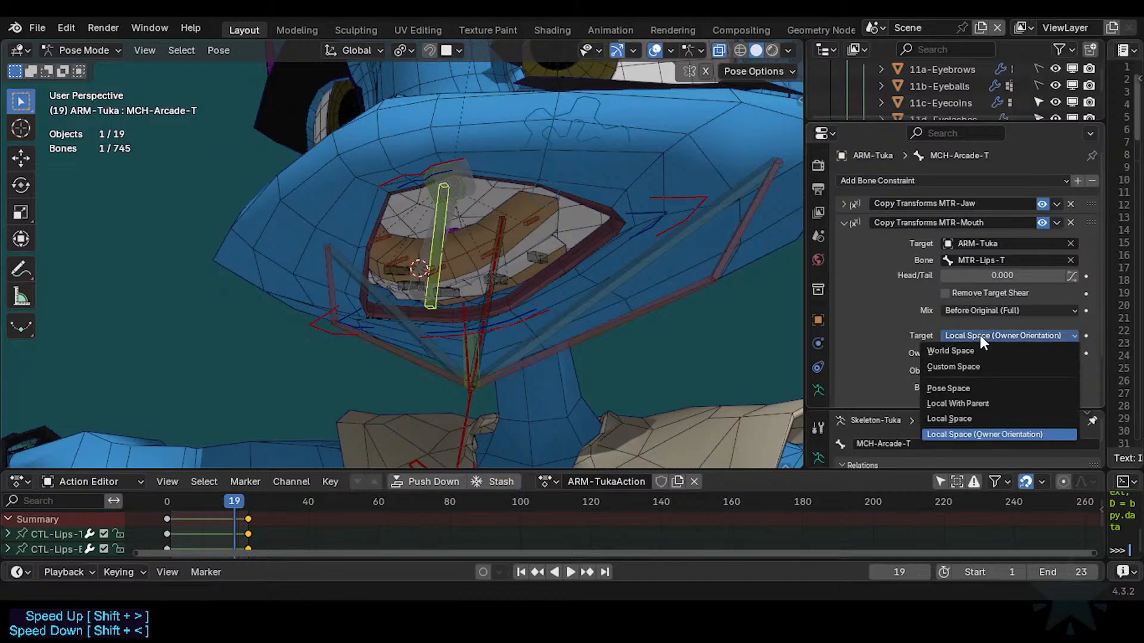
{"action": "left_click", "coordinate": [963, 419]}
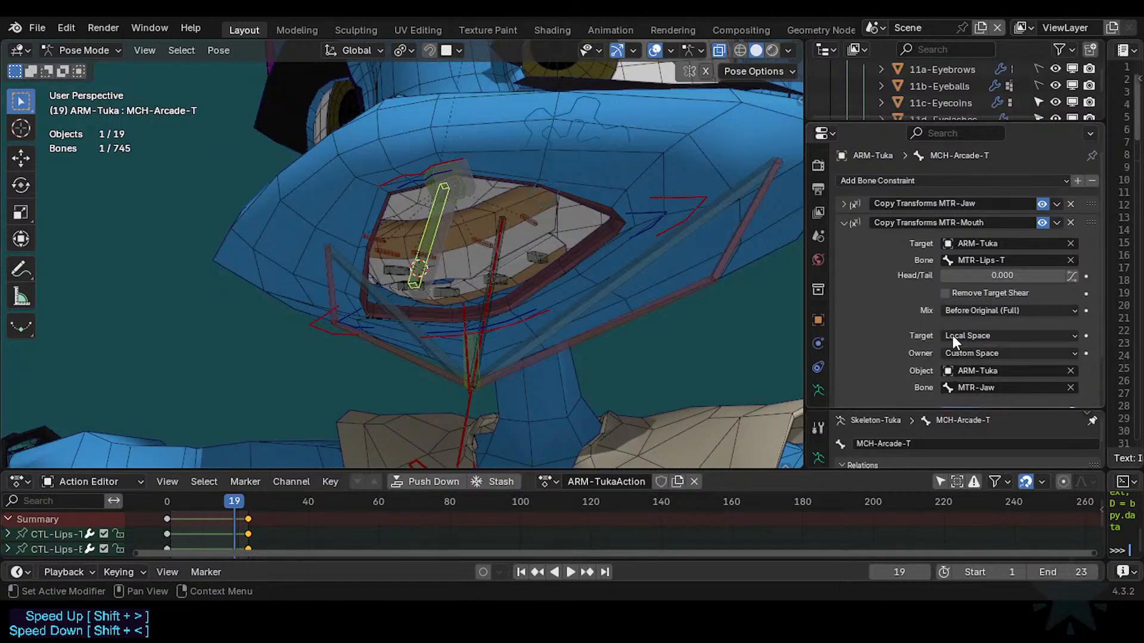
{"action": "left_click", "coordinate": [1041, 221]}
{"action": "left_click", "coordinate": [844, 223]}
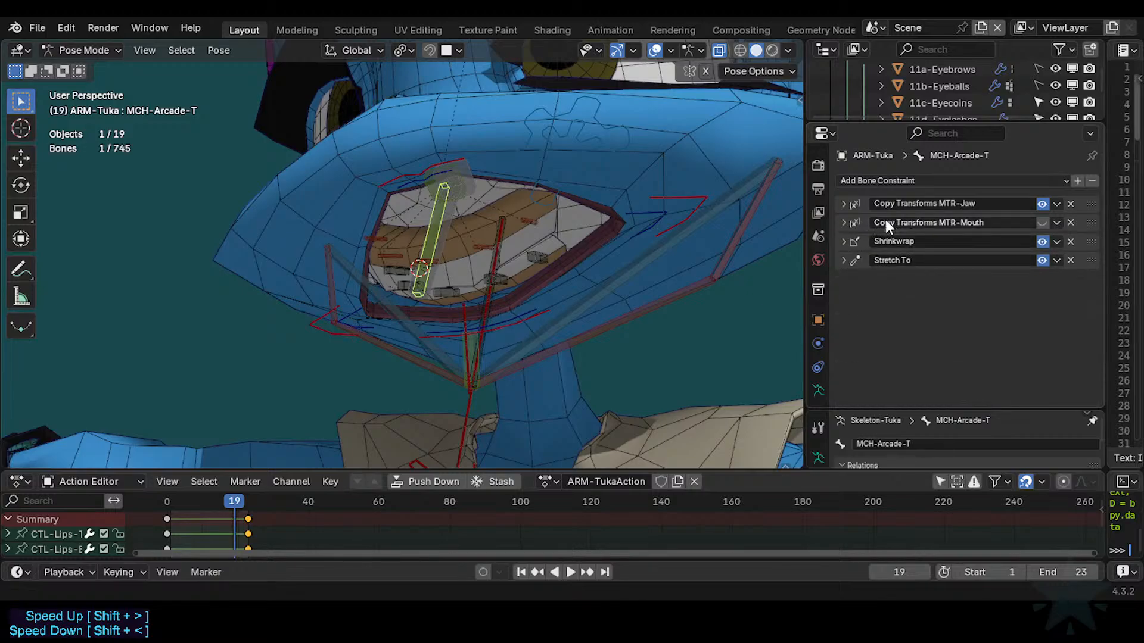
Duplicate the Copy Transforms MTR-Mouth constraint, set the copy's owner space to Local Space, and enable the copy.
{"action": "key", "text": "shift+d"}
{"action": "left_click", "coordinate": [851, 239]}
{"action": "scroll", "coordinate": [965, 286], "scroll_direction": "down", "scroll_amount": 3}
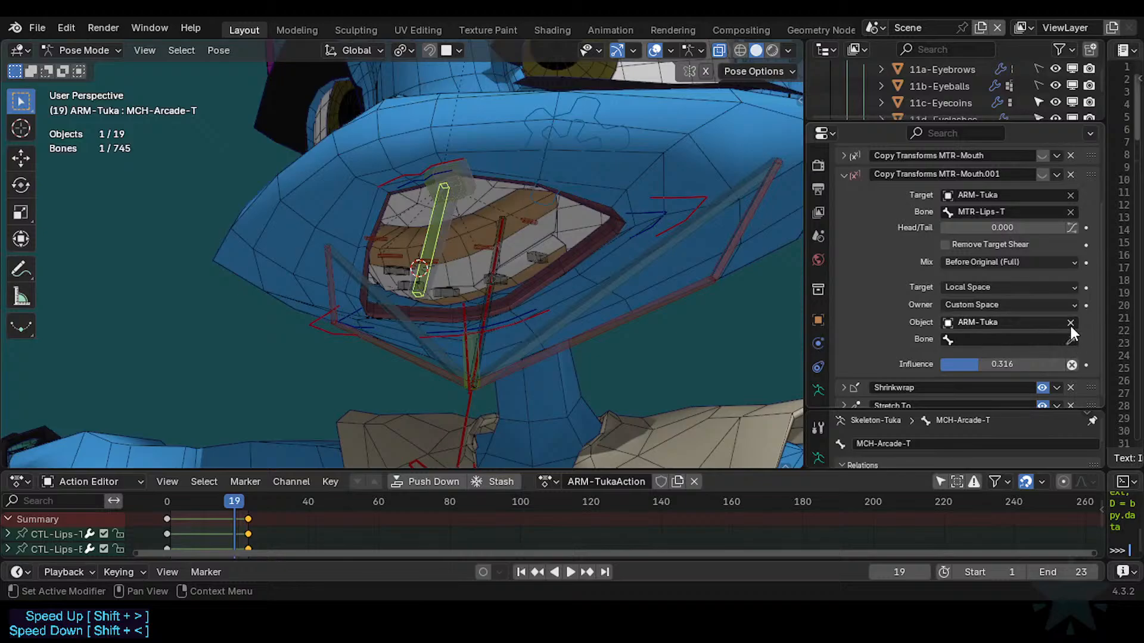
{"action": "scroll", "coordinate": [1070, 324], "scroll_direction": "up", "scroll_amount": 1}
{"action": "left_click", "coordinate": [1002, 313]}
{"action": "left_click", "coordinate": [989, 398]}
{"action": "scroll", "coordinate": [995, 325], "scroll_direction": "up", "scroll_amount": 1}
{"action": "left_click", "coordinate": [998, 290]}
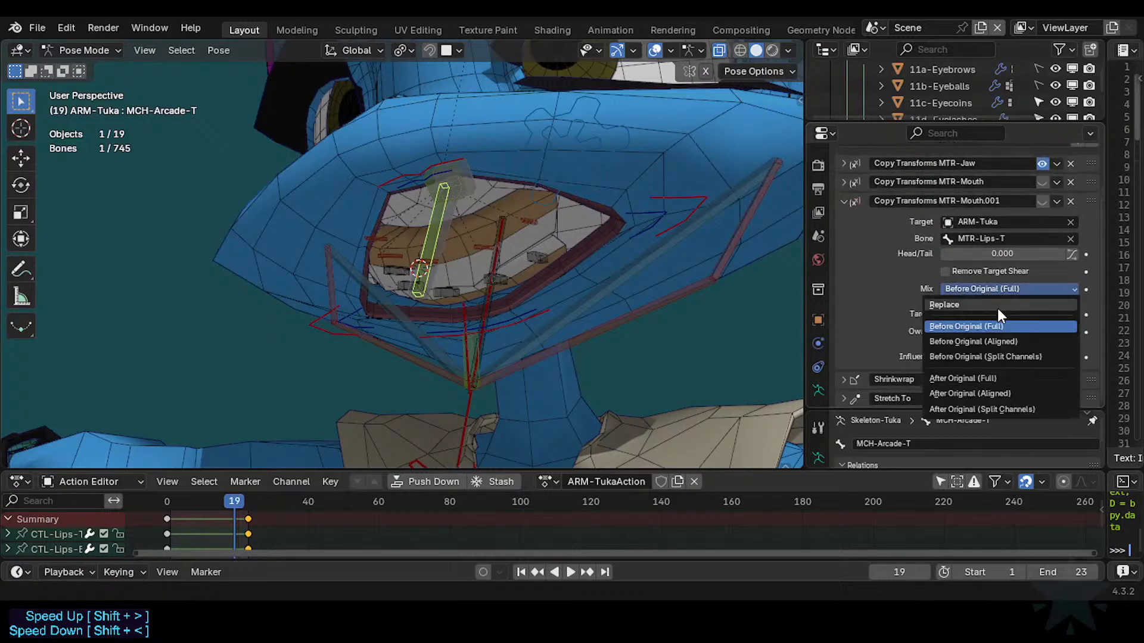
{"action": "left_click", "coordinate": [1042, 201]}
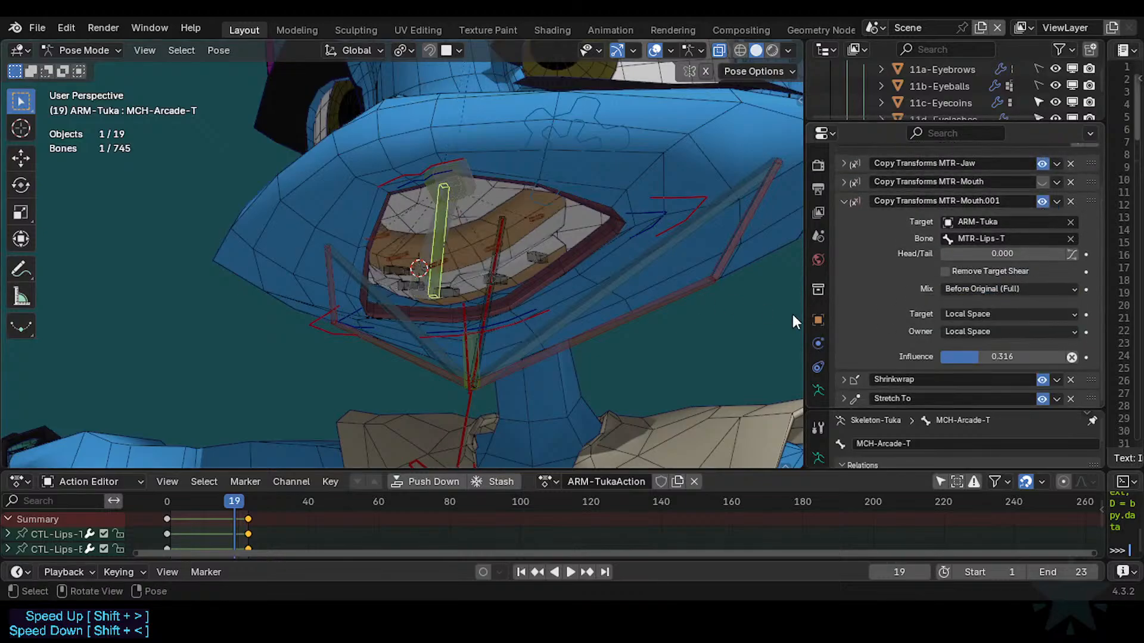
Set the duplicated MTR-Mouth constraint's influence to 1.000 and test it with a trial move of MTR-Lips-T.
{"action": "left_click_drag", "start_coordinate": [977, 356], "coordinate": [1066, 356]}
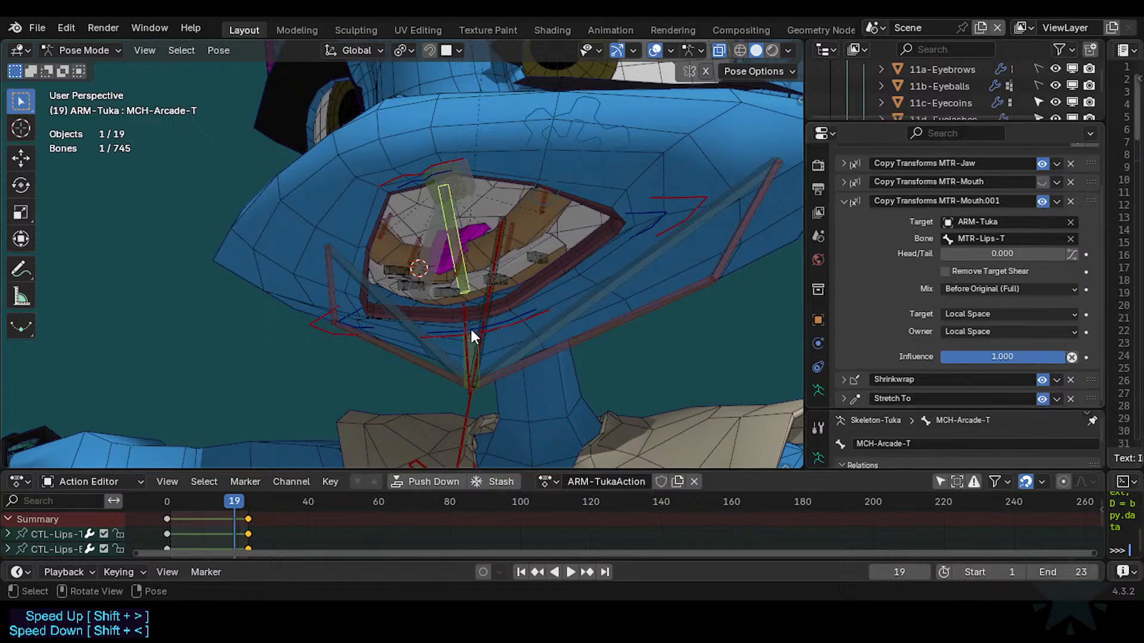
{"action": "left_click", "coordinate": [388, 175]}
{"action": "key", "text": "g"}
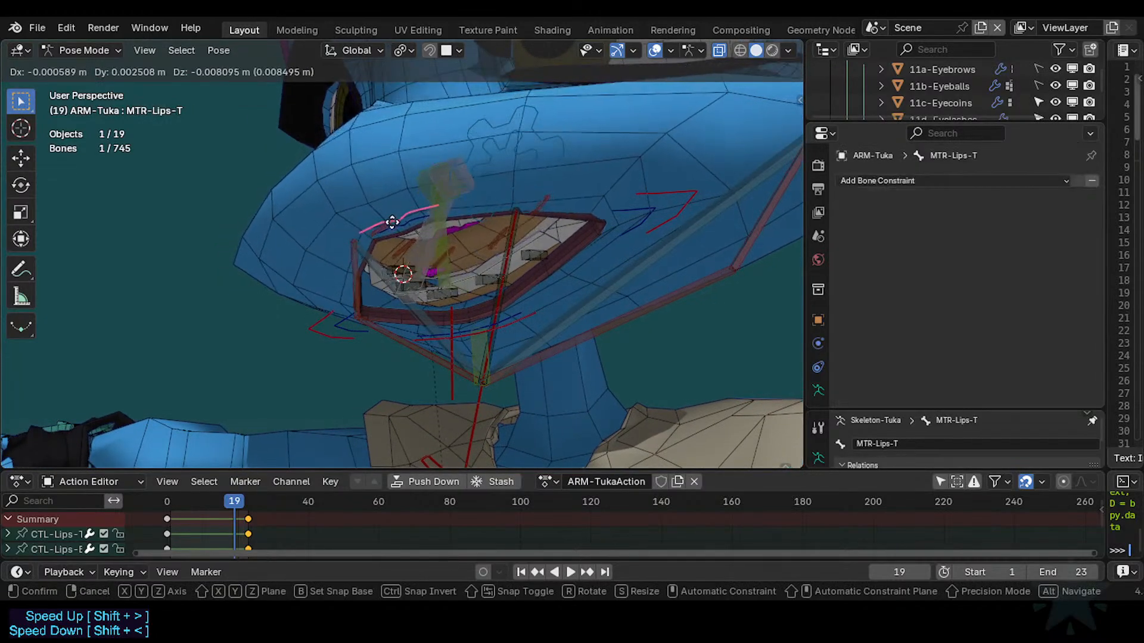
{"action": "right_click", "coordinate": [416, 209]}
Set the duplicated constraint's target space to Local Space (Owner Orientation) and test it by moving MTR-Lips-T.
{"action": "left_click", "coordinate": [442, 213]}
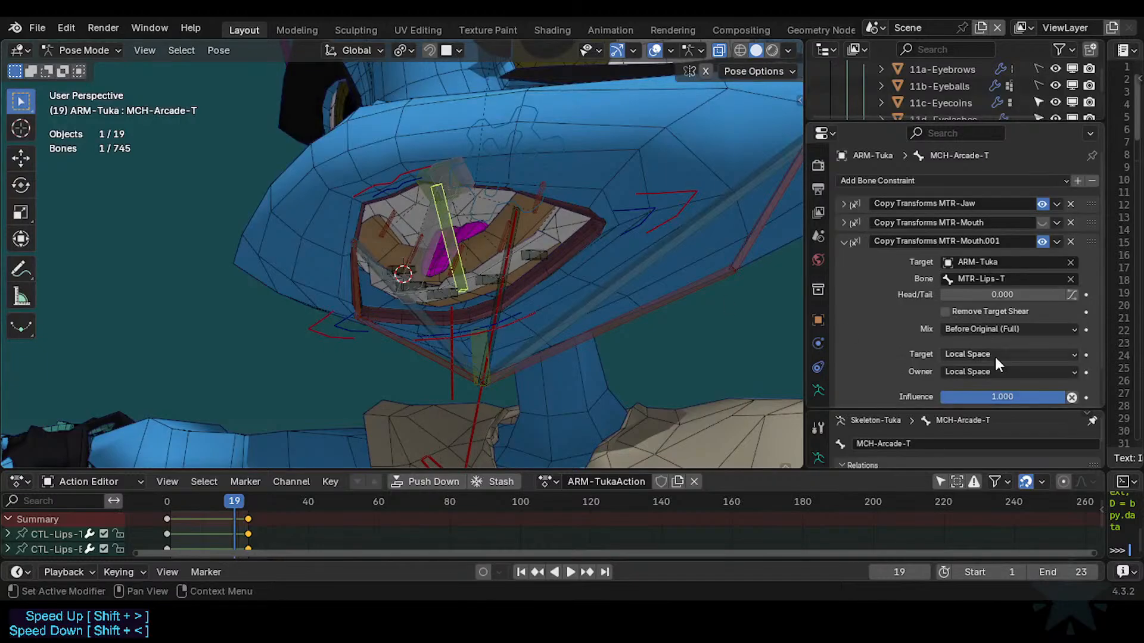
{"action": "left_click", "coordinate": [975, 354]}
{"action": "left_click", "coordinate": [956, 448]}
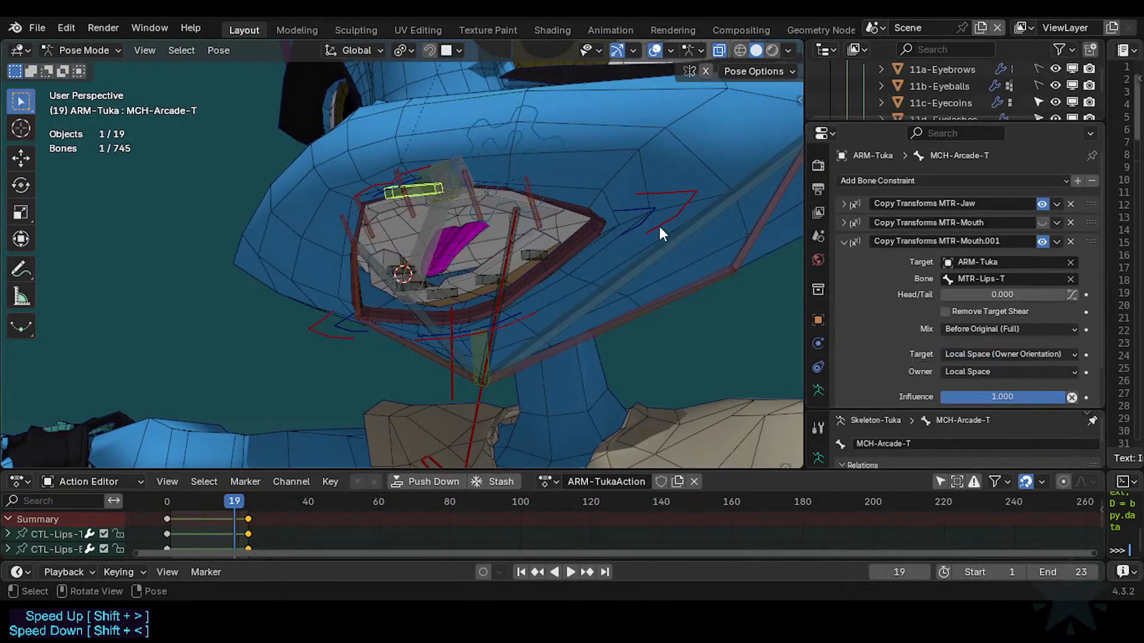
{"action": "left_click", "coordinate": [379, 181]}
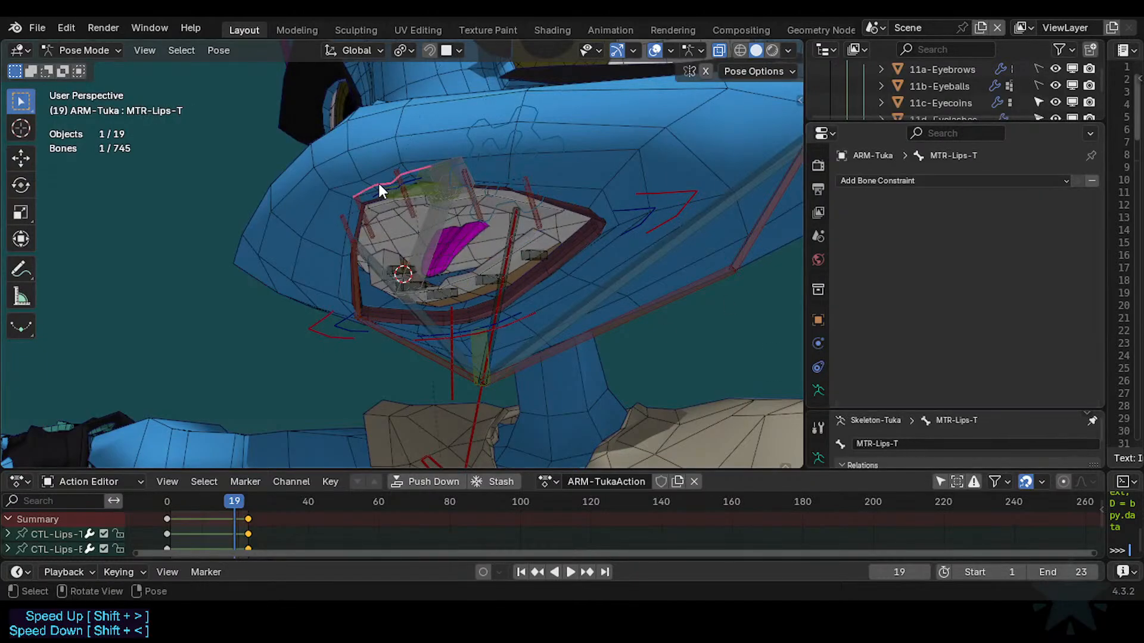
{"action": "key", "text": "g"}
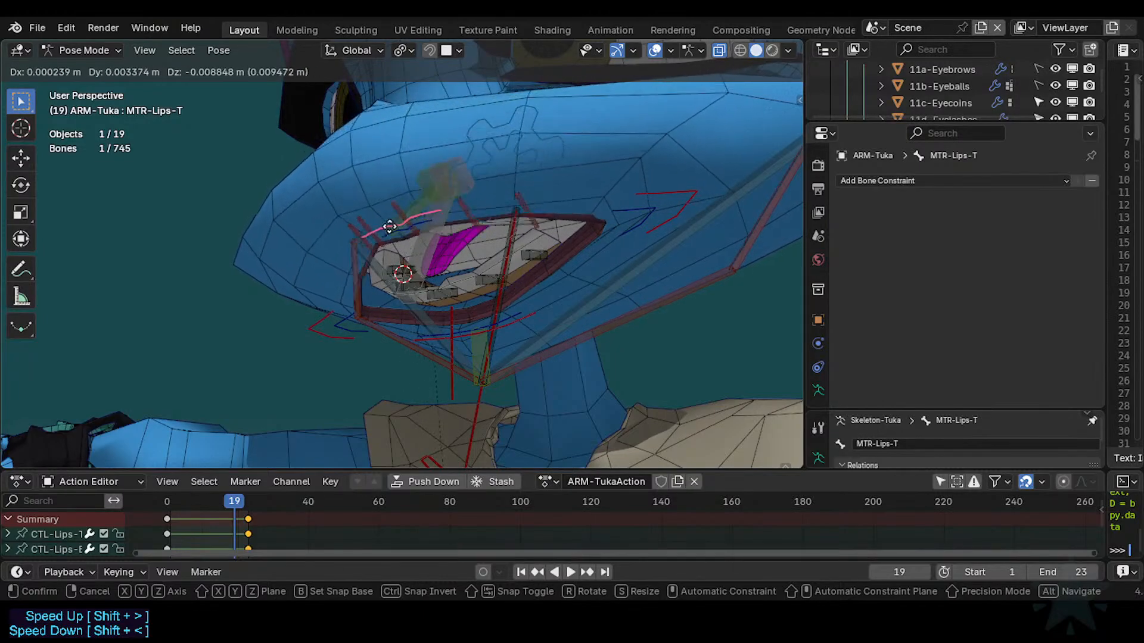
{"action": "left_click", "coordinate": [460, 216]}
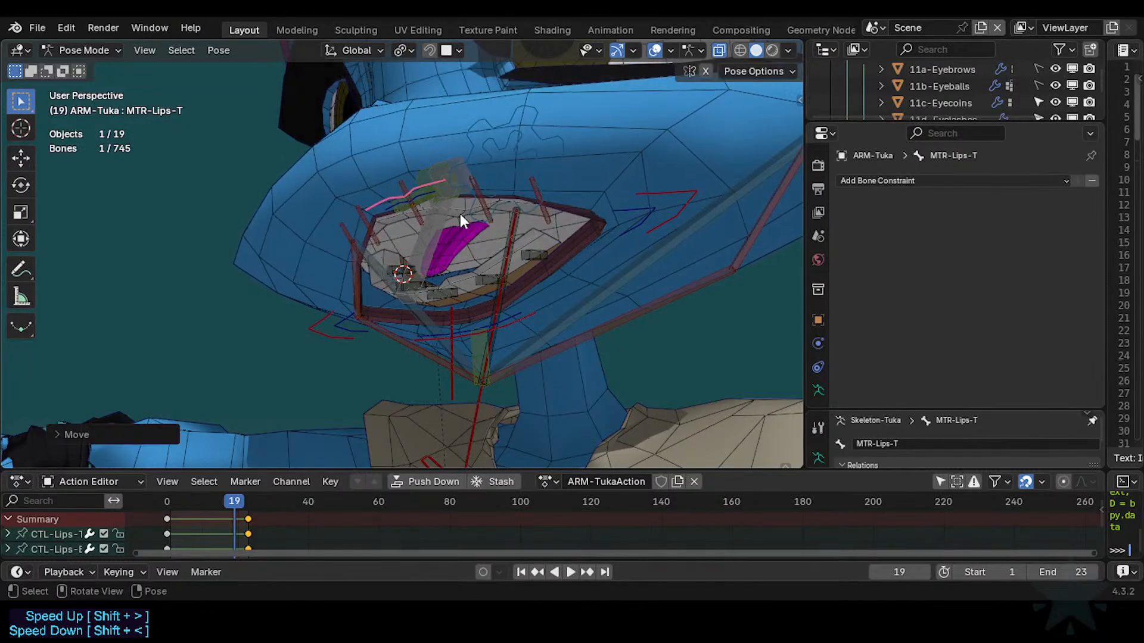
Make further trial moves of MTR-Lips-T to check how the upper dental arcade follows the lip.
{"action": "left_click", "coordinate": [430, 195]}
{"action": "left_click", "coordinate": [417, 183]}
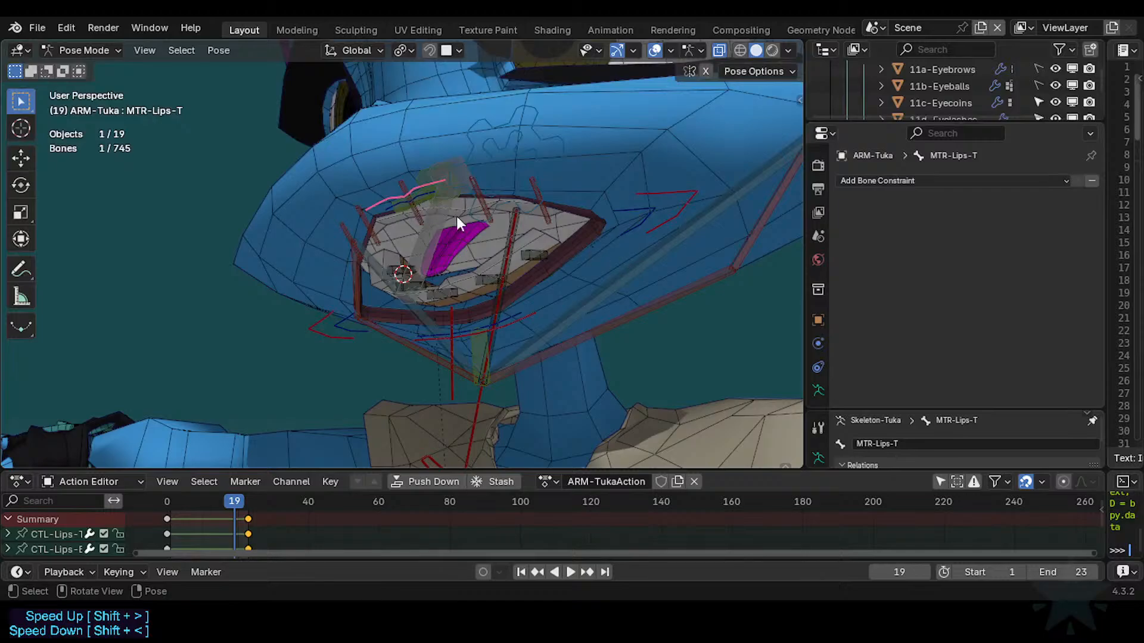
{"action": "key", "text": "g"}
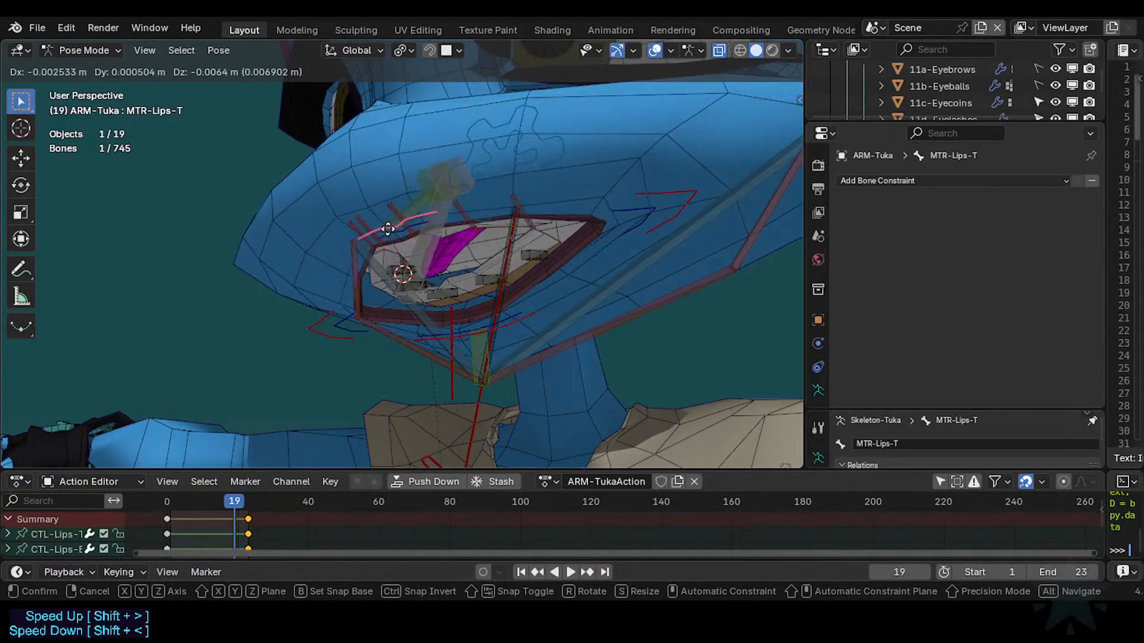
{"action": "left_click", "coordinate": [397, 217]}
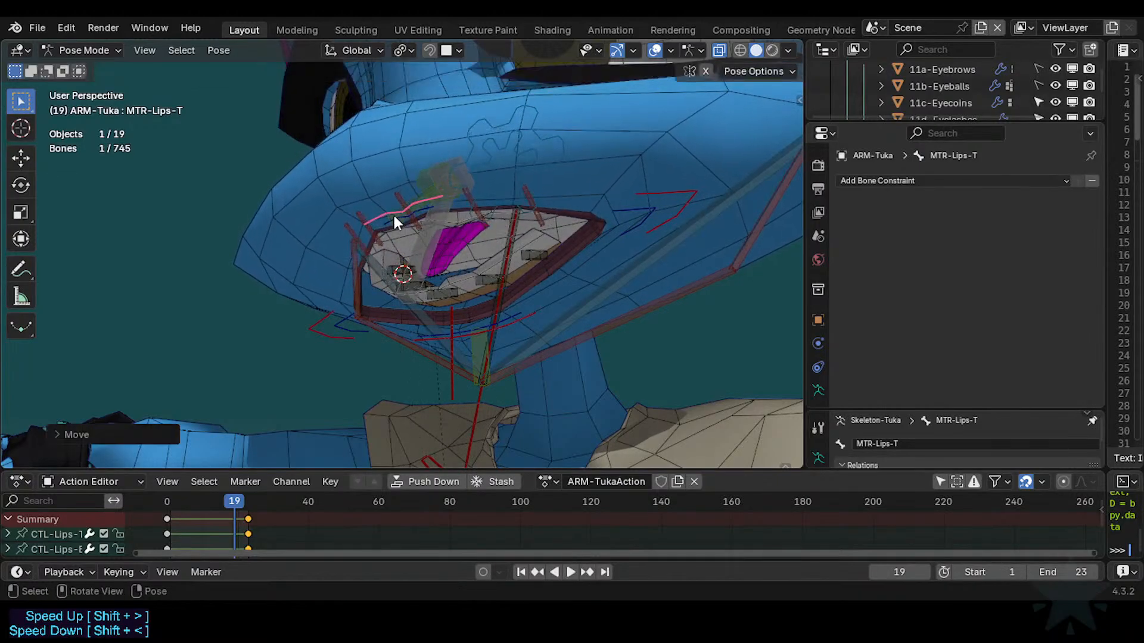
{"action": "left_click", "coordinate": [393, 216]}
{"action": "left_click", "coordinate": [402, 203]}
{"action": "left_click", "coordinate": [416, 200]}
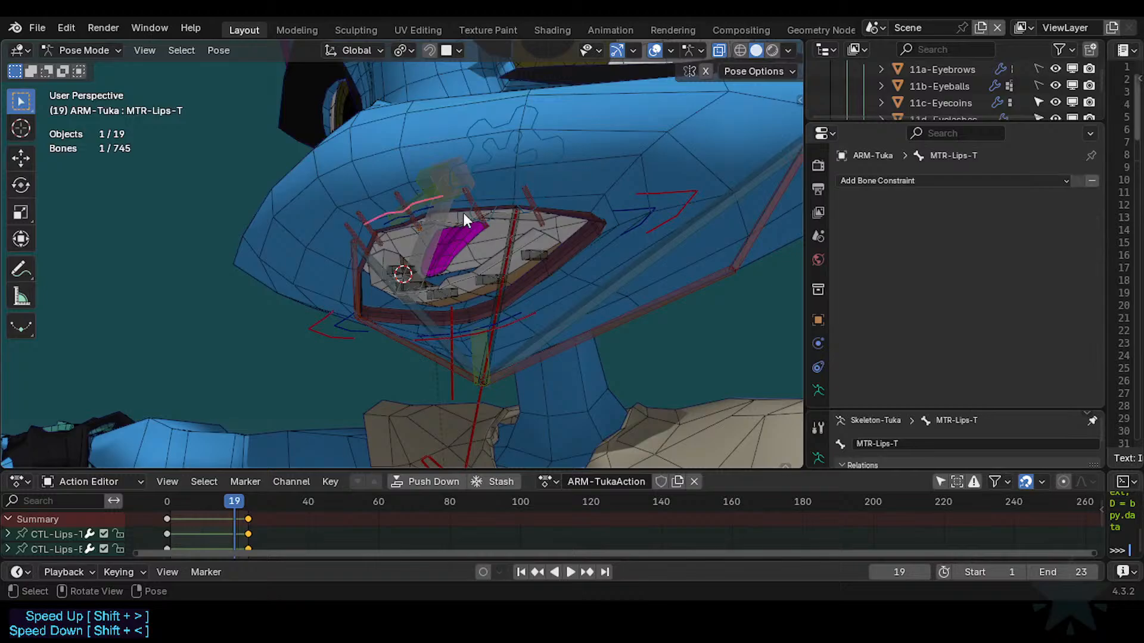
Set the influence of MCH-Arcade-T's duplicated MTR-Mouth constraint to 0.619 and test it with trial moves of MTR-Lips-T.
{"action": "left_click", "coordinate": [413, 198]}
{"action": "left_click_drag", "start_coordinate": [1044, 402], "coordinate": [1018, 397]}
{"action": "left_click", "coordinate": [390, 212]}
{"action": "key", "text": "g"}
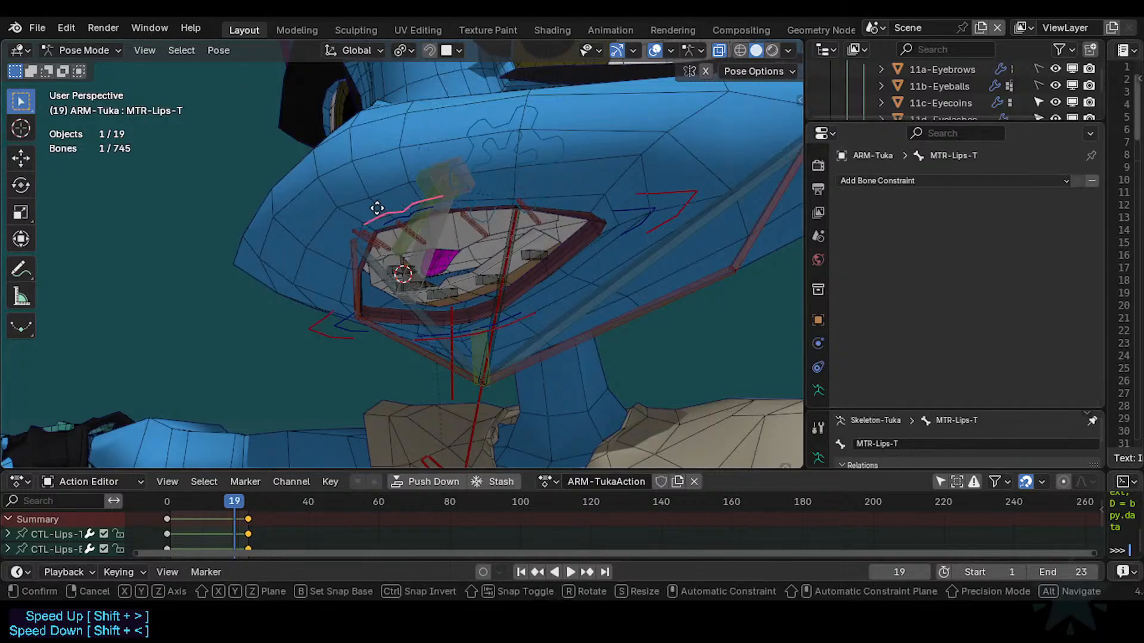
{"action": "left_click", "coordinate": [442, 210]}
{"action": "middle_click_drag", "start_coordinate": [443, 210], "coordinate": [507, 206]}
{"action": "key", "text": "g"}
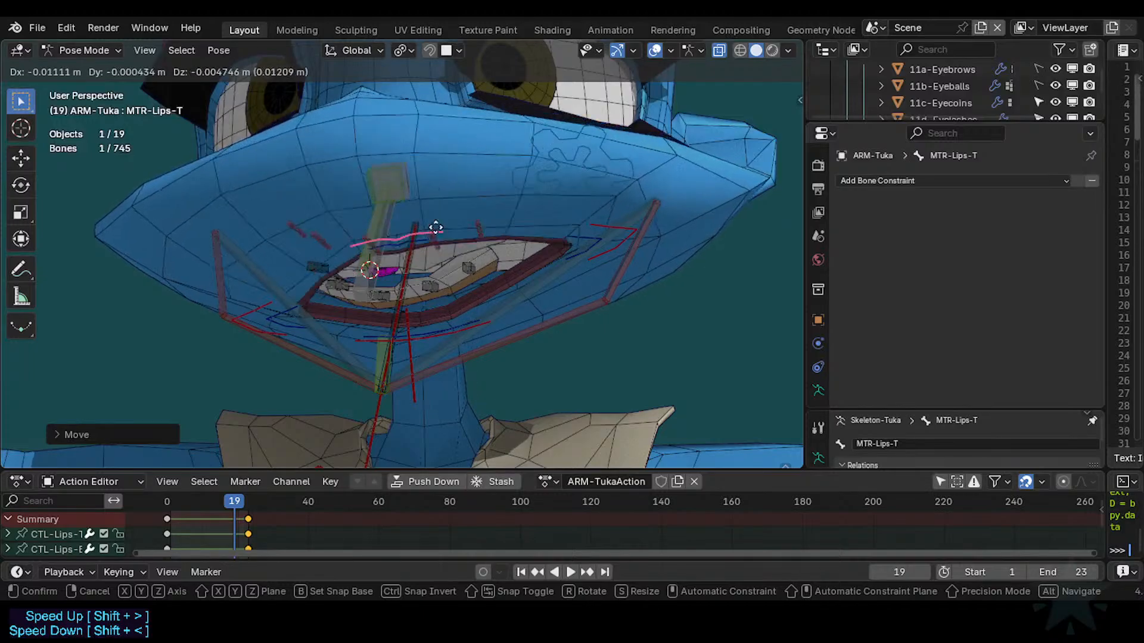
{"action": "key", "text": "Escape"}
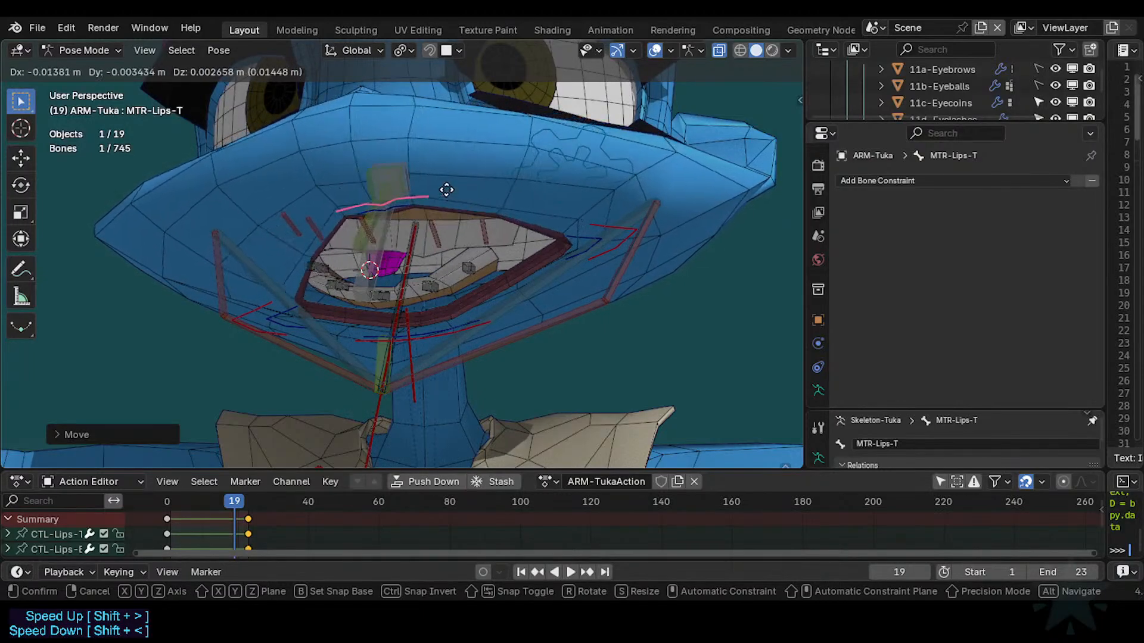
Delete the duplicated MTR-Mouth.001 constraint from MCH-Arcade-T and re-enable the original MTR-Mouth constraint.
{"action": "left_click", "coordinate": [364, 221]}
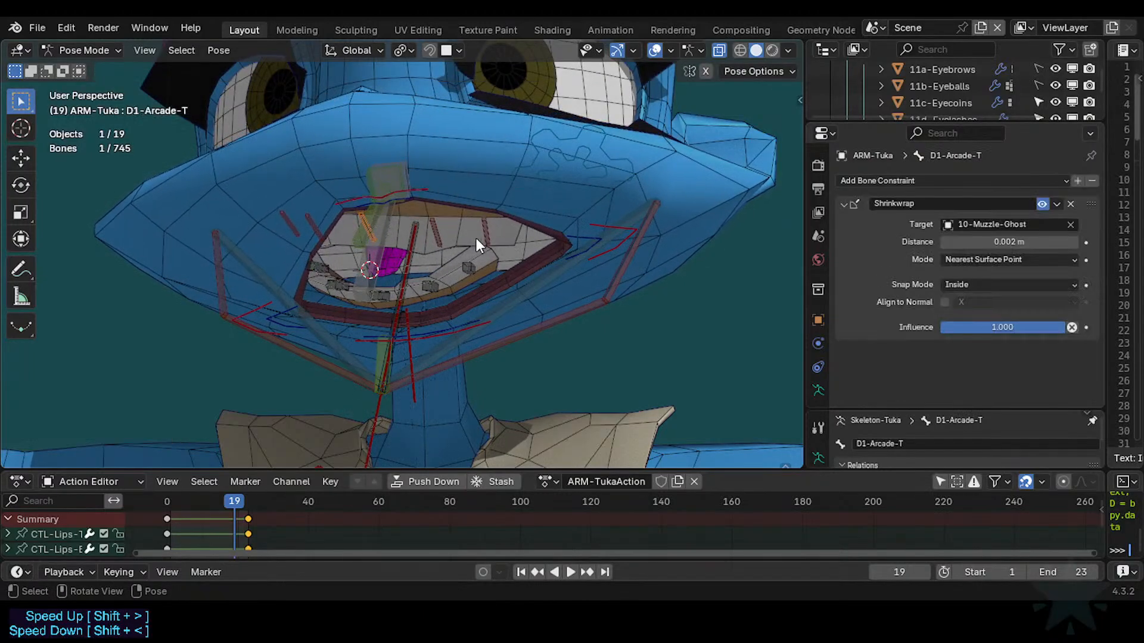
{"action": "left_click", "coordinate": [376, 243]}
{"action": "left_click", "coordinate": [360, 238]}
{"action": "left_click", "coordinate": [350, 234]}
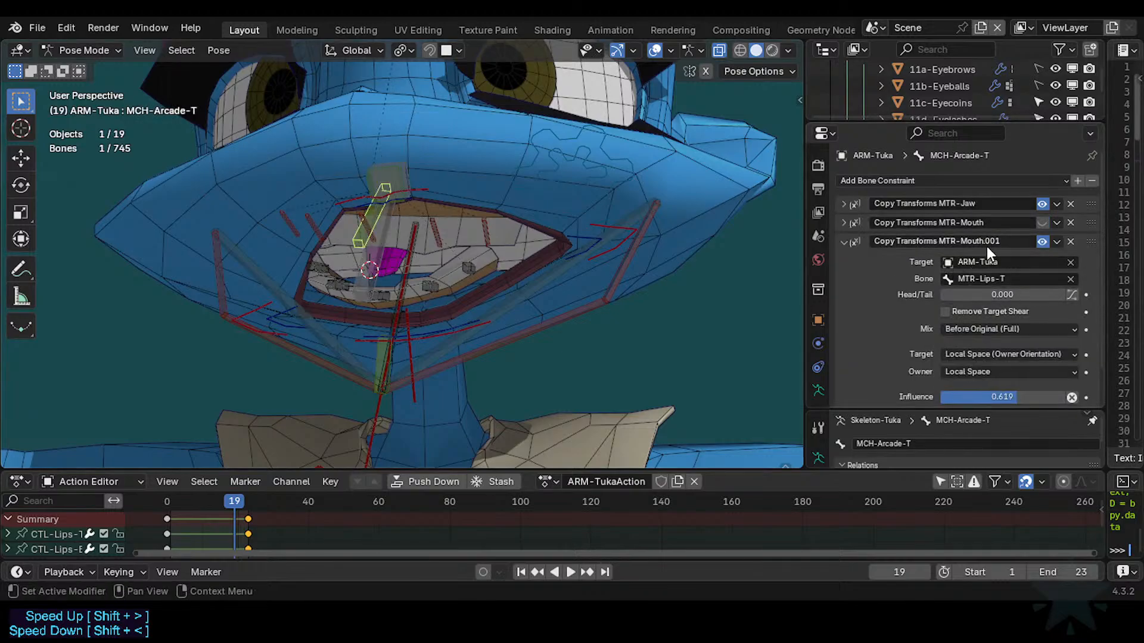
{"action": "middle_click_drag", "start_coordinate": [337, 260], "coordinate": [324, 259]}
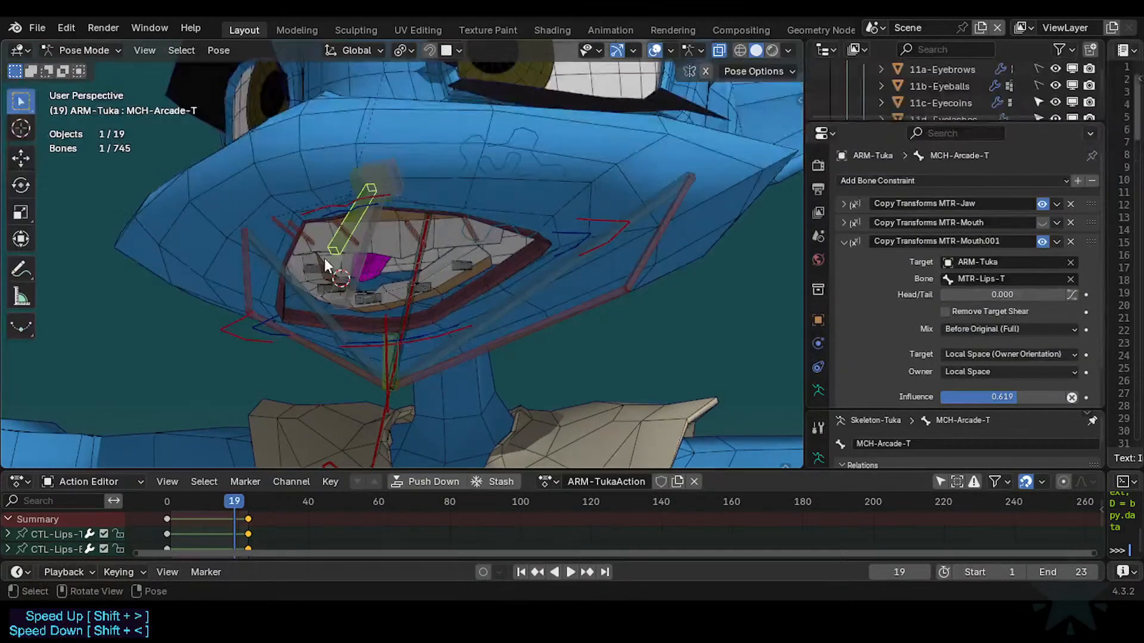
{"action": "left_click", "coordinate": [333, 206]}
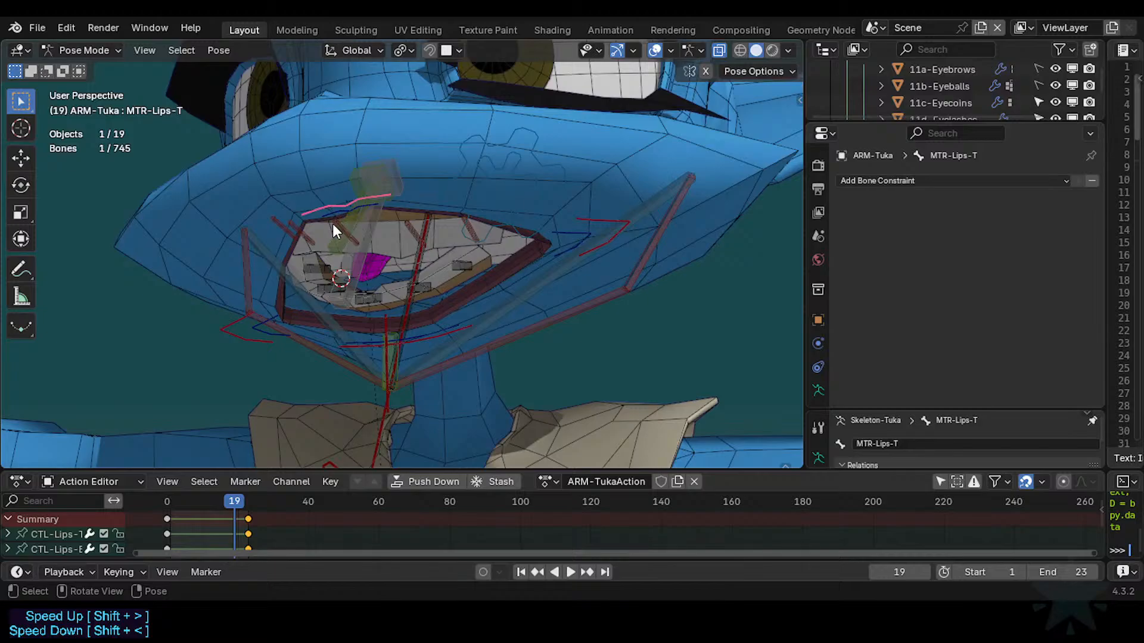
{"action": "left_click", "coordinate": [333, 227]}
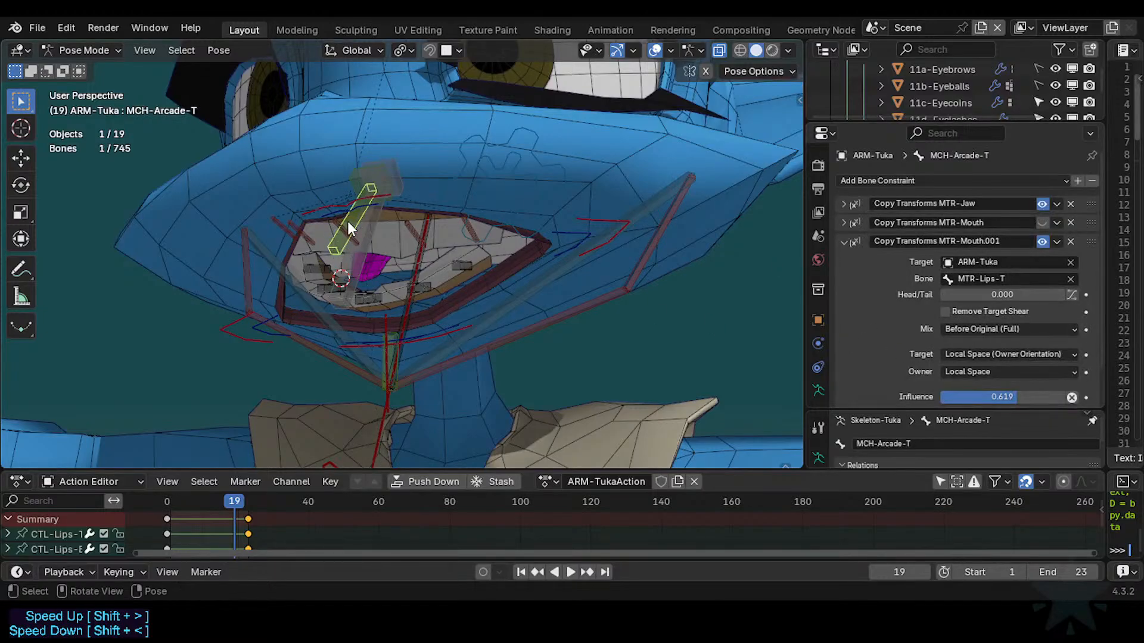
{"action": "left_click", "coordinate": [1071, 240]}
{"action": "left_click", "coordinate": [1043, 223]}
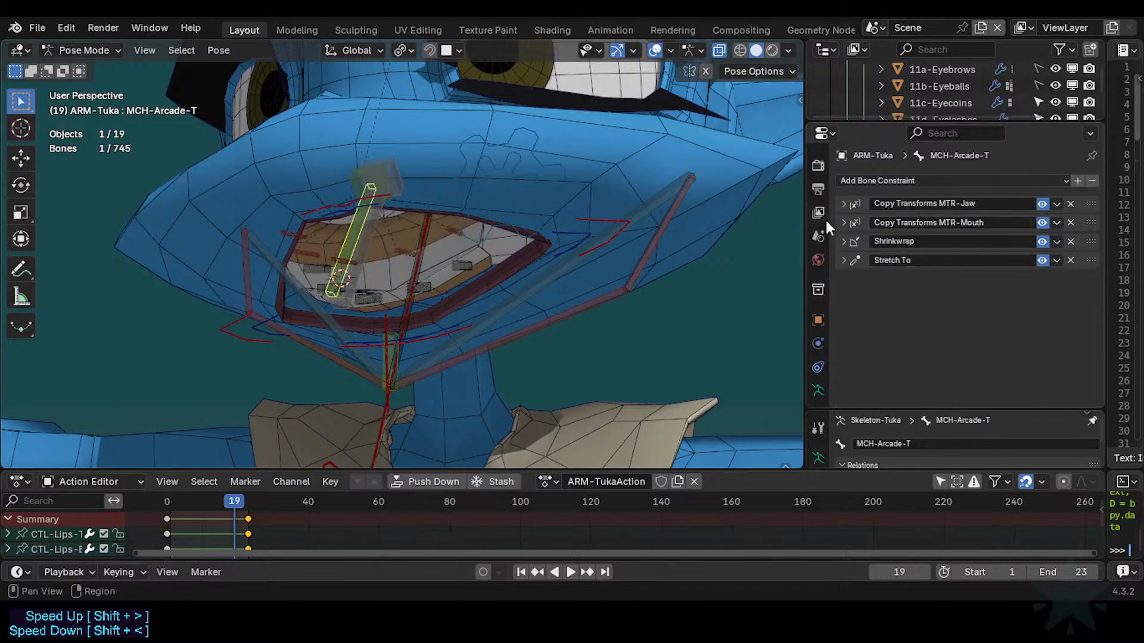
{"action": "left_click", "coordinate": [843, 223]}
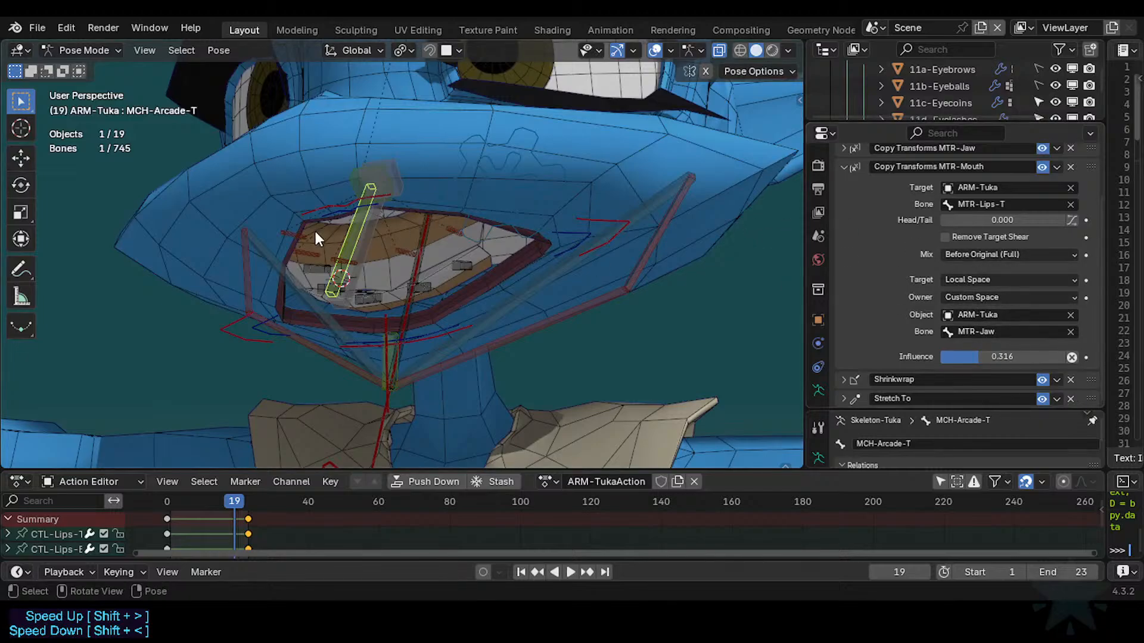
Test the original MTR-Mouth constraint with a trial move of MTR-Lips-T.
{"action": "left_click", "coordinate": [324, 200]}
{"action": "key", "text": "g"}
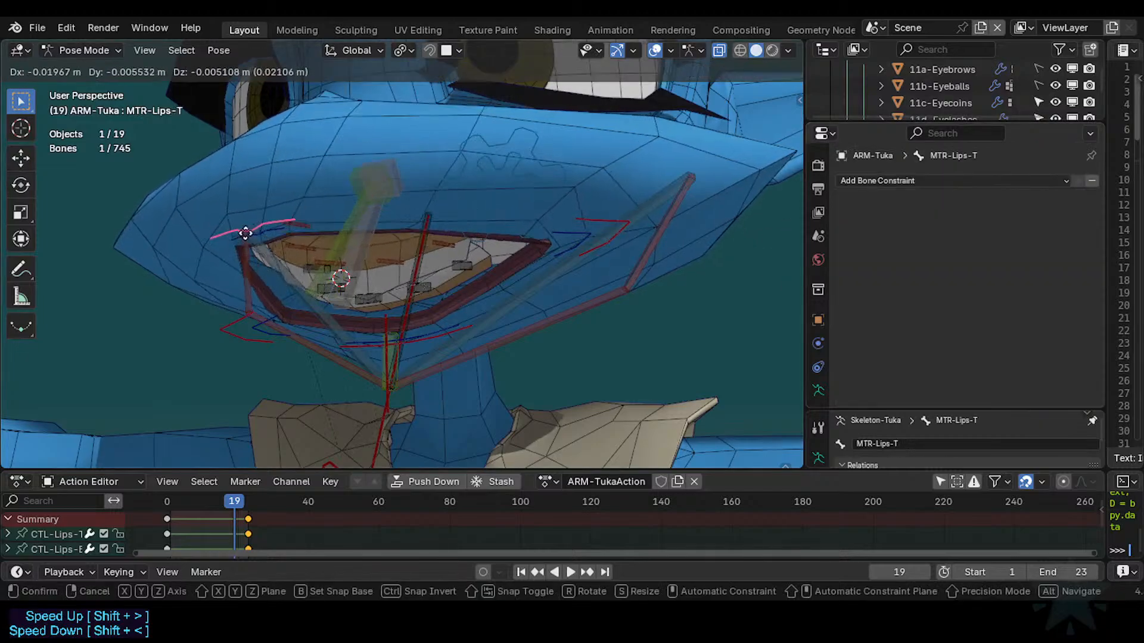
{"action": "key", "text": "Escape"}
Raise the influence of MCH-Arcade-T's MTR-Mouth constraint and test it by moving MTR-Lips-T.
{"action": "left_click", "coordinate": [350, 237]}
{"action": "scroll", "coordinate": [953, 331], "scroll_direction": "down", "scroll_amount": 2}
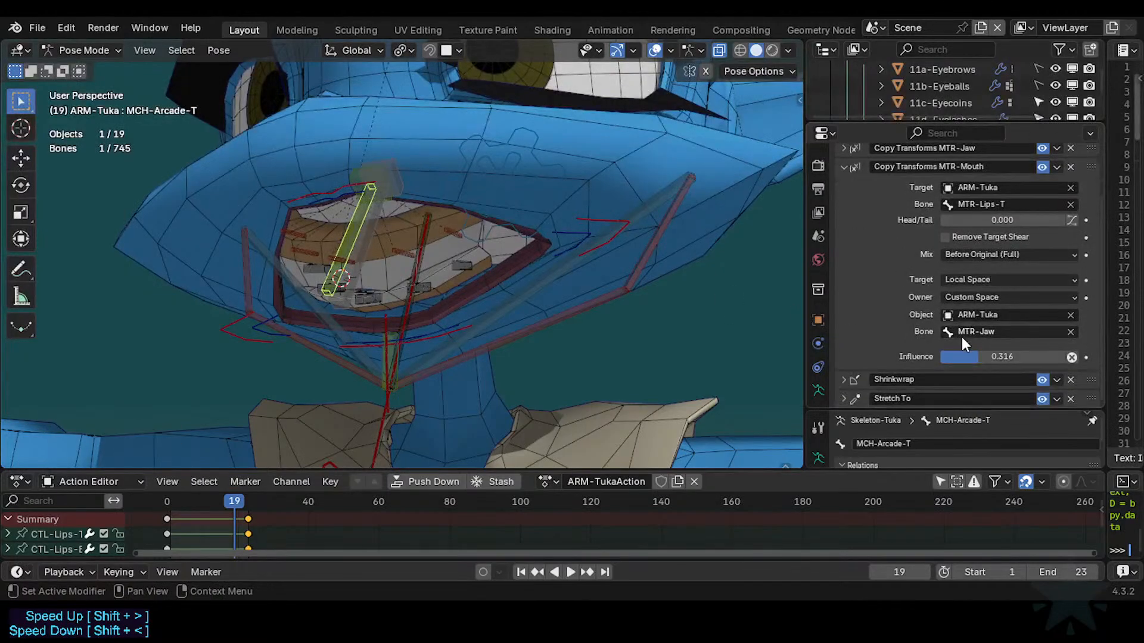
{"action": "left_click_drag", "start_coordinate": [978, 357], "coordinate": [1023, 356]}
{"action": "left_click", "coordinate": [322, 185]}
{"action": "key", "text": "g"}
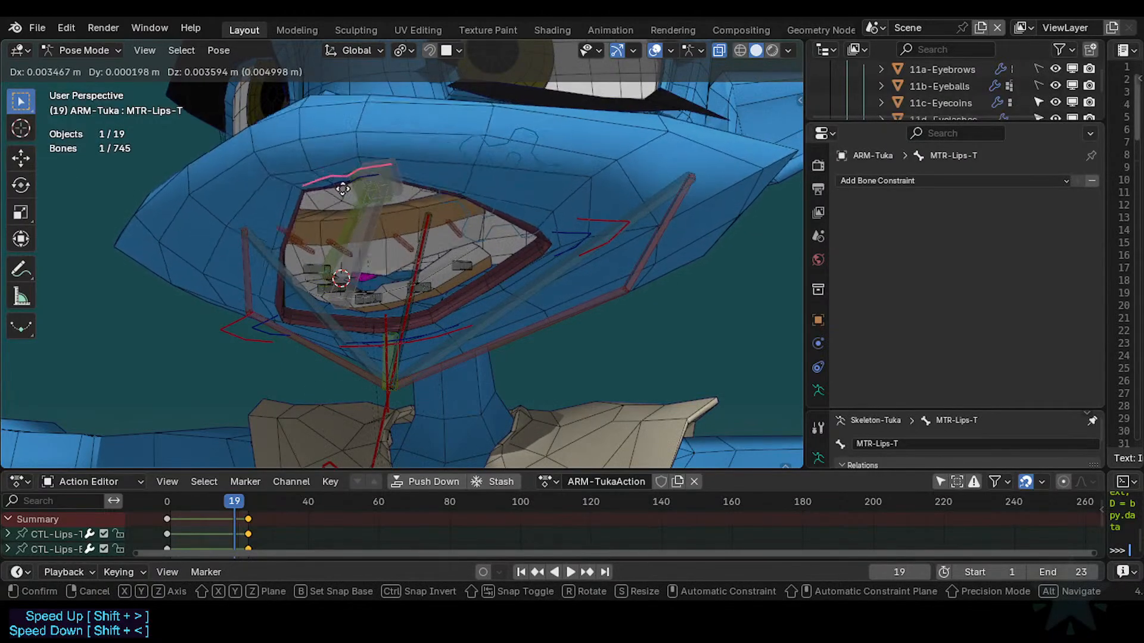
{"action": "left_click", "coordinate": [325, 189]}
{"action": "key", "text": "g"}
{"action": "left_click", "coordinate": [337, 204]}
Clear the location of all visible pose bones and raise MTR-Lips-T about 0.015 m from the closed mouth.
{"action": "key", "text": "a"}
{"action": "key", "text": "alt+g"}
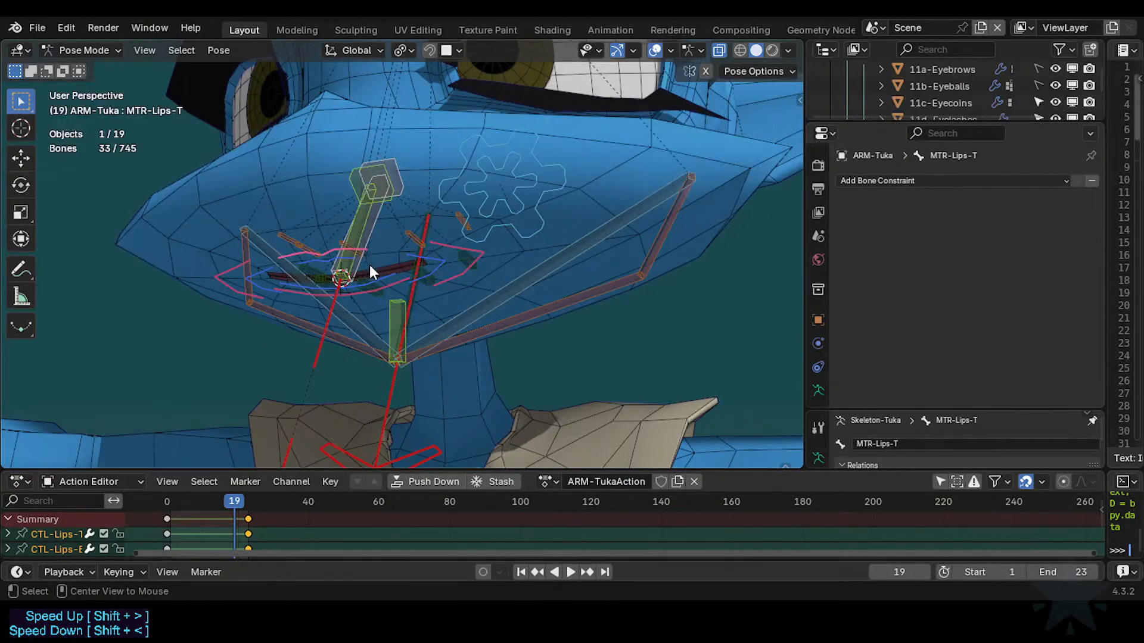
{"action": "left_click", "coordinate": [312, 247]}
{"action": "left_click", "coordinate": [327, 249]}
{"action": "key", "text": "g"}
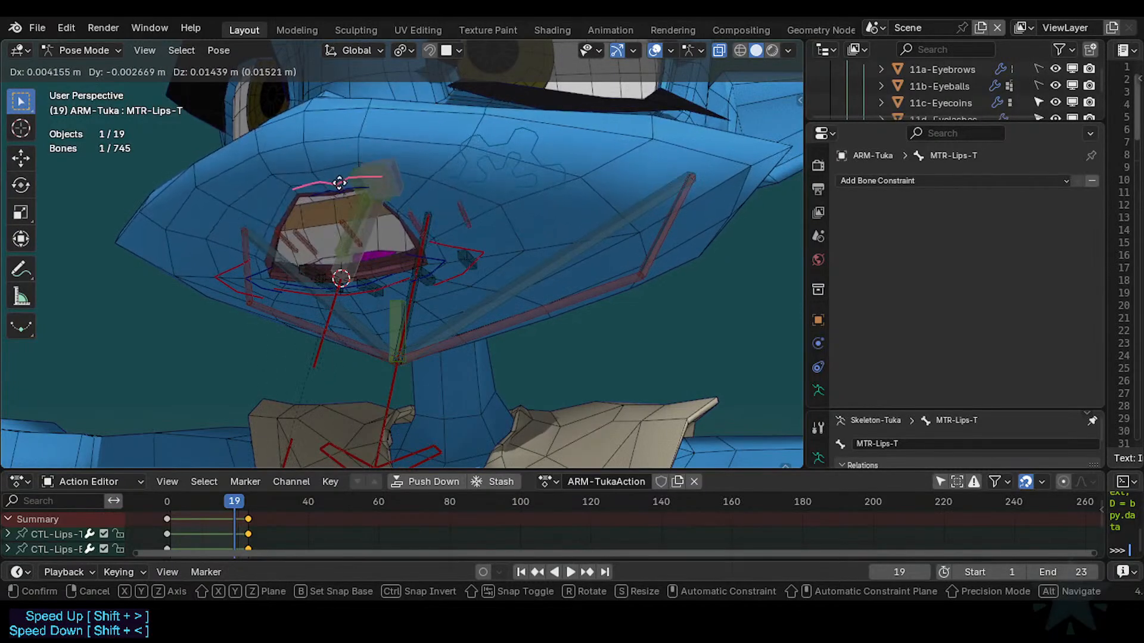
Move the lip corner bone MTR-Lips.L outward and upward, and readjust MTR-Lips-T to test a wider mouth opening.
{"action": "left_click", "coordinate": [461, 242]}
{"action": "left_click", "coordinate": [464, 238]}
{"action": "left_click", "coordinate": [474, 243]}
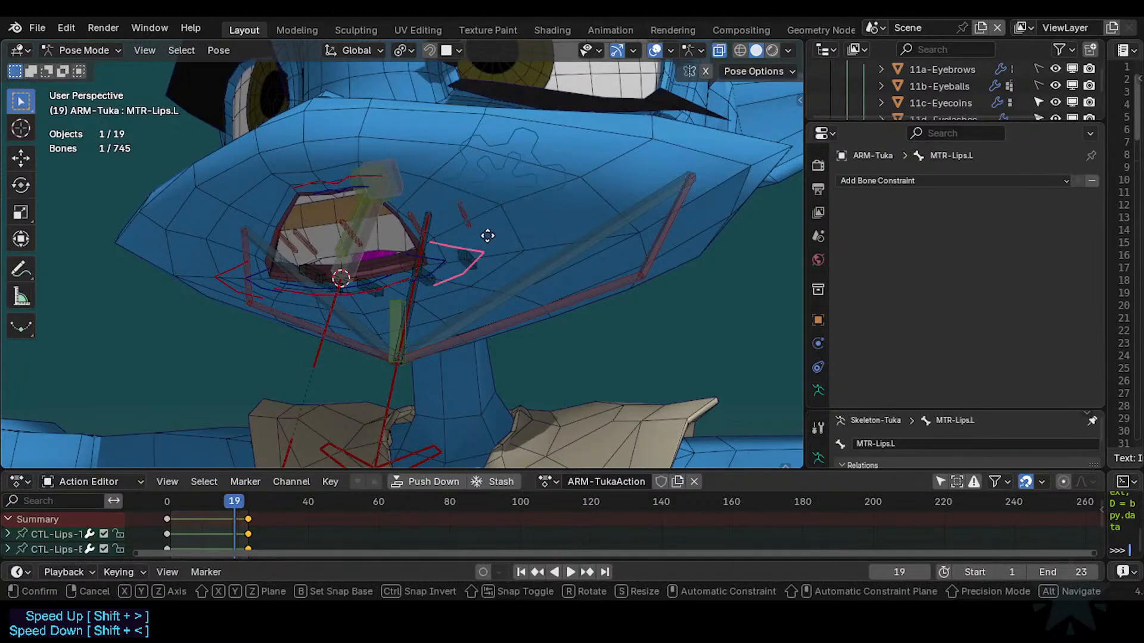
{"action": "key", "text": "g"}
{"action": "left_click", "coordinate": [556, 186]}
{"action": "left_click", "coordinate": [352, 184]}
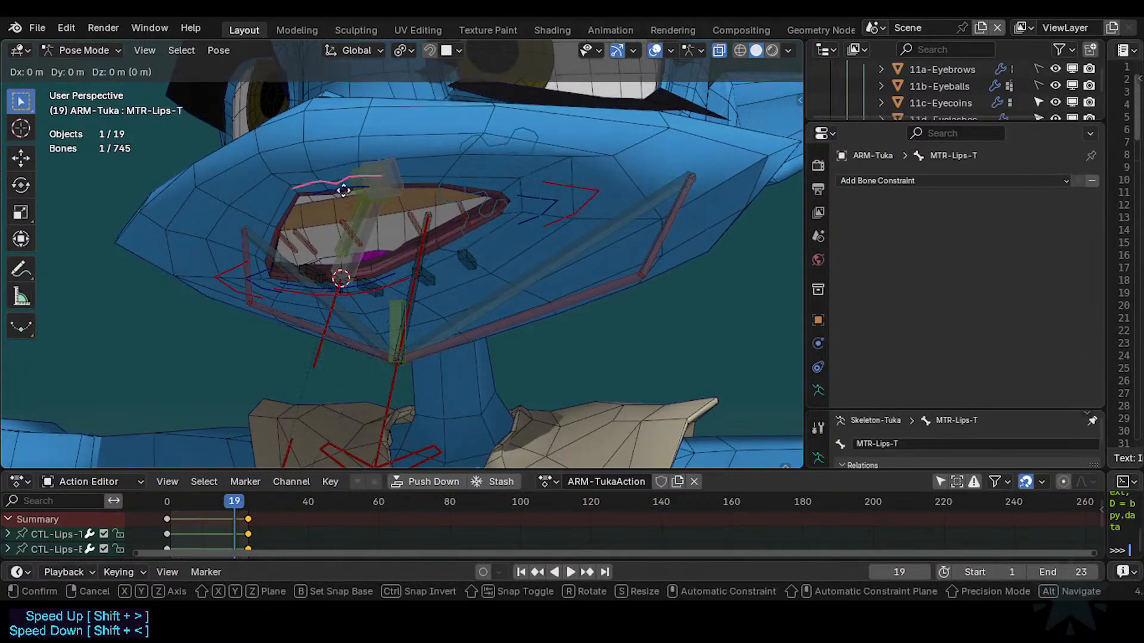
{"action": "key", "text": "g"}
{"action": "left_click", "coordinate": [337, 178]}
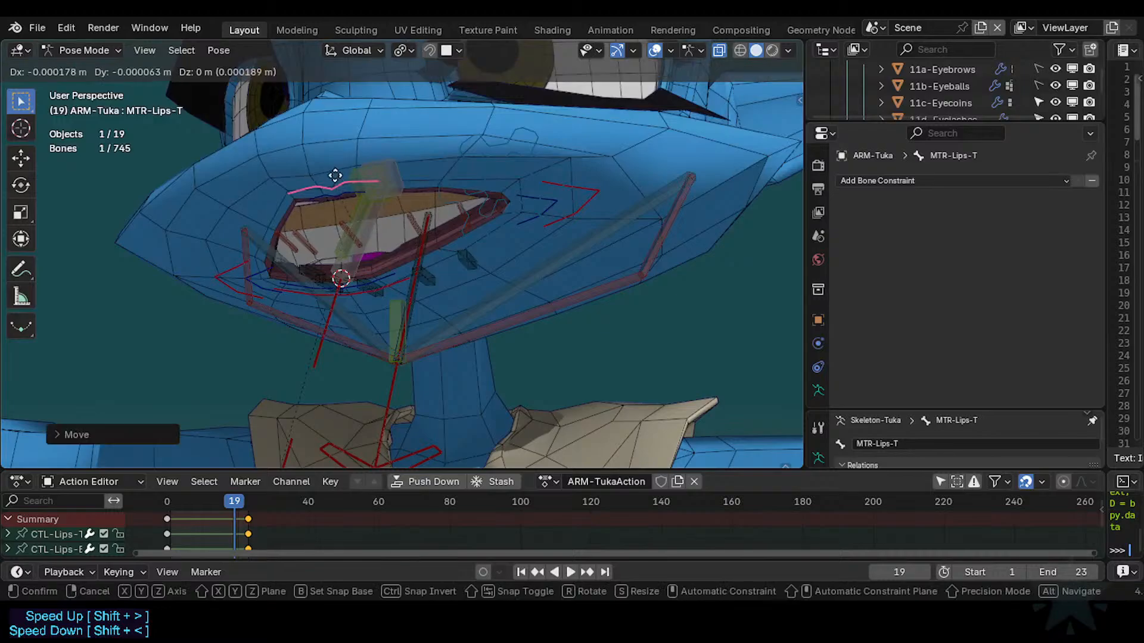
Set the influence of MCH-Arcade-T's MTR-Mouth constraint to 1.000.
{"action": "left_click", "coordinate": [344, 221]}
{"action": "left_click", "coordinate": [345, 220]}
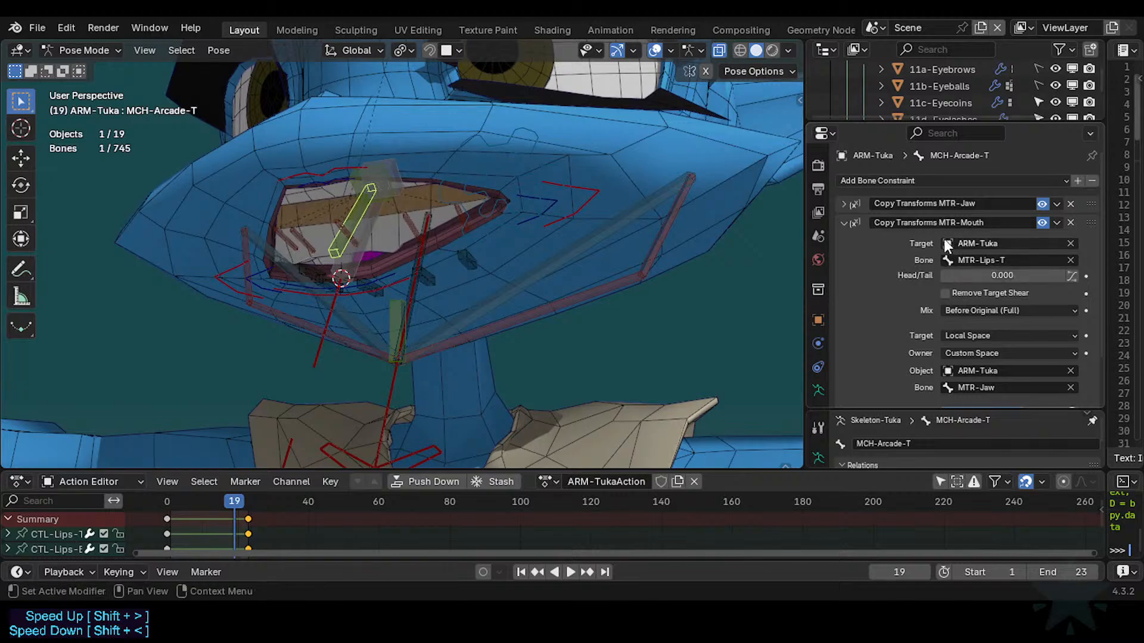
{"action": "scroll", "coordinate": [956, 295], "scroll_direction": "down", "scroll_amount": 2}
{"action": "left_click_drag", "start_coordinate": [1016, 351], "coordinate": [1067, 357]}
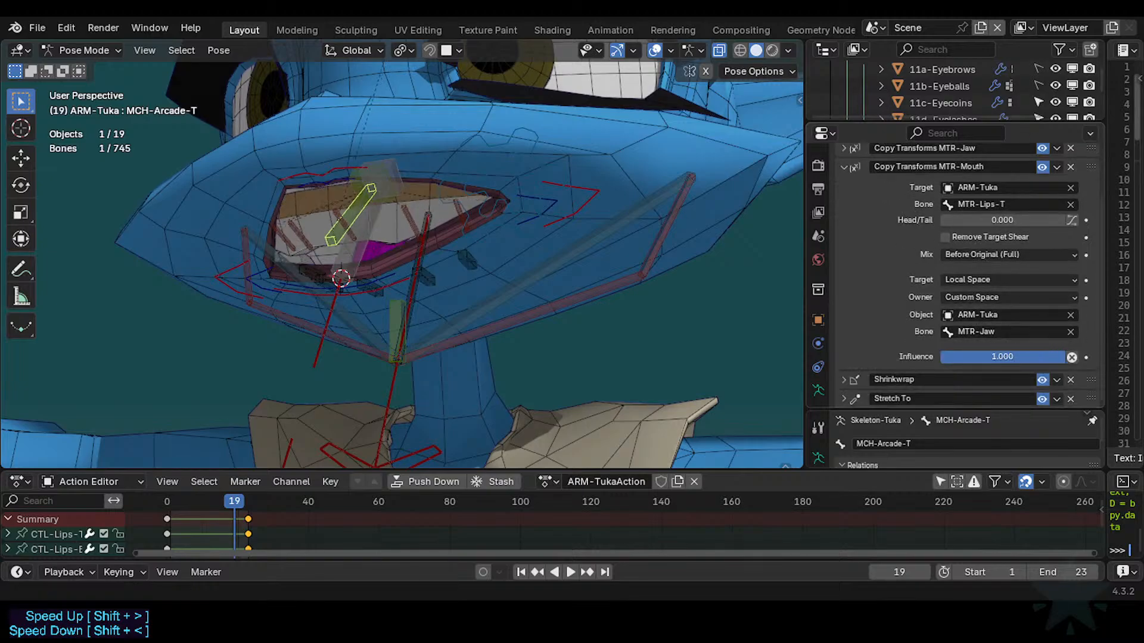
Test the full-influence MTR-Mouth constraint by moving MTR-Lips-T, and save the file.
{"action": "left_click", "coordinate": [320, 182]}
{"action": "key", "text": "g"}
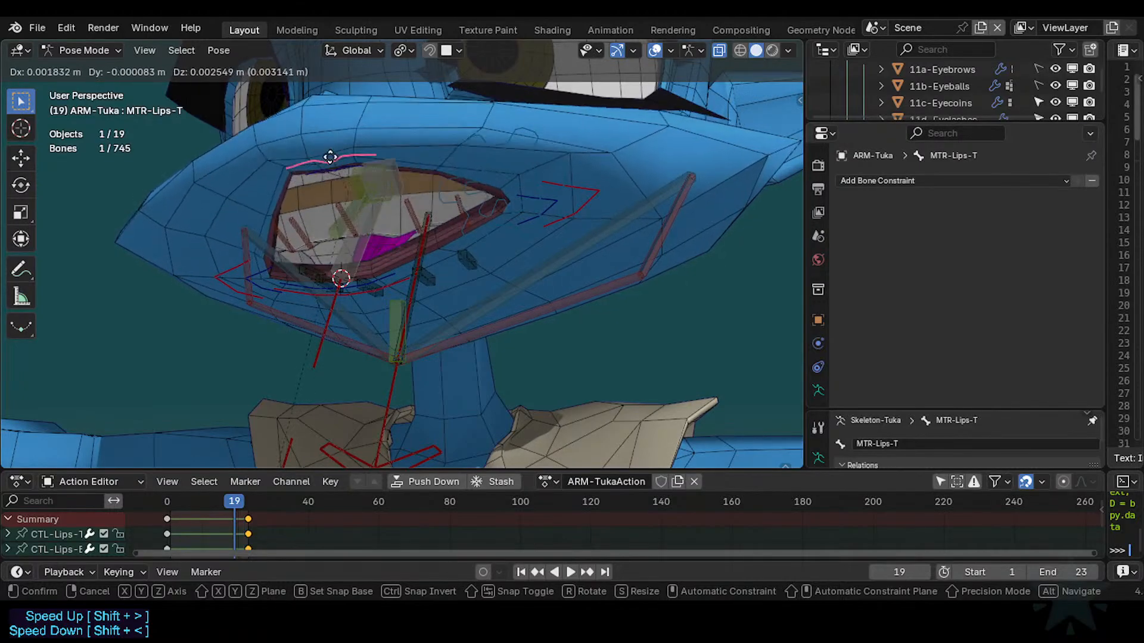
{"action": "left_click", "coordinate": [330, 200]}
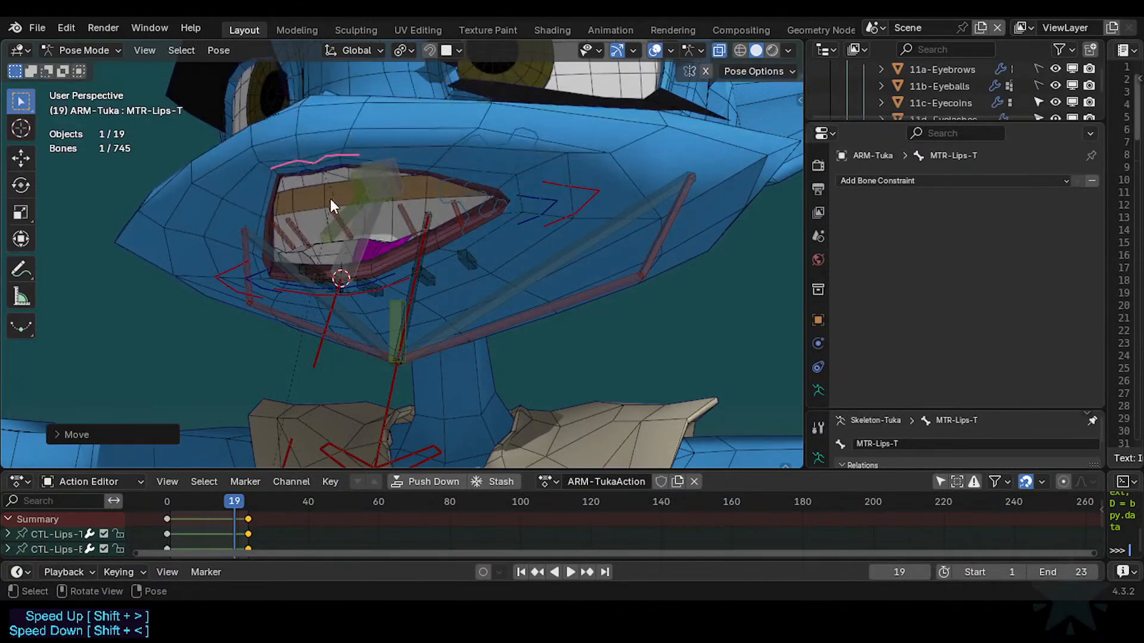
{"action": "left_click", "coordinate": [355, 211]}
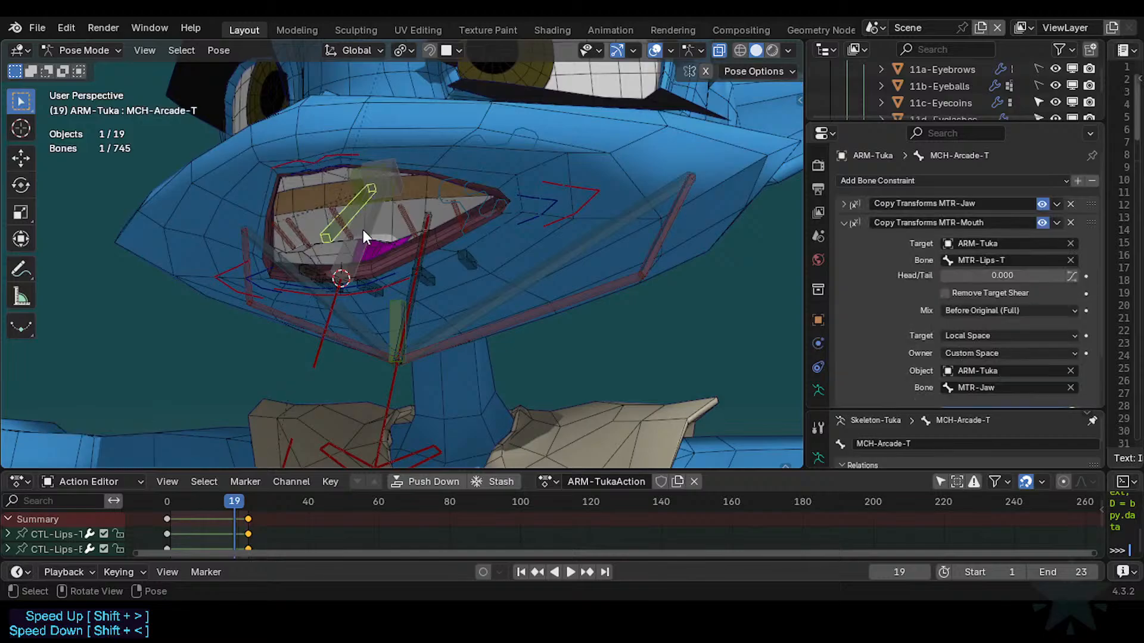
{"action": "key", "text": "ctrl+s"}
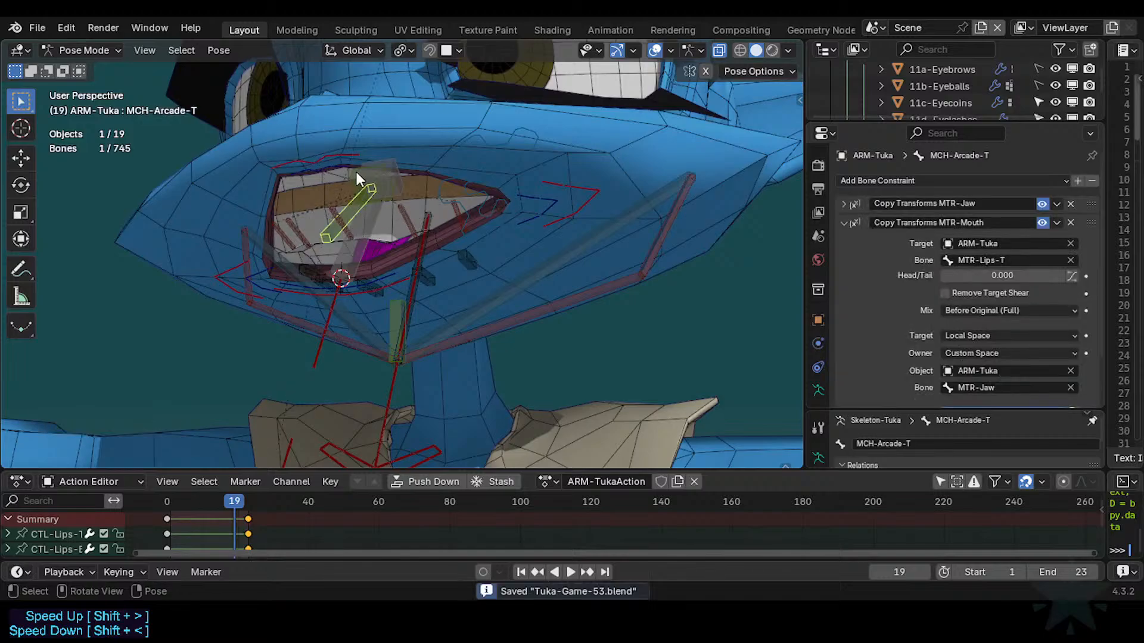
Try to rotate the TGT-FakePivot-T bone.
{"action": "left_click", "coordinate": [355, 169]}
{"action": "key", "text": "r"}
{"action": "right_click", "coordinate": [355, 216]}
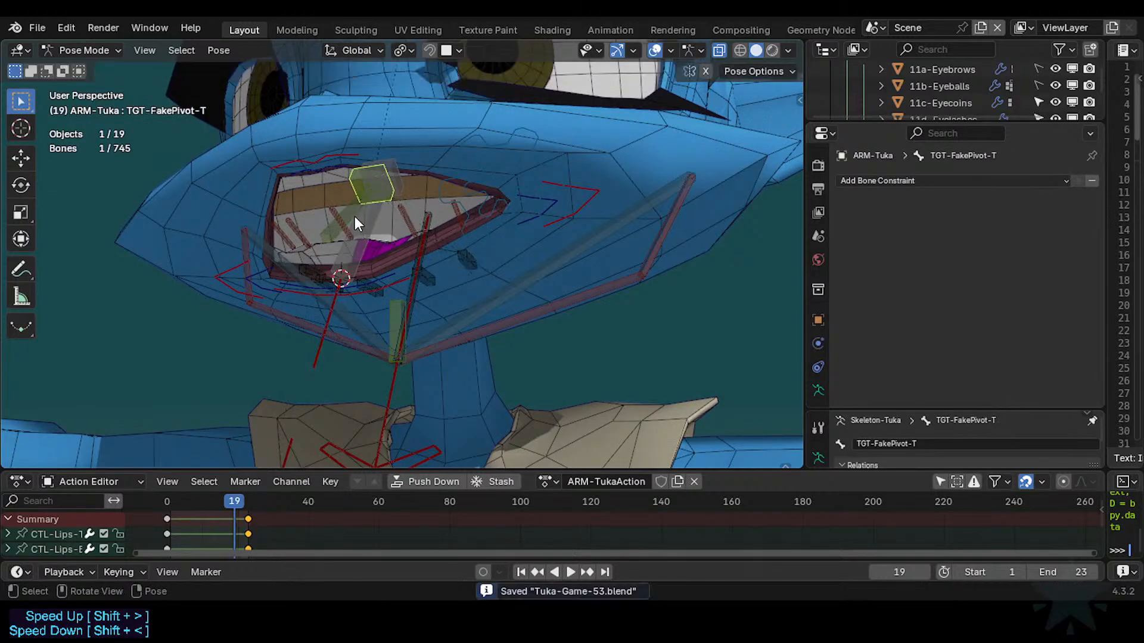
Unlock the location, rotation and scale channels of TGT-FakePivot-T and try moving the bone.
{"action": "left_click", "coordinate": [361, 187]}
{"action": "left_click", "coordinate": [359, 185]}
{"action": "key", "text": "n"}
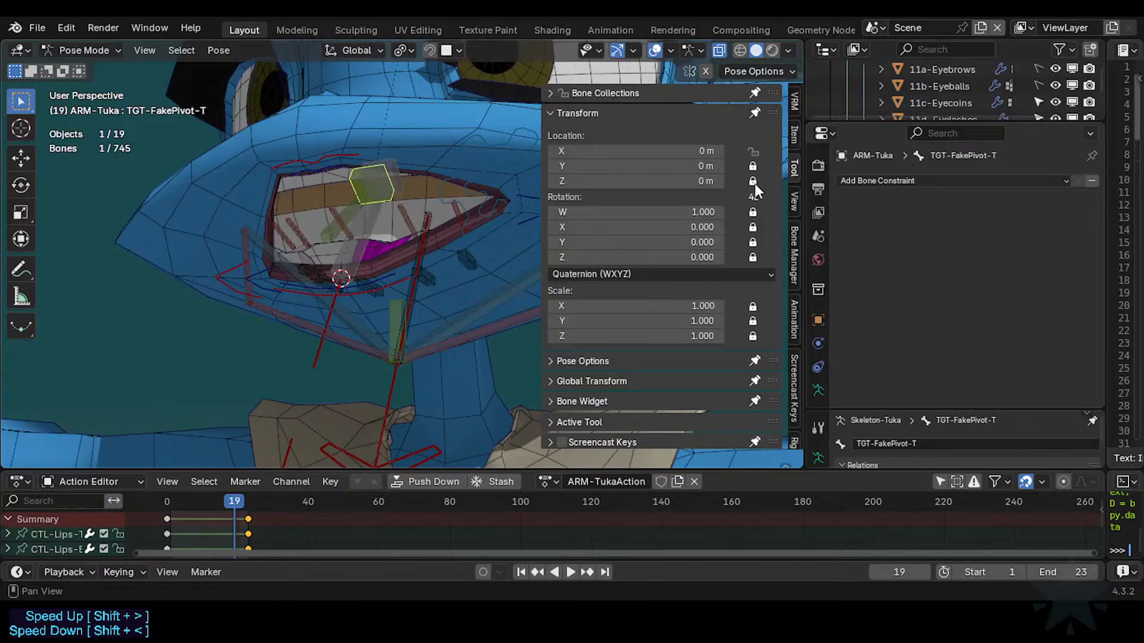
{"action": "key", "text": "n"}
{"action": "key", "text": "g"}
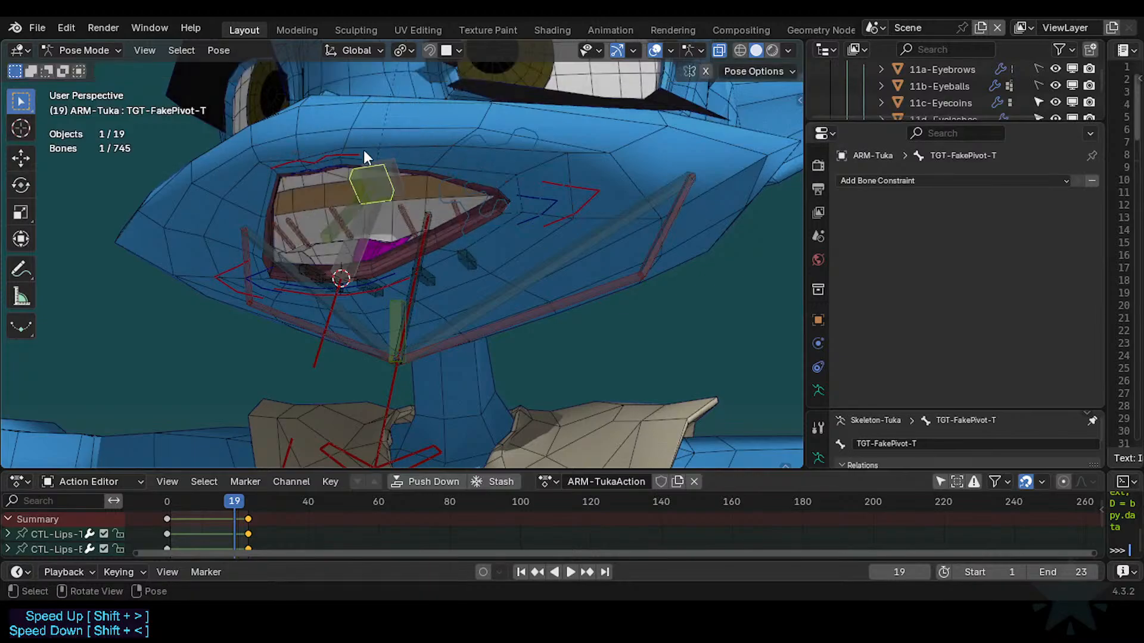
{"action": "right_click", "coordinate": [391, 132]}
Clear the location of all visible pose bones and lock the location and rotation channels of TGT-FakePivot-T.
{"action": "key", "text": "n"}
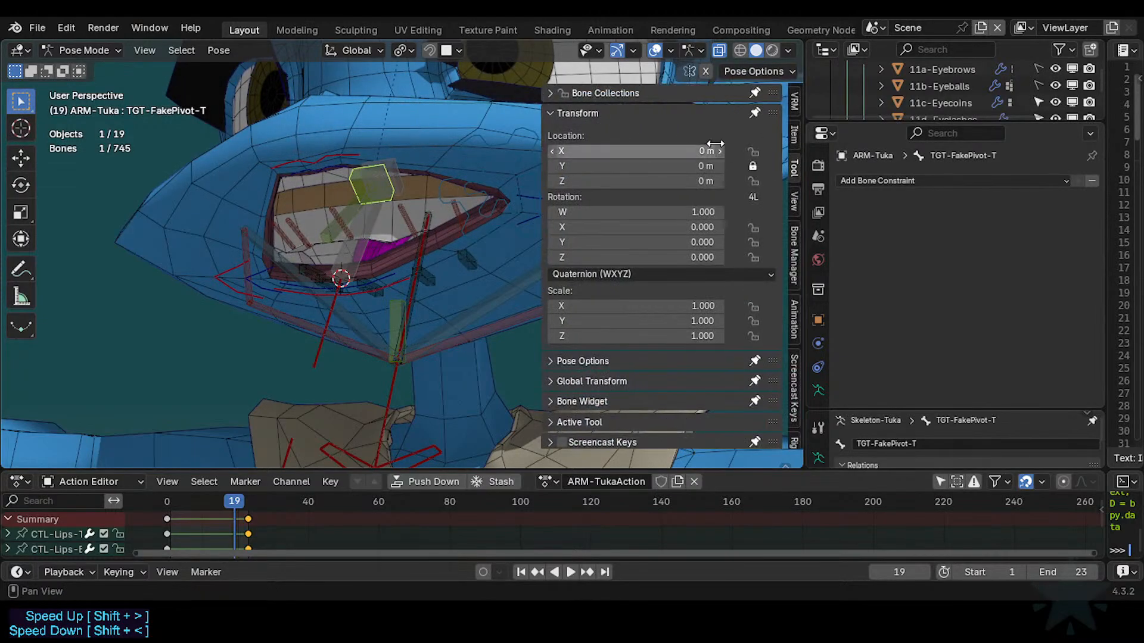
{"action": "key", "text": "a"}
{"action": "key", "text": "alt+g"}
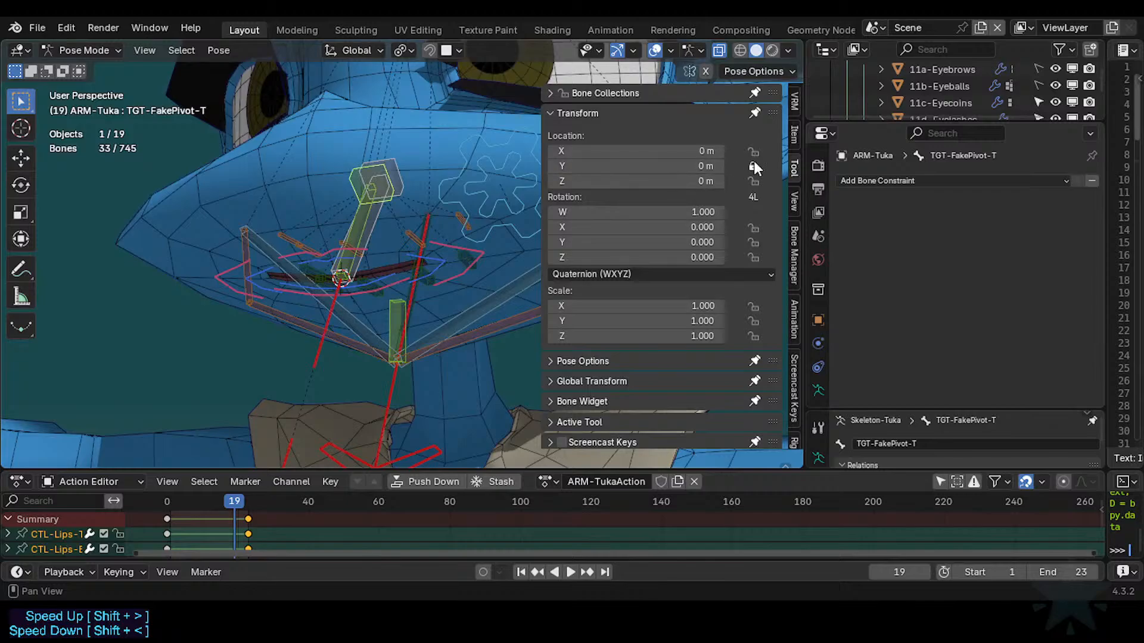
{"action": "left_click_drag", "start_coordinate": [753, 152], "coordinate": [753, 258]}
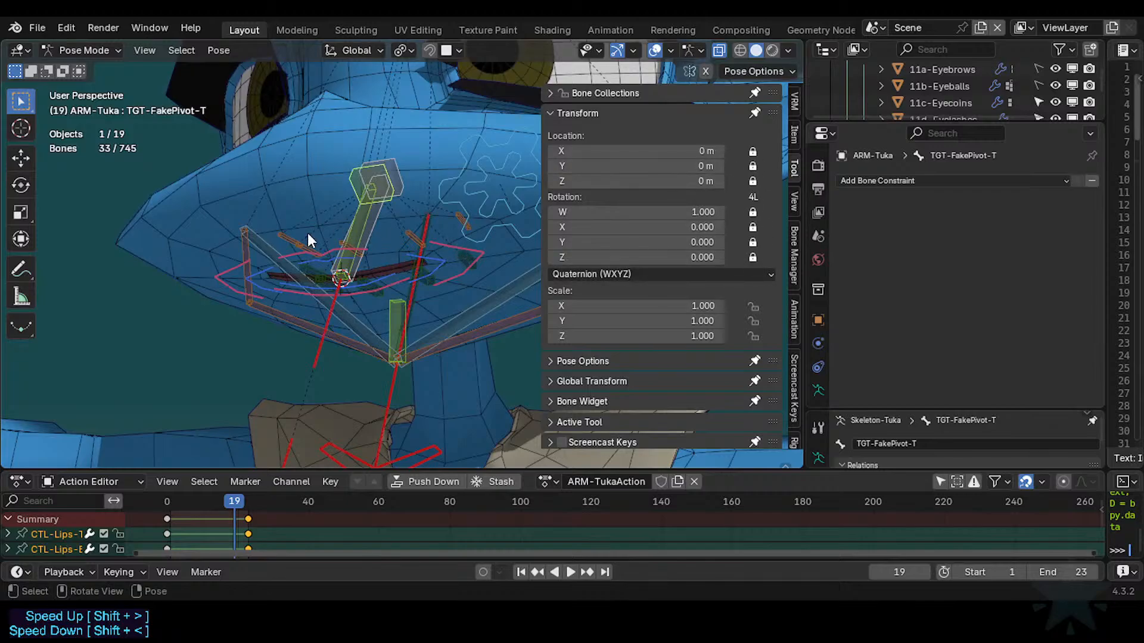
Raise the MTR-Lips-T bone to open the mouth and test how the upper arcade follows.
{"action": "left_click", "coordinate": [327, 241]}
{"action": "left_click", "coordinate": [328, 240]}
{"action": "key", "text": "g"}
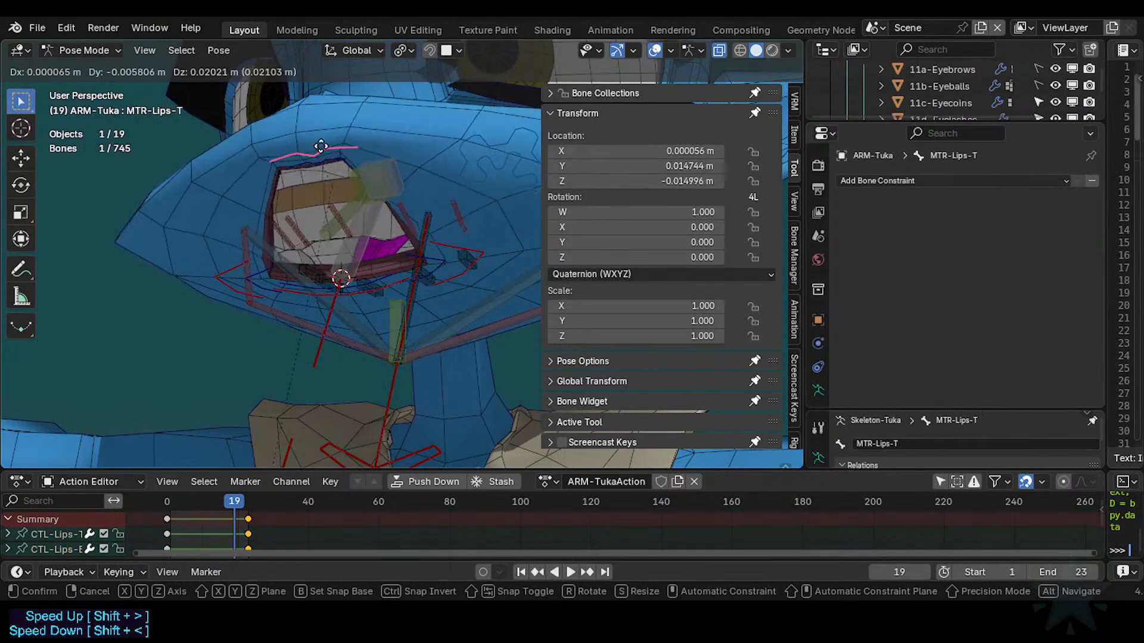
{"action": "right_click", "coordinate": [321, 146]}
Duplicate MCH-Arcade-T's MTR-Mouth Copy Transforms constraint and test the doubled effect by moving MTR-Lips-T.
{"action": "left_click", "coordinate": [356, 199]}
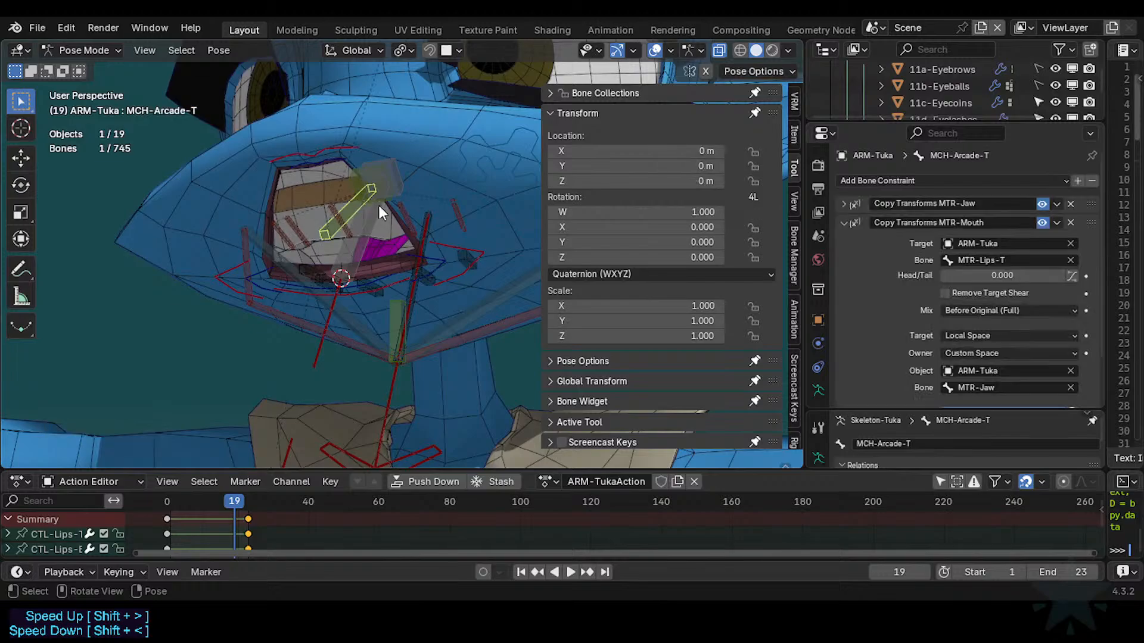
{"action": "left_click", "coordinate": [852, 223]}
{"action": "key", "text": "shift+d"}
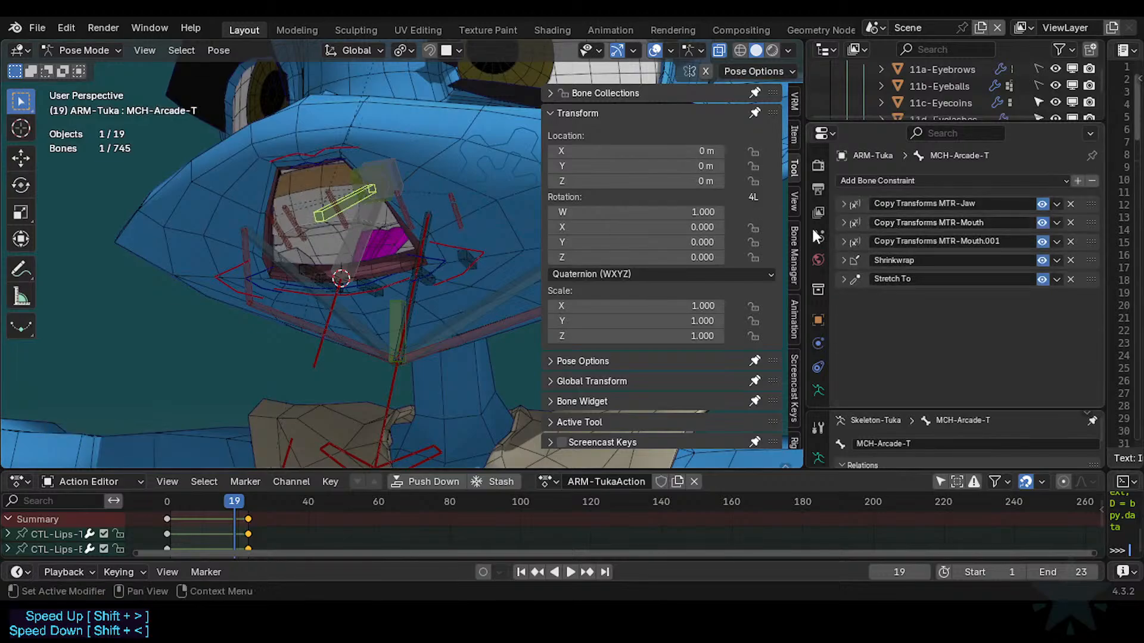
{"action": "left_click", "coordinate": [327, 152]}
{"action": "key", "text": "g"}
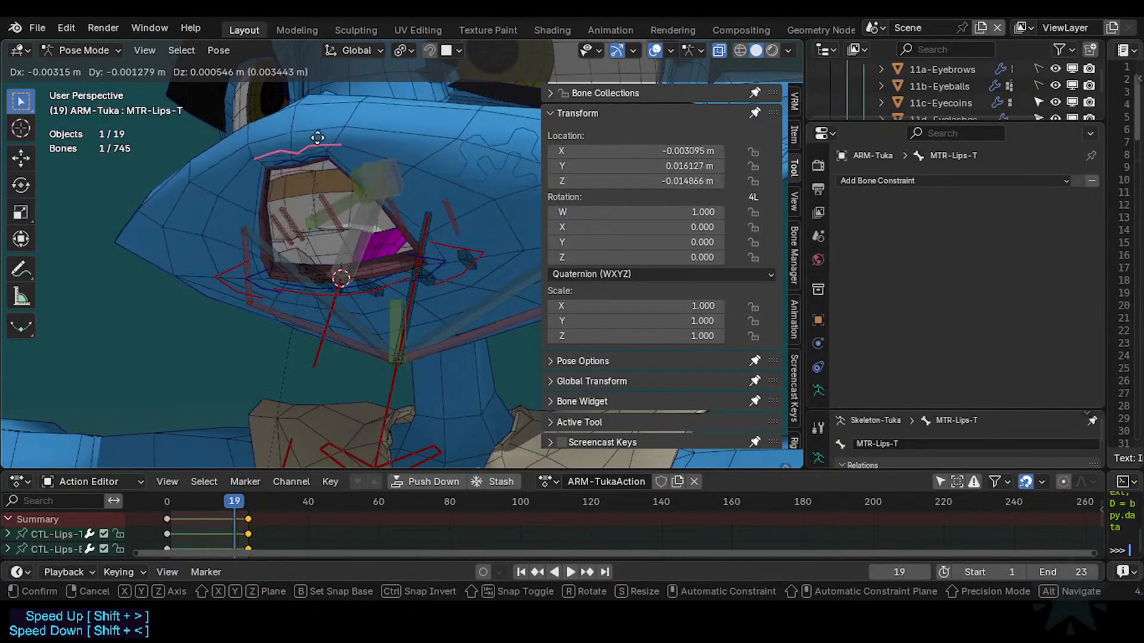
{"action": "left_click", "coordinate": [332, 136]}
Reorder MCH-Arcade-T's constraints so MTR-Jaw sits below both MTR-Mouth constraints, and test by moving MTR-Lips-T.
{"action": "left_click", "coordinate": [326, 207]}
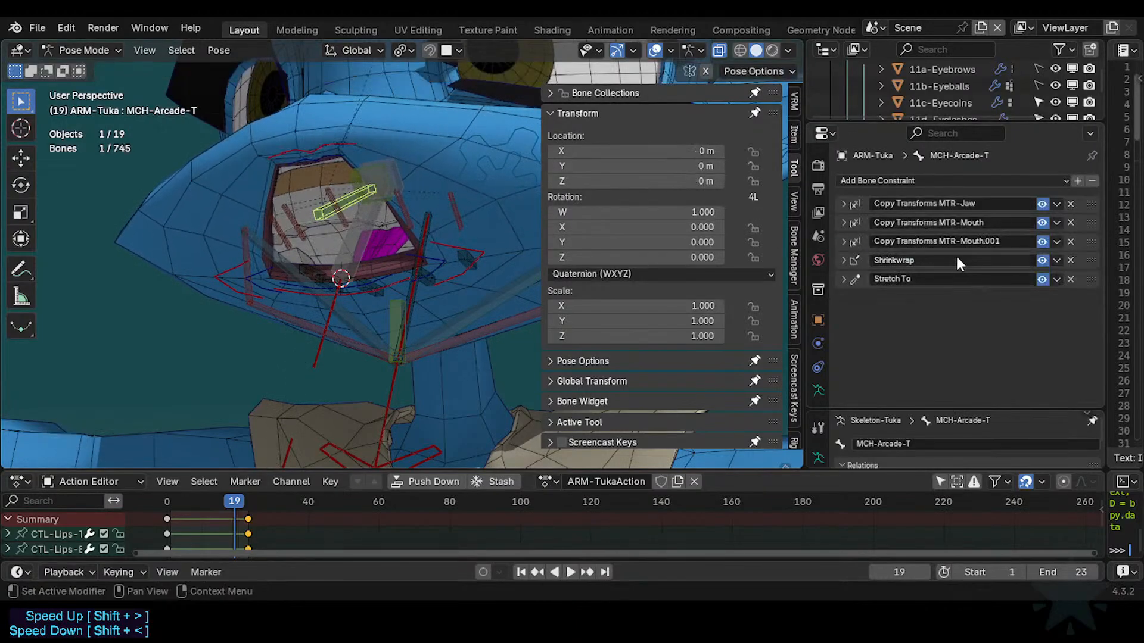
{"action": "left_click_drag", "start_coordinate": [1088, 229], "coordinate": [1088, 193]}
{"action": "left_click_drag", "start_coordinate": [1090, 235], "coordinate": [1069, 218]}
{"action": "left_click", "coordinate": [276, 152]}
{"action": "key", "text": "g"}
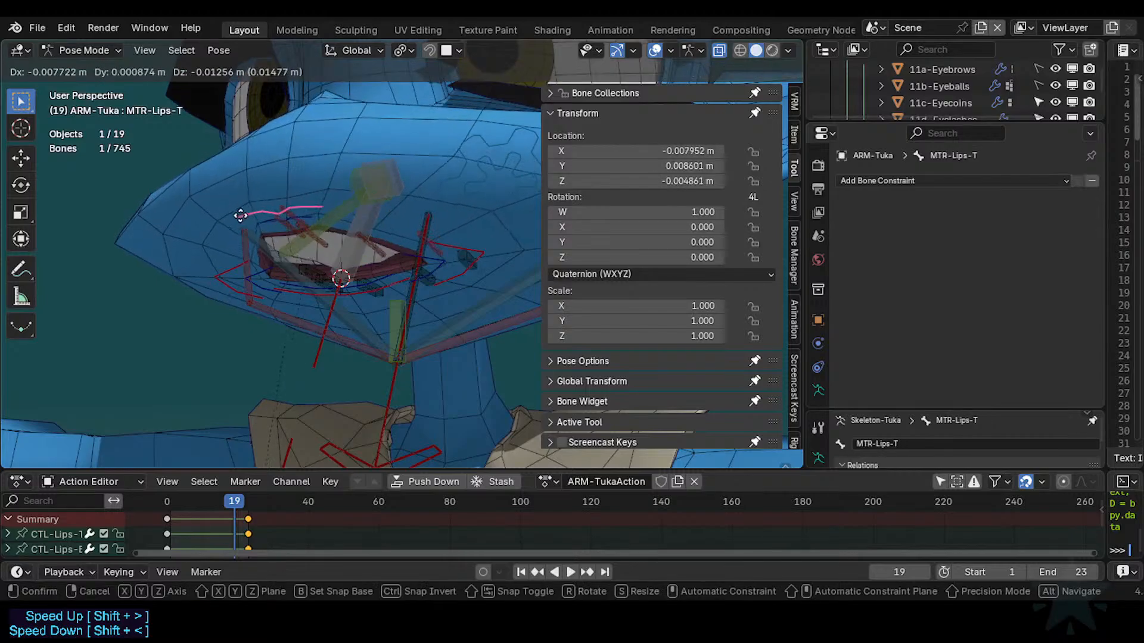
{"action": "left_click", "coordinate": [277, 191]}
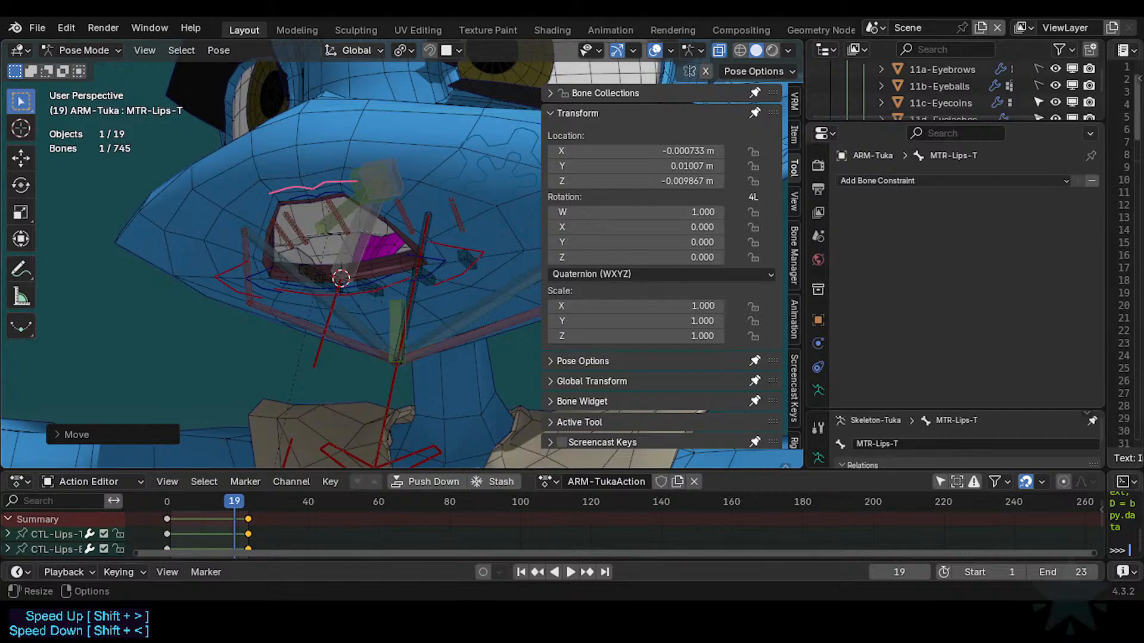
Go to frame 0 of the action and raise the MTR-Lips-T bone slightly to retest the arcade.
{"action": "key", "text": "g"}
{"action": "right_click", "coordinate": [318, 191]}
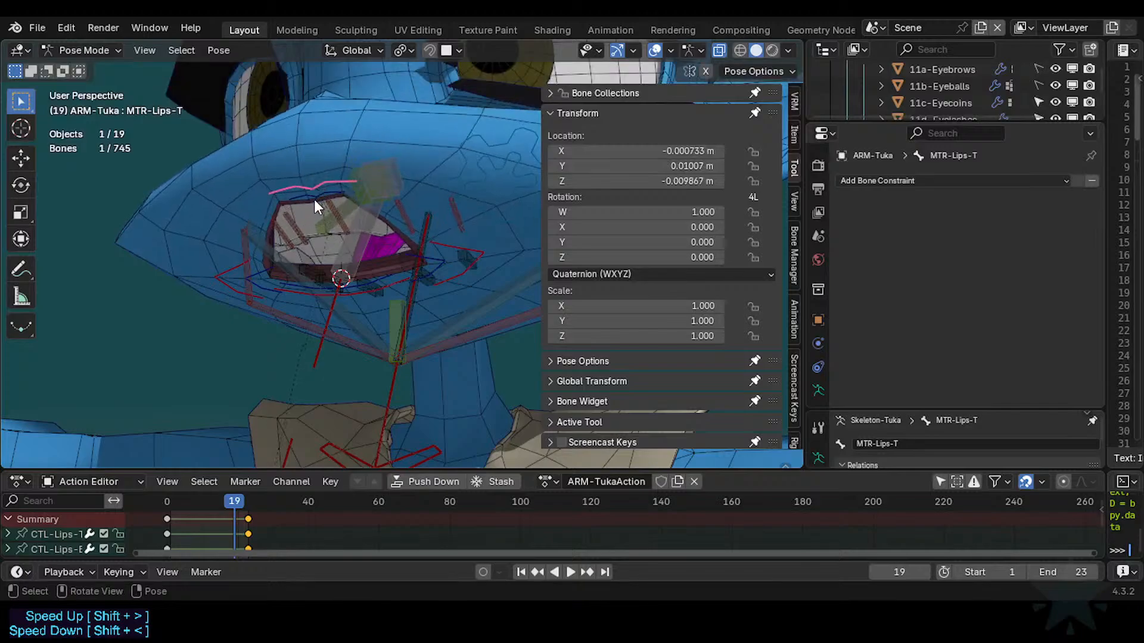
{"action": "left_click", "coordinate": [314, 198]}
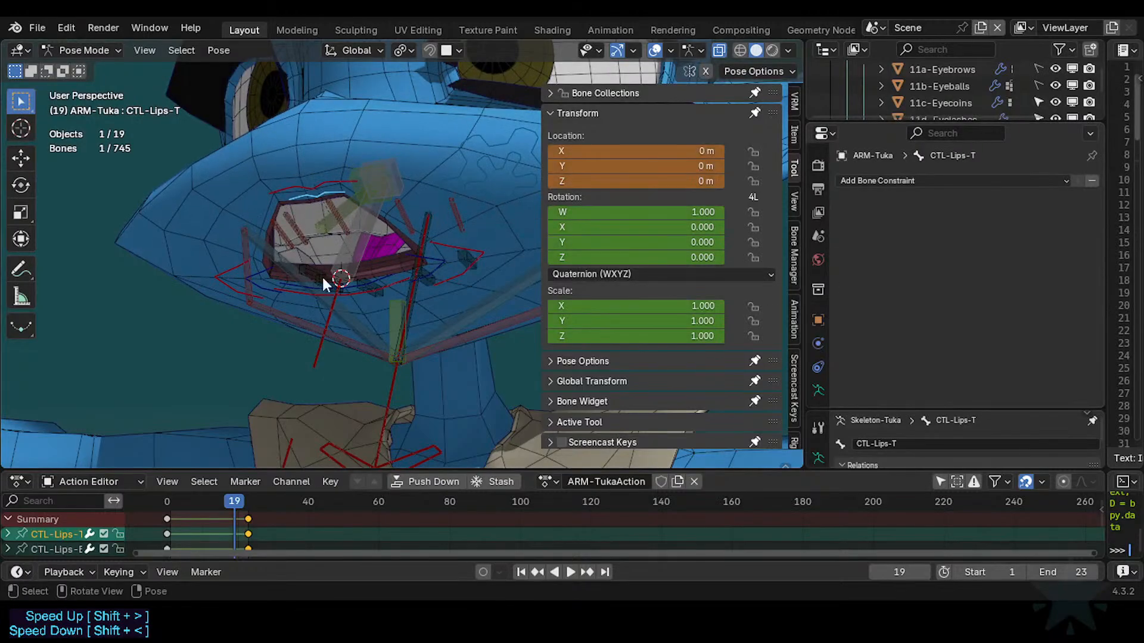
{"action": "left_click", "coordinate": [309, 183]}
{"action": "left_click_drag", "start_coordinate": [232, 500], "coordinate": [167, 513]}
{"action": "key", "text": "g"}
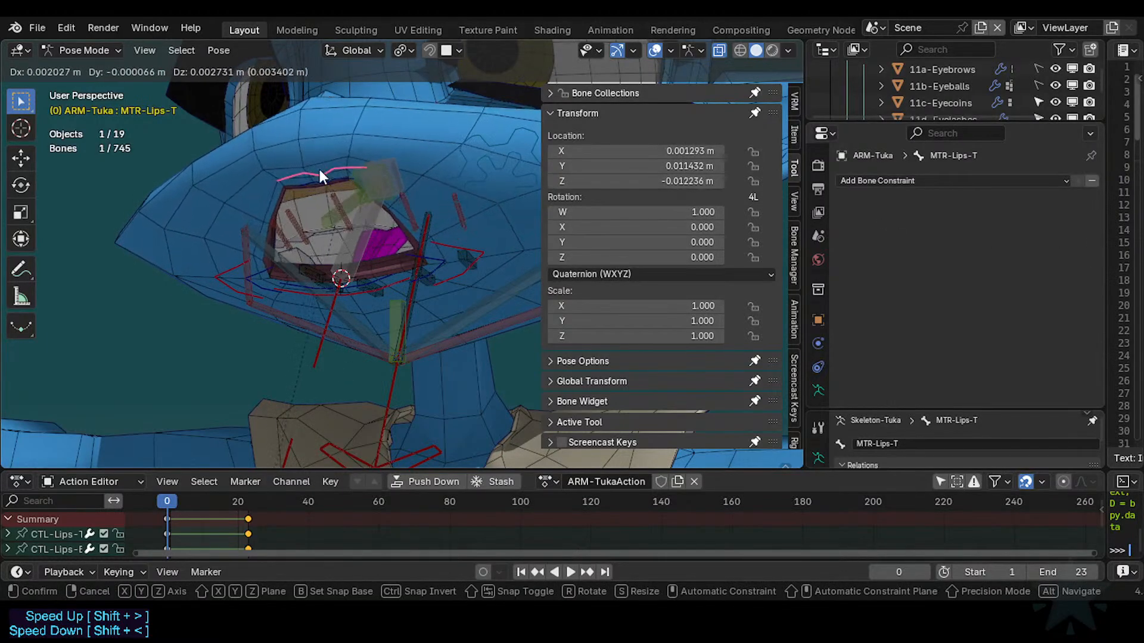
{"action": "left_click", "coordinate": [322, 174]}
Delete the MTR-Jaw and MTR-Mouth.001 Copy Transforms constraints from MCH-Arcade-T.
{"action": "left_click", "coordinate": [352, 220]}
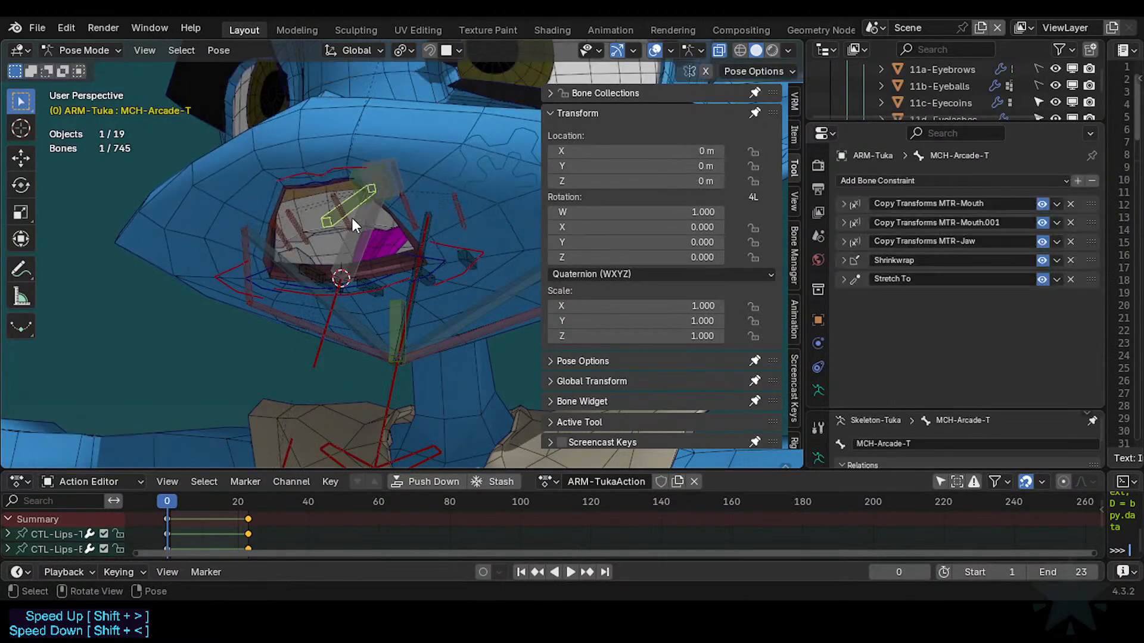
{"action": "left_click", "coordinate": [1061, 244]}
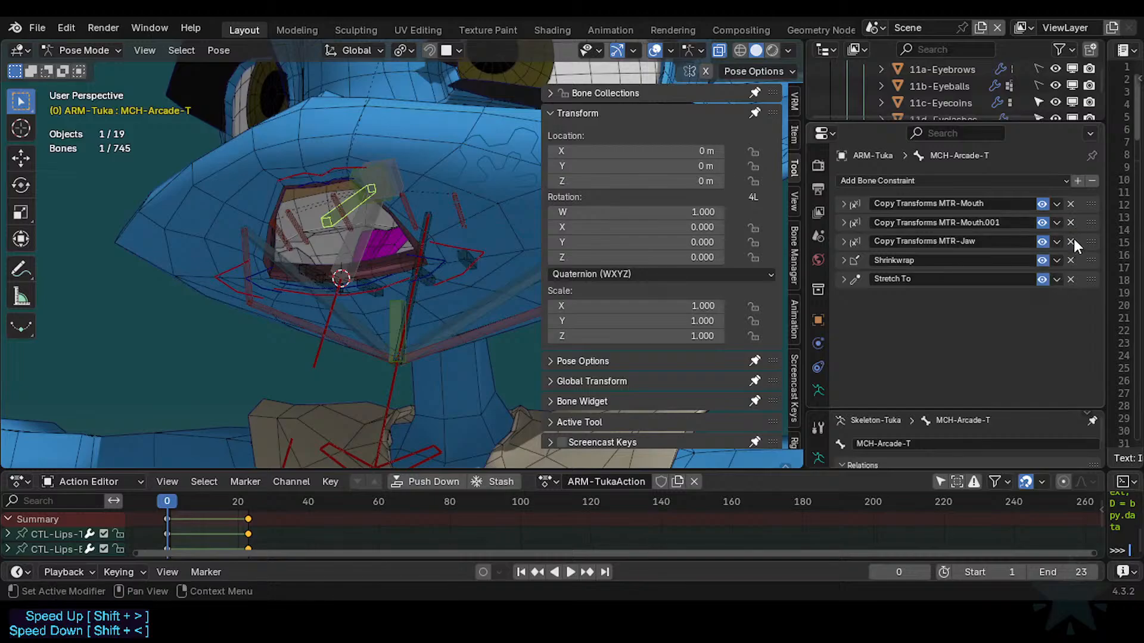
{"action": "left_click", "coordinate": [1072, 240]}
{"action": "left_click", "coordinate": [1071, 223]}
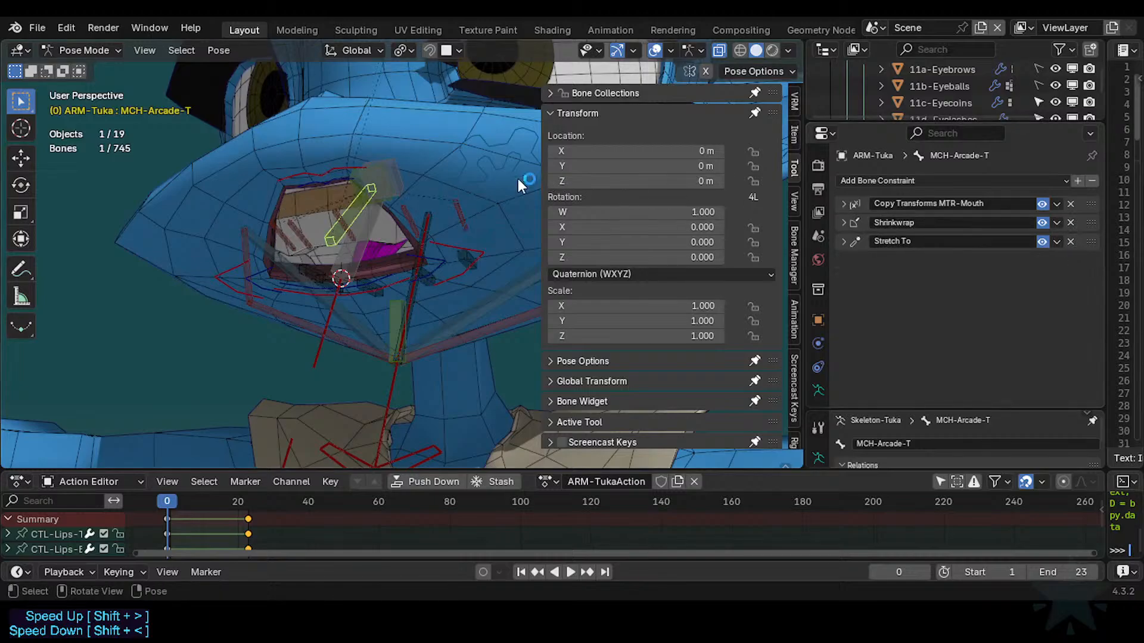
Test the single MTR-Mouth constraint by moving MTR-Lips-T, and undo back to restore MTR-Mouth.001.
{"action": "left_click", "coordinate": [325, 175]}
{"action": "key", "text": "g"}
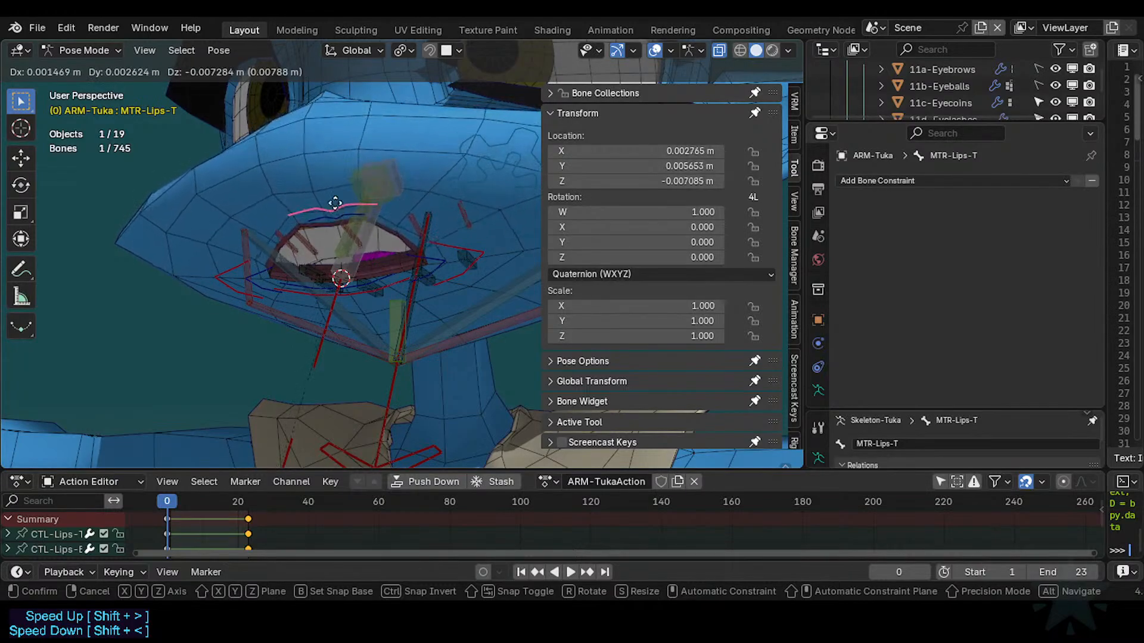
{"action": "left_click", "coordinate": [327, 196]}
{"action": "left_click", "coordinate": [326, 196]}
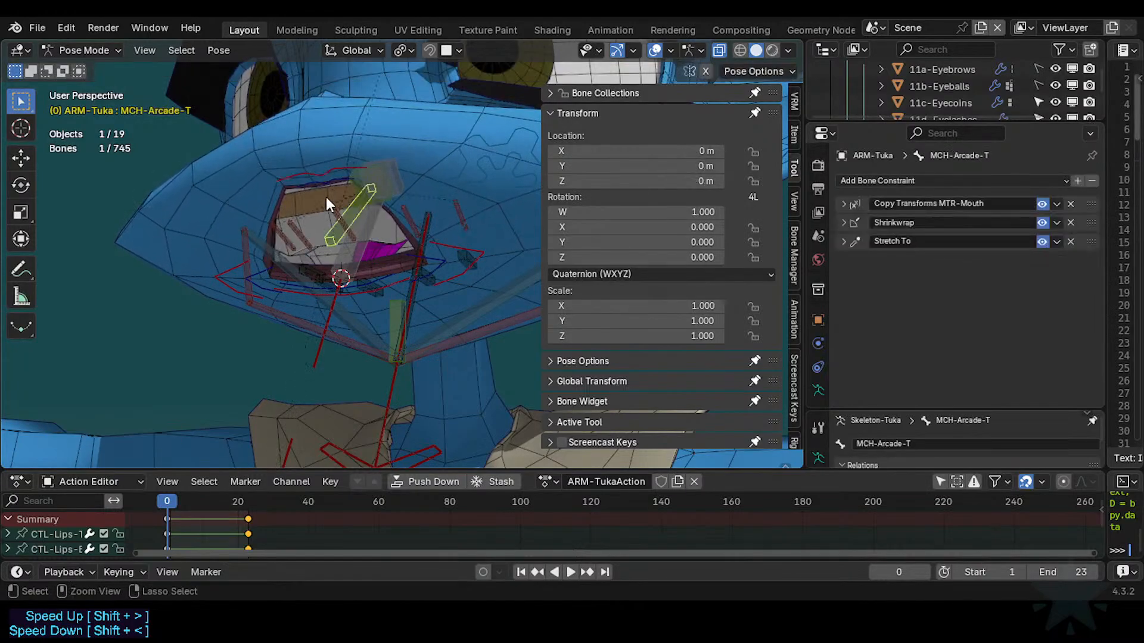
{"action": "key", "text": "ctrl+z"}
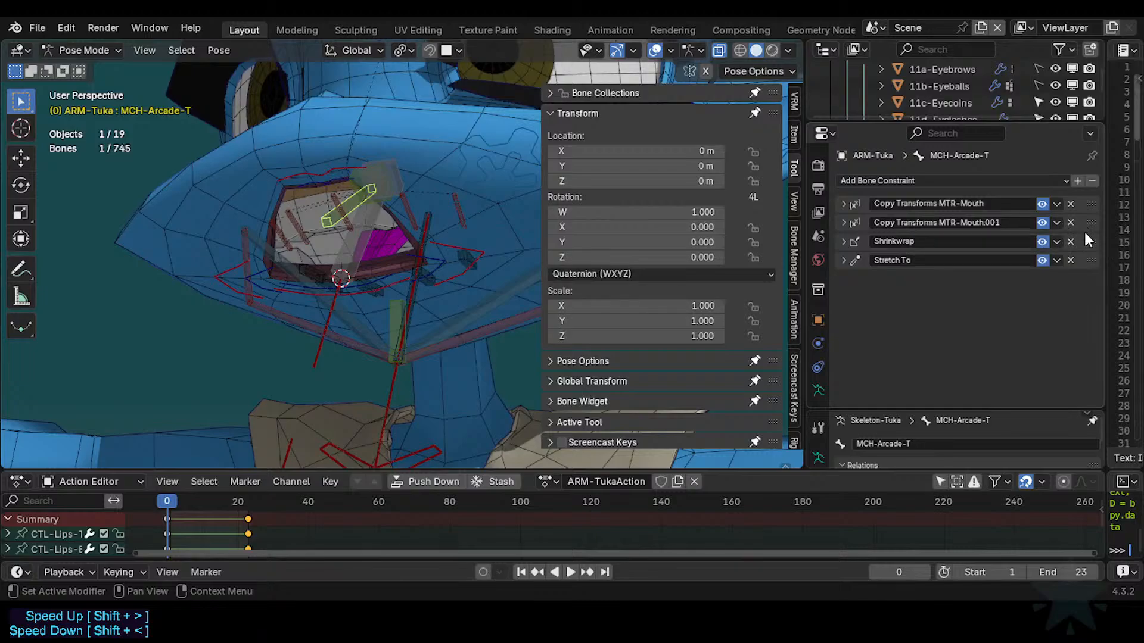
Place MTR-Mouth.001 below Shrinkwrap, clear the location of MTR-Lips-T and raise the bone again to test.
{"action": "left_click_drag", "start_coordinate": [1088, 221], "coordinate": [1074, 244]}
{"action": "left_click", "coordinate": [302, 175]}
{"action": "key", "text": "g"}
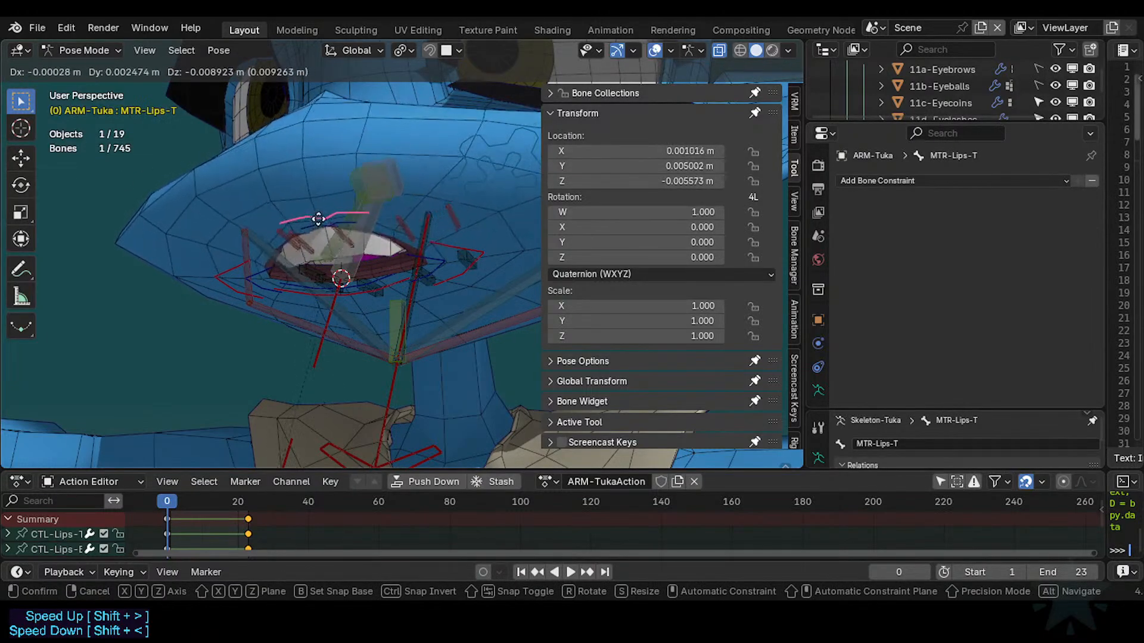
{"action": "left_click", "coordinate": [320, 184]}
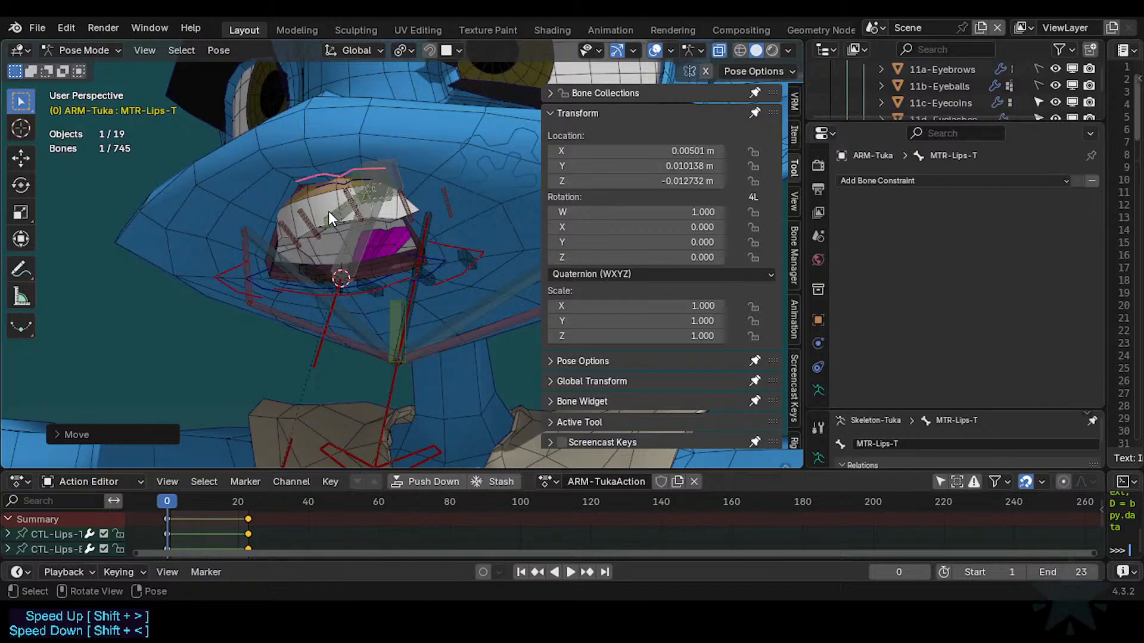
{"action": "key", "text": "alt+g"}
{"action": "key", "text": "g"}
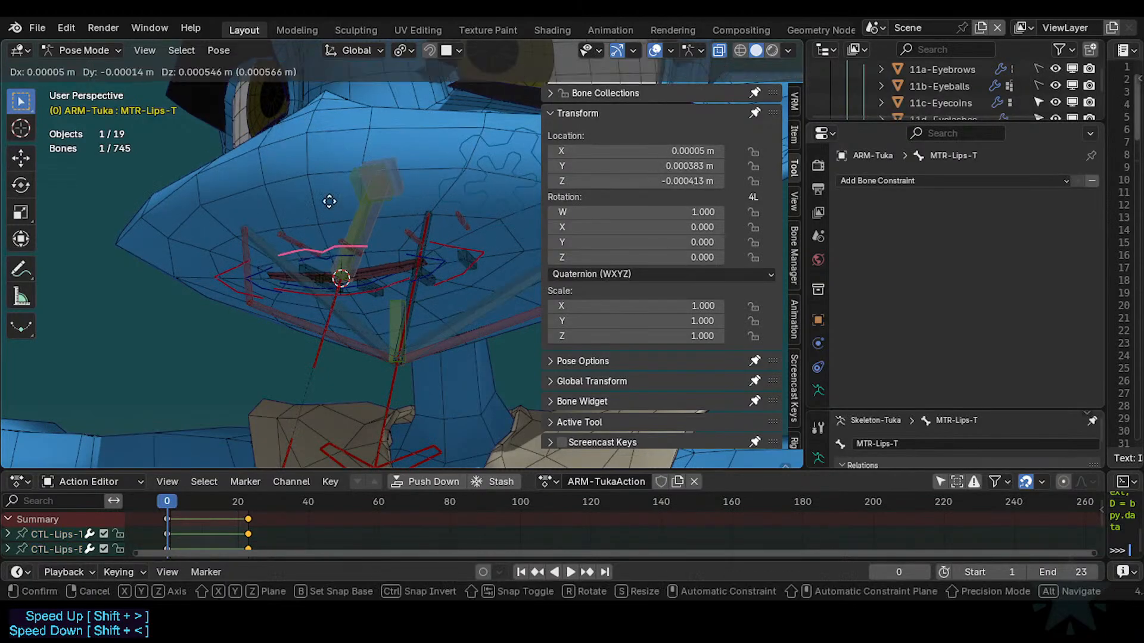
{"action": "left_click", "coordinate": [327, 163]}
Delete the MTR-Mouth.001 constraint from MCH-Arcade-T and test the arcade by moving MTR-Lips-T from its rest position.
{"action": "left_click", "coordinate": [333, 224]}
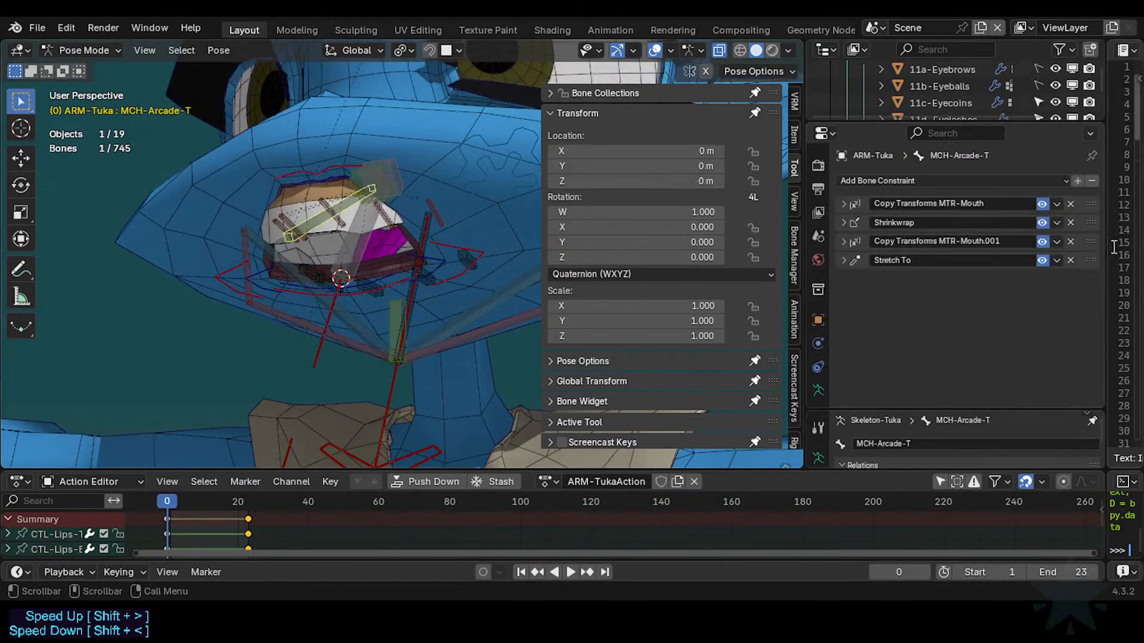
{"action": "left_click", "coordinate": [1071, 242]}
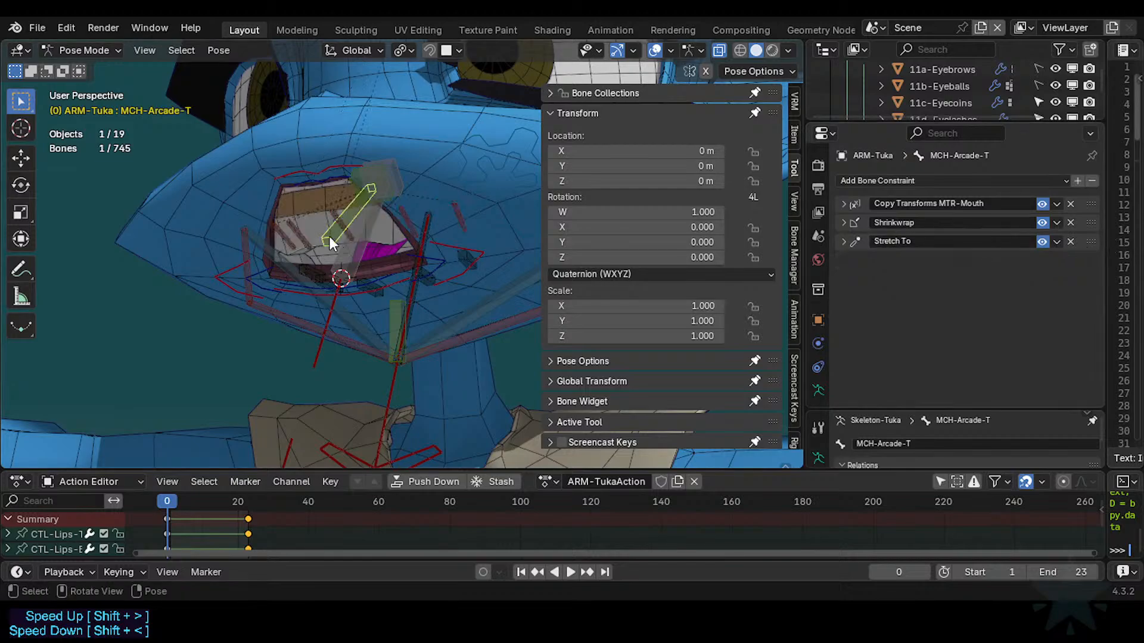
{"action": "key", "text": "a"}
{"action": "left_click", "coordinate": [328, 249]}
{"action": "key", "text": "g"}
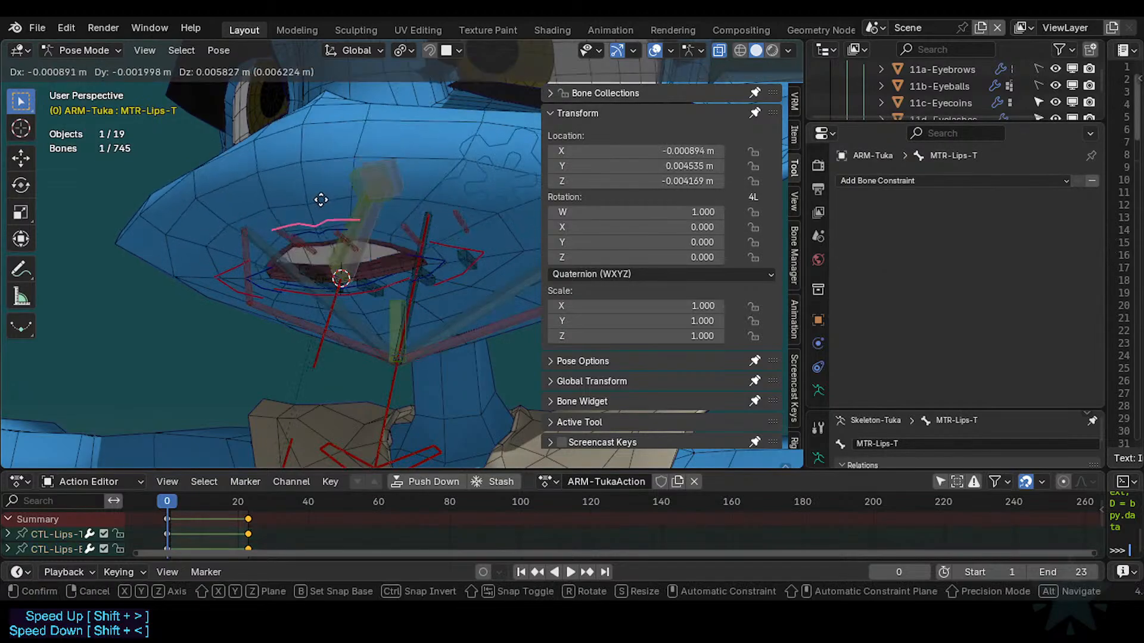
{"action": "left_click", "coordinate": [337, 171]}
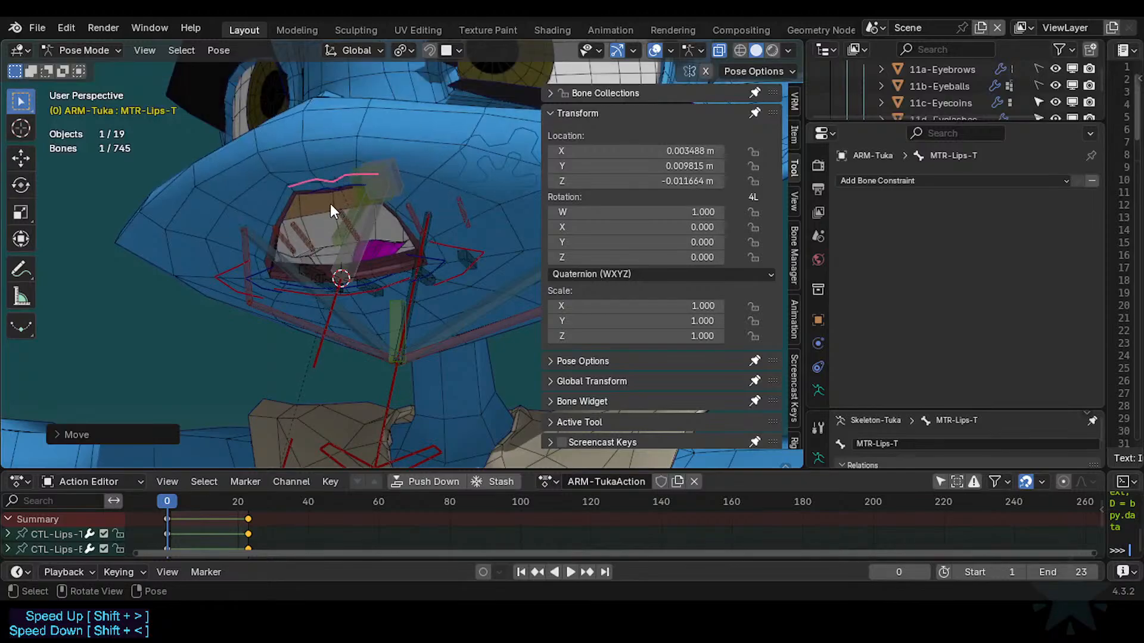
{"action": "key", "text": "g"}
{"action": "left_click", "coordinate": [352, 229]}
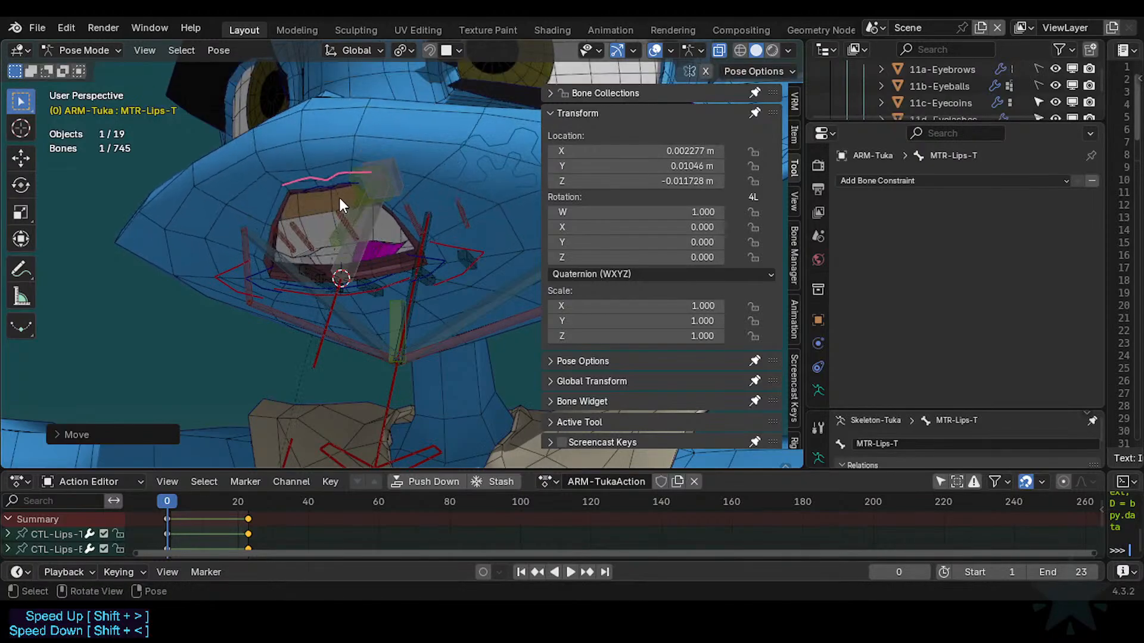
Check MCH-Arcade-T's MTR-Mouth settings, and undo the removal of MTR-Mouth.001 while keeping the raised lip pose.
{"action": "left_click", "coordinate": [353, 205]}
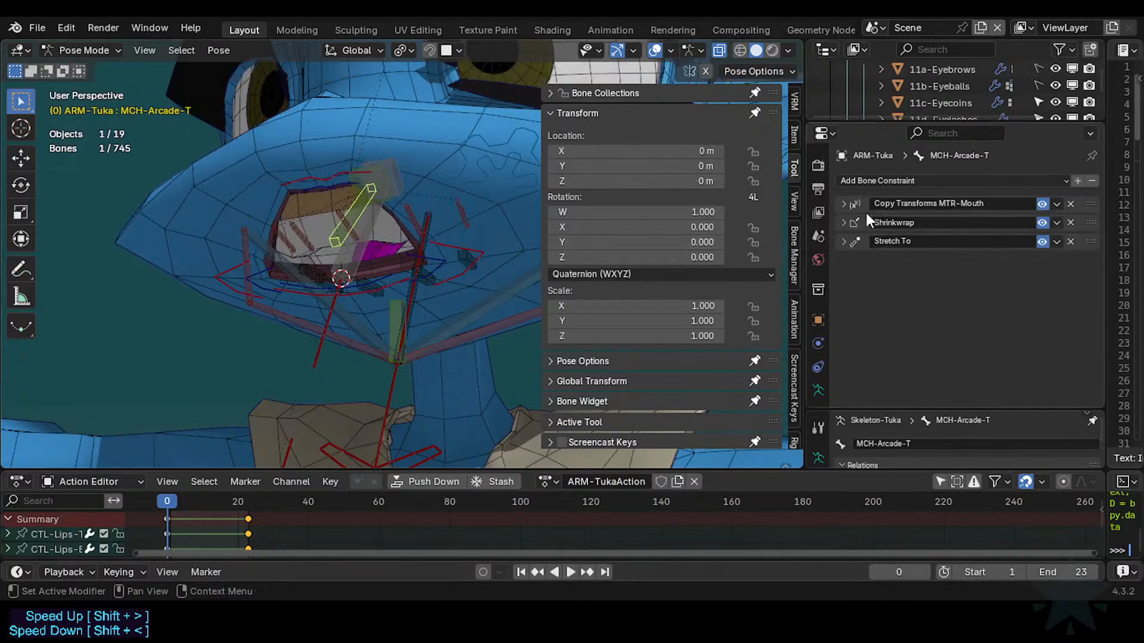
{"action": "left_click", "coordinate": [844, 204]}
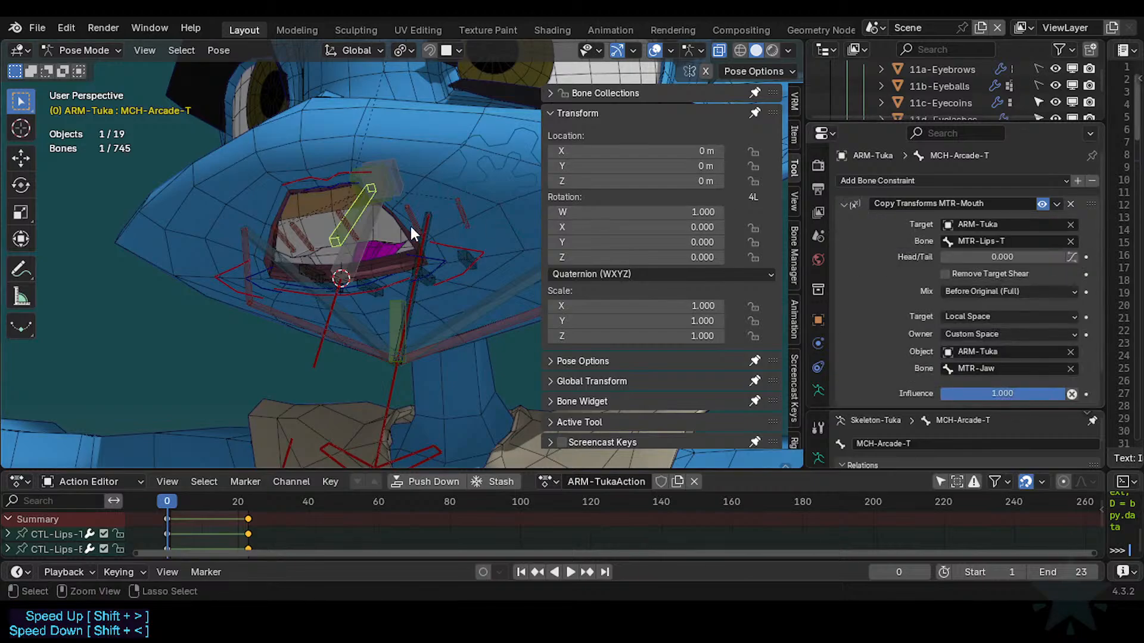
{"action": "key", "text": "ctrl+z"}
{"action": "key", "text": "ctrl+z"}
{"action": "key", "text": "ctrl+z"}
{"action": "key", "text": "ctrl+z"}
{"action": "key", "text": "ctrl+z"}
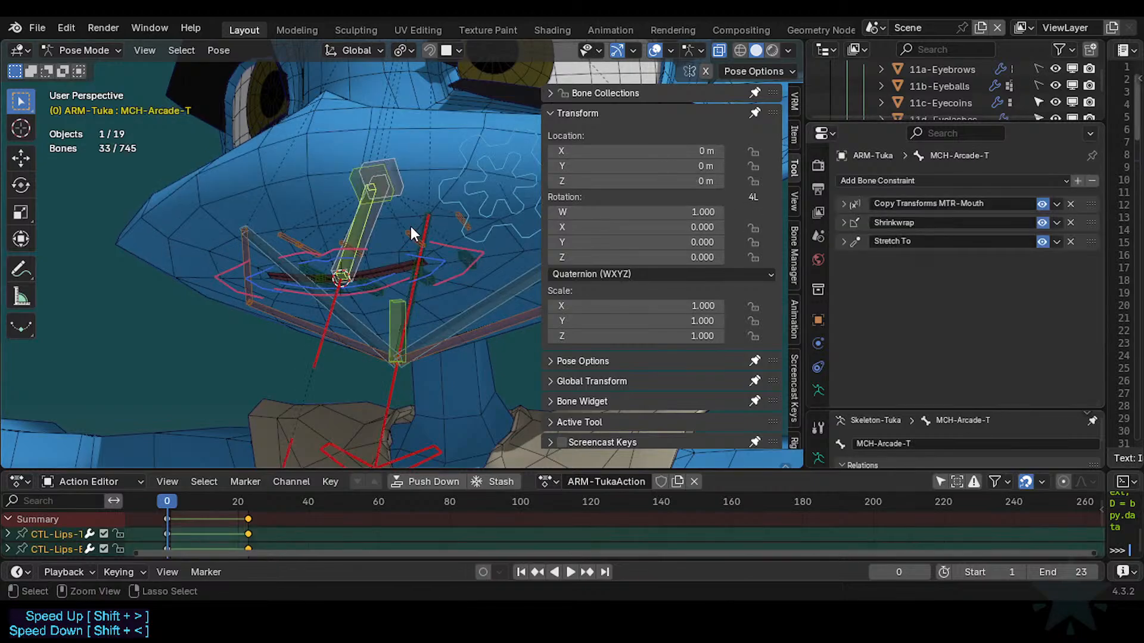
{"action": "key", "text": "ctrl+shift+z"}
{"action": "key", "text": "ctrl+shift+z"}
{"action": "key", "text": "ctrl+shift+z"}
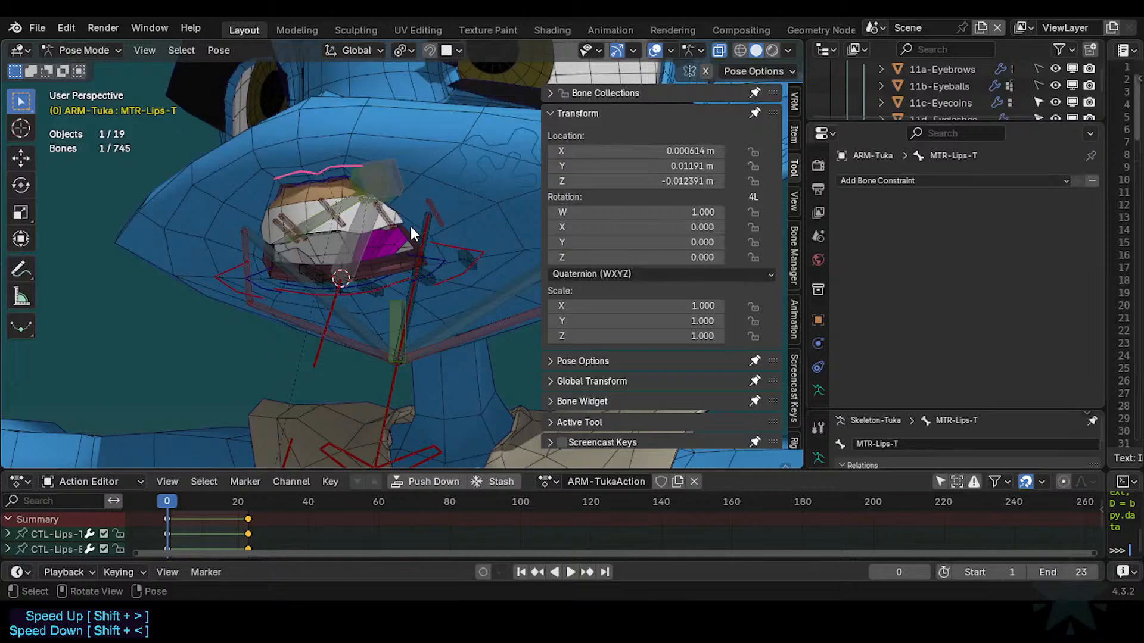
Examine the settings of MCH-Arcade-T's MTR-Mouth and MTR-Mouth.001 constraints, and inspect the teeth with the wireframe overlay off.
{"action": "left_click", "coordinate": [306, 220]}
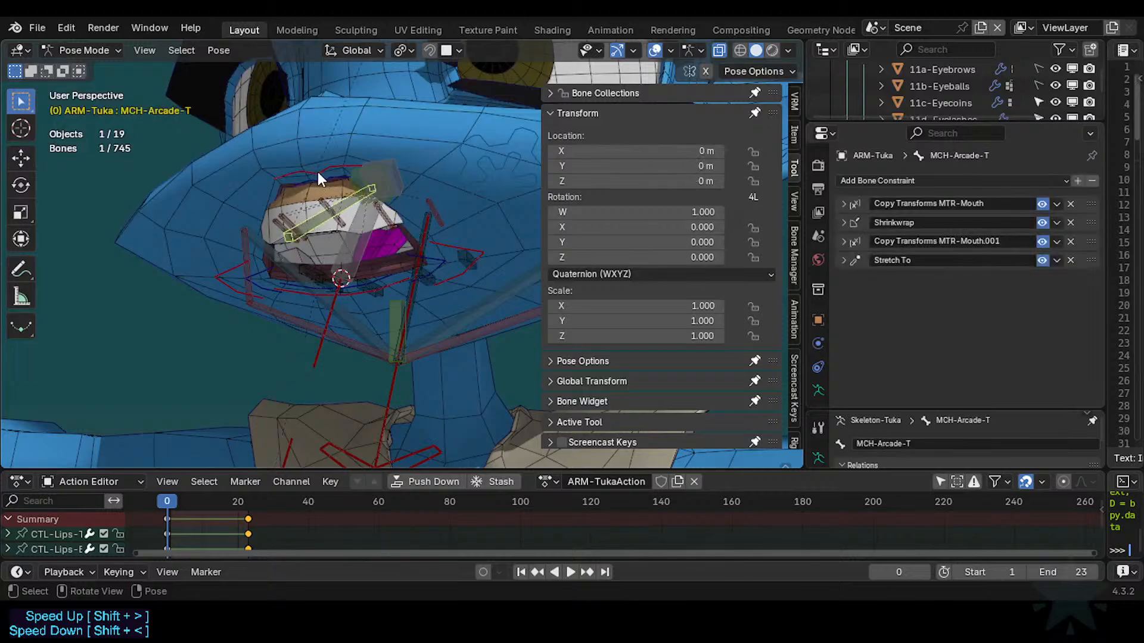
{"action": "left_click", "coordinate": [317, 172]}
{"action": "left_click", "coordinate": [316, 222]}
{"action": "left_click", "coordinate": [842, 241]}
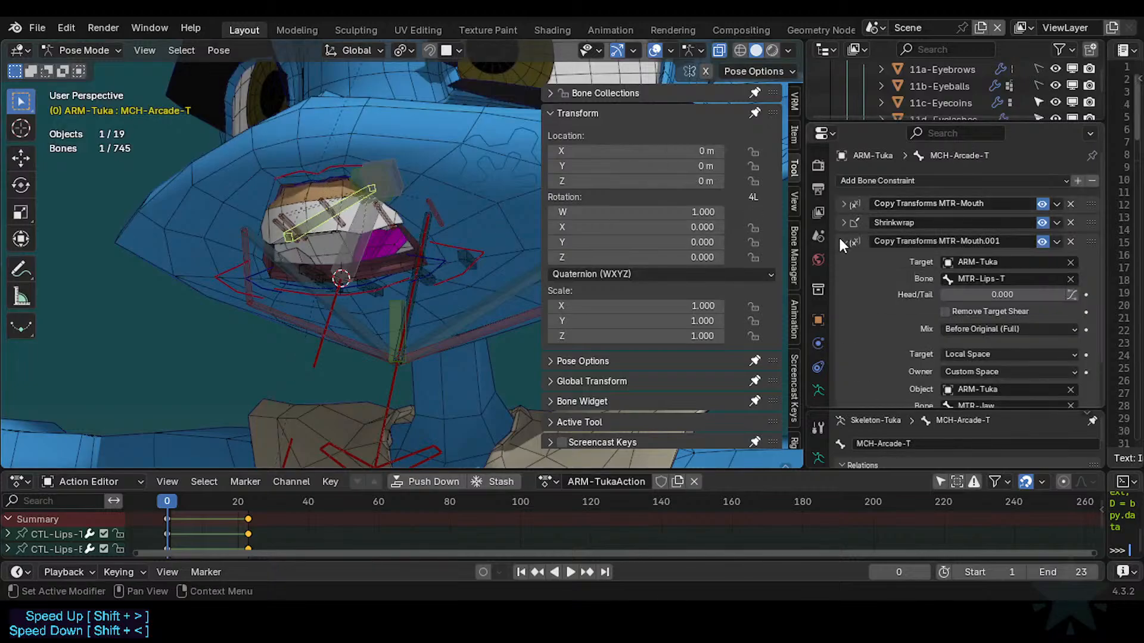
{"action": "left_click", "coordinate": [839, 239]}
{"action": "left_click", "coordinate": [839, 183]}
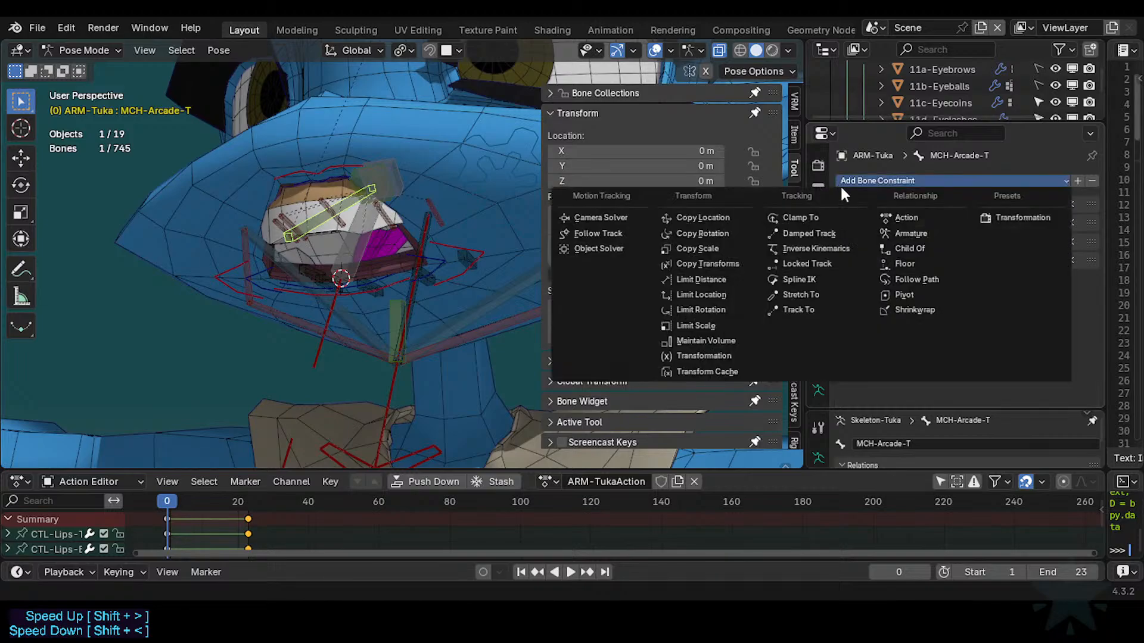
{"action": "left_click", "coordinate": [840, 184]}
{"action": "left_click", "coordinate": [845, 203]}
{"action": "left_click", "coordinate": [844, 202]}
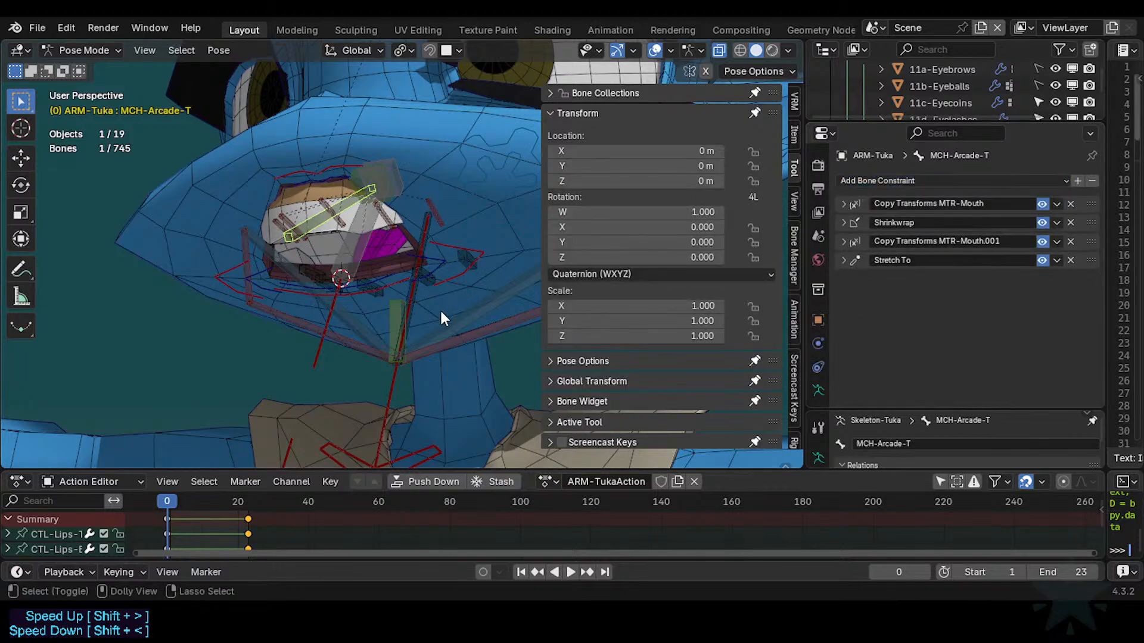
{"action": "key", "text": "ctrl+shift+alt+z"}
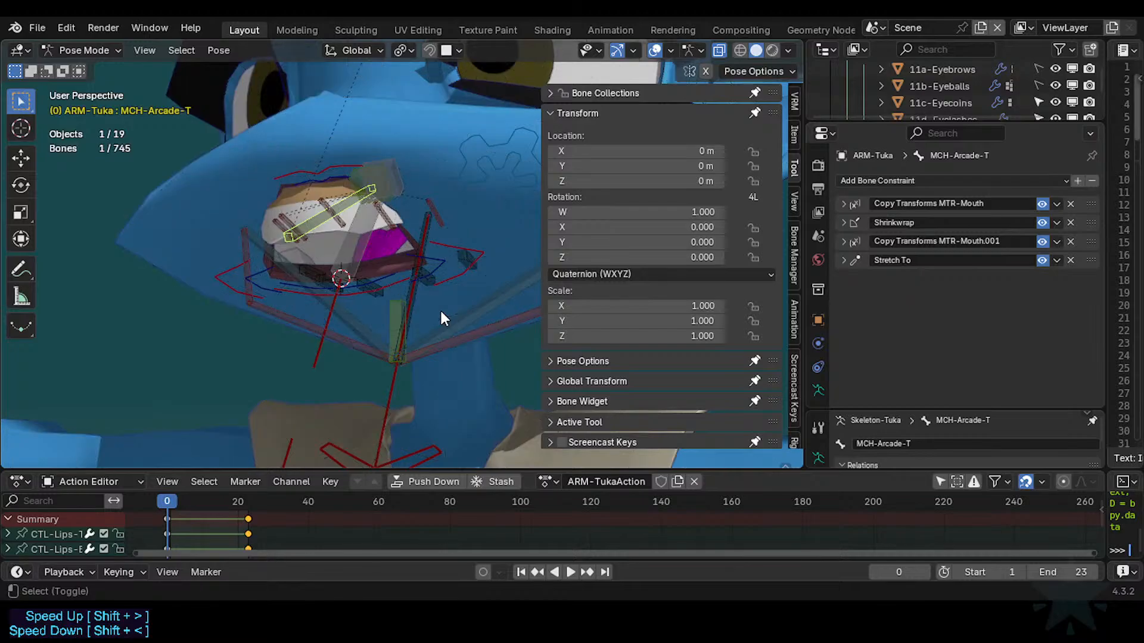
{"action": "key", "text": "ctrl+shift+alt+z"}
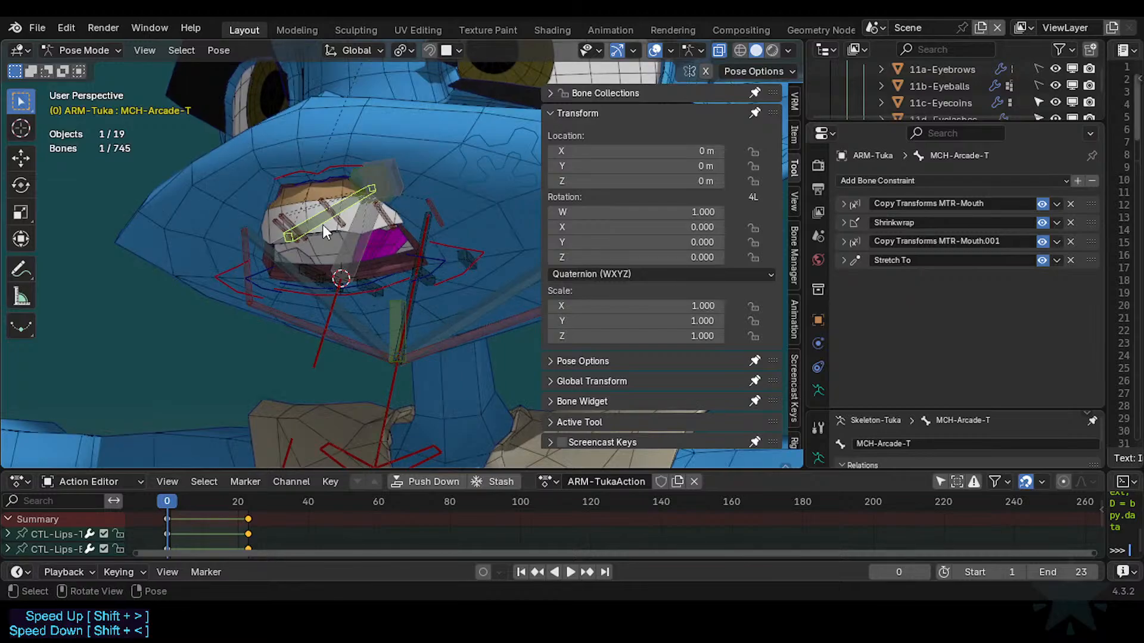
Delete both remaining Copy Transforms constraints, MTR-Mouth and MTR-Mouth.001, from MCH-Arcade-T.
{"action": "left_click", "coordinate": [1072, 203]}
{"action": "left_click", "coordinate": [1071, 224]}
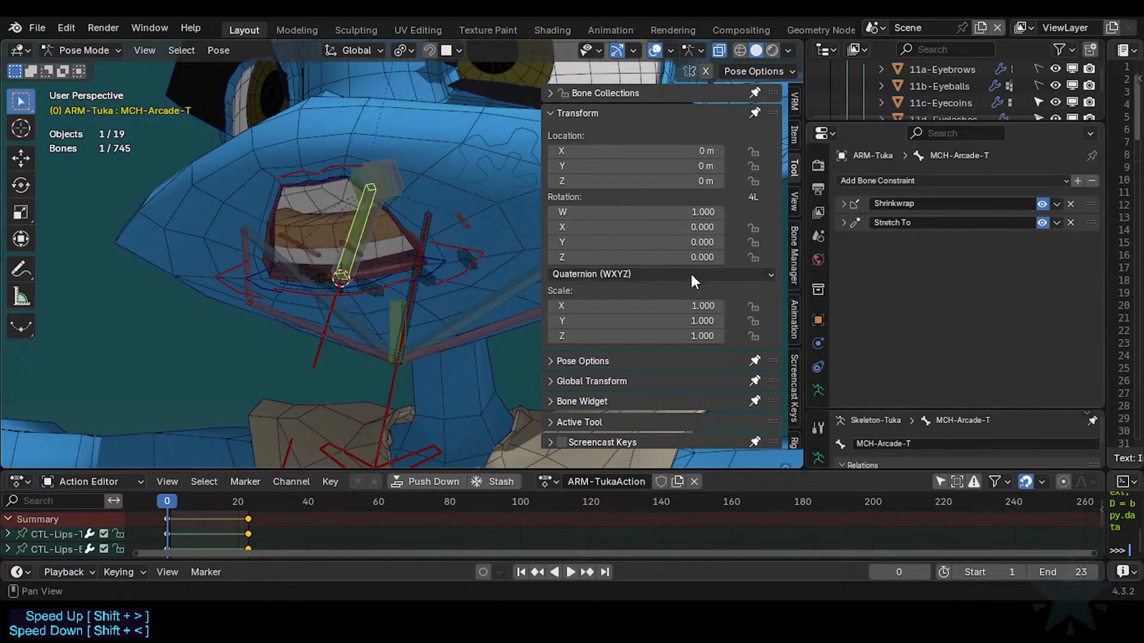
Copy the Copy Transforms MTR-Jaw constraint from MCH-Arcade-B to MCH-Arcade-T and place it first in the constraint stack.
{"action": "left_click", "coordinate": [370, 221], "text": "shift"}
{"action": "key", "text": "ctrl+c"}
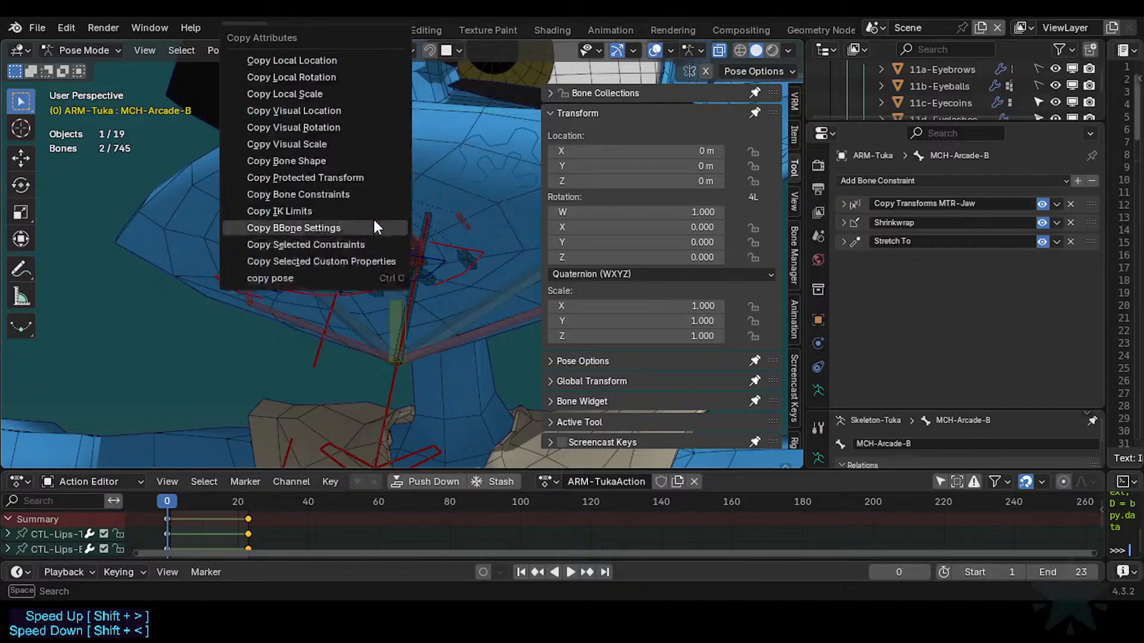
{"action": "left_click", "coordinate": [342, 241]}
{"action": "left_click", "coordinate": [364, 248]}
{"action": "left_click", "coordinate": [336, 314]}
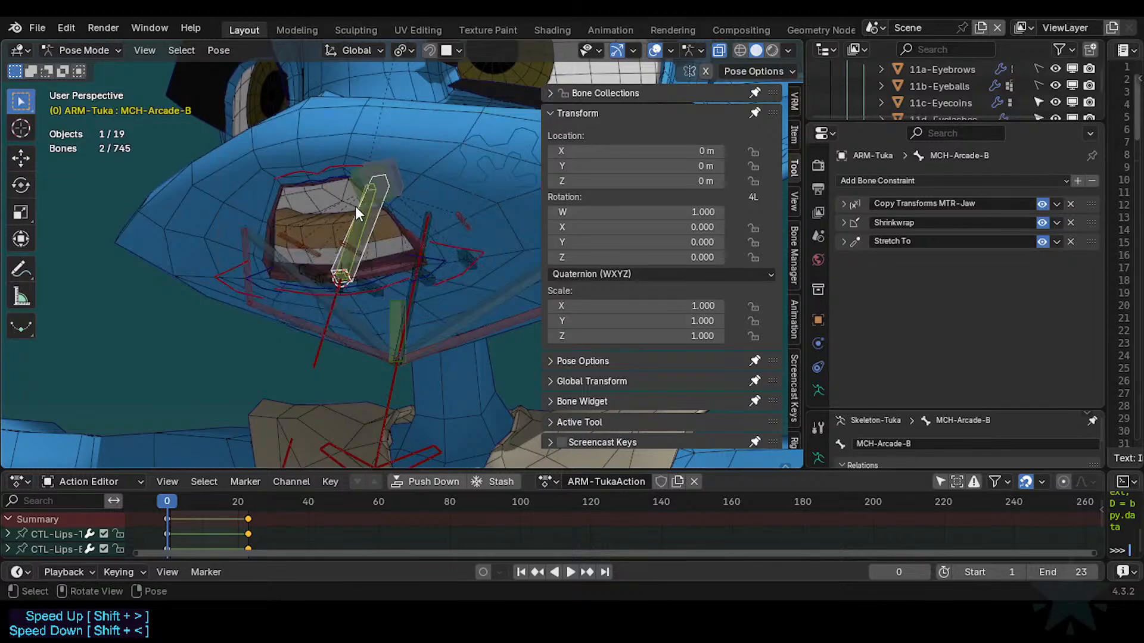
{"action": "left_click", "coordinate": [358, 221]}
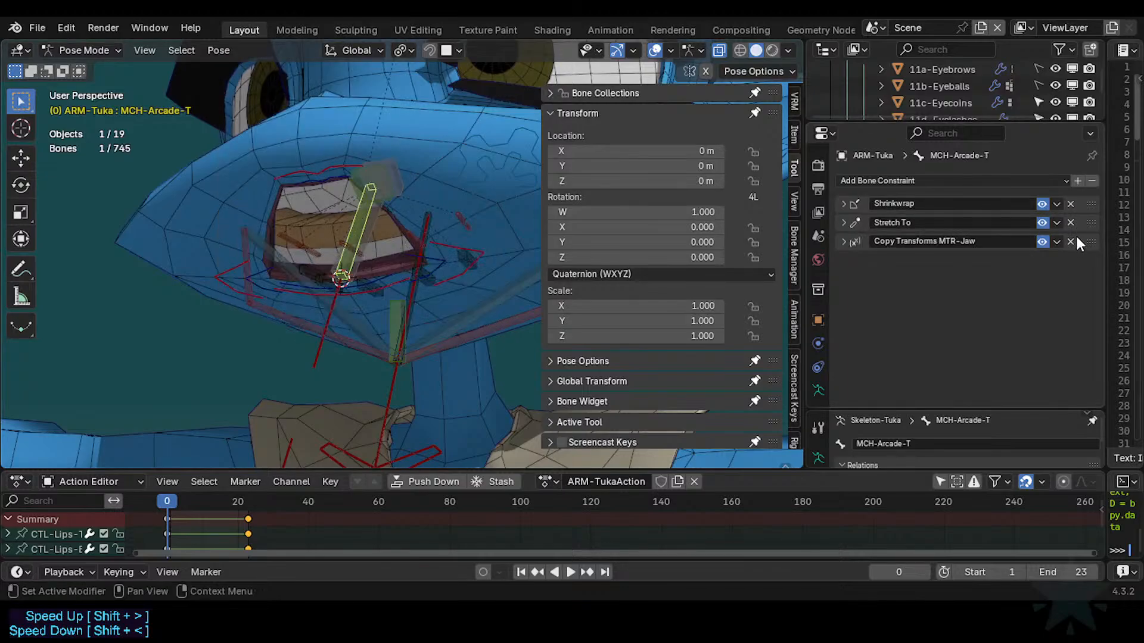
{"action": "left_click_drag", "start_coordinate": [1090, 241], "coordinate": [1092, 191]}
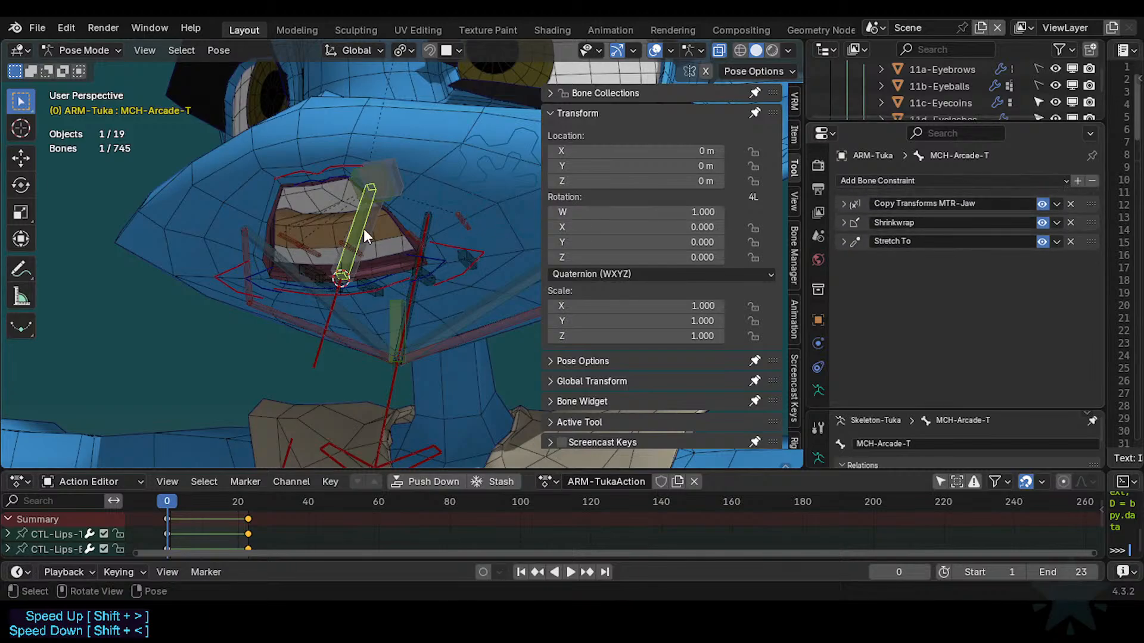
Test the upper teeth by moving MTR-Lips-T, clearing its location, and raising it again from rest.
{"action": "left_click", "coordinate": [320, 177]}
{"action": "key", "text": "g"}
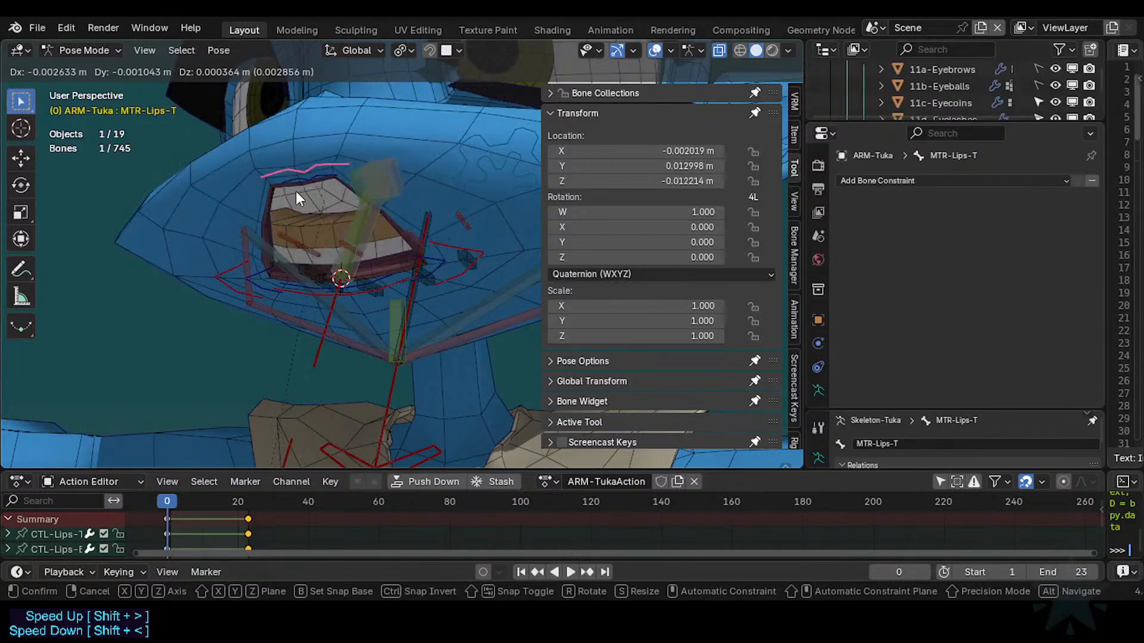
{"action": "left_click", "coordinate": [321, 241]}
{"action": "key", "text": "alt+g"}
{"action": "left_click", "coordinate": [326, 245]}
{"action": "key", "text": "g"}
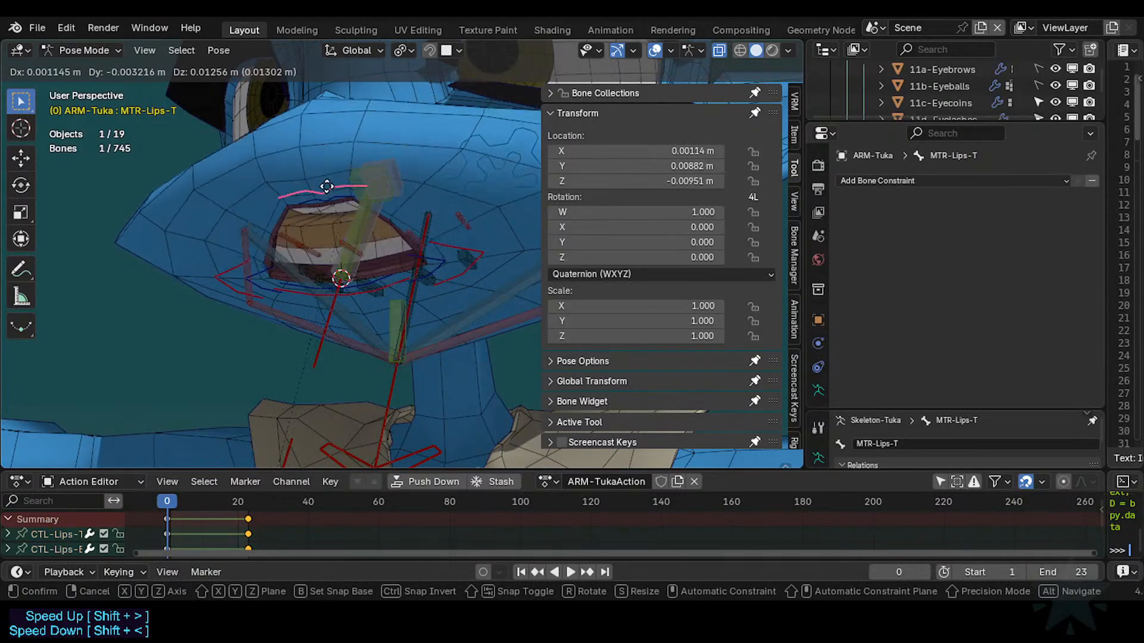
{"action": "left_click", "coordinate": [357, 273]}
Test the teeth's response by lowering MTR-Lips-B and shifting the MTR-Mouth control.
{"action": "left_click", "coordinate": [387, 288]}
{"action": "key", "text": "g"}
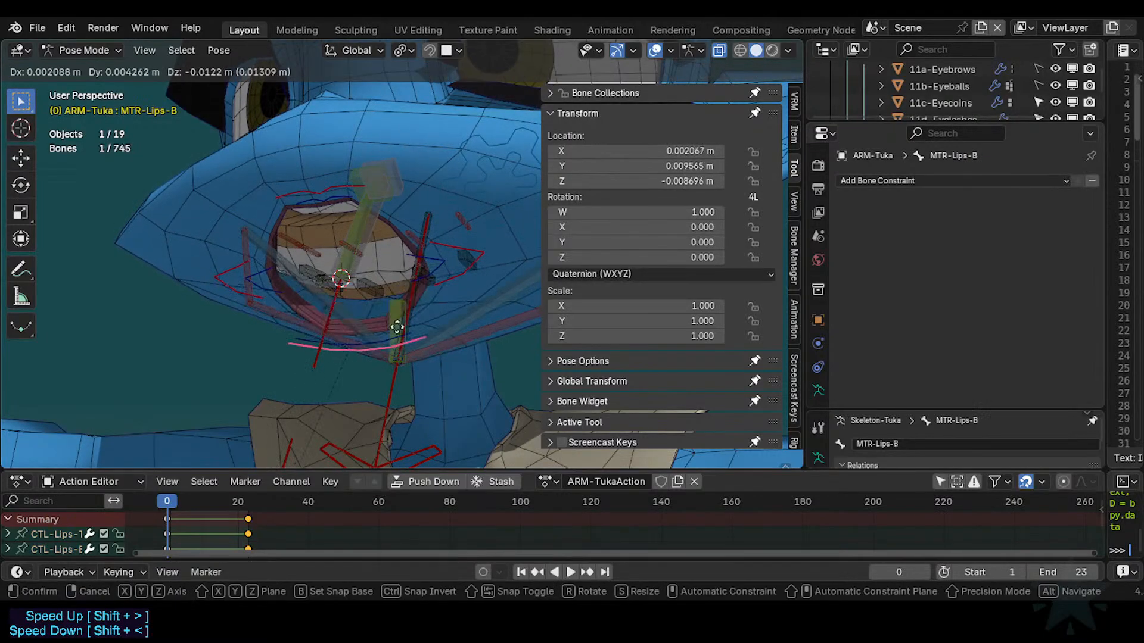
{"action": "left_click", "coordinate": [395, 307]}
{"action": "left_click", "coordinate": [313, 348]}
{"action": "key", "text": "g"}
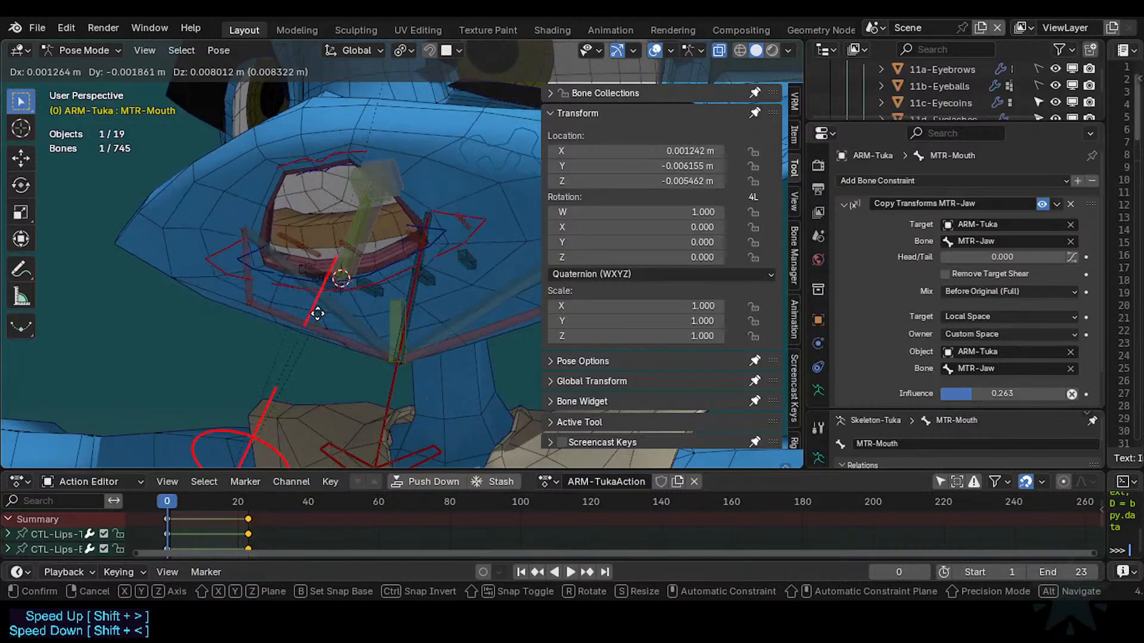
{"action": "left_click", "coordinate": [322, 339]}
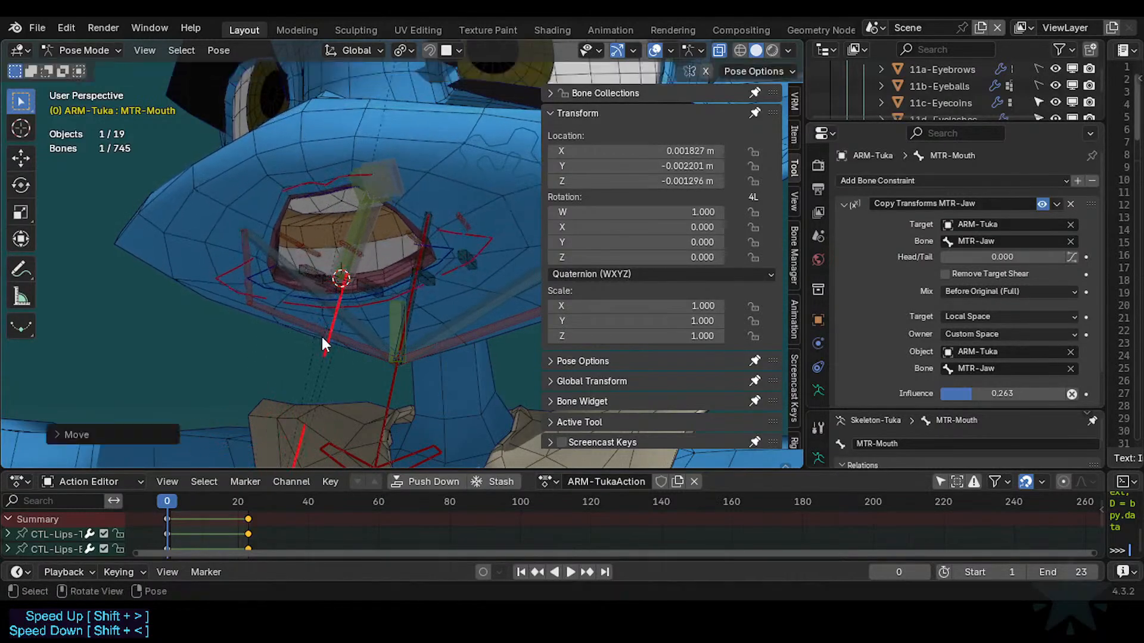
Test the arcade bones directly by moving MCH-Arcade-B, cancelling that move, and raising MCH-Arcade-T.
{"action": "left_click", "coordinate": [339, 278]}
{"action": "key", "text": "g"}
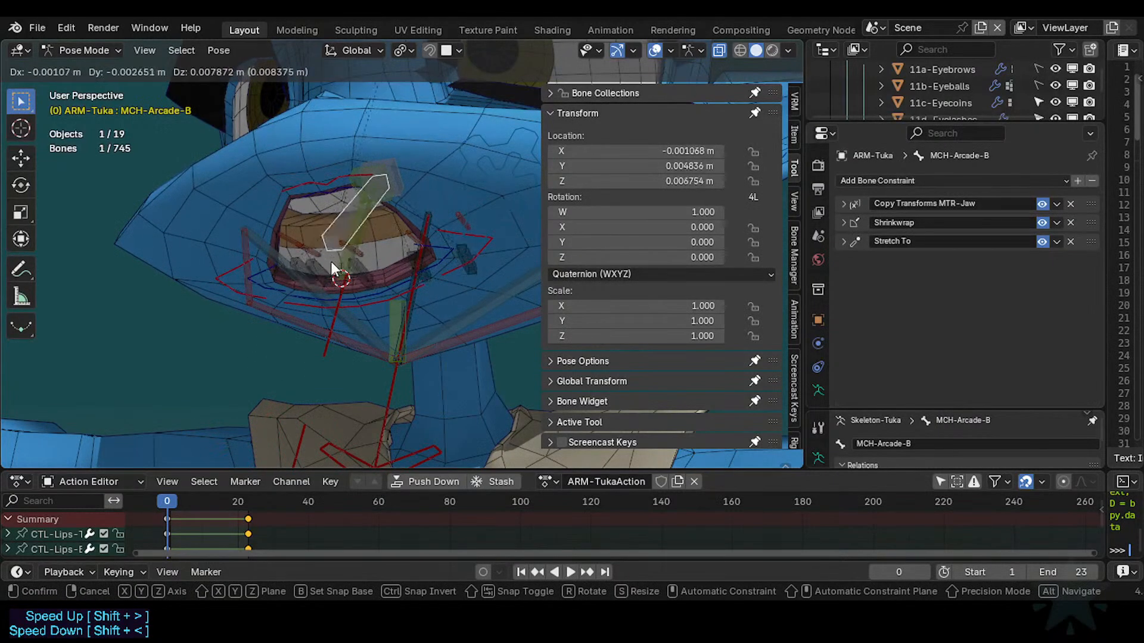
{"action": "right_click", "coordinate": [335, 275]}
{"action": "left_click", "coordinate": [340, 272]}
{"action": "key", "text": "g"}
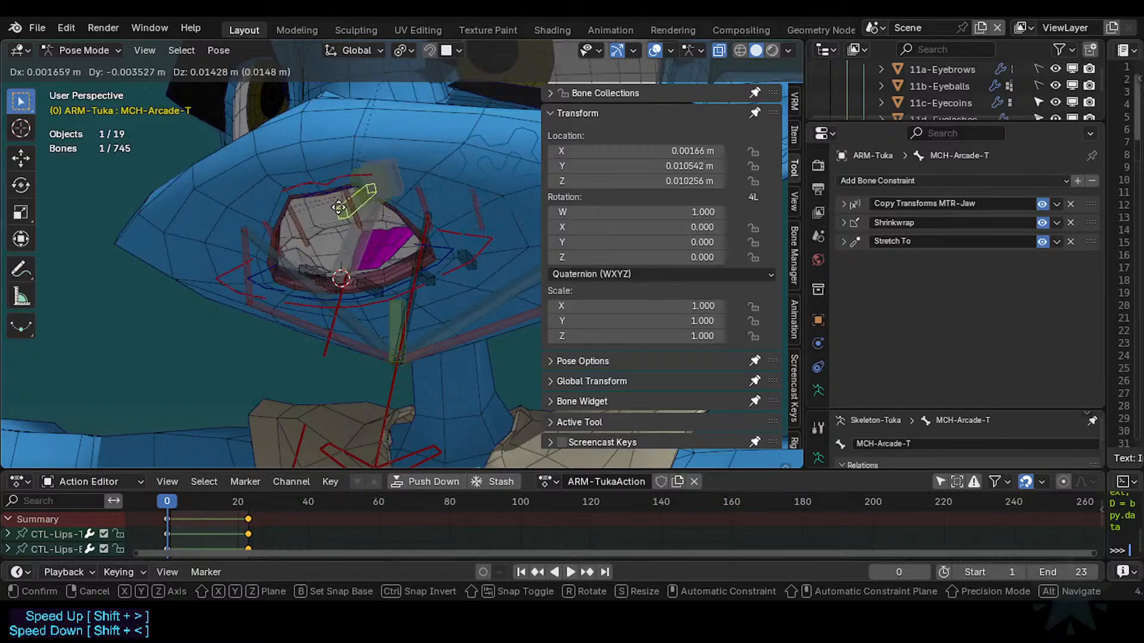
{"action": "left_click", "coordinate": [333, 201]}
{"action": "key", "text": "g"}
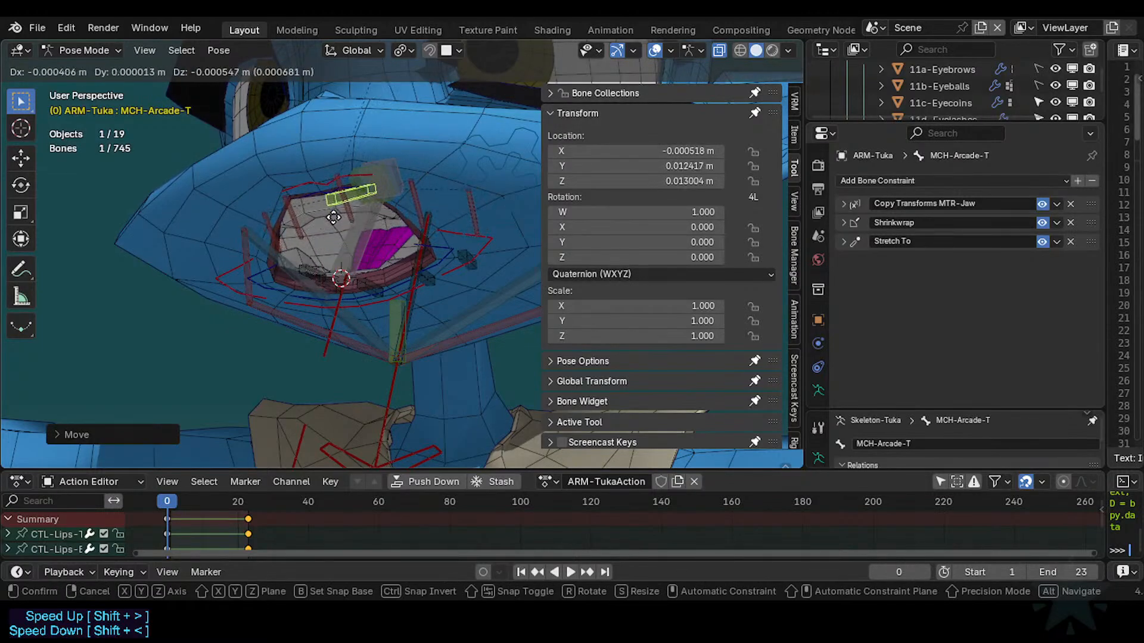
{"action": "left_click", "coordinate": [349, 241]}
Reset the posed mouth and arcade bones to their rest transforms, leaving only MCH-Arcade-T selected.
{"action": "left_click", "coordinate": [350, 242]}
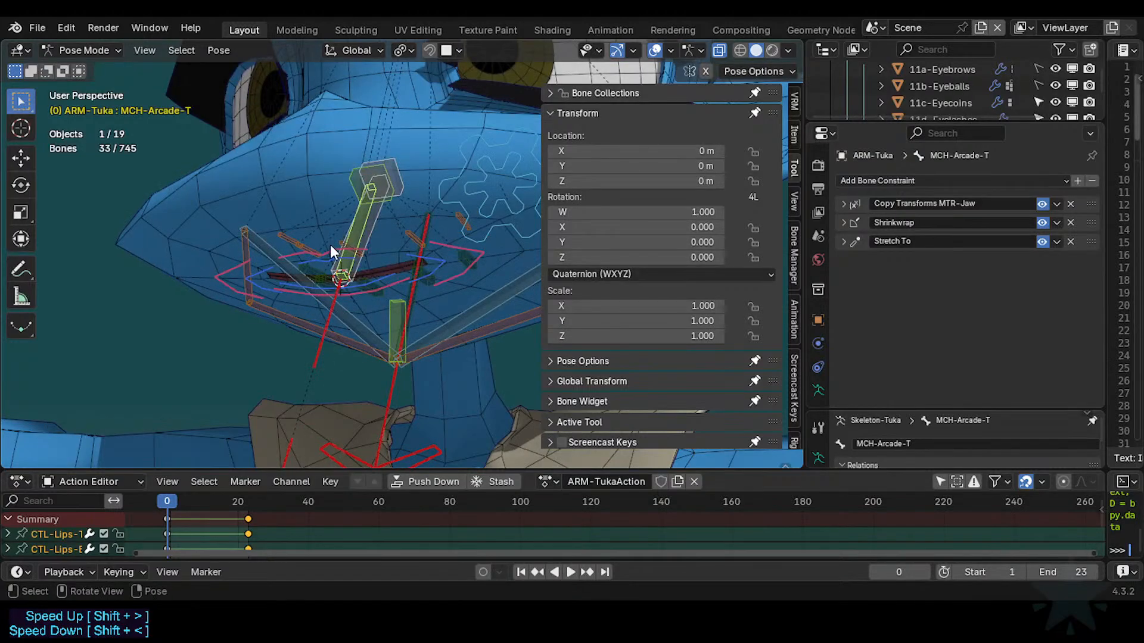
{"action": "scroll", "coordinate": [341, 283], "scroll_direction": "up", "scroll_amount": 1}
{"action": "left_click", "coordinate": [325, 278]}
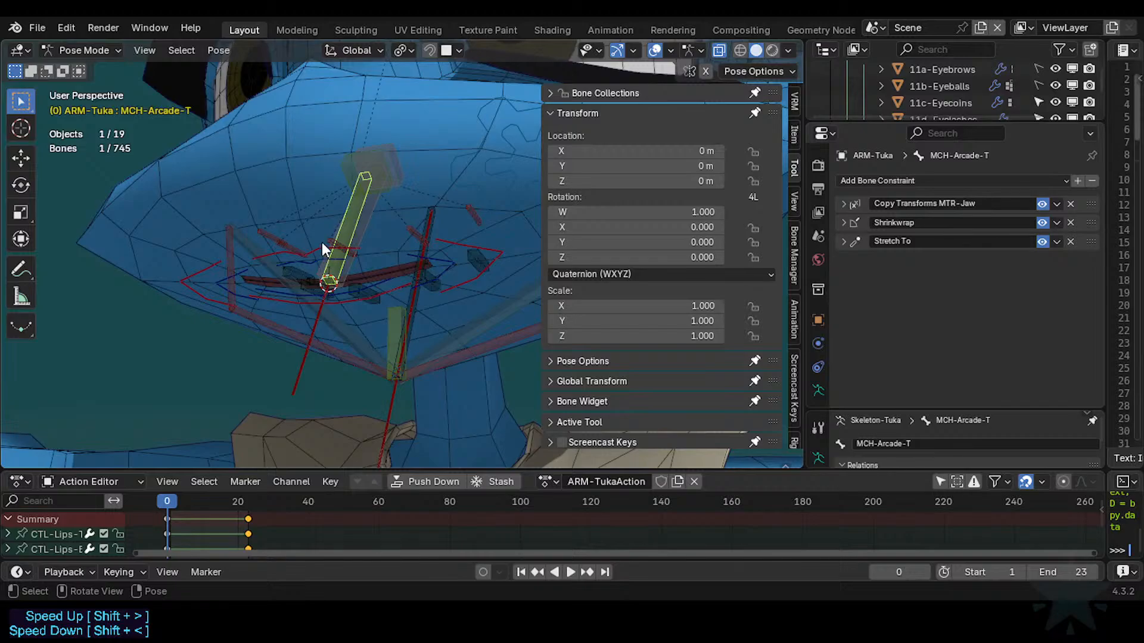
{"action": "left_click", "coordinate": [322, 248]}
{"action": "left_click", "coordinate": [332, 271], "text": "alt"}
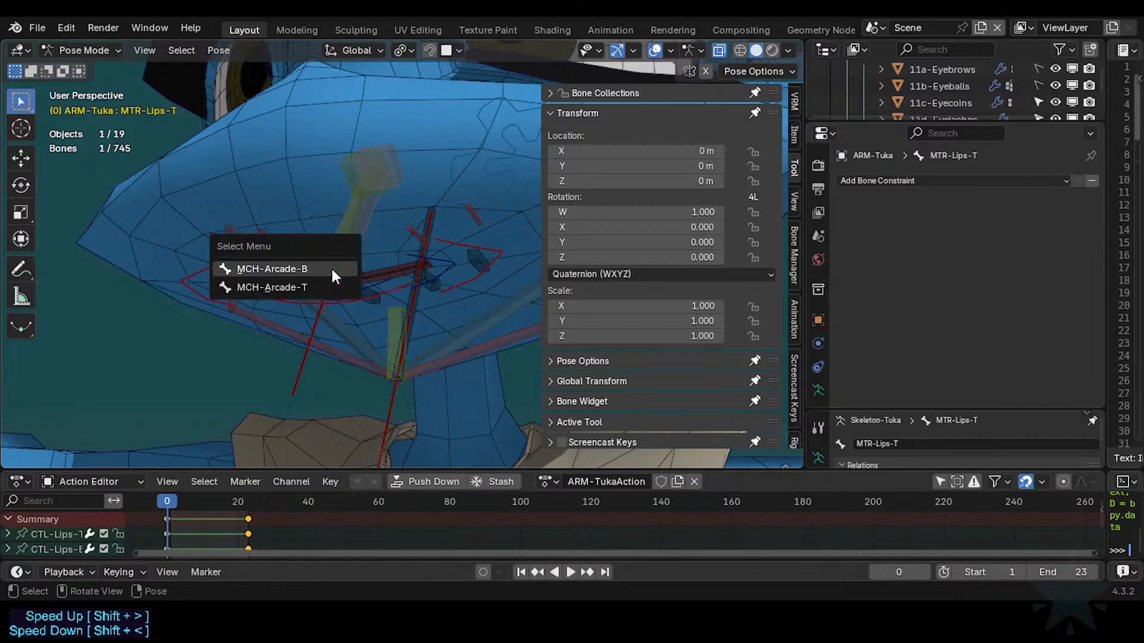
{"action": "left_click", "coordinate": [331, 266]}
{"action": "left_click", "coordinate": [319, 252]}
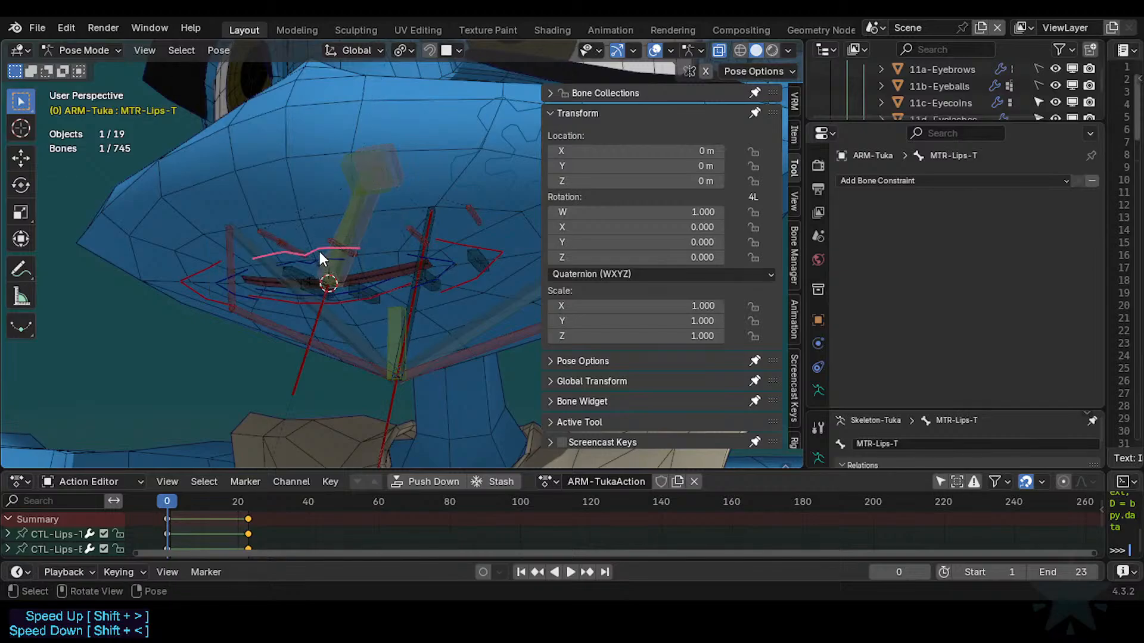
{"action": "left_click", "coordinate": [327, 271]}
{"action": "left_click", "coordinate": [318, 250]}
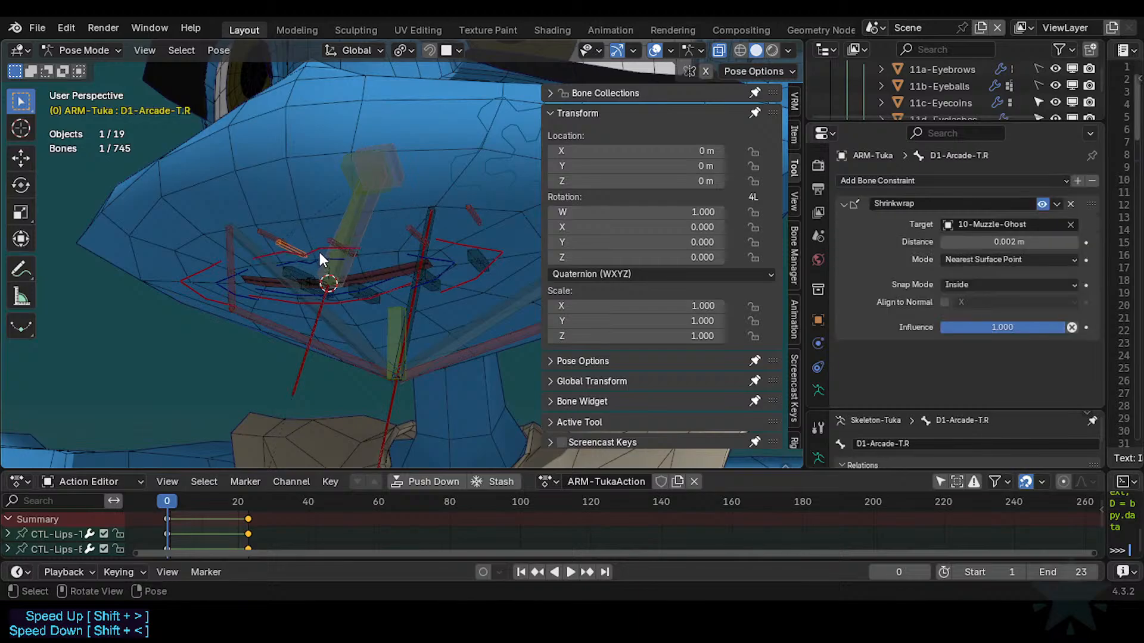
{"action": "key", "text": "Tab"}
{"action": "key", "text": "Tab"}
{"action": "left_click", "coordinate": [323, 246]}
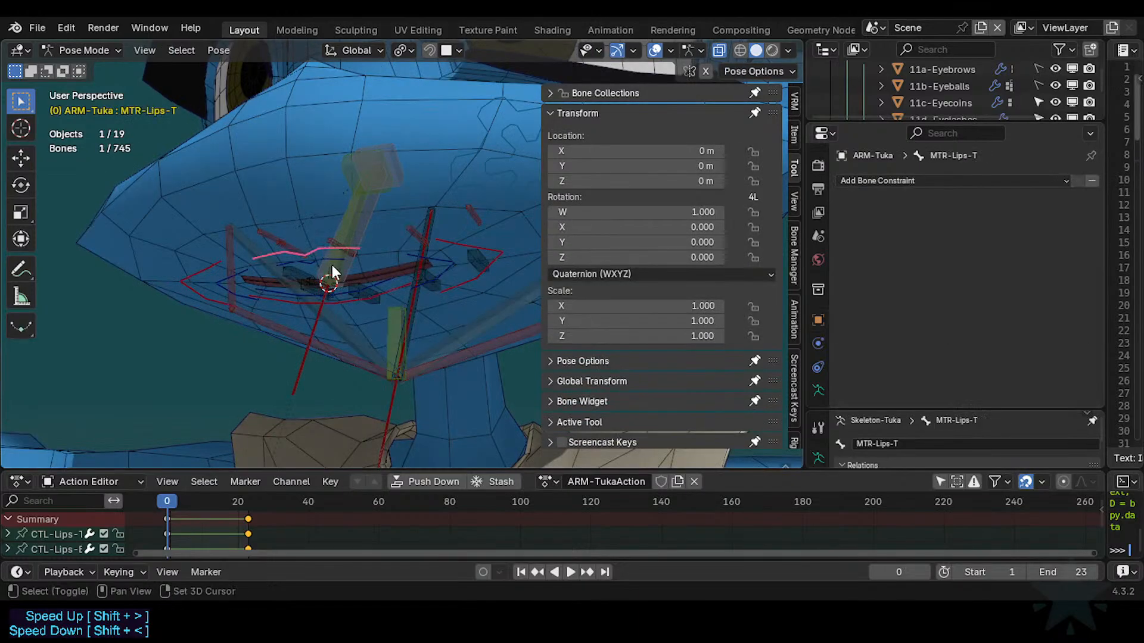
{"action": "left_click", "coordinate": [334, 266], "text": "alt"}
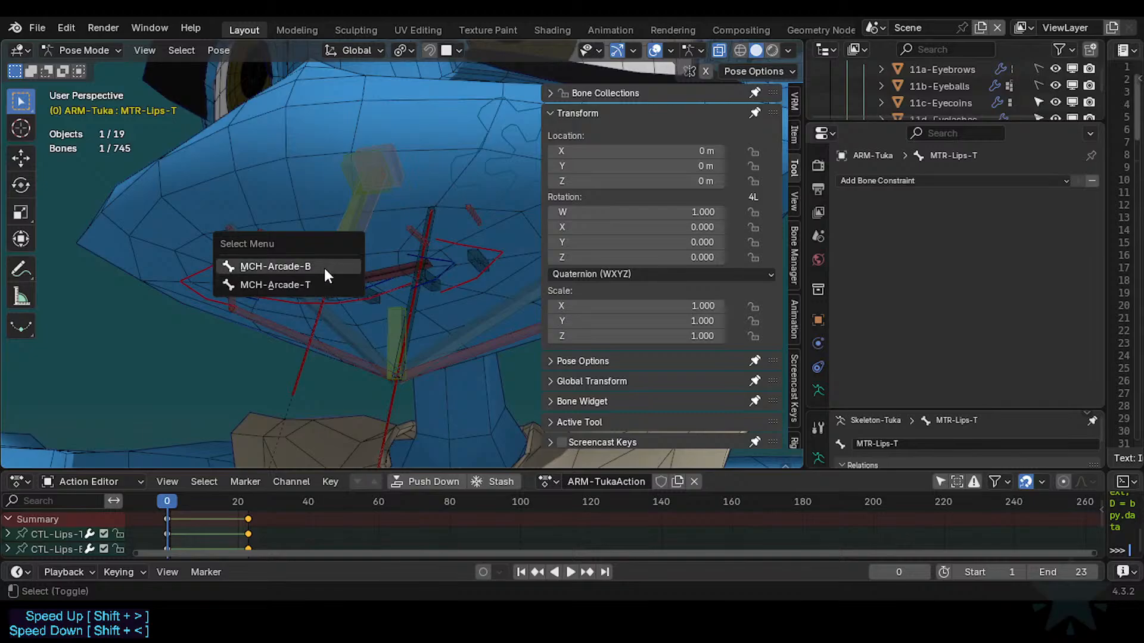
{"action": "key", "text": "Escape"}
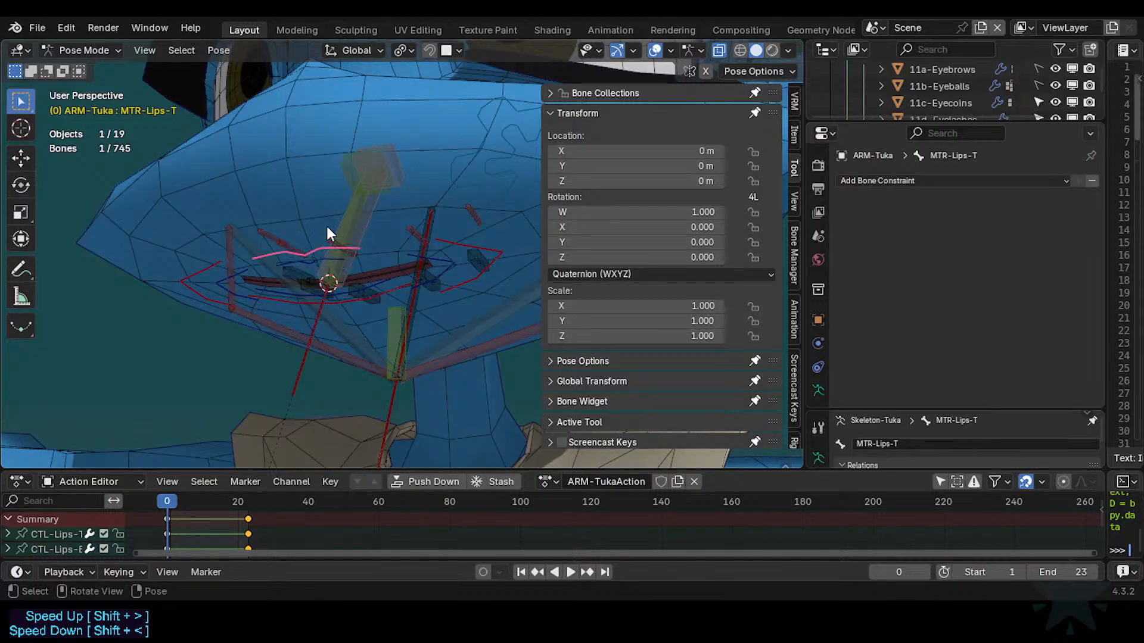
Add a Copy Transforms constraint to MCH-Arcade-T with MTR-Lips-T as its target bone.
{"action": "left_click", "coordinate": [337, 230]}
{"action": "left_click", "coordinate": [322, 248], "text": "shift"}
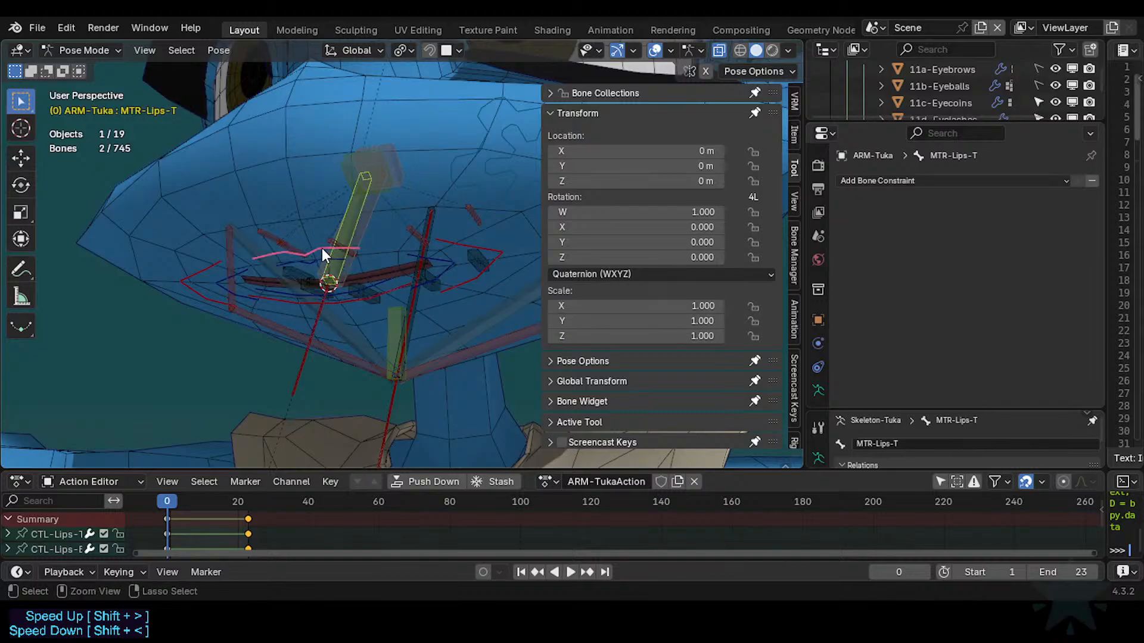
{"action": "left_click", "coordinate": [346, 224], "text": "shift"}
{"action": "key", "text": "ctrl+shift+c"}
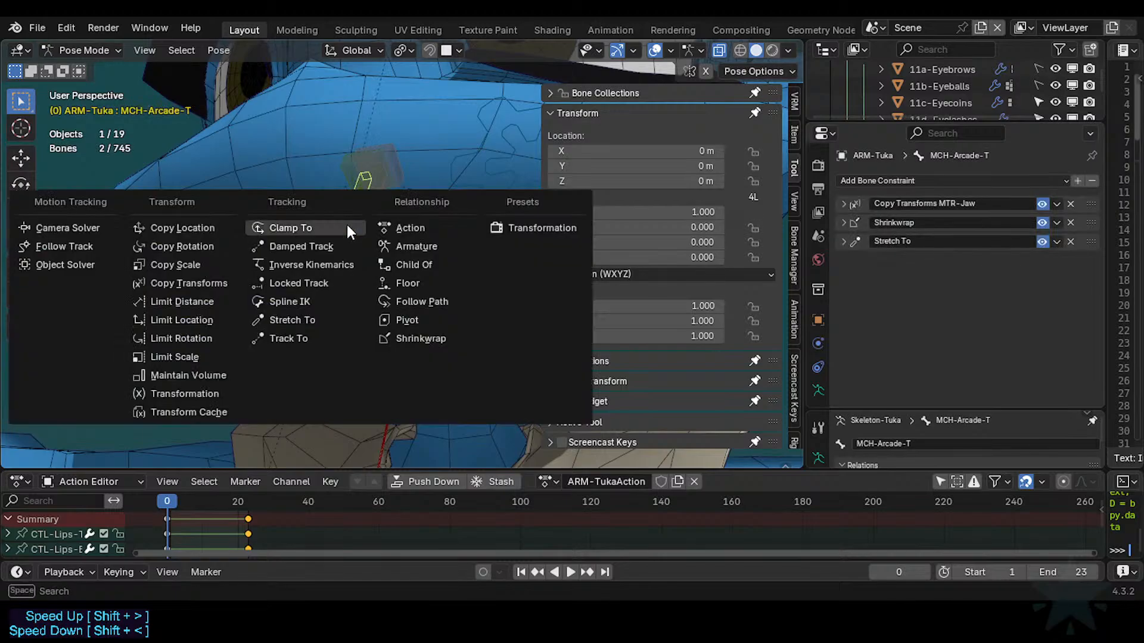
{"action": "left_click", "coordinate": [220, 280]}
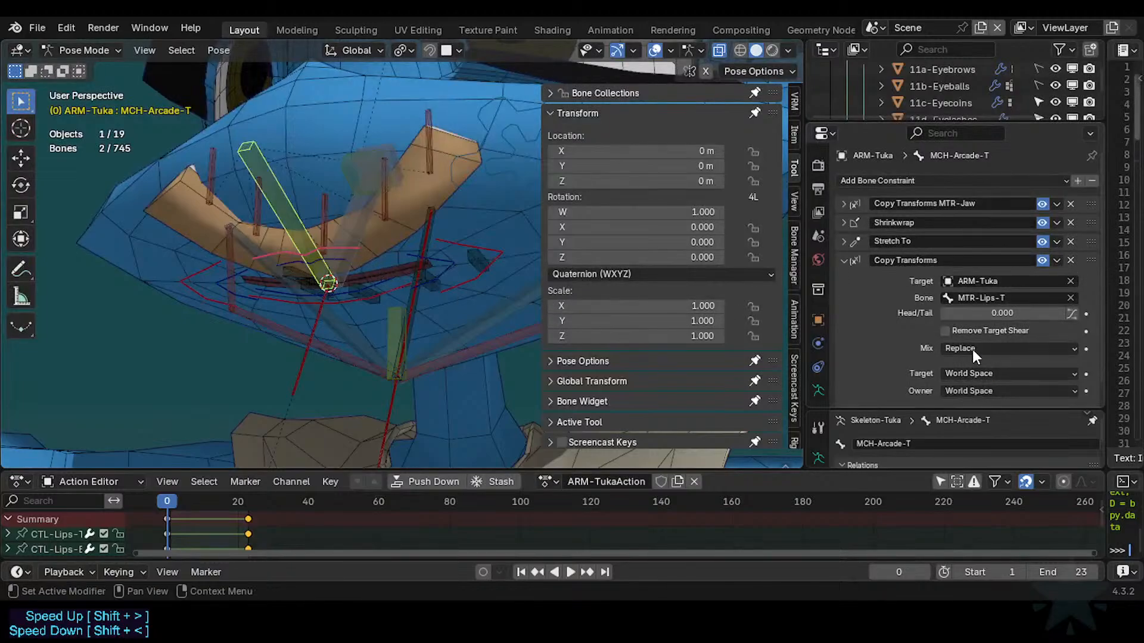
Try Pose Space for both the target and owner of MCH-Arcade-T's new Copy Transforms constraint.
{"action": "mouse_move", "coordinate": [979, 315]}
{"action": "left_mouse_down"}
{"action": "mouse_move", "coordinate": [1096, 315]}
{"action": "mouse_move", "coordinate": [977, 315]}
{"action": "left_mouse_up"}
{"action": "left_click", "coordinate": [995, 369]}
{"action": "left_click", "coordinate": [976, 425]}
{"action": "left_click", "coordinate": [981, 390]}
{"action": "left_click", "coordinate": [963, 446]}
Display the bone axes, set MCH-Arcade-B's roll to 0° in Edit Mode, and return to Pose Mode with MCH-Arcade-T active.
{"action": "key", "text": "Tab"}
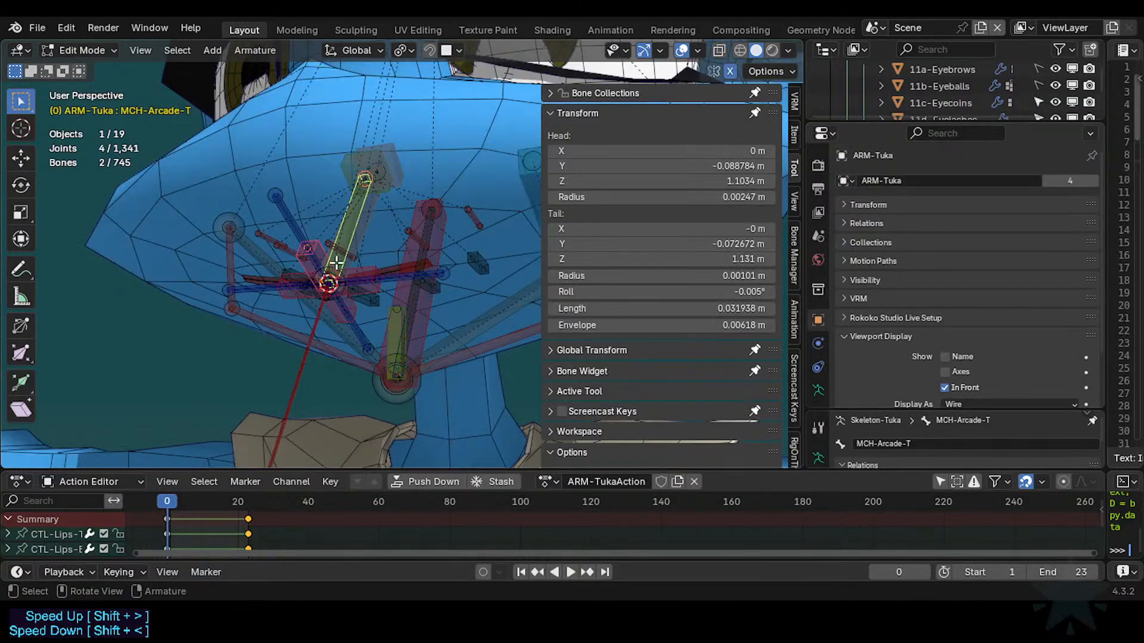
{"action": "key", "text": "ctrl+a"}
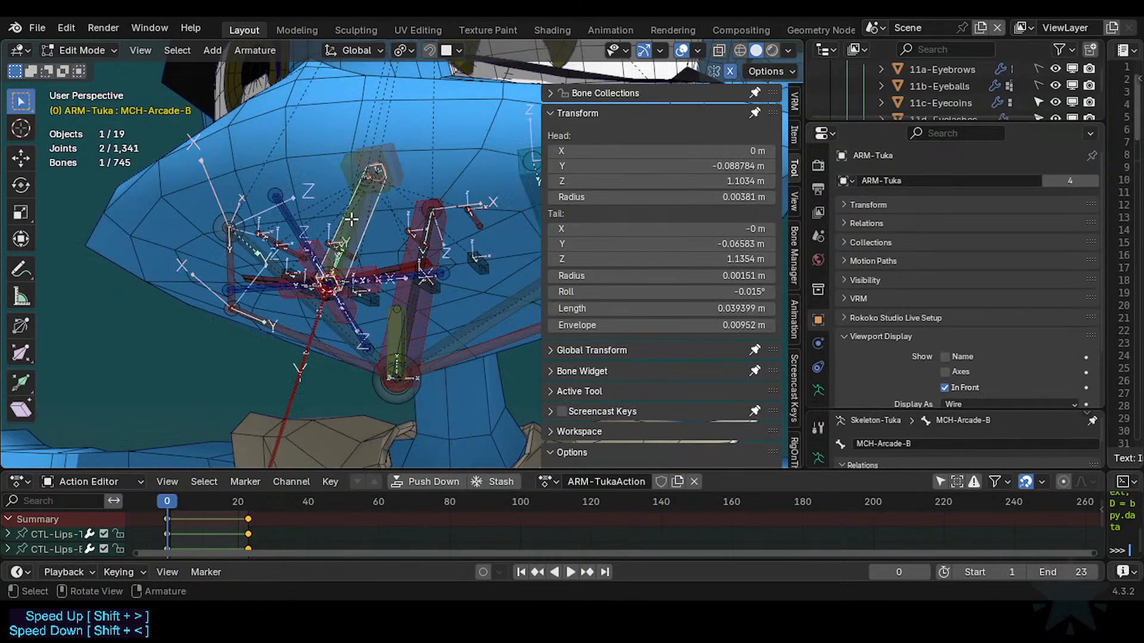
{"action": "left_click", "coordinate": [367, 226]}
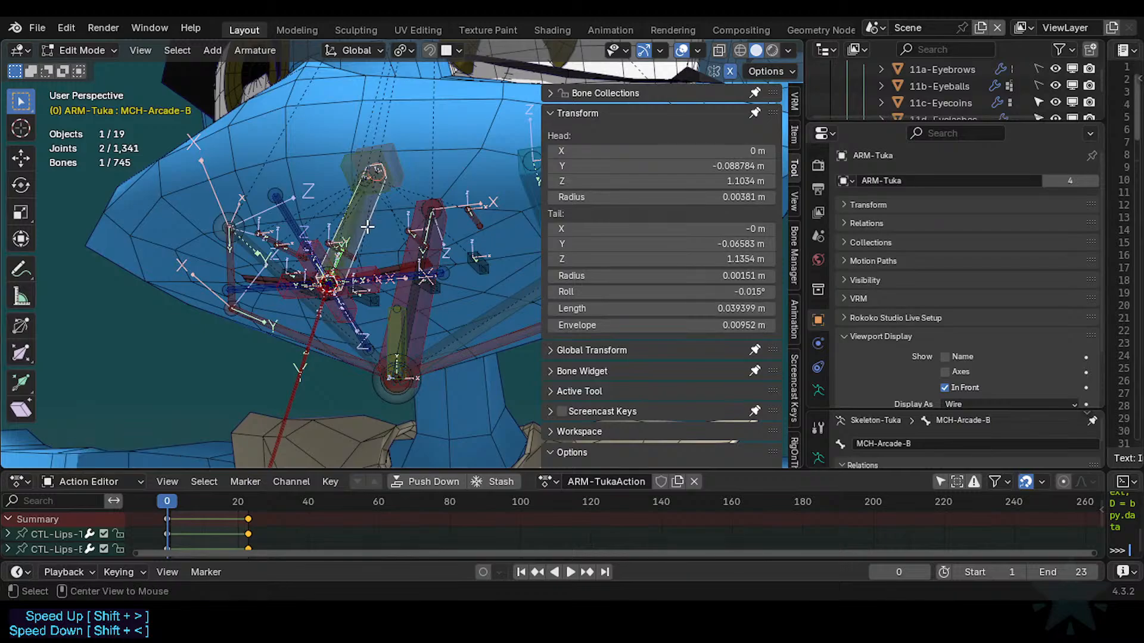
{"action": "key", "text": "Tab"}
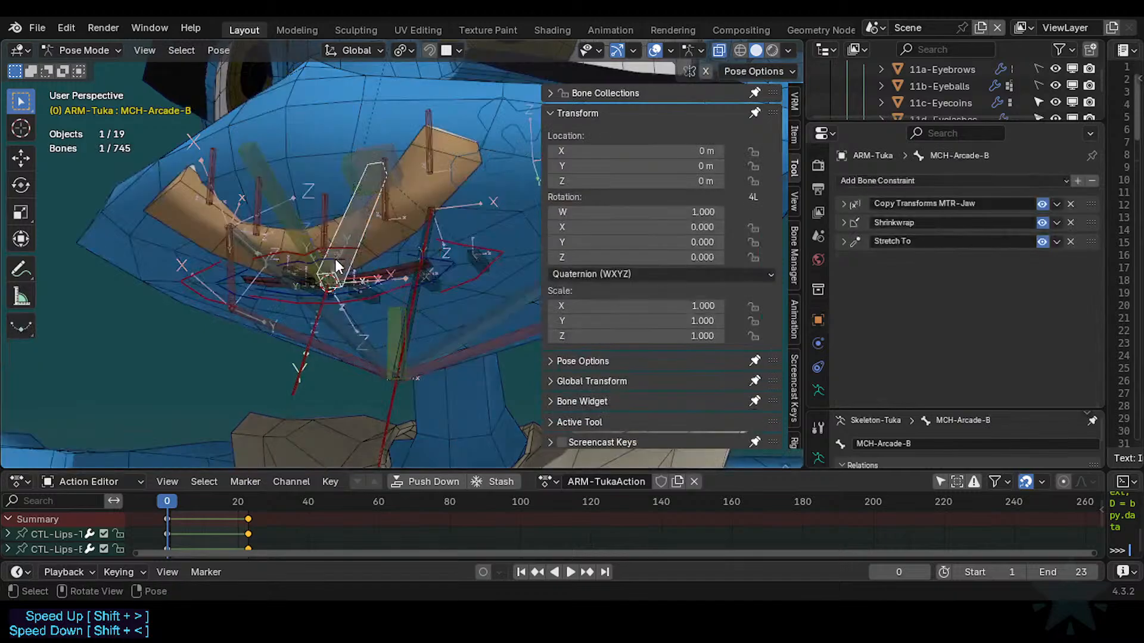
{"action": "key", "text": "Tab"}
{"action": "key", "text": "Tab"}
{"action": "left_click", "coordinate": [301, 239]}
{"action": "key", "text": "Tab"}
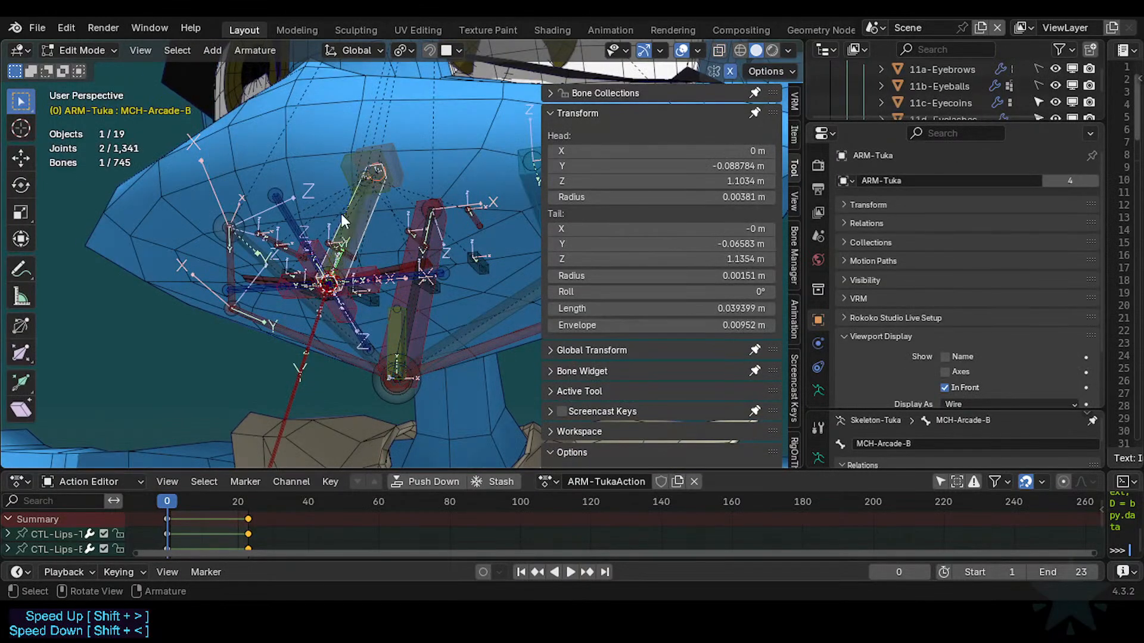
{"action": "key", "text": "Tab"}
{"action": "key", "text": "Tab"}
{"action": "left_click", "coordinate": [345, 218]}
{"action": "key", "text": "Tab"}
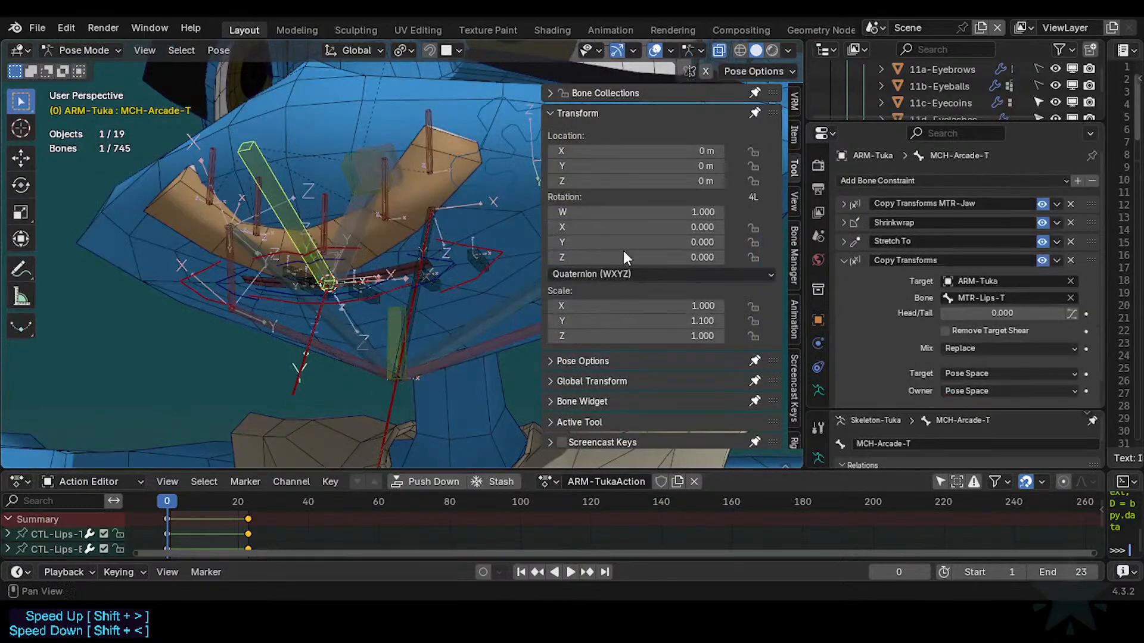
Try the Before Original (Full) mix on the MTR-Lips-T Copy Transforms constraint, and return it to Replace.
{"action": "left_click", "coordinate": [971, 347]}
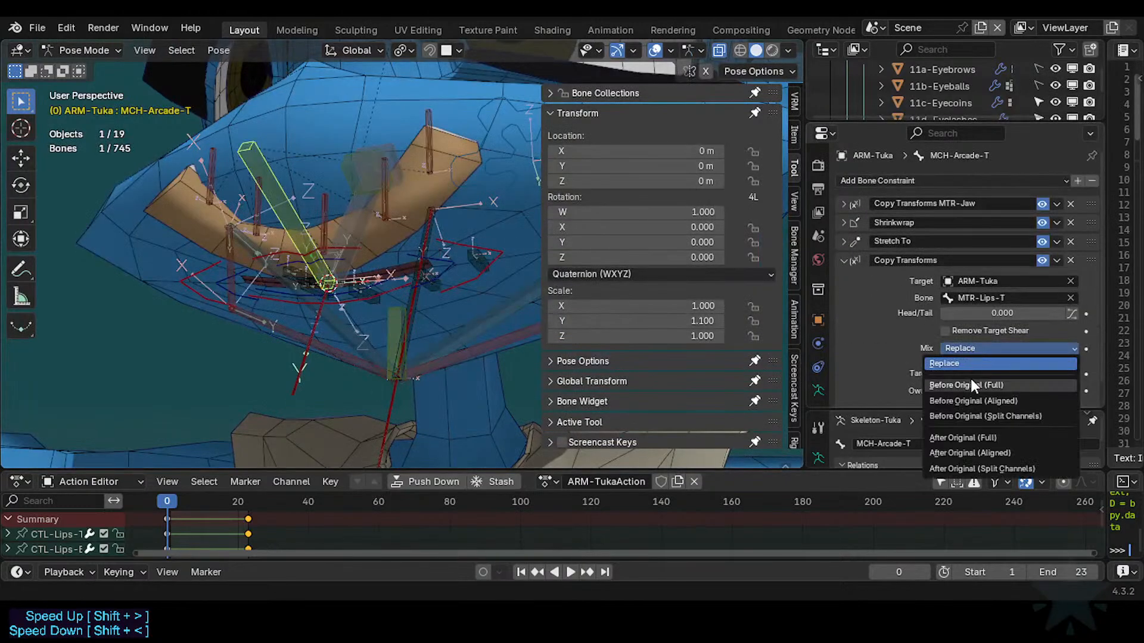
{"action": "left_click", "coordinate": [971, 383]}
{"action": "left_click", "coordinate": [969, 348]}
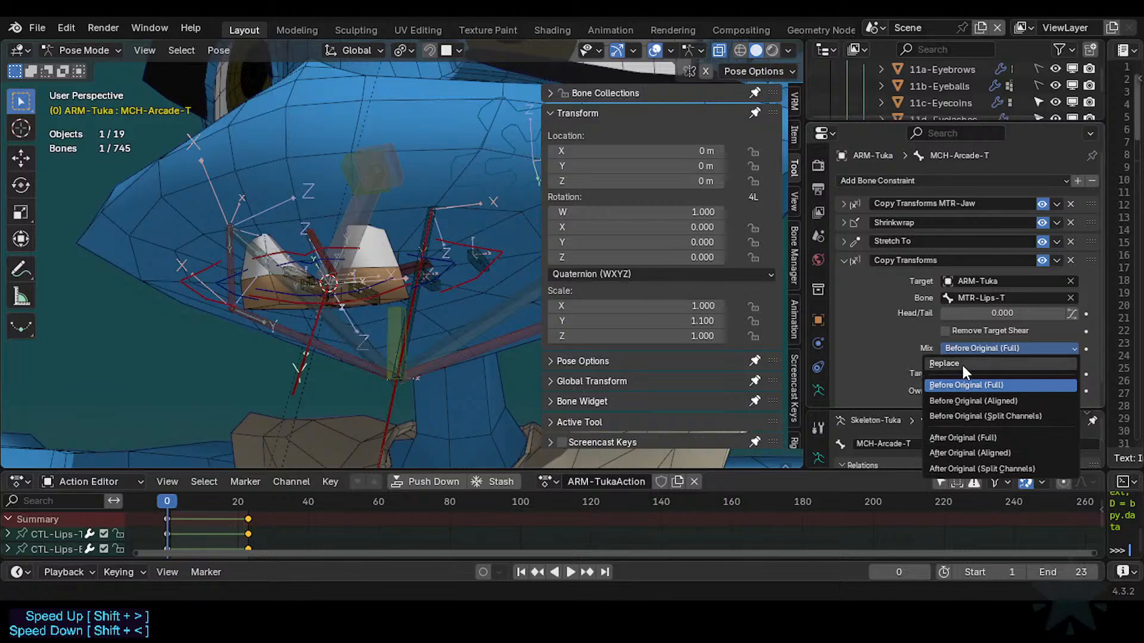
{"action": "left_click", "coordinate": [963, 363]}
Set both the target and owner of MCH-Arcade-T's MTR-Lips-T Copy Transforms constraint to Local Space.
{"action": "left_click", "coordinate": [966, 374]}
{"action": "left_click", "coordinate": [963, 456]}
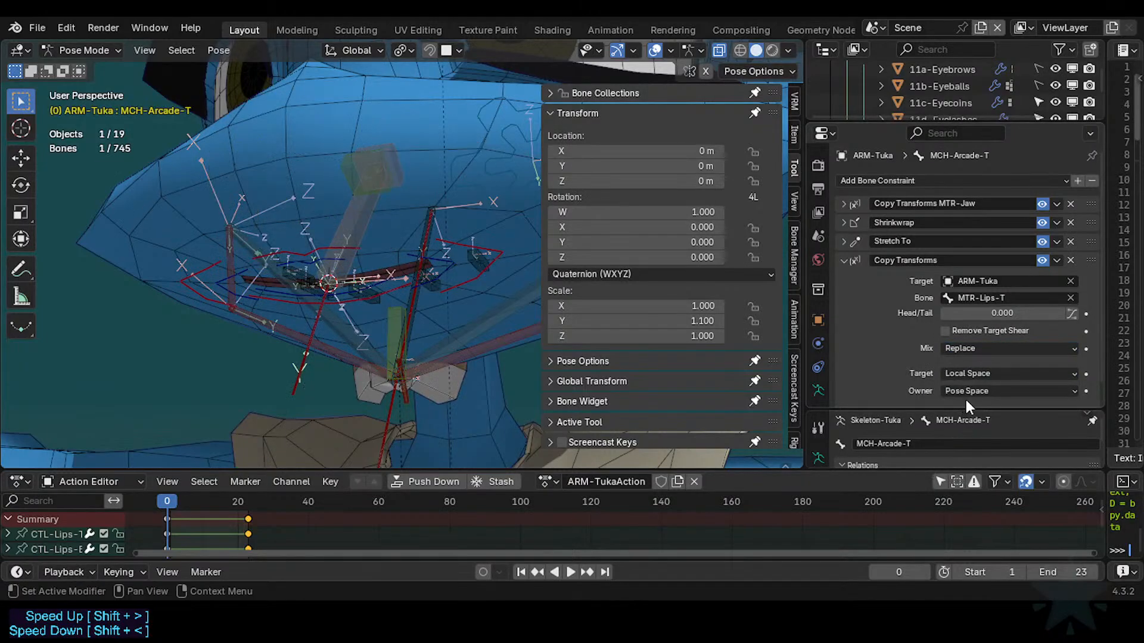
{"action": "left_click", "coordinate": [965, 393]}
{"action": "left_click", "coordinate": [963, 469]}
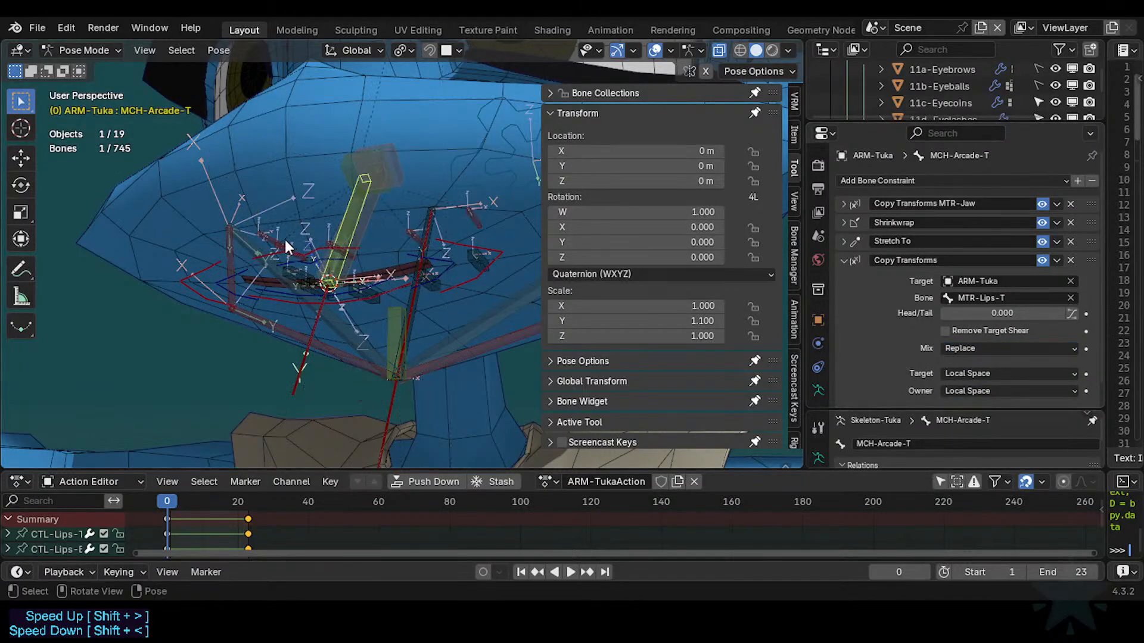
Test the new constraint by raising MTR-Lips-T to about Y 0.0095 m and Z -0.0085 m.
{"action": "left_click", "coordinate": [316, 247]}
{"action": "key", "text": "g"}
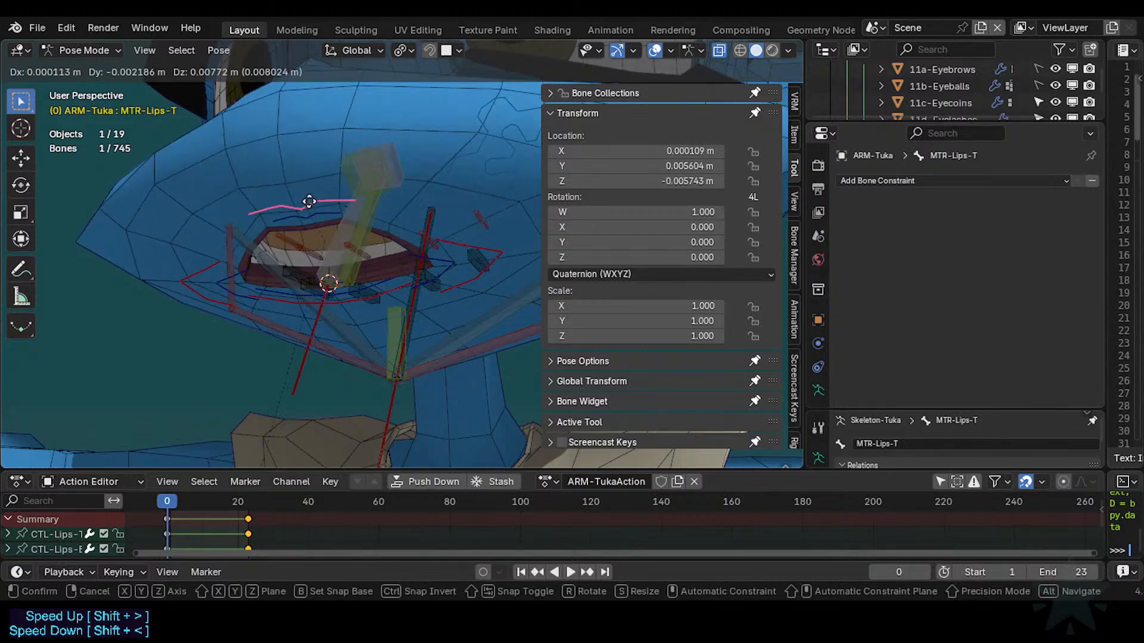
{"action": "right_click", "coordinate": [315, 194]}
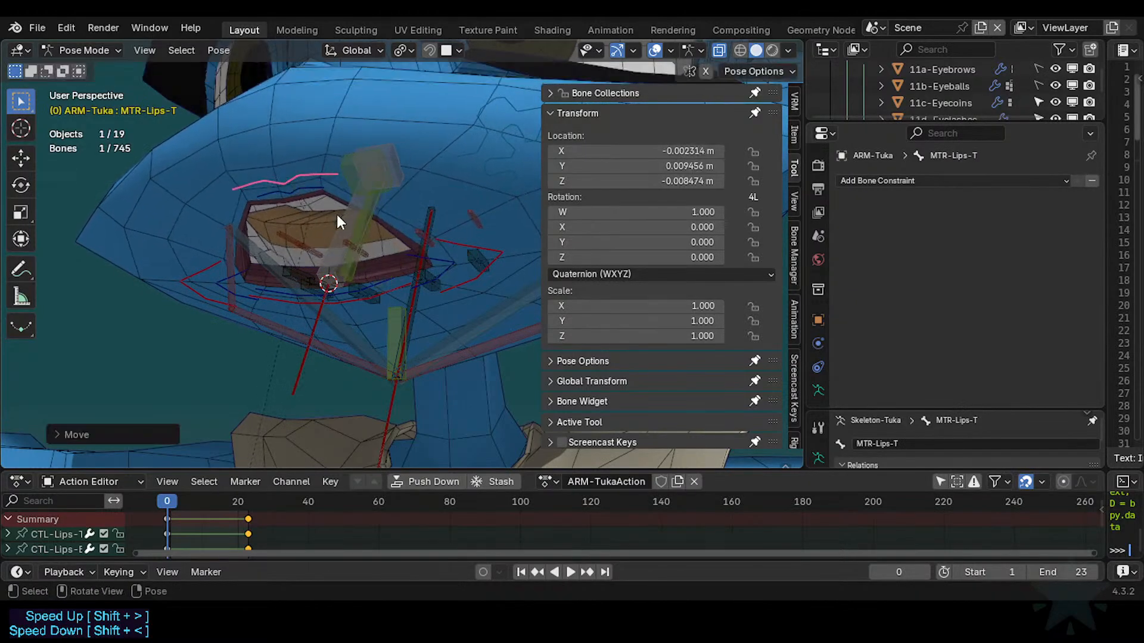
Set the target space of MCH-Arcade-T's MTR-Lips-T Copy Transforms constraint to Local Space (Owner Orientation).
{"action": "left_click", "coordinate": [358, 220]}
{"action": "left_click", "coordinate": [954, 373]}
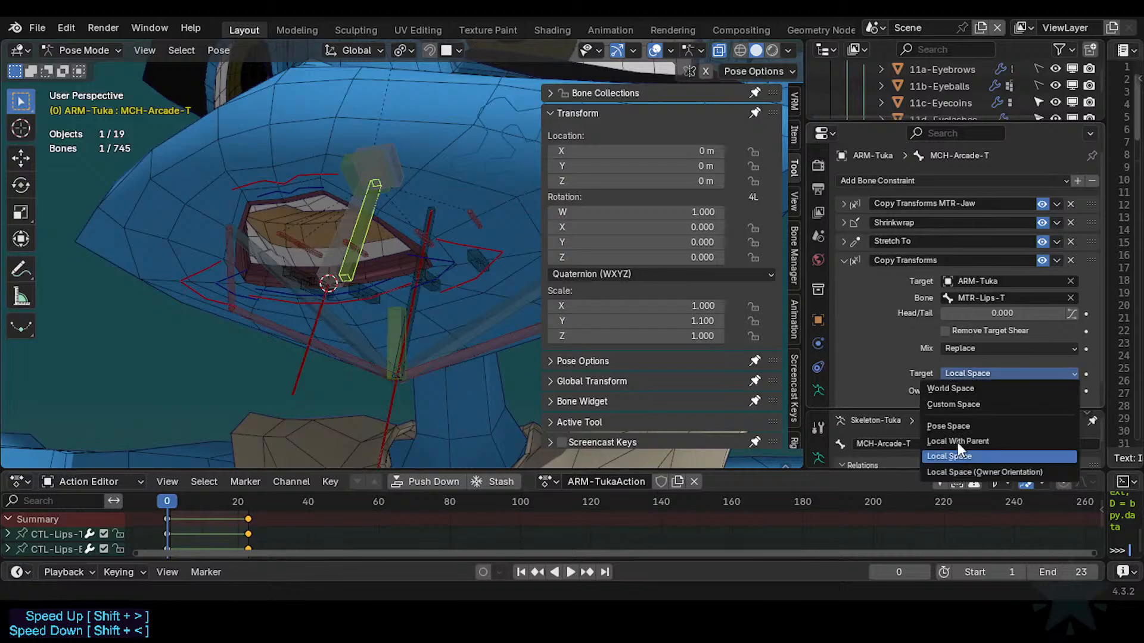
{"action": "left_click", "coordinate": [943, 474]}
Test the owner-oriented constraint by moving and rotating MTR-Lips-T.
{"action": "left_click", "coordinate": [295, 175]}
{"action": "key", "text": "g"}
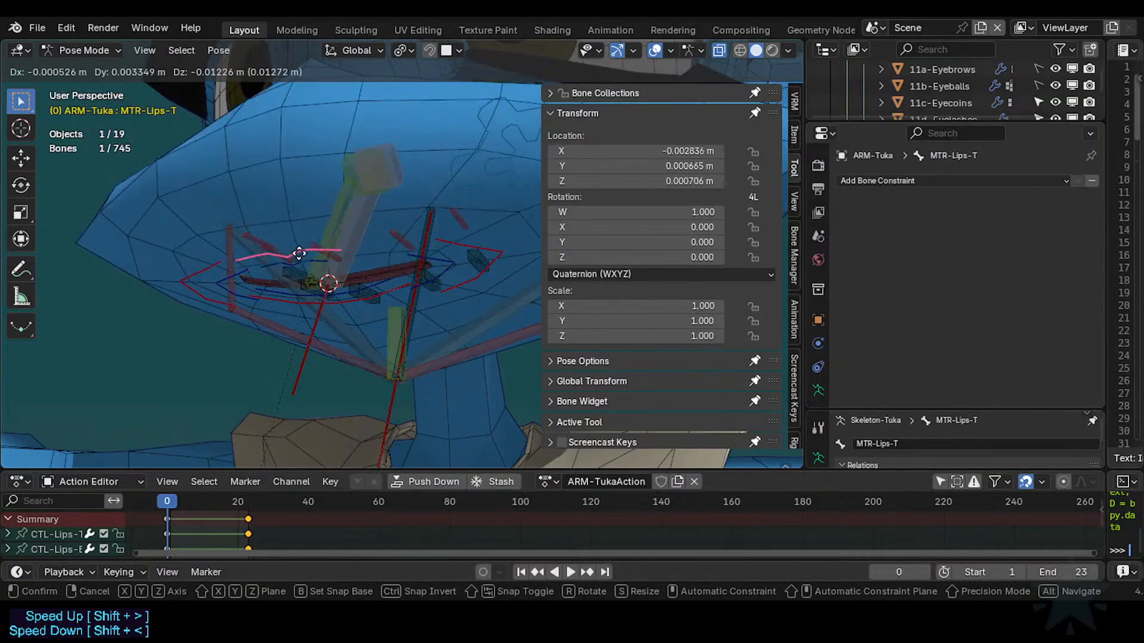
{"action": "left_click", "coordinate": [352, 209]}
{"action": "key", "text": "r"}
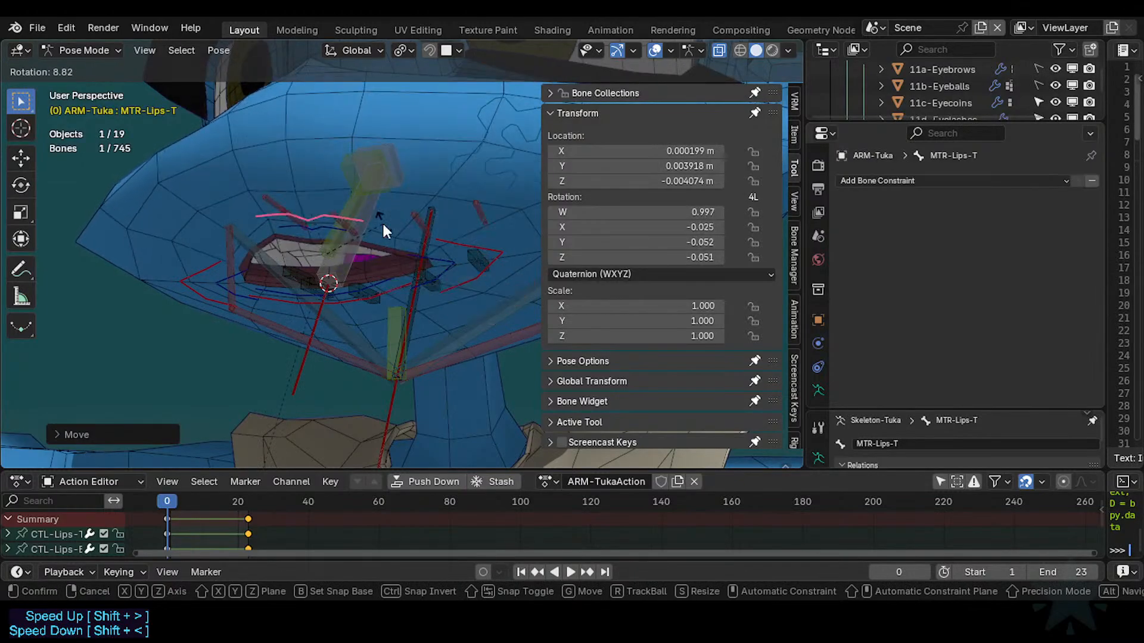
{"action": "left_click", "coordinate": [381, 220]}
{"action": "key", "text": "g"}
{"action": "left_click", "coordinate": [352, 210]}
Move MCH-Arcade-T's MTR-Lips-T Copy Transforms constraint above Shrinkwrap, and shift MTR-Lips-T to test the new order.
{"action": "left_click", "coordinate": [327, 184]}
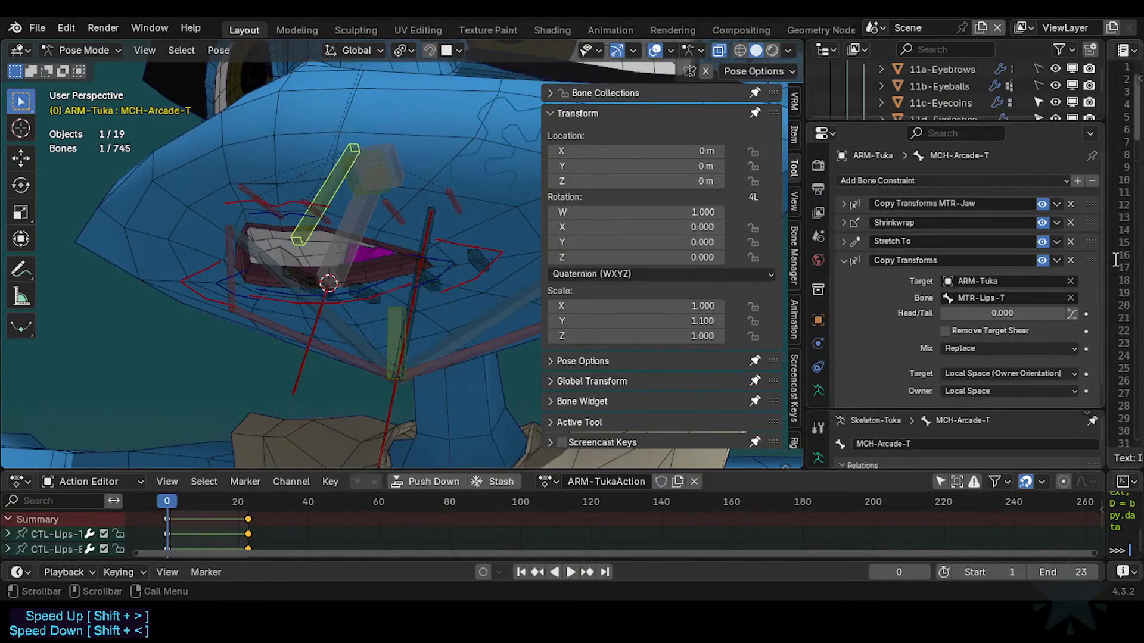
{"action": "left_click_drag", "start_coordinate": [1092, 260], "coordinate": [1089, 206]}
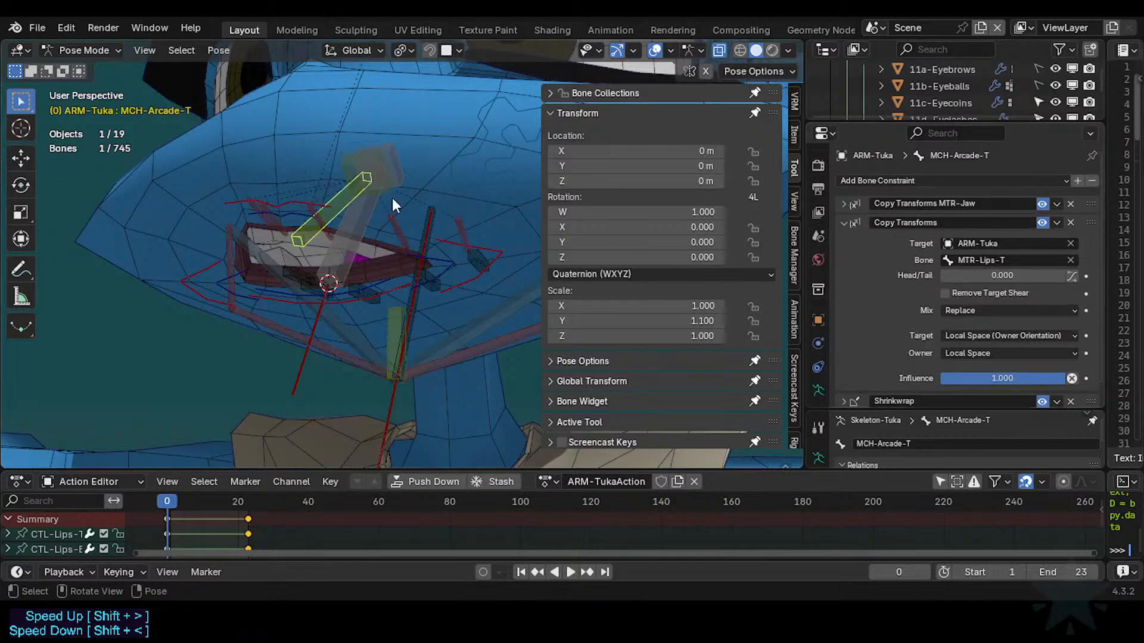
{"action": "left_click", "coordinate": [266, 201]}
{"action": "key", "text": "g"}
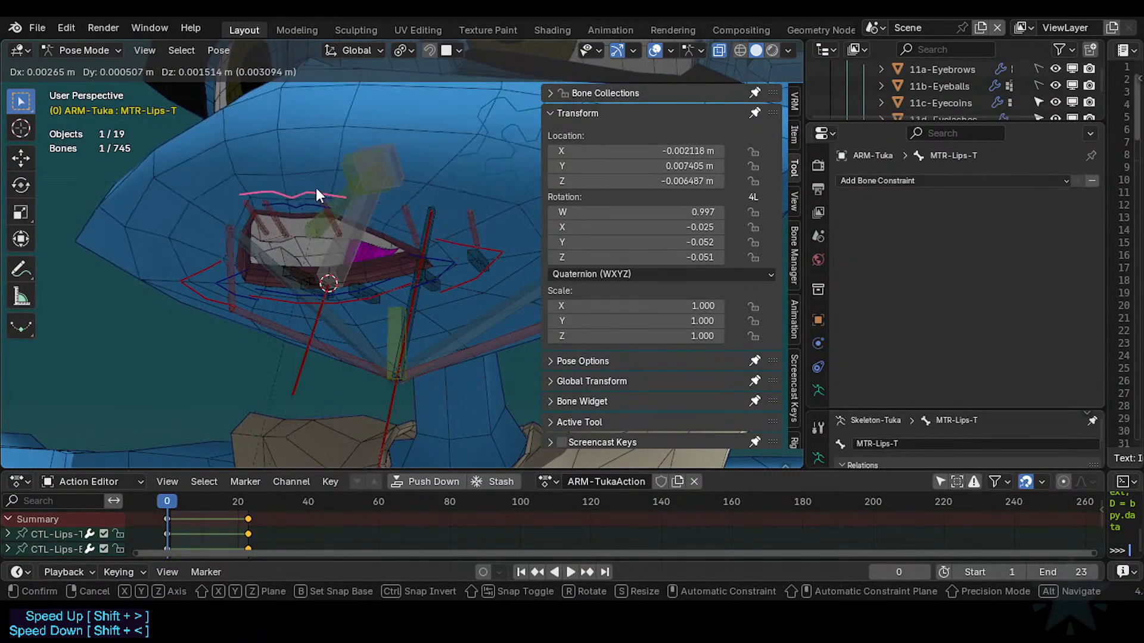
{"action": "left_click", "coordinate": [316, 188]}
Rotate MTR-Lips-T and move it sideways to check how the upper arcade follows a tilted lip.
{"action": "middle_click_drag", "start_coordinate": [316, 187], "coordinate": [374, 208]}
{"action": "key", "text": "r"}
{"action": "left_click", "coordinate": [384, 170]}
{"action": "key", "text": "g"}
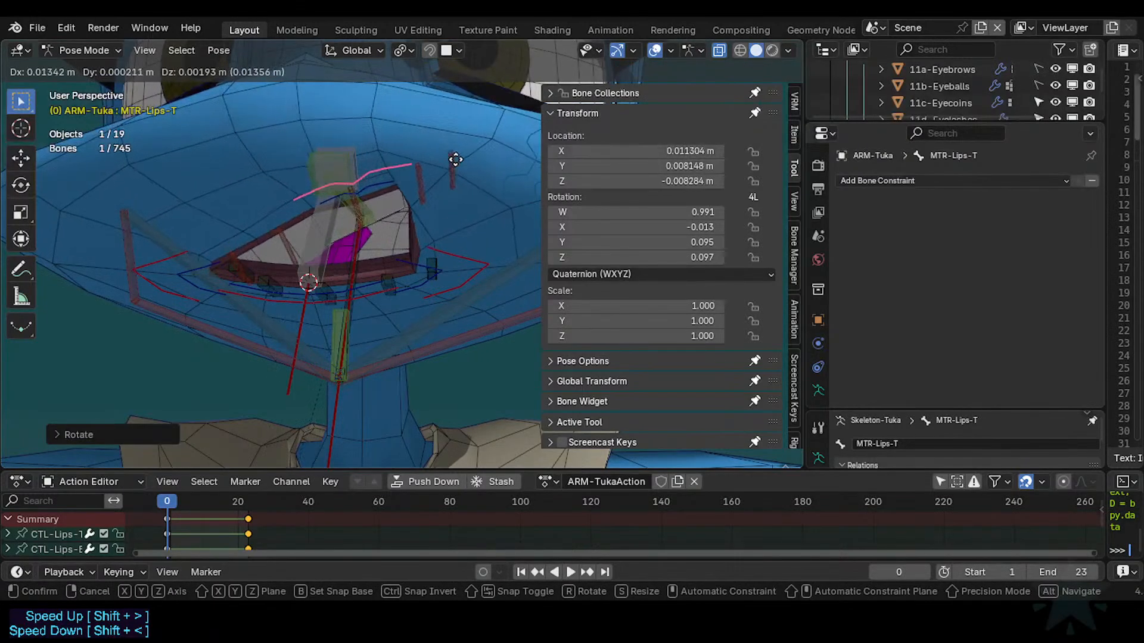
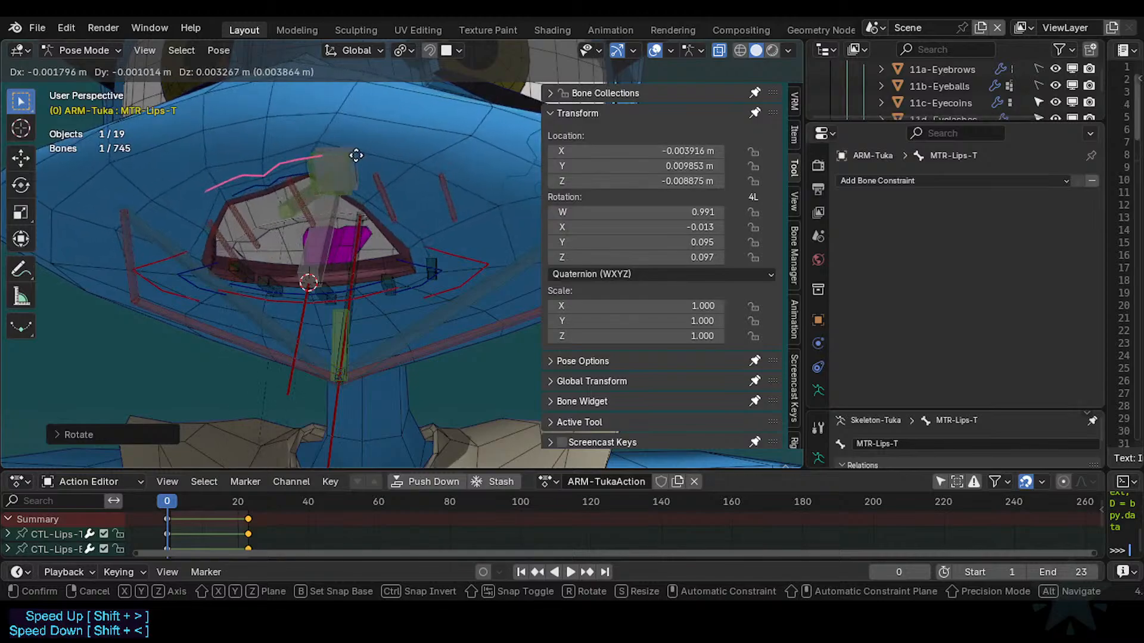
{"action": "left_click", "coordinate": [302, 203]}
{"action": "key", "text": "r"}
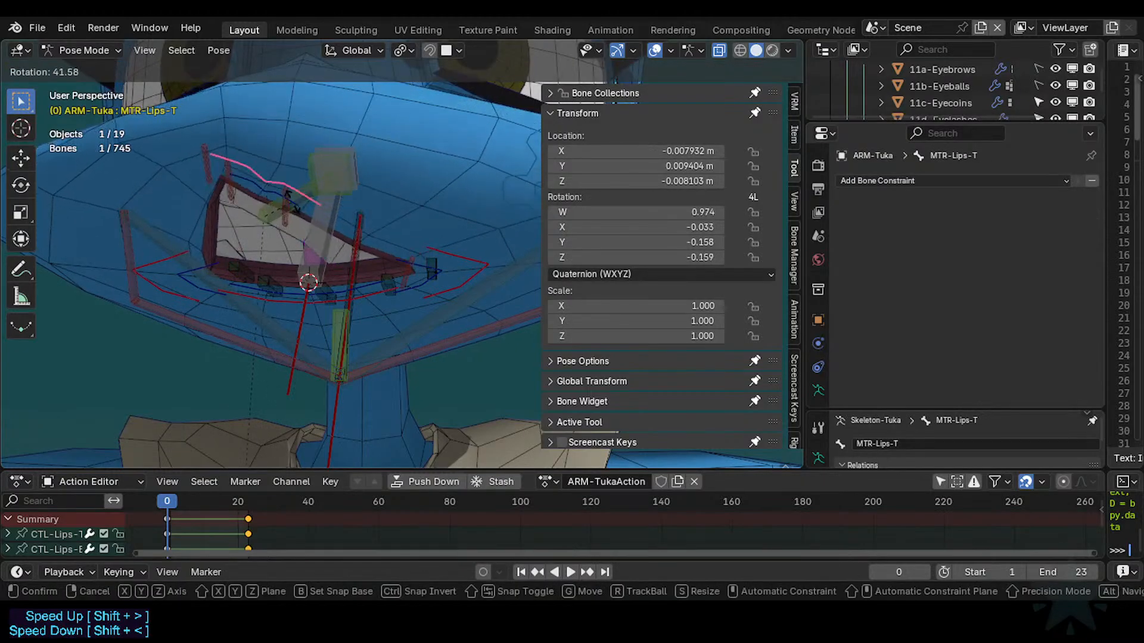
{"action": "left_click", "coordinate": [291, 151]}
Lower the MTR-Lips-T constraint's influence to about 0.674, and test it with MTR-Lips-T levelled and raised to about Y 0.0099 m, Z -0.0095 m.
{"action": "left_click", "coordinate": [284, 199]}
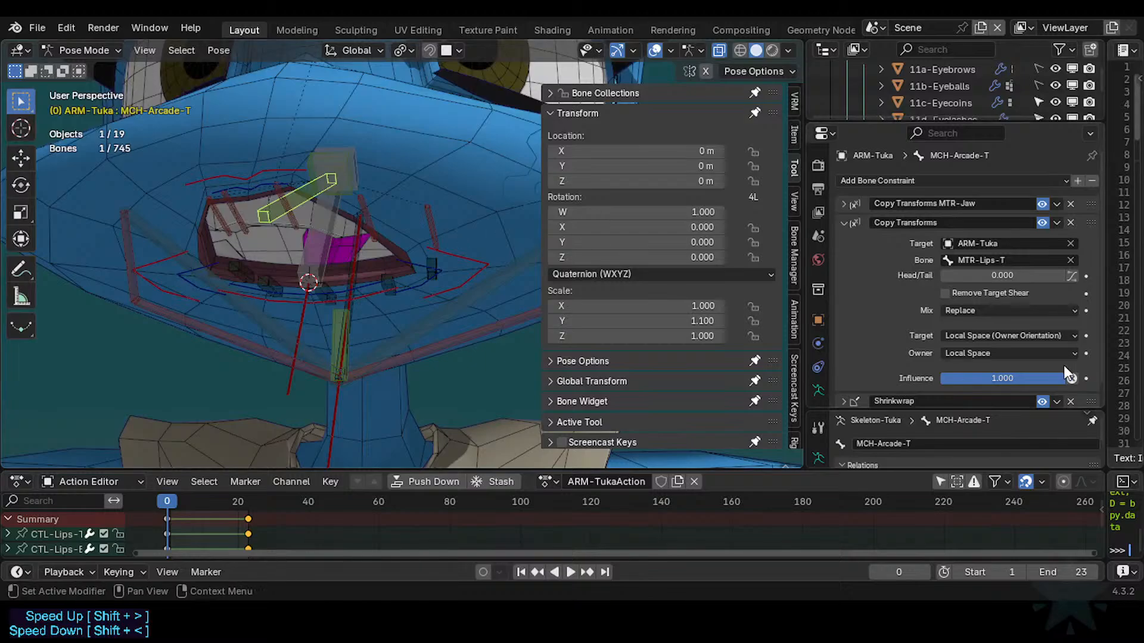
{"action": "left_click_drag", "start_coordinate": [1064, 378], "coordinate": [995, 379]}
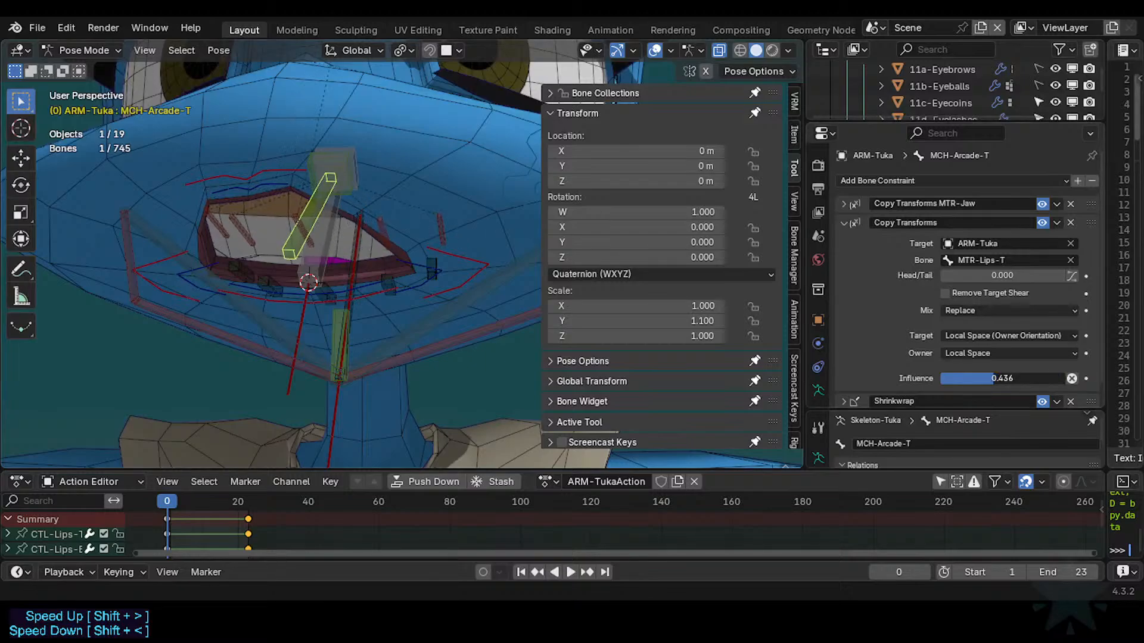
{"action": "left_click", "coordinate": [234, 169]}
{"action": "key", "text": "r"}
{"action": "left_click", "coordinate": [288, 144]}
{"action": "key", "text": "g"}
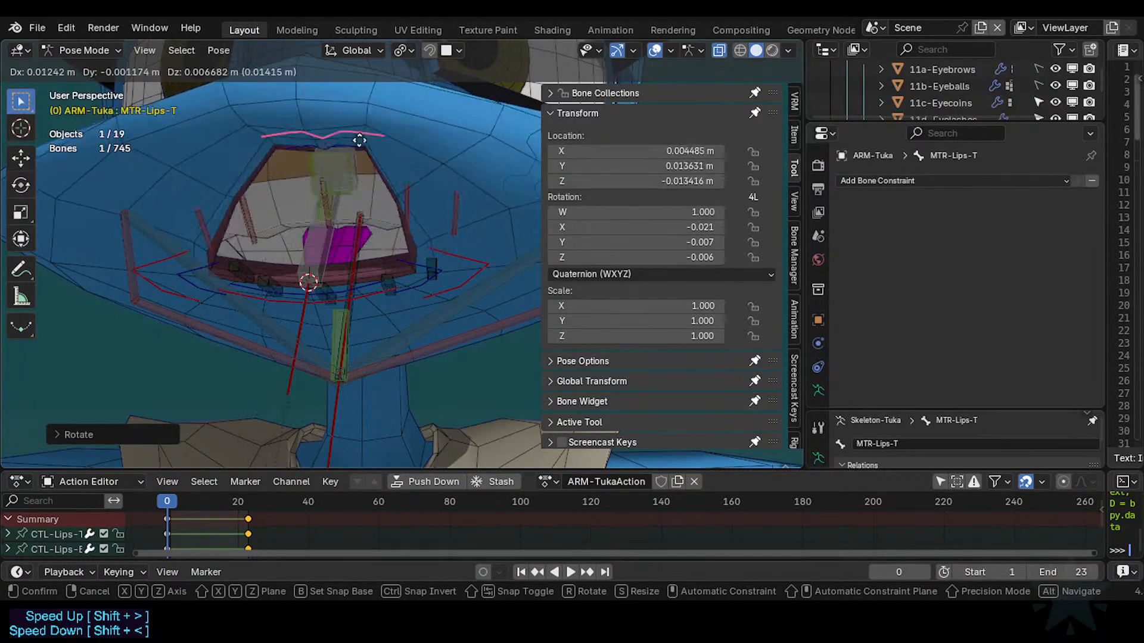
{"action": "left_click", "coordinate": [330, 147]}
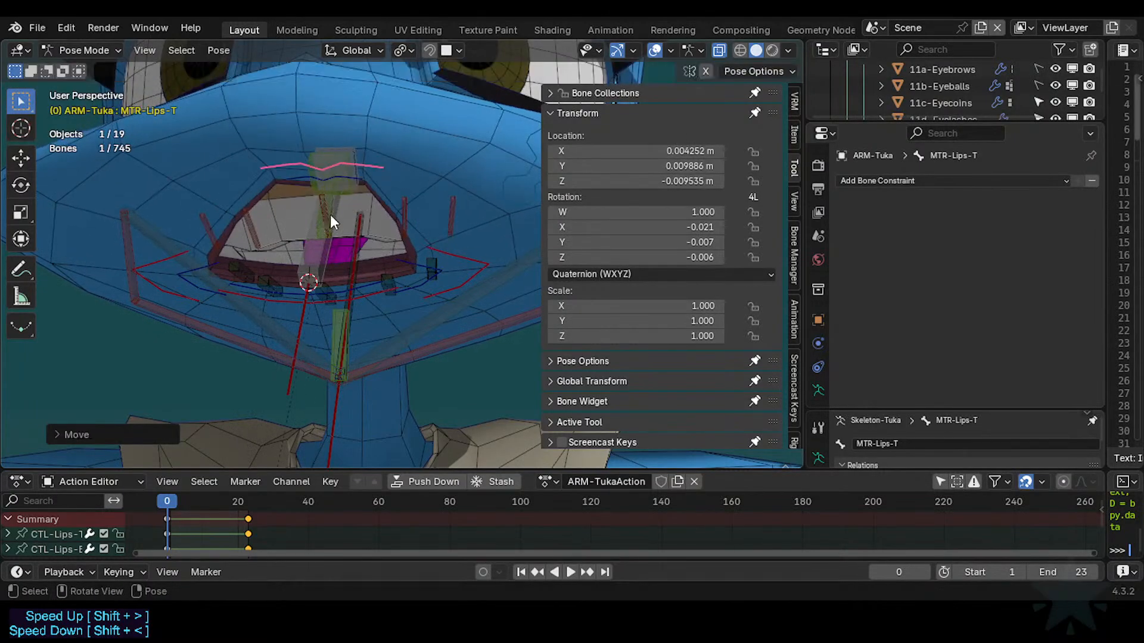
Disable and collapse MCH-Arcade-T's MTR-Lips-T Copy Transforms constraint.
{"action": "left_click", "coordinate": [326, 235]}
{"action": "left_click", "coordinate": [1042, 222]}
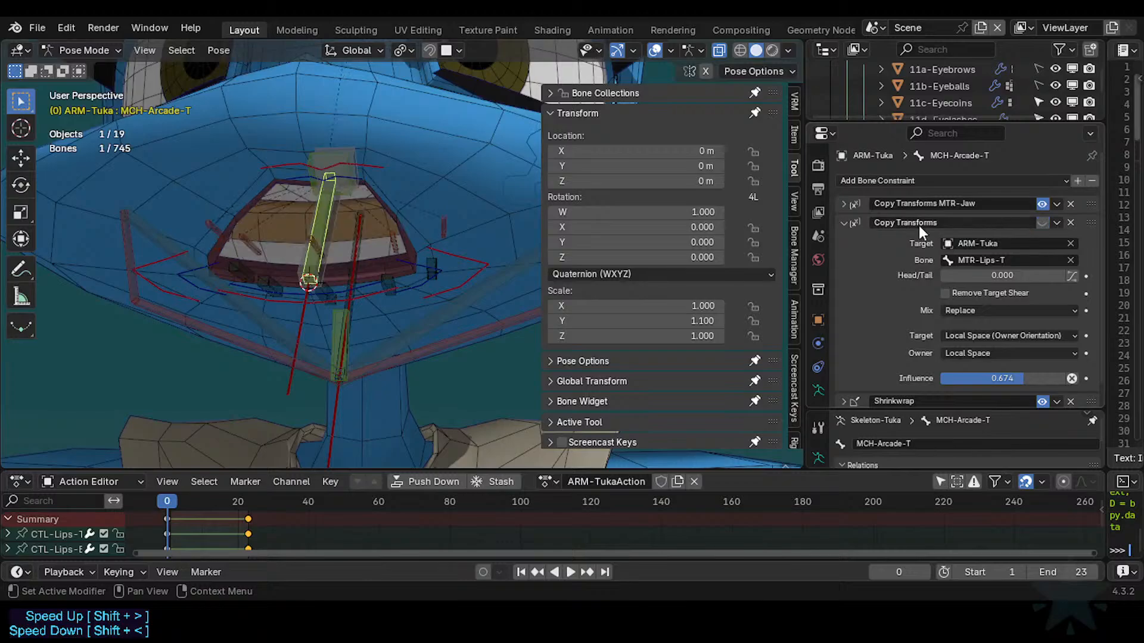
{"action": "left_click", "coordinate": [853, 221]}
{"action": "left_click", "coordinate": [896, 180]}
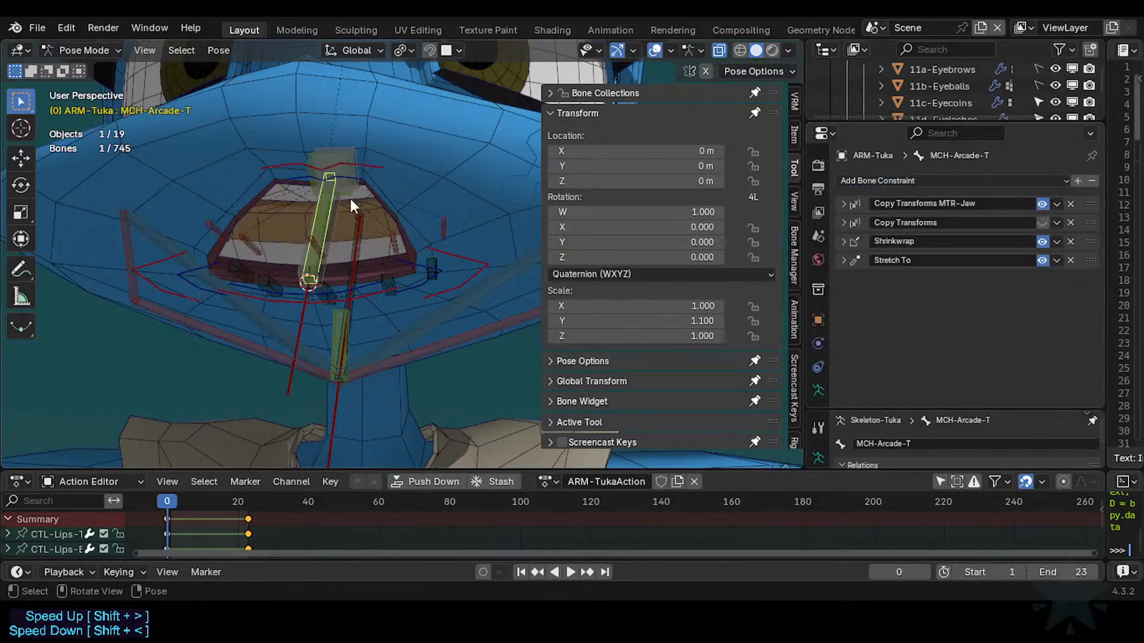
Add a Copy Location constraint to MCH-Arcade-T with MTR-Lips-T as its target bone.
{"action": "left_click", "coordinate": [284, 164]}
{"action": "left_click", "coordinate": [309, 224], "text": "shift"}
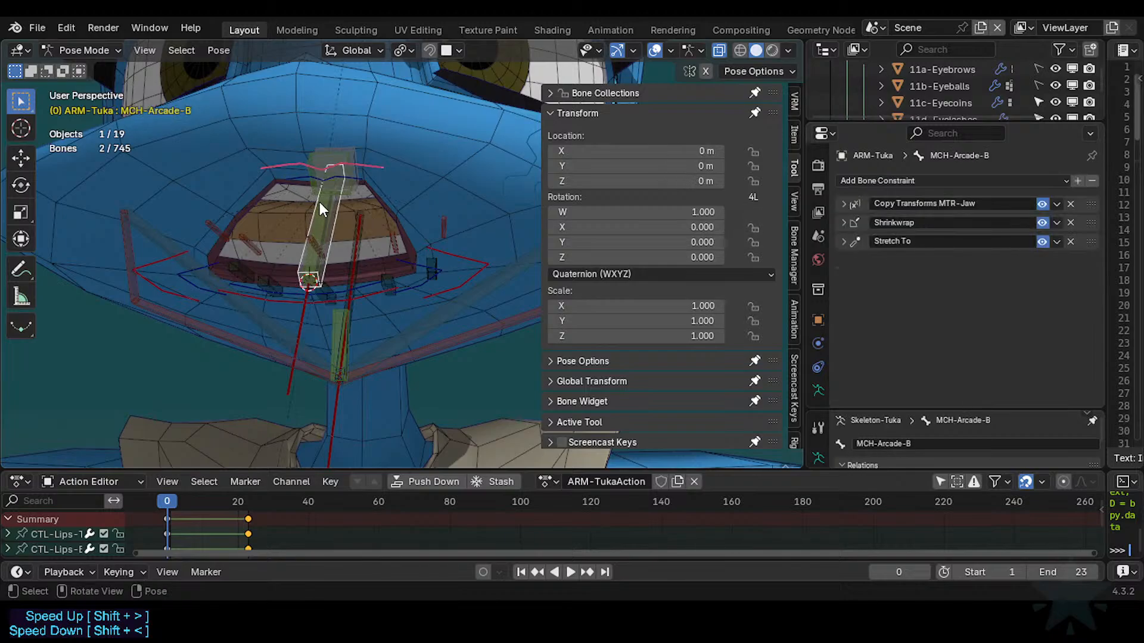
{"action": "left_click", "coordinate": [320, 209]}
{"action": "left_click", "coordinate": [298, 159]}
{"action": "left_click", "coordinate": [306, 255], "text": "shift"}
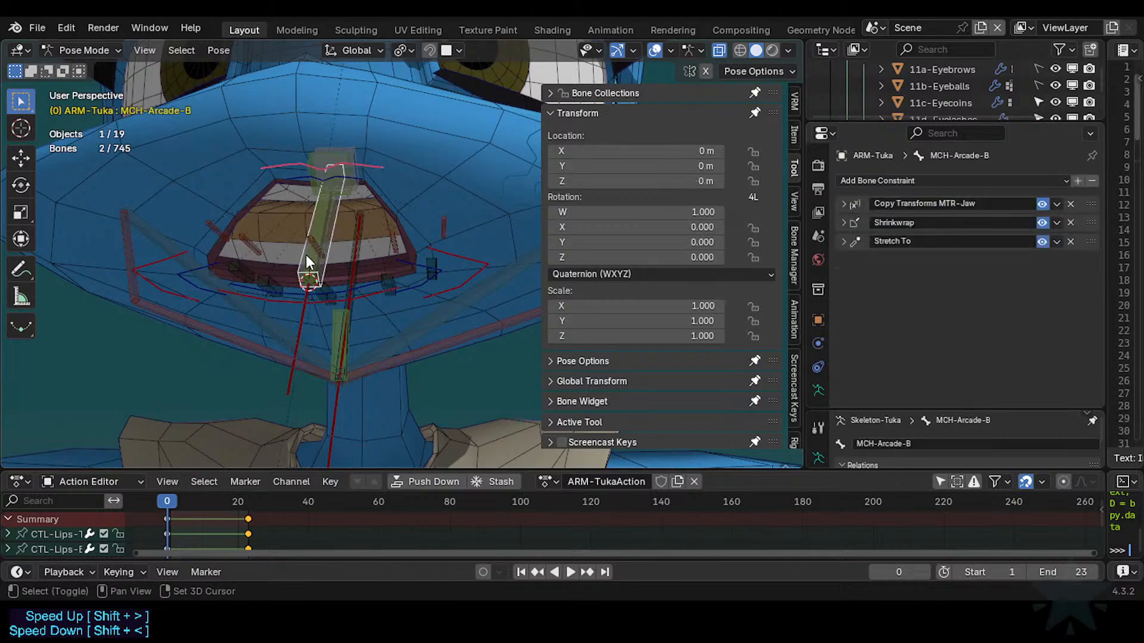
{"action": "left_click", "coordinate": [303, 167]}
{"action": "left_click", "coordinate": [319, 229], "text": "alt"}
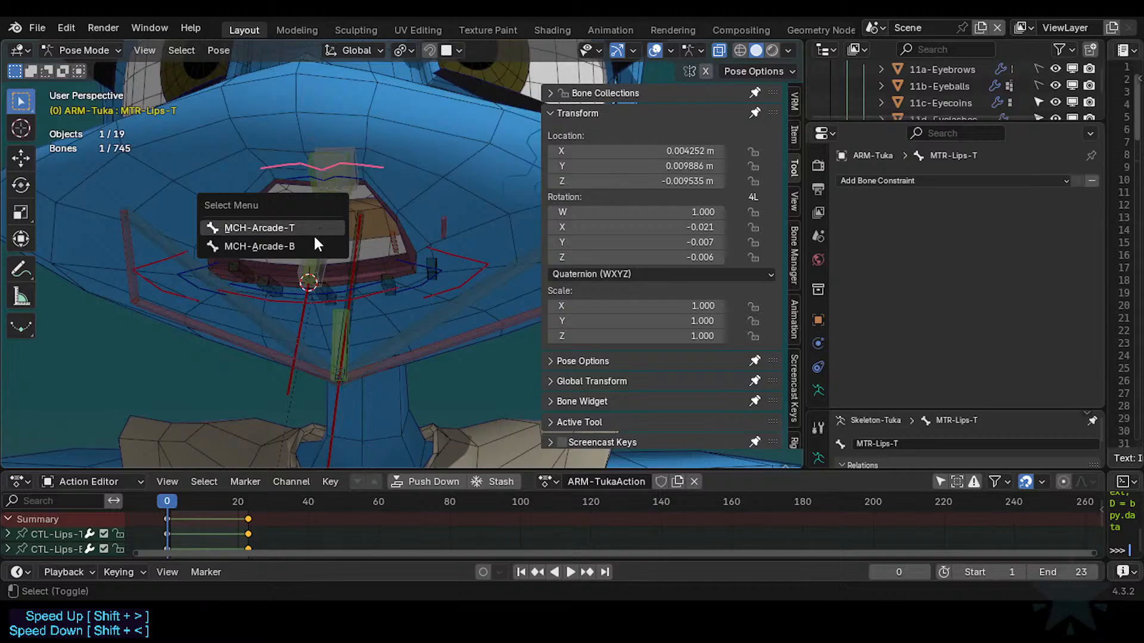
{"action": "left_click", "coordinate": [299, 228]}
{"action": "key", "text": "ctrl+shift+c"}
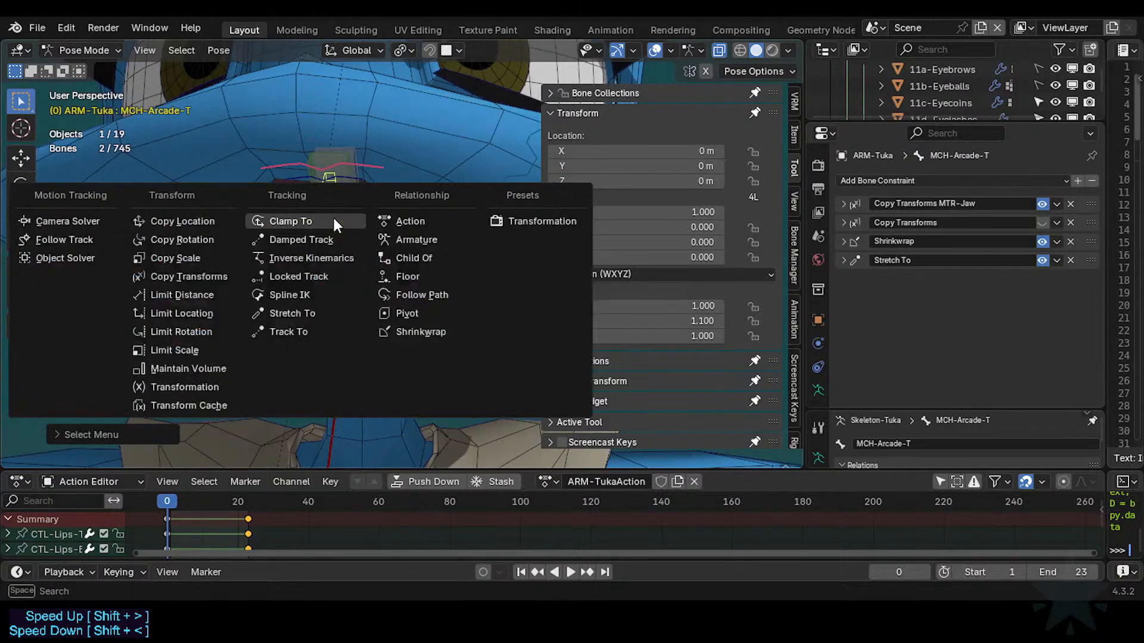
{"action": "left_click", "coordinate": [203, 221]}
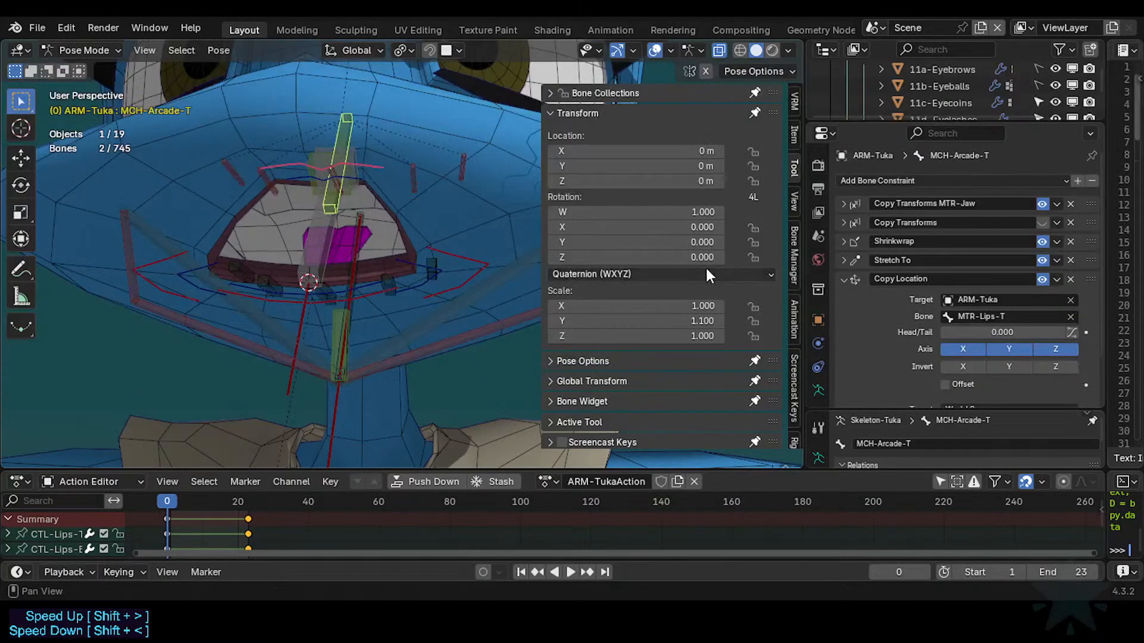
Set both the target and owner of the Copy Location constraint to Local Space.
{"action": "scroll", "coordinate": [988, 341], "scroll_direction": "down", "scroll_amount": 3}
{"action": "left_click", "coordinate": [984, 351]}
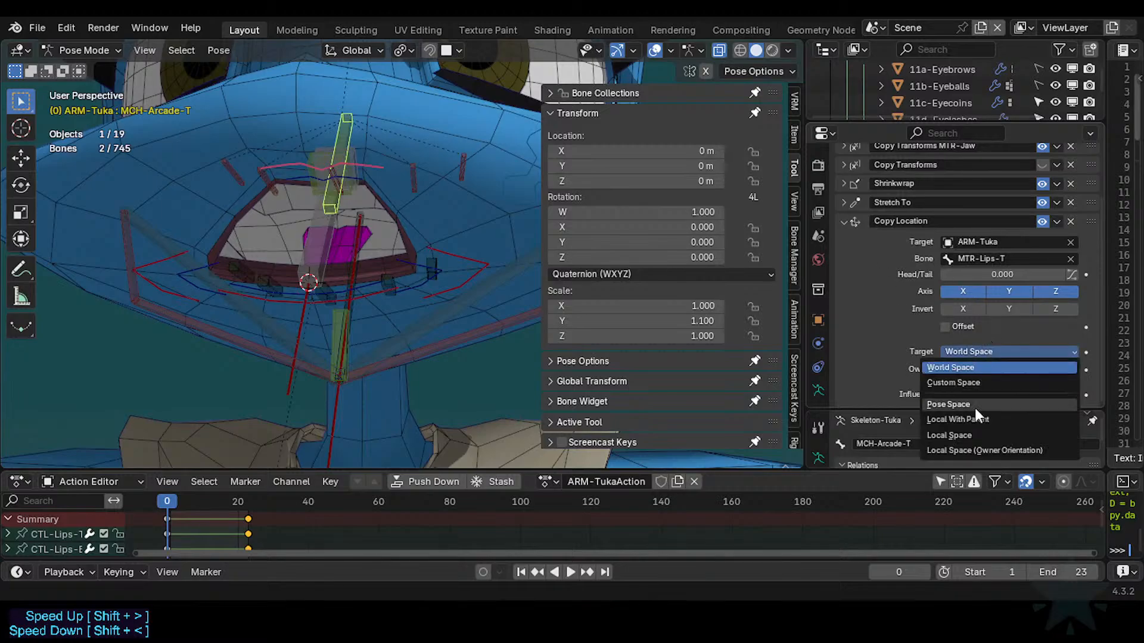
{"action": "left_click", "coordinate": [973, 442]}
{"action": "left_click", "coordinate": [971, 369]}
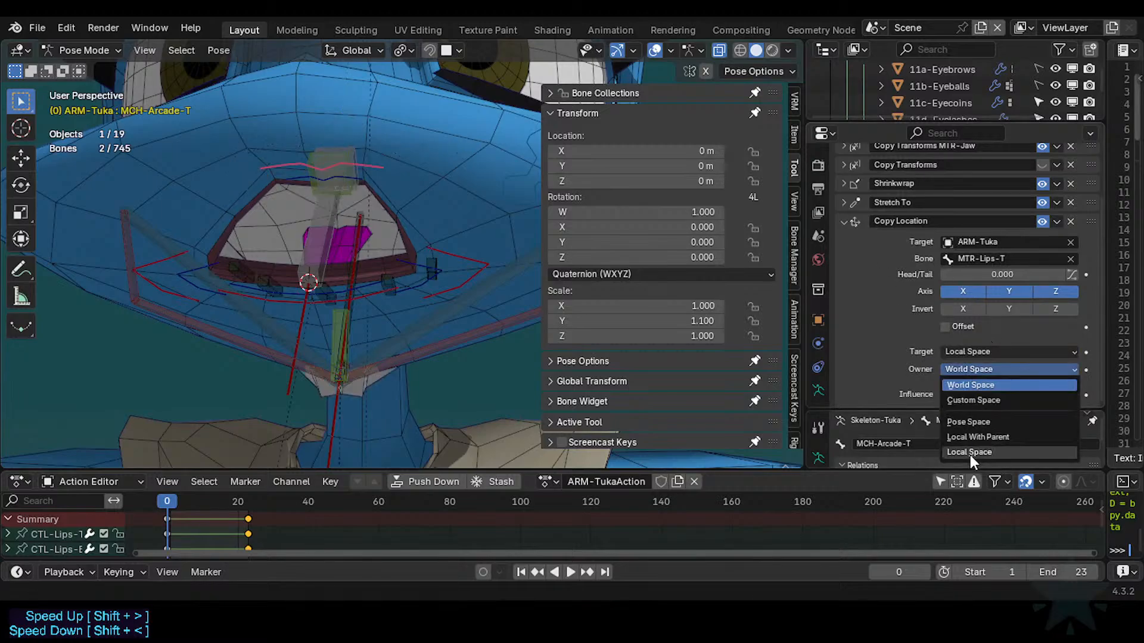
{"action": "left_click", "coordinate": [970, 451]}
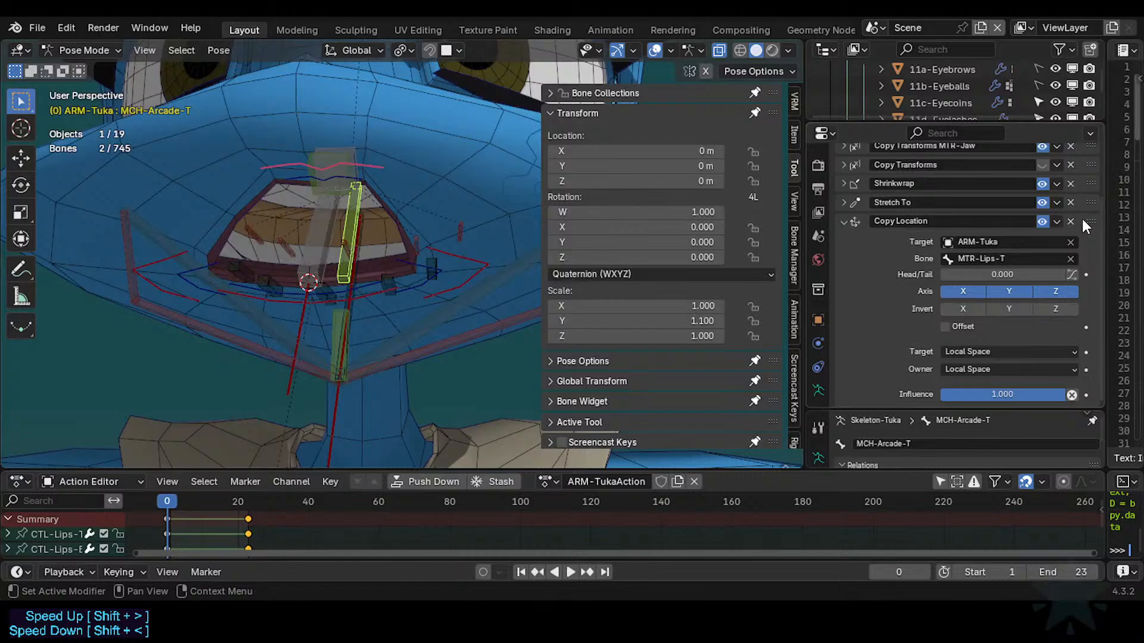
Move the Copy Location constraint above Shrinkwrap, and test it by raising MTR-Lips-T to about Y 0.0127 m and Z -0.0122 m.
{"action": "left_click_drag", "start_coordinate": [1082, 219], "coordinate": [1082, 180]}
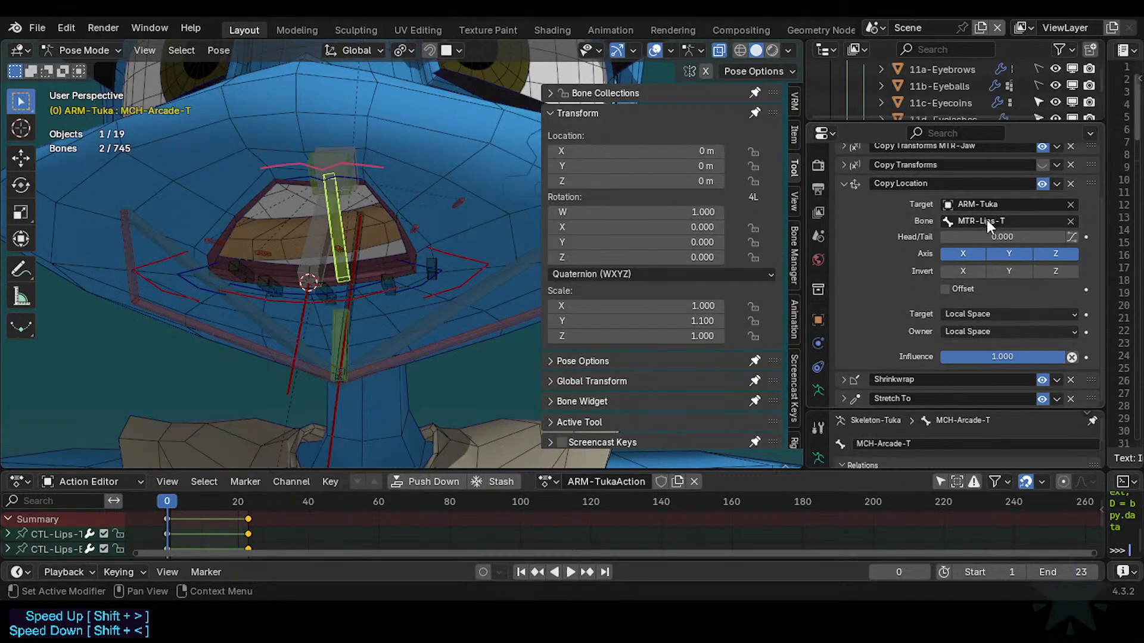
{"action": "left_click", "coordinate": [302, 169]}
{"action": "key", "text": "g"}
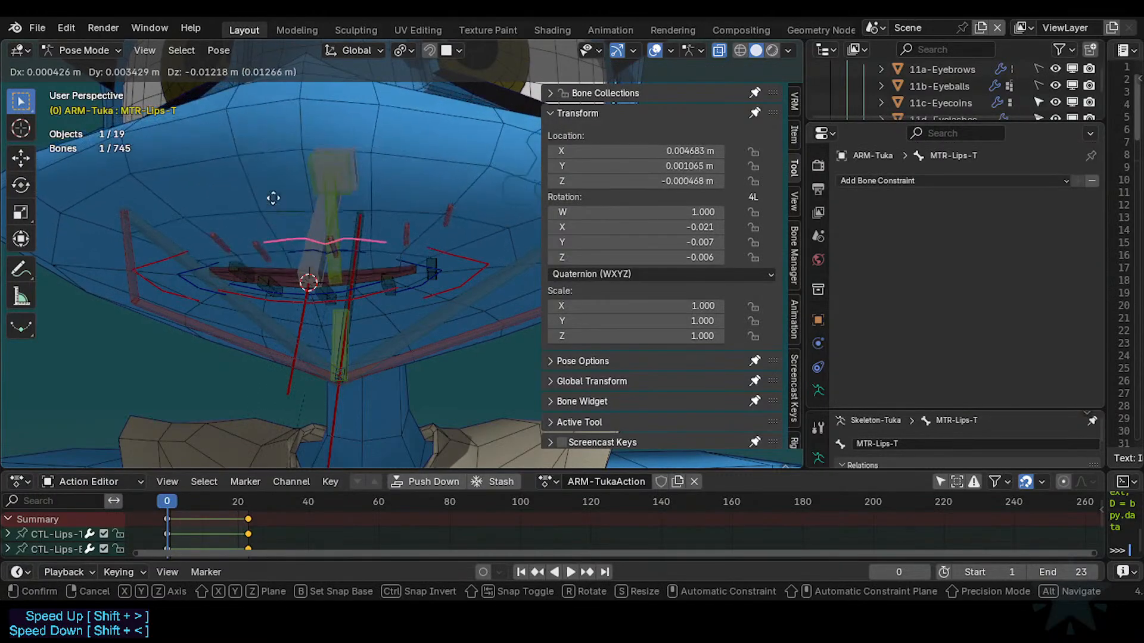
{"action": "left_click", "coordinate": [266, 151]}
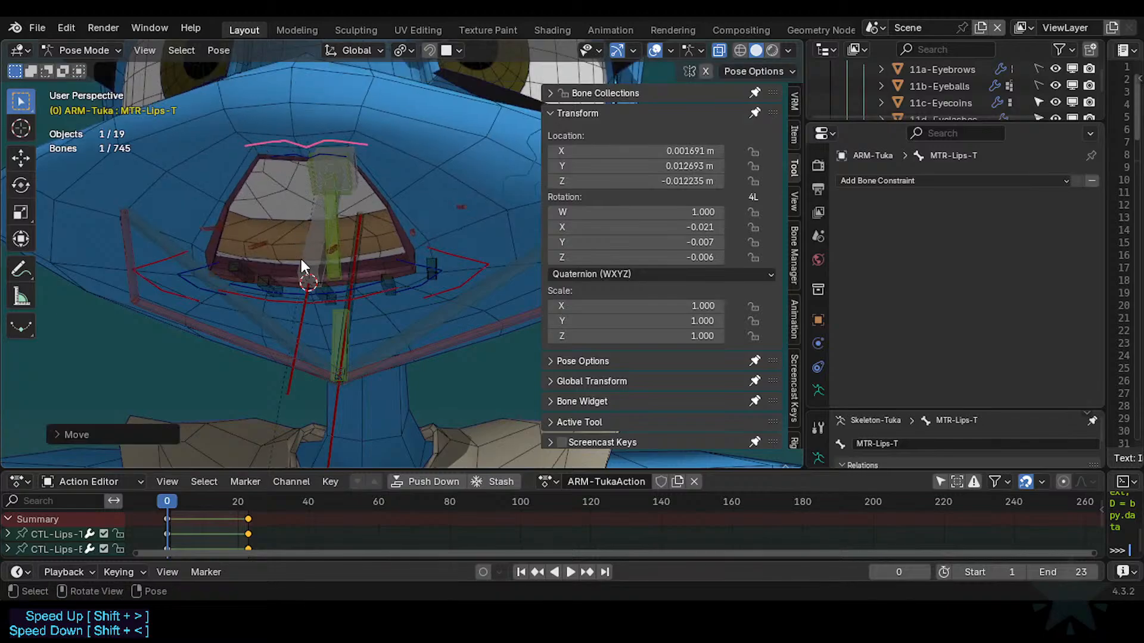
{"action": "left_click", "coordinate": [339, 230]}
{"action": "mouse_move", "coordinate": [339, 230]}
{"action": "middle_mouse_down"}
{"action": "mouse_move", "coordinate": [308, 235]}
{"action": "mouse_move", "coordinate": [355, 241]}
{"action": "middle_mouse_up"}
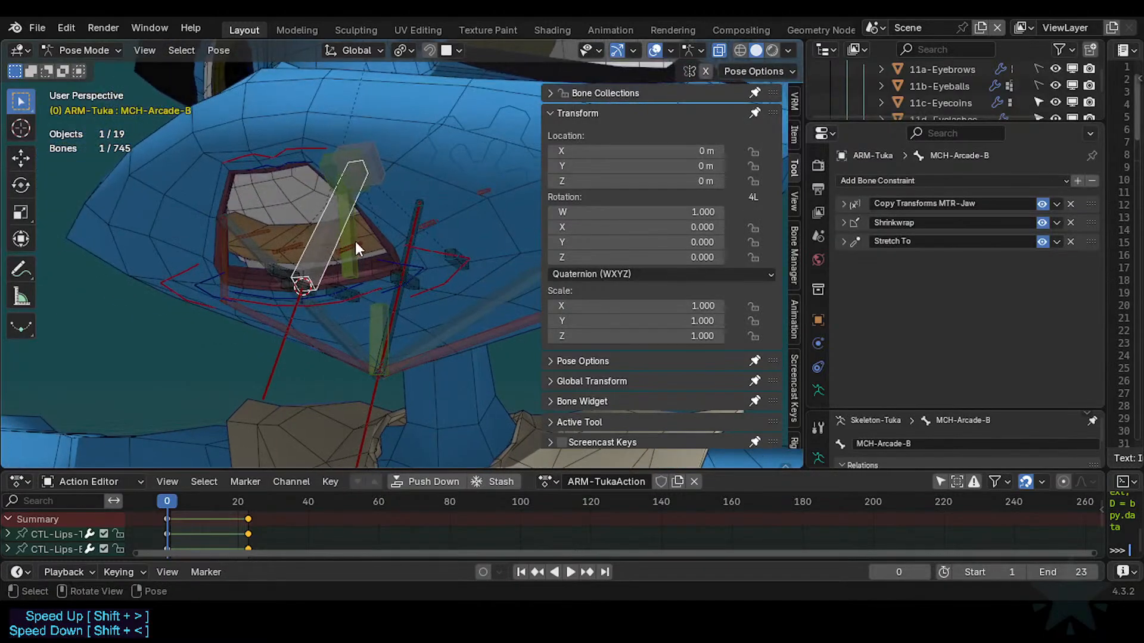
Set the Copy Location target space on MCH-Arcade-T to Local Space (Owner Orientation) and move MTR-Lips-T to test it.
{"action": "left_click", "coordinate": [970, 372]}
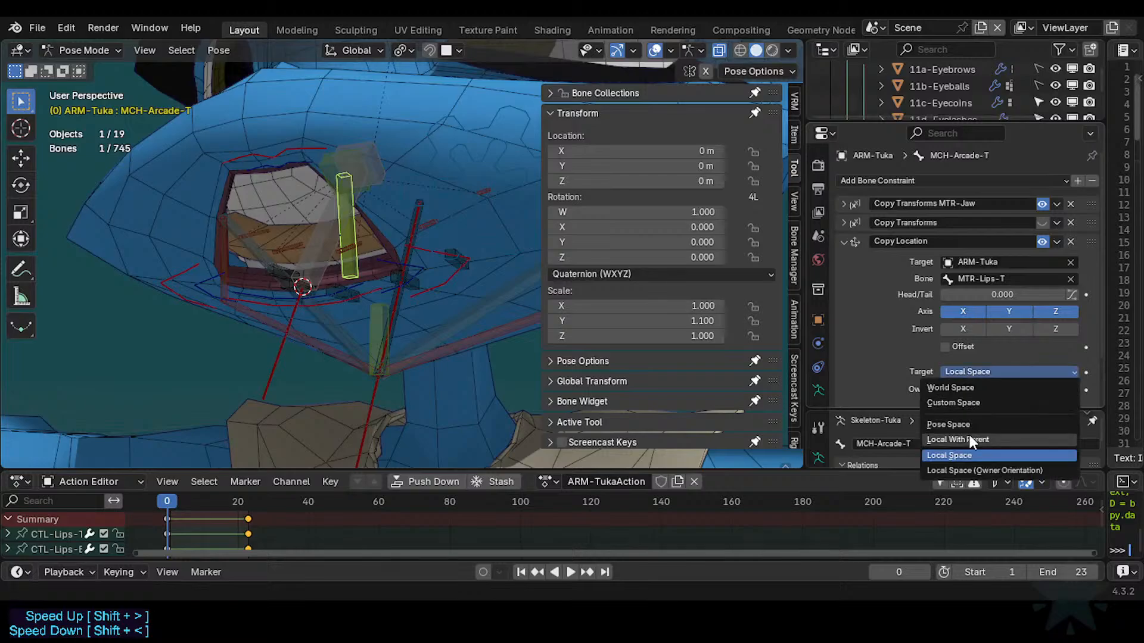
{"action": "left_click", "coordinate": [963, 467]}
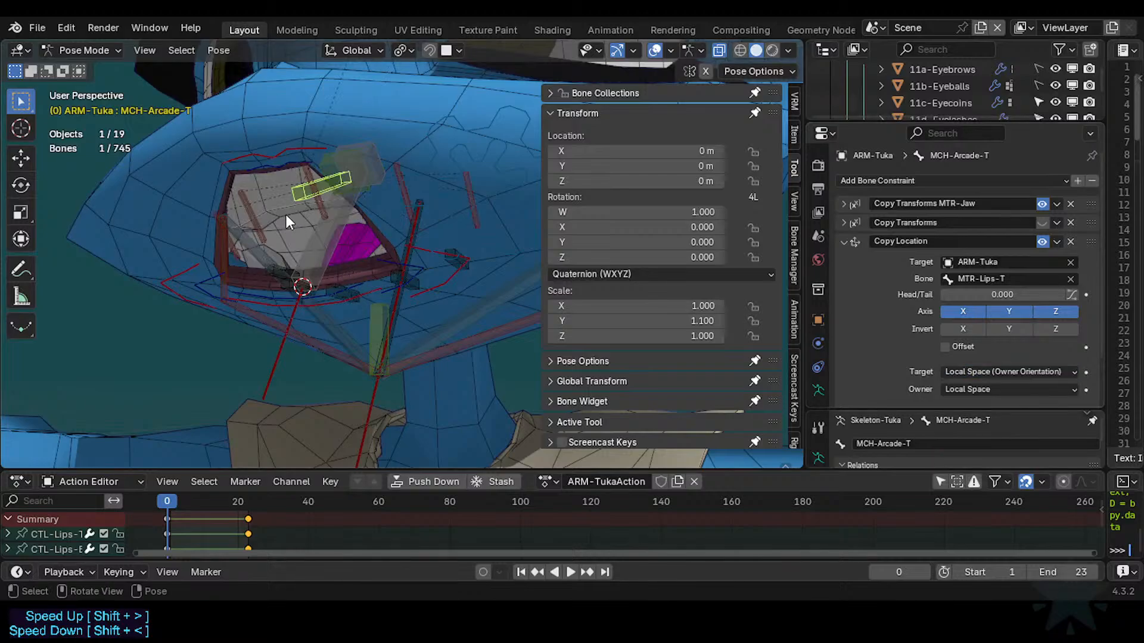
{"action": "left_click", "coordinate": [297, 148]}
{"action": "key", "text": "g"}
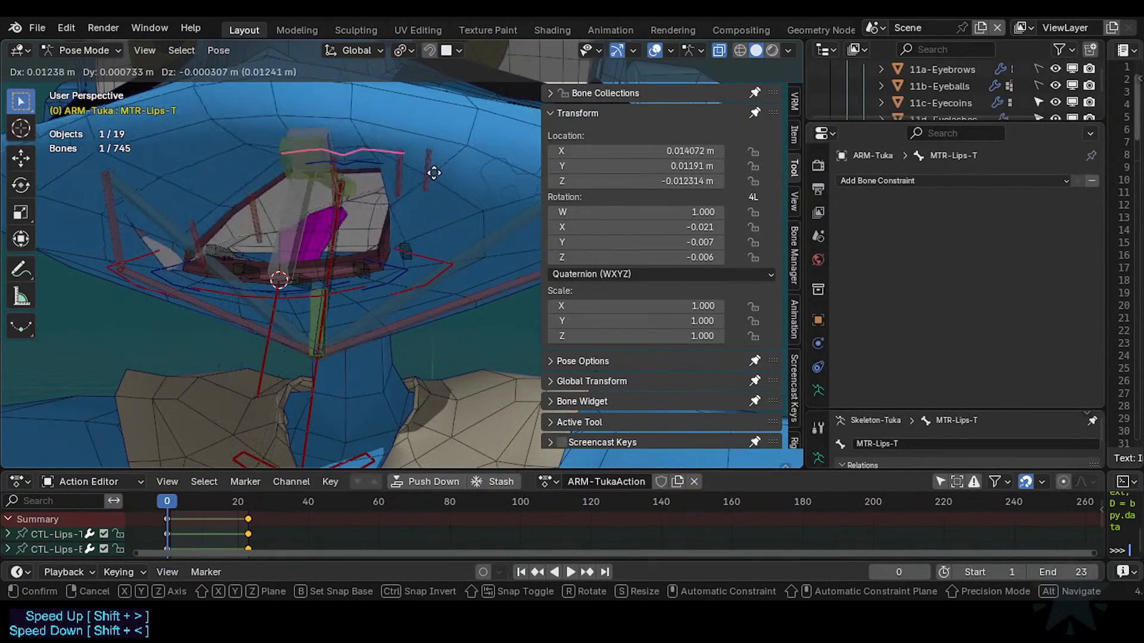
{"action": "left_click", "coordinate": [358, 185]}
Rotate MTR-Lips-T slightly and shift it sideways across the mouth to test how the upper teeth follow.
{"action": "key", "text": "r"}
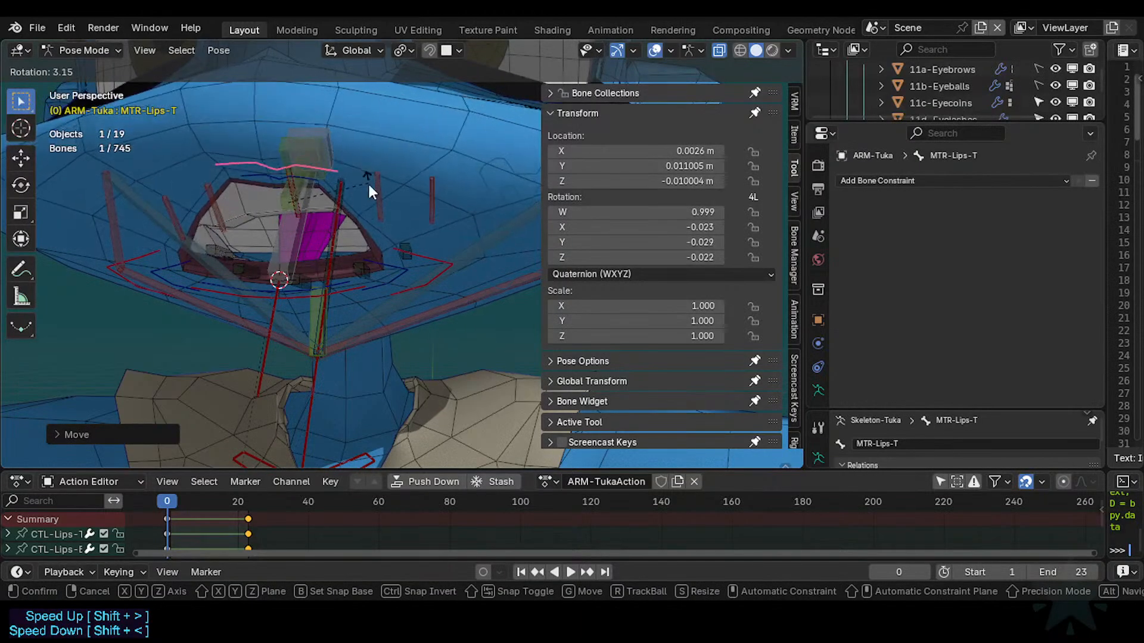
{"action": "left_click", "coordinate": [369, 189]}
{"action": "key", "text": "g"}
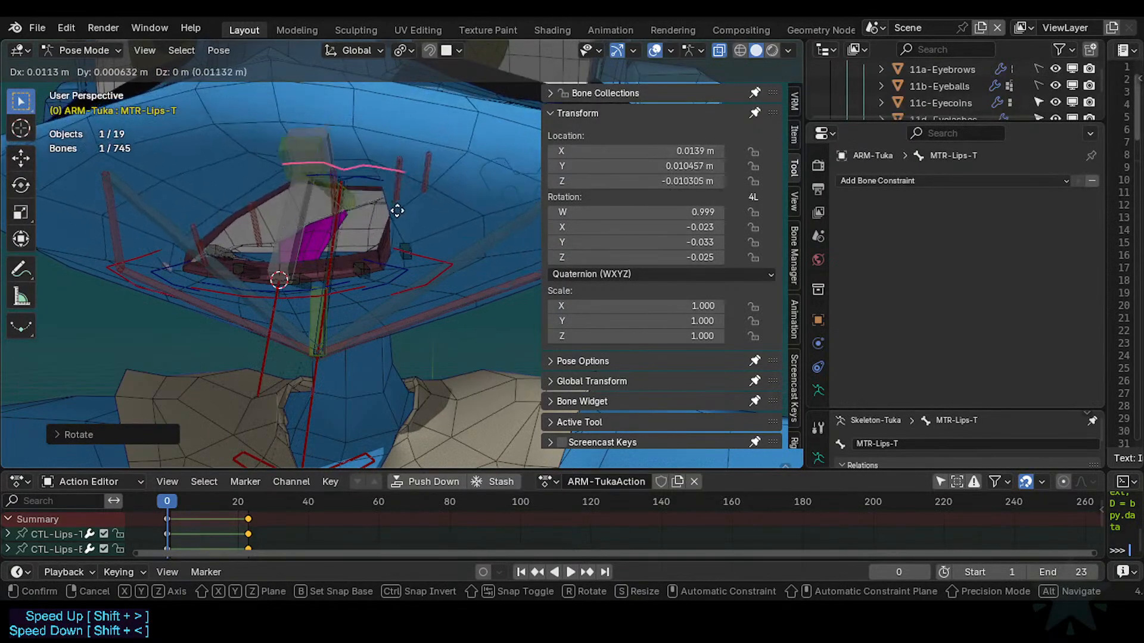
{"action": "left_click", "coordinate": [349, 222]}
{"action": "middle_click_drag", "start_coordinate": [348, 192], "coordinate": [350, 209]}
{"action": "key", "text": "g"}
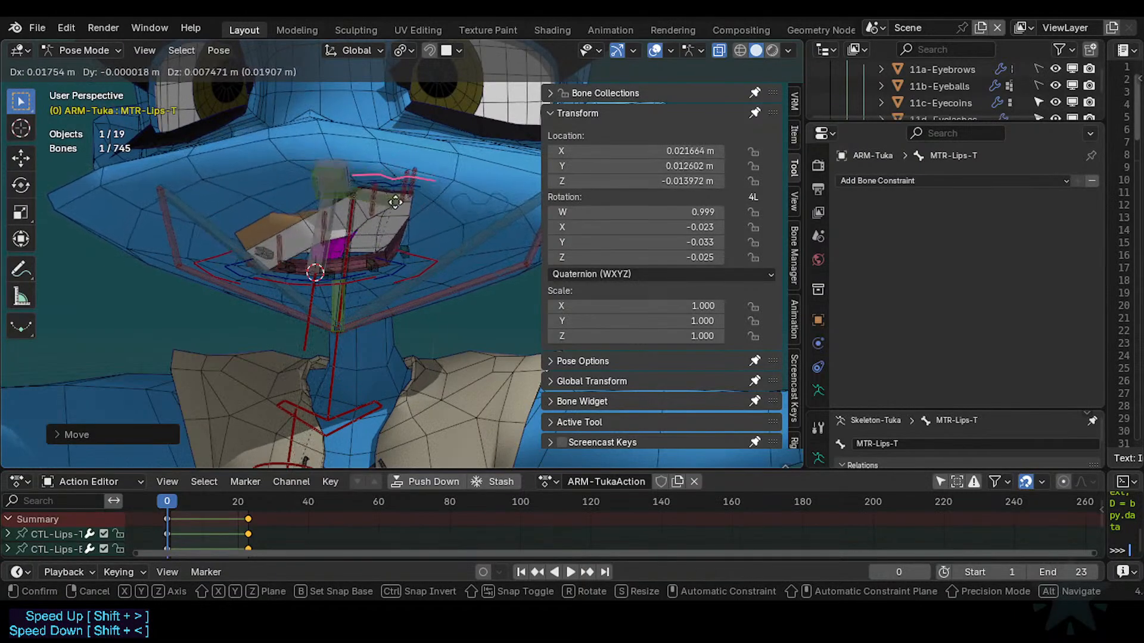
{"action": "left_click", "coordinate": [339, 222]}
Rotate and reposition MTR-Lips-T again, ending at about X -0.0005, Y 0.0105, Z -0.009 m.
{"action": "key", "text": "r"}
{"action": "left_click", "coordinate": [385, 204]}
{"action": "key", "text": "g"}
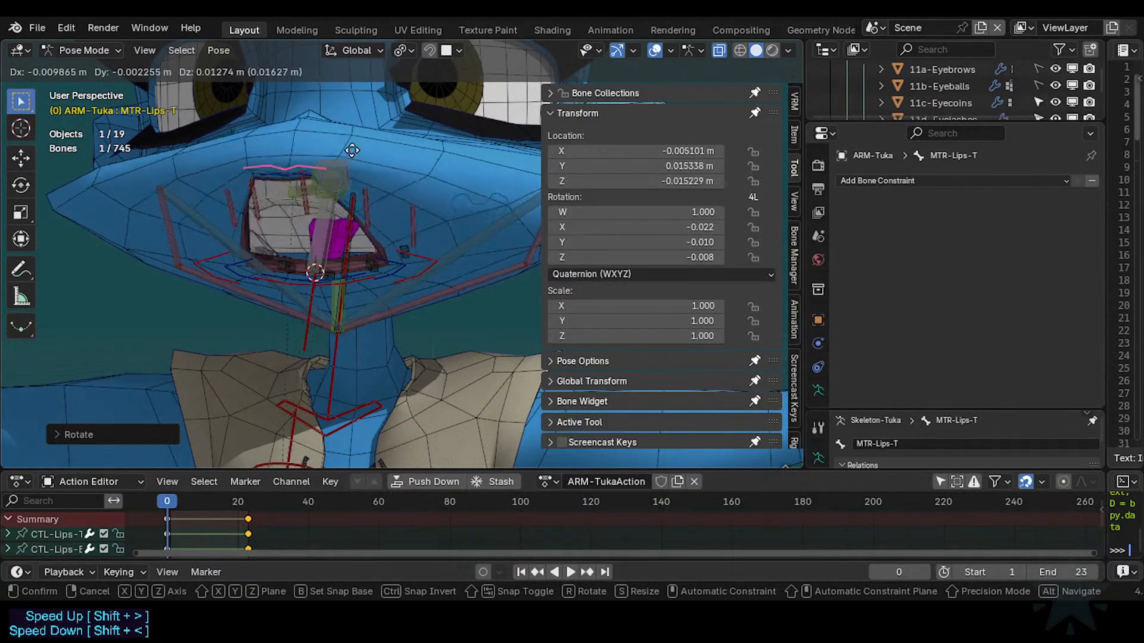
{"action": "left_click", "coordinate": [378, 173]}
{"action": "key", "text": "r"}
{"action": "left_click", "coordinate": [381, 190]}
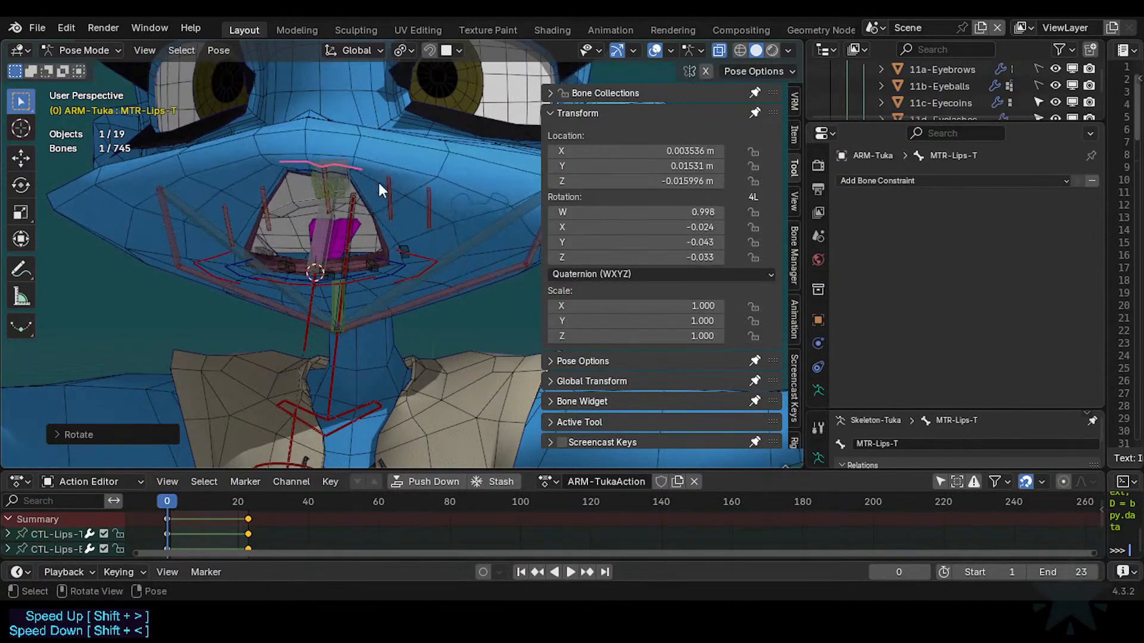
{"action": "key", "text": "g"}
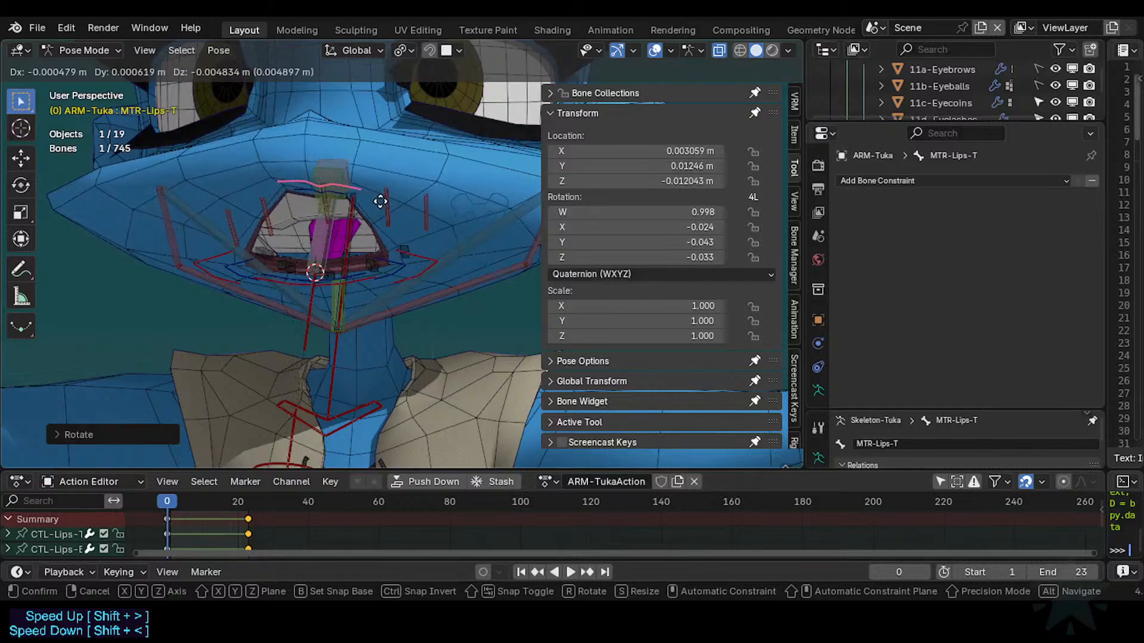
{"action": "left_click", "coordinate": [311, 231]}
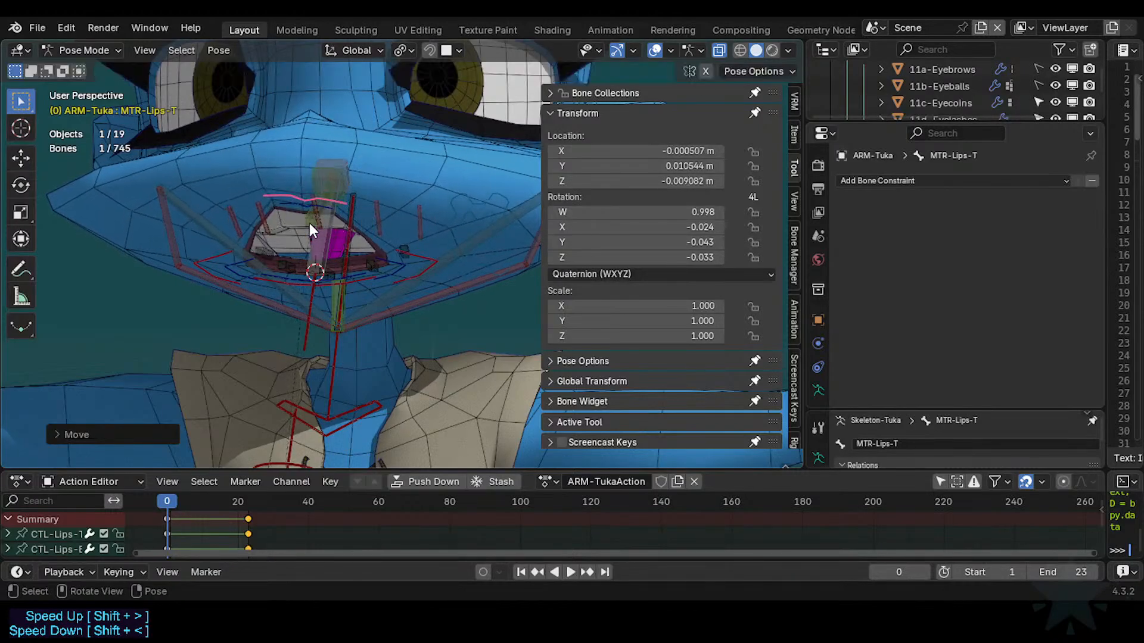
Move the MCH-Arcade-T bone to about X 0.027, Y 0.008, Z 0.006 m to try offsetting the upper teeth.
{"action": "left_click", "coordinate": [310, 225]}
{"action": "key", "text": "g"}
{"action": "left_click", "coordinate": [316, 225]}
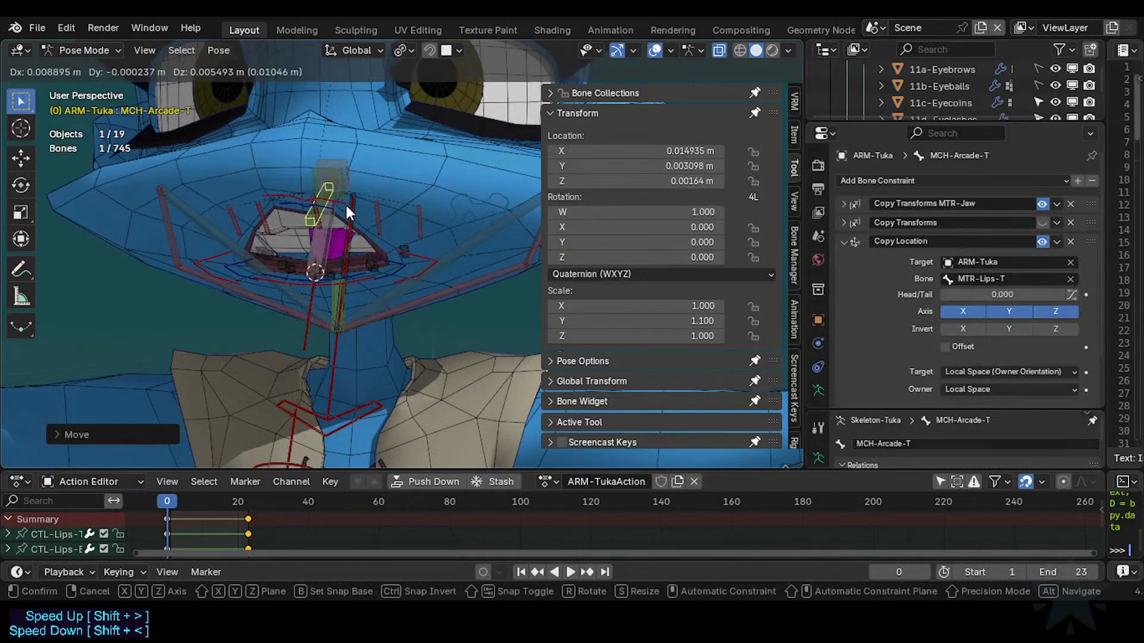
{"action": "key", "text": "g"}
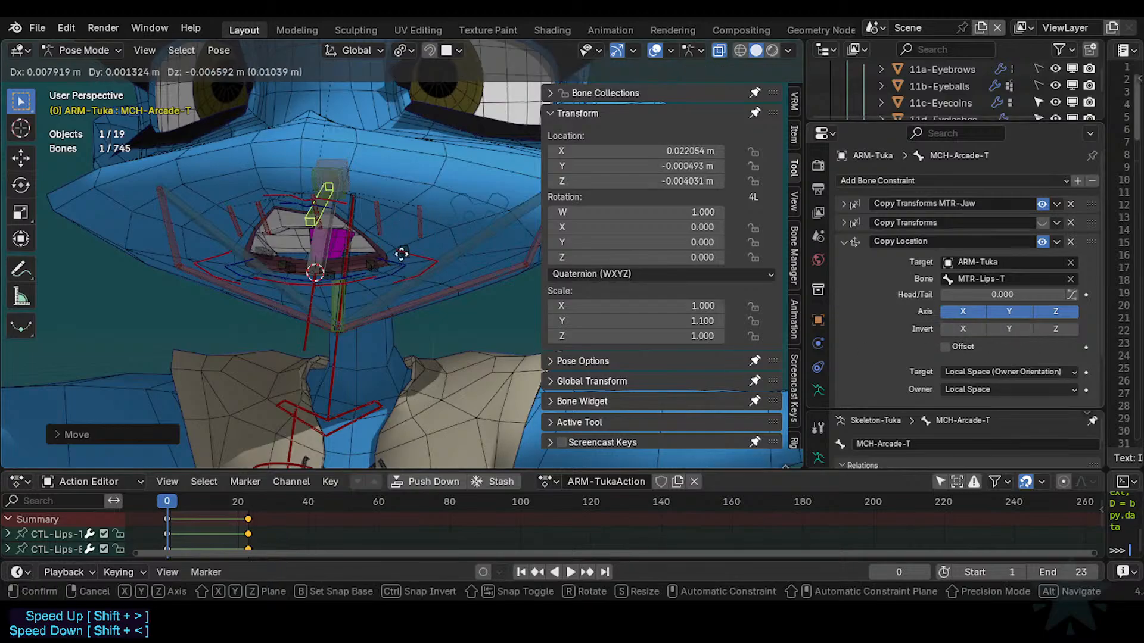
{"action": "left_click", "coordinate": [327, 190]}
{"action": "key", "text": "g"}
{"action": "left_click", "coordinate": [292, 200]}
Move MTR-Lips-T up, down and sideways repeatedly to test the offset MCH-Arcade-T bone.
{"action": "left_click", "coordinate": [293, 199]}
{"action": "key", "text": "g"}
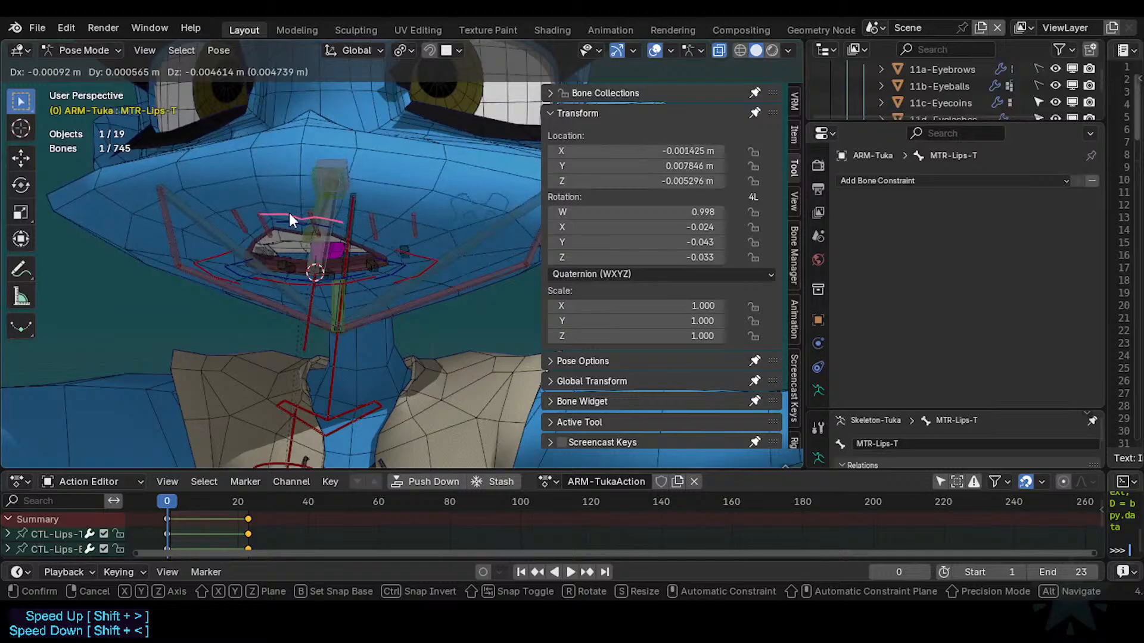
{"action": "left_click", "coordinate": [288, 213]}
{"action": "key", "text": "g"}
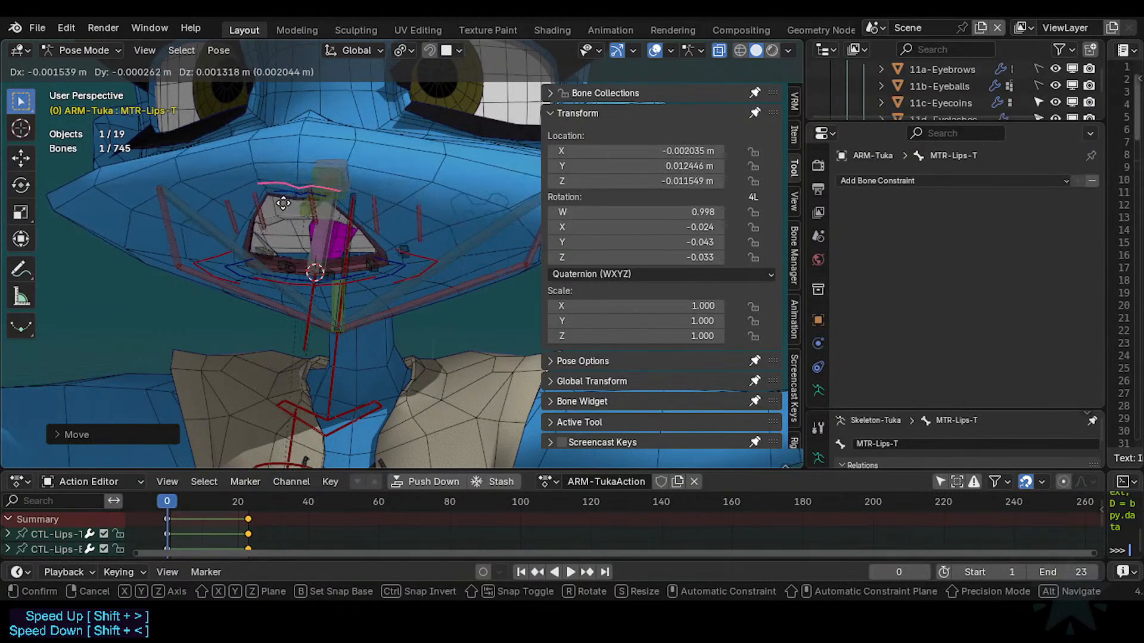
{"action": "left_click", "coordinate": [295, 206]}
{"action": "left_click", "coordinate": [295, 214]}
{"action": "left_click", "coordinate": [286, 188]}
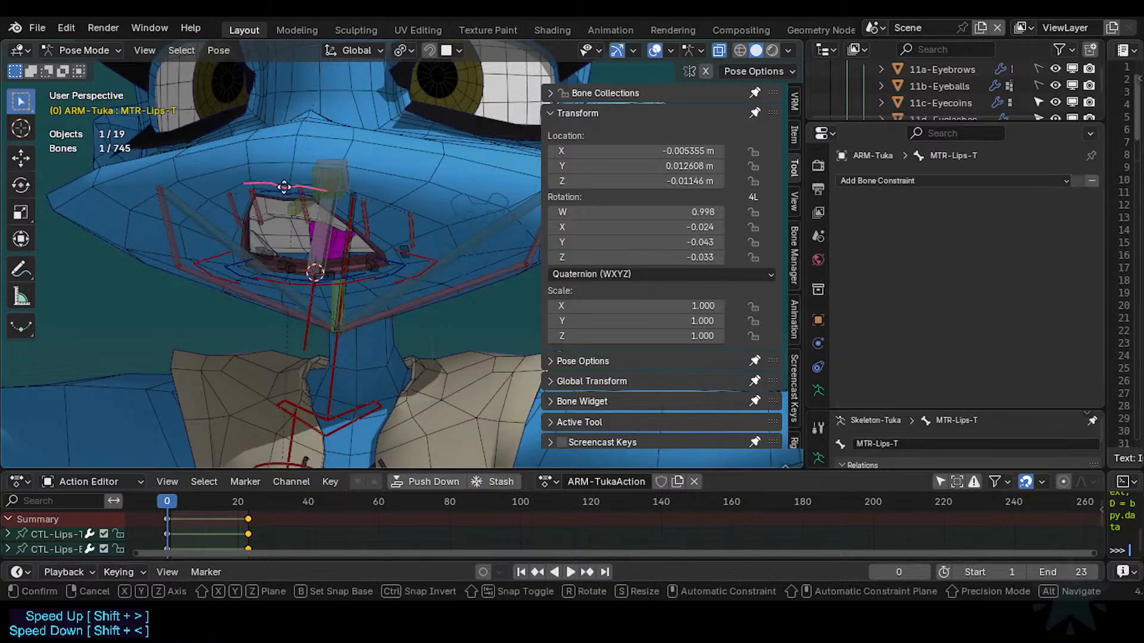
{"action": "key", "text": "g"}
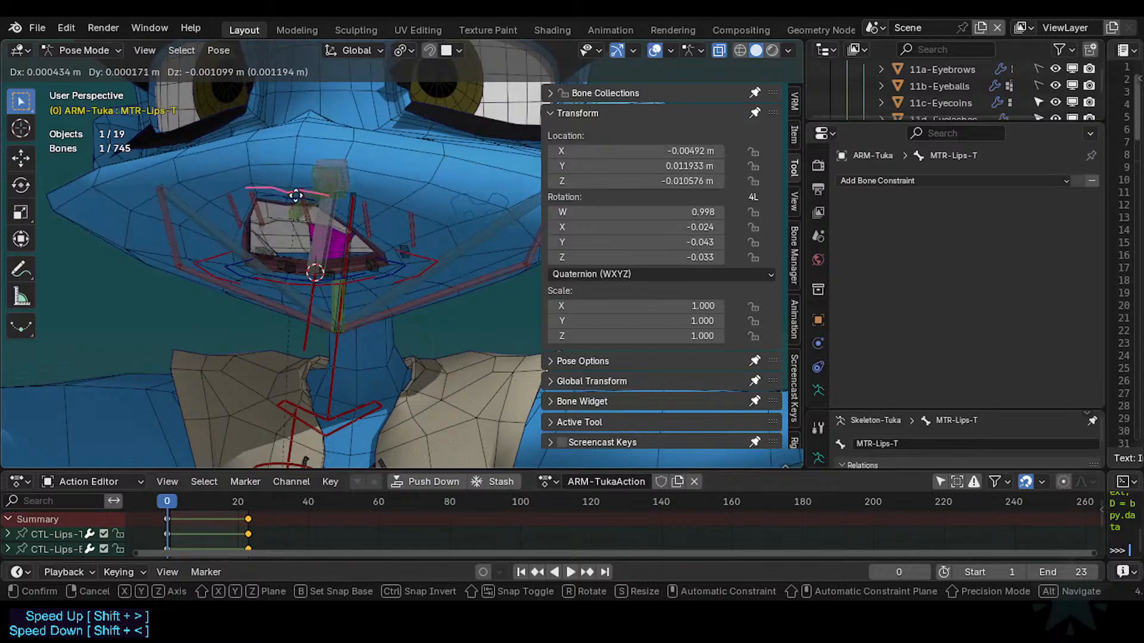
{"action": "left_click", "coordinate": [284, 223]}
Delete the Copy Location constraint from MCH-Arcade-T and enable its Copy Transforms constraint.
{"action": "left_click", "coordinate": [302, 216]}
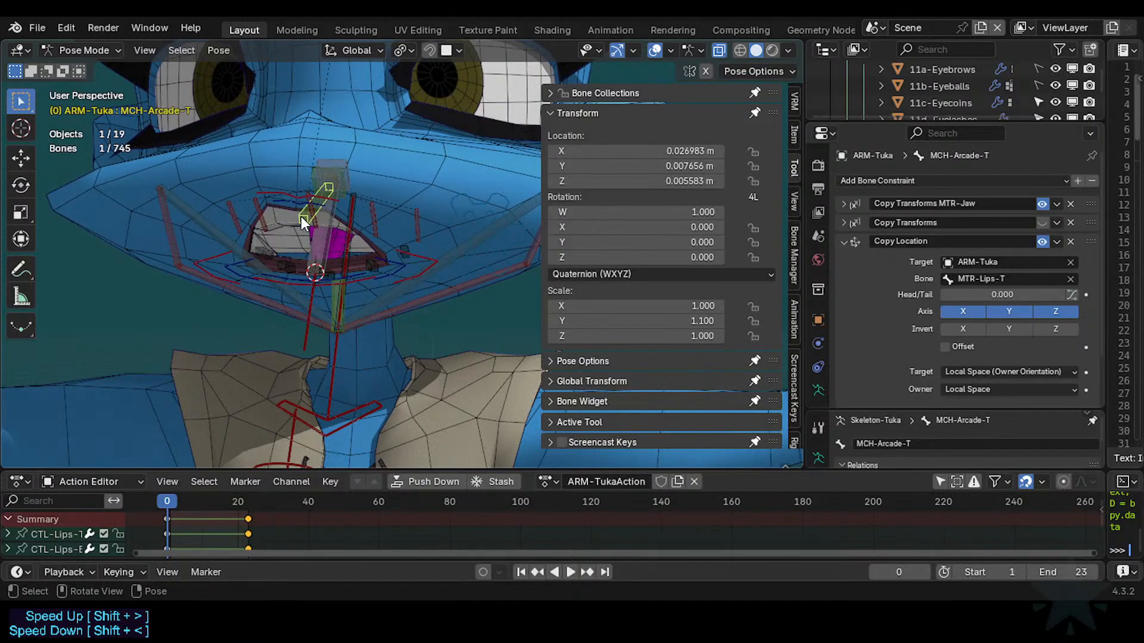
{"action": "left_click", "coordinate": [1070, 241]}
{"action": "left_click", "coordinate": [1043, 222]}
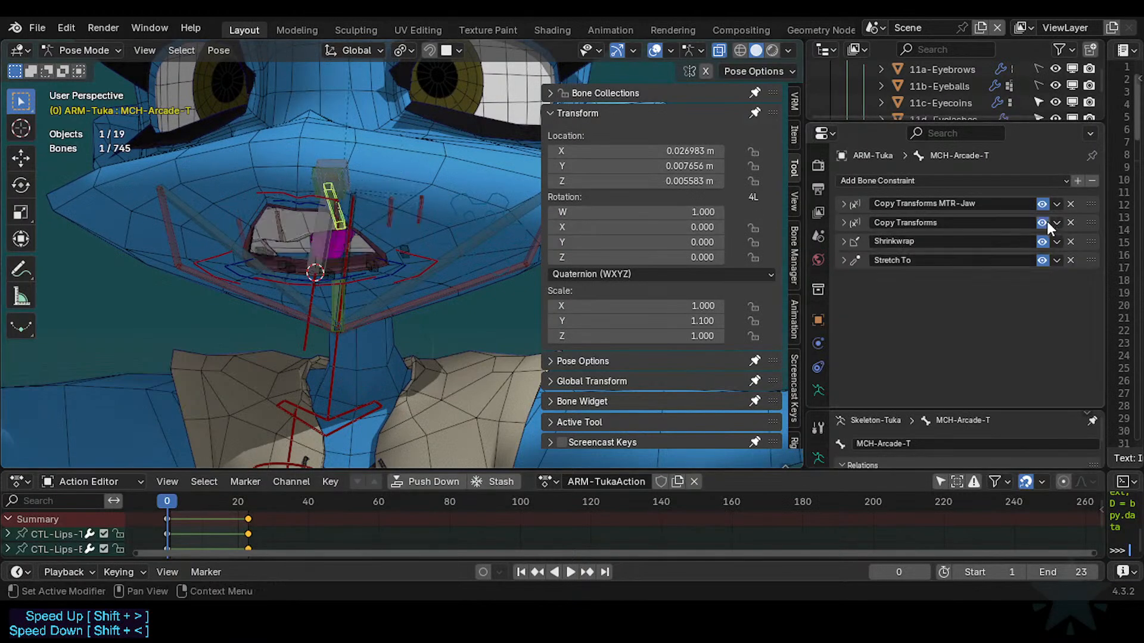
Clear the location and rotation of all visible bones.
{"action": "left_click", "coordinate": [294, 195]}
{"action": "key", "text": "a"}
{"action": "key", "text": "alt+g"}
{"action": "key", "text": "alt+r"}
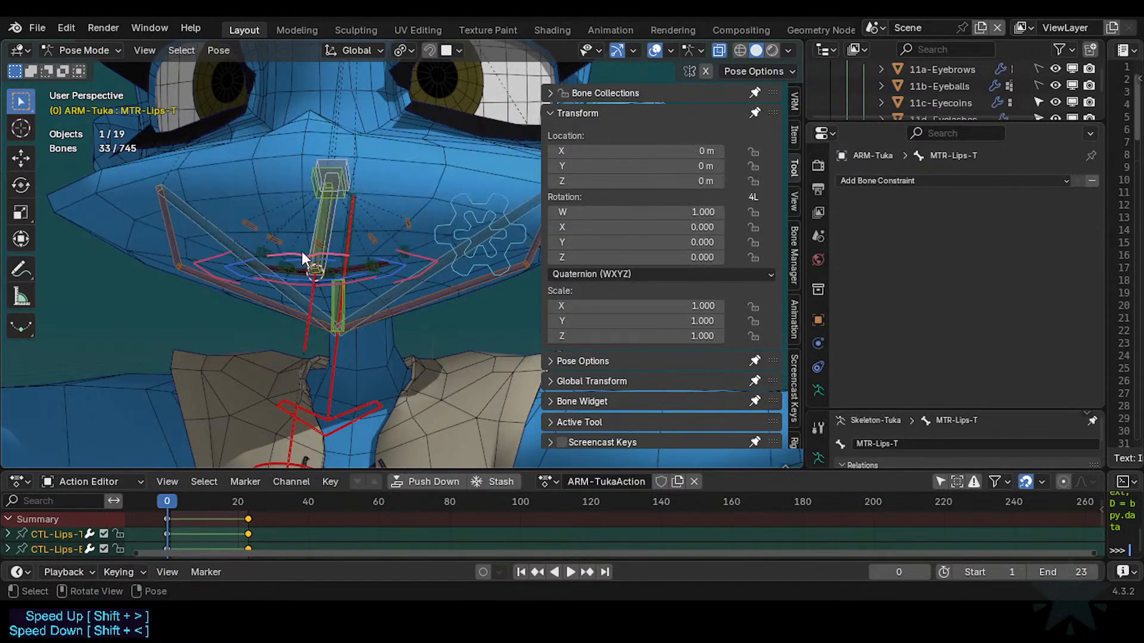
Move and rotate MTR-Lips-T to test Copy Transforms, placing it at about X -0.004, Y 0.012, Z -0.017 m.
{"action": "left_click", "coordinate": [302, 252]}
{"action": "key", "text": "g"}
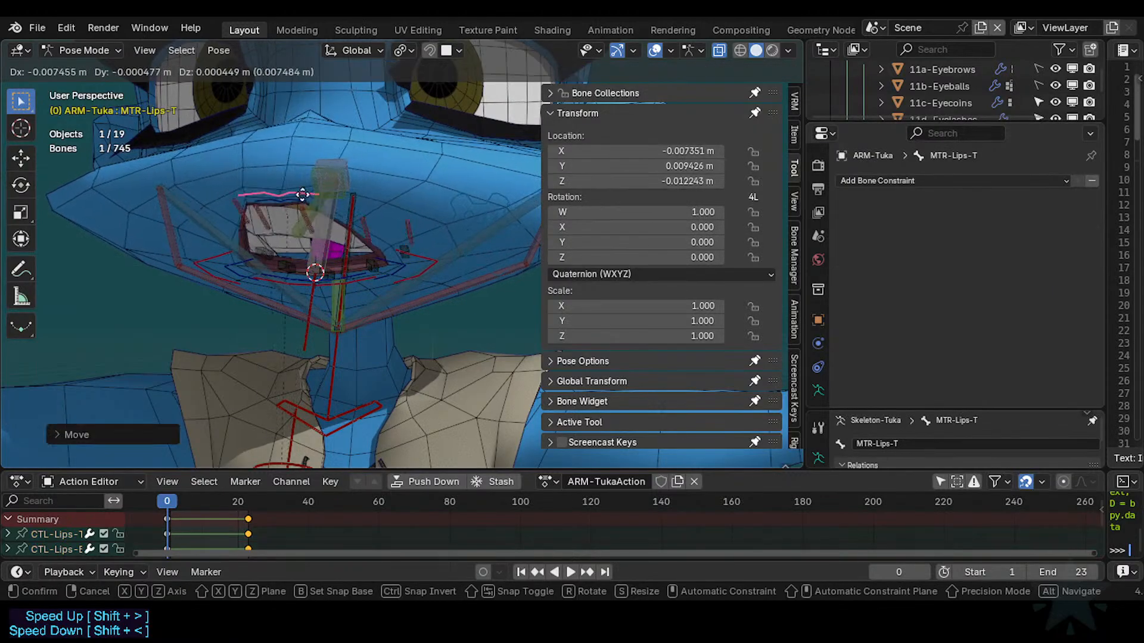
{"action": "key", "text": "r"}
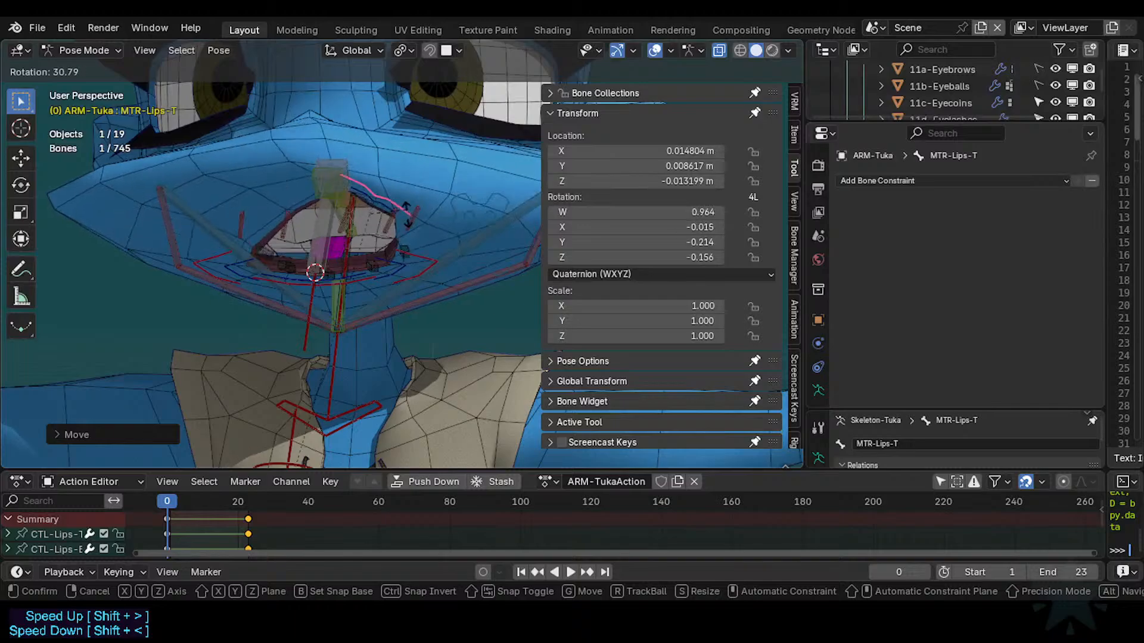
{"action": "key", "text": "g"}
{"action": "left_click", "coordinate": [333, 186]}
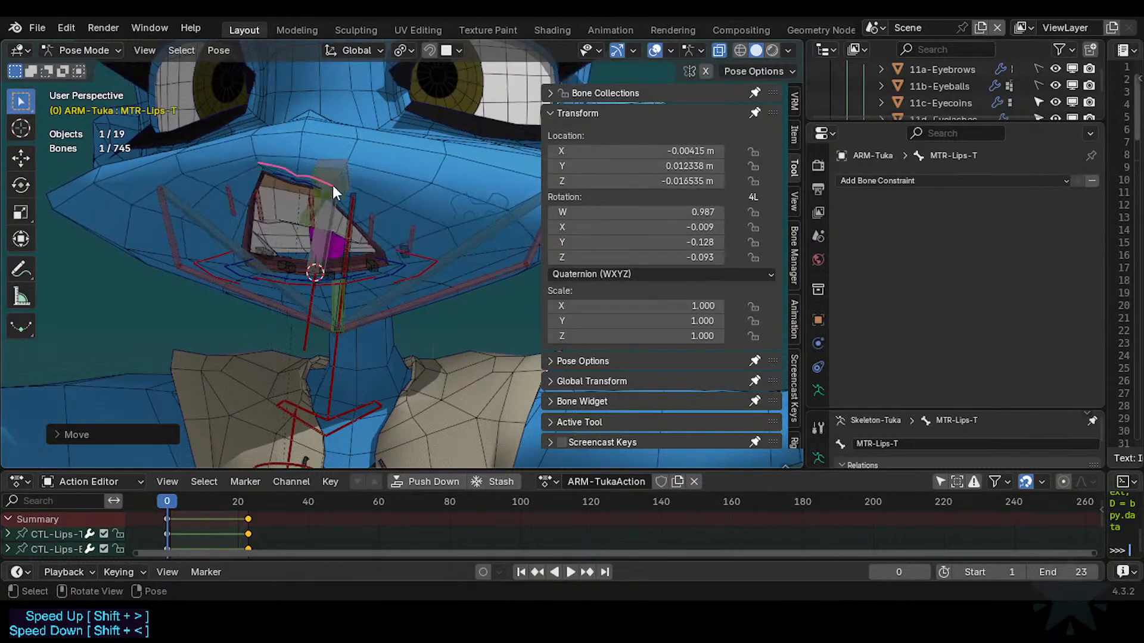
Set the influence of the MTR-Lips-T Copy Transforms constraint on MCH-Arcade-T to 0.862.
{"action": "left_click", "coordinate": [302, 222]}
{"action": "left_click", "coordinate": [844, 222]}
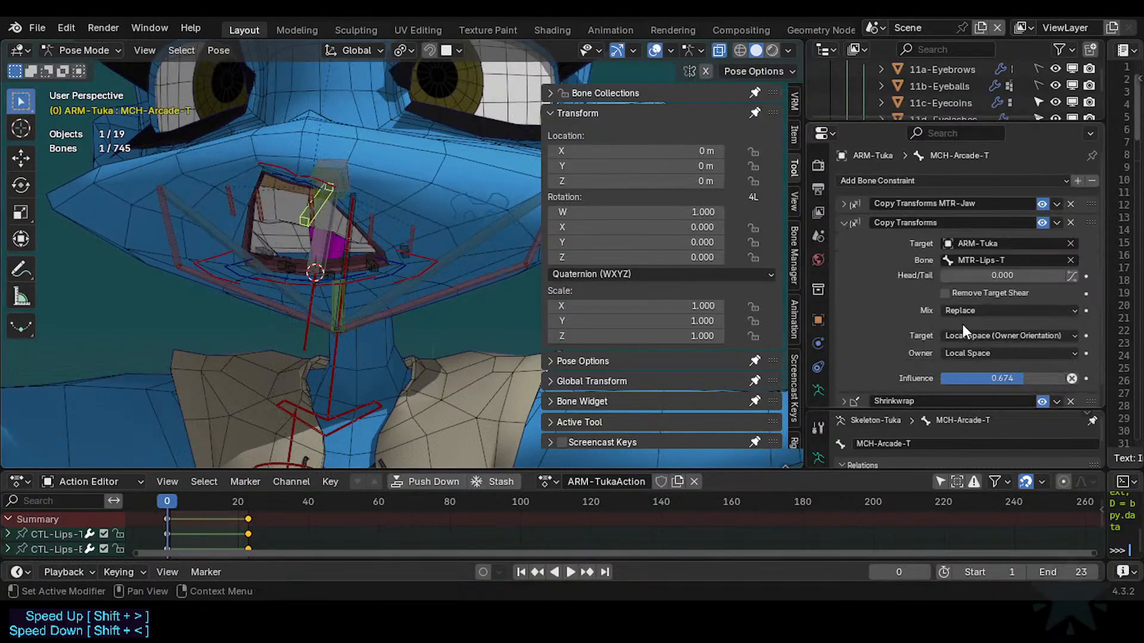
{"action": "left_click_drag", "start_coordinate": [1007, 384], "coordinate": [1048, 378]}
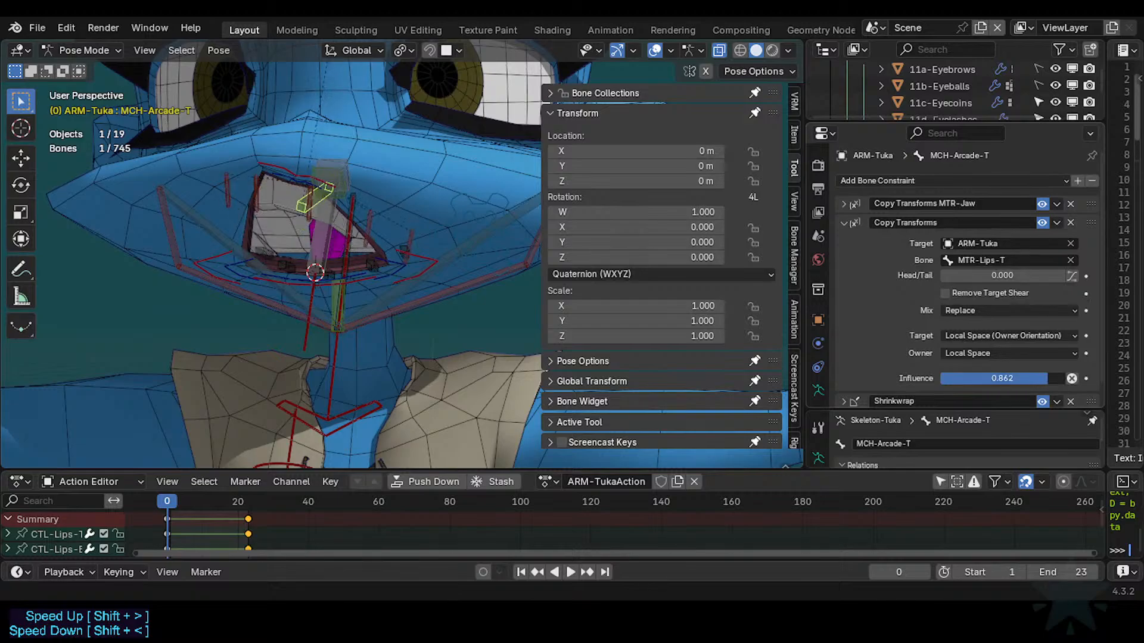
Reset the pose of all visible bones and raise MTR-Lips-T to test the new constraint influence.
{"action": "key", "text": "a"}
{"action": "key", "text": "alt+g"}
{"action": "left_click", "coordinate": [299, 245]}
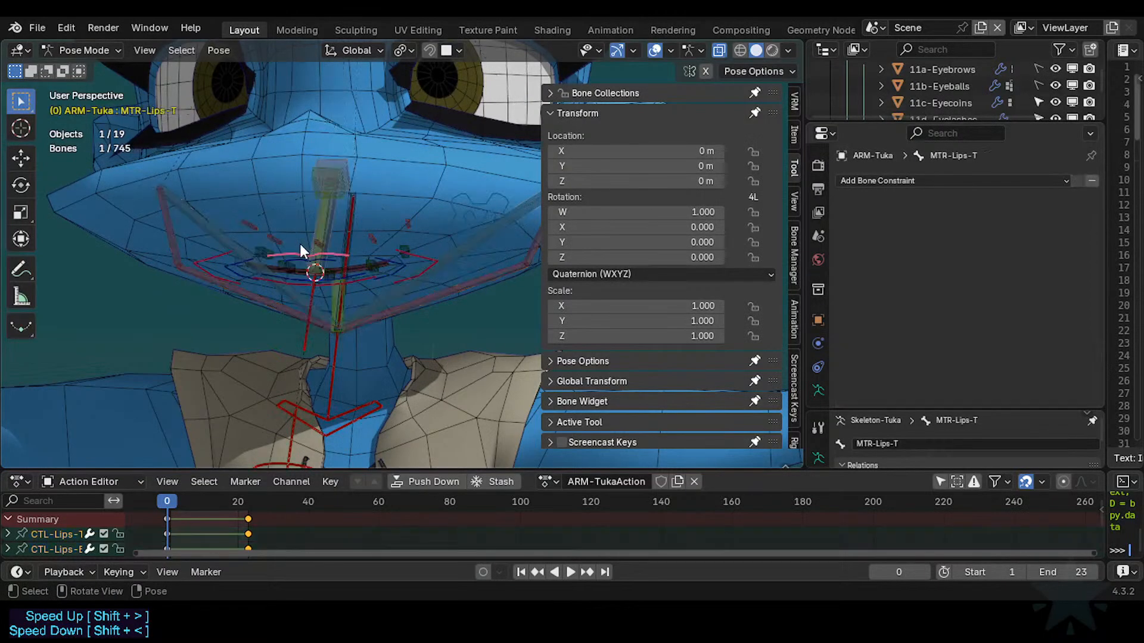
{"action": "key", "text": "g"}
{"action": "left_click", "coordinate": [273, 187]}
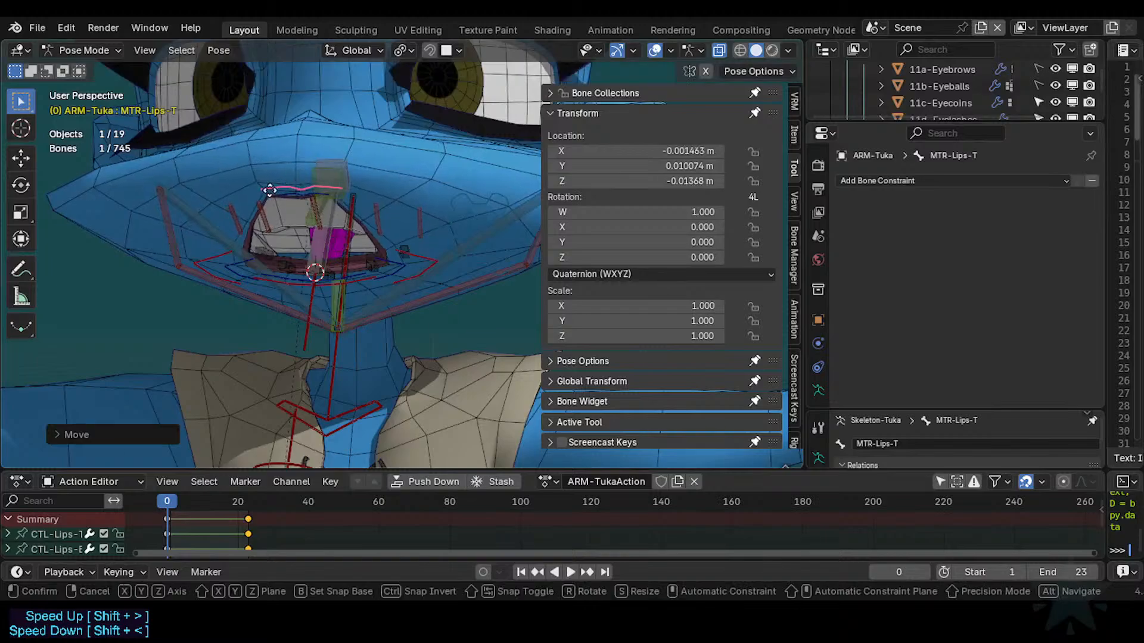
{"action": "key", "text": "g"}
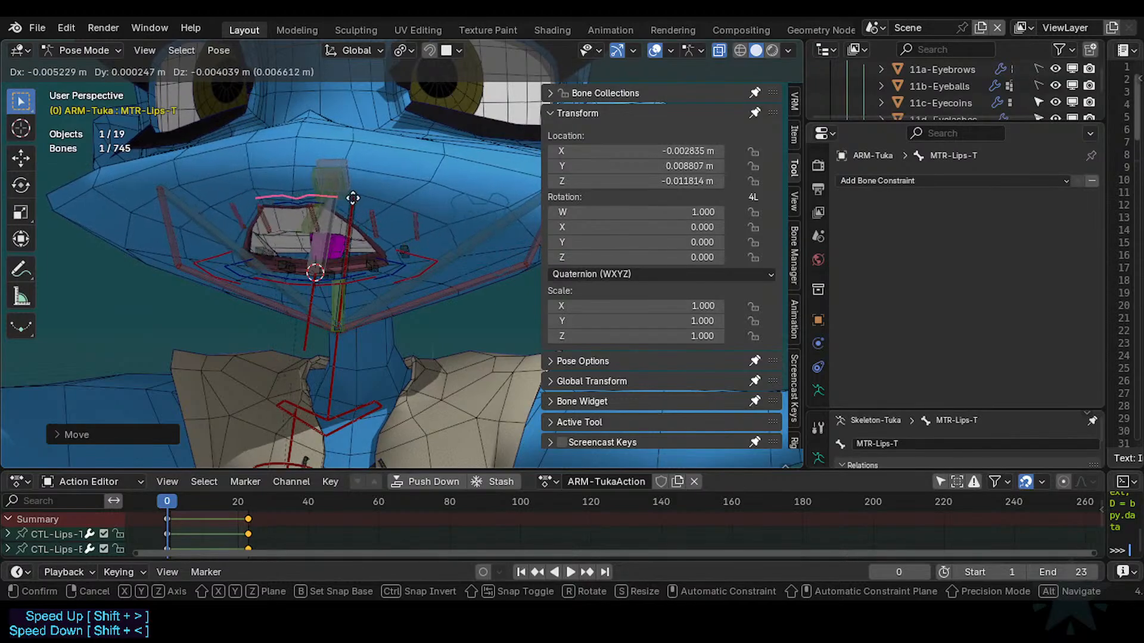
{"action": "left_click", "coordinate": [379, 193]}
Unlock the location and rotation channels of the TGT-FakePivot-T bone.
{"action": "left_click", "coordinate": [313, 181]}
{"action": "key", "text": "s"}
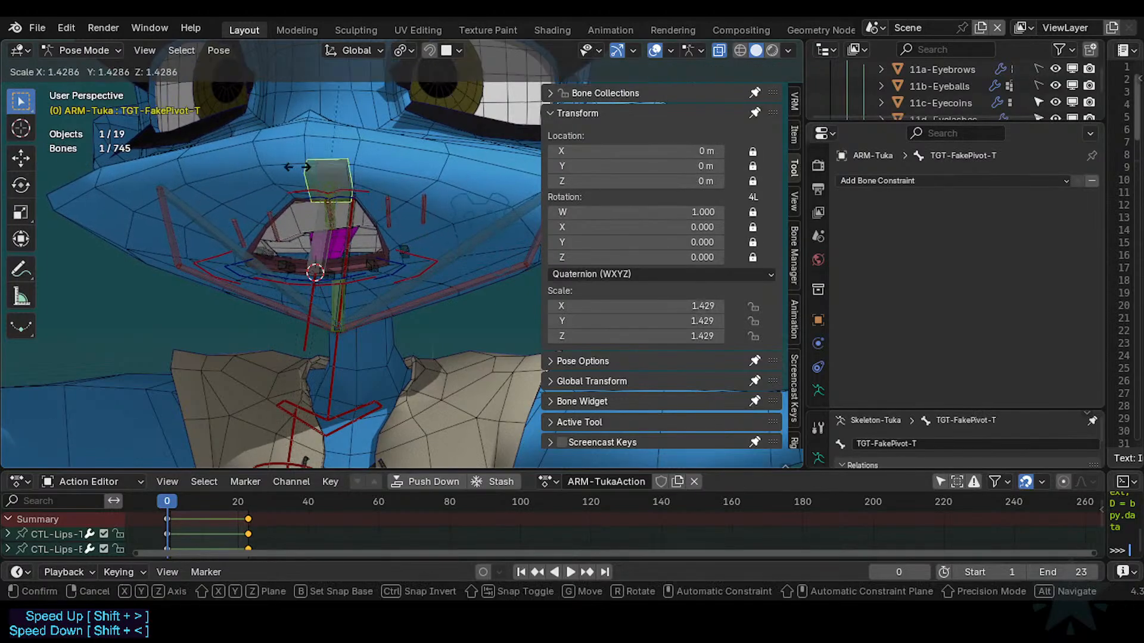
{"action": "key", "text": "Escape"}
{"action": "left_click_drag", "start_coordinate": [753, 166], "coordinate": [755, 258]}
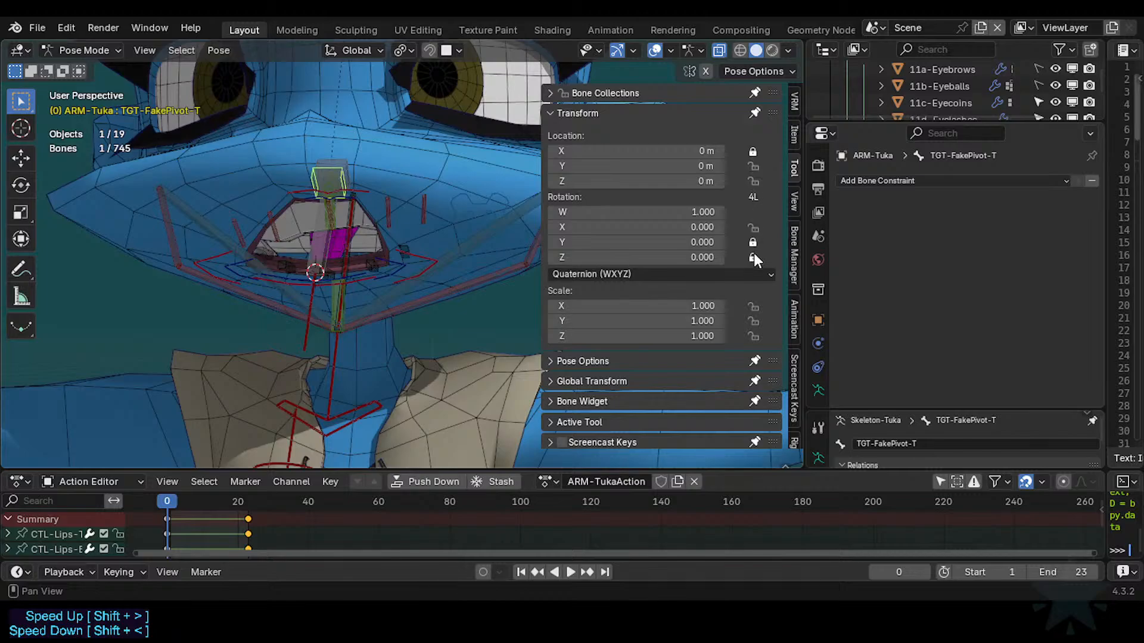
Test-move TGT-FakePivot-T vertically and sideways, cancelling each move.
{"action": "key", "text": "g"}
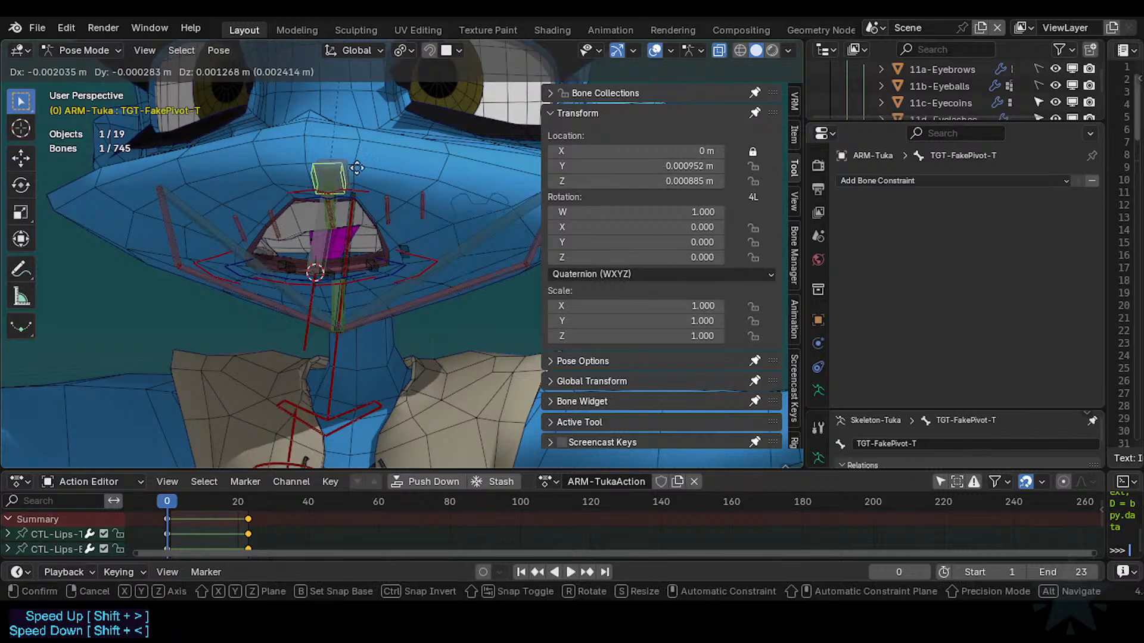
{"action": "key", "text": "Escape"}
{"action": "key", "text": "g"}
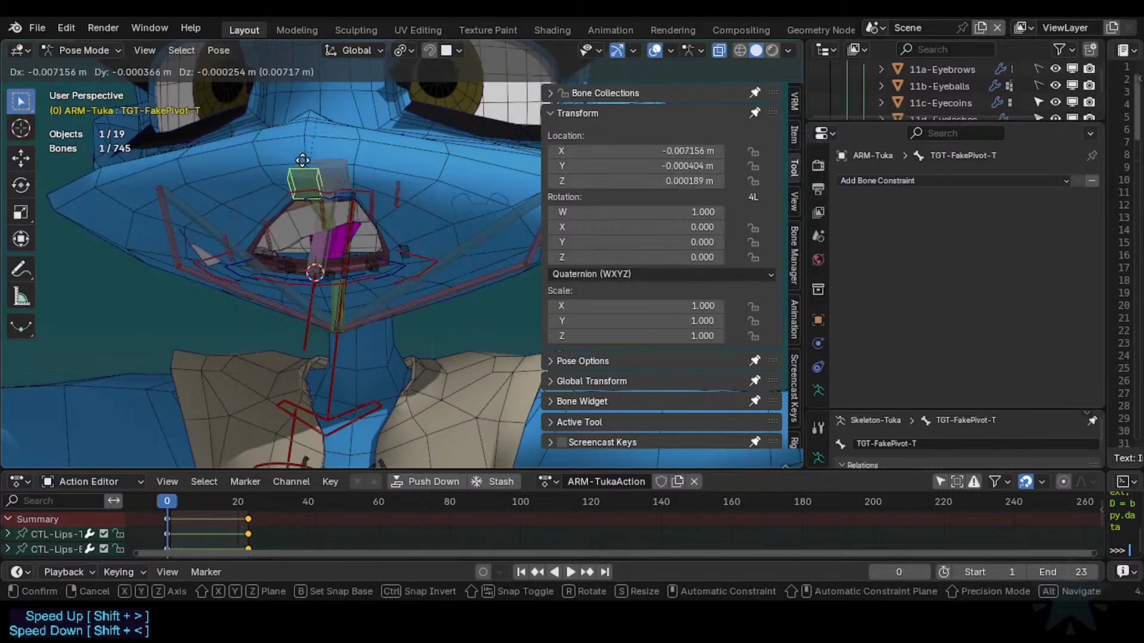
{"action": "key", "text": "Escape"}
{"action": "key", "text": "g"}
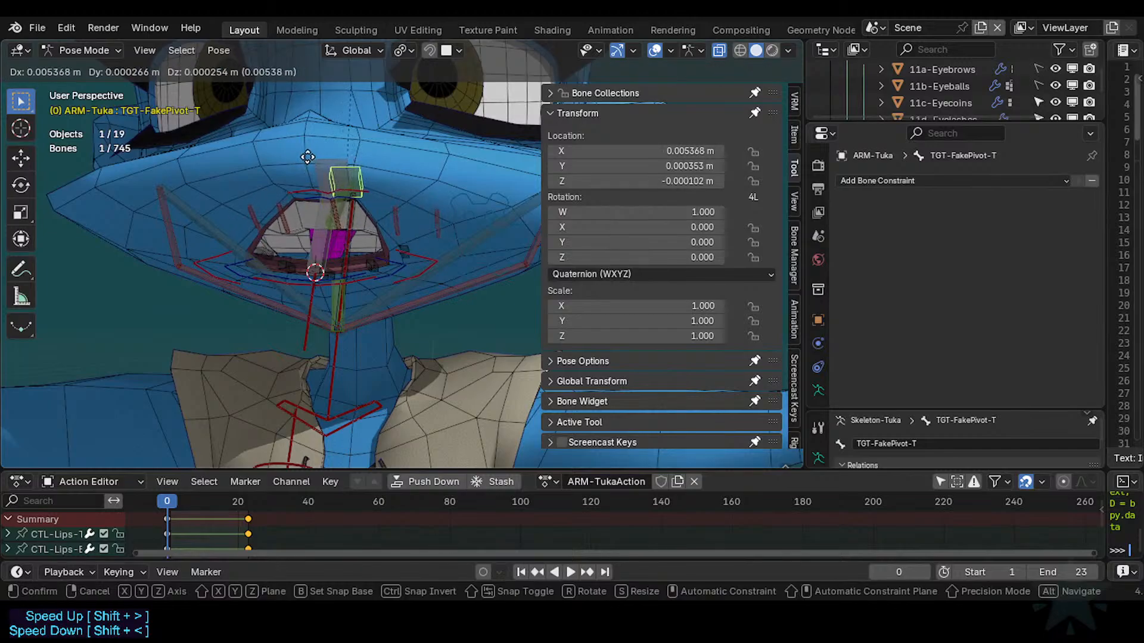
{"action": "key", "text": "Escape"}
Reset the pose of all visible bones and select TGT-FakePivot-T together with MTR-Lips-T as the active bone.
{"action": "key", "text": "a"}
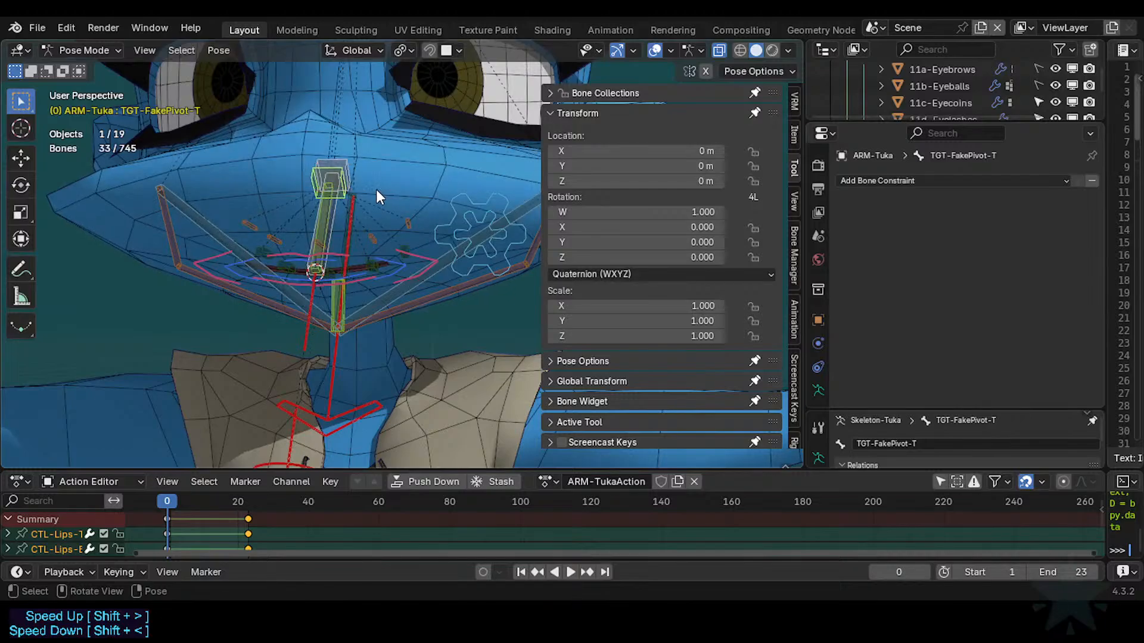
{"action": "mouse_move", "coordinate": [338, 206]}
{"action": "middle_mouse_down"}
{"action": "mouse_move", "coordinate": [322, 225]}
{"action": "mouse_move", "coordinate": [323, 212]}
{"action": "middle_mouse_up"}
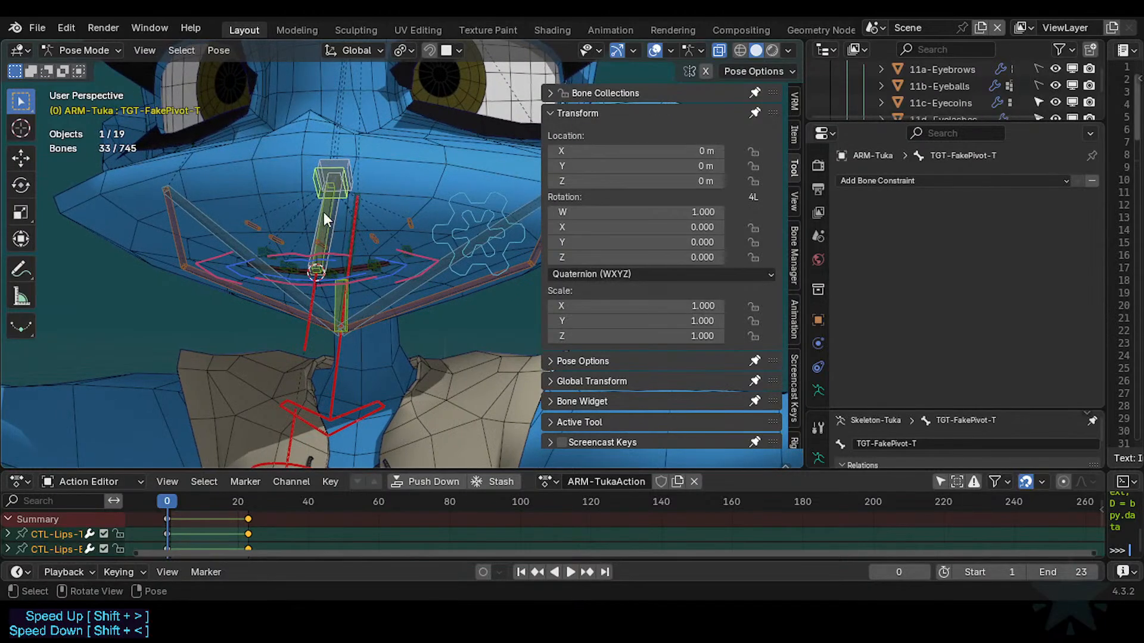
{"action": "left_click", "coordinate": [312, 178]}
{"action": "left_click", "coordinate": [301, 249], "text": "shift"}
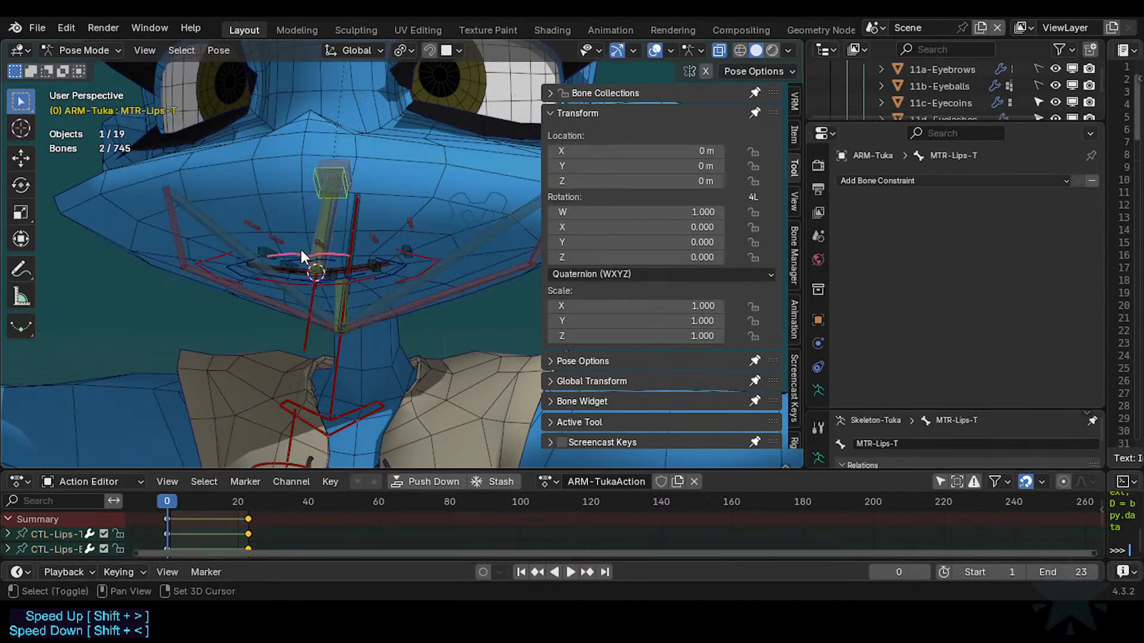
Add a Copy Transforms constraint to the TGT-FakePivot-T bone with MTR-Lips-T as its target.
{"action": "left_click", "coordinate": [313, 178]}
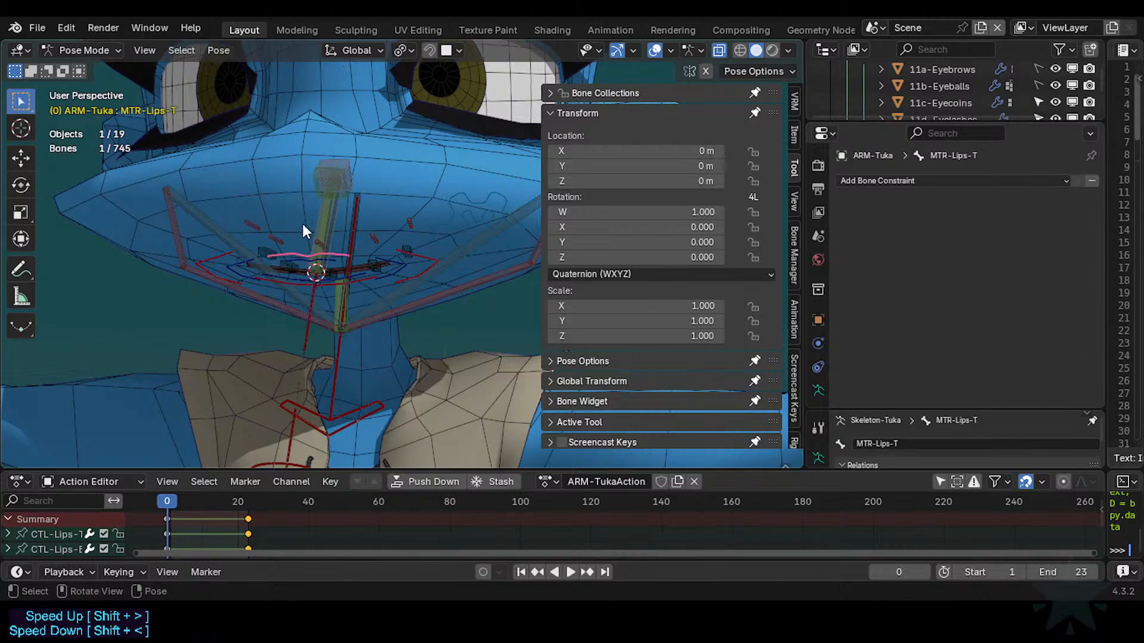
{"action": "left_click", "coordinate": [308, 181], "text": "shift"}
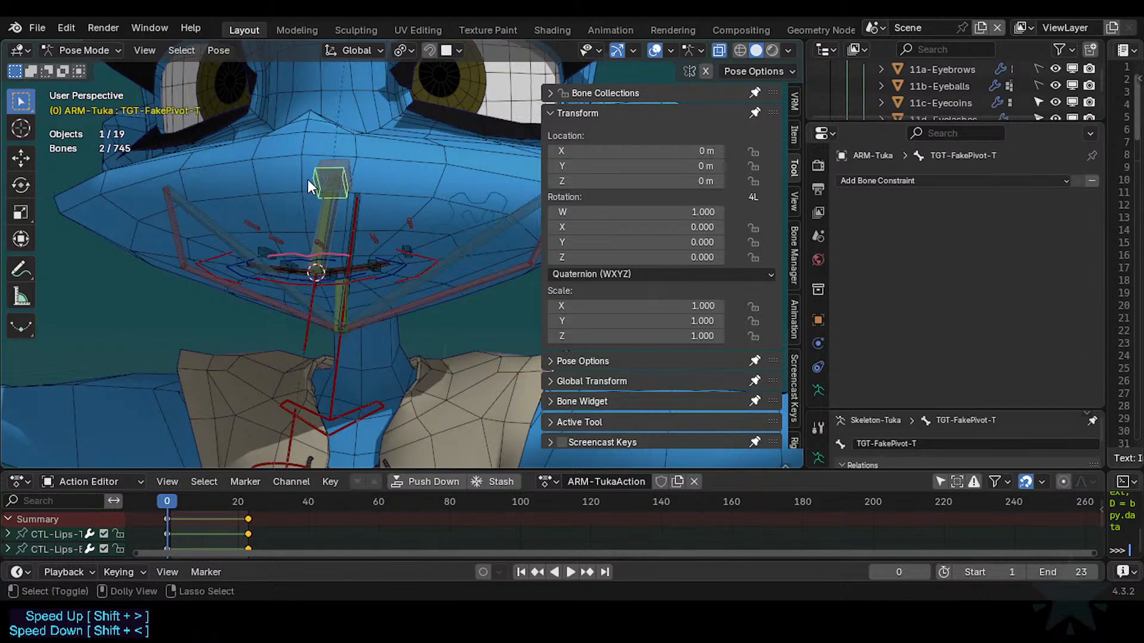
{"action": "key", "text": "ctrl+shift+c"}
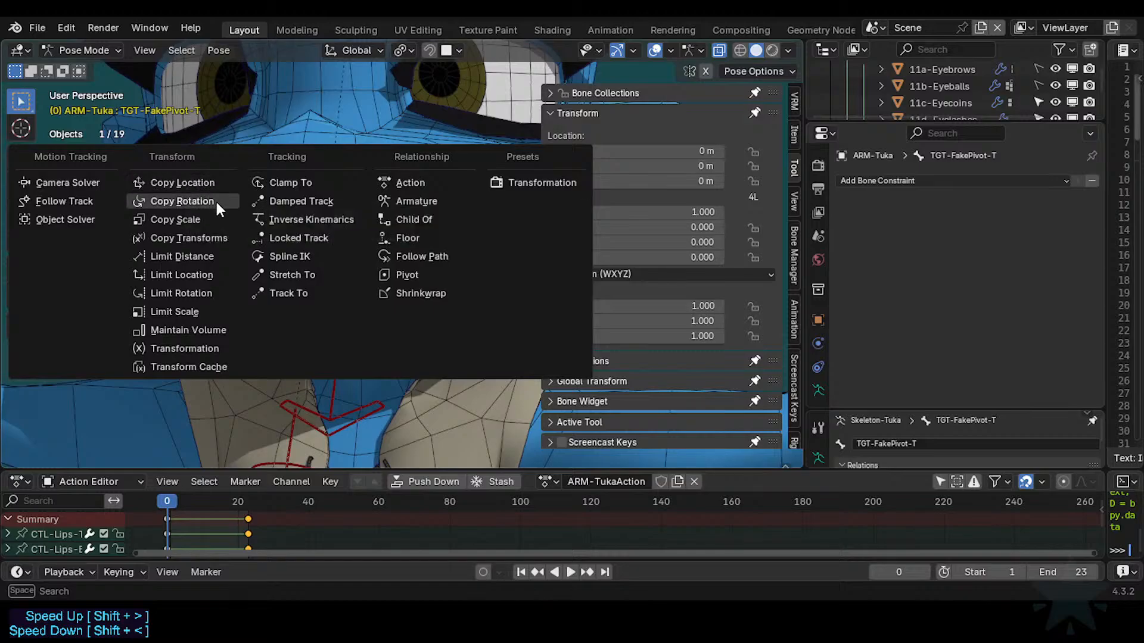
{"action": "left_click", "coordinate": [210, 235]}
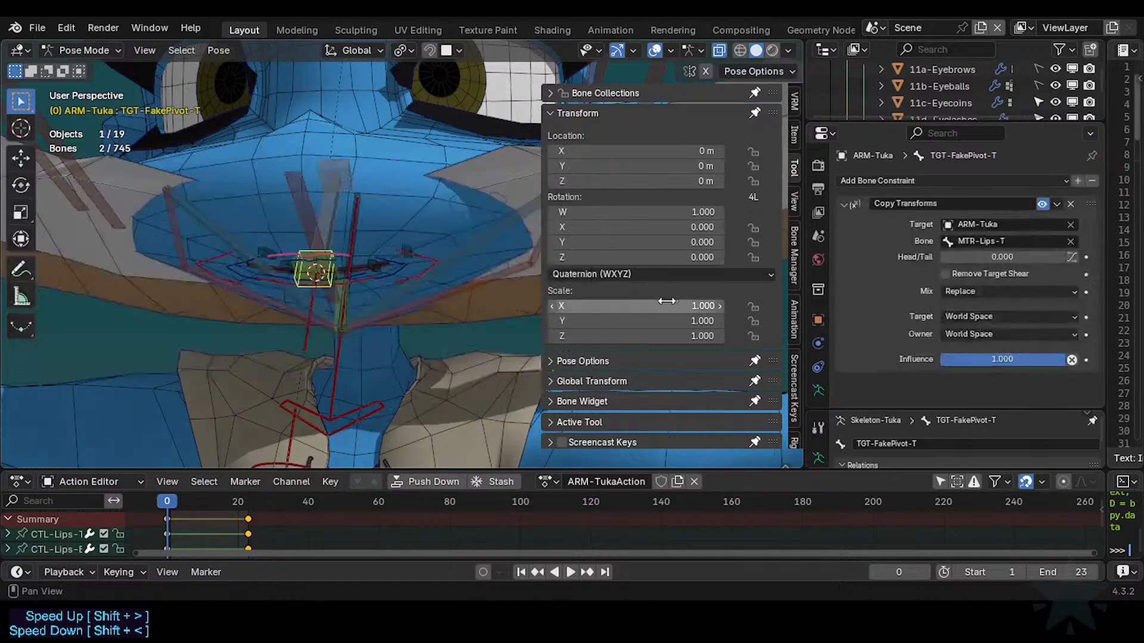
Set the constraint's mix to Before Original (Full), target space to Local Space (Owner Orientation) and owner space to Local Space.
{"action": "left_click", "coordinate": [966, 292]}
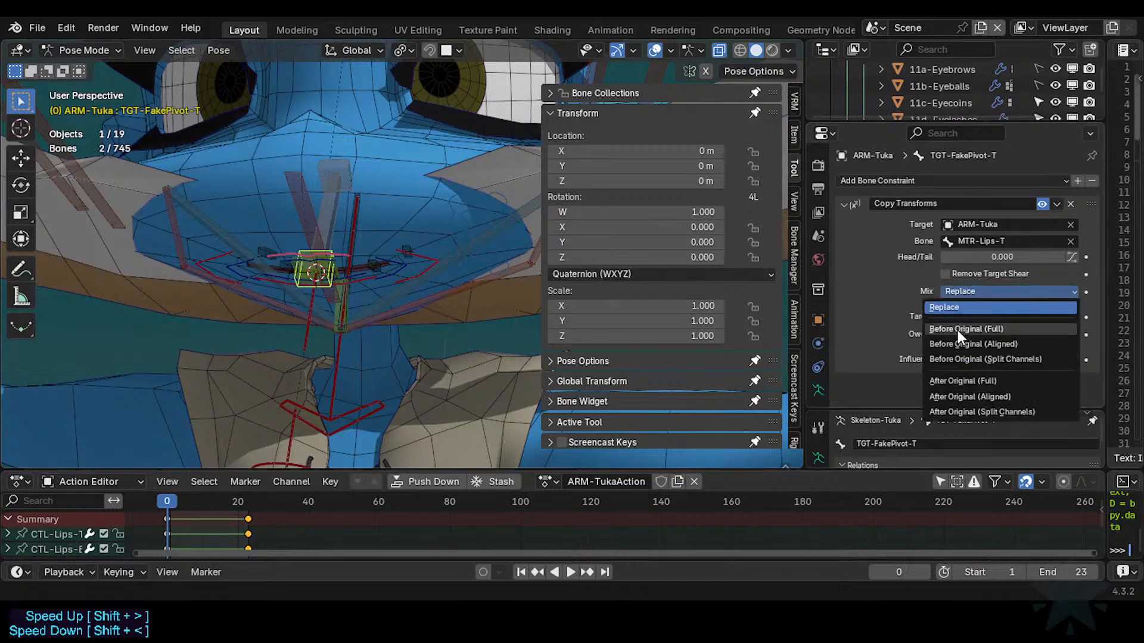
{"action": "left_click", "coordinate": [957, 331]}
{"action": "left_click", "coordinate": [963, 317]}
{"action": "left_click", "coordinate": [953, 416]}
{"action": "left_click", "coordinate": [975, 335]}
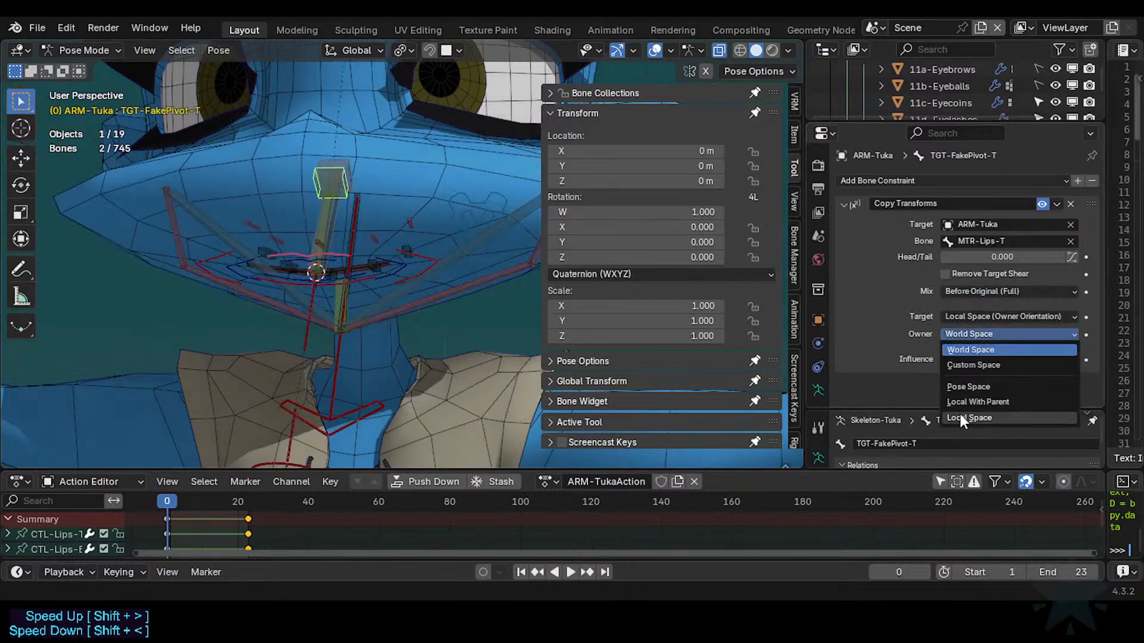
{"action": "left_click", "coordinate": [960, 413]}
Select MTR-Lips-T and test-pose it with several freehand moves and rotations to check how the upper teeth follow.
{"action": "left_click", "coordinate": [299, 256]}
{"action": "key", "text": "g"}
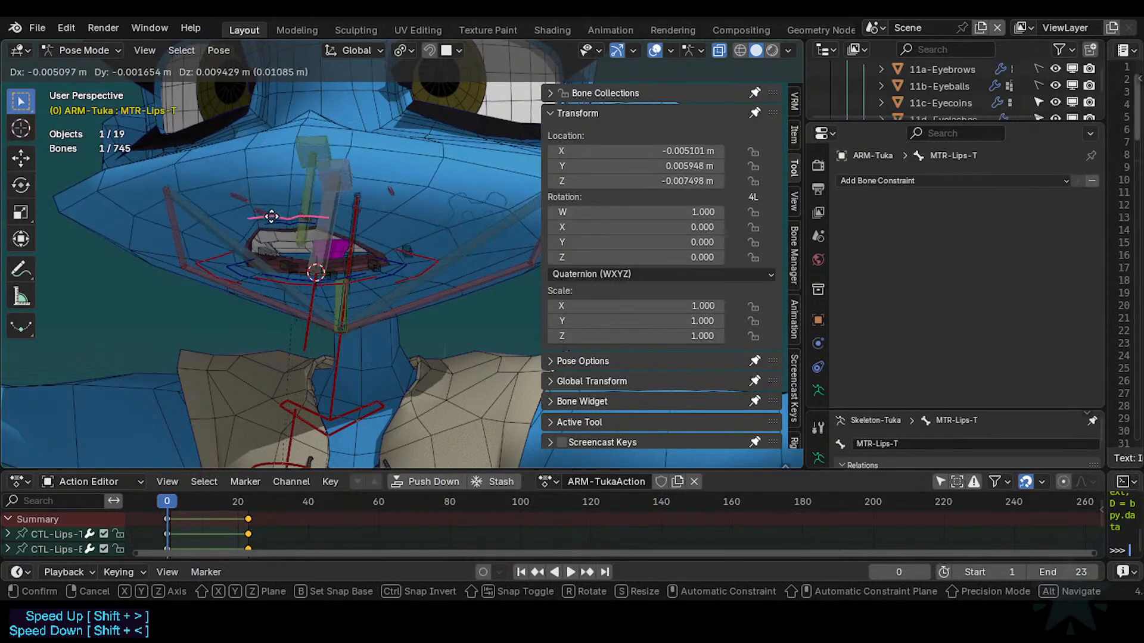
{"action": "left_click", "coordinate": [349, 203]}
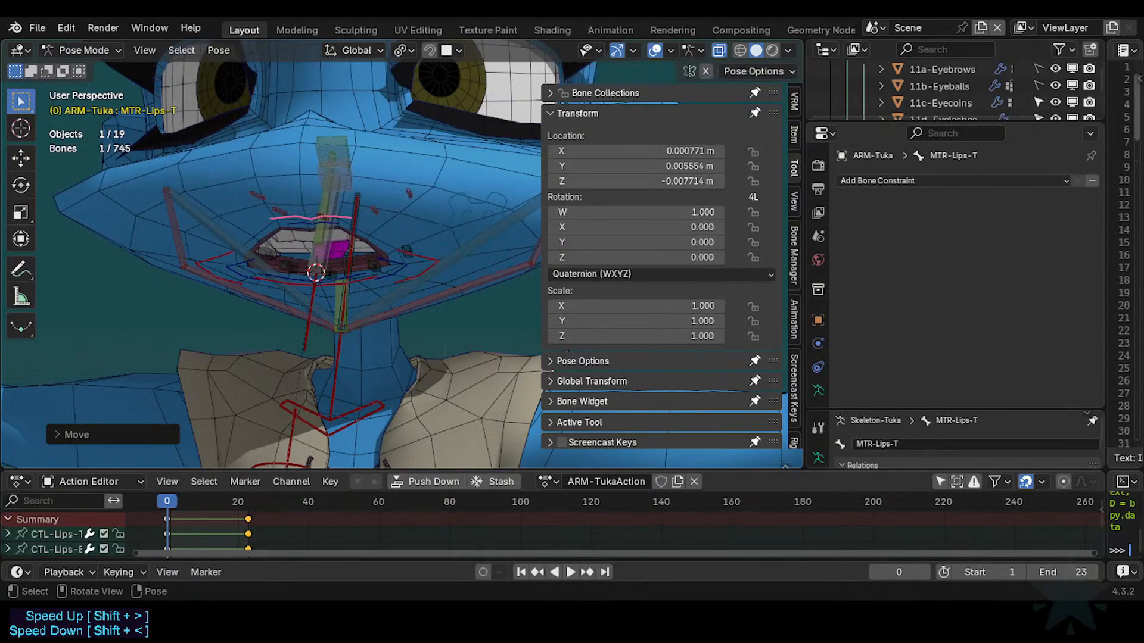
{"action": "key", "text": "r"}
{"action": "key", "text": "r"}
{"action": "left_click", "coordinate": [345, 229]}
{"action": "key", "text": "r"}
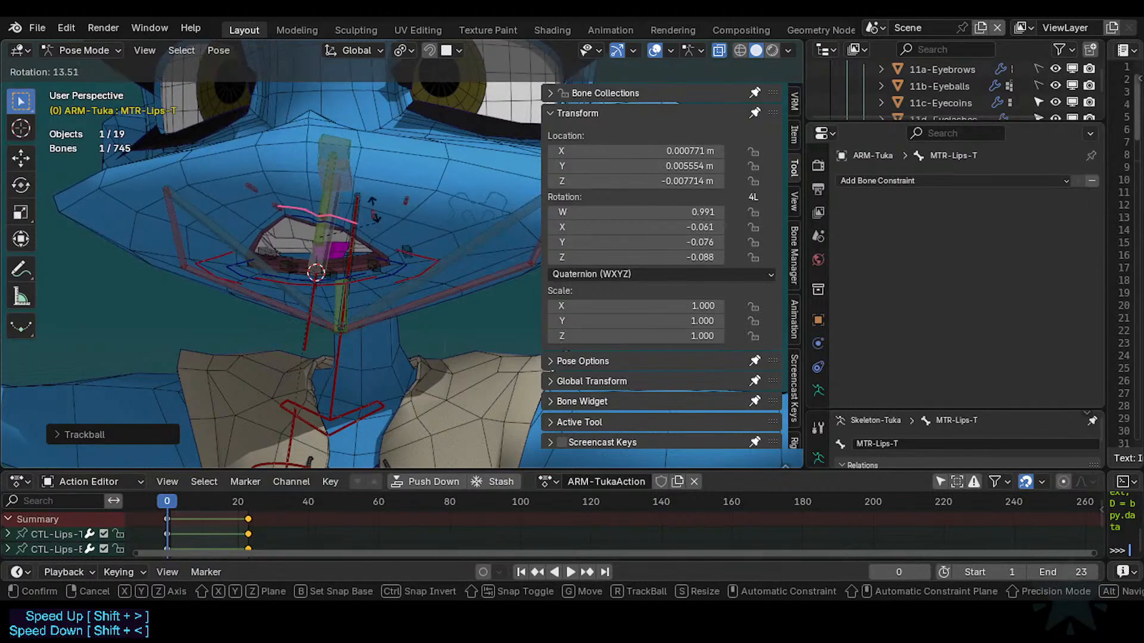
{"action": "left_click", "coordinate": [361, 208]}
{"action": "key", "text": "g"}
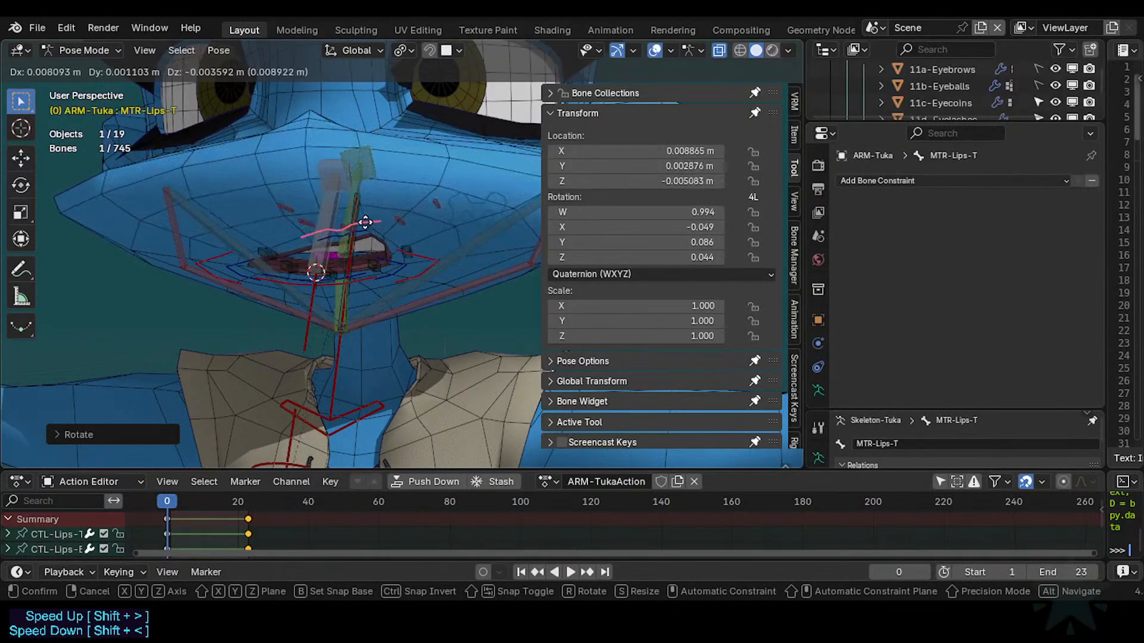
{"action": "left_click", "coordinate": [345, 230]}
Test MTR-Lips-T with more moves and a rotation while checking the teeth from the side.
{"action": "key", "text": "g"}
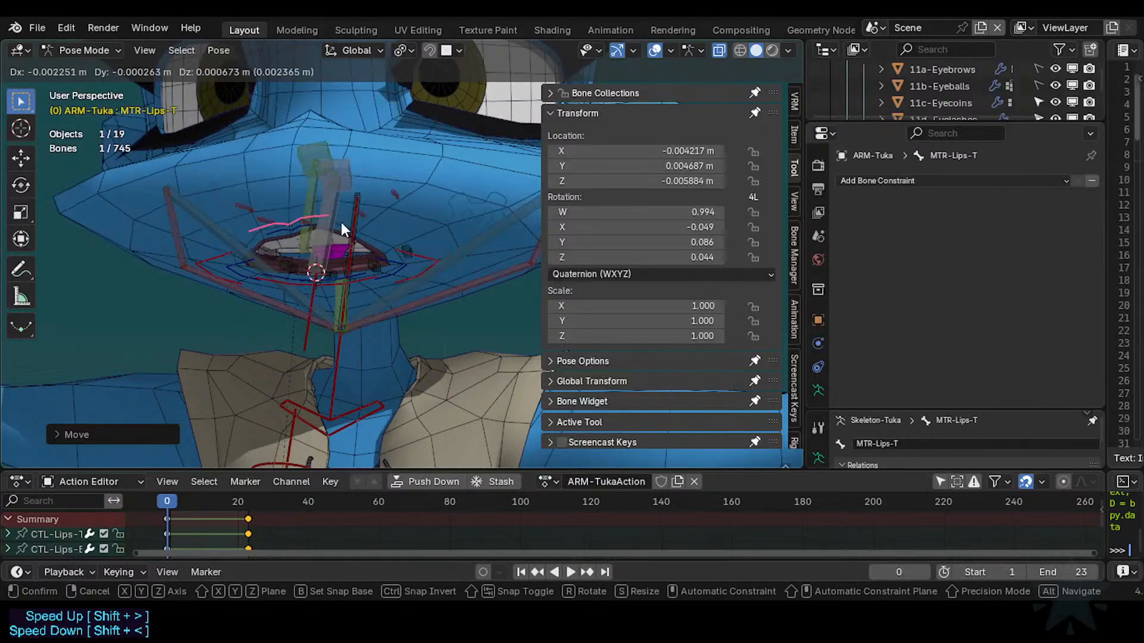
{"action": "left_click", "coordinate": [339, 230]}
{"action": "key", "text": "g"}
{"action": "left_click", "coordinate": [336, 209]}
{"action": "middle_click_drag", "start_coordinate": [361, 213], "coordinate": [289, 248]}
{"action": "key", "text": "r"}
{"action": "left_click", "coordinate": [332, 194]}
{"action": "key", "text": "g"}
{"action": "left_click", "coordinate": [331, 257]}
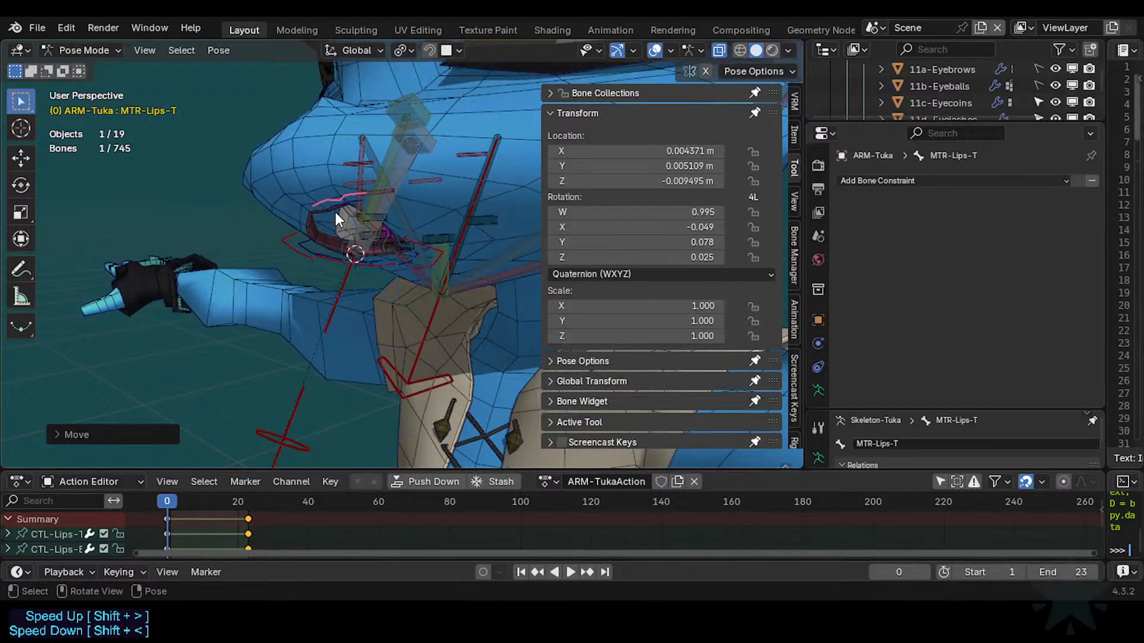
{"action": "middle_click_drag", "start_coordinate": [338, 218], "coordinate": [381, 260]}
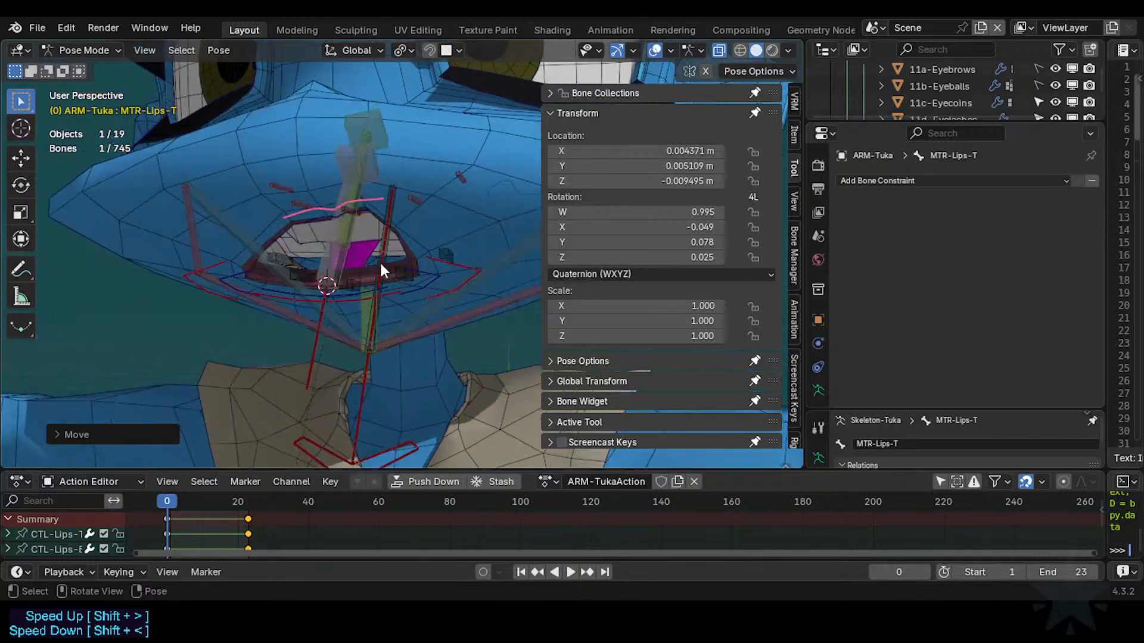
Rotate MTR-Lips-T about the global X axis and test-move it vertically.
{"action": "key", "text": "r"}
{"action": "key", "text": "x"}
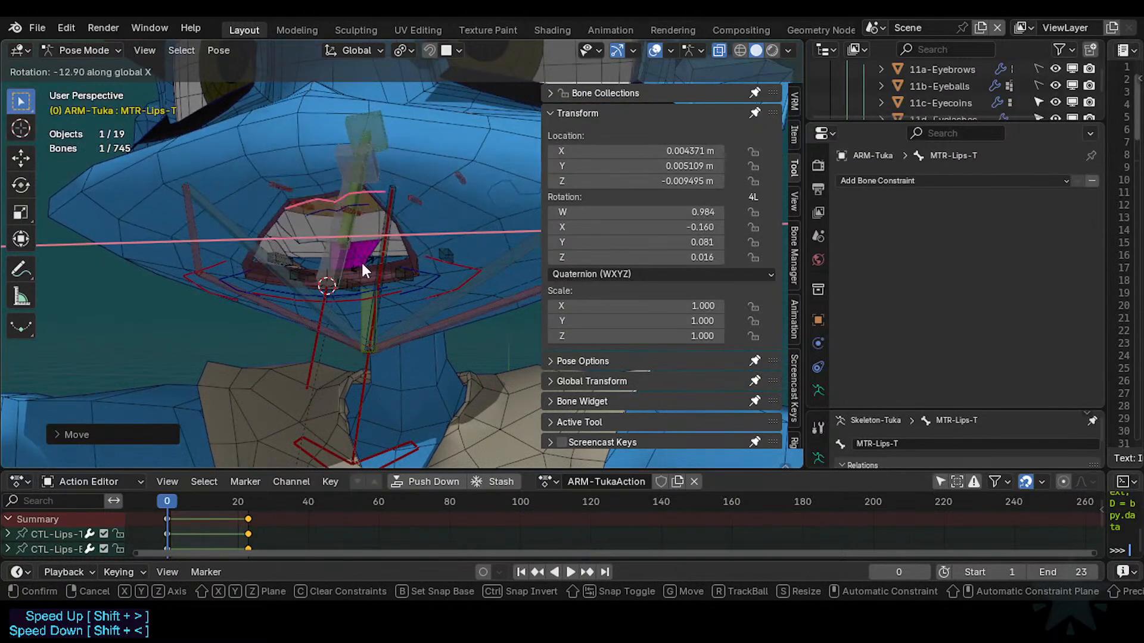
{"action": "left_click", "coordinate": [361, 260]}
{"action": "key", "text": "g"}
{"action": "left_click", "coordinate": [345, 206]}
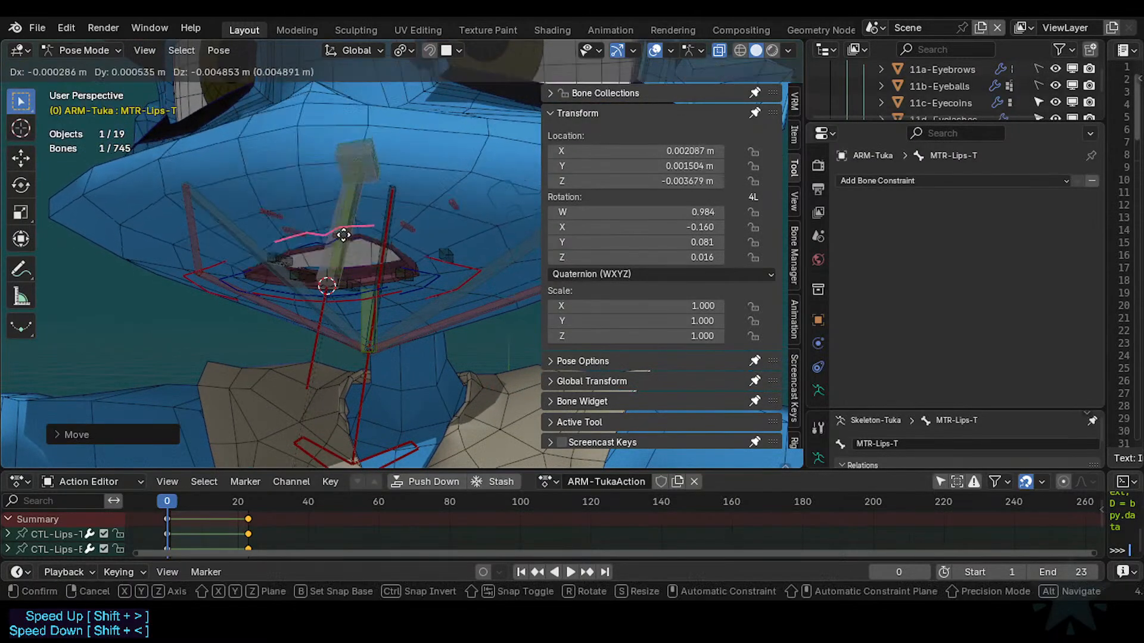
{"action": "left_click", "coordinate": [356, 218]}
Try moving MCH-Arcade-B, and reselect MTR-Lips-T to test-move it instead.
{"action": "key", "text": "g"}
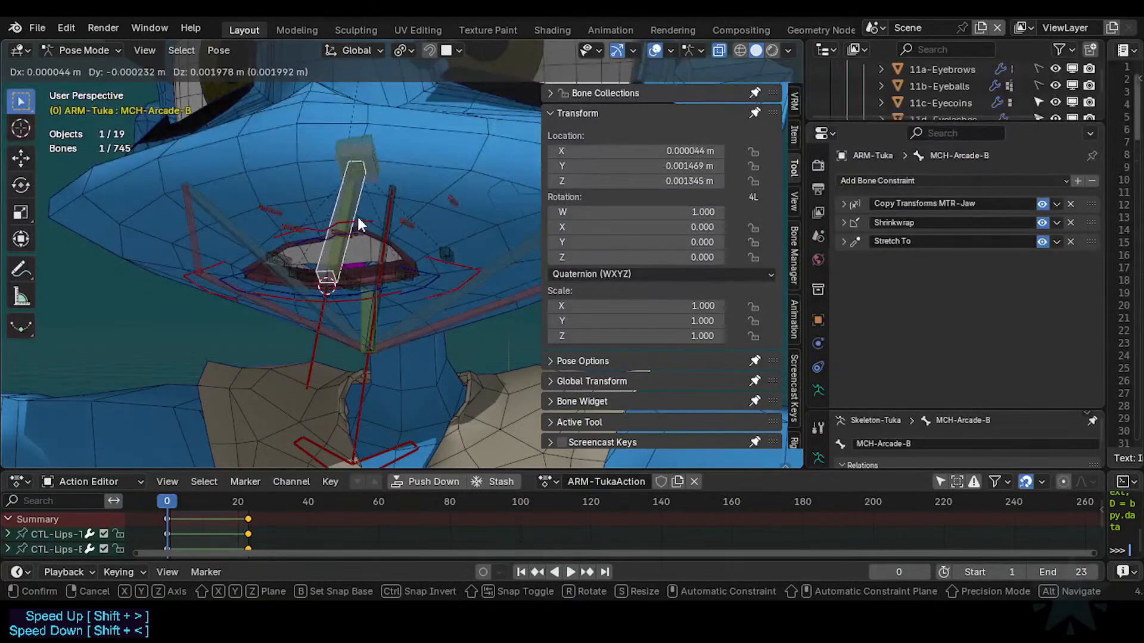
{"action": "left_click", "coordinate": [357, 217]}
{"action": "left_click", "coordinate": [365, 224]}
{"action": "key", "text": "g"}
{"action": "left_click", "coordinate": [367, 228]}
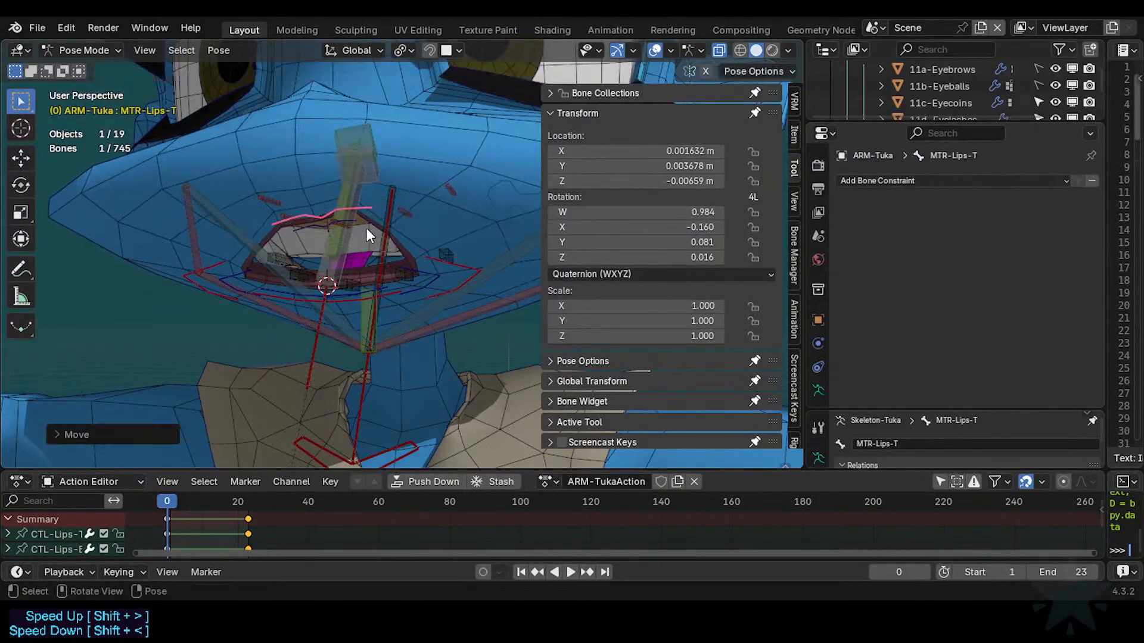
Rotate and move MTR-Lips-T freely, and try another rotation about the global X axis.
{"action": "key", "text": "r"}
{"action": "left_click", "coordinate": [377, 218]}
{"action": "key", "text": "g"}
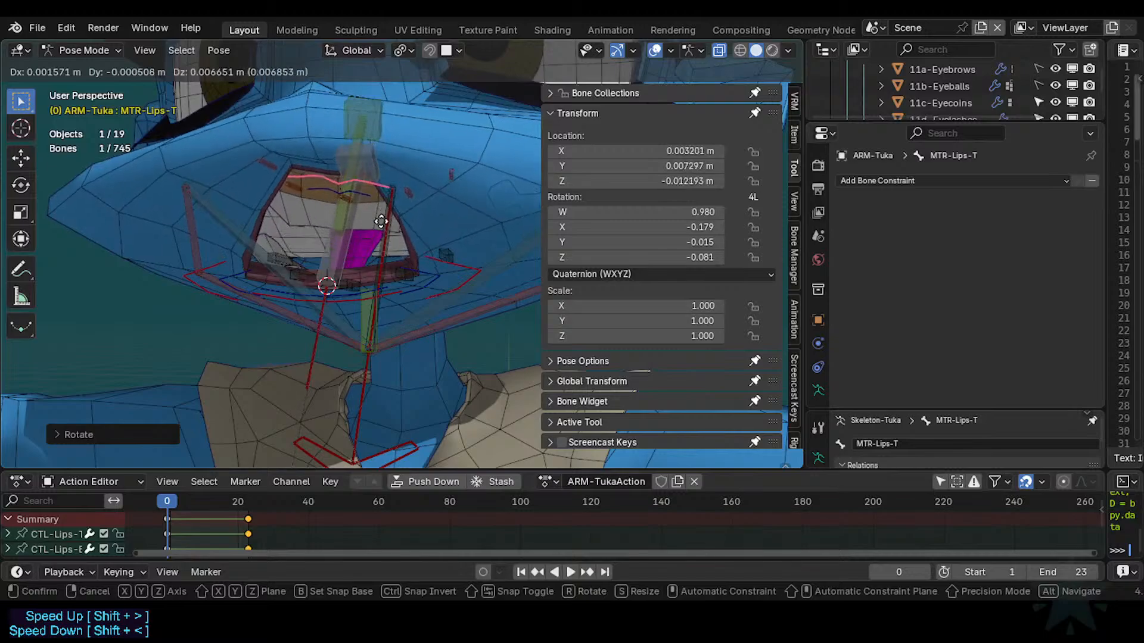
{"action": "left_click", "coordinate": [378, 235]}
{"action": "key", "text": "r"}
{"action": "key", "text": "x"}
{"action": "left_click", "coordinate": [339, 236]}
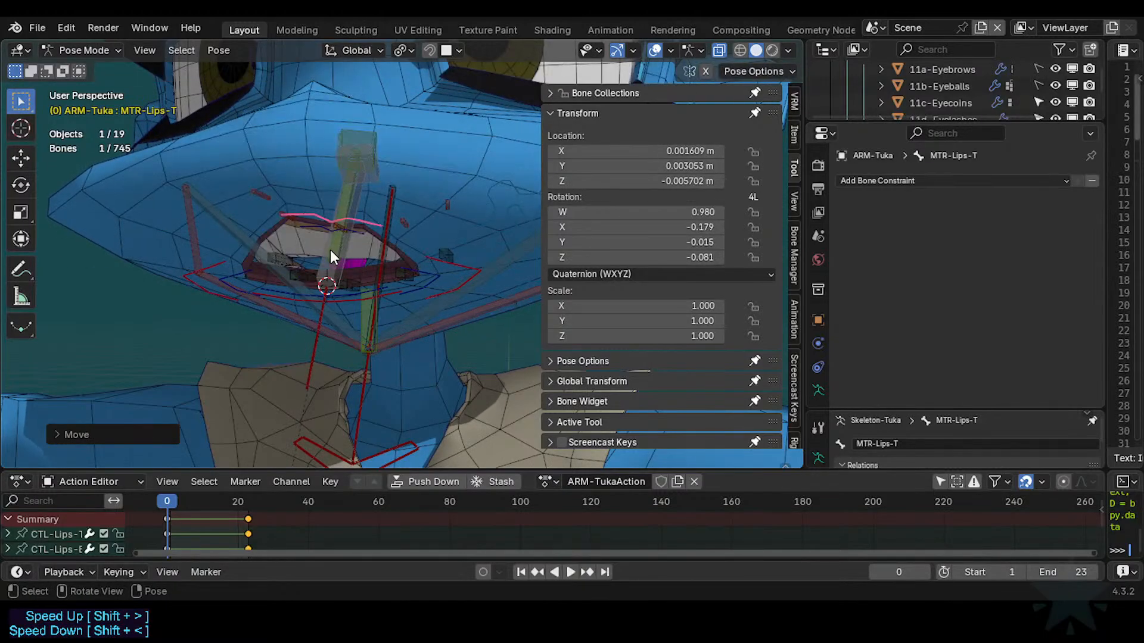
Select the MCH-Arcade-T bone and test-rotate it, checking the upper teeth from the side.
{"action": "left_click", "coordinate": [332, 245]}
{"action": "key", "text": "r"}
{"action": "key", "text": "Escape"}
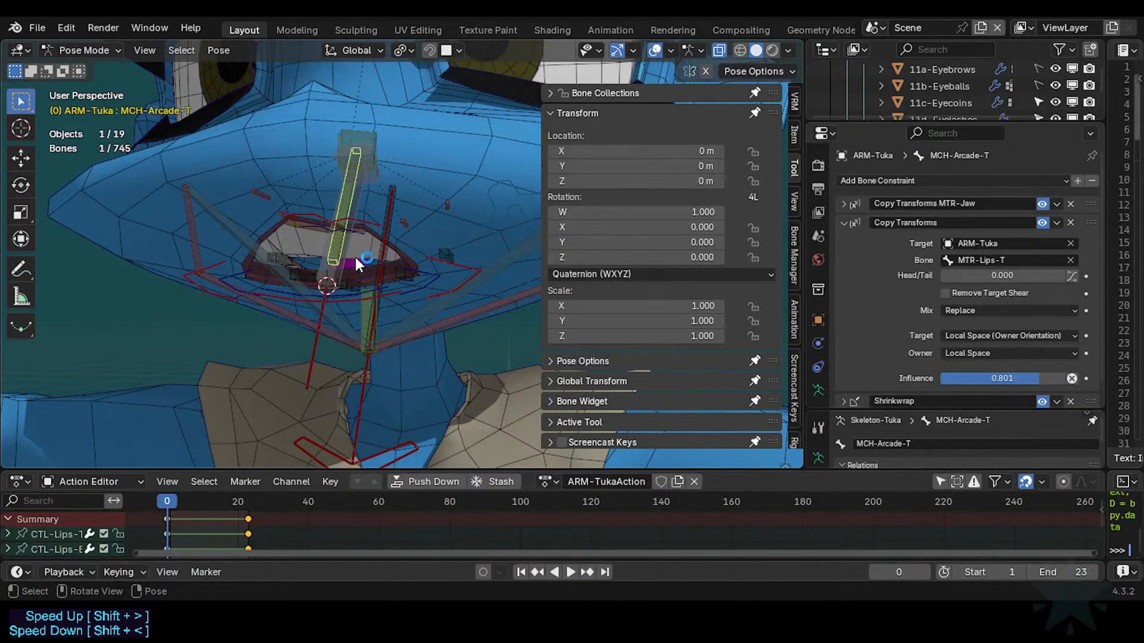
{"action": "middle_click_drag", "start_coordinate": [355, 225], "coordinate": [324, 212]}
{"action": "key", "text": "r"}
{"action": "left_click", "coordinate": [316, 277]}
Reselect MTR-Lips-T and test-move the upper lip vertically in the side view.
{"action": "left_click", "coordinate": [314, 217]}
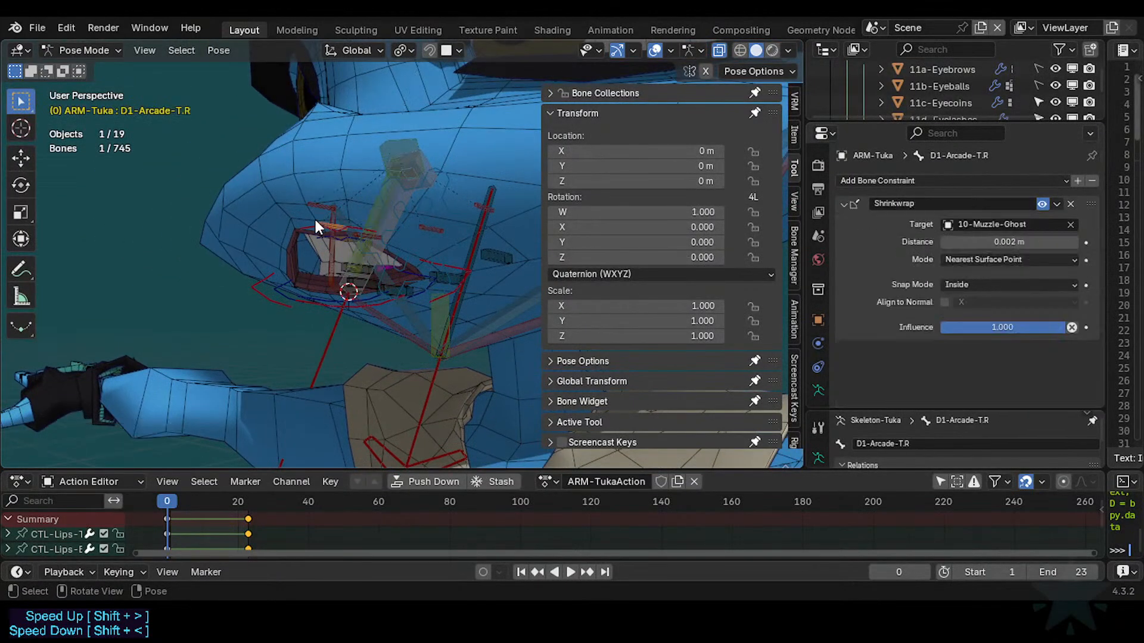
{"action": "left_click", "coordinate": [314, 220]}
{"action": "key", "text": "g"}
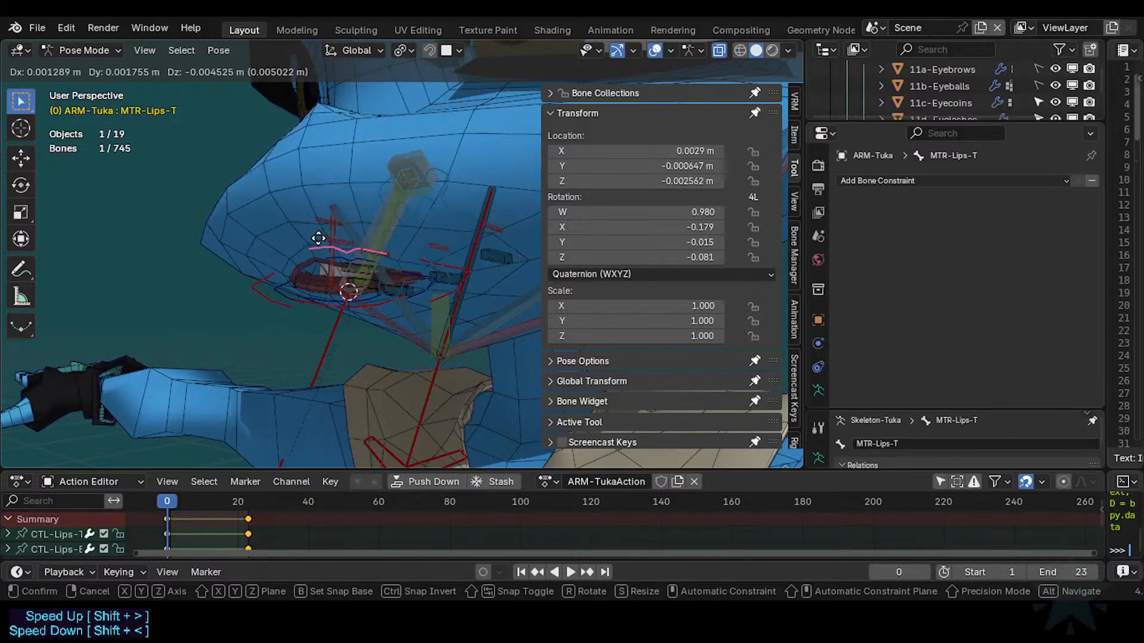
{"action": "left_click", "coordinate": [312, 227]}
Select MCH-Arcade-T and try moving it, cancelling the move.
{"action": "left_click", "coordinate": [356, 261]}
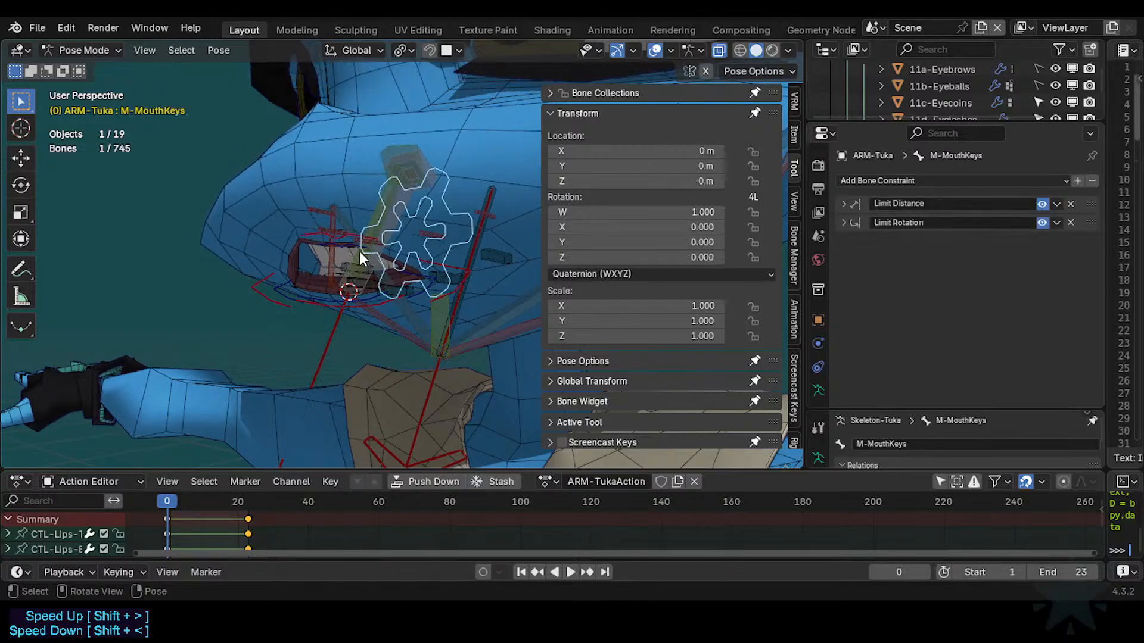
{"action": "left_click", "coordinate": [358, 258]}
{"action": "key", "text": "g"}
{"action": "right_click", "coordinate": [320, 241]}
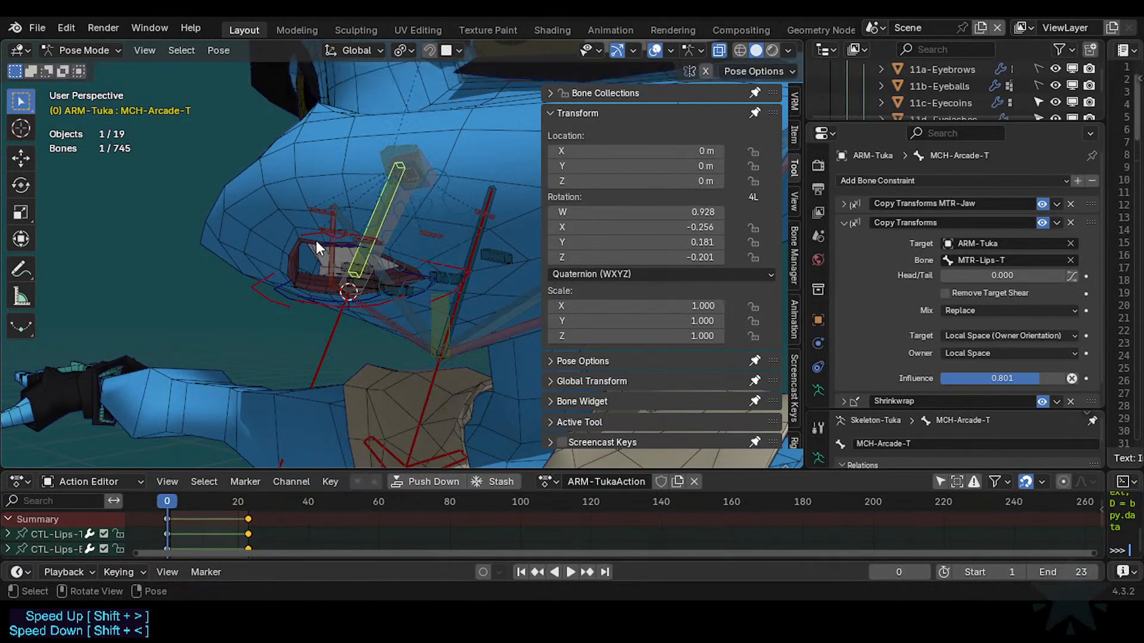
Raise and rotate MTR-Lips-T to check the teeth from the front of the mouth.
{"action": "left_click", "coordinate": [312, 233]}
{"action": "key", "text": "g"}
{"action": "left_click", "coordinate": [299, 210]}
{"action": "middle_click_drag", "start_coordinate": [346, 264], "coordinate": [316, 260]}
{"action": "key", "text": "r"}
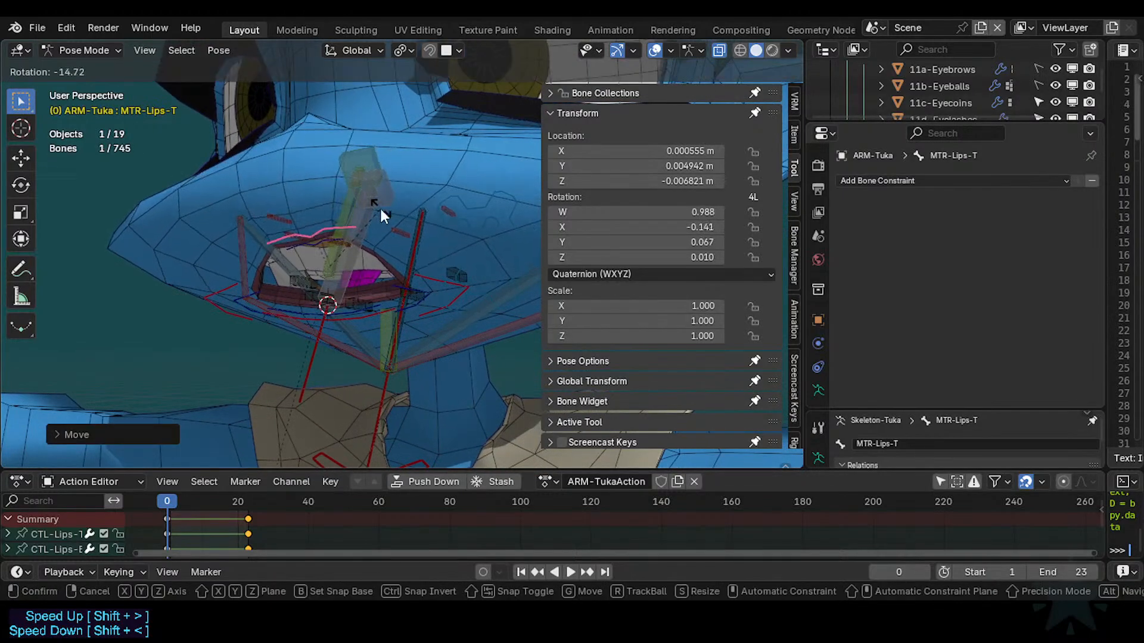
{"action": "left_click", "coordinate": [376, 219]}
{"action": "key", "text": "g"}
{"action": "left_click", "coordinate": [381, 216]}
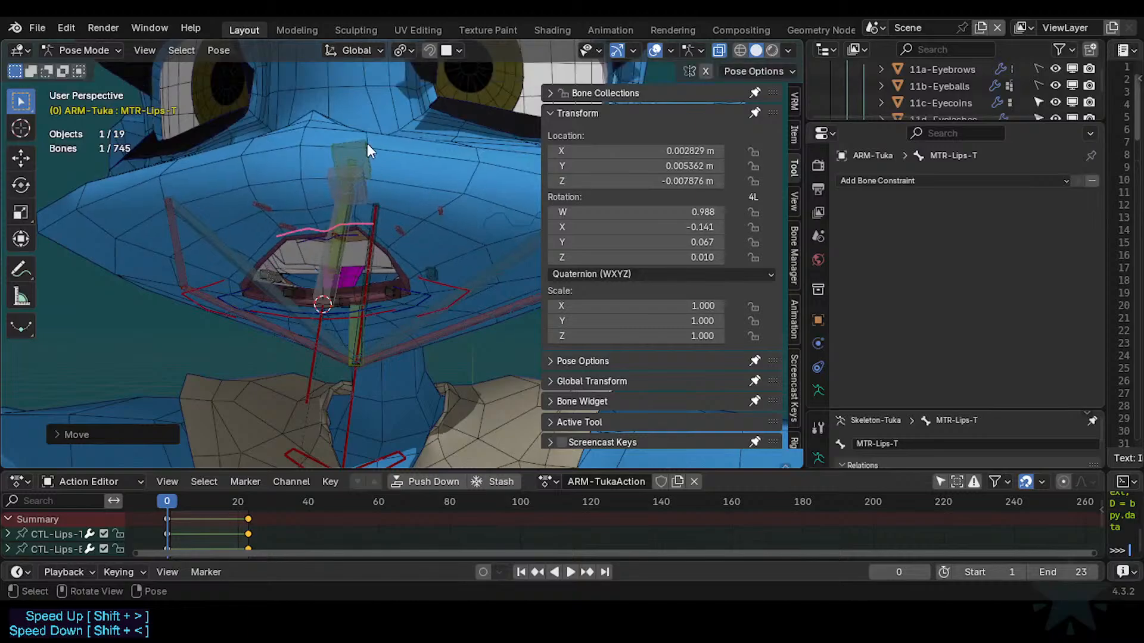
Test-move the TGT-FakePivot-T bone and cancel the move.
{"action": "left_click", "coordinate": [363, 149]}
{"action": "key", "text": "g"}
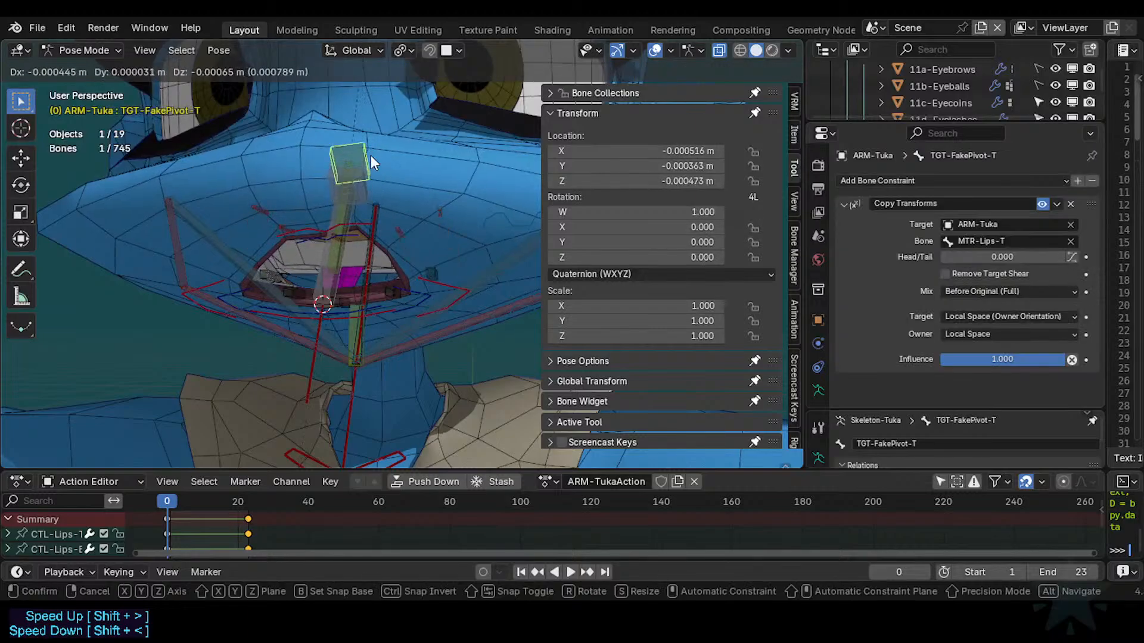
{"action": "key", "text": "Escape"}
Save the file with the pose reset, and collapse the Copy Transforms settings of MCH-Arcade-T.
{"action": "key", "text": "ctrl+s"}
{"action": "left_click", "coordinate": [328, 266]}
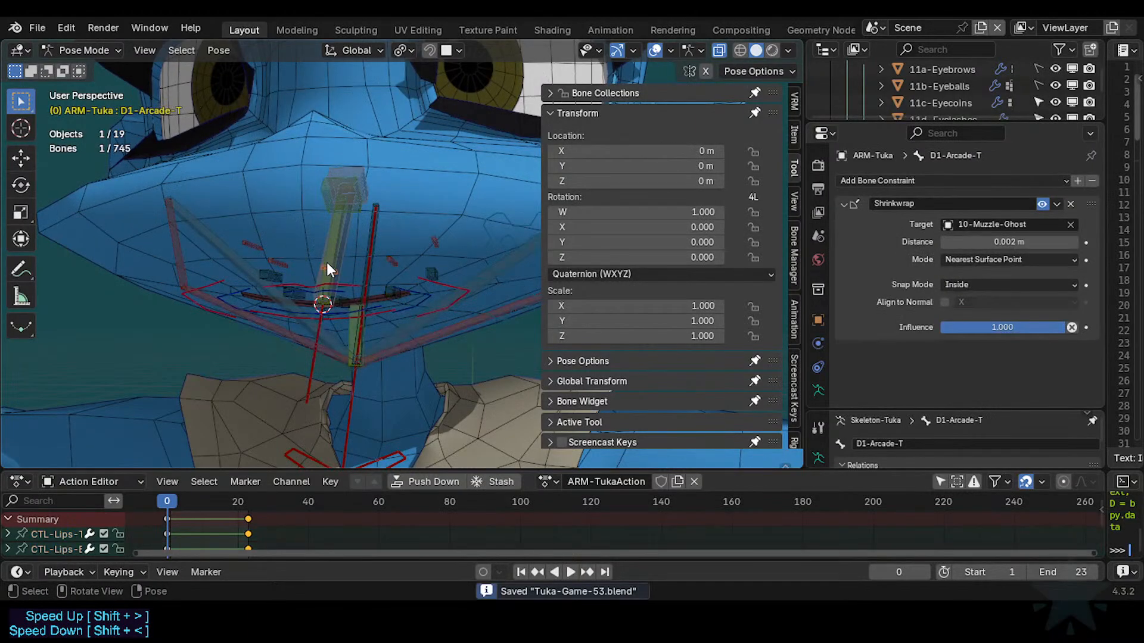
{"action": "left_click", "coordinate": [332, 248]}
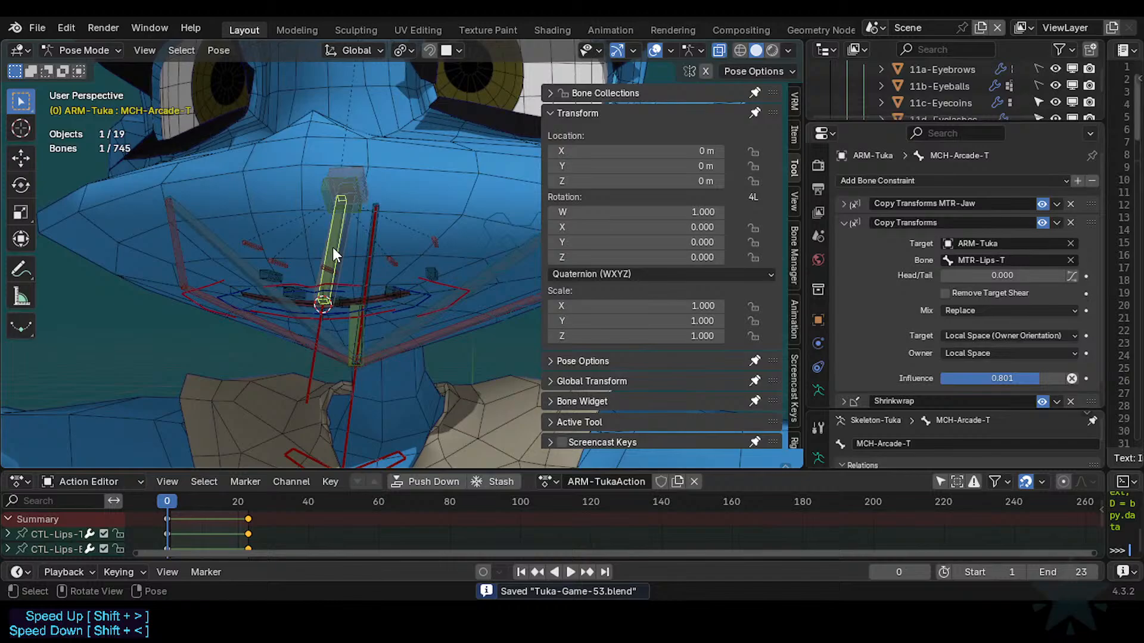
{"action": "left_click", "coordinate": [845, 224]}
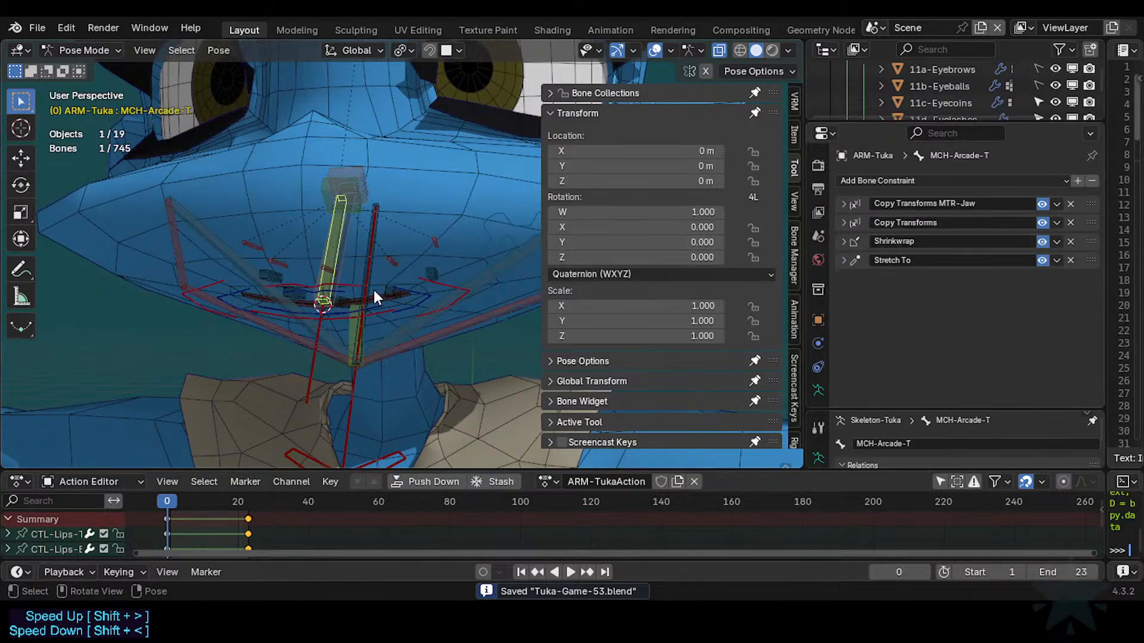
{"action": "mouse_move", "coordinate": [373, 311]}
{"action": "middle_mouse_down"}
{"action": "mouse_move", "coordinate": [355, 322]}
{"action": "mouse_move", "coordinate": [373, 311]}
{"action": "mouse_move", "coordinate": [366, 332]}
{"action": "middle_mouse_up"}
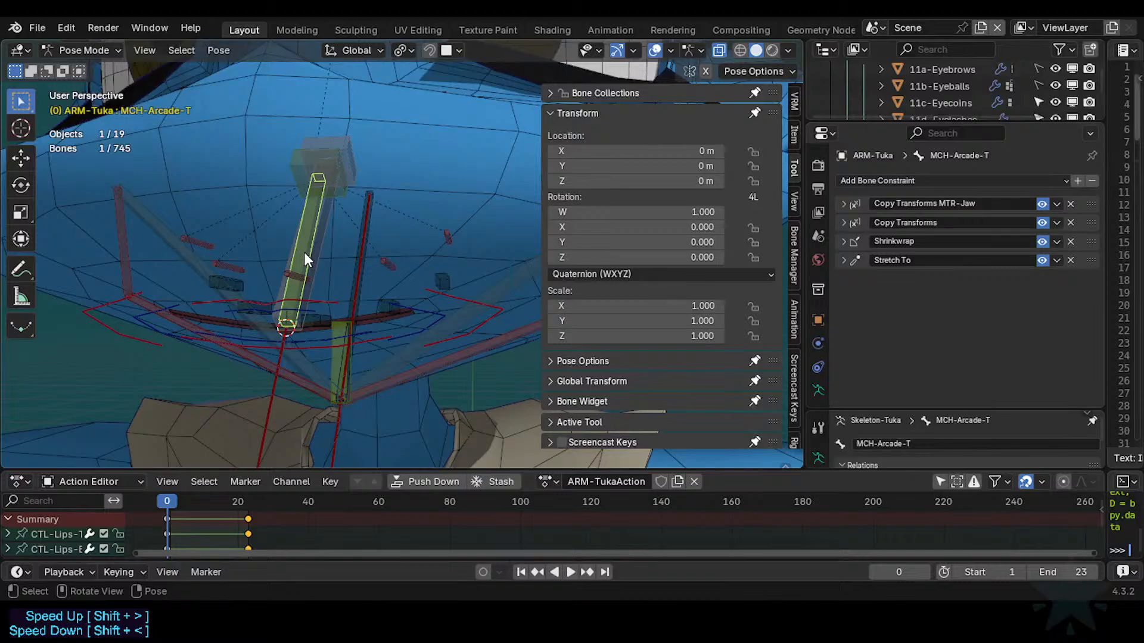
Duplicate the MCH-Arcade-T bone in place in Edit Mode and adjust the copy's B-Bone display size.
{"action": "key", "text": "Tab"}
{"action": "key", "text": "shift+d"}
{"action": "right_click", "coordinate": [388, 235]}
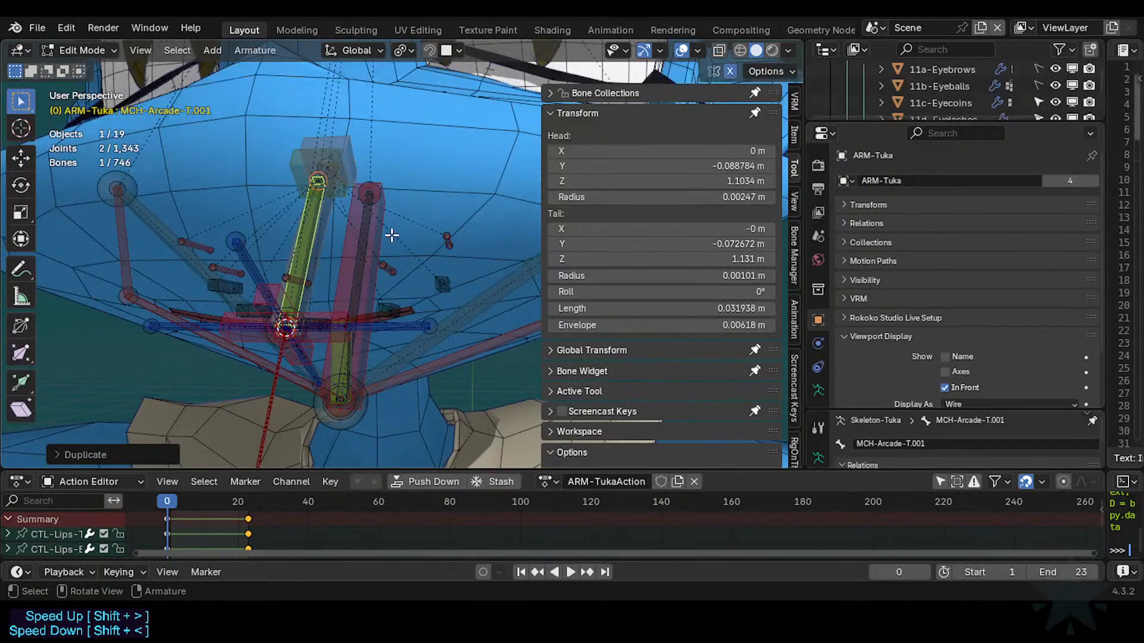
{"action": "key", "text": "ctrl+alt+s"}
{"action": "left_click", "coordinate": [296, 255]}
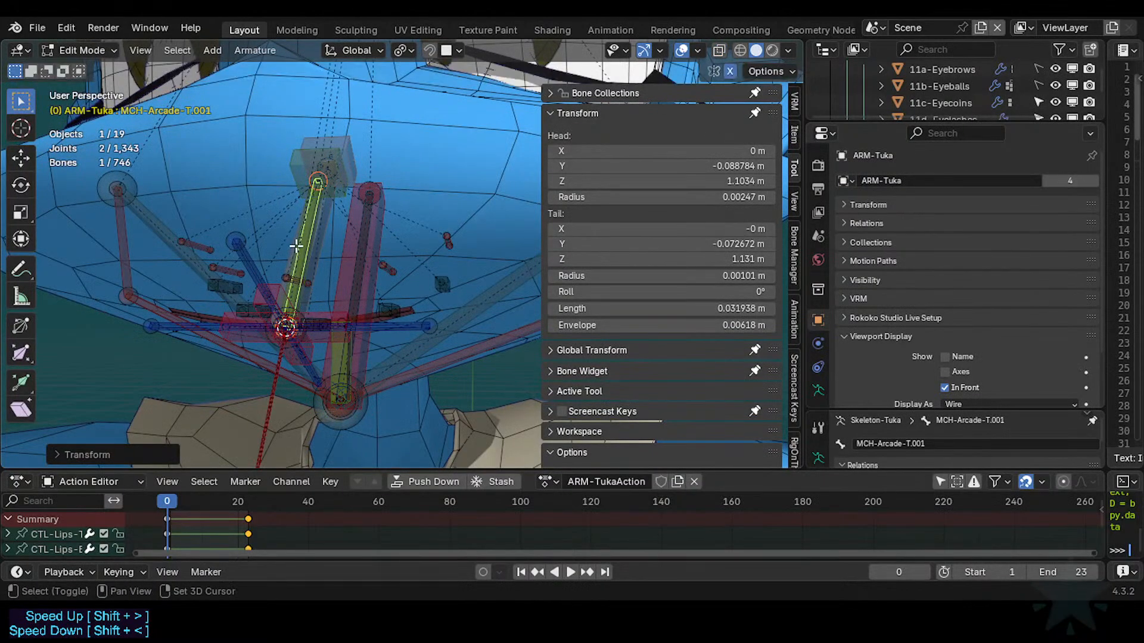
Parent the duplicated bone to MCH-Arcade-T, and return to Pose Mode with MCH-Arcade-T selected.
{"action": "left_click", "coordinate": [296, 246], "text": "shift"}
{"action": "key", "text": "ctrl+p"}
{"action": "left_click", "coordinate": [295, 243]}
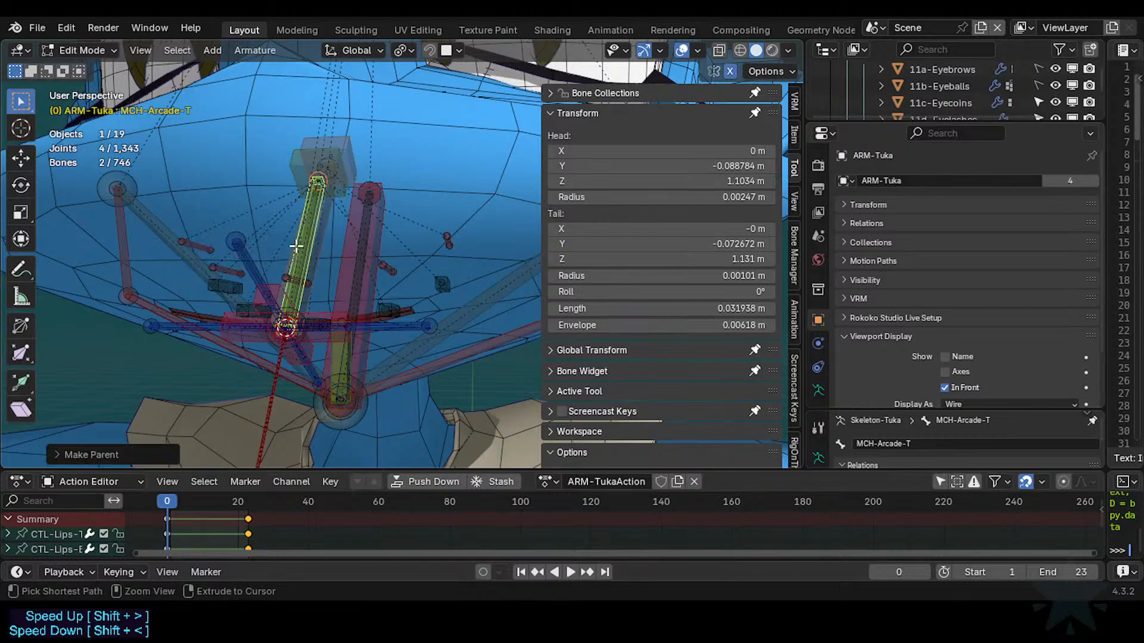
{"action": "key", "text": "ctrl+Tab"}
{"action": "left_click", "coordinate": [295, 246]}
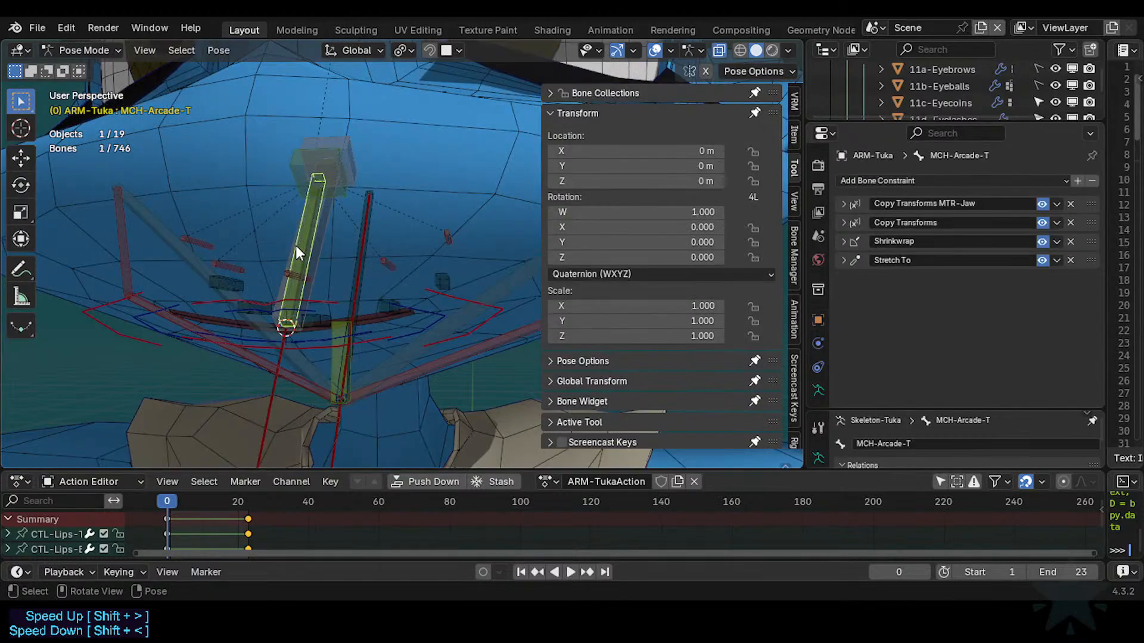
Try switching the direction of the MCH-Arcade-T.001 bone in Edit Mode.
{"action": "left_click", "coordinate": [299, 258]}
{"action": "key", "text": "Tab"}
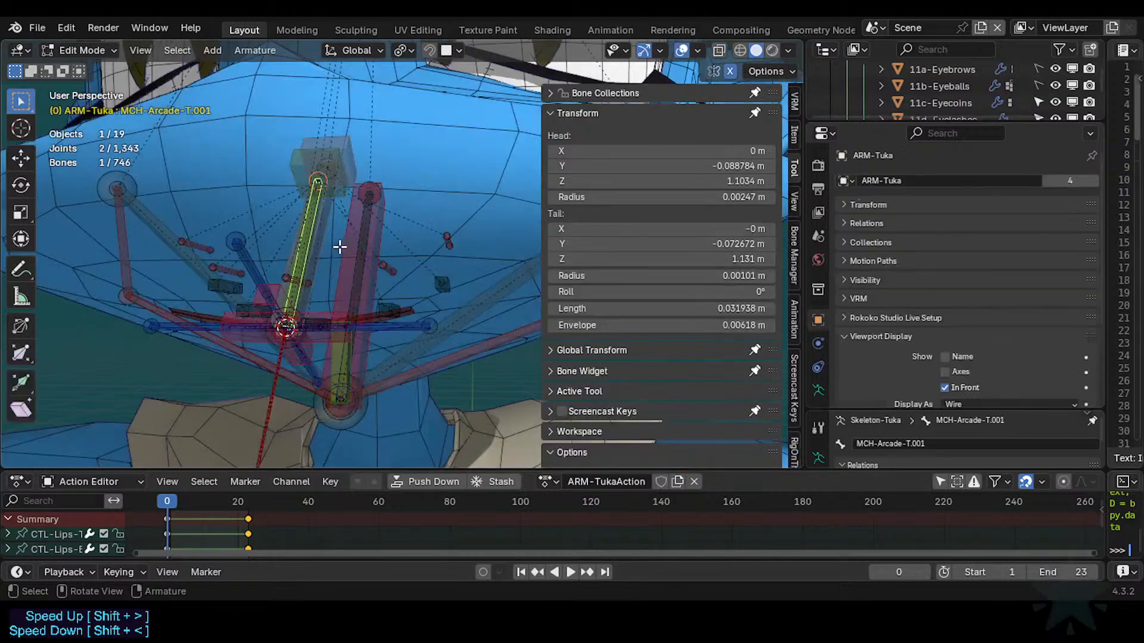
{"action": "key", "text": "s"}
{"action": "left_click", "coordinate": [322, 272]}
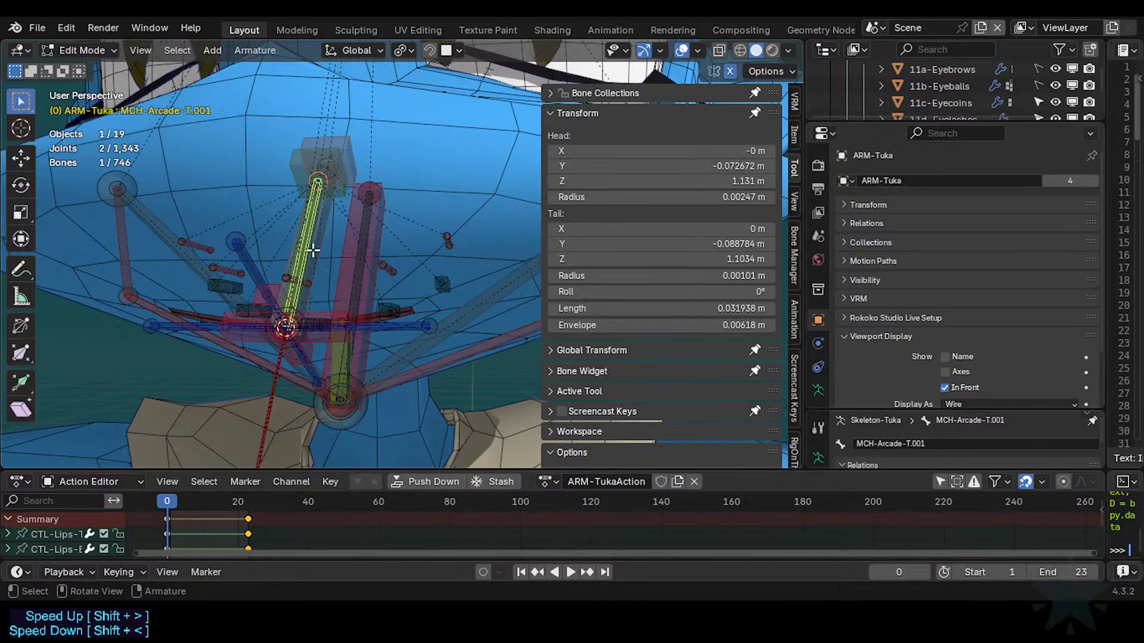
{"action": "key", "text": "alt+f"}
{"action": "left_click", "coordinate": [301, 250]}
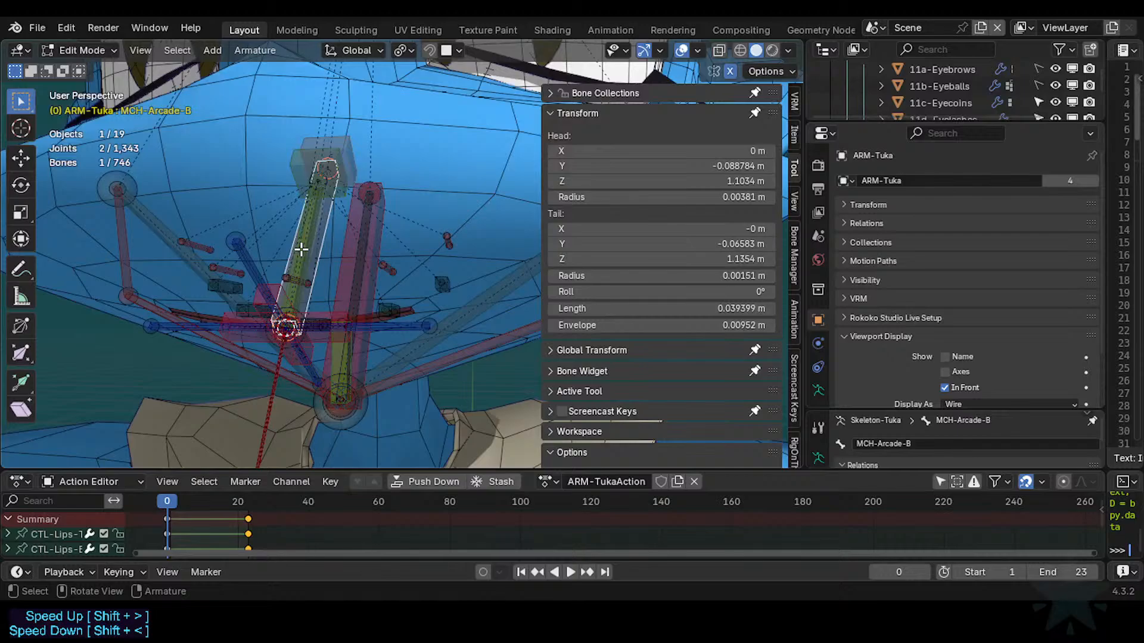
{"action": "left_click", "coordinate": [301, 249]}
Display the armature's bone axes and switch the direction of MCH-Arcade-T.001 so its head and tail swap ends.
{"action": "key", "text": "ctrl+a"}
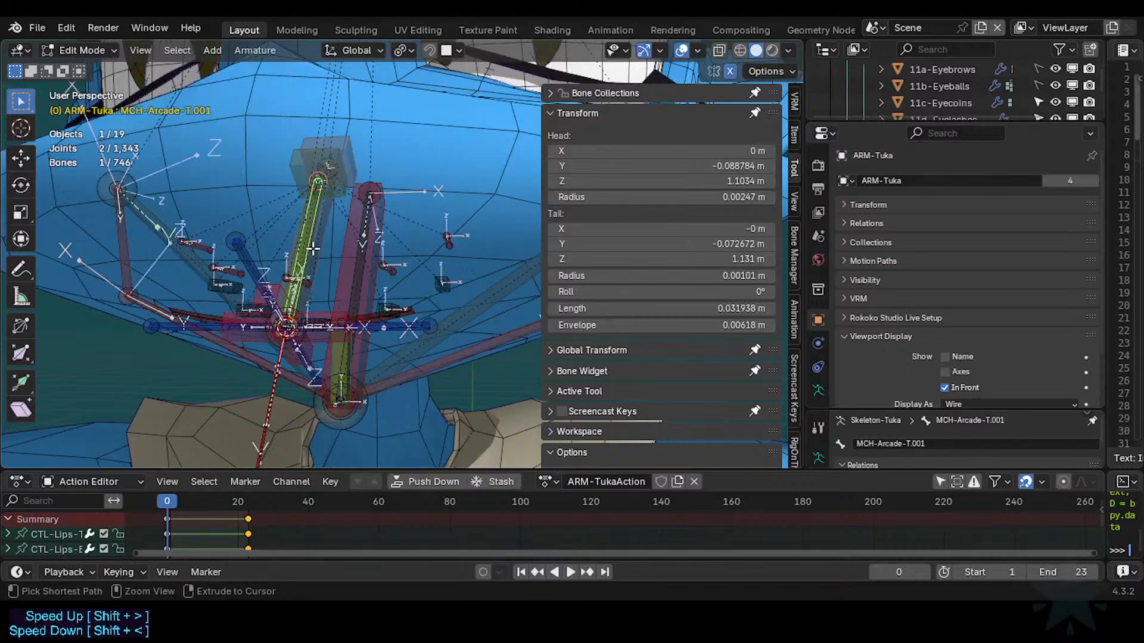
{"action": "key", "text": "g"}
{"action": "right_click", "coordinate": [390, 203]}
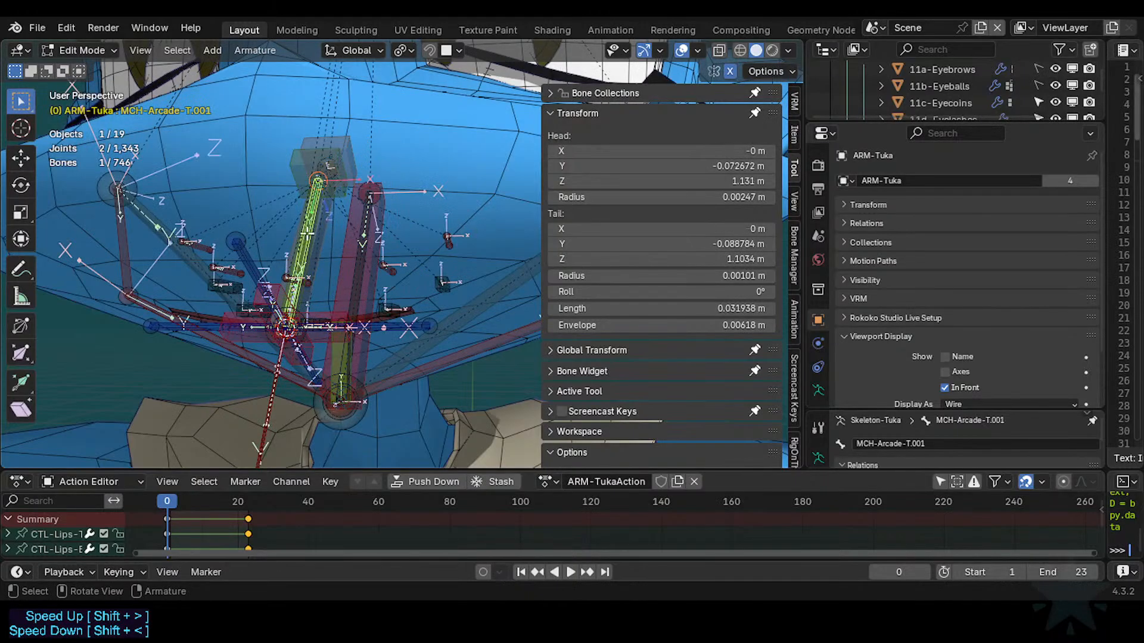
{"action": "key", "text": "g"}
{"action": "right_click", "coordinate": [370, 251]}
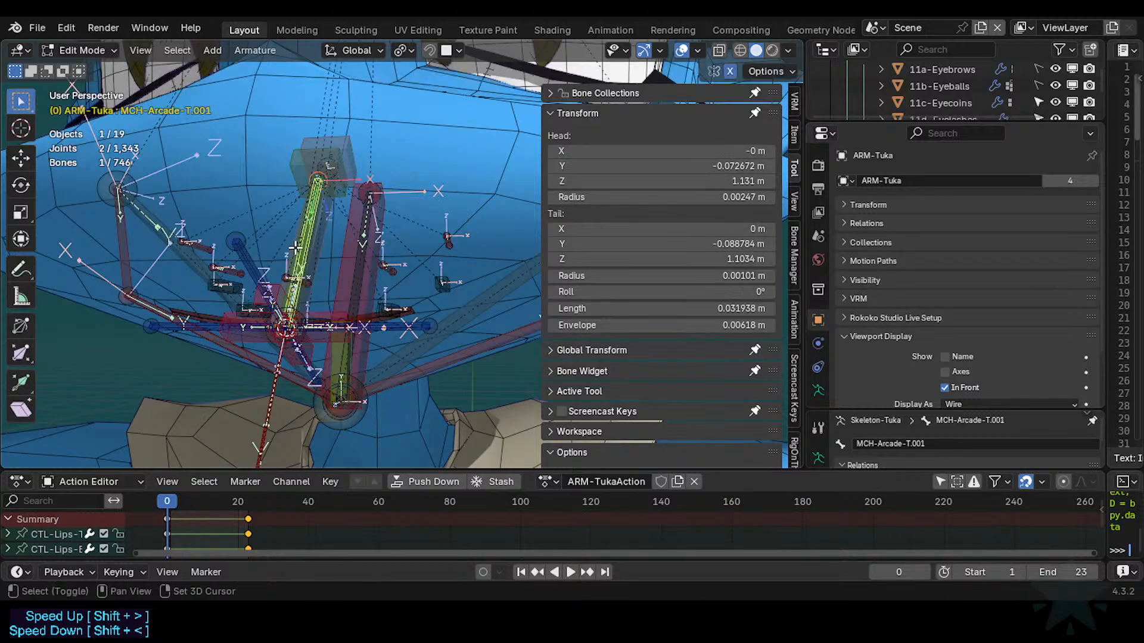
Parent the flipped MCH-Arcade-T.001 bone to MCH-Arcade-T and return to Pose Mode.
{"action": "left_click", "coordinate": [316, 240], "text": "shift"}
{"action": "key", "text": "ctrl+p"}
{"action": "left_click", "coordinate": [316, 241]}
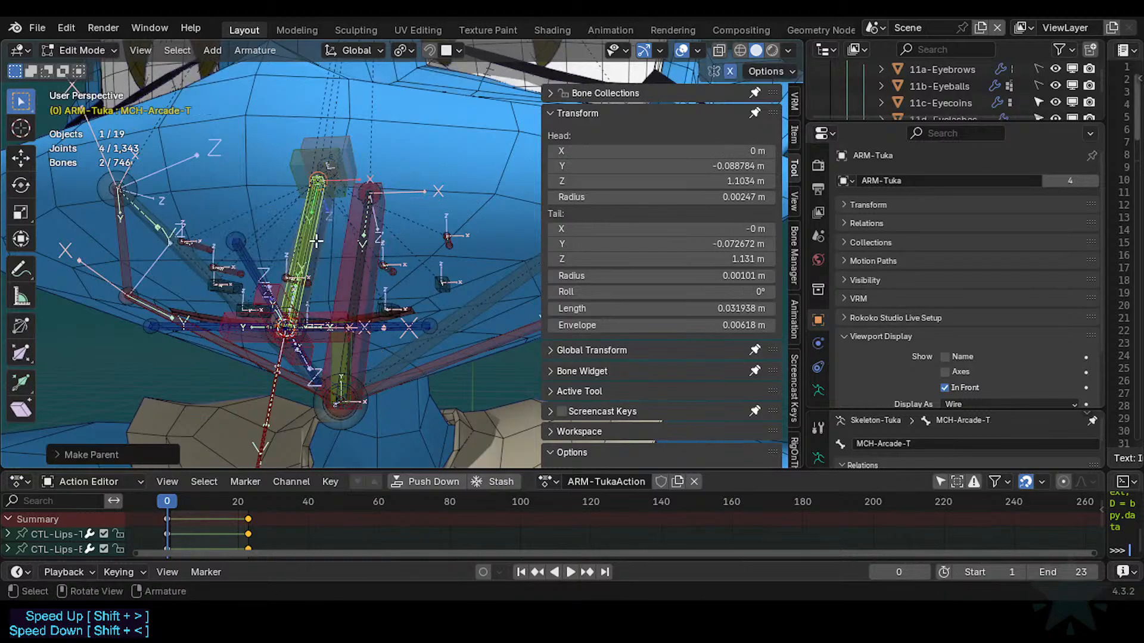
{"action": "key", "text": "ctrl+Tab"}
Pick MCH-Arcade-T.001 from the overlapping bones in Edit Mode, scale it to about 0.053 m long, and return to Pose Mode.
{"action": "left_click", "coordinate": [299, 259]}
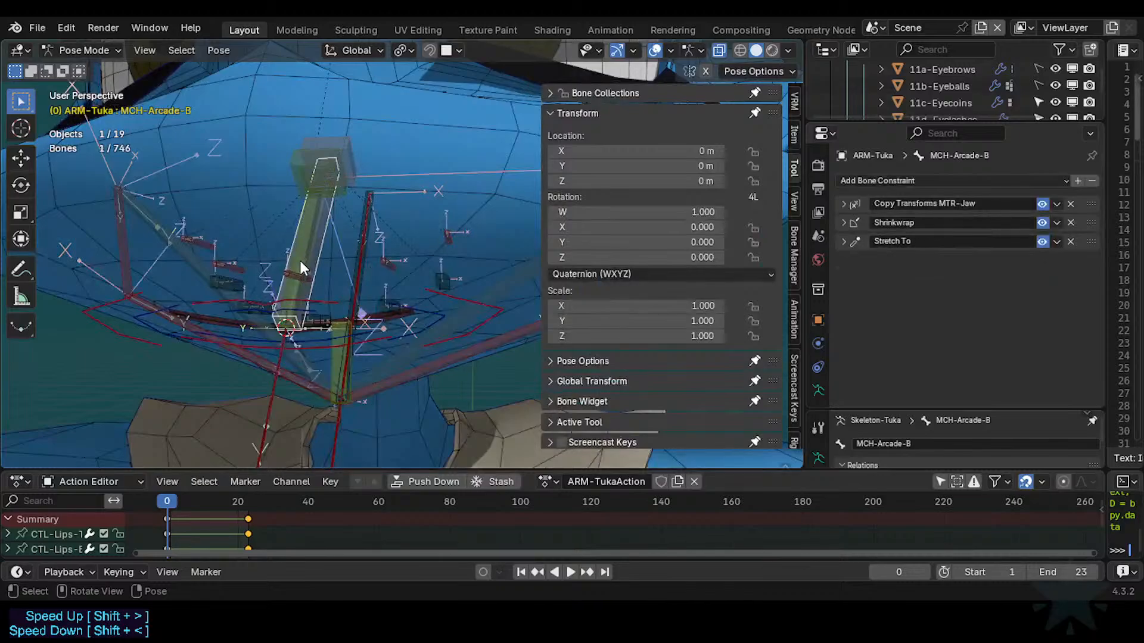
{"action": "left_click", "coordinate": [299, 260]}
{"action": "left_click", "coordinate": [299, 260]}
{"action": "left_click", "coordinate": [299, 259]}
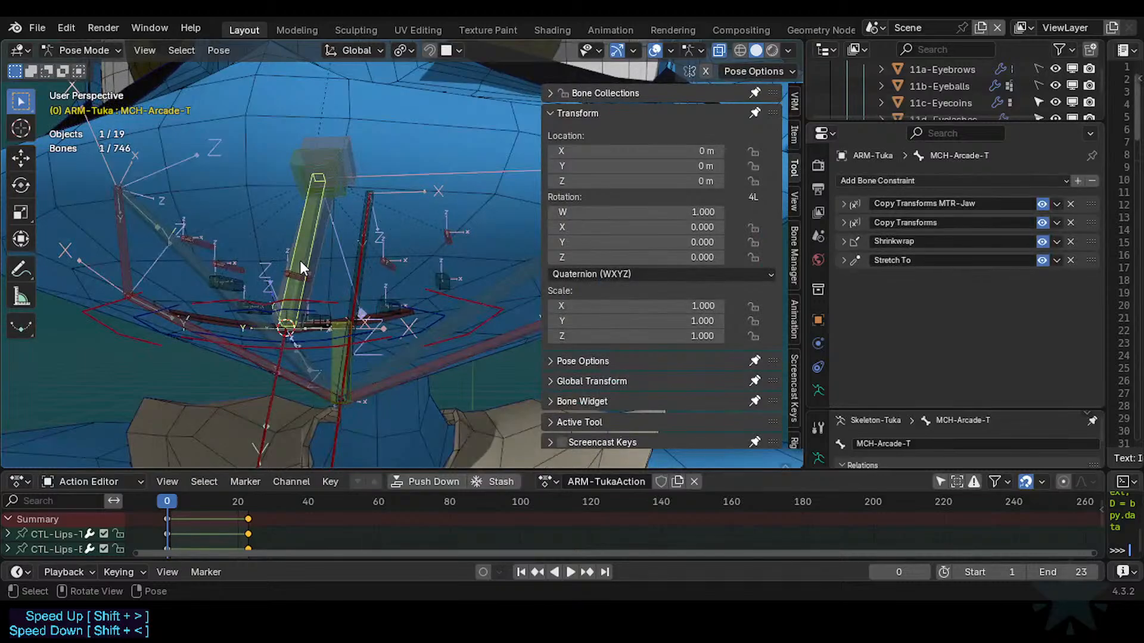
{"action": "left_click", "coordinate": [299, 259]}
{"action": "left_click", "coordinate": [299, 259]}
{"action": "key", "text": "Tab"}
{"action": "left_click", "coordinate": [299, 260]}
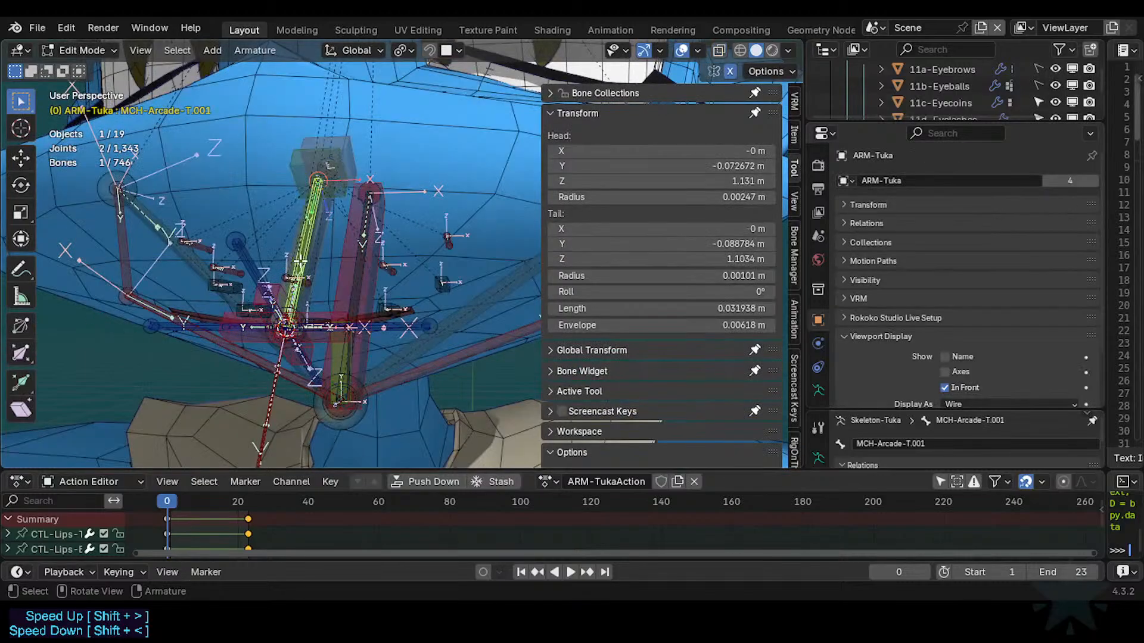
{"action": "key", "text": "s"}
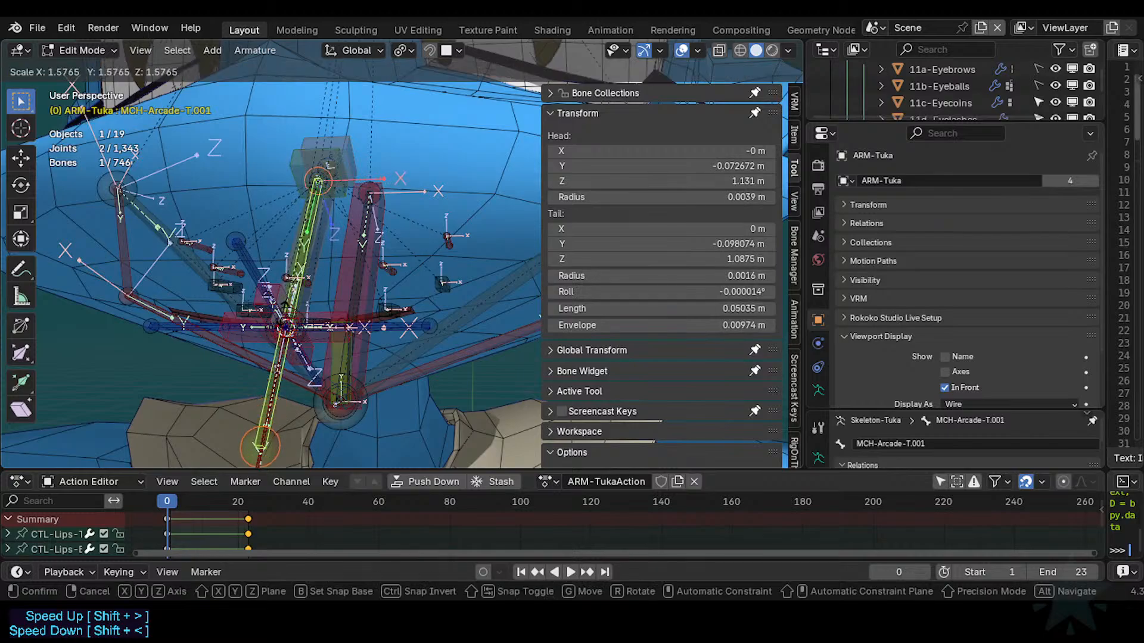
{"action": "left_click", "coordinate": [278, 320]}
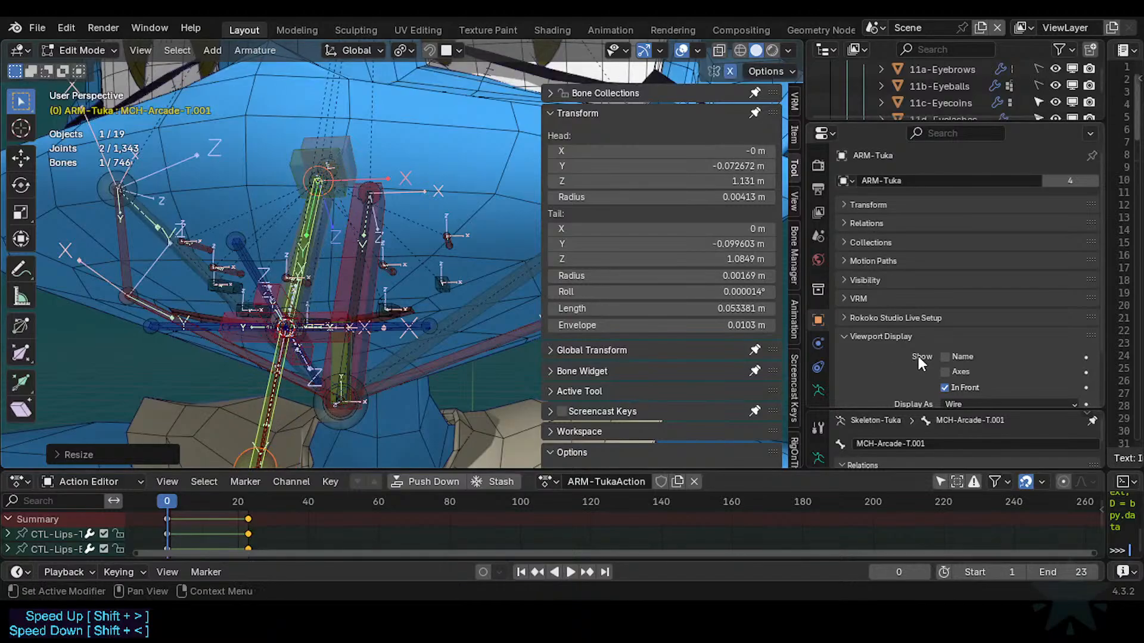
{"action": "left_click_drag", "start_coordinate": [916, 412], "coordinate": [918, 363]}
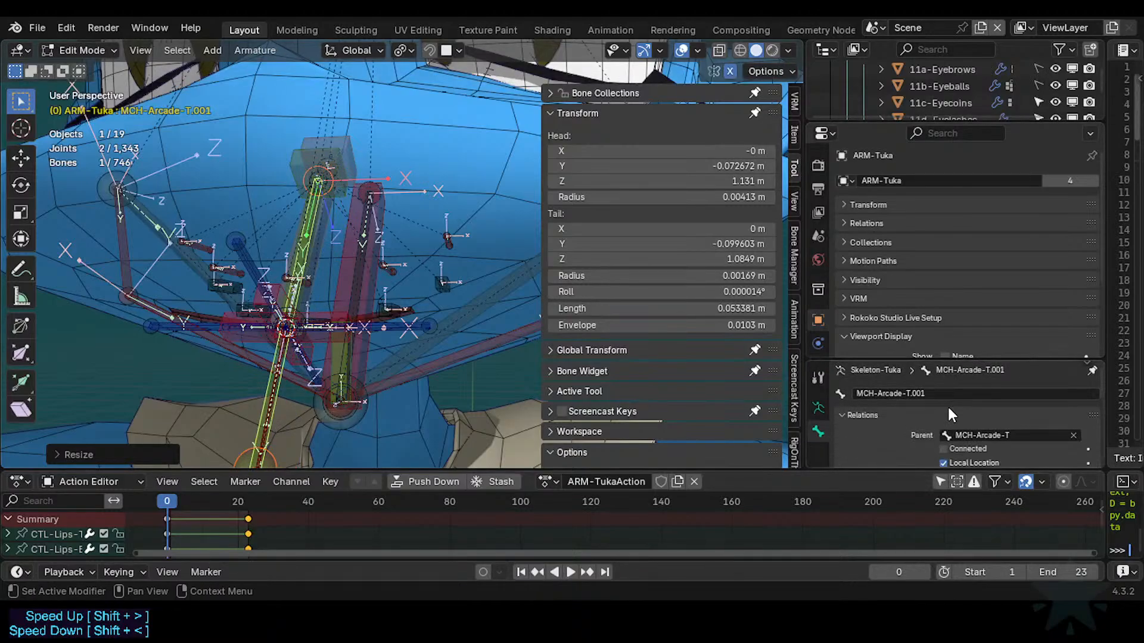
{"action": "key", "text": "ctrl+Tab"}
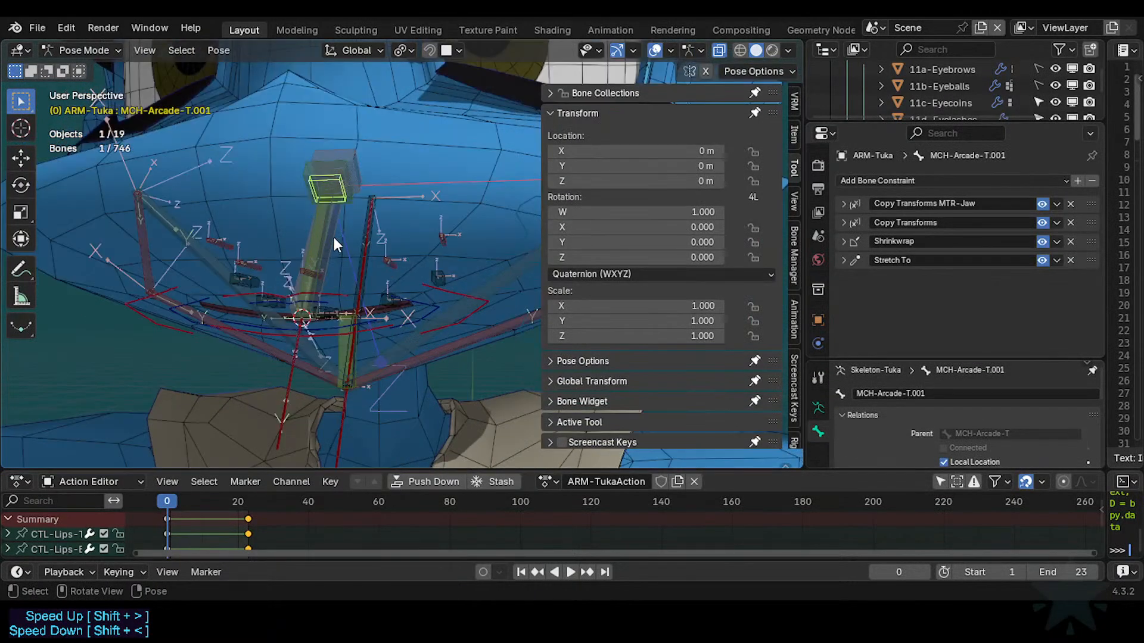
Reselect the MCH-Arcade-T.001 bone in Edit Mode and go back to Pose Mode.
{"action": "left_click", "coordinate": [334, 239]}
{"action": "left_click", "coordinate": [292, 378]}
{"action": "middle_click_drag", "start_coordinate": [292, 381], "coordinate": [311, 263]}
{"action": "key", "text": "Tab"}
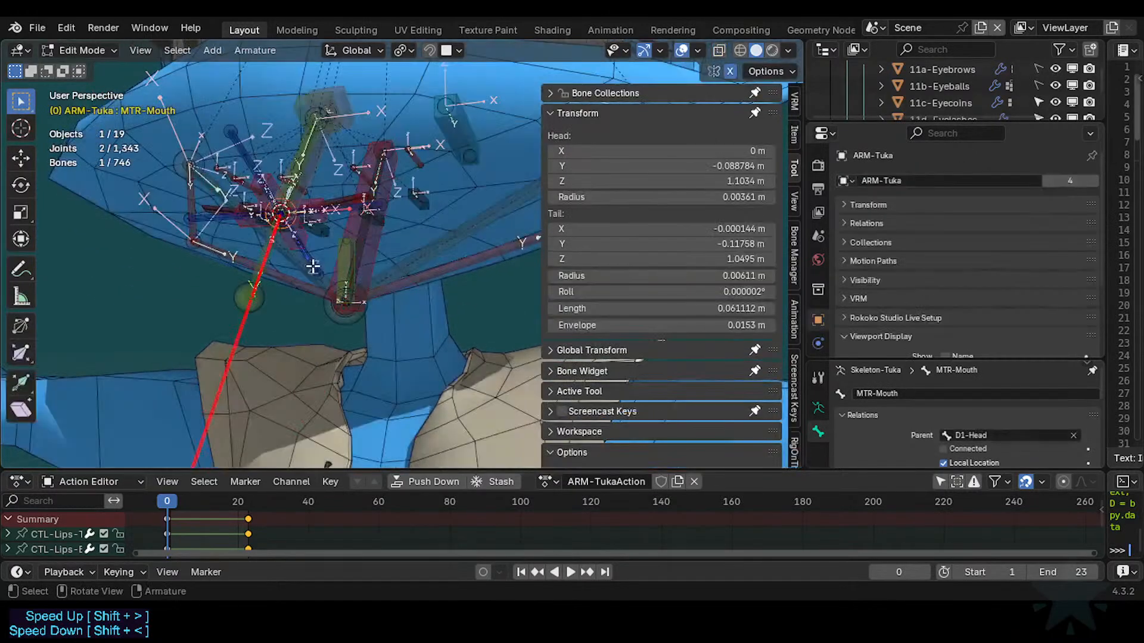
{"action": "left_click", "coordinate": [255, 261]}
{"action": "key", "text": "ctrl+Tab"}
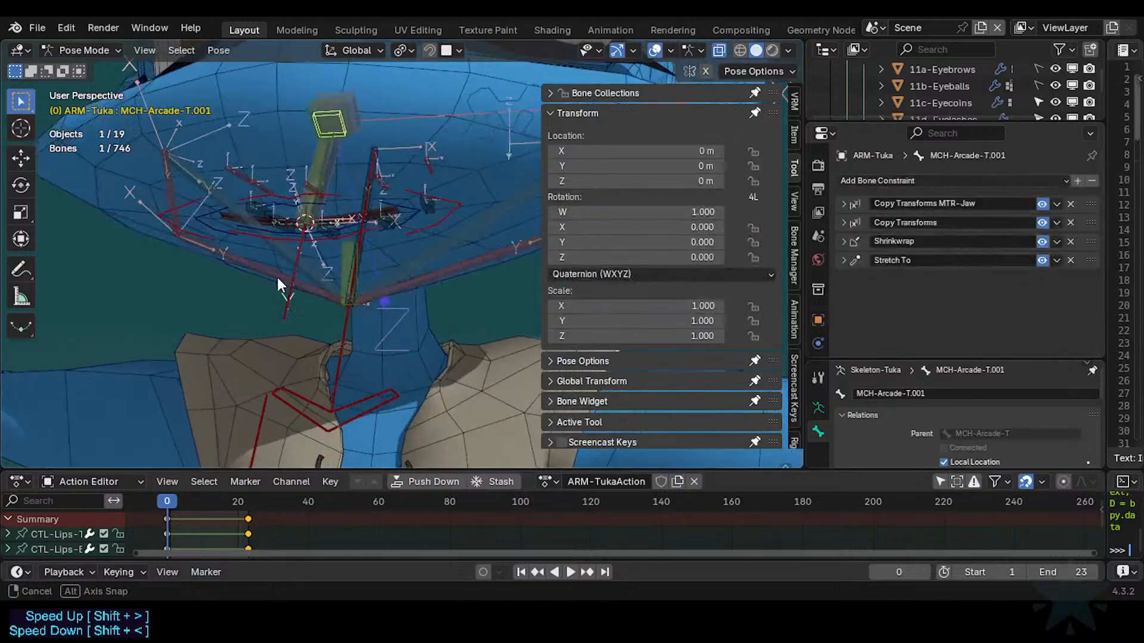
Examine the viewport display and Bendy Bones settings of MCH-Arcade-T.001 in Pose Mode and Edit Mode.
{"action": "middle_click_drag", "start_coordinate": [331, 206], "coordinate": [361, 204]}
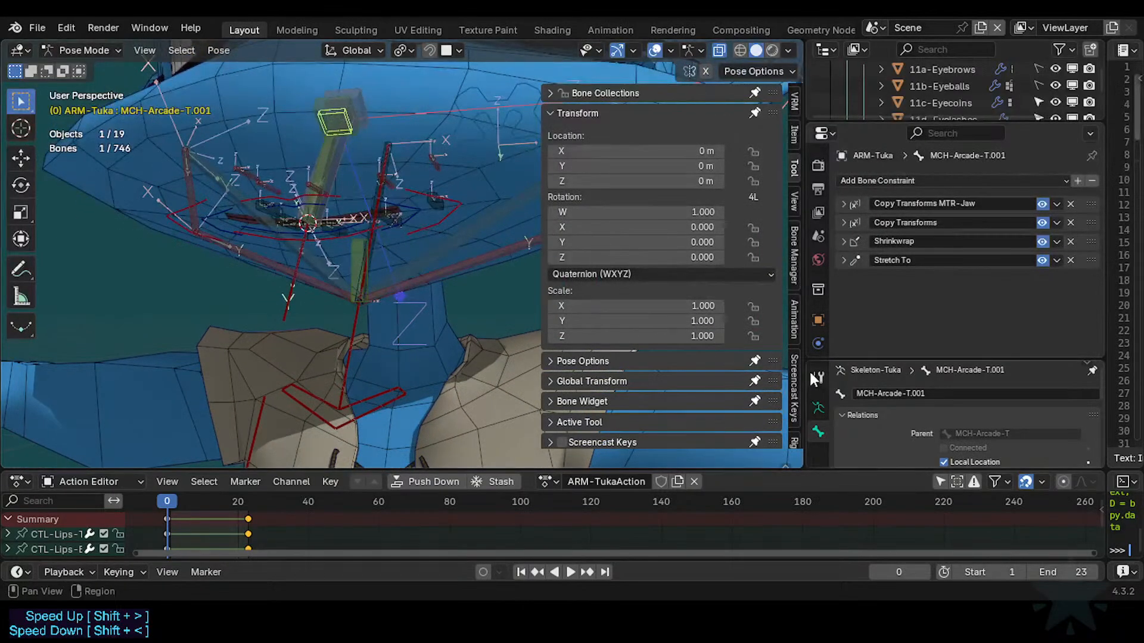
{"action": "scroll", "coordinate": [818, 333], "scroll_direction": "down", "scroll_amount": 4}
{"action": "left_click", "coordinate": [818, 316]}
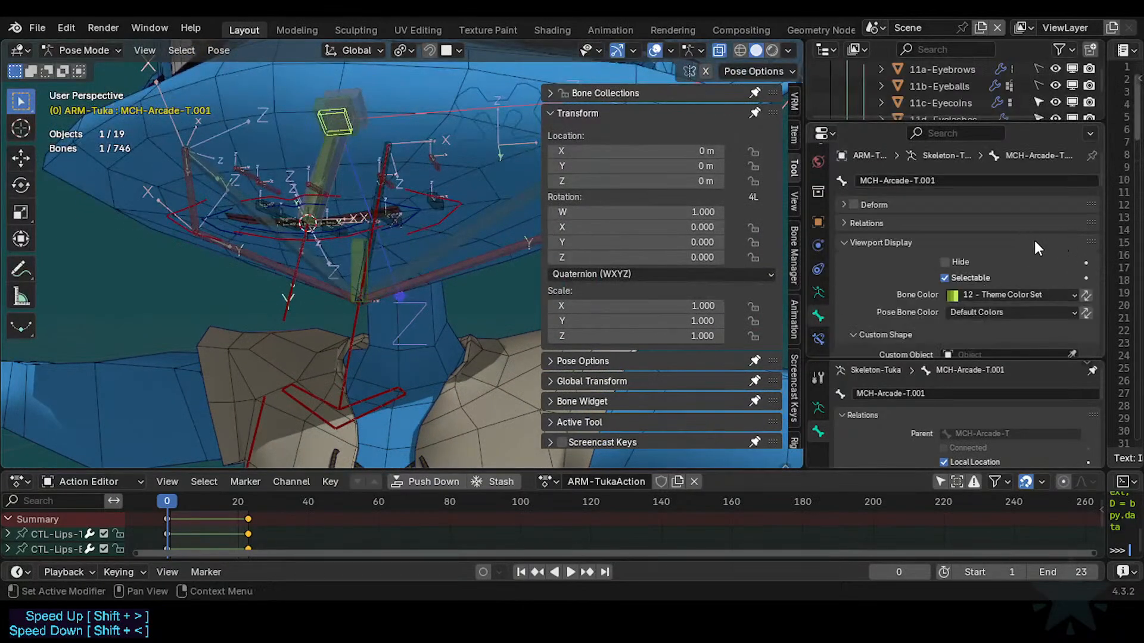
{"action": "scroll", "coordinate": [1034, 238], "scroll_direction": "down", "scroll_amount": 5}
{"action": "key", "text": "Tab"}
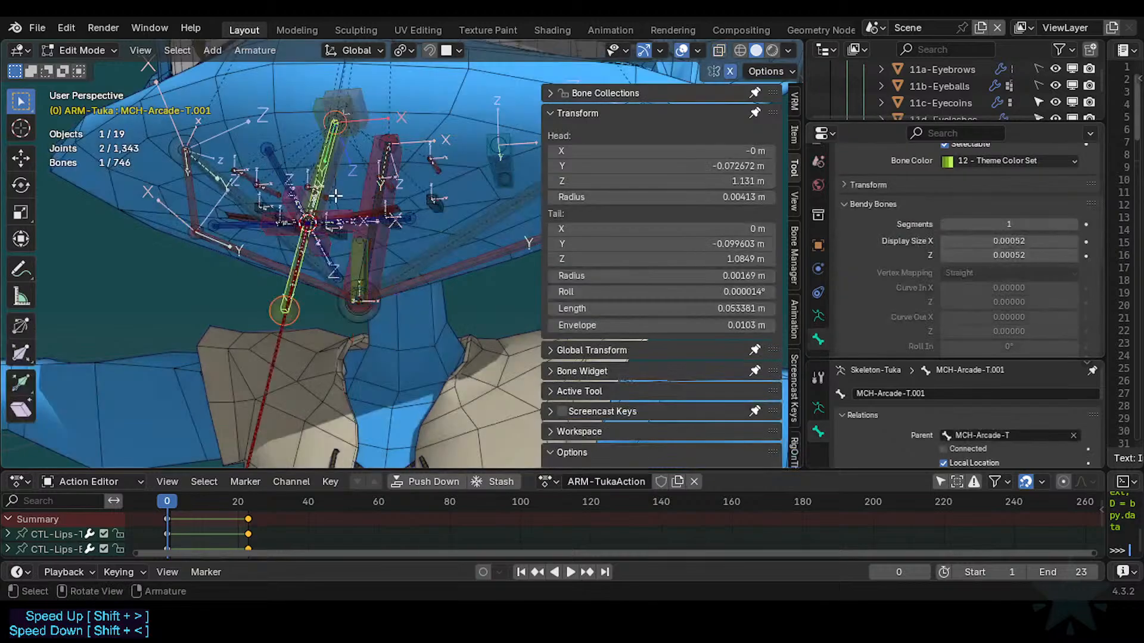
{"action": "key", "text": "Tab"}
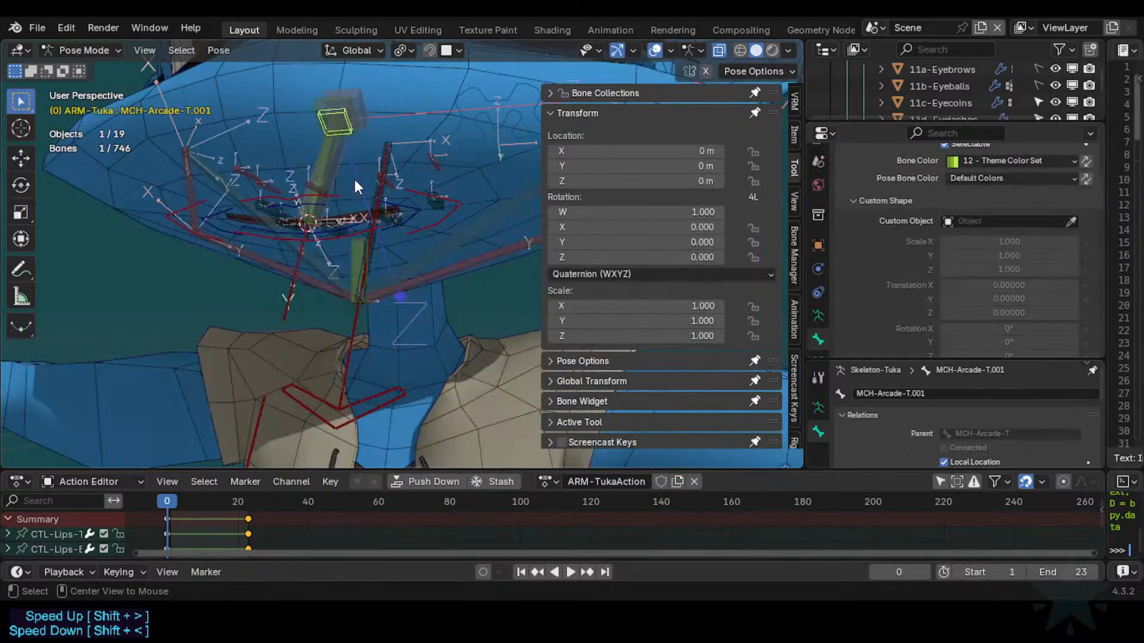
{"action": "scroll", "coordinate": [931, 281], "scroll_direction": "down", "scroll_amount": 3}
{"action": "scroll", "coordinate": [931, 282], "scroll_direction": "up", "scroll_amount": 3}
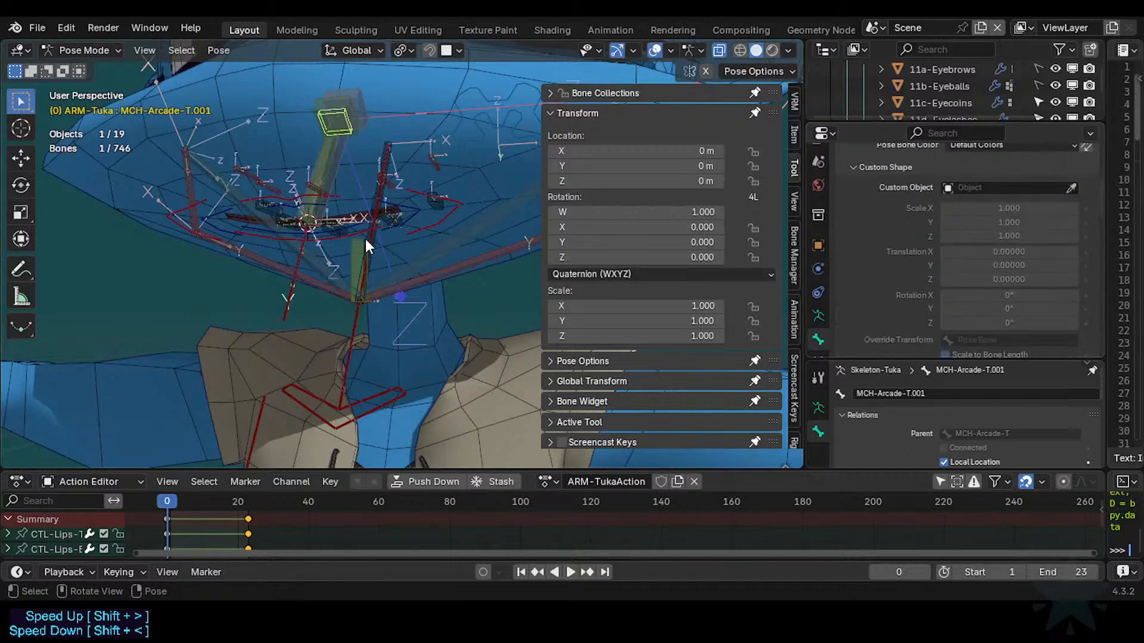
{"action": "key", "text": "Tab"}
{"action": "key", "text": "Tab"}
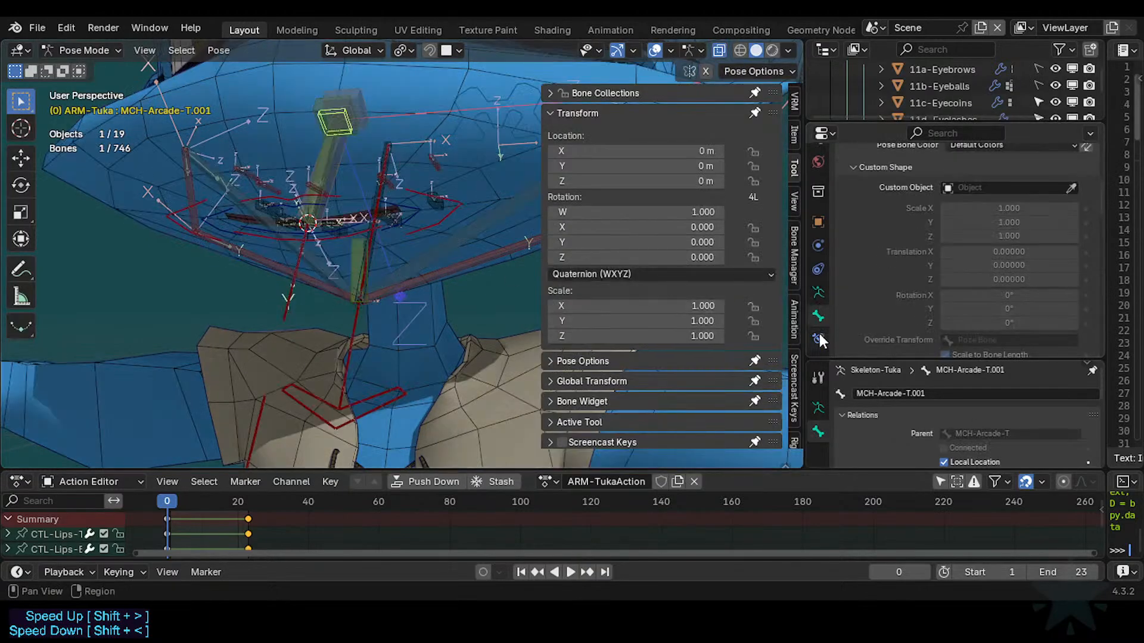
Remove both Copy Transforms constraints, the Shrinkwrap and the Stretch To from MCH-Arcade-T.001.
{"action": "left_click", "coordinate": [818, 339]}
{"action": "left_click", "coordinate": [1071, 203]}
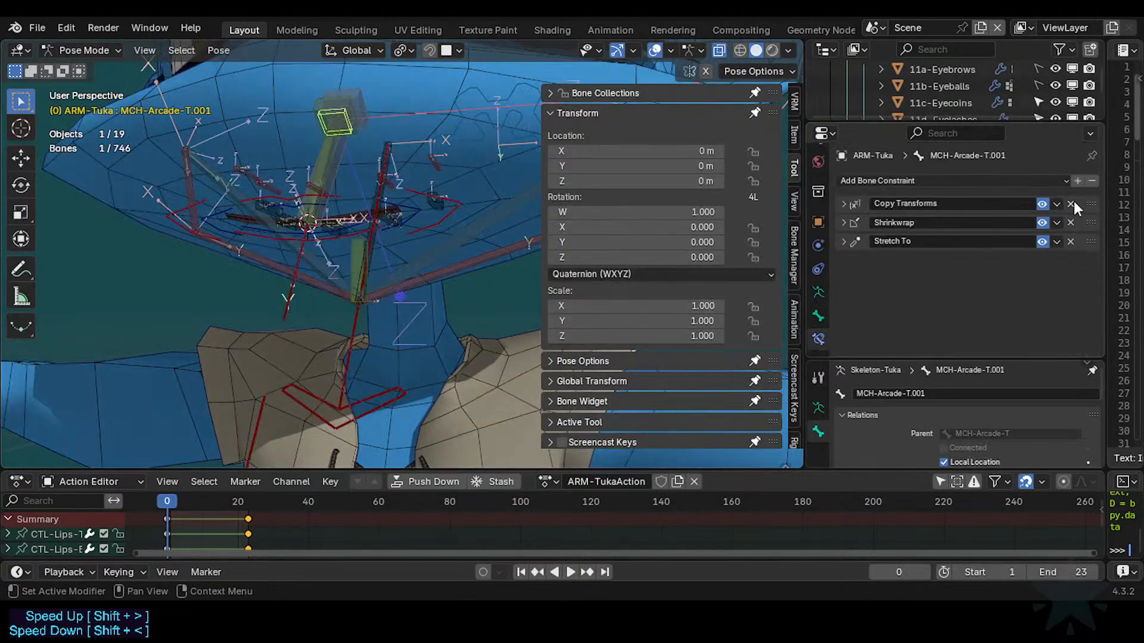
{"action": "left_click", "coordinate": [1071, 204]}
{"action": "left_click", "coordinate": [1070, 204]}
{"action": "left_click", "coordinate": [1071, 204]}
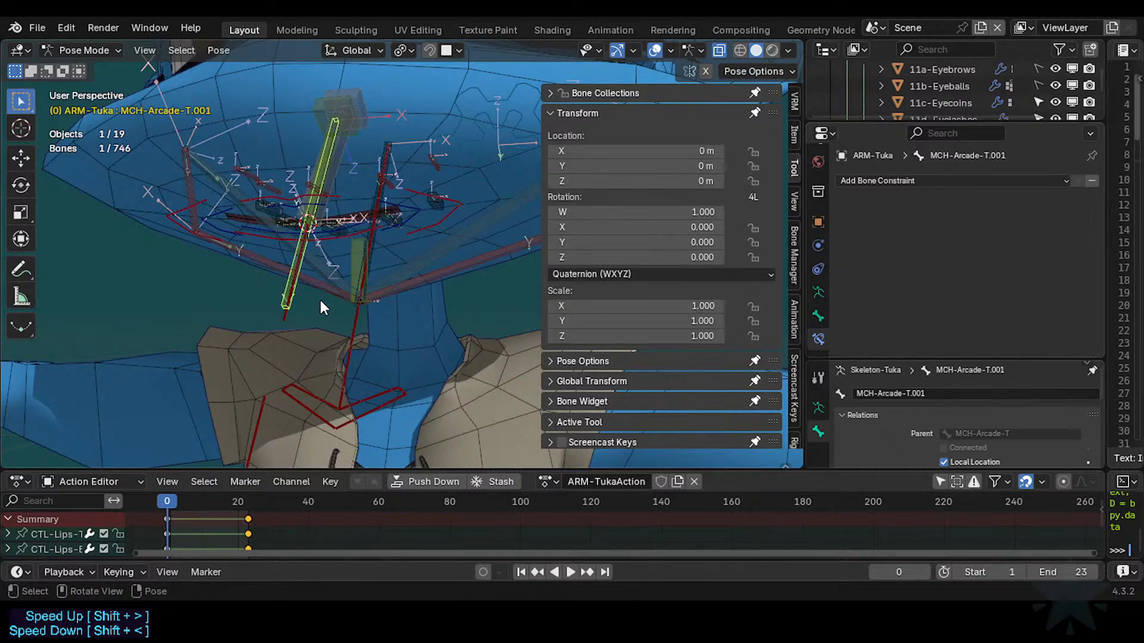
Lengthen MCH-Arcade-T.001 further in Edit Mode in two passes, cancelling the test moves made in Pose Mode.
{"action": "key", "text": "Tab"}
{"action": "key", "text": "s"}
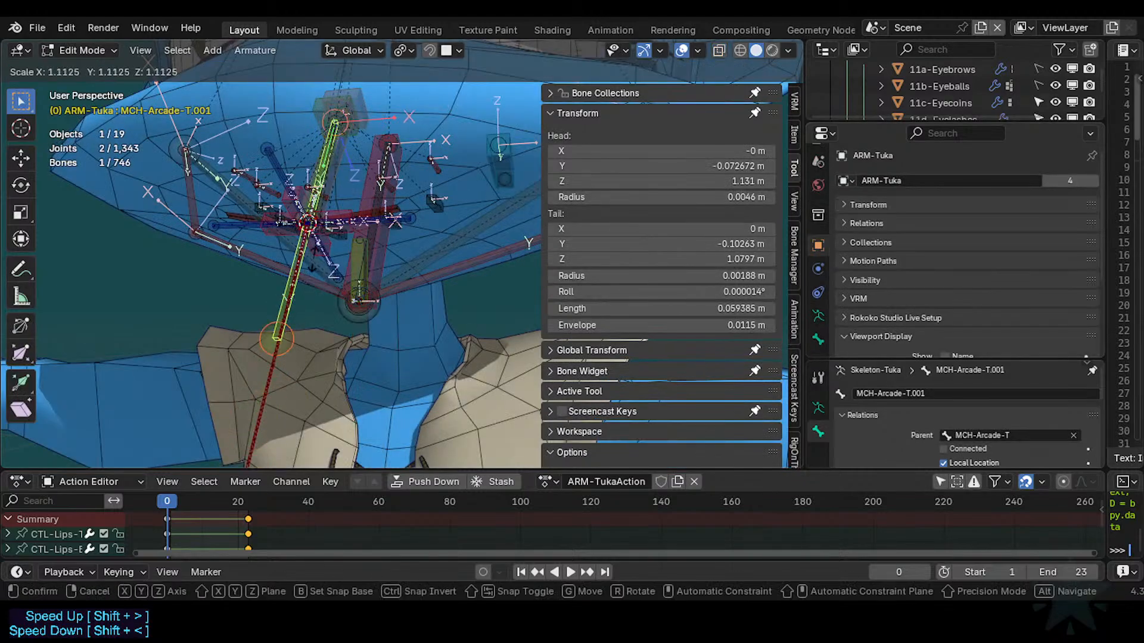
{"action": "key", "text": "Escape"}
{"action": "key", "text": "Tab"}
{"action": "key", "text": "g"}
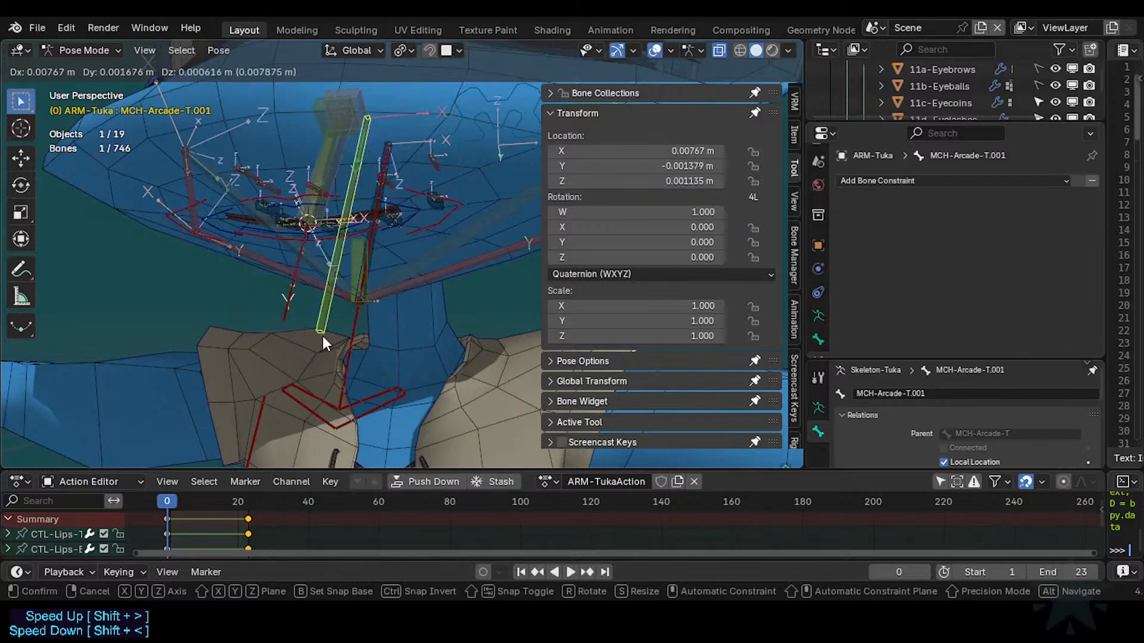
{"action": "key", "text": "Escape"}
{"action": "key", "text": "Tab"}
{"action": "key", "text": "s"}
{"action": "key", "text": "Escape"}
{"action": "key", "text": "Tab"}
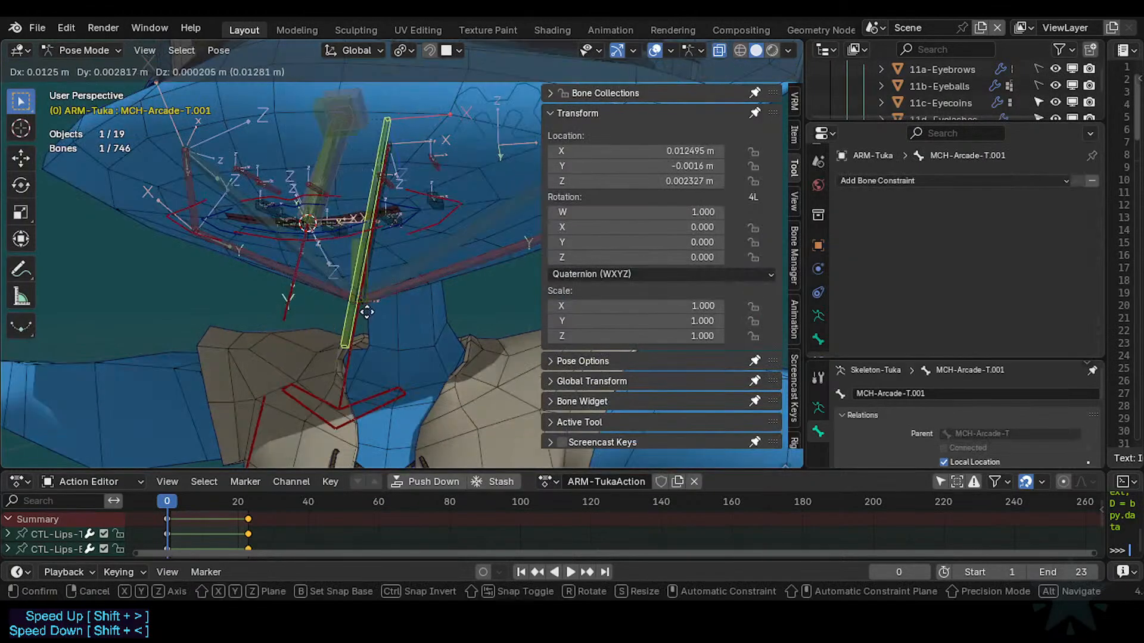
{"action": "key", "text": "Escape"}
{"action": "scroll", "coordinate": [308, 305], "scroll_direction": "up", "scroll_amount": 1}
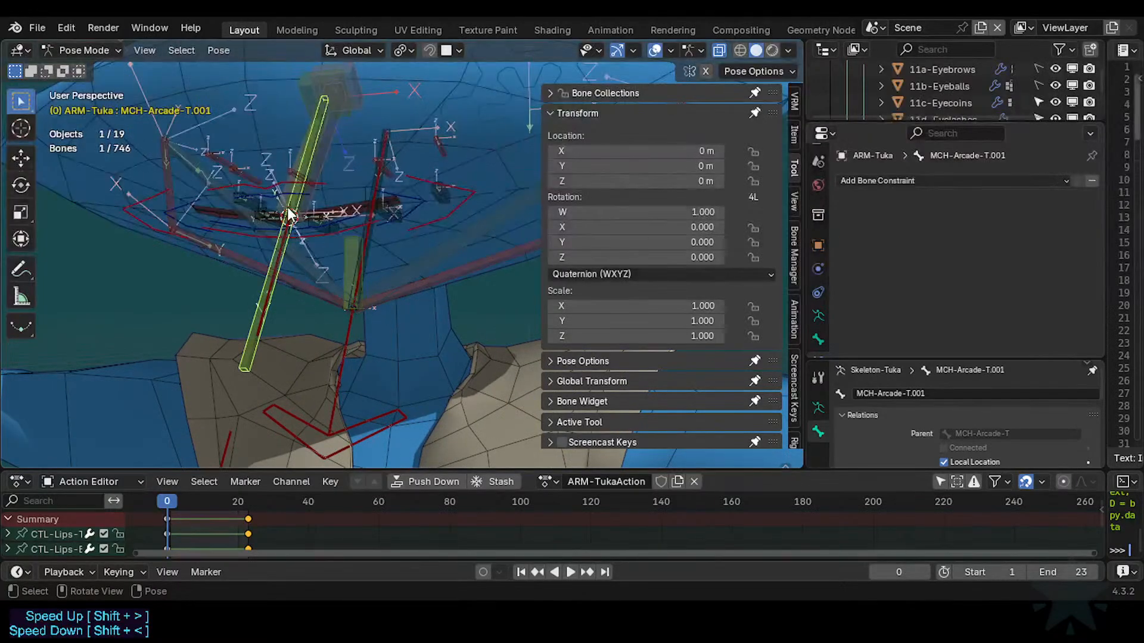
Select the MTR-Lips-T bone and move it upward to raise the upper lip.
{"action": "left_click", "coordinate": [276, 182]}
{"action": "key", "text": "r"}
{"action": "key", "text": "Escape"}
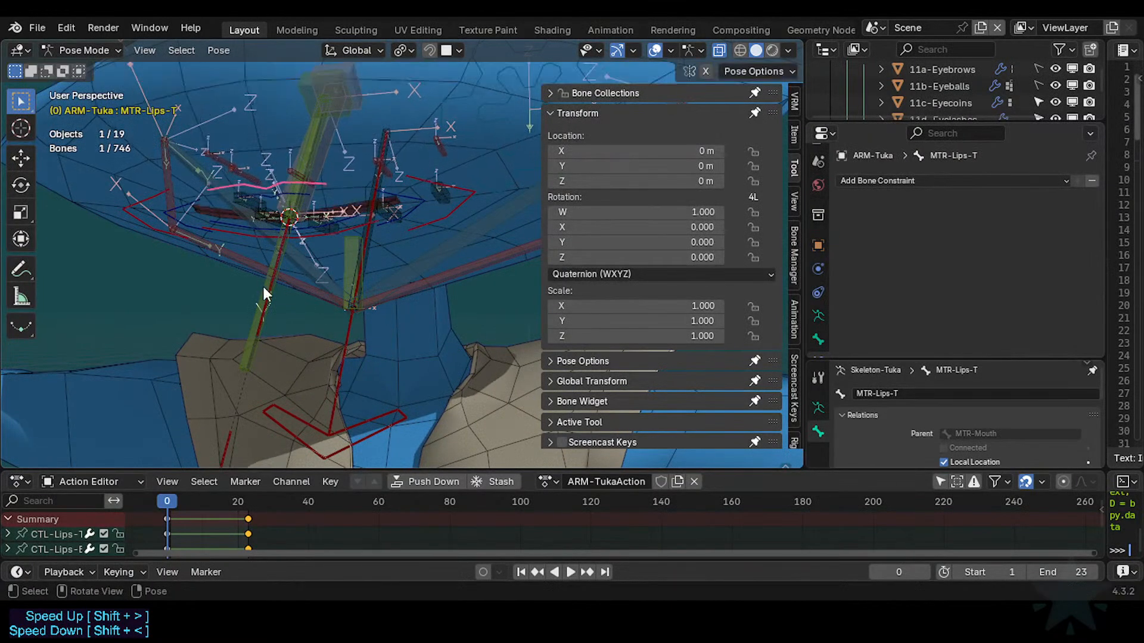
{"action": "scroll", "coordinate": [262, 285], "scroll_direction": "down", "scroll_amount": 2}
{"action": "key", "text": "g"}
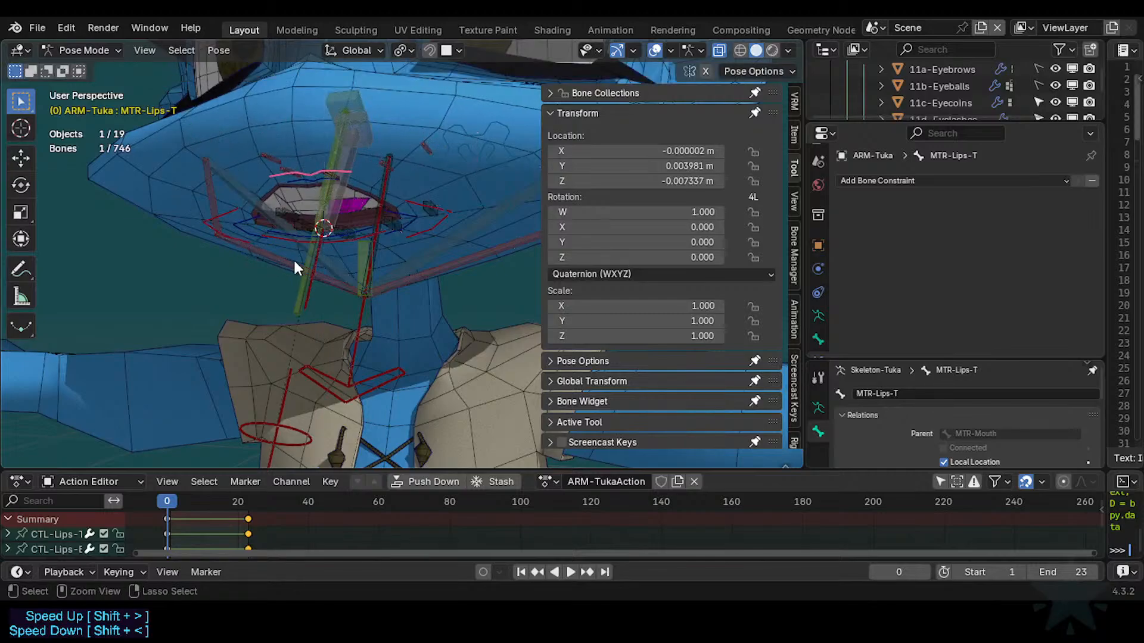
{"action": "left_click", "coordinate": [351, 262]}
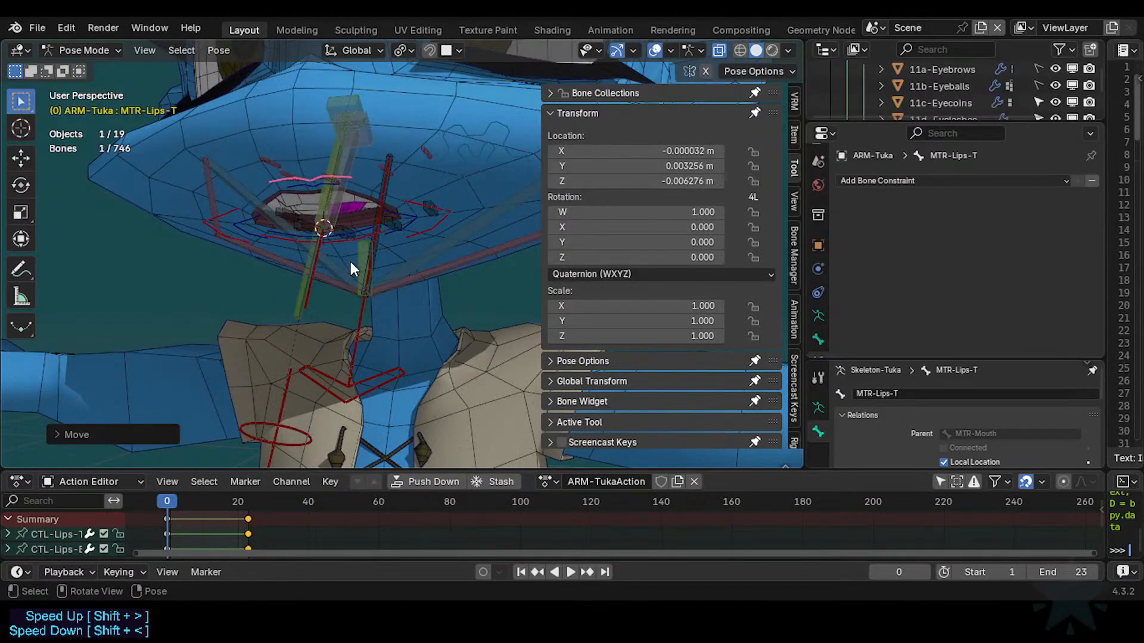
Rotate MTR-Lips-T slightly and adjust its position to test how the upper teeth follow.
{"action": "key", "text": "r"}
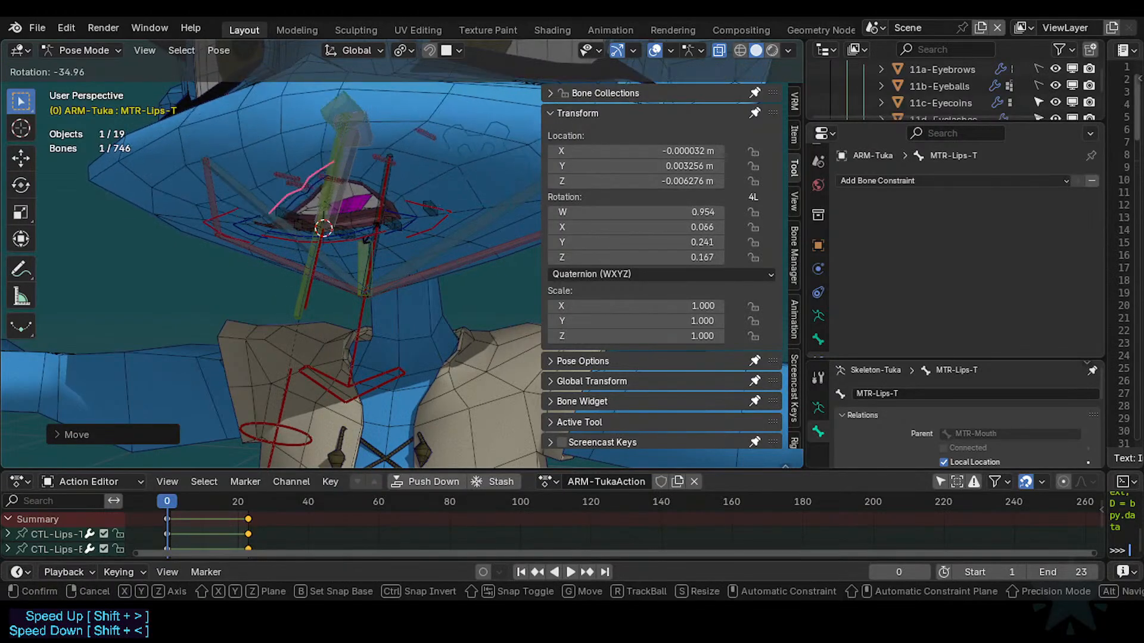
{"action": "left_click", "coordinate": [341, 264]}
{"action": "key", "text": "g"}
{"action": "left_click", "coordinate": [339, 258]}
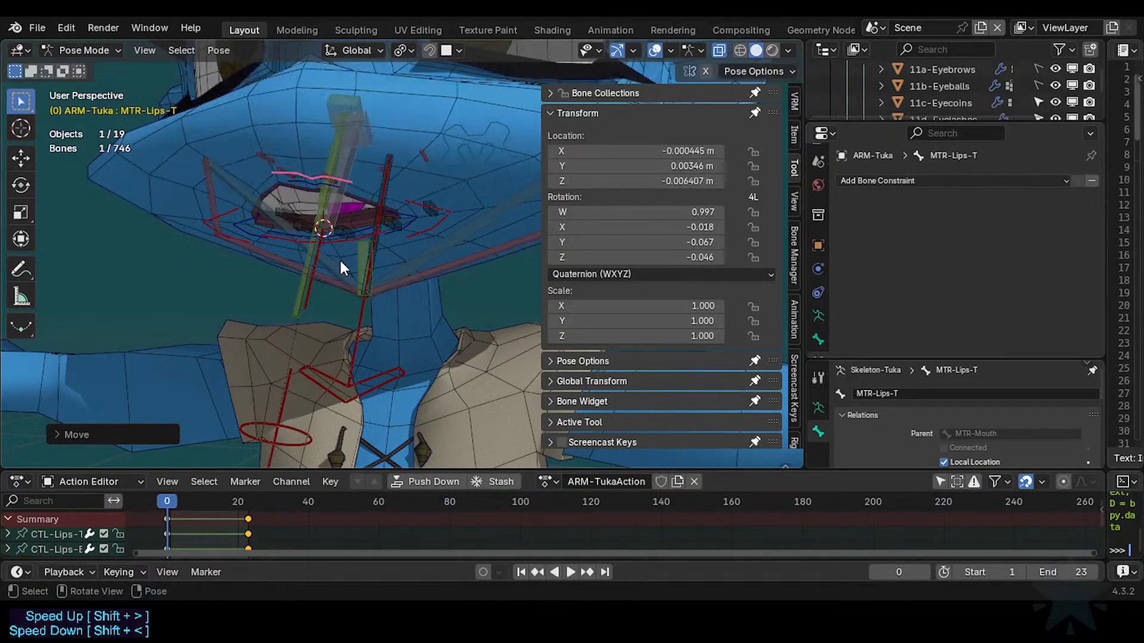
{"action": "key", "text": "r"}
{"action": "left_click", "coordinate": [369, 240]}
Select CTL-Lips-T and move it up and down to test the upper lip.
{"action": "left_click", "coordinate": [306, 185]}
{"action": "key", "text": "g"}
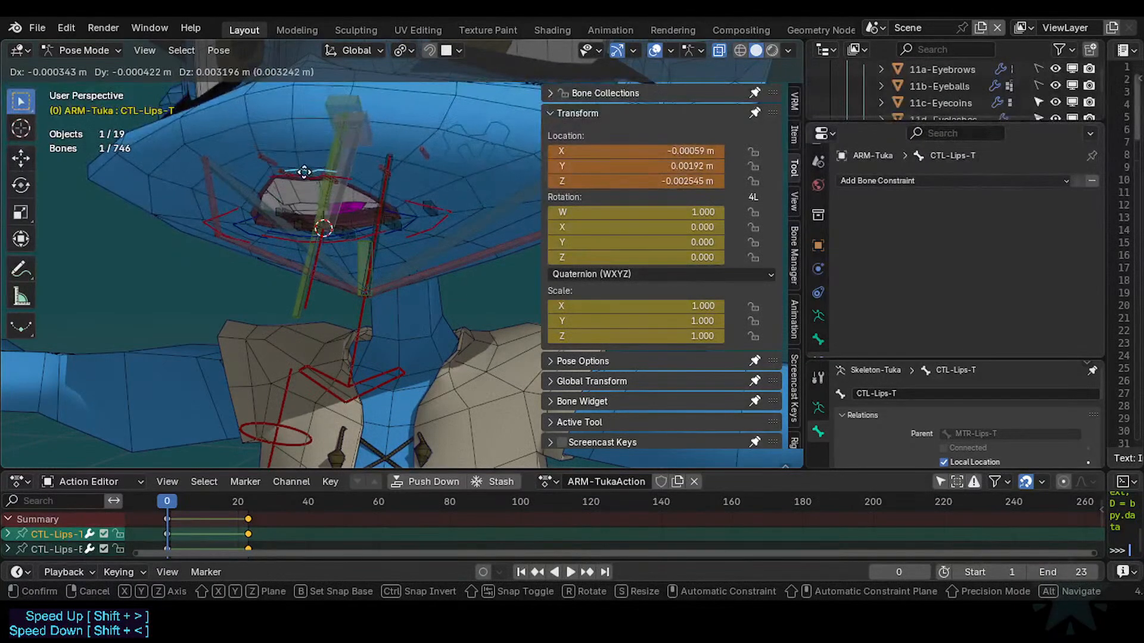
{"action": "left_click", "coordinate": [307, 208]}
{"action": "key", "text": "g"}
{"action": "left_click", "coordinate": [307, 210]}
Select MTR-Lips-T, move and rotate it to test the upper teeth's follow-through, and save the file.
{"action": "left_click", "coordinate": [310, 175]}
{"action": "key", "text": "g"}
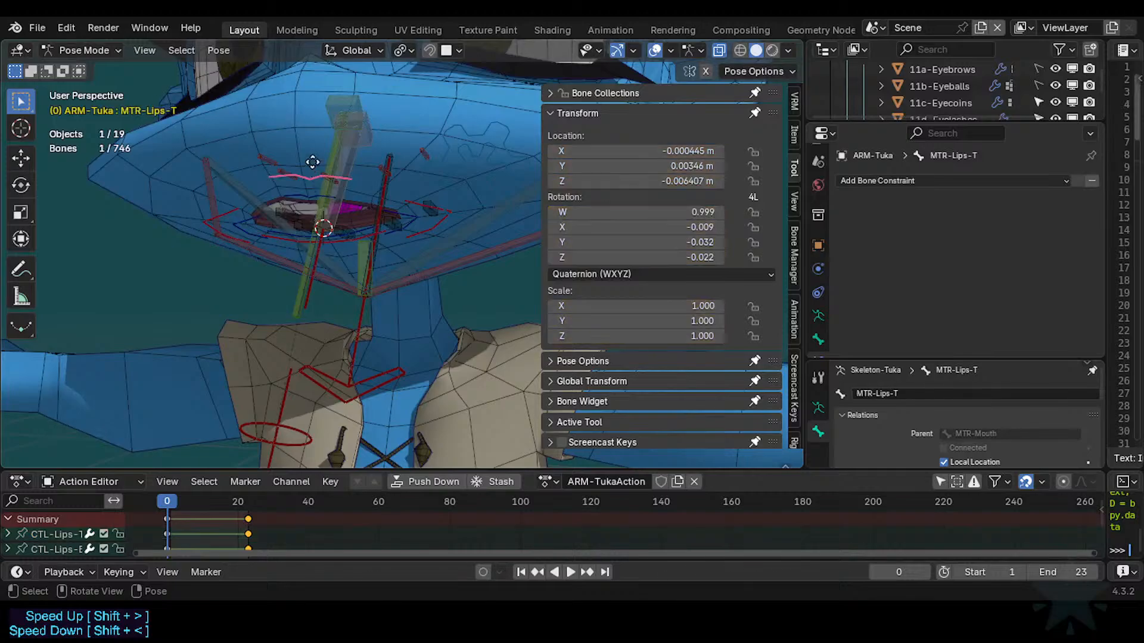
{"action": "left_click", "coordinate": [349, 170]}
{"action": "key", "text": "r"}
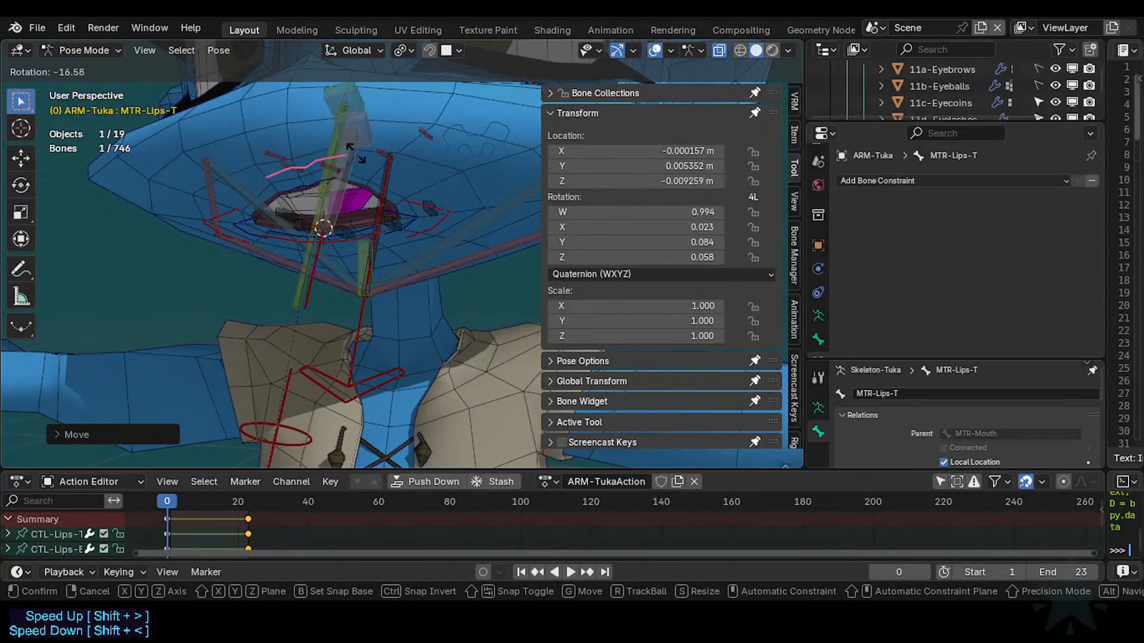
{"action": "left_click", "coordinate": [355, 162]}
{"action": "key", "text": "g"}
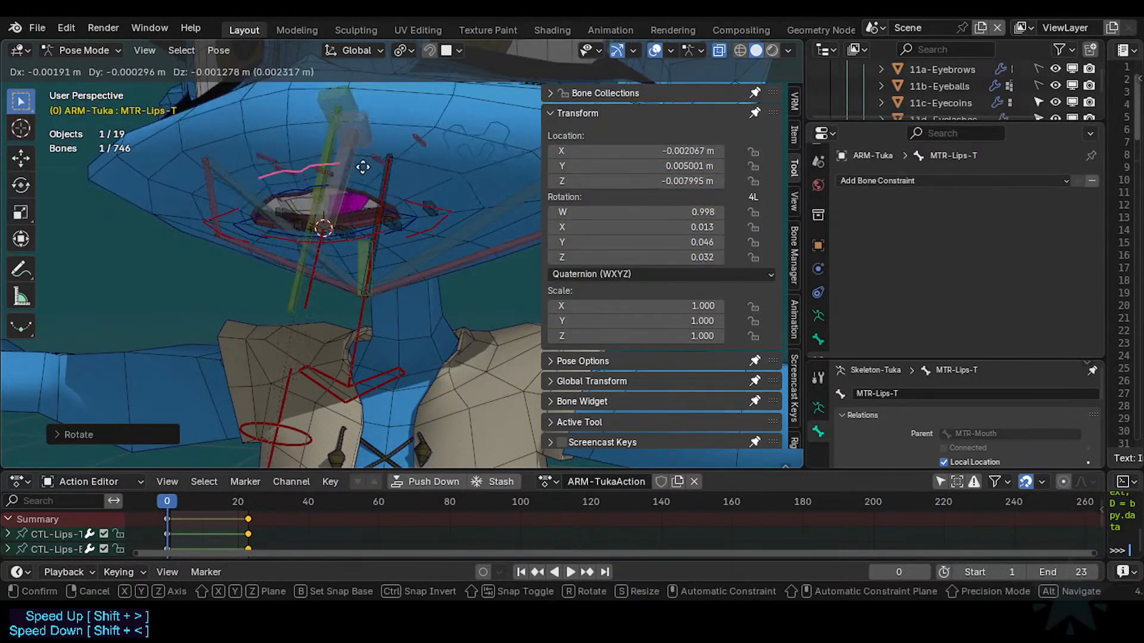
{"action": "left_click", "coordinate": [362, 202]}
{"action": "key", "text": "ctrl+s"}
Raise MTR-Lips-T further and check the upper teeth from the front of the face.
{"action": "left_click", "coordinate": [343, 235]}
{"action": "scroll", "coordinate": [342, 234], "scroll_direction": "up", "scroll_amount": 1}
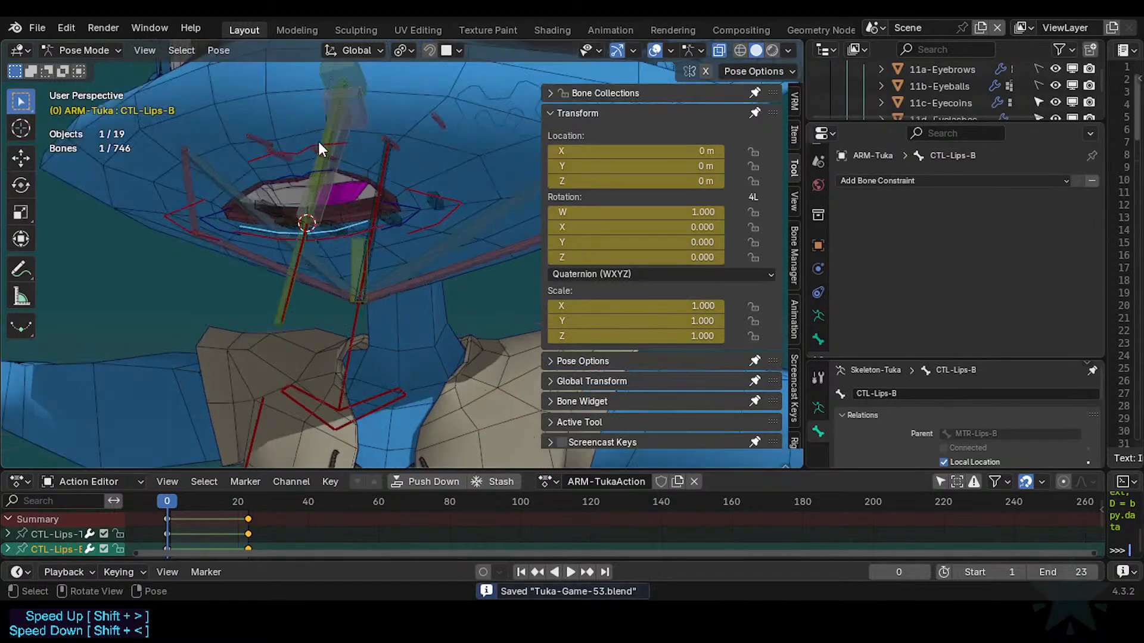
{"action": "left_click", "coordinate": [303, 143]}
{"action": "key", "text": "g"}
{"action": "left_click", "coordinate": [298, 156]}
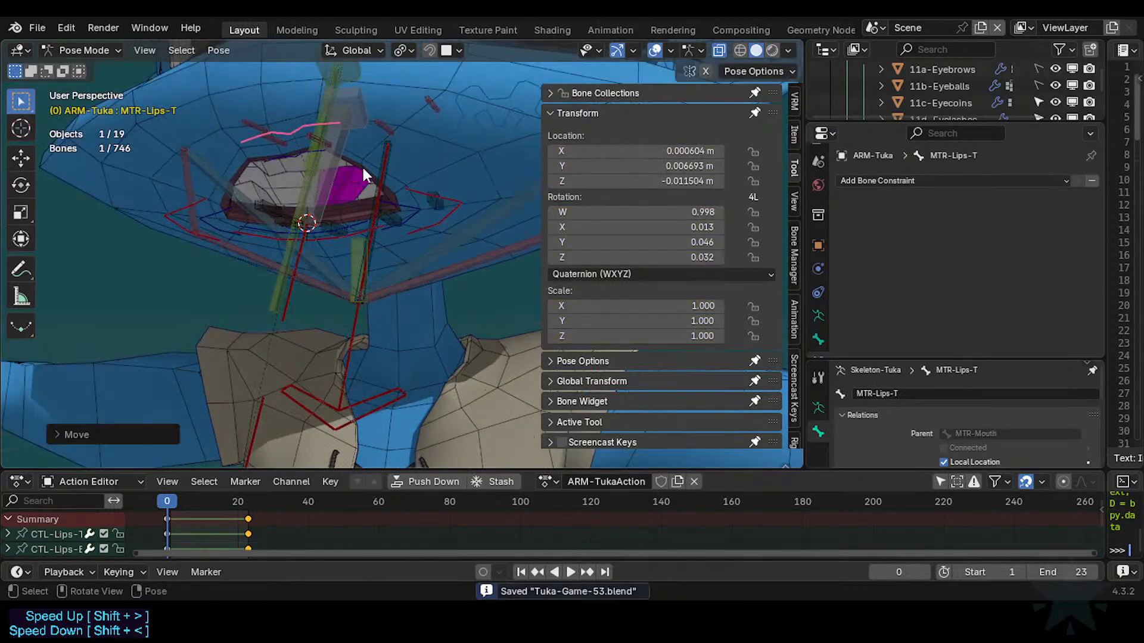
{"action": "scroll", "coordinate": [364, 169], "scroll_direction": "down", "scroll_amount": 3}
{"action": "middle_click_drag", "start_coordinate": [359, 166], "coordinate": [390, 183]}
{"action": "scroll", "coordinate": [355, 199], "scroll_direction": "up", "scroll_amount": 3}
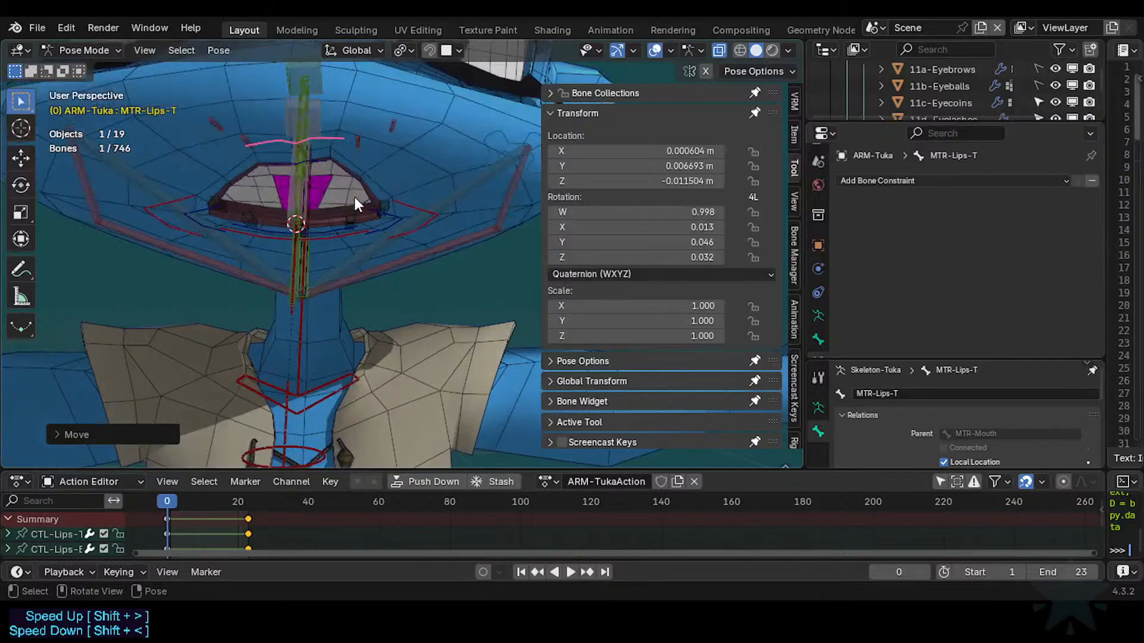
Reposition MTR-Lips-T while viewing the mouth from an angle.
{"action": "scroll", "coordinate": [355, 203], "scroll_direction": "down", "scroll_amount": 3}
{"action": "middle_click_drag", "start_coordinate": [321, 206], "coordinate": [273, 202]}
{"action": "scroll", "coordinate": [273, 201], "scroll_direction": "up", "scroll_amount": 3}
{"action": "key", "text": "g"}
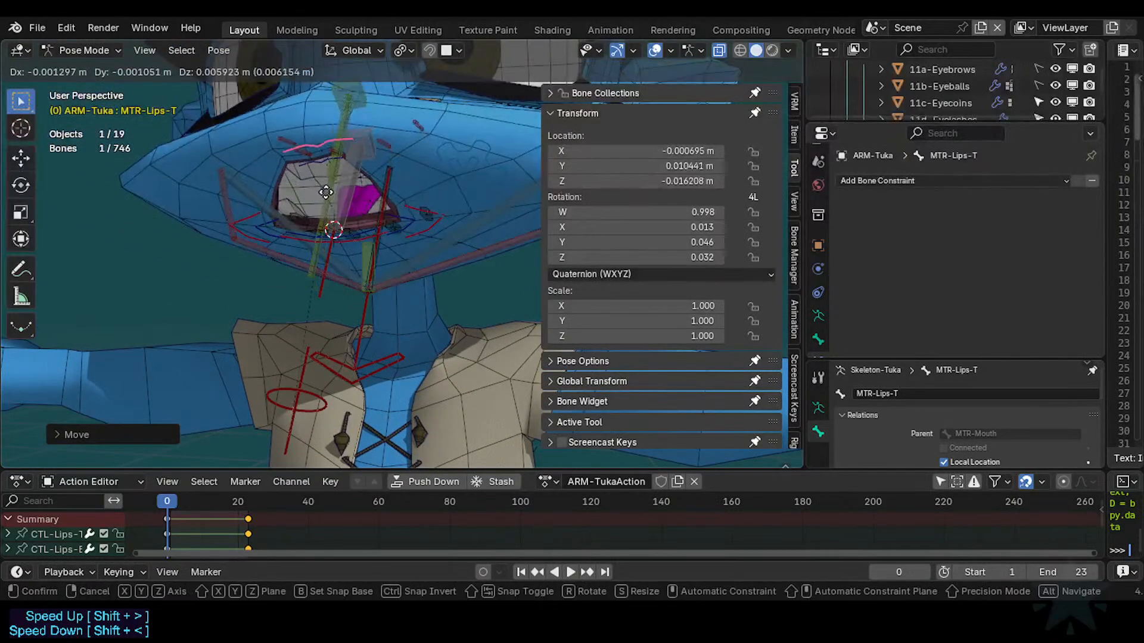
{"action": "left_click", "coordinate": [332, 288]}
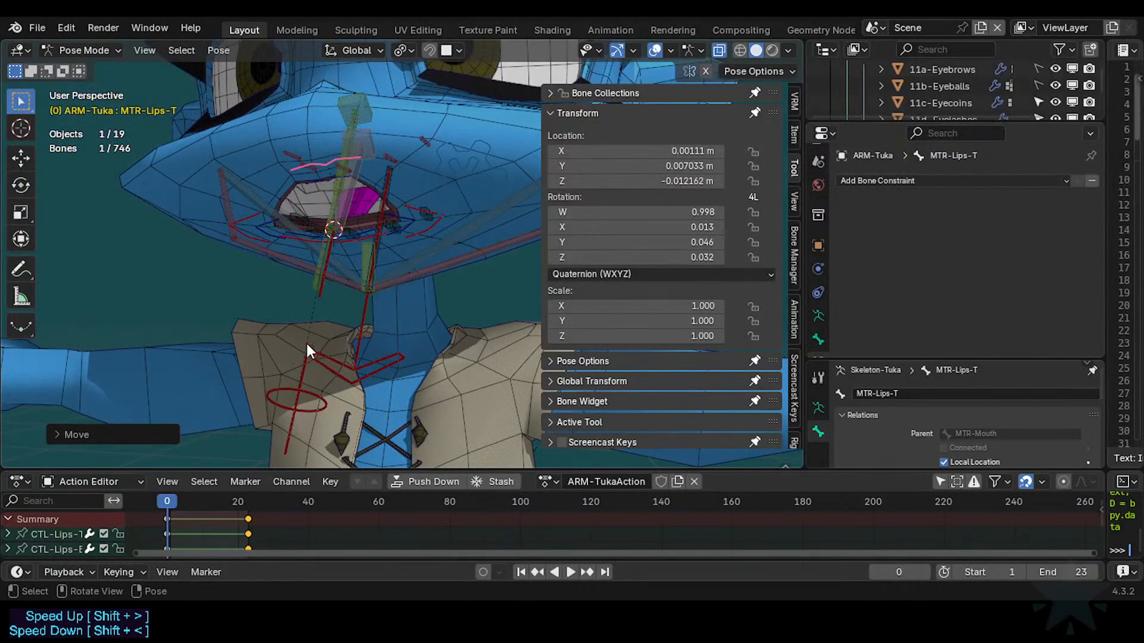
Select the MCH-Arcade-T.001 helper bone and save the file.
{"action": "left_click", "coordinate": [310, 281]}
{"action": "left_click", "coordinate": [310, 281]}
{"action": "key", "text": "ctrl+s"}
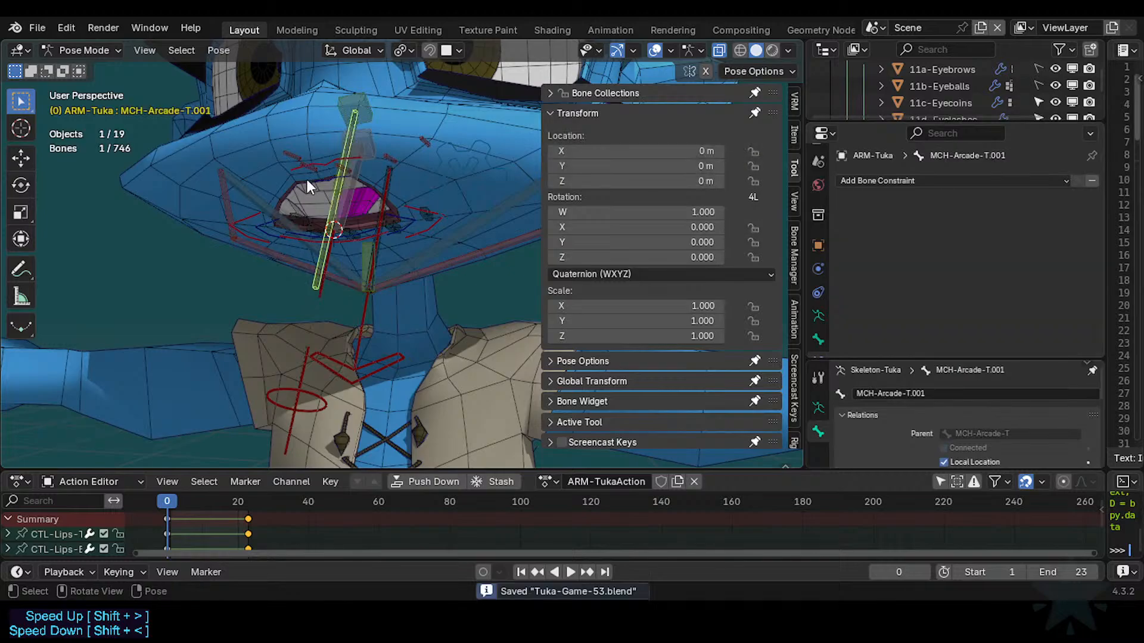
Select MTR-Lips-T and move it up and down repeatedly to test the upper teeth.
{"action": "left_click", "coordinate": [333, 166]}
{"action": "key", "text": "g"}
{"action": "left_click", "coordinate": [325, 197]}
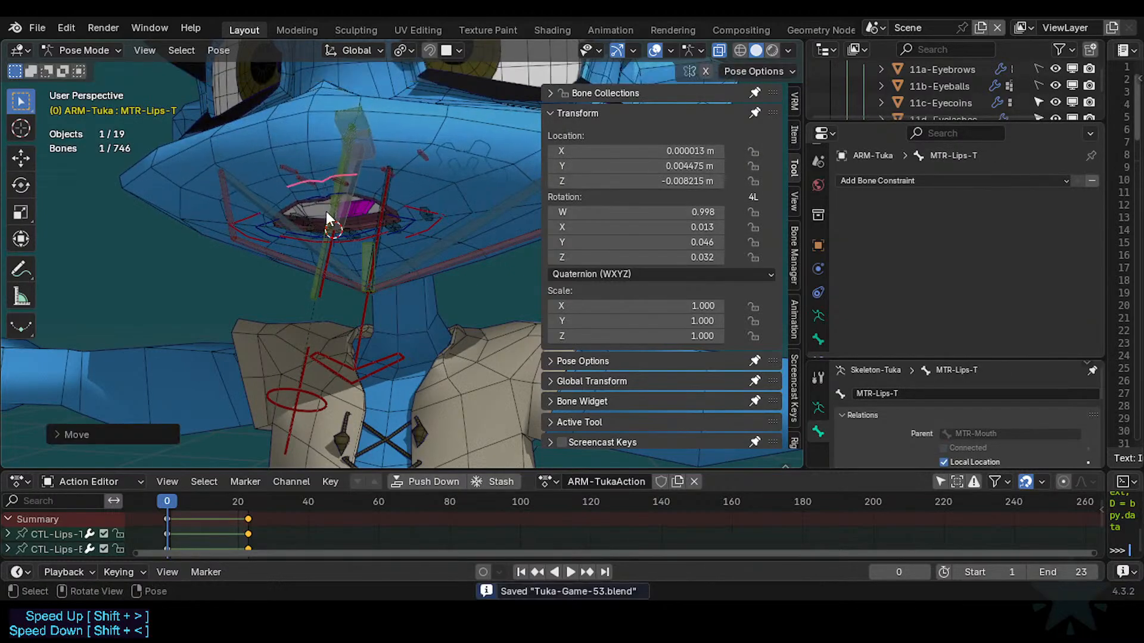
{"action": "key", "text": "g"}
{"action": "left_click", "coordinate": [320, 184]}
{"action": "key", "text": "g"}
{"action": "left_click", "coordinate": [320, 211]}
Repeat the vertical test moves of MTR-Lips-T from other angles, including a slight sideways shift of the lip.
{"action": "middle_click_drag", "start_coordinate": [321, 211], "coordinate": [313, 218]}
{"action": "key", "text": "g"}
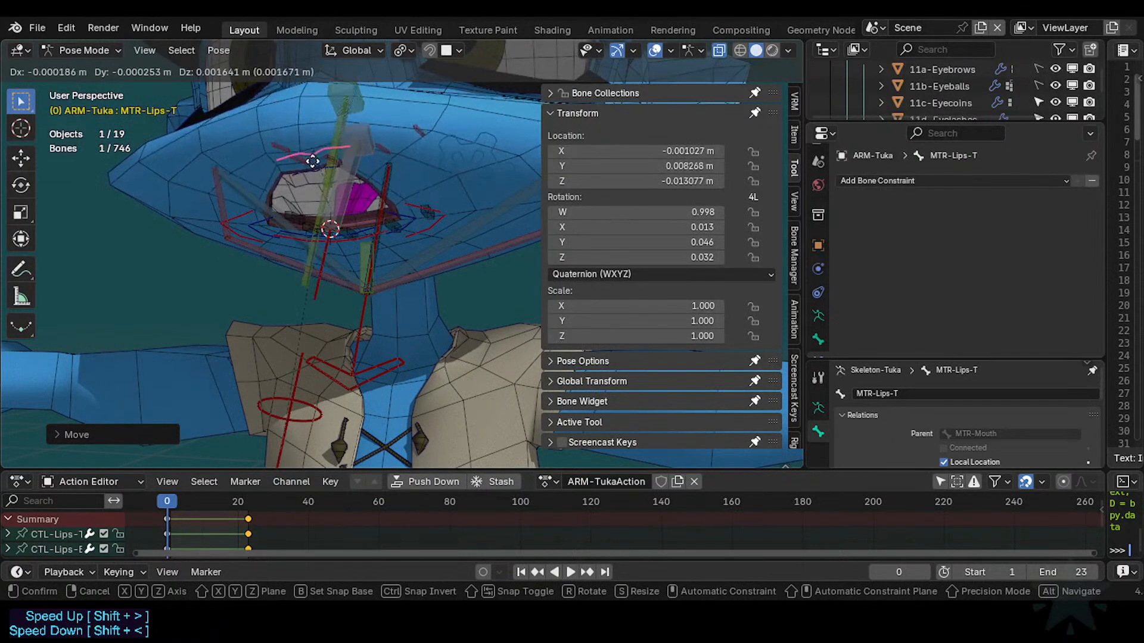
{"action": "left_click", "coordinate": [316, 176]}
{"action": "key", "text": "g"}
{"action": "left_click", "coordinate": [310, 161]}
{"action": "key", "text": "g"}
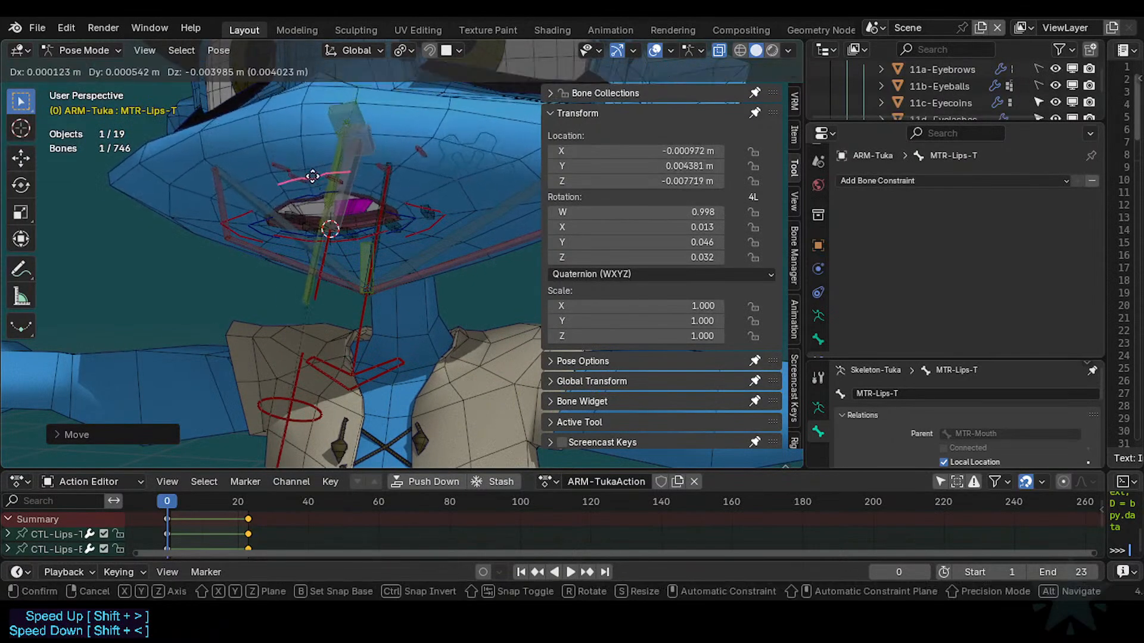
{"action": "left_click", "coordinate": [312, 177]}
{"action": "key", "text": "g"}
{"action": "left_click", "coordinate": [309, 160]}
{"action": "middle_click_drag", "start_coordinate": [312, 161], "coordinate": [314, 173]}
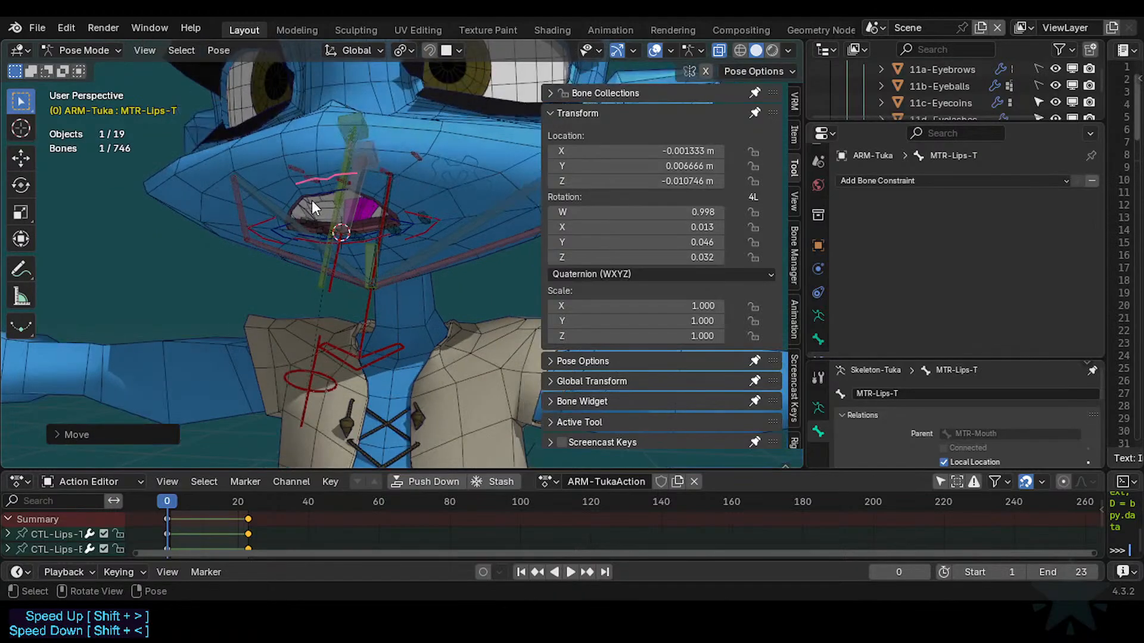
{"action": "key", "text": "g"}
{"action": "left_click", "coordinate": [306, 186]}
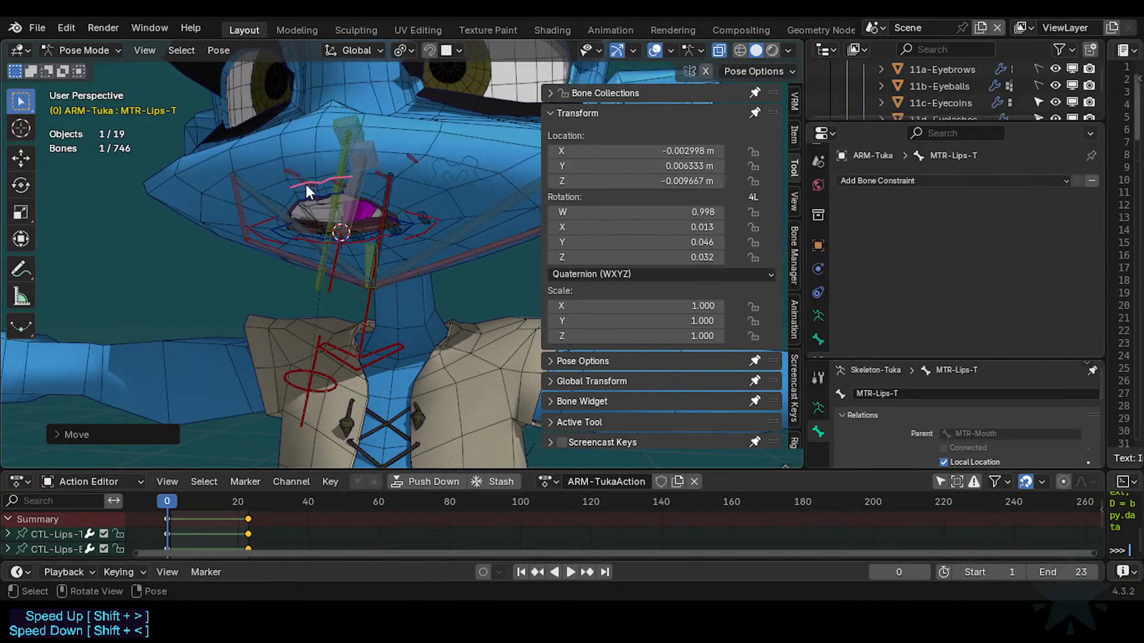
Tilt MTR-Lips-T with trackball and regular rotation, and move it to test the teeth at the new angle.
{"action": "key", "text": "r"}
{"action": "key", "text": "r"}
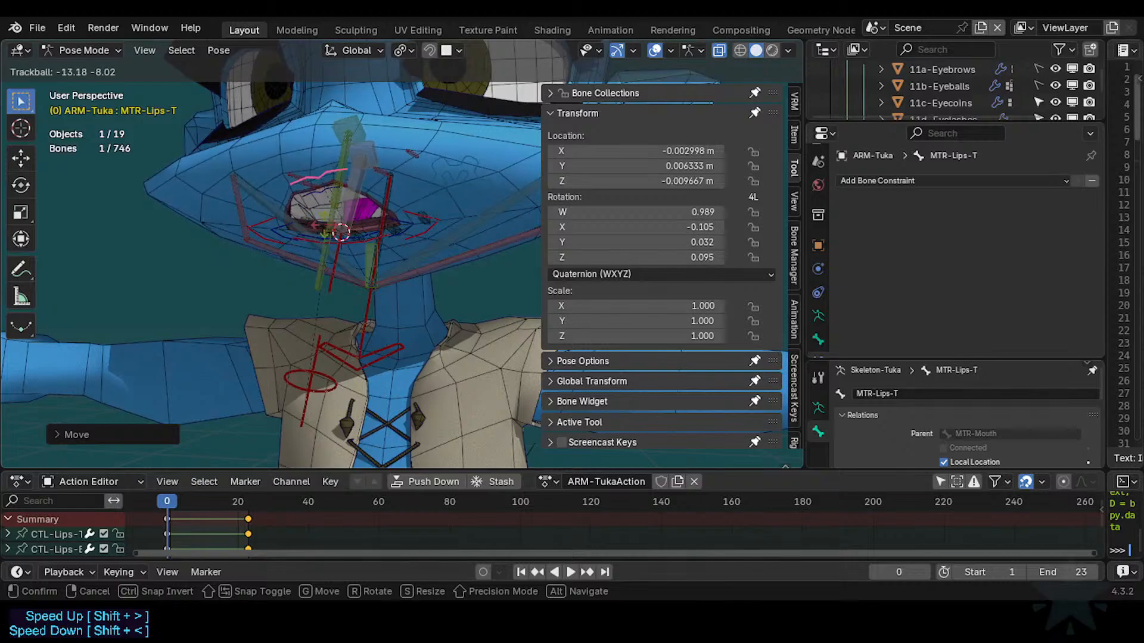
{"action": "key", "text": "r"}
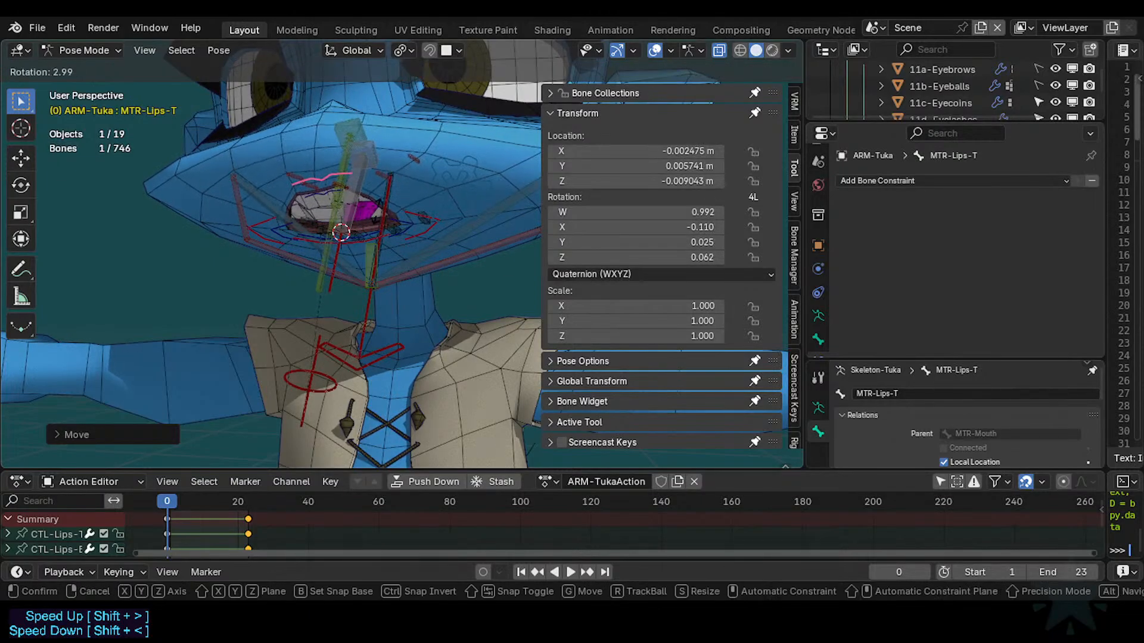
{"action": "left_click", "coordinate": [349, 202]}
{"action": "scroll", "coordinate": [349, 202], "scroll_direction": "up", "scroll_amount": 3}
{"action": "key", "text": "g"}
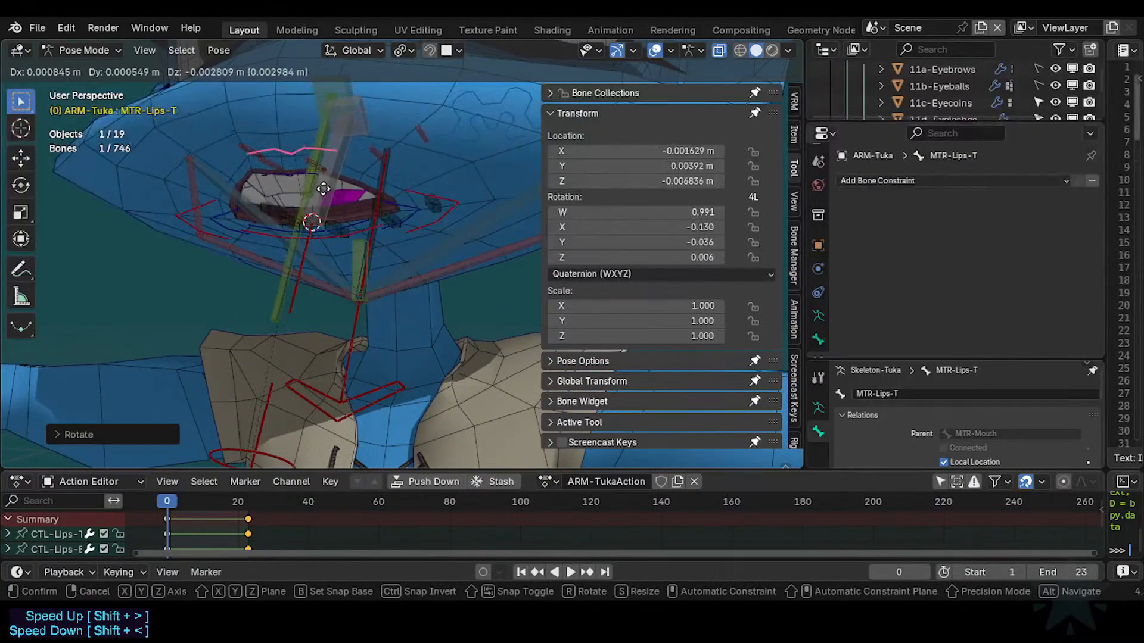
{"action": "left_click", "coordinate": [323, 195]}
{"action": "key", "text": "g"}
{"action": "left_click", "coordinate": [313, 230]}
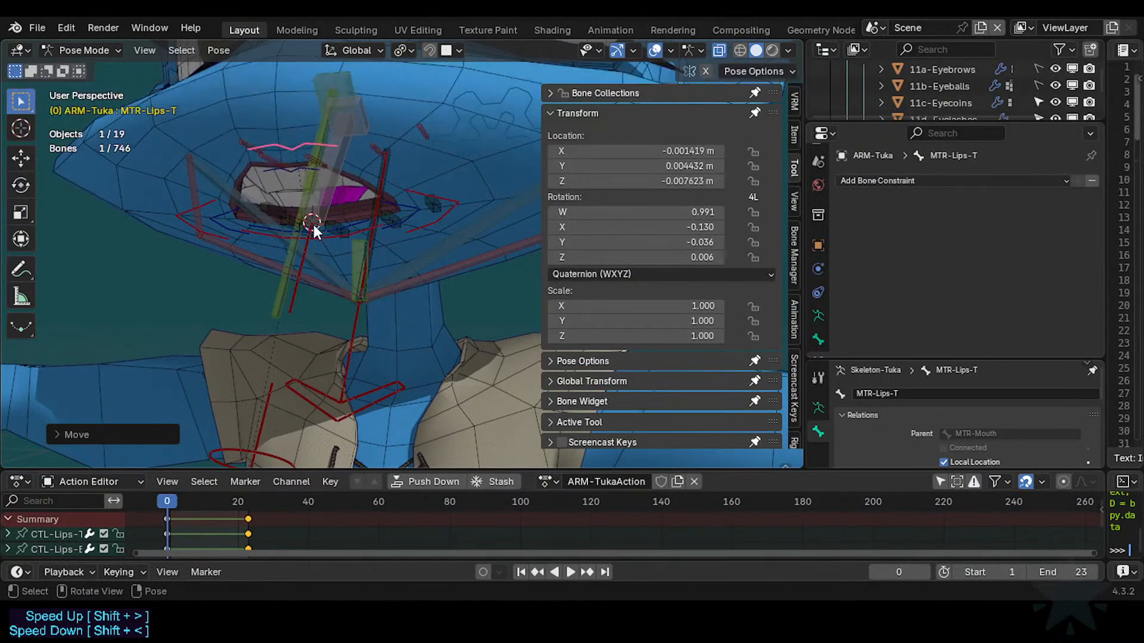
Select all visible bones and clear their location and rotation to reset the pose.
{"action": "scroll", "coordinate": [314, 230], "scroll_direction": "down", "scroll_amount": 1}
{"action": "left_click", "coordinate": [306, 272]}
{"action": "key", "text": "a"}
{"action": "key", "text": "alt+g"}
{"action": "key", "text": "alt+r"}
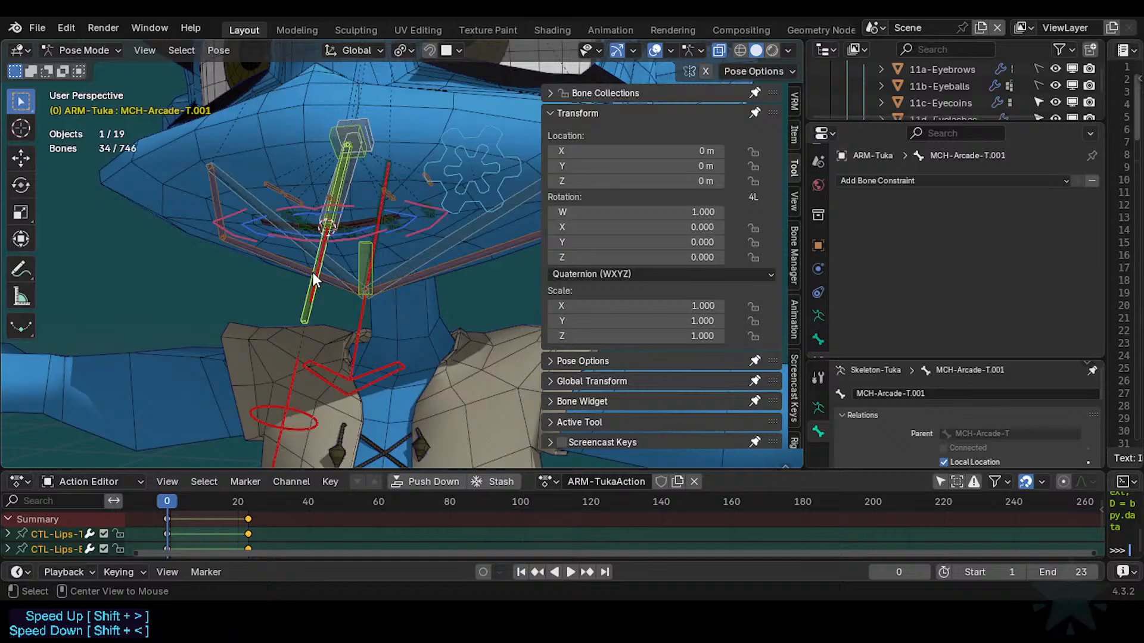
Raise the upper lip with MTR-Lips-T and try moving MCH-Arcade-T.001.
{"action": "left_click", "coordinate": [310, 204]}
{"action": "key", "text": "g"}
{"action": "left_click", "coordinate": [315, 196]}
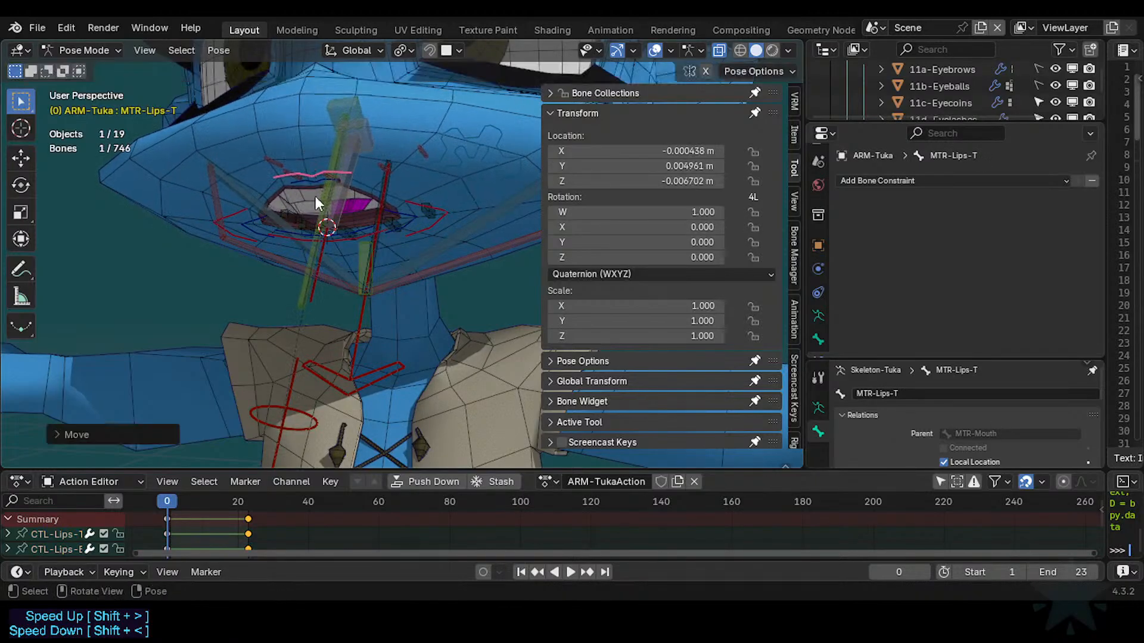
{"action": "left_click", "coordinate": [301, 276]}
{"action": "key", "text": "g"}
{"action": "right_click", "coordinate": [304, 279]}
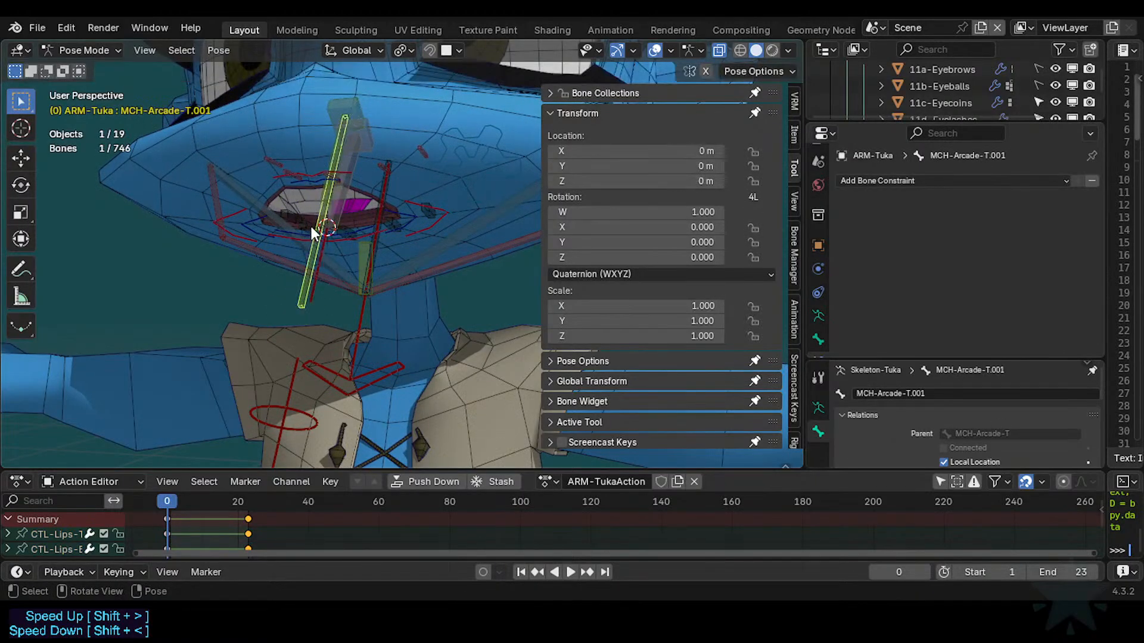
Select MCH-Arcade-T and check its rest position in Edit Mode against its posed position.
{"action": "left_click", "coordinate": [325, 209]}
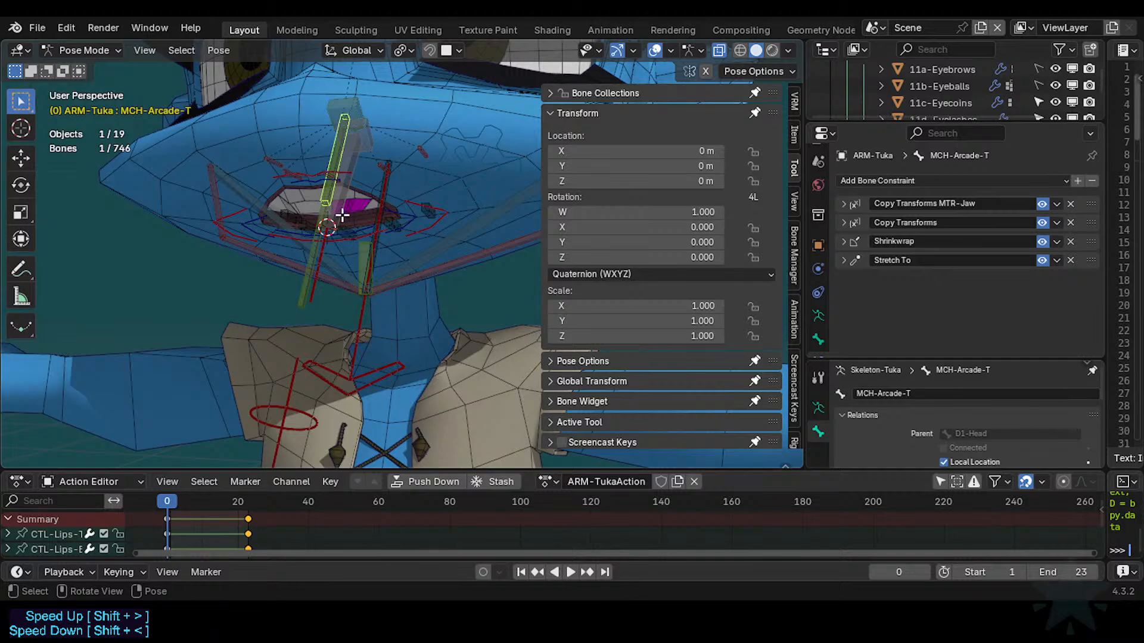
{"action": "key", "text": "Tab"}
{"action": "key", "text": "Tab"}
{"action": "middle_click_drag", "start_coordinate": [338, 224], "coordinate": [344, 221]}
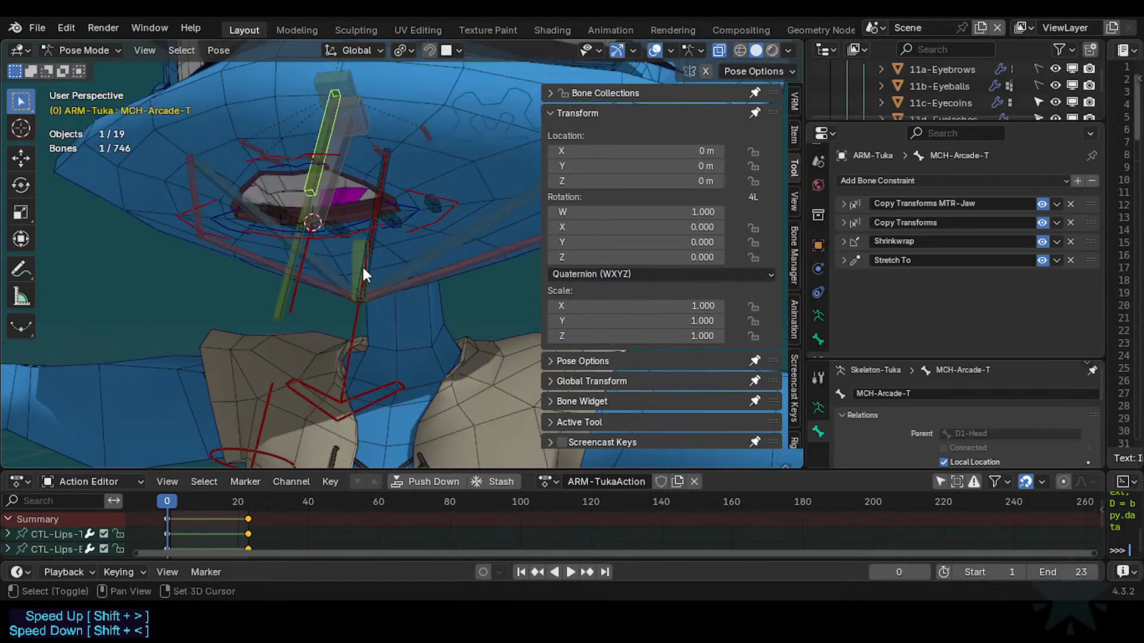
Enter Edit Mode and inspect D1-Arcade-T.L and D1-Arcade-T.L.001 beside the upper teeth.
{"action": "left_click", "coordinate": [434, 200]}
{"action": "middle_click_drag", "start_coordinate": [388, 191], "coordinate": [391, 155]}
{"action": "left_click", "coordinate": [390, 149]}
{"action": "key", "text": "Tab"}
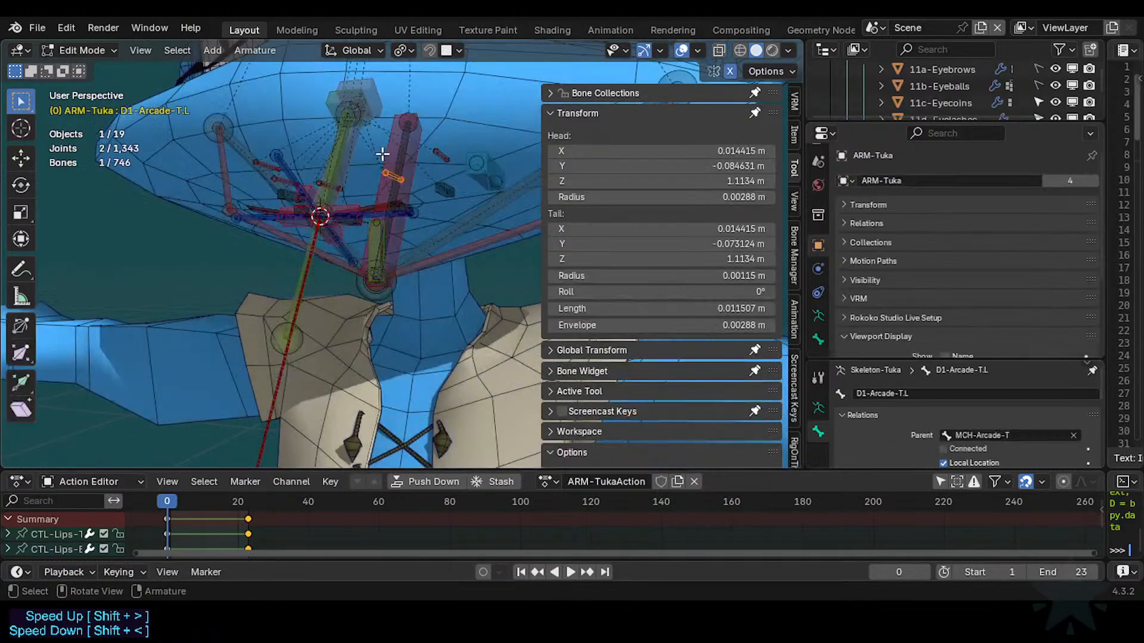
{"action": "key", "text": "shift+d"}
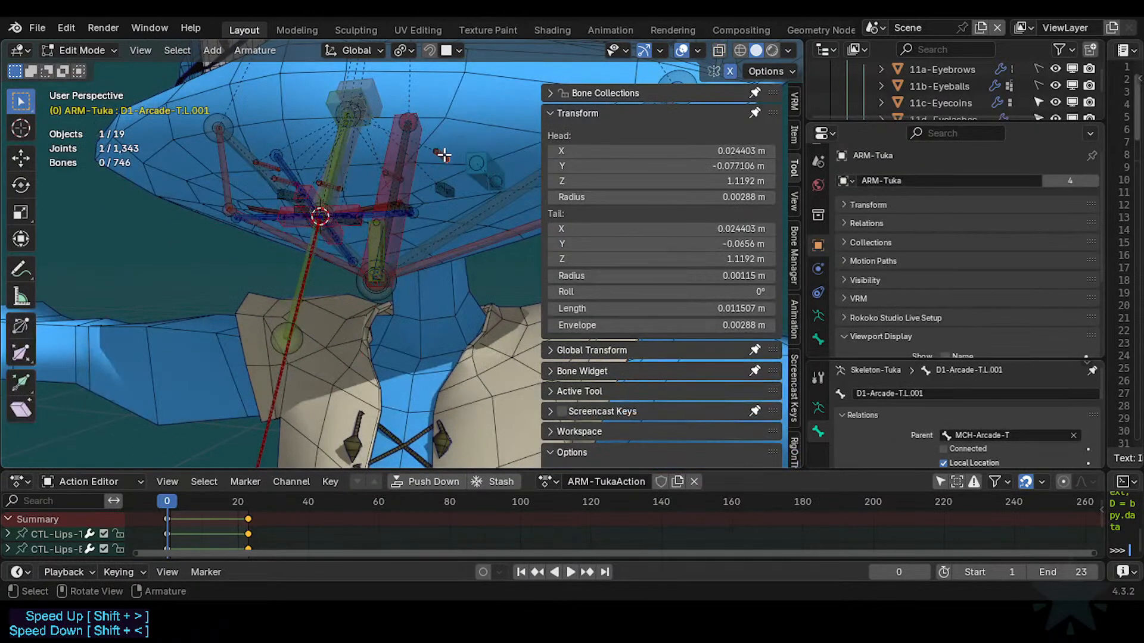
{"action": "left_click", "coordinate": [442, 153]}
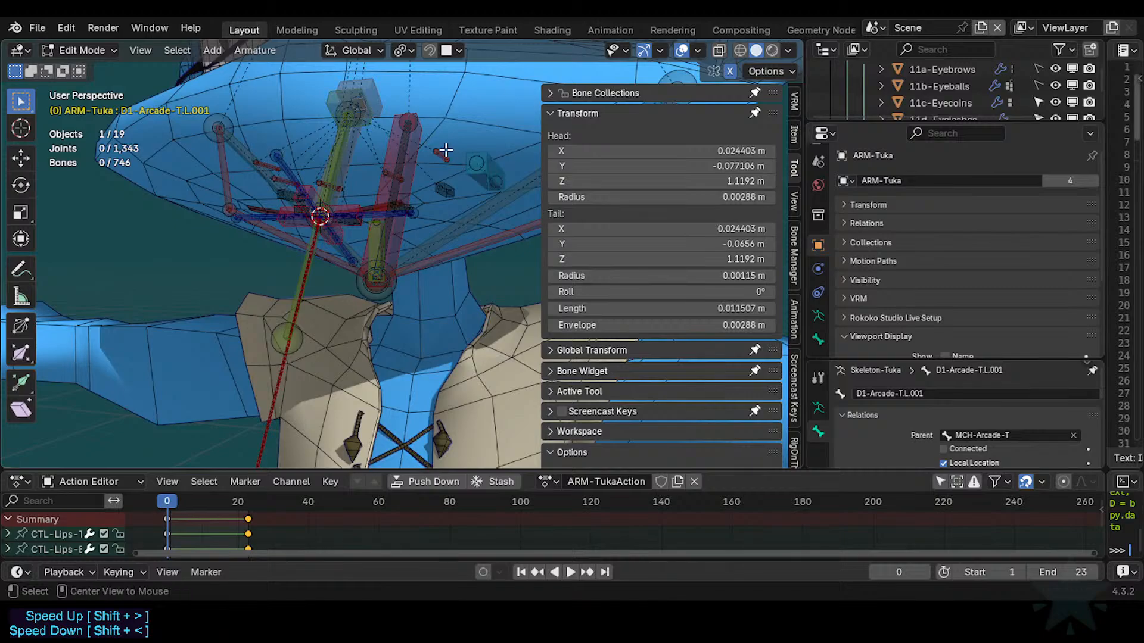
{"action": "middle_click_drag", "start_coordinate": [448, 155], "coordinate": [447, 141]}
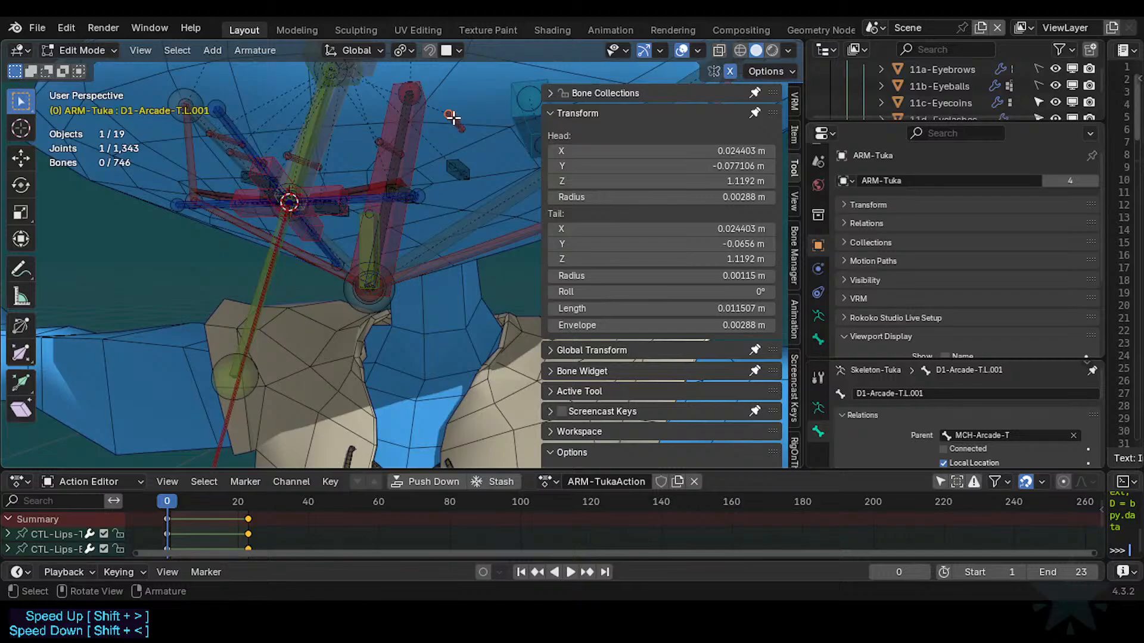
Use Select Similar on D1-Arcade-T.L.001 to examine its related bones, and clear the selection.
{"action": "key", "text": "shift+g"}
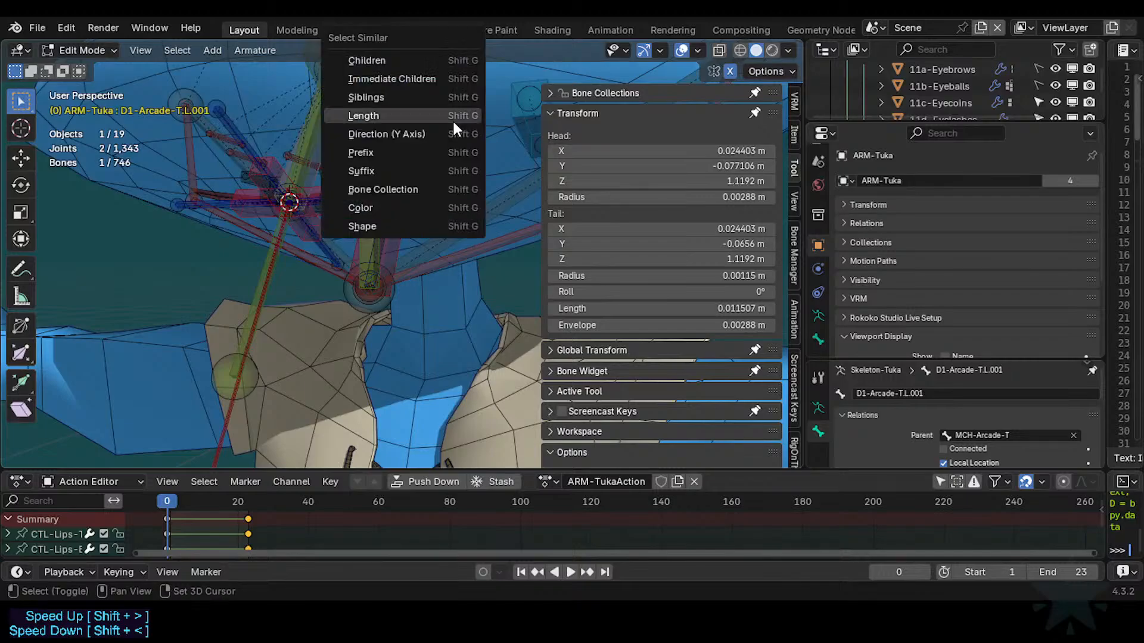
{"action": "left_click", "coordinate": [392, 200]}
{"action": "scroll", "coordinate": [382, 206], "scroll_direction": "down", "scroll_amount": 2}
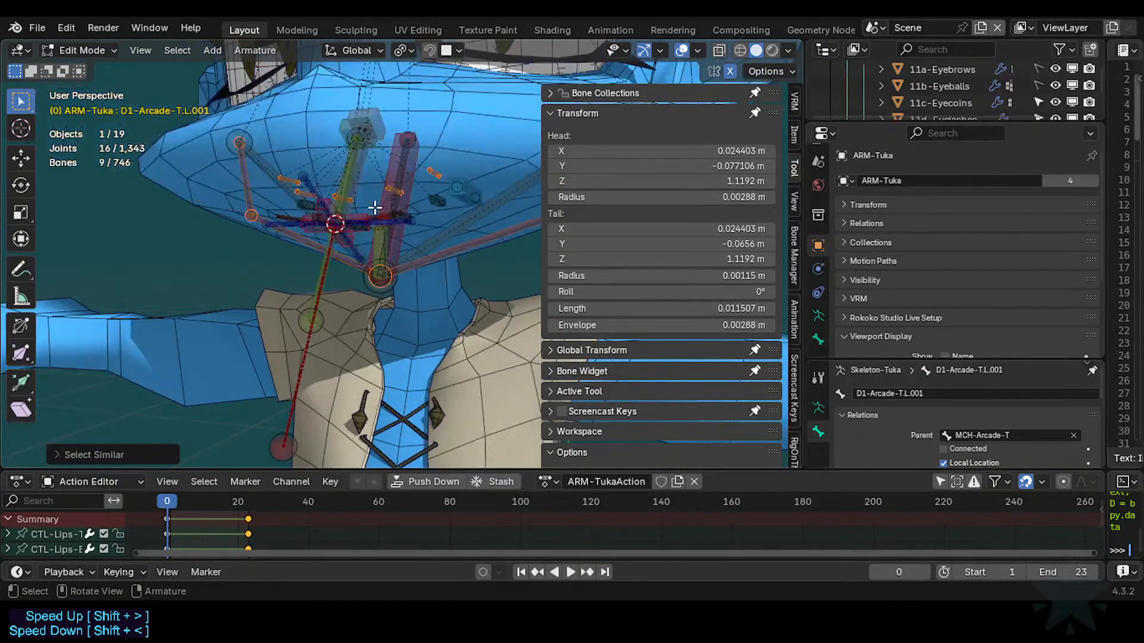
{"action": "scroll", "coordinate": [371, 214], "scroll_direction": "up", "scroll_amount": 1}
{"action": "scroll", "coordinate": [371, 215], "scroll_direction": "down", "scroll_amount": 1}
{"action": "key", "text": "alt+a"}
Repeat Select Similar from D1-Arcade-T.L.001 in Edit Mode, inspect the matching bones around the jaw, and clear the selection.
{"action": "middle_click_drag", "start_coordinate": [397, 196], "coordinate": [421, 176]}
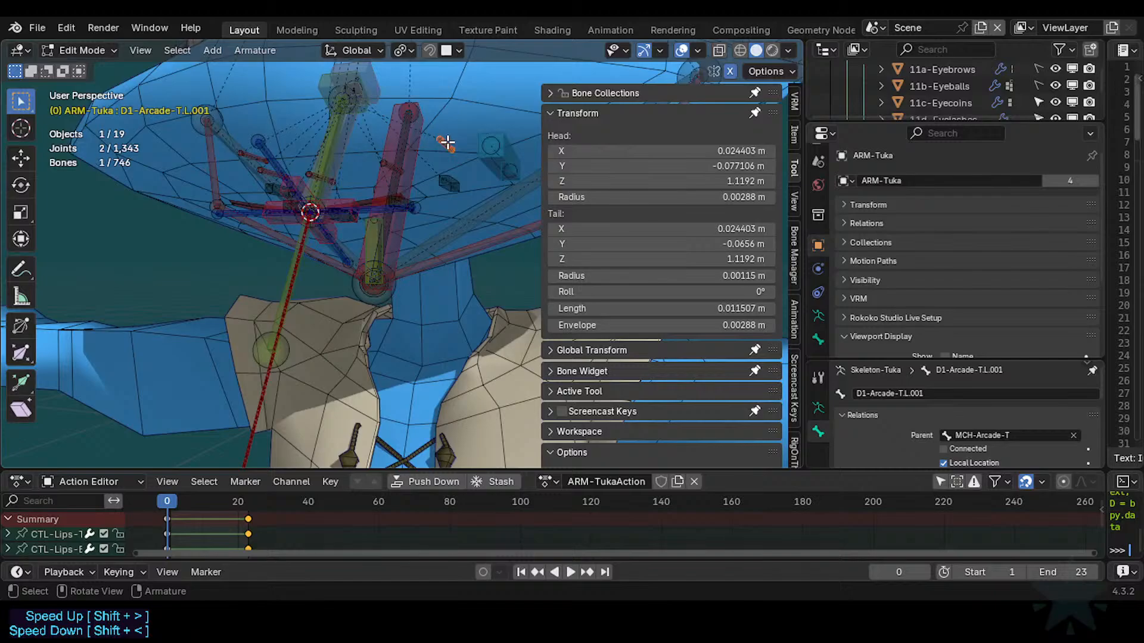
{"action": "key", "text": "shift+g"}
{"action": "left_click", "coordinate": [419, 198]}
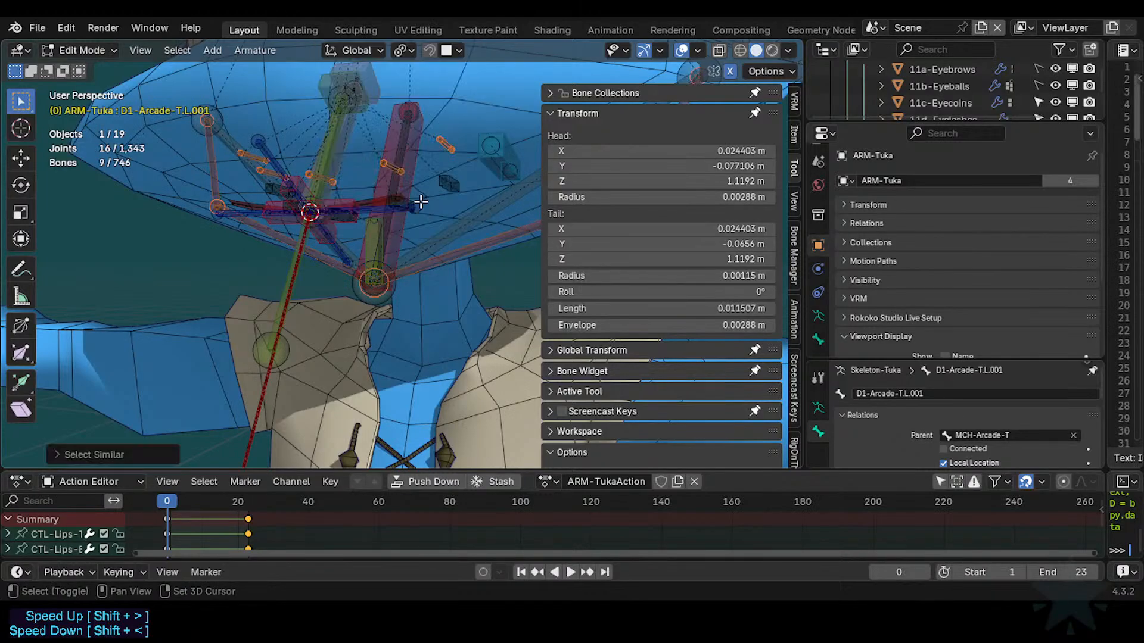
{"action": "scroll", "coordinate": [414, 237], "scroll_direction": "down", "scroll_amount": 2}
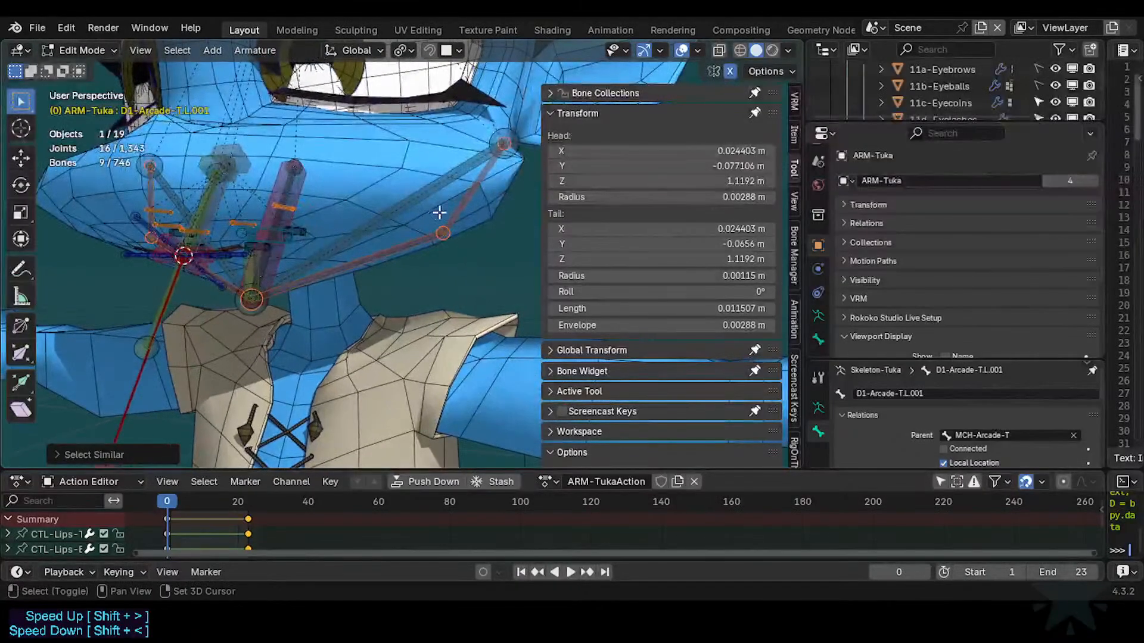
{"action": "middle_click_drag", "start_coordinate": [274, 237], "coordinate": [372, 245], "text": "shift"}
{"action": "middle_click_drag", "start_coordinate": [373, 246], "coordinate": [388, 250]}
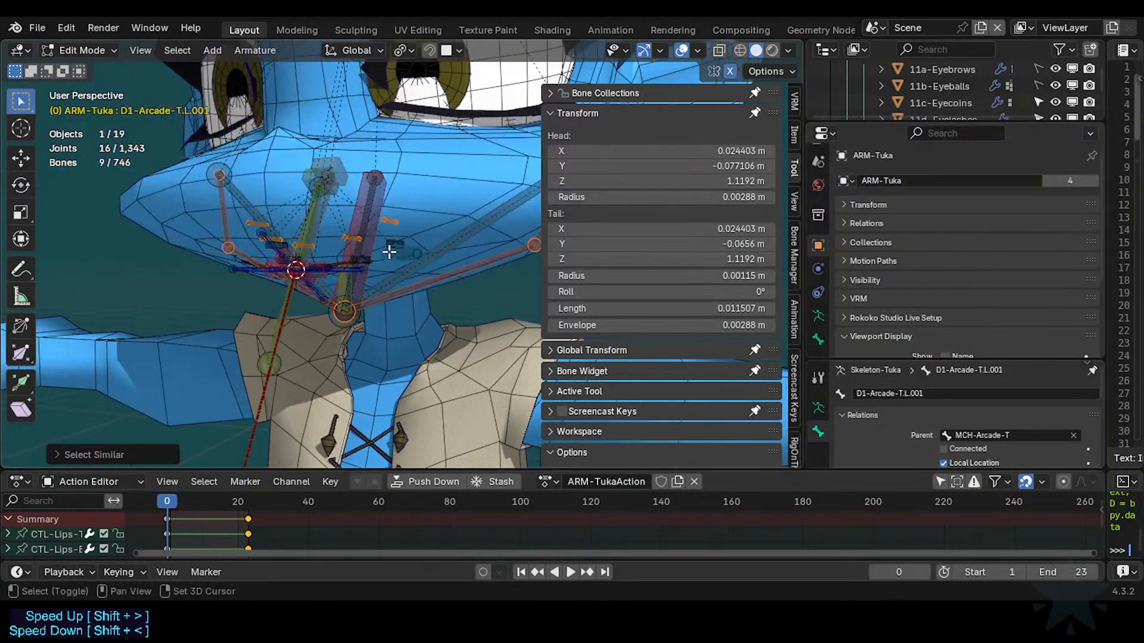
{"action": "scroll", "coordinate": [387, 250], "scroll_direction": "up", "scroll_amount": 2}
{"action": "key", "text": "alt+a"}
In Pose Mode, use Select Grouped by Color from D1-Arcade-T.L to examine the matching bones, and clear the selection.
{"action": "key", "text": "ctrl+Tab"}
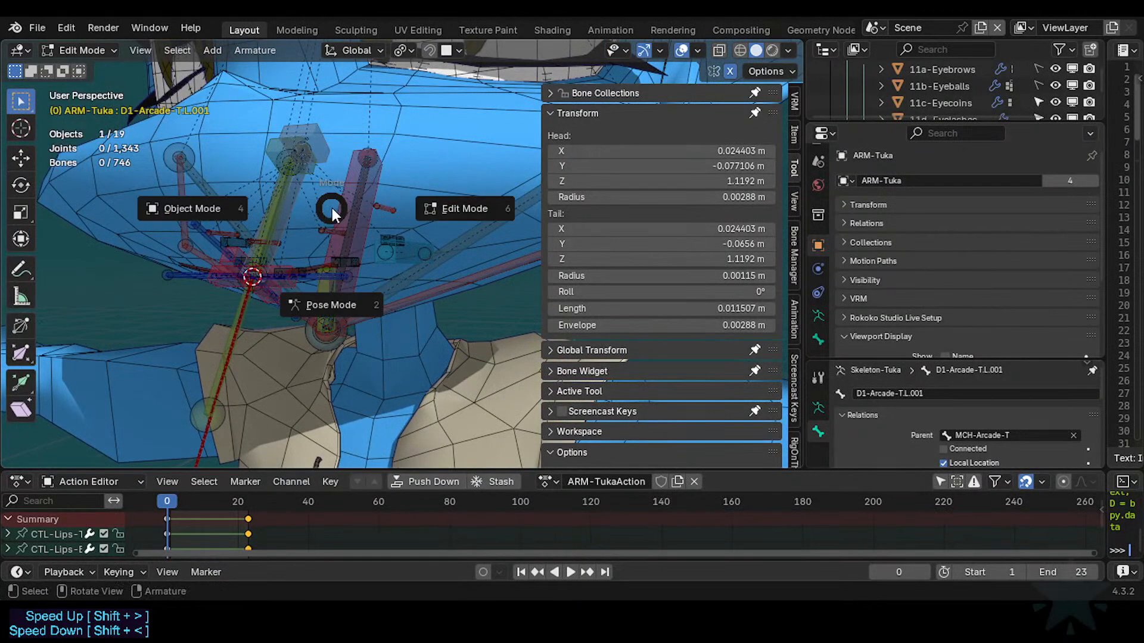
{"action": "key", "text": "p"}
{"action": "key", "text": "alt+shift+w"}
{"action": "left_click", "coordinate": [332, 209]}
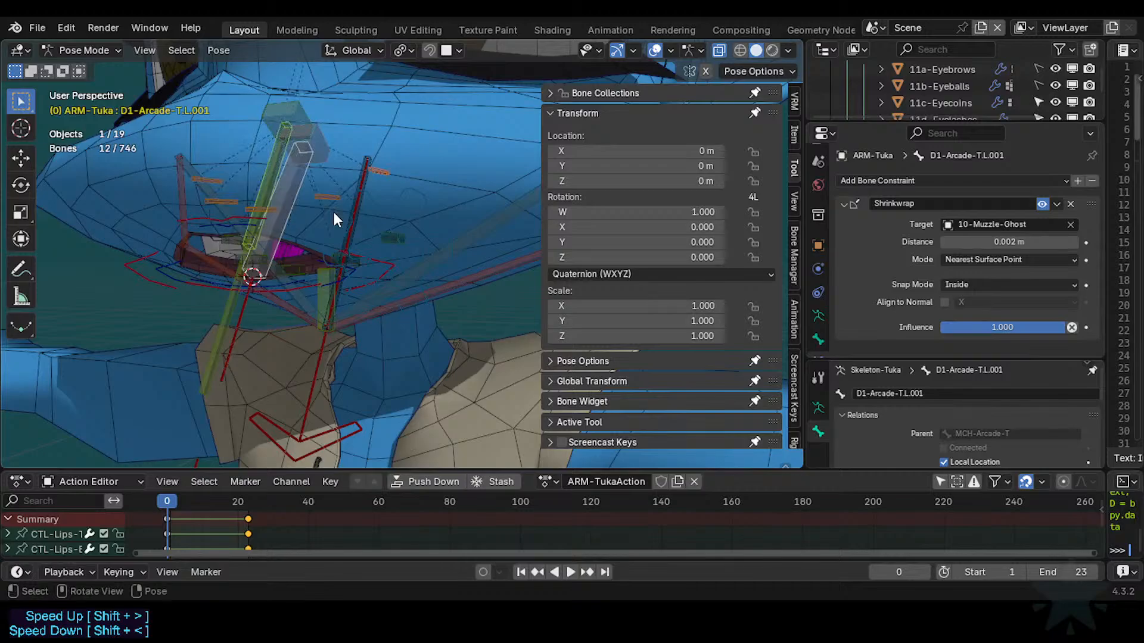
{"action": "left_click", "coordinate": [326, 199]}
{"action": "key", "text": "shift+g"}
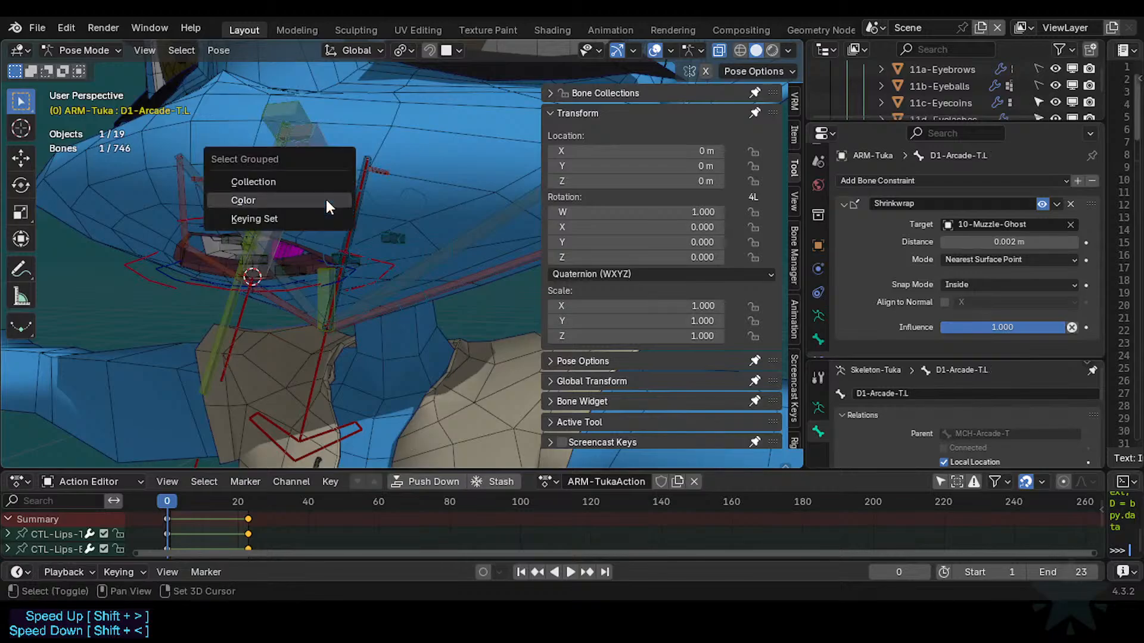
{"action": "left_click", "coordinate": [326, 199]}
{"action": "middle_click_drag", "start_coordinate": [275, 237], "coordinate": [333, 236]}
{"action": "key", "text": "alt+a"}
{"action": "key", "text": "c"}
{"action": "key", "text": "Escape"}
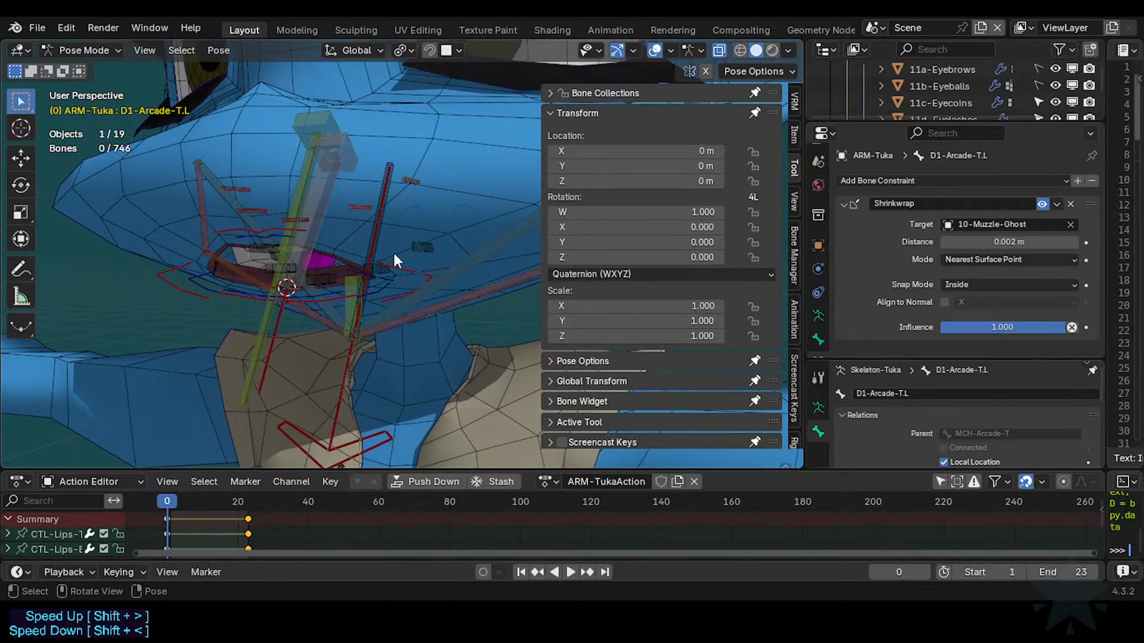
Set the bone color of the four D1-Jaw chain bones to 02 - Theme Color Set and deselect them.
{"action": "left_click", "coordinate": [424, 311]}
{"action": "left_click", "coordinate": [202, 228], "text": "shift"}
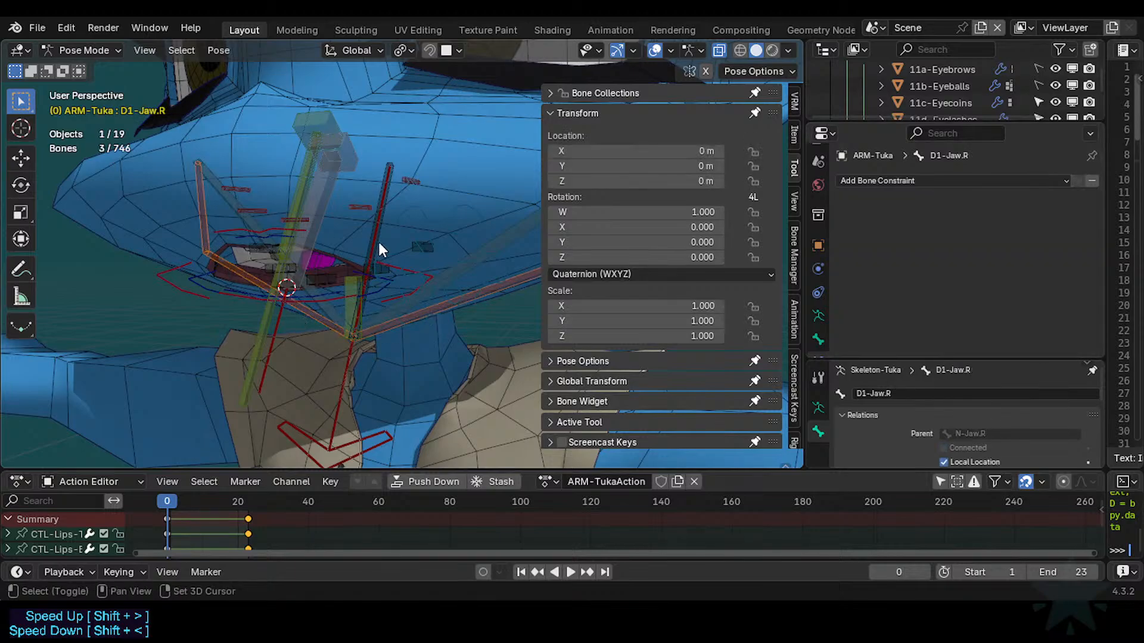
{"action": "middle_click_drag", "start_coordinate": [378, 240], "coordinate": [191, 246]}
{"action": "left_click", "coordinate": [486, 229], "text": "shift"}
{"action": "scroll", "coordinate": [419, 245], "scroll_direction": "down", "scroll_amount": 2}
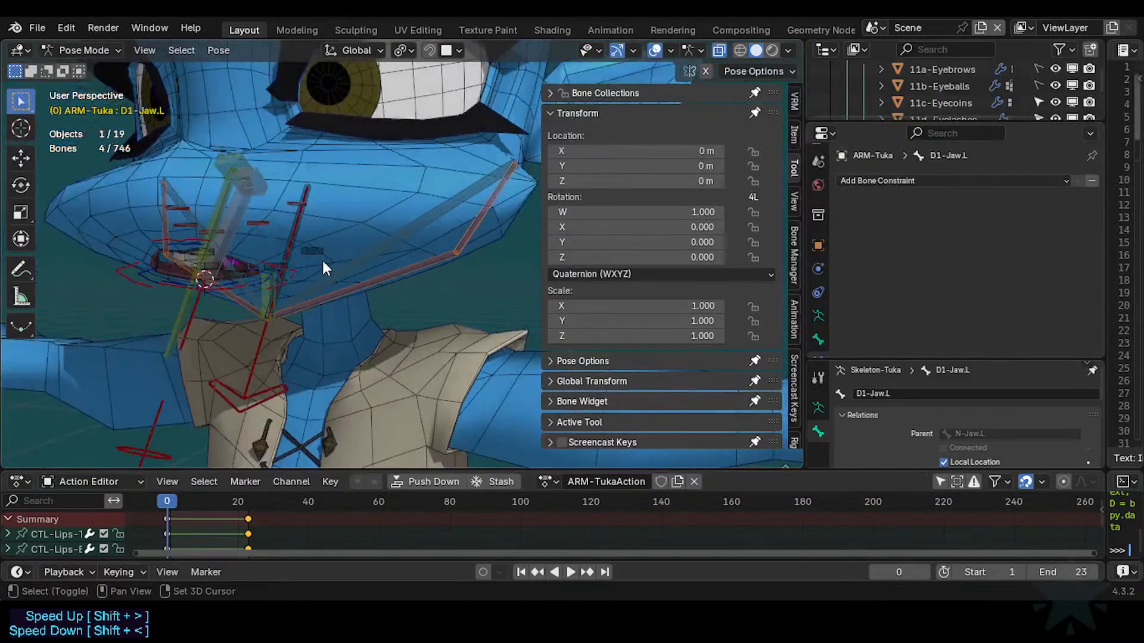
{"action": "left_click", "coordinate": [818, 339]}
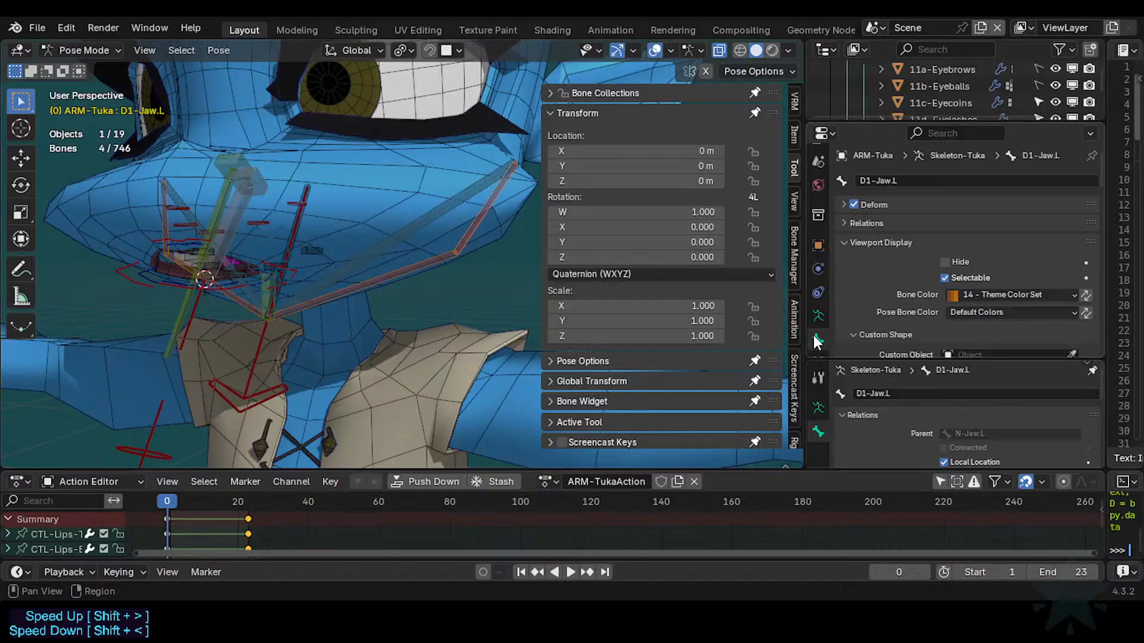
{"action": "left_click", "coordinate": [1011, 294]}
{"action": "left_click", "coordinate": [880, 342]}
{"action": "key", "text": "alt+a"}
Select the upper teeth bones sharing the color of D1-Arcade-T.L.001 and save the file.
{"action": "scroll", "coordinate": [355, 277], "scroll_direction": "up", "scroll_amount": 3}
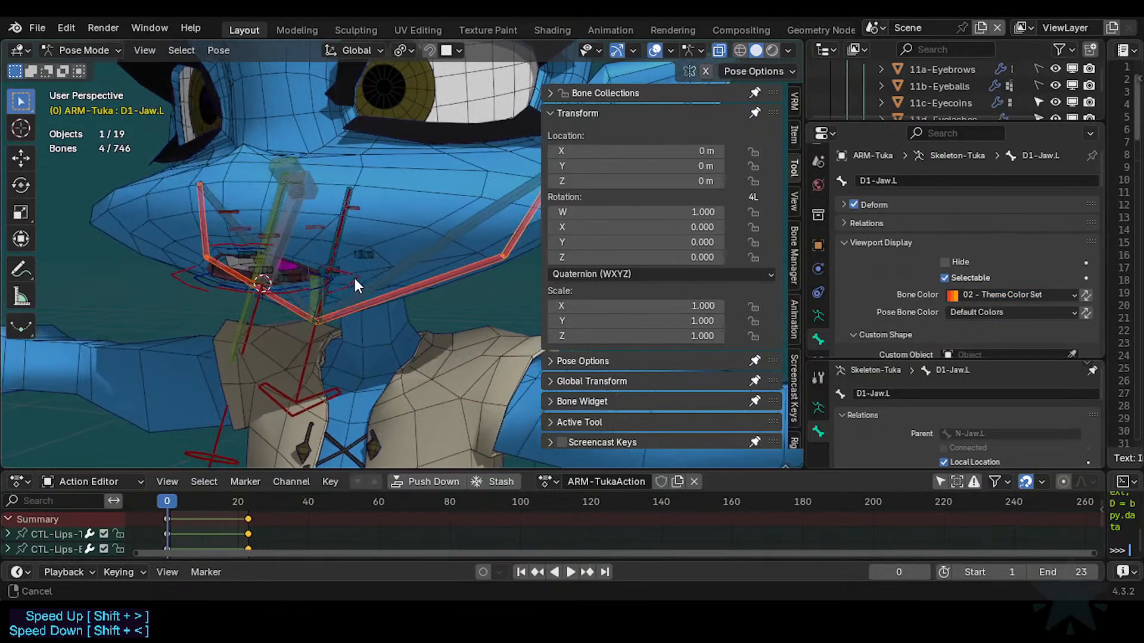
{"action": "scroll", "coordinate": [355, 207], "scroll_direction": "up", "scroll_amount": 1}
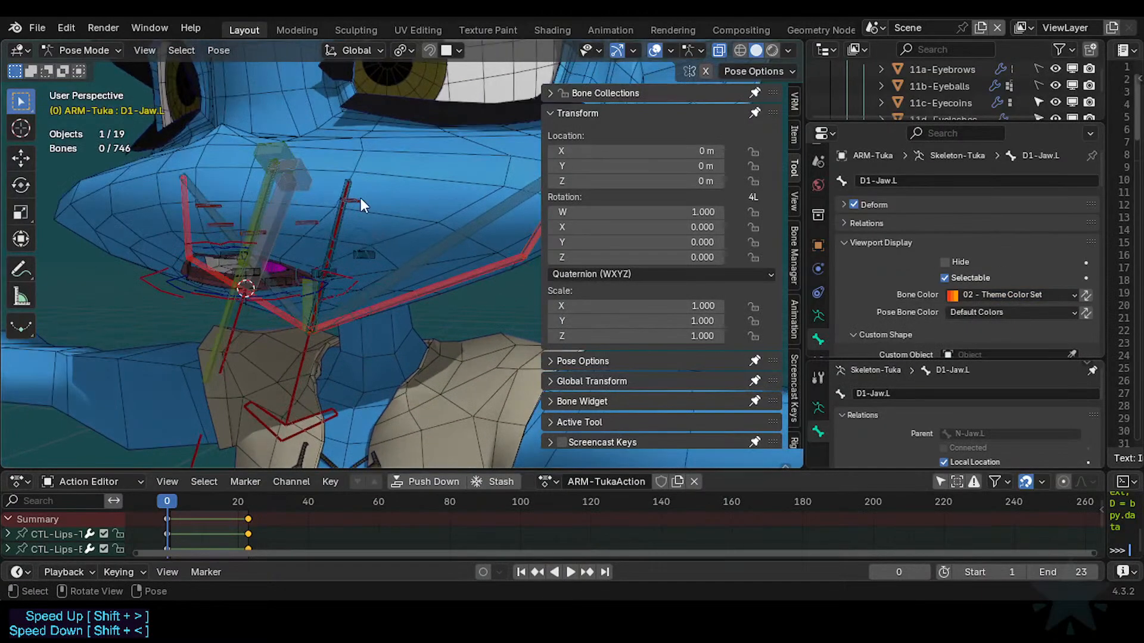
{"action": "left_click", "coordinate": [360, 199]}
{"action": "key", "text": "shift+g"}
{"action": "left_click", "coordinate": [359, 197]}
{"action": "middle_click_drag", "start_coordinate": [278, 275], "coordinate": [366, 256], "text": "shift"}
{"action": "key", "text": "ctrl+s"}
{"action": "key", "text": "g"}
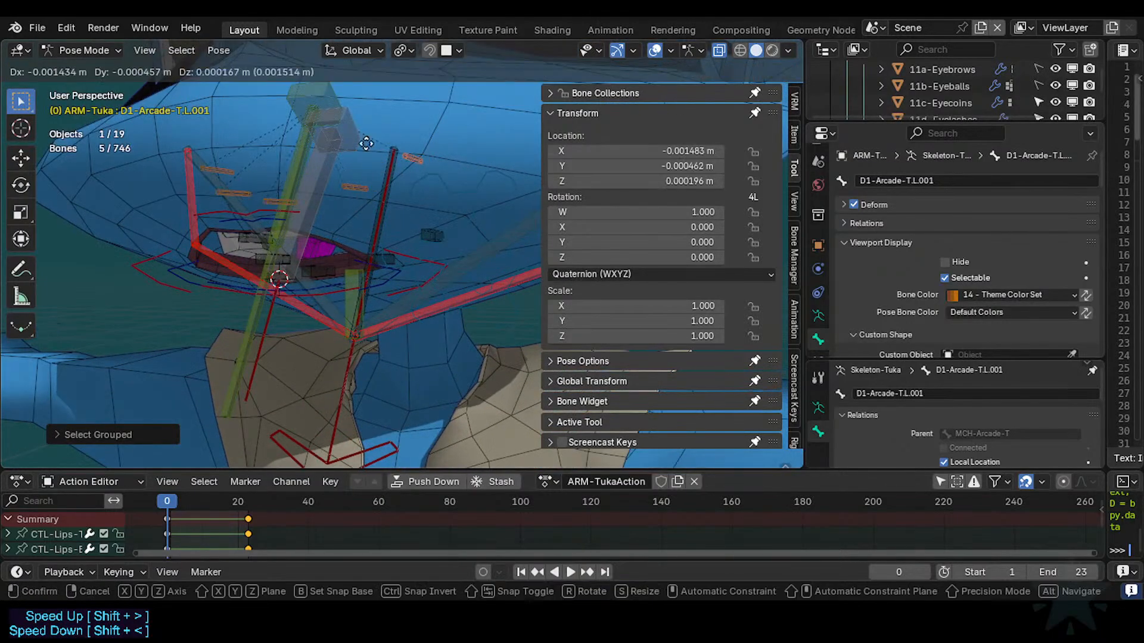
{"action": "right_click", "coordinate": [391, 200]}
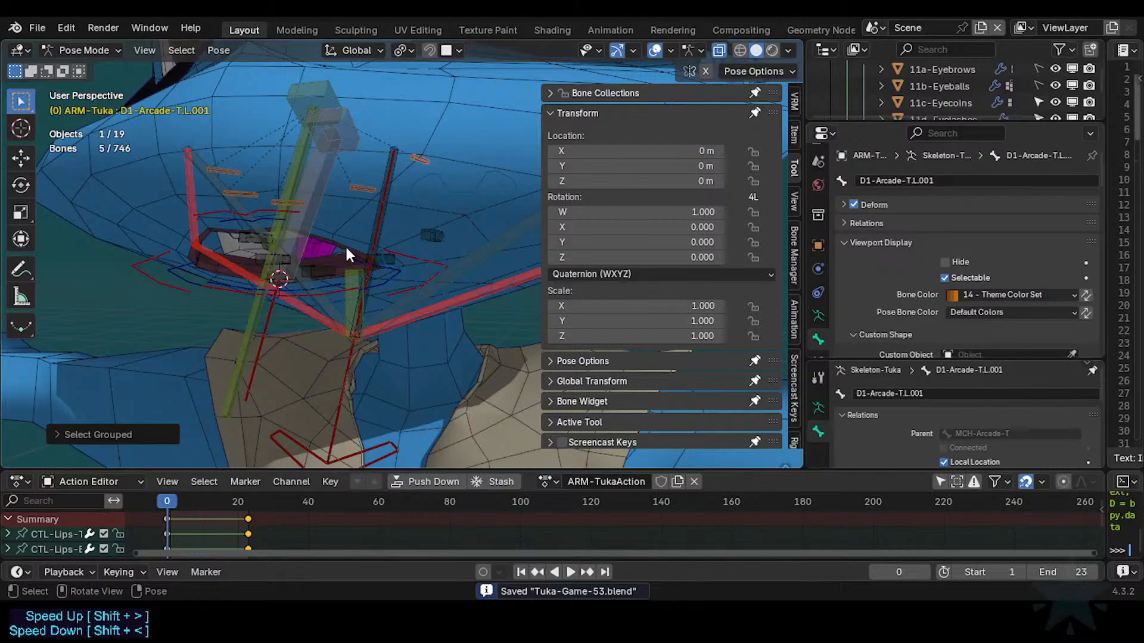
In Edit Mode, parent the five selected D1-Arcade-T bones to MCH-Arcade-T.001 with Keep Offset.
{"action": "key", "text": "Tab"}
{"action": "middle_click_drag", "start_coordinate": [349, 245], "coordinate": [361, 243]}
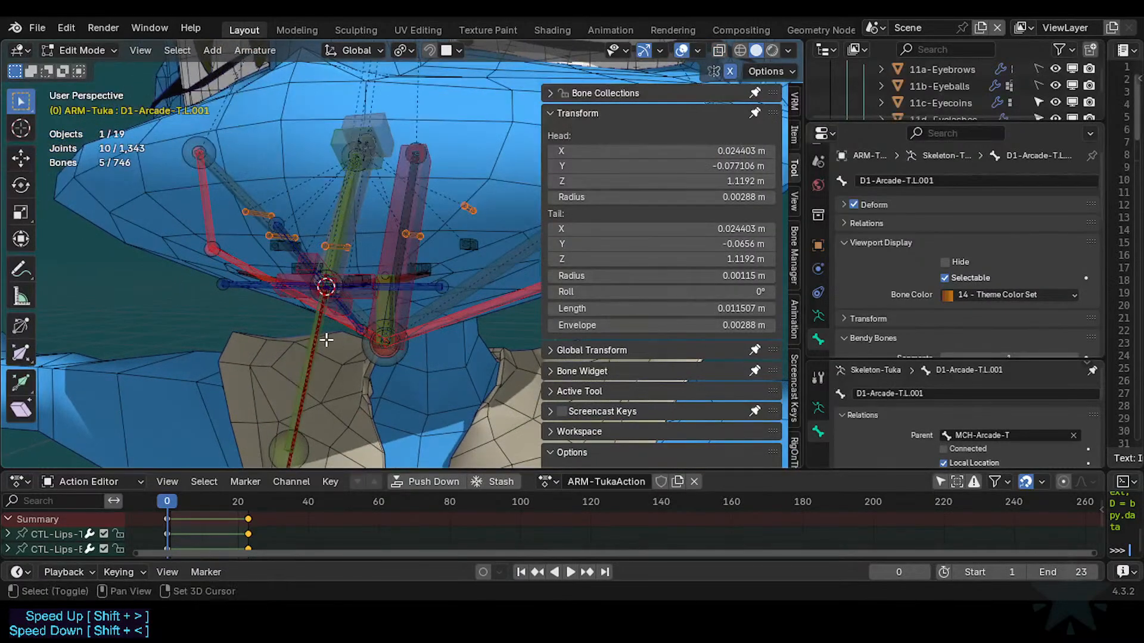
{"action": "left_click", "coordinate": [302, 340], "text": "shift"}
{"action": "key", "text": "ctrl+p"}
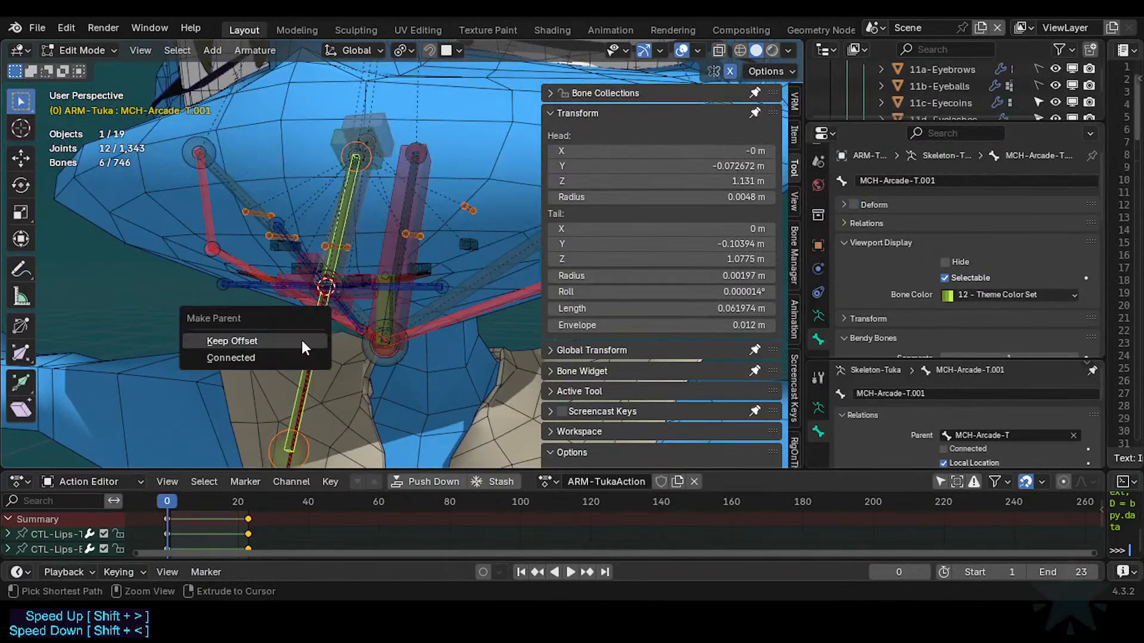
{"action": "left_click", "coordinate": [301, 341]}
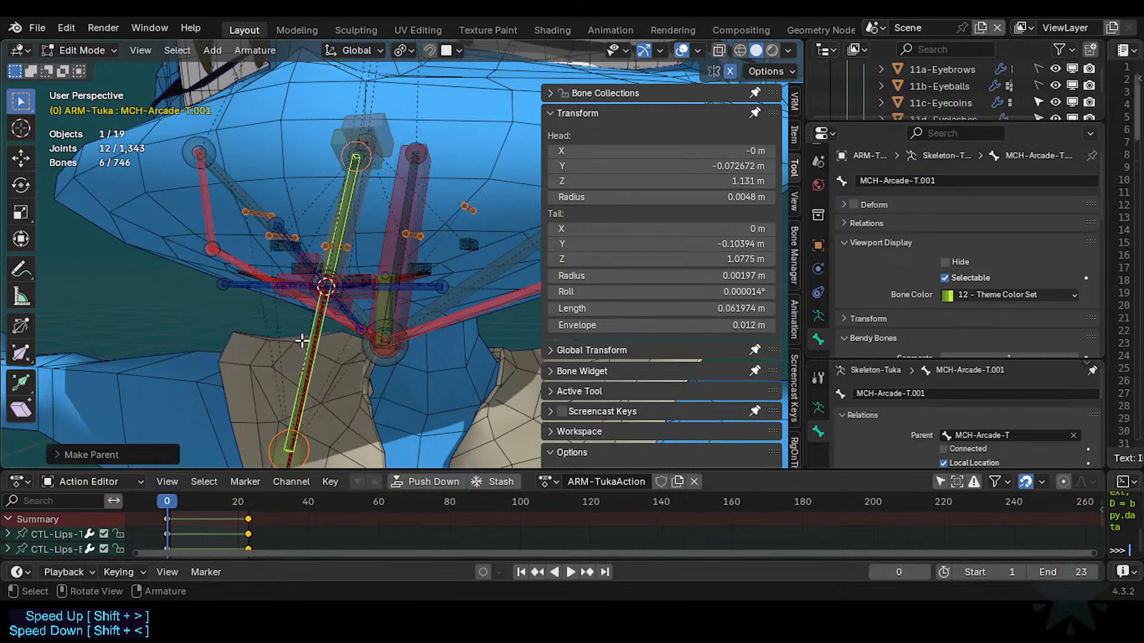
Return to Pose Mode and shrink the B-Bone display thickness of MCH-Arcade-T.001 and the D1-Arcade-T bones.
{"action": "key", "text": "ctrl+Tab"}
{"action": "key", "text": "p"}
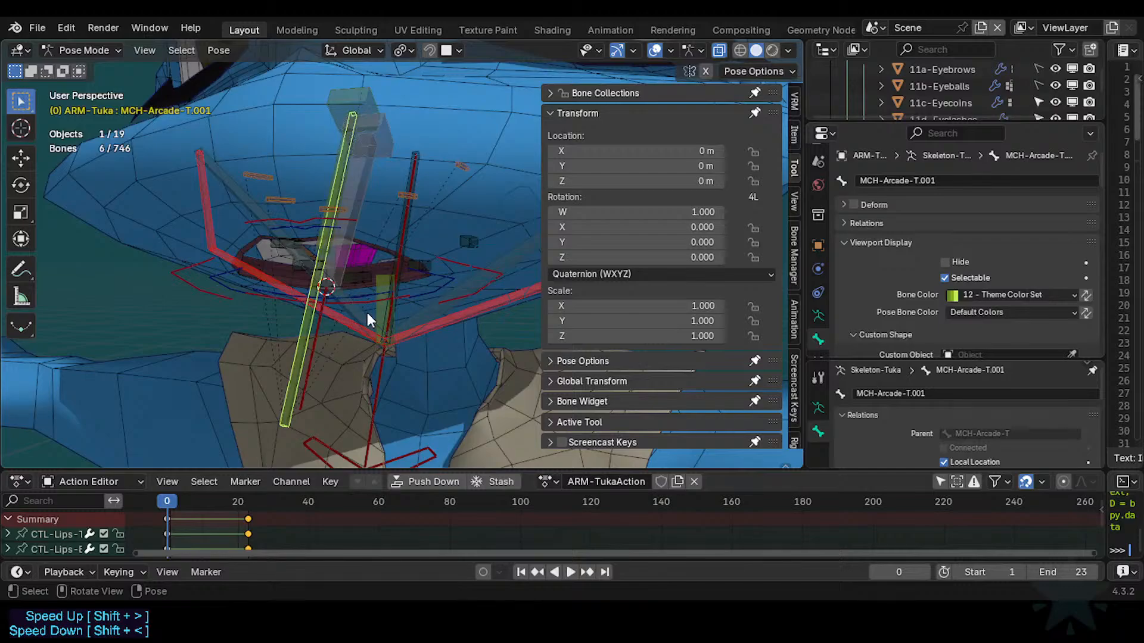
{"action": "key", "text": "ctrl+alt+s"}
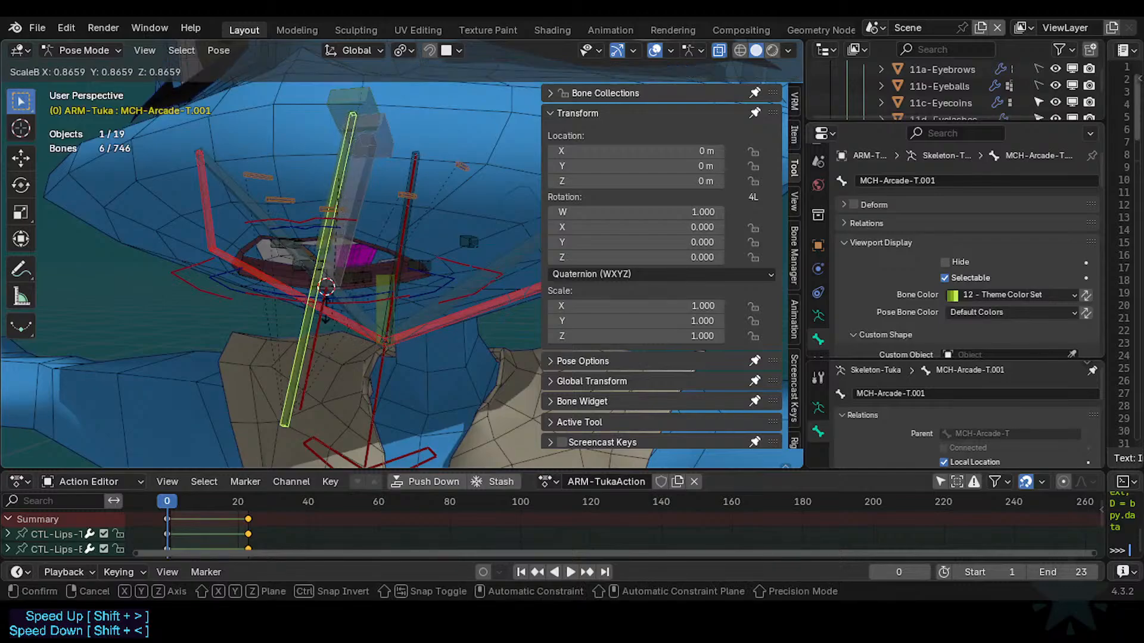
{"action": "left_click", "coordinate": [308, 227]}
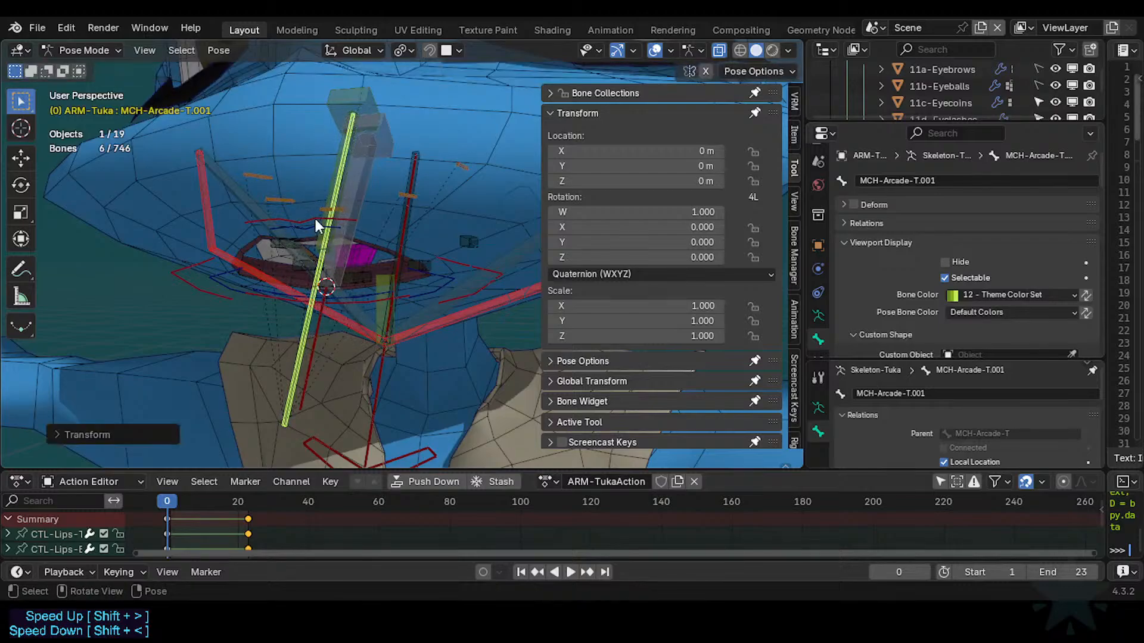
Select MCH-Arcade-T.001 alone and try rotating it to test the teeth bones parented to it.
{"action": "left_click", "coordinate": [316, 220]}
{"action": "left_click", "coordinate": [333, 210]}
{"action": "left_click", "coordinate": [302, 352]}
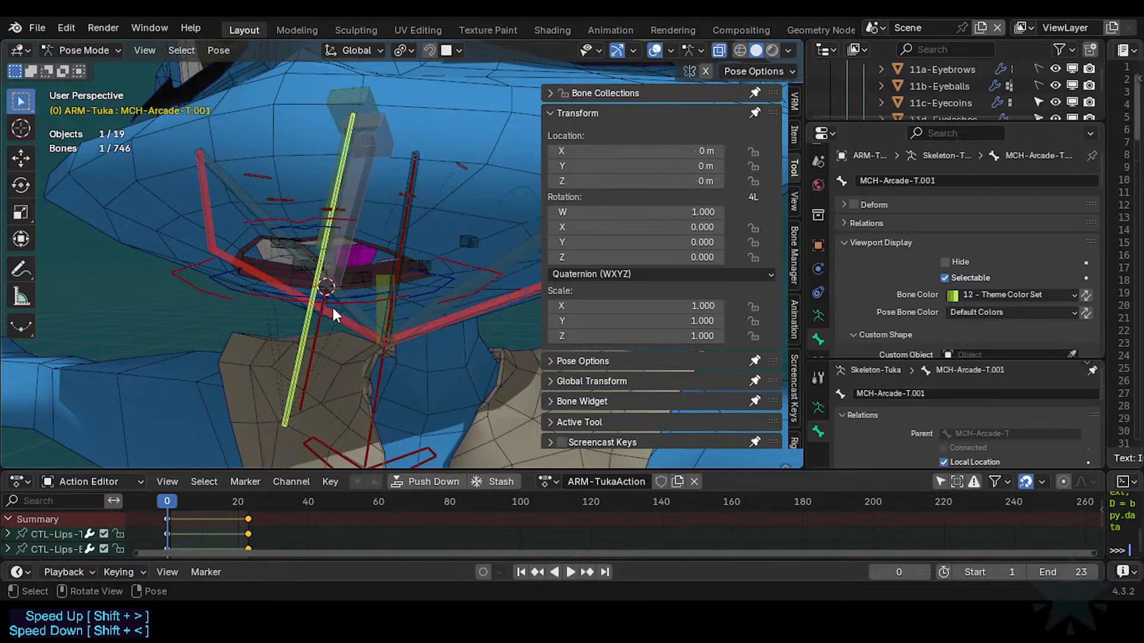
{"action": "key", "text": "r"}
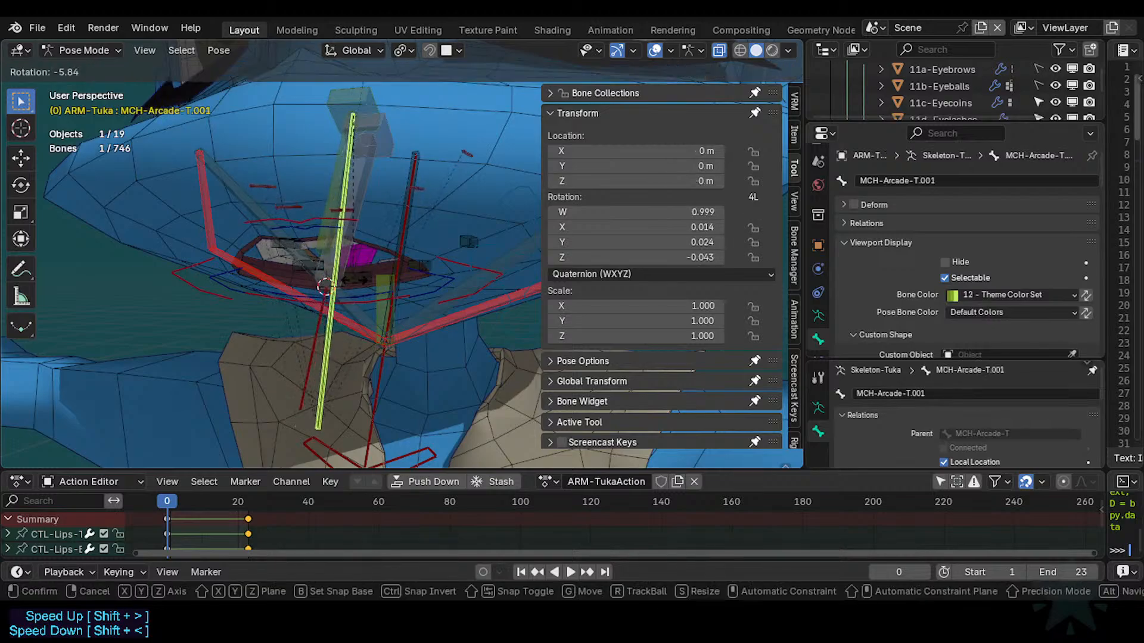
{"action": "right_click", "coordinate": [369, 156]}
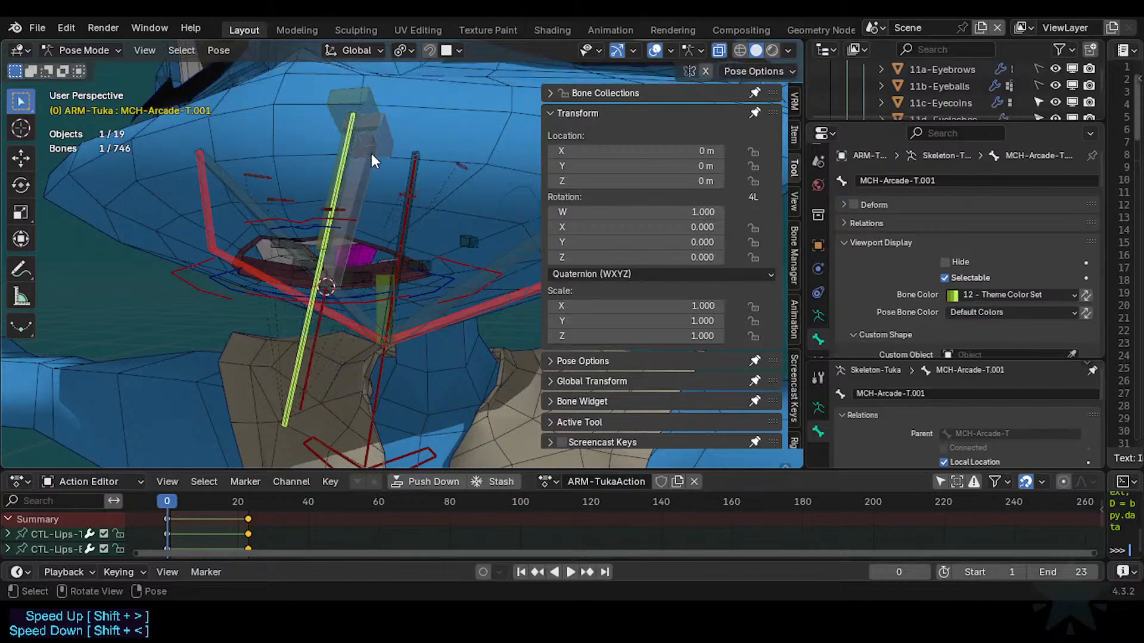
Try moving and trackball-rotating the upper lip control MTR-Lips-T to test how the upper teeth follow.
{"action": "left_click", "coordinate": [330, 192]}
{"action": "middle_click_drag", "start_coordinate": [331, 293], "coordinate": [335, 251]}
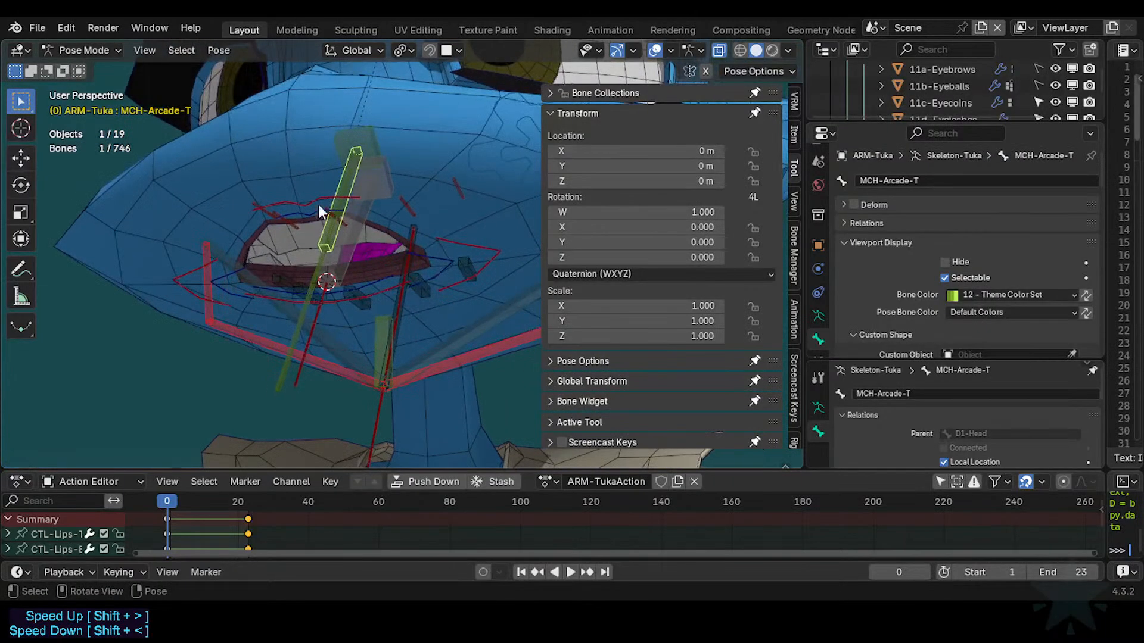
{"action": "left_click", "coordinate": [317, 203]}
{"action": "key", "text": "g"}
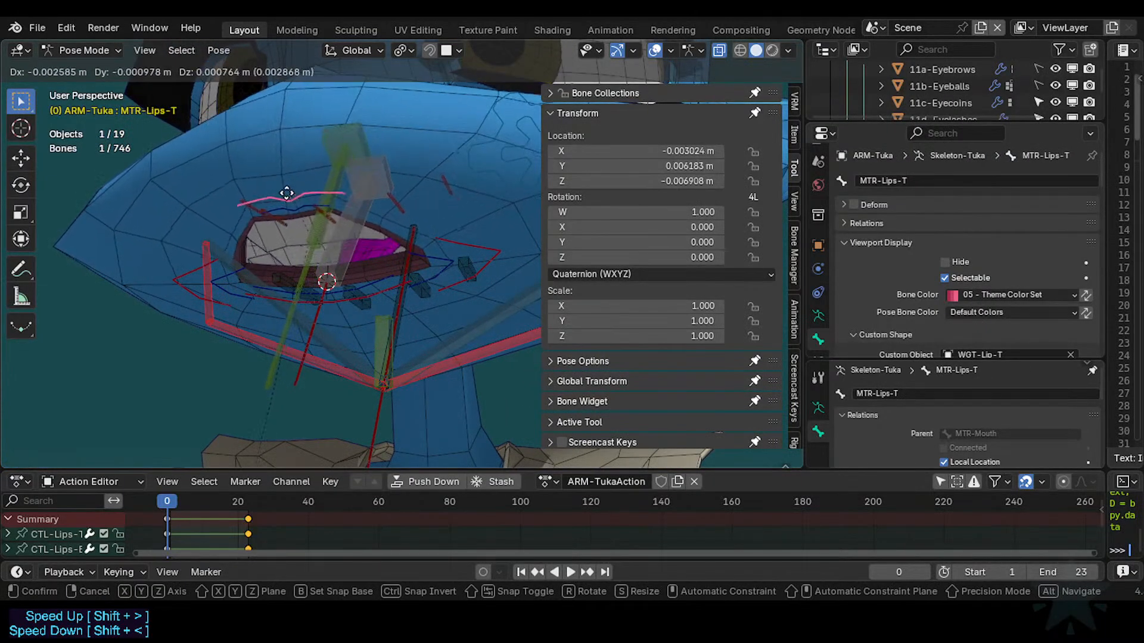
{"action": "left_click", "coordinate": [306, 196]}
{"action": "key", "text": "r"}
{"action": "key", "text": "r"}
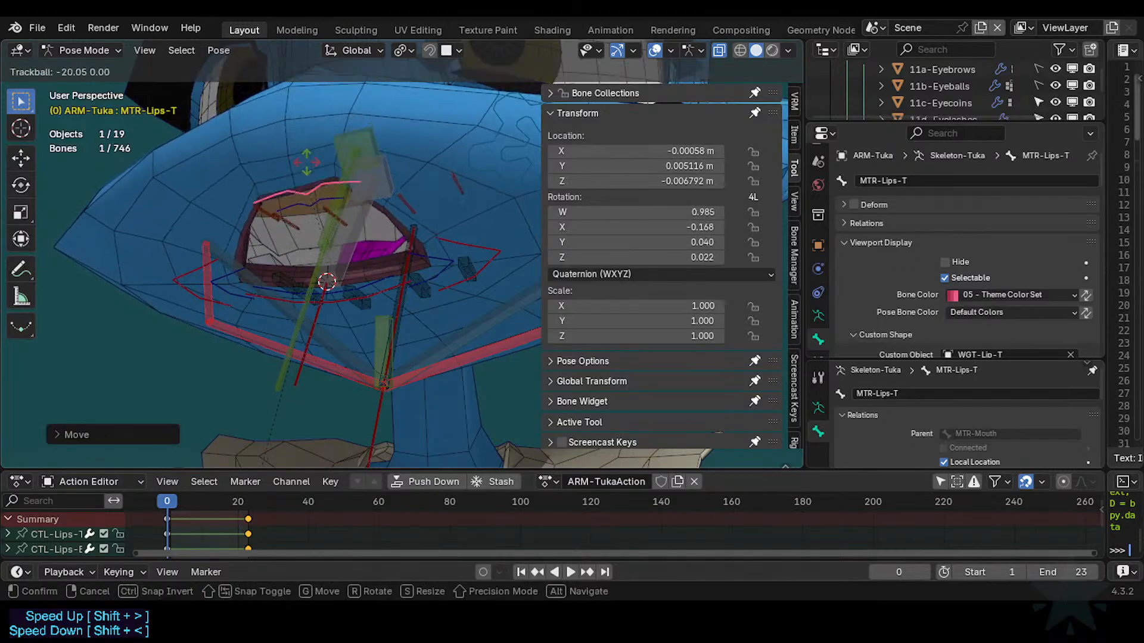
{"action": "left_click", "coordinate": [271, 378]}
{"action": "left_click", "coordinate": [294, 376]}
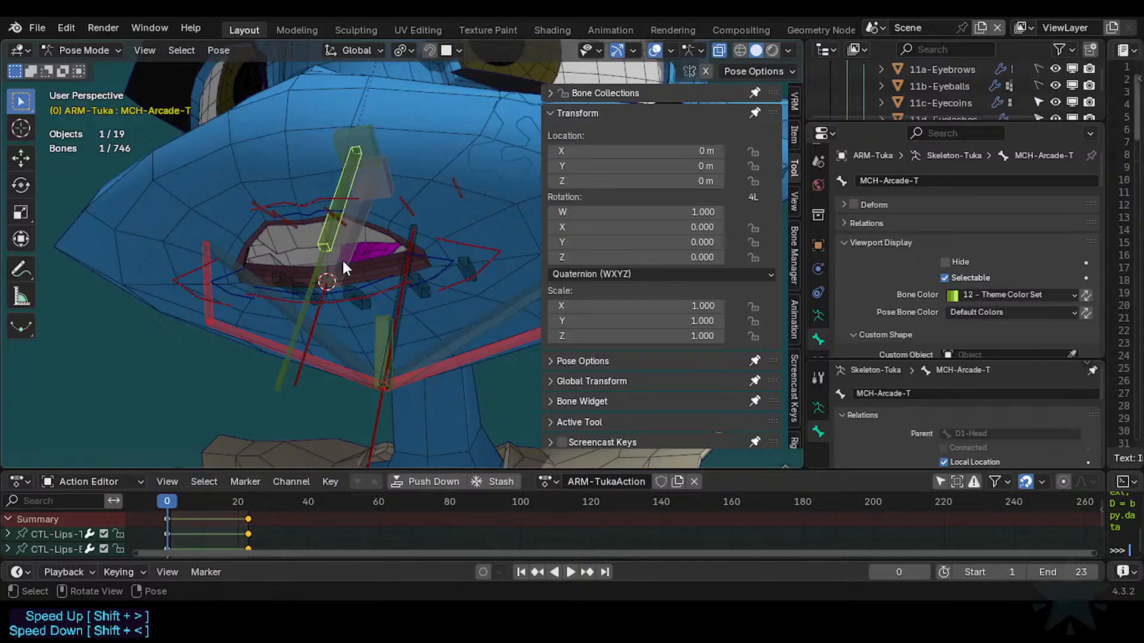
Set the bone color of MCH-Arcade-T.001 to 11 - Theme Color Set.
{"action": "middle_click_drag", "start_coordinate": [343, 262], "coordinate": [326, 265]}
{"action": "left_click", "coordinate": [249, 388]}
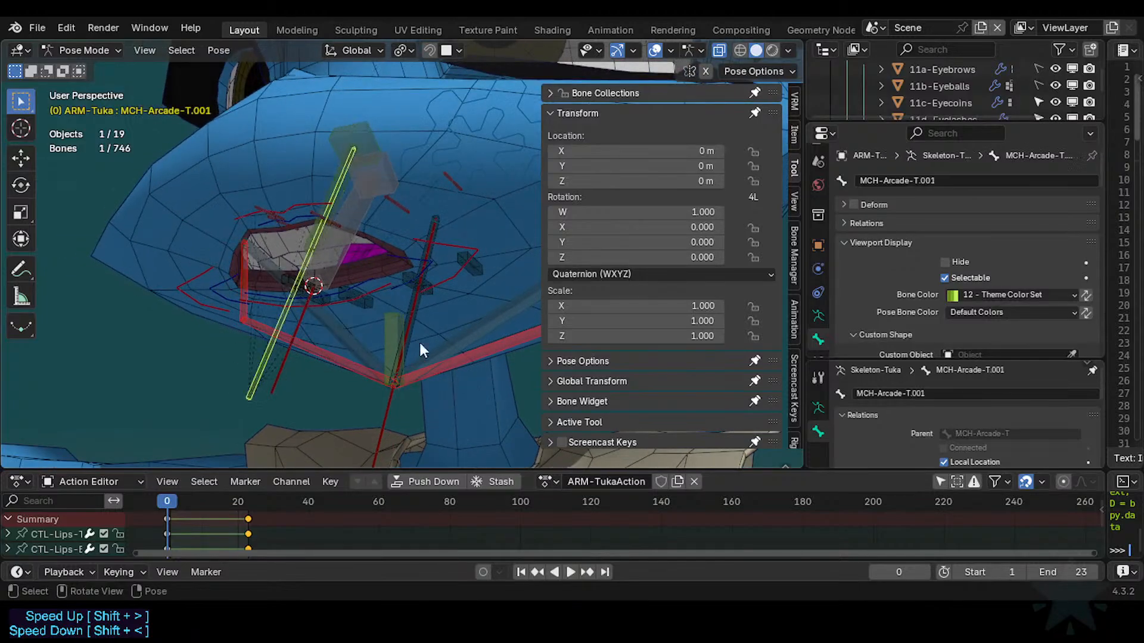
{"action": "left_click", "coordinate": [987, 286]}
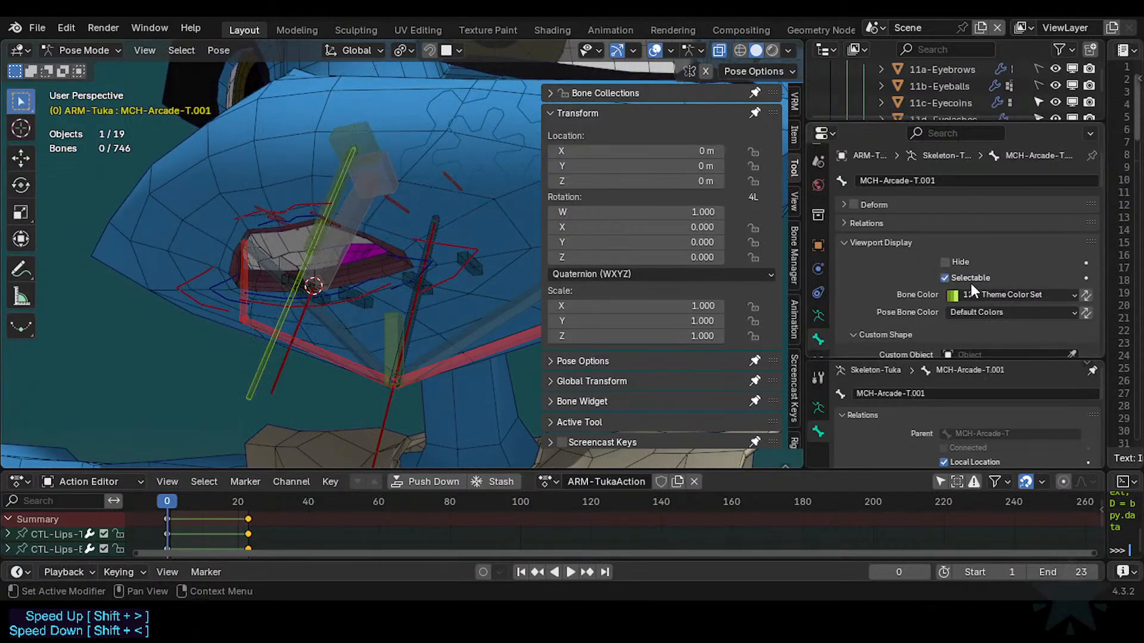
{"action": "left_click", "coordinate": [972, 292]}
{"action": "left_click", "coordinate": [972, 291]}
{"action": "left_click", "coordinate": [972, 292]}
{"action": "left_click", "coordinate": [972, 291]}
{"action": "left_click", "coordinate": [970, 293]}
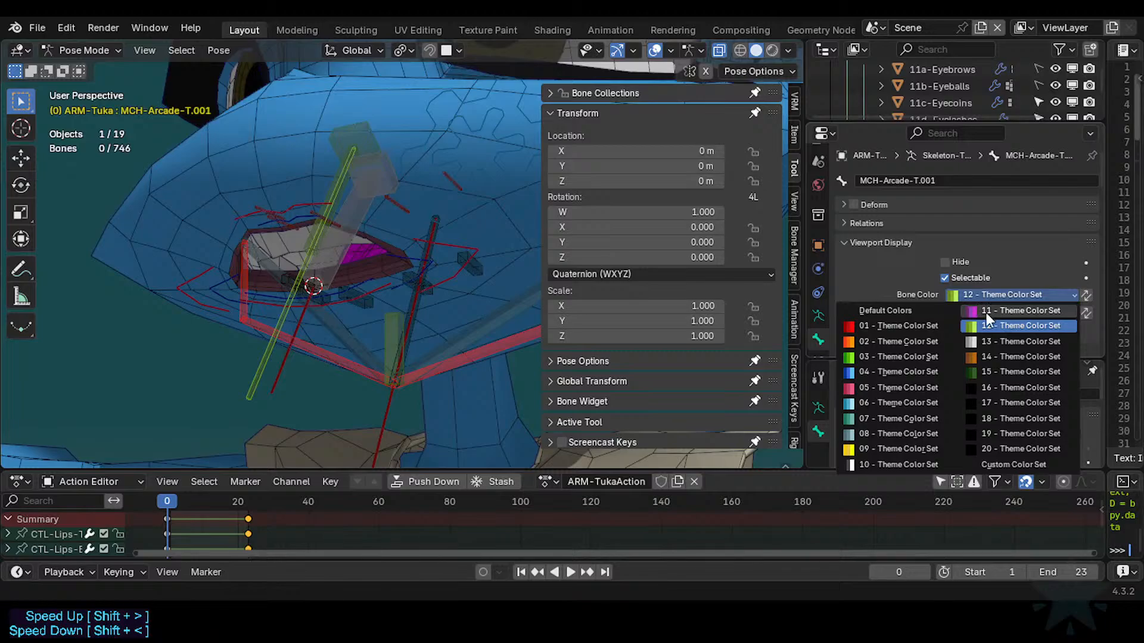
{"action": "left_click", "coordinate": [993, 311]}
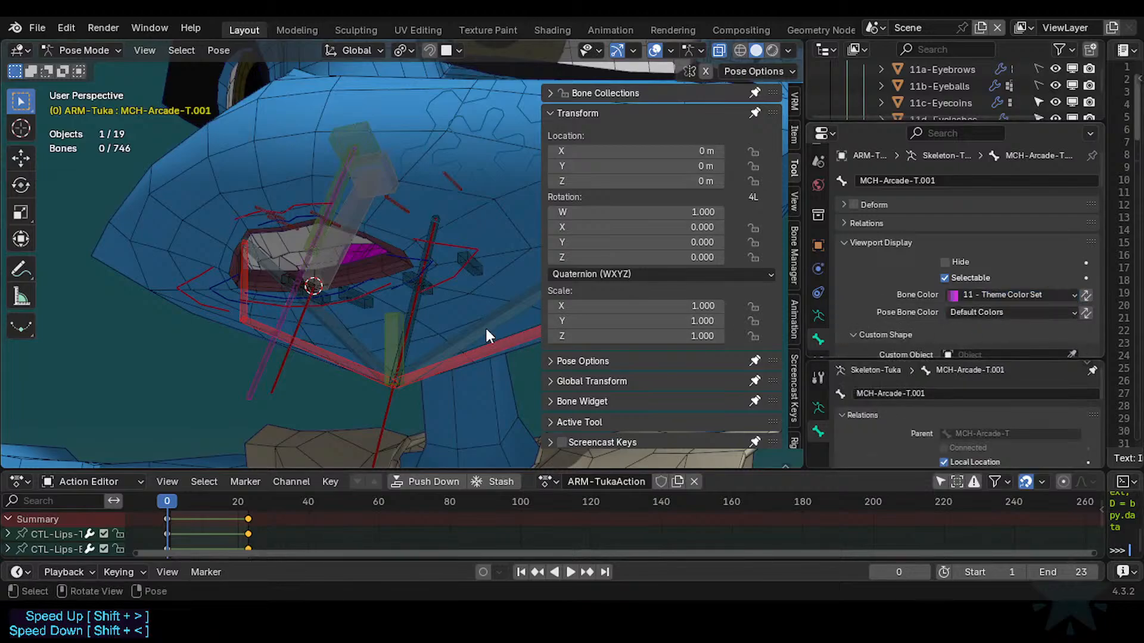
Set the bone color of MCH-Arcade-T.001 to 03 - Theme Color Set, keeping the bone selectable, and select it.
{"action": "left_click", "coordinate": [263, 357]}
{"action": "key", "text": "ctrl+z"}
{"action": "left_click", "coordinate": [1029, 291]}
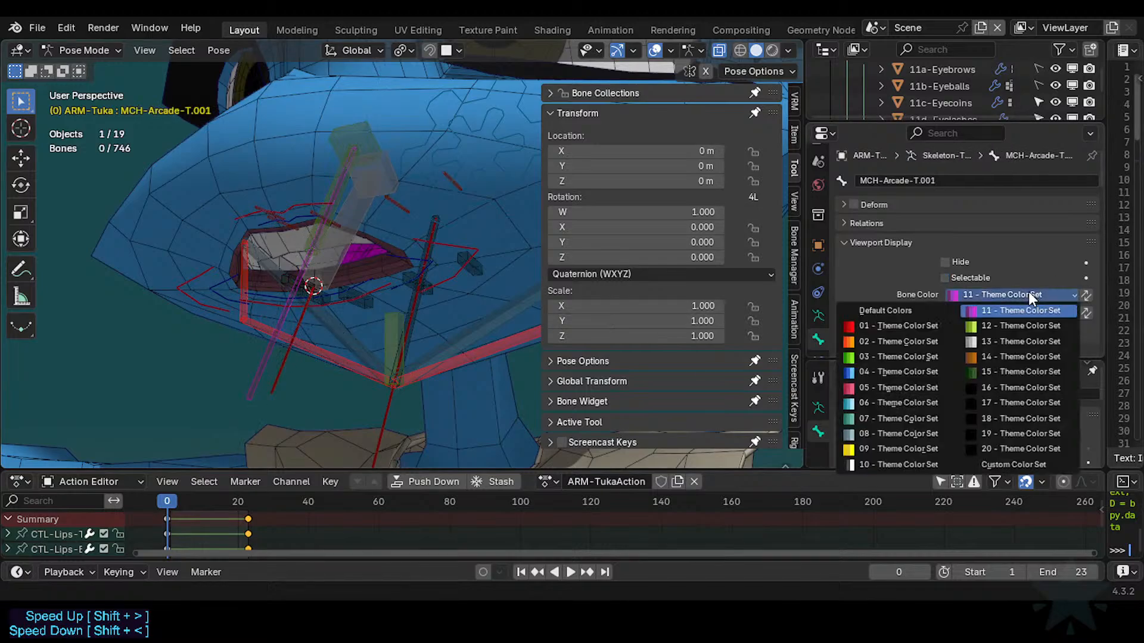
{"action": "left_click", "coordinate": [1027, 291]}
{"action": "left_click", "coordinate": [989, 295]}
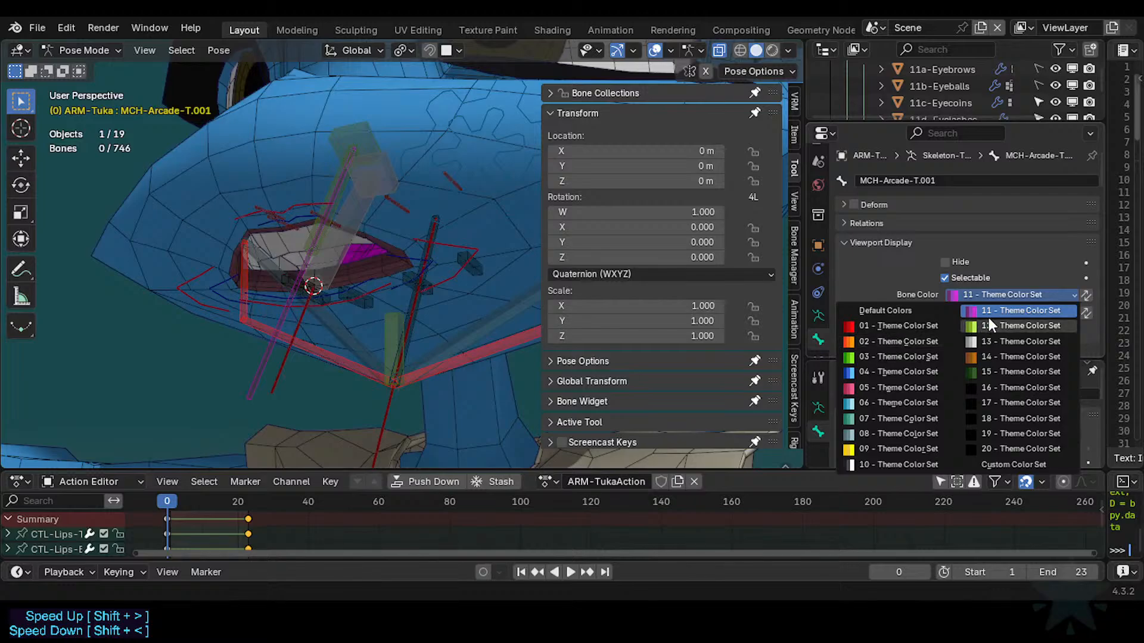
{"action": "left_click", "coordinate": [921, 355]}
{"action": "left_click", "coordinate": [259, 370]}
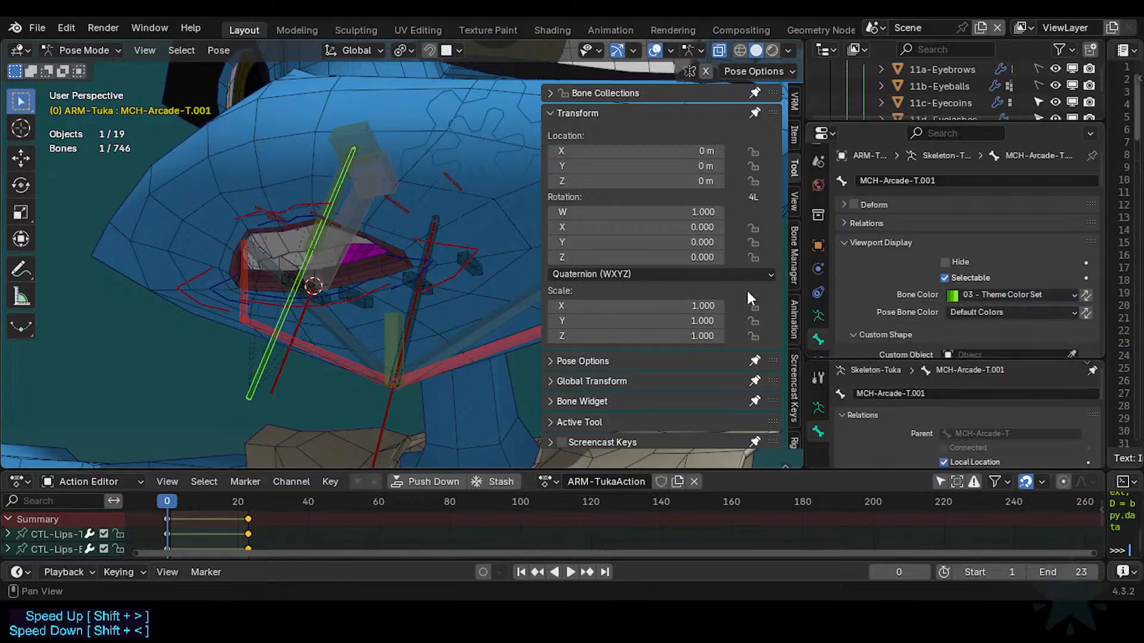
Set the bone color of MCH-Arcade-T.001 to 12 - Theme Color Set and select the bone.
{"action": "left_click", "coordinate": [1046, 295]}
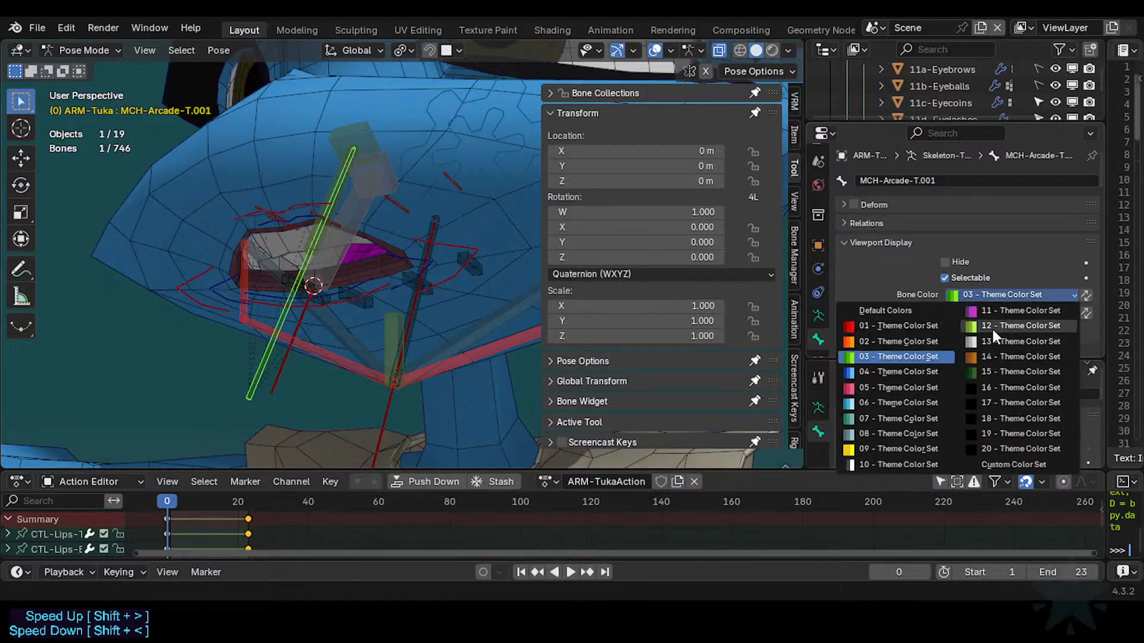
{"action": "left_click", "coordinate": [992, 327]}
{"action": "left_click", "coordinate": [269, 357]}
{"action": "left_click", "coordinate": [263, 360]}
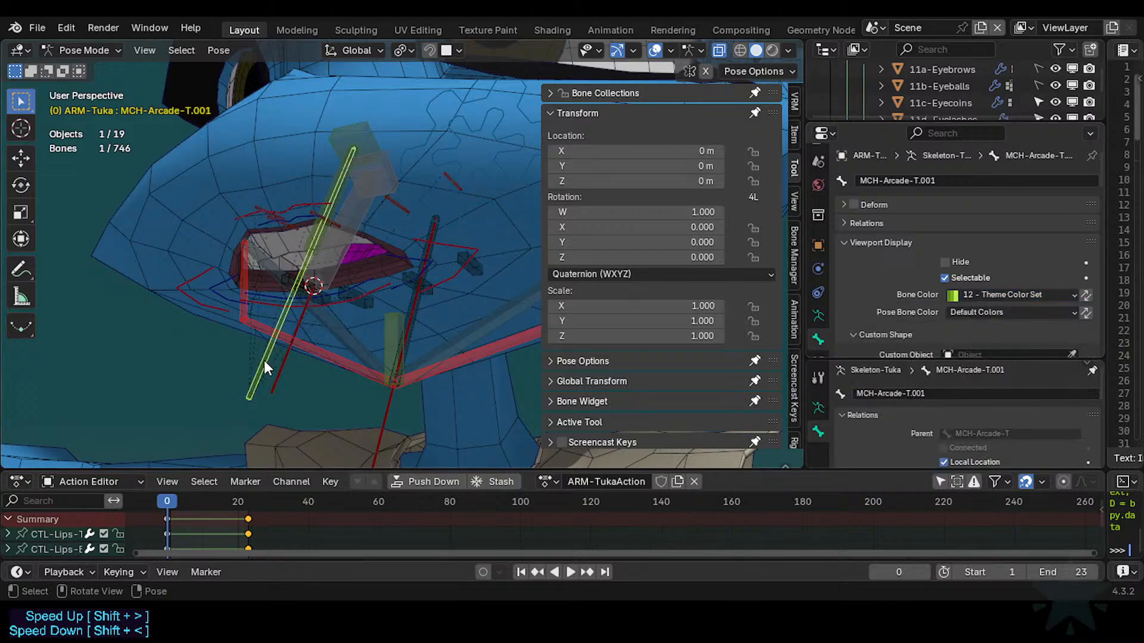
Shorten MCH-Arcade-T.001 in Edit Mode by snapping its tail to the 3D cursor, and return to Pose Mode.
{"action": "key", "text": "Tab"}
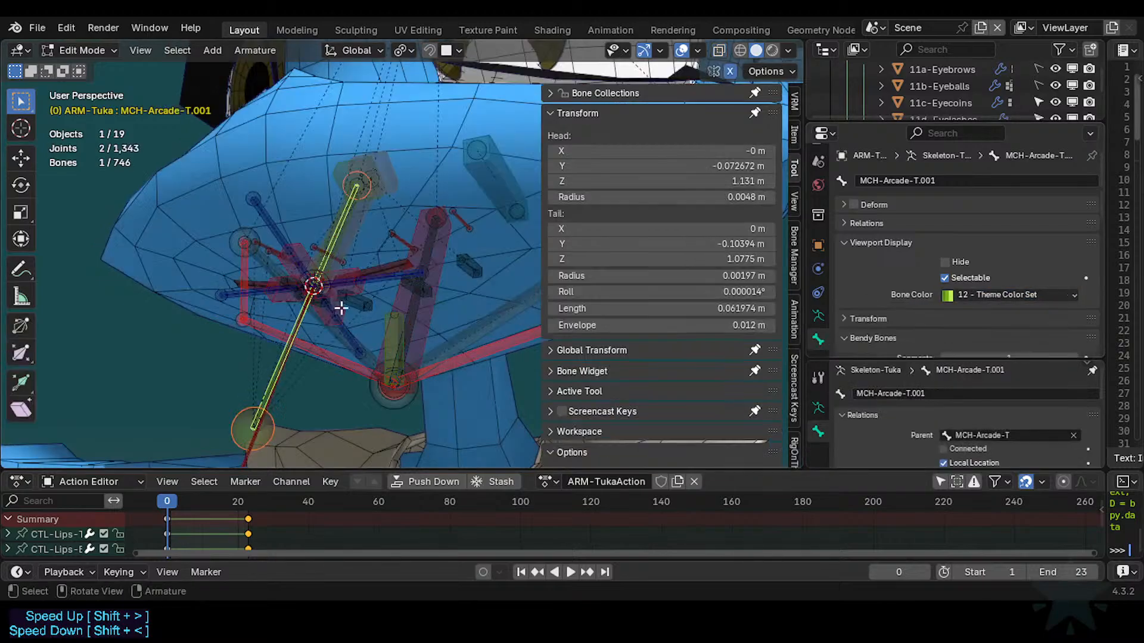
{"action": "key", "text": "shift+s"}
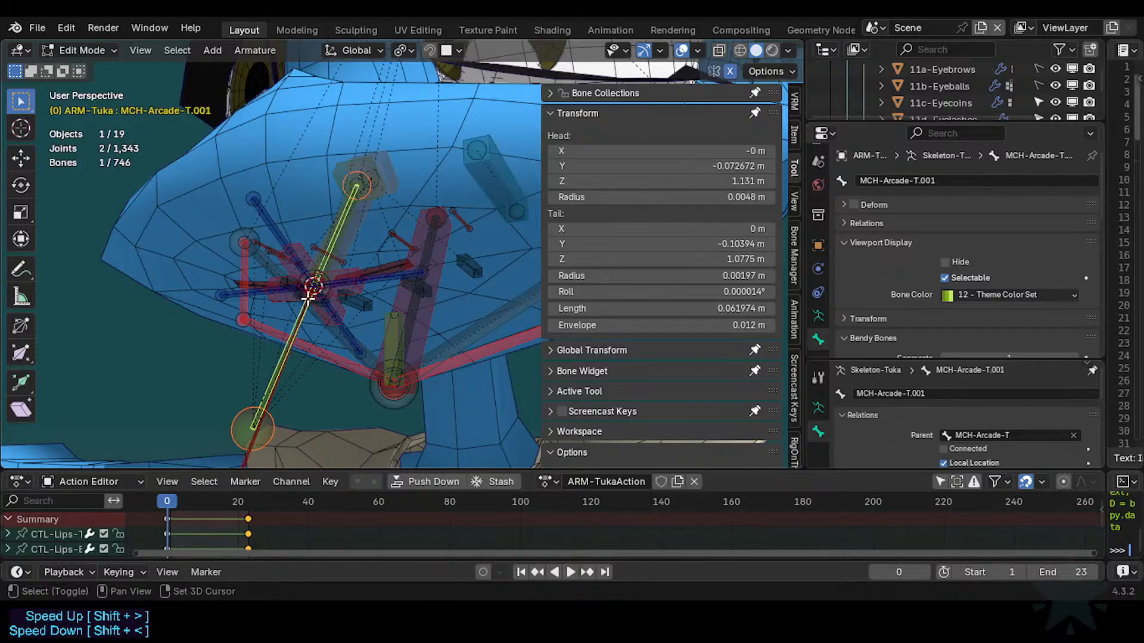
{"action": "left_click", "coordinate": [308, 296]}
{"action": "key", "text": "ctrl+z"}
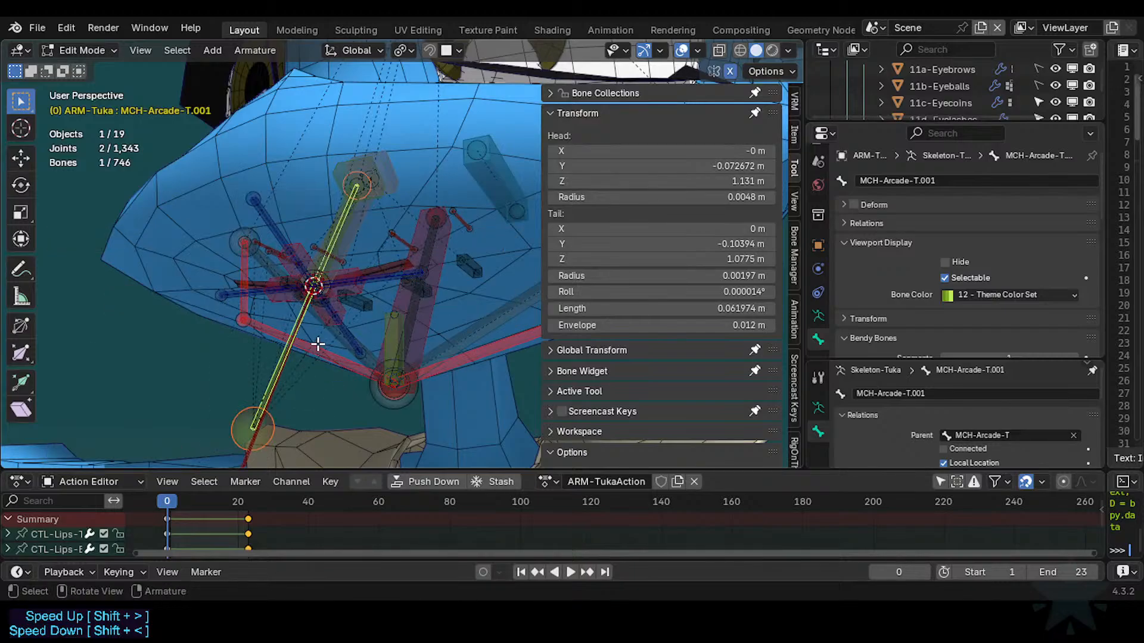
{"action": "middle_click_drag", "start_coordinate": [331, 286], "coordinate": [300, 322]}
{"action": "left_click", "coordinate": [281, 394]}
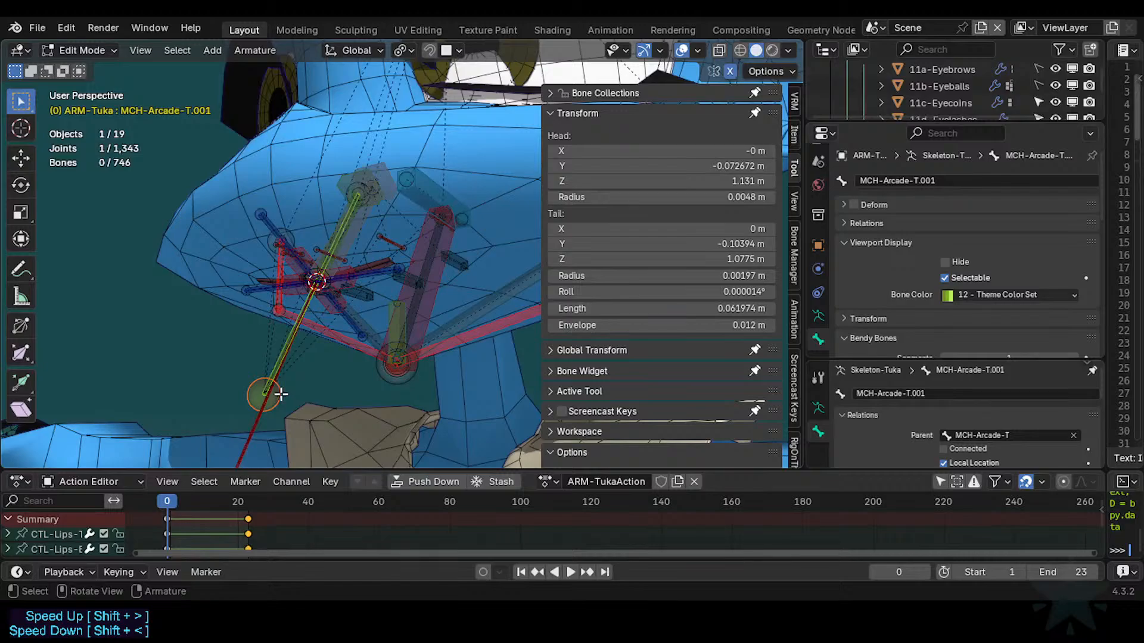
{"action": "key", "text": "shift+s"}
{"action": "left_click", "coordinate": [249, 386]}
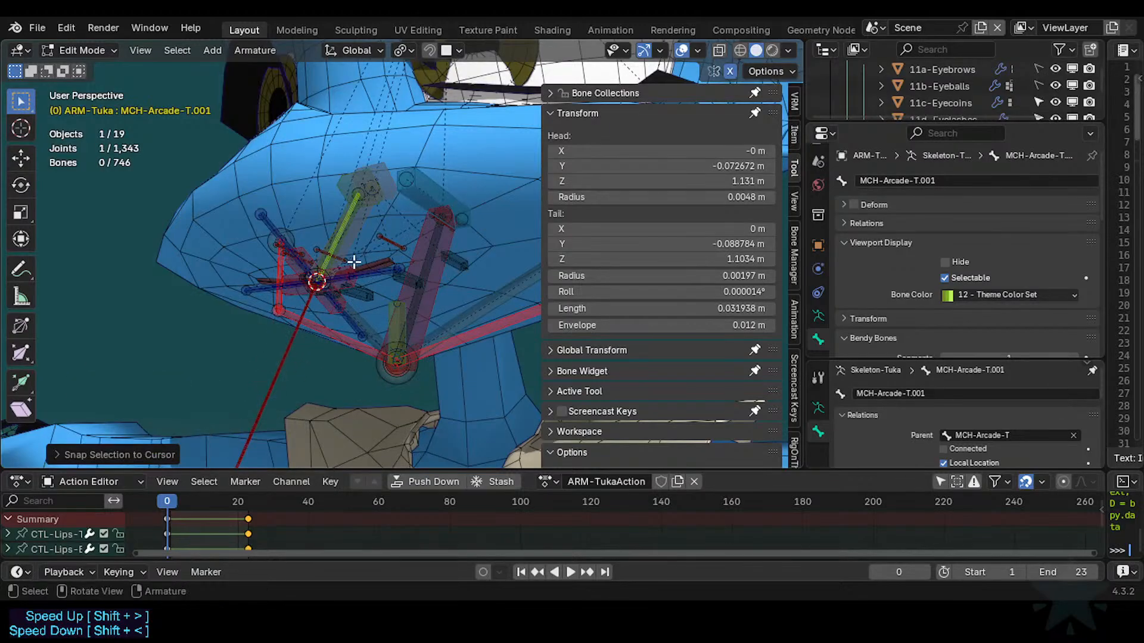
{"action": "key", "text": "ctrl+Tab"}
Assign WGT-ARM-Tuka_PaddleRounded as the custom shape of MCH-Arcade-T.001.
{"action": "middle_click_drag", "start_coordinate": [344, 273], "coordinate": [313, 295]}
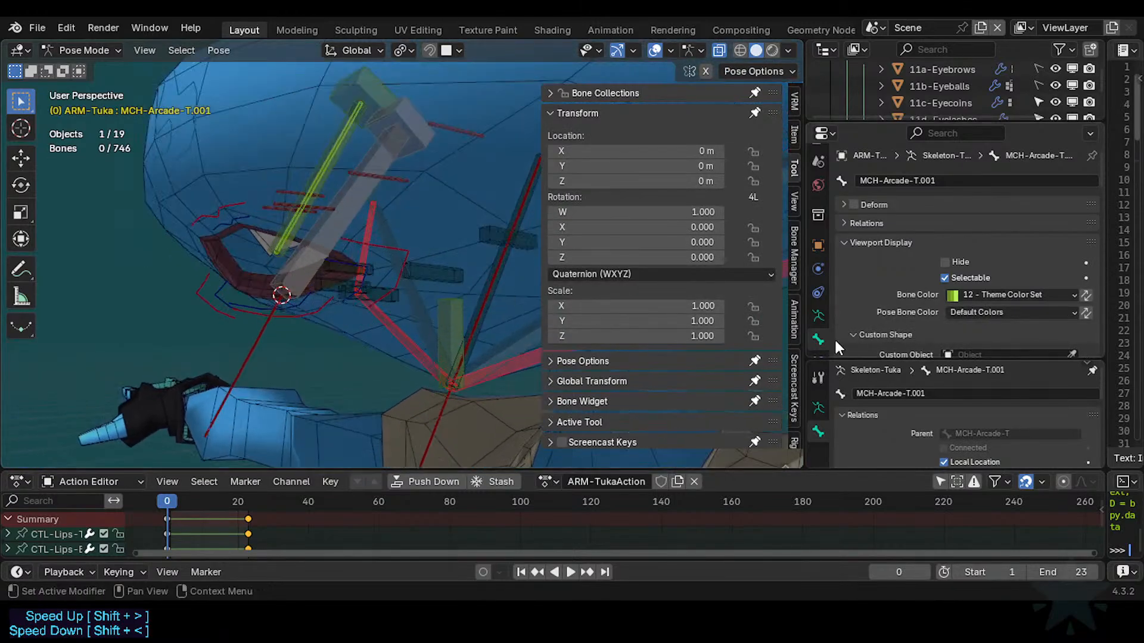
{"action": "scroll", "coordinate": [821, 333], "scroll_direction": "down", "scroll_amount": 1}
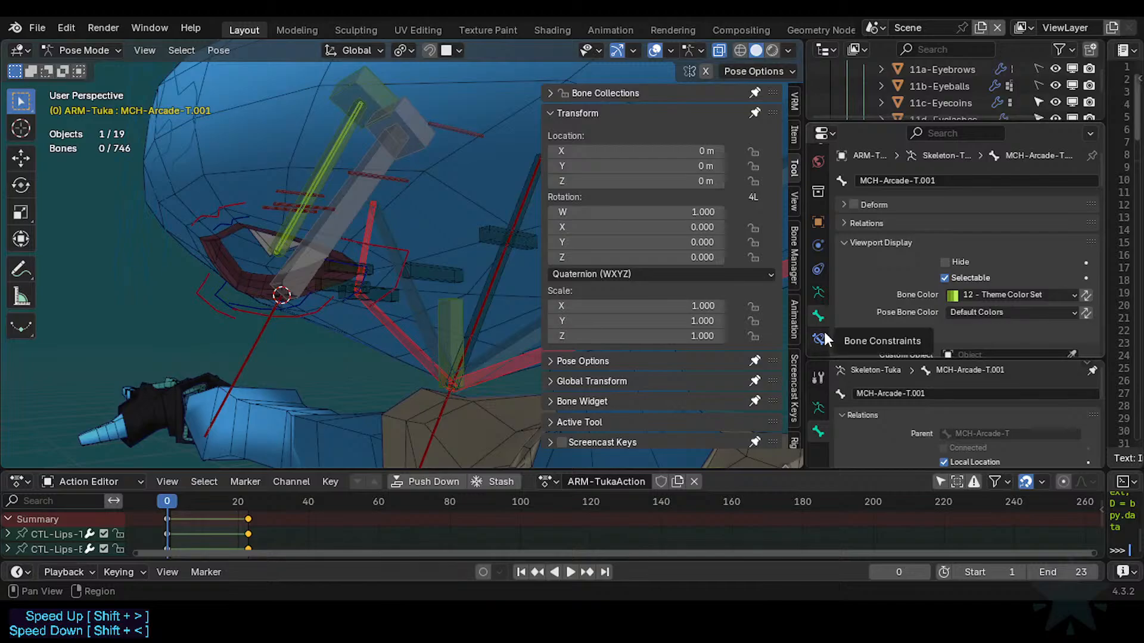
{"action": "scroll", "coordinate": [939, 291], "scroll_direction": "down", "scroll_amount": 4}
{"action": "left_click", "coordinate": [1005, 253]}
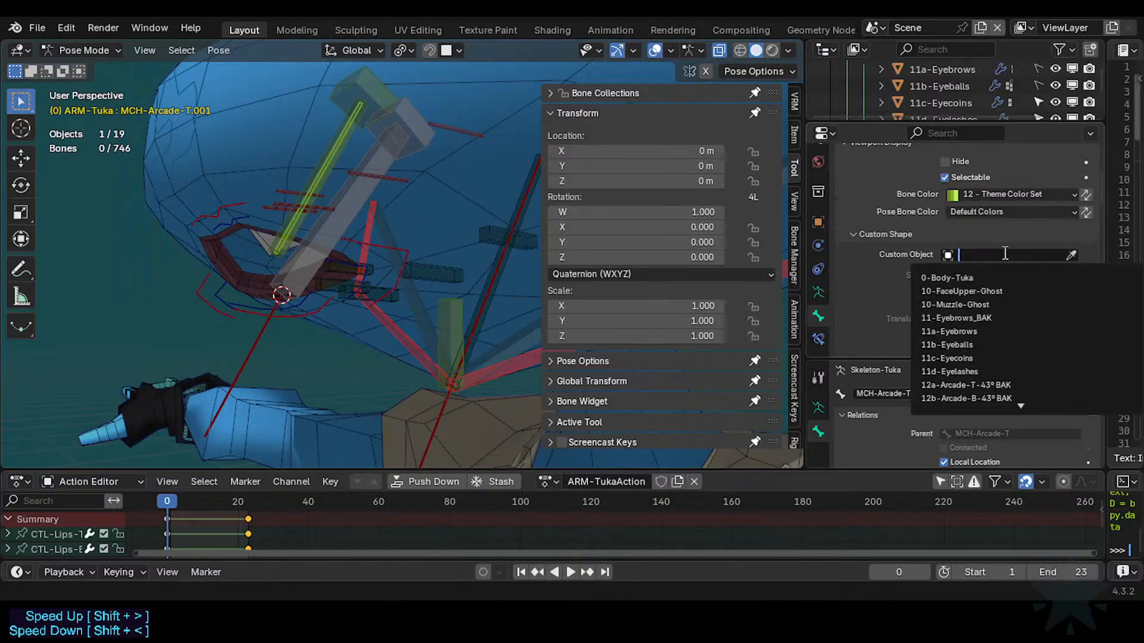
{"action": "type", "text": "padd"}
{"action": "key", "text": "Down"}
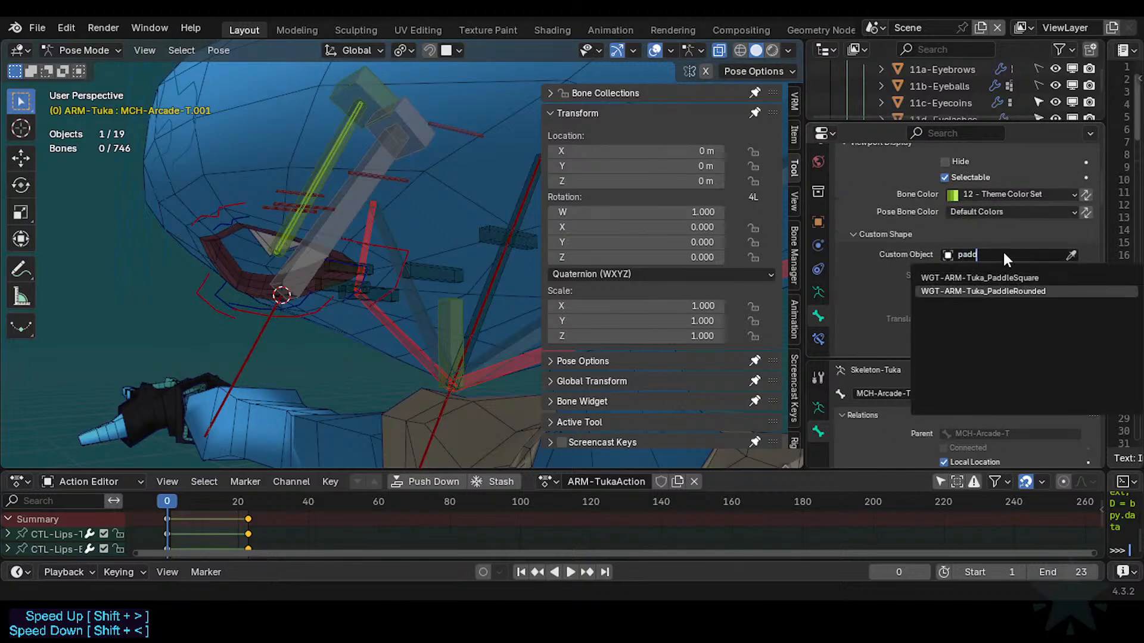
{"action": "type", "text": "d"}
{"action": "key", "text": "Return"}
{"action": "scroll", "coordinate": [989, 298], "scroll_direction": "down", "scroll_amount": 4}
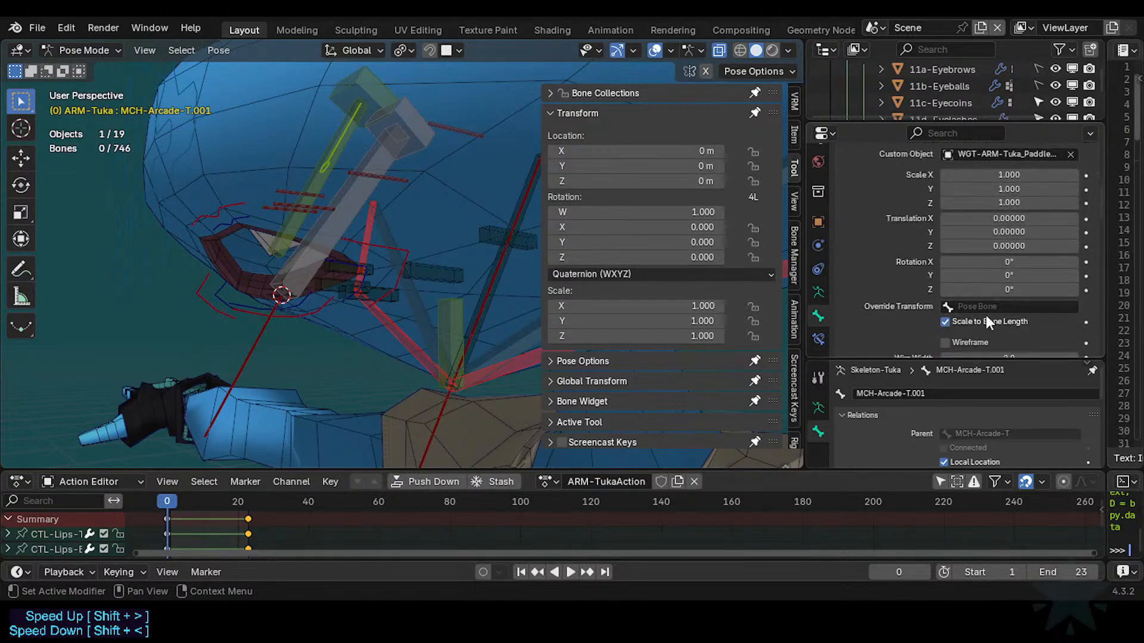
Compare the paddle shape with Scale to Bone Length on and off, leave it on, and set the shape's Y scale to 3.250.
{"action": "left_click", "coordinate": [966, 321]}
{"action": "left_click", "coordinate": [966, 321]}
{"action": "left_click", "coordinate": [966, 321]}
{"action": "left_click", "coordinate": [967, 322]}
{"action": "scroll", "coordinate": [972, 274], "scroll_direction": "up", "scroll_amount": 2}
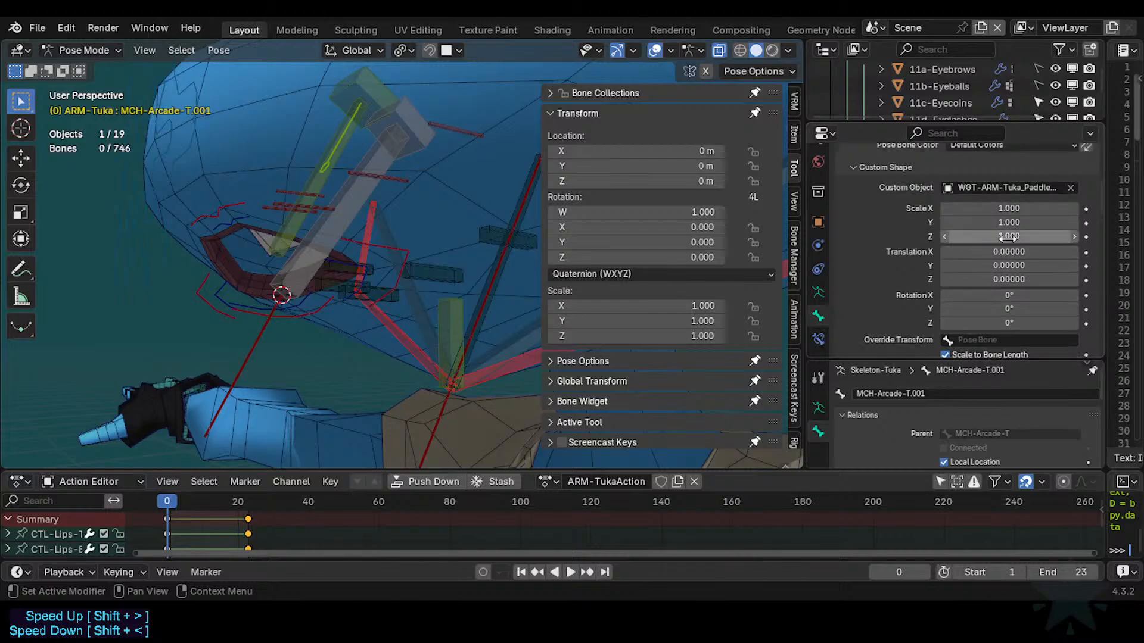
{"action": "left_click_drag", "start_coordinate": [994, 227], "coordinate": [993, 227]}
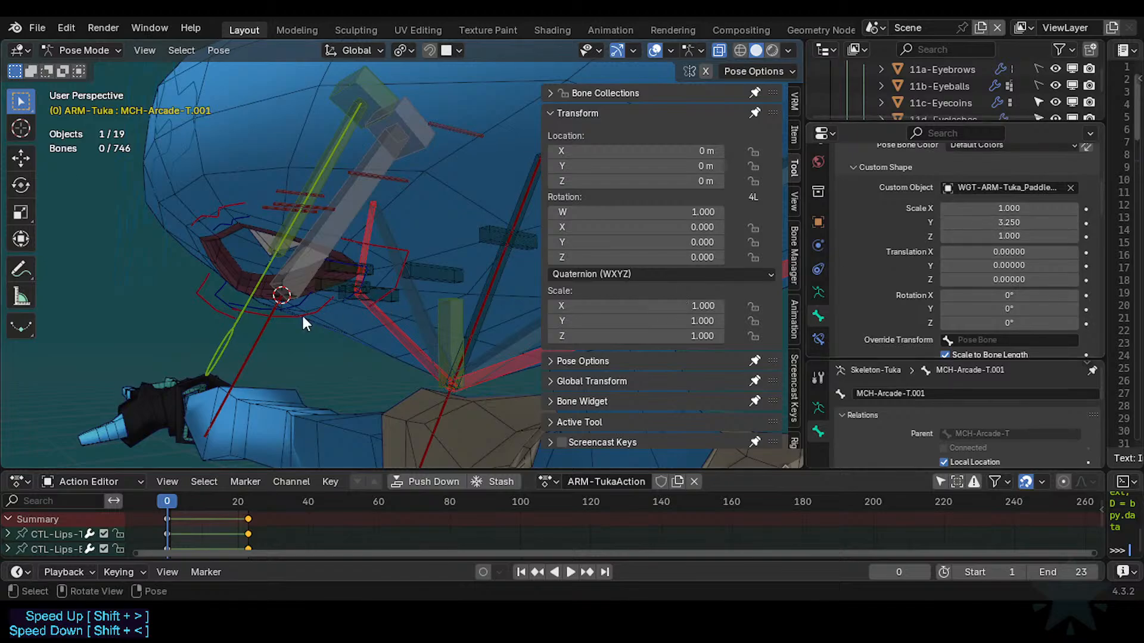
Select MCH-Arcade-T.001 by its paddle shape and try moving and trackball-rotating it.
{"action": "middle_click_drag", "start_coordinate": [302, 313], "coordinate": [367, 292]}
{"action": "key", "text": "ctrl+Tab"}
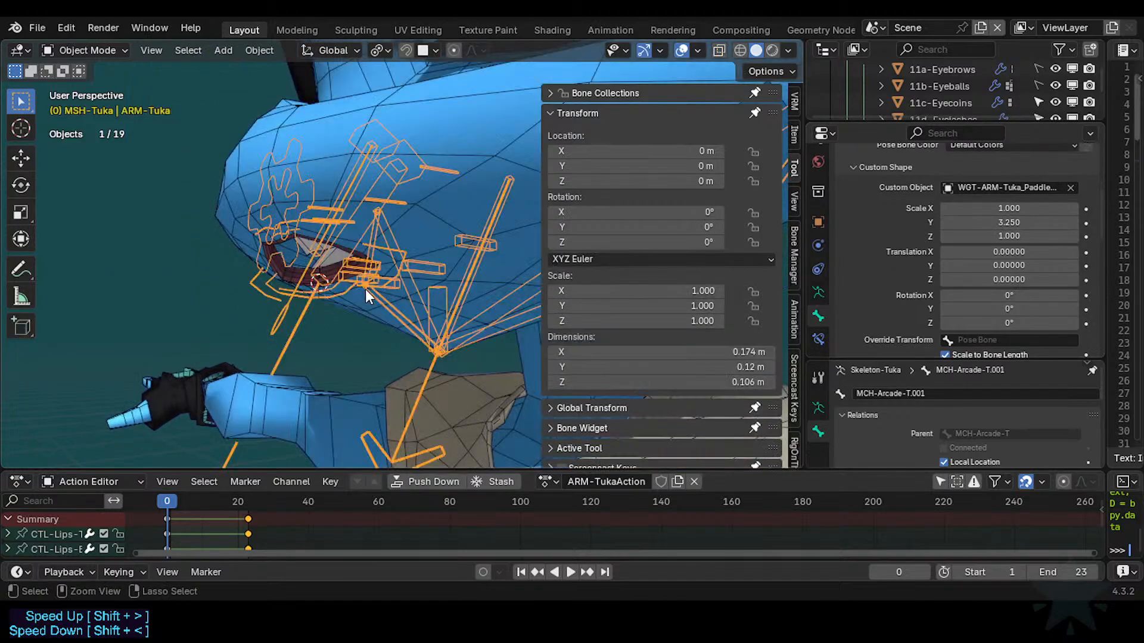
{"action": "key", "text": "ctrl+Tab"}
{"action": "left_click", "coordinate": [281, 316]}
{"action": "middle_click_drag", "start_coordinate": [281, 316], "coordinate": [322, 278]}
{"action": "key", "text": "g"}
{"action": "right_click", "coordinate": [275, 328]}
{"action": "key", "text": "r"}
{"action": "key", "text": "r"}
{"action": "right_click", "coordinate": [268, 338]}
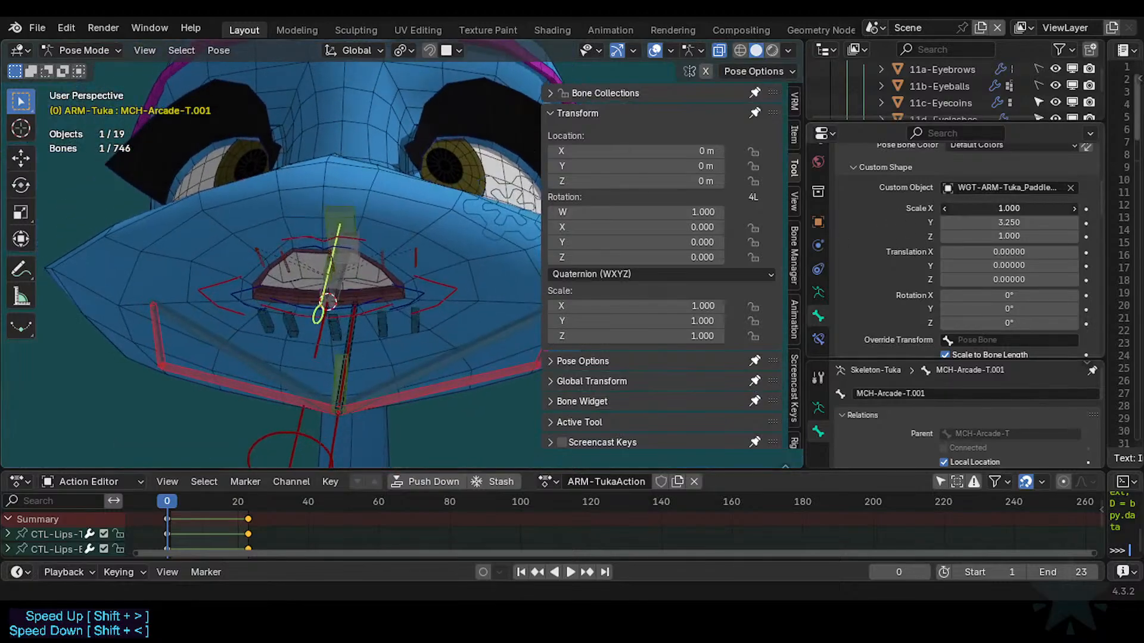
Set the paddle shape's X scale to 3.000 and try moving and trackball-rotating MCH-Arcade-T.001 with it.
{"action": "left_click_drag", "start_coordinate": [1008, 207], "coordinate": [1044, 208]}
{"action": "middle_click_drag", "start_coordinate": [437, 331], "coordinate": [307, 348]}
{"action": "key", "text": "r"}
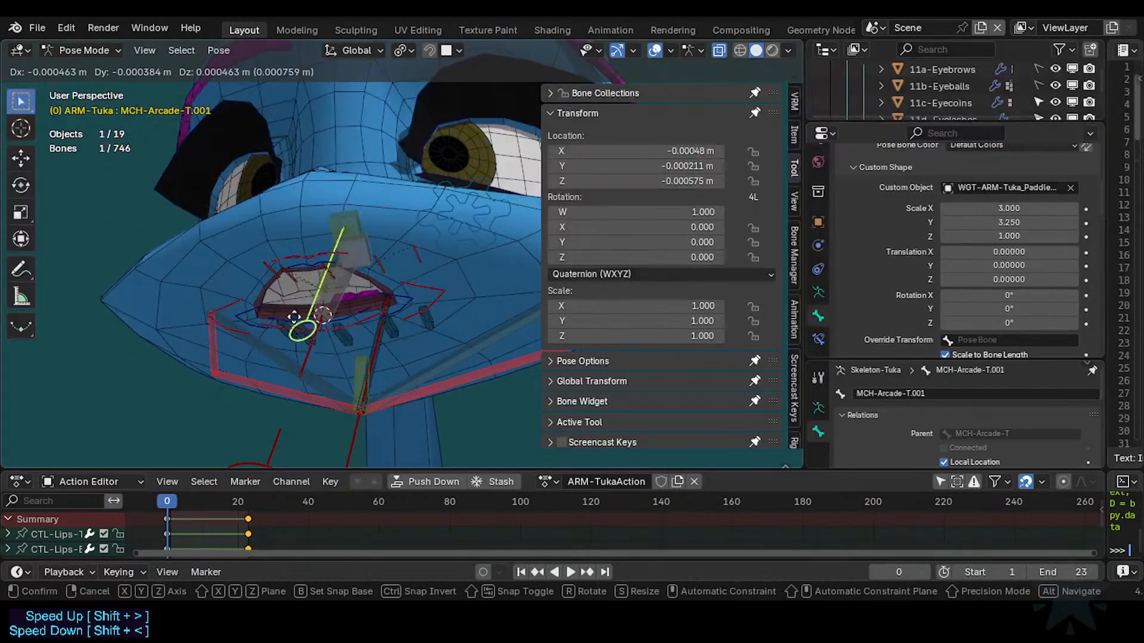
{"action": "key", "text": "r"}
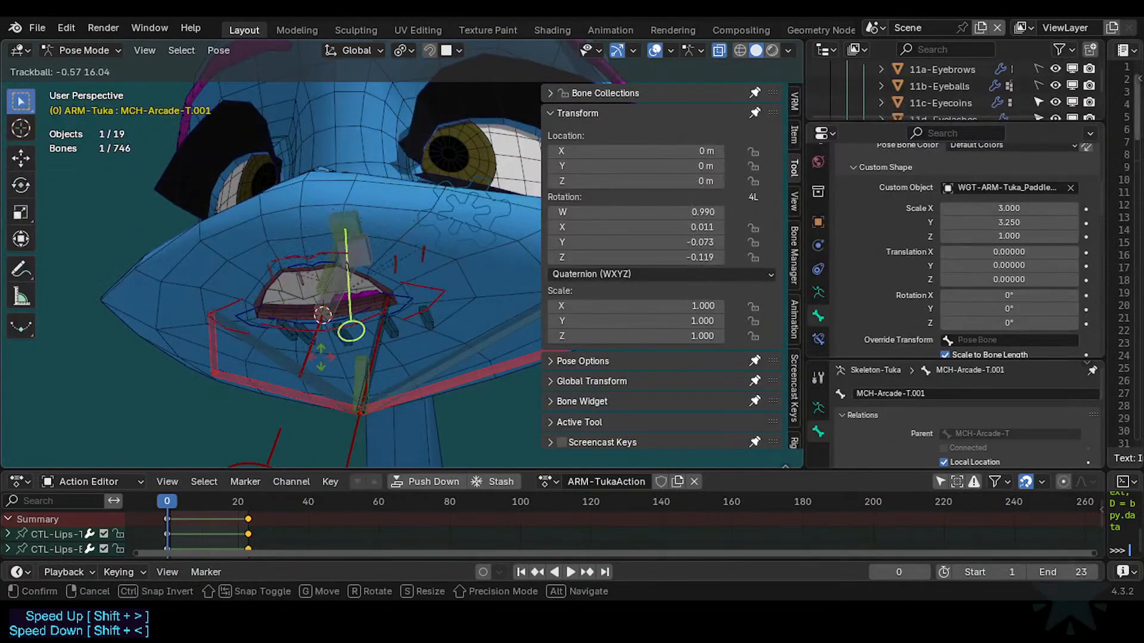
{"action": "key", "text": "Escape"}
Move and rotate the upper lip control MTR-Lips-T to open the mouth and test how the upper teeth follow.
{"action": "left_click", "coordinate": [304, 268]}
{"action": "key", "text": "g"}
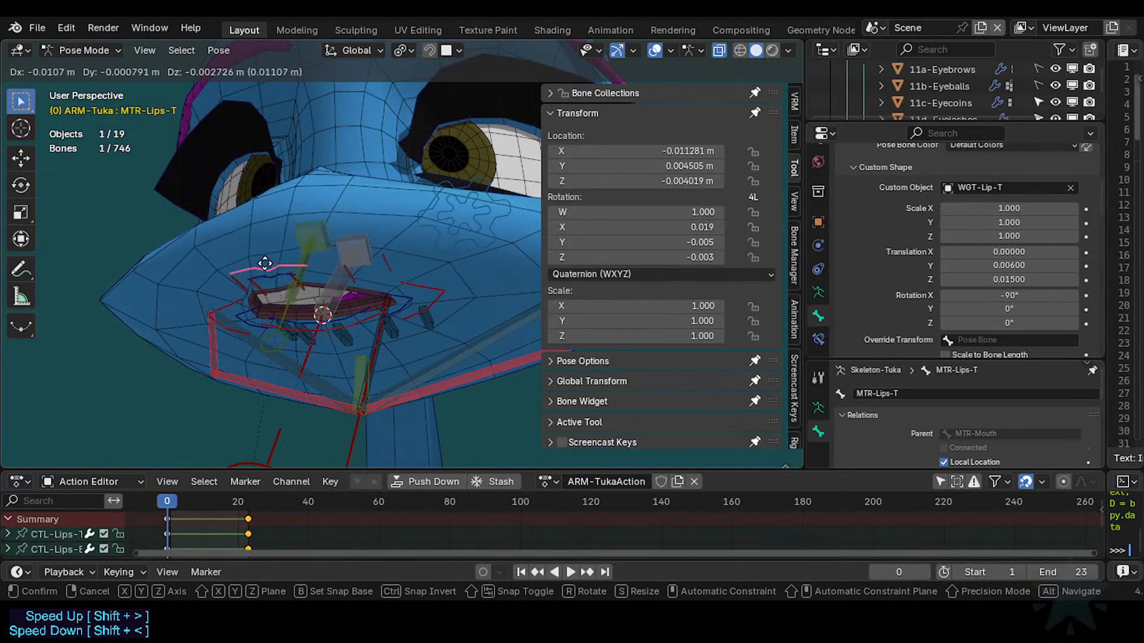
{"action": "left_click", "coordinate": [345, 262]}
{"action": "key", "text": "r"}
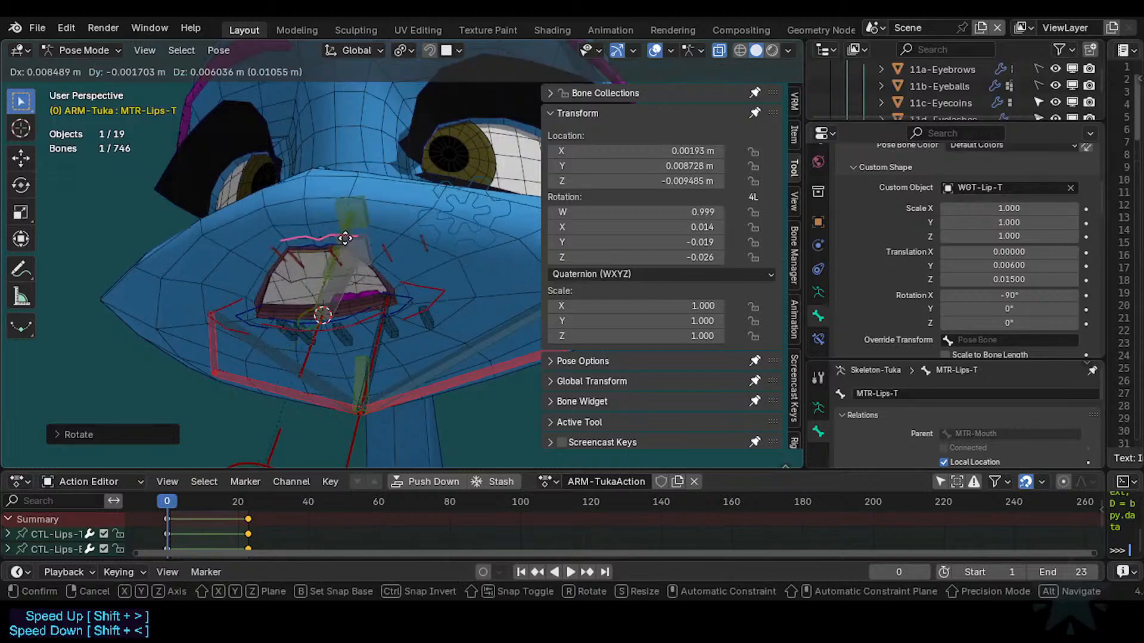
{"action": "key", "text": "Escape"}
Try trackball-rotating and moving MCH-Arcade-T.001 with the mouth open to test the upper teeth.
{"action": "left_click", "coordinate": [304, 322]}
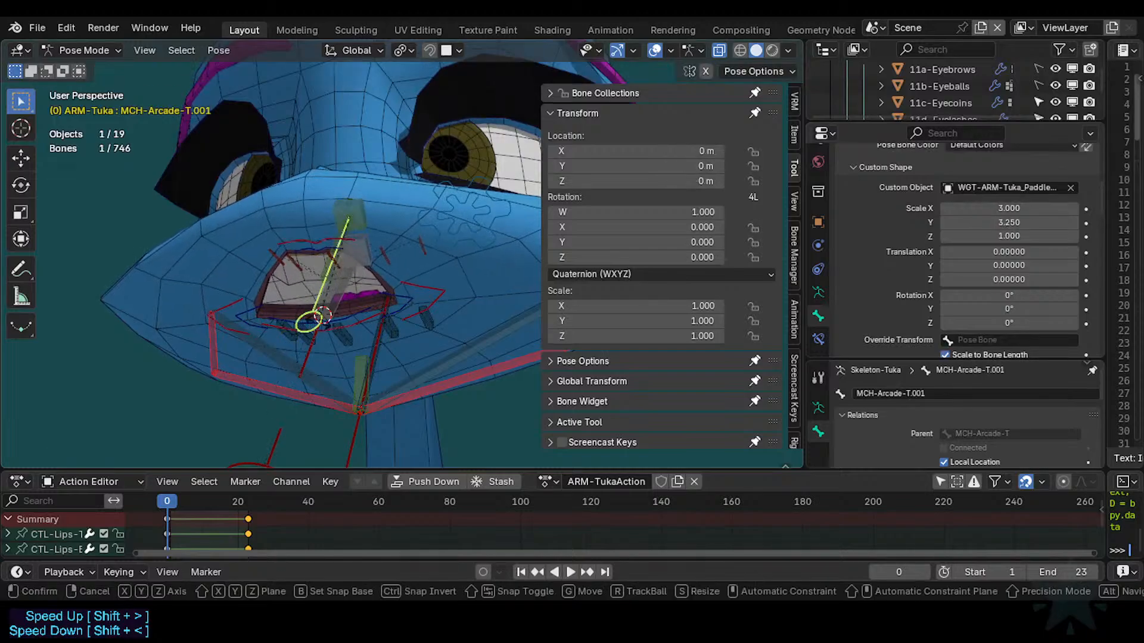
{"action": "key", "text": "r"}
{"action": "key", "text": "r"}
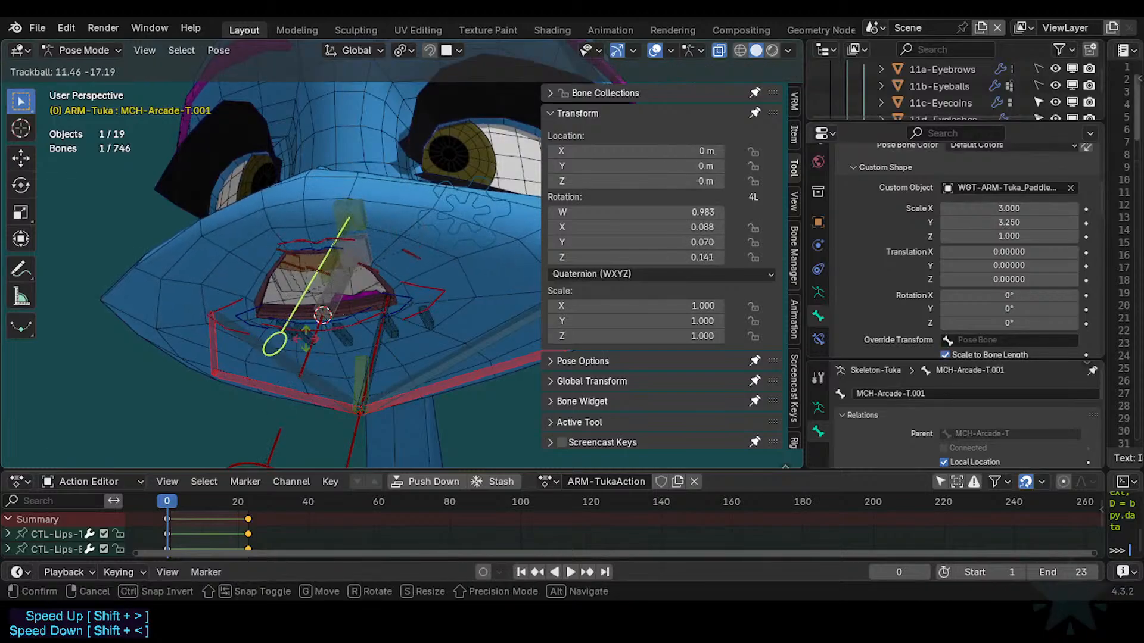
{"action": "key", "text": "Escape"}
{"action": "key", "text": "g"}
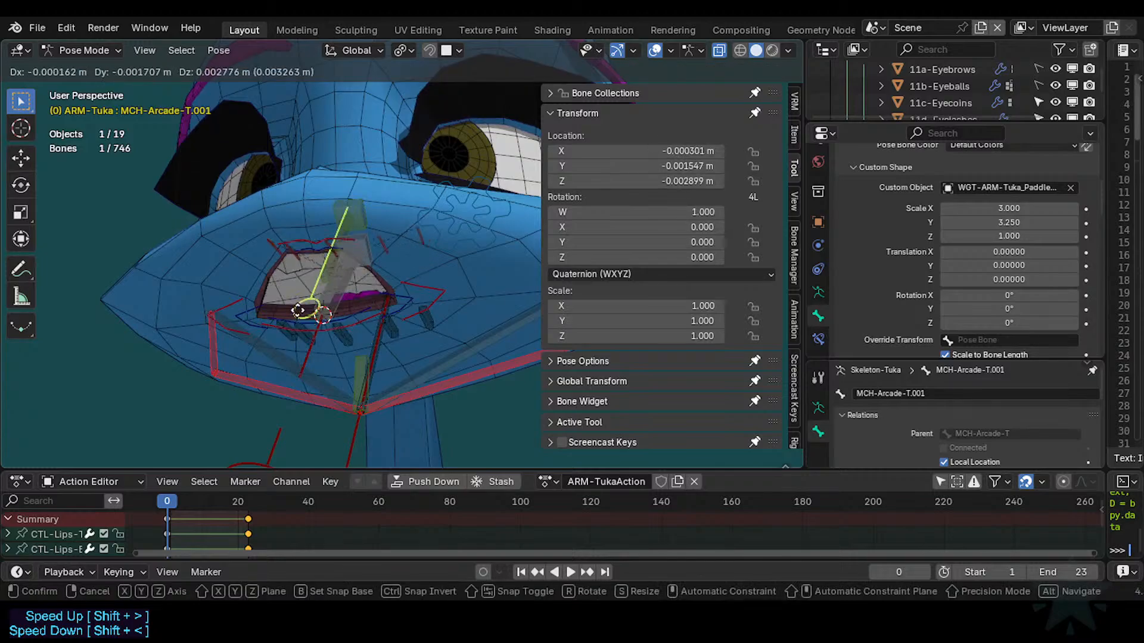
{"action": "left_click", "coordinate": [295, 326]}
Move MCH-Arcade-T.001 to about X -0.0055, Y 0.0052, Z -0.0020 m while checking the teeth from the side, saving the file along the way.
{"action": "middle_click_drag", "start_coordinate": [295, 327], "coordinate": [231, 349]}
{"action": "key", "text": "g"}
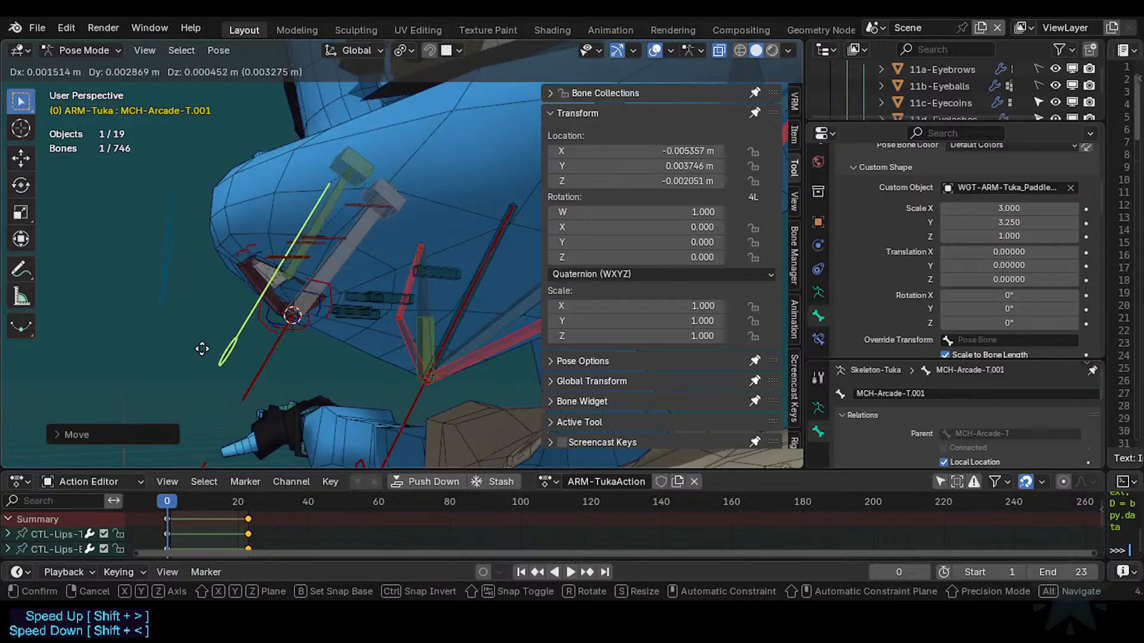
{"action": "left_click", "coordinate": [220, 347]}
{"action": "middle_click_drag", "start_coordinate": [220, 348], "coordinate": [242, 337]}
{"action": "key", "text": "ctrl+s"}
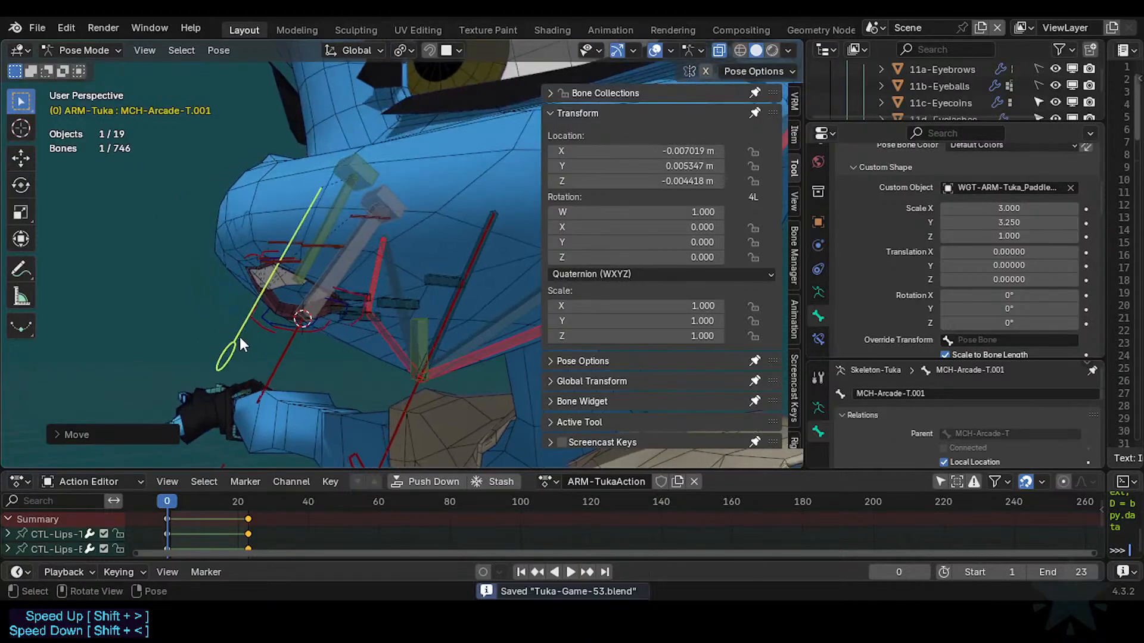
{"action": "key", "text": "g"}
{"action": "left_click", "coordinate": [245, 342]}
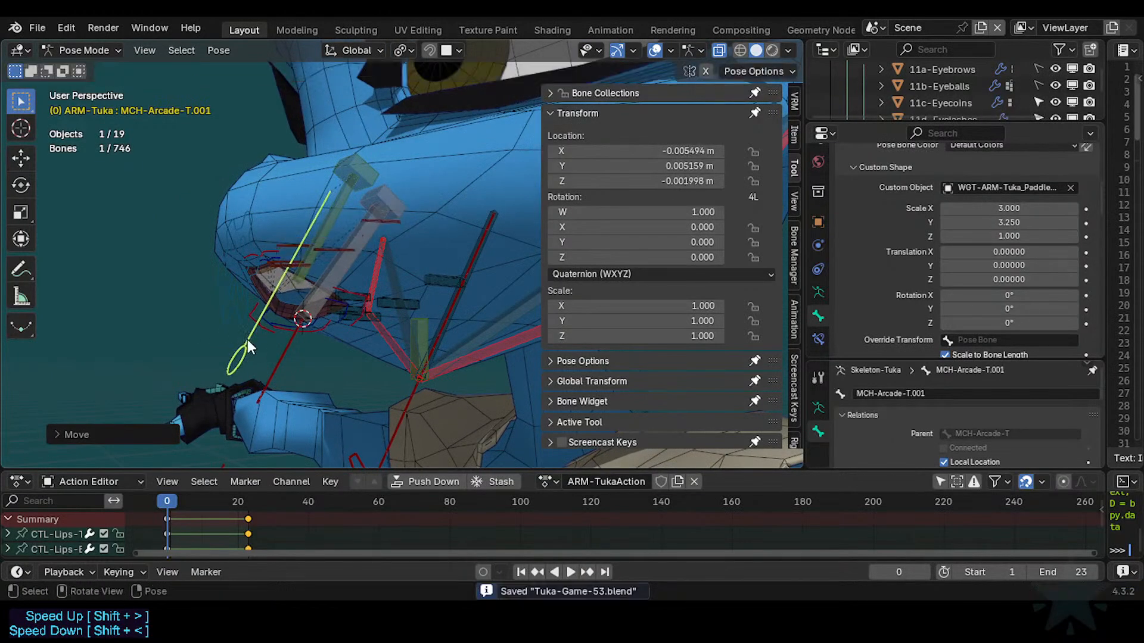
Select MTR-Lips-T, switch back to MCH-Arcade-T.001, try another move of the teeth, and save the file.
{"action": "left_click", "coordinate": [252, 256]}
{"action": "middle_click_drag", "start_coordinate": [277, 287], "coordinate": [264, 340]}
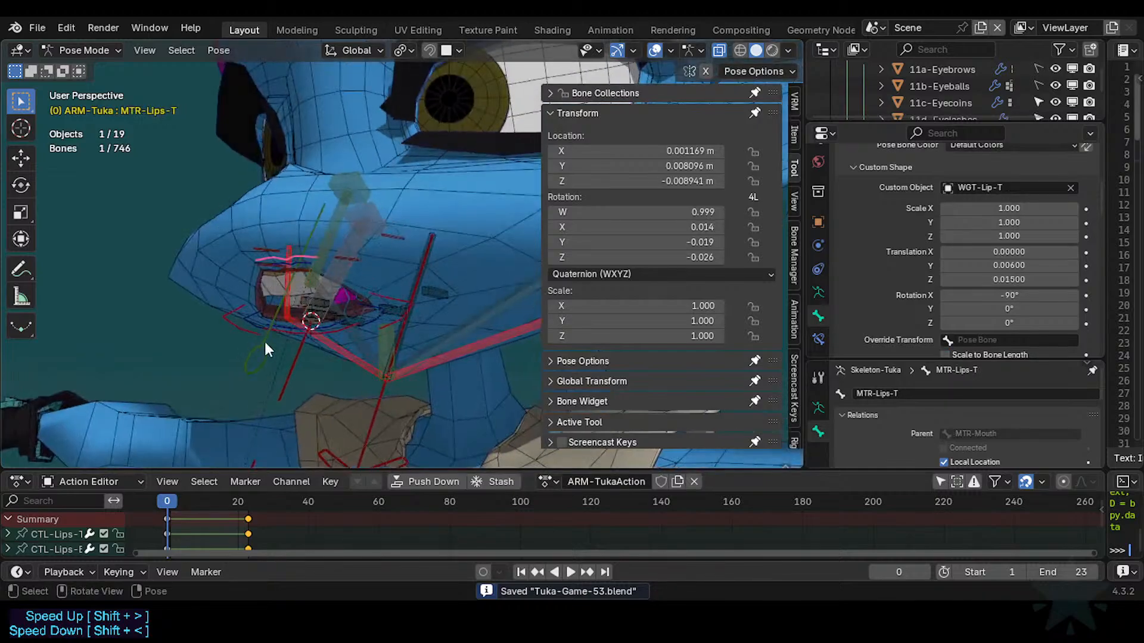
{"action": "left_click", "coordinate": [263, 340]}
{"action": "key", "text": "g"}
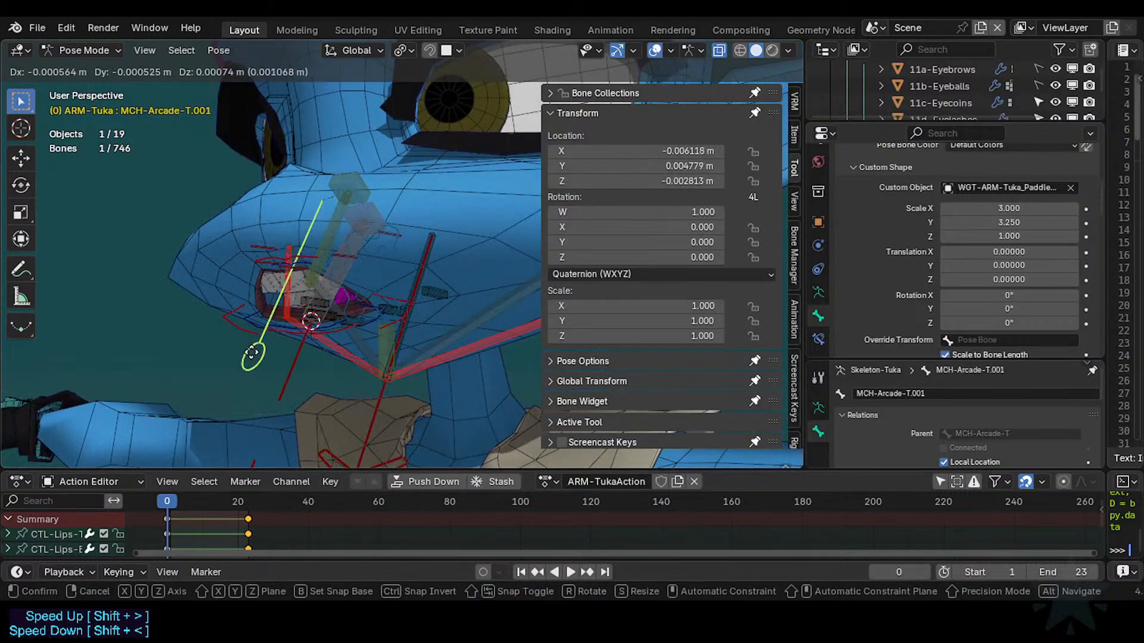
{"action": "left_click", "coordinate": [264, 346]}
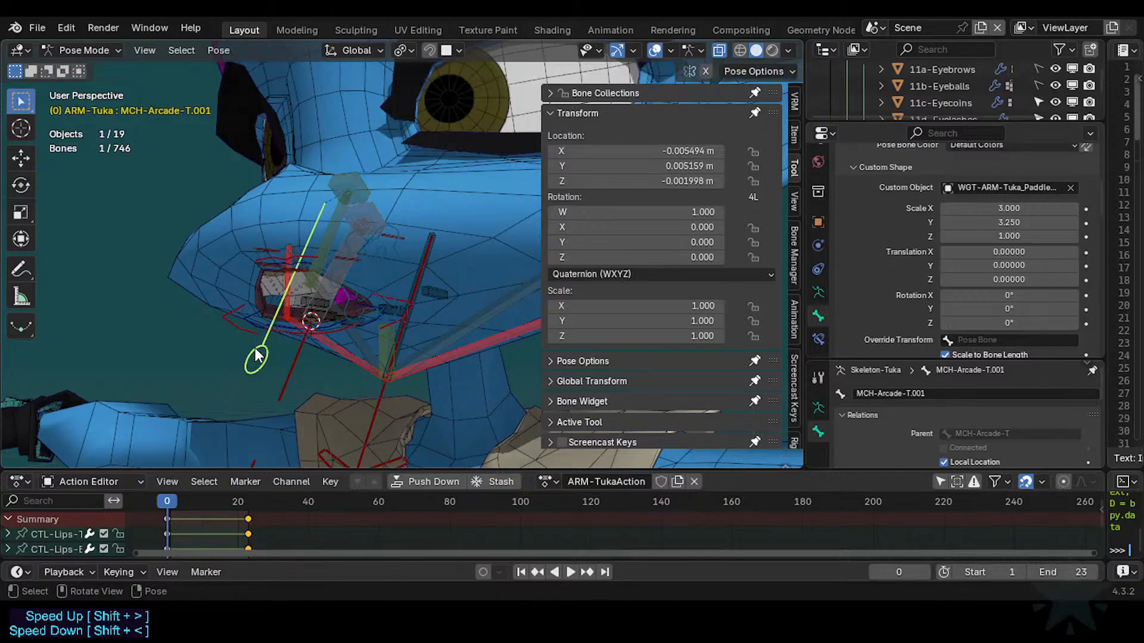
{"action": "key", "text": "ctrl+s"}
Inspect MCH-Arcade-T.001 in Edit Mode, return to Pose Mode and try scaling the bone.
{"action": "key", "text": "Tab"}
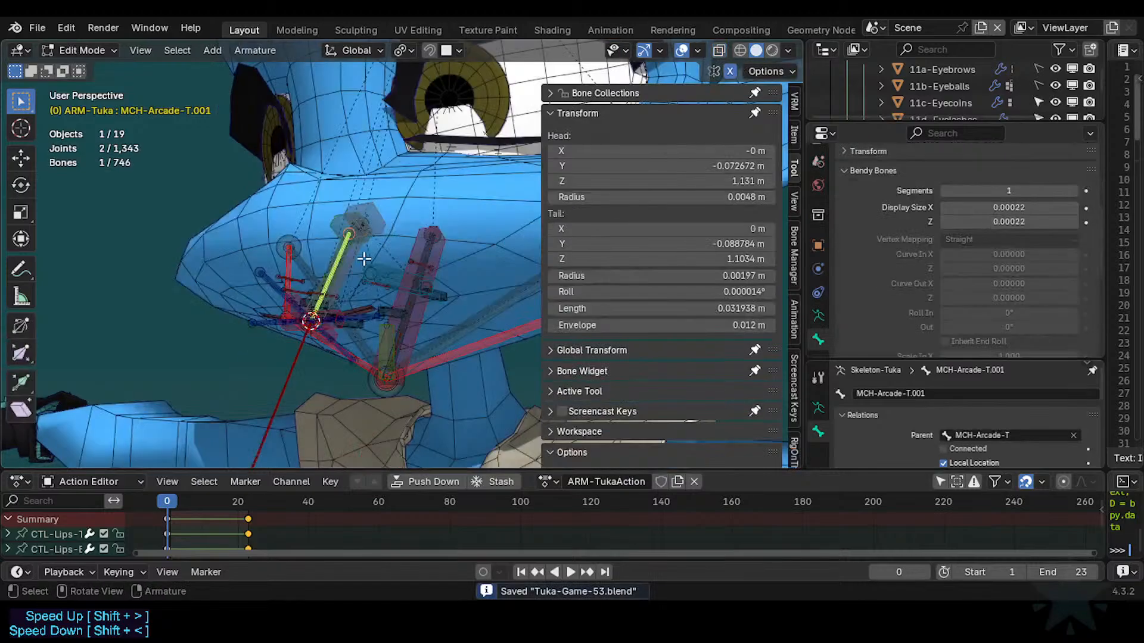
{"action": "middle_click_drag", "start_coordinate": [353, 272], "coordinate": [337, 299]}
{"action": "key", "text": "Tab"}
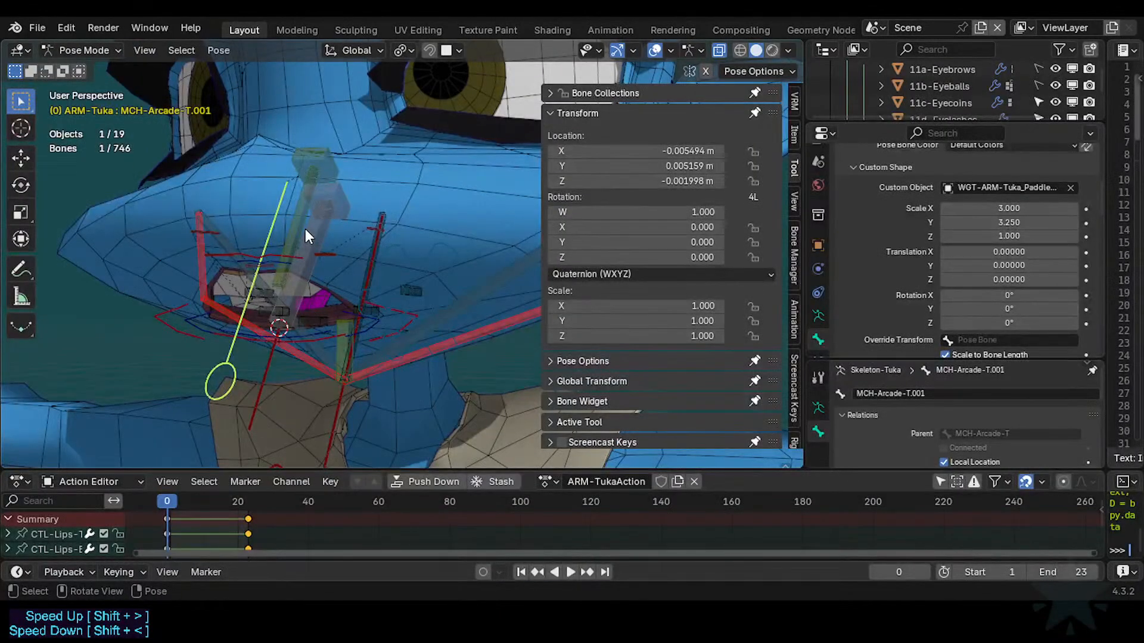
{"action": "key", "text": "s"}
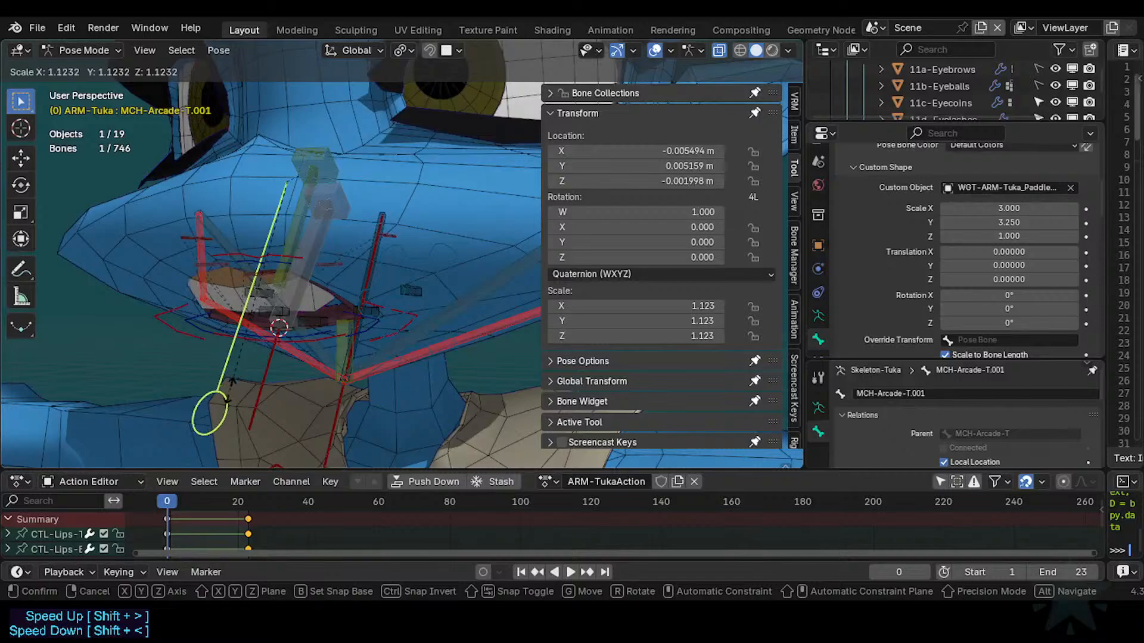
{"action": "key", "text": "Escape"}
Select all visible pose bones and clear their location to bring the mouth controls back to rest.
{"action": "key", "text": "a"}
{"action": "key", "text": "alt+g"}
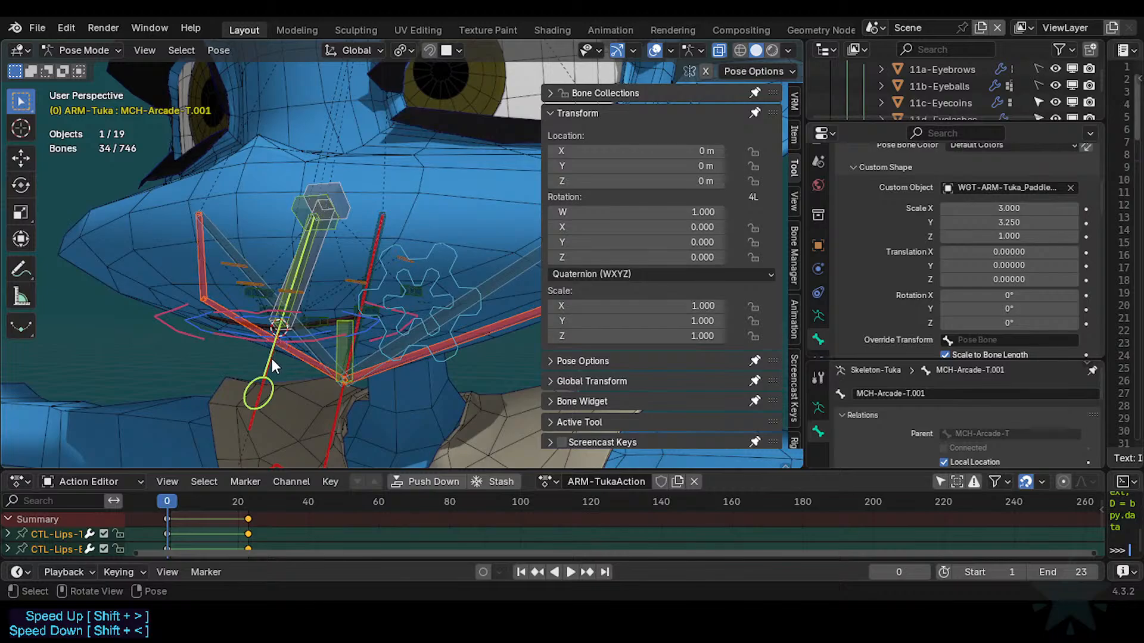
{"action": "middle_click_drag", "start_coordinate": [272, 358], "coordinate": [273, 332], "text": "shift"}
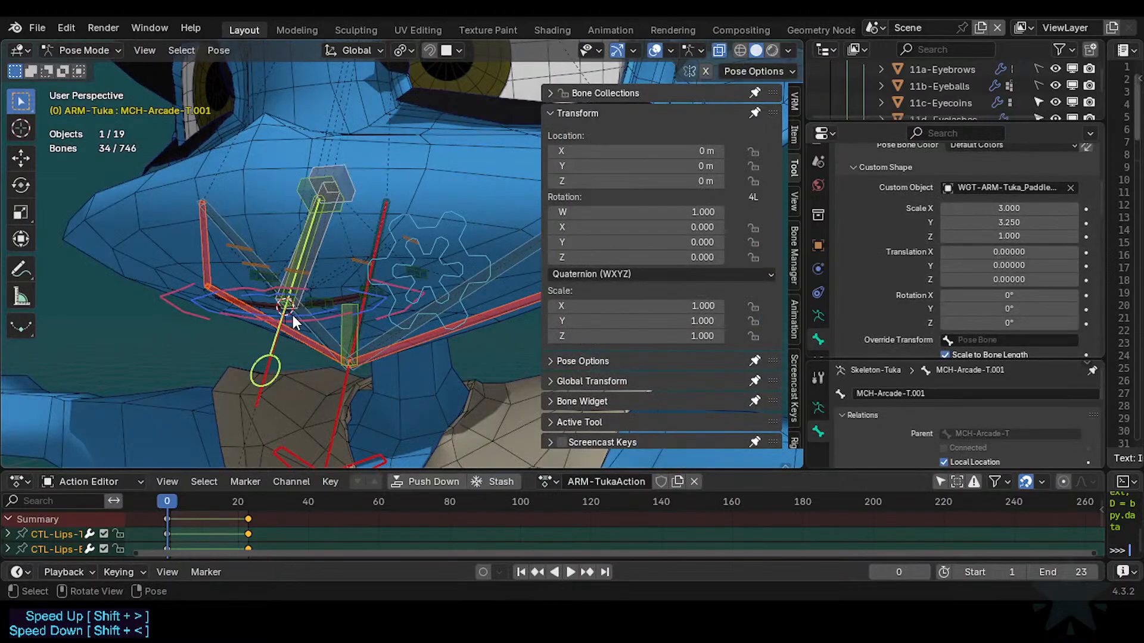
{"action": "middle_click_drag", "start_coordinate": [292, 316], "coordinate": [318, 252], "text": "shift"}
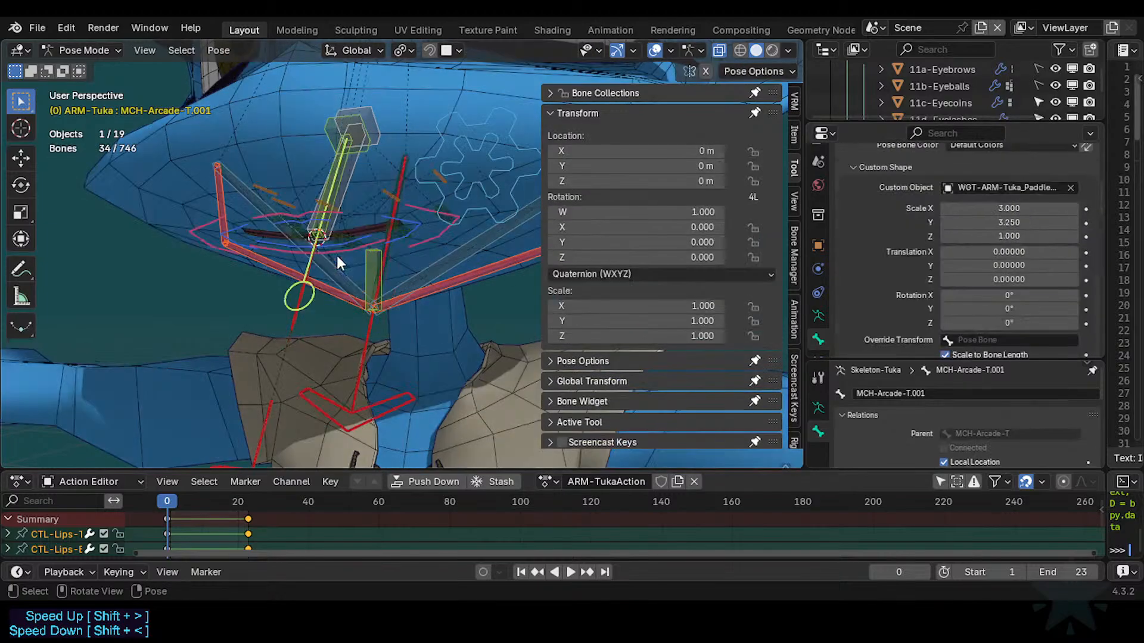
In Edit Mode, snap MCH-Arcade-T.001 so its head sits at the 3D cursor, scale the bone down, and return to Pose Mode.
{"action": "middle_click_drag", "start_coordinate": [338, 255], "coordinate": [337, 259]}
{"action": "key", "text": "Tab"}
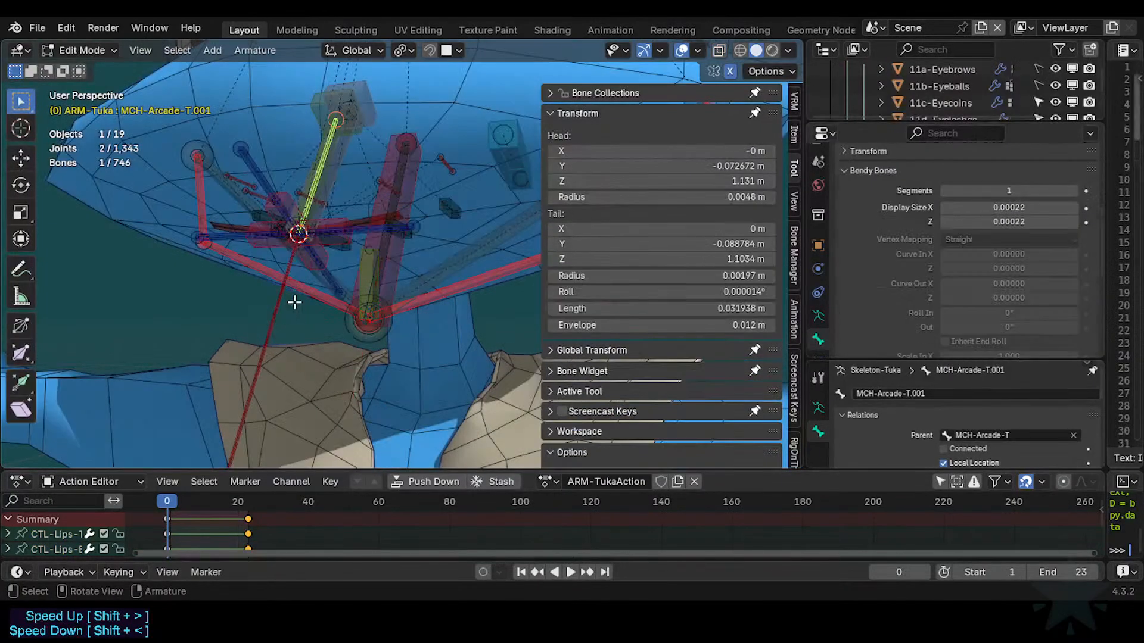
{"action": "key", "text": "shift+s"}
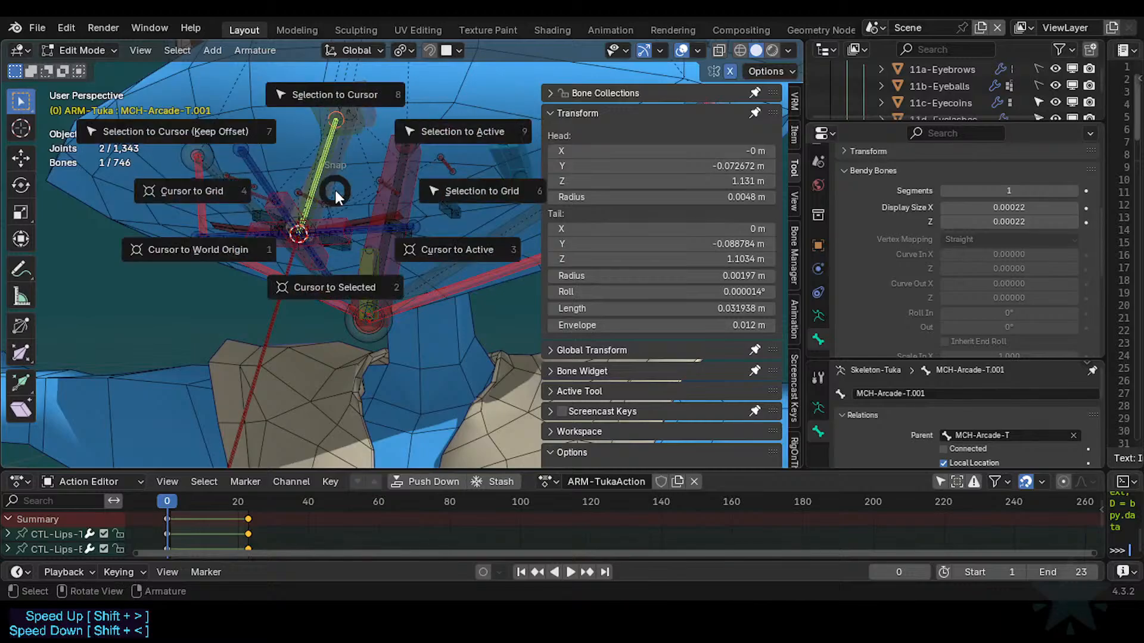
{"action": "left_click", "coordinate": [334, 188]}
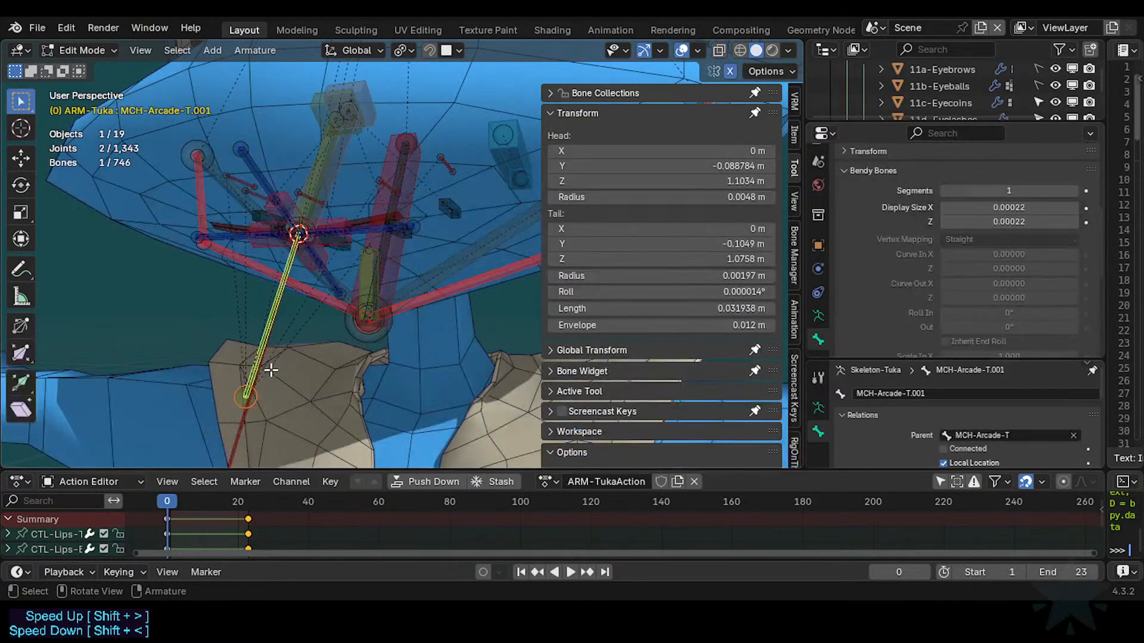
{"action": "key", "text": "s"}
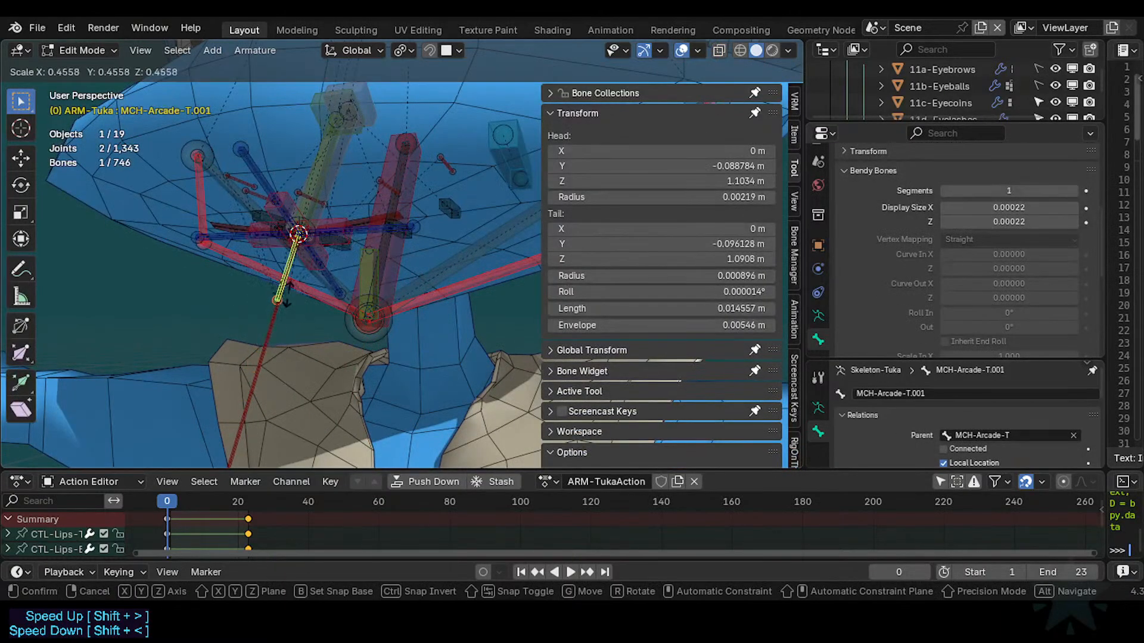
{"action": "left_click", "coordinate": [301, 330]}
{"action": "key", "text": "Tab"}
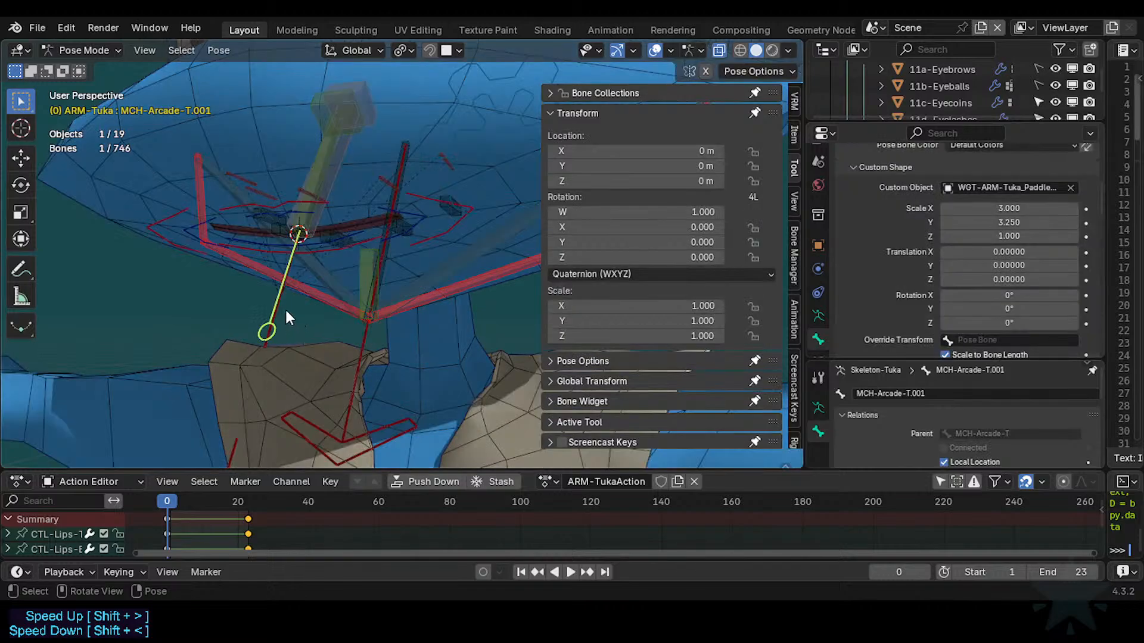
{"action": "middle_click_drag", "start_coordinate": [285, 307], "coordinate": [295, 268]}
{"action": "key", "text": "g"}
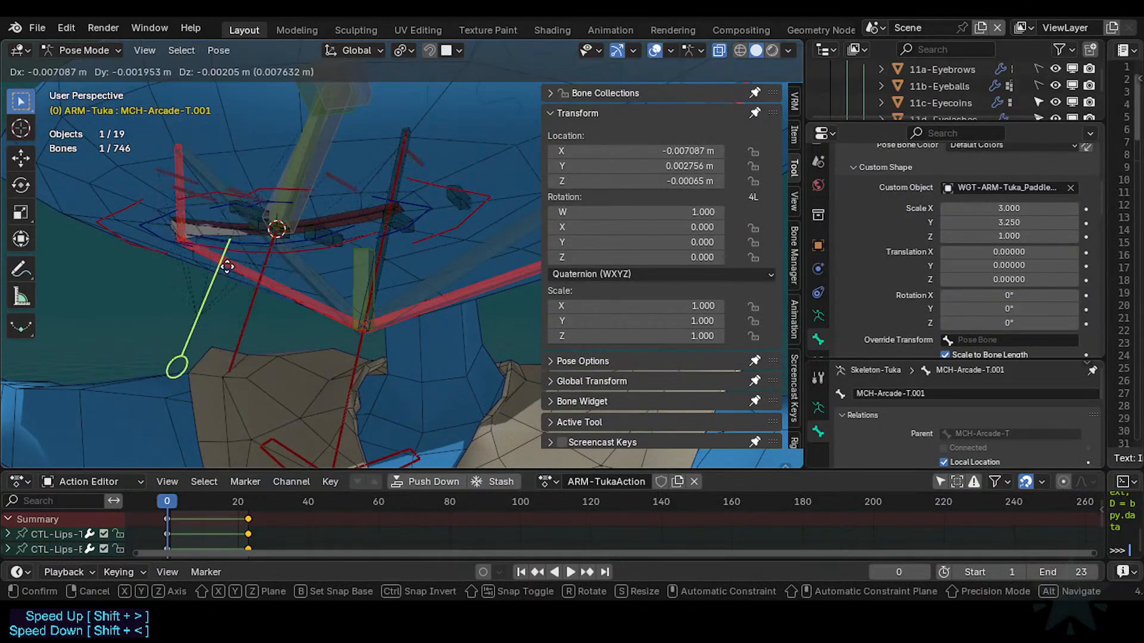
{"action": "right_click", "coordinate": [266, 277]}
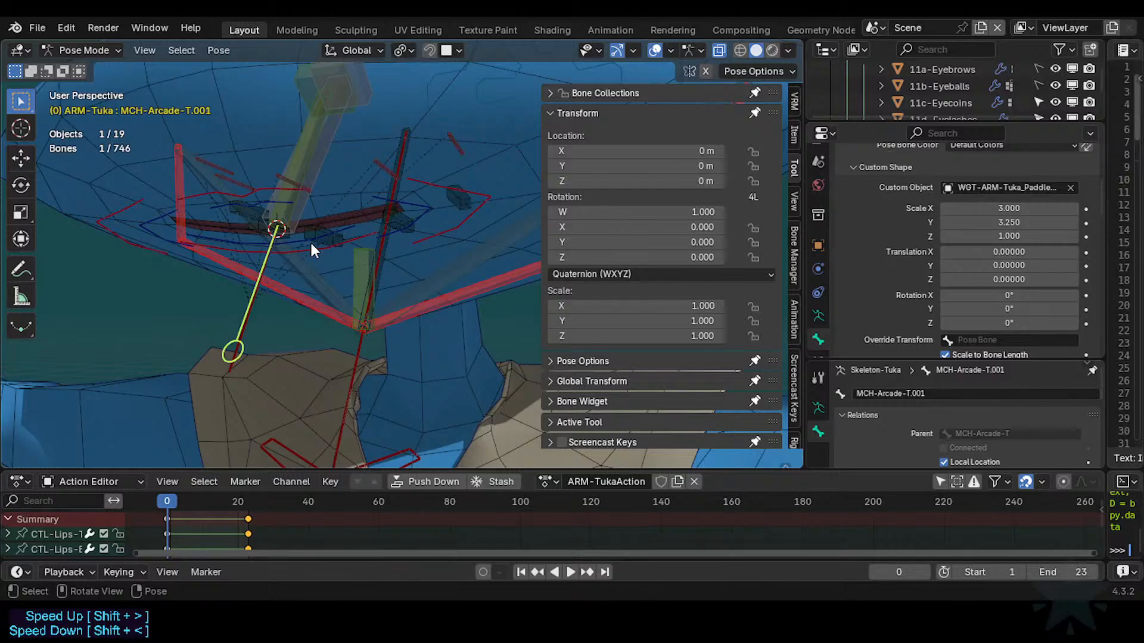
Select MTR-Lips-T and move it upward to open the upper lip.
{"action": "key", "text": "ctrl+Tab"}
{"action": "key", "text": "ctrl+Tab"}
{"action": "left_click", "coordinate": [260, 185]}
{"action": "left_click", "coordinate": [260, 184]}
{"action": "key", "text": "g"}
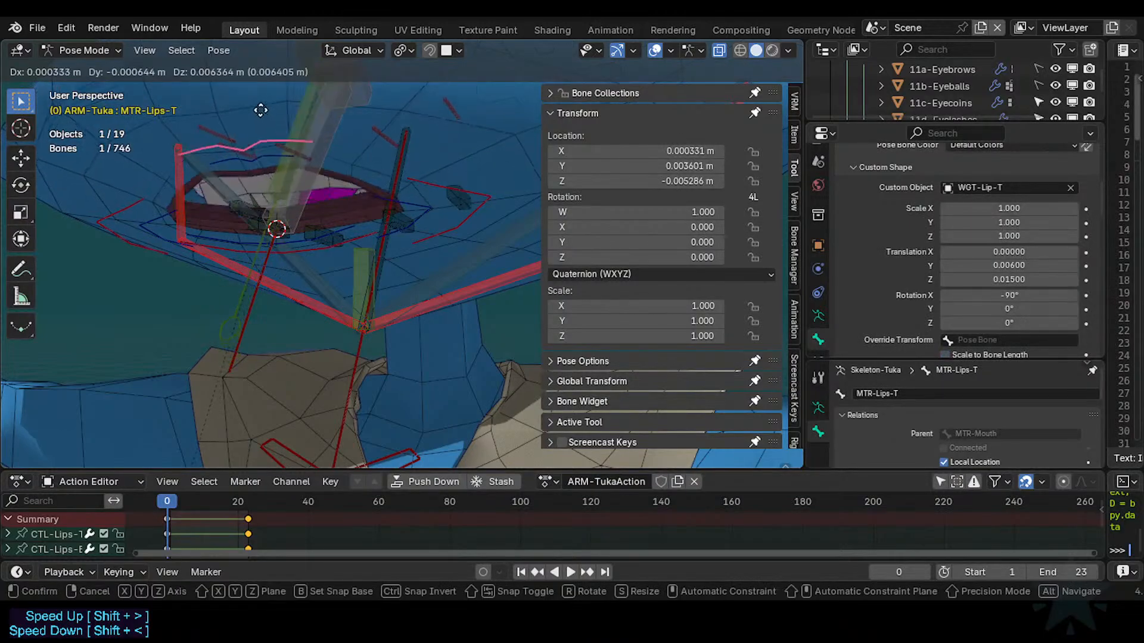
{"action": "left_click", "coordinate": [260, 98]}
Select MCH-Arcade-T.001, try moving the upper teeth sideways in the open mouth, and save the file.
{"action": "middle_click_drag", "start_coordinate": [260, 107], "coordinate": [309, 298]}
{"action": "left_click", "coordinate": [307, 290]}
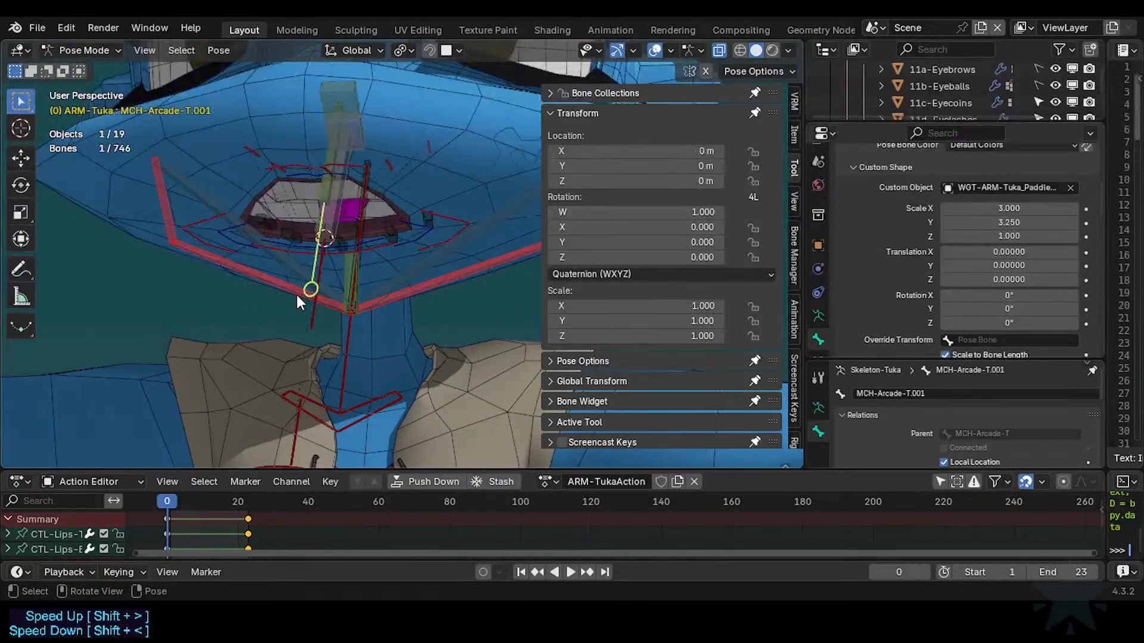
{"action": "key", "text": "g"}
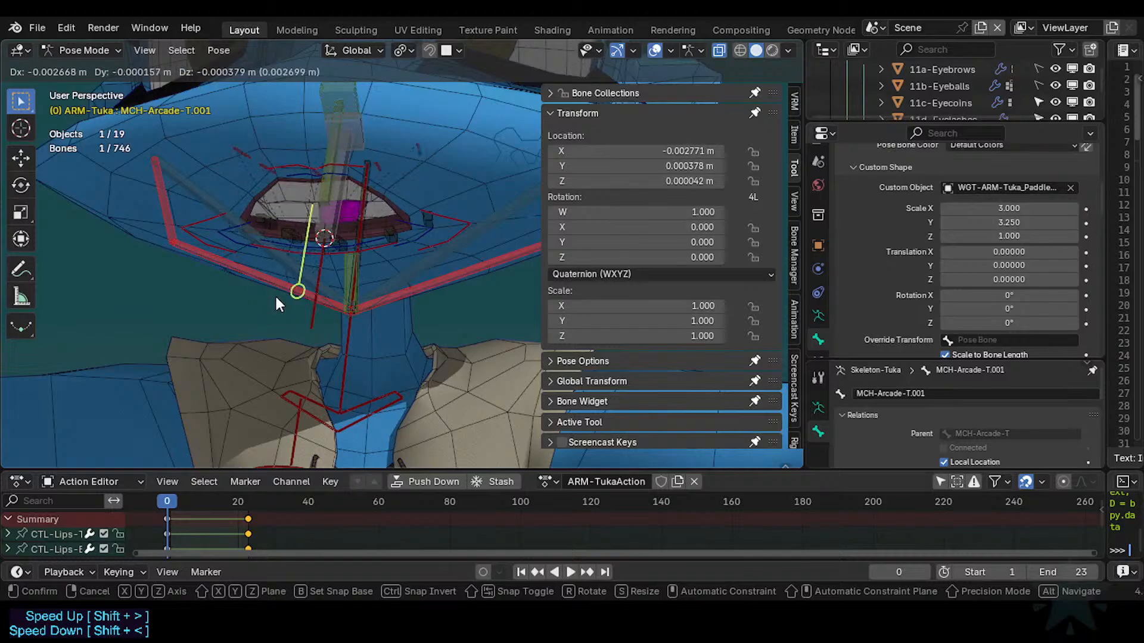
{"action": "right_click", "coordinate": [274, 294]}
{"action": "middle_click_drag", "start_coordinate": [274, 294], "coordinate": [292, 235]}
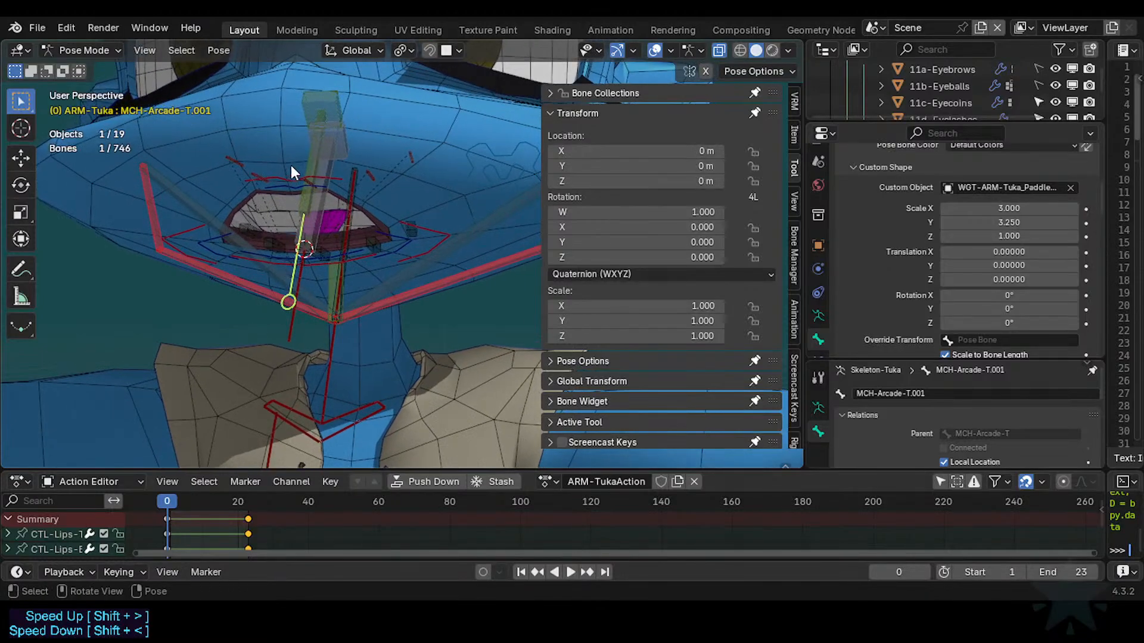
{"action": "mouse_move", "coordinate": [291, 165]}
{"action": "middle_mouse_down"}
{"action": "mouse_move", "coordinate": [225, 238]}
{"action": "mouse_move", "coordinate": [264, 234]}
{"action": "mouse_move", "coordinate": [224, 250]}
{"action": "mouse_move", "coordinate": [256, 255]}
{"action": "mouse_move", "coordinate": [212, 273]}
{"action": "mouse_move", "coordinate": [342, 280]}
{"action": "middle_mouse_up"}
{"action": "key", "text": "ctrl+s"}
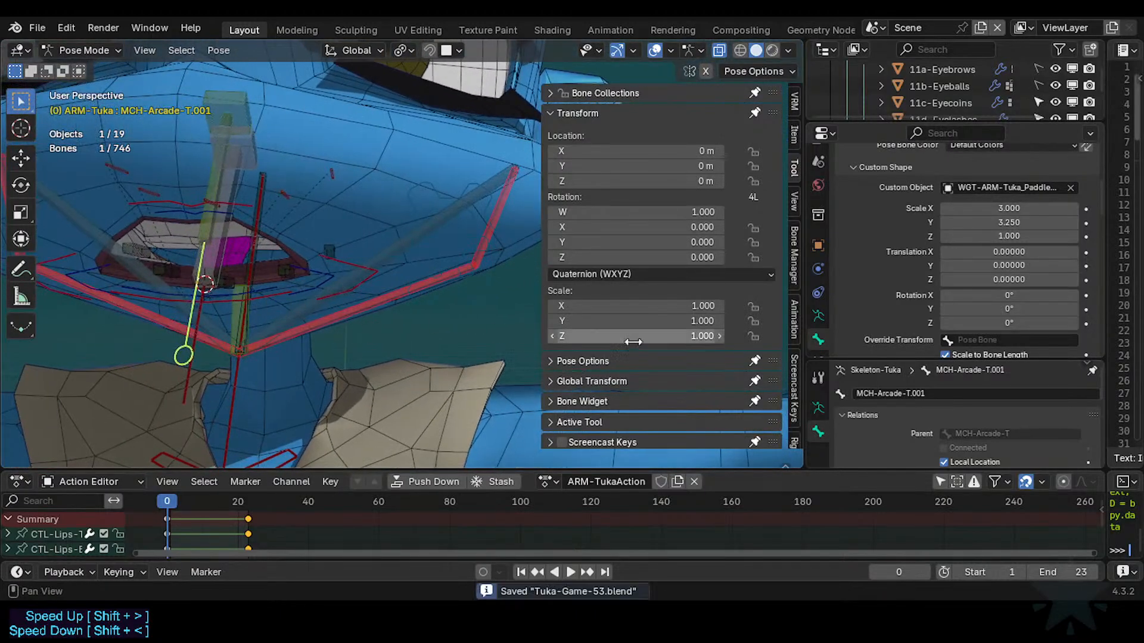
Check the bone constraints of MCH-Arcade-T.001, CTL-Lips.L, CTL-Lips-B and MTR-Mouth.
{"action": "scroll", "coordinate": [817, 340], "scroll_direction": "down", "scroll_amount": 1}
{"action": "left_click", "coordinate": [817, 341]}
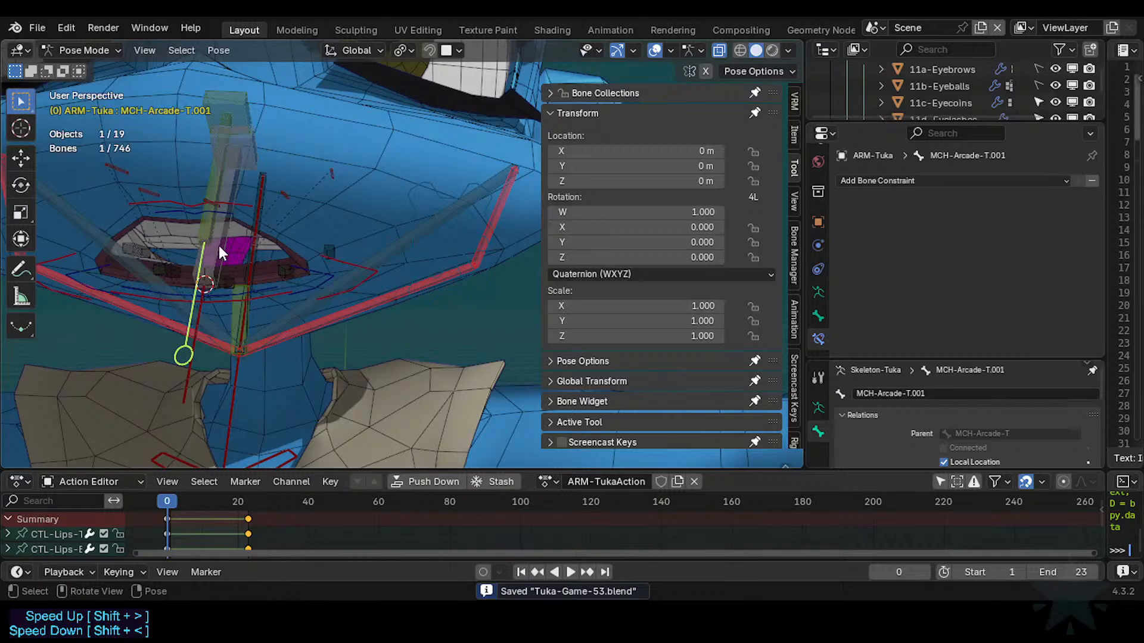
{"action": "middle_click_drag", "start_coordinate": [168, 277], "coordinate": [253, 272]}
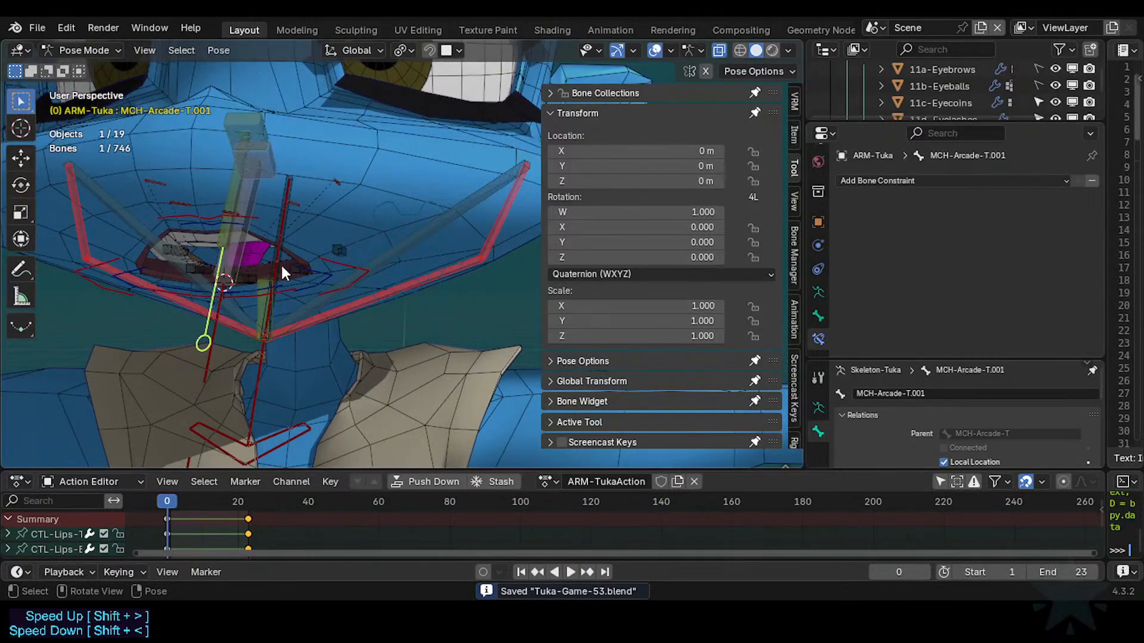
{"action": "left_click", "coordinate": [317, 268]}
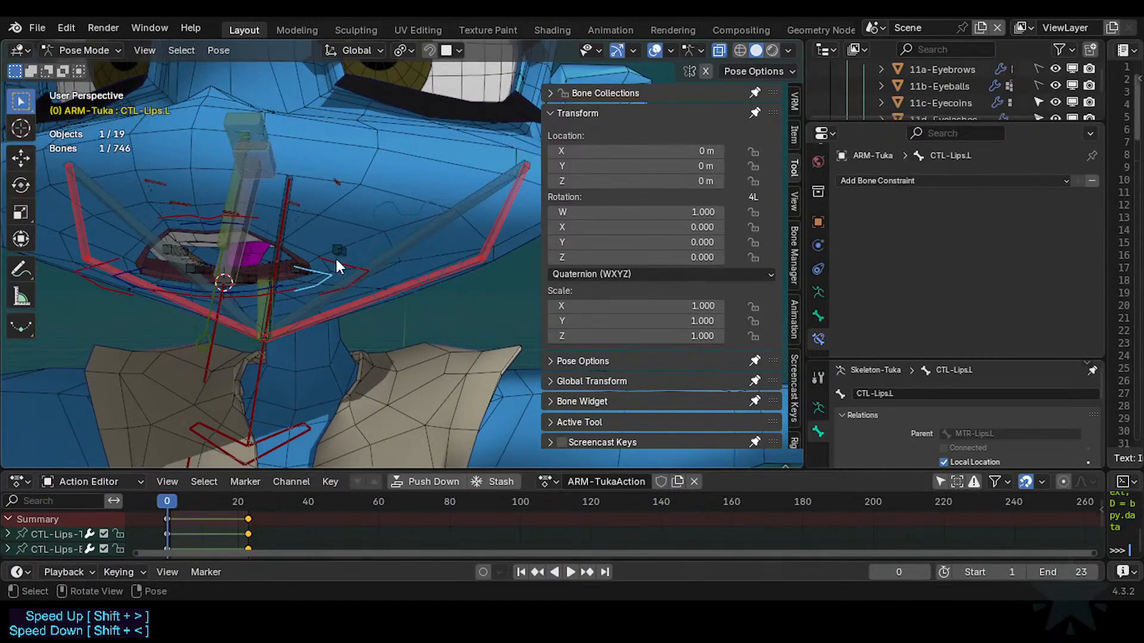
{"action": "middle_click_drag", "start_coordinate": [335, 256], "coordinate": [328, 254]}
{"action": "left_click", "coordinate": [318, 277]}
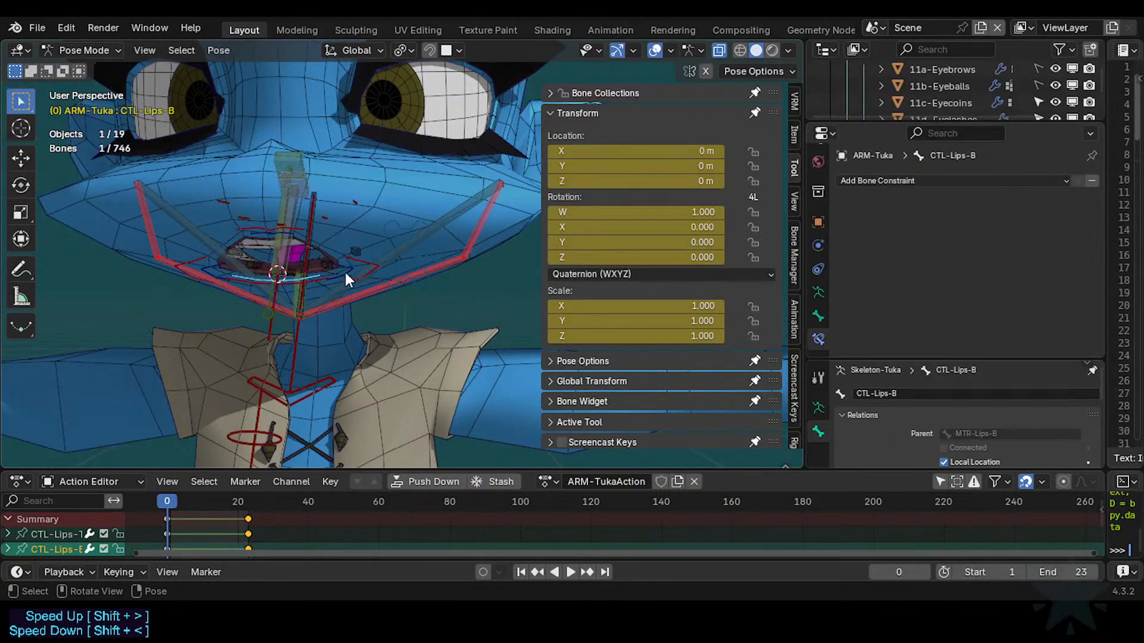
{"action": "left_click", "coordinate": [274, 309]}
{"action": "left_click", "coordinate": [279, 388]}
{"action": "left_click", "coordinate": [262, 413]}
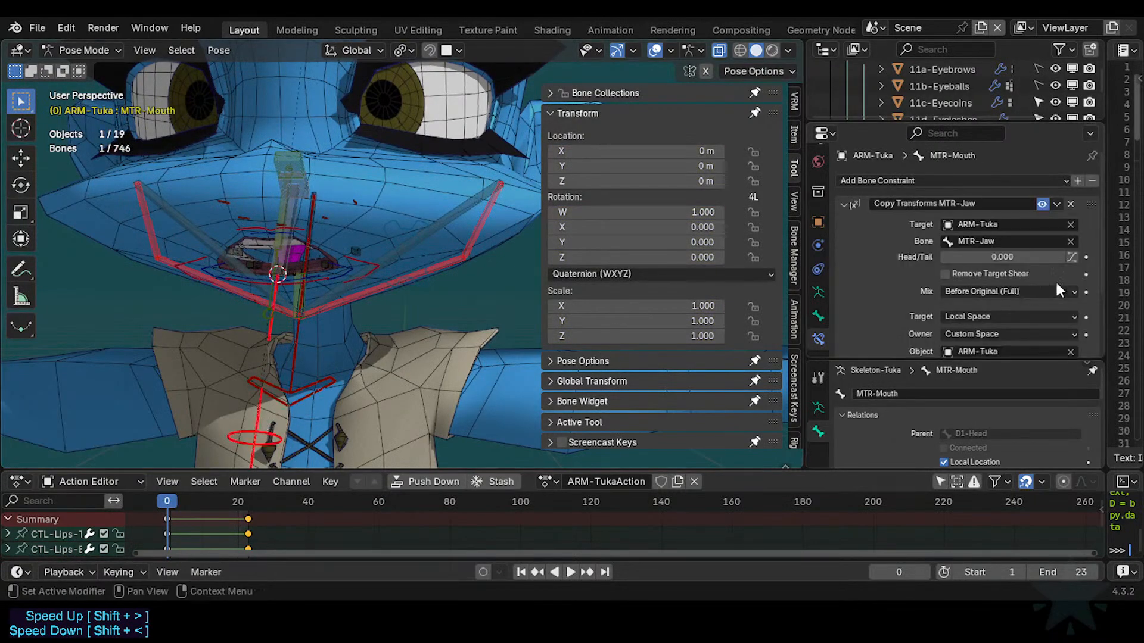
{"action": "middle_click_drag", "start_coordinate": [272, 335], "coordinate": [203, 292]}
{"action": "scroll", "coordinate": [983, 259], "scroll_direction": "down", "scroll_amount": 3}
{"action": "scroll", "coordinate": [896, 238], "scroll_direction": "up", "scroll_amount": 3}
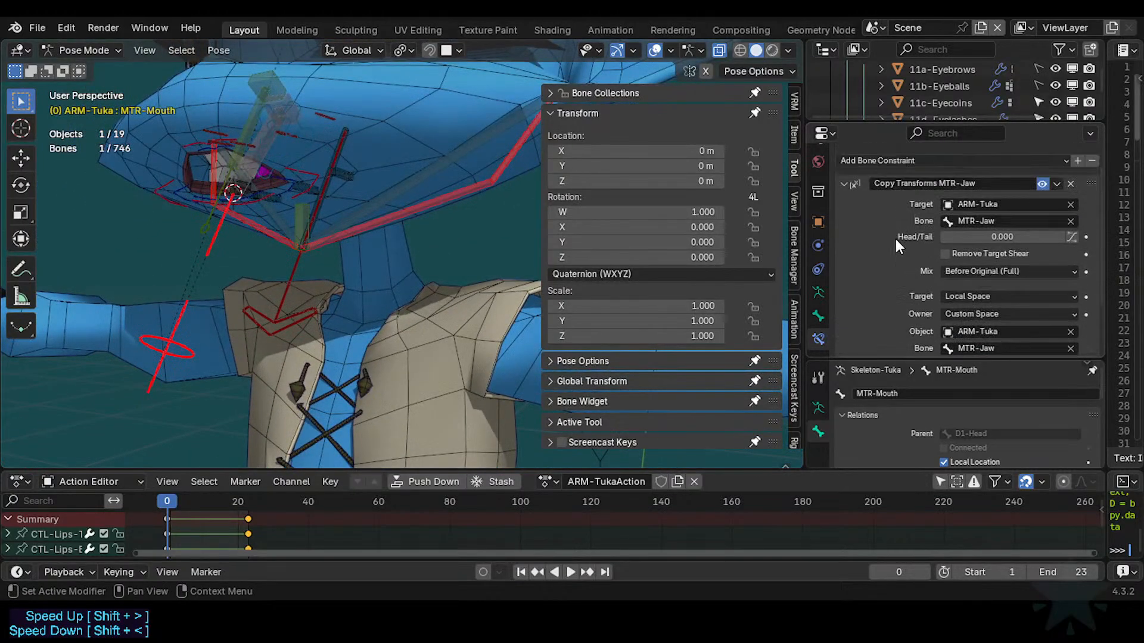
Compare the Shrinkwrap -0.001 and Shrinkwrap2 -0.002 constraints on MTR-Mouth and delete Shrinkwrap2 -0.002.
{"action": "left_click", "coordinate": [845, 186]}
{"action": "left_click", "coordinate": [850, 239]}
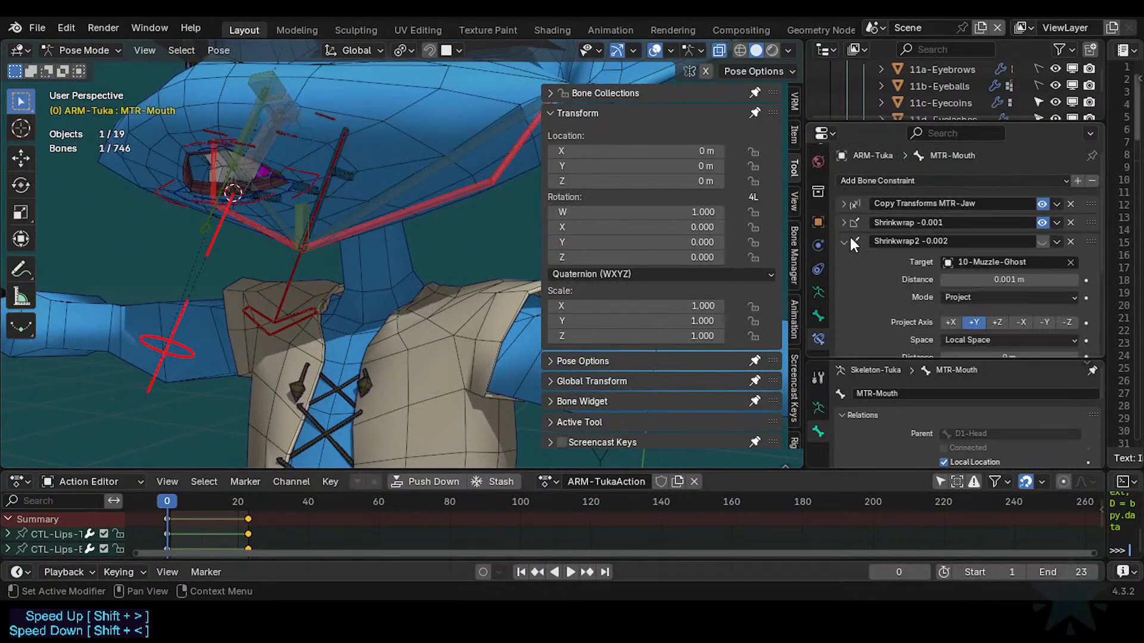
{"action": "left_click", "coordinate": [848, 219]}
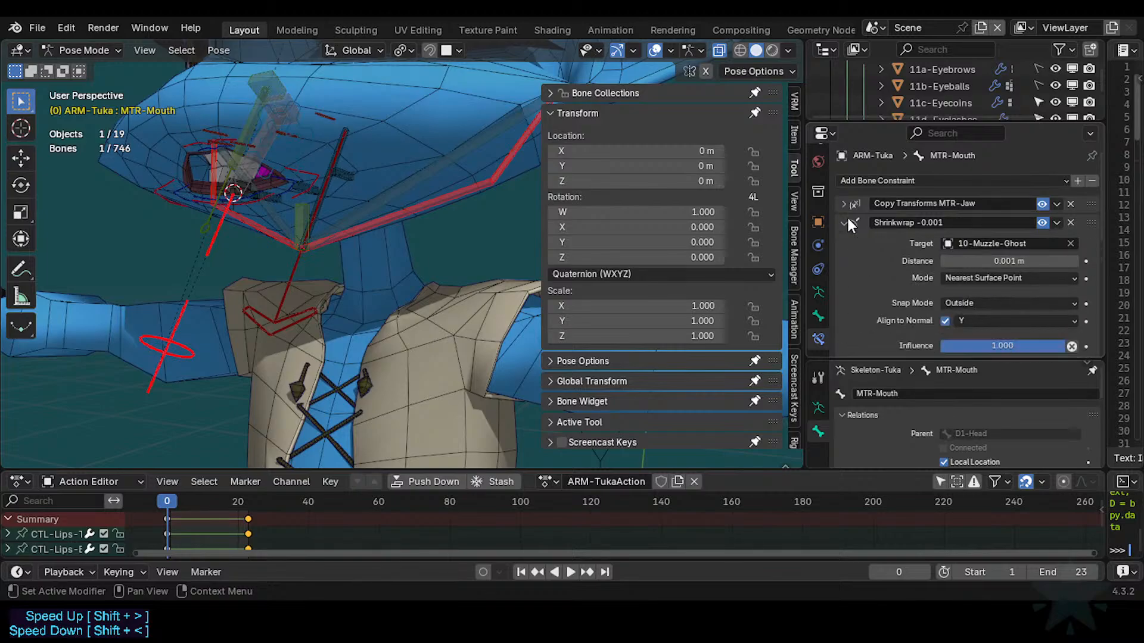
{"action": "left_click", "coordinate": [848, 219]}
{"action": "left_click", "coordinate": [846, 238]}
{"action": "left_click", "coordinate": [846, 235]}
{"action": "scroll", "coordinate": [865, 273], "scroll_direction": "down", "scroll_amount": 4}
{"action": "scroll", "coordinate": [863, 270], "scroll_direction": "up", "scroll_amount": 4}
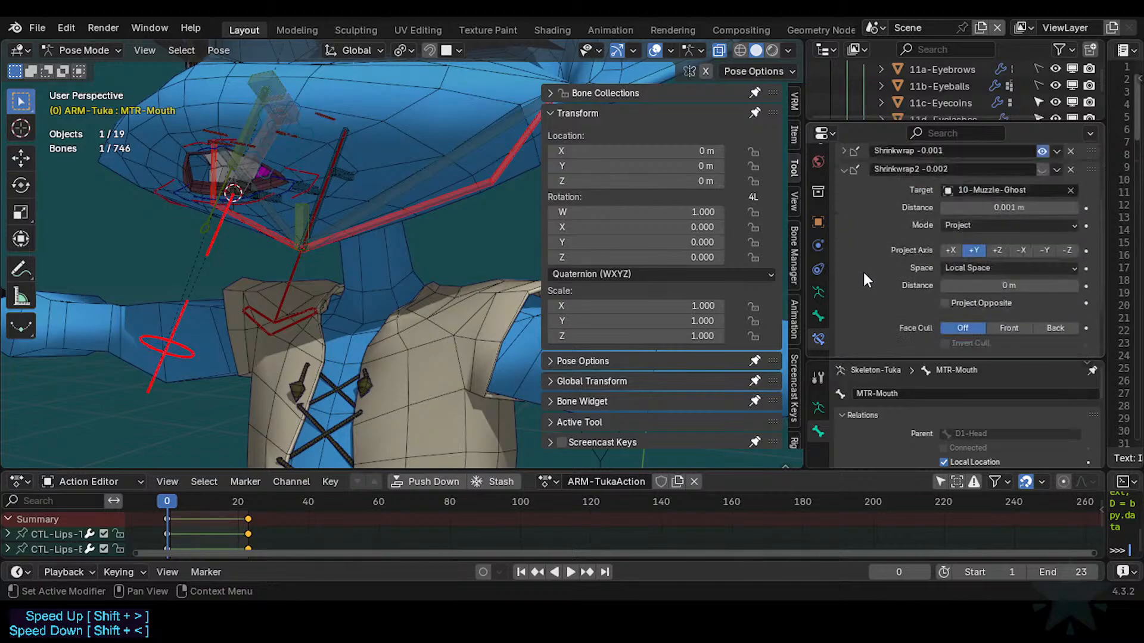
{"action": "left_click", "coordinate": [846, 237]}
{"action": "left_click", "coordinate": [843, 222]}
{"action": "scroll", "coordinate": [860, 284], "scroll_direction": "down", "scroll_amount": 1}
{"action": "scroll", "coordinate": [860, 284], "scroll_direction": "up", "scroll_amount": 1}
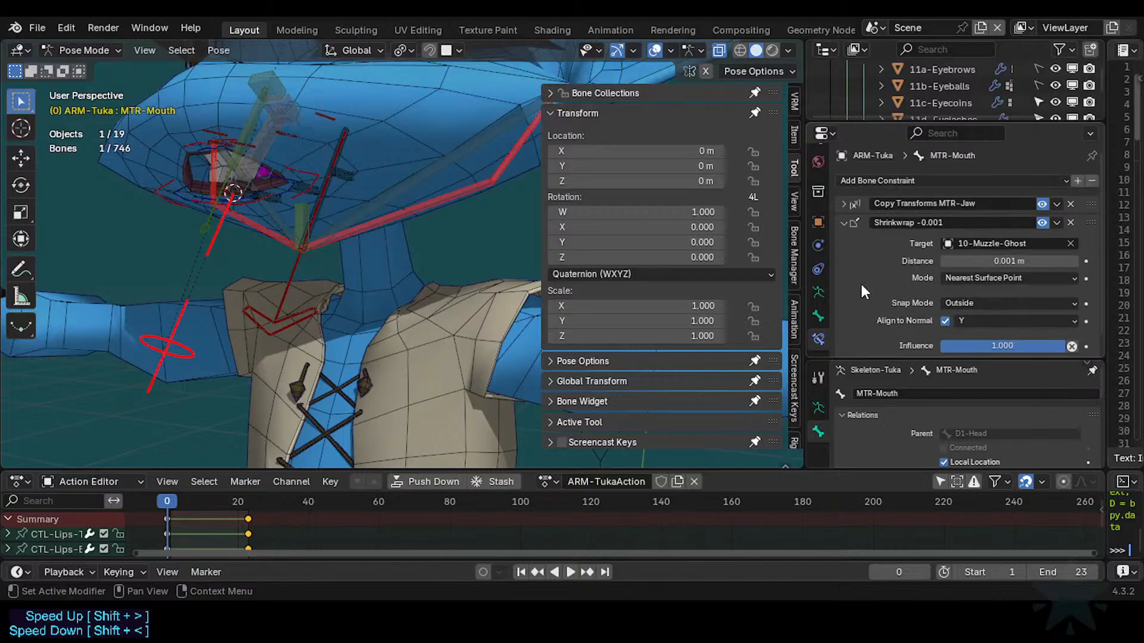
{"action": "left_click", "coordinate": [849, 220]}
{"action": "left_click", "coordinate": [842, 241]}
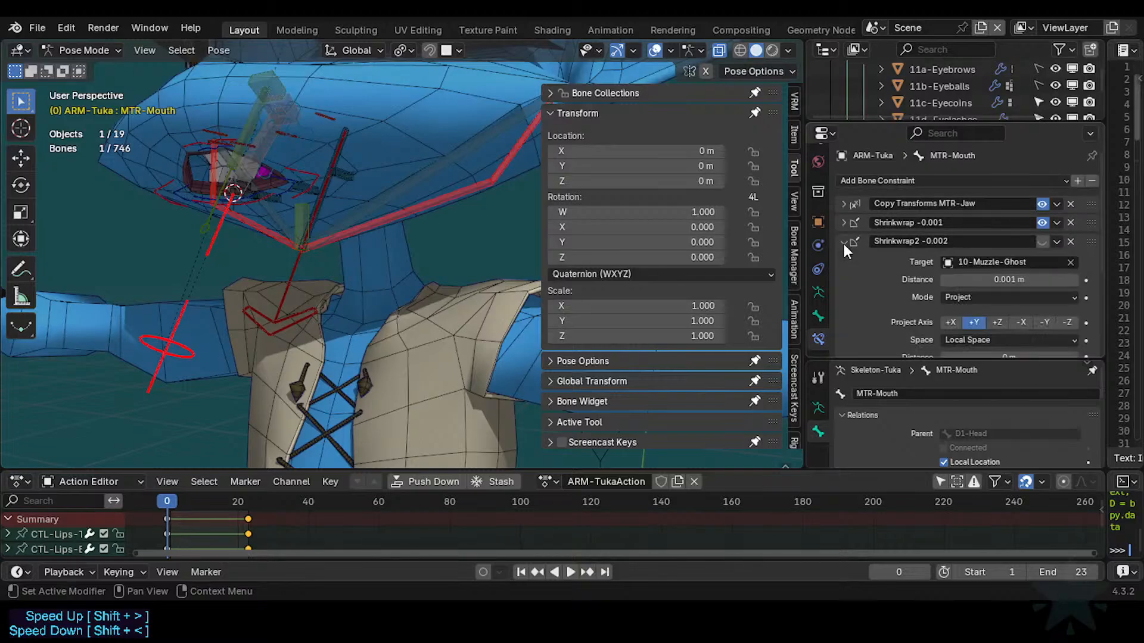
{"action": "left_click", "coordinate": [843, 241]}
{"action": "left_click", "coordinate": [1072, 242]}
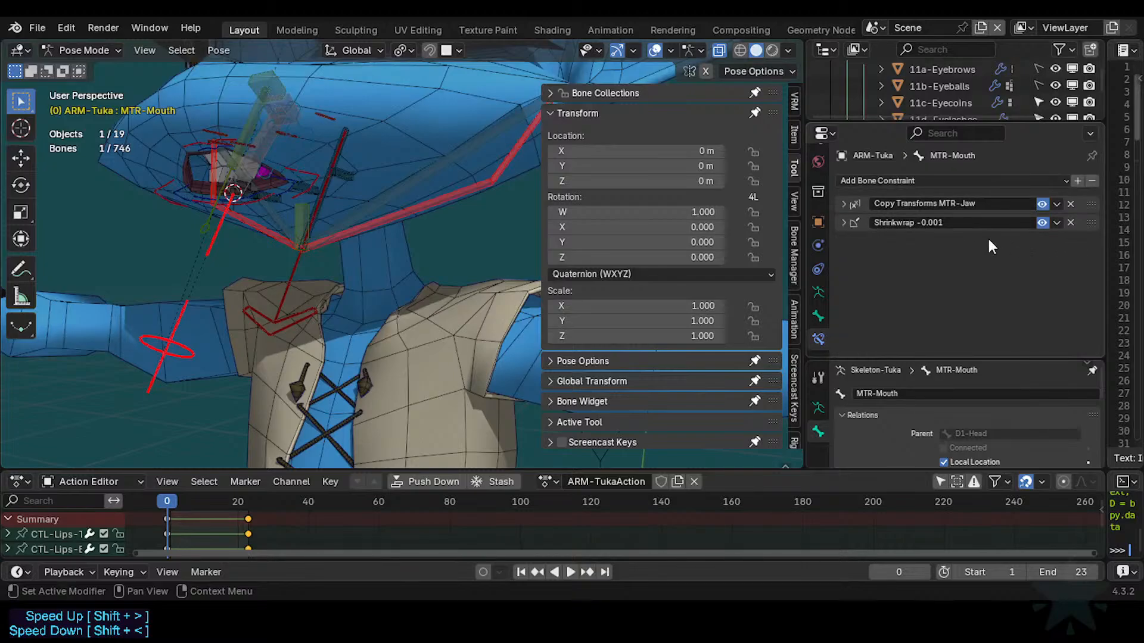
Copy only the Shrinkwrap -0.001 constraint from MTR-Mouth to MCH-Arcade-T.001.
{"action": "scroll", "coordinate": [206, 257], "scroll_direction": "up", "scroll_amount": 1}
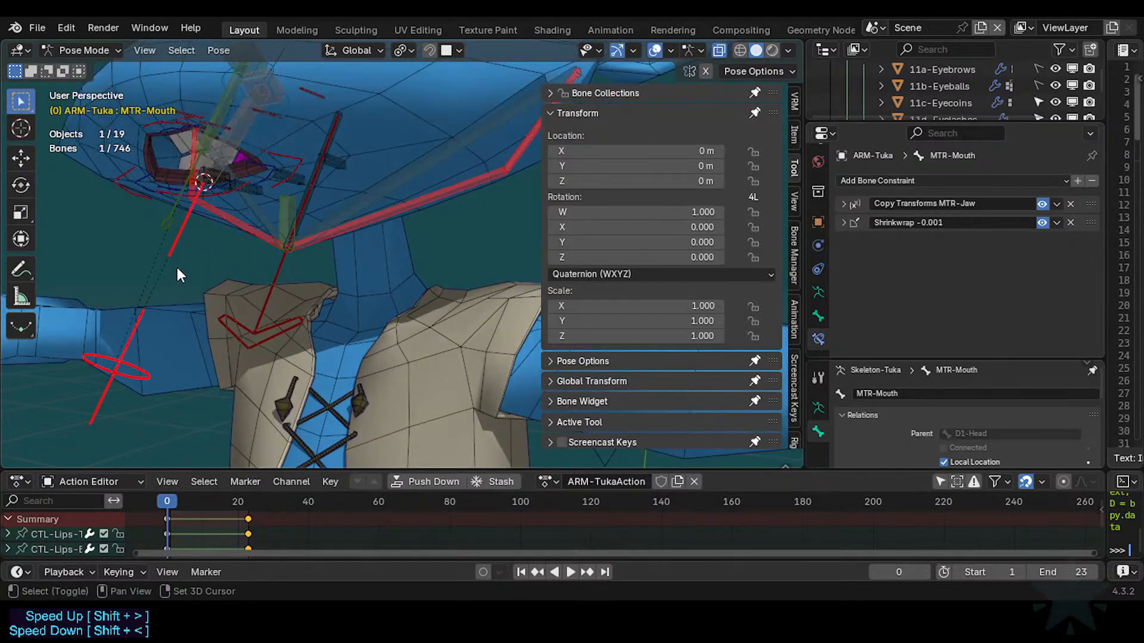
{"action": "middle_click_drag", "start_coordinate": [177, 267], "coordinate": [259, 282], "text": "shift"}
{"action": "left_click", "coordinate": [236, 249], "text": "shift"}
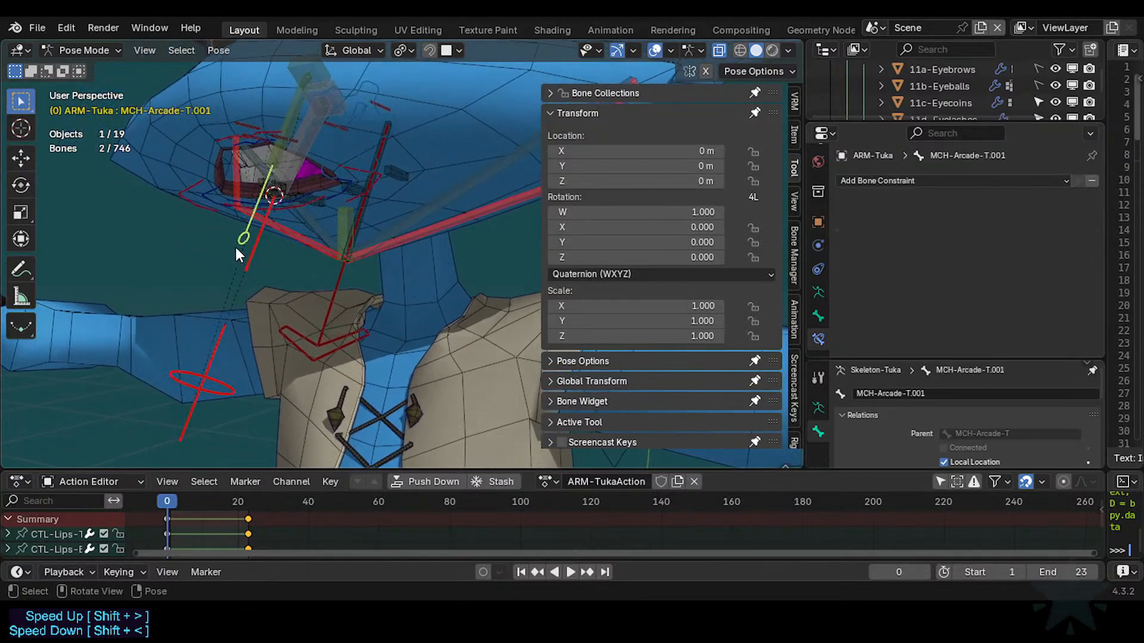
{"action": "key", "text": "ctrl+c"}
{"action": "left_click", "coordinate": [234, 248]}
{"action": "left_click", "coordinate": [201, 378], "text": "shift"}
{"action": "key", "text": "ctrl+c"}
{"action": "left_click", "coordinate": [196, 367]}
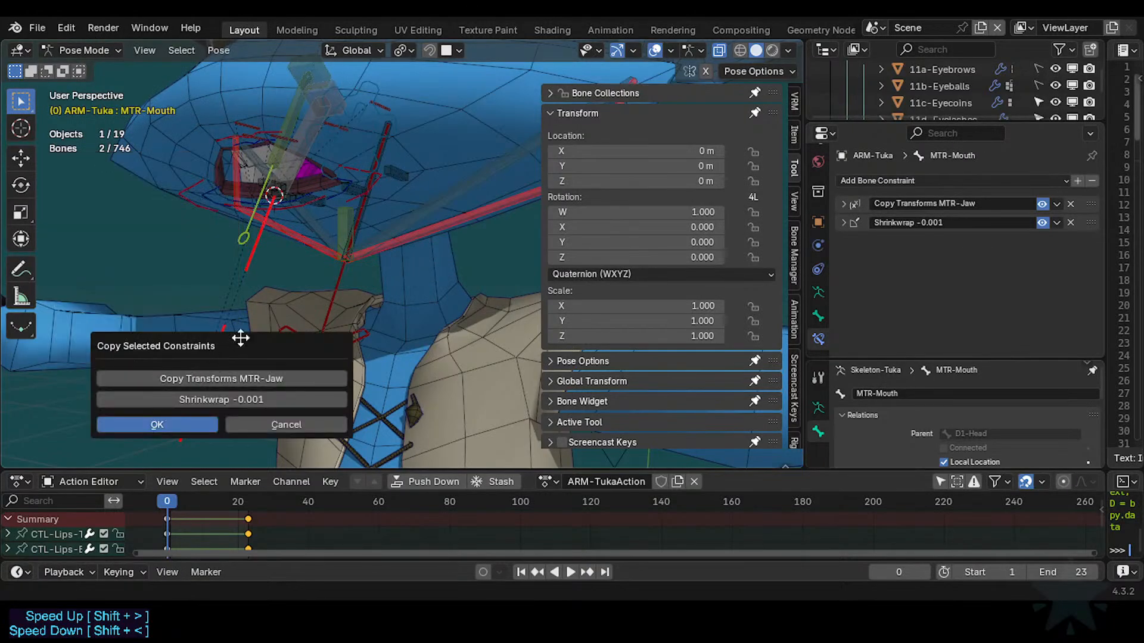
{"action": "left_click", "coordinate": [204, 399]}
{"action": "left_click", "coordinate": [199, 424]}
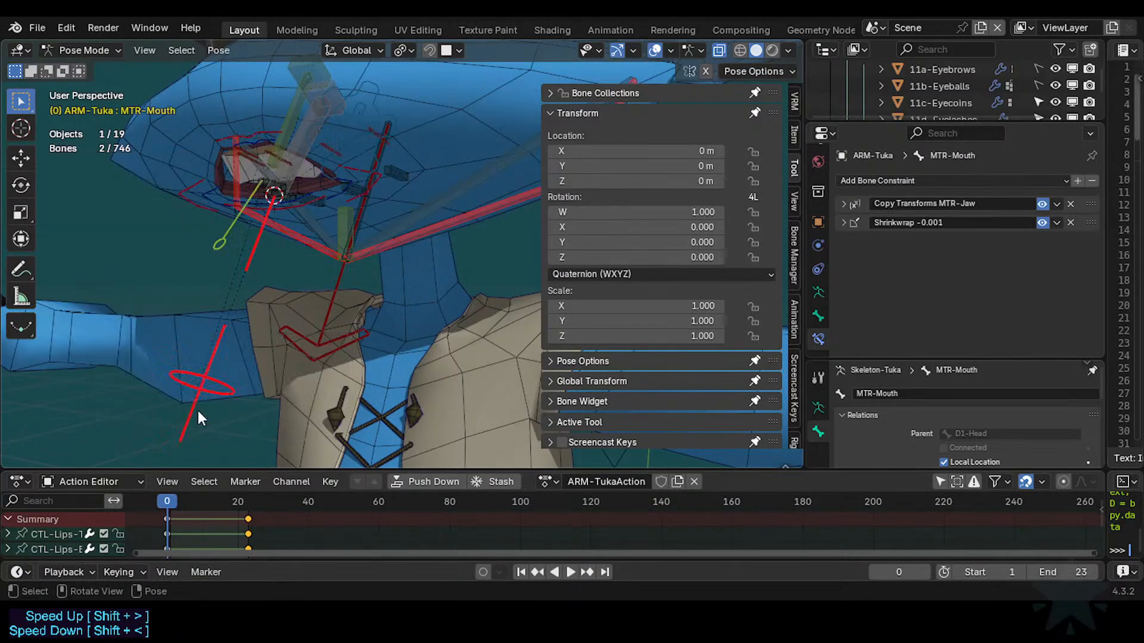
Test-move MCH-Arcade-T.001 with its new constraint and clear the location of all visible pose bones.
{"action": "left_click", "coordinate": [222, 242]}
{"action": "key", "text": "g"}
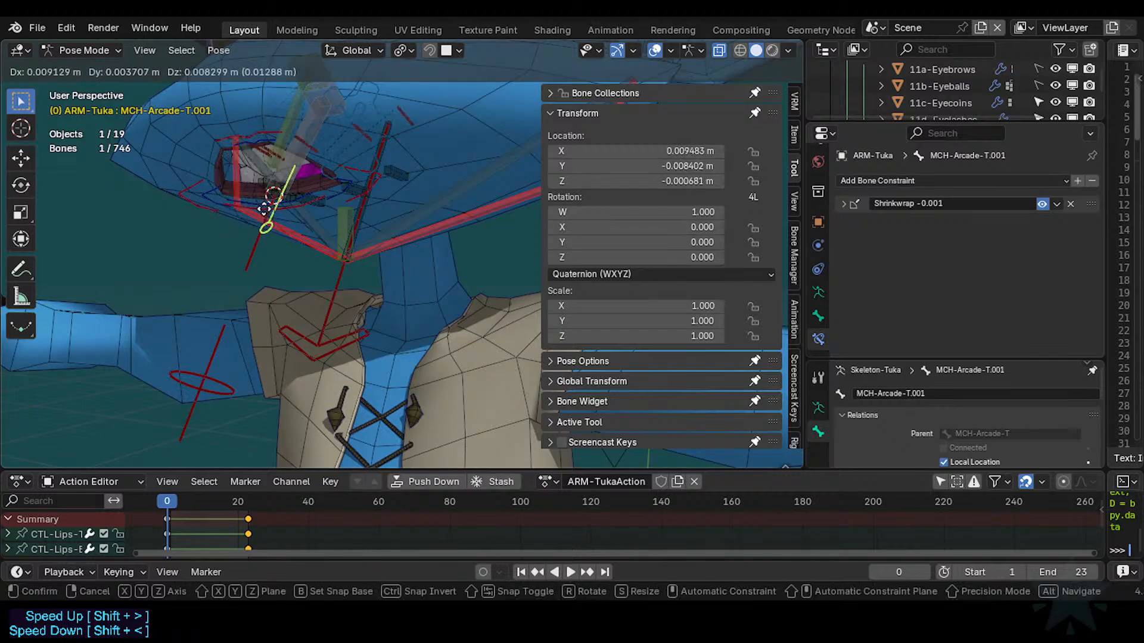
{"action": "left_click", "coordinate": [244, 199]}
{"action": "middle_click_drag", "start_coordinate": [262, 262], "coordinate": [298, 350], "text": "shift"}
{"action": "key", "text": "a"}
{"action": "key", "text": "alt+g"}
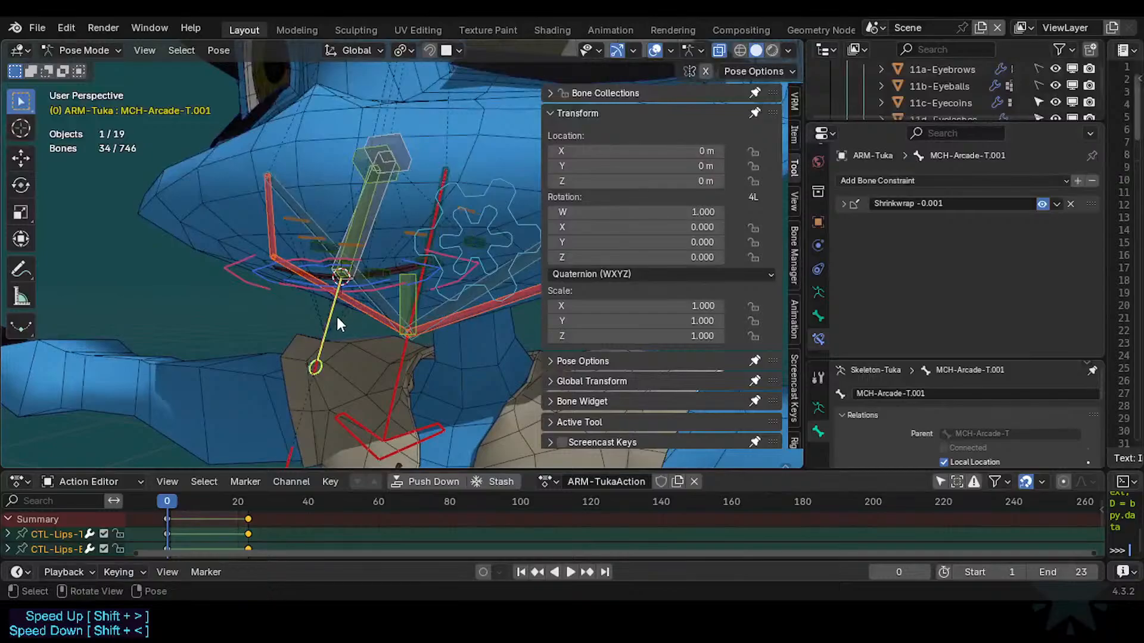
Switch repeatedly between Edit Mode and Pose Mode to compare MCH-Arcade-T.001's rest and constrained positions.
{"action": "key", "text": "Tab"}
{"action": "key", "text": "Tab"}
{"action": "key", "text": "Tab"}
{"action": "key", "text": "Tab"}
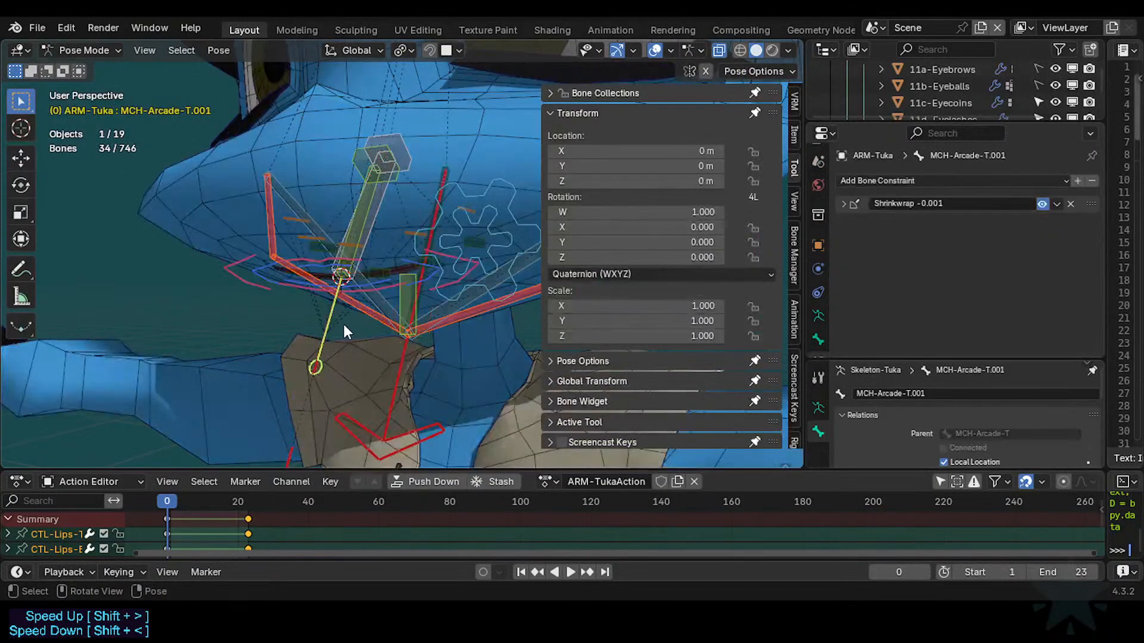
{"action": "key", "text": "Tab"}
{"action": "key", "text": "Tab"}
Move MTR-Lips-T to about X -0.0022, Y 0.0067, Z -0.0088 m to raise the upper lip.
{"action": "left_click", "coordinate": [312, 257]}
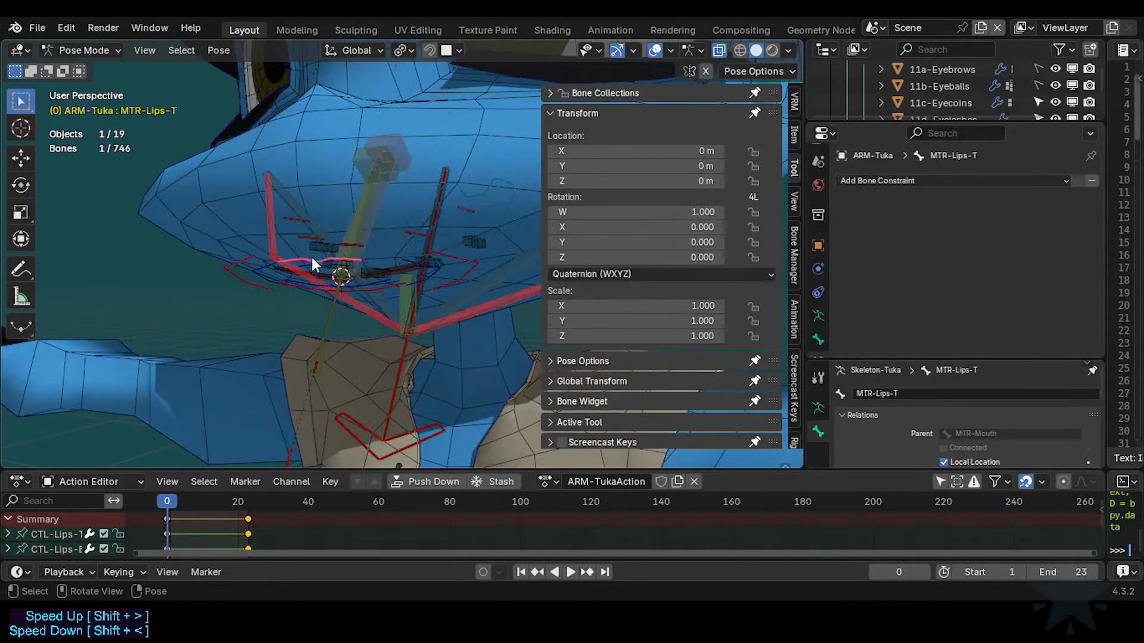
{"action": "key", "text": "g"}
{"action": "left_click", "coordinate": [288, 264]}
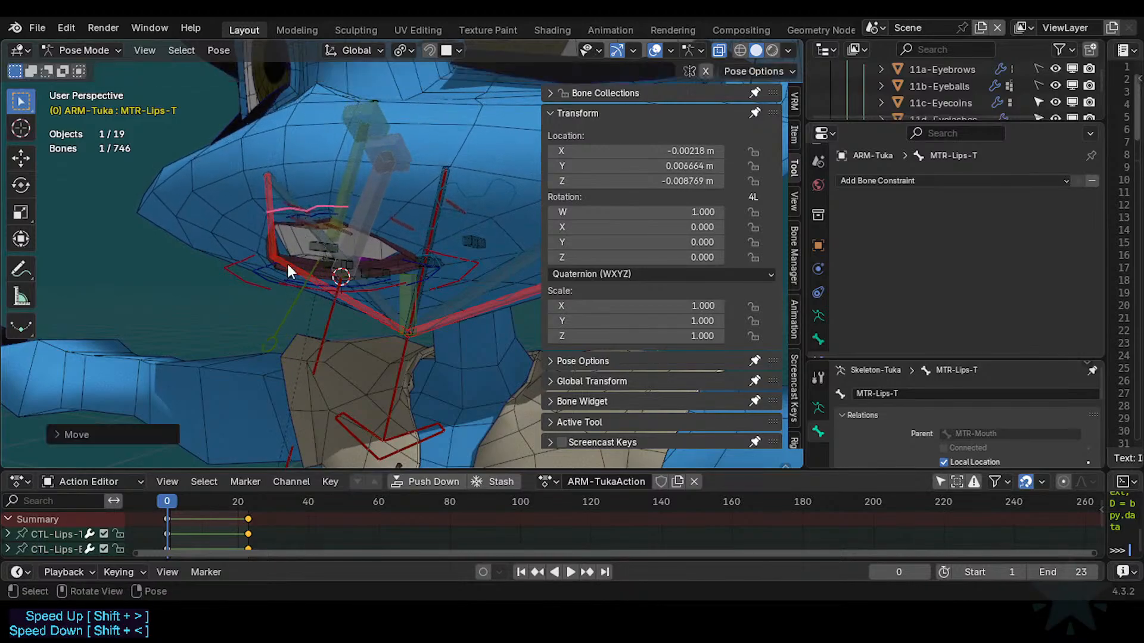
Raise MTR-Lips-T further to test how MCH-Arcade-T.001 follows the upper lip with its Shrinkwrap -0.001 constraint.
{"action": "left_click", "coordinate": [275, 335]}
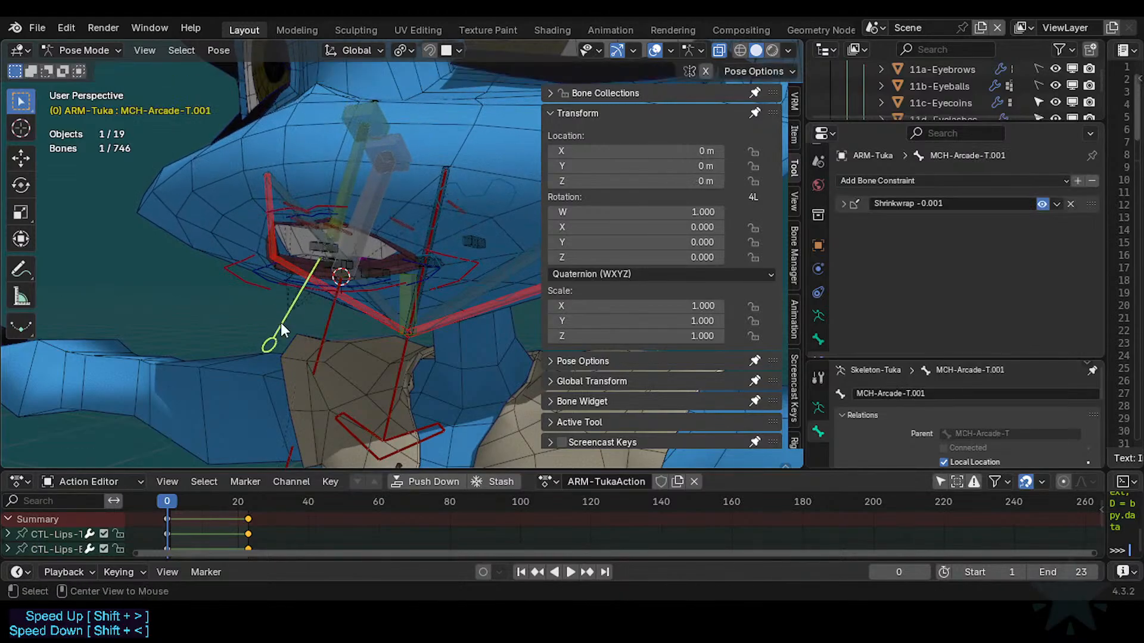
{"action": "left_click", "coordinate": [1048, 204]}
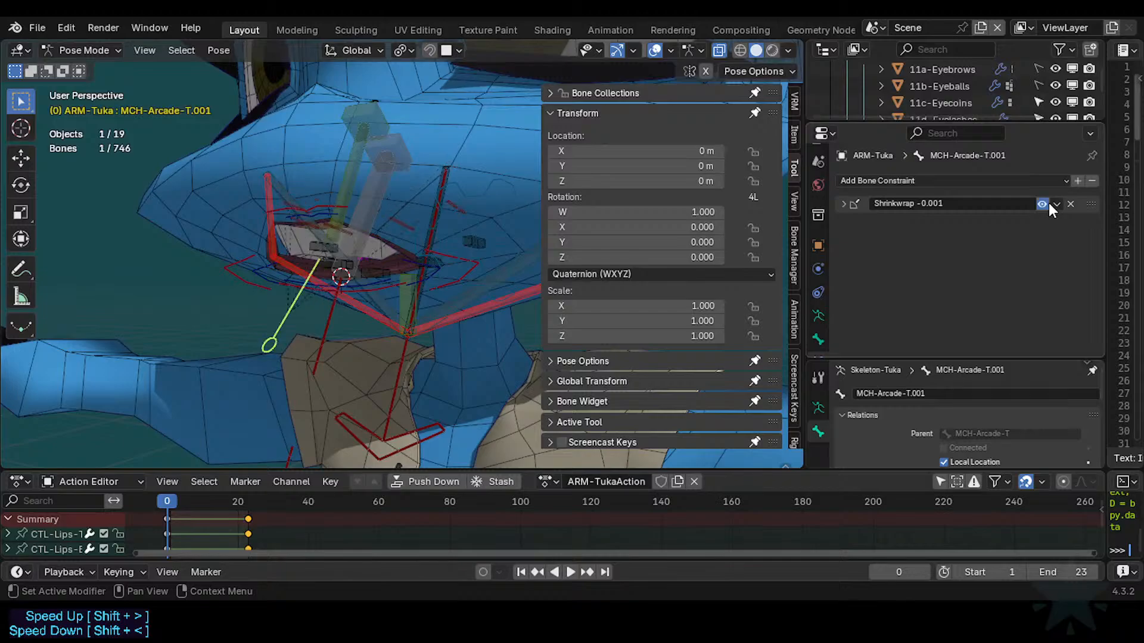
{"action": "left_click", "coordinate": [302, 213]}
{"action": "key", "text": "g"}
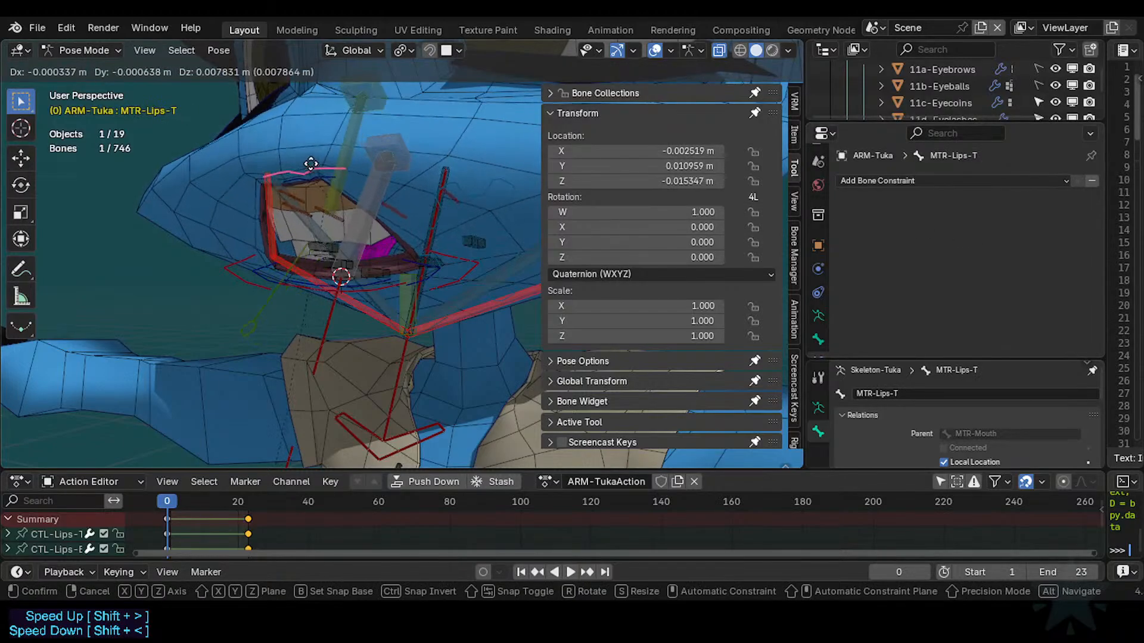
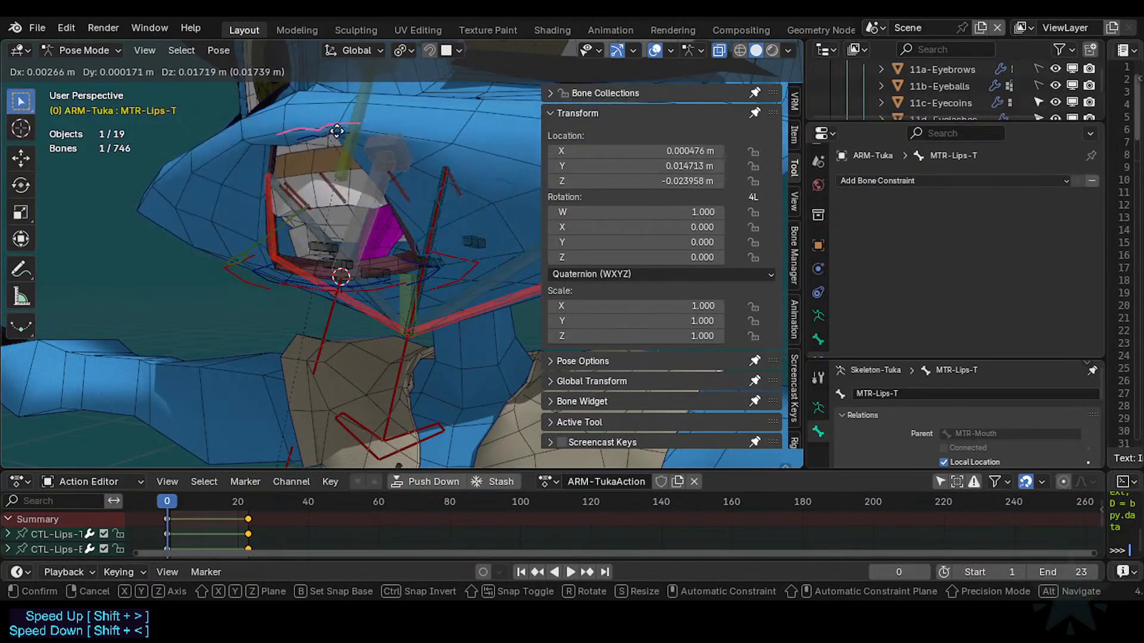
{"action": "left_click", "coordinate": [339, 171]}
Test-move MCH-Arcade-T.001 to about X 0.0046, Y -0.0010, Z 0.0018 m, and clear the location of all visible pose bones.
{"action": "left_click", "coordinate": [289, 320]}
{"action": "key", "text": "g"}
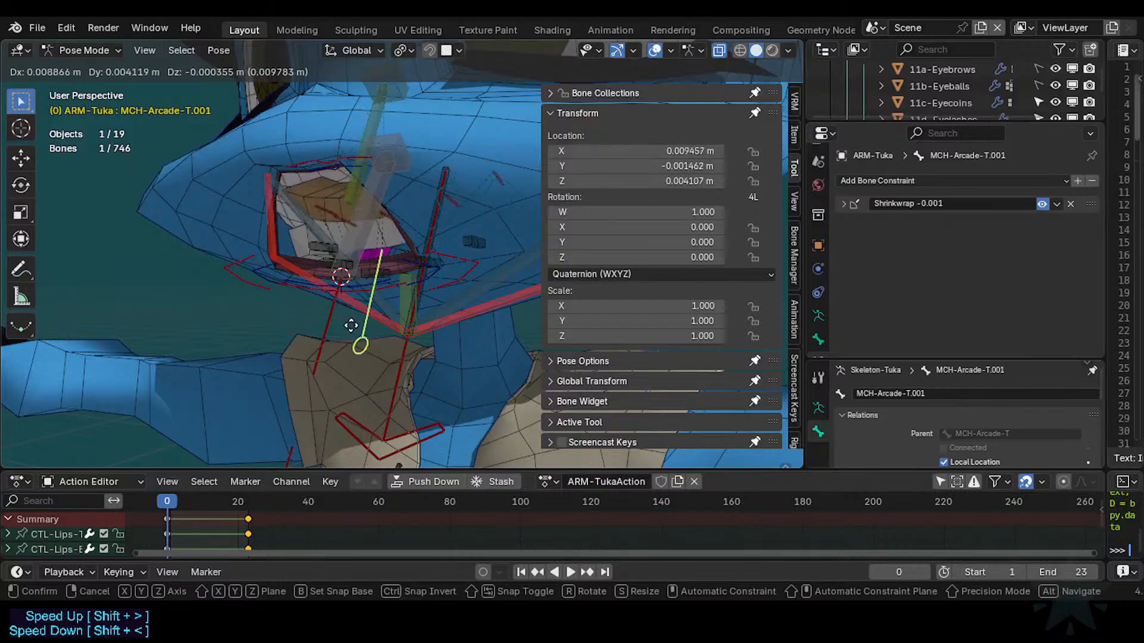
{"action": "left_click", "coordinate": [318, 327]}
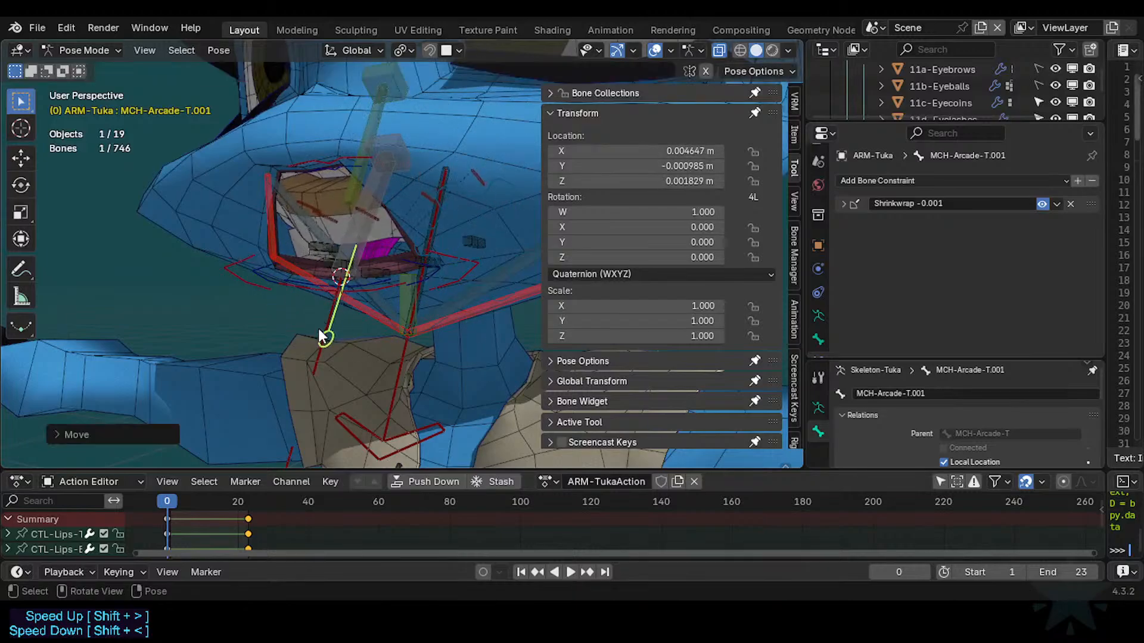
{"action": "key", "text": "a"}
{"action": "key", "text": "alt+g"}
{"action": "key", "text": "alt+a"}
Test-raise MTR-Lips-T and try moving MCH-Arcade-T.001 in several directions to check how its constraint behaves.
{"action": "left_click", "coordinate": [342, 250]}
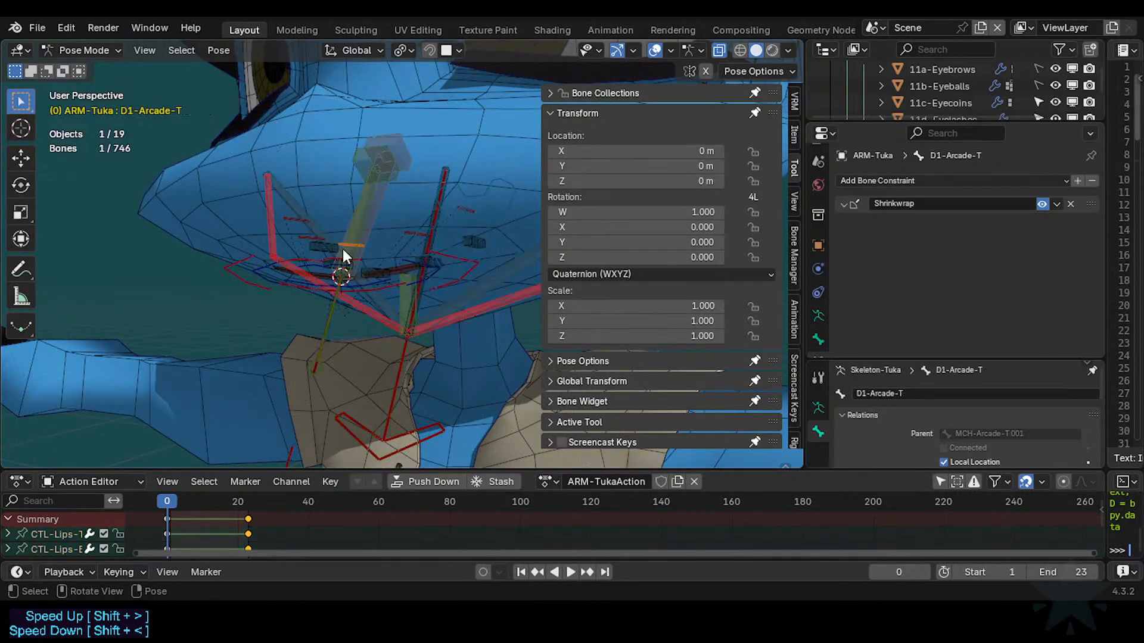
{"action": "left_click", "coordinate": [304, 258]}
{"action": "key", "text": "g"}
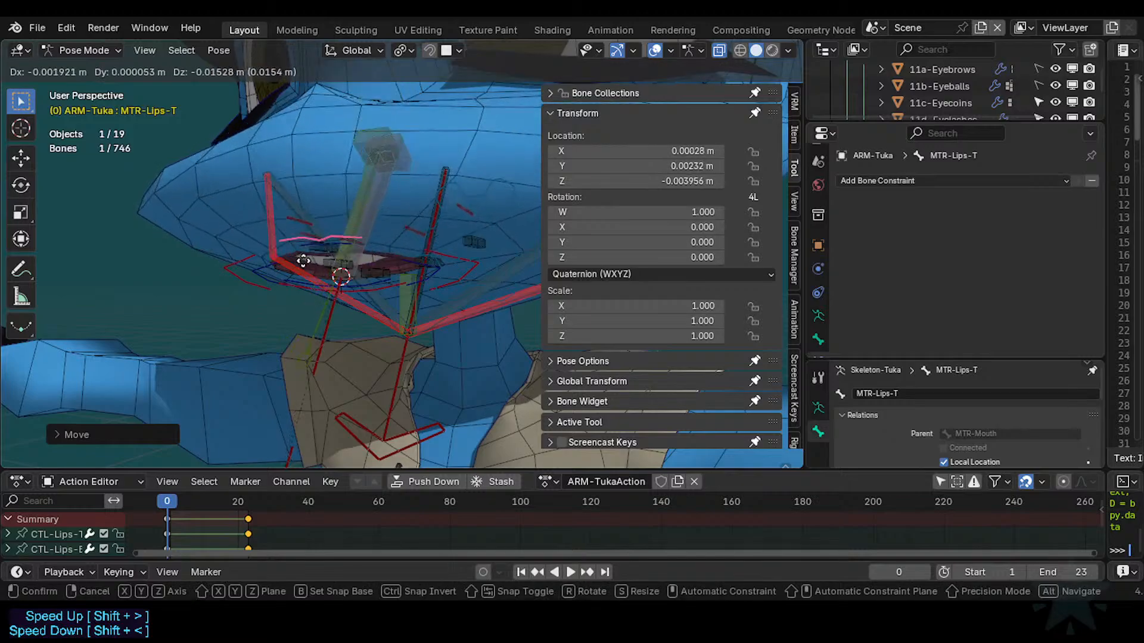
{"action": "key", "text": "Escape"}
{"action": "left_click", "coordinate": [288, 344]}
{"action": "key", "text": "g"}
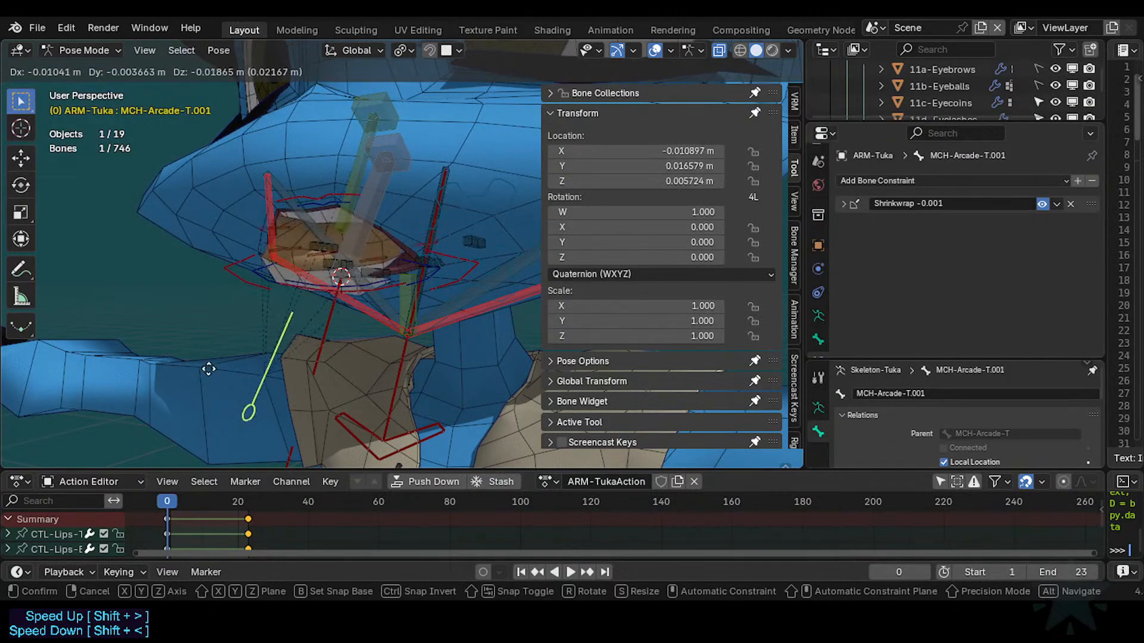
{"action": "key", "text": "Escape"}
{"action": "middle_click_drag", "start_coordinate": [266, 287], "coordinate": [226, 304]}
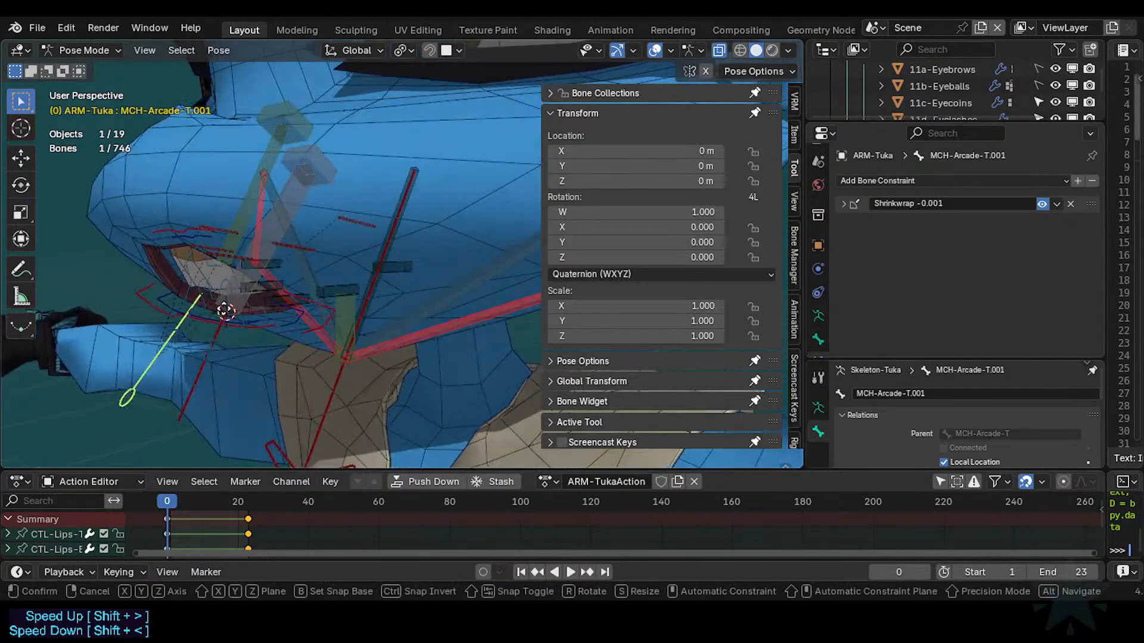
{"action": "key", "text": "g"}
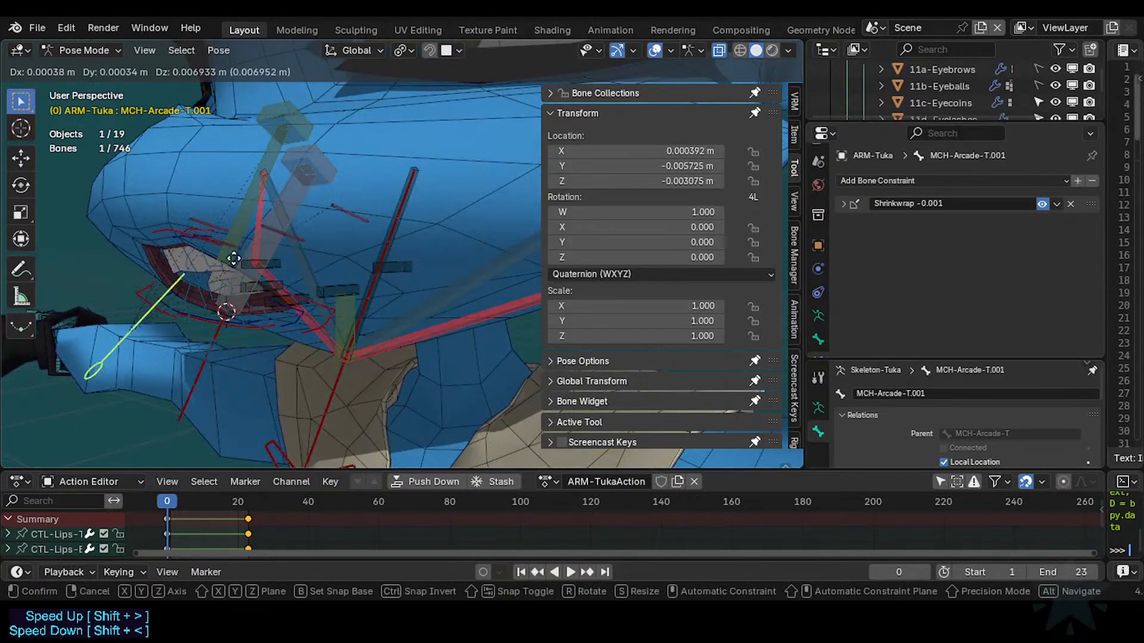
{"action": "key", "text": "Escape"}
Remove the Shrinkwrap -0.001 constraint from MCH-Arcade-T.001 and reset the location of all visible pose bones.
{"action": "left_click", "coordinate": [1071, 203]}
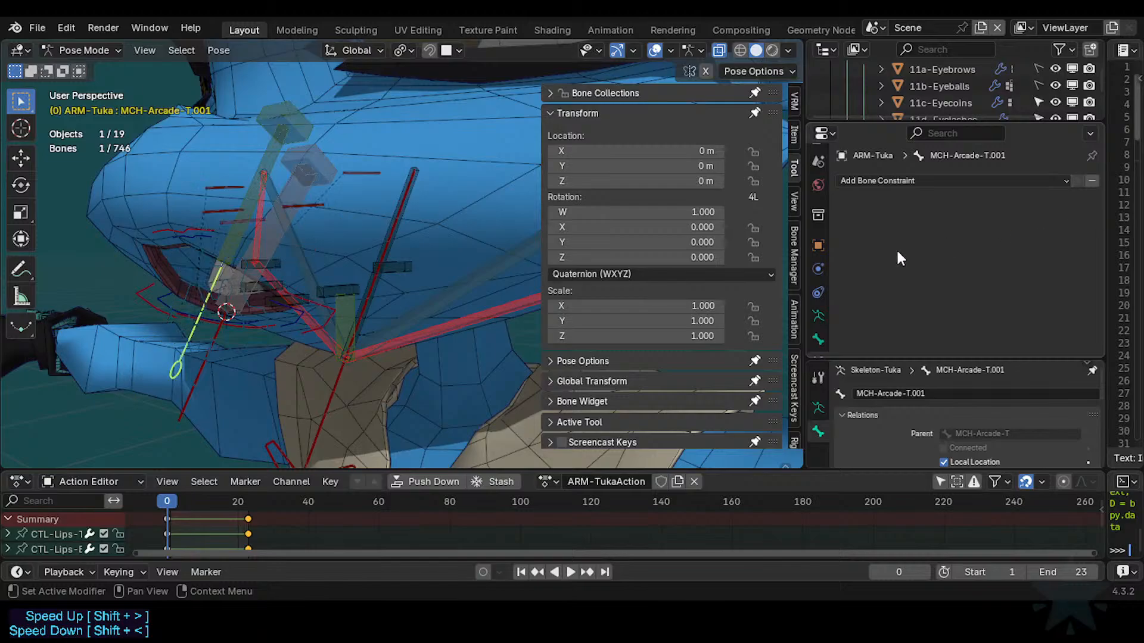
{"action": "middle_click_drag", "start_coordinate": [325, 280], "coordinate": [363, 293]}
{"action": "key", "text": "a"}
{"action": "key", "text": "alt+g"}
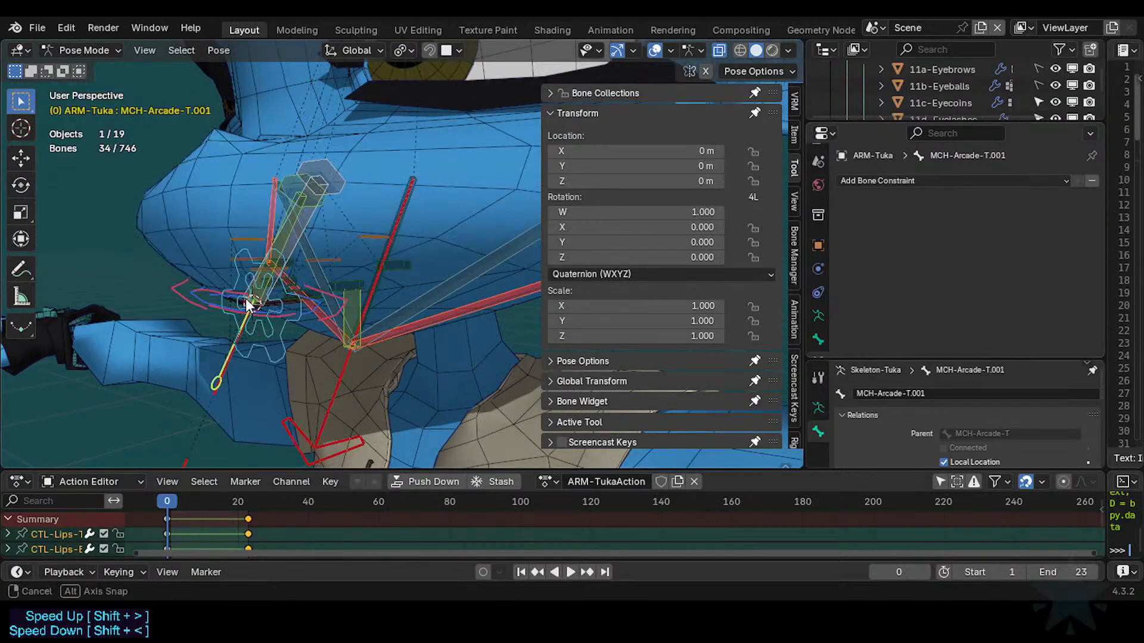
Move MTR-Lips-T to about X -0.0022, Y 0.0043, Z -0.0050 m and try rotating it.
{"action": "middle_click_drag", "start_coordinate": [245, 299], "coordinate": [313, 287]}
{"action": "left_click", "coordinate": [305, 263]}
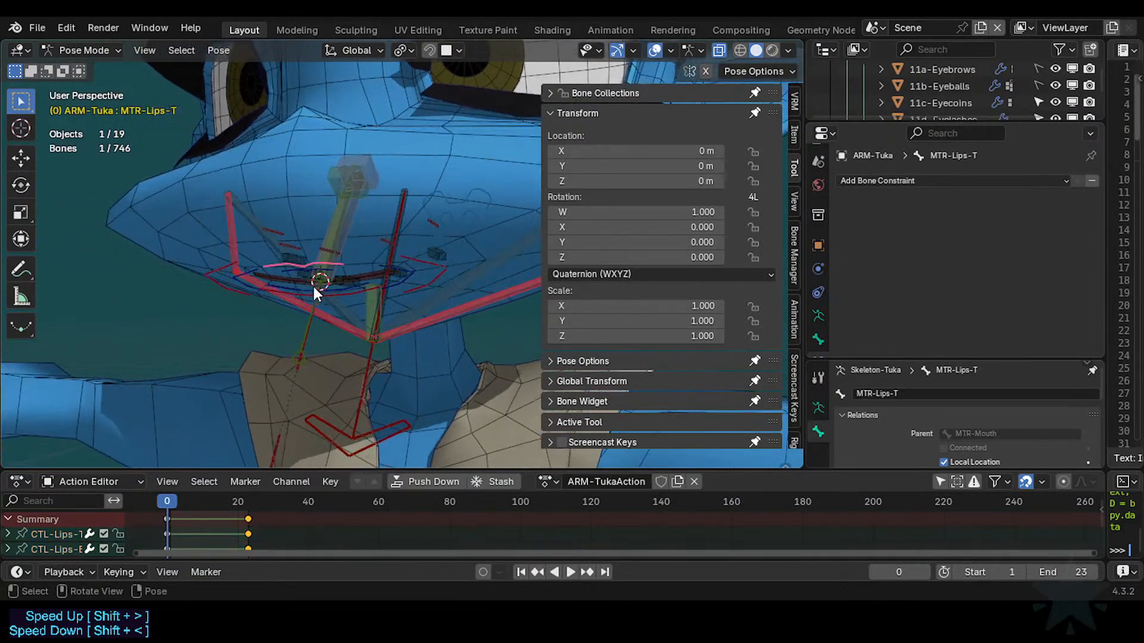
{"action": "key", "text": "g"}
{"action": "left_click", "coordinate": [305, 272]}
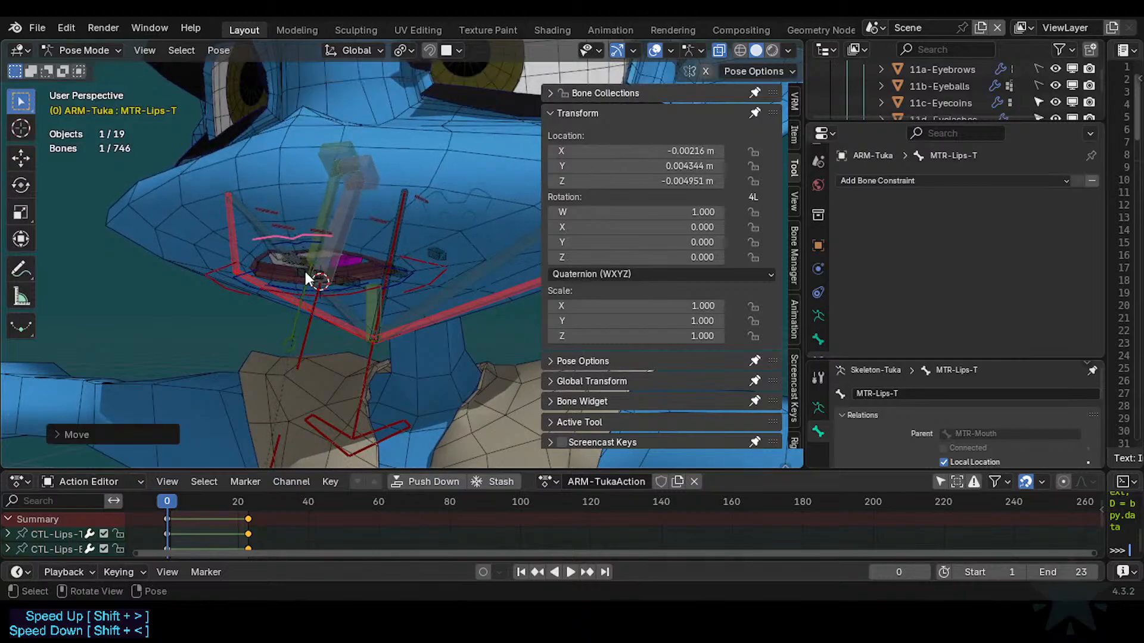
{"action": "key", "text": "r"}
{"action": "right_click", "coordinate": [320, 252]}
Try moving the unconstrained MCH-Arcade-T.001 and rotating MCH-Arcade-T to compare how they drive the upper teeth.
{"action": "left_click", "coordinate": [288, 334]}
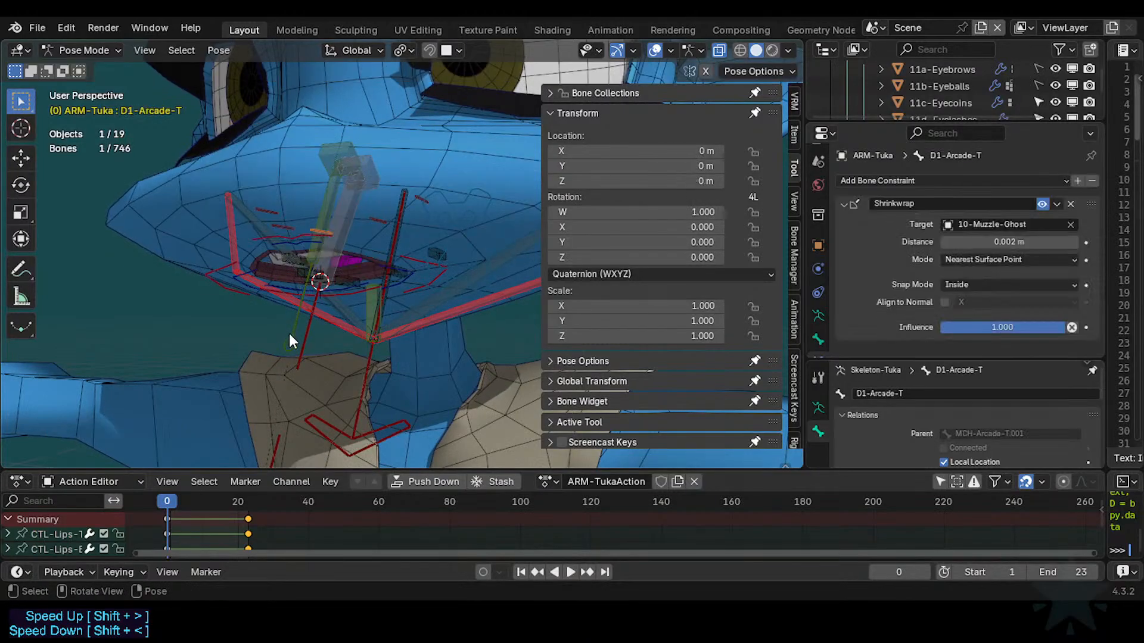
{"action": "left_click", "coordinate": [290, 334]}
{"action": "key", "text": "g"}
{"action": "right_click", "coordinate": [308, 281]}
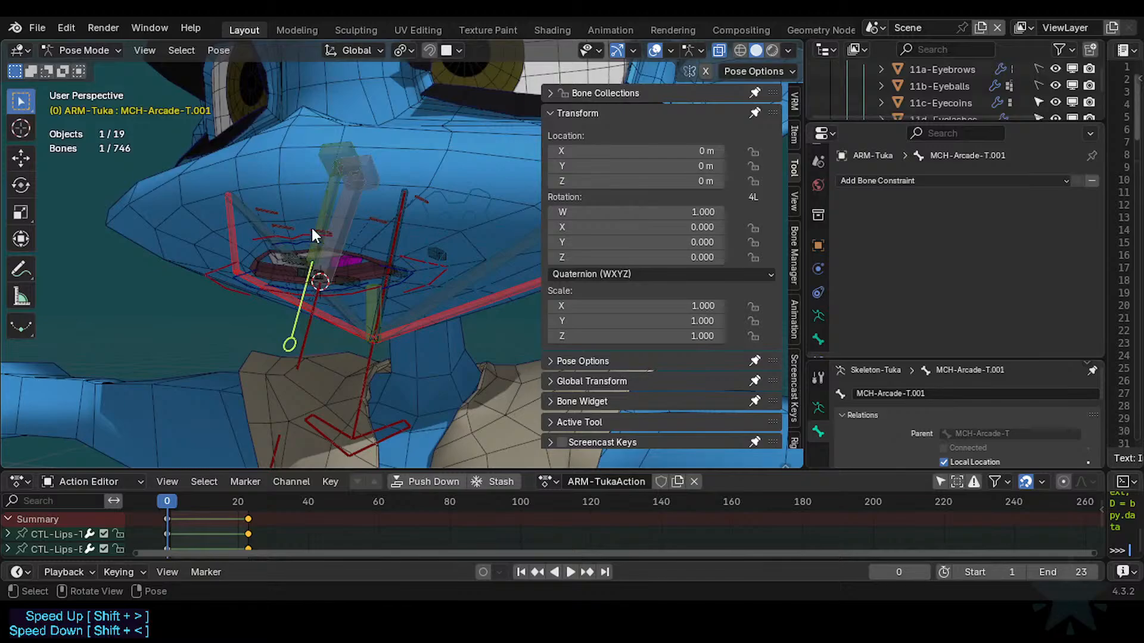
{"action": "left_click", "coordinate": [312, 227]}
{"action": "left_click", "coordinate": [305, 331]}
{"action": "left_click", "coordinate": [311, 226]}
{"action": "left_click", "coordinate": [314, 267]}
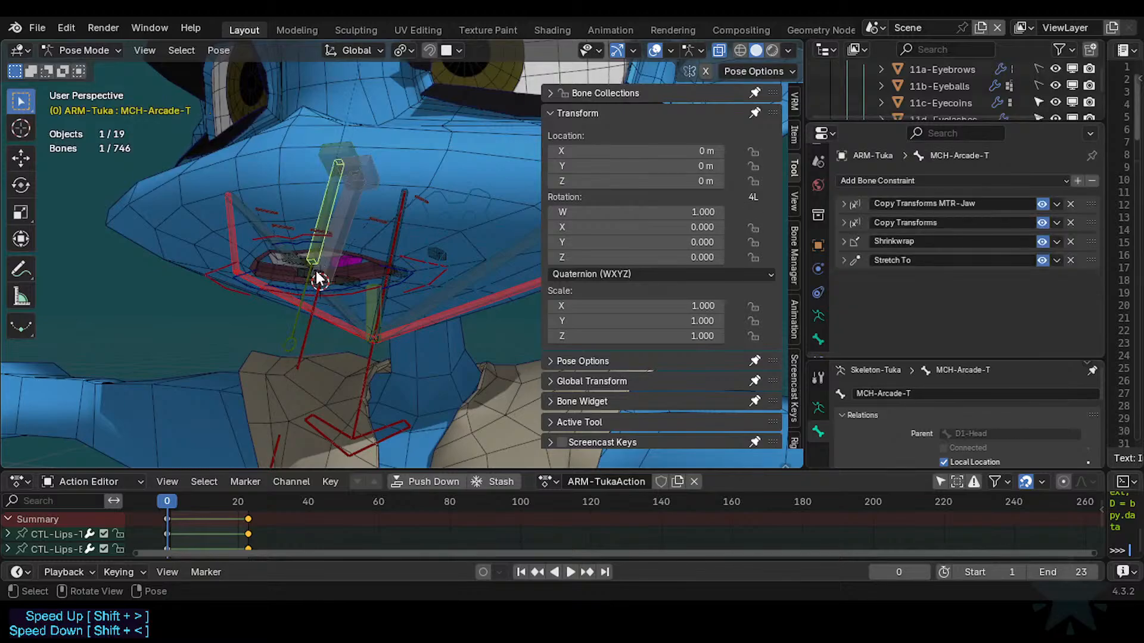
{"action": "key", "text": "r"}
{"action": "right_click", "coordinate": [305, 260]}
Test-rotate MTR-Jaw back and forth, including about global X, and clear the rotation of all visible pose bones.
{"action": "left_click", "coordinate": [353, 410]}
{"action": "key", "text": "r"}
{"action": "key", "text": "x"}
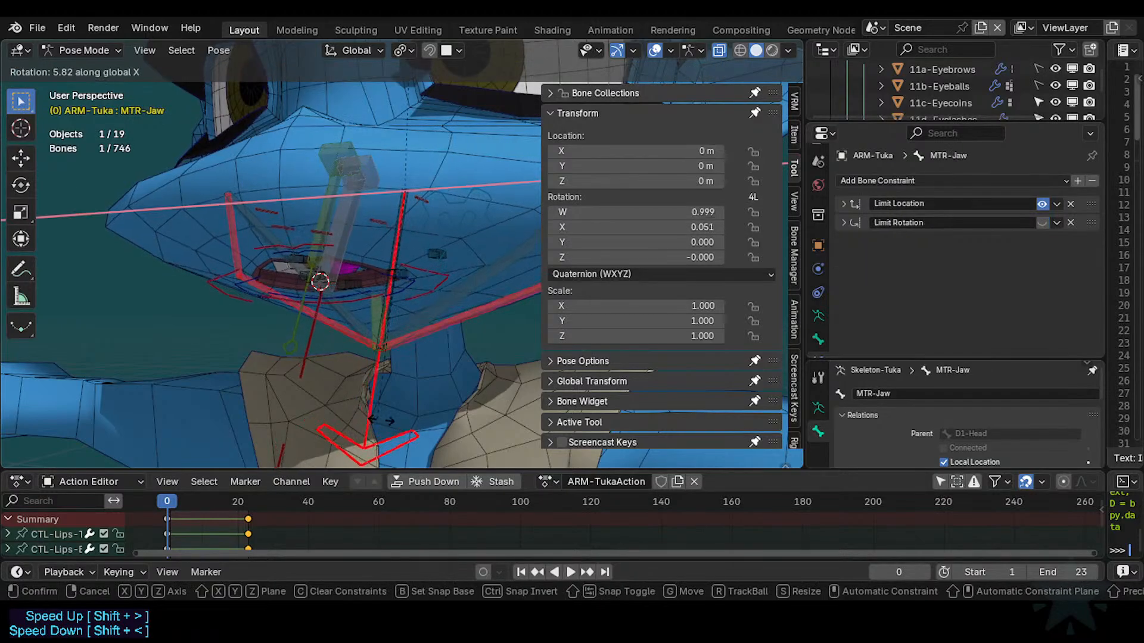
{"action": "left_click", "coordinate": [336, 393]}
{"action": "key", "text": "r"}
{"action": "left_click", "coordinate": [379, 404]}
{"action": "key", "text": "r"}
{"action": "left_click", "coordinate": [334, 399]}
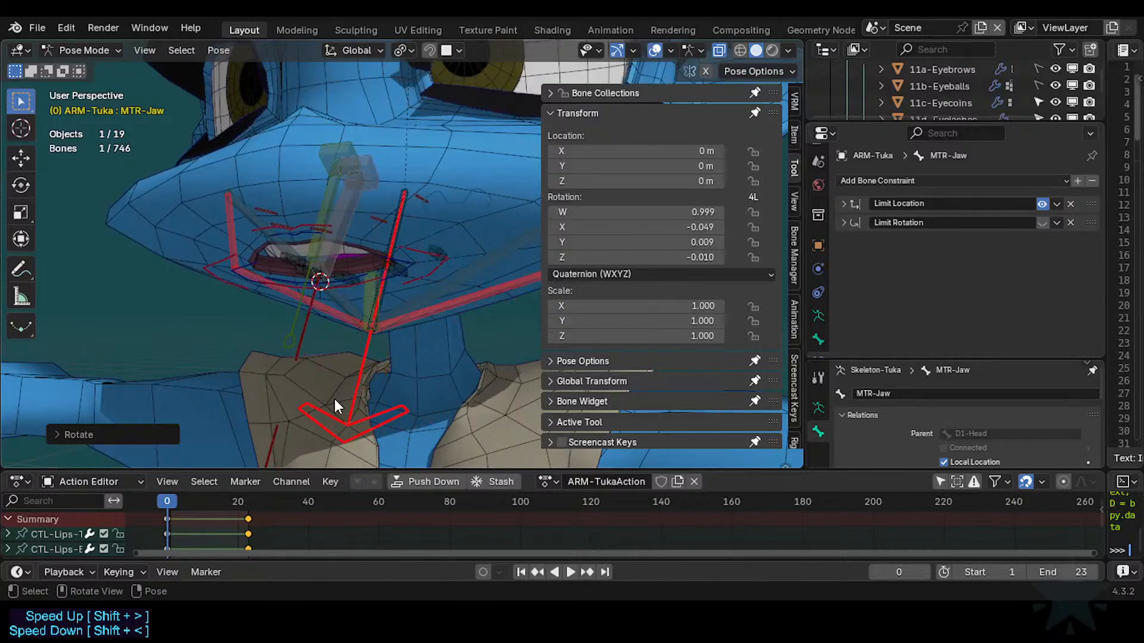
{"action": "key", "text": "a"}
{"action": "key", "text": "alt+r"}
In Edit Mode, snap the 3D cursor to the pivot point shared by MCH-Arcade-T's tail and TGT-FakePivot-T's head.
{"action": "left_click", "coordinate": [303, 341]}
{"action": "key", "text": "Tab"}
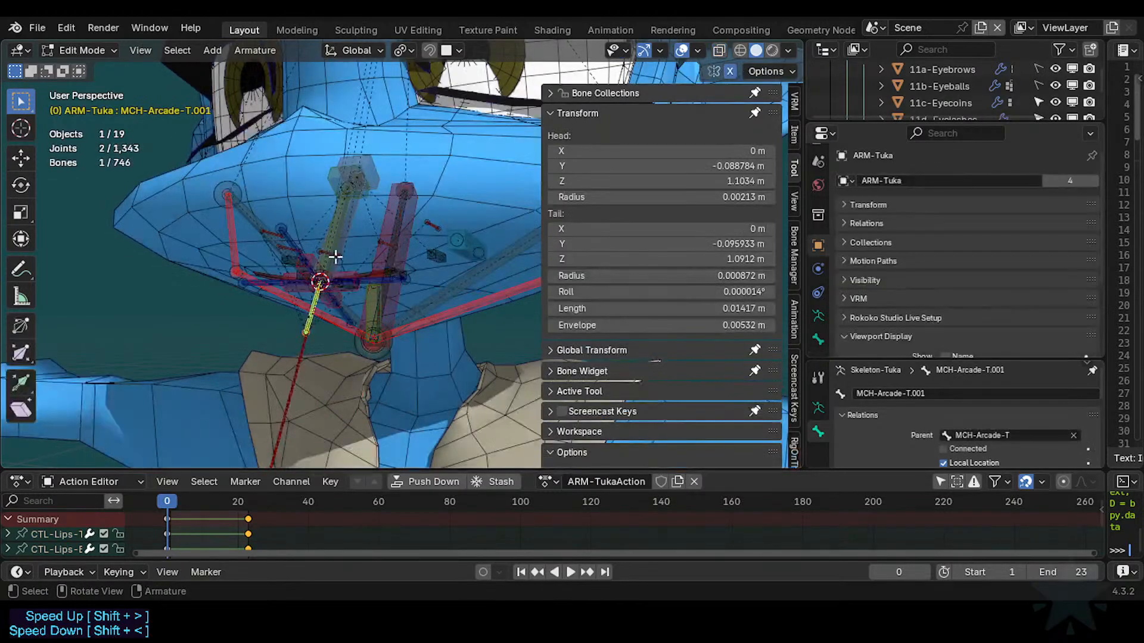
{"action": "left_click", "coordinate": [334, 193]}
{"action": "left_click", "coordinate": [331, 224]}
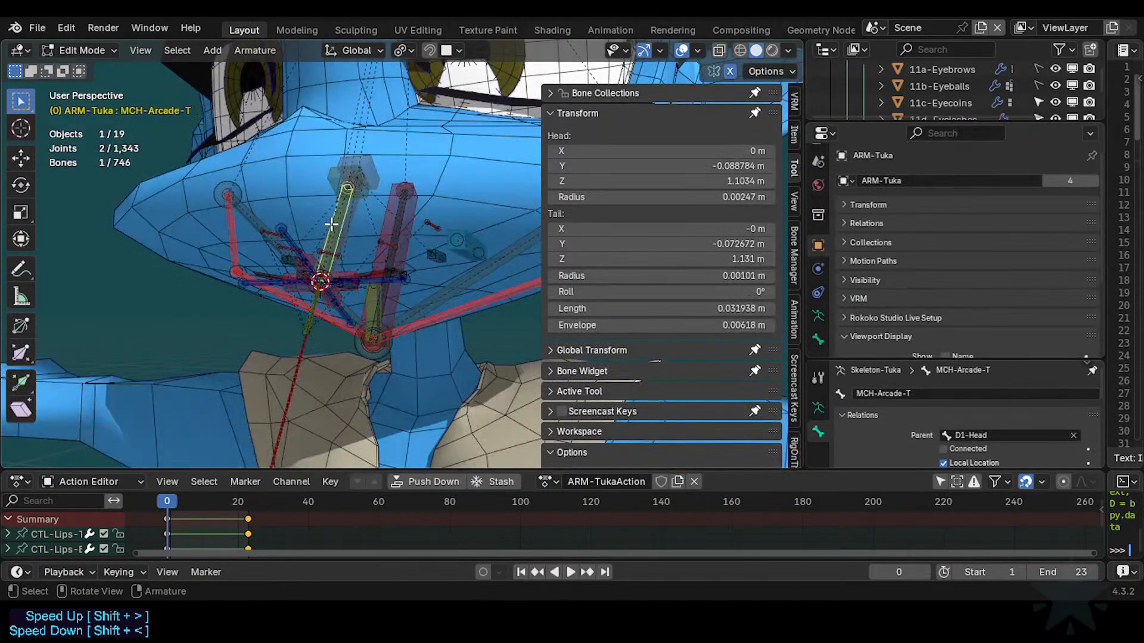
{"action": "key", "text": "shift+s"}
{"action": "key", "text": "Escape"}
{"action": "key", "text": "shift+s"}
{"action": "left_click", "coordinate": [321, 296]}
{"action": "left_click", "coordinate": [307, 310]}
{"action": "left_click", "coordinate": [337, 212]}
{"action": "left_click", "coordinate": [340, 188]}
{"action": "key", "text": "shift+s"}
{"action": "left_click", "coordinate": [325, 263]}
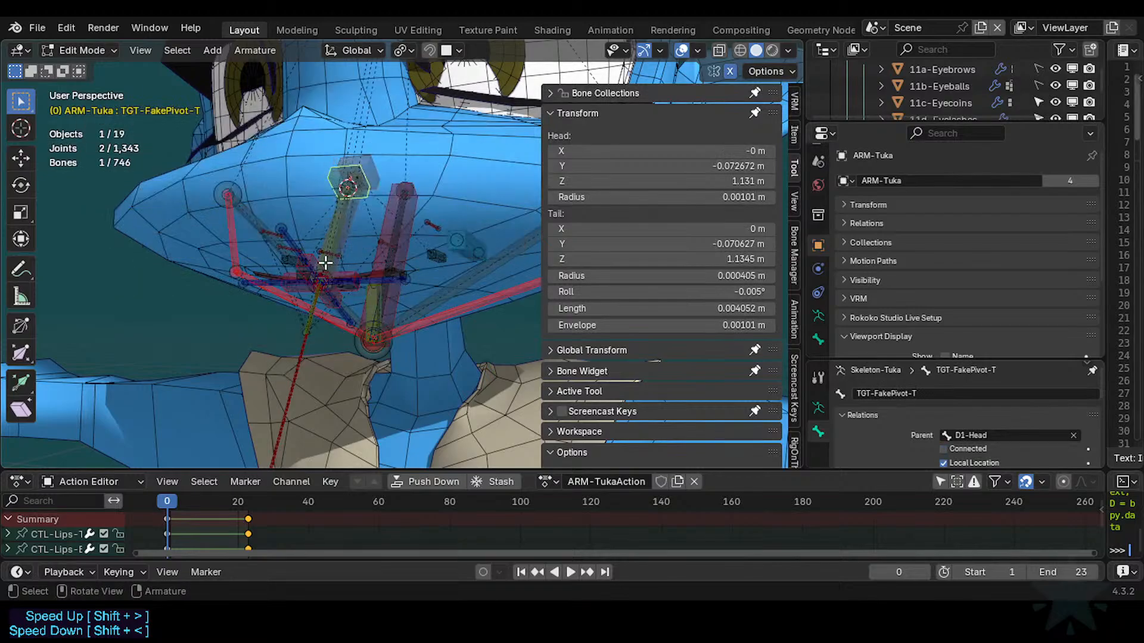
Snap the tail joint of MCH-Arcade-T.001 to the 3D cursor at the fake pivot.
{"action": "middle_click_drag", "start_coordinate": [325, 262], "coordinate": [272, 275]}
{"action": "left_click", "coordinate": [325, 296]}
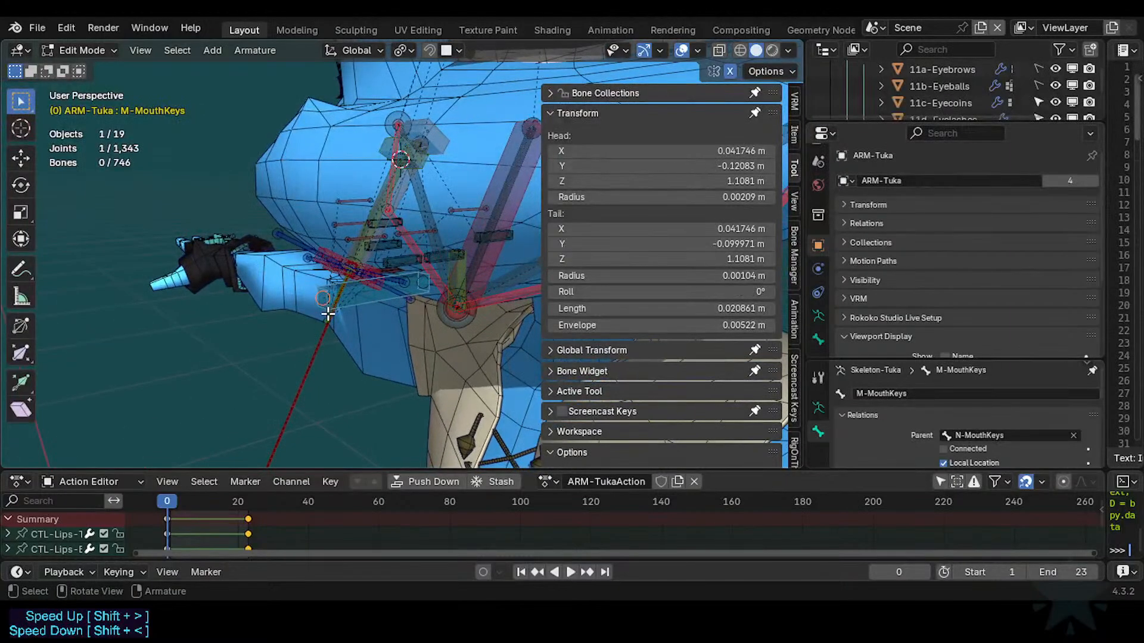
{"action": "left_click", "coordinate": [329, 309]}
{"action": "key", "text": "shift+s"}
{"action": "left_click", "coordinate": [365, 237]}
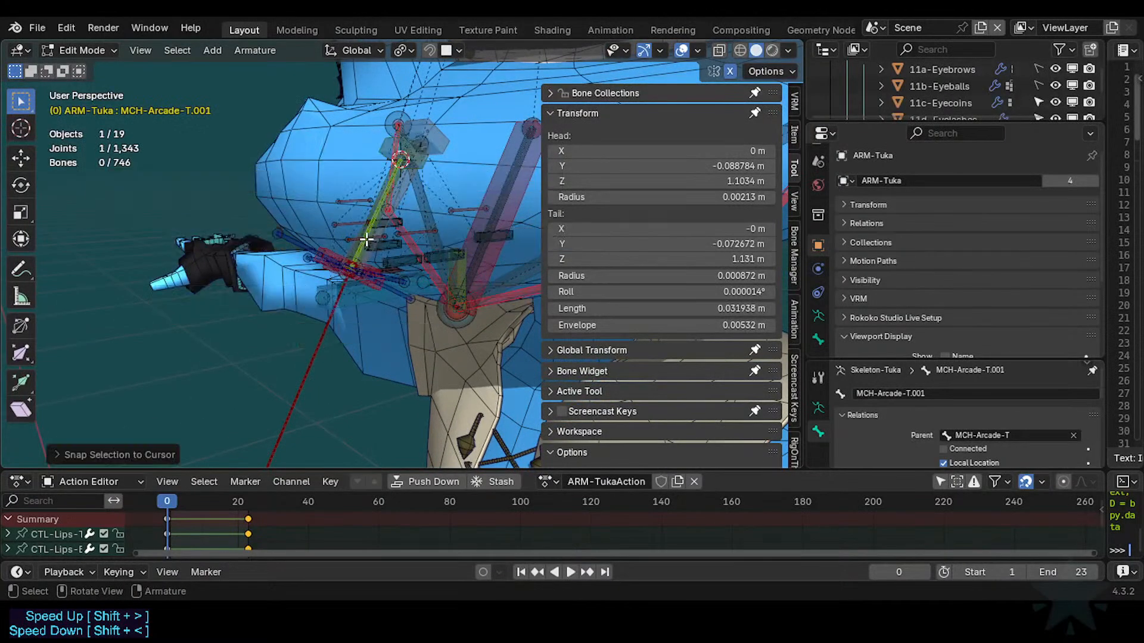
{"action": "key", "text": "s"}
{"action": "left_click", "coordinate": [391, 226]}
{"action": "left_click", "coordinate": [385, 206]}
{"action": "key", "text": "s"}
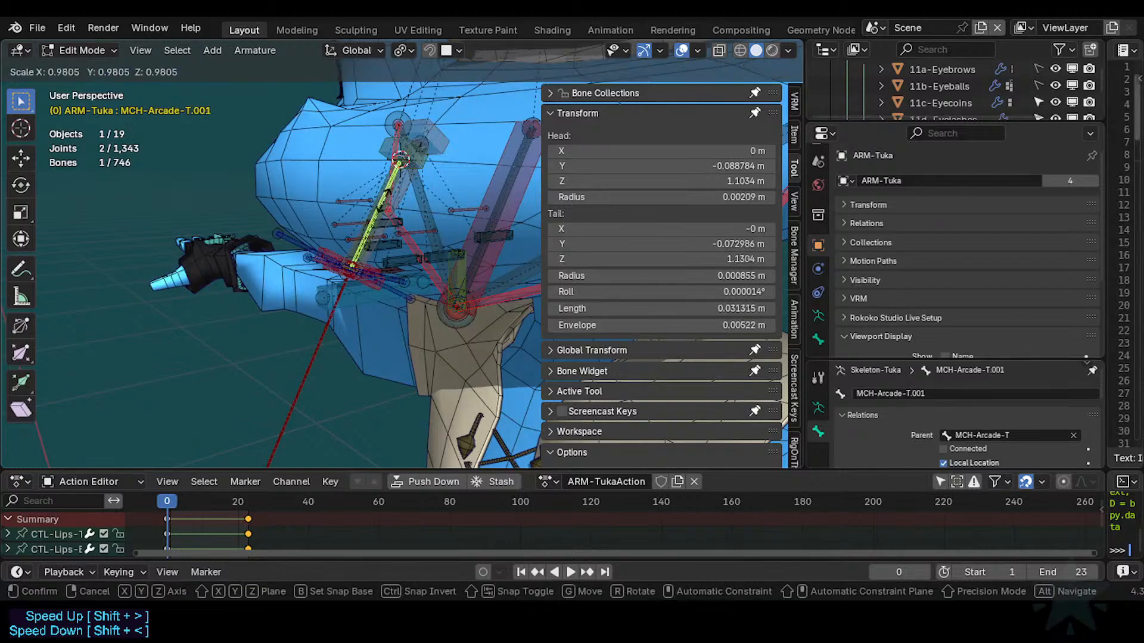
{"action": "right_click", "coordinate": [388, 210]}
Display the armature's bone axes to check the direction of MCH-Arcade-T.001.
{"action": "scroll", "coordinate": [393, 209], "scroll_direction": "up", "scroll_amount": 1}
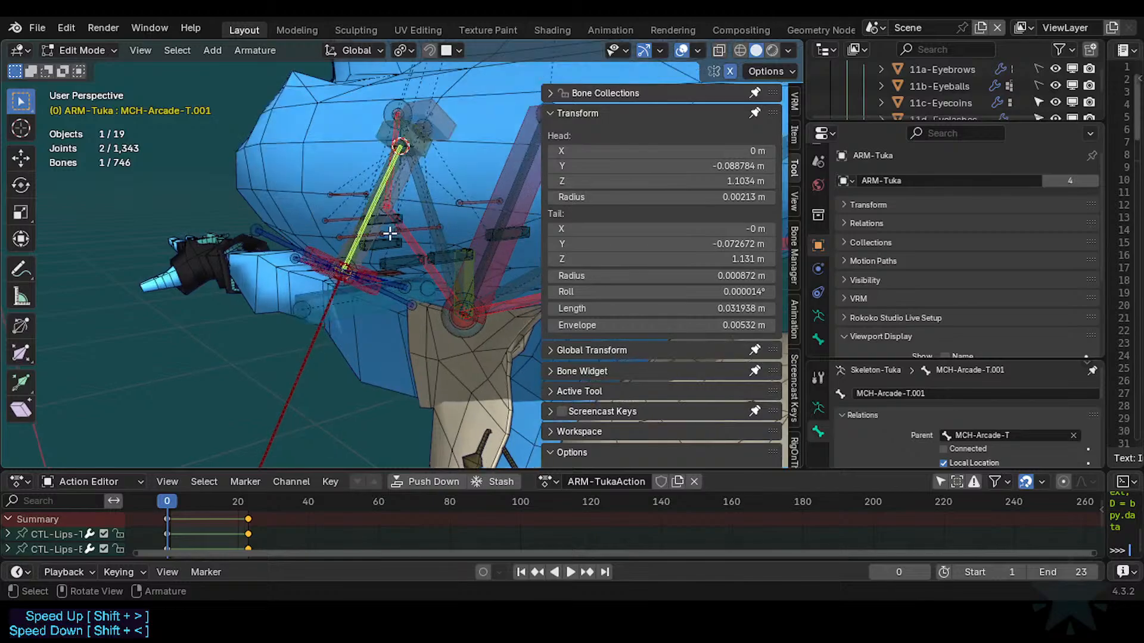
{"action": "key", "text": "ctrl+a"}
{"action": "key", "text": "g"}
{"action": "right_click", "coordinate": [378, 229]}
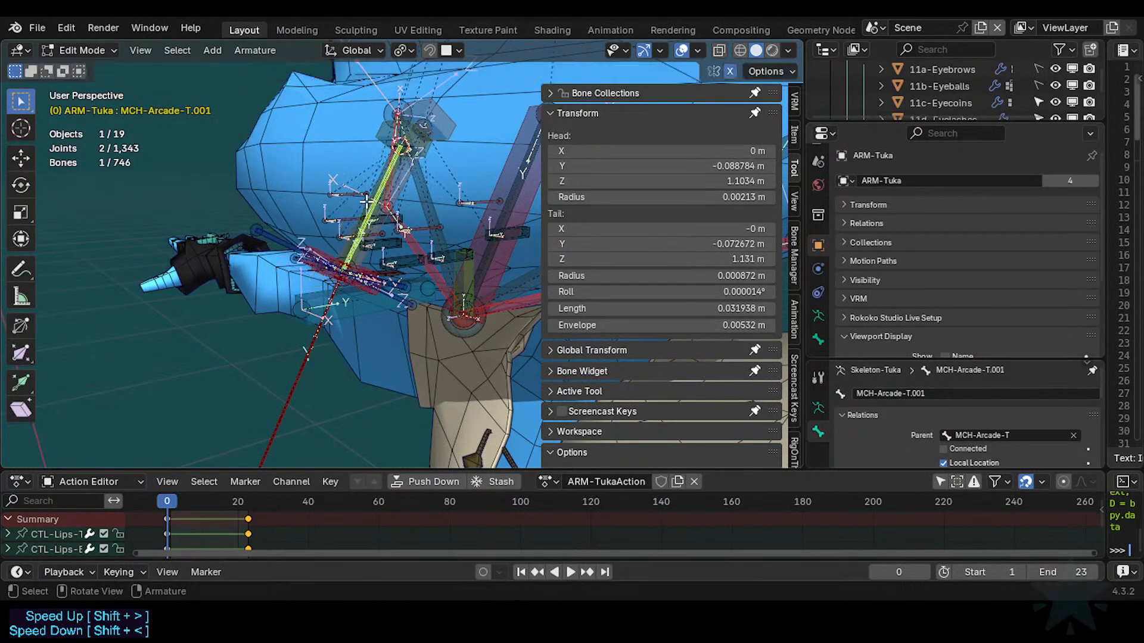
{"action": "scroll", "coordinate": [375, 243], "scroll_direction": "up", "scroll_amount": 2}
{"action": "key", "text": "s"}
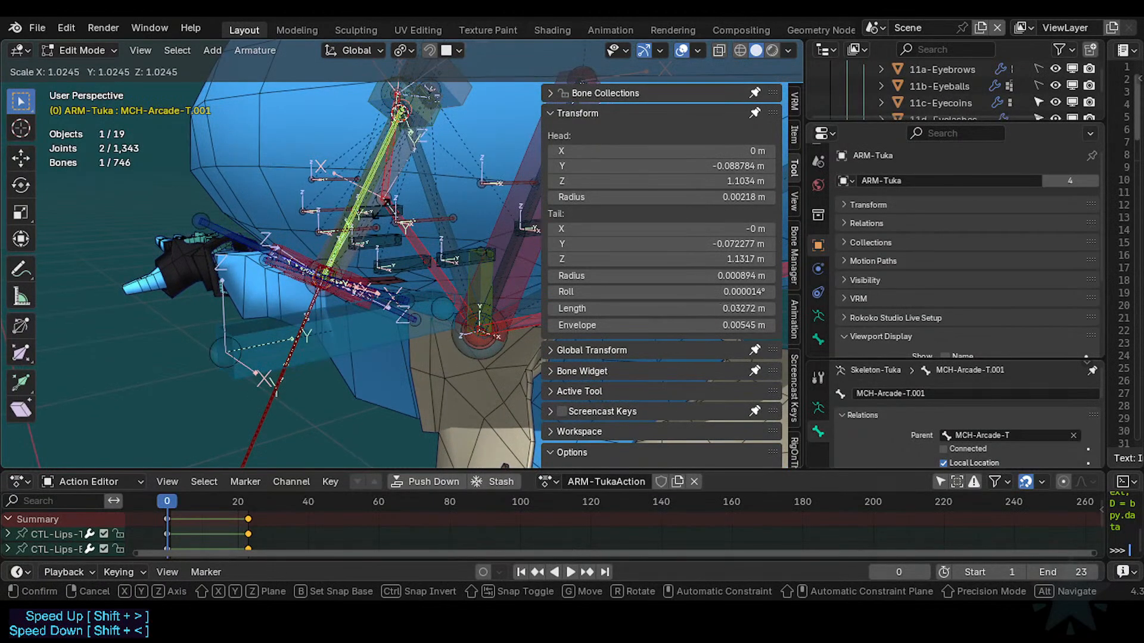
{"action": "right_click", "coordinate": [382, 209]}
Switch the direction of MCH-Arcade-T.001 and parent it to MCH-Arcade-T again.
{"action": "key", "text": "alt+f"}
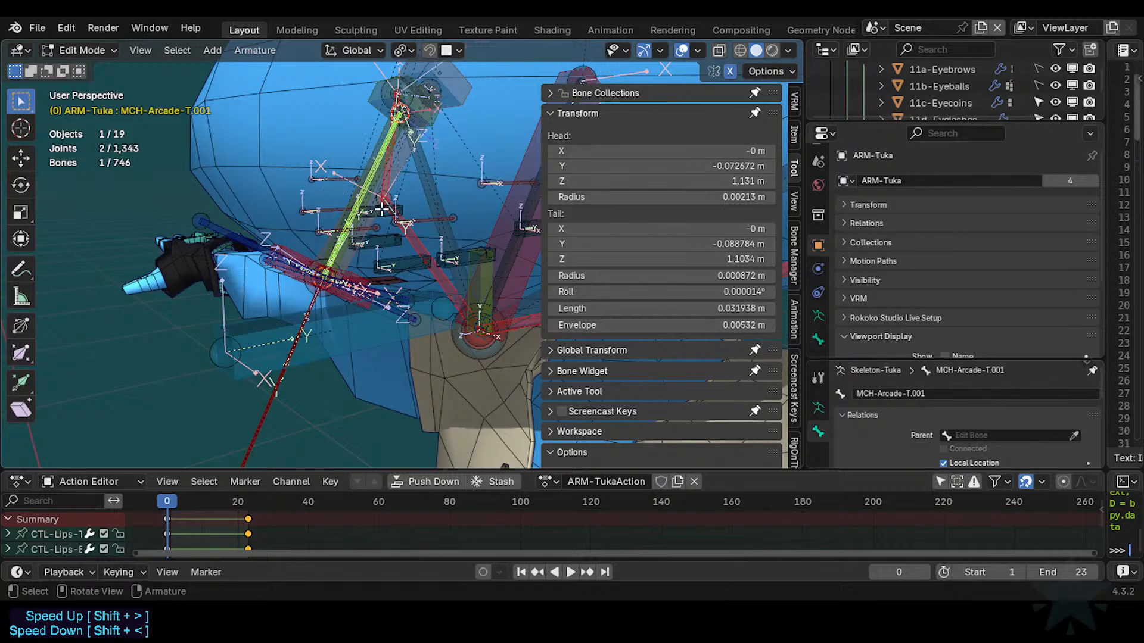
{"action": "left_click", "coordinate": [367, 158], "text": "shift"}
{"action": "key", "text": "ctrl+p"}
{"action": "left_click", "coordinate": [366, 158]}
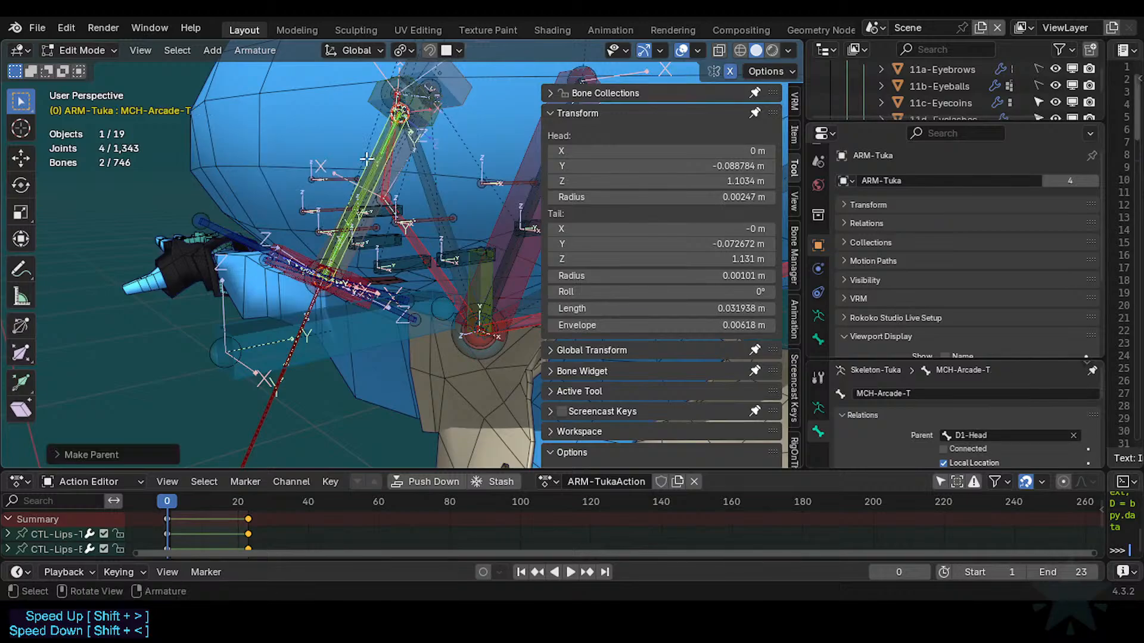
Scale MCH-Arcade-T.001 from the fake pivot to a length of about 0.047 m and return to Pose Mode.
{"action": "left_click", "coordinate": [367, 158]}
{"action": "left_click", "coordinate": [374, 165]}
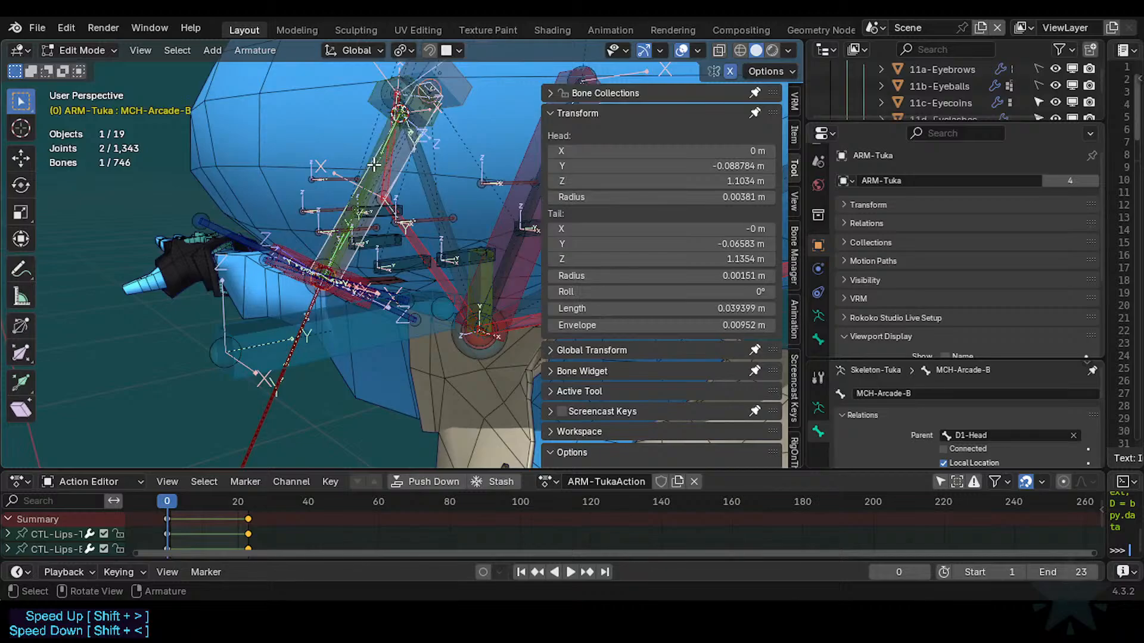
{"action": "left_click", "coordinate": [374, 165]}
{"action": "left_click", "coordinate": [374, 165]}
{"action": "key", "text": "s"}
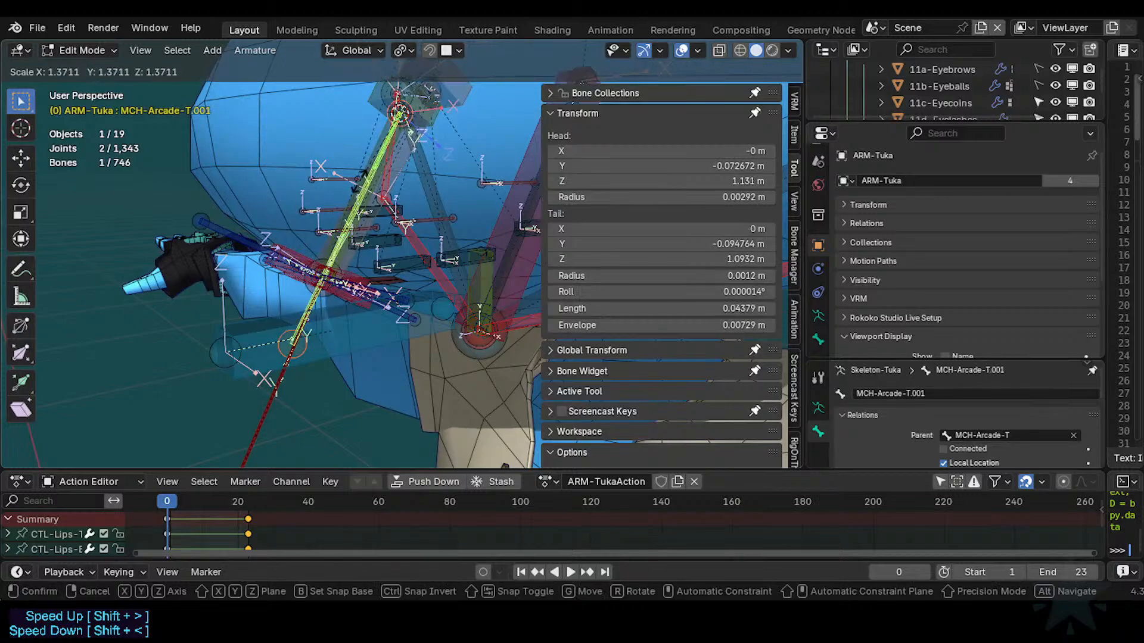
{"action": "left_click", "coordinate": [358, 185]}
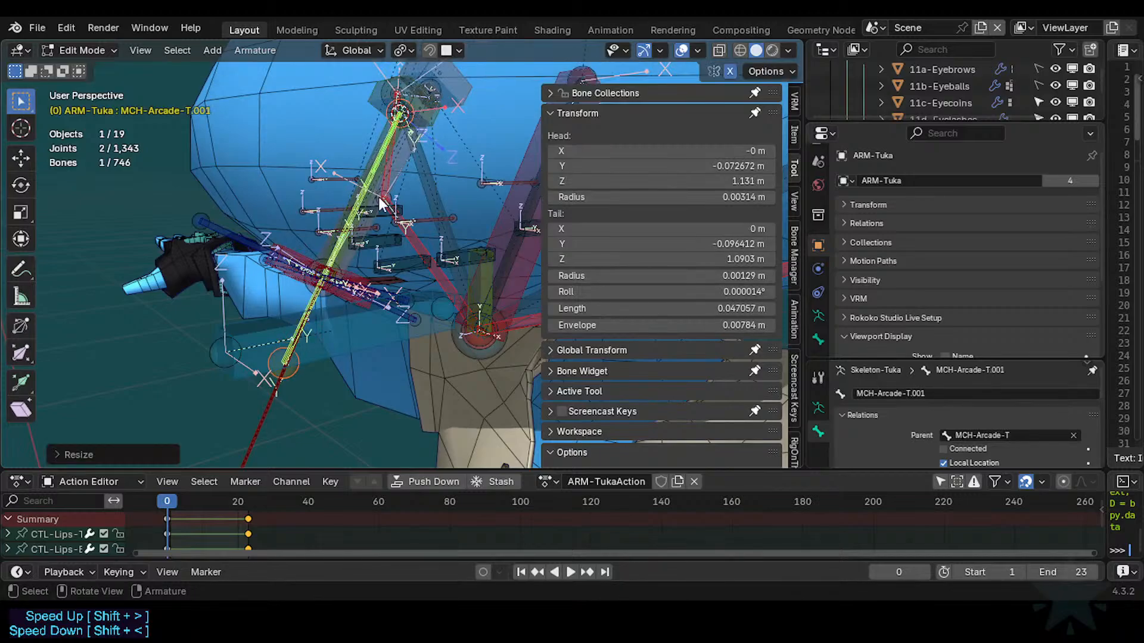
{"action": "key", "text": "ctrl+Tab"}
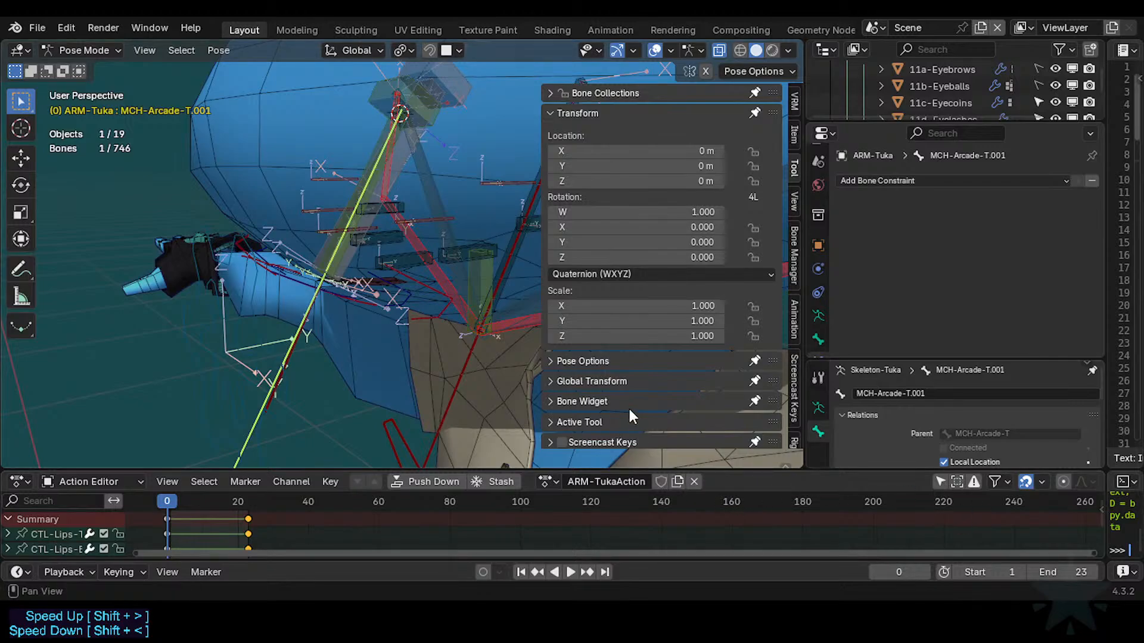
{"action": "scroll", "coordinate": [268, 262], "scroll_direction": "down", "scroll_amount": 4}
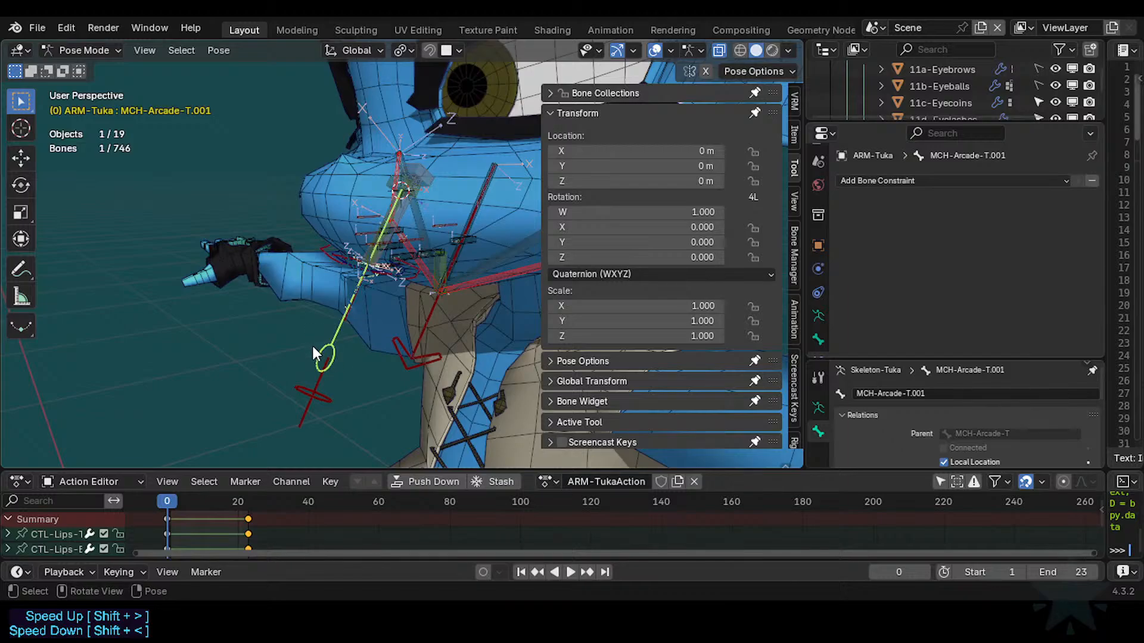
{"action": "key", "text": "Tab"}
{"action": "key", "text": "s"}
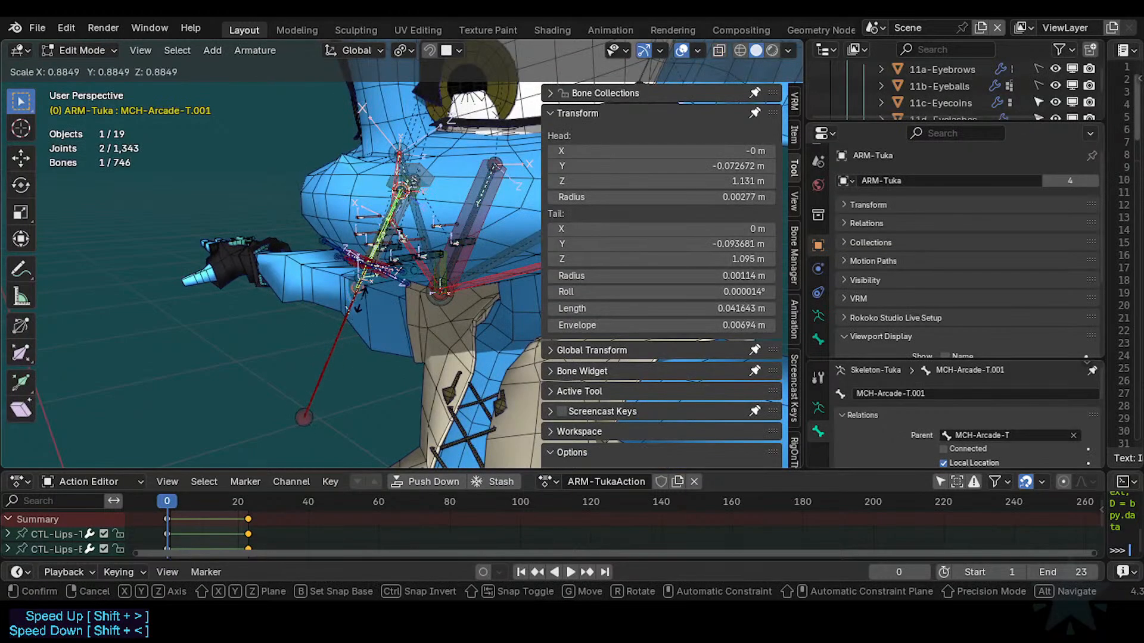
{"action": "key", "text": "Escape"}
{"action": "key", "text": "Tab"}
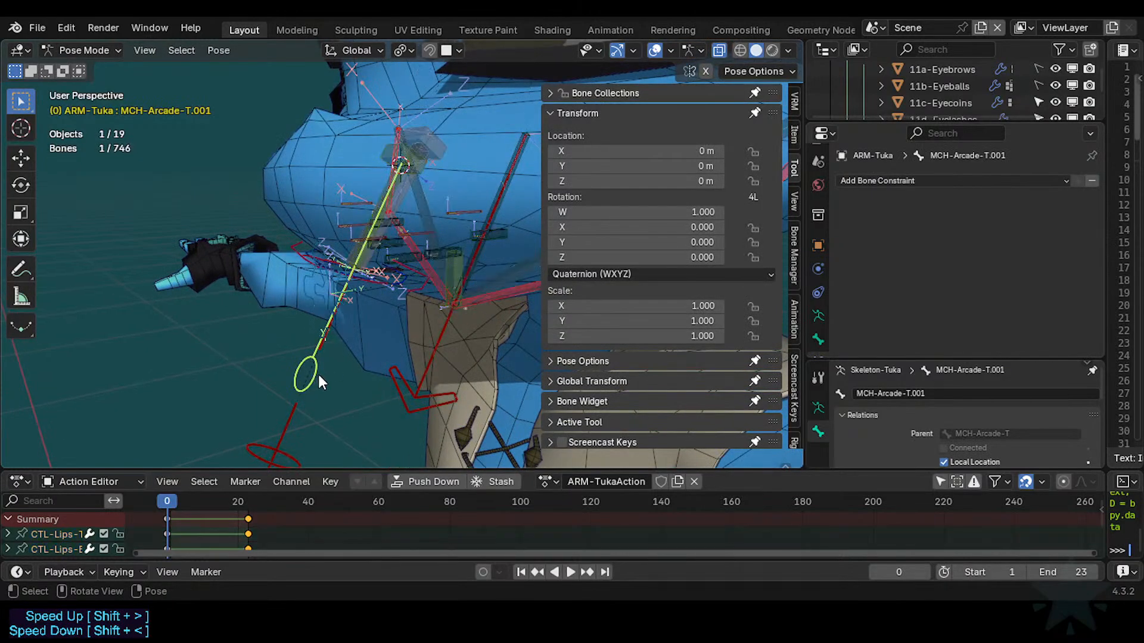
Test how MCH-Arcade-T.001 moves and rotates from the fake pivot in Pose Mode.
{"action": "scroll", "coordinate": [325, 366], "scroll_direction": "up", "scroll_amount": 3}
{"action": "key", "text": "g"}
{"action": "key", "text": "Escape"}
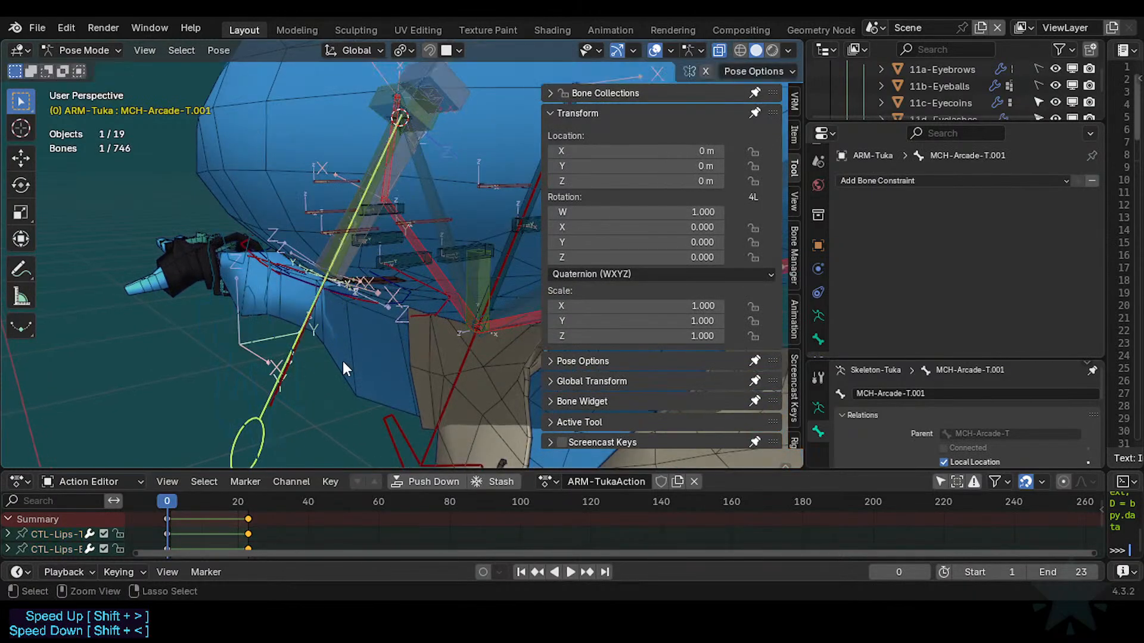
{"action": "middle_click_drag", "start_coordinate": [344, 368], "coordinate": [310, 369]}
{"action": "key", "text": "r"}
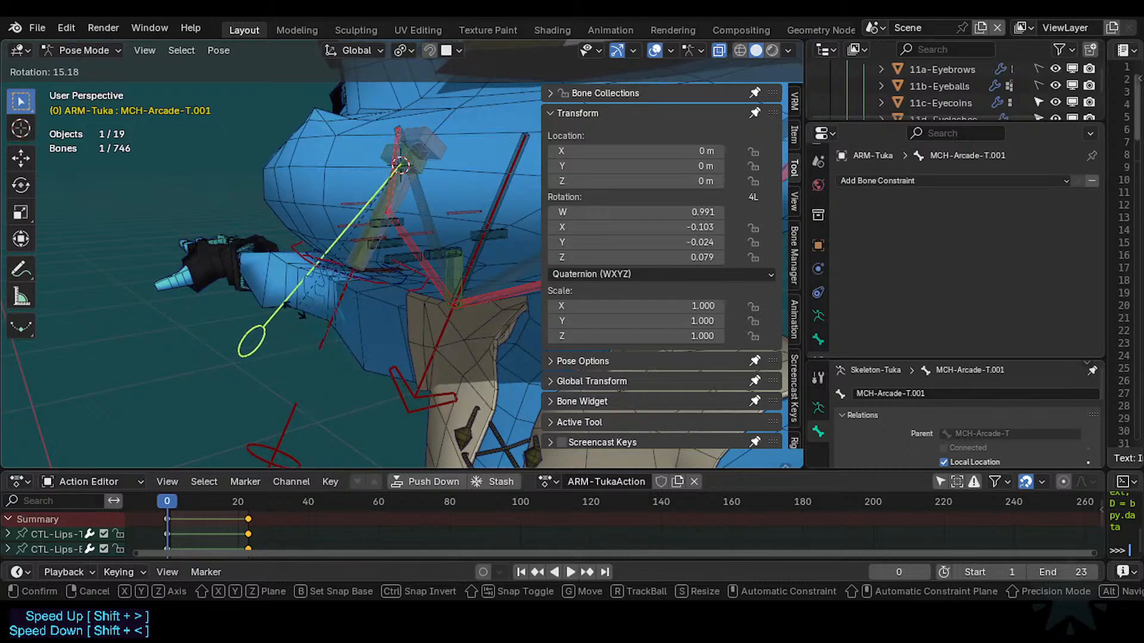
{"action": "key", "text": "Escape"}
Snap the tail joint of MCH-Arcade-T.001 to the head of MTR-Mouth using the 3D cursor and return to Pose Mode.
{"action": "key", "text": "Tab"}
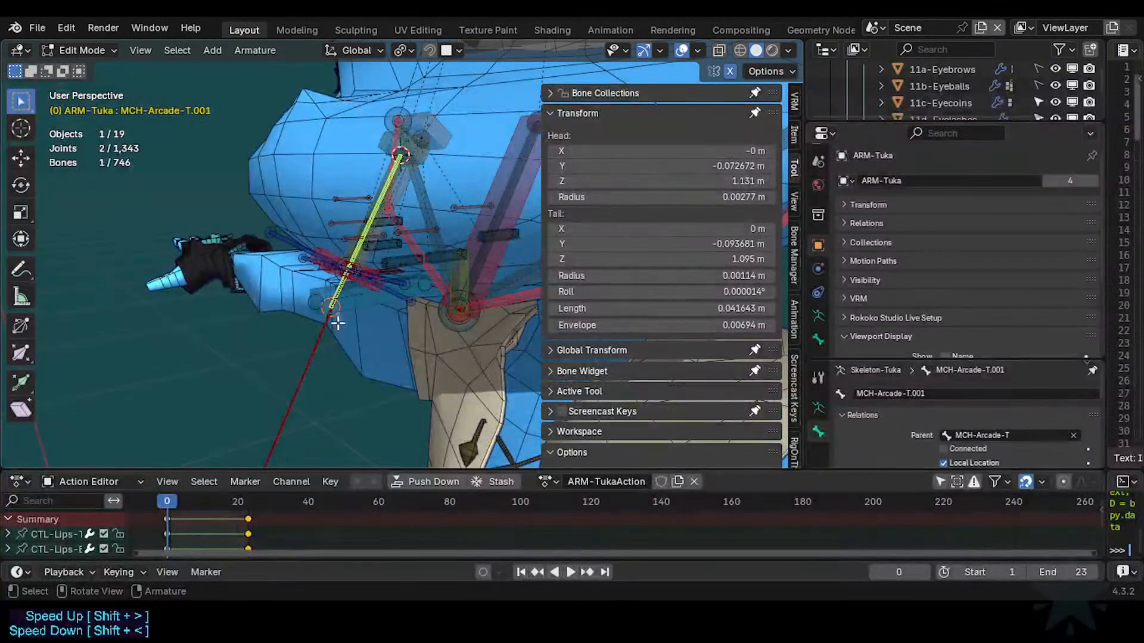
{"action": "scroll", "coordinate": [337, 322], "scroll_direction": "up", "scroll_amount": 4}
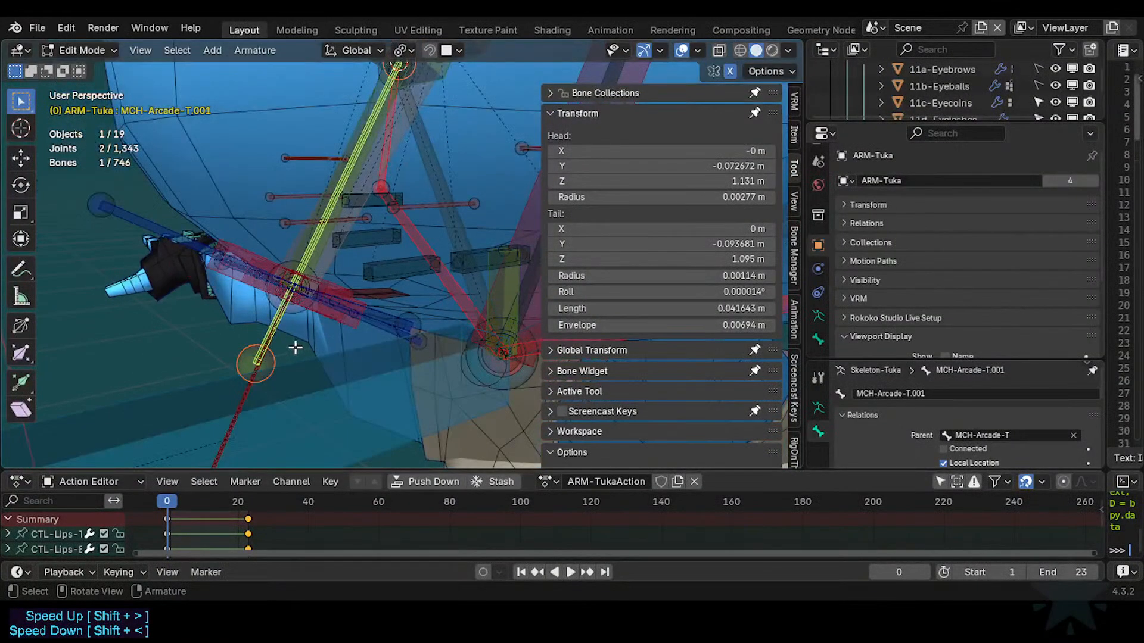
{"action": "left_click", "coordinate": [287, 348]}
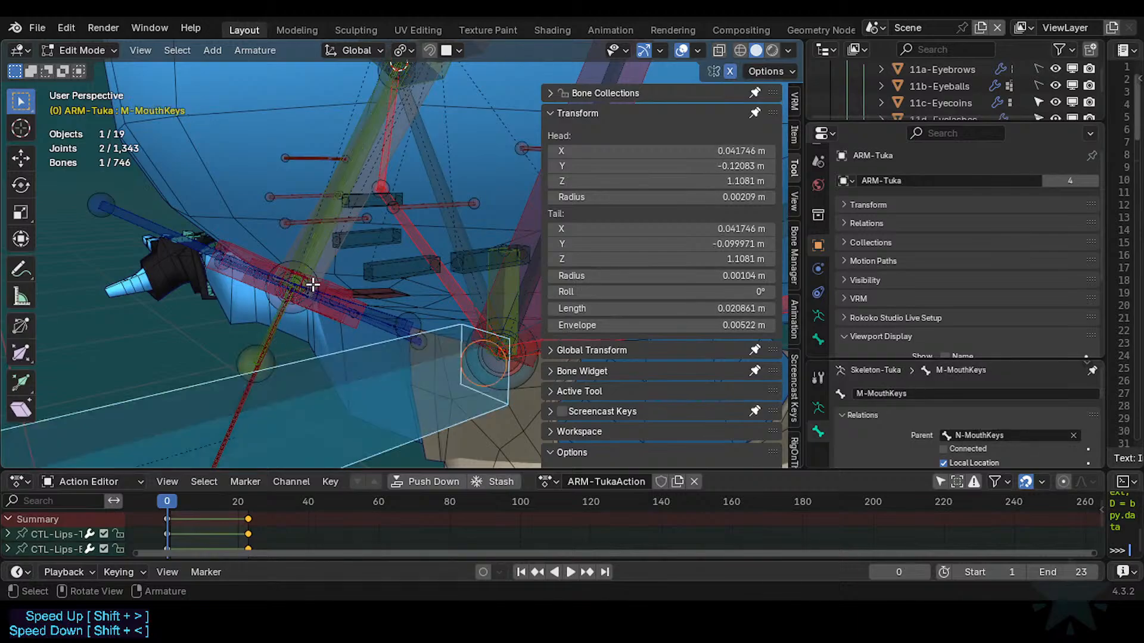
{"action": "left_click", "coordinate": [292, 287]}
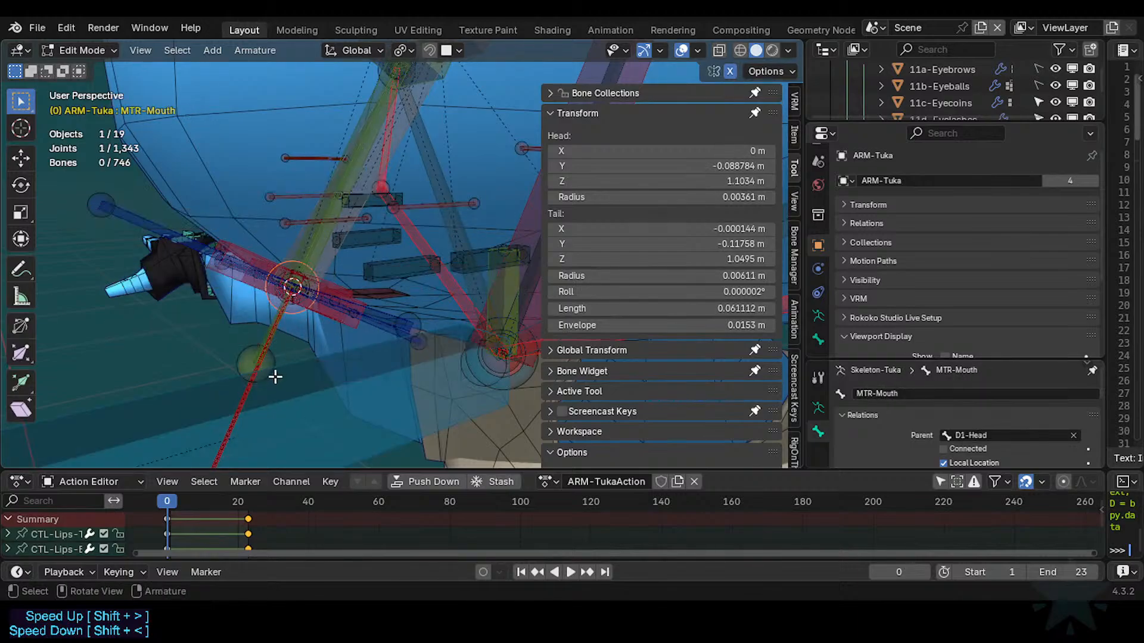
{"action": "left_click", "coordinate": [275, 376]}
{"action": "key", "text": "shift+s"}
{"action": "key", "text": "8"}
{"action": "key", "text": "Tab"}
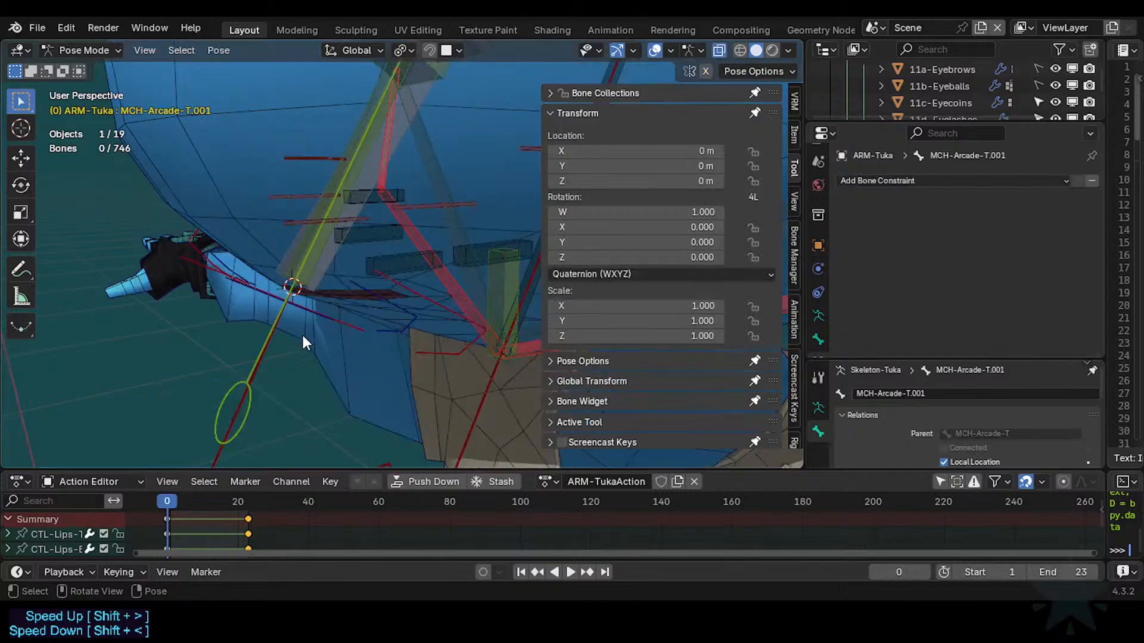
Test moving and rotating the shortened MCH-Arcade-T.001 and inspect it from the front.
{"action": "scroll", "coordinate": [288, 376], "scroll_direction": "down", "scroll_amount": 1}
{"action": "key", "text": "g"}
{"action": "right_click", "coordinate": [317, 338]}
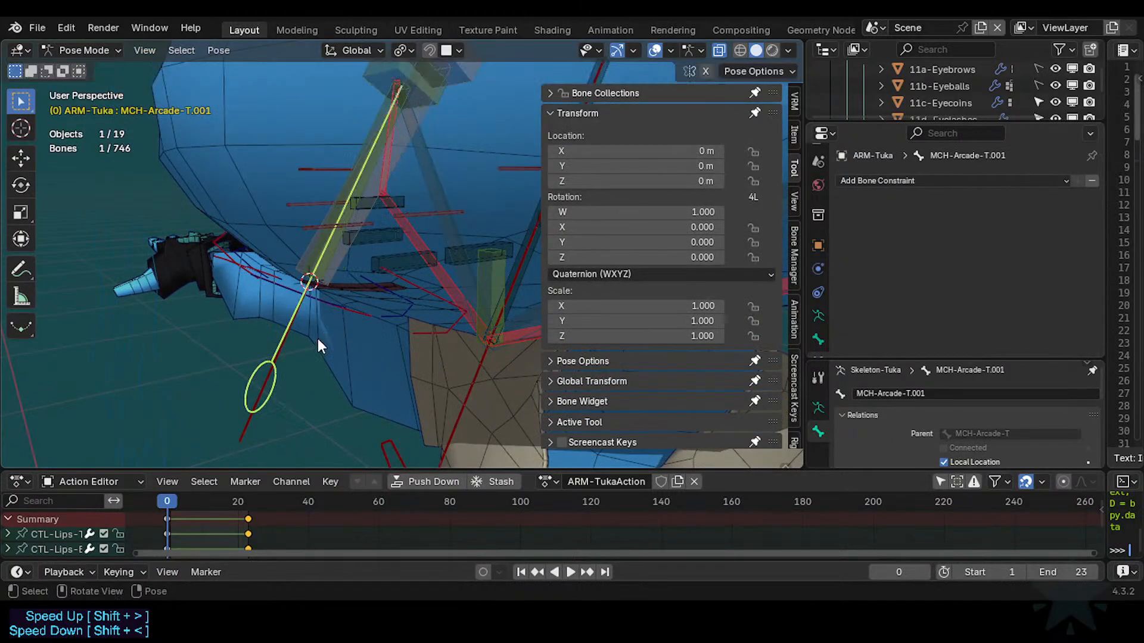
{"action": "scroll", "coordinate": [317, 339], "scroll_direction": "down", "scroll_amount": 6}
{"action": "key", "text": "r"}
{"action": "right_click", "coordinate": [368, 400]}
{"action": "middle_click_drag", "start_coordinate": [381, 297], "coordinate": [425, 270]}
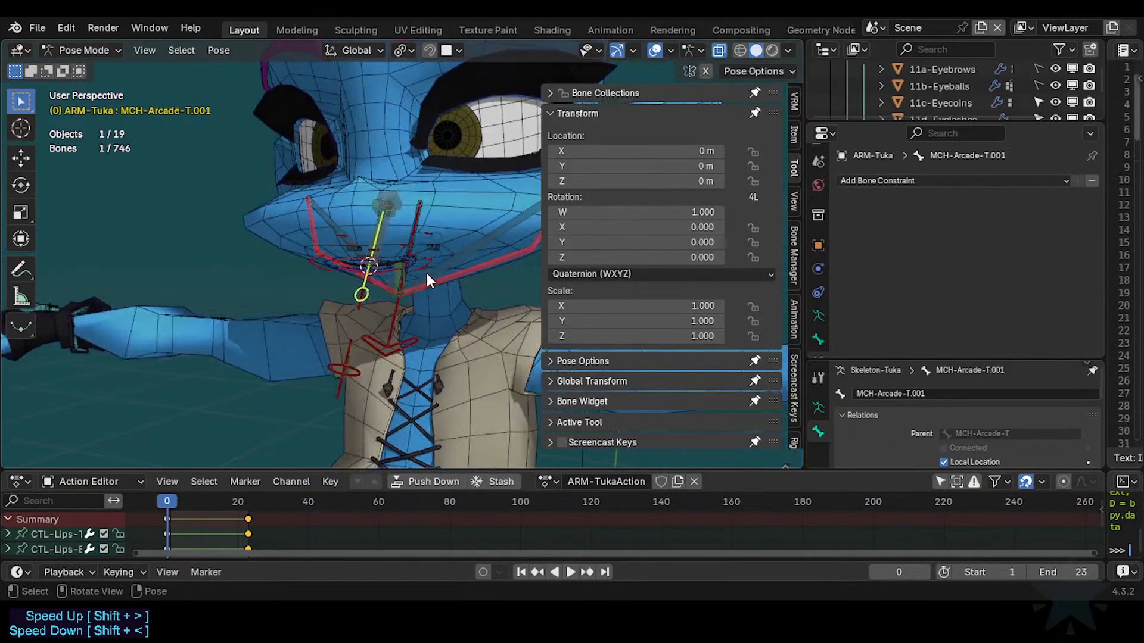
Lock the location of MCH-Arcade-T.001 and hide the sidebar.
{"action": "scroll", "coordinate": [426, 271], "scroll_direction": "up", "scroll_amount": 1}
{"action": "key", "text": "n"}
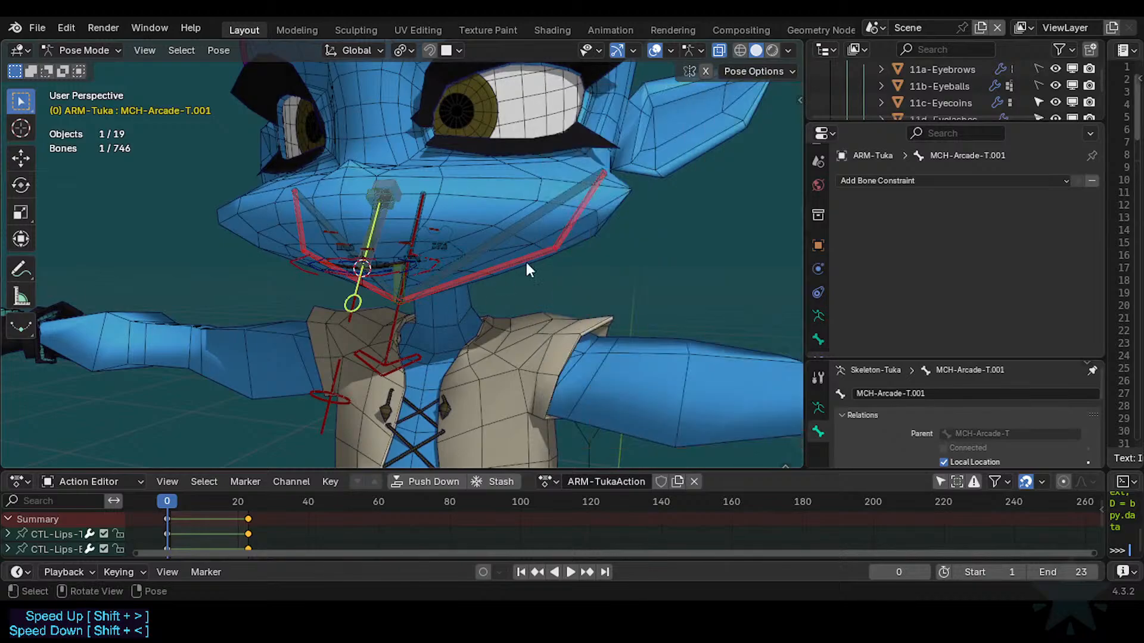
{"action": "key", "text": "n"}
{"action": "left_click", "coordinate": [753, 151]}
{"action": "key", "text": "n"}
{"action": "scroll", "coordinate": [406, 261], "scroll_direction": "up", "scroll_amount": 1}
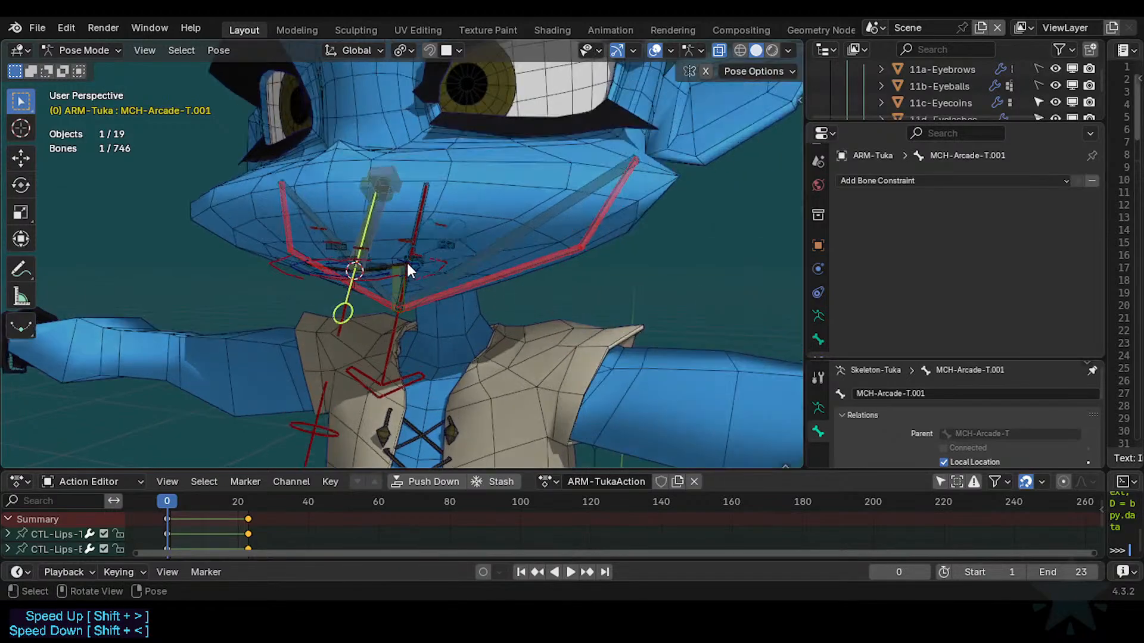
Add a Copy Location constraint to MCH-Arcade-T.001 with TGT-FakePivot-T as its target bone.
{"action": "left_click", "coordinate": [366, 191]}
{"action": "left_click", "coordinate": [348, 323]}
{"action": "left_click", "coordinate": [365, 192], "text": "shift"}
{"action": "key", "text": "ctrl+shift+c"}
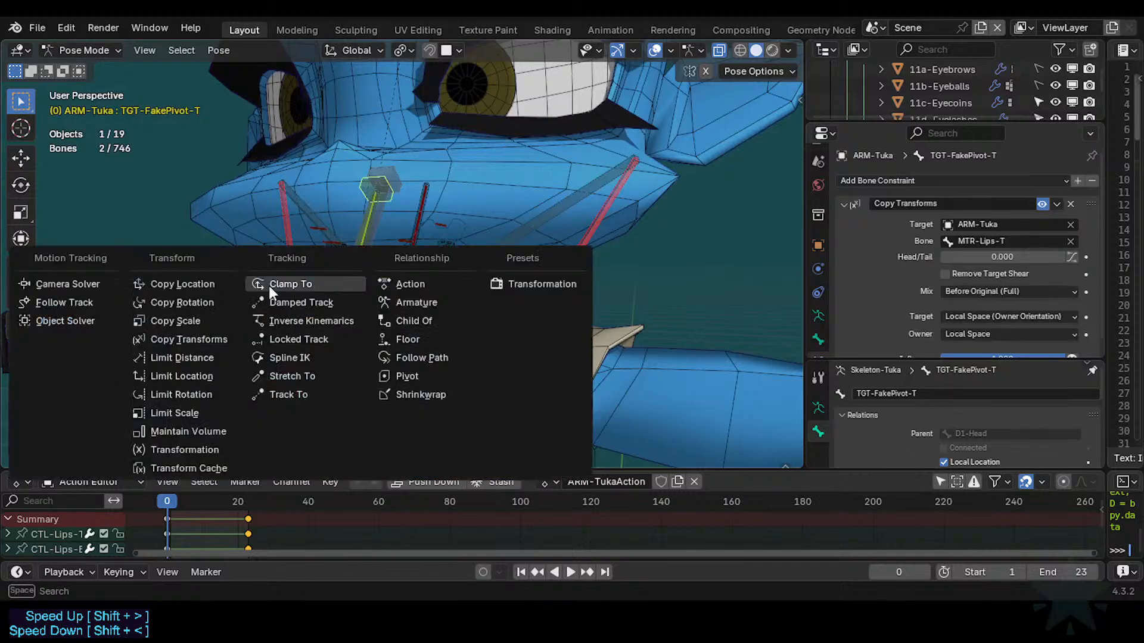
{"action": "left_click", "coordinate": [214, 283]}
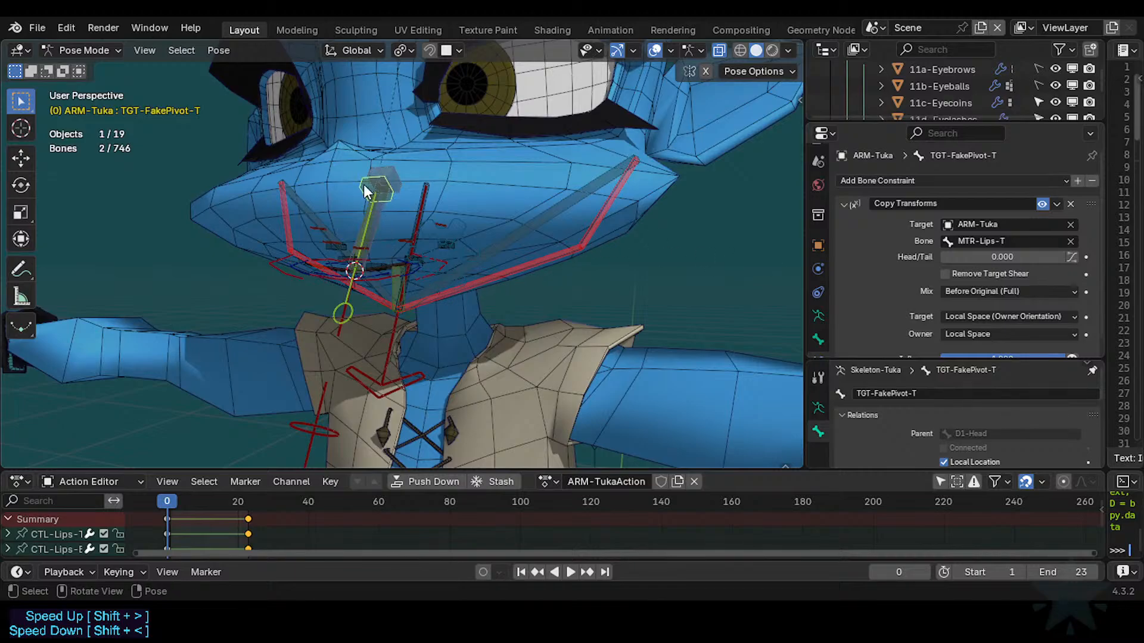
{"action": "left_click", "coordinate": [358, 320], "text": "shift"}
{"action": "key", "text": "ctrl+shift+c"}
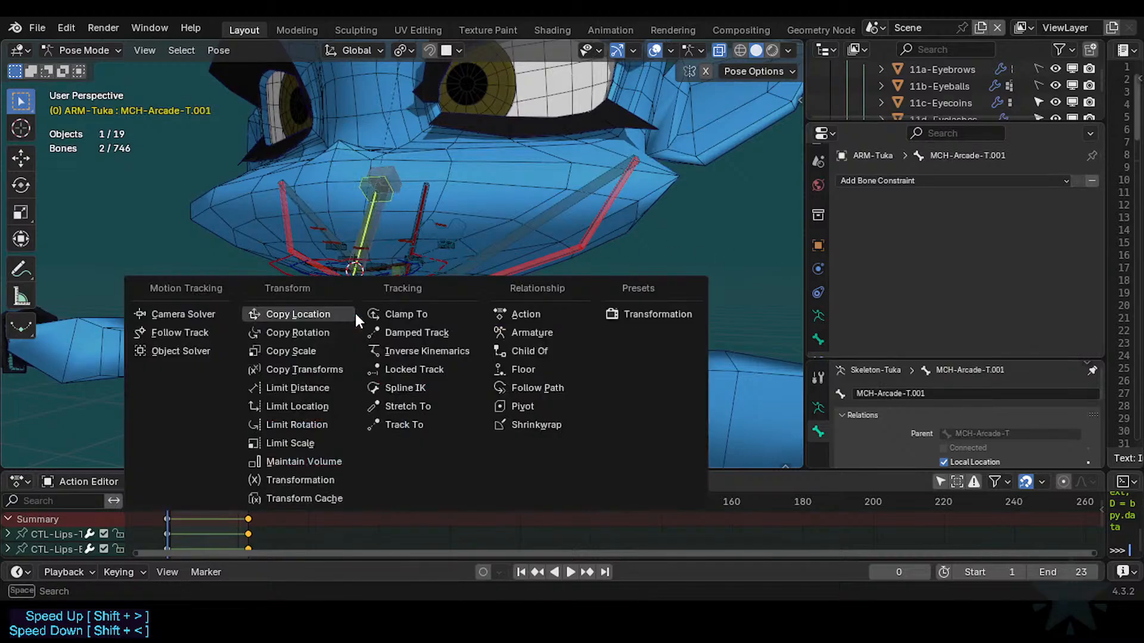
{"action": "left_click", "coordinate": [355, 313]}
{"action": "middle_click_drag", "start_coordinate": [357, 307], "coordinate": [360, 315]}
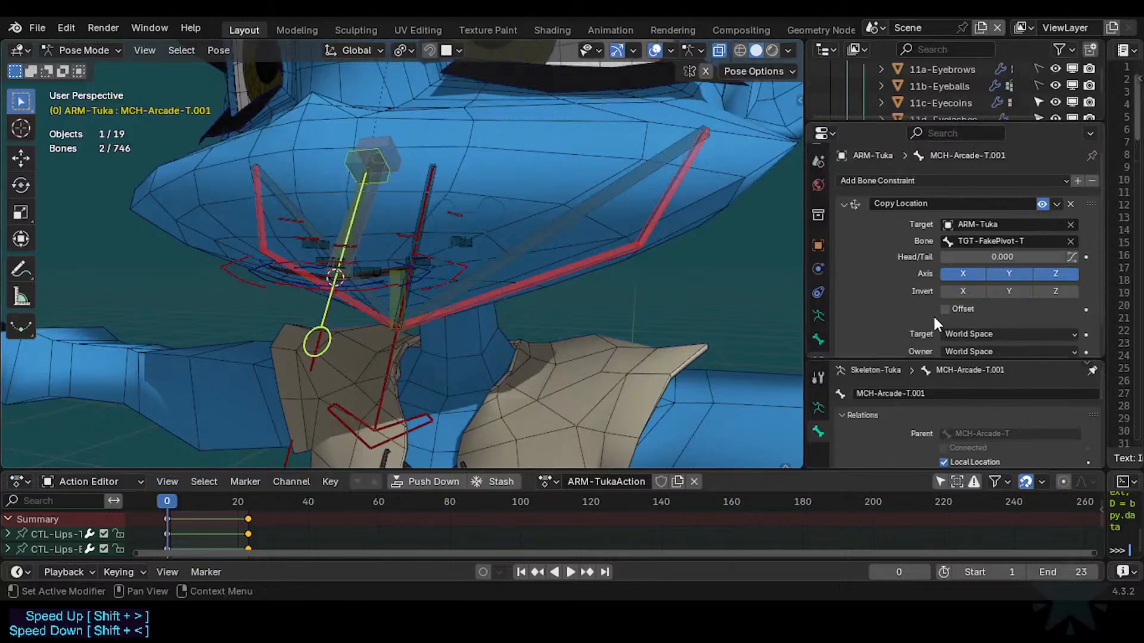
Set both the target and owner of the Copy Location constraint to Pose Space.
{"action": "key", "text": "a"}
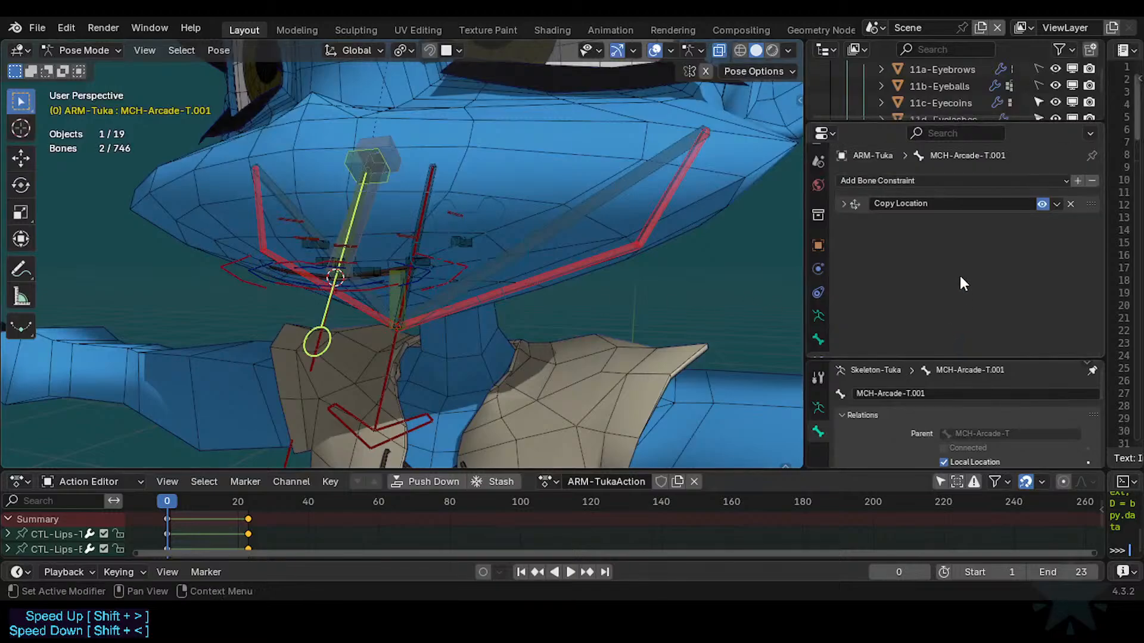
{"action": "left_click", "coordinate": [844, 204]}
{"action": "left_click", "coordinate": [968, 333]}
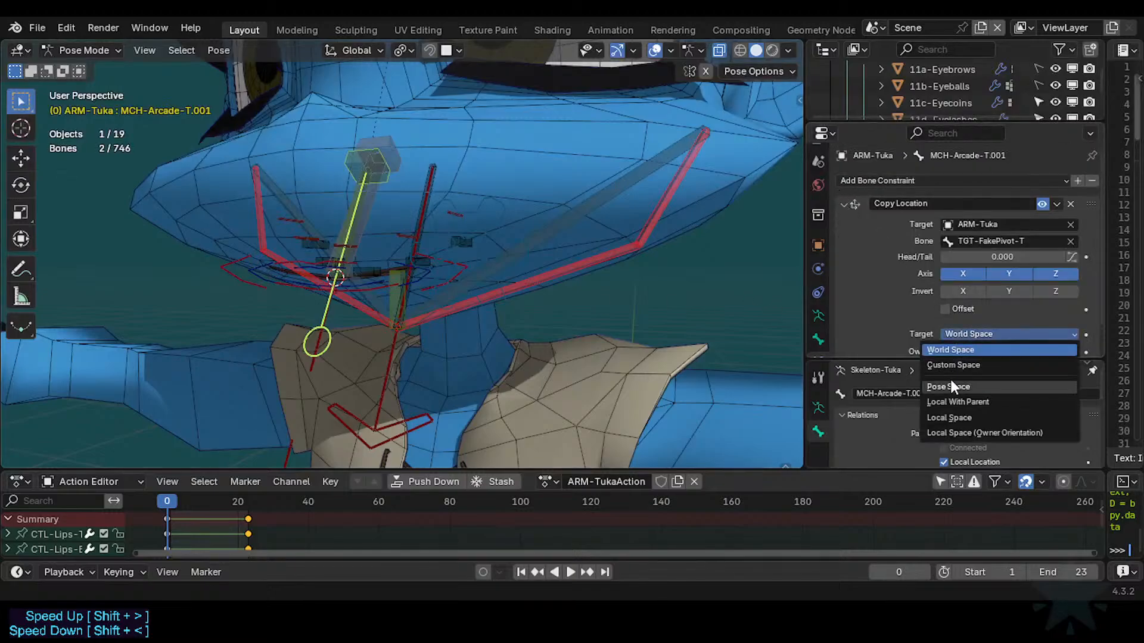
{"action": "left_click", "coordinate": [951, 381]}
{"action": "scroll", "coordinate": [960, 303], "scroll_direction": "down", "scroll_amount": 1}
{"action": "left_click", "coordinate": [967, 322]}
{"action": "left_click", "coordinate": [964, 371]}
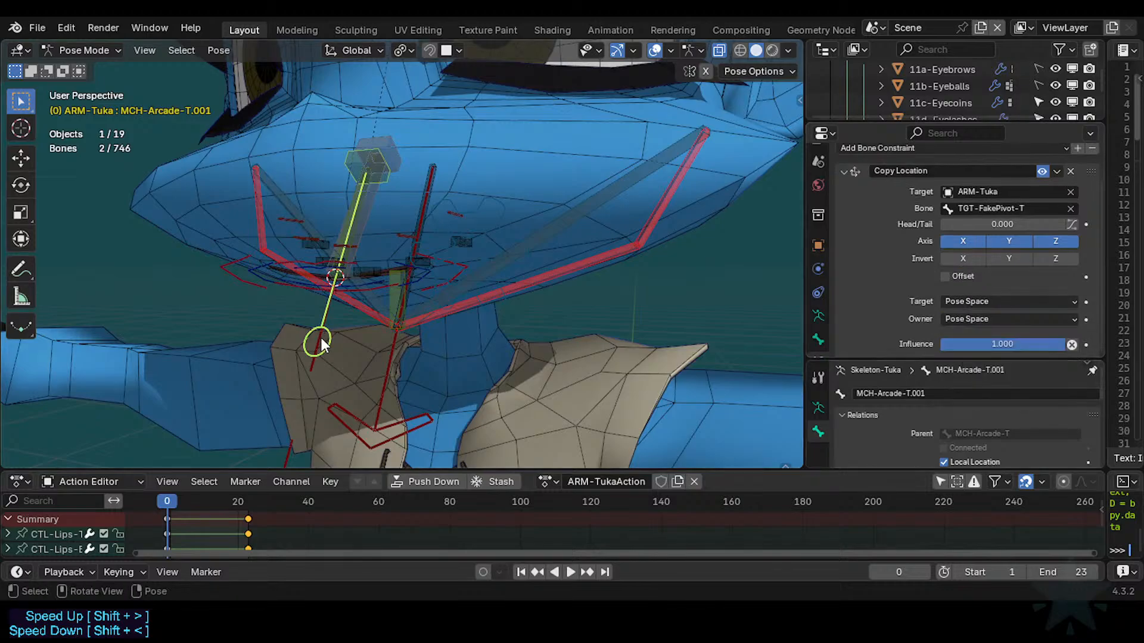
Open the mouth by raising the upper lip control and lowering MTR-Lips-B, and save the file.
{"action": "left_click", "coordinate": [334, 348]}
{"action": "middle_click_drag", "start_coordinate": [477, 311], "coordinate": [394, 299]}
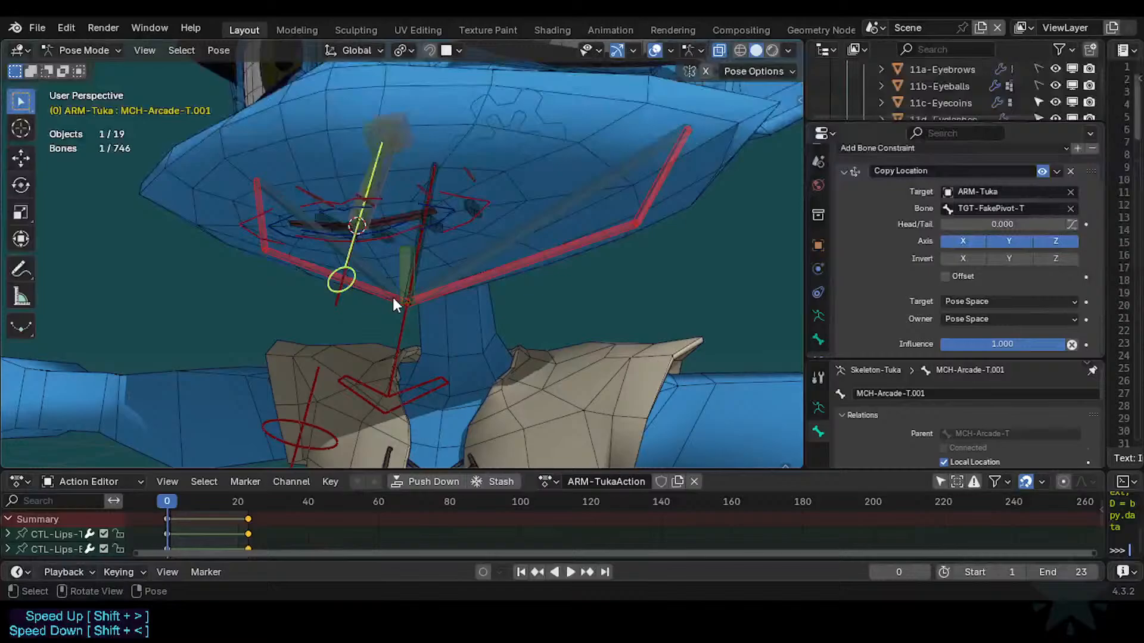
{"action": "left_click", "coordinate": [348, 196]}
{"action": "key", "text": "g"}
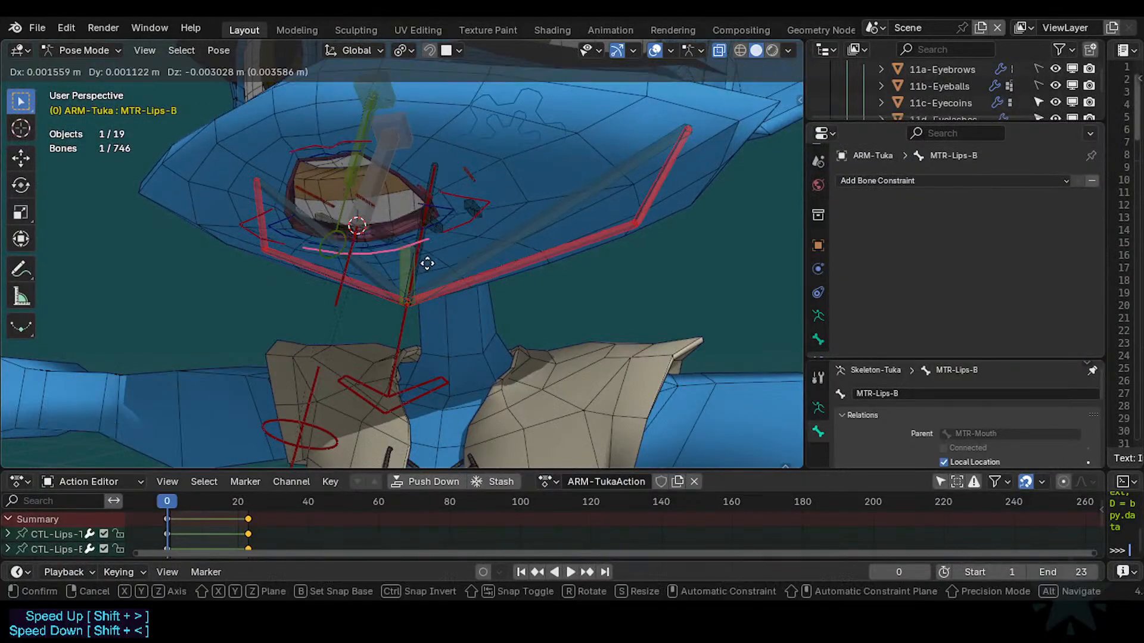
{"action": "left_click", "coordinate": [434, 275]}
{"action": "key", "text": "ctrl+s"}
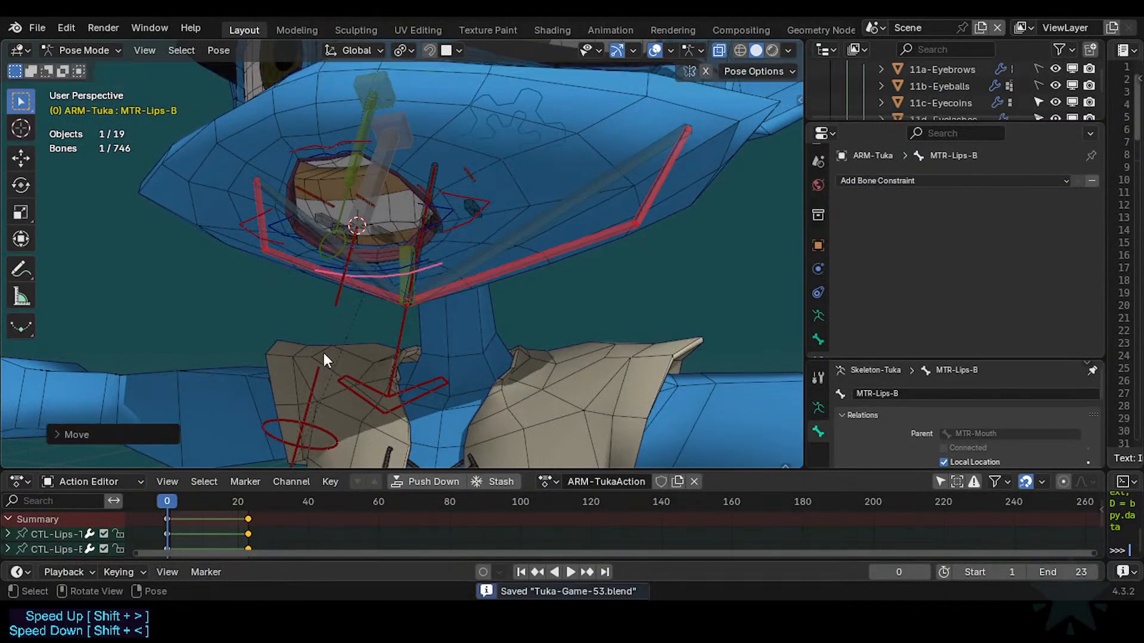
Test moving and freely rotating MCH-Arcade-T.001 with the mouth open.
{"action": "left_click", "coordinate": [331, 251]}
{"action": "key", "text": "g"}
{"action": "left_click", "coordinate": [322, 202]}
{"action": "middle_click_drag", "start_coordinate": [322, 202], "coordinate": [351, 226], "text": "shift"}
{"action": "key", "text": "r"}
{"action": "key", "text": "r"}
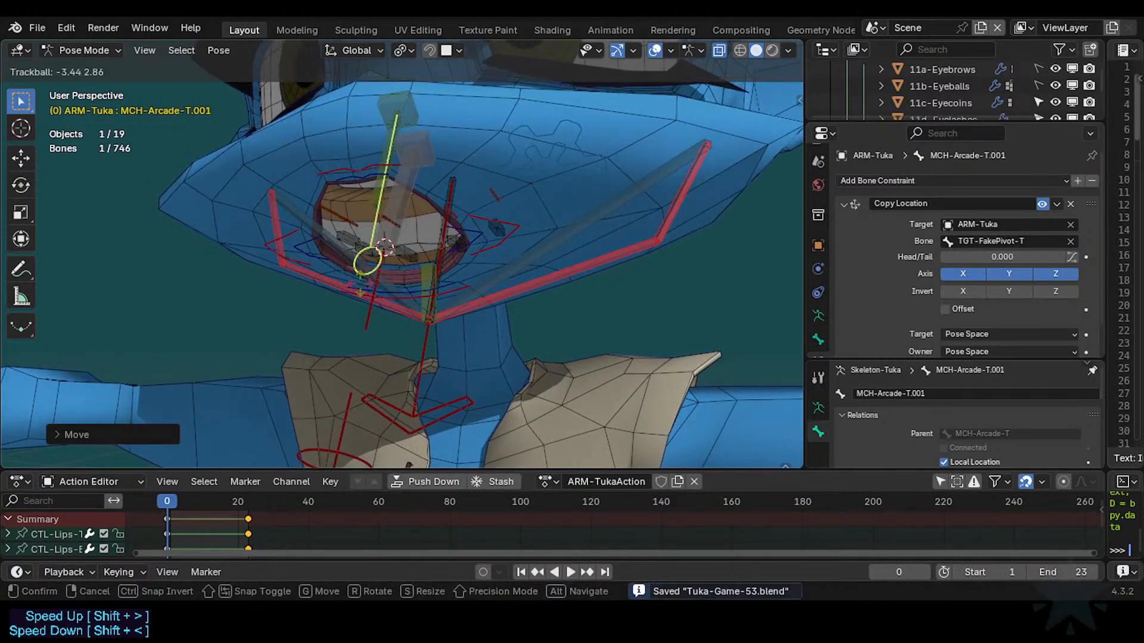
{"action": "key", "text": "r"}
{"action": "left_click", "coordinate": [345, 285]}
In Edit Mode, select the bones similar to D1-Arcade-T.L.001 and parent them to MCH-Arcade-T.001.
{"action": "key", "text": "Tab"}
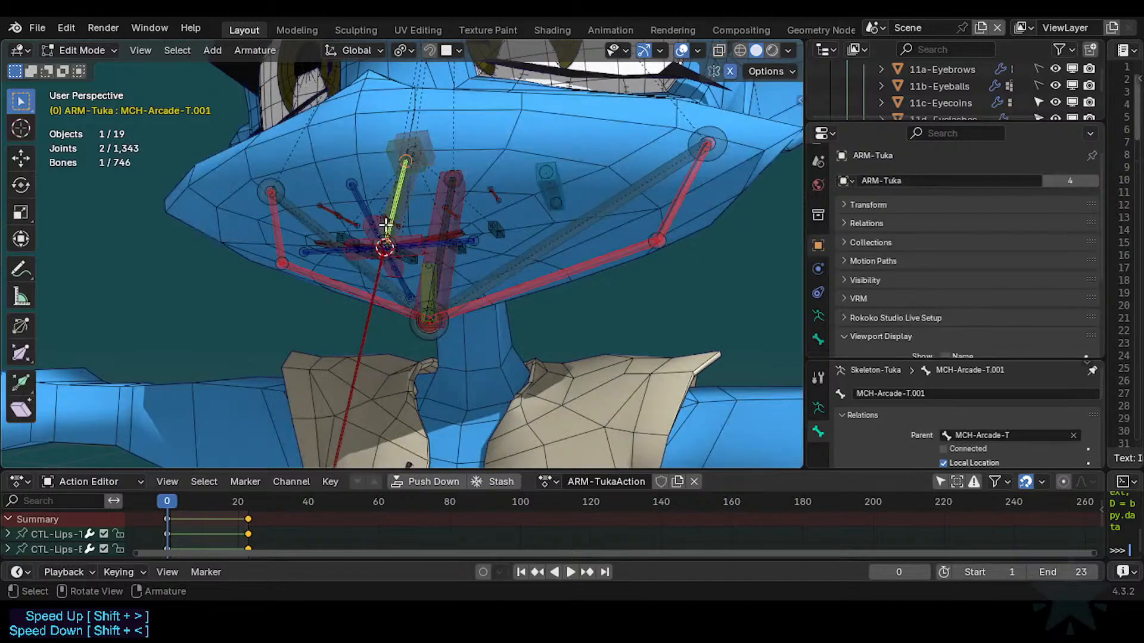
{"action": "left_click", "coordinate": [499, 194]}
{"action": "key", "text": "shift+g"}
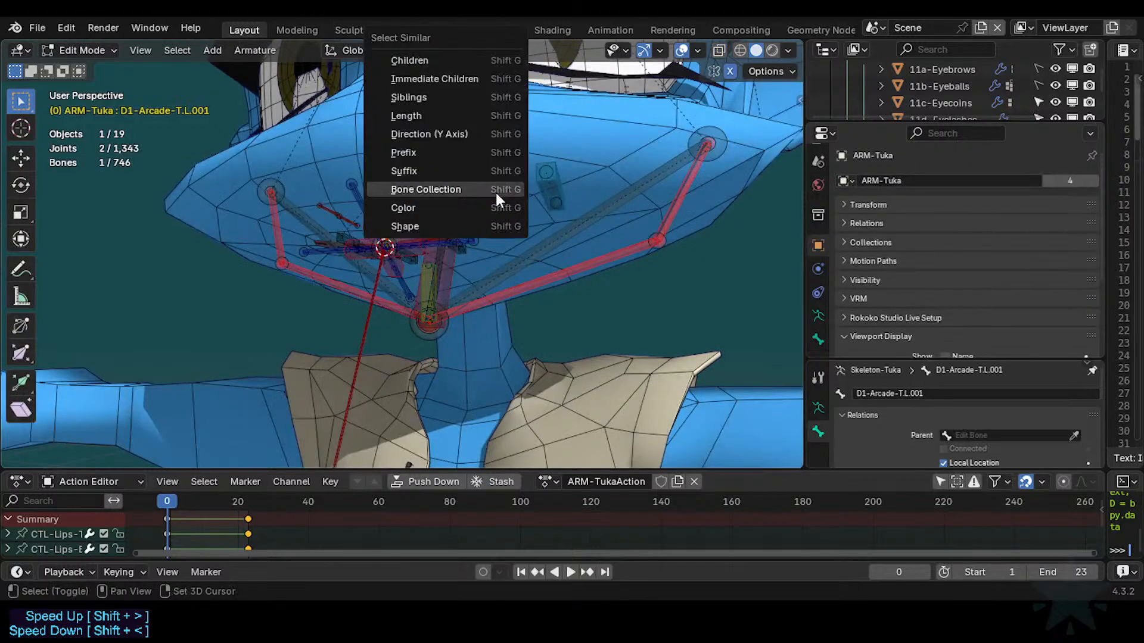
{"action": "left_click", "coordinate": [481, 203]}
{"action": "middle_click_drag", "start_coordinate": [477, 206], "coordinate": [413, 205]}
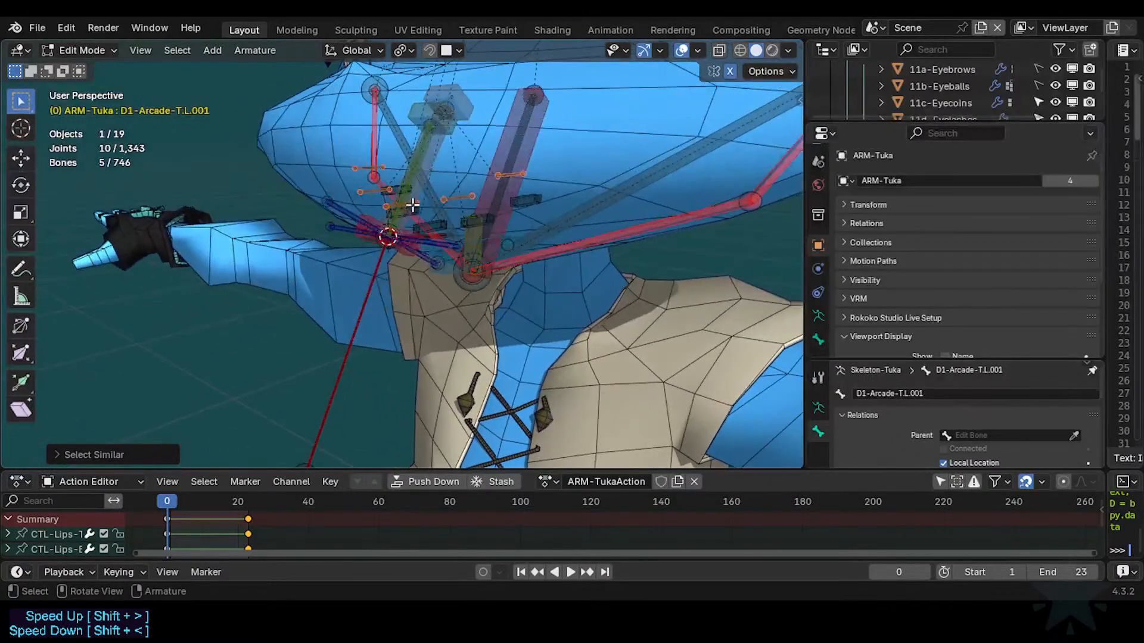
{"action": "left_click", "coordinate": [410, 184], "text": "alt"}
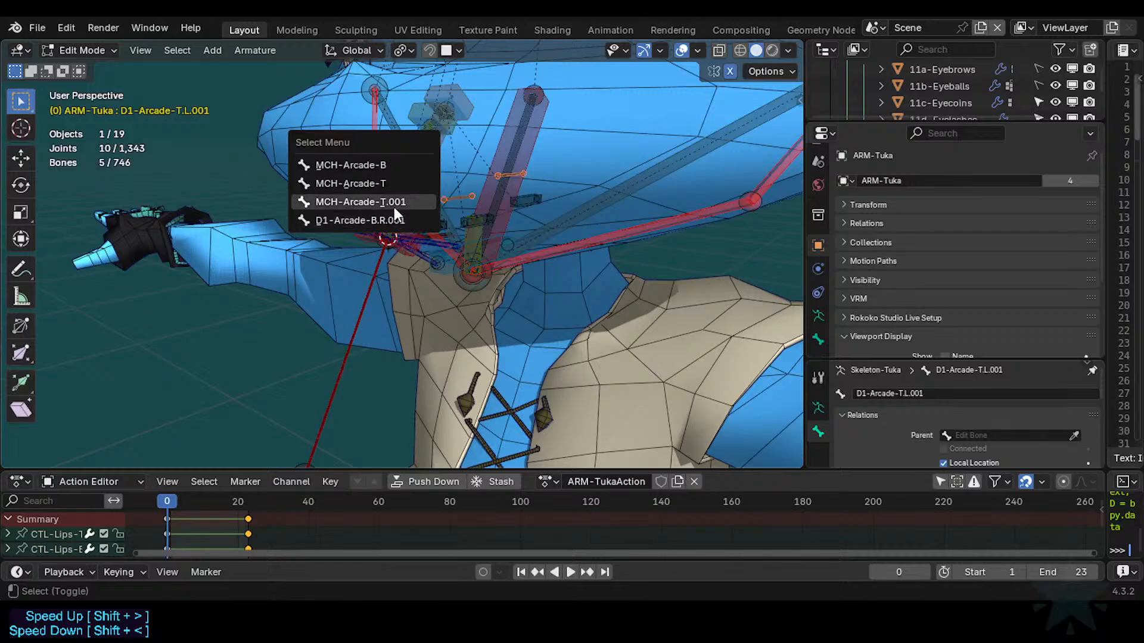
{"action": "left_click", "coordinate": [394, 203]}
{"action": "key", "text": "ctrl+p"}
{"action": "left_click", "coordinate": [403, 198]}
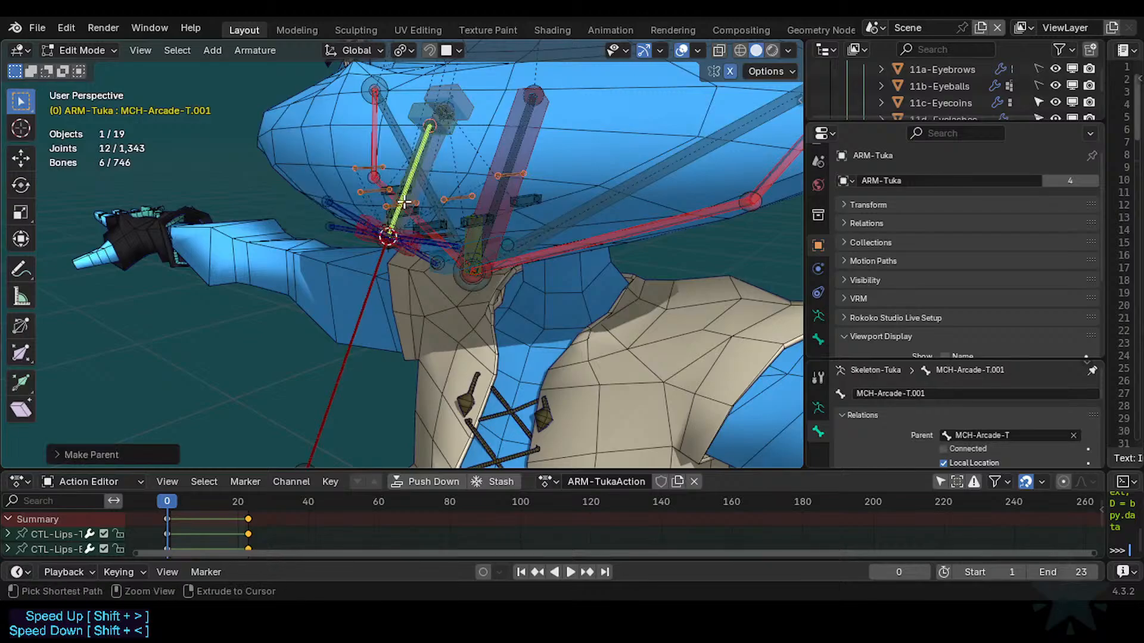
Return to Pose Mode and rename MCH-Arcade-T.001 as CTL-Arcade-T.
{"action": "key", "text": "ctrl+Tab"}
{"action": "key", "text": "F2"}
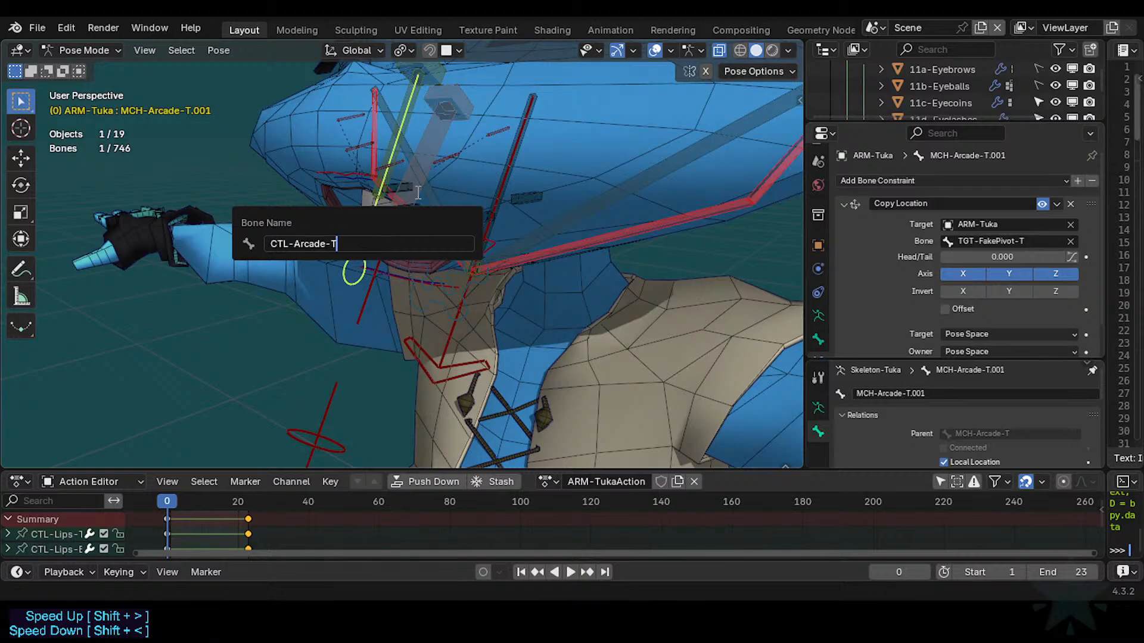
{"action": "key", "text": "Return"}
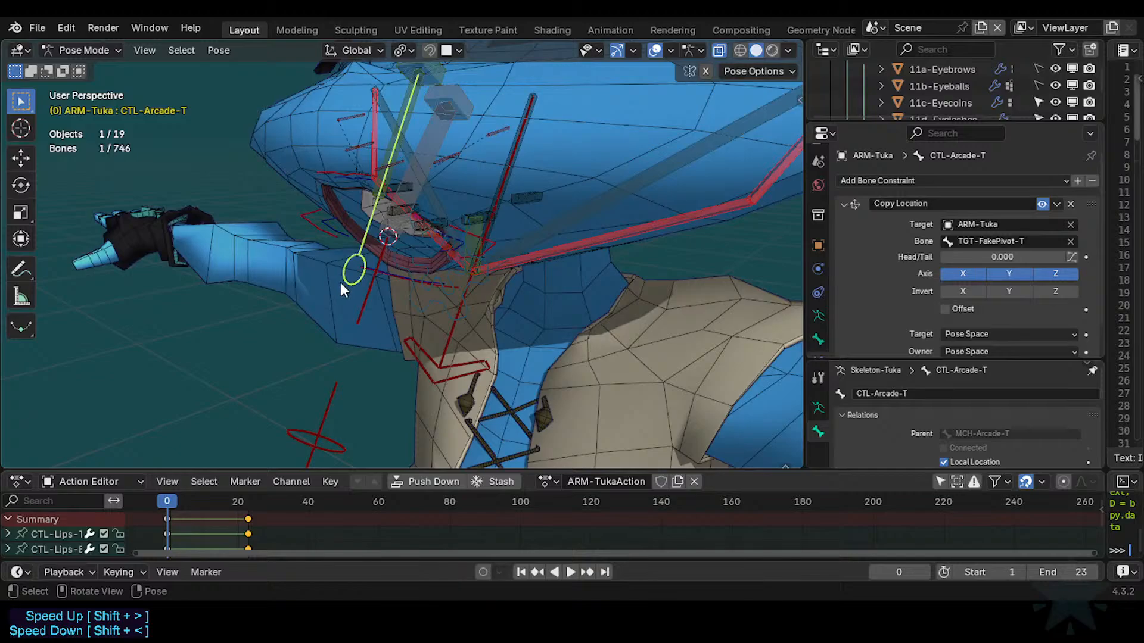
Test moving and freely rotating CTL-Arcade-T with the mouth open, viewing it from several angles.
{"action": "key", "text": "r"}
{"action": "key", "text": "Escape"}
{"action": "key", "text": "g"}
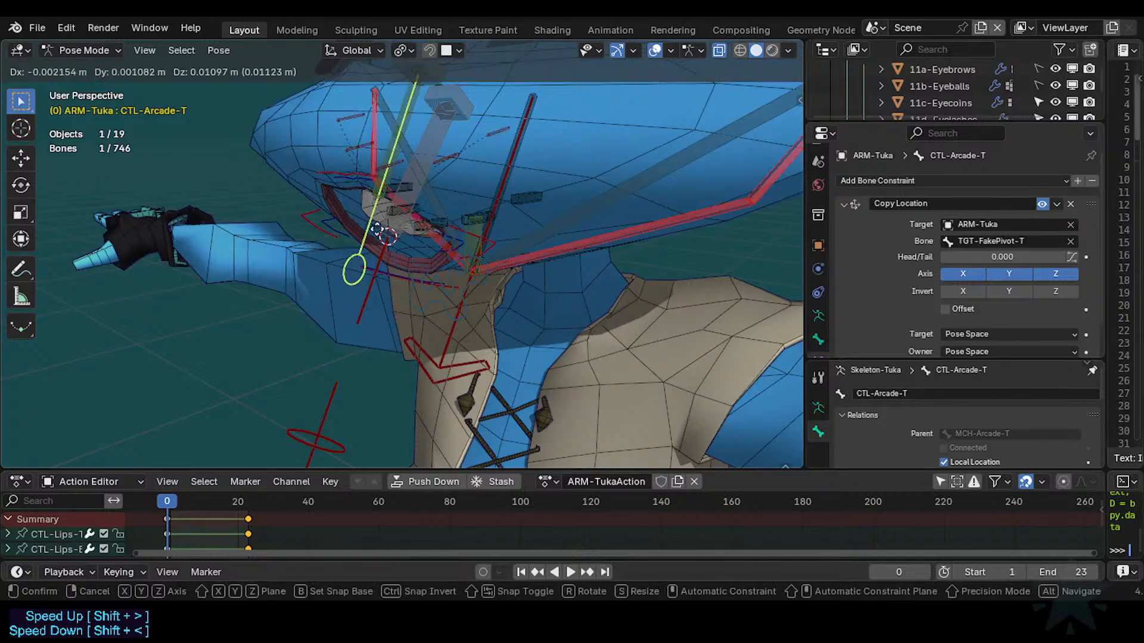
{"action": "right_click", "coordinate": [375, 236]}
{"action": "middle_click_drag", "start_coordinate": [381, 243], "coordinate": [465, 292]}
{"action": "key", "text": "g"}
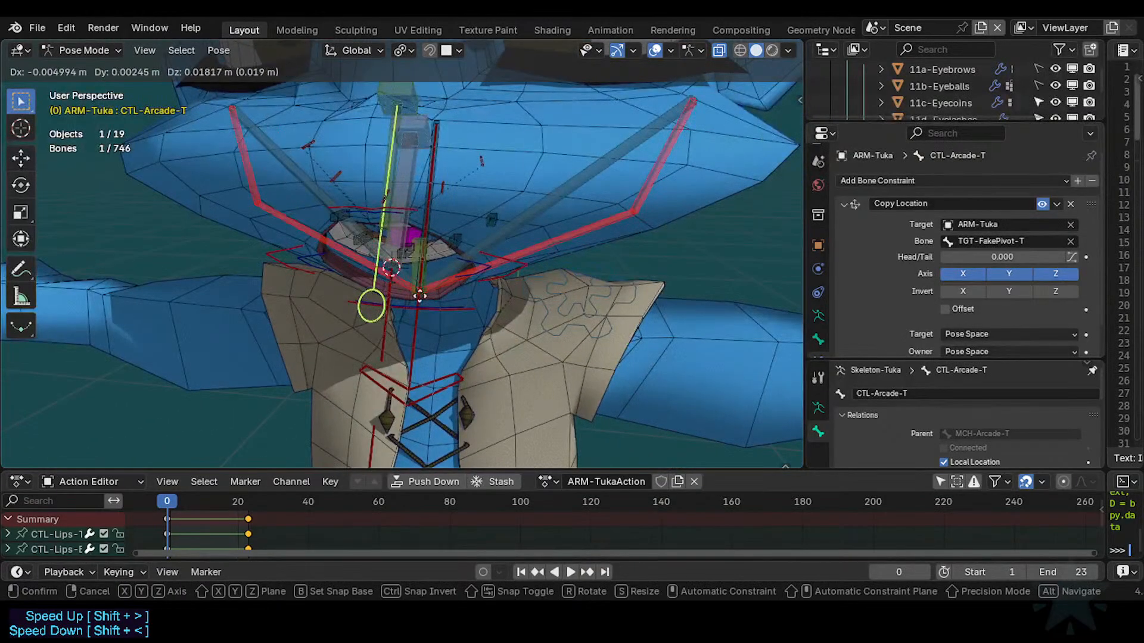
{"action": "right_click", "coordinate": [420, 292]}
{"action": "key", "text": "r"}
{"action": "key", "text": "r"}
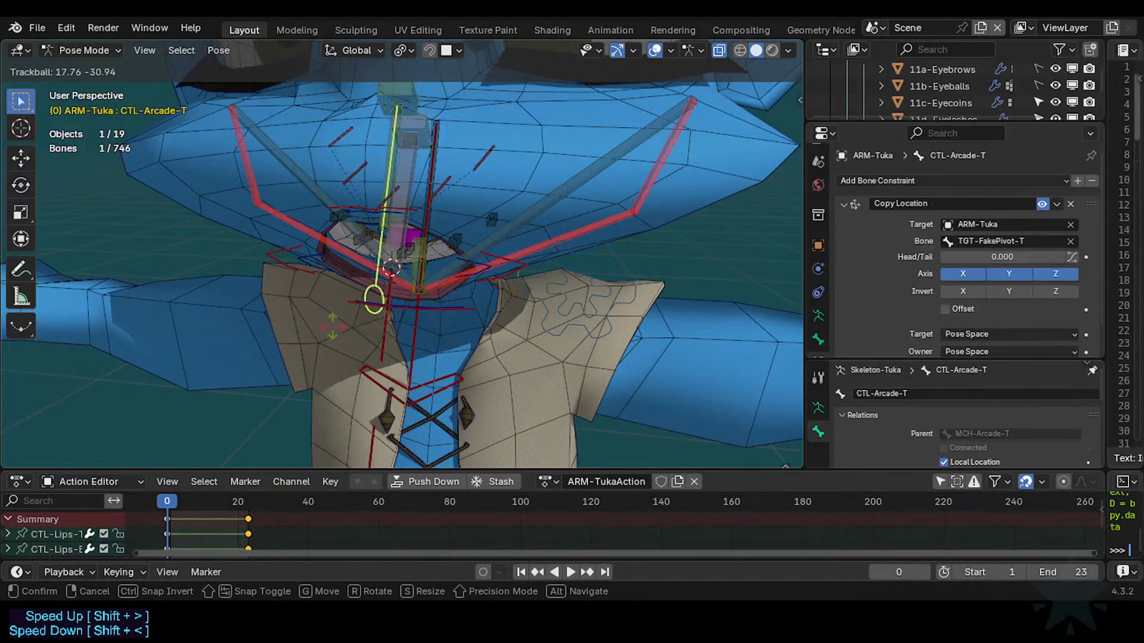
{"action": "right_click", "coordinate": [333, 324]}
Select all visible pose bones and clear their location to close the mouth.
{"action": "middle_click_drag", "start_coordinate": [335, 326], "coordinate": [351, 270]}
{"action": "middle_click_drag", "start_coordinate": [365, 212], "coordinate": [373, 302], "text": "shift"}
{"action": "key", "text": "a"}
{"action": "key", "text": "alt+g"}
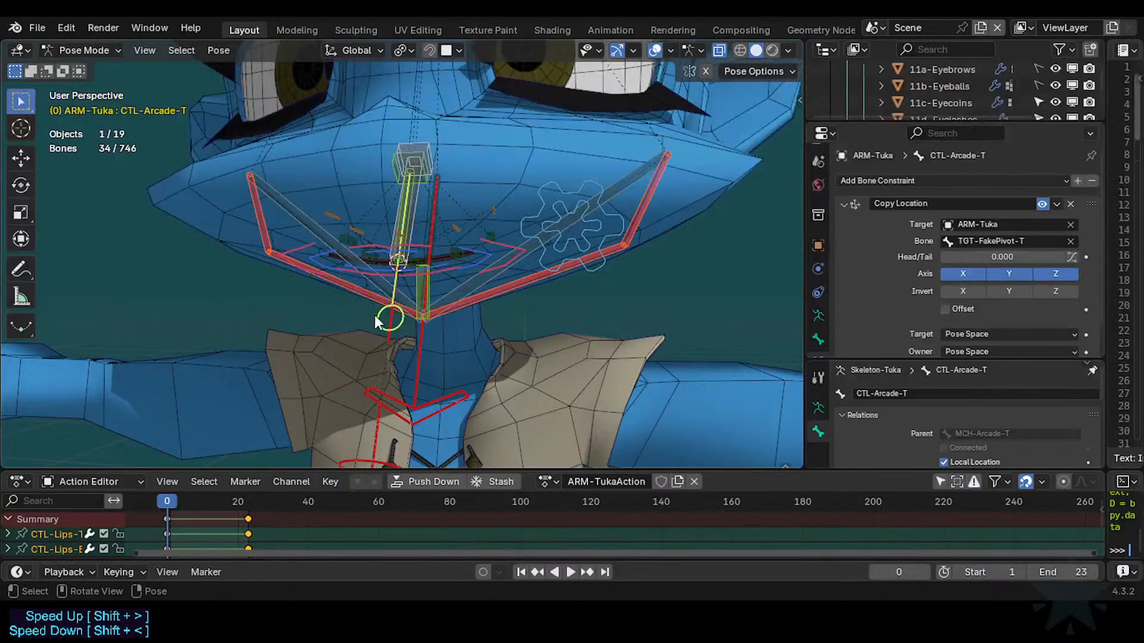
Test moving and freely rotating CTL-Arcade-T with the mouth closed.
{"action": "left_click", "coordinate": [374, 316]}
{"action": "key", "text": "g"}
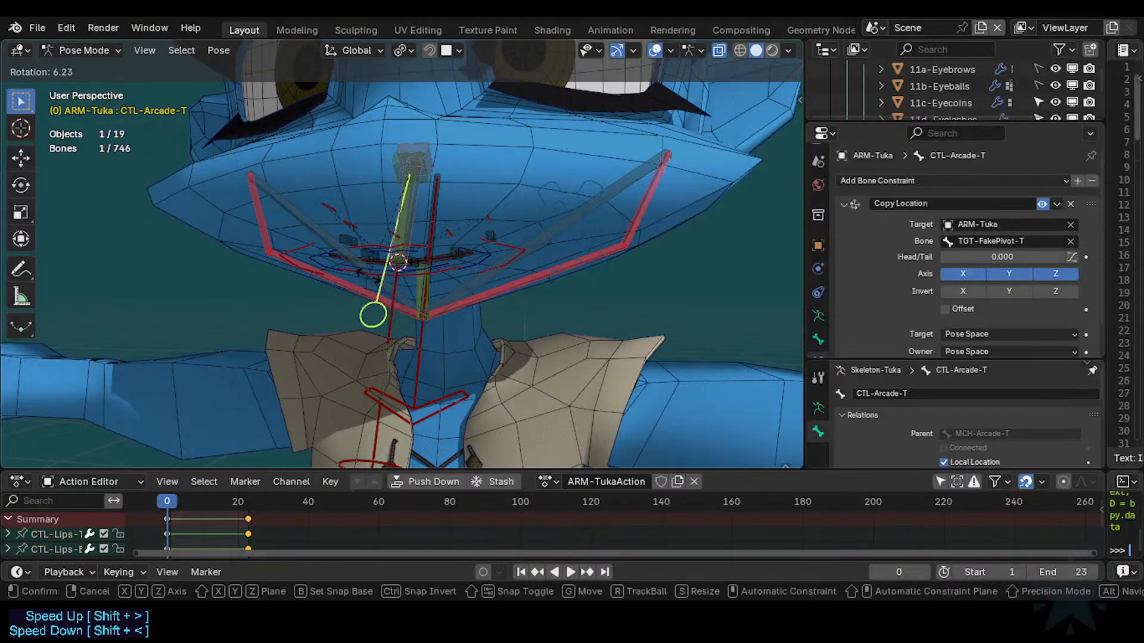
{"action": "key", "text": "r"}
{"action": "key", "text": "r"}
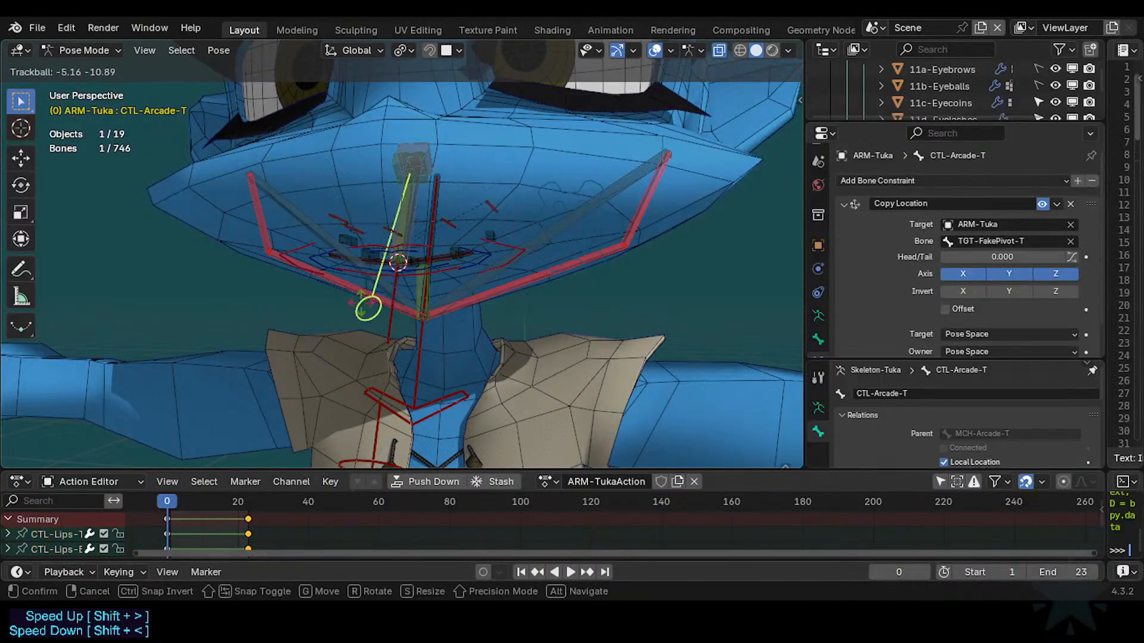
{"action": "left_click", "coordinate": [392, 227]}
{"action": "left_click", "coordinate": [393, 229]}
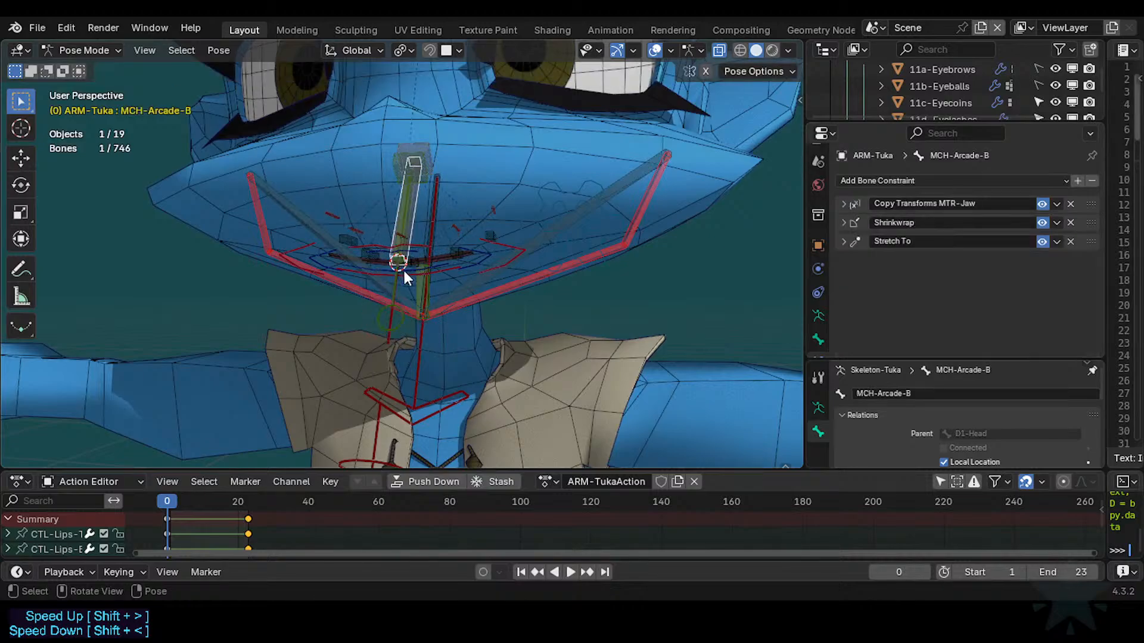
{"action": "middle_click_drag", "start_coordinate": [403, 268], "coordinate": [388, 292]}
{"action": "left_click", "coordinate": [383, 316]}
{"action": "key", "text": "g"}
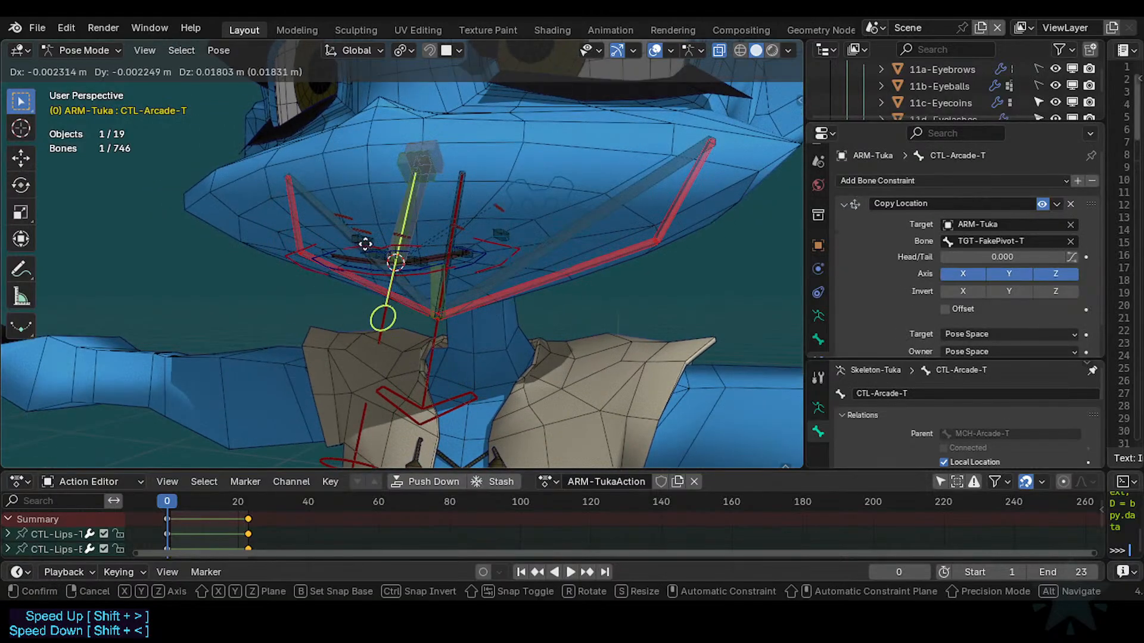
{"action": "right_click", "coordinate": [365, 244]}
{"action": "key", "text": "r"}
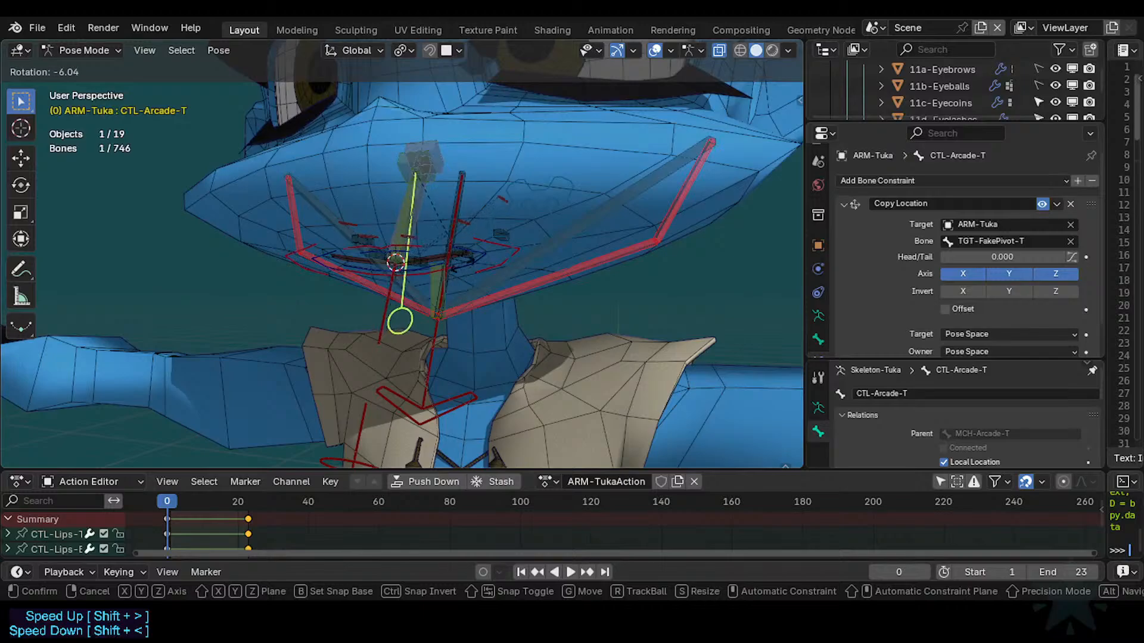
{"action": "key", "text": "r"}
{"action": "right_click", "coordinate": [451, 277]}
Rotate CTL-Arcade-T about -12 degrees around its local X axis and raise MTR-Lips-T to open the mouth.
{"action": "key", "text": "r"}
{"action": "key", "text": "x"}
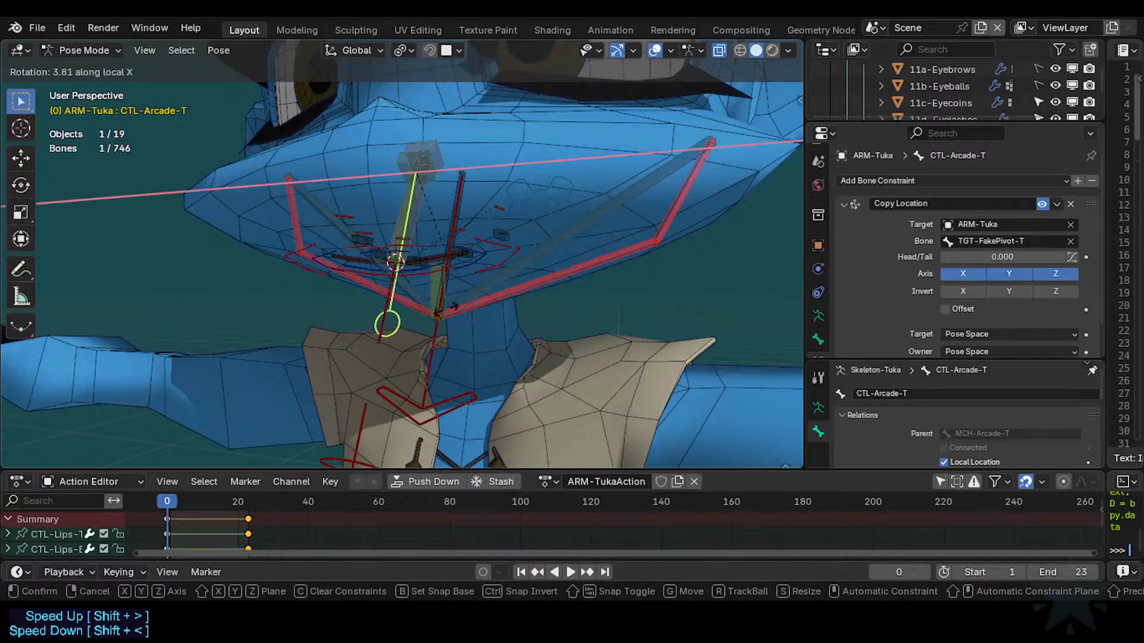
{"action": "key", "text": "x"}
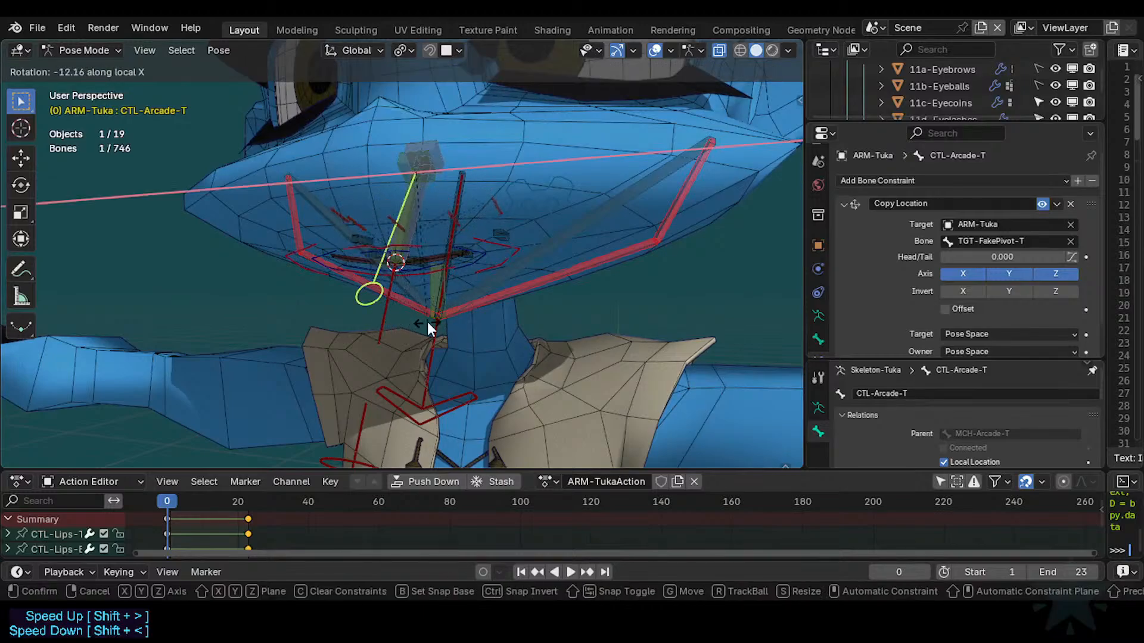
{"action": "left_click", "coordinate": [428, 322]}
{"action": "left_click", "coordinate": [353, 246]}
{"action": "key", "text": "g"}
{"action": "right_click", "coordinate": [350, 205]}
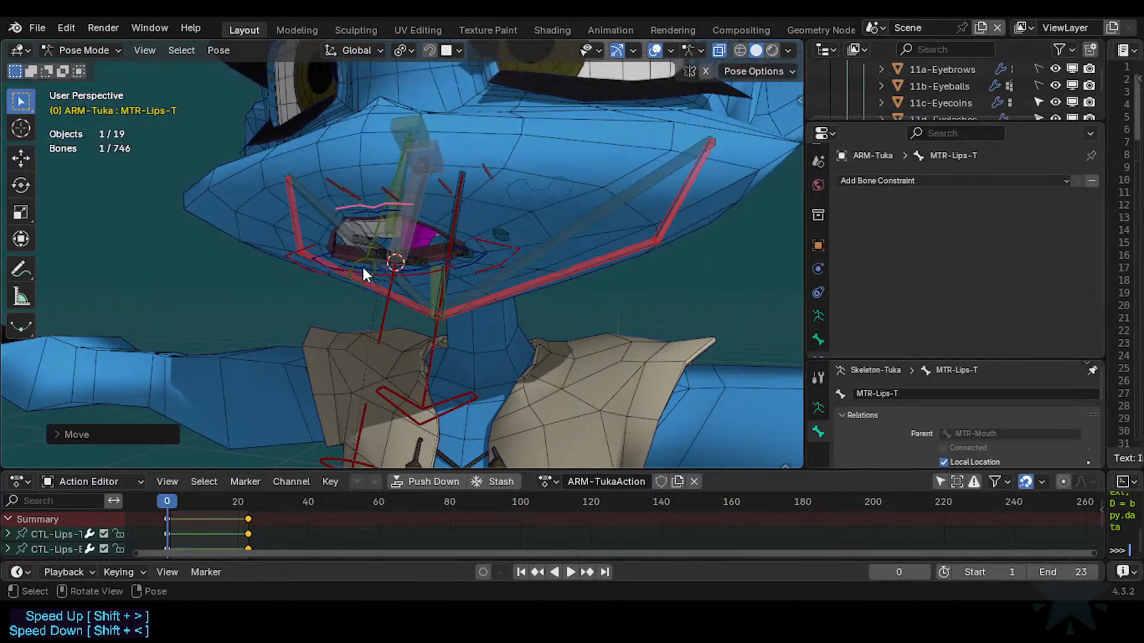
Rotate CTL-Arcade-T around the global X axis and try rotating it around global Z.
{"action": "left_click", "coordinate": [361, 271]}
{"action": "key", "text": "r"}
{"action": "key", "text": "x"}
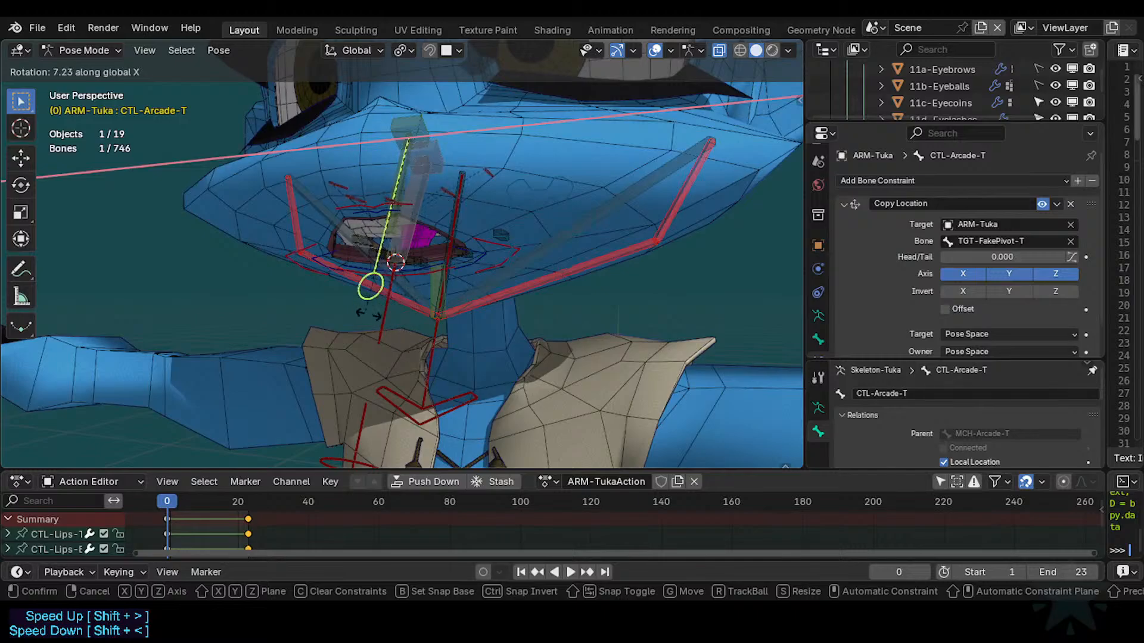
{"action": "left_click", "coordinate": [433, 327]}
{"action": "key", "text": "r"}
{"action": "key", "text": "z"}
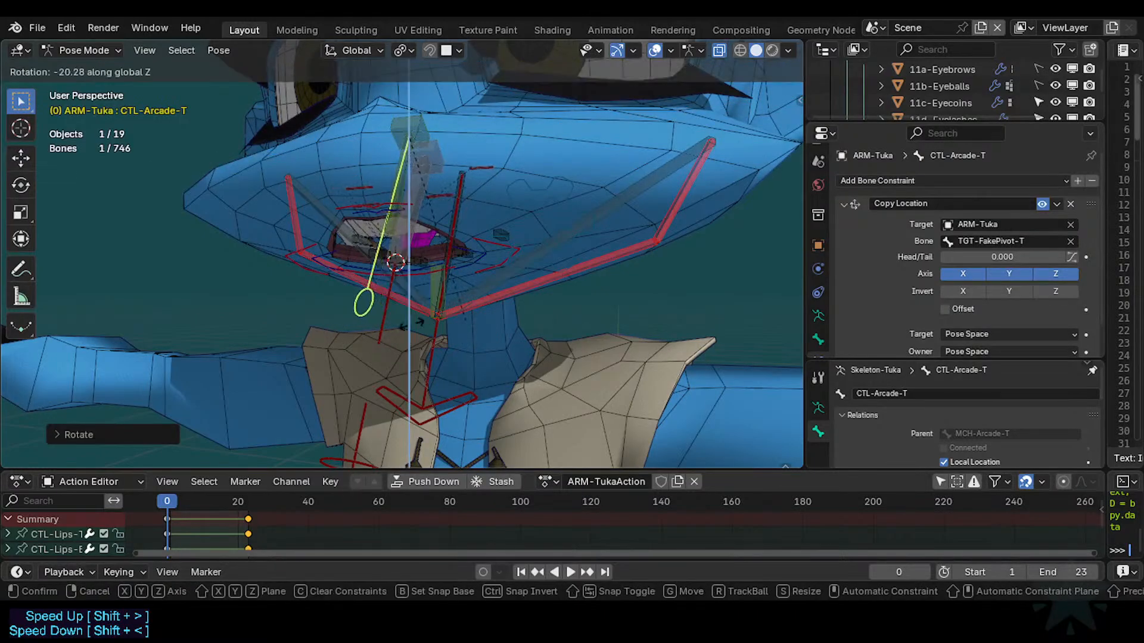
{"action": "right_click", "coordinate": [645, 299]}
Reset the transforms of all visible pose bones and delete the Copy Location constraint from CTL-Arcade-T.
{"action": "key", "text": "n"}
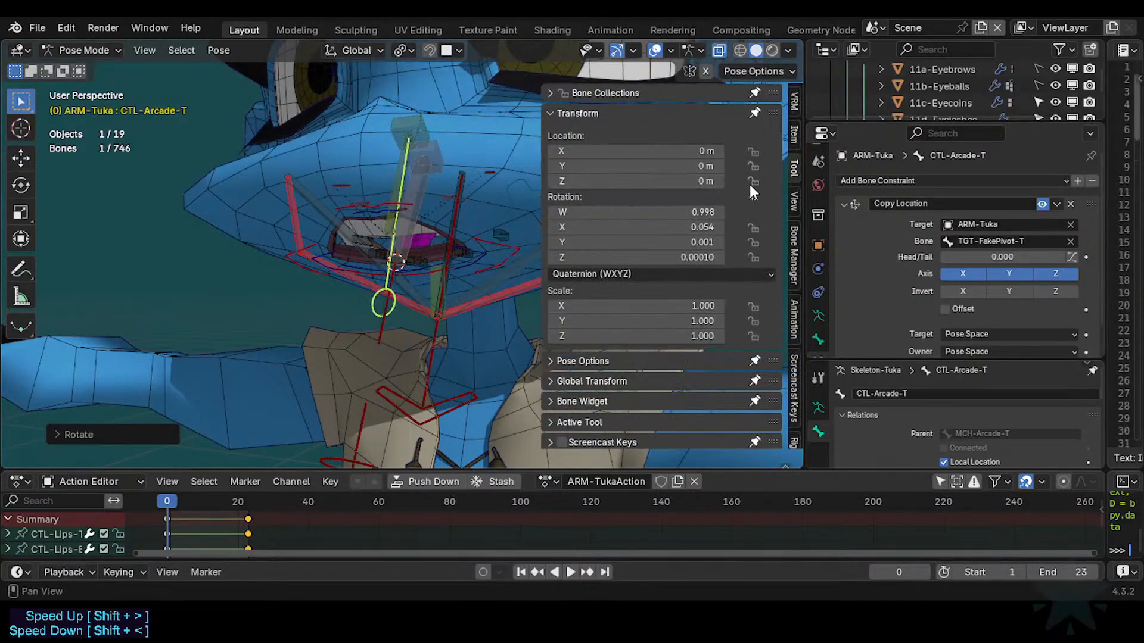
{"action": "key", "text": "a"}
{"action": "key", "text": "alt+r"}
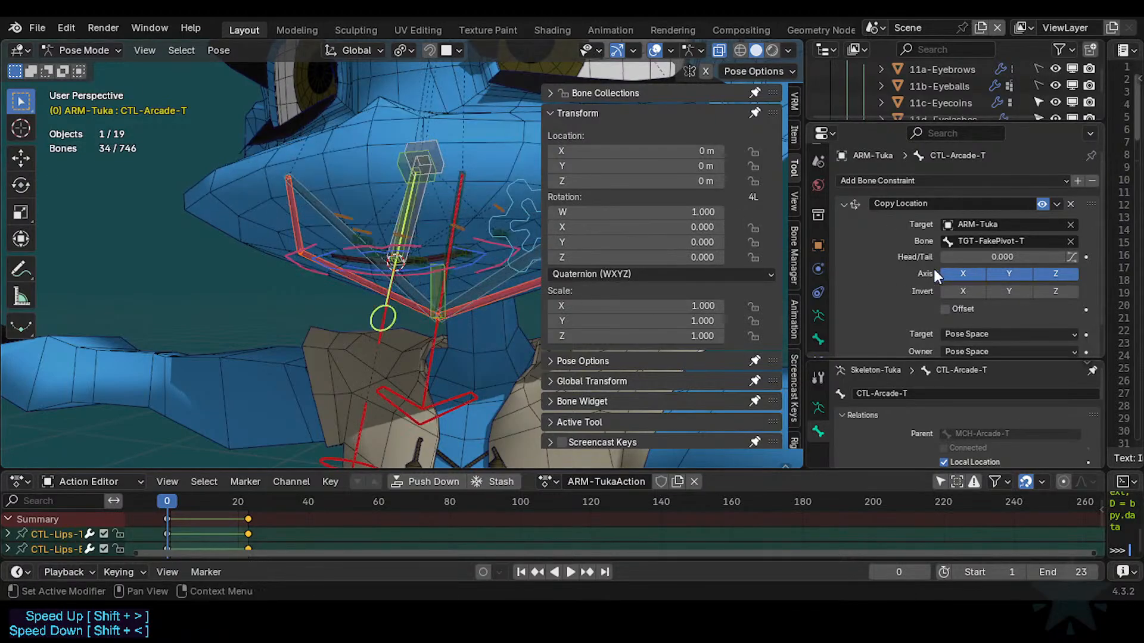
{"action": "left_click", "coordinate": [1070, 203]}
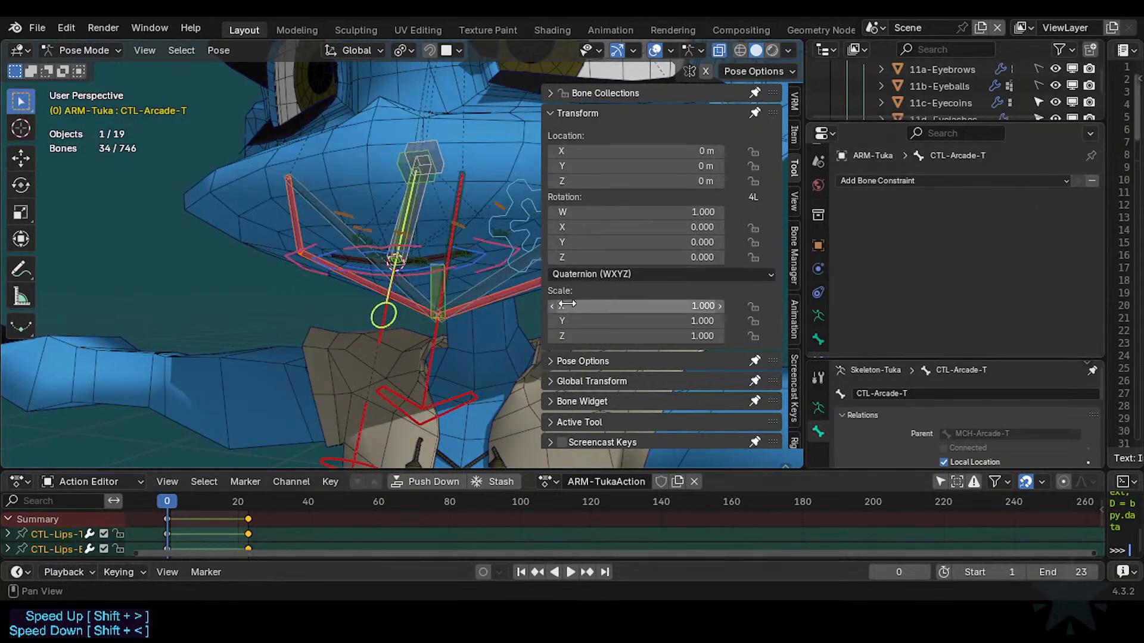
Try rotating D1-Arcade-B.R.001 and MTR-Lips-T around the X axis.
{"action": "left_click", "coordinate": [377, 244]}
{"action": "key", "text": "r"}
{"action": "key", "text": "x"}
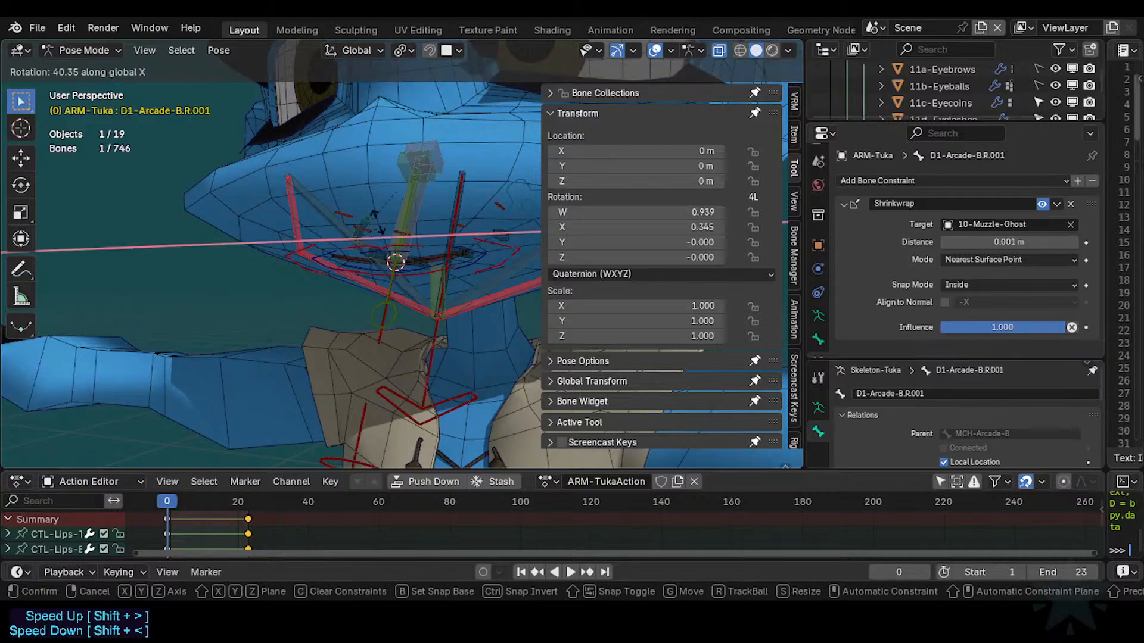
{"action": "key", "text": "Escape"}
{"action": "left_click", "coordinate": [388, 245]}
{"action": "key", "text": "r"}
{"action": "key", "text": "x"}
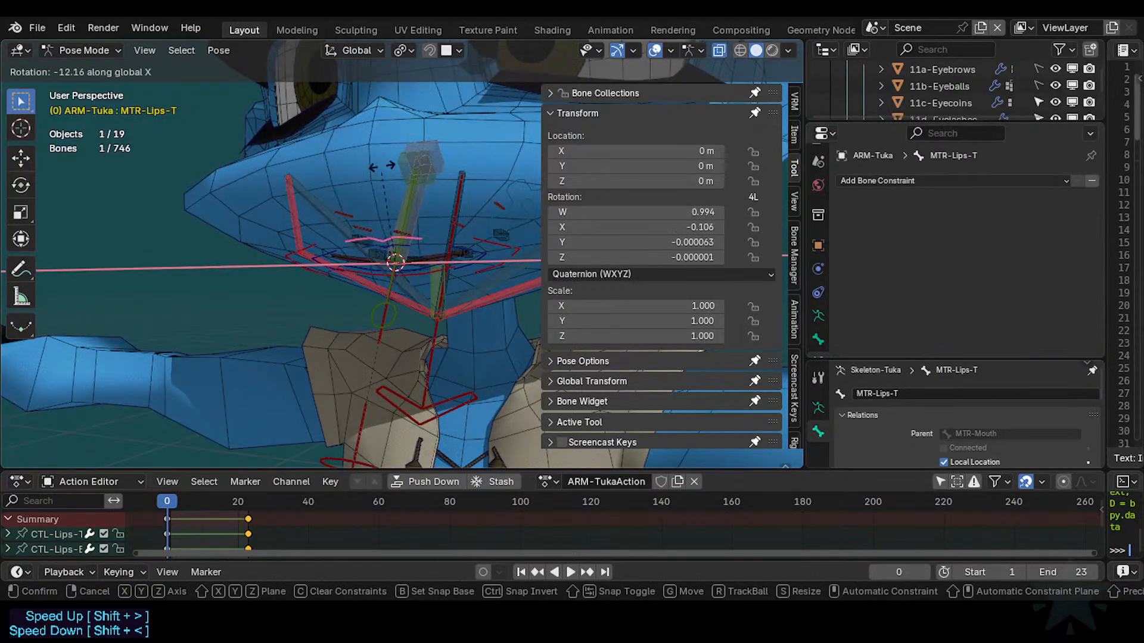
{"action": "key", "text": "Escape"}
{"action": "key", "text": "r"}
{"action": "key", "text": "x"}
{"action": "key", "text": "Escape"}
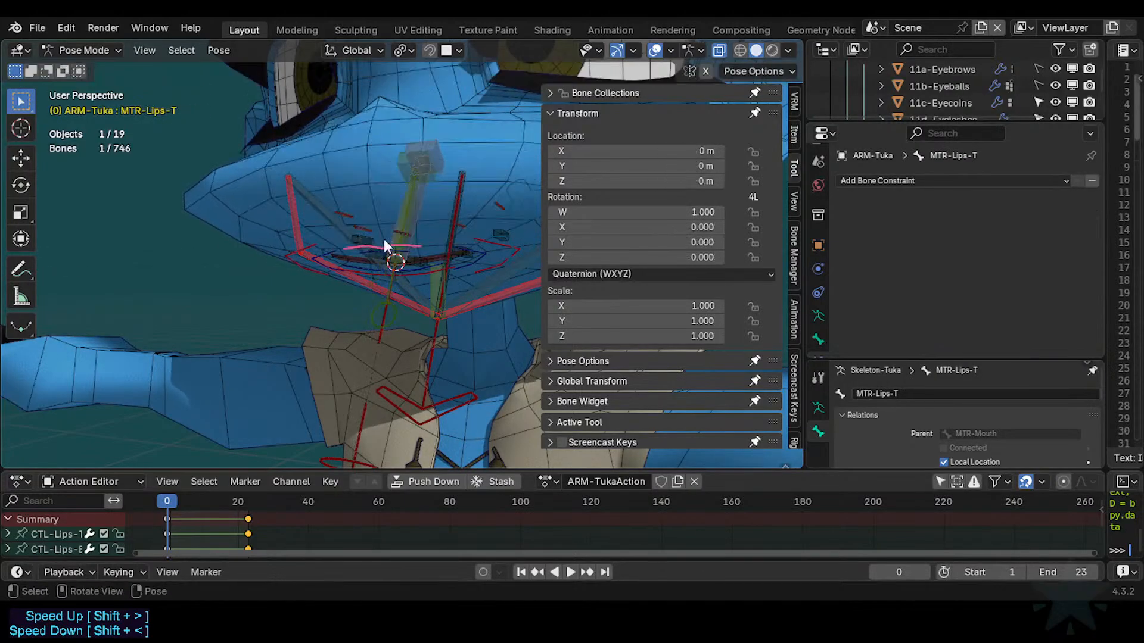
Open the mouth by raising MTR-Lips-T and rotating MTR-Jaw around the X axis.
{"action": "key", "text": "g"}
{"action": "left_click", "coordinate": [421, 338]}
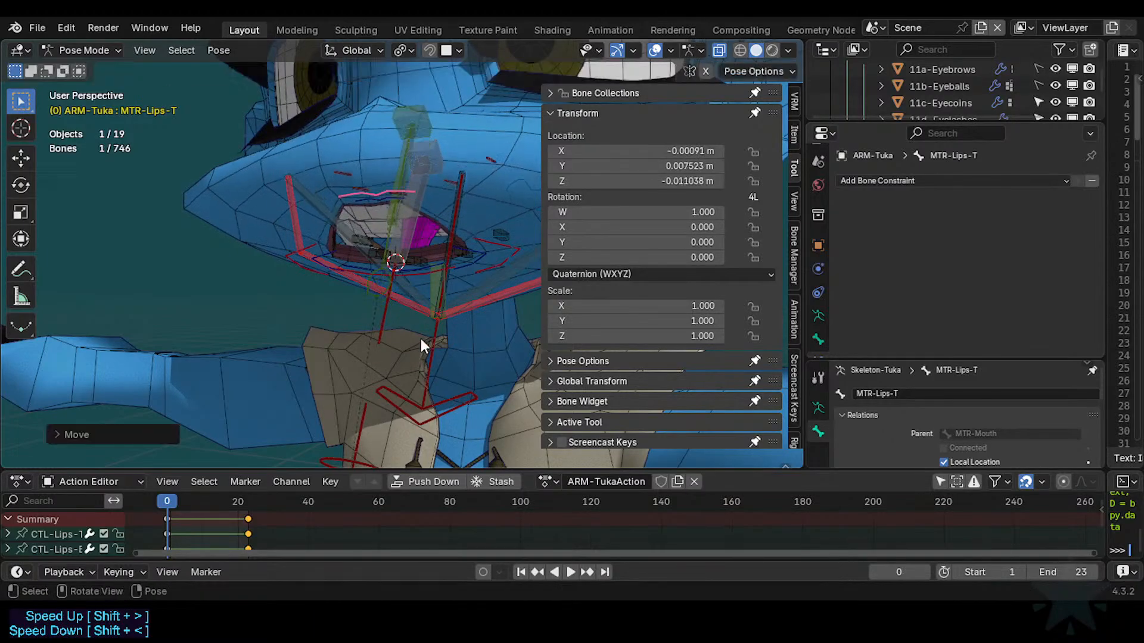
{"action": "key", "text": "r"}
{"action": "key", "text": "x"}
{"action": "key", "text": "Escape"}
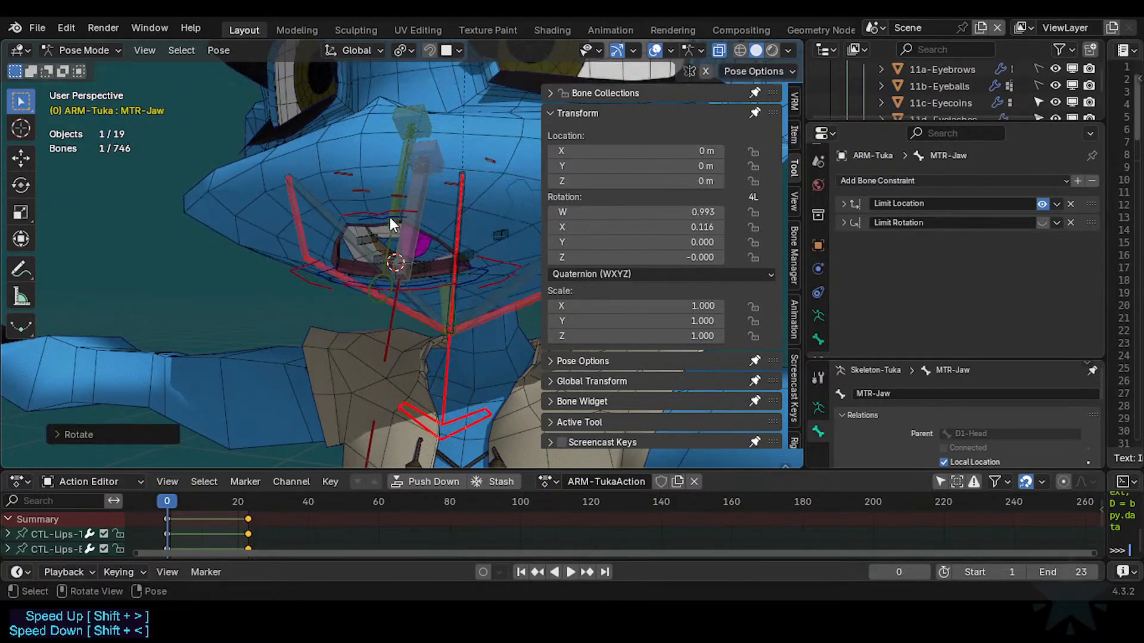
{"action": "key", "text": "g"}
{"action": "key", "text": "Escape"}
Raise CTL-Lips-T to lift the upper lip further and hide the transform sidebar.
{"action": "left_click", "coordinate": [376, 197]}
{"action": "key", "text": "g"}
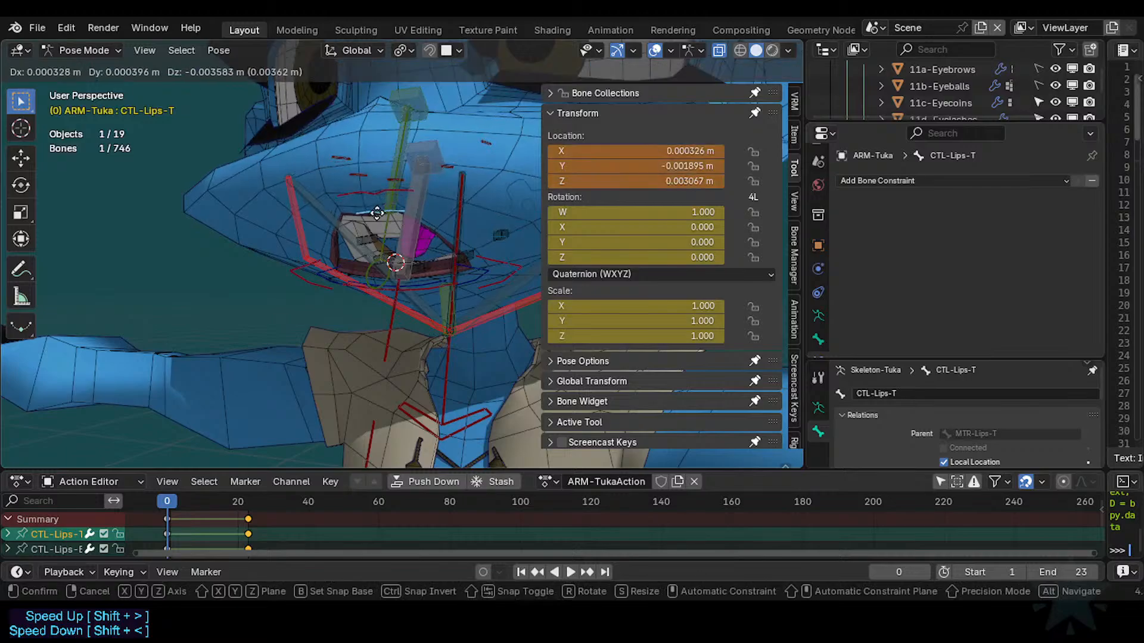
{"action": "left_click", "coordinate": [377, 204]}
{"action": "key", "text": "n"}
{"action": "middle_click_drag", "start_coordinate": [421, 295], "coordinate": [413, 253]}
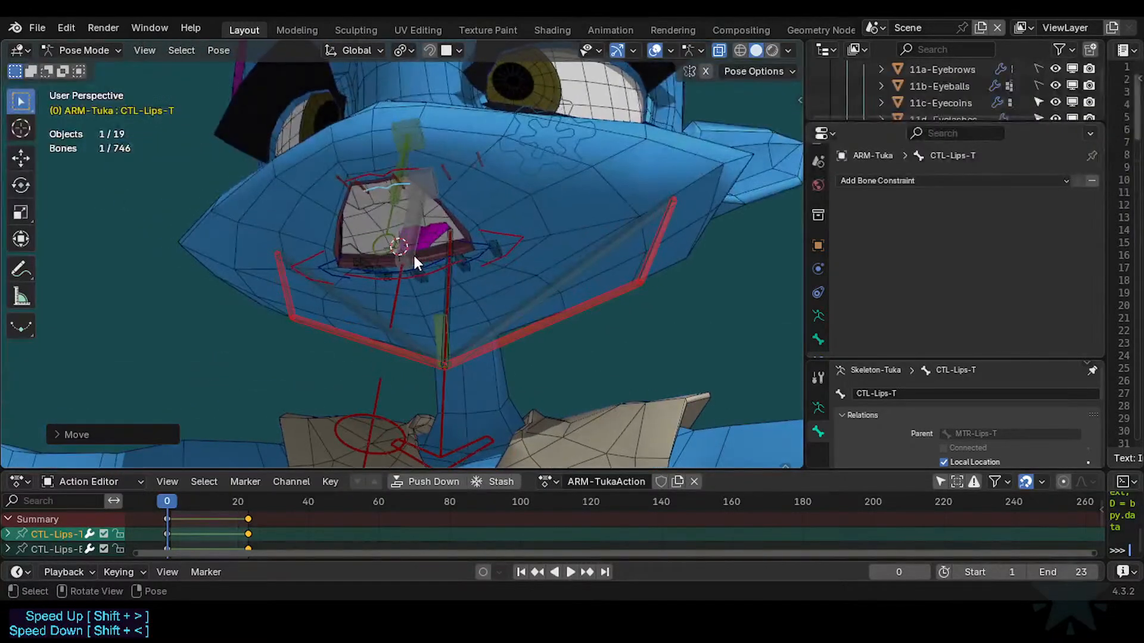
Turn off X-ray and move CTL-Arcade-T repeatedly in different directions to test the upper teeth.
{"action": "left_click", "coordinate": [383, 243]}
{"action": "key", "text": "g"}
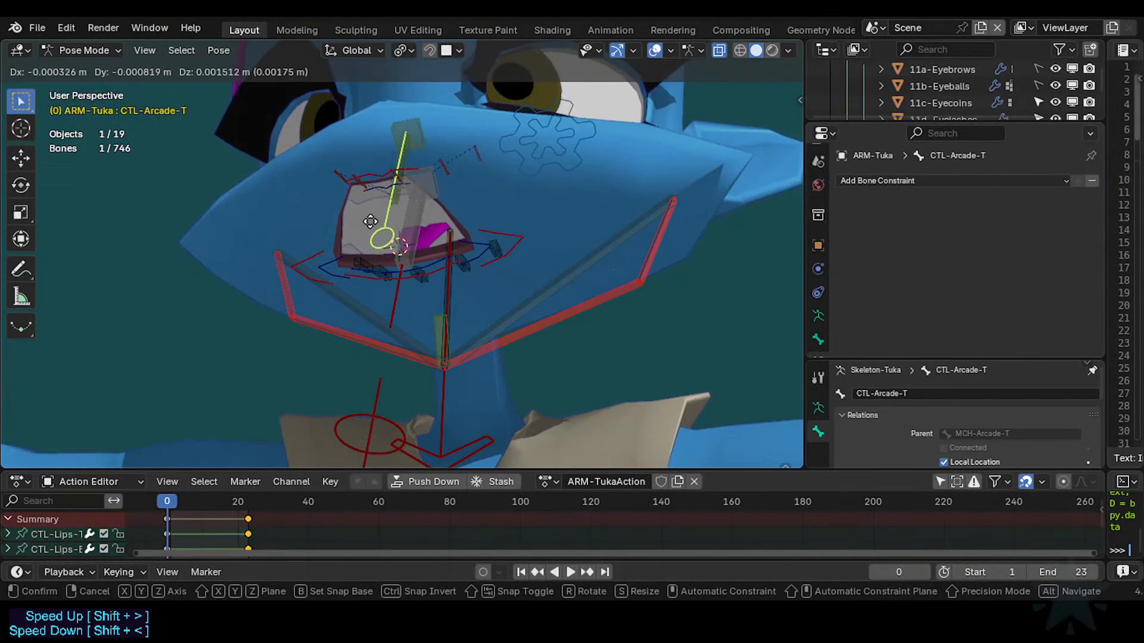
{"action": "key", "text": "Escape"}
{"action": "middle_click_drag", "start_coordinate": [395, 251], "coordinate": [438, 286]}
{"action": "key", "text": "g"}
{"action": "left_click", "coordinate": [384, 297]}
{"action": "key", "text": "alt+z"}
{"action": "key", "text": "g"}
{"action": "left_click", "coordinate": [359, 259]}
{"action": "key", "text": "g"}
{"action": "left_click", "coordinate": [303, 356]}
{"action": "key", "text": "g"}
{"action": "left_click", "coordinate": [332, 332]}
{"action": "key", "text": "g"}
{"action": "left_click", "coordinate": [318, 331]}
{"action": "key", "text": "g"}
{"action": "left_click", "coordinate": [316, 335]}
{"action": "key", "text": "g"}
{"action": "left_click", "coordinate": [379, 336]}
{"action": "key", "text": "g"}
{"action": "left_click", "coordinate": [363, 339]}
{"action": "key", "text": "g"}
{"action": "left_click", "coordinate": [447, 344]}
{"action": "scroll", "coordinate": [341, 353], "scroll_direction": "down", "scroll_amount": 3}
{"action": "scroll", "coordinate": [435, 286], "scroll_direction": "up", "scroll_amount": 3}
{"action": "key", "text": "g"}
{"action": "left_click", "coordinate": [327, 291]}
{"action": "middle_click_drag", "start_coordinate": [327, 291], "coordinate": [298, 302]}
{"action": "middle_click_drag", "start_coordinate": [277, 301], "coordinate": [321, 261], "text": "shift"}
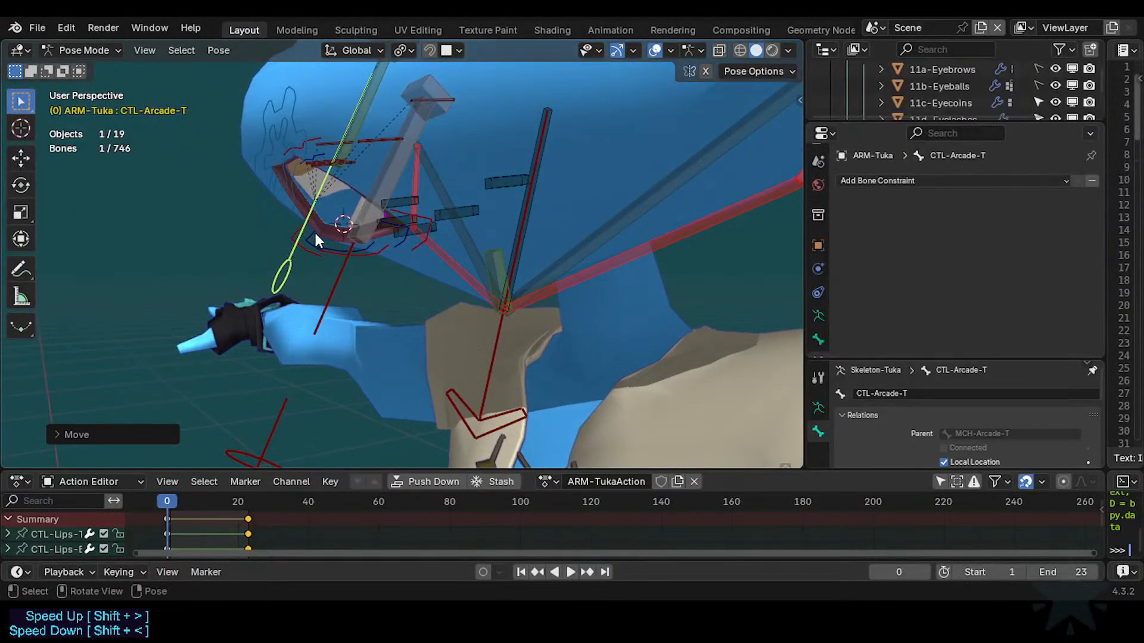
Compare CTL-Arcade-T's rest position in Edit Mode with its position in Pose Mode around the open mouth.
{"action": "middle_click_drag", "start_coordinate": [318, 231], "coordinate": [342, 309]}
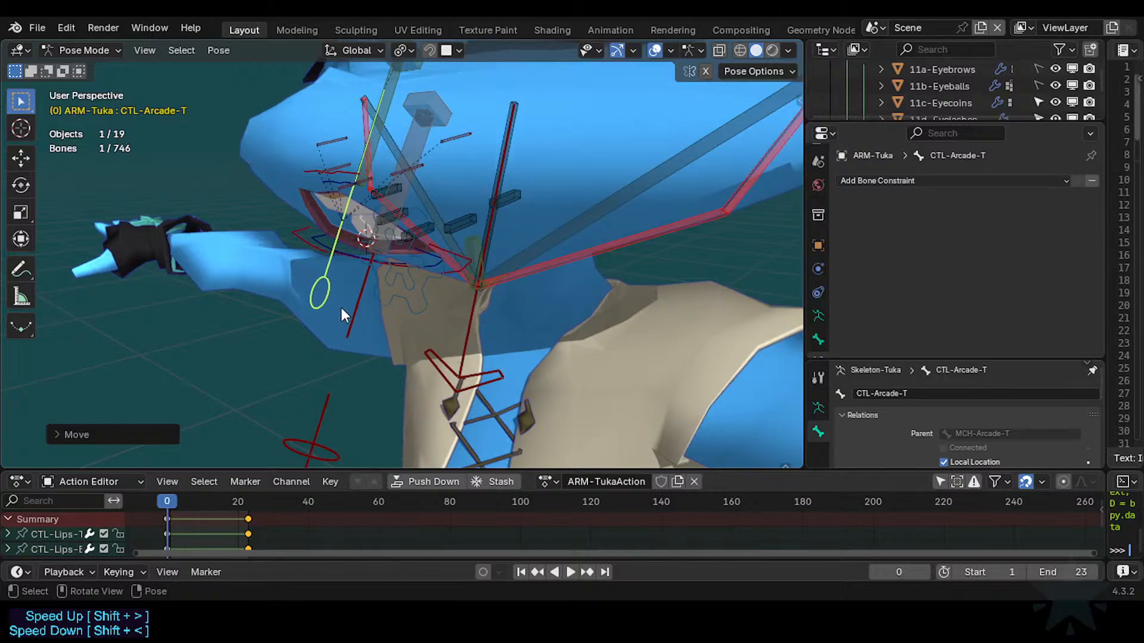
{"action": "key", "text": "shift+grave"}
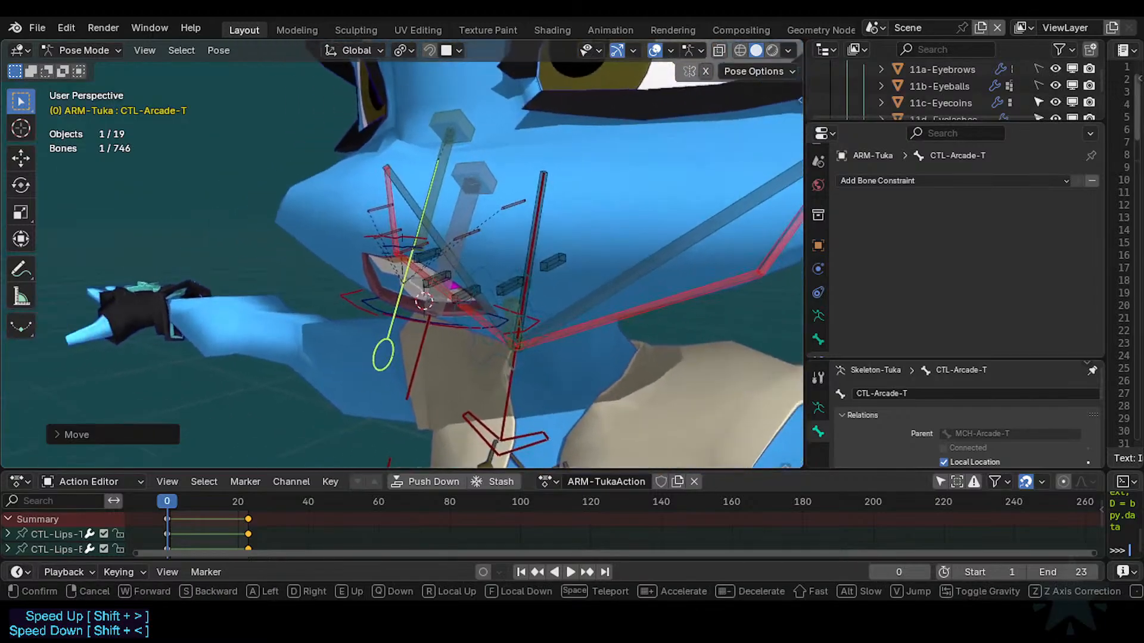
{"action": "key", "text": "Escape"}
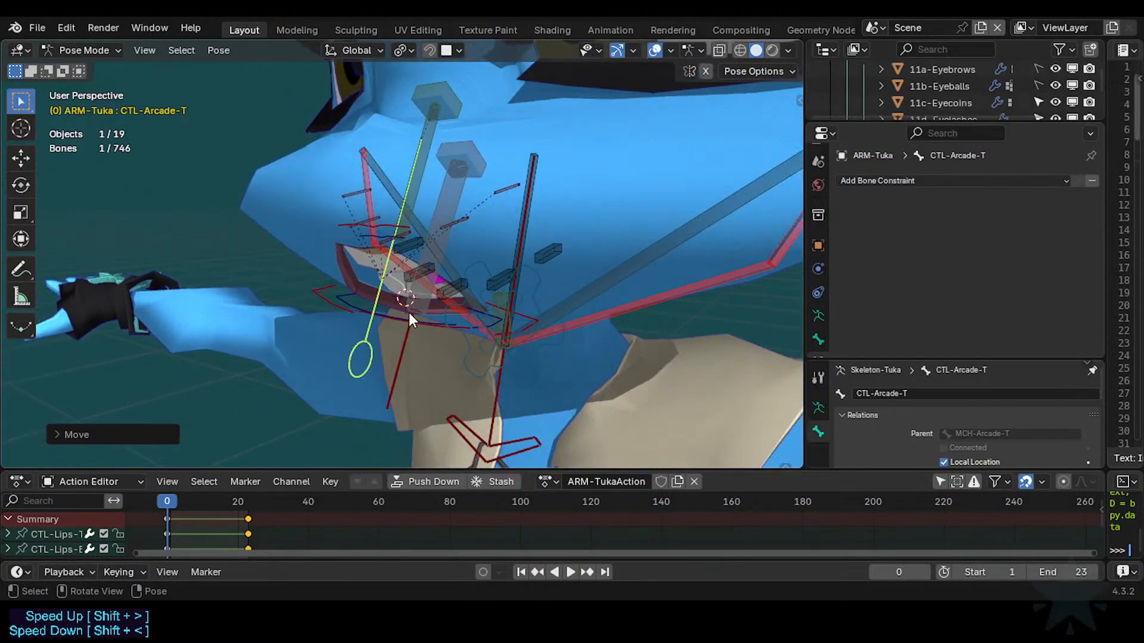
{"action": "key", "text": "Tab"}
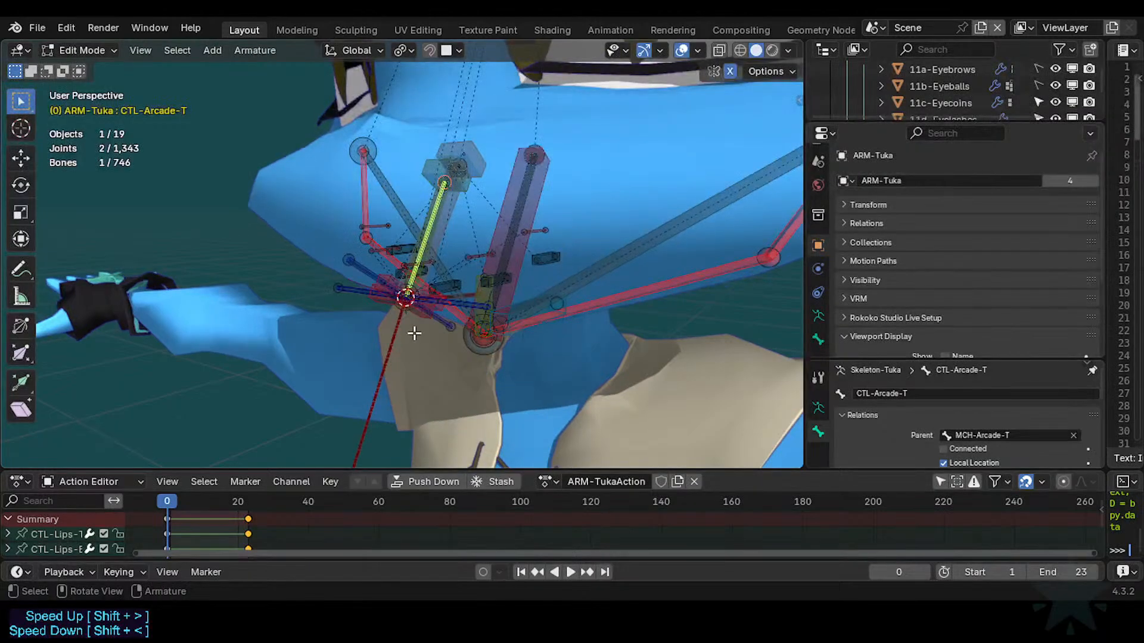
{"action": "scroll", "coordinate": [414, 333], "scroll_direction": "up", "scroll_amount": 3}
{"action": "scroll", "coordinate": [414, 332], "scroll_direction": "down", "scroll_amount": 2}
{"action": "key", "text": "Tab"}
{"action": "key", "text": "Tab"}
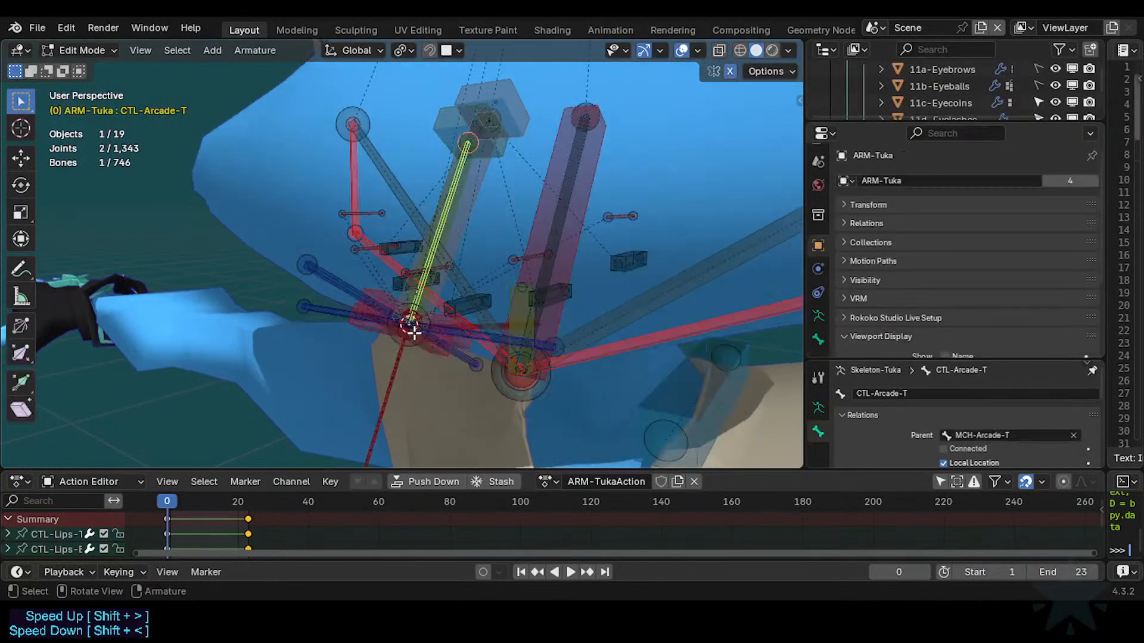
{"action": "key", "text": "Tab"}
{"action": "key", "text": "Tab"}
{"action": "key", "text": "Tab"}
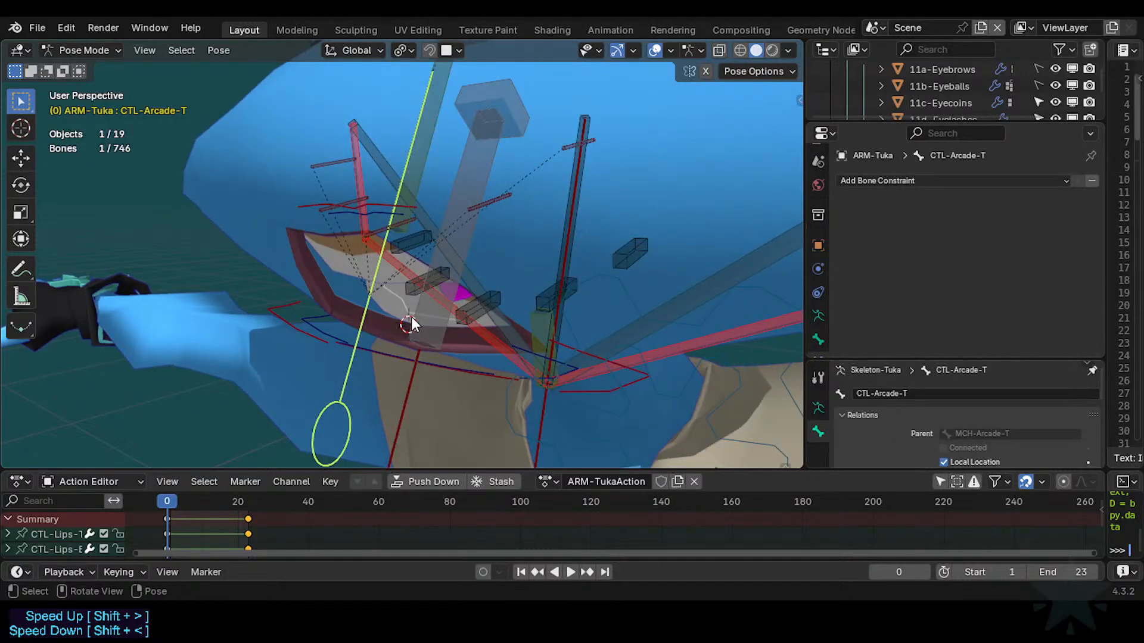
{"action": "middle_click_drag", "start_coordinate": [397, 312], "coordinate": [427, 309]}
In Edit Mode, duplicate CTL-Arcade-T and snap the copy to the 3D cursor at the lips.
{"action": "key", "text": "Tab"}
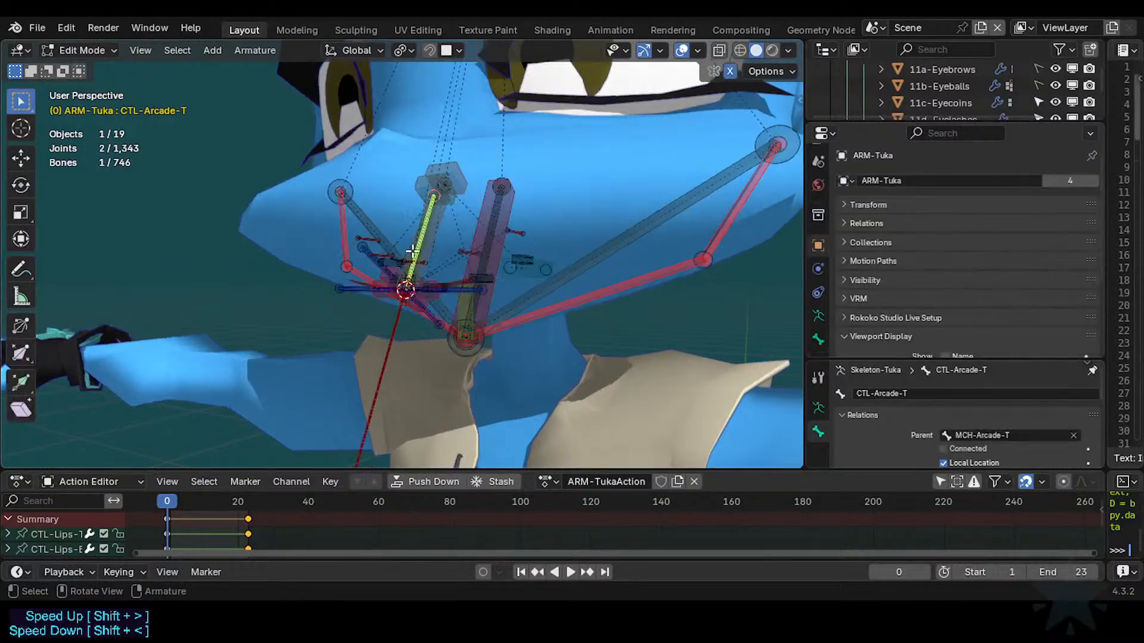
{"action": "key", "text": "shift+d"}
{"action": "left_click", "coordinate": [377, 326]}
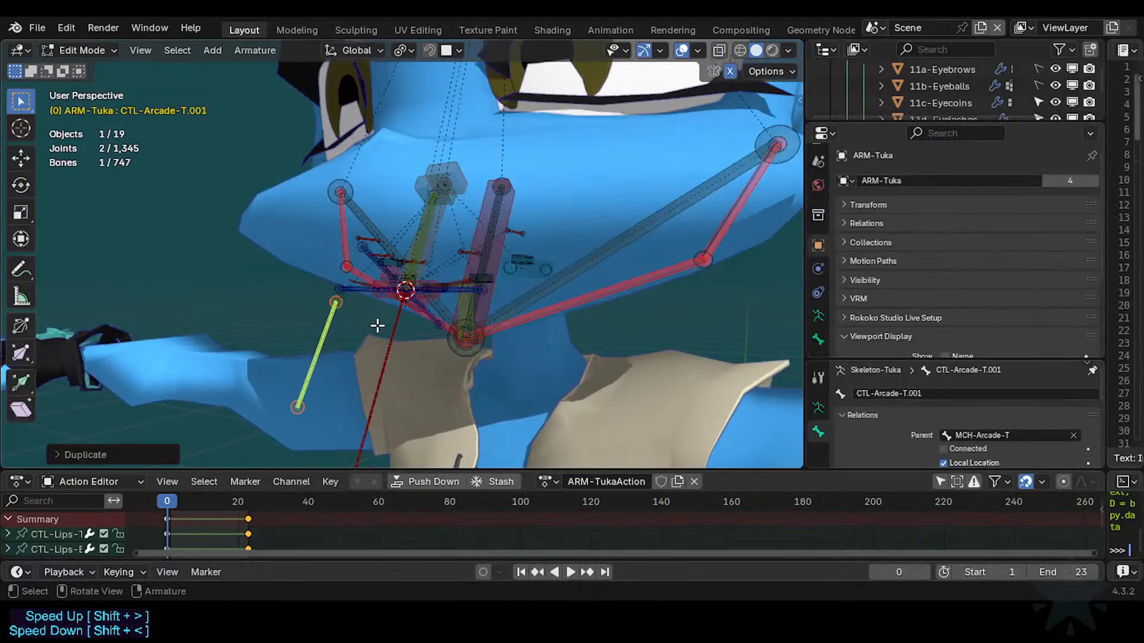
{"action": "key", "text": "shift+s"}
{"action": "left_click", "coordinate": [372, 321]}
{"action": "middle_click_drag", "start_coordinate": [376, 324], "coordinate": [373, 299]}
{"action": "key", "text": "Tab"}
{"action": "key", "text": "Tab"}
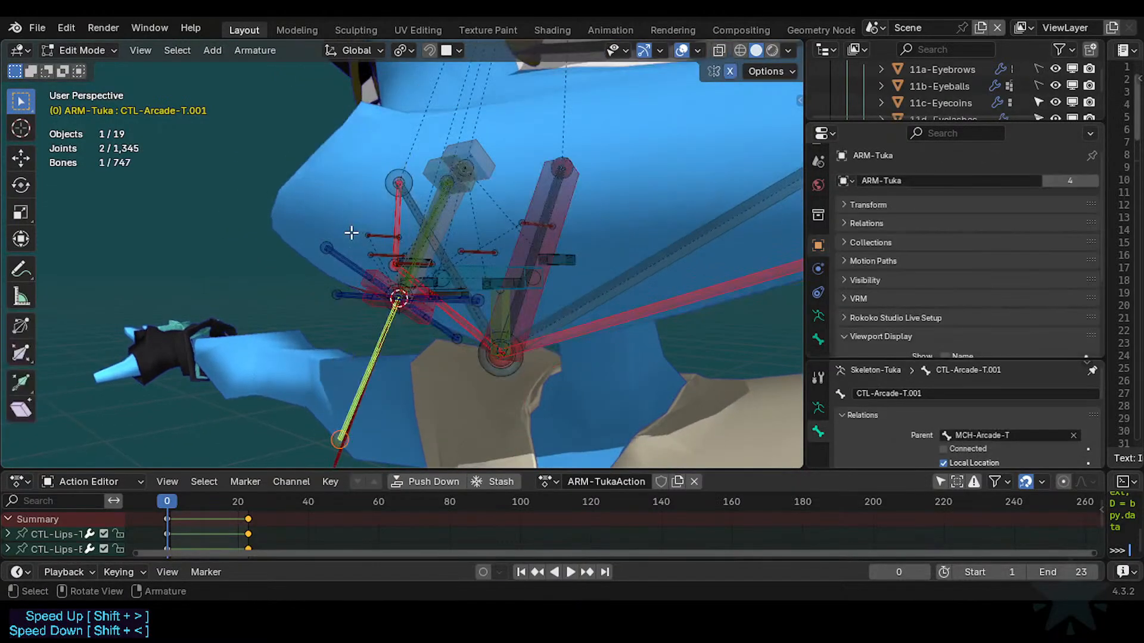
Parent the duplicate bone CTL-Arcade-T.001 to MTR-Lips-T and test the result by moving them in Pose Mode.
{"action": "key", "text": "Tab"}
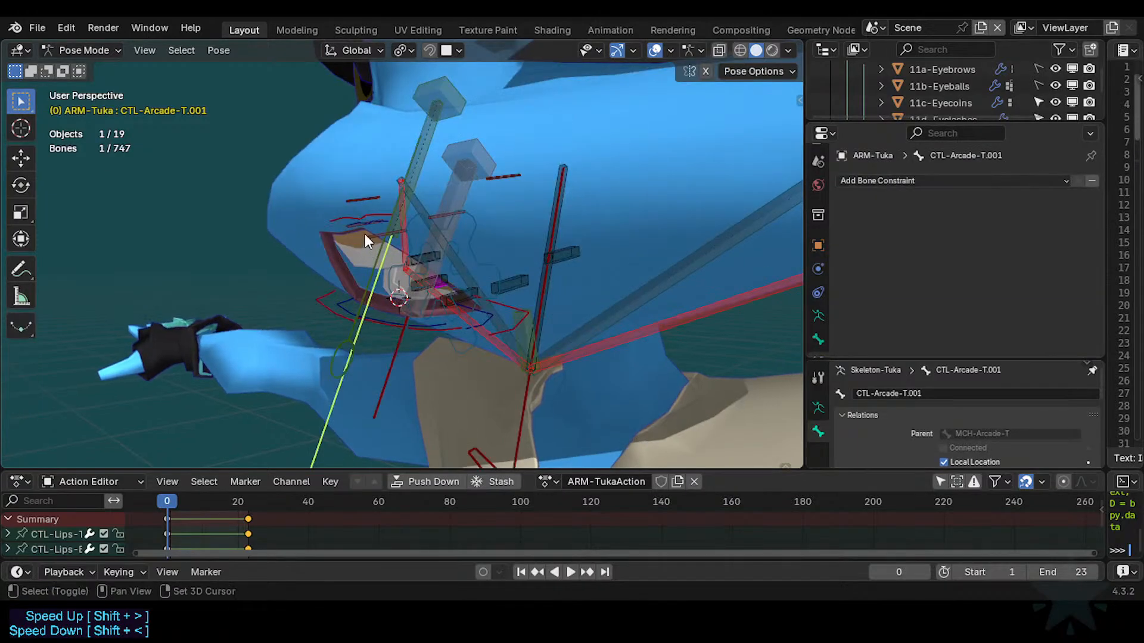
{"action": "left_click", "coordinate": [344, 217], "text": "shift"}
{"action": "key", "text": "Tab"}
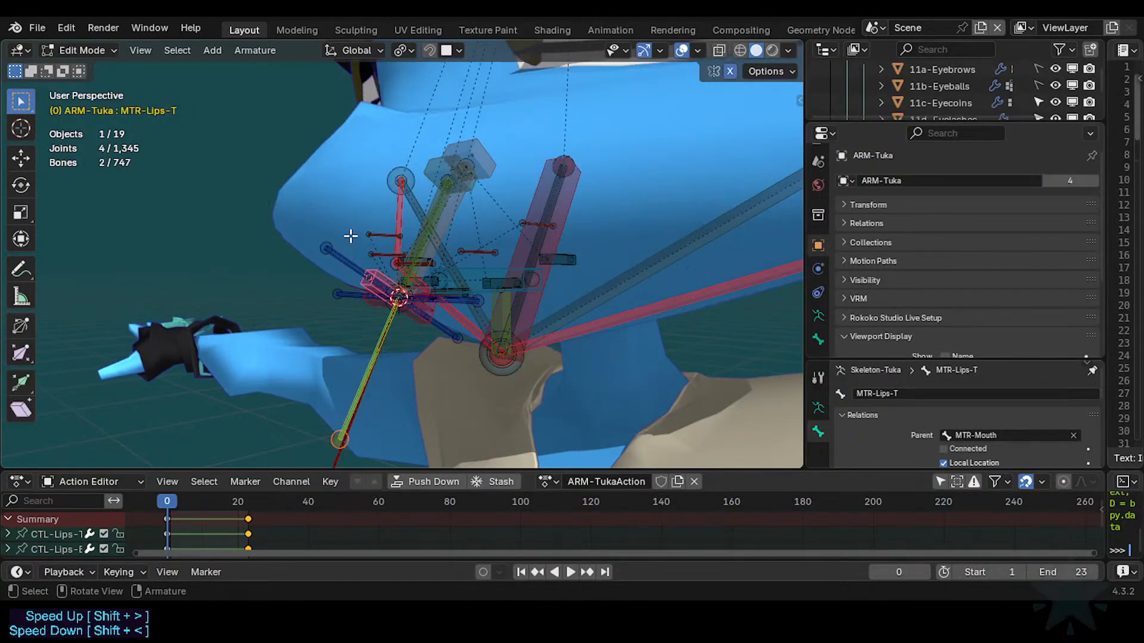
{"action": "key", "text": "ctrl+p"}
{"action": "left_click", "coordinate": [350, 236]}
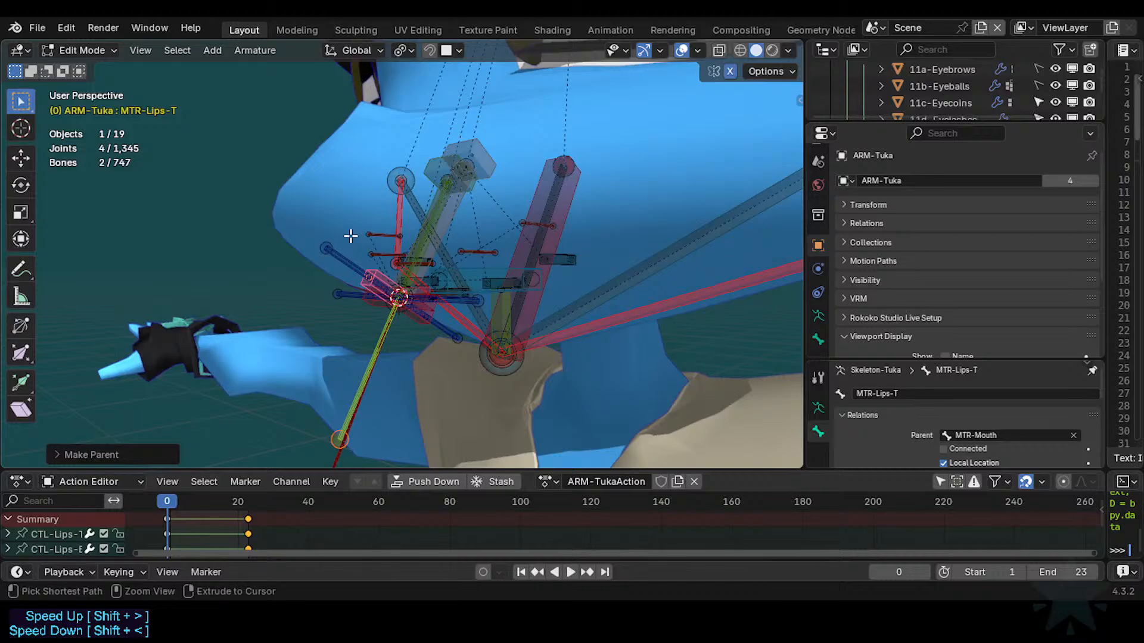
{"action": "key", "text": "Tab"}
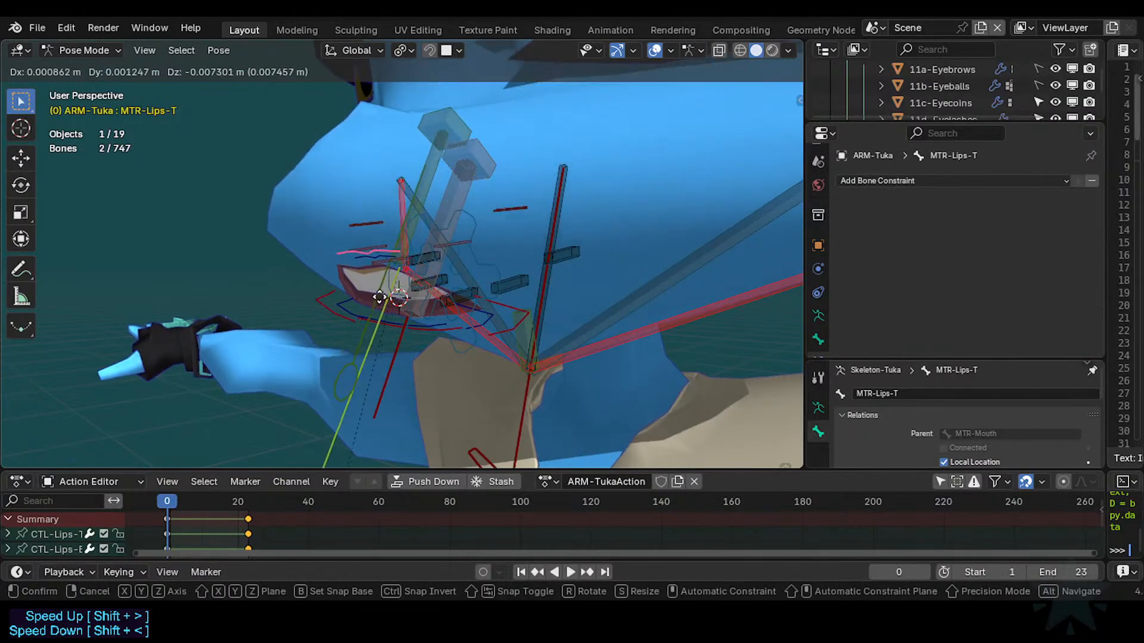
{"action": "left_click", "coordinate": [361, 306]}
Inspect the overlapping CTL-Arcade-T and MCH-Arcade-T bones in Edit Mode with short test moves.
{"action": "key", "text": "Tab"}
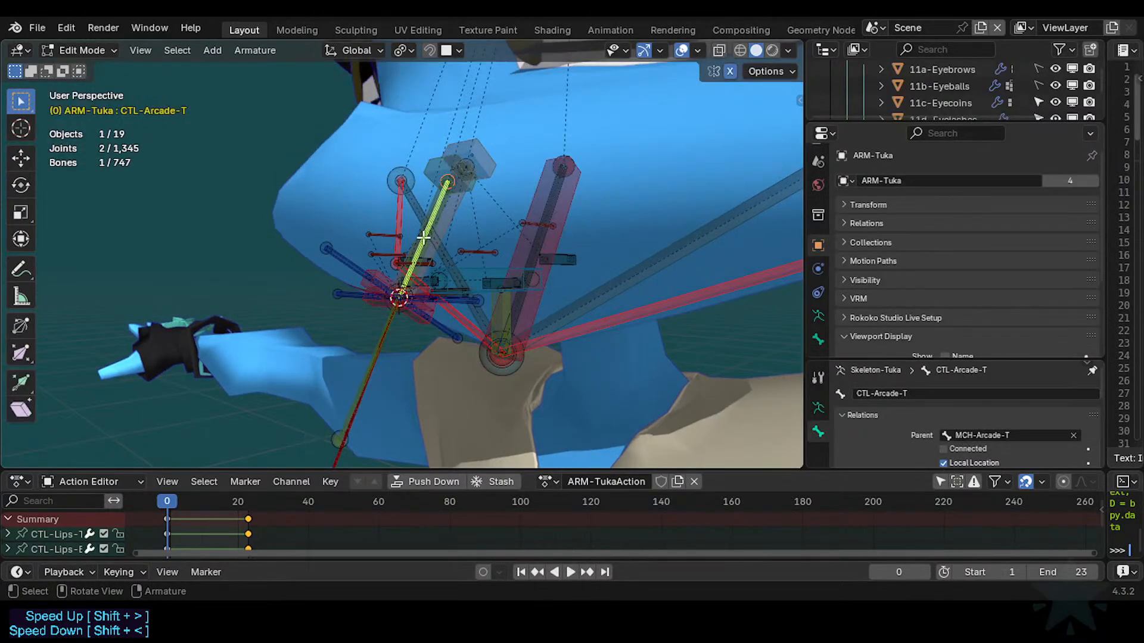
{"action": "key", "text": "g"}
{"action": "right_click", "coordinate": [489, 211]}
{"action": "left_click", "coordinate": [425, 240]}
{"action": "key", "text": "g"}
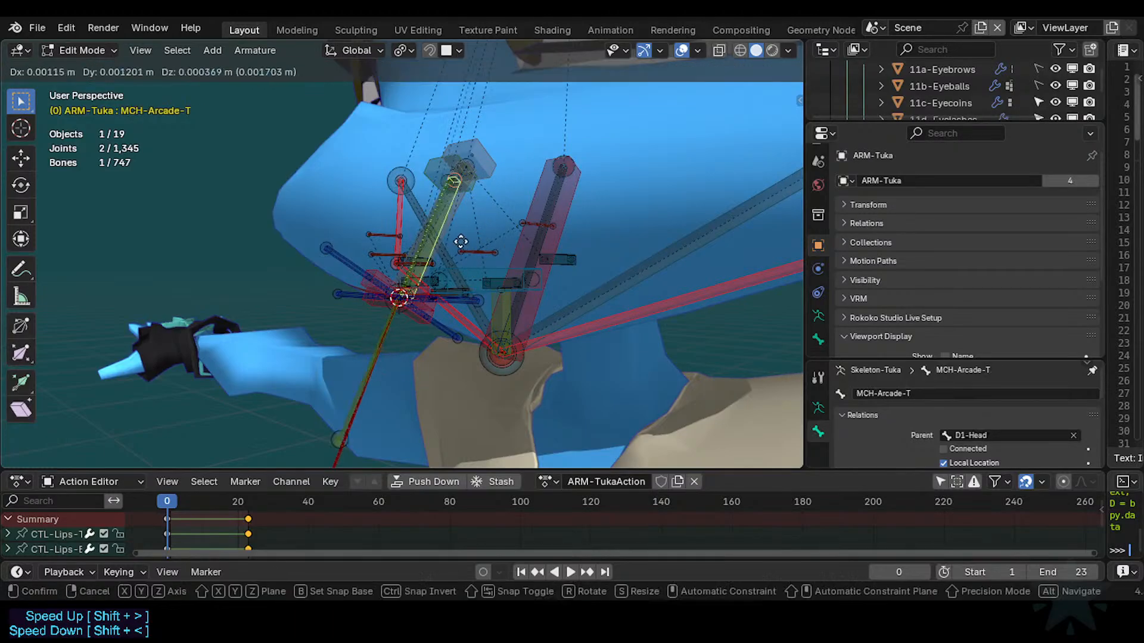
{"action": "right_click", "coordinate": [456, 236]}
{"action": "left_click", "coordinate": [440, 225]}
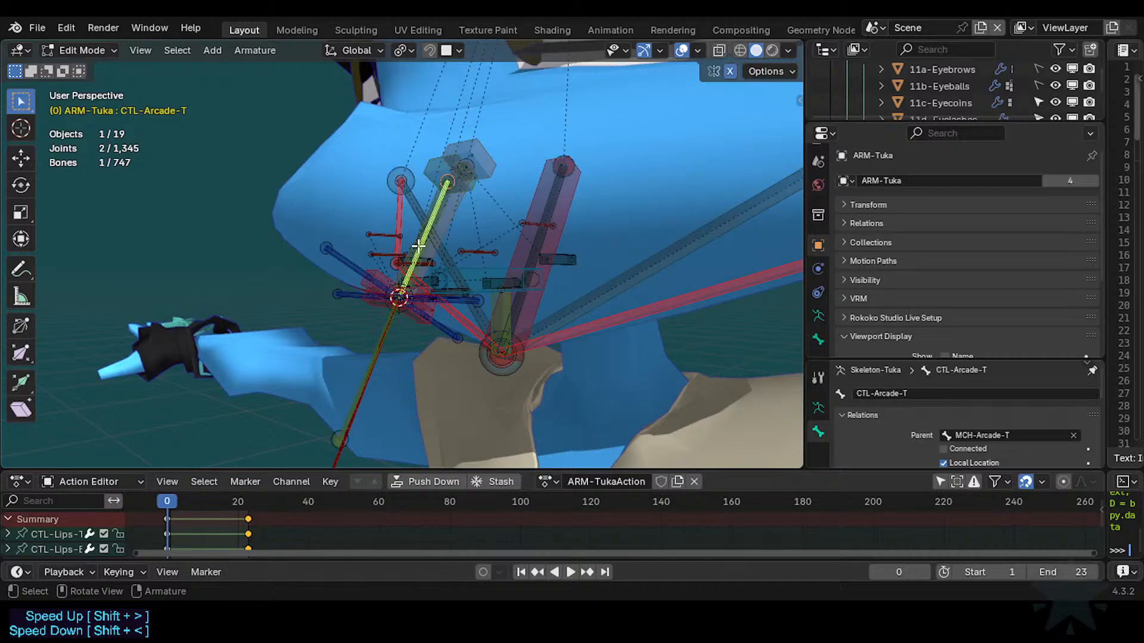
{"action": "key", "text": "g"}
{"action": "right_click", "coordinate": [439, 281]}
{"action": "left_click", "coordinate": [362, 361]}
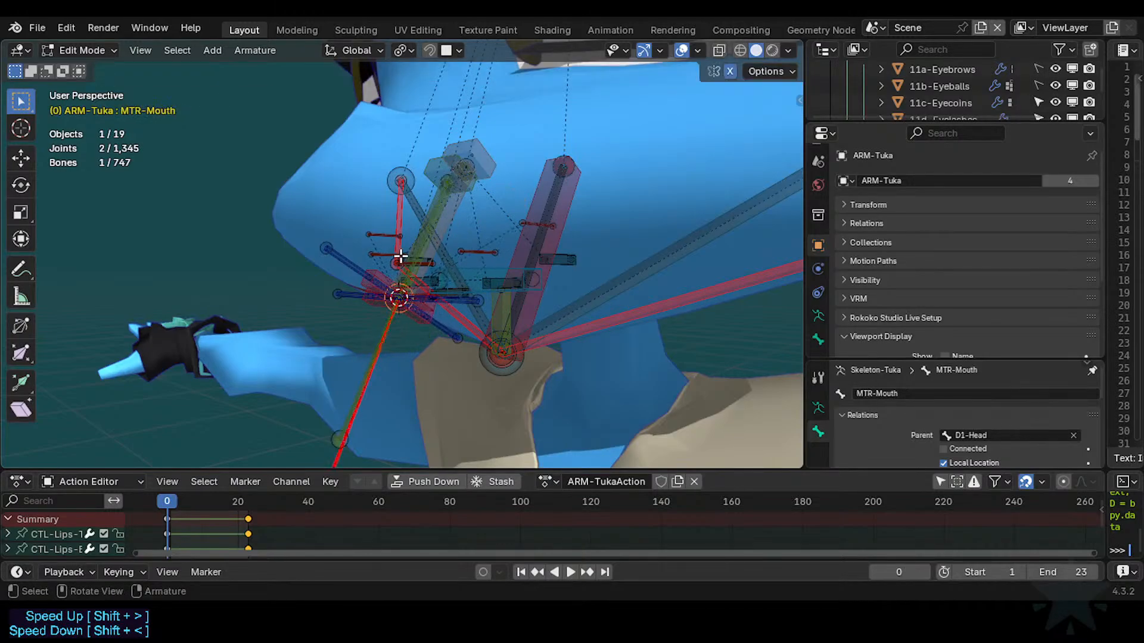
Select CTL-Arcade-T and remove its custom shape object in Pose Mode.
{"action": "left_click", "coordinate": [425, 237]}
{"action": "left_click", "coordinate": [423, 238]}
{"action": "key", "text": "ctrl+Tab"}
{"action": "left_click", "coordinate": [421, 340]}
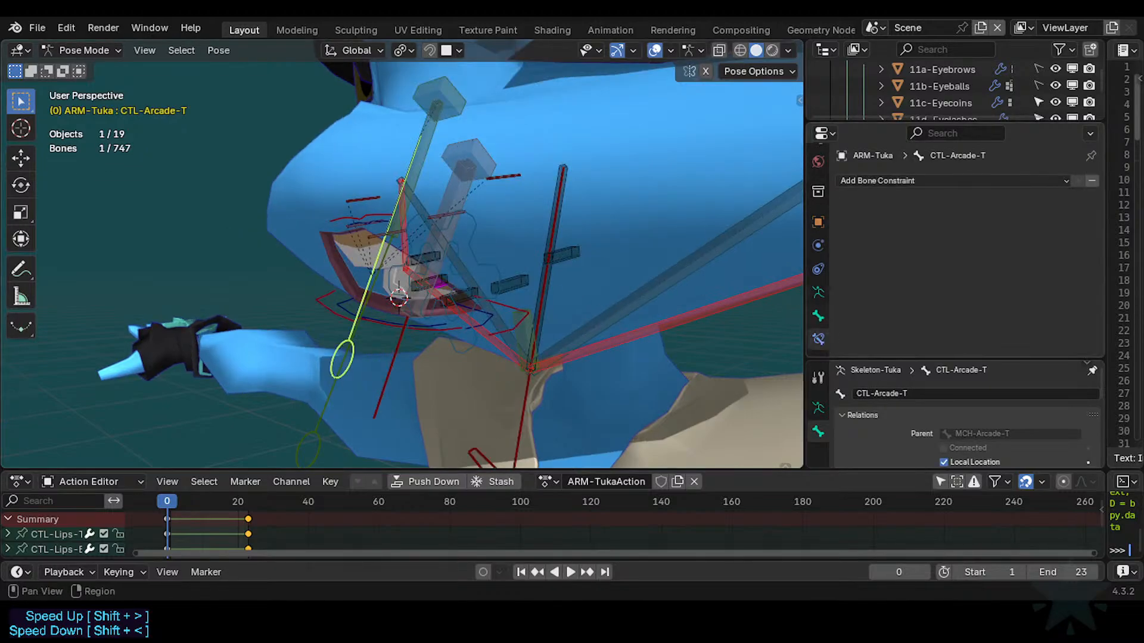
{"action": "left_click", "coordinate": [818, 316]}
{"action": "scroll", "coordinate": [949, 302], "scroll_direction": "down", "scroll_amount": 8}
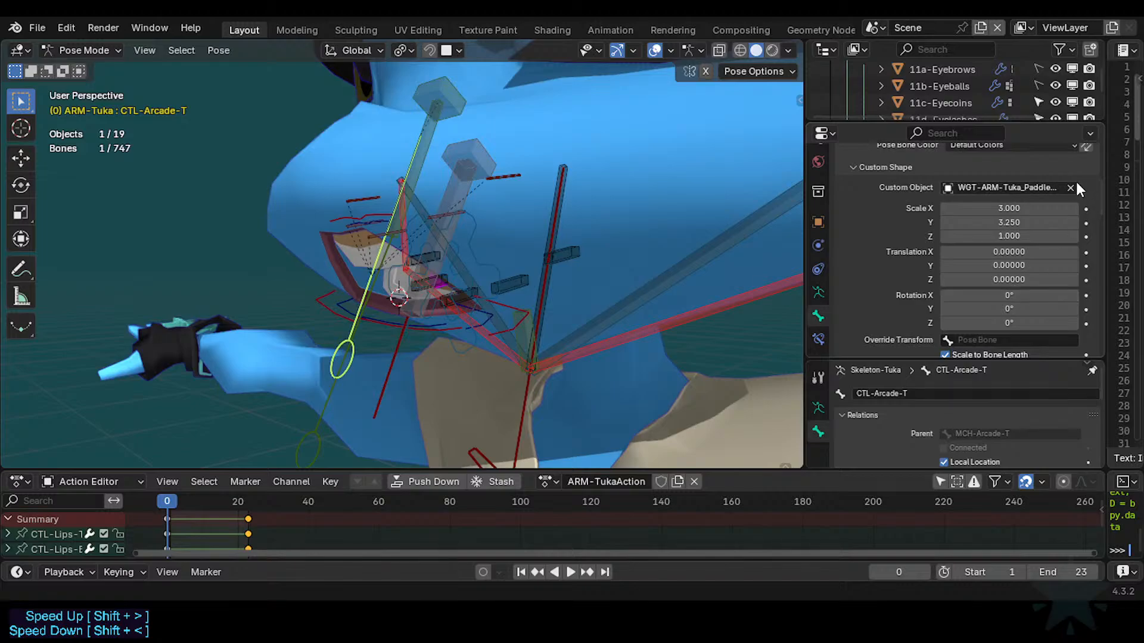
{"action": "left_click", "coordinate": [1071, 187]}
Set CTL-Arcade-T's custom shape scale to 0 on all axes and its wire width to 1.
{"action": "left_click_drag", "start_coordinate": [1034, 208], "coordinate": [1034, 236]}
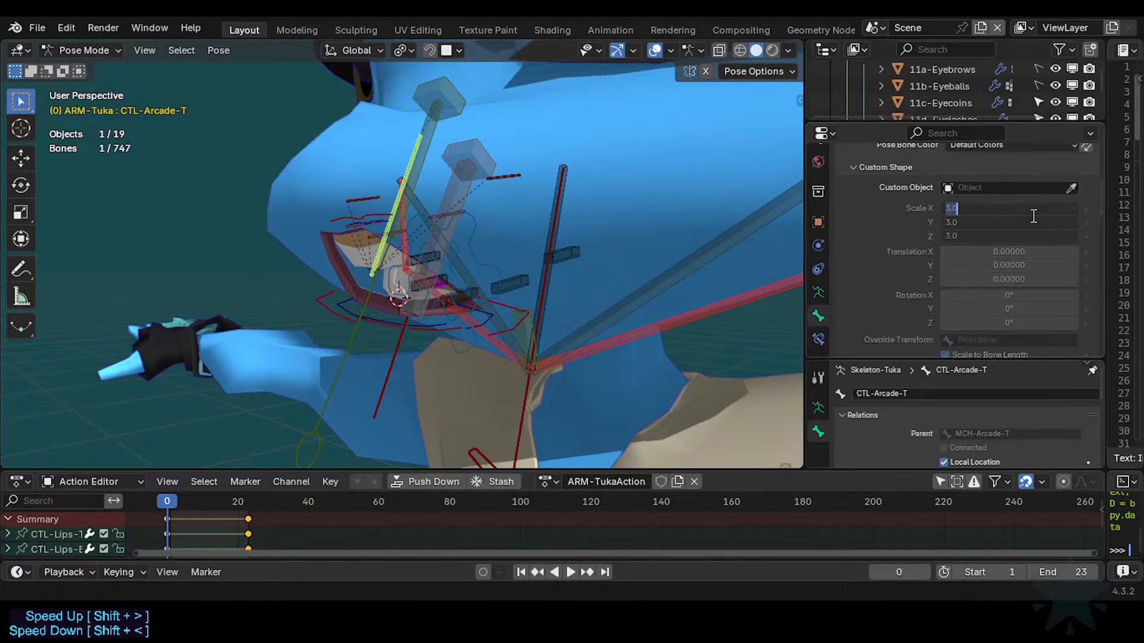
{"action": "type", "text": "0"}
{"action": "key", "text": "Return"}
{"action": "scroll", "coordinate": [1010, 281], "scroll_direction": "down", "scroll_amount": 3}
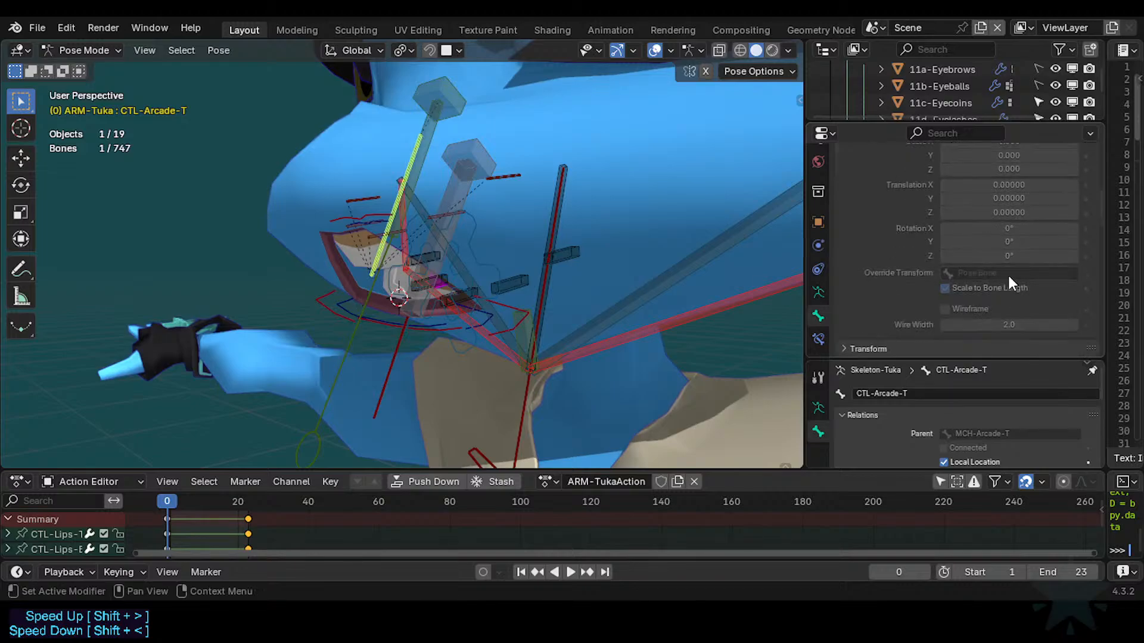
{"action": "left_click", "coordinate": [977, 288]}
{"action": "left_click", "coordinate": [995, 324]}
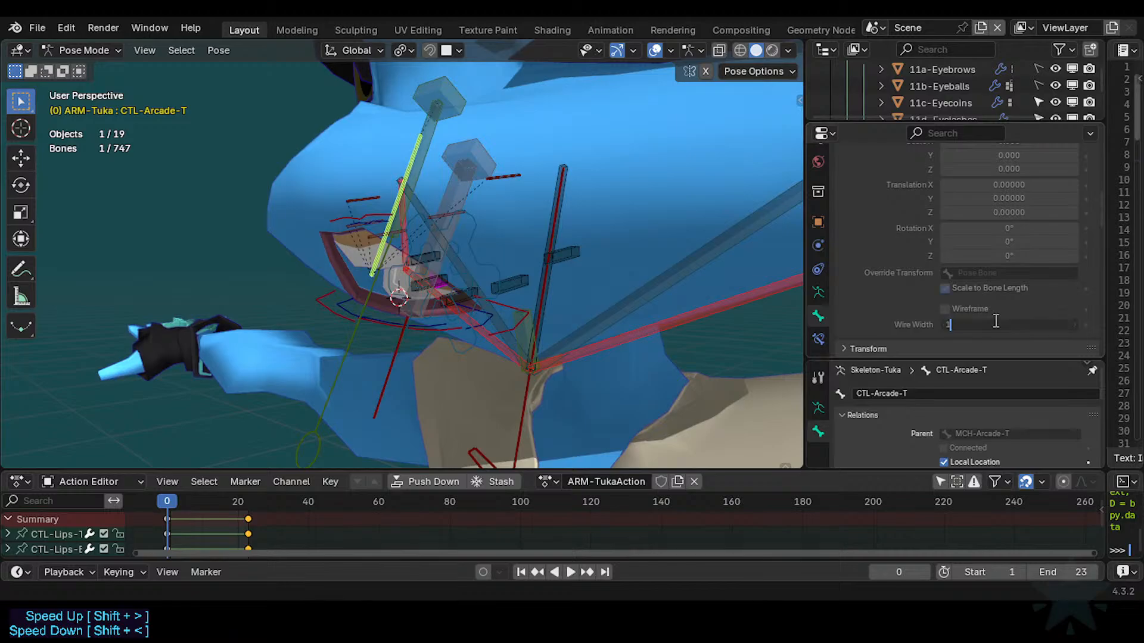
{"action": "type", "text": "1"}
{"action": "key", "text": "Return"}
Select the duplicate bone CTL-Arcade-T.001 in Edit Mode and save the file.
{"action": "key", "text": "Tab"}
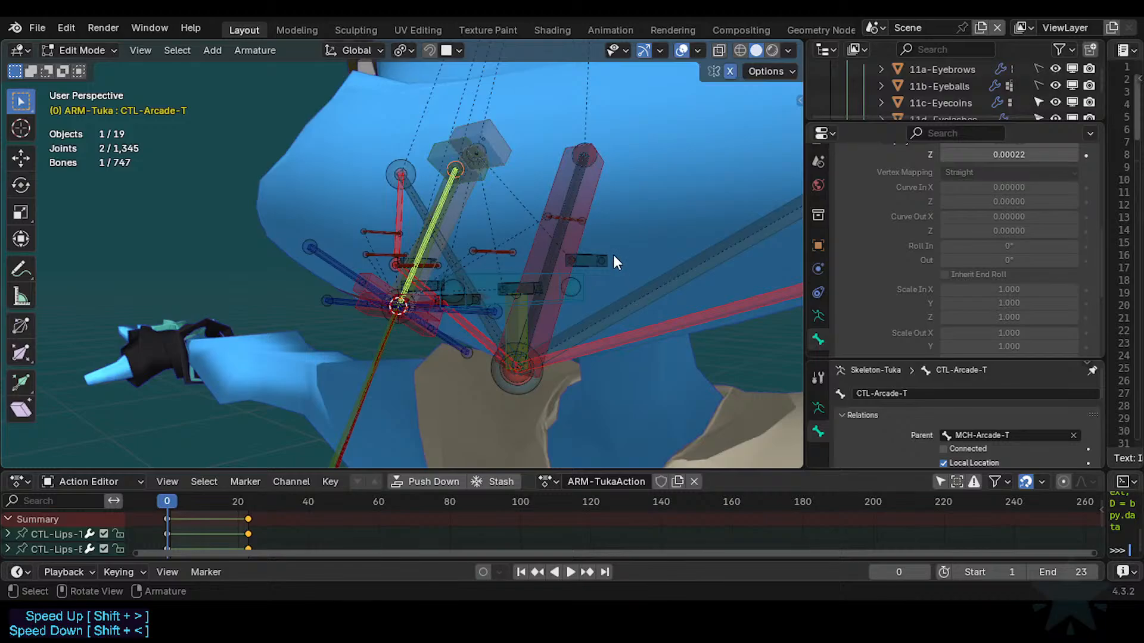
{"action": "left_click", "coordinate": [380, 355]}
{"action": "middle_click_drag", "start_coordinate": [398, 357], "coordinate": [354, 364]}
{"action": "key", "text": "shift+grave"}
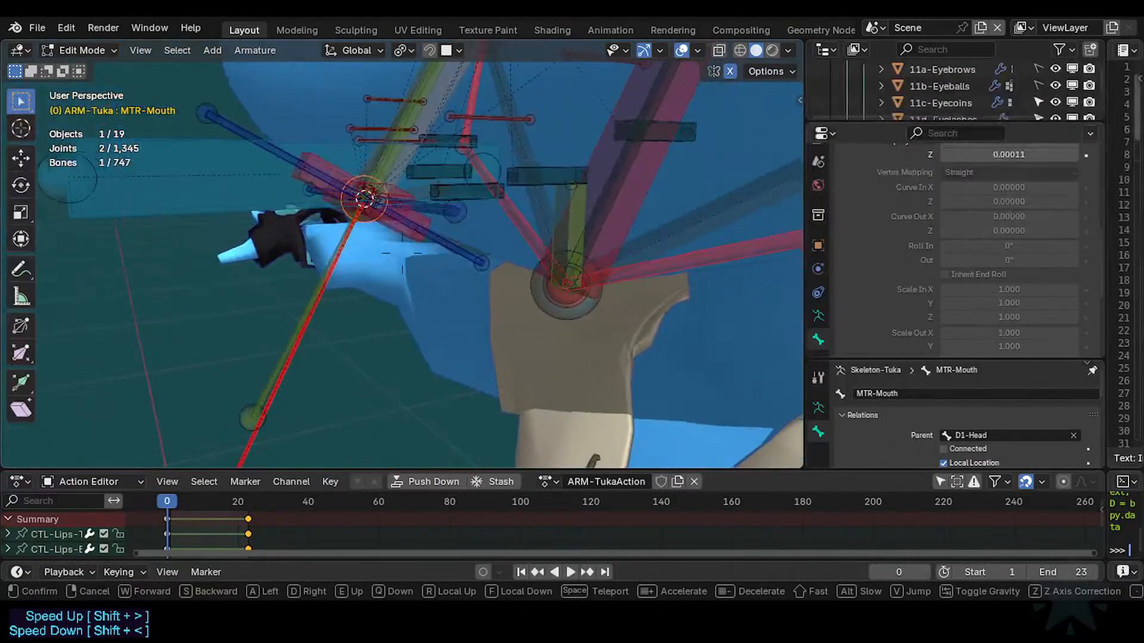
{"action": "left_click", "coordinate": [251, 380]}
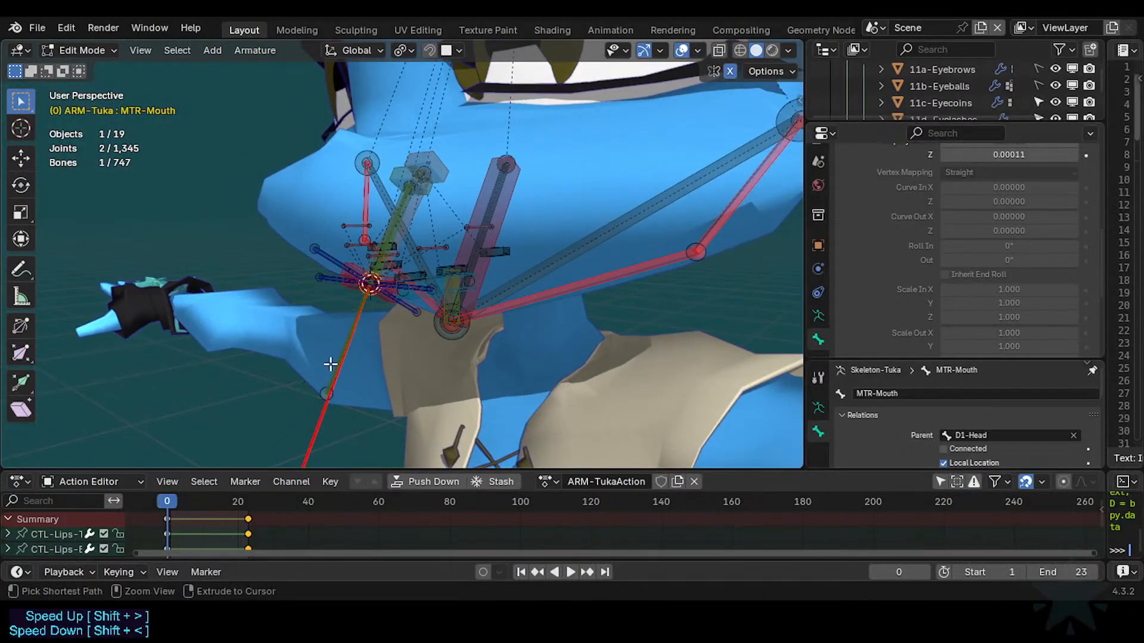
{"action": "left_click", "coordinate": [339, 368]}
{"action": "key", "text": "ctrl+s"}
Scale down CTL-Arcade-T.001 to shorten the bone below the lips.
{"action": "middle_click_drag", "start_coordinate": [360, 273], "coordinate": [358, 286]}
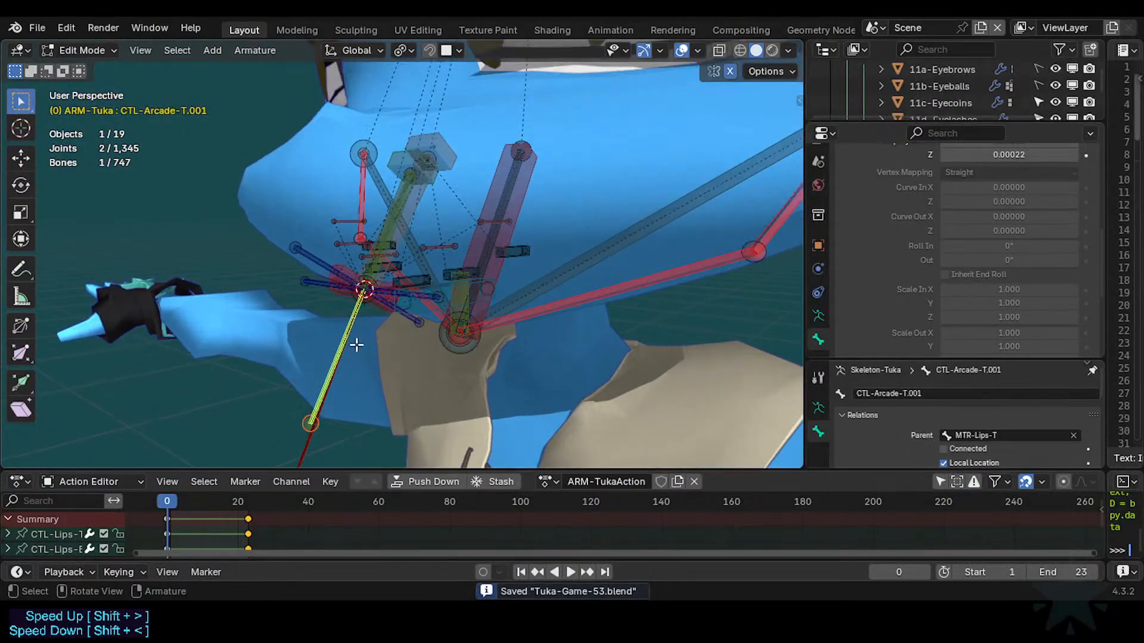
{"action": "key", "text": "s"}
{"action": "left_click", "coordinate": [577, 379]}
{"action": "key", "text": "s"}
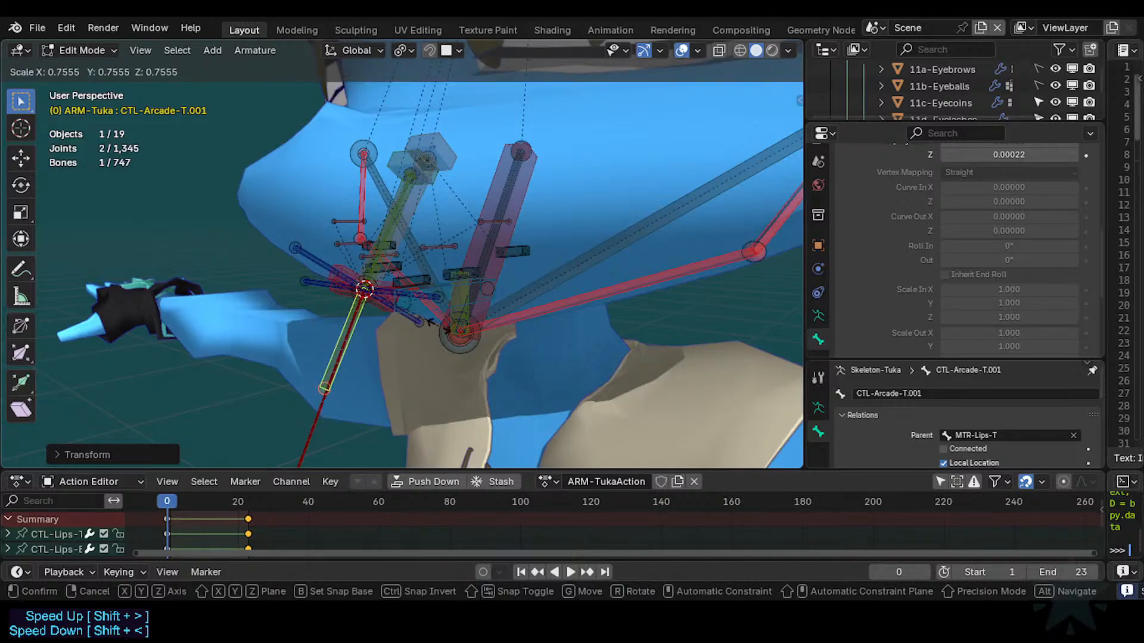
{"action": "left_click", "coordinate": [377, 329]}
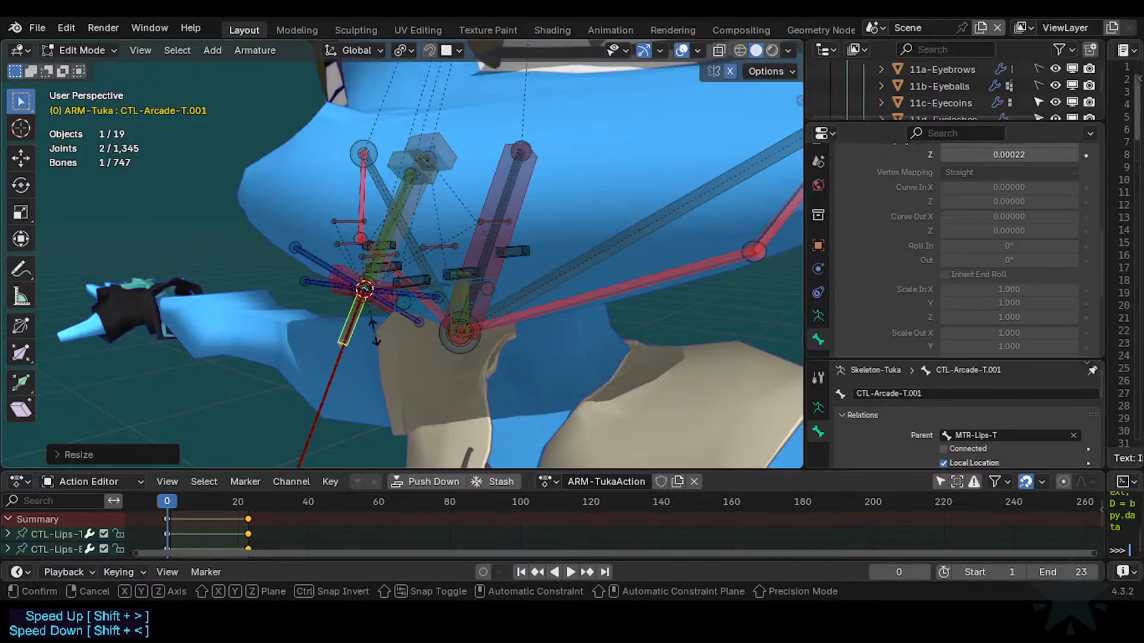
{"action": "left_click", "coordinate": [411, 337]}
Test the shortened CTL-Arcade-T.001 with trial moves in Pose Mode and Edit Mode.
{"action": "key", "text": "Tab"}
{"action": "scroll", "coordinate": [366, 346], "scroll_direction": "up", "scroll_amount": 3}
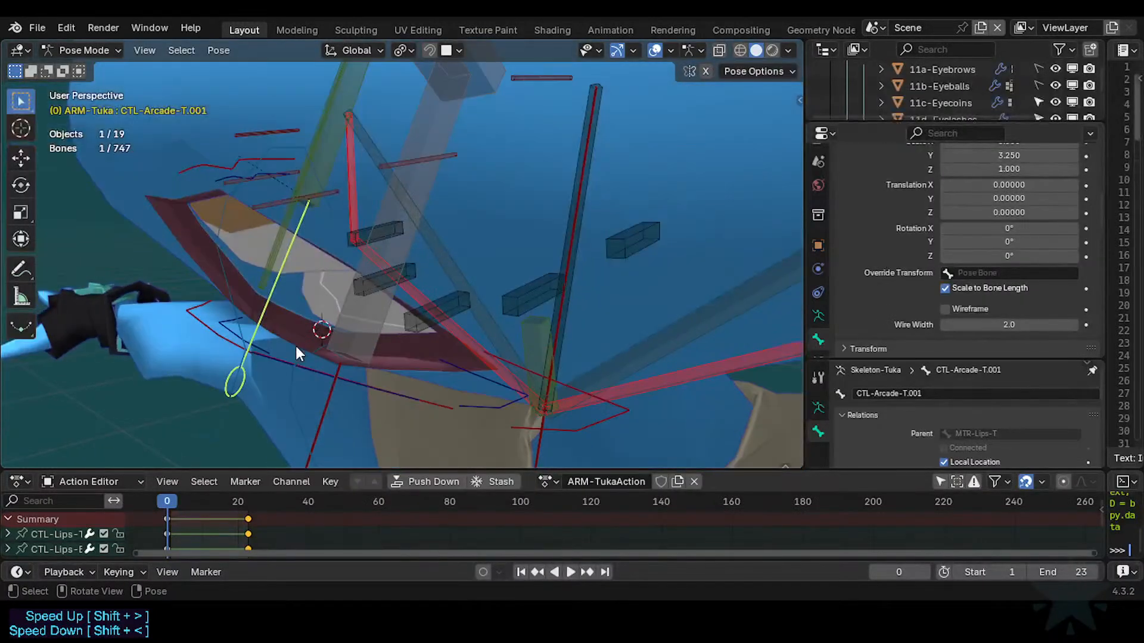
{"action": "scroll", "coordinate": [298, 352], "scroll_direction": "down", "scroll_amount": 3}
{"action": "key", "text": "g"}
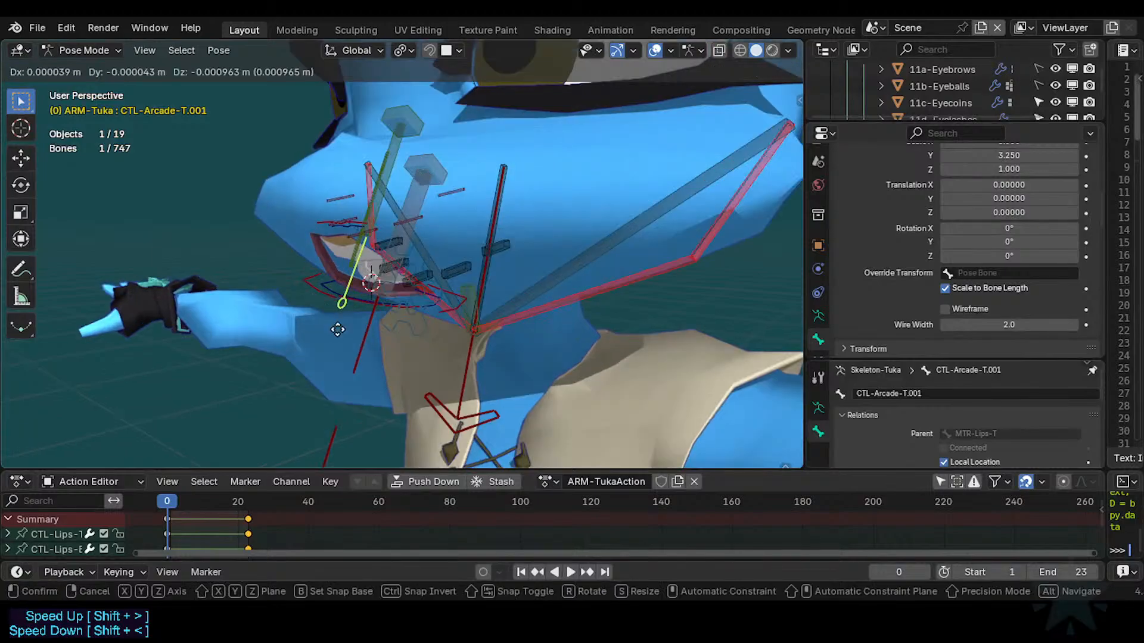
{"action": "right_click", "coordinate": [318, 308]}
{"action": "key", "text": "Tab"}
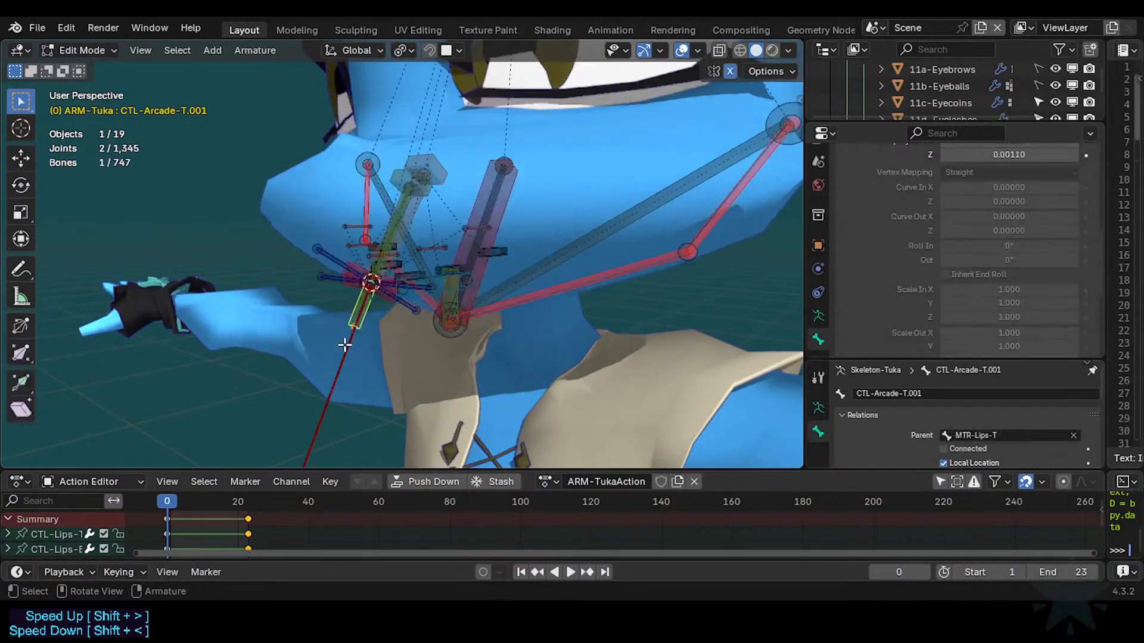
{"action": "key", "text": "g"}
{"action": "right_click", "coordinate": [317, 369]}
Clear the location and rotation of all visible bones in Pose Mode.
{"action": "key", "text": "Tab"}
{"action": "key", "text": "a"}
{"action": "key", "text": "alt+g"}
{"action": "key", "text": "alt+r"}
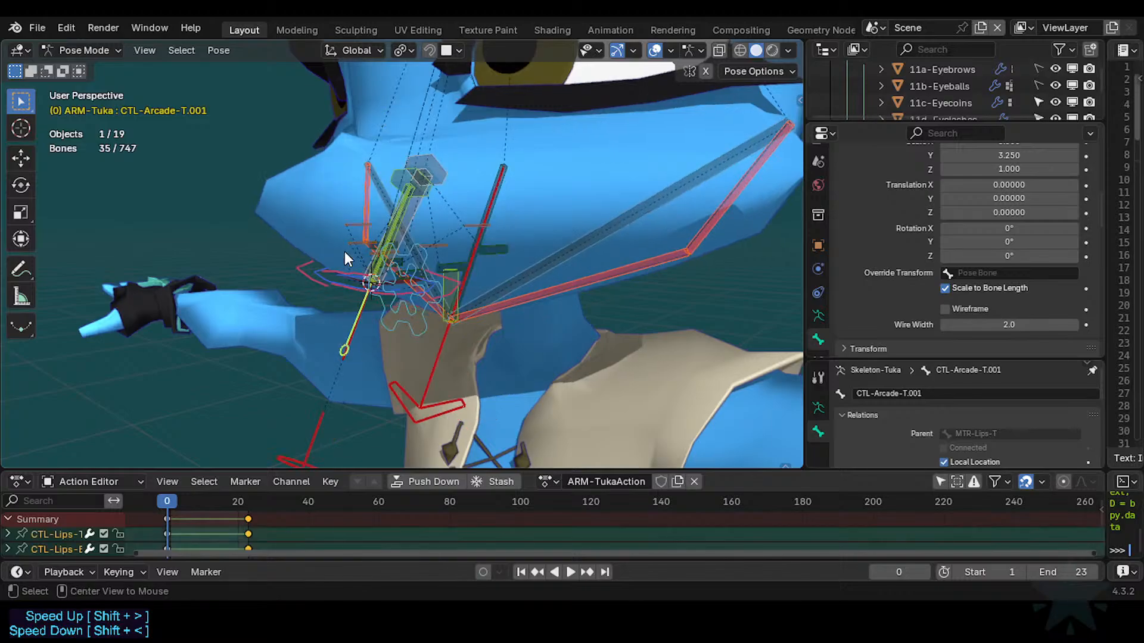
Move MTR-Lips-T upward to raise the upper lip.
{"action": "left_click", "coordinate": [359, 302]}
{"action": "middle_click_drag", "start_coordinate": [370, 235], "coordinate": [363, 278]}
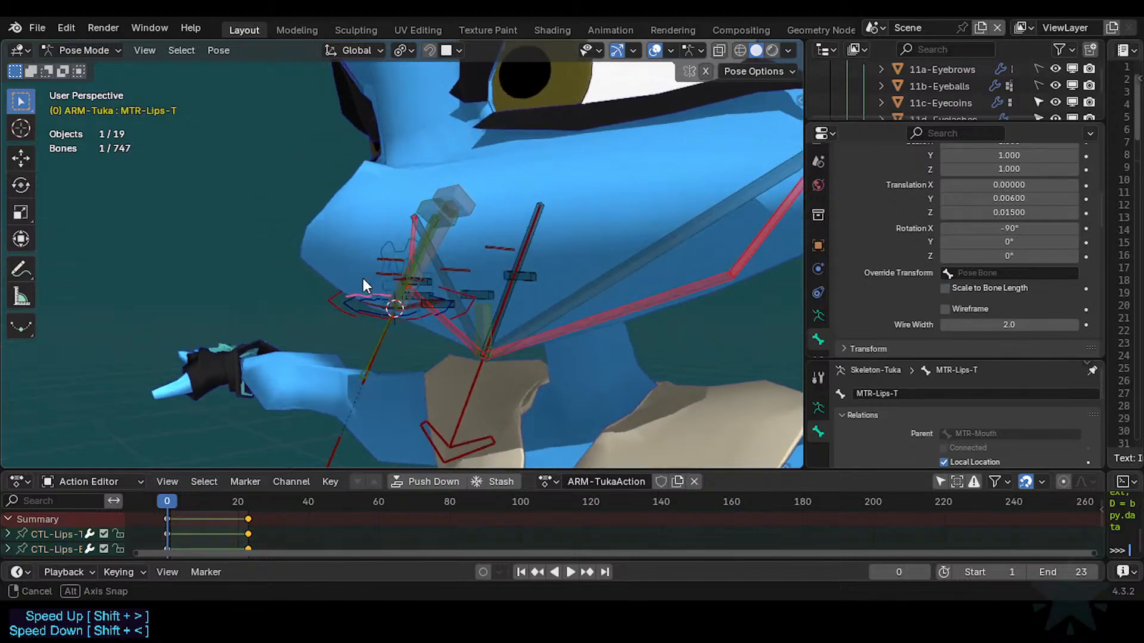
{"action": "key", "text": "g"}
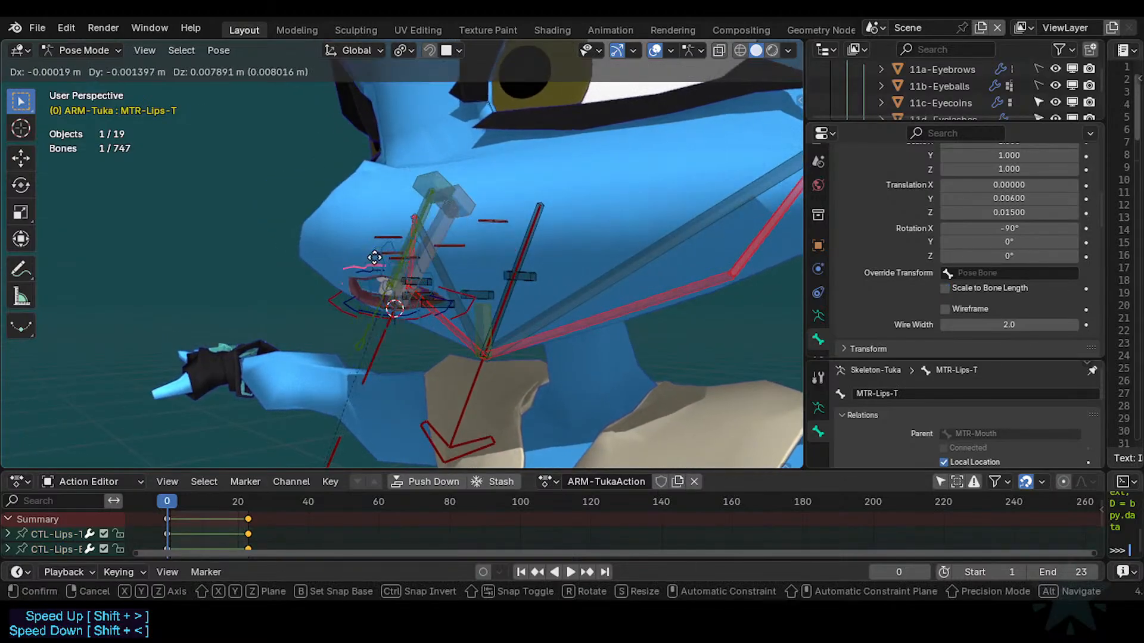
{"action": "left_click", "coordinate": [418, 302]}
Test rotation about the global X axis on MCH-Arcade-T and CTL-Arcade-T with the lip raised.
{"action": "left_click", "coordinate": [398, 277]}
{"action": "left_click", "coordinate": [398, 279]}
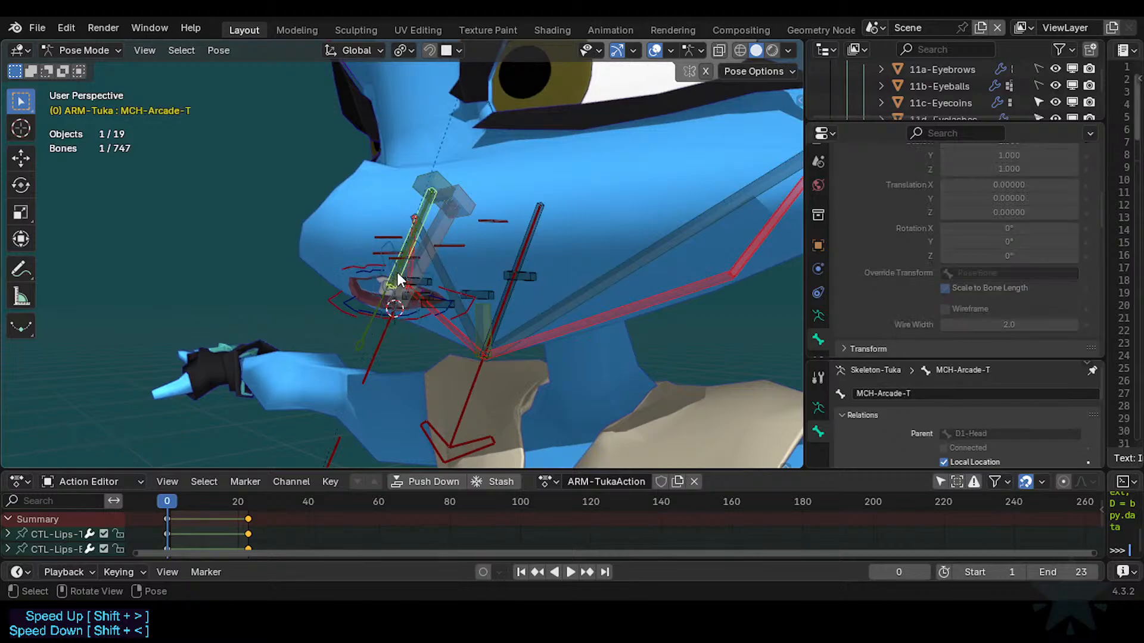
{"action": "key", "text": "r"}
{"action": "key", "text": "x"}
{"action": "right_click", "coordinate": [399, 280]}
{"action": "left_click", "coordinate": [398, 269]}
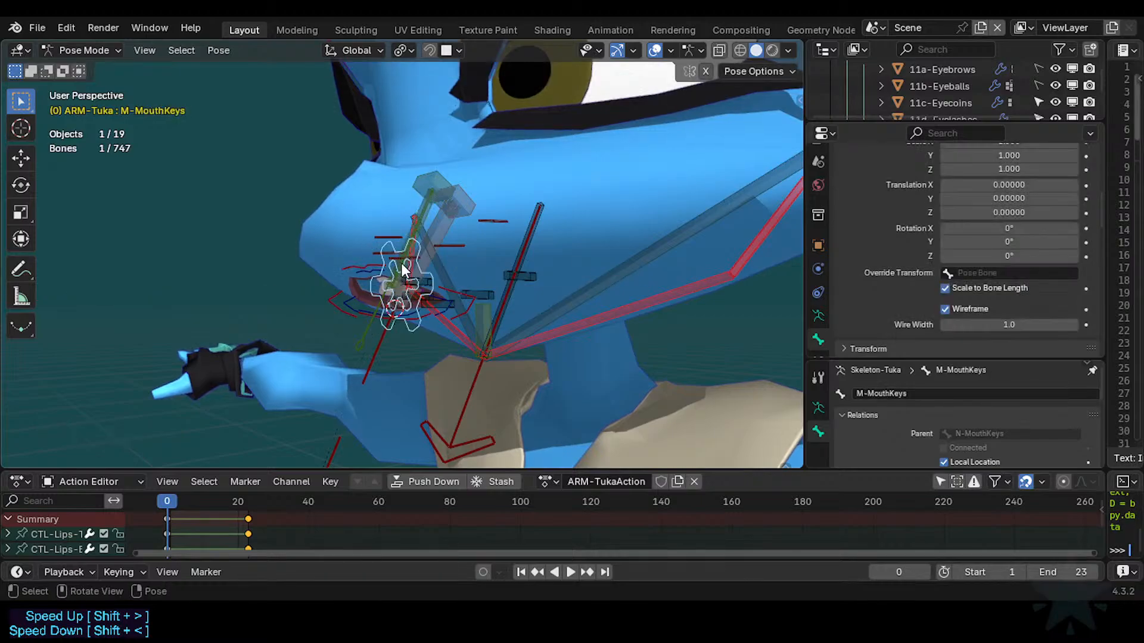
{"action": "left_click", "coordinate": [398, 268]}
{"action": "key", "text": "r"}
{"action": "key", "text": "x"}
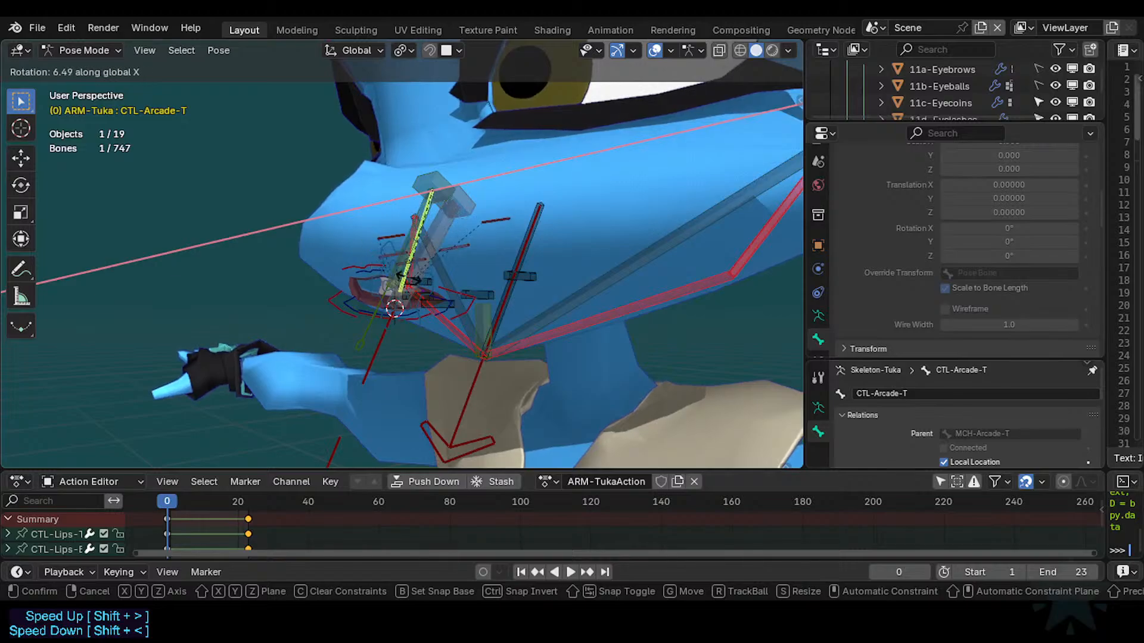
{"action": "right_click", "coordinate": [369, 285]}
View the mouth from below and test CTL-Arcade-T with X-axis and trackball rotation.
{"action": "mouse_move", "coordinate": [377, 301]}
{"action": "middle_mouse_down"}
{"action": "mouse_move", "coordinate": [417, 348]}
{"action": "mouse_move", "coordinate": [390, 314]}
{"action": "middle_mouse_up"}
{"action": "key", "text": "r"}
{"action": "key", "text": "x"}
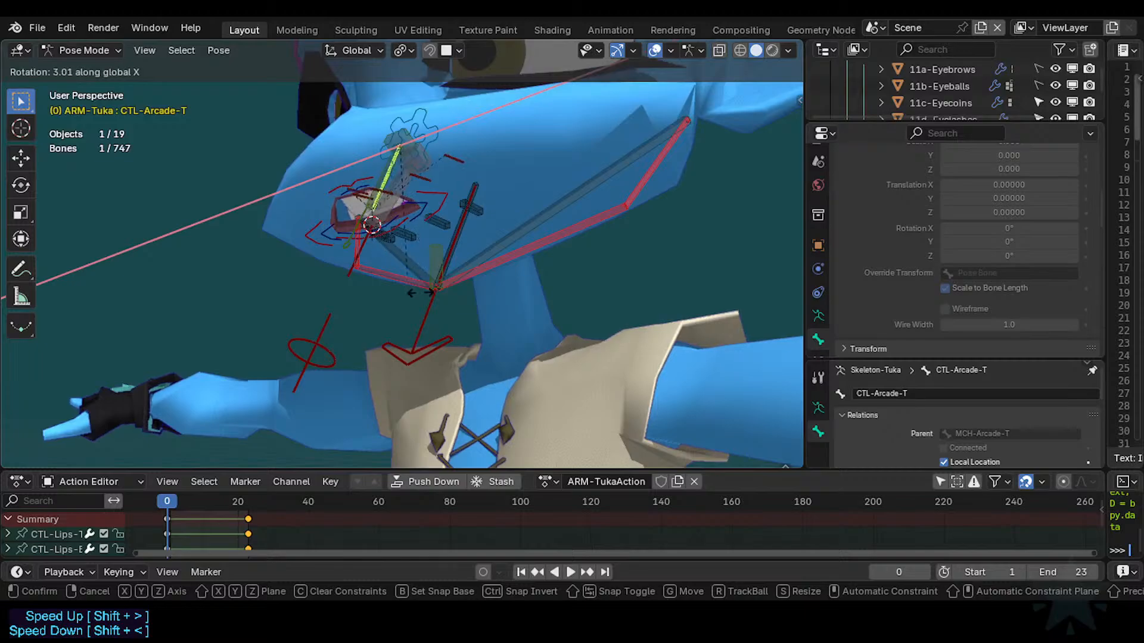
{"action": "key", "text": "r"}
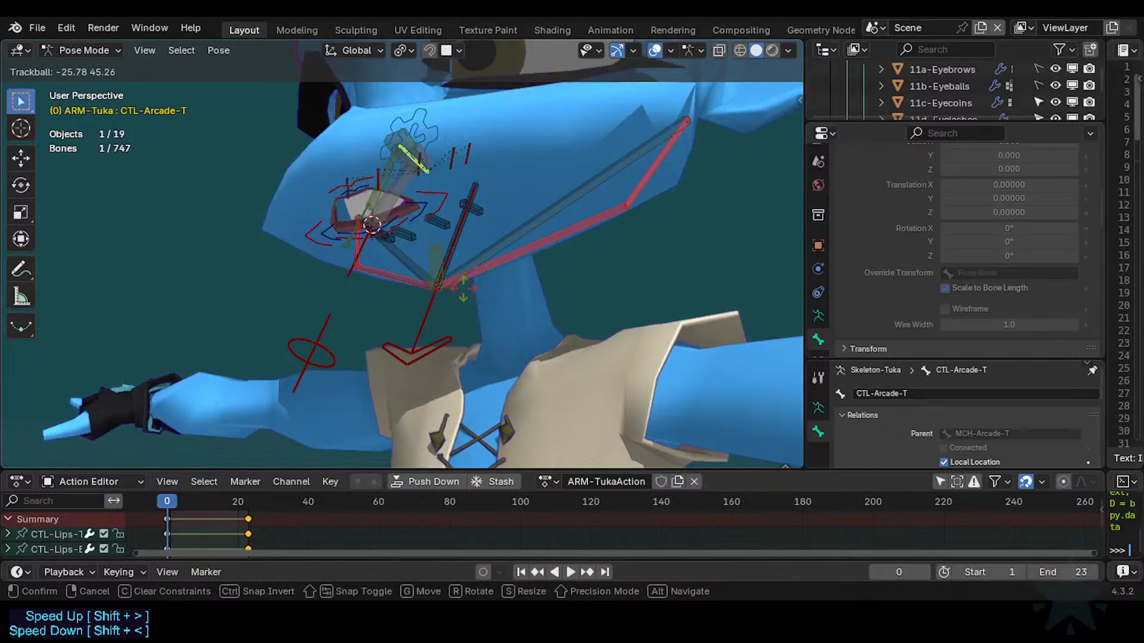
{"action": "left_click", "coordinate": [435, 299]}
{"action": "scroll", "coordinate": [367, 251], "scroll_direction": "up", "scroll_amount": 1}
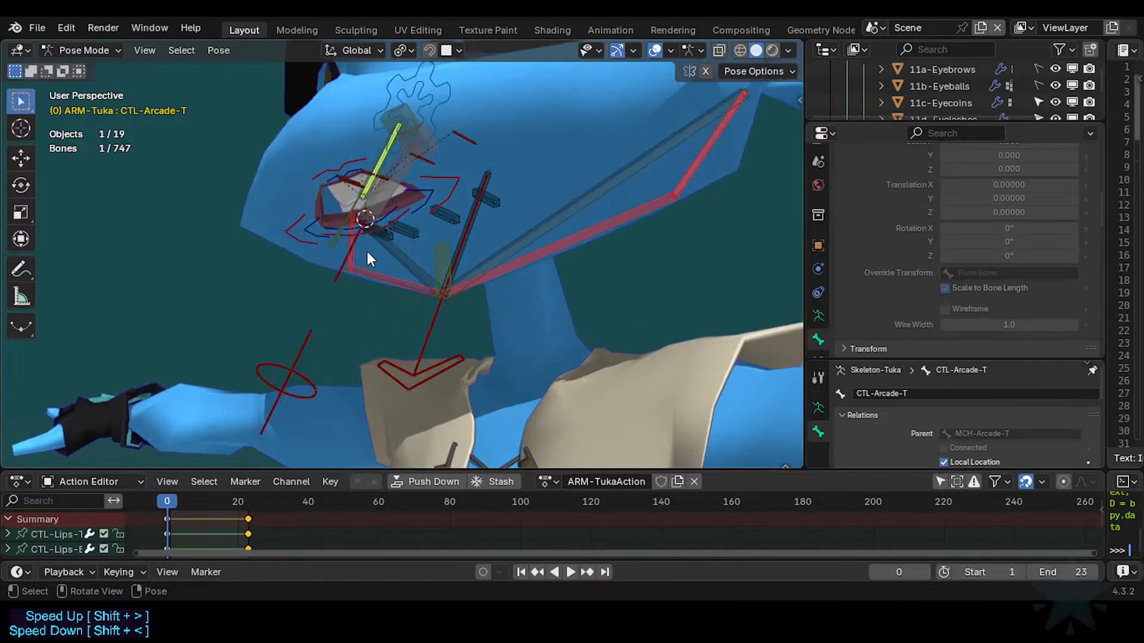
Set the custom shape scale of the CTL-Arcade-T.001 bone to 5 on X, Y and Z.
{"action": "middle_click_drag", "start_coordinate": [352, 226], "coordinate": [359, 290]}
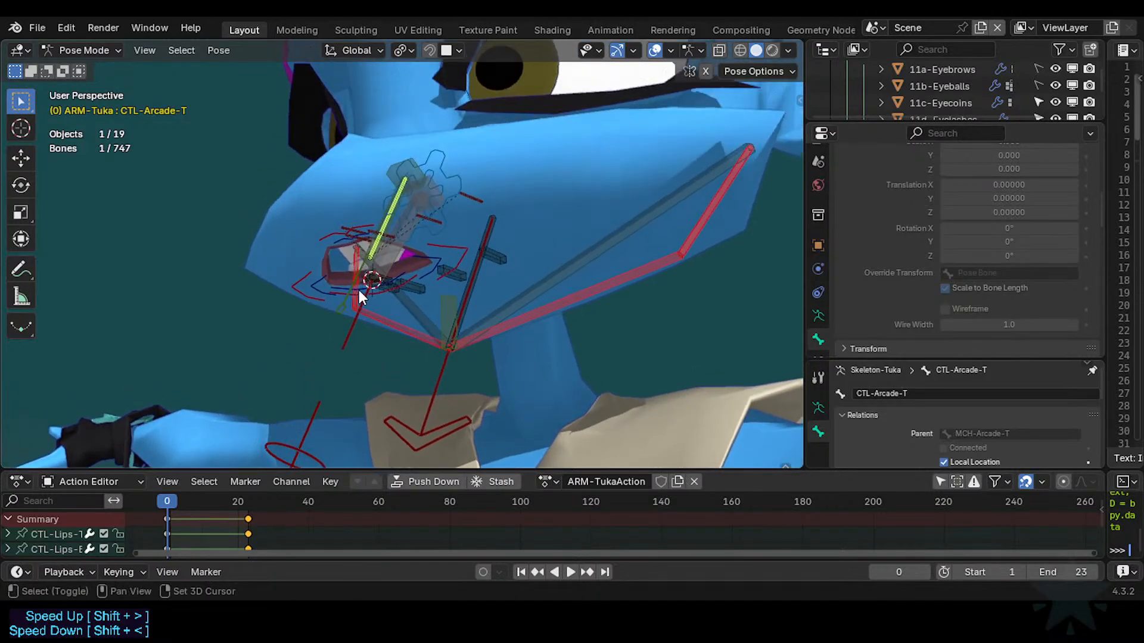
{"action": "left_click", "coordinate": [349, 314]}
{"action": "left_click", "coordinate": [350, 312]}
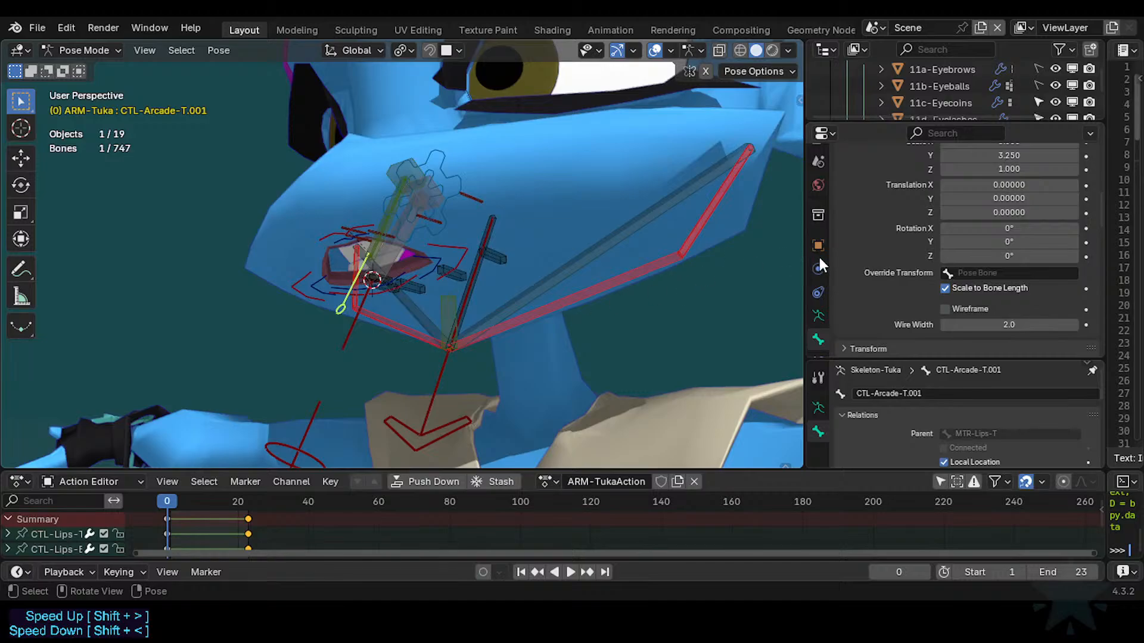
{"action": "scroll", "coordinate": [1007, 227], "scroll_direction": "up", "scroll_amount": 3}
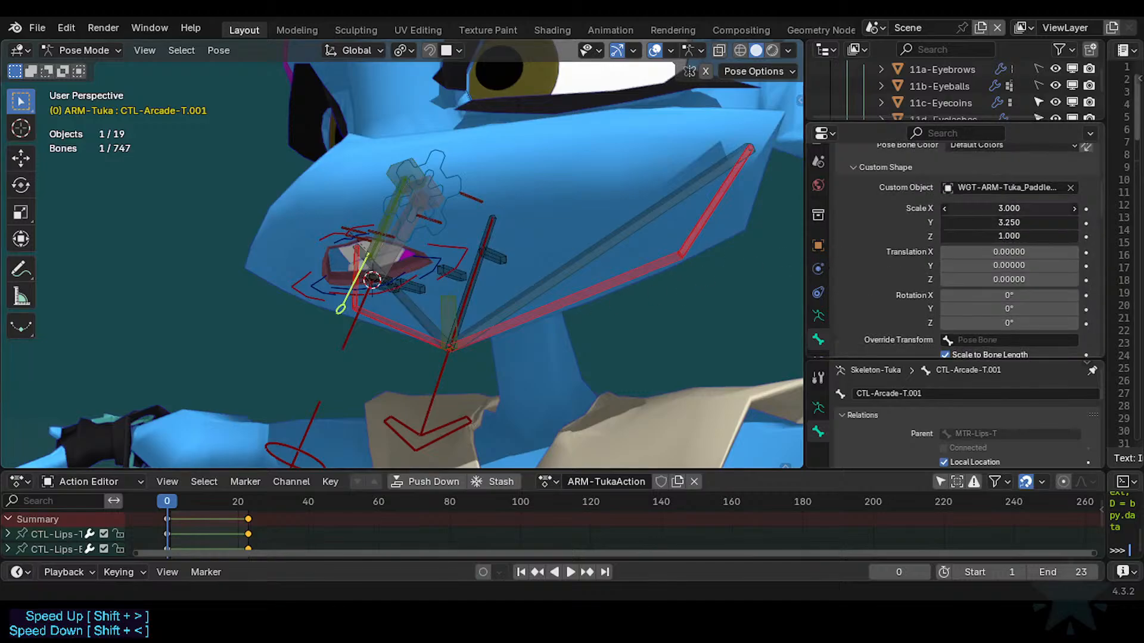
{"action": "type", "text": "1"}
{"action": "key", "text": "Return"}
{"action": "left_click_drag", "start_coordinate": [1007, 208], "coordinate": [1002, 208]}
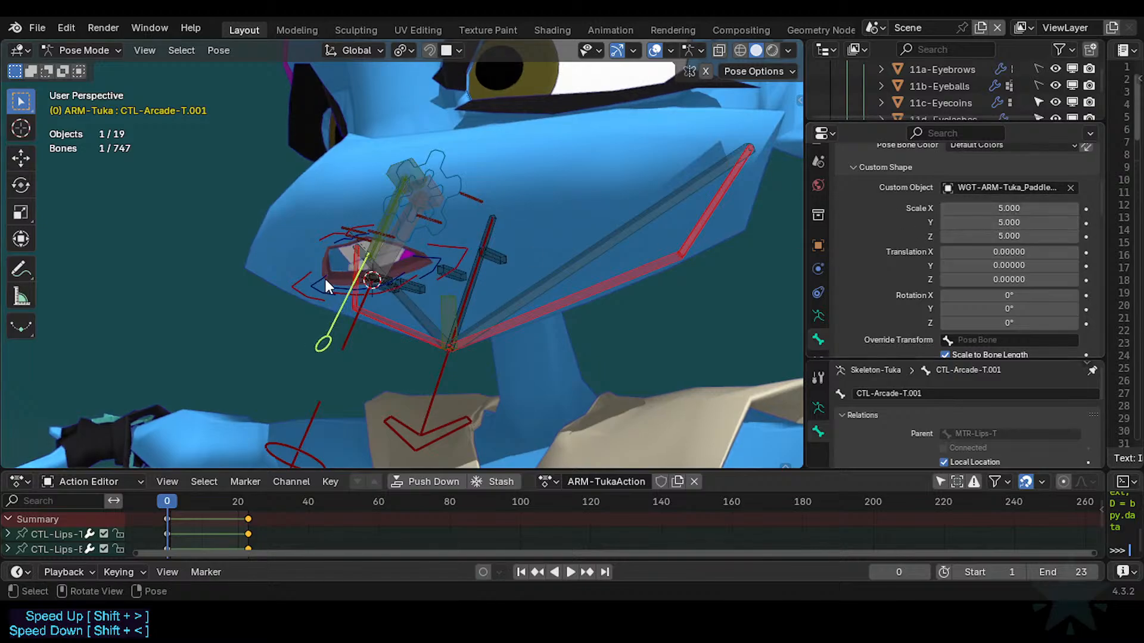
Select all visible bones of the rig and clear their location to close the mouth.
{"action": "scroll", "coordinate": [378, 311], "scroll_direction": "up", "scroll_amount": 2}
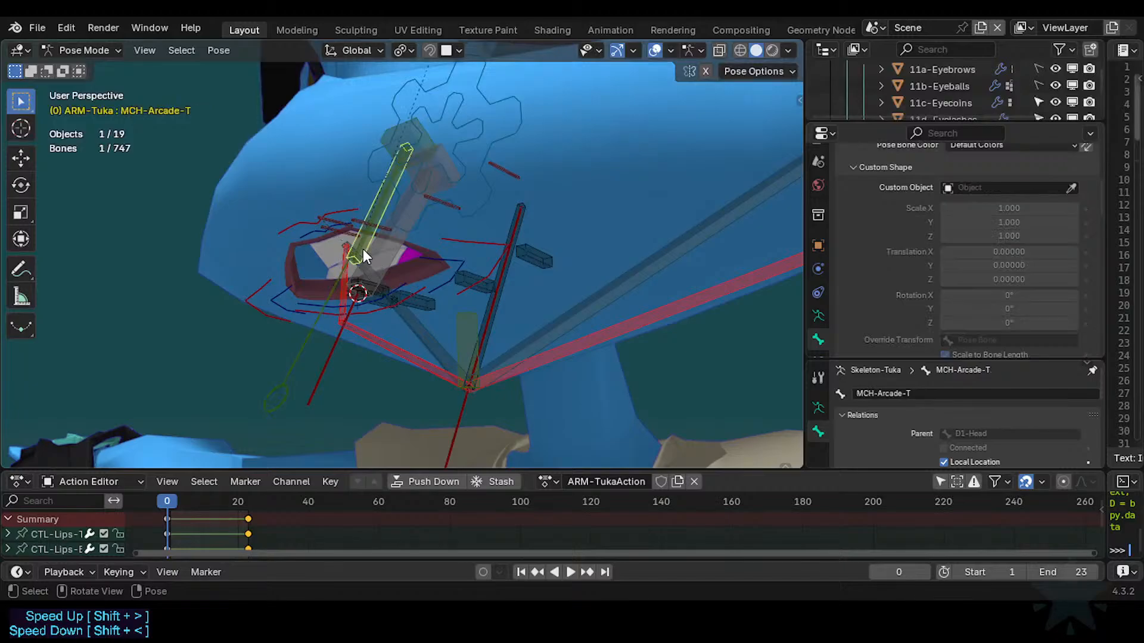
{"action": "key", "text": "a"}
{"action": "key", "text": "alt+g"}
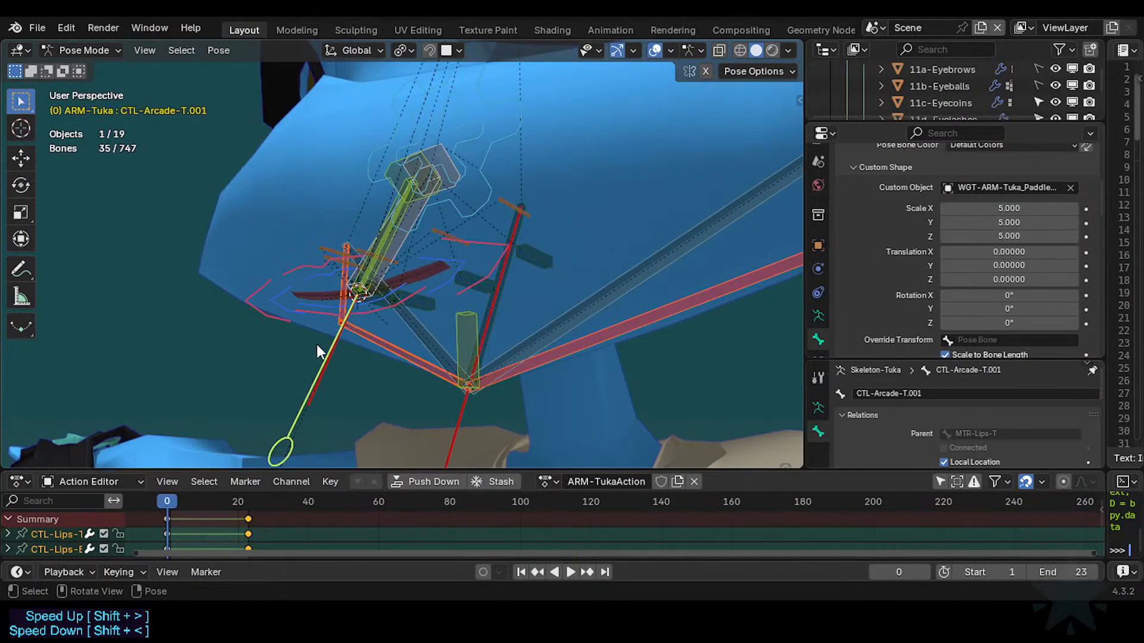
Add a Stretch To constraint to CTL-Arcade-T with CTL-Arcade-T.001 as its target bone.
{"action": "left_click", "coordinate": [385, 292]}
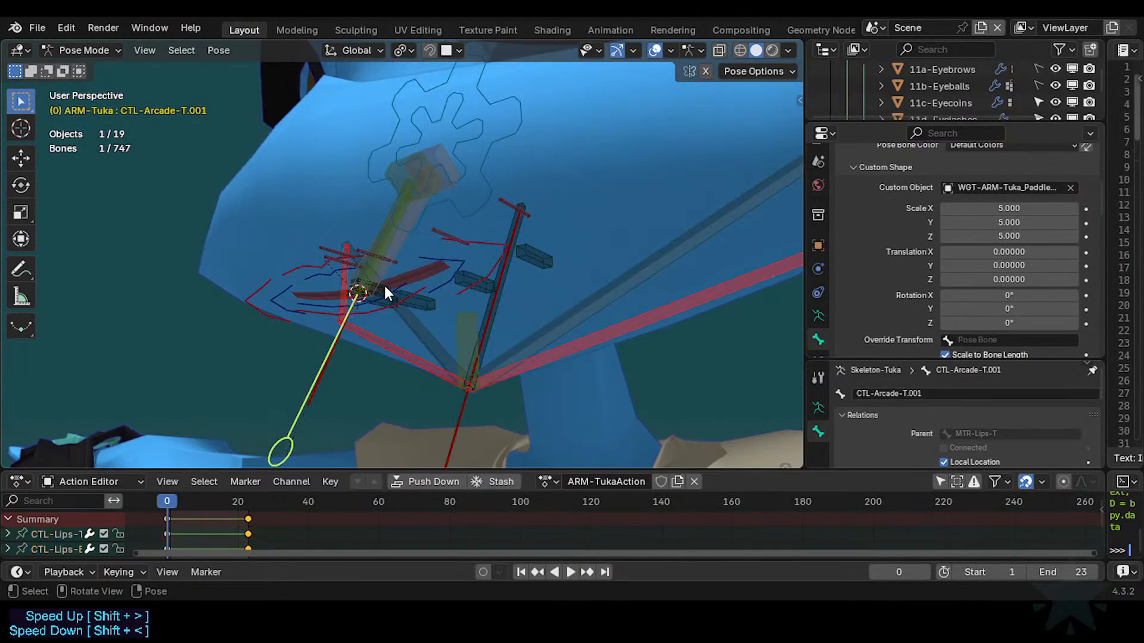
{"action": "left_click", "coordinate": [381, 243], "text": "alt"}
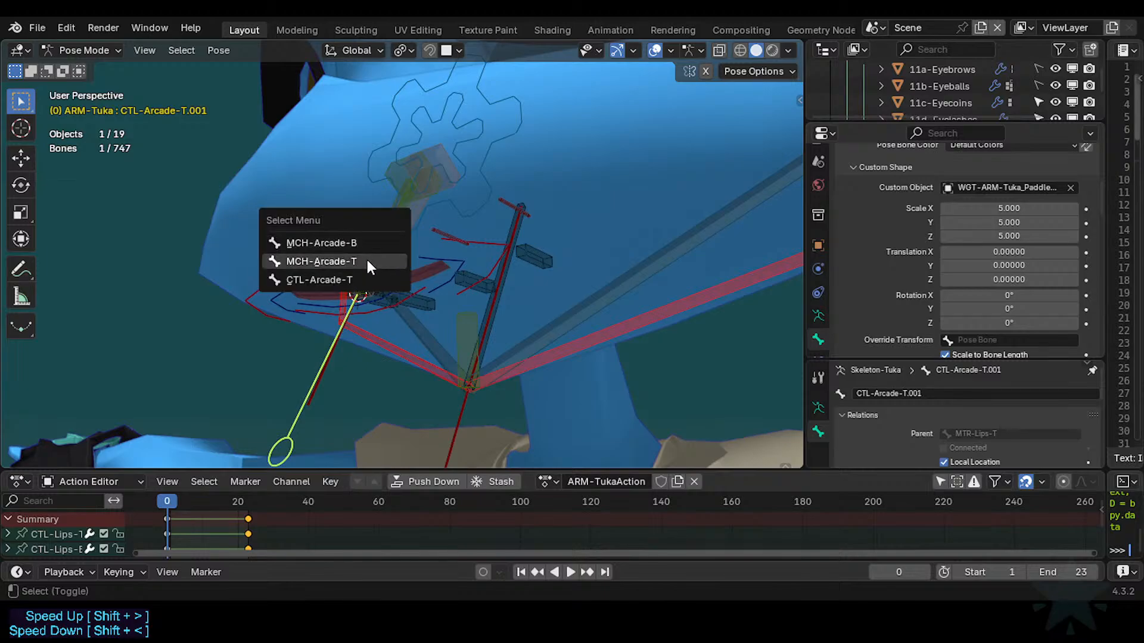
{"action": "left_click", "coordinate": [367, 278]}
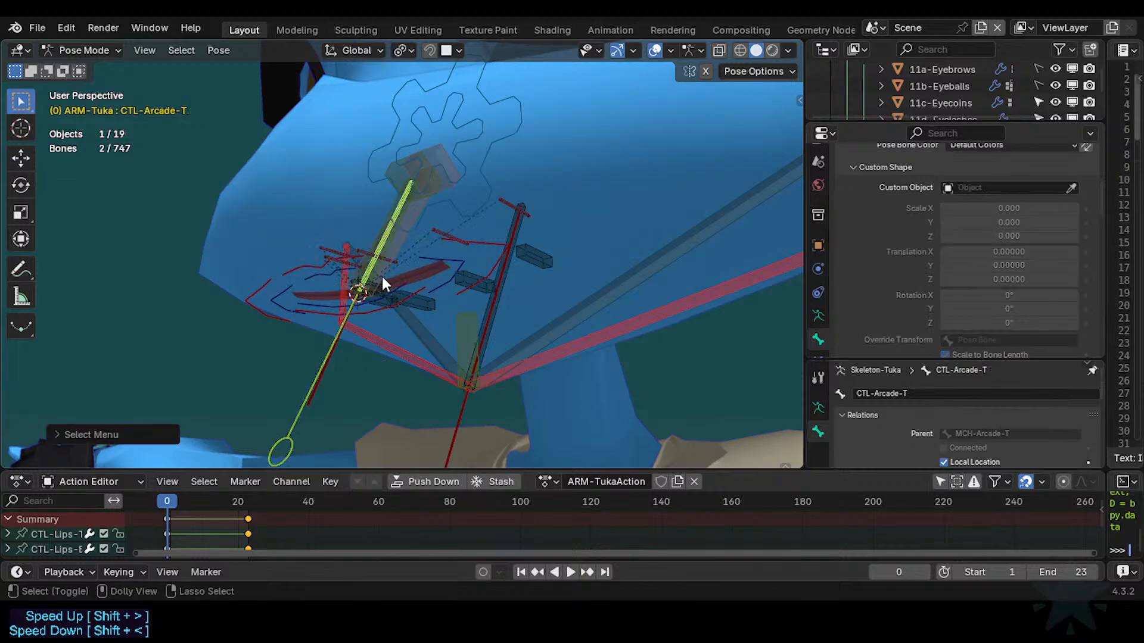
{"action": "key", "text": "ctrl+shift+c"}
{"action": "left_click", "coordinate": [317, 377]}
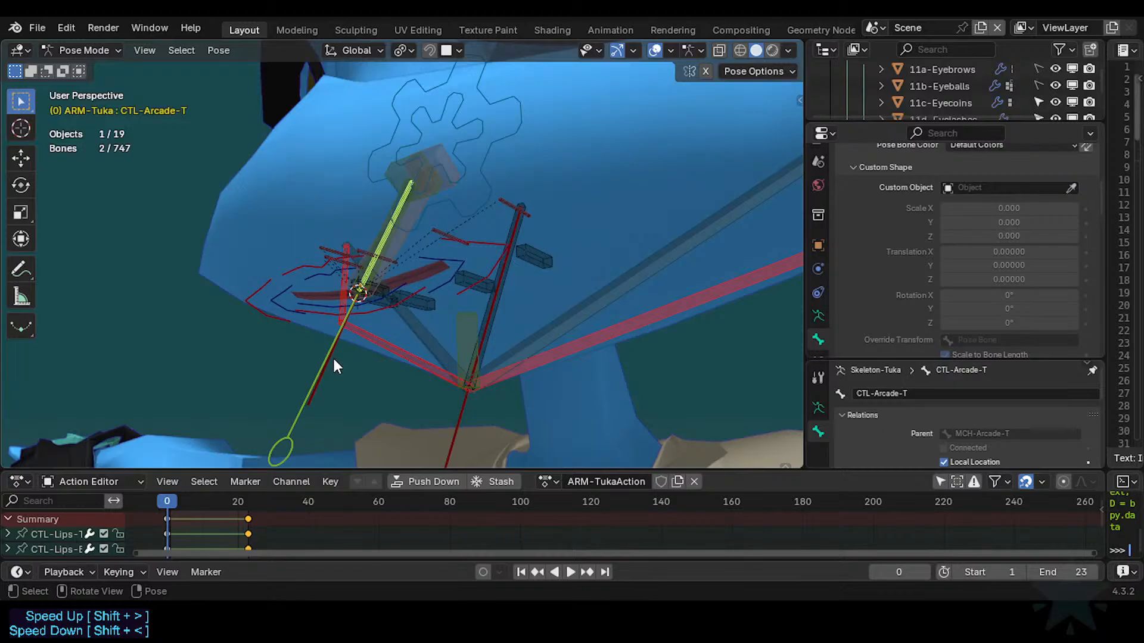
Display the bone constraints of CTL-Arcade-T.001 and test-move the bone to check how the mouth rig follows.
{"action": "left_click", "coordinate": [323, 364]}
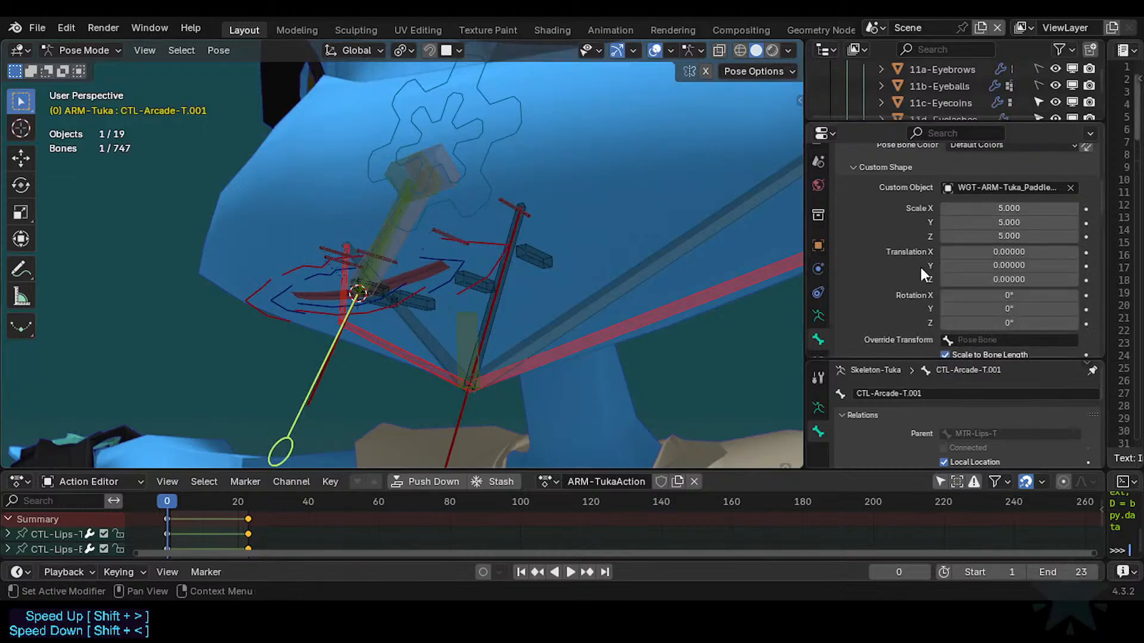
{"action": "left_click", "coordinate": [818, 339]}
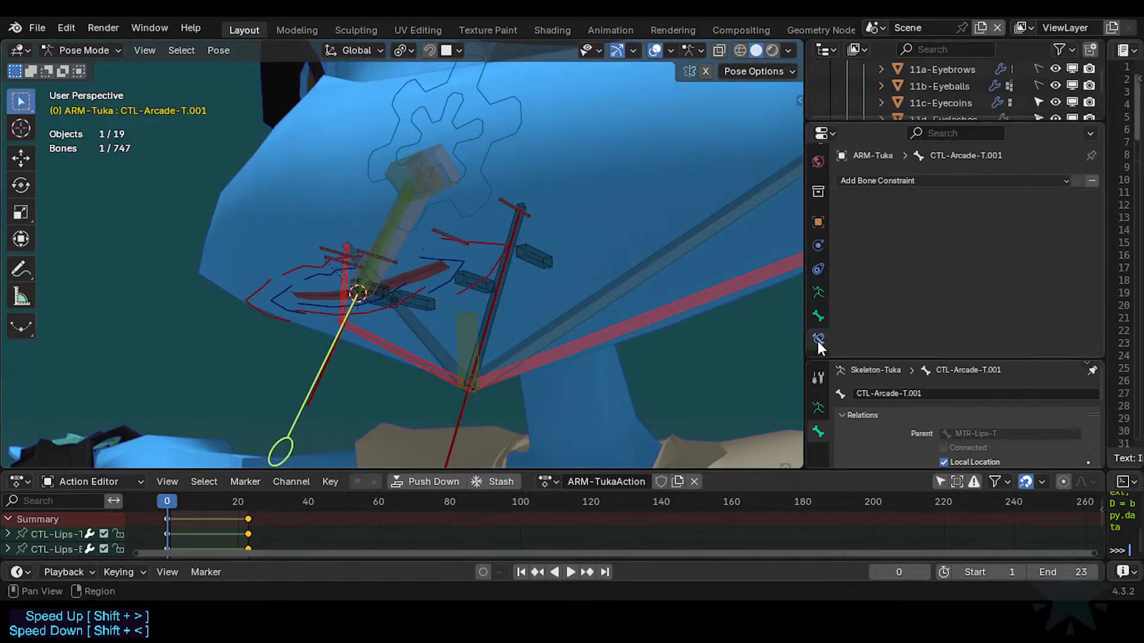
{"action": "key", "text": "g"}
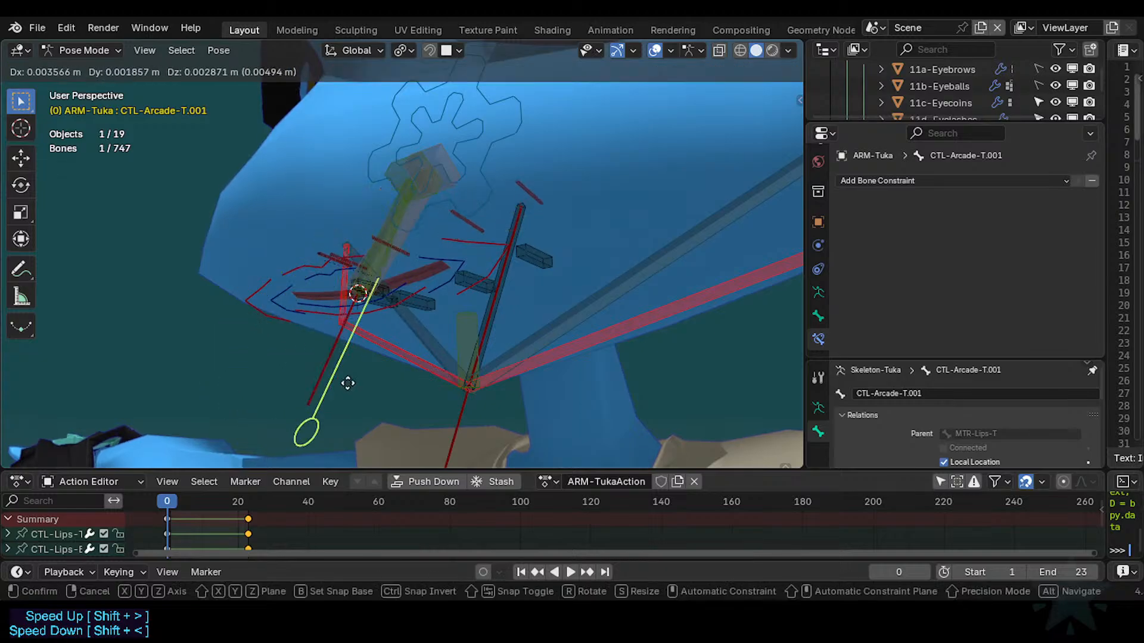
{"action": "left_click", "coordinate": [365, 363]}
{"action": "scroll", "coordinate": [364, 358], "scroll_direction": "down", "scroll_amount": 2}
{"action": "key", "text": "g"}
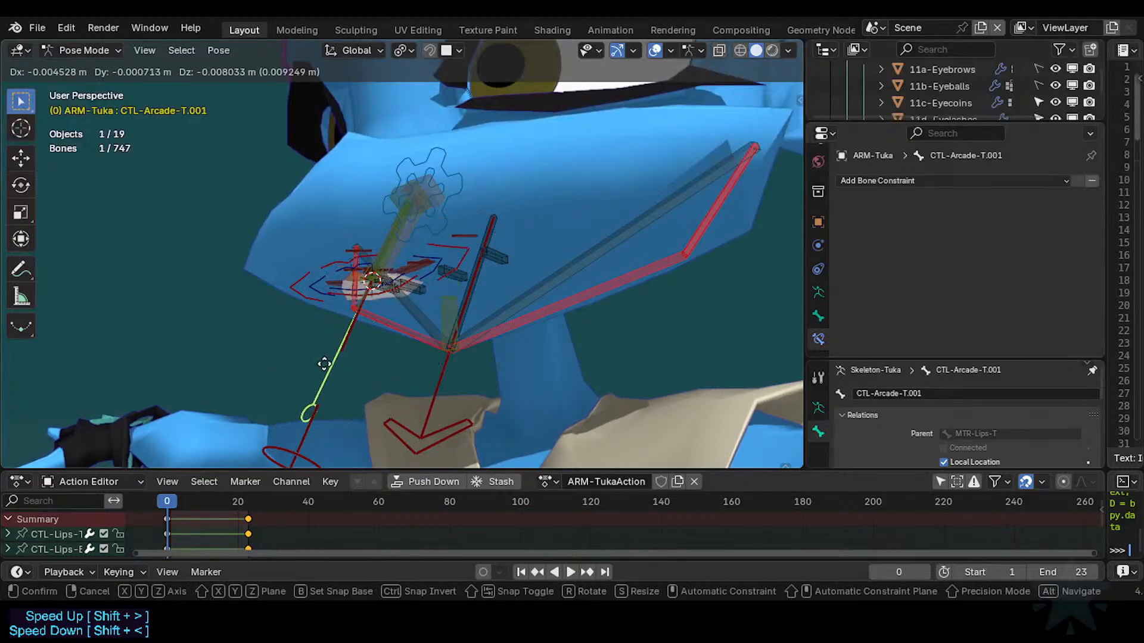
{"action": "right_click", "coordinate": [301, 274]}
Raise MTR-Lips-T to open the upper lip and inspect the mouth from the side.
{"action": "left_click", "coordinate": [330, 260]}
{"action": "key", "text": "g"}
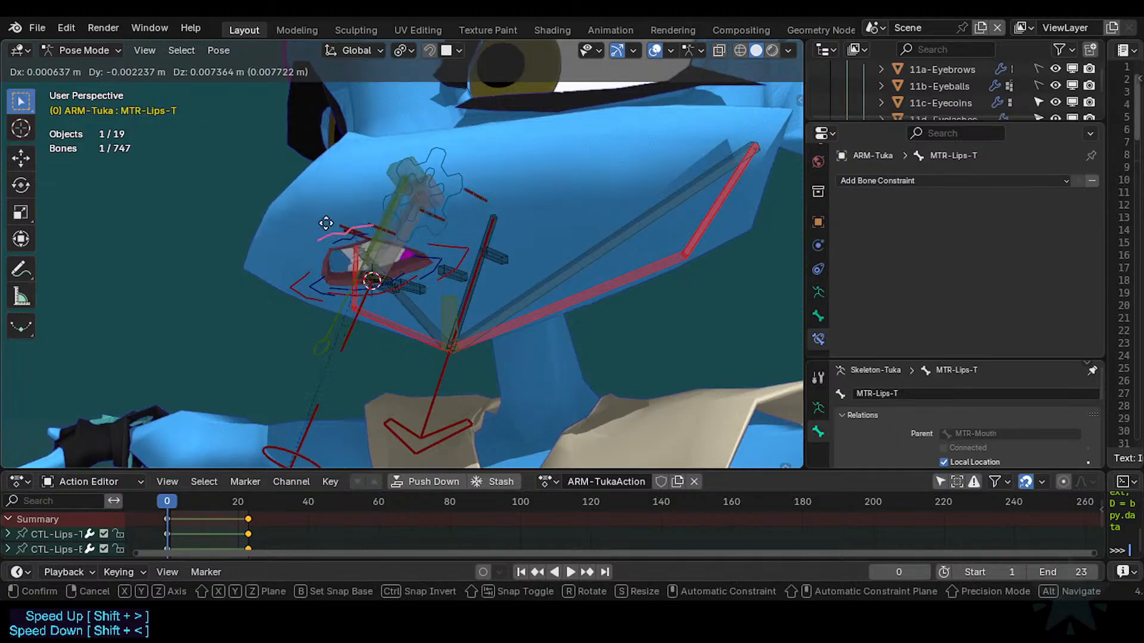
{"action": "left_click", "coordinate": [330, 288]}
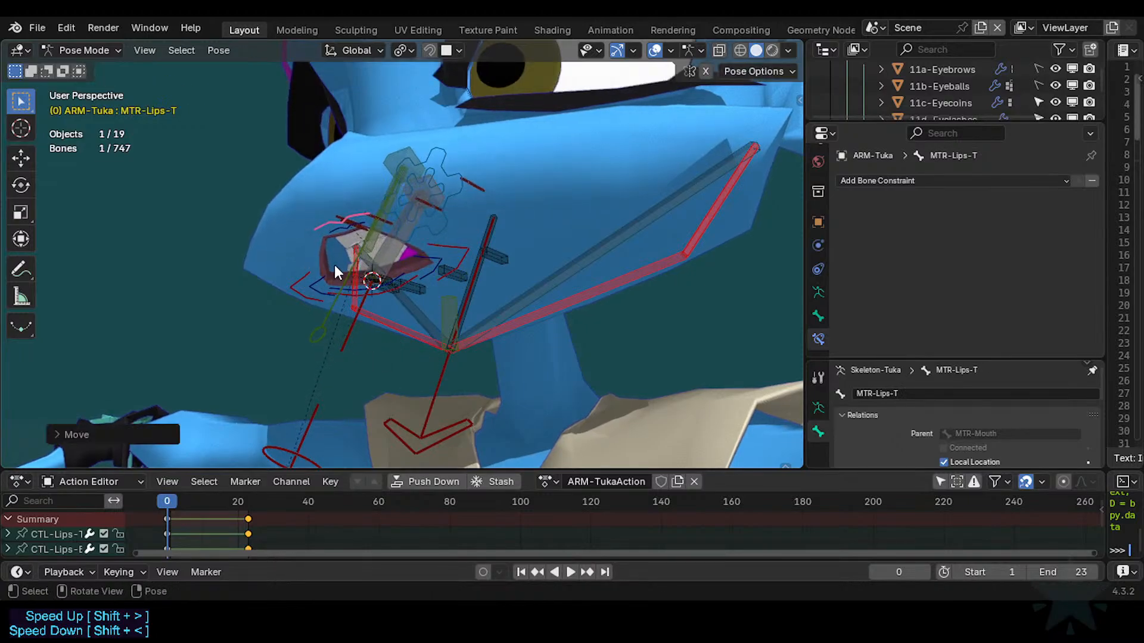
{"action": "middle_click_drag", "start_coordinate": [280, 279], "coordinate": [246, 266]}
{"action": "middle_click_drag", "start_coordinate": [324, 284], "coordinate": [341, 295]}
{"action": "middle_click_drag", "start_coordinate": [402, 356], "coordinate": [336, 348]}
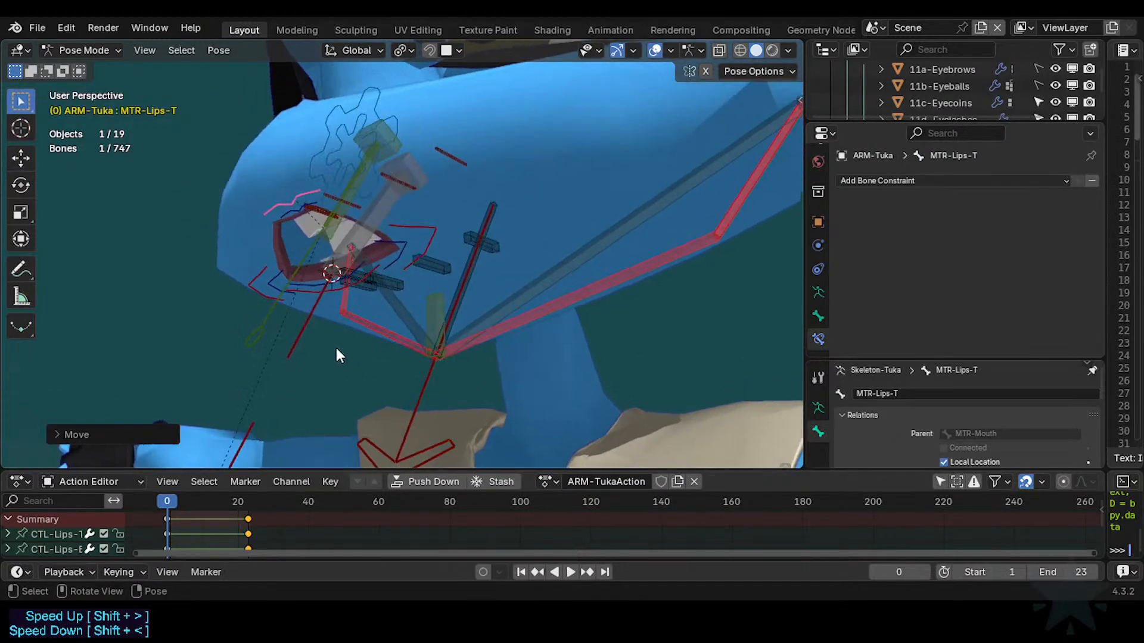
Try to rotate MCH-Arcade-T about the X axis.
{"action": "left_click", "coordinate": [338, 226]}
{"action": "key", "text": "r"}
{"action": "key", "text": "x"}
{"action": "right_click", "coordinate": [307, 302]}
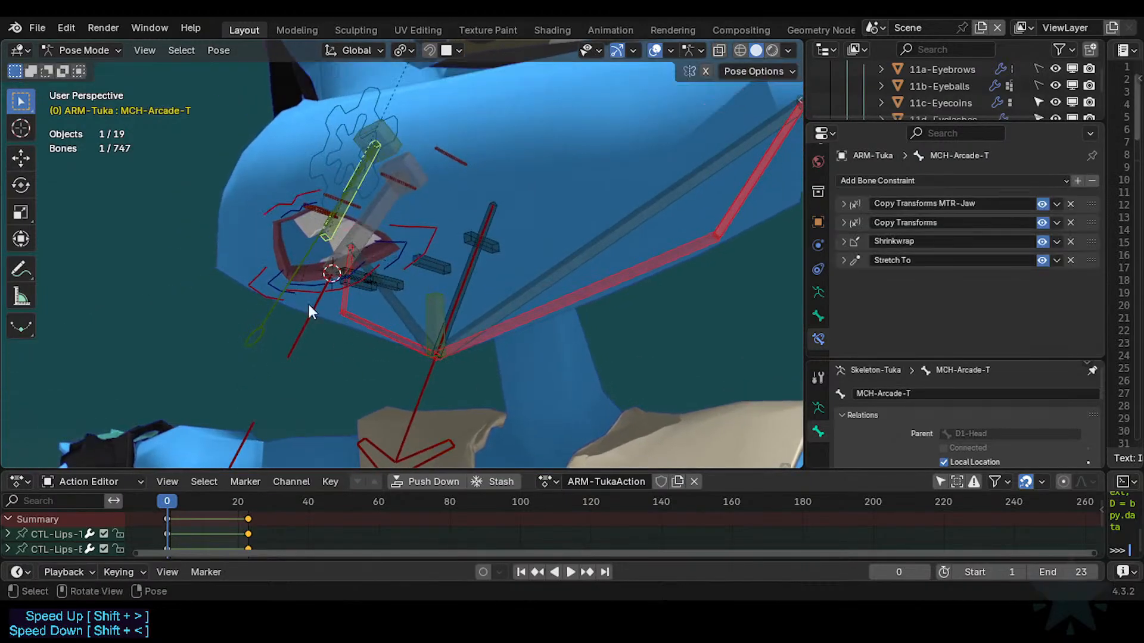
Test-move CTL-Arcade-T.001 in the raised lip pose, checking it from the side and the front.
{"action": "left_click", "coordinate": [249, 335]}
{"action": "key", "text": "g"}
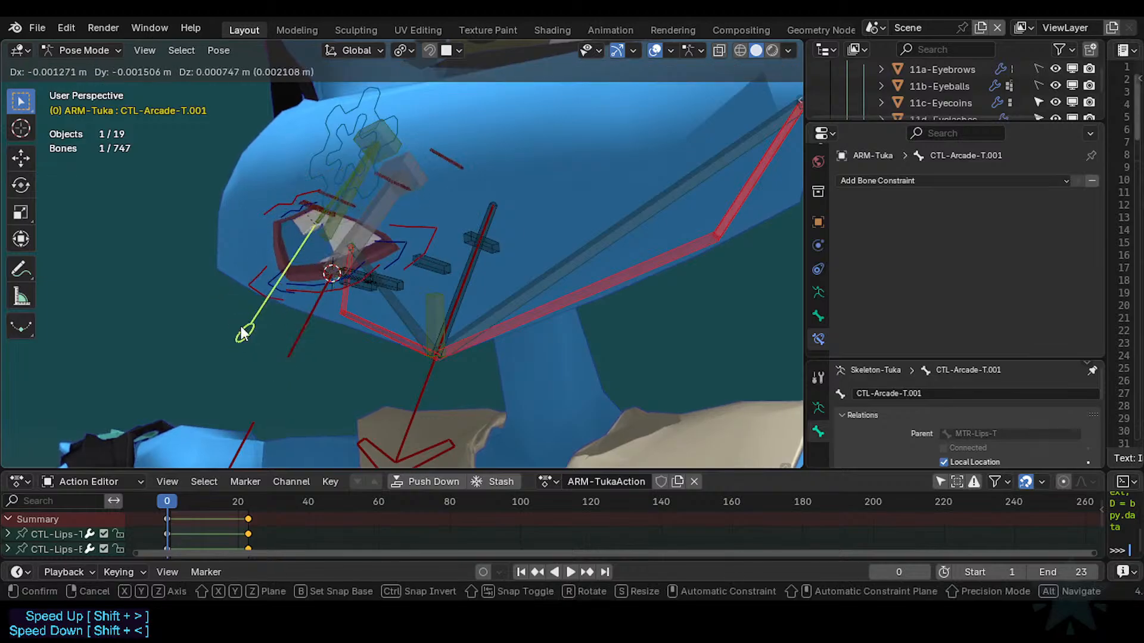
{"action": "left_click", "coordinate": [245, 327]}
{"action": "middle_click_drag", "start_coordinate": [251, 325], "coordinate": [308, 294]}
{"action": "key", "text": "g"}
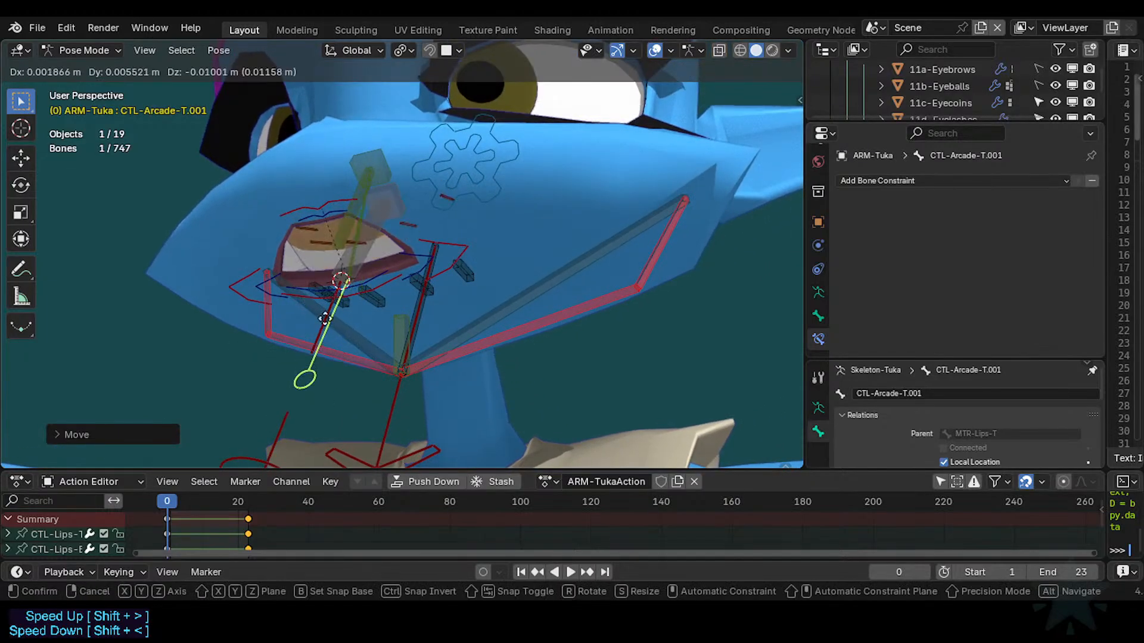
{"action": "right_click", "coordinate": [329, 210]}
Clear the location of all bones and raise MTR-Lips-T to open the upper lip.
{"action": "key", "text": "a"}
{"action": "key", "text": "alt+g"}
{"action": "left_click", "coordinate": [338, 256]}
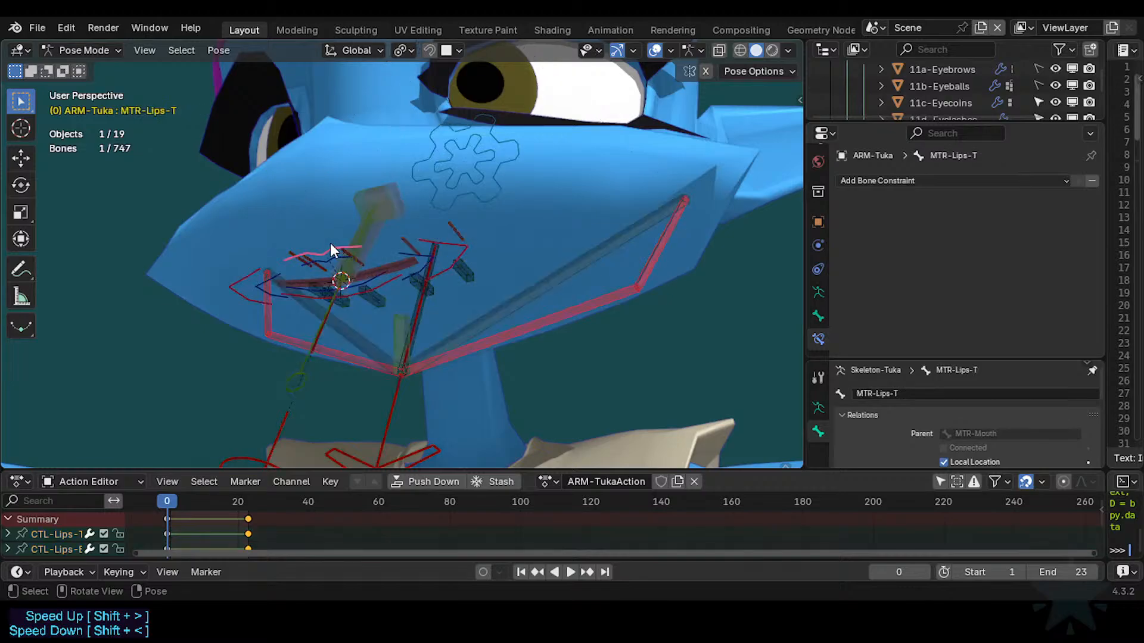
{"action": "key", "text": "g"}
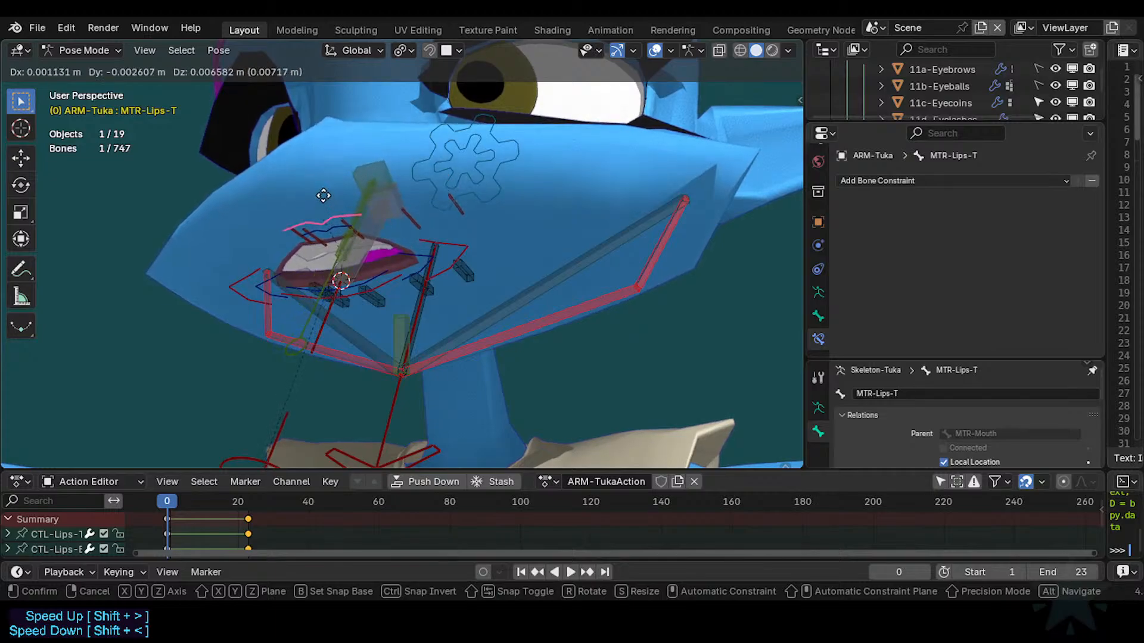
{"action": "left_click", "coordinate": [327, 209]}
Reposition CTL-Arcade-T.001 relative to the raised upper lip, working from the front and the side.
{"action": "left_click", "coordinate": [308, 301]}
{"action": "key", "text": "g"}
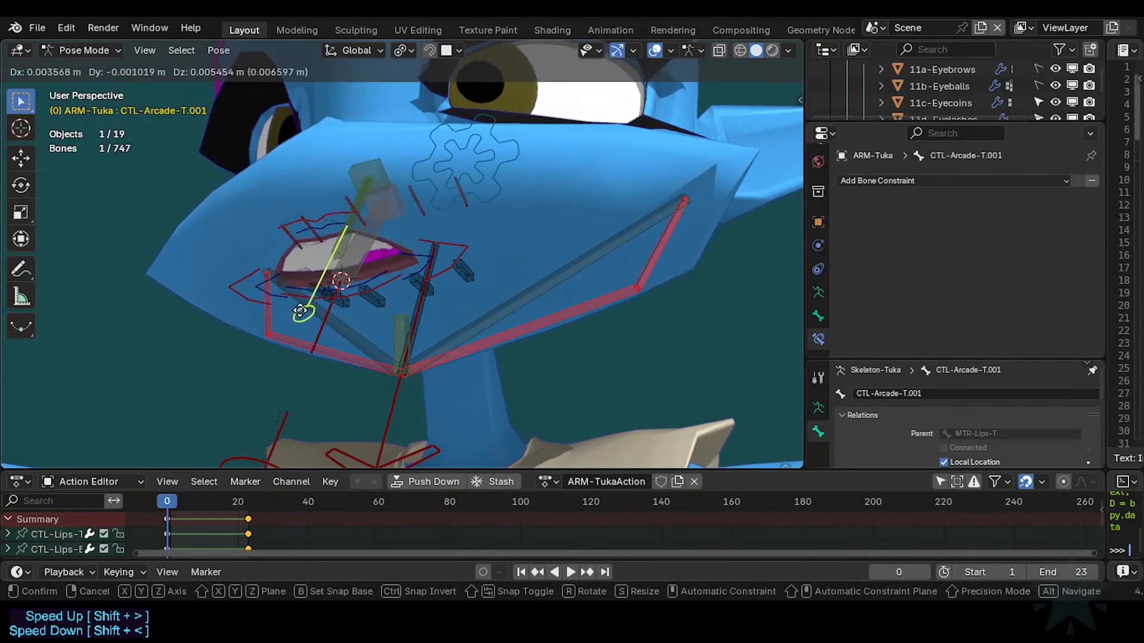
{"action": "left_click", "coordinate": [259, 353]}
{"action": "middle_click_drag", "start_coordinate": [259, 353], "coordinate": [289, 368]}
{"action": "key", "text": "g"}
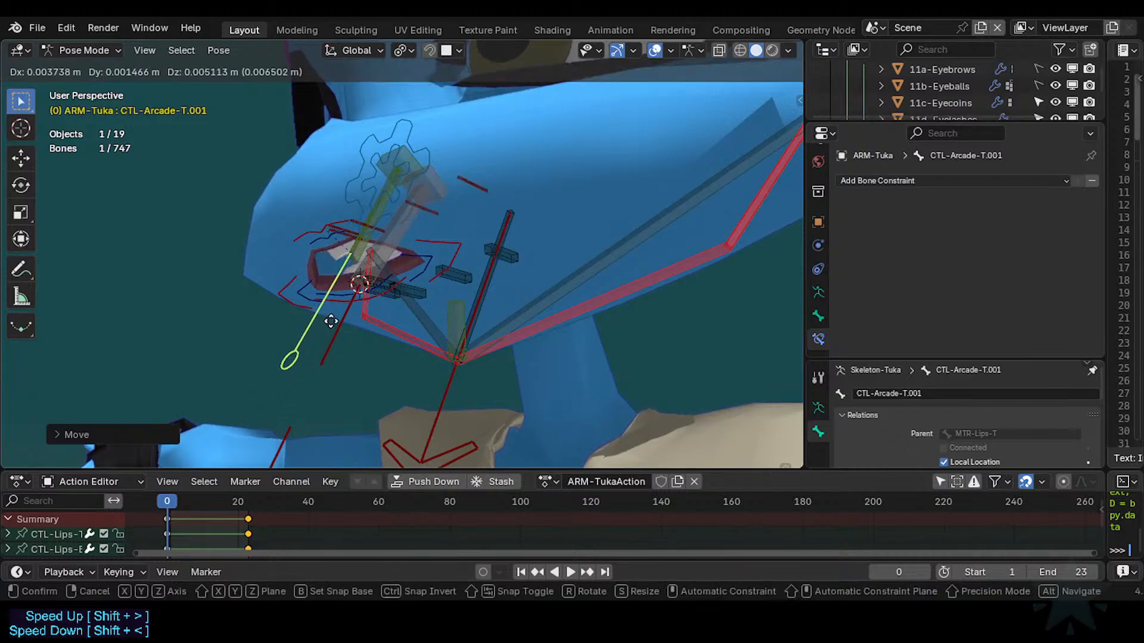
{"action": "left_click", "coordinate": [344, 300]}
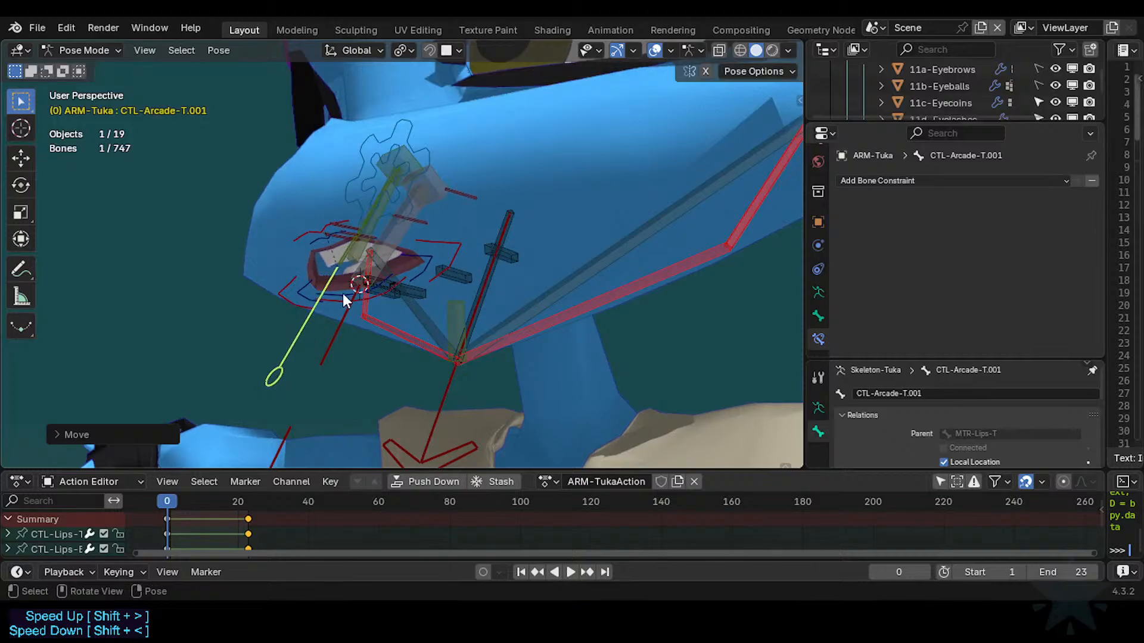
Try rotating MCH-Arcade-T and moving CTL-Arcade-T.
{"action": "left_click", "coordinate": [352, 266]}
{"action": "key", "text": "r"}
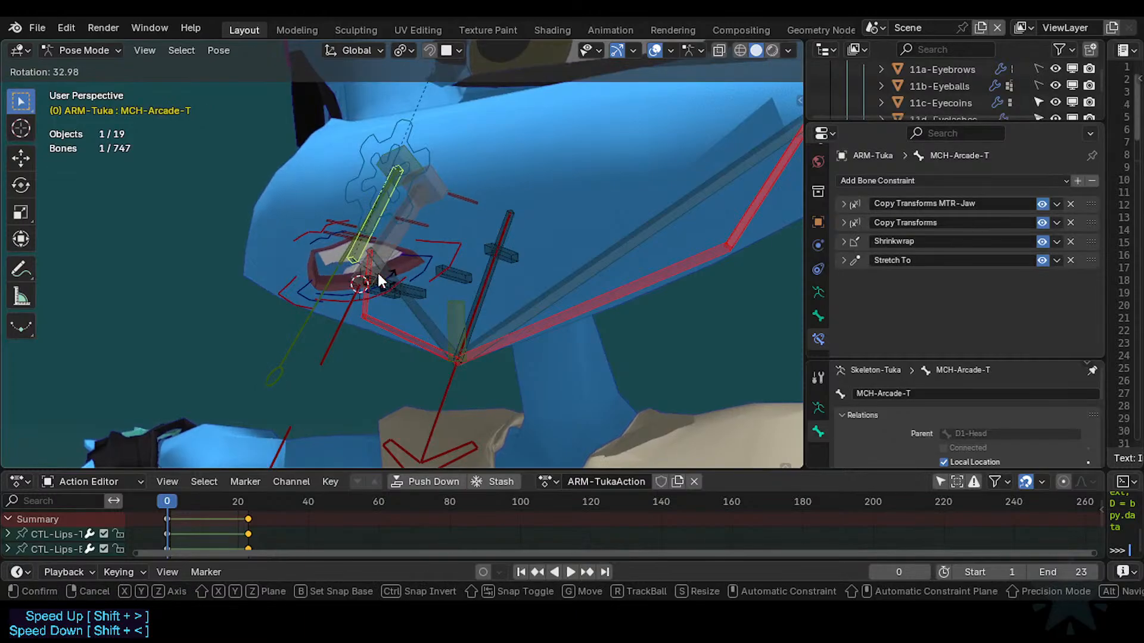
{"action": "left_click", "coordinate": [336, 256]}
{"action": "left_click", "coordinate": [336, 258]}
{"action": "key", "text": "g"}
{"action": "right_click", "coordinate": [362, 293]}
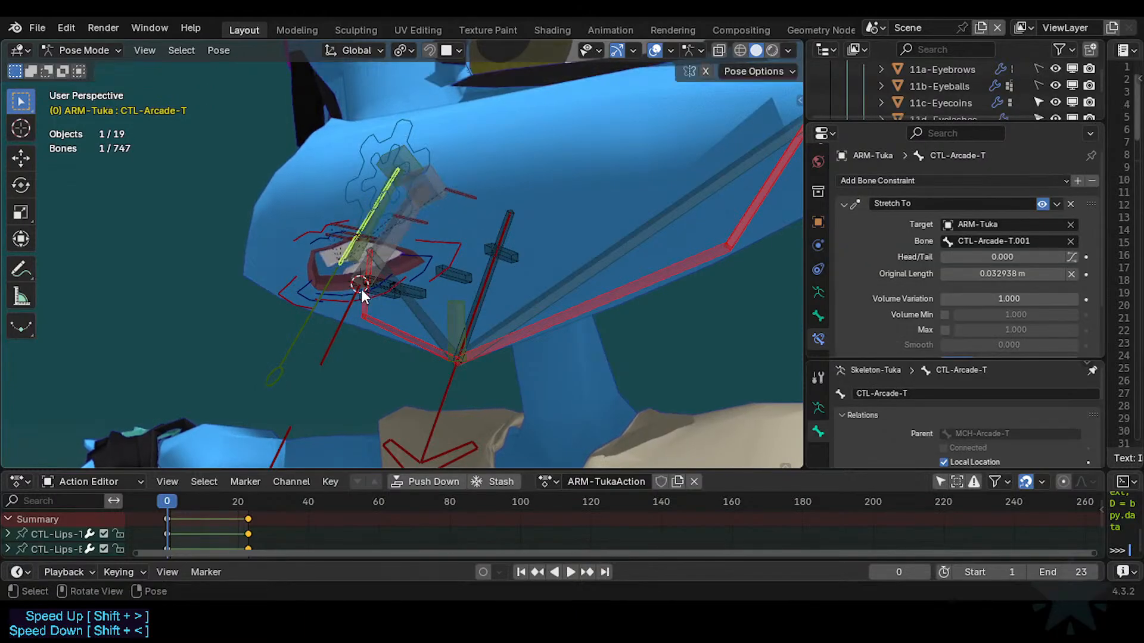
Try rotating CTL-Arcade-T on its own and together with CTL-Arcade-T.001.
{"action": "key", "text": "r"}
{"action": "right_click", "coordinate": [302, 345]}
{"action": "left_click", "coordinate": [296, 345], "text": "shift"}
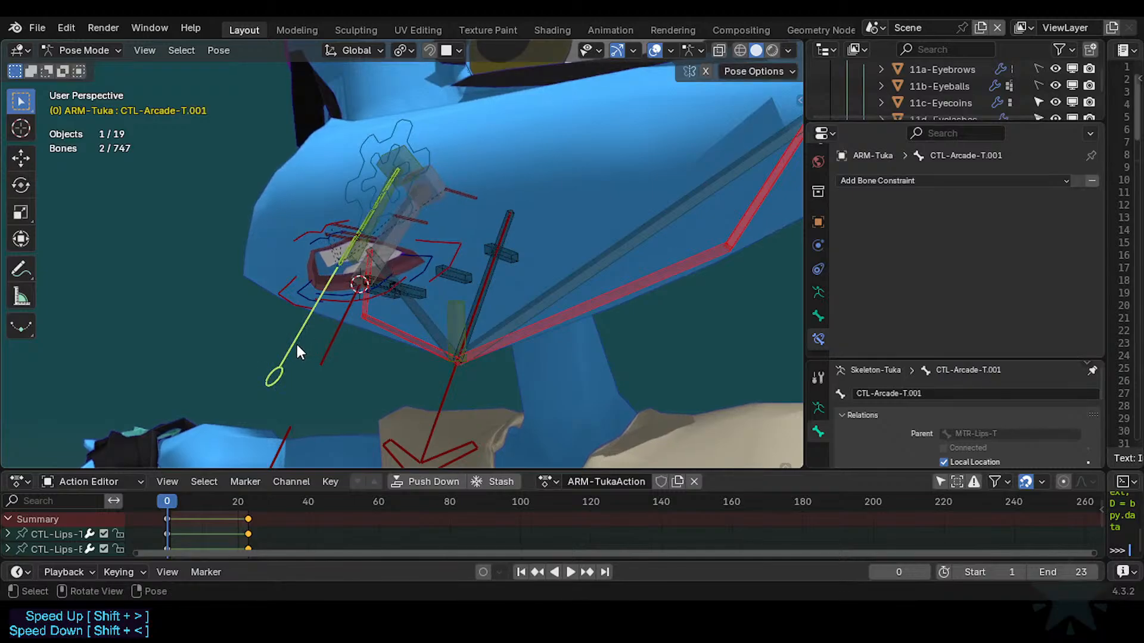
{"action": "key", "text": "r"}
{"action": "right_click", "coordinate": [342, 355]}
{"action": "left_click", "coordinate": [357, 238]}
{"action": "left_click", "coordinate": [349, 253]}
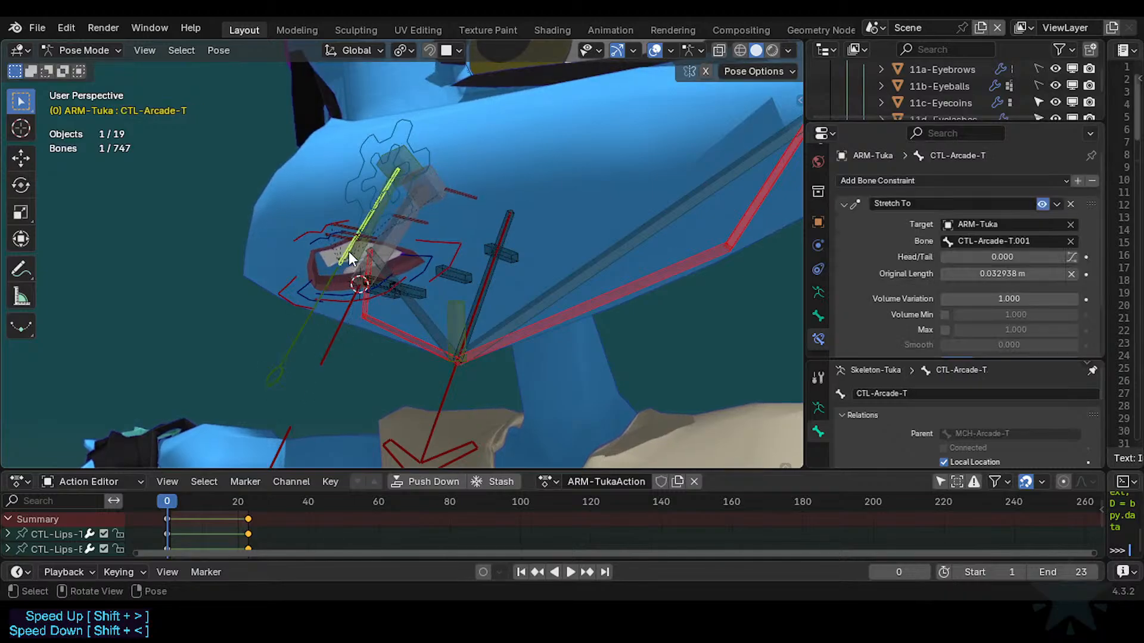
Shift CTL-Arcade-T.001 slightly in the raised lip pose.
{"action": "left_click", "coordinate": [308, 329]}
{"action": "key", "text": "g"}
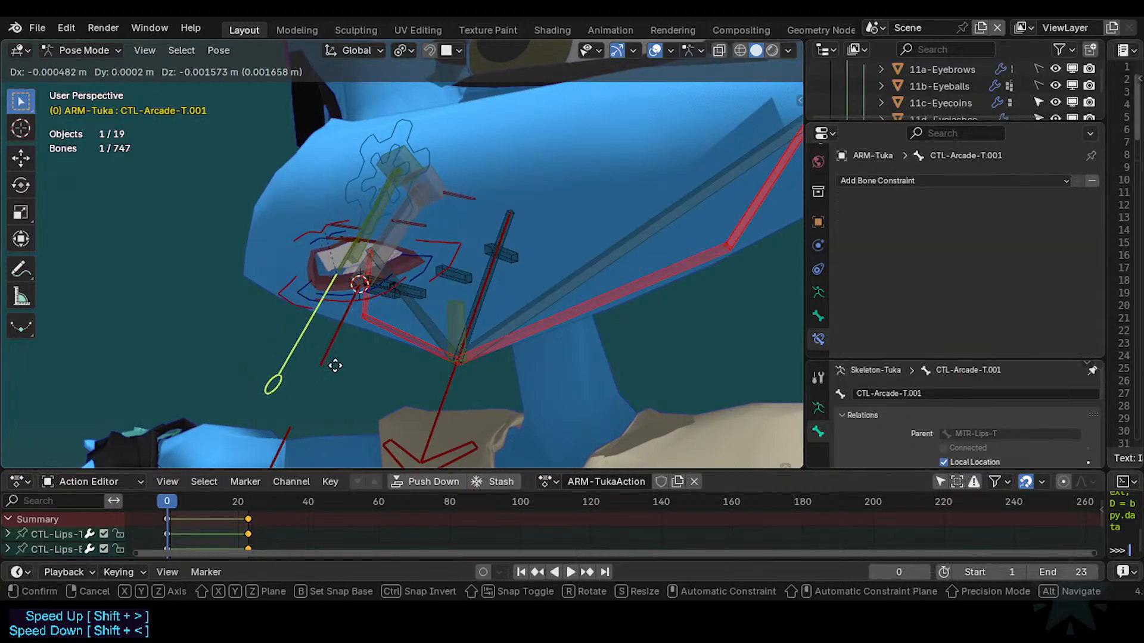
{"action": "left_click", "coordinate": [332, 346]}
Move MTR-Lips-T up to open the mouth wider and save the file.
{"action": "left_click", "coordinate": [317, 240]}
{"action": "key", "text": "g"}
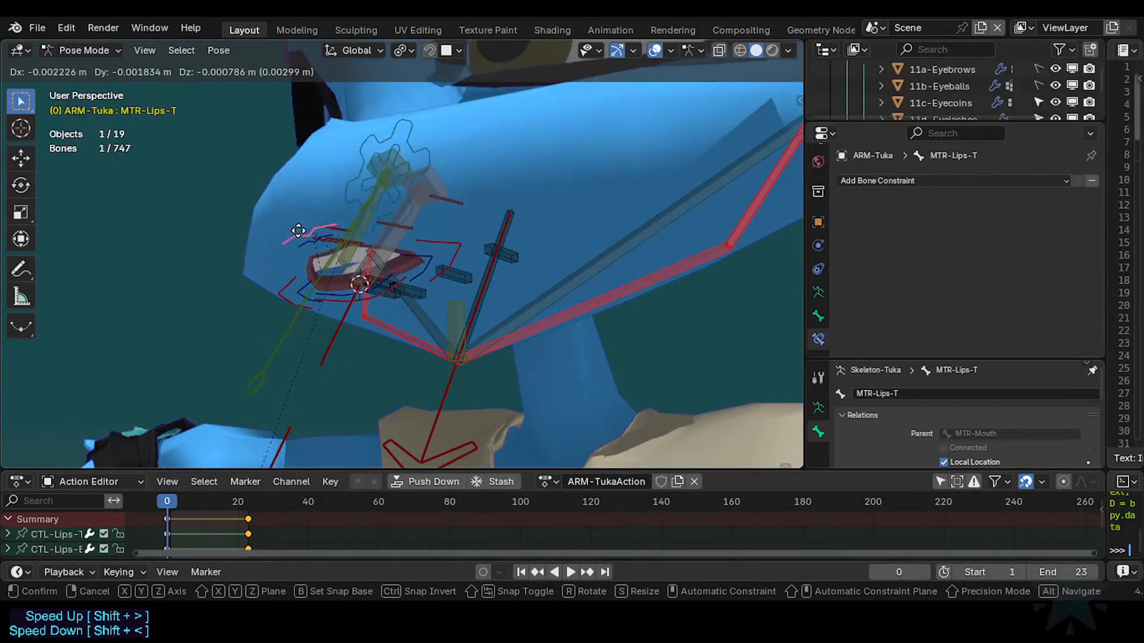
{"action": "left_click", "coordinate": [302, 263]}
{"action": "key", "text": "ctrl+s"}
Move CTL-Arcade-T.001 again to fit the wider mouth opening.
{"action": "left_click", "coordinate": [259, 334]}
{"action": "left_click", "coordinate": [260, 337]}
{"action": "key", "text": "g"}
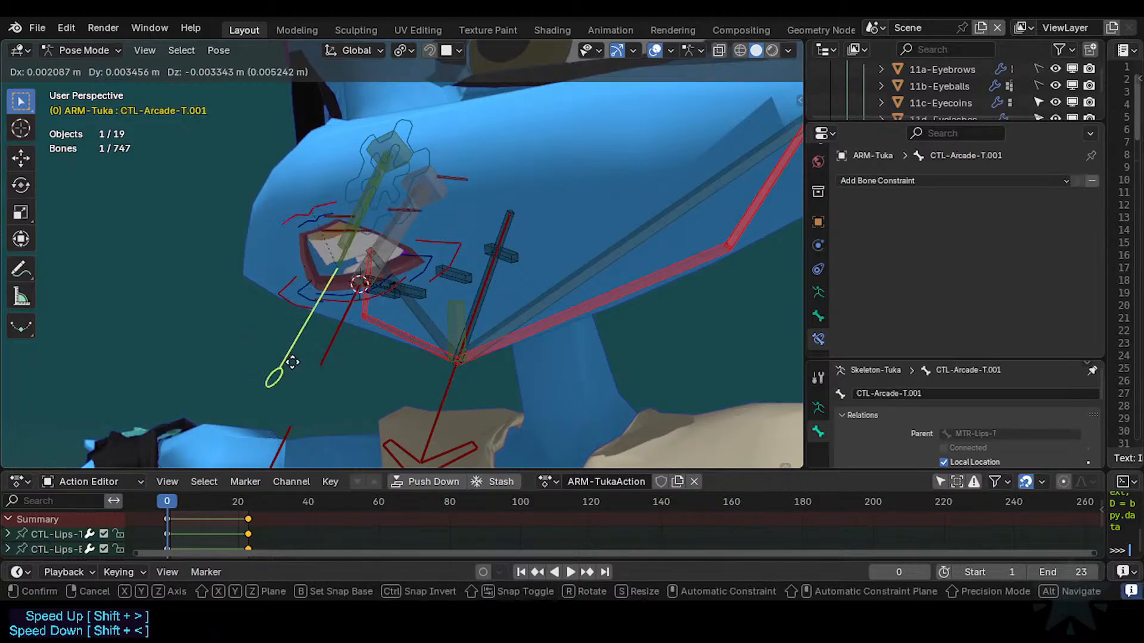
{"action": "left_click", "coordinate": [276, 332]}
Move MTR-Lips-T through closed and open lip positions, leaving the upper lip raised.
{"action": "left_click", "coordinate": [303, 234]}
{"action": "key", "text": "g"}
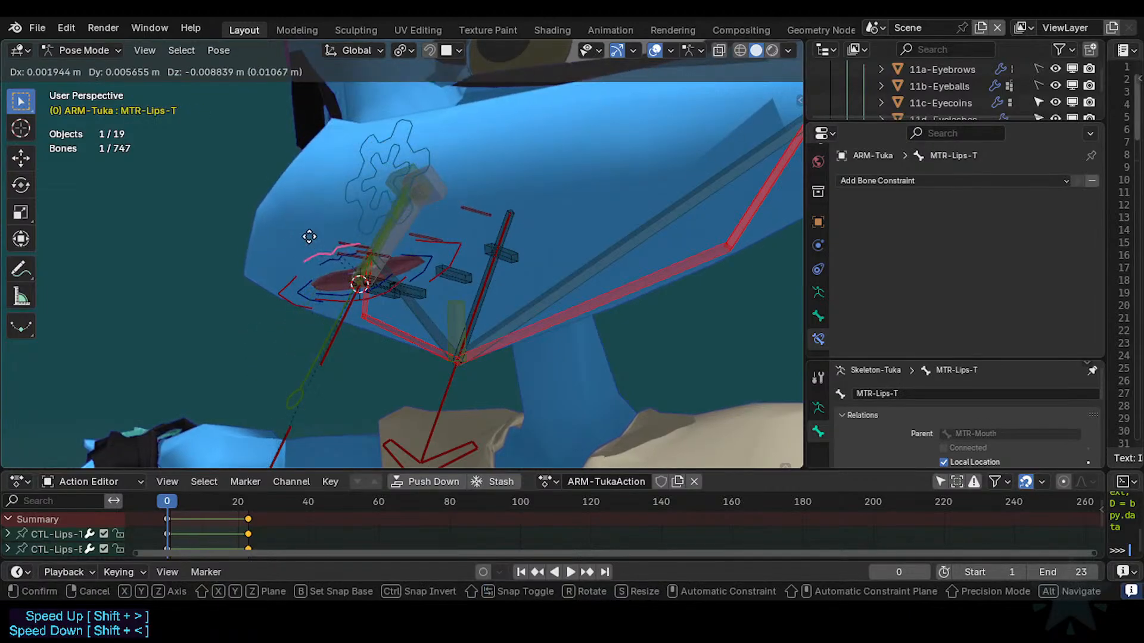
{"action": "left_click", "coordinate": [300, 251]}
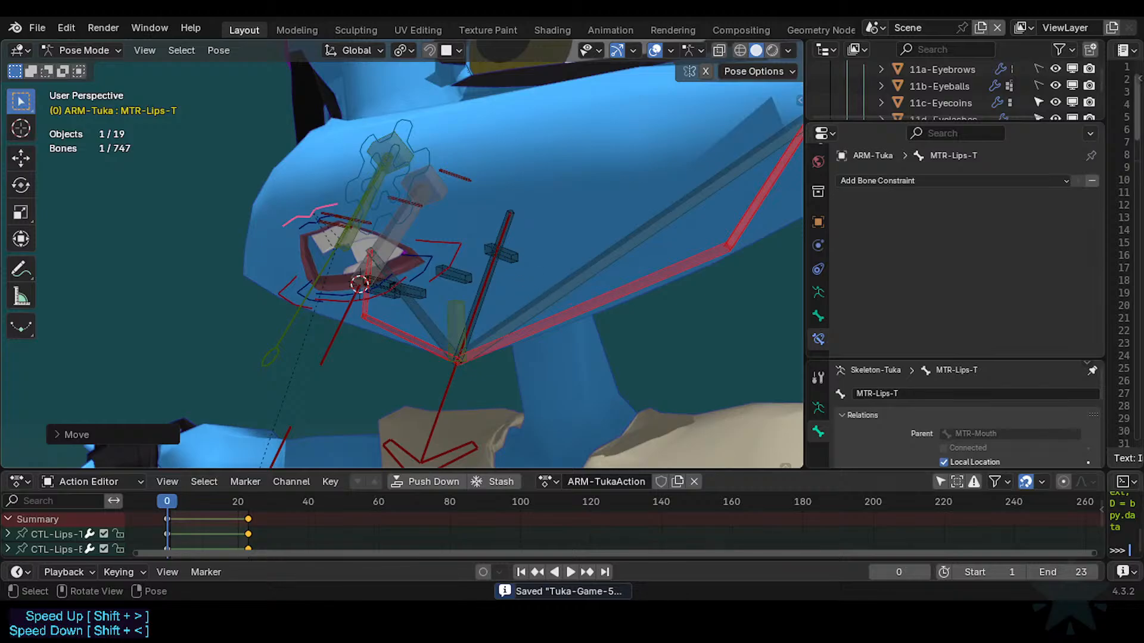
Test CTL-Arcade-T.001 with two small moves in the raised upper lip pose.
{"action": "left_click", "coordinate": [270, 357]}
{"action": "key", "text": "g"}
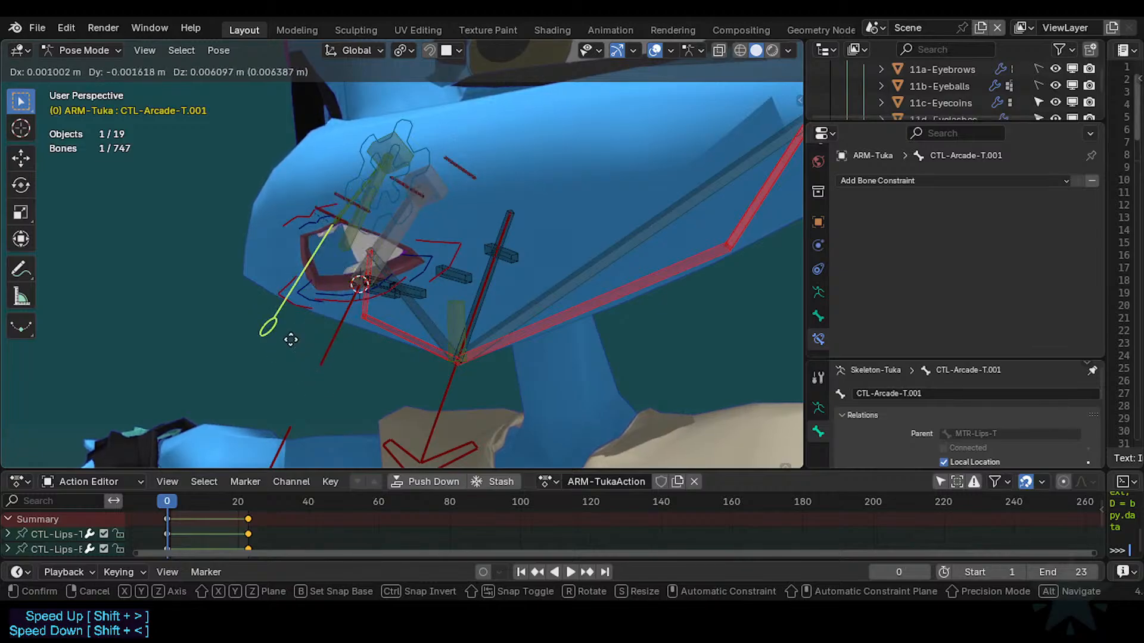
{"action": "left_click", "coordinate": [291, 331]}
{"action": "middle_click_drag", "start_coordinate": [296, 312], "coordinate": [230, 326]}
{"action": "key", "text": "g"}
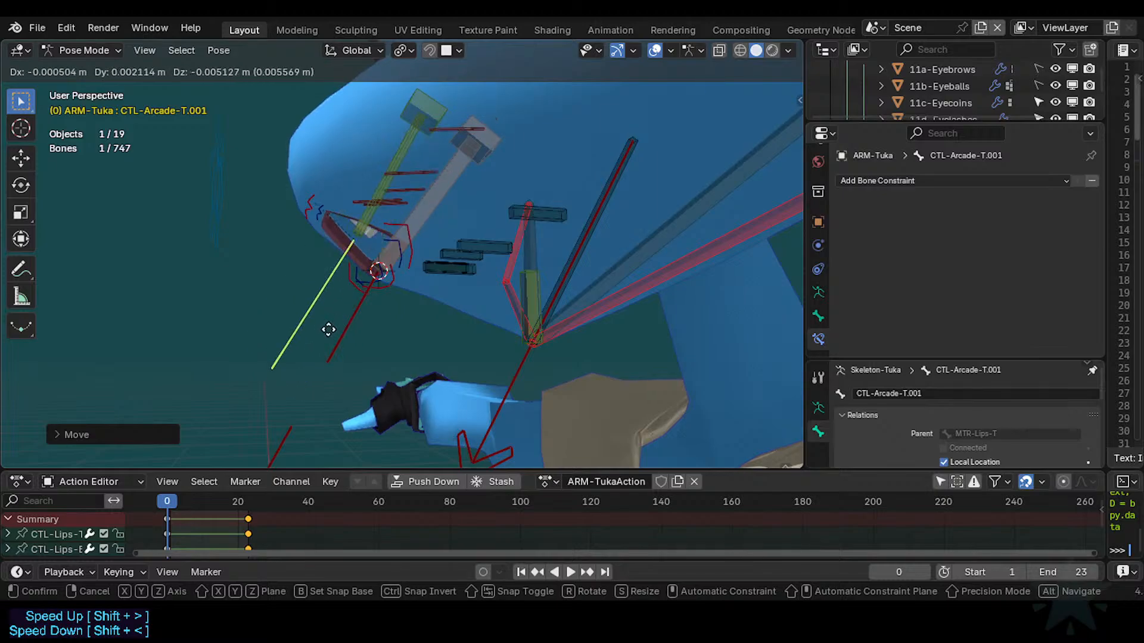
{"action": "left_click", "coordinate": [308, 309]}
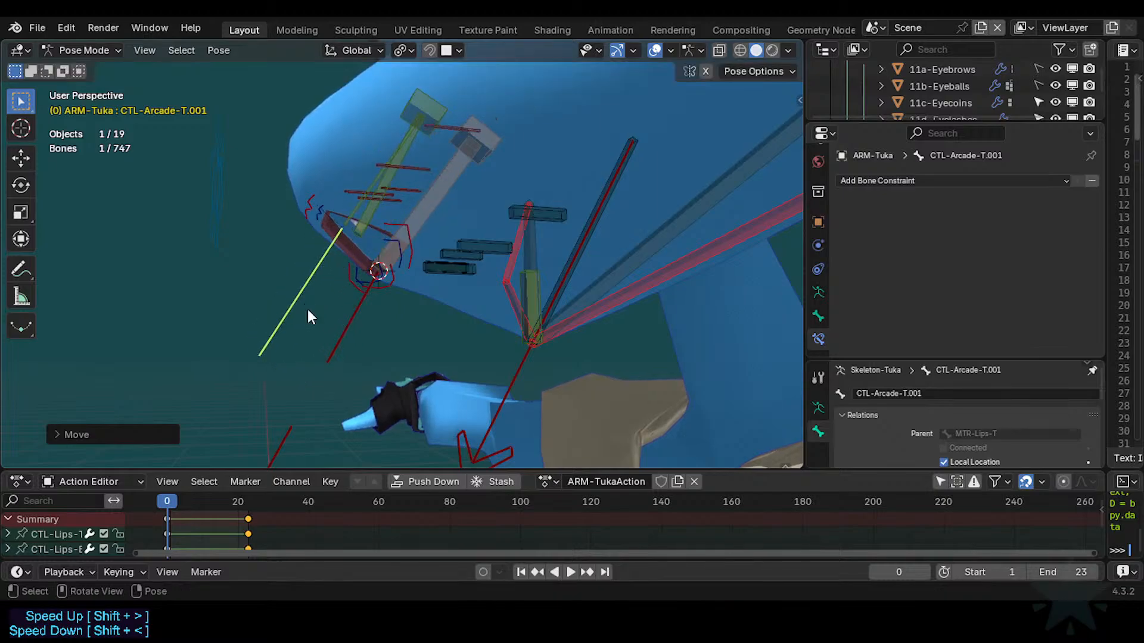
Clear the location of all pose bones, and test MTR-Mouth and CTL-Arcade-T.001 with short moves in the closed lip pose.
{"action": "key", "text": "a"}
{"action": "key", "text": "alt+g"}
{"action": "left_click", "coordinate": [323, 354]}
{"action": "left_click", "coordinate": [323, 353]}
{"action": "key", "text": "g"}
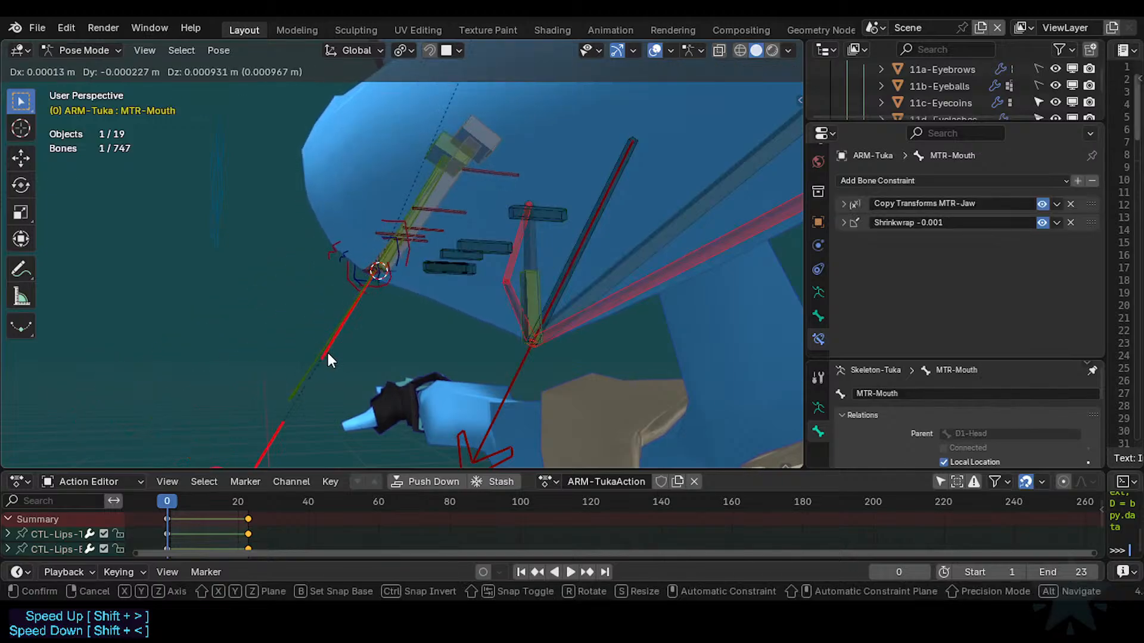
{"action": "left_click", "coordinate": [329, 353]}
{"action": "left_click", "coordinate": [326, 345]}
{"action": "key", "text": "g"}
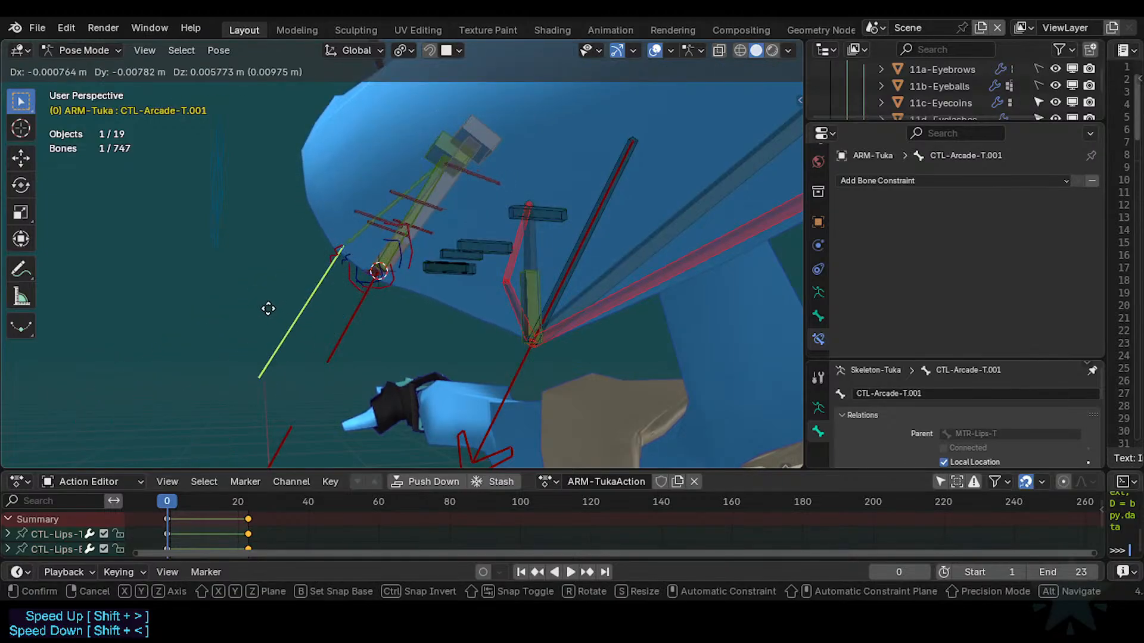
{"action": "left_click", "coordinate": [333, 354]}
{"action": "left_click", "coordinate": [316, 338]}
{"action": "key", "text": "g"}
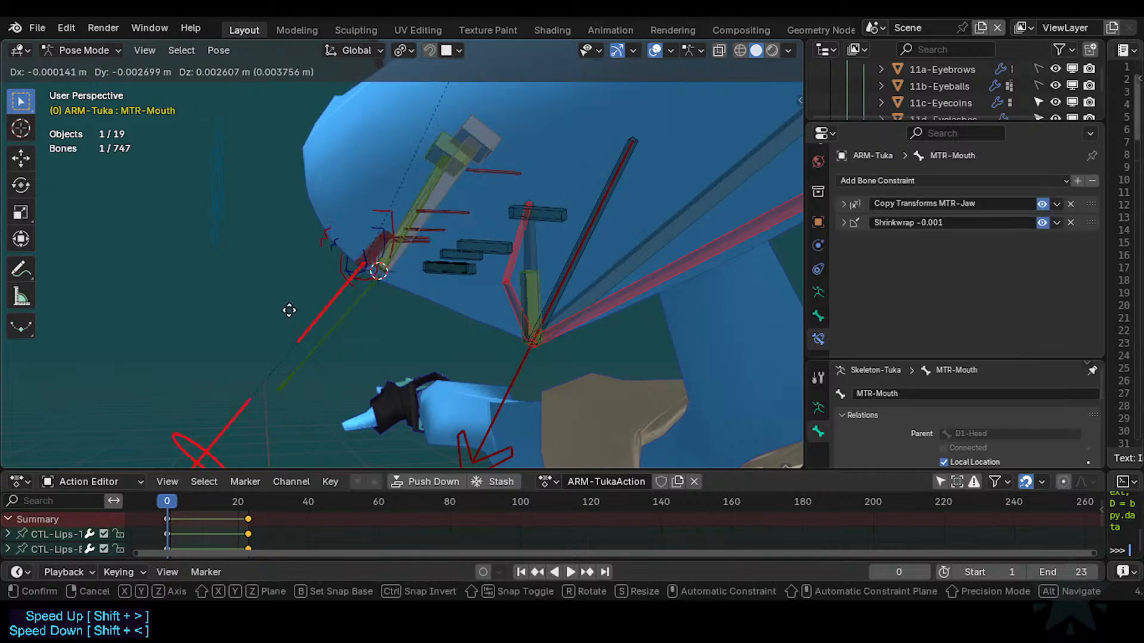
{"action": "right_click", "coordinate": [316, 314]}
Raise MTR-Lips-T to open the mouth from the upper lip, and save the file.
{"action": "left_click", "coordinate": [335, 255]}
{"action": "key", "text": "g"}
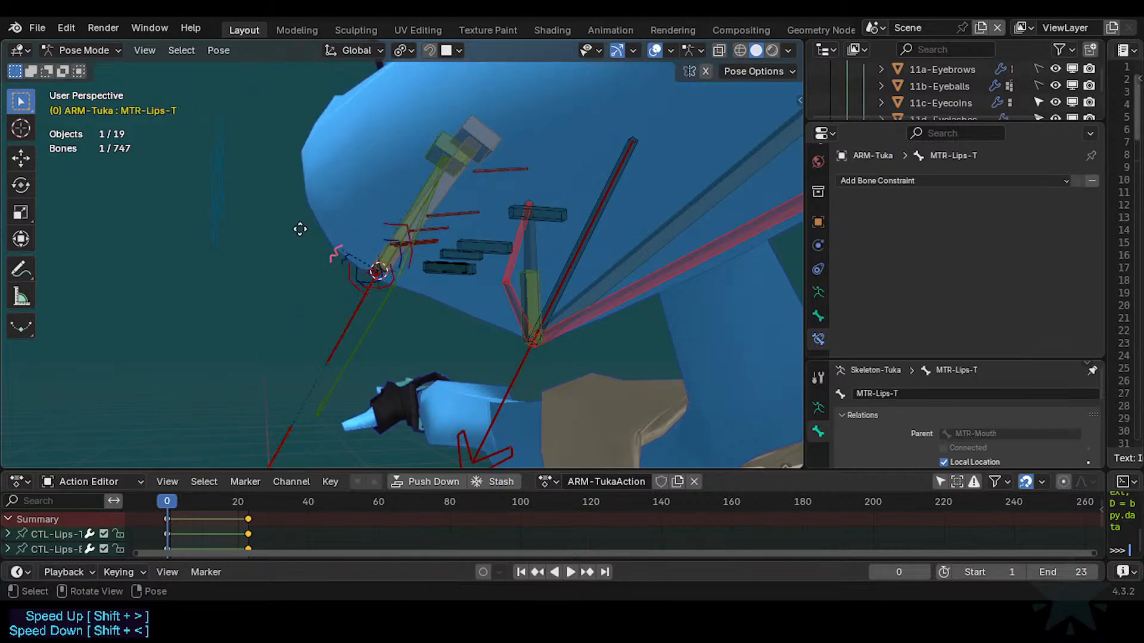
{"action": "left_click", "coordinate": [283, 207]}
{"action": "middle_click_drag", "start_coordinate": [307, 299], "coordinate": [332, 298]}
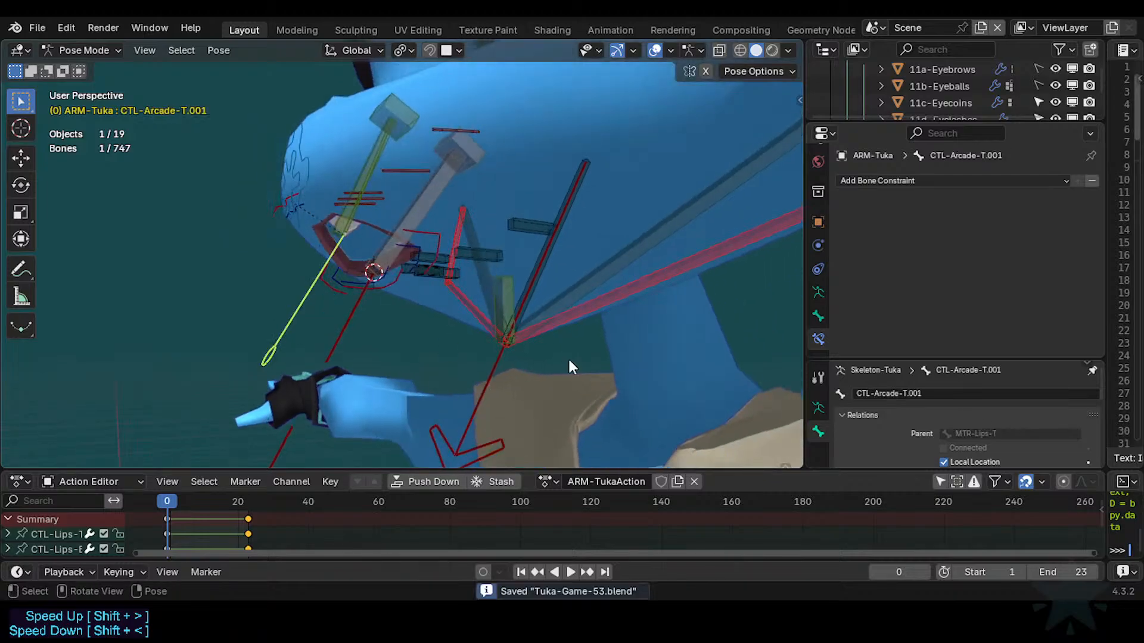
Move CTL-Arcade-T.001 repeatedly around the open mouth, leaving it slightly below and behind its raised lip position.
{"action": "key", "text": "g"}
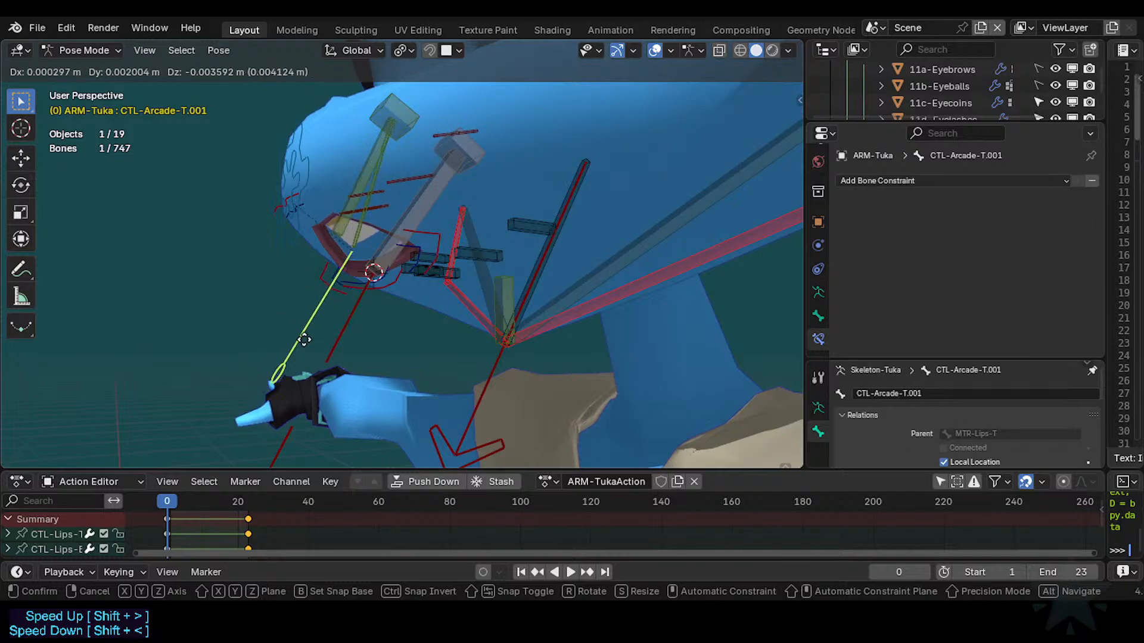
{"action": "left_click", "coordinate": [264, 287]}
{"action": "key", "text": "g"}
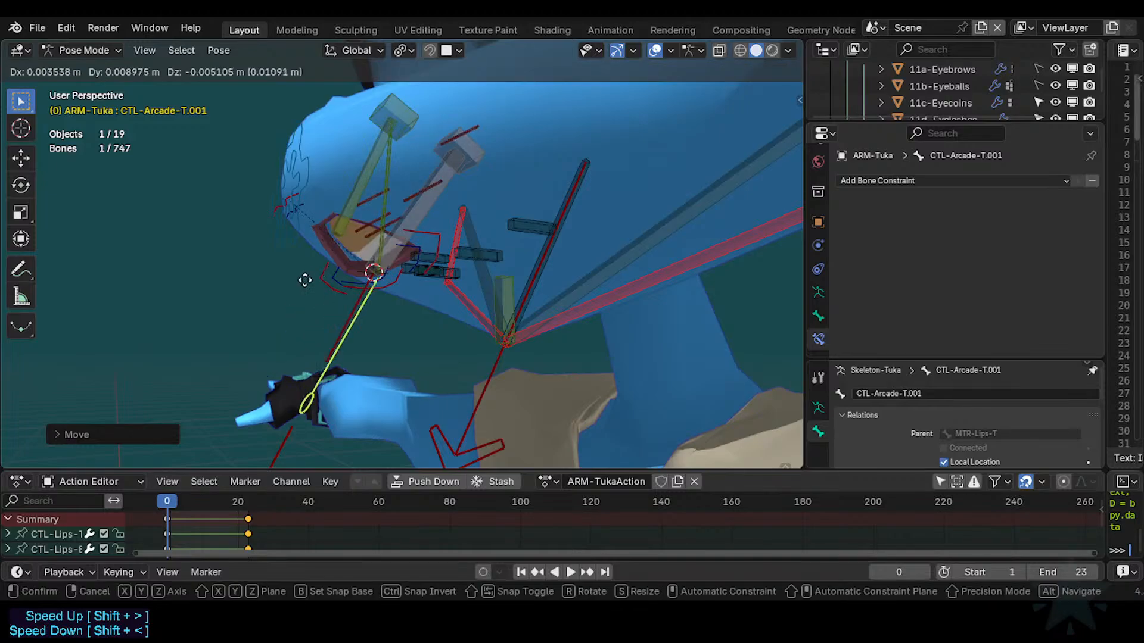
{"action": "left_click", "coordinate": [307, 278]}
{"action": "key", "text": "g"}
{"action": "left_click", "coordinate": [315, 306]}
{"action": "key", "text": "g"}
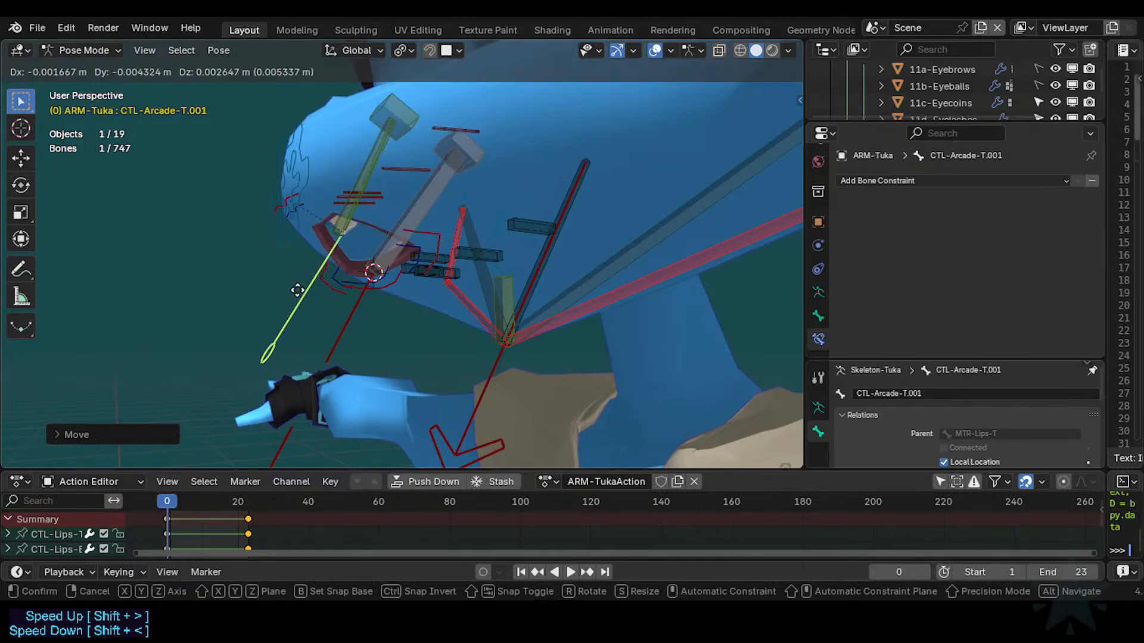
{"action": "left_click", "coordinate": [312, 310]}
Compare CTL-Arcade-T with CTL-Arcade-T.001, examine the Stretch To constraint on CTL-Arcade-T, and collapse it.
{"action": "left_click", "coordinate": [361, 237]}
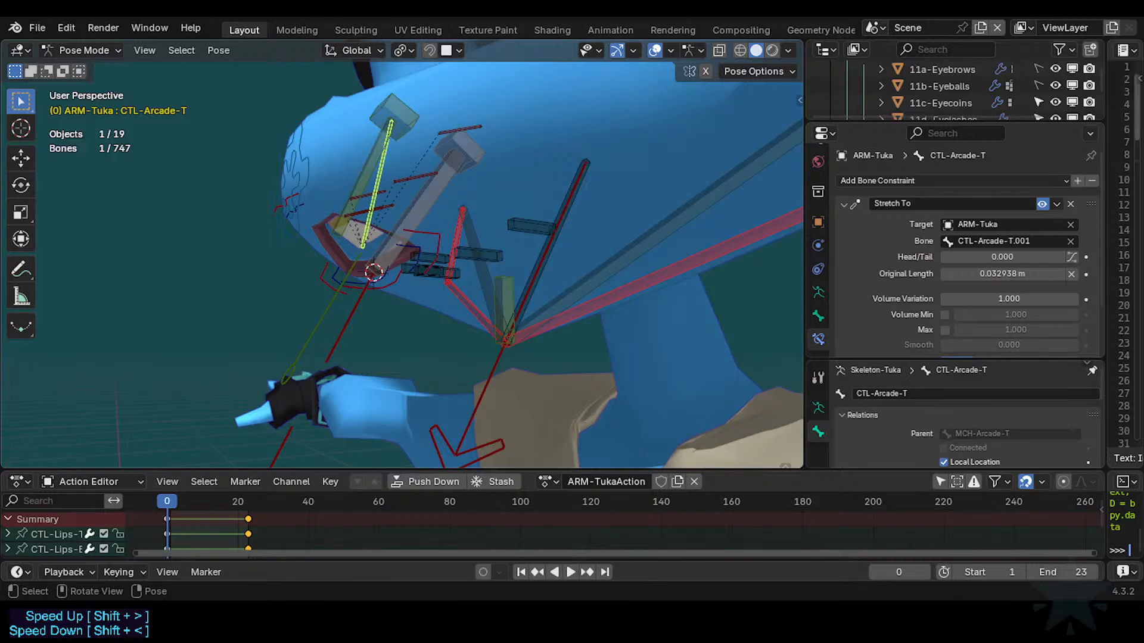
{"action": "left_click", "coordinate": [353, 261]}
{"action": "left_click", "coordinate": [359, 245]}
{"action": "left_click", "coordinate": [356, 259]}
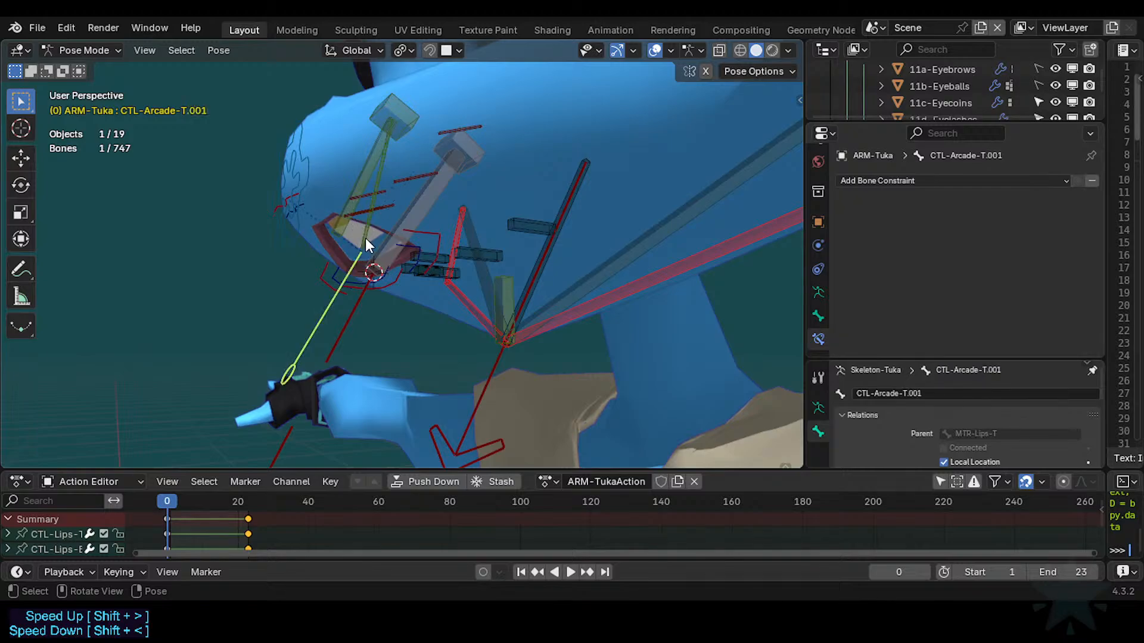
{"action": "left_click", "coordinate": [364, 241]}
{"action": "left_click", "coordinate": [844, 203]}
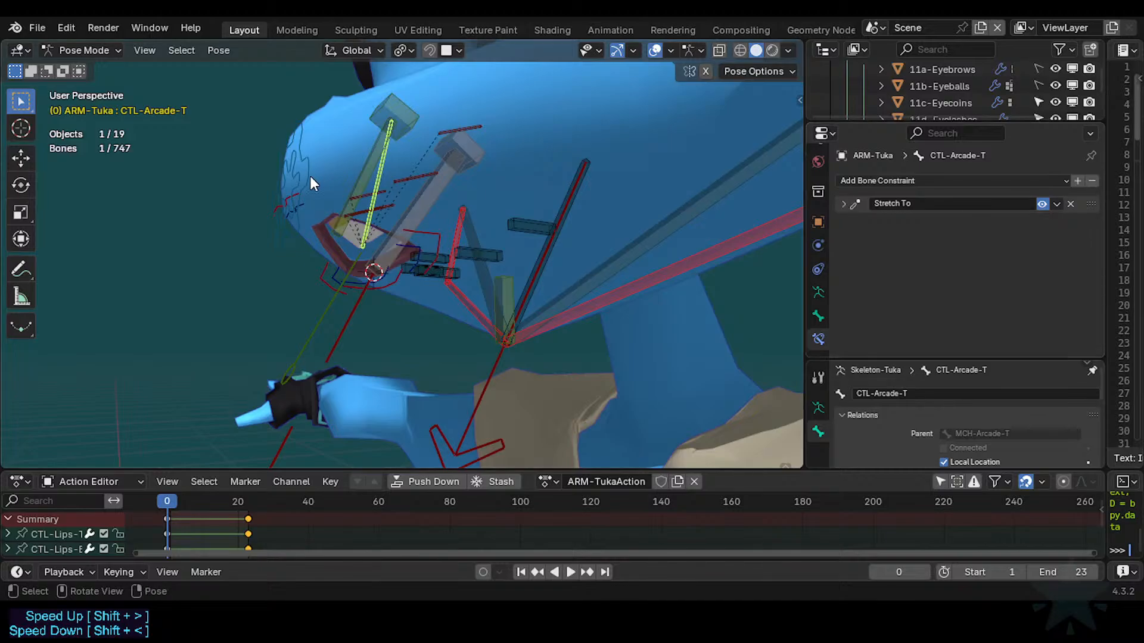
Save the current rig file and open the other Tuka rig file that contains the TWK-Arcade and MCH-Arcade bones.
{"action": "key", "text": "ctrl+s"}
{"action": "left_click", "coordinate": [33, 27]}
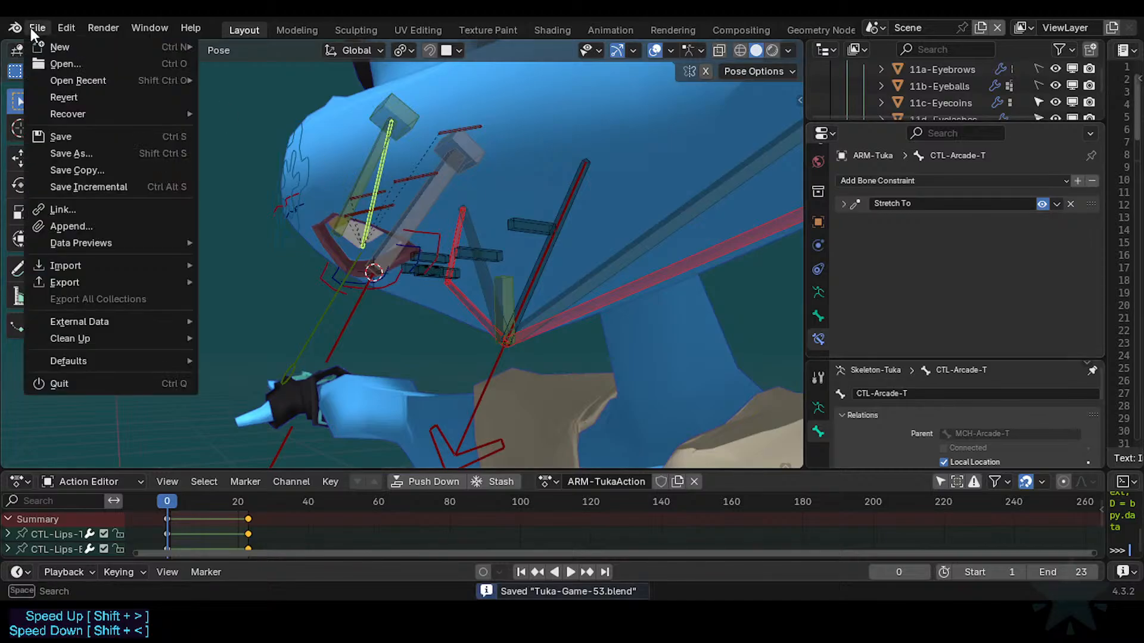
{"action": "left_click", "coordinate": [67, 64]}
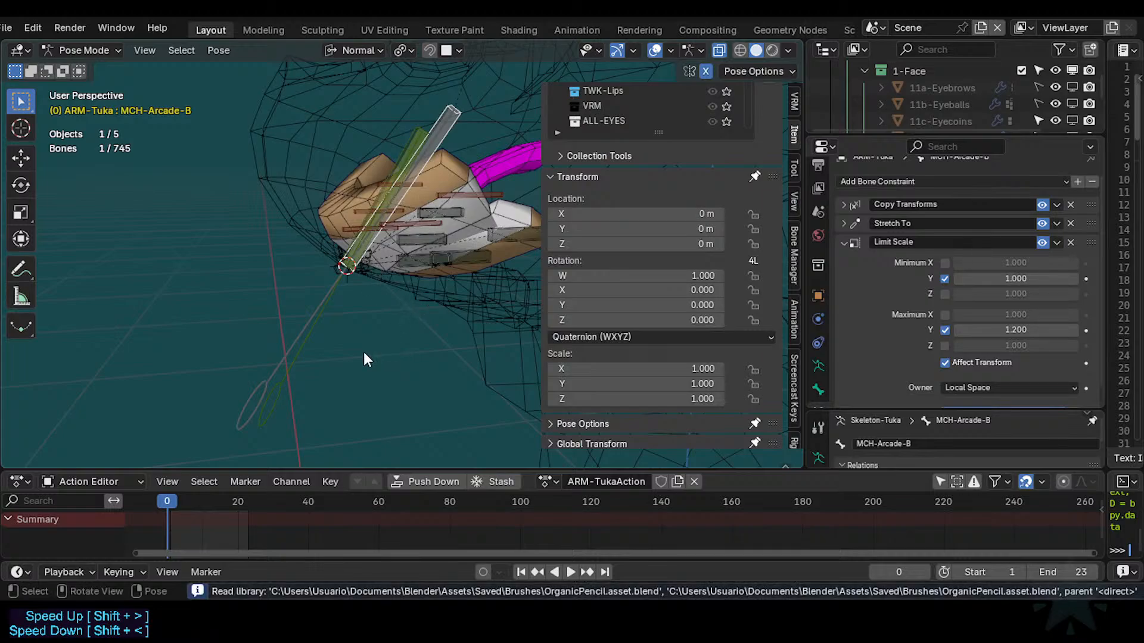
Try moving TWK-Arcade-B and TWK-Arcade-T, returning each bone to its rest position.
{"action": "left_click", "coordinate": [281, 349]}
{"action": "key", "text": "g"}
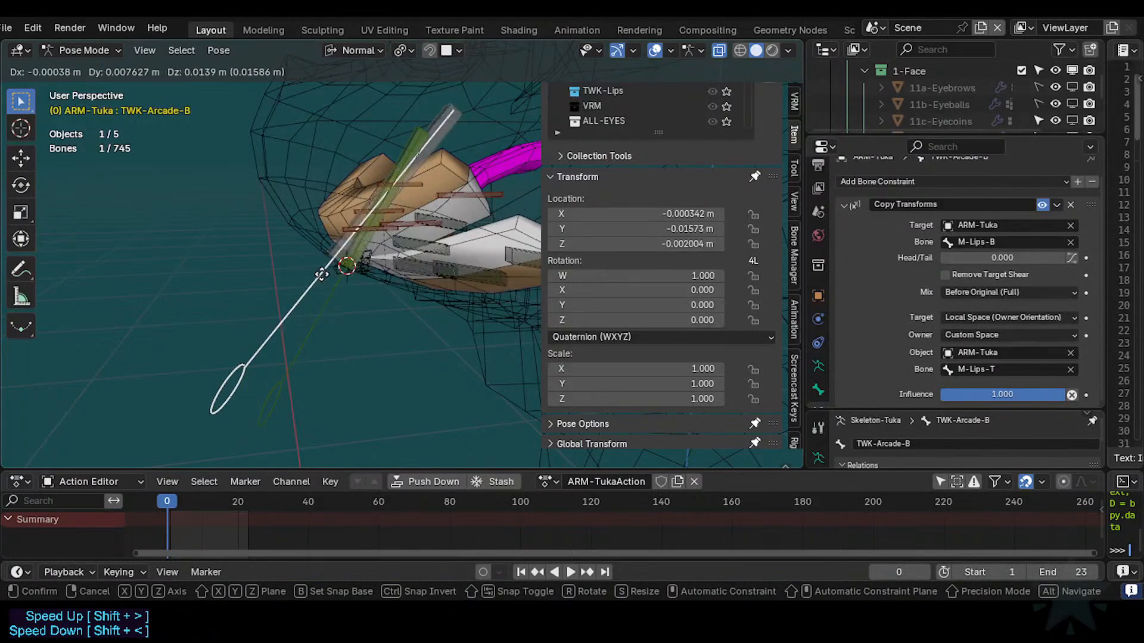
{"action": "left_click", "coordinate": [313, 339]}
{"action": "left_click", "coordinate": [307, 340]}
{"action": "key", "text": "g"}
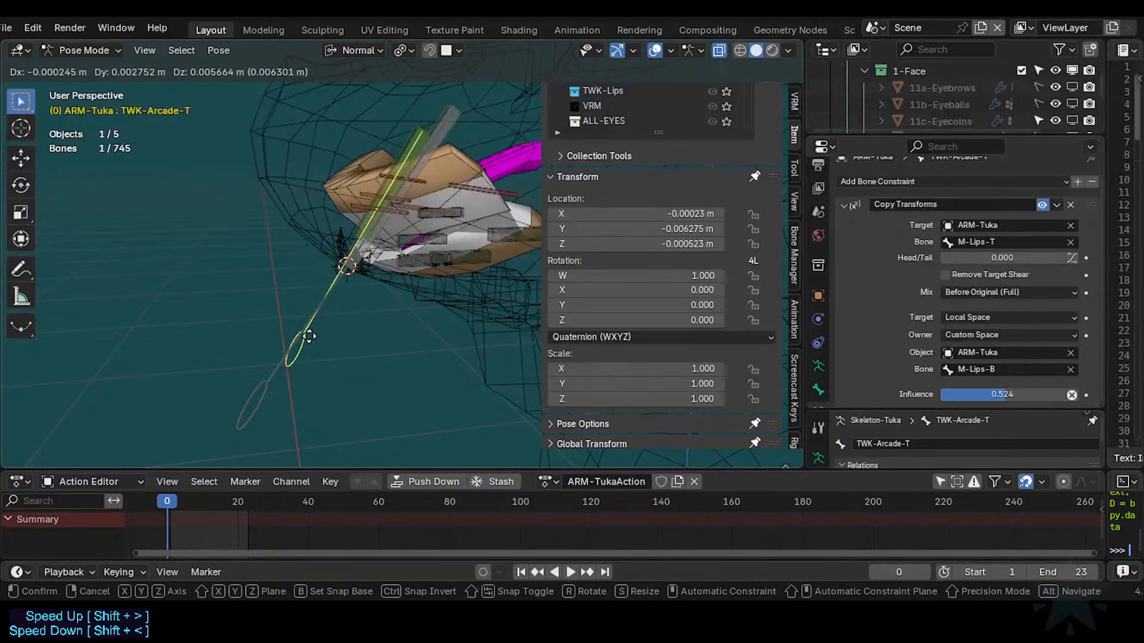
{"action": "right_click", "coordinate": [302, 371]}
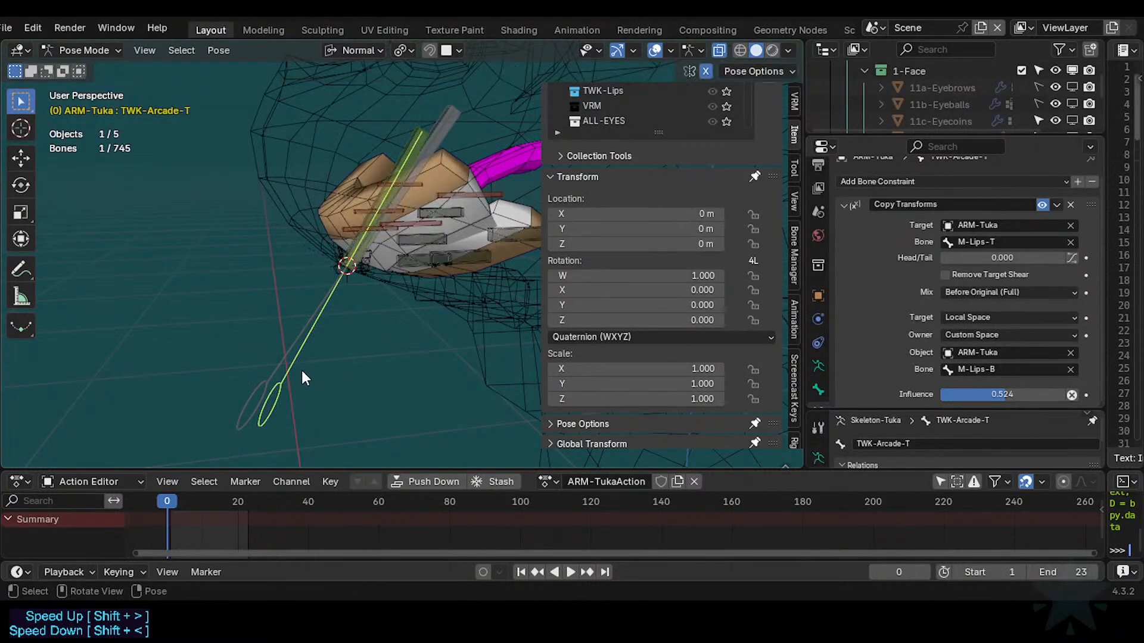
Move TWK-Arcade-B forward out of the mouth to about X -0.0024, Y 0.0146, Z -0.007 m.
{"action": "left_click", "coordinate": [265, 384]}
{"action": "key", "text": "g"}
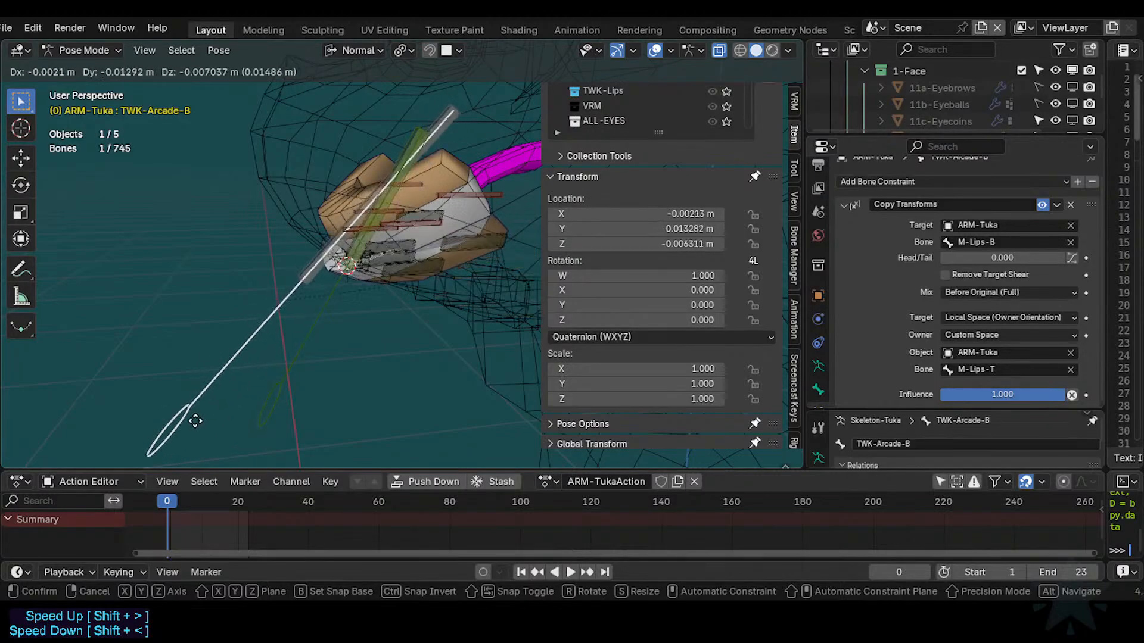
{"action": "left_click", "coordinate": [287, 293]}
Examine the Copy Transforms, Stretch To and Limit Scale constraints on MCH-Arcade-B.
{"action": "left_click", "coordinate": [306, 281]}
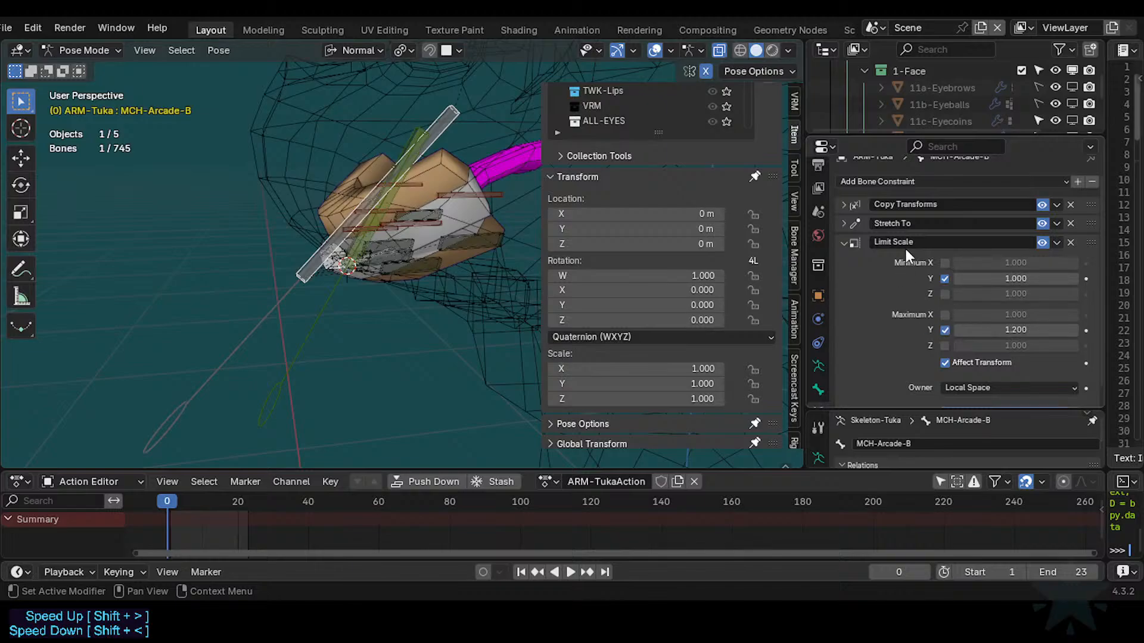
{"action": "left_click", "coordinate": [844, 204]}
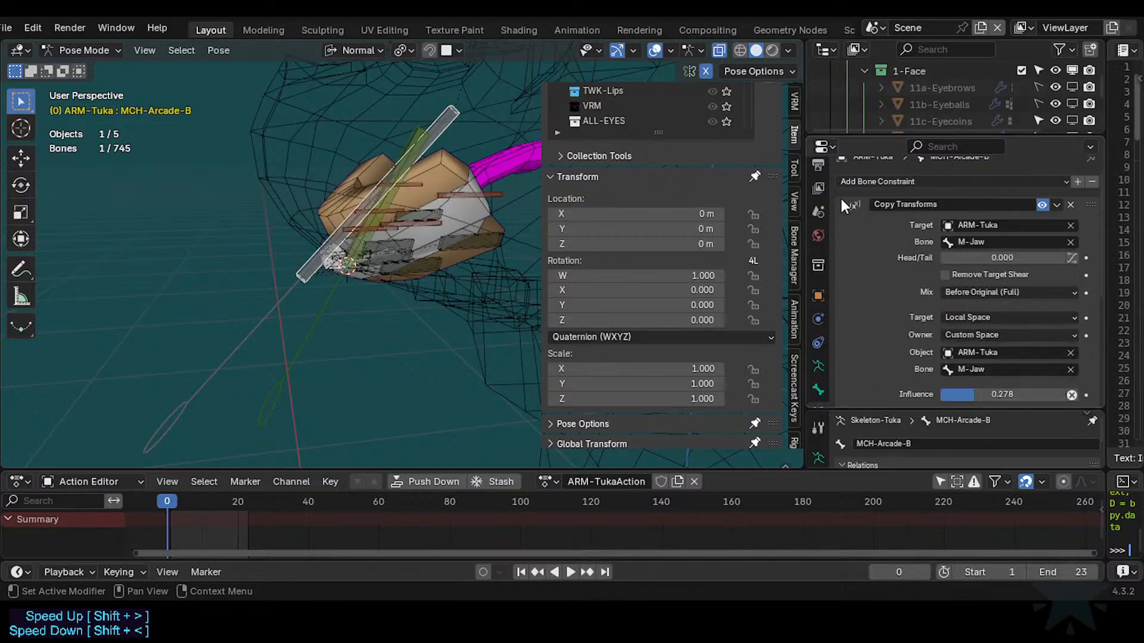
{"action": "left_click", "coordinate": [844, 205]}
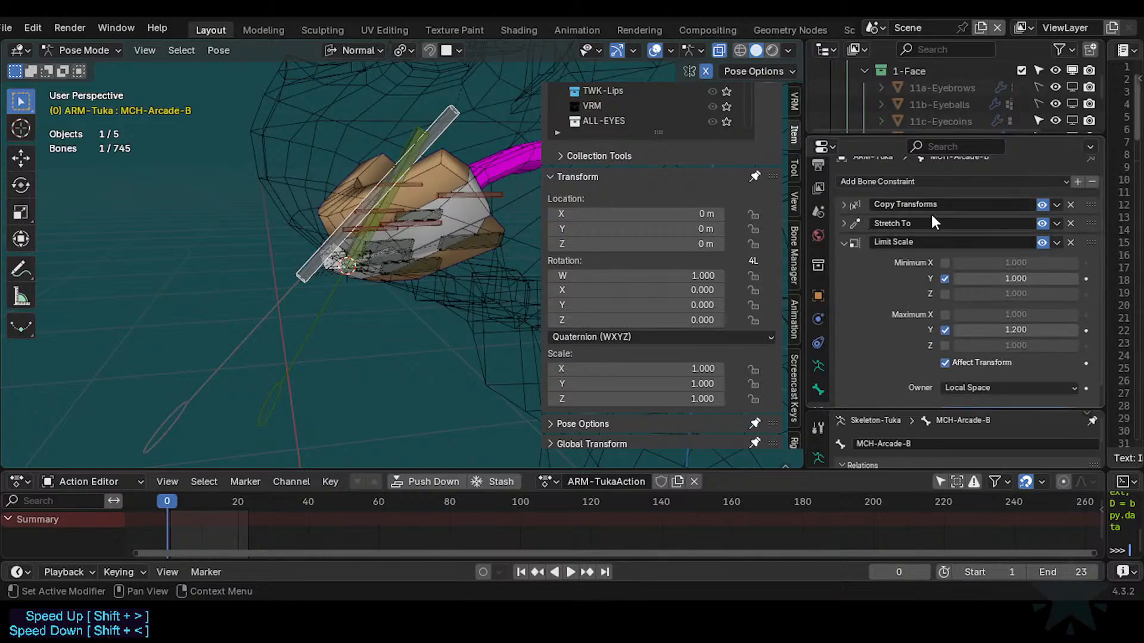
{"action": "left_click", "coordinate": [842, 222]}
{"action": "left_click", "coordinate": [842, 222]}
Try another move of TWK-Arcade-B, cancel it, and inspect the Stretch To settings on MCH-Arcade-B.
{"action": "left_click", "coordinate": [235, 352]}
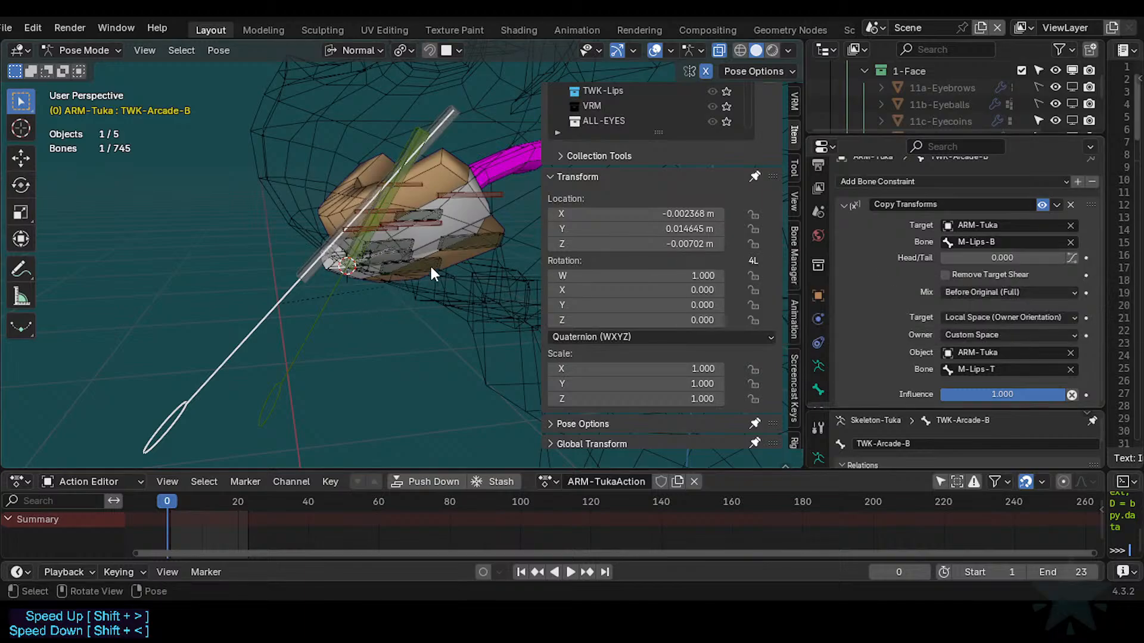
{"action": "key", "text": "g"}
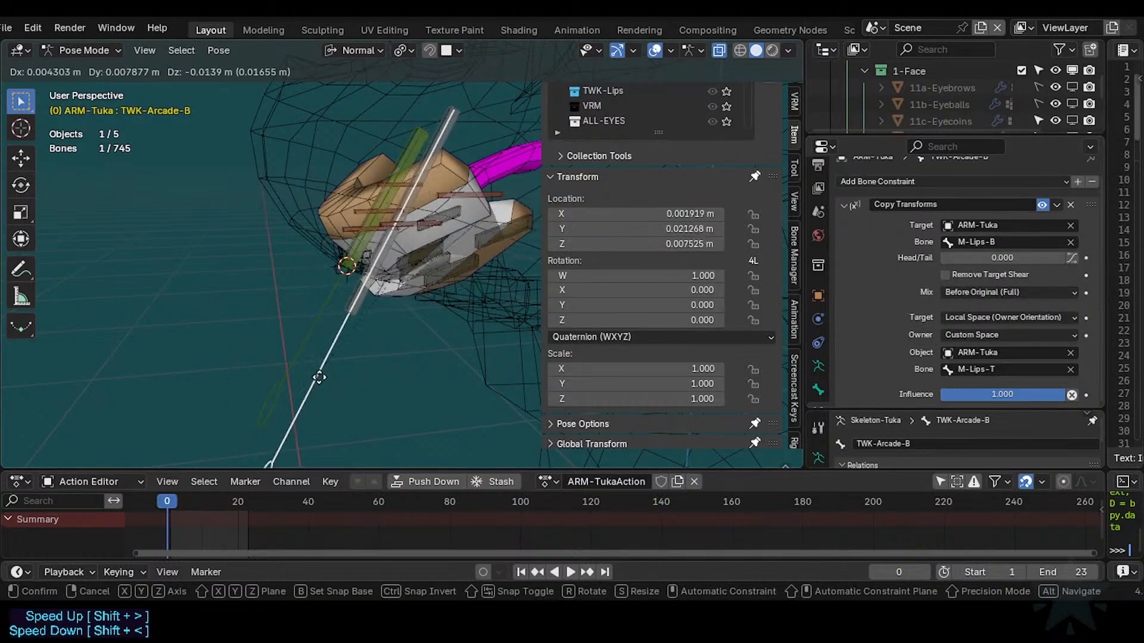
{"action": "right_click", "coordinate": [259, 326]}
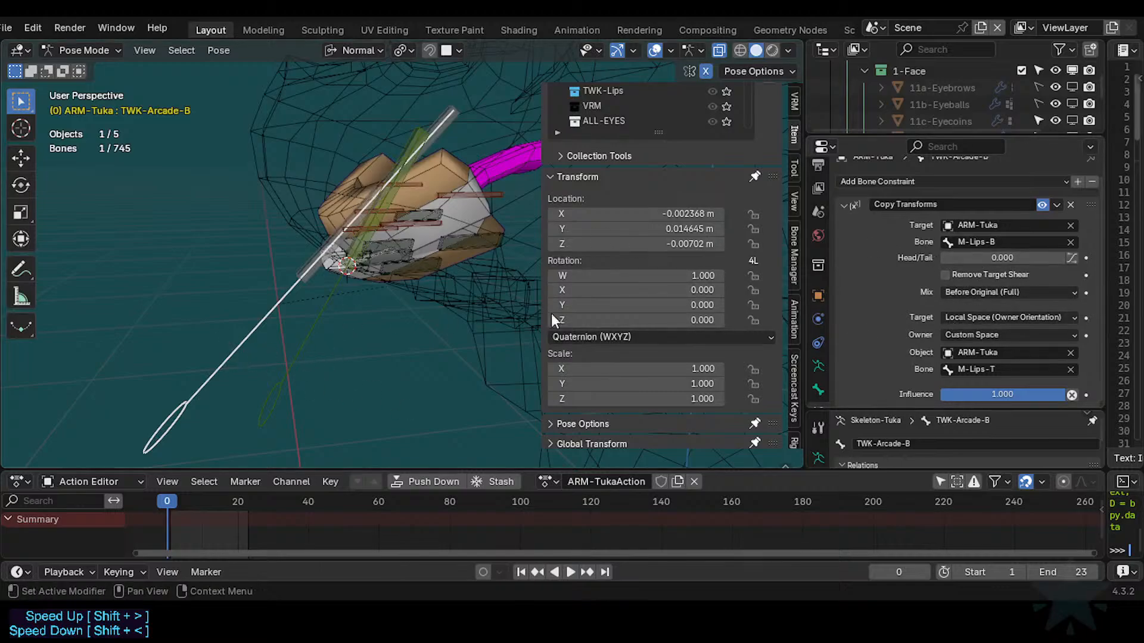
{"action": "left_click", "coordinate": [307, 282]}
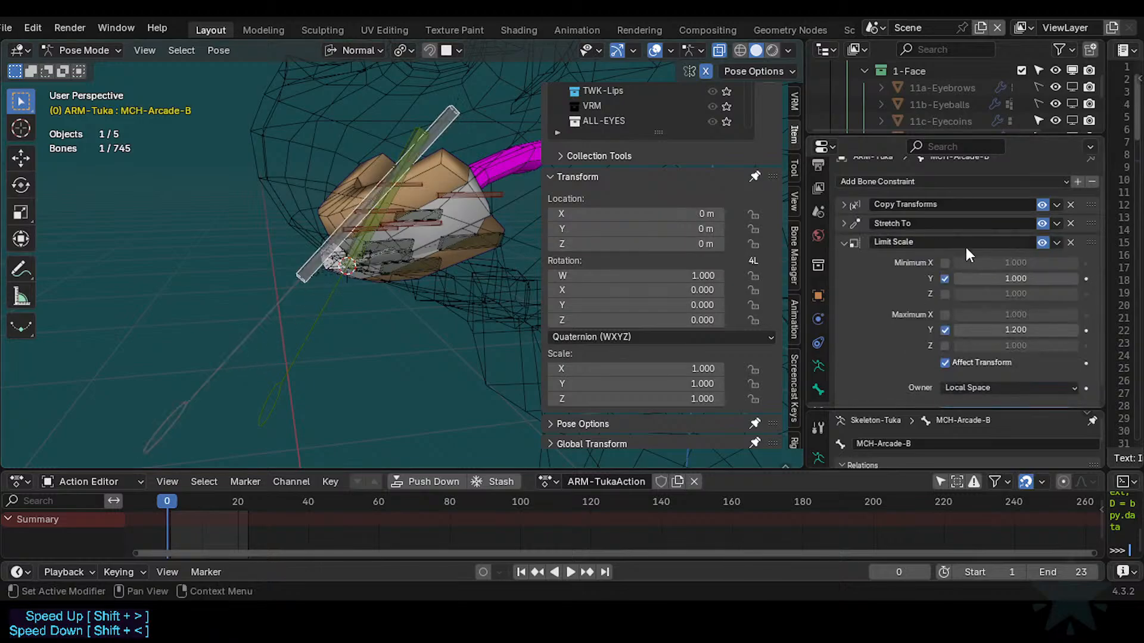
{"action": "left_click", "coordinate": [843, 224]}
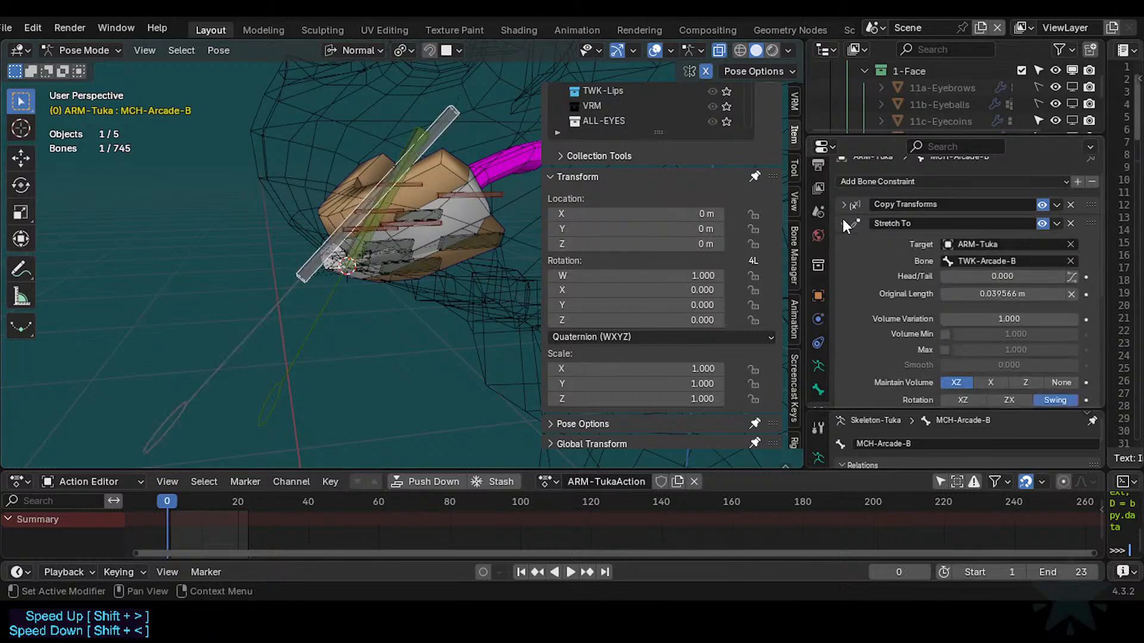
Move TWK-Arcade-B back into the mouth to about X 0.0013, Y -0.0278, Z 0.0029 m.
{"action": "left_click", "coordinate": [239, 343]}
{"action": "key", "text": "g"}
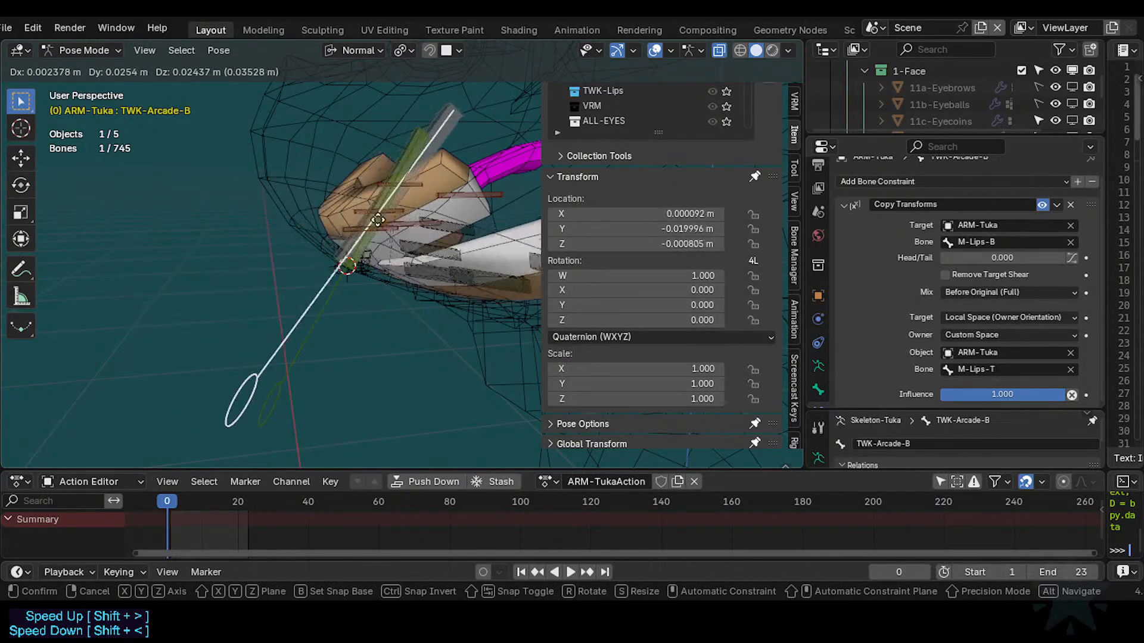
{"action": "right_click", "coordinate": [417, 195]}
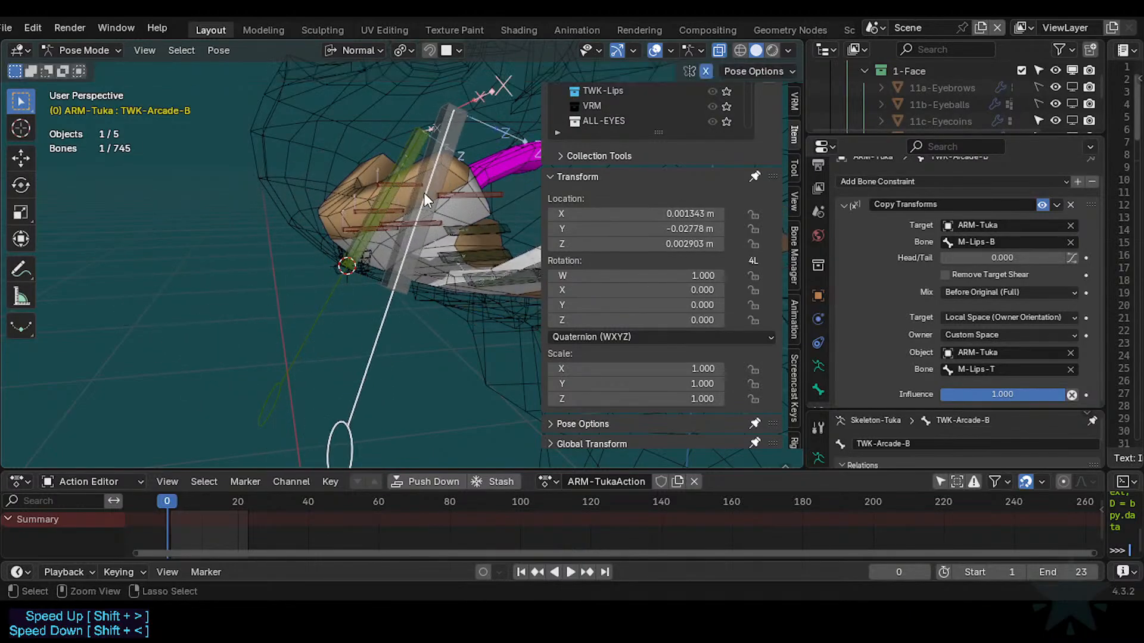
Compare MCH-Arcade-B with TWK-Arcade-B, and check TWK-Arcade-B's rest placement in Edit Mode before returning to Pose Mode.
{"action": "left_click", "coordinate": [463, 143]}
{"action": "left_click", "coordinate": [380, 331]}
{"action": "left_click", "coordinate": [450, 137]}
{"action": "left_click", "coordinate": [395, 309]}
{"action": "key", "text": "Tab"}
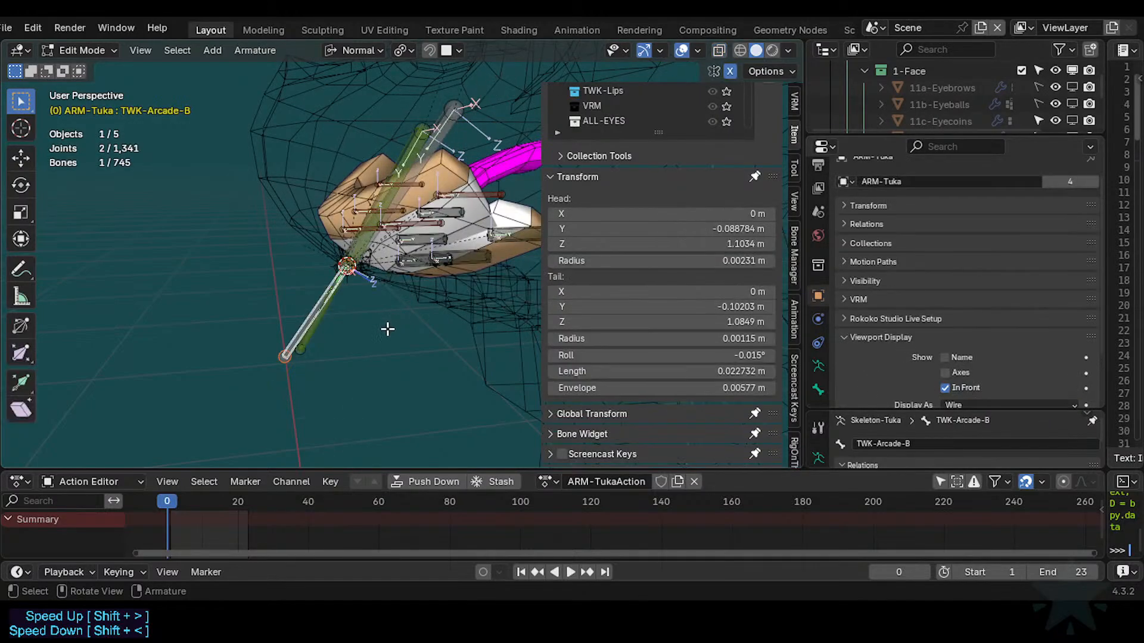
{"action": "key", "text": "Tab"}
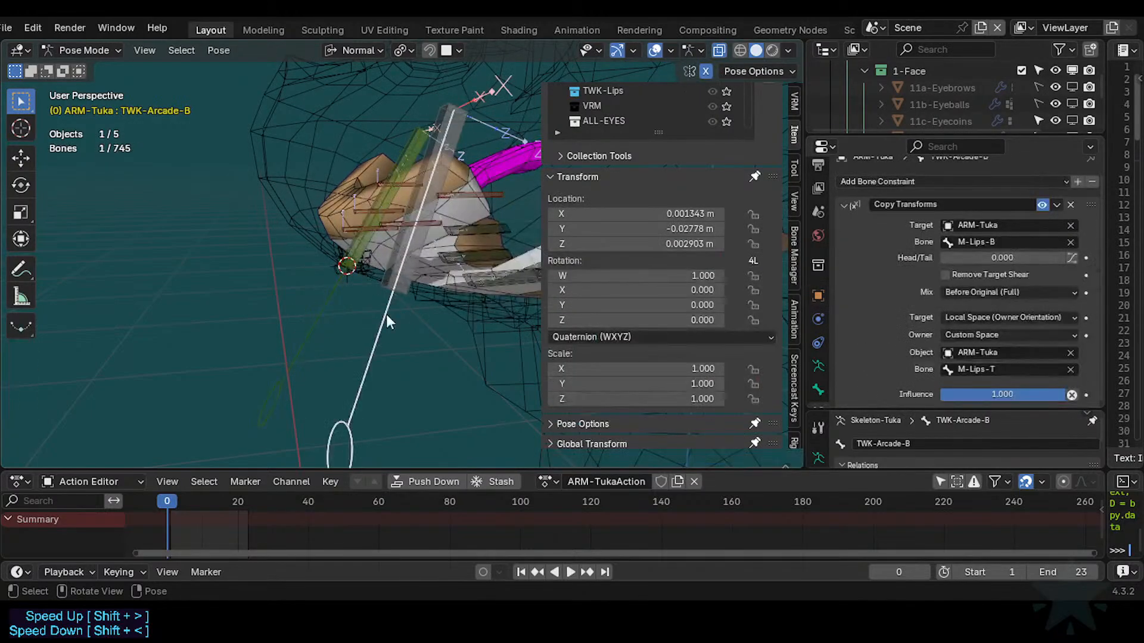
Move TWK-Arcade-B slightly further to about X 0.0009, Y -0.0335, Z 0.0011 m.
{"action": "key", "text": "g"}
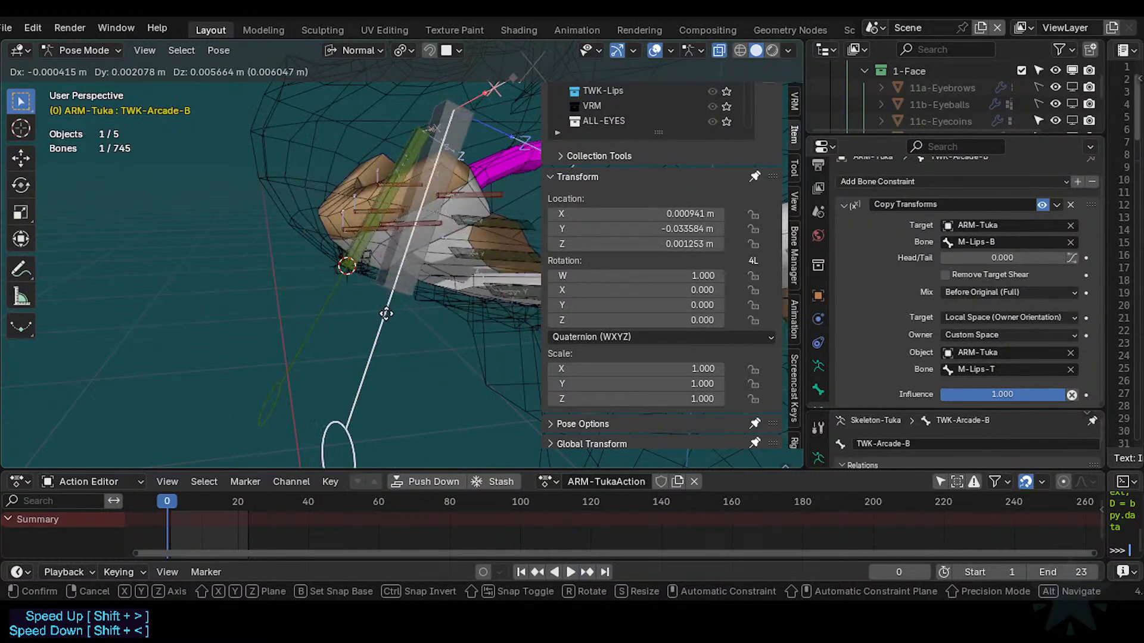
{"action": "left_click", "coordinate": [383, 303]}
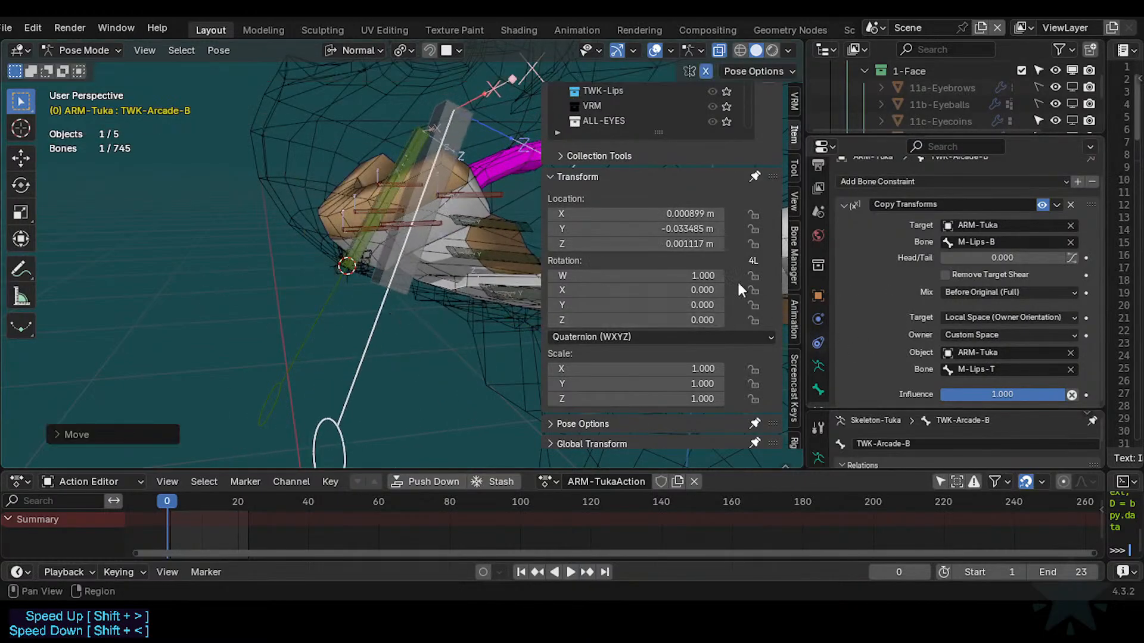
{"action": "scroll", "coordinate": [818, 342], "scroll_direction": "down", "scroll_amount": 2}
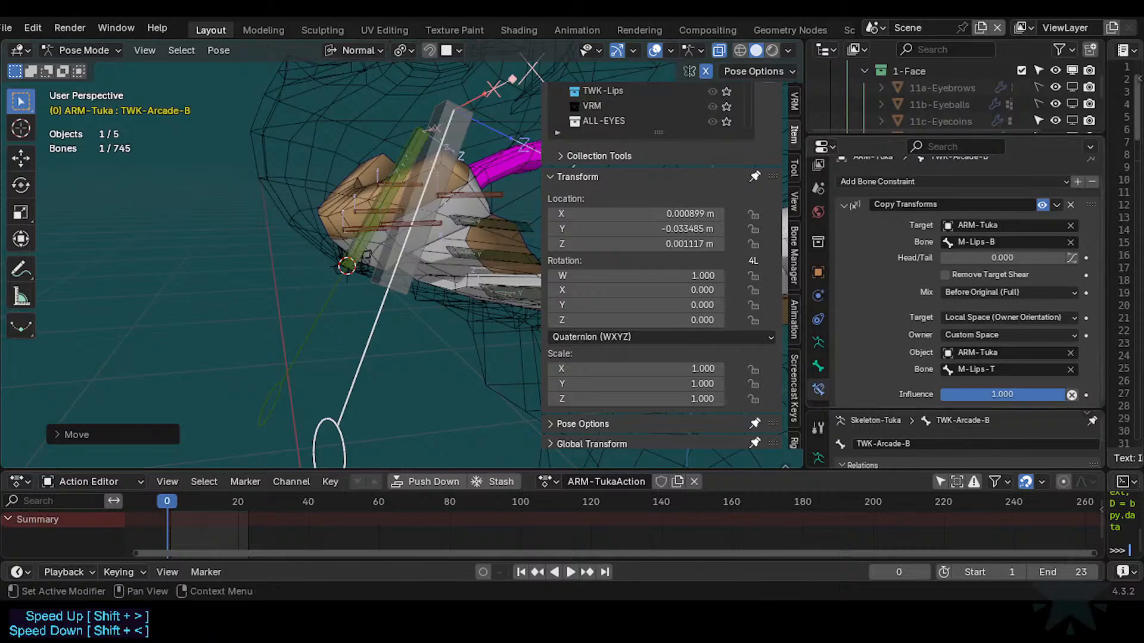
Examine the Copy Transforms, Stretch To and Limit Scale constraints on MCH-Arcade-B, including the Limit Scale Y limits and owner space.
{"action": "left_click", "coordinate": [413, 262]}
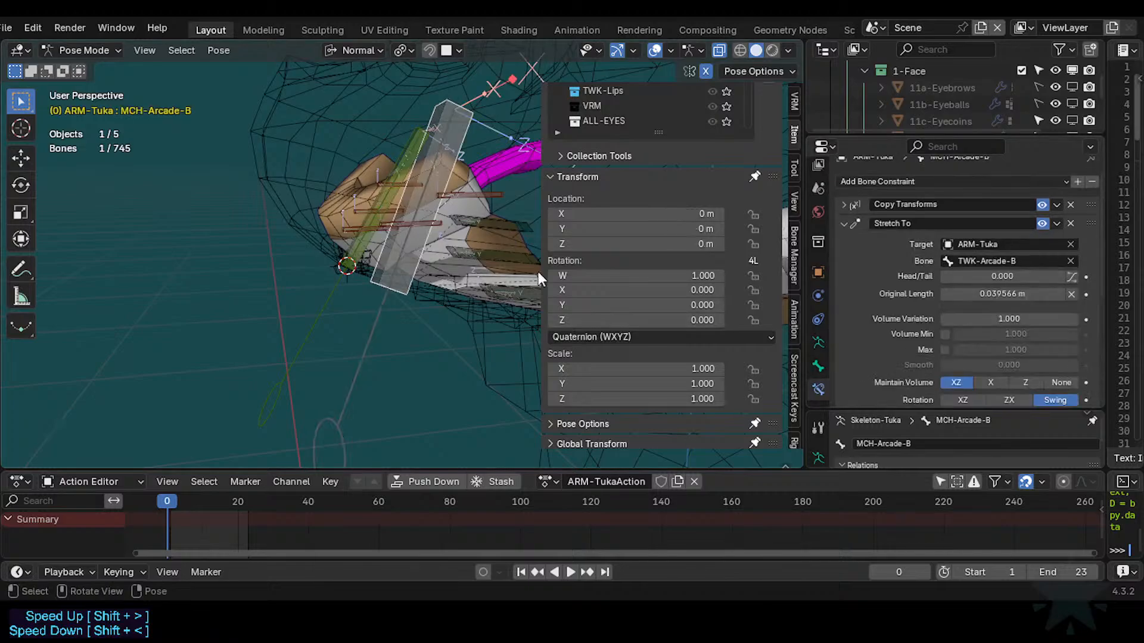
{"action": "scroll", "coordinate": [912, 303], "scroll_direction": "down", "scroll_amount": 2}
{"action": "scroll", "coordinate": [911, 303], "scroll_direction": "up", "scroll_amount": 3}
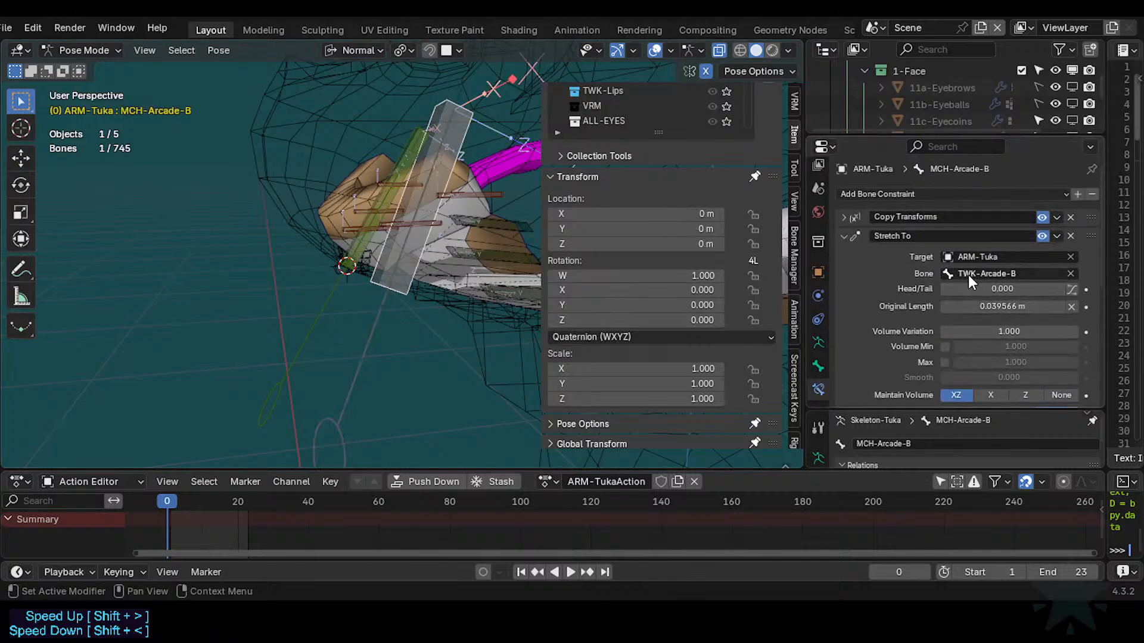
{"action": "left_click", "coordinate": [843, 237]}
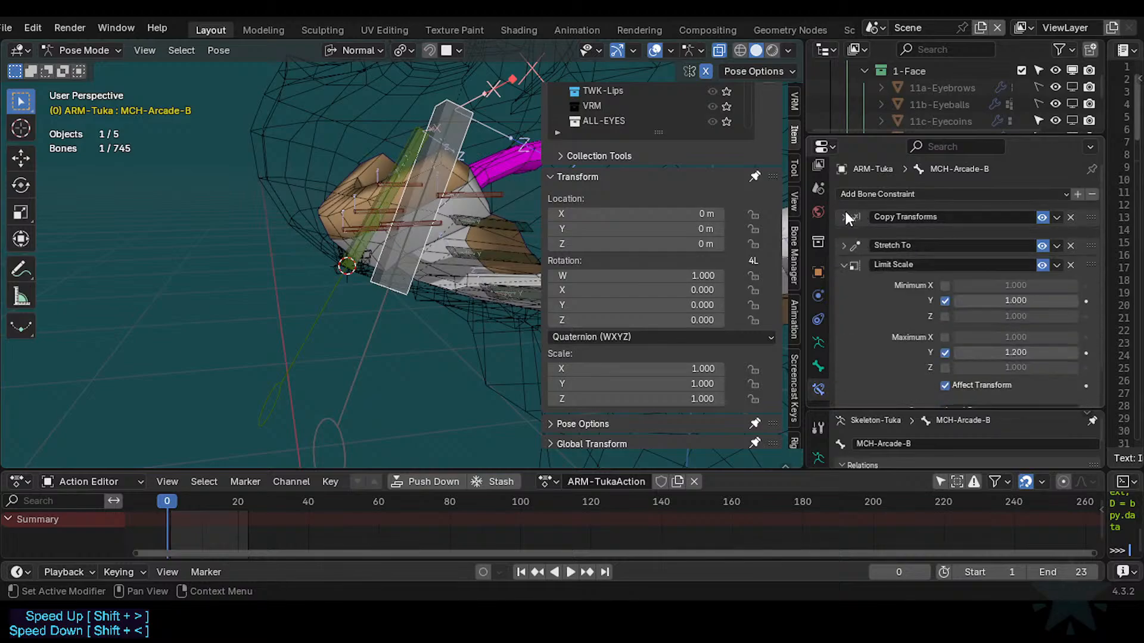
{"action": "left_click", "coordinate": [845, 217]}
{"action": "left_click", "coordinate": [845, 216]}
{"action": "left_click", "coordinate": [846, 258]}
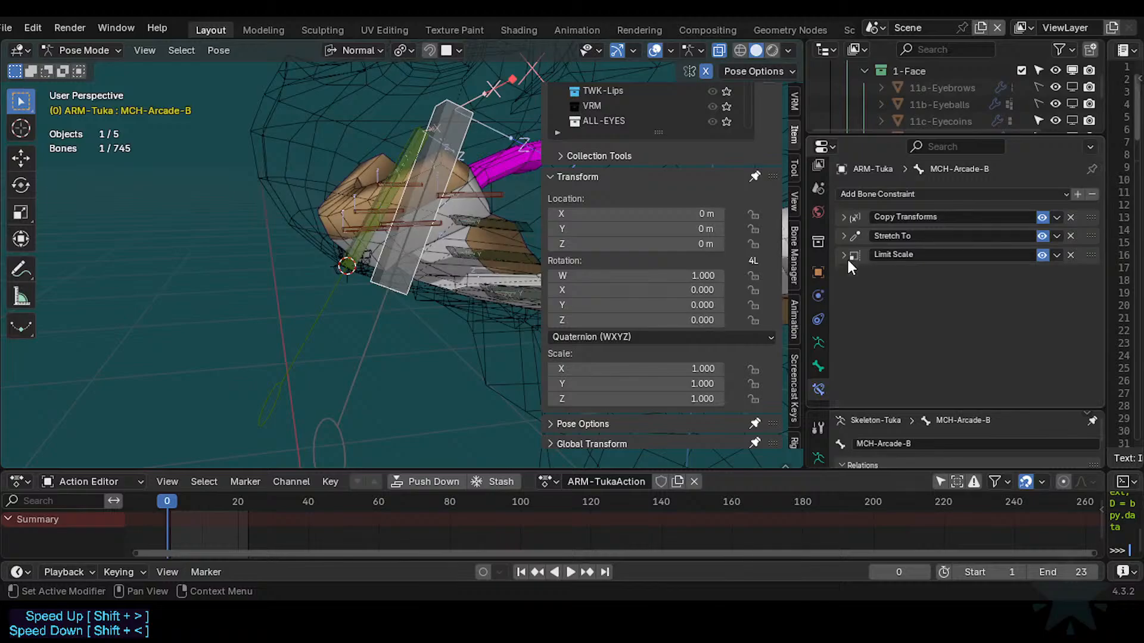
{"action": "left_click", "coordinate": [843, 236]}
{"action": "left_click", "coordinate": [841, 235]}
{"action": "left_click", "coordinate": [843, 257]}
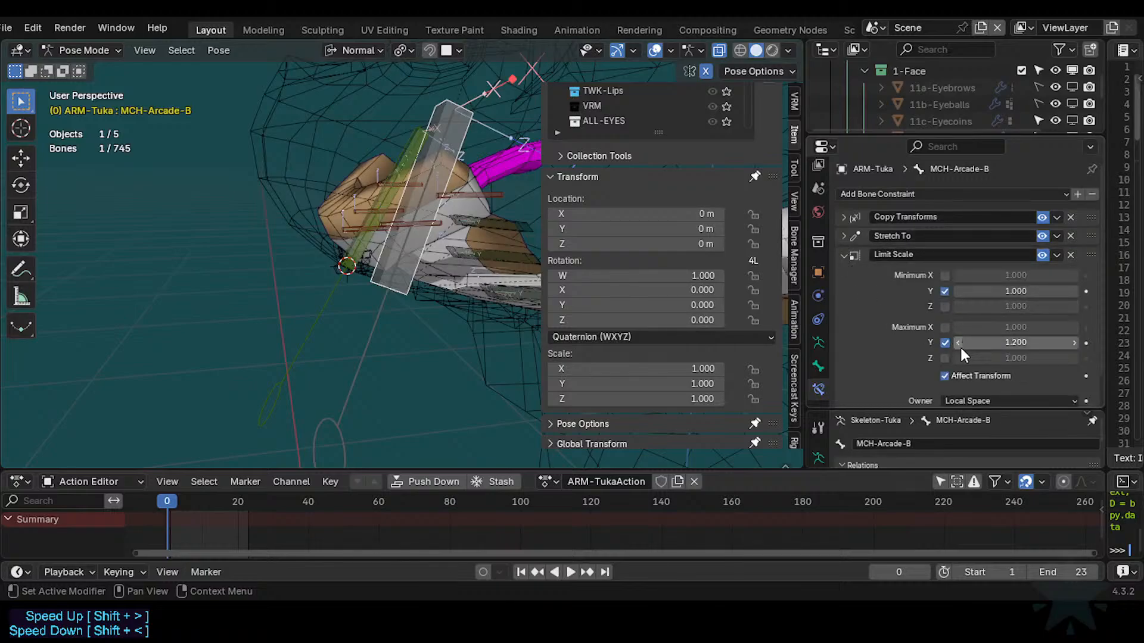
{"action": "scroll", "coordinate": [981, 383], "scroll_direction": "down", "scroll_amount": 2}
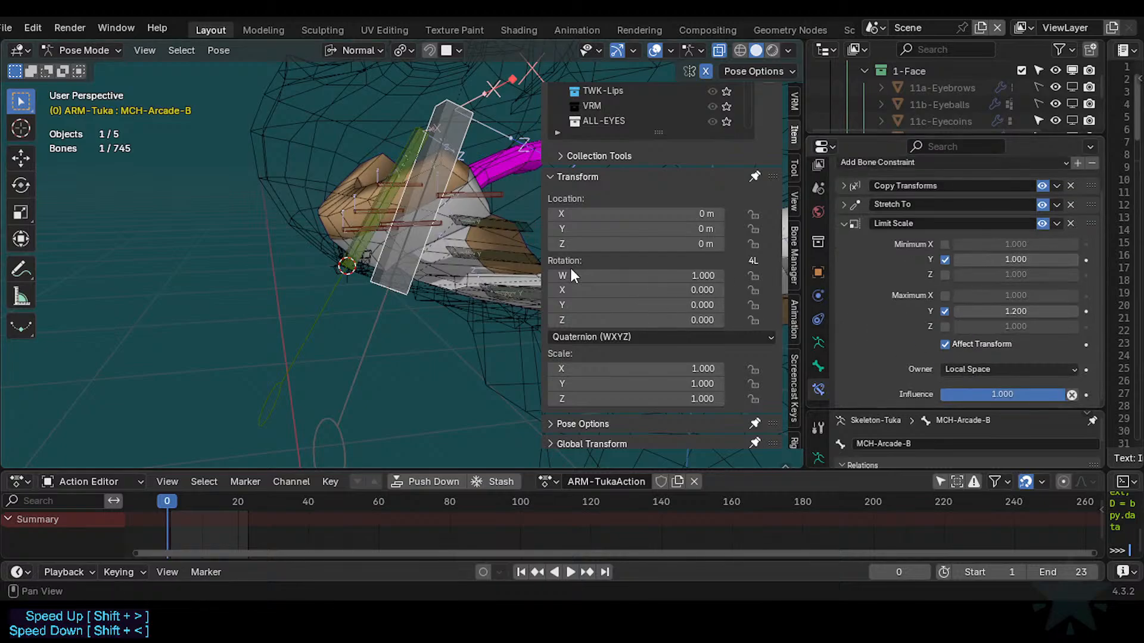
Test TWK-Arcade-B with several moves around the mouth, ending at about X 0.0051, Y -0.0022, Z 0.0168 m.
{"action": "left_click", "coordinate": [374, 353]}
{"action": "key", "text": "g"}
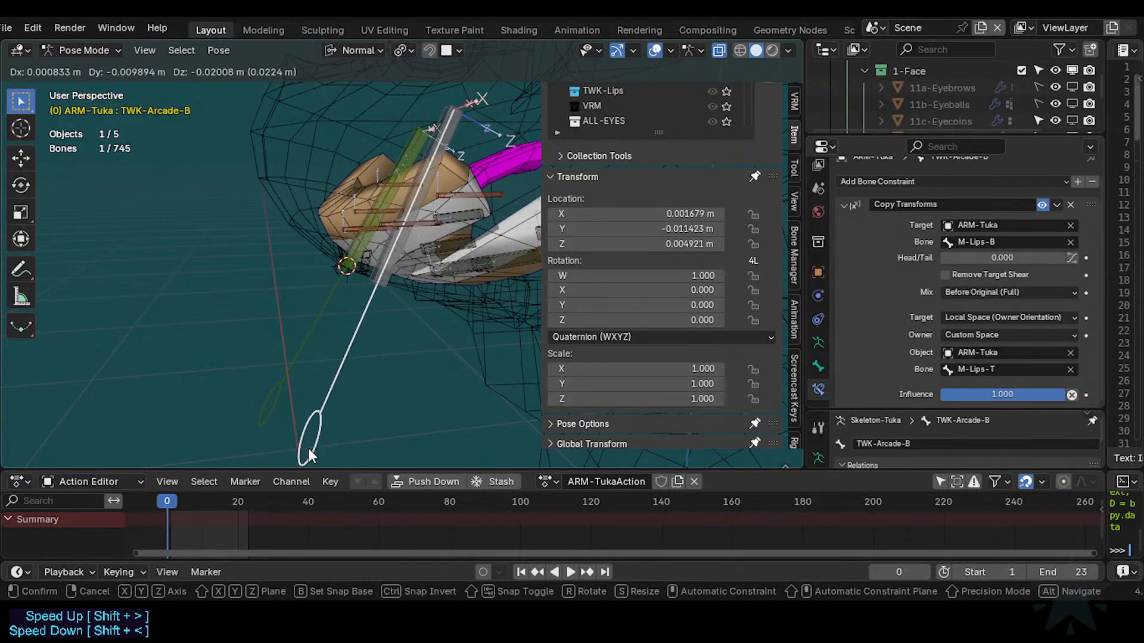
{"action": "left_click", "coordinate": [370, 360]}
{"action": "key", "text": "g"}
{"action": "left_click", "coordinate": [370, 349]}
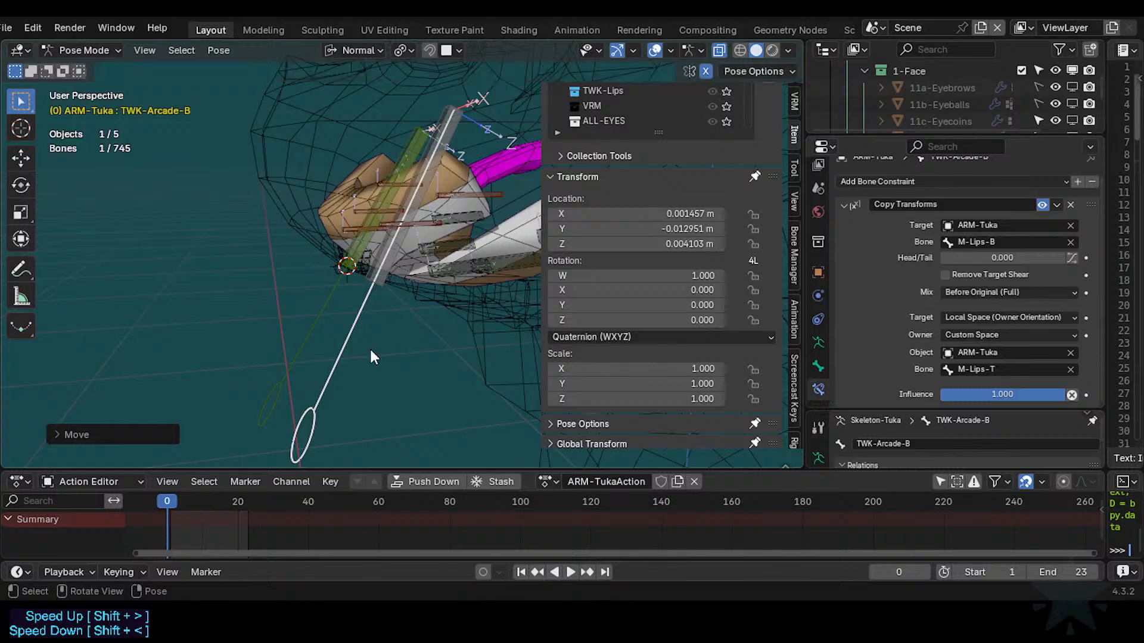
{"action": "key", "text": "g"}
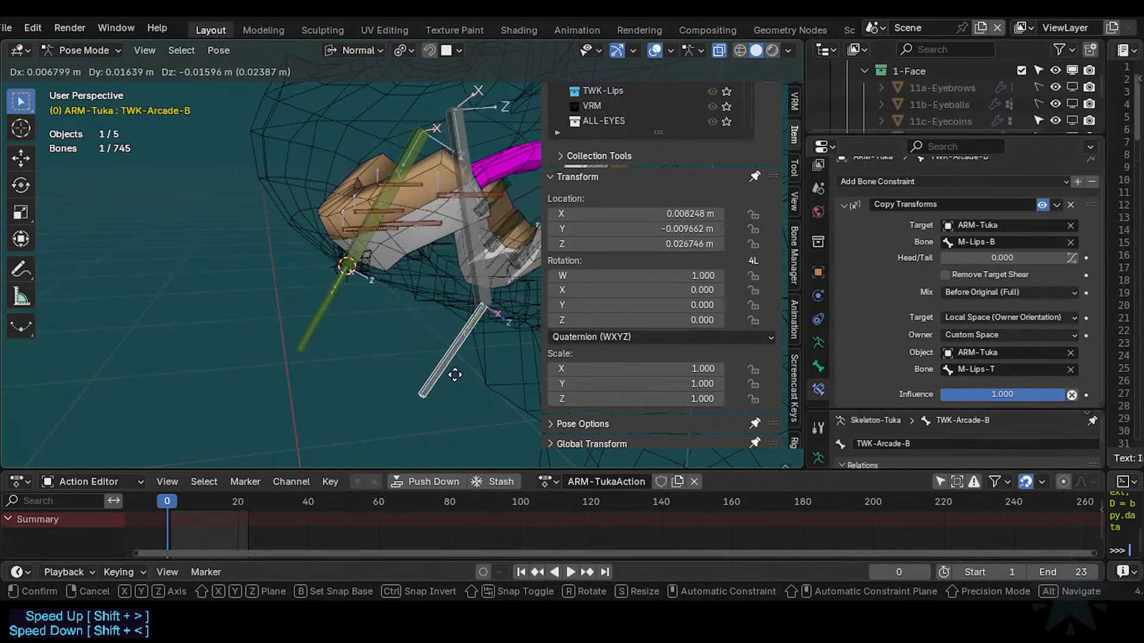
{"action": "left_click", "coordinate": [390, 376]}
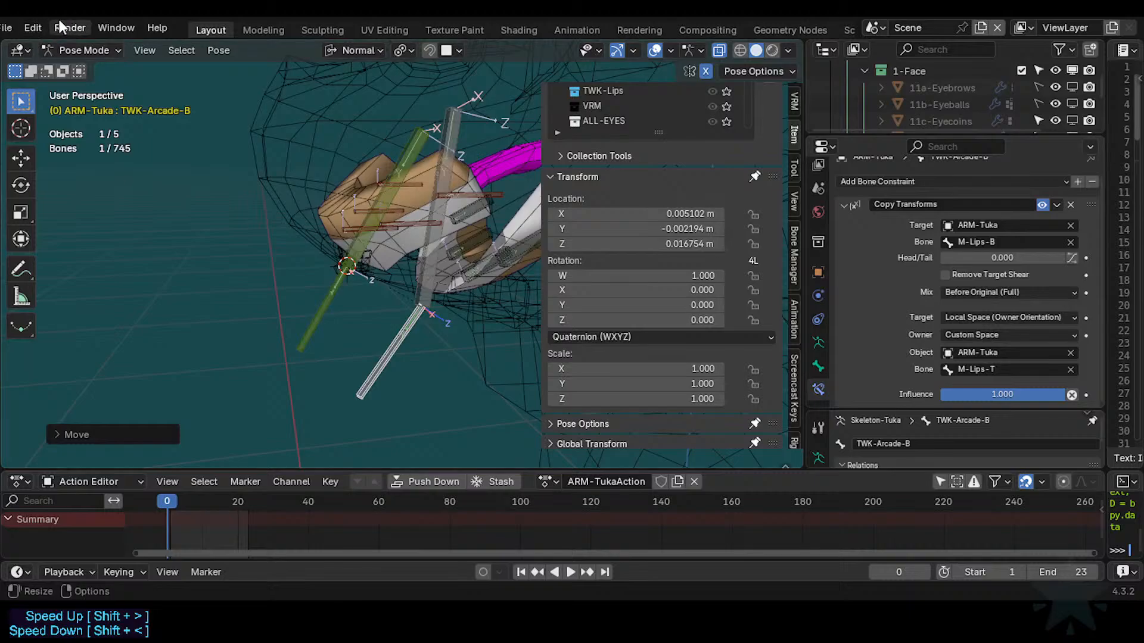
Open Tuka-Game-53.blend, discarding the changes made in Tuka-Game-52-ArcadesSetup-BAK.blend.
{"action": "scroll", "coordinate": [37, 28], "scroll_direction": "up", "scroll_amount": 1}
{"action": "left_click", "coordinate": [36, 28]}
{"action": "left_click", "coordinate": [56, 66]}
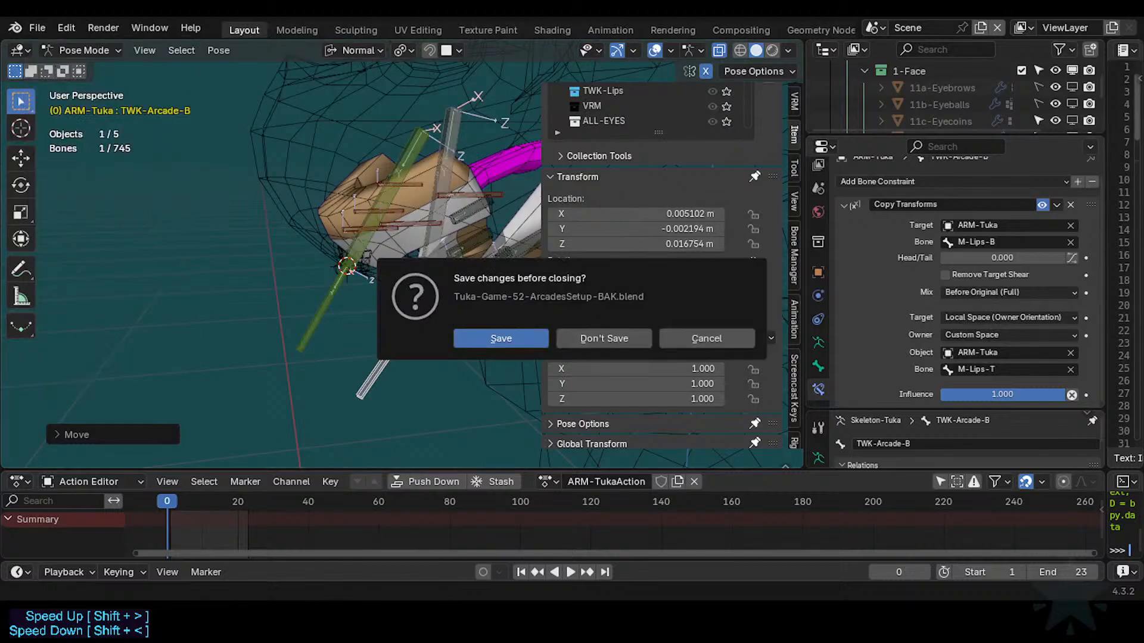
{"action": "left_click", "coordinate": [602, 339]}
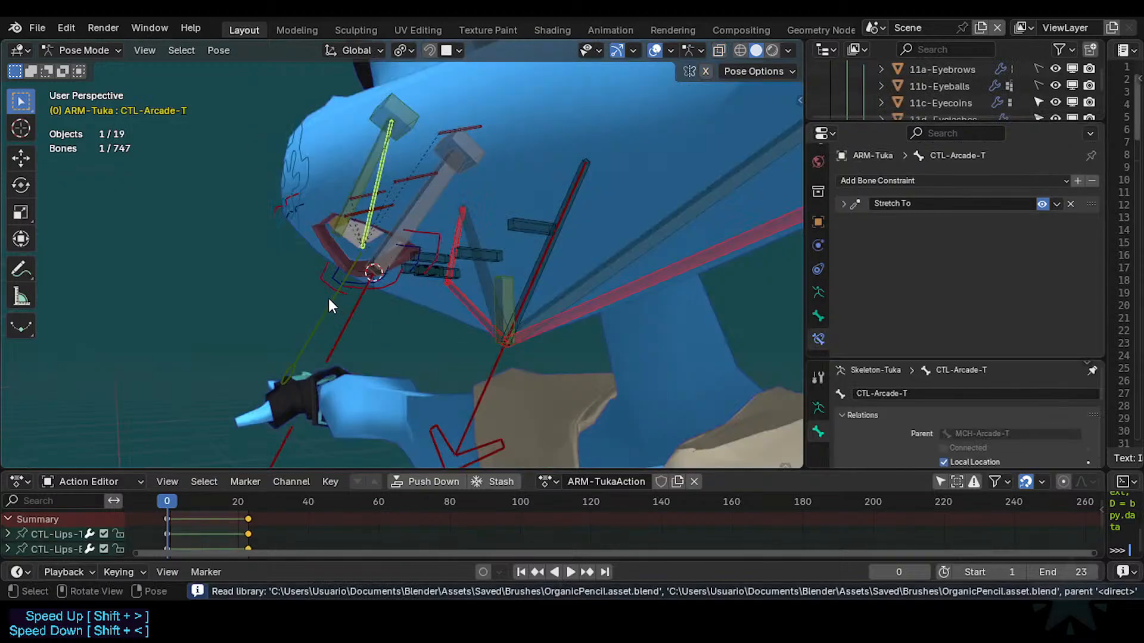
Move CTL-Arcade-T.001 in several small shifts below the front of the mouth to test how the upper arcade follows.
{"action": "left_click", "coordinate": [329, 301]}
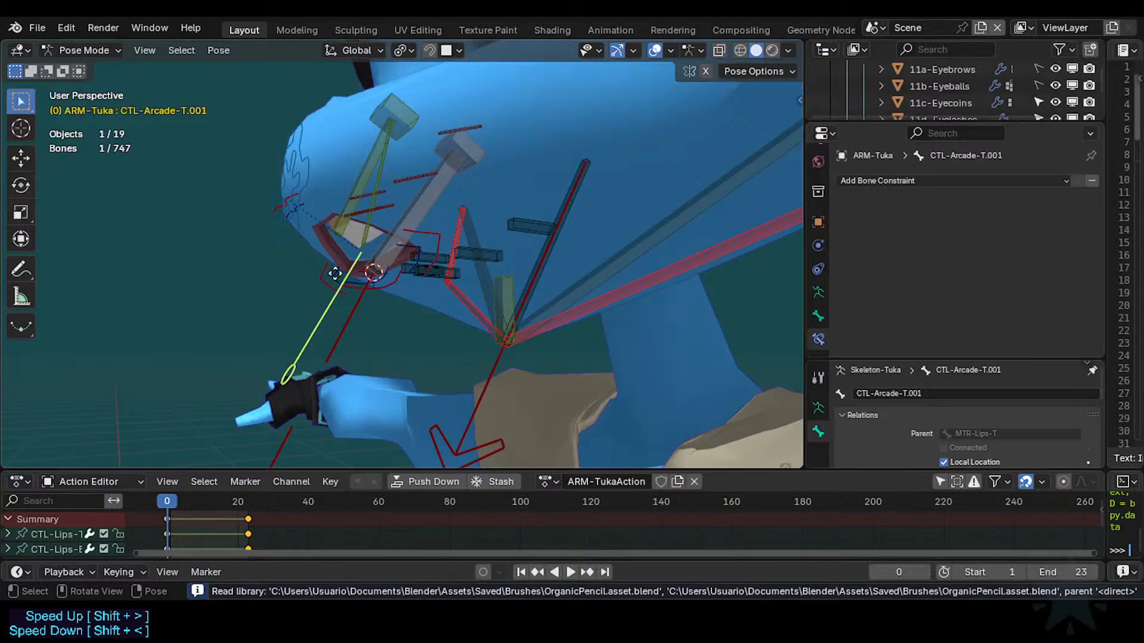
{"action": "left_click", "coordinate": [345, 258]}
{"action": "middle_click_drag", "start_coordinate": [344, 257], "coordinate": [298, 304]}
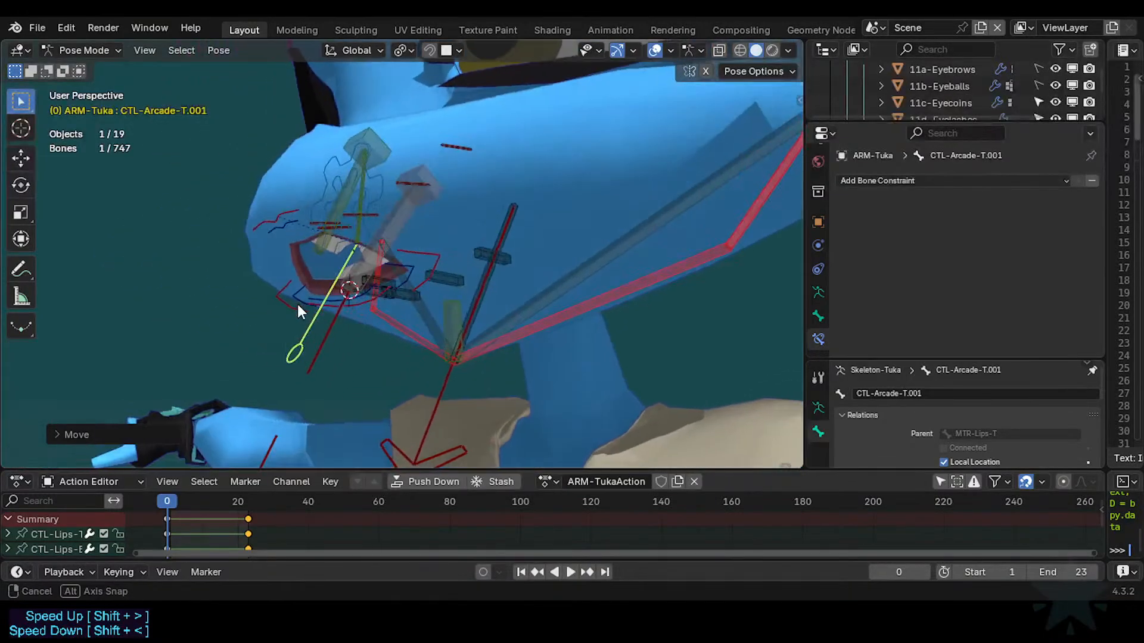
{"action": "key", "text": "g"}
{"action": "left_click", "coordinate": [319, 291]}
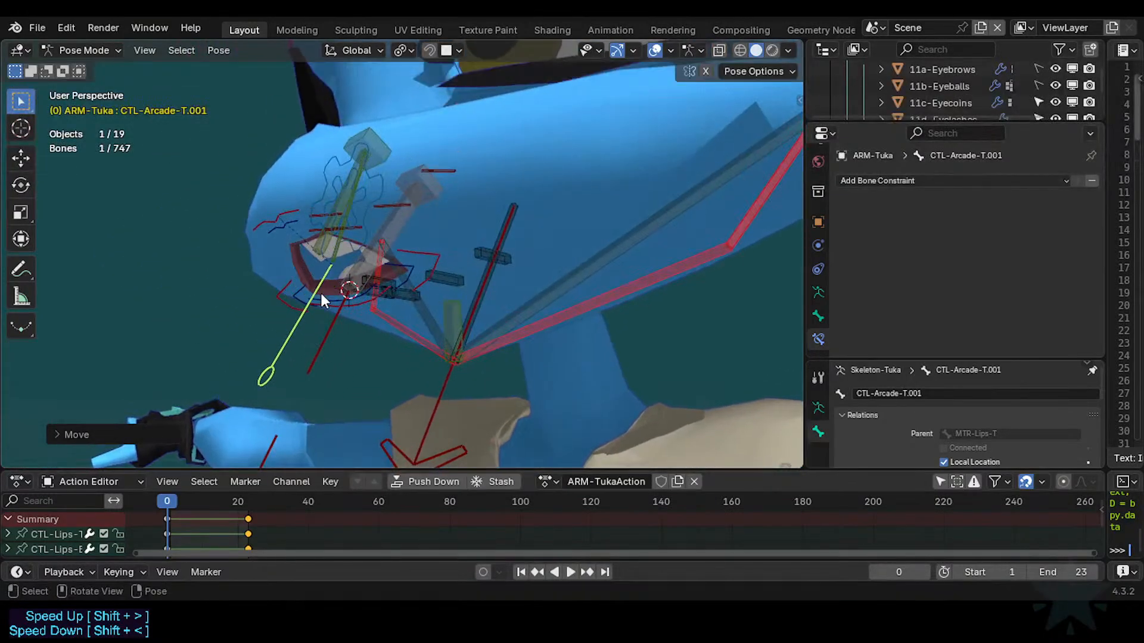
{"action": "key", "text": "g"}
{"action": "left_click", "coordinate": [313, 287]}
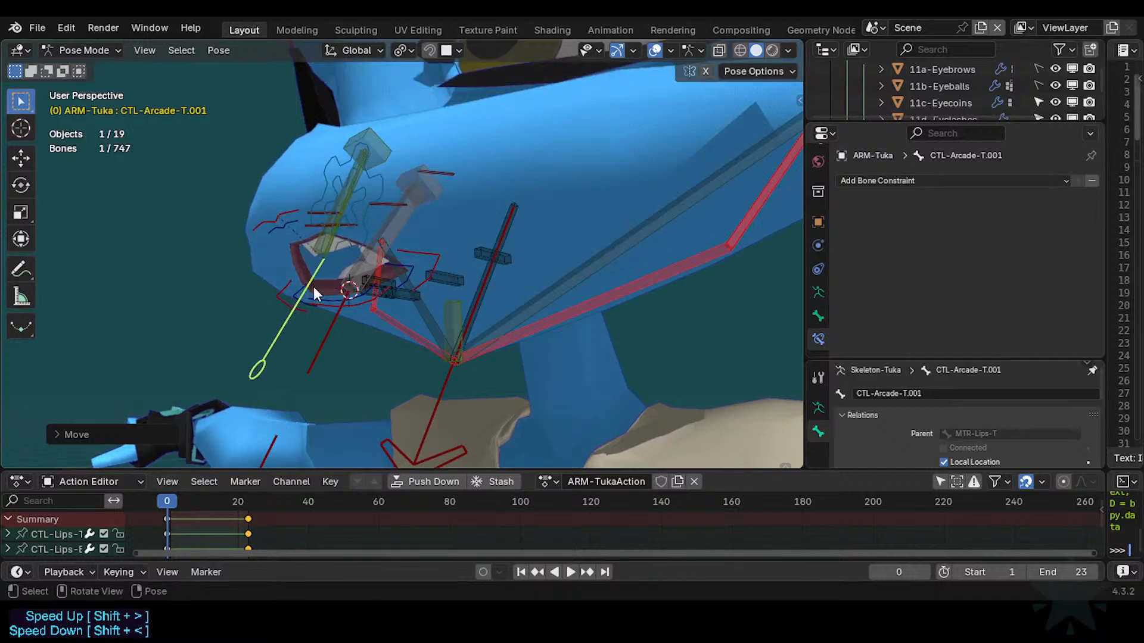
Compare the constraints on CTL-Arcade-T, MCH-Arcade-T and CTL-Arcade-T.001 at the upper mouth.
{"action": "left_click", "coordinate": [336, 254]}
{"action": "left_click", "coordinate": [331, 252]}
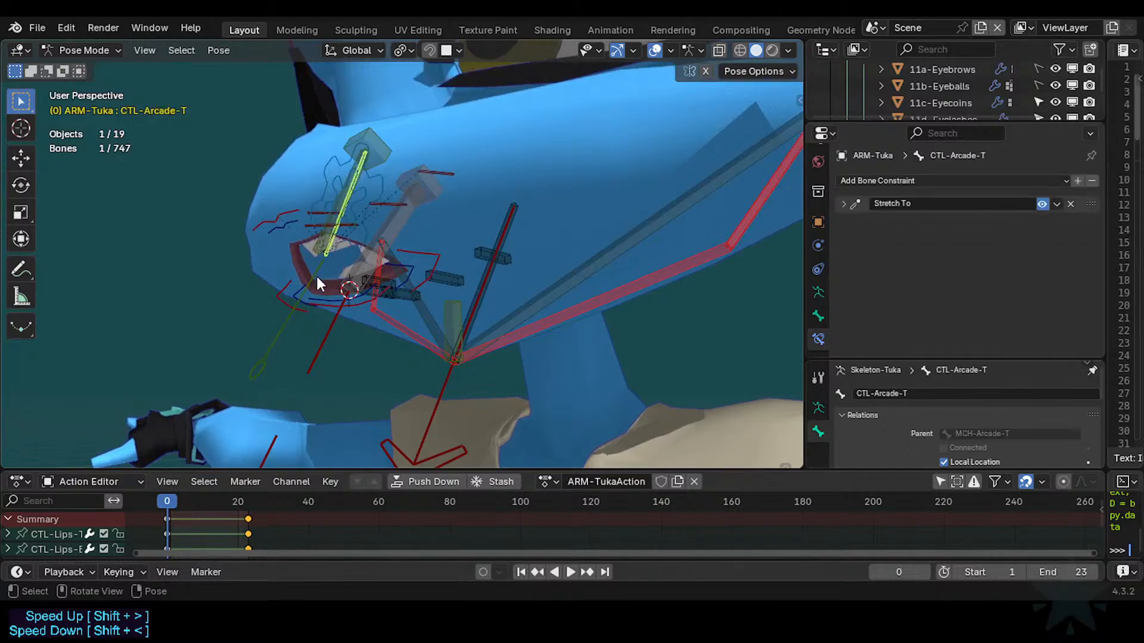
{"action": "left_click", "coordinate": [292, 328]}
{"action": "left_click", "coordinate": [331, 248]}
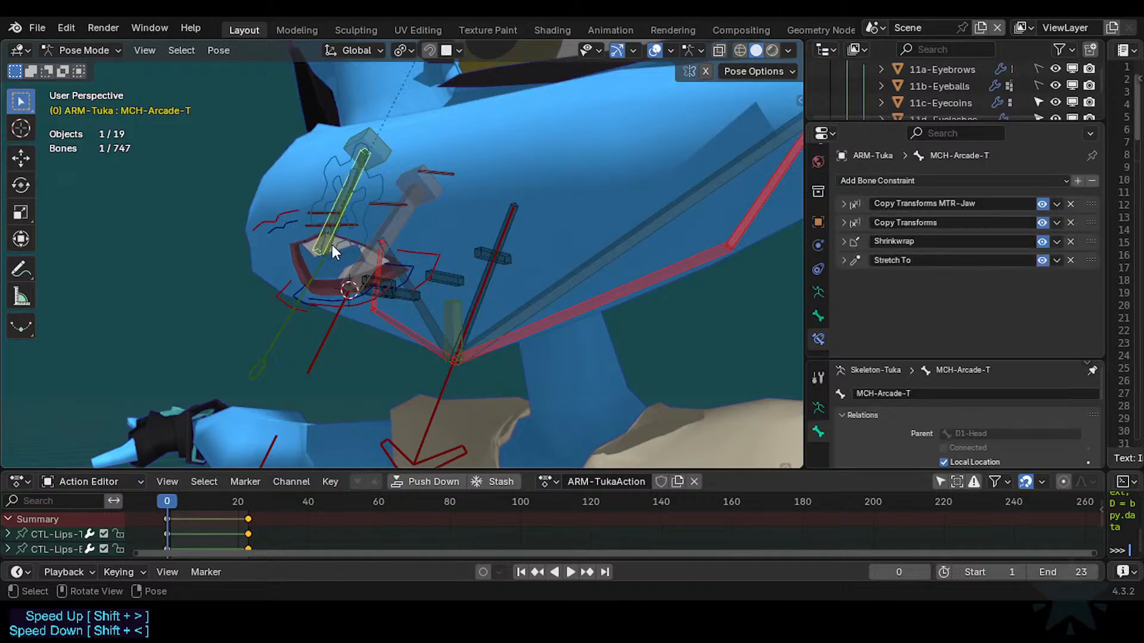
{"action": "left_click", "coordinate": [331, 247]}
{"action": "left_click", "coordinate": [294, 327]}
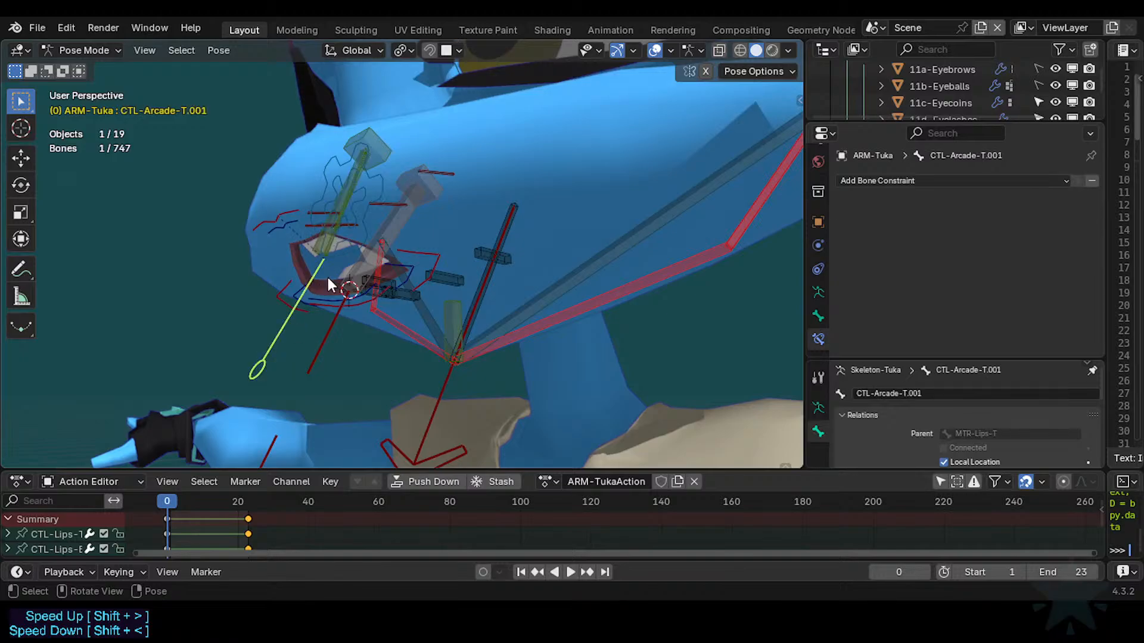
{"action": "left_click", "coordinate": [336, 249]}
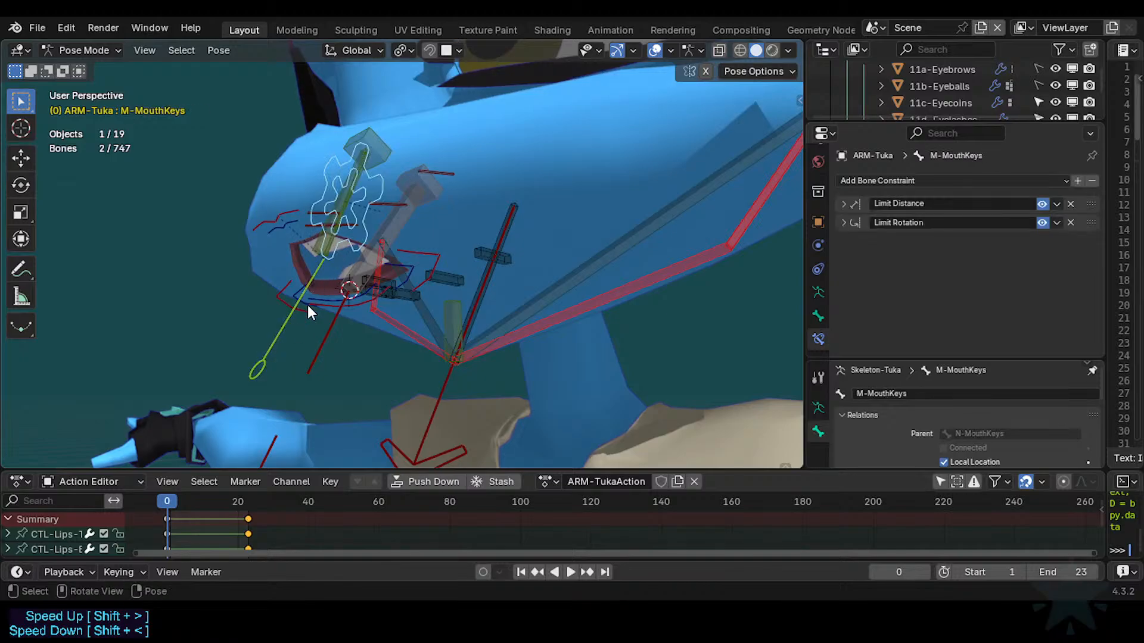
Copy the bone name CTL-Arcade-T and set it as the custom shape's Override Transform on CTL-Arcade-T.001.
{"action": "left_click", "coordinate": [331, 248]}
{"action": "left_click", "coordinate": [331, 249]}
{"action": "left_click", "coordinate": [332, 249]}
{"action": "key", "text": "F2"}
{"action": "key", "text": "ctrl+c"}
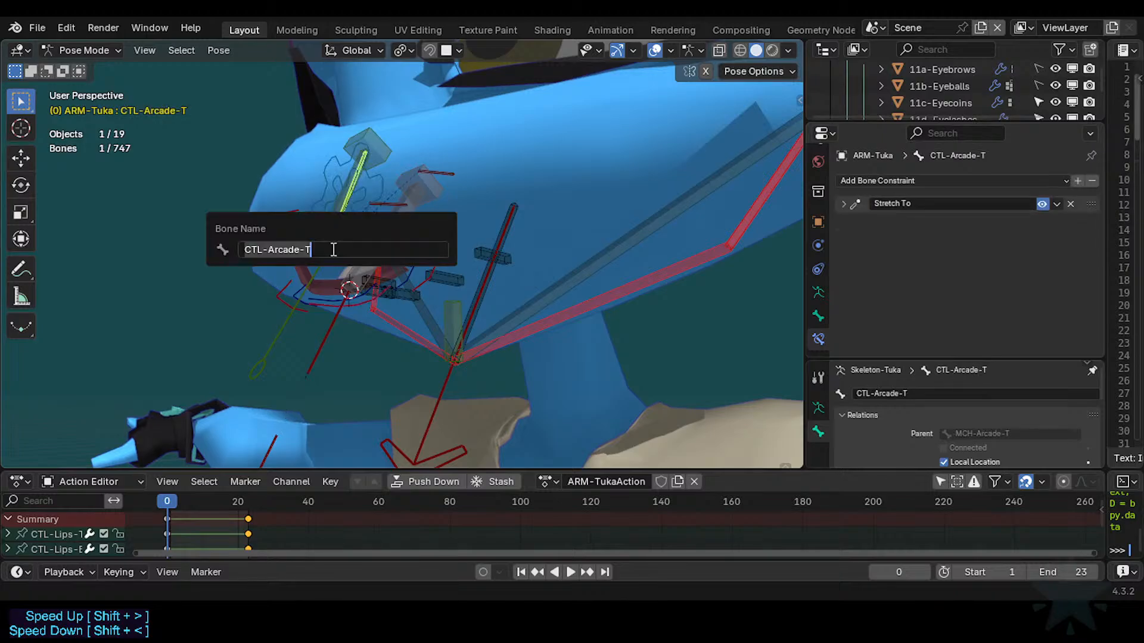
{"action": "left_click", "coordinate": [287, 338]}
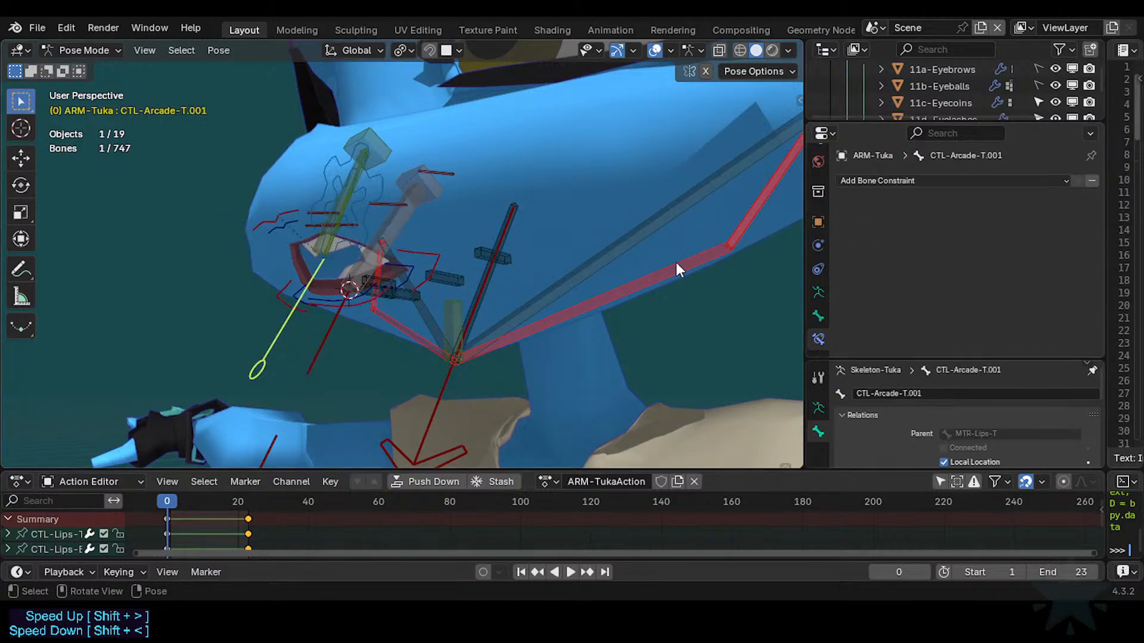
{"action": "left_click", "coordinate": [818, 316]}
{"action": "scroll", "coordinate": [950, 292], "scroll_direction": "down", "scroll_amount": 8}
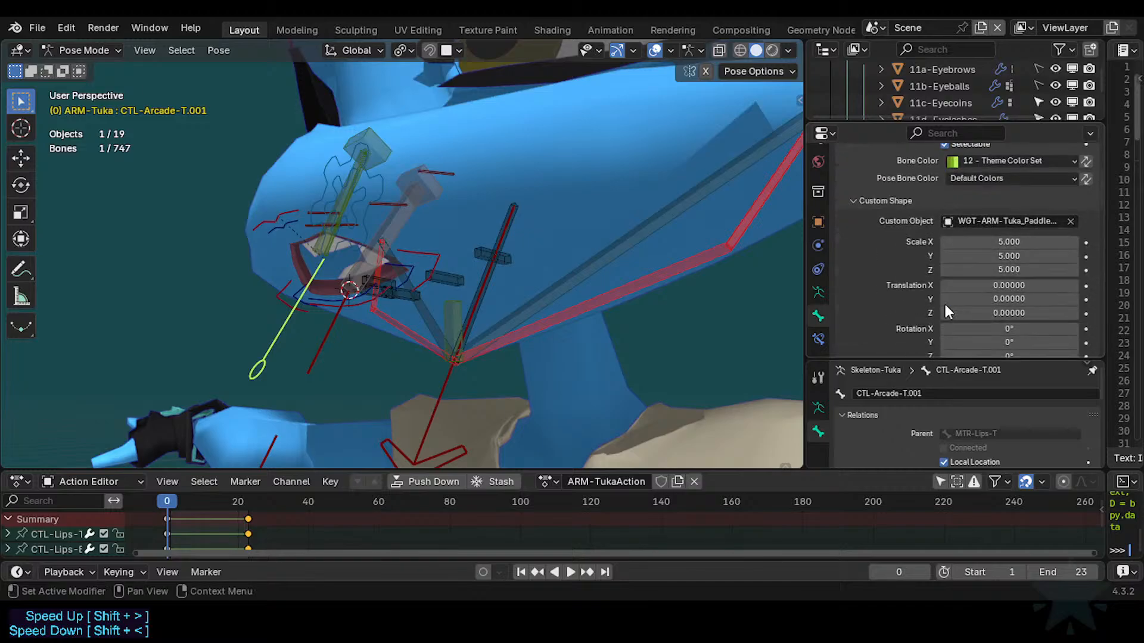
{"action": "key", "text": "ctrl+v"}
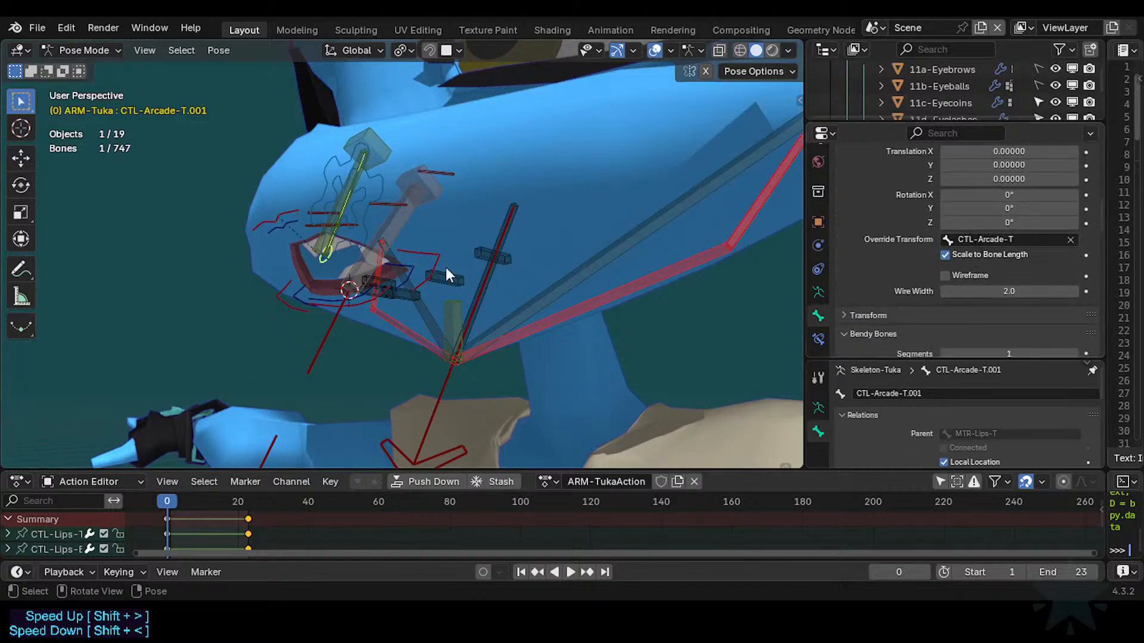
Set the custom shape Y scale of CTL-Arcade-T.001 to 8.2 and move the bone slightly down to test it.
{"action": "scroll", "coordinate": [858, 253], "scroll_direction": "up", "scroll_amount": 3}
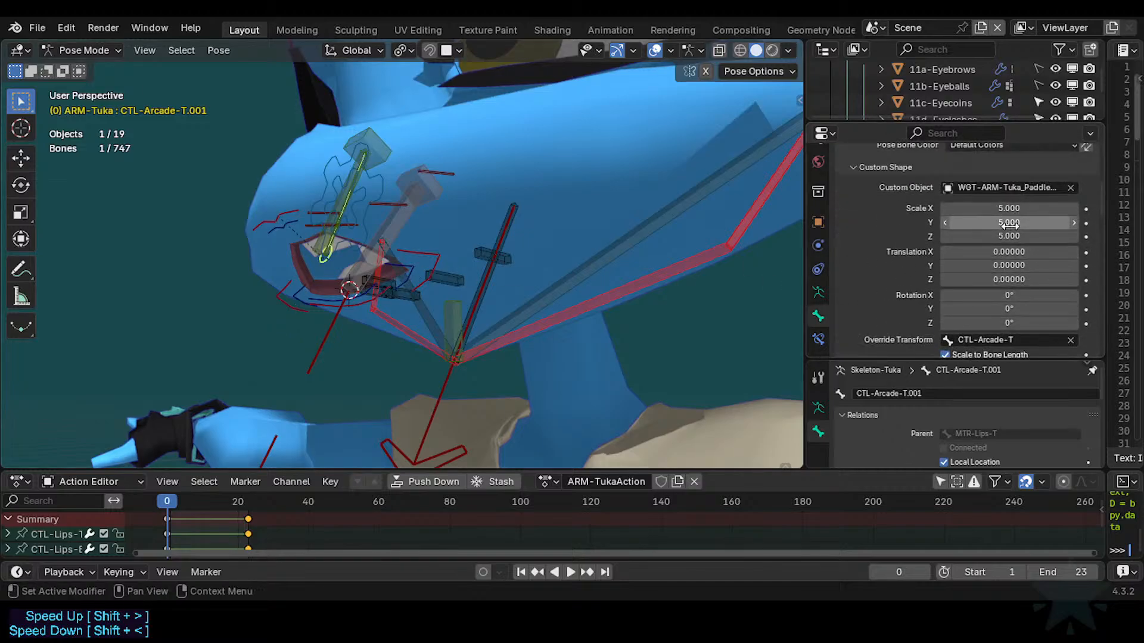
{"action": "left_click_drag", "start_coordinate": [1008, 223], "coordinate": [1049, 223]}
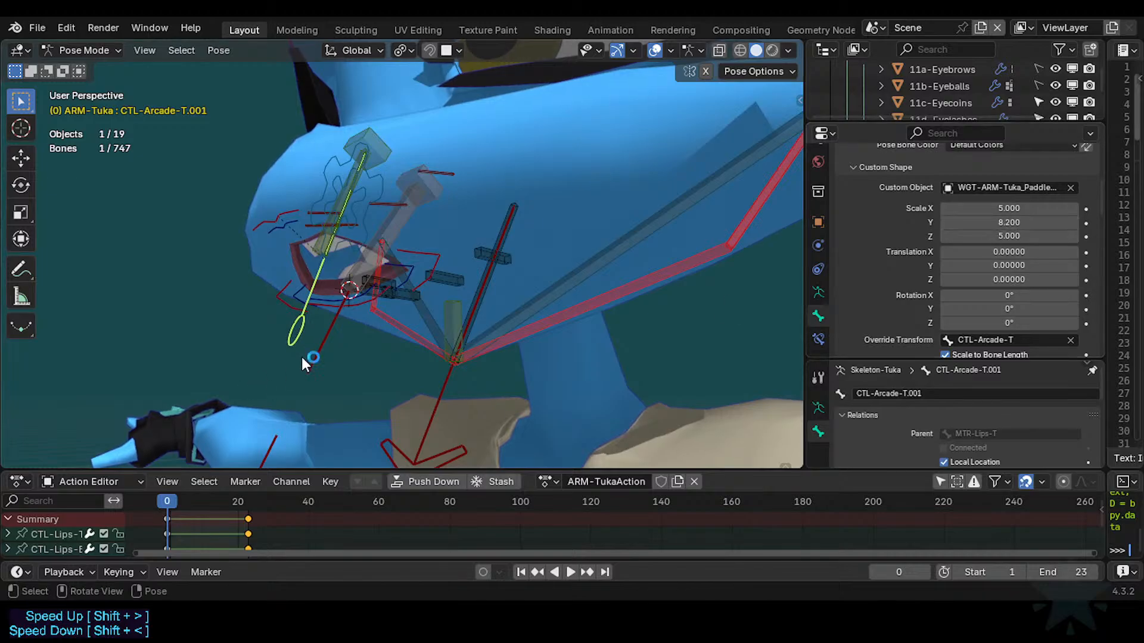
{"action": "key", "text": "g"}
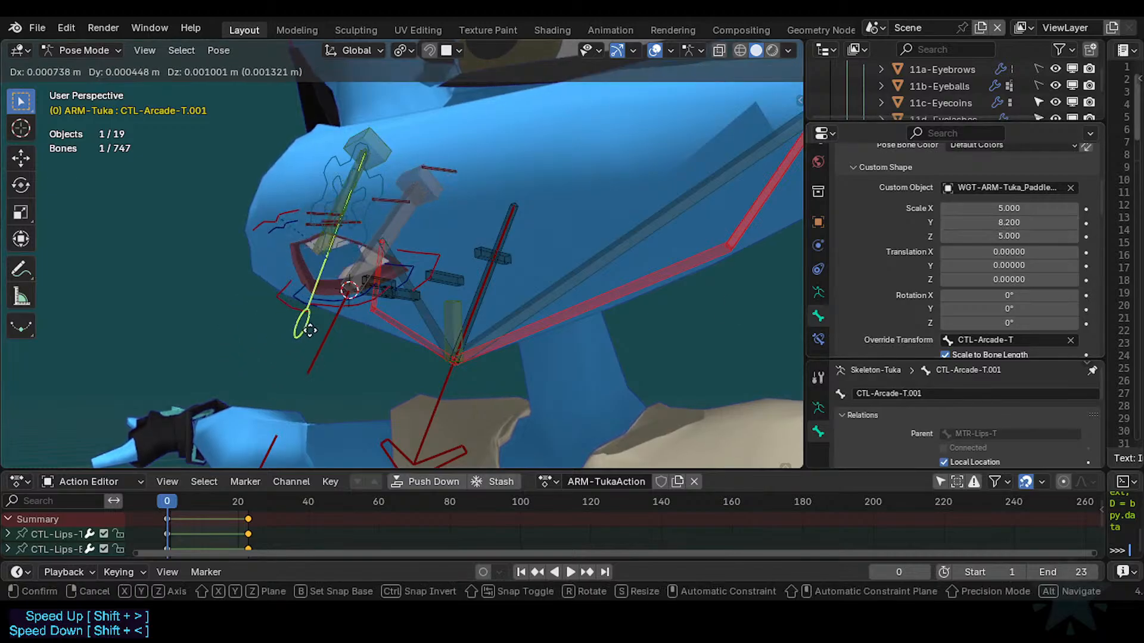
{"action": "left_click", "coordinate": [286, 360]}
Save the file and add a Limit Scale constraint to MCH-Arcade-T.
{"action": "left_click", "coordinate": [818, 339]}
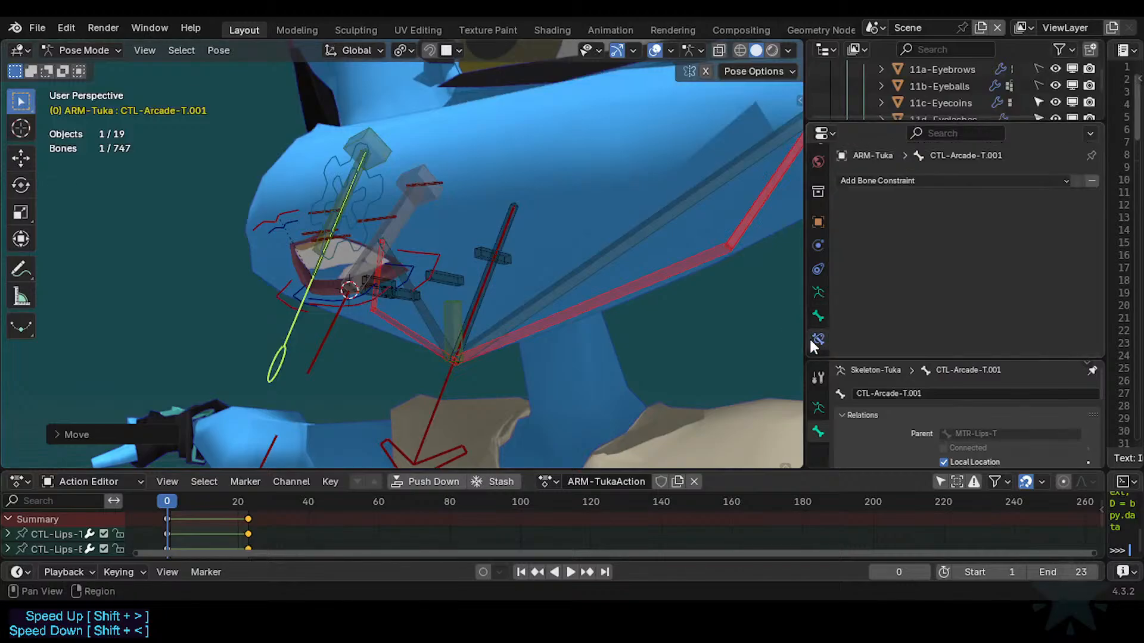
{"action": "key", "text": "ctrl+s"}
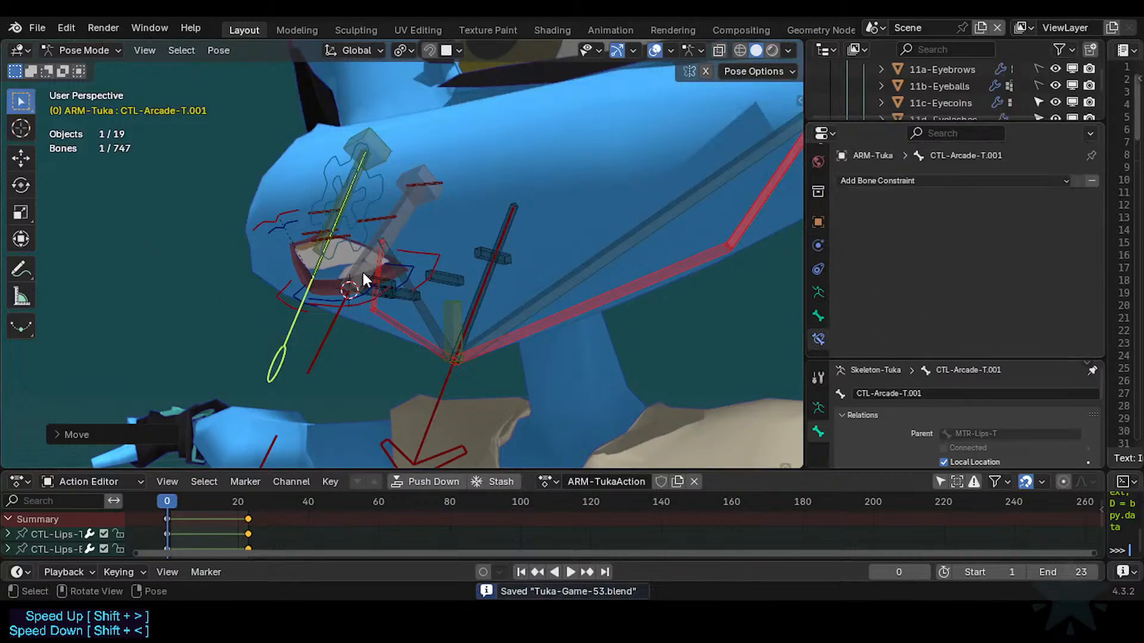
{"action": "left_click", "coordinate": [323, 250]}
{"action": "left_click", "coordinate": [320, 249]}
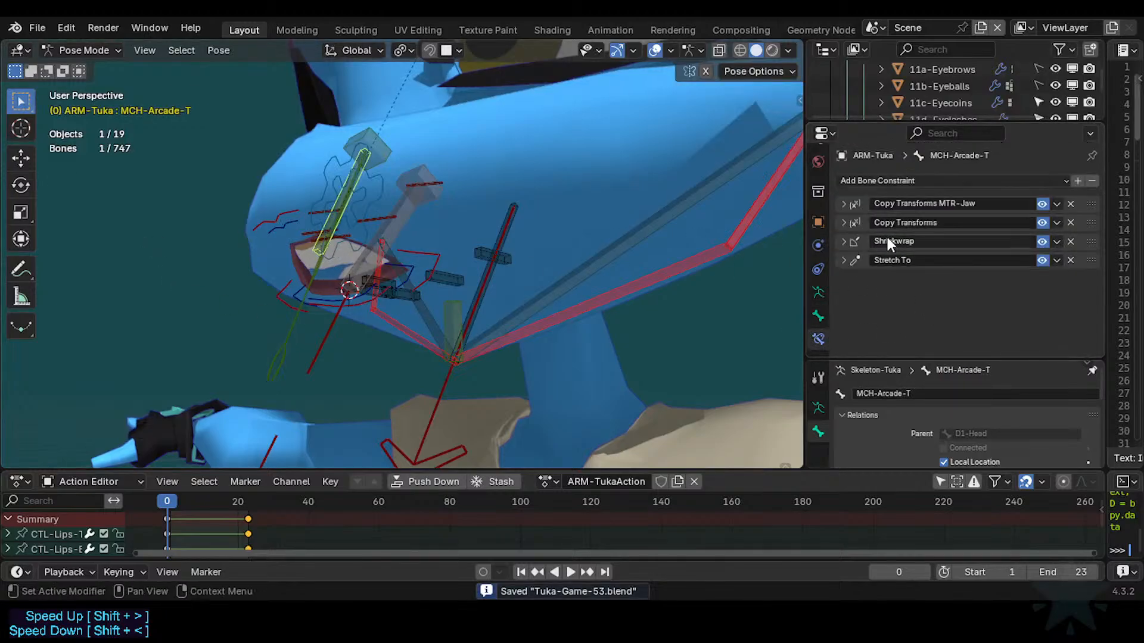
{"action": "left_click", "coordinate": [901, 181]}
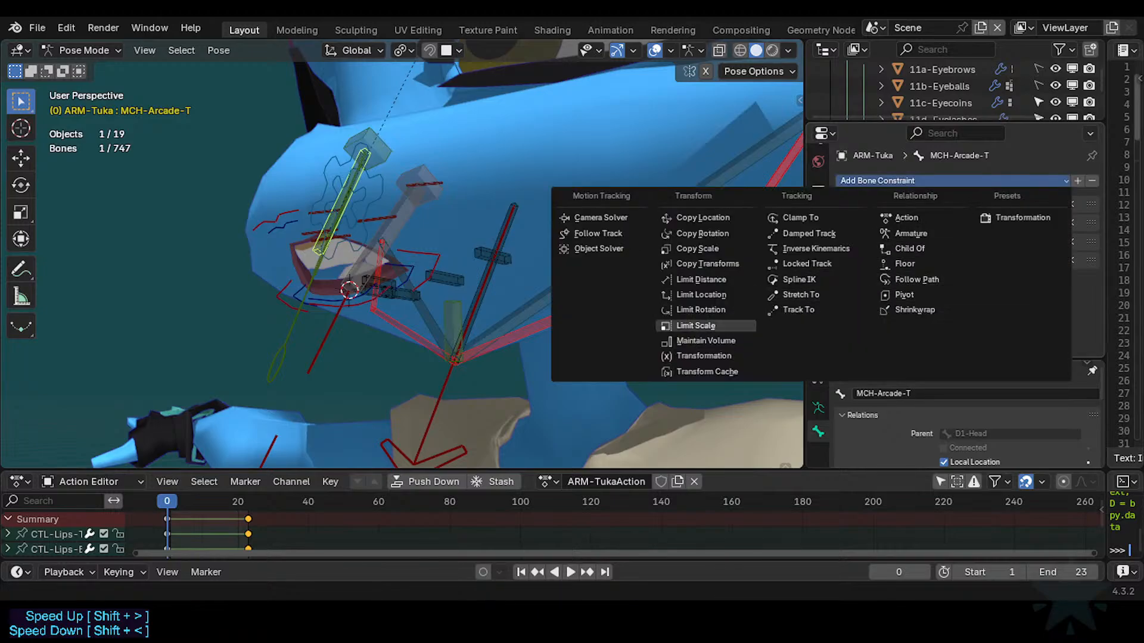
{"action": "left_click", "coordinate": [696, 326]}
Enable the minimum and maximum Y limits in MCH-Arcade-T's Limit Scale and set Minimum Y to 0.8.
{"action": "scroll", "coordinate": [882, 297], "scroll_direction": "down", "scroll_amount": 5}
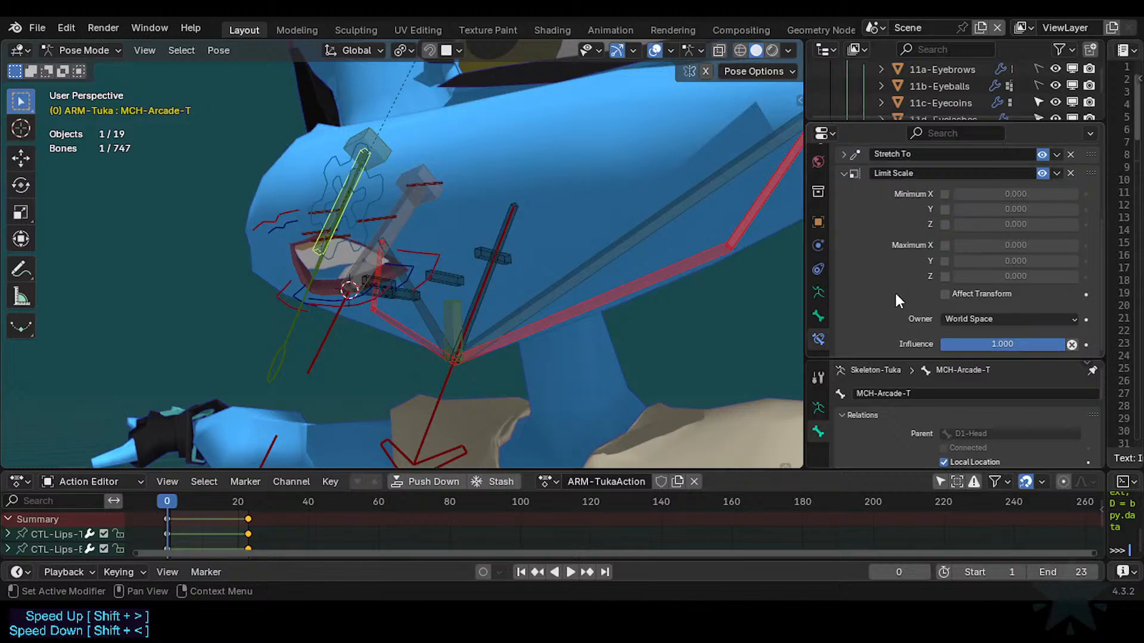
{"action": "left_click", "coordinate": [945, 261]}
{"action": "left_click", "coordinate": [1007, 210]}
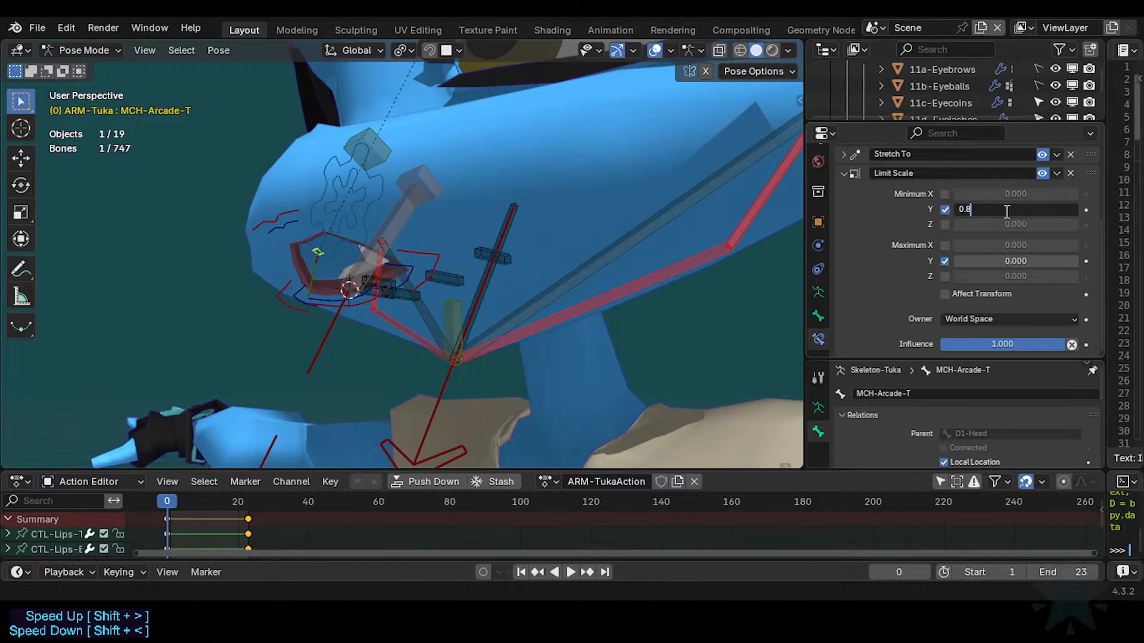
{"action": "type", "text": "0.8"}
{"action": "key", "text": "Return"}
Change the Limit Scale Minimum Y on MCH-Arcade-T to 0.9.
{"action": "scroll", "coordinate": [1005, 210], "scroll_direction": "up", "scroll_amount": 2}
{"action": "double_click", "coordinate": [1007, 206]}
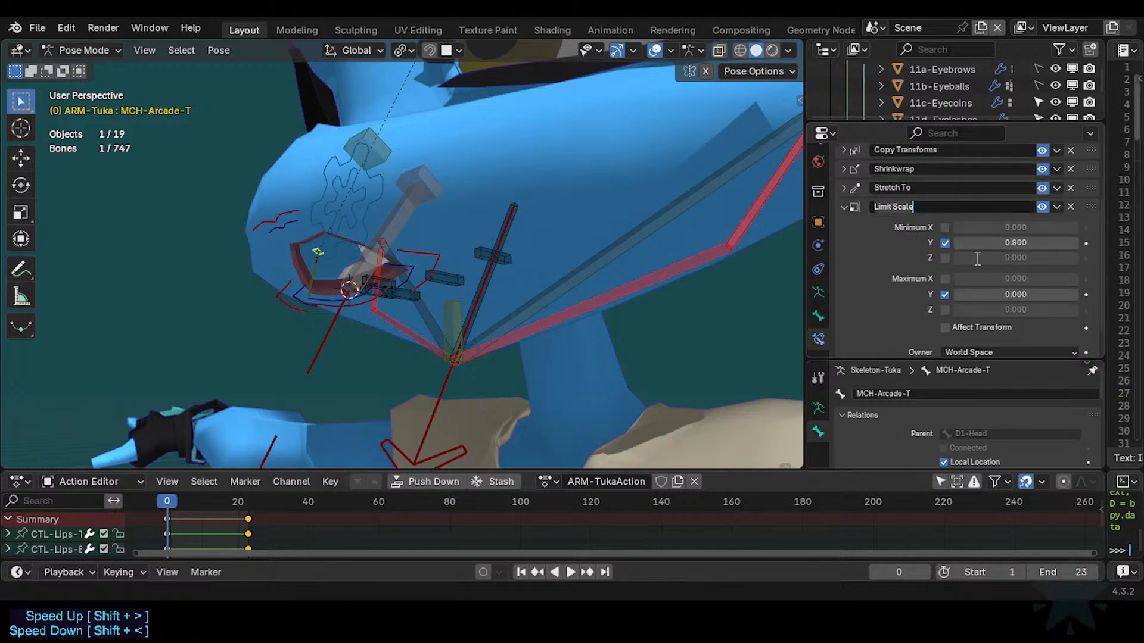
{"action": "key", "text": "Escape"}
{"action": "left_click", "coordinate": [1002, 241]}
{"action": "type", "text": "0.9"}
{"action": "key", "text": "Return"}
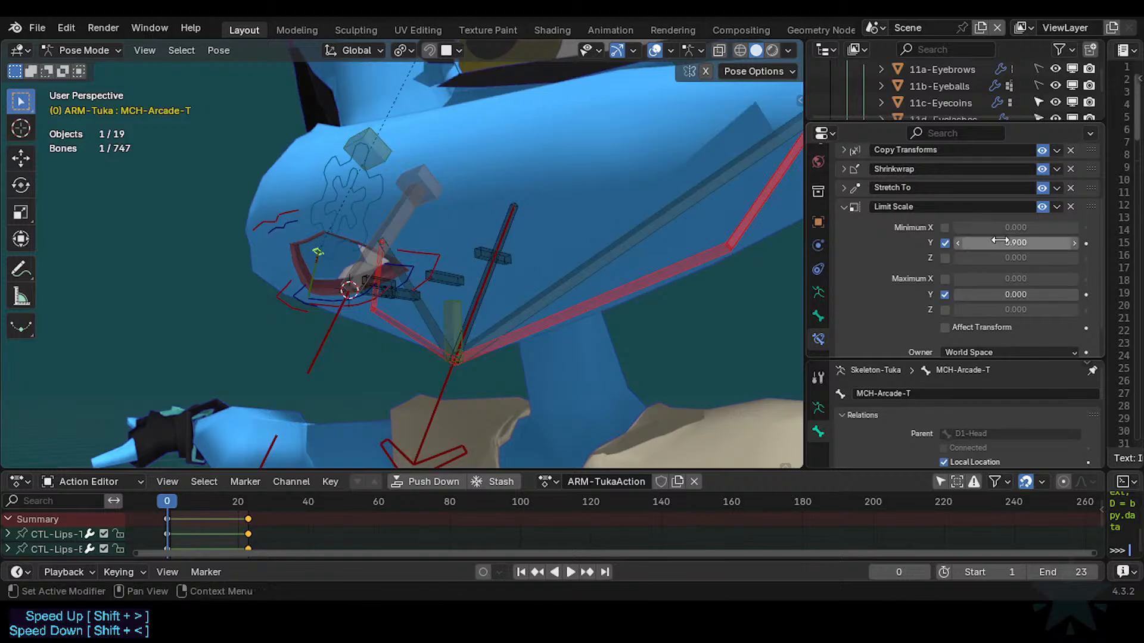
Set the Limit Scale Maximum Y on MCH-Arcade-T to 1.1.
{"action": "left_click", "coordinate": [1005, 292]}
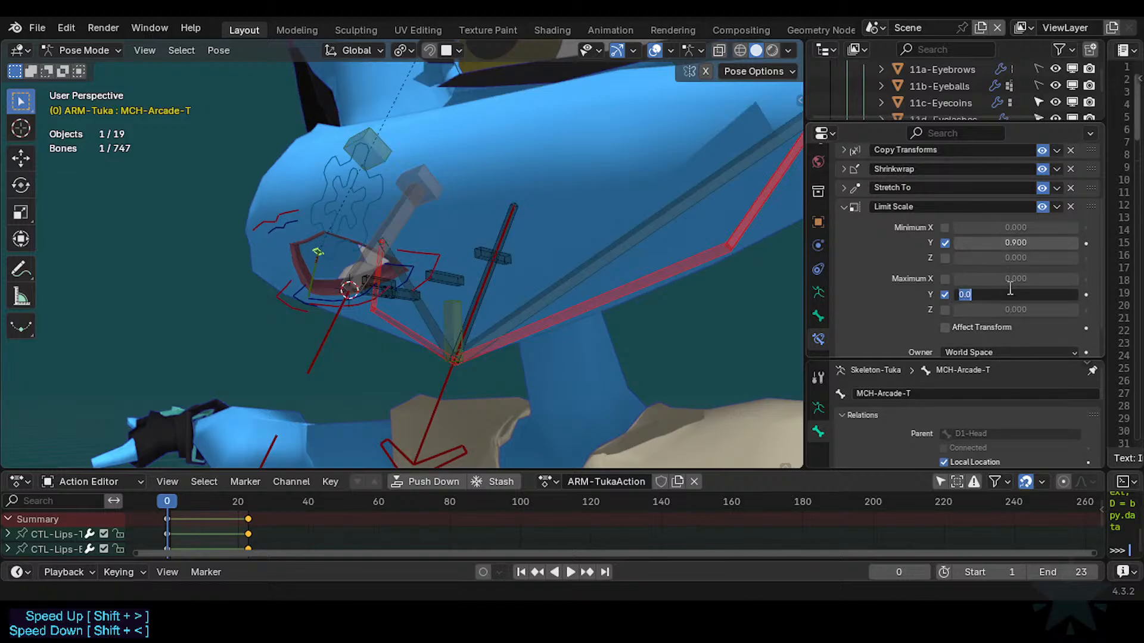
{"action": "type", "text": "1"}
{"action": "key", "text": "Return"}
{"action": "left_click", "coordinate": [1009, 291]}
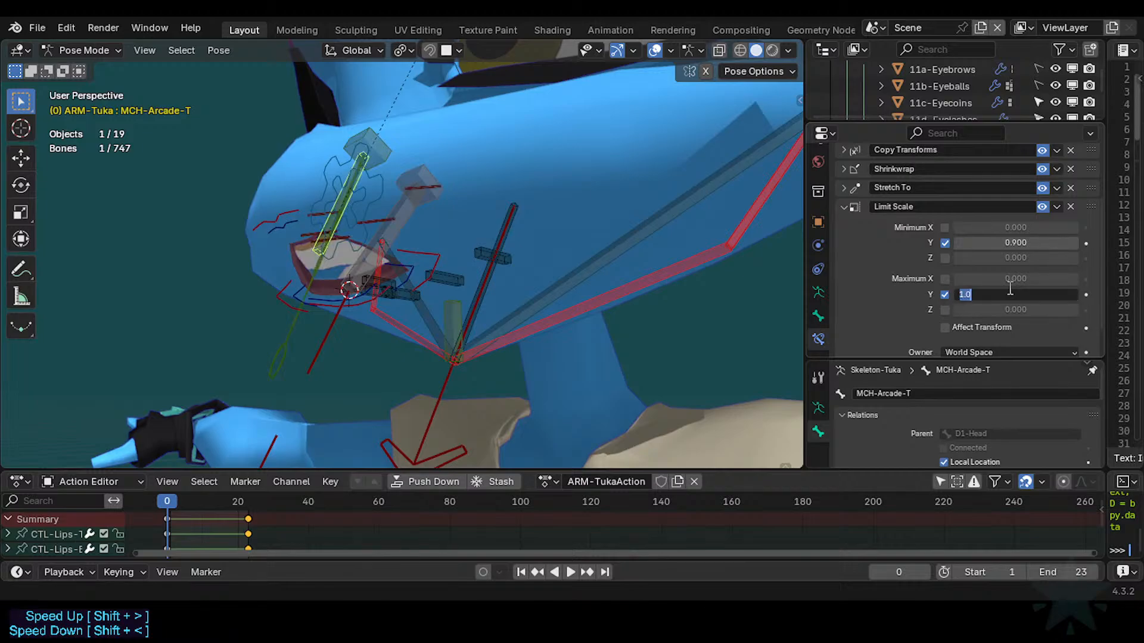
{"action": "key", "text": "Escape"}
{"action": "left_click", "coordinate": [1017, 292]}
{"action": "type", "text": "1.1"}
{"action": "key", "text": "Return"}
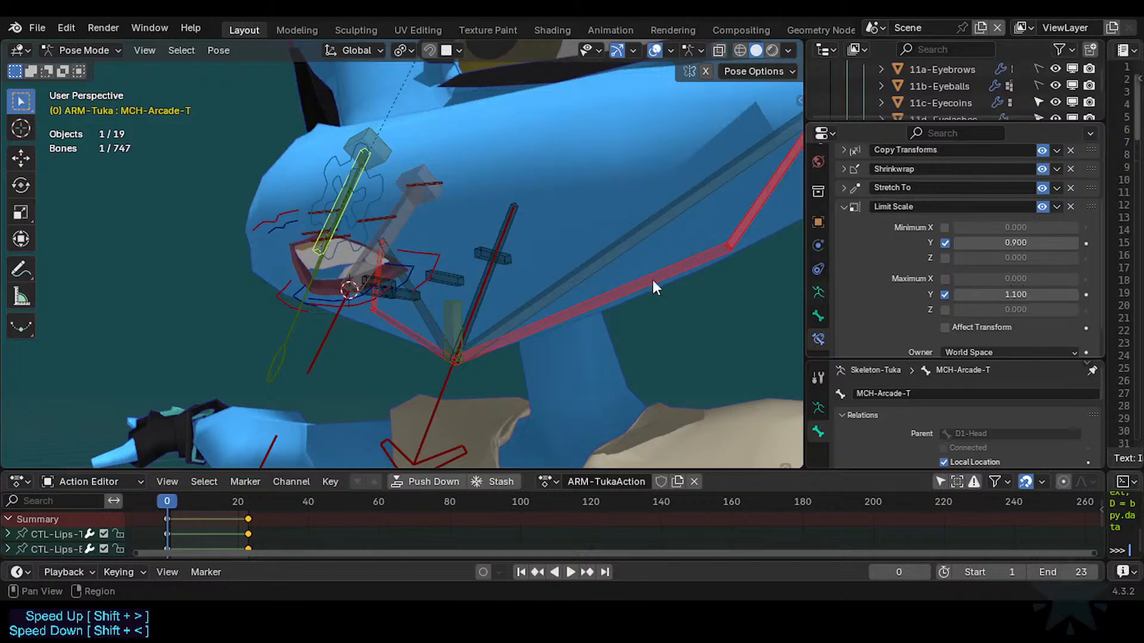
Move CTL-Arcade-T.001 down and up around the mouth several times to test the Y scale limits on the arcade bones.
{"action": "left_click", "coordinate": [279, 362]}
{"action": "key", "text": "g"}
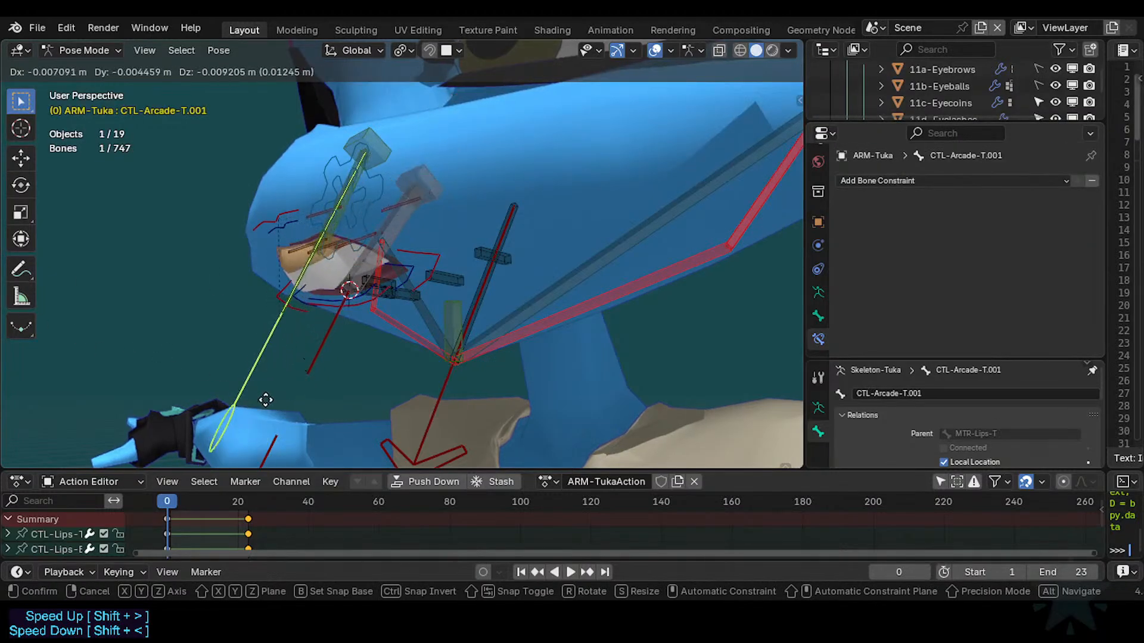
{"action": "left_click", "coordinate": [253, 388]}
{"action": "middle_click_drag", "start_coordinate": [253, 388], "coordinate": [253, 350]}
{"action": "key", "text": "g"}
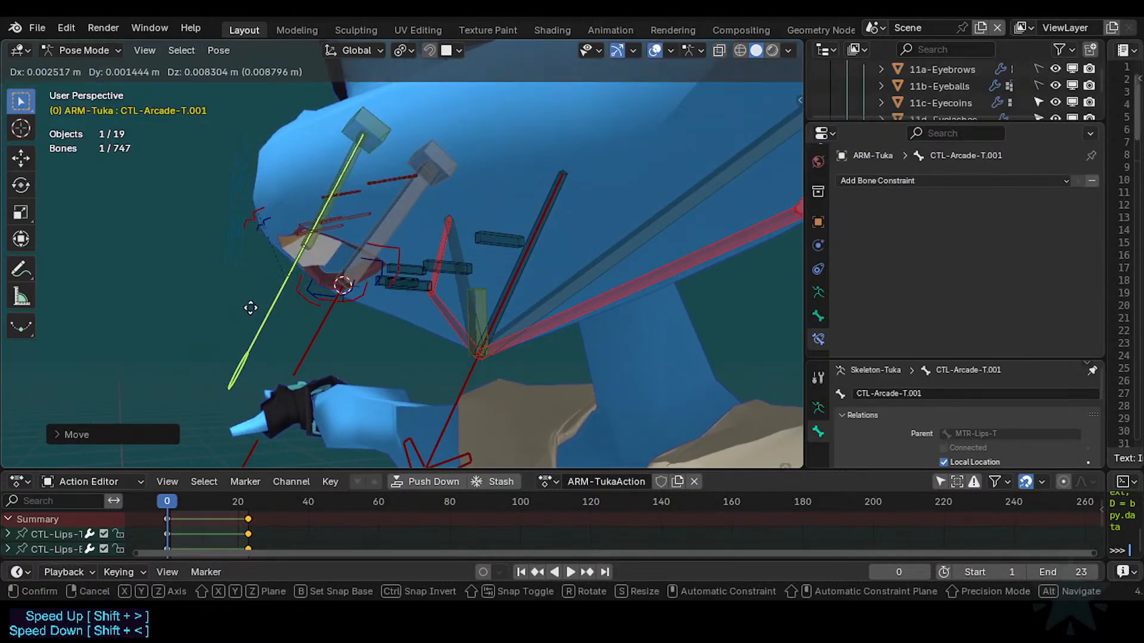
{"action": "left_click", "coordinate": [282, 281]}
{"action": "middle_click_drag", "start_coordinate": [281, 281], "coordinate": [318, 291]}
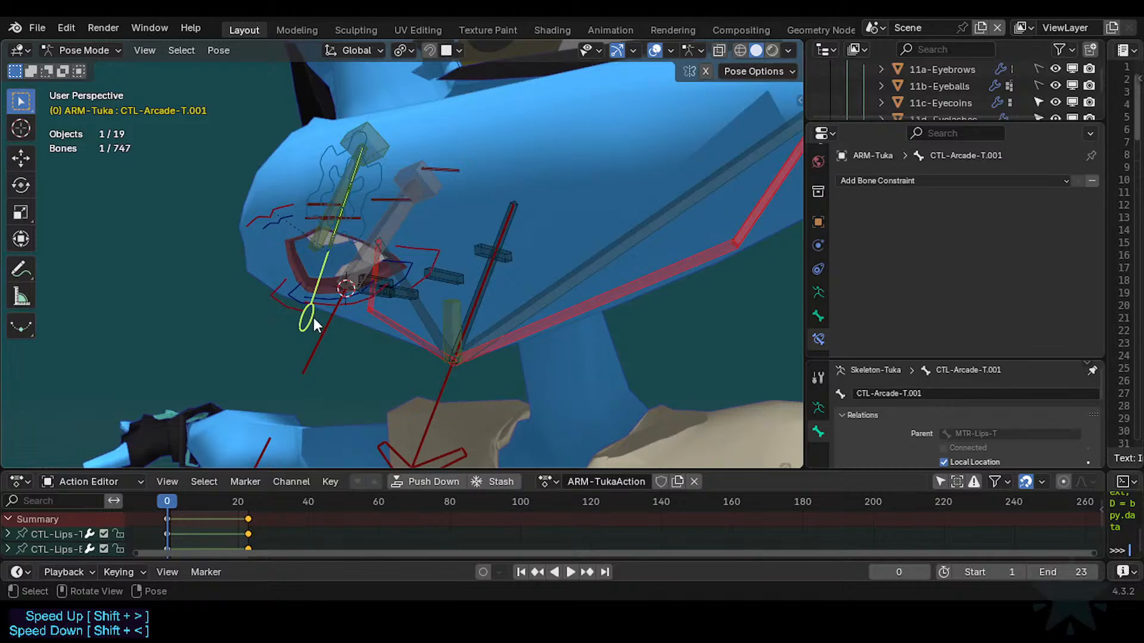
{"action": "key", "text": "g"}
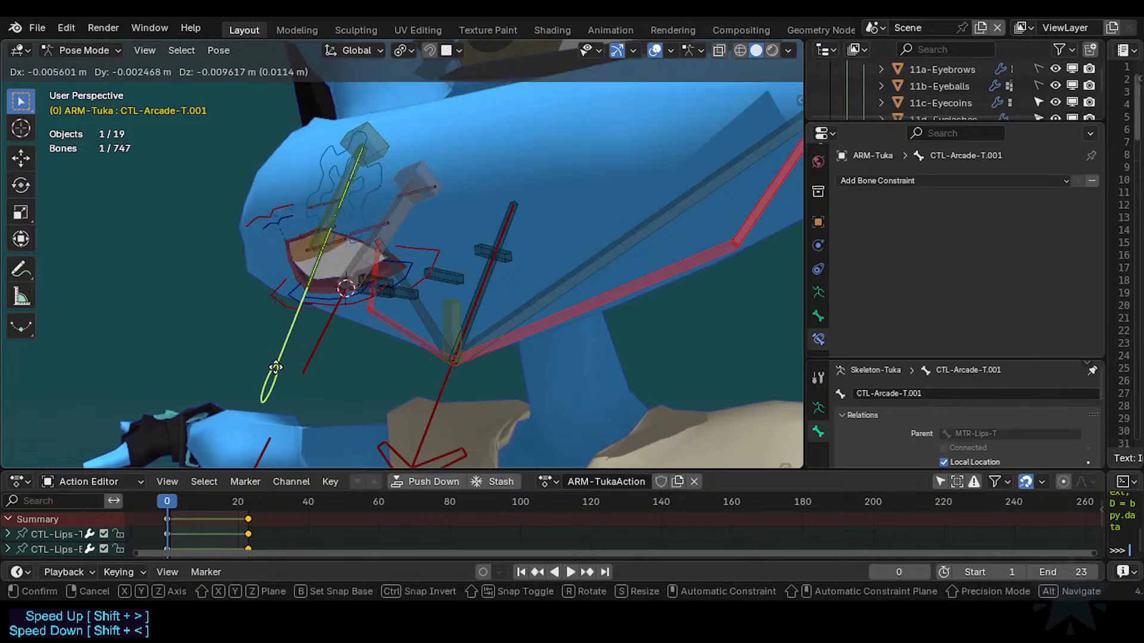
{"action": "left_click", "coordinate": [299, 334]}
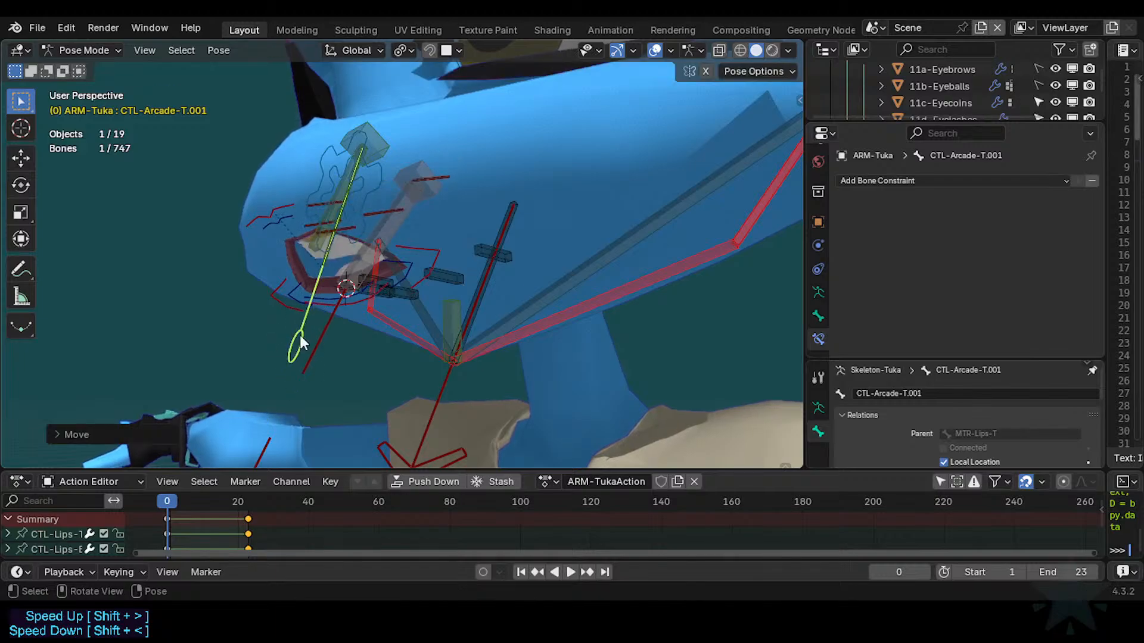
{"action": "key", "text": "g"}
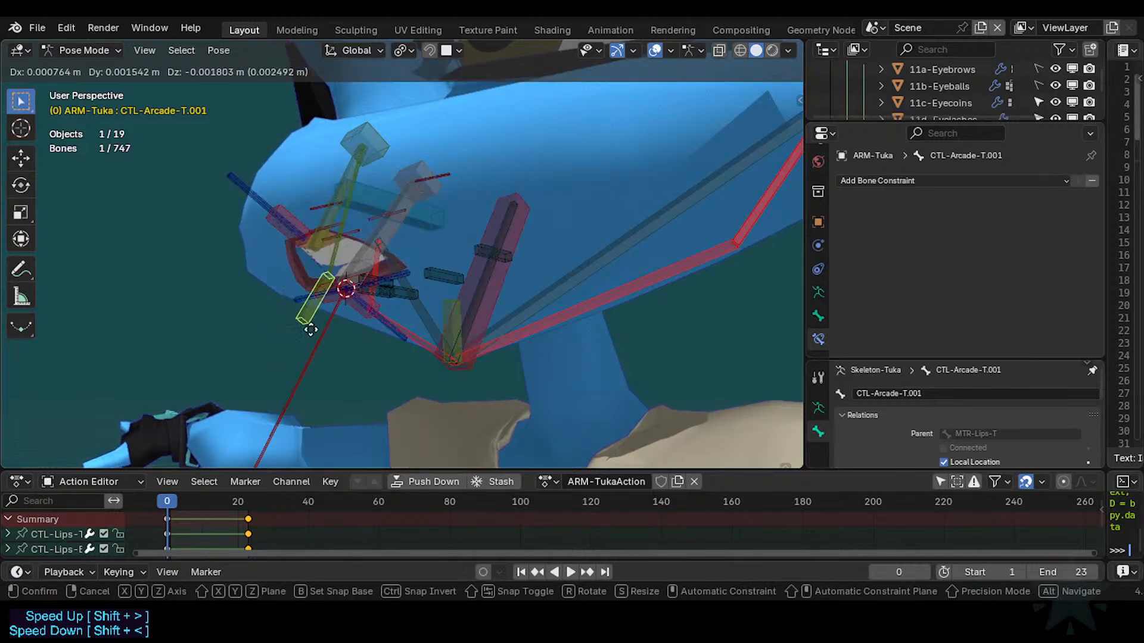
{"action": "left_click", "coordinate": [287, 366]}
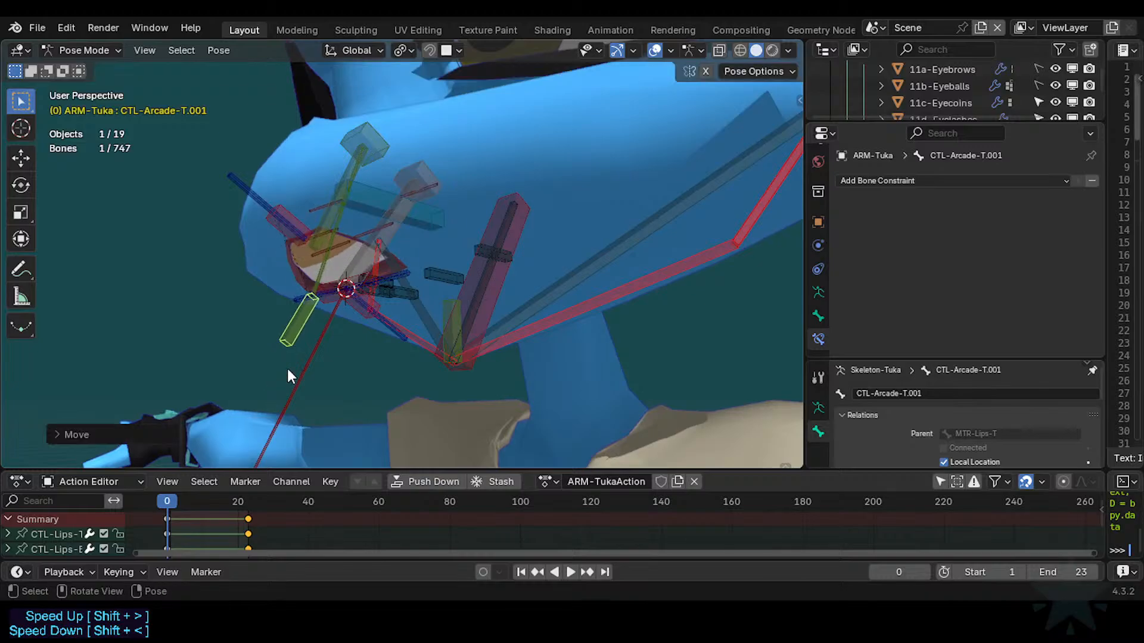
Try removing the Stretch To constraint from CTL-Arcade-T, then undo the removal.
{"action": "left_click", "coordinate": [322, 274]}
{"action": "left_click", "coordinate": [321, 273]}
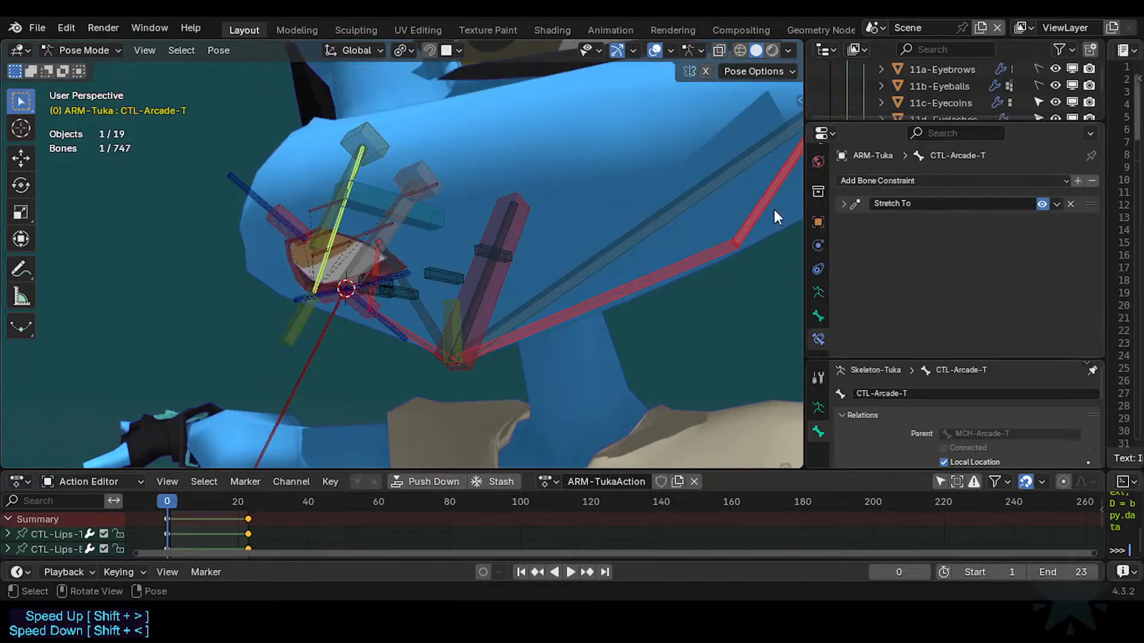
{"action": "left_click", "coordinate": [1071, 204]}
{"action": "key", "text": "ctrl+z"}
{"action": "key", "text": "ctrl+z"}
Copy only the Limit Scale constraint from MCH-Arcade-T to CTL-Arcade-T.
{"action": "left_click", "coordinate": [327, 273]}
{"action": "left_click", "coordinate": [324, 224]}
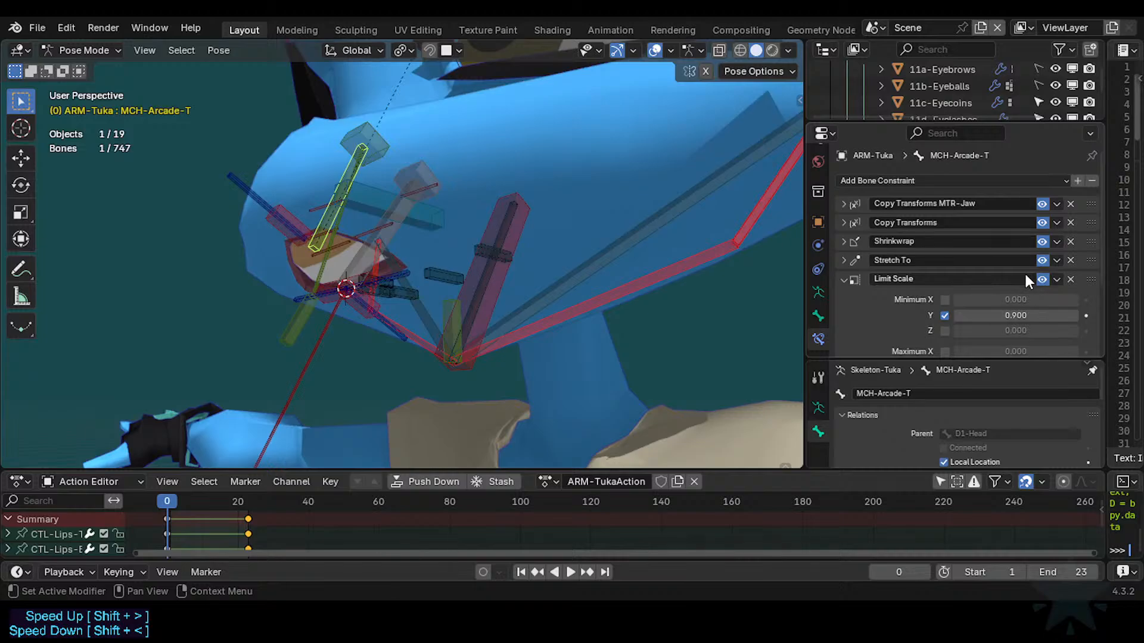
{"action": "left_click", "coordinate": [846, 261]}
{"action": "left_click", "coordinate": [846, 262]}
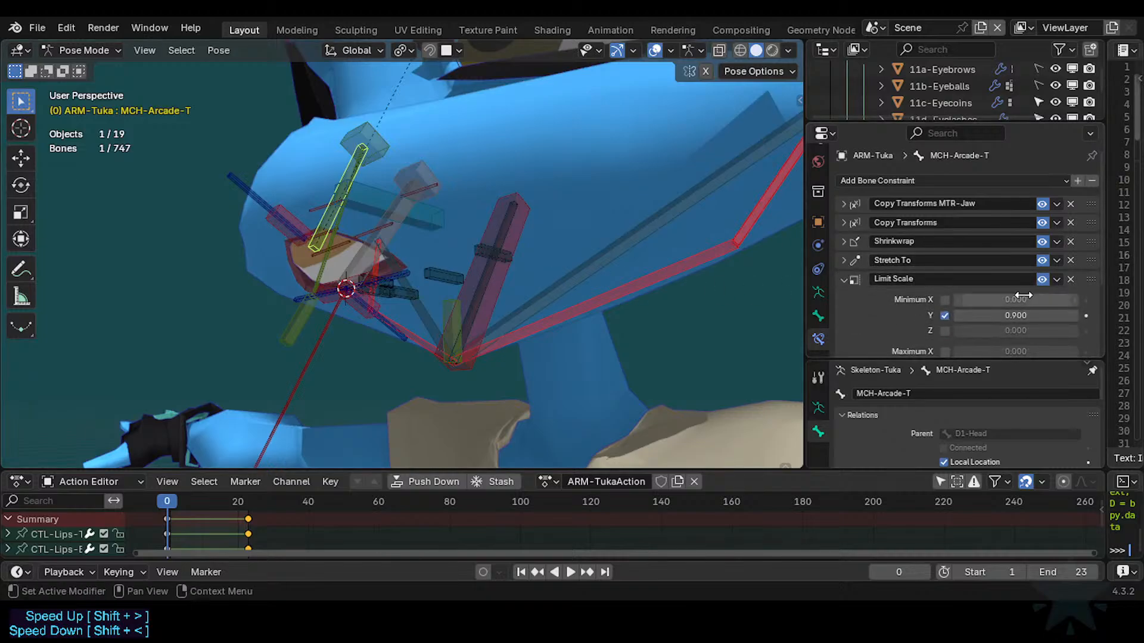
{"action": "left_click", "coordinate": [323, 266]}
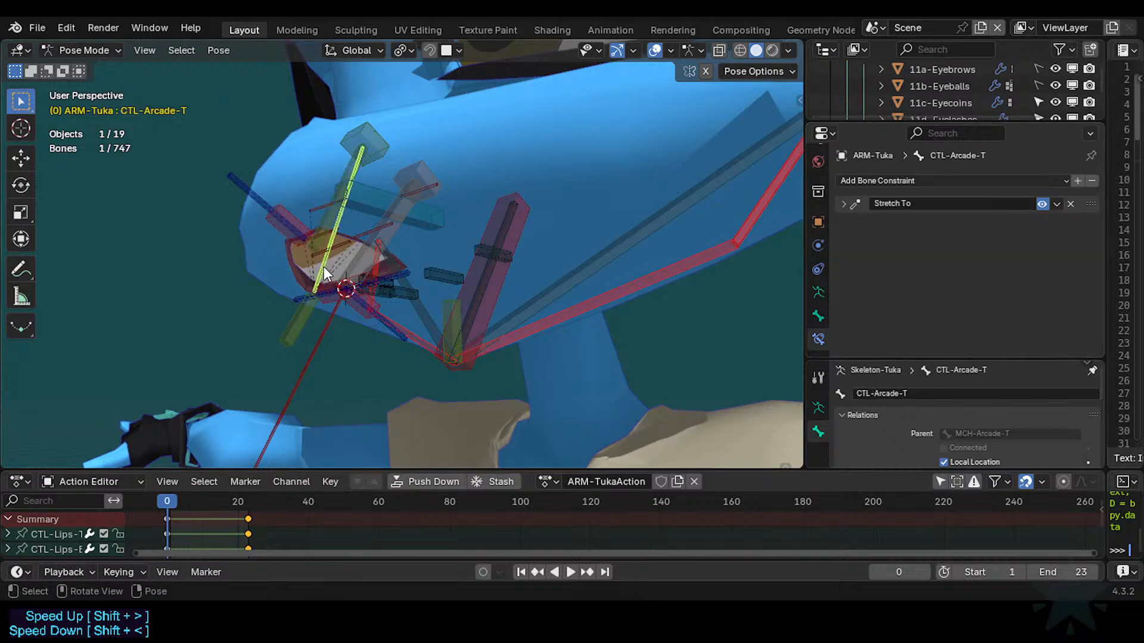
{"action": "left_click", "coordinate": [316, 229], "text": "shift"}
{"action": "key", "text": "ctrl+shift+c"}
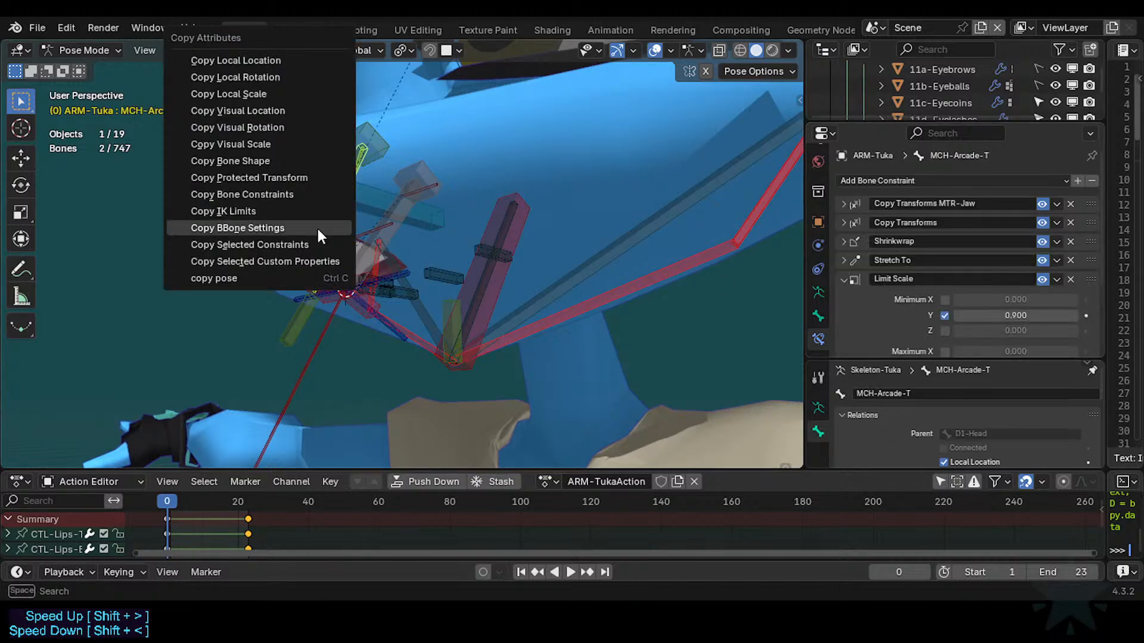
{"action": "left_click", "coordinate": [291, 244]}
{"action": "left_click", "coordinate": [320, 331]}
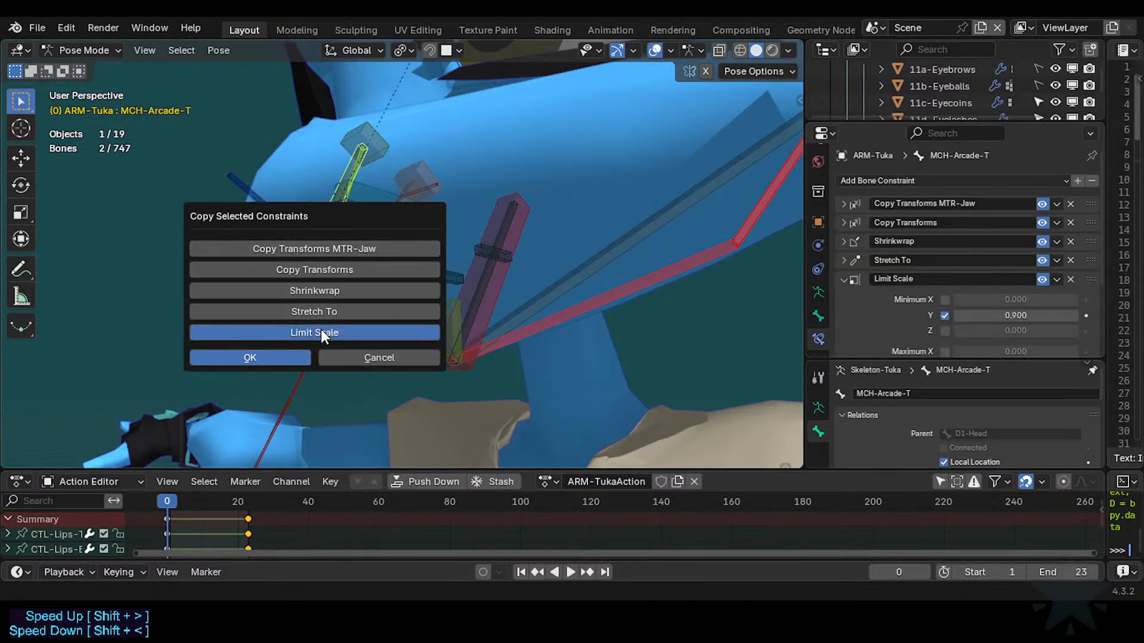
{"action": "left_click", "coordinate": [291, 359]}
Delete the Limit Scale constraint from MCH-Arcade-T.
{"action": "left_click", "coordinate": [318, 220]}
{"action": "left_click", "coordinate": [319, 218]}
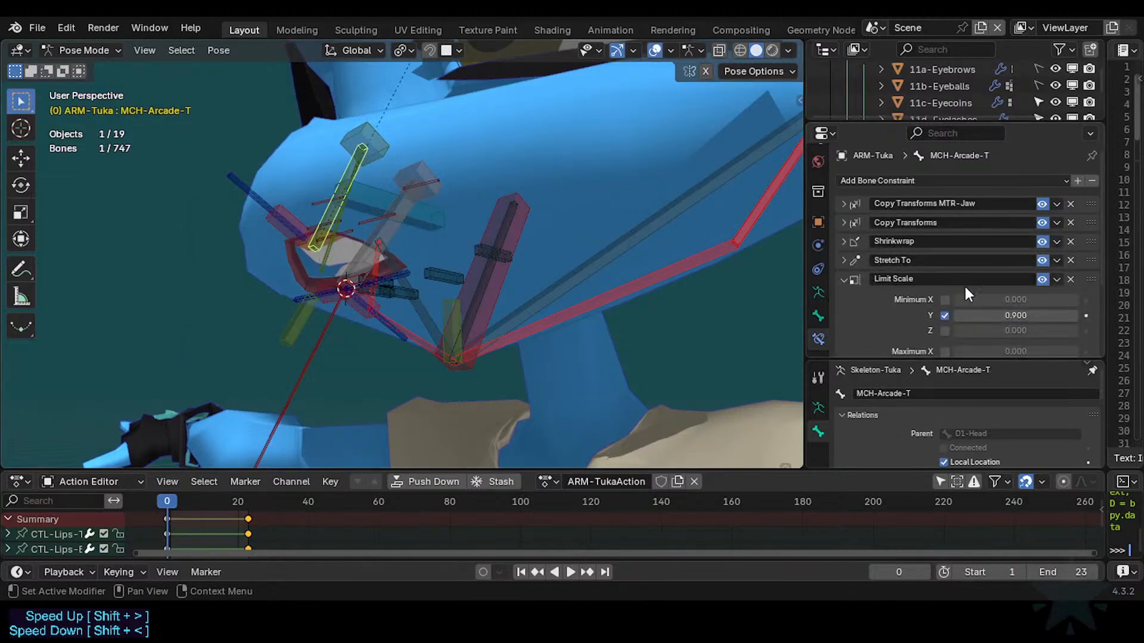
{"action": "left_click", "coordinate": [1070, 279]}
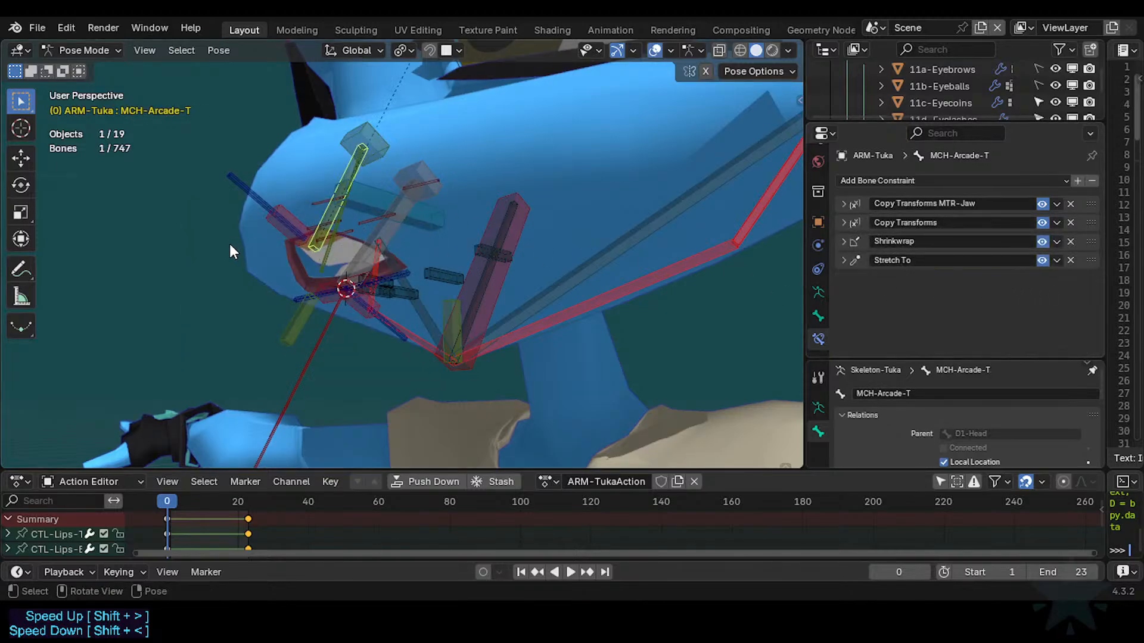
Clear the pose location of all visible bones in the rig.
{"action": "left_click", "coordinate": [330, 262]}
{"action": "key", "text": "a"}
{"action": "key", "text": "alt+g"}
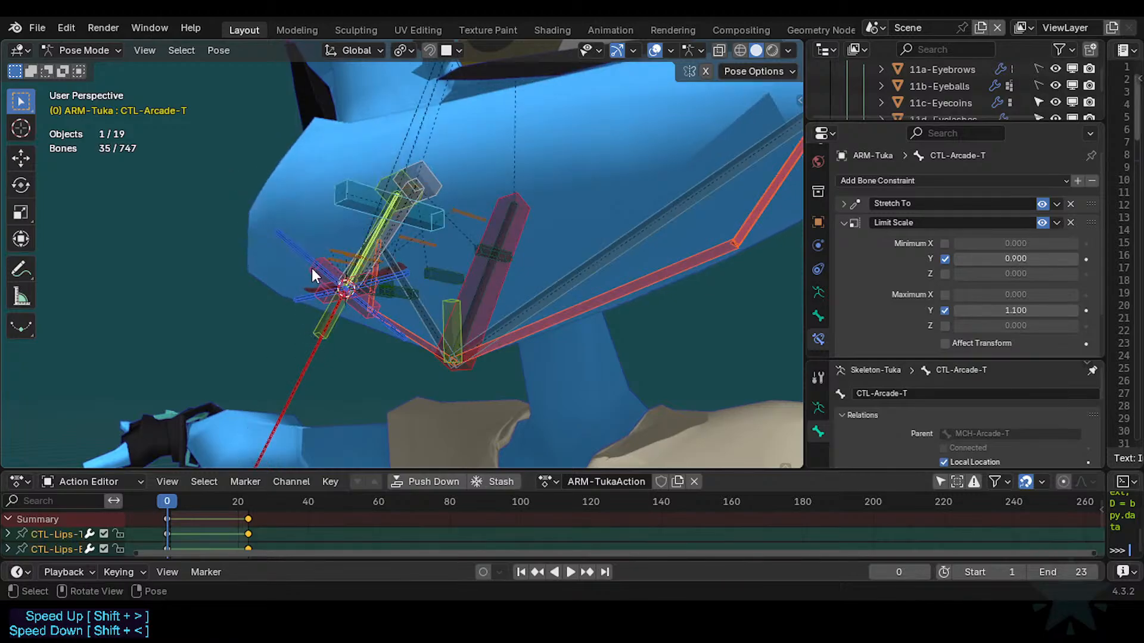
Raise MTR-Lips-T above the mouth by about 0.013 m and lower CTL-Arcade-T.001 to test the limited arcade bone.
{"action": "left_click", "coordinate": [312, 273]}
{"action": "key", "text": "g"}
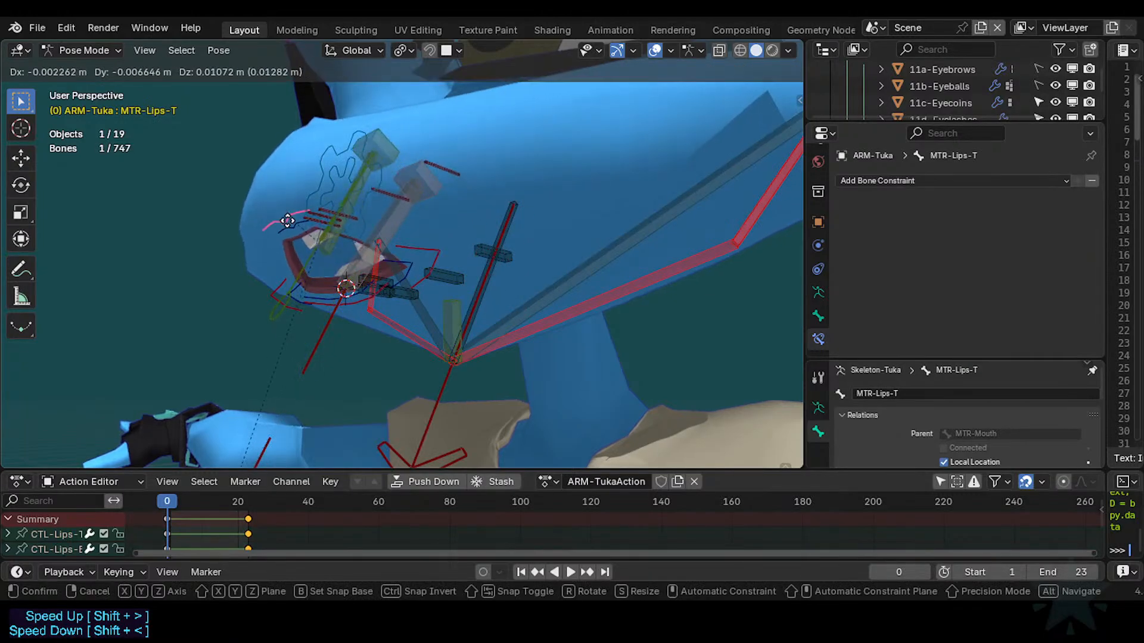
{"action": "left_click", "coordinate": [288, 221]}
{"action": "left_click", "coordinate": [284, 332]}
{"action": "key", "text": "g"}
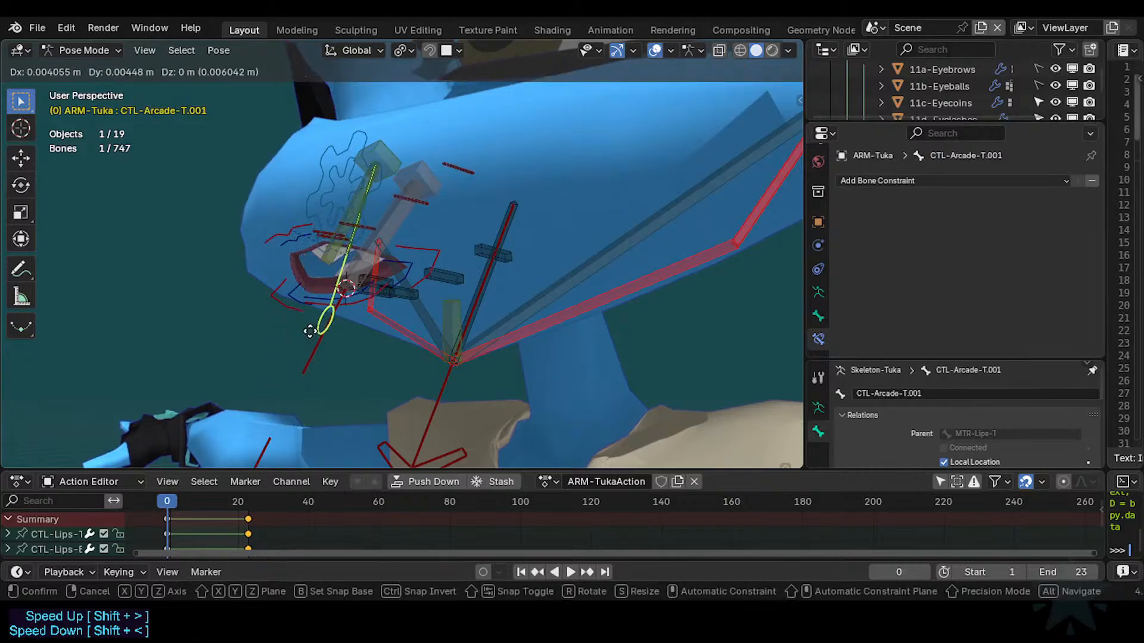
{"action": "left_click", "coordinate": [273, 356]}
Save the file and set the bone color of CTL-Arcade-T to 11 - Theme Color Set.
{"action": "left_click", "coordinate": [335, 262]}
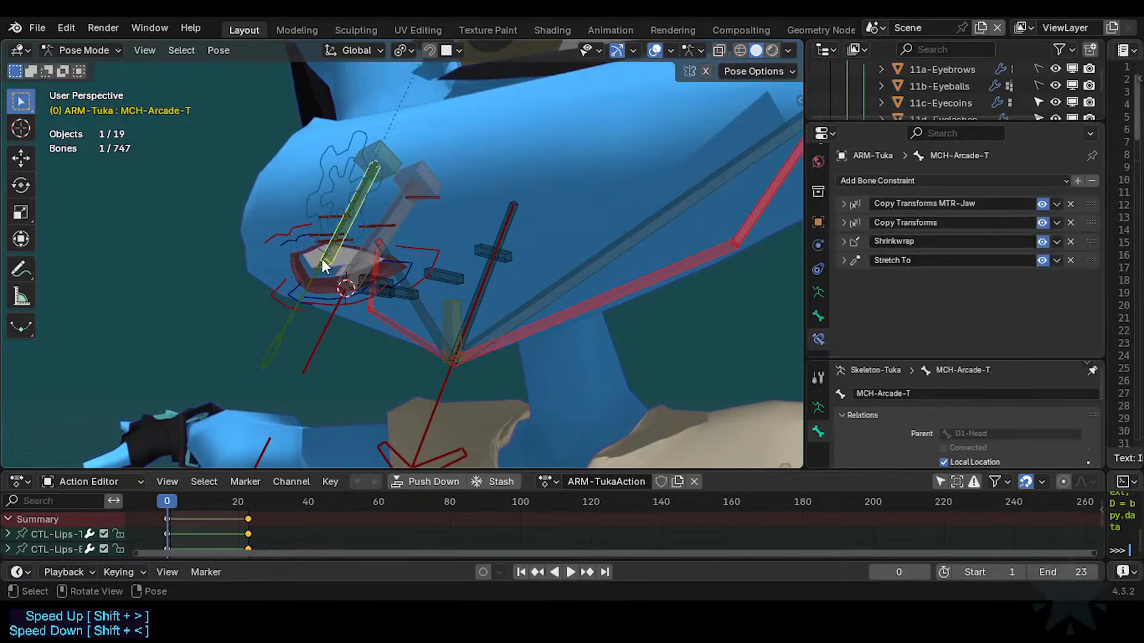
{"action": "left_click", "coordinate": [322, 268]}
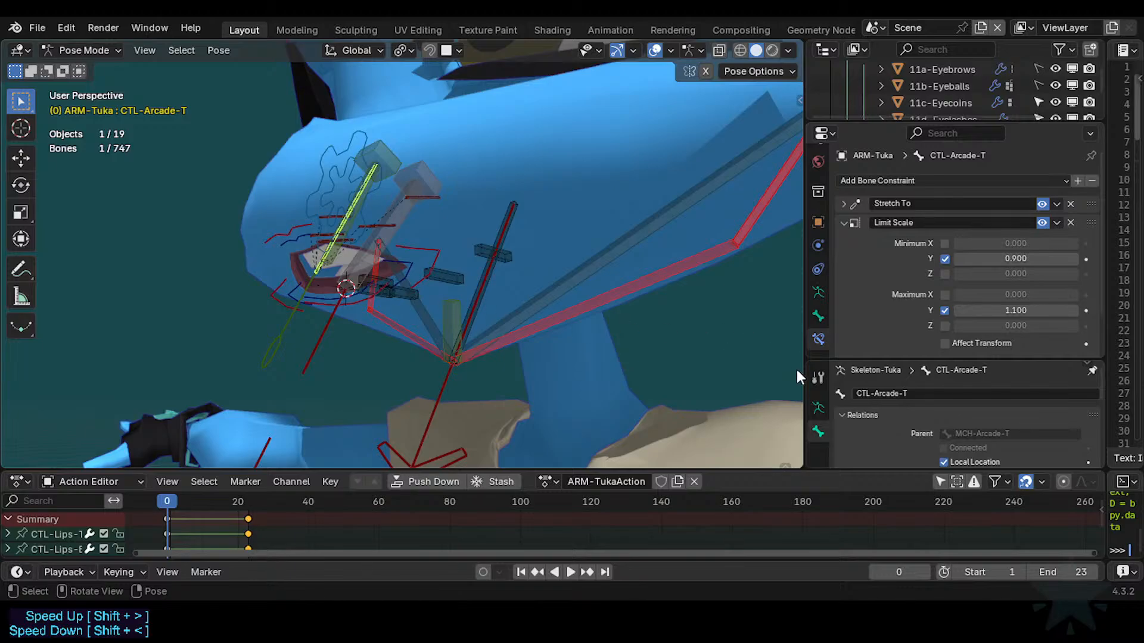
{"action": "key", "text": "ctrl+s"}
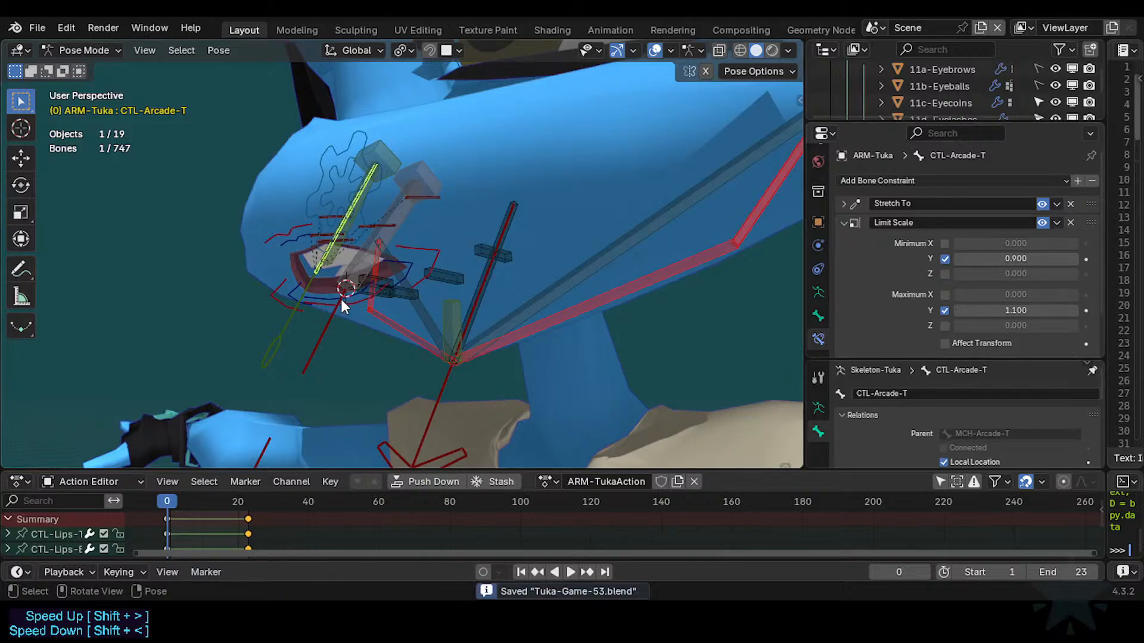
{"action": "left_click", "coordinate": [819, 317]}
{"action": "left_click", "coordinate": [1013, 295]}
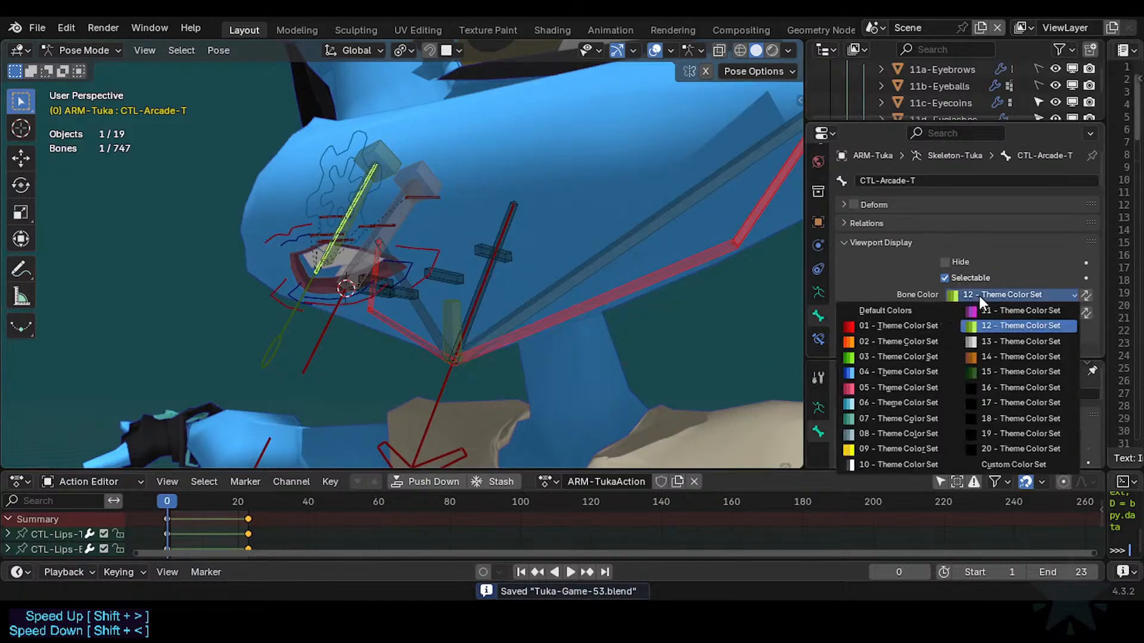
{"action": "left_click", "coordinate": [981, 321]}
{"action": "key", "text": "alt+a"}
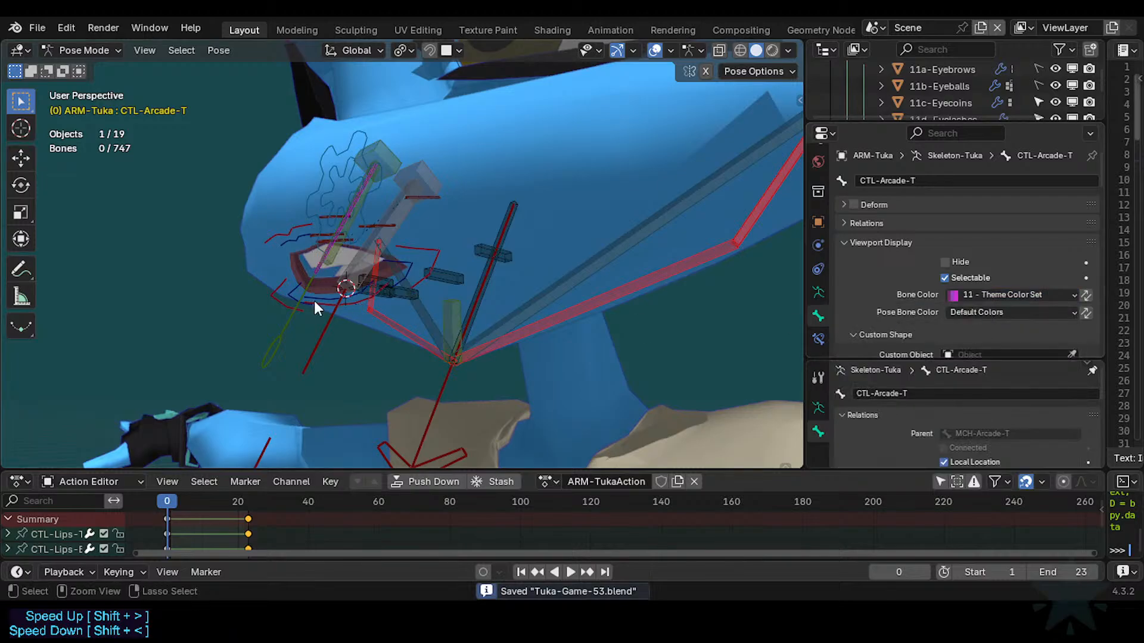
Try scaling CTL-Arcade-T in pose mode.
{"action": "left_click", "coordinate": [330, 271]}
{"action": "key", "text": "s"}
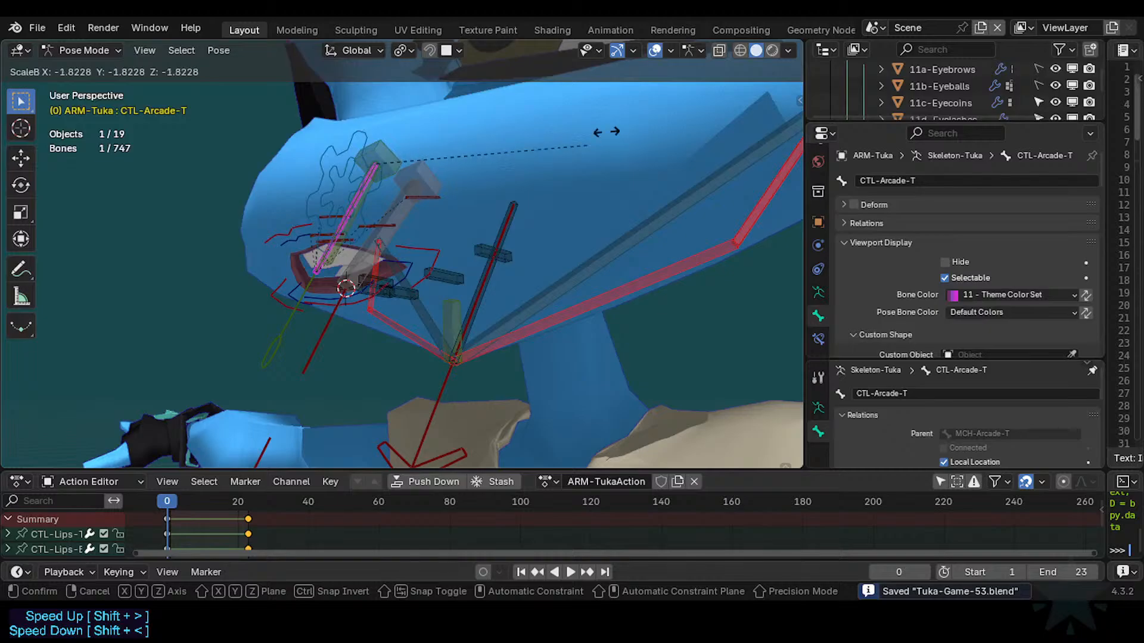
{"action": "left_click", "coordinate": [600, 140]}
Examine the overlapping arcade bones by selecting CTL-Arcade-T.001, CTL-Arcade-T and MCH-Arcade-T in turn.
{"action": "left_click", "coordinate": [302, 296]}
{"action": "scroll", "coordinate": [312, 346], "scroll_direction": "up", "scroll_amount": 1}
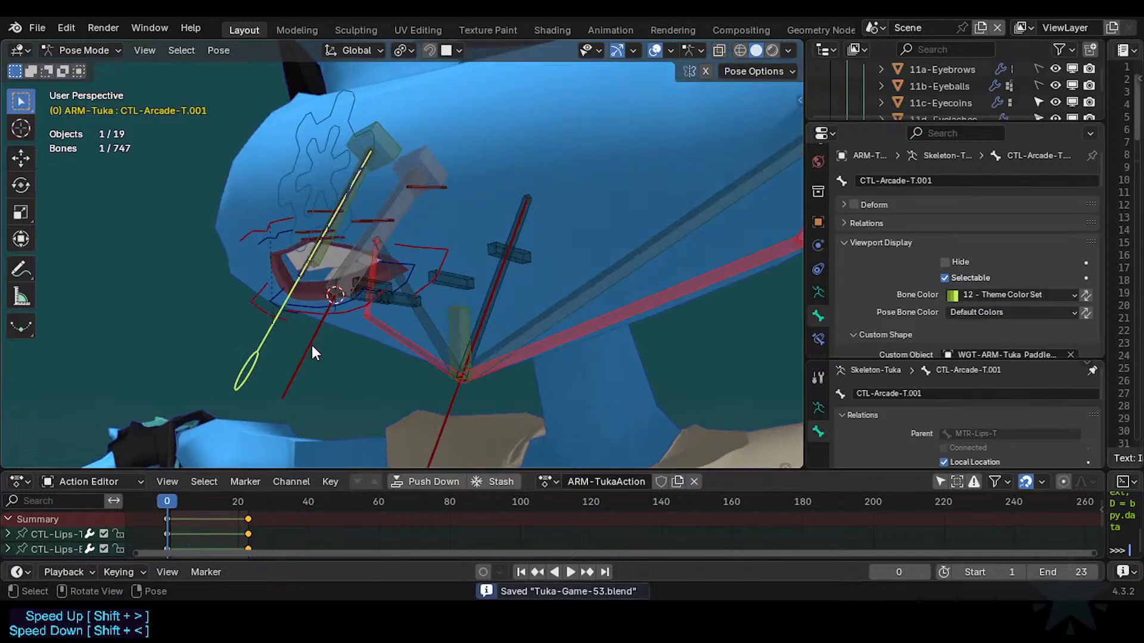
{"action": "key", "text": "alt+a"}
{"action": "left_click", "coordinate": [302, 288]}
{"action": "middle_click_drag", "start_coordinate": [302, 289], "coordinate": [268, 332]}
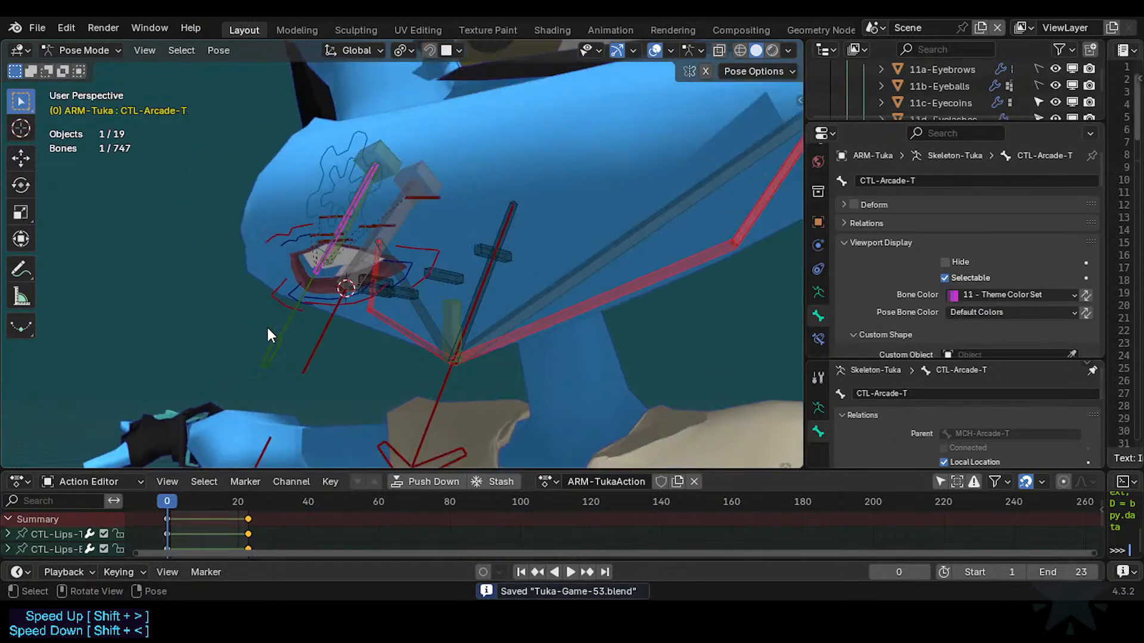
{"action": "left_click", "coordinate": [330, 267]}
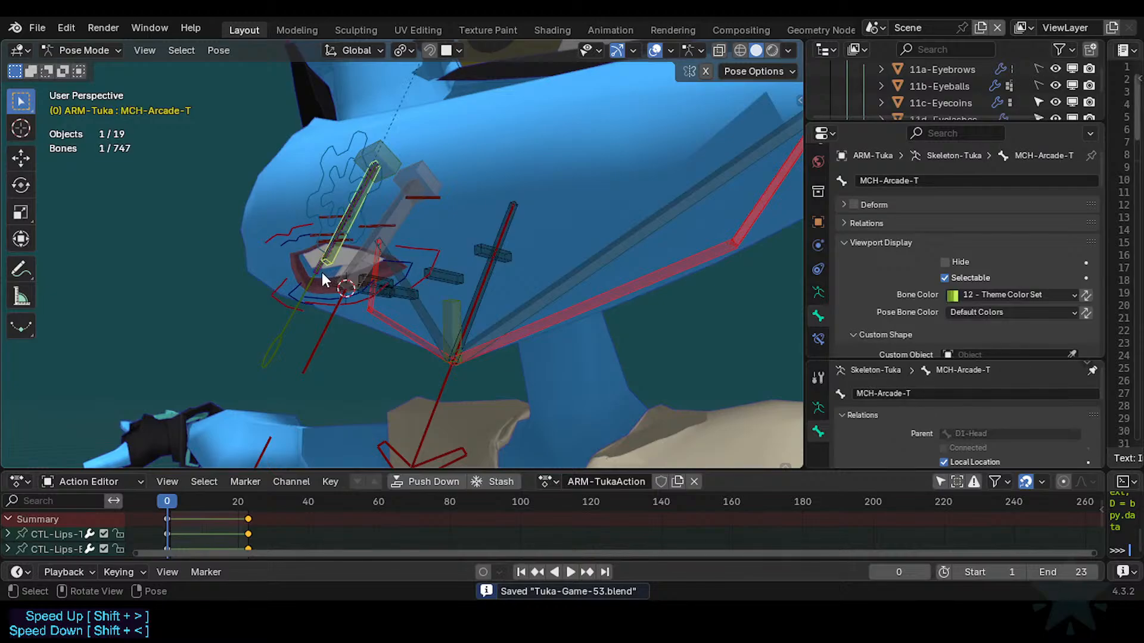
Save the file, then enable Affect Transform and change the owner space in CTL-Arcade-T's Limit Scale constraint.
{"action": "left_click", "coordinate": [322, 273]}
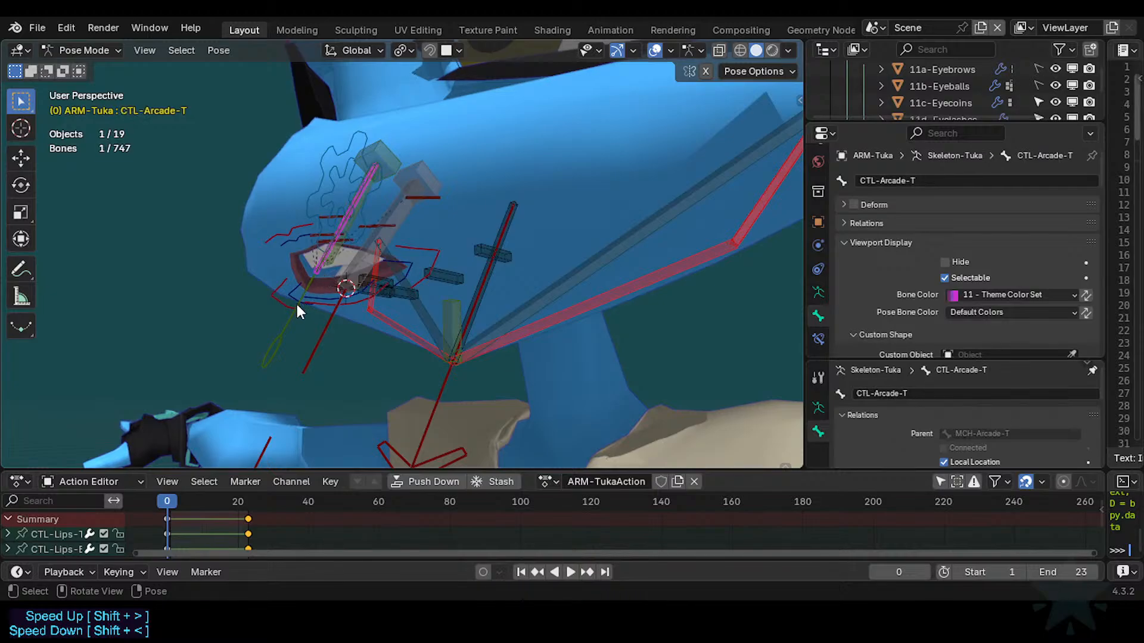
{"action": "left_click", "coordinate": [818, 341]}
{"action": "key", "text": "ctrl+s"}
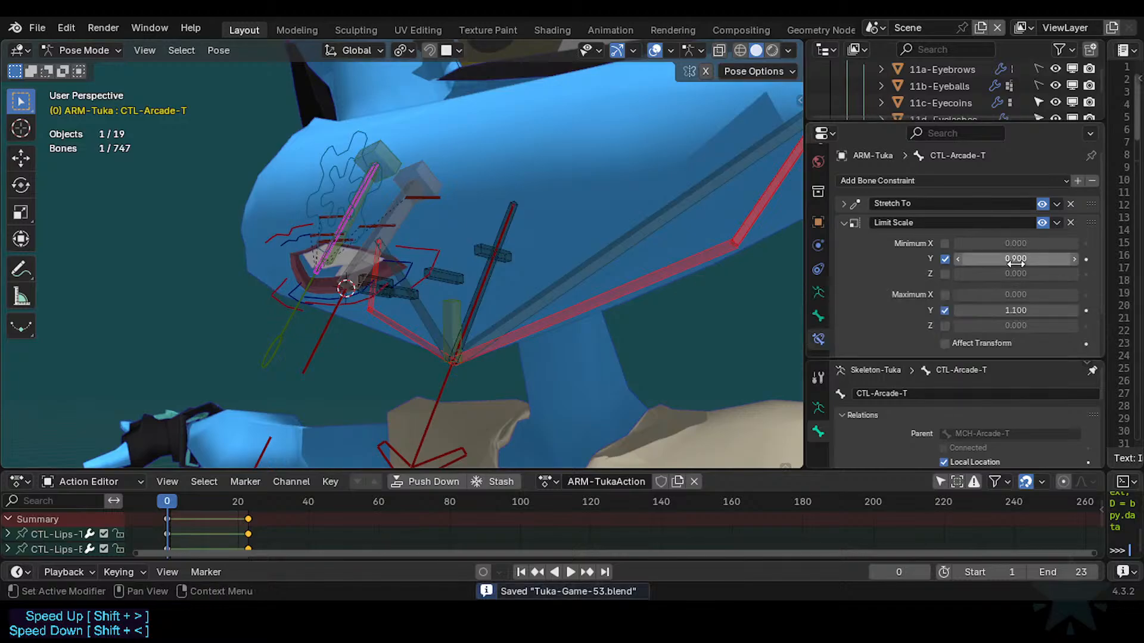
{"action": "left_click", "coordinate": [946, 344]}
{"action": "scroll", "coordinate": [948, 304], "scroll_direction": "down", "scroll_amount": 2}
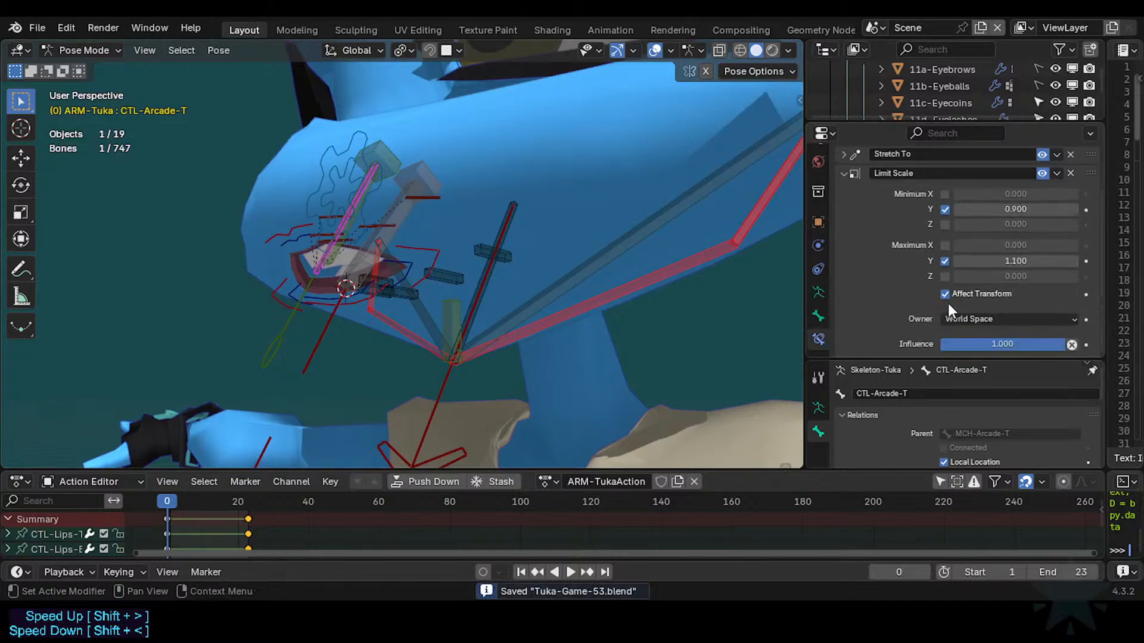
{"action": "left_click", "coordinate": [1007, 319]}
{"action": "left_click", "coordinate": [960, 401]}
Move CTL-Arcade-T.001 upward toward the mouth to test the revised Limit Scale settings.
{"action": "left_click", "coordinate": [286, 340]}
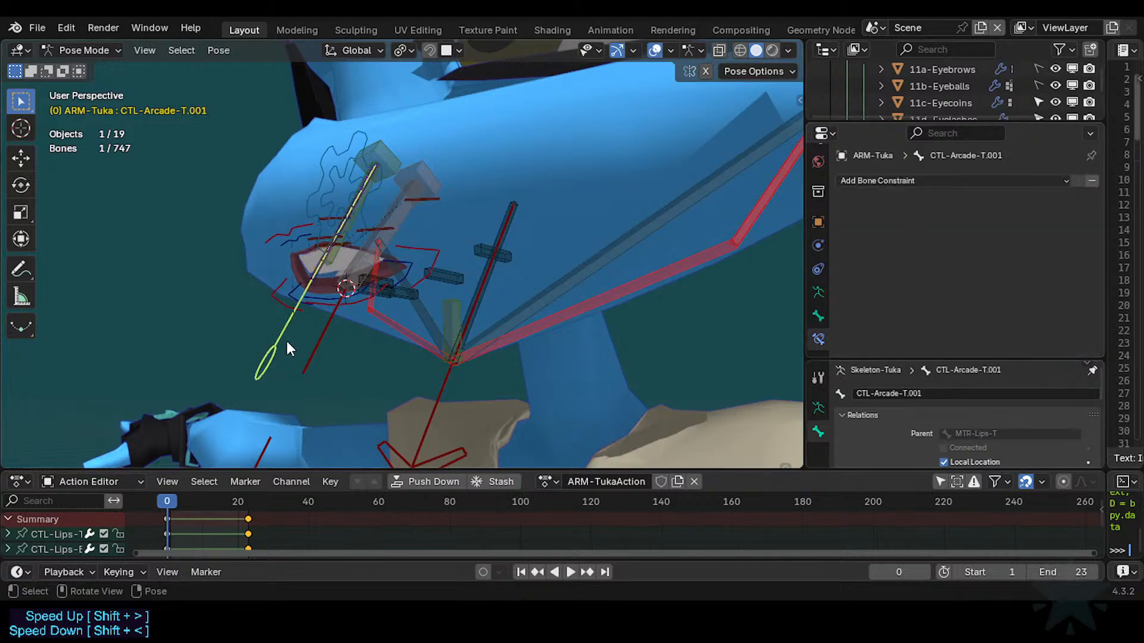
{"action": "key", "text": "g"}
{"action": "left_click", "coordinate": [322, 292]}
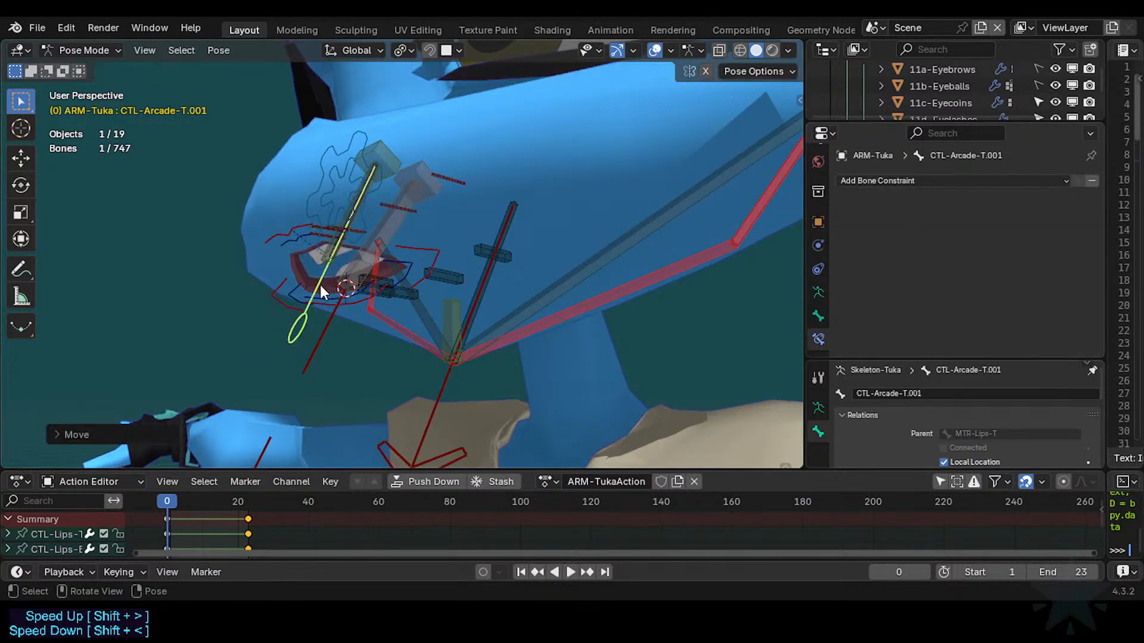
Move CTL-Arcade-T.001 to several positions below and in front of the mouth to test the limited lip stretch.
{"action": "key", "text": "g"}
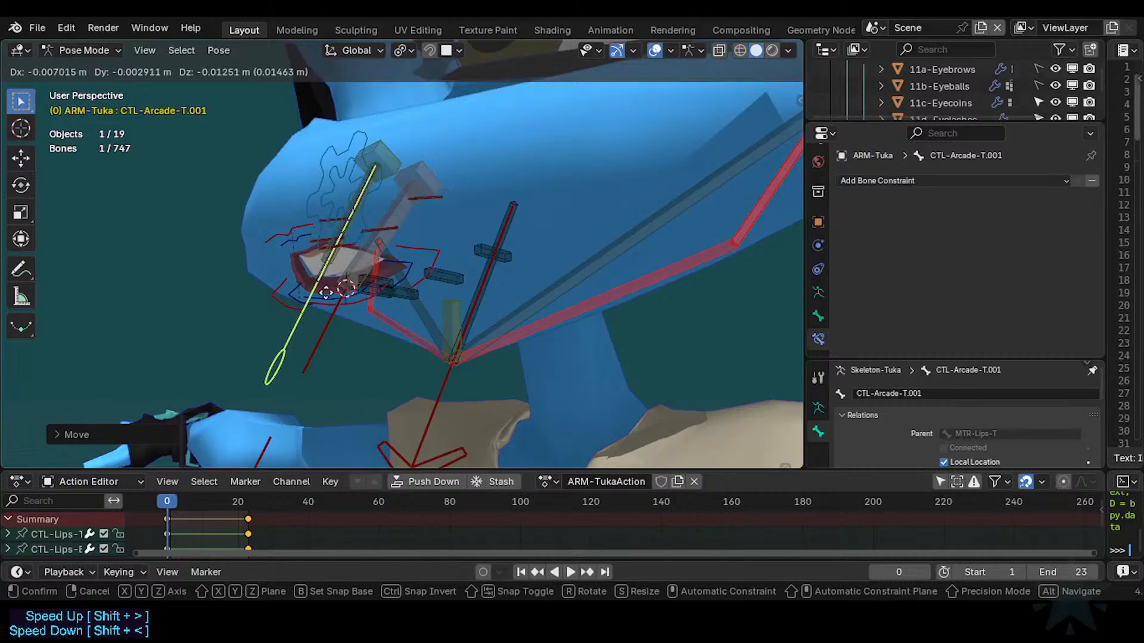
{"action": "left_click", "coordinate": [330, 287]}
{"action": "middle_click_drag", "start_coordinate": [249, 301], "coordinate": [299, 265]}
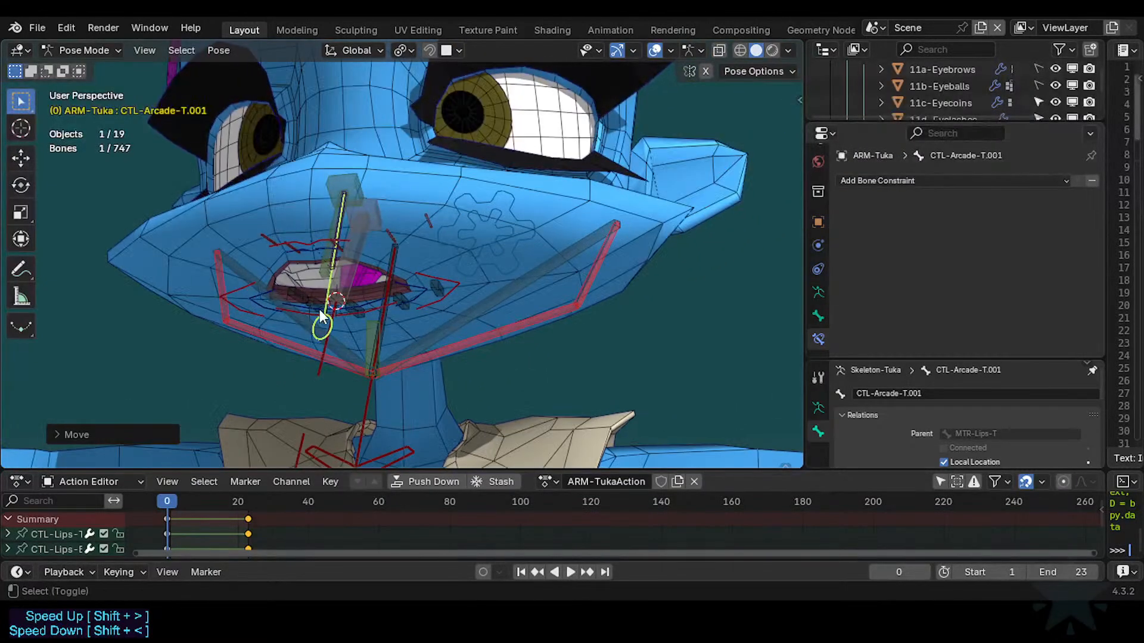
{"action": "middle_click_drag", "start_coordinate": [278, 305], "coordinate": [316, 338]}
{"action": "key", "text": "g"}
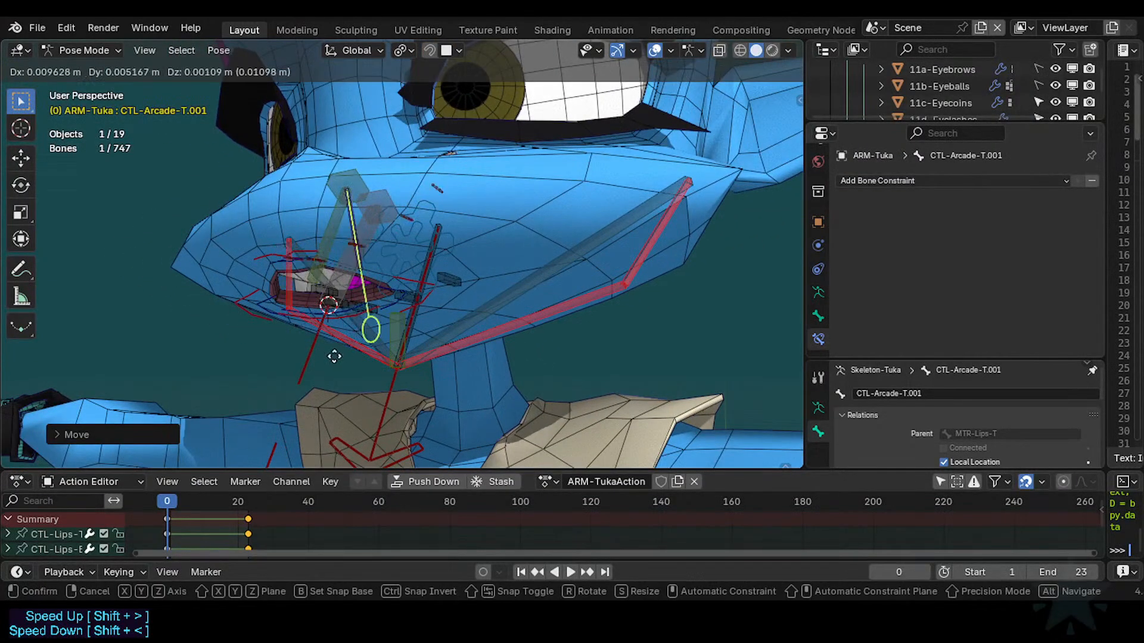
{"action": "left_click", "coordinate": [262, 408]}
{"action": "middle_click_drag", "start_coordinate": [267, 381], "coordinate": [247, 354]}
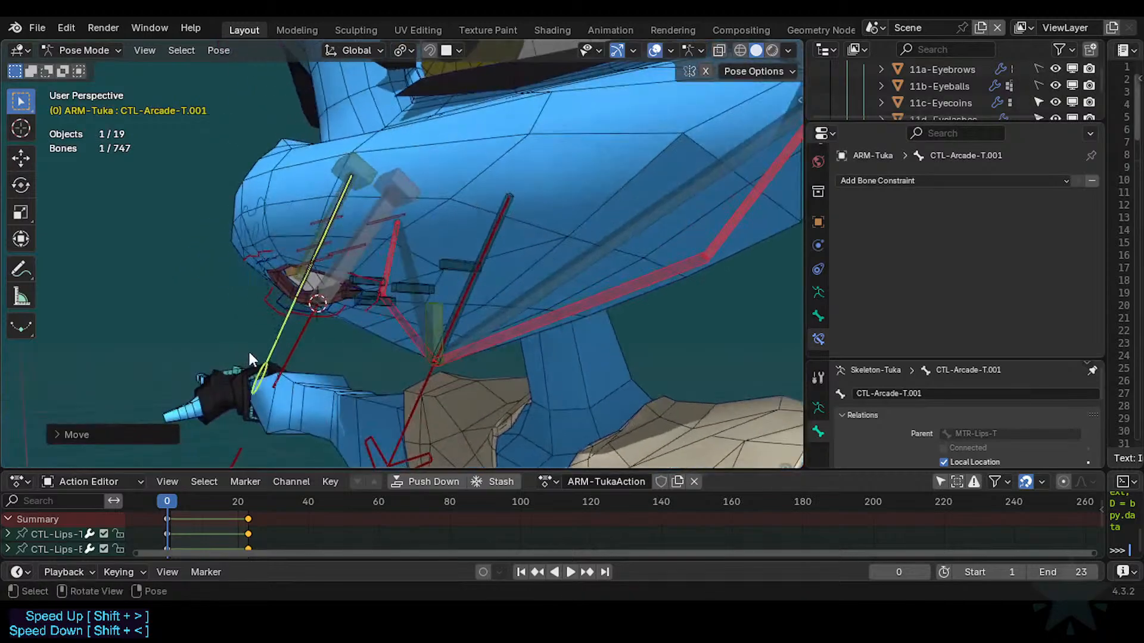
{"action": "key", "text": "g"}
{"action": "left_click", "coordinate": [185, 435]}
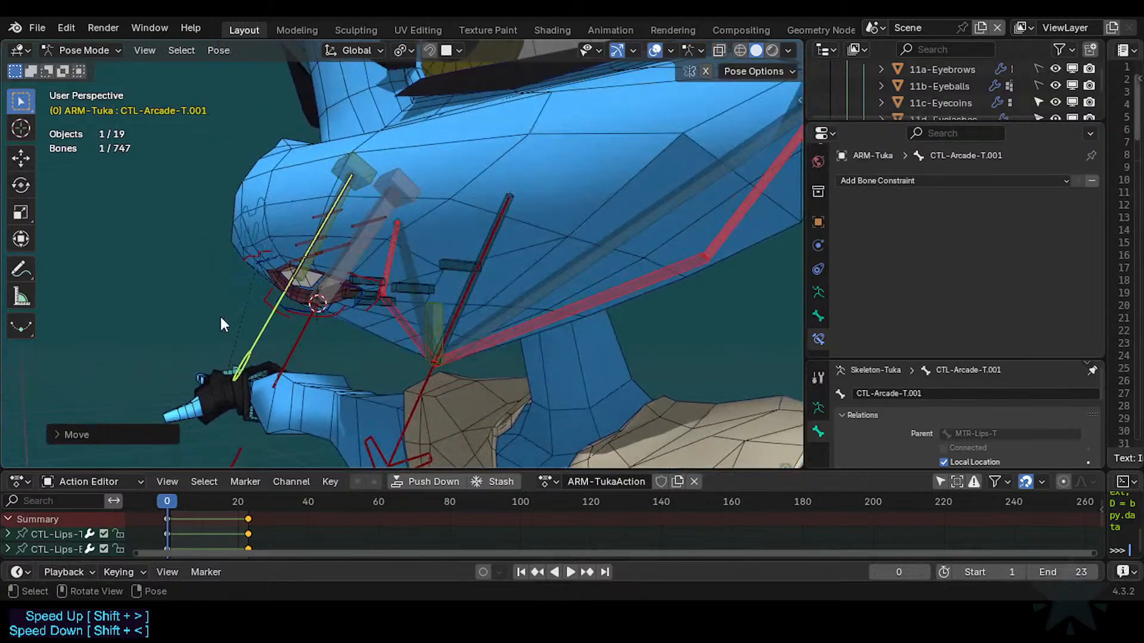
Keep repositioning CTL-Arcade-T.001 up and down near the lips from angled views to check how the upper lip follows.
{"action": "middle_click_drag", "start_coordinate": [158, 341], "coordinate": [330, 292]}
{"action": "key", "text": "g"}
{"action": "left_click", "coordinate": [291, 323]}
{"action": "key", "text": "g"}
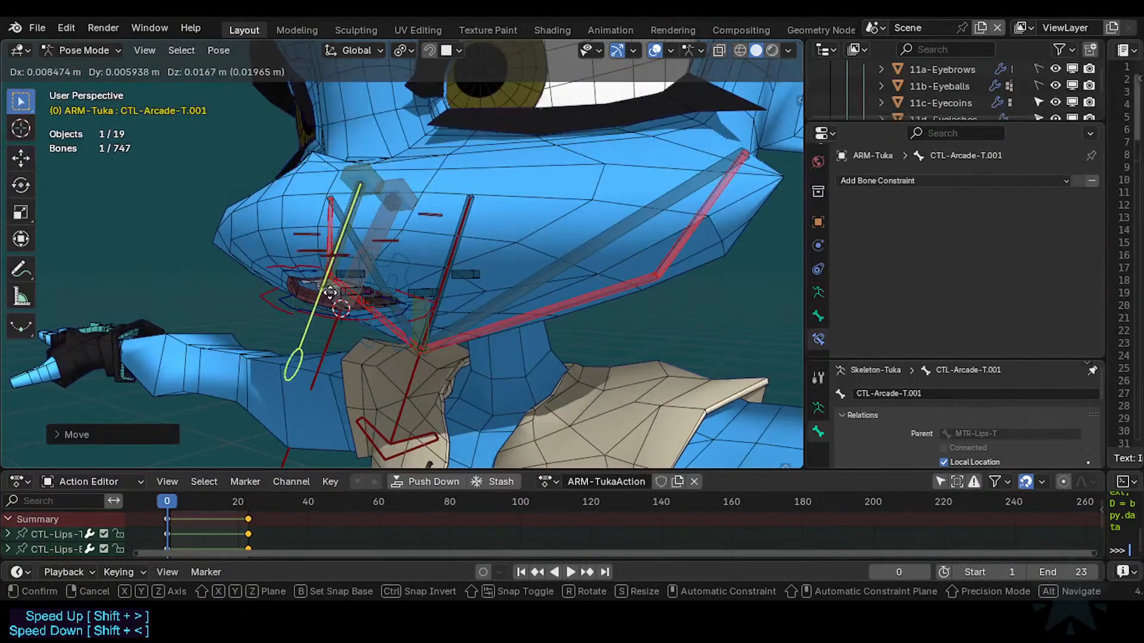
{"action": "left_click", "coordinate": [320, 337]}
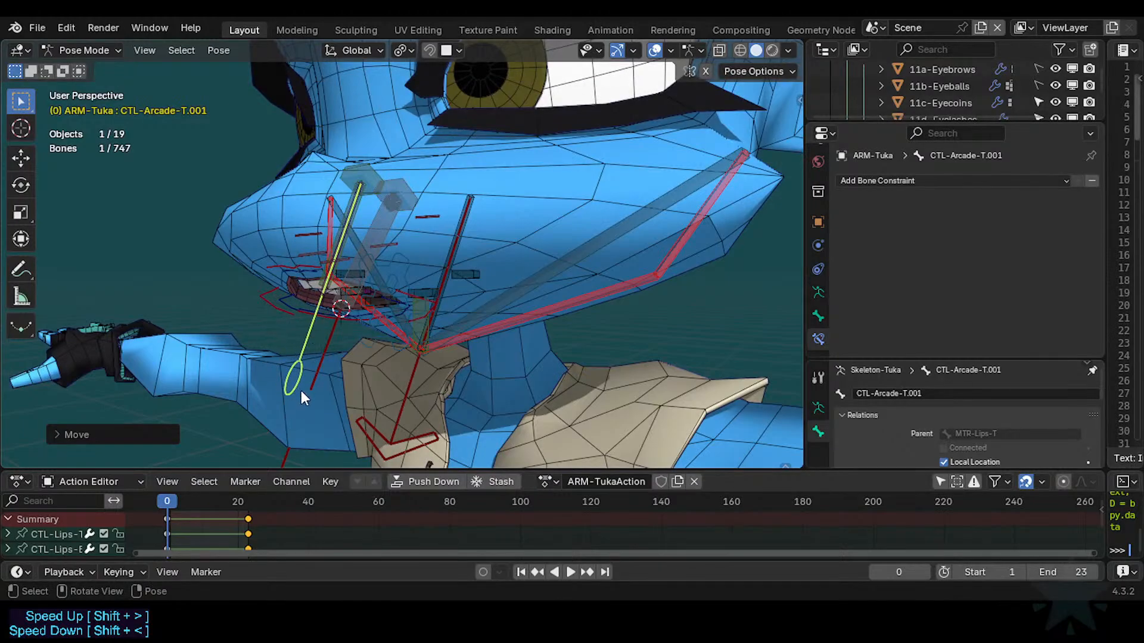
{"action": "middle_click_drag", "start_coordinate": [302, 398], "coordinate": [258, 363]}
{"action": "key", "text": "g"}
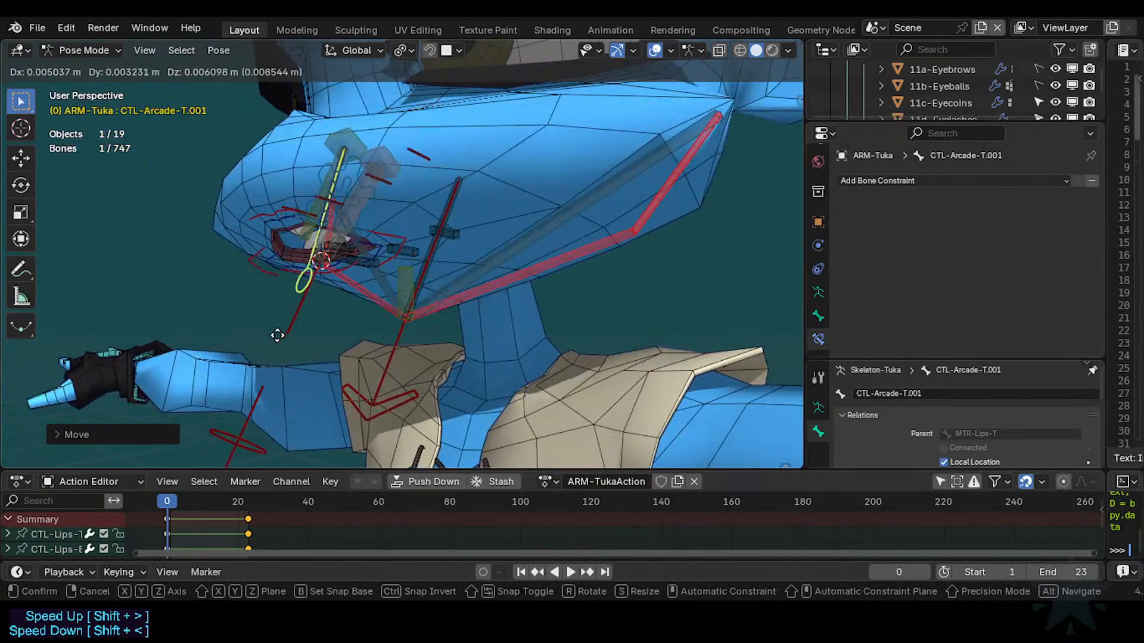
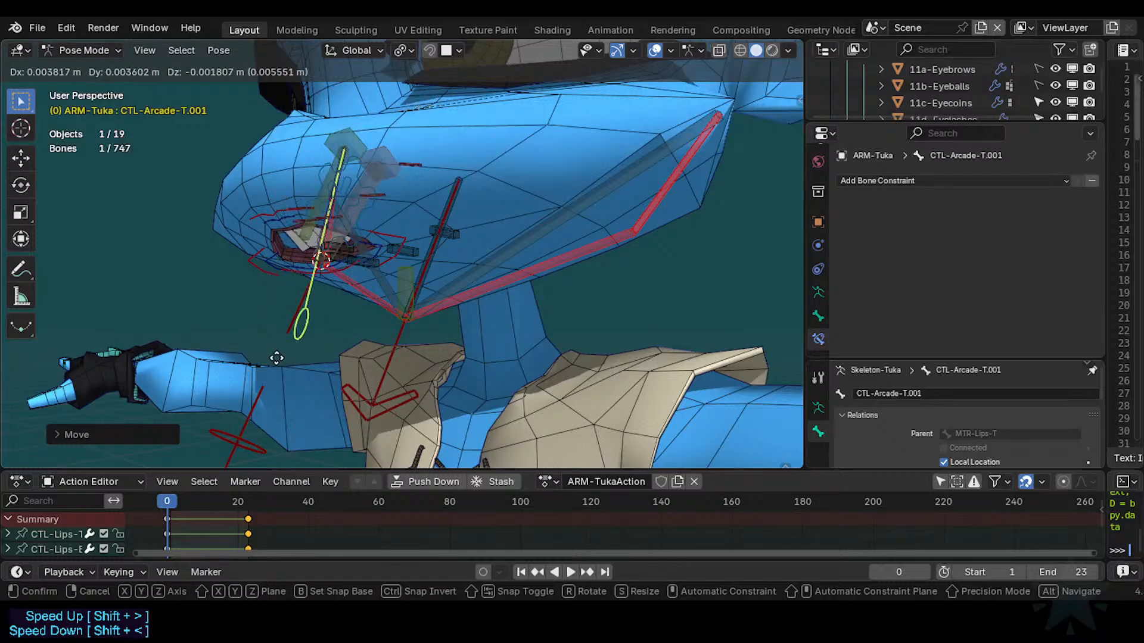
{"action": "left_click", "coordinate": [250, 395]}
{"action": "middle_click_drag", "start_coordinate": [352, 299], "coordinate": [399, 228]}
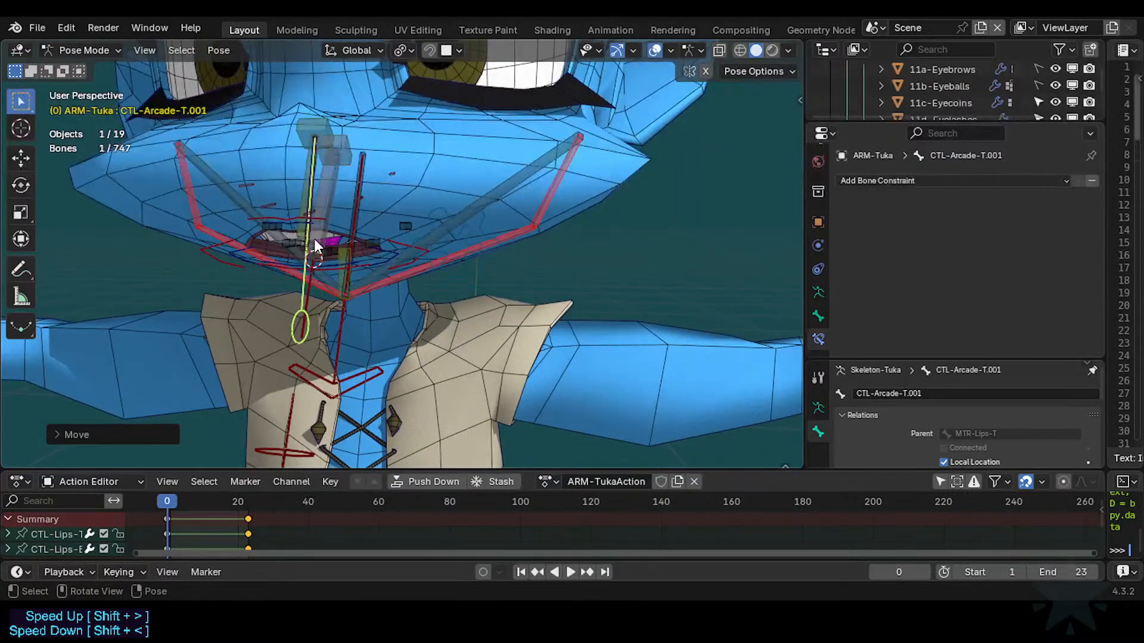
Try scaling CTL-Arcade-T.001 along the X axis and along the Y axis.
{"action": "middle_click_drag", "start_coordinate": [314, 239], "coordinate": [358, 259]}
{"action": "middle_click_drag", "start_coordinate": [431, 362], "coordinate": [364, 281]}
{"action": "key", "text": "s"}
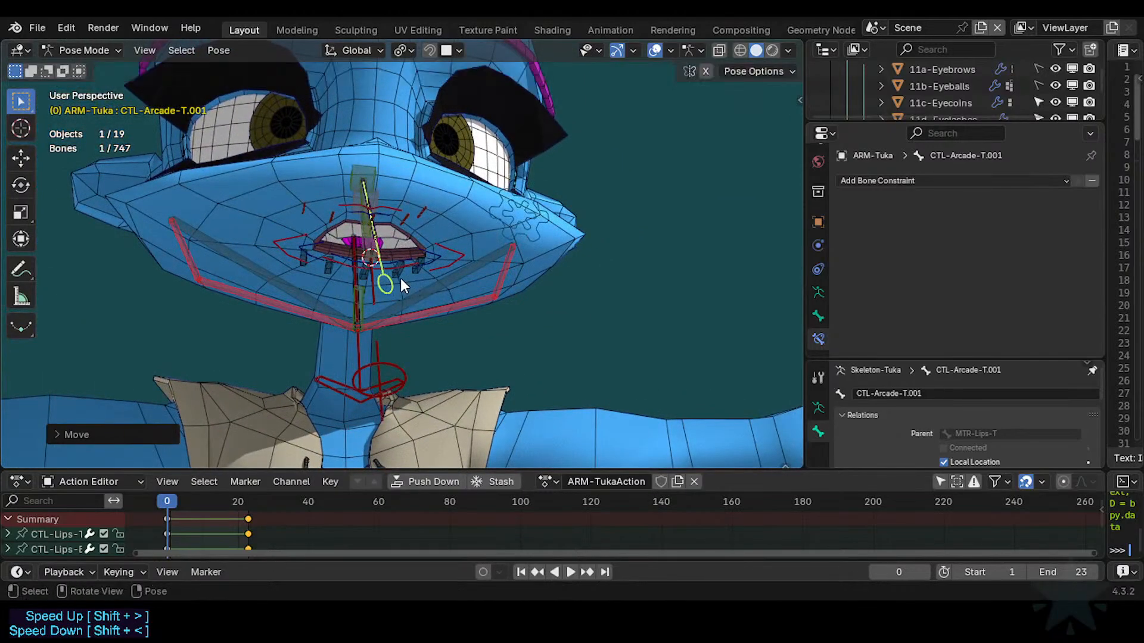
{"action": "key", "text": "x"}
{"action": "right_click", "coordinate": [471, 248]}
{"action": "key", "text": "s"}
{"action": "key", "text": "y"}
{"action": "right_click", "coordinate": [411, 243]}
{"action": "middle_click_drag", "start_coordinate": [465, 266], "coordinate": [367, 296]}
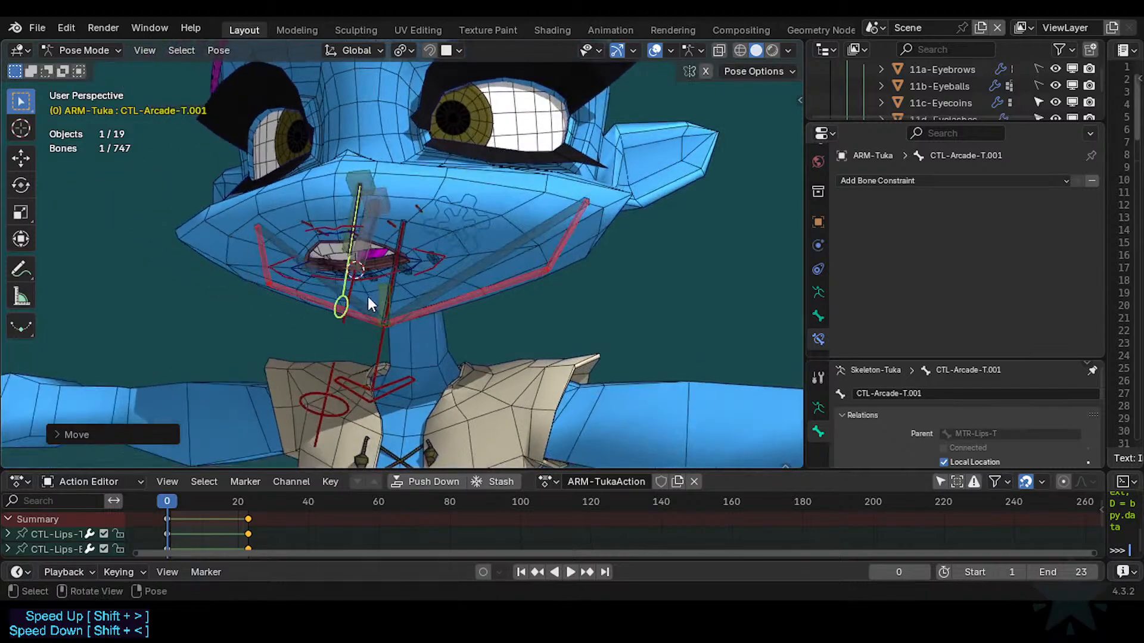
Examine the constraints on MCH-Arcade-T and CTL-Arcade-T, and try another move of CTL-Arcade-T.001.
{"action": "left_click", "coordinate": [343, 257]}
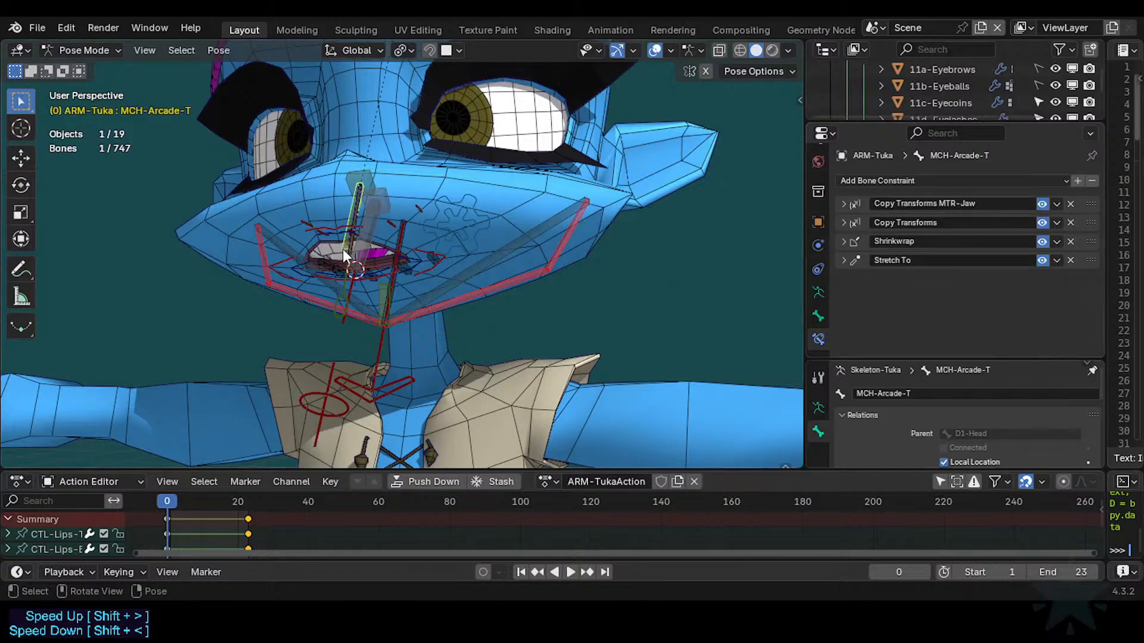
{"action": "left_click", "coordinate": [357, 242]}
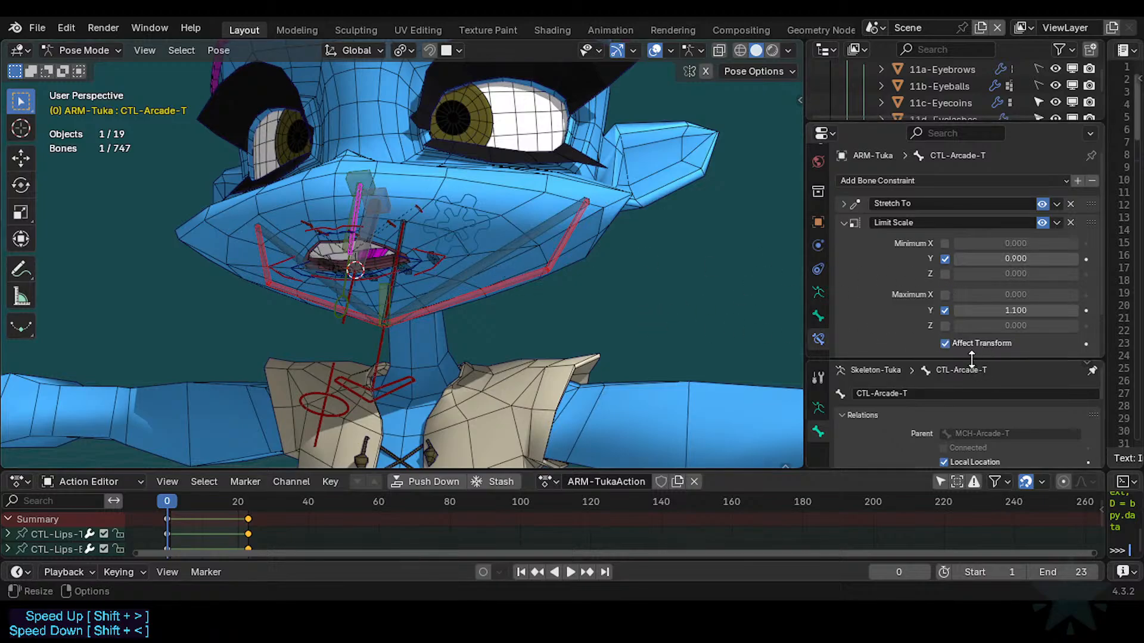
{"action": "left_click_drag", "start_coordinate": [972, 359], "coordinate": [972, 396]}
{"action": "key", "text": "shift+d"}
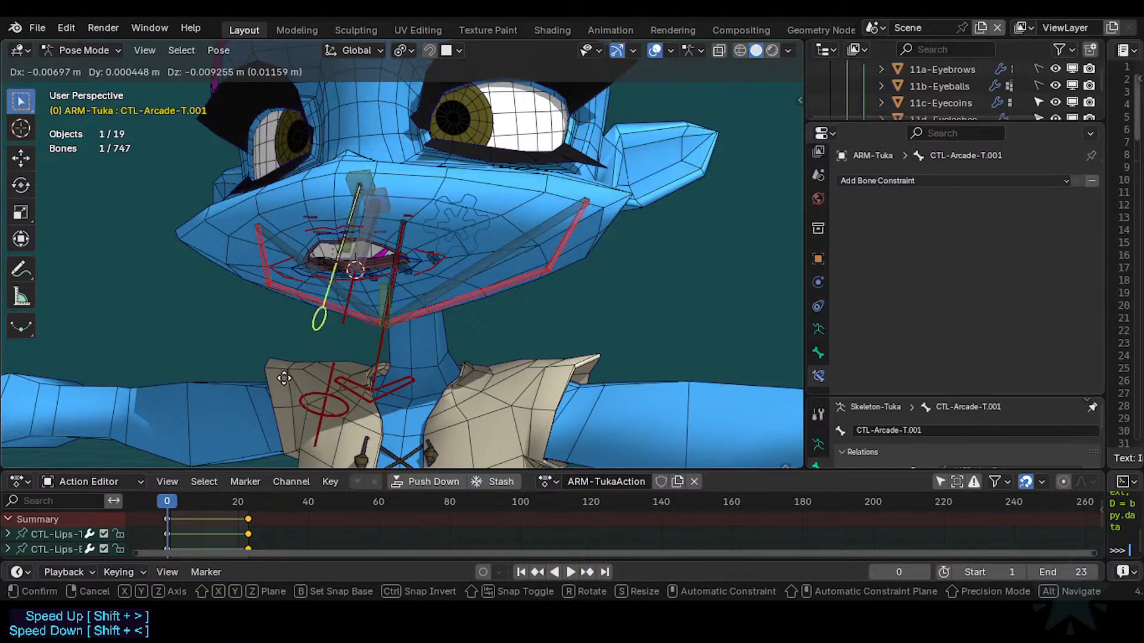
{"action": "left_click", "coordinate": [360, 322]}
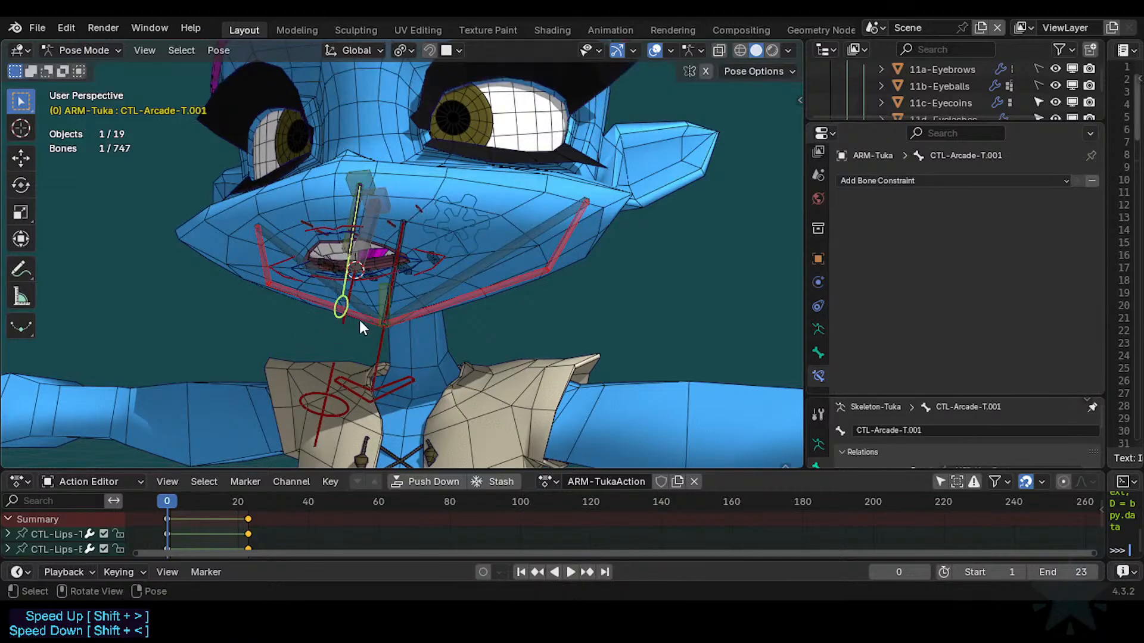
Display the 0-Body-Tuka mesh as Wire in object mode and return ARM-Tuka to pose mode.
{"action": "key", "text": "ctrl+Tab"}
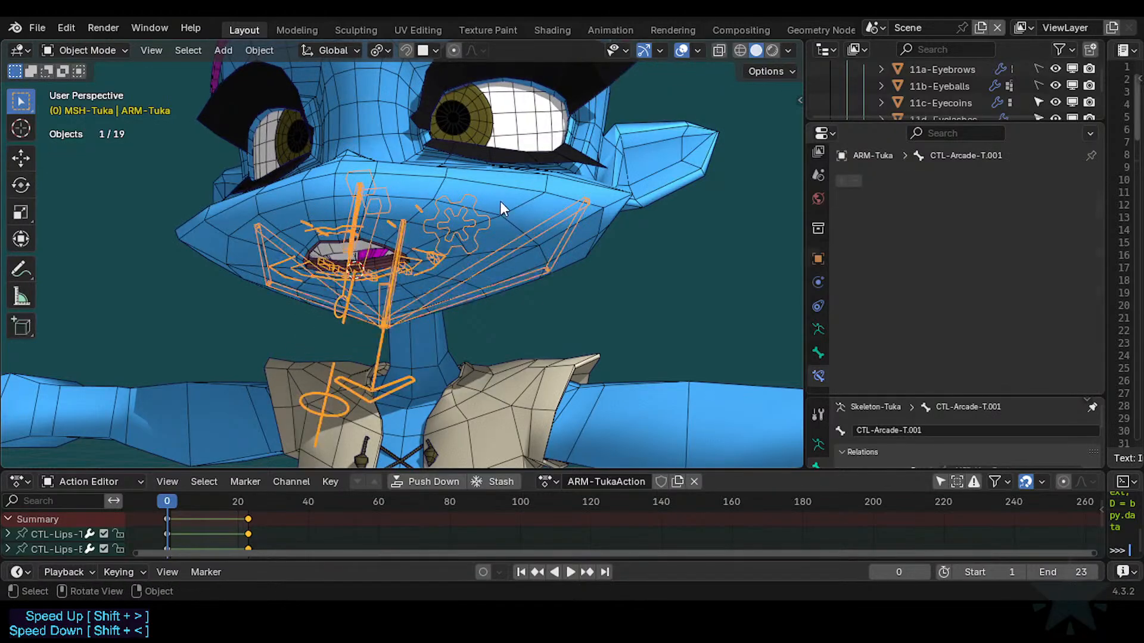
{"action": "left_click", "coordinate": [500, 203]}
{"action": "key", "text": "shift+ctrl+alt+h"}
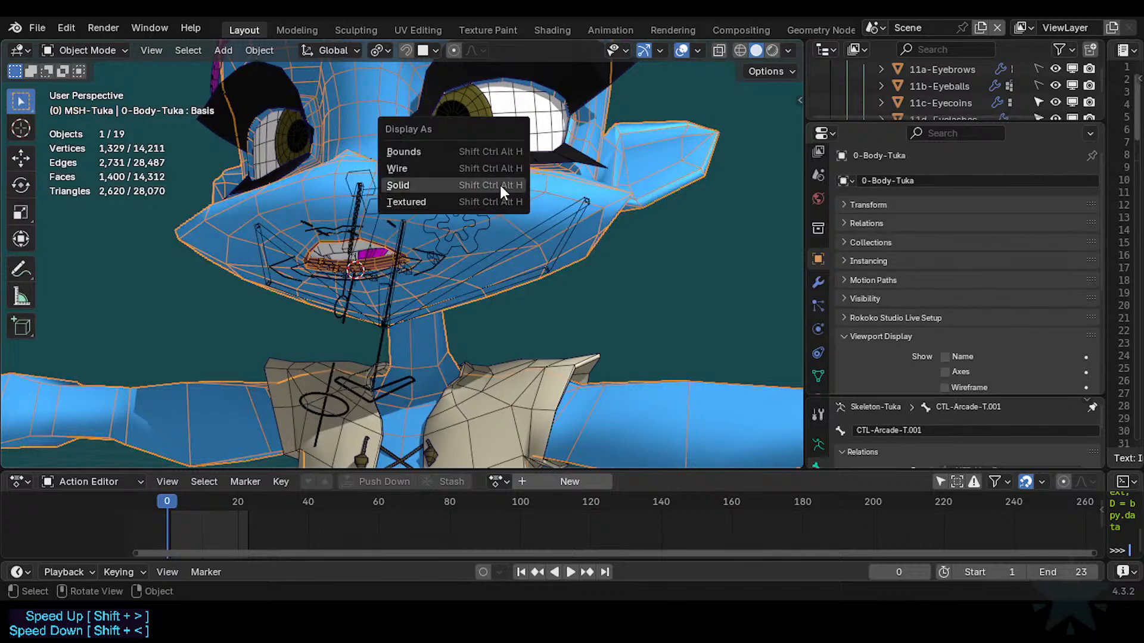
{"action": "left_click", "coordinate": [498, 185]}
{"action": "key", "text": "shift+ctrl+alt+h"}
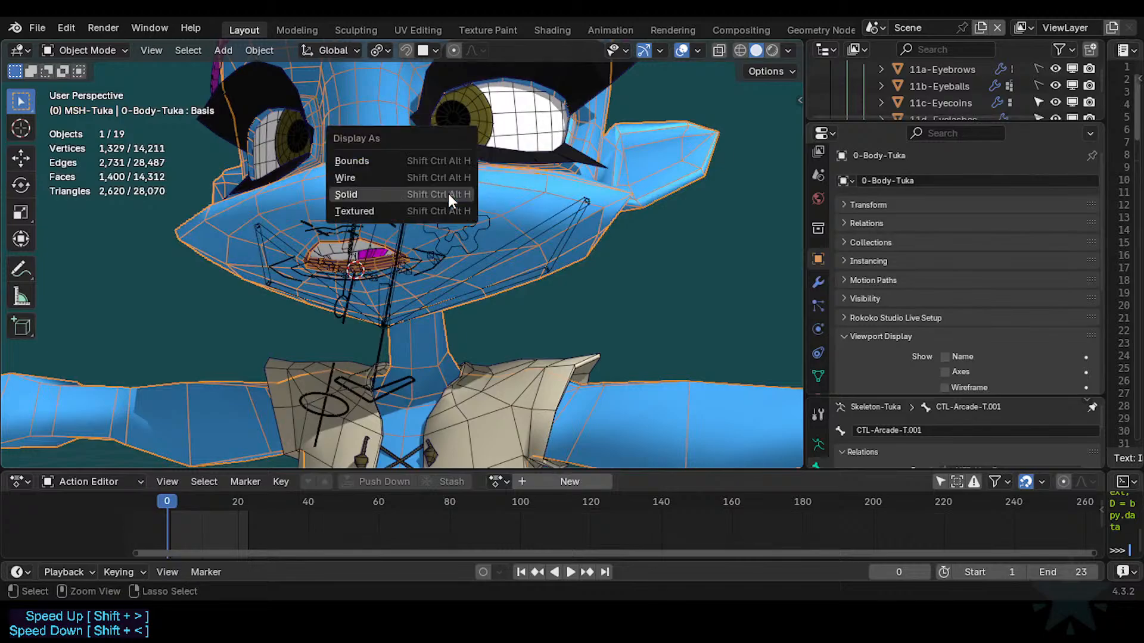
{"action": "left_click", "coordinate": [439, 177]}
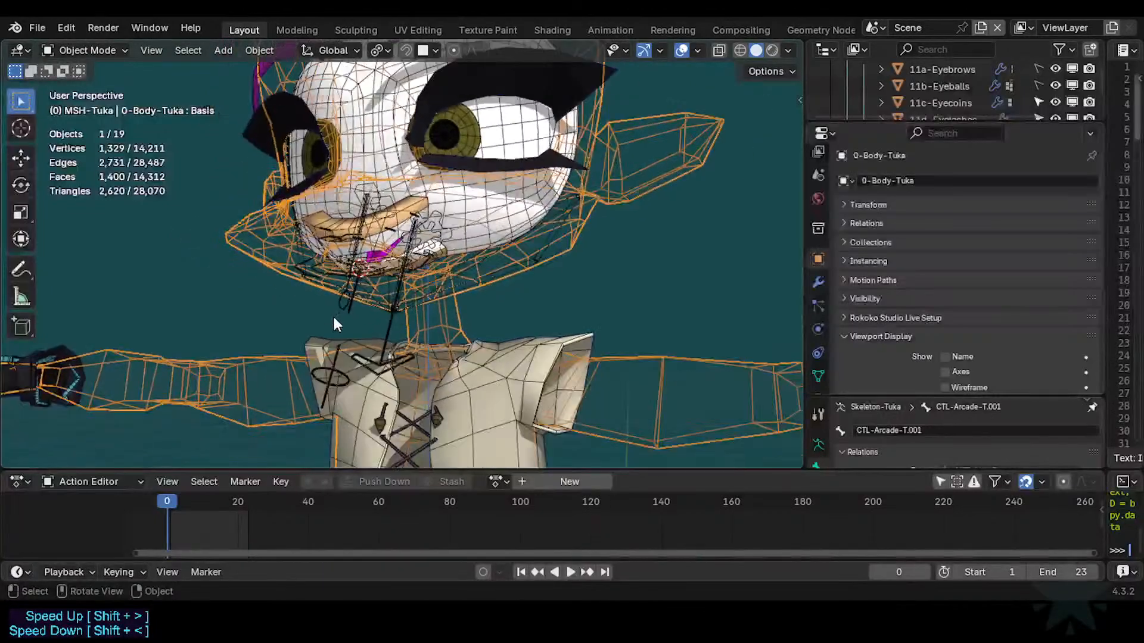
{"action": "left_click", "coordinate": [331, 311]}
{"action": "key", "text": "ctrl+Tab"}
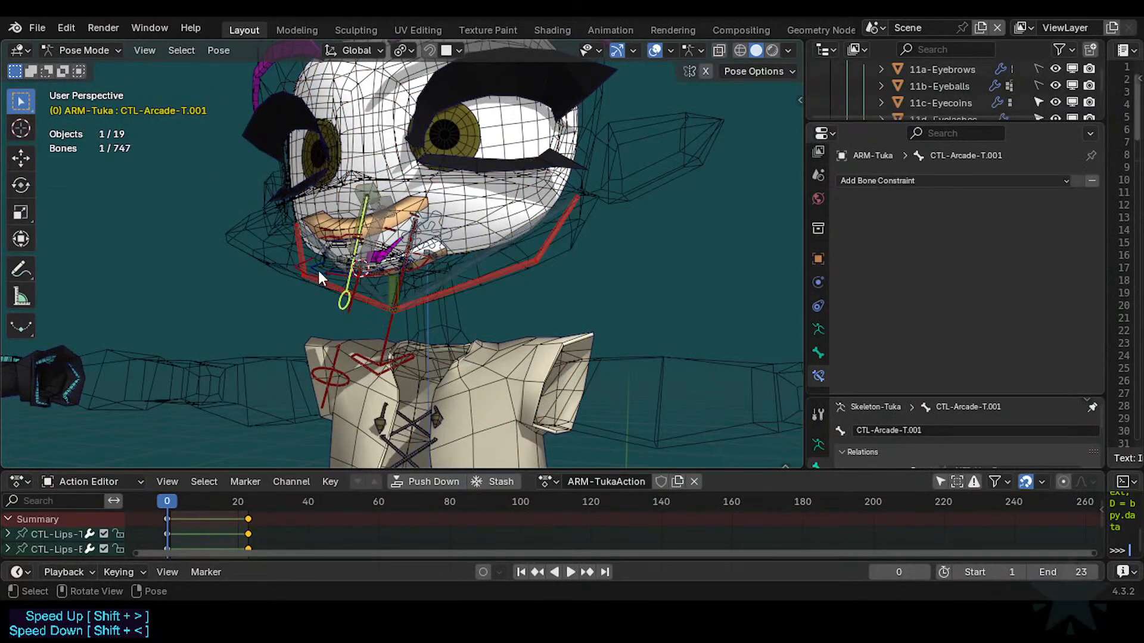
Try scaling CTL-Arcade-T.001 and moving it along the Y axis with the body in wireframe.
{"action": "middle_click_drag", "start_coordinate": [318, 270], "coordinate": [381, 324]}
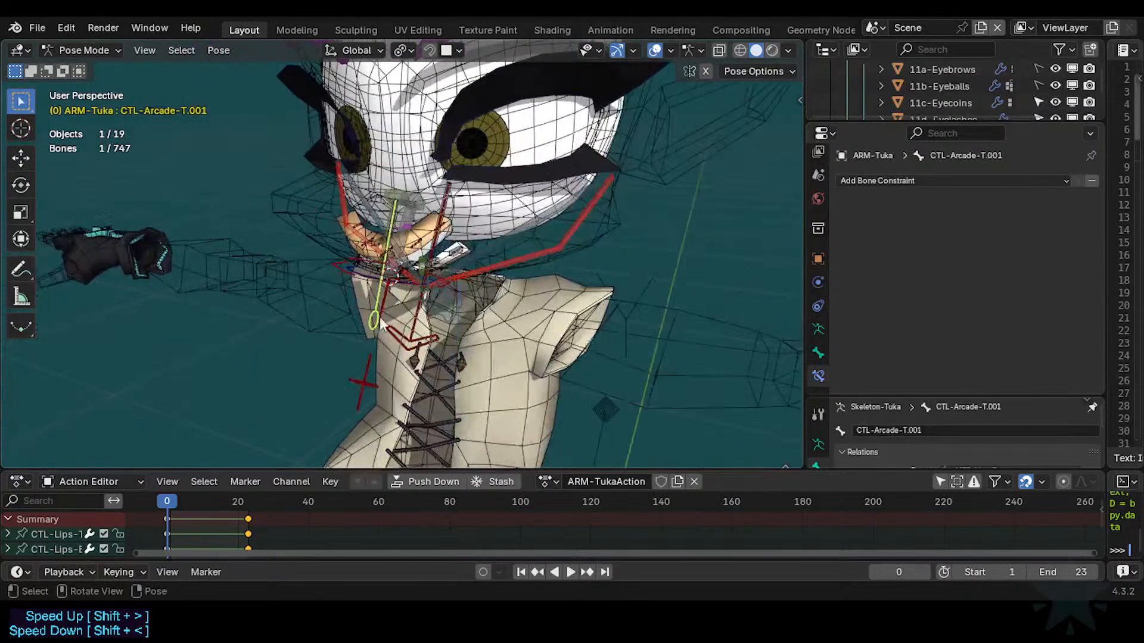
{"action": "middle_click_drag", "start_coordinate": [347, 246], "coordinate": [274, 338]}
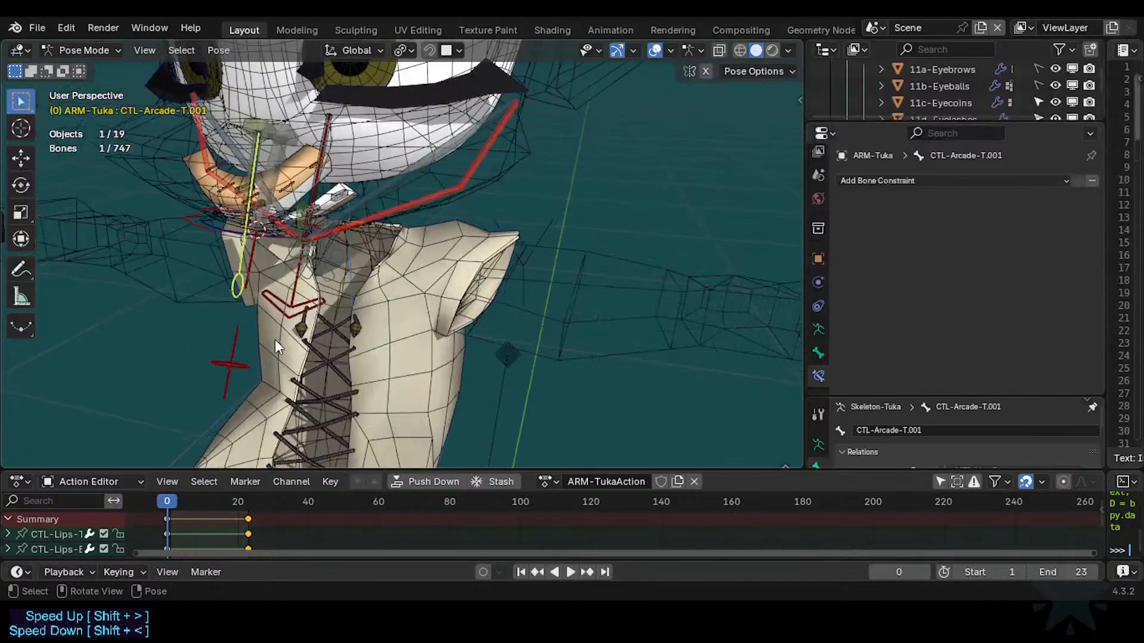
{"action": "key", "text": "s"}
{"action": "right_click", "coordinate": [211, 351]}
{"action": "key", "text": "g"}
{"action": "key", "text": "y"}
{"action": "right_click", "coordinate": [203, 322]}
Move CTL-Arcade-T.001 around the mouth to test how the teeth and arcade deform.
{"action": "key", "text": "g"}
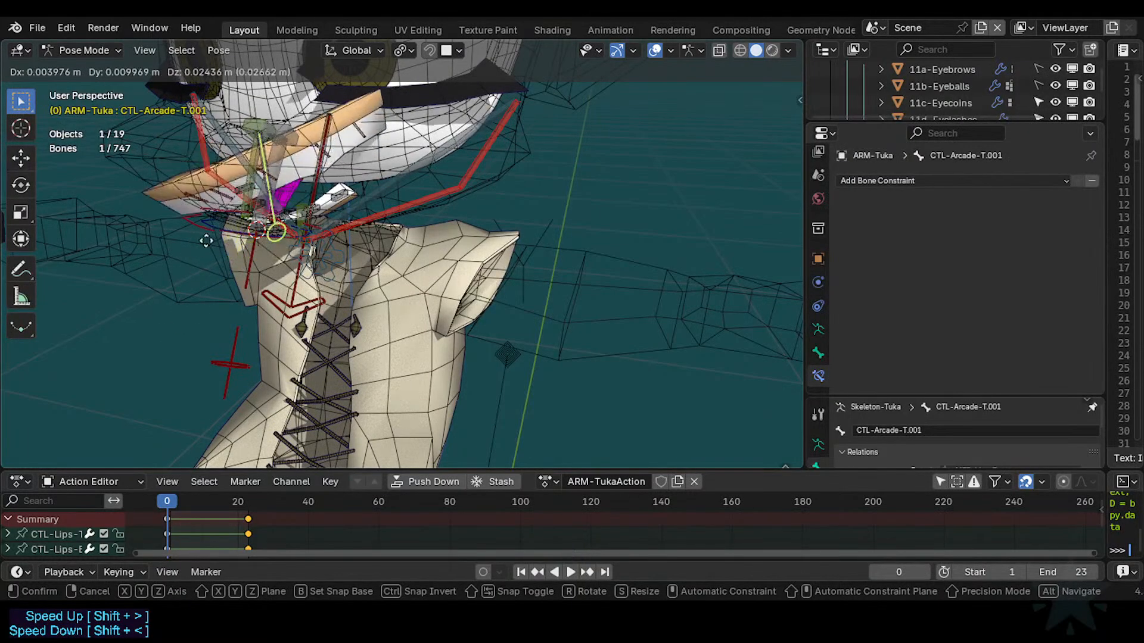
{"action": "left_click", "coordinate": [166, 313]}
{"action": "key", "text": "g"}
{"action": "left_click", "coordinate": [269, 242]}
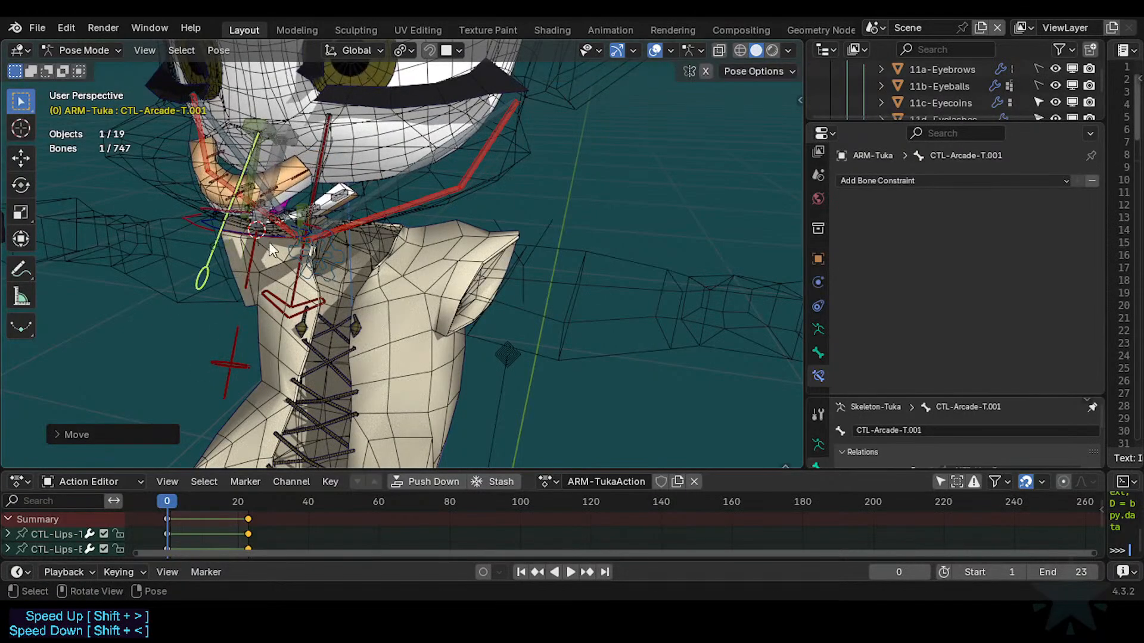
Set CTL-Arcade-T's Limit Scale constraint to a minimum Y of 1.000 and a maximum Y of 1.200.
{"action": "left_click", "coordinate": [248, 173]}
{"action": "left_click", "coordinate": [248, 173]}
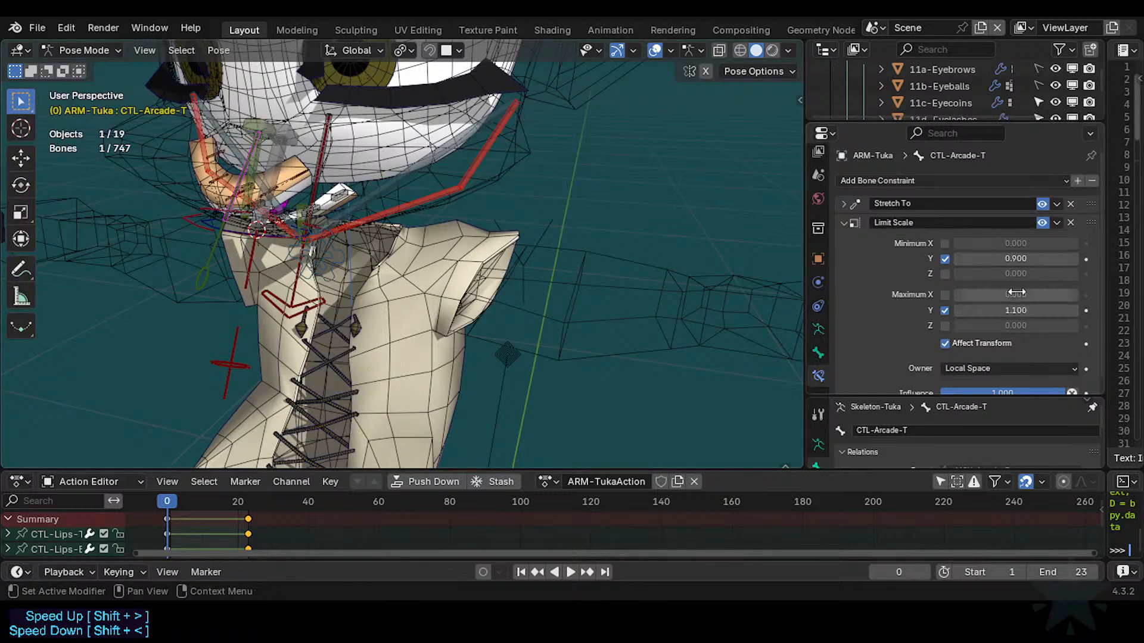
{"action": "left_click", "coordinate": [1020, 260]}
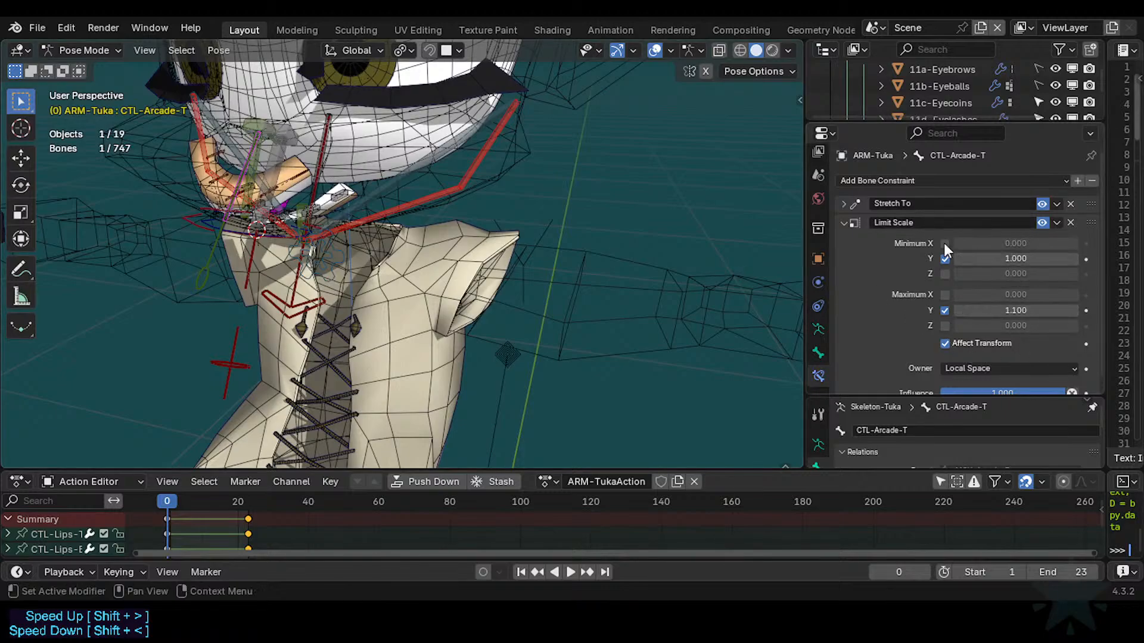
{"action": "left_click", "coordinate": [991, 310]}
{"action": "type", "text": "1.2"}
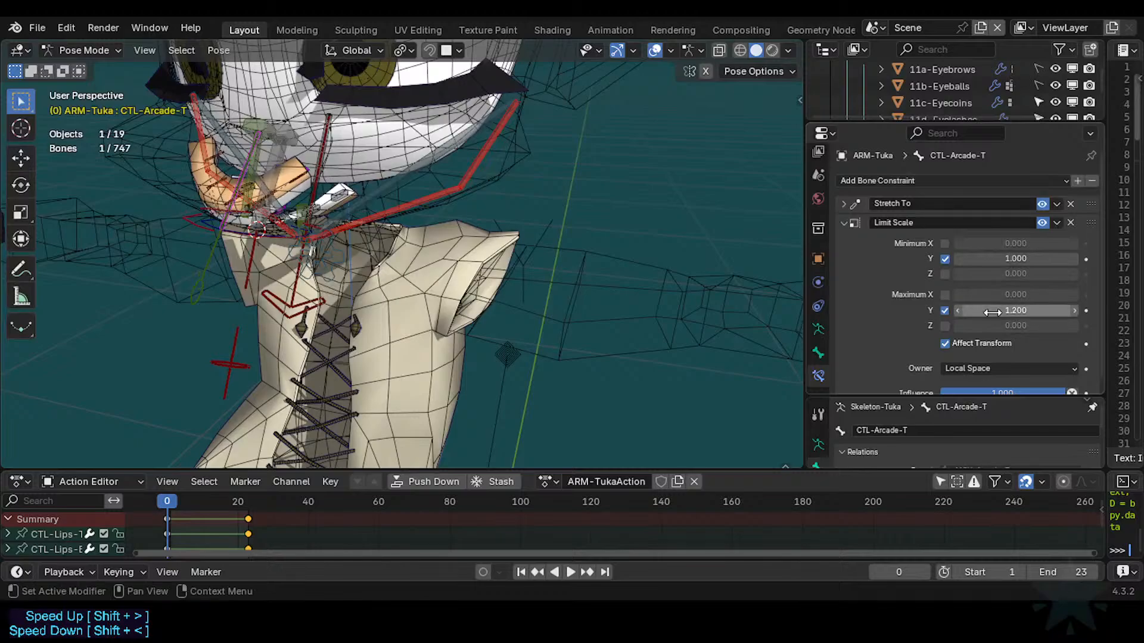
{"action": "key", "text": "Return"}
Move CTL-Arcade-T.001 up and down to test the teeth with the new Y scale limits.
{"action": "left_click", "coordinate": [189, 304]}
{"action": "key", "text": "g"}
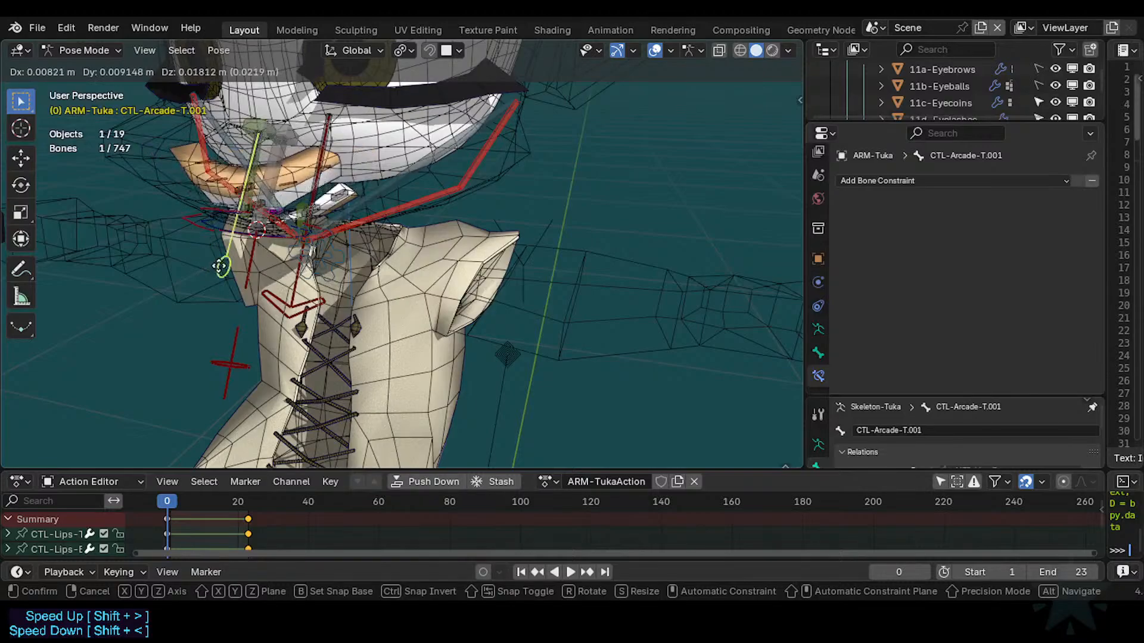
{"action": "left_click", "coordinate": [217, 296]}
{"action": "mouse_move", "coordinate": [217, 296]}
{"action": "middle_mouse_down"}
{"action": "mouse_move", "coordinate": [242, 253]}
{"action": "mouse_move", "coordinate": [238, 292]}
{"action": "middle_mouse_up"}
{"action": "key", "text": "g"}
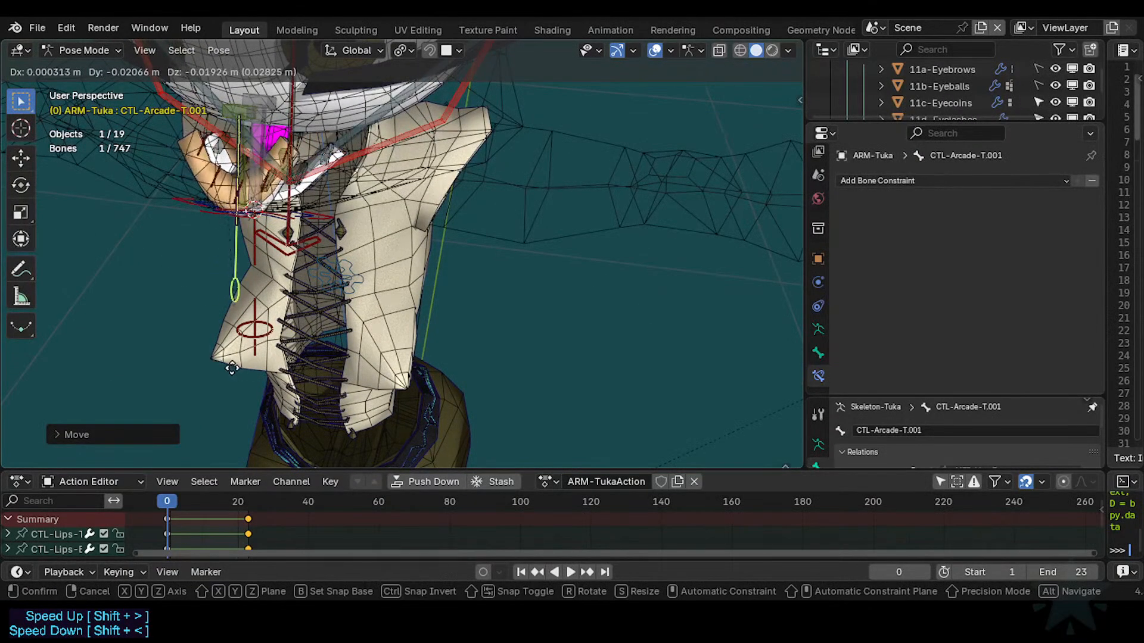
{"action": "left_click", "coordinate": [250, 334]}
Frame the head and mouth controllers from the side and save the file.
{"action": "middle_click_drag", "start_coordinate": [262, 372], "coordinate": [138, 238]}
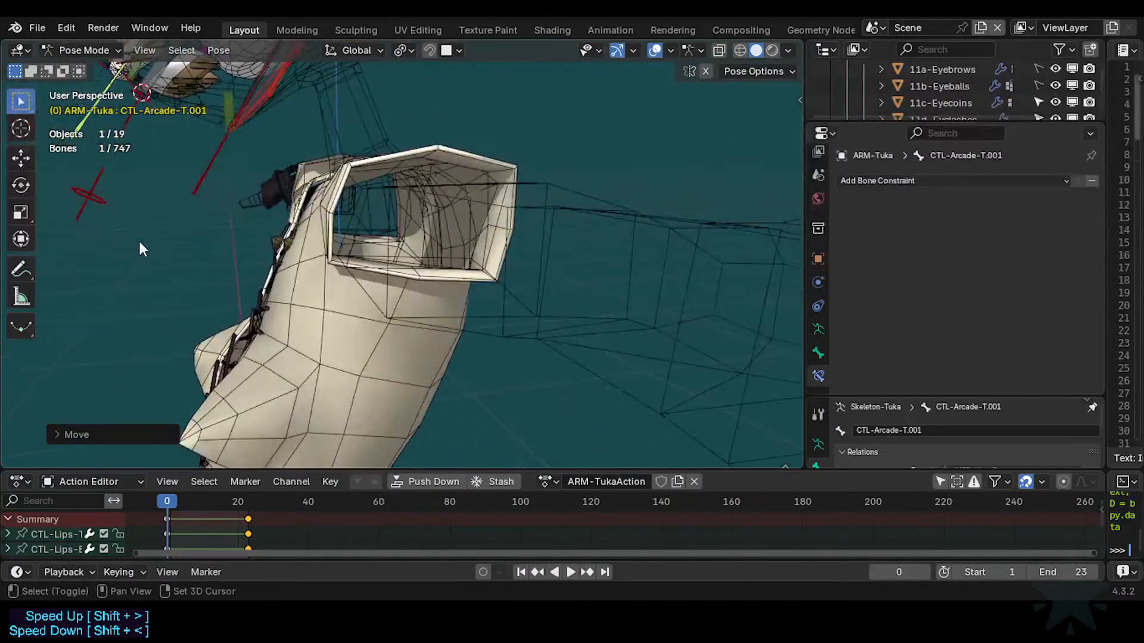
{"action": "key", "text": "shift+grave"}
{"action": "key", "text": "s"}
{"action": "key", "text": "w"}
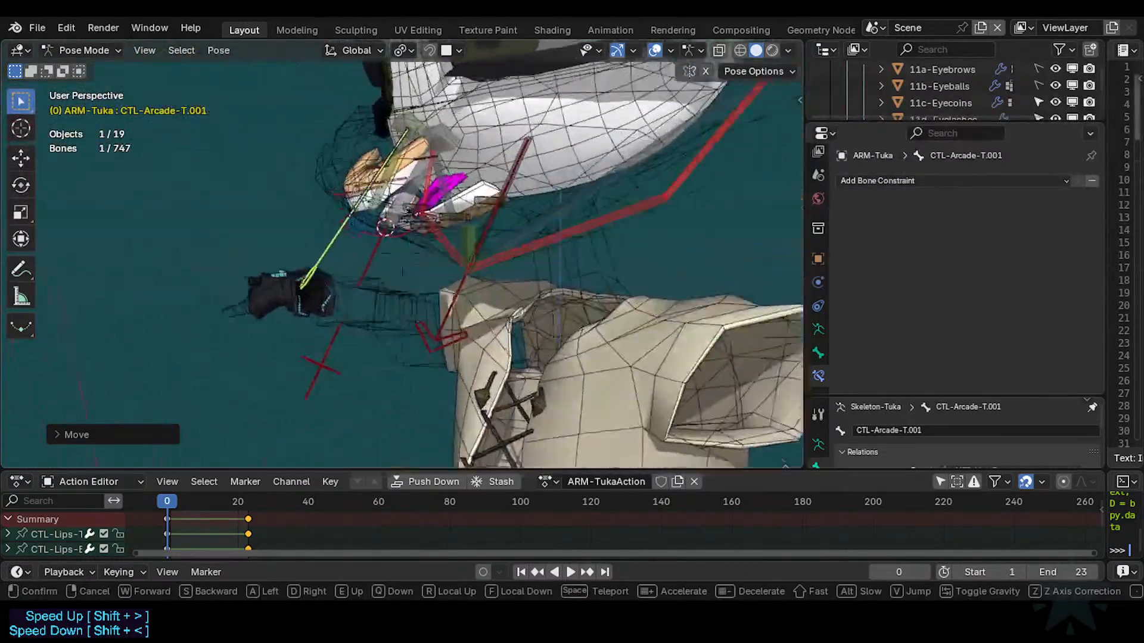
{"action": "key", "text": "e"}
{"action": "left_click", "coordinate": [150, 241]}
{"action": "key", "text": "ctrl+s"}
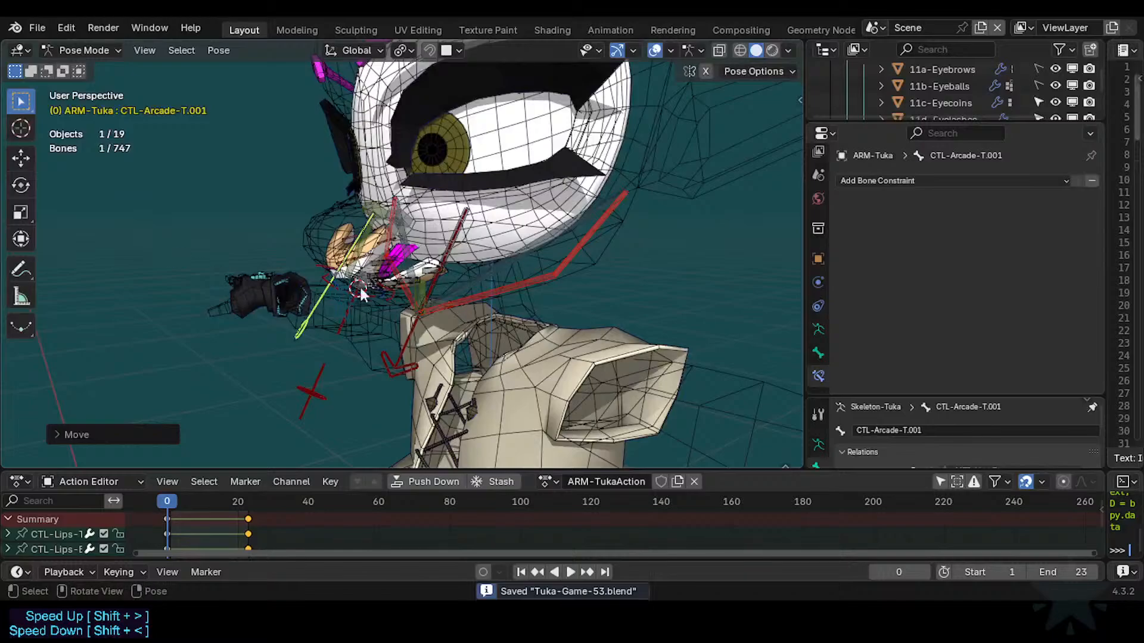
Set the 0-Body-Tuka mesh's viewport display to Textured and hide the wireframe overlay in Object Mode.
{"action": "key", "text": "ctrl+Tab"}
{"action": "left_click", "coordinate": [317, 227]}
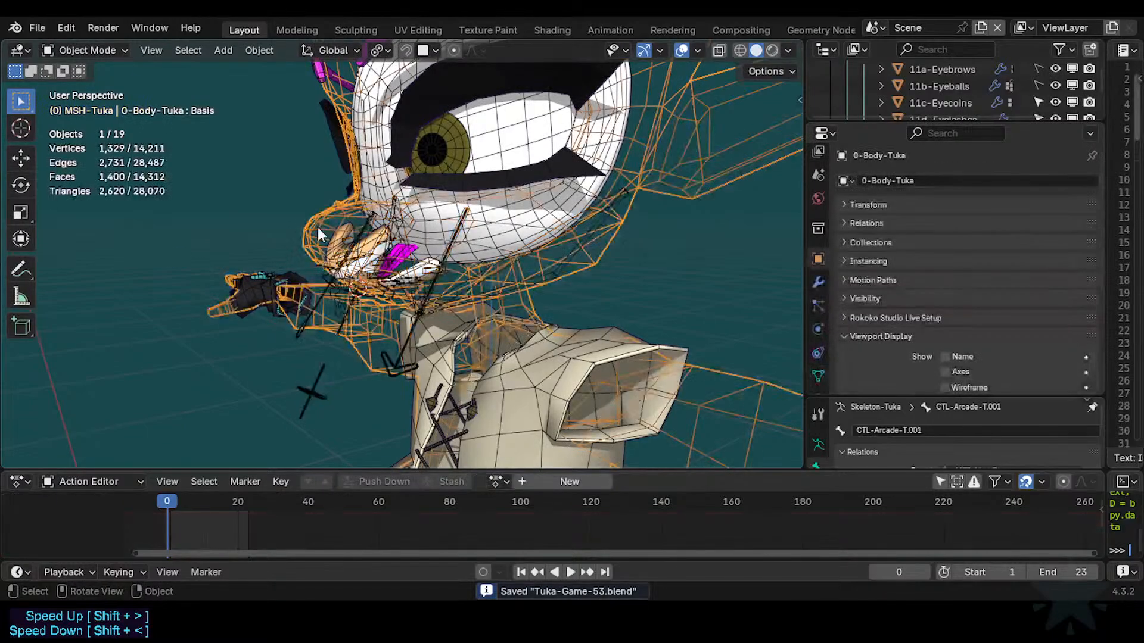
{"action": "key", "text": "ctrl+alt+shift+z"}
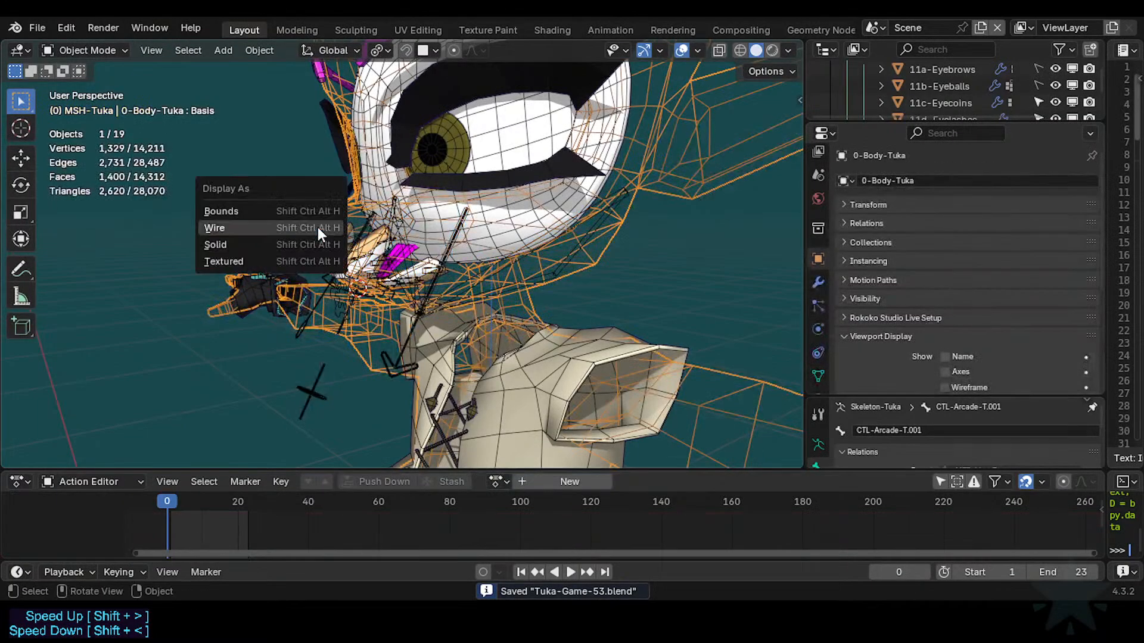
{"action": "left_click", "coordinate": [262, 260]}
{"action": "scroll", "coordinate": [286, 304], "scroll_direction": "up", "scroll_amount": 2}
{"action": "scroll", "coordinate": [287, 312], "scroll_direction": "down", "scroll_amount": 1}
{"action": "key", "text": "alt+shift+z"}
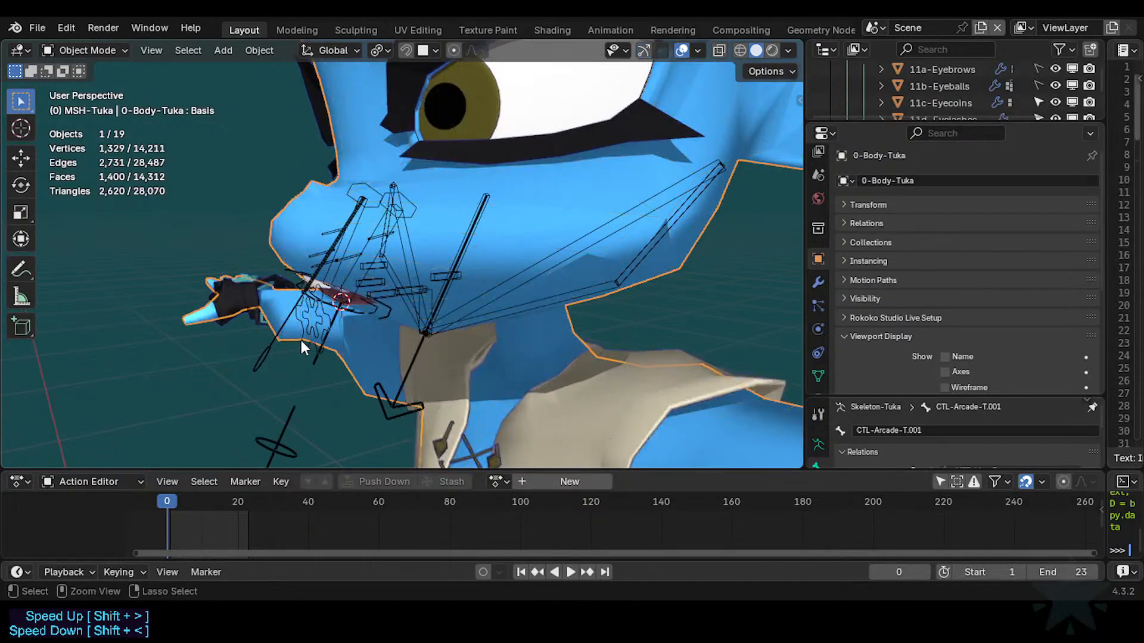
Return to posing the Tuka armature and isolate the MTR-Lips-T, CTL-Arcade-T.001 and CTL-Arcade-T bones.
{"action": "key", "text": "shift+grave"}
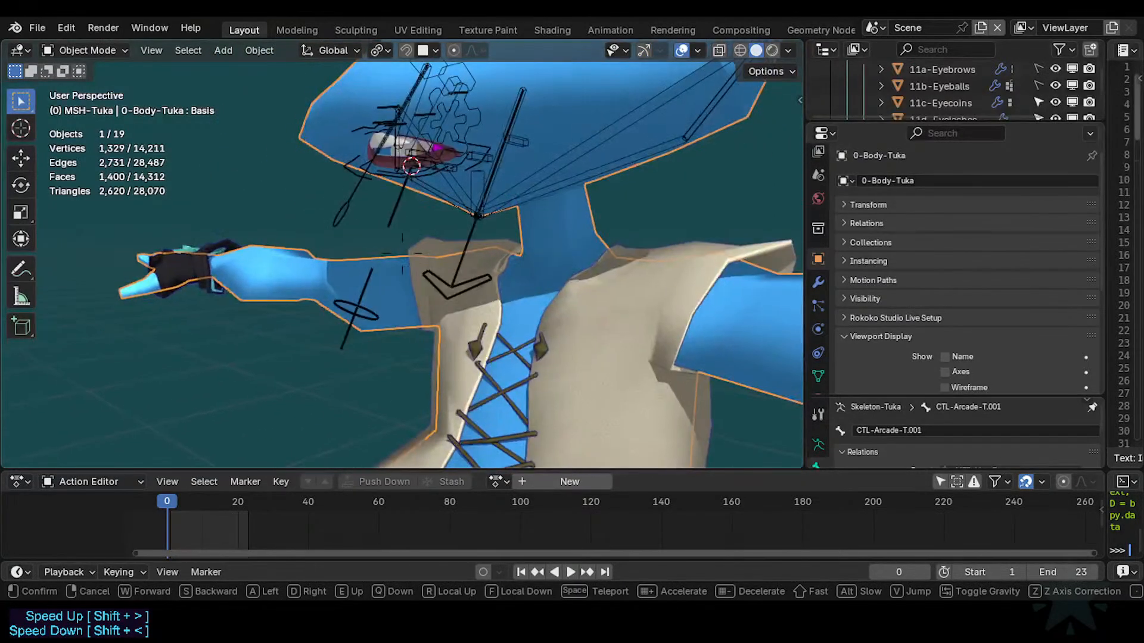
{"action": "left_click", "coordinate": [334, 217]}
{"action": "left_click", "coordinate": [335, 219]}
{"action": "key", "text": "ctrl+Tab"}
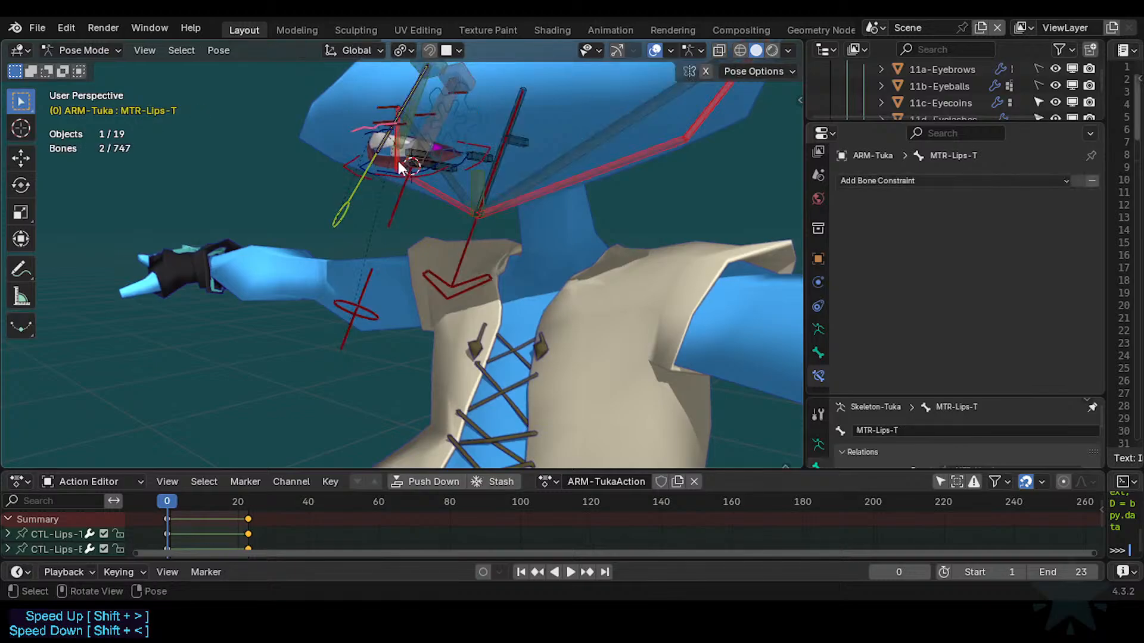
{"action": "left_click", "coordinate": [384, 146], "text": "shift"}
{"action": "key", "text": "shift+h"}
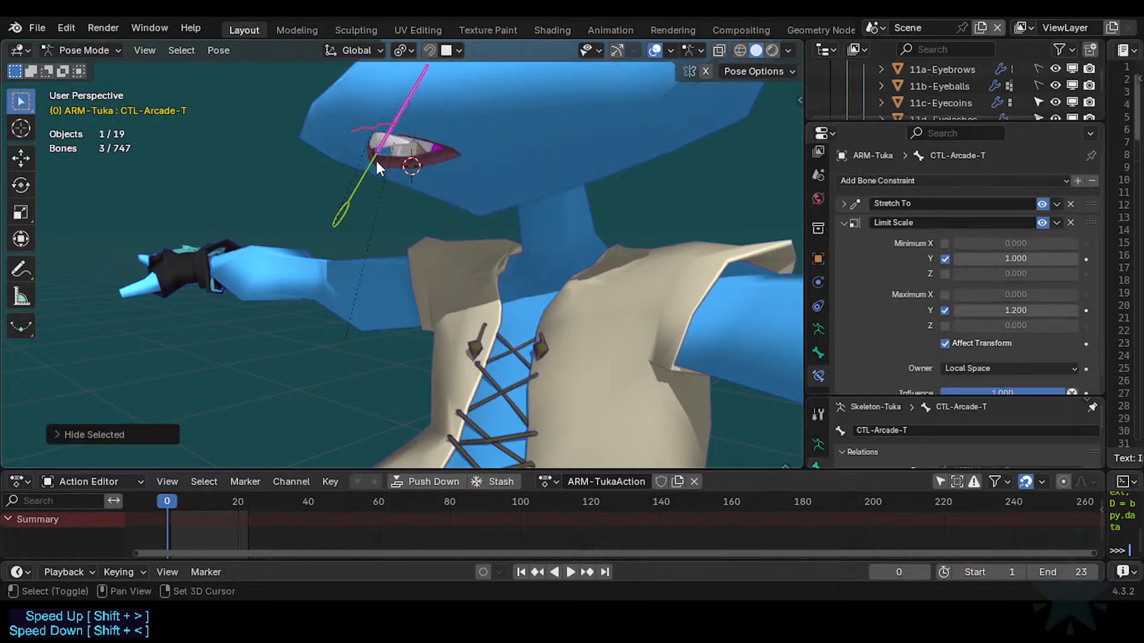
Raise MTR-Lips-T to open the mouth and reposition CTL-Arcade-T.001 to test the upper teeth.
{"action": "left_click", "coordinate": [363, 127]}
{"action": "key", "text": "g"}
{"action": "left_click", "coordinate": [356, 100]}
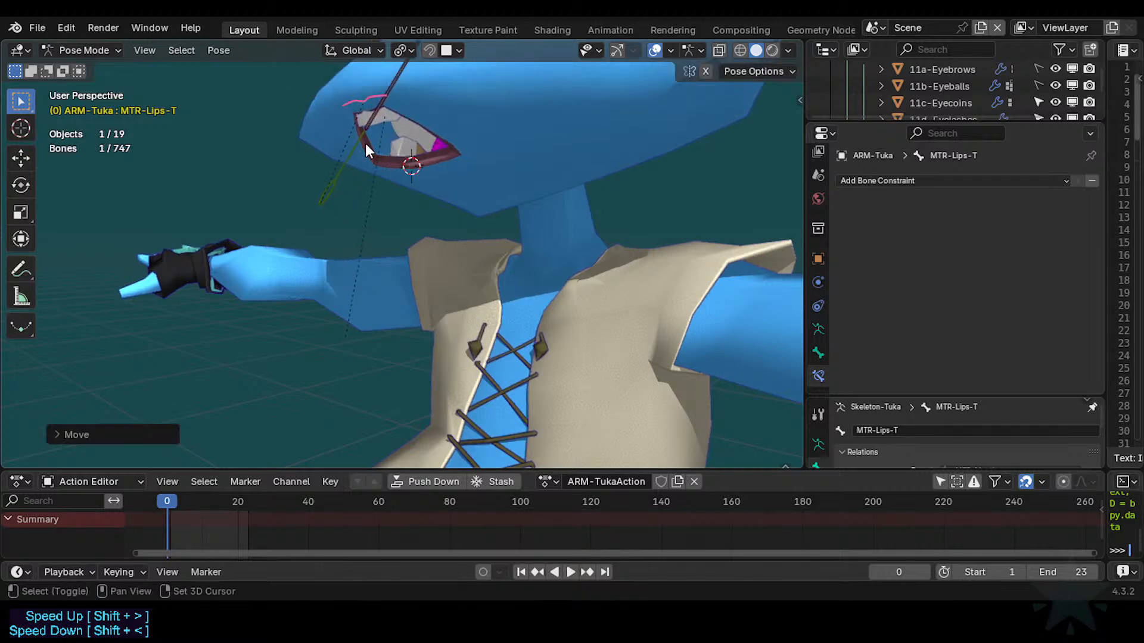
{"action": "left_click", "coordinate": [327, 199]}
{"action": "key", "text": "g"}
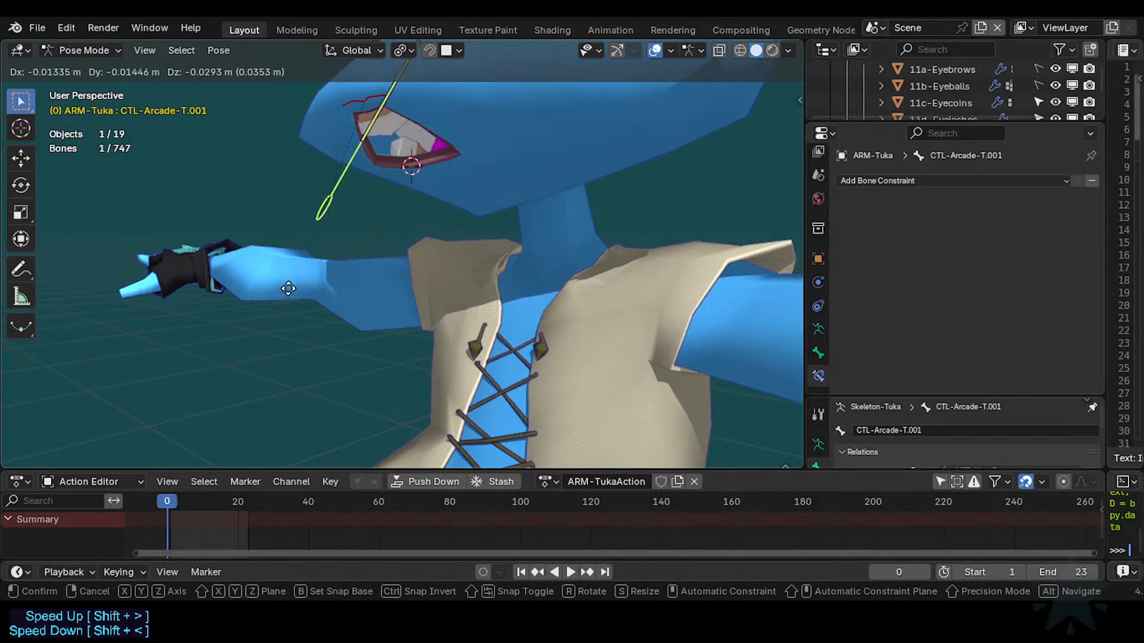
{"action": "left_click", "coordinate": [392, 187]}
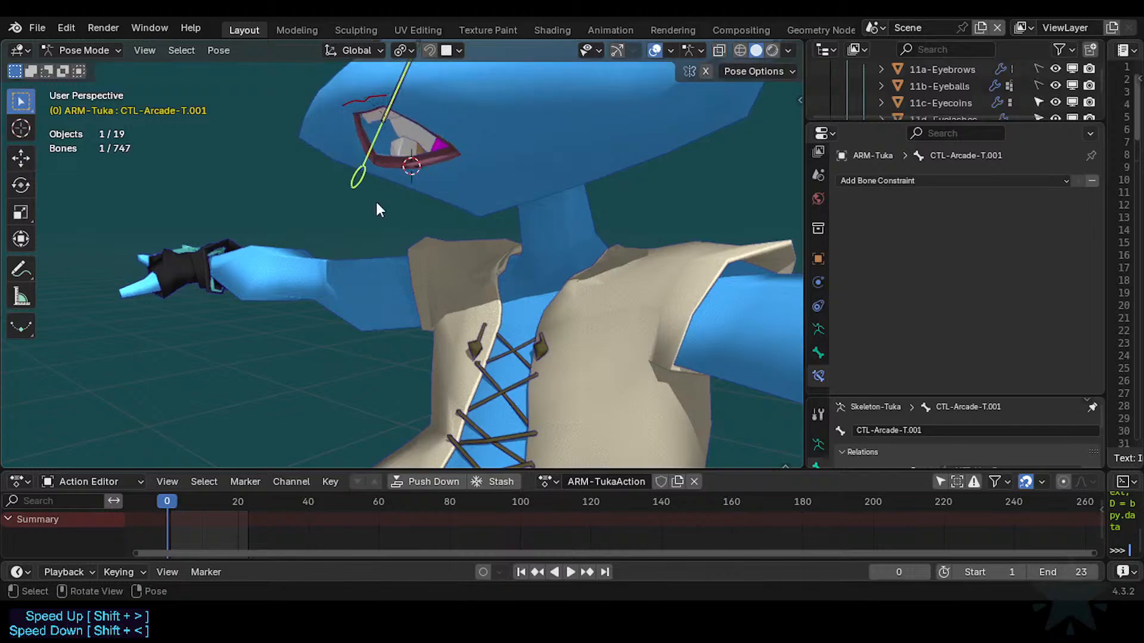
Move CTL-Arcade-T.001 freely and along Y to examine how the upper teeth fit inside the open mouth.
{"action": "key", "text": "shift+grave"}
{"action": "key", "text": "w"}
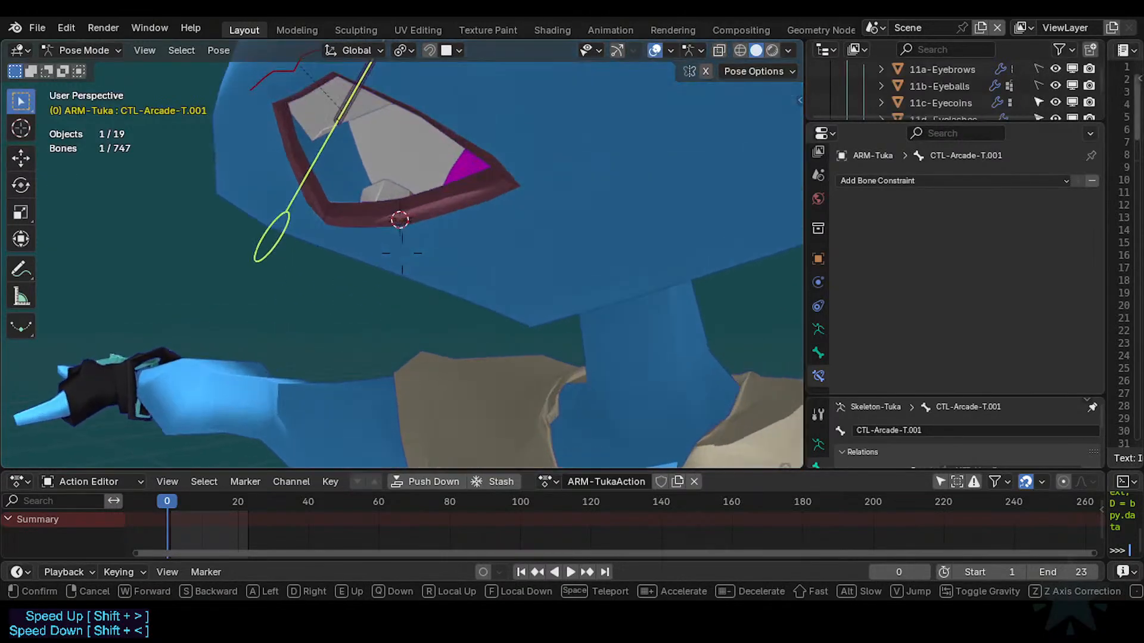
{"action": "key", "text": "s"}
{"action": "key", "text": "w"}
{"action": "left_click", "coordinate": [326, 307]}
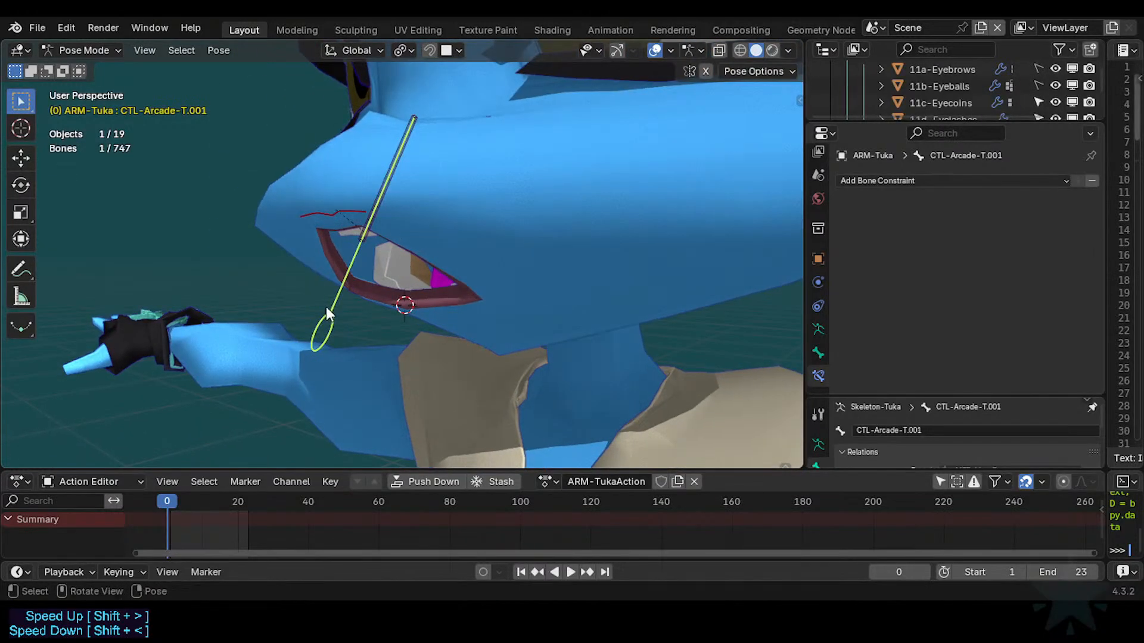
{"action": "key", "text": "g"}
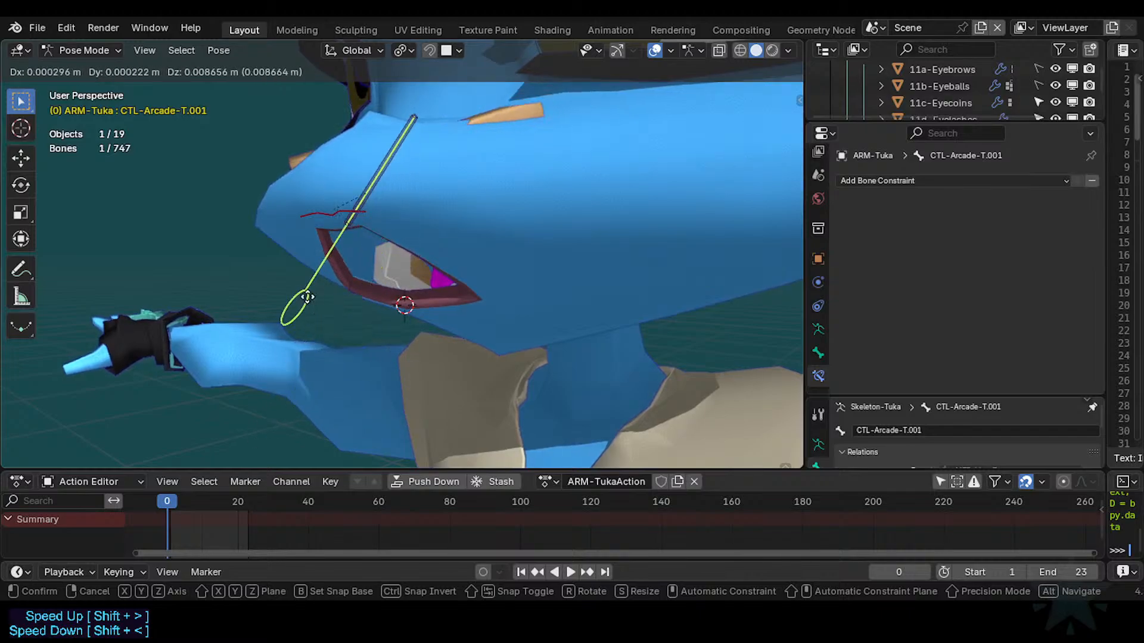
{"action": "key", "text": "y"}
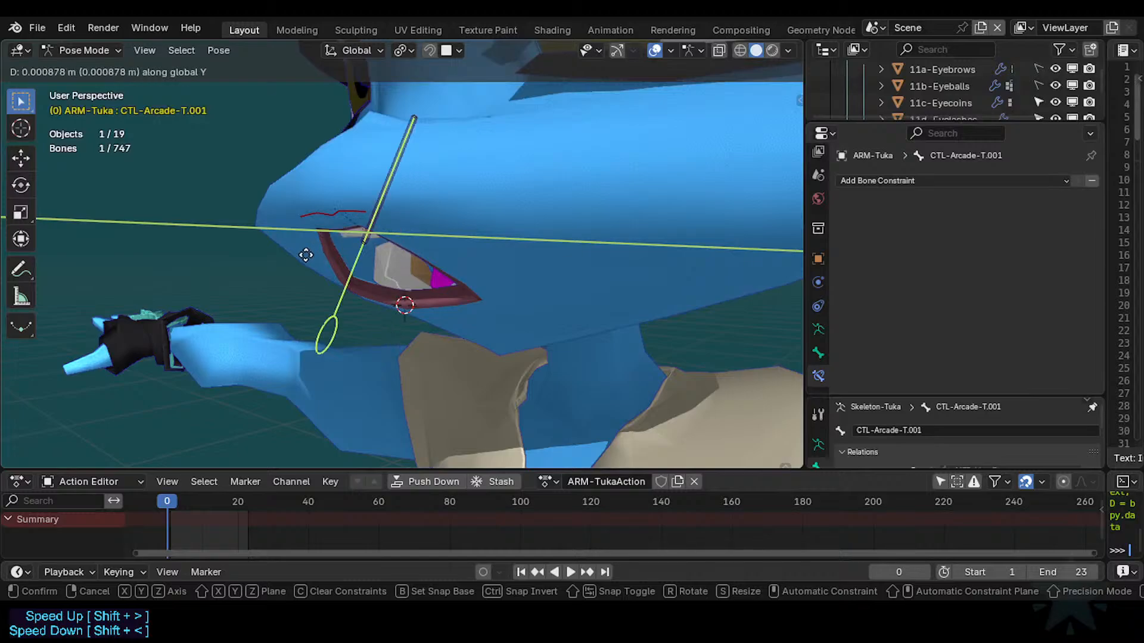
{"action": "key", "text": "y"}
{"action": "key", "text": "y"}
{"action": "left_click", "coordinate": [309, 324]}
{"action": "key", "text": "g"}
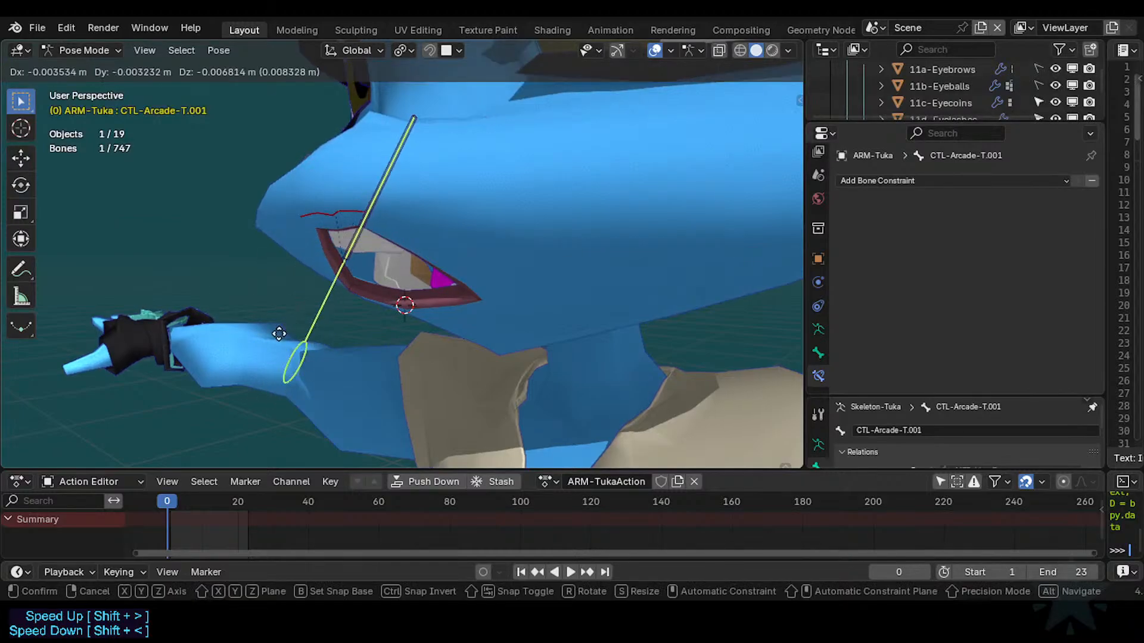
Try to scale CTL-Arcade-T.001 along X and check the bone's transform values and locks.
{"action": "key", "text": "s"}
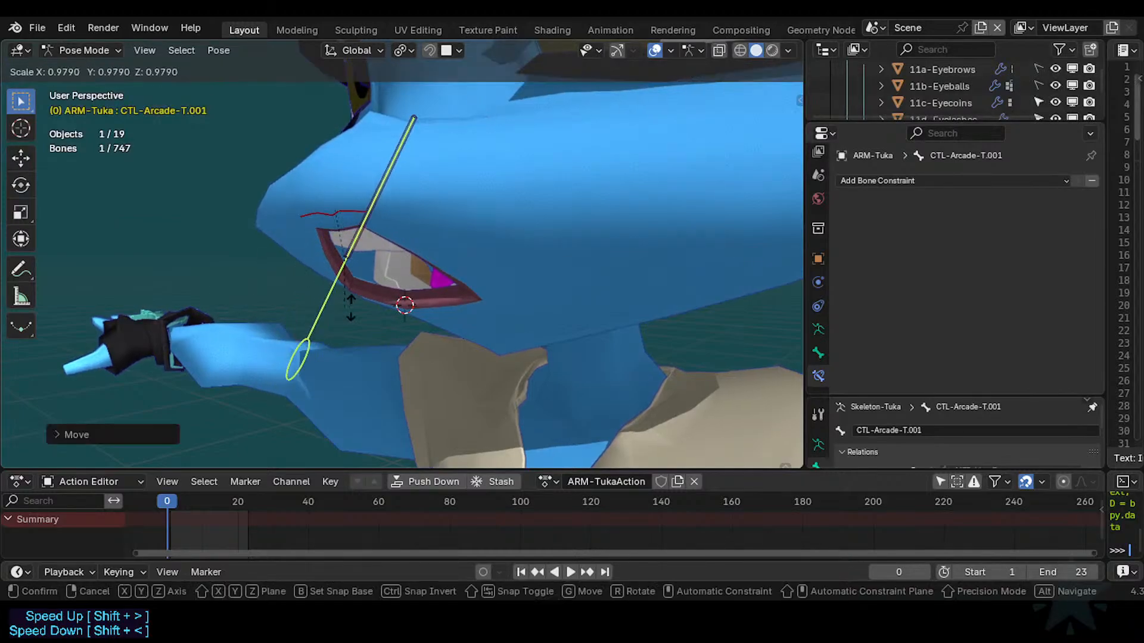
{"action": "key", "text": "x"}
{"action": "key", "text": "Escape"}
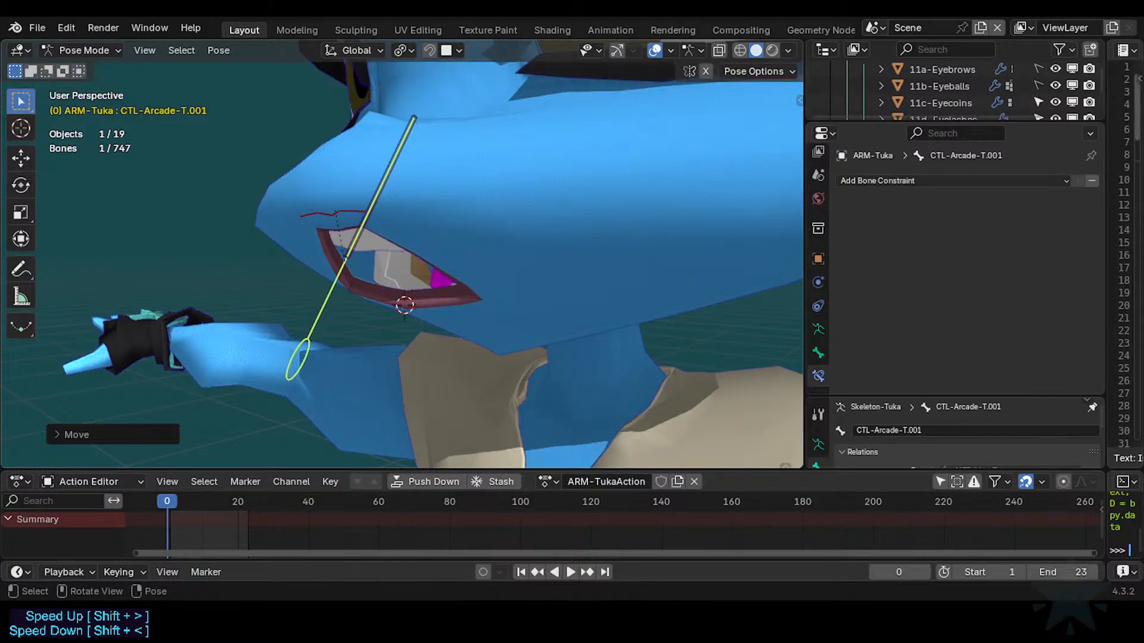
{"action": "left_click", "coordinate": [693, 161]}
{"action": "key", "text": "n"}
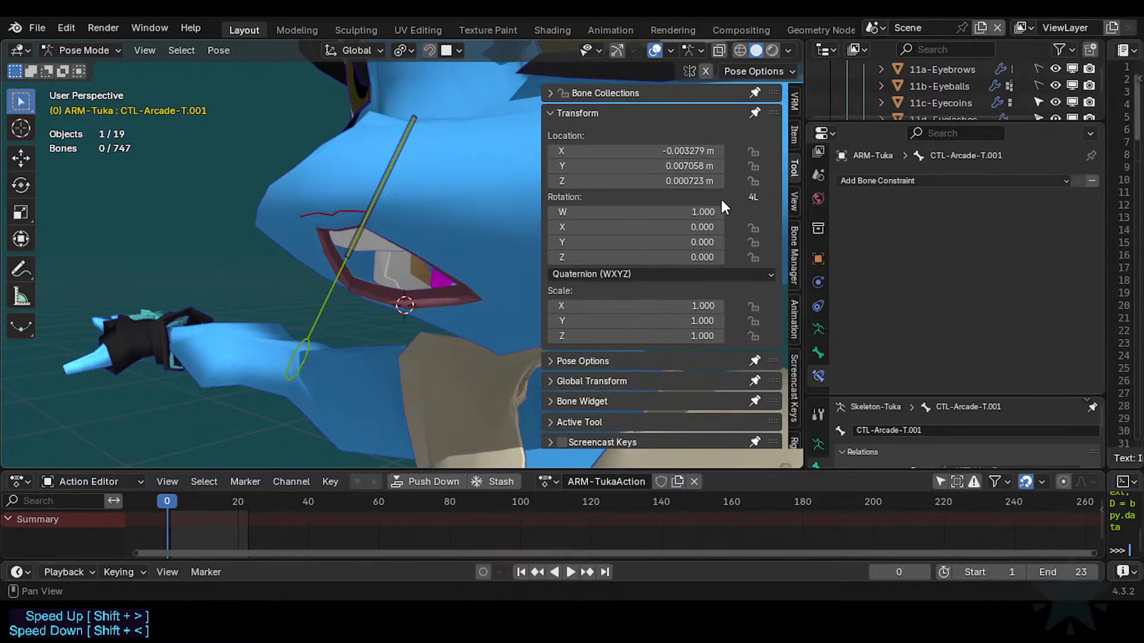
{"action": "key", "text": "n"}
Try scaling CTL-Arcade-T.001 uniformly and along X to test its effect on the upper teeth.
{"action": "left_click", "coordinate": [330, 343]}
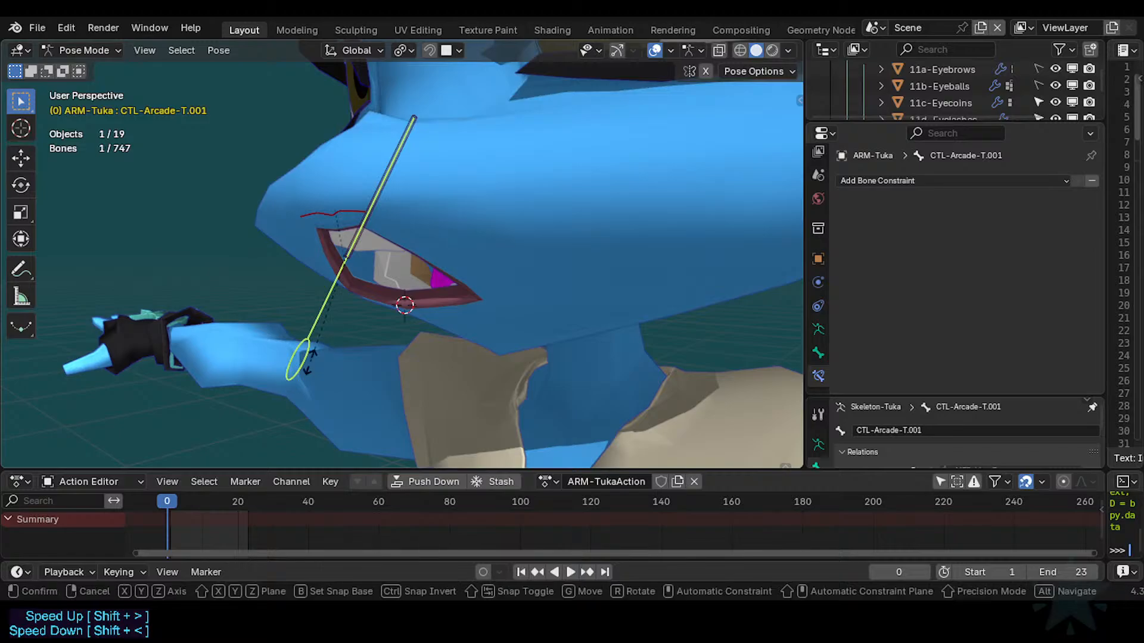
{"action": "key", "text": "s"}
{"action": "key", "text": "x"}
{"action": "left_click", "coordinate": [394, 292]}
{"action": "left_click", "coordinate": [818, 352]}
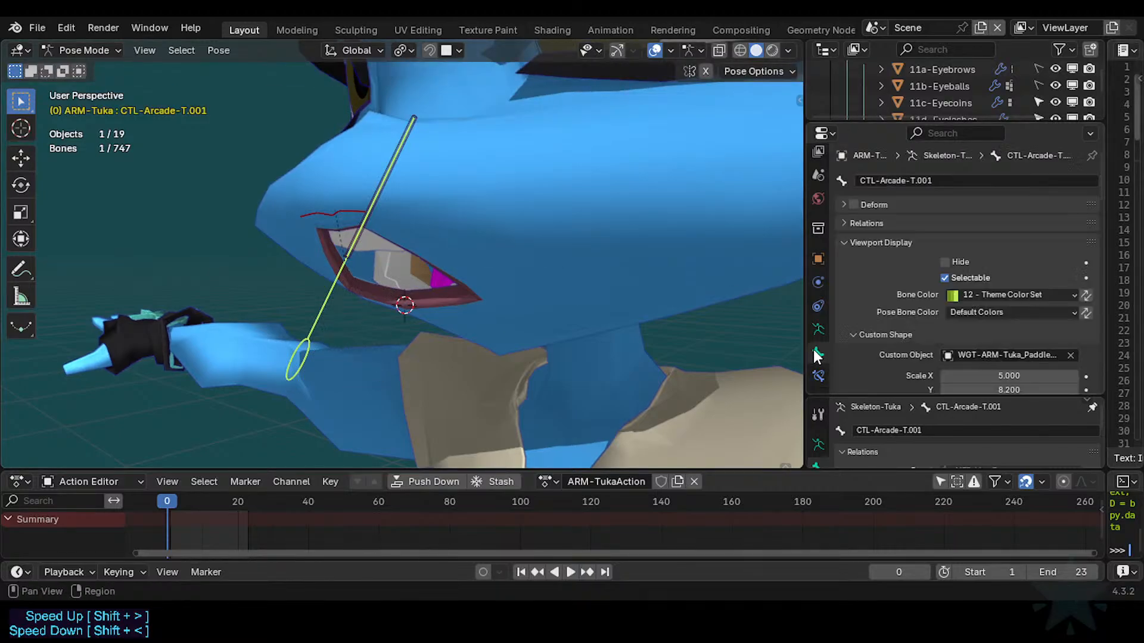
{"action": "left_click", "coordinate": [818, 376]}
{"action": "key", "text": "s"}
{"action": "left_click", "coordinate": [313, 346]}
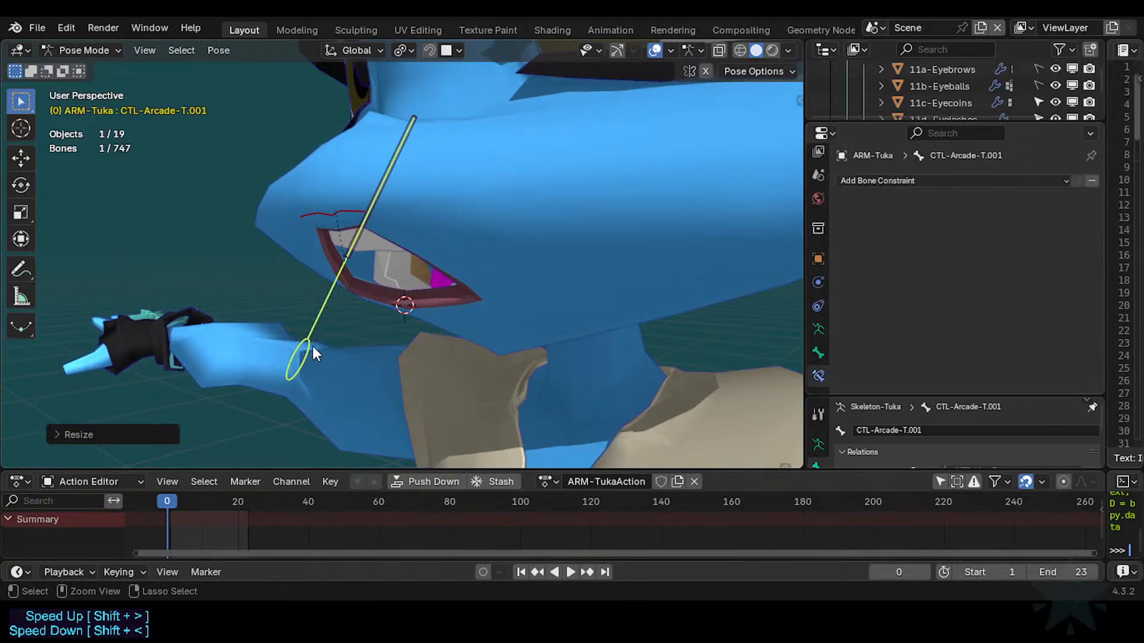
{"action": "key", "text": "ctrl+z"}
{"action": "key", "text": "s"}
{"action": "key", "text": "x"}
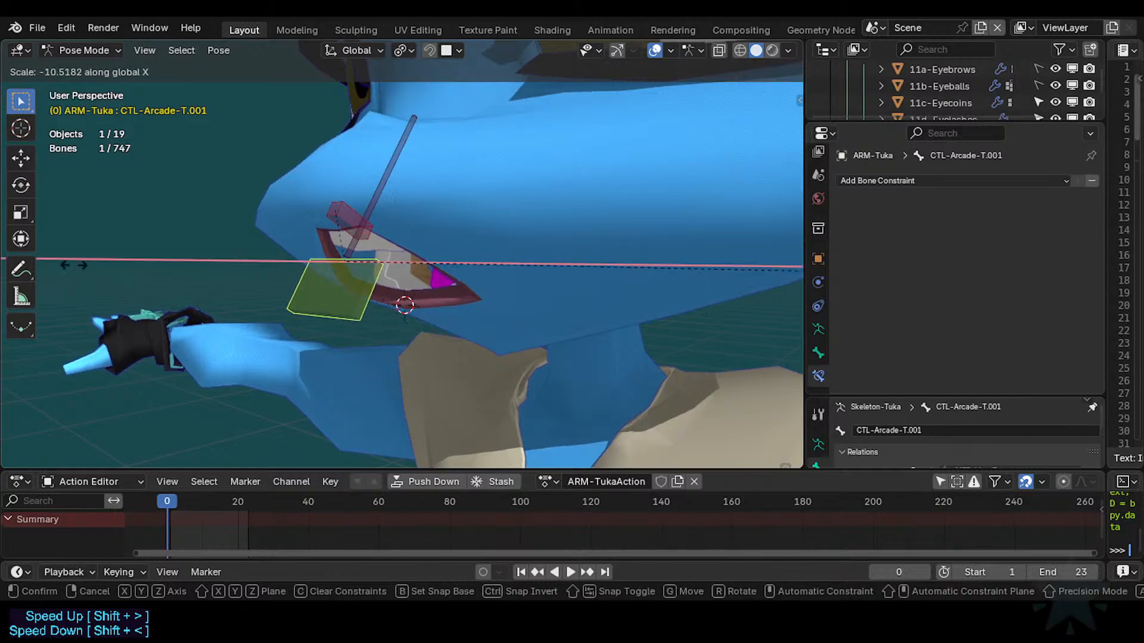
{"action": "right_click", "coordinate": [506, 303]}
Add a Copy Scale constraint to CTL-Arcade-T targeting CTL-Arcade-T.001, keeping its Stretch To and Limit Scale constraints.
{"action": "left_click", "coordinate": [353, 251]}
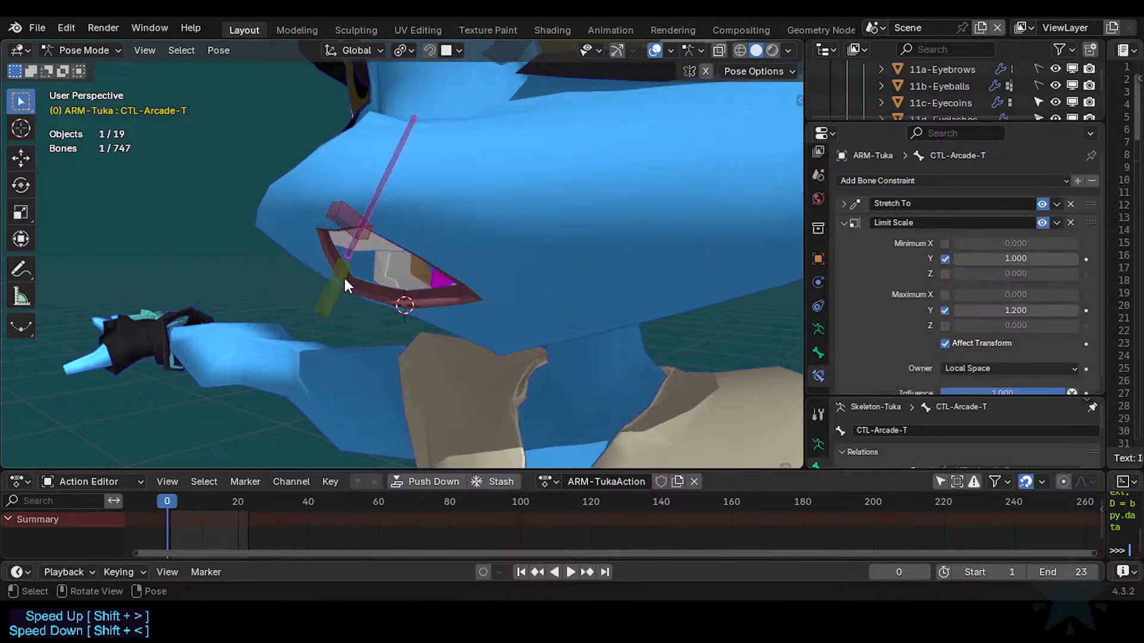
{"action": "left_click", "coordinate": [344, 278]}
{"action": "left_click", "coordinate": [349, 254]}
{"action": "left_click", "coordinate": [346, 279]}
{"action": "left_click", "coordinate": [349, 260], "text": "shift"}
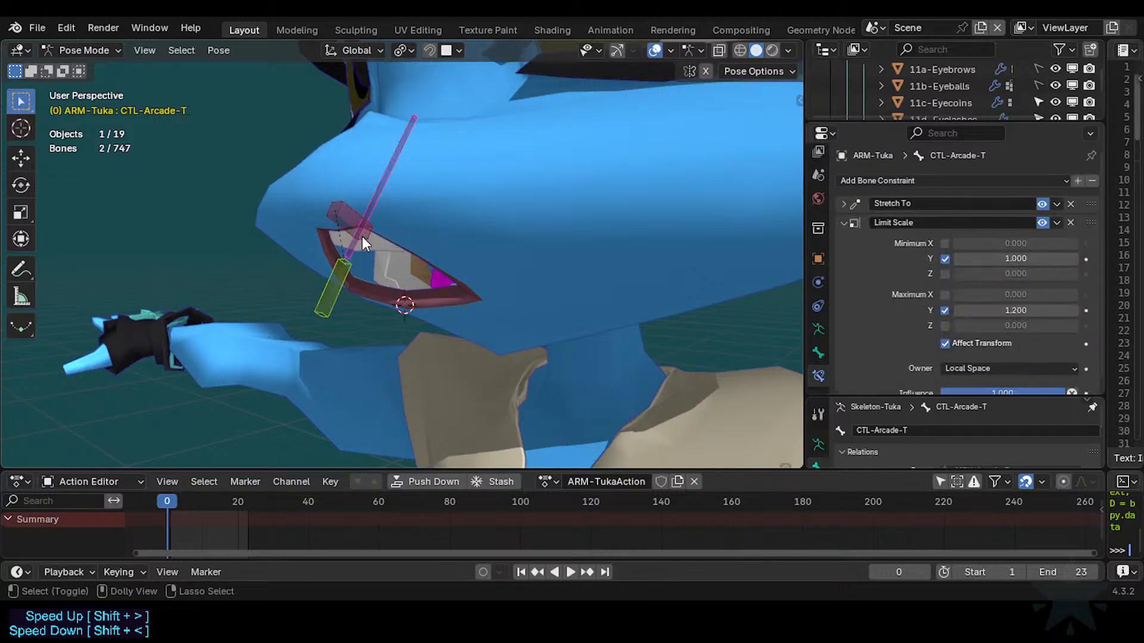
{"action": "key", "text": "ctrl+shift+c"}
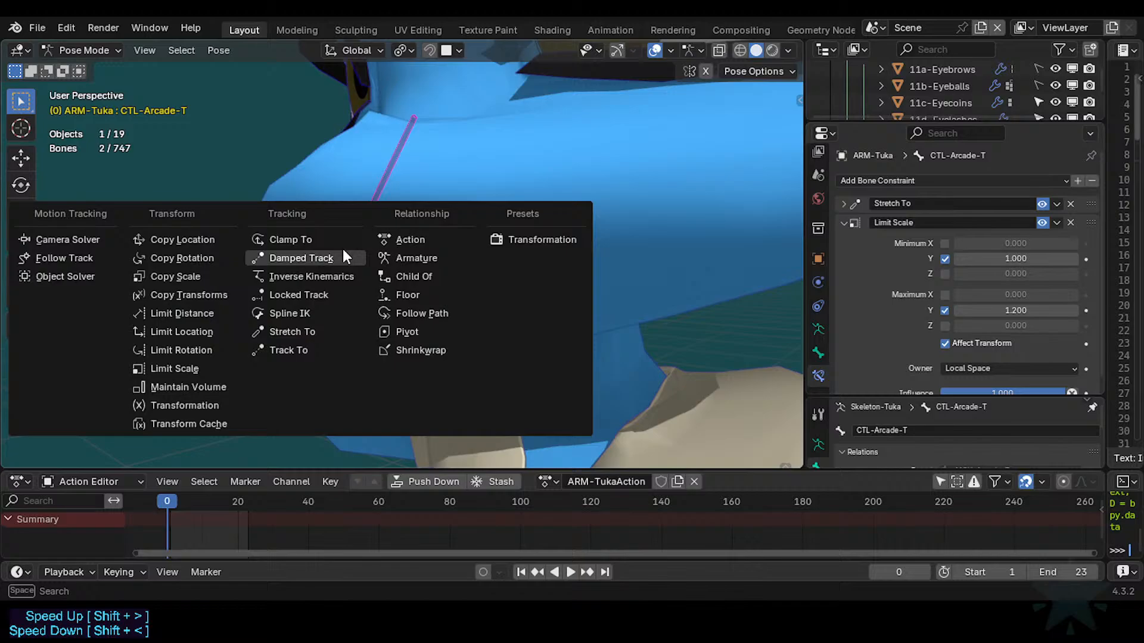
{"action": "left_click", "coordinate": [210, 275]}
{"action": "left_click", "coordinate": [848, 221]}
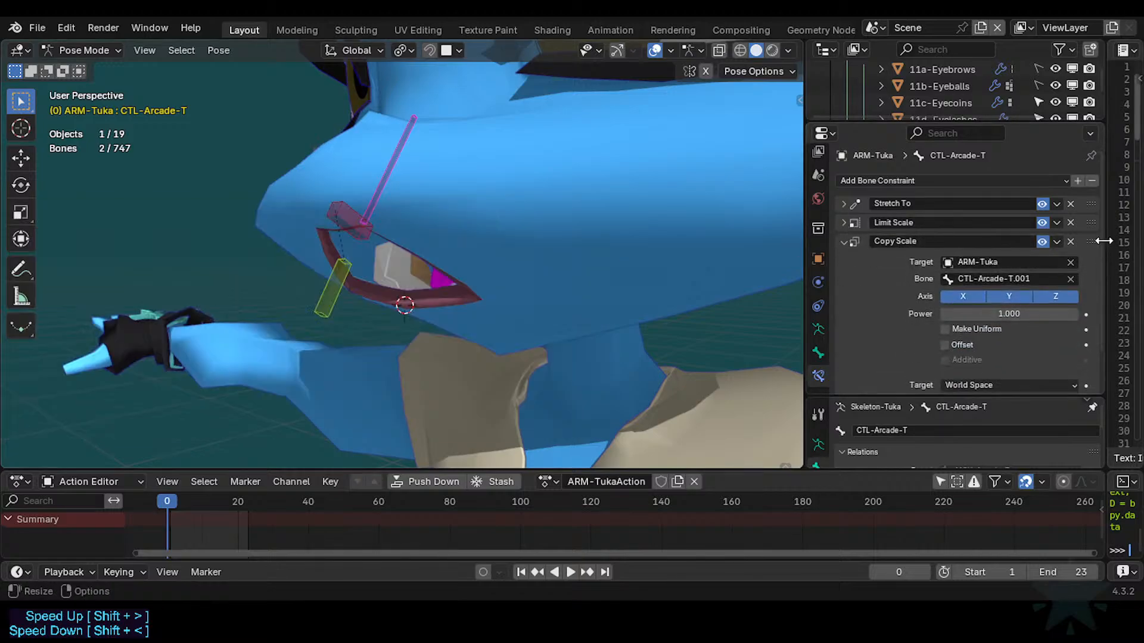
{"action": "left_click", "coordinate": [1071, 222]}
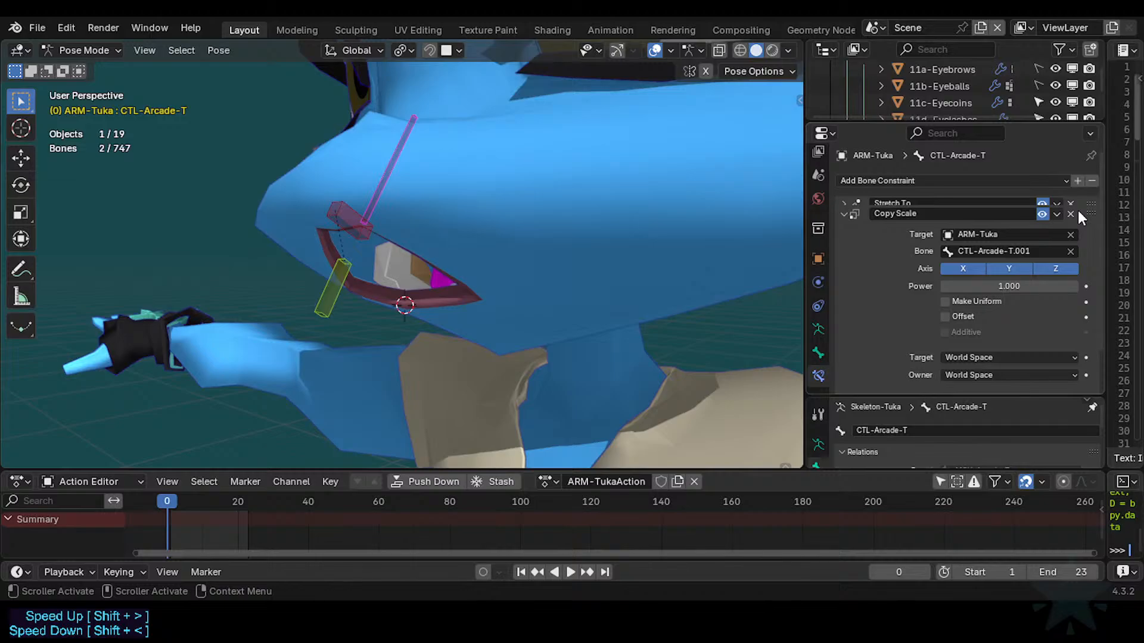
{"action": "key", "text": "ctrl+z"}
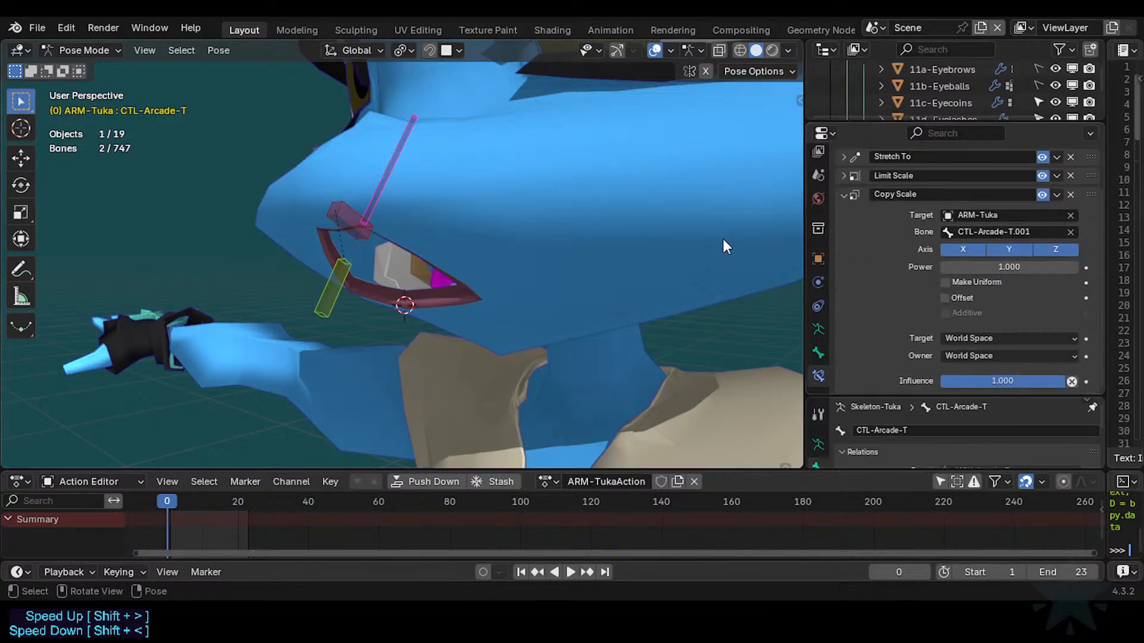
Scale CTL-Arcade-T.001 uniformly and along X, and move it, to test the Copy Scale constraint on the teeth.
{"action": "left_click", "coordinate": [348, 283]}
{"action": "key", "text": "s"}
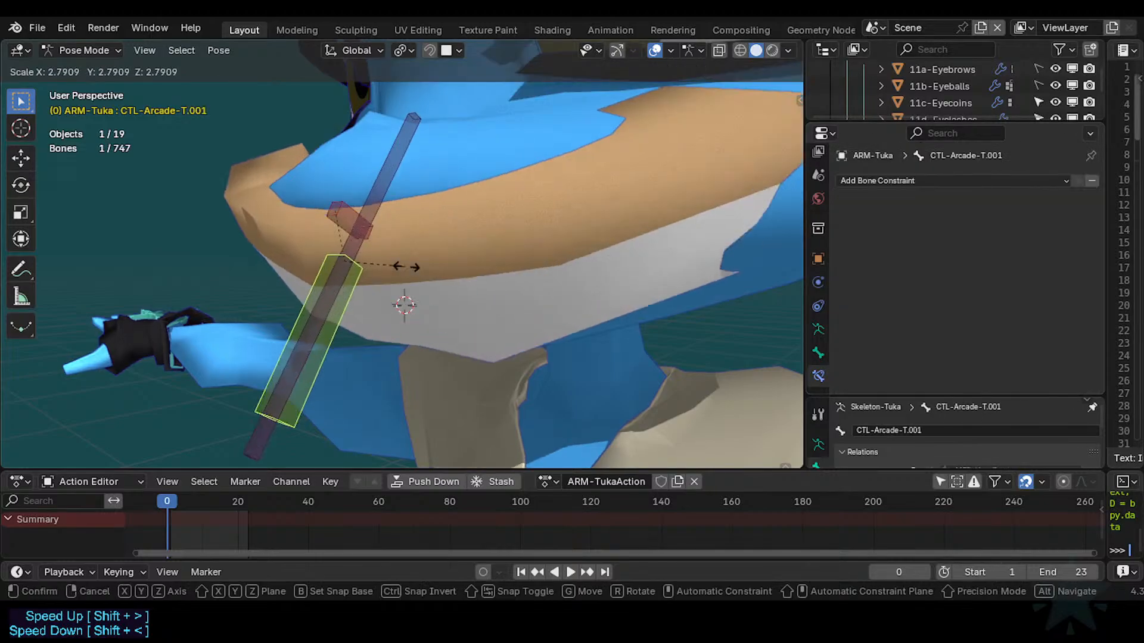
{"action": "key", "text": "x"}
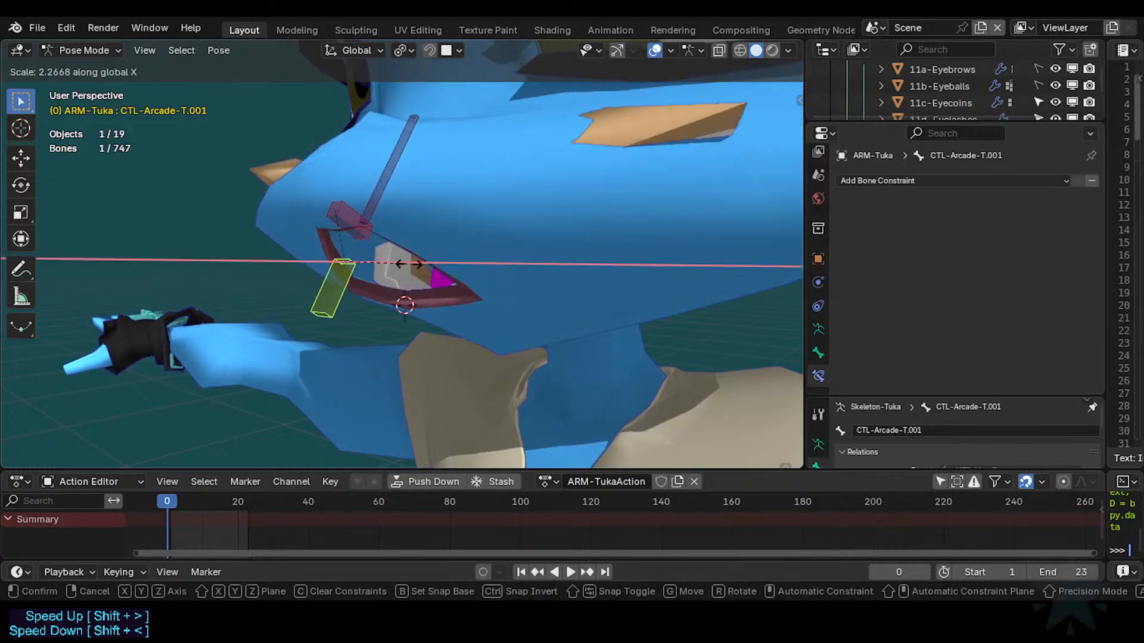
{"action": "left_click", "coordinate": [355, 305]}
{"action": "key", "text": "g"}
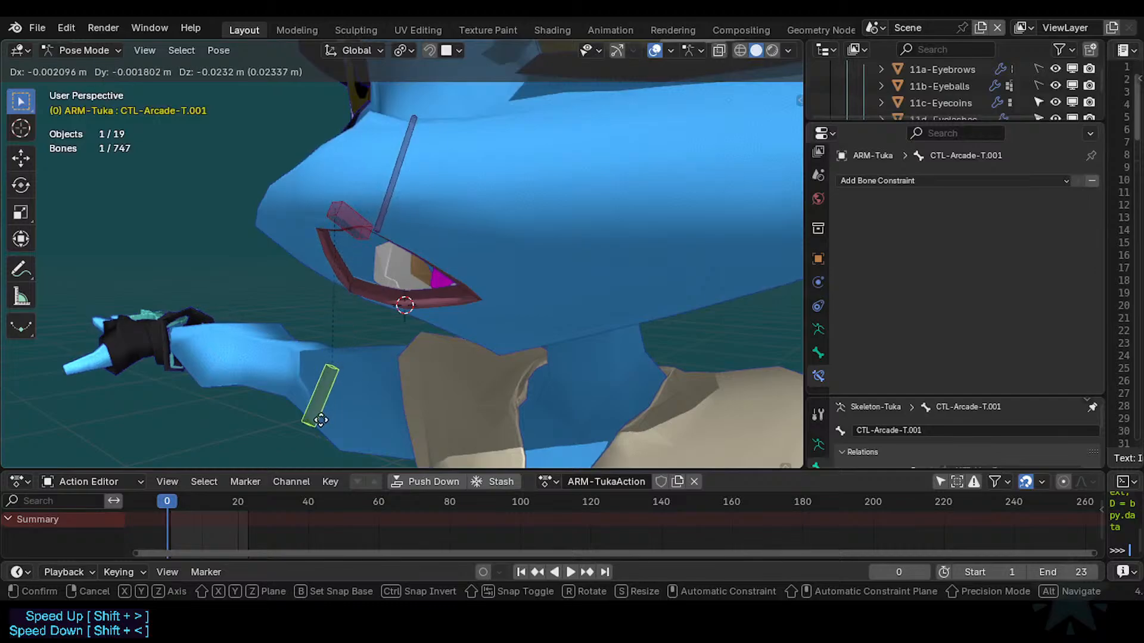
{"action": "left_click", "coordinate": [355, 302]}
Clear the location of all visible mouth bones and raise MTR-Lips-T to reopen the mouth.
{"action": "key", "text": "a"}
{"action": "key", "text": "alt+g"}
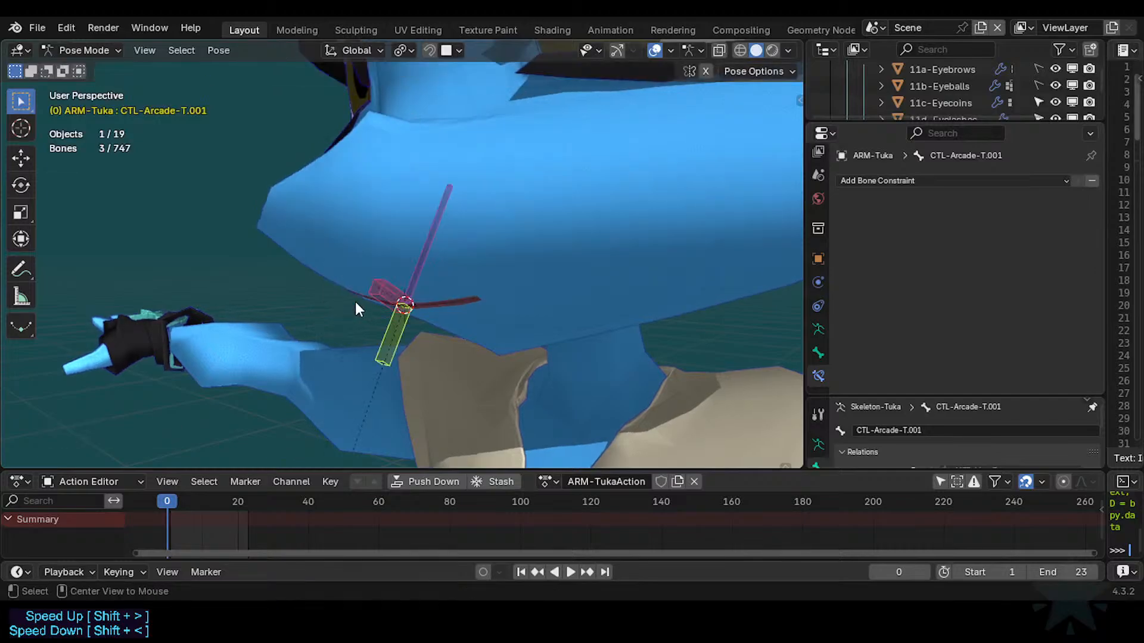
{"action": "key", "text": "ctrl+z"}
{"action": "key", "text": "g"}
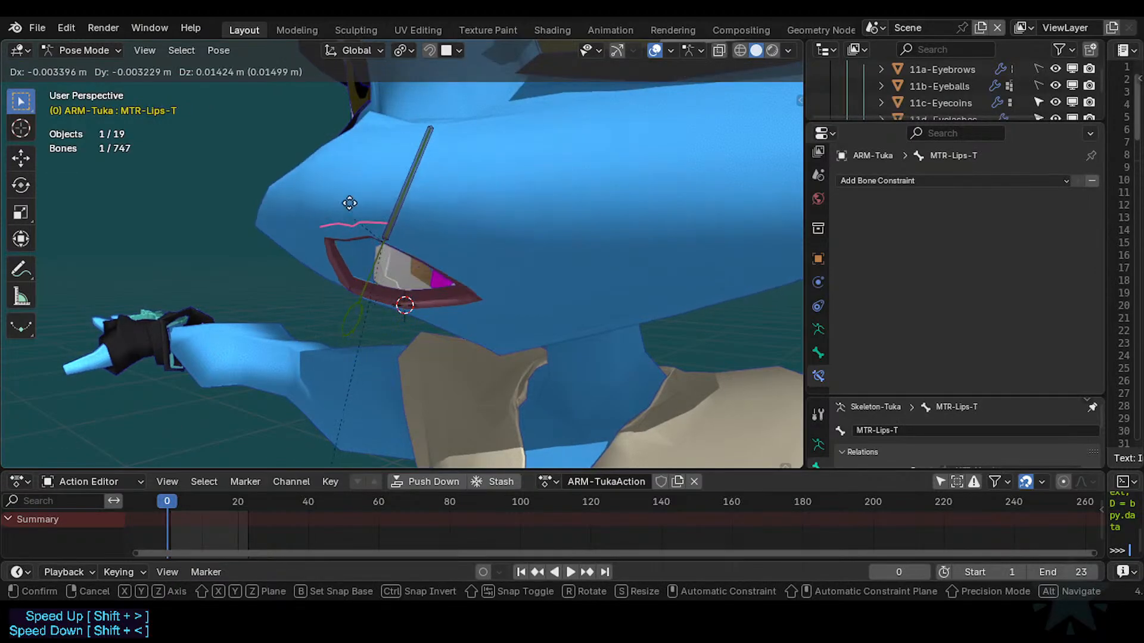
{"action": "left_click", "coordinate": [350, 199]}
Finish raising MTR-Lips-T, and move and uniformly scale CTL-Arcade-T.001 to test the upper teeth.
{"action": "left_click", "coordinate": [369, 276]}
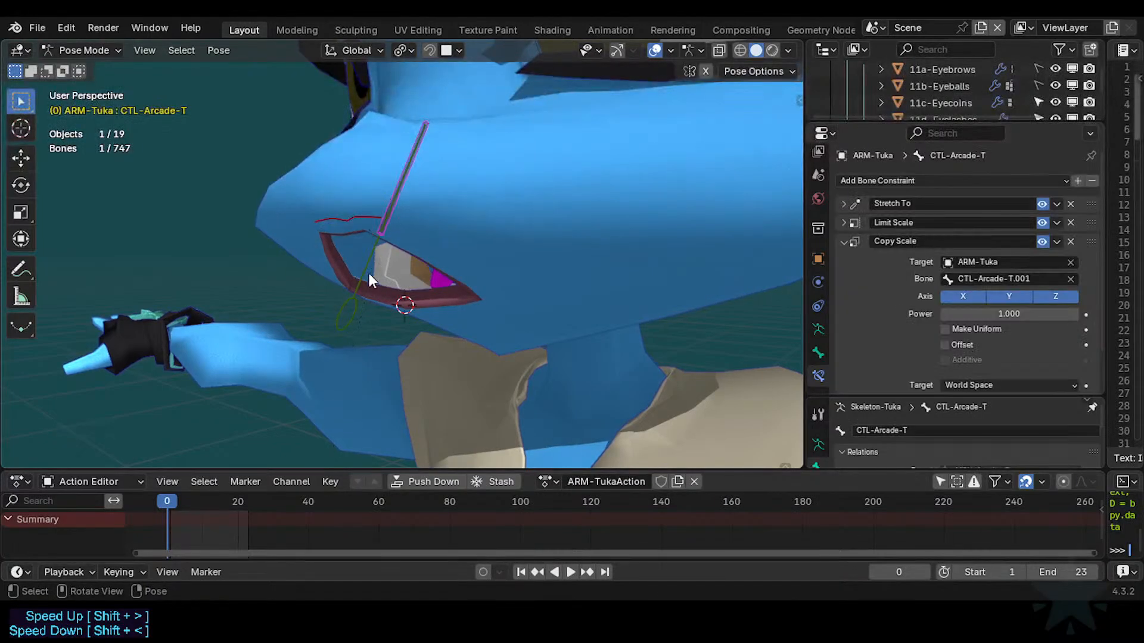
{"action": "left_click", "coordinate": [370, 274]}
{"action": "key", "text": "g"}
{"action": "left_click", "coordinate": [343, 323]}
{"action": "key", "text": "g"}
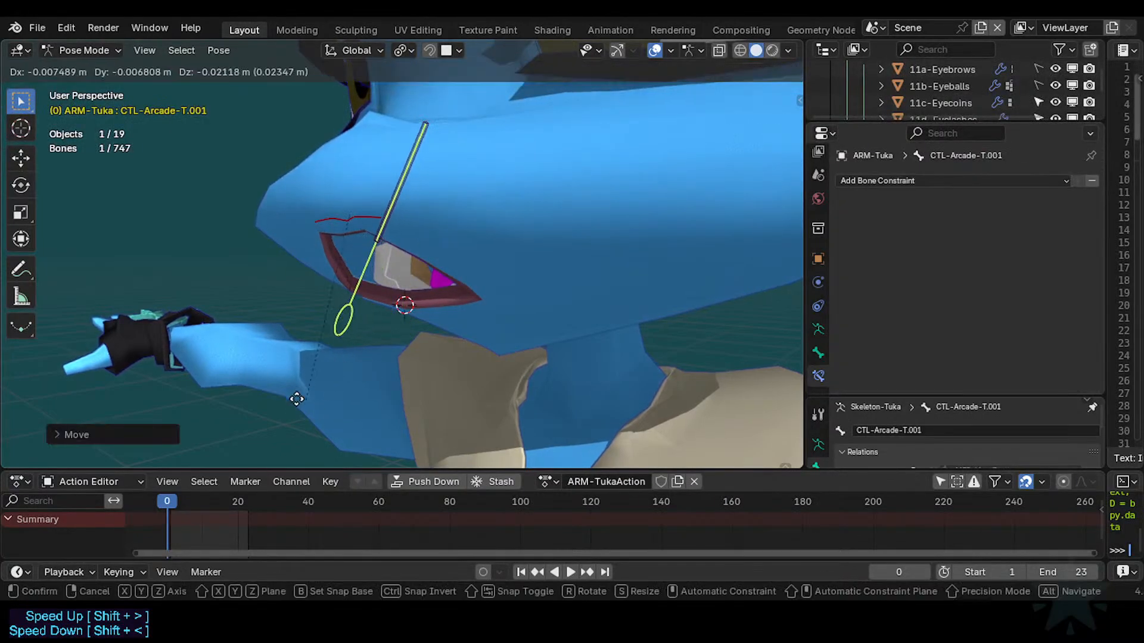
{"action": "key", "text": "Escape"}
{"action": "key", "text": "s"}
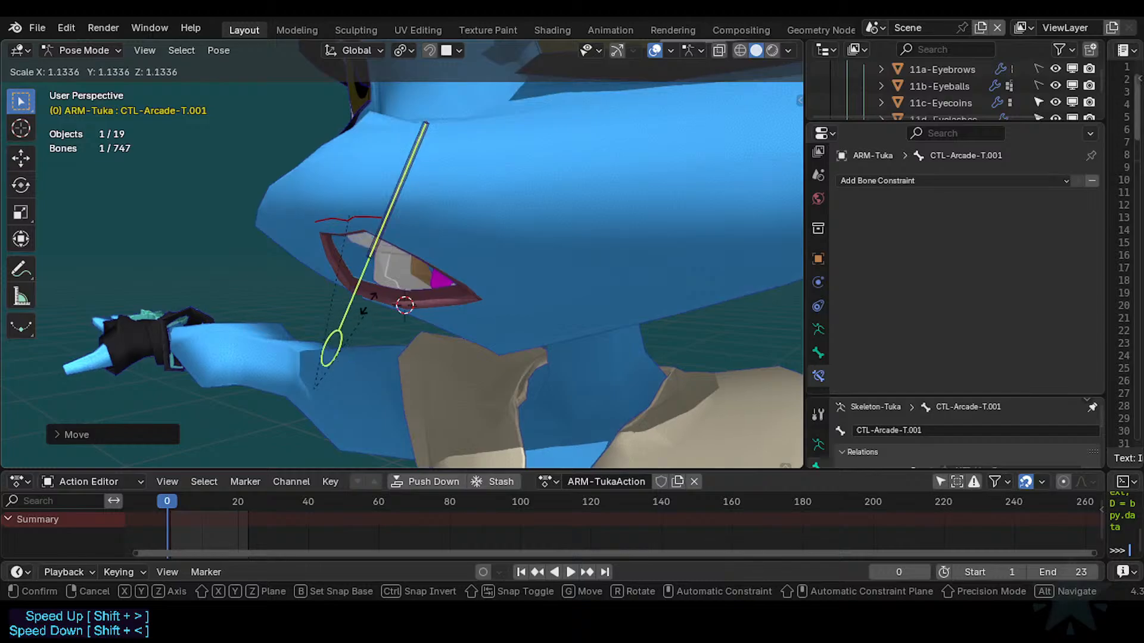
{"action": "left_click", "coordinate": [367, 298]}
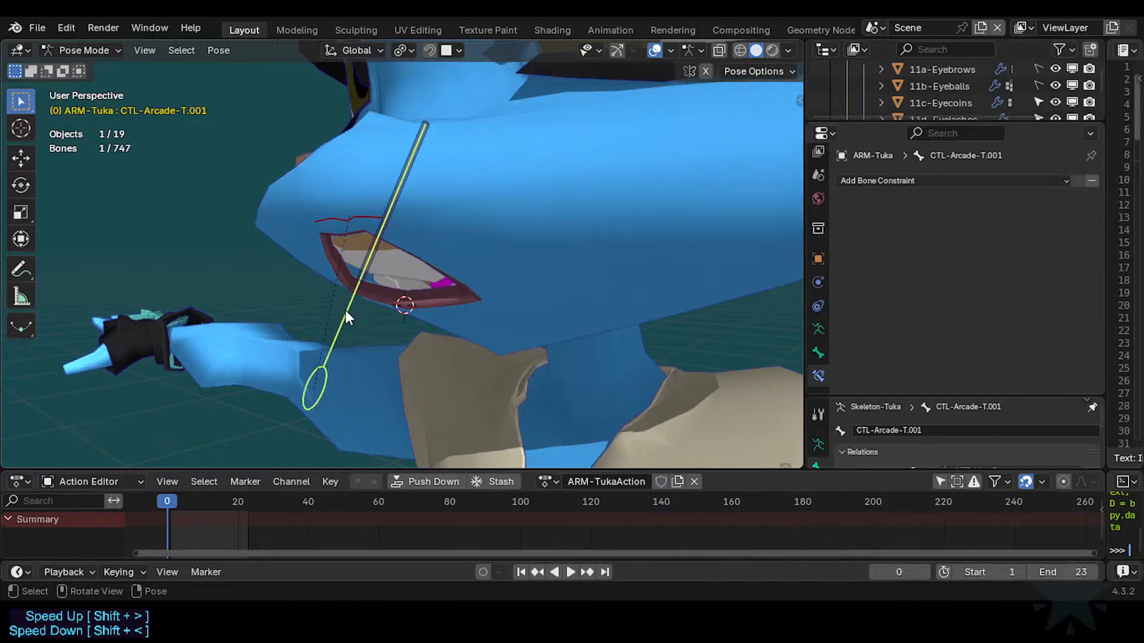
Set both the target and owner of CTL-Arcade-T's Copy Scale constraint to Local Space.
{"action": "left_click", "coordinate": [380, 259]}
{"action": "scroll", "coordinate": [977, 280], "scroll_direction": "down", "scroll_amount": 1}
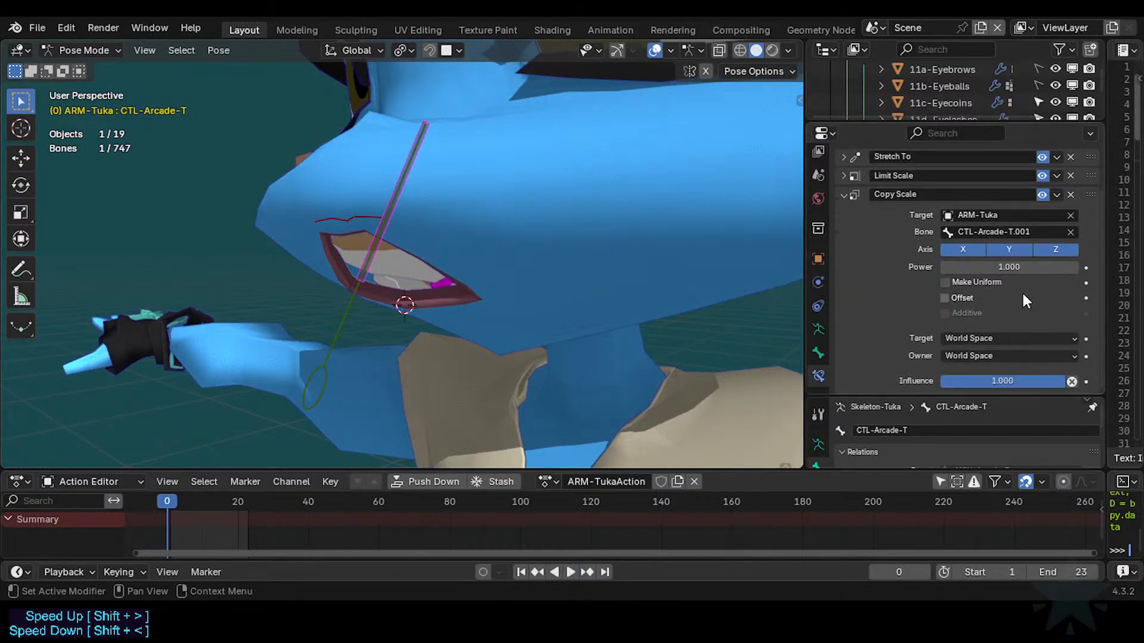
{"action": "left_click", "coordinate": [978, 339]}
{"action": "left_click", "coordinate": [974, 423]}
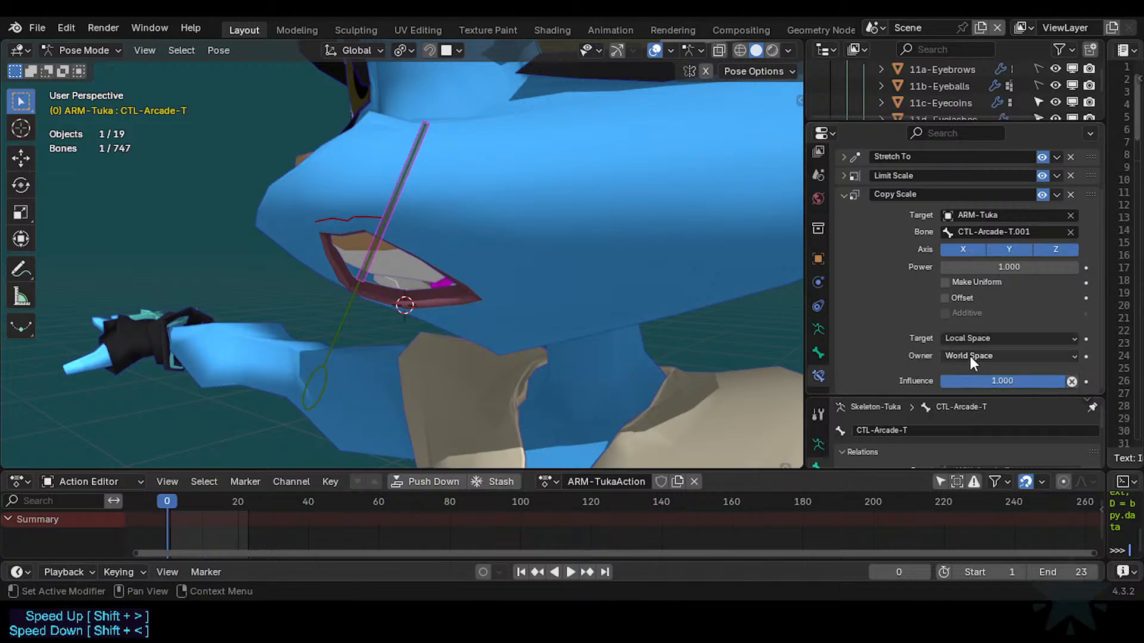
{"action": "left_click", "coordinate": [970, 357]}
{"action": "left_click", "coordinate": [978, 440]}
Move CTL-Arcade-T.001 freely and along global Y to test the local-space Copy Scale.
{"action": "left_click", "coordinate": [342, 314]}
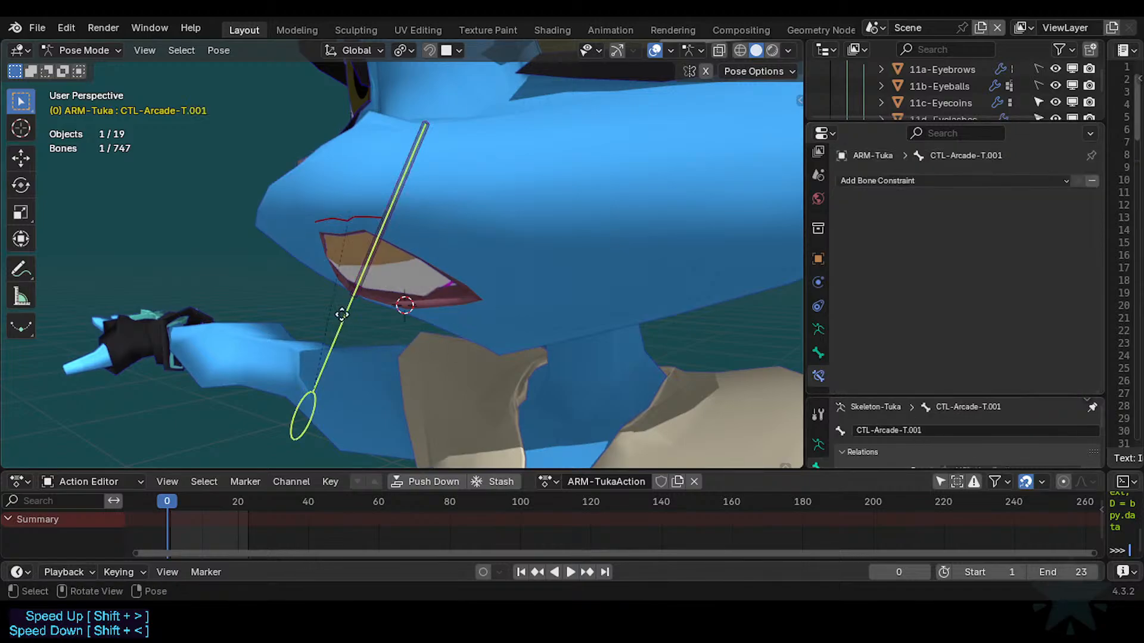
{"action": "left_click", "coordinate": [360, 282]}
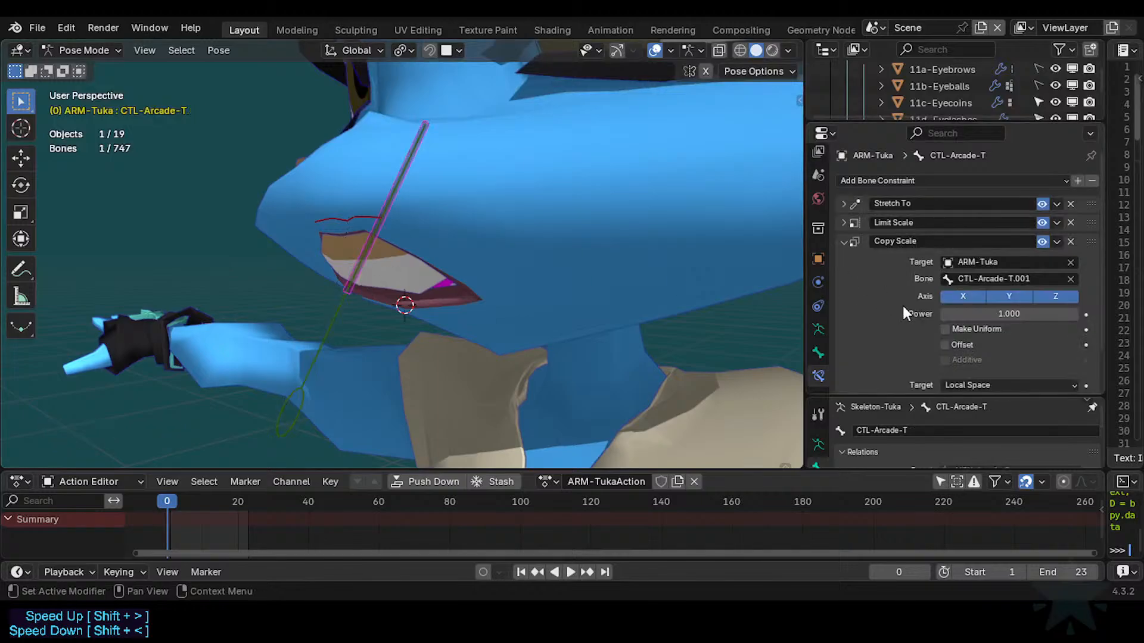
{"action": "left_click", "coordinate": [331, 345]}
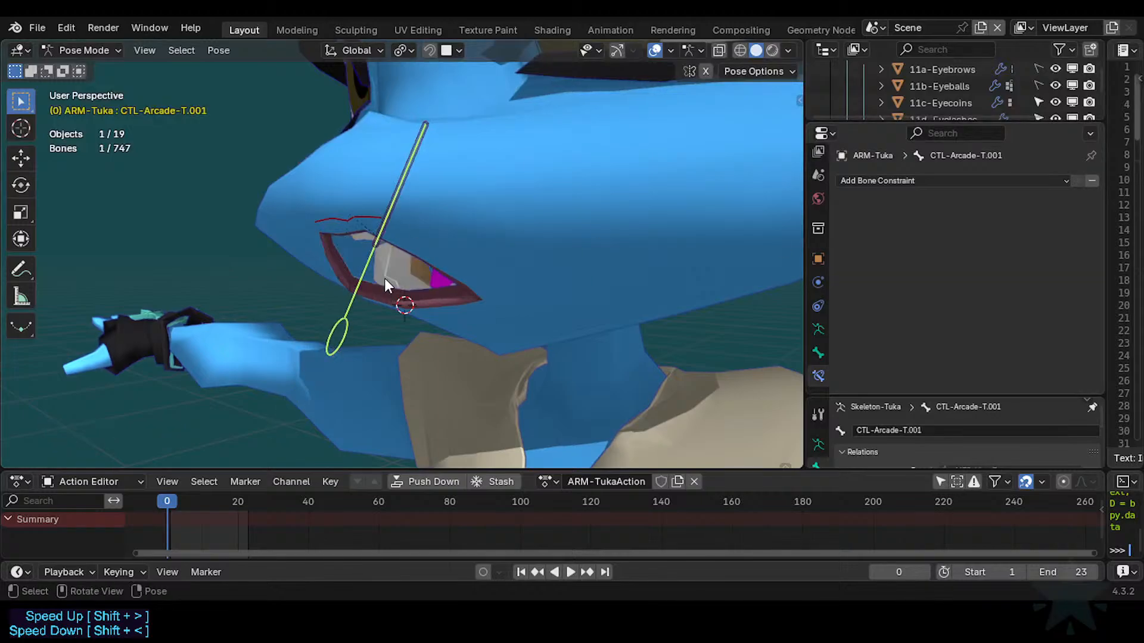
{"action": "key", "text": "g"}
{"action": "left_click", "coordinate": [366, 362]}
{"action": "key", "text": "g"}
{"action": "key", "text": "y"}
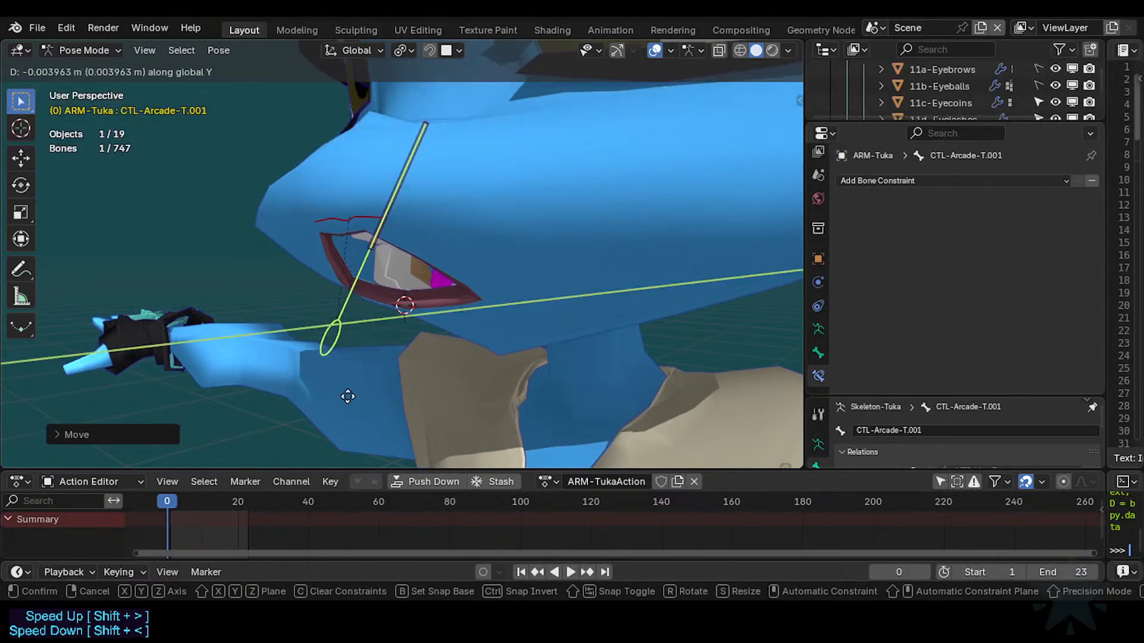
{"action": "left_click", "coordinate": [369, 306]}
Scale CTL-Arcade-T.001 along global X to test its effect on the upper teeth, keeping that bone selected.
{"action": "key", "text": "s"}
{"action": "key", "text": "x"}
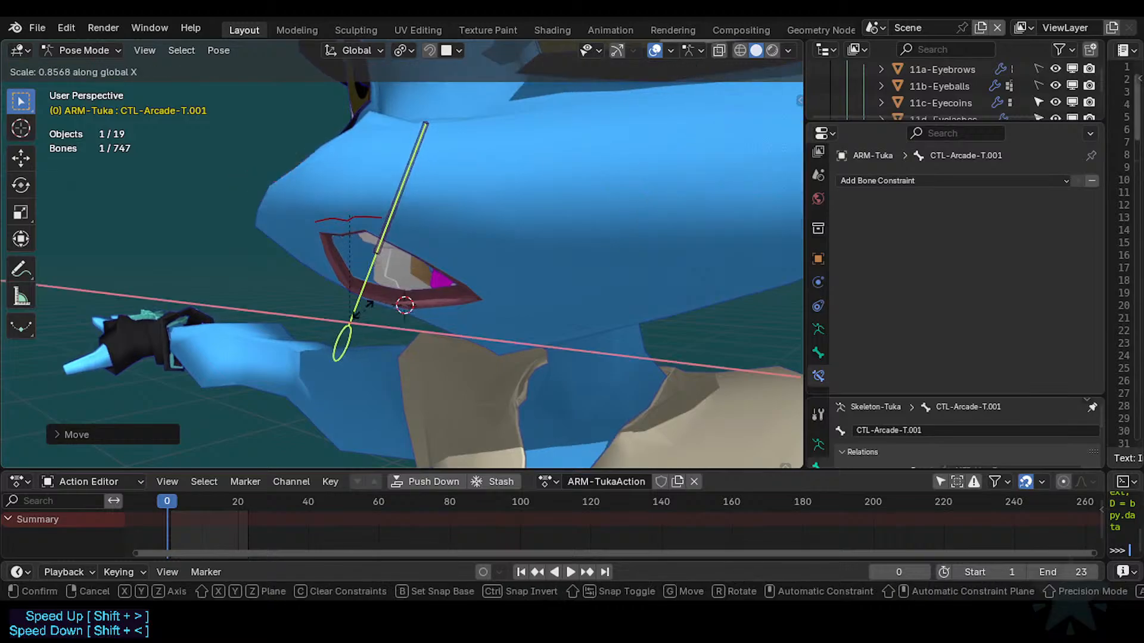
{"action": "left_click", "coordinate": [361, 312]}
{"action": "left_click", "coordinate": [378, 249]}
{"action": "key", "text": "ctrl+z"}
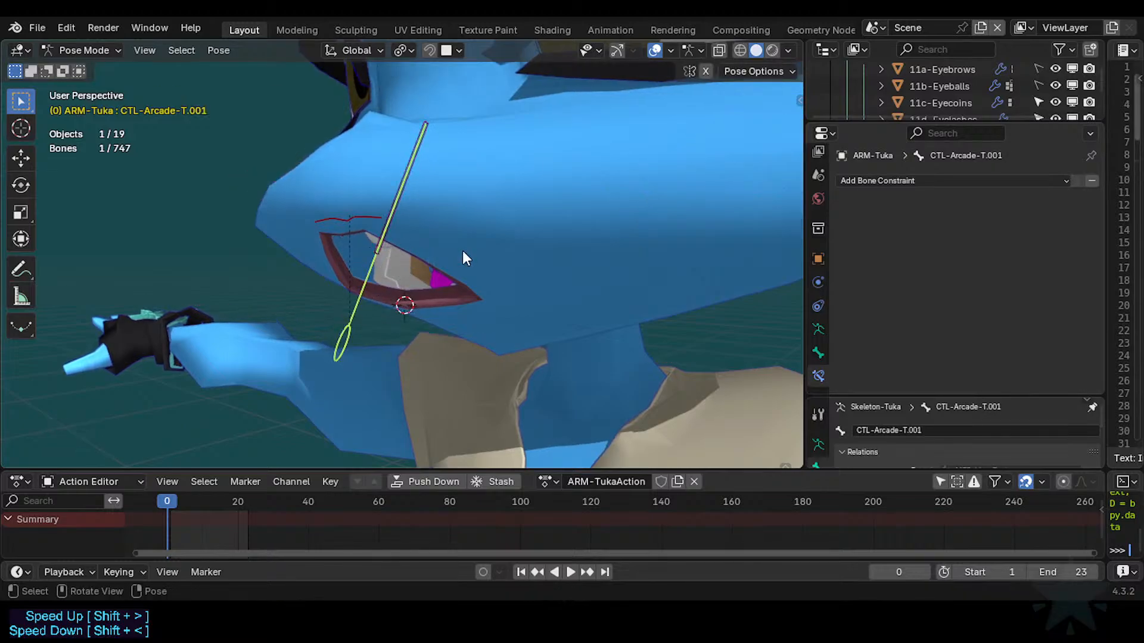
Move CTL-Arcade-T's Copy Scale constraint to the top of the stack, above Stretch To and Limit Scale.
{"action": "left_click", "coordinate": [391, 241]}
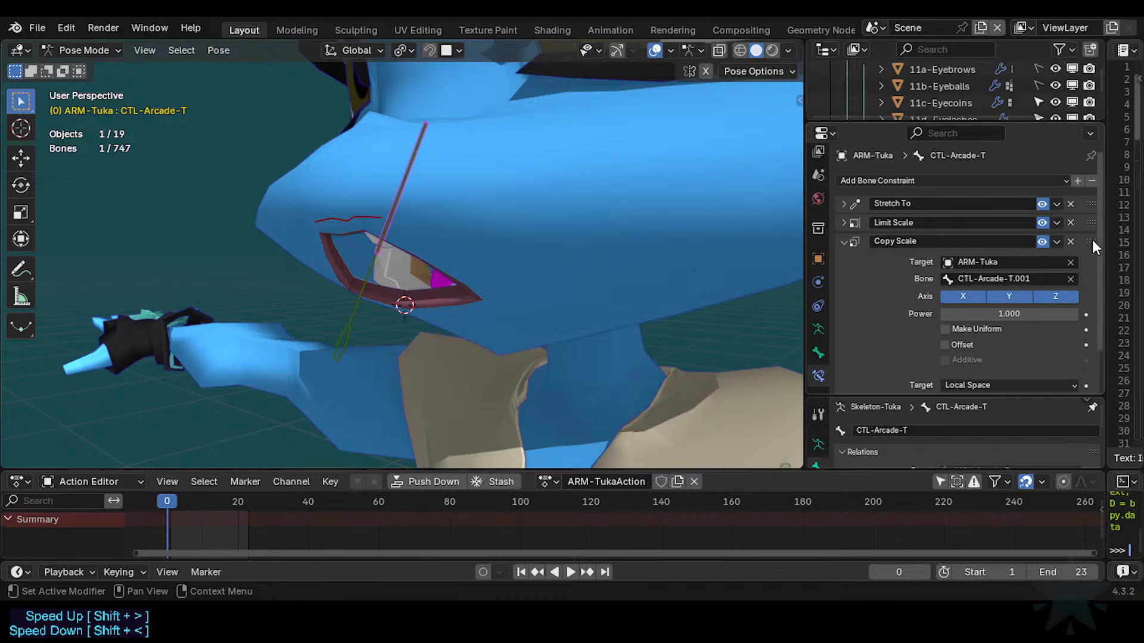
{"action": "left_click_drag", "start_coordinate": [1092, 240], "coordinate": [1088, 205]}
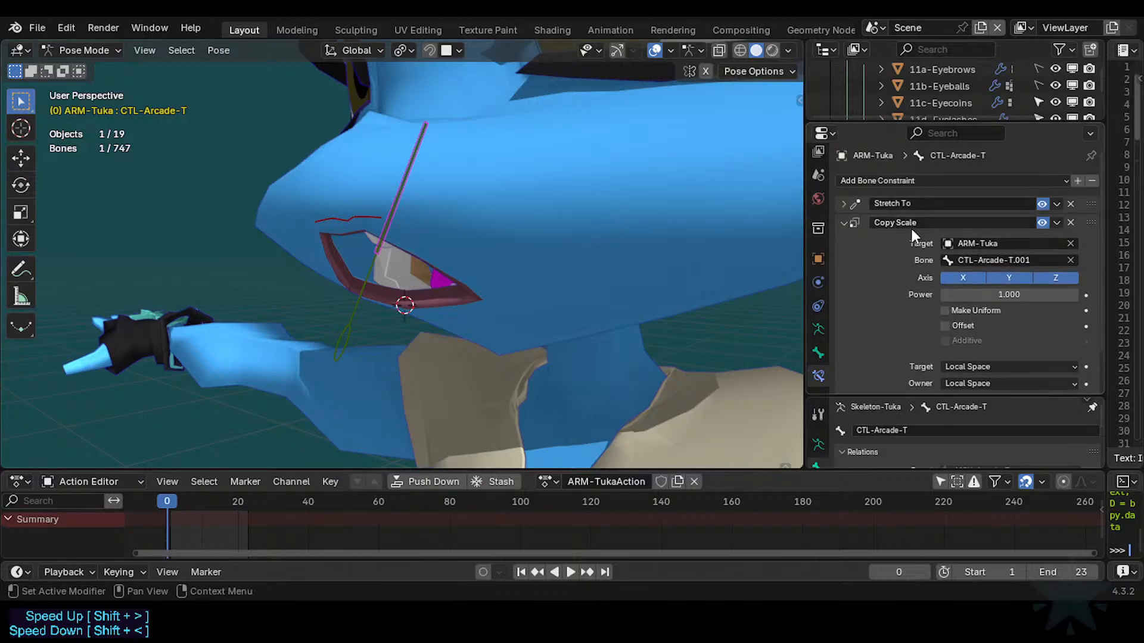
{"action": "left_click", "coordinate": [844, 222]}
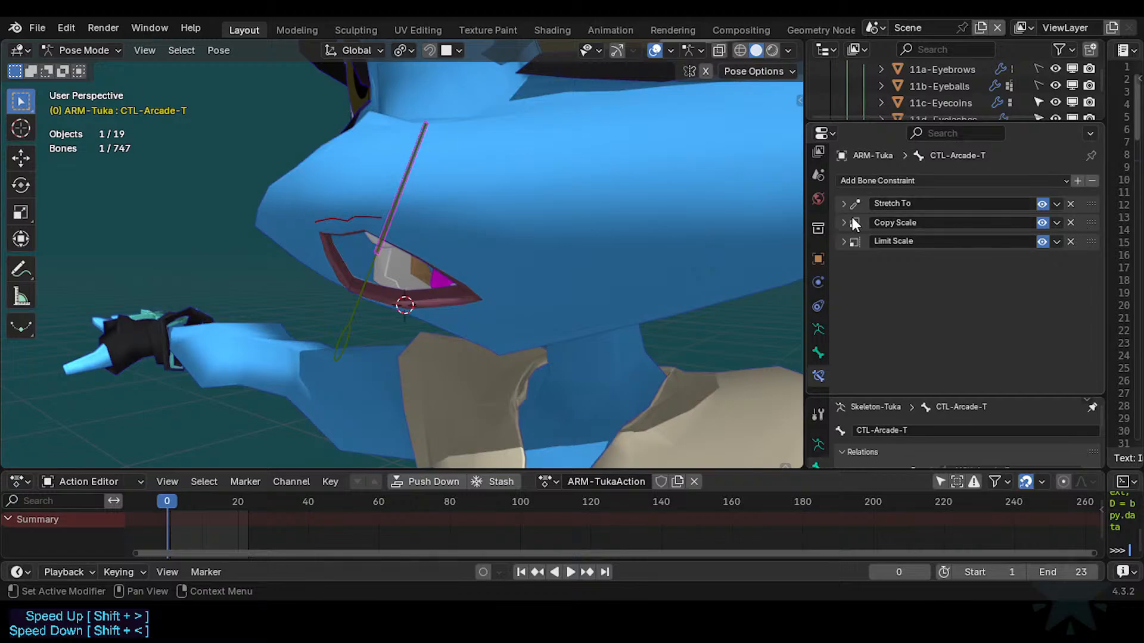
{"action": "left_click_drag", "start_coordinate": [1091, 222], "coordinate": [1097, 189]}
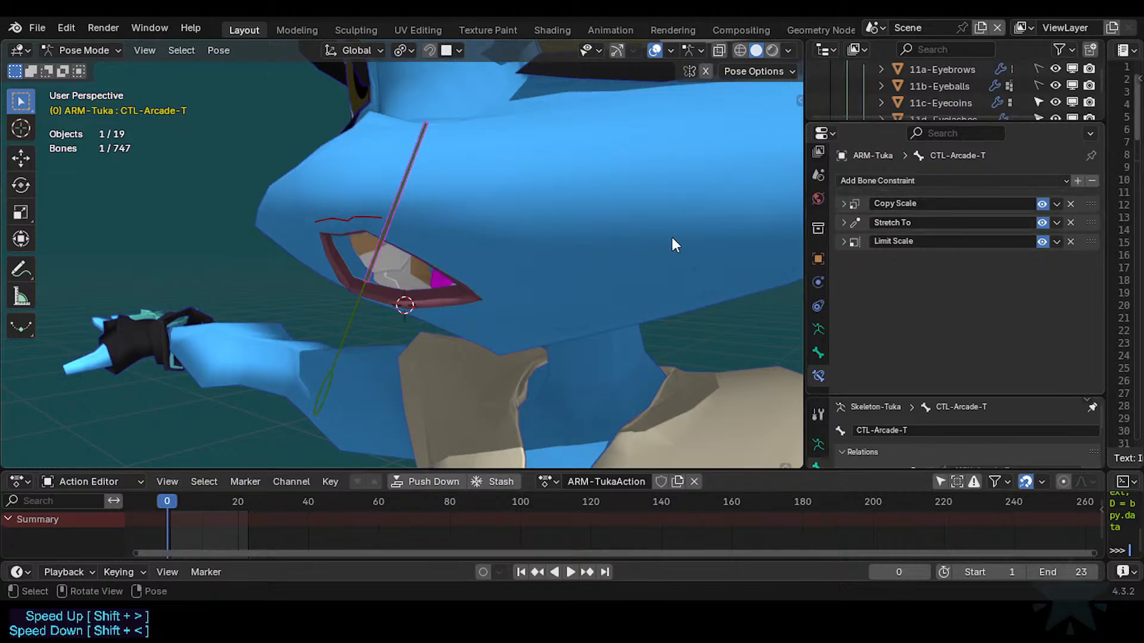
Clear the location of all visible mouth bones and raise MTR-Lips-T to reopen the mouth.
{"action": "key", "text": "a"}
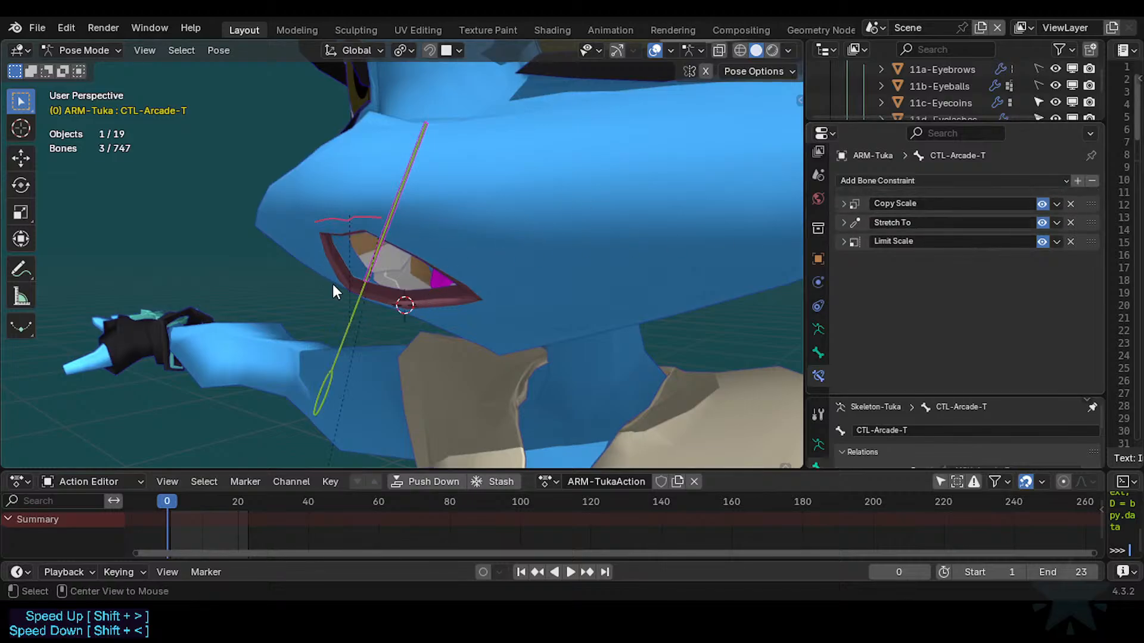
{"action": "key", "text": "alt+g"}
{"action": "left_click_drag", "start_coordinate": [375, 287], "coordinate": [383, 266]}
{"action": "middle_click_drag", "start_coordinate": [384, 267], "coordinate": [352, 334]}
Move, scale and rotate CTL-Arcade-T.001 to test the reordered constraints, and turn on the mesh wireframe overlay.
{"action": "left_click", "coordinate": [388, 316]}
{"action": "key", "text": "g"}
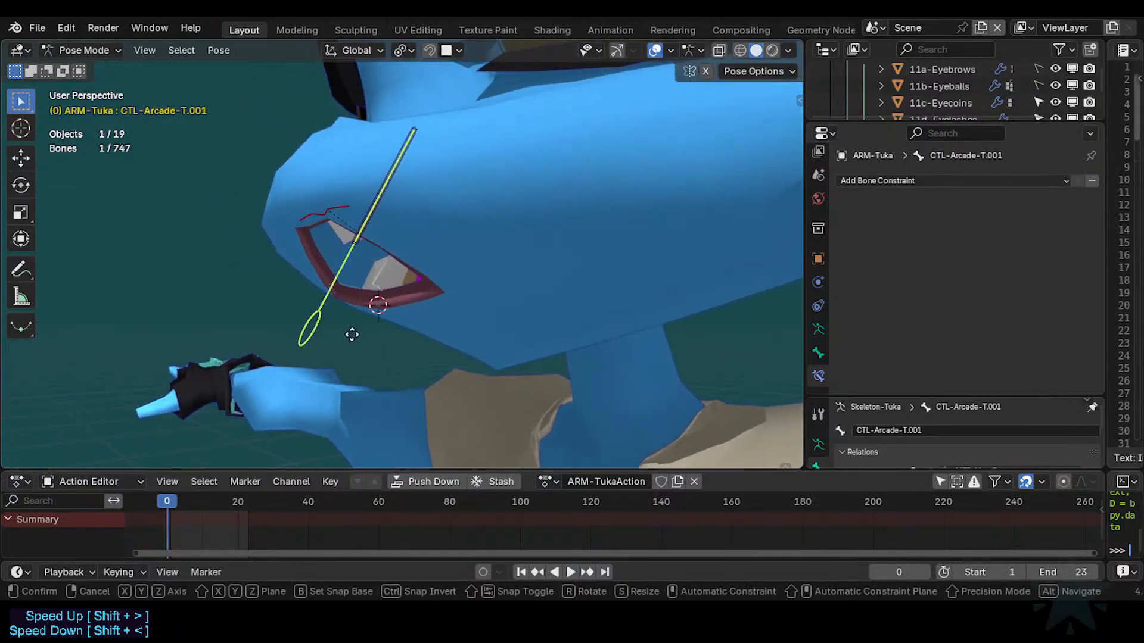
{"action": "left_click", "coordinate": [334, 372]}
{"action": "middle_click_drag", "start_coordinate": [333, 373], "coordinate": [491, 289]}
{"action": "key", "text": "s"}
{"action": "left_click", "coordinate": [450, 292]}
{"action": "key", "text": "r"}
{"action": "left_click", "coordinate": [458, 268]}
{"action": "key", "text": "shift+z"}
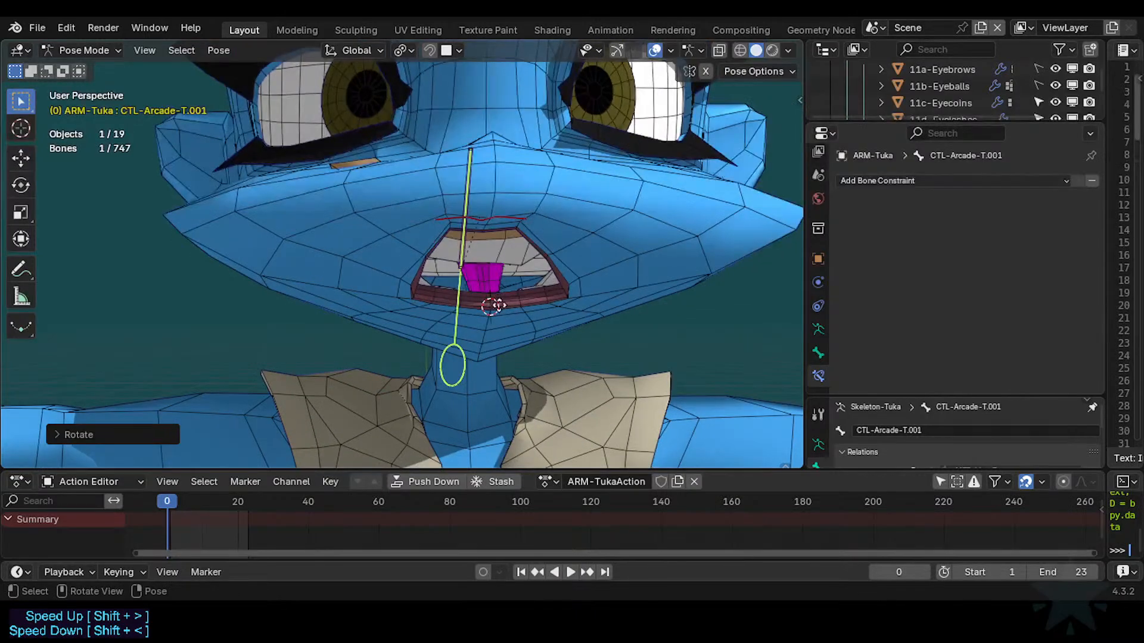
Reposition CTL-Arcade-T.001 and scale it along global Y and Z to test how the upper teeth respond.
{"action": "key", "text": "g"}
{"action": "left_click", "coordinate": [506, 313]}
{"action": "key", "text": "s"}
{"action": "key", "text": "y"}
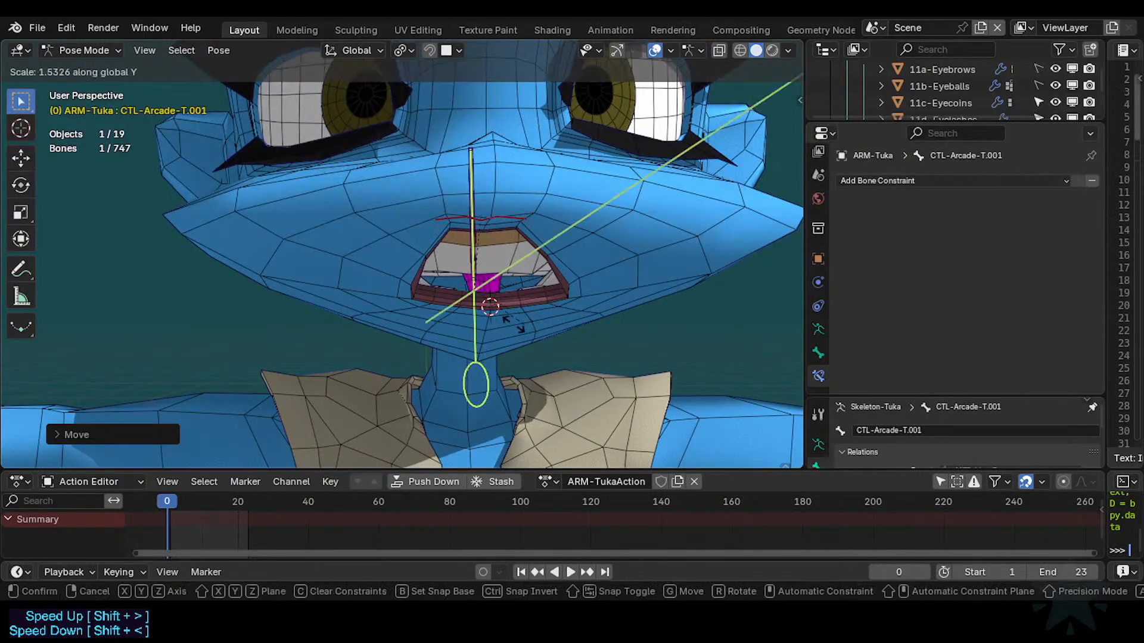
{"action": "left_click", "coordinate": [509, 325]}
{"action": "key", "text": "s"}
{"action": "key", "text": "y"}
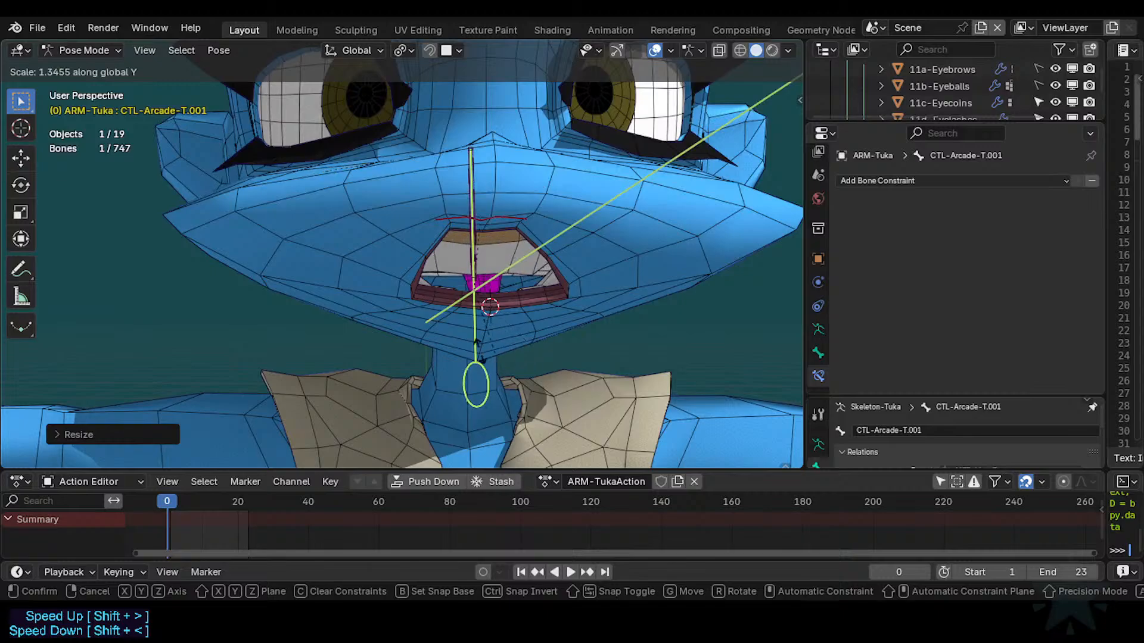
{"action": "key", "text": "z"}
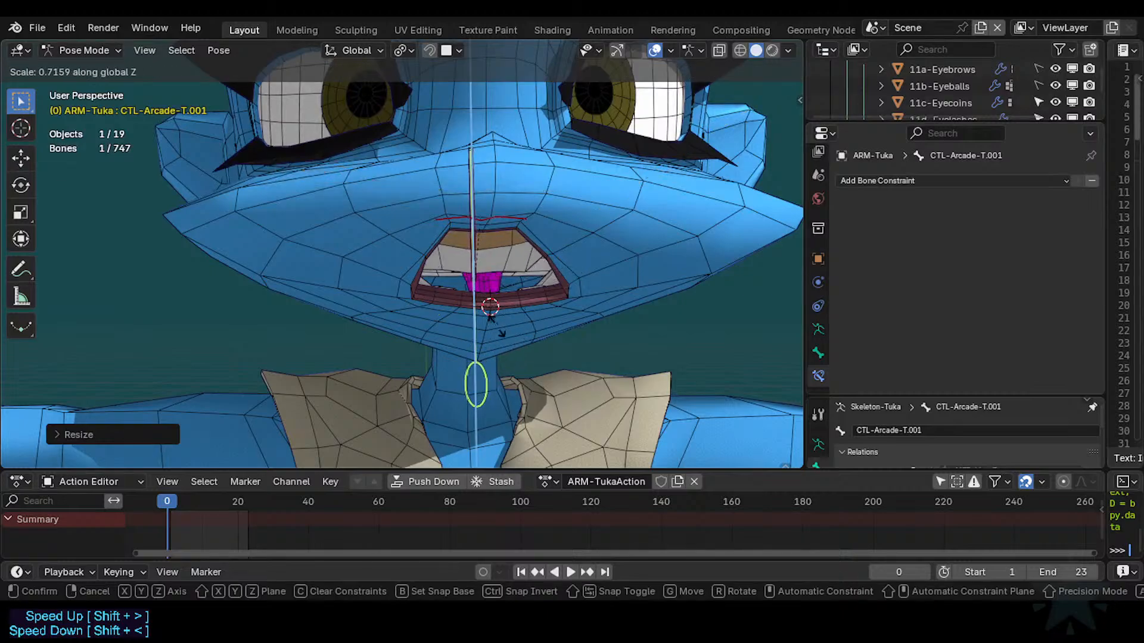
{"action": "left_click", "coordinate": [496, 324]}
Move CTL-Arcade-T.001 repeatedly while checking how the upper teeth follow from several angles.
{"action": "key", "text": "g"}
{"action": "left_click", "coordinate": [518, 274]}
{"action": "middle_click_drag", "start_coordinate": [518, 274], "coordinate": [419, 364]}
{"action": "key", "text": "g"}
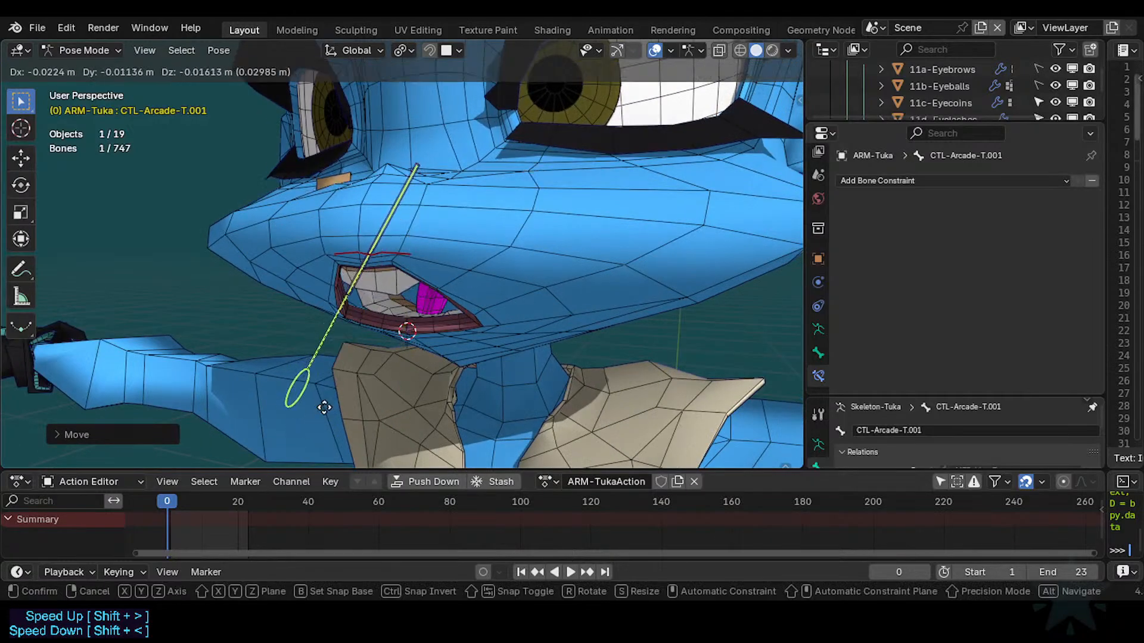
{"action": "left_click", "coordinate": [326, 405]}
{"action": "scroll", "coordinate": [349, 357], "scroll_direction": "down", "scroll_amount": 4}
{"action": "middle_click_drag", "start_coordinate": [350, 355], "coordinate": [295, 327]}
{"action": "key", "text": "g"}
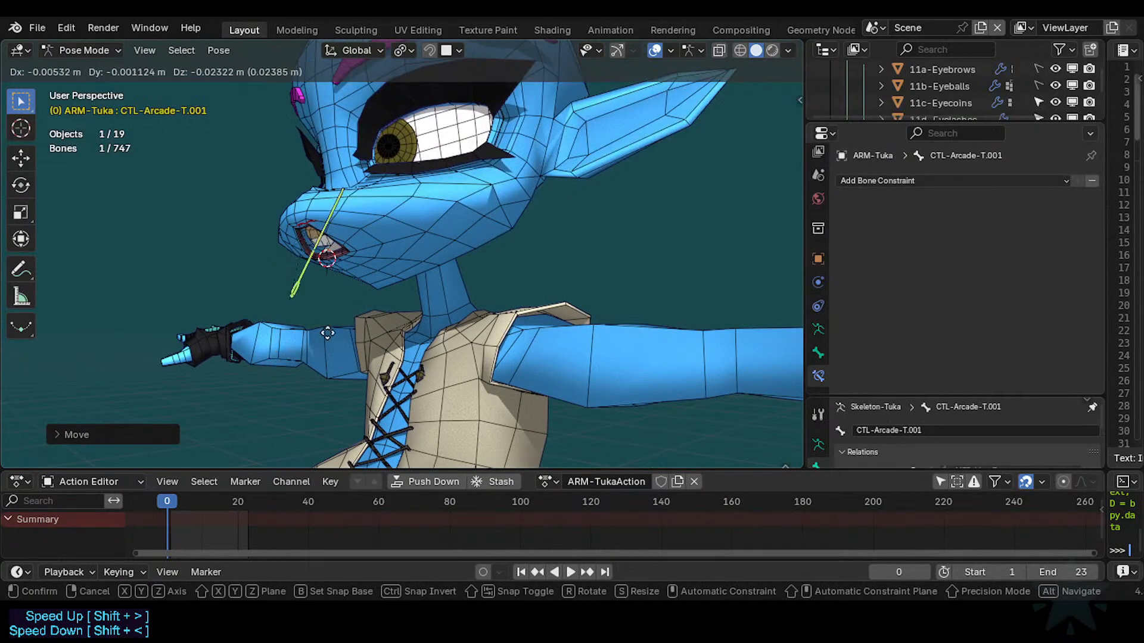
{"action": "left_click", "coordinate": [323, 330]}
{"action": "scroll", "coordinate": [320, 328], "scroll_direction": "up", "scroll_amount": 5}
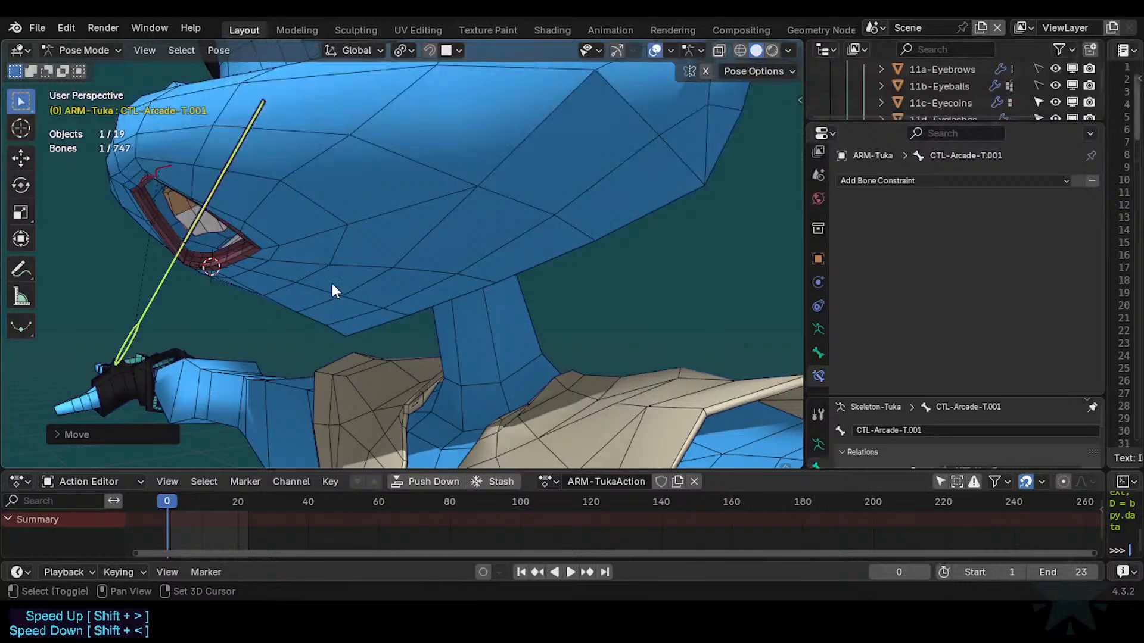
{"action": "scroll", "coordinate": [333, 286], "scroll_direction": "down", "scroll_amount": 3}
{"action": "middle_click_drag", "start_coordinate": [223, 297], "coordinate": [301, 318]}
{"action": "key", "text": "g"}
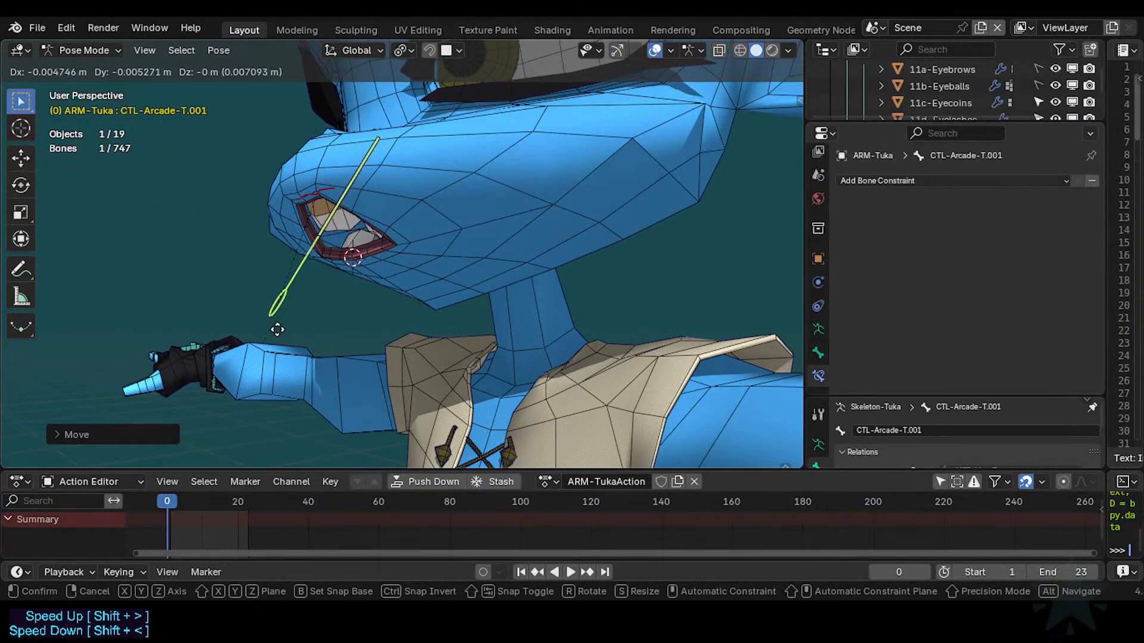
{"action": "left_click", "coordinate": [278, 329]}
Examine the Stretch To constraint settings on CTL-Arcade-T.
{"action": "left_click", "coordinate": [333, 232]}
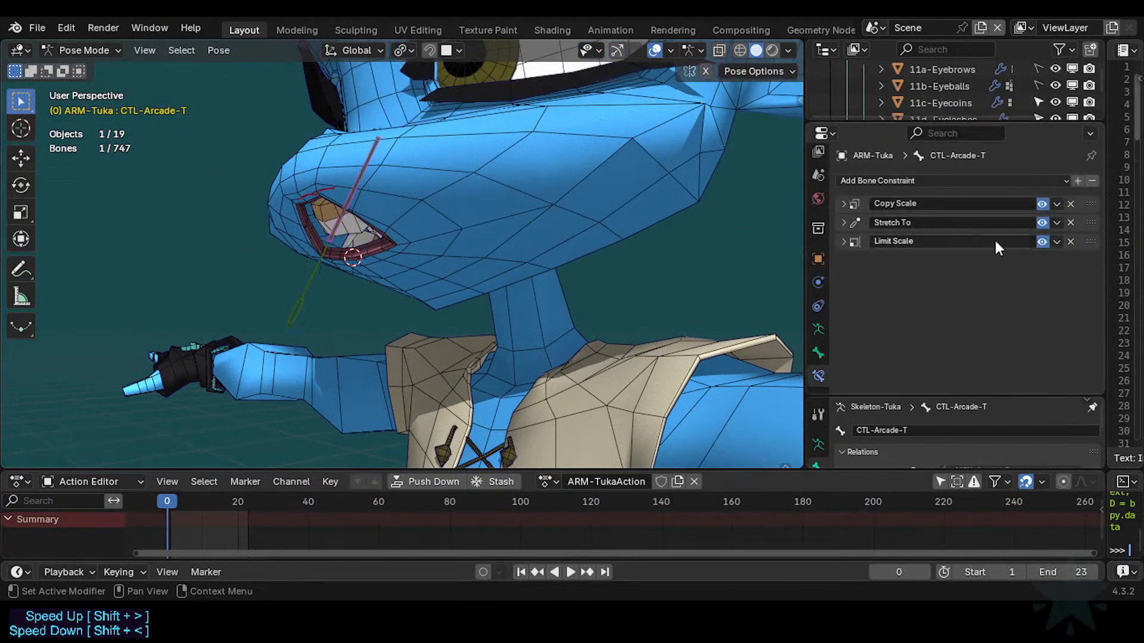
{"action": "left_click", "coordinate": [844, 222]}
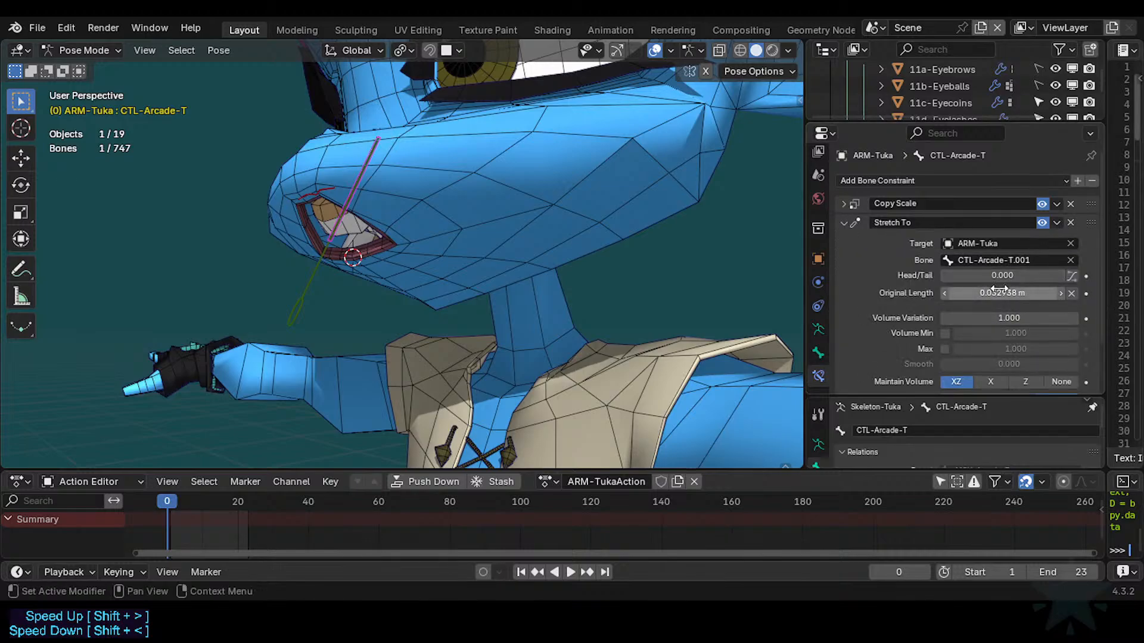
{"action": "mouse_move", "coordinate": [1001, 277]}
{"action": "left_mouse_down"}
{"action": "mouse_move", "coordinate": [1127, 277]}
{"action": "mouse_move", "coordinate": [988, 278]}
{"action": "left_mouse_up"}
Clear the location of all visible mouth bones, and reselect CTL-Arcade-T with its Stretch To settings collapsed.
{"action": "key", "text": "a"}
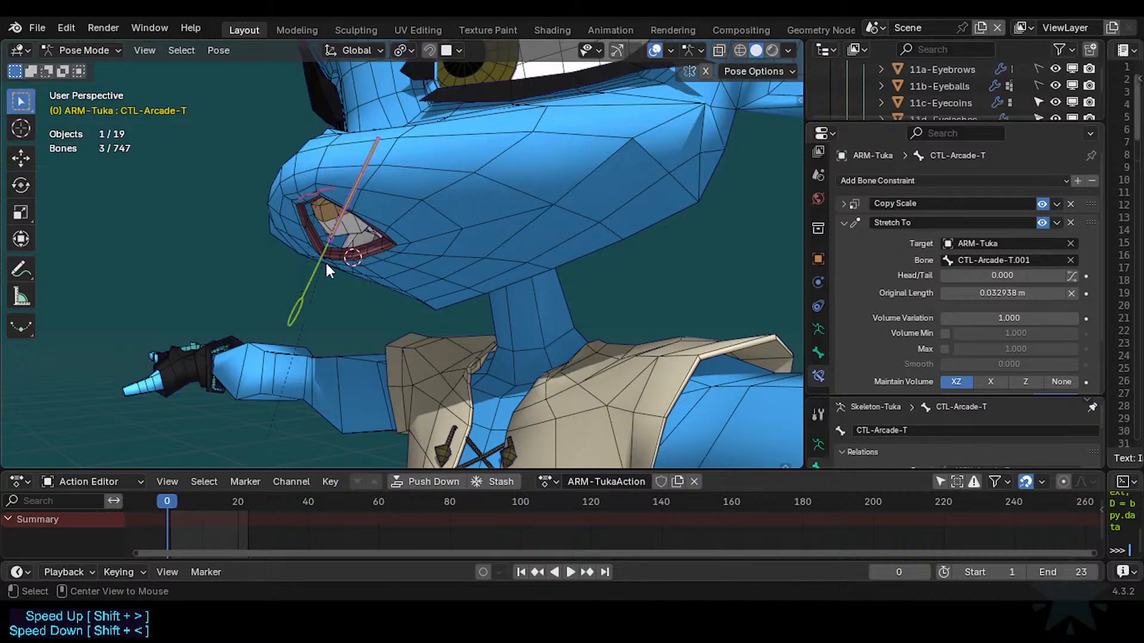
{"action": "key", "text": "alt+g"}
{"action": "left_click", "coordinate": [380, 245]}
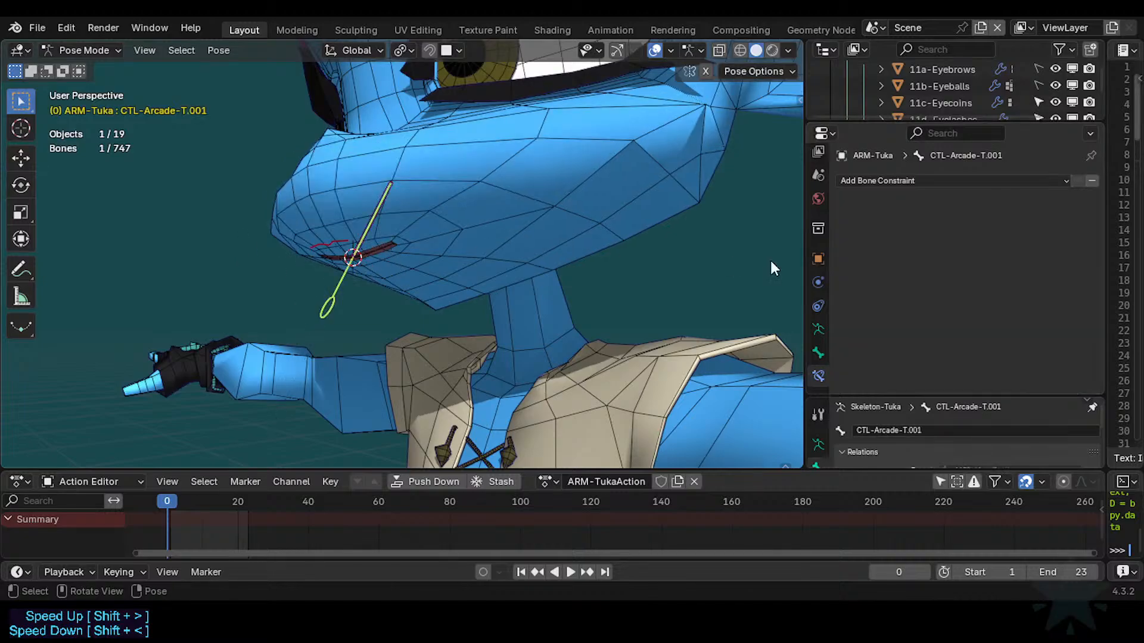
{"action": "left_click", "coordinate": [360, 241]}
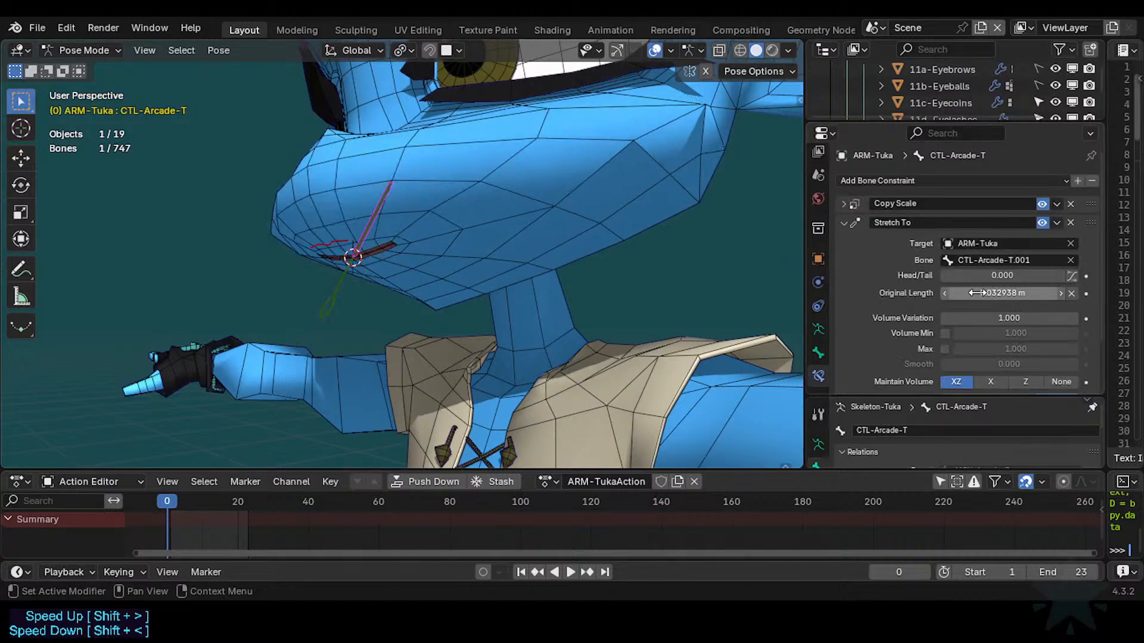
{"action": "left_click", "coordinate": [844, 222]}
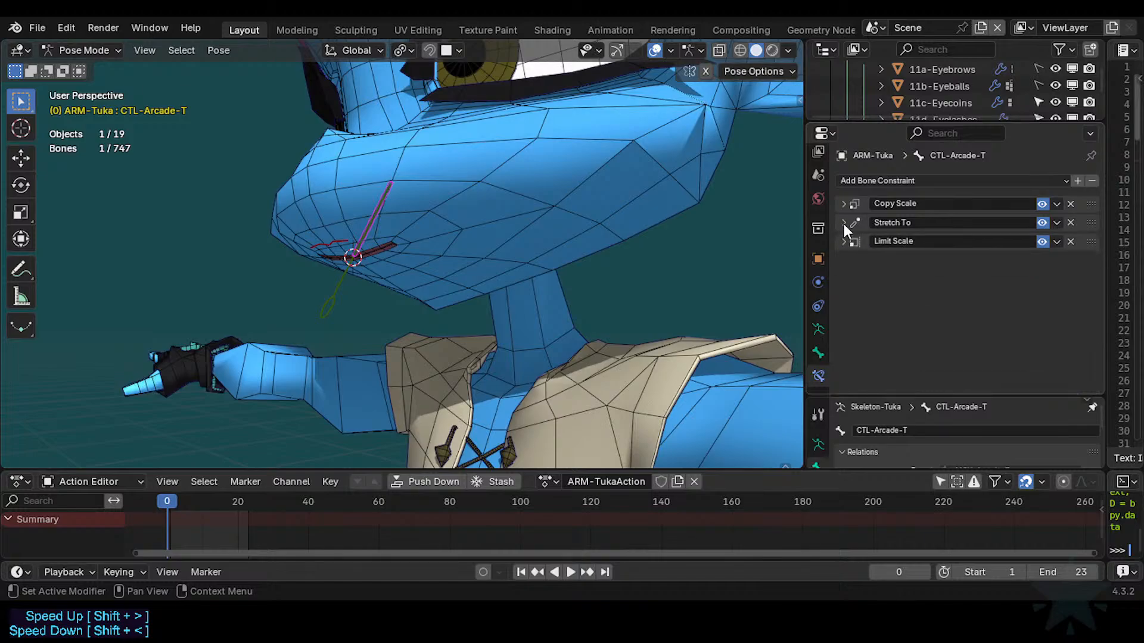
Change the target space of CTL-Arcade-T's Copy Scale constraint and collapse its settings.
{"action": "left_click", "coordinate": [847, 203]}
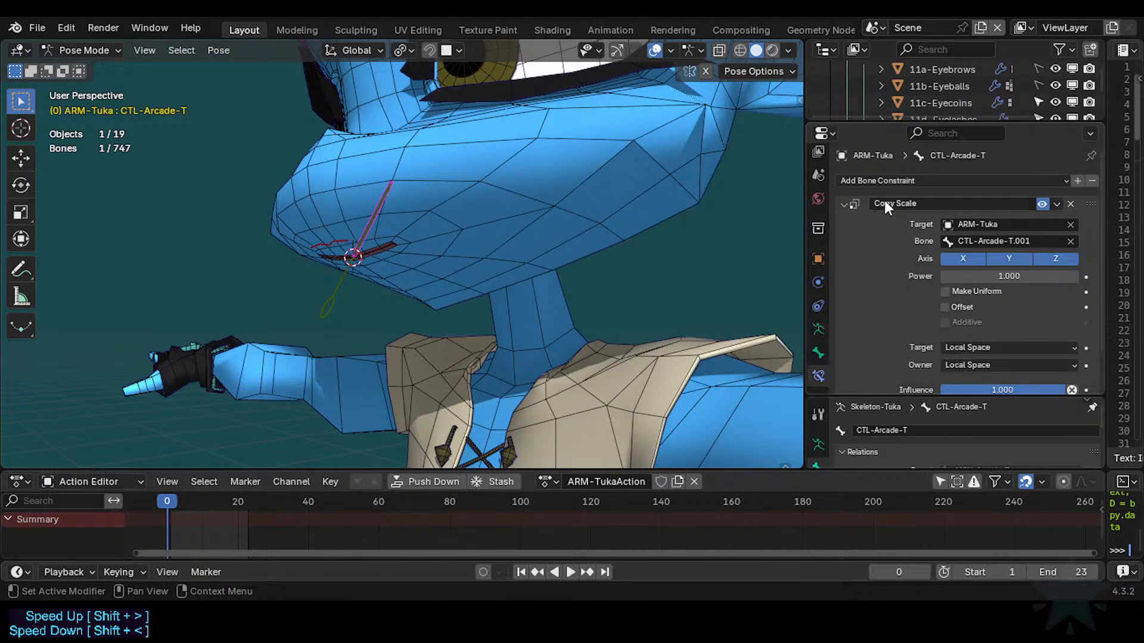
{"action": "left_click", "coordinate": [848, 204]}
{"action": "left_click", "coordinate": [849, 204]}
{"action": "left_click", "coordinate": [963, 348]}
{"action": "left_click", "coordinate": [968, 448]}
{"action": "left_click", "coordinate": [844, 200]}
{"action": "key", "text": "w"}
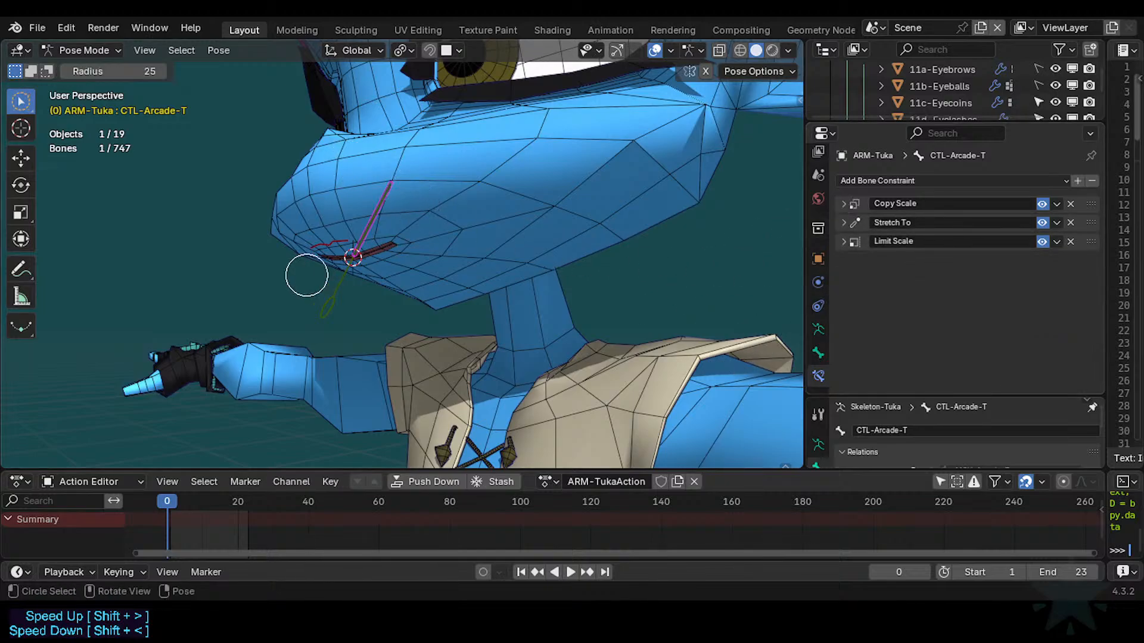
{"action": "key", "text": "w"}
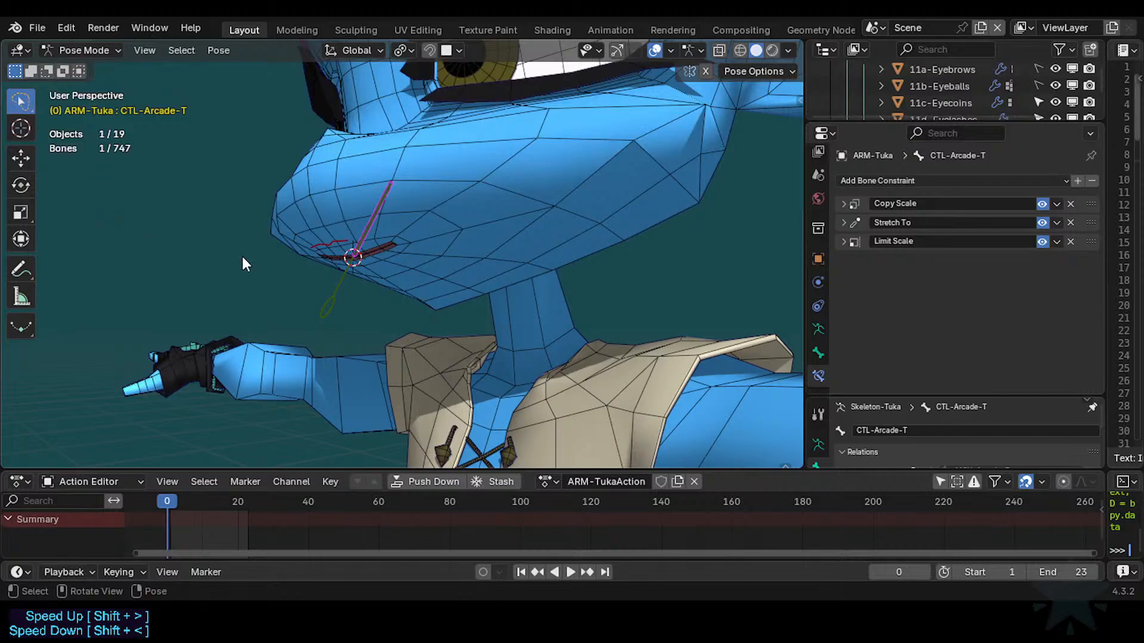
Review CTL-Arcade-T's Stretch To settings and set the maximum Y of its Limit Scale constraint to 1.5.
{"action": "key", "text": "w"}
{"action": "left_click", "coordinate": [845, 223]}
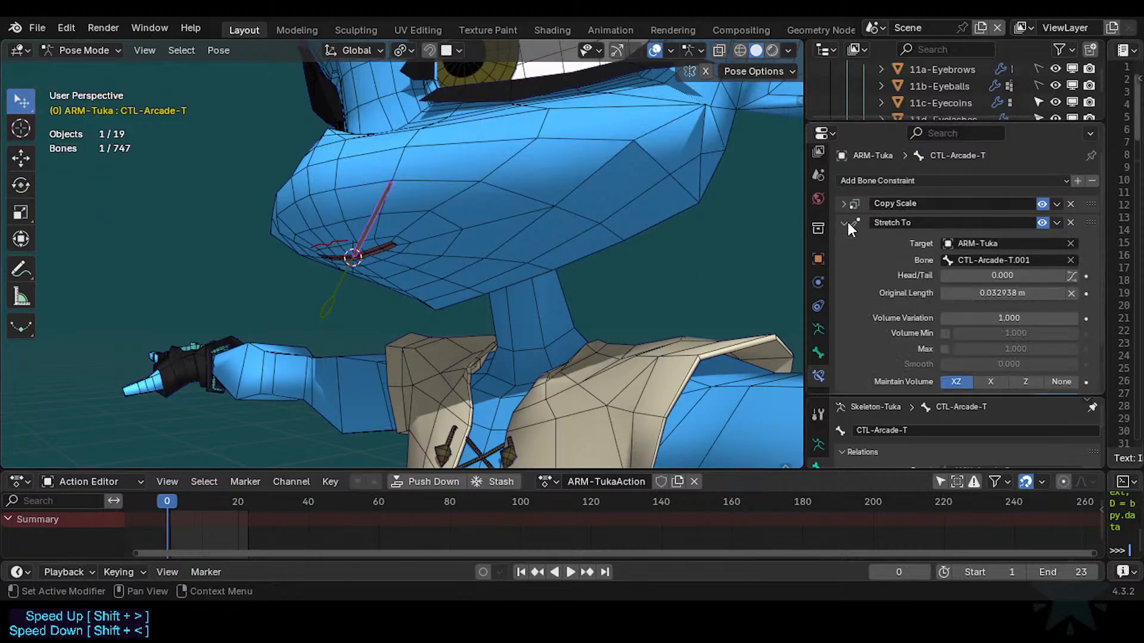
{"action": "scroll", "coordinate": [931, 355], "scroll_direction": "down", "scroll_amount": 3}
{"action": "scroll", "coordinate": [895, 275], "scroll_direction": "up", "scroll_amount": 3}
{"action": "left_click", "coordinate": [842, 222]}
{"action": "left_click", "coordinate": [842, 242]}
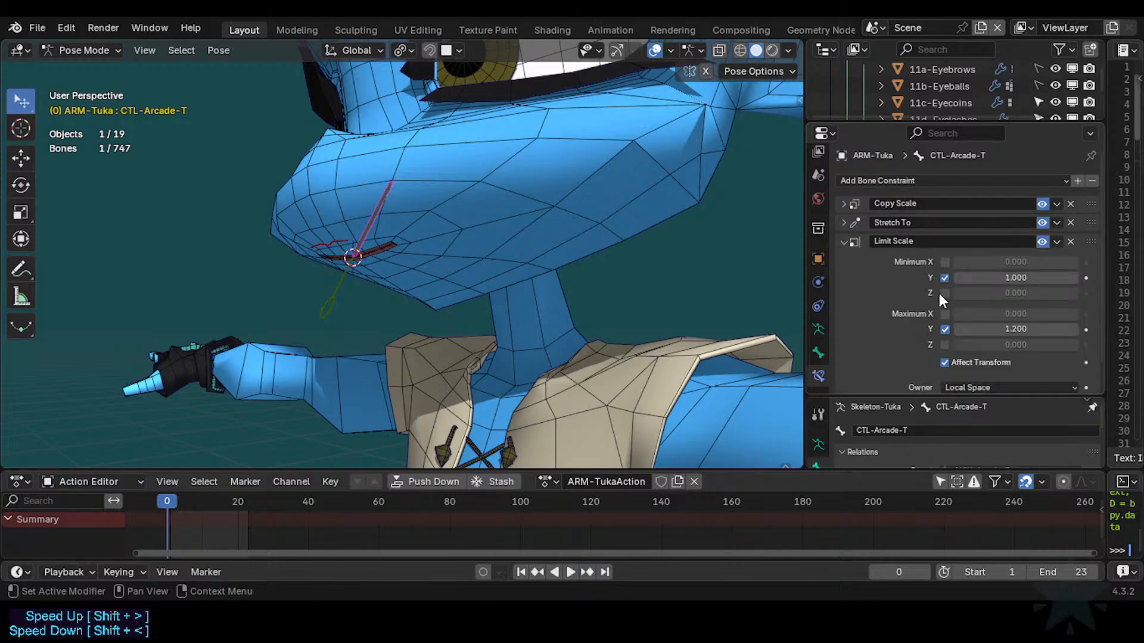
{"action": "left_click", "coordinate": [945, 277]}
{"action": "left_click", "coordinate": [992, 329]}
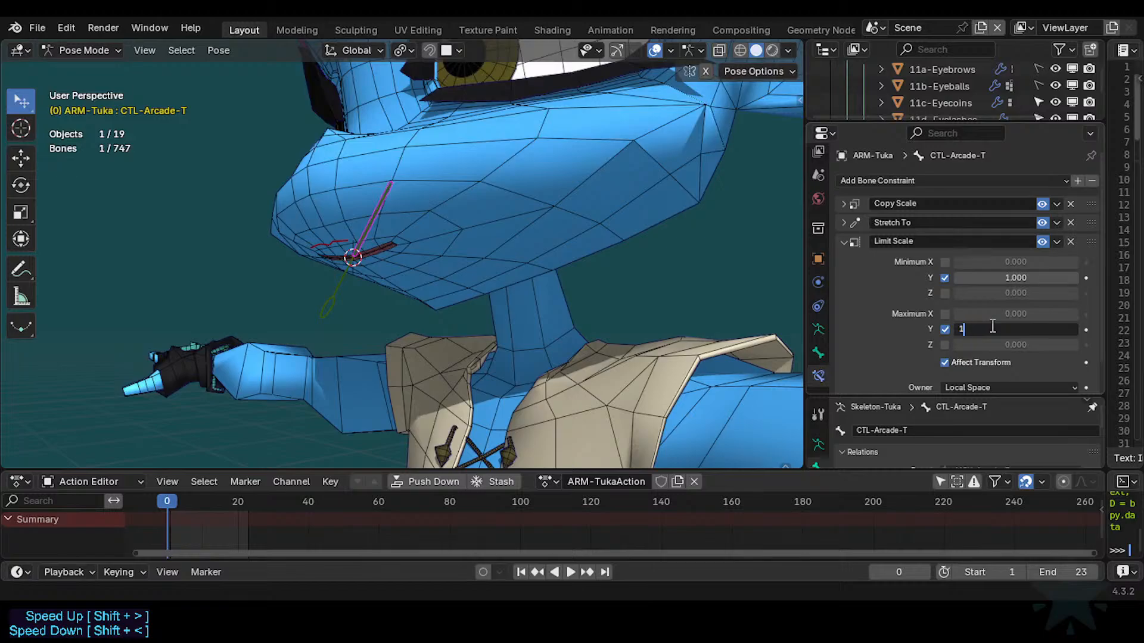
{"action": "key", "text": "Return"}
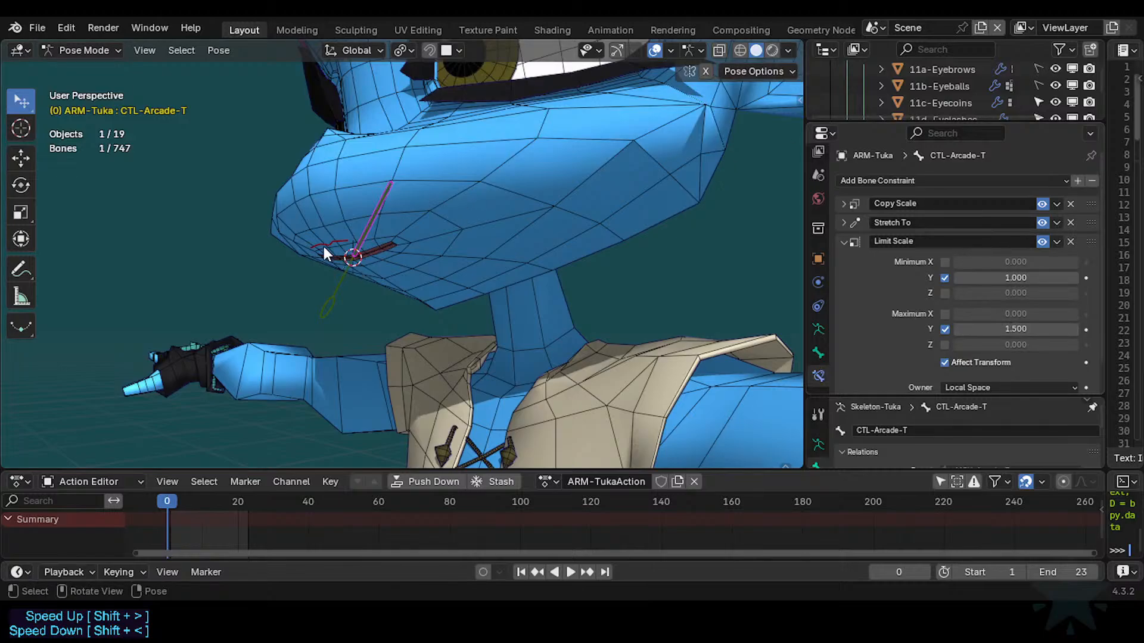
Raise the upper lip bone to open the mouth, and move CTL-Arcade-T.001 outward and scale it along Z.
{"action": "left_click_drag", "start_coordinate": [323, 246], "coordinate": [315, 213]}
{"action": "left_click_drag", "start_coordinate": [314, 290], "coordinate": [280, 310]}
{"action": "key", "text": "s"}
{"action": "key", "text": "z"}
{"action": "left_click", "coordinate": [366, 348]}
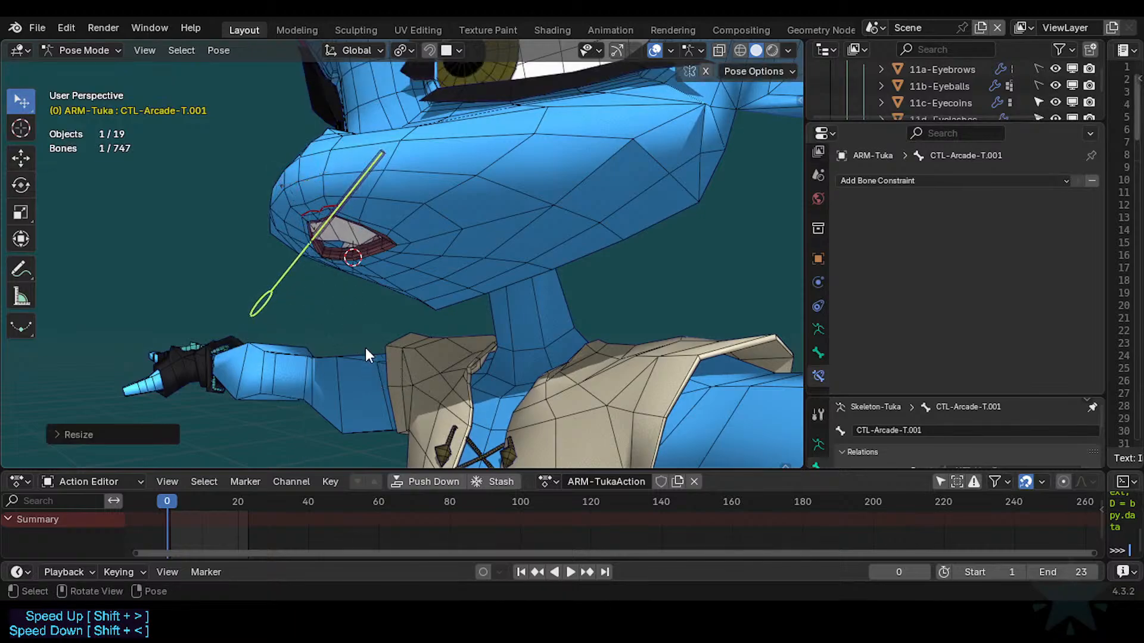
Rotate and reposition CTL-Arcade-T.001 near the open mouth to test how the upper teeth follow.
{"action": "key", "text": "r"}
{"action": "left_click", "coordinate": [359, 315]}
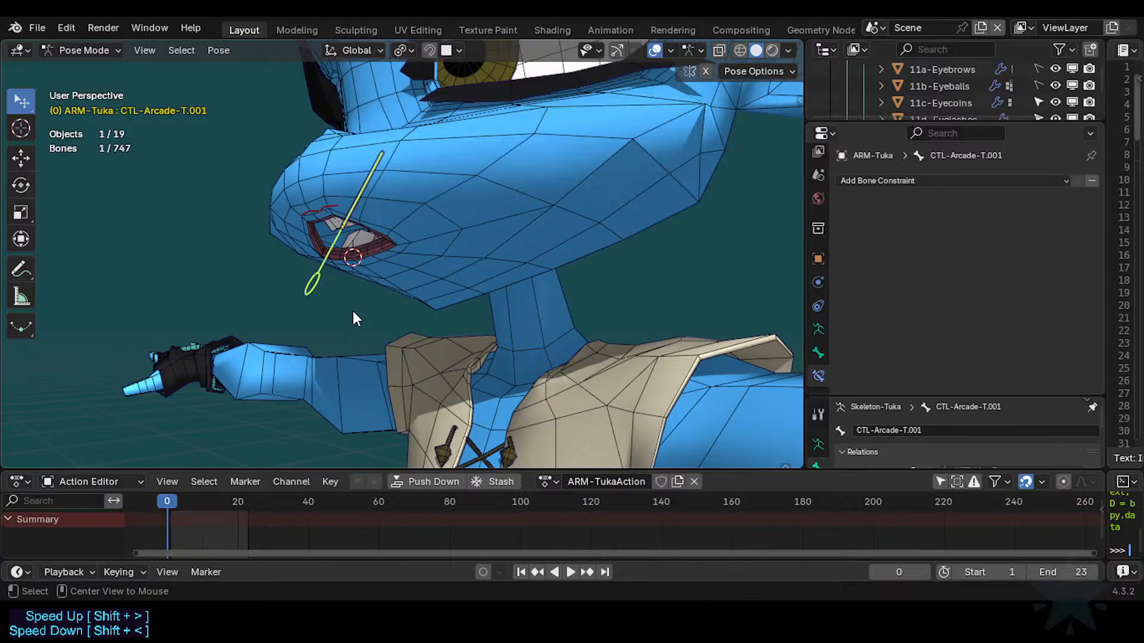
{"action": "key", "text": "g"}
{"action": "left_click", "coordinate": [302, 294]}
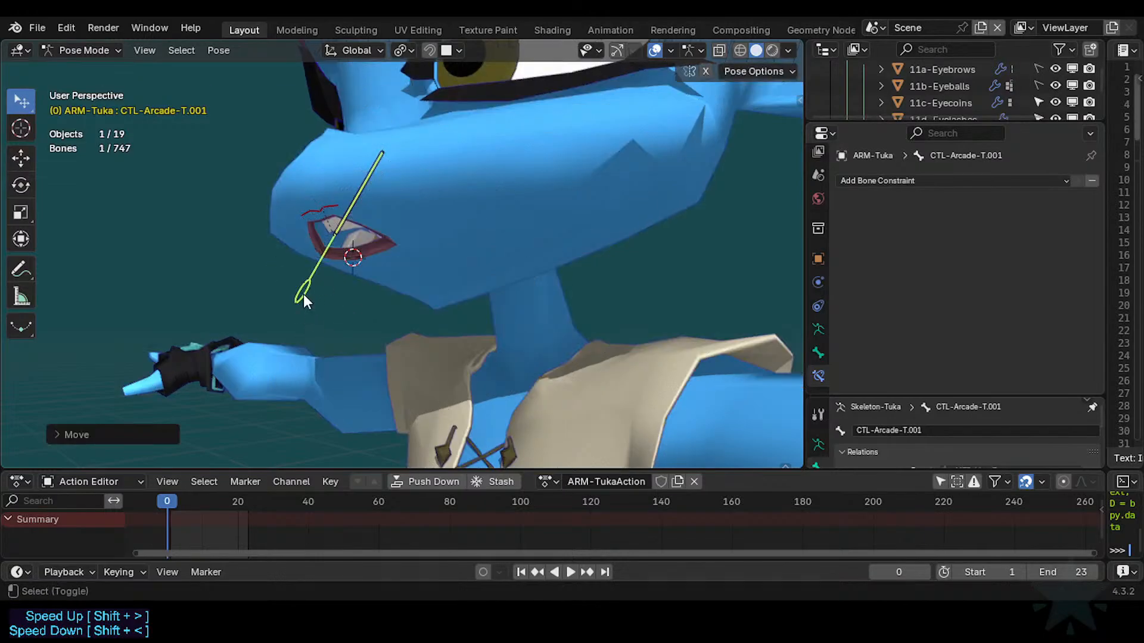
Try scaling CTL-Arcade-T.001 along global X with the face in view, and undo its last move.
{"action": "key", "text": "shift+grave"}
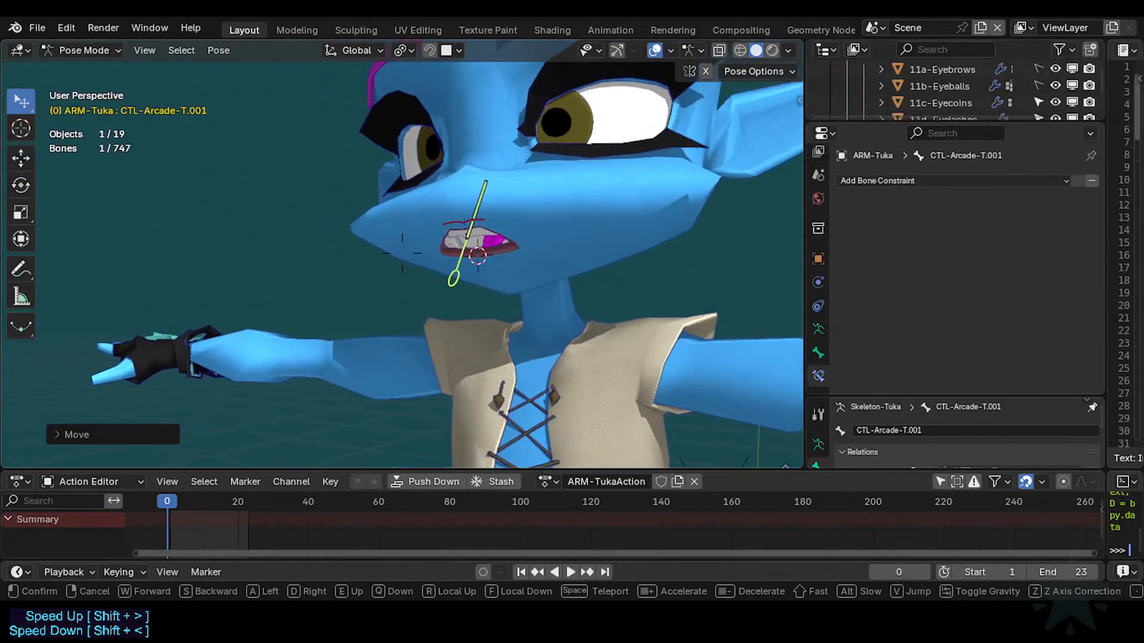
{"action": "left_click", "coordinate": [402, 253]}
{"action": "key", "text": "s"}
{"action": "key", "text": "x"}
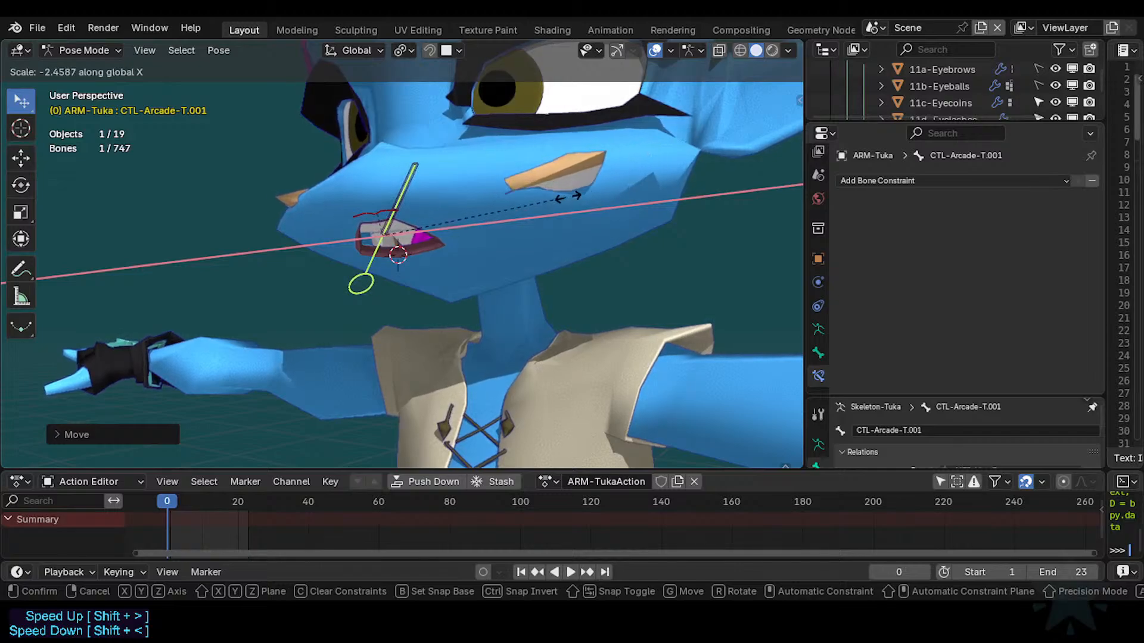
{"action": "right_click", "coordinate": [475, 212]}
{"action": "key", "text": "ctrl+z"}
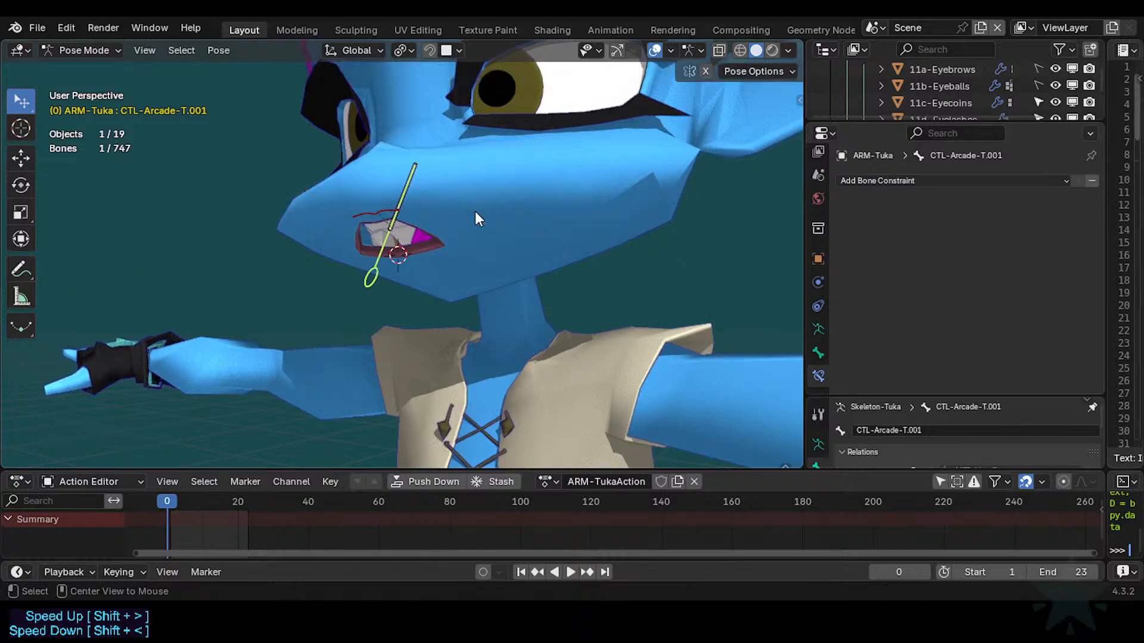
Scale CTL-Arcade-T.001 by about 1.57 along its local X, and try scaling it along global Z.
{"action": "key", "text": "s"}
{"action": "key", "text": "x"}
{"action": "key", "text": "x"}
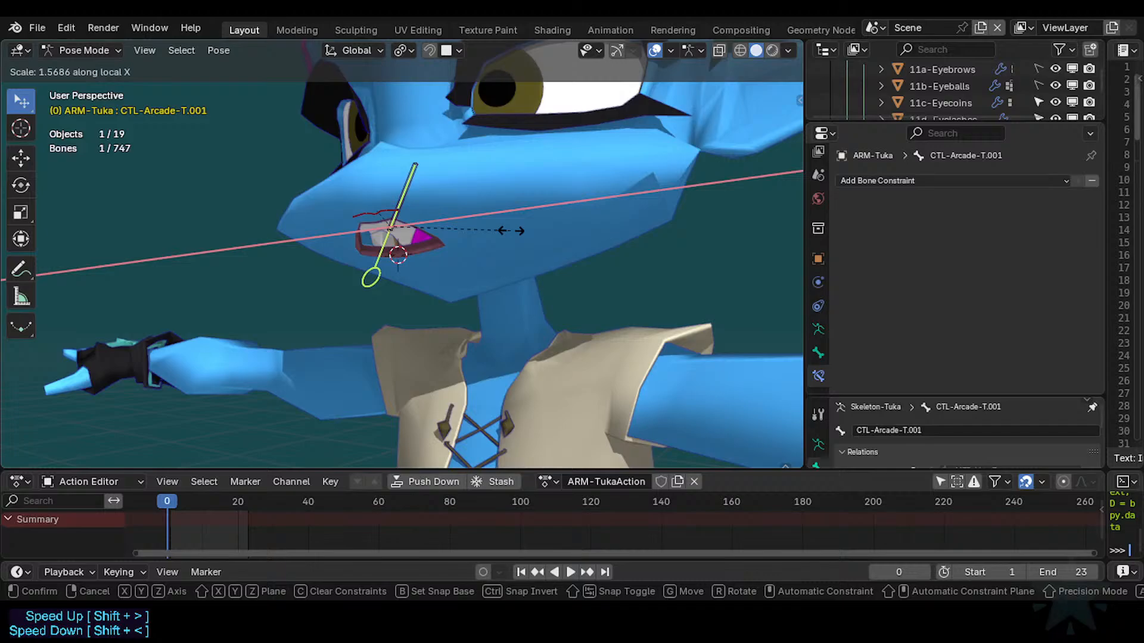
{"action": "left_click", "coordinate": [519, 231]}
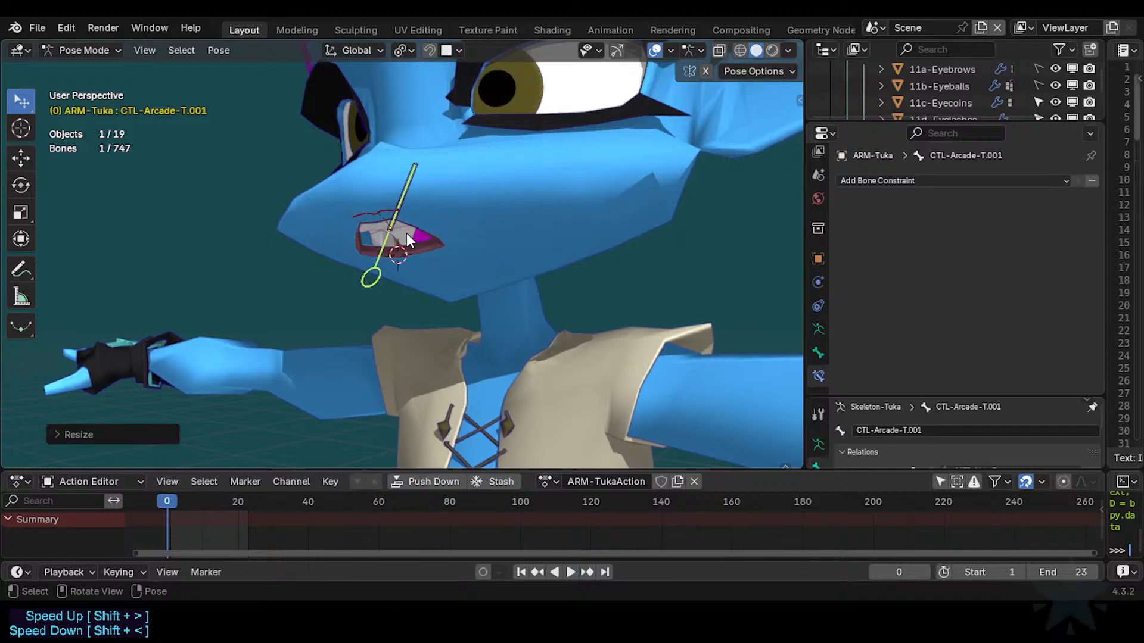
{"action": "key", "text": "s"}
{"action": "key", "text": "z"}
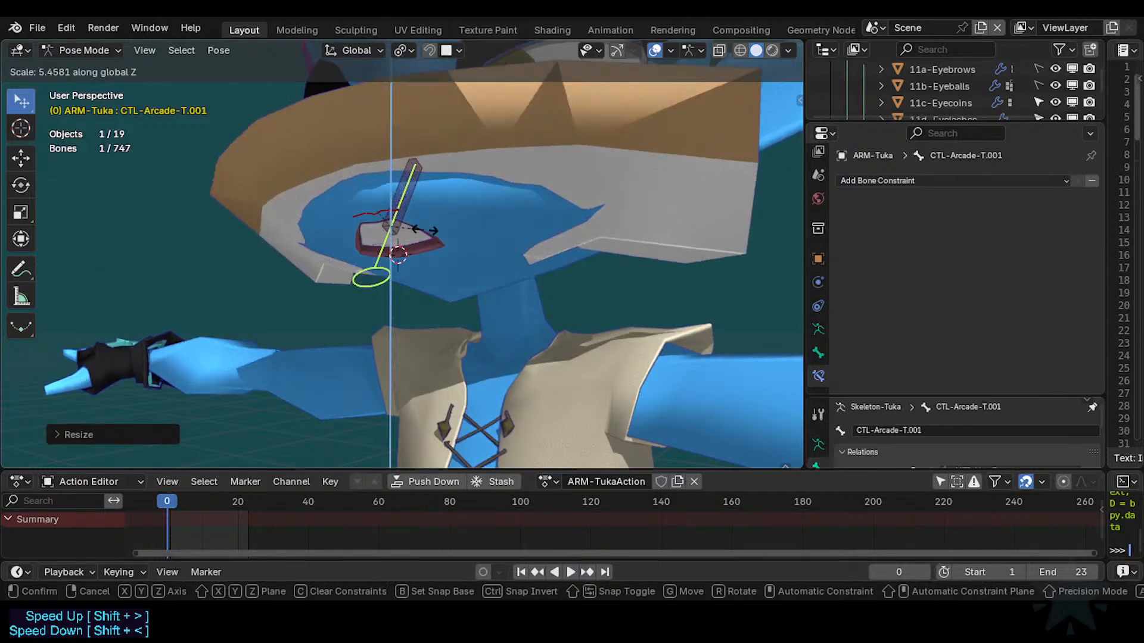
{"action": "right_click", "coordinate": [413, 230]}
Enable the X limits of CTL-Arcade-T's Limit Scale constraint, with a minimum of 1 and a maximum of 1.6.
{"action": "left_click", "coordinate": [388, 207]}
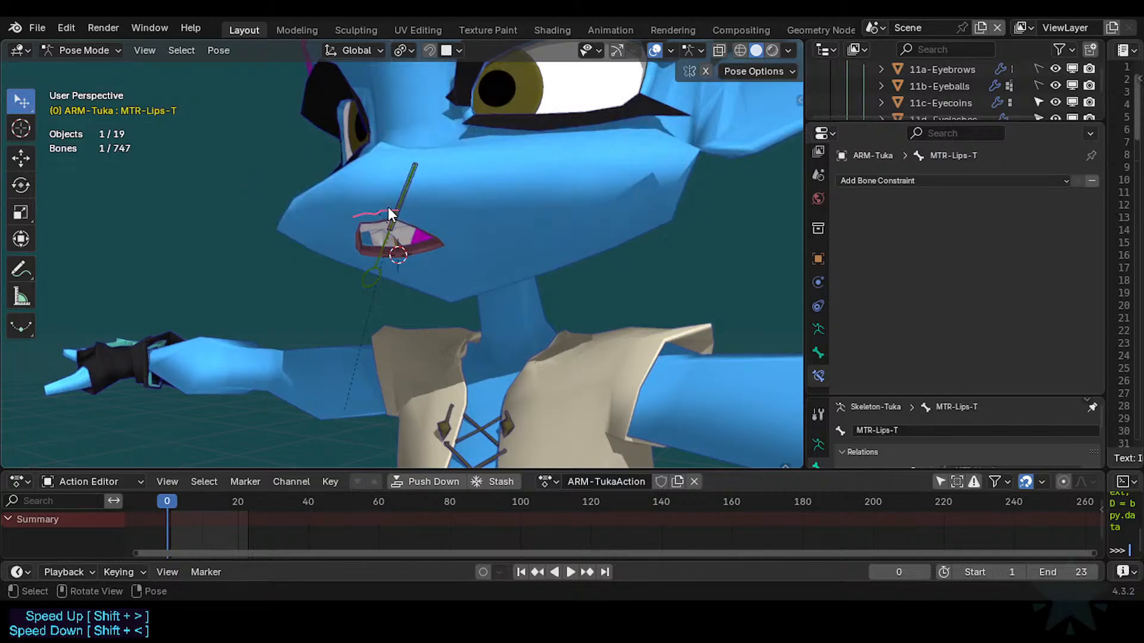
{"action": "left_click", "coordinate": [392, 227]}
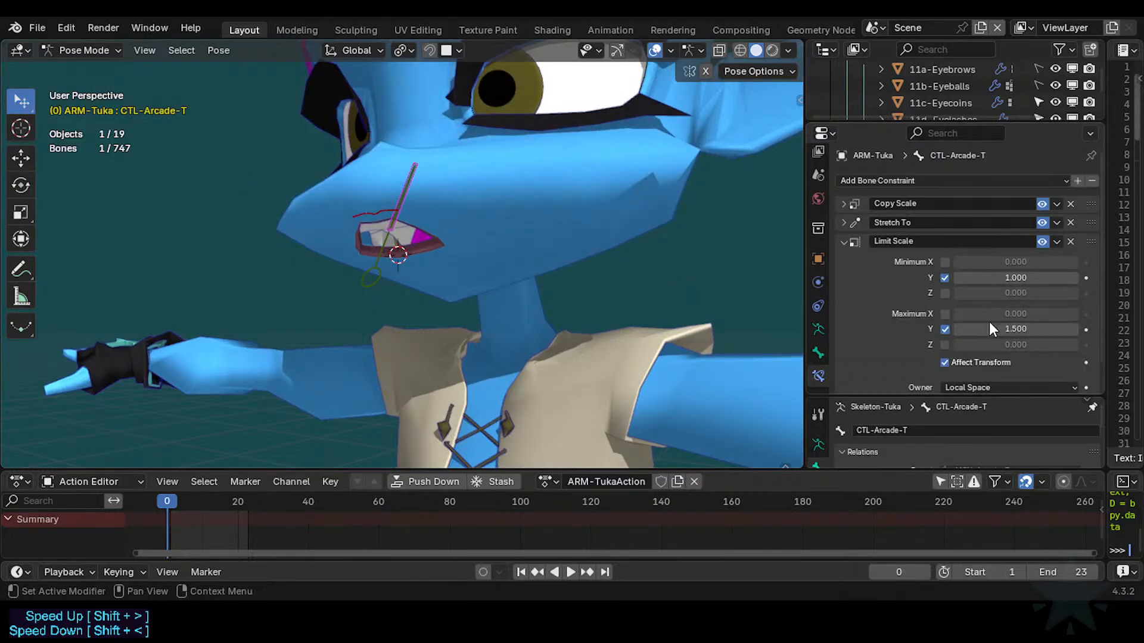
{"action": "left_click", "coordinate": [945, 262]}
{"action": "left_click", "coordinate": [945, 314]}
{"action": "left_click", "coordinate": [980, 260]}
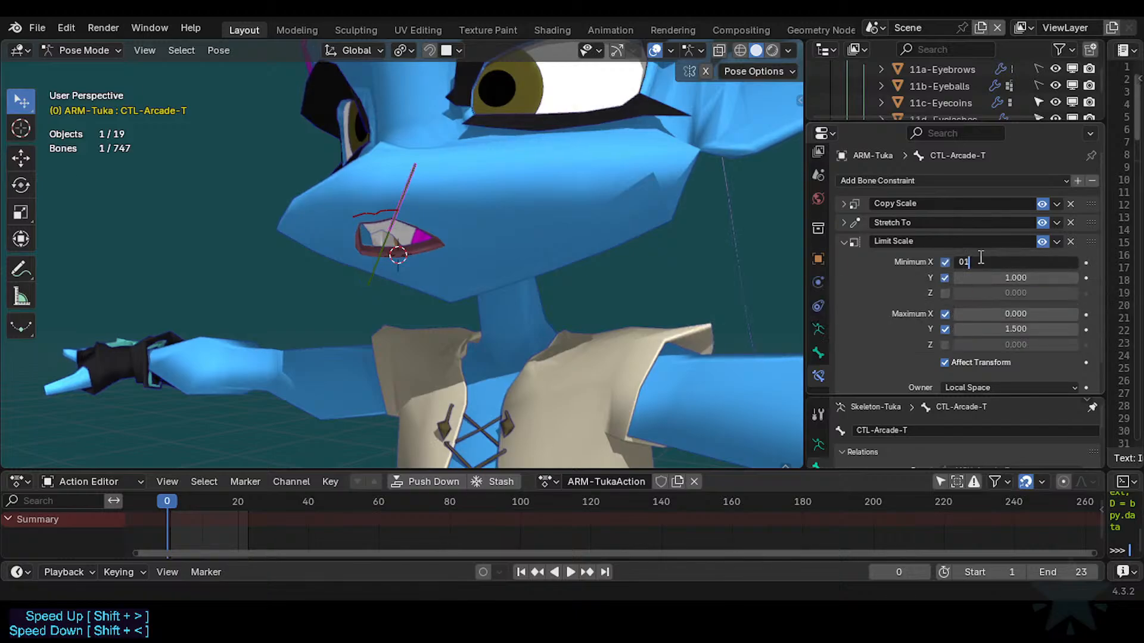
{"action": "type", "text": "1"}
{"action": "key", "text": "Return"}
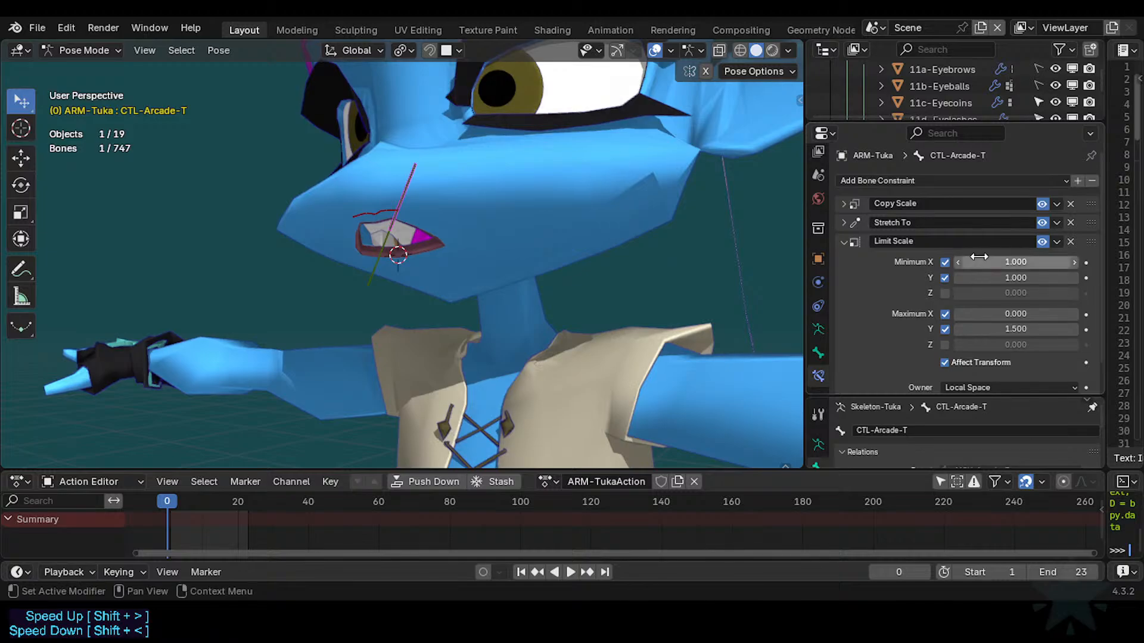
{"action": "left_click", "coordinate": [996, 314]}
{"action": "type", "text": "1.6"}
{"action": "key", "text": "Return"}
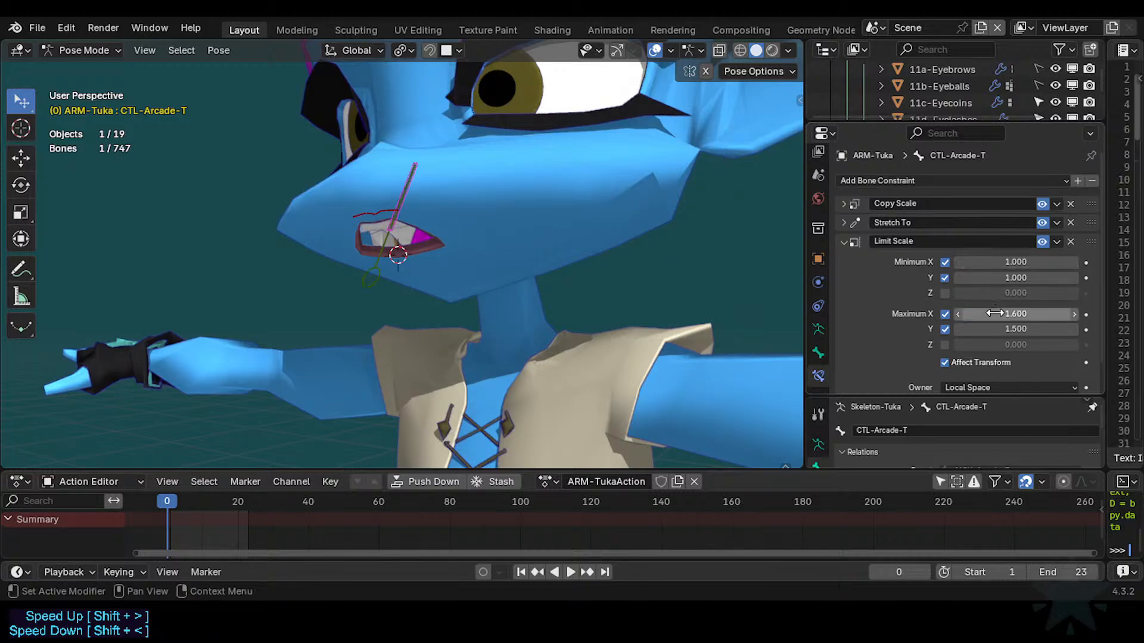
Move CTL-Arcade-T.001 sideways across the mouth to test the upper teeth with the new scale limits.
{"action": "left_click", "coordinate": [381, 270]}
{"action": "key", "text": "g"}
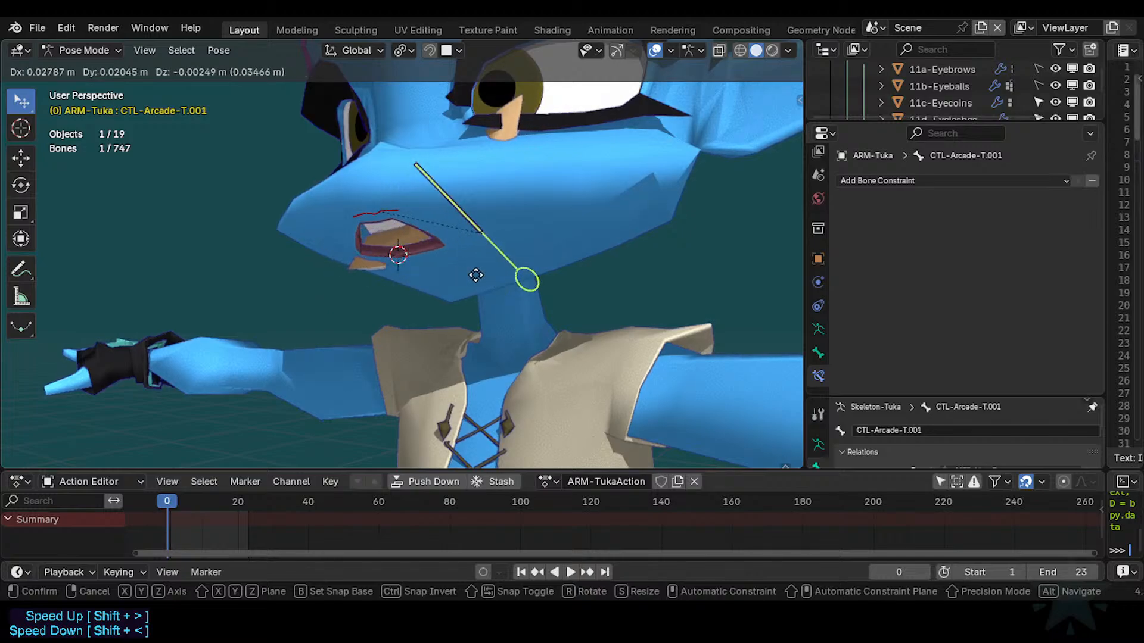
{"action": "left_click", "coordinate": [431, 240]}
Collapse CTL-Arcade-T's Limit Scale settings and add a Limit Rotation constraint to the bone.
{"action": "left_click", "coordinate": [440, 199]}
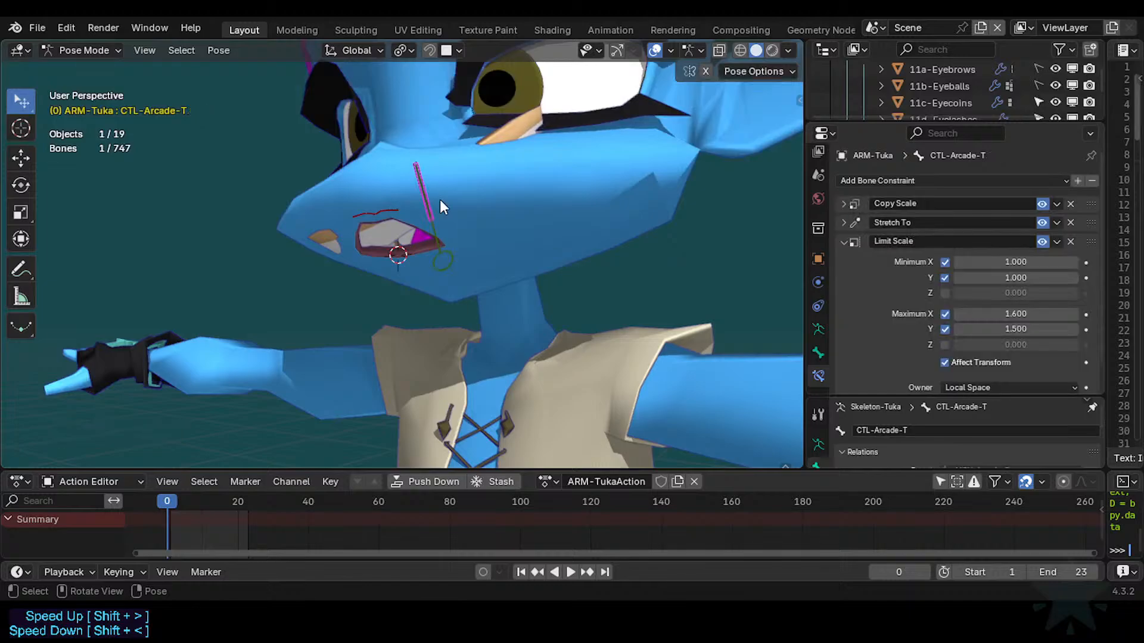
{"action": "left_click", "coordinate": [848, 242]}
{"action": "left_click", "coordinate": [895, 179]}
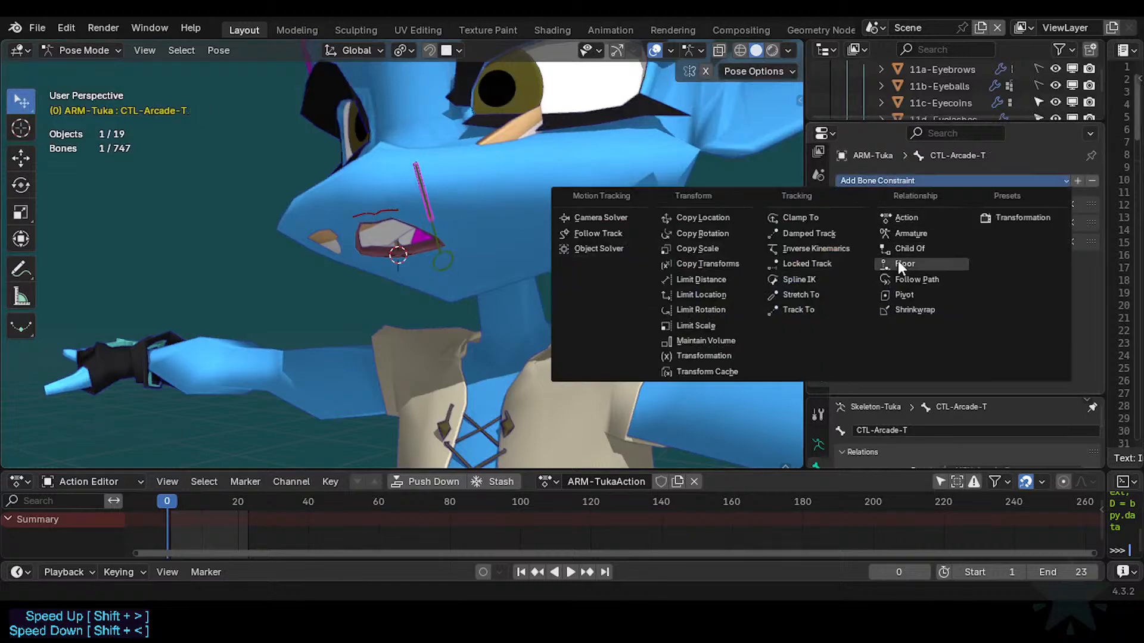
{"action": "left_click", "coordinate": [685, 310]}
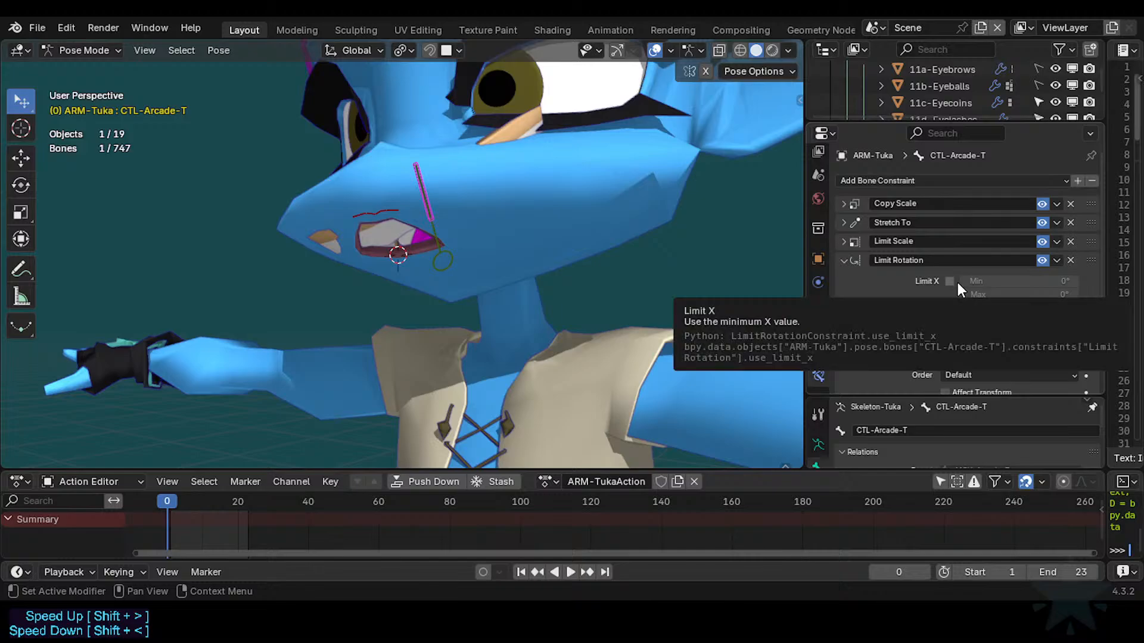
Limit CTL-Arcade-T's Y rotation to between -30° and 30° with the constraint's owner set to Local Space.
{"action": "left_click", "coordinate": [950, 313]}
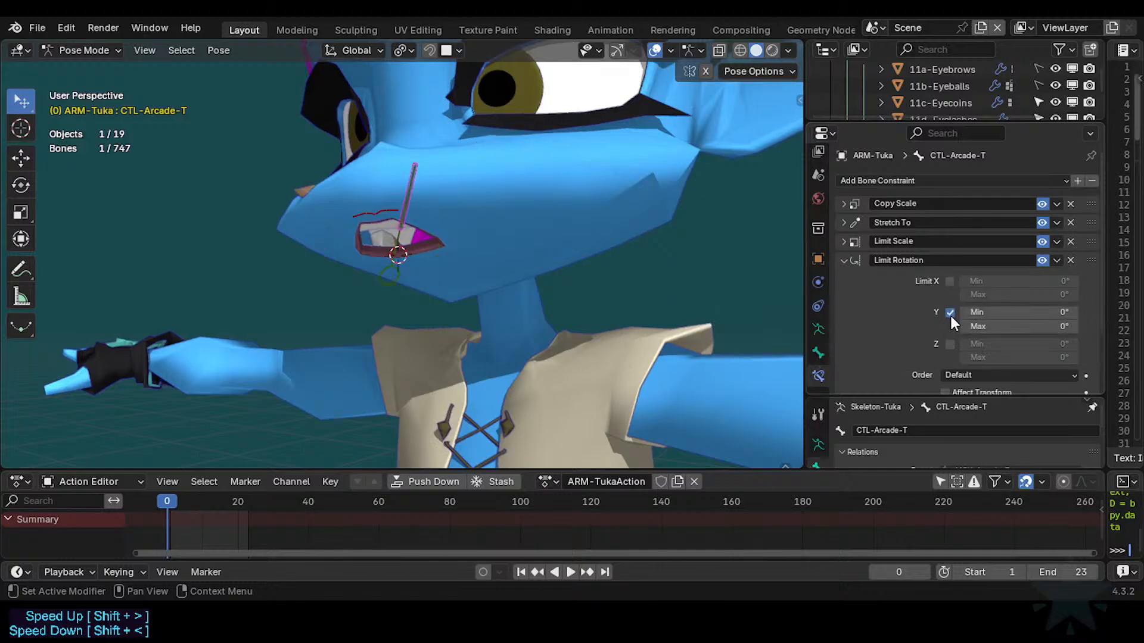
{"action": "left_click", "coordinate": [1007, 314]}
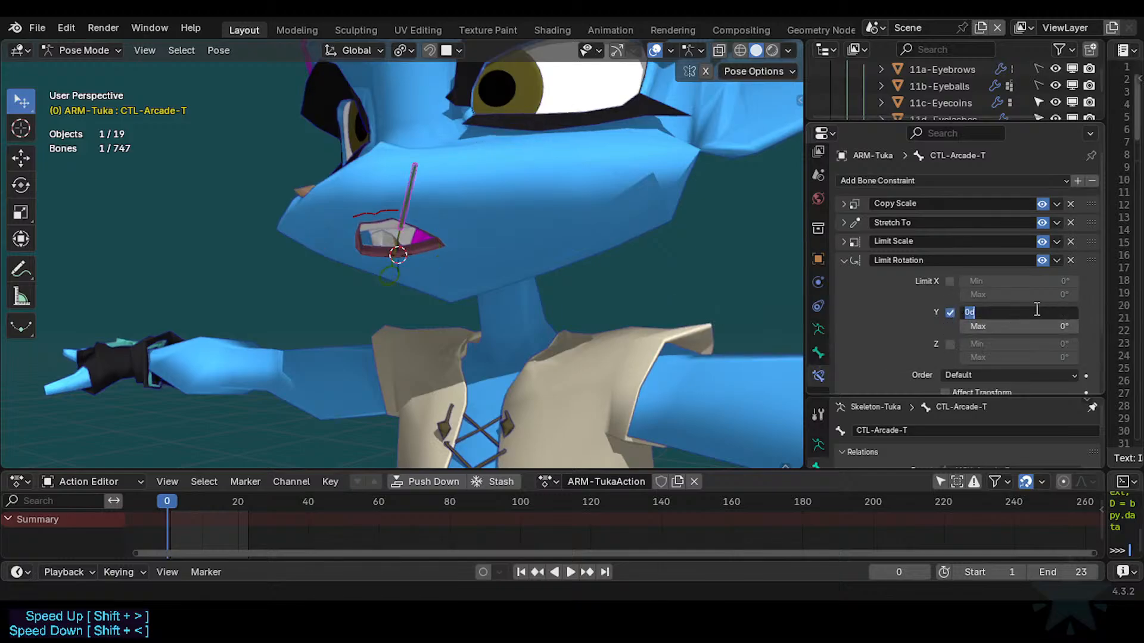
{"action": "key", "text": "Return"}
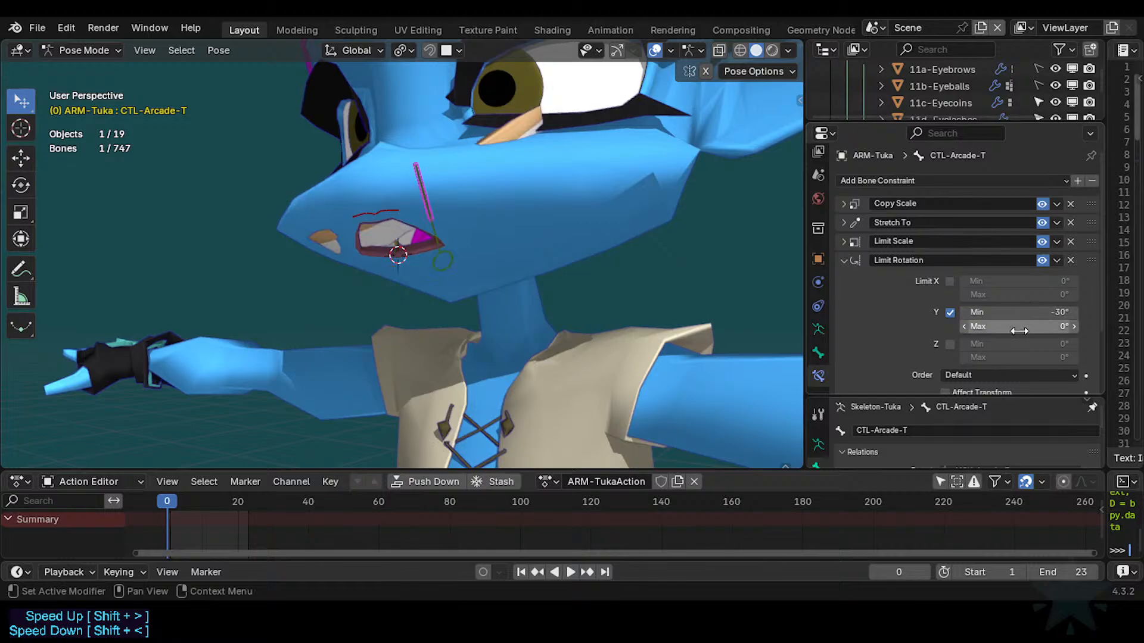
{"action": "left_click", "coordinate": [1020, 329]}
{"action": "type", "text": "30"}
{"action": "key", "text": "Return"}
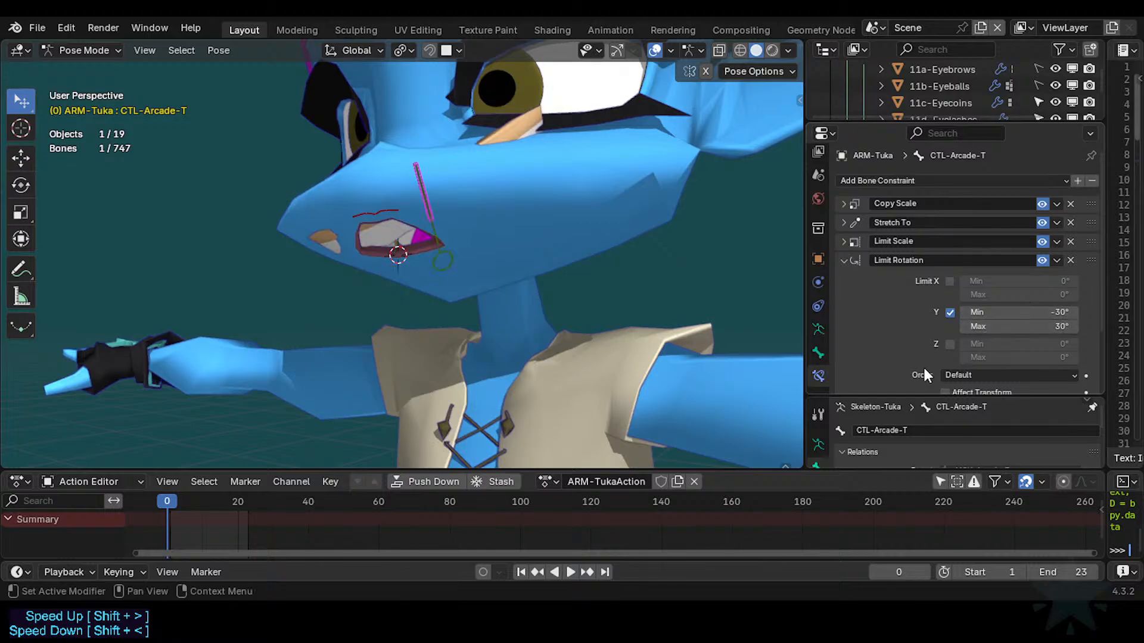
{"action": "scroll", "coordinate": [943, 373], "scroll_direction": "down", "scroll_amount": 3}
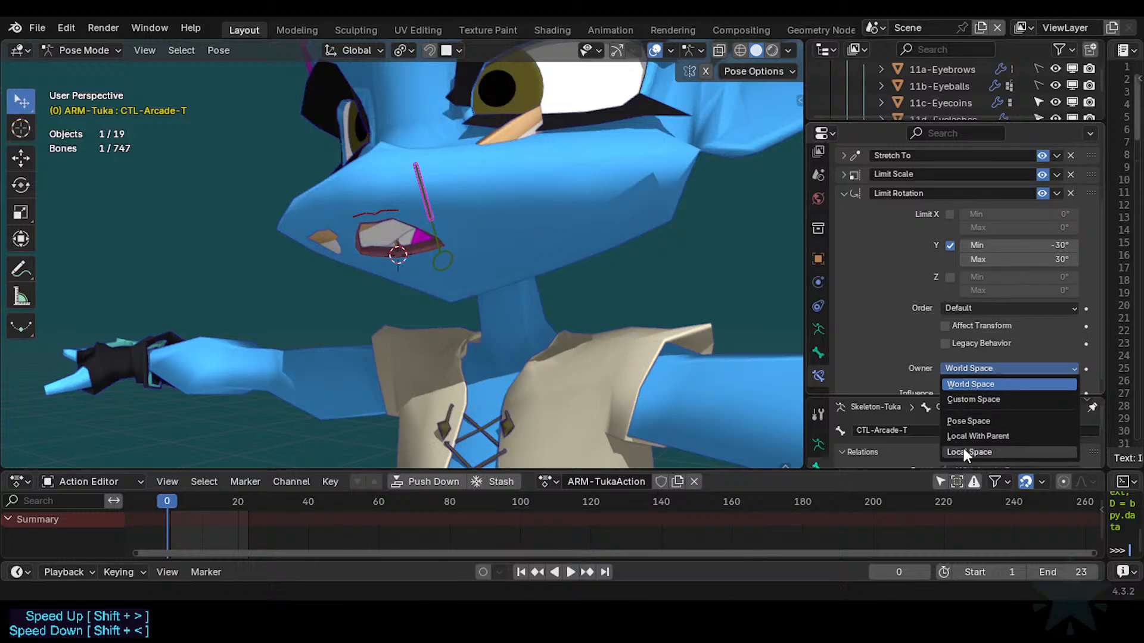
{"action": "left_click", "coordinate": [966, 454]}
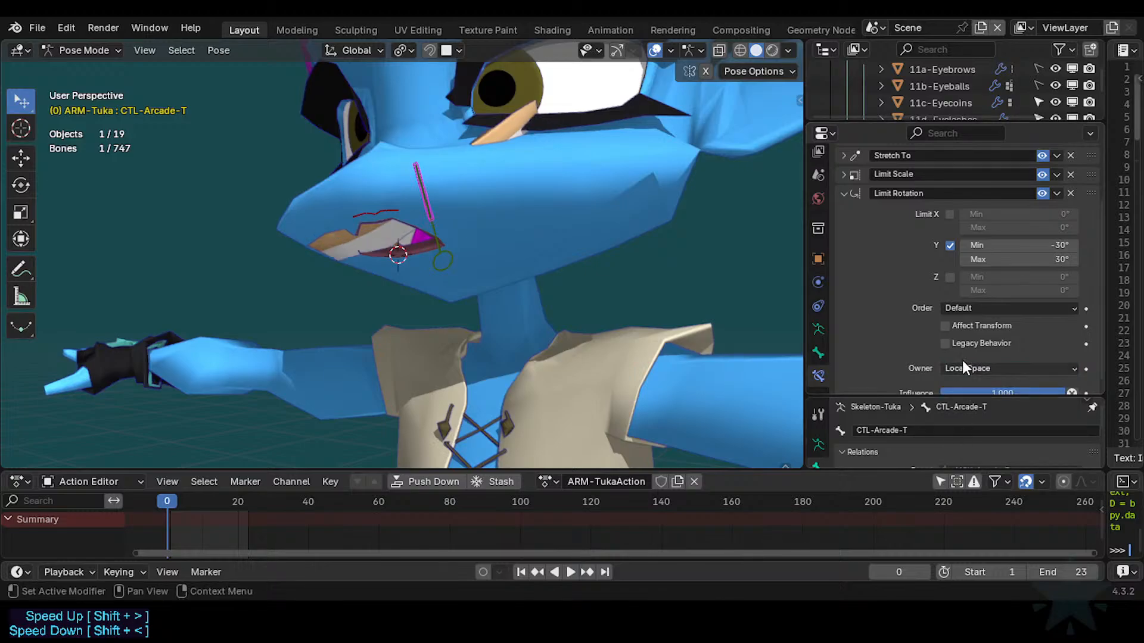
Move CTL-Arcade-T.001 around and place it below the mouth to test the teeth with the rotation limit.
{"action": "left_click", "coordinate": [445, 263]}
{"action": "key", "text": "g"}
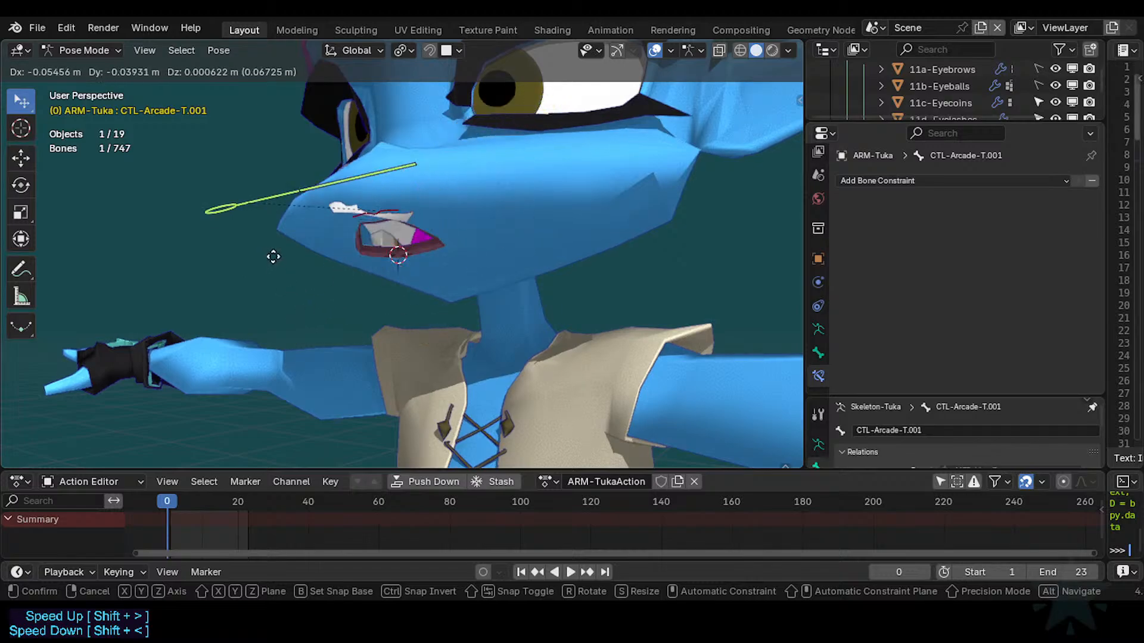
{"action": "left_click", "coordinate": [417, 309]}
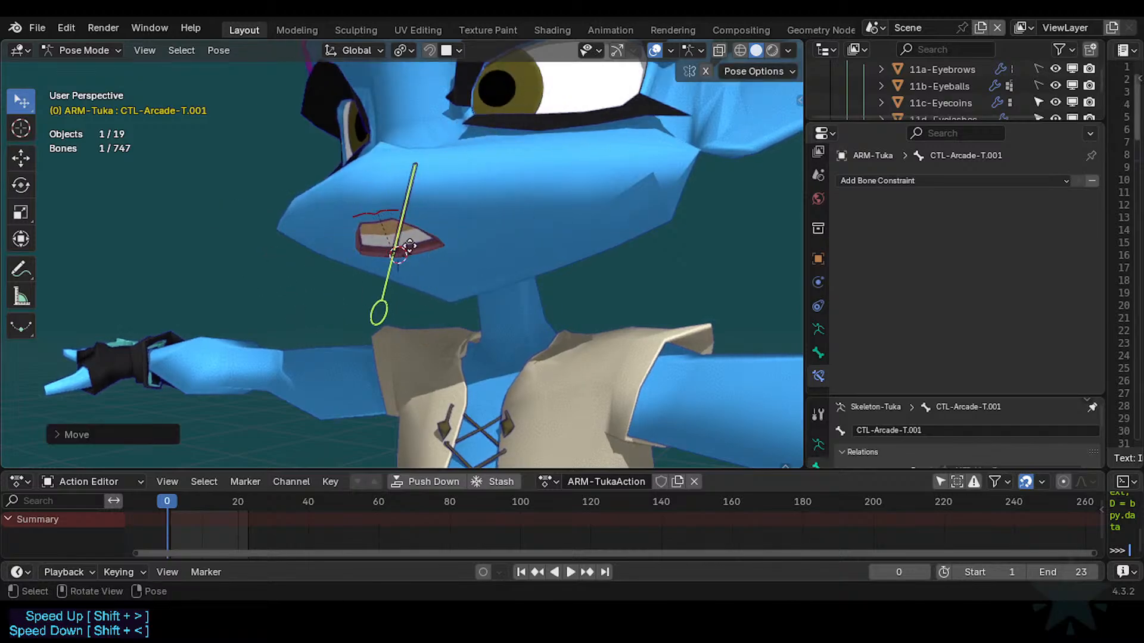
Display the 0-Body-Tuka mesh as wire from Object Mode and reselect the ARM-Tuka armature.
{"action": "left_click", "coordinate": [396, 217]}
{"action": "key", "text": "ctrl+Tab"}
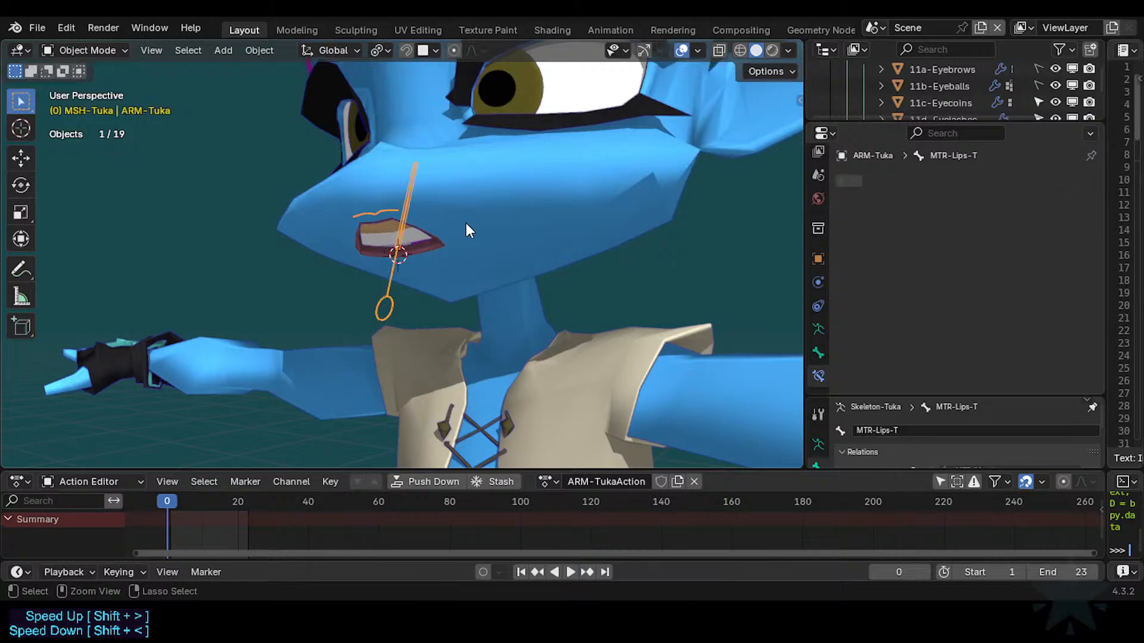
{"action": "left_click", "coordinate": [478, 213]}
{"action": "key", "text": "shift+ctrl+alt+h"}
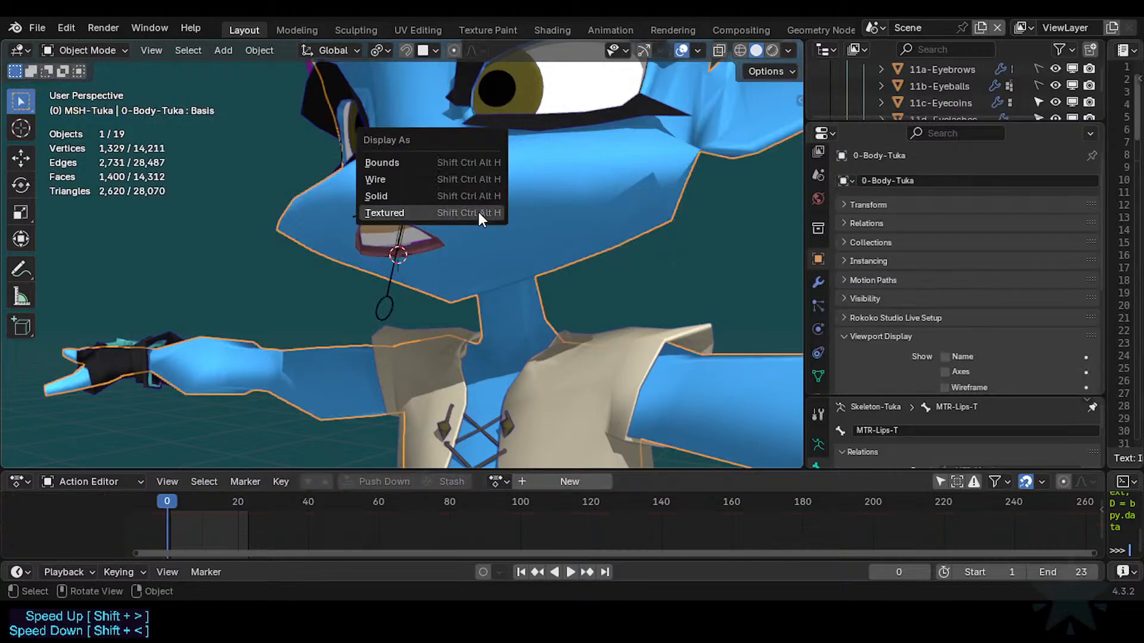
{"action": "left_click", "coordinate": [465, 184]}
{"action": "left_click", "coordinate": [400, 299]}
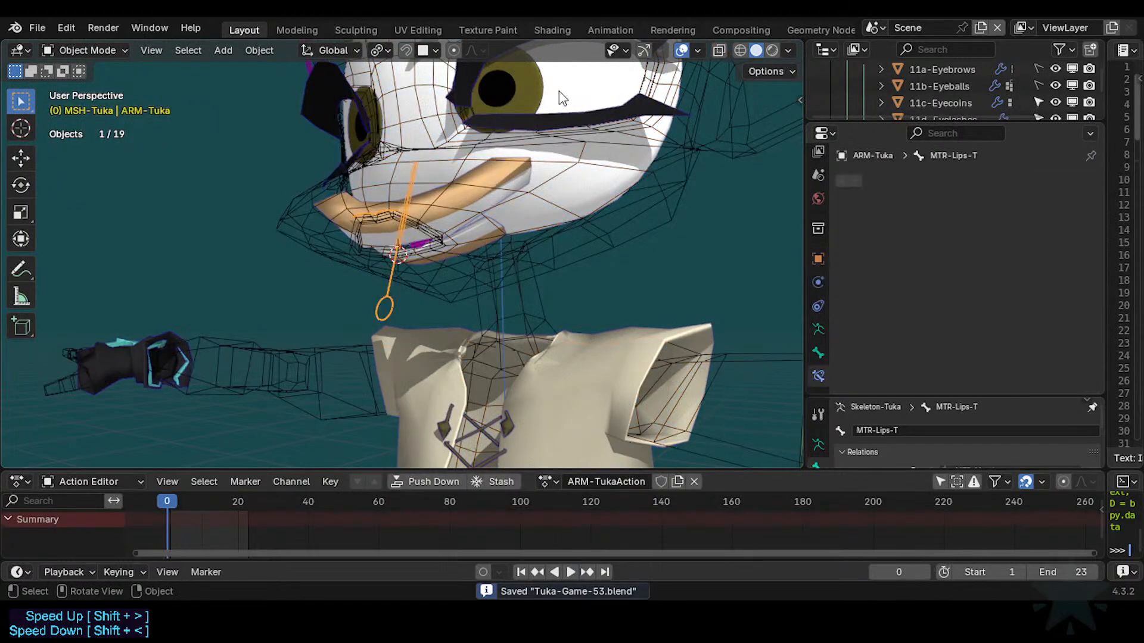
{"action": "left_click", "coordinate": [562, 138]}
{"action": "key", "text": "ctrl+Tab"}
{"action": "left_click", "coordinate": [566, 99]}
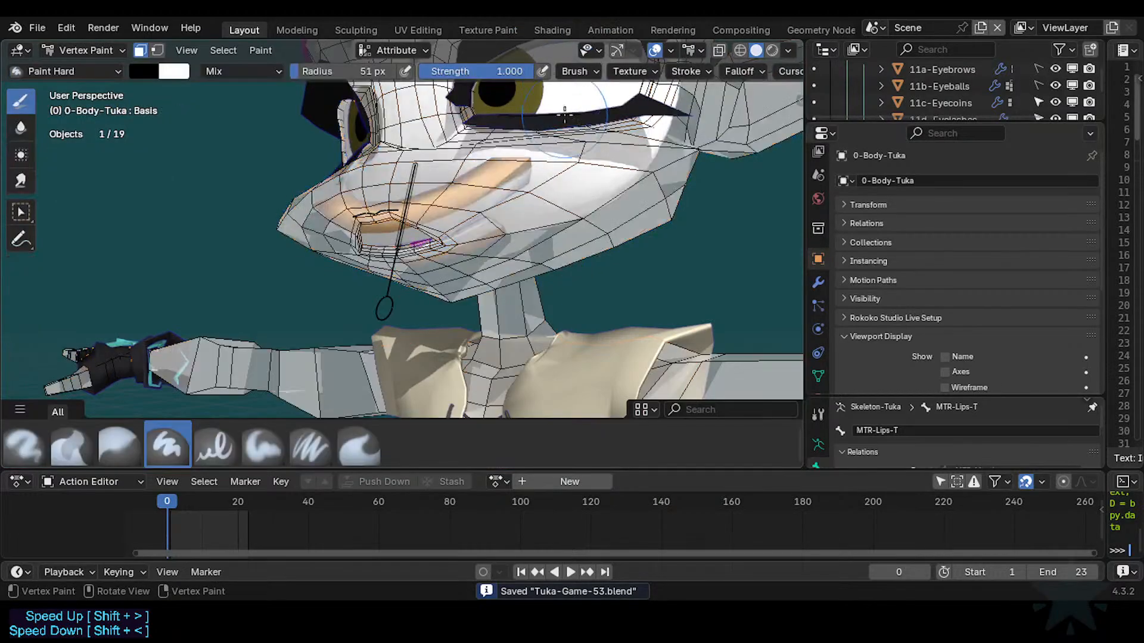
{"action": "key", "text": "ctrl+Tab"}
{"action": "left_click", "coordinate": [571, 107]}
{"action": "left_click", "coordinate": [579, 113]}
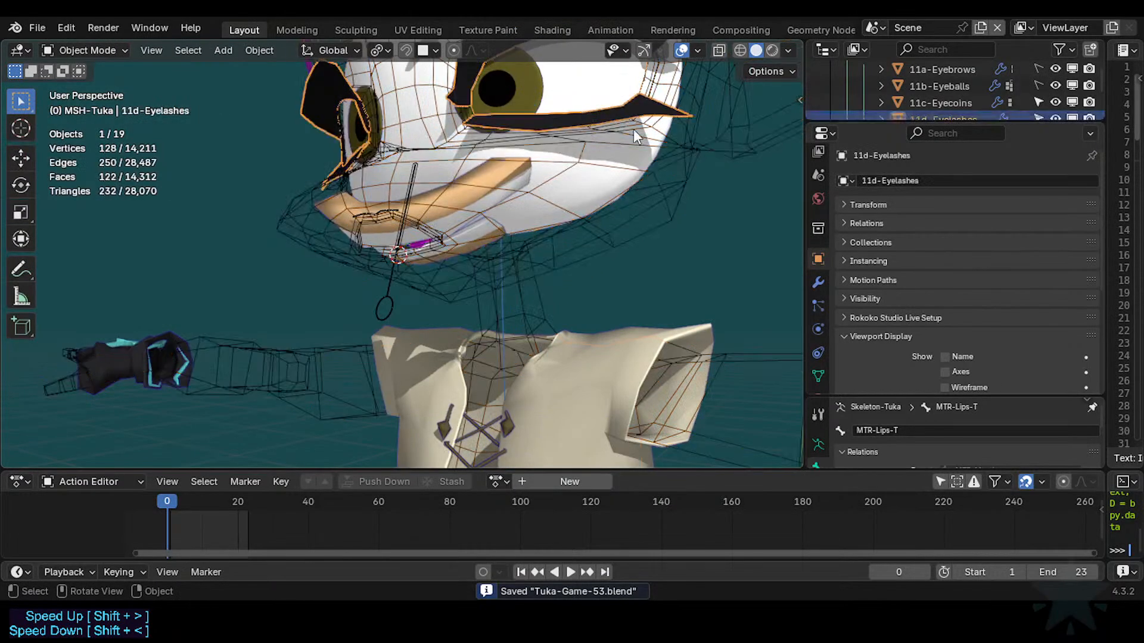
Switch the 1-Face collection off and on again in the view layer and deselect all objects.
{"action": "left_click_drag", "start_coordinate": [890, 122], "coordinate": [891, 212]}
{"action": "scroll", "coordinate": [904, 167], "scroll_direction": "up", "scroll_amount": 3}
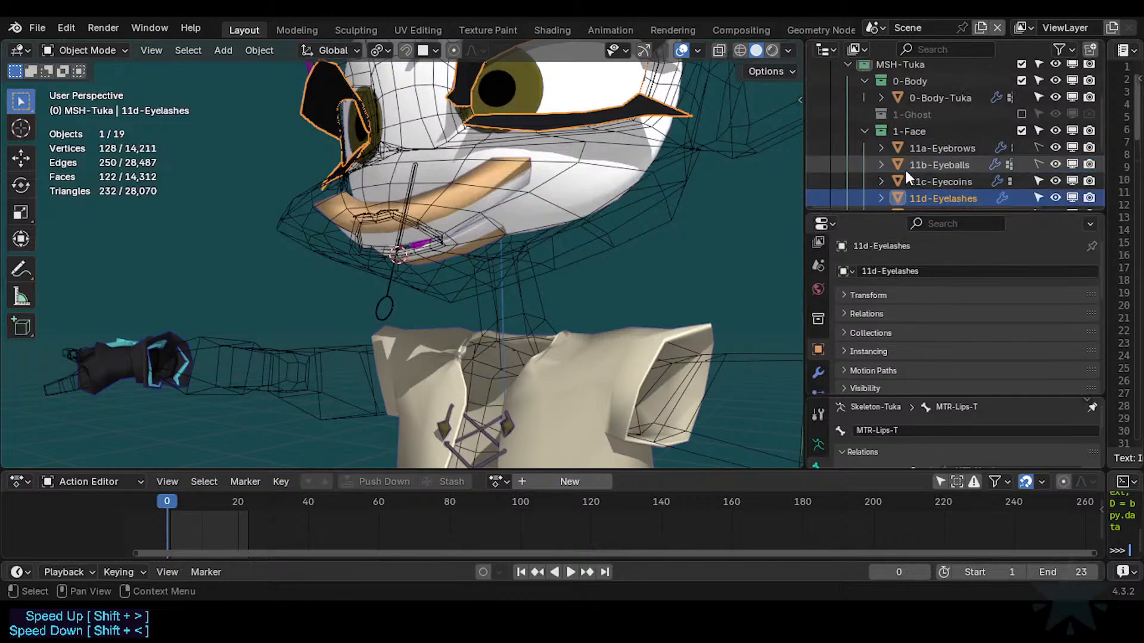
{"action": "left_click", "coordinate": [1022, 131]}
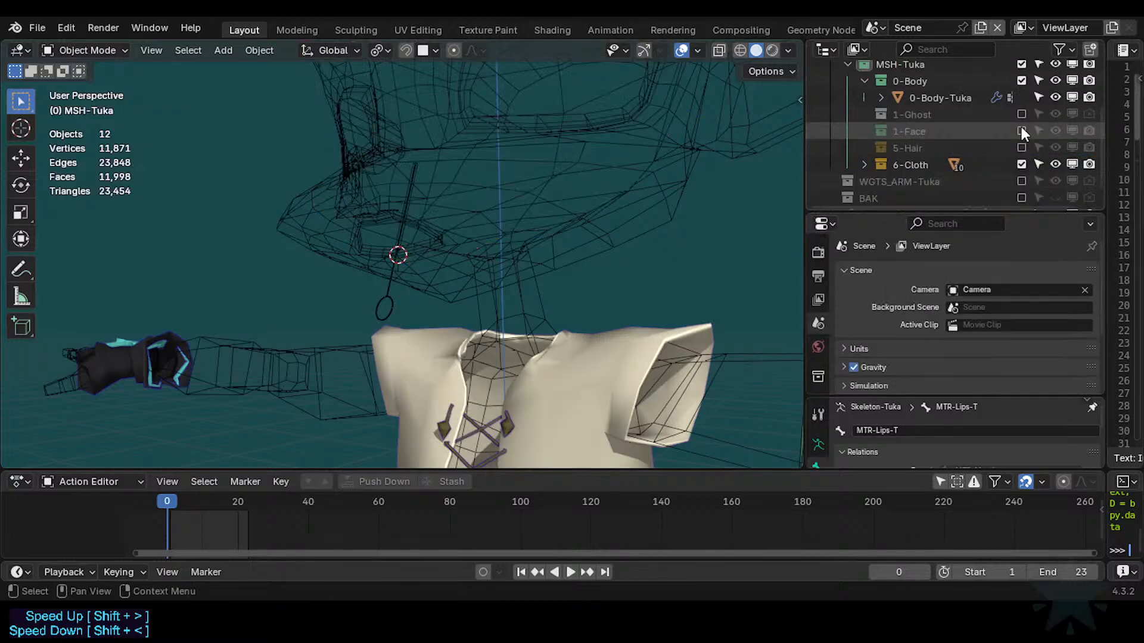
{"action": "left_click", "coordinate": [1022, 130]}
{"action": "left_click", "coordinate": [504, 96]}
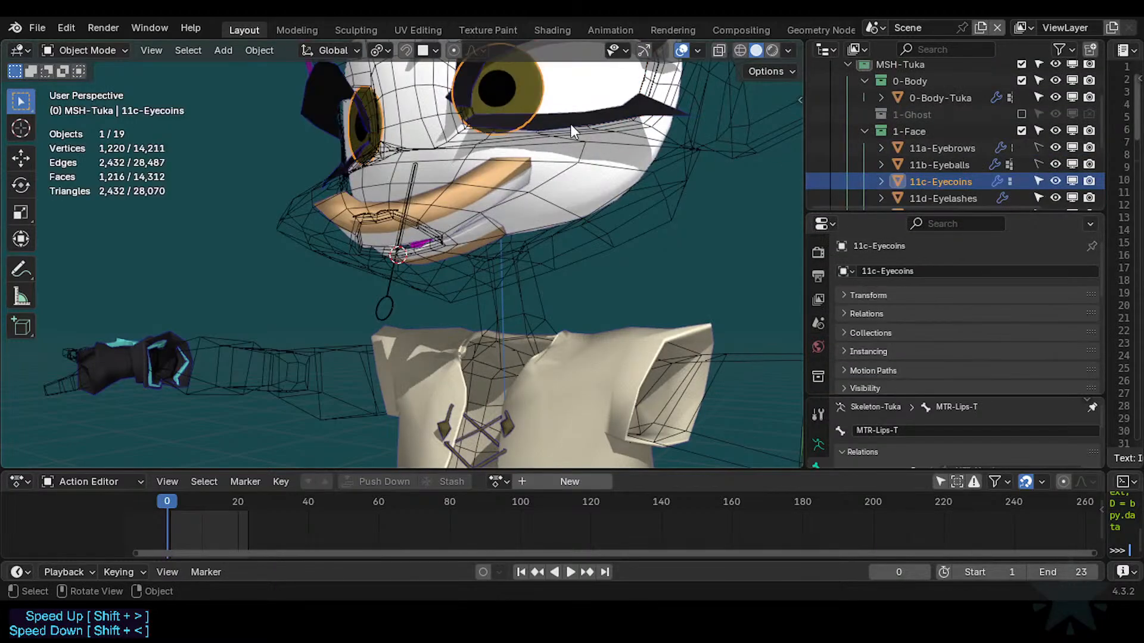
{"action": "key", "text": "alt+a"}
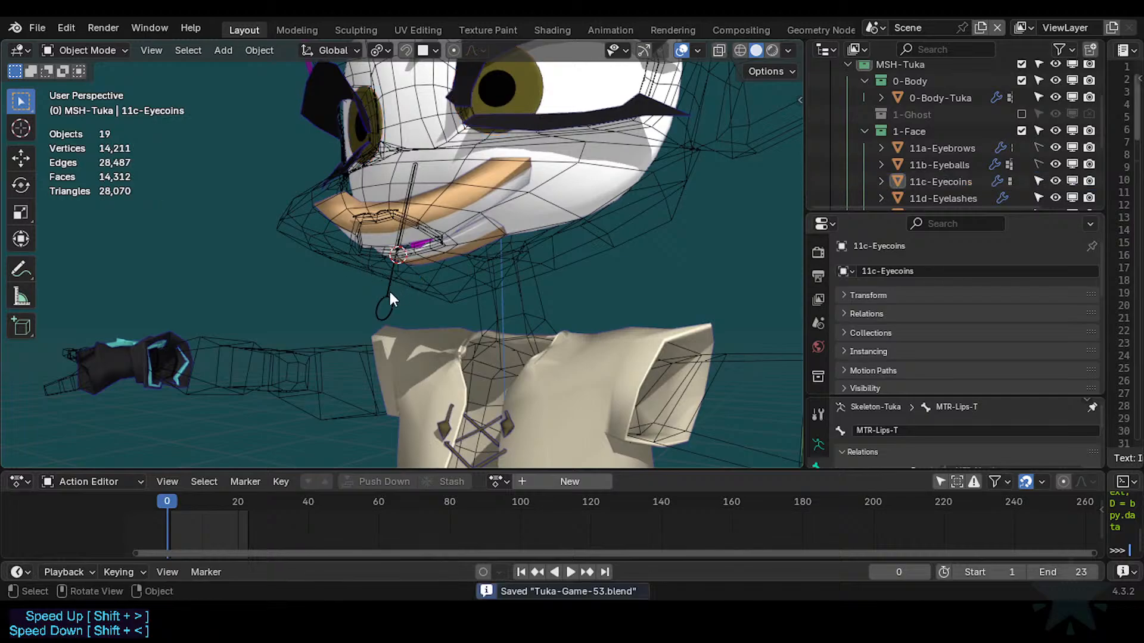
Put the ARM-Tuka armature in Pose Mode and move CTL-Arcade-T.001 slightly to test the upper mouth's response.
{"action": "left_click", "coordinate": [393, 295]}
{"action": "key", "text": "ctrl+Tab"}
{"action": "left_click", "coordinate": [391, 292]}
{"action": "key", "text": "g"}
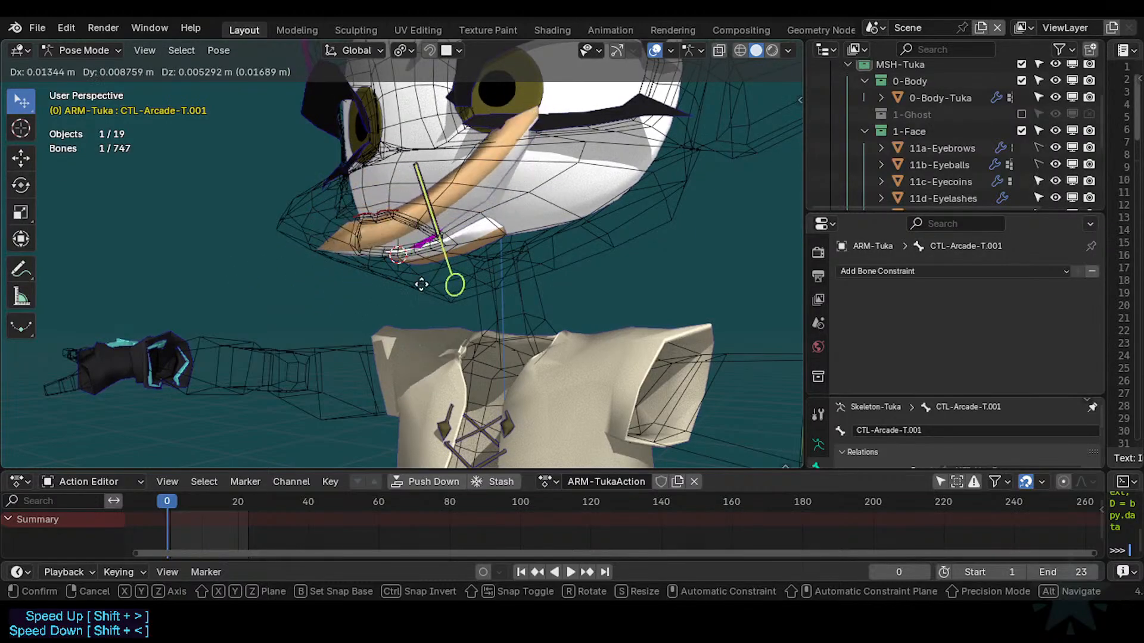
{"action": "left_click", "coordinate": [402, 242]}
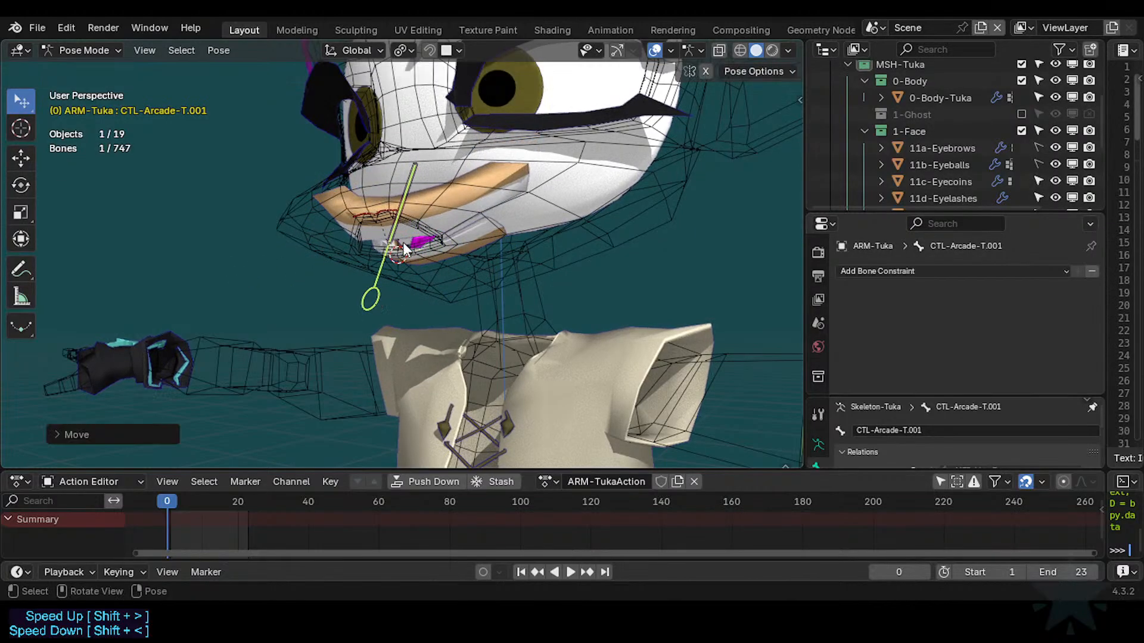
Enable the Z limit in CTL-Arcade-T's Limit Rotation constraint with a range of -30° to 30°.
{"action": "left_click", "coordinate": [405, 207]}
{"action": "scroll", "coordinate": [918, 289], "scroll_direction": "down", "scroll_amount": 5}
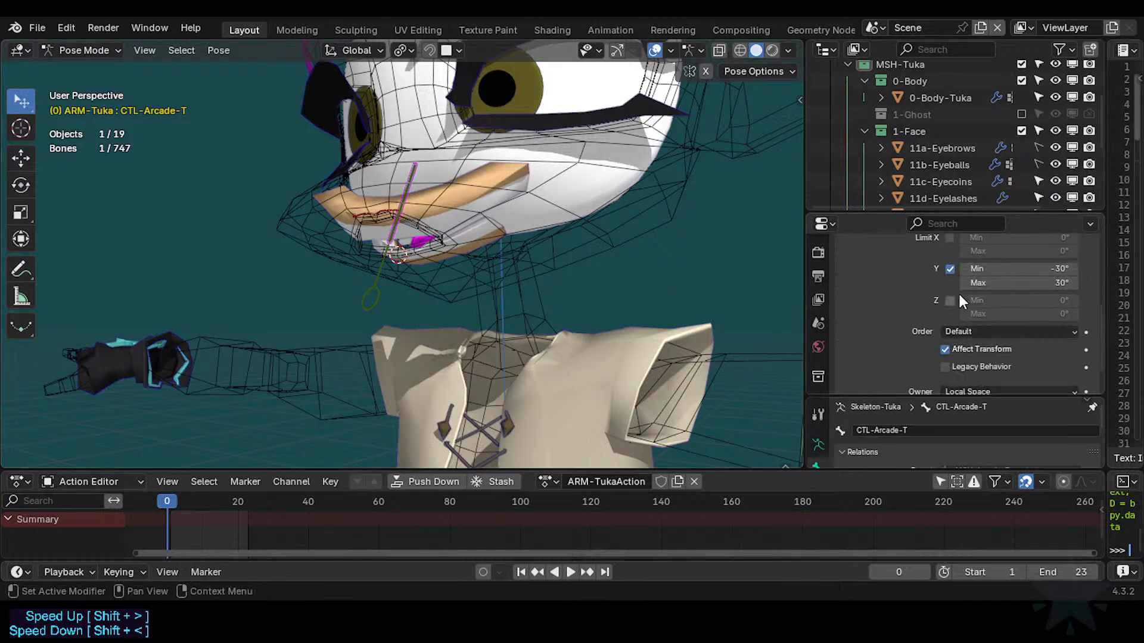
{"action": "scroll", "coordinate": [958, 292], "scroll_direction": "up", "scroll_amount": 1}
{"action": "left_click", "coordinate": [950, 334]}
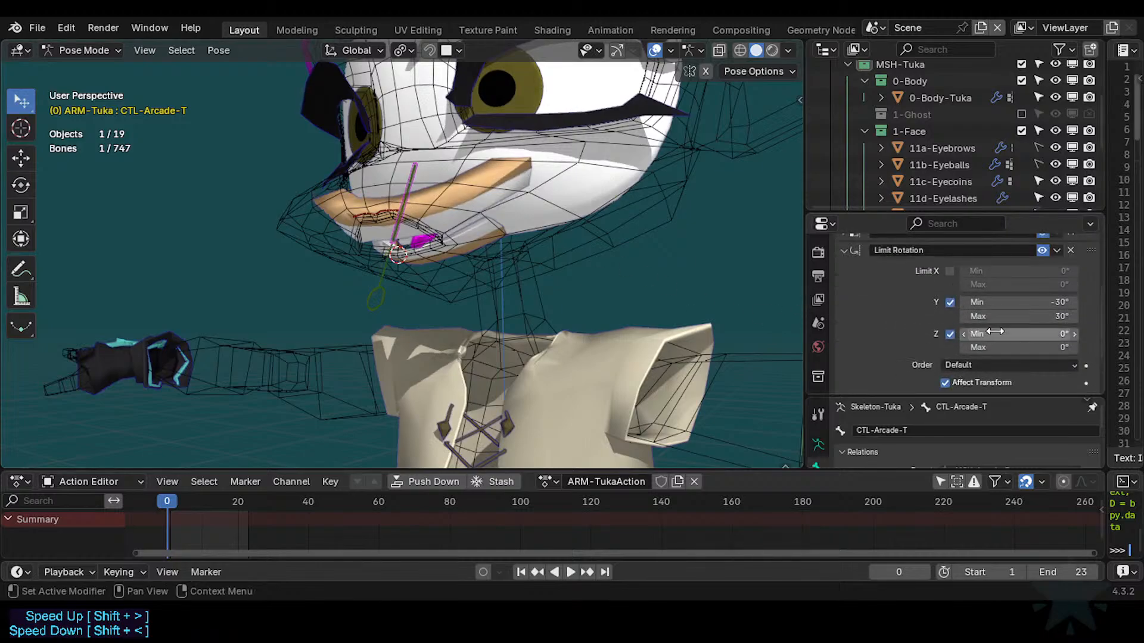
{"action": "left_click", "coordinate": [964, 366]}
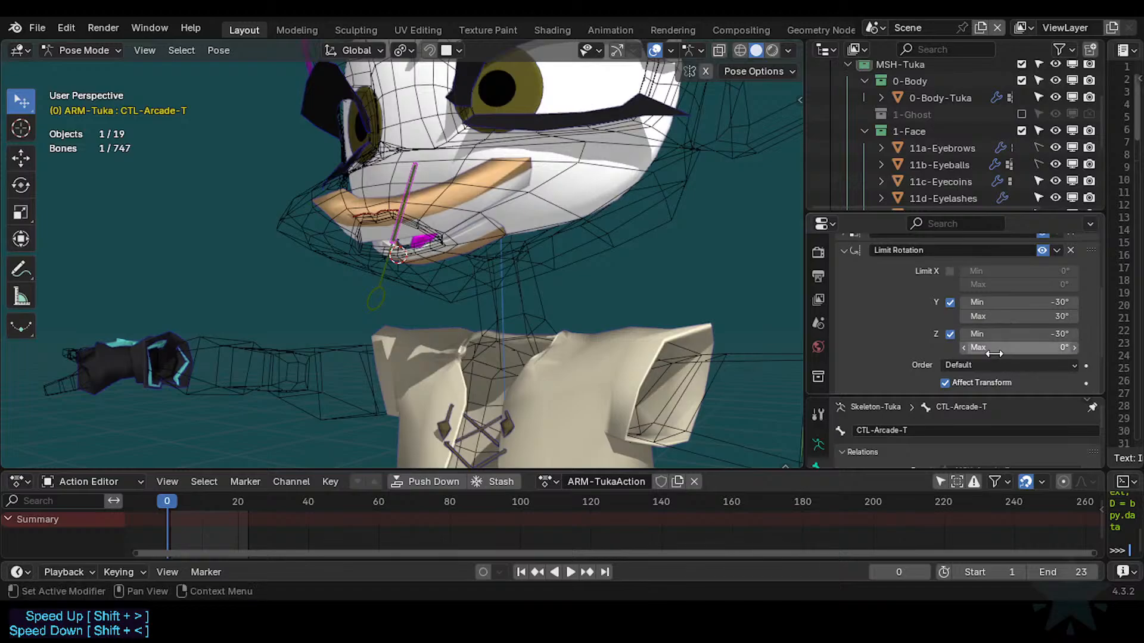
{"action": "type", "text": "30"}
{"action": "key", "text": "Return"}
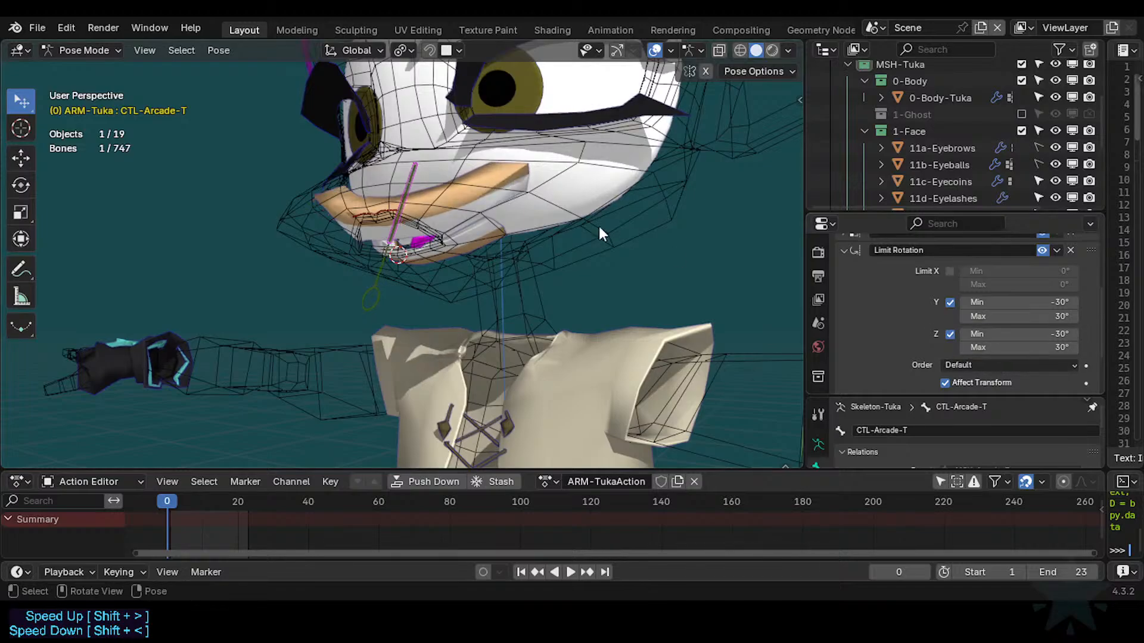
Try a Limit Rotation influence of 0.8 on CTL-Arcade-T and test it by moving CTL-Arcade-T.001.
{"action": "mouse_move", "coordinate": [361, 302]}
{"action": "left_mouse_down"}
{"action": "mouse_move", "coordinate": [414, 291]}
{"action": "mouse_move", "coordinate": [463, 305]}
{"action": "mouse_move", "coordinate": [523, 261]}
{"action": "mouse_move", "coordinate": [481, 207]}
{"action": "mouse_move", "coordinate": [453, 196]}
{"action": "mouse_move", "coordinate": [477, 250]}
{"action": "mouse_move", "coordinate": [148, 299]}
{"action": "mouse_move", "coordinate": [240, 338]}
{"action": "mouse_move", "coordinate": [351, 310]}
{"action": "left_mouse_up"}
{"action": "left_click", "coordinate": [401, 196]}
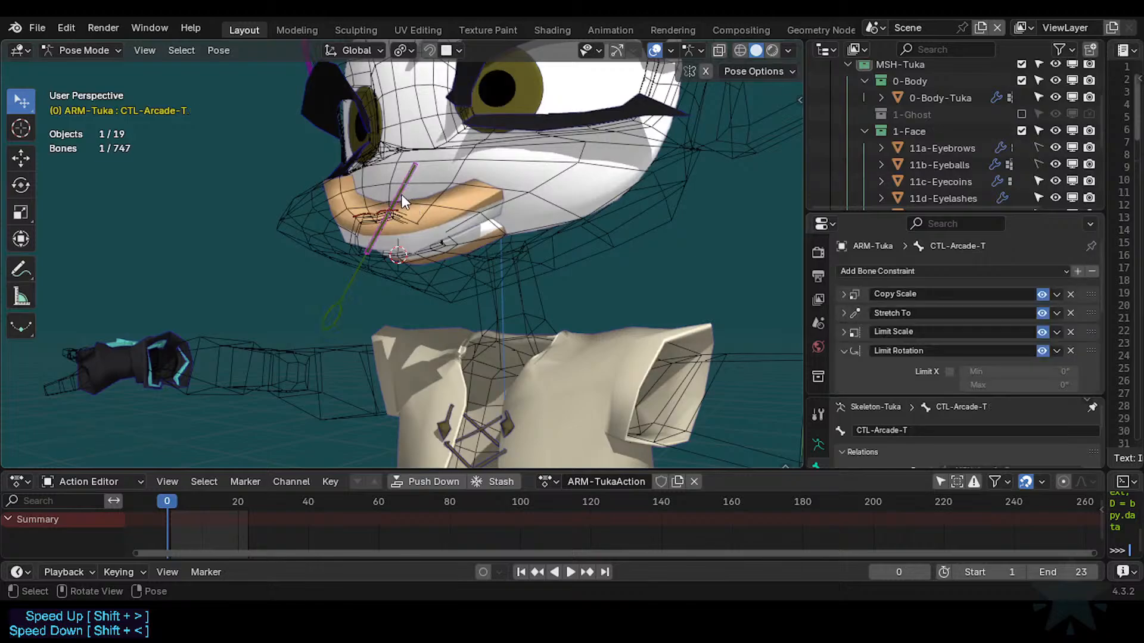
{"action": "scroll", "coordinate": [985, 345], "scroll_direction": "down", "scroll_amount": 6}
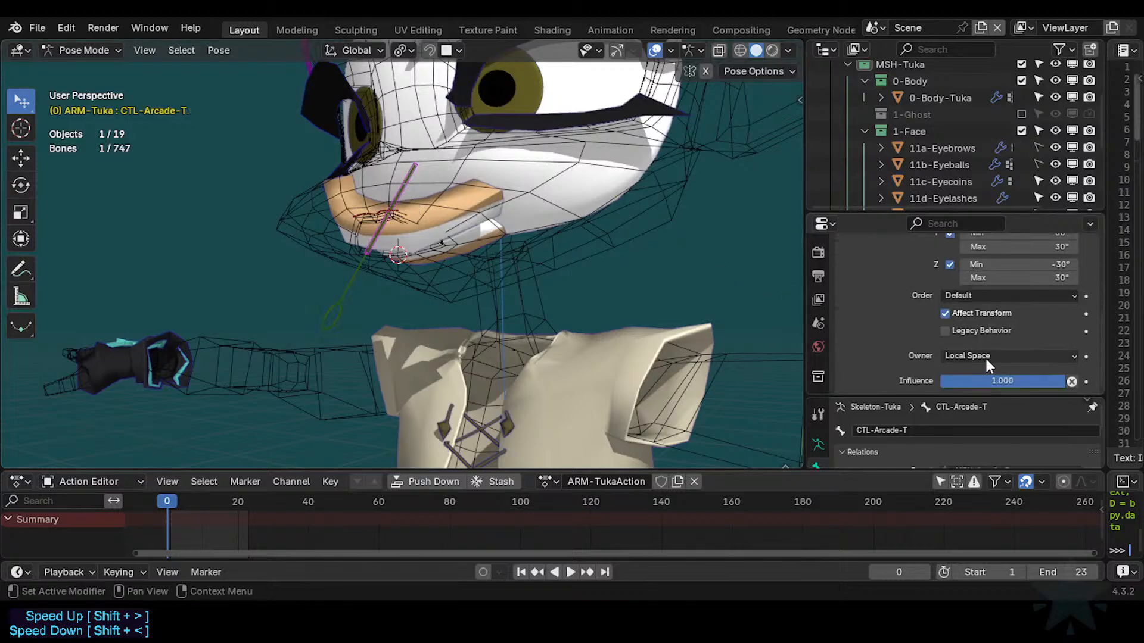
{"action": "double_click", "coordinate": [998, 381]}
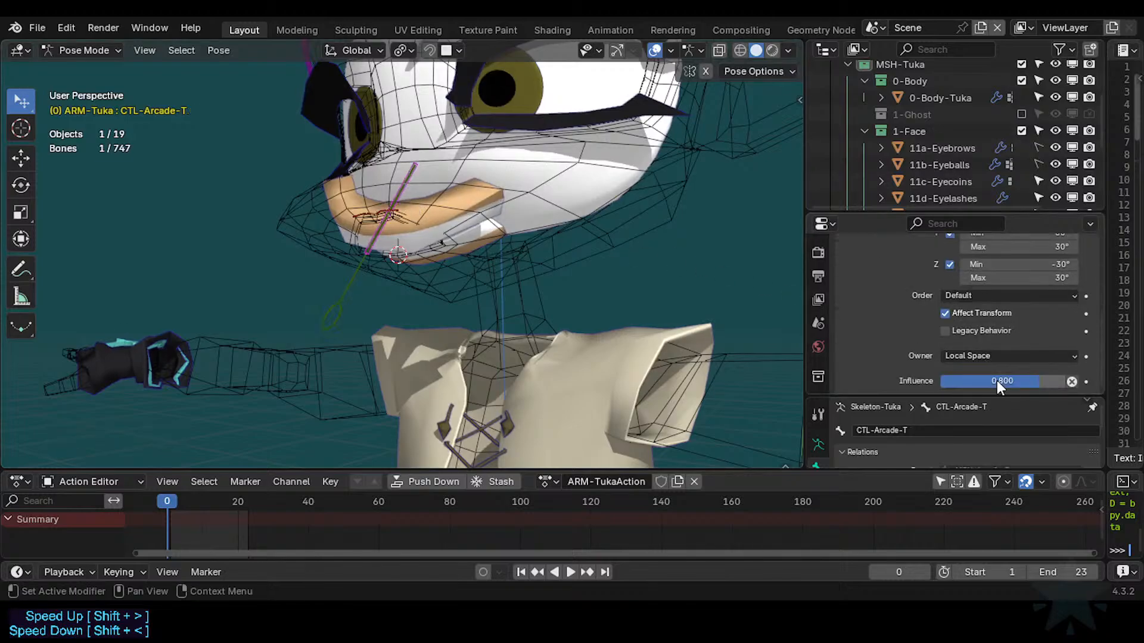
{"action": "left_click", "coordinate": [332, 310]}
{"action": "key", "text": "g"}
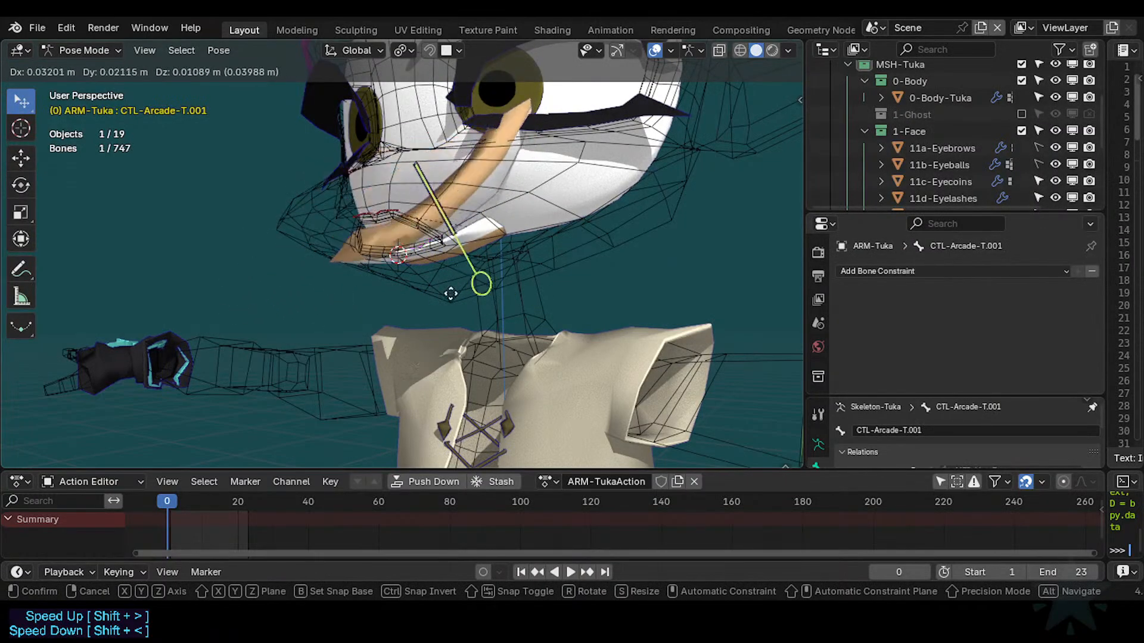
{"action": "key", "text": "Escape"}
Set the influence of CTL-Arcade-T's Limit Rotation constraint to 0.9.
{"action": "left_click", "coordinate": [387, 211]}
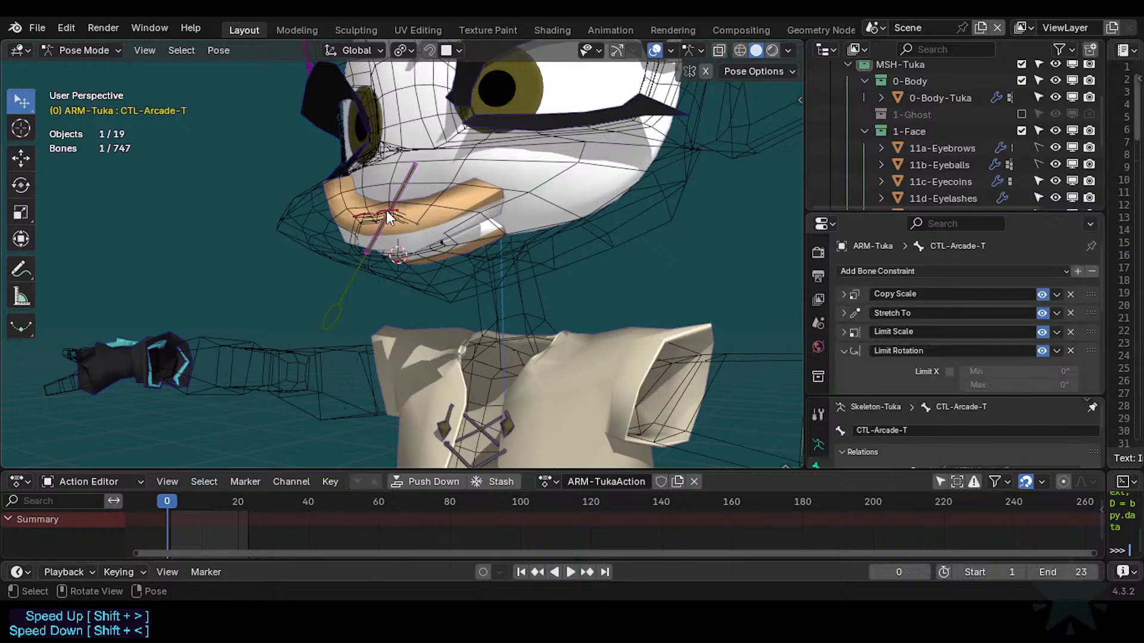
{"action": "scroll", "coordinate": [918, 358], "scroll_direction": "down", "scroll_amount": 5}
{"action": "scroll", "coordinate": [987, 420], "scroll_direction": "down", "scroll_amount": 3}
{"action": "scroll", "coordinate": [998, 359], "scroll_direction": "down", "scroll_amount": 2}
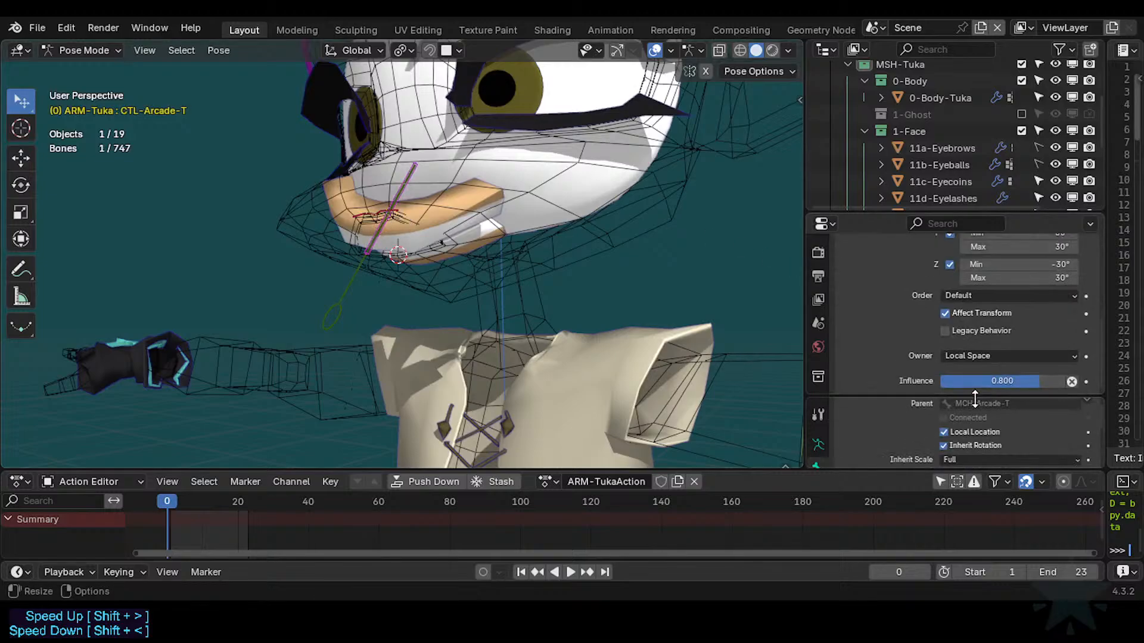
{"action": "left_click", "coordinate": [991, 380]}
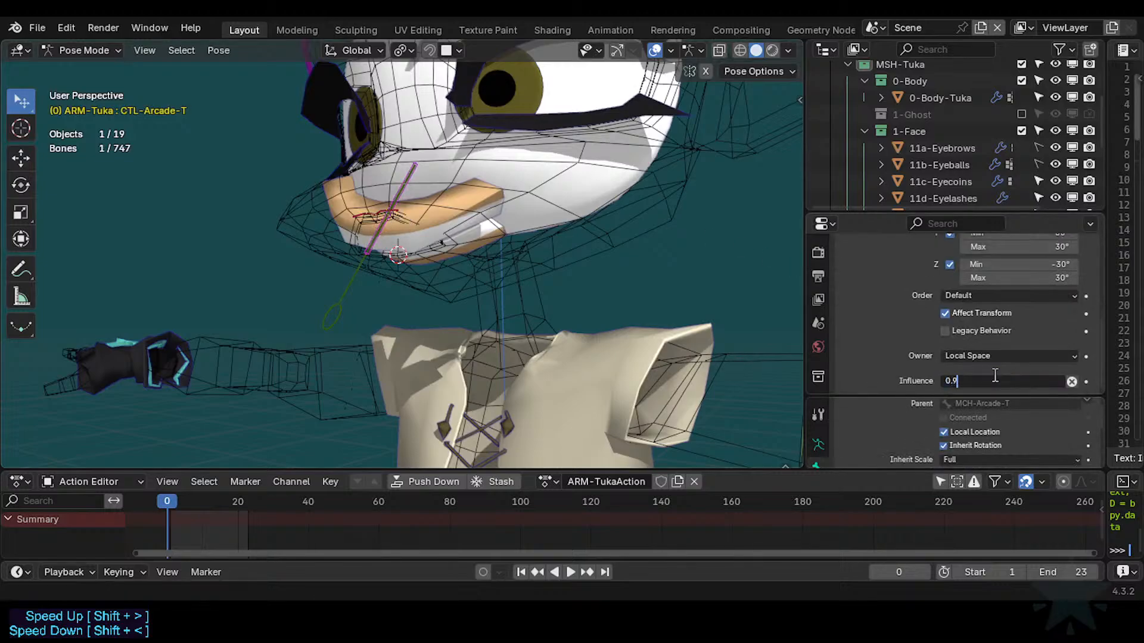
Move CTL-Arcade-T.001 around below the mouth to test how far the upper teeth and lips swing.
{"action": "left_click", "coordinate": [338, 317]}
{"action": "key", "text": "g"}
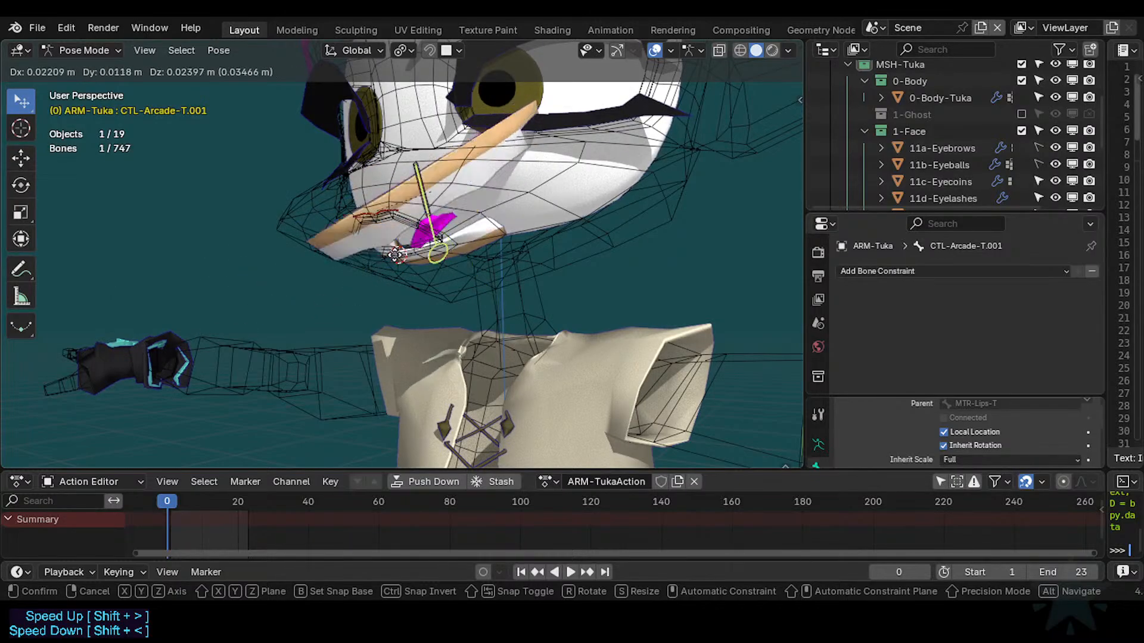
{"action": "left_click", "coordinate": [399, 260]}
{"action": "key", "text": "g"}
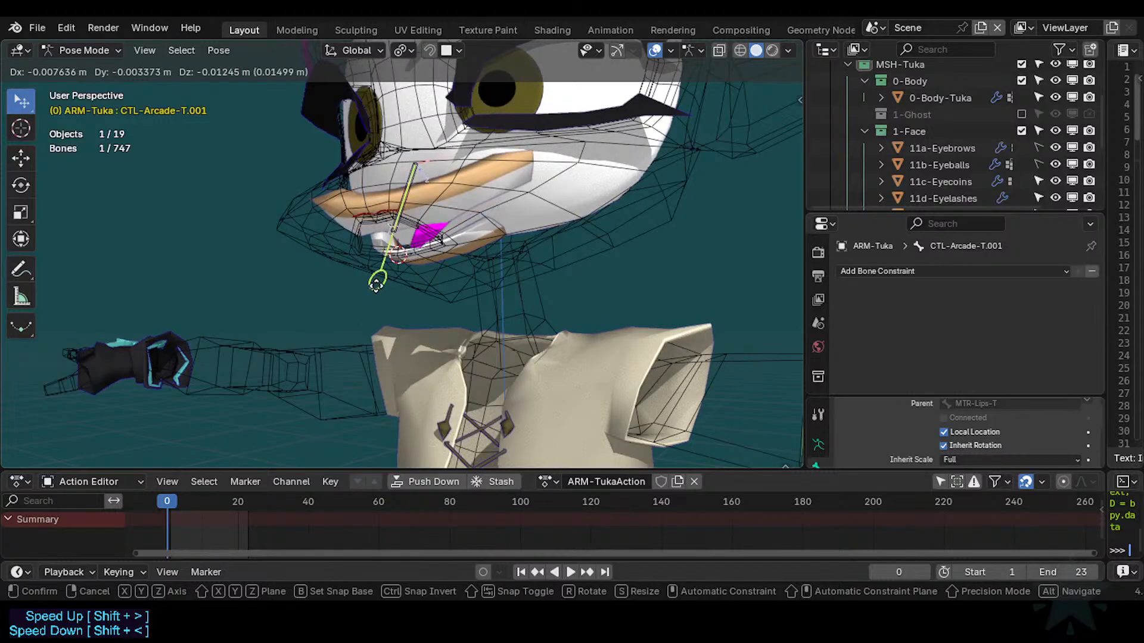
{"action": "left_click", "coordinate": [501, 292]}
Rotate CTL-Arcade-T.001 about the Y axis and freely, and try moving it to check the mouth's twisting.
{"action": "key", "text": "r"}
{"action": "key", "text": "y"}
{"action": "left_click", "coordinate": [463, 233]}
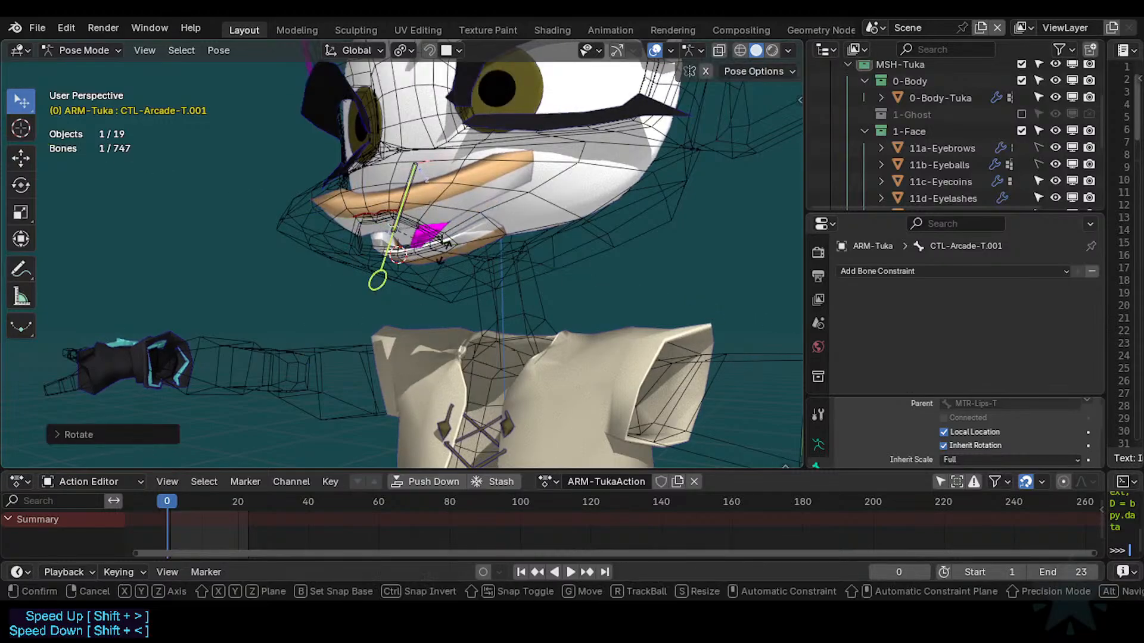
{"action": "key", "text": "r"}
{"action": "left_click", "coordinate": [530, 184]}
{"action": "key", "text": "g"}
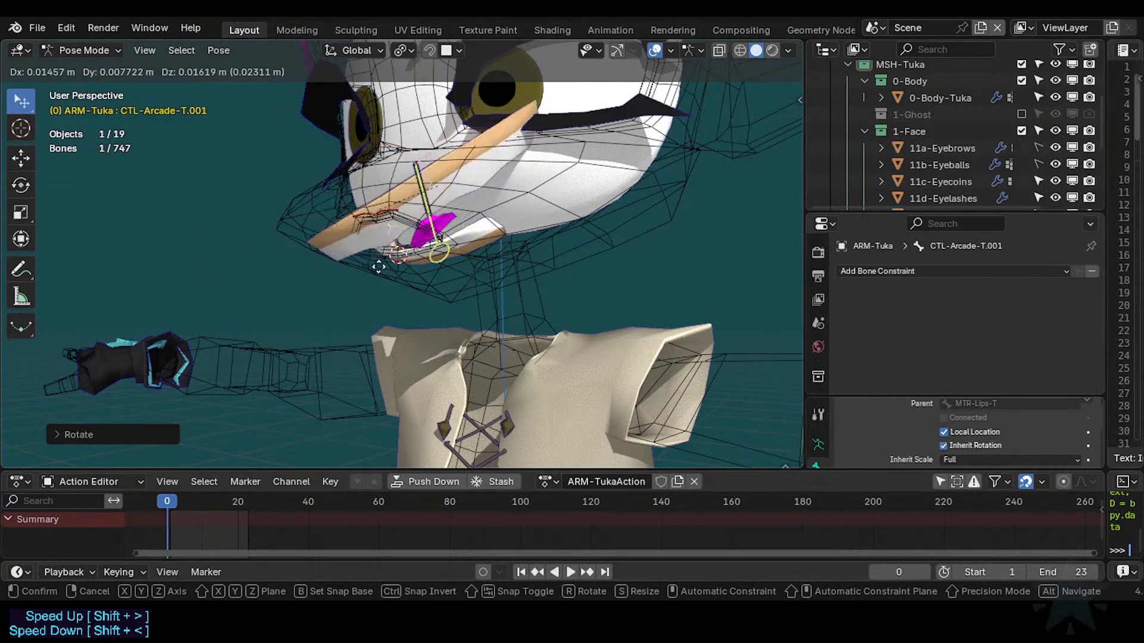
{"action": "key", "text": "Escape"}
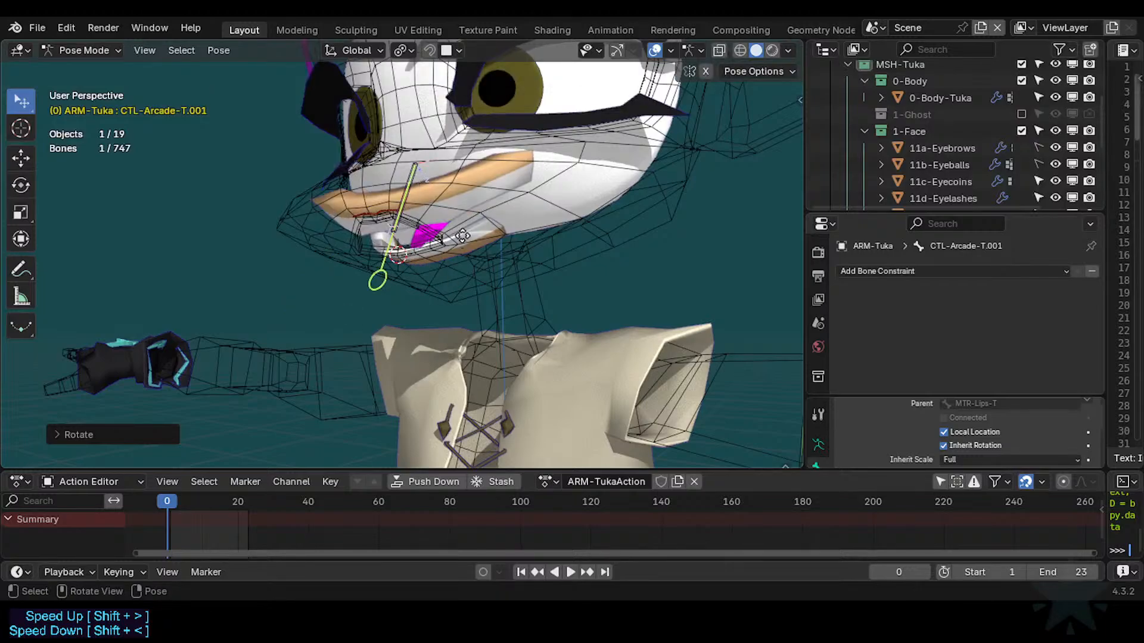
{"action": "key", "text": "g"}
{"action": "key", "text": "Escape"}
Narrow the Y range of CTL-Arcade-T's Limit Rotation constraint to between -15° and 15°.
{"action": "left_click", "coordinate": [411, 206]}
{"action": "scroll", "coordinate": [929, 328], "scroll_direction": "down", "scroll_amount": 5}
{"action": "scroll", "coordinate": [948, 309], "scroll_direction": "up", "scroll_amount": 1}
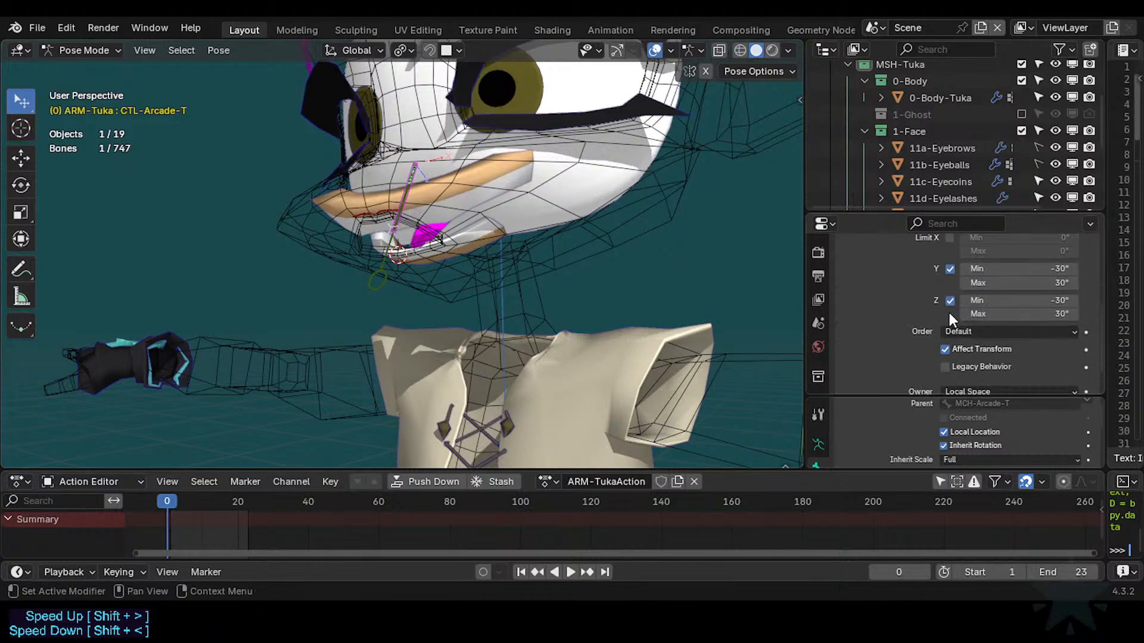
{"action": "left_click", "coordinate": [1033, 280]}
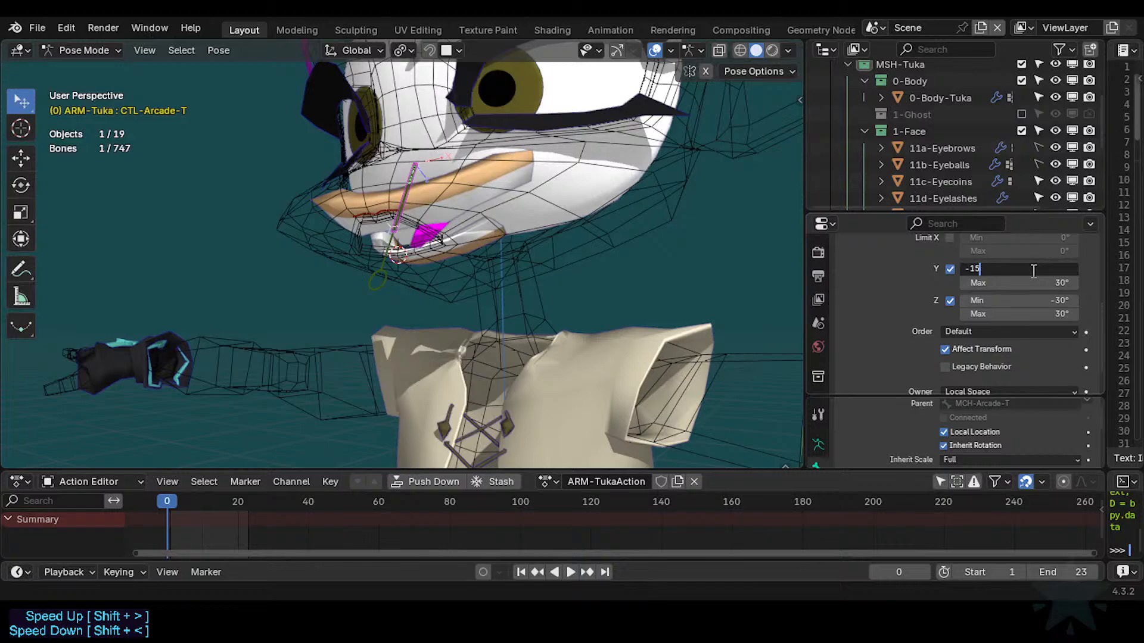
{"action": "left_click", "coordinate": [1029, 301]}
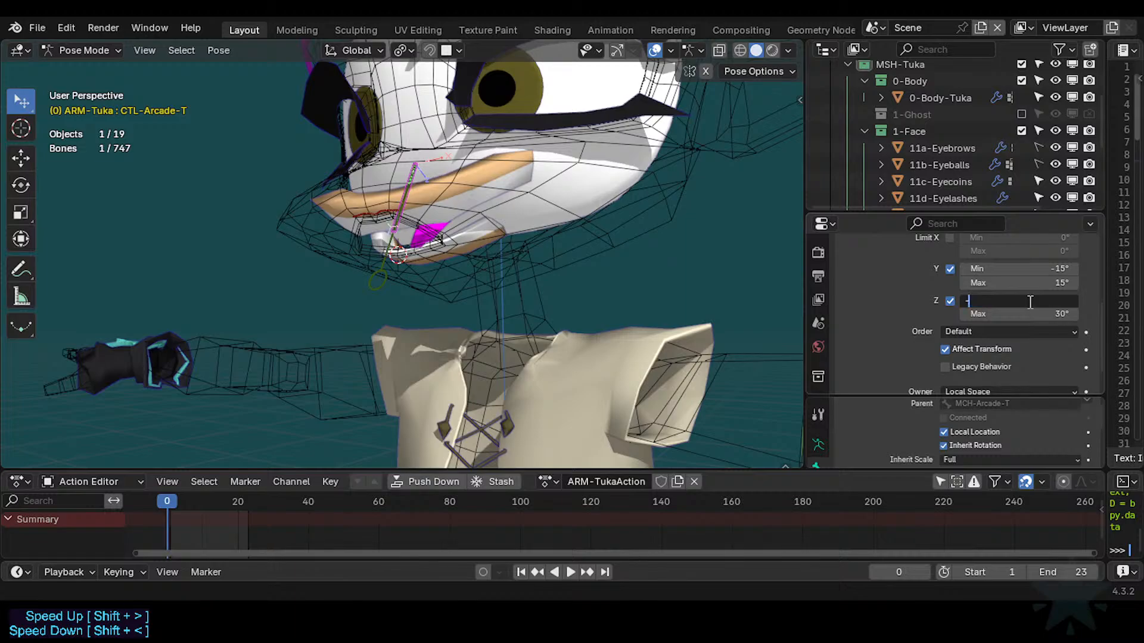
{"action": "type", "text": "-"}
{"action": "key", "text": "Return"}
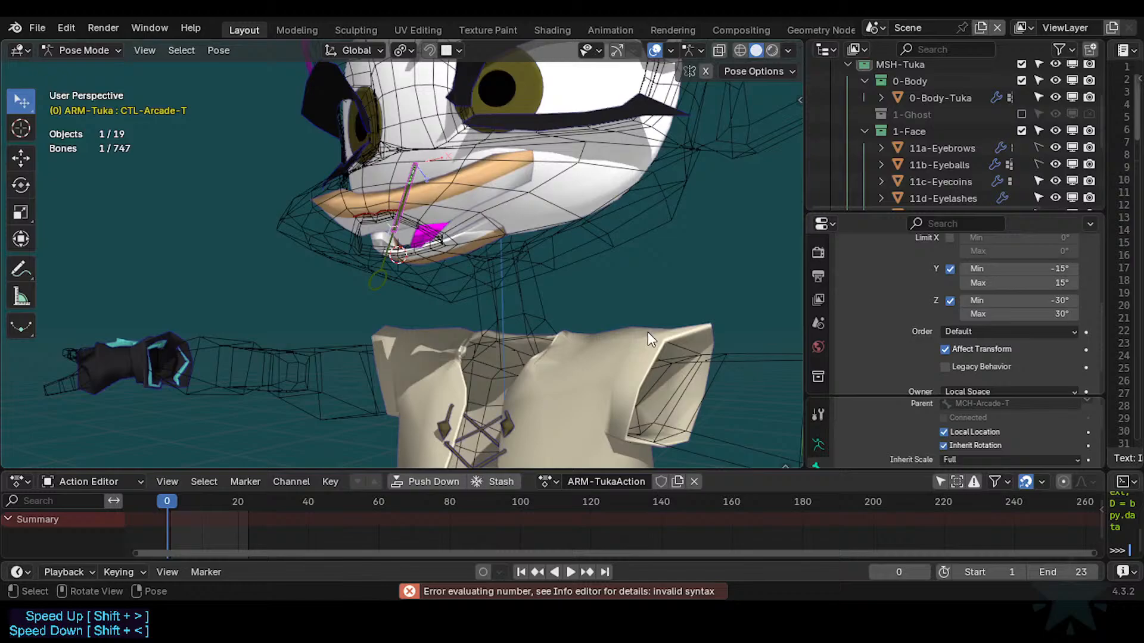
Rotate and move CTL-Arcade-T.001 near the lower lip to test the narrower Y rotation range.
{"action": "left_click", "coordinate": [386, 279]}
{"action": "key", "text": "r"}
{"action": "left_click", "coordinate": [493, 241]}
{"action": "key", "text": "g"}
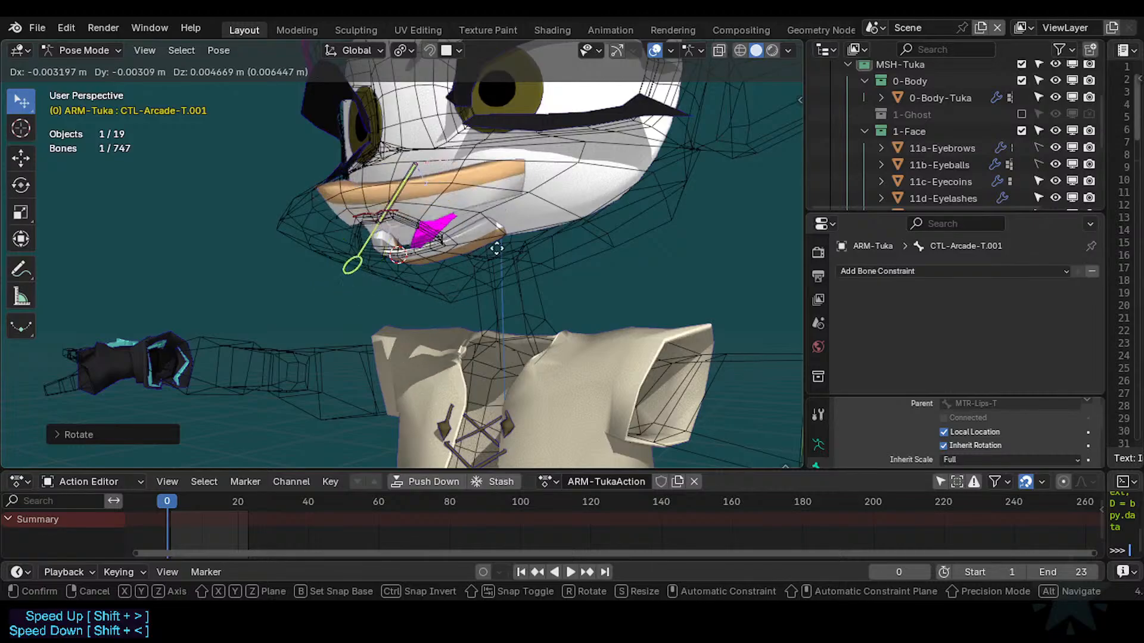
{"action": "left_click", "coordinate": [453, 282]}
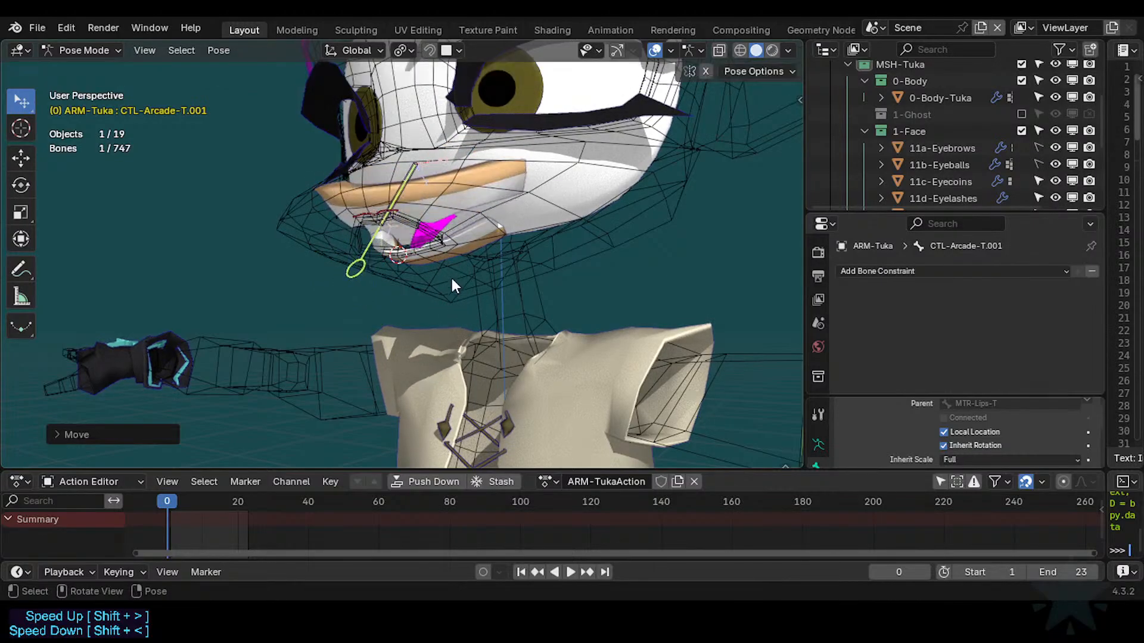
Enable the X limit in CTL-Arcade-T's Limit Rotation constraint with a range of -20° to 20°.
{"action": "left_click", "coordinate": [401, 204]}
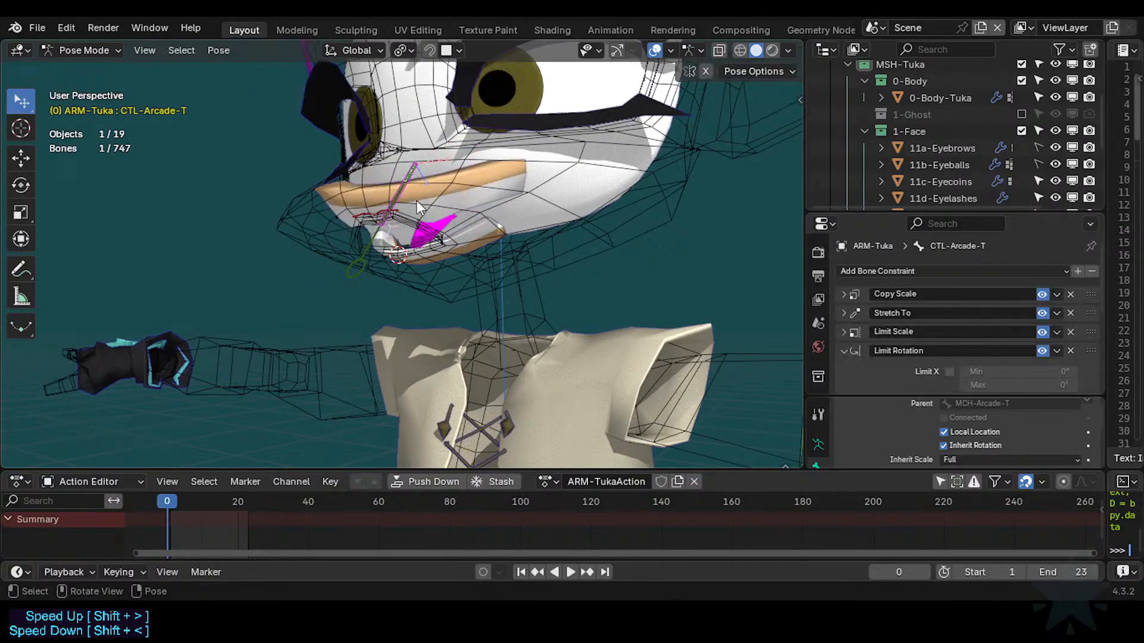
{"action": "scroll", "coordinate": [875, 349], "scroll_direction": "down", "scroll_amount": 3}
{"action": "left_click", "coordinate": [949, 305]}
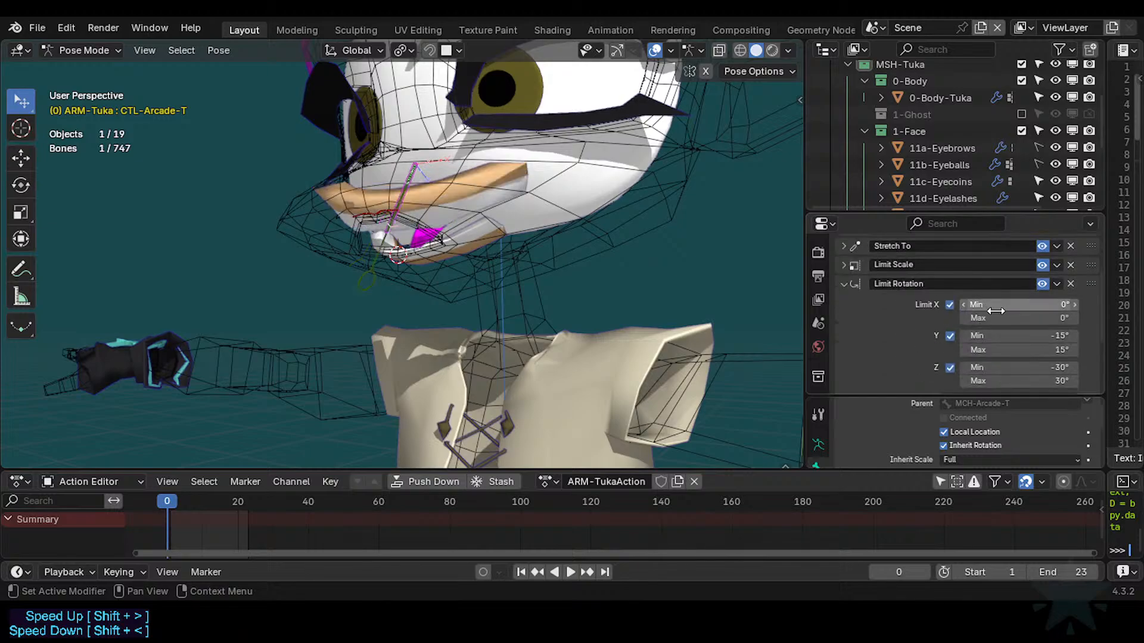
{"action": "left_click", "coordinate": [1033, 304]}
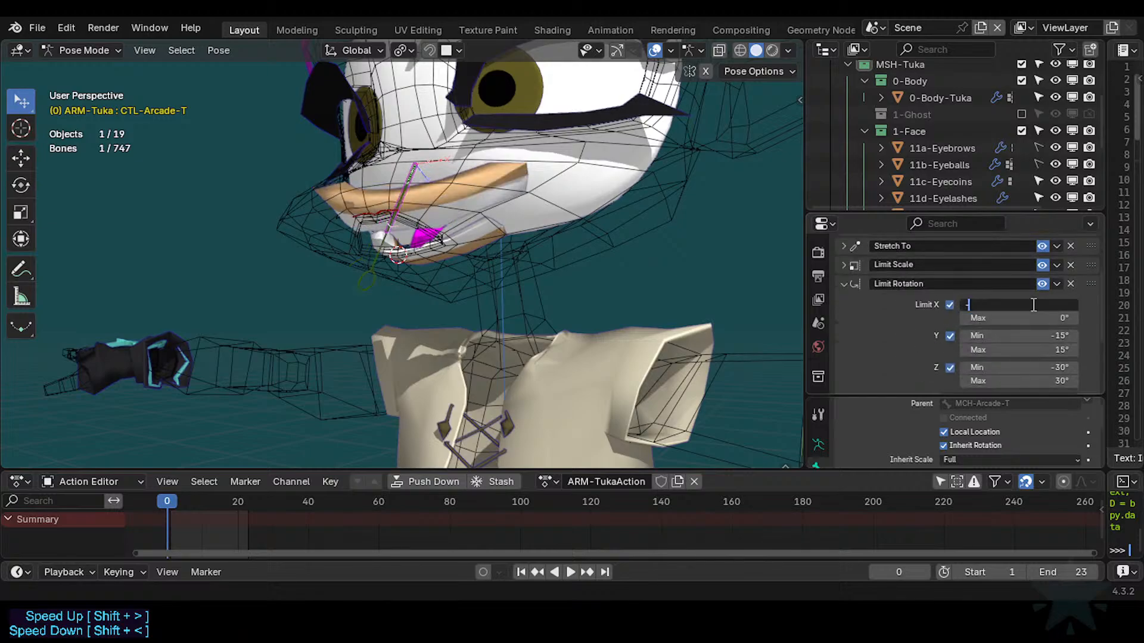
{"action": "type", "text": "-20"}
{"action": "key", "text": "Return"}
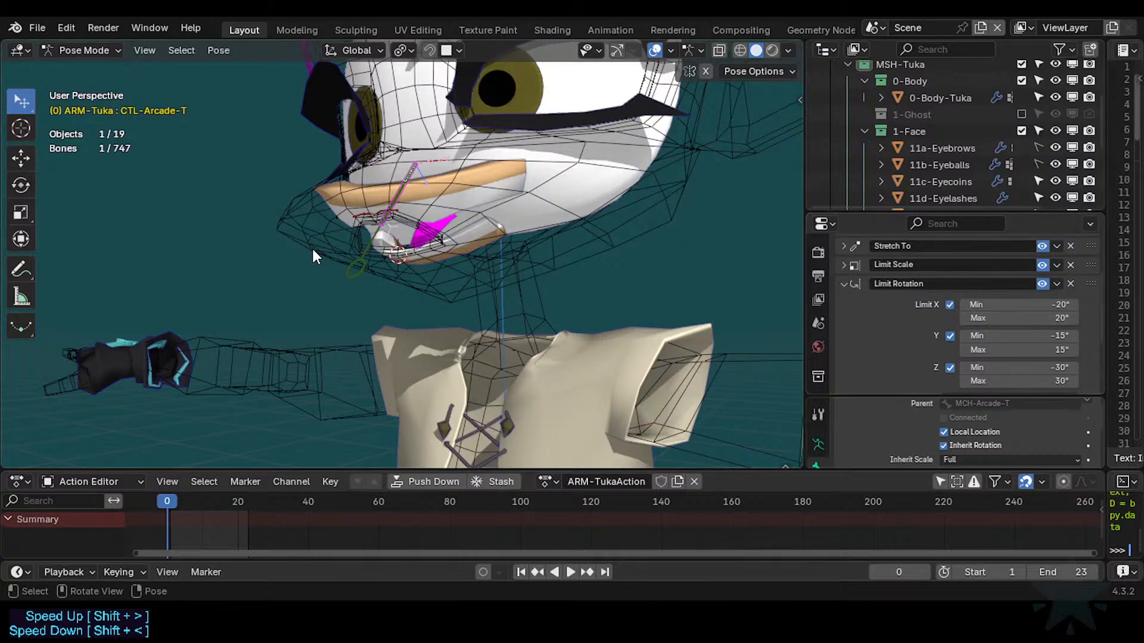
Pull CTL-Arcade-T.001 down below the mouth and inspect the teeth and lips from the side with the X limit active.
{"action": "mouse_move", "coordinate": [313, 247]}
{"action": "middle_mouse_down"}
{"action": "mouse_move", "coordinate": [327, 266]}
{"action": "mouse_move", "coordinate": [316, 262]}
{"action": "middle_mouse_up"}
{"action": "left_click", "coordinate": [320, 271]}
{"action": "key", "text": "g"}
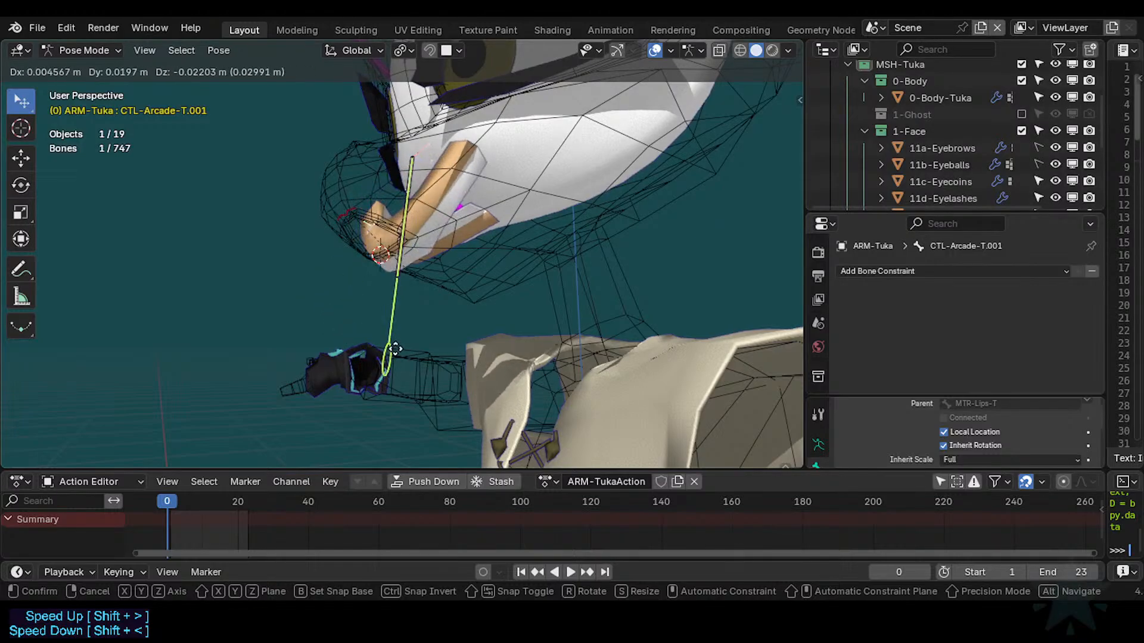
{"action": "left_click", "coordinate": [393, 349]}
{"action": "middle_click_drag", "start_coordinate": [393, 349], "coordinate": [332, 371]}
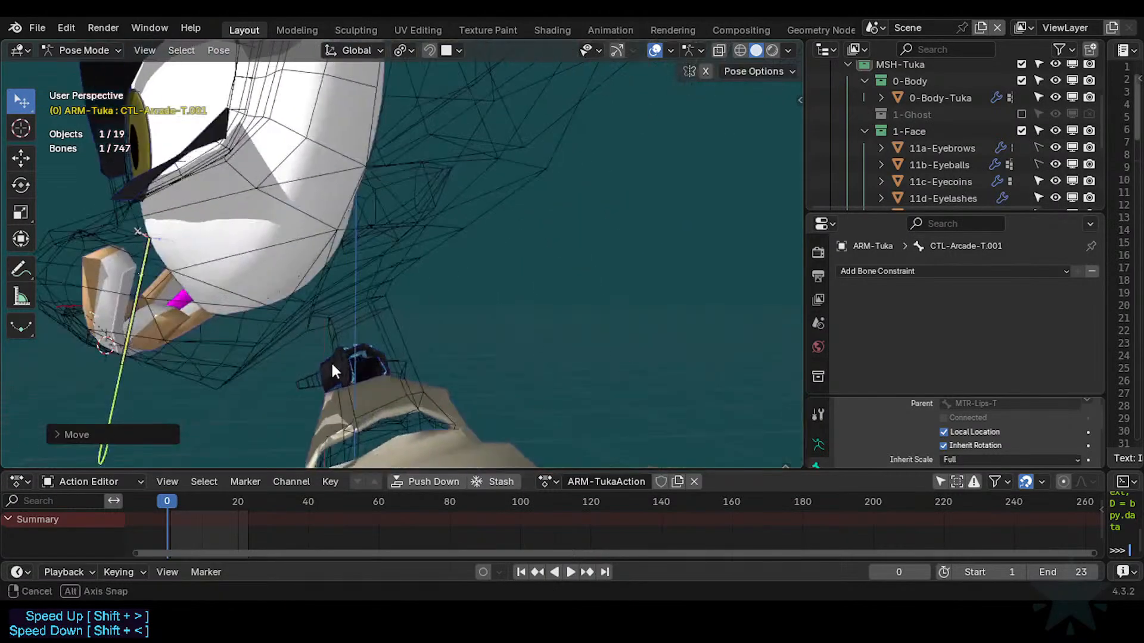
{"action": "middle_click_drag", "start_coordinate": [191, 349], "coordinate": [264, 289]}
{"action": "middle_click_drag", "start_coordinate": [199, 263], "coordinate": [305, 304]}
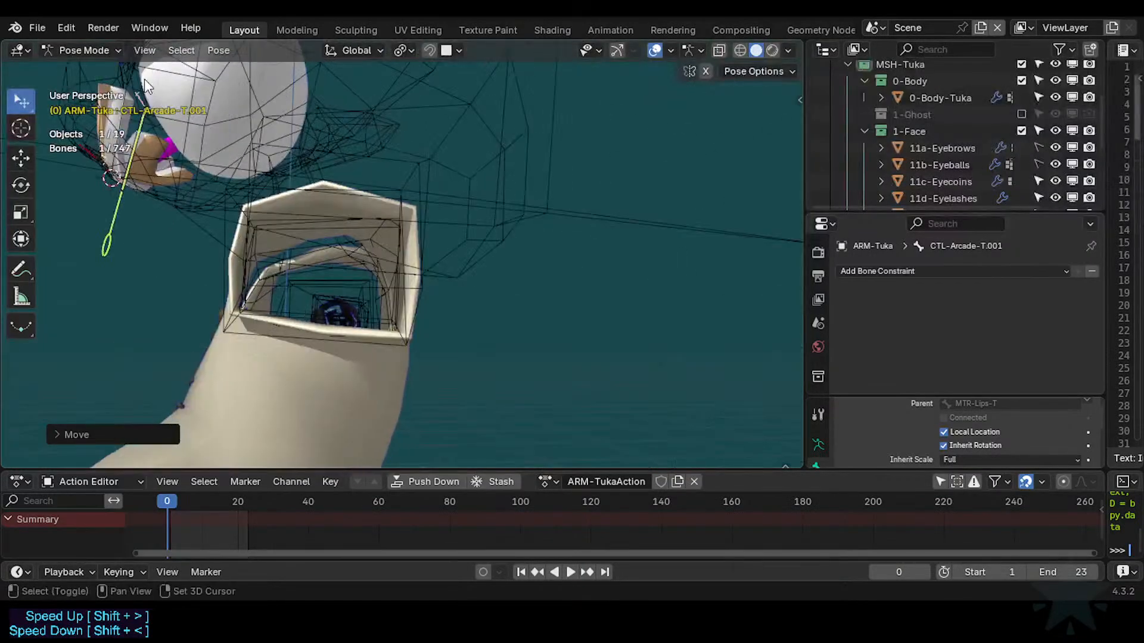
Move CTL-Arcade-T.001 in front of and below the mouth to test the upper teeth's rotation from the side.
{"action": "middle_click_drag", "start_coordinate": [144, 78], "coordinate": [260, 284]}
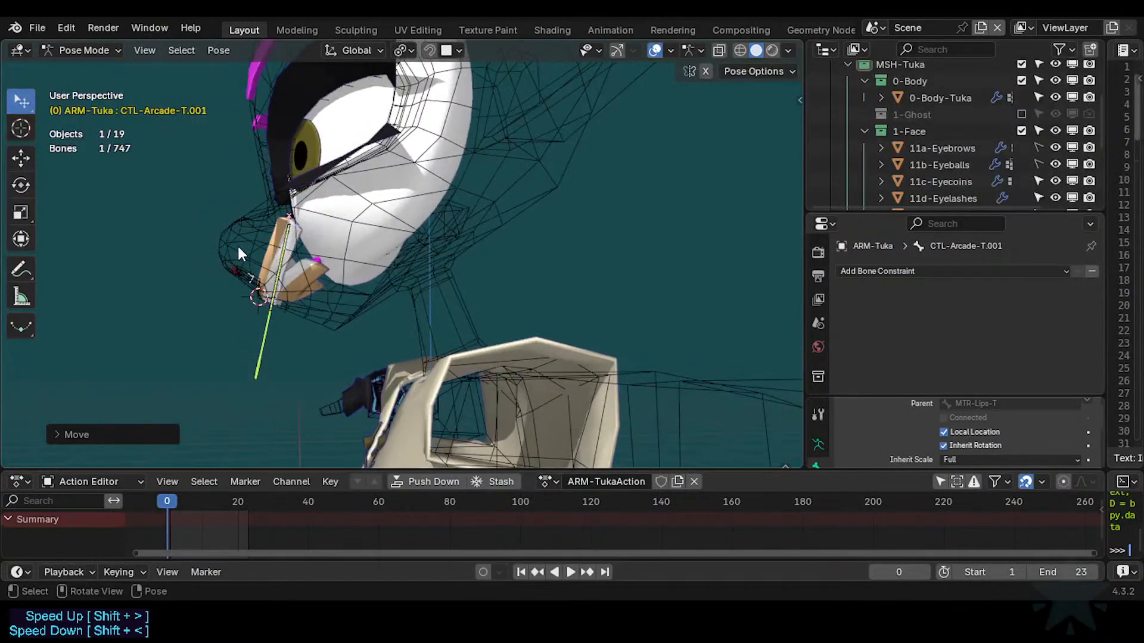
{"action": "middle_click_drag", "start_coordinate": [200, 264], "coordinate": [225, 267]}
{"action": "key", "text": "g"}
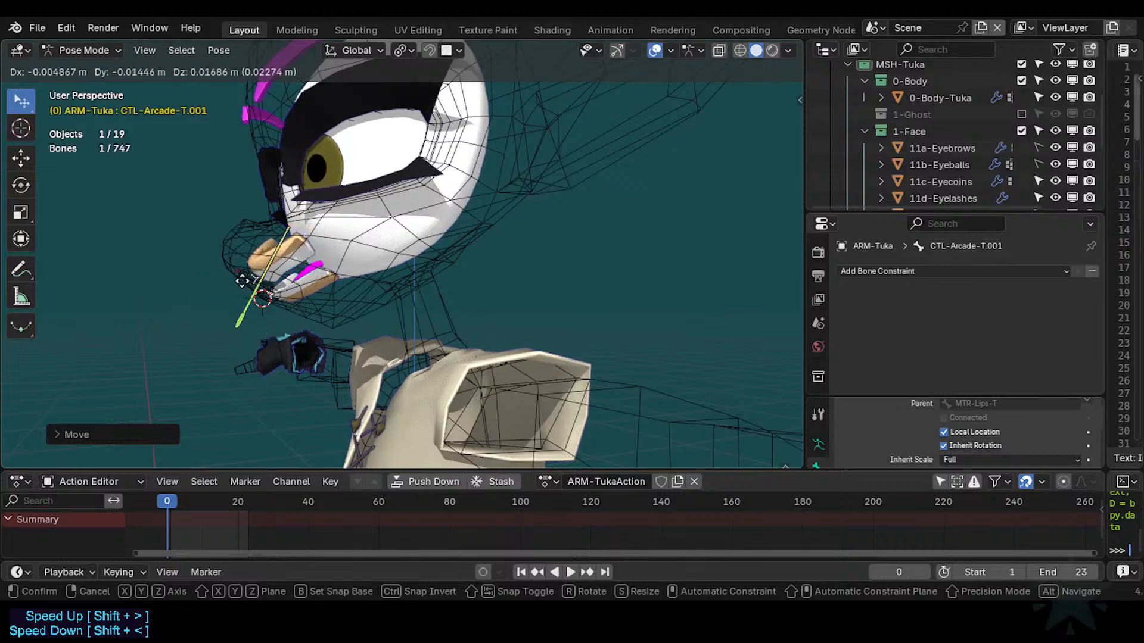
{"action": "left_click", "coordinate": [294, 318]}
Inspect the teeth and lips up close, and move CTL-Arcade-T.001 slightly forward and up beneath the mouth.
{"action": "key", "text": "shift+grave"}
{"action": "key", "text": "w"}
{"action": "key", "text": "a"}
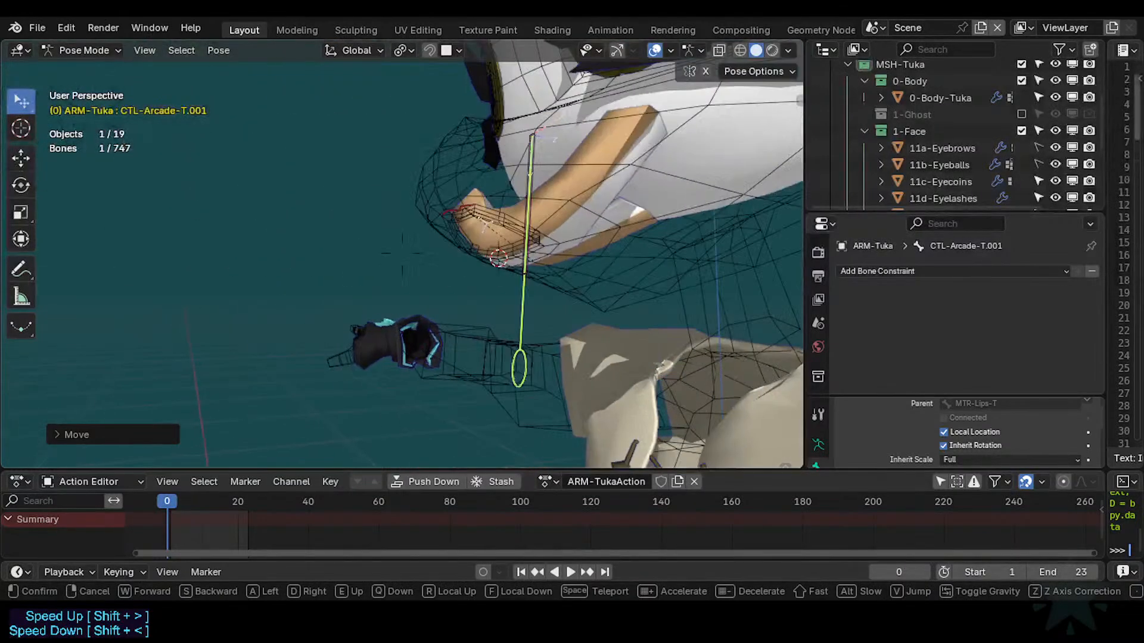
{"action": "key", "text": "d"}
{"action": "key", "text": "s"}
{"action": "key", "text": "w"}
{"action": "key", "text": "s"}
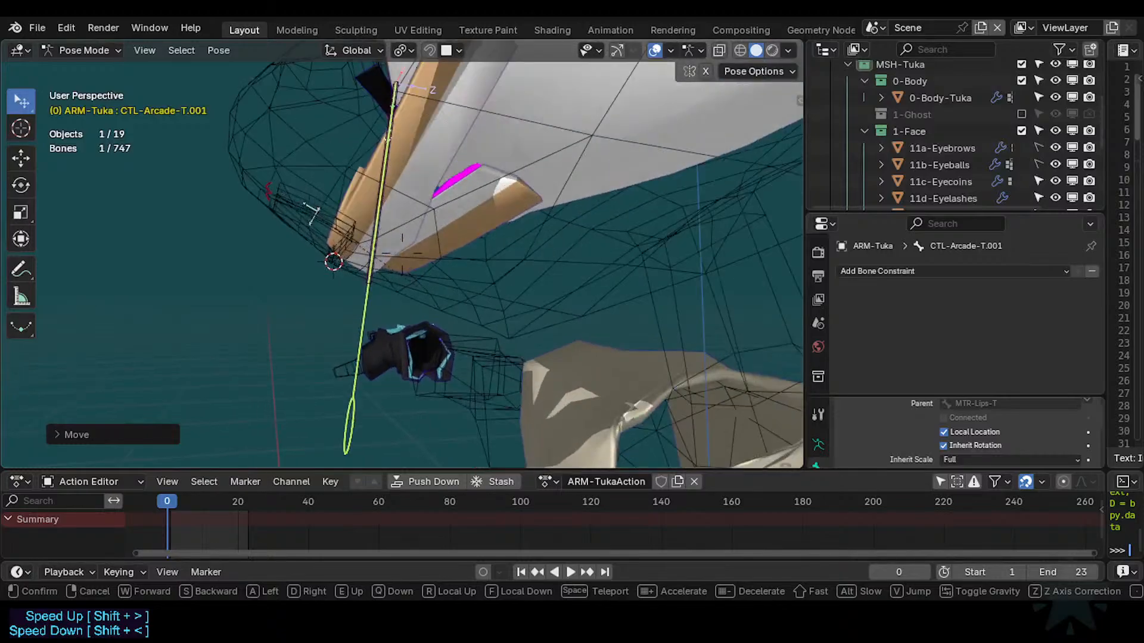
{"action": "left_click", "coordinate": [300, 324]}
{"action": "key", "text": "g"}
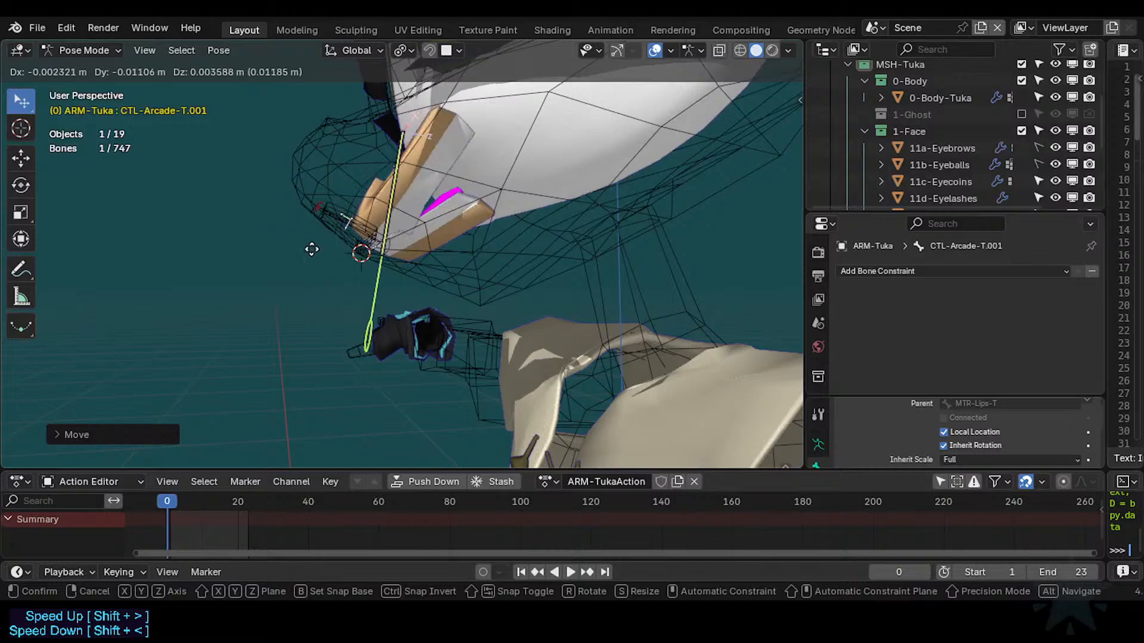
{"action": "left_click", "coordinate": [309, 235]}
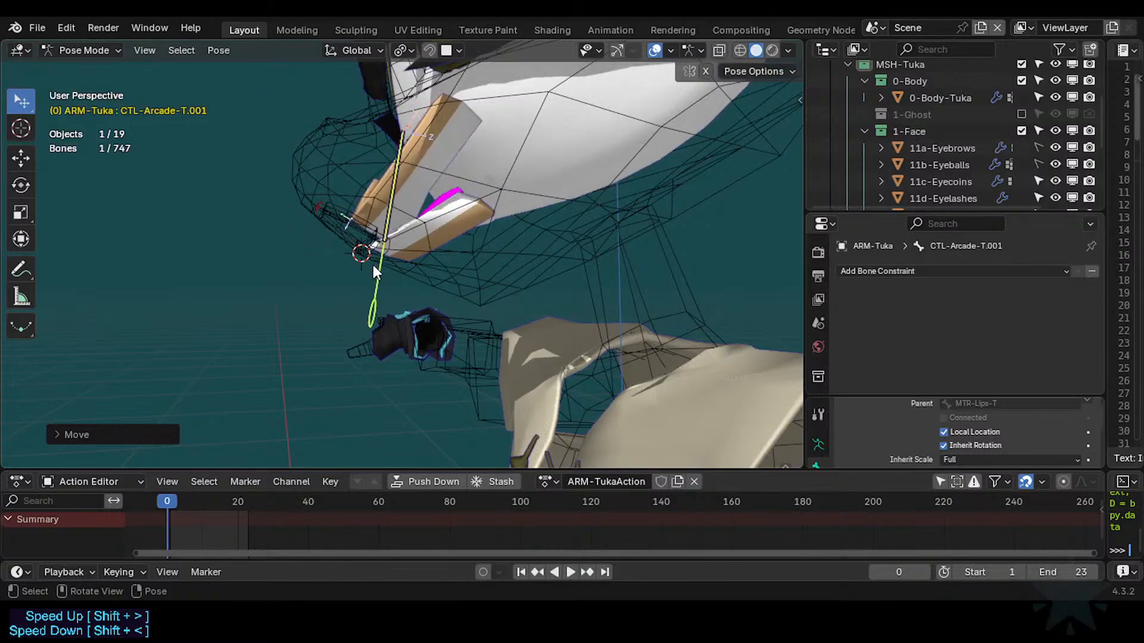
Try an X maximum of 25° in CTL-Arcade-T's Limit Rotation constraint and test it by moving CTL-Arcade-T.001.
{"action": "left_click", "coordinate": [351, 249]}
{"action": "left_click", "coordinate": [394, 211]}
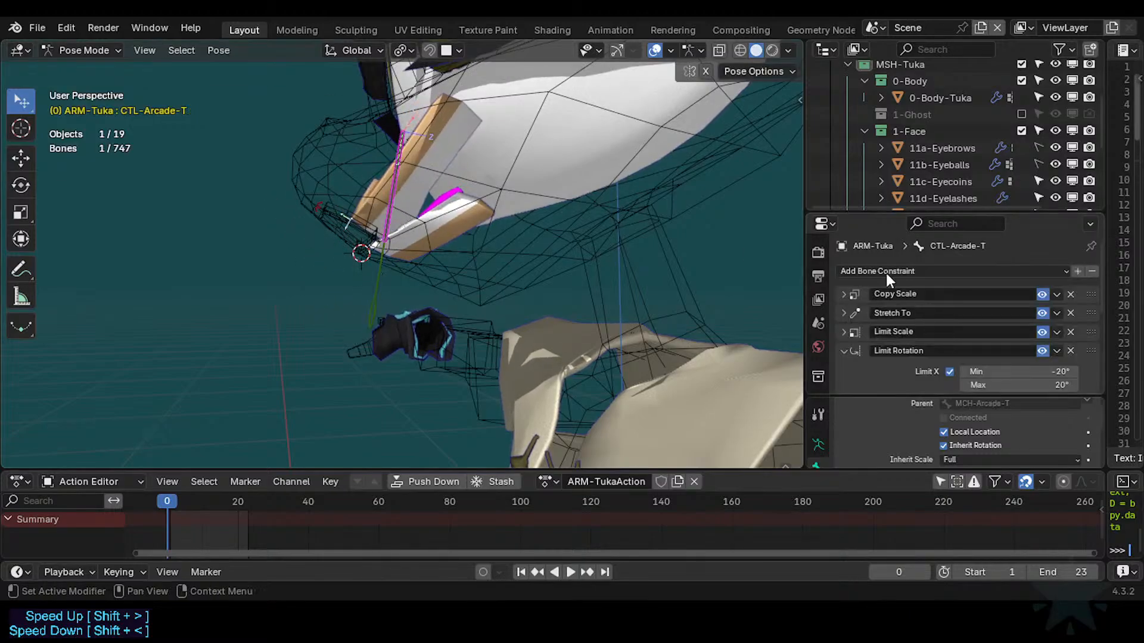
{"action": "scroll", "coordinate": [1051, 382], "scroll_direction": "down", "scroll_amount": 2}
{"action": "scroll", "coordinate": [1060, 358], "scroll_direction": "down", "scroll_amount": 2}
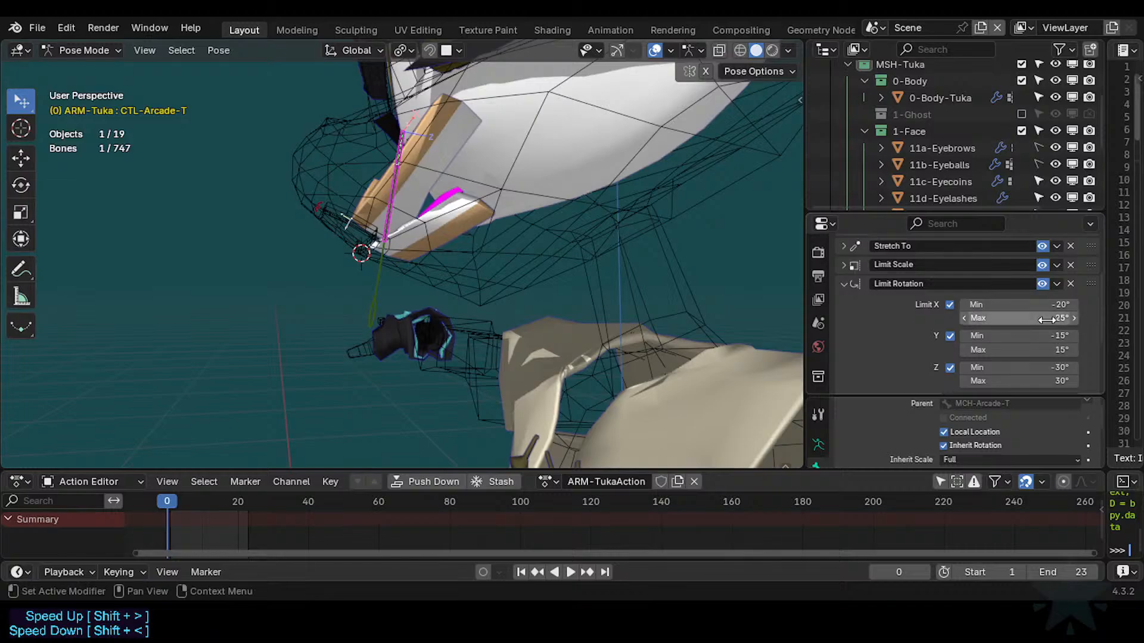
{"action": "left_click", "coordinate": [369, 317]}
{"action": "key", "text": "g"}
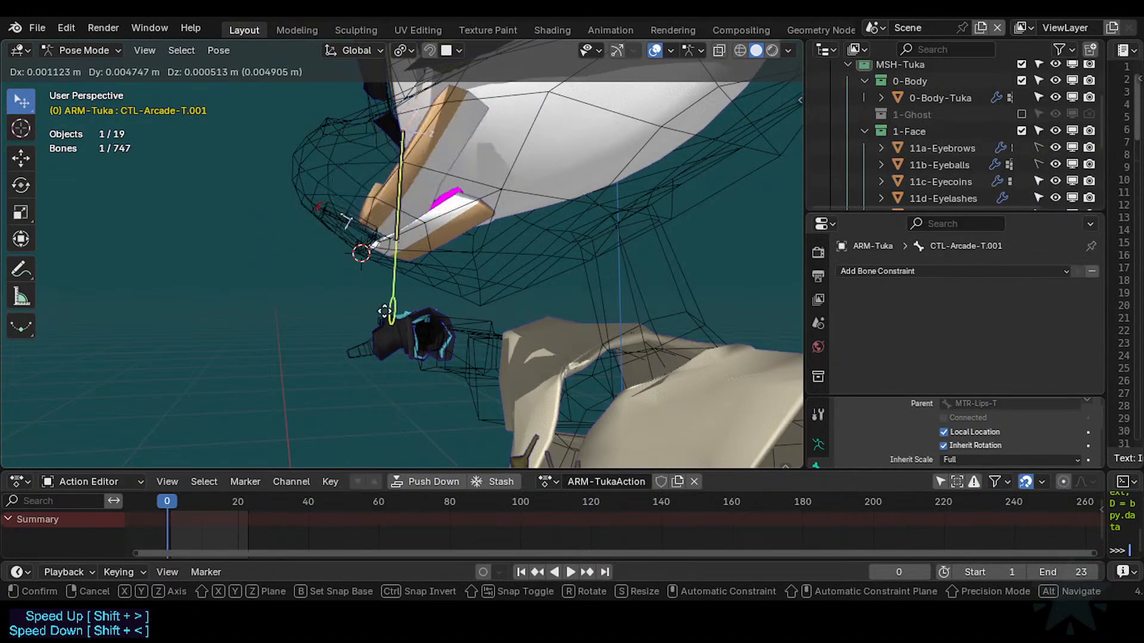
{"action": "left_click", "coordinate": [403, 332]}
Set the X maximum of CTL-Arcade-T's Limit Rotation constraint to 15° and test it by moving CTL-Arcade-T.001.
{"action": "left_click", "coordinate": [403, 255]}
{"action": "scroll", "coordinate": [983, 353], "scroll_direction": "down", "scroll_amount": 3}
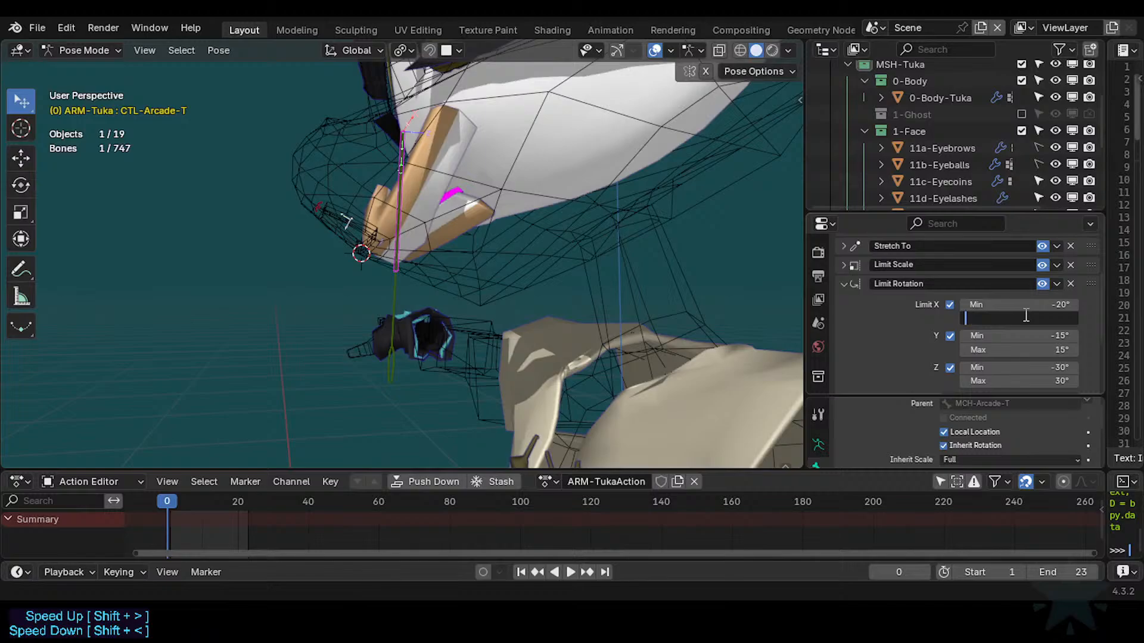
{"action": "type", "text": "15"}
{"action": "key", "text": "Return"}
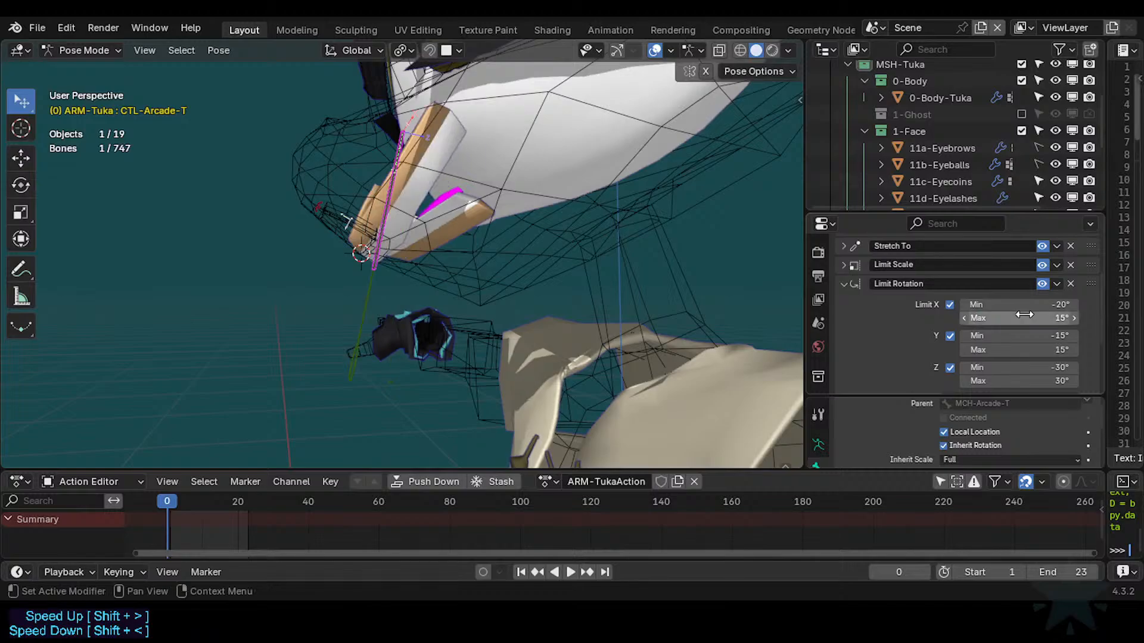
{"action": "left_click", "coordinate": [345, 383]}
{"action": "key", "text": "g"}
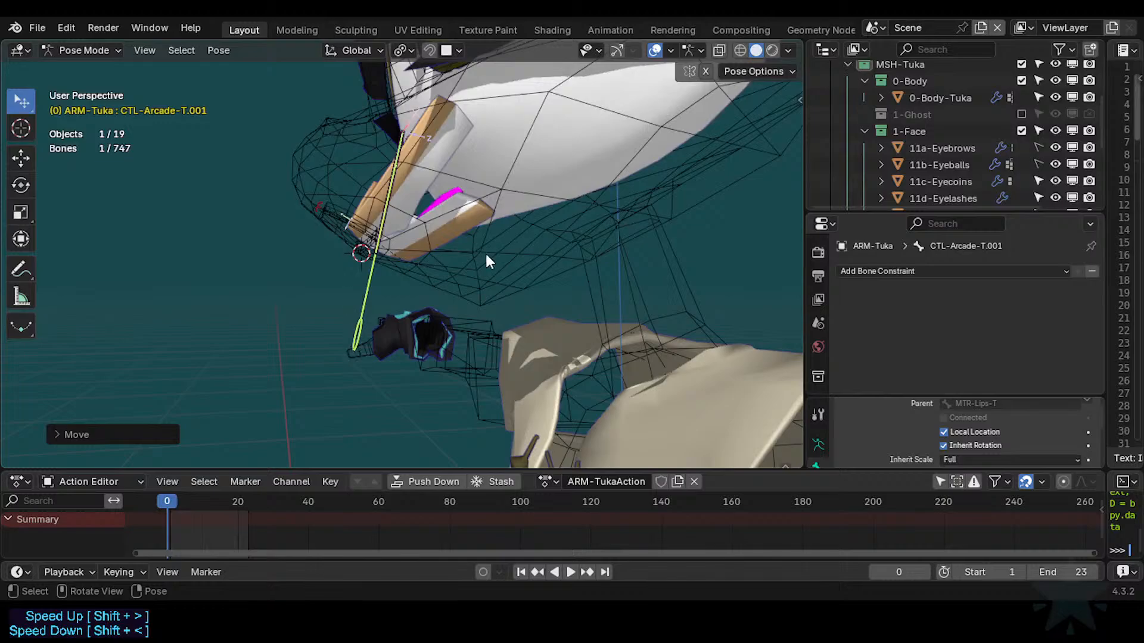
Set the X minimum of CTL-Arcade-T's Limit Rotation constraint to -15°.
{"action": "left_click", "coordinate": [395, 205]}
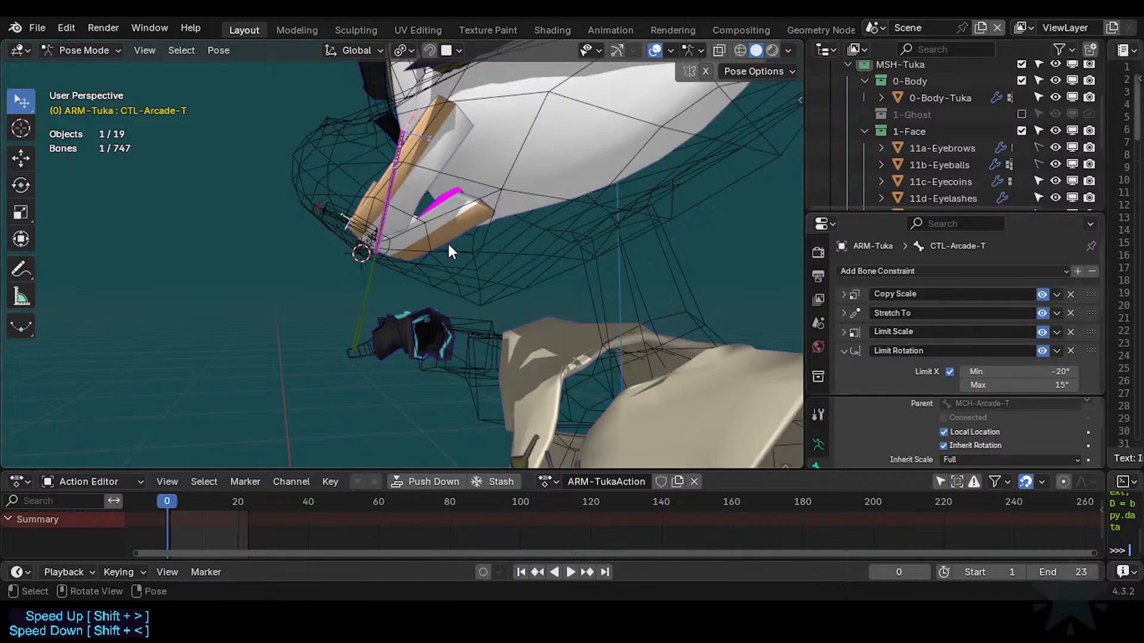
{"action": "key", "text": "ctrl+alt+s"}
{"action": "left_click", "coordinate": [467, 226]}
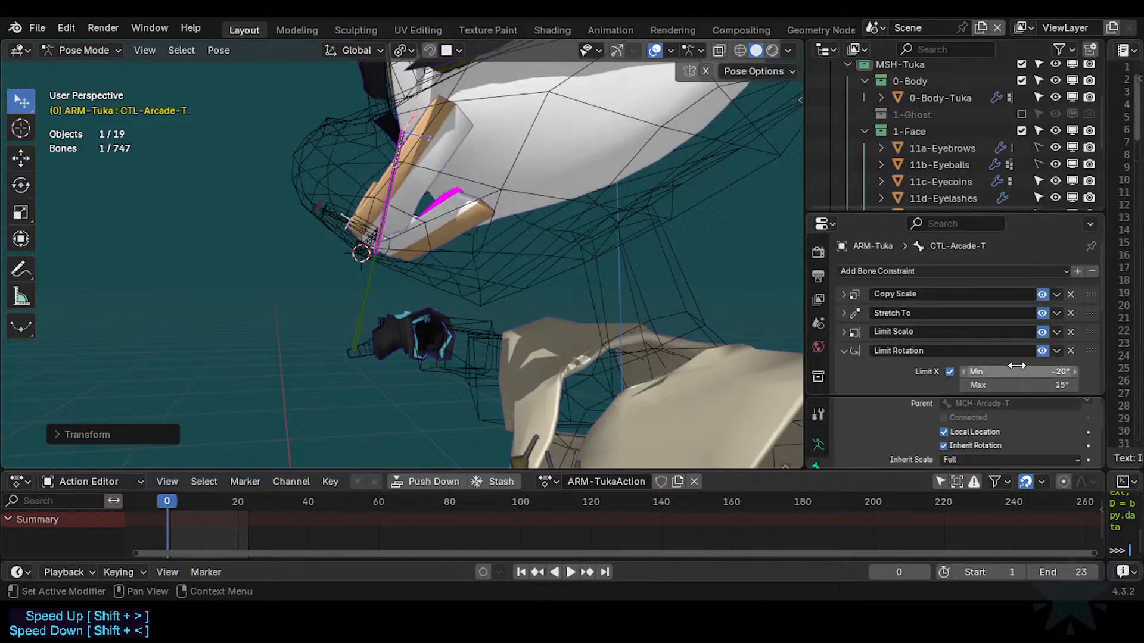
{"action": "scroll", "coordinate": [1018, 365], "scroll_direction": "down", "scroll_amount": 1}
{"action": "left_click", "coordinate": [1018, 340]}
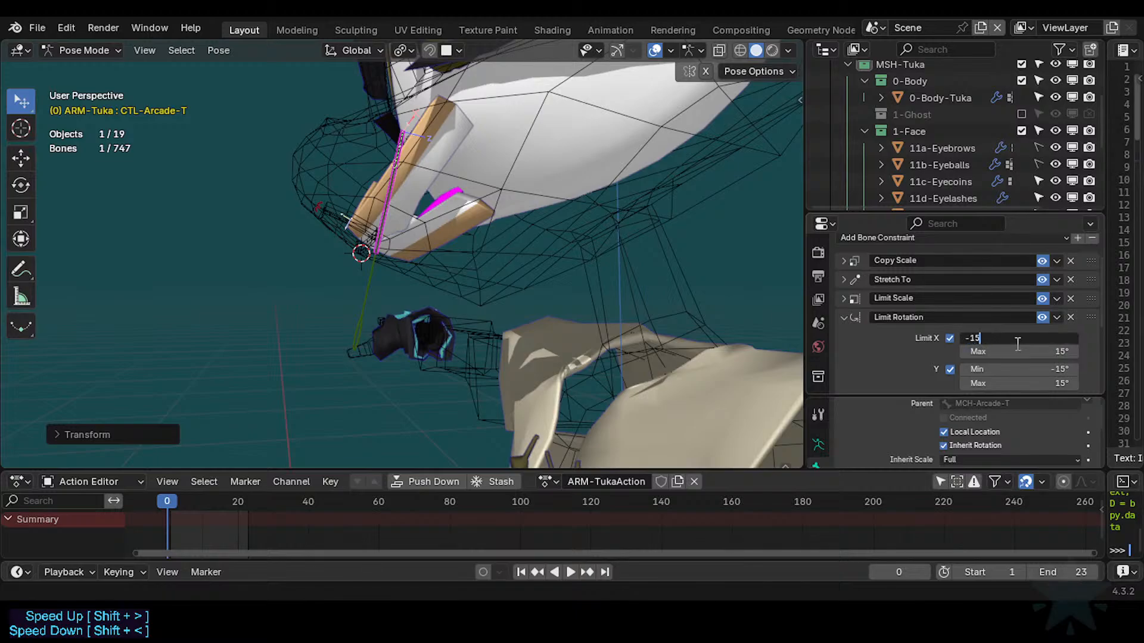
Move CTL-Arcade-T.001 around below the lips to test the narrower X rotation range, and save the file.
{"action": "left_click", "coordinate": [356, 335]}
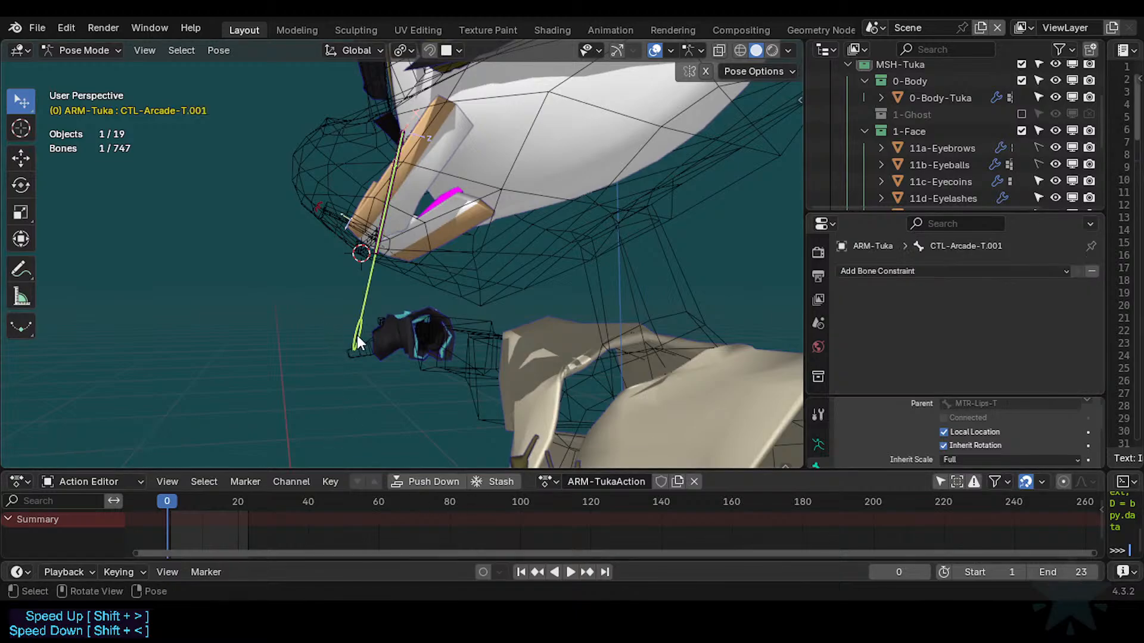
{"action": "key", "text": "g"}
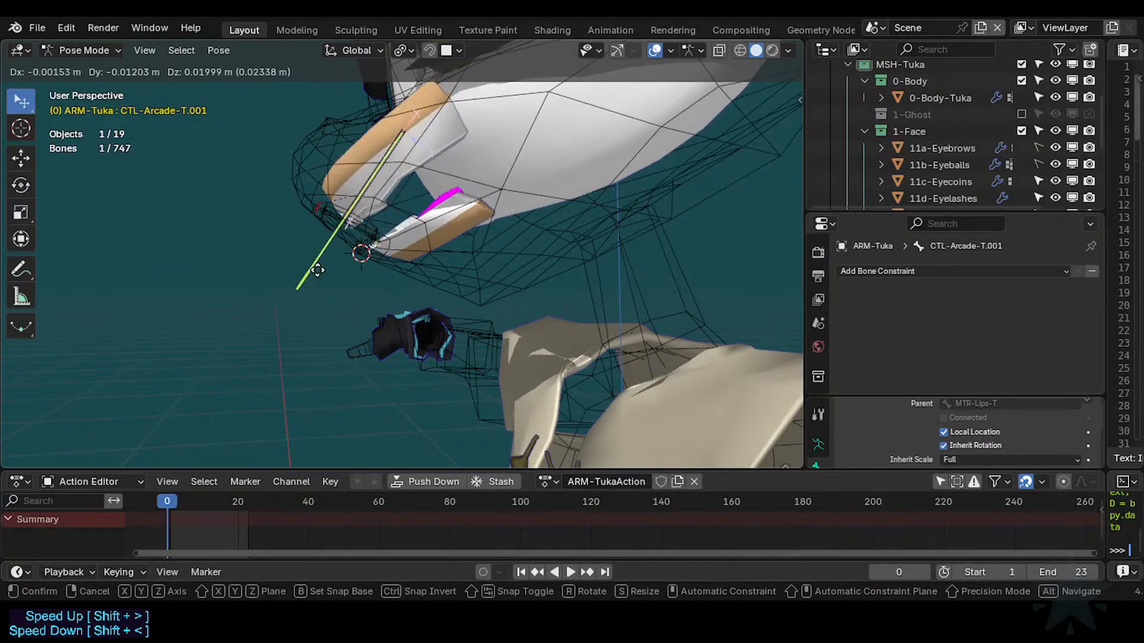
{"action": "left_click", "coordinate": [338, 297]}
{"action": "key", "text": "ctrl+s"}
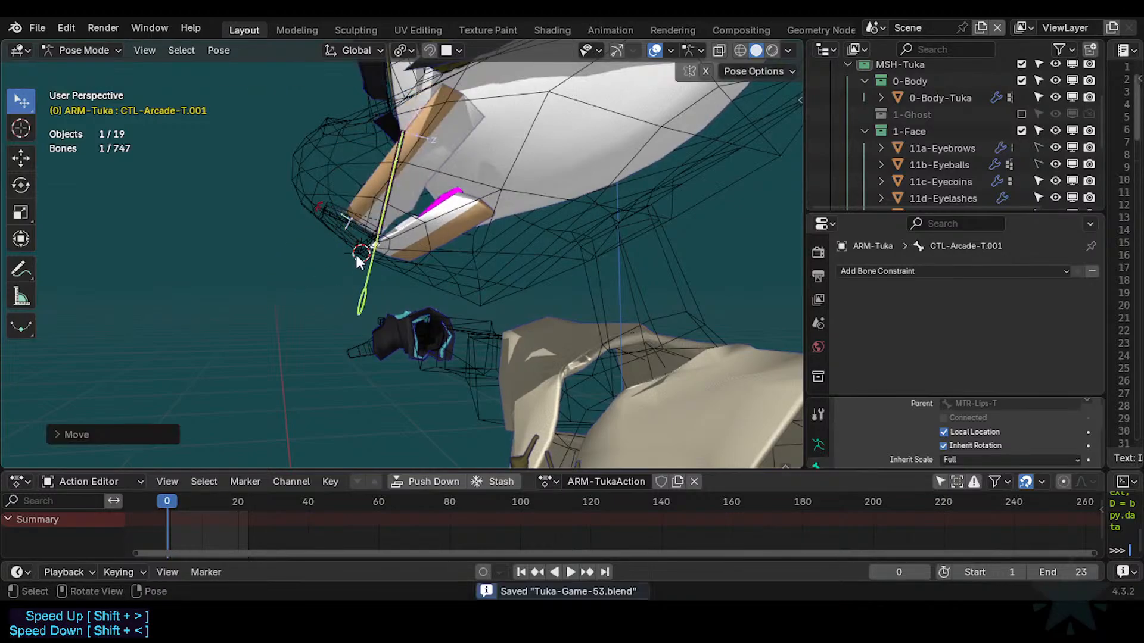
Show CTL-Arcade-T's Limit Scale settings in place of Limit Rotation, and reposition CTL-Arcade-T.001 close to the lower lip.
{"action": "left_click", "coordinate": [381, 233]}
{"action": "scroll", "coordinate": [895, 314], "scroll_direction": "down", "scroll_amount": 2}
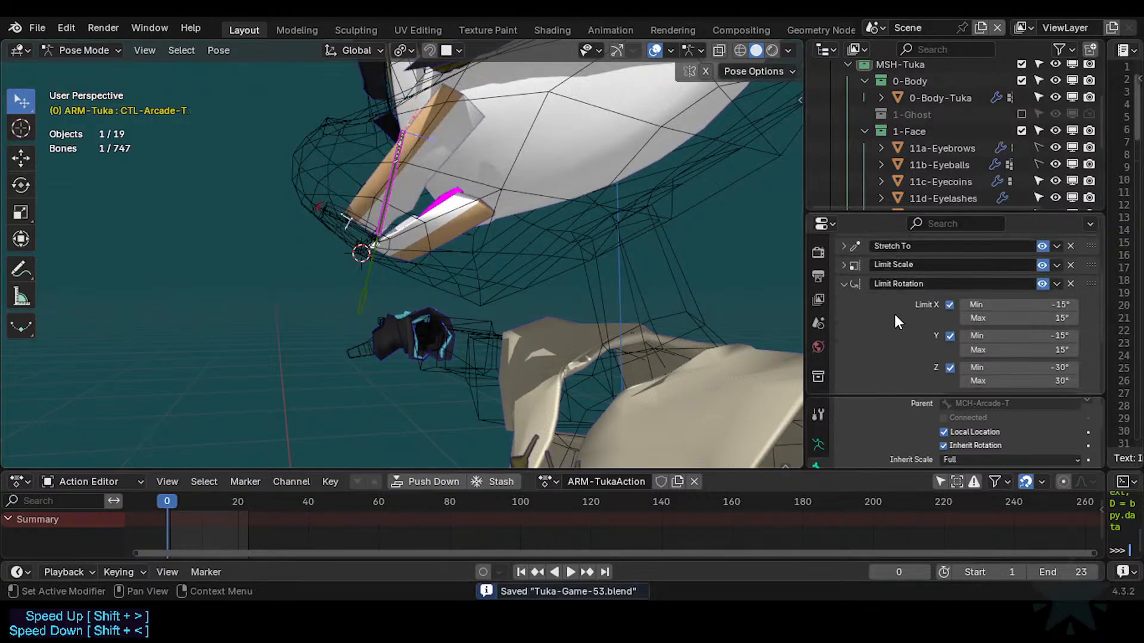
{"action": "left_click", "coordinate": [848, 282]}
{"action": "left_click", "coordinate": [845, 331]}
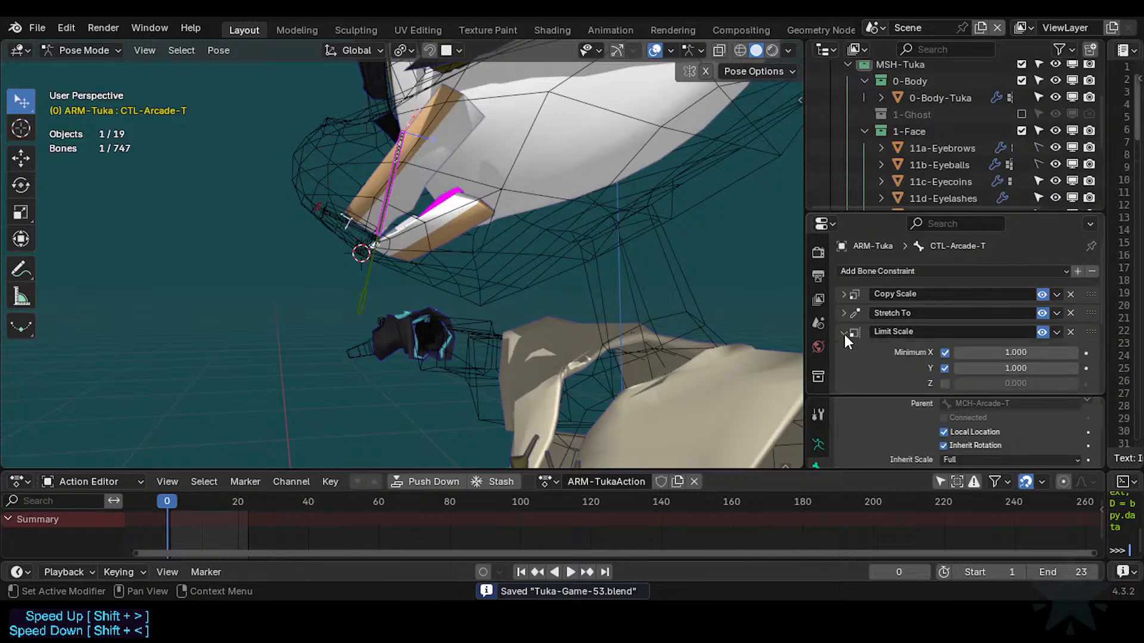
{"action": "mouse_move", "coordinate": [366, 312]}
{"action": "left_mouse_down"}
{"action": "mouse_move", "coordinate": [258, 380]}
{"action": "mouse_move", "coordinate": [293, 366]}
{"action": "mouse_move", "coordinate": [332, 310]}
{"action": "mouse_move", "coordinate": [333, 343]}
{"action": "mouse_move", "coordinate": [314, 355]}
{"action": "mouse_move", "coordinate": [393, 266]}
{"action": "mouse_move", "coordinate": [375, 255]}
{"action": "mouse_move", "coordinate": [349, 281]}
{"action": "mouse_move", "coordinate": [345, 332]}
{"action": "mouse_move", "coordinate": [308, 373]}
{"action": "mouse_move", "coordinate": [370, 305]}
{"action": "left_mouse_up"}
{"action": "left_click", "coordinate": [365, 254]}
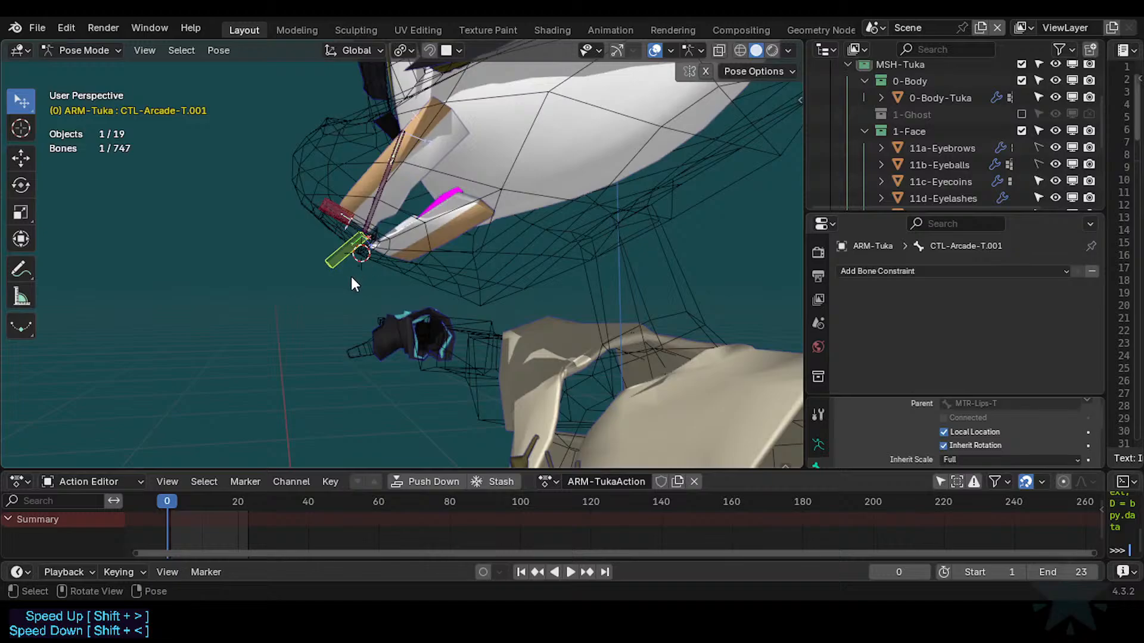
{"action": "left_click_drag", "start_coordinate": [364, 251], "coordinate": [343, 280]}
Try a minimum Y of 1.1 in CTL-Arcade-T's Limit Scale constraint and return it to 1.
{"action": "left_click", "coordinate": [371, 192]}
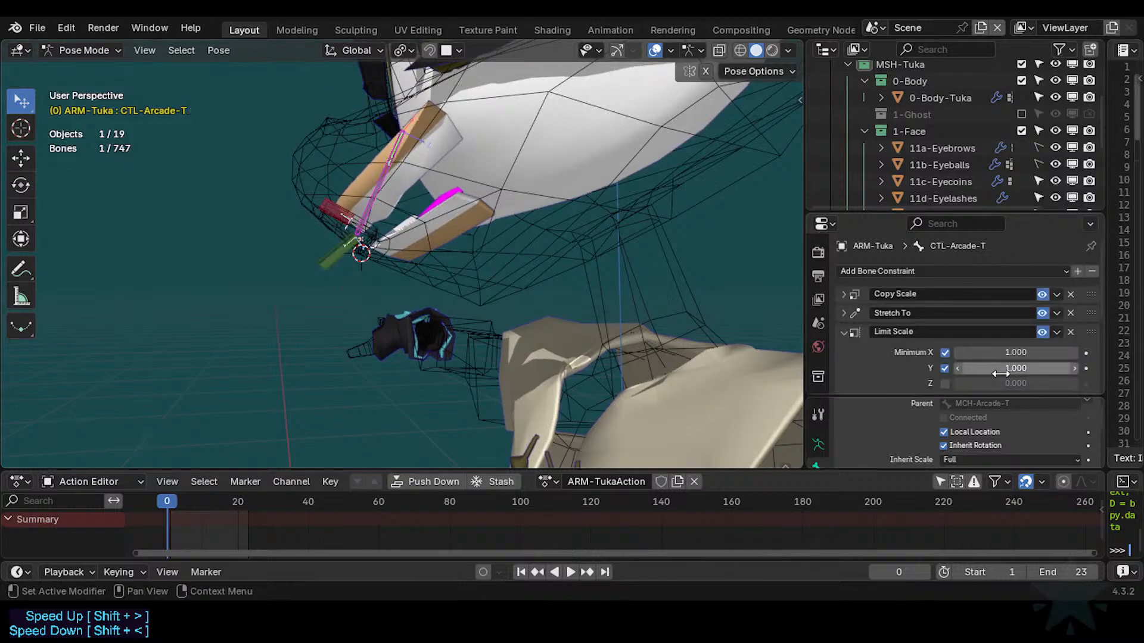
{"action": "scroll", "coordinate": [989, 370], "scroll_direction": "down", "scroll_amount": 3}
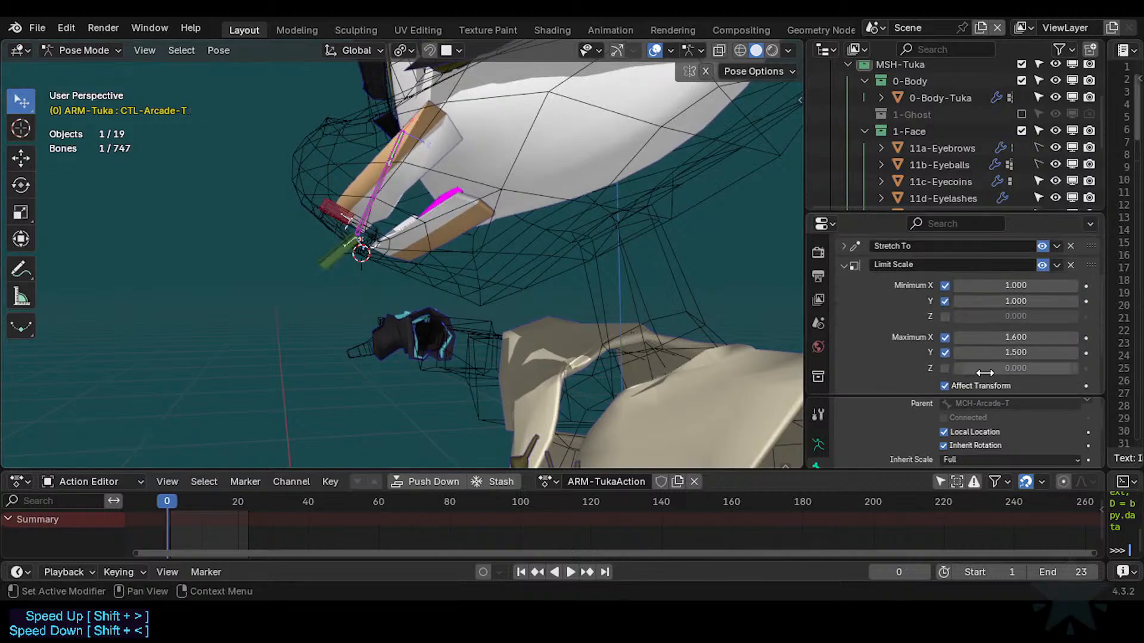
{"action": "left_click", "coordinate": [997, 301]}
{"action": "type", "text": "1.1"}
{"action": "key", "text": "Return"}
{"action": "left_click", "coordinate": [987, 302]}
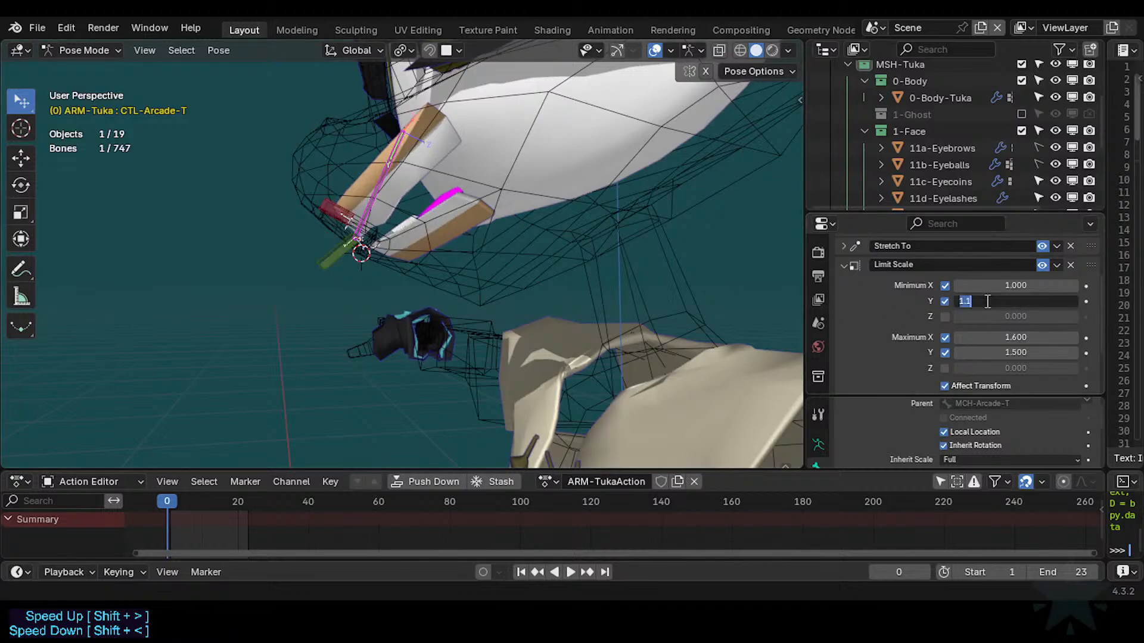
{"action": "type", "text": "1"}
{"action": "key", "text": "Return"}
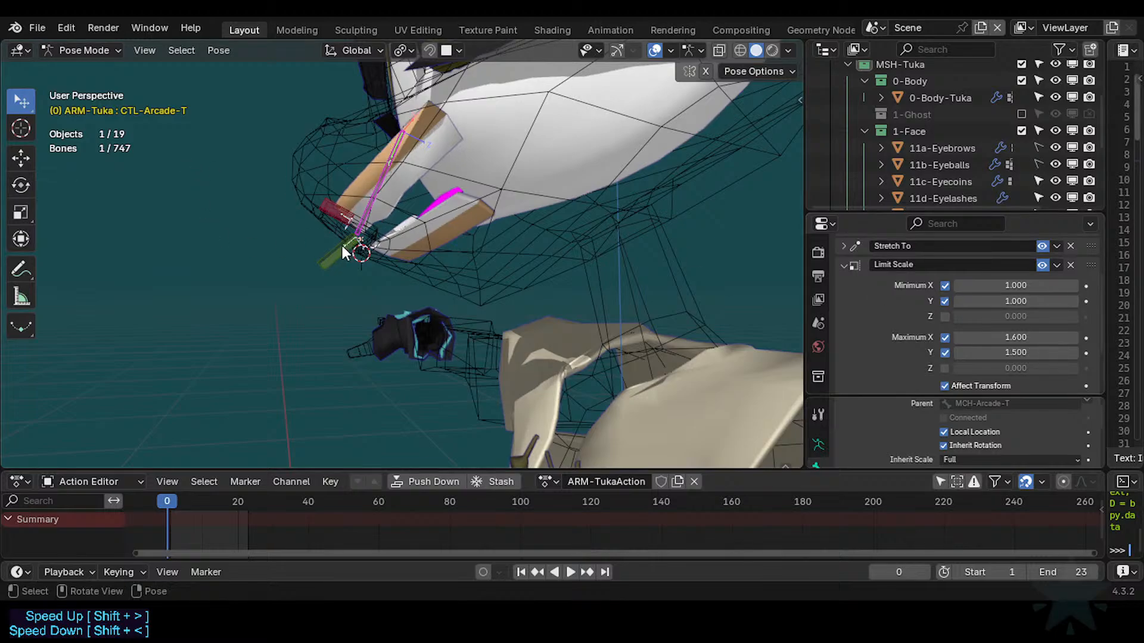
Pull CTL-Arcade-T.001 down and forward from the mouth to test the maximum tooth stretch, and save the file.
{"action": "left_click_drag", "start_coordinate": [342, 245], "coordinate": [306, 290]}
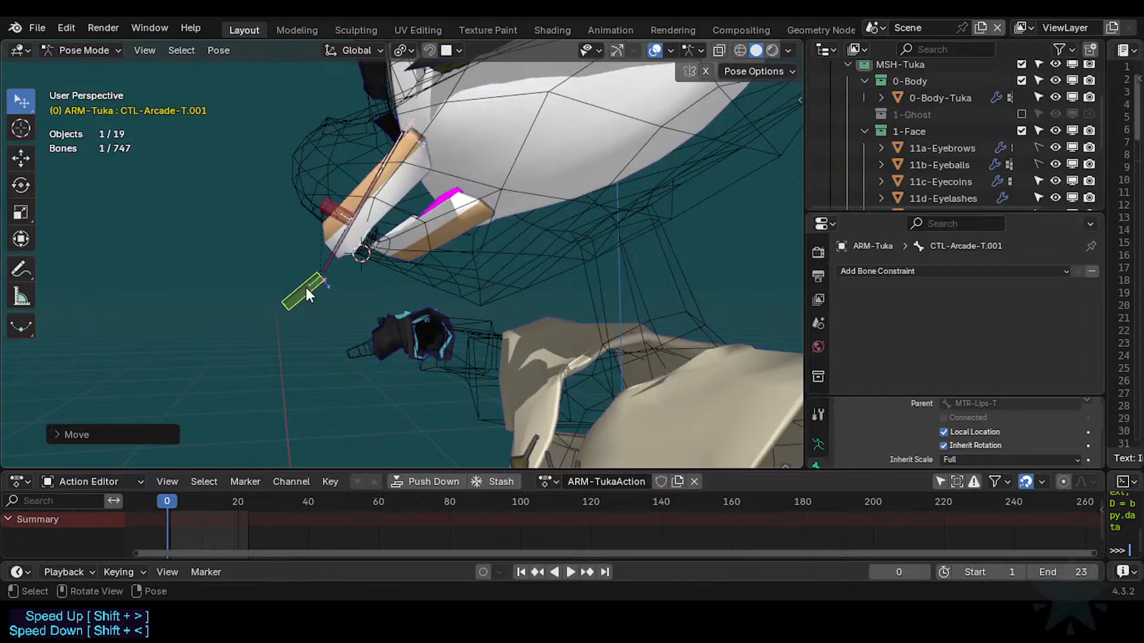
{"action": "left_click", "coordinate": [331, 246]}
{"action": "scroll", "coordinate": [989, 338], "scroll_direction": "down", "scroll_amount": 3}
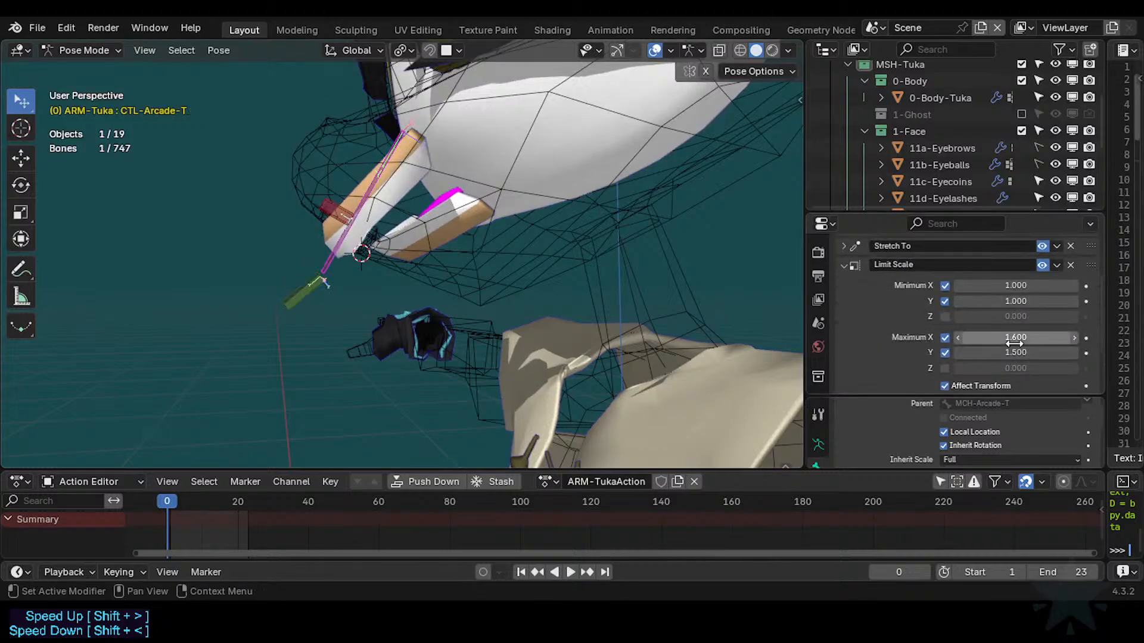
{"action": "key", "text": "ctrl+s"}
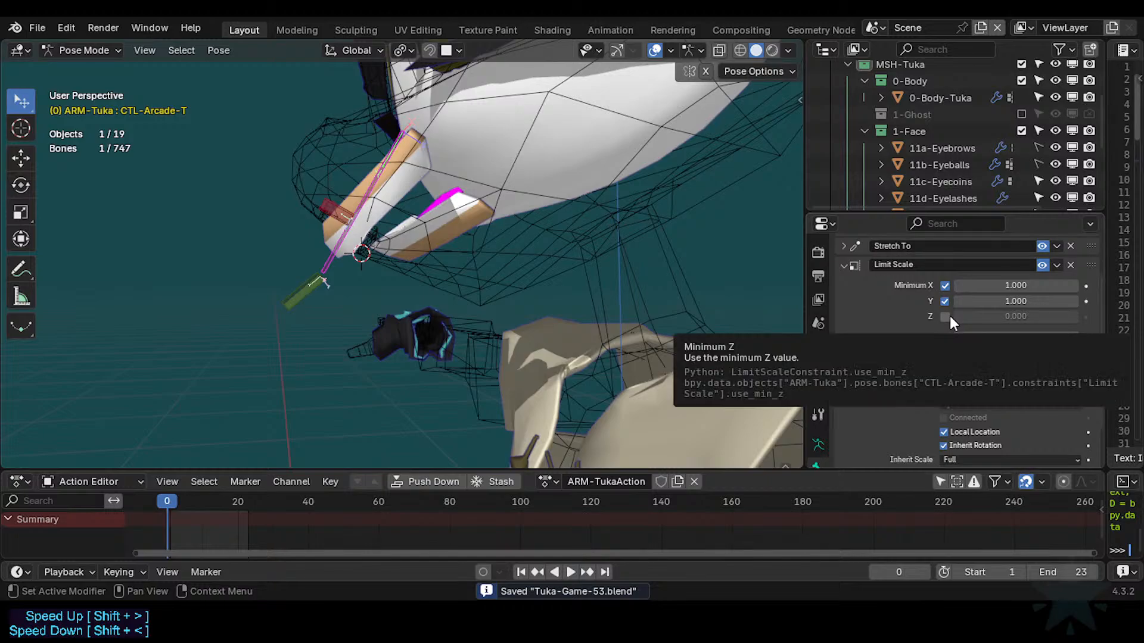
{"action": "left_click", "coordinate": [1007, 353]}
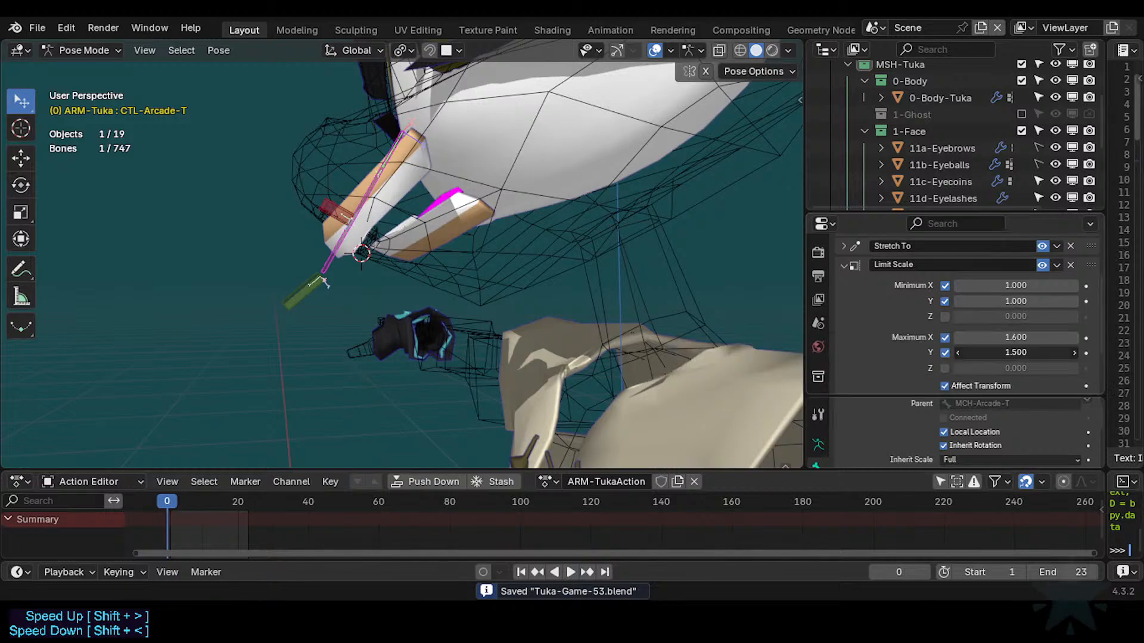
{"action": "left_click_drag", "start_coordinate": [1007, 352], "coordinate": [1019, 353]}
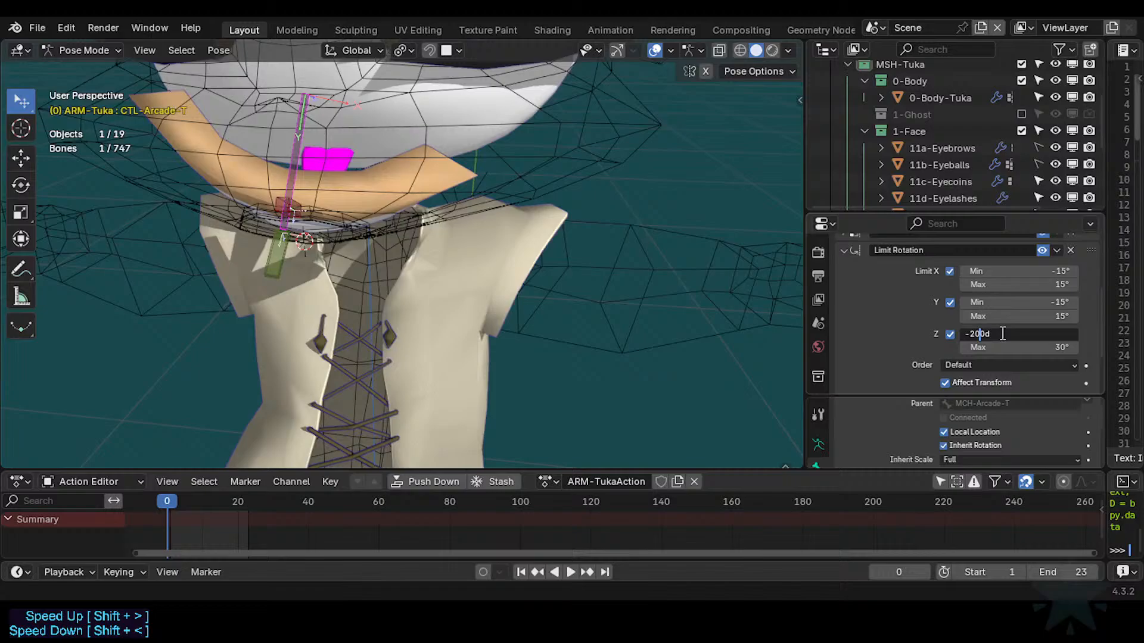
Narrow the Z range of CTL-Arcade-T's Limit Rotation constraint to between -20° and 20°.
{"action": "key", "text": "Tab"}
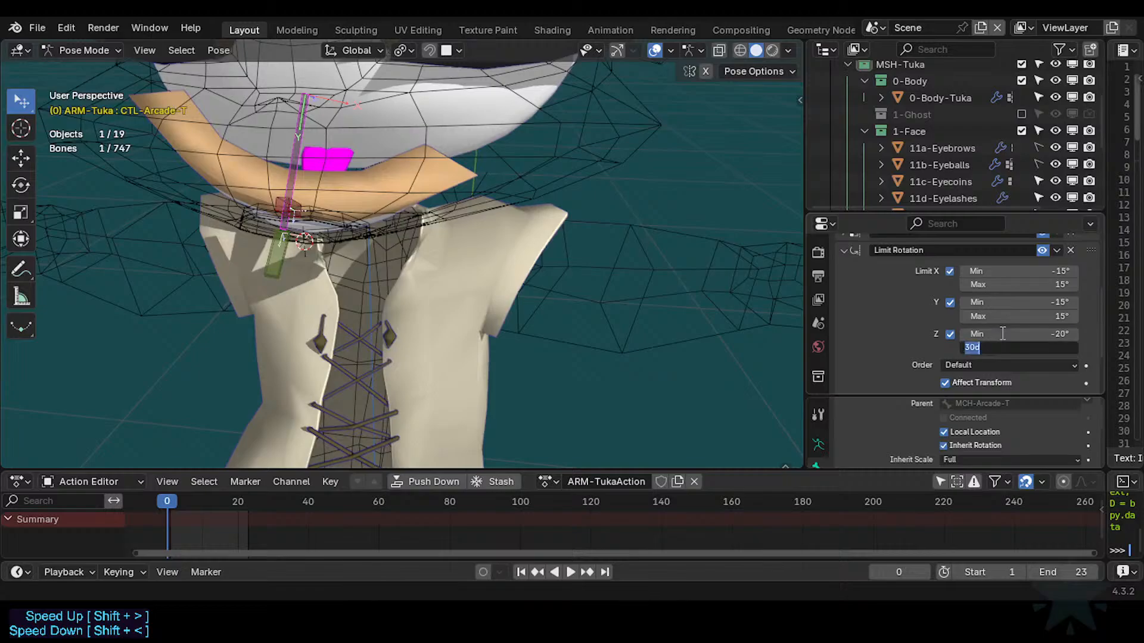
{"action": "type", "text": "20"}
{"action": "key", "text": "Return"}
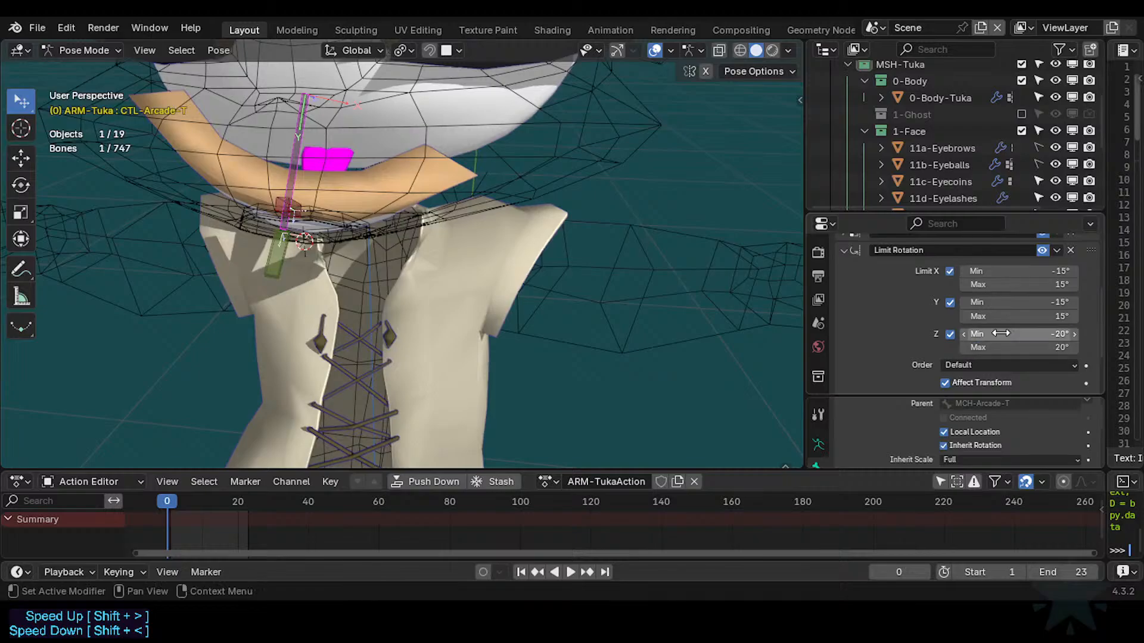
Move CTL-Arcade-T.001 from side to side below the mouth to test the narrower Z range from the front.
{"action": "left_click", "coordinate": [284, 239]}
{"action": "key", "text": "g"}
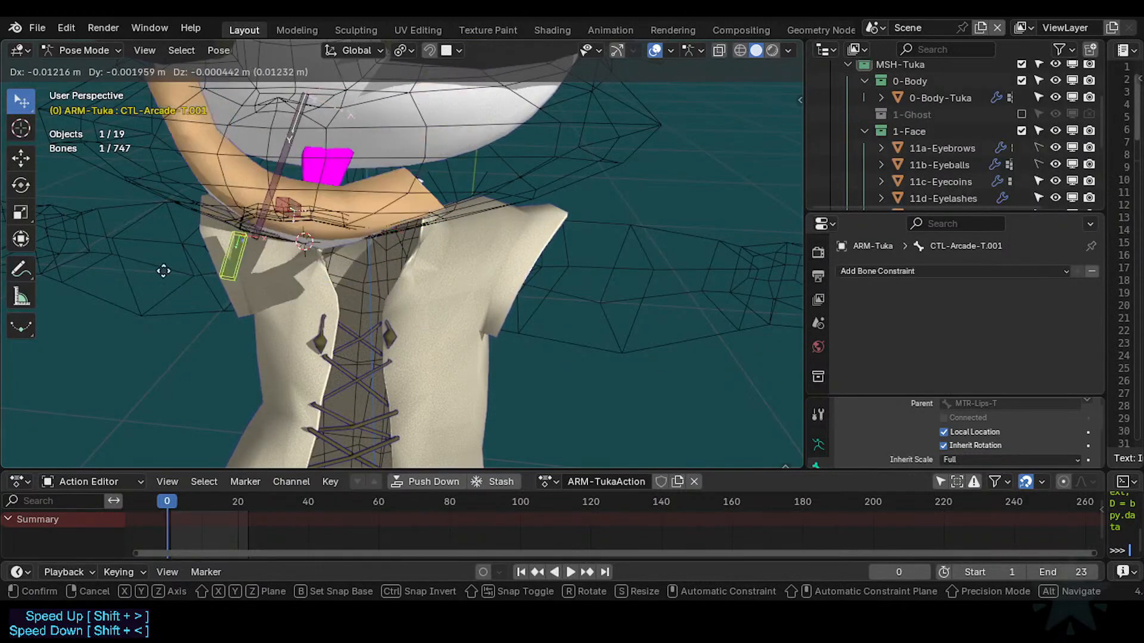
{"action": "left_click", "coordinate": [408, 261]}
{"action": "scroll", "coordinate": [417, 270], "scroll_direction": "down", "scroll_amount": 1}
{"action": "middle_click_drag", "start_coordinate": [427, 280], "coordinate": [373, 211]}
{"action": "middle_click_drag", "start_coordinate": [370, 138], "coordinate": [377, 160], "text": "shift"}
{"action": "middle_click_drag", "start_coordinate": [381, 286], "coordinate": [384, 238]}
{"action": "middle_click_drag", "start_coordinate": [392, 195], "coordinate": [400, 261]}
{"action": "key", "text": "g"}
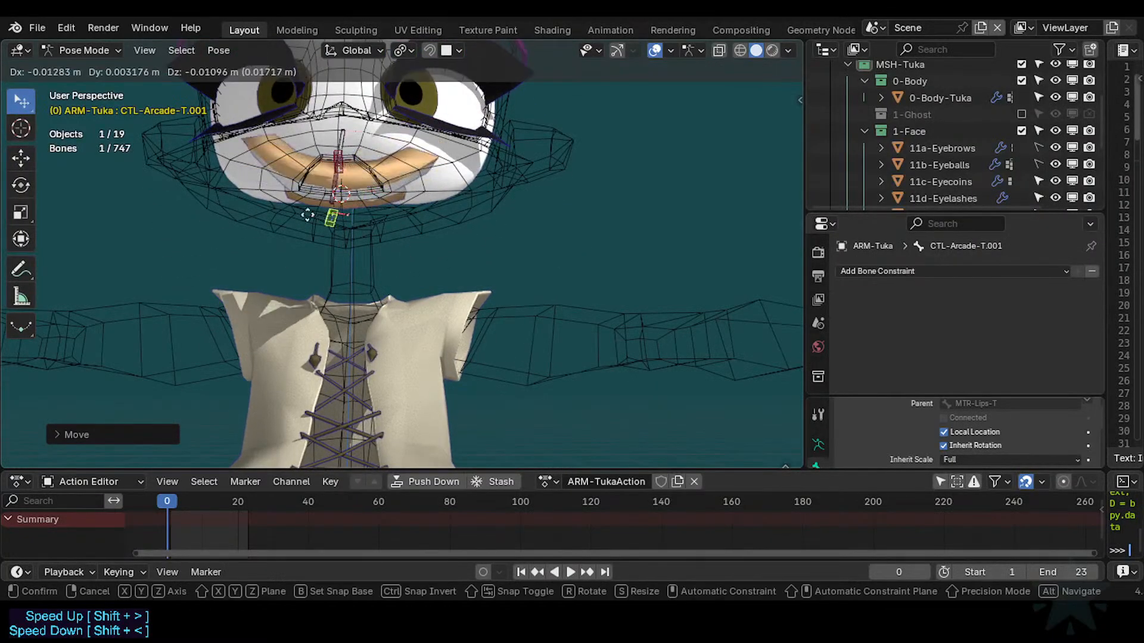
{"action": "left_click", "coordinate": [434, 193]}
Widen the Z range of CTL-Arcade-T's Limit Rotation constraint to between -25° and 25°.
{"action": "left_click", "coordinate": [362, 186]}
{"action": "scroll", "coordinate": [914, 327], "scroll_direction": "down", "scroll_amount": 5}
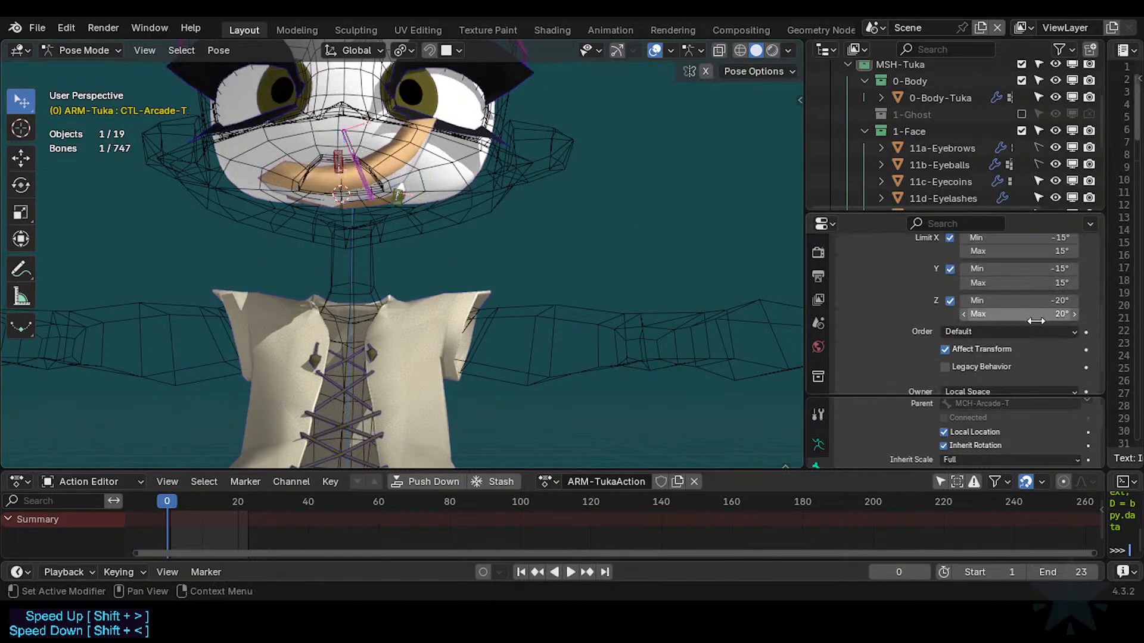
{"action": "left_click", "coordinate": [1040, 303]}
{"action": "type", "text": "-25"}
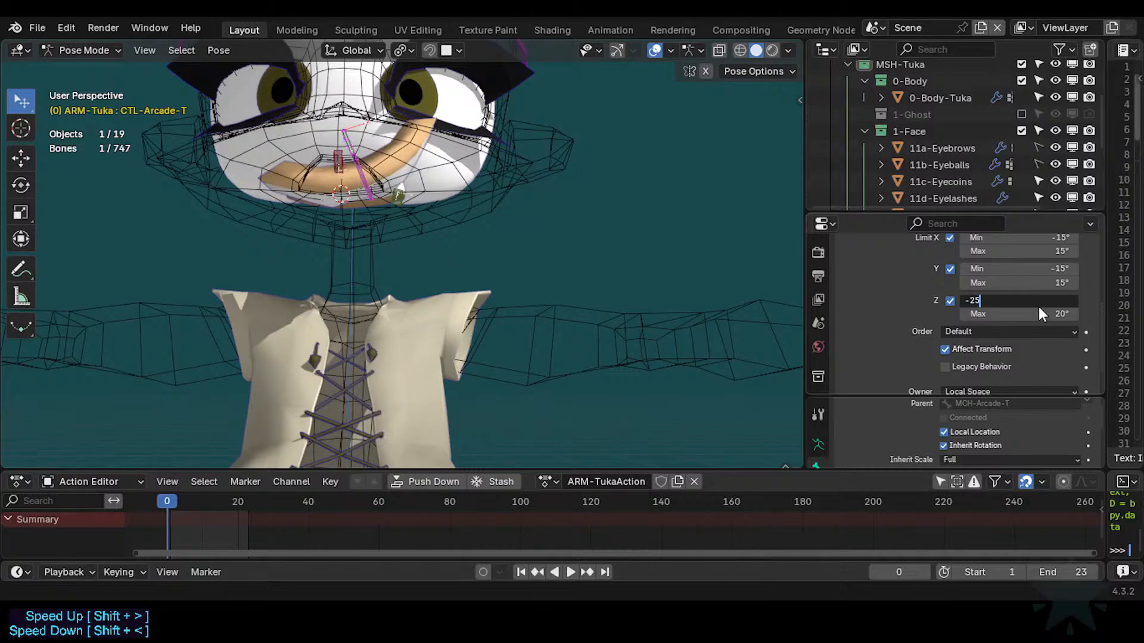
{"action": "type", "text": "d"}
{"action": "key", "text": "ctrl+a"}
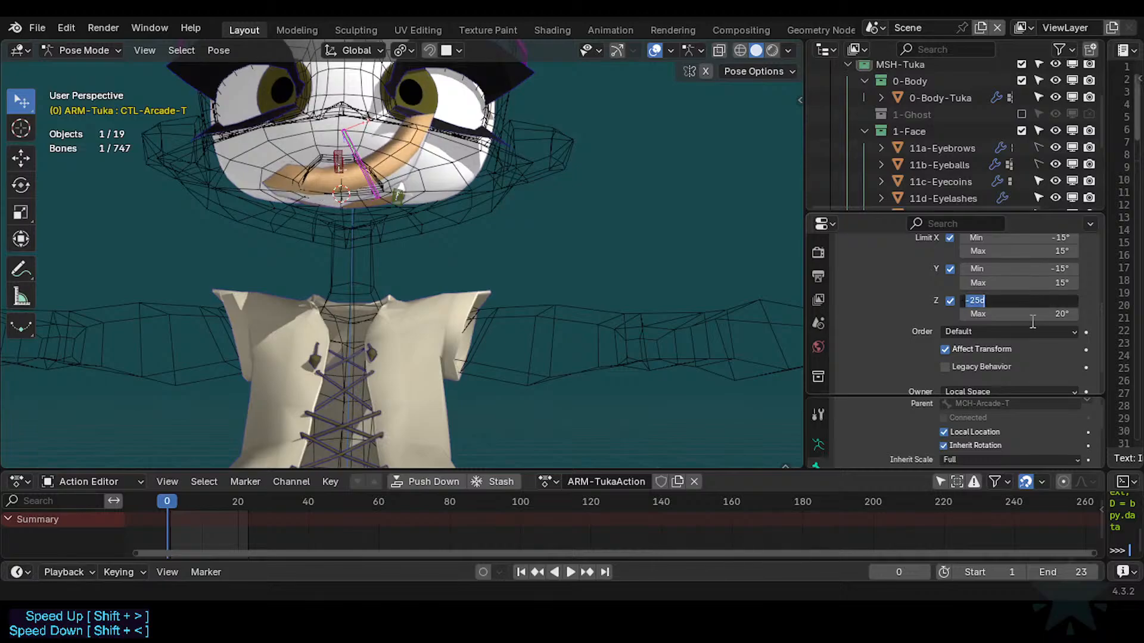
{"action": "key", "text": "Return"}
{"action": "left_click", "coordinate": [993, 318]}
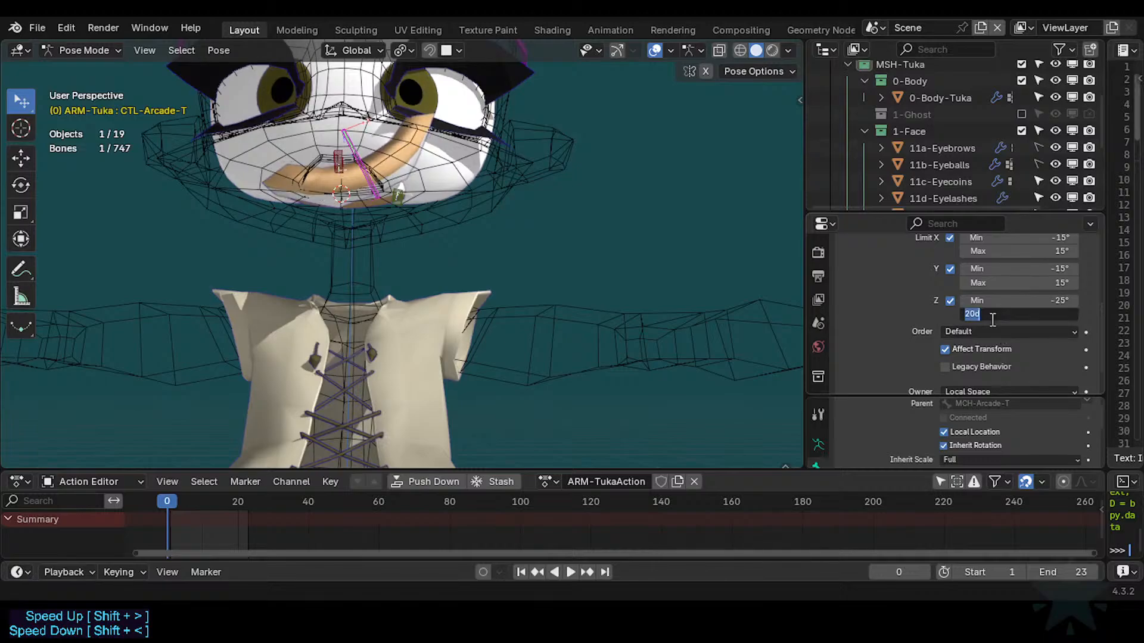
{"action": "type", "text": "25"}
{"action": "key", "text": "Return"}
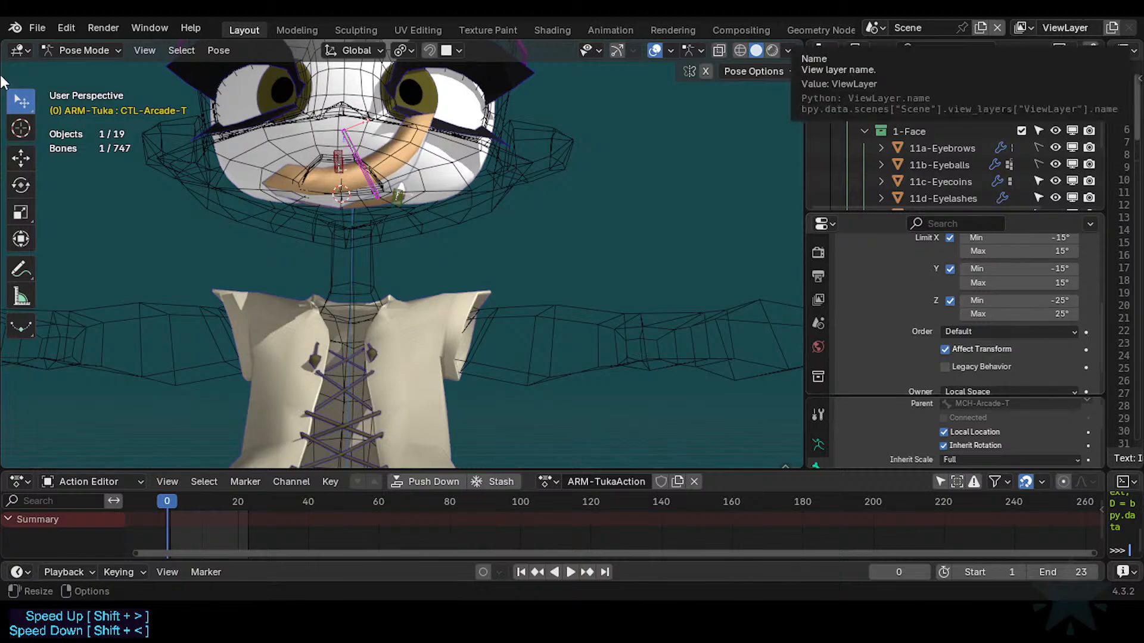
Return all three visible mouth controllers to their rest location.
{"action": "middle_click_drag", "start_coordinate": [514, 162], "coordinate": [572, 231], "text": "shift"}
{"action": "scroll", "coordinate": [557, 227], "scroll_direction": "up", "scroll_amount": 1}
{"action": "key", "text": "a"}
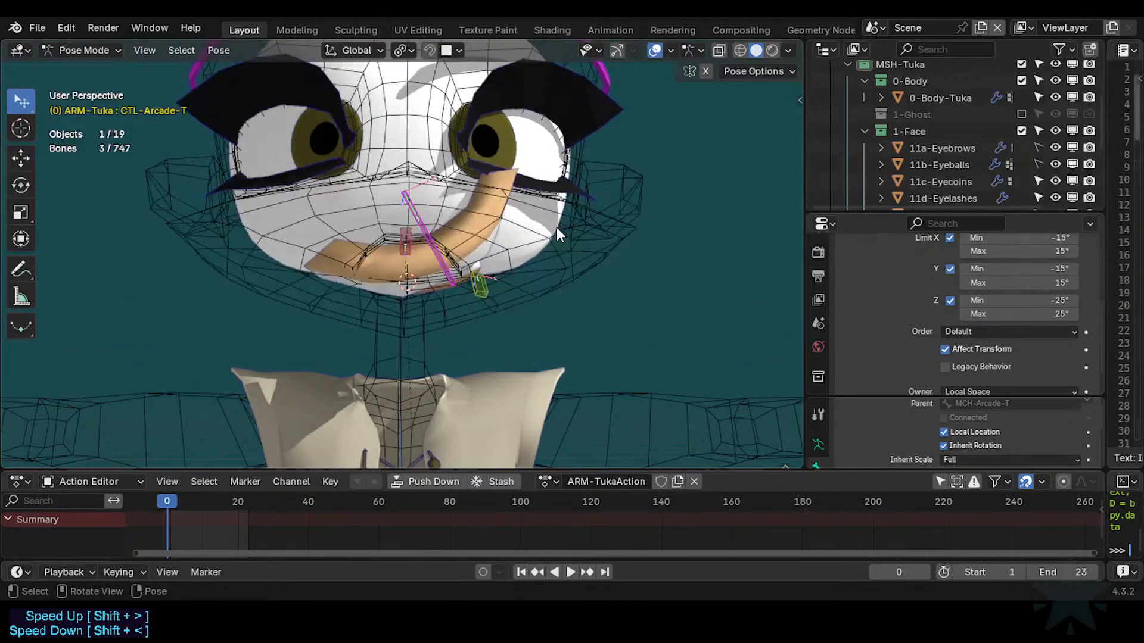
{"action": "key", "text": "alt+g"}
Raise CTL-Arcade-T.001 over the mouth and move it around from an angled view to test the wider Z range.
{"action": "left_click", "coordinate": [408, 302]}
{"action": "key", "text": "g"}
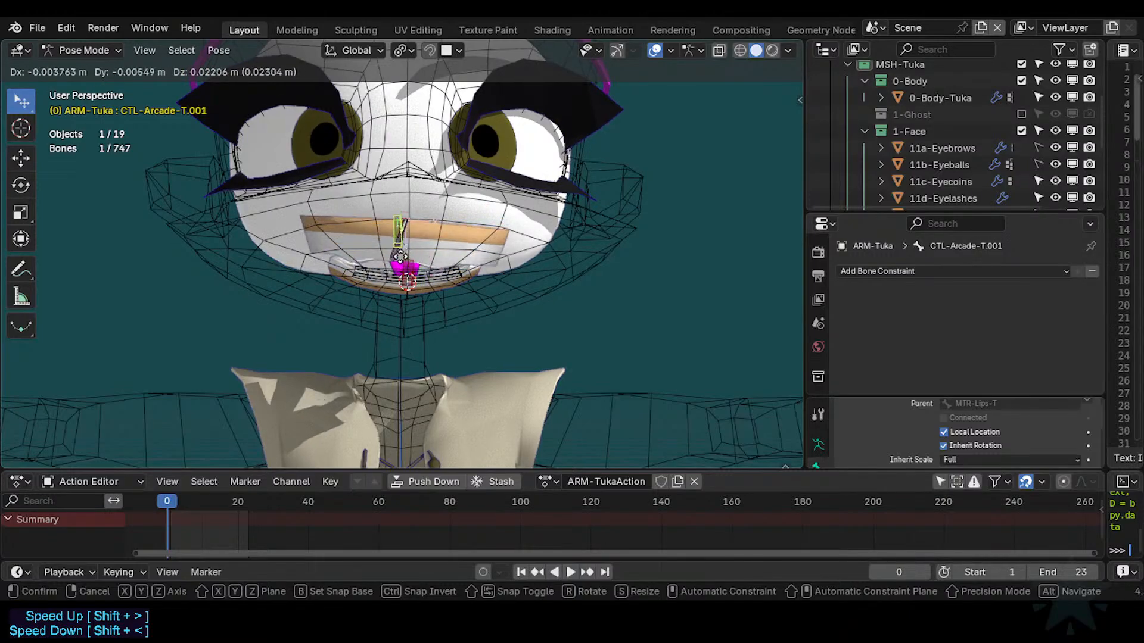
{"action": "left_click", "coordinate": [401, 220]}
{"action": "middle_click_drag", "start_coordinate": [402, 220], "coordinate": [530, 256]}
{"action": "key", "text": "g"}
{"action": "key", "text": "g"}
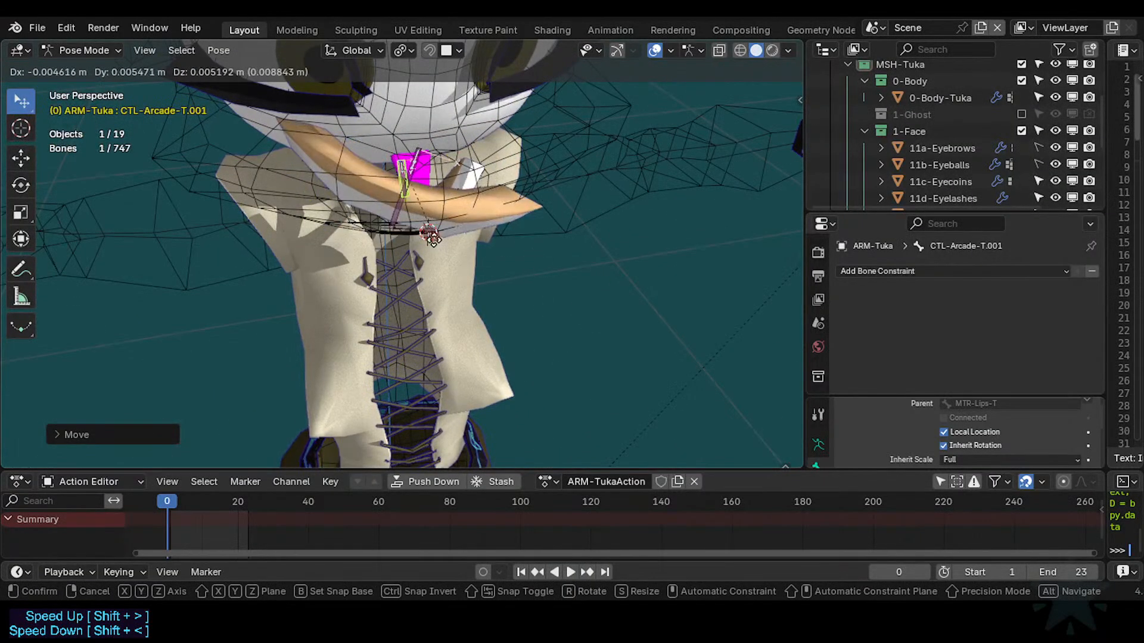
{"action": "left_click", "coordinate": [455, 247]}
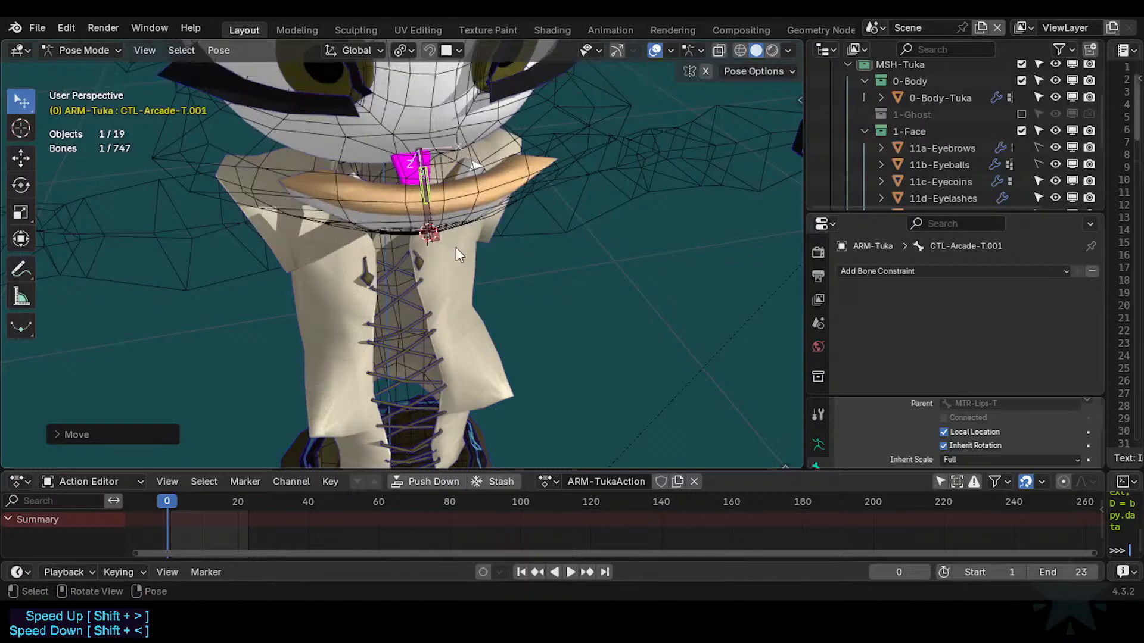
Inspect the upper mouth from several angles, enlarge the Properties editor, and save the file.
{"action": "middle_click_drag", "start_coordinate": [456, 247], "coordinate": [410, 230]}
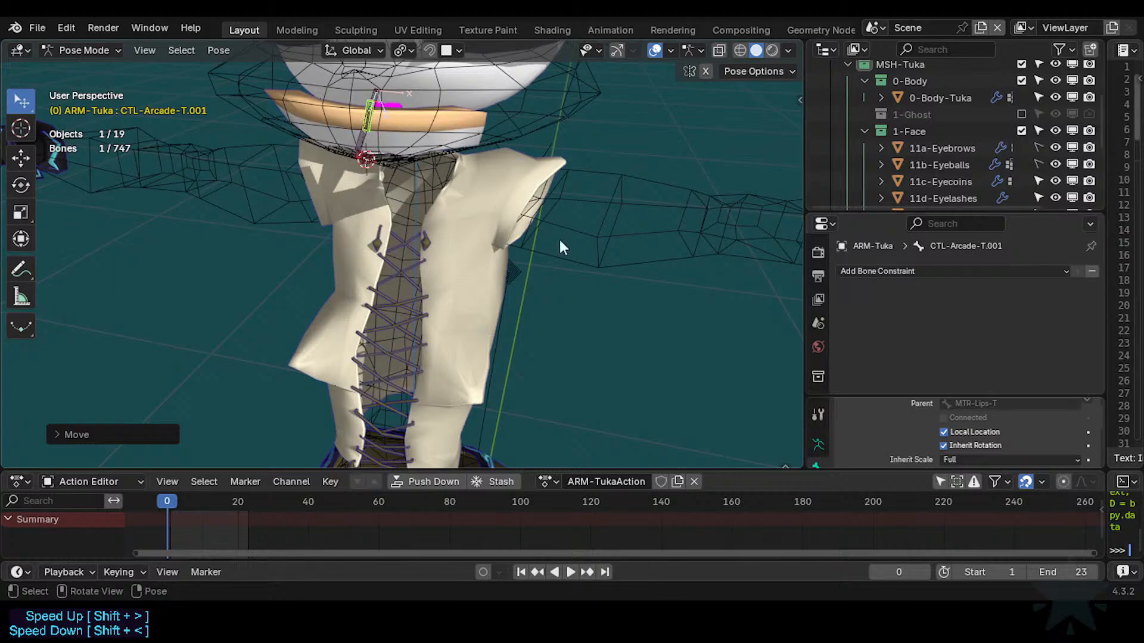
{"action": "middle_click_drag", "start_coordinate": [560, 239], "coordinate": [637, 330]}
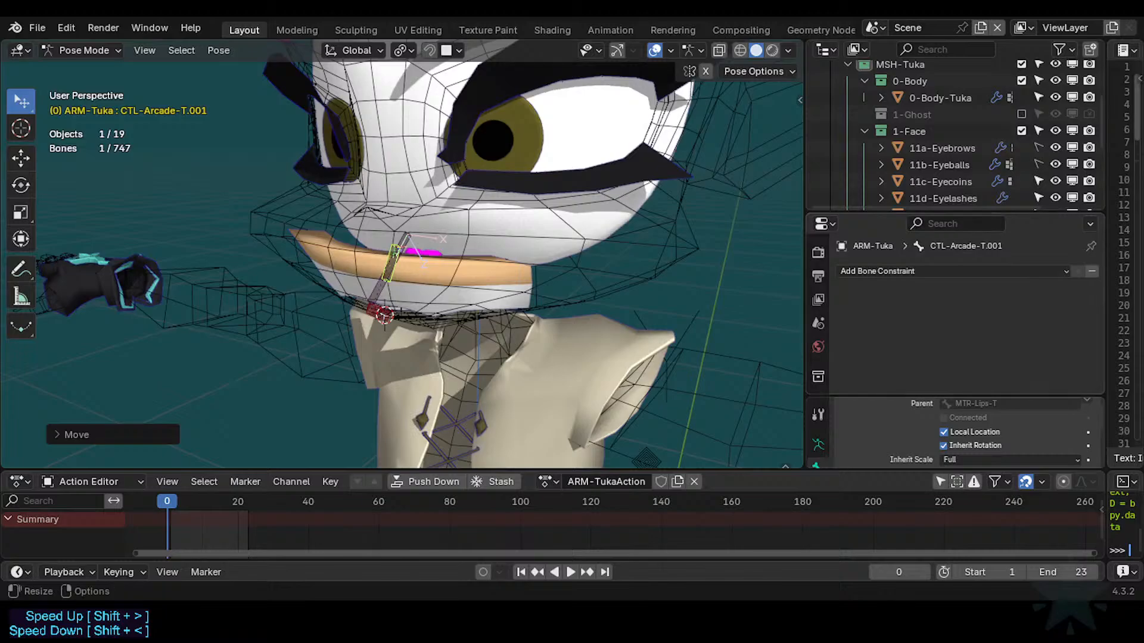
{"action": "left_click_drag", "start_coordinate": [910, 210], "coordinate": [910, 109]}
{"action": "middle_click_drag", "start_coordinate": [679, 256], "coordinate": [487, 305]}
{"action": "key", "text": "ctrl+s"}
Try moving MTR-Lips-T, and pull CTL-Arcade-T.001 forward from the mouth to test the teeth from the side.
{"action": "left_click", "coordinate": [479, 255]}
{"action": "key", "text": "g"}
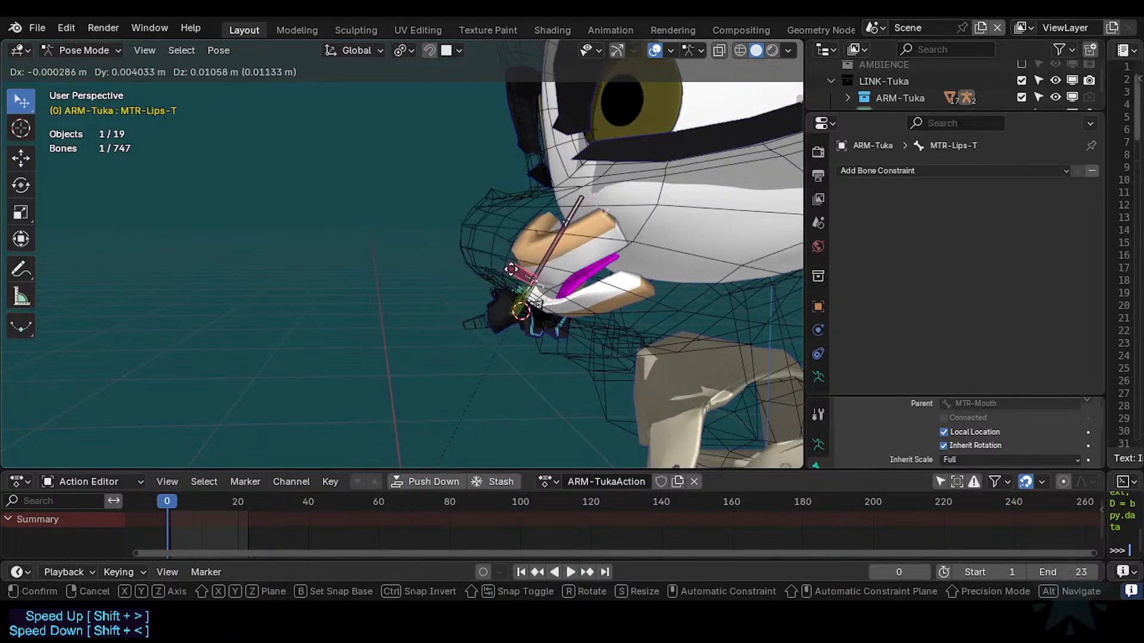
{"action": "right_click", "coordinate": [478, 344]}
{"action": "key", "text": "g"}
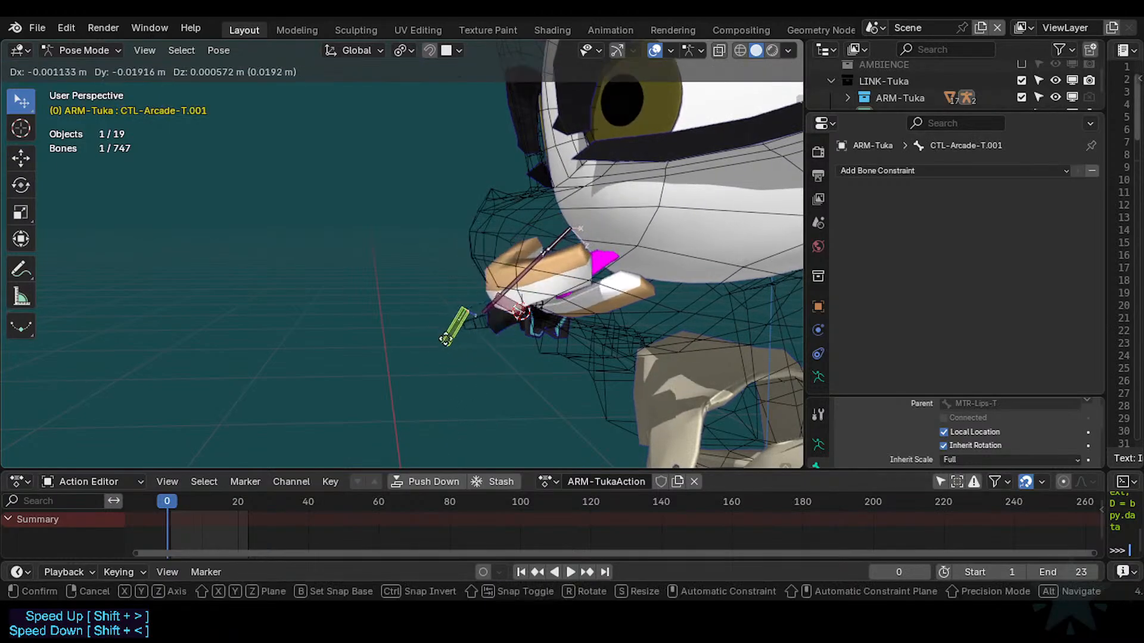
{"action": "left_click", "coordinate": [488, 333]}
Leave Pose Mode and display the 0-Body-Tuka mesh as solid instead of wireframe.
{"action": "left_click", "coordinate": [499, 255]}
{"action": "key", "text": "ctrl+Tab"}
{"action": "left_click", "coordinate": [483, 234]}
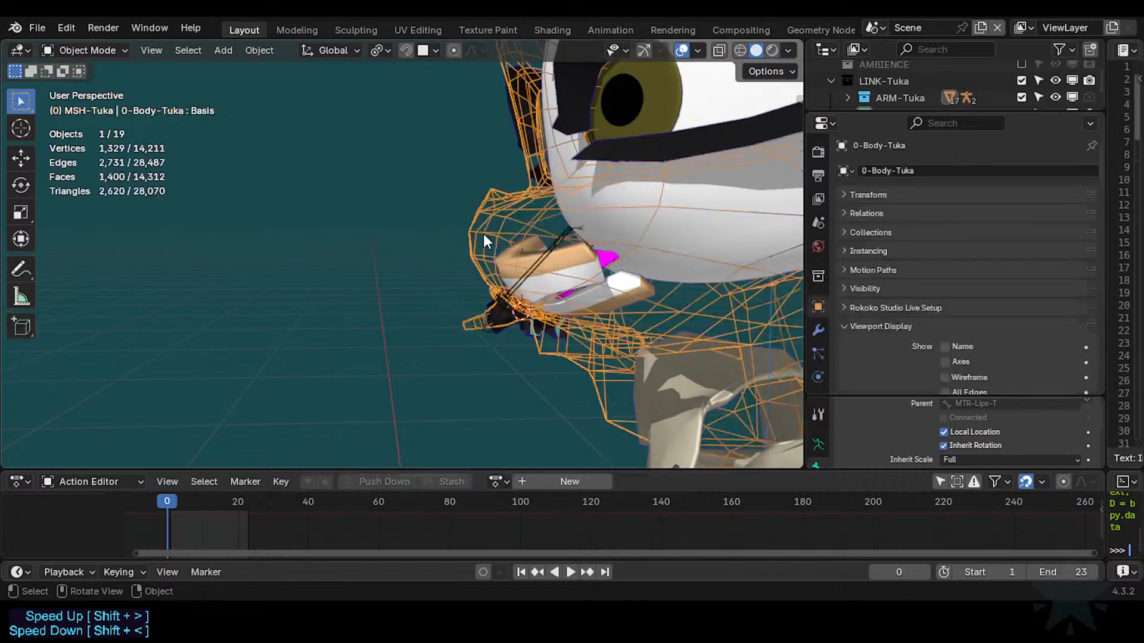
{"action": "key", "text": "ctrl+alt+shift+w"}
{"action": "key", "text": "Down"}
{"action": "key", "text": "Return"}
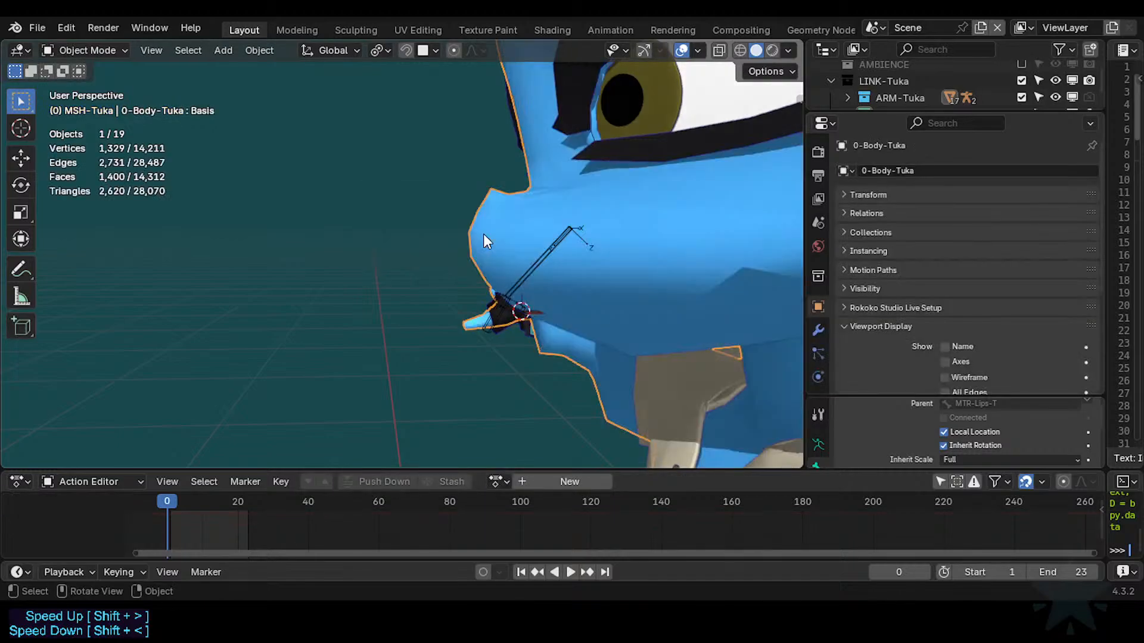
Return ARM-Tuka to Pose Mode, show its custom bone shapes, and reset the mouth controllers to their rest pose.
{"action": "middle_click_drag", "start_coordinate": [482, 306], "coordinate": [555, 209]}
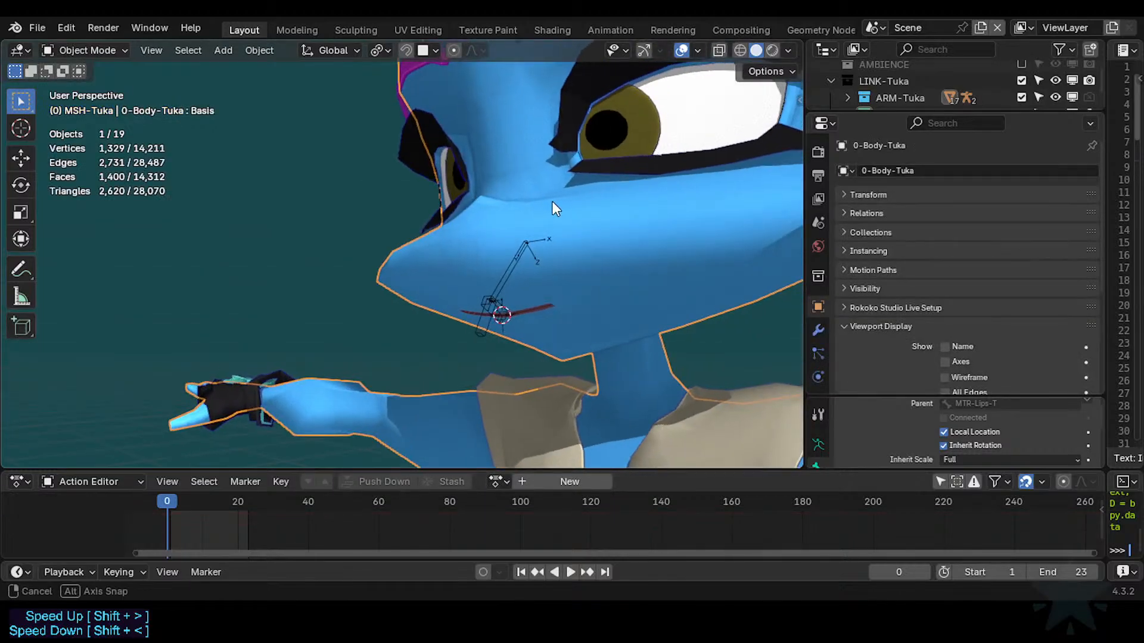
{"action": "left_click", "coordinate": [488, 315]}
{"action": "key", "text": "ctrl+Tab"}
{"action": "key", "text": "g"}
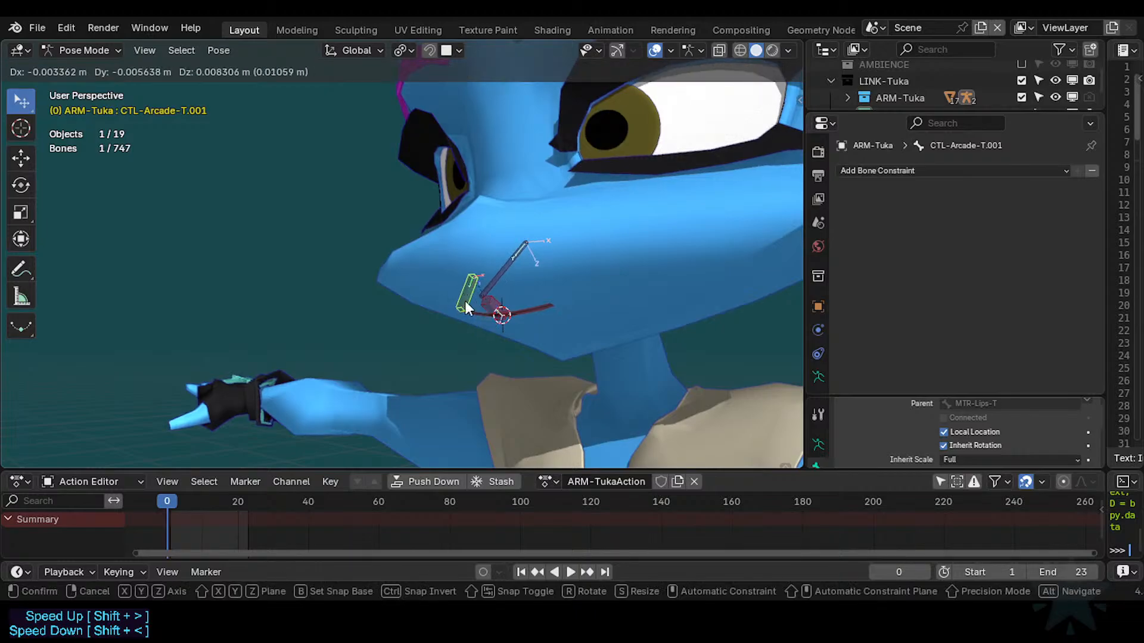
{"action": "left_click", "coordinate": [466, 307]}
{"action": "key", "text": "ctrl+z"}
{"action": "key", "text": "alt+h"}
{"action": "key", "text": "alt+r"}
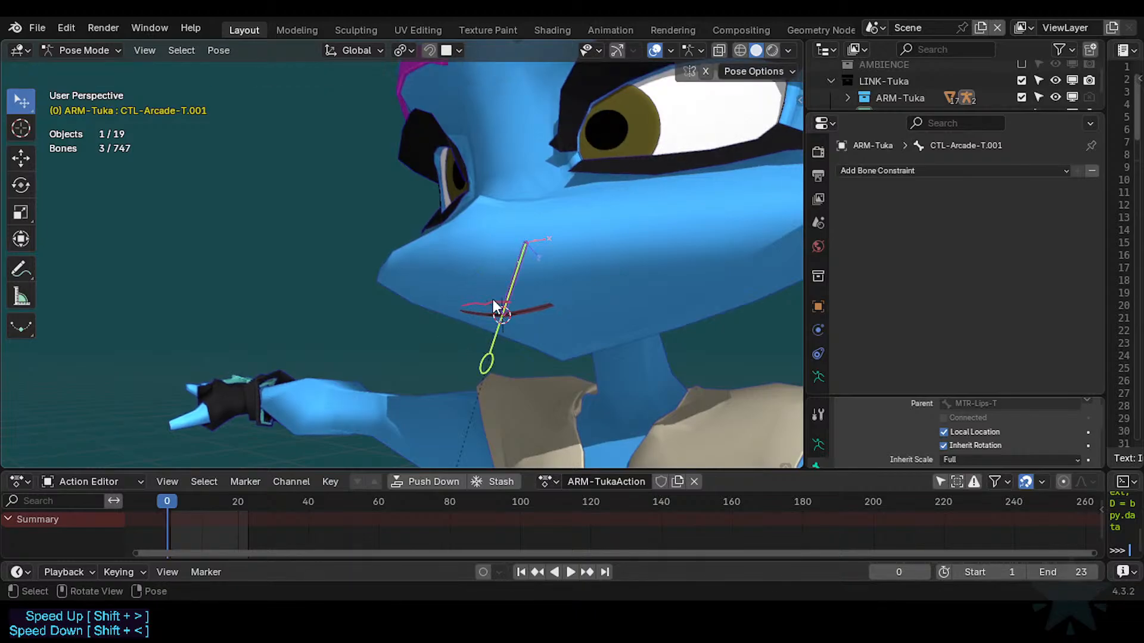
Raise MTR-Lips-T to open the upper lip and move CTL-Arcade-T.001 below the mouth to reveal the teeth.
{"action": "left_click_drag", "start_coordinate": [493, 301], "coordinate": [481, 267]}
{"action": "left_click", "coordinate": [473, 344]}
{"action": "key", "text": "g"}
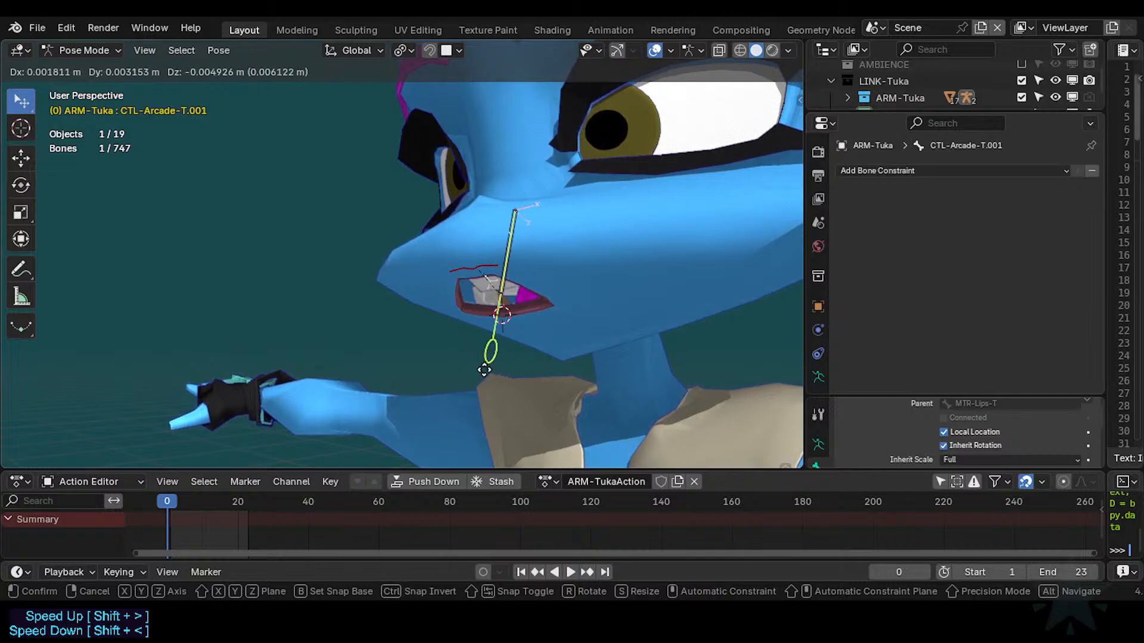
{"action": "left_click", "coordinate": [483, 370]}
Swing CTL-Arcade-T.001 from side to side below the open mouth and rotate it to test the upper teeth.
{"action": "middle_click_drag", "start_coordinate": [468, 358], "coordinate": [506, 316]}
{"action": "key", "text": "g"}
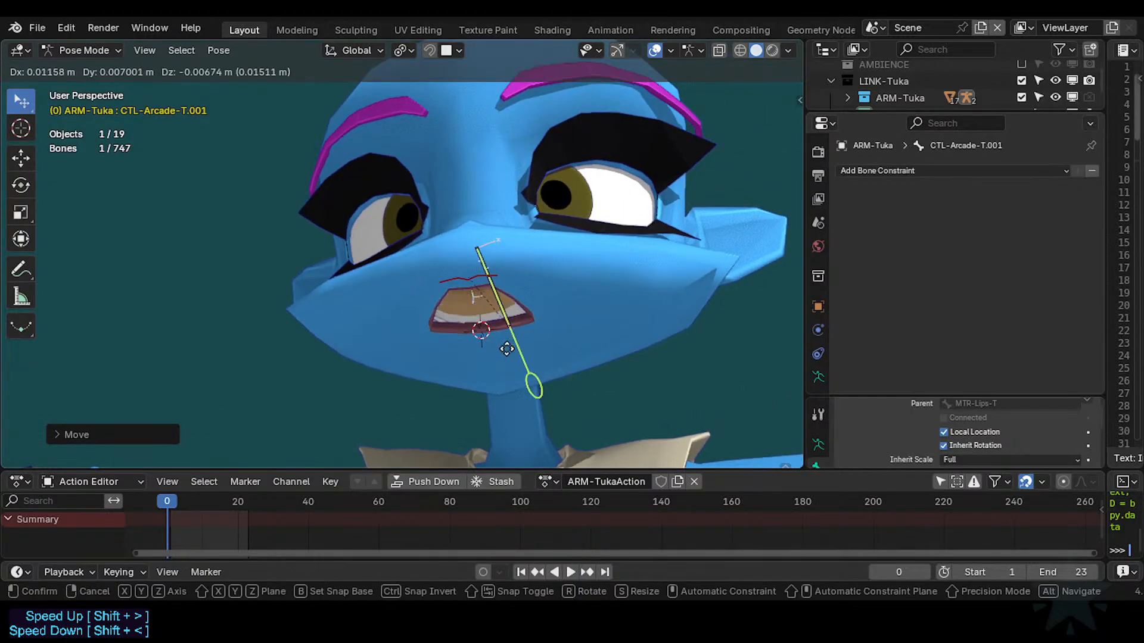
{"action": "left_click", "coordinate": [483, 353]}
{"action": "key", "text": "r"}
{"action": "left_click", "coordinate": [559, 316]}
{"action": "key", "text": "g"}
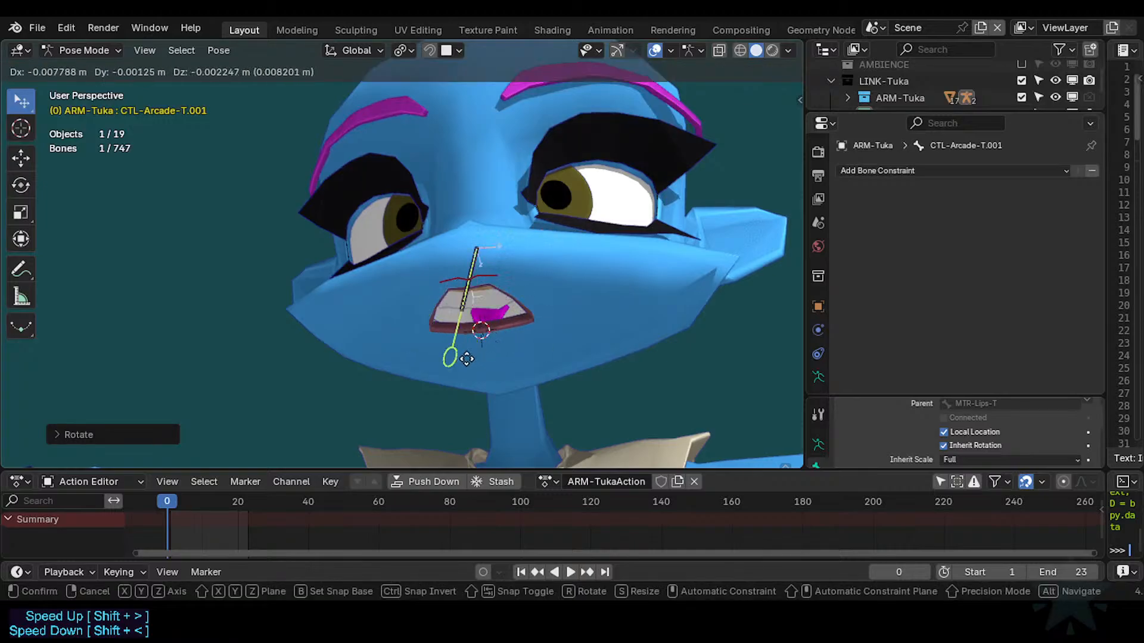
{"action": "left_click", "coordinate": [502, 354]}
Test CTL-Arcade-T.001 along global Z and sideways, try rotating it, and settle it just below the mouth.
{"action": "key", "text": "g"}
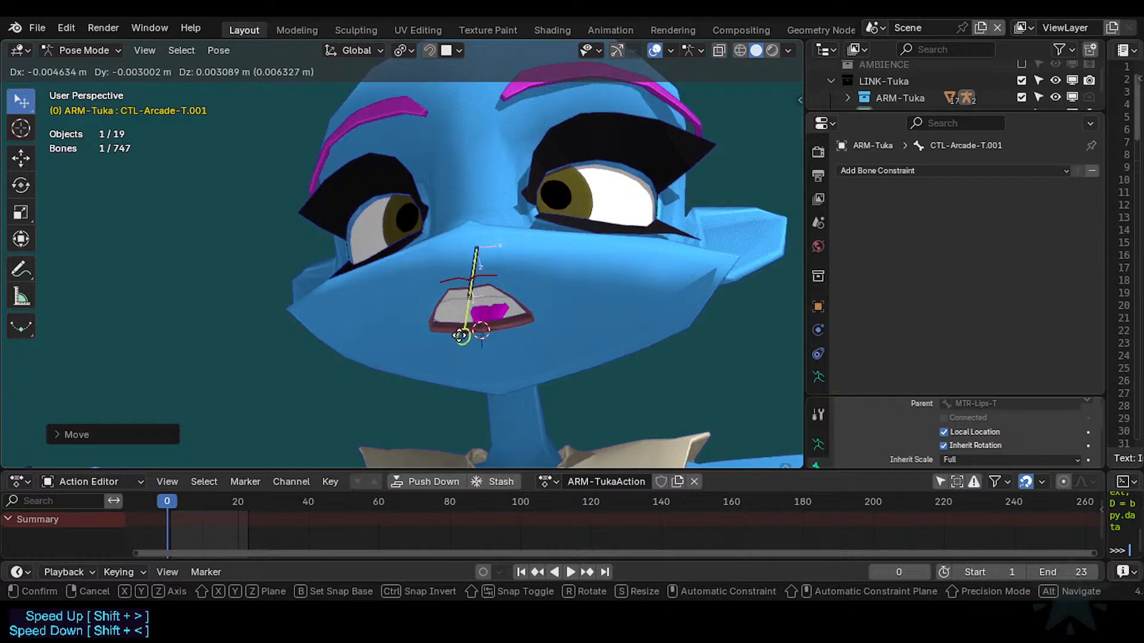
{"action": "key", "text": "z"}
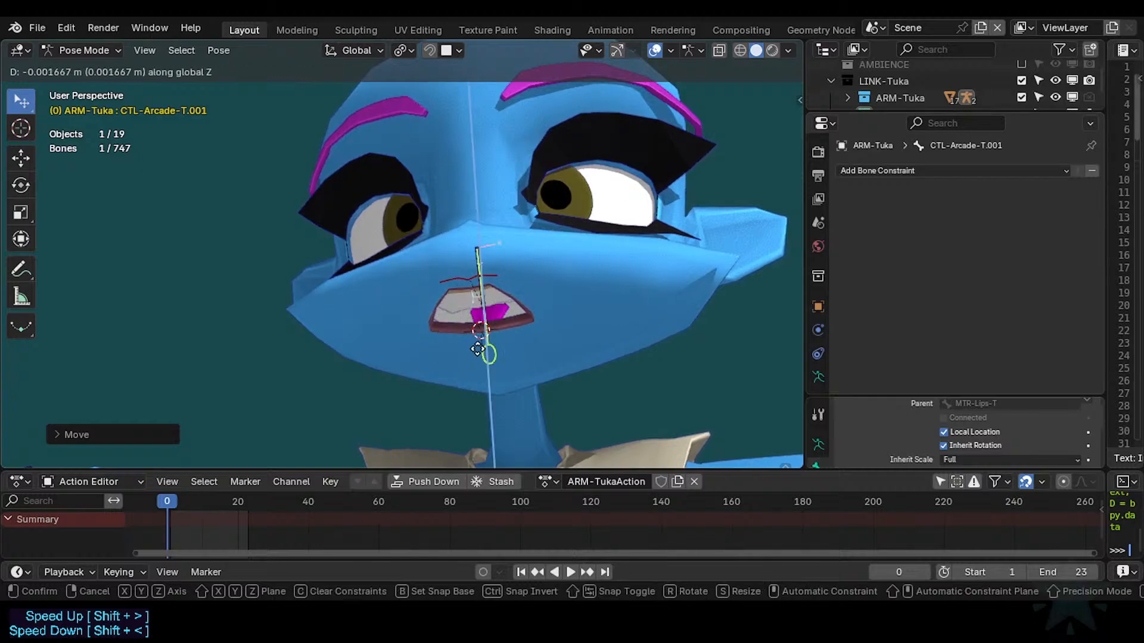
{"action": "key", "text": "z"}
{"action": "key", "text": "z"}
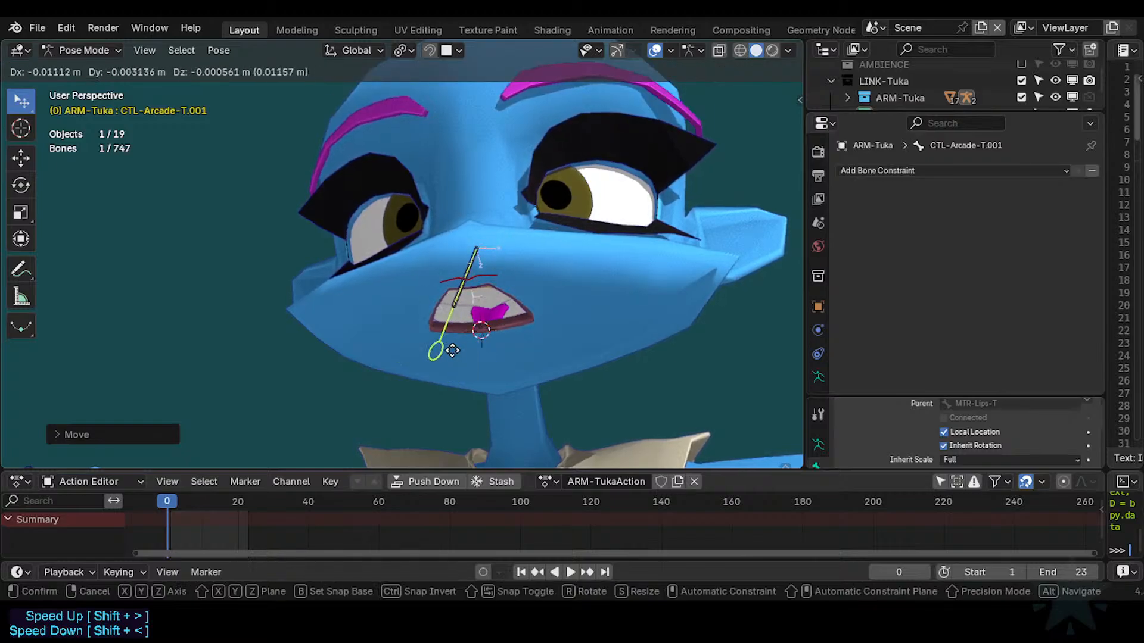
{"action": "key", "text": "r"}
{"action": "left_click", "coordinate": [495, 305]}
{"action": "key", "text": "g"}
{"action": "left_click", "coordinate": [482, 335]}
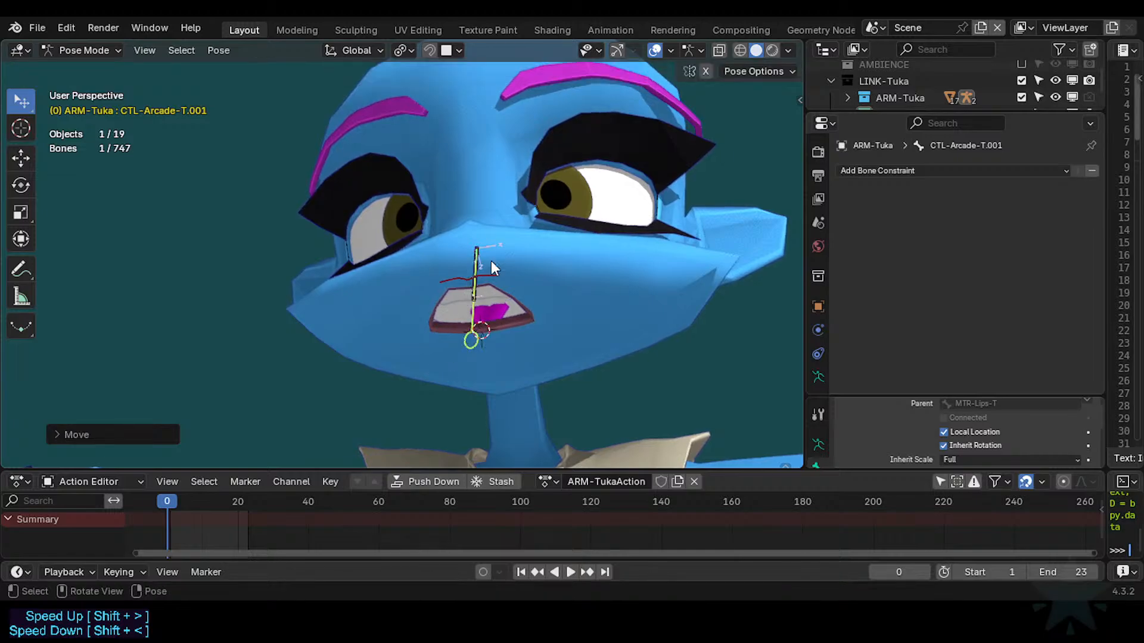
Try rotating MTR-Lips-T, and move it upward to test how the upper lip and teeth follow.
{"action": "left_click", "coordinate": [487, 277]}
{"action": "key", "text": "r"}
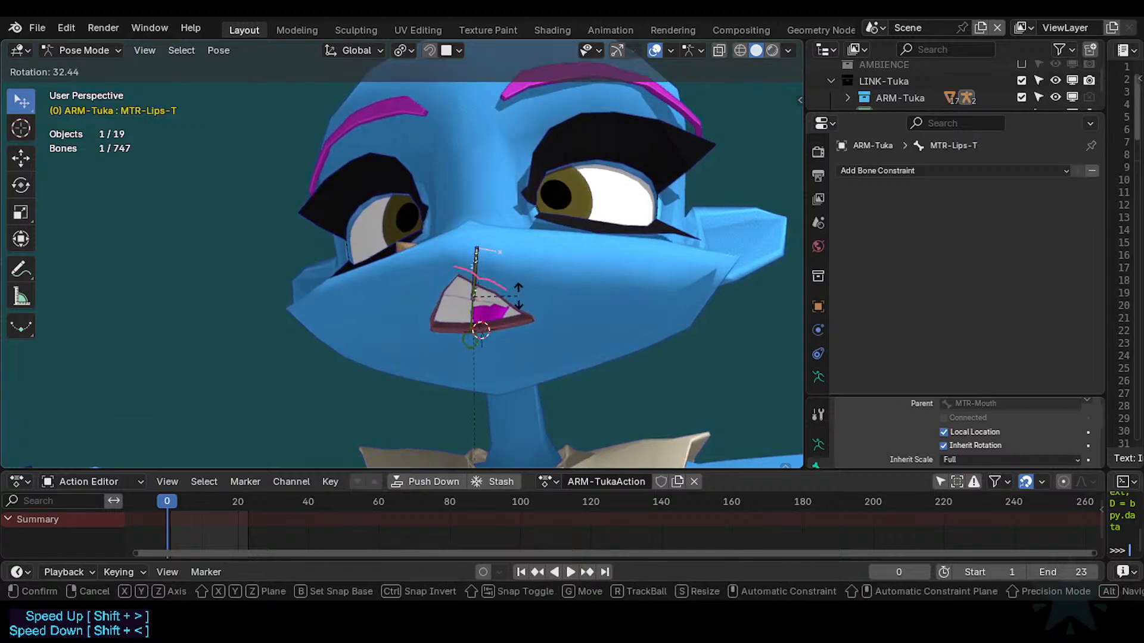
{"action": "left_click", "coordinate": [524, 274]}
{"action": "key", "text": "g"}
{"action": "left_click", "coordinate": [533, 275]}
{"action": "key", "text": "g"}
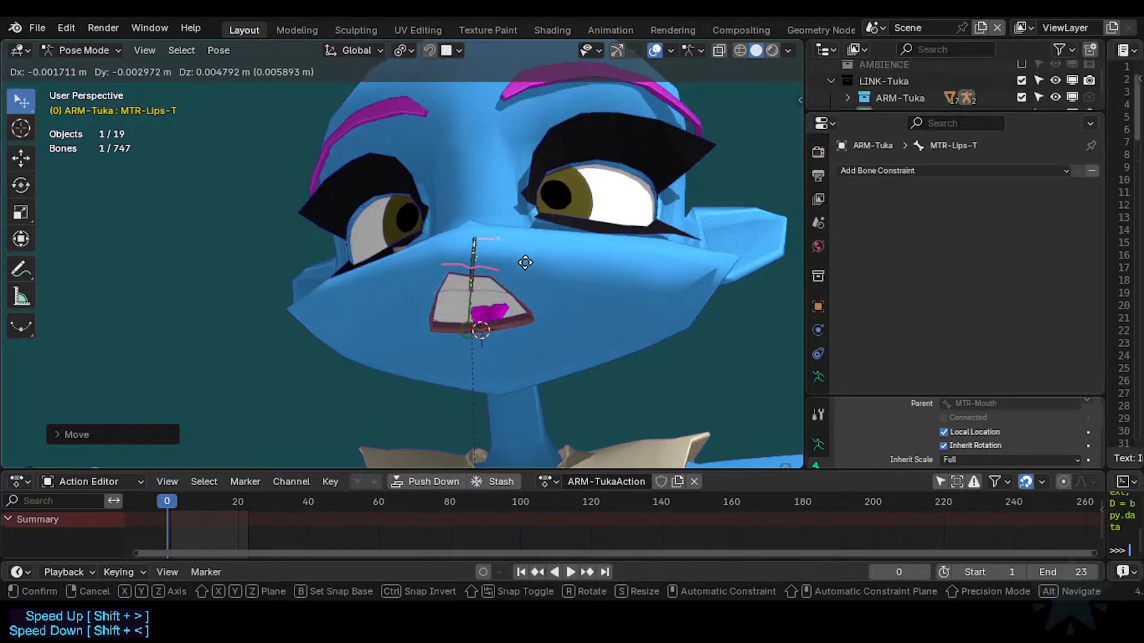
Move and rotate the MTR-Lips-T bone to try out a partly open mouth pose.
{"action": "left_click", "coordinate": [527, 262]}
{"action": "key", "text": "r"}
{"action": "left_click", "coordinate": [532, 253]}
{"action": "key", "text": "g"}
{"action": "left_click", "coordinate": [535, 262]}
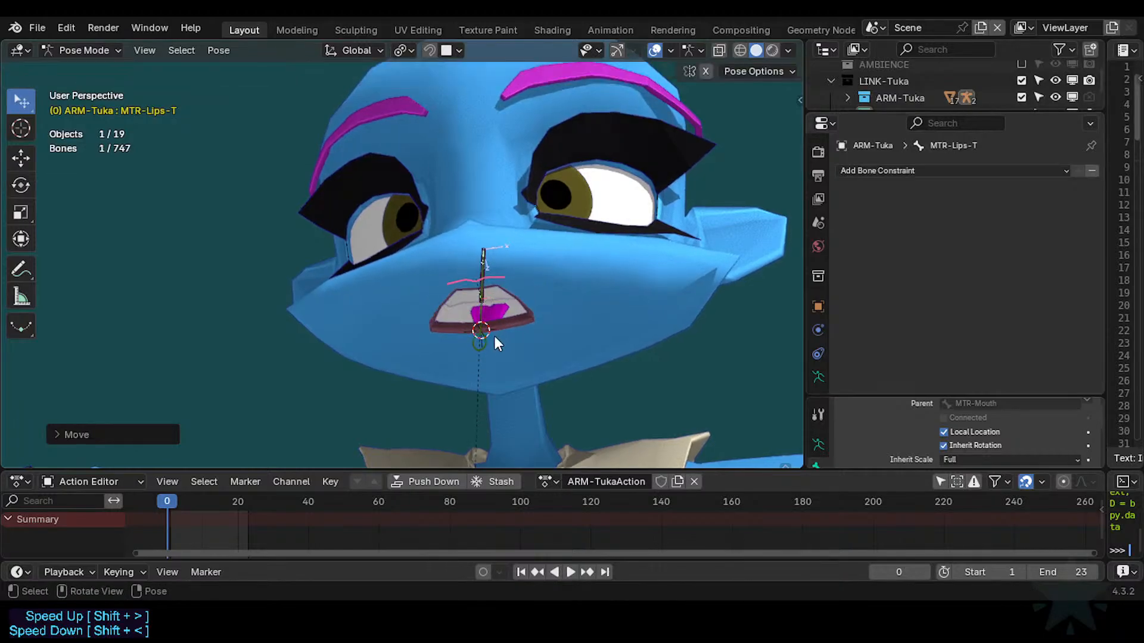
Switch the viewport to rendered shading and raise the MTR-Lips-T bone while checking the mouth up close.
{"action": "mouse_move", "coordinate": [495, 336]}
{"action": "middle_mouse_down"}
{"action": "mouse_move", "coordinate": [439, 332]}
{"action": "mouse_move", "coordinate": [485, 327]}
{"action": "middle_mouse_up"}
{"action": "left_click", "coordinate": [772, 50]}
{"action": "key", "text": "shift+grave"}
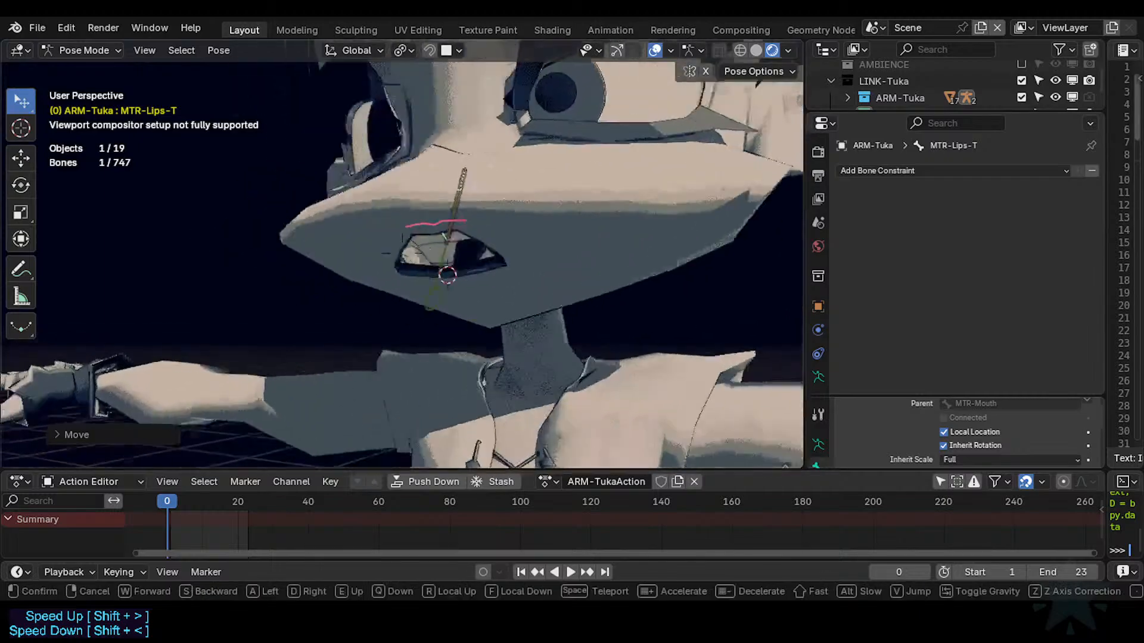
{"action": "key", "text": "w"}
{"action": "key", "text": "s"}
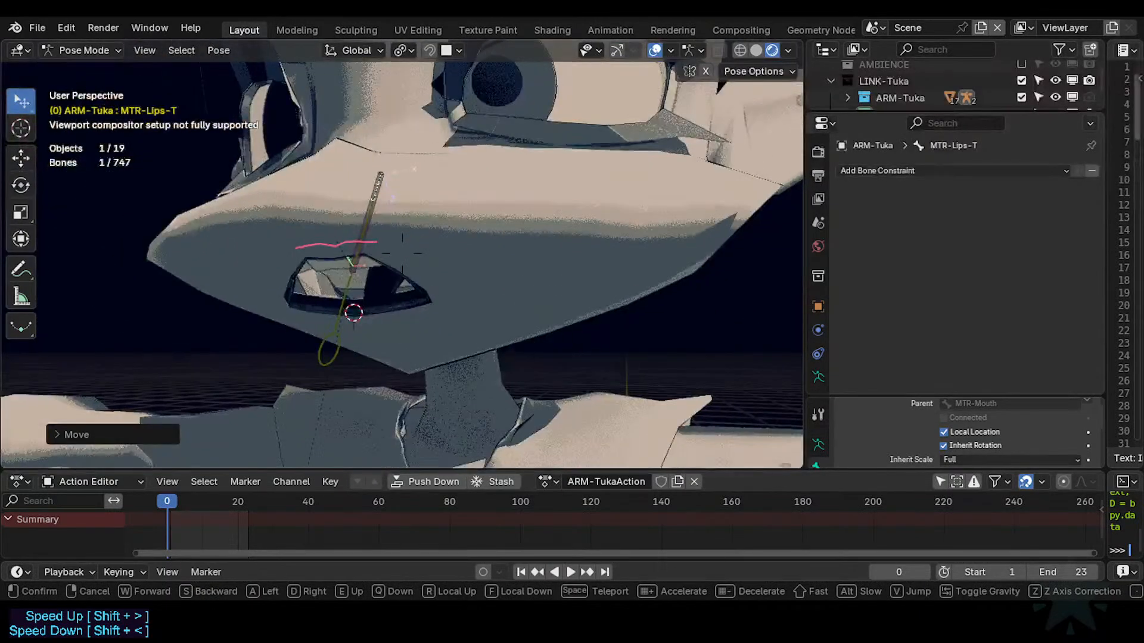
{"action": "left_click", "coordinate": [403, 253]}
{"action": "key", "text": "g"}
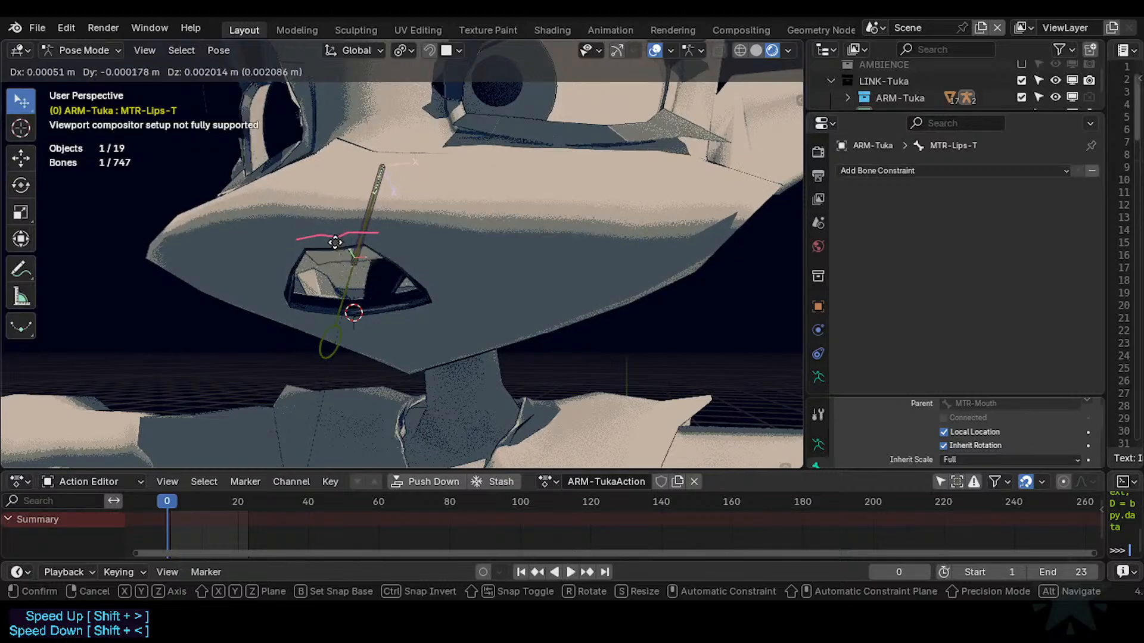
{"action": "left_click", "coordinate": [331, 229]}
Try moving the CTL-Arcade-T.001 bone, and clear the location of the selected upper-lip bones.
{"action": "left_click", "coordinate": [334, 323]}
{"action": "key", "text": "g"}
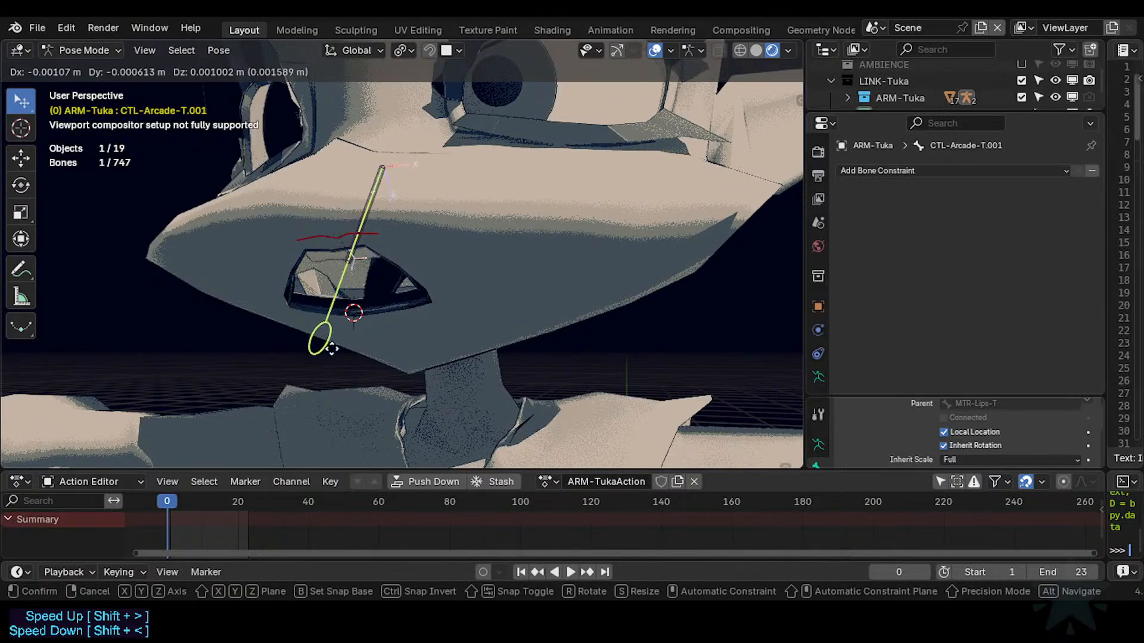
{"action": "left_click", "coordinate": [369, 343]}
{"action": "left_click", "coordinate": [337, 205]}
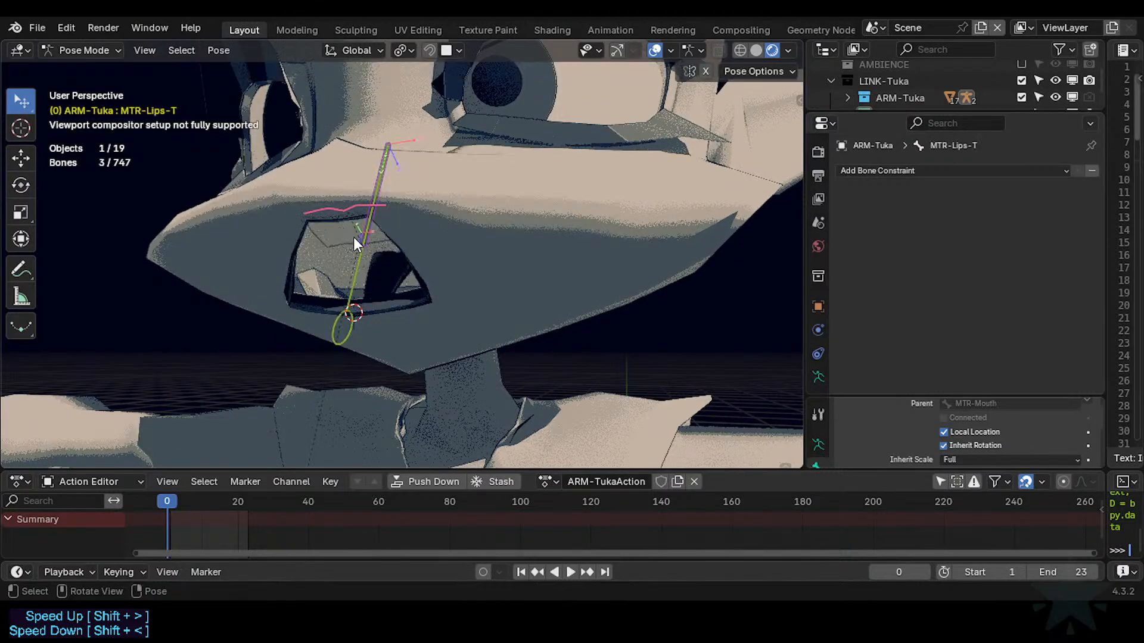
{"action": "key", "text": "alt+g"}
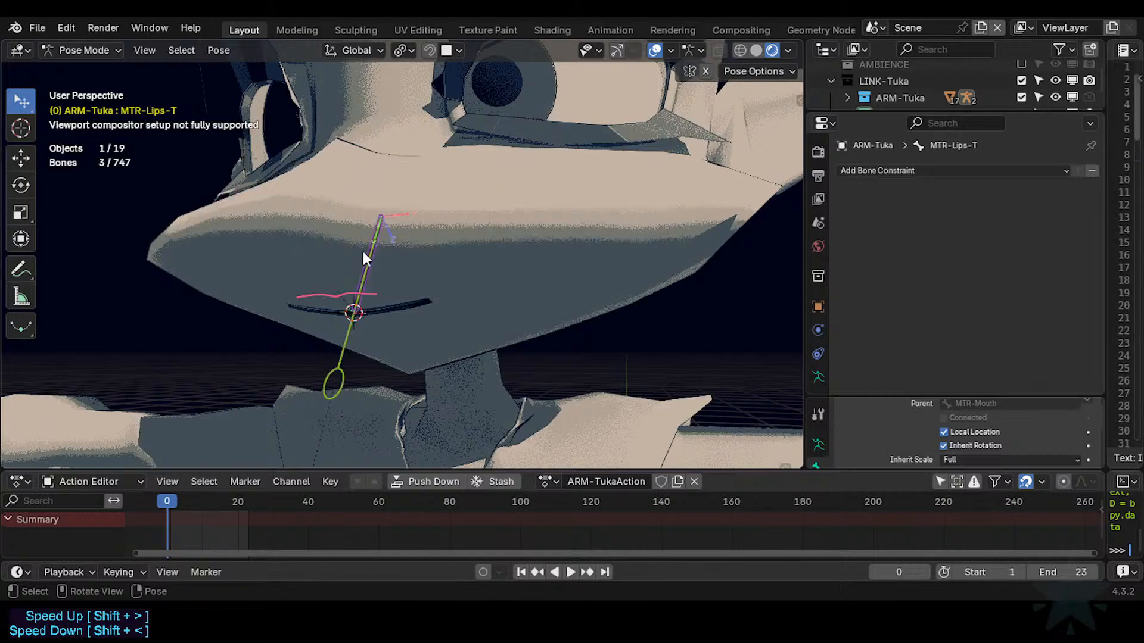
Save the file and set the viewport to solid shading with the mesh wireframe overlay shown.
{"action": "key", "text": "ctrl+s"}
{"action": "key", "text": "shift+z"}
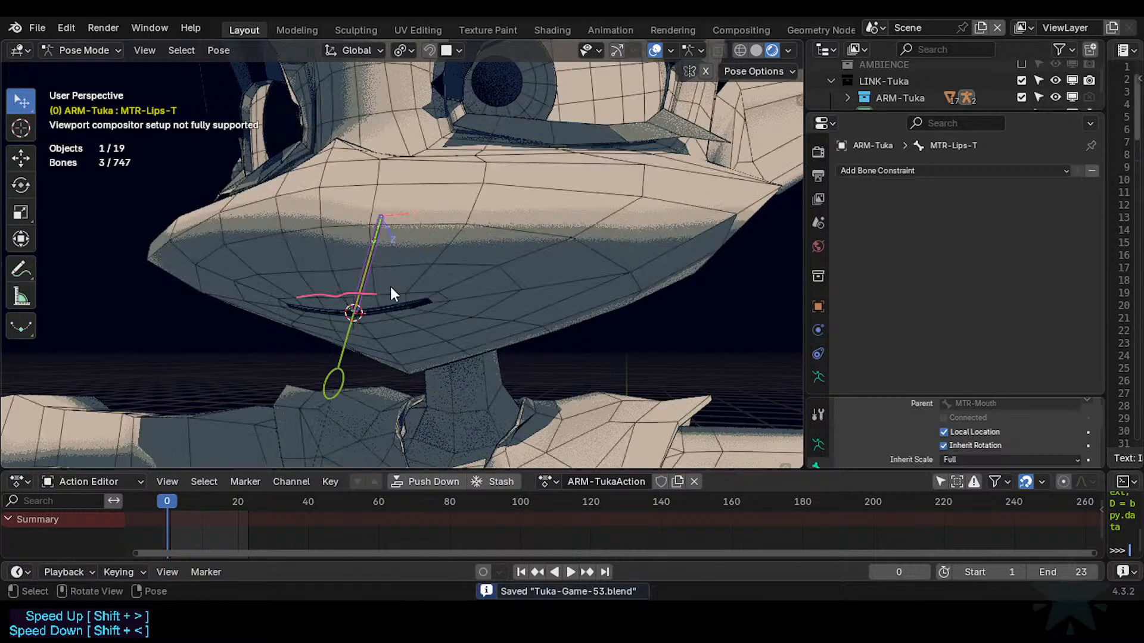
{"action": "scroll", "coordinate": [391, 287], "scroll_direction": "down", "scroll_amount": 1}
{"action": "left_click", "coordinate": [756, 50]}
{"action": "scroll", "coordinate": [396, 340], "scroll_direction": "up", "scroll_amount": 1}
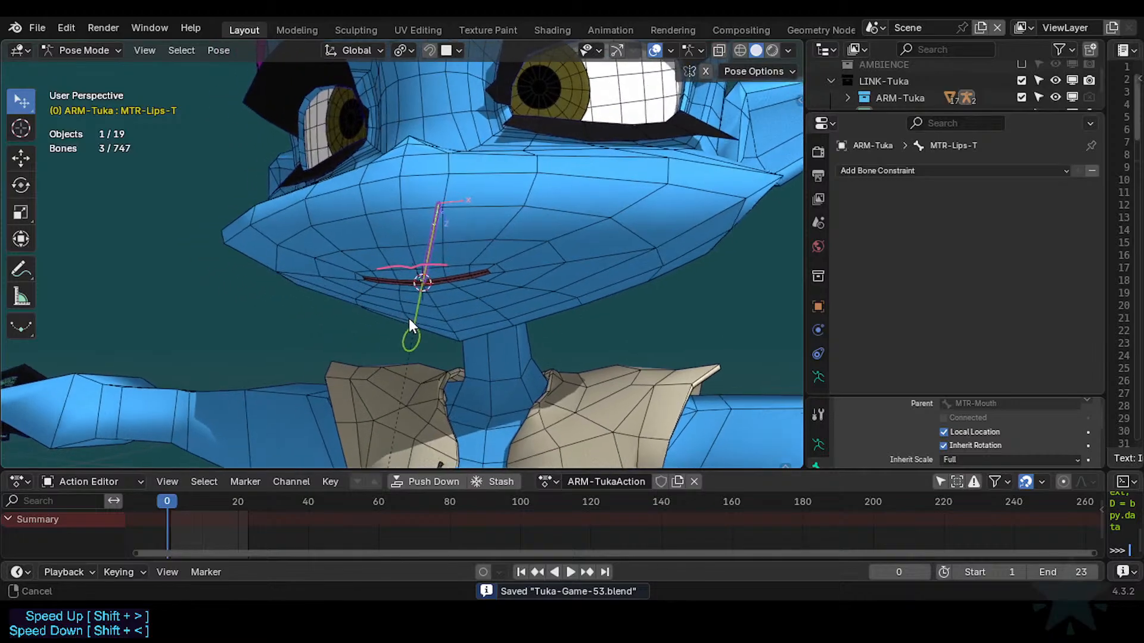
{"action": "key", "text": "ctrl+Tab"}
{"action": "key", "text": "ctrl+Tab"}
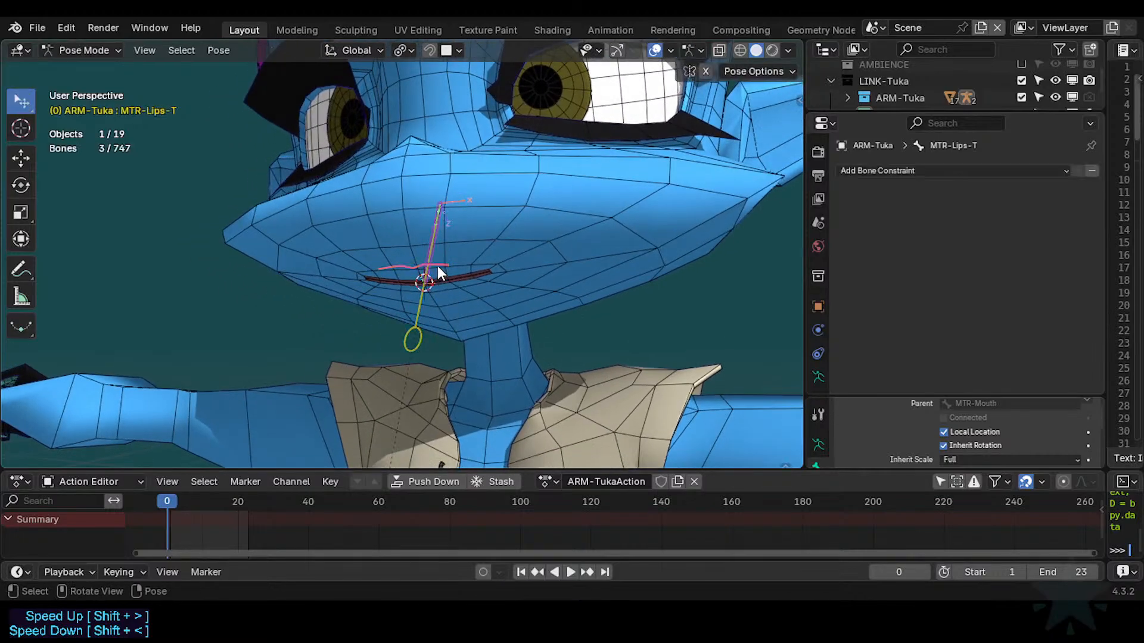
Move the selected upper-lip bones slightly upward and reveal all hidden bones of the armature.
{"action": "key", "text": "g"}
{"action": "left_click", "coordinate": [434, 255]}
{"action": "key", "text": "alt+h"}
{"action": "scroll", "coordinate": [438, 301], "scroll_direction": "up", "scroll_amount": 1}
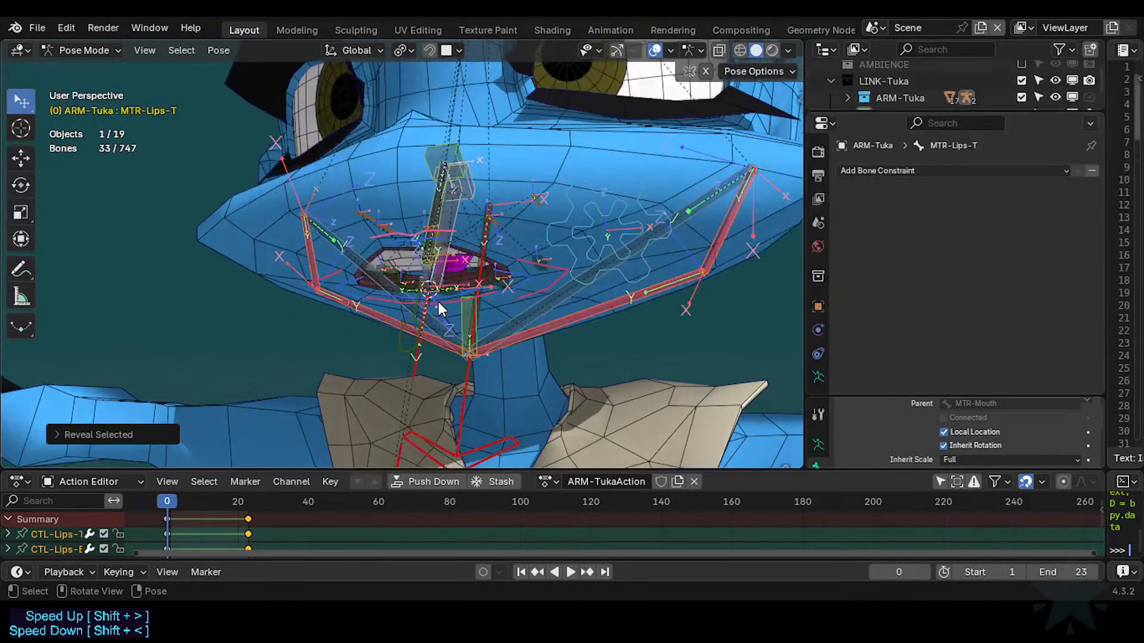
Save the file and enter Edit Mode on the armature with the CTL-Arcade-T bone selected.
{"action": "left_click", "coordinate": [438, 301]}
{"action": "mouse_move", "coordinate": [438, 302]}
{"action": "middle_mouse_down"}
{"action": "mouse_move", "coordinate": [401, 303]}
{"action": "mouse_move", "coordinate": [455, 306]}
{"action": "middle_mouse_up"}
{"action": "key", "text": "ctrl+s"}
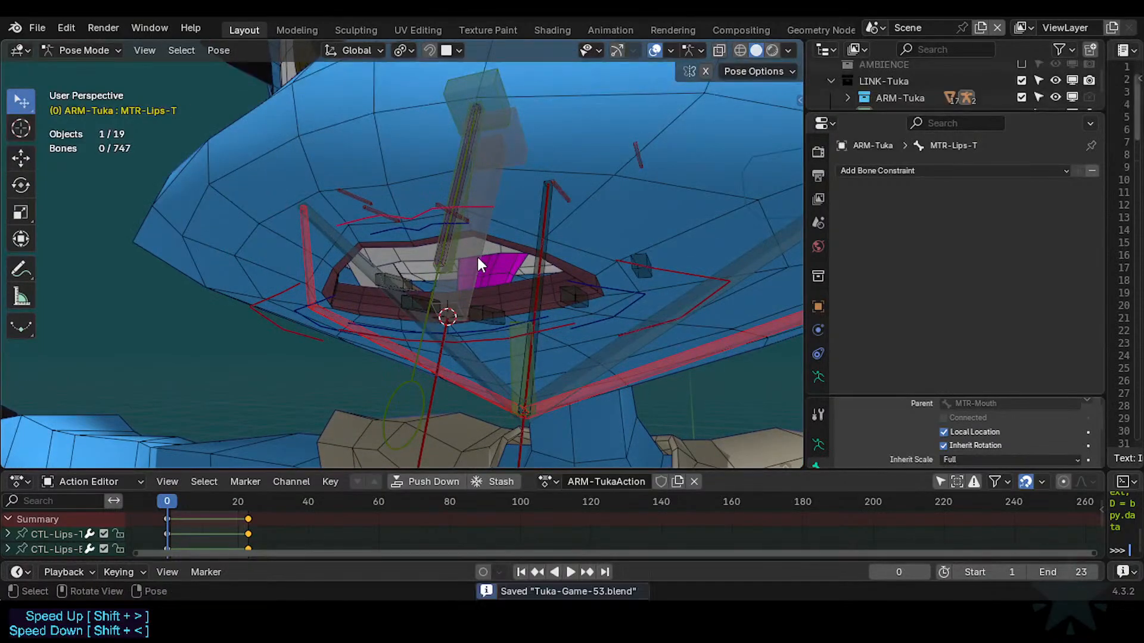
{"action": "left_click", "coordinate": [477, 257]}
{"action": "middle_click_drag", "start_coordinate": [477, 258], "coordinate": [421, 232]}
{"action": "key", "text": "Tab"}
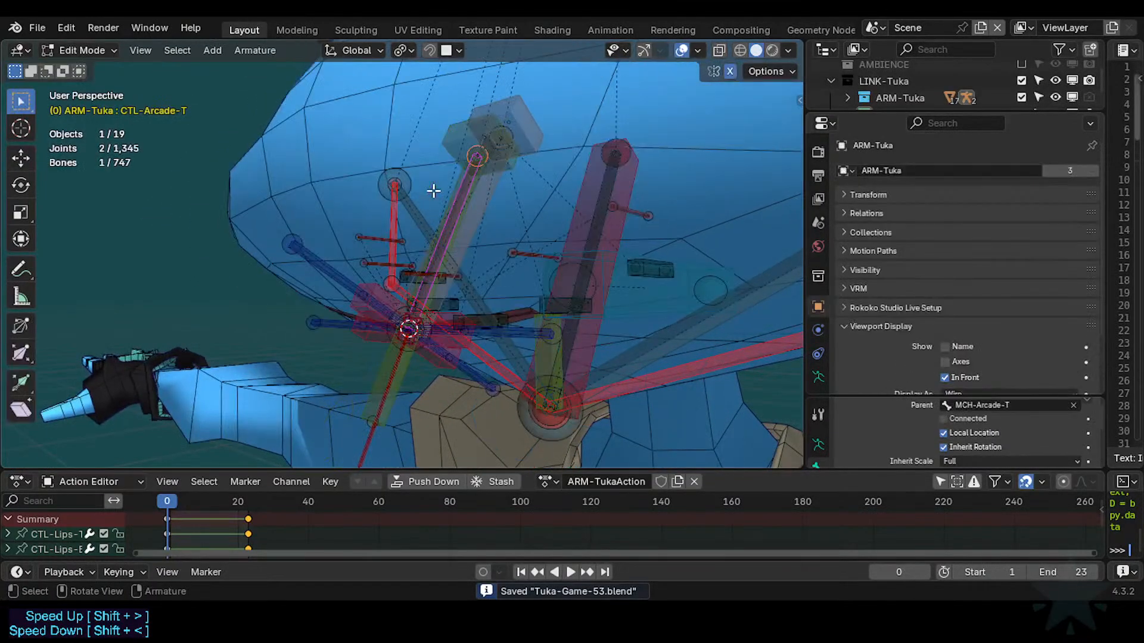
{"action": "left_click", "coordinate": [462, 200]}
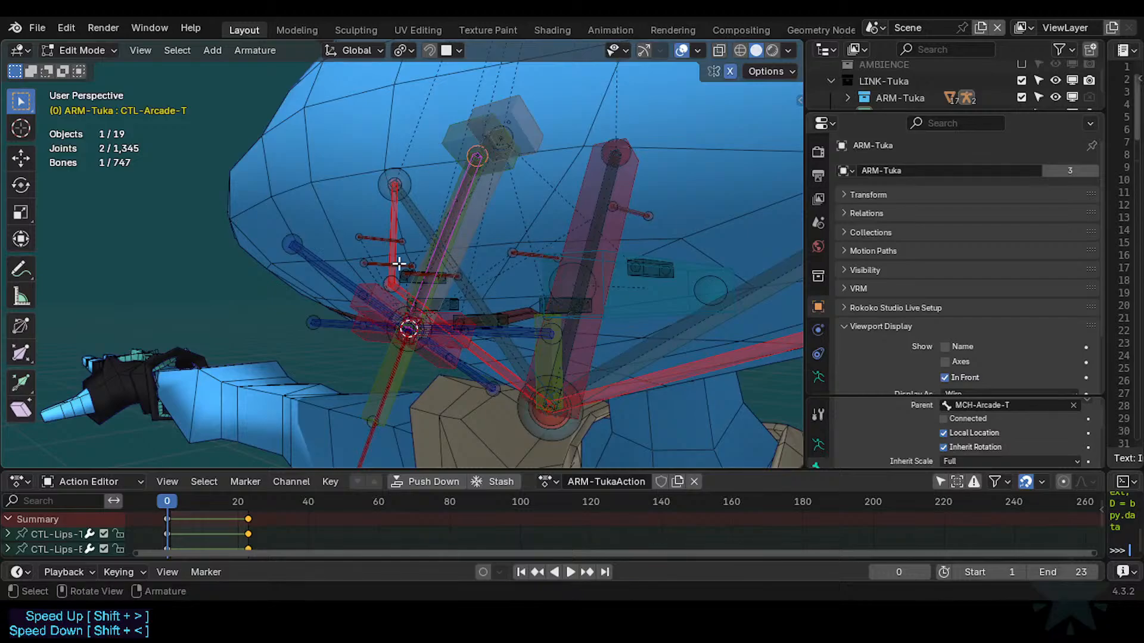
Examine the mouth and lip bones around CTL-Arcade-T from the front, side and above.
{"action": "middle_click_drag", "start_coordinate": [398, 258], "coordinate": [412, 278]}
{"action": "middle_click_drag", "start_coordinate": [403, 242], "coordinate": [376, 244]}
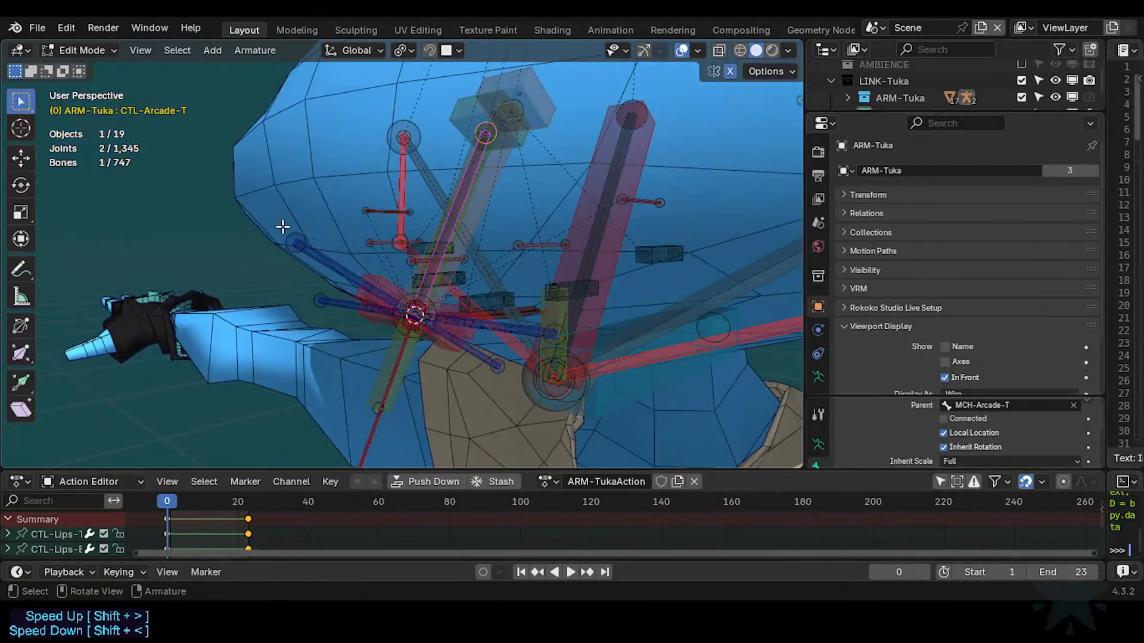
{"action": "scroll", "coordinate": [344, 244], "scroll_direction": "down", "scroll_amount": 4}
{"action": "scroll", "coordinate": [380, 238], "scroll_direction": "up", "scroll_amount": 2}
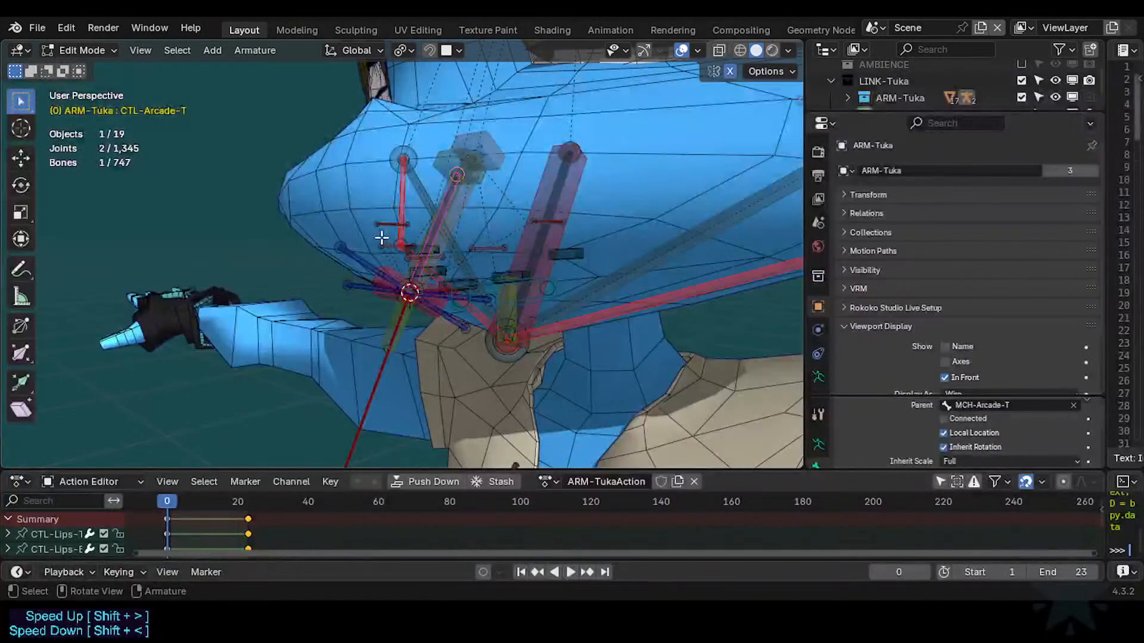
{"action": "scroll", "coordinate": [381, 238], "scroll_direction": "down", "scroll_amount": 2}
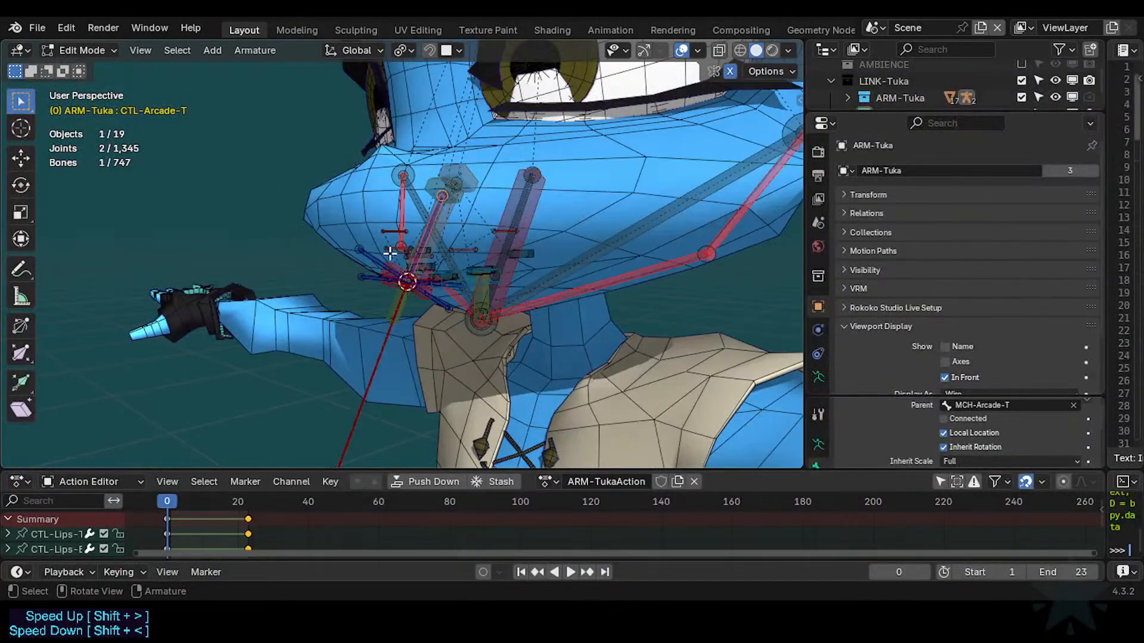
{"action": "scroll", "coordinate": [238, 232], "scroll_direction": "down", "scroll_amount": 2}
{"action": "scroll", "coordinate": [358, 317], "scroll_direction": "up", "scroll_amount": 6}
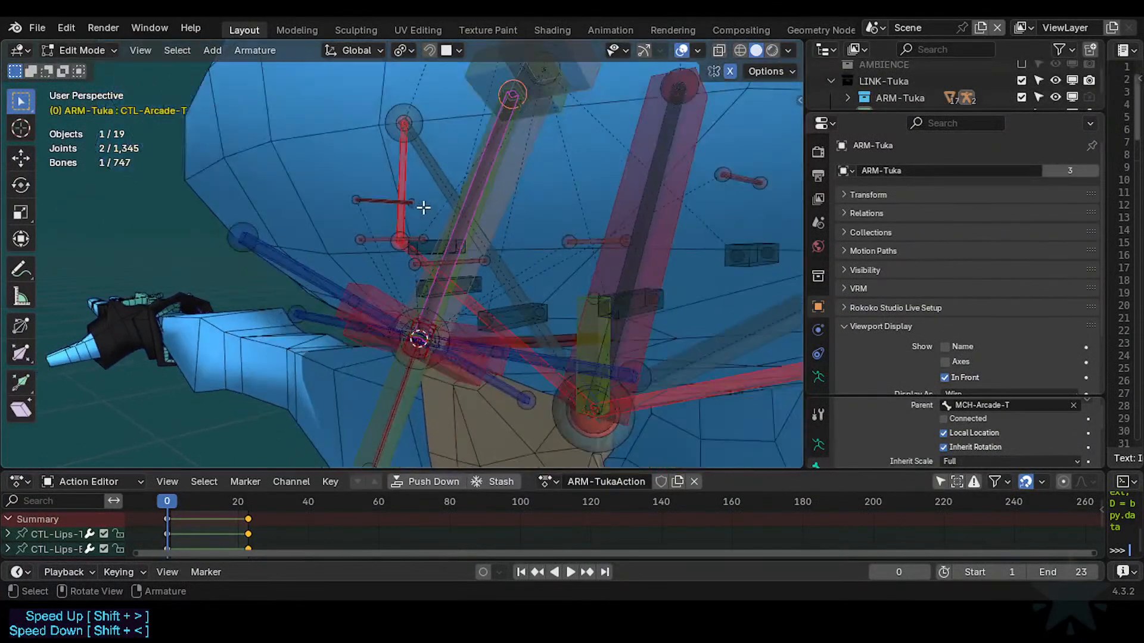
{"action": "scroll", "coordinate": [350, 266], "scroll_direction": "down", "scroll_amount": 3}
{"action": "middle_click_drag", "start_coordinate": [282, 207], "coordinate": [440, 266]}
{"action": "scroll", "coordinate": [350, 188], "scroll_direction": "down", "scroll_amount": 2}
{"action": "scroll", "coordinate": [350, 187], "scroll_direction": "down", "scroll_amount": 1}
{"action": "scroll", "coordinate": [417, 329], "scroll_direction": "up", "scroll_amount": 2}
{"action": "scroll", "coordinate": [393, 316], "scroll_direction": "up", "scroll_amount": 2}
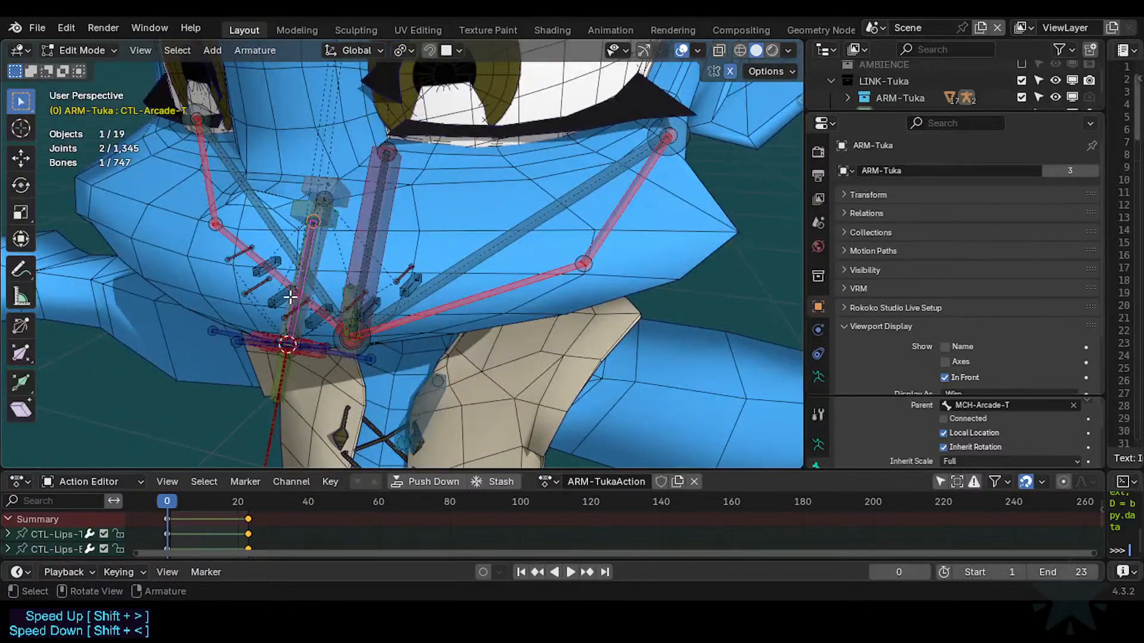
{"action": "middle_click_drag", "start_coordinate": [290, 297], "coordinate": [326, 262]}
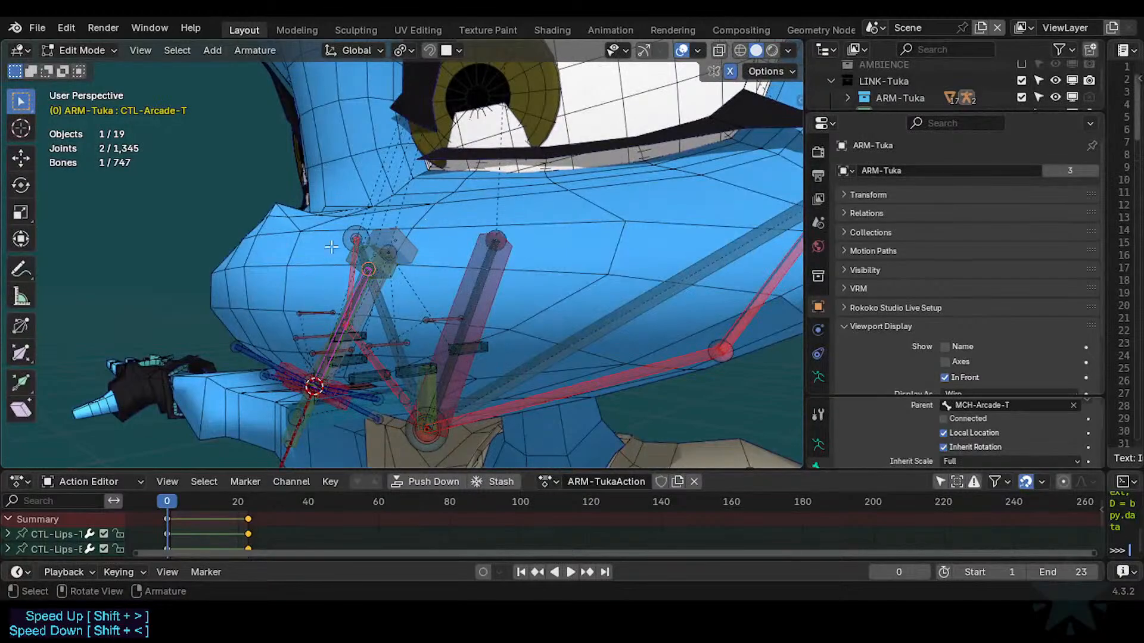
{"action": "middle_click_drag", "start_coordinate": [420, 253], "coordinate": [554, 307]}
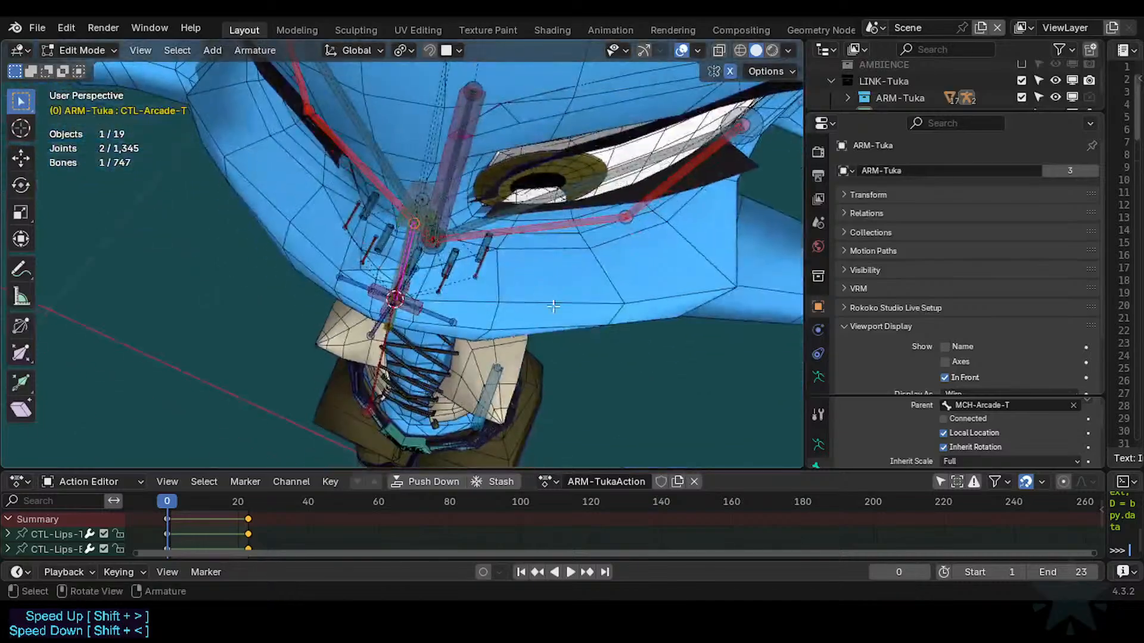
{"action": "middle_click_drag", "start_coordinate": [541, 234], "coordinate": [478, 194]}
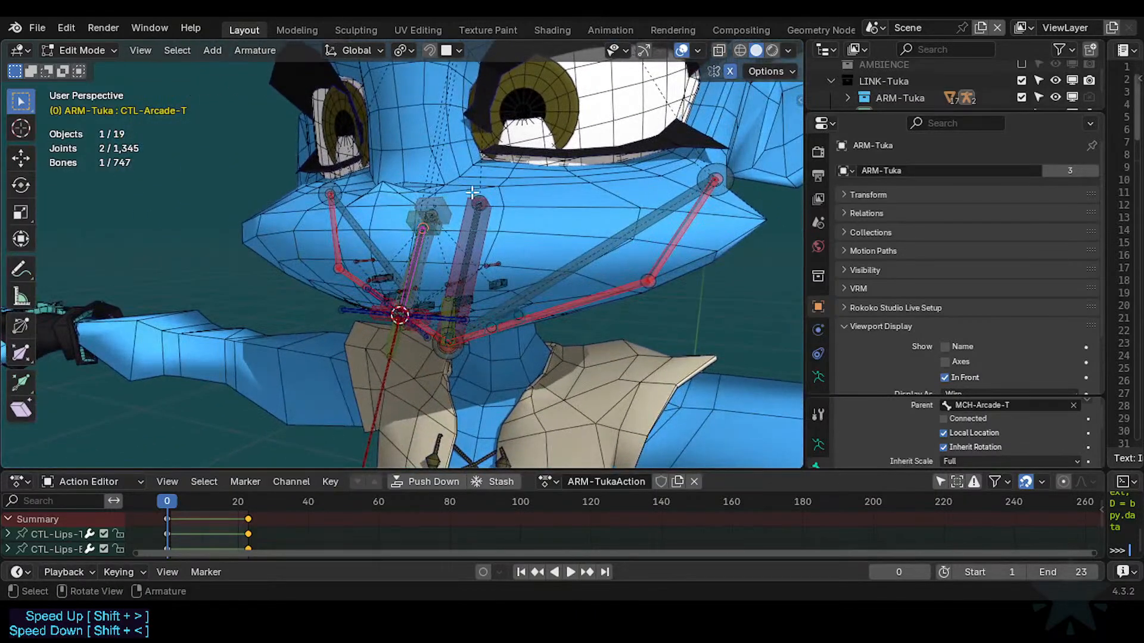
{"action": "middle_click_drag", "start_coordinate": [434, 244], "coordinate": [392, 208]}
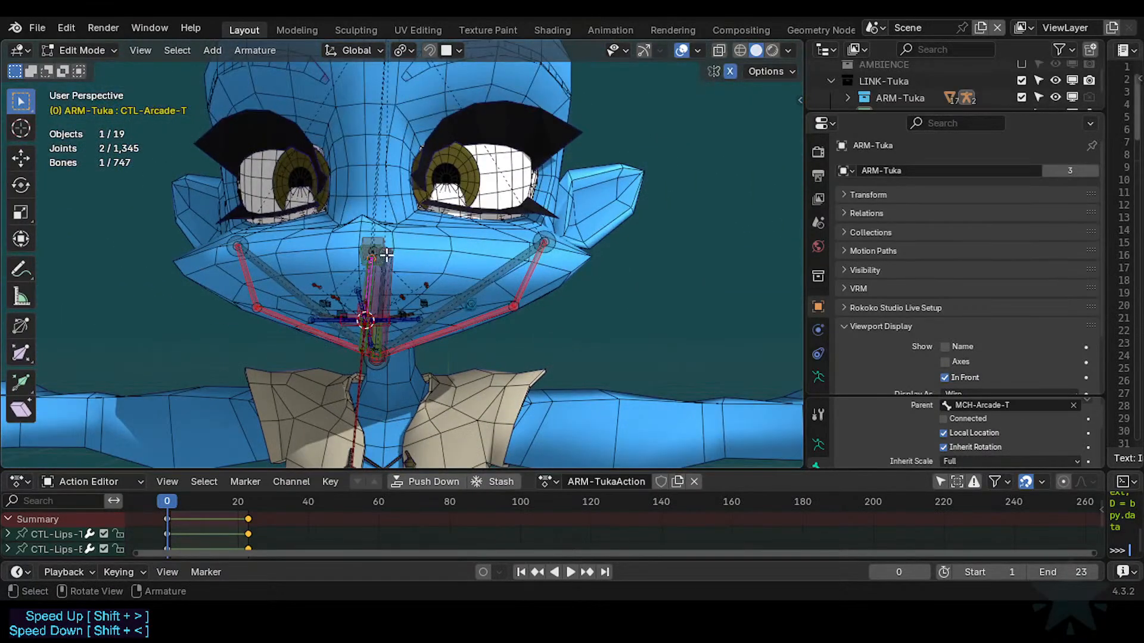
{"action": "middle_click_drag", "start_coordinate": [410, 257], "coordinate": [518, 304]}
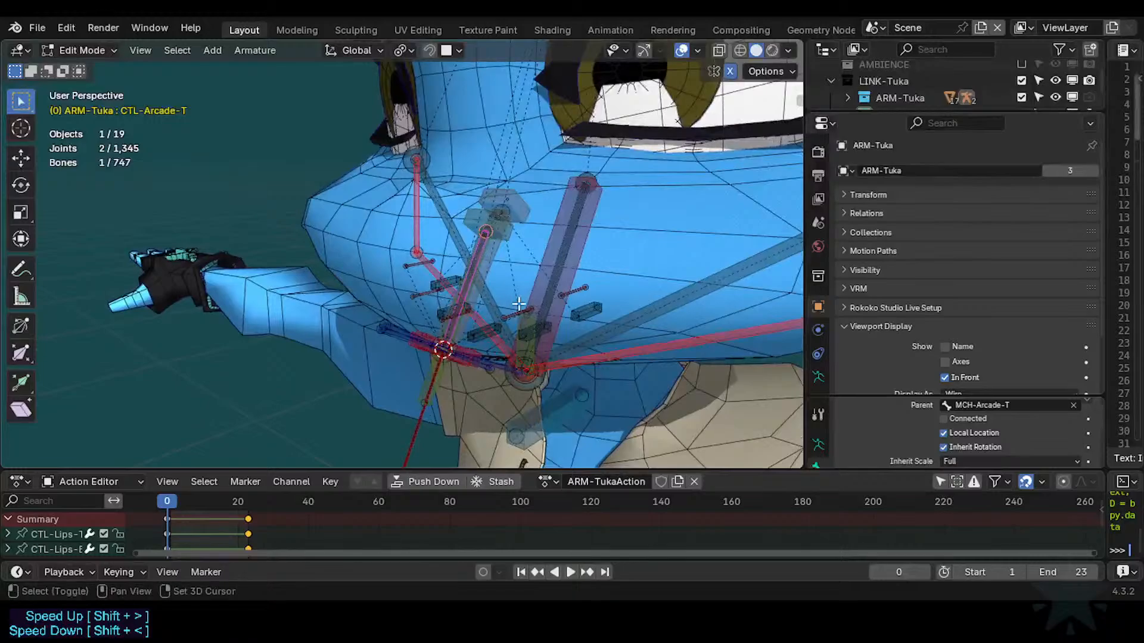
{"action": "middle_click_drag", "start_coordinate": [447, 308], "coordinate": [388, 314]}
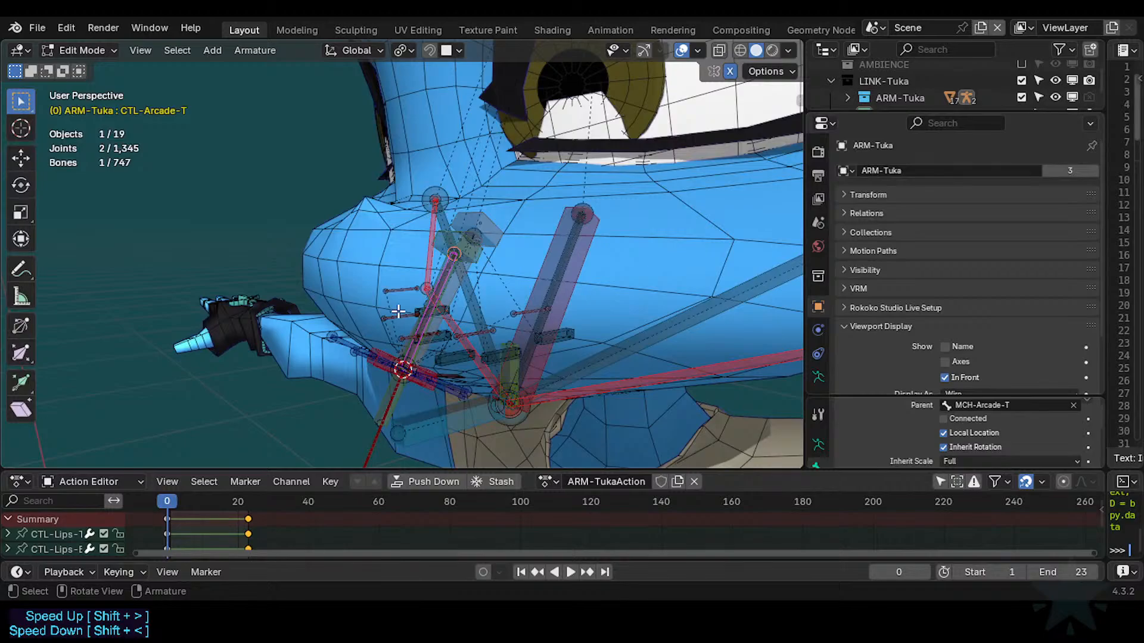
{"action": "middle_click_drag", "start_coordinate": [409, 327], "coordinate": [516, 240]}
Duplicate the CTL-Arcade-T and CTL-Arcade-T.001 bones and place the copies in front of the mouth.
{"action": "left_click", "coordinate": [374, 250]}
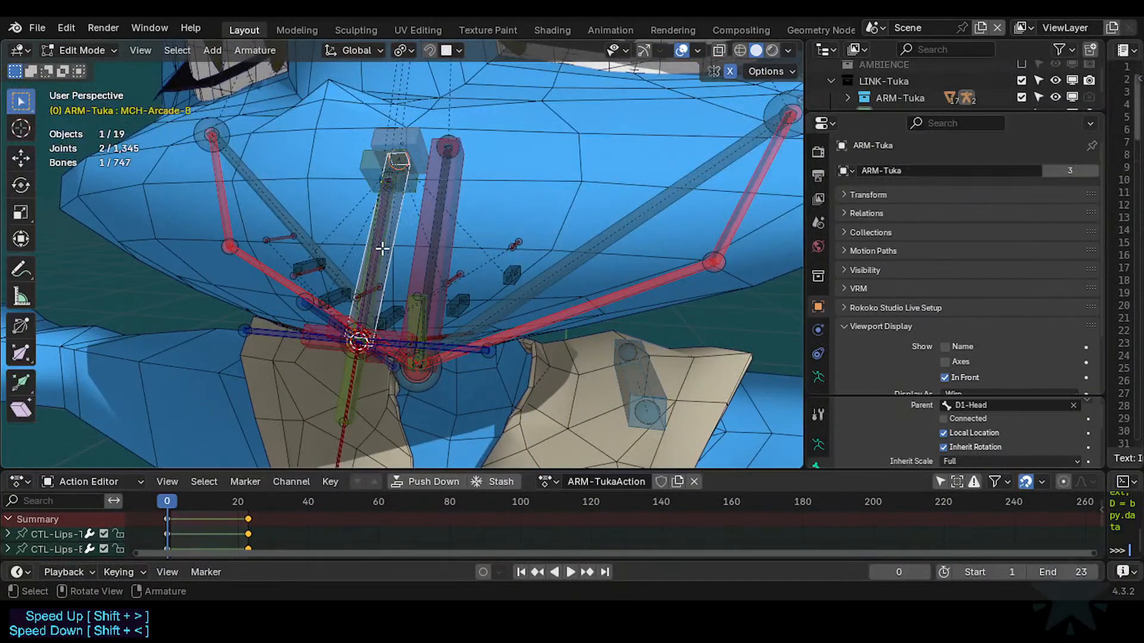
{"action": "left_click", "coordinate": [375, 249]}
{"action": "left_click", "coordinate": [379, 250], "text": "alt"}
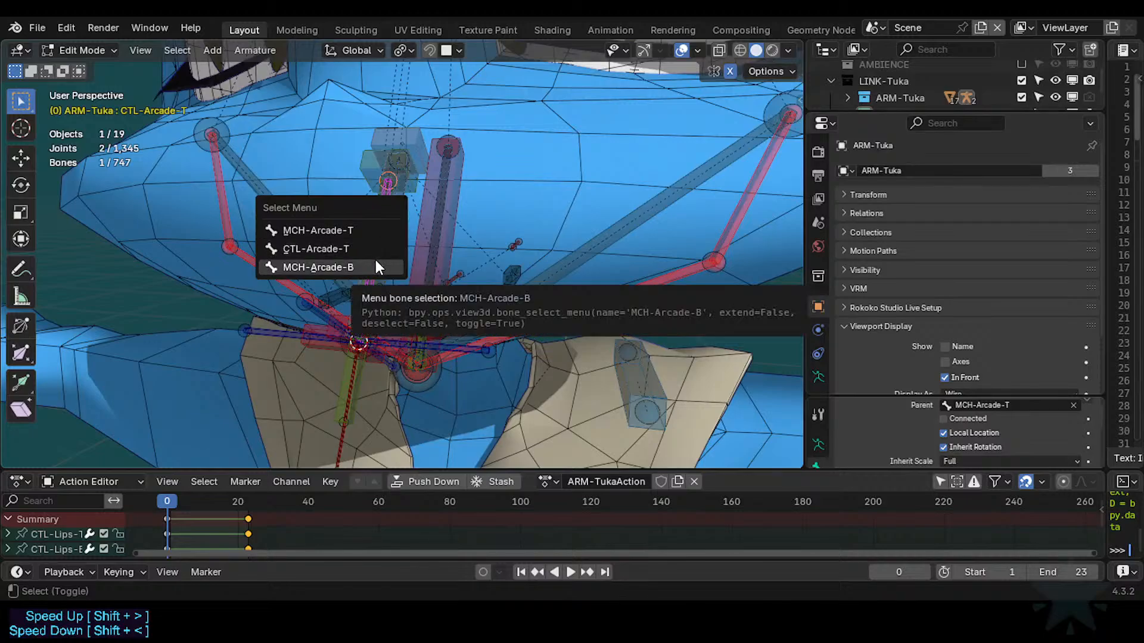
{"action": "left_click", "coordinate": [359, 232]}
{"action": "middle_click_drag", "start_coordinate": [425, 254], "coordinate": [381, 357]}
{"action": "left_click", "coordinate": [404, 331], "text": "shift"}
{"action": "middle_click_drag", "start_coordinate": [502, 200], "coordinate": [470, 217]}
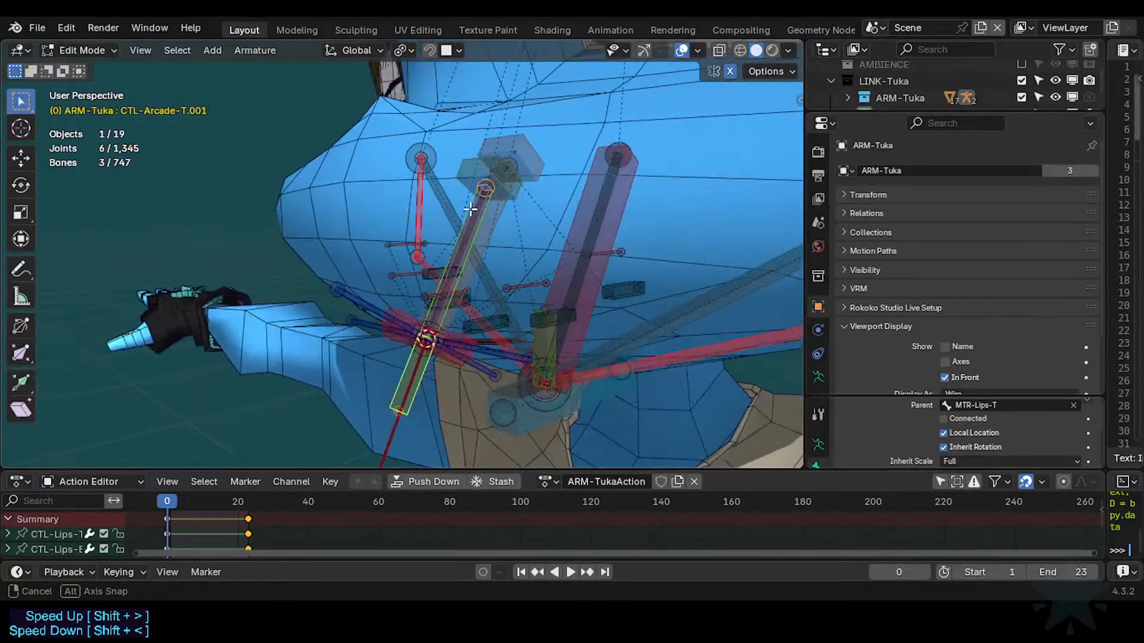
{"action": "scroll", "coordinate": [471, 233], "scroll_direction": "up", "scroll_amount": 1}
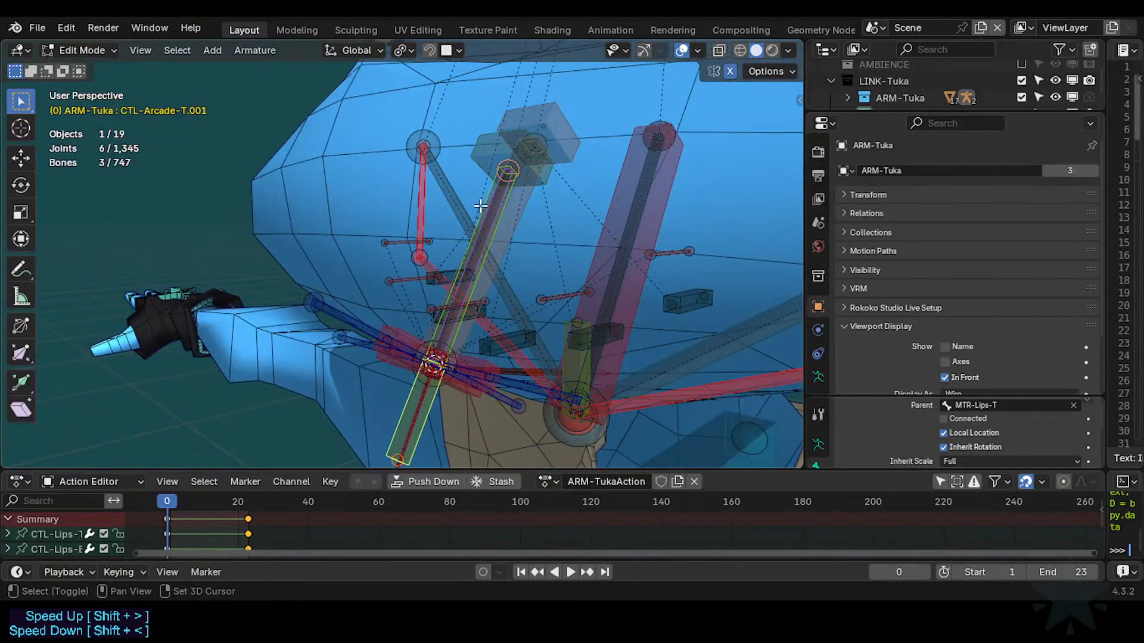
{"action": "left_click", "coordinate": [480, 206], "text": "shift"}
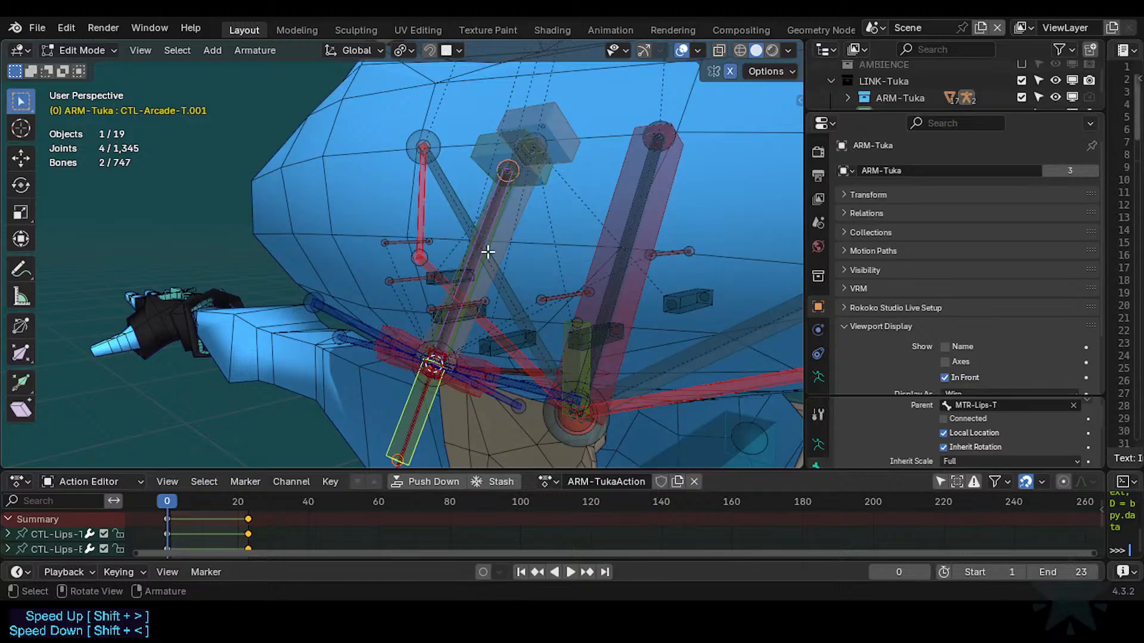
{"action": "key", "text": "shift+d"}
{"action": "right_click", "coordinate": [575, 264]}
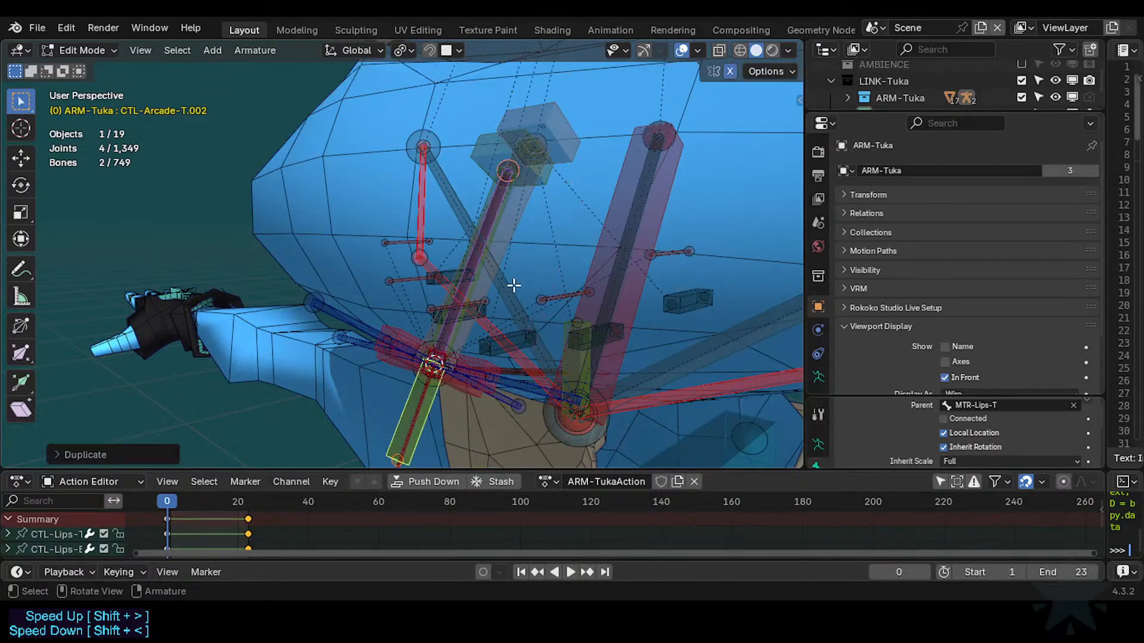
{"action": "middle_click_drag", "start_coordinate": [523, 275], "coordinate": [507, 217], "text": "shift"}
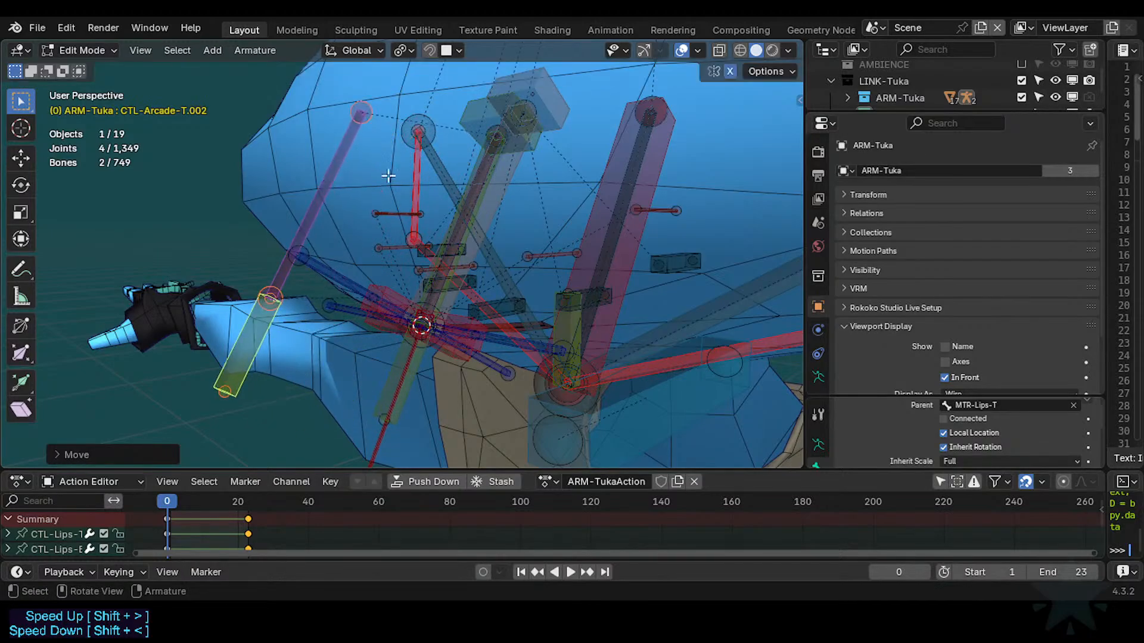
Snap the 3D cursor to the middle of the MCH-Arcade-B bone.
{"action": "left_click", "coordinate": [512, 177]}
{"action": "key", "text": "shift+s"}
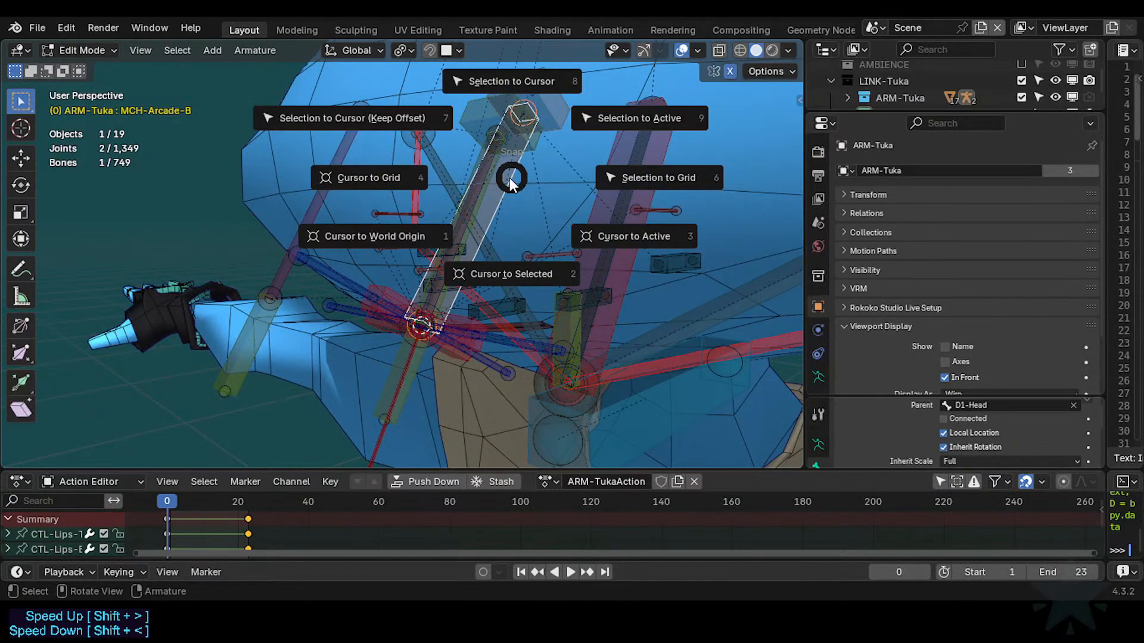
{"action": "key", "text": "Escape"}
{"action": "left_click", "coordinate": [350, 173]}
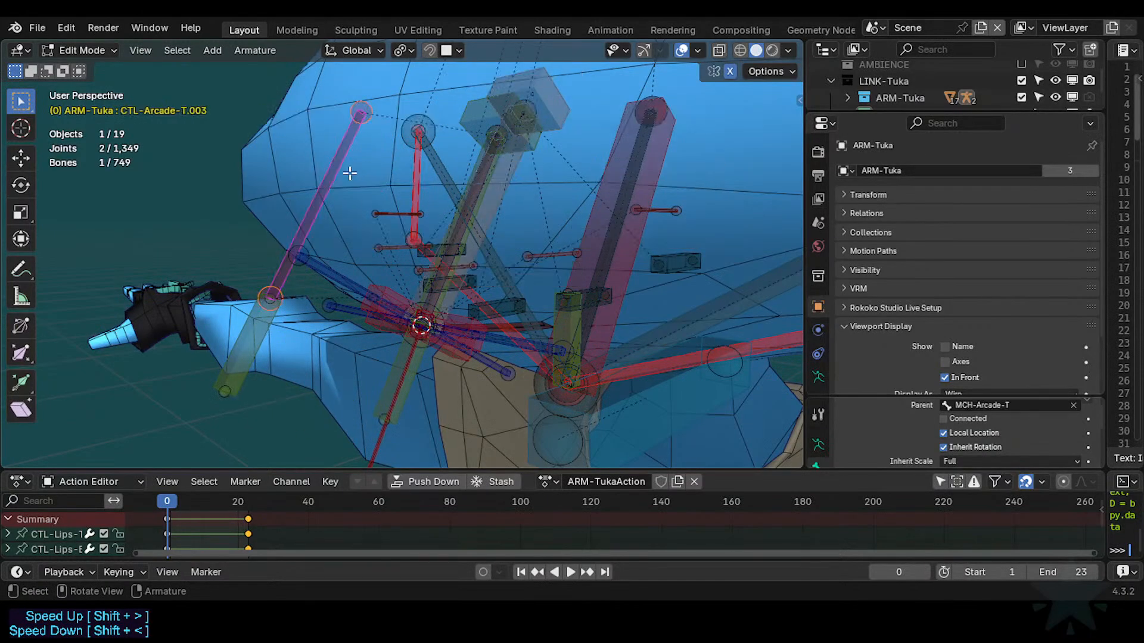
{"action": "left_click", "coordinate": [488, 217]}
{"action": "key", "text": "shift+s"}
{"action": "key", "text": "Escape"}
{"action": "key", "text": "shift+s"}
{"action": "key", "text": "2"}
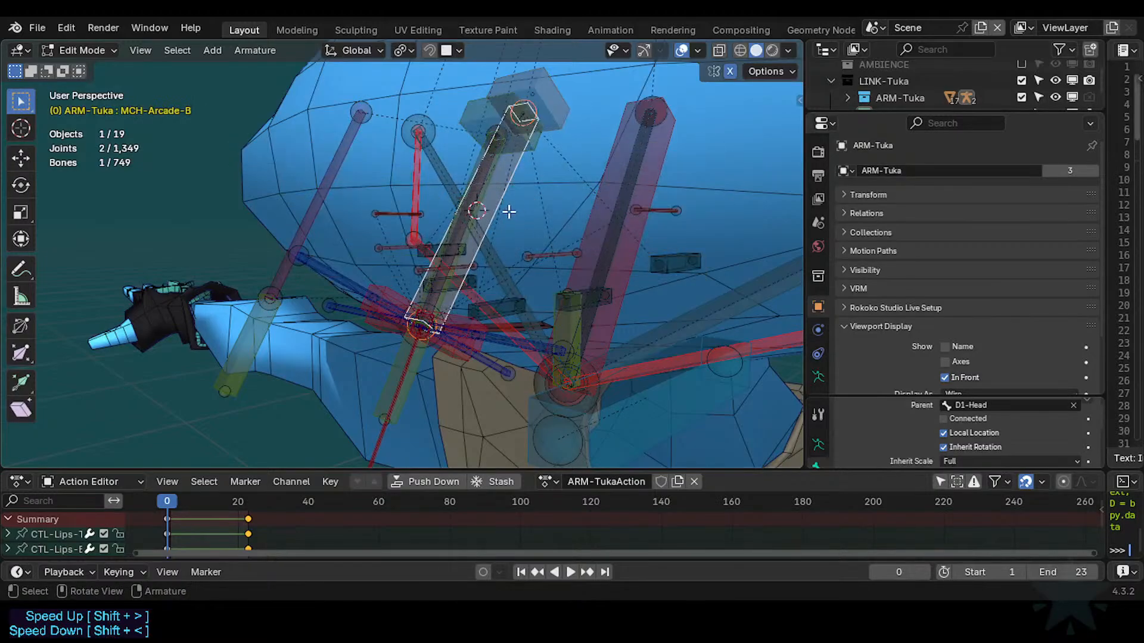
Snap the 3D cursor to the TGT-FakePivot-B bone and snap the CTL-Arcade-T.003 bone onto it.
{"action": "left_click", "coordinate": [556, 105]}
{"action": "key", "text": "shift+s"}
{"action": "key", "text": "2"}
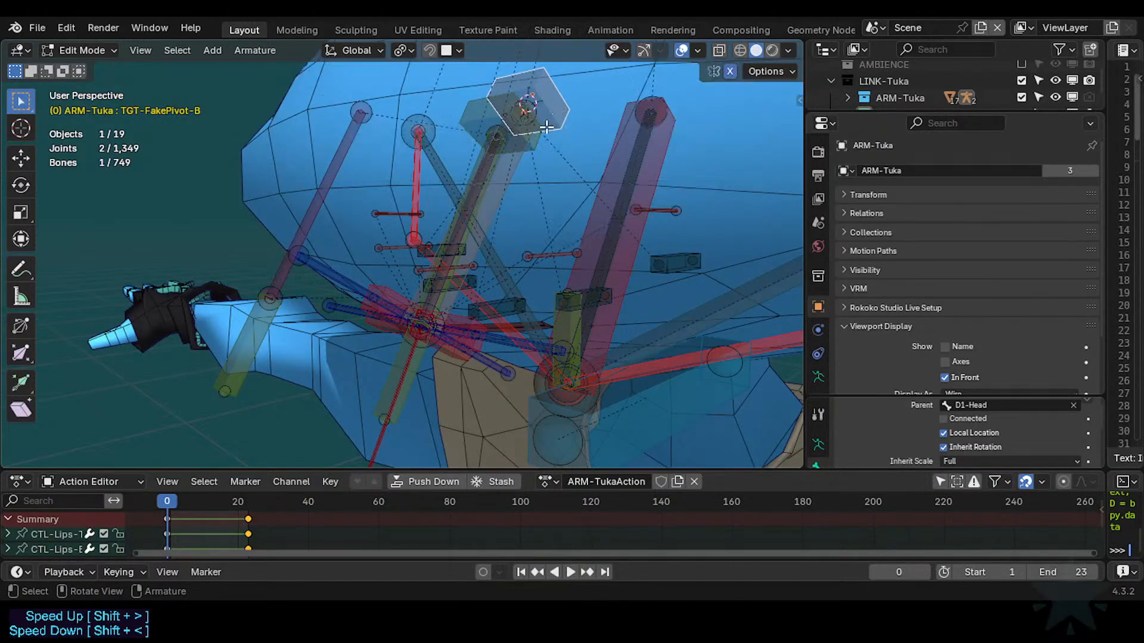
{"action": "key", "text": "F2"}
{"action": "key", "text": "Escape"}
{"action": "left_click", "coordinate": [350, 158]}
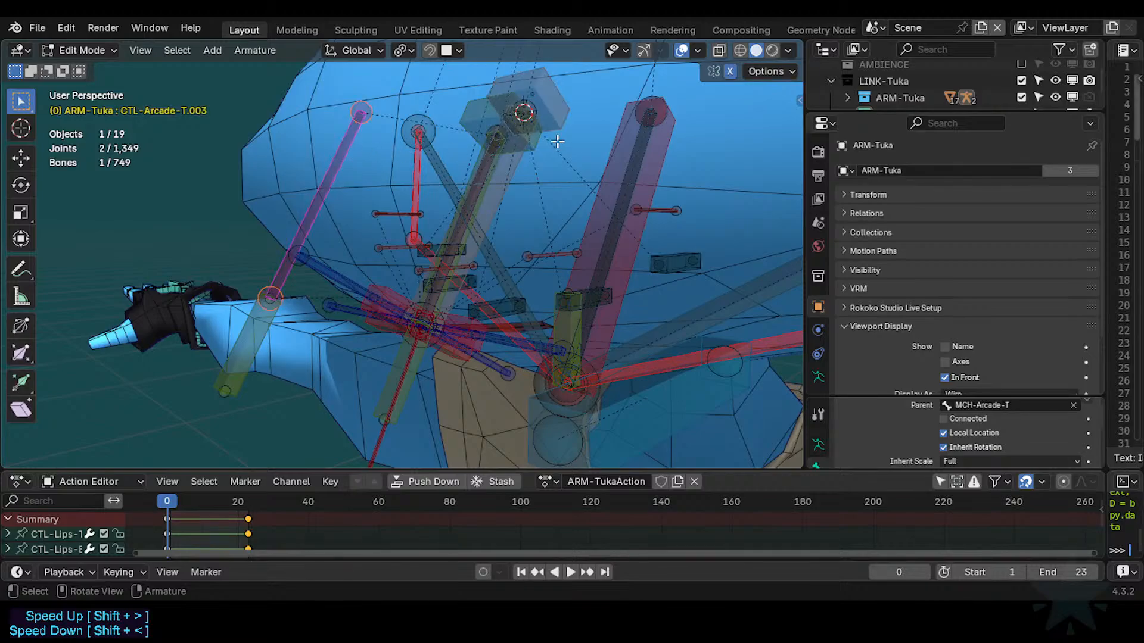
{"action": "key", "text": "shift+s"}
{"action": "key", "text": "8"}
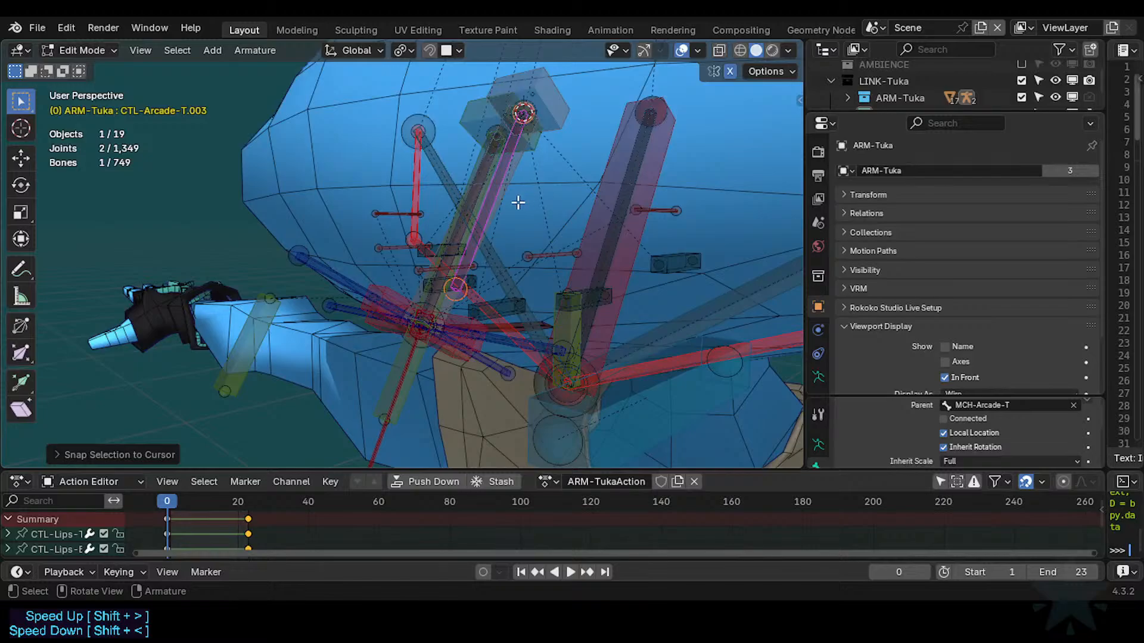
Align the CTL-Arcade-T.003 bone to the MCH-Arcade-B bone.
{"action": "left_click", "coordinate": [498, 192]}
{"action": "left_click", "coordinate": [495, 189]}
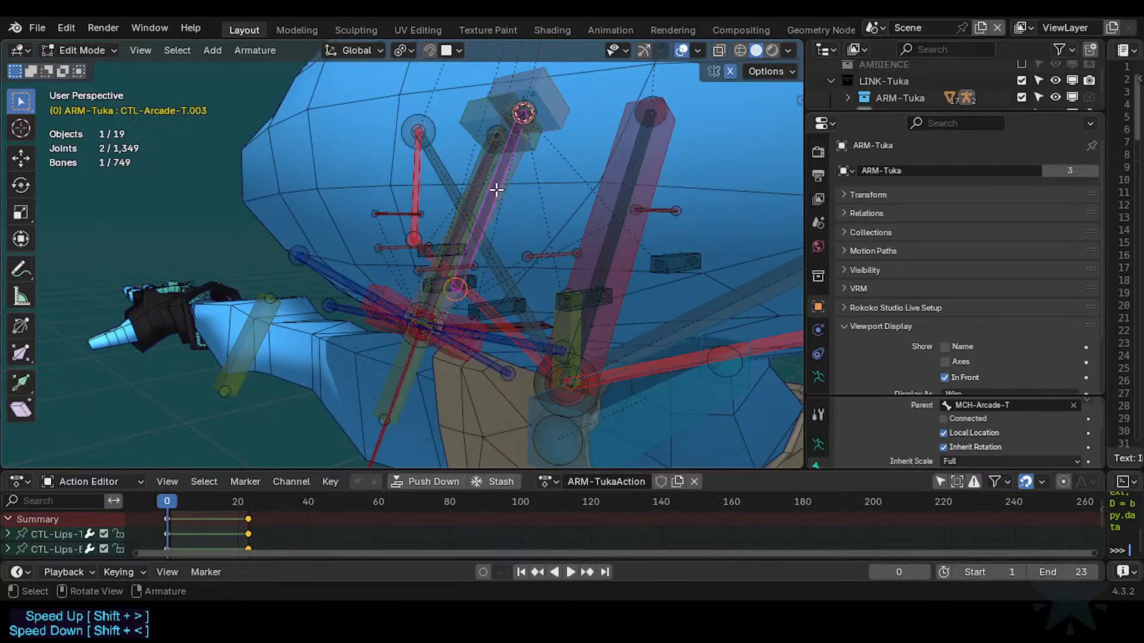
{"action": "left_click", "coordinate": [519, 169], "text": "shift"}
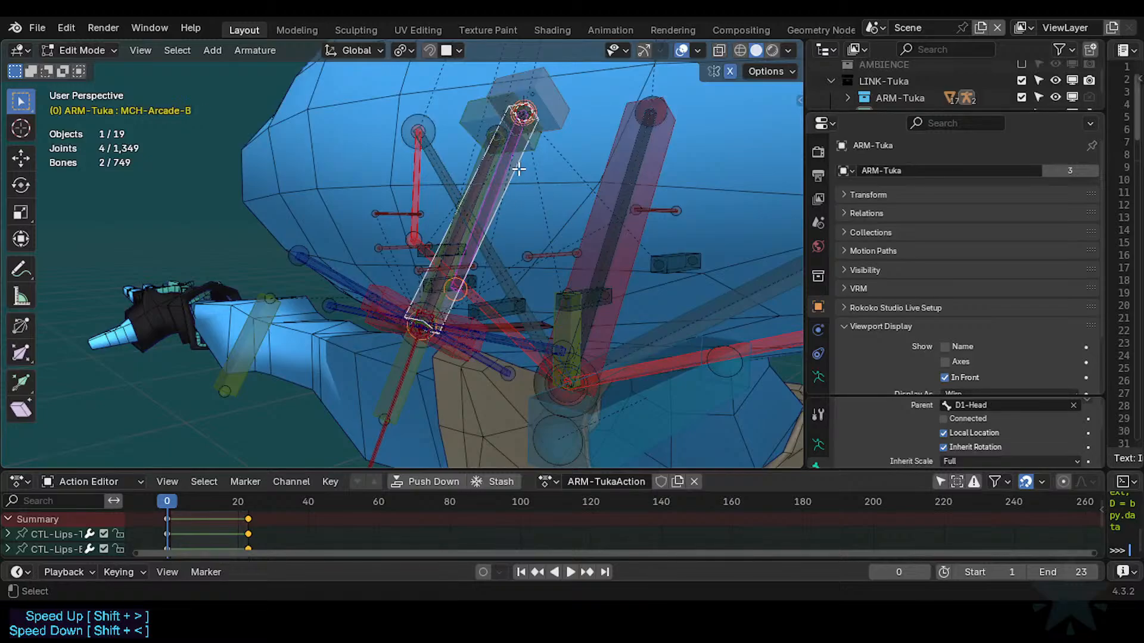
{"action": "key", "text": "ctrl+alt+a"}
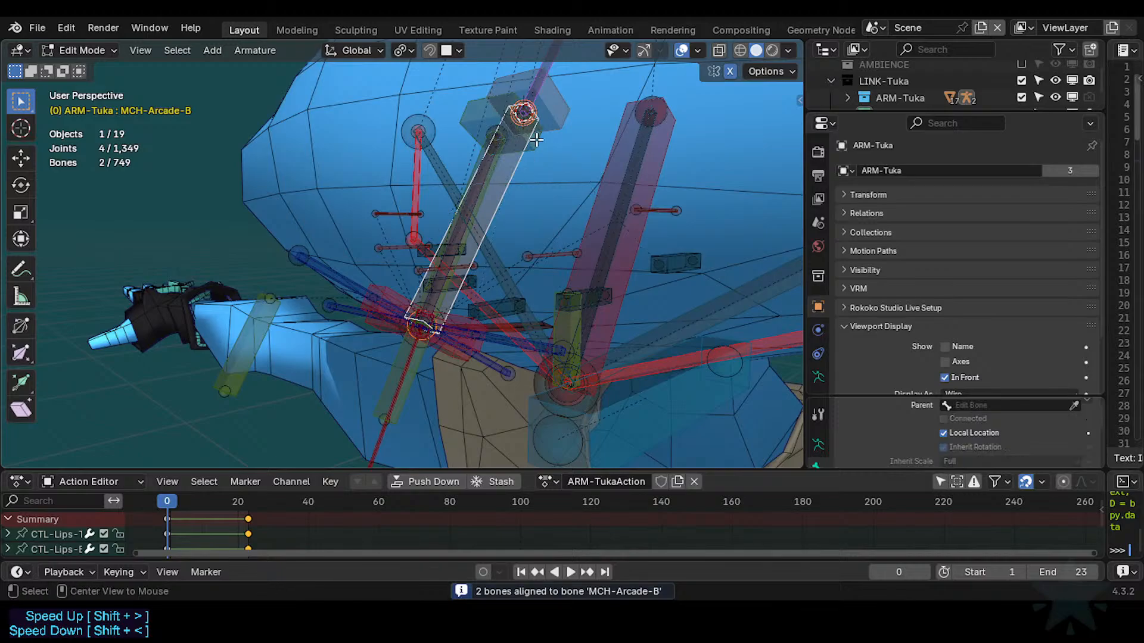
{"action": "key", "text": "ctrl+z"}
{"action": "left_click", "coordinate": [554, 92]}
{"action": "scroll", "coordinate": [554, 92], "scroll_direction": "down", "scroll_amount": 1}
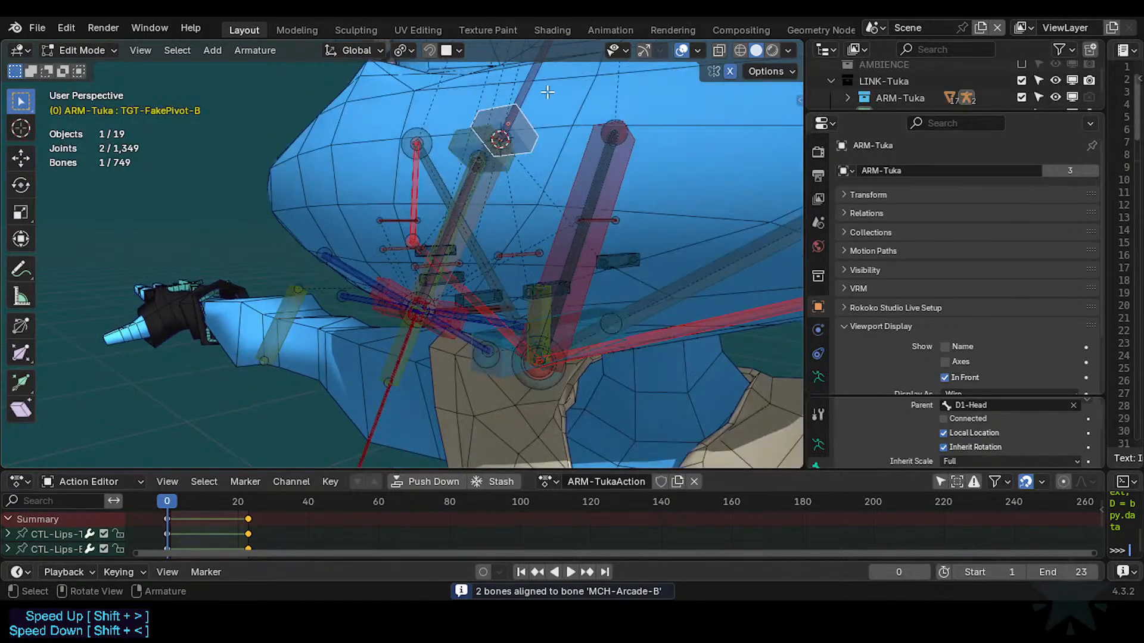
{"action": "left_click", "coordinate": [543, 92]}
{"action": "left_click", "coordinate": [537, 89]}
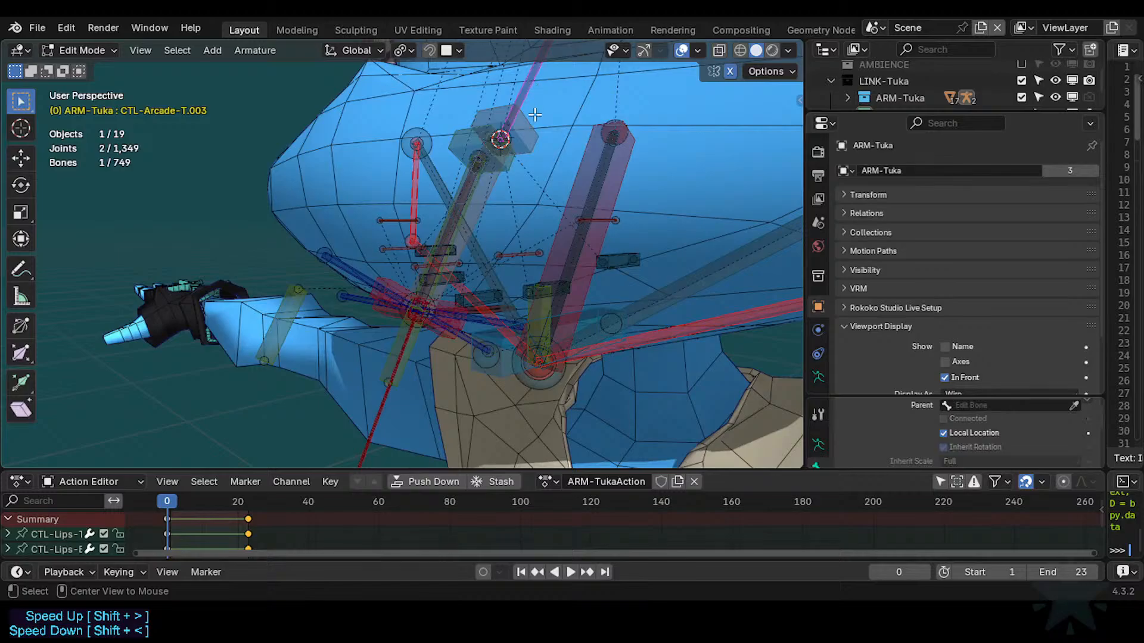
{"action": "scroll", "coordinate": [522, 156], "scroll_direction": "up", "scroll_amount": 1}
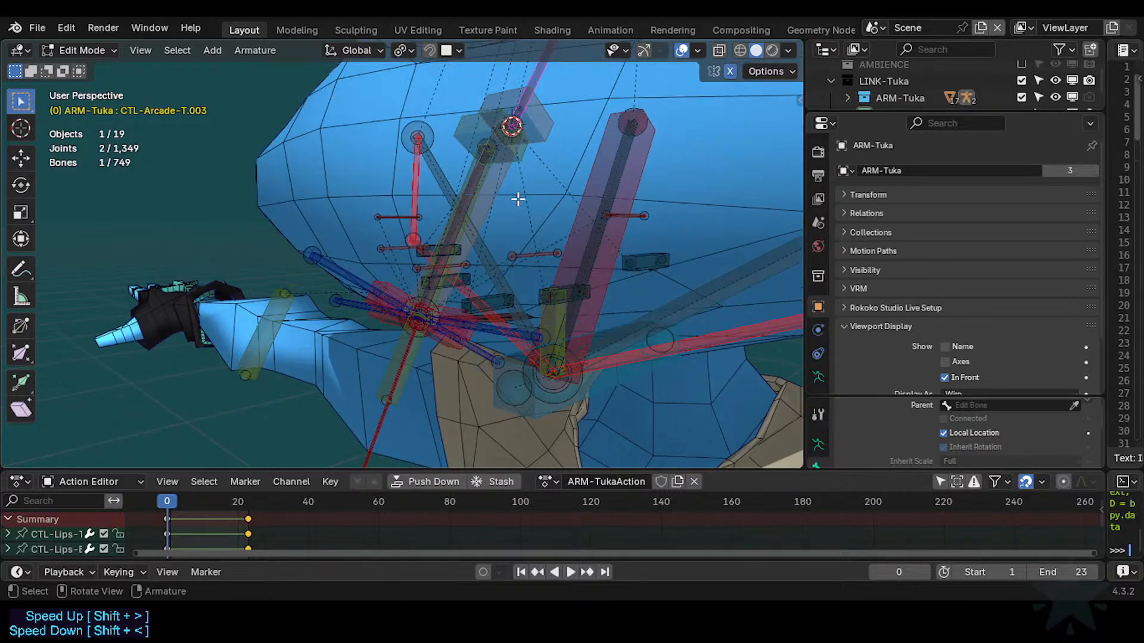
Set the length of CTL-Arcade-T.003 to 0.039399 m, copied from the MCH-Arcade-B bone.
{"action": "left_click", "coordinate": [434, 316]}
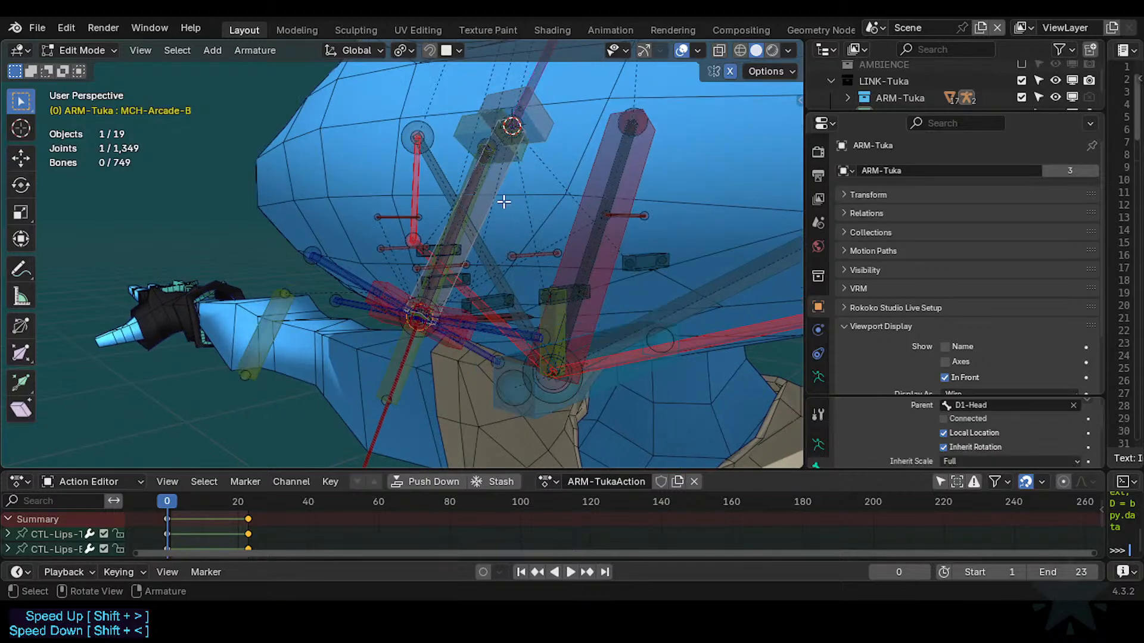
{"action": "left_click", "coordinate": [543, 81]}
{"action": "middle_click_drag", "start_coordinate": [543, 81], "coordinate": [487, 208]}
{"action": "left_click", "coordinate": [478, 201]}
{"action": "key", "text": "n"}
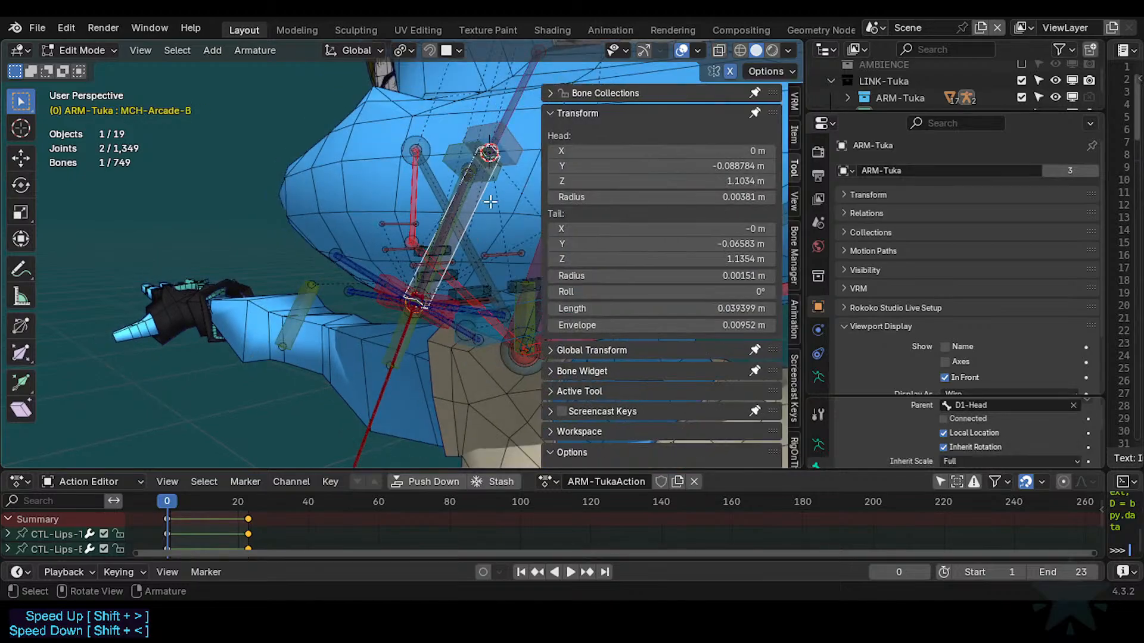
{"action": "scroll", "coordinate": [621, 350], "scroll_direction": "down", "scroll_amount": 1}
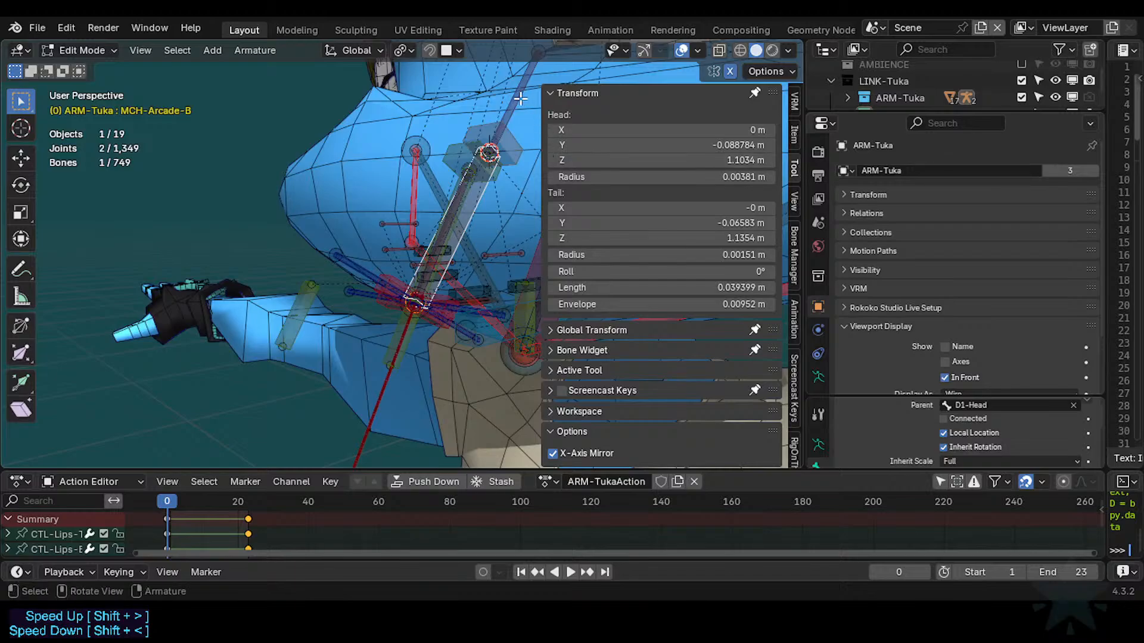
{"action": "key", "text": "ctrl+z"}
{"action": "type", "text": "0.039399 m"}
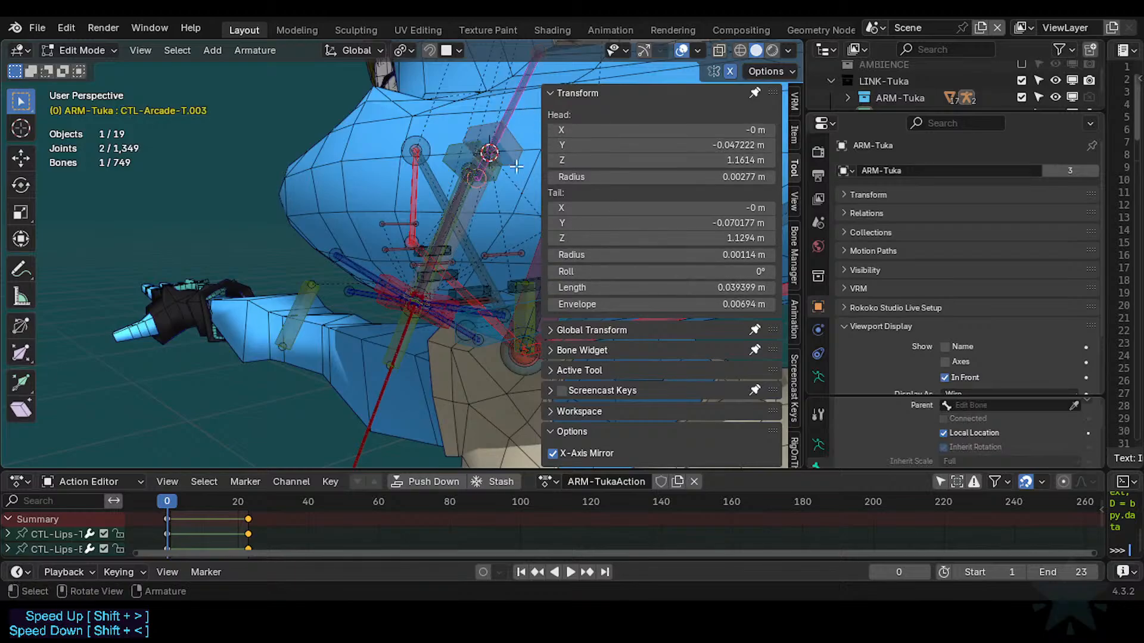
Snap the 3D cursor to the head of MCH-Arcade-B and snap the CTL-Arcade-T.003 bone onto it.
{"action": "left_click", "coordinate": [491, 151]}
{"action": "scroll", "coordinate": [483, 194], "scroll_direction": "up", "scroll_amount": 1}
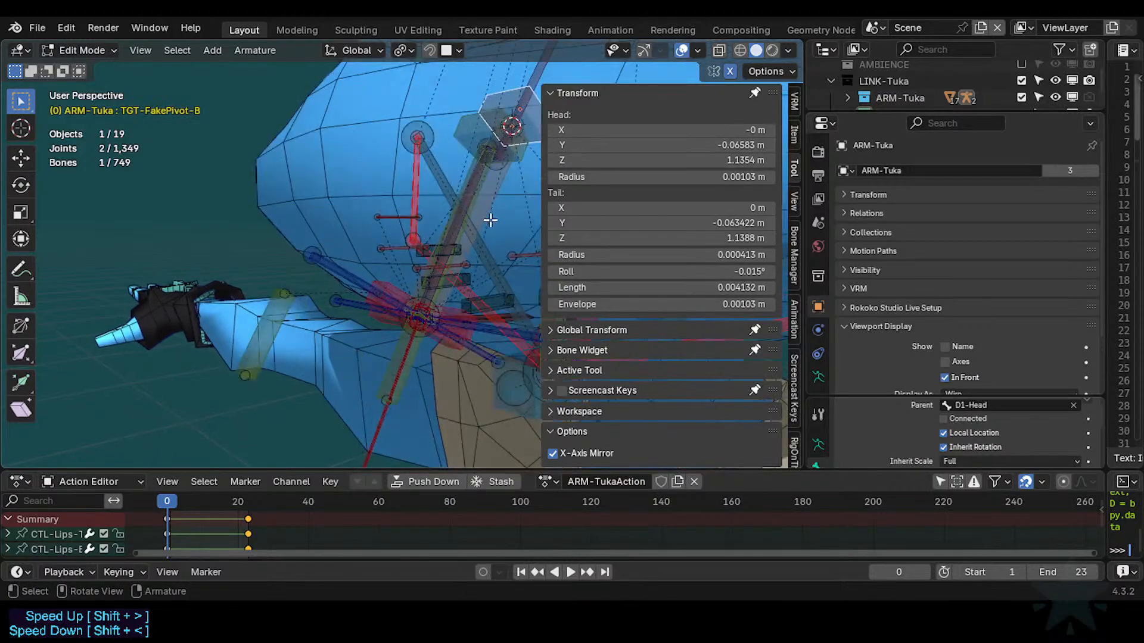
{"action": "left_click", "coordinate": [492, 204]}
{"action": "key", "text": "shift+s"}
{"action": "key", "text": "Escape"}
{"action": "scroll", "coordinate": [481, 223], "scroll_direction": "down", "scroll_amount": 1}
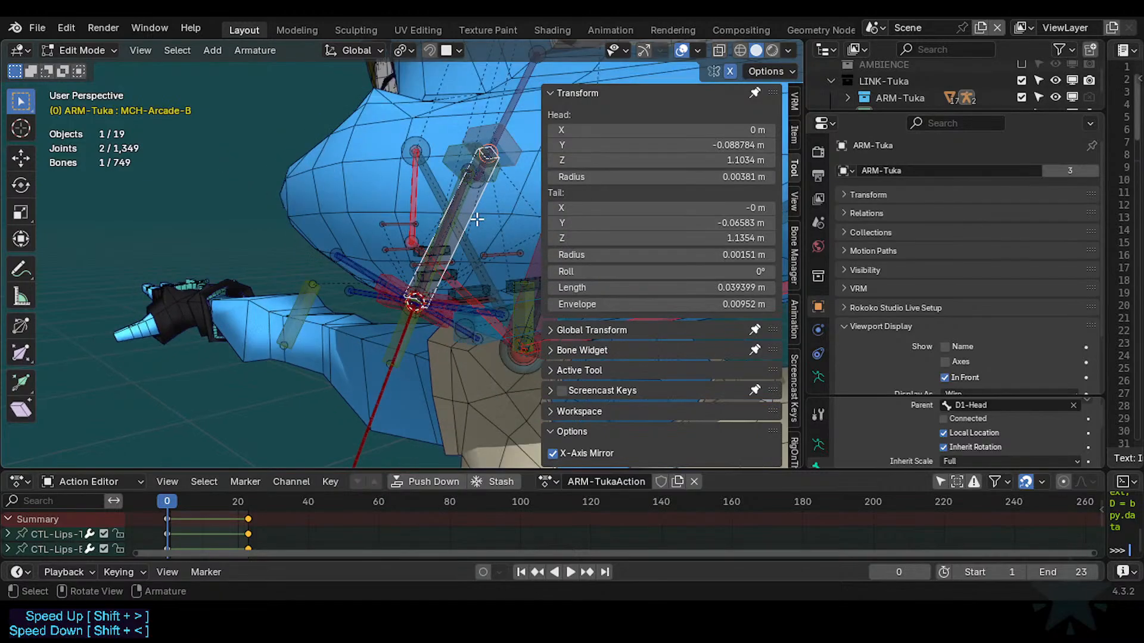
{"action": "left_click", "coordinate": [513, 114]}
{"action": "key", "text": "shift+s"}
{"action": "left_click", "coordinate": [467, 94]}
{"action": "scroll", "coordinate": [486, 223], "scroll_direction": "up", "scroll_amount": 1}
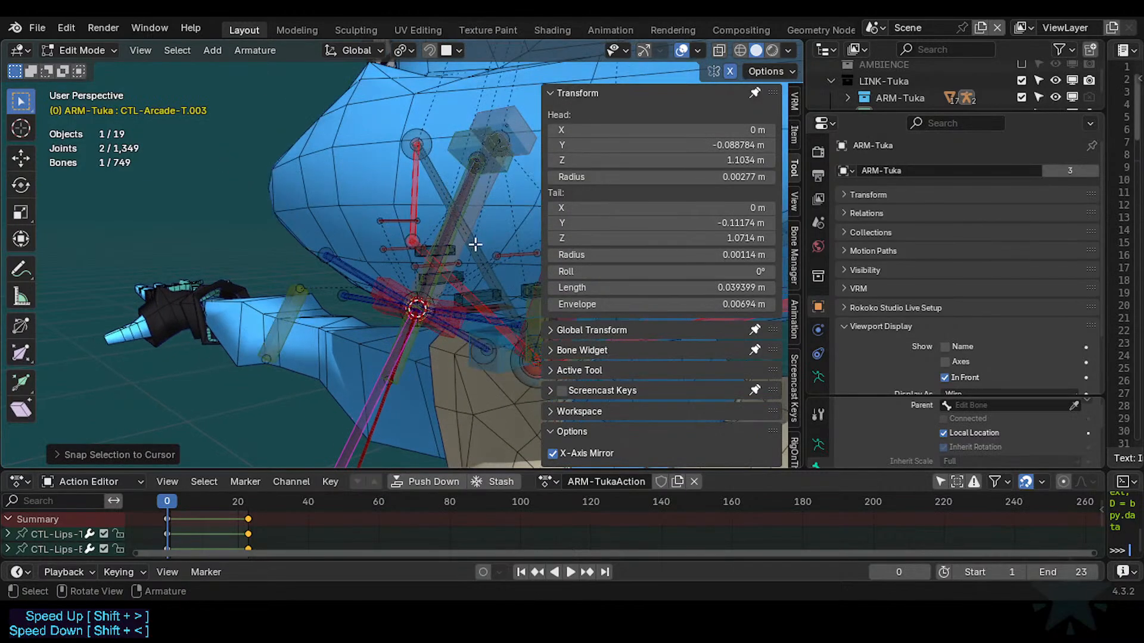
{"action": "scroll", "coordinate": [442, 258], "scroll_direction": "down", "scroll_amount": 3}
{"action": "key", "text": "ctrl+a"}
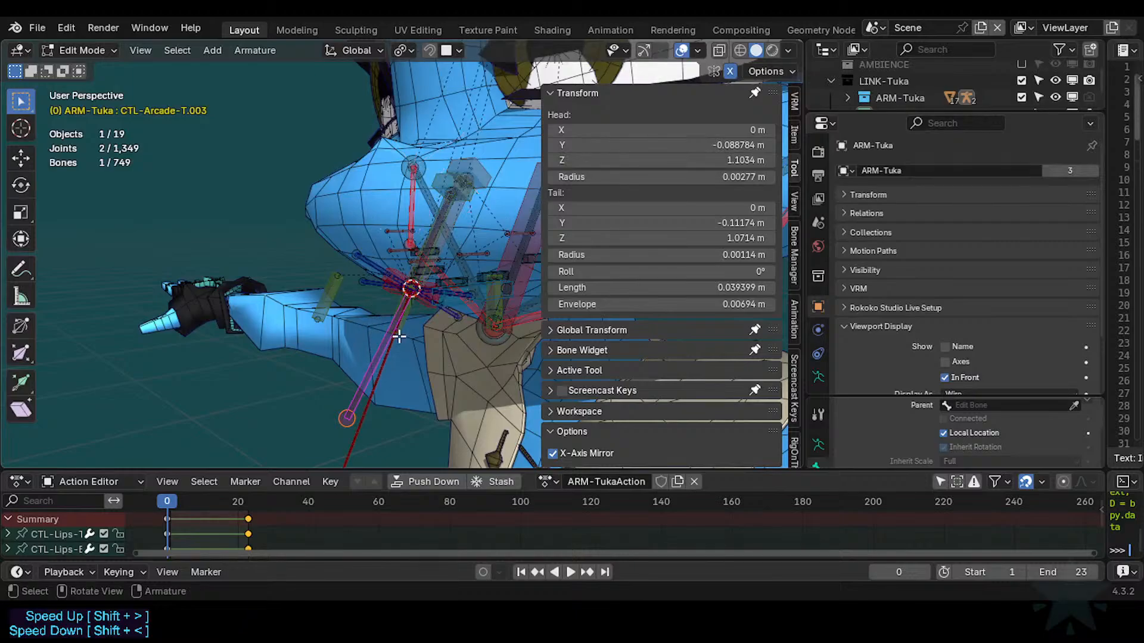
{"action": "key", "text": "g"}
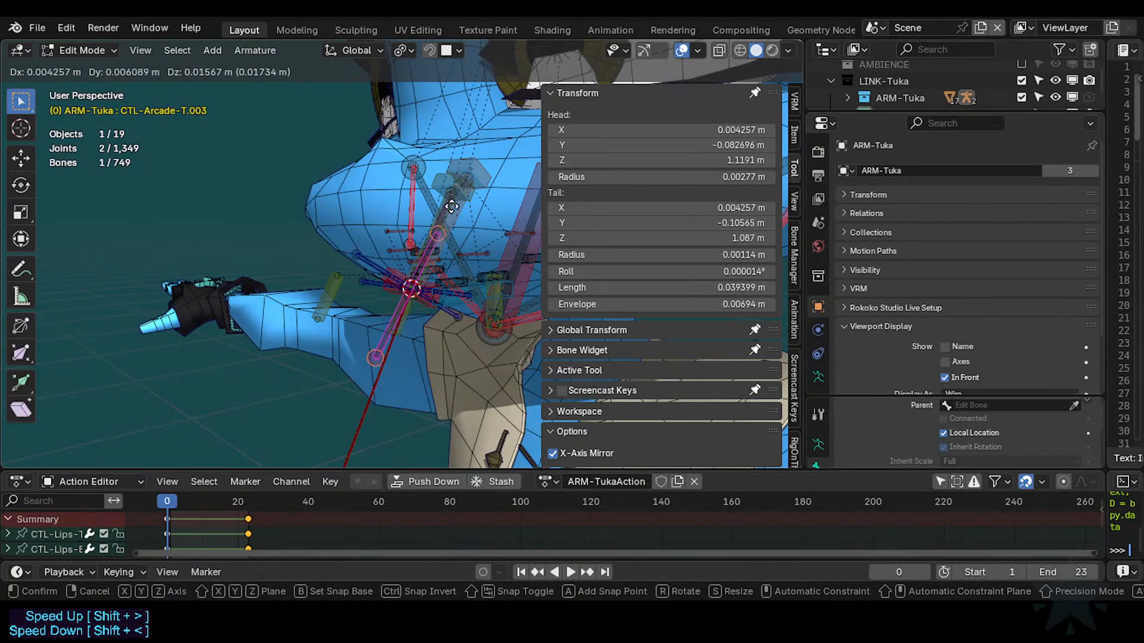
{"action": "right_click", "coordinate": [488, 181]}
Place the 3D cursor on TGT-FakePivot-B and snap CTL-Arcade-T.003 to it so the bone spans MCH-Arcade-B in reverse.
{"action": "left_click", "coordinate": [488, 182]}
{"action": "key", "text": "shift+s"}
{"action": "left_click", "coordinate": [424, 290]}
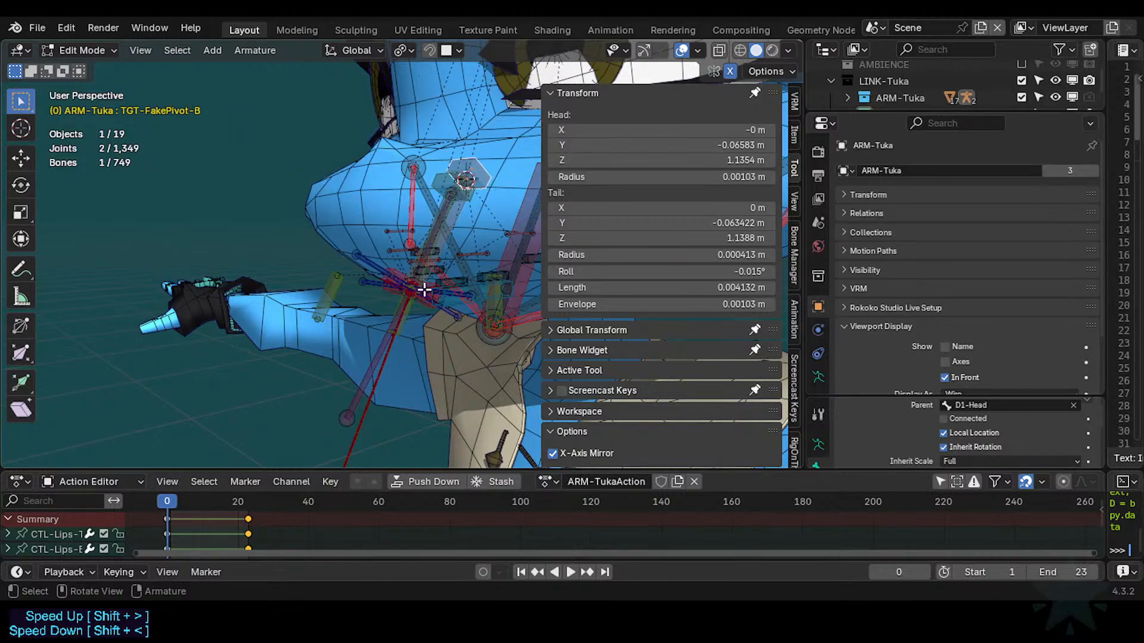
{"action": "left_click", "coordinate": [362, 364]}
{"action": "key", "text": "shift+s"}
{"action": "key", "text": "8"}
{"action": "scroll", "coordinate": [454, 232], "scroll_direction": "up", "scroll_amount": 1}
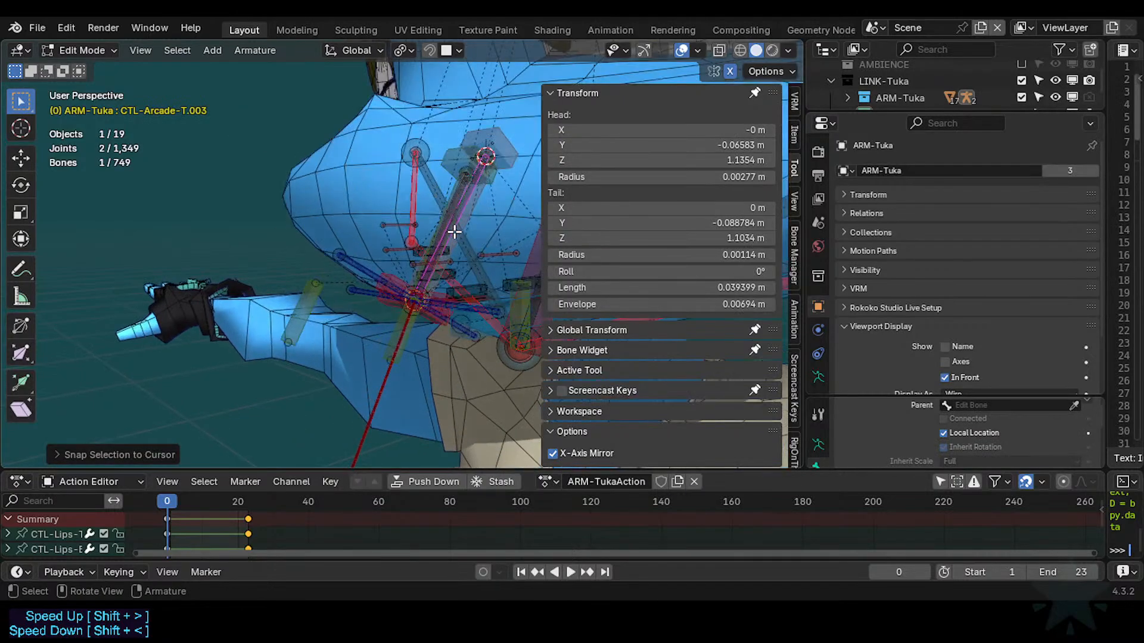
{"action": "scroll", "coordinate": [454, 232], "scroll_direction": "up", "scroll_amount": 4}
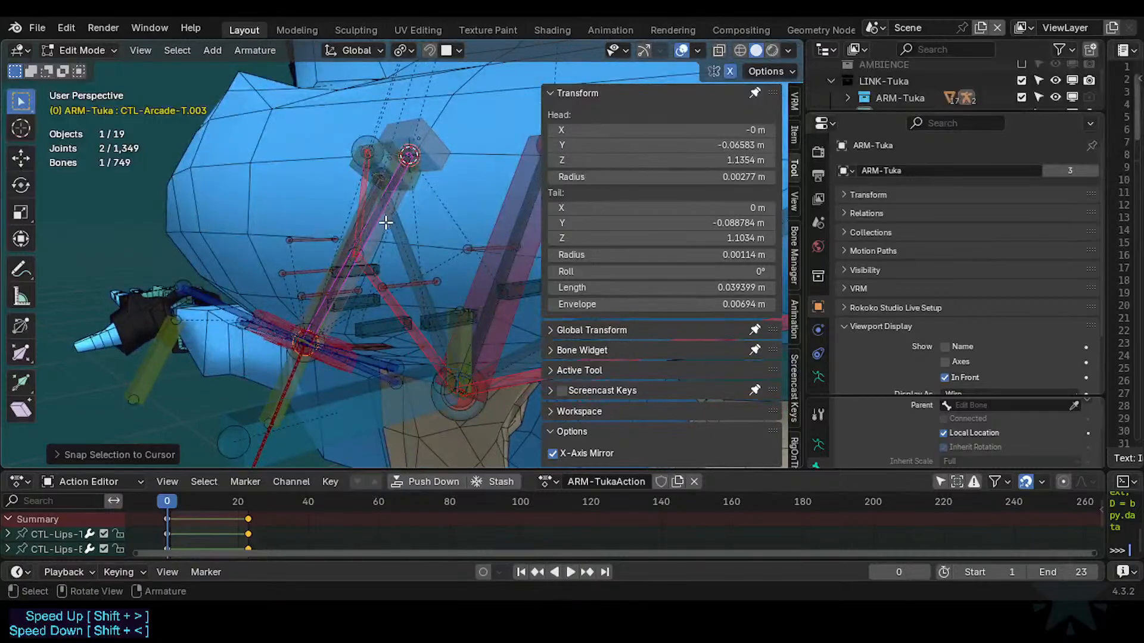
Rename the reversed CTL-Arcade-T.003 bone as MCH-Arcade-B.
{"action": "key", "text": "F2"}
{"action": "left_click", "coordinate": [386, 223]}
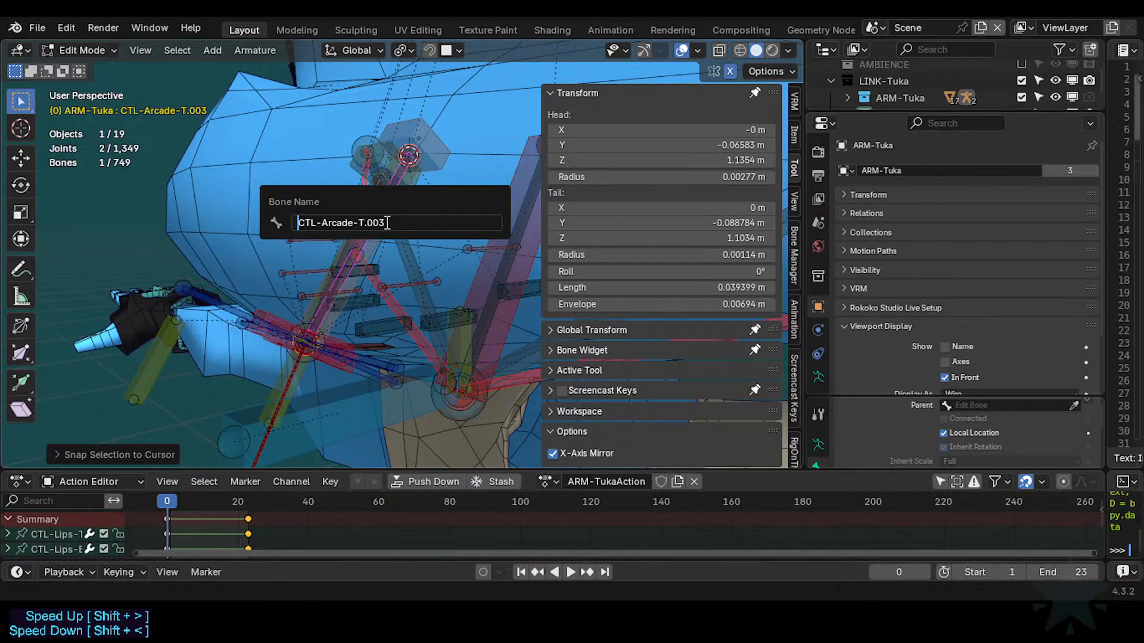
{"action": "type", "text": "MCH"}
{"action": "key", "text": "BackSpace"}
{"action": "key", "text": "BackSpace"}
{"action": "key", "text": "BackSpace"}
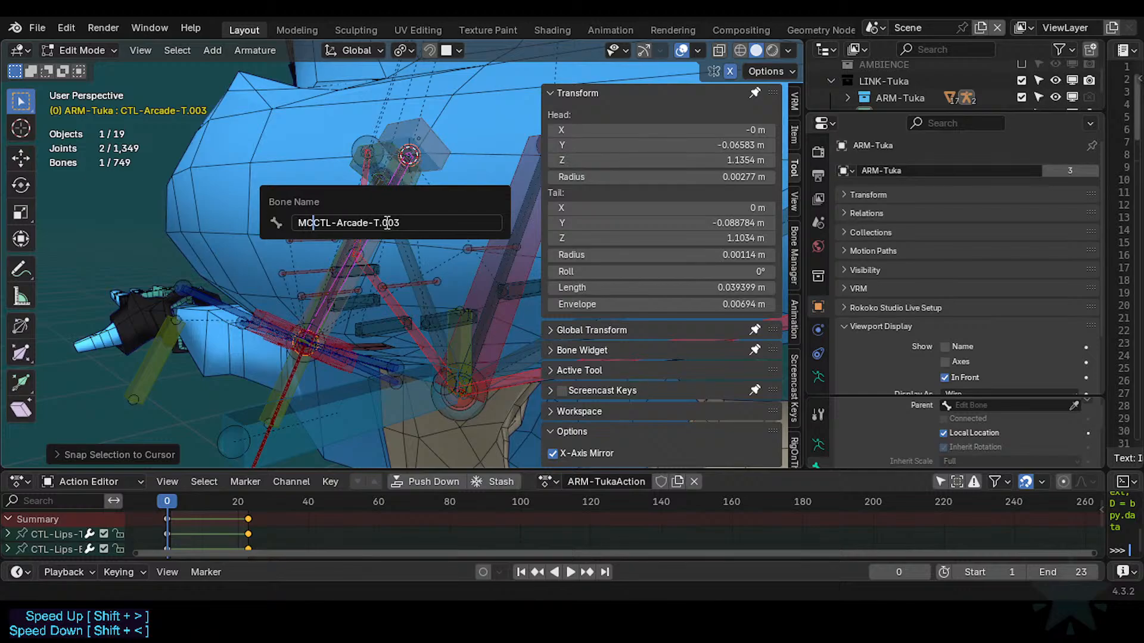
{"action": "type", "text": "MCH"}
{"action": "key", "text": "Delete"}
{"action": "key", "text": "Delete"}
{"action": "key", "text": "Delete"}
{"action": "key", "text": "ctrl+a"}
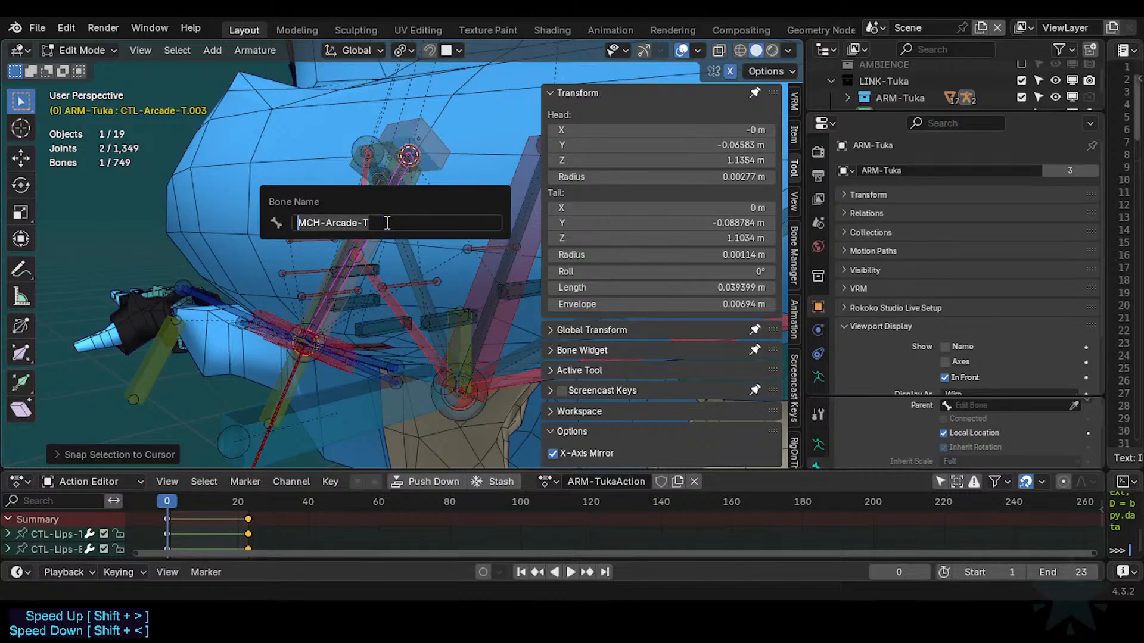
{"action": "key", "text": "End"}
{"action": "key", "text": "BackSpace"}
{"action": "key", "text": "Return"}
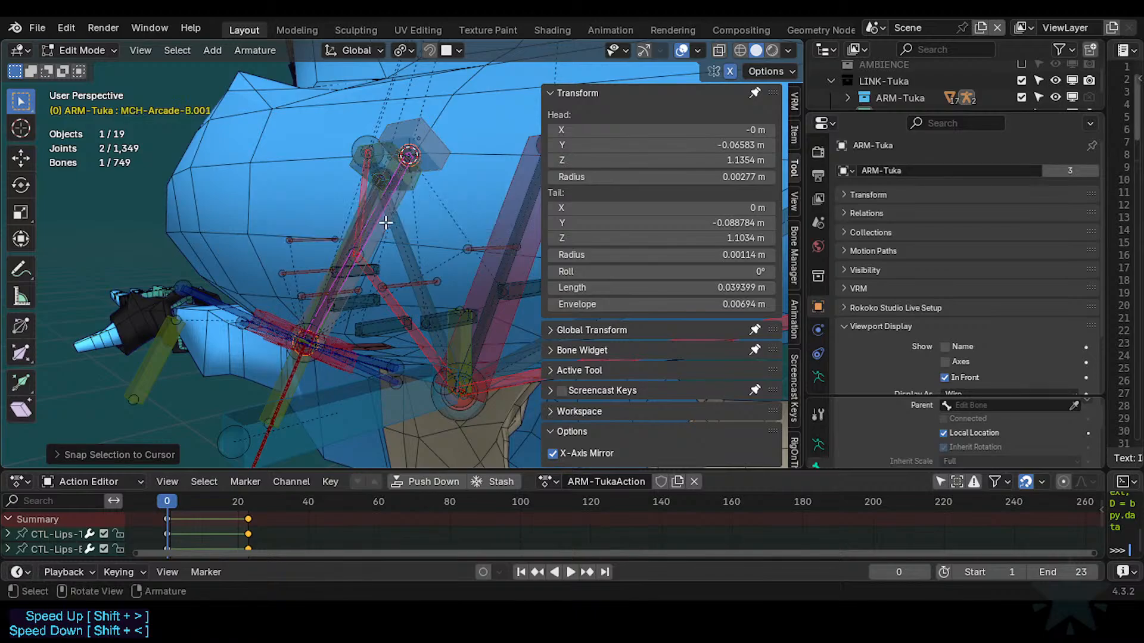
Rename the original MCH-Arcade-B bone as BUF-Arcade-B.
{"action": "scroll", "coordinate": [386, 223], "scroll_direction": "up", "scroll_amount": 2}
{"action": "left_click", "coordinate": [379, 225]}
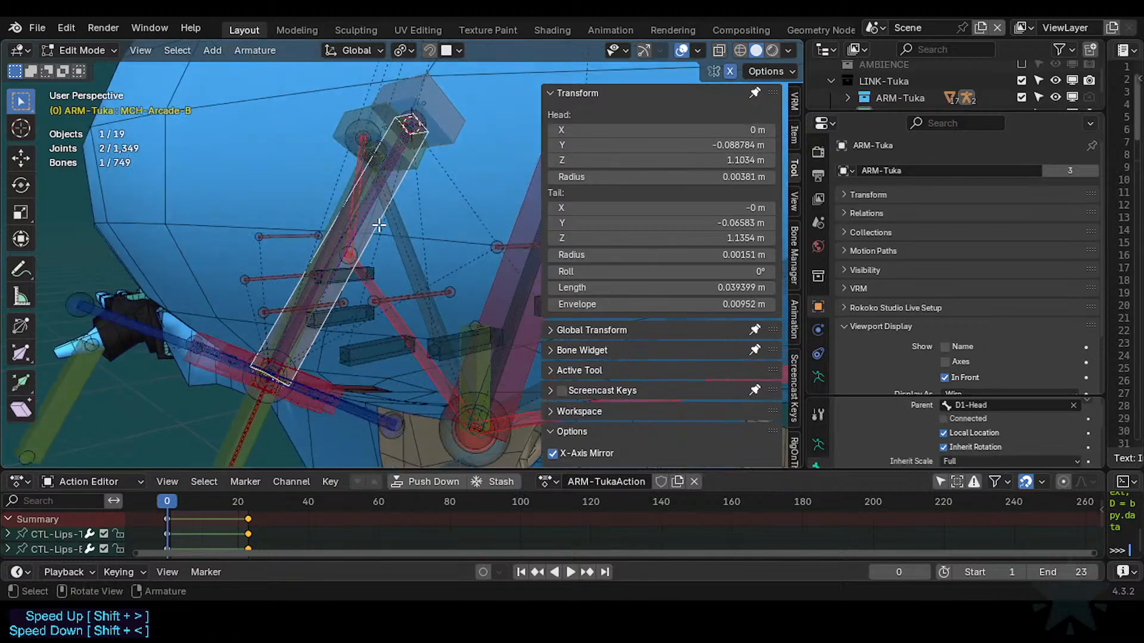
{"action": "key", "text": "F2"}
{"action": "type", "text": "BUF"}
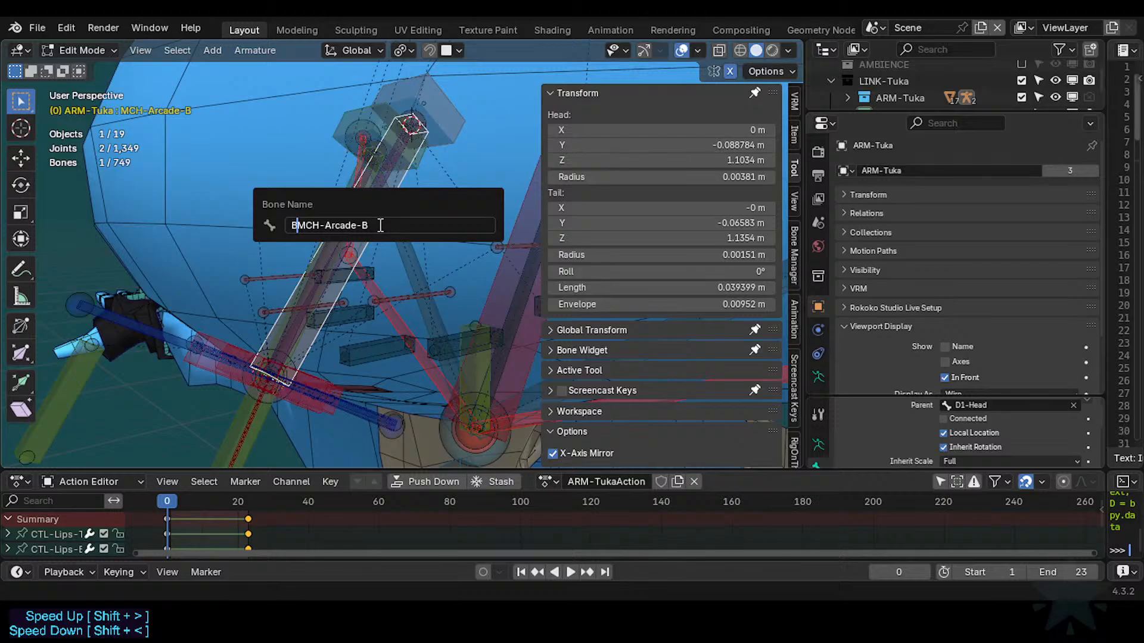
{"action": "key", "text": "Delete"}
{"action": "key", "text": "Delete"}
{"action": "key", "text": "Delete"}
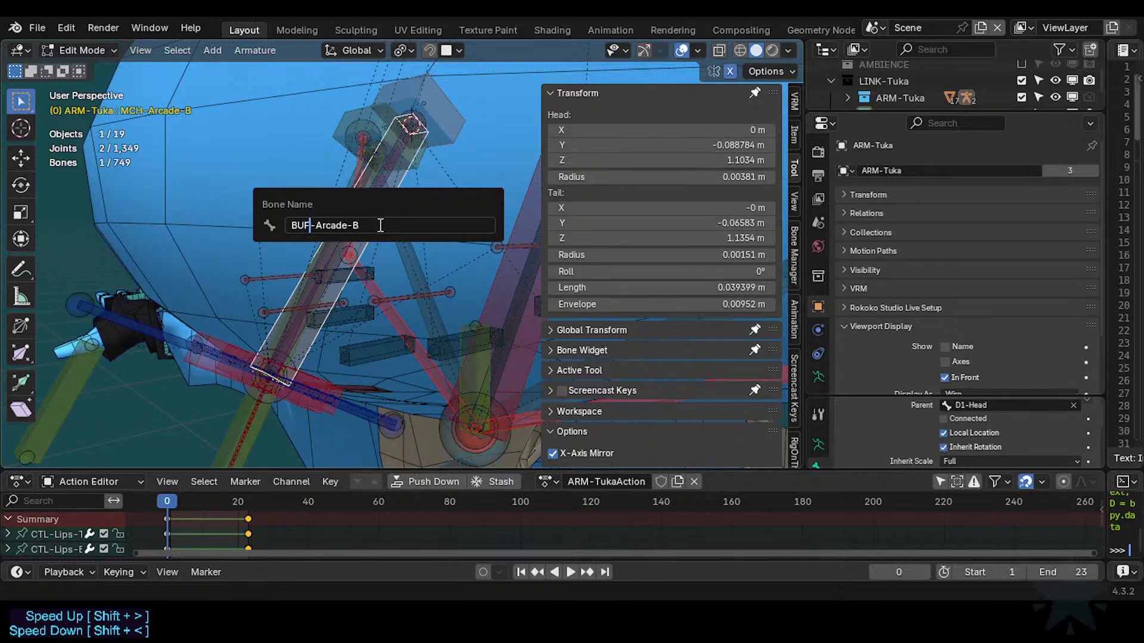
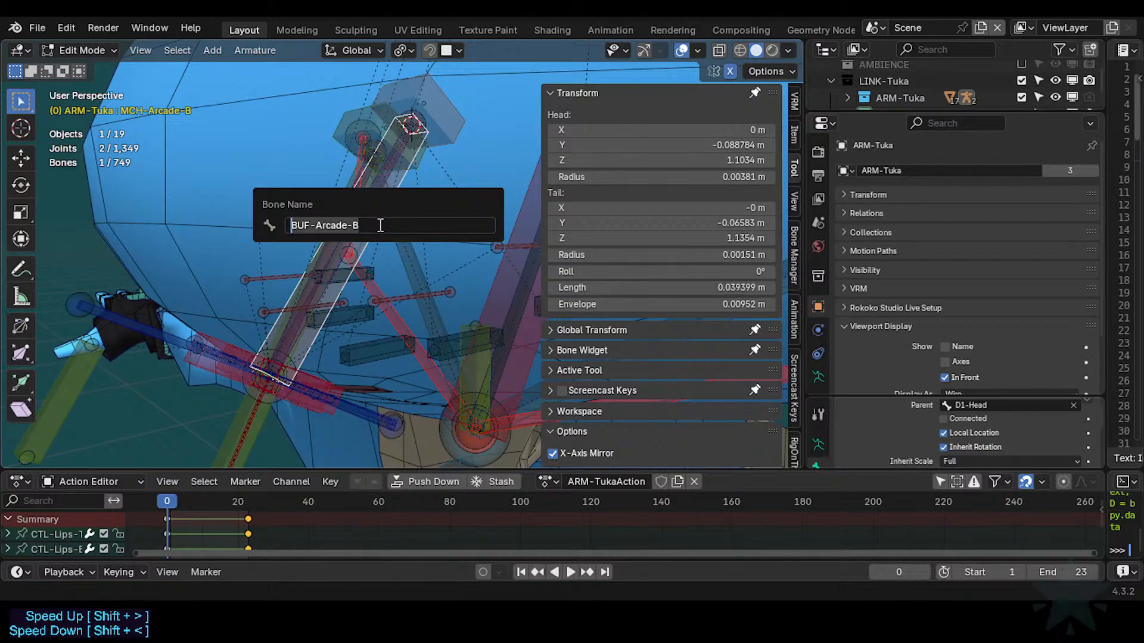
{"action": "key", "text": "Return"}
Rename the MCH-Arcade-T bone as BUF-Arcade-T.
{"action": "left_click", "coordinate": [322, 185]}
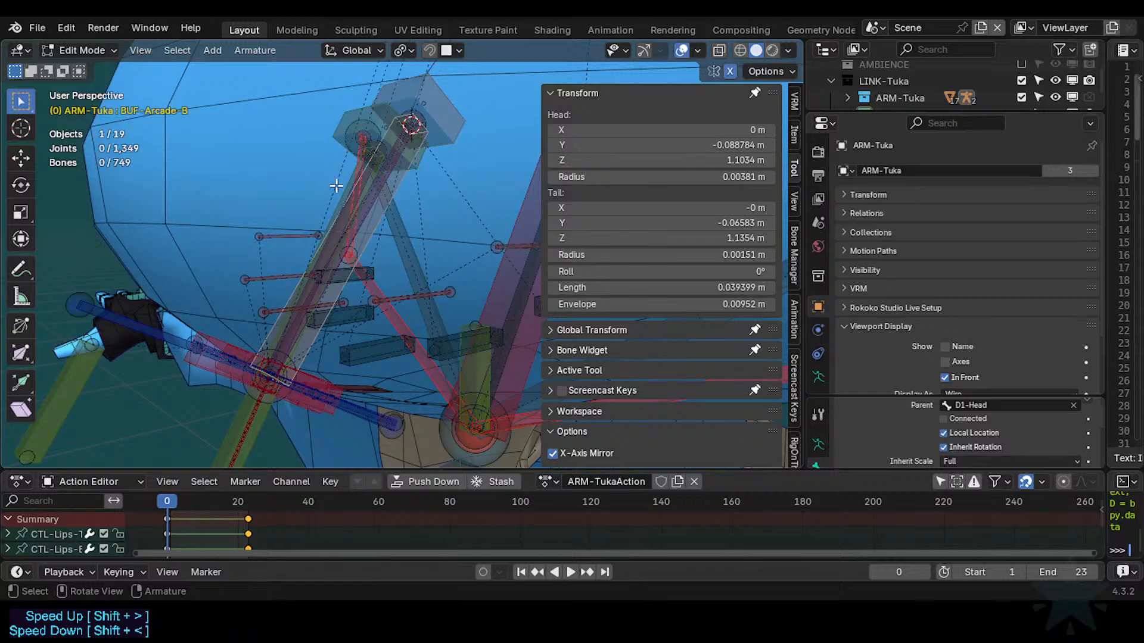
{"action": "left_click", "coordinate": [342, 189]}
{"action": "key", "text": "F2"}
{"action": "key", "text": "Home"}
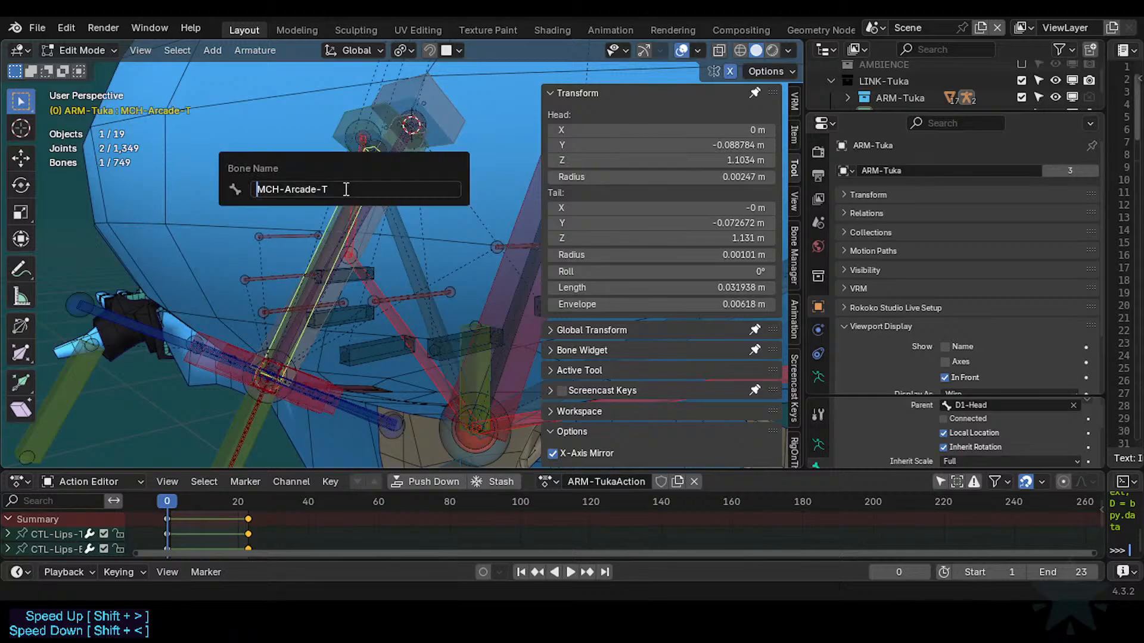
{"action": "type", "text": "BUF"}
{"action": "key", "text": "Delete"}
{"action": "key", "text": "Delete"}
{"action": "key", "text": "Delete"}
{"action": "key", "text": "Return"}
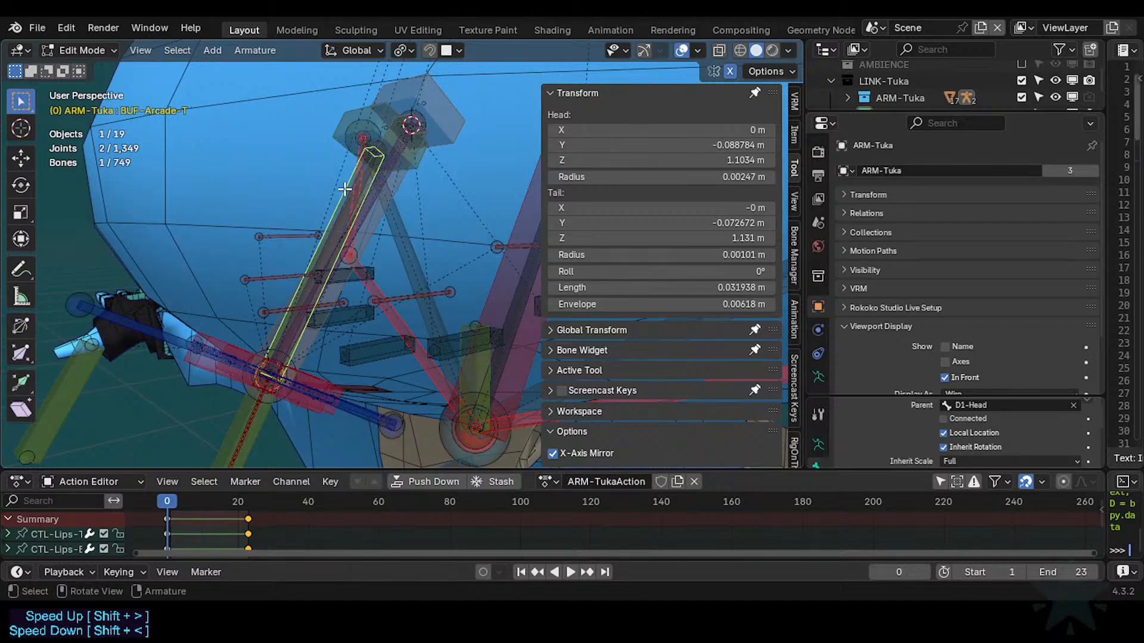
Remove the .001 suffix from the reversed bone's name, leaving MCH-Arcade-B.
{"action": "left_click", "coordinate": [384, 207]}
{"action": "left_click", "coordinate": [381, 205]}
{"action": "key", "text": "F2"}
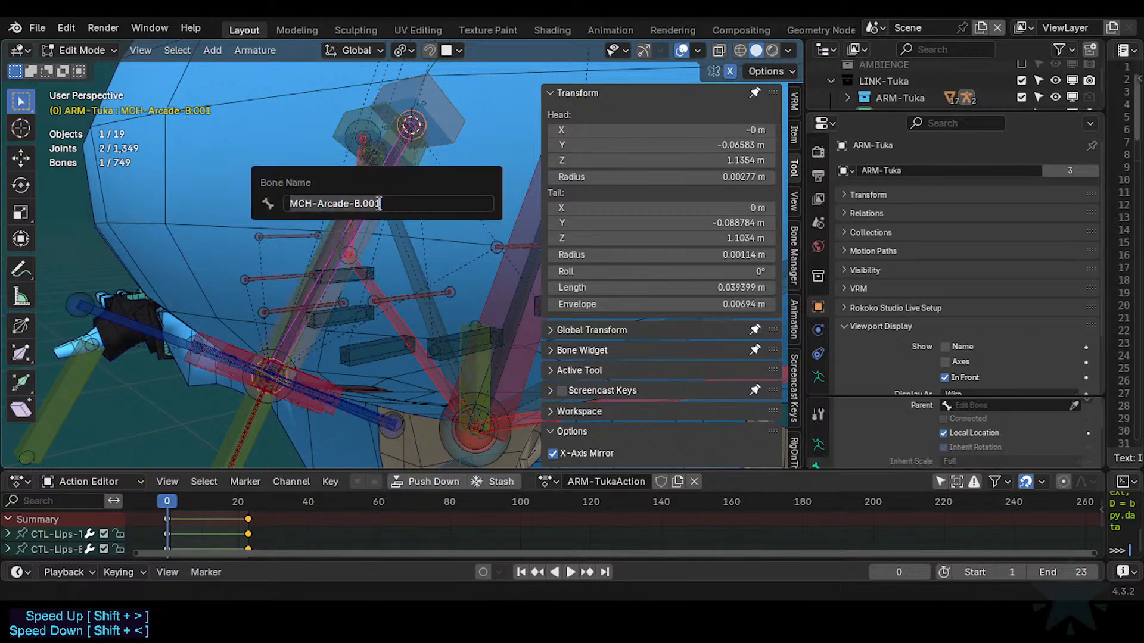
{"action": "key", "text": "End"}
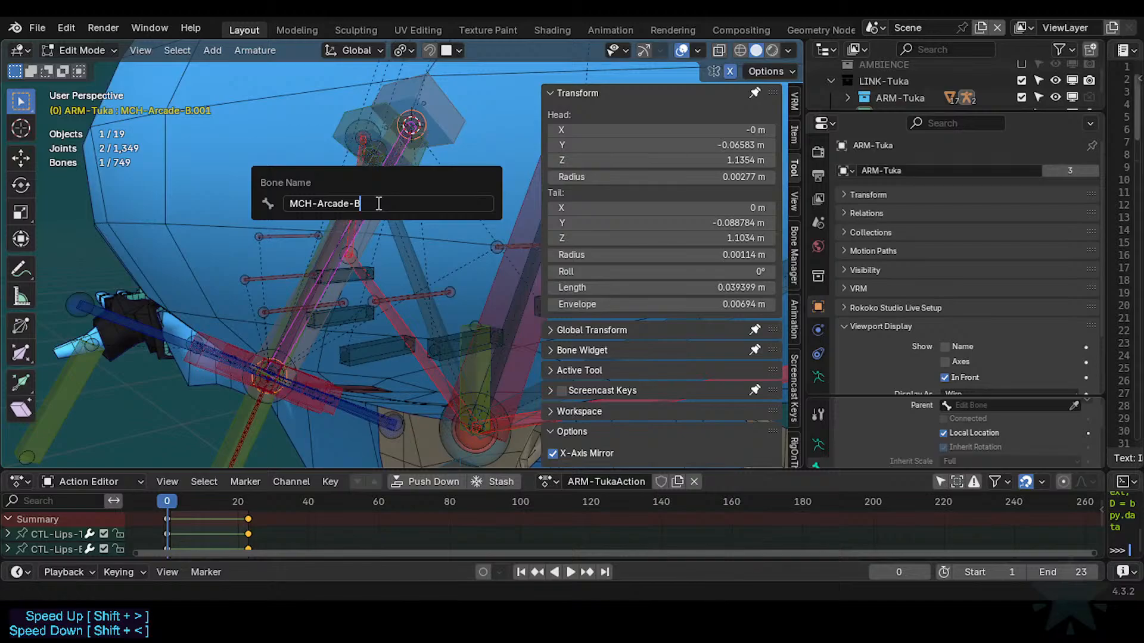
{"action": "key", "text": "Return"}
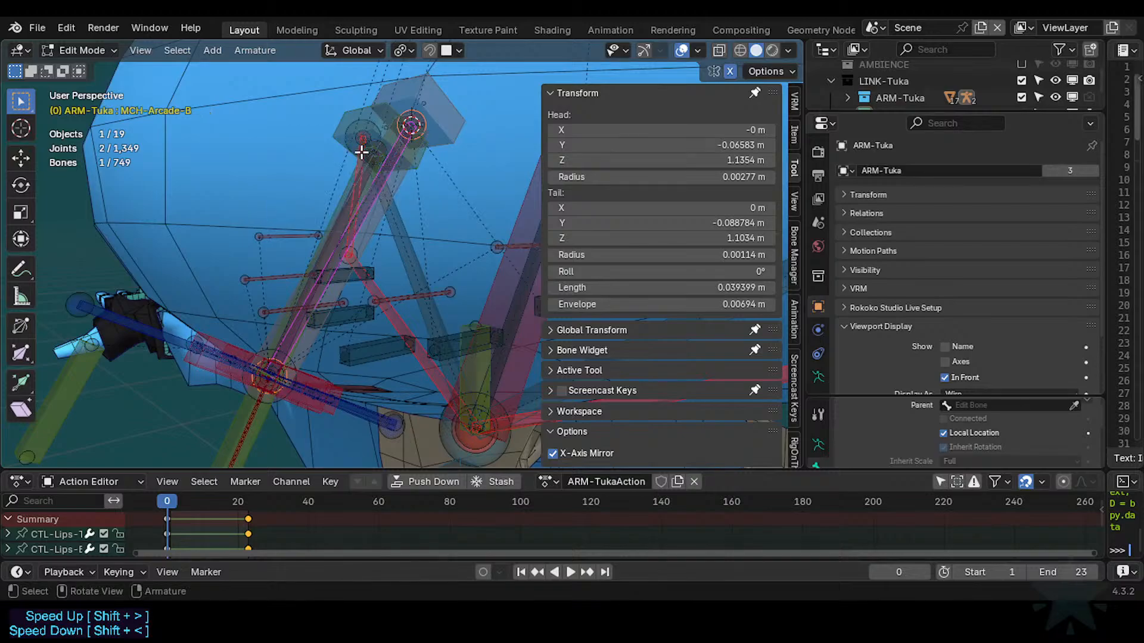
Enlarge the display thickness of the MCH-Arcade-B bone and reduce that of the CTL-Arcade-T bone.
{"action": "middle_click_drag", "start_coordinate": [330, 299], "coordinate": [352, 262]}
{"action": "key", "text": "ctrl+alt+s"}
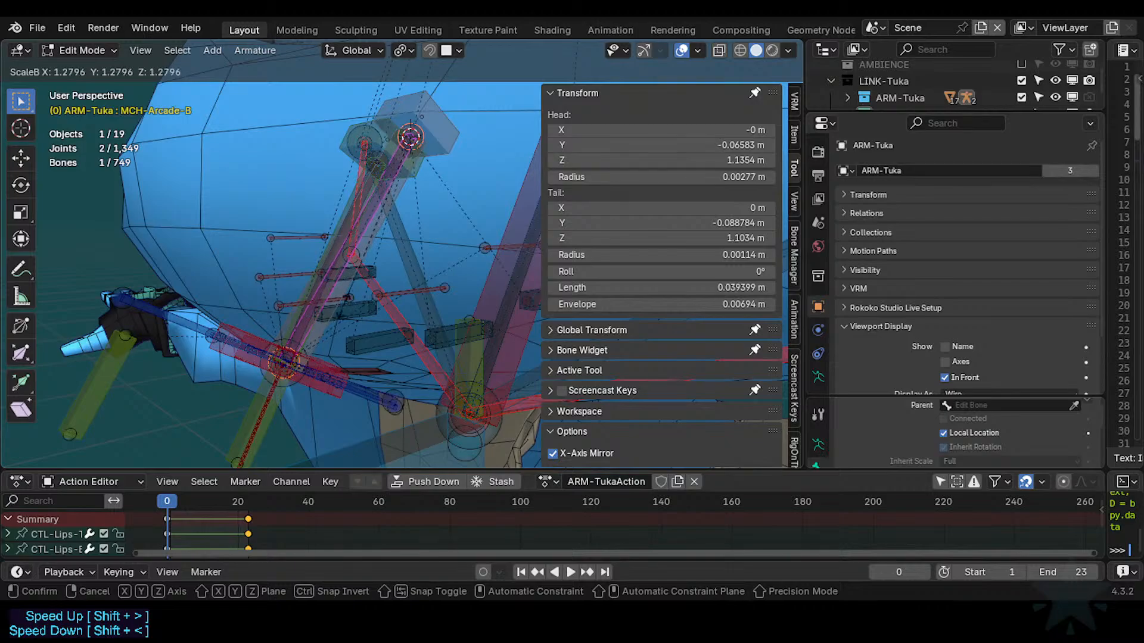
{"action": "left_click", "coordinate": [313, 285]}
{"action": "left_click", "coordinate": [316, 285]}
{"action": "left_click", "coordinate": [317, 285]}
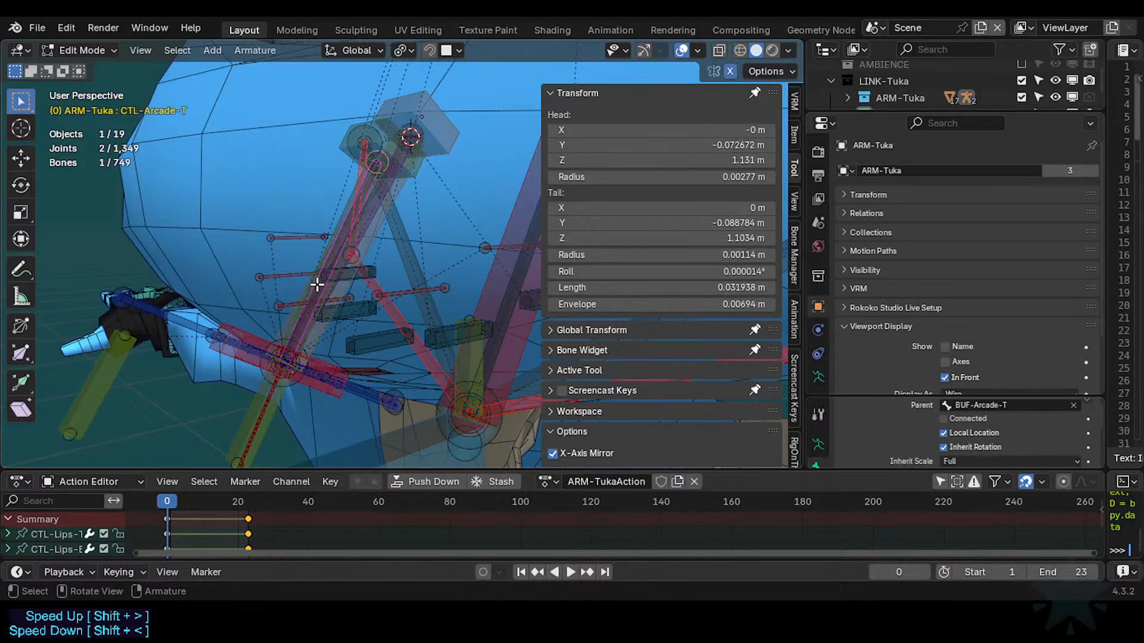
{"action": "key", "text": "ctrl+alt+s"}
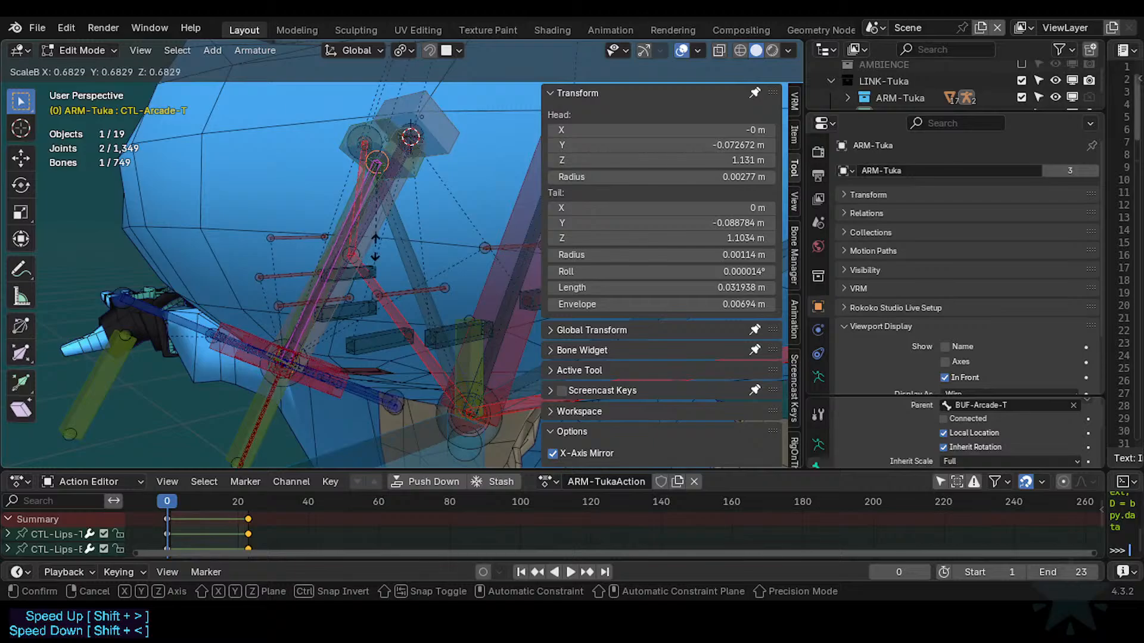
{"action": "left_click", "coordinate": [376, 248]}
{"action": "left_click", "coordinate": [378, 228]}
{"action": "scroll", "coordinate": [365, 273], "scroll_direction": "up", "scroll_amount": 2}
{"action": "left_click", "coordinate": [361, 215]}
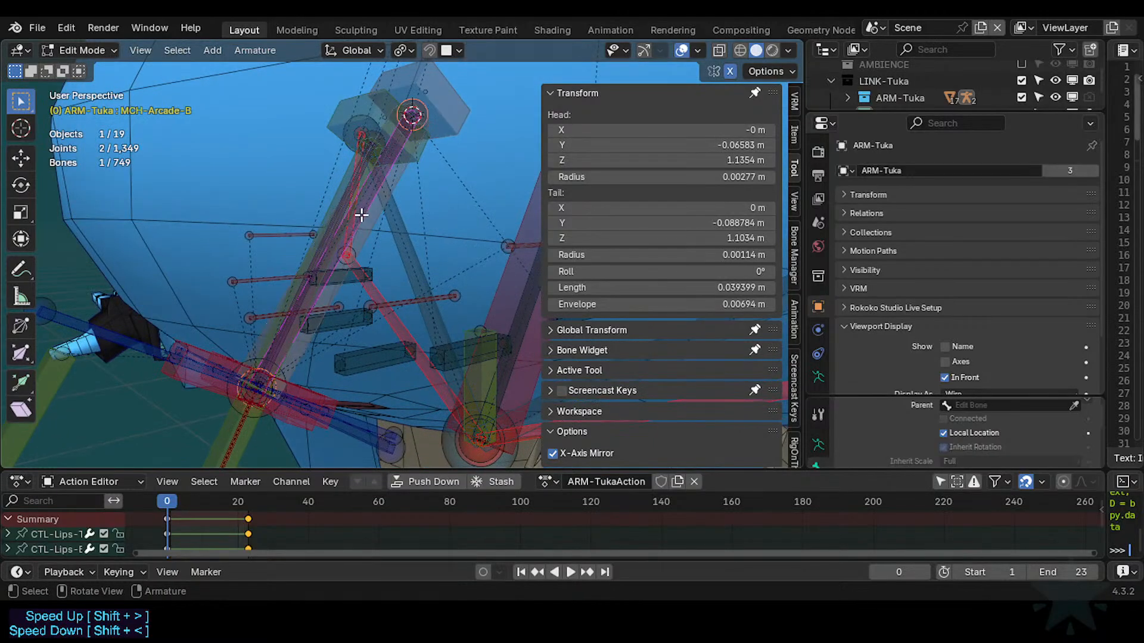
{"action": "left_click", "coordinate": [361, 215]}
{"action": "left_click", "coordinate": [361, 215]}
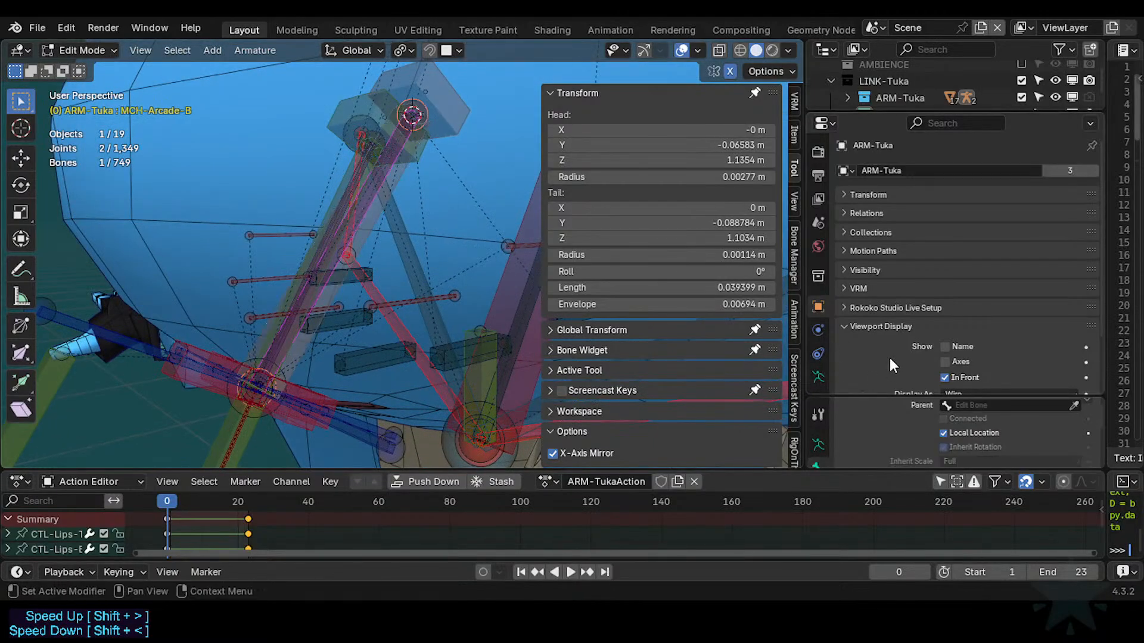
Thicken the CTL-Arcade-T.002 bone's display size and shorten the bone to about 0.0096 m.
{"action": "middle_click_drag", "start_coordinate": [334, 256], "coordinate": [357, 289]}
{"action": "left_click", "coordinate": [141, 304]}
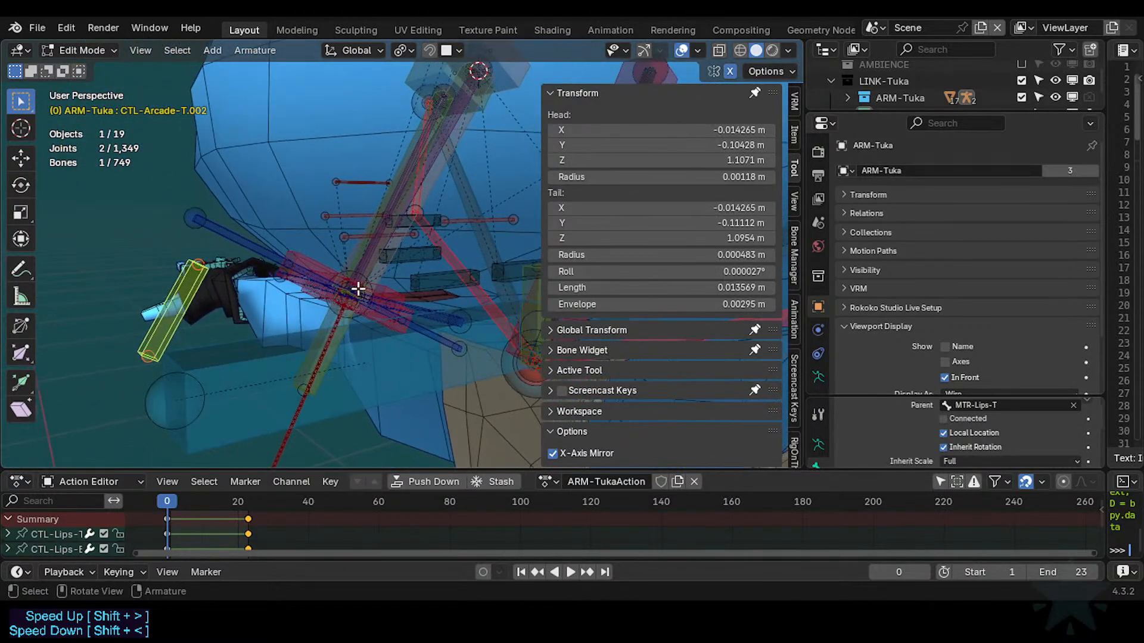
{"action": "left_click", "coordinate": [312, 324]}
{"action": "left_click", "coordinate": [315, 323]}
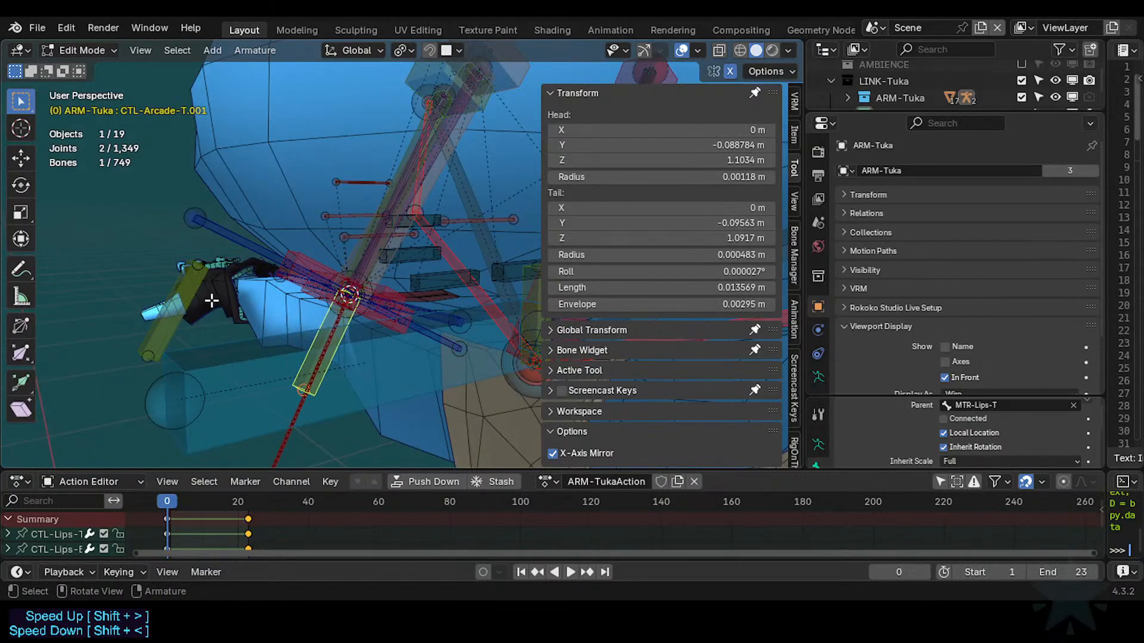
{"action": "left_click", "coordinate": [203, 302]}
{"action": "left_click", "coordinate": [200, 309]}
{"action": "key", "text": "g"}
{"action": "left_click", "coordinate": [301, 315]}
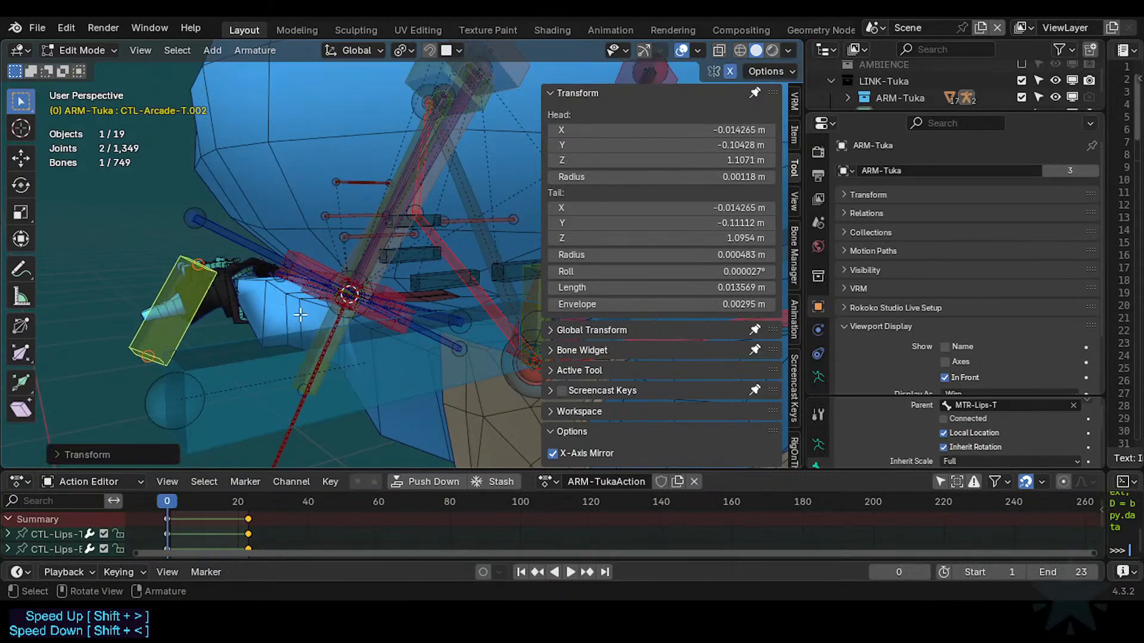
{"action": "key", "text": "s"}
{"action": "left_click", "coordinate": [250, 339]}
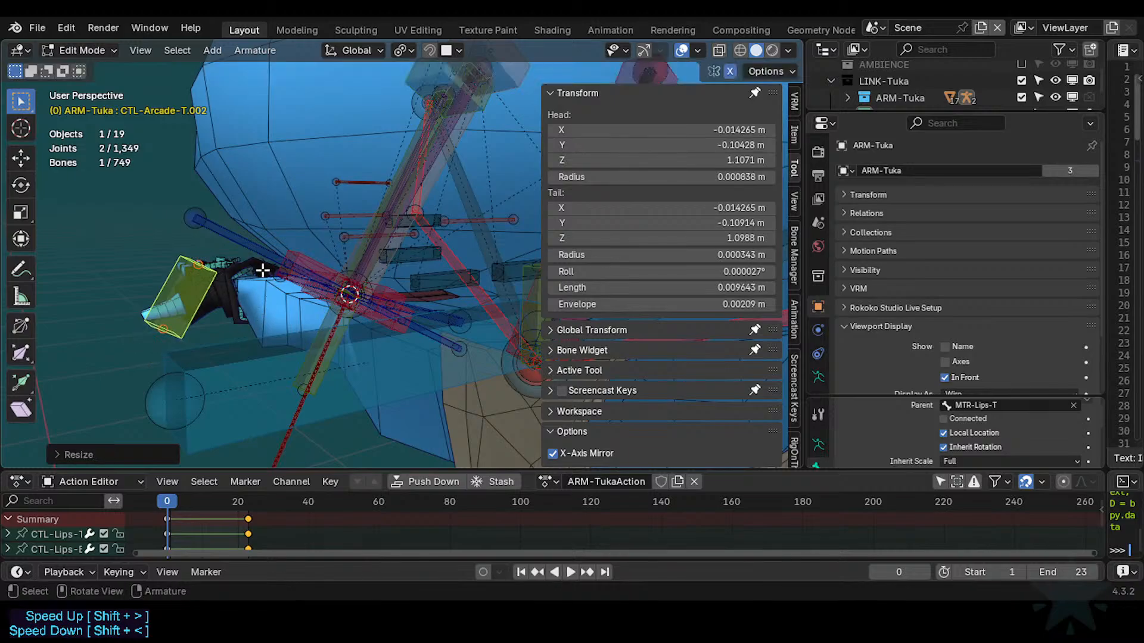
Snap CTL-Arcade-T.002 to the 3D cursor and parent it to BUF-Arcade-B with Keep Offset.
{"action": "key", "text": "shift+s"}
{"action": "left_click", "coordinate": [364, 280]}
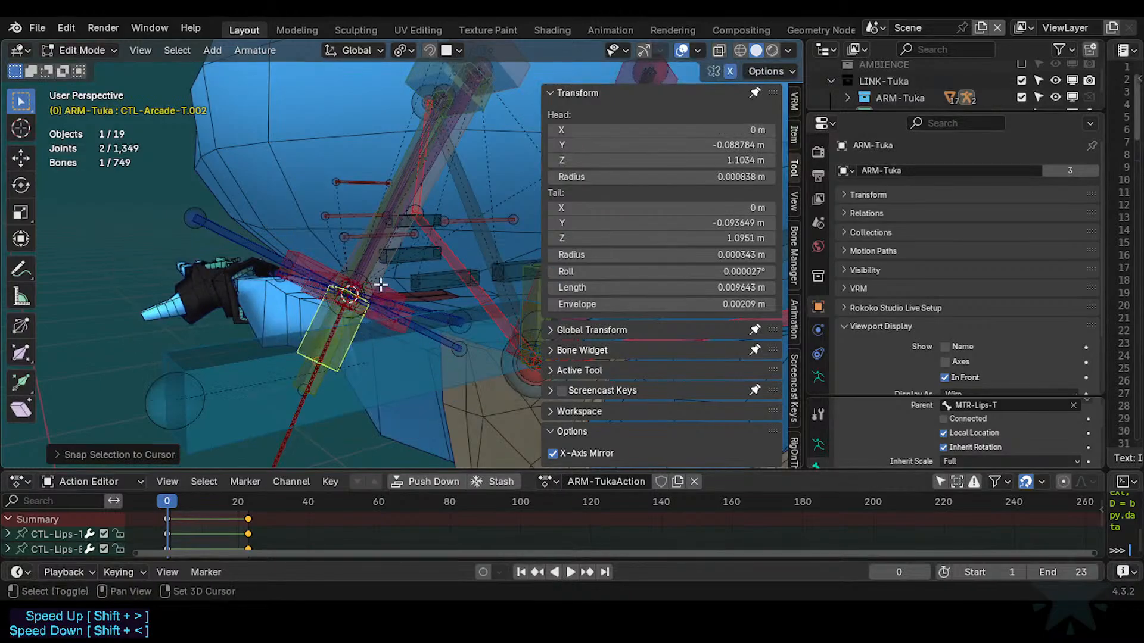
{"action": "left_click", "coordinate": [438, 183], "text": "shift"}
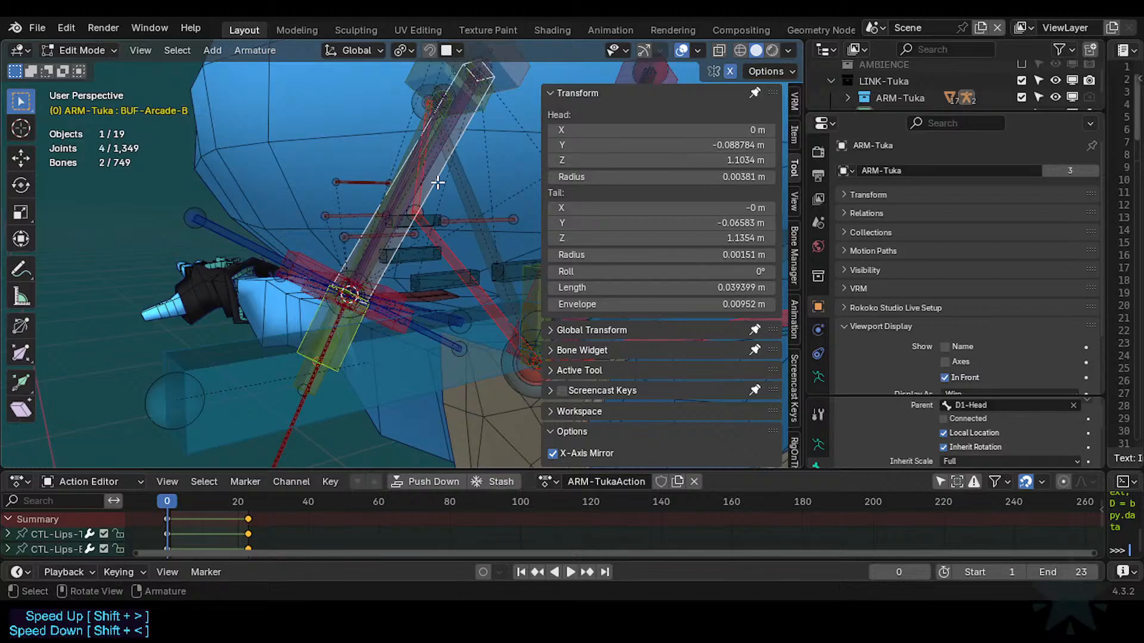
{"action": "key", "text": "ctrl+p"}
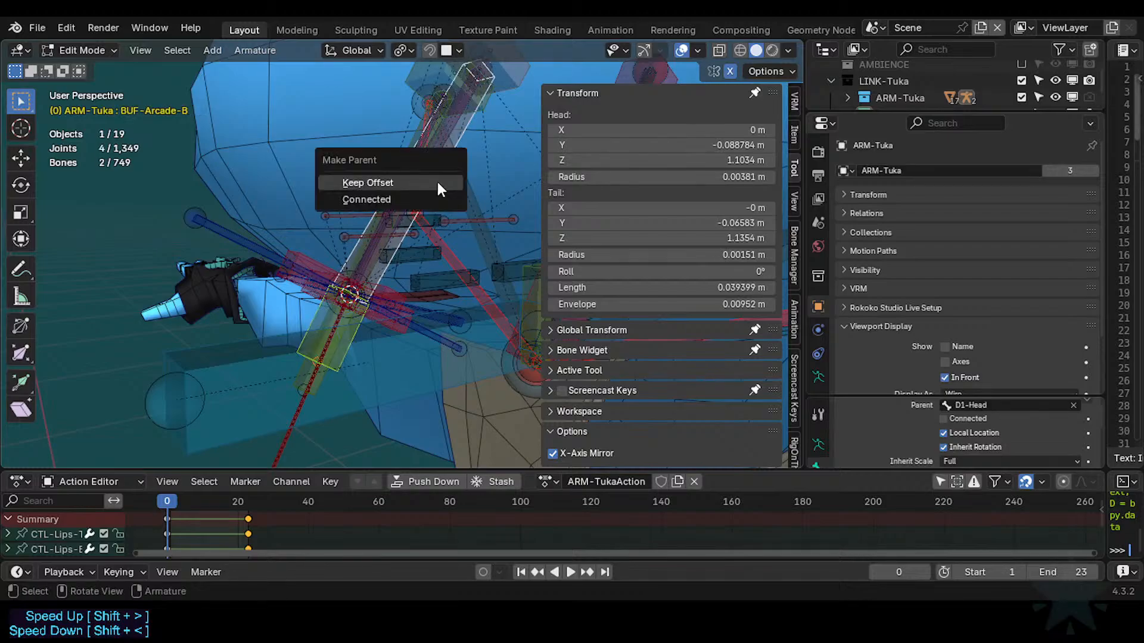
{"action": "left_click", "coordinate": [438, 181]}
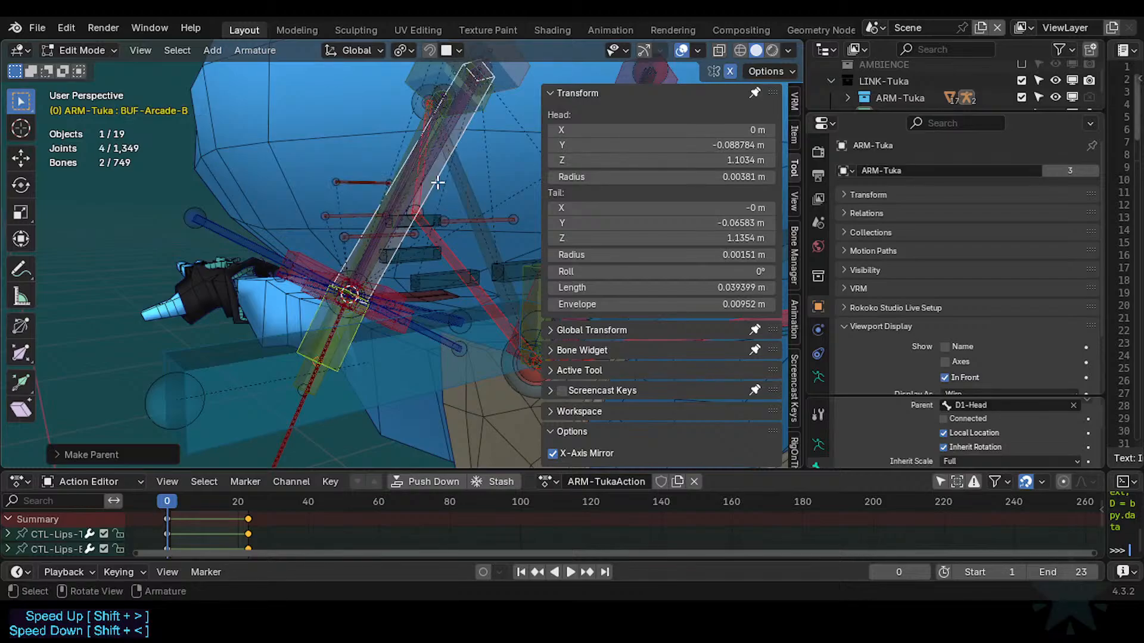
Try aligning CTL-Arcade-T.002 to the BUF-Arcade-B bone.
{"action": "key", "text": "ctrl+alt+a"}
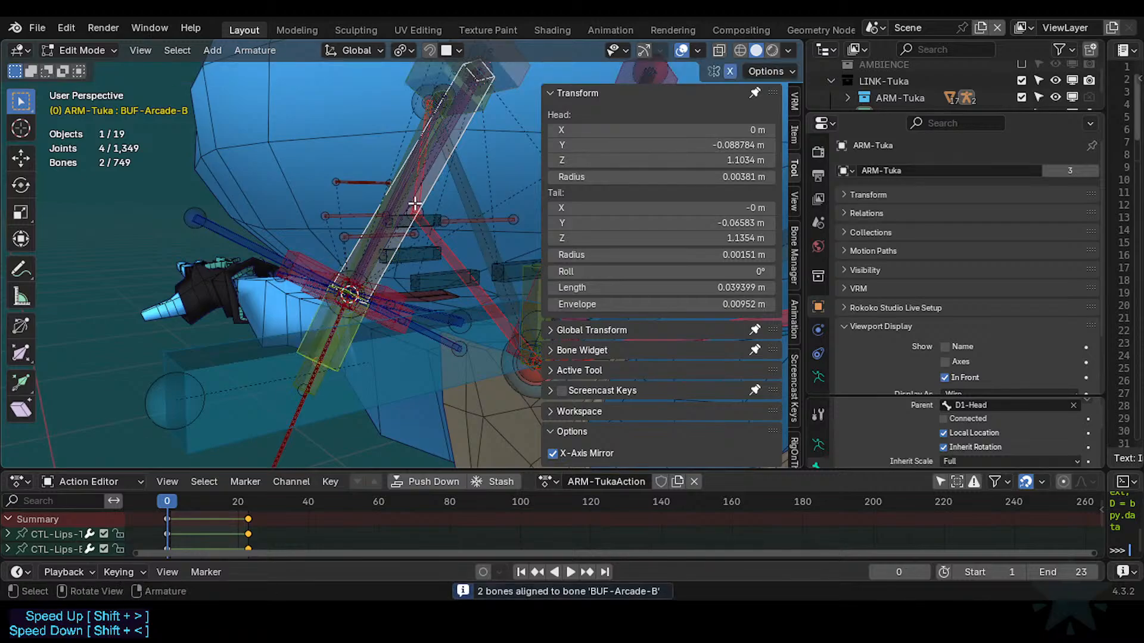
{"action": "left_click", "coordinate": [429, 175], "text": "alt+shift"}
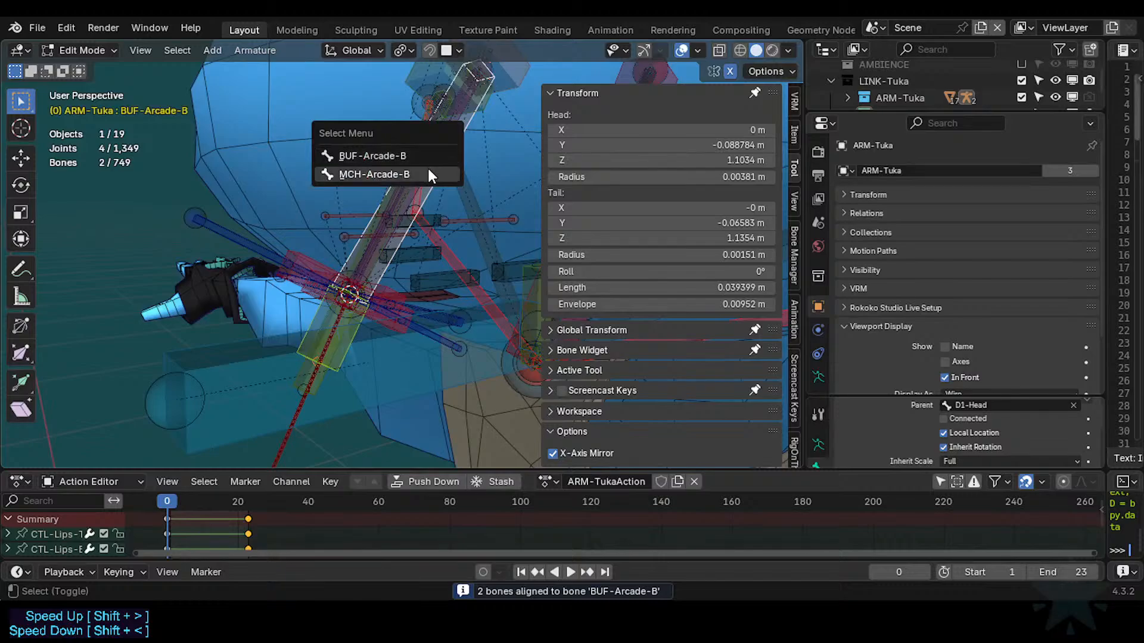
{"action": "left_click", "coordinate": [427, 174]}
Align the CTL-Arcade-T.002 bone to the MCH-Arcade-B bone.
{"action": "left_click", "coordinate": [366, 312]}
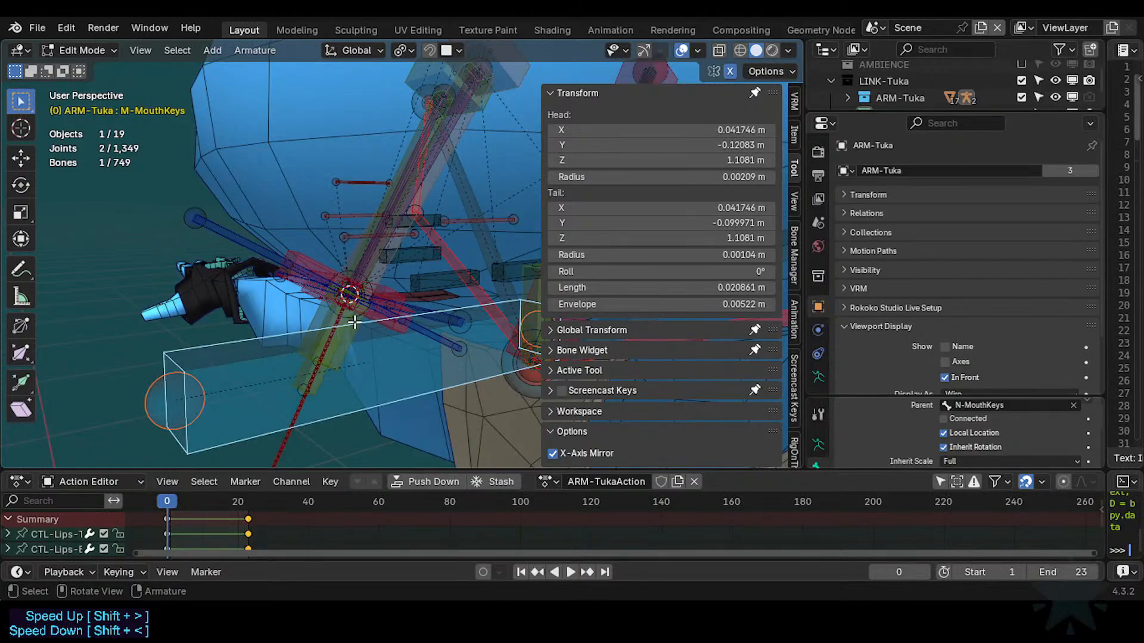
{"action": "left_click", "coordinate": [355, 321]}
{"action": "left_click", "coordinate": [415, 183], "text": "alt+shift"}
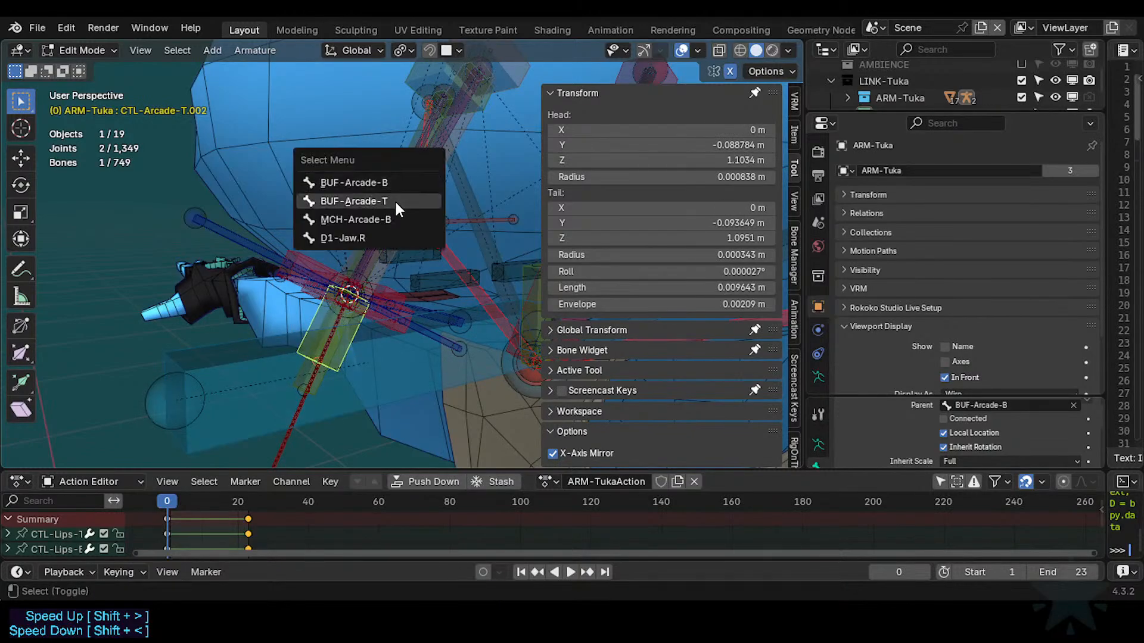
{"action": "left_click", "coordinate": [395, 182]}
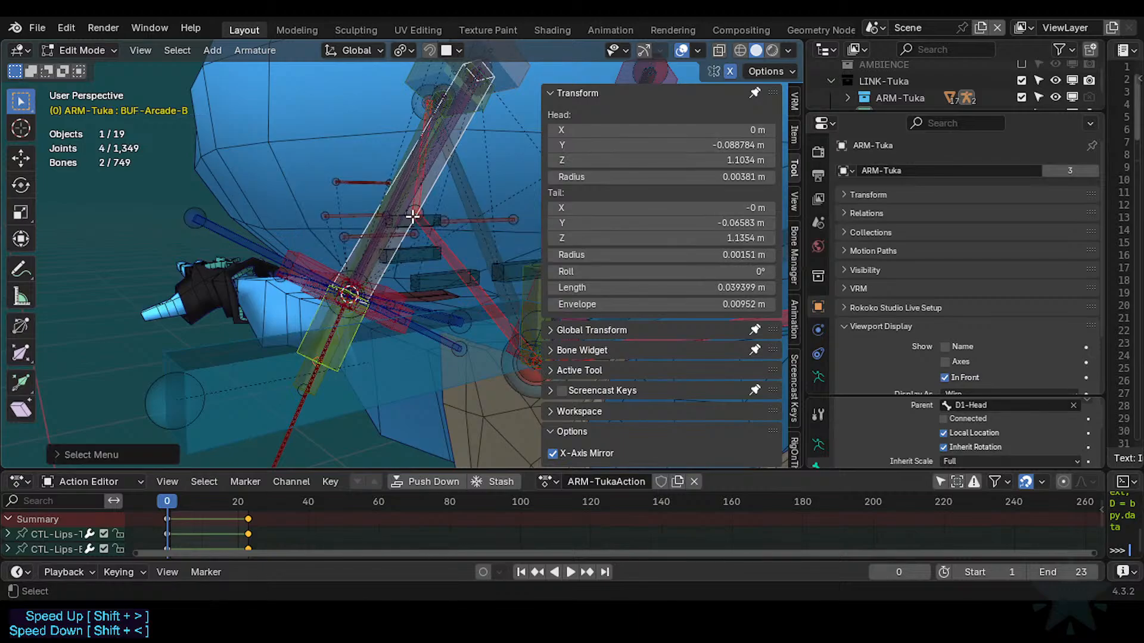
{"action": "left_click", "coordinate": [413, 216]}
{"action": "left_click", "coordinate": [416, 184], "text": "alt+shift"}
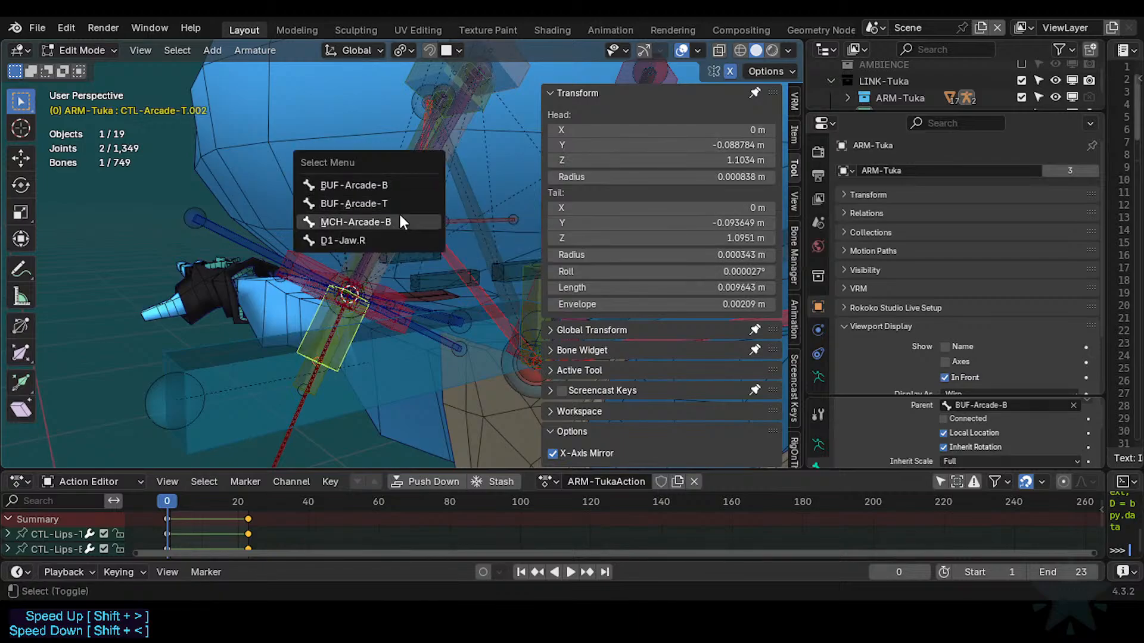
{"action": "left_click", "coordinate": [401, 220]}
{"action": "key", "text": "ctrl+alt+a"}
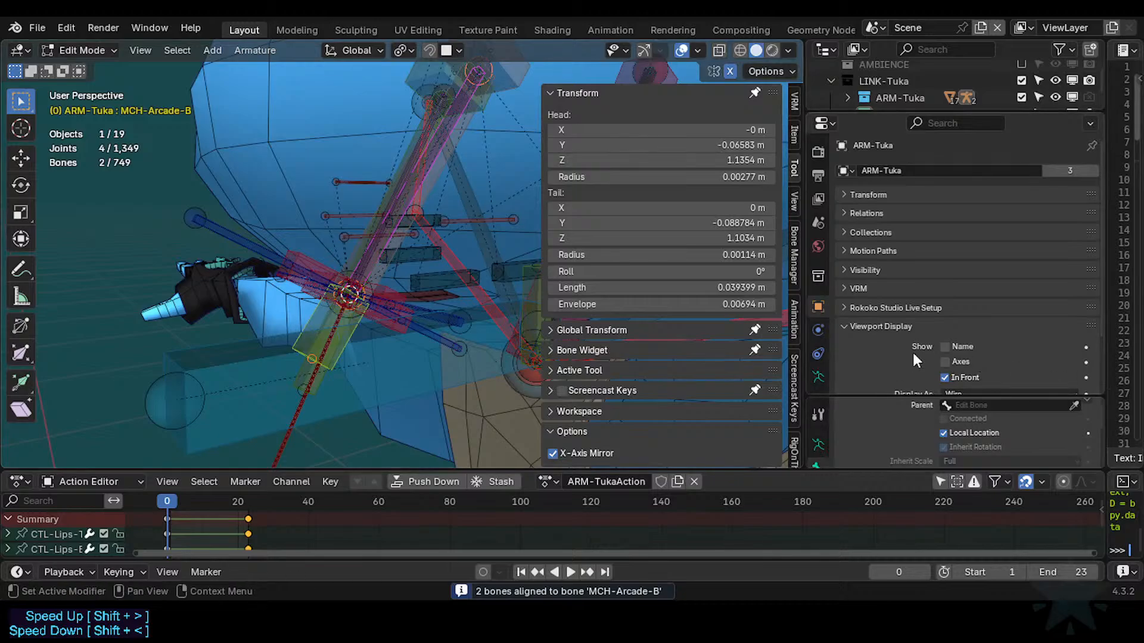
Set the bone color of CTL-Arcade-T.002 to 13 - Theme Color Set.
{"action": "left_click", "coordinate": [312, 356]}
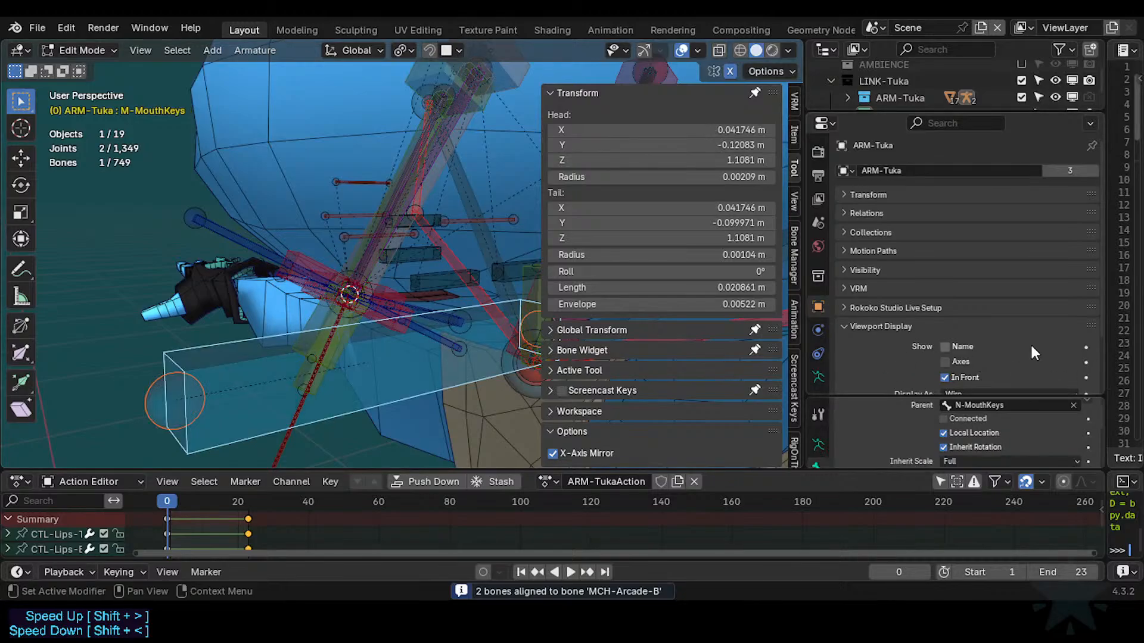
{"action": "left_click", "coordinate": [332, 320]}
{"action": "scroll", "coordinate": [949, 363], "scroll_direction": "down", "scroll_amount": 2}
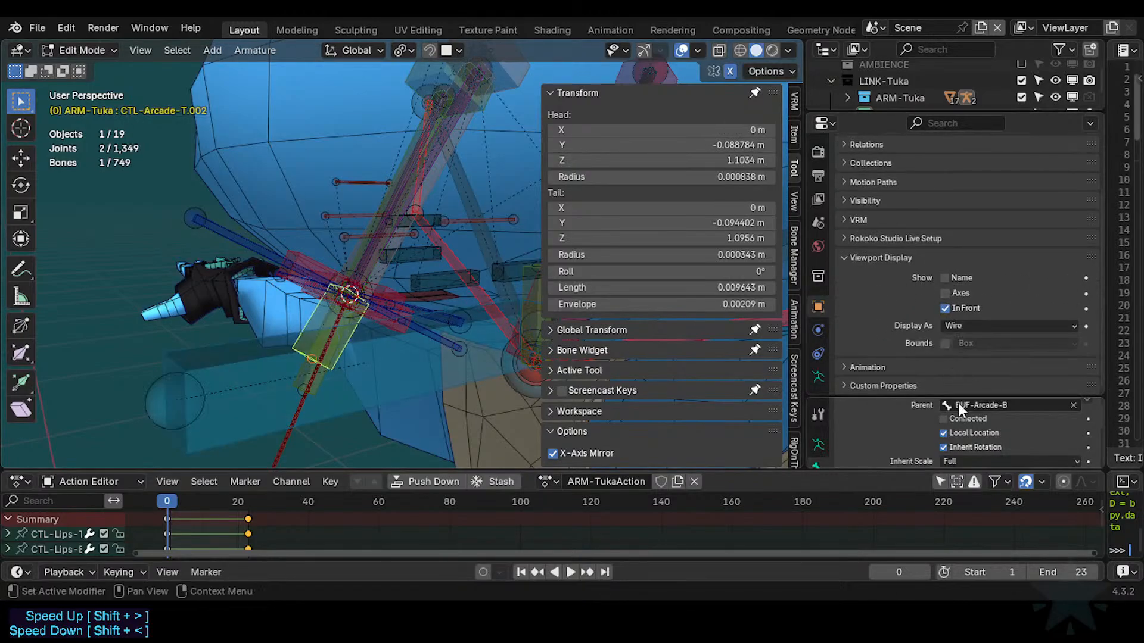
{"action": "left_click", "coordinate": [814, 359]}
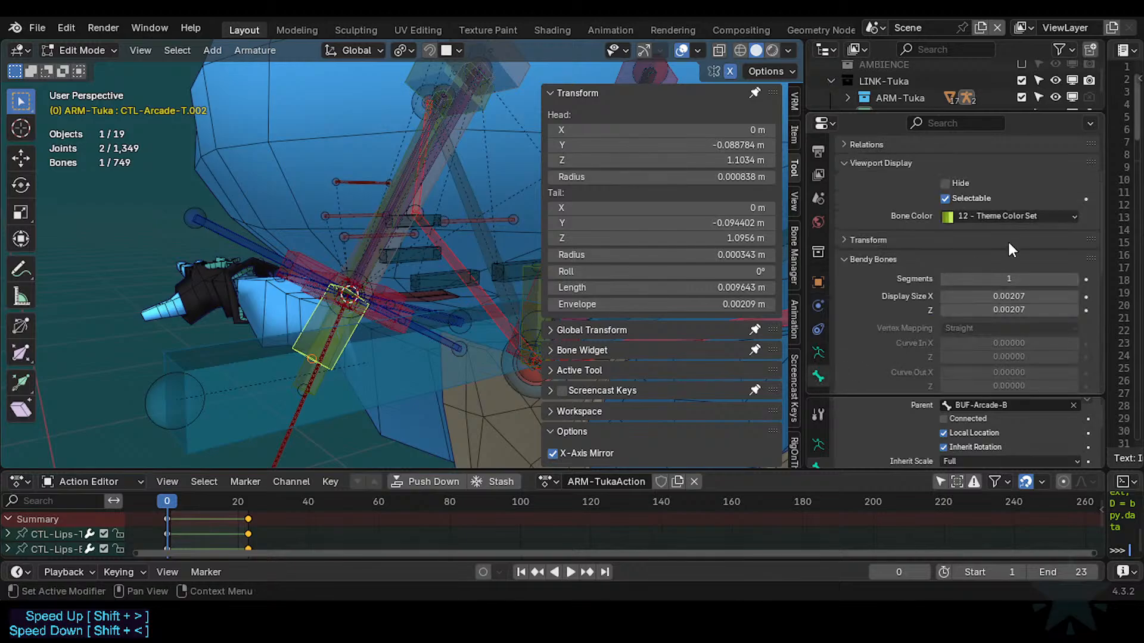
{"action": "left_click", "coordinate": [1007, 216]}
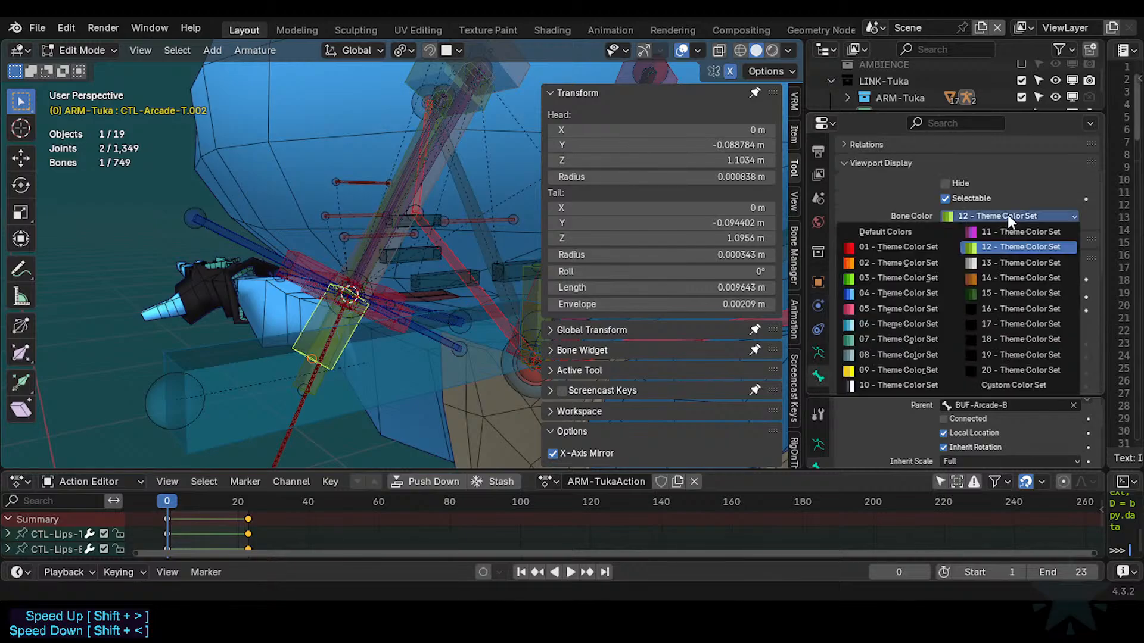
{"action": "left_click", "coordinate": [994, 263]}
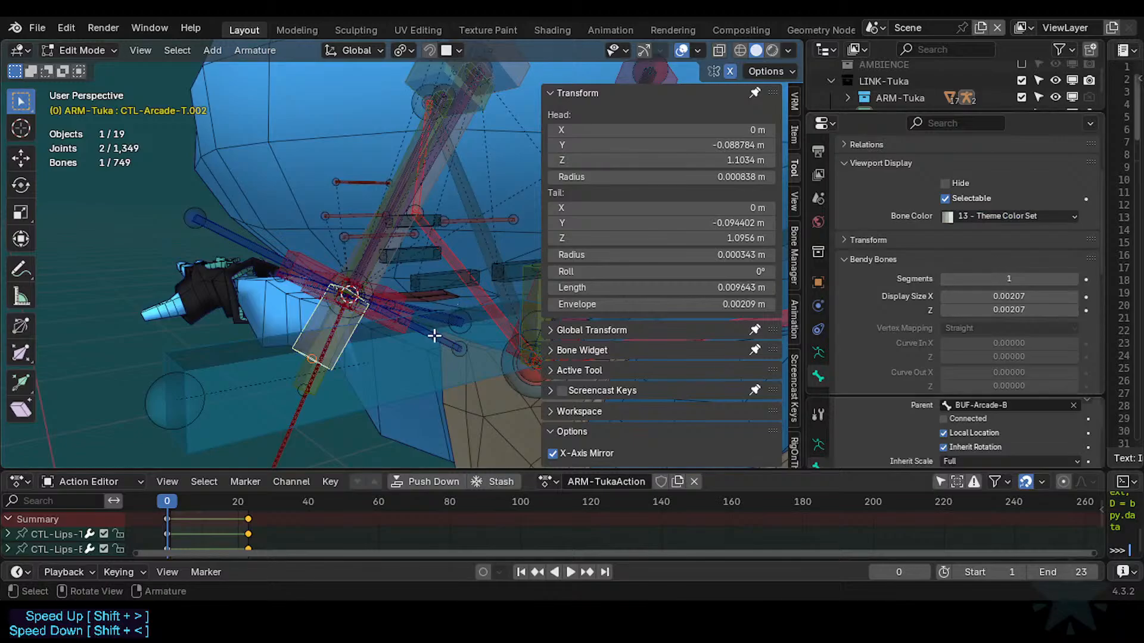
In Pose Mode, scale the CTL-Arcade-T.002 custom shape to X 5.370, Y 12.125 and Z 5.370, and save the file.
{"action": "key", "text": "ctrl+Tab"}
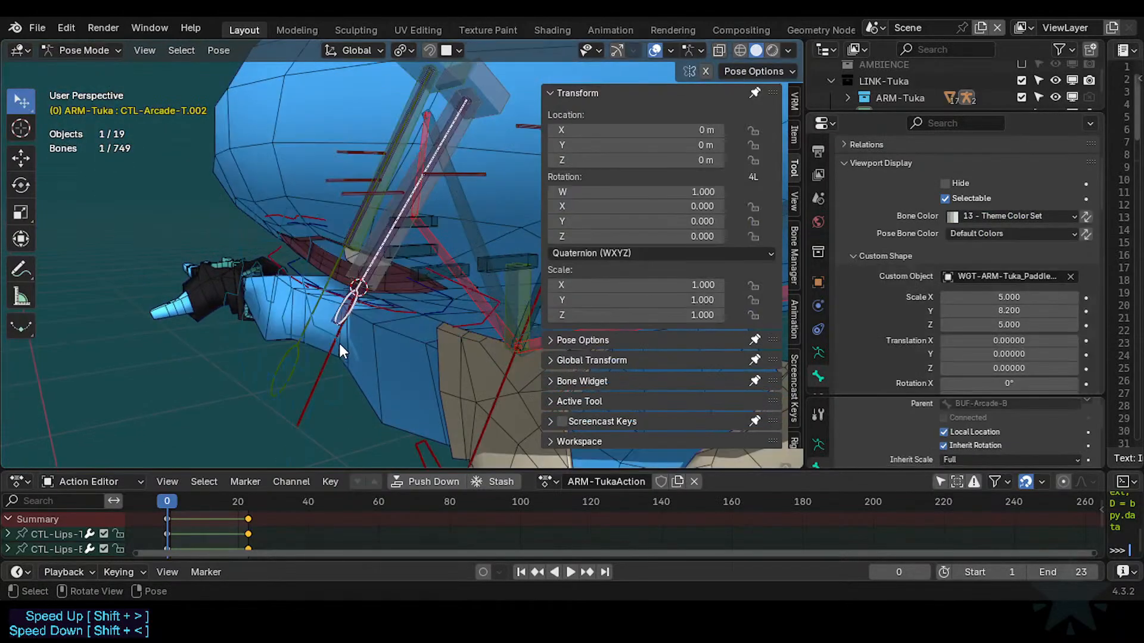
{"action": "left_click", "coordinate": [339, 341]}
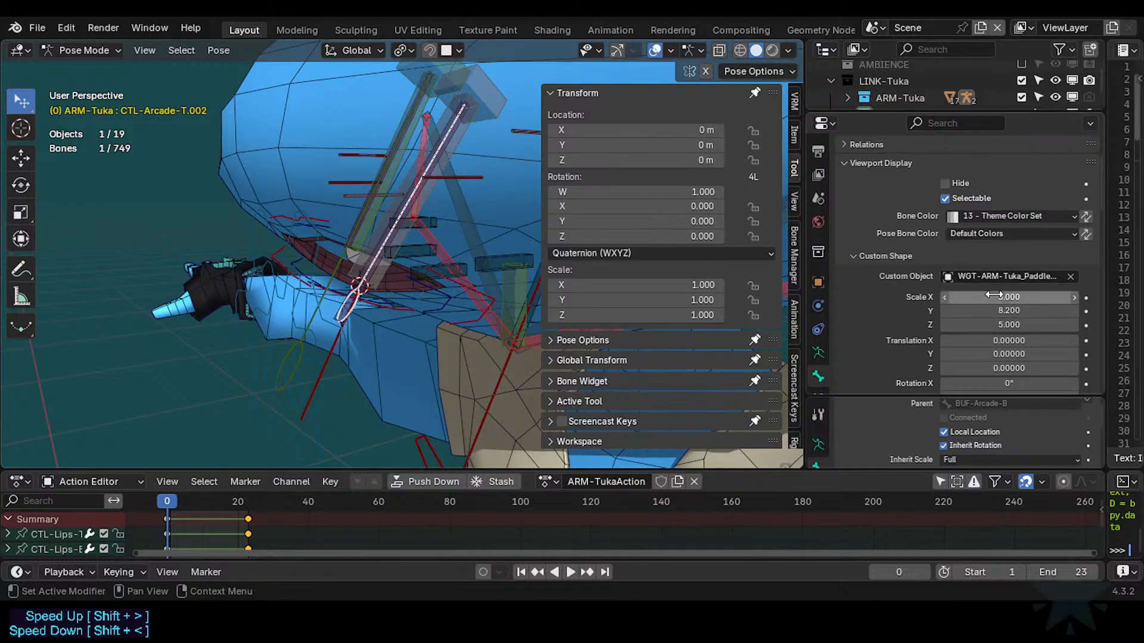
{"action": "left_click_drag", "start_coordinate": [983, 310], "coordinate": [1108, 311]}
{"action": "left_click_drag", "start_coordinate": [989, 297], "coordinate": [1007, 325]}
{"action": "key", "text": "ctrl+z"}
{"action": "left_click", "coordinate": [322, 343]}
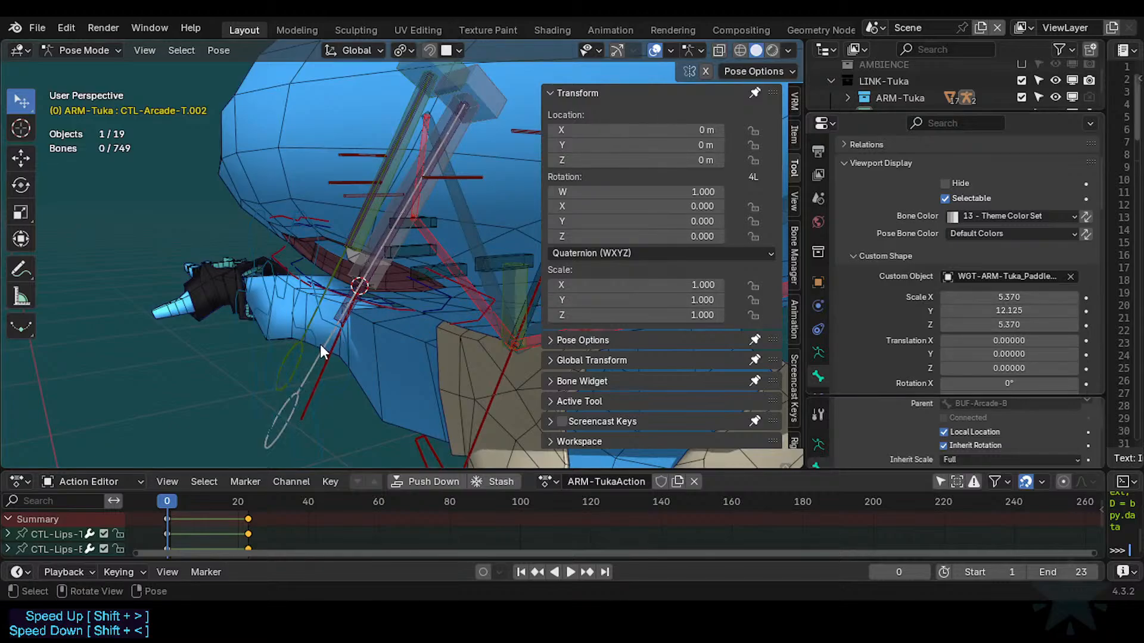
{"action": "key", "text": "ctrl+s"}
Test-move the CTL-Arcade-T.001 and CTL-Arcade-T.002 paddle controls, cancelling each move.
{"action": "middle_click_drag", "start_coordinate": [346, 360], "coordinate": [269, 216]}
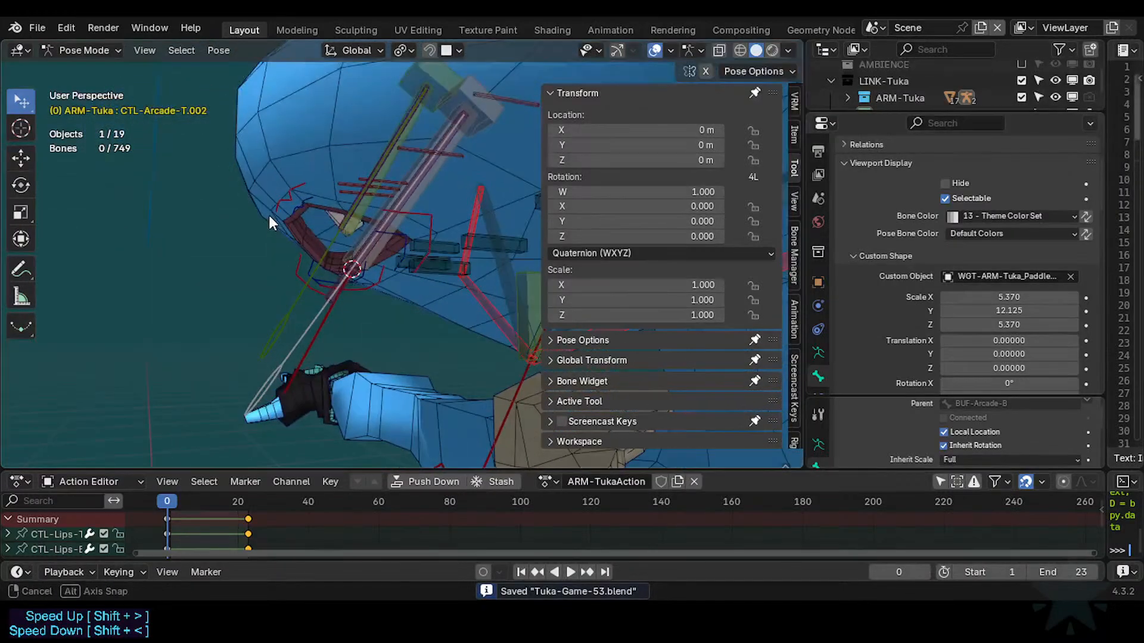
{"action": "mouse_move", "coordinate": [278, 335]}
{"action": "left_mouse_down"}
{"action": "mouse_move", "coordinate": [243, 307]}
{"action": "mouse_move", "coordinate": [261, 326]}
{"action": "left_mouse_up"}
{"action": "right_click", "coordinate": [264, 333]}
{"action": "left_click", "coordinate": [278, 405]}
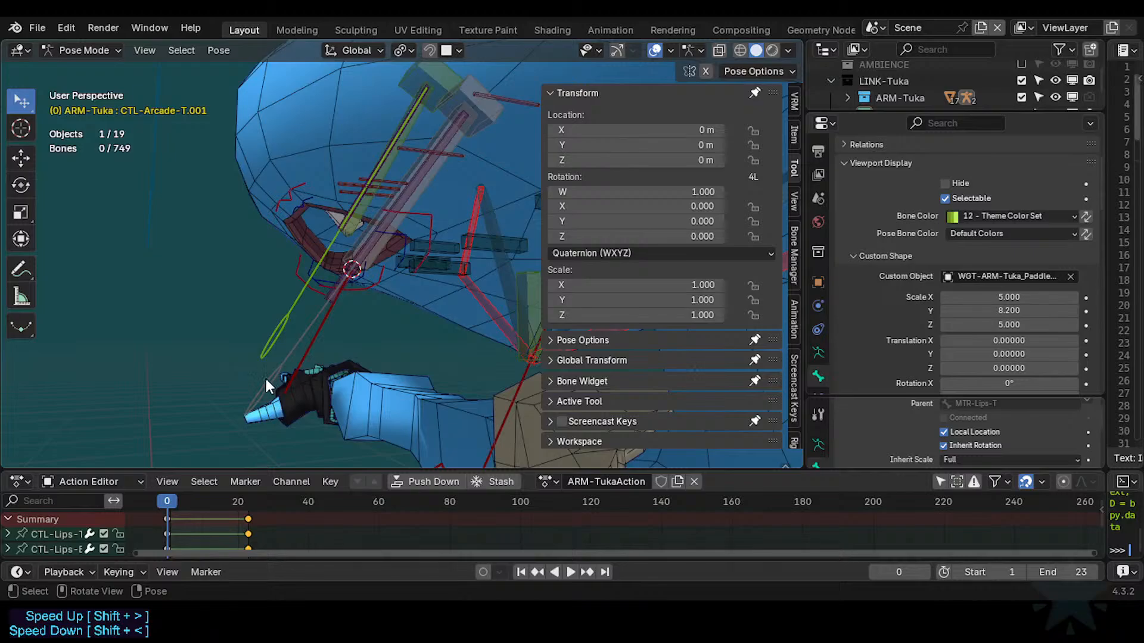
{"action": "left_click", "coordinate": [266, 380]}
{"action": "key", "text": "g"}
{"action": "right_click", "coordinate": [282, 427]}
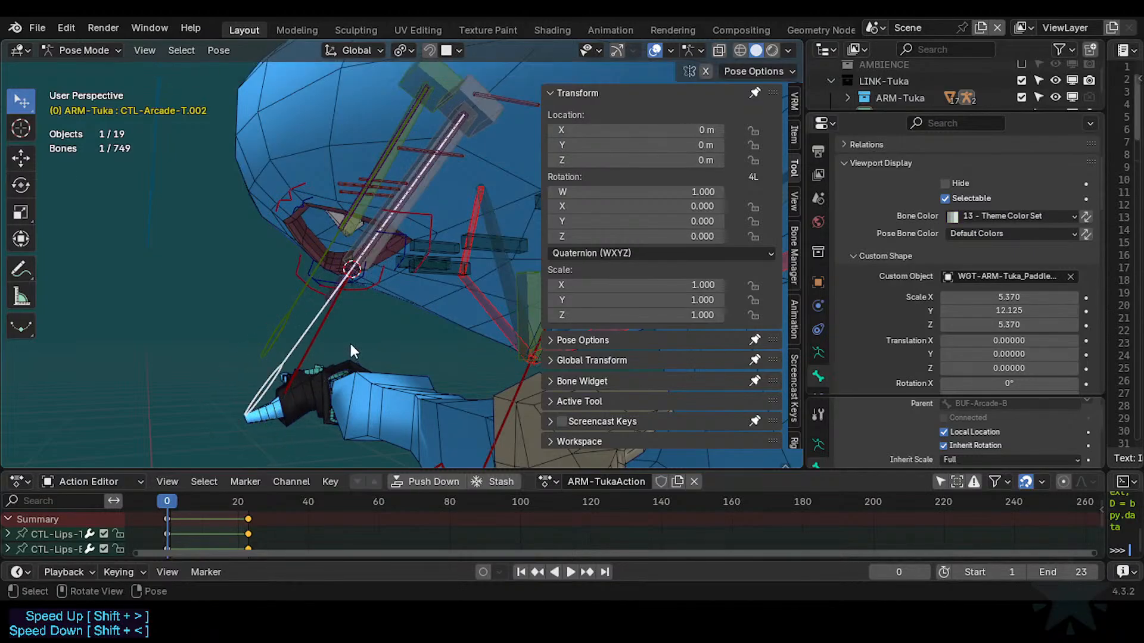
Show the bone constraints of MCH-Arcade-B and save the file.
{"action": "middle_click_drag", "start_coordinate": [352, 351], "coordinate": [328, 292]}
{"action": "left_click", "coordinate": [342, 295]}
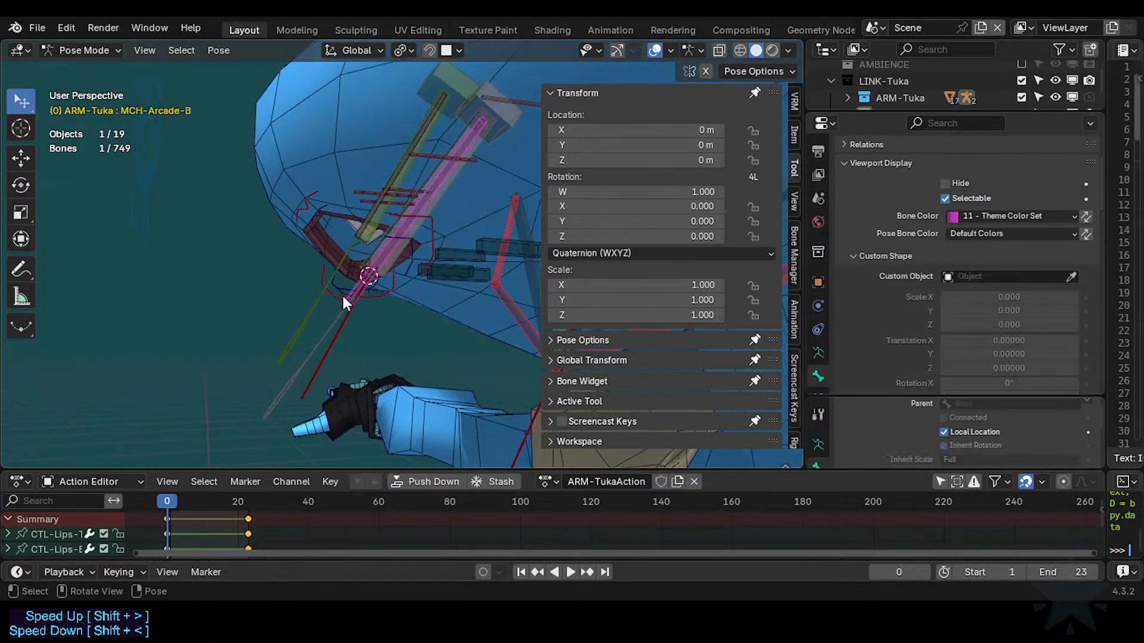
{"action": "left_click", "coordinate": [817, 375]}
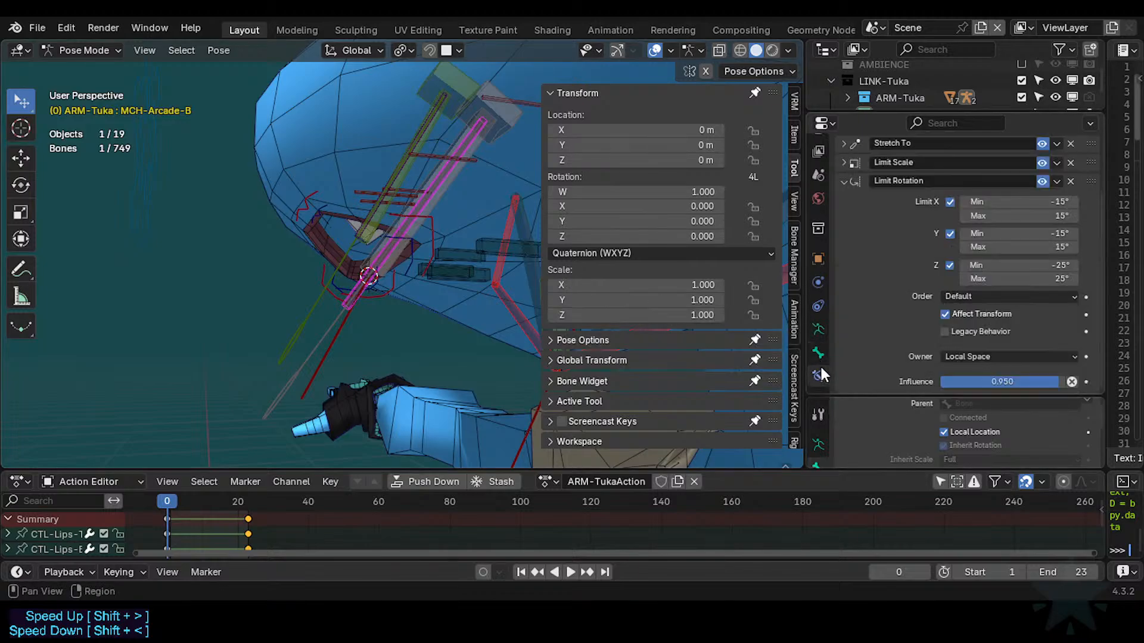
{"action": "scroll", "coordinate": [900, 226], "scroll_direction": "up", "scroll_amount": 3}
{"action": "key", "text": "ctrl+s"}
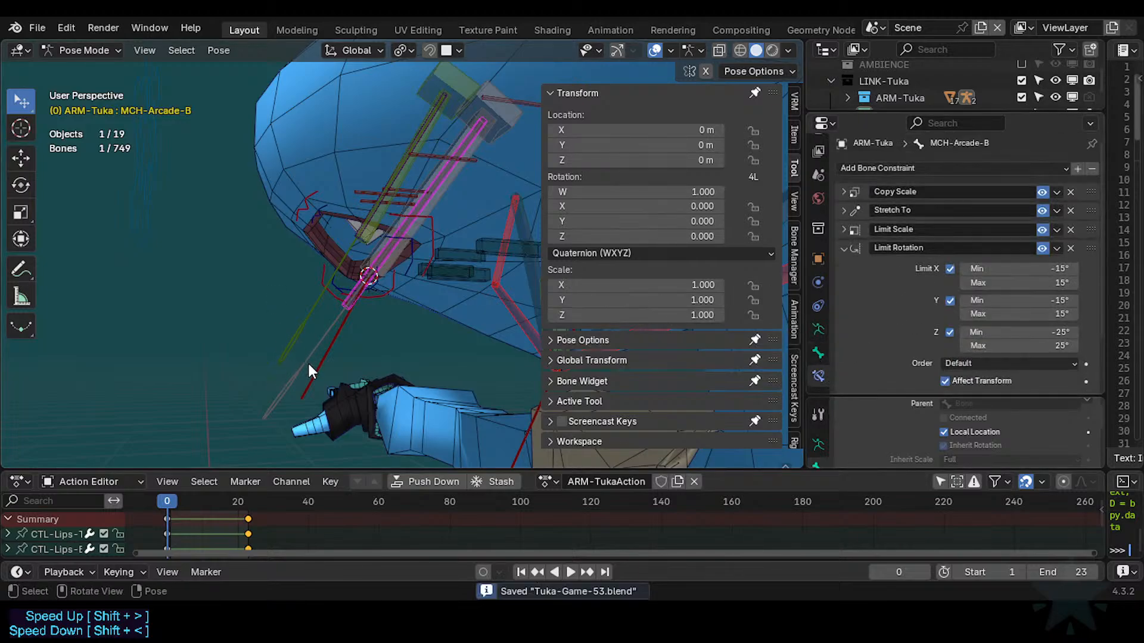
Rename the lower paddle control bone CTL-Arcade-T.002 to CTL-Arcade-B.
{"action": "left_click", "coordinate": [307, 361]}
{"action": "key", "text": "F2"}
{"action": "left_click", "coordinate": [280, 365]}
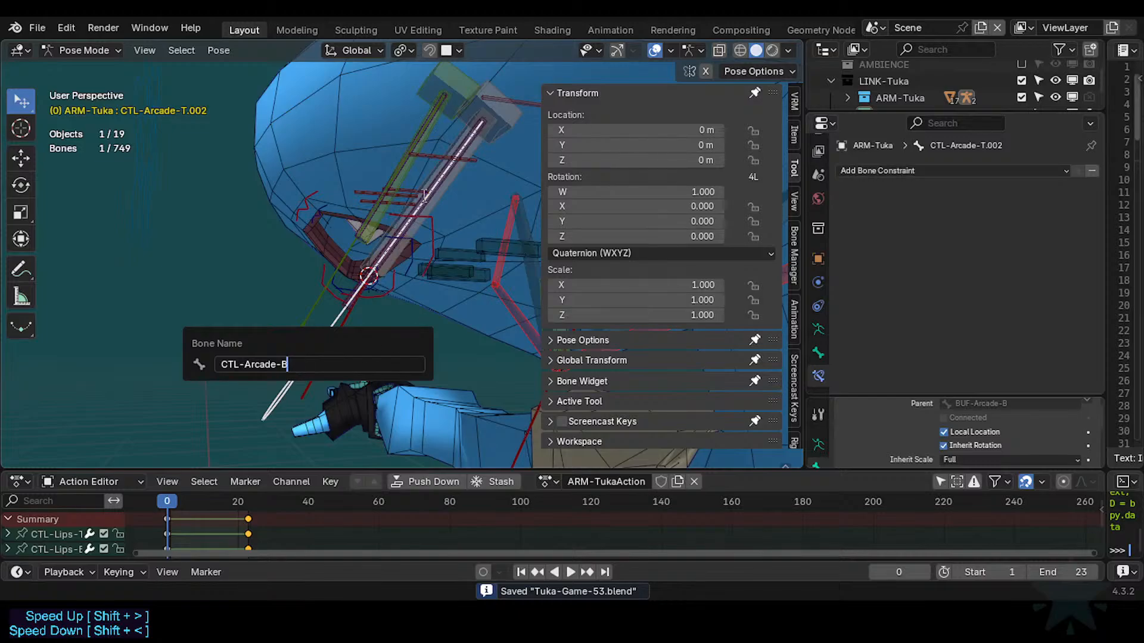
{"action": "key", "text": "Return"}
Rename the upper paddle control bone CTL-Arcade-T.001 to CTL-Arcade-T and save the file.
{"action": "left_click", "coordinate": [280, 327]}
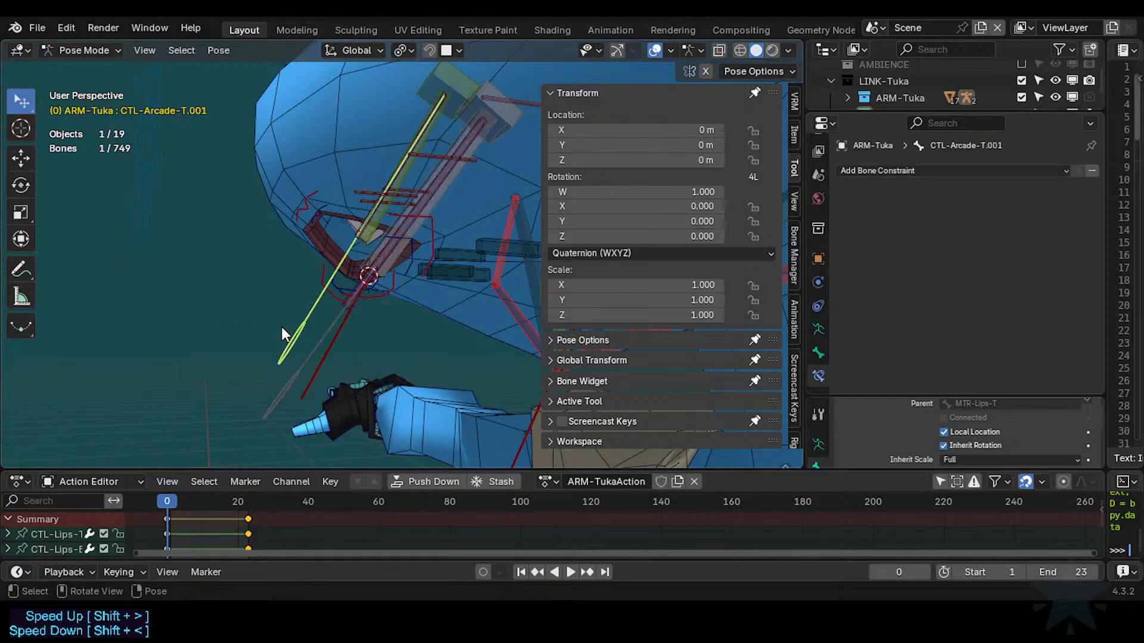
{"action": "key", "text": "F2"}
{"action": "left_click", "coordinate": [283, 328]}
{"action": "key", "text": "BackSpace"}
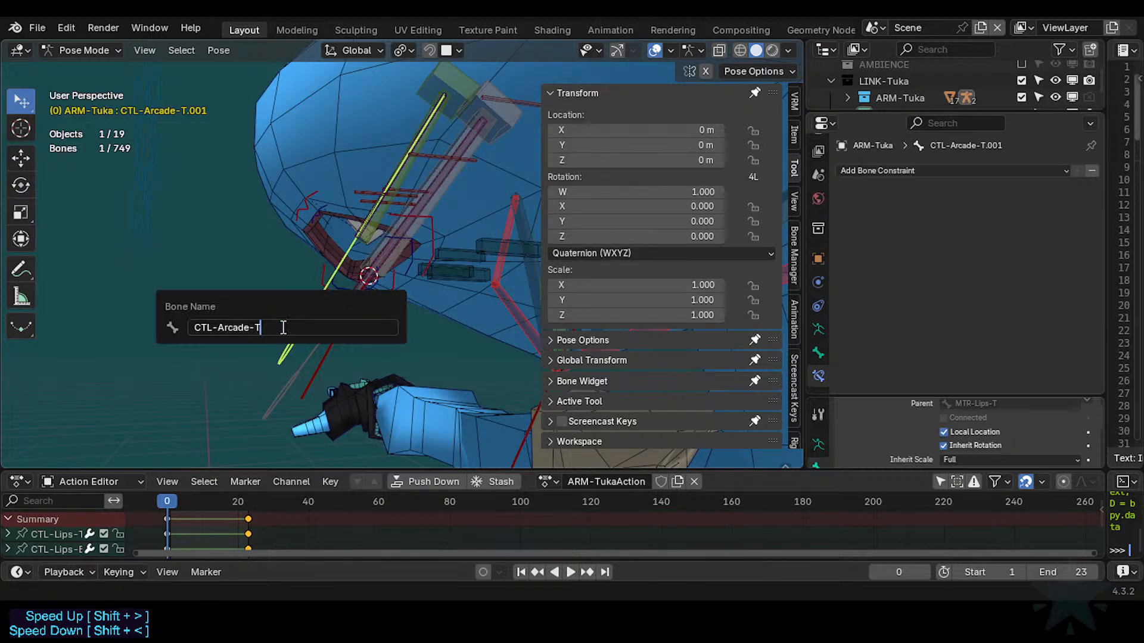
{"action": "key", "text": "Return"}
{"action": "key", "text": "ctrl+s"}
Compare the bone constraint stacks of BUF-Arcade-T and BUF-Arcade-B.
{"action": "left_click", "coordinate": [370, 224]}
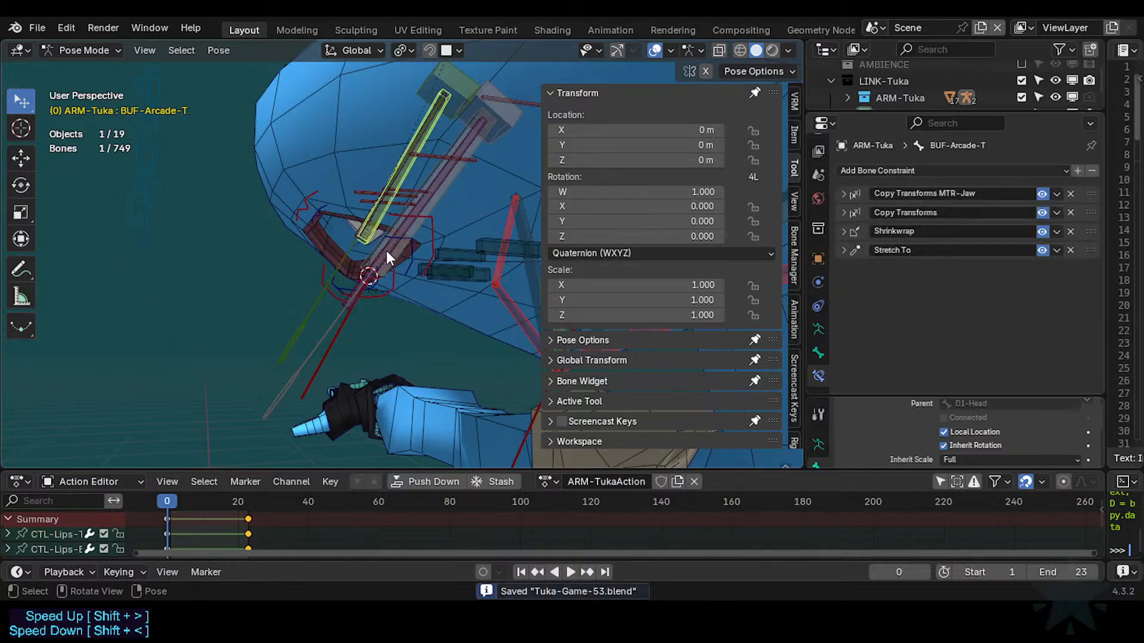
{"action": "left_click", "coordinate": [384, 229]}
{"action": "left_click", "coordinate": [377, 227]}
{"action": "left_click", "coordinate": [378, 256]}
{"action": "left_click", "coordinate": [400, 267]}
{"action": "left_click", "coordinate": [396, 254]}
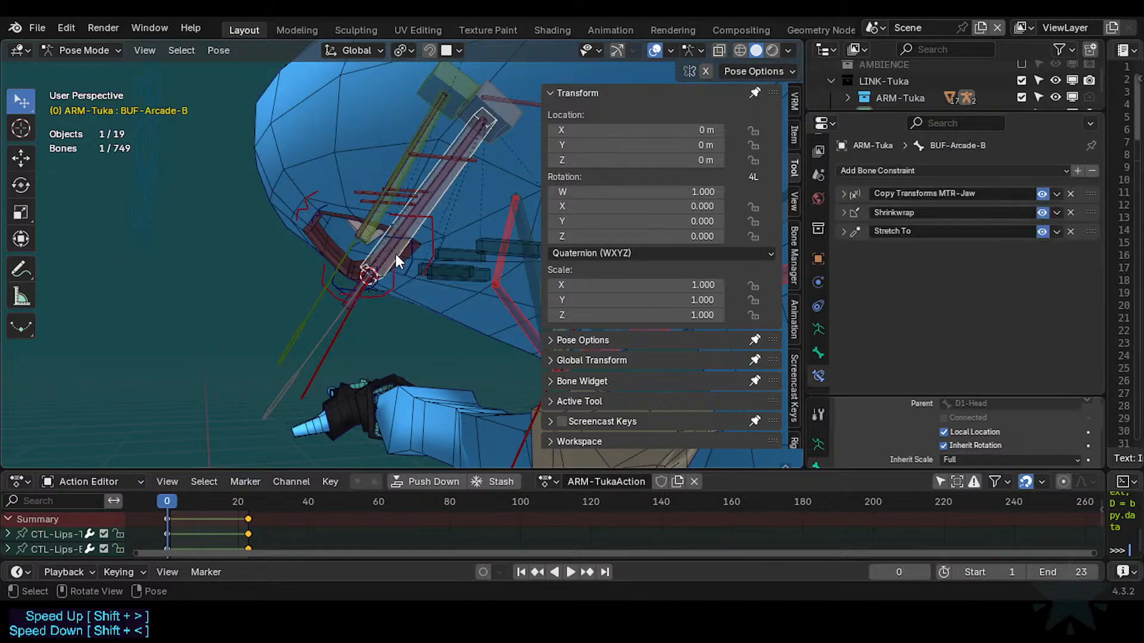
{"action": "left_click", "coordinate": [406, 172]}
{"action": "left_click", "coordinate": [442, 191]}
{"action": "left_click", "coordinate": [398, 172]}
{"action": "left_click", "coordinate": [438, 210]}
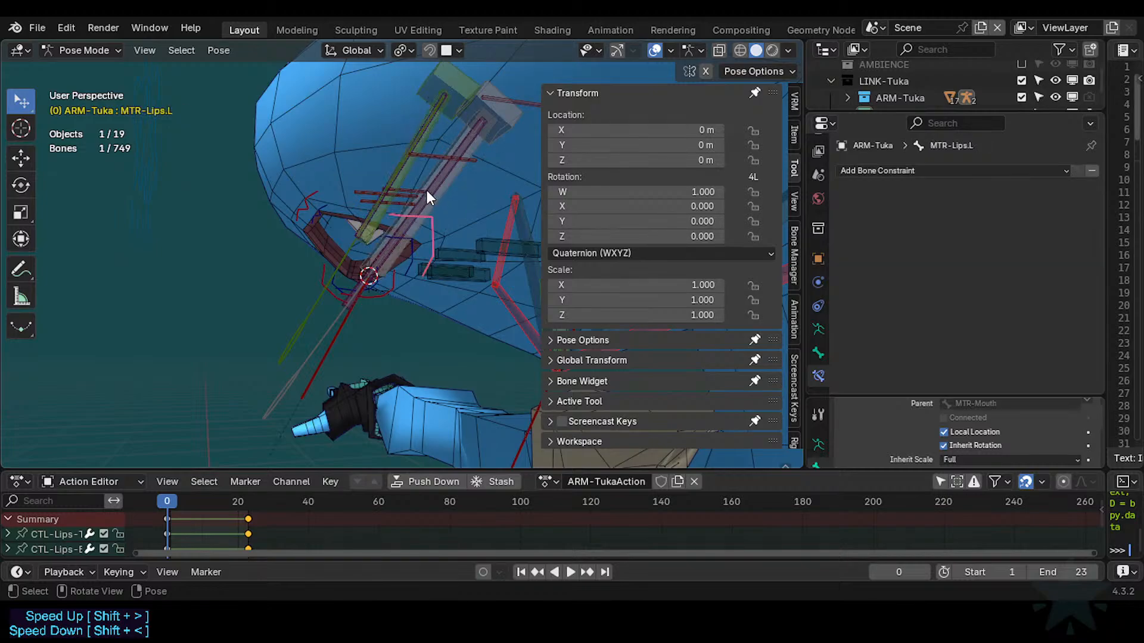
{"action": "left_click", "coordinate": [450, 191]}
{"action": "left_click", "coordinate": [416, 170]}
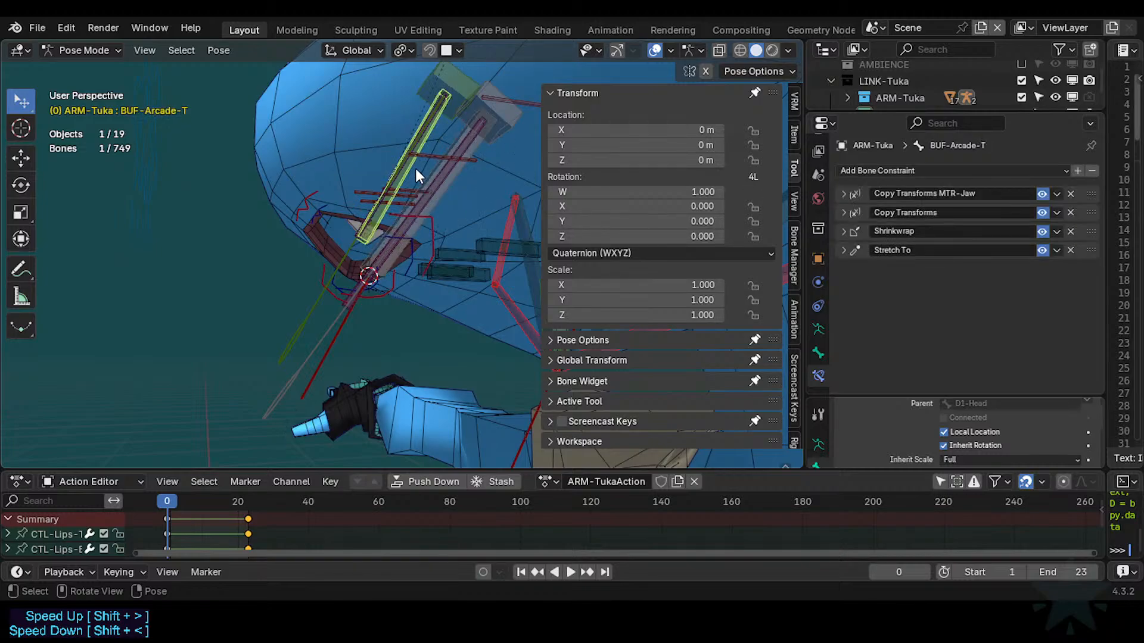
{"action": "left_click", "coordinate": [443, 195]}
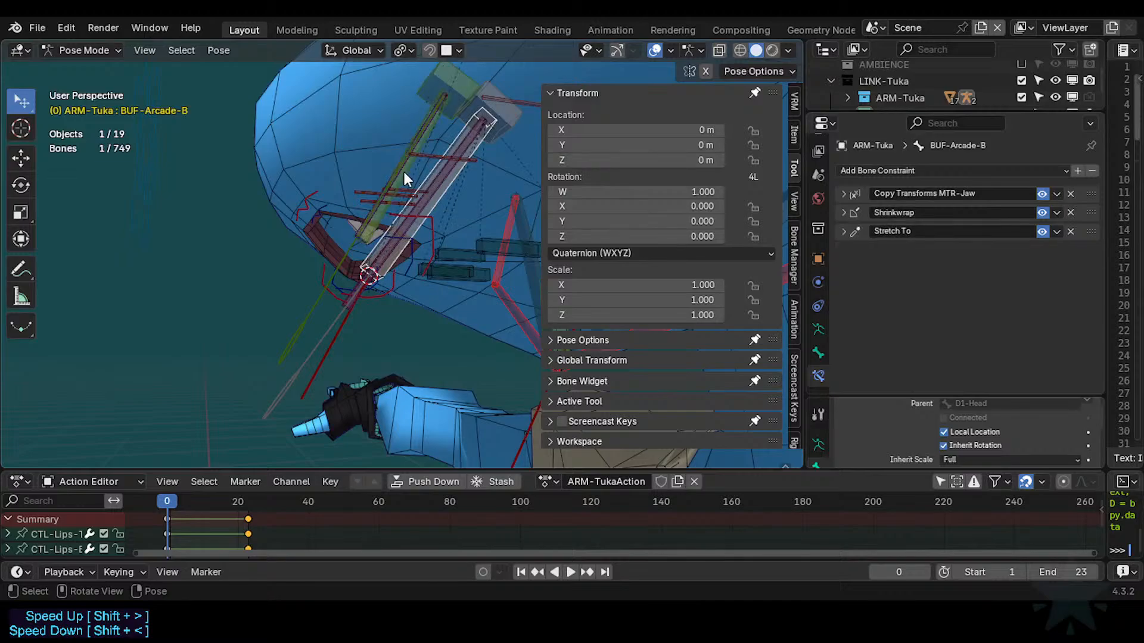
{"action": "left_click", "coordinate": [405, 173]}
Copy only the Copy Transforms constraint from BUF-Arcade-T to BUF-Arcade-B with Copy Selected Constraints.
{"action": "left_click", "coordinate": [442, 208]}
{"action": "left_click", "coordinate": [405, 175], "text": "shift"}
{"action": "key", "text": "ctrl+c"}
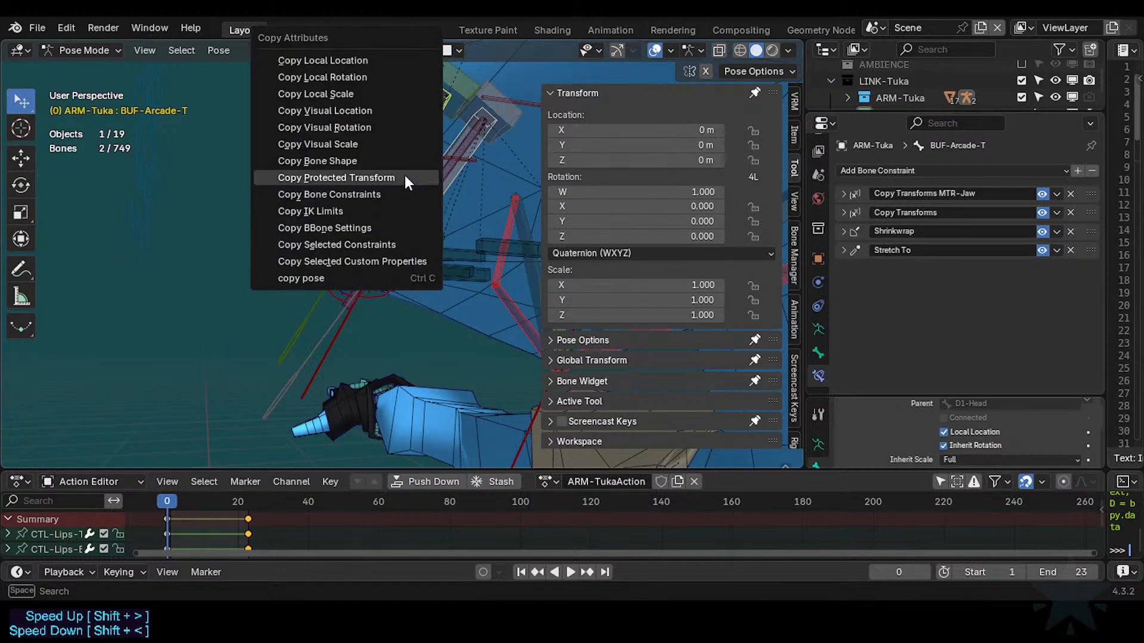
{"action": "left_click", "coordinate": [370, 243]}
{"action": "left_click", "coordinate": [372, 266]}
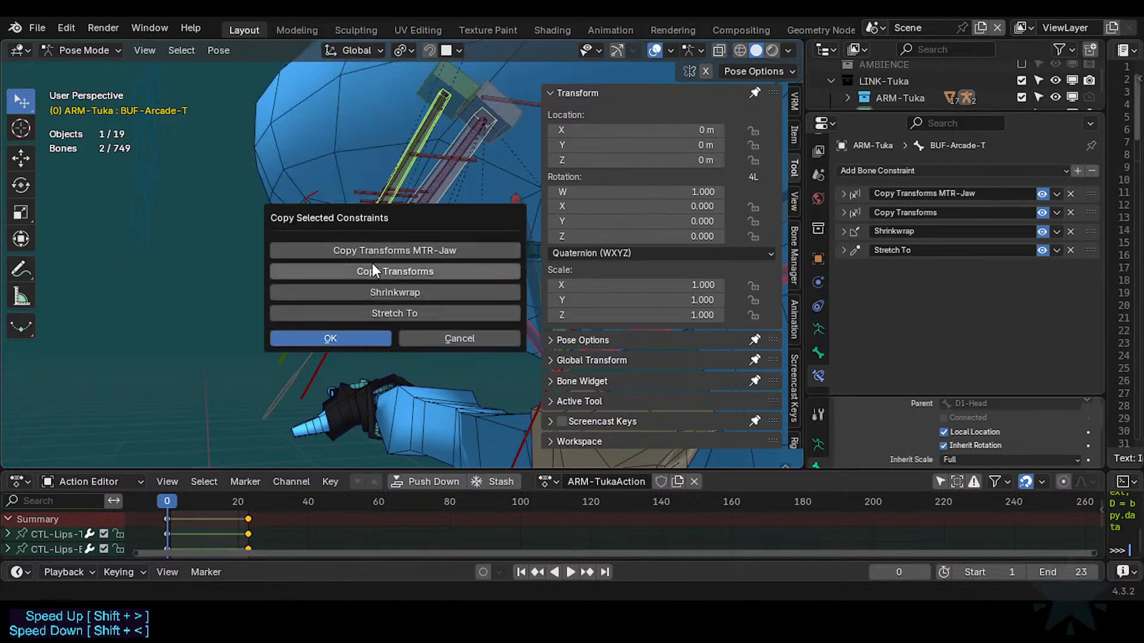
{"action": "left_click", "coordinate": [360, 338]}
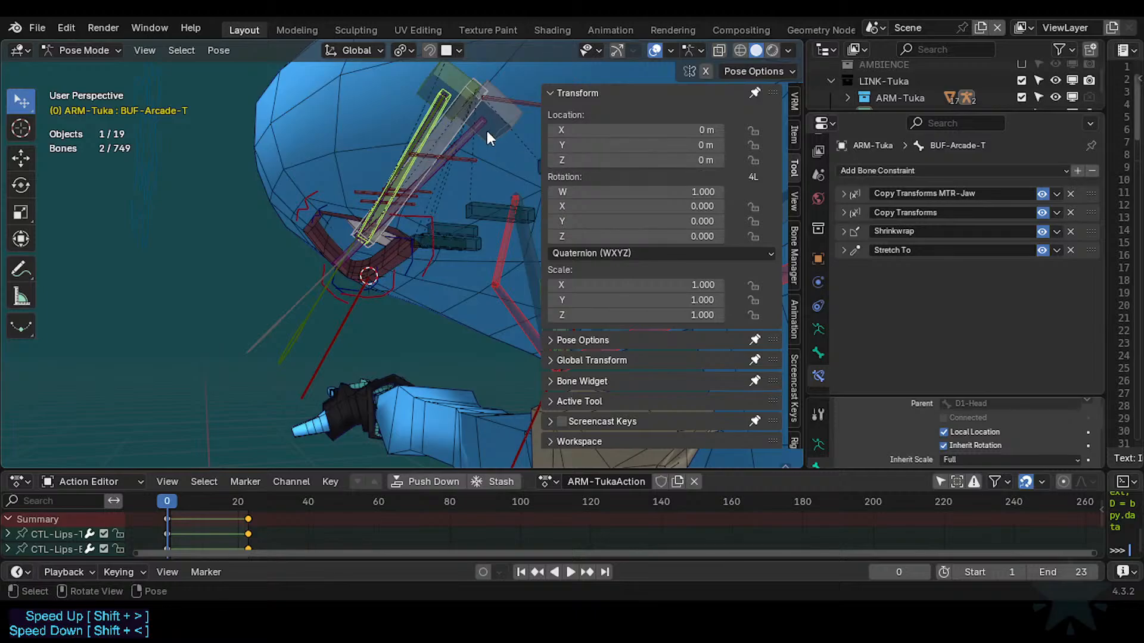
Set the target bone of BUF-Arcade-B's new Copy Transforms constraint to TGT-FakePivot-B.
{"action": "left_click", "coordinate": [503, 130]}
{"action": "key", "text": "F2"}
{"action": "key", "text": "Escape"}
{"action": "left_click", "coordinate": [460, 123]}
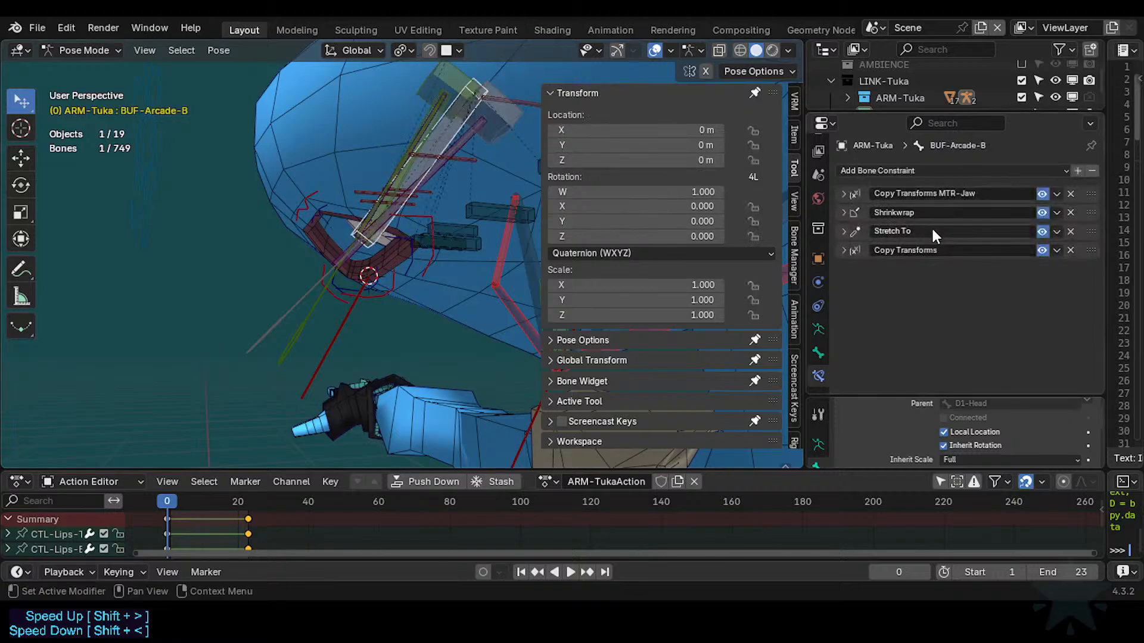
{"action": "left_click", "coordinate": [852, 249]}
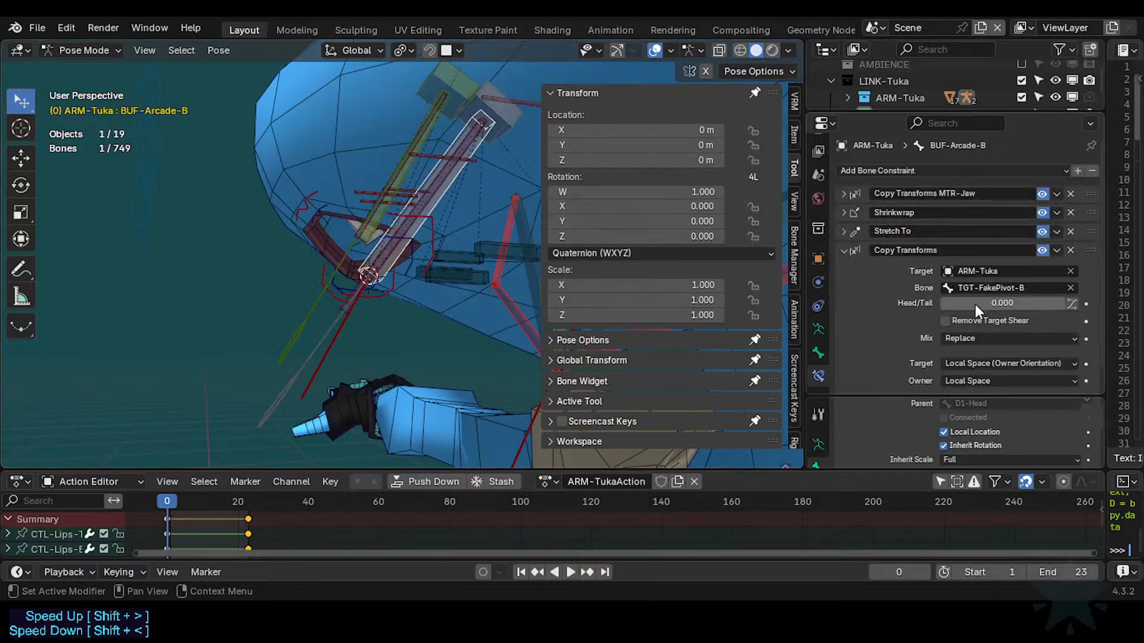
{"action": "scroll", "coordinate": [915, 312], "scroll_direction": "down", "scroll_amount": 2}
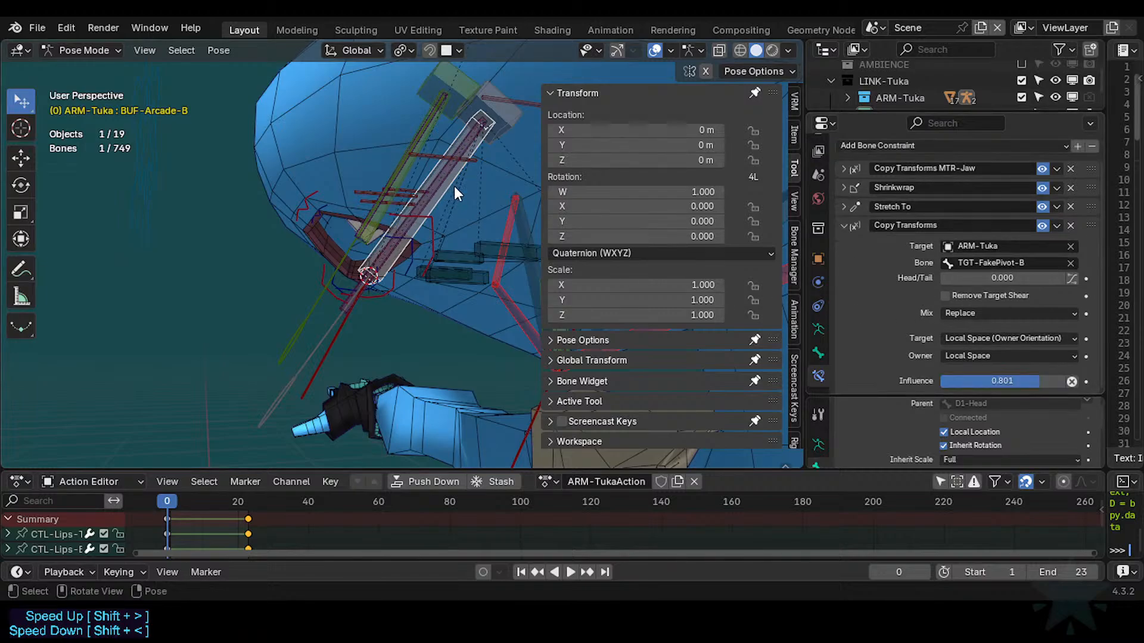
{"action": "left_click", "coordinate": [844, 225]}
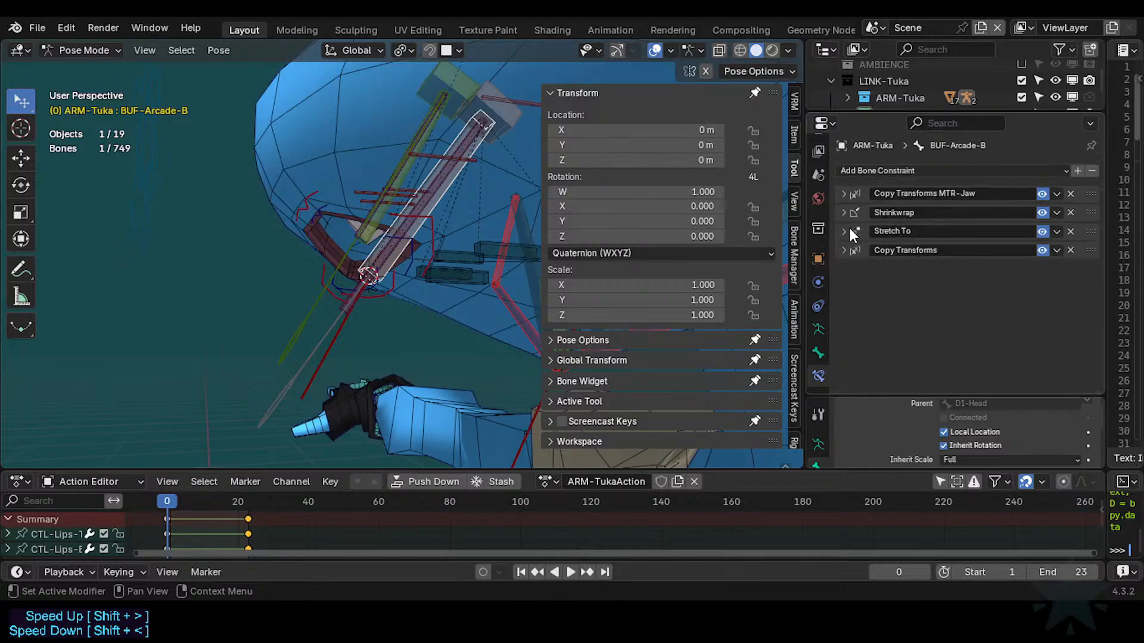
Check BUF-Arcade-B's Stretch To target bone and move its new Copy Transforms constraint to second place, above Shrinkwrap.
{"action": "left_click", "coordinate": [841, 232]}
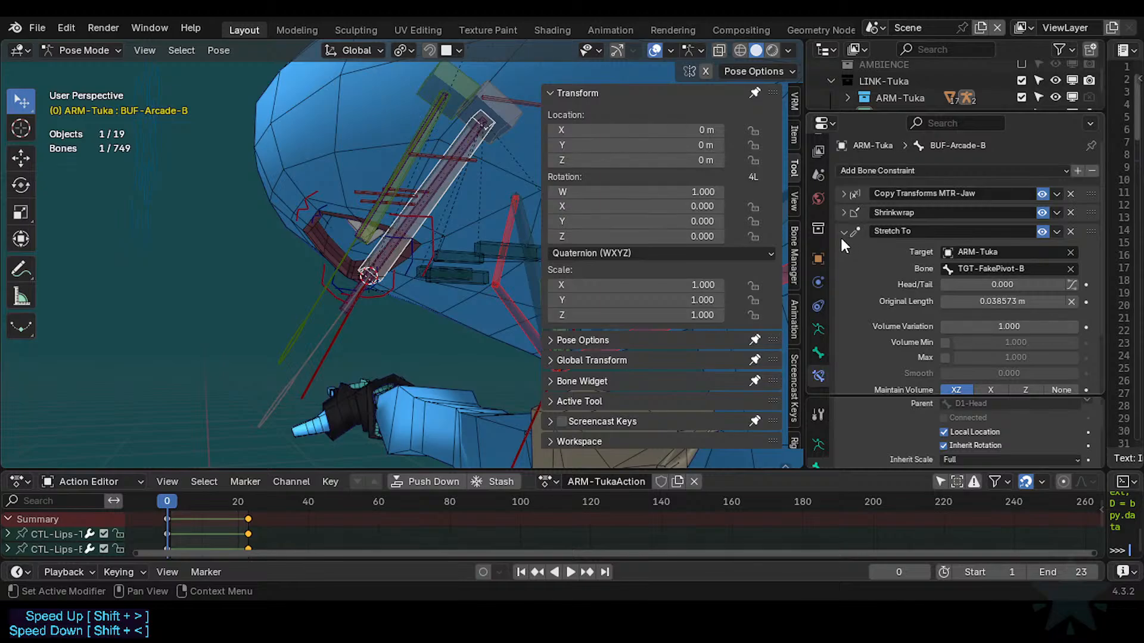
{"action": "left_click", "coordinate": [507, 118]}
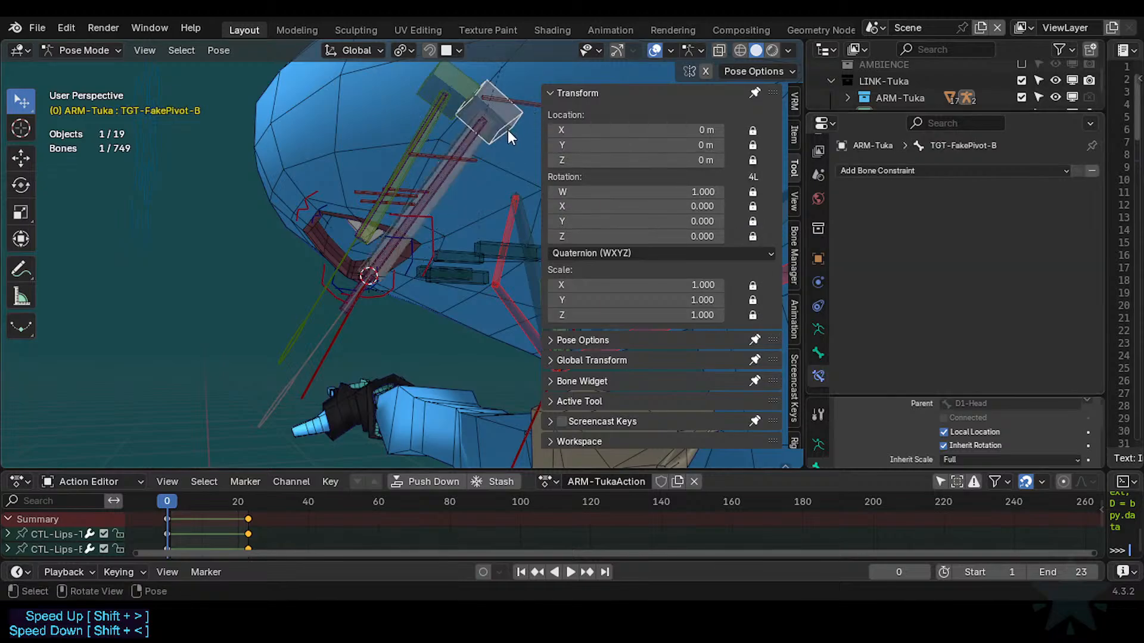
{"action": "key", "text": "F2"}
{"action": "left_click", "coordinate": [458, 179]}
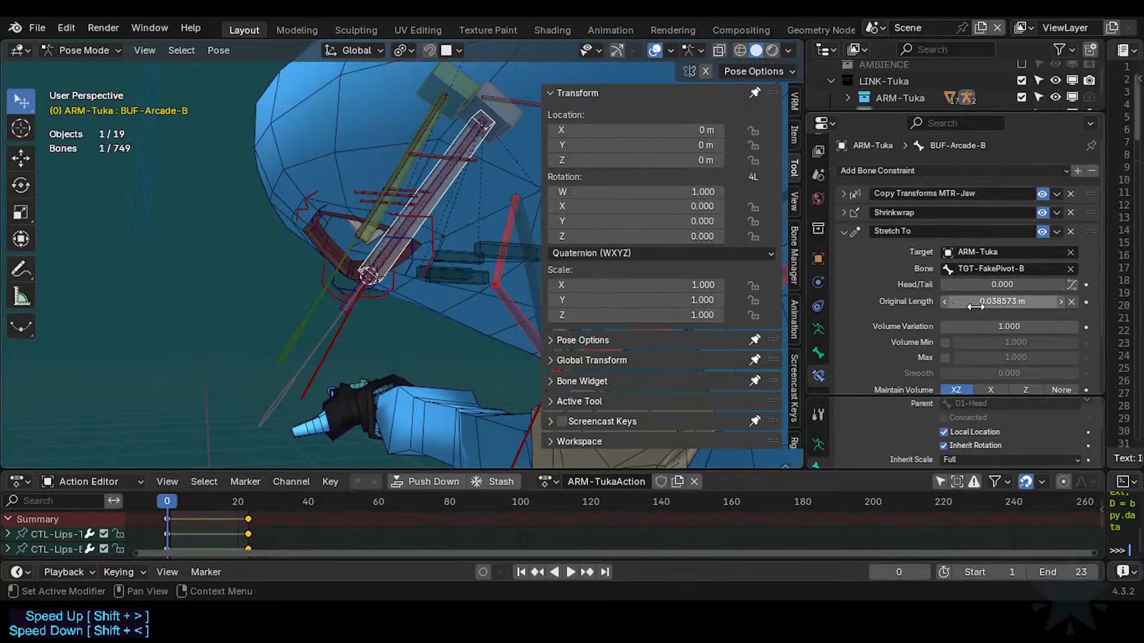
{"action": "left_click", "coordinate": [854, 232]}
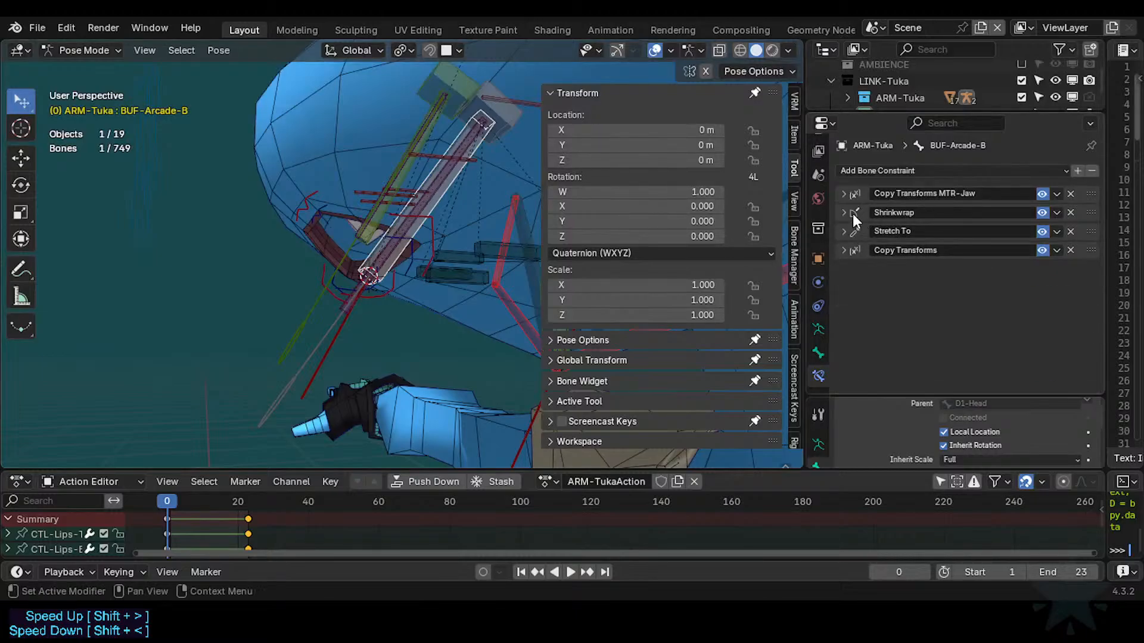
{"action": "left_click", "coordinate": [428, 143]}
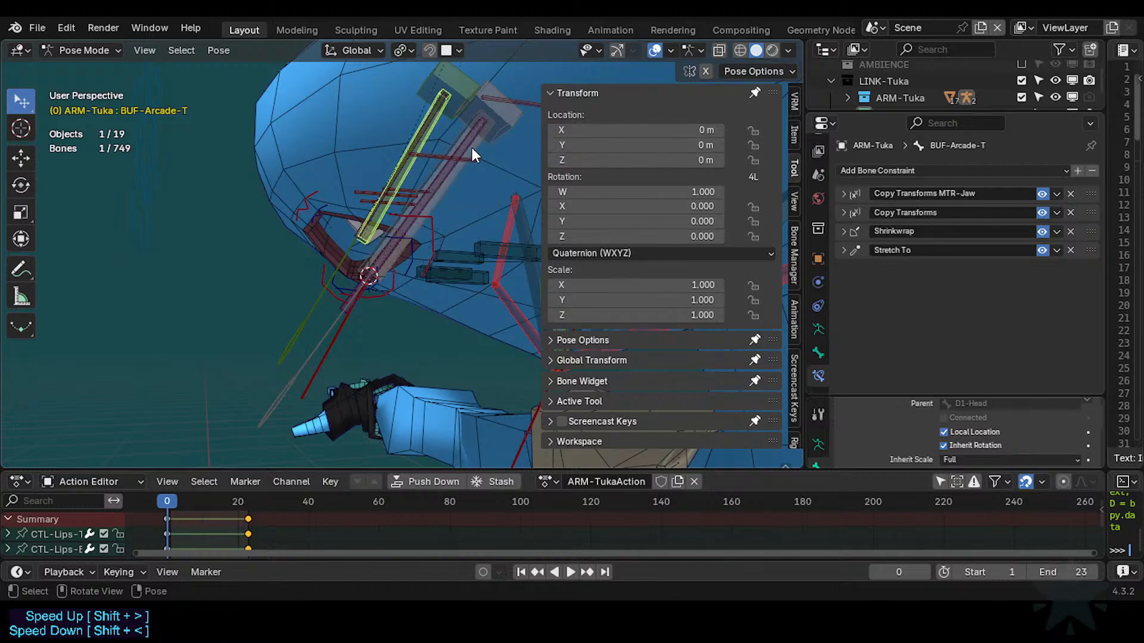
{"action": "left_click", "coordinate": [485, 135]}
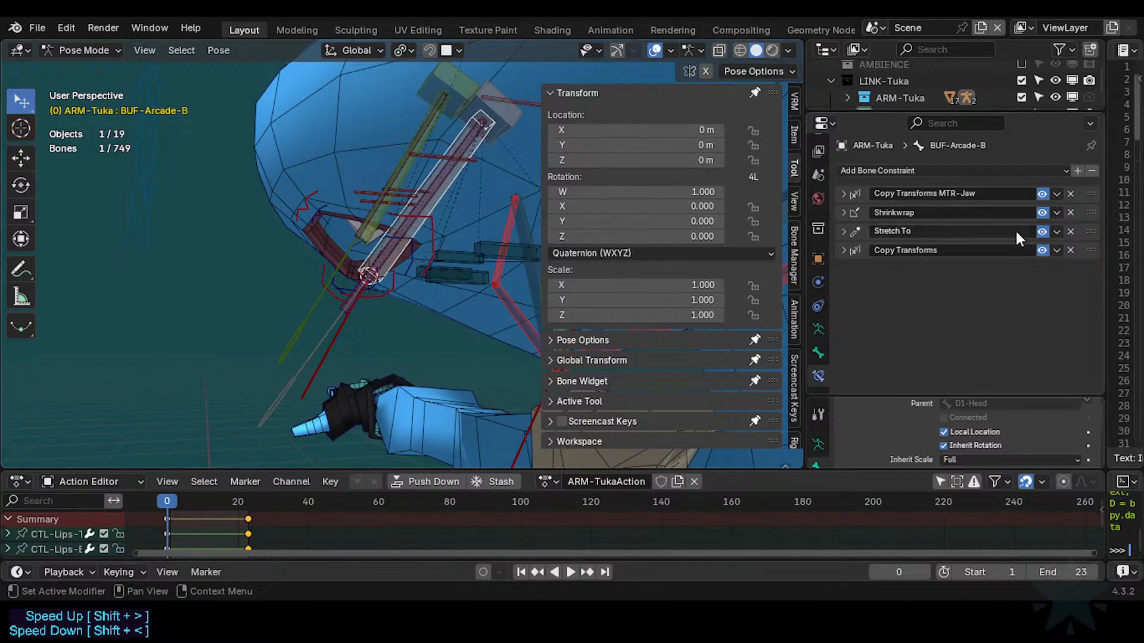
{"action": "left_click_drag", "start_coordinate": [1085, 251], "coordinate": [1048, 214]}
{"action": "left_click", "coordinate": [438, 120]}
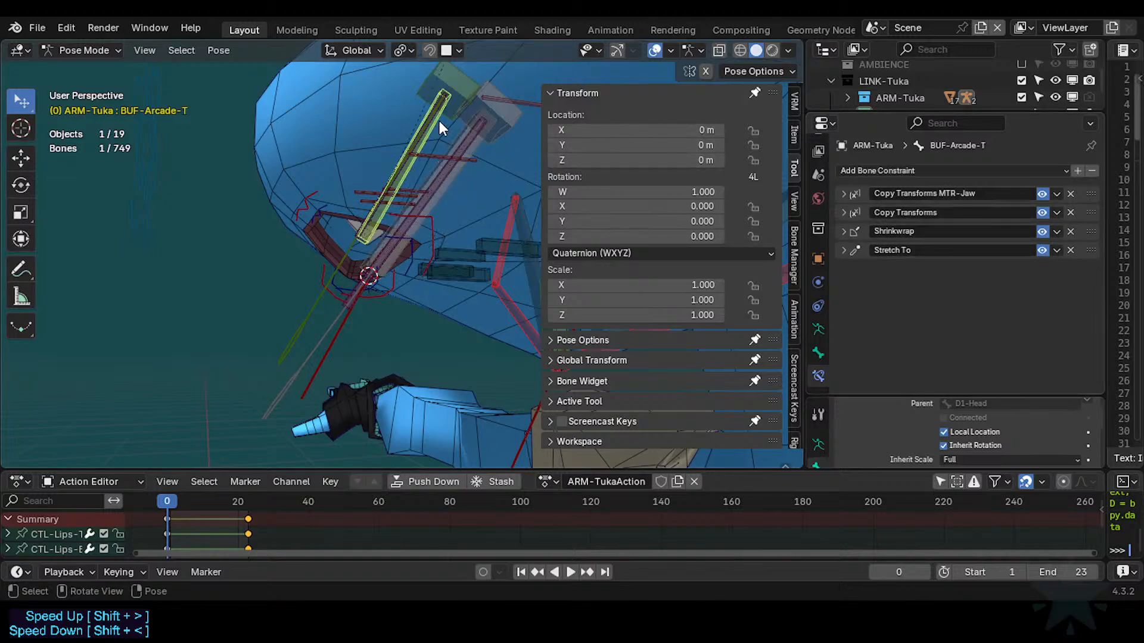
{"action": "left_click", "coordinate": [485, 155]}
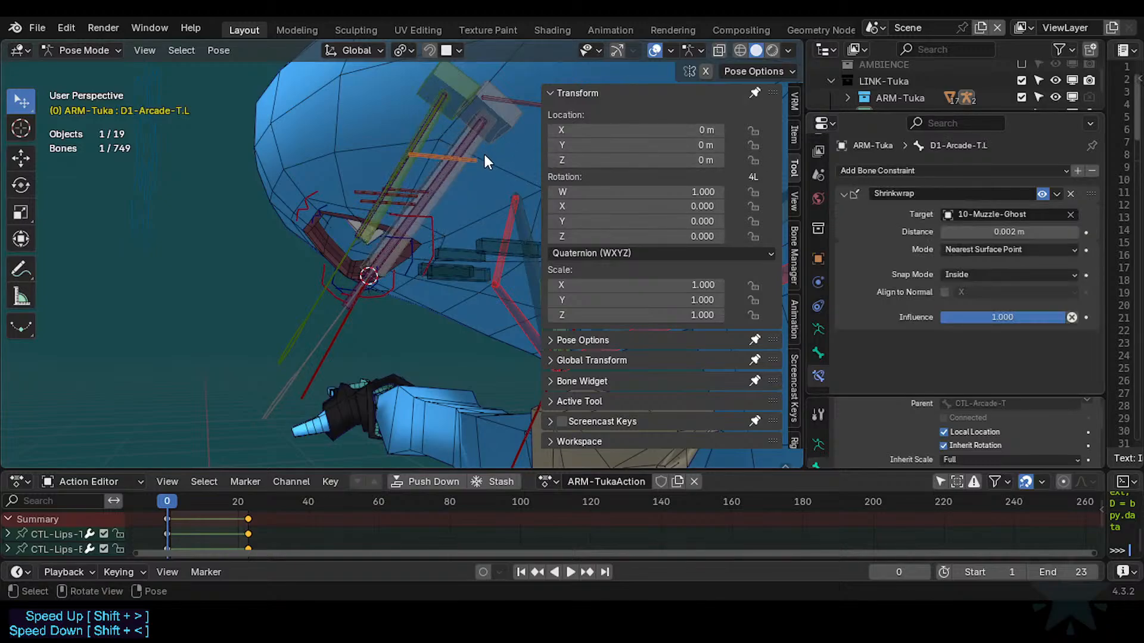
{"action": "left_click", "coordinate": [463, 146]}
Rename BUF-Arcade-T's second constraint to Copy Transforms MTR-Mouth.
{"action": "left_click", "coordinate": [420, 124]}
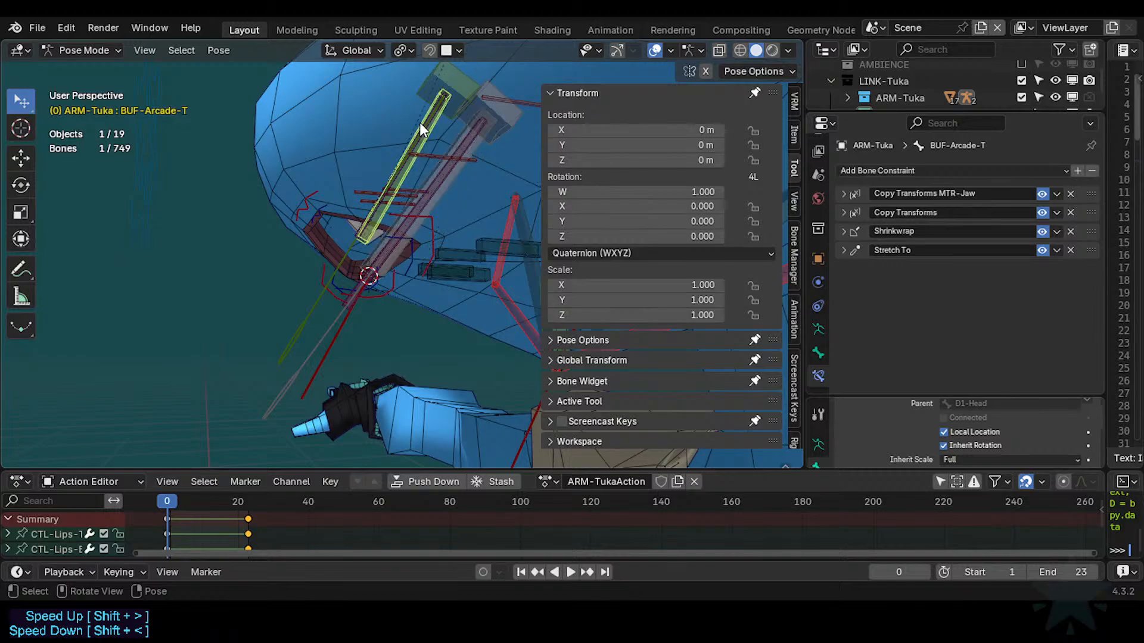
{"action": "left_click", "coordinate": [844, 212]}
{"action": "left_click", "coordinate": [977, 210]}
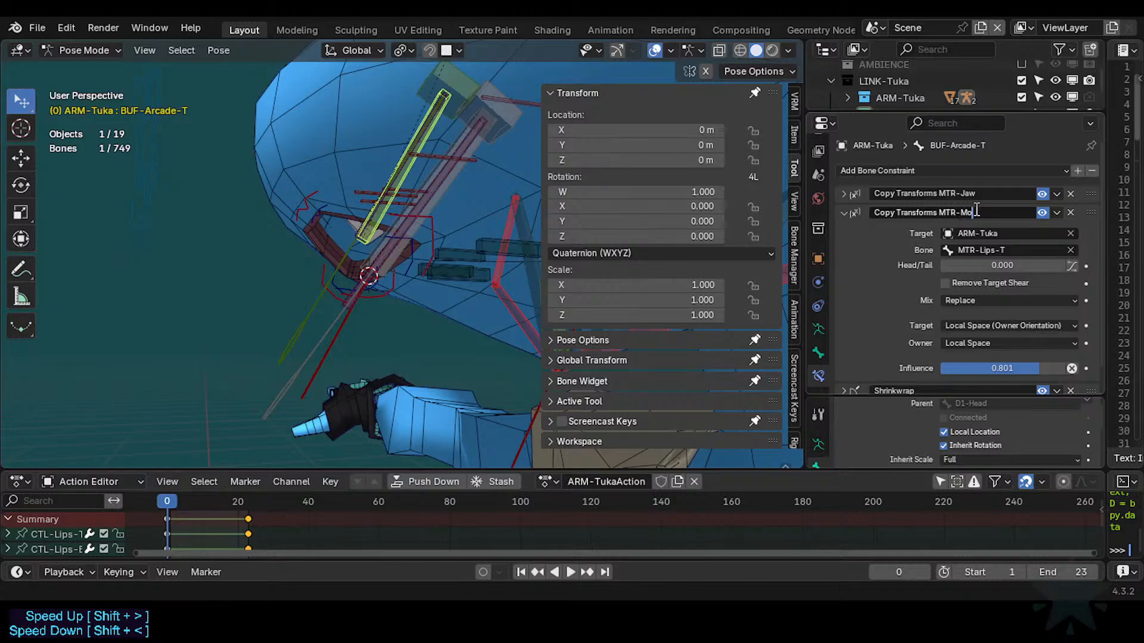
{"action": "key", "text": "shift+Home"}
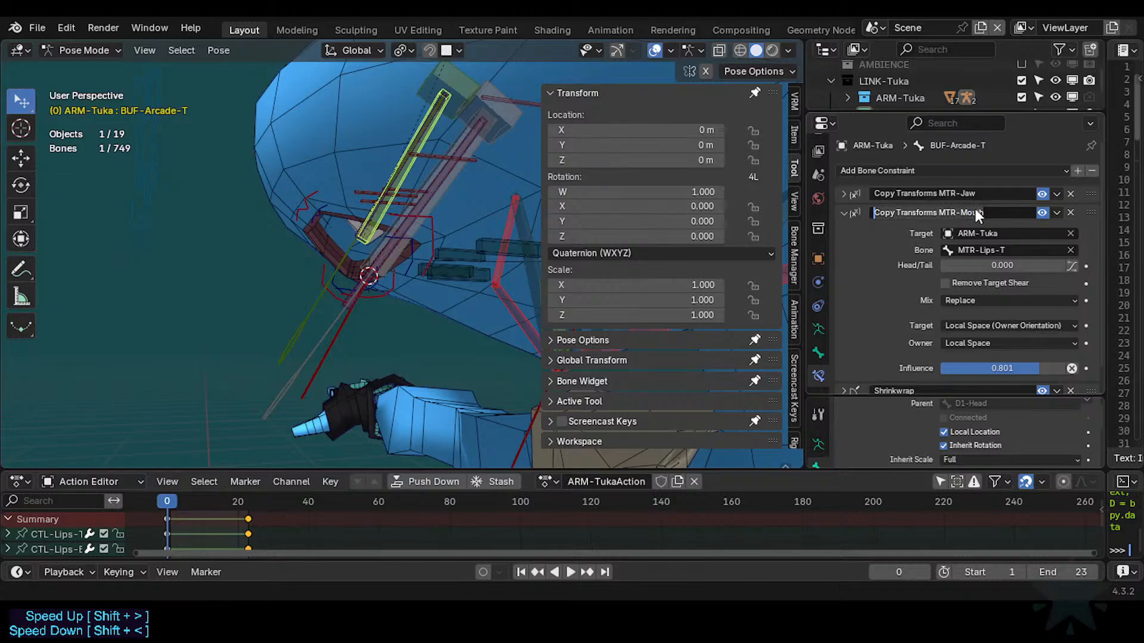
{"action": "key", "text": "Return"}
{"action": "left_click", "coordinate": [456, 176]}
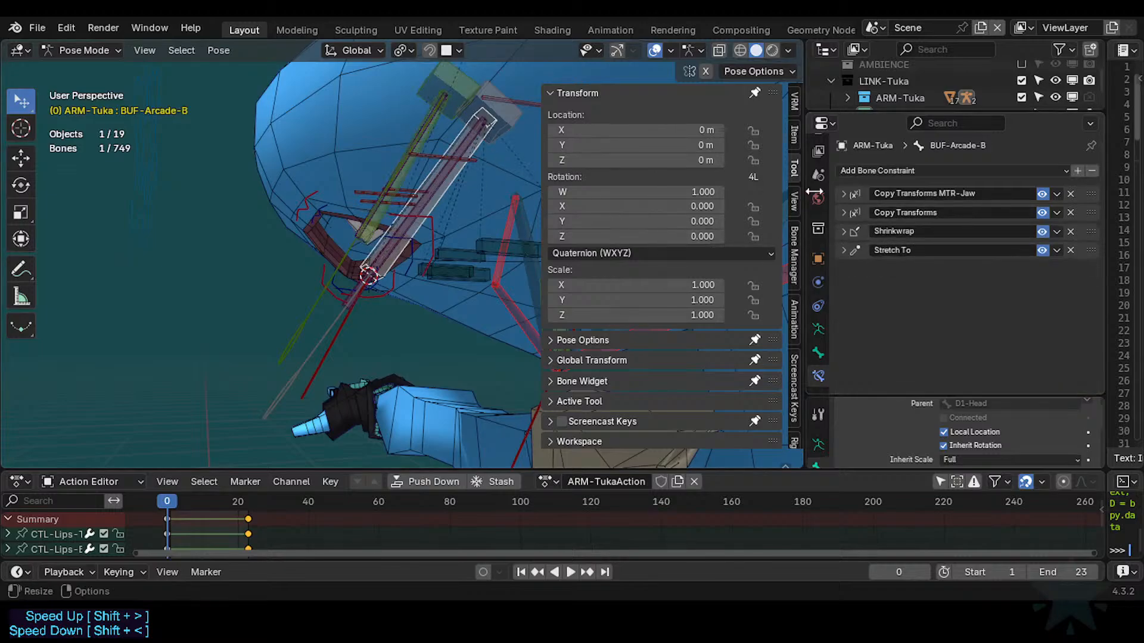
Rename BUF-Arcade-T's second constraint to Copy Transforms MTR-Lip.
{"action": "left_click", "coordinate": [436, 121]}
{"action": "left_click", "coordinate": [996, 211]}
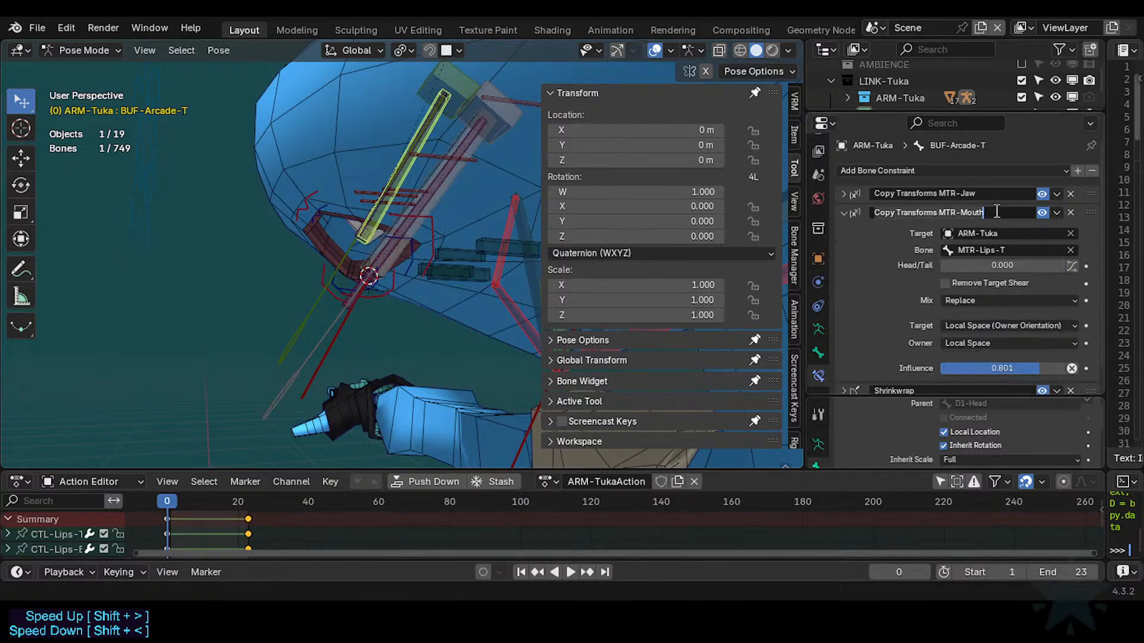
{"action": "left_click", "coordinate": [991, 211]}
{"action": "left_click_drag", "start_coordinate": [961, 212], "coordinate": [1123, 225]}
{"action": "type", "text": "C"}
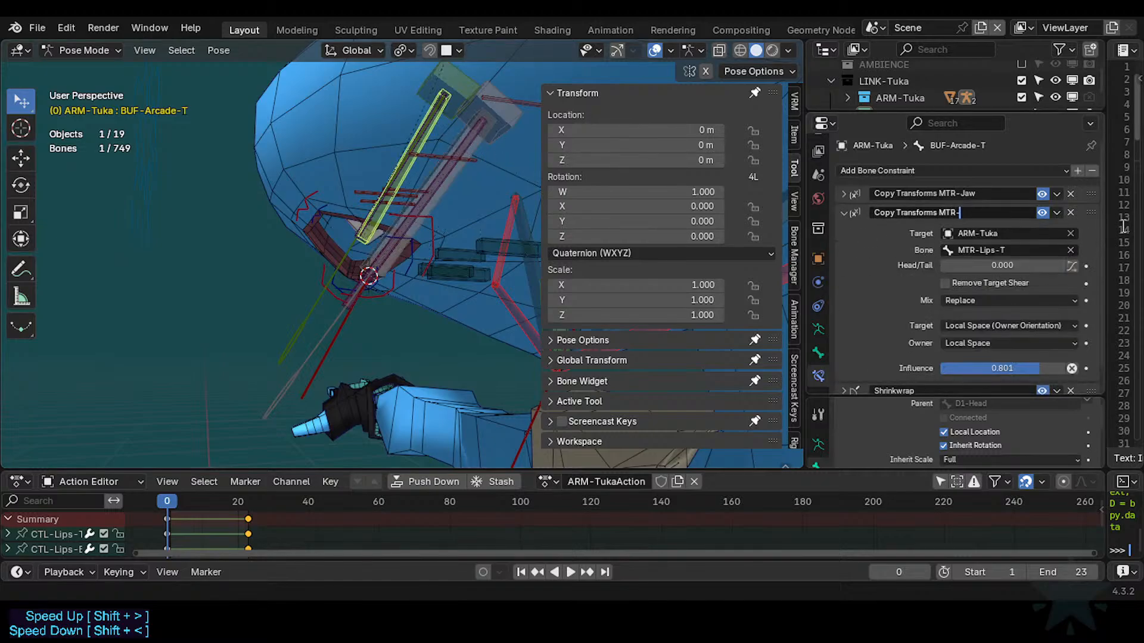
{"action": "key", "text": "ctrl+a"}
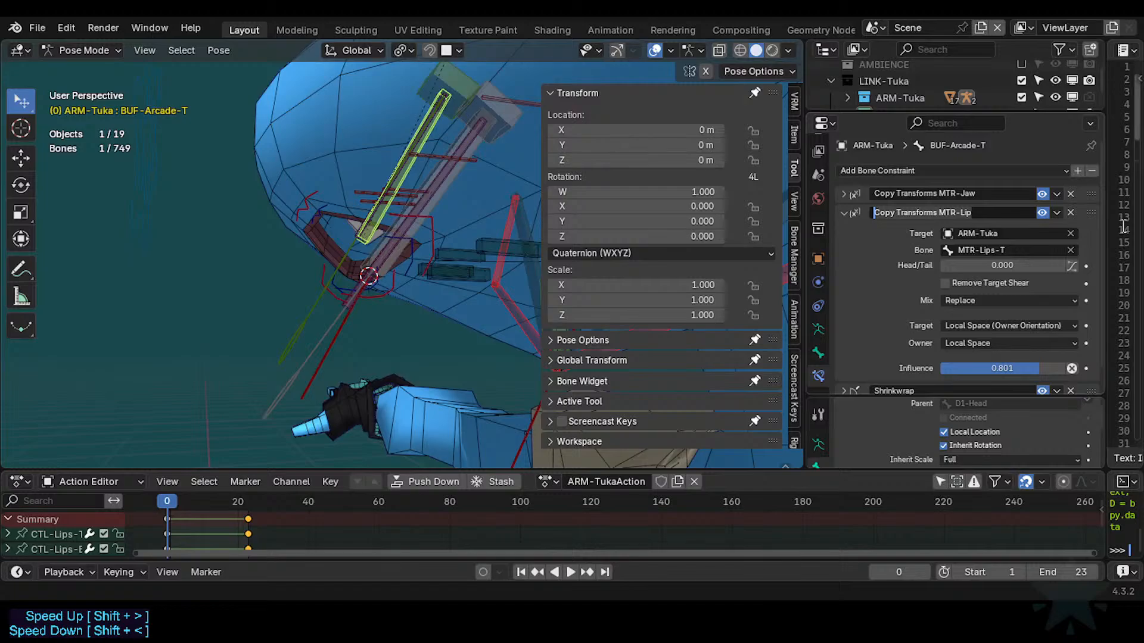
{"action": "key", "text": "Return"}
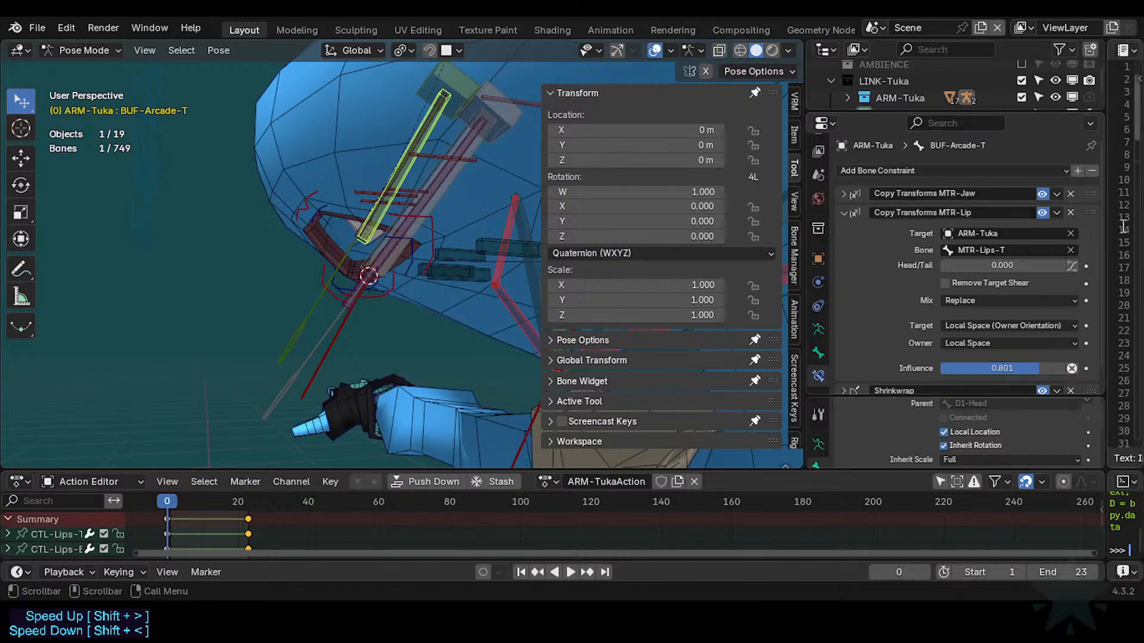
Rename BUF-Arcade-B's second constraint to Copy Transforms MTR-Lip and compare its target bone with the one on BUF-Arcade-T.
{"action": "left_click", "coordinate": [466, 173]}
{"action": "left_click", "coordinate": [843, 213]}
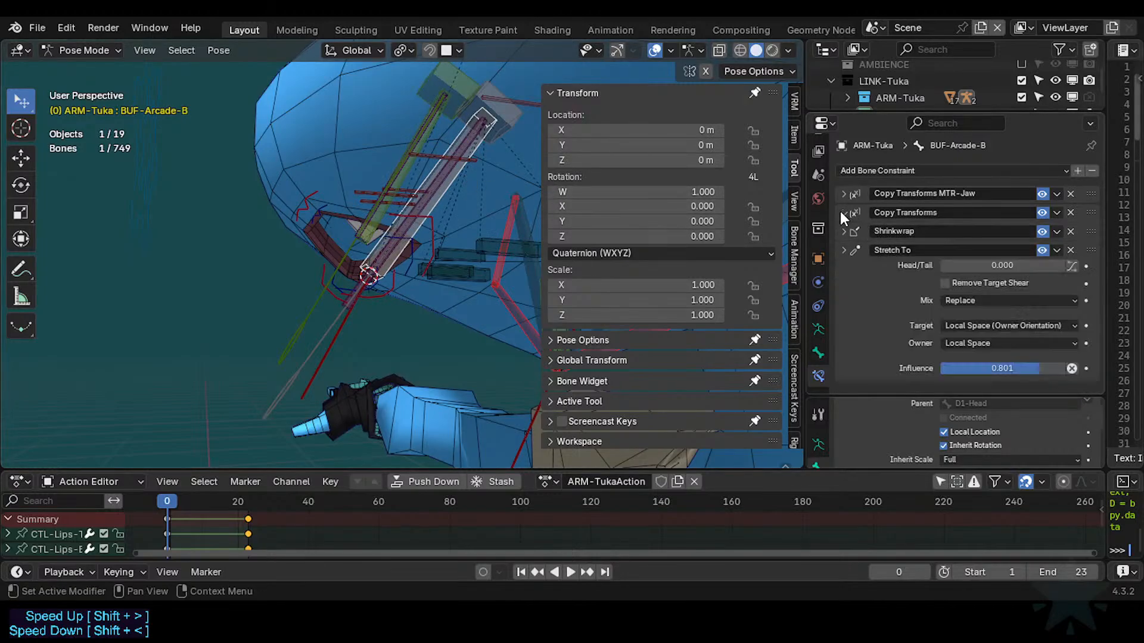
{"action": "left_click", "coordinate": [960, 213]}
{"action": "type", "text": "MTR-Lip"}
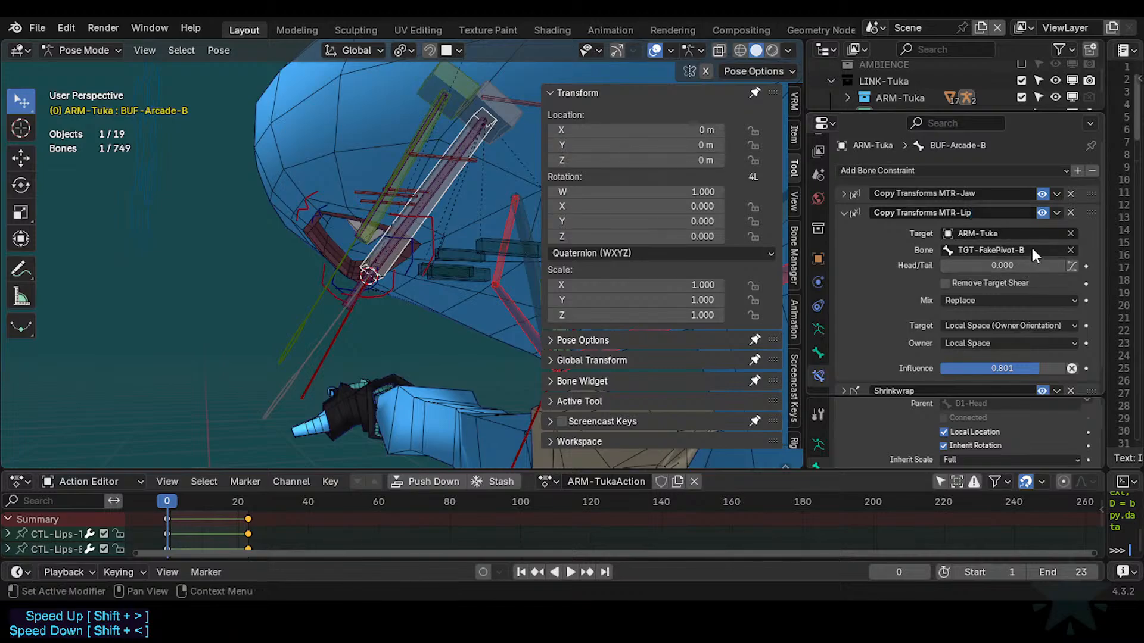
{"action": "left_click", "coordinate": [1032, 250]}
{"action": "key", "text": "Escape"}
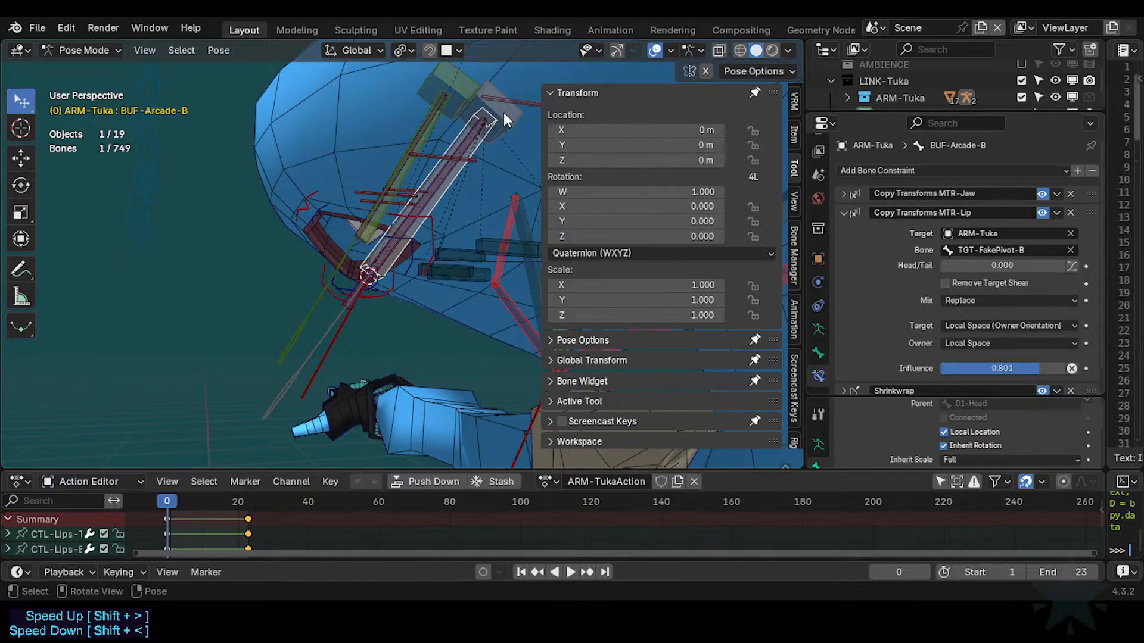
{"action": "left_click", "coordinate": [425, 132]}
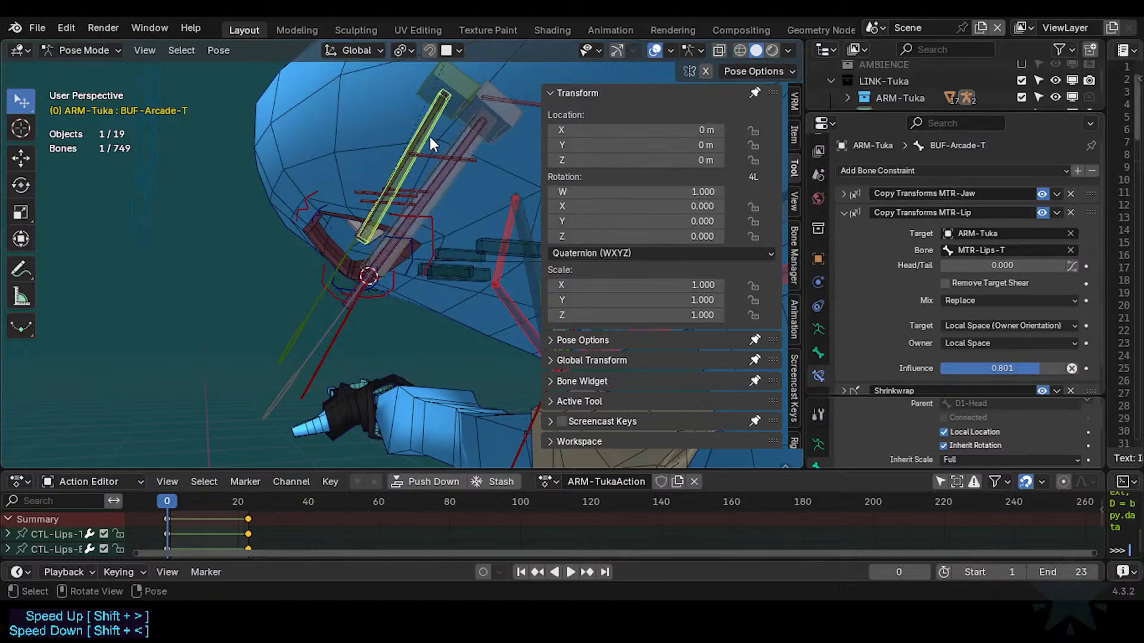
Set the target bone of BUF-Arcade-B's Copy Transforms MTR-Lip constraint to MTR-Lips-B.
{"action": "left_click", "coordinate": [495, 156]}
{"action": "left_click", "coordinate": [489, 145]}
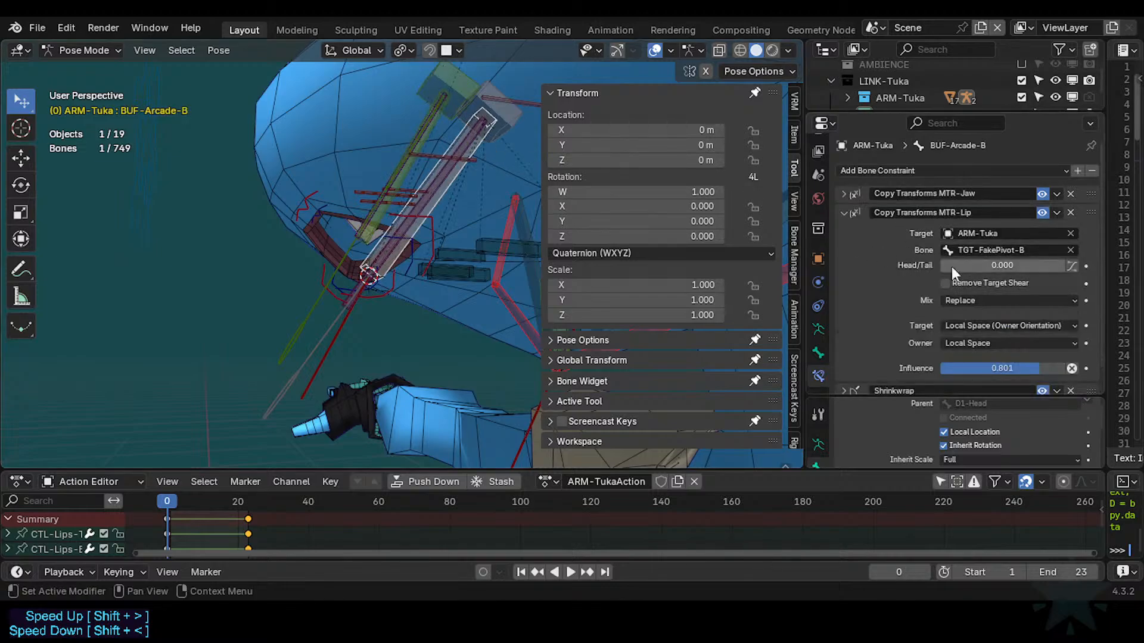
{"action": "left_click", "coordinate": [1013, 253]}
{"action": "type", "text": "MTR-Lips-T"}
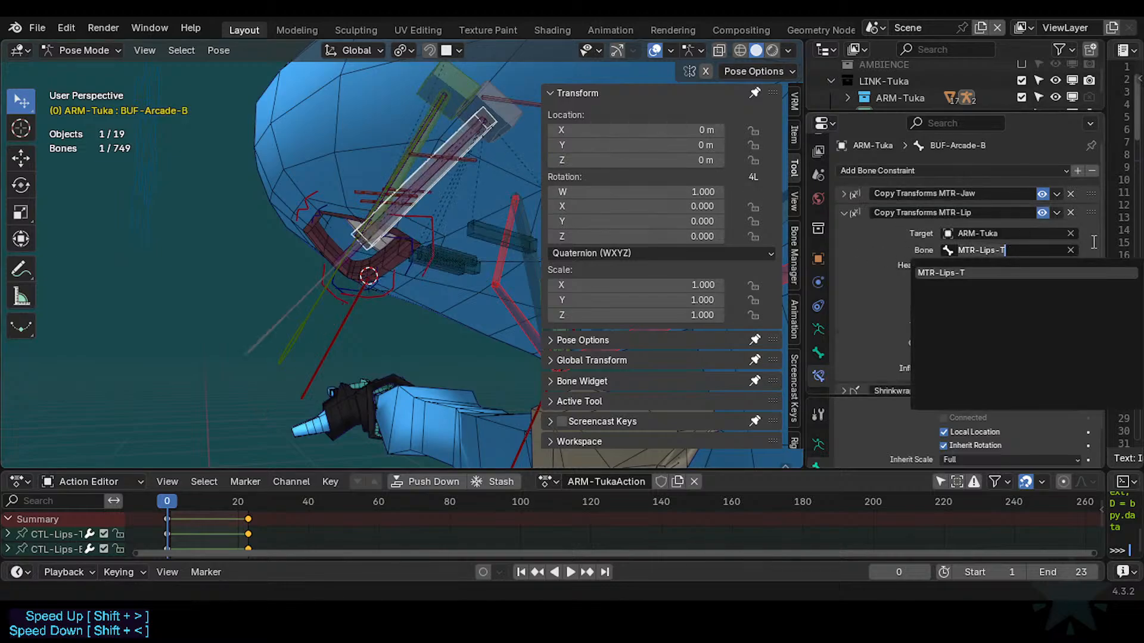
{"action": "key", "text": "BackSpace"}
{"action": "type", "text": "B"}
{"action": "key", "text": "Return"}
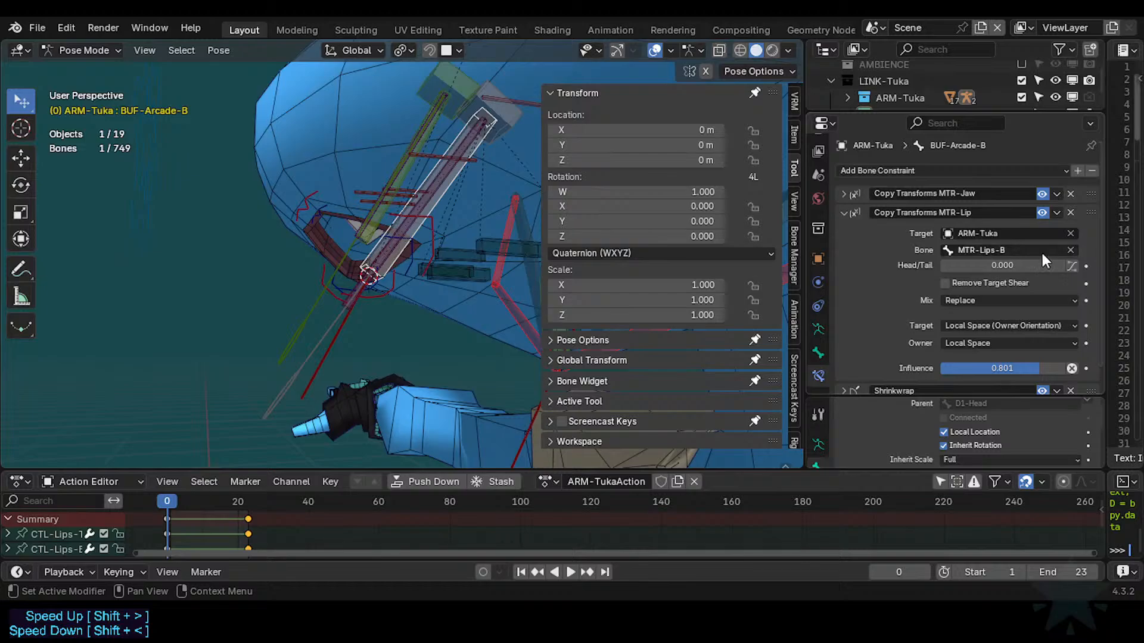
Copy the mix mode, target space, owner space and influence of the Copy Transforms MTR-Lip constraint from BUF-Arcade-T to BUF-Arcade-B.
{"action": "left_click", "coordinate": [437, 126]}
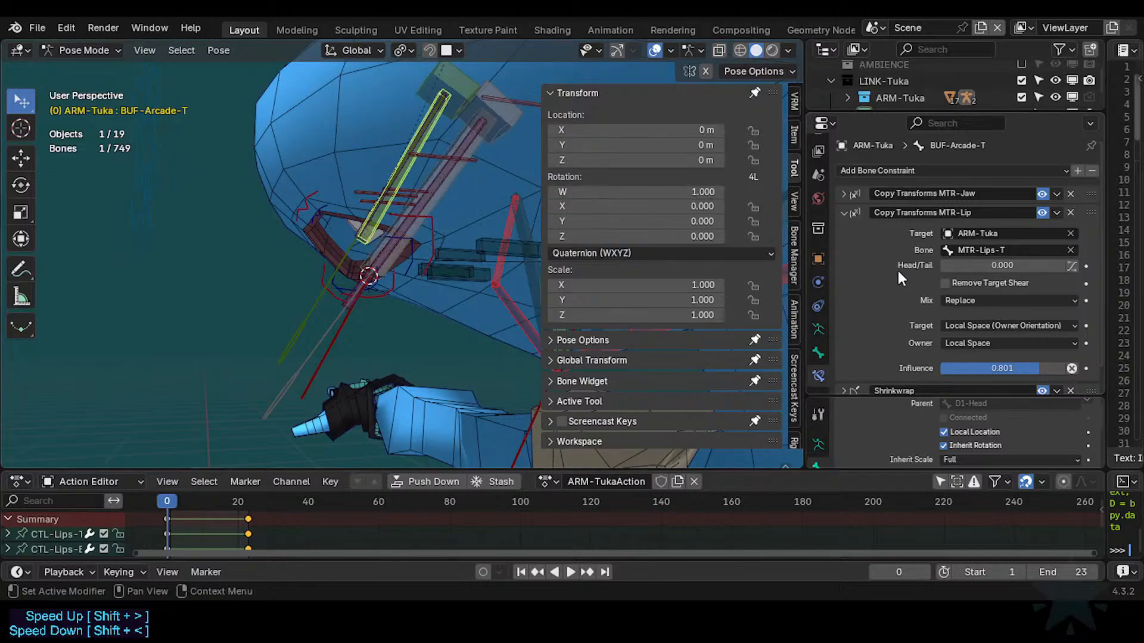
{"action": "left_click", "coordinate": [481, 145]}
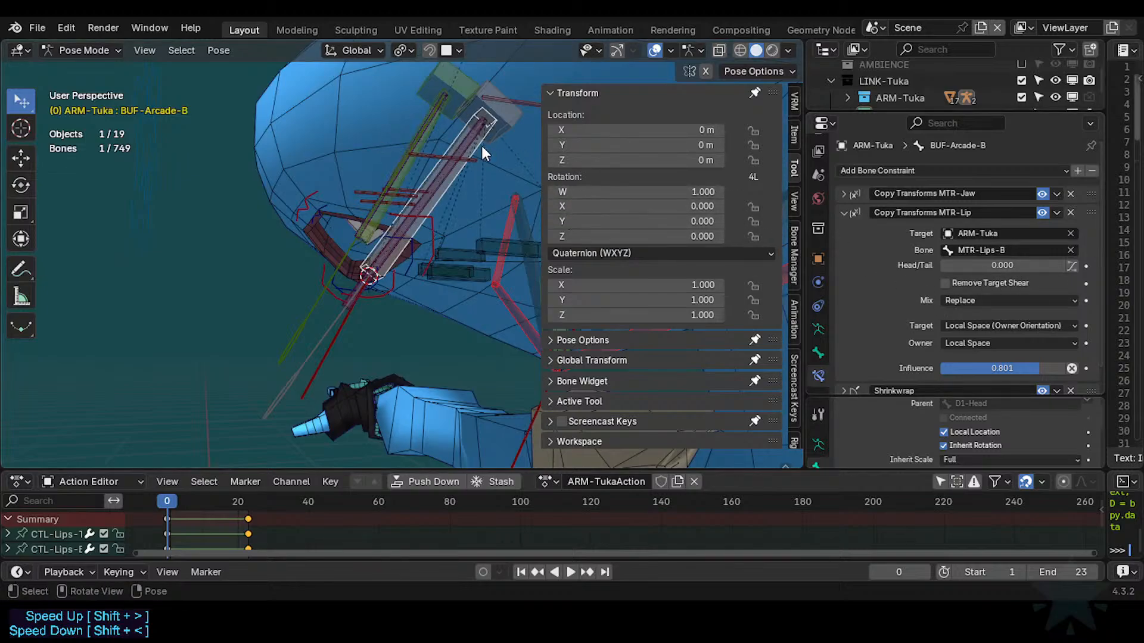
{"action": "left_click", "coordinate": [430, 127], "text": "shift"}
{"action": "right_click", "coordinate": [976, 298]}
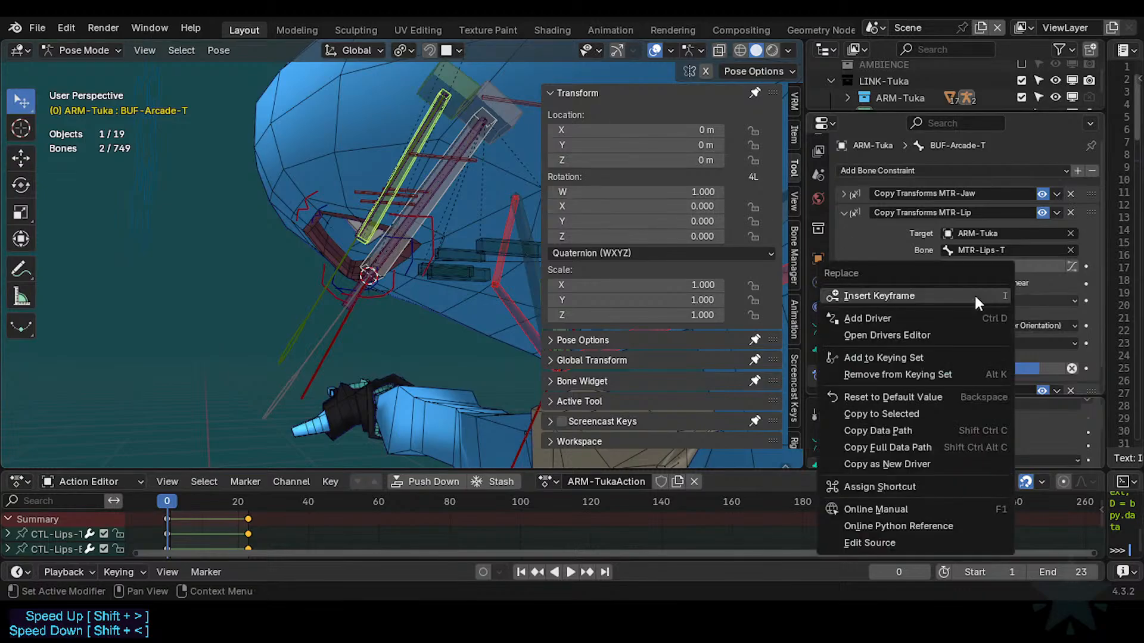
{"action": "key", "text": "Escape"}
{"action": "right_click", "coordinate": [969, 296]}
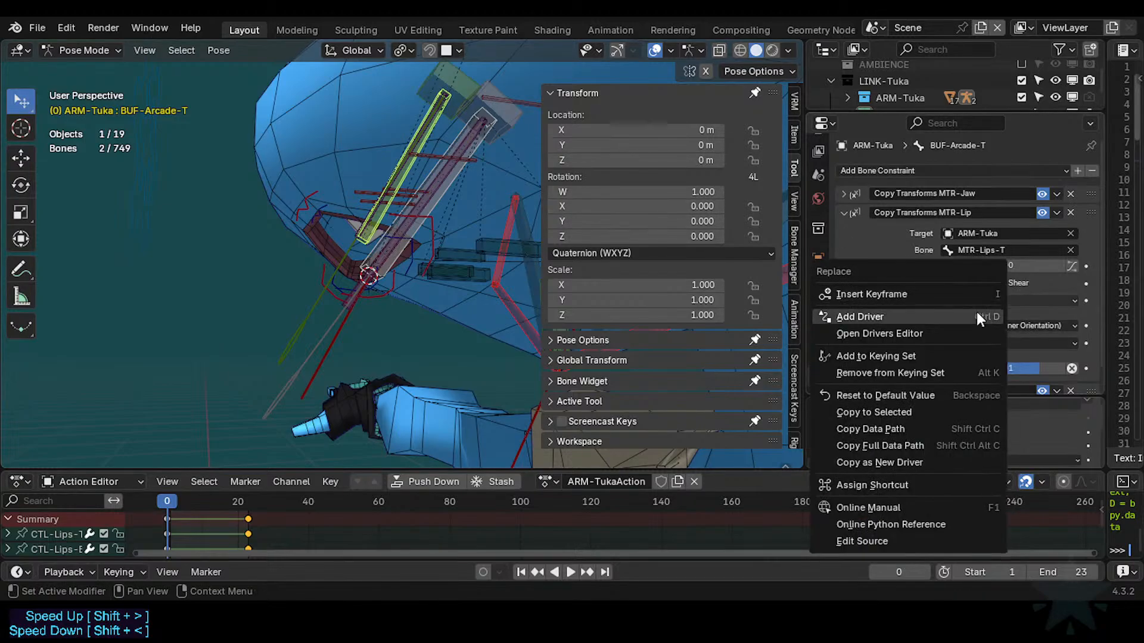
{"action": "left_click", "coordinate": [914, 411]}
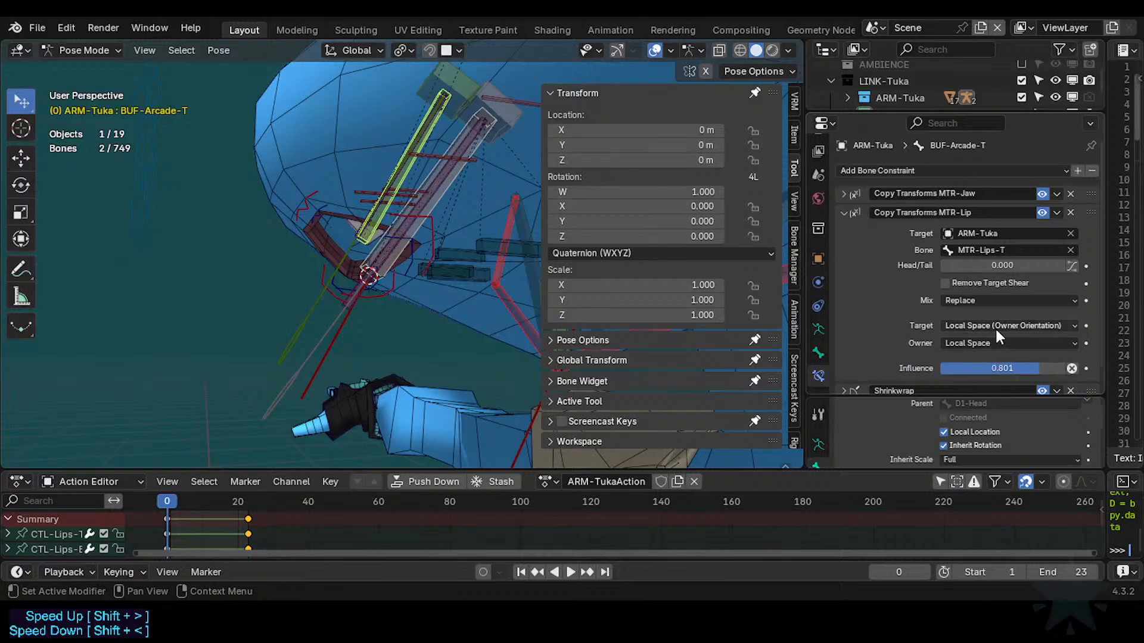
{"action": "right_click", "coordinate": [997, 332]}
{"action": "left_click", "coordinate": [936, 439]}
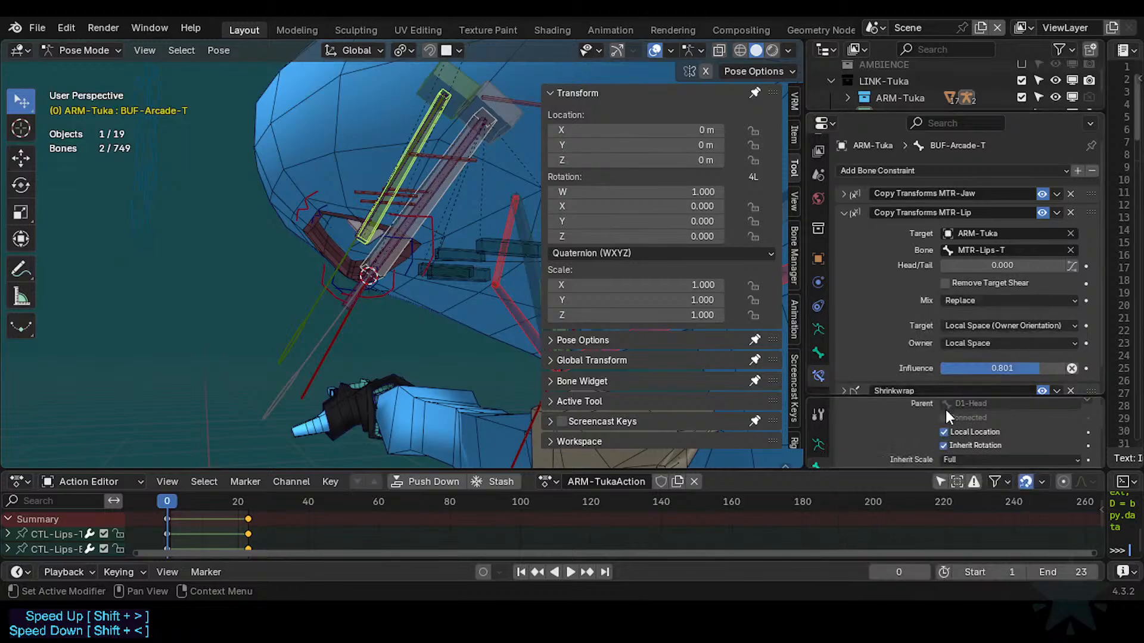
{"action": "right_click", "coordinate": [980, 338]}
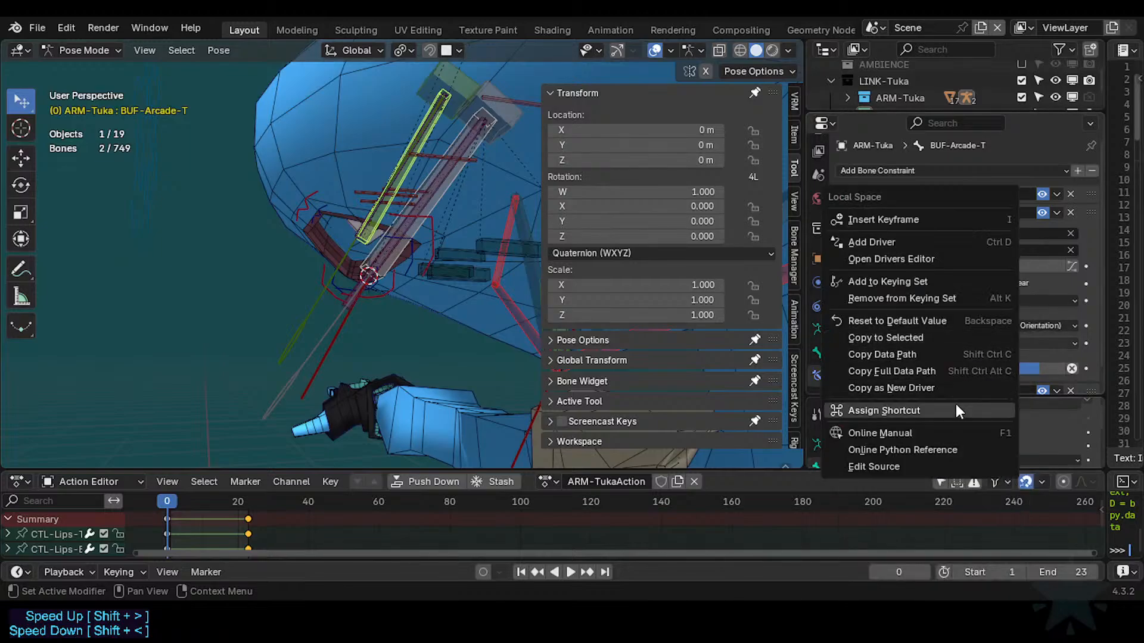
{"action": "left_click", "coordinate": [930, 340]}
{"action": "right_click", "coordinate": [1016, 370]}
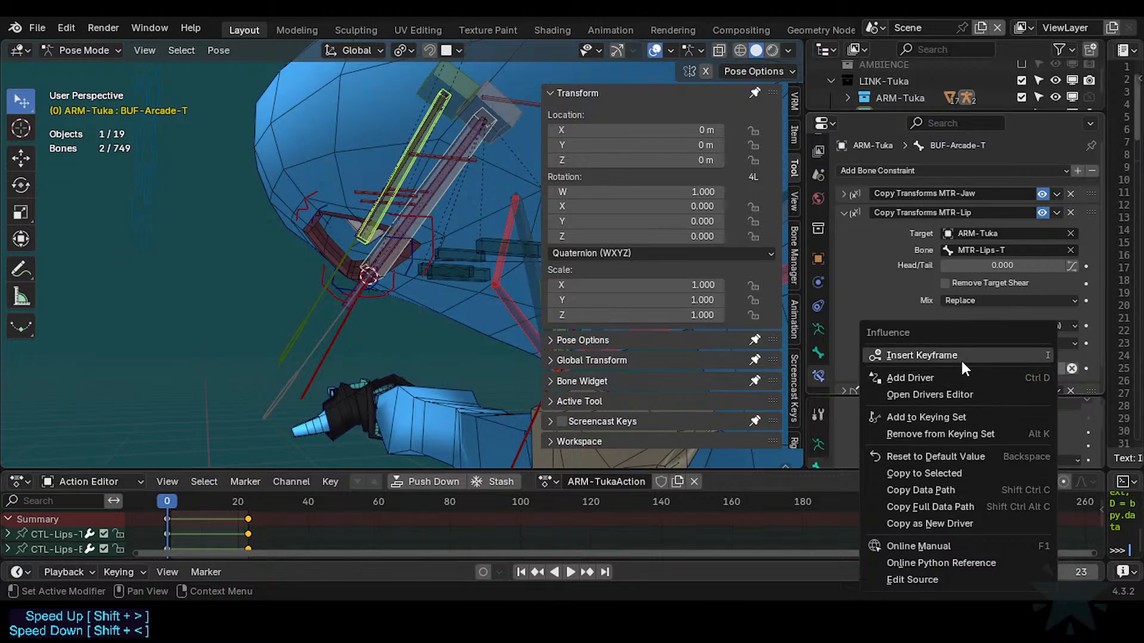
{"action": "left_click", "coordinate": [934, 473]}
Move MTR-Lips-B back and forth to test how the lower arcade bones follow the lip, hiding the sidebar for a clearer view.
{"action": "left_click", "coordinate": [390, 301]}
{"action": "key", "text": "g"}
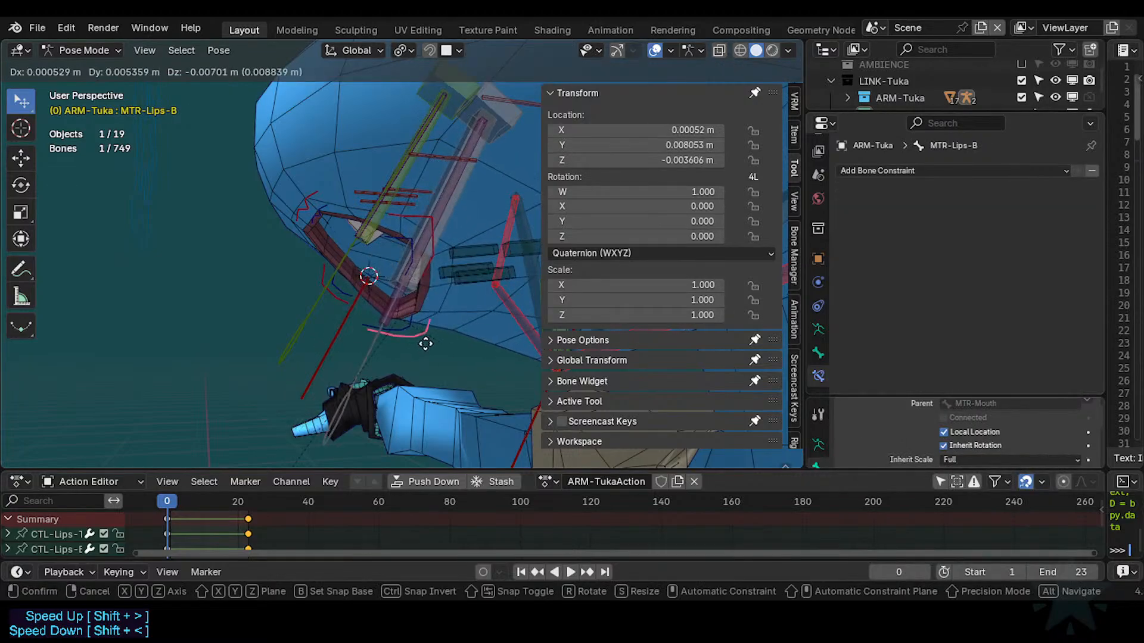
{"action": "left_click", "coordinate": [425, 332]}
{"action": "key", "text": "g"}
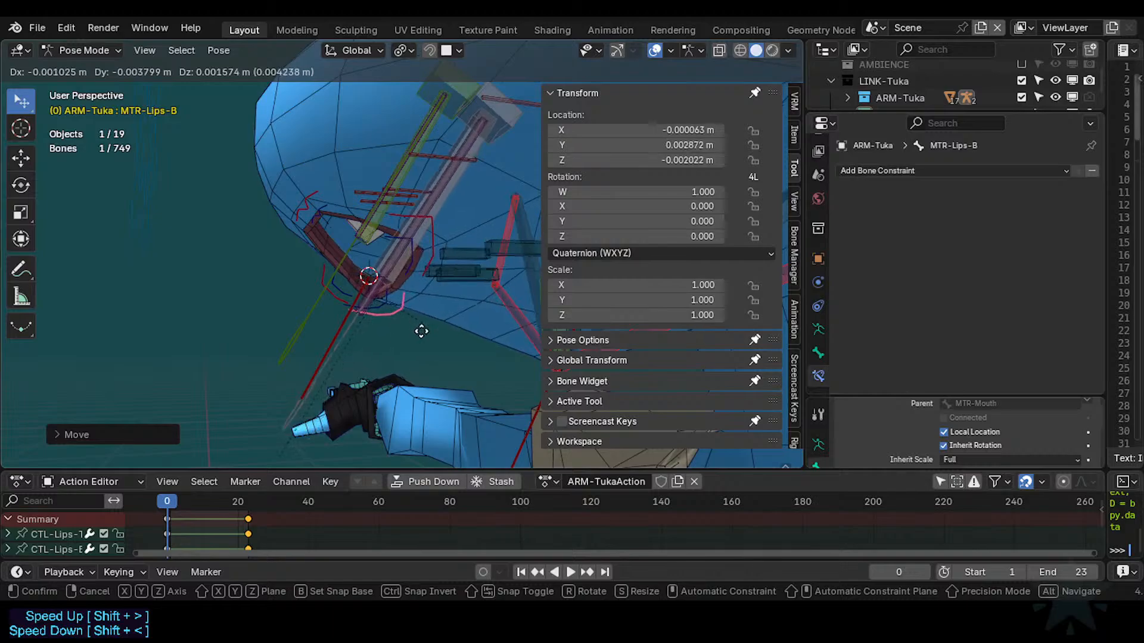
{"action": "left_click", "coordinate": [362, 299]}
{"action": "key", "text": "n"}
{"action": "middle_click_drag", "start_coordinate": [369, 308], "coordinate": [427, 302]}
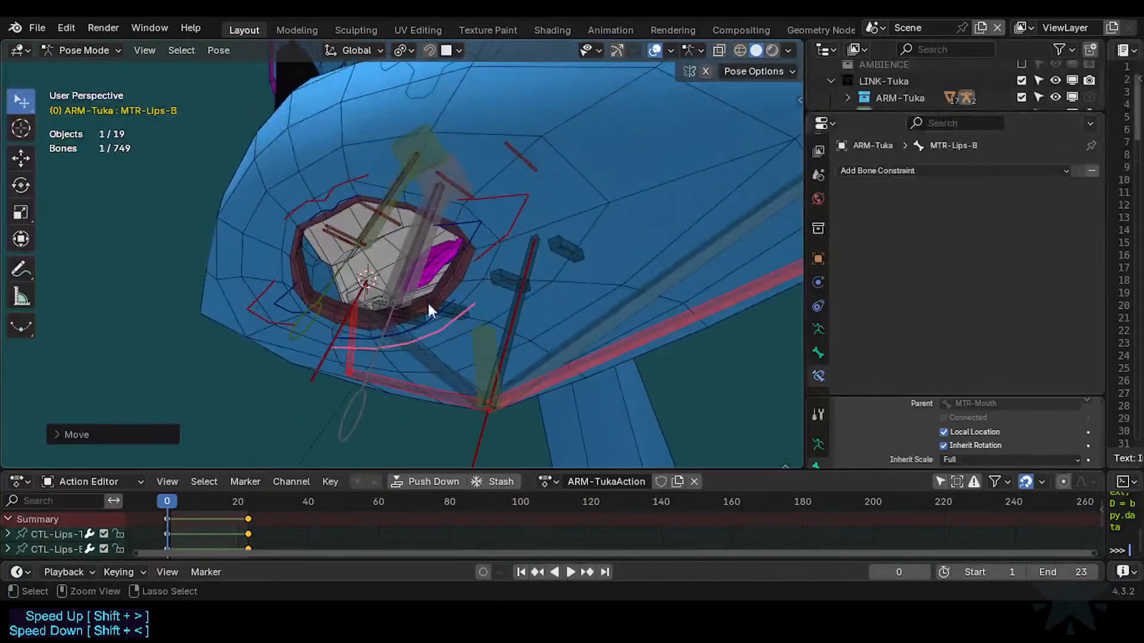
{"action": "key", "text": "g"}
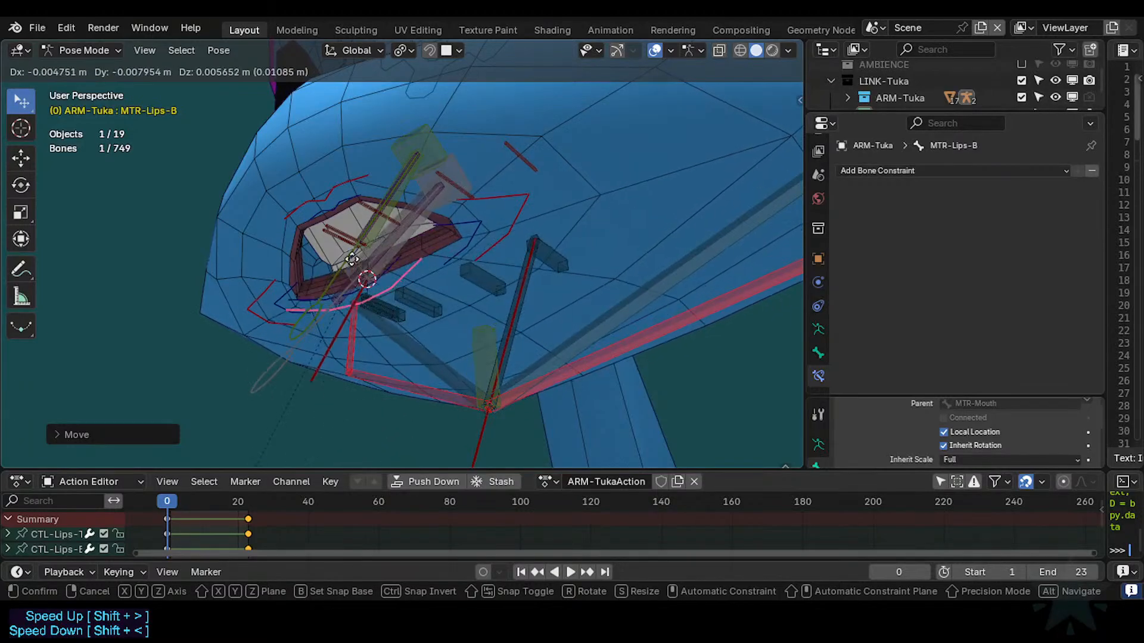
{"action": "left_click", "coordinate": [384, 293]}
Set the influence of BUF-Arcade-B's Copy Transforms MTR-Lip constraint to 0.
{"action": "left_click", "coordinate": [399, 280]}
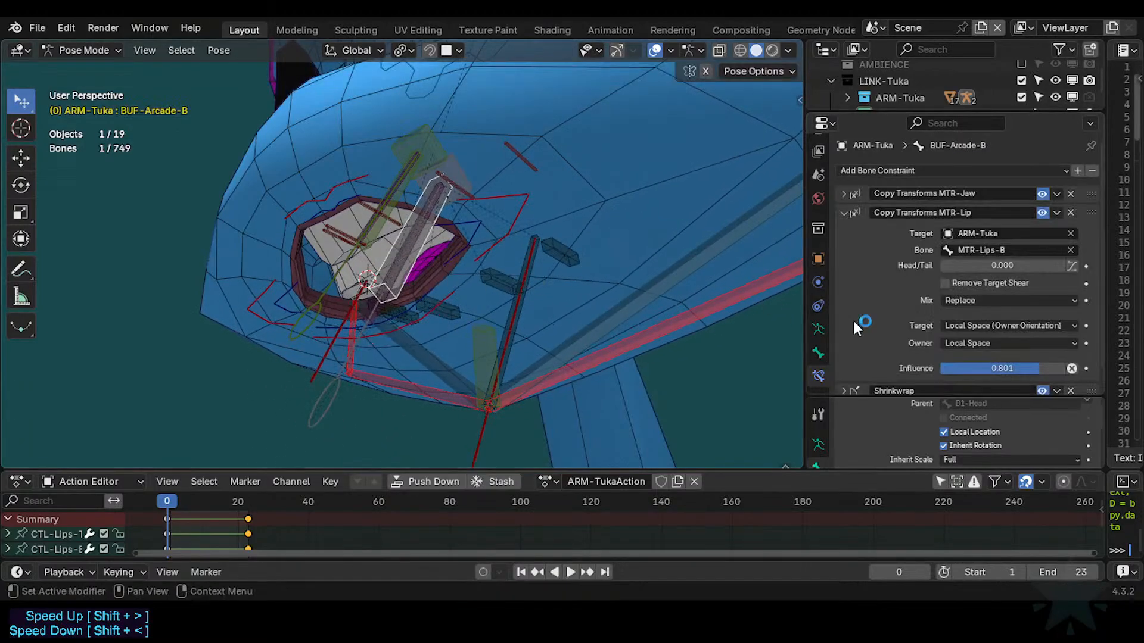
{"action": "scroll", "coordinate": [852, 320], "scroll_direction": "down", "scroll_amount": 1}
{"action": "left_click_drag", "start_coordinate": [978, 339], "coordinate": [876, 340]}
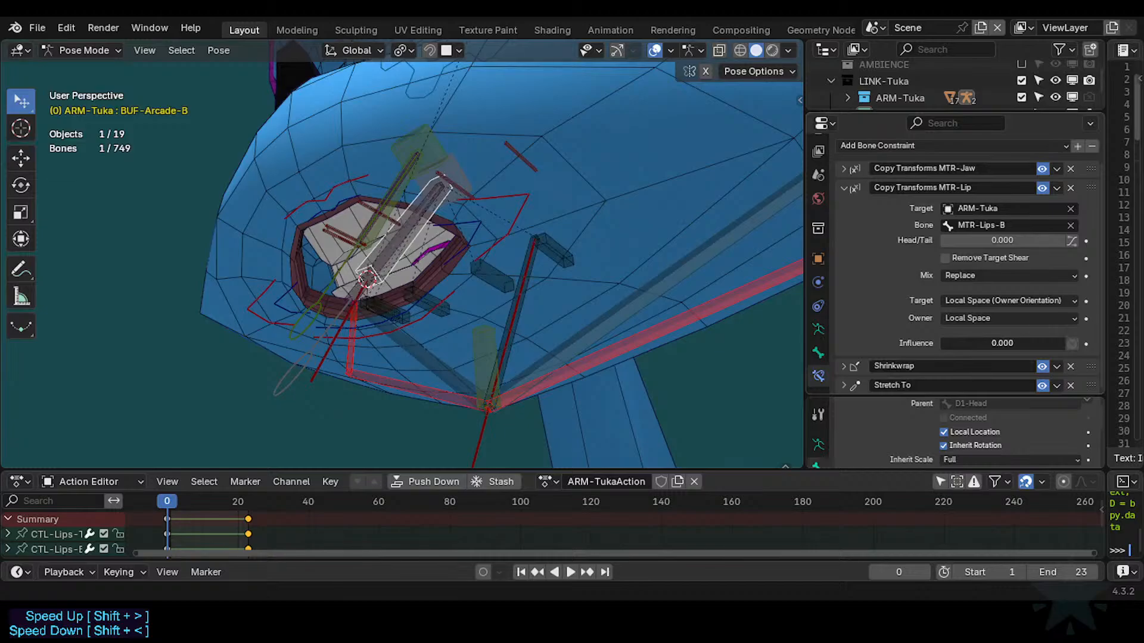
Try moving CTL-Arcade-B and MTR-Lips-B to test the lower teeth, cancelling both moves.
{"action": "left_click", "coordinate": [278, 377]}
{"action": "key", "text": "g"}
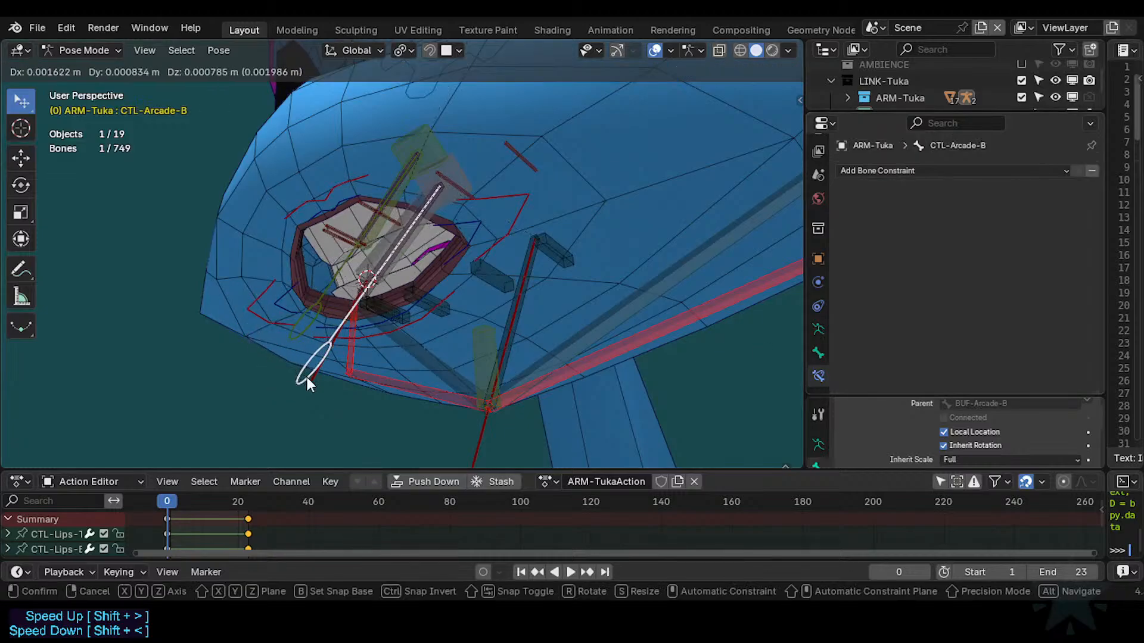
{"action": "key", "text": "Escape"}
{"action": "left_click", "coordinate": [373, 280]}
{"action": "left_click", "coordinate": [308, 356]}
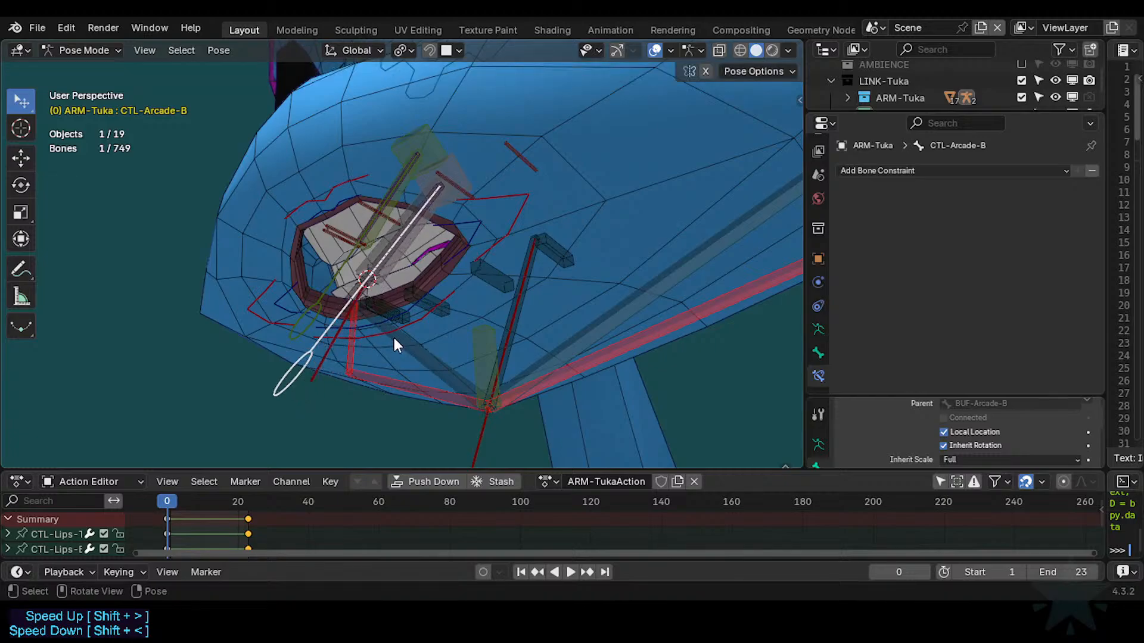
{"action": "left_click", "coordinate": [367, 337]}
{"action": "left_click", "coordinate": [367, 337]}
{"action": "key", "text": "g"}
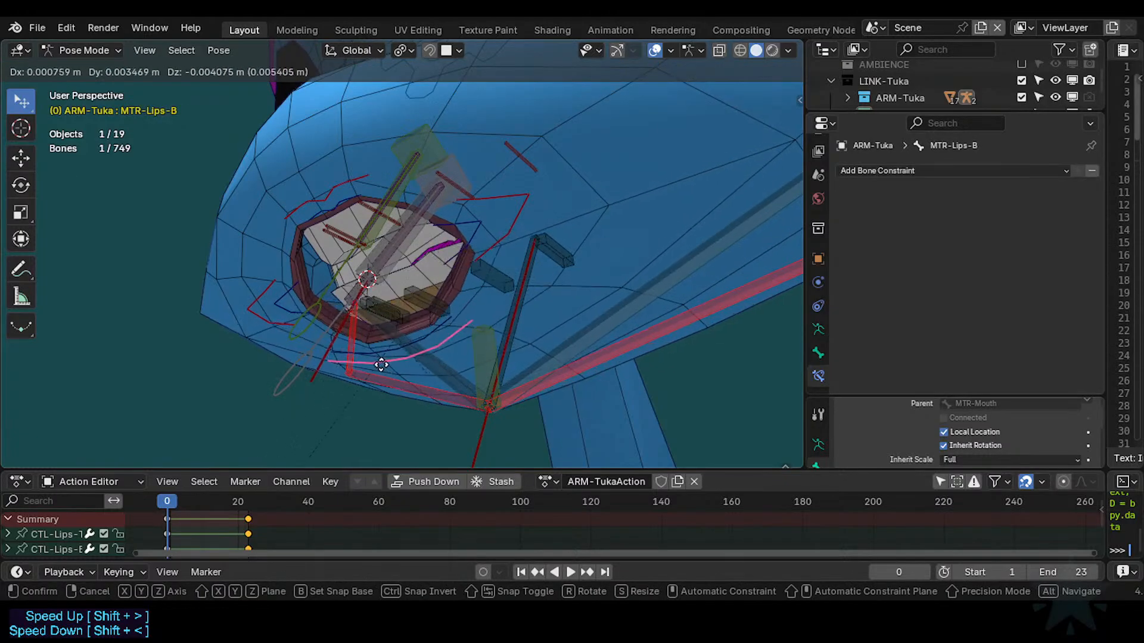
{"action": "key", "text": "Escape"}
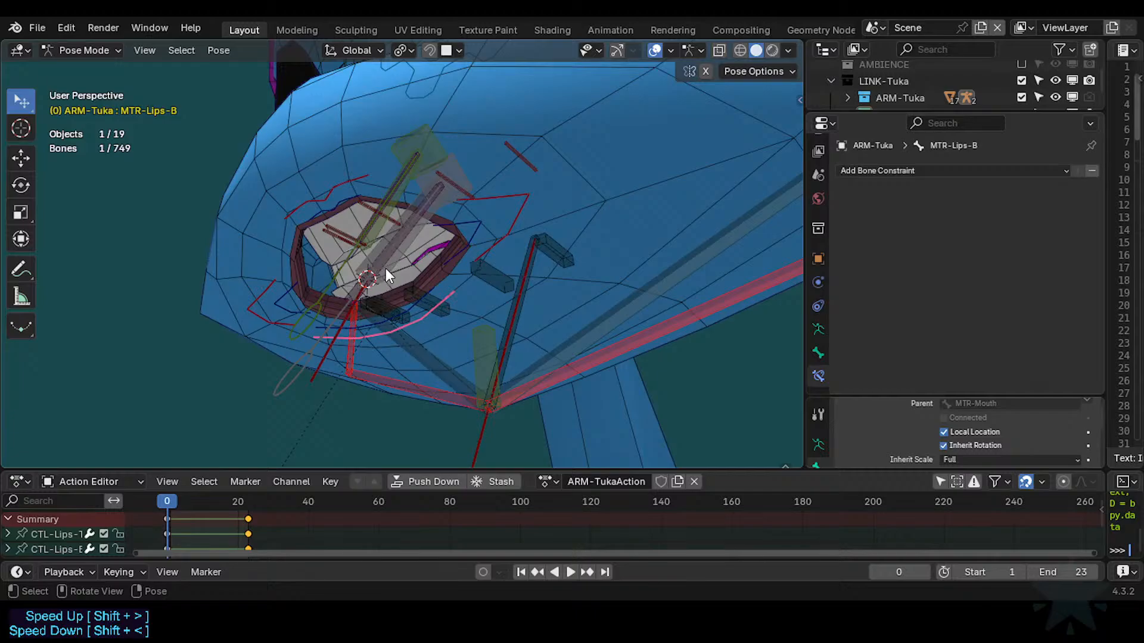
Set the influence of BUF-Arcade-B's Copy Transforms MTR-Lip constraint to 0.160 and test it by moving MTR-Lips-B.
{"action": "left_click", "coordinate": [386, 269]}
{"action": "left_click_drag", "start_coordinate": [956, 365], "coordinate": [936, 369]}
{"action": "left_click", "coordinate": [369, 328]}
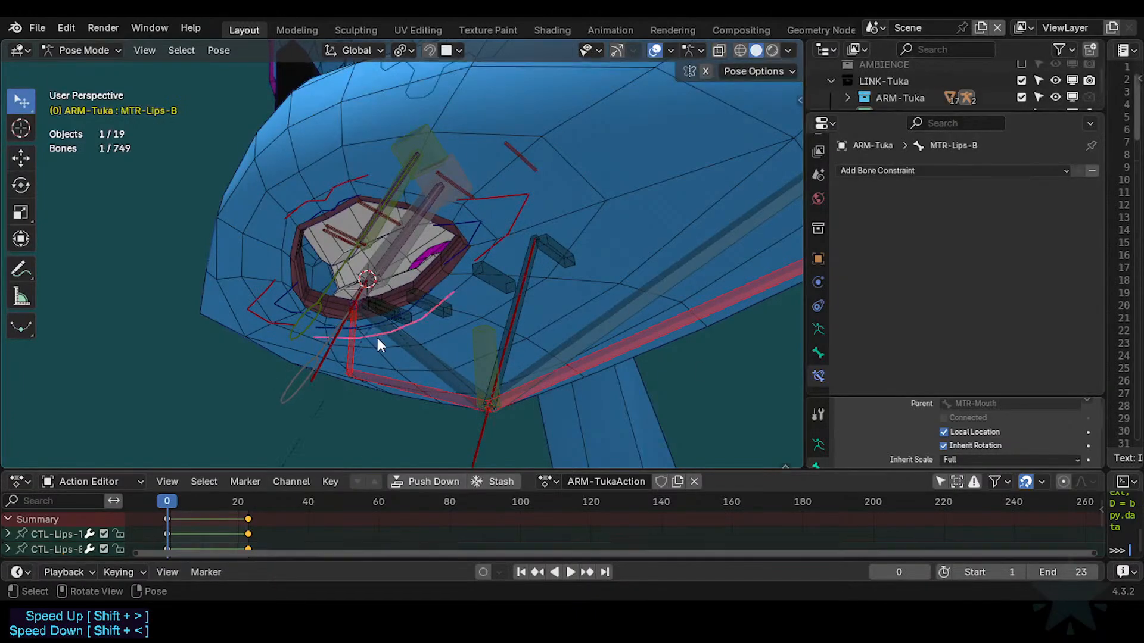
{"action": "key", "text": "g"}
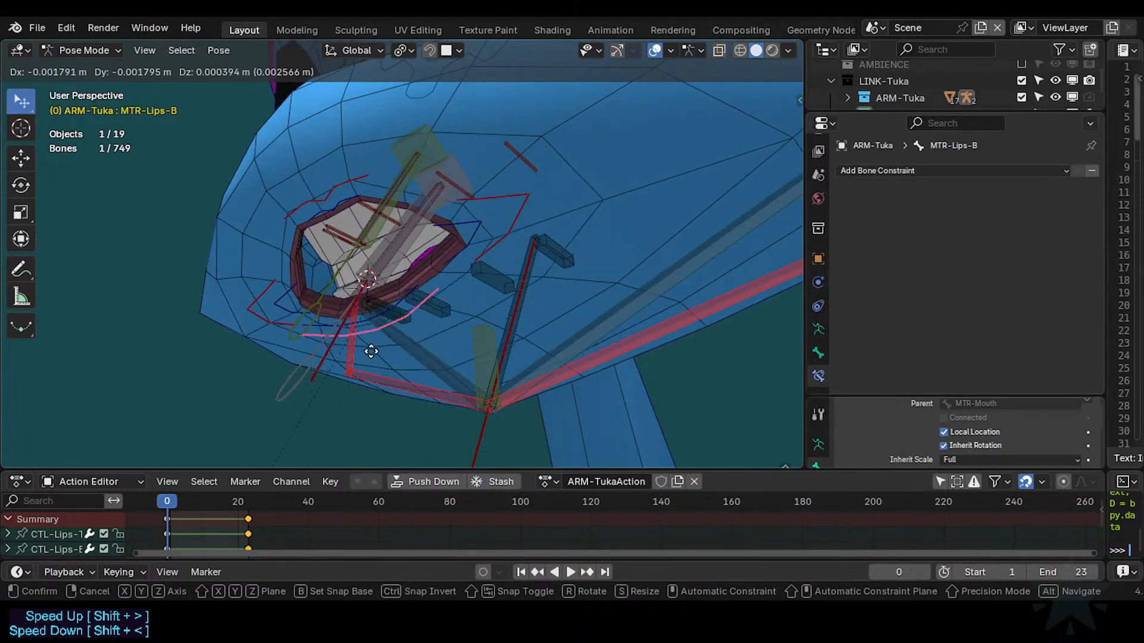
{"action": "left_click", "coordinate": [348, 355]}
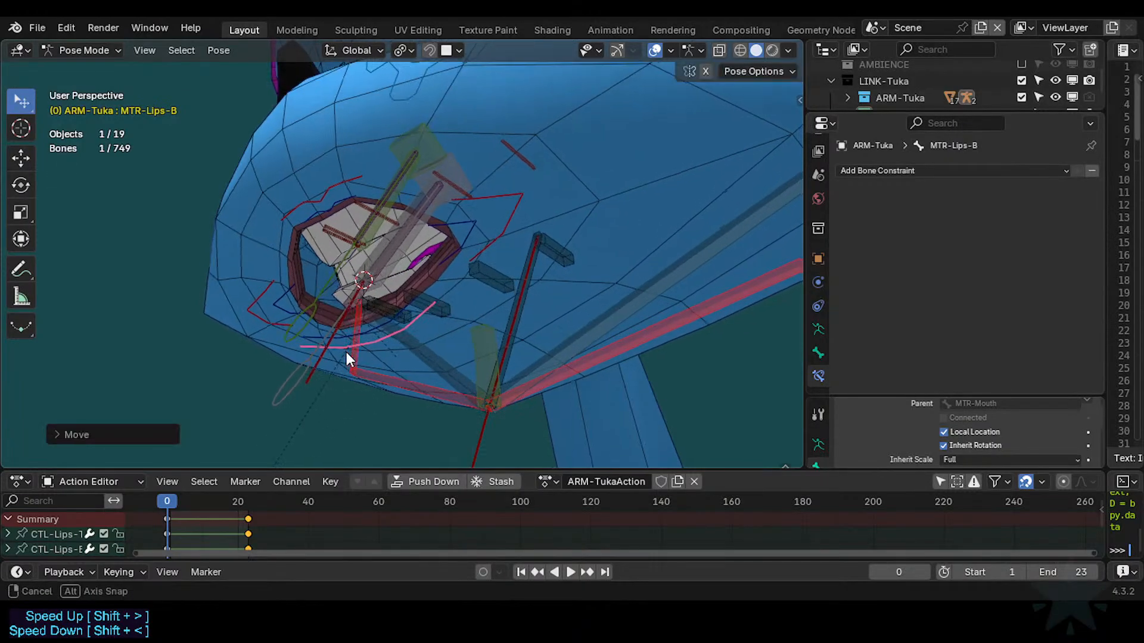
Clear the location of all pose bones and pull MTR-Lips-B down to open the lower lip.
{"action": "key", "text": "a"}
{"action": "key", "text": "alt+g"}
{"action": "left_click", "coordinate": [392, 294]}
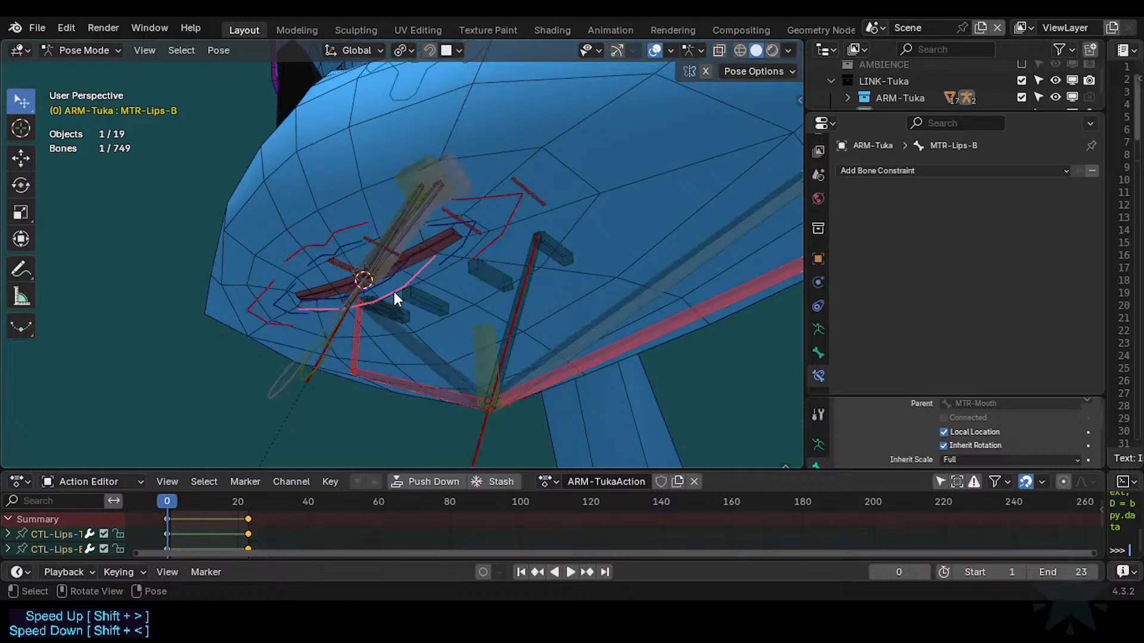
{"action": "key", "text": "g"}
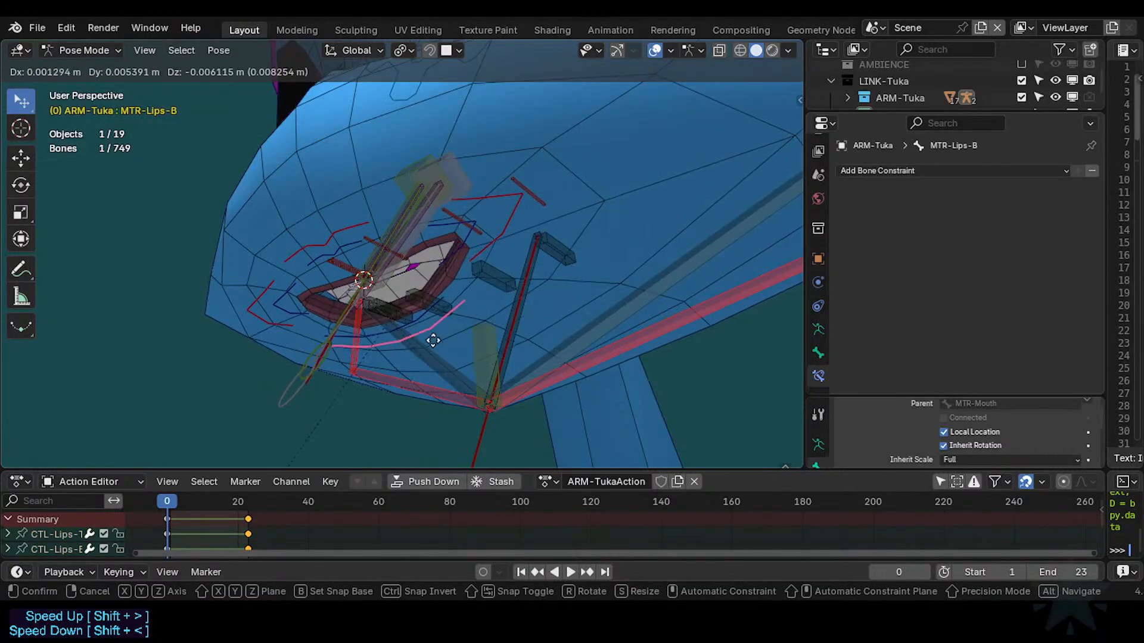
{"action": "left_click", "coordinate": [440, 350]}
Set the influence of BUF-Arcade-B's Copy Transforms MTR-Lip constraint to 0.448.
{"action": "left_click", "coordinate": [393, 295]}
{"action": "scroll", "coordinate": [1013, 348], "scroll_direction": "down", "scroll_amount": 1}
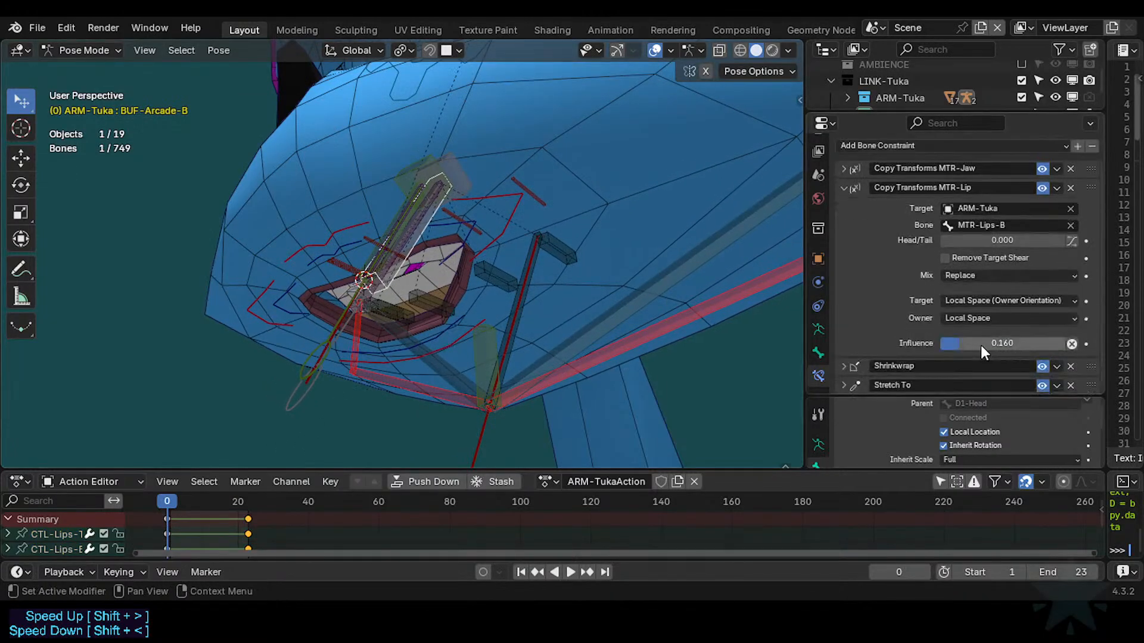
{"action": "left_click_drag", "start_coordinate": [981, 345], "coordinate": [993, 345]}
Move MTR-Lips-B repeatedly and from several view angles to test how BUF-Arcade-B and the lower teeth follow the lip.
{"action": "left_click", "coordinate": [454, 343]}
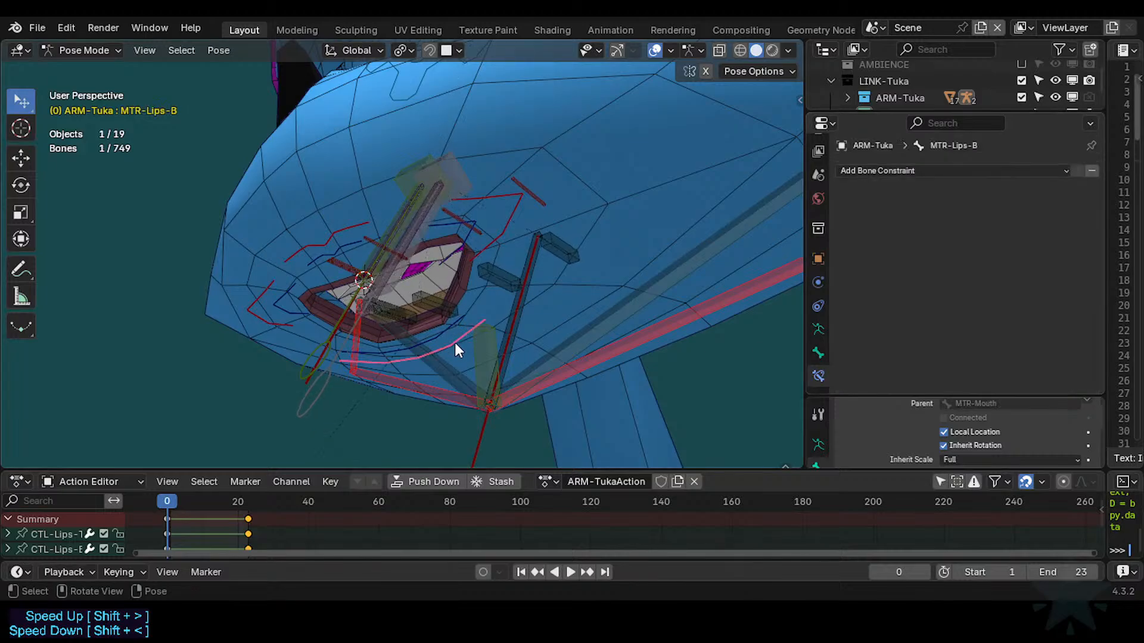
{"action": "key", "text": "g"}
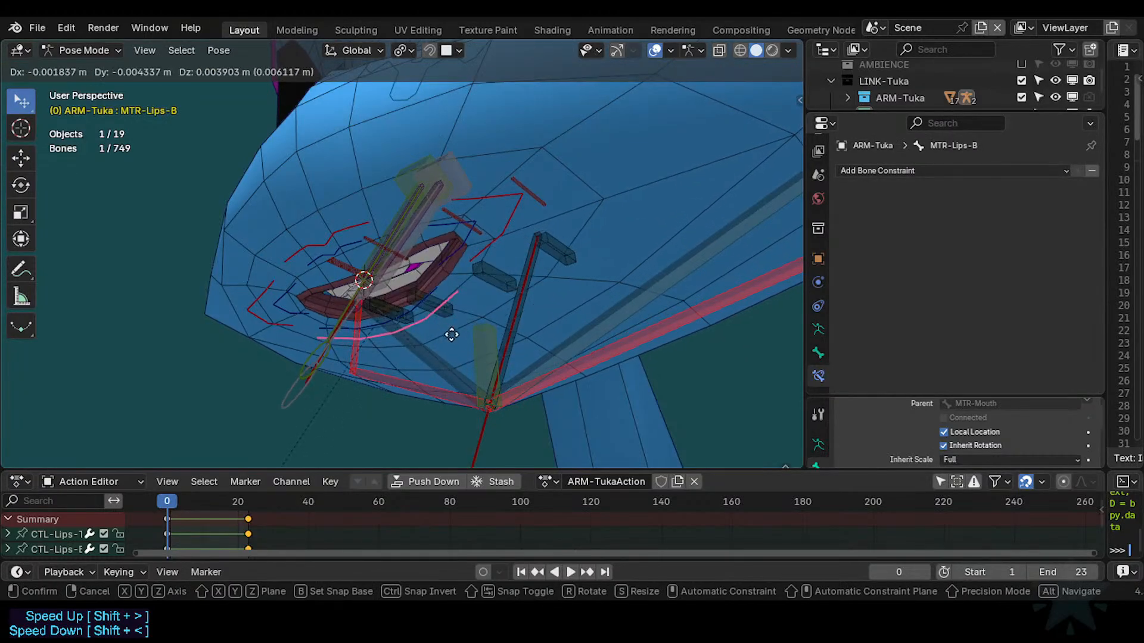
{"action": "left_click", "coordinate": [439, 328]}
{"action": "middle_click_drag", "start_coordinate": [384, 351], "coordinate": [378, 272]}
{"action": "key", "text": "g"}
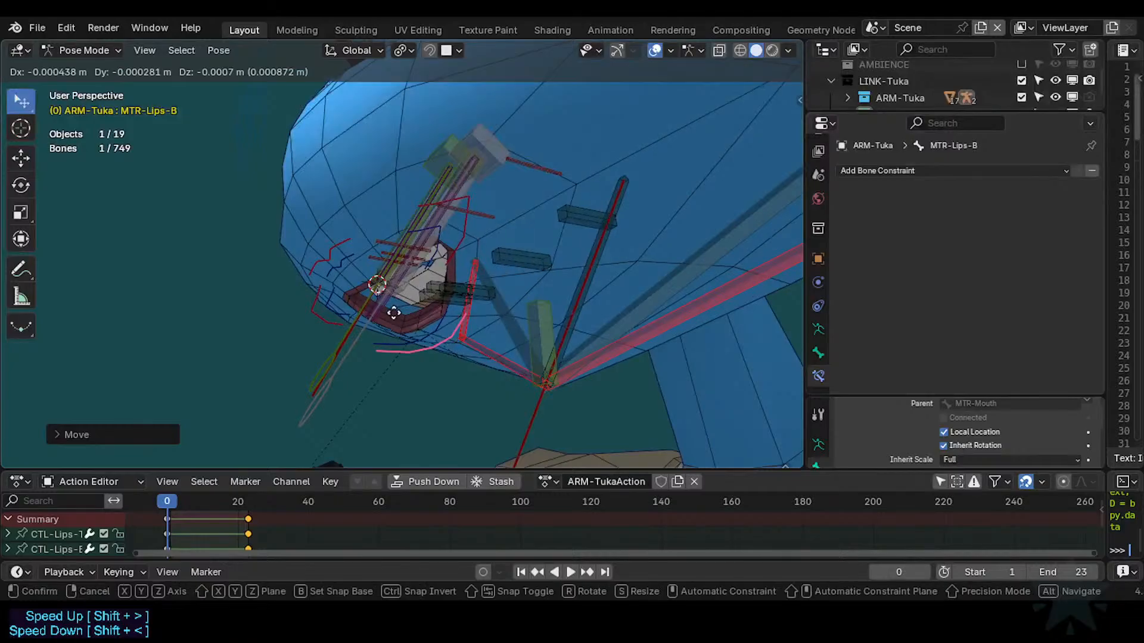
{"action": "left_click", "coordinate": [412, 283]}
{"action": "mouse_move", "coordinate": [413, 282]}
{"action": "middle_mouse_down"}
{"action": "mouse_move", "coordinate": [402, 329]}
{"action": "mouse_move", "coordinate": [464, 272]}
{"action": "mouse_move", "coordinate": [435, 281]}
{"action": "middle_mouse_up"}
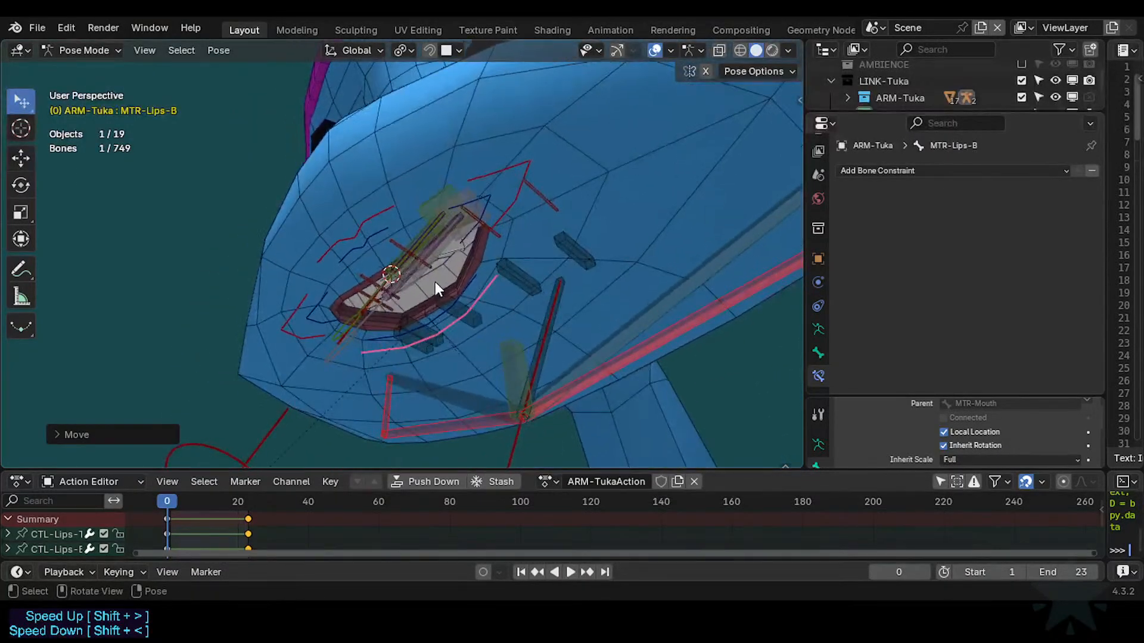
{"action": "key", "text": "g"}
{"action": "left_click", "coordinate": [442, 272]}
{"action": "left_click", "coordinate": [434, 278]}
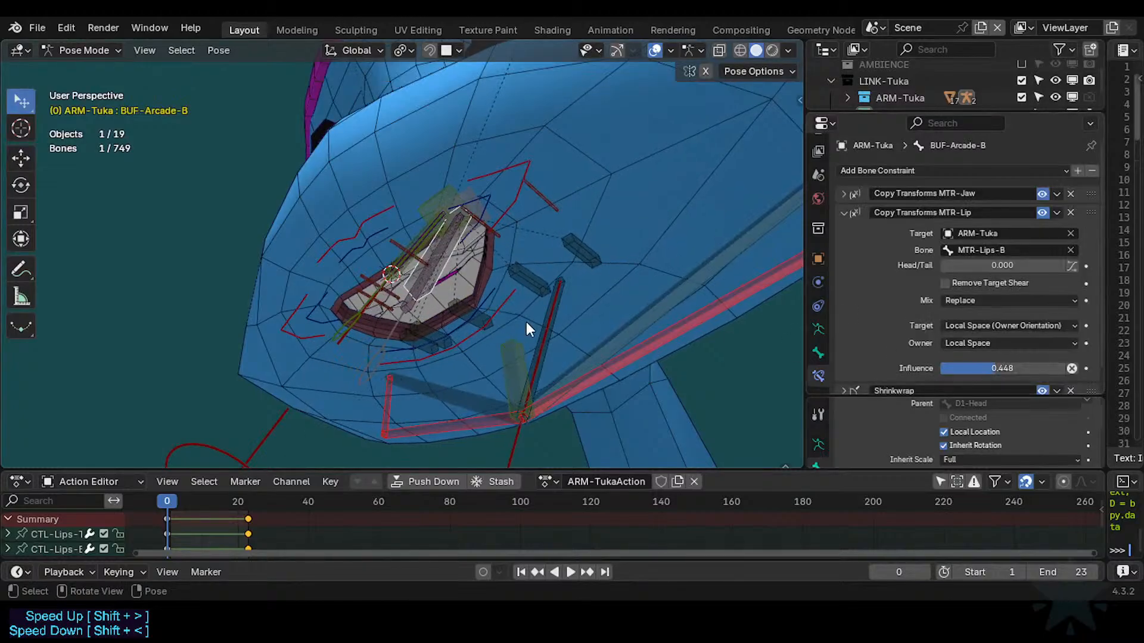
{"action": "left_click", "coordinate": [500, 318]}
{"action": "key", "text": "g"}
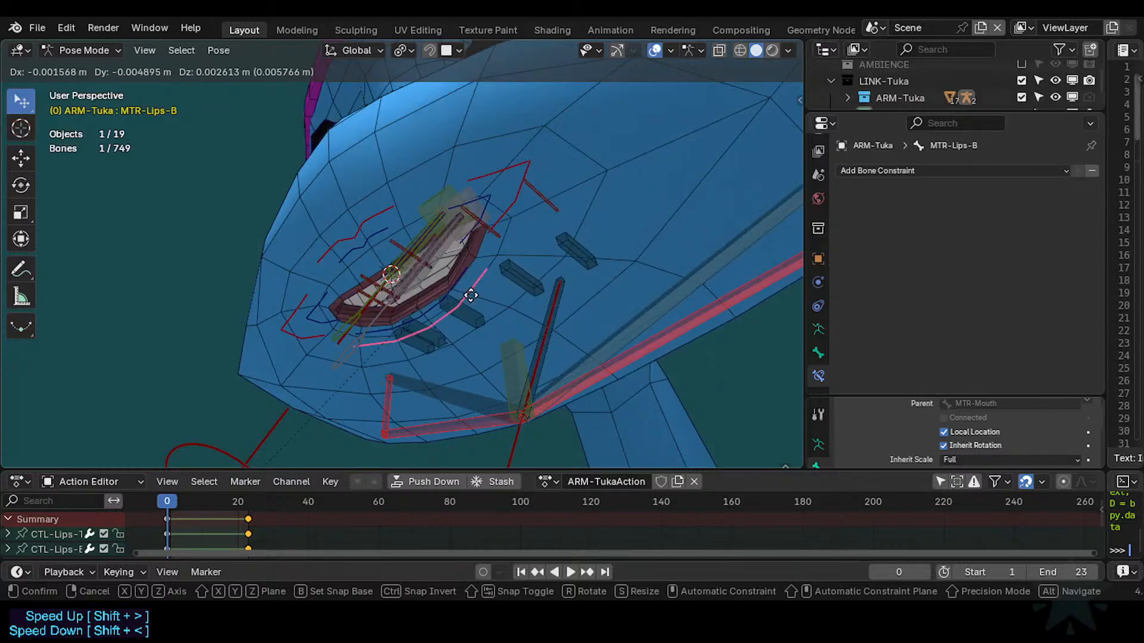
{"action": "left_click", "coordinate": [376, 367]}
Try moving CTL-Arcade-B, cancel the move and select BUF-Arcade-B again.
{"action": "left_click", "coordinate": [375, 365]}
{"action": "key", "text": "g"}
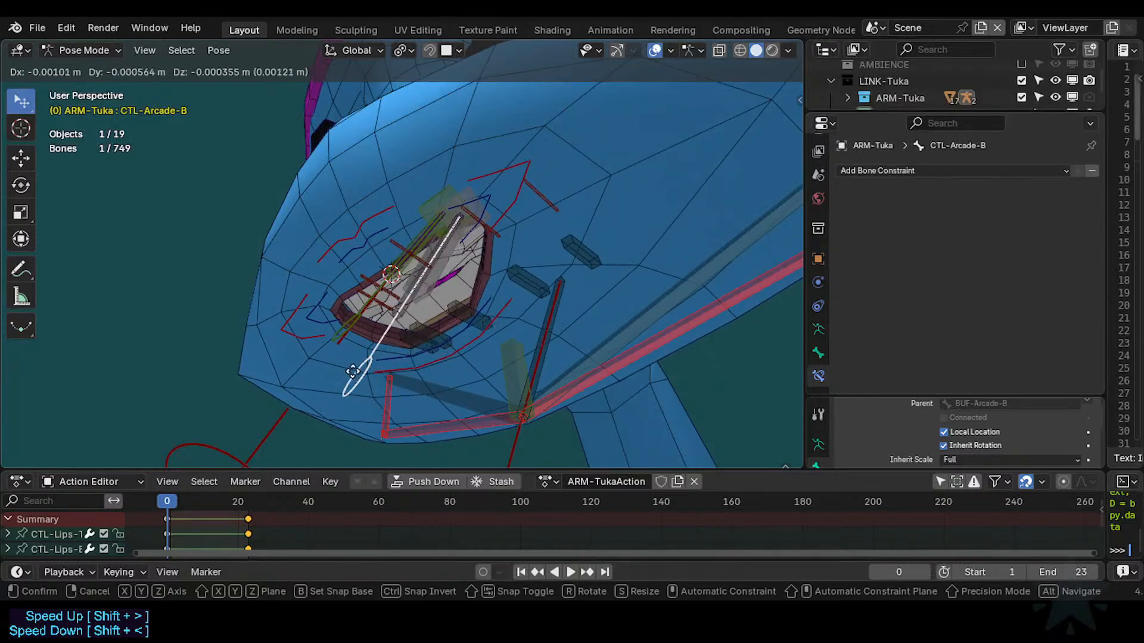
{"action": "right_click", "coordinate": [416, 344]}
{"action": "left_click", "coordinate": [446, 284]}
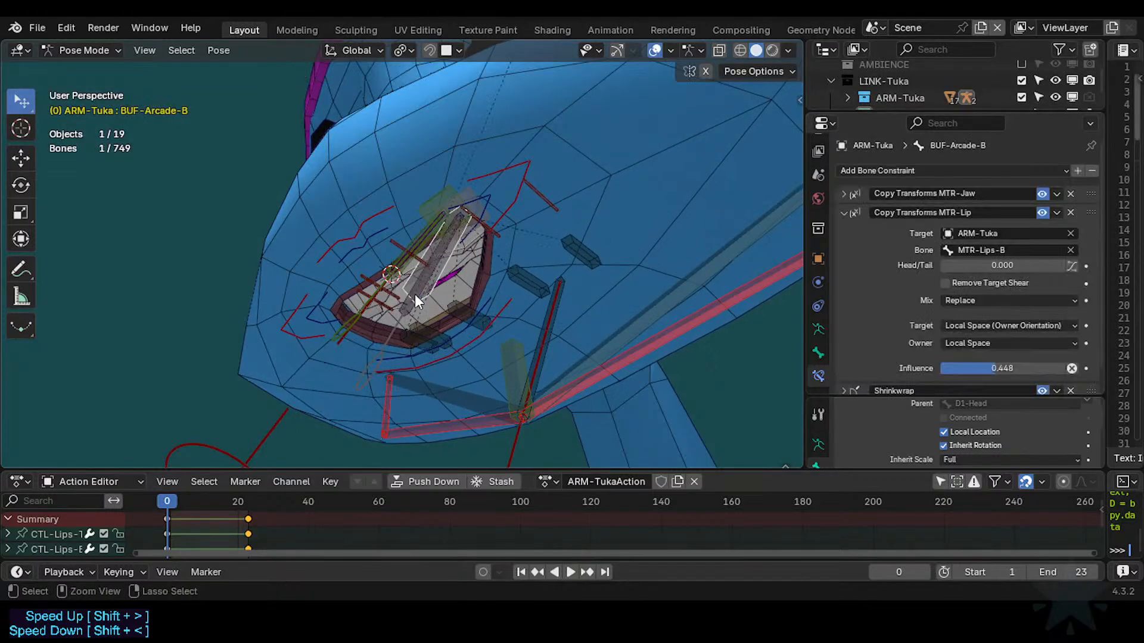
Save the file, enter Edit Mode and select the bones that share D1-Arcade-B.L's color, then clear the selection.
{"action": "key", "text": "ctrl+s"}
{"action": "left_click", "coordinate": [395, 331]}
{"action": "key", "text": "Tab"}
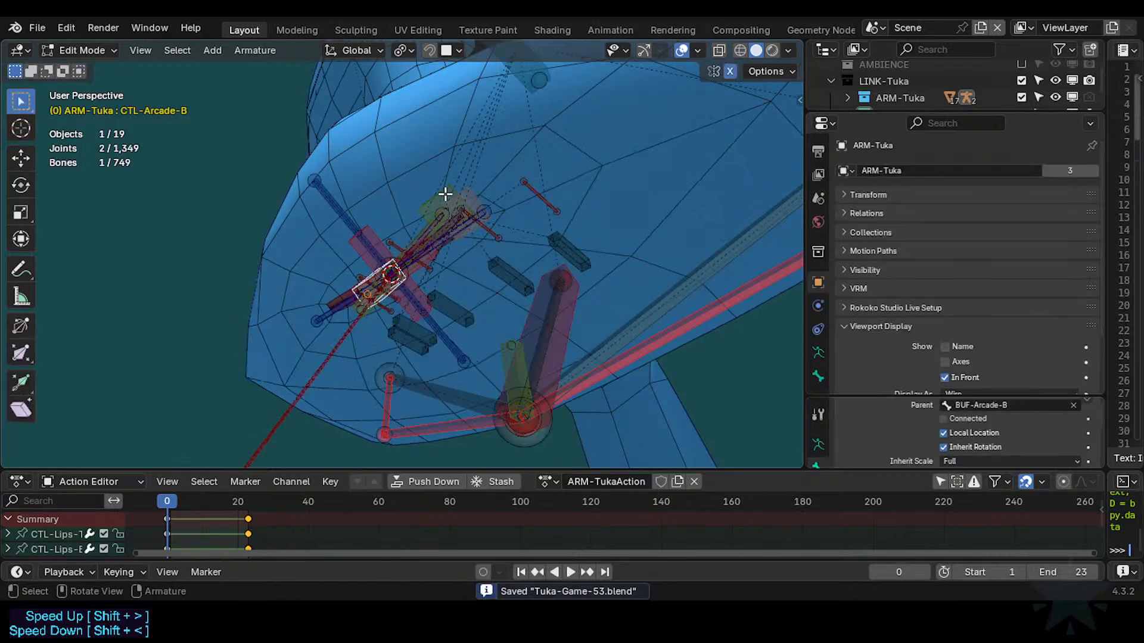
{"action": "key", "text": "shift+g"}
{"action": "left_click", "coordinate": [501, 285]}
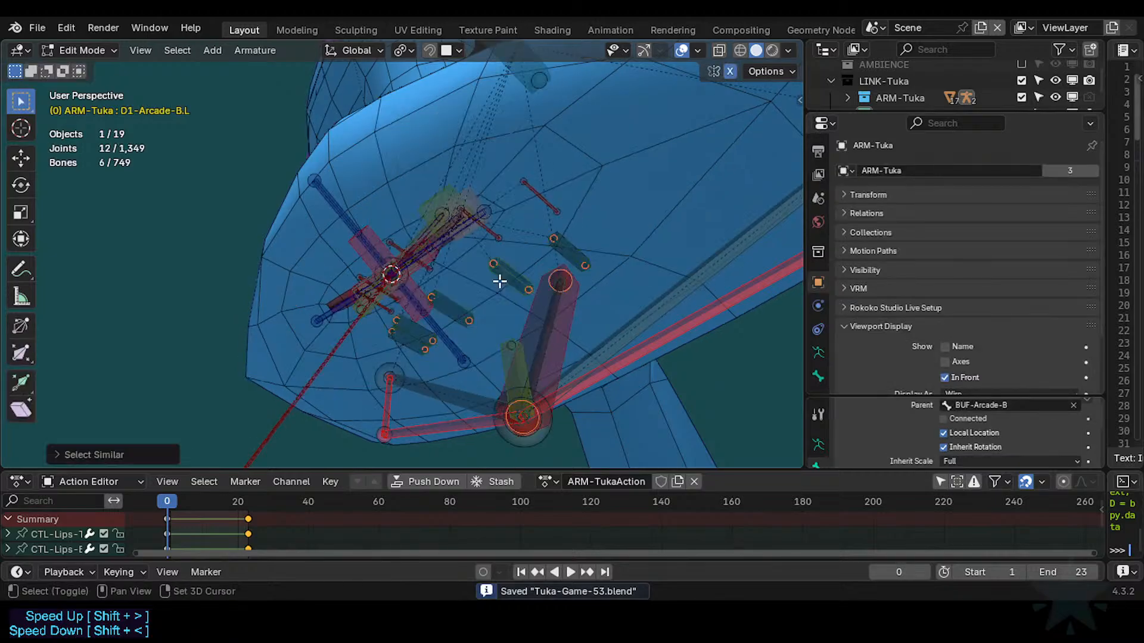
{"action": "key", "text": "alt+a"}
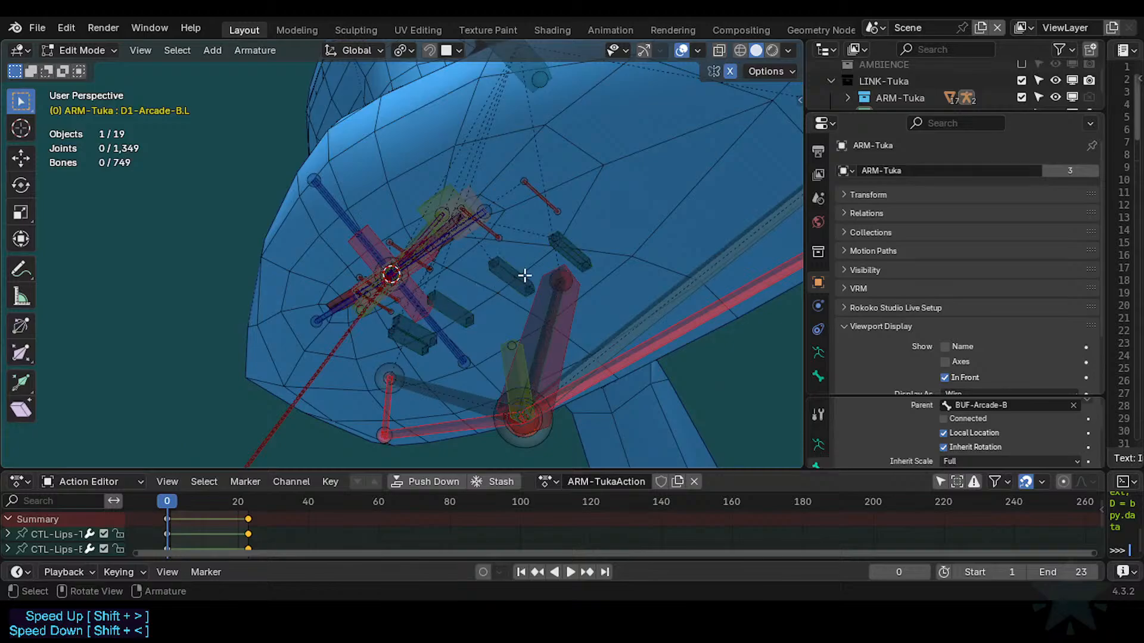
Set the bone color of D1-Jaw to 02 - Theme Color Set and deselect it.
{"action": "left_click", "coordinate": [541, 311]}
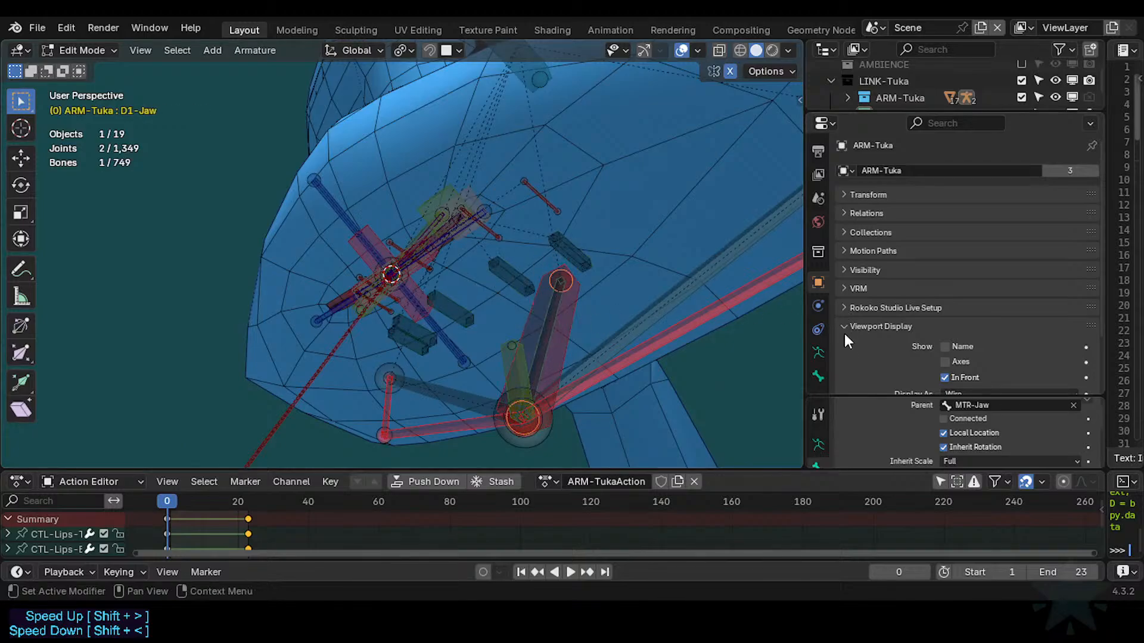
{"action": "scroll", "coordinate": [953, 361], "scroll_direction": "down", "scroll_amount": 3}
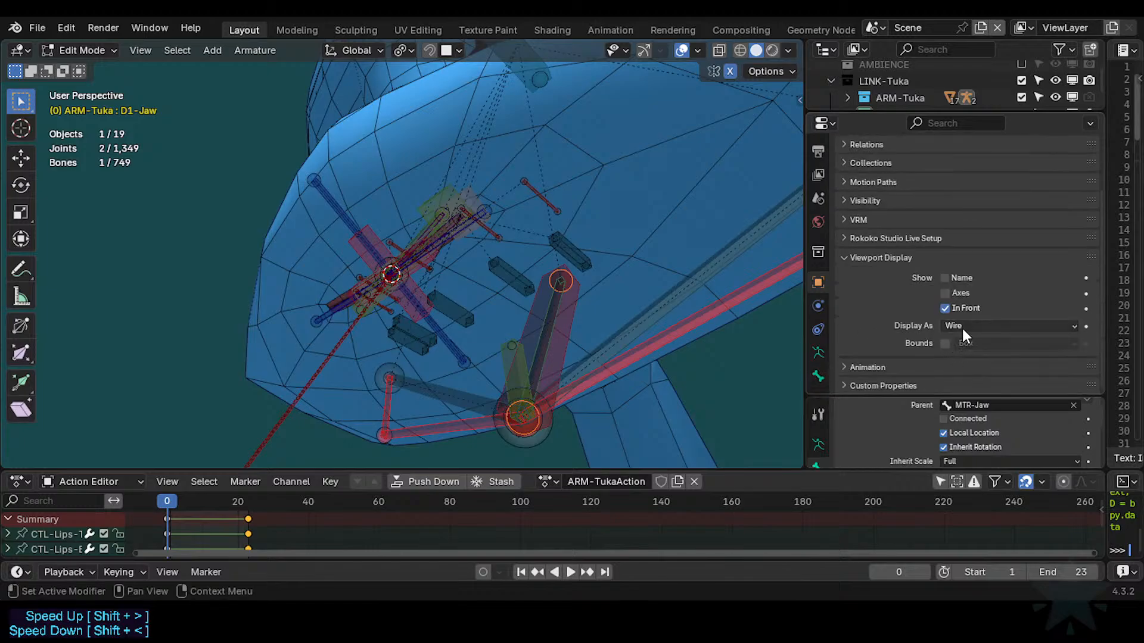
{"action": "left_click", "coordinate": [817, 375]}
{"action": "left_click", "coordinate": [980, 217]}
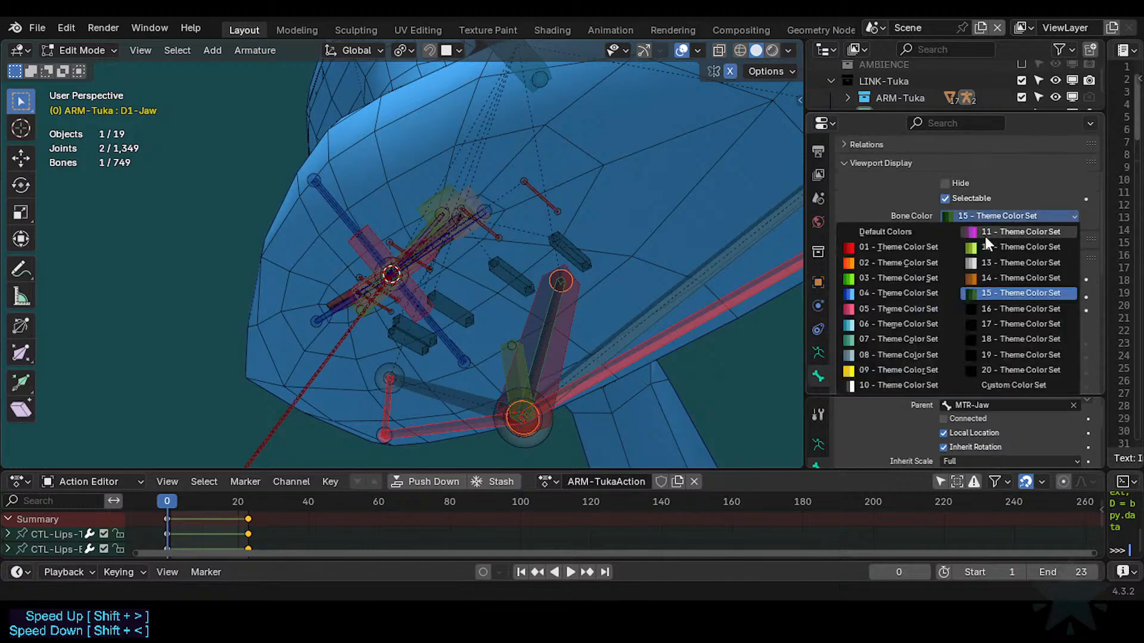
{"action": "left_click", "coordinate": [884, 265]}
{"action": "key", "text": "alt+a"}
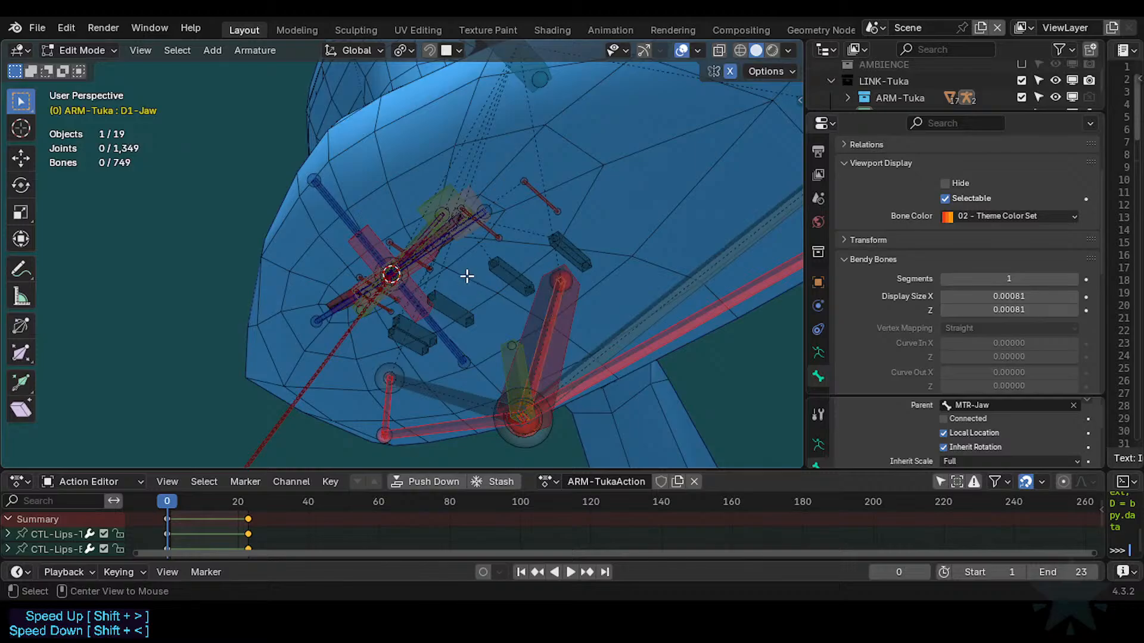
Select the five lower D1-Arcade-B bones by their shared color, parent them to MCH-Arcade-B and return to Pose Mode.
{"action": "left_click", "coordinate": [566, 245]}
{"action": "key", "text": "shift+g"}
{"action": "left_click", "coordinate": [567, 244]}
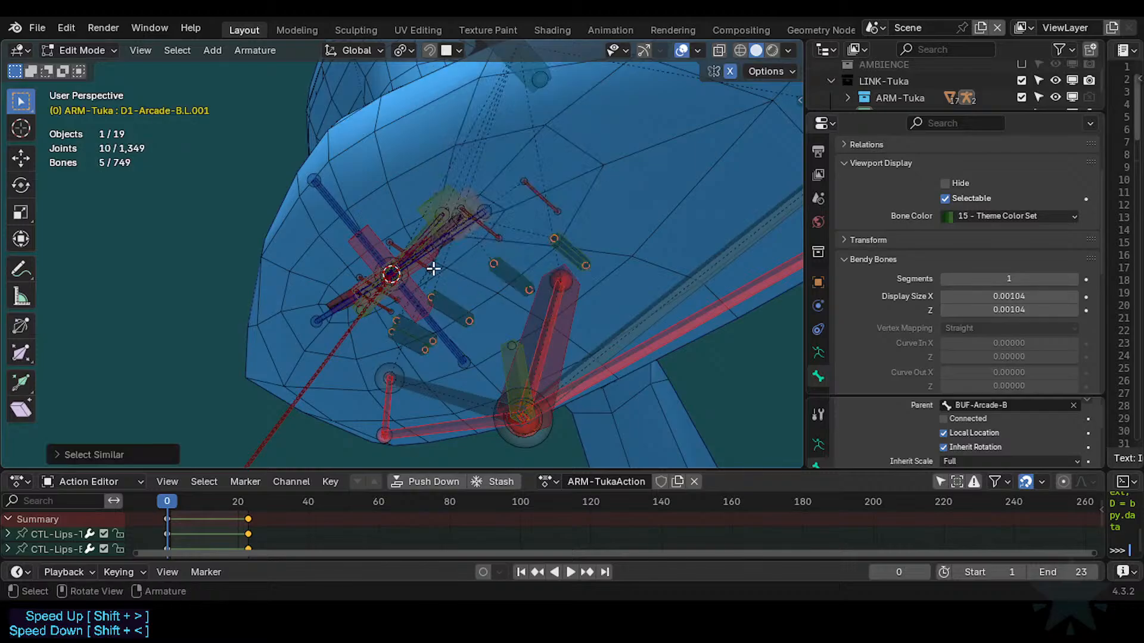
{"action": "scroll", "coordinate": [549, 271], "scroll_direction": "up", "scroll_amount": 1}
{"action": "key", "text": "alt+a"}
{"action": "left_click", "coordinate": [633, 251]}
{"action": "key", "text": "shift+g"}
{"action": "left_click", "coordinate": [635, 253]}
{"action": "scroll", "coordinate": [452, 258], "scroll_direction": "up", "scroll_amount": 1}
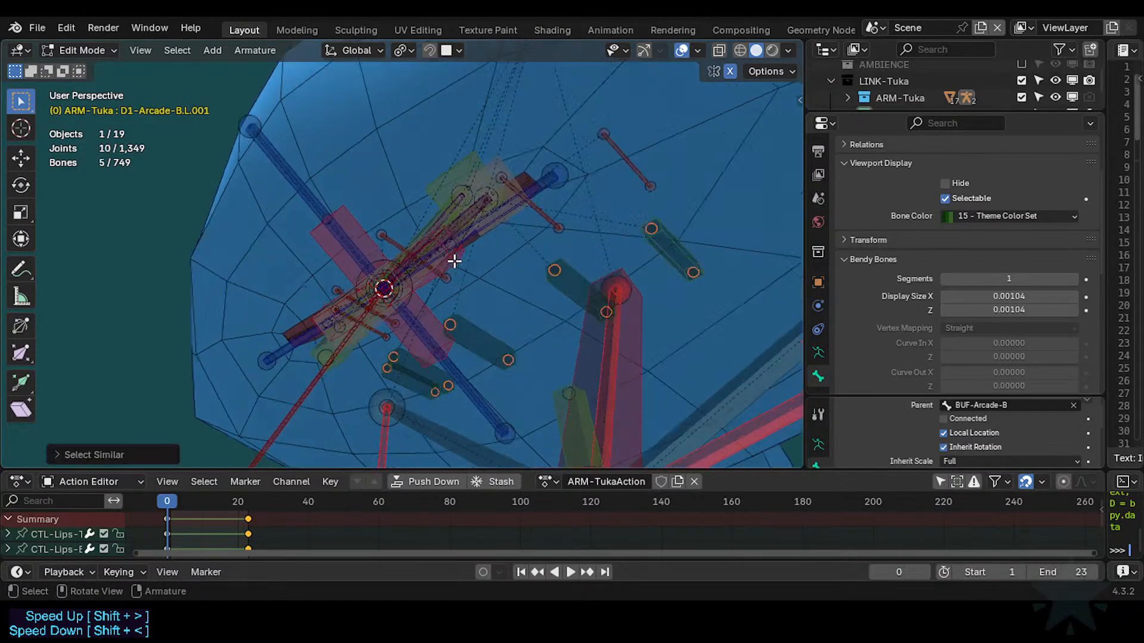
{"action": "left_click", "coordinate": [476, 211], "text": "alt"}
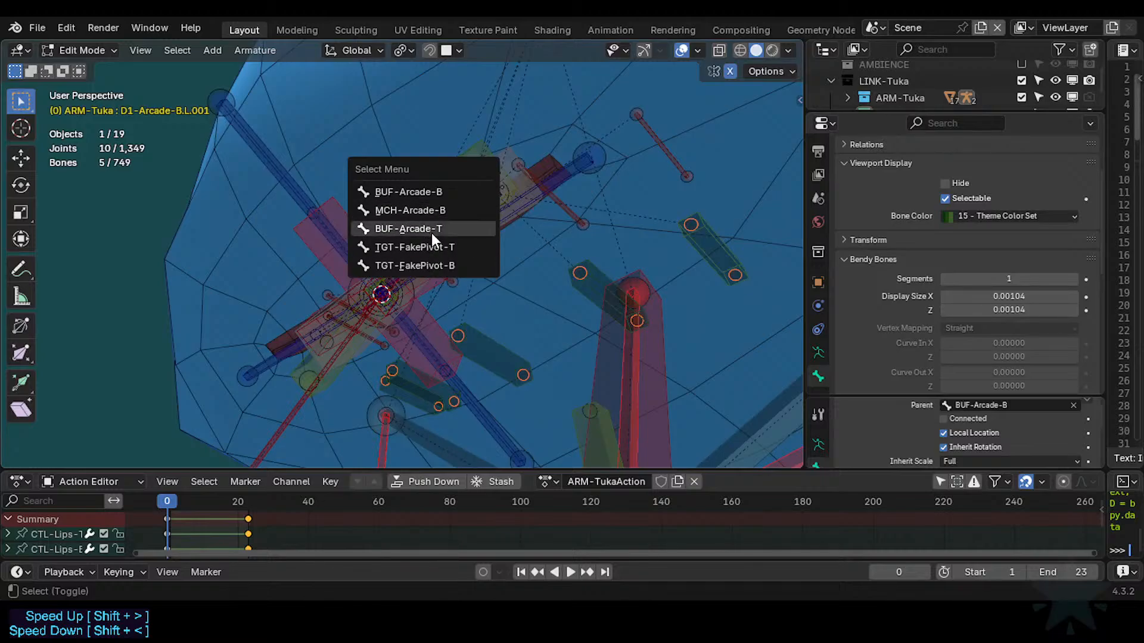
{"action": "left_click", "coordinate": [434, 211]}
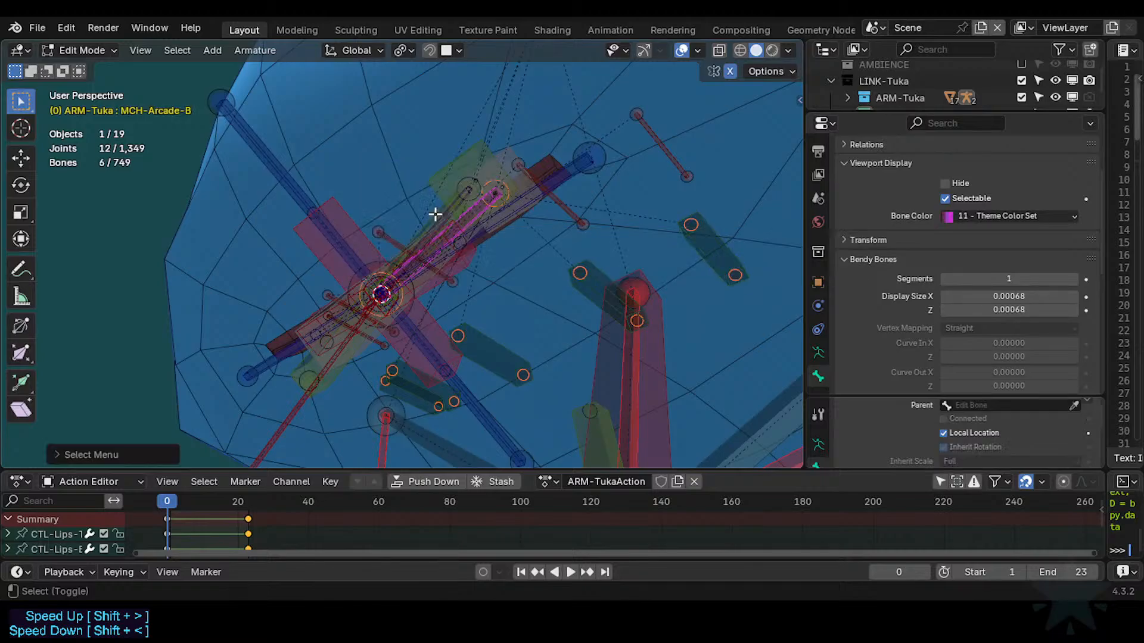
{"action": "key", "text": "ctrl+p"}
{"action": "left_click", "coordinate": [454, 282]}
{"action": "key", "text": "ctrl+Tab"}
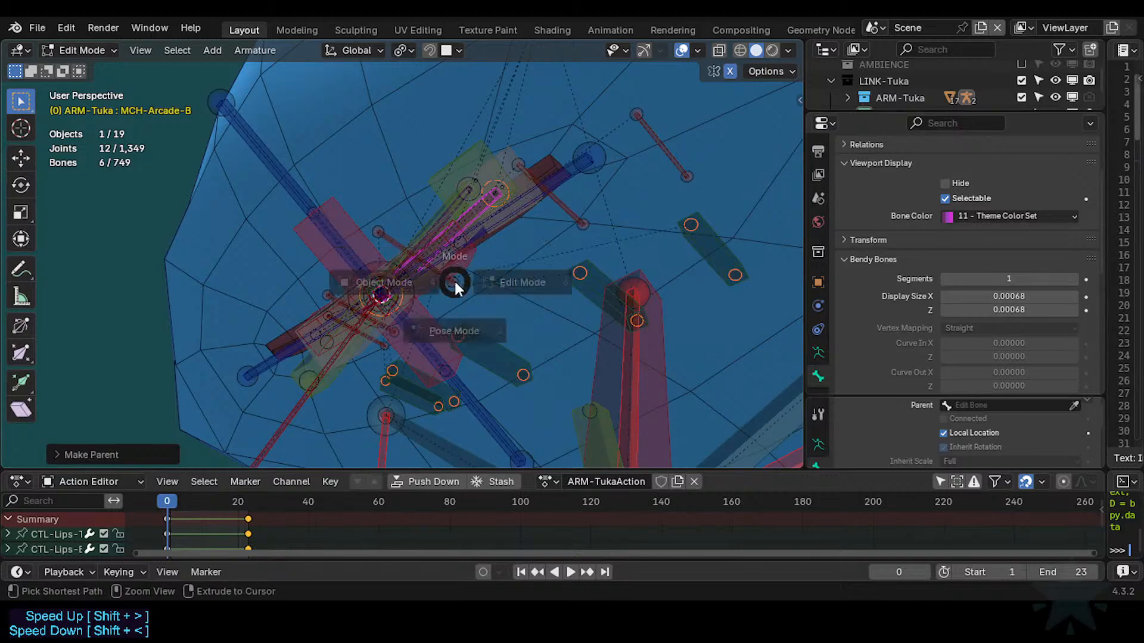
{"action": "key", "text": "p"}
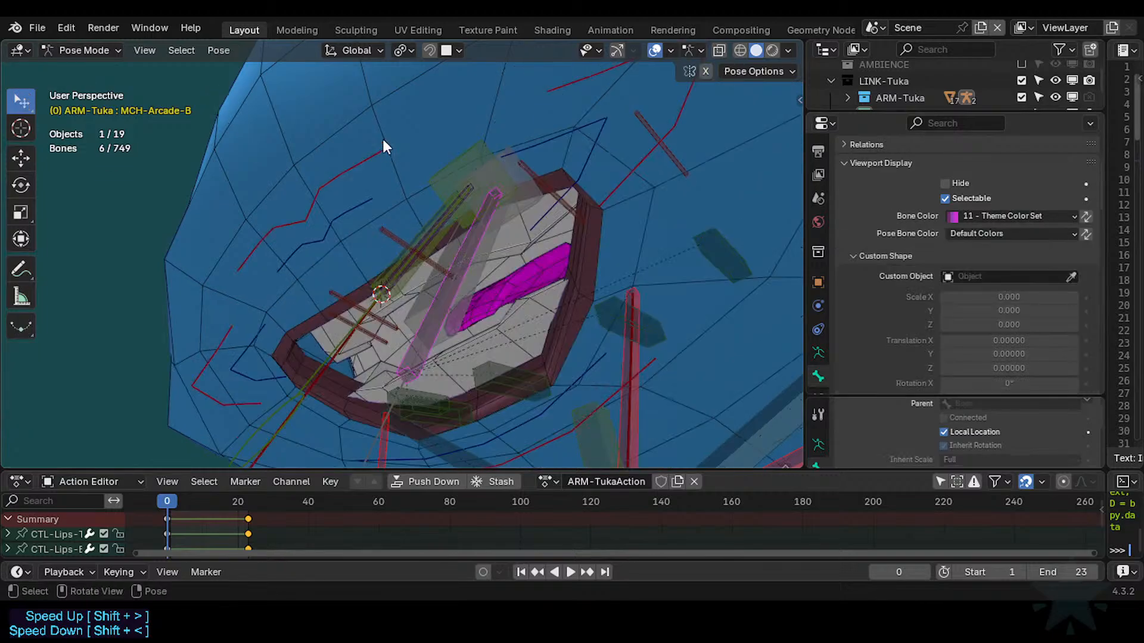
Save the file and try moving CTL-Arcade-B to test the lower teeth, cancelling the move.
{"action": "middle_click_drag", "start_coordinate": [382, 212], "coordinate": [431, 298]}
{"action": "scroll", "coordinate": [431, 297], "scroll_direction": "down", "scroll_amount": 4}
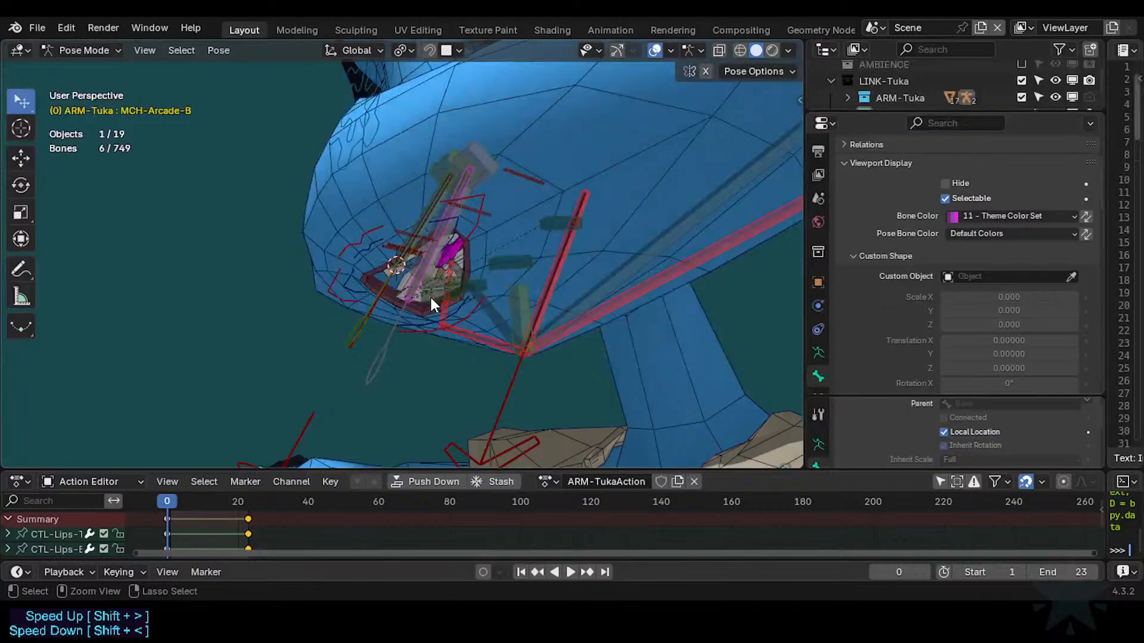
{"action": "key", "text": "ctrl+s"}
{"action": "left_click", "coordinate": [380, 360]}
{"action": "key", "text": "g"}
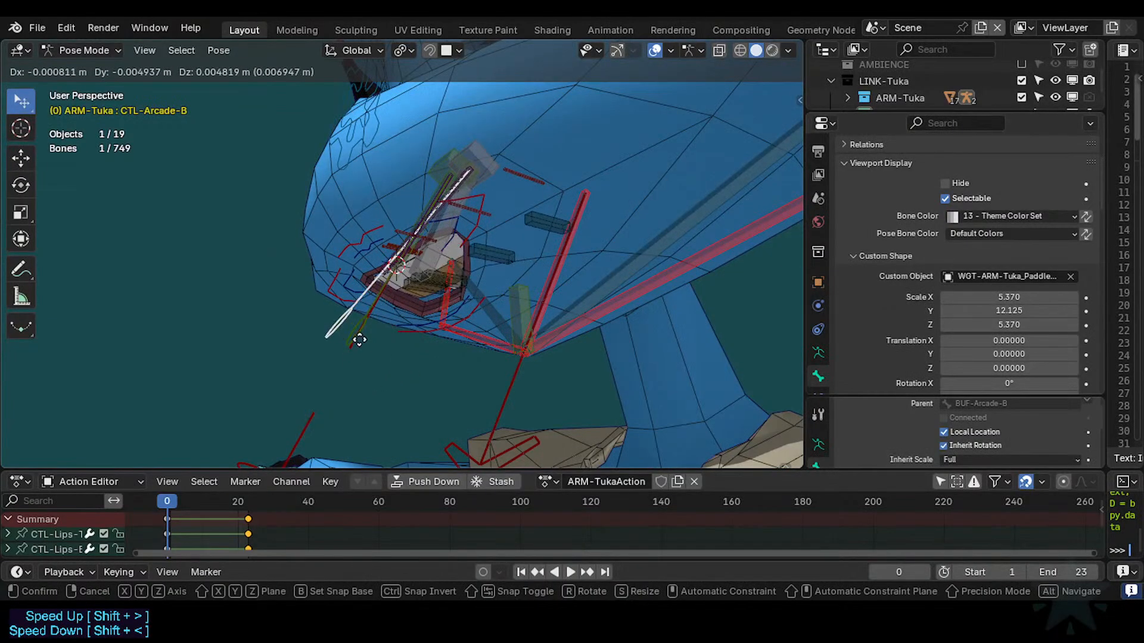
{"action": "right_click", "coordinate": [378, 358]}
Clear the pose of all visible bones and select only MCH-Arcade-B.
{"action": "left_click", "coordinate": [412, 278]}
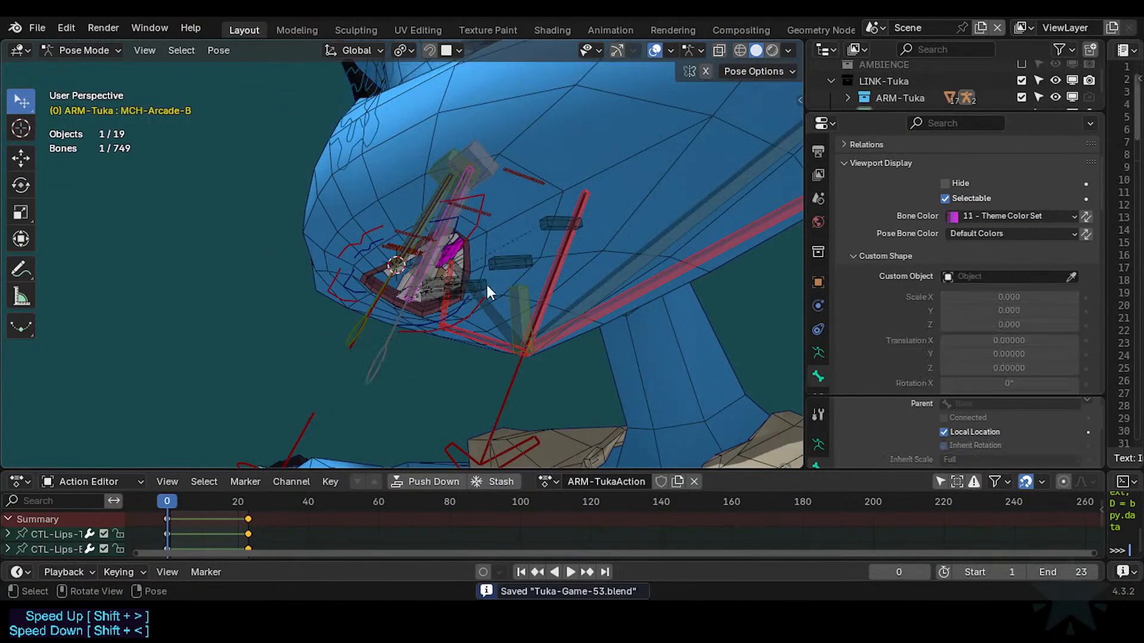
{"action": "scroll", "coordinate": [377, 326], "scroll_direction": "up", "scroll_amount": 5}
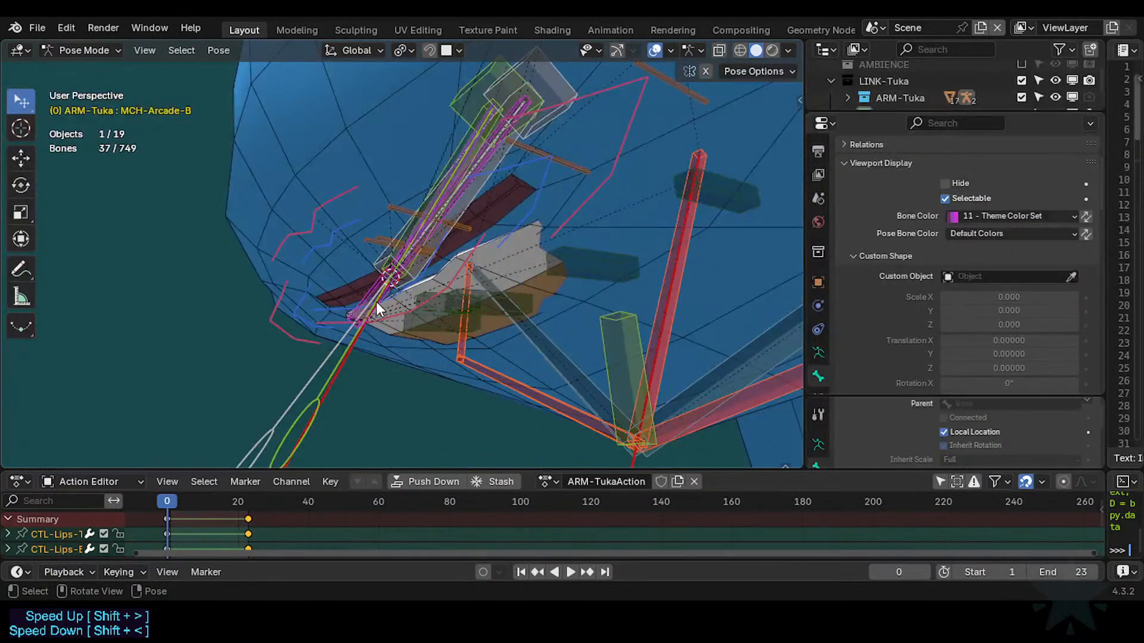
{"action": "left_click", "coordinate": [371, 299]}
{"action": "left_click", "coordinate": [374, 299]}
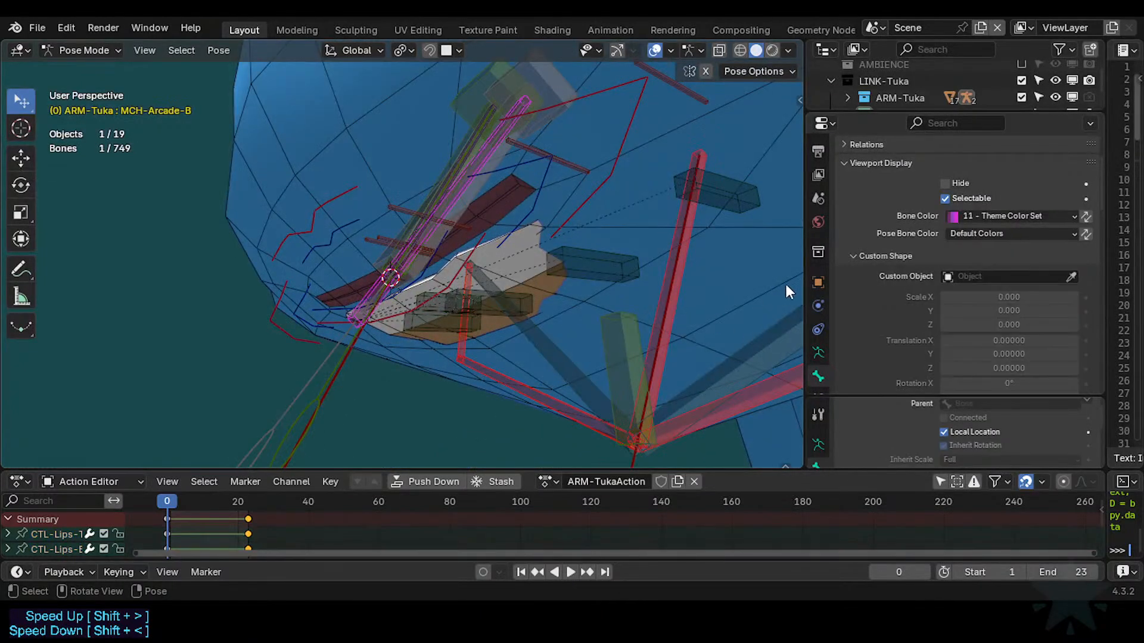
{"action": "key", "text": "Tab"}
{"action": "key", "text": "Tab"}
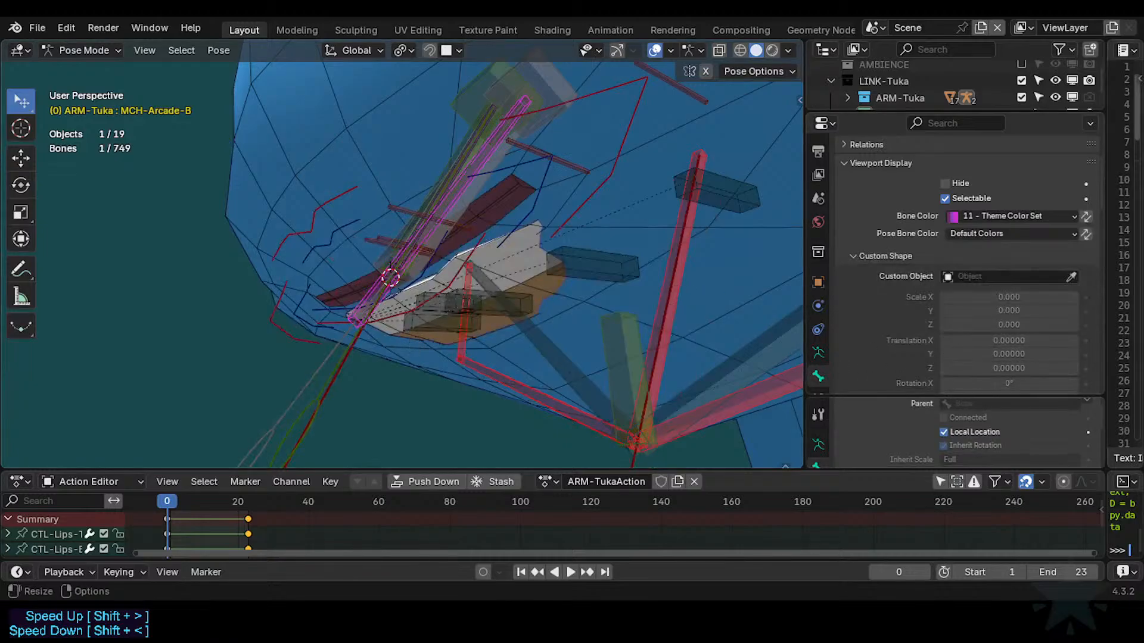
Reset the Original Length of MCH-Arcade-B's Stretch To constraint.
{"action": "scroll", "coordinate": [818, 375], "scroll_direction": "down", "scroll_amount": 1}
{"action": "left_click", "coordinate": [818, 376]}
{"action": "scroll", "coordinate": [947, 265], "scroll_direction": "up", "scroll_amount": 3}
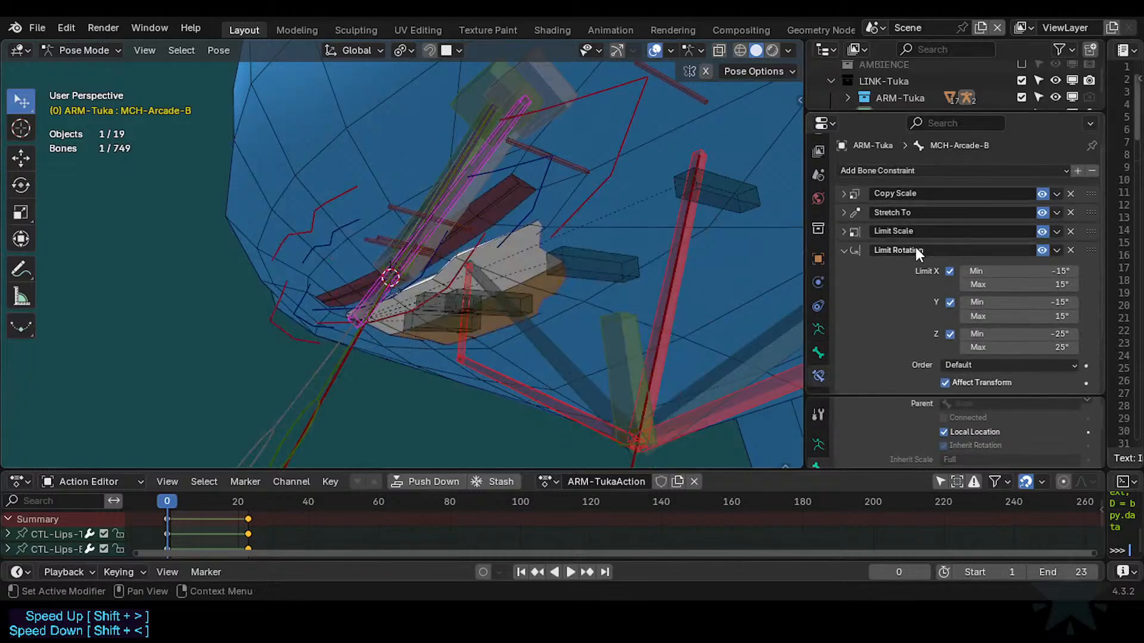
{"action": "left_click", "coordinate": [842, 251]}
{"action": "left_click", "coordinate": [843, 232]}
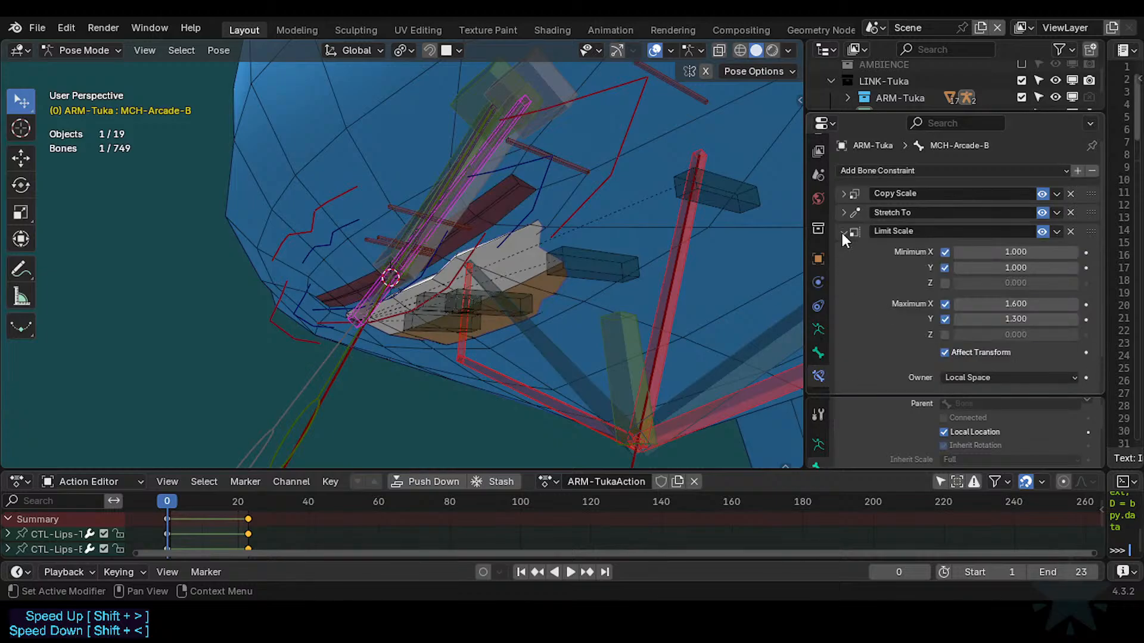
{"action": "left_click", "coordinate": [843, 231]}
{"action": "left_click", "coordinate": [843, 213]}
{"action": "key", "text": "BackSpace"}
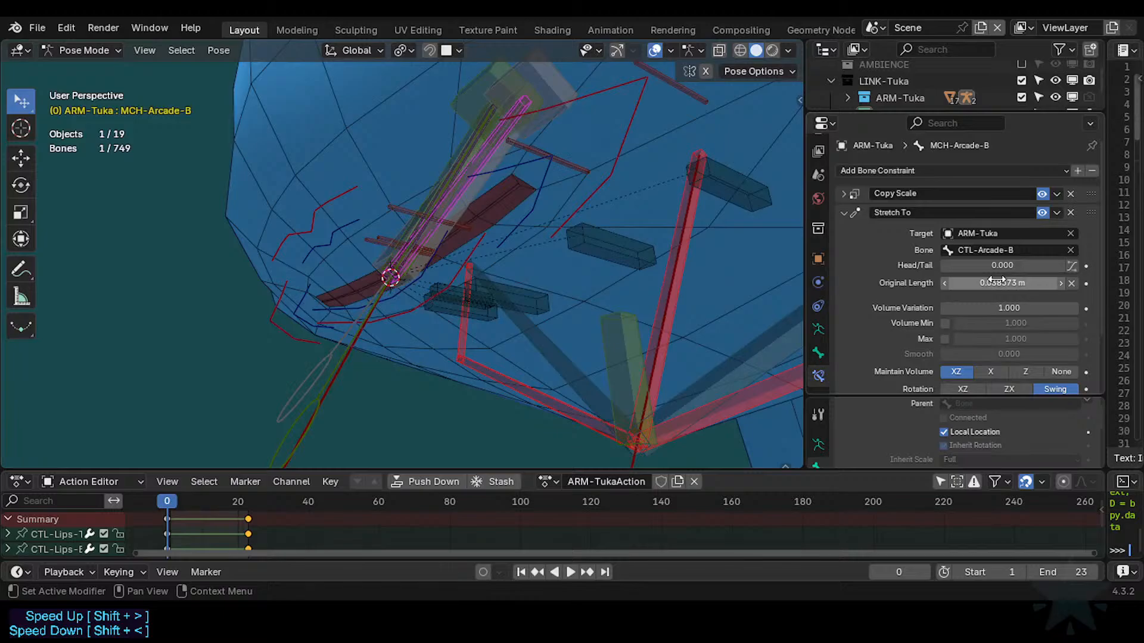
{"action": "middle_click_drag", "start_coordinate": [400, 234], "coordinate": [467, 238]}
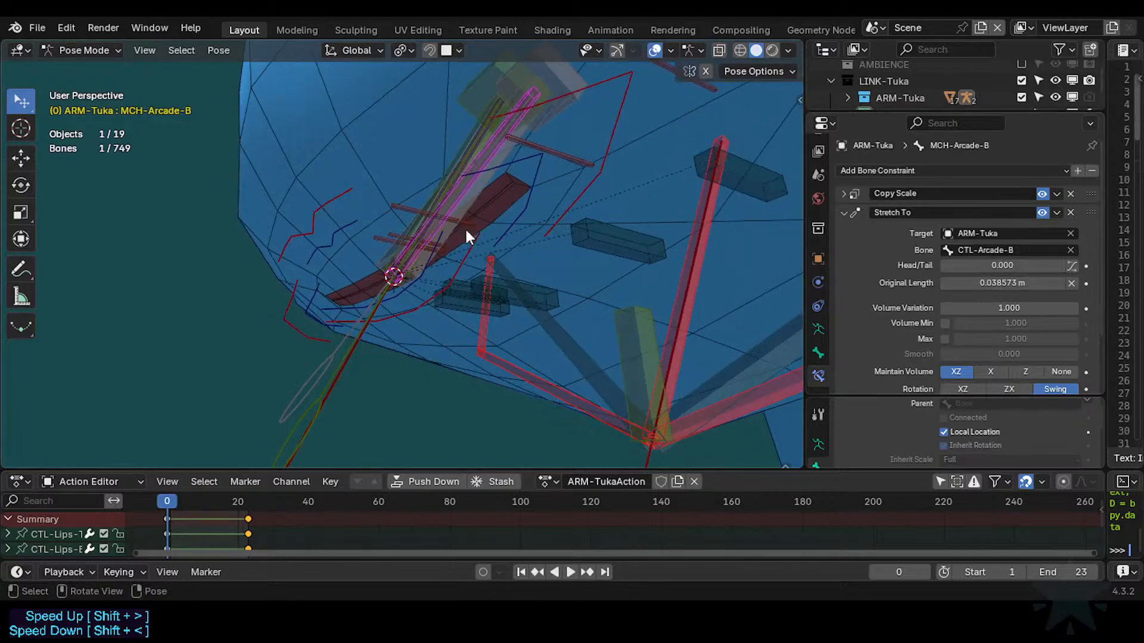
Check the settings of MCH-Arcade-B's Copy Scale constraint and collapse the constraints.
{"action": "left_click", "coordinate": [845, 213]}
{"action": "left_click", "coordinate": [836, 186]}
{"action": "left_click", "coordinate": [836, 186]}
{"action": "left_click", "coordinate": [836, 186]}
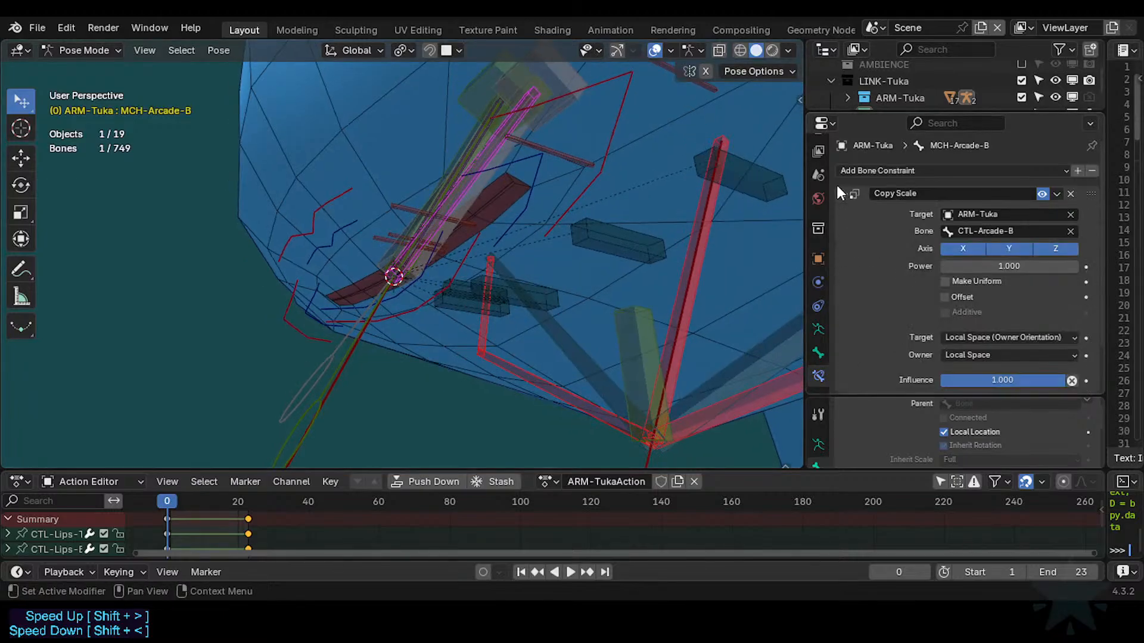
{"action": "left_click", "coordinate": [837, 188]}
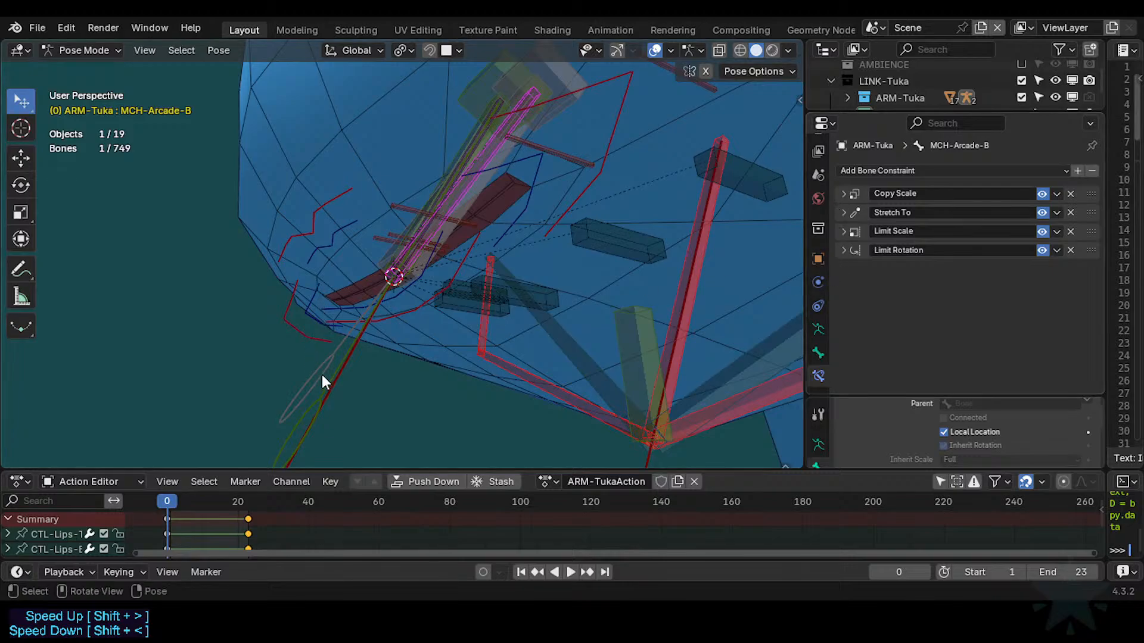
Try moving the arcade control below the mouth and cancel the move.
{"action": "mouse_move", "coordinate": [322, 375]}
{"action": "middle_mouse_down"}
{"action": "mouse_move", "coordinate": [335, 388]}
{"action": "mouse_move", "coordinate": [315, 385]}
{"action": "middle_mouse_up"}
{"action": "left_click", "coordinate": [335, 388]}
{"action": "scroll", "coordinate": [317, 384], "scroll_direction": "down", "scroll_amount": 2}
{"action": "left_click", "coordinate": [338, 356]}
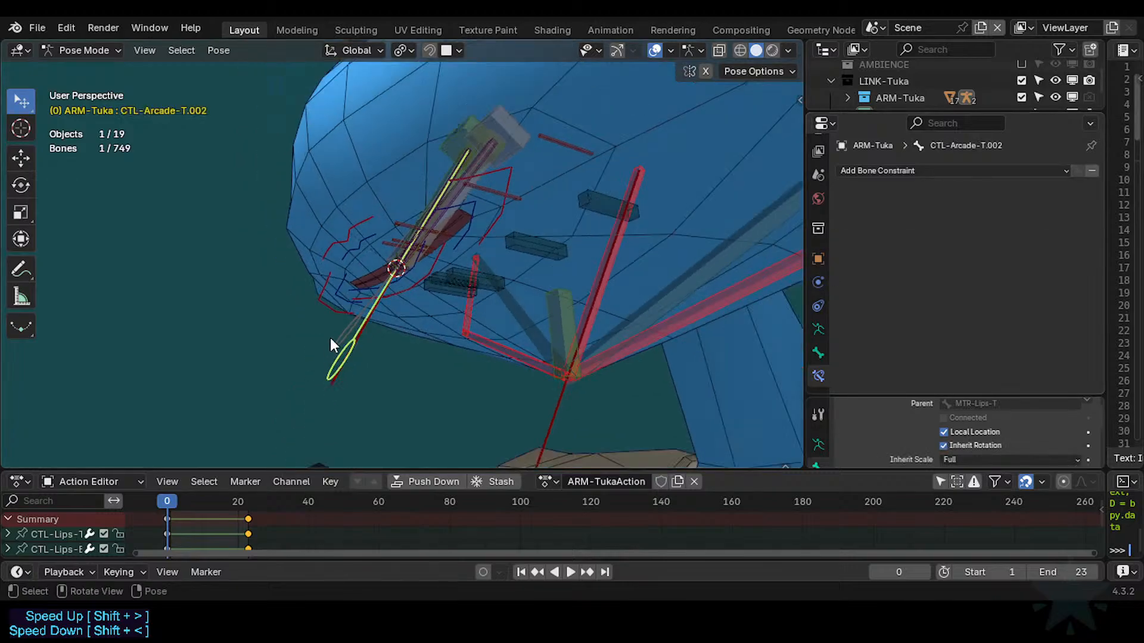
{"action": "left_click_drag", "start_coordinate": [335, 344], "coordinate": [320, 310]}
{"action": "right_click", "coordinate": [322, 307]}
Move MTR-Lips-B to open the lower lip and check the lower teeth from several view angles.
{"action": "left_click_drag", "start_coordinate": [339, 239], "coordinate": [306, 202]}
{"action": "left_click", "coordinate": [371, 332]}
{"action": "left_click_drag", "start_coordinate": [394, 294], "coordinate": [432, 322]}
{"action": "middle_click_drag", "start_coordinate": [256, 289], "coordinate": [317, 321]}
{"action": "scroll", "coordinate": [317, 321], "scroll_direction": "down", "scroll_amount": 2}
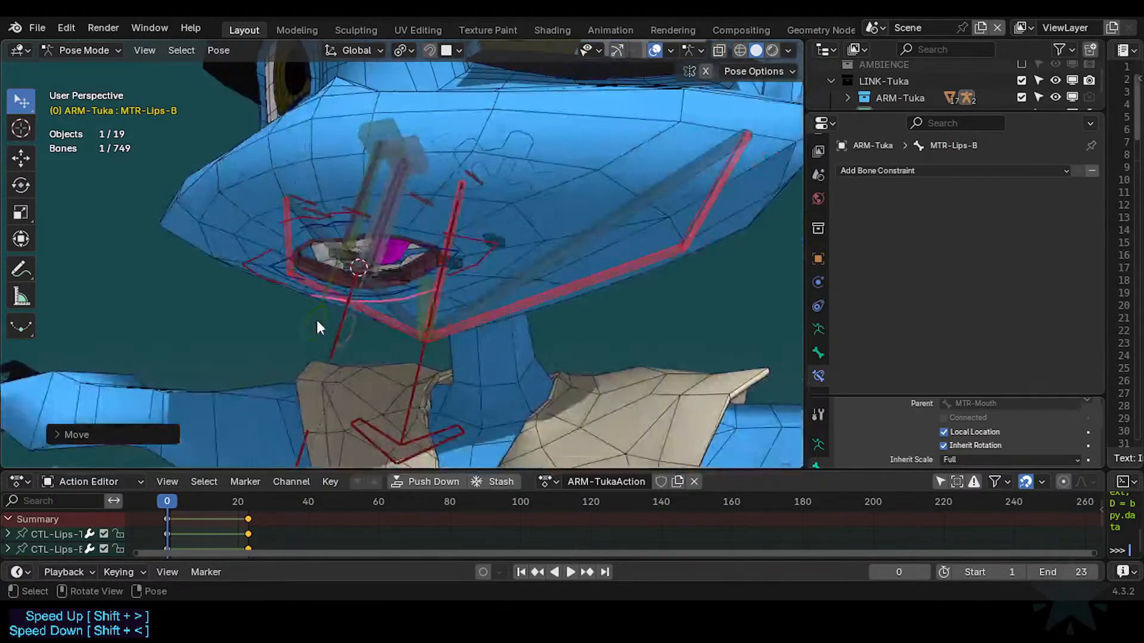
{"action": "middle_click_drag", "start_coordinate": [409, 340], "coordinate": [338, 238]}
{"action": "mouse_move", "coordinate": [340, 329]}
{"action": "left_mouse_down"}
{"action": "mouse_move", "coordinate": [375, 341]}
{"action": "mouse_move", "coordinate": [365, 355]}
{"action": "mouse_move", "coordinate": [322, 297]}
{"action": "mouse_move", "coordinate": [339, 333]}
{"action": "mouse_move", "coordinate": [327, 328]}
{"action": "left_mouse_up"}
{"action": "middle_click_drag", "start_coordinate": [326, 327], "coordinate": [395, 317]}
Pull MTR-Lips.L and MTR-Lips.R outward, raise MTR-Lips-T to widen the mouth opening, and save the file.
{"action": "left_click_drag", "start_coordinate": [567, 239], "coordinate": [628, 245]}
{"action": "left_click_drag", "start_coordinate": [301, 259], "coordinate": [243, 251]}
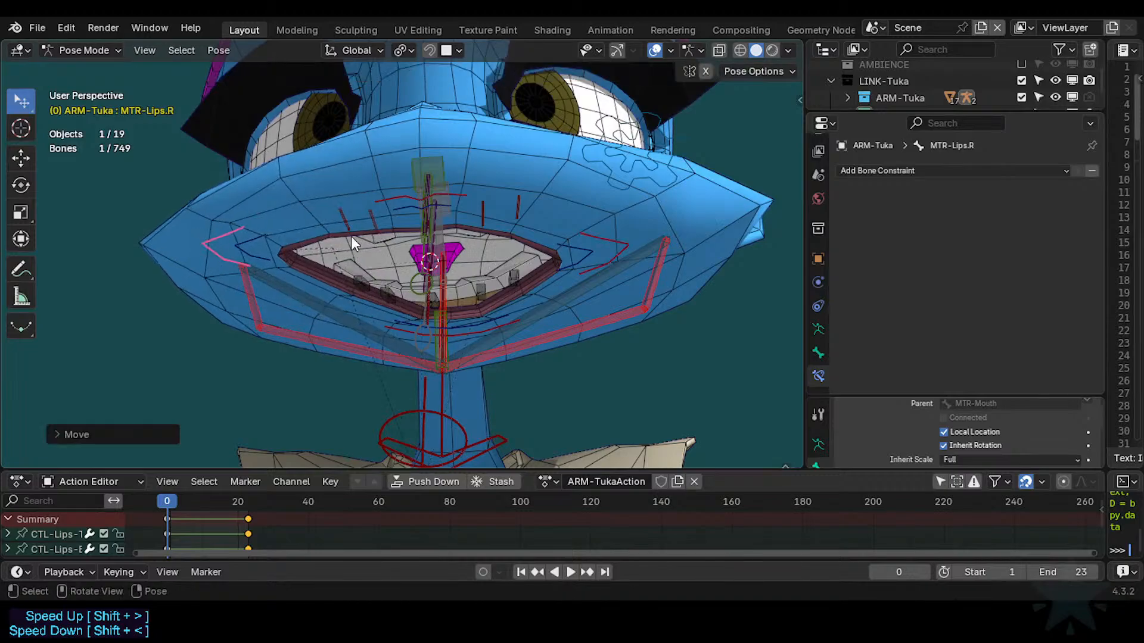
{"action": "mouse_move", "coordinate": [402, 192]}
{"action": "left_mouse_down"}
{"action": "mouse_move", "coordinate": [401, 132]}
{"action": "mouse_move", "coordinate": [401, 184]}
{"action": "left_mouse_up"}
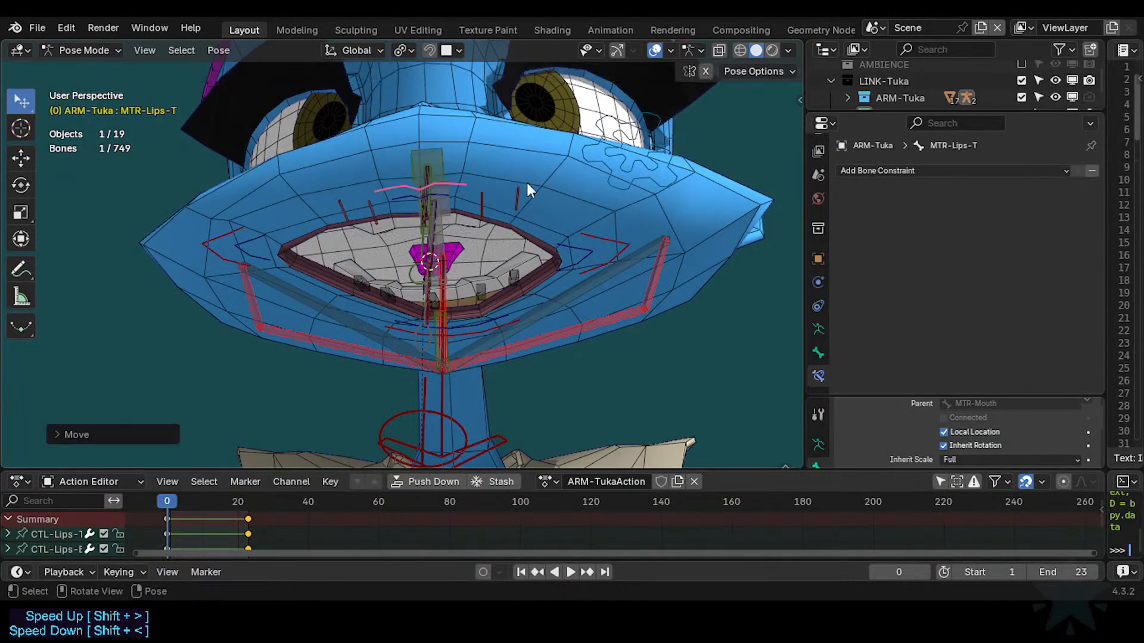
{"action": "left_click", "coordinate": [527, 185]}
{"action": "left_click_drag", "start_coordinate": [631, 246], "coordinate": [653, 236]}
{"action": "key", "text": "ctrl+s"}
Try moving the upper teeth bones D1-Arcade-T.L.001 and D1-Arcade-T.L, cancelling the moves.
{"action": "left_click", "coordinate": [517, 186]}
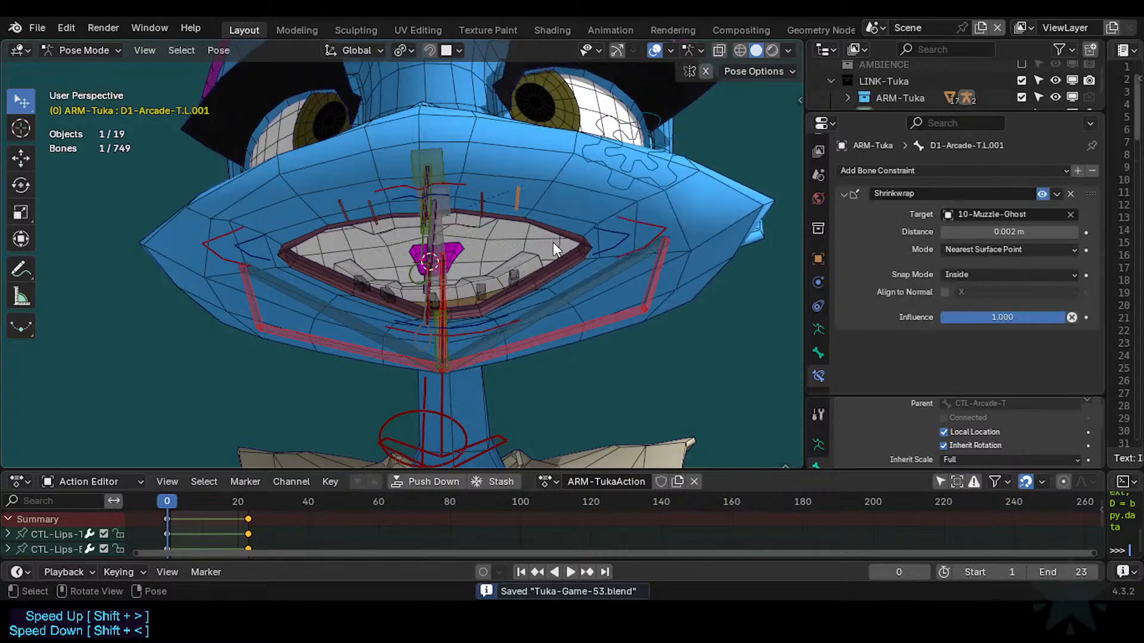
{"action": "middle_click_drag", "start_coordinate": [553, 242], "coordinate": [501, 264]}
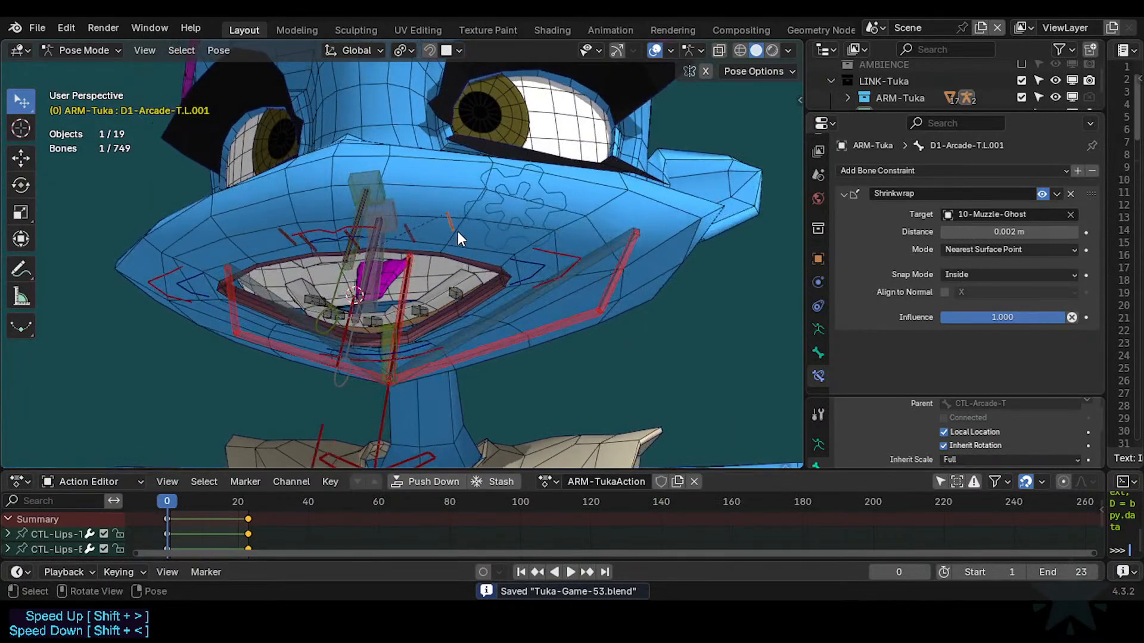
{"action": "key", "text": "g"}
{"action": "right_click", "coordinate": [411, 240]}
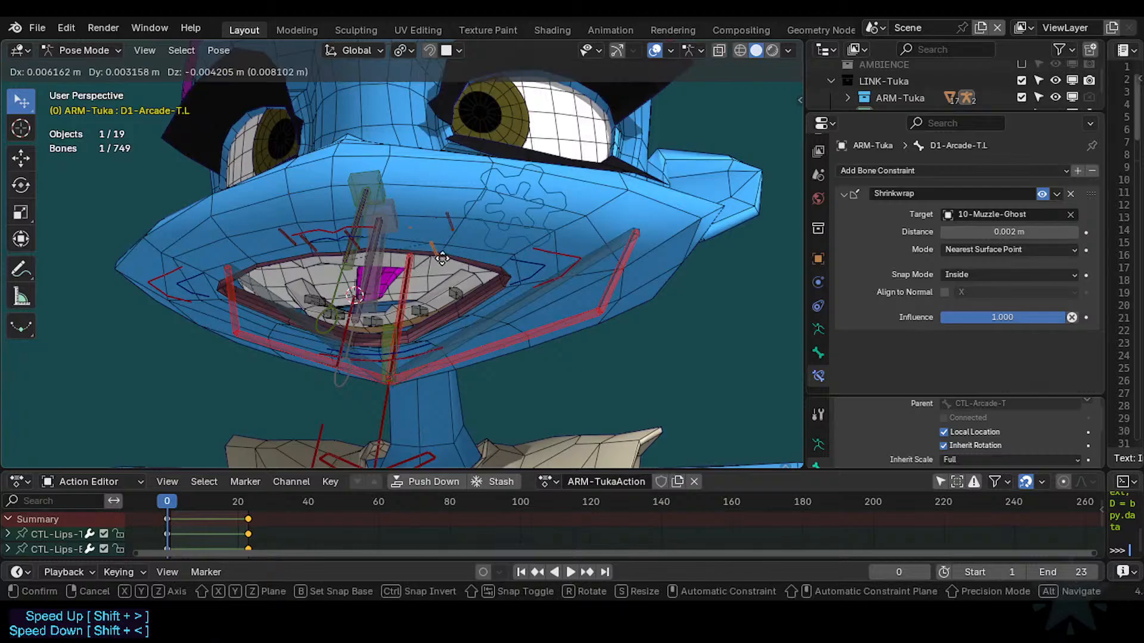
{"action": "left_click", "coordinate": [541, 250]}
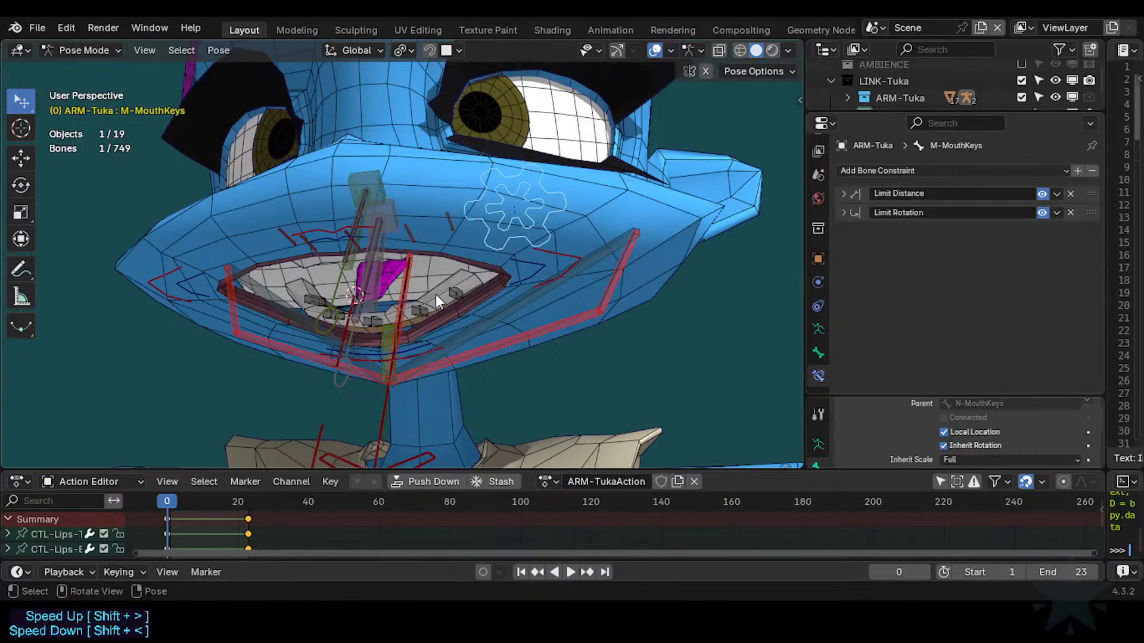
Inspect the opened mouth and teeth from several angles, save the file and select MTR-Lips.L.
{"action": "middle_click_drag", "start_coordinate": [435, 295], "coordinate": [484, 300]}
{"action": "middle_click_drag", "start_coordinate": [475, 244], "coordinate": [445, 214]}
{"action": "middle_click_drag", "start_coordinate": [382, 234], "coordinate": [439, 282]}
{"action": "key", "text": "ctrl+s"}
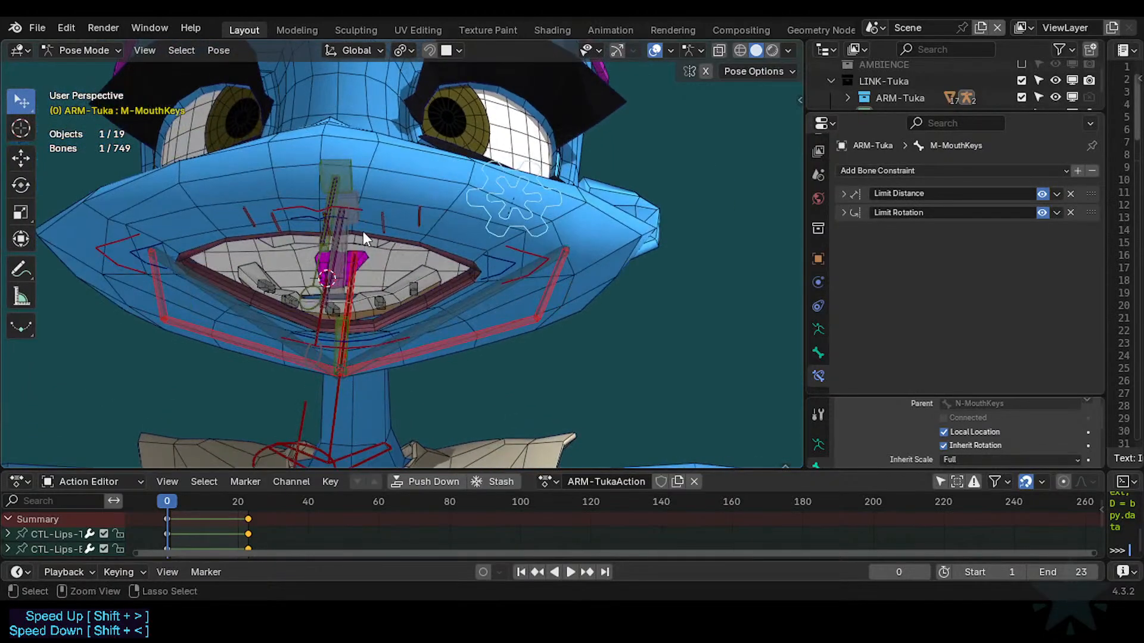
{"action": "left_click", "coordinate": [532, 251]}
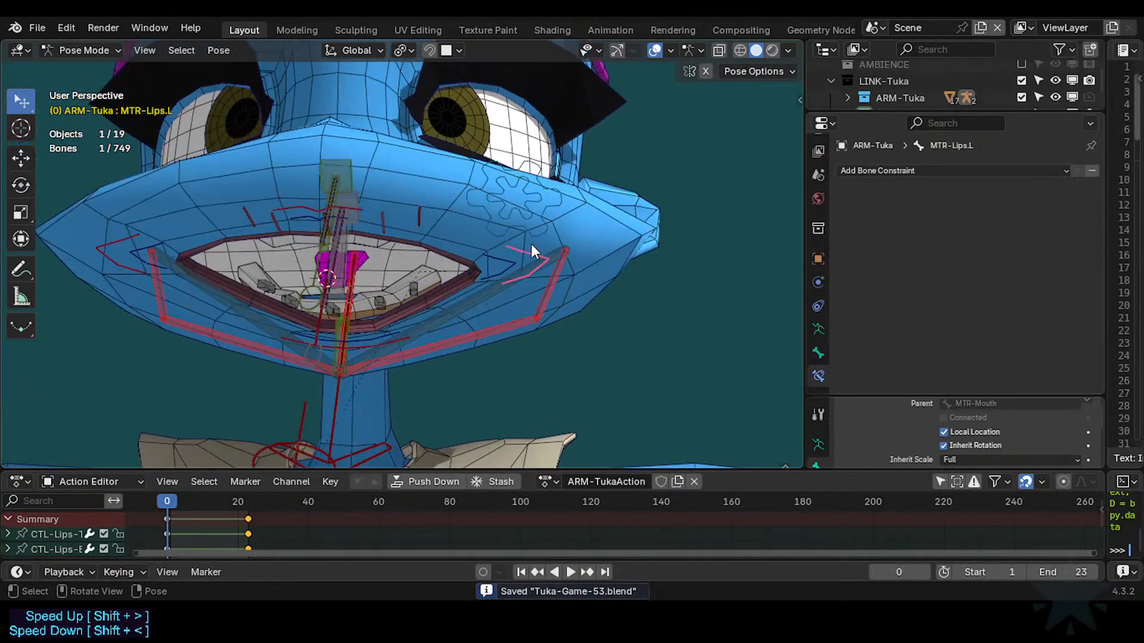
Try lowering the upper lip control MTR-Lips-T to partly close the mouth over the teeth.
{"action": "left_click", "coordinate": [420, 214], "text": "shift"}
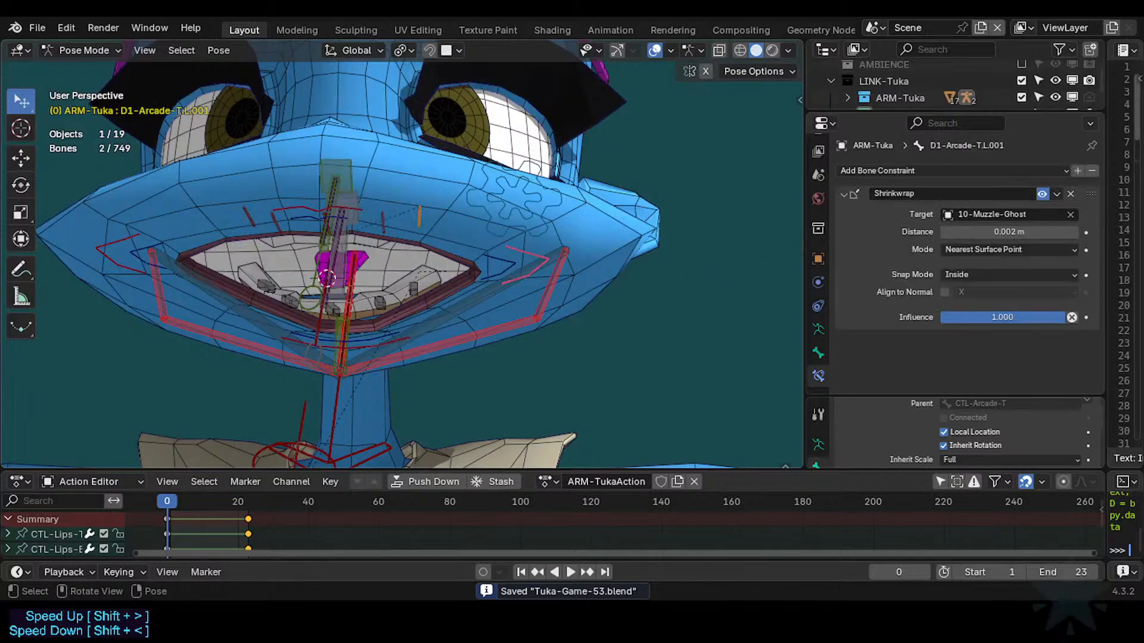
{"action": "left_click", "coordinate": [308, 206]}
{"action": "key", "text": "g"}
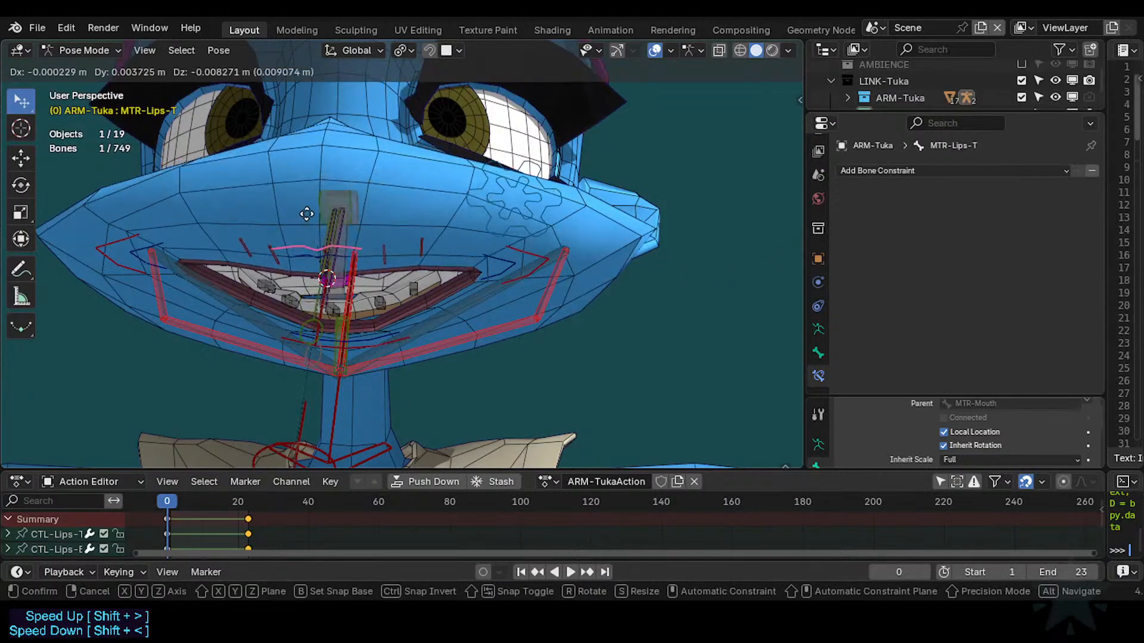
{"action": "left_click", "coordinate": [306, 208]}
Test the upper teeth control CTL-Arcade-T.002 by moving it and scaling it wider along the global X axis.
{"action": "left_click", "coordinate": [296, 303]}
{"action": "key", "text": "g"}
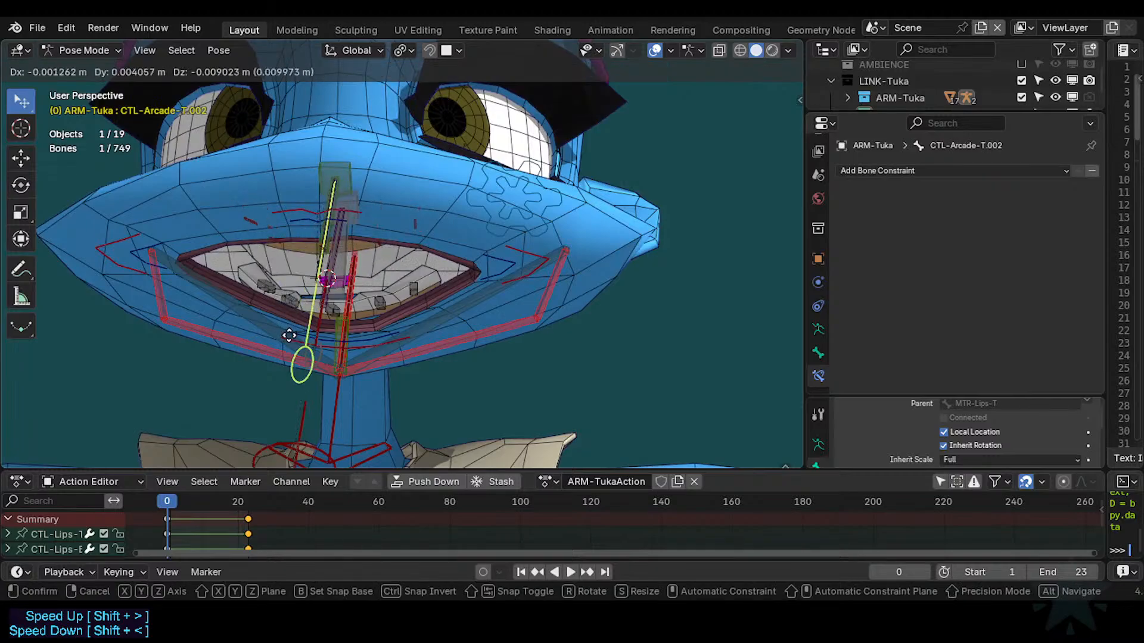
{"action": "left_click", "coordinate": [363, 330]}
{"action": "key", "text": "s"}
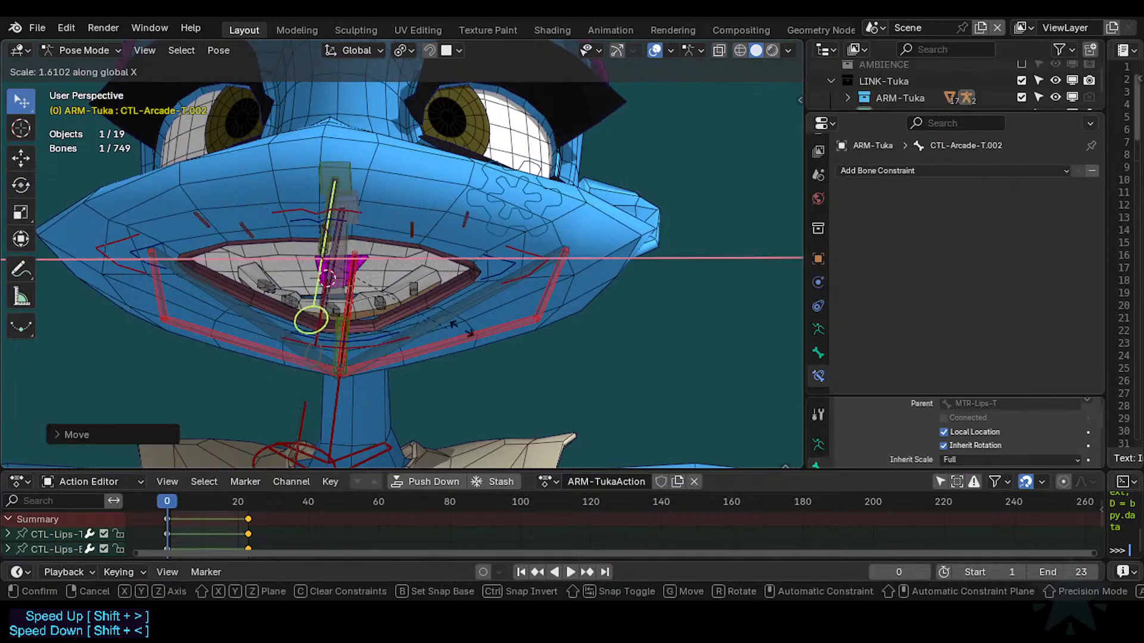
{"action": "left_click", "coordinate": [420, 317]}
{"action": "key", "text": "g"}
{"action": "left_click", "coordinate": [416, 315]}
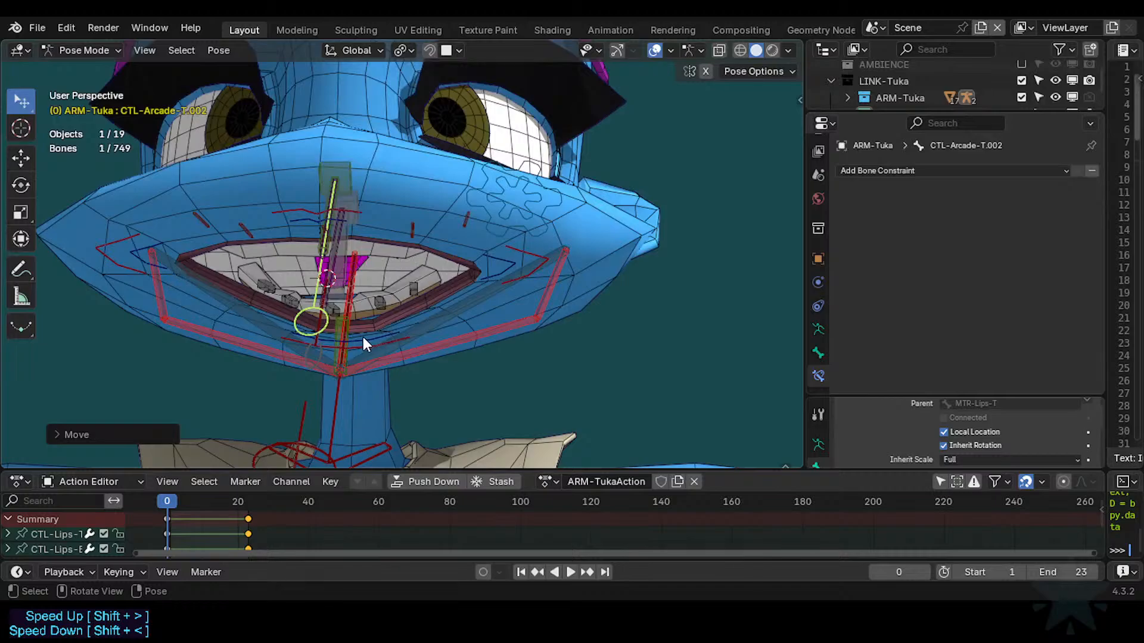
Test the lower teeth control CTL-Arcade-B by scaling it along global X and Z and shifting it sideways.
{"action": "left_click", "coordinate": [316, 360]}
{"action": "left_click", "coordinate": [315, 360]}
{"action": "key", "text": "s"}
{"action": "key", "text": "x"}
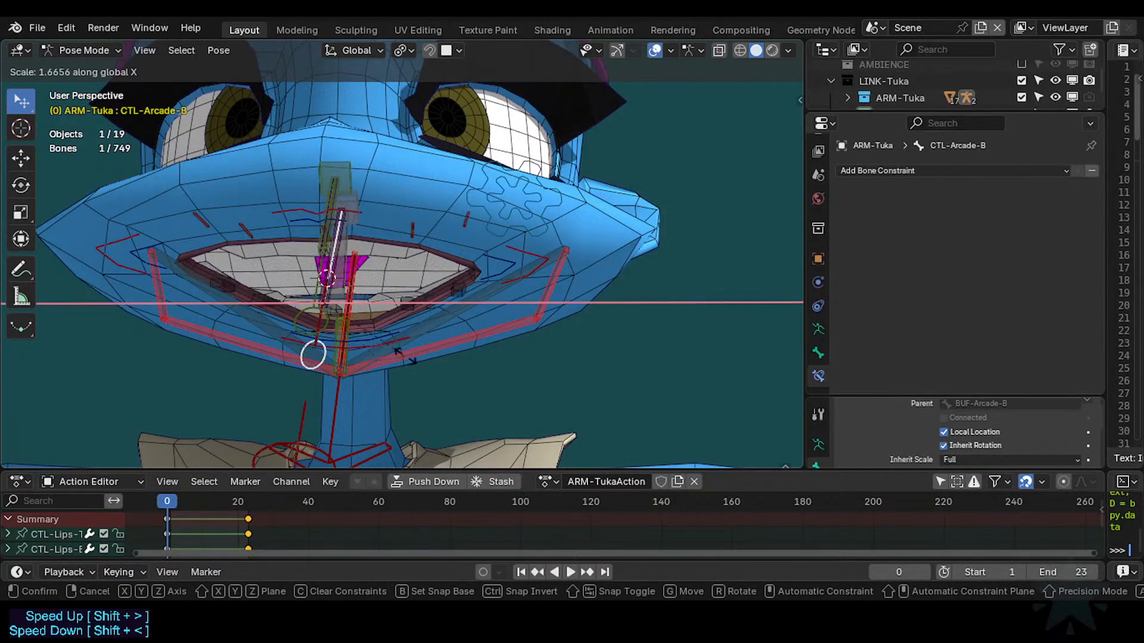
{"action": "key", "text": "g"}
{"action": "key", "text": "s"}
{"action": "key", "text": "z"}
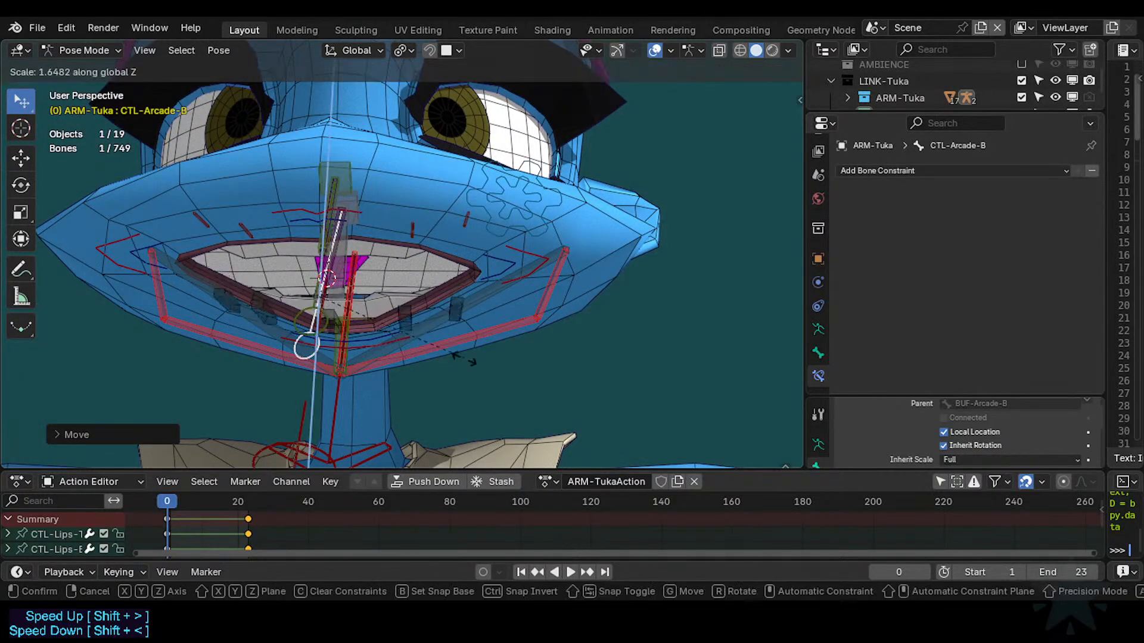
{"action": "left_click", "coordinate": [460, 347]}
{"action": "key", "text": "g"}
{"action": "left_click", "coordinate": [439, 347]}
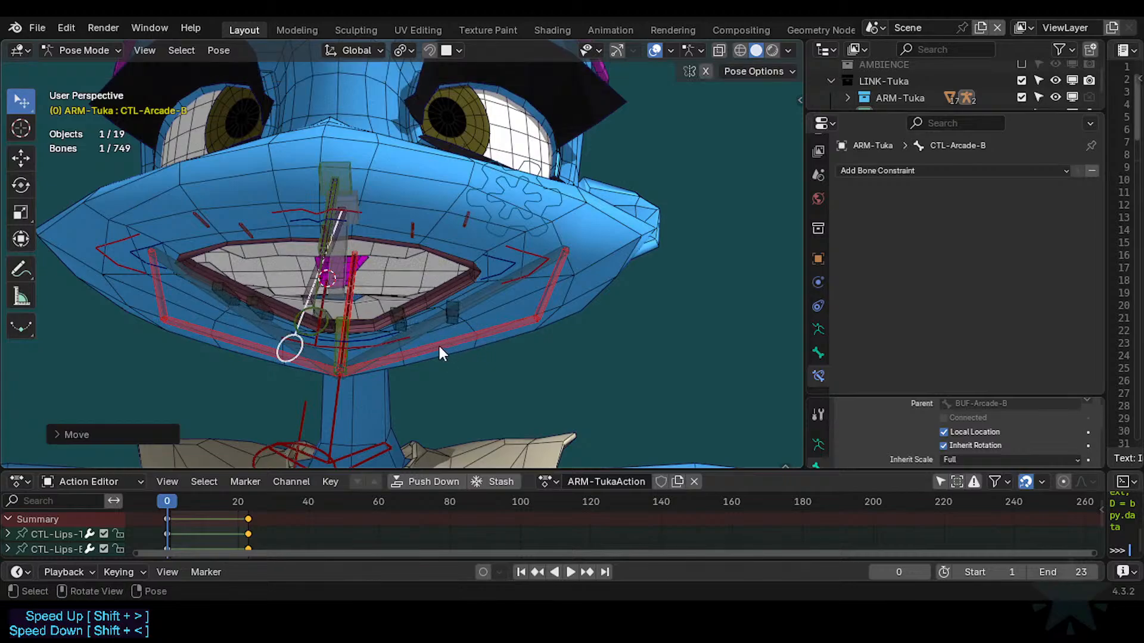
Shift CTL-Arcade-T.002 and try clearing the location and scale of all visible bones, undoing the reset.
{"action": "left_click", "coordinate": [309, 328]}
{"action": "key", "text": "g"}
{"action": "left_click", "coordinate": [325, 327]}
{"action": "key", "text": "a"}
{"action": "key", "text": "alt+g"}
{"action": "key", "text": "alt+s"}
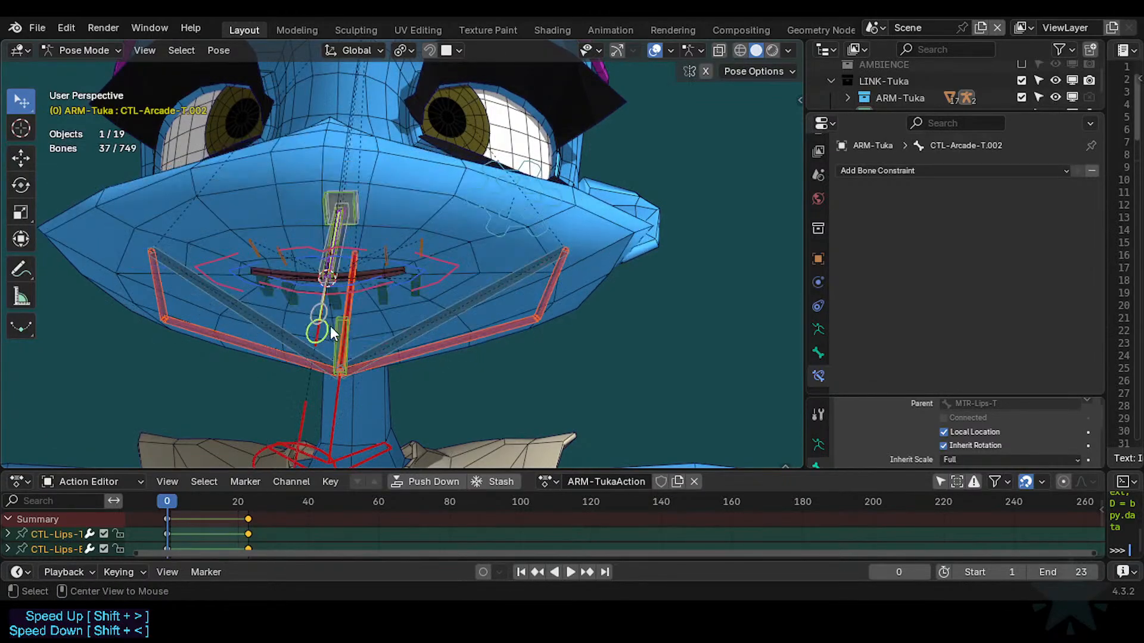
{"action": "key", "text": "ctrl+z"}
Clear the location and scale of CTL-Arcade-T.002 and CTL-Arcade-B, and save the file.
{"action": "key", "text": "ctrl+s"}
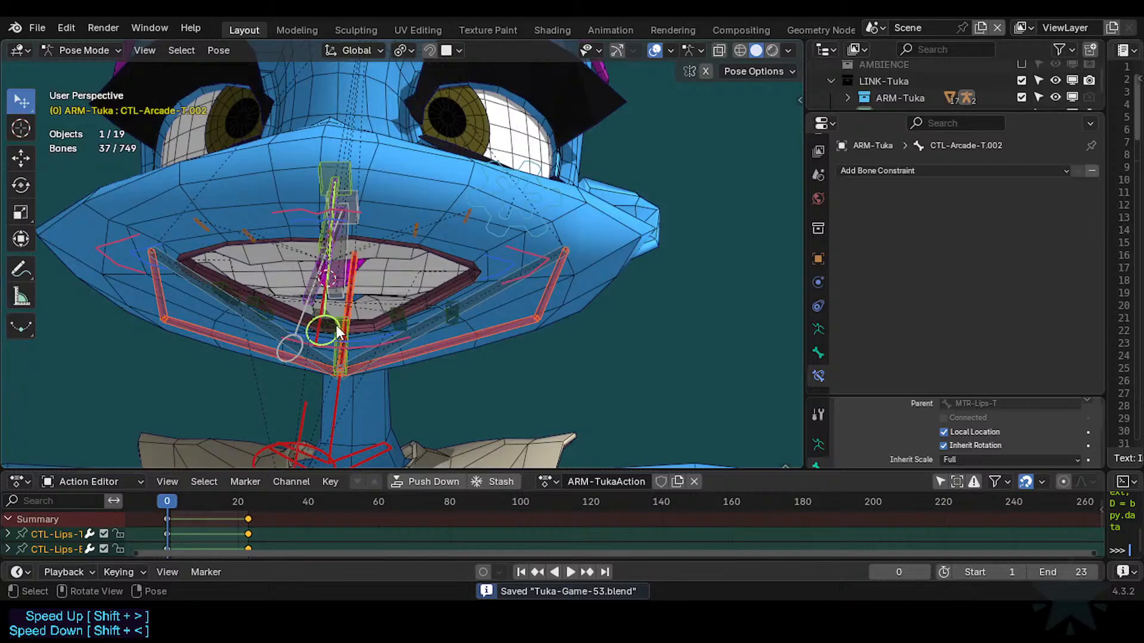
{"action": "left_click", "coordinate": [311, 326]}
{"action": "key", "text": "alt+g"}
{"action": "key", "text": "alt+s"}
{"action": "key", "text": "alt+g"}
{"action": "key", "text": "alt+s"}
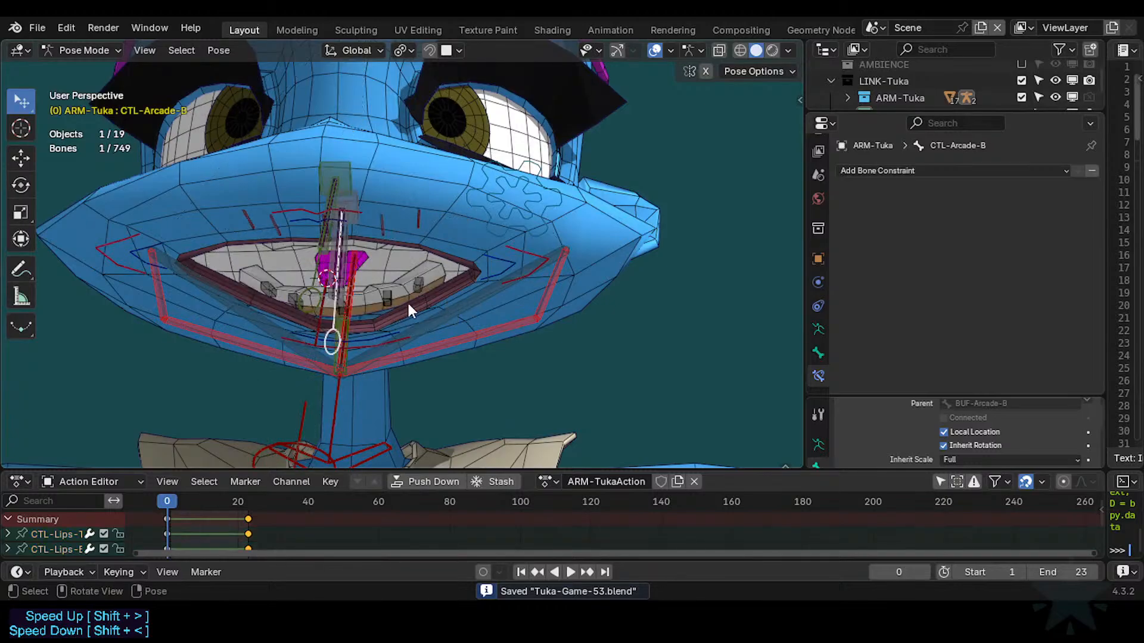
{"action": "key", "text": "ctrl+s"}
Add a Copy Transforms constraint to the upper teeth bone D1-Arcade-T.L with MTR-Lips.L as its target.
{"action": "left_click", "coordinate": [523, 268]}
{"action": "left_click", "coordinate": [428, 221], "text": "shift"}
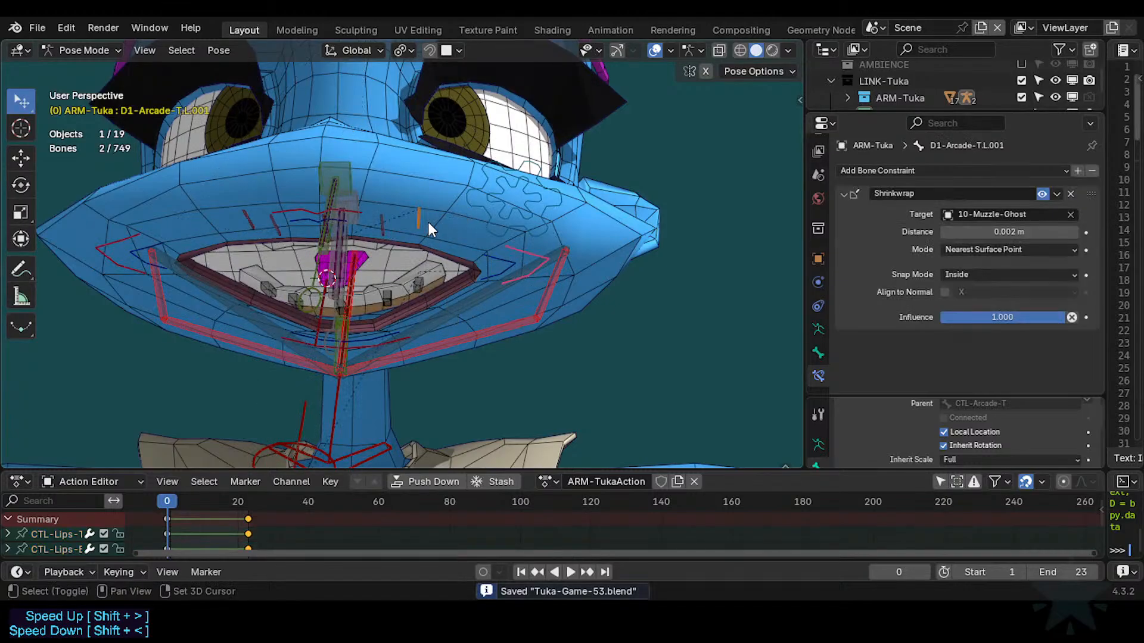
{"action": "left_click", "coordinate": [522, 245]}
{"action": "left_click", "coordinate": [385, 217]}
{"action": "left_click", "coordinate": [381, 225], "text": "shift"}
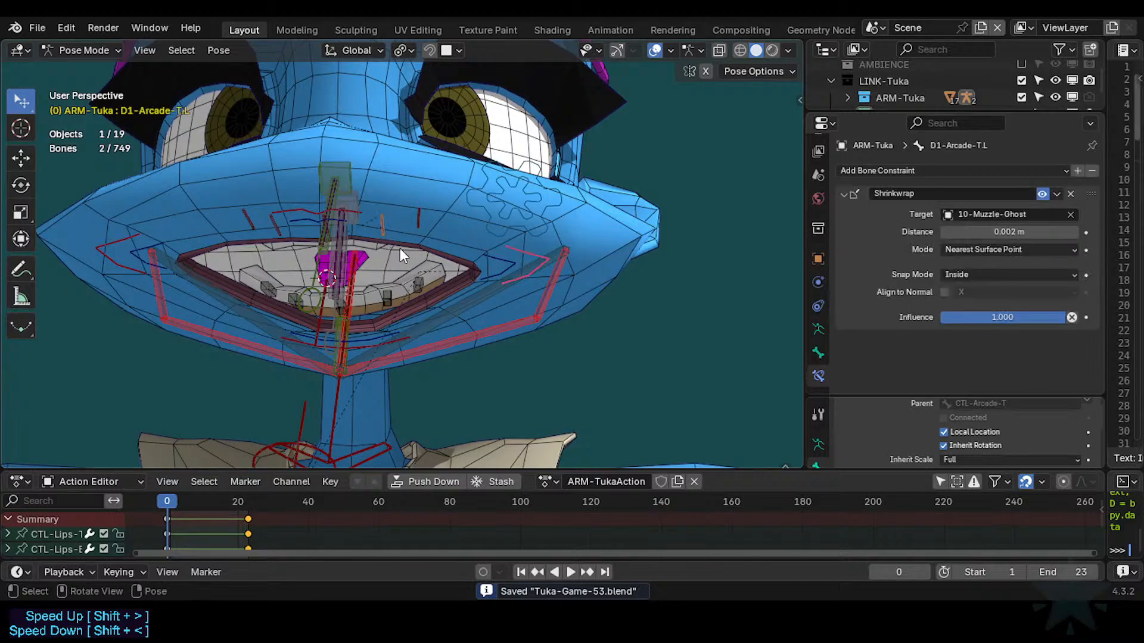
{"action": "left_click", "coordinate": [504, 254]}
{"action": "left_click", "coordinate": [380, 234]}
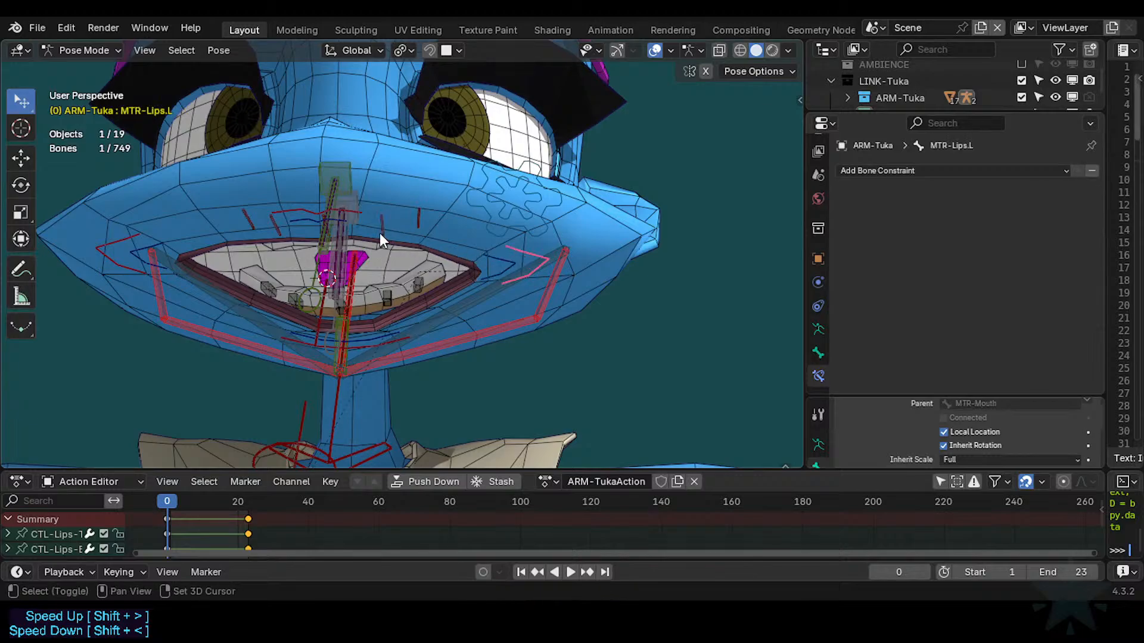
{"action": "left_click", "coordinate": [379, 231], "text": "shift"}
{"action": "key", "text": "ctrl+shift+c"}
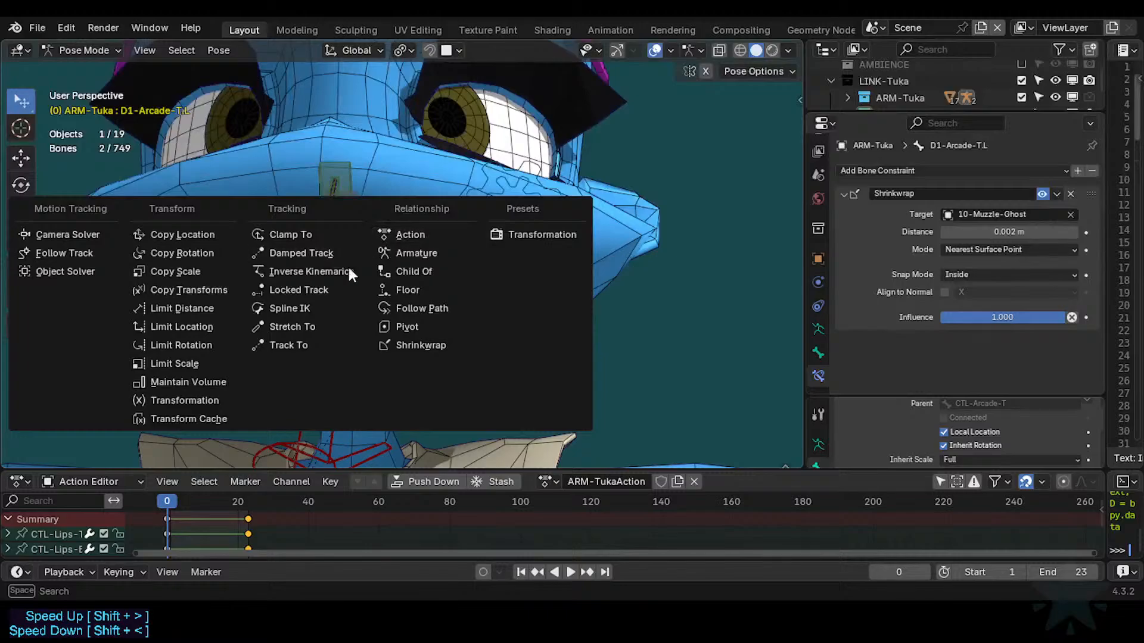
{"action": "left_click", "coordinate": [227, 289]}
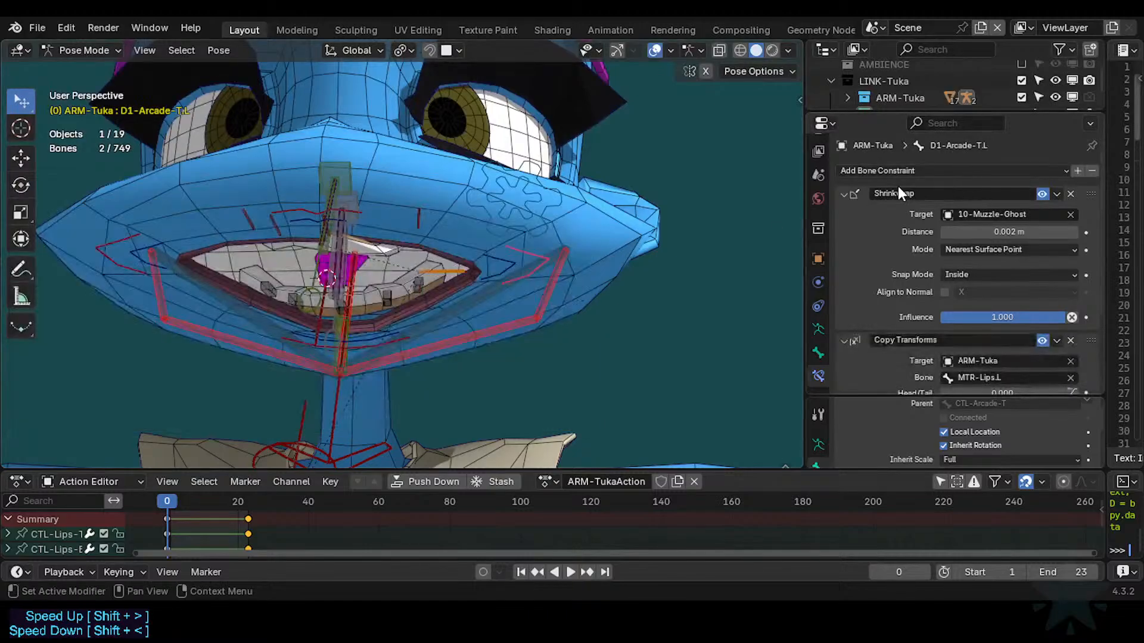
Place Copy Transforms above Shrinkwrap, with Mix Before Original (Full), Target Local Space (Owner Orientation) and Owner Local Space.
{"action": "left_click", "coordinate": [848, 196]}
{"action": "left_click_drag", "start_coordinate": [1091, 210], "coordinate": [1090, 192]}
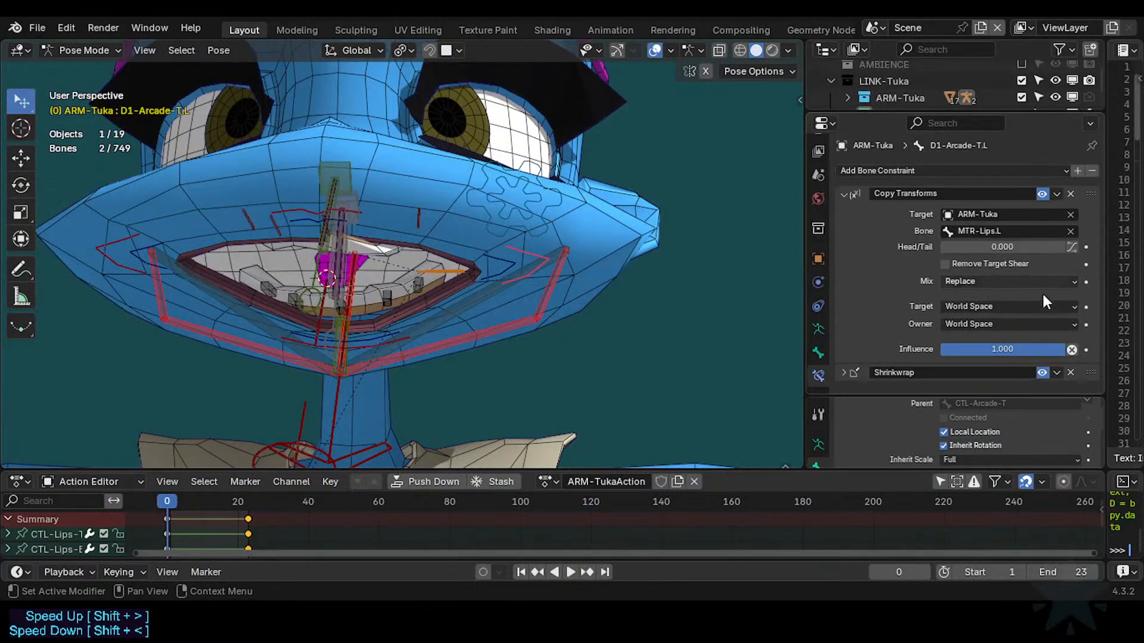
{"action": "left_click", "coordinate": [992, 308]}
{"action": "left_click", "coordinate": [975, 323]}
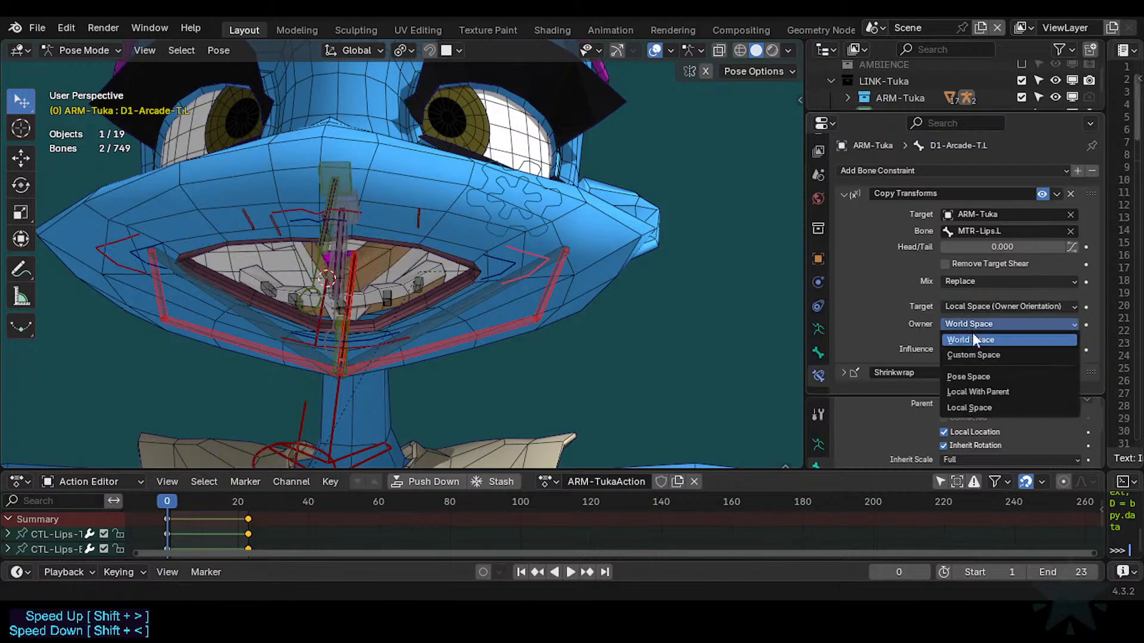
{"action": "left_click", "coordinate": [972, 408]}
{"action": "left_click", "coordinate": [961, 279]}
{"action": "left_click", "coordinate": [953, 317]}
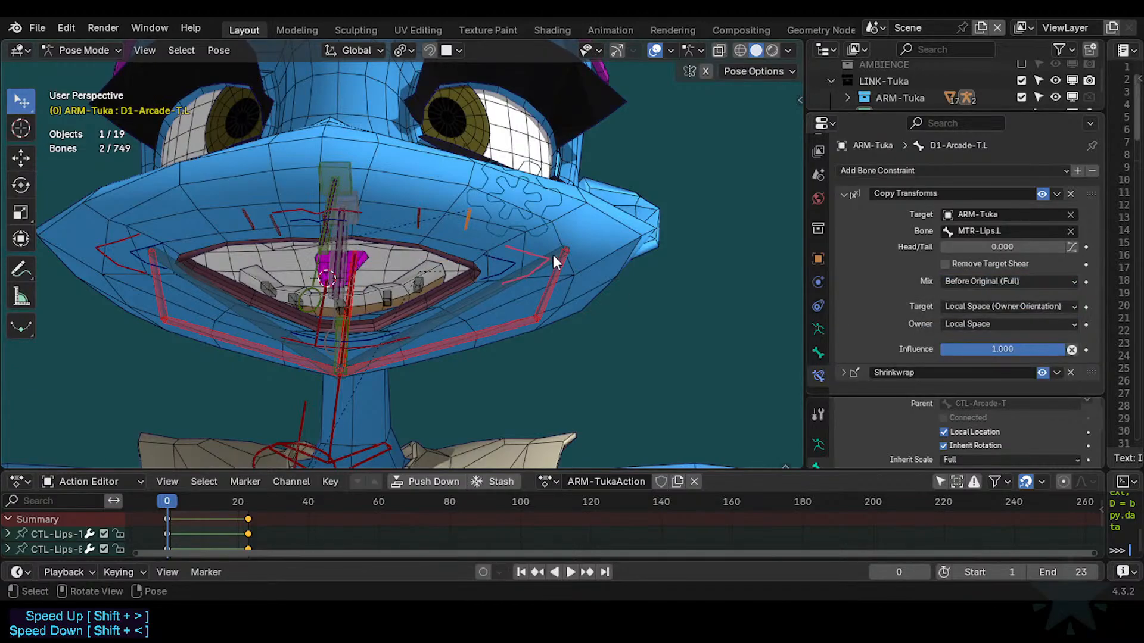
Test the new constraint by pulling MTR-Lips.L outward and upward, and select D1-Arcade-T.L to check how it follows.
{"action": "left_click", "coordinate": [541, 262]}
{"action": "left_click", "coordinate": [530, 248]}
{"action": "key", "text": "g"}
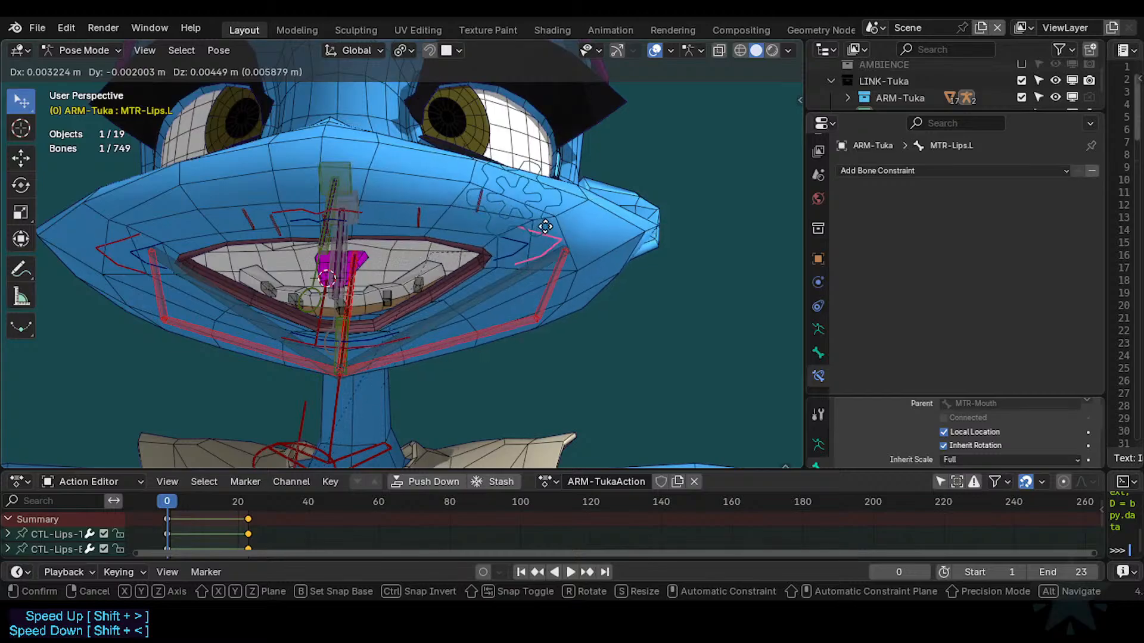
{"action": "left_click", "coordinate": [539, 238]}
{"action": "left_click", "coordinate": [405, 223]}
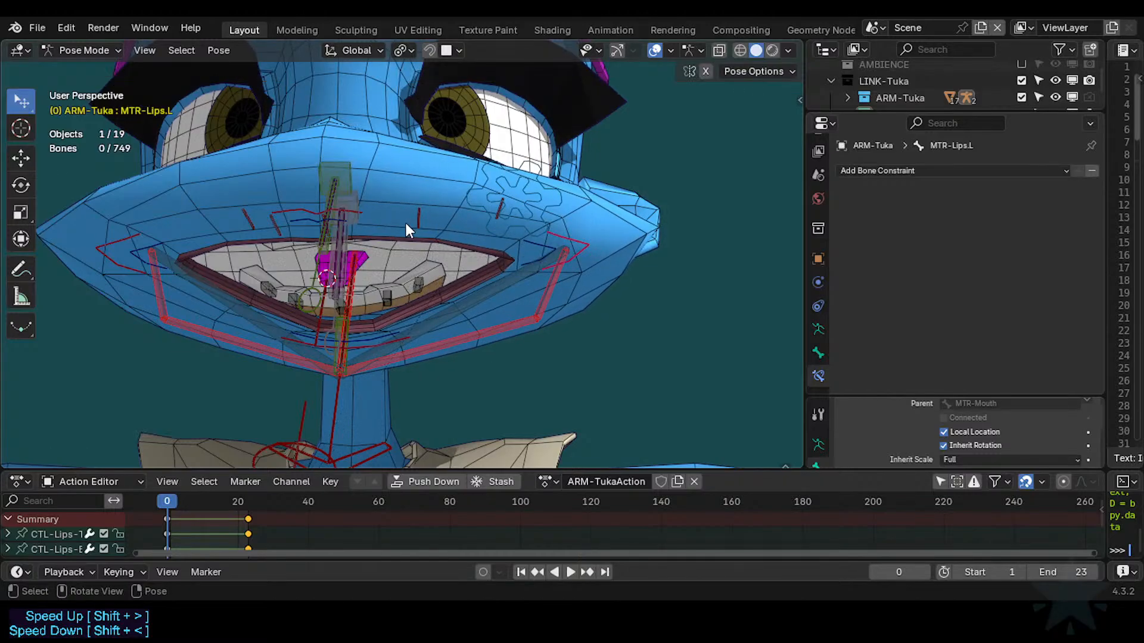
{"action": "left_click", "coordinate": [586, 241]}
{"action": "key", "text": "g"}
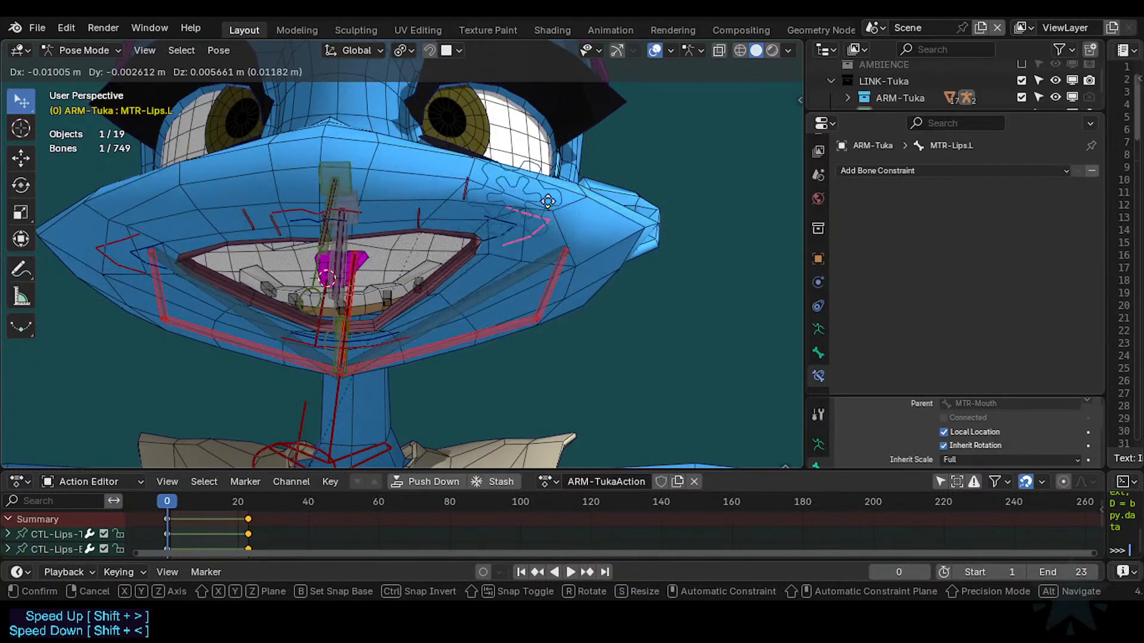
{"action": "left_click", "coordinate": [605, 196]}
{"action": "left_click", "coordinate": [504, 198]}
{"action": "left_click", "coordinate": [504, 198]}
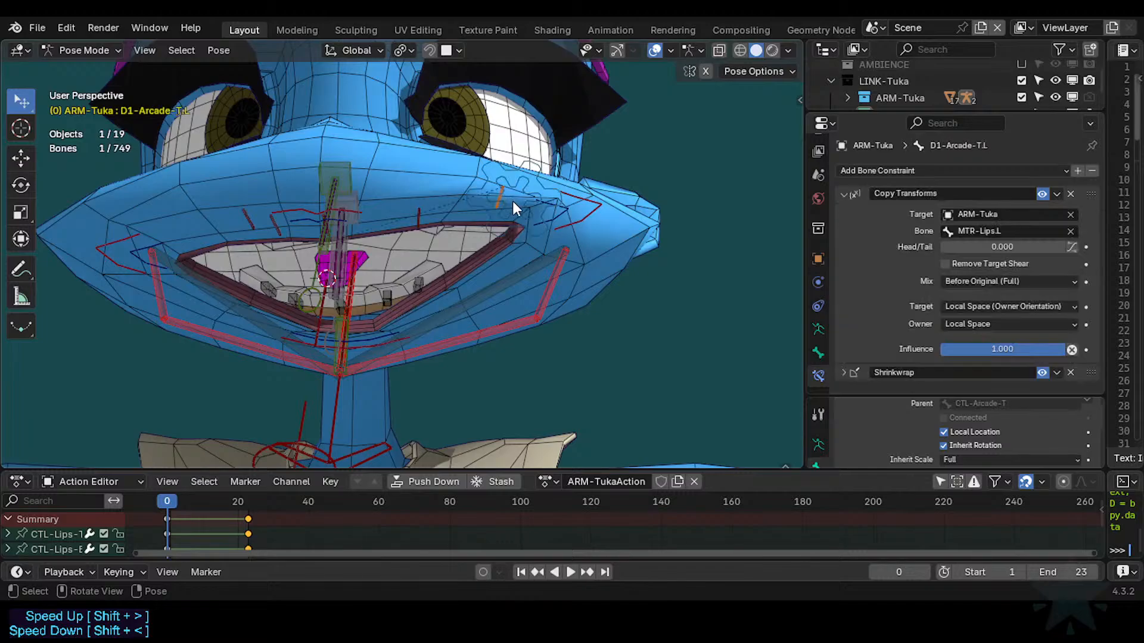
Raise the mouth corner further with MTR-Lips.L and turn off the wireframe overlay.
{"action": "left_click", "coordinate": [534, 186]}
{"action": "key", "text": "h"}
{"action": "left_click_drag", "start_coordinate": [575, 201], "coordinate": [554, 173]}
{"action": "key", "text": "ctrl+w"}
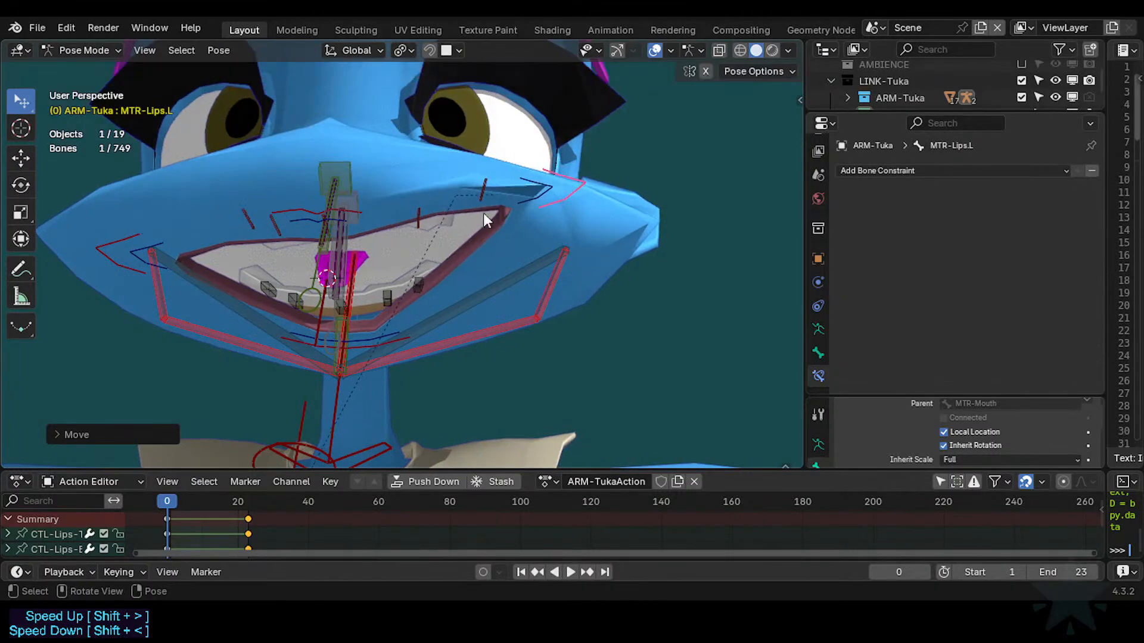
Raise MTR-Lips-T to open the upper lip, and move MTR-Lips.L outward and down.
{"action": "middle_click_drag", "start_coordinate": [484, 213], "coordinate": [415, 246]}
{"action": "left_click_drag", "start_coordinate": [350, 221], "coordinate": [332, 182]}
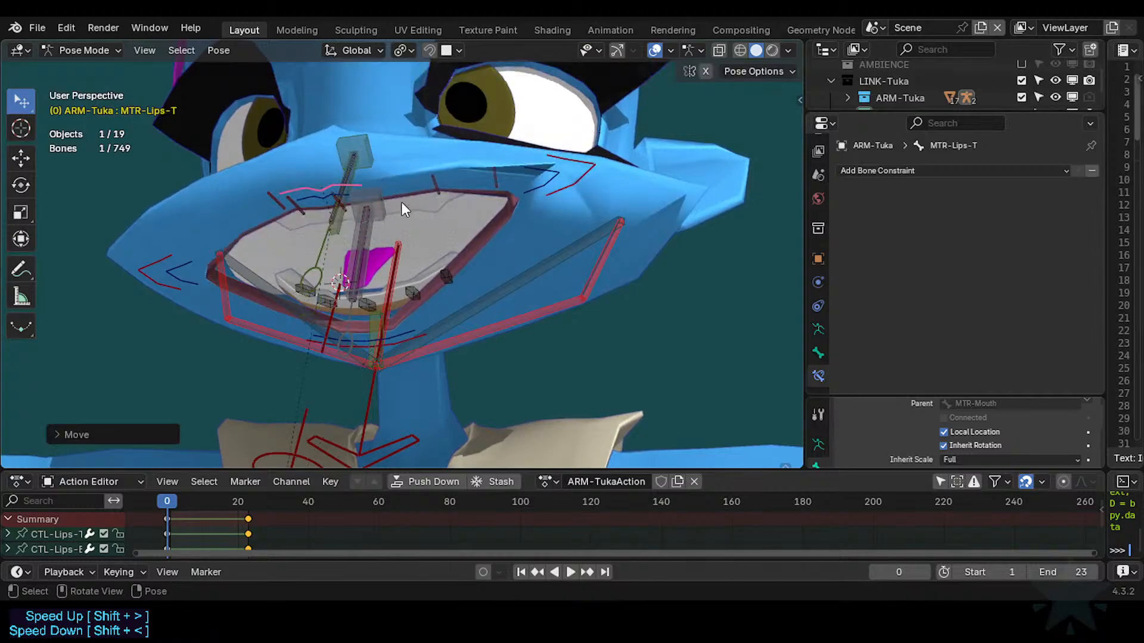
{"action": "middle_click_drag", "start_coordinate": [401, 202], "coordinate": [478, 230]}
{"action": "left_click_drag", "start_coordinate": [607, 206], "coordinate": [630, 255]}
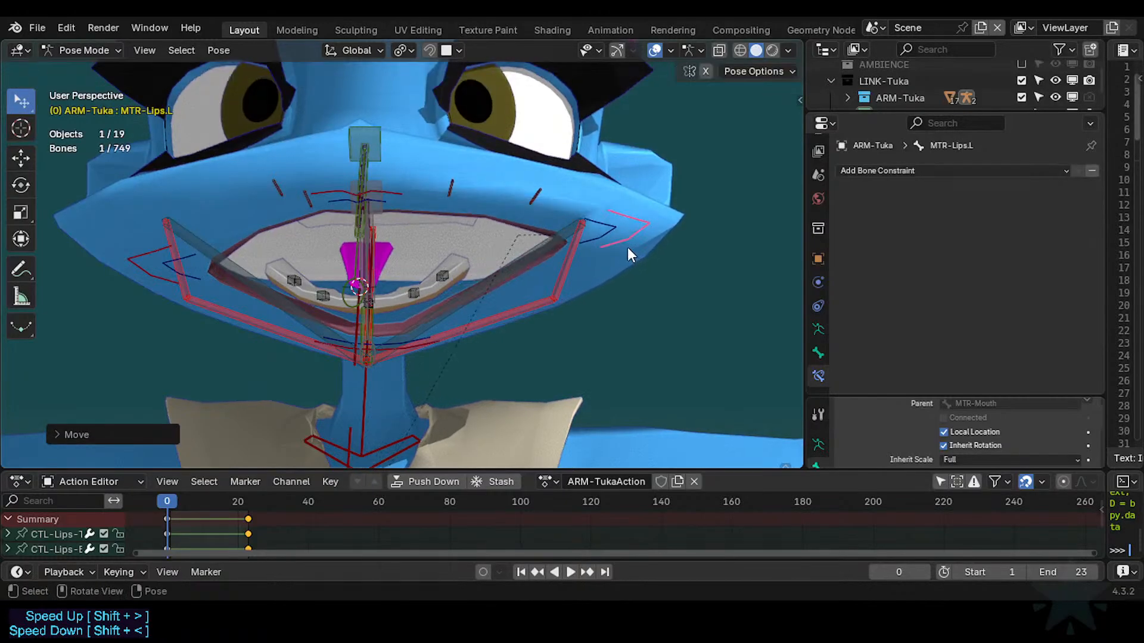
Check the Shrinkwrap constraint settings and target on D1-Arcade-T.L.
{"action": "left_click", "coordinate": [539, 200]}
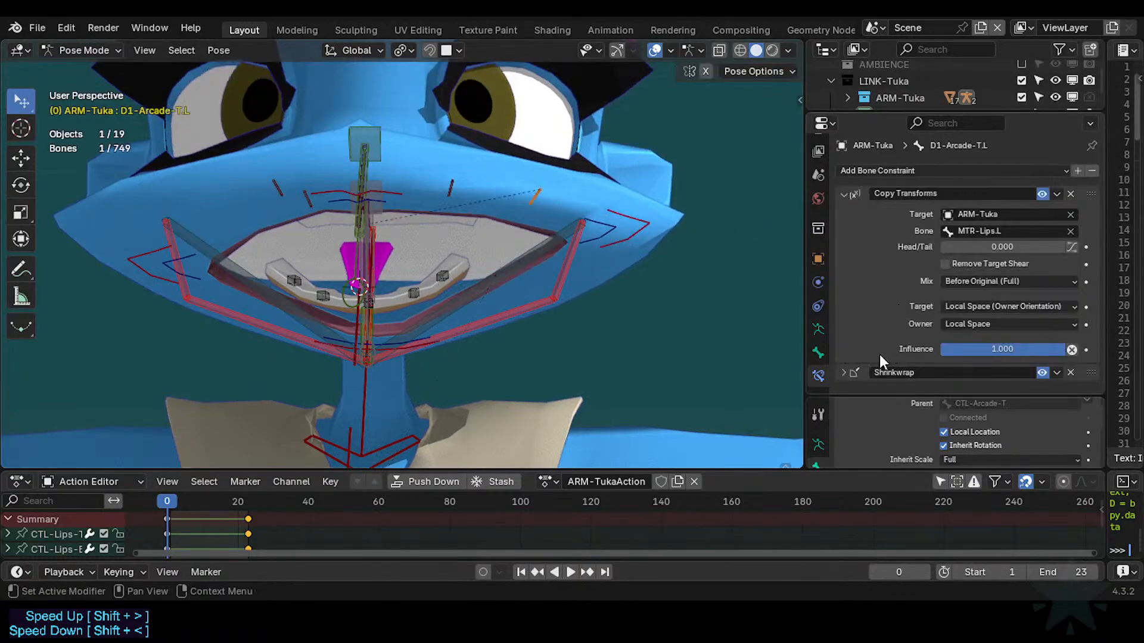
{"action": "left_click", "coordinate": [846, 373]}
{"action": "scroll", "coordinate": [921, 373], "scroll_direction": "down", "scroll_amount": 5}
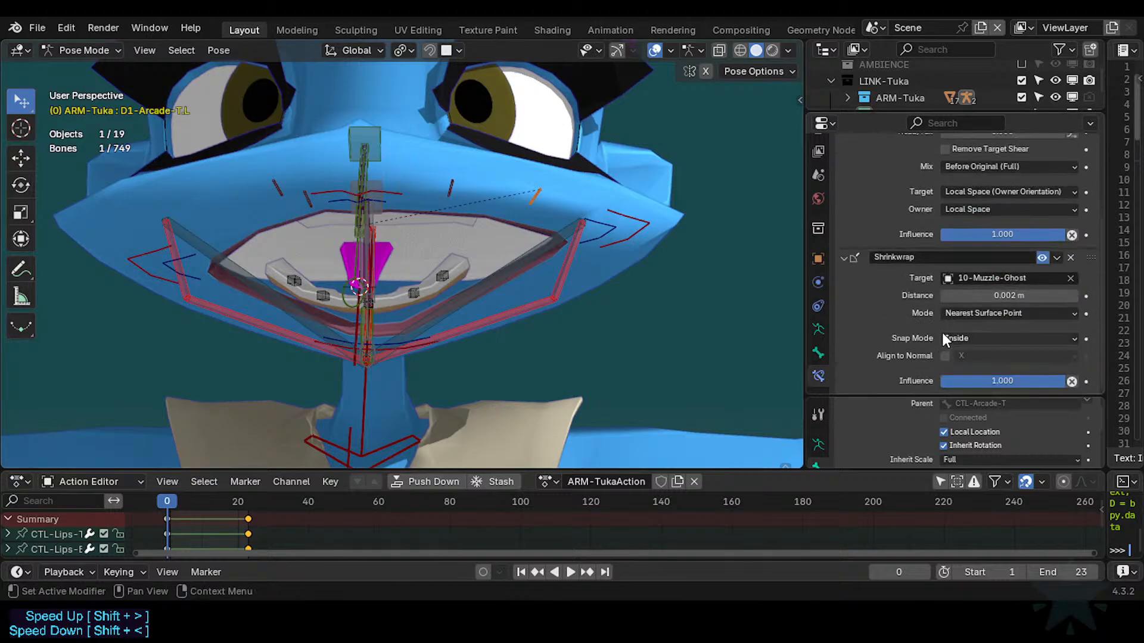
{"action": "scroll", "coordinate": [845, 262], "scroll_direction": "up", "scroll_amount": 5}
{"action": "scroll", "coordinate": [925, 99], "scroll_direction": "up", "scroll_amount": 2}
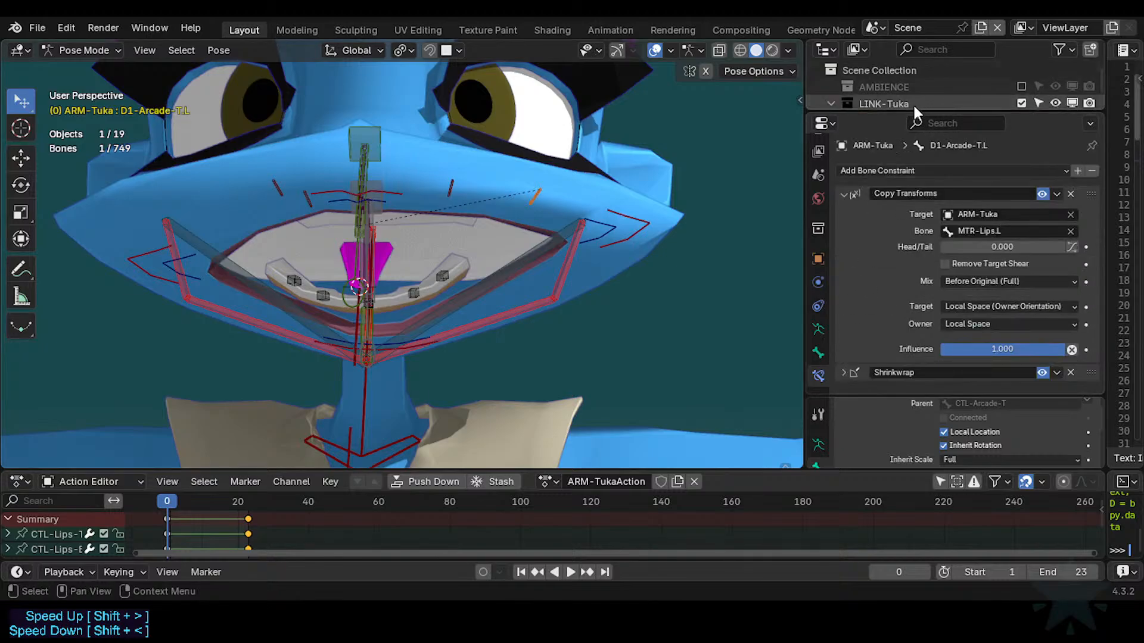
Enable the 1-Ghost collection in the enlarged outliner to show the 10-Muzzle-Ghost mesh.
{"action": "left_click_drag", "start_coordinate": [918, 112], "coordinate": [921, 241]}
{"action": "scroll", "coordinate": [924, 183], "scroll_direction": "down", "scroll_amount": 3}
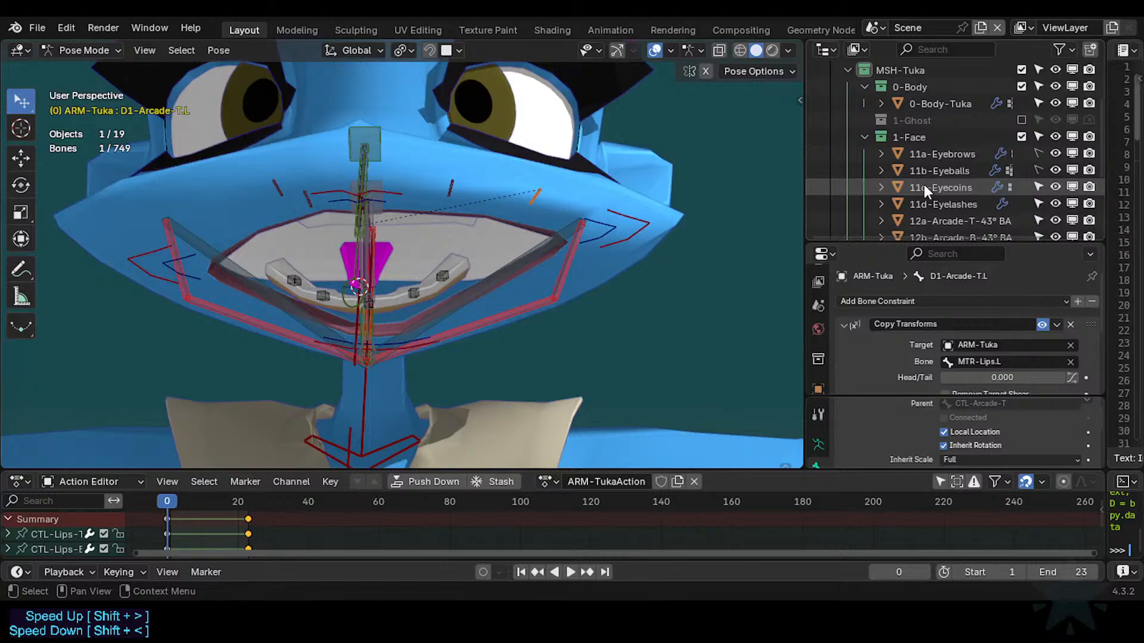
{"action": "left_click", "coordinate": [1021, 120]}
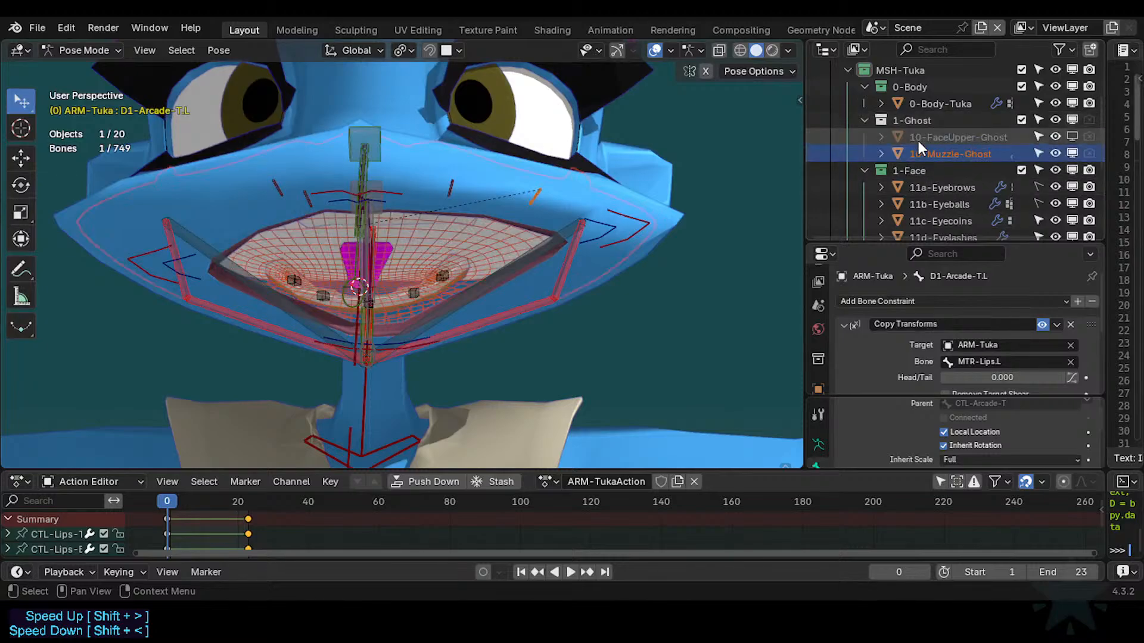
{"action": "left_click", "coordinate": [1013, 151]}
{"action": "left_click", "coordinate": [1075, 134]}
{"action": "left_click", "coordinate": [1074, 134]}
Move MTR-Lips.L outward and back inward to test D1-Arcade-T.L against the 10-Muzzle-Ghost surface.
{"action": "left_click", "coordinate": [575, 211]}
{"action": "key", "text": "g"}
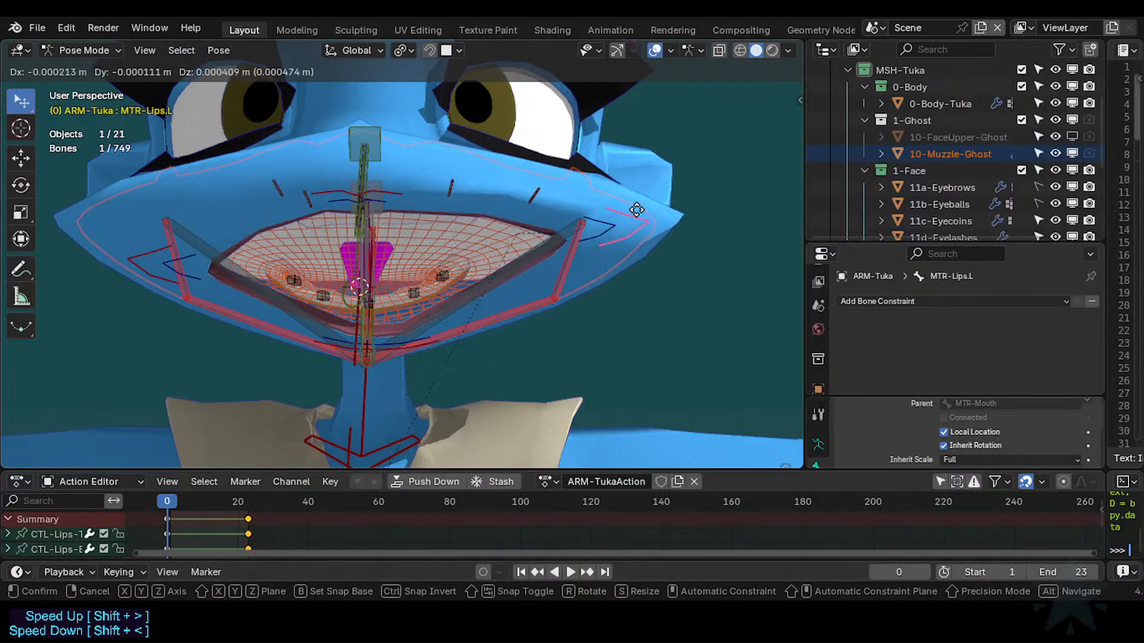
{"action": "left_click", "coordinate": [651, 224]}
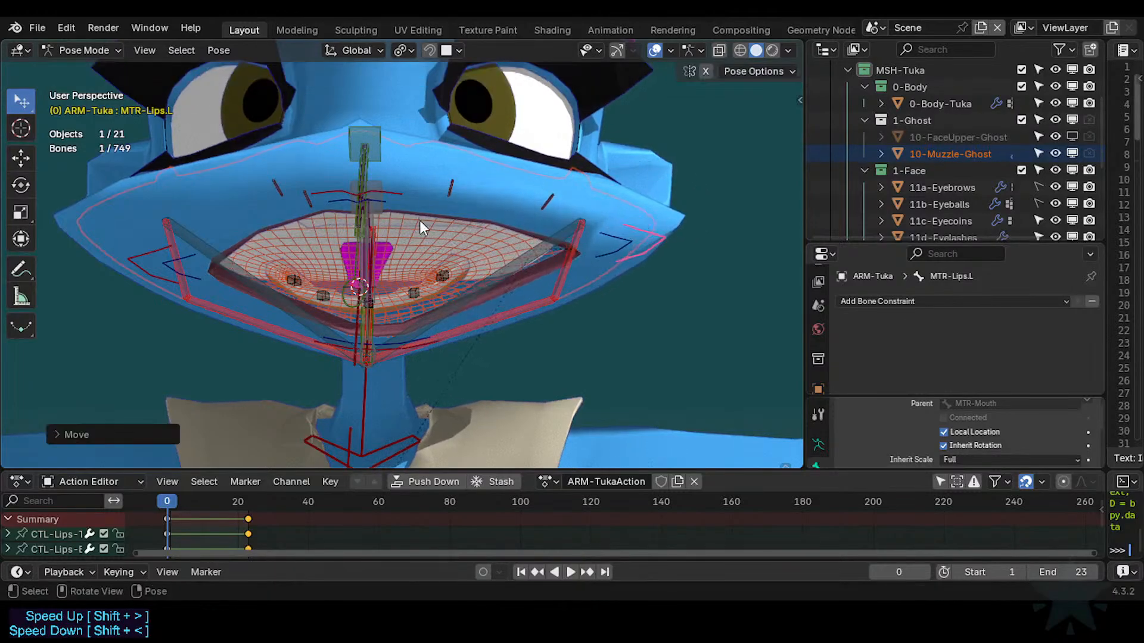
{"action": "left_click", "coordinate": [426, 221]}
{"action": "left_click", "coordinate": [663, 230]}
{"action": "key", "text": "g"}
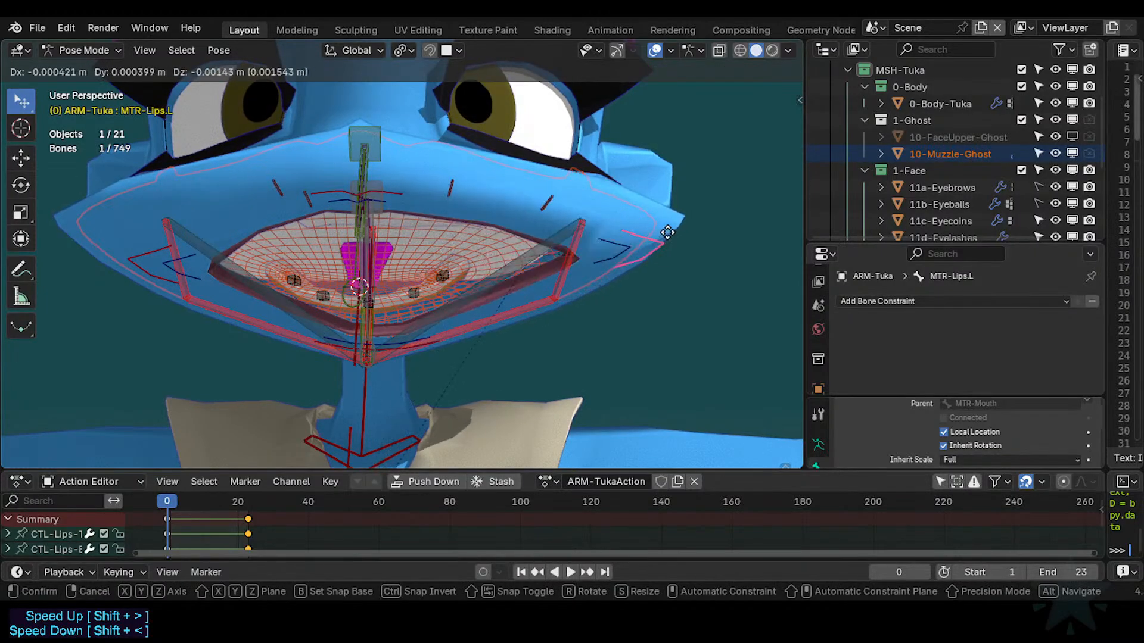
{"action": "left_click", "coordinate": [609, 223]}
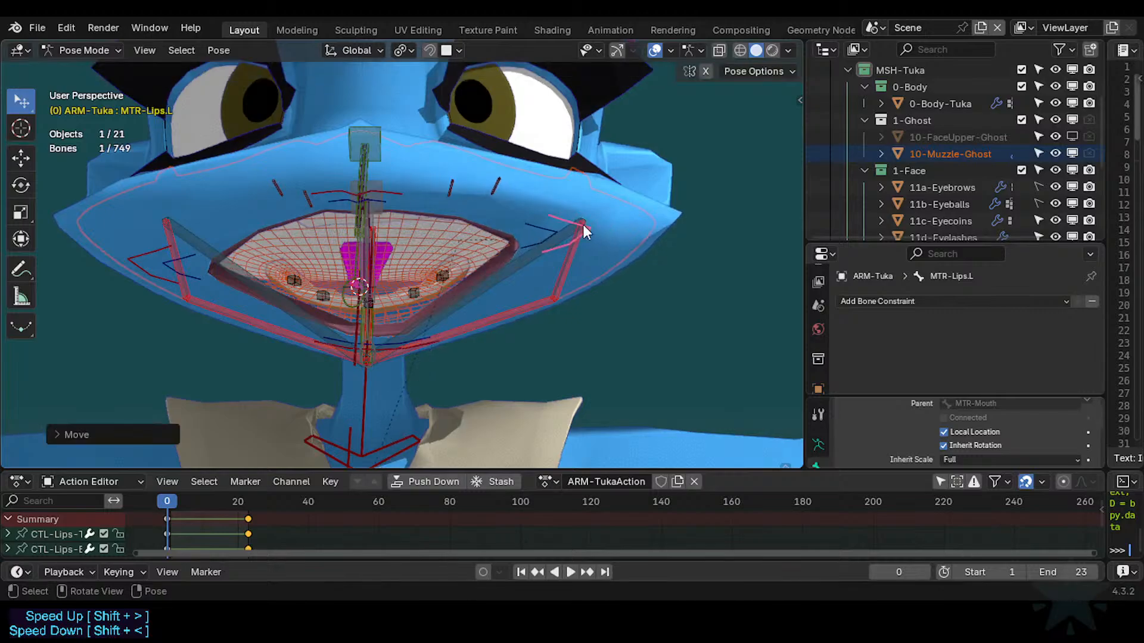
Move MTR-Lips.L in several directions to test how the upper arcade bones follow inside the muzzle ghost mesh.
{"action": "middle_click_drag", "start_coordinate": [608, 223], "coordinate": [583, 298]}
{"action": "middle_click_drag", "start_coordinate": [544, 230], "coordinate": [465, 191]}
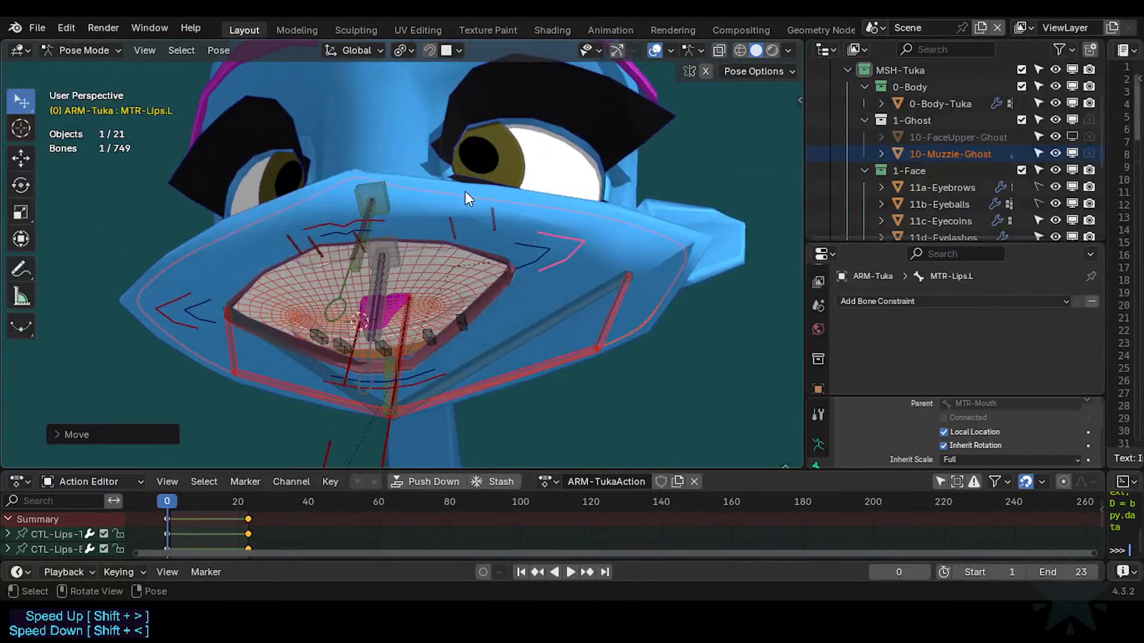
{"action": "key", "text": "g"}
{"action": "left_click", "coordinate": [558, 238]}
{"action": "middle_click_drag", "start_coordinate": [558, 238], "coordinate": [530, 235]}
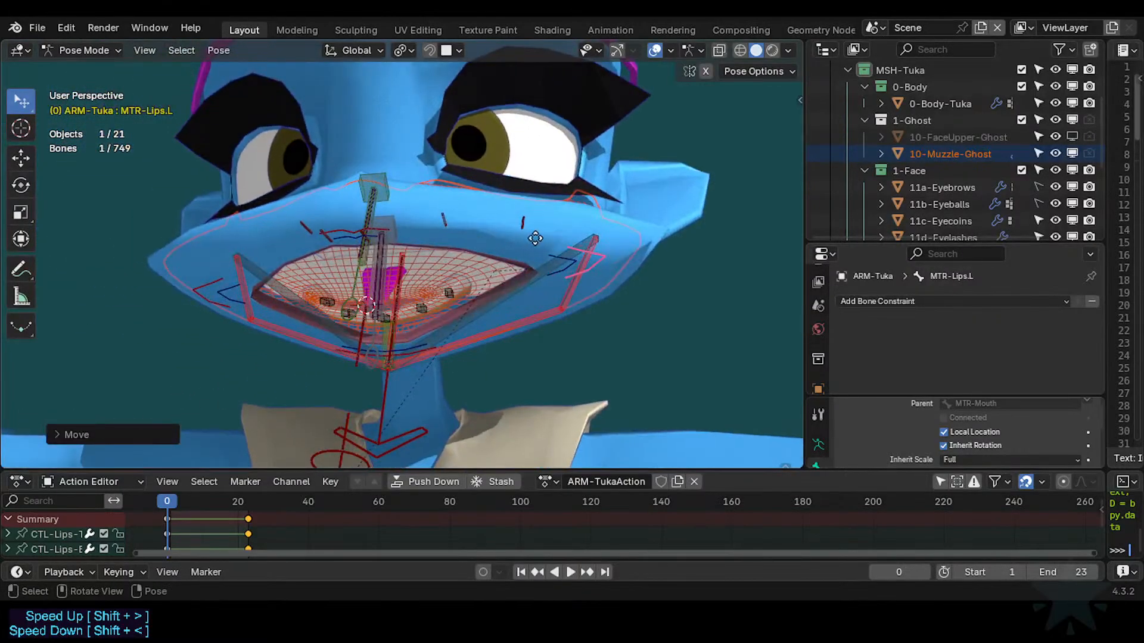
{"action": "key", "text": "g"}
{"action": "left_click", "coordinate": [529, 231]}
Set the Copy Transforms influence on D1-Arcade-T.L to 0.674.
{"action": "left_click", "coordinate": [519, 224]}
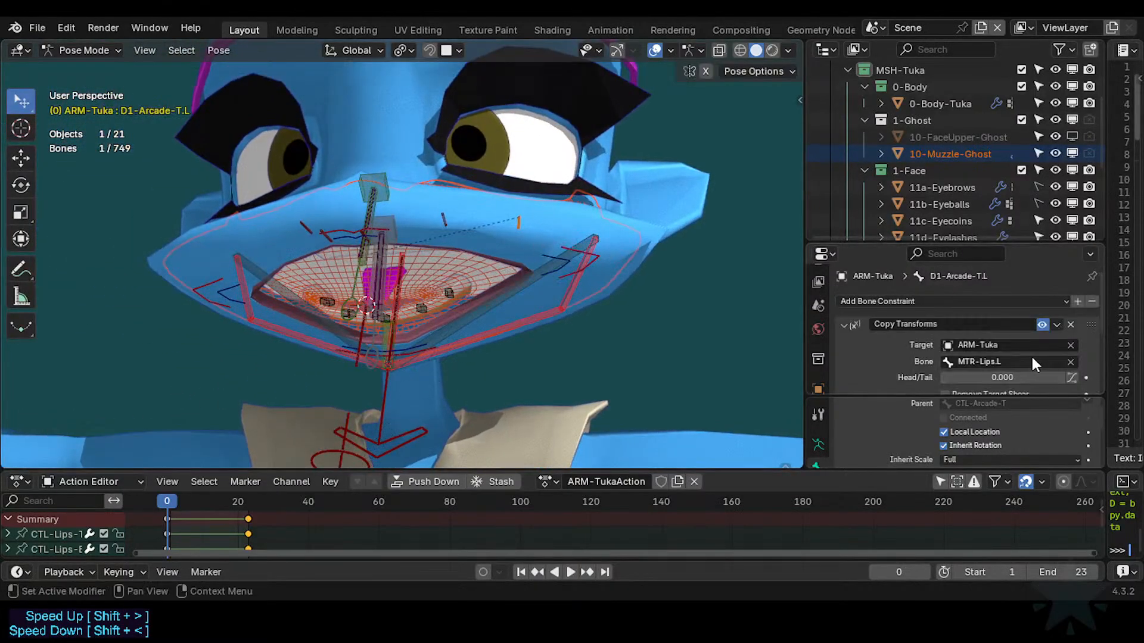
{"action": "scroll", "coordinate": [1021, 369], "scroll_direction": "down", "scroll_amount": 5}
{"action": "scroll", "coordinate": [1009, 365], "scroll_direction": "up", "scroll_amount": 5}
{"action": "left_click_drag", "start_coordinate": [971, 243], "coordinate": [971, 118]}
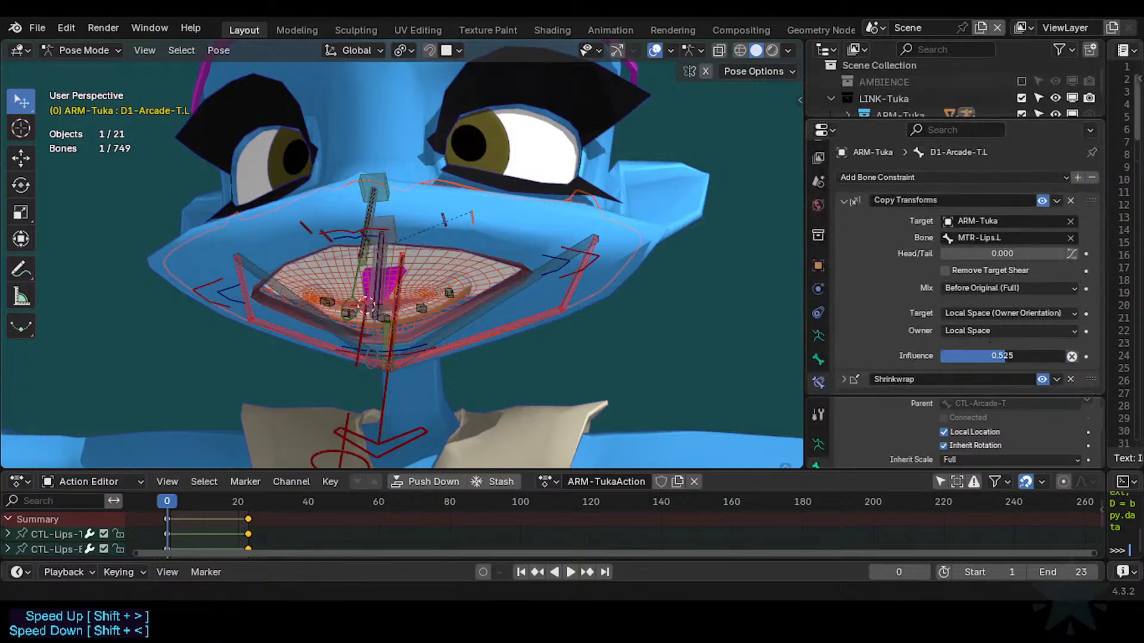
Move MTR-Lips.L outward and slightly up to test the arcade bones with the new constraint influence.
{"action": "left_click", "coordinate": [602, 252]}
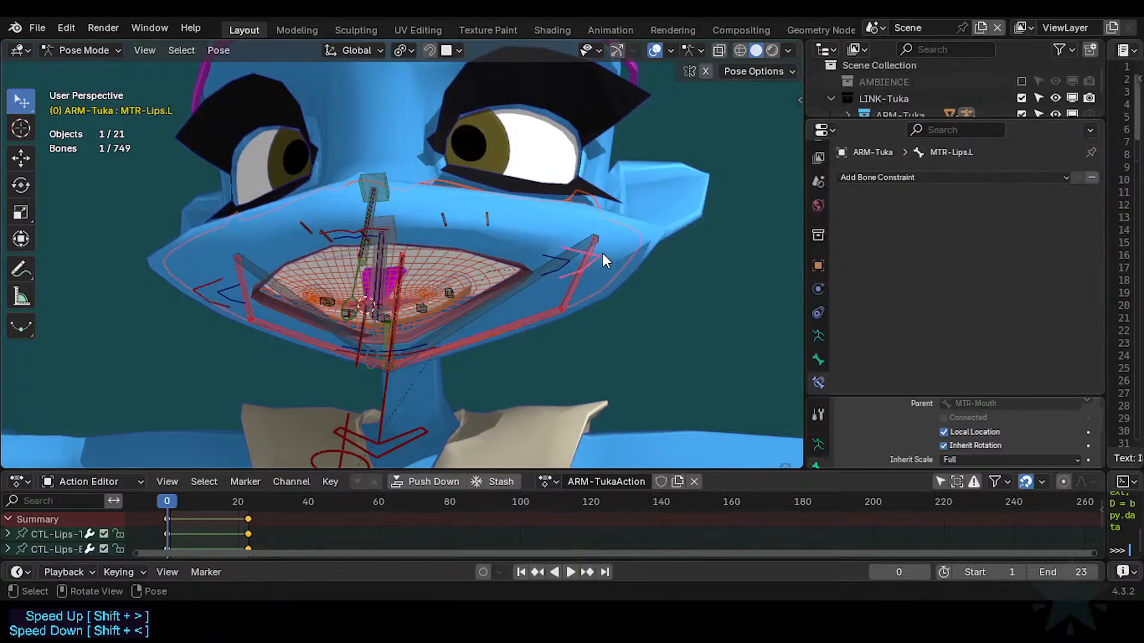
{"action": "key", "text": "g"}
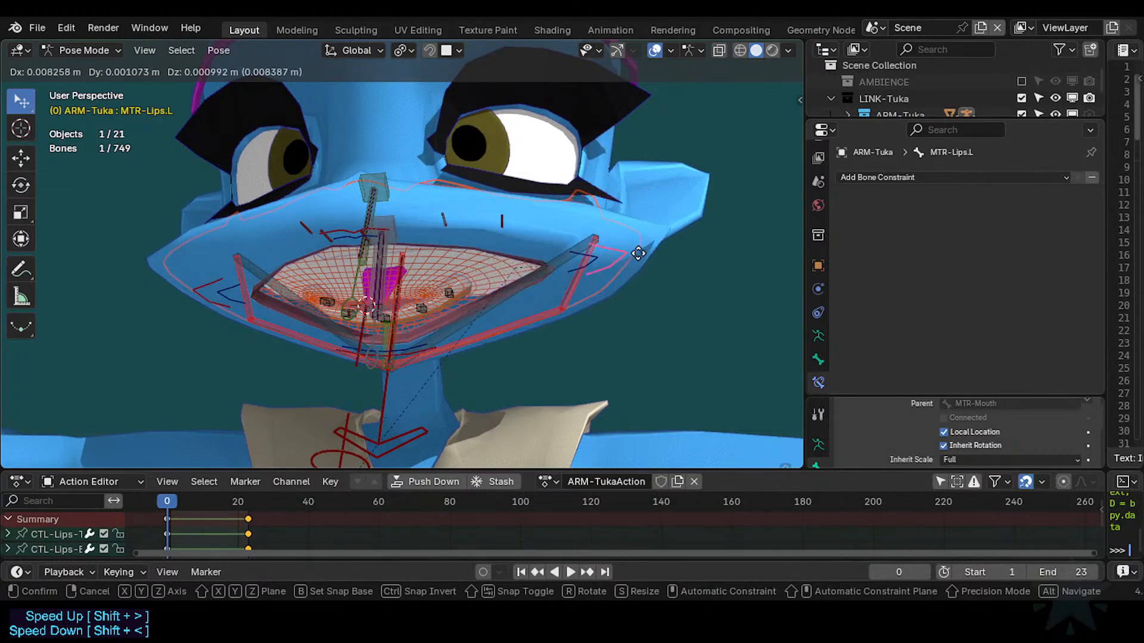
{"action": "left_click", "coordinate": [638, 229]}
{"action": "key", "text": "g"}
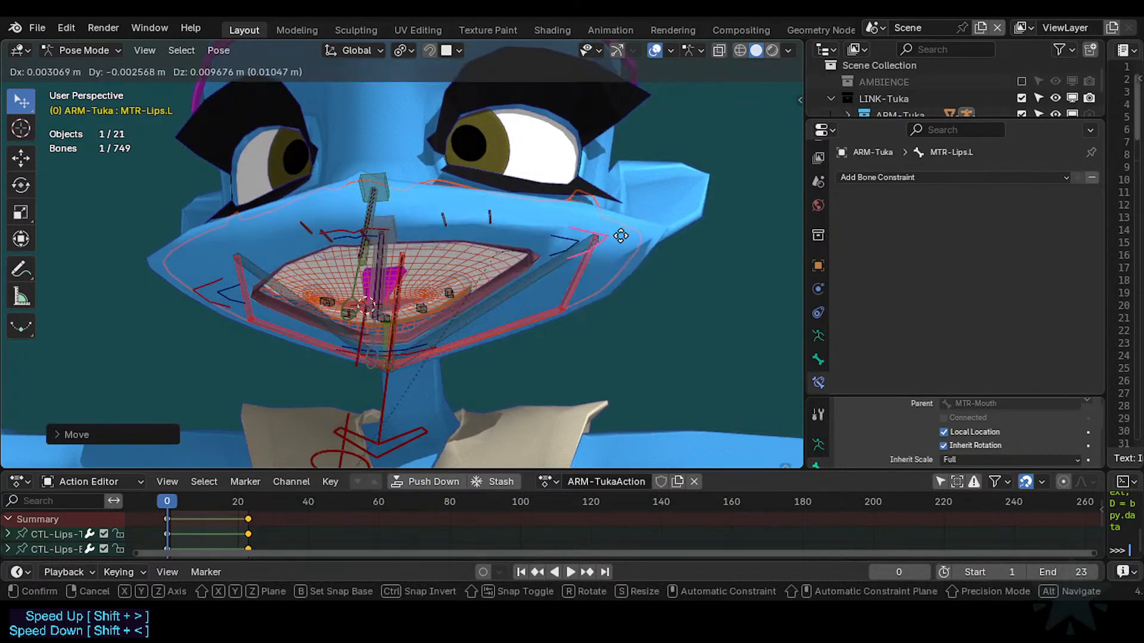
{"action": "left_click", "coordinate": [617, 235]}
{"action": "middle_click_drag", "start_coordinate": [398, 237], "coordinate": [431, 190]}
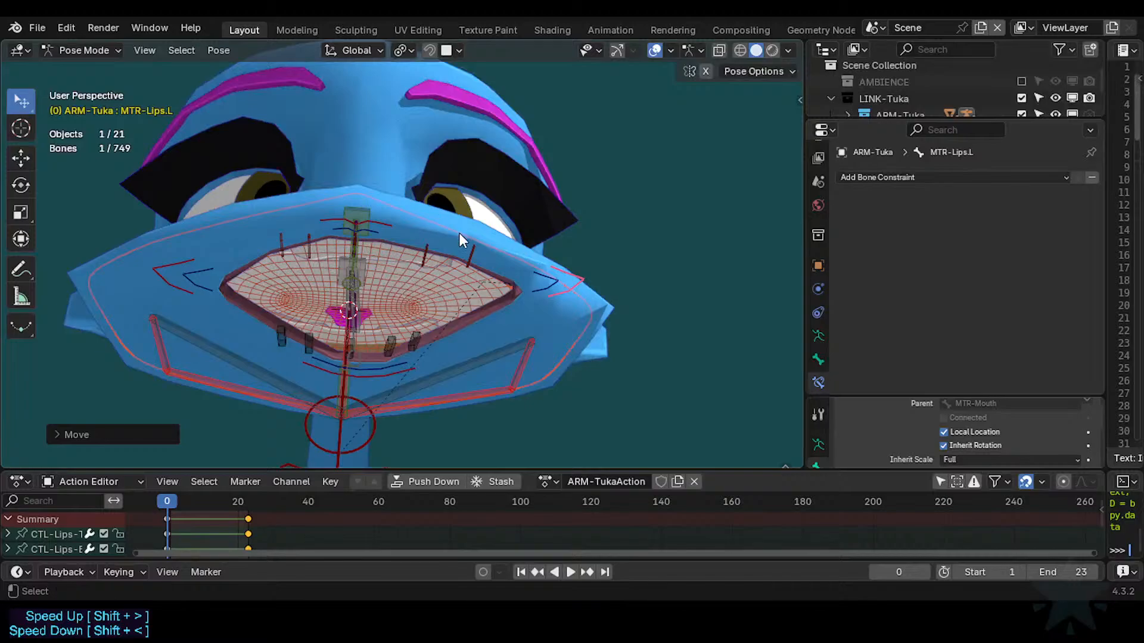
{"action": "middle_click_drag", "start_coordinate": [445, 263], "coordinate": [470, 257]}
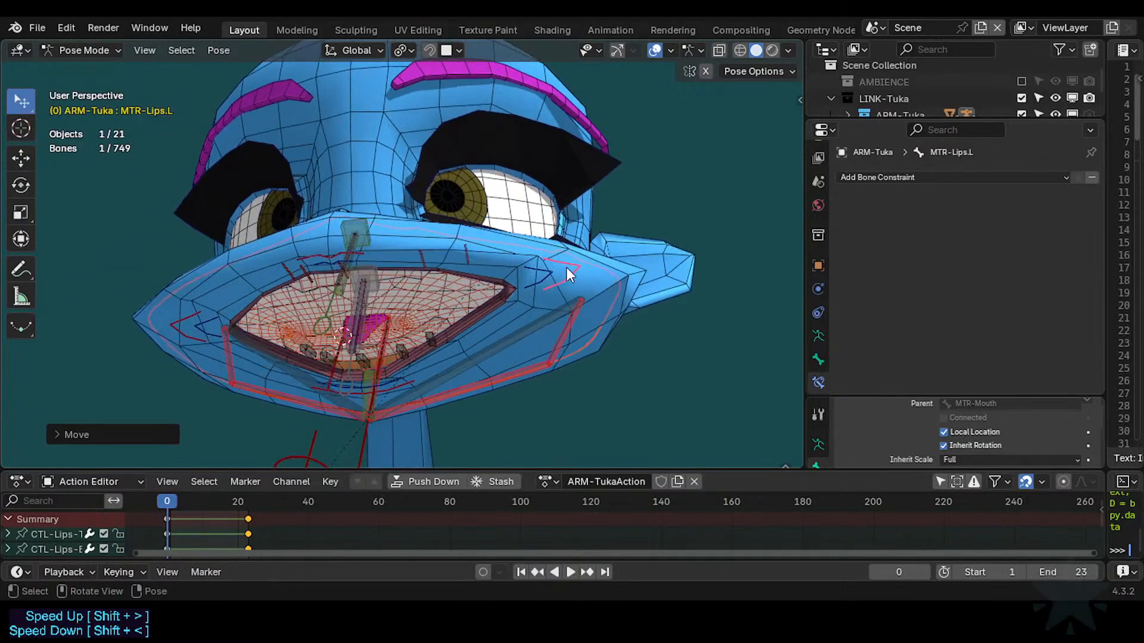
Raise MTR-Lips-B to bring the lower lip up toward the upper lip.
{"action": "left_click", "coordinate": [408, 387]}
{"action": "key", "text": "g"}
{"action": "left_click", "coordinate": [399, 320]}
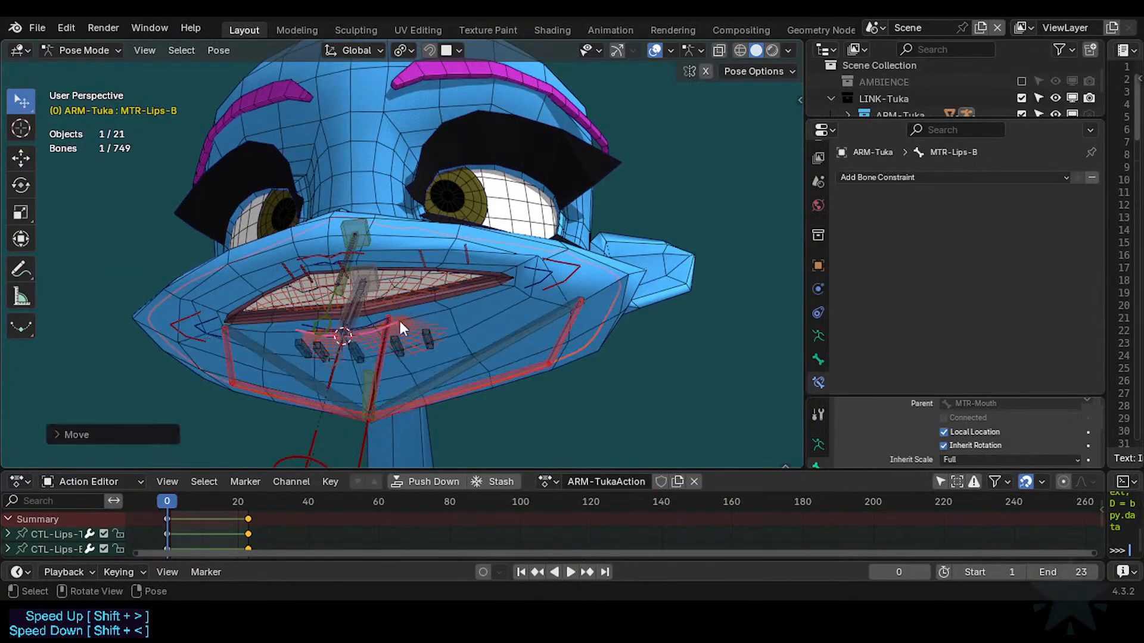
{"action": "middle_click_drag", "start_coordinate": [523, 264], "coordinate": [472, 259]}
{"action": "middle_click_drag", "start_coordinate": [520, 352], "coordinate": [465, 299], "text": "shift"}
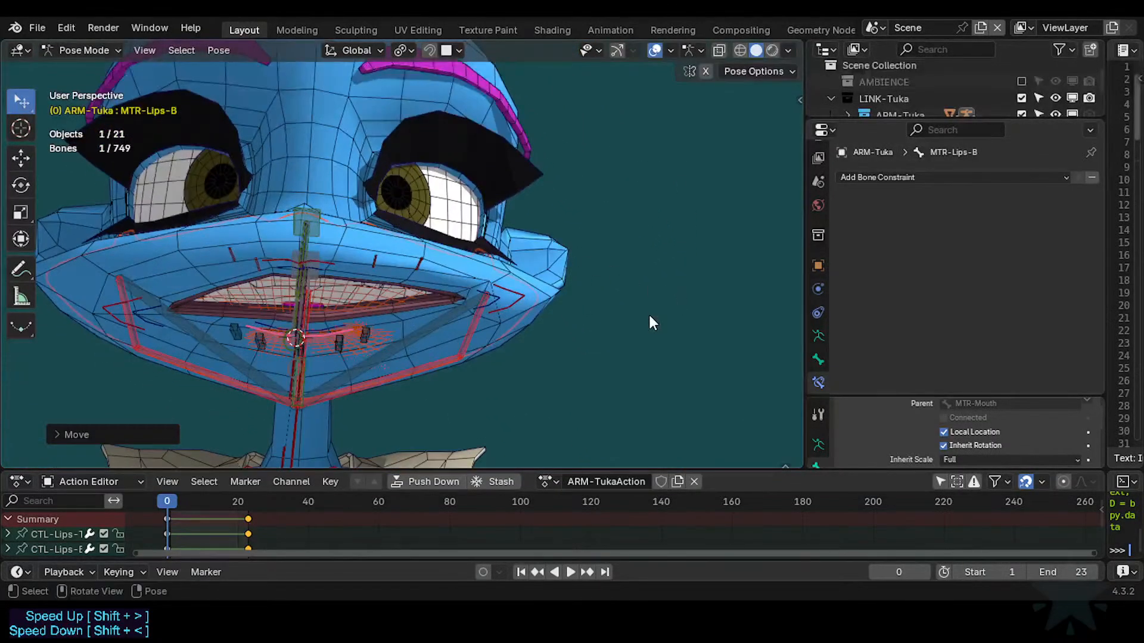
Move MTR-Lips.L slightly inward, and adjust the height of MTR-Lips-T to nearly close the upper lip.
{"action": "left_click", "coordinate": [506, 291]}
{"action": "key", "text": "g"}
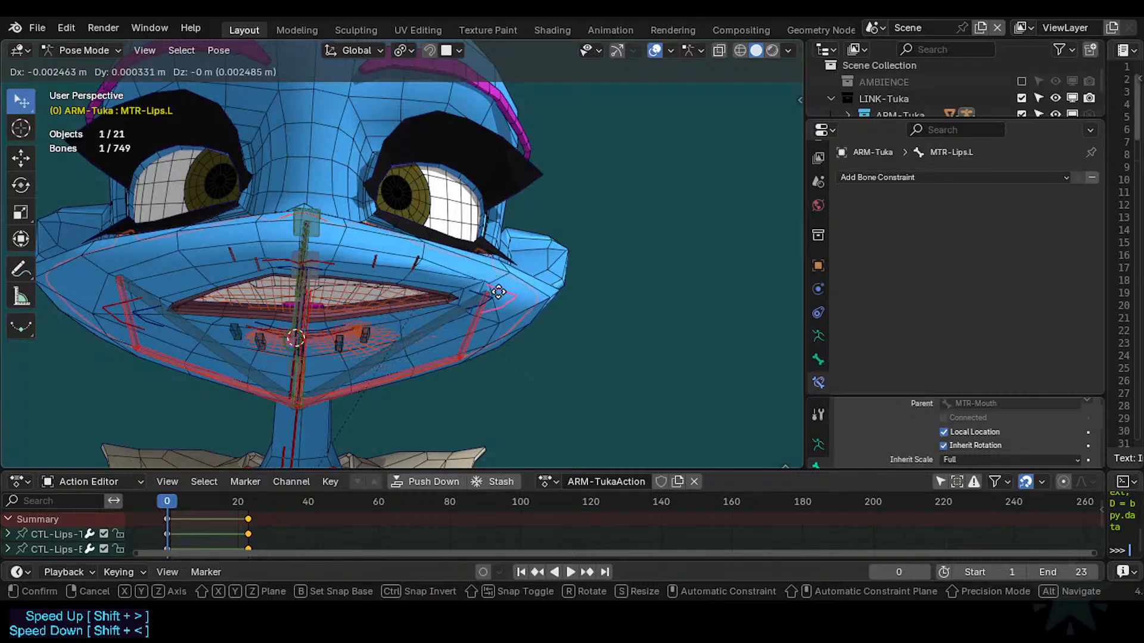
{"action": "left_click", "coordinate": [486, 284]}
{"action": "left_click", "coordinate": [330, 261]}
{"action": "key", "text": "g"}
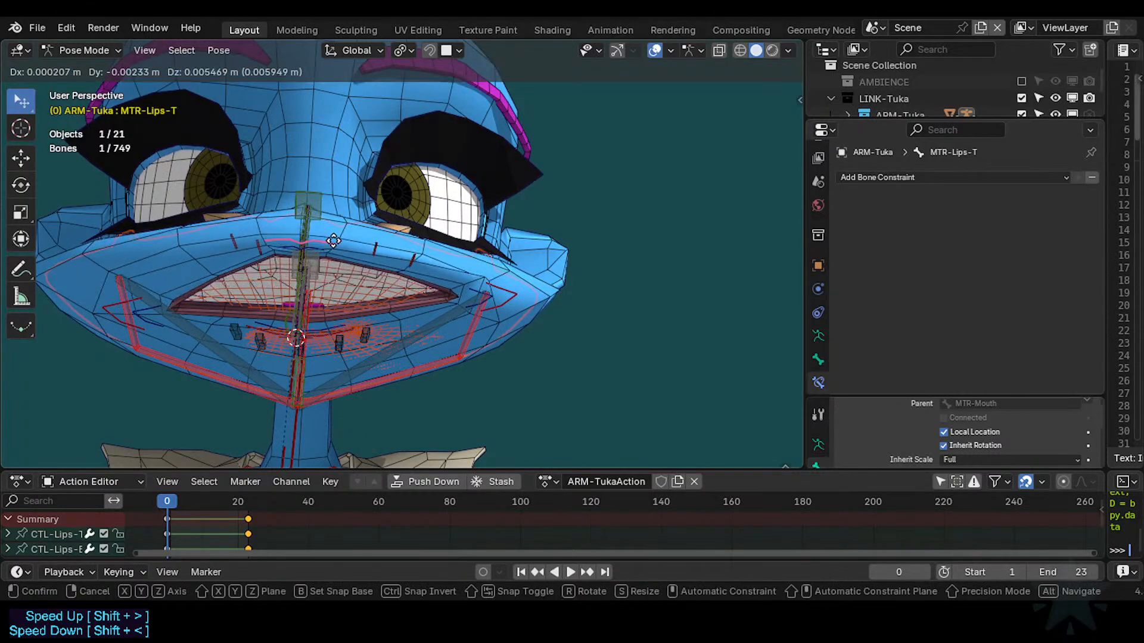
{"action": "left_click", "coordinate": [338, 276]}
Raise MTR-Lips.L into a smile, and test lowering and raising the lower lip with MTR-Lips-B.
{"action": "left_click", "coordinate": [511, 299]}
{"action": "key", "text": "g"}
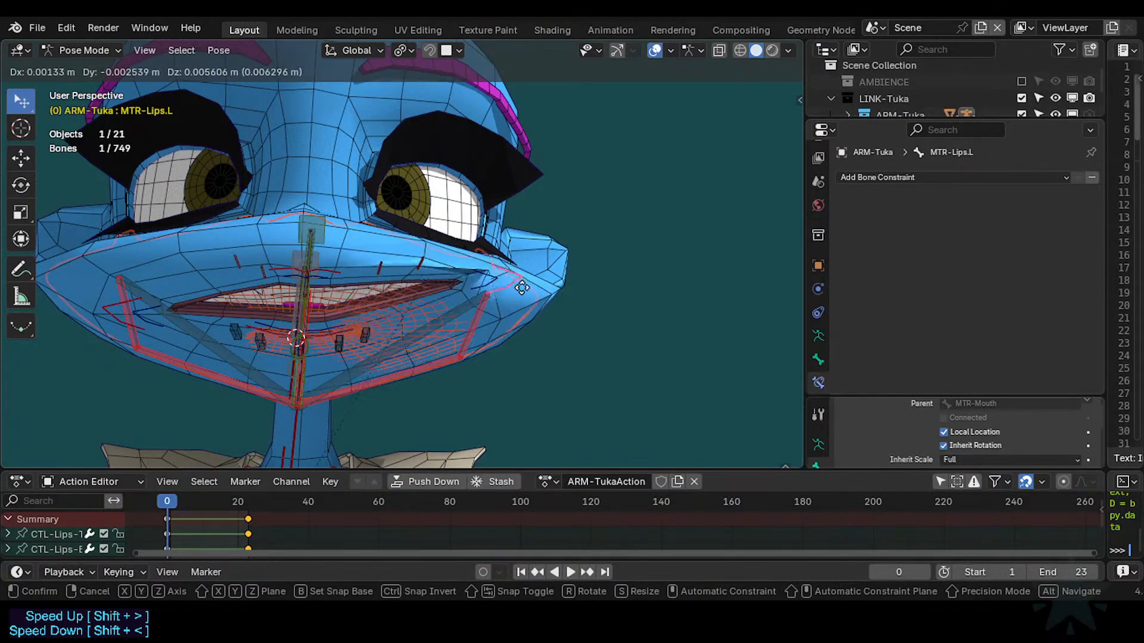
{"action": "left_click", "coordinate": [517, 291]}
{"action": "left_click", "coordinate": [330, 341]}
{"action": "key", "text": "g"}
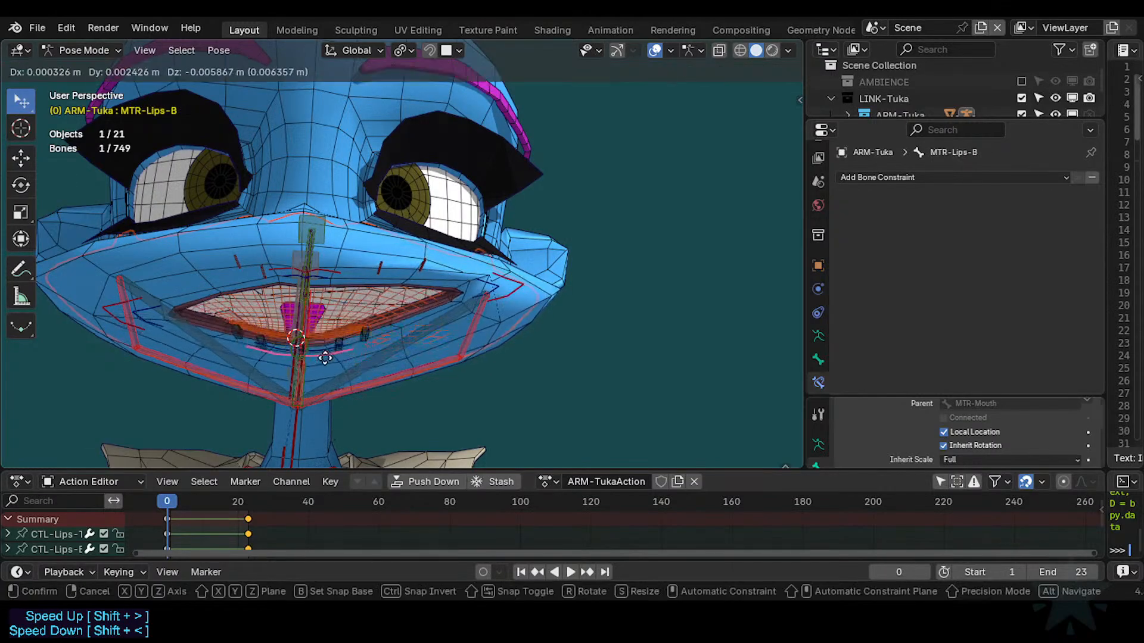
{"action": "left_click", "coordinate": [327, 353]}
Try to move the upper arcade bones D1-Arcade-T.L and D1-Arcade-T.L.001 against their Shrinkwrap surface.
{"action": "left_click", "coordinate": [420, 280]}
{"action": "key", "text": "g"}
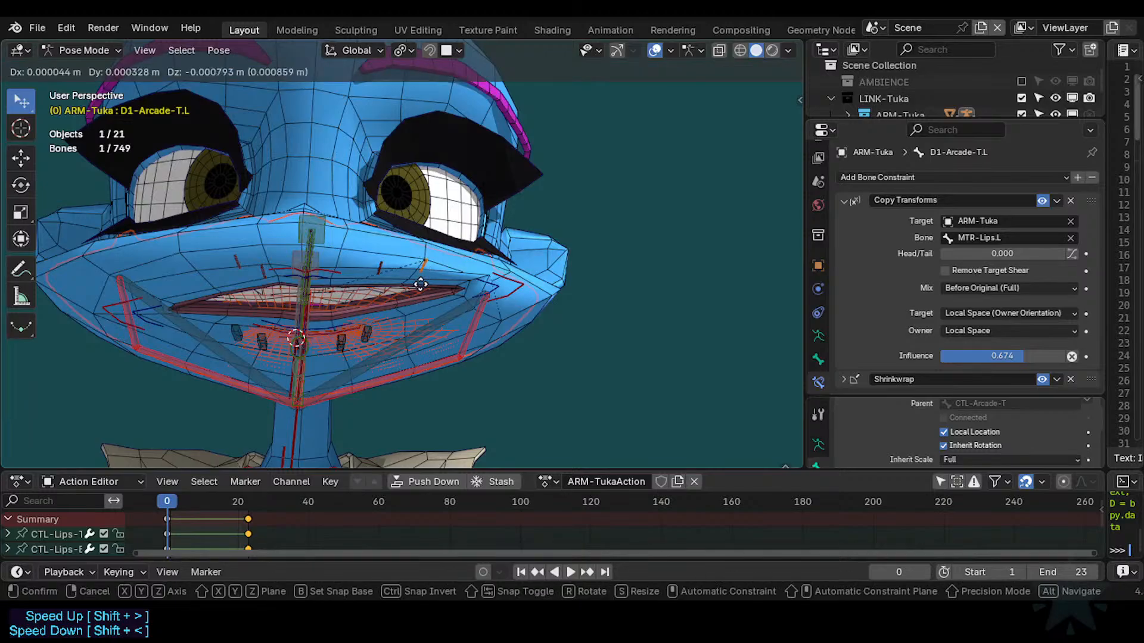
{"action": "left_click", "coordinate": [411, 298]}
{"action": "left_click", "coordinate": [378, 275]}
{"action": "key", "text": "g"}
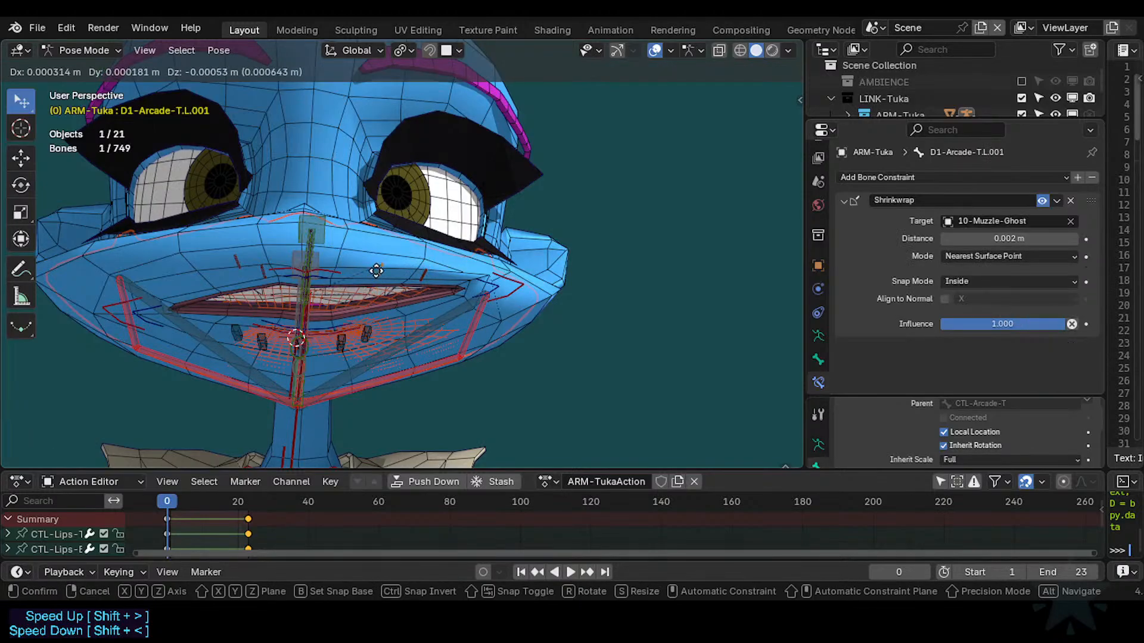
{"action": "left_click", "coordinate": [376, 271]}
Shift CTL-Arcade-T.002 sideways and vertically to test how the upper arcade bones respond.
{"action": "left_click", "coordinate": [322, 295]}
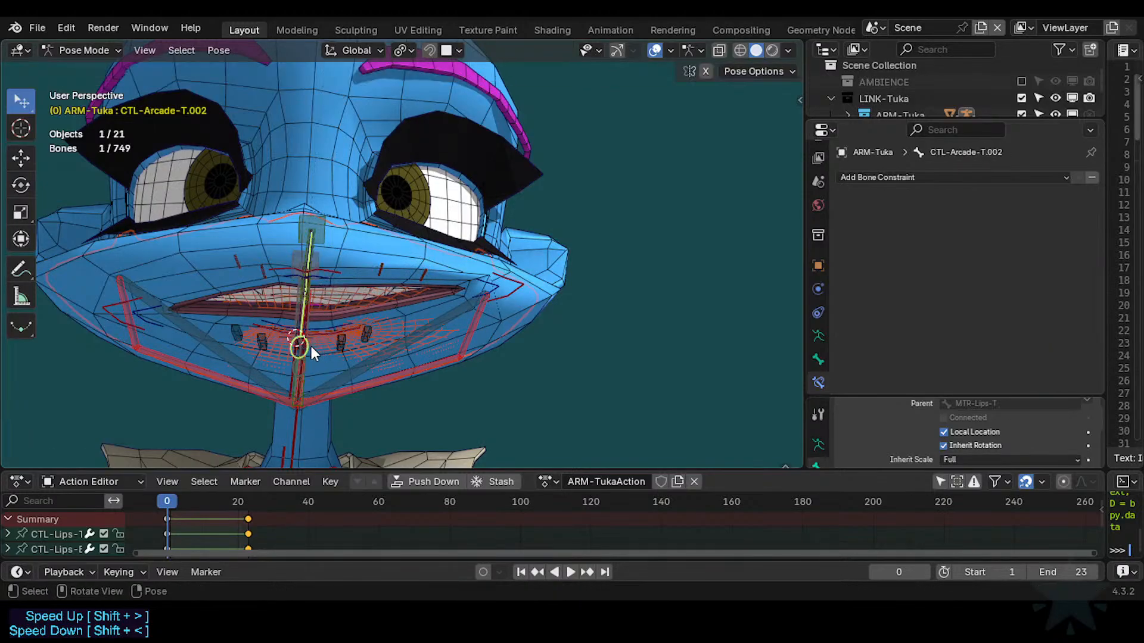
{"action": "key", "text": "g"}
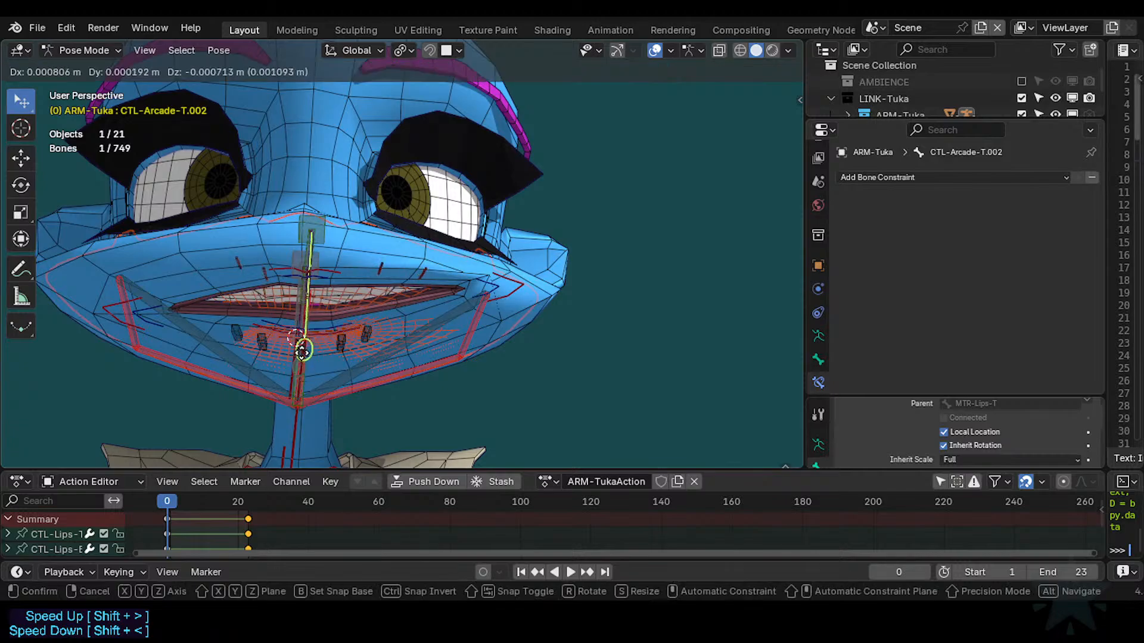
{"action": "left_click", "coordinate": [301, 345]}
{"action": "key", "text": "g"}
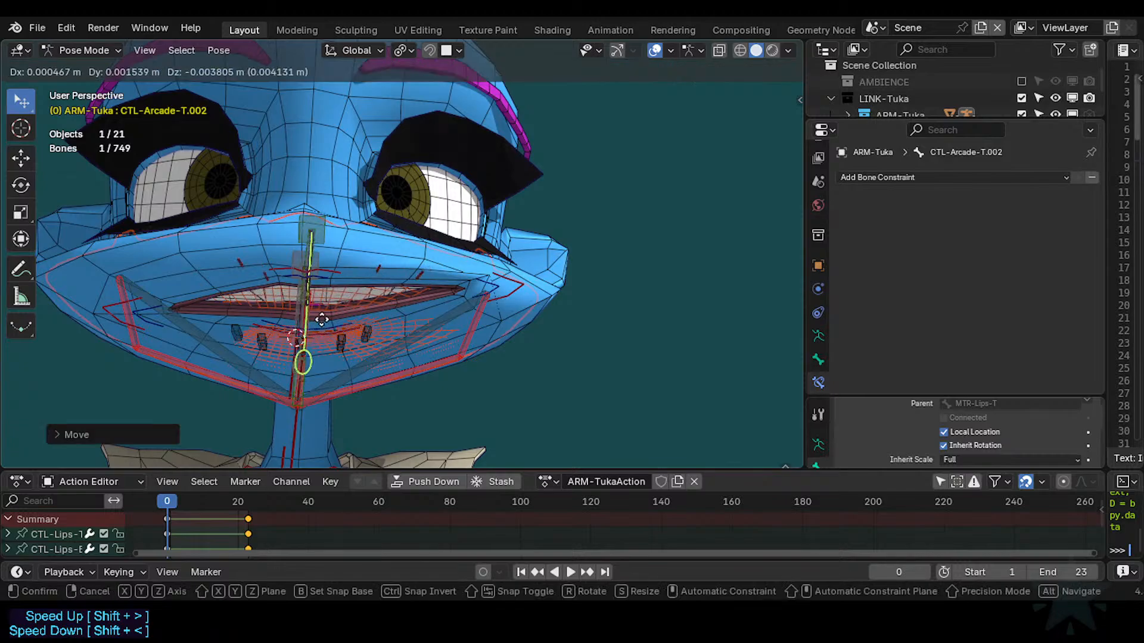
{"action": "left_click", "coordinate": [312, 335]}
Move MTR-Lips.L outward and inward, and compare the constraints on D1-Arcade-T.L and D1-Arcade-T.L.001.
{"action": "left_click", "coordinate": [505, 288]}
{"action": "key", "text": "g"}
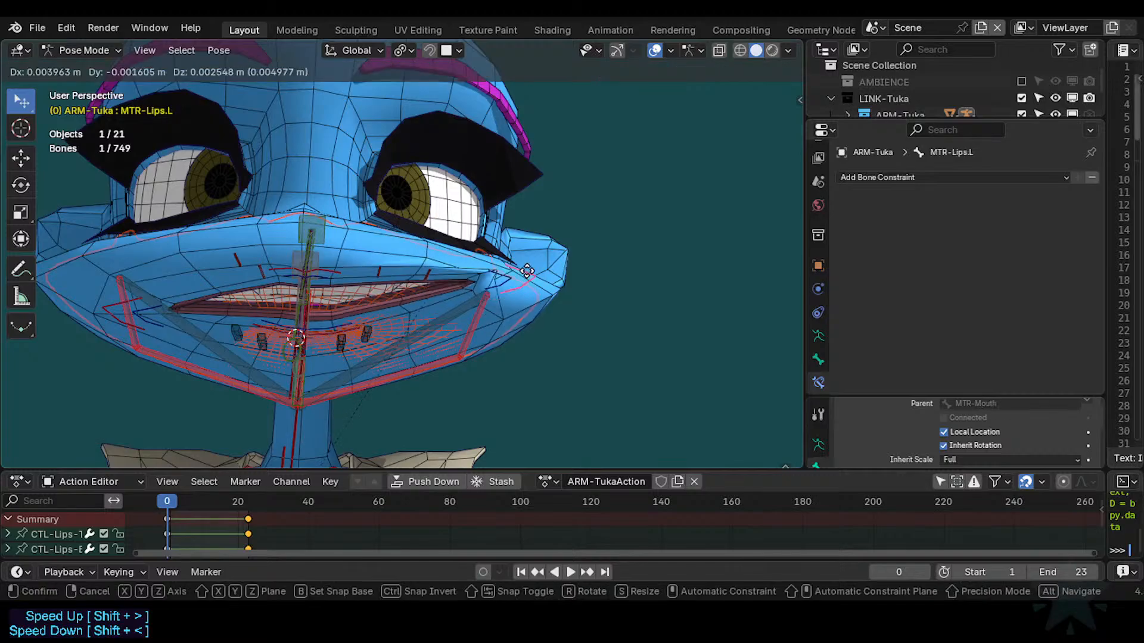
{"action": "left_click", "coordinate": [464, 291]}
{"action": "left_click", "coordinate": [425, 282]}
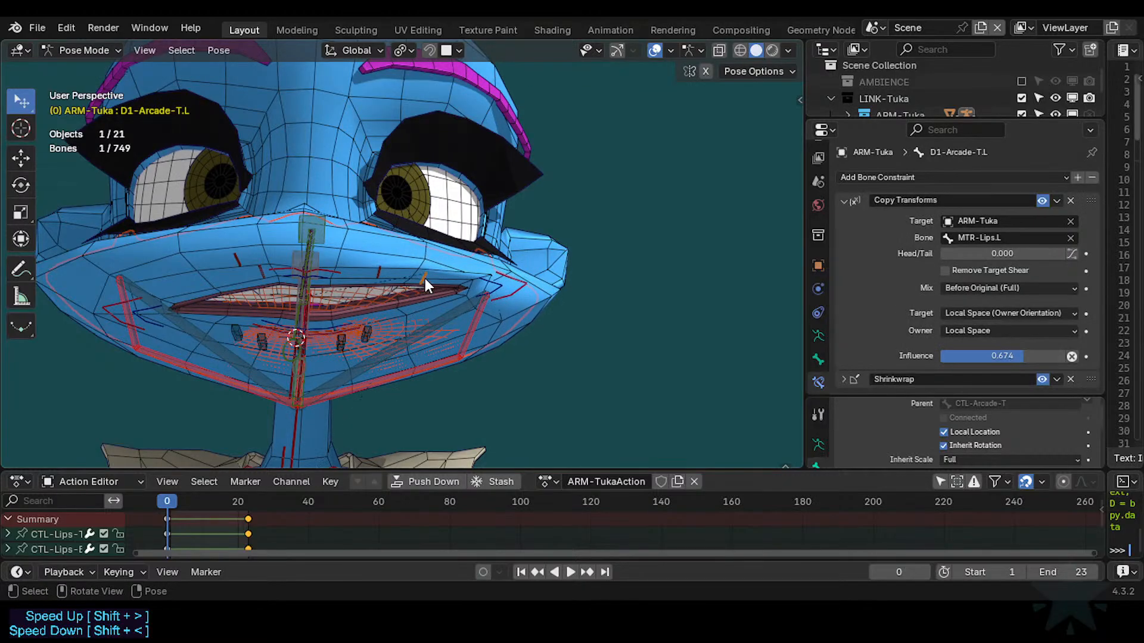
{"action": "left_click", "coordinate": [383, 273]}
{"action": "left_click", "coordinate": [421, 278]}
Pull MTR-Lips.L inward twice to test how far D1-Arcade-T.L follows the lip corner.
{"action": "left_click", "coordinate": [508, 287]}
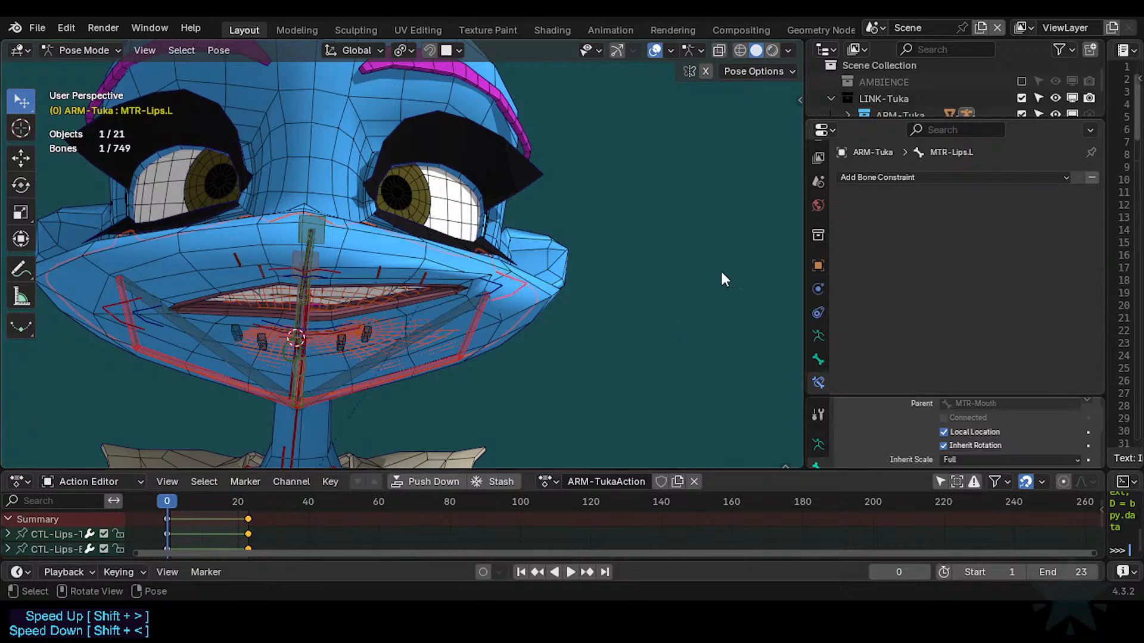
{"action": "key", "text": "g"}
{"action": "left_click", "coordinate": [464, 280]}
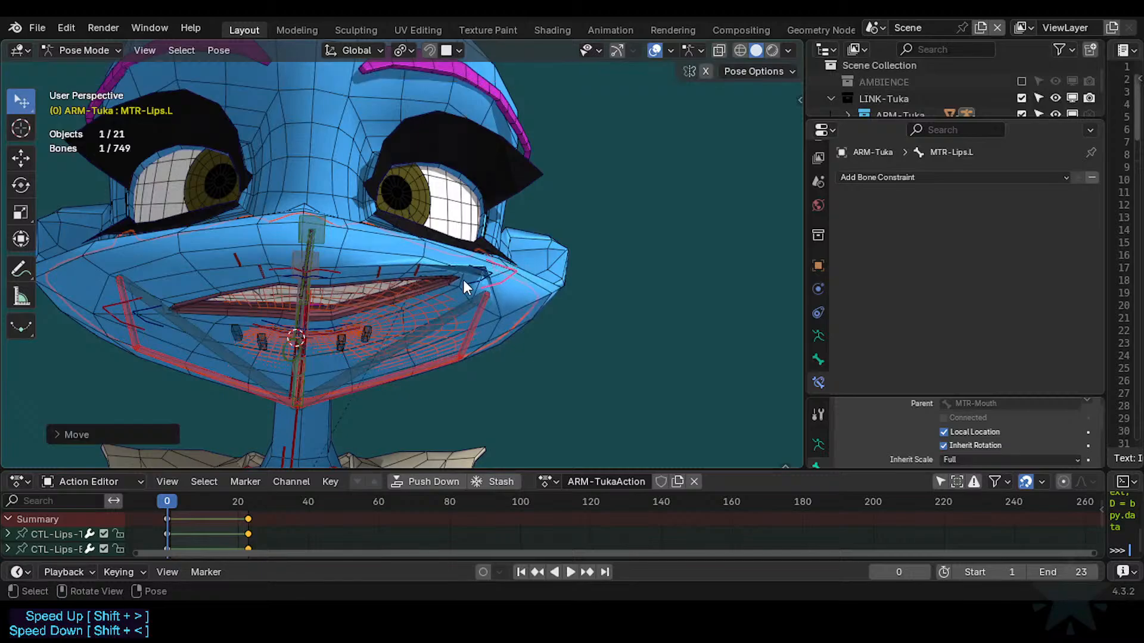
{"action": "key", "text": "g"}
{"action": "left_click", "coordinate": [391, 307]}
Raise MTR-Lips-T slightly to open the upper lip, and fine-tune its position.
{"action": "left_click", "coordinate": [321, 276]}
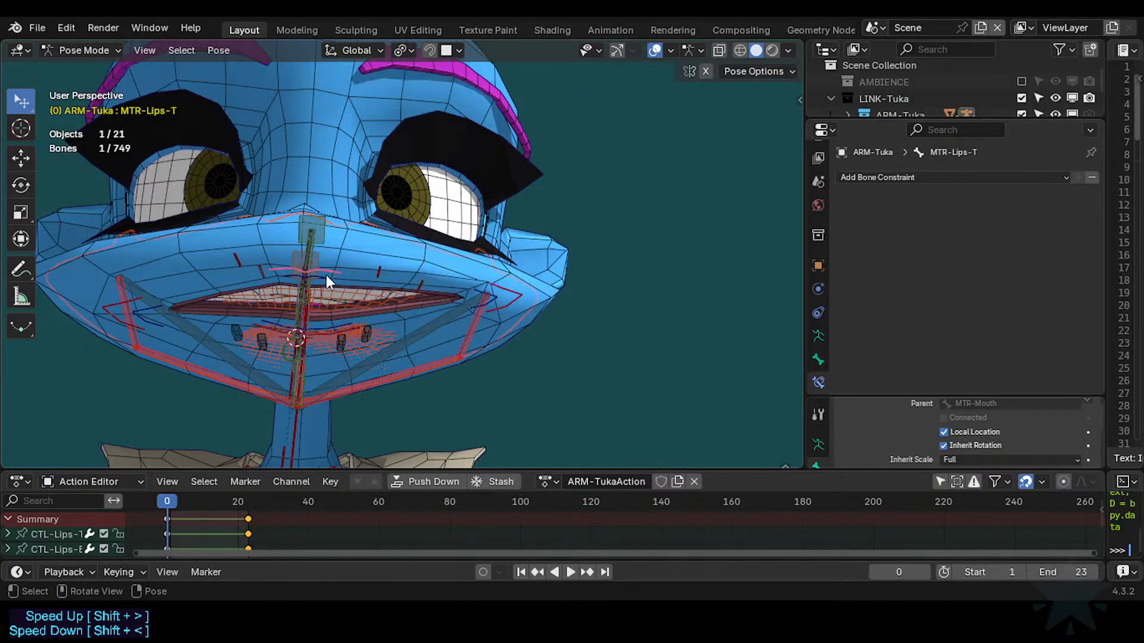
{"action": "key", "text": "g"}
{"action": "left_click", "coordinate": [323, 262]}
{"action": "key", "text": "g"}
{"action": "left_click", "coordinate": [322, 273]}
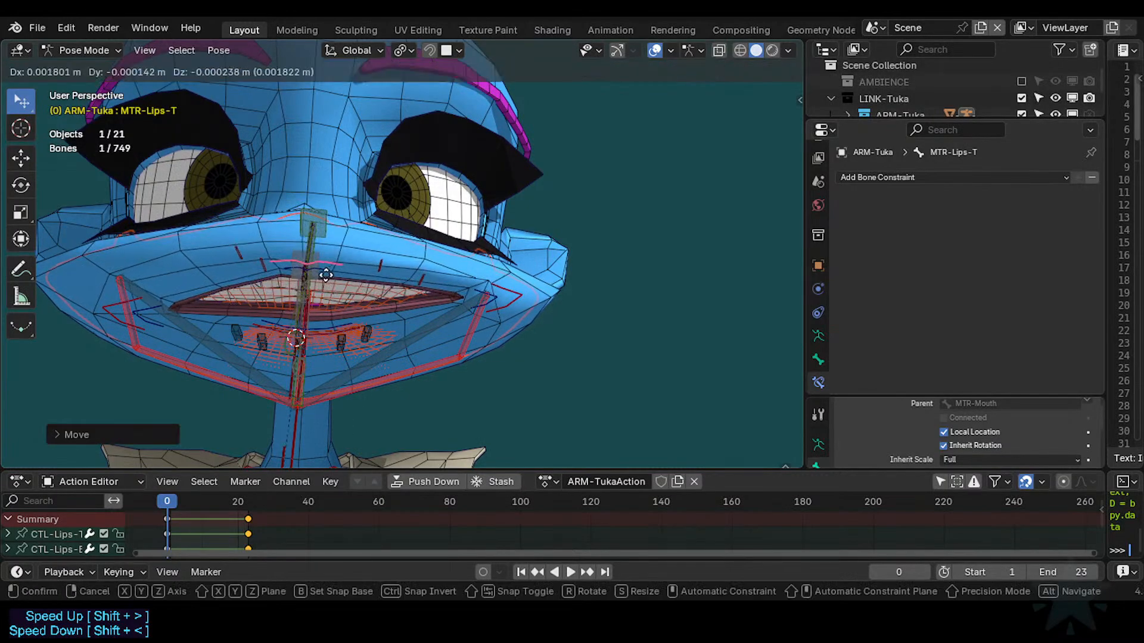
Move MTR-Lips.L slightly outward and up, and adjust the lower lip height with MTR-Lips-B.
{"action": "left_click", "coordinate": [511, 300]}
{"action": "key", "text": "g"}
{"action": "left_click", "coordinate": [434, 297]}
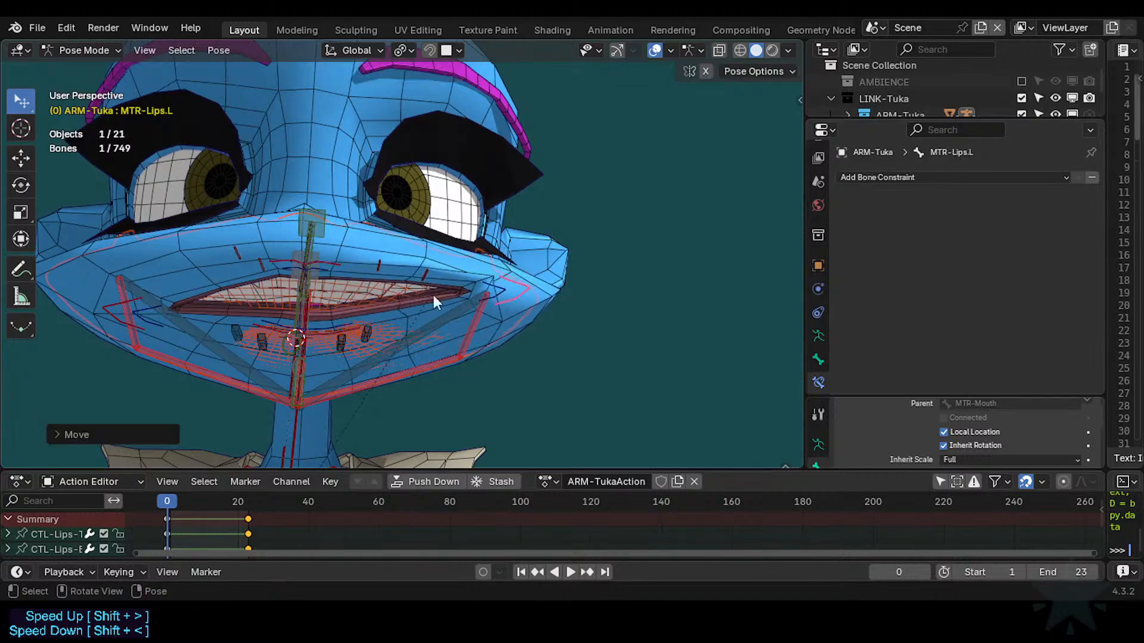
{"action": "left_click", "coordinate": [341, 326]}
{"action": "left_click", "coordinate": [340, 327]}
{"action": "key", "text": "g"}
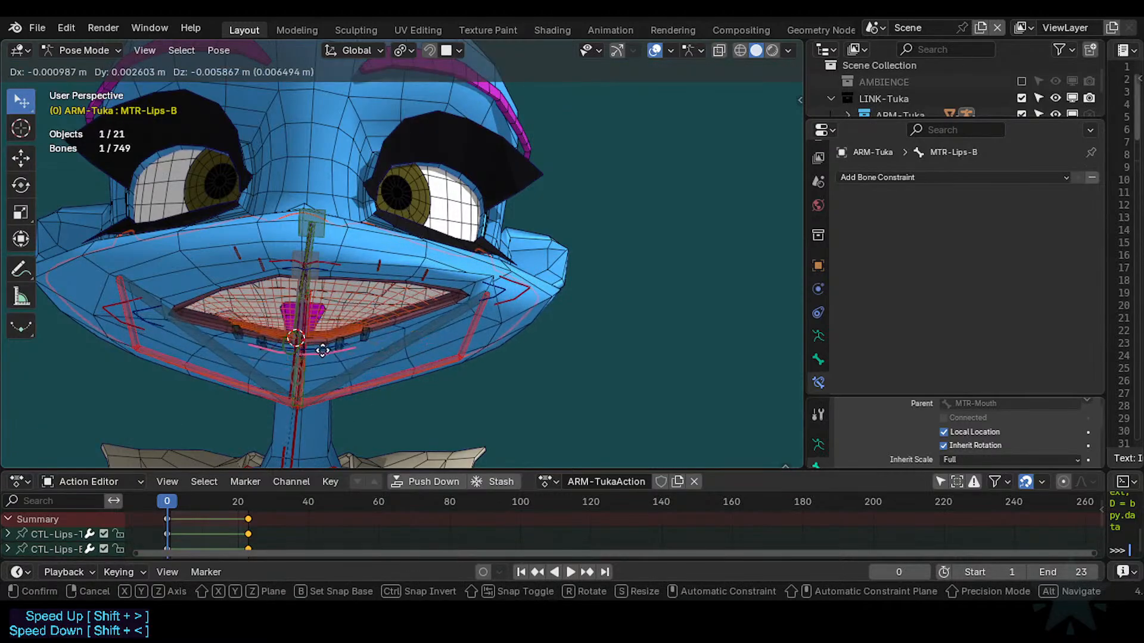
{"action": "left_click", "coordinate": [323, 332]}
Lower MTR-Lips-T slightly, and rotate and reposition MTR-Lips.L at the lip corner.
{"action": "left_click", "coordinate": [349, 252]}
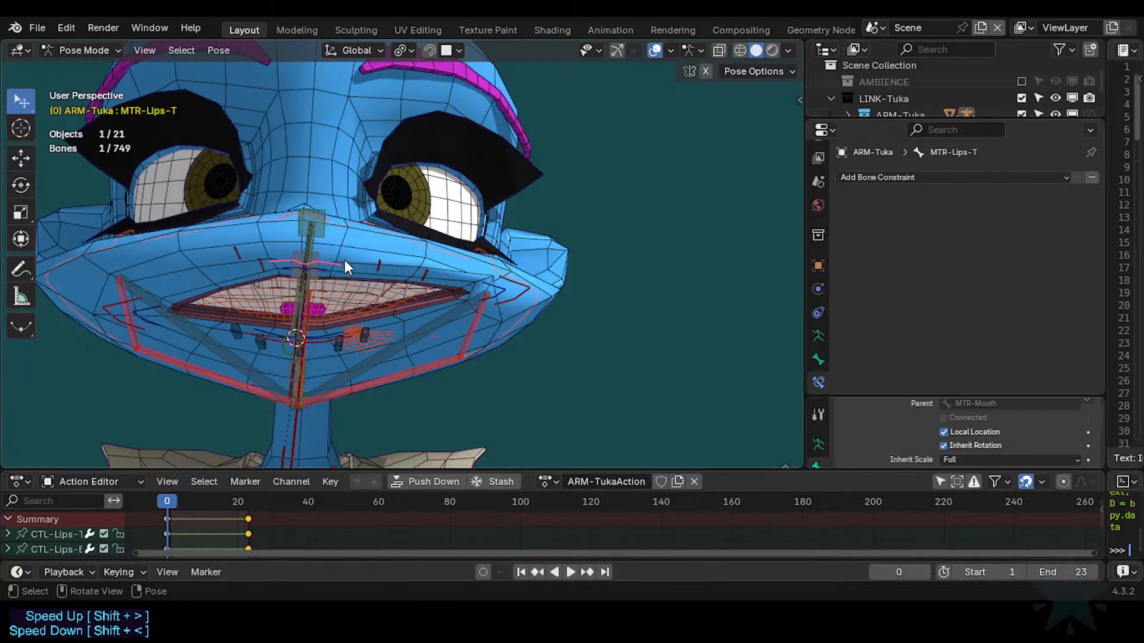
{"action": "key", "text": "g"}
{"action": "left_click", "coordinate": [436, 287]}
{"action": "left_click", "coordinate": [520, 287]}
{"action": "key", "text": "r"}
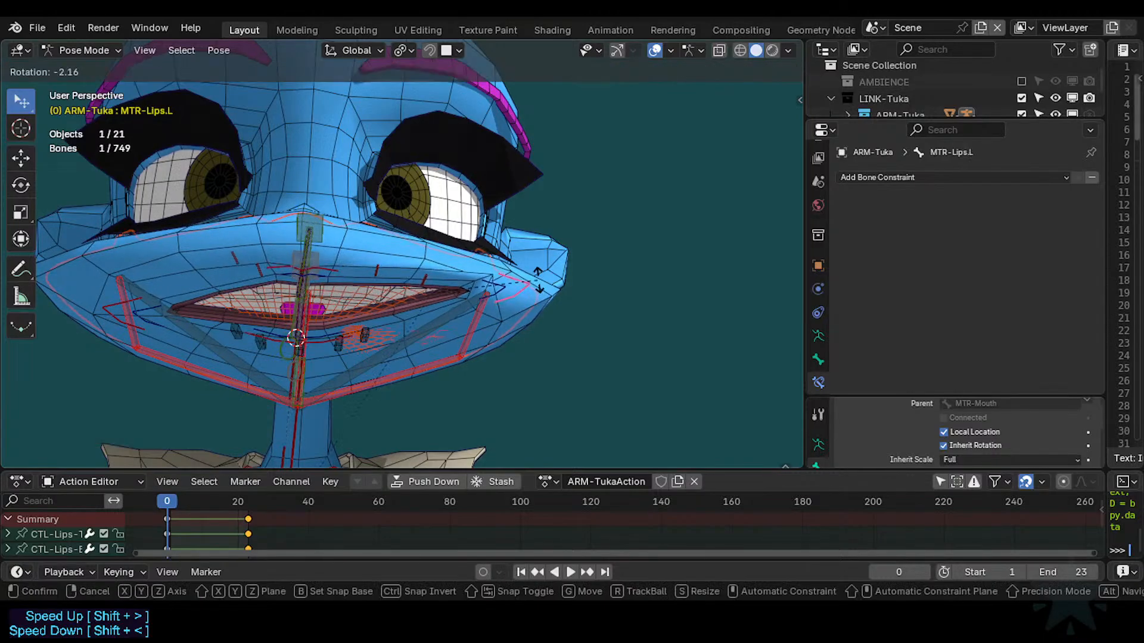
{"action": "left_click", "coordinate": [538, 281]}
{"action": "key", "text": "g"}
{"action": "left_click", "coordinate": [502, 299]}
Pull CTL-Lips.L inward to narrow the mouth corner, and move its parent MTR-Lips.L outward.
{"action": "left_click", "coordinate": [497, 298]}
{"action": "left_click", "coordinate": [491, 298]}
{"action": "key", "text": "g"}
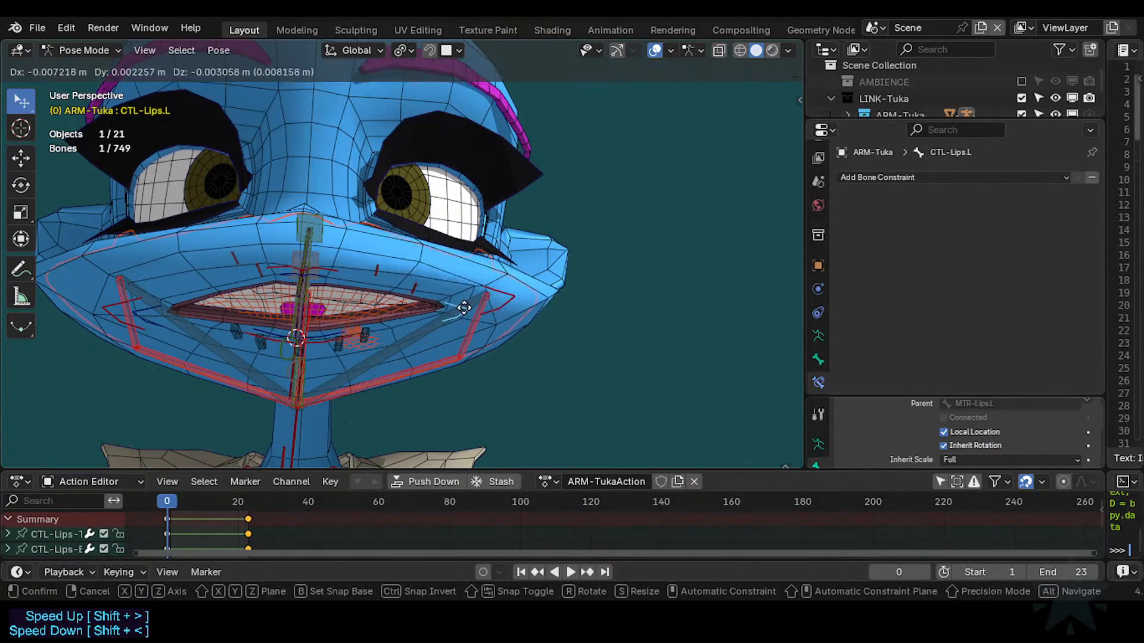
{"action": "left_click", "coordinate": [465, 306]}
{"action": "left_click", "coordinate": [514, 299]}
{"action": "key", "text": "g"}
{"action": "left_click", "coordinate": [534, 293]}
{"action": "left_click", "coordinate": [473, 299]}
{"action": "key", "text": "g"}
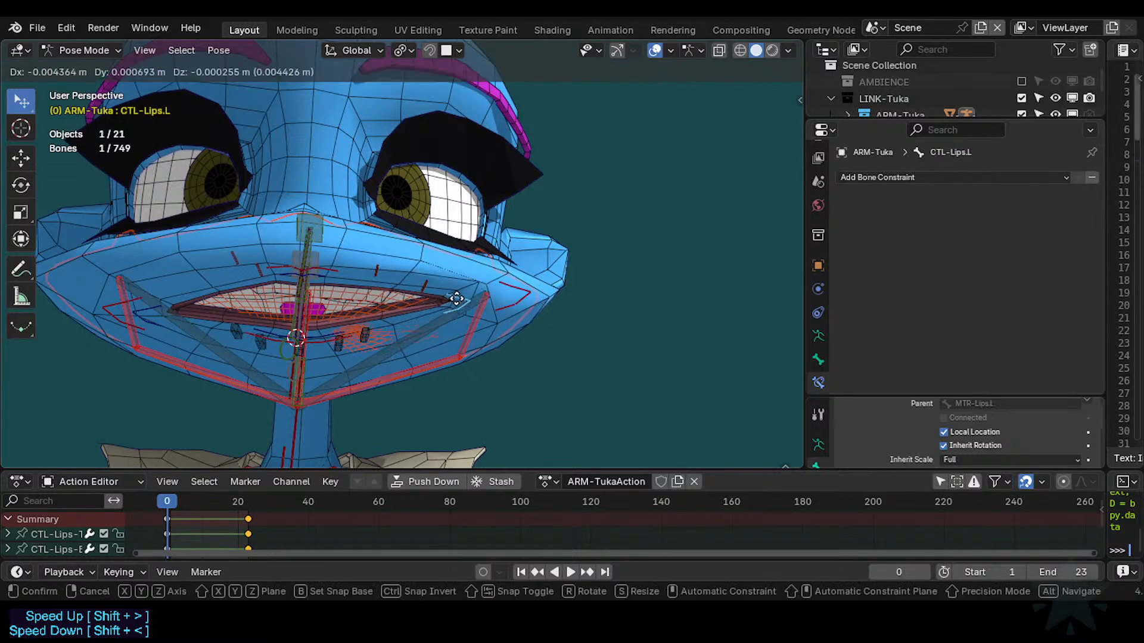
{"action": "left_click", "coordinate": [459, 301]}
Move and rotate MTR-Lips-T to tilt the upper lip and shift the arcade bones sideways.
{"action": "left_click", "coordinate": [336, 268]}
{"action": "key", "text": "g"}
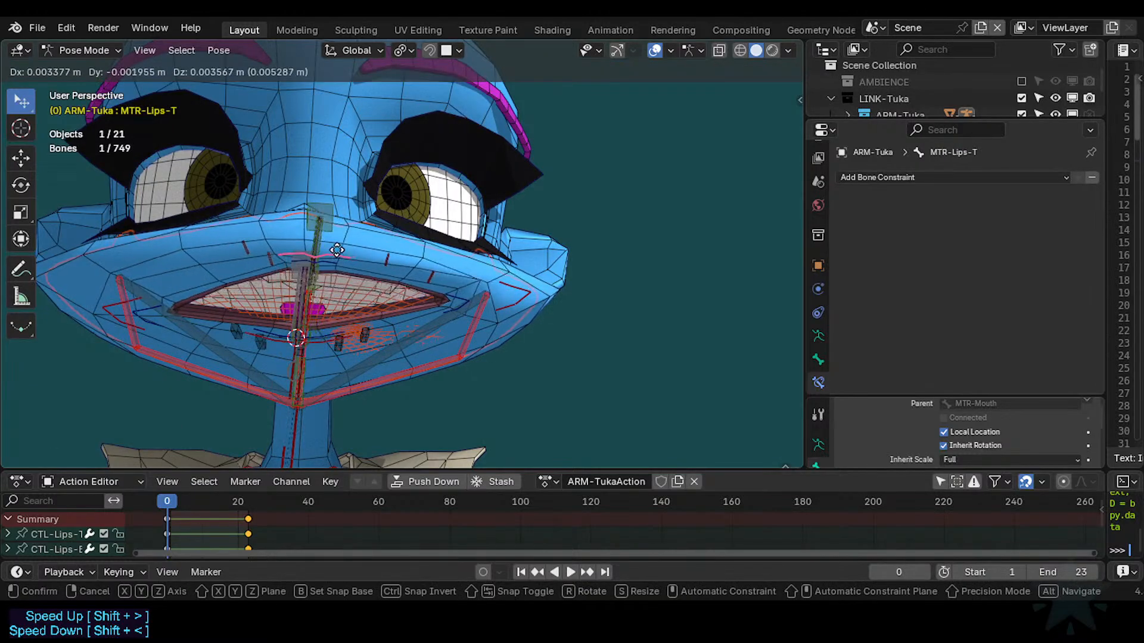
{"action": "left_click", "coordinate": [353, 255]}
{"action": "key", "text": "r"}
{"action": "left_click", "coordinate": [375, 249]}
{"action": "key", "text": "g"}
{"action": "left_click", "coordinate": [356, 254]}
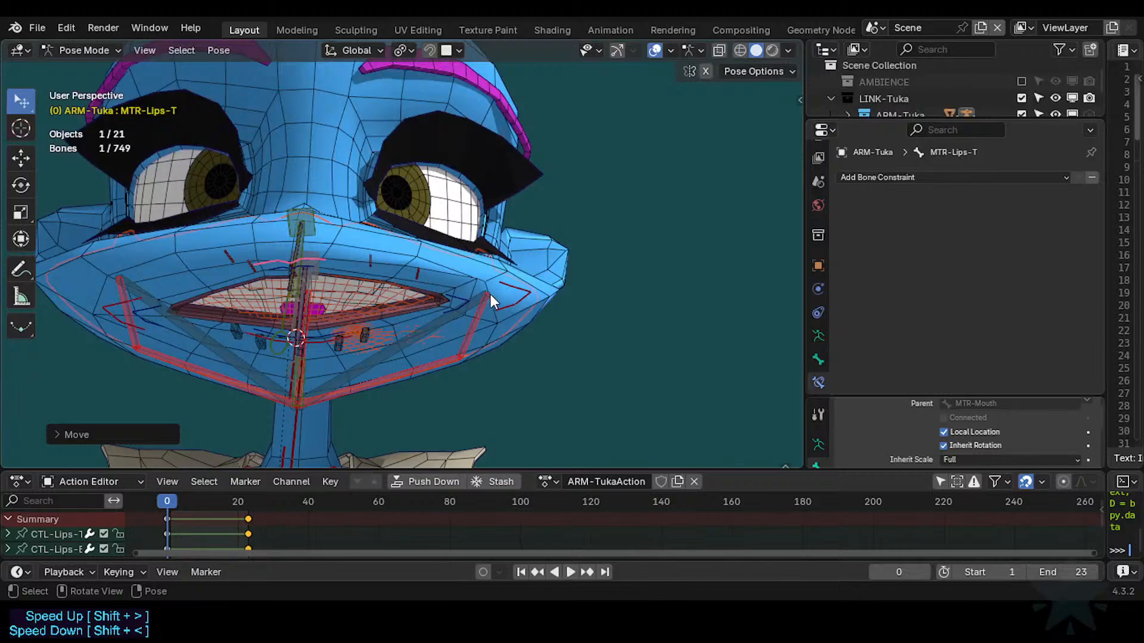
Move MTR-Lips.L and its child control CTL-Lips.L outward to widen the mouth corner.
{"action": "left_click", "coordinate": [524, 292]}
{"action": "key", "text": "g"}
{"action": "left_click", "coordinate": [539, 292]}
{"action": "left_click", "coordinate": [467, 298]}
{"action": "key", "text": "g"}
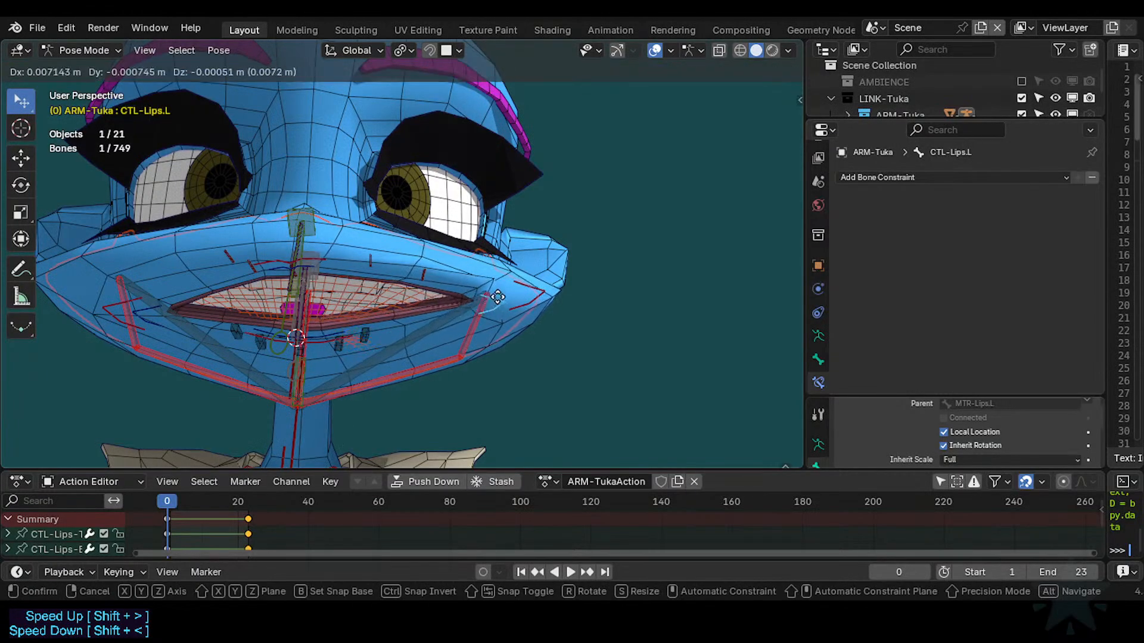
{"action": "left_click", "coordinate": [503, 295]}
Lower MTR-Lips-T and rotate it to tilt the upper lip.
{"action": "left_click", "coordinate": [326, 252]}
{"action": "key", "text": "s"}
{"action": "right_click", "coordinate": [324, 265]}
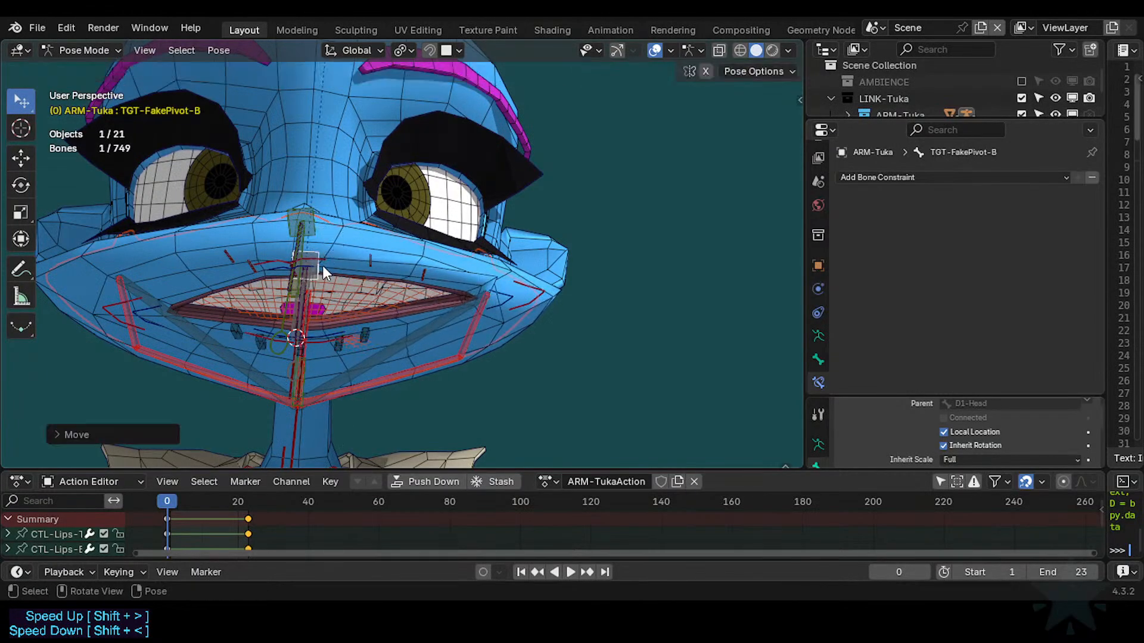
{"action": "left_click", "coordinate": [320, 261]}
{"action": "key", "text": "g"}
{"action": "left_click", "coordinate": [316, 276]}
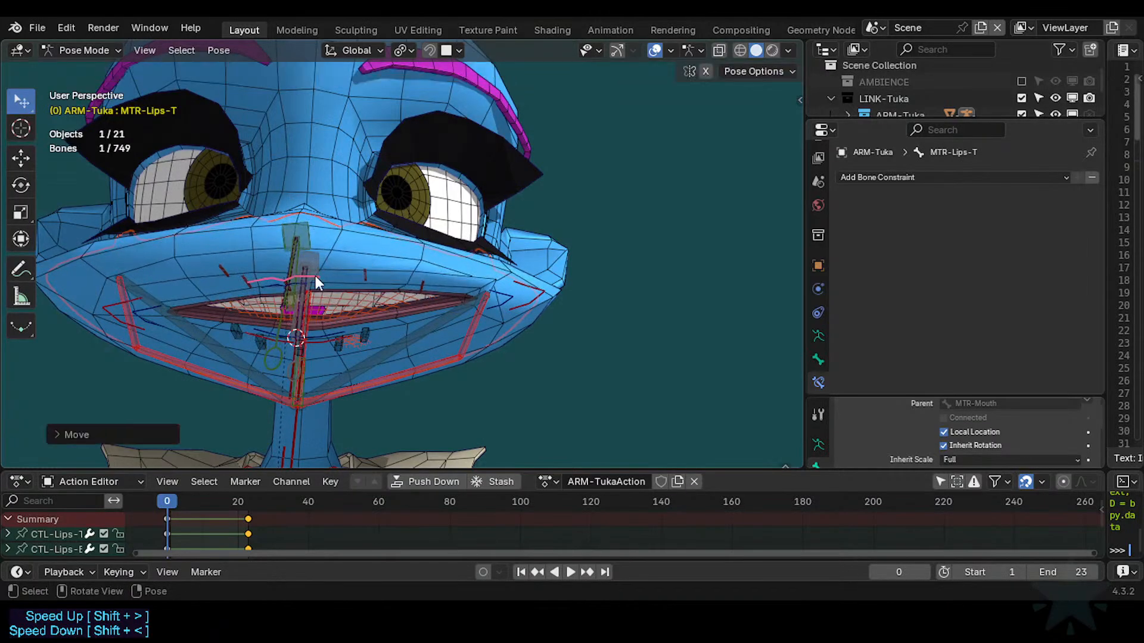
{"action": "key", "text": "r"}
{"action": "left_click", "coordinate": [447, 291]}
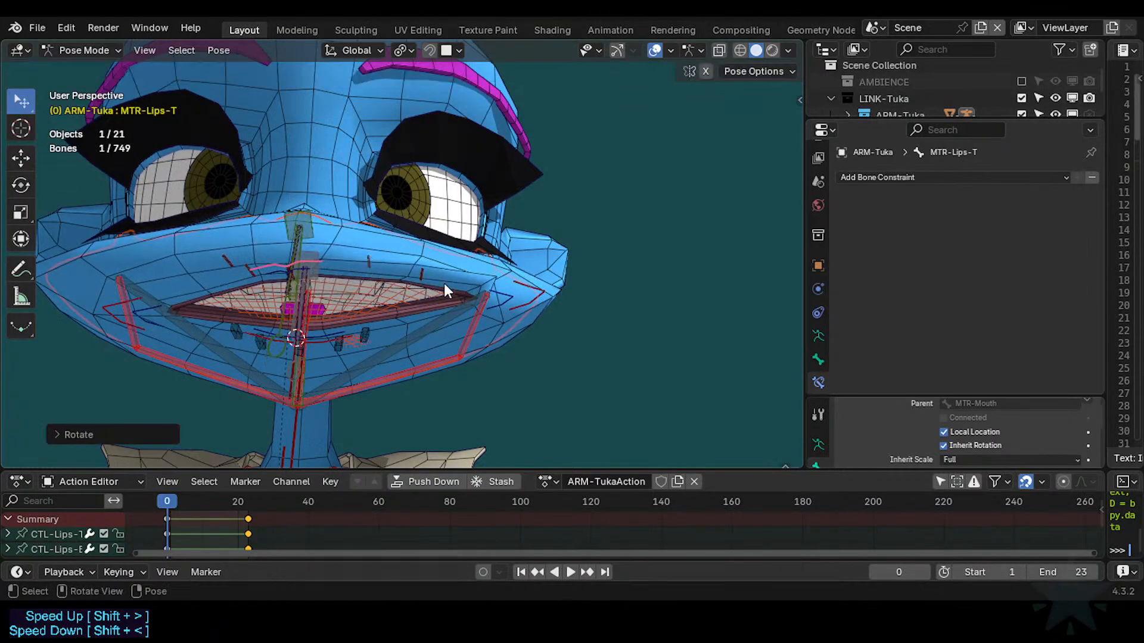
Pull MTR-Lips.L slightly farther outward at the lip corner.
{"action": "left_click", "coordinate": [526, 289]}
{"action": "key", "text": "g"}
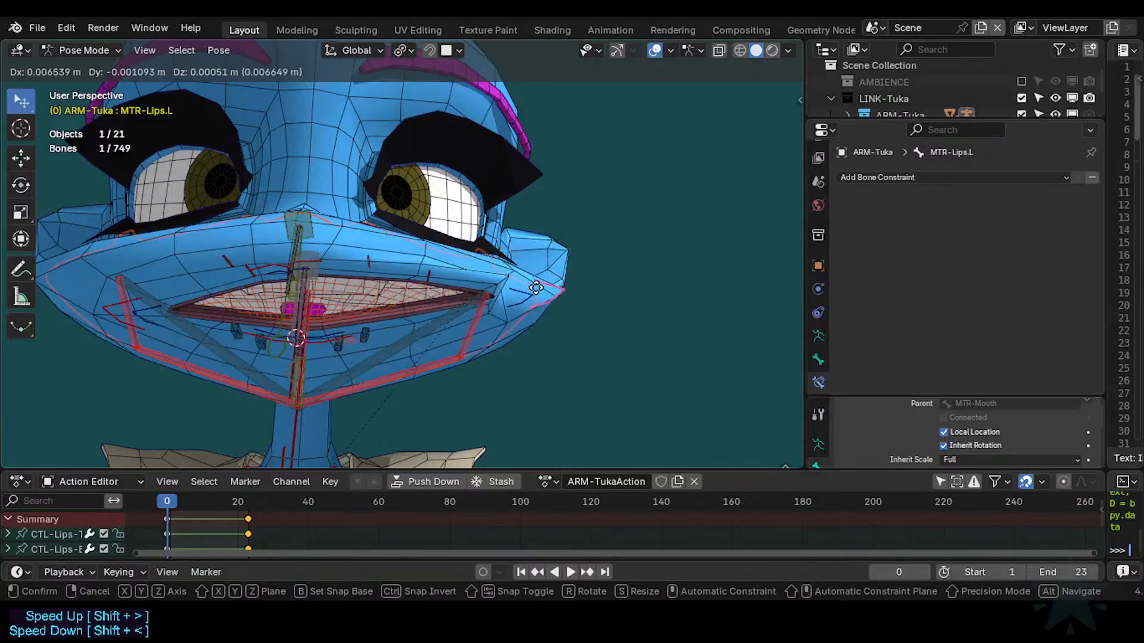
{"action": "left_click", "coordinate": [536, 289]}
Set D1-Arcade-T.L's Copy Transforms influence to 0.674 and copy only that constraint to D1-Arcade-T.L.001.
{"action": "left_click", "coordinate": [414, 275]}
{"action": "key", "text": "ctrl+s"}
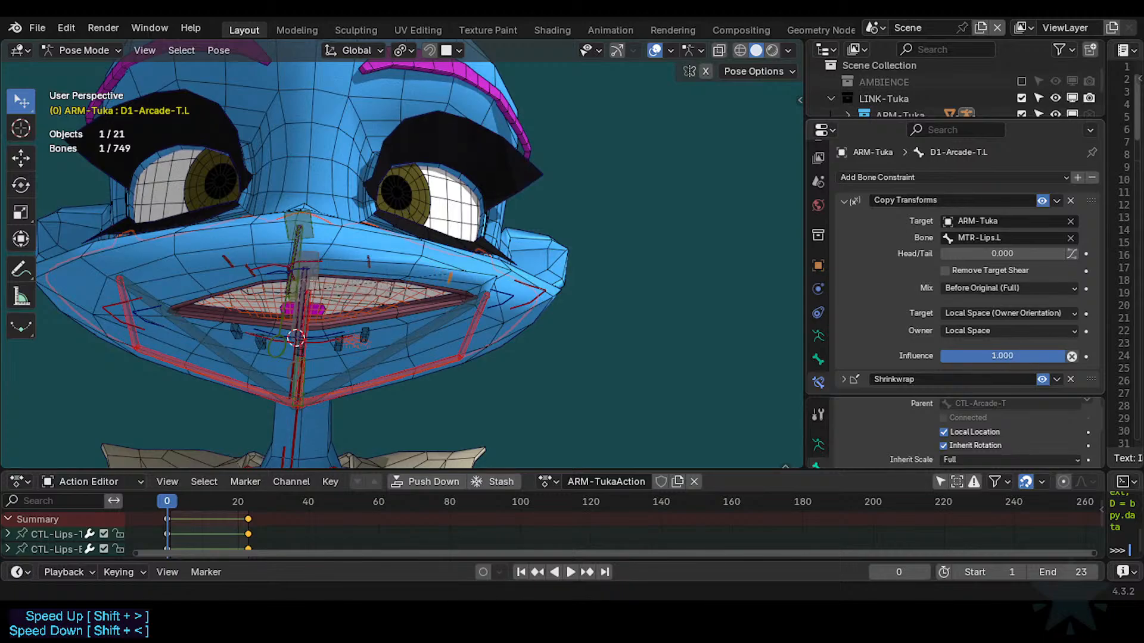
{"action": "left_click", "coordinate": [377, 262], "text": "shift"}
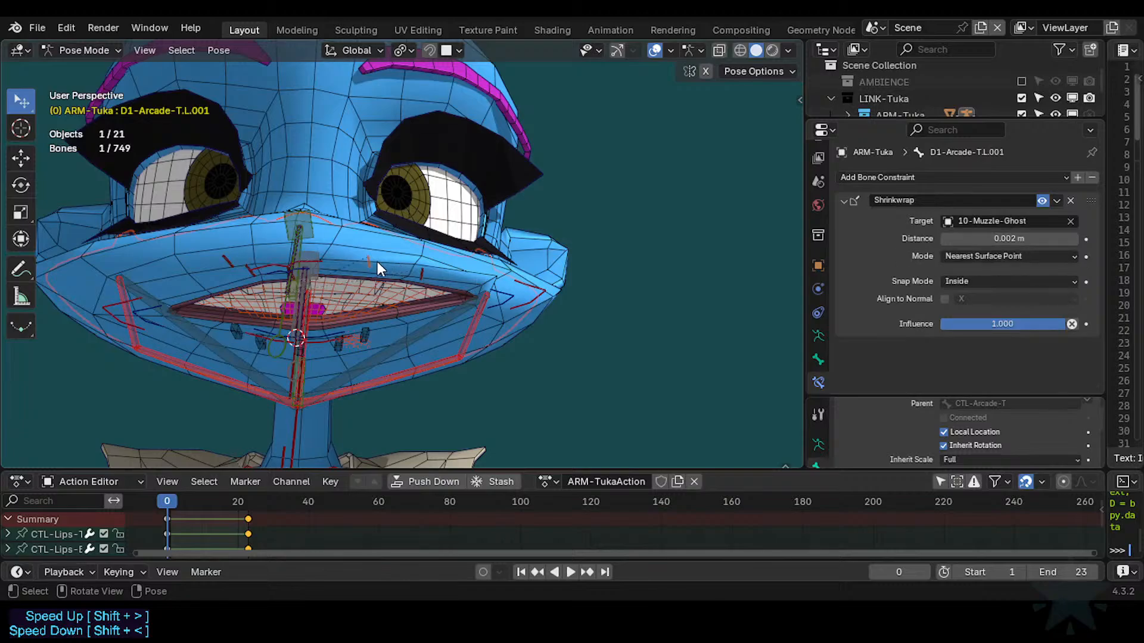
{"action": "left_click", "coordinate": [428, 271], "text": "shift"}
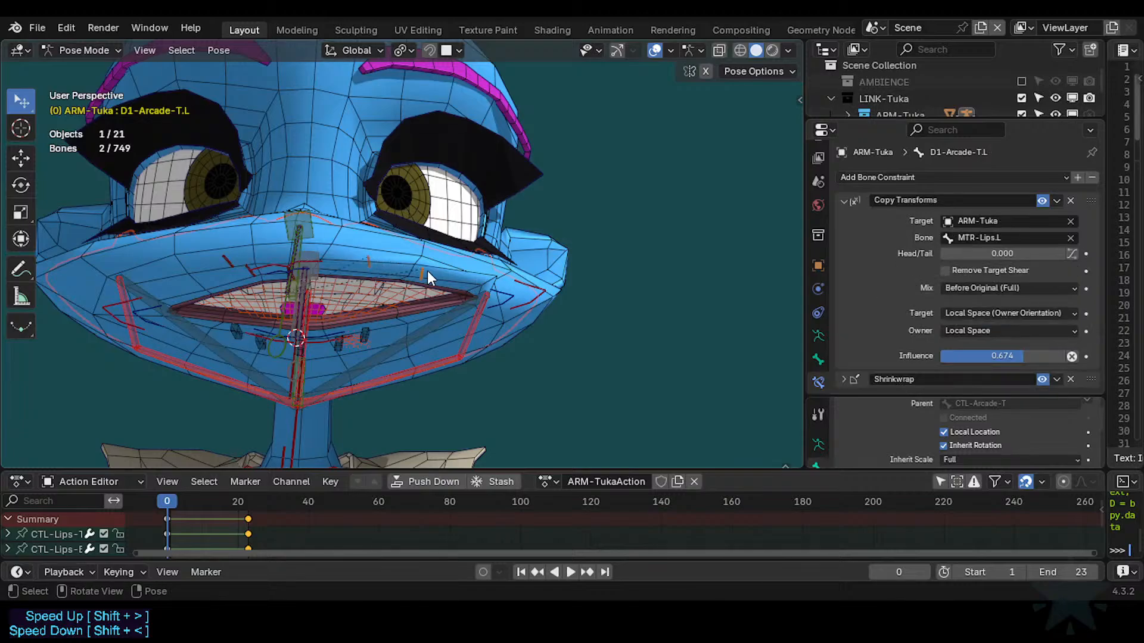
{"action": "key", "text": "ctrl+c"}
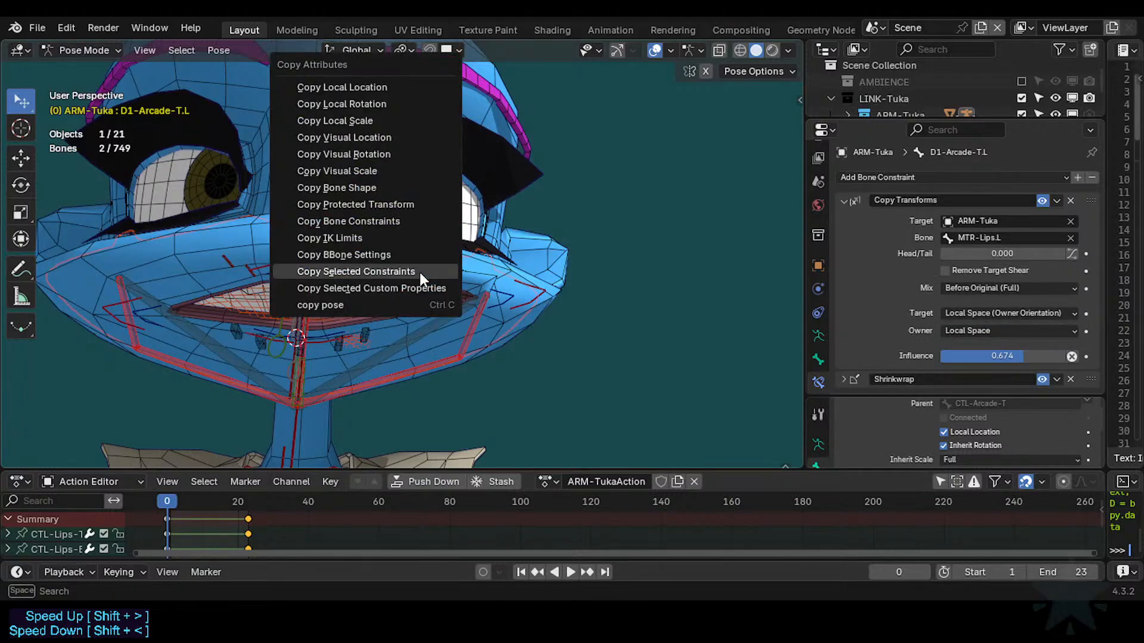
{"action": "left_click", "coordinate": [419, 270]}
{"action": "left_click", "coordinate": [409, 283]}
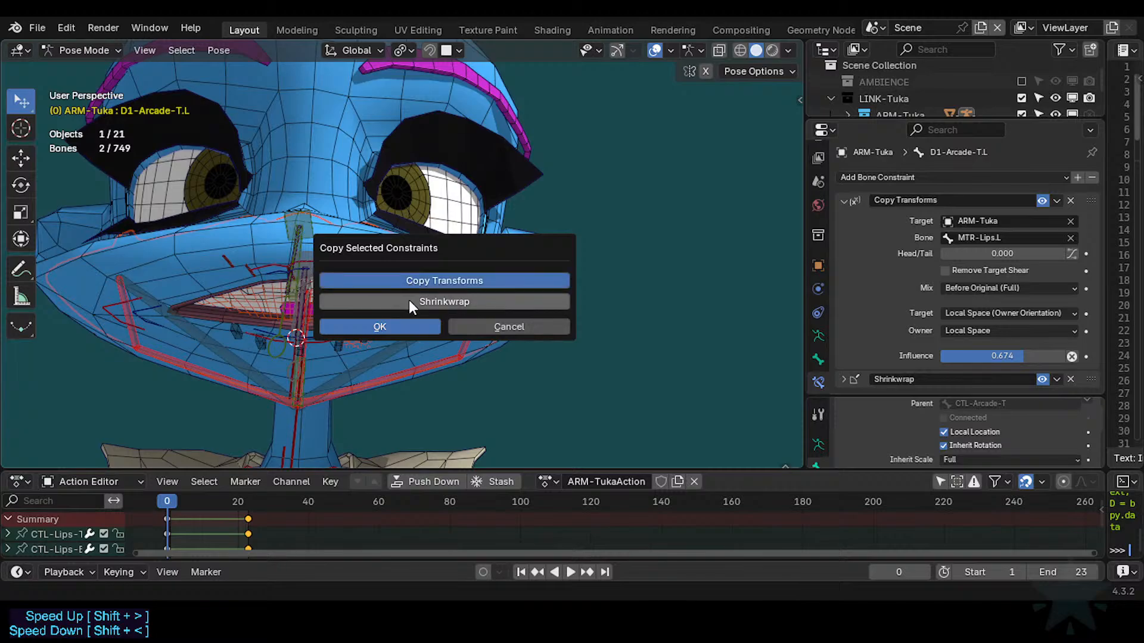
{"action": "left_click", "coordinate": [397, 329]}
{"action": "key", "text": "alt+a"}
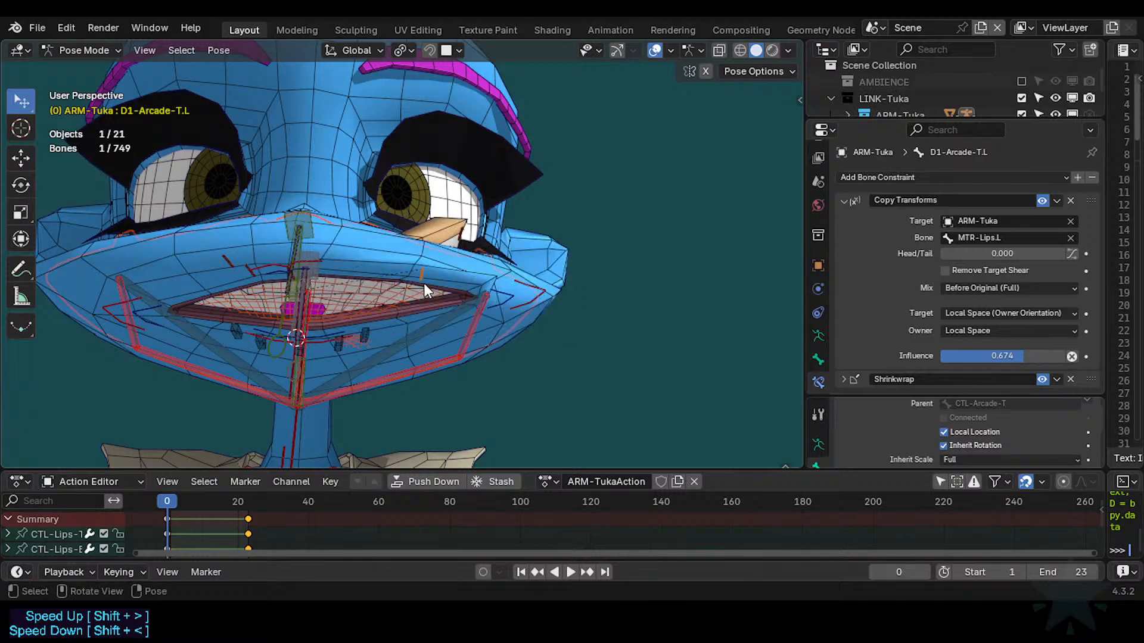
Check D1-Arcade-T.L's rest position in Edit Mode, and test-move it in Pose Mode.
{"action": "key", "text": "Tab"}
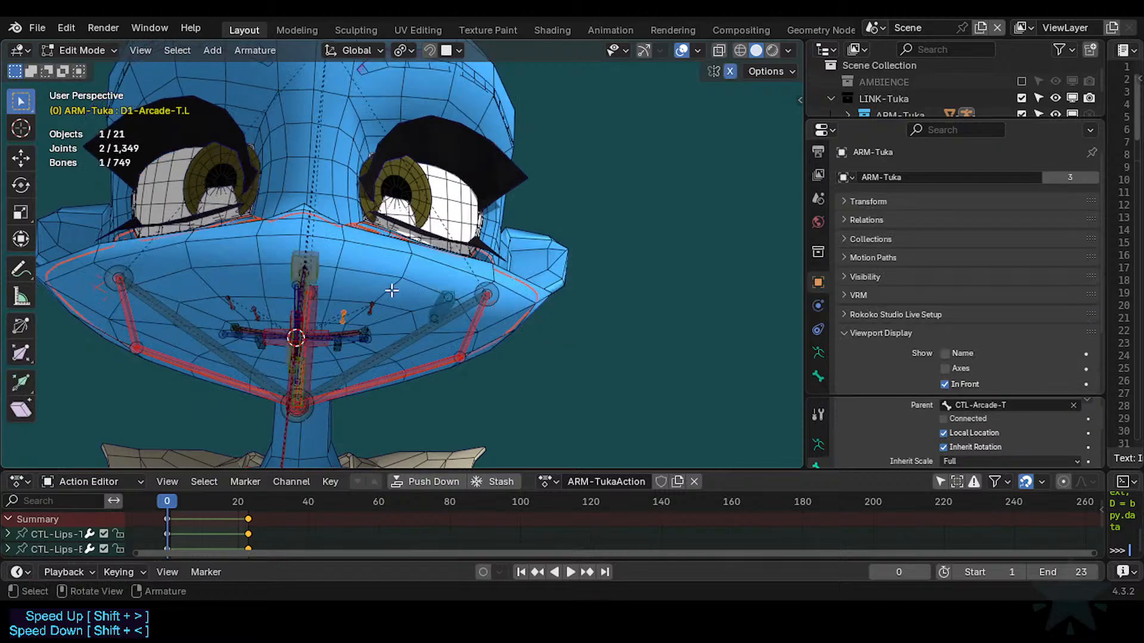
{"action": "left_click", "coordinate": [342, 316]}
{"action": "key", "text": "Tab"}
{"action": "key", "text": "g"}
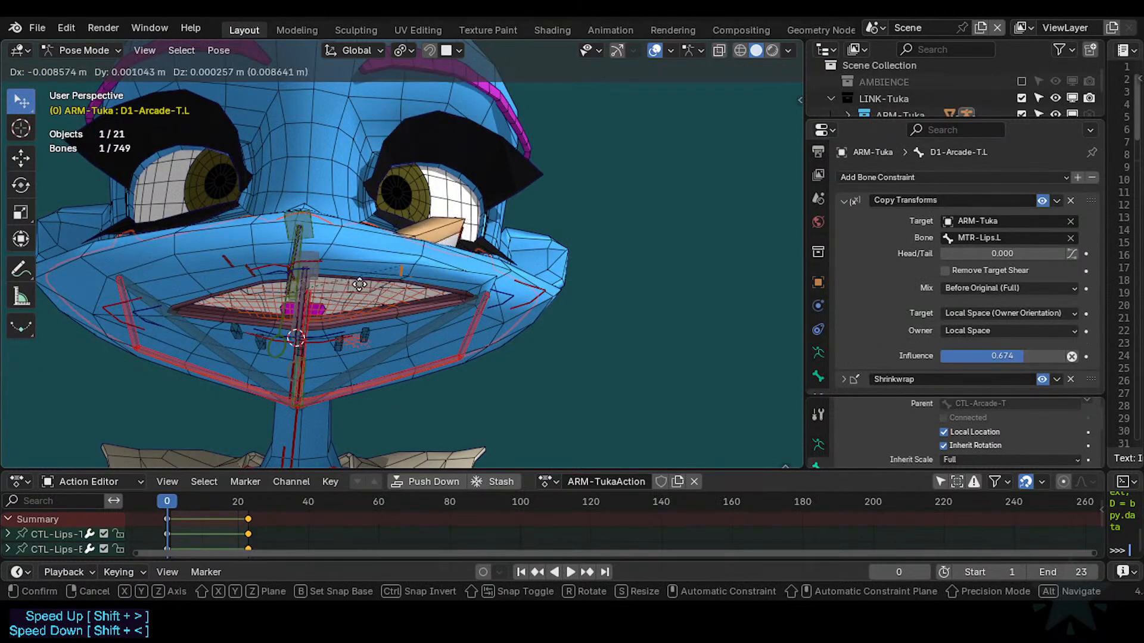
{"action": "right_click", "coordinate": [407, 282]}
Test-move D1-Arcade-T.L.001 near the mouth corner, and compare it with D1-Arcade-T.L.
{"action": "left_click", "coordinate": [463, 239]}
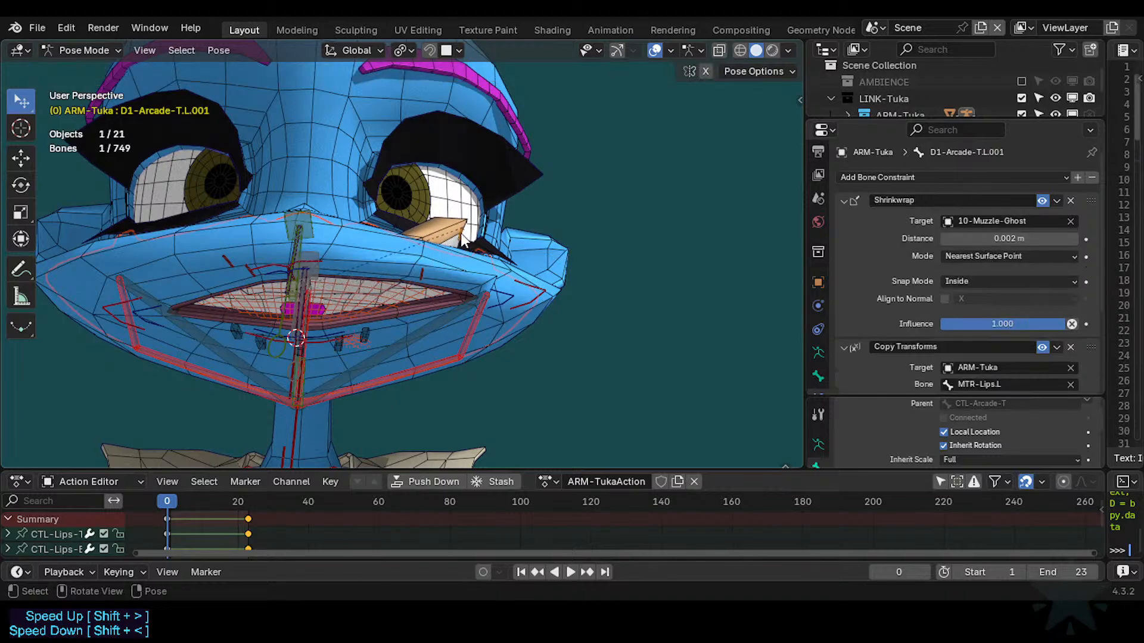
{"action": "key", "text": "g"}
{"action": "right_click", "coordinate": [423, 280]}
{"action": "left_click", "coordinate": [421, 274]}
{"action": "key", "text": "g"}
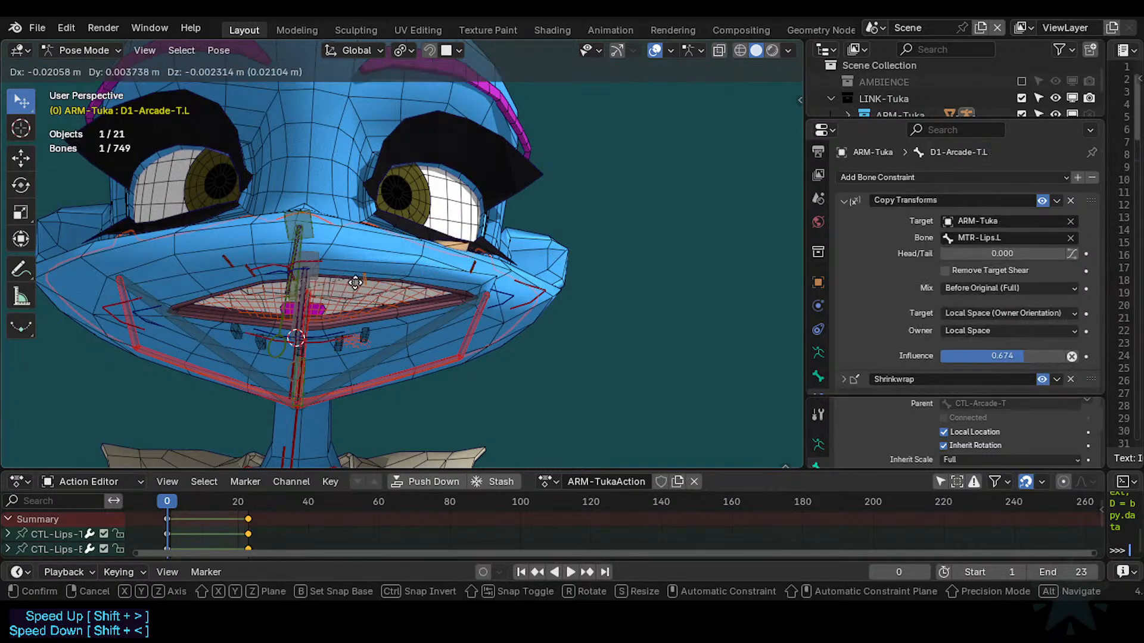
{"action": "right_click", "coordinate": [377, 296]}
{"action": "left_click", "coordinate": [474, 275]}
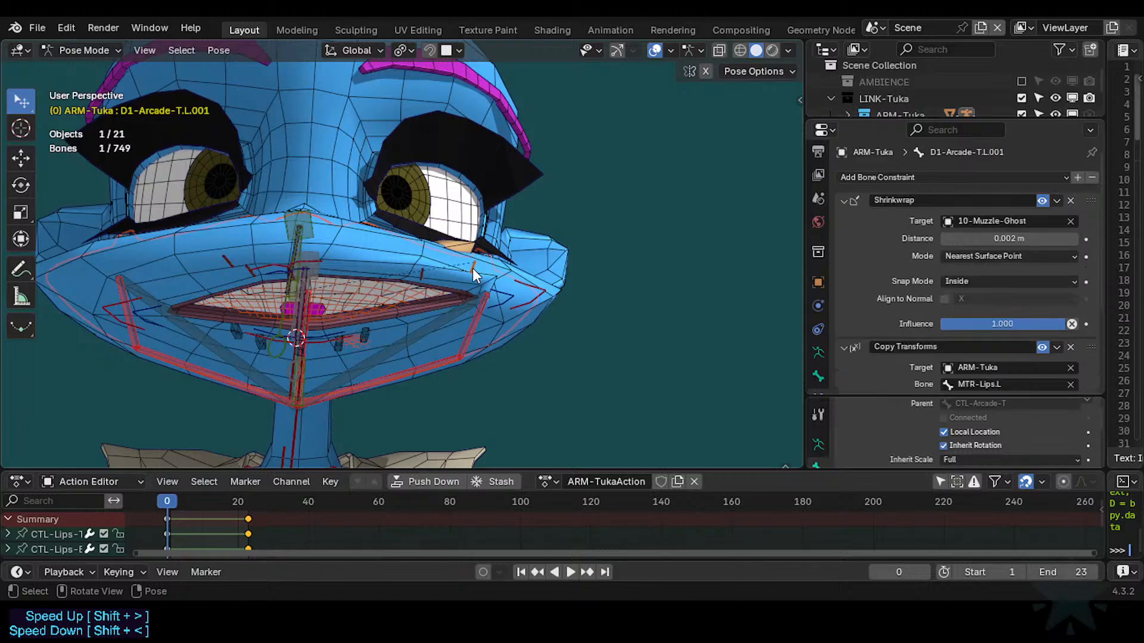
Pull MTR-Lips.L inward, and clear the location of all visible bones.
{"action": "left_click", "coordinate": [529, 286]}
{"action": "key", "text": "g"}
{"action": "left_click", "coordinate": [467, 297]}
{"action": "key", "text": "a"}
{"action": "key", "text": "alt+g"}
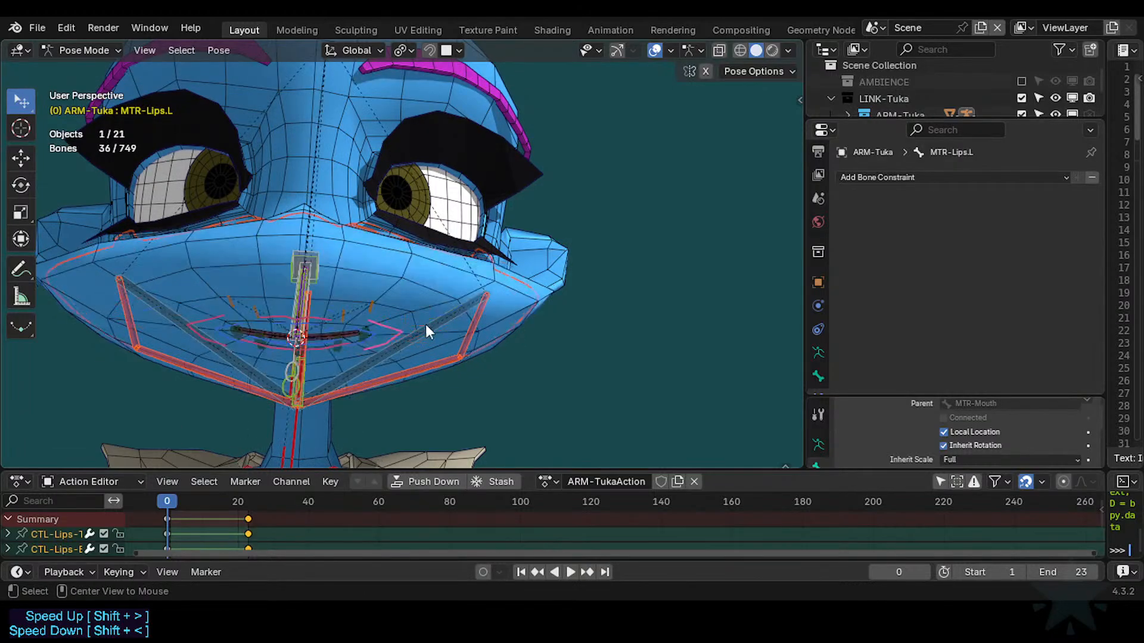
Pull MTR-Lips.L outward and up, and raise MTR-Lips-T to open the mouth.
{"action": "left_click", "coordinate": [398, 328]}
{"action": "key", "text": "g"}
{"action": "left_click", "coordinate": [405, 298]}
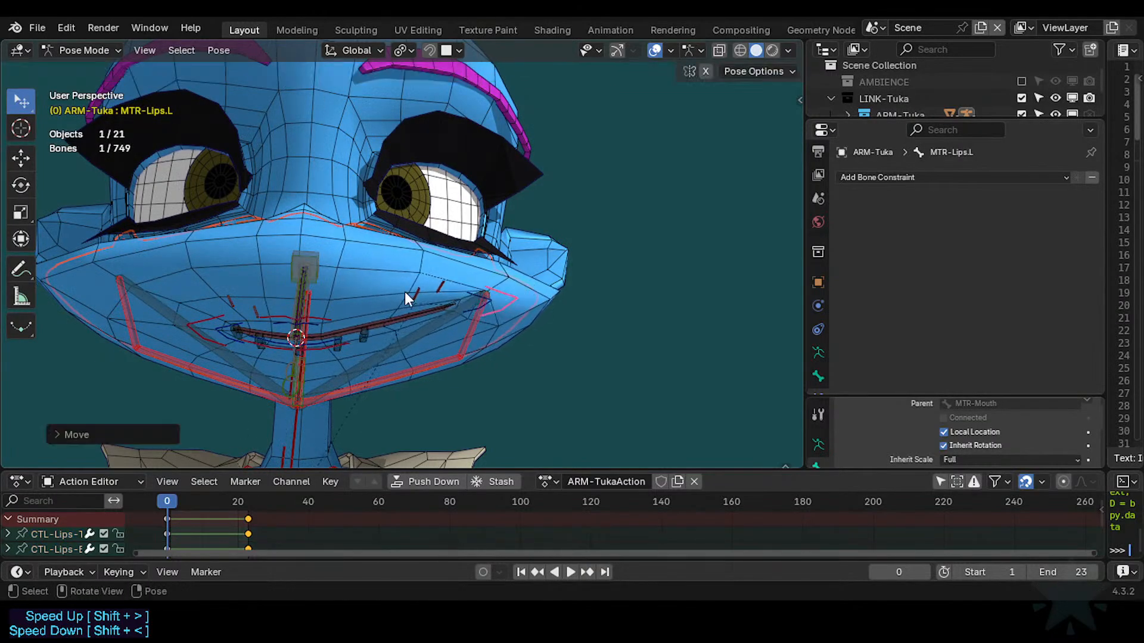
{"action": "left_click", "coordinate": [323, 324]}
{"action": "key", "text": "g"}
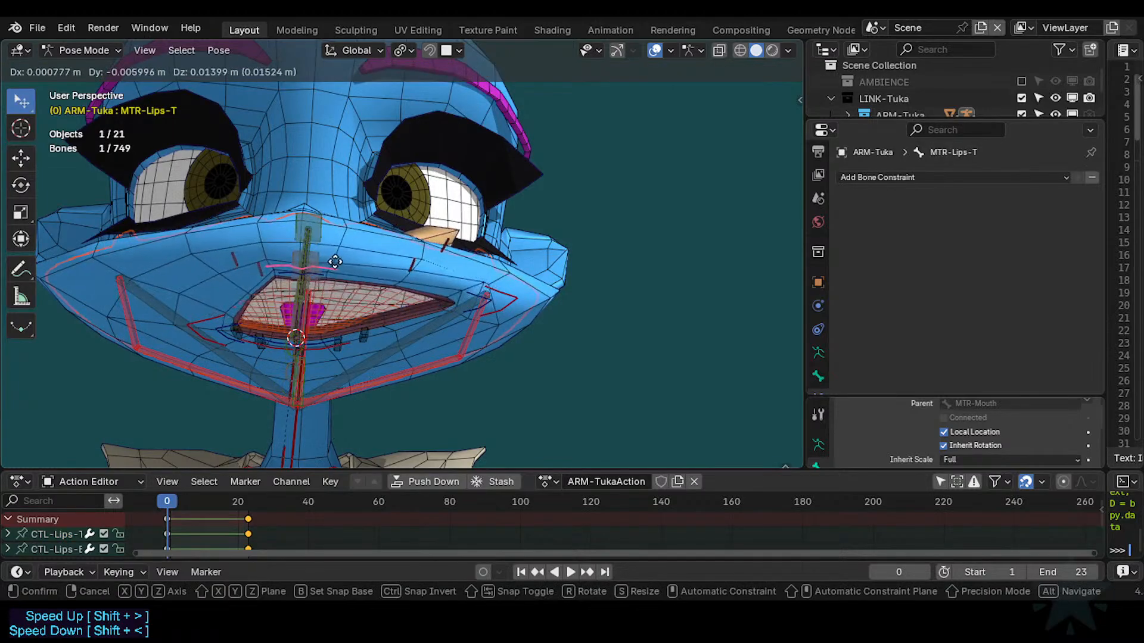
{"action": "left_click", "coordinate": [337, 292]}
Place Copy Transforms above Shrinkwrap on D1-Arcade-T.L.001 and set its influence to 0.475.
{"action": "left_click", "coordinate": [451, 269]}
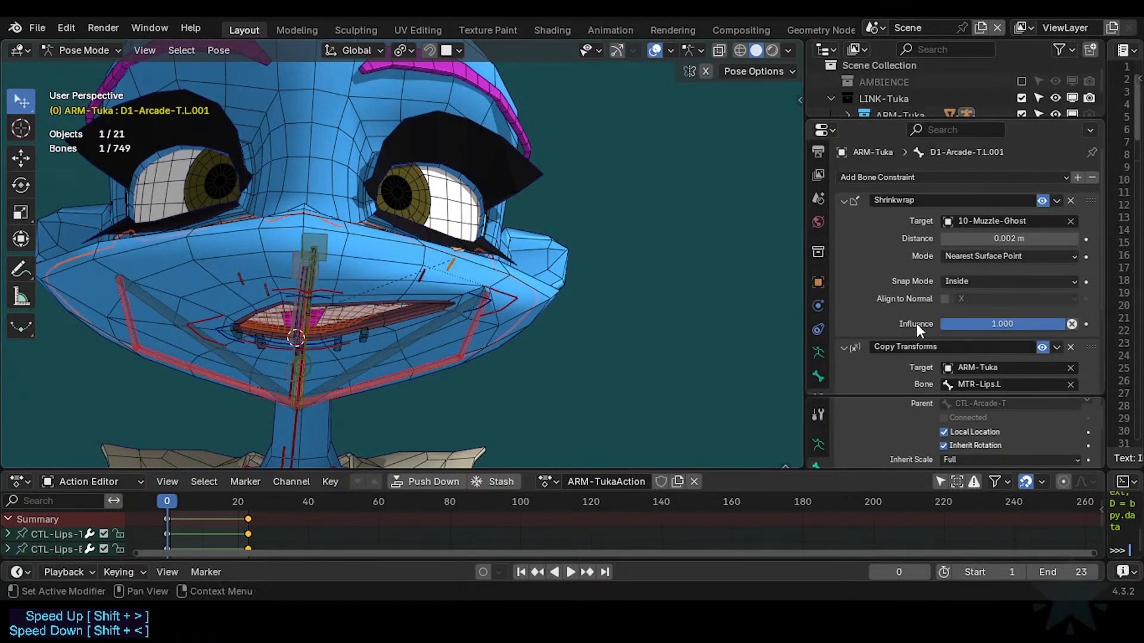
{"action": "left_click", "coordinate": [867, 198]}
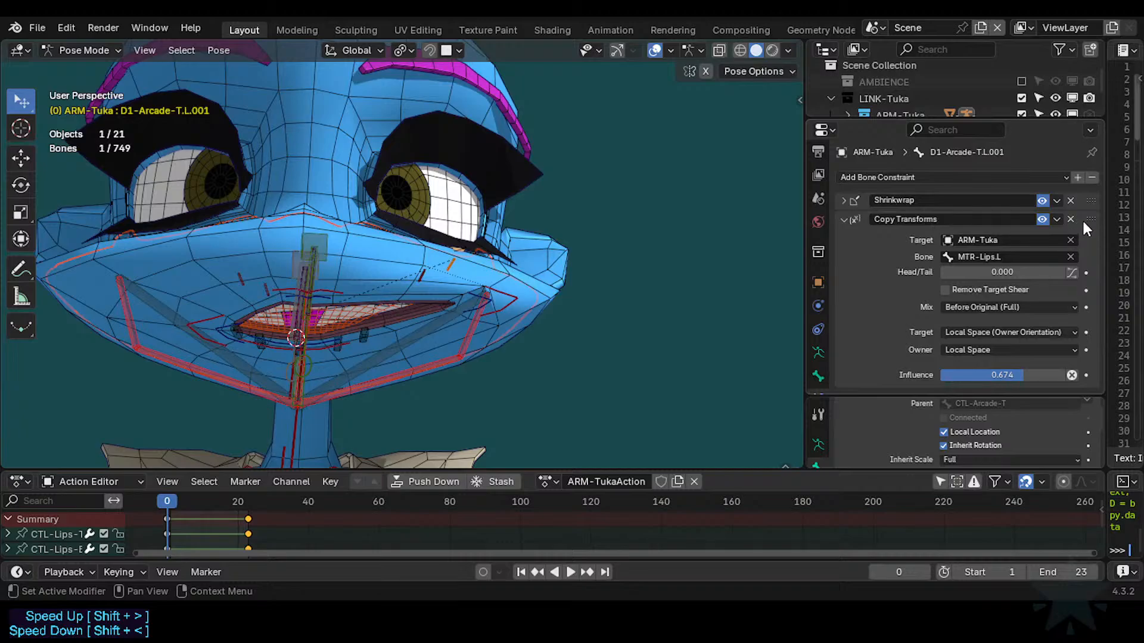
{"action": "left_click_drag", "start_coordinate": [1090, 219], "coordinate": [1091, 187]}
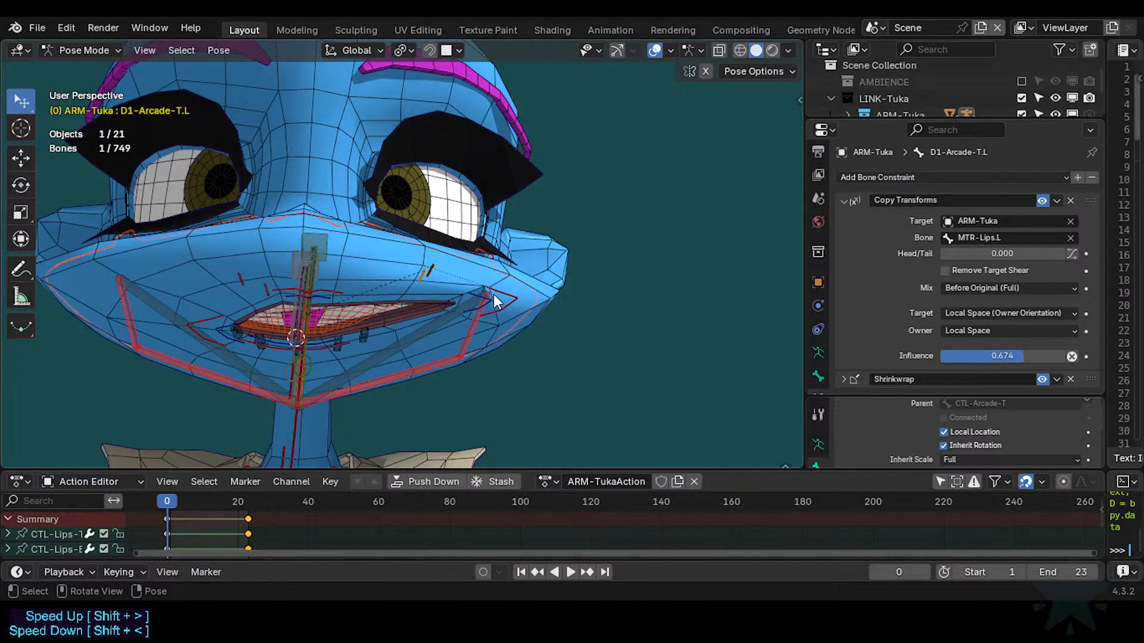
Test-move D1-Arcade-T.L inward, and clear the location of all visible bones.
{"action": "left_click_drag", "start_coordinate": [438, 270], "coordinate": [383, 286]}
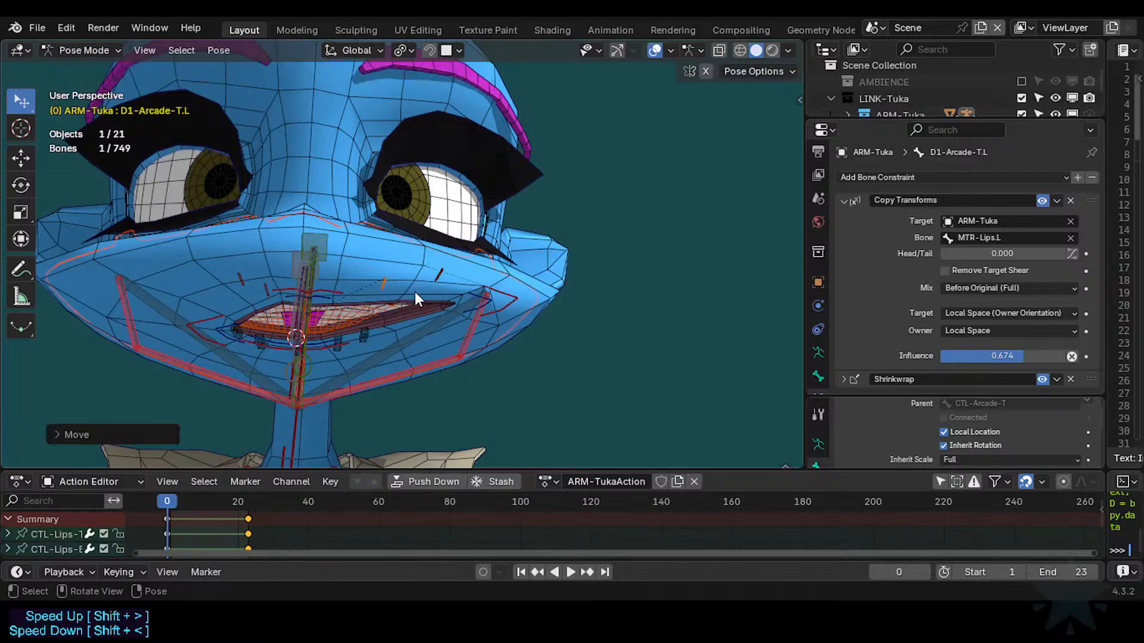
{"action": "key", "text": "a"}
{"action": "key", "text": "alt+g"}
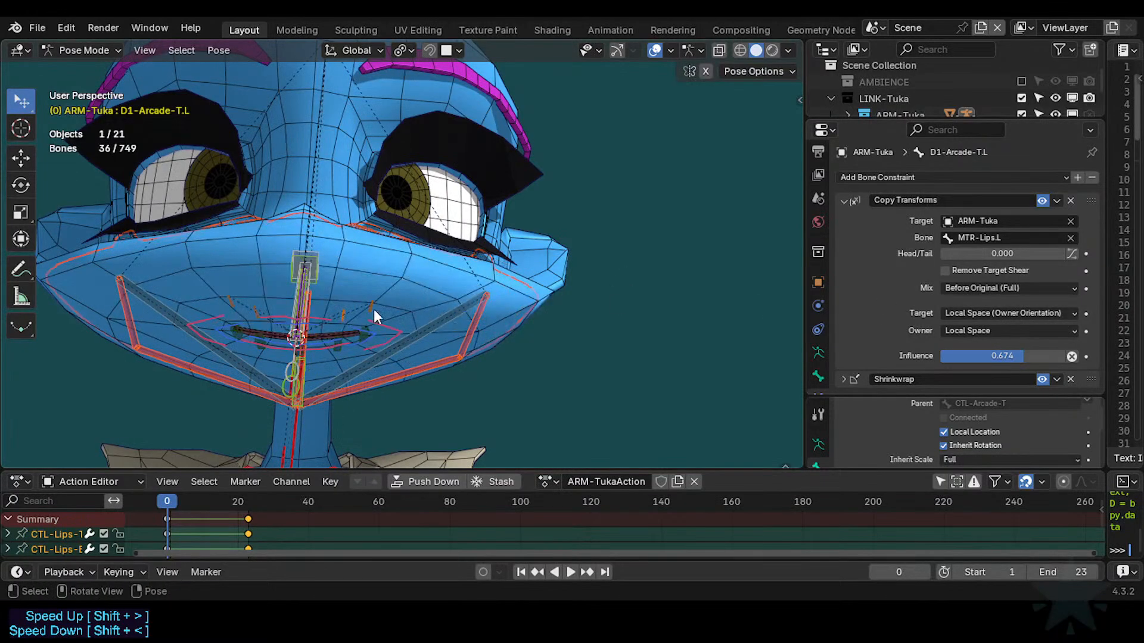
Pose the mouth open by pulling MTR-Lips.L outward and up, and raising and tilting MTR-Lips-T.
{"action": "left_click_drag", "start_coordinate": [384, 330], "coordinate": [497, 307]}
{"action": "key", "text": "ctrl+z"}
{"action": "left_click", "coordinate": [387, 328]}
{"action": "key", "text": "g"}
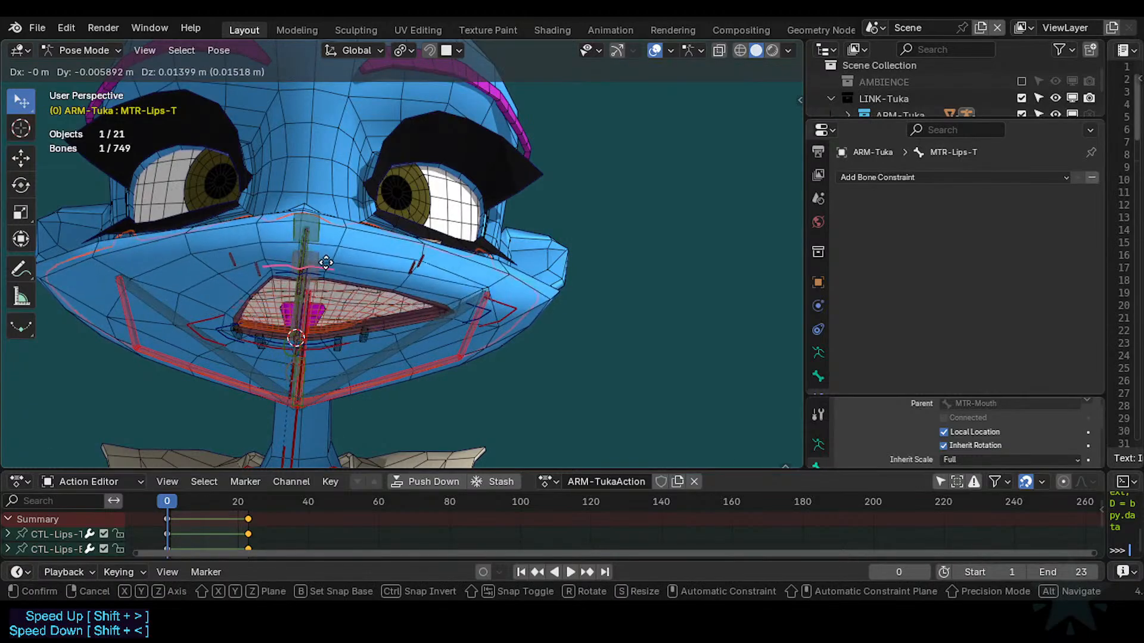
{"action": "left_click", "coordinate": [330, 266]}
{"action": "key", "text": "r"}
{"action": "left_click", "coordinate": [401, 241]}
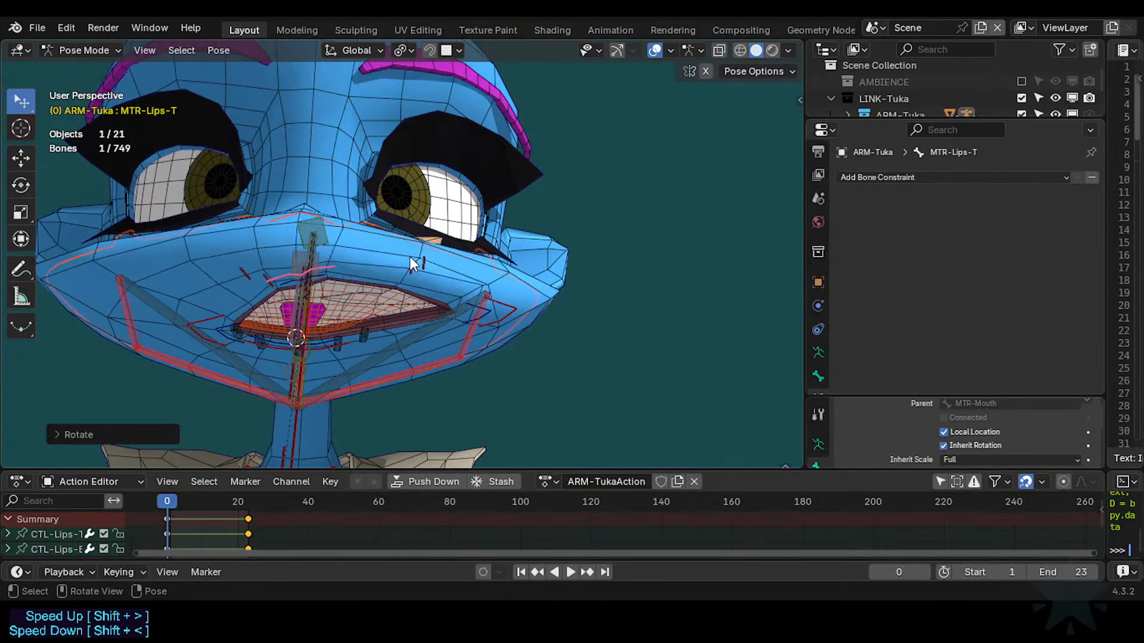
Test MTR-Lips.L inward and outward against the arcade bones, and save Tuka-Game-53.blend.
{"action": "key", "text": "g"}
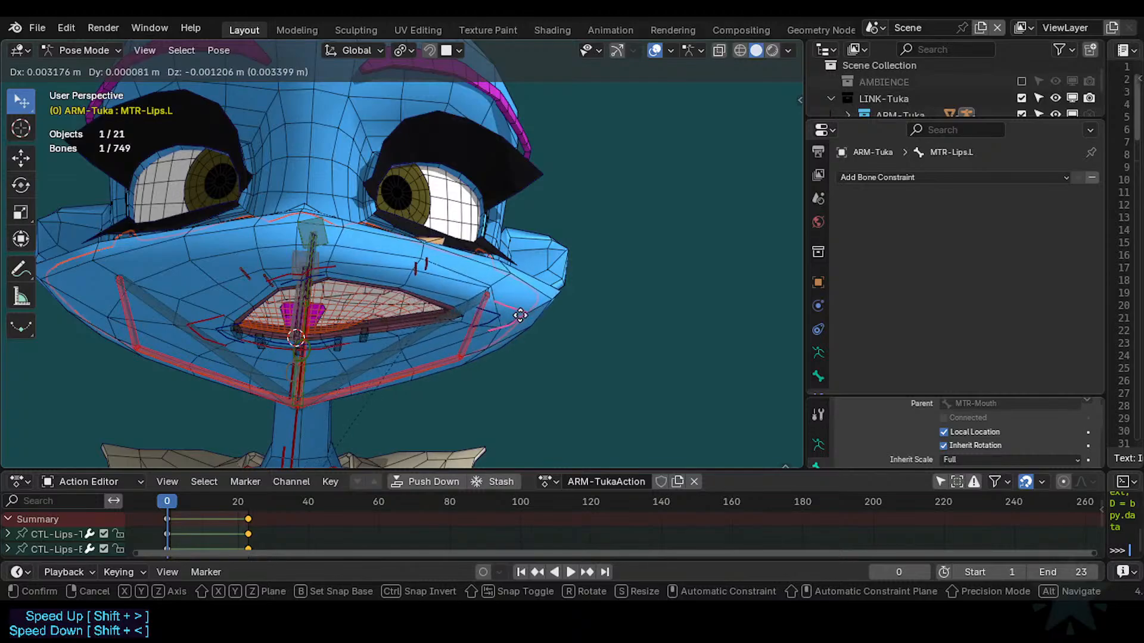
{"action": "left_click", "coordinate": [505, 312]}
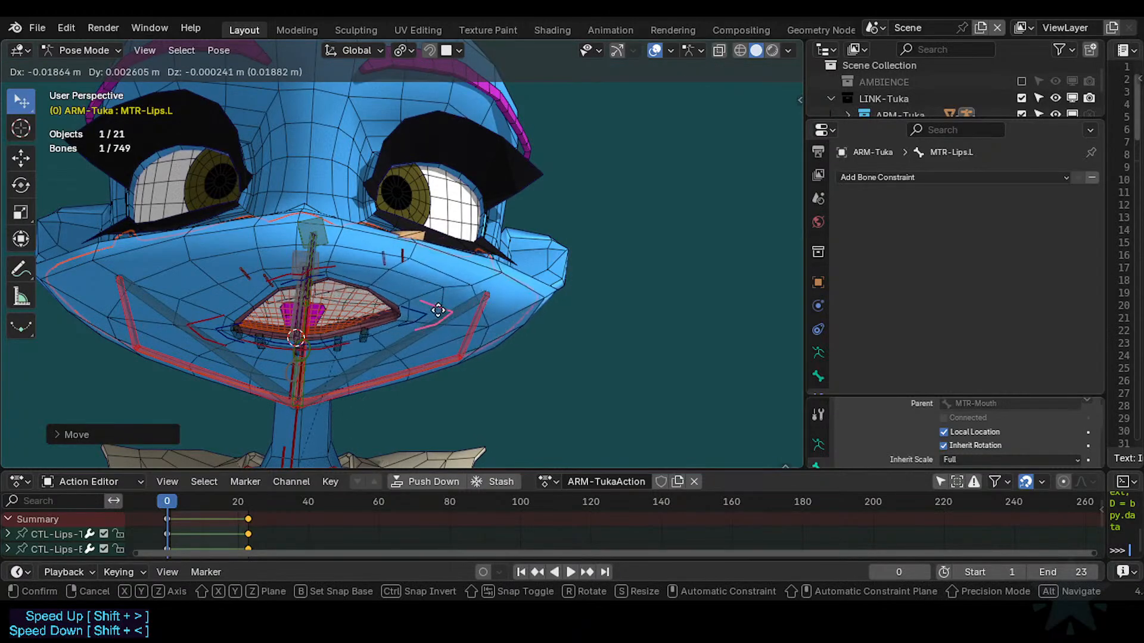
{"action": "left_click", "coordinate": [505, 300]}
{"action": "left_click", "coordinate": [412, 266]}
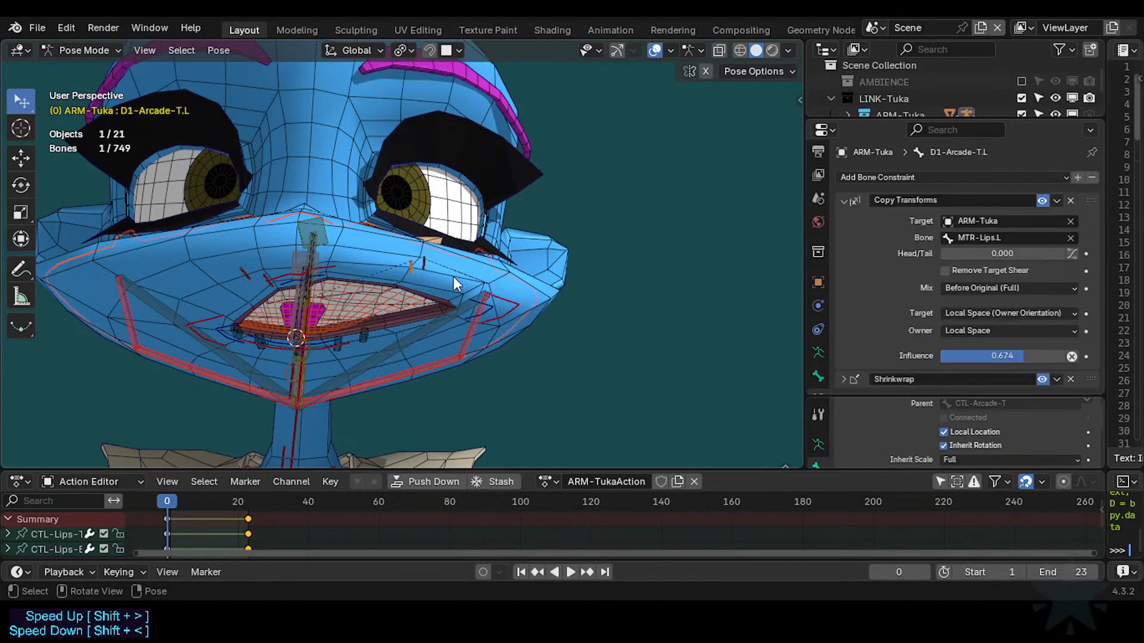
{"action": "key", "text": "ctrl+s"}
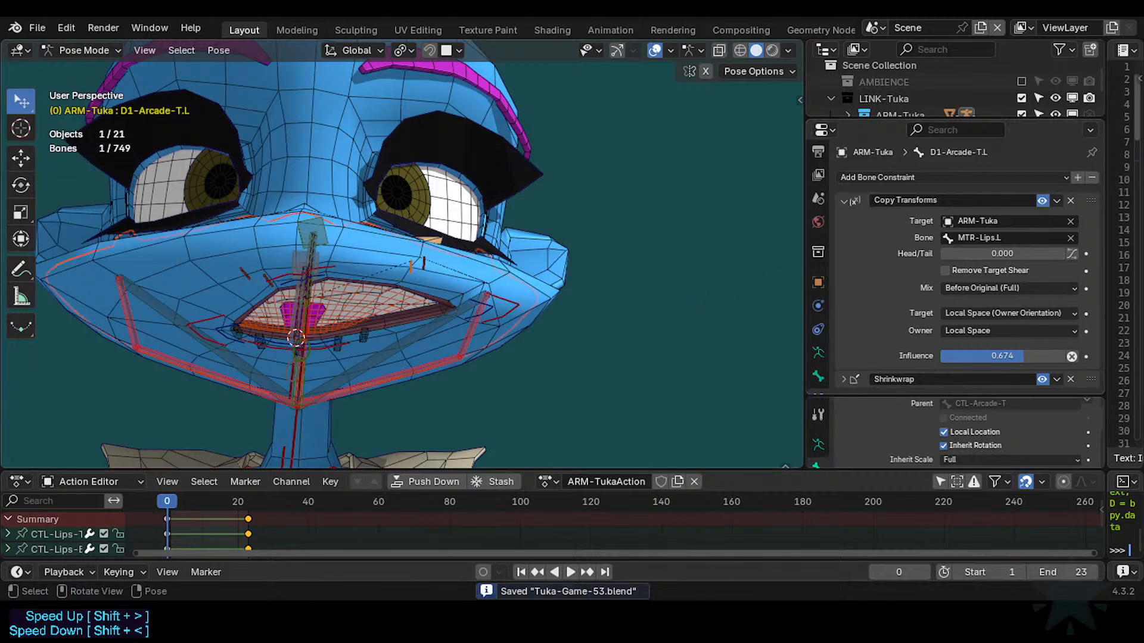
{"action": "mouse_move", "coordinate": [513, 301]}
{"action": "left_mouse_down"}
{"action": "mouse_move", "coordinate": [521, 314]}
{"action": "mouse_move", "coordinate": [516, 301]}
{"action": "left_mouse_up"}
Test-move D1-Arcade-T.L.001, and set its Shrinkwrap distance to the 10-Muzzle-Ghost mesh to 0.01 m.
{"action": "left_click", "coordinate": [429, 264]}
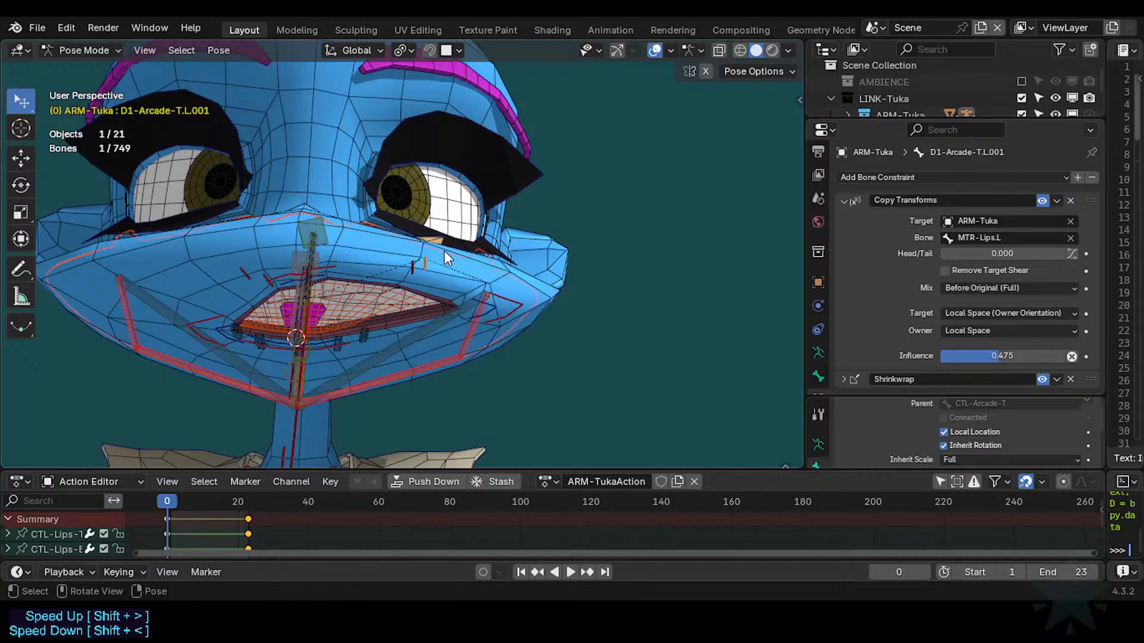
{"action": "key", "text": "g"}
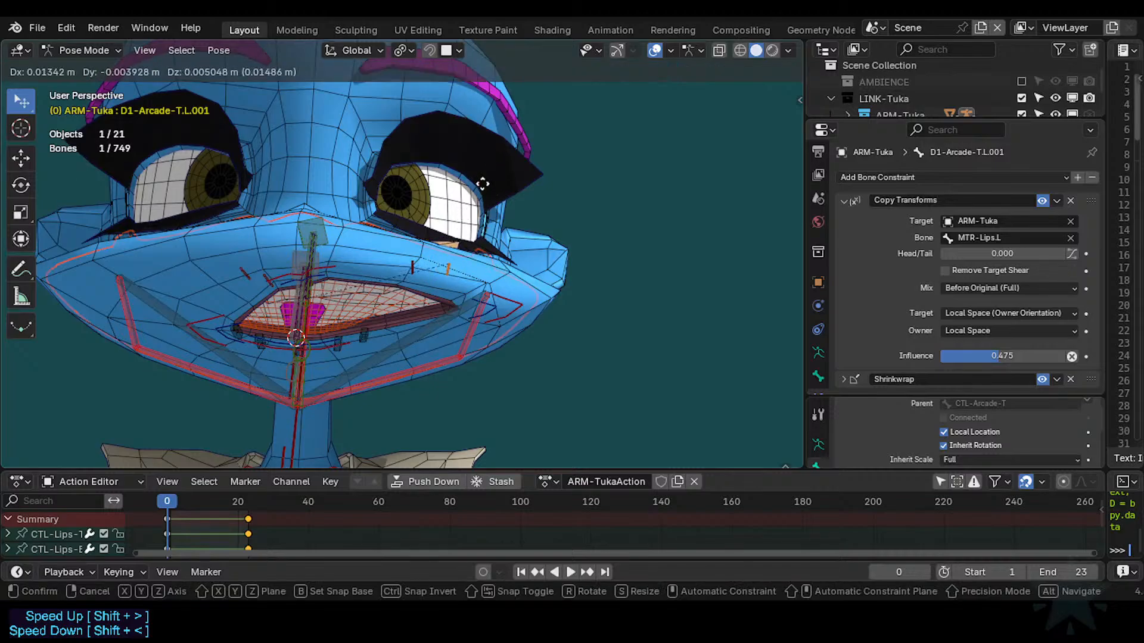
{"action": "right_click", "coordinate": [465, 247]}
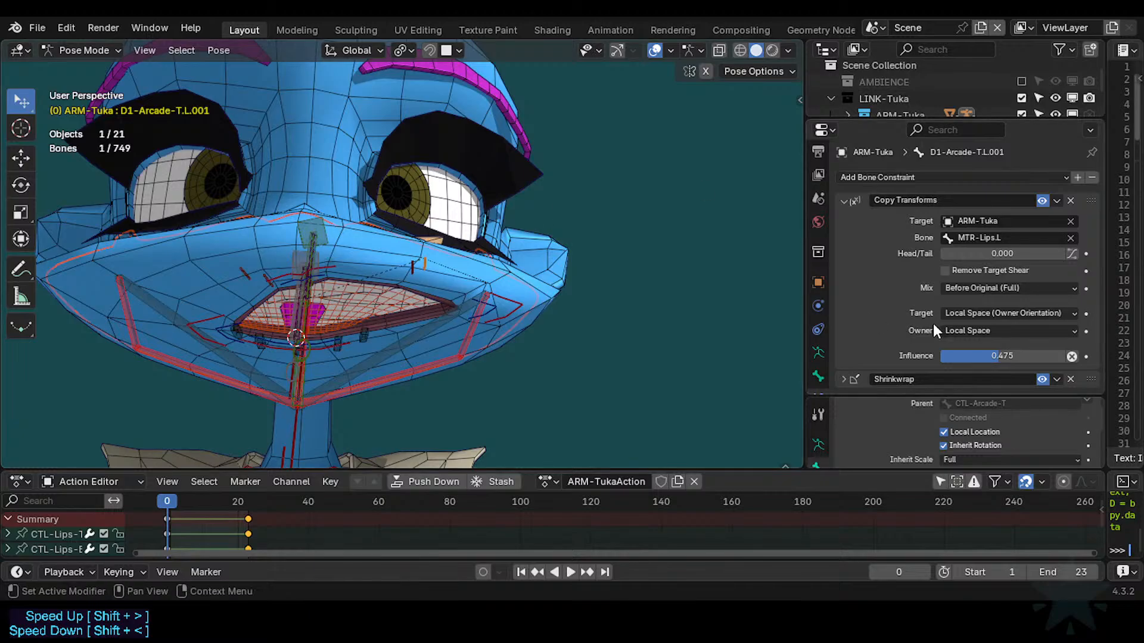
{"action": "left_click", "coordinate": [843, 379]}
{"action": "scroll", "coordinate": [1001, 330], "scroll_direction": "down", "scroll_amount": 5}
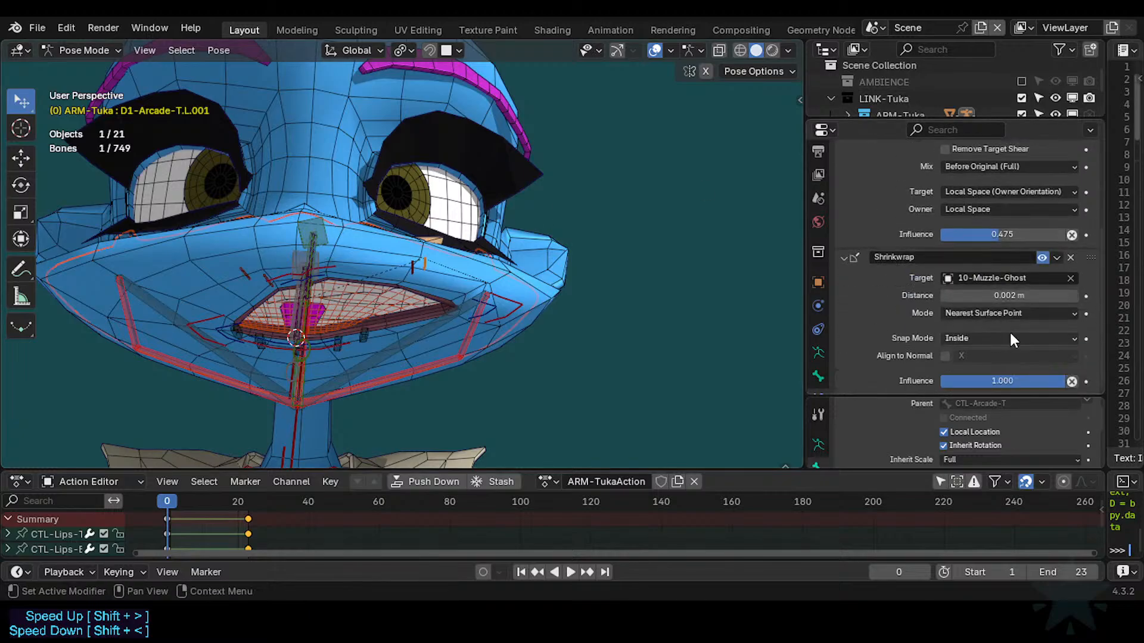
{"action": "left_click", "coordinate": [1011, 294]}
{"action": "left_click", "coordinate": [1028, 292]}
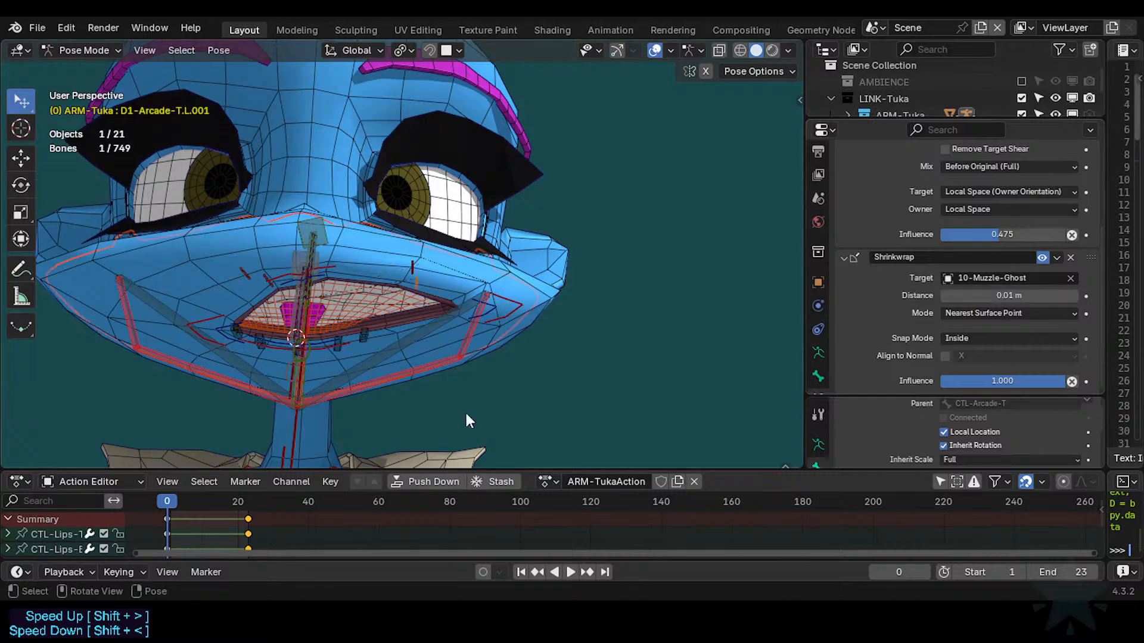
Test-move MTR-Lips.L, and set the influence of D1-Arcade-T.L's Copy Transforms constraint to 0.376.
{"action": "left_click", "coordinate": [489, 310]}
{"action": "key", "text": "g"}
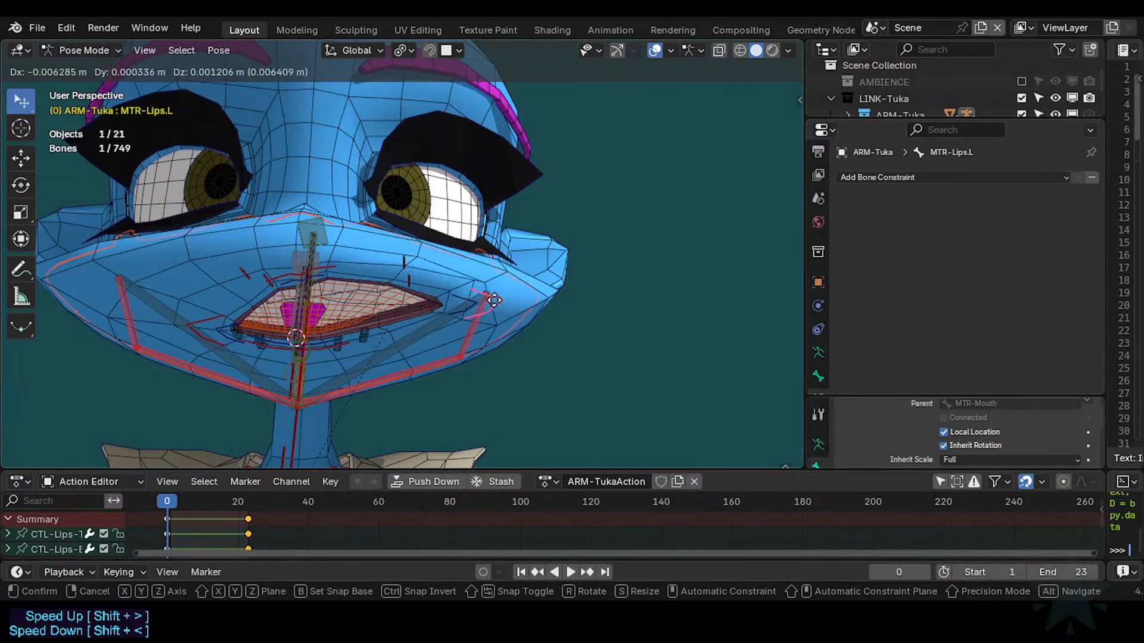
{"action": "left_click", "coordinate": [471, 289]}
{"action": "left_click", "coordinate": [405, 252]}
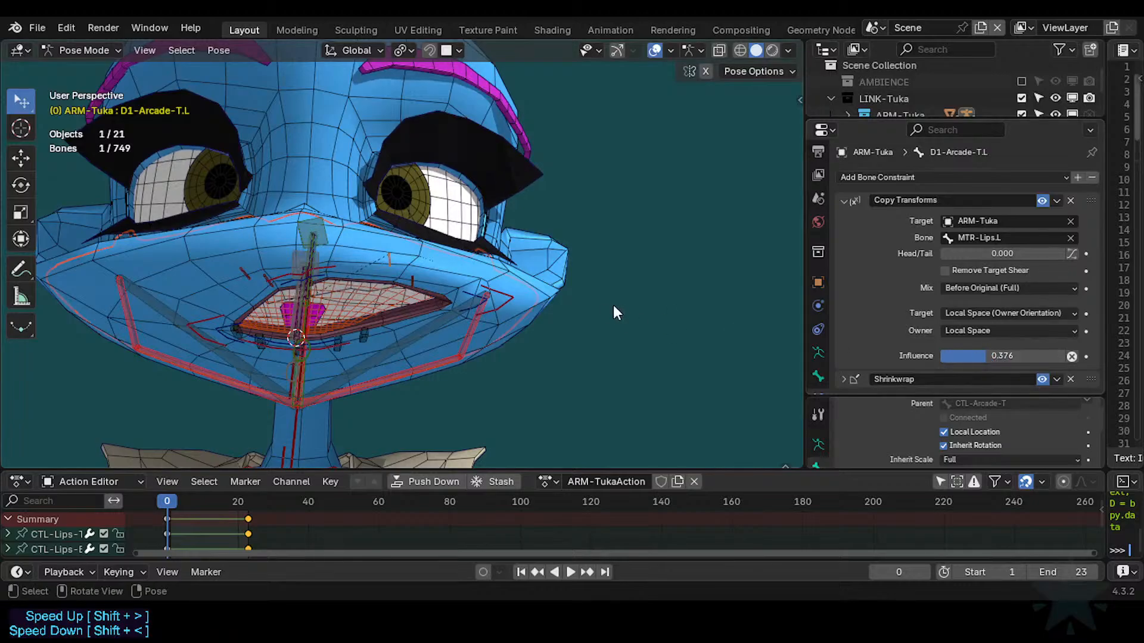
Test-move MTR-Lips.L and MTR-Lips.R against the arcade bones, and clear the location of all visible bones.
{"action": "left_click", "coordinate": [489, 306]}
{"action": "key", "text": "g"}
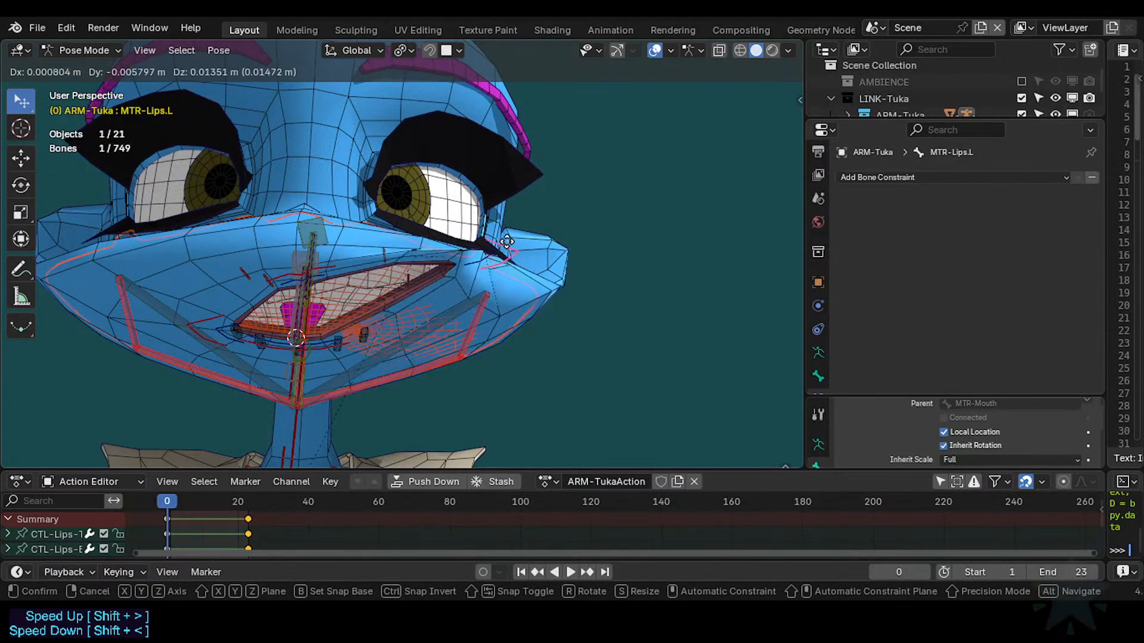
{"action": "left_click", "coordinate": [495, 284]}
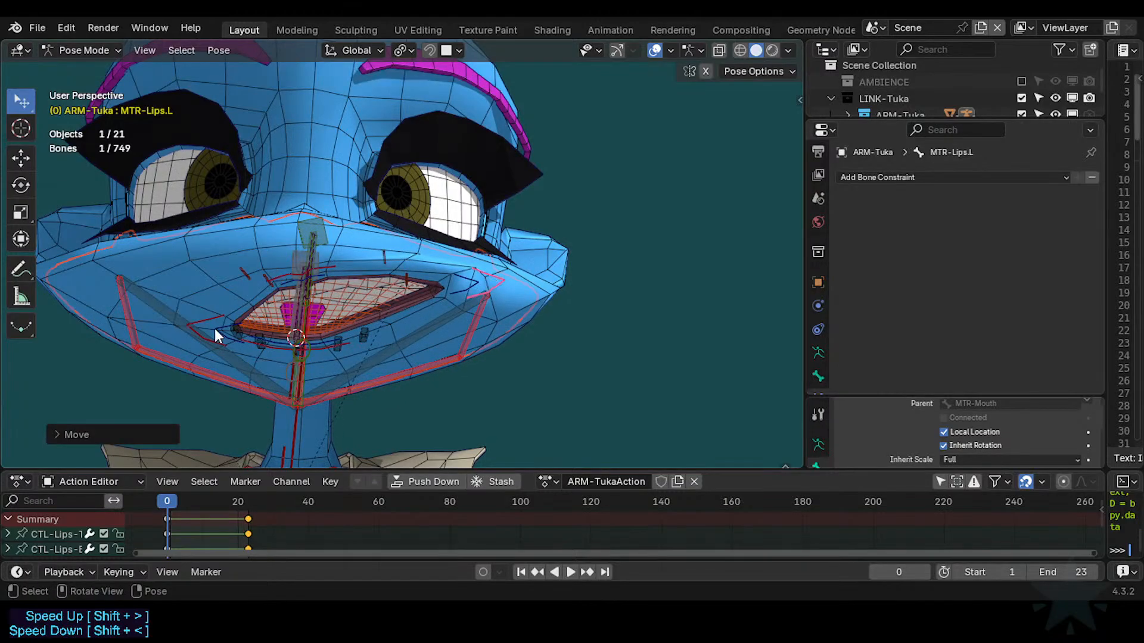
{"action": "left_click", "coordinate": [200, 321]}
{"action": "key", "text": "g"}
{"action": "left_click", "coordinate": [173, 276]}
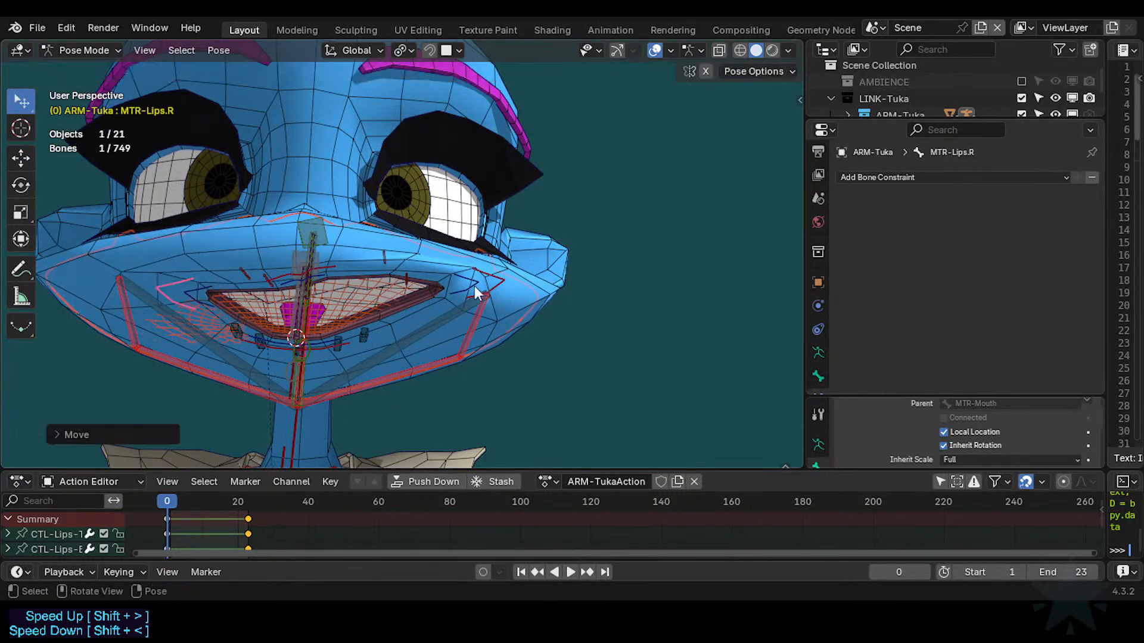
{"action": "left_click", "coordinate": [476, 287]}
{"action": "key", "text": "g"}
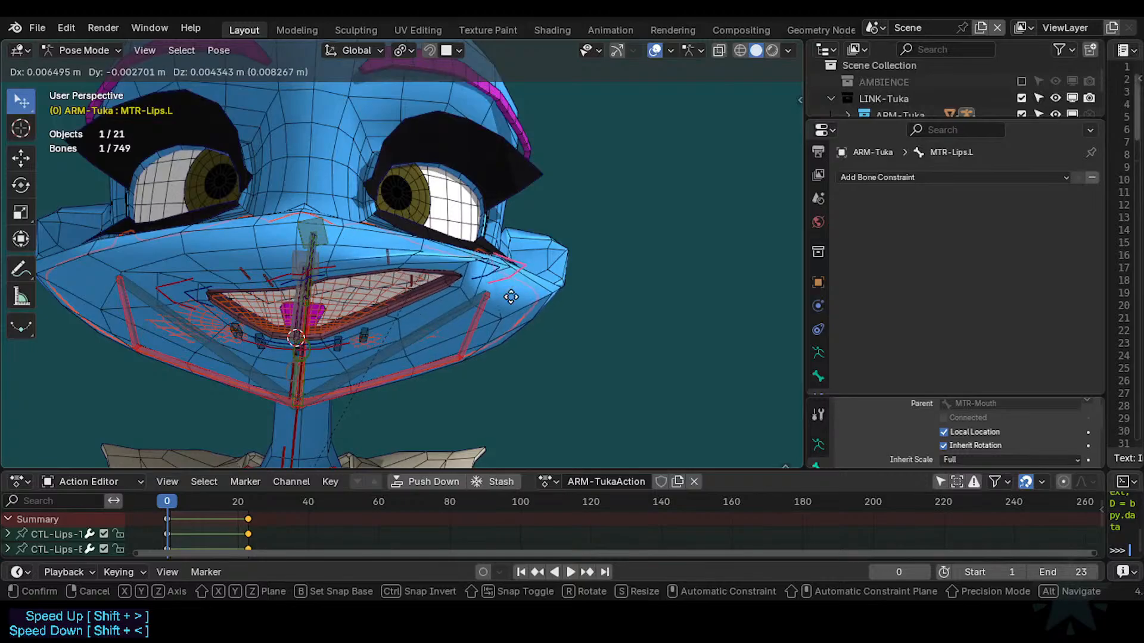
{"action": "left_click", "coordinate": [417, 273]}
{"action": "key", "text": "a"}
{"action": "key", "text": "alt+g"}
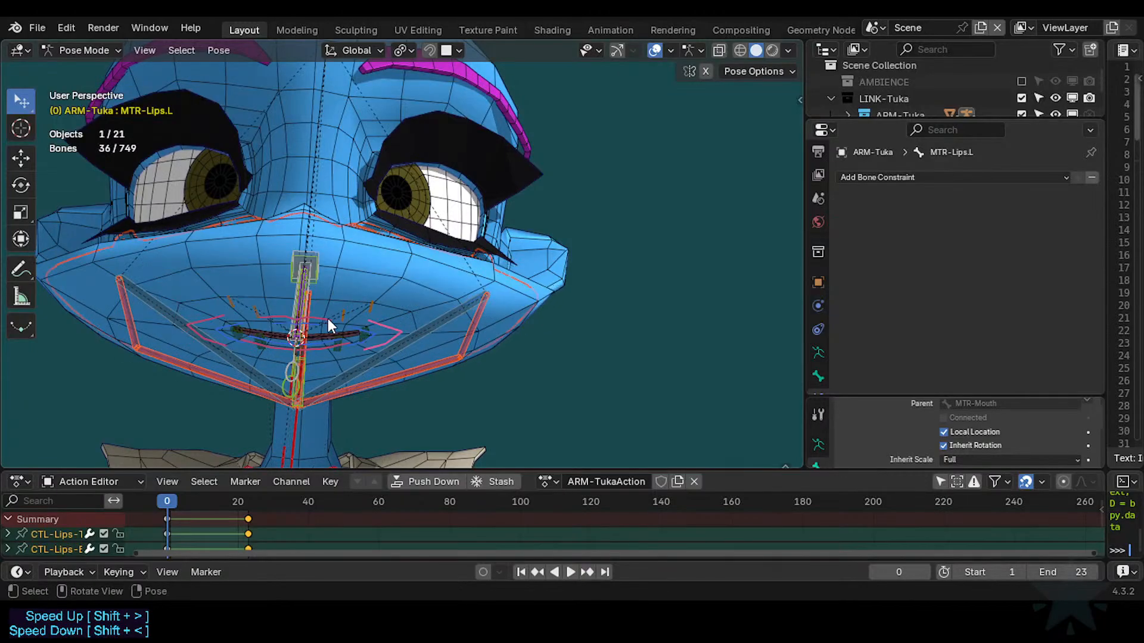
Pose the mouth open by raising MTR-Lips-T and pulling MTR-Lips.L outward and up.
{"action": "left_click", "coordinate": [328, 318]}
{"action": "key", "text": "g"}
{"action": "left_click", "coordinate": [344, 274]}
{"action": "left_click", "coordinate": [383, 321]}
{"action": "key", "text": "g"}
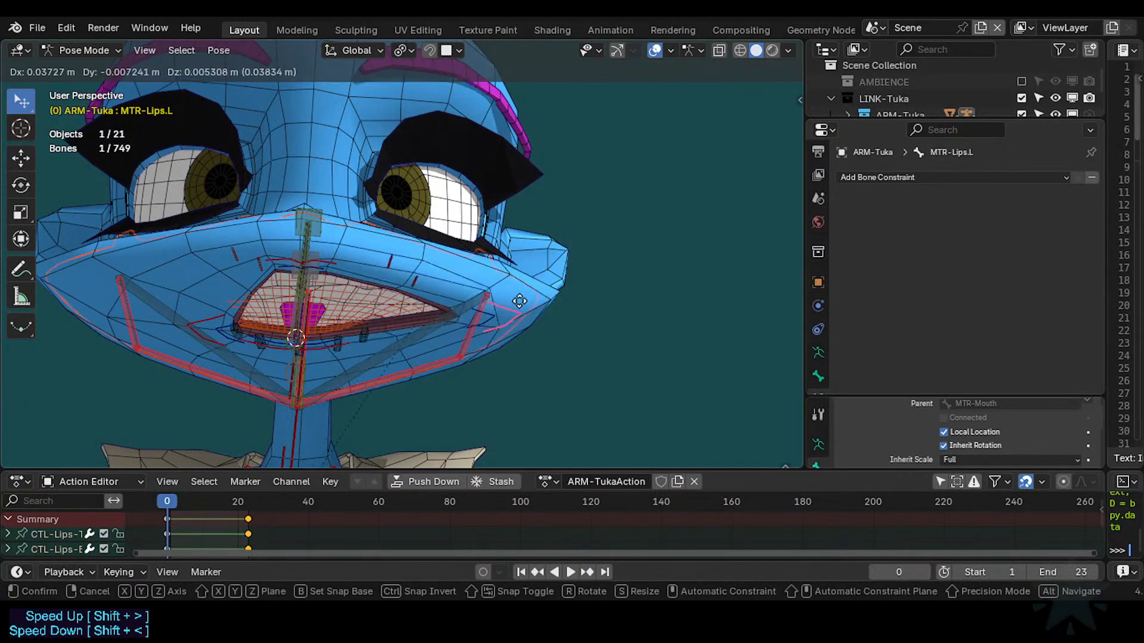
{"action": "left_click", "coordinate": [511, 268]}
Preview the open mouth in a maximized viewport with rendered shading, and hide 10-Muzzle-Ghost in Object Mode.
{"action": "left_click", "coordinate": [772, 50]}
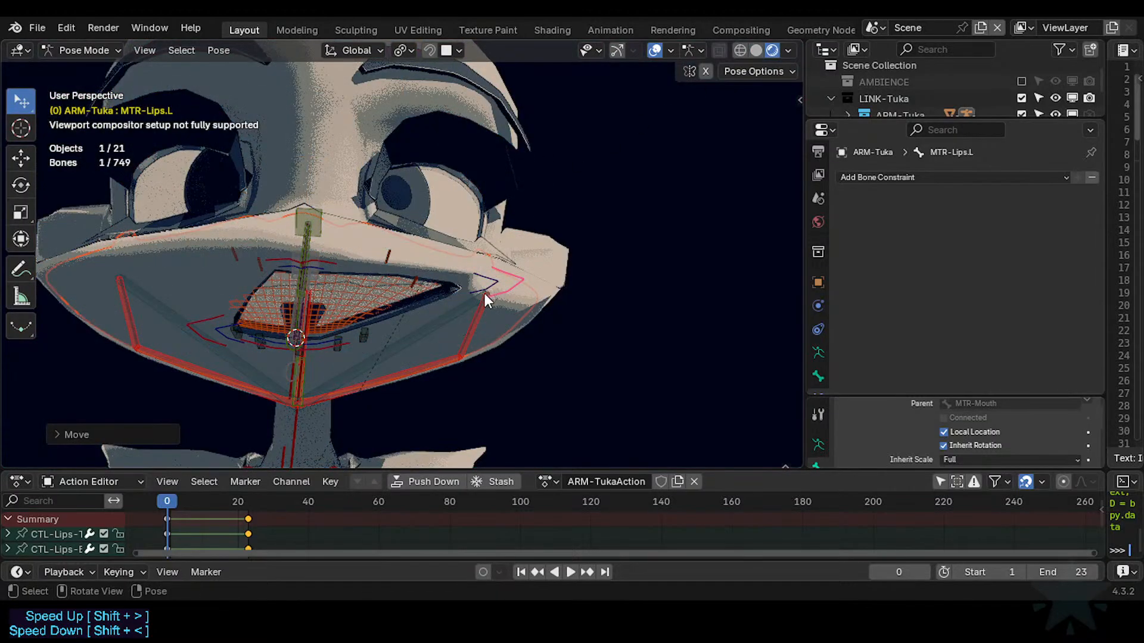
{"action": "key", "text": "ctrl+space"}
{"action": "scroll", "coordinate": [495, 334], "scroll_direction": "down", "scroll_amount": 2}
{"action": "key", "text": "ctrl+Tab"}
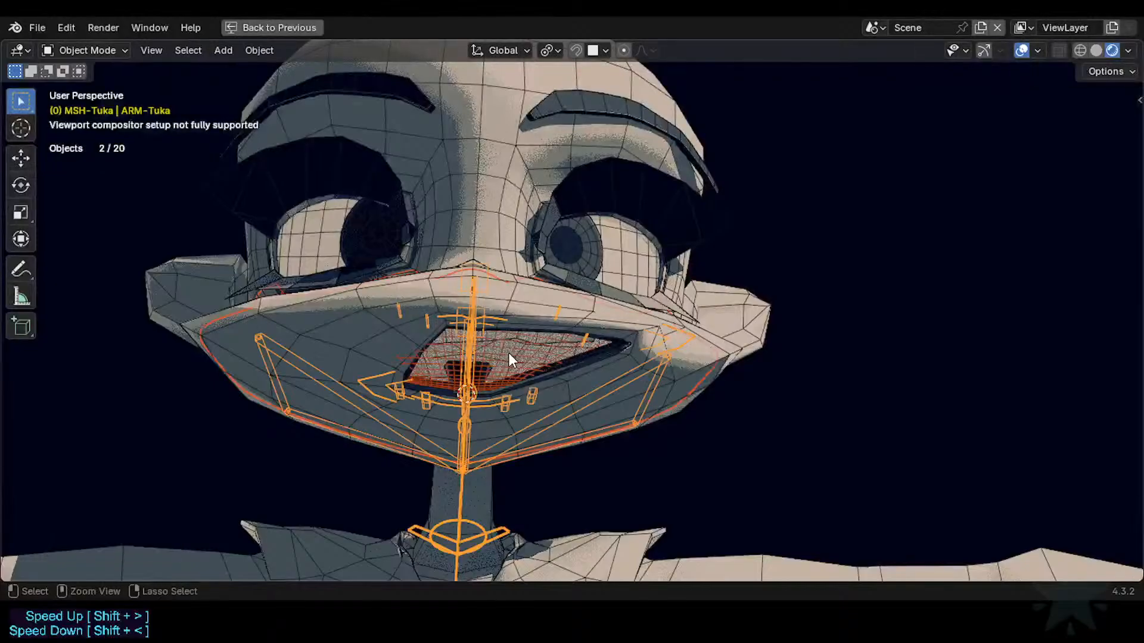
{"action": "left_click", "coordinate": [510, 353]}
{"action": "key", "text": "h"}
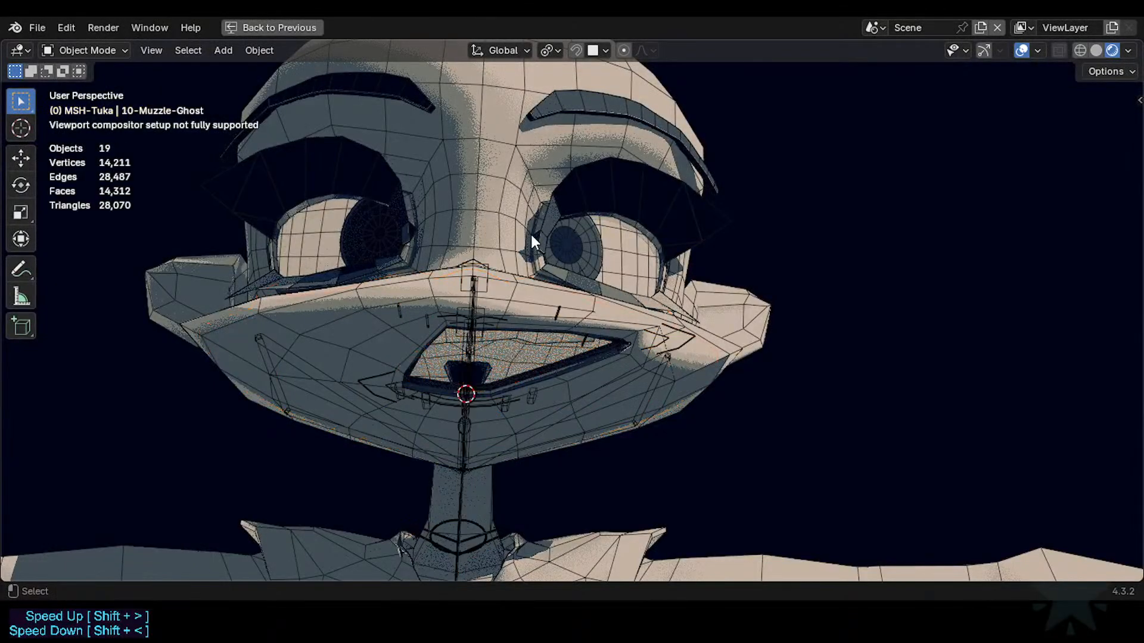
{"action": "key", "text": "shift+alt+z"}
{"action": "key", "text": "shift+alt+z"}
{"action": "key", "text": "ctrl+space"}
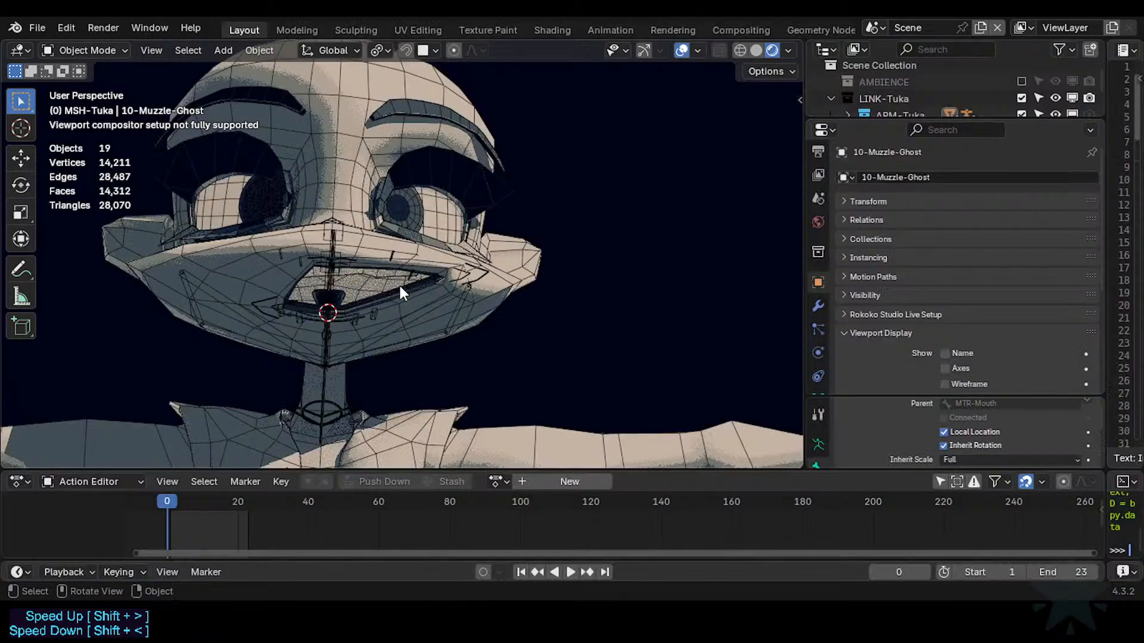
Return the viewport to solid shading, and examine the open mouth and teeth from several angles.
{"action": "left_click", "coordinate": [756, 50]}
{"action": "mouse_move", "coordinate": [464, 224]}
{"action": "middle_mouse_down"}
{"action": "mouse_move", "coordinate": [449, 256]}
{"action": "mouse_move", "coordinate": [367, 330]}
{"action": "mouse_move", "coordinate": [408, 331]}
{"action": "middle_mouse_up"}
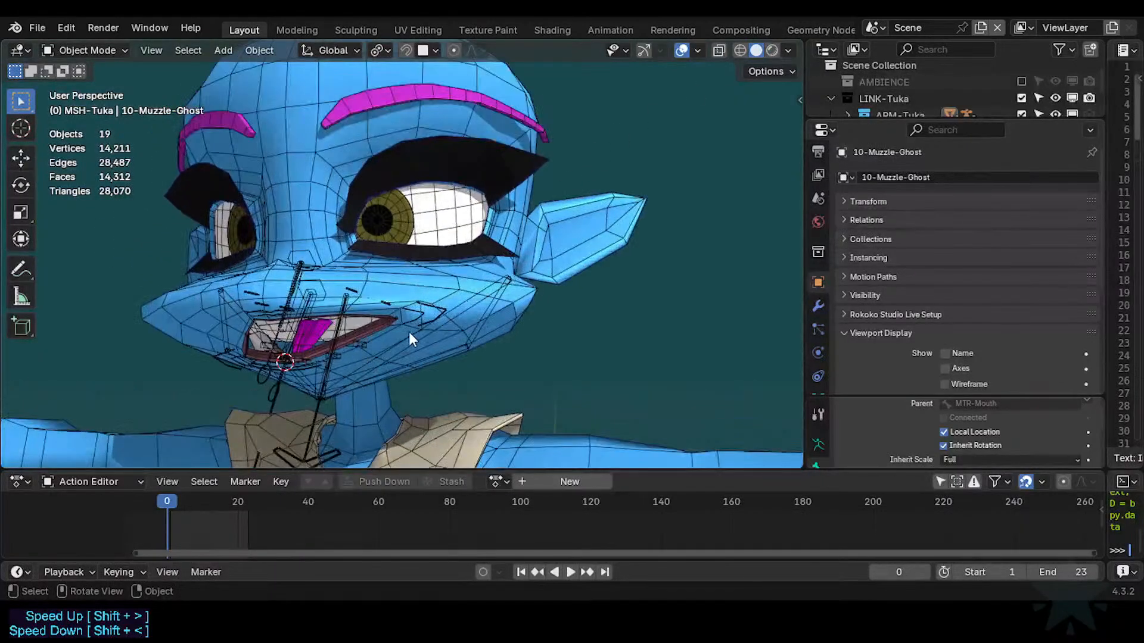
{"action": "middle_click_drag", "start_coordinate": [352, 358], "coordinate": [365, 356]}
{"action": "key", "text": "shift+grave"}
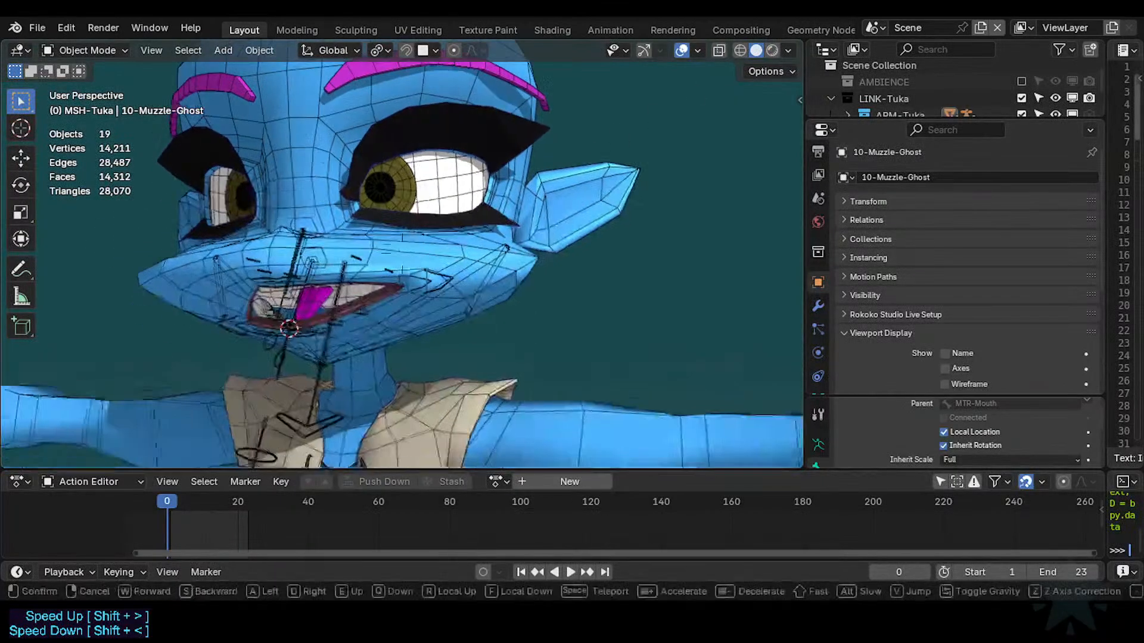
{"action": "key", "text": "w"}
{"action": "key", "text": "a"}
{"action": "key", "text": "d"}
{"action": "key", "text": "a"}
{"action": "key", "text": "s"}
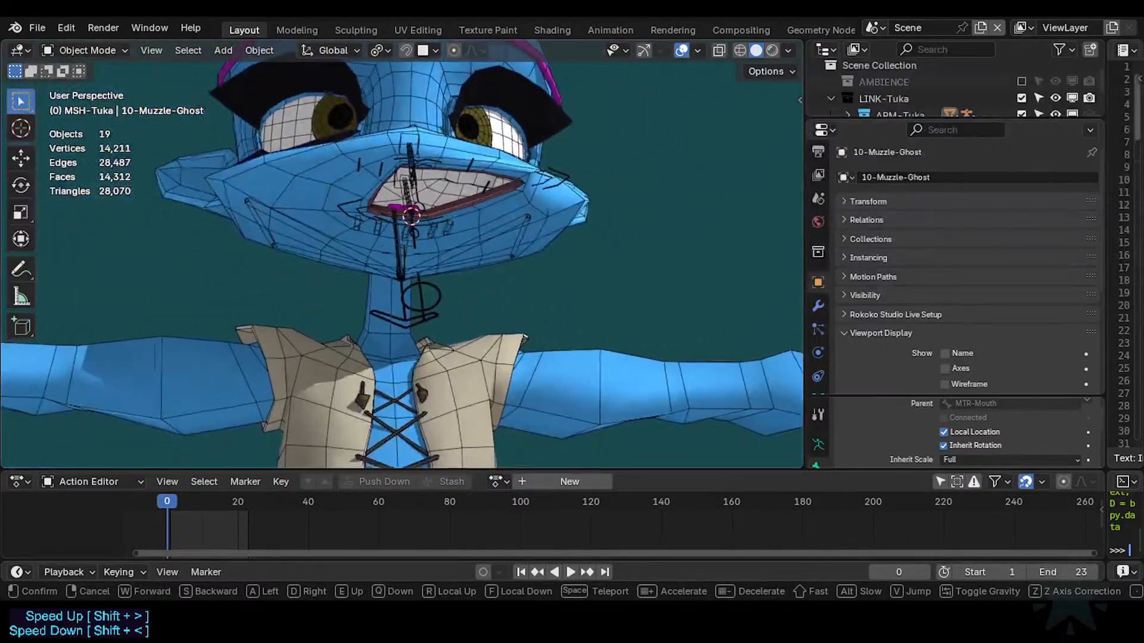
{"action": "key", "text": "d"}
{"action": "key", "text": "w"}
{"action": "right_click", "coordinate": [370, 348]}
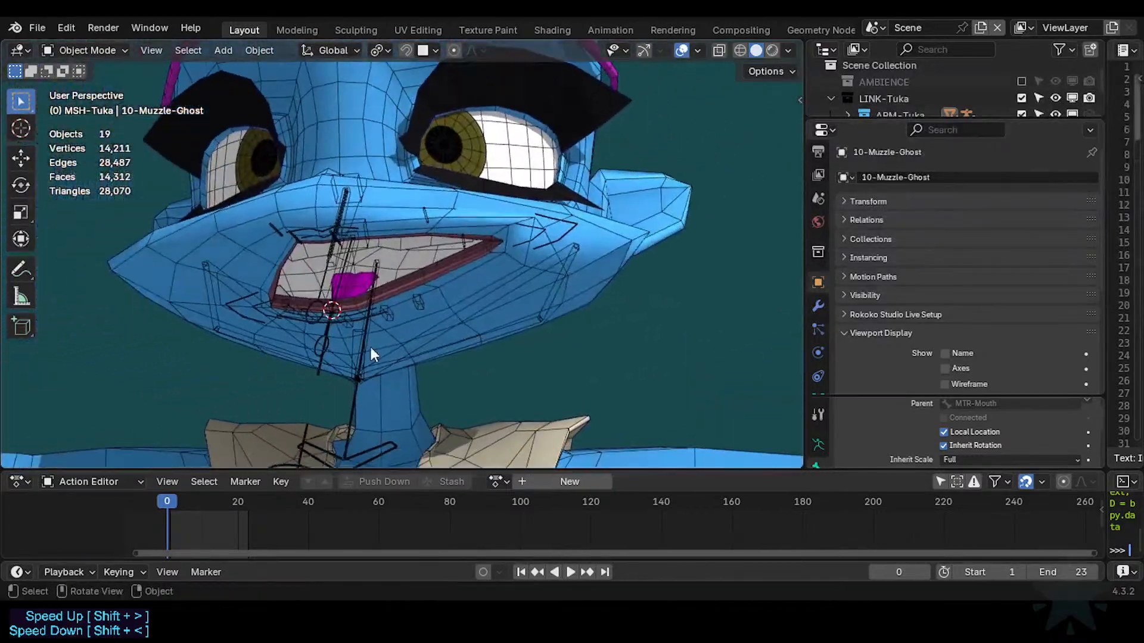
Try the MatCap and Studio lighting options for the solid viewport shading.
{"action": "left_click", "coordinate": [787, 50]}
{"action": "left_click", "coordinate": [765, 131]}
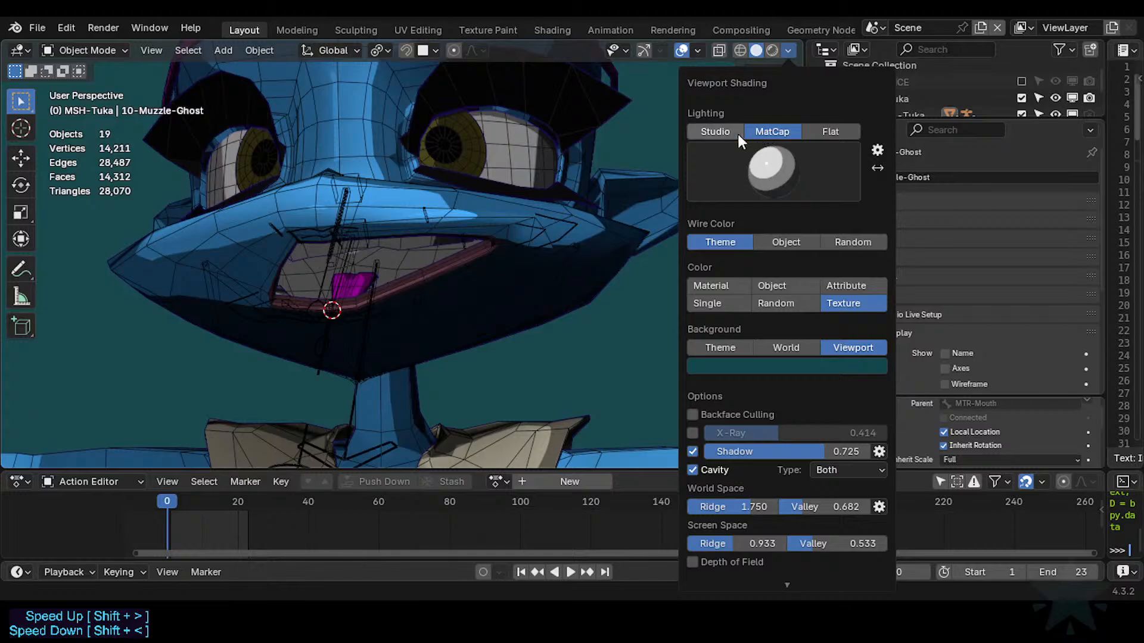
{"action": "left_click", "coordinate": [716, 131]}
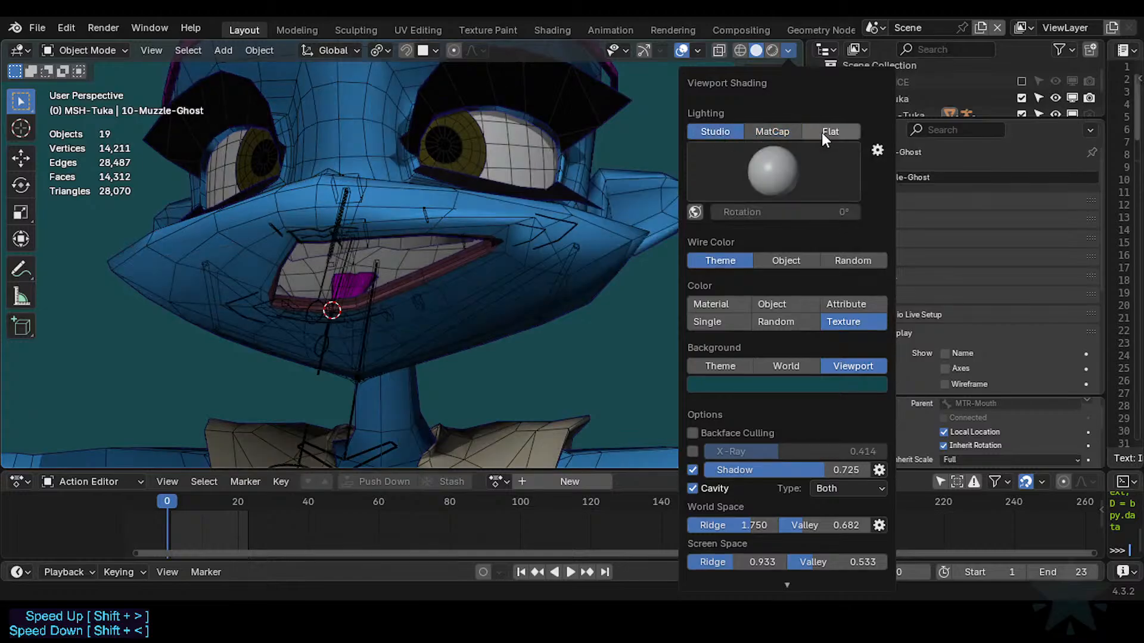
Select the 12a-Arcade-T-43° BAK teeth mesh, and examine how it sits inside the mouth from both sides and the front.
{"action": "left_click", "coordinate": [430, 248]}
{"action": "middle_click_drag", "start_coordinate": [415, 286], "coordinate": [447, 278]}
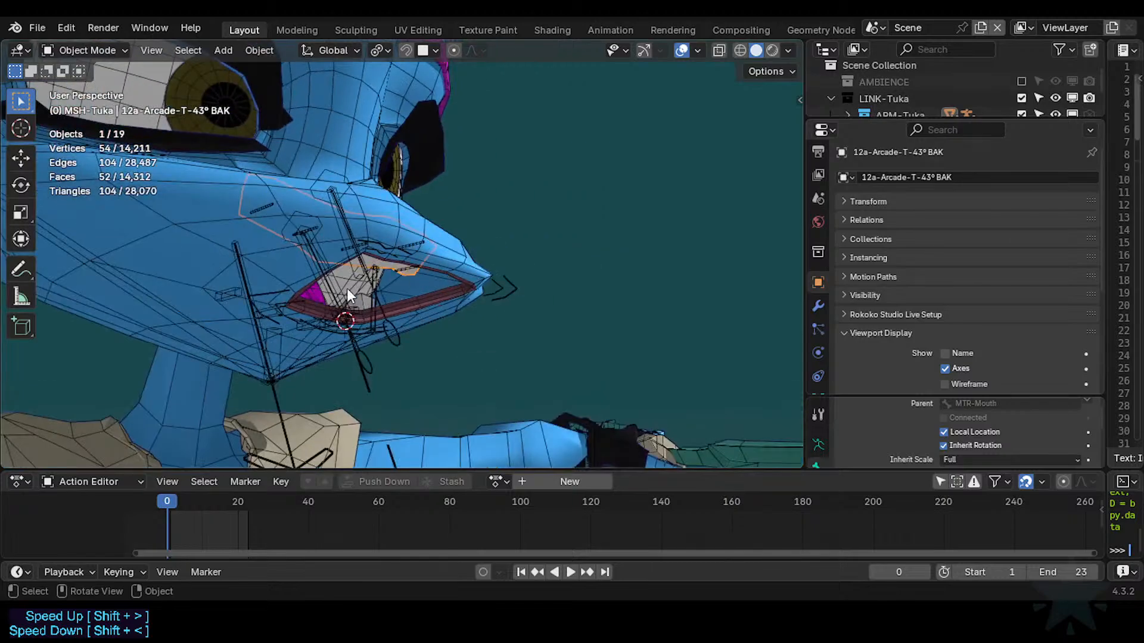
{"action": "middle_click_drag", "start_coordinate": [346, 289], "coordinate": [377, 287]}
{"action": "key", "text": "Tab"}
{"action": "key", "text": "Tab"}
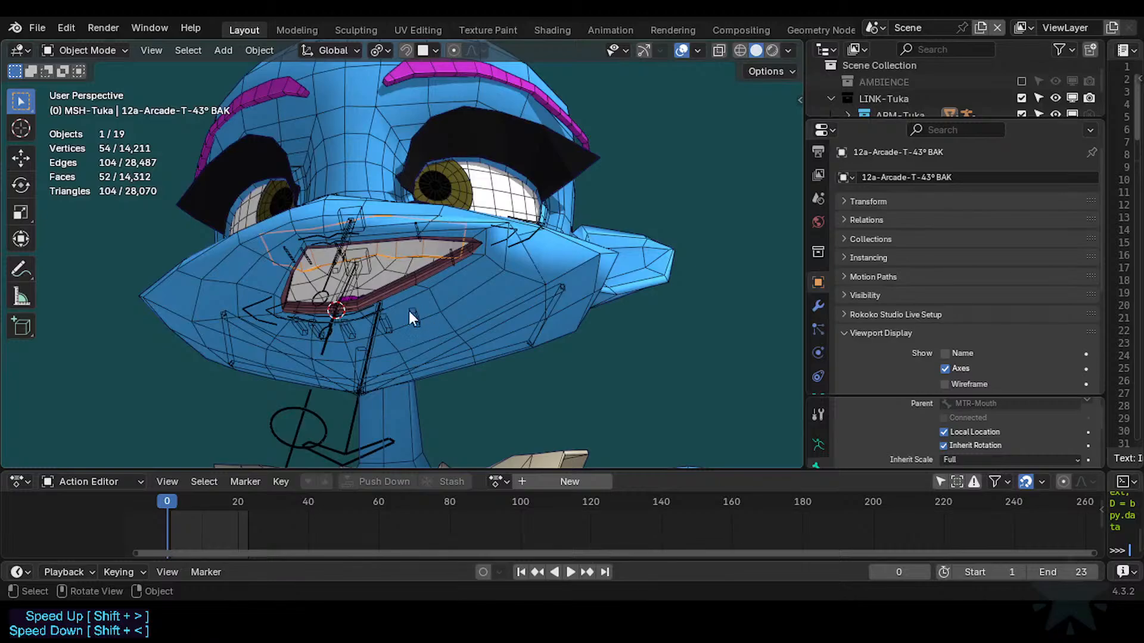
{"action": "middle_click_drag", "start_coordinate": [425, 316], "coordinate": [285, 276]}
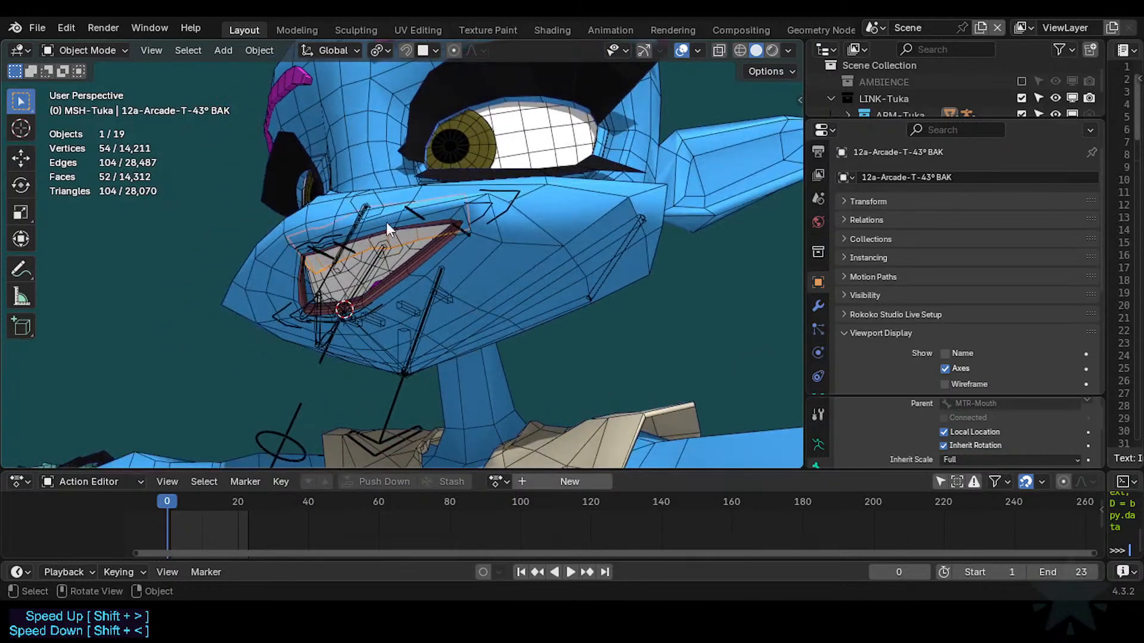
{"action": "middle_click_drag", "start_coordinate": [386, 224], "coordinate": [251, 348]}
{"action": "middle_click_drag", "start_coordinate": [427, 266], "coordinate": [469, 231]}
Put the ARM-Tuka armature back in Pose Mode, and save the file.
{"action": "left_click", "coordinate": [466, 232]}
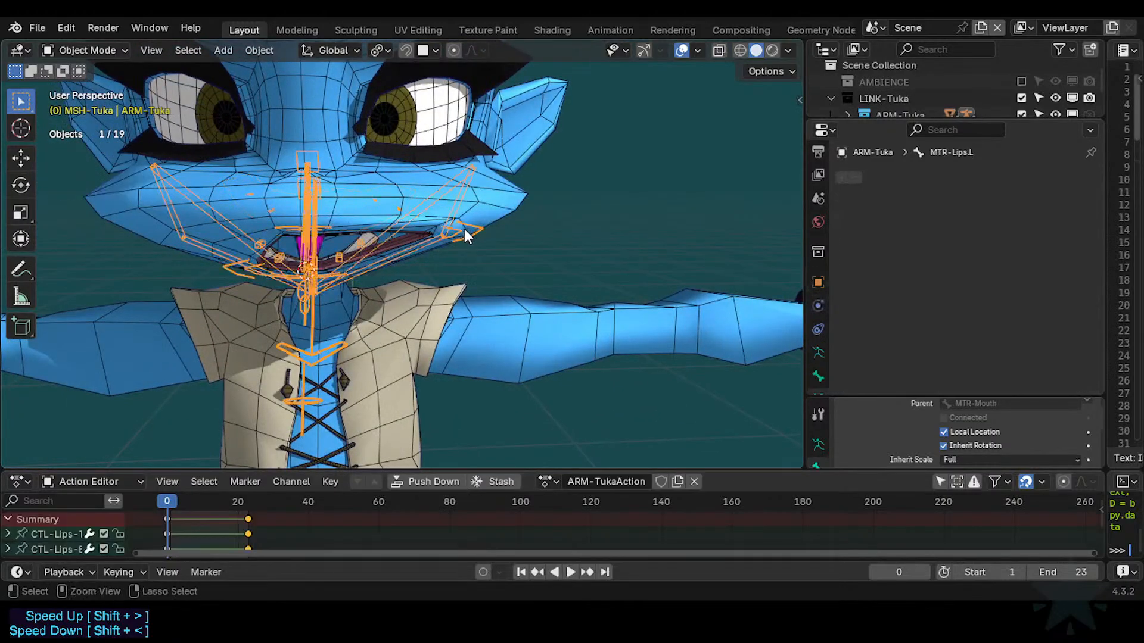
{"action": "middle_click_drag", "start_coordinate": [409, 195], "coordinate": [485, 260]}
{"action": "key", "text": "ctrl+s"}
Test-move MTR-Lips.L outward and back, and try moving CTL-Lips.L.
{"action": "key", "text": "g"}
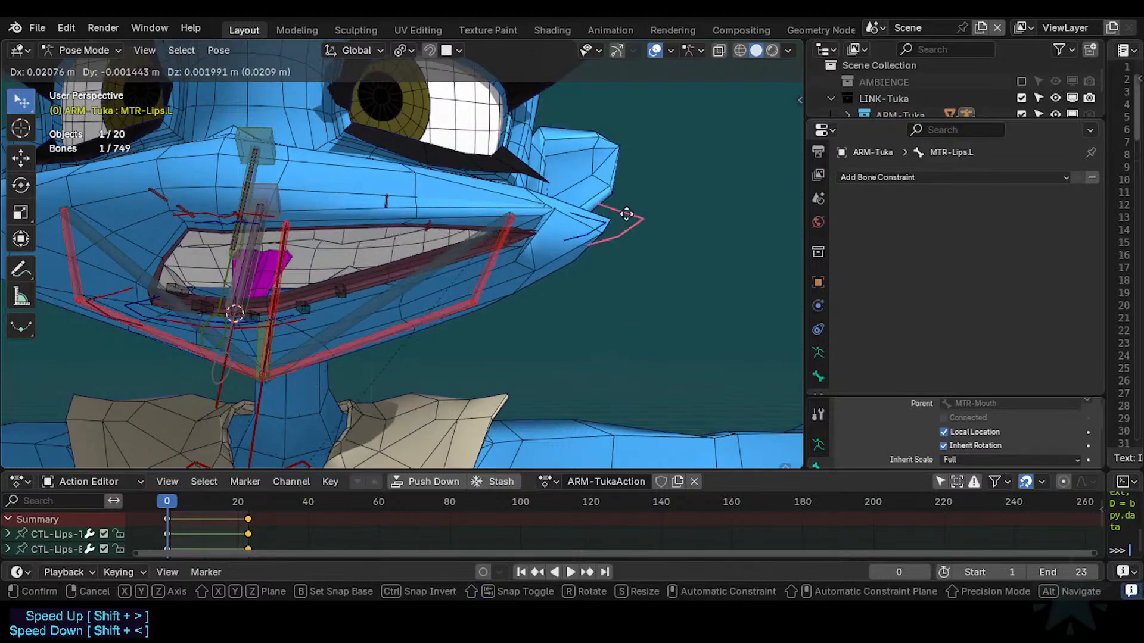
{"action": "left_click", "coordinate": [470, 229]}
{"action": "left_click", "coordinate": [478, 244]}
{"action": "key", "text": "g"}
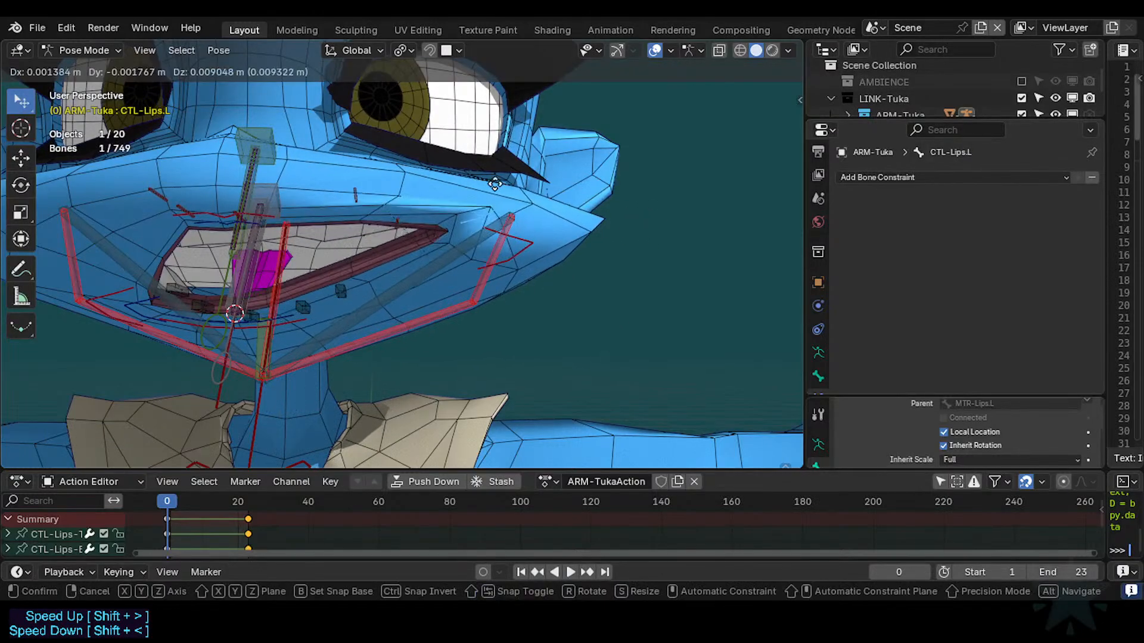
{"action": "right_click", "coordinate": [539, 238]}
Test-move MTR-Lips.L, and raise MTR-Lips-T slightly to open the upper lip.
{"action": "left_click", "coordinate": [537, 246]}
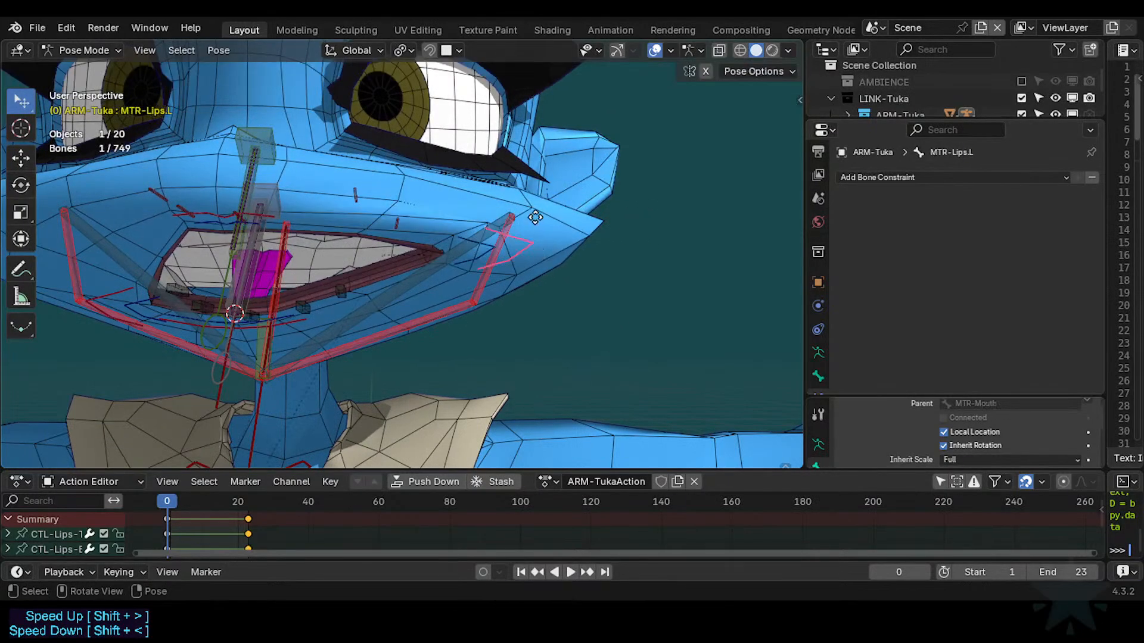
{"action": "key", "text": "g"}
{"action": "left_click", "coordinate": [536, 219]}
{"action": "left_click", "coordinate": [268, 214]}
{"action": "key", "text": "g"}
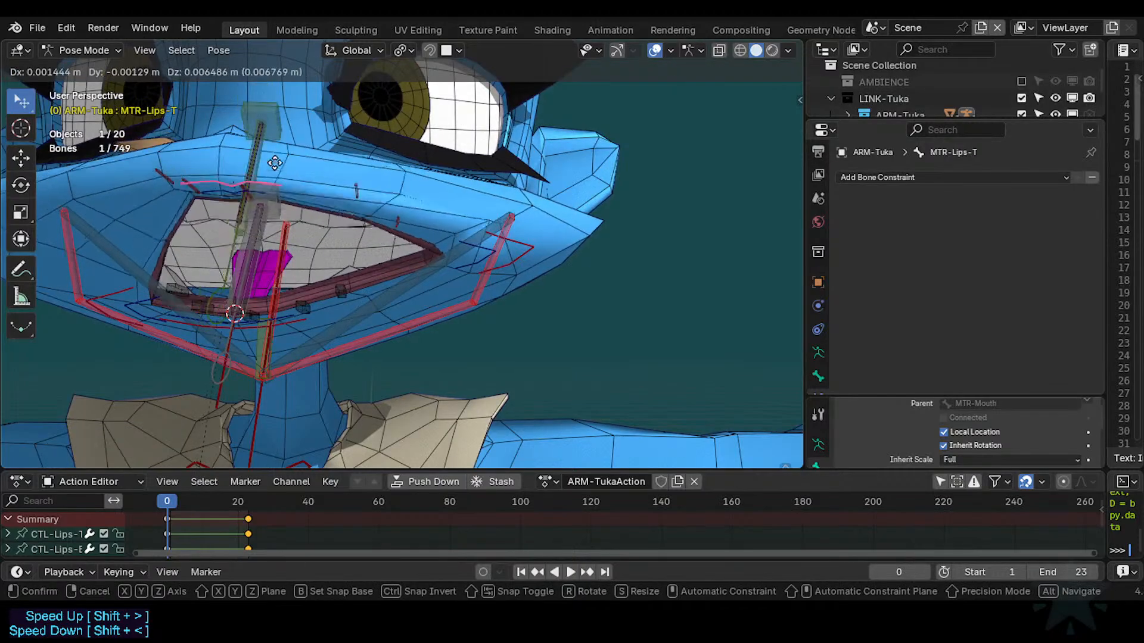
{"action": "left_click", "coordinate": [277, 183]}
Pull MTR-Lips.L up, and set the influence of D1-Arcade-T.L.001's Copy Transforms constraint to 0.624.
{"action": "left_click", "coordinate": [520, 244]}
{"action": "key", "text": "g"}
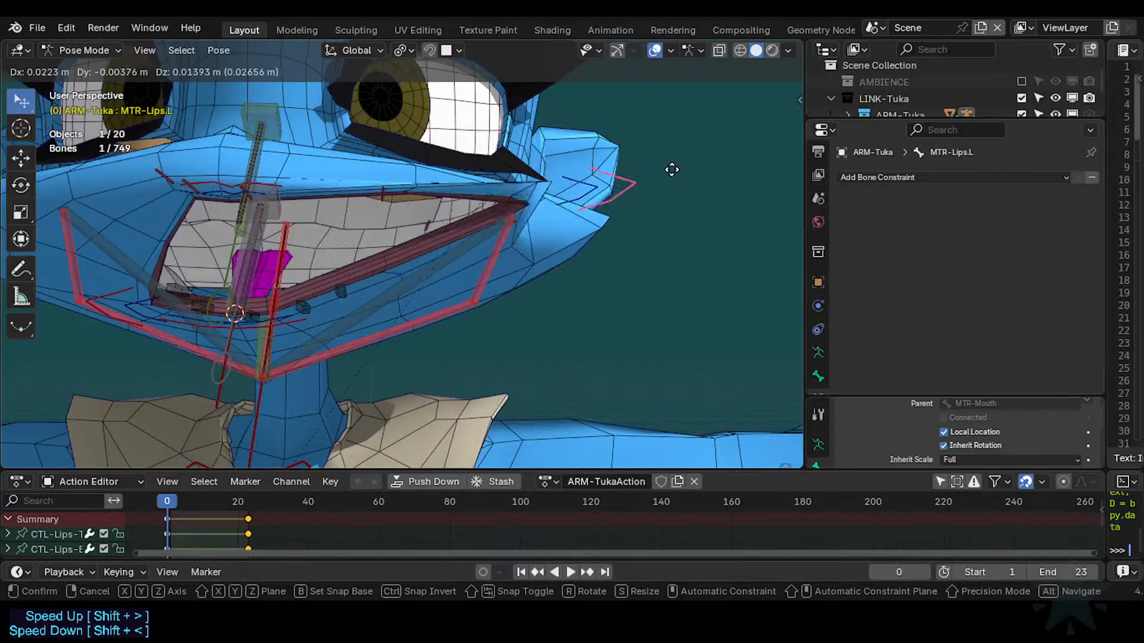
{"action": "left_click", "coordinate": [542, 202]}
{"action": "left_click", "coordinate": [401, 222]}
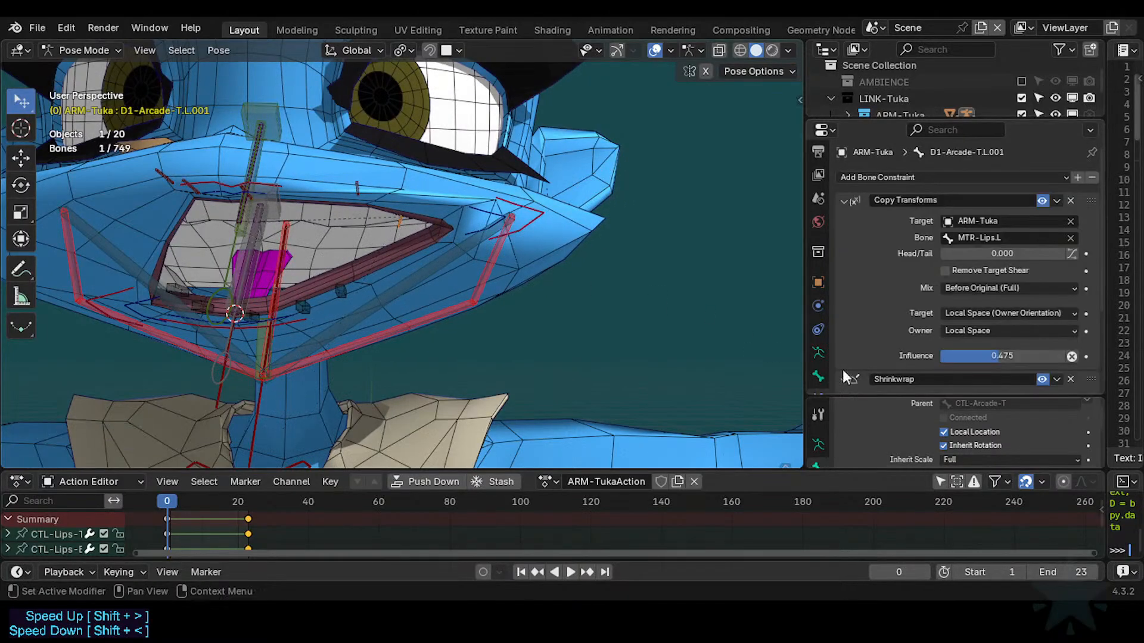
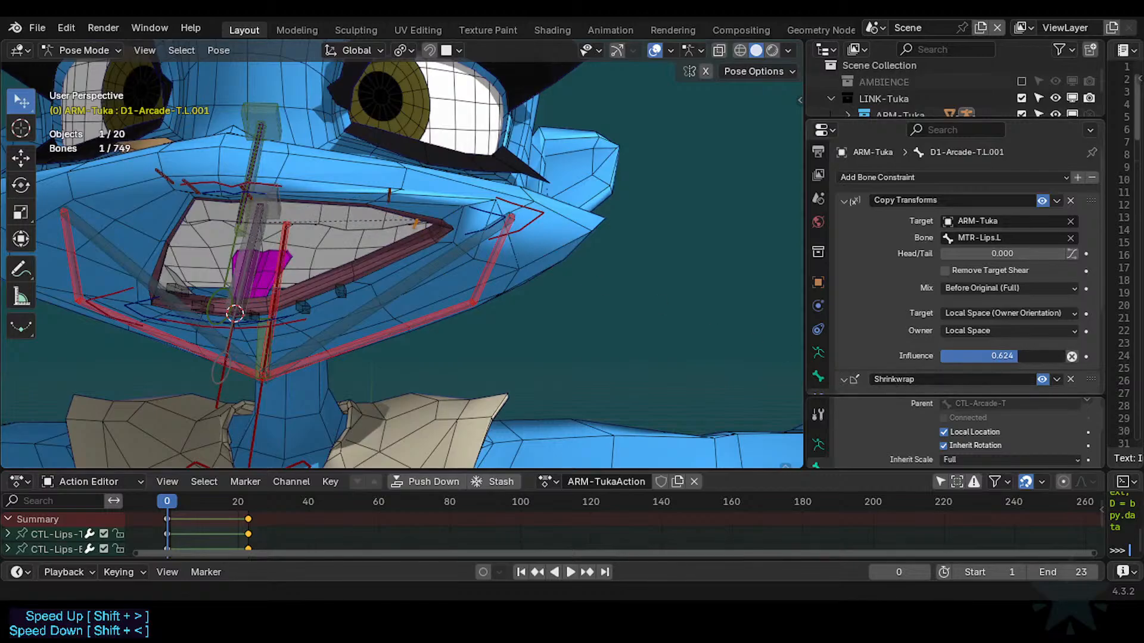
Move MTR-Lips.L inward to check how the arcade bones follow, and save Tuka-Game-53.blend.
{"action": "left_click", "coordinate": [451, 221]}
{"action": "key", "text": "g"}
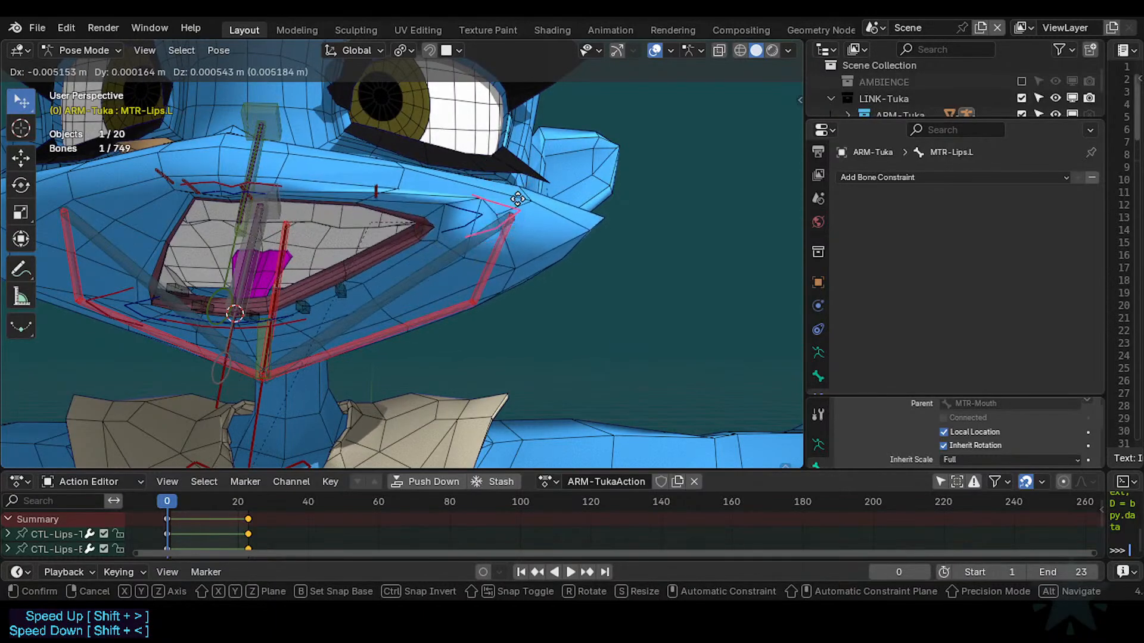
{"action": "left_click", "coordinate": [506, 204]}
{"action": "key", "text": "ctrl+s"}
Set D1-Arcade-T.L's Copy Transforms influence to 0.525, and test it by moving MTR-Lips.L outward and down.
{"action": "left_click", "coordinate": [377, 190]}
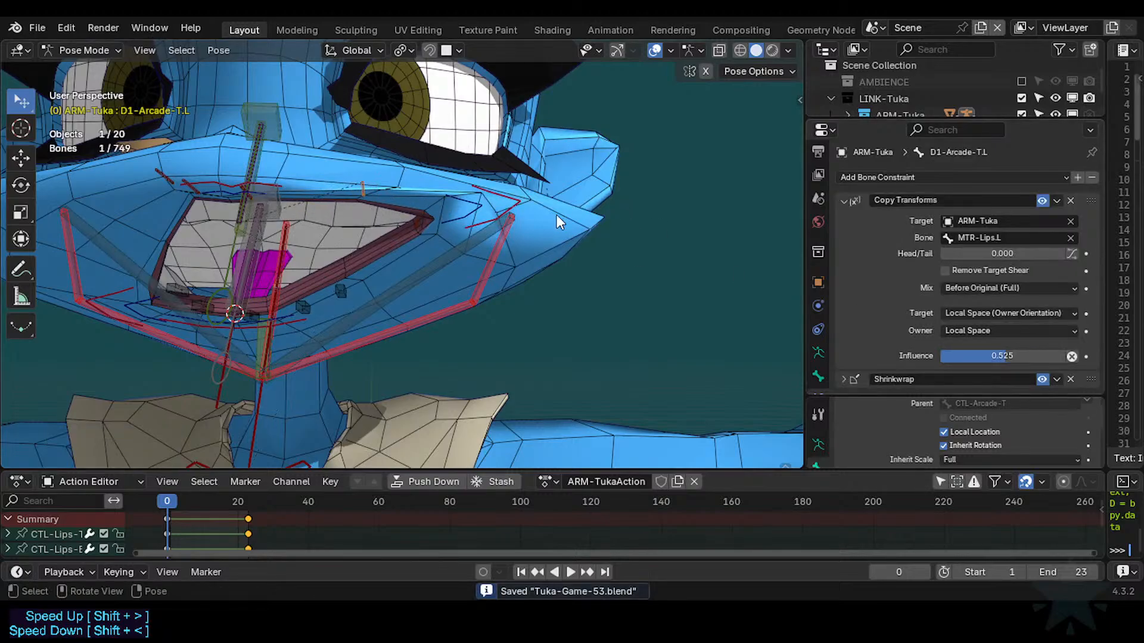
{"action": "left_click", "coordinate": [530, 210]}
{"action": "key", "text": "g"}
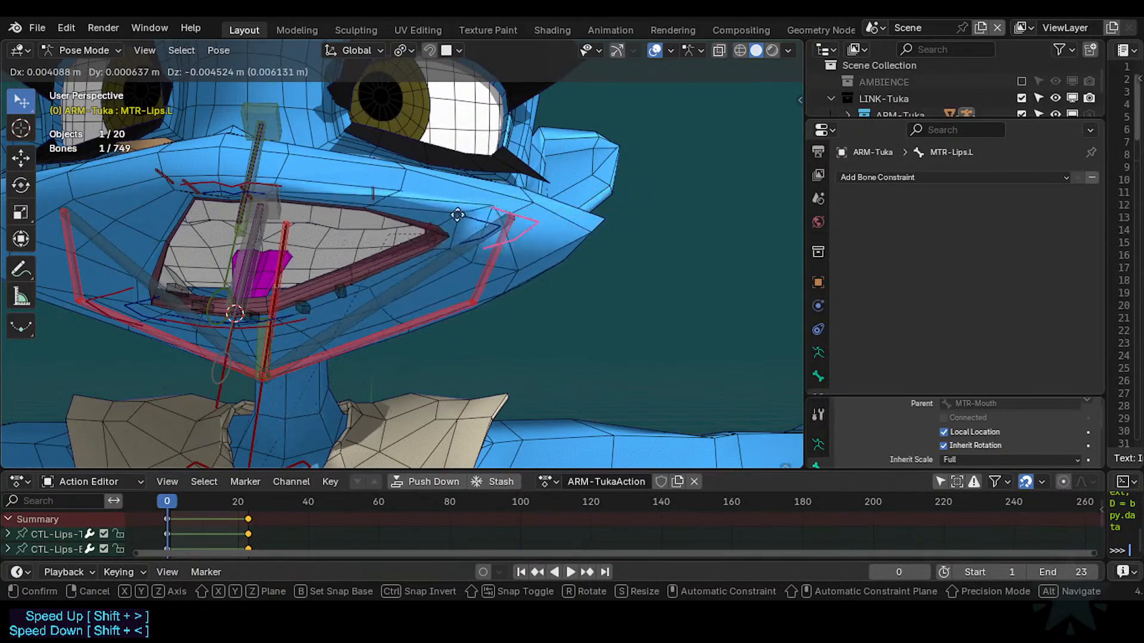
{"action": "left_click", "coordinate": [504, 222]}
Test-move MTR-Lips.L while viewing the mouth from the side, and clear the location of all visible bones.
{"action": "middle_click_drag", "start_coordinate": [504, 222], "coordinate": [394, 274]}
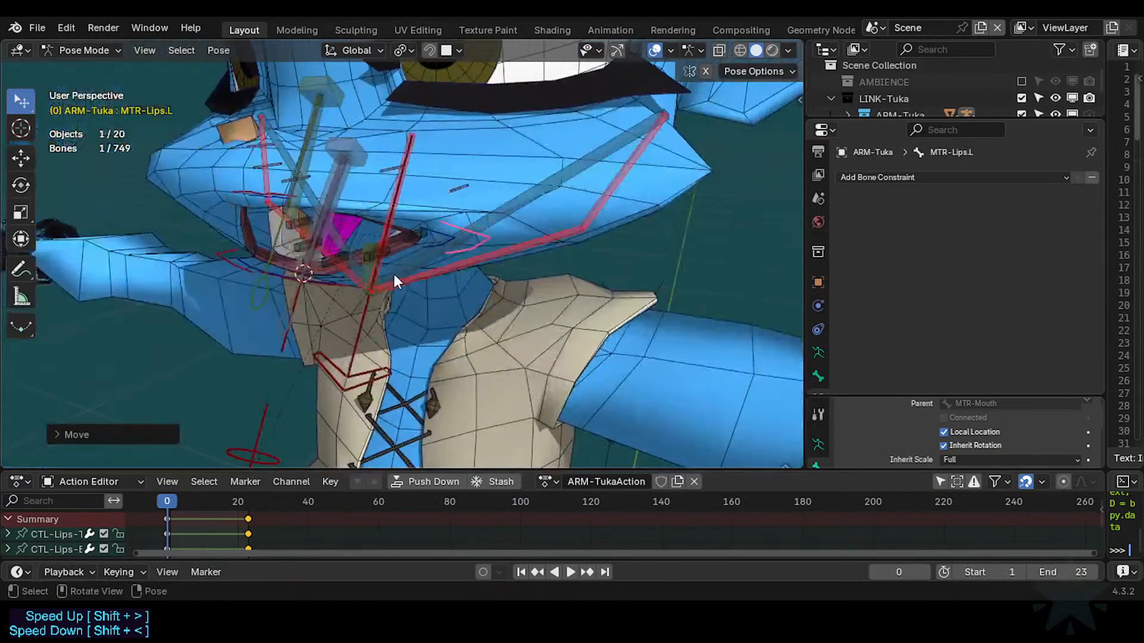
{"action": "key", "text": "g"}
{"action": "left_click", "coordinate": [506, 194]}
{"action": "key", "text": "a"}
{"action": "key", "text": "alt+g"}
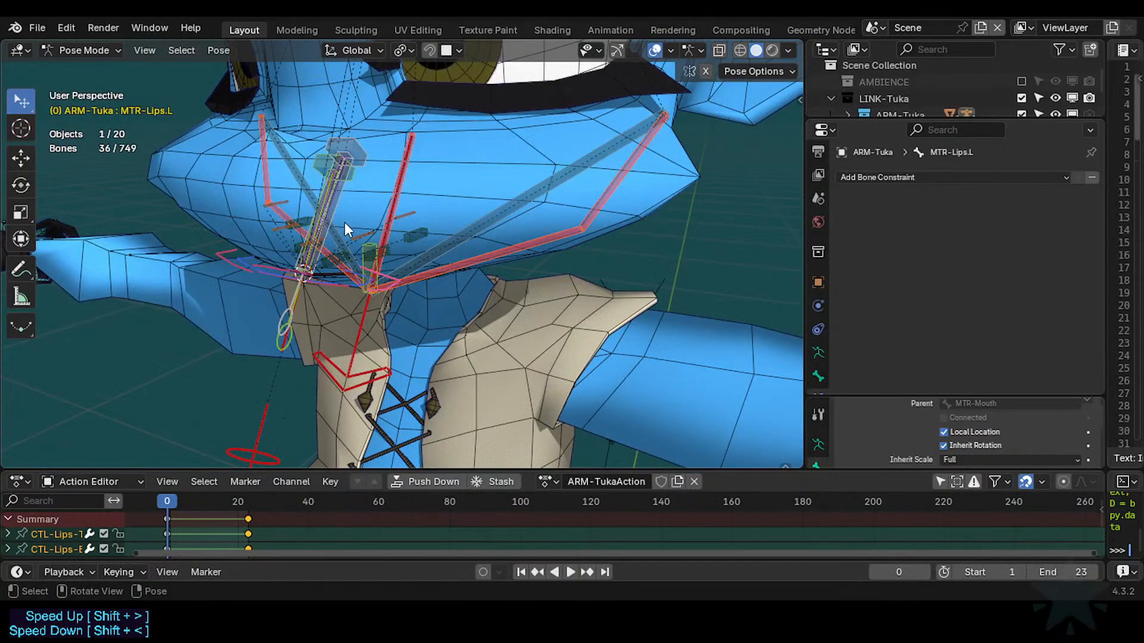
{"action": "middle_click_drag", "start_coordinate": [344, 223], "coordinate": [396, 248]}
{"action": "scroll", "coordinate": [395, 248], "scroll_direction": "up", "scroll_amount": 1}
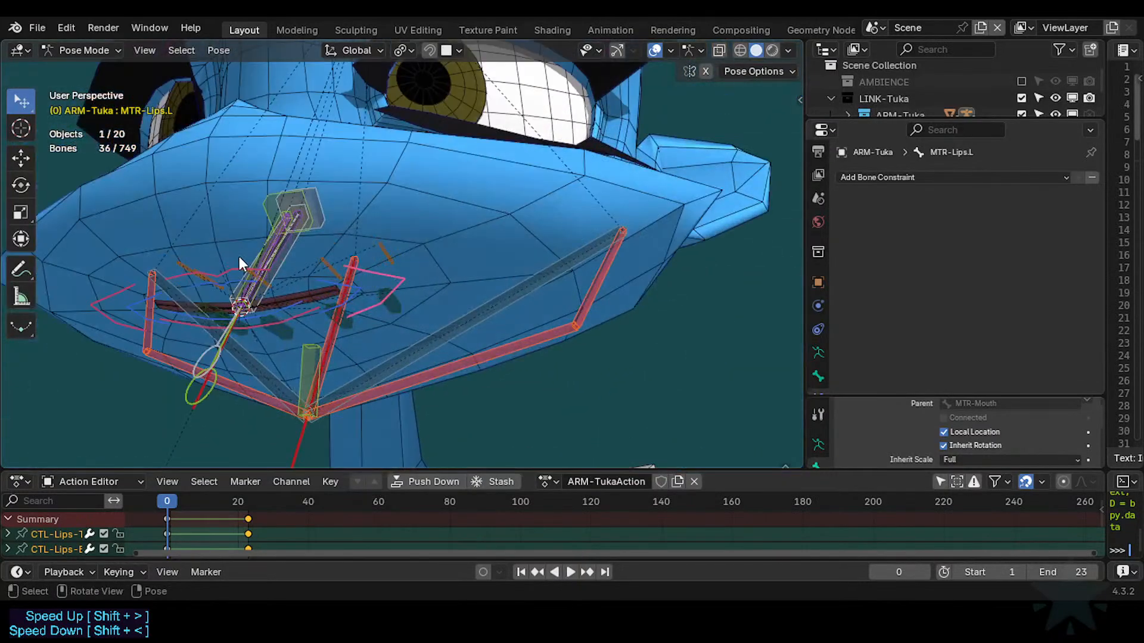
Raise the upper lip control, and pull MTR-Lips.L up and outward to open the mouth.
{"action": "left_click_drag", "start_coordinate": [239, 257], "coordinate": [239, 205]}
{"action": "left_click_drag", "start_coordinate": [416, 269], "coordinate": [586, 198]}
{"action": "middle_click_drag", "start_coordinate": [472, 188], "coordinate": [536, 170]}
{"action": "key", "text": "r"}
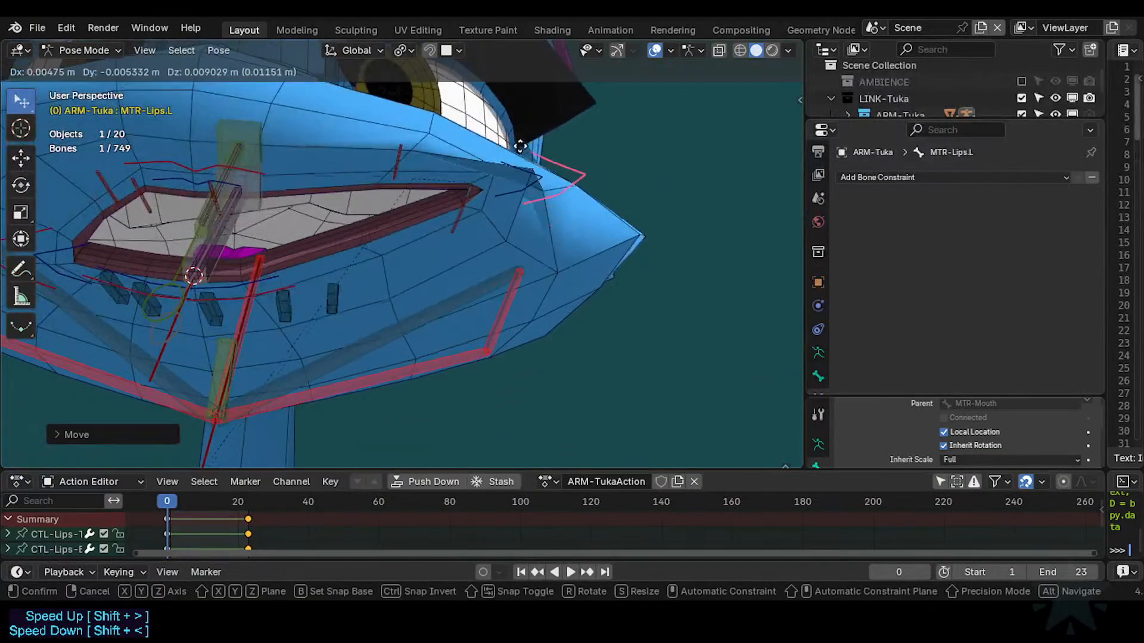
{"action": "left_click", "coordinate": [554, 164]}
Move CTL-Lips.L down and inward at the corner of the mouth.
{"action": "left_click_drag", "start_coordinate": [537, 162], "coordinate": [454, 228]}
{"action": "key", "text": "r"}
{"action": "left_click", "coordinate": [510, 198]}
{"action": "scroll", "coordinate": [407, 222], "scroll_direction": "down", "scroll_amount": 2}
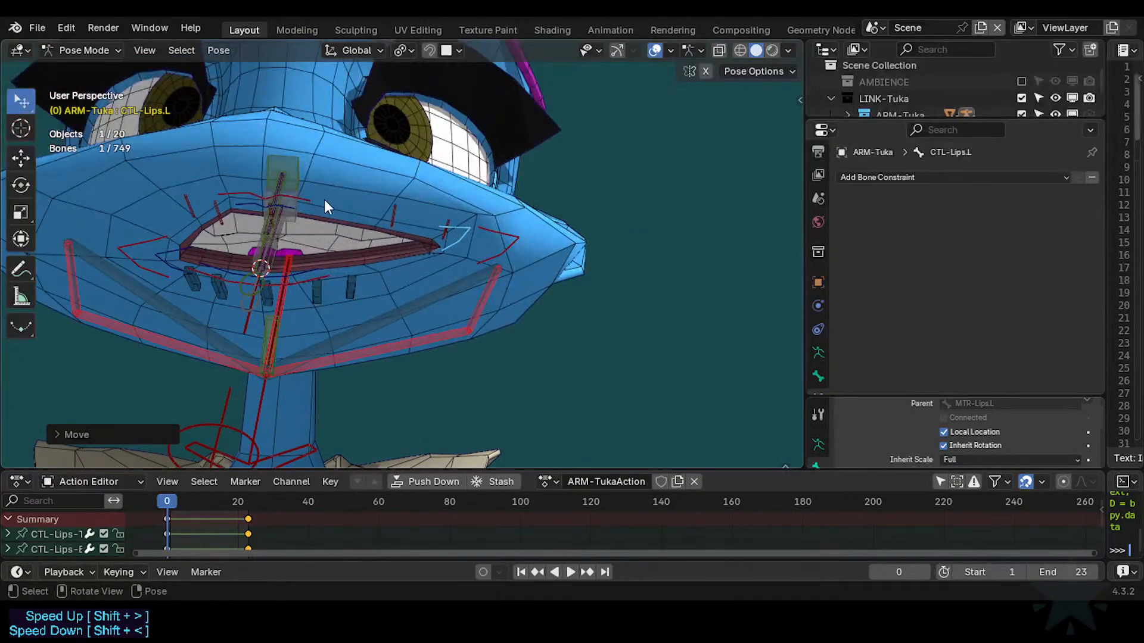
Raise MTR-Lips-T and adjust its rotation to open the upper lip further.
{"action": "mouse_move", "coordinate": [318, 199]}
{"action": "left_mouse_down"}
{"action": "mouse_move", "coordinate": [316, 170]}
{"action": "mouse_move", "coordinate": [318, 183]}
{"action": "left_mouse_up"}
{"action": "key", "text": "r"}
{"action": "left_click", "coordinate": [384, 184]}
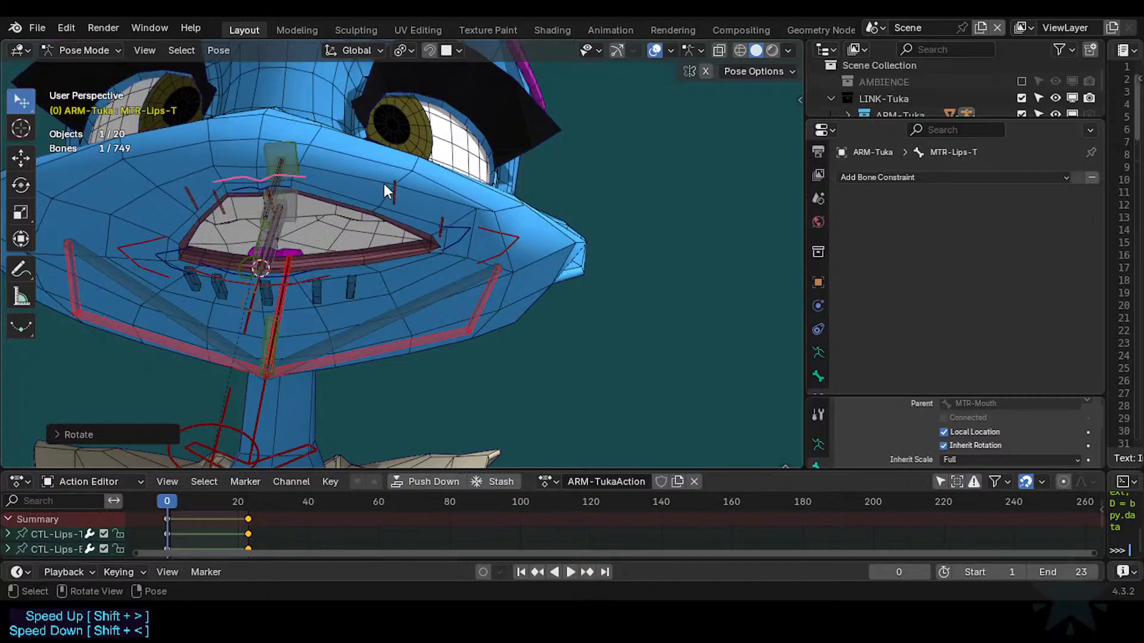
{"action": "key", "text": "r"}
{"action": "left_click", "coordinate": [380, 195]}
Reposition D1-Arcade-T.L down to the edge of the upper lip.
{"action": "left_click", "coordinate": [393, 201]}
{"action": "key", "text": "g"}
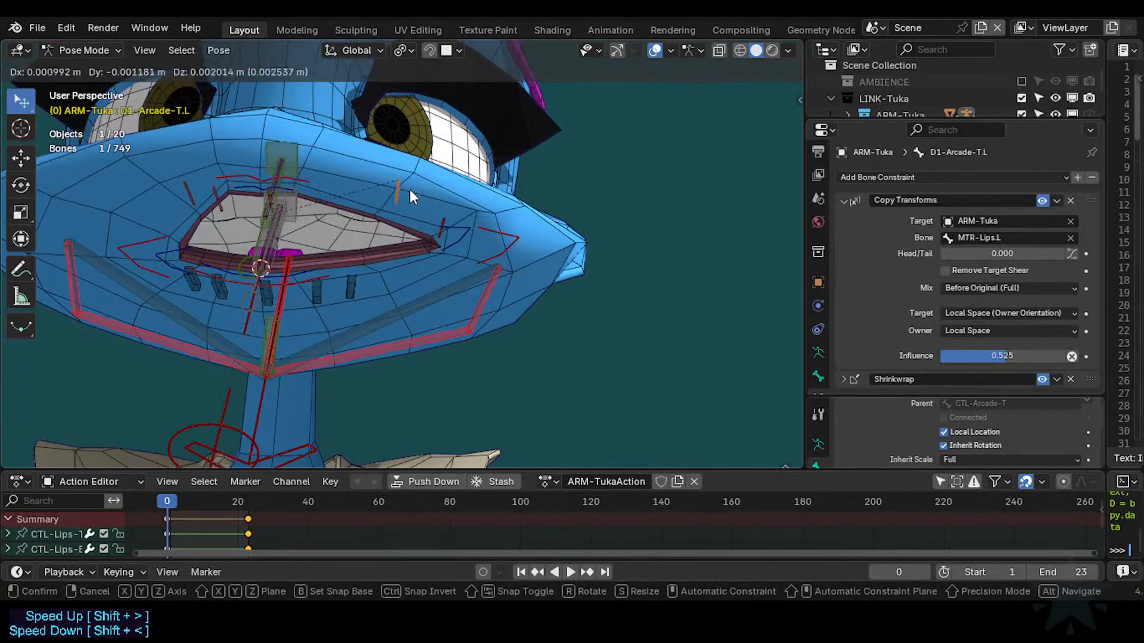
{"action": "left_click", "coordinate": [410, 193]}
{"action": "key", "text": "g"}
{"action": "left_click", "coordinate": [405, 205]}
Test-move CTL-Lips.L upward, and reposition D1-Arcade-T.L.001 beside the mouth corner.
{"action": "left_click", "coordinate": [438, 224]}
{"action": "key", "text": "g"}
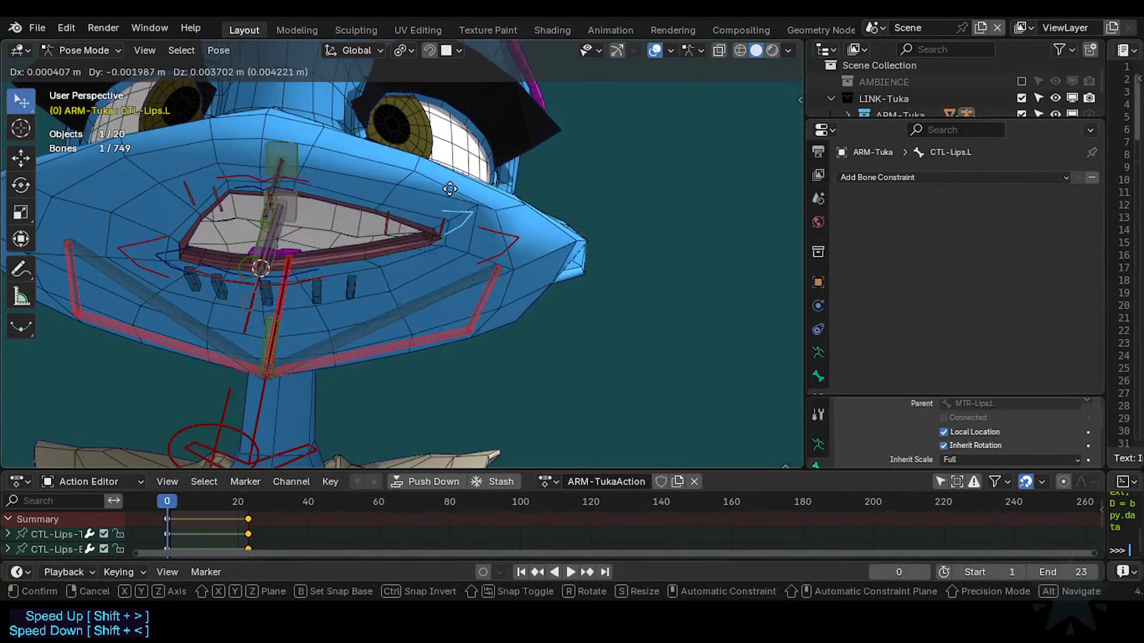
{"action": "left_click", "coordinate": [447, 188]}
{"action": "left_click", "coordinate": [446, 223]}
{"action": "key", "text": "g"}
{"action": "left_click", "coordinate": [470, 185]}
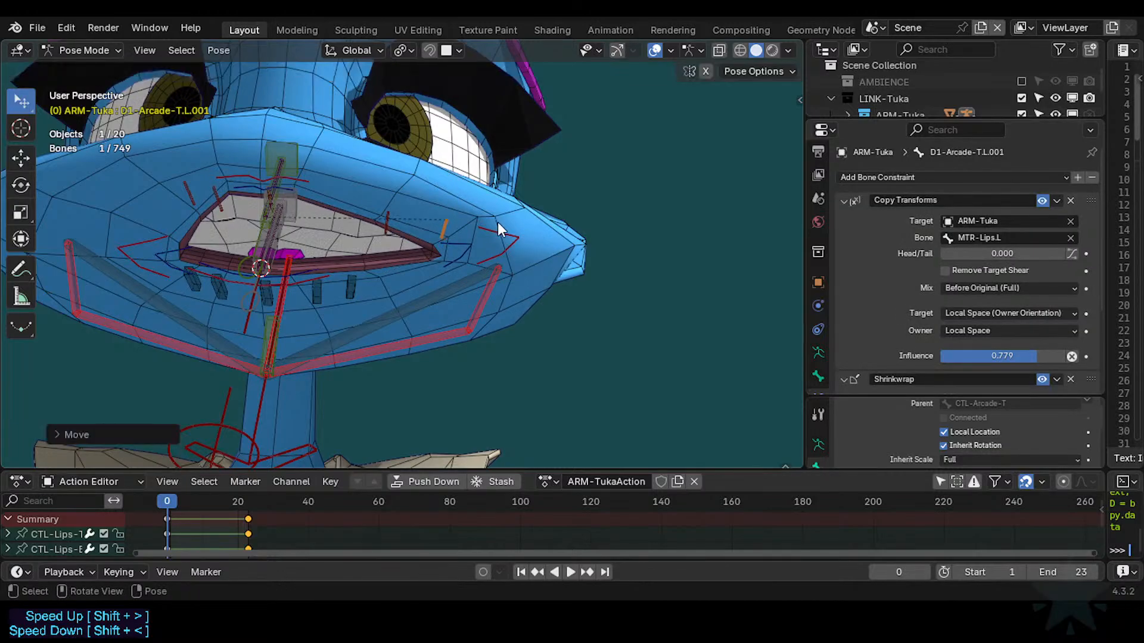
Move MTR-Lips.L up and CTL-Lips.L down to test how the arcade bones follow.
{"action": "left_click", "coordinate": [514, 192]}
{"action": "key", "text": "g"}
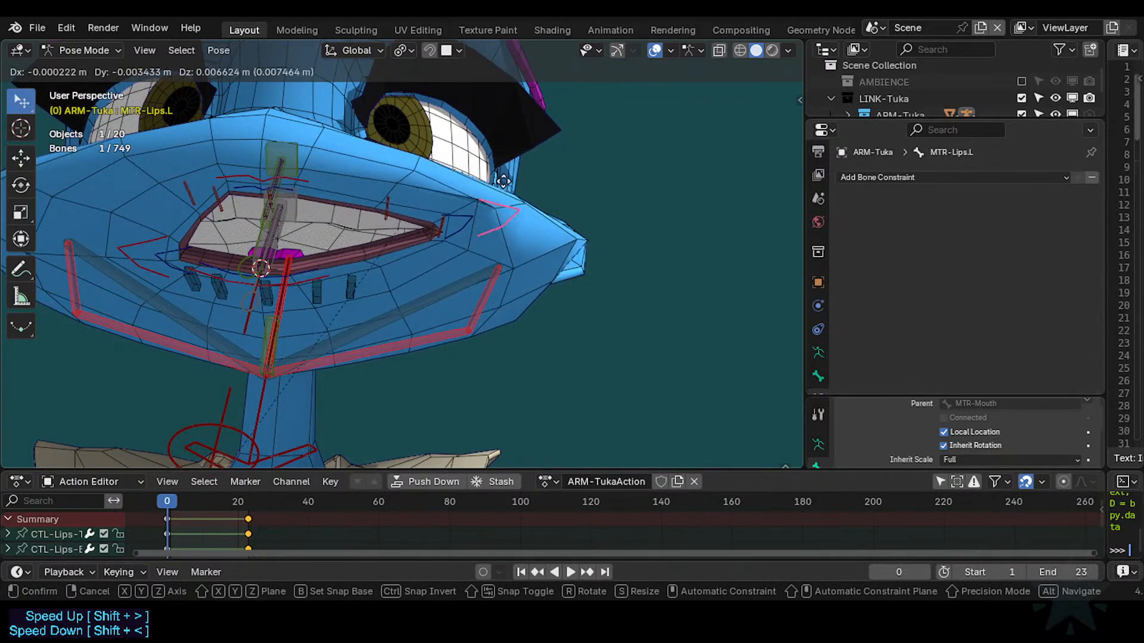
{"action": "left_click", "coordinate": [502, 200]}
{"action": "left_click", "coordinate": [449, 223]}
{"action": "key", "text": "g"}
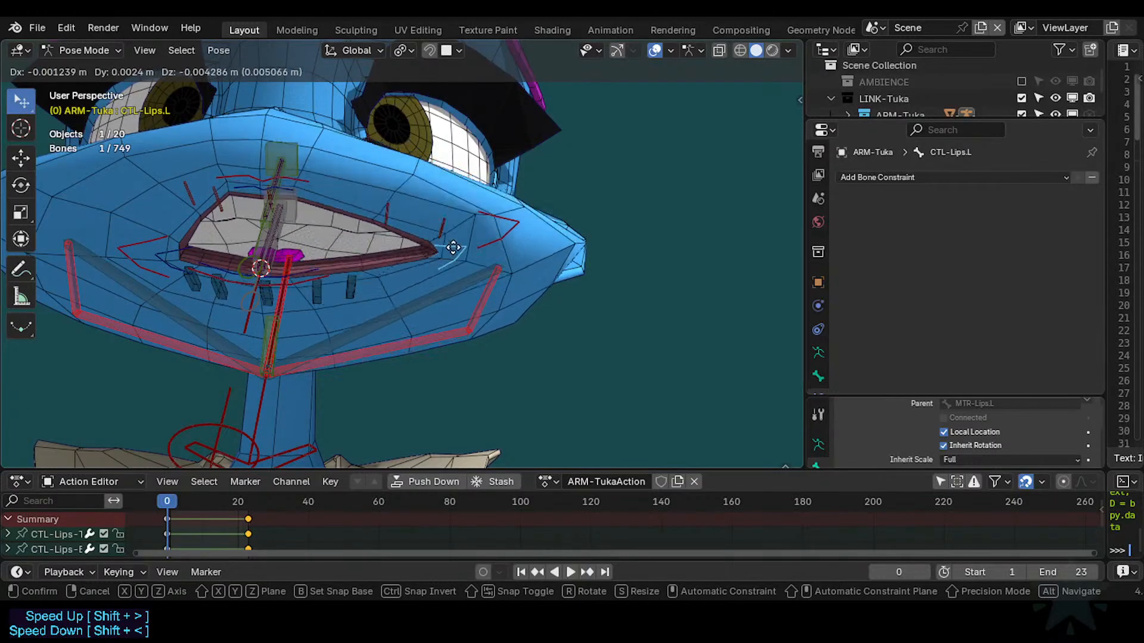
{"action": "left_click", "coordinate": [453, 246]}
Move CTL-Lips.L up and outward, and save Tuka-Game-53.blend.
{"action": "left_click", "coordinate": [456, 187]}
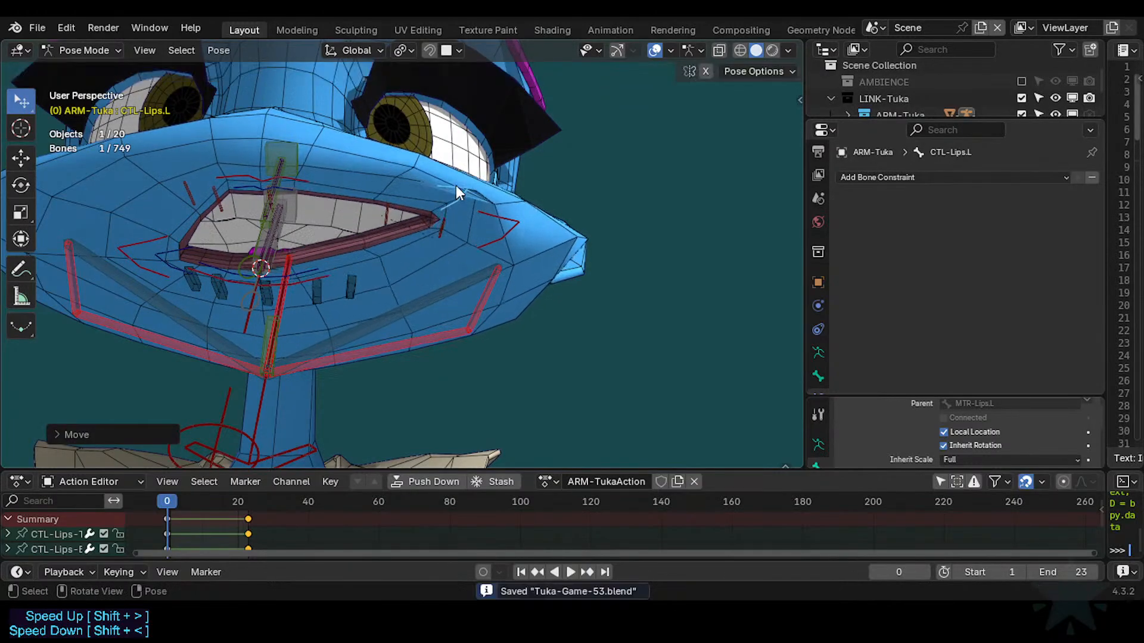
{"action": "key", "text": "g"}
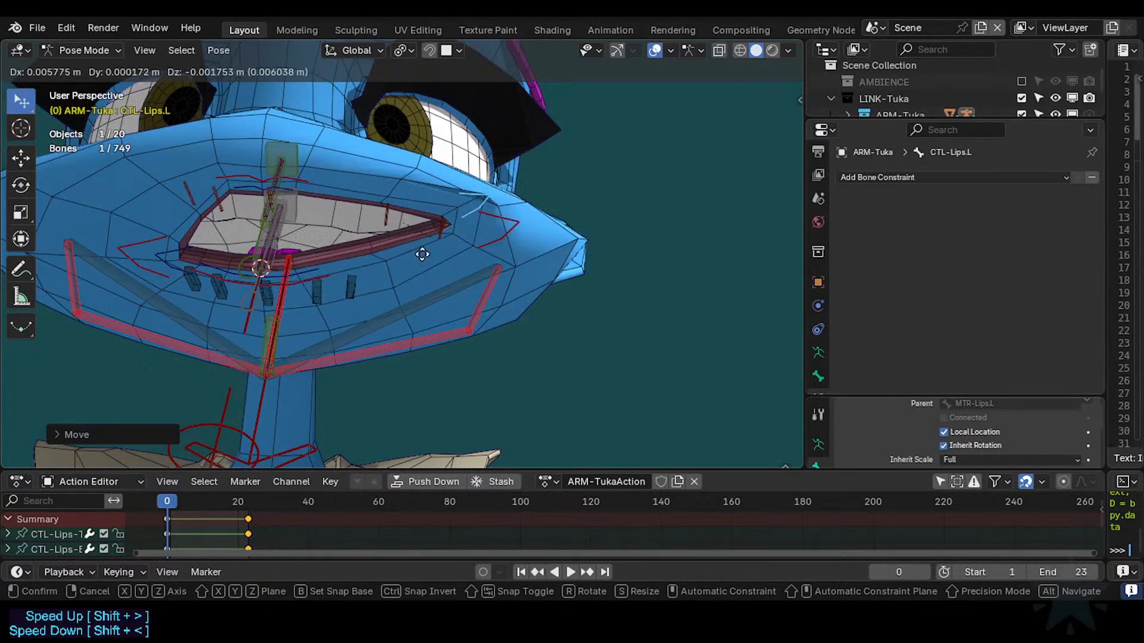
{"action": "left_click", "coordinate": [402, 211]}
{"action": "key", "text": "ctrl+s"}
Test-move MTR-Lips.L slightly inward and outward while watching the arcade bones at the mouth corner.
{"action": "left_click", "coordinate": [509, 222]}
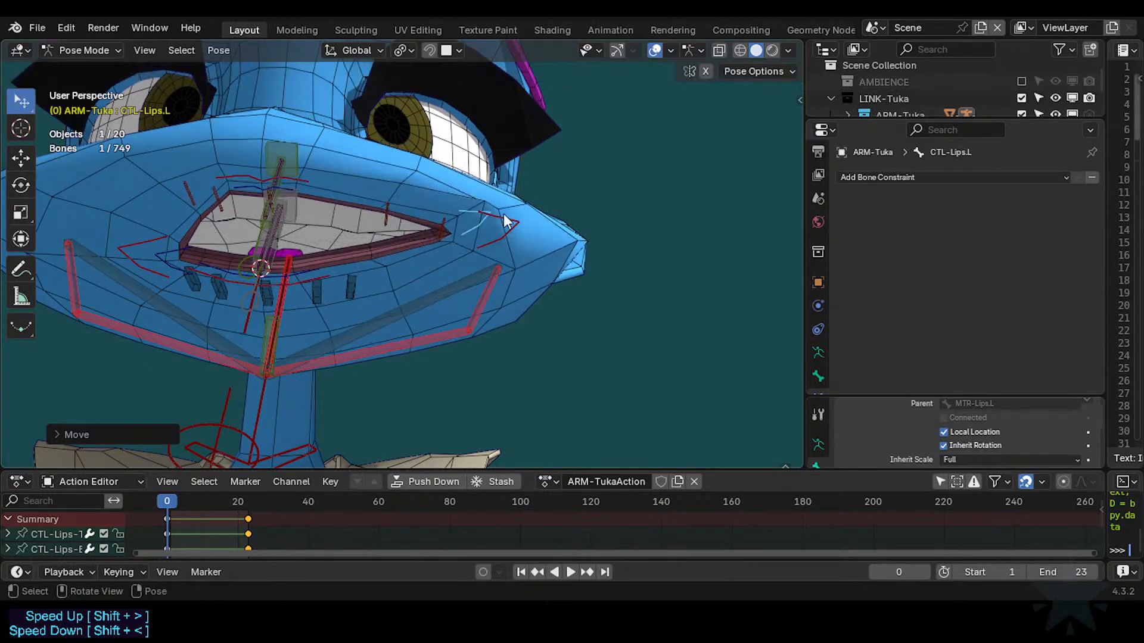
{"action": "key", "text": "g"}
{"action": "left_click", "coordinate": [500, 235]}
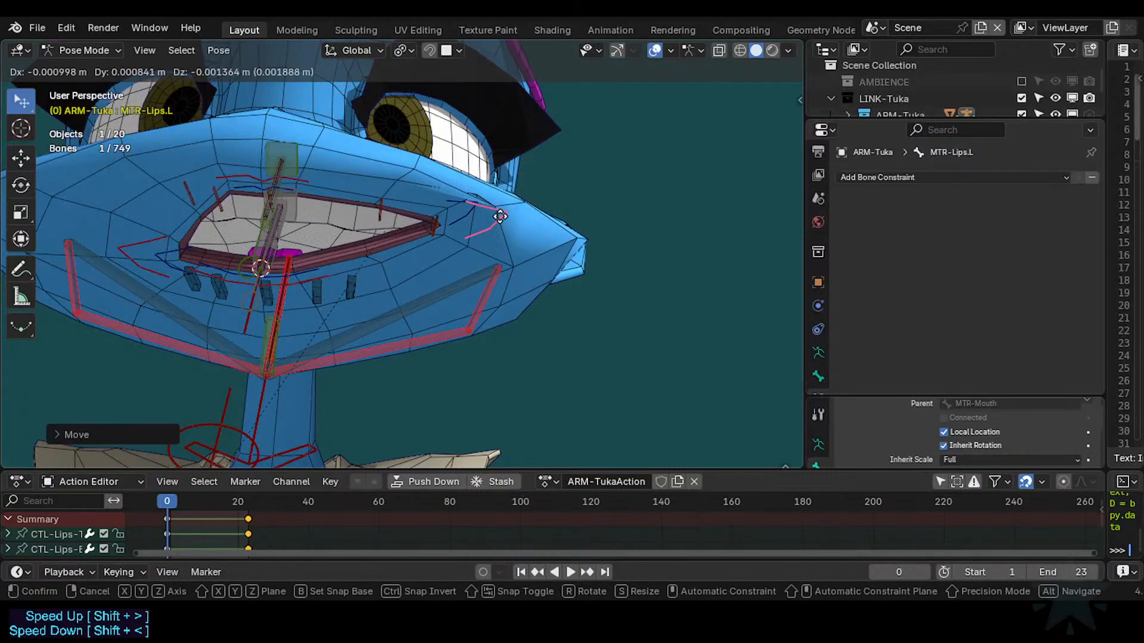
{"action": "key", "text": "g"}
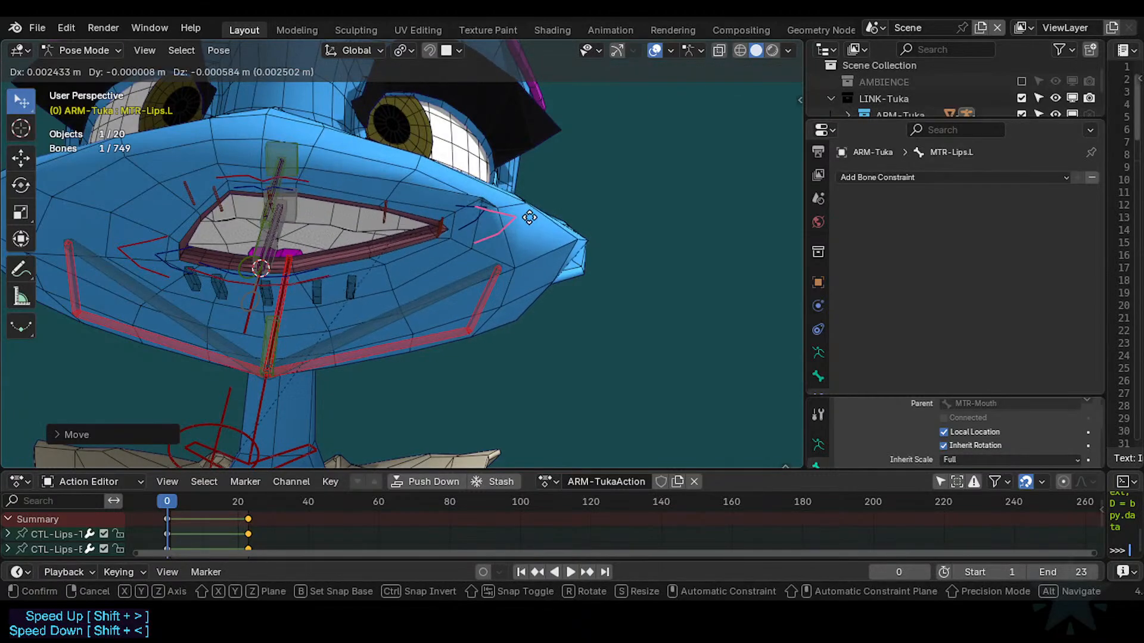
{"action": "left_click", "coordinate": [507, 220]}
Raise CTL-Lips.L, pull MTR-Lips.L outward, and select D1-Arcade-T.L.001 to check its constraints.
{"action": "left_click", "coordinate": [476, 219]}
{"action": "key", "text": "g"}
{"action": "left_click", "coordinate": [460, 192]}
{"action": "key", "text": "g"}
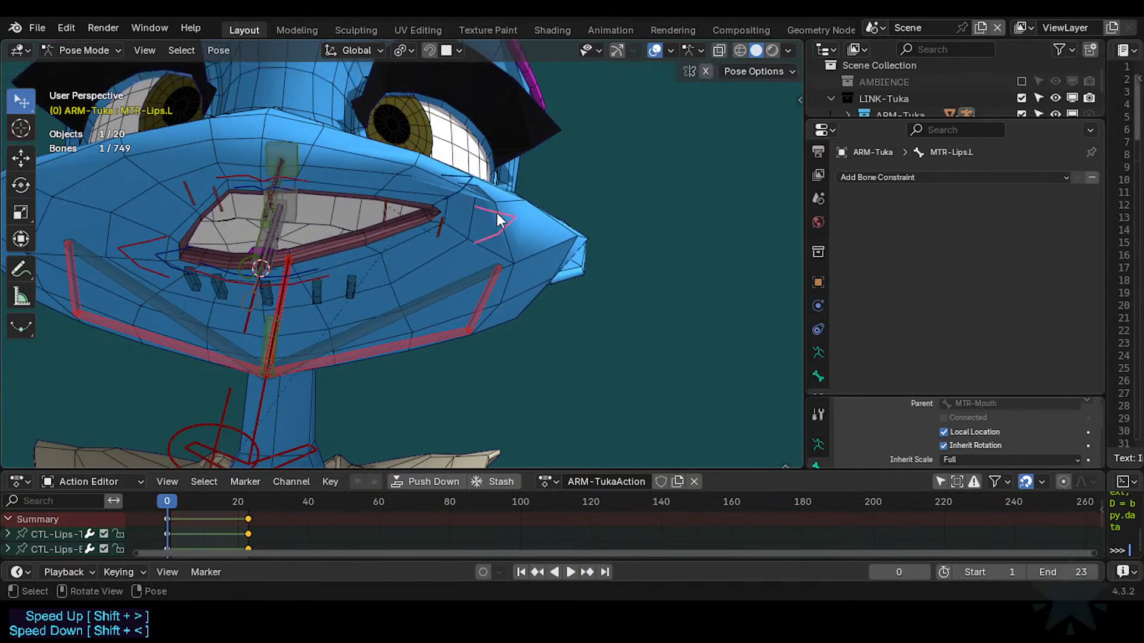
{"action": "left_click", "coordinate": [524, 234]}
{"action": "left_click", "coordinate": [443, 228]}
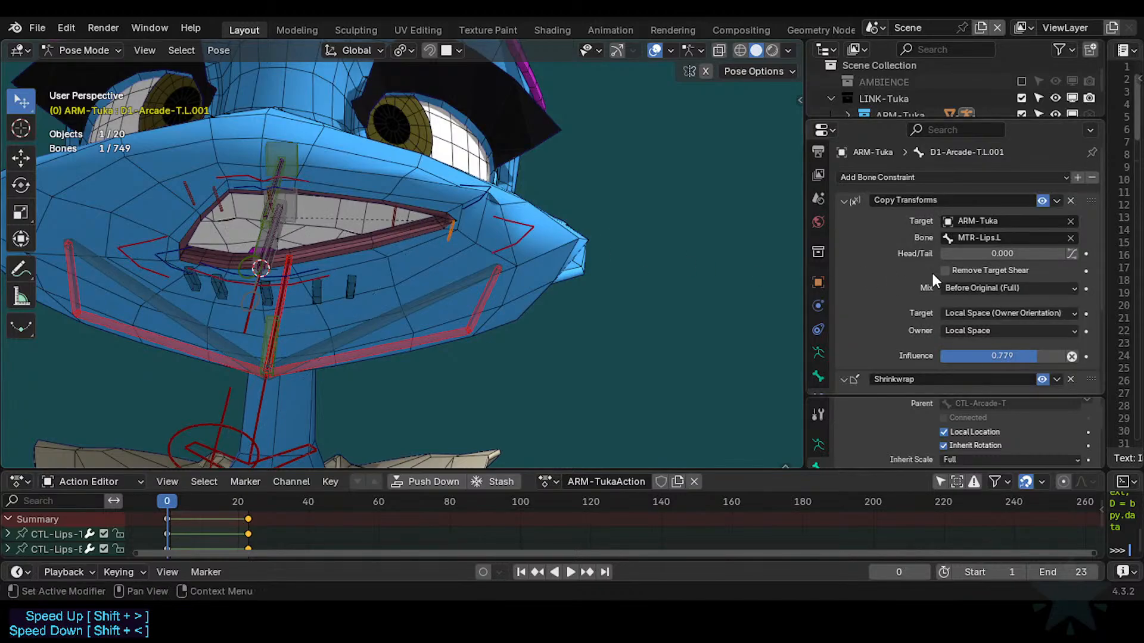
Test-move MTR-Lips.L inward and back outward to compare the arcade bones with the lip corner.
{"action": "left_click", "coordinate": [527, 237]}
{"action": "key", "text": "g"}
{"action": "left_click", "coordinate": [476, 238]}
{"action": "key", "text": "g"}
{"action": "left_click", "coordinate": [525, 235]}
Adjust CTL-Lips.L slightly, pull MTR-Lips.L inward, and save the file.
{"action": "left_click", "coordinate": [470, 202]}
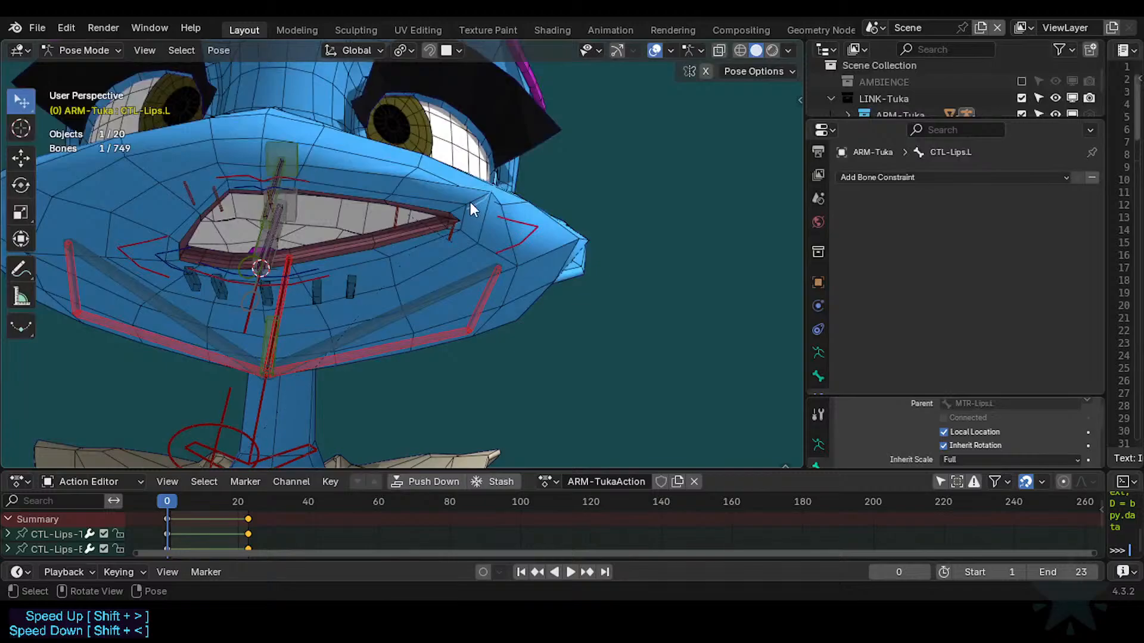
{"action": "mouse_move", "coordinate": [470, 201]}
{"action": "left_mouse_down"}
{"action": "mouse_move", "coordinate": [455, 219]}
{"action": "mouse_move", "coordinate": [463, 212]}
{"action": "left_mouse_up"}
{"action": "left_click_drag", "start_coordinate": [542, 227], "coordinate": [477, 232]}
{"action": "key", "text": "ctrl+s"}
Lower MTR-Lips-T slightly, and save Tuka-Game-53.blend.
{"action": "left_click", "coordinate": [313, 181]}
{"action": "key", "text": "g"}
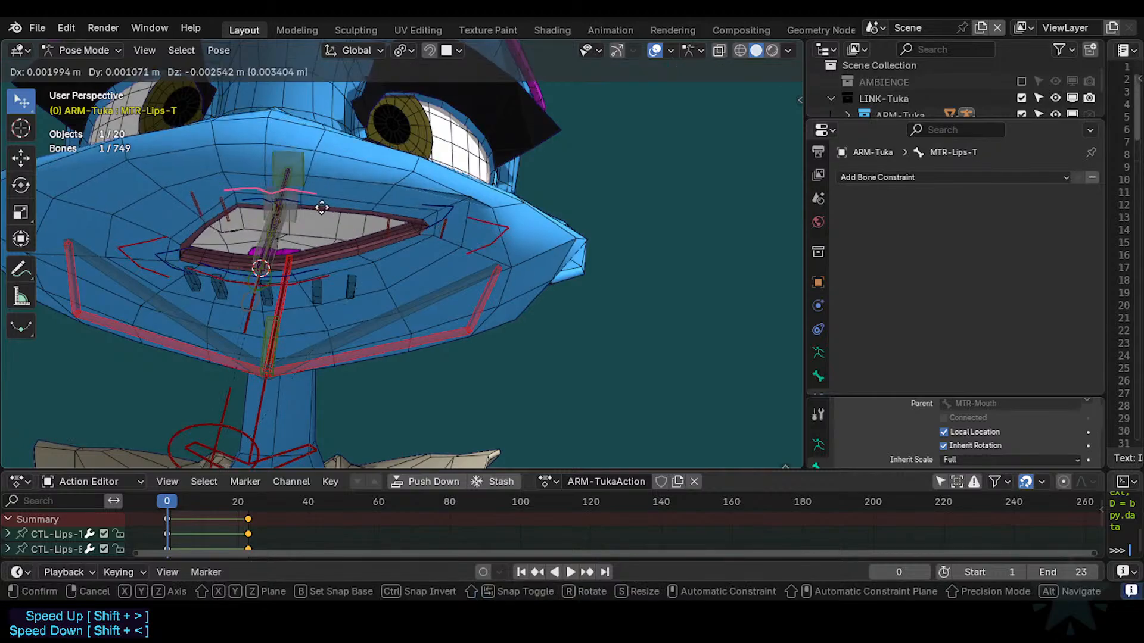
{"action": "key", "text": "Escape"}
{"action": "key", "text": "ctrl+s"}
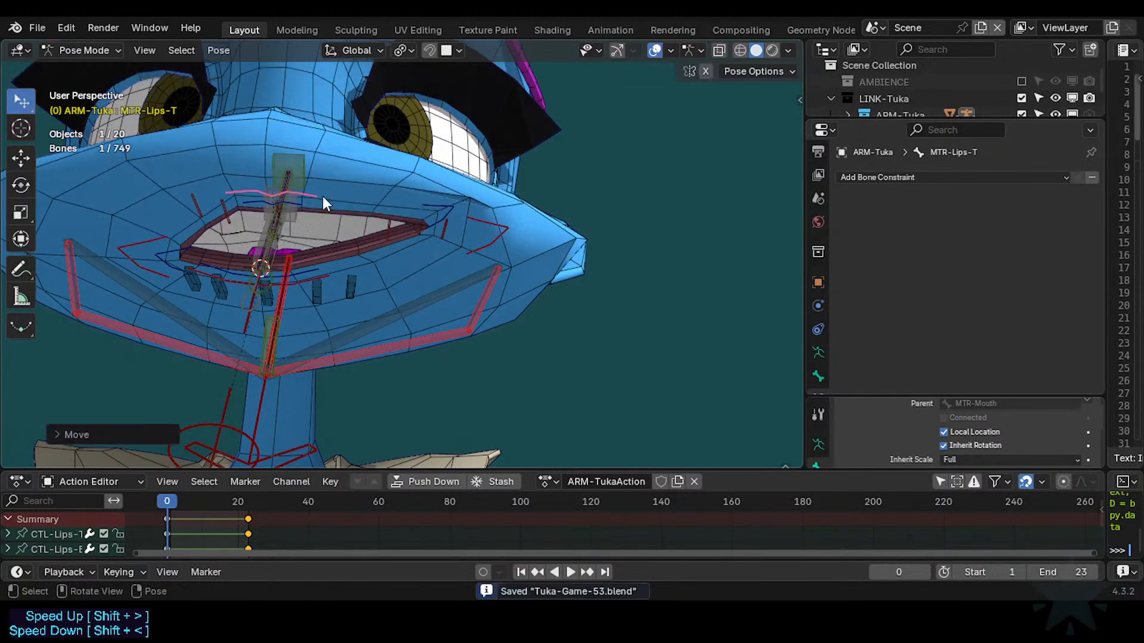
Pull the lower lip control down to open the mouth over the lower arcade bones.
{"action": "left_click", "coordinate": [442, 231]}
{"action": "left_click", "coordinate": [476, 232]}
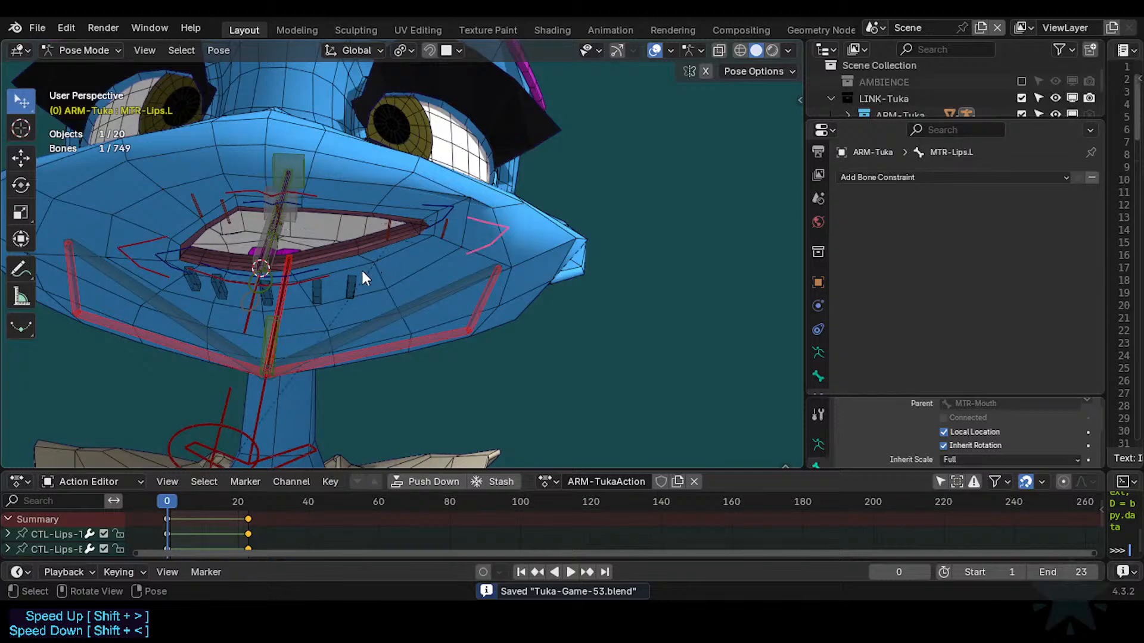
{"action": "left_click", "coordinate": [354, 282]}
{"action": "left_click", "coordinate": [477, 237]}
{"action": "key", "text": "g"}
{"action": "left_click", "coordinate": [357, 297]}
Move D1-Arcade-B.L.001 up and outward near the mouth corner, and save the file.
{"action": "left_click", "coordinate": [312, 299]}
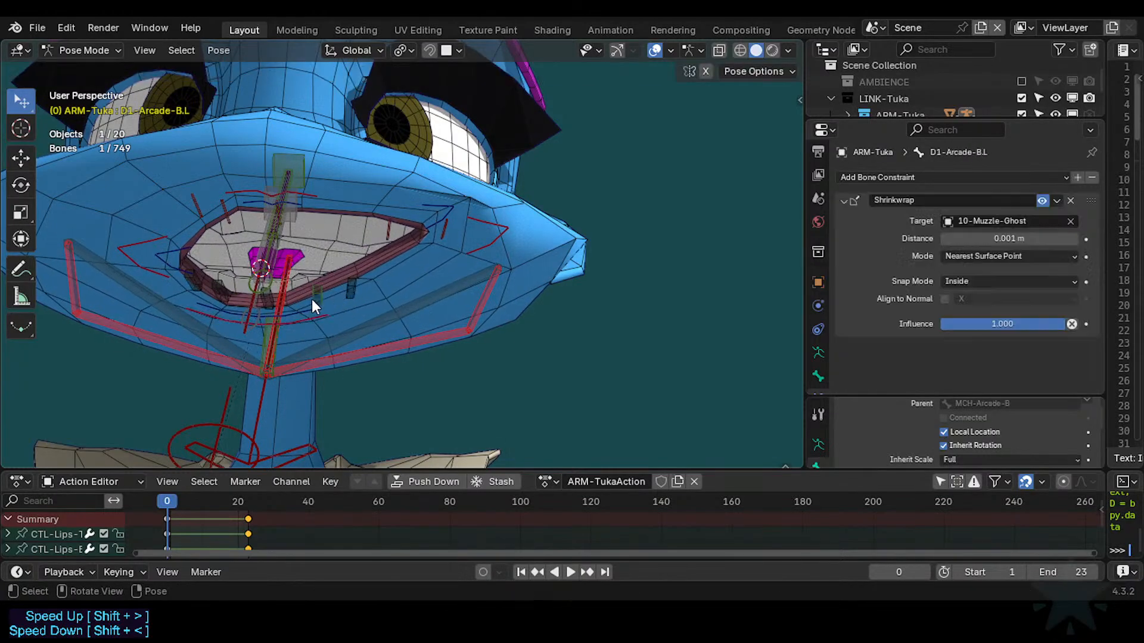
{"action": "left_click", "coordinate": [351, 286]}
{"action": "key", "text": "g"}
{"action": "left_click", "coordinate": [424, 252]}
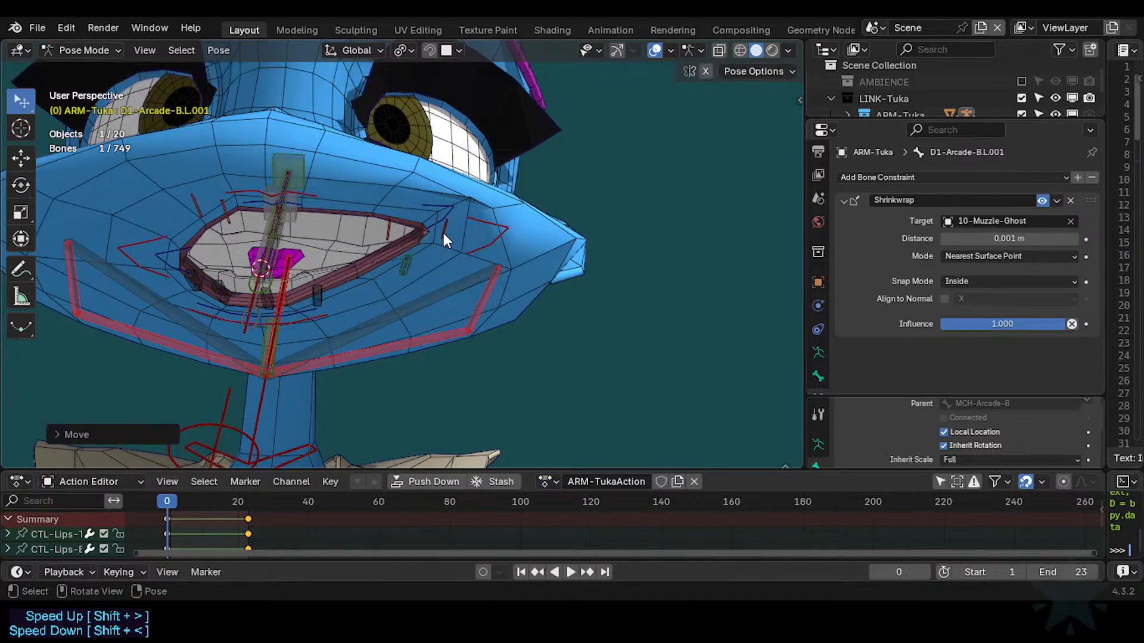
{"action": "key", "text": "ctrl+s"}
Select D1-Arcade-T.L.001 together with D1-Arcade-B.L.001, keeping the lower arcade bone active.
{"action": "left_click", "coordinate": [445, 232], "text": "shift"}
{"action": "left_click", "coordinate": [409, 271], "text": "shift"}
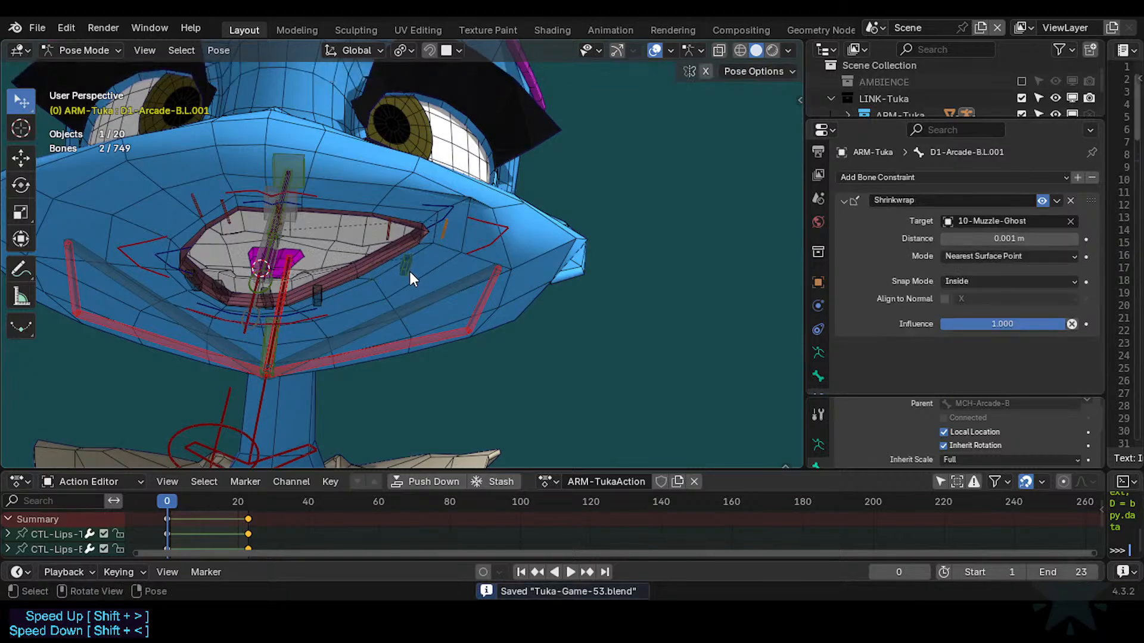
Copy the Copy Transforms constraint from D1-Arcade-T.L.001 to the lower lip bone D1-Arcade-B.L.001.
{"action": "left_click", "coordinate": [455, 236], "text": "shift"}
{"action": "left_click", "coordinate": [391, 235]}
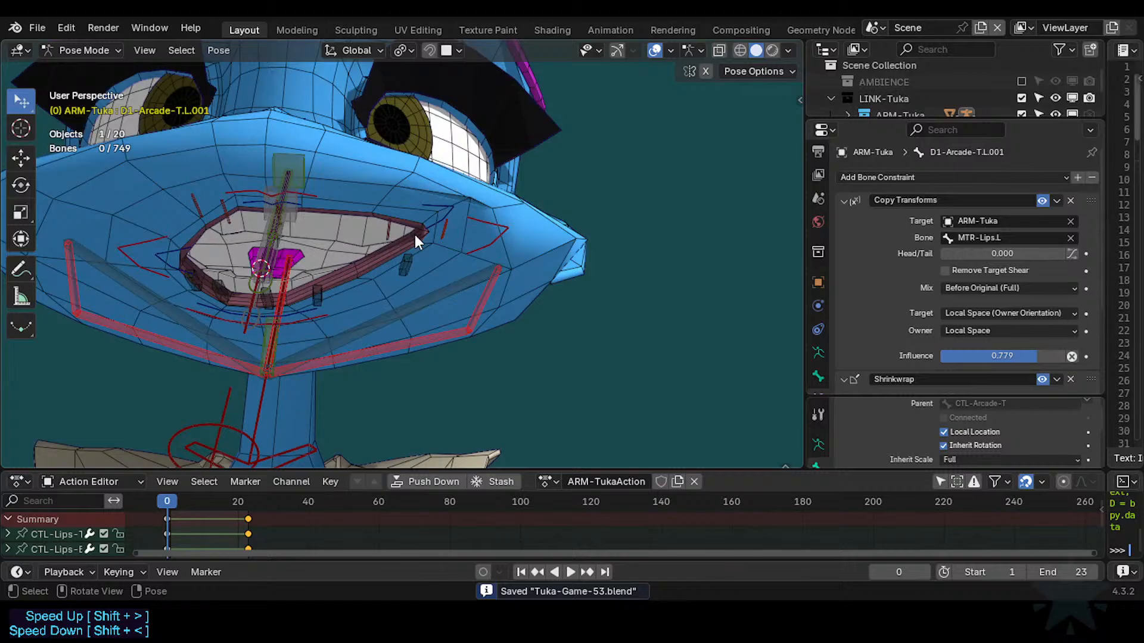
{"action": "left_click", "coordinate": [400, 266]}
{"action": "left_click", "coordinate": [442, 238], "text": "shift"}
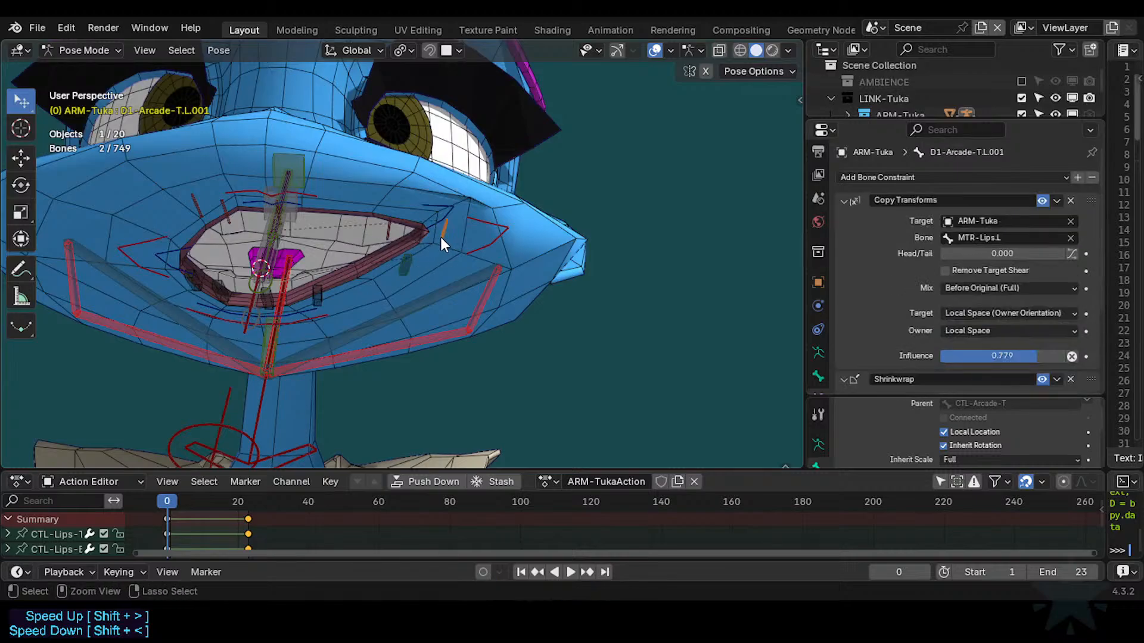
{"action": "key", "text": "ctrl+c"}
{"action": "left_click", "coordinate": [420, 240]}
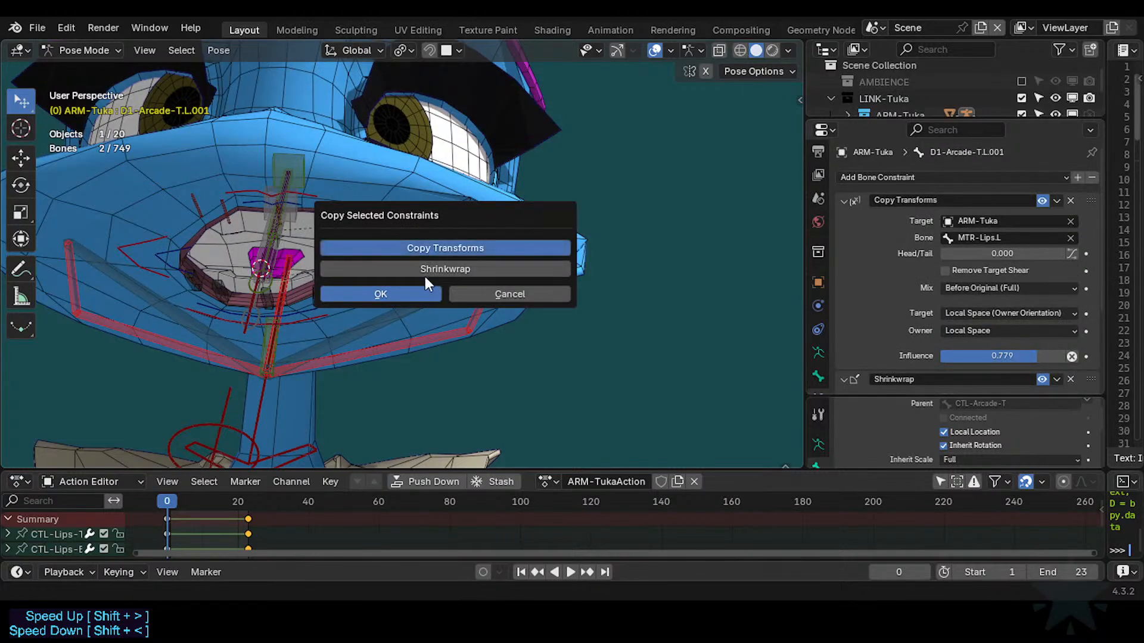
{"action": "left_click", "coordinate": [402, 291]}
Copy the Copy Transforms constraint from D1-Arcade-T.L to the lower lip bone D1-Arcade-B.L.
{"action": "left_click", "coordinate": [330, 297]}
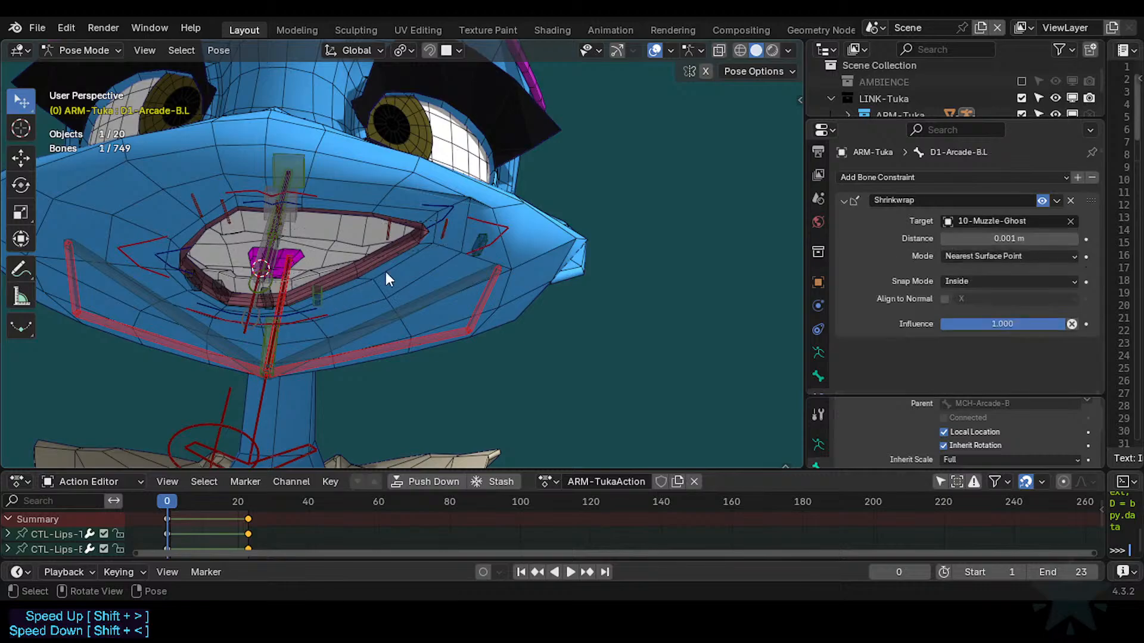
{"action": "left_click", "coordinate": [383, 232], "text": "shift"}
{"action": "key", "text": "ctrl+c"}
{"action": "left_click", "coordinate": [366, 245]}
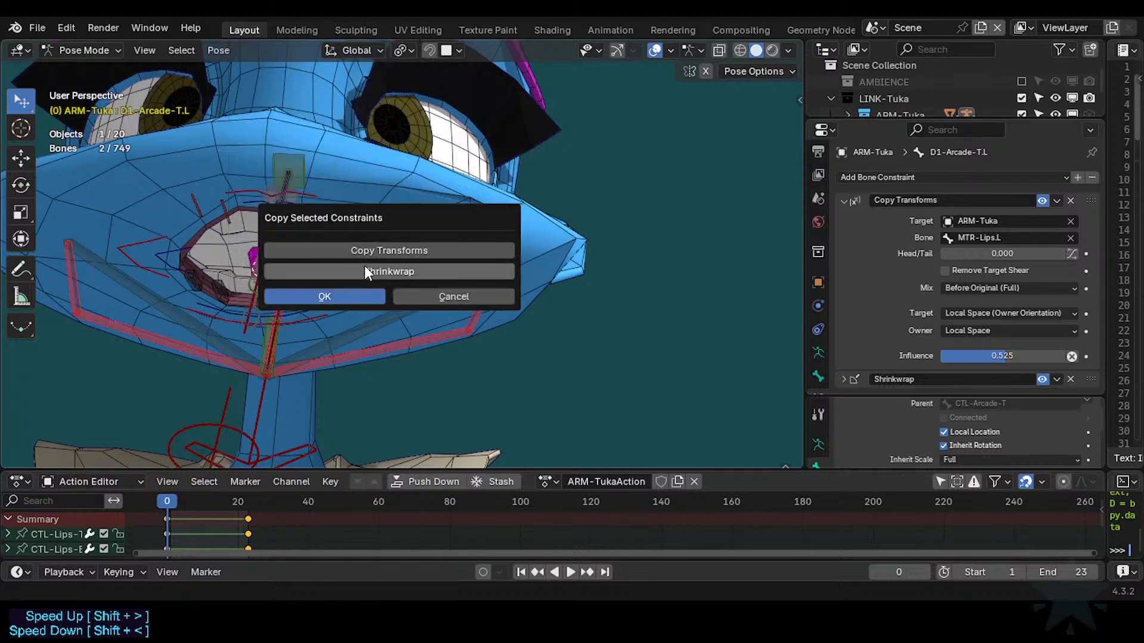
{"action": "left_click", "coordinate": [367, 253]}
{"action": "left_click", "coordinate": [365, 297]}
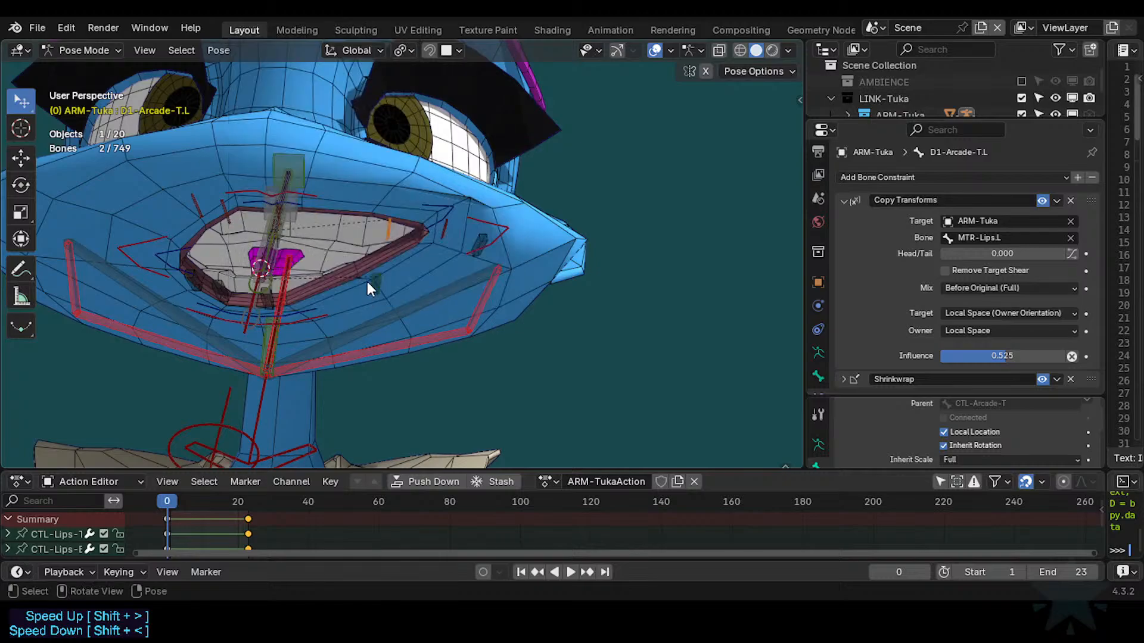
Try moving the mouth corner control MTR-Lips.L inward and back out to test the copied constraints.
{"action": "left_click", "coordinate": [391, 275]}
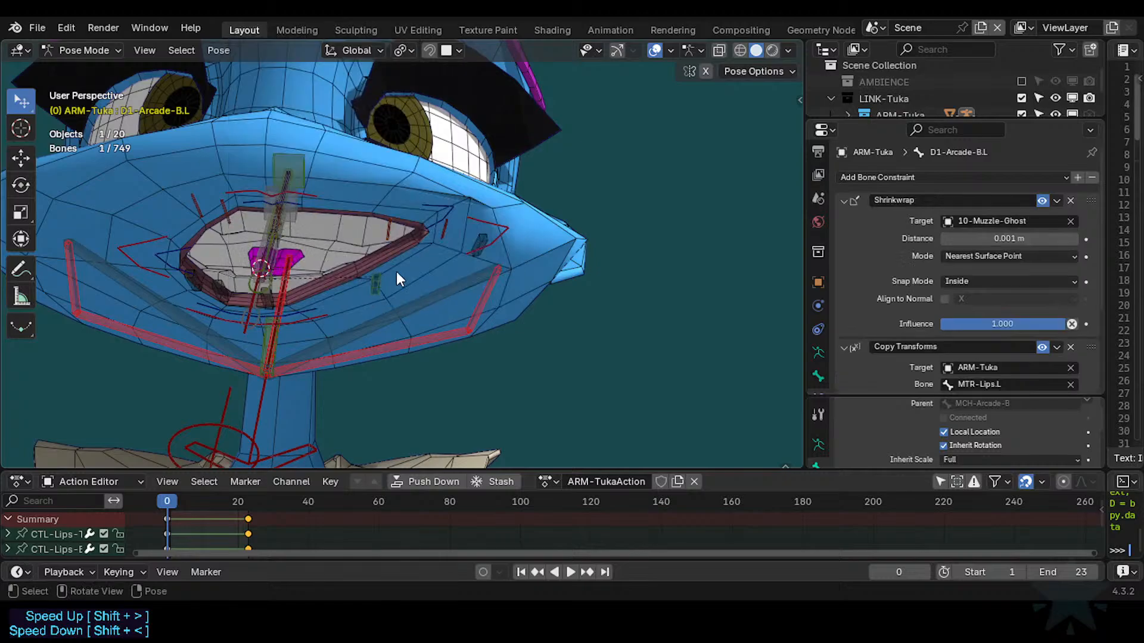
{"action": "left_click", "coordinate": [496, 235]}
{"action": "key", "text": "g"}
{"action": "left_click", "coordinate": [460, 260]}
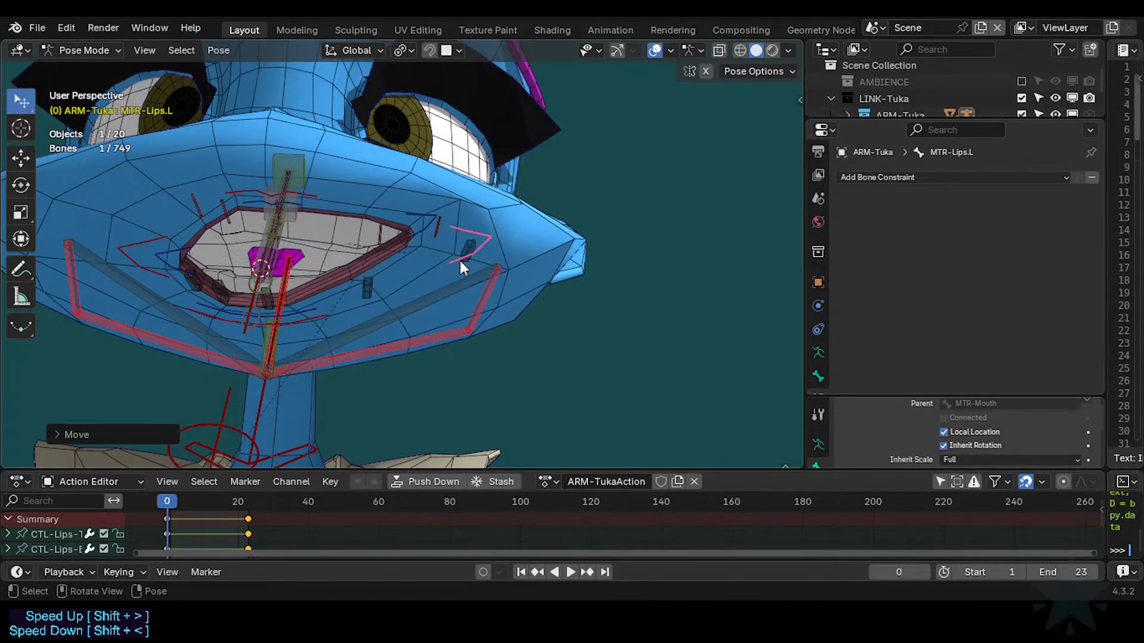
{"action": "key", "text": "g"}
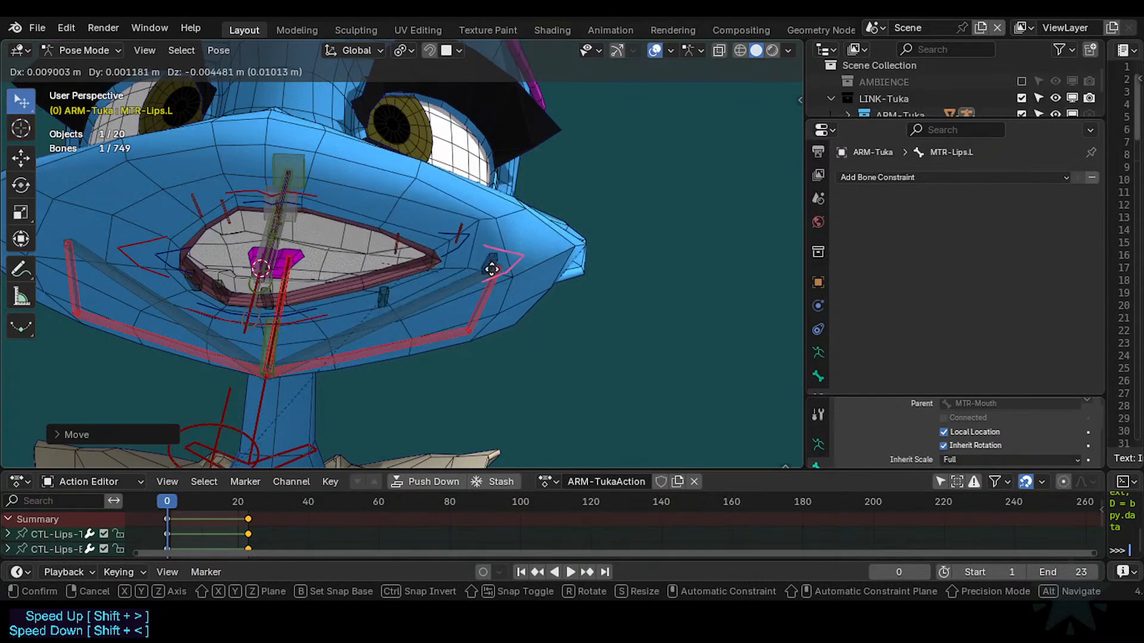
{"action": "left_click", "coordinate": [492, 270]}
Place the Copy Transforms constraint above Shrinkwrap on both D1-Arcade-B.L.001 and D1-Arcade-B.L.
{"action": "left_click", "coordinate": [491, 252]}
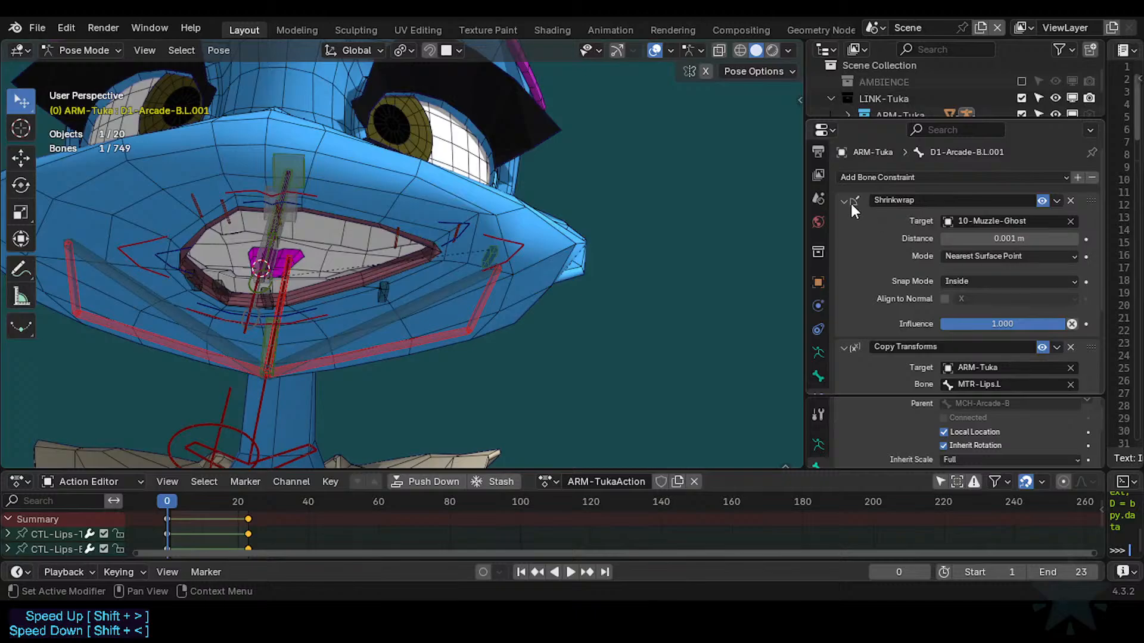
{"action": "left_click", "coordinate": [851, 203]}
{"action": "left_click_drag", "start_coordinate": [1088, 222], "coordinate": [1089, 181]}
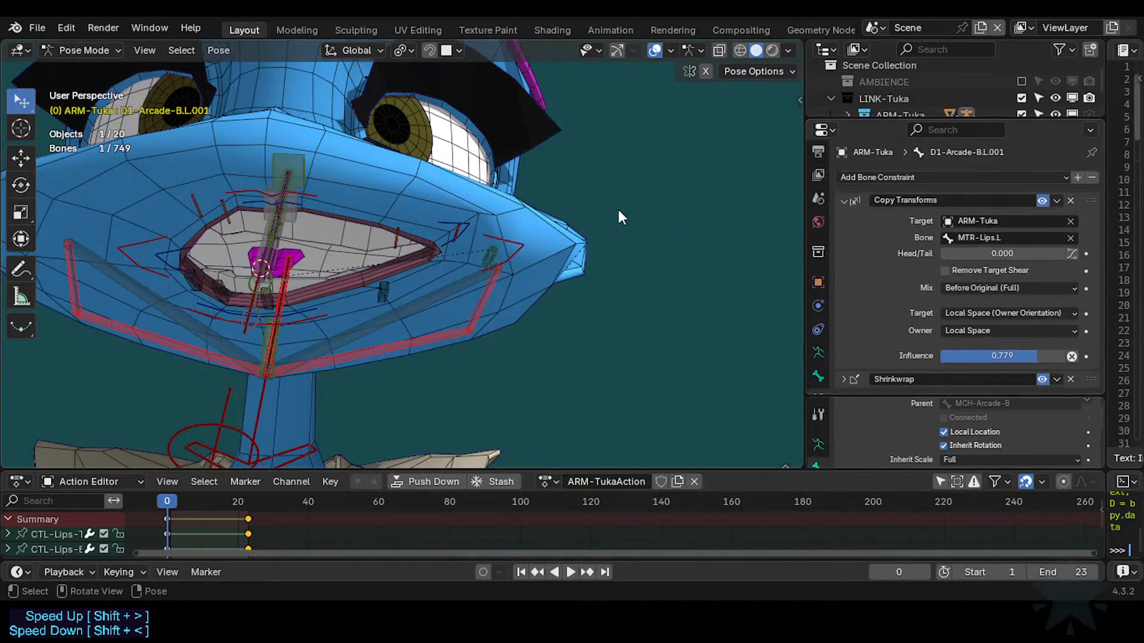
{"action": "left_click", "coordinate": [382, 298]}
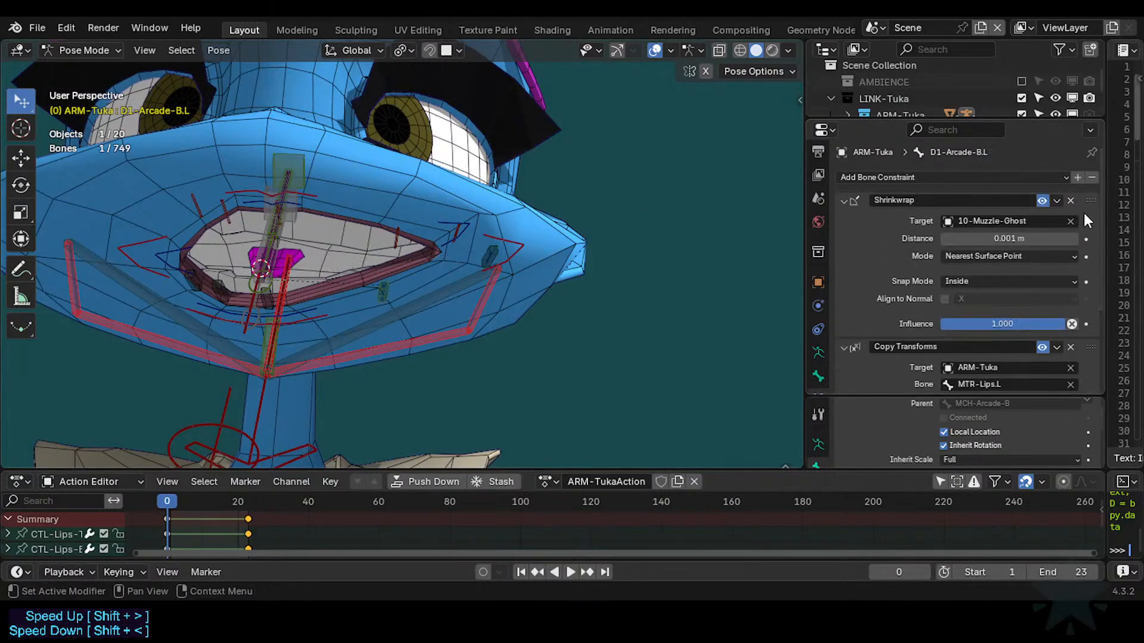
{"action": "left_click_drag", "start_coordinate": [1090, 201], "coordinate": [1096, 371]}
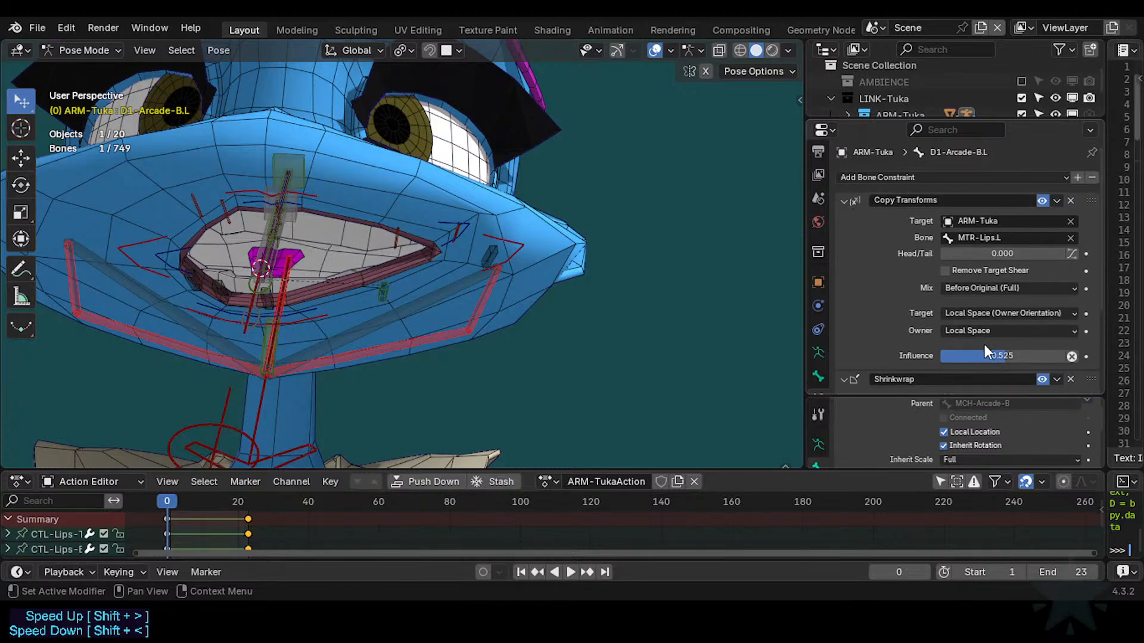
Set the Copy Transforms influence of D1-Arcade-B.L.001 to 0.547 and test it by moving MTR-Lips.L.
{"action": "left_click", "coordinate": [489, 257]}
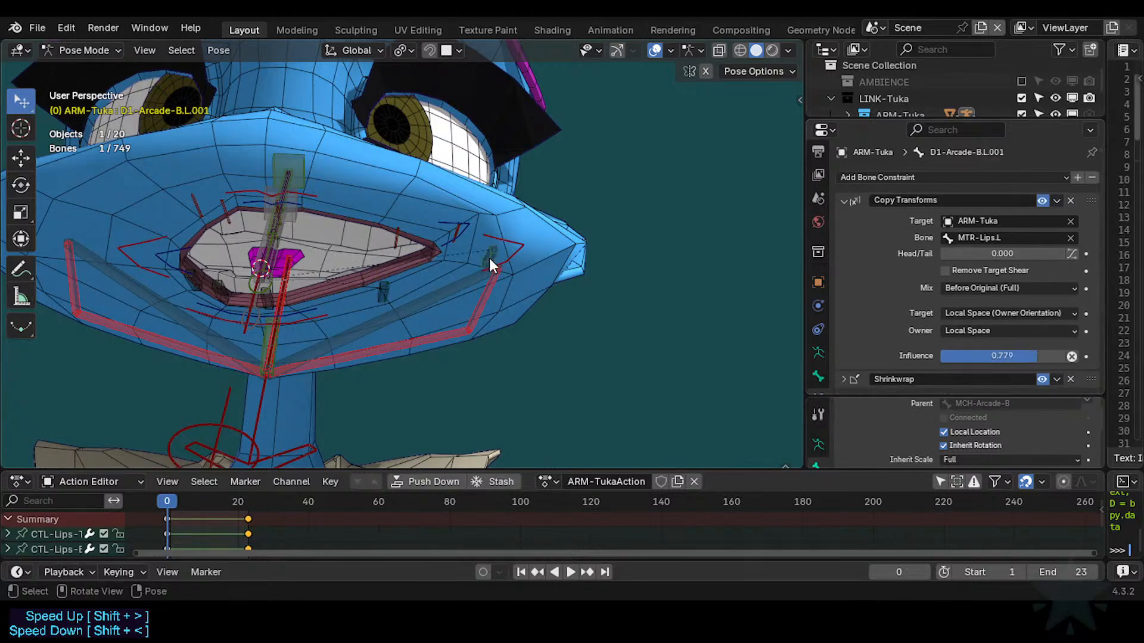
{"action": "left_click_drag", "start_coordinate": [982, 354], "coordinate": [933, 354]}
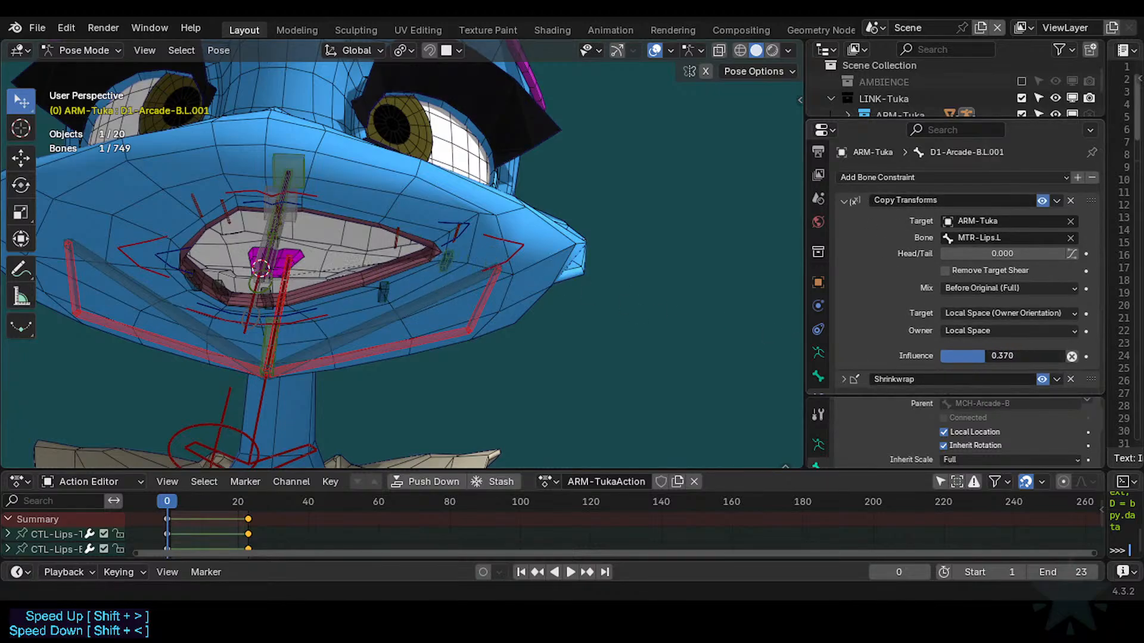
{"action": "left_click", "coordinate": [506, 254]}
{"action": "key", "text": "g"}
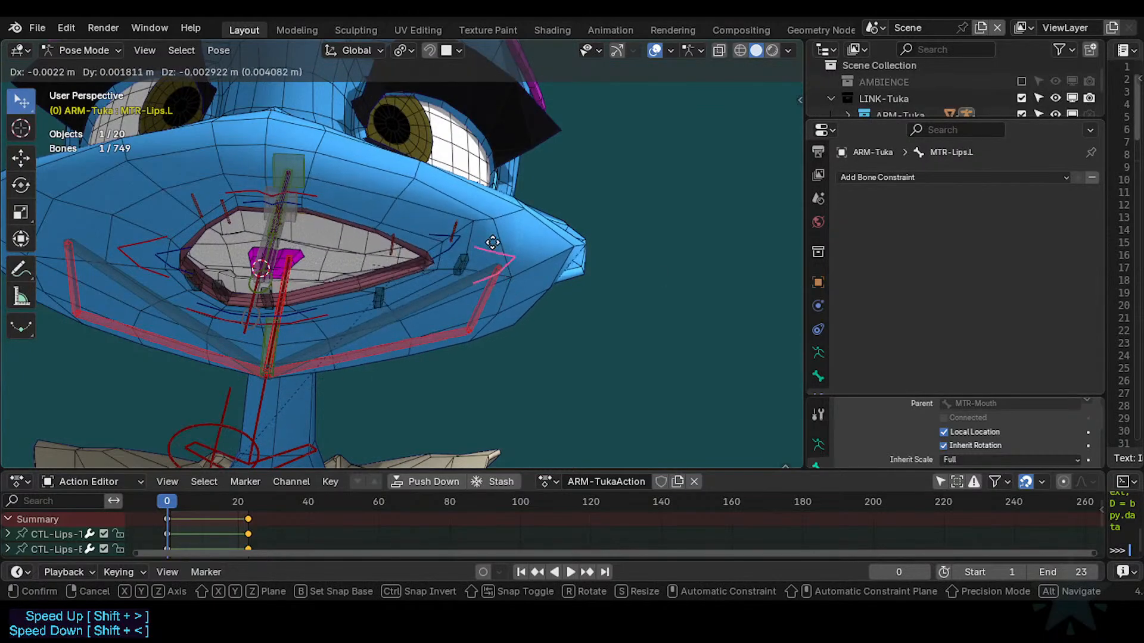
{"action": "left_click", "coordinate": [499, 243]}
Try moving D1-Arcade-B.L.001 and MTR-Lips.L alternately to test how the mouth corner deforms.
{"action": "left_click", "coordinate": [463, 248]}
{"action": "key", "text": "g"}
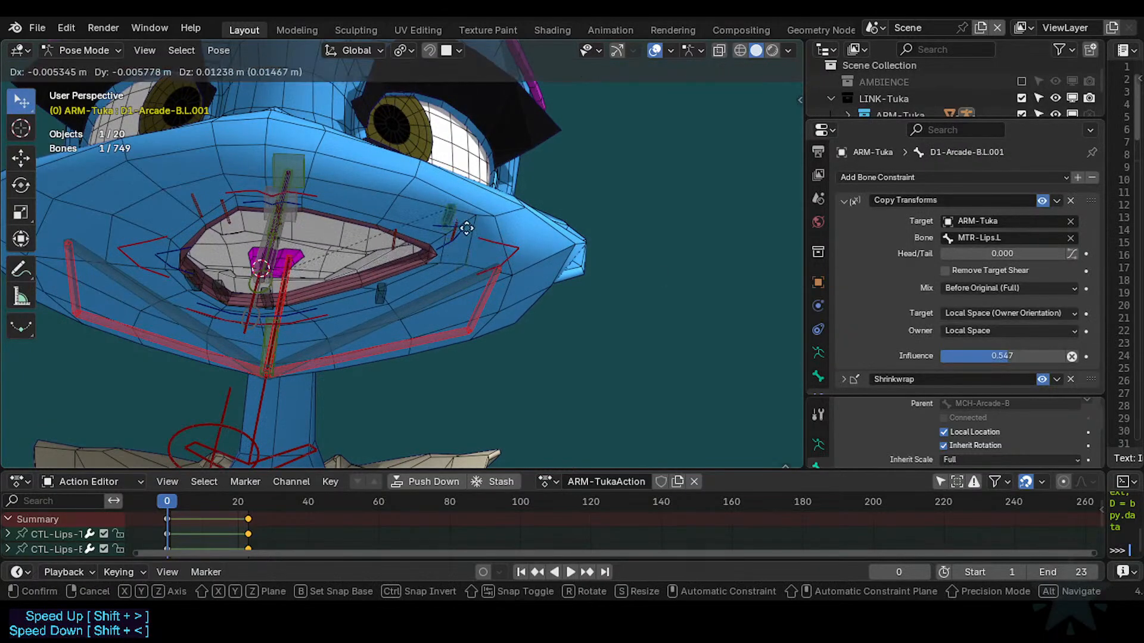
{"action": "left_click", "coordinate": [498, 242]}
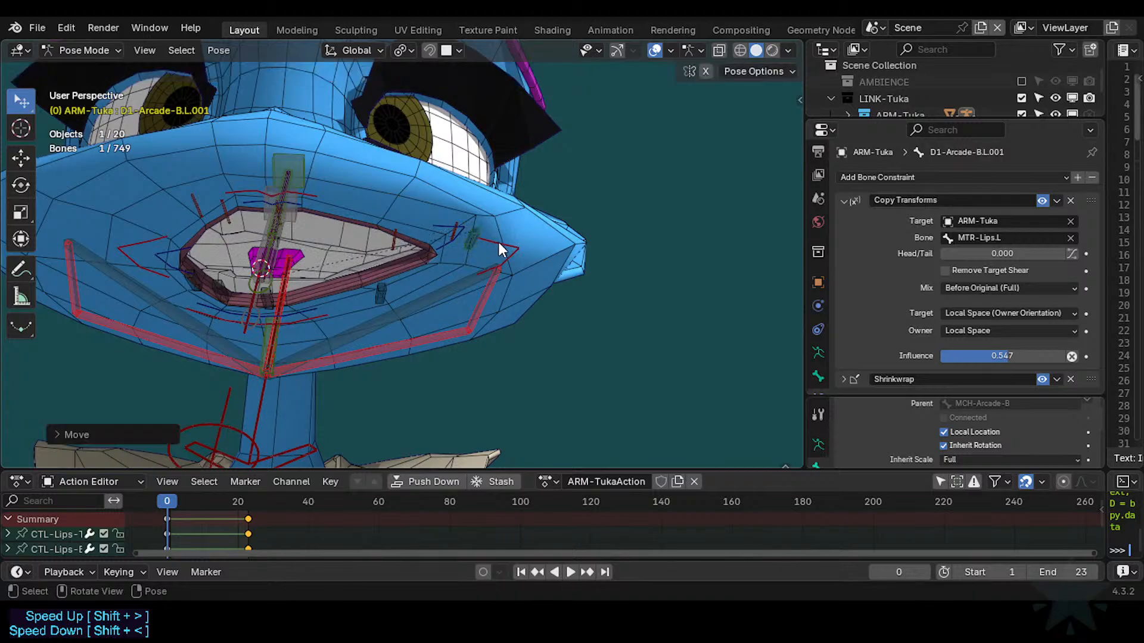
{"action": "left_click", "coordinate": [500, 244]}
{"action": "key", "text": "g"}
{"action": "left_click", "coordinate": [469, 236]}
{"action": "left_click", "coordinate": [467, 233]}
{"action": "key", "text": "g"}
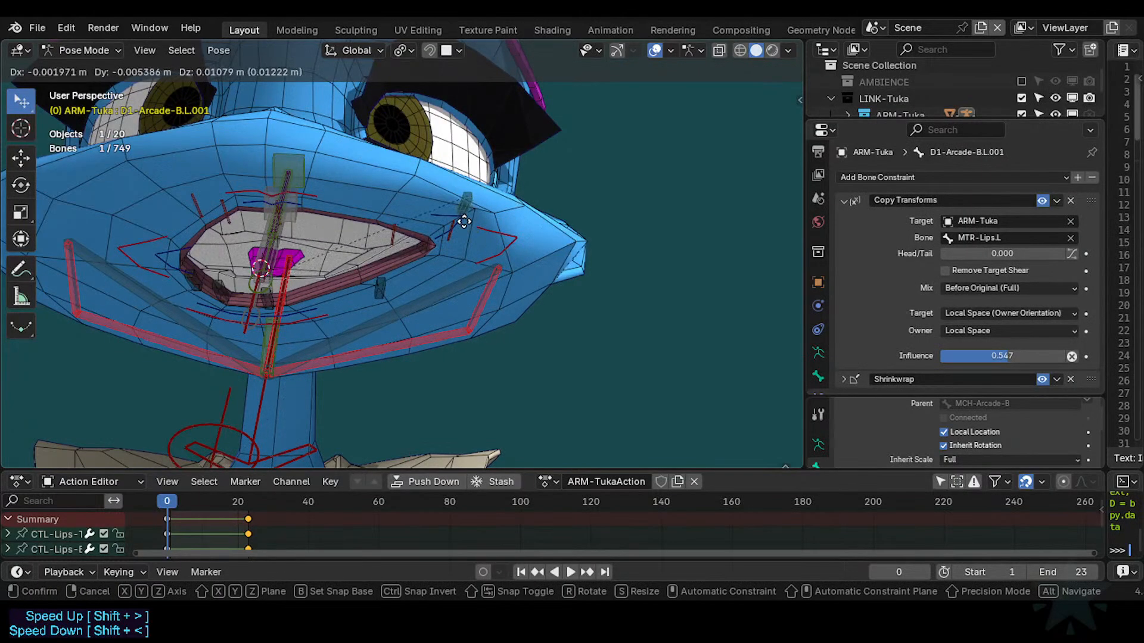
{"action": "left_click", "coordinate": [491, 235]}
{"action": "left_click", "coordinate": [494, 248]}
{"action": "key", "text": "g"}
{"action": "left_click", "coordinate": [498, 264]}
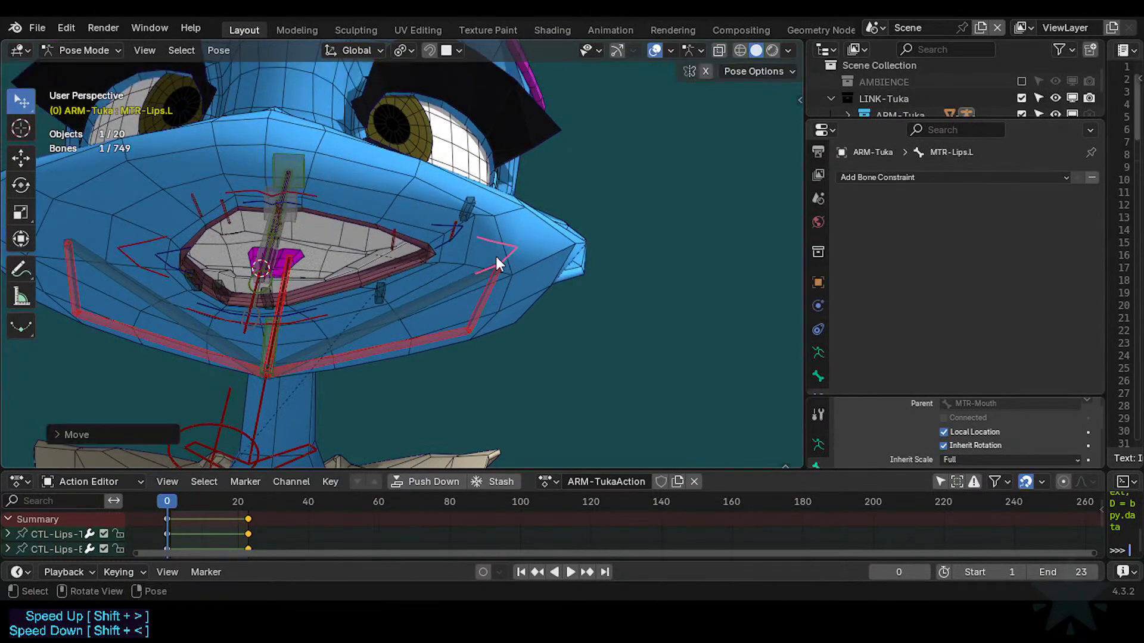
{"action": "left_click", "coordinate": [463, 236]}
{"action": "left_click_drag", "start_coordinate": [469, 215], "coordinate": [475, 252]}
Try moving D1-Arcade-B.L and D1-Arcade-B upward, and try enlarging D1-Arcade-B to test the lower lip.
{"action": "left_click_drag", "start_coordinate": [381, 293], "coordinate": [380, 263]}
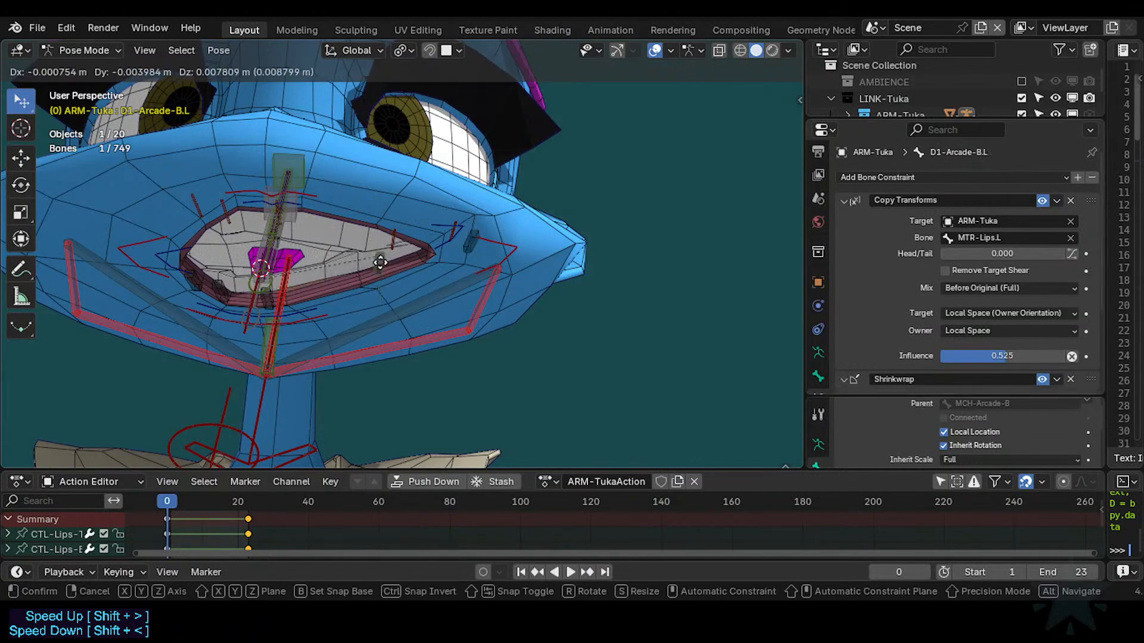
{"action": "left_click", "coordinate": [270, 289]}
{"action": "left_click", "coordinate": [268, 283]}
{"action": "key", "text": "g"}
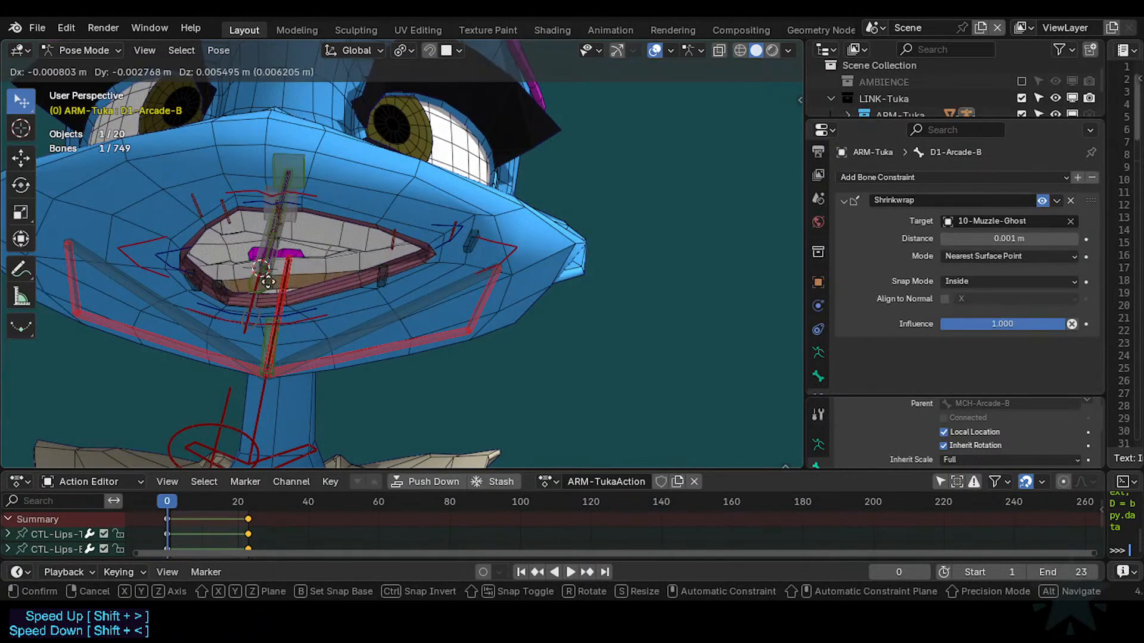
{"action": "left_click", "coordinate": [292, 296]}
{"action": "key", "text": "s"}
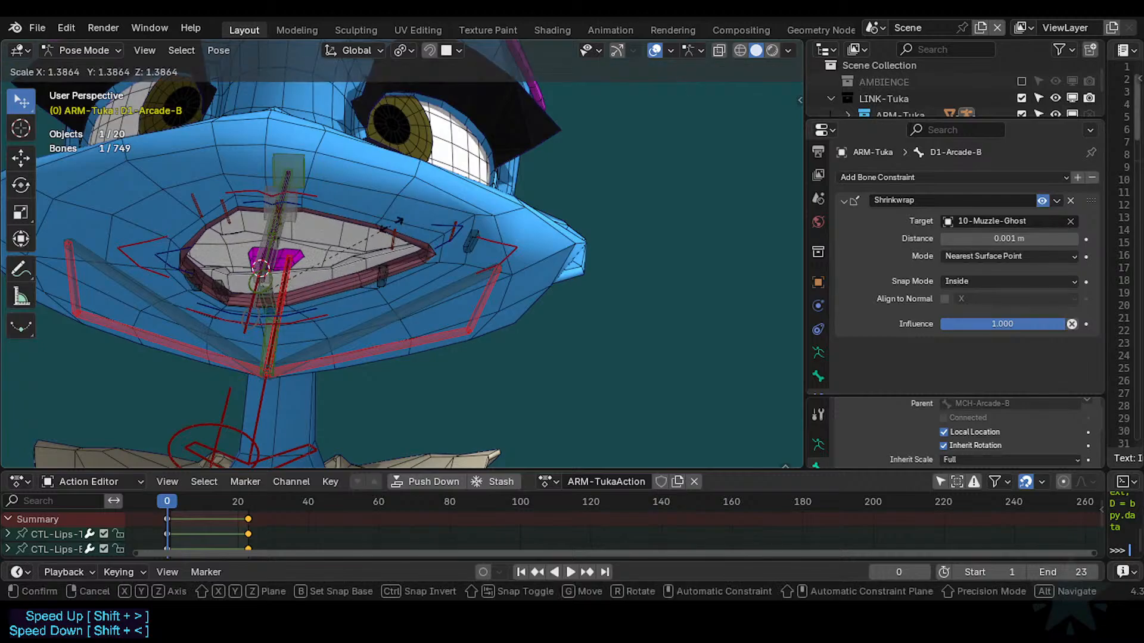
{"action": "left_click", "coordinate": [392, 216]}
Try scaling D1-Arcade-B again and scaling D1-Arcade-B.L to test their effect on the lower lip.
{"action": "middle_click_drag", "start_coordinate": [392, 217], "coordinate": [337, 339]}
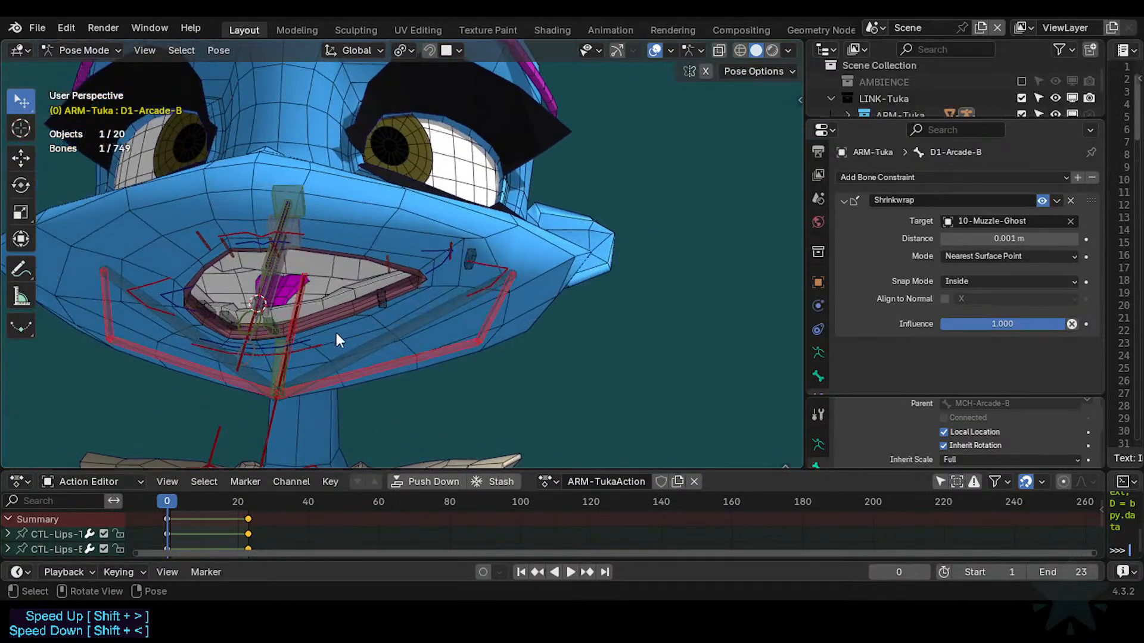
{"action": "key", "text": "s"}
{"action": "left_click", "coordinate": [376, 294]}
{"action": "left_click", "coordinate": [388, 304]}
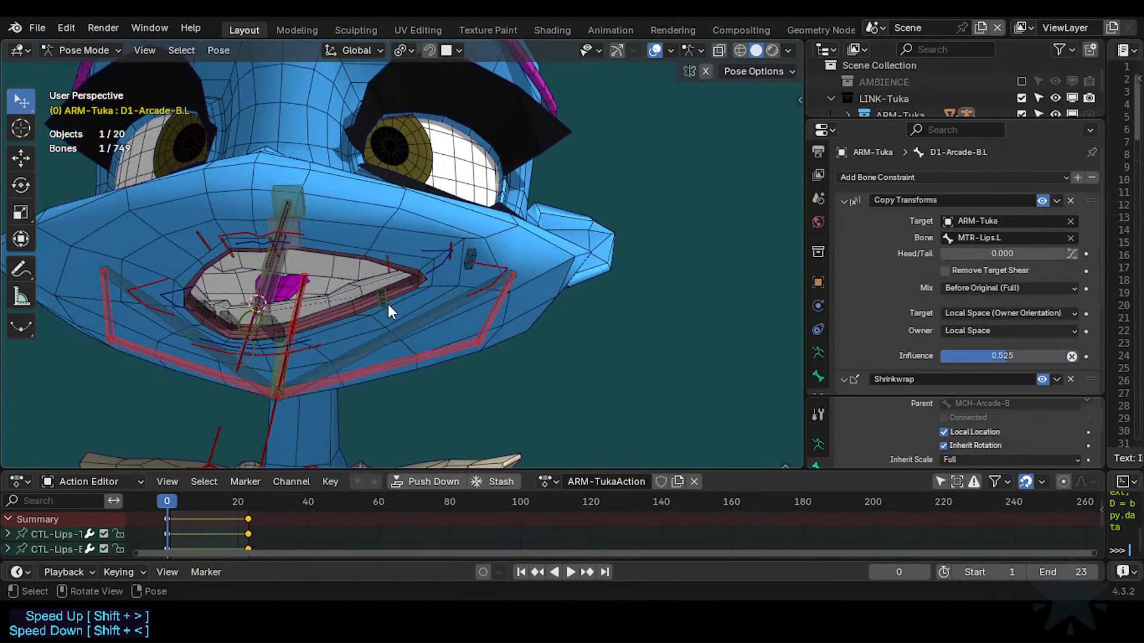
{"action": "key", "text": "s"}
{"action": "left_click", "coordinate": [398, 305]}
Reset the transforms of all mouth bones and move the lower lip control MTR-Lips-B down.
{"action": "key", "text": "a"}
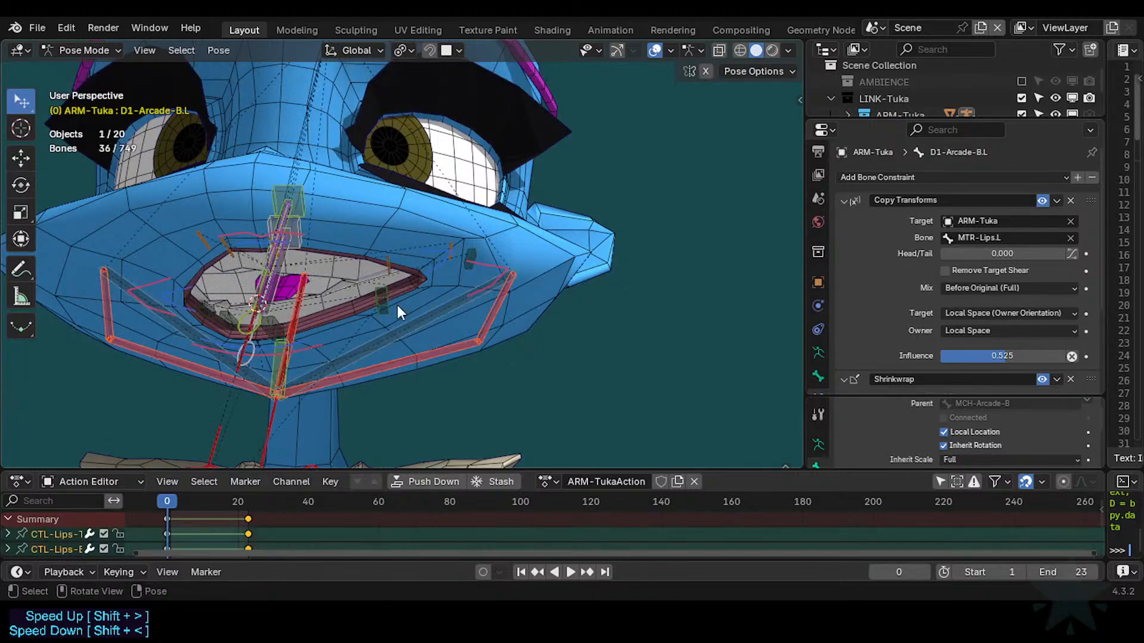
{"action": "key", "text": "alt+s"}
{"action": "left_click", "coordinate": [303, 320]}
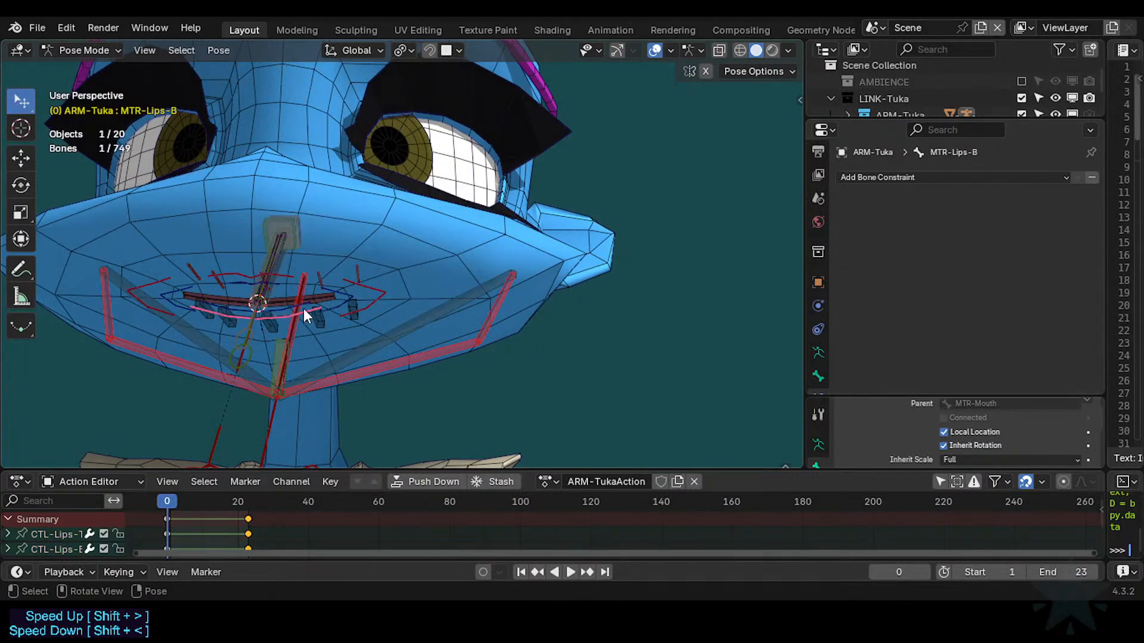
{"action": "key", "text": "g"}
{"action": "left_click", "coordinate": [314, 336]}
Raise the centre of the upper lip and pull MTR-Lips.L outward and up into a wide open-mouth pose.
{"action": "left_click", "coordinate": [291, 264]}
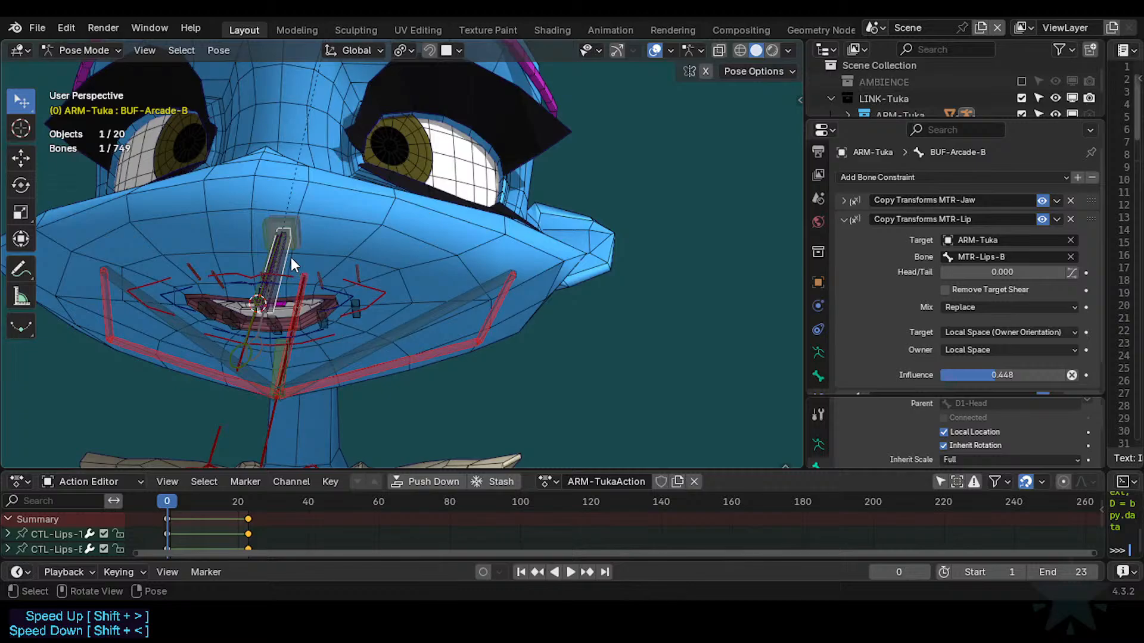
{"action": "left_click", "coordinate": [290, 257]}
{"action": "key", "text": "g"}
{"action": "left_click", "coordinate": [369, 289]}
{"action": "left_click", "coordinate": [375, 292]}
{"action": "key", "text": "g"}
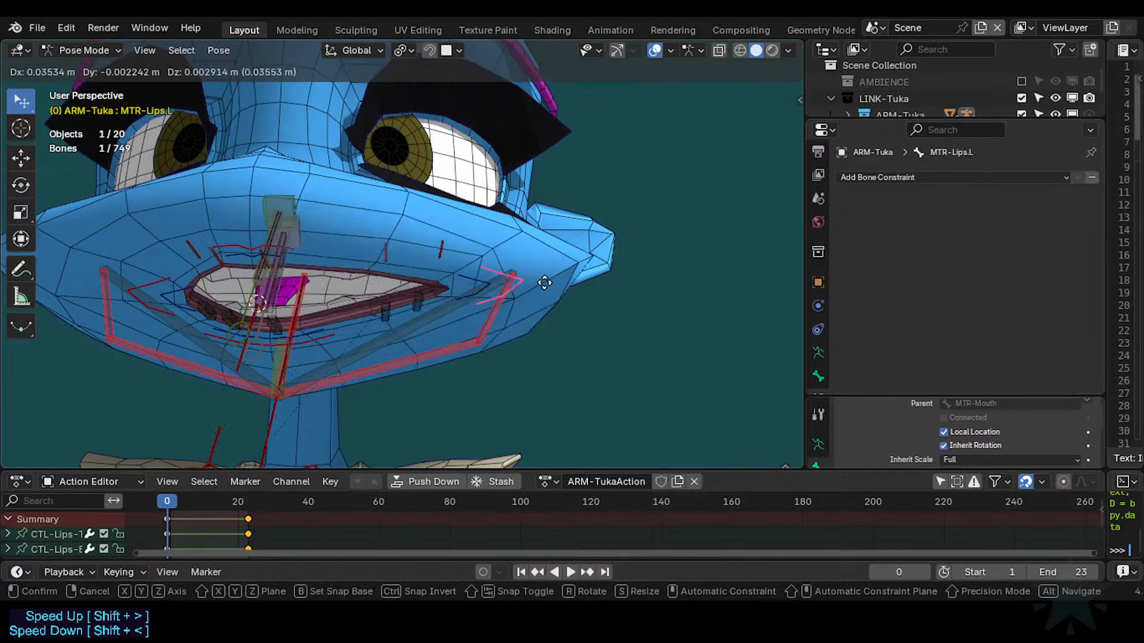
{"action": "left_click", "coordinate": [551, 257]}
Reduce the Copy Transforms influence of D1-Arcade-B.L and set that of D1-Arcade-B.L.001 to 0.586.
{"action": "left_click", "coordinate": [399, 297]}
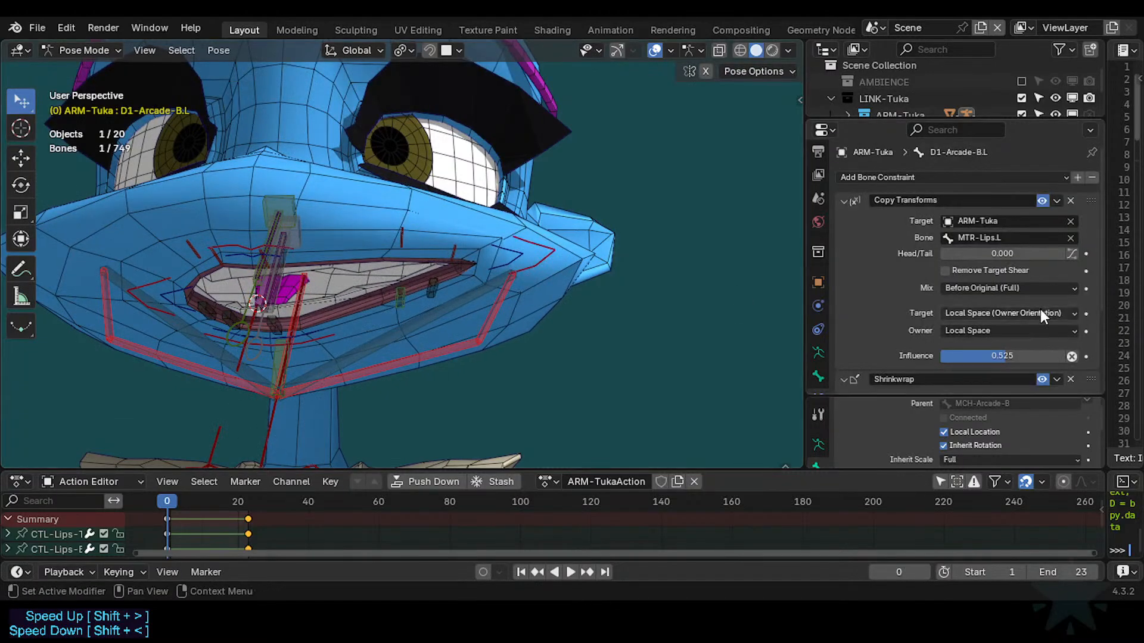
{"action": "left_click_drag", "start_coordinate": [974, 359], "coordinate": [1013, 356]}
{"action": "left_click", "coordinate": [439, 286]}
Move MTR-Lips.L back inward and reduce the Copy Transforms influence of D1-Arcade-T.L.001.
{"action": "left_click", "coordinate": [547, 237]}
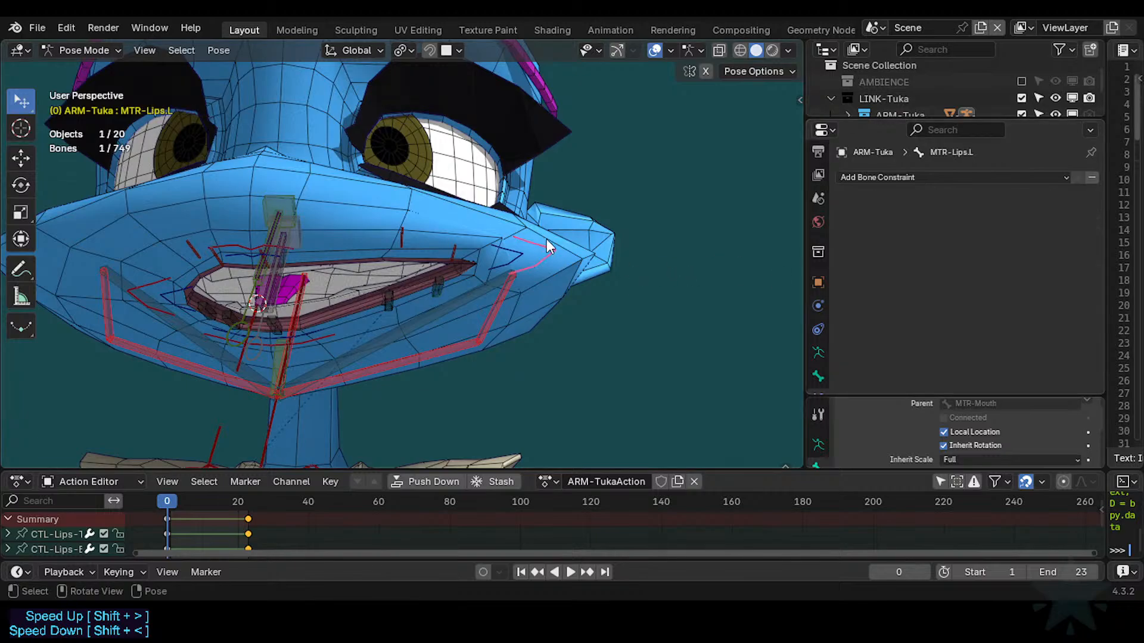
{"action": "key", "text": "g"}
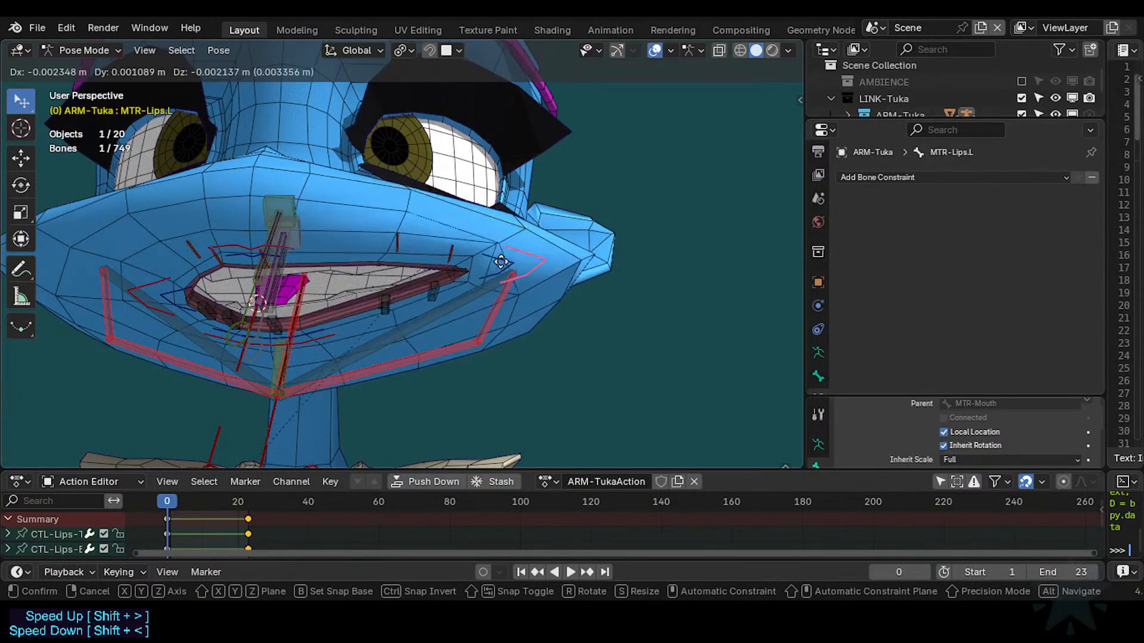
{"action": "left_click", "coordinate": [496, 228]}
{"action": "key", "text": "g"}
{"action": "left_click", "coordinate": [493, 232]}
{"action": "left_click", "coordinate": [437, 256]}
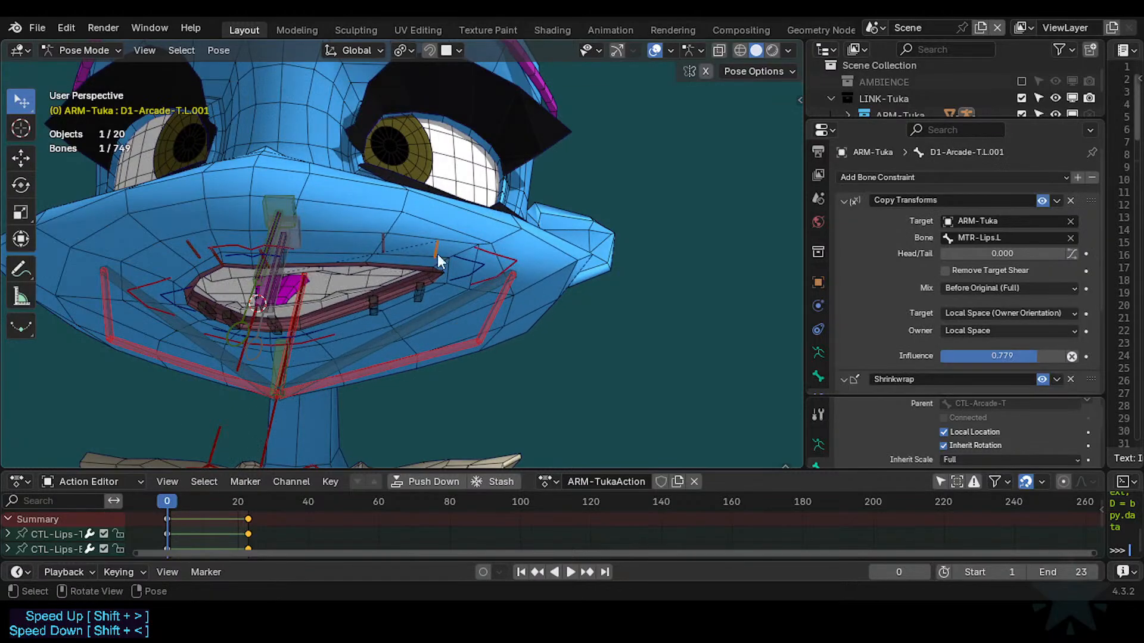
{"action": "left_click_drag", "start_coordinate": [970, 356], "coordinate": [970, 356]}
Reposition MTR-Lips.L to check the lip shape and set the Copy Transforms influence of D1-Arcade-B.L.001 to 0.475.
{"action": "left_click", "coordinate": [503, 248]}
{"action": "key", "text": "g"}
{"action": "left_click", "coordinate": [463, 272]}
{"action": "left_click", "coordinate": [427, 292]}
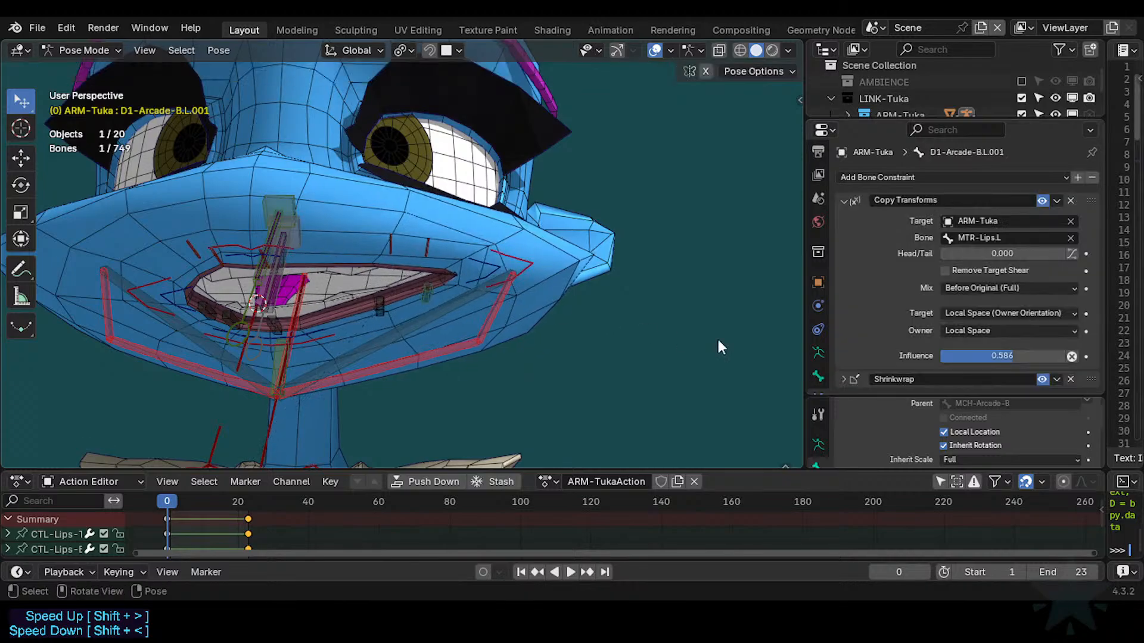
{"action": "mouse_move", "coordinate": [956, 355]}
{"action": "left_mouse_down"}
{"action": "mouse_move", "coordinate": [998, 355]}
{"action": "mouse_move", "coordinate": [986, 355]}
{"action": "left_mouse_up"}
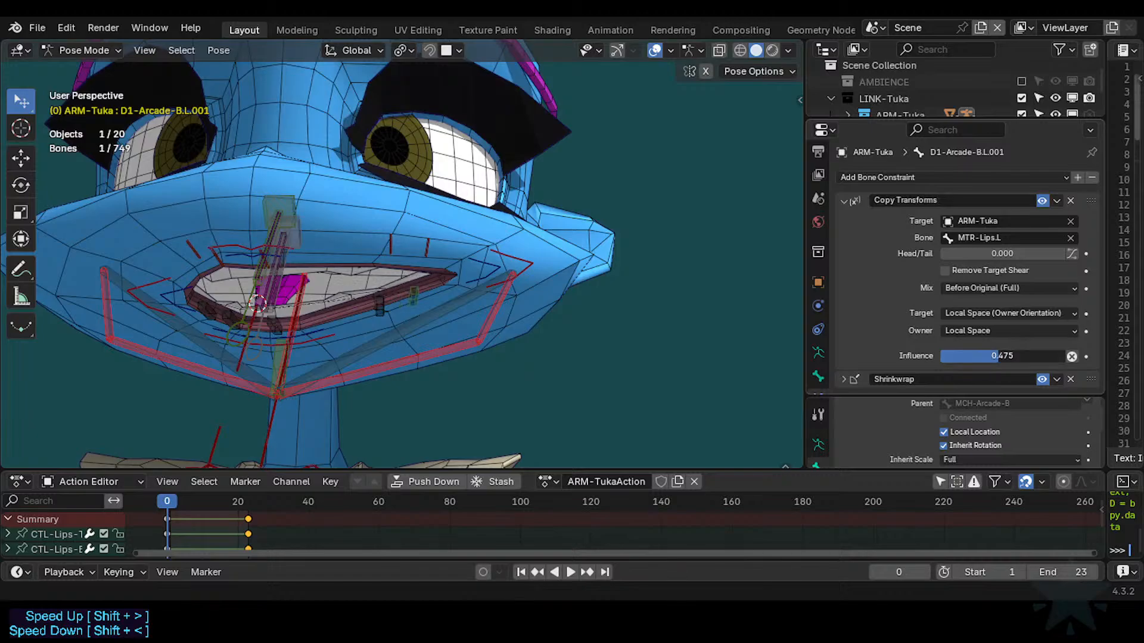
Move MTR-Lips.L back inward to check how the mouth corner follows.
{"action": "left_click", "coordinate": [511, 262]}
{"action": "key", "text": "g"}
{"action": "left_click_drag", "start_coordinate": [548, 234], "coordinate": [544, 252]}
{"action": "mouse_move", "coordinate": [511, 255]}
{"action": "left_mouse_down"}
{"action": "mouse_move", "coordinate": [498, 222]}
{"action": "mouse_move", "coordinate": [516, 262]}
{"action": "mouse_move", "coordinate": [513, 235]}
{"action": "mouse_move", "coordinate": [552, 248]}
{"action": "mouse_move", "coordinate": [516, 270]}
{"action": "mouse_move", "coordinate": [585, 258]}
{"action": "mouse_move", "coordinate": [588, 288]}
{"action": "mouse_move", "coordinate": [574, 215]}
{"action": "mouse_move", "coordinate": [606, 194]}
{"action": "mouse_move", "coordinate": [532, 281]}
{"action": "mouse_move", "coordinate": [498, 254]}
{"action": "mouse_move", "coordinate": [475, 256]}
{"action": "mouse_move", "coordinate": [508, 218]}
{"action": "mouse_move", "coordinate": [528, 258]}
{"action": "mouse_move", "coordinate": [506, 271]}
{"action": "left_mouse_up"}
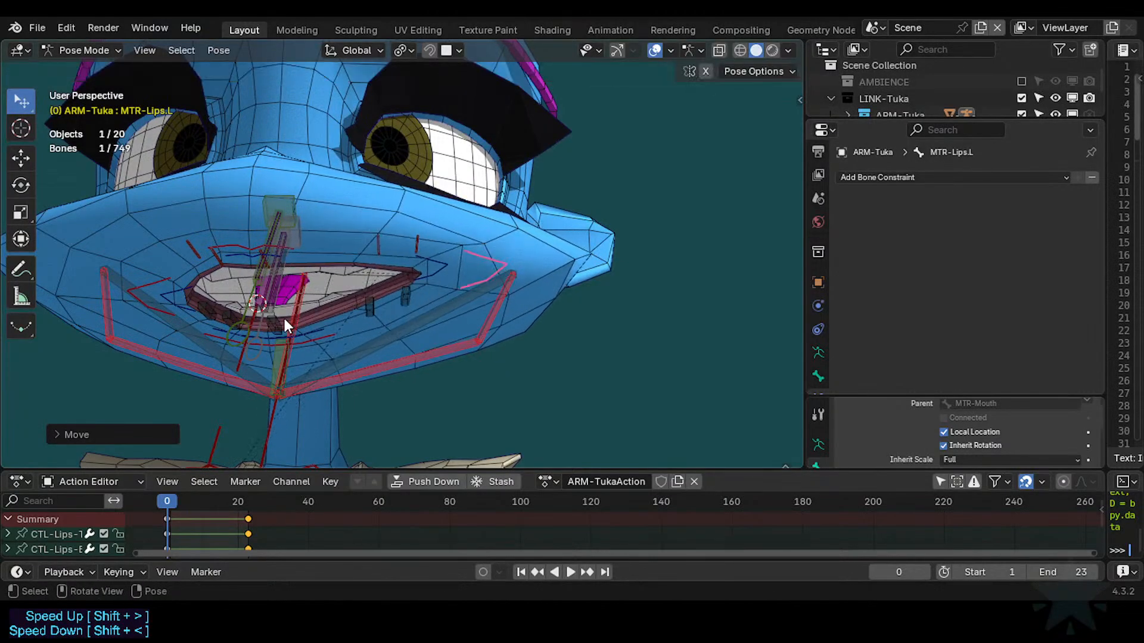
Try moving D1-Arcade-B at the lower lip's centre and save the file.
{"action": "left_click", "coordinate": [381, 300]}
{"action": "key", "text": "g"}
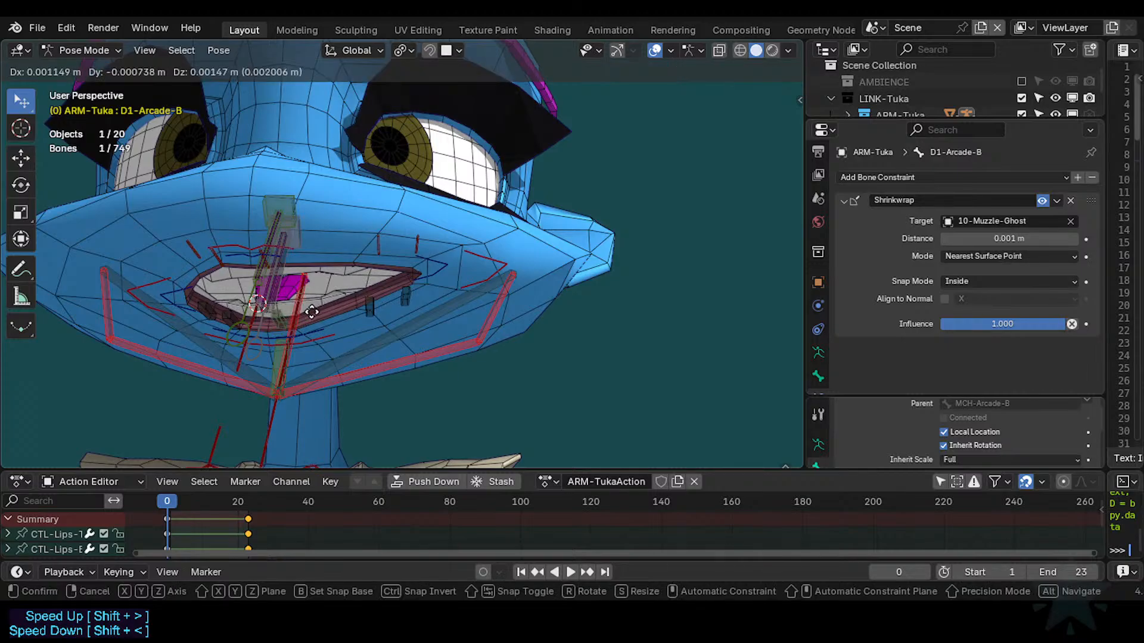
{"action": "right_click", "coordinate": [318, 310]}
{"action": "key", "text": "ctrl+s"}
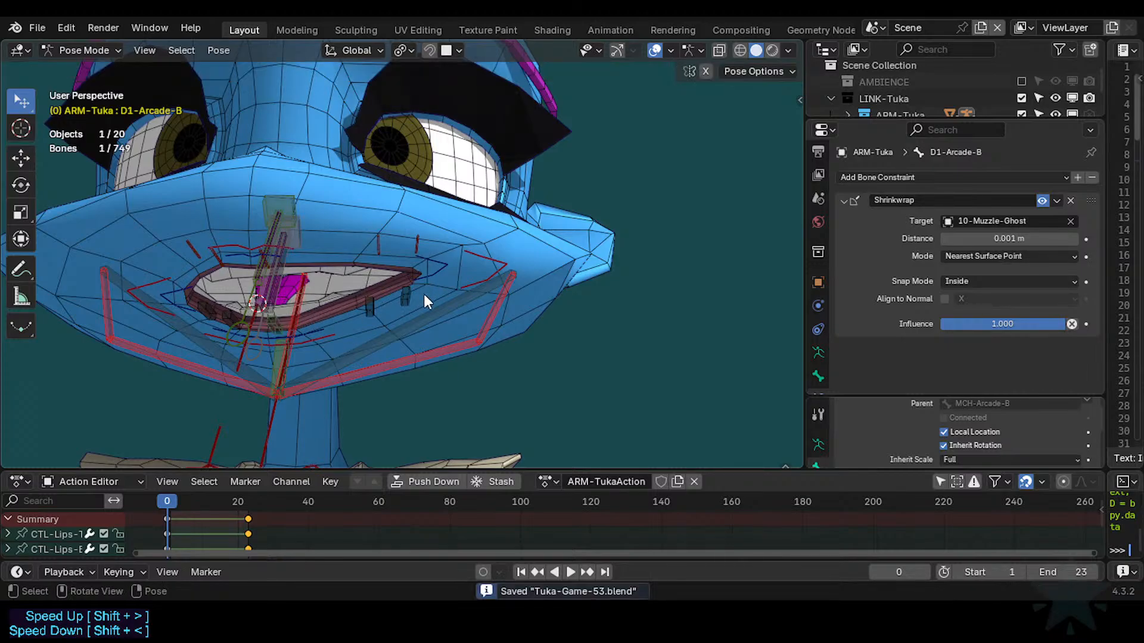
Add a Copy Transforms constraint targeting MTR-Lips.L to D1-Arcade-B and place it above Shrinkwrap.
{"action": "left_click", "coordinate": [292, 324], "text": "shift"}
{"action": "left_click", "coordinate": [361, 309], "text": "shift"}
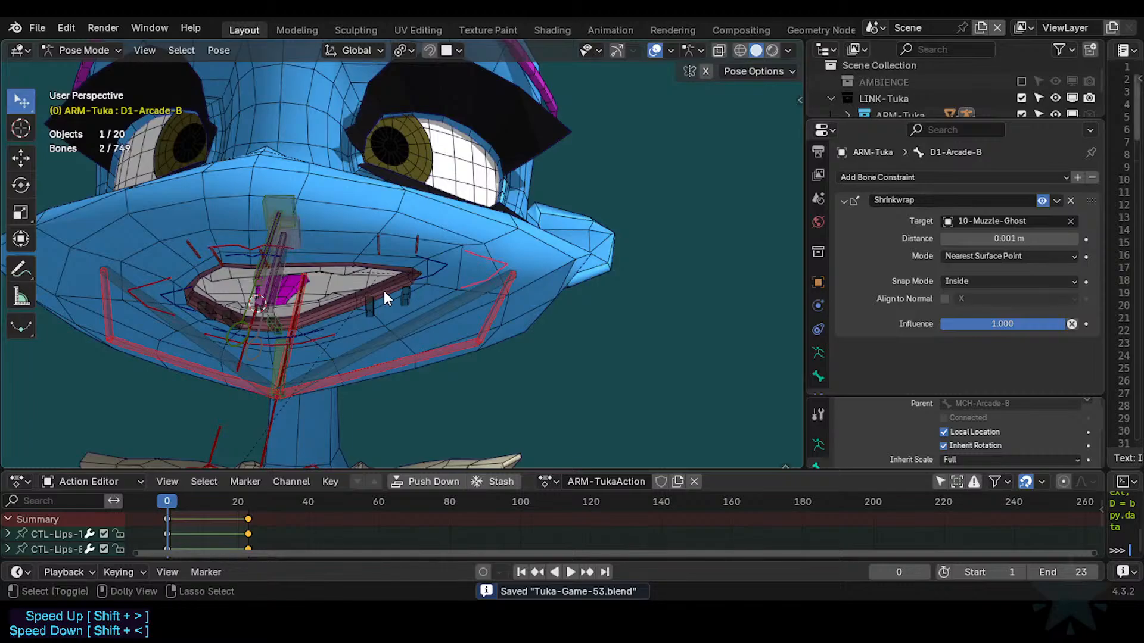
{"action": "key", "text": "ctrl+shift+c"}
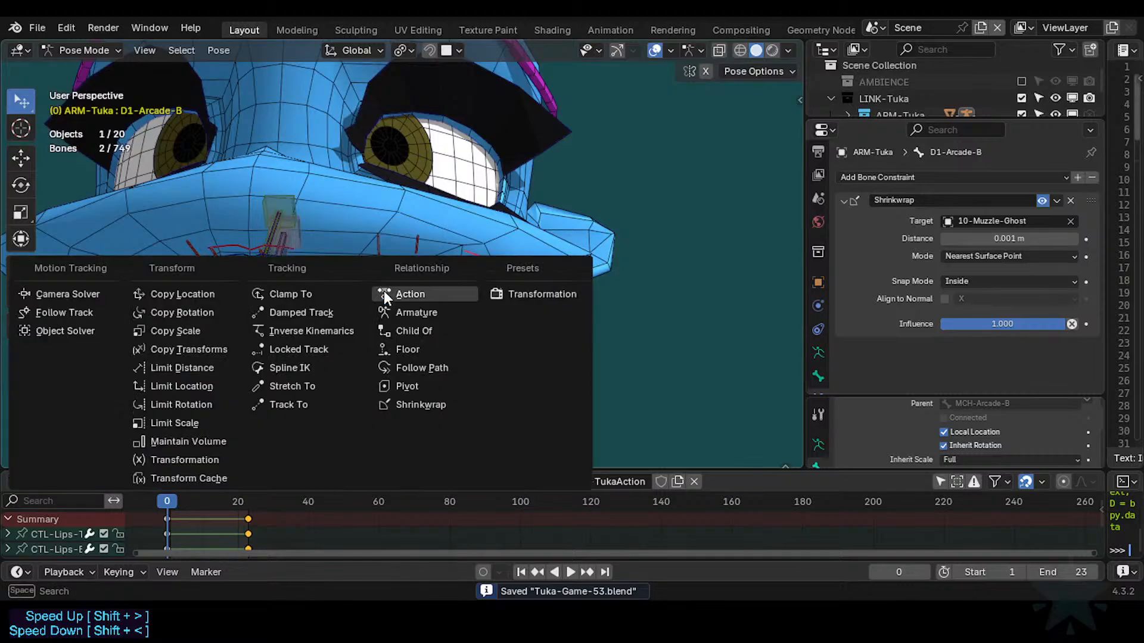
{"action": "left_click", "coordinate": [208, 349]}
{"action": "left_click_drag", "start_coordinate": [1088, 345], "coordinate": [1088, 180]}
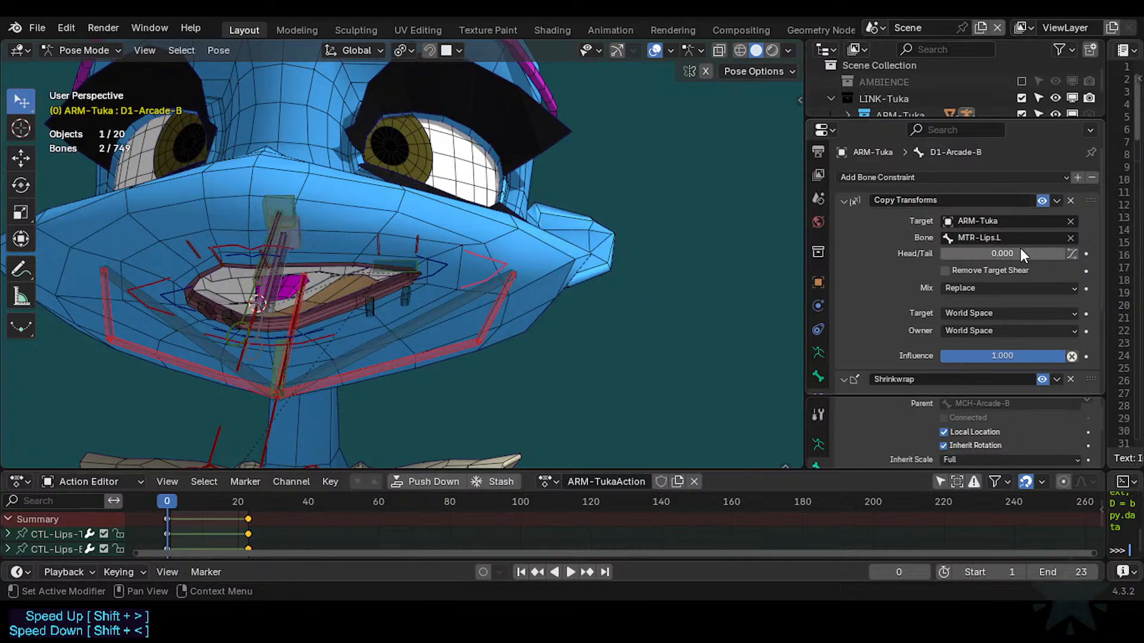
Set D1-Arcade-B's Copy Transforms to target Local Space (Owner Orientation), owner Local Space, mix Before Original (Full) and influence 0.105.
{"action": "left_click", "coordinate": [986, 313]}
{"action": "left_click", "coordinate": [964, 412]}
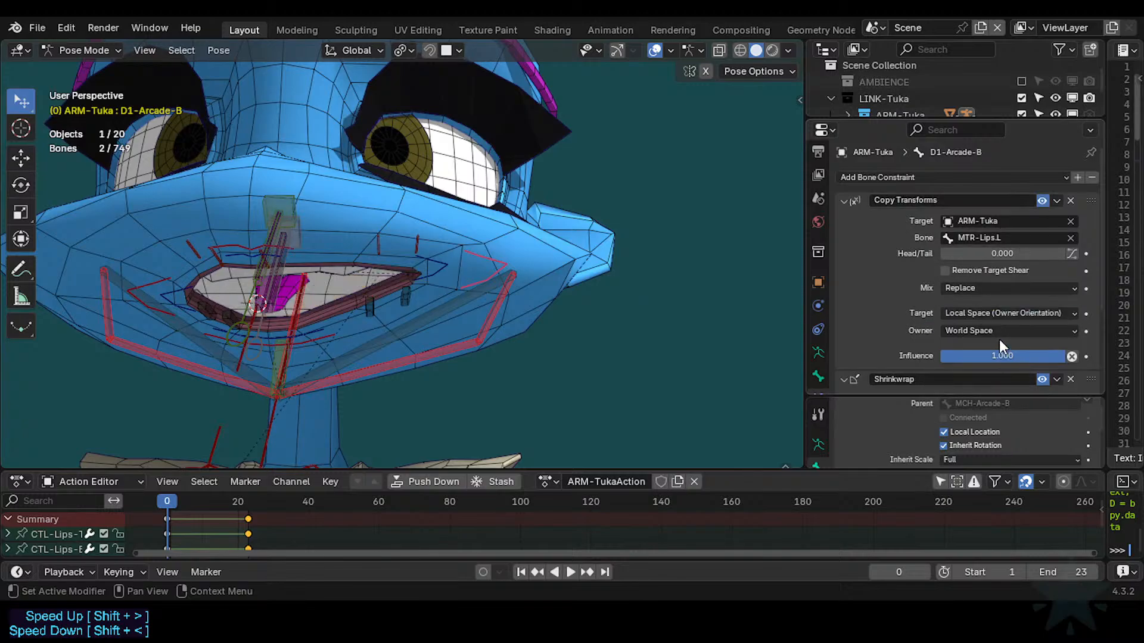
{"action": "left_click", "coordinate": [999, 333]}
{"action": "left_click", "coordinate": [970, 416]}
{"action": "left_click", "coordinate": [971, 288]}
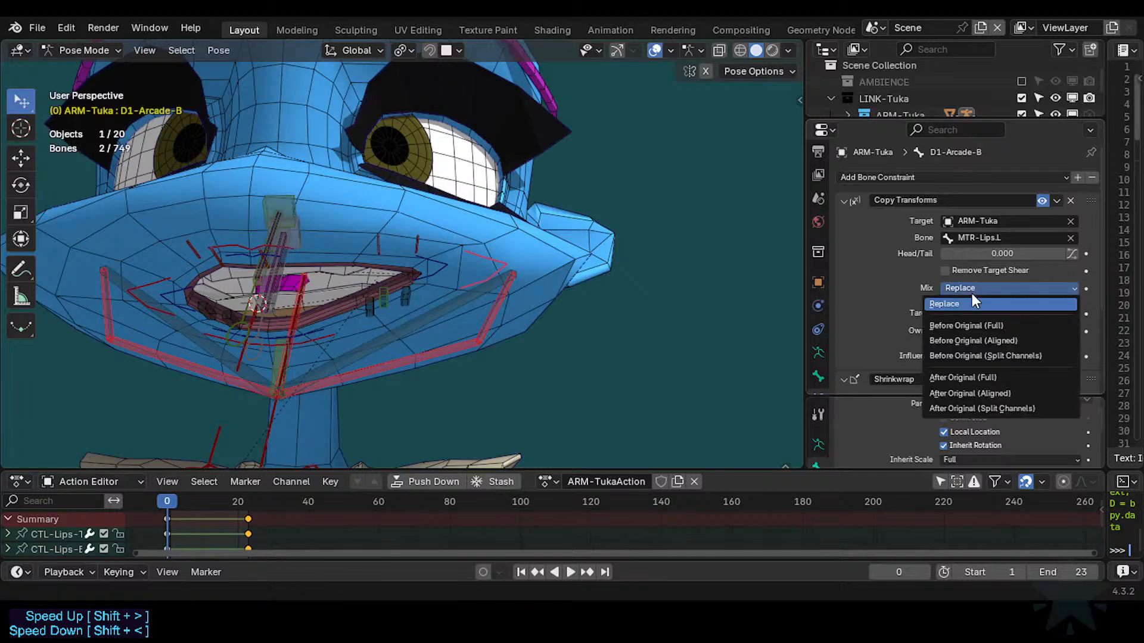
{"action": "left_click", "coordinate": [967, 326]}
{"action": "left_click_drag", "start_coordinate": [1010, 355], "coordinate": [941, 356]}
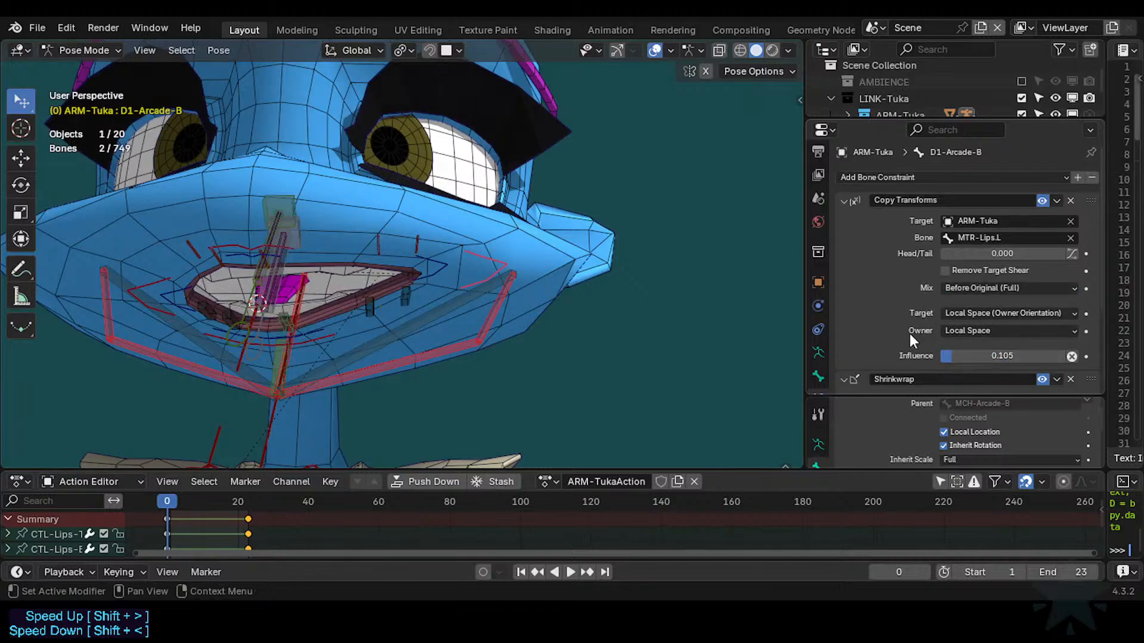
Move MTR-Lips.L outward and up to test the lower lip's centre, and save the file.
{"action": "left_click", "coordinate": [501, 266]}
{"action": "key", "text": "g"}
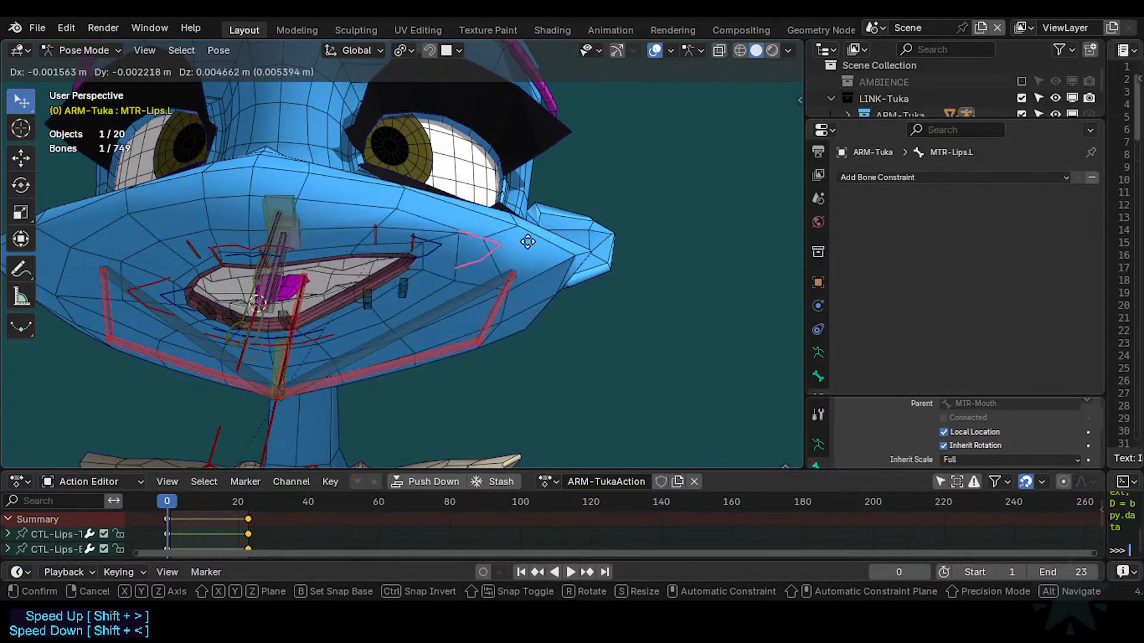
{"action": "left_click", "coordinate": [541, 239]}
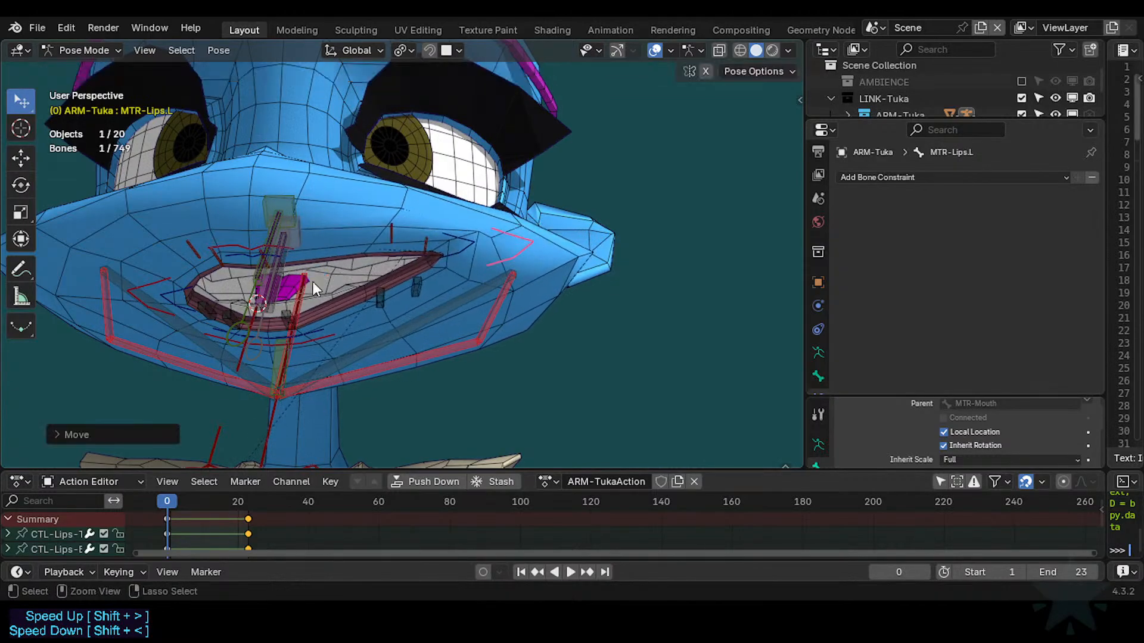
{"action": "key", "text": "ctrl+s"}
Copy the Copy Transforms constraint from D1-Arcade-B to D1-Arcade-T at the upper lip's centre.
{"action": "left_click", "coordinate": [283, 317]}
{"action": "left_click", "coordinate": [269, 299]}
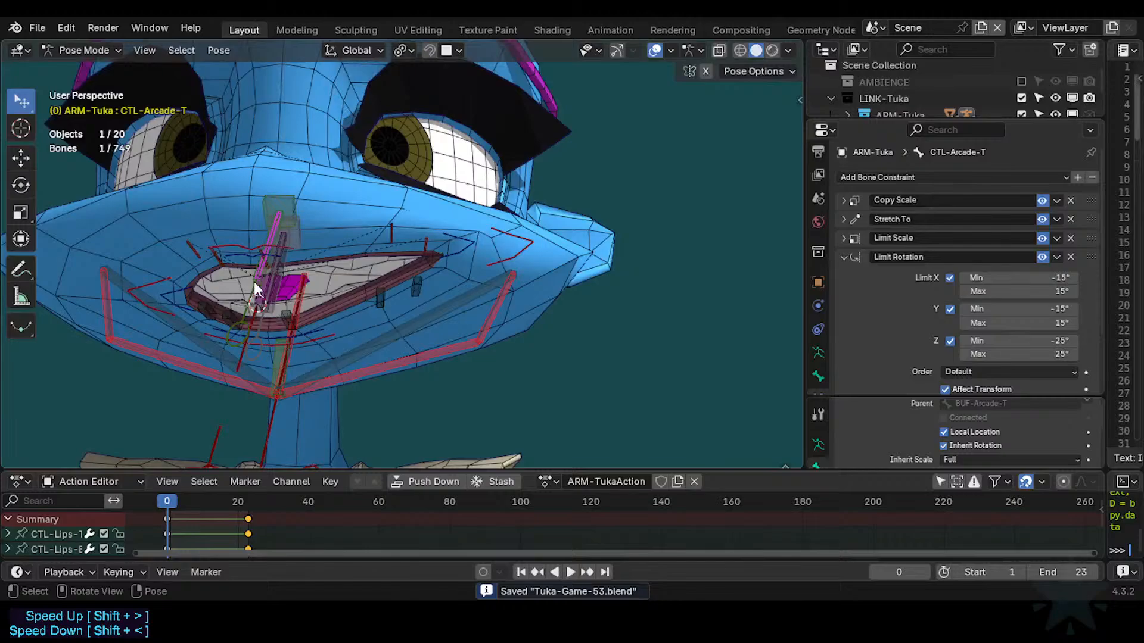
{"action": "left_click", "coordinate": [273, 299]}
{"action": "left_click", "coordinate": [260, 288]}
{"action": "left_click", "coordinate": [260, 253]}
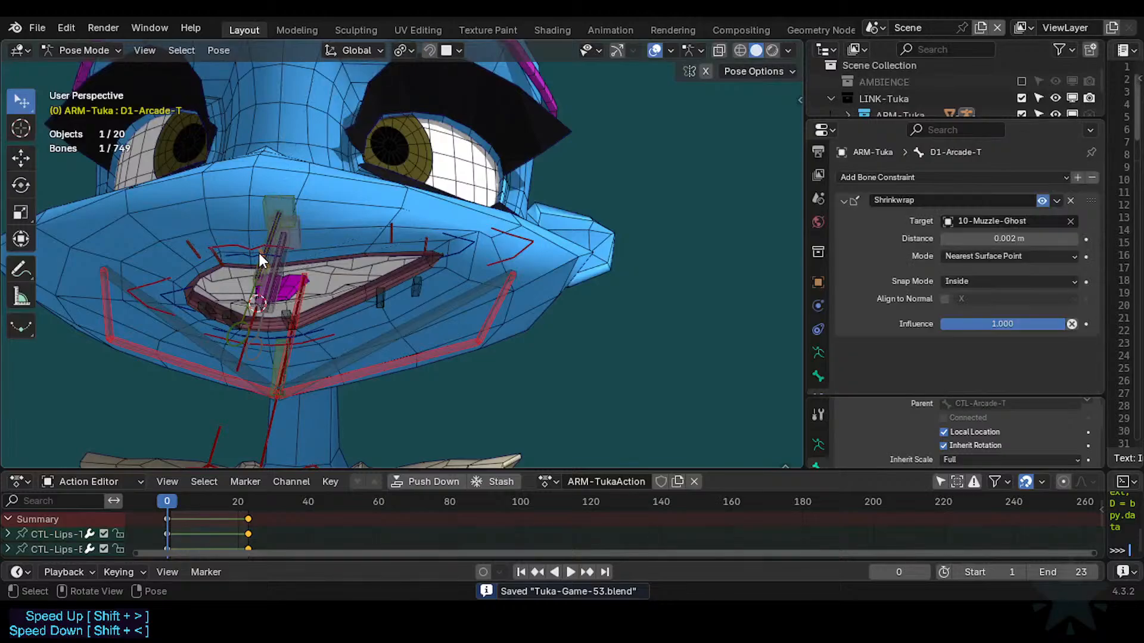
{"action": "left_click", "coordinate": [283, 316]}
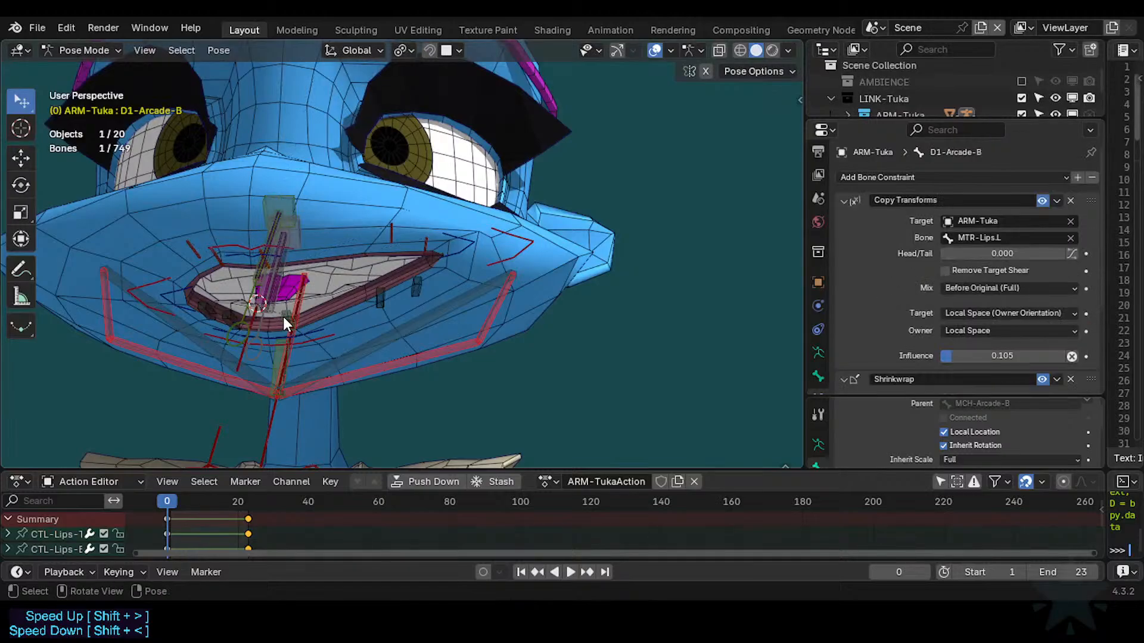
{"action": "left_click", "coordinate": [260, 261]}
{"action": "left_click", "coordinate": [258, 249]}
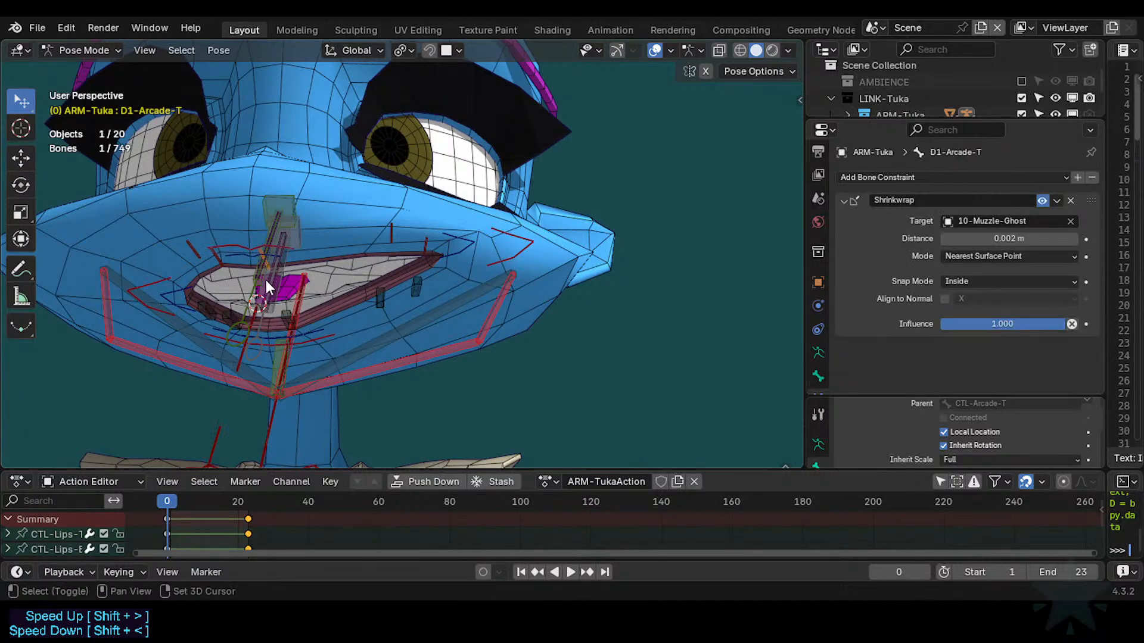
{"action": "left_click", "coordinate": [282, 310], "text": "shift"}
{"action": "key", "text": "ctrl+shift+c"}
{"action": "left_click", "coordinate": [280, 308]}
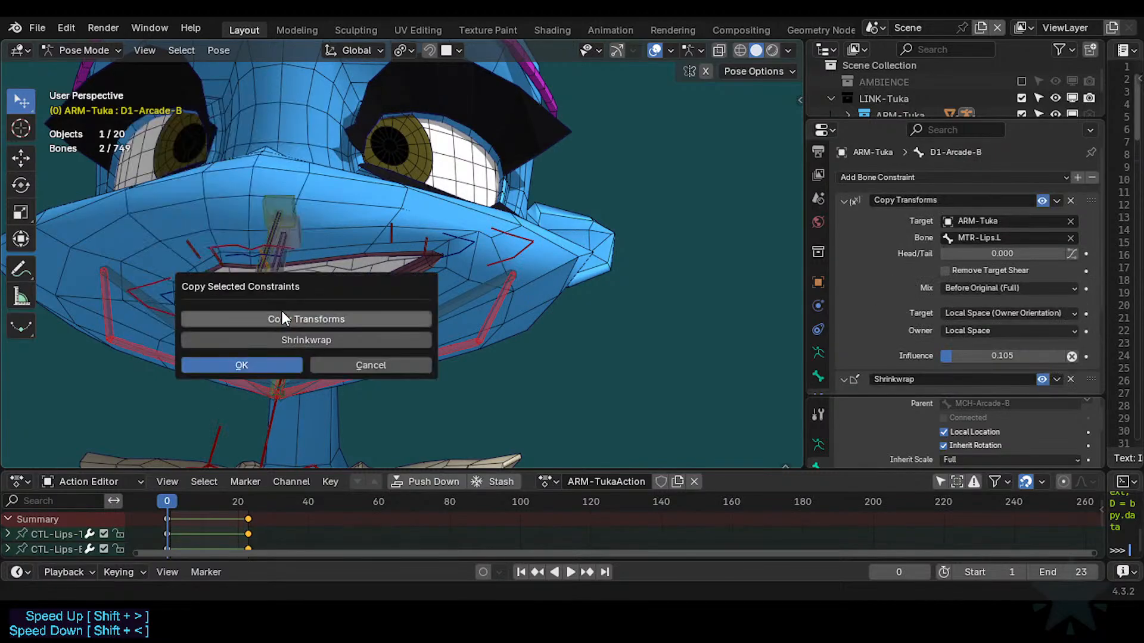
{"action": "left_click", "coordinate": [282, 365]}
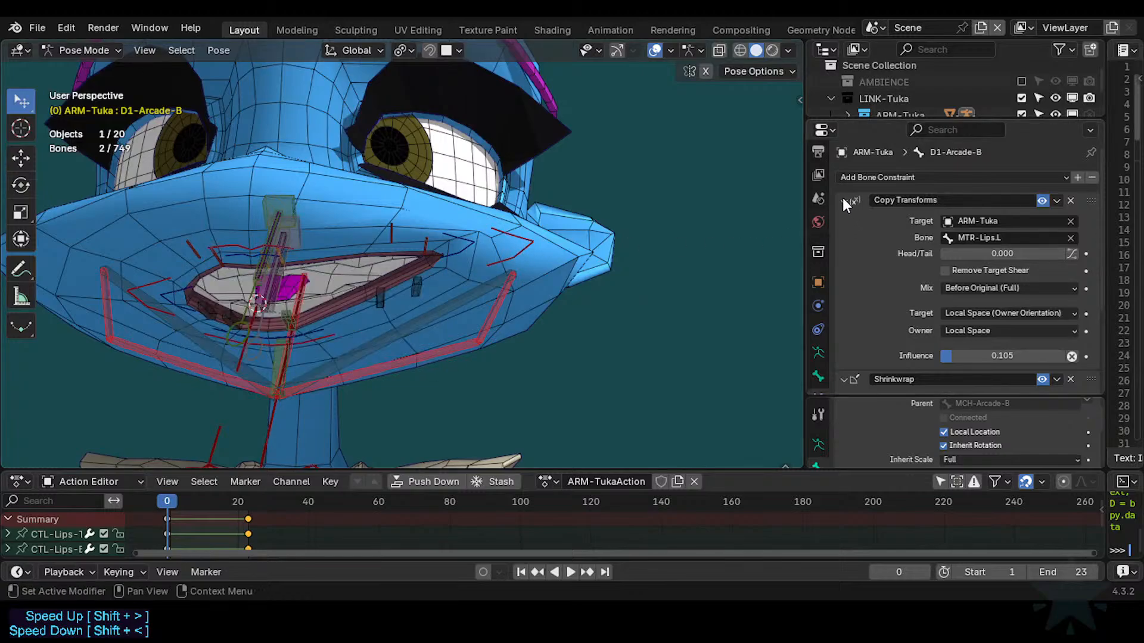
Duplicate D1-Arcade-B's Copy Transforms constraint, set the duplicate's bone to MTR-Lips.R, and collapse the constraints.
{"action": "scroll", "coordinate": [954, 280], "scroll_direction": "down", "scroll_amount": 4}
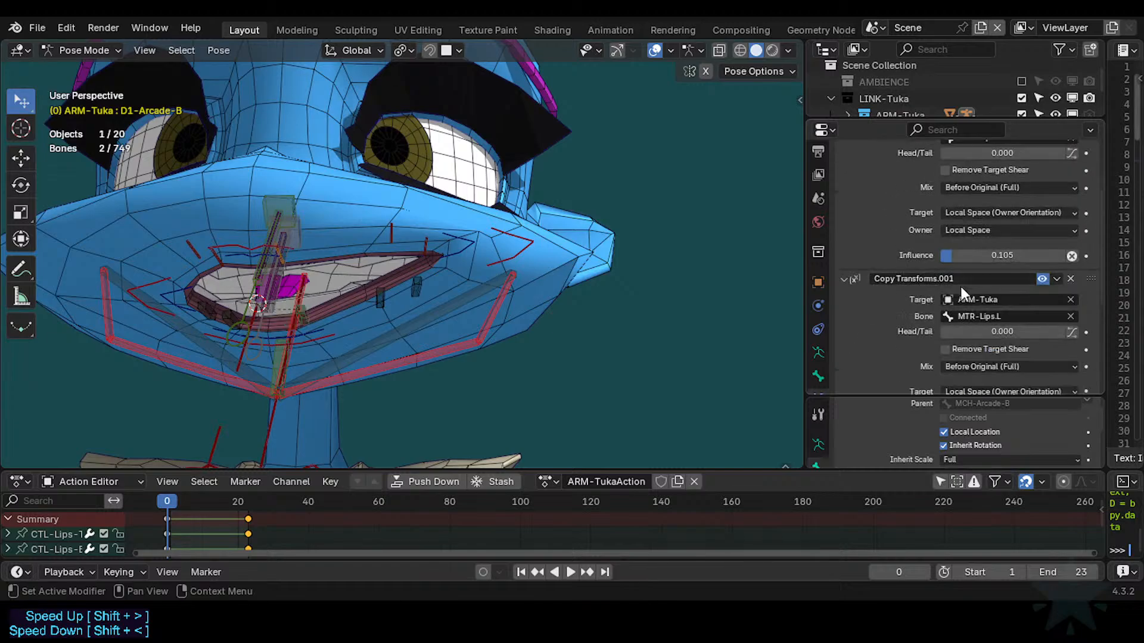
{"action": "left_click", "coordinate": [999, 317]}
{"action": "key", "text": "BackSpace"}
{"action": "type", "text": "R"}
{"action": "key", "text": "Return"}
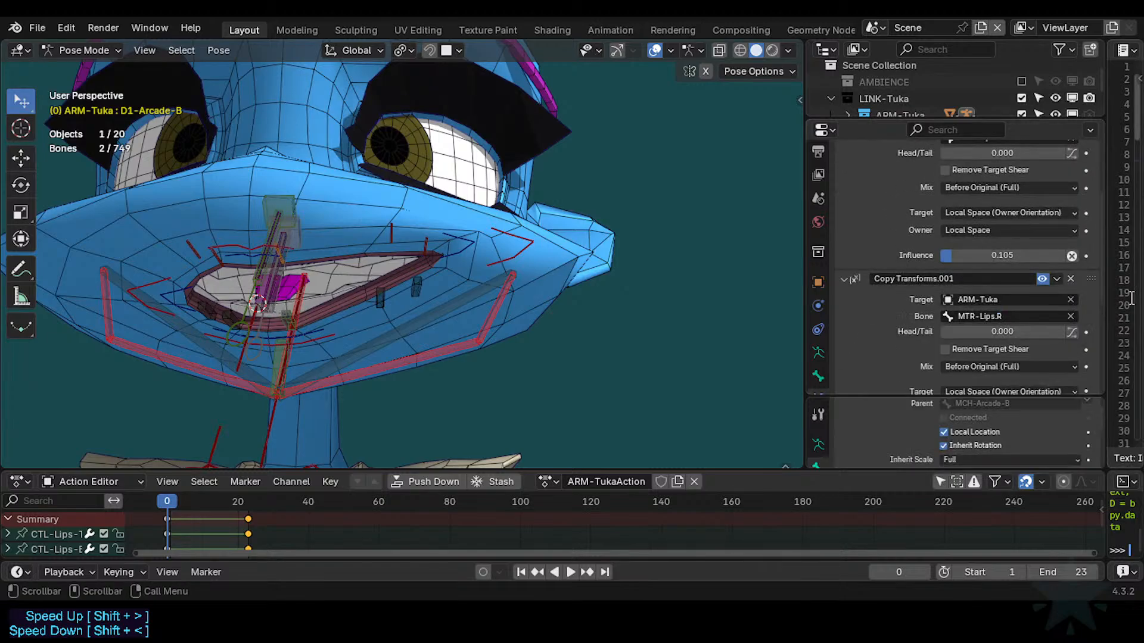
{"action": "scroll", "coordinate": [912, 282], "scroll_direction": "up", "scroll_amount": 4}
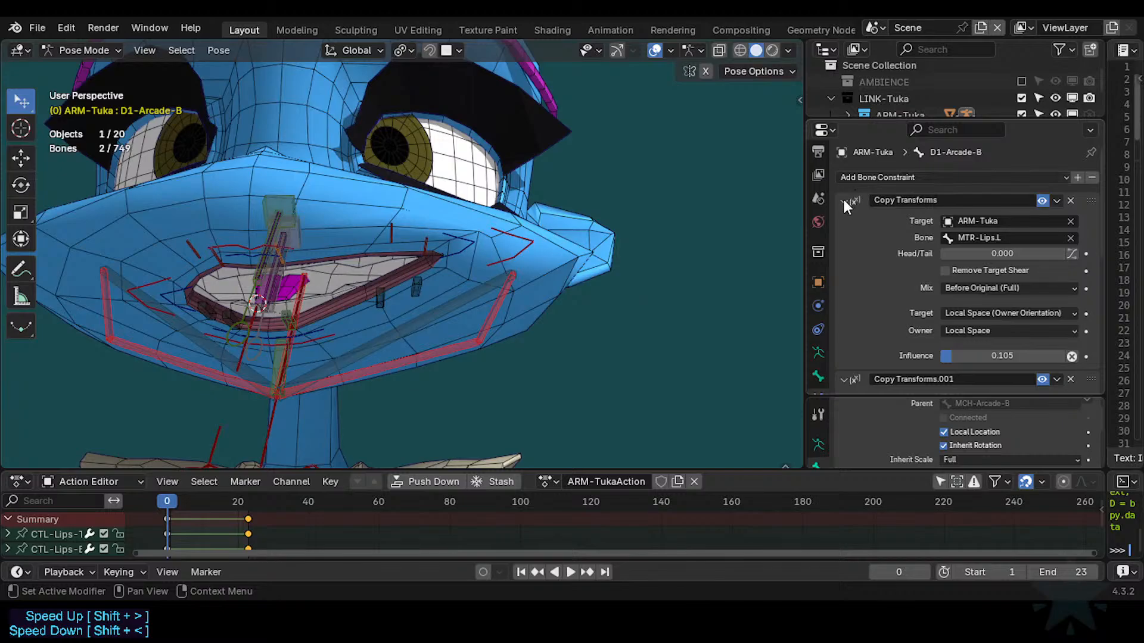
{"action": "left_click_drag", "start_coordinate": [843, 201], "coordinate": [840, 241]}
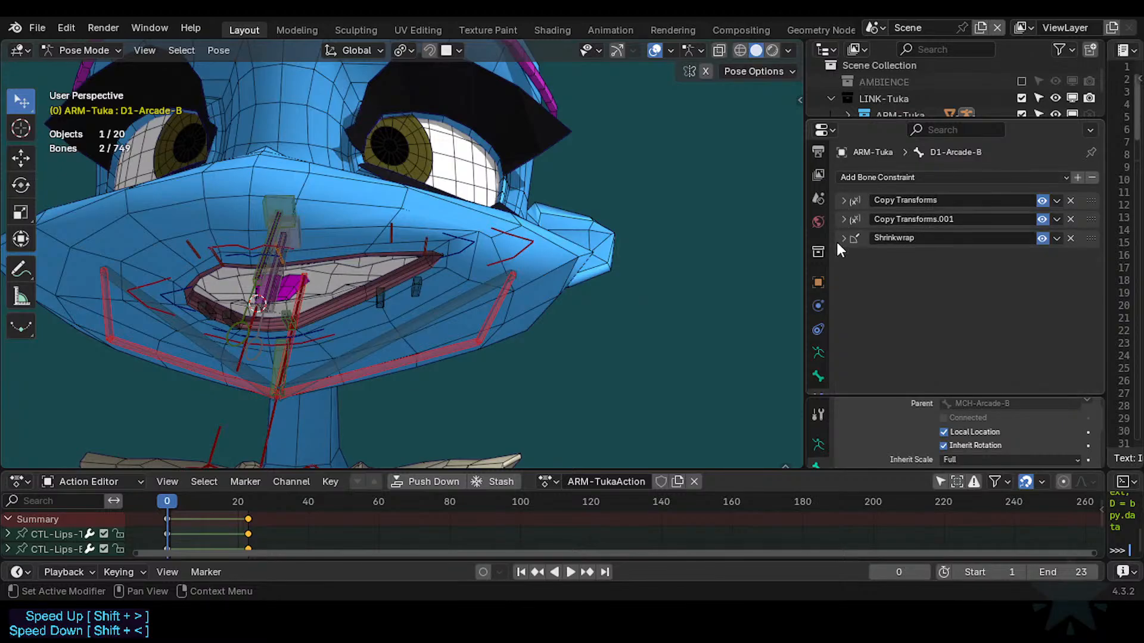
Move the Copy Transforms constraint of D1-Arcade-T above its Shrinkwrap constraint.
{"action": "left_click", "coordinate": [287, 320]}
{"action": "left_click", "coordinate": [283, 319]}
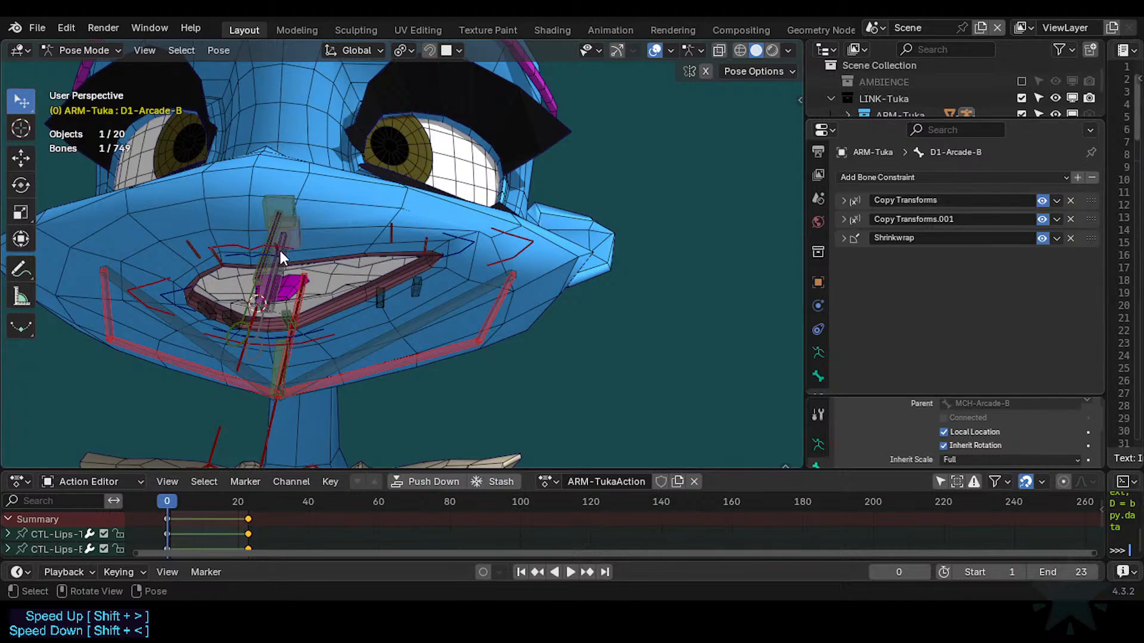
{"action": "left_click", "coordinate": [852, 217]}
{"action": "left_click", "coordinate": [852, 218]}
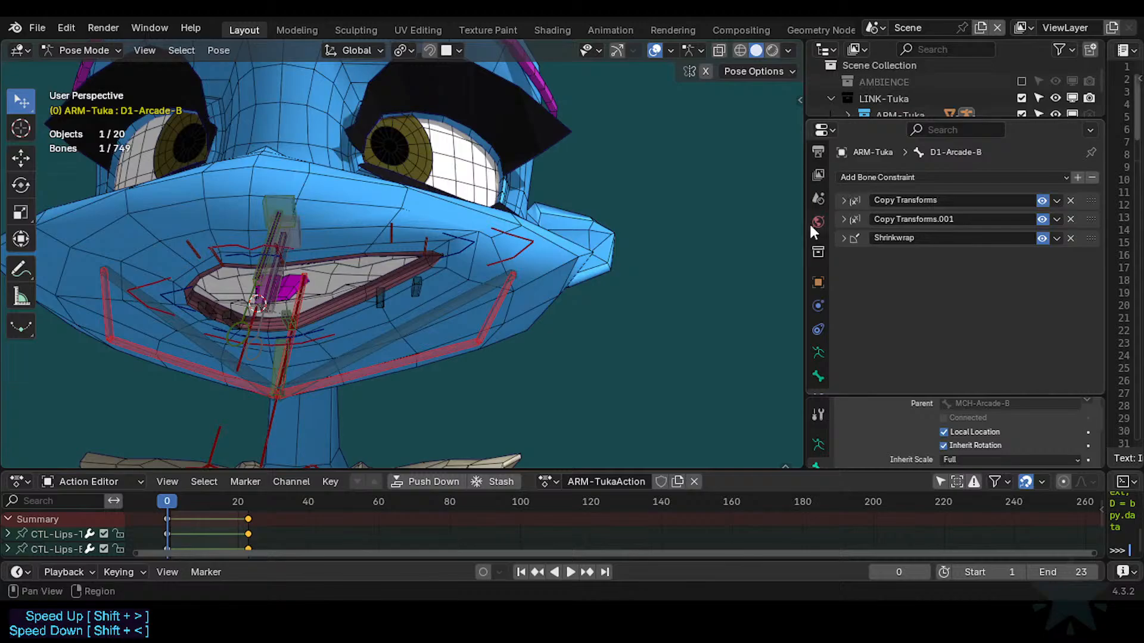
{"action": "left_click", "coordinate": [274, 248]}
{"action": "left_click", "coordinate": [277, 247]}
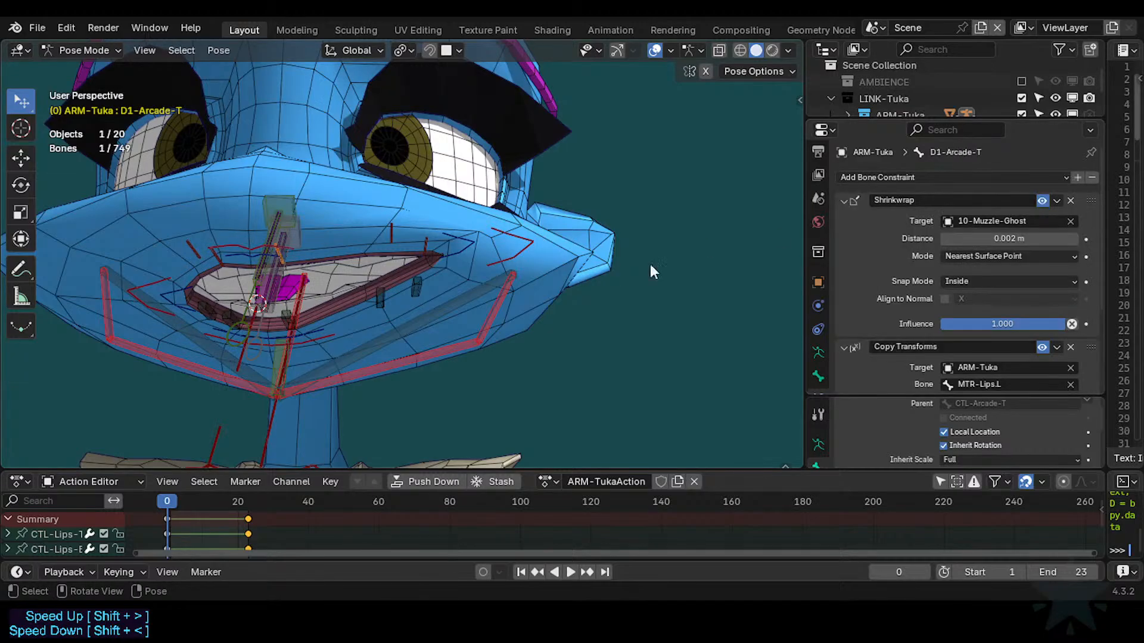
{"action": "left_click", "coordinate": [845, 200]}
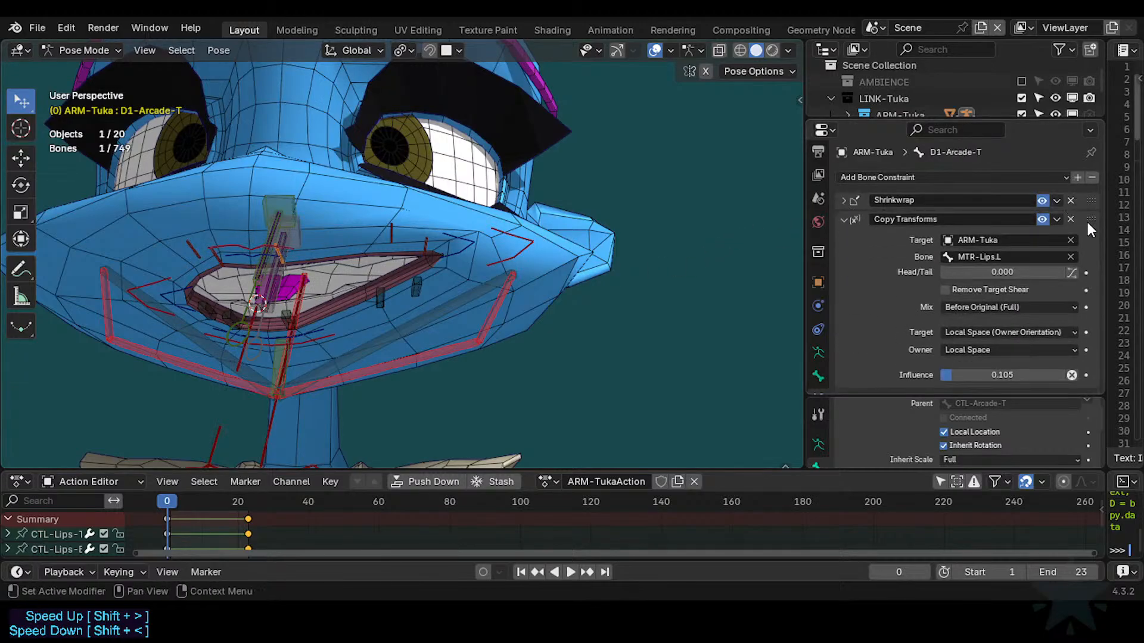
{"action": "left_click_drag", "start_coordinate": [1090, 219], "coordinate": [1092, 197]}
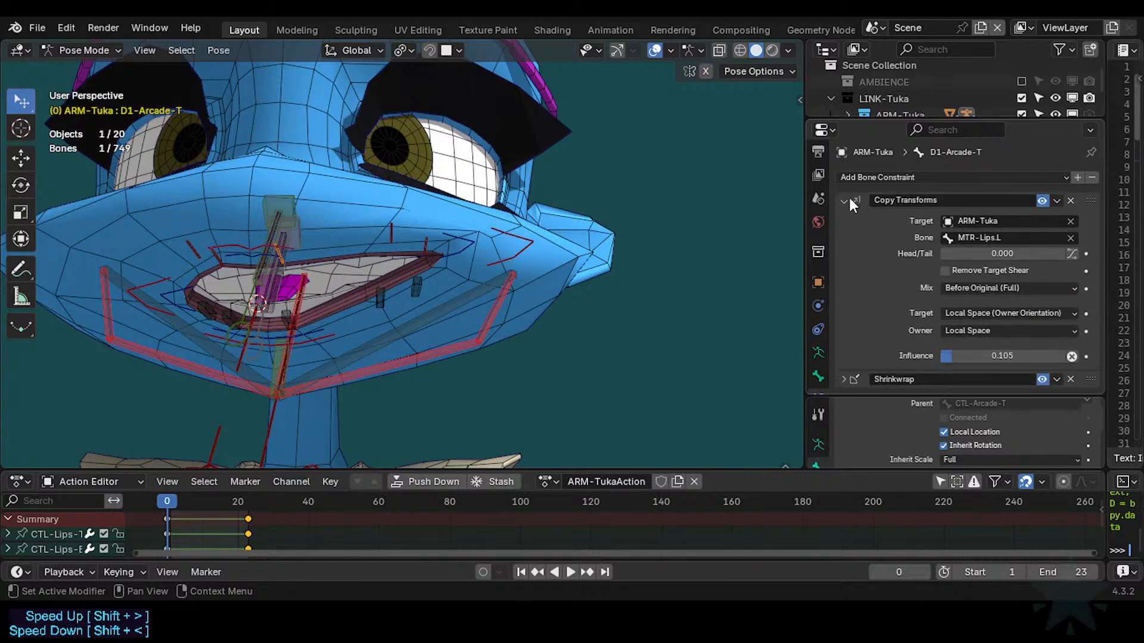
Duplicate the Copy Transforms constraint on D1-Arcade-T and collapse the original.
{"action": "key", "text": "shift+d"}
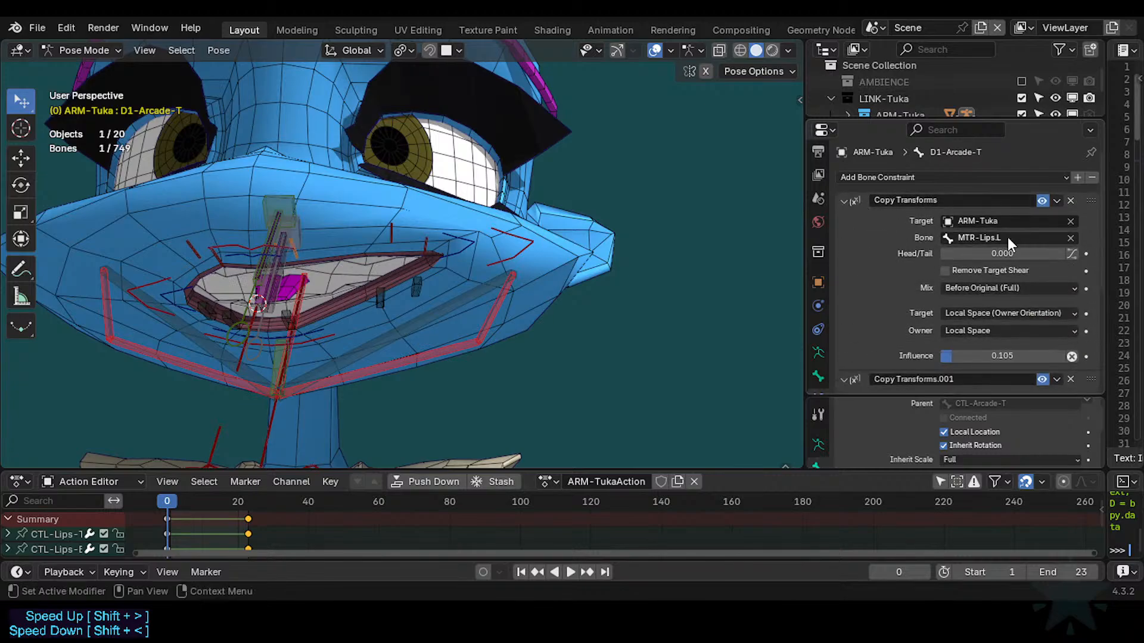
{"action": "left_click", "coordinate": [846, 197]}
{"action": "double_click", "coordinate": [973, 221]}
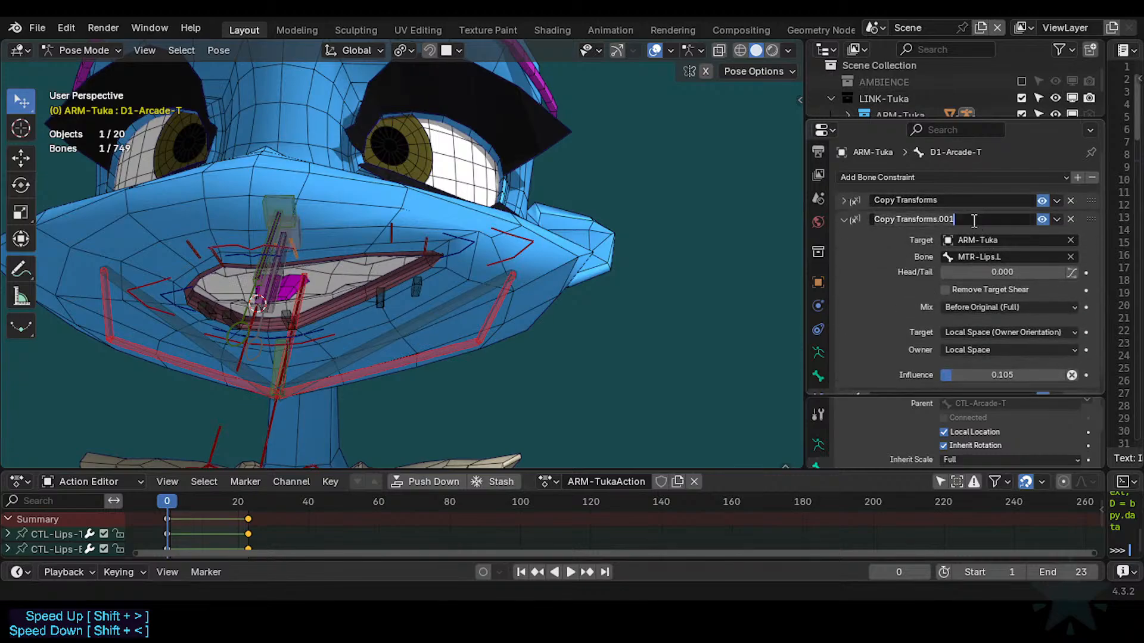
{"action": "left_click", "coordinate": [1007, 255]}
{"action": "key", "text": "BackSpace"}
{"action": "key", "text": "BackSpace"}
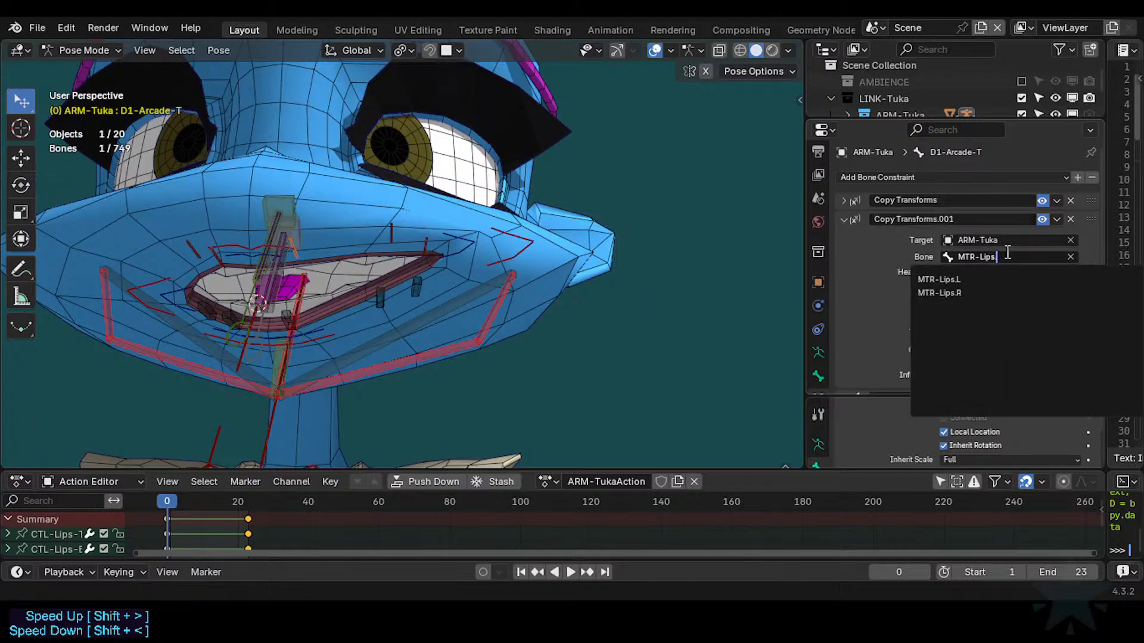
{"action": "key", "text": "Return"}
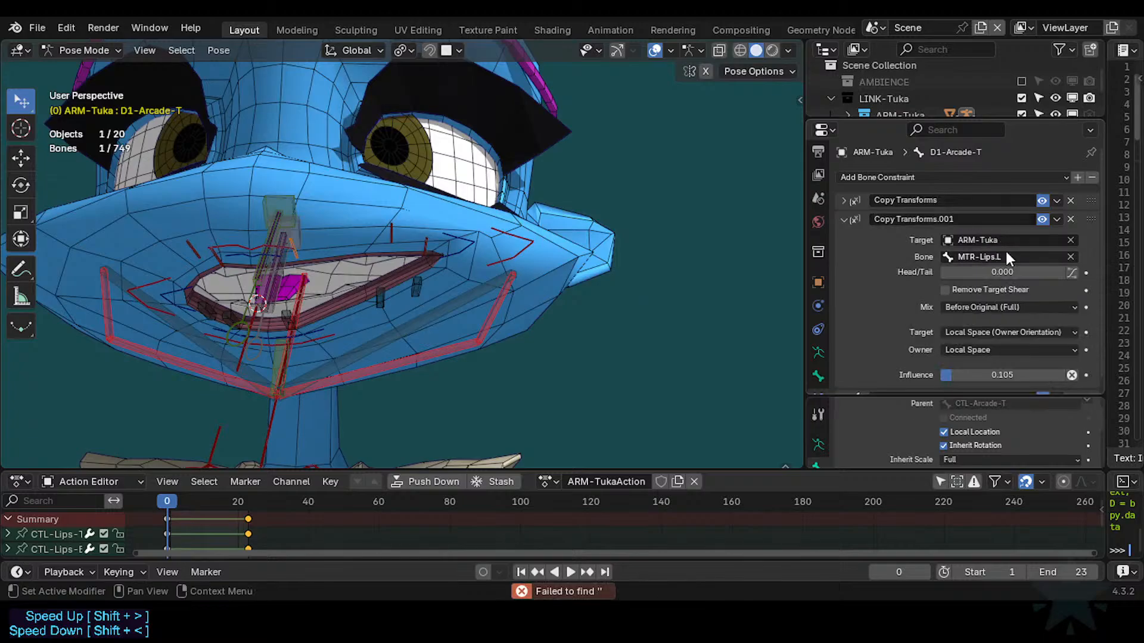
{"action": "left_click", "coordinate": [1007, 257]}
{"action": "key", "text": "Escape"}
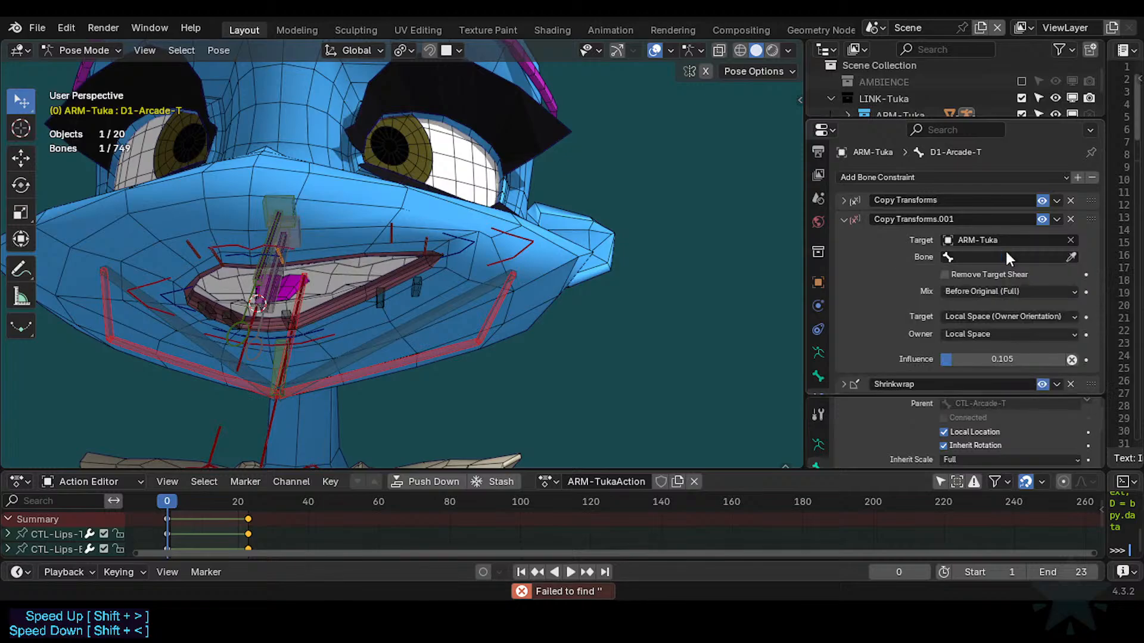
Set the bone of D1-Arcade-T's duplicated Copy Transforms constraint to MTR-Lips.R and compare it with the original.
{"action": "left_click", "coordinate": [1017, 257]}
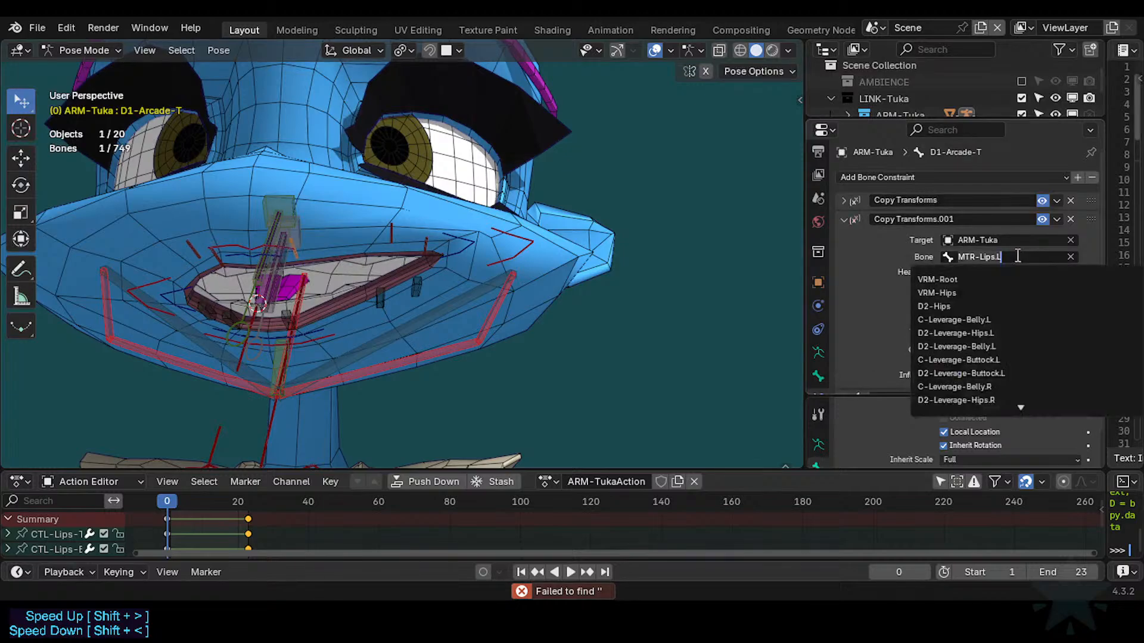
{"action": "key", "text": "BackSpace"}
{"action": "key", "text": "BackSpace"}
{"action": "type", "text": ".R"}
{"action": "key", "text": "Return"}
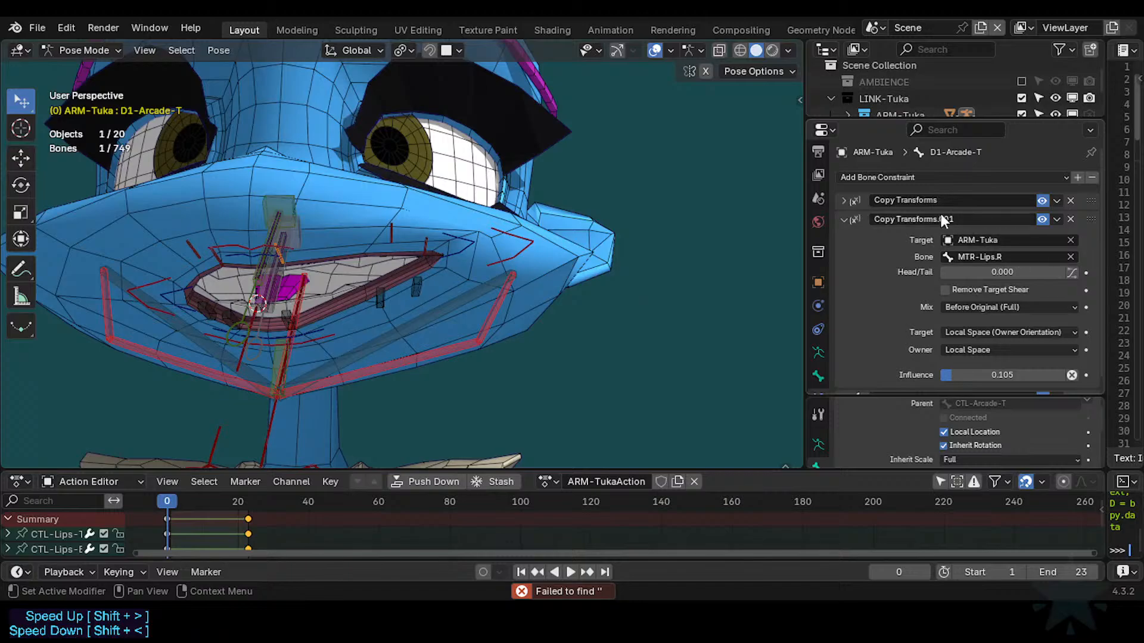
{"action": "left_click", "coordinate": [843, 219]}
{"action": "left_click", "coordinate": [842, 219]}
{"action": "left_click", "coordinate": [842, 201]}
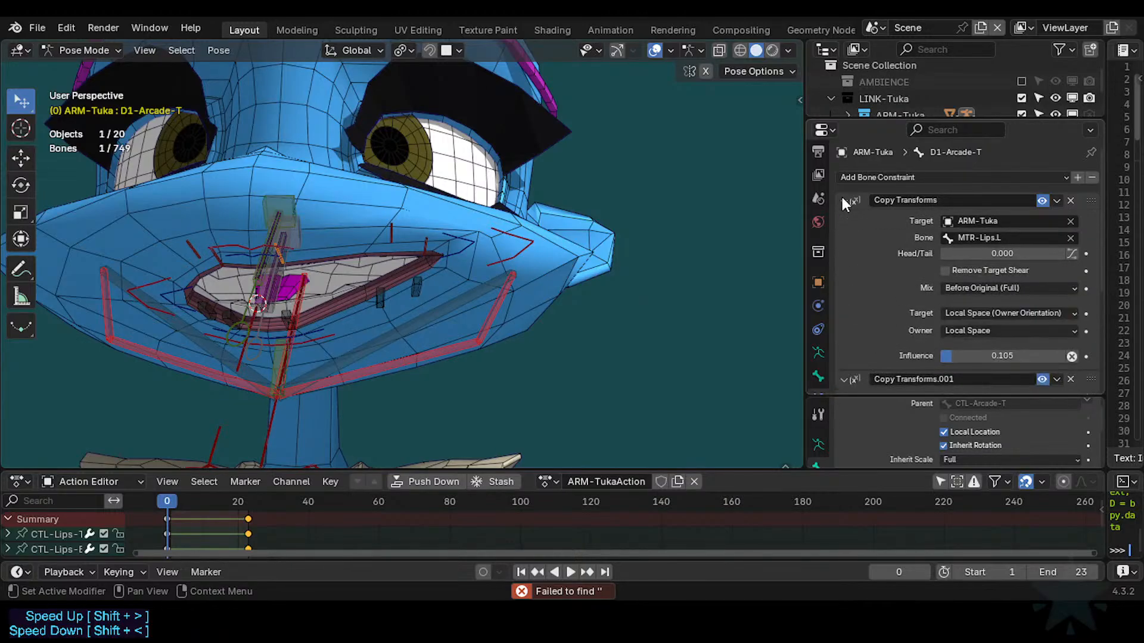
{"action": "left_click", "coordinate": [842, 201]}
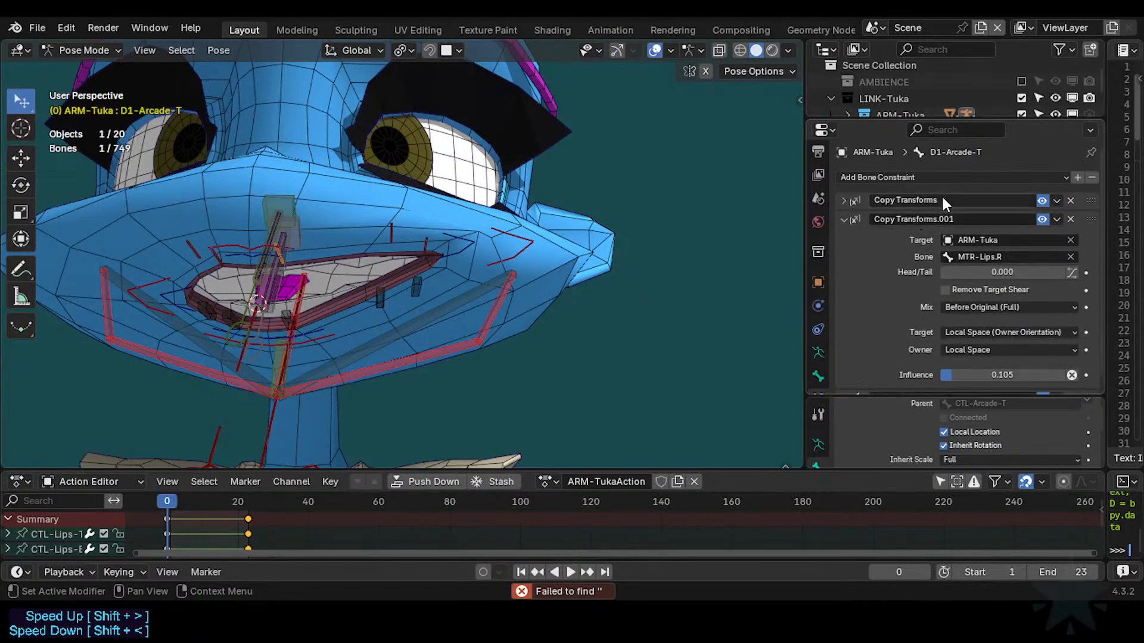
Rename D1-Arcade-T's Copy Transforms constraint that targets MTR-Lips.L to "Copy Transforms MTR-Lip.L" and copy that name.
{"action": "double_click", "coordinate": [958, 200]}
{"action": "left_click", "coordinate": [844, 201]}
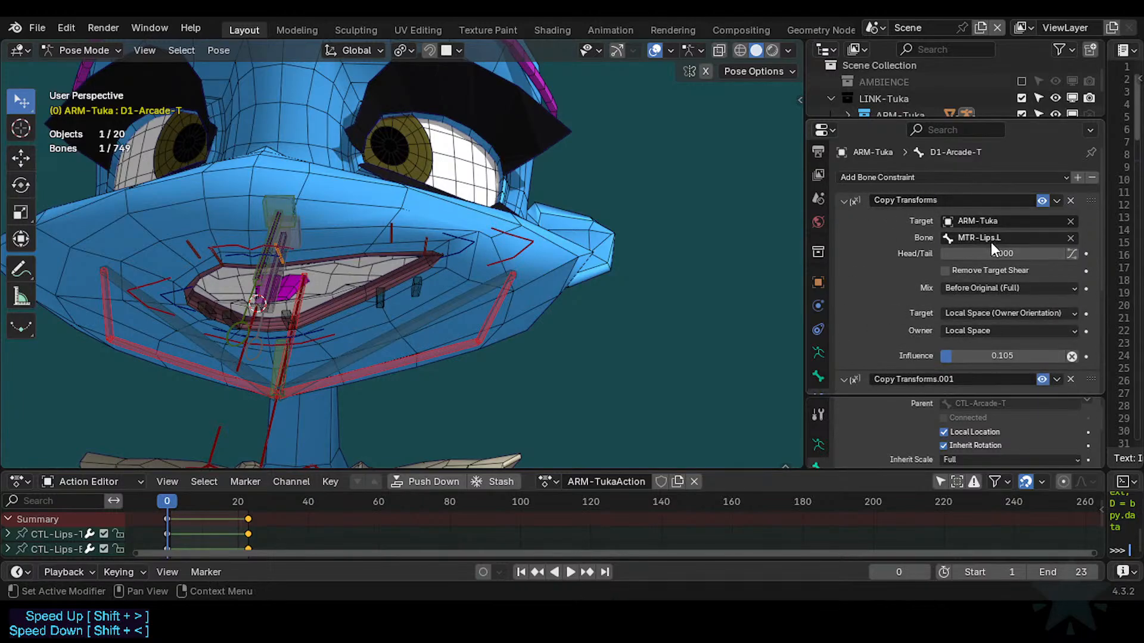
{"action": "left_click", "coordinate": [844, 201]}
{"action": "double_click", "coordinate": [939, 201]}
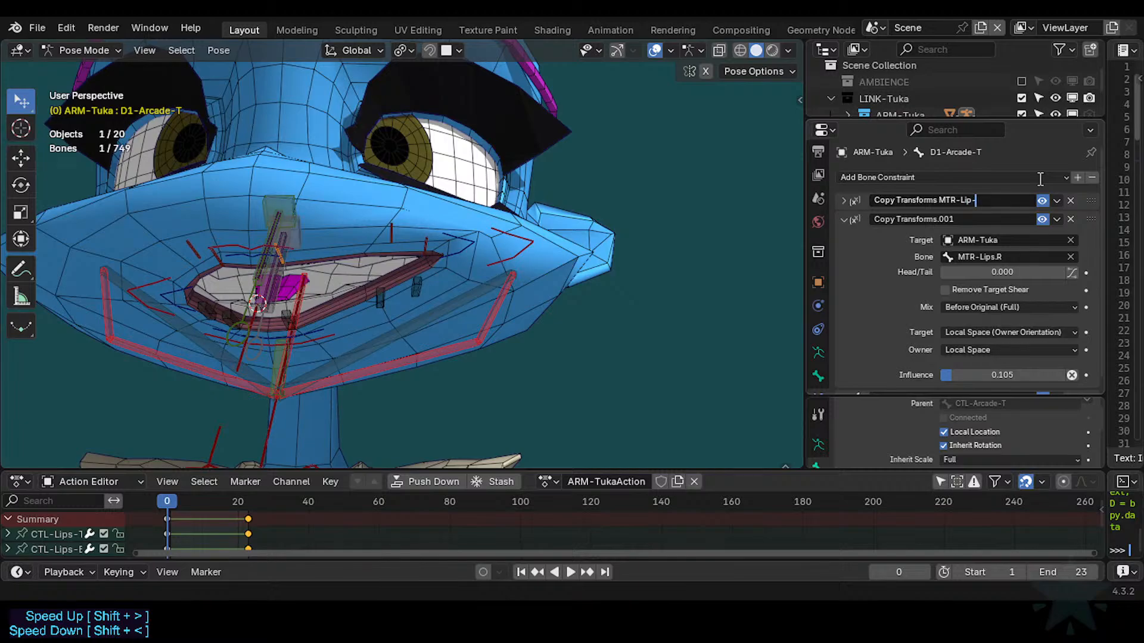
{"action": "key", "text": "Return"}
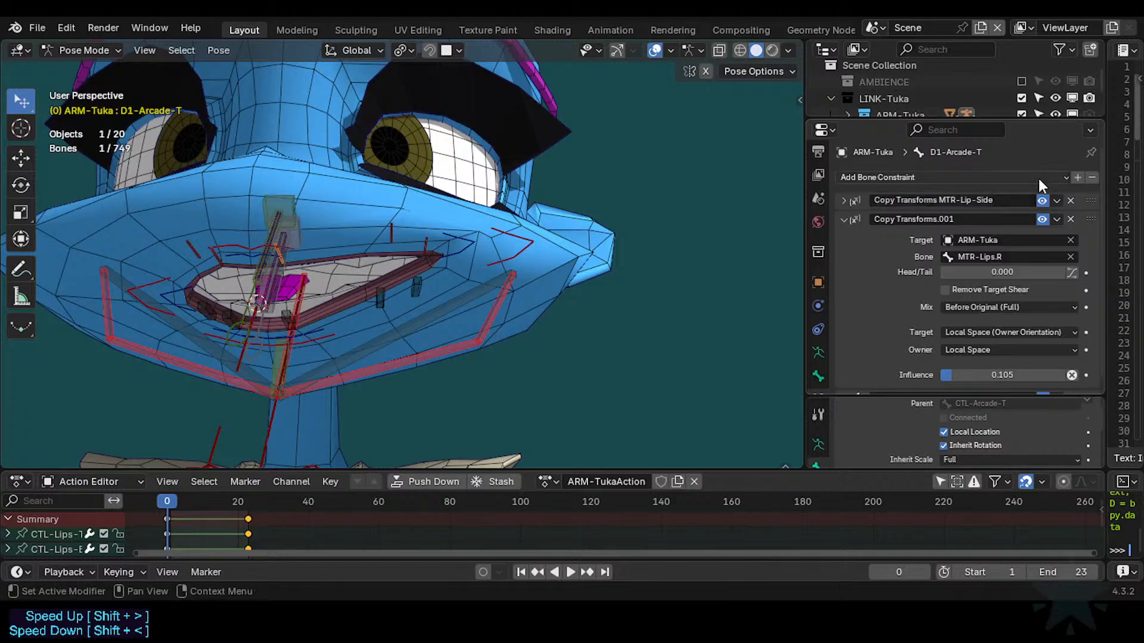
{"action": "double_click", "coordinate": [998, 199]}
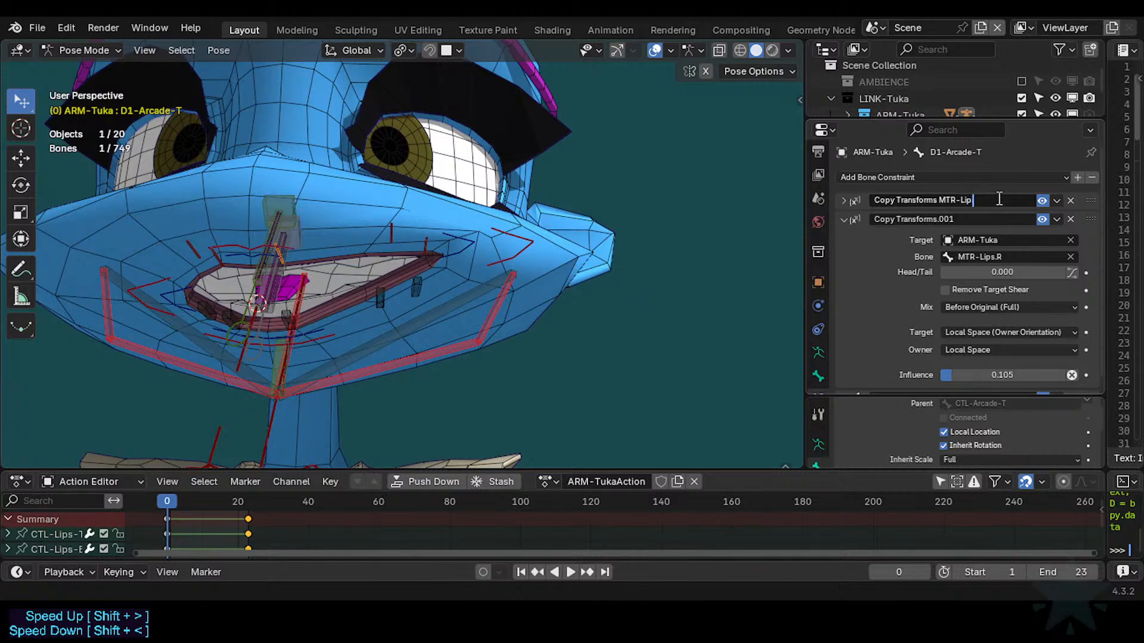
{"action": "key", "text": "ctrl+a"}
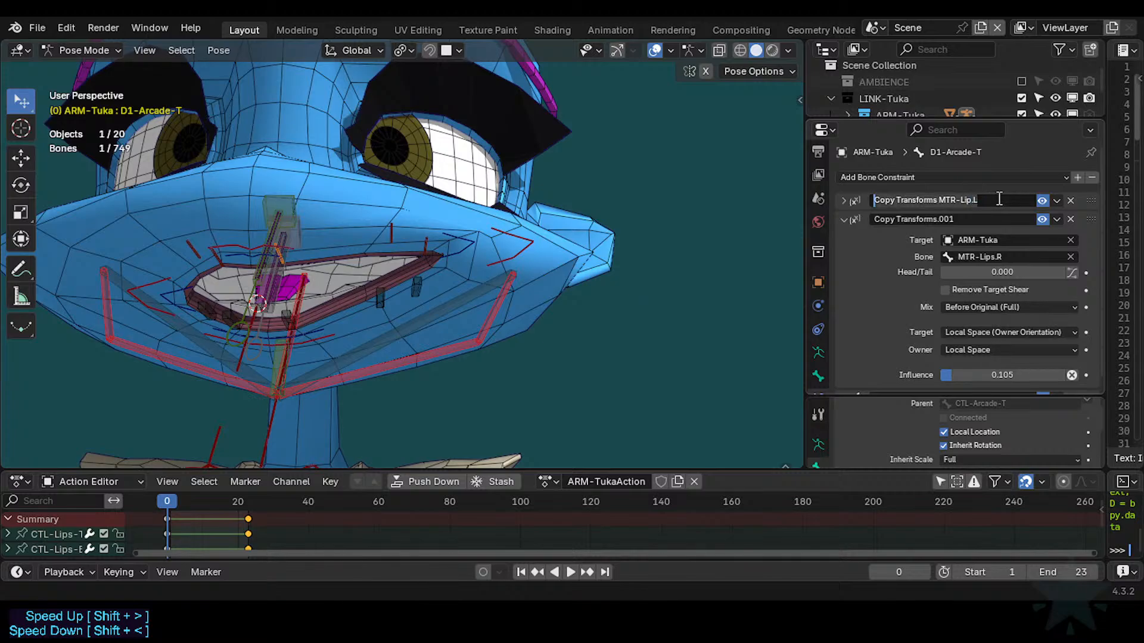
{"action": "key", "text": "ctrl+c"}
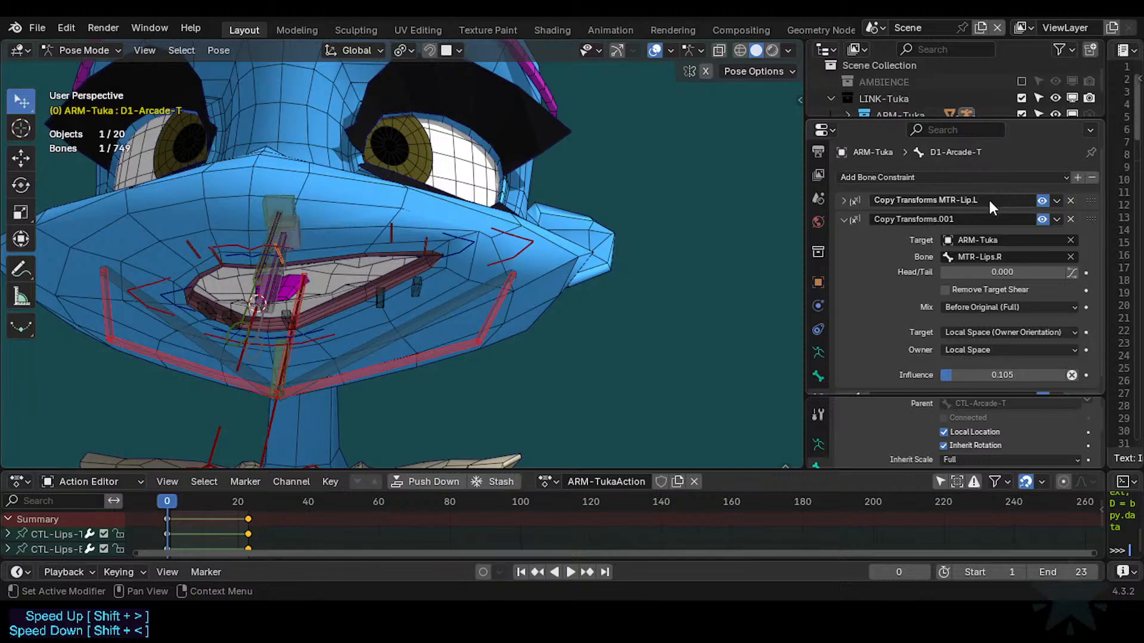
Rename D1-Arcade-T's second Copy Transforms constraint to "Copy Transforms MTR-Lip.R" and collapse it.
{"action": "double_click", "coordinate": [943, 218]}
{"action": "key", "text": "ctrl+v"}
{"action": "type", "text": ".R"}
{"action": "key", "text": "Return"}
{"action": "left_click", "coordinate": [843, 218]}
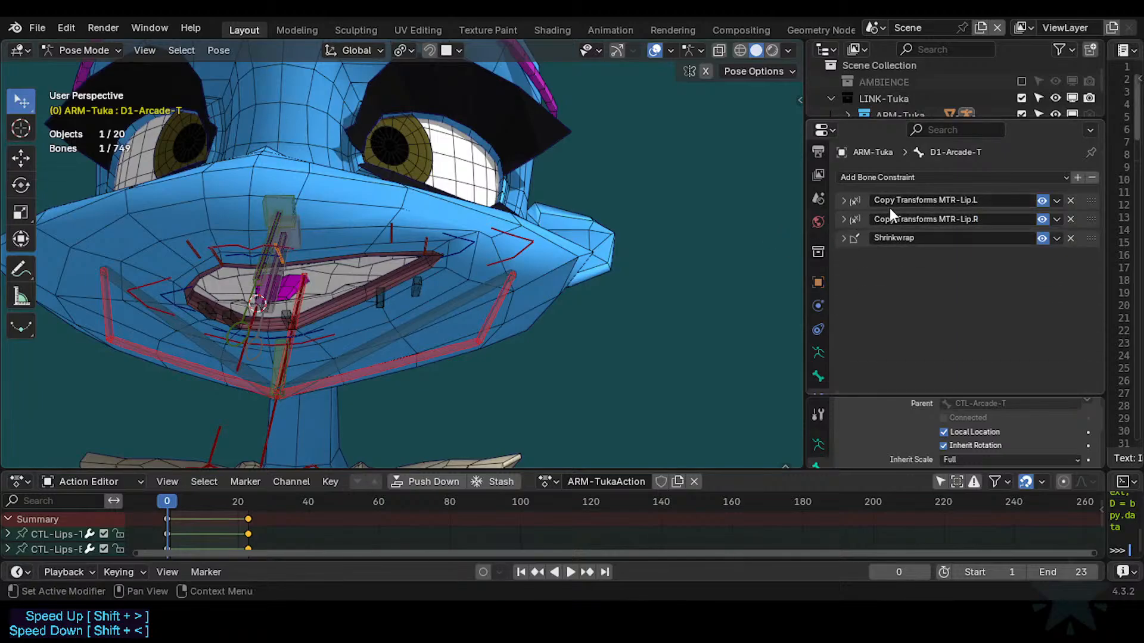
Rename D1-Arcade-B's two Copy Transforms constraints to "Copy Transforms MTR-Lip.L" and "Copy Transforms MTR-Lip.R", and save the file.
{"action": "left_click", "coordinate": [287, 319]}
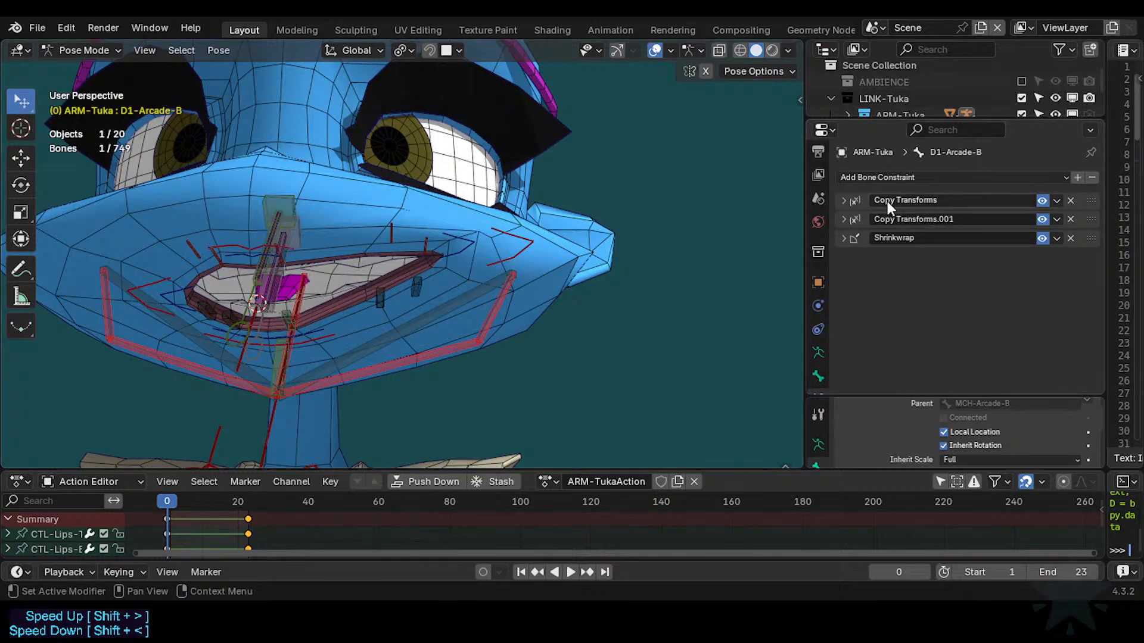
{"action": "left_click", "coordinate": [844, 200]}
{"action": "left_click", "coordinate": [844, 201]}
{"action": "key", "text": "ctrl+v"}
{"action": "left_click", "coordinate": [947, 219]}
{"action": "key", "text": "ctrl+v"}
{"action": "key", "text": "Return"}
{"action": "key", "text": "ctrl+s"}
Examine the constraints on D1-Arcade-T, D1-Arcade-B and the neighbouring left-side arcade bones.
{"action": "key", "text": "shift+grave"}
{"action": "key", "text": "e"}
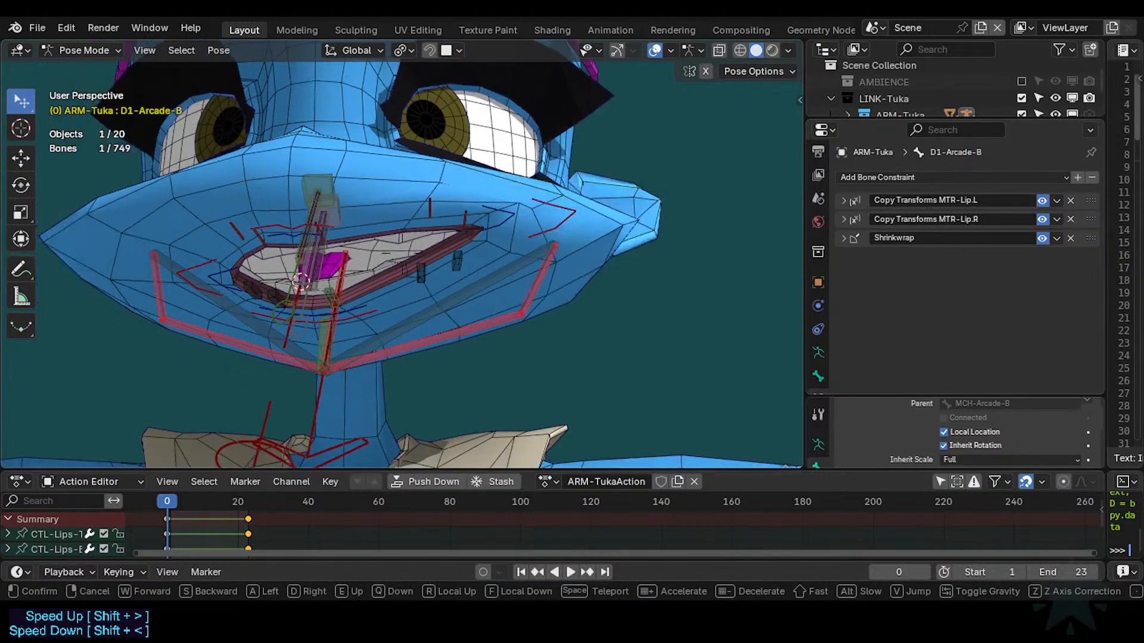
{"action": "key", "text": "q"}
{"action": "left_click", "coordinate": [307, 303]}
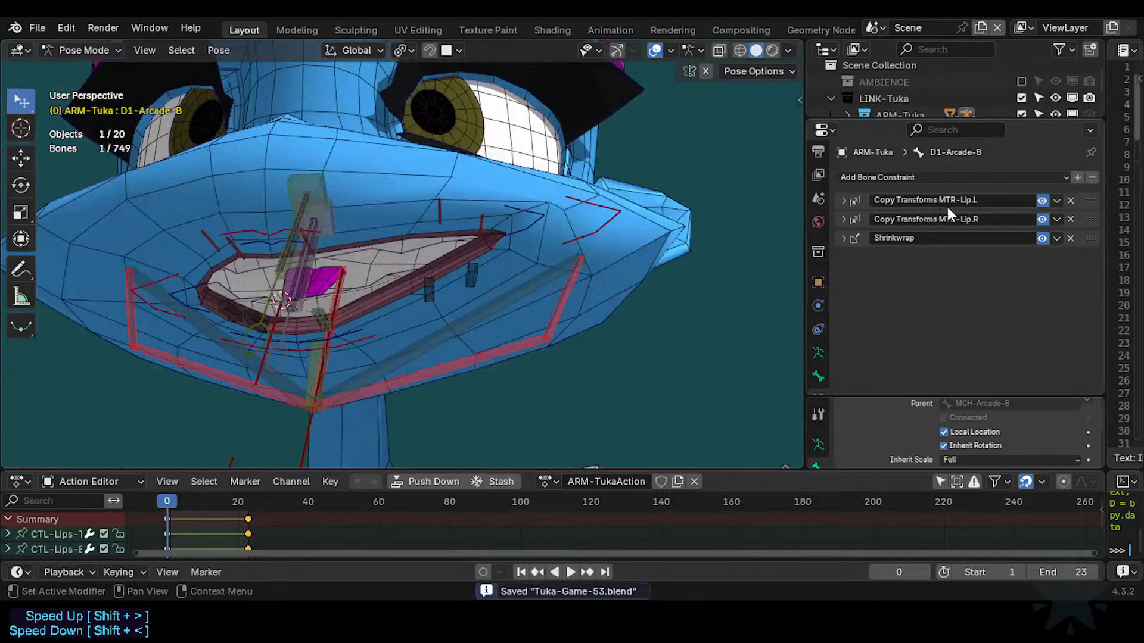
{"action": "key", "text": "shift+grave"}
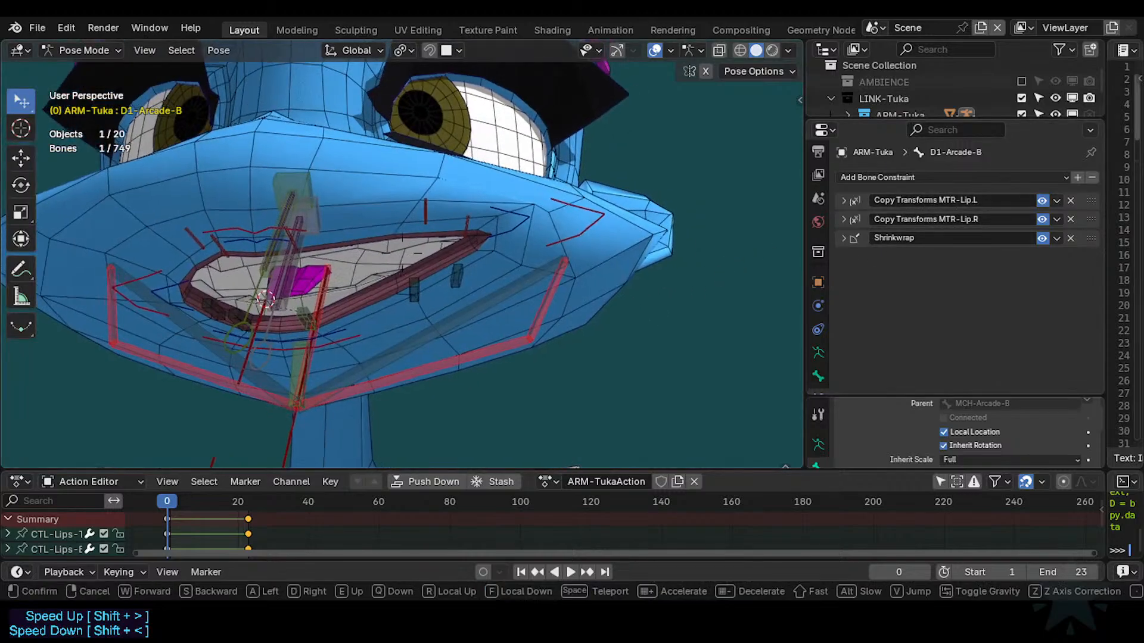
{"action": "key", "text": "s"}
{"action": "key", "text": "w"}
{"action": "left_click", "coordinate": [316, 252]}
{"action": "left_click", "coordinate": [324, 219]}
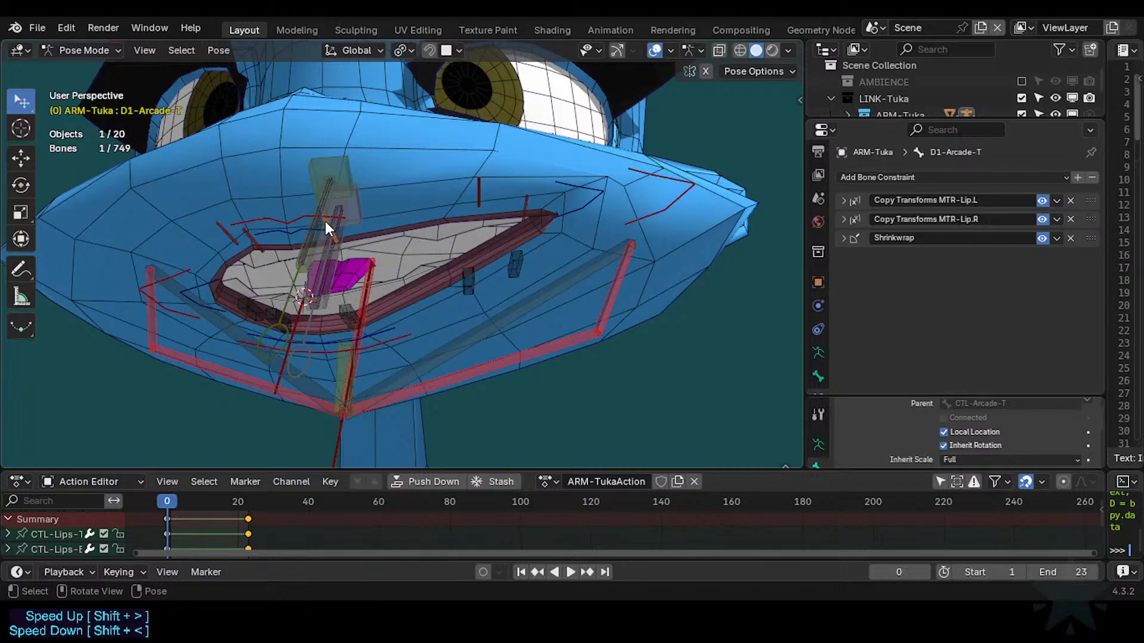
{"action": "left_click", "coordinate": [344, 303]}
{"action": "left_click", "coordinate": [334, 235]}
{"action": "left_click", "coordinate": [334, 235]}
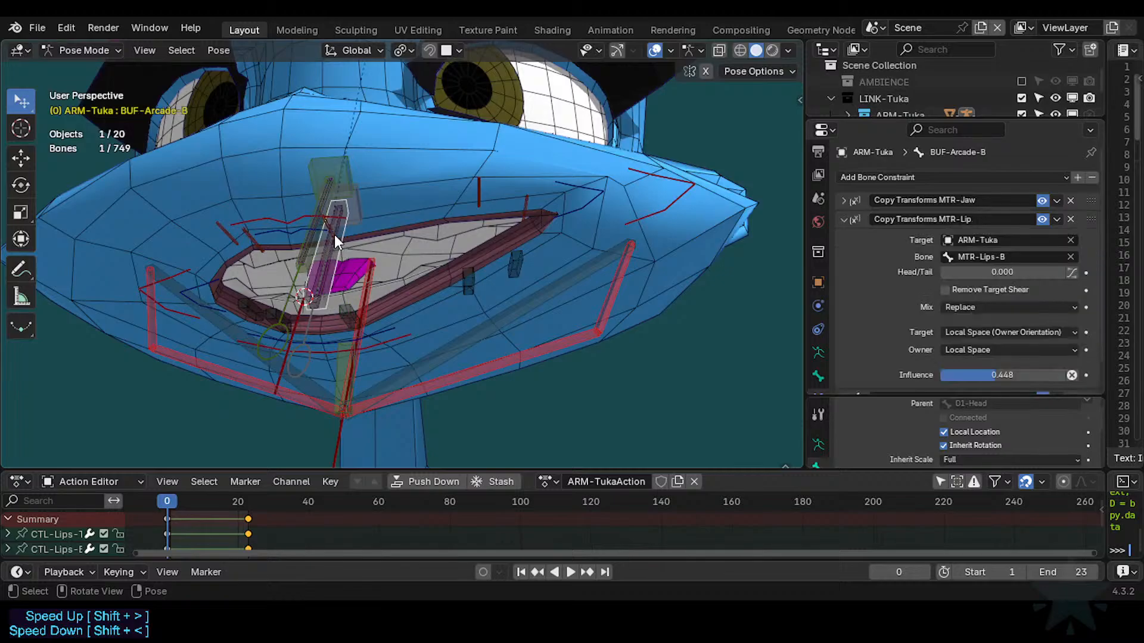
{"action": "left_click", "coordinate": [337, 236]}
{"action": "left_click", "coordinate": [348, 308]}
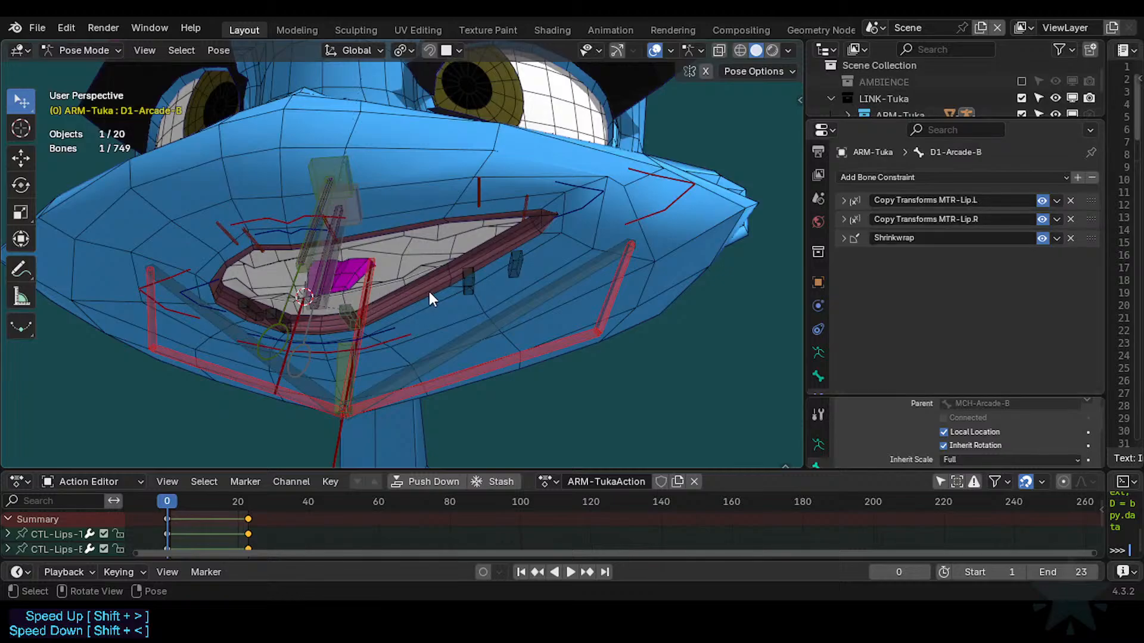
{"action": "left_click", "coordinate": [502, 266]}
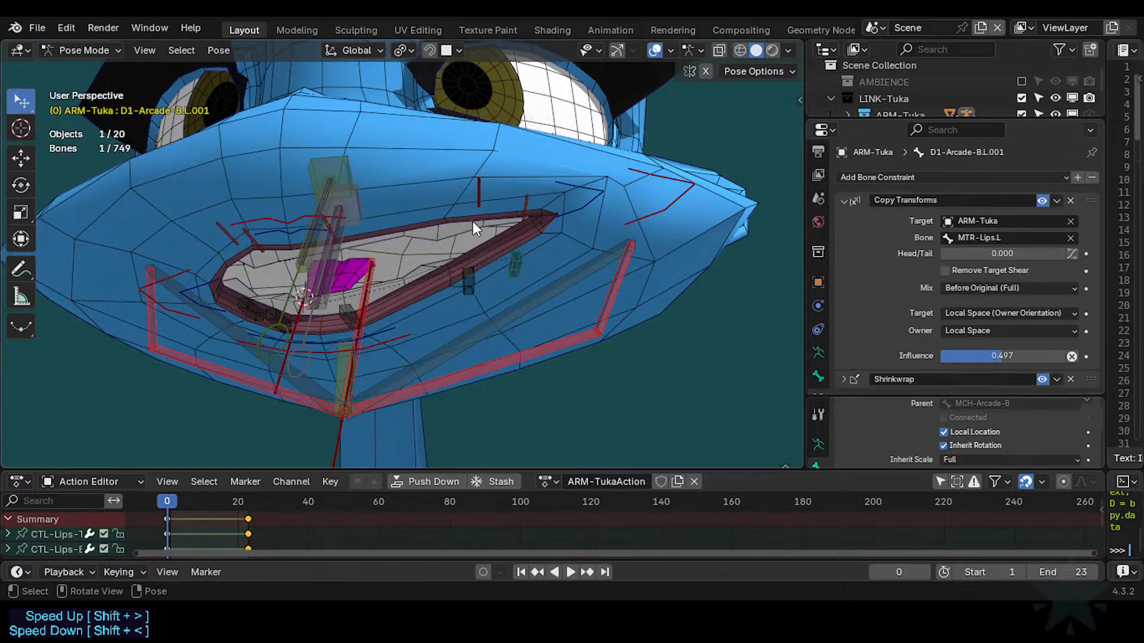
{"action": "left_click", "coordinate": [478, 205]}
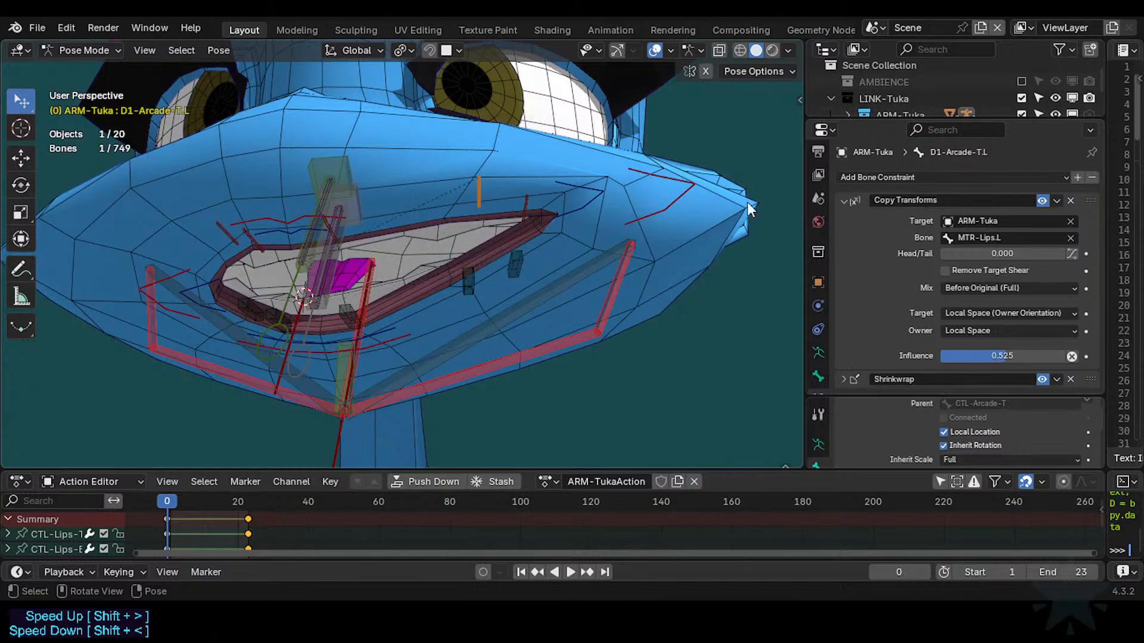
{"action": "left_click", "coordinate": [338, 238]}
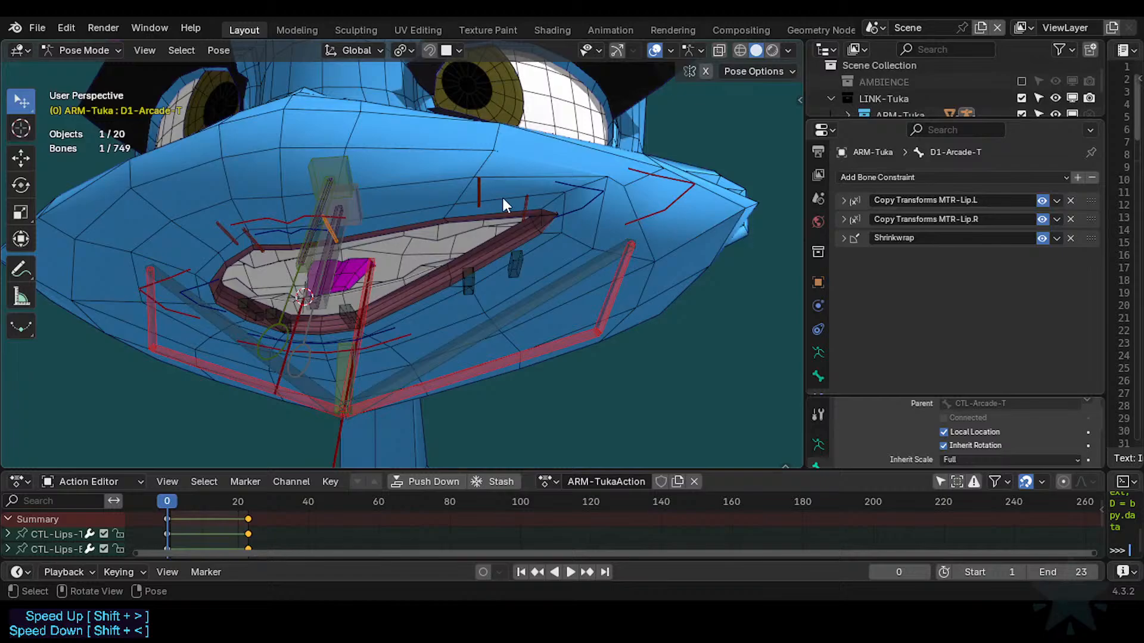
Rename the left arcade bones' Copy Transforms constraints to "Copy Transforms MTR-Lip.L" on both lips and save the file.
{"action": "left_click", "coordinate": [479, 195]}
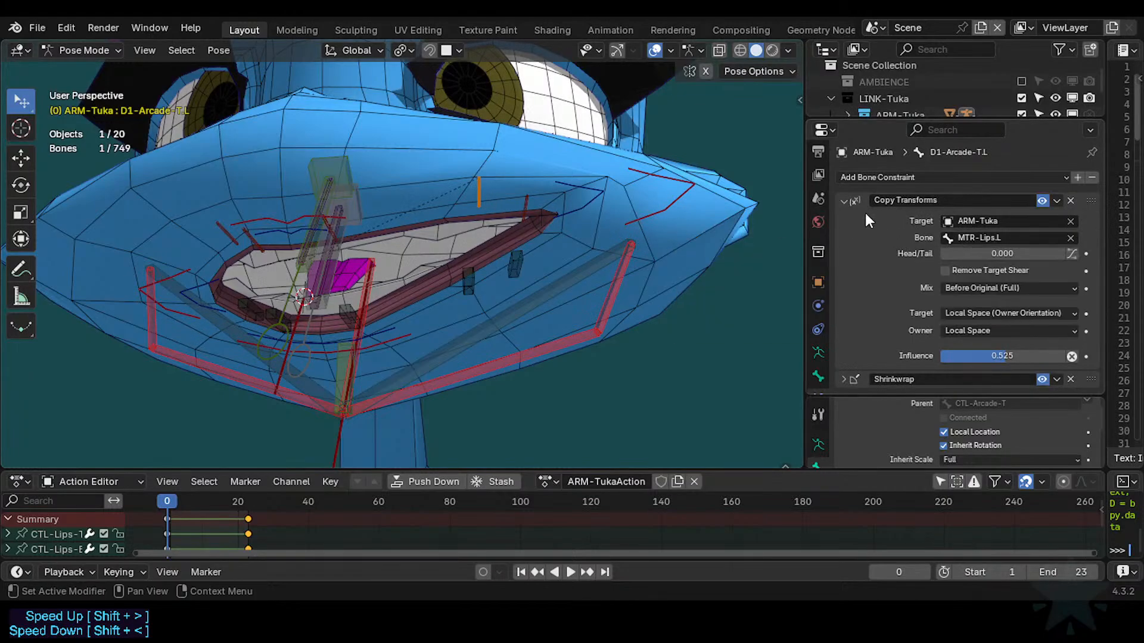
{"action": "left_click", "coordinate": [506, 281]}
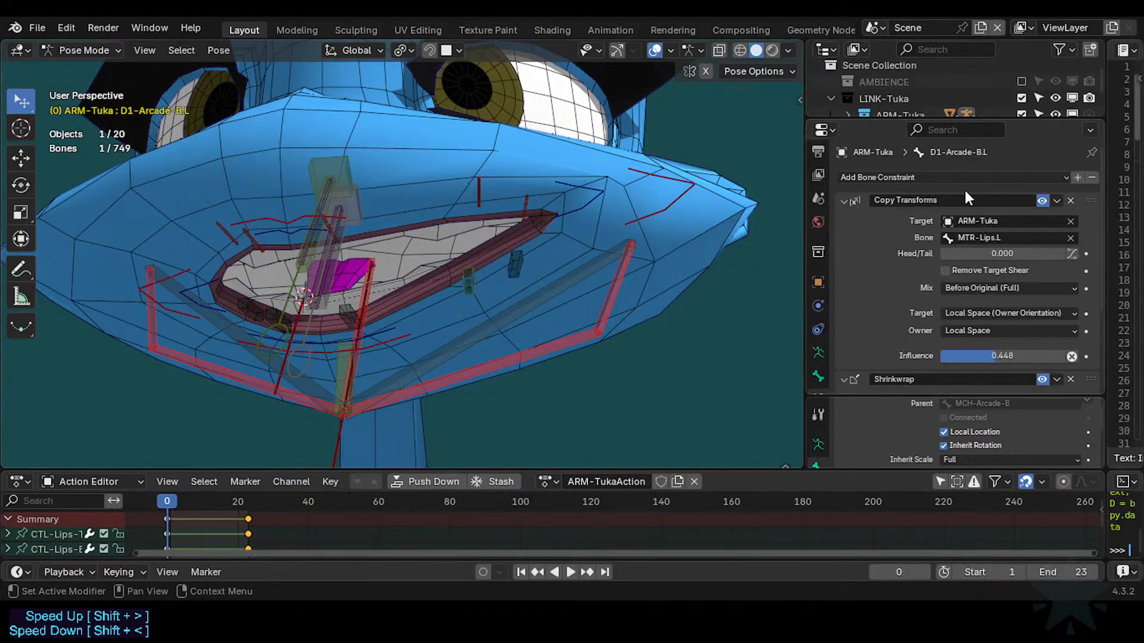
{"action": "key", "text": "ctrl+v"}
{"action": "left_click", "coordinate": [527, 225]}
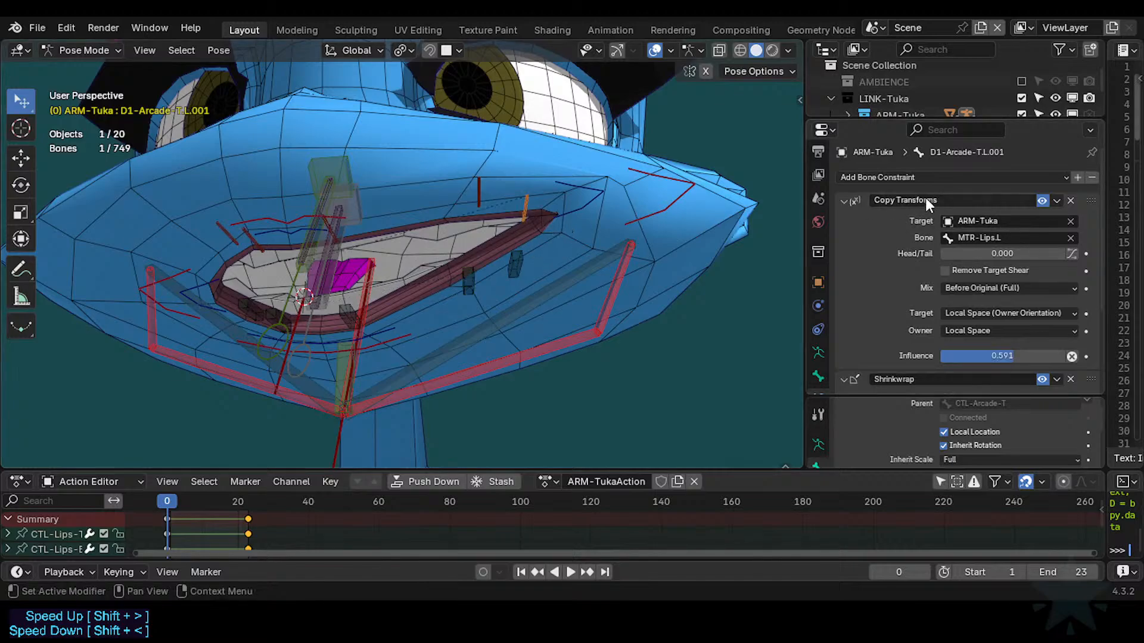
{"action": "key", "text": "ctrl+v"}
{"action": "left_click", "coordinate": [507, 258]}
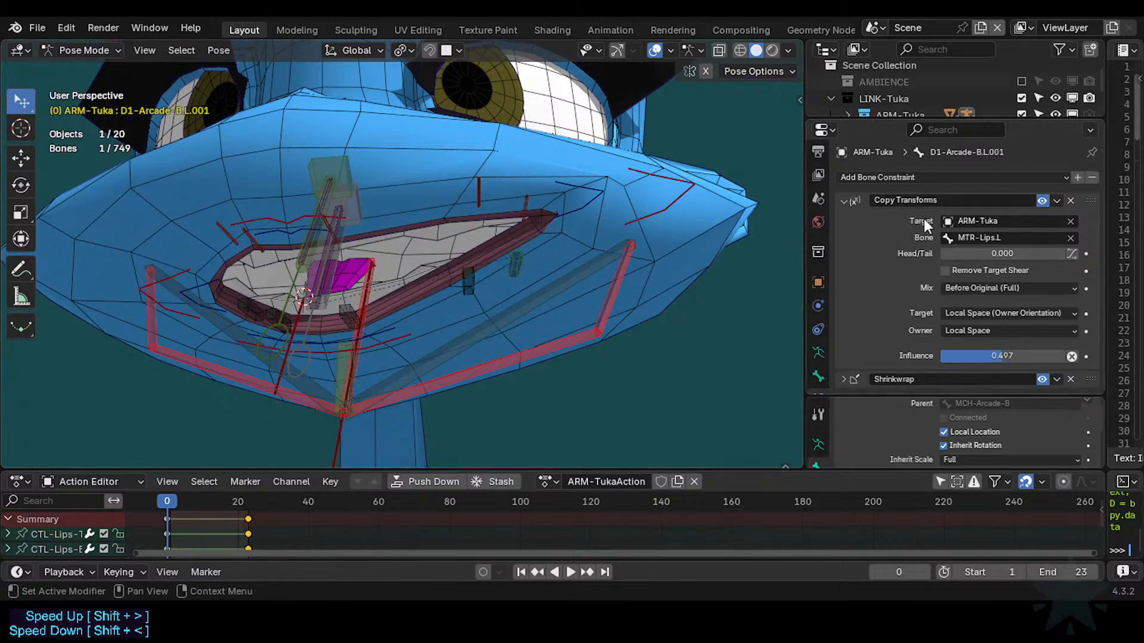
{"action": "left_click", "coordinate": [843, 201]}
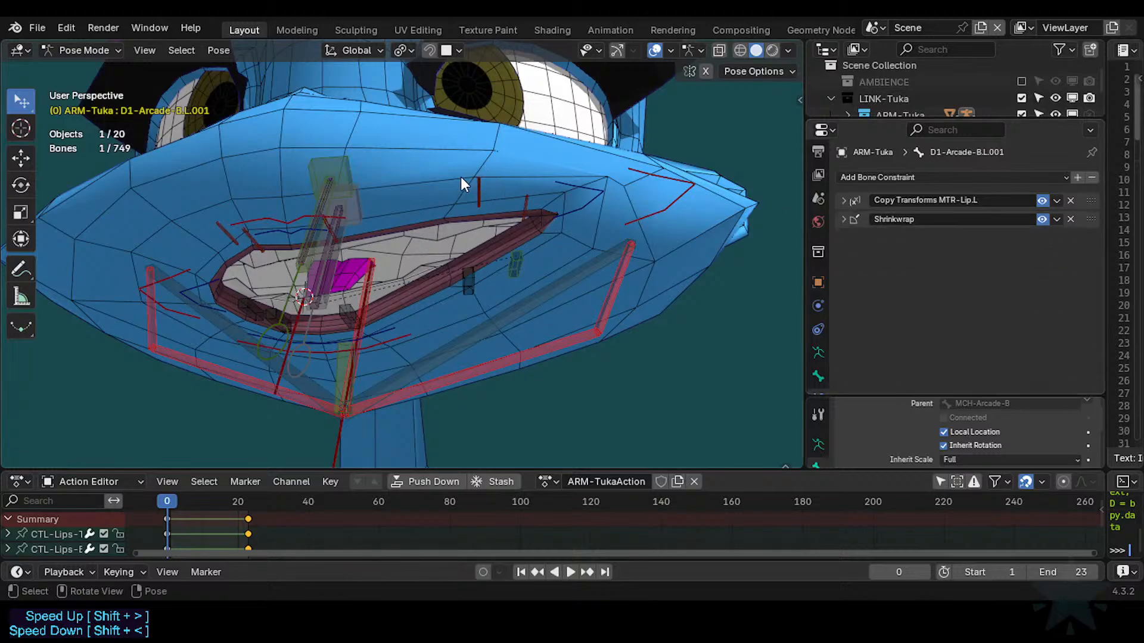
{"action": "key", "text": "ctrl+s"}
Rename the Copy Transforms constraint on D1-Arcade-B.L.001 to "Copy Transforms MTR-Lip", without the side suffix.
{"action": "left_click", "coordinate": [342, 305]}
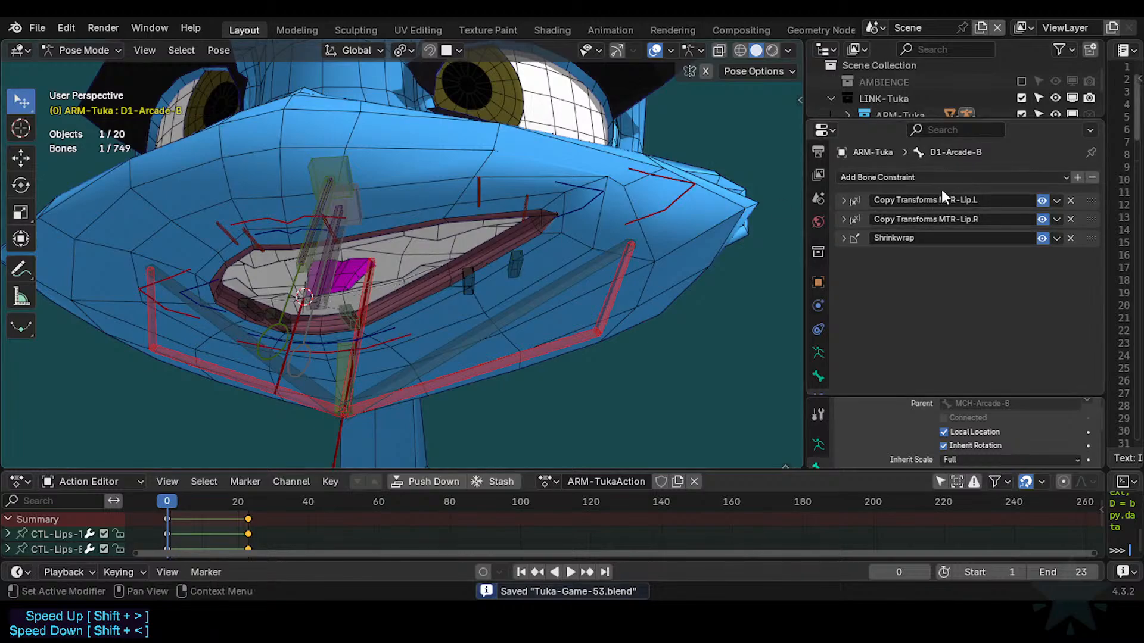
{"action": "left_click", "coordinate": [326, 221]}
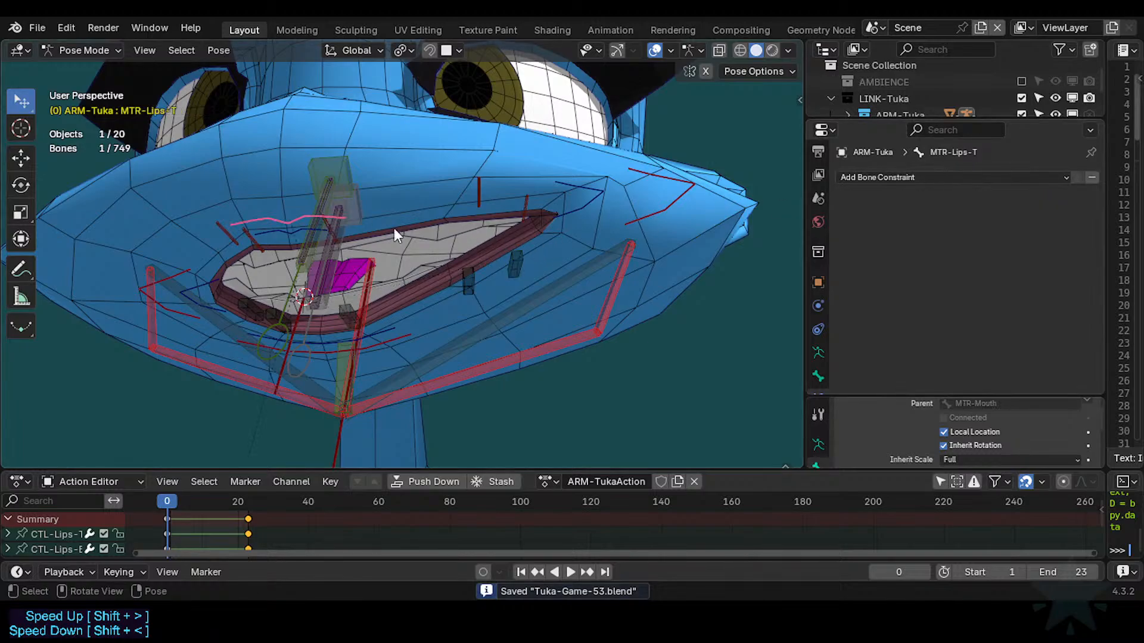
{"action": "left_click_drag", "start_coordinate": [432, 167], "coordinate": [531, 282]}
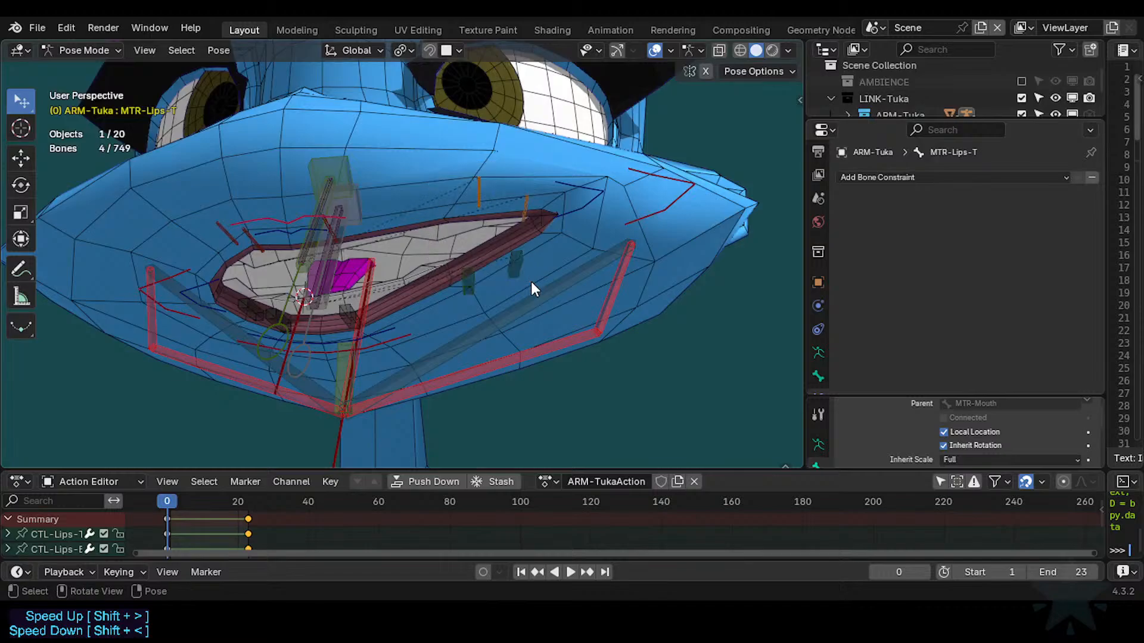
{"action": "left_click", "coordinate": [518, 262]}
{"action": "left_click", "coordinate": [474, 275]}
{"action": "left_click", "coordinate": [515, 268]}
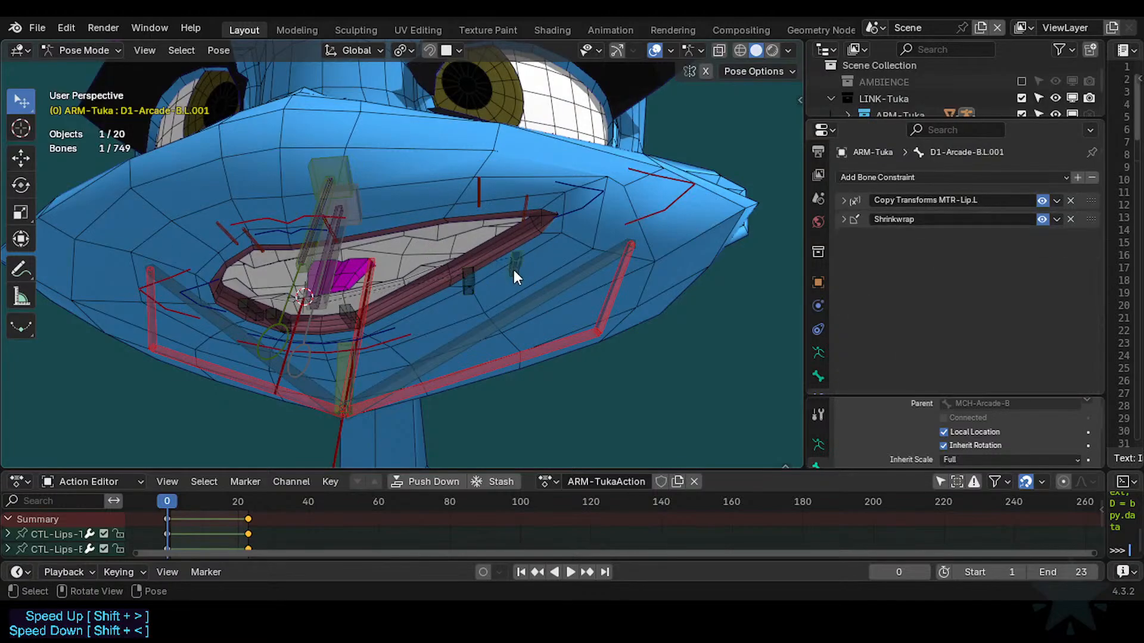
{"action": "double_click", "coordinate": [987, 199]}
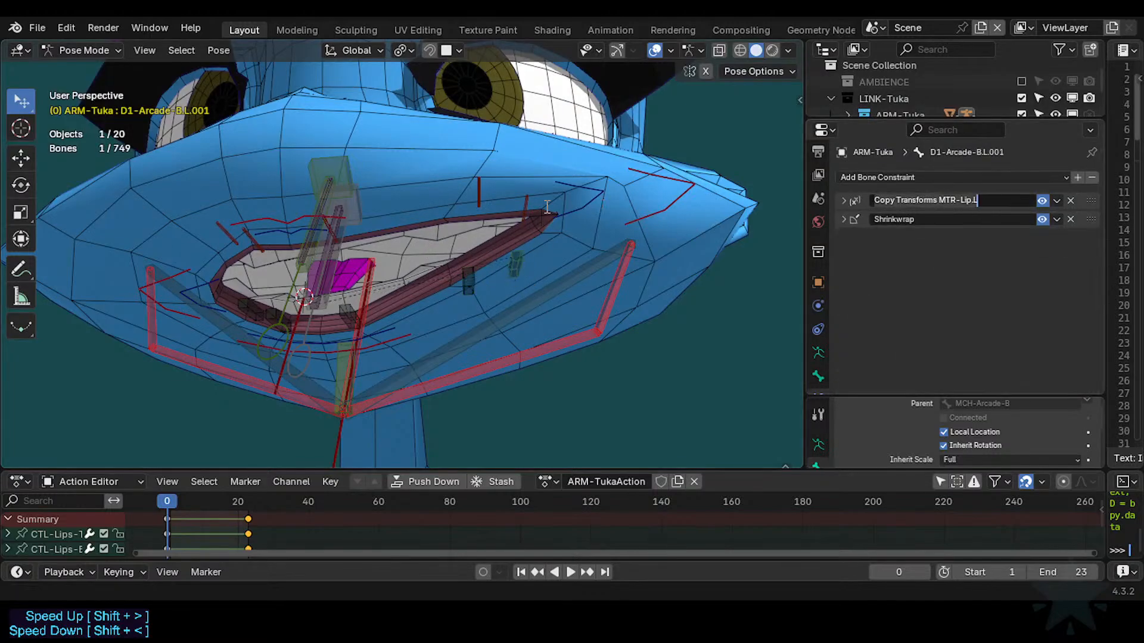
{"action": "key", "text": "Return"}
{"action": "double_click", "coordinate": [987, 199]}
{"action": "key", "text": "Return"}
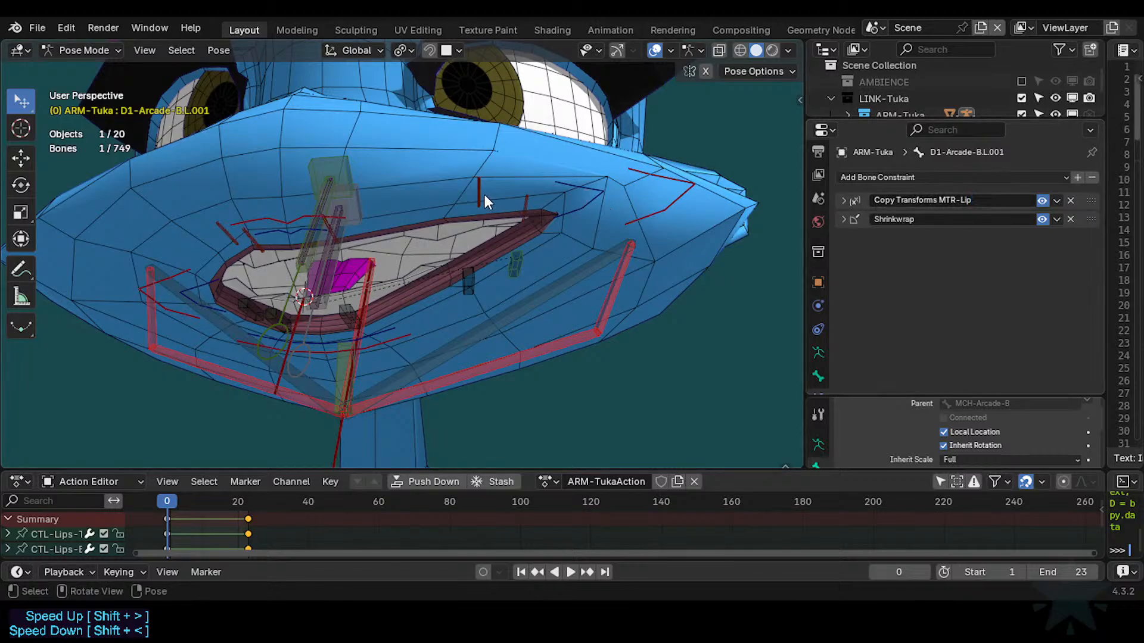
Remove the side suffix from D1-Arcade-T.L's constraint name so it reads "Copy Transforms MTR-Lip".
{"action": "left_click", "coordinate": [482, 194]}
{"action": "double_click", "coordinate": [993, 199]}
{"action": "left_click", "coordinate": [994, 198]}
{"action": "key", "text": "BackSpace"}
{"action": "key", "text": "Return"}
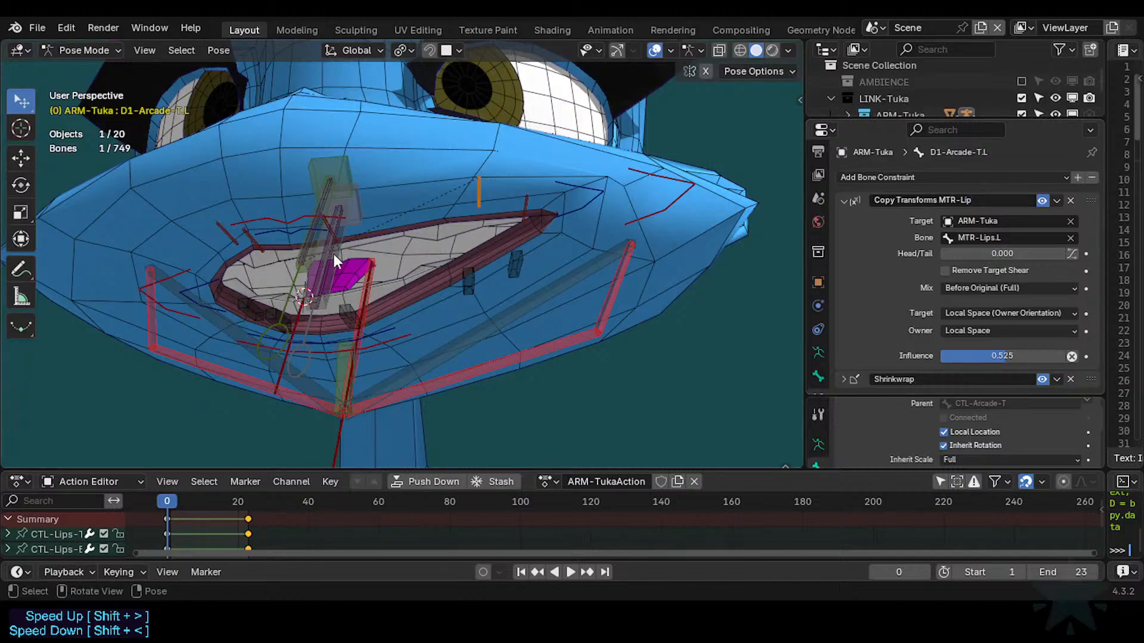
Rename D1-Arcade-B.L's Copy Transforms constraint to "Copy Transforms MTR-Lip" and collapse it.
{"action": "left_click", "coordinate": [469, 280]}
{"action": "double_click", "coordinate": [984, 201]}
{"action": "left_click", "coordinate": [989, 199]}
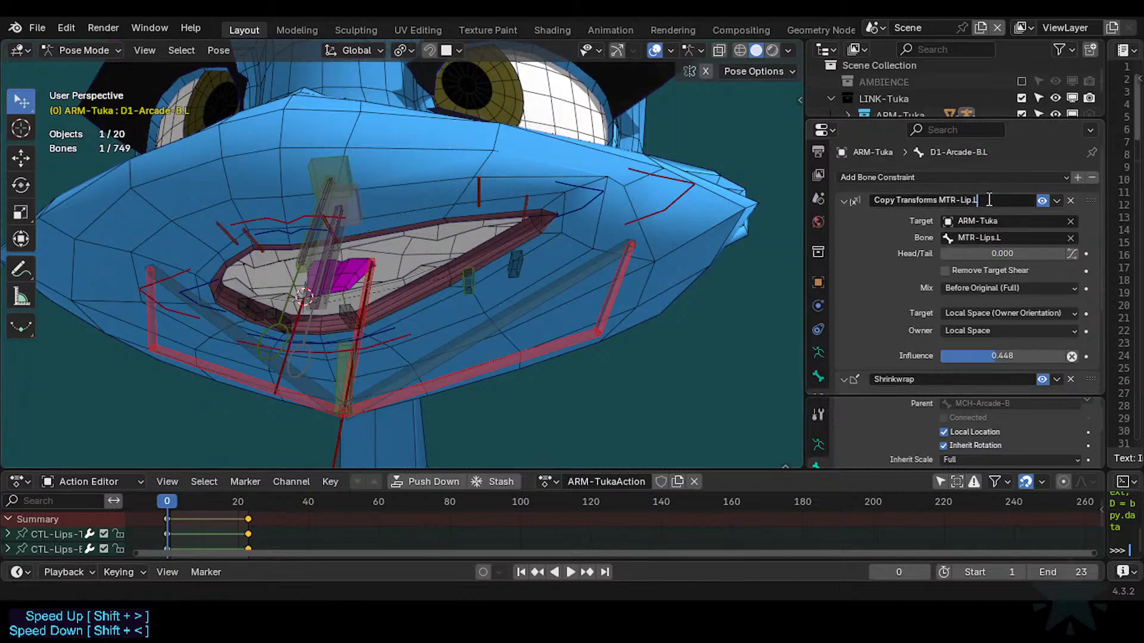
{"action": "key", "text": "Return"}
{"action": "left_click", "coordinate": [471, 248]}
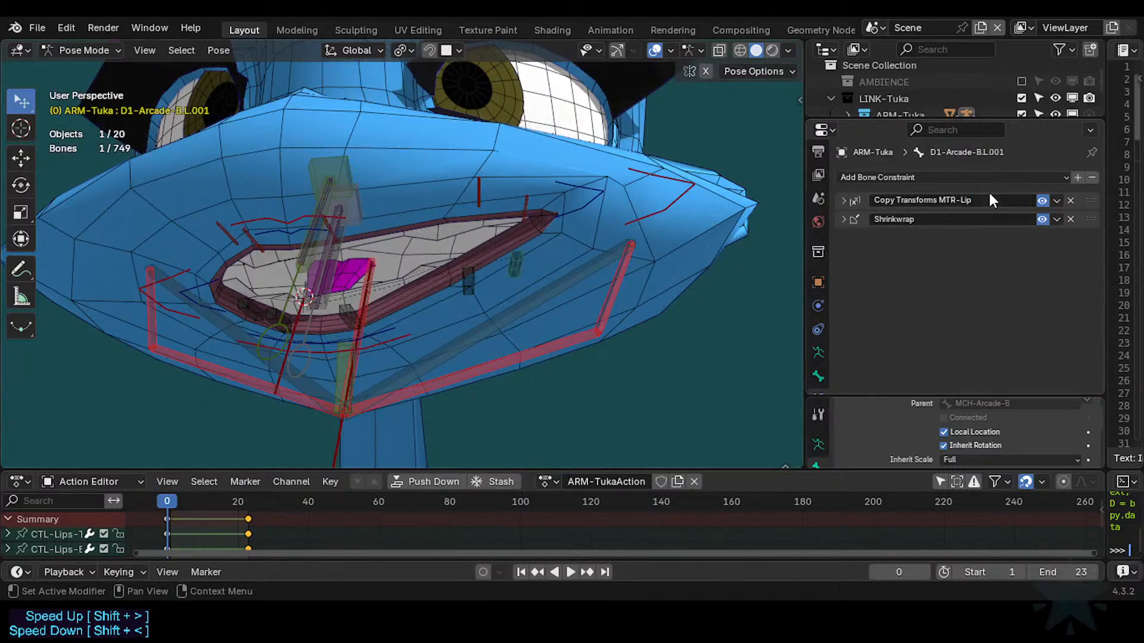
{"action": "left_click", "coordinate": [467, 280]}
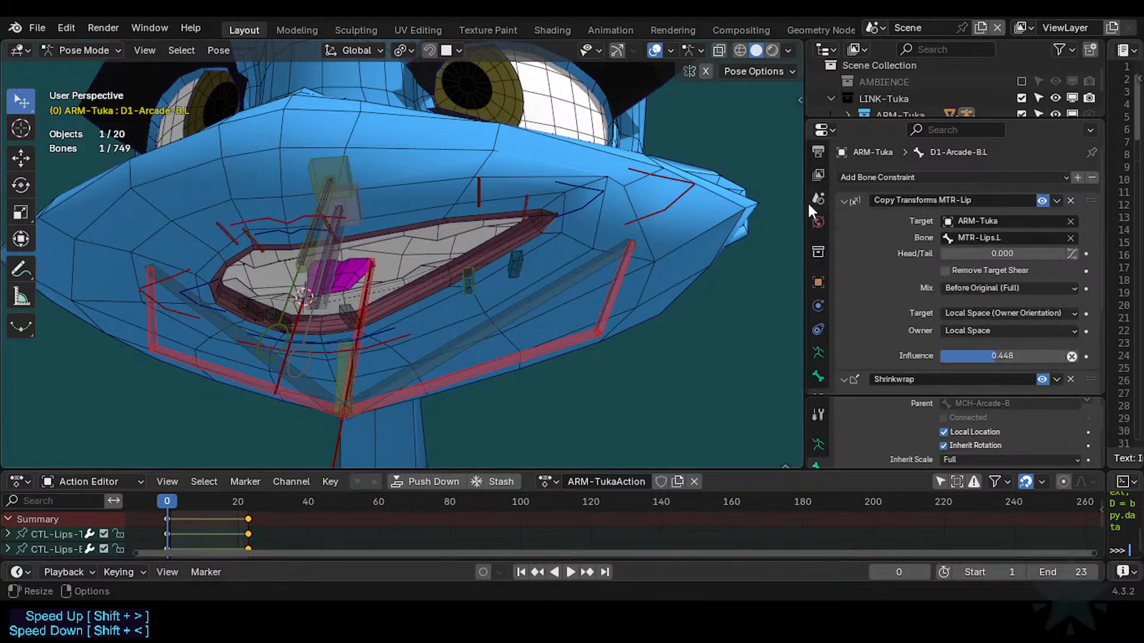
{"action": "left_click", "coordinate": [844, 200]}
Collapse the Copy Transforms and Shrinkwrap constraints on D1-Arcade-T.L.001 and the Copy Transforms constraint on D1-Arcade-T.L.
{"action": "left_click", "coordinate": [528, 262]}
{"action": "left_click", "coordinate": [526, 204]}
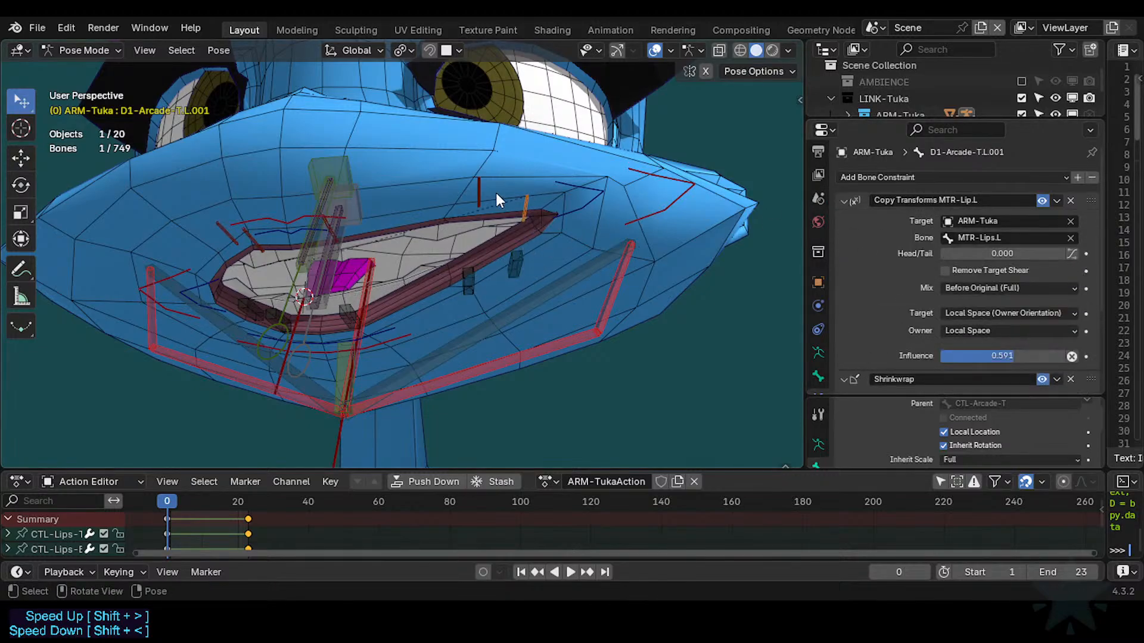
{"action": "left_click", "coordinate": [868, 205]}
{"action": "left_click", "coordinate": [849, 219]}
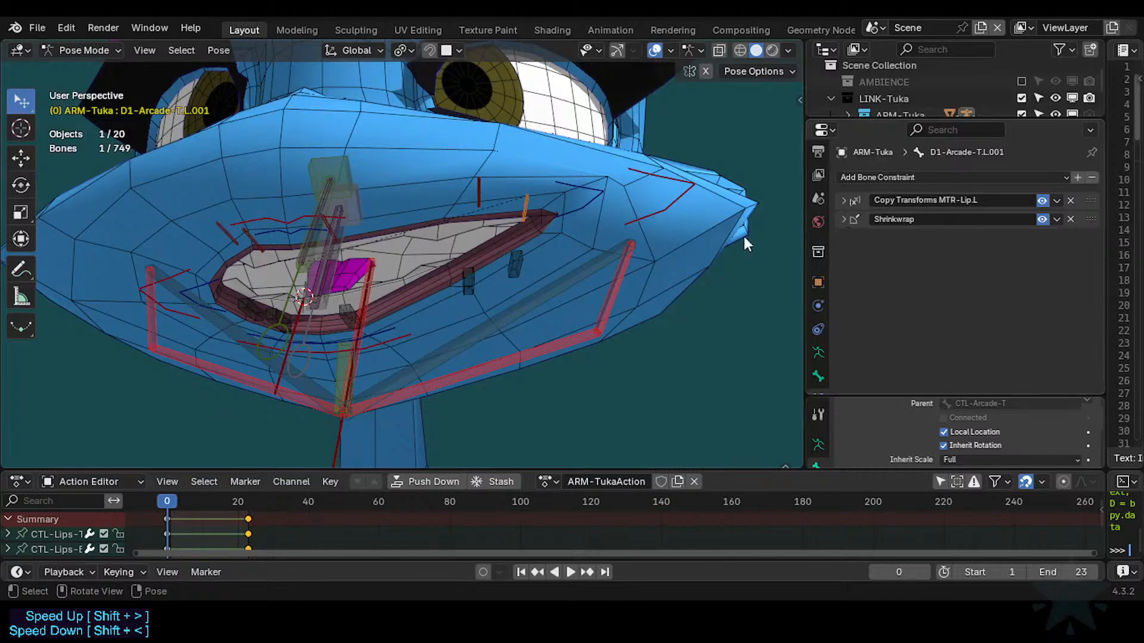
{"action": "left_click", "coordinate": [479, 190]}
{"action": "left_click", "coordinate": [844, 201]}
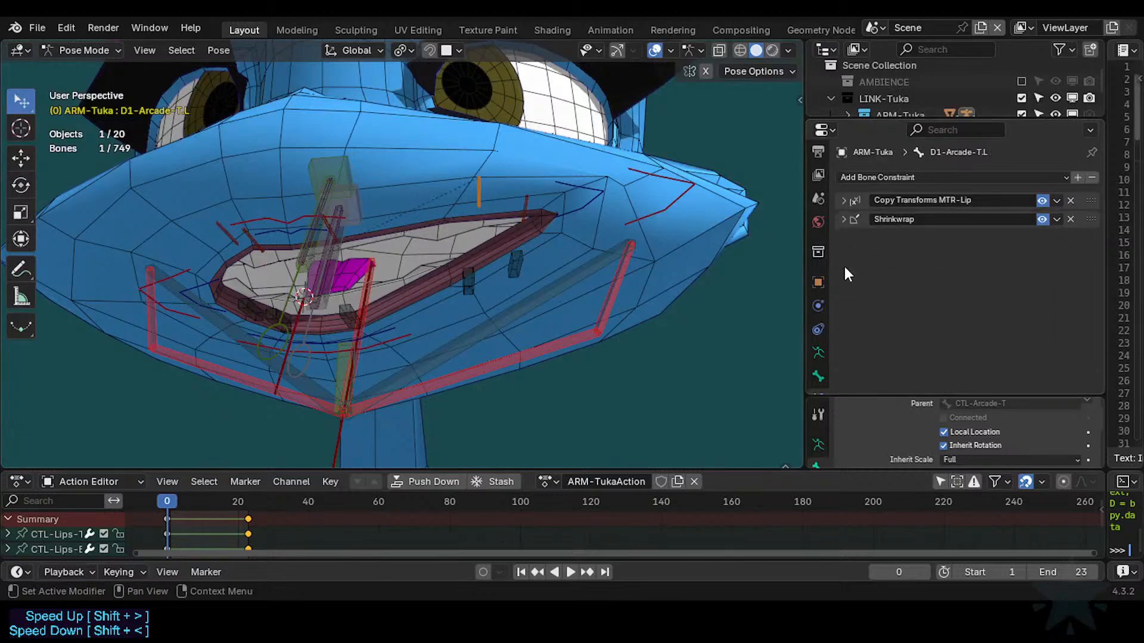
Collapse D1-Arcade-B.L's Shrinkwrap constraint and rename D1-Arcade-T.L.001's Copy Transforms constraint to "Copy Transforms MTR-Lip".
{"action": "left_click", "coordinate": [513, 266]}
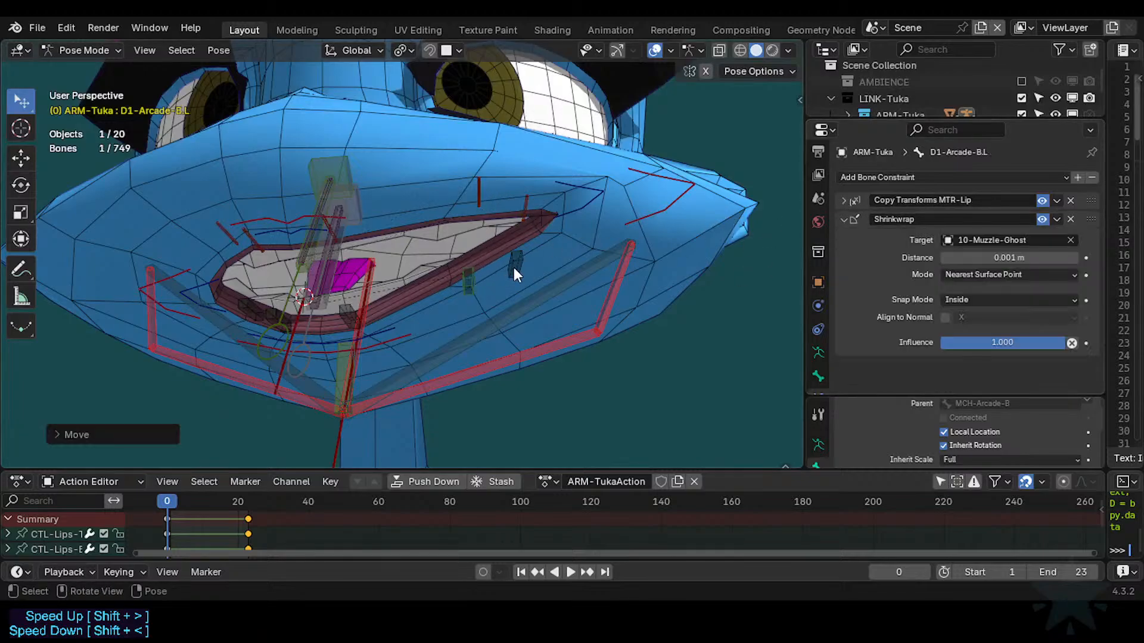
{"action": "left_click", "coordinate": [844, 221]}
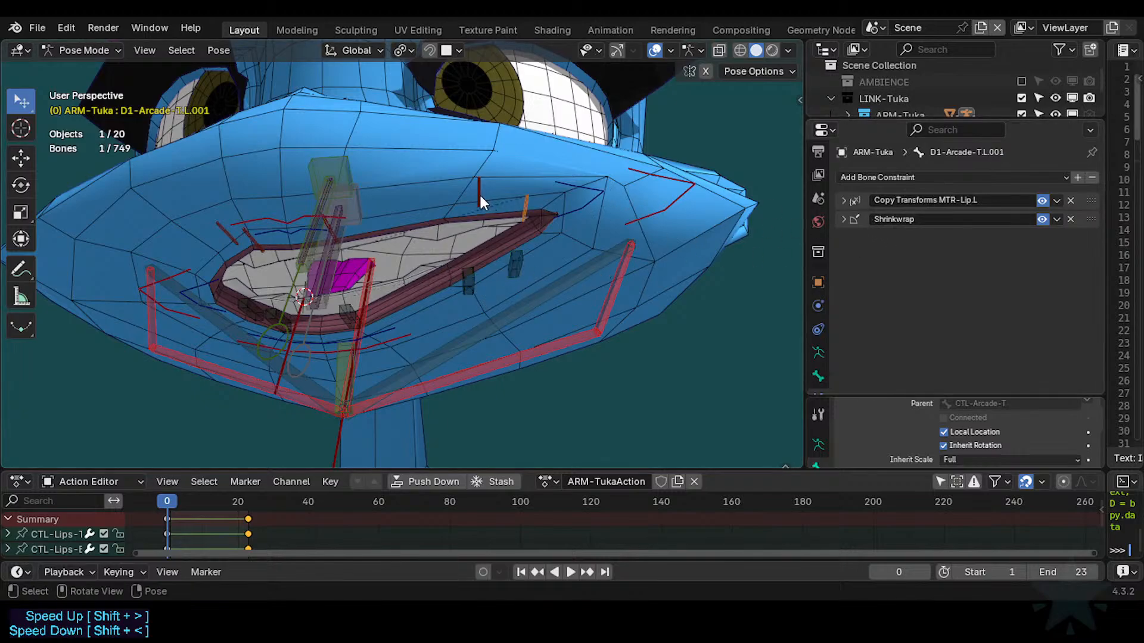
{"action": "left_click", "coordinate": [471, 275]}
{"action": "double_click", "coordinate": [991, 199]}
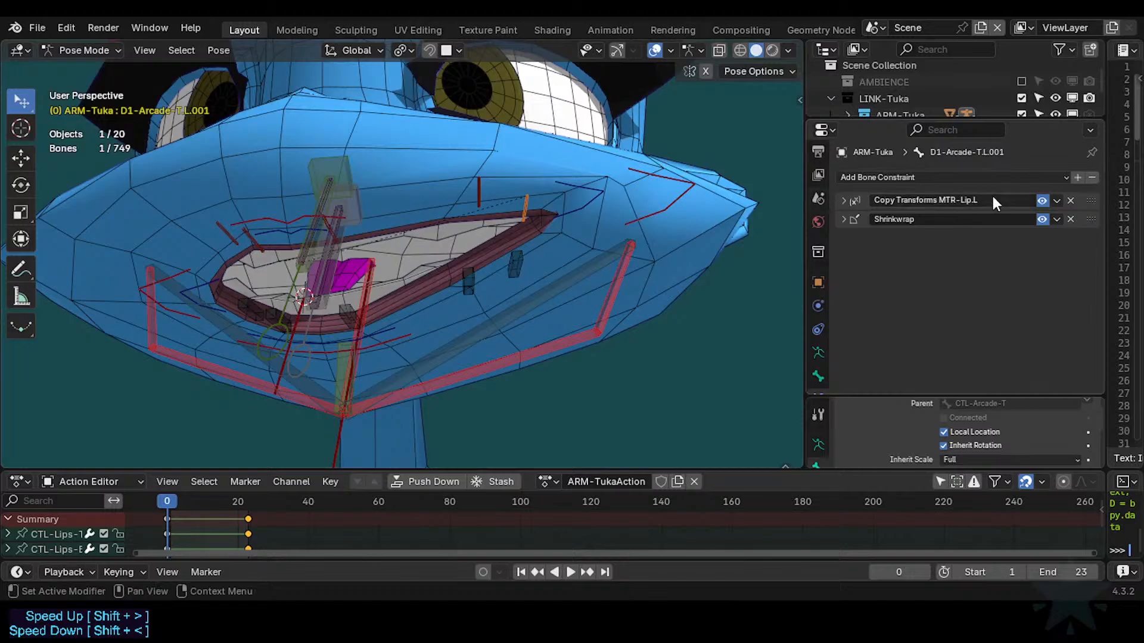
{"action": "key", "text": "BackSpace"}
{"action": "key", "text": "BackSpace"}
{"action": "key", "text": "Return"}
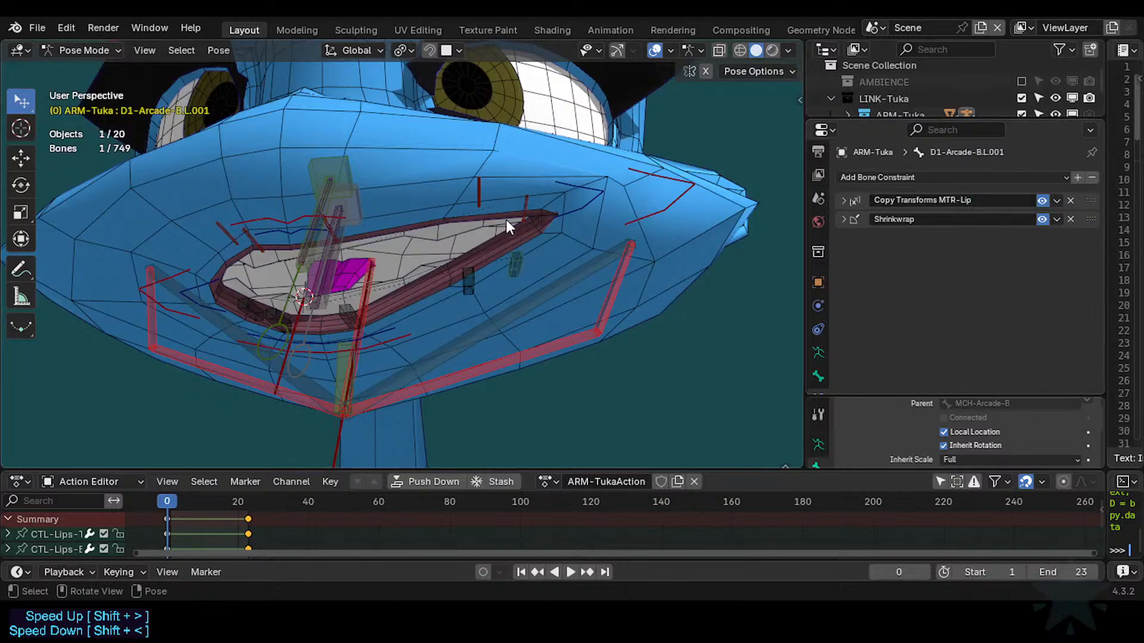
Select the four left-side D1-Arcade bones, save the file, and symmetrize the bones in Edit Mode.
{"action": "left_click", "coordinate": [338, 309]}
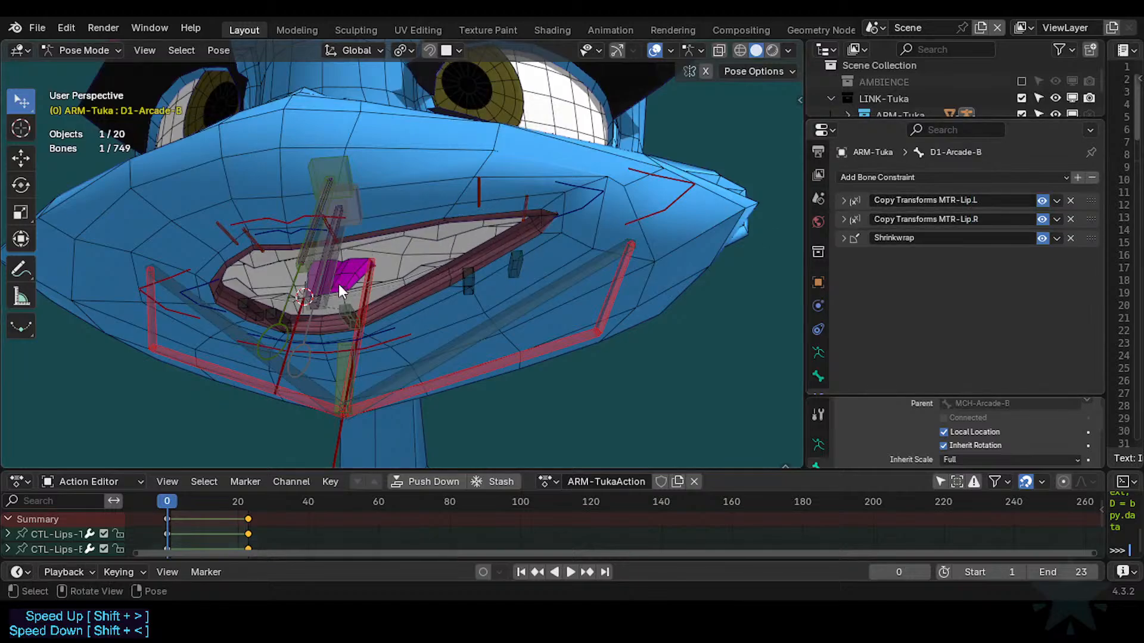
{"action": "left_click", "coordinate": [328, 230]}
{"action": "left_click_drag", "start_coordinate": [434, 166], "coordinate": [516, 280]}
{"action": "key", "text": "b"}
{"action": "left_click_drag", "start_coordinate": [458, 290], "coordinate": [528, 177]}
{"action": "key", "text": "ctrl+s"}
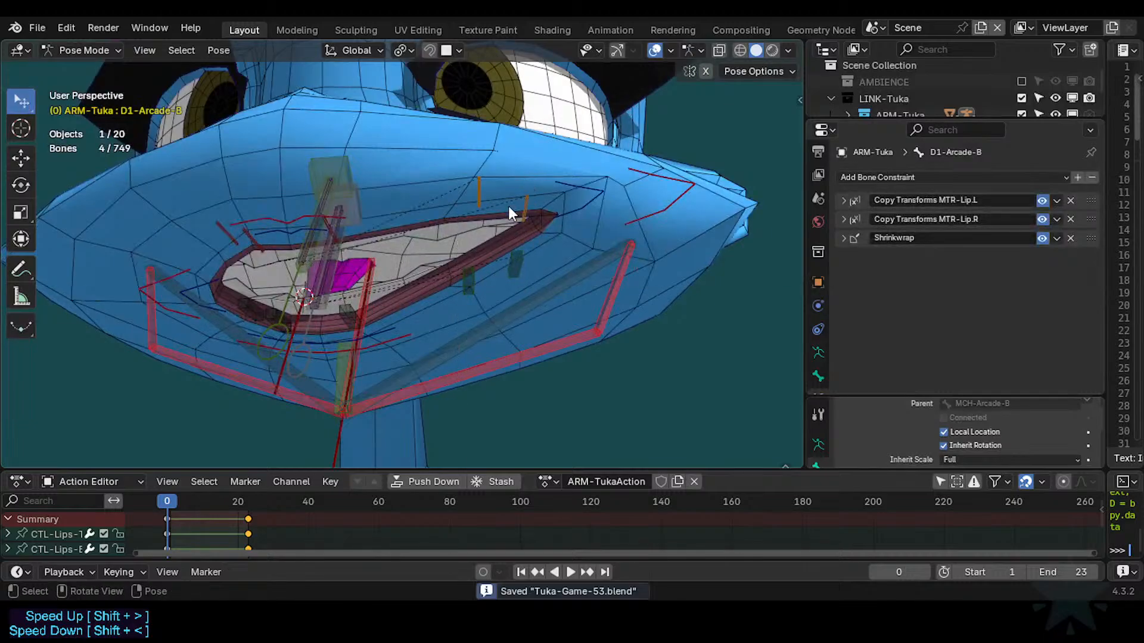
{"action": "key", "text": "Tab"}
{"action": "right_click", "coordinate": [433, 249]}
{"action": "left_click", "coordinate": [433, 249]}
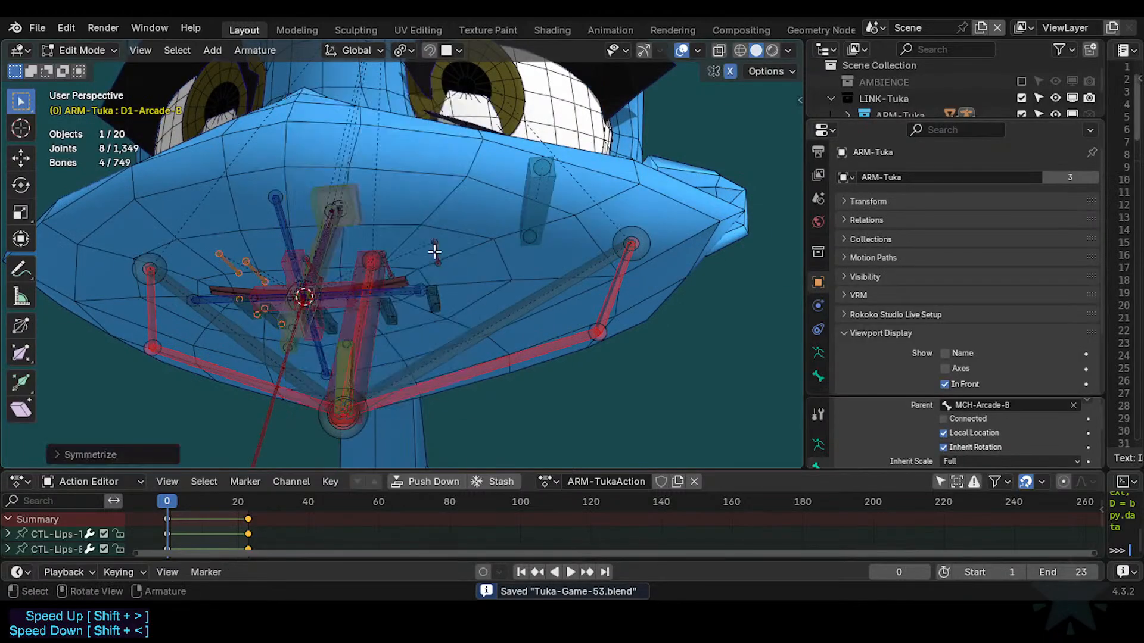
{"action": "key", "text": "Tab"}
Test the symmetrized rig in Pose Mode by pulling MTR-Lips.R outward and raising MTR-Lips-T.
{"action": "middle_click_drag", "start_coordinate": [427, 269], "coordinate": [272, 305]}
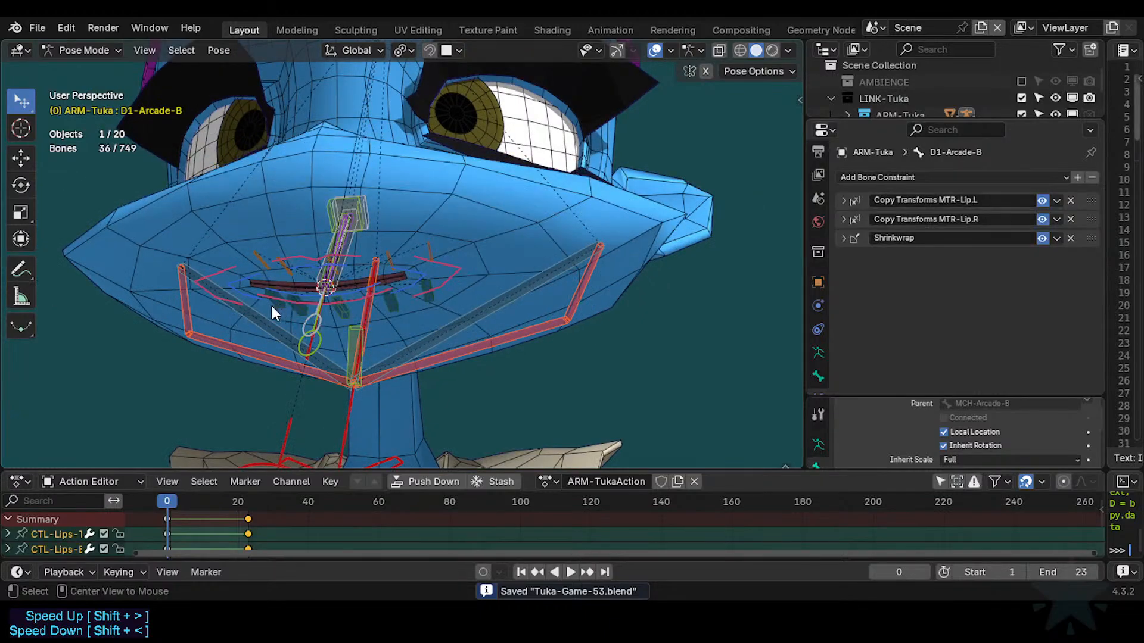
{"action": "left_click", "coordinate": [224, 265]}
{"action": "key", "text": "g"}
{"action": "left_click", "coordinate": [274, 253]}
{"action": "key", "text": "g"}
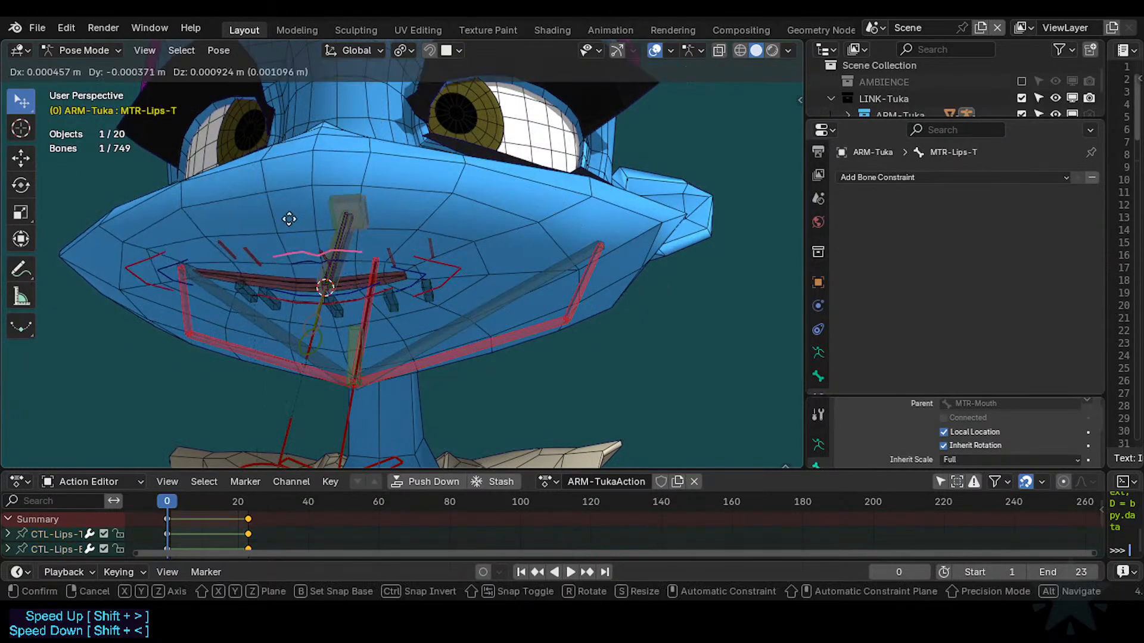
{"action": "left_click", "coordinate": [288, 198]}
Pull MTR-Lips.L outward and up by about 0.04 m and lower MTR-Lips-B to open the mouth.
{"action": "left_click", "coordinate": [446, 259]}
{"action": "key", "text": "g"}
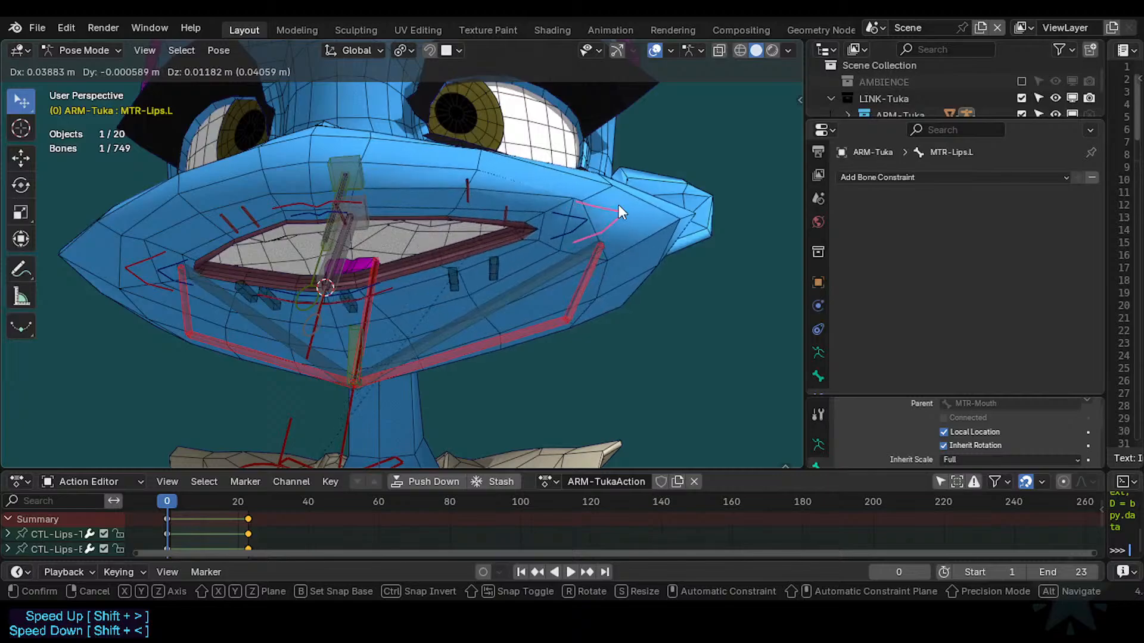
{"action": "left_click", "coordinate": [619, 205]}
{"action": "left_click", "coordinate": [380, 295]}
{"action": "key", "text": "g"}
{"action": "left_click", "coordinate": [391, 330]}
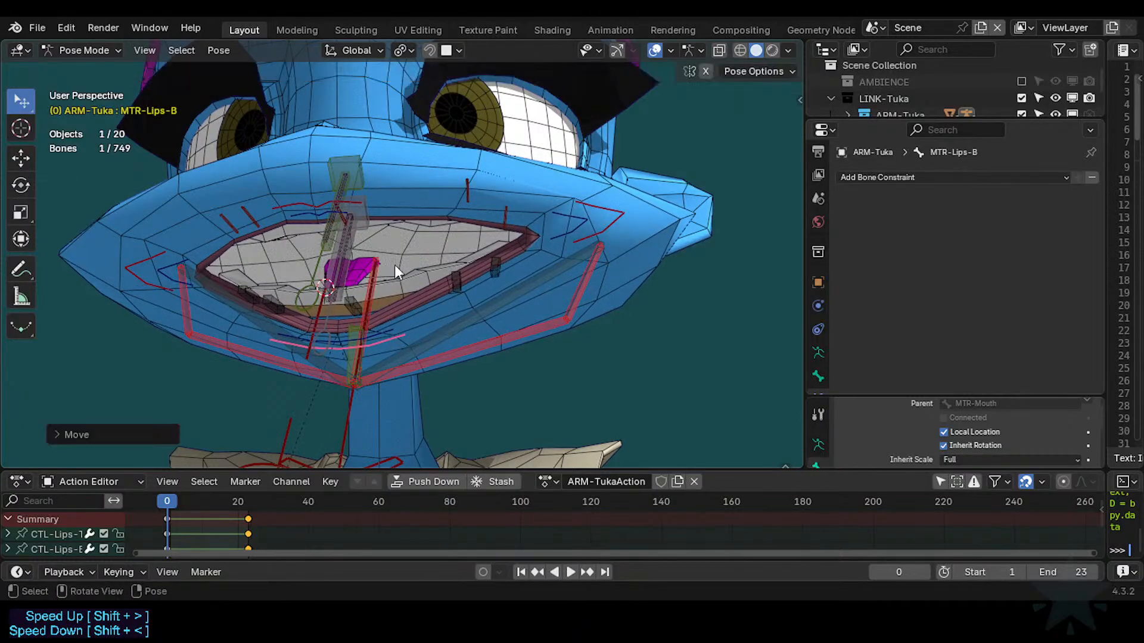
Raise MTR-Lips-B slightly and lower MTR-Lips-T to narrow the mouth opening.
{"action": "middle_click_drag", "start_coordinate": [395, 264], "coordinate": [361, 260]}
{"action": "key", "text": "g"}
{"action": "left_click", "coordinate": [290, 198]}
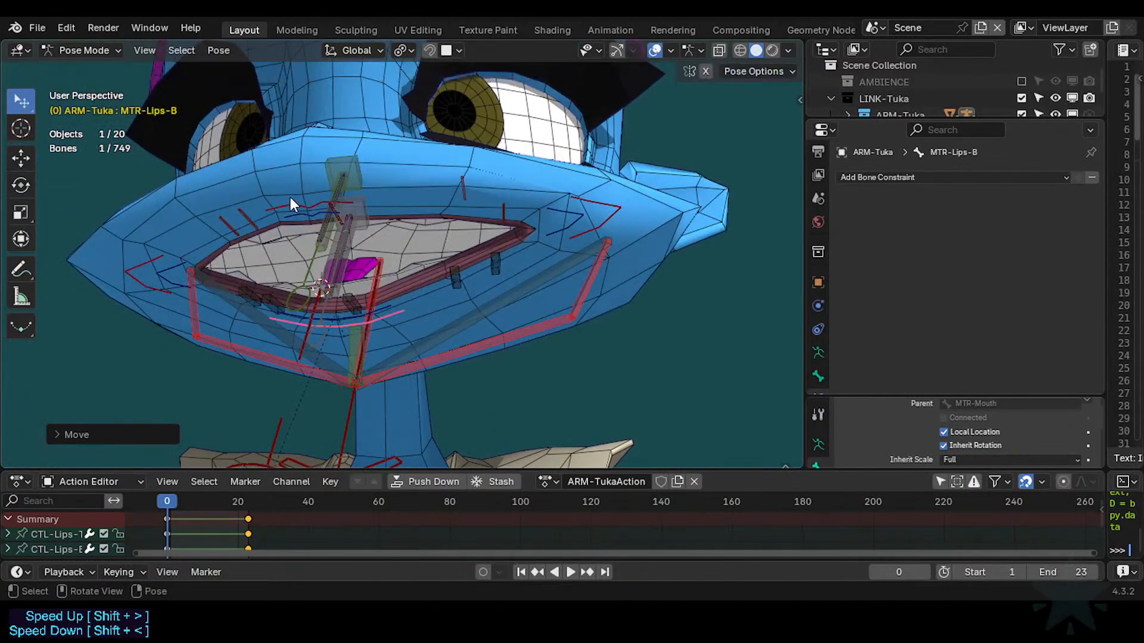
{"action": "left_click", "coordinate": [291, 200]}
{"action": "key", "text": "g"}
{"action": "left_click", "coordinate": [513, 223]}
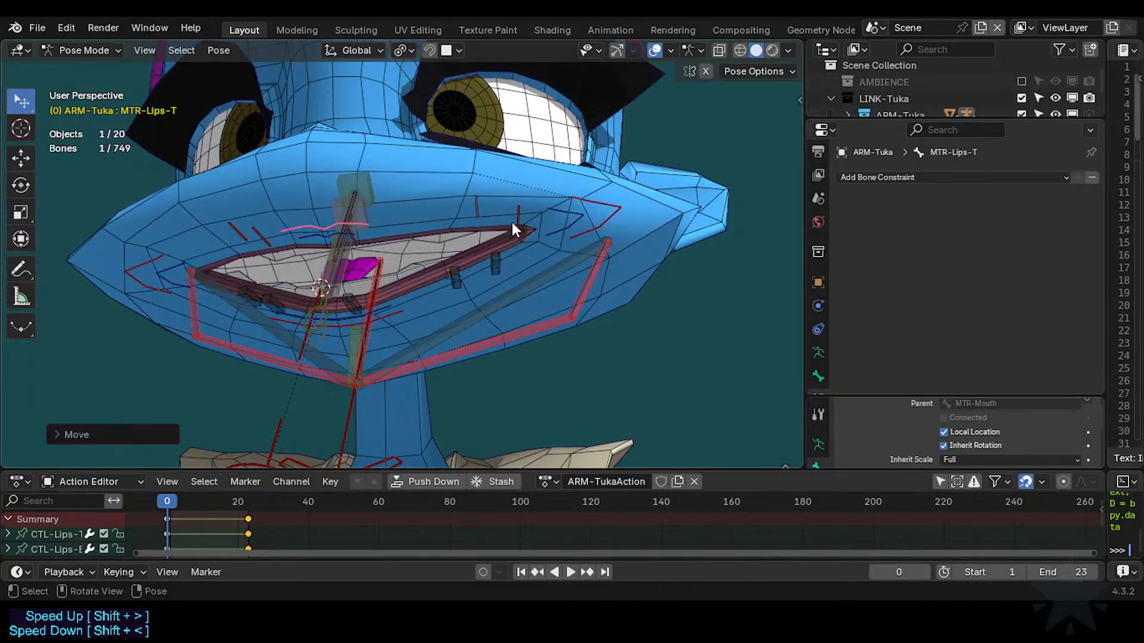
Raise the mouth corner controls CTL-Lips.L and CTL-Lips.R slightly to form a smile.
{"action": "left_click", "coordinate": [576, 220]}
{"action": "key", "text": "g"}
{"action": "left_click", "coordinate": [462, 214]}
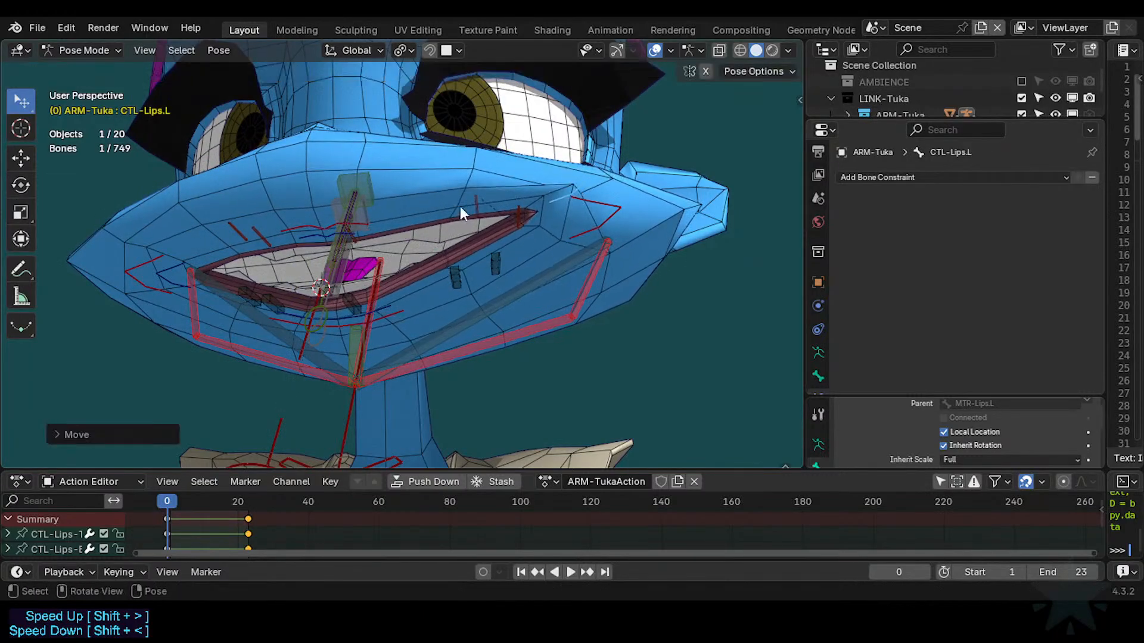
{"action": "left_click", "coordinate": [180, 256]}
{"action": "key", "text": "g"}
{"action": "left_click", "coordinate": [208, 240]}
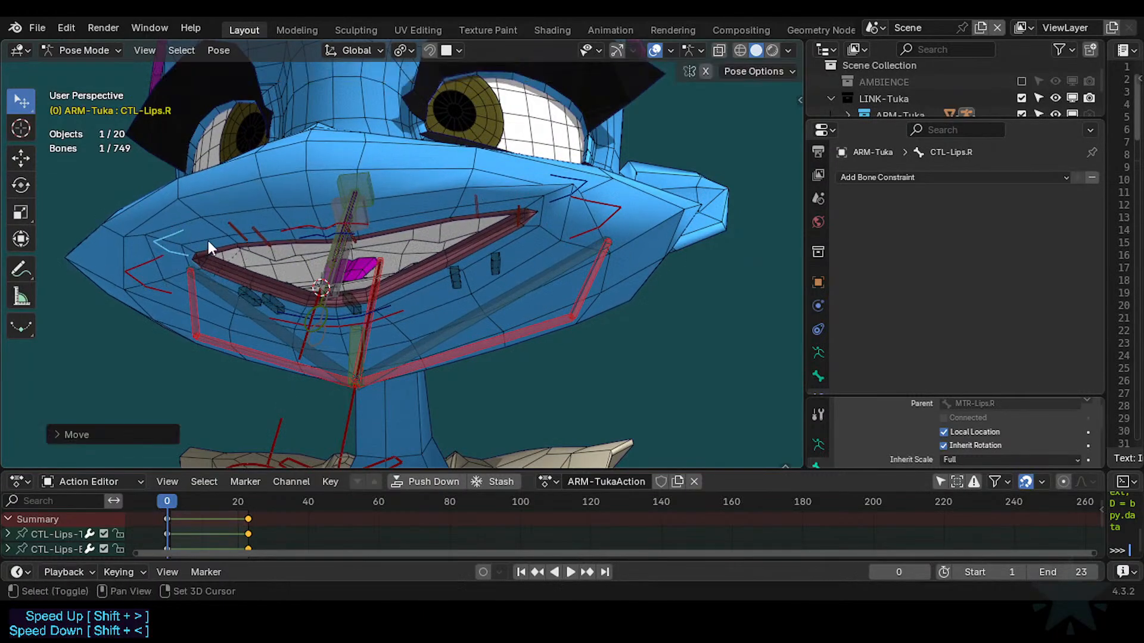
Move MTR-Lips.L further outward with X mirroring on and nudge the CTL-Lips.L corner control.
{"action": "left_click", "coordinate": [612, 214]}
{"action": "key", "text": "g"}
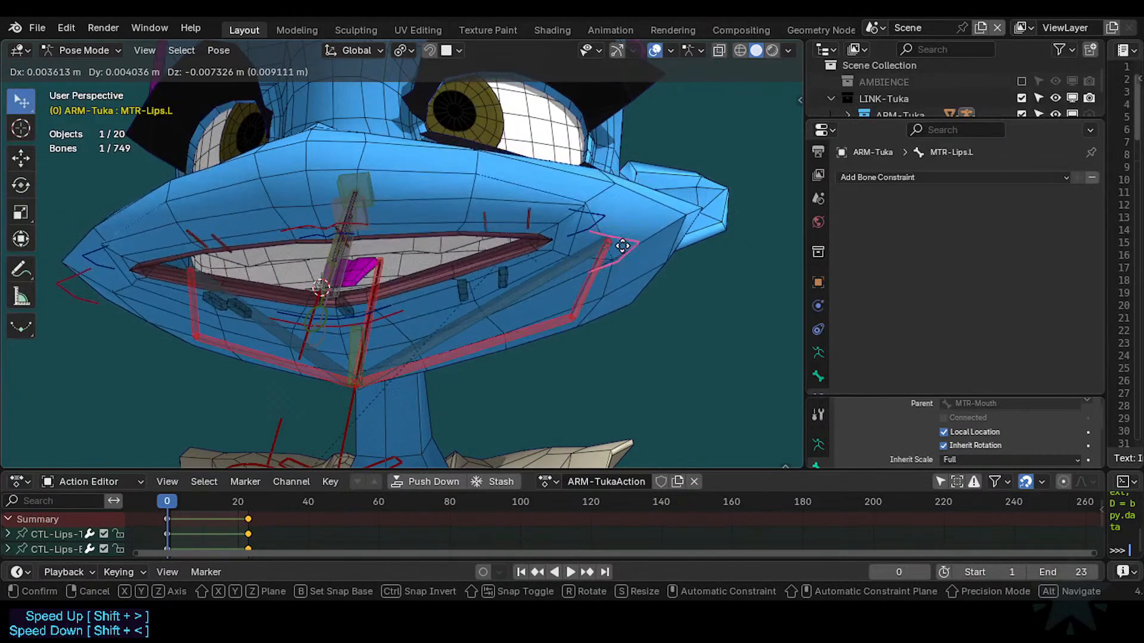
{"action": "left_click", "coordinate": [603, 202]}
{"action": "left_click", "coordinate": [602, 202]}
{"action": "key", "text": "g"}
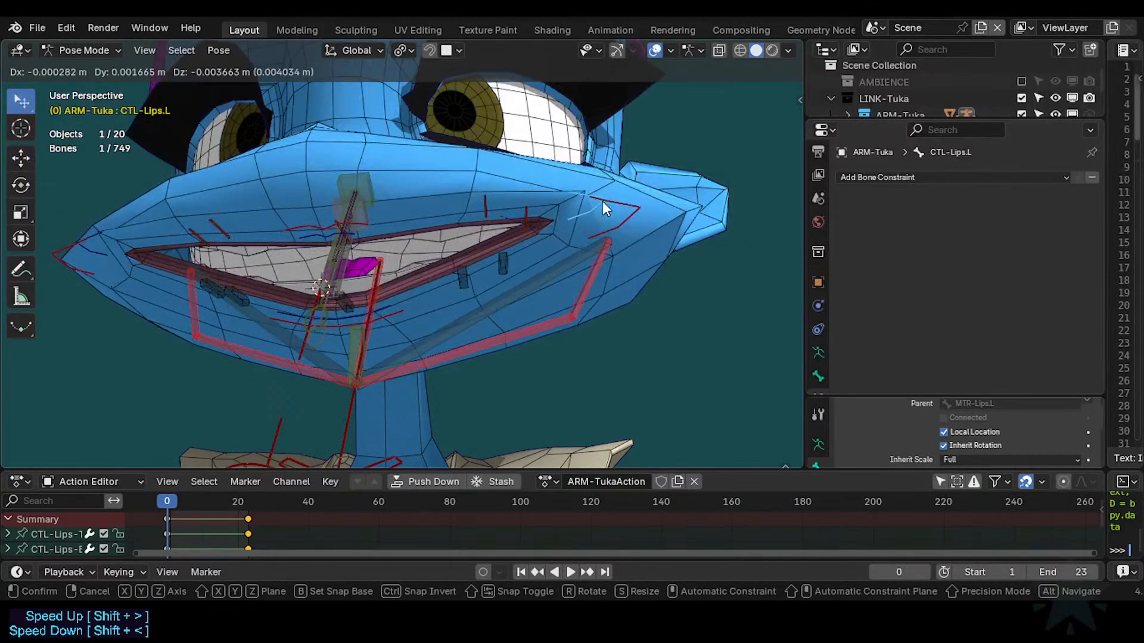
{"action": "left_click", "coordinate": [602, 201]}
Try moving D1-Arcade-B.L and the CTL-Arcade-T.002 control to test the arcade bones in the smile pose.
{"action": "left_click", "coordinate": [464, 275]}
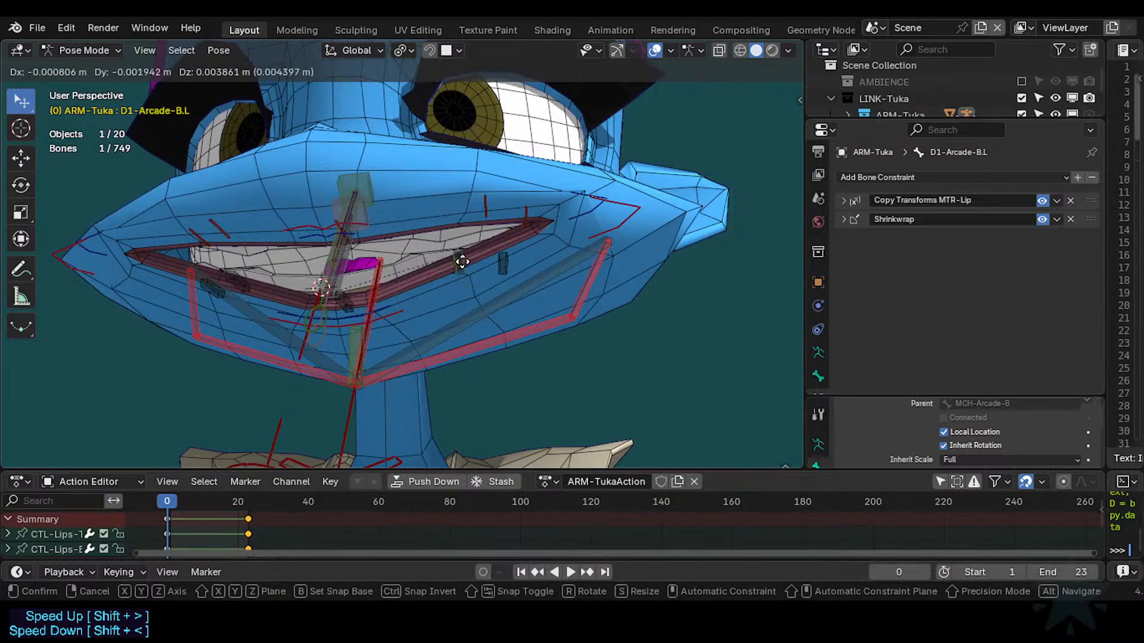
{"action": "left_click", "coordinate": [317, 321]}
{"action": "key", "text": "g"}
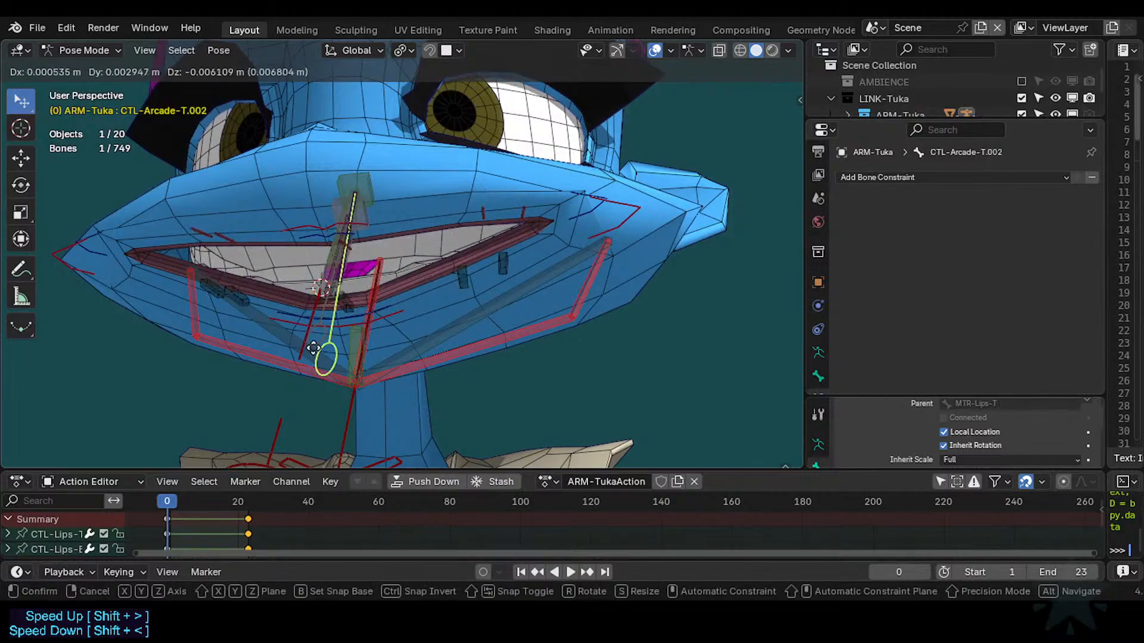
{"action": "left_click", "coordinate": [325, 333]}
{"action": "left_click", "coordinate": [338, 358]}
{"action": "left_click", "coordinate": [324, 341]}
{"action": "left_click", "coordinate": [328, 341]}
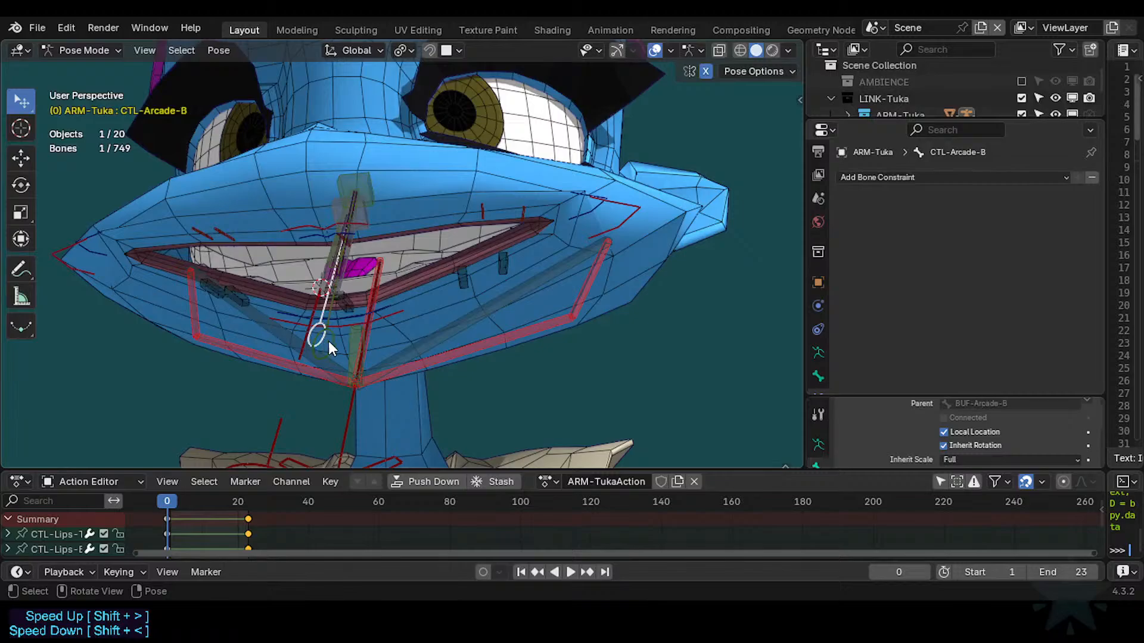
Raise CTL-Arcade-B about 0.007 m, scale it about 1.7 along global Z, and fine-tune the arcade controls' placement.
{"action": "key", "text": "g"}
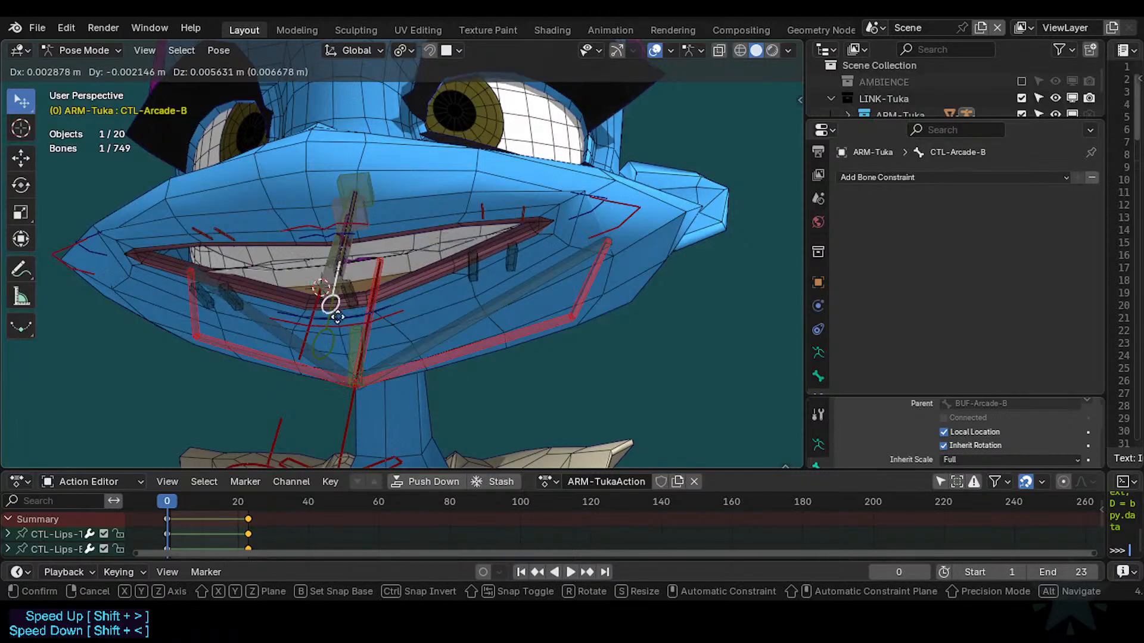
{"action": "left_click", "coordinate": [336, 316]}
{"action": "key", "text": "s"}
{"action": "key", "text": "z"}
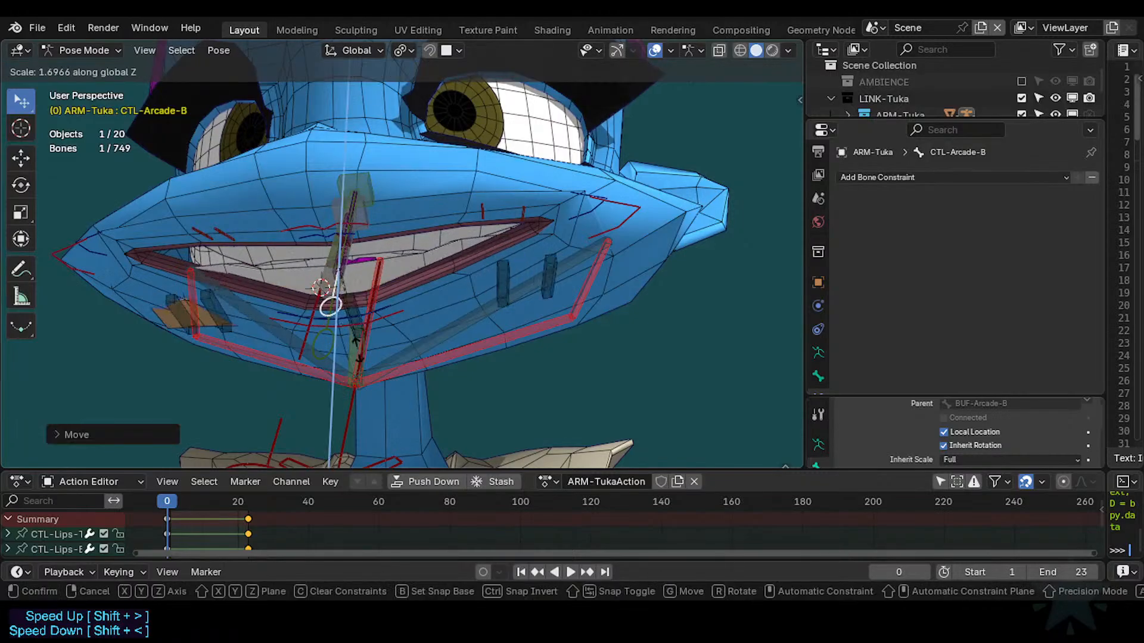
{"action": "left_click", "coordinate": [353, 348]}
{"action": "key", "text": "g"}
{"action": "left_click", "coordinate": [316, 324]}
{"action": "key", "text": "g"}
{"action": "left_click", "coordinate": [328, 348]}
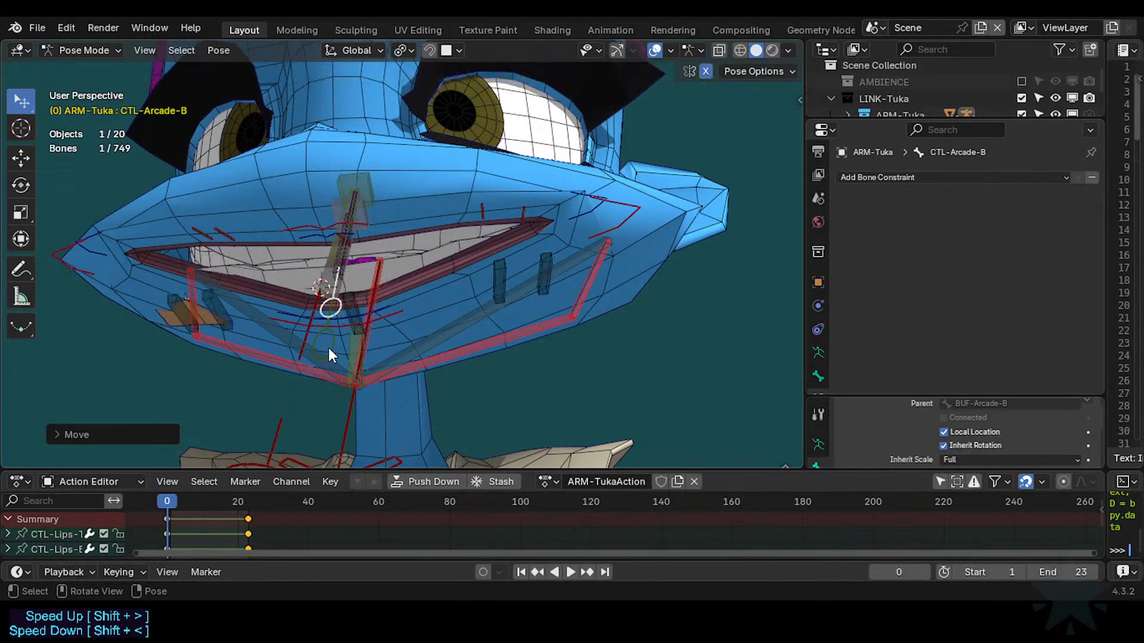
{"action": "key", "text": "g"}
{"action": "left_click", "coordinate": [324, 362]}
Lower MTR-Lips-T slightly and pull CTL-Lips.L inward to narrow the mouth.
{"action": "left_click", "coordinate": [322, 228]}
{"action": "key", "text": "g"}
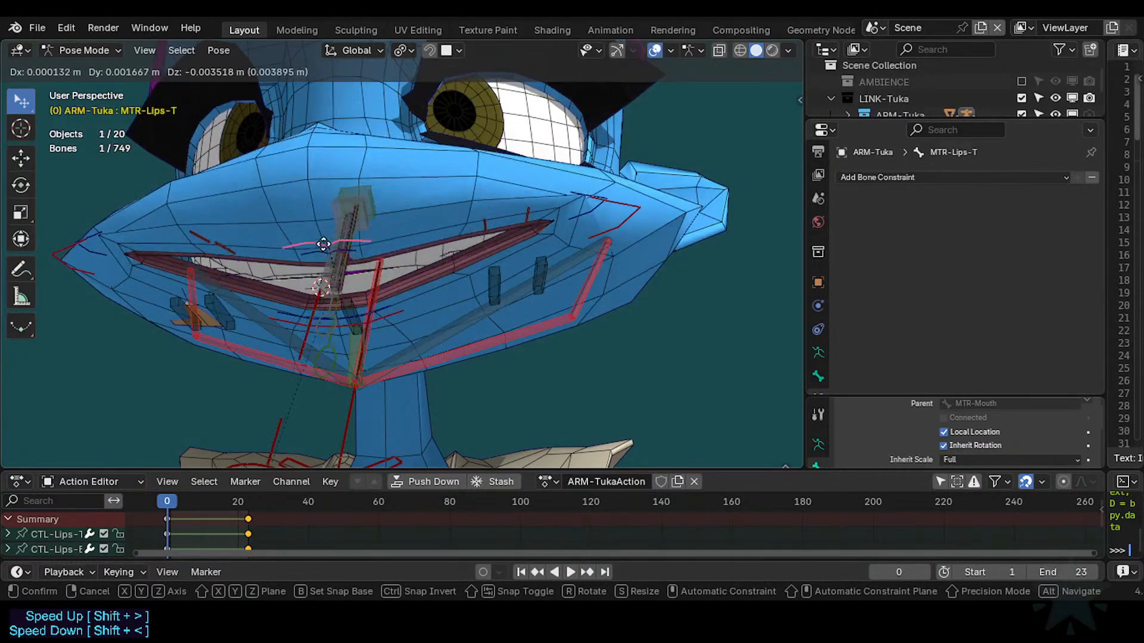
{"action": "left_click", "coordinate": [324, 238]}
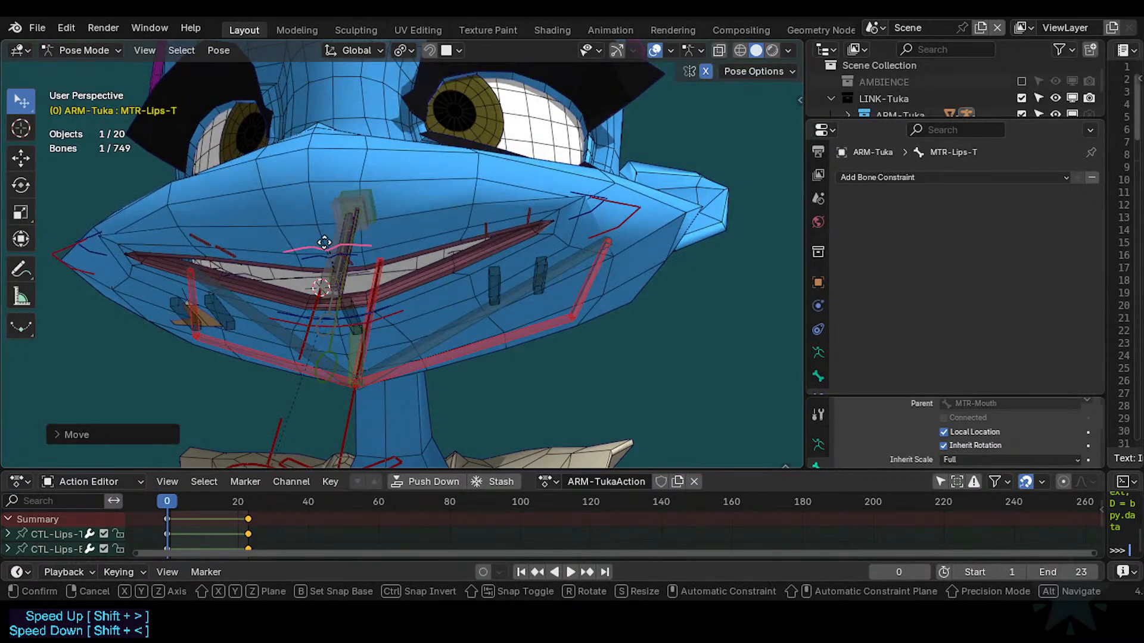
{"action": "left_click", "coordinate": [605, 208]}
{"action": "key", "text": "g"}
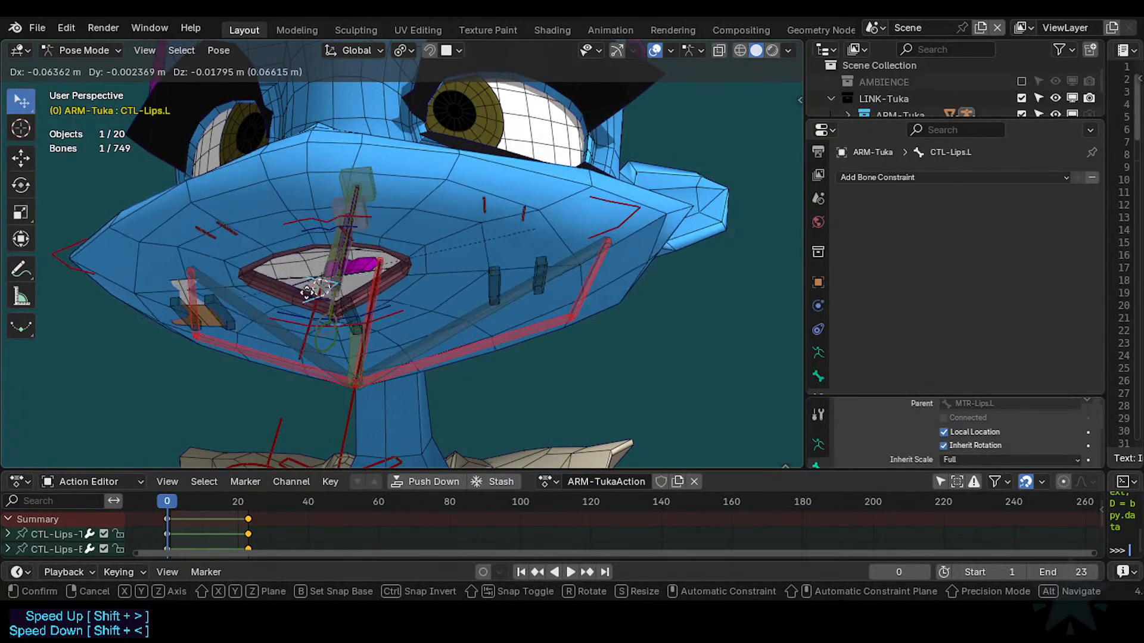
{"action": "left_click", "coordinate": [343, 229]}
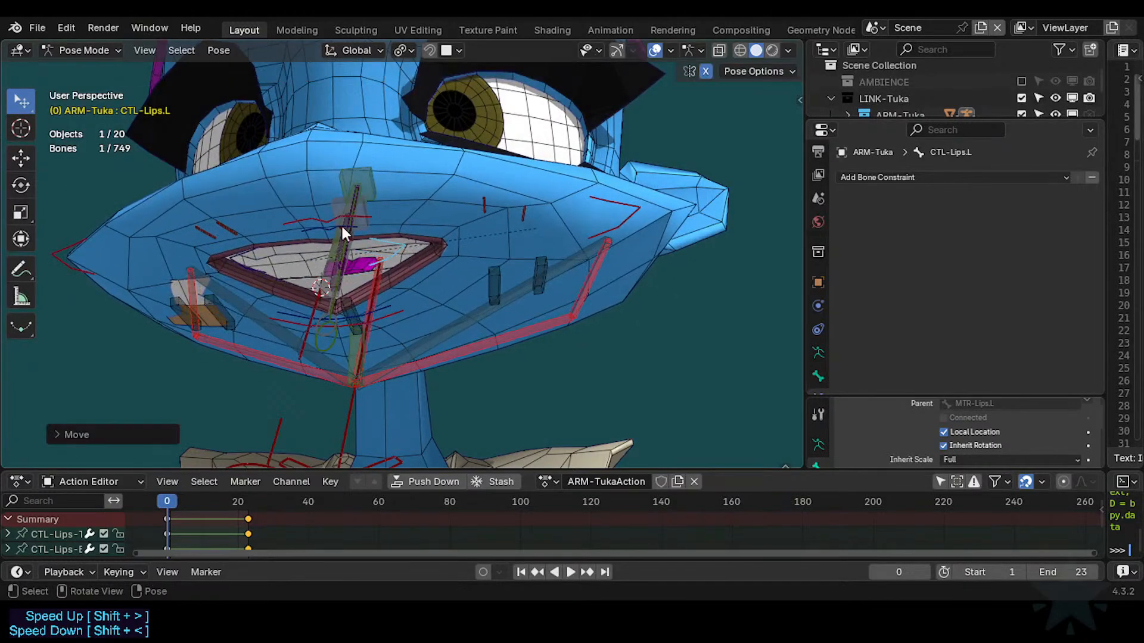
Try raising MTR-Lips-T, undo that move and lower it slightly instead, and pull MTR-Lips.L inward.
{"action": "left_click", "coordinate": [342, 227]}
{"action": "key", "text": "g"}
{"action": "left_click", "coordinate": [327, 216]}
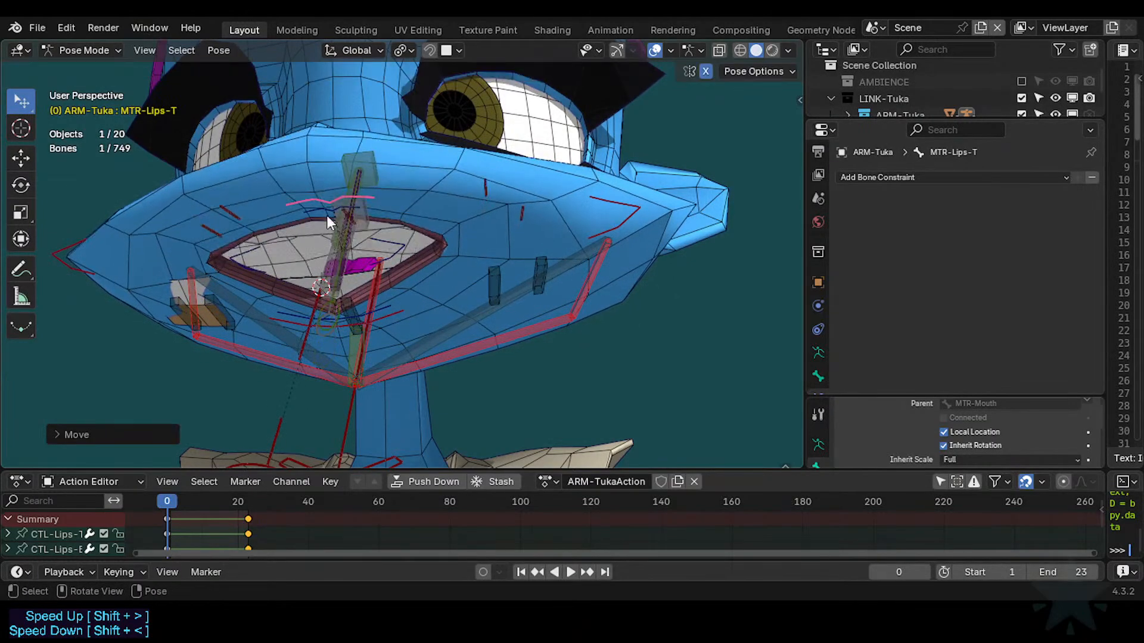
{"action": "key", "text": "ctrl+z"}
{"action": "key", "text": "g"}
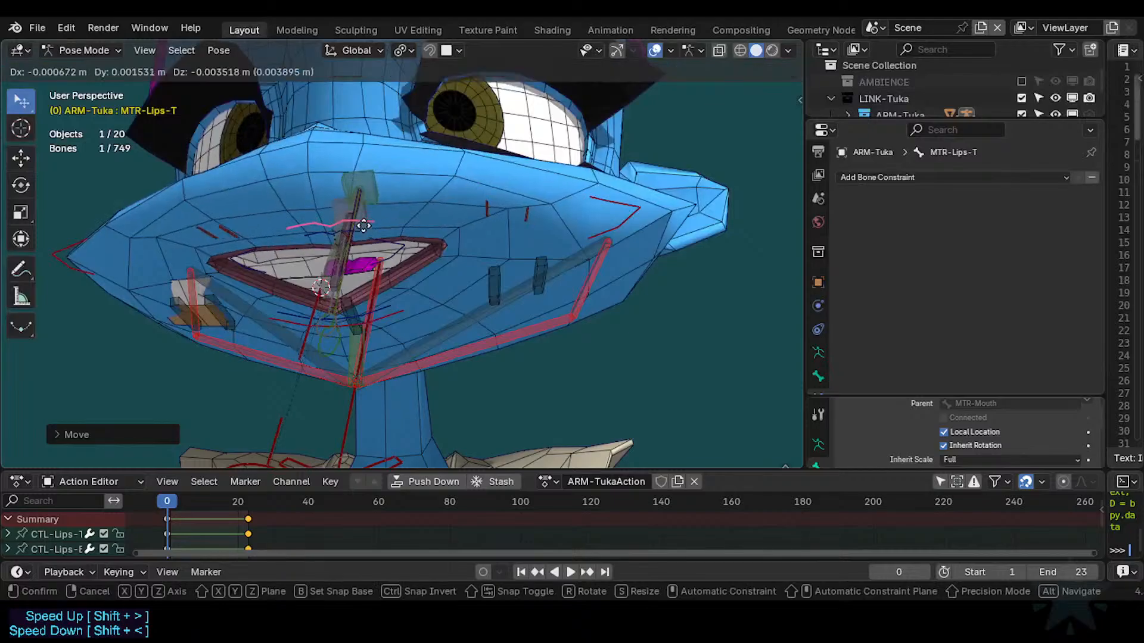
{"action": "left_click", "coordinate": [364, 225]}
{"action": "left_click", "coordinate": [588, 202]}
{"action": "key", "text": "g"}
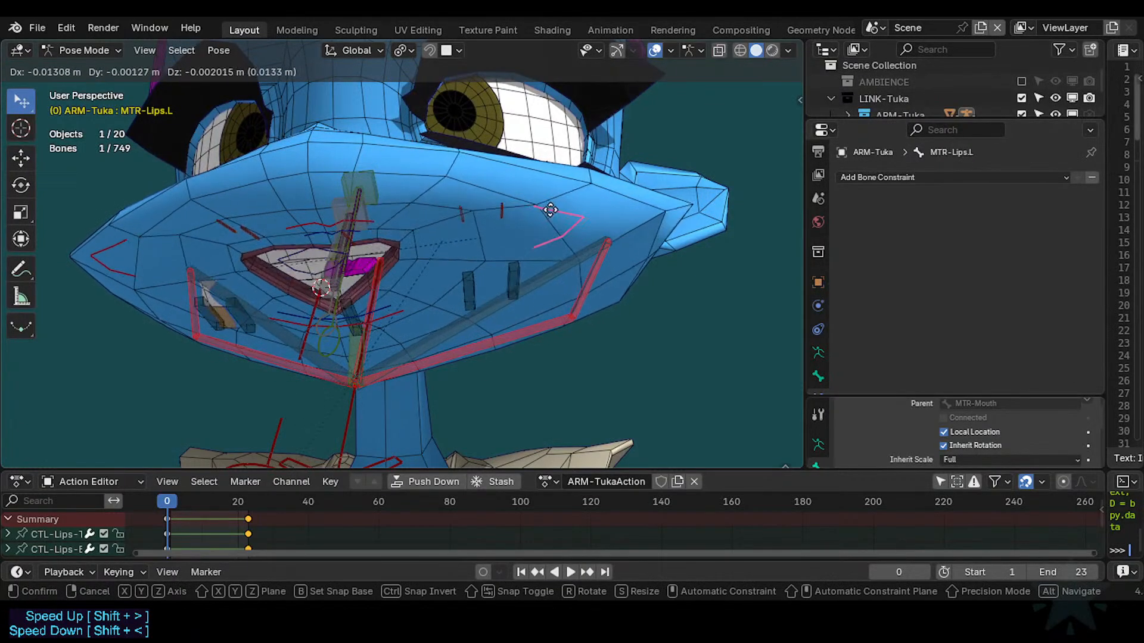
{"action": "left_click", "coordinate": [541, 212]}
Clear the location of all visible pose bones and save the file.
{"action": "key", "text": "a"}
{"action": "key", "text": "alt+g"}
{"action": "key", "text": "ctrl+s"}
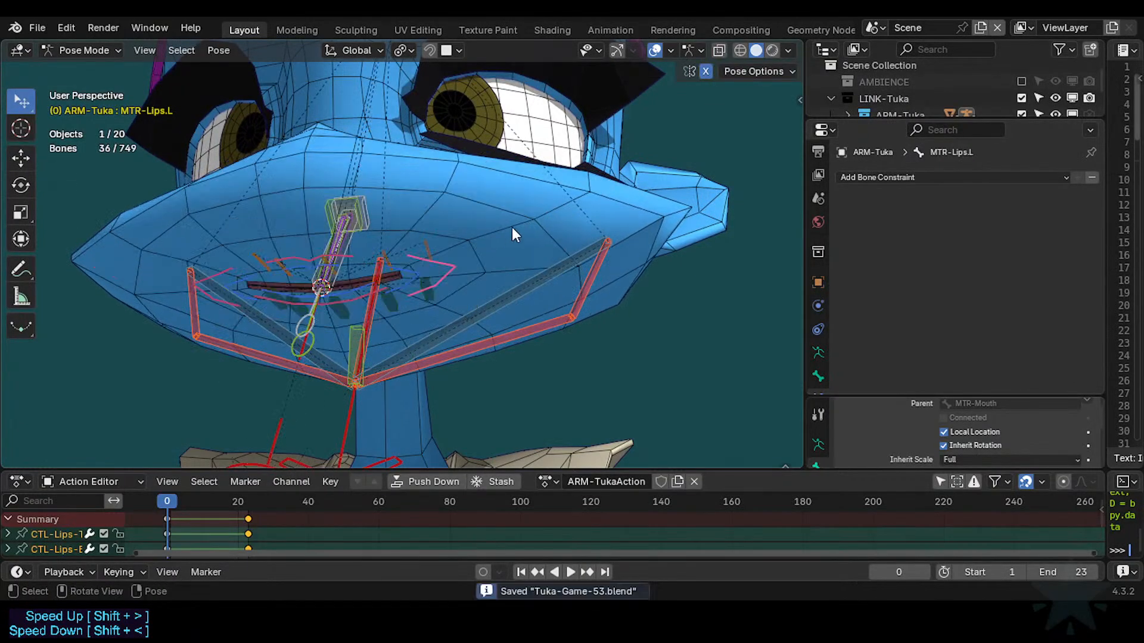
Raise MTR-Lips-T from the rest pose to lift the upper lip and open the mouth.
{"action": "left_click", "coordinate": [345, 254]}
{"action": "key", "text": "g"}
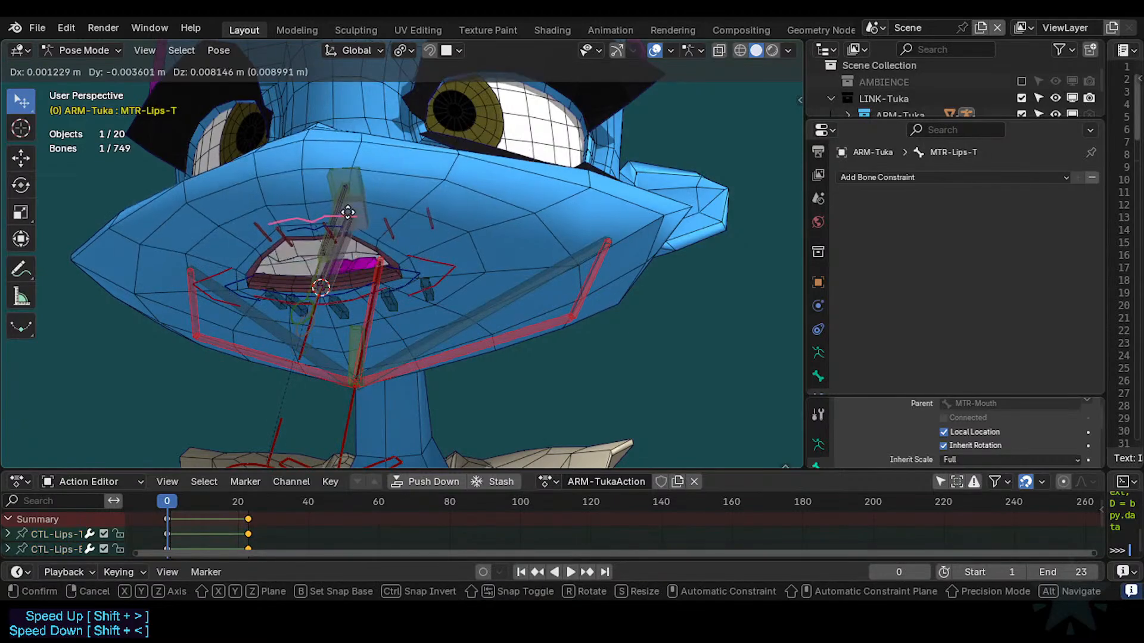
{"action": "left_click", "coordinate": [347, 224]}
{"action": "key", "text": "g"}
{"action": "right_click", "coordinate": [351, 218]}
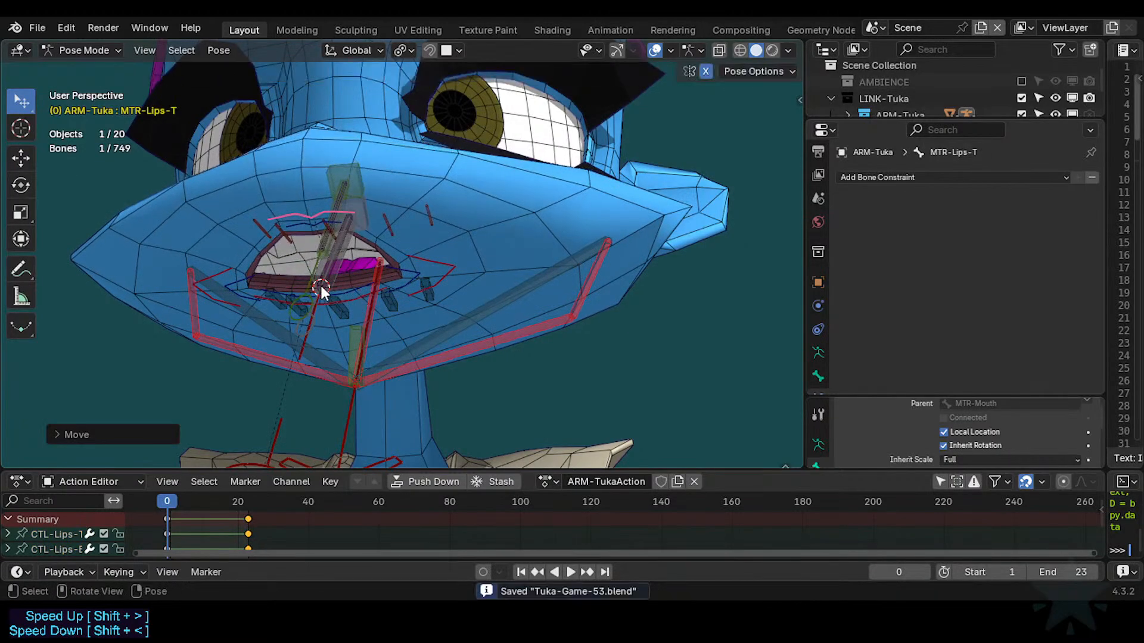
Pull the CTL-Arcade-T.002 control forward and down, away from the mouth, checking from a side angle.
{"action": "left_click", "coordinate": [299, 306]}
{"action": "key", "text": "g"}
{"action": "left_click", "coordinate": [302, 313]}
{"action": "middle_click_drag", "start_coordinate": [317, 296], "coordinate": [243, 301]}
{"action": "key", "text": "g"}
{"action": "left_click", "coordinate": [262, 334]}
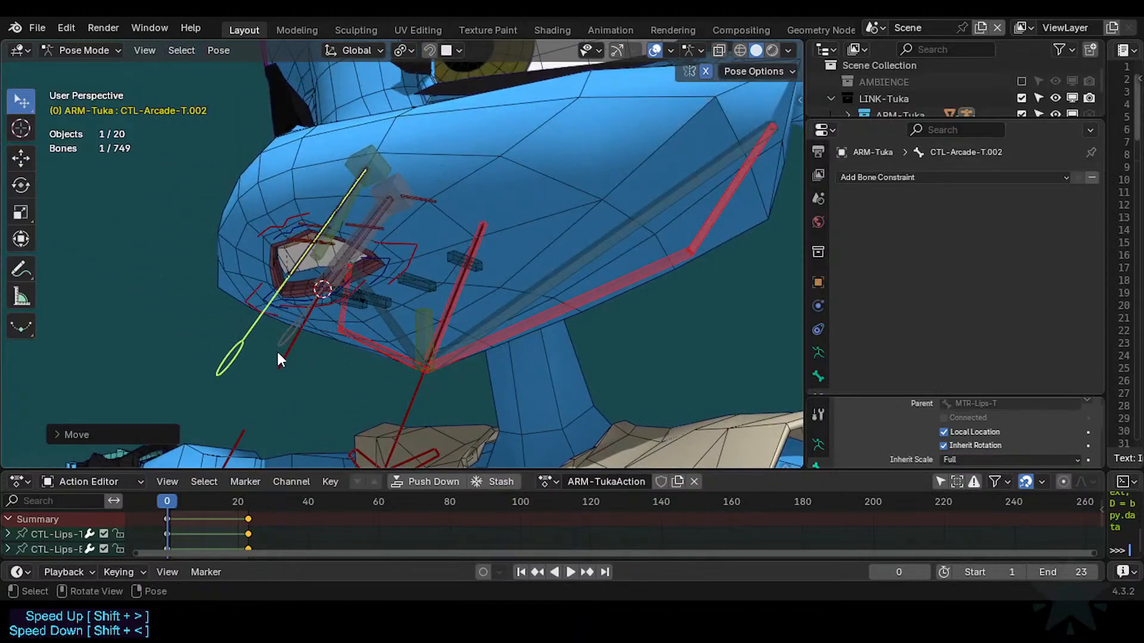
{"action": "left_click", "coordinate": [276, 349]}
{"action": "key", "text": "g"}
{"action": "right_click", "coordinate": [276, 342]}
Raise MTR-Lips-T further to open the upper lip, and bring the CTL-Arcade-T.002 control back toward the mouth.
{"action": "left_click", "coordinate": [286, 365]}
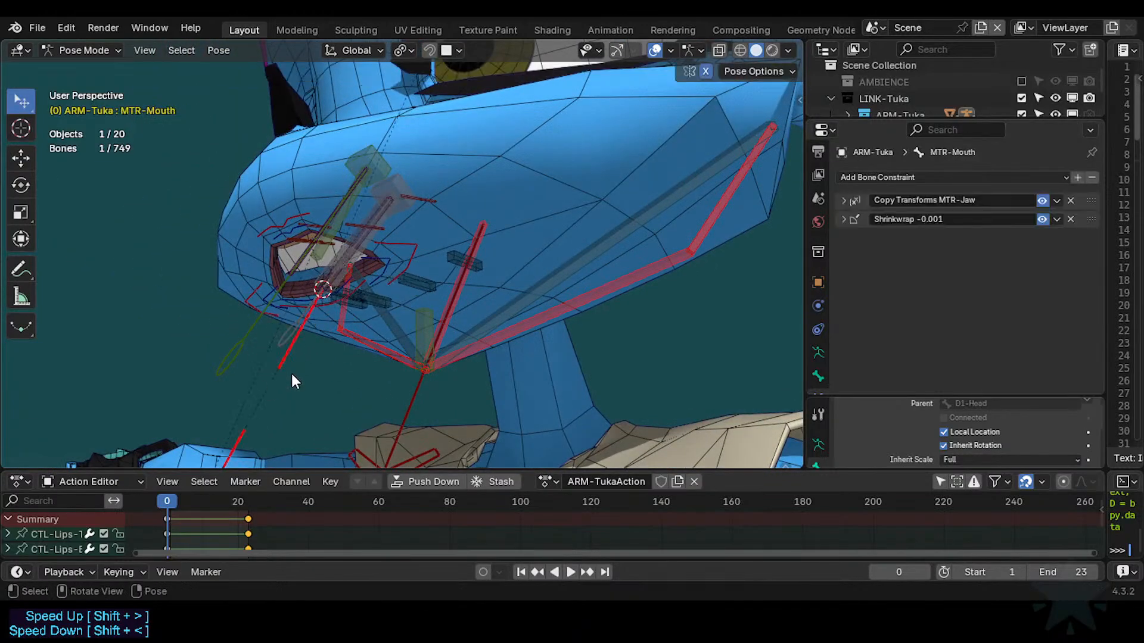
{"action": "left_click", "coordinate": [279, 213]}
{"action": "key", "text": "g"}
{"action": "left_click", "coordinate": [268, 193]}
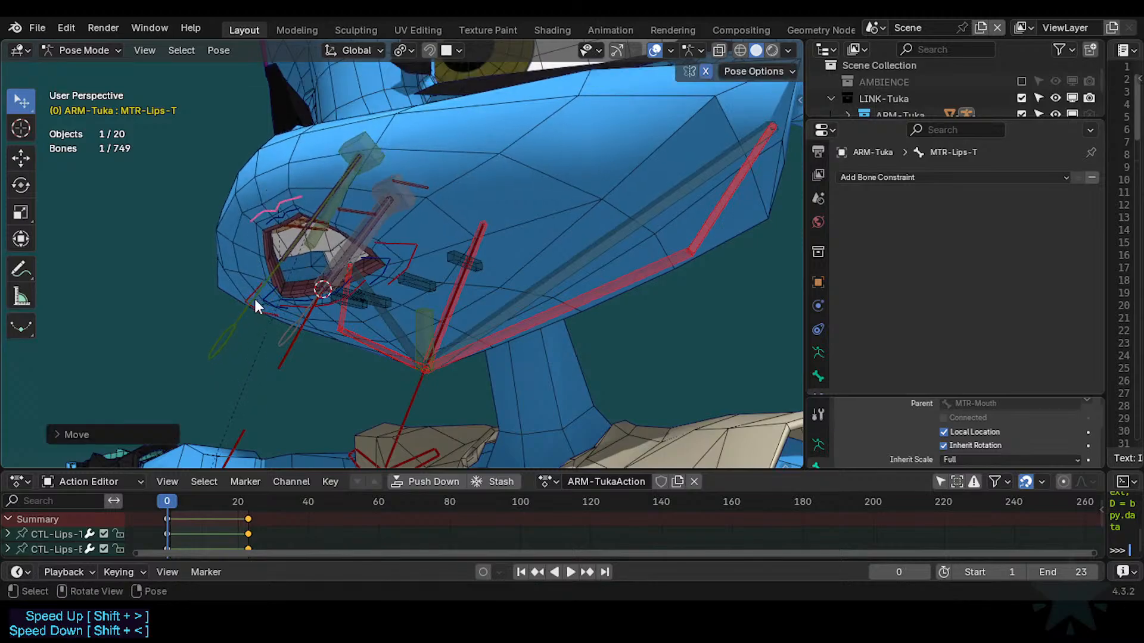
{"action": "left_click", "coordinate": [225, 345]}
{"action": "key", "text": "g"}
{"action": "left_click", "coordinate": [253, 346]}
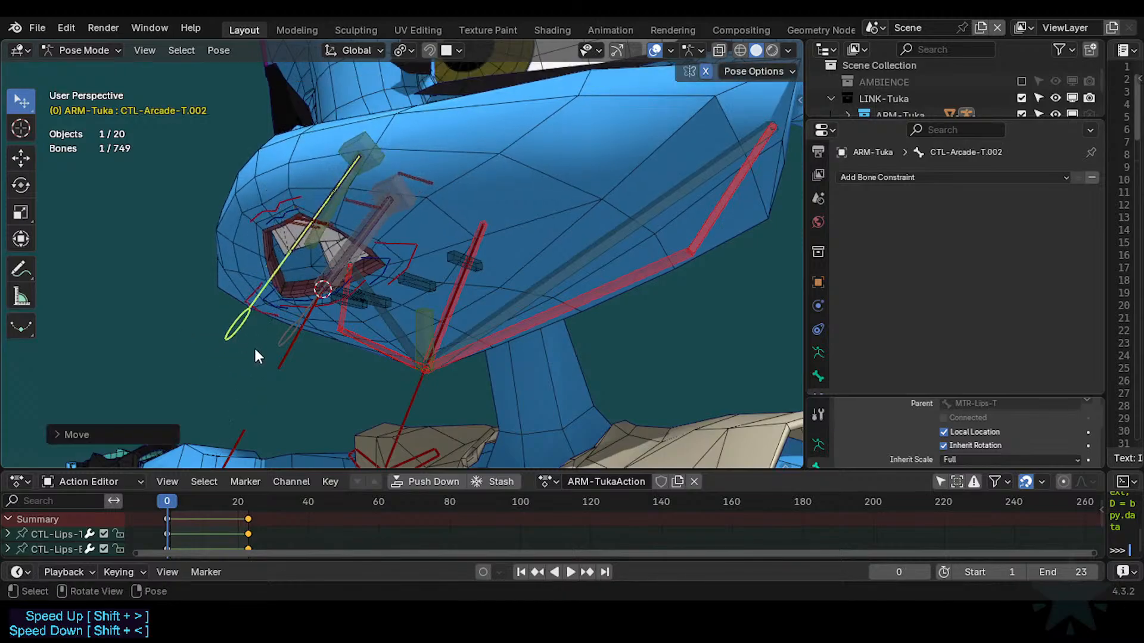
Test the teeth arcades by moving CTL-Arcade-B upward and adjusting it, and shifting CTL-Arcade-T.002 slightly.
{"action": "left_click", "coordinate": [275, 342]}
{"action": "key", "text": "g"}
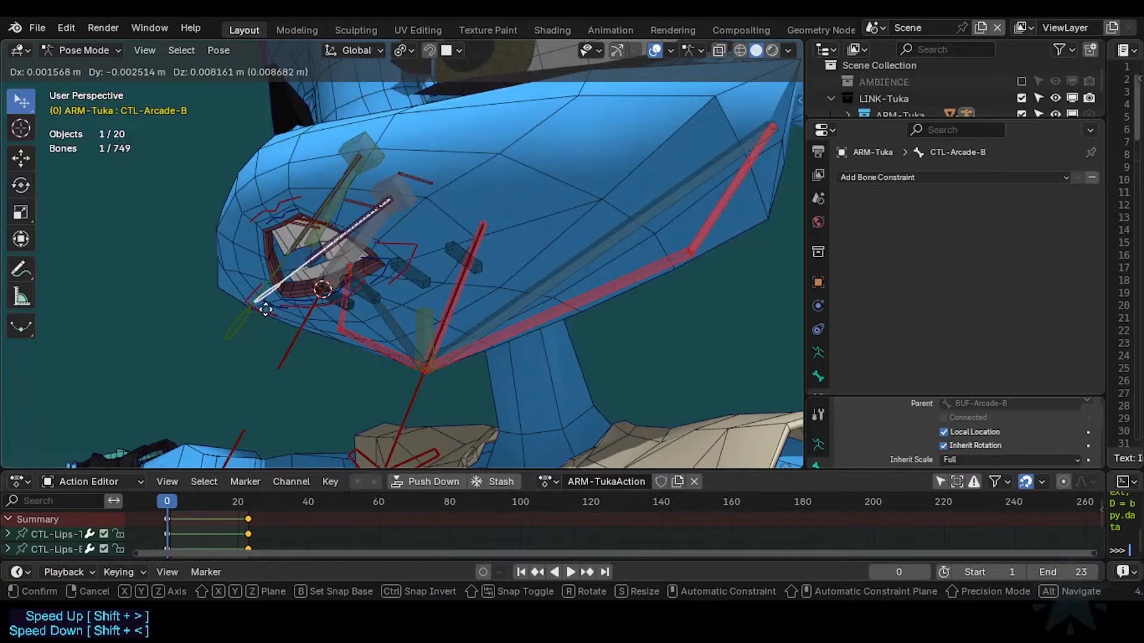
{"action": "left_click", "coordinate": [274, 326]}
{"action": "key", "text": "g"}
{"action": "left_click", "coordinate": [293, 336]}
{"action": "left_click", "coordinate": [233, 322]}
{"action": "key", "text": "g"}
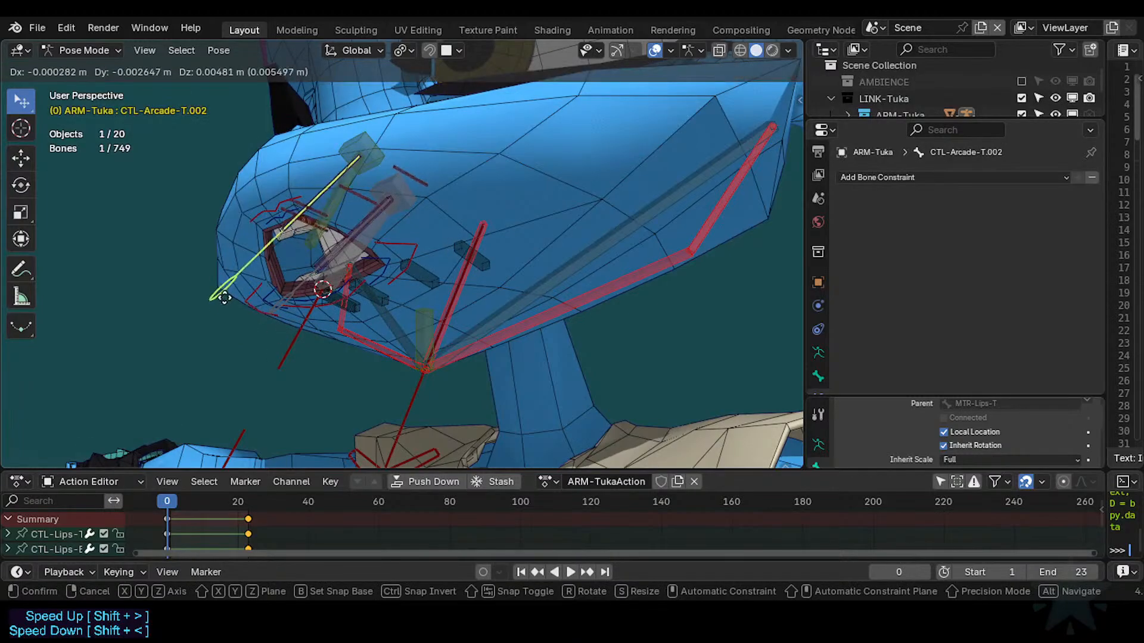
{"action": "left_click", "coordinate": [234, 316]}
Nudge CTL-Arcade-B a little more, and move MTR-Lips-B down and back to open the lower lip.
{"action": "left_click", "coordinate": [292, 299]}
{"action": "key", "text": "g"}
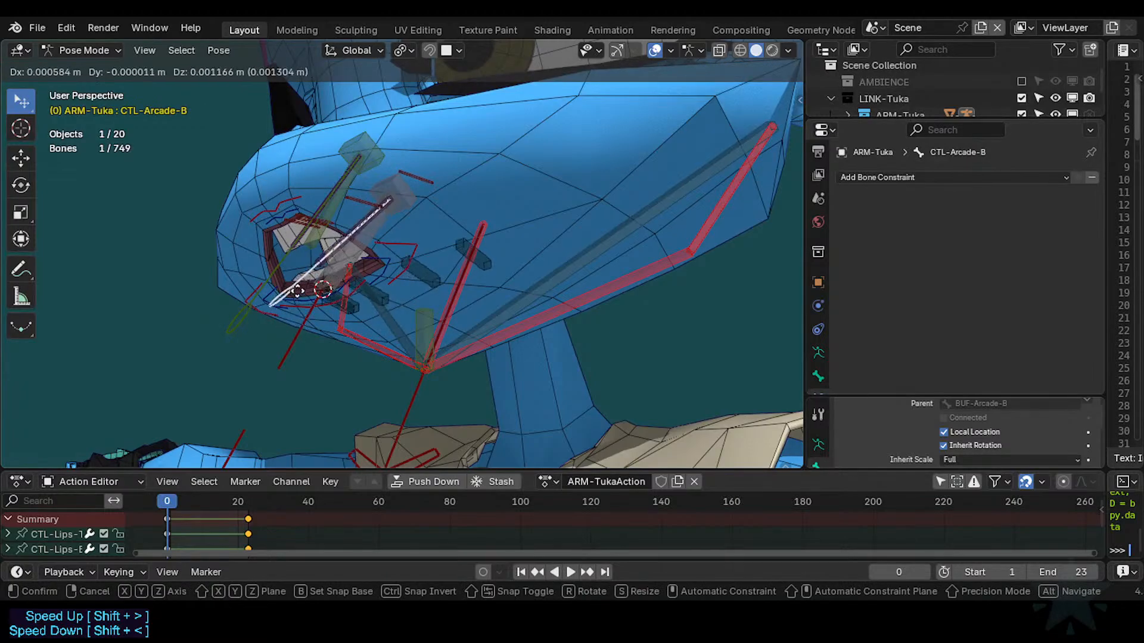
{"action": "left_click", "coordinate": [295, 284]}
{"action": "left_click", "coordinate": [293, 291]}
{"action": "key", "text": "g"}
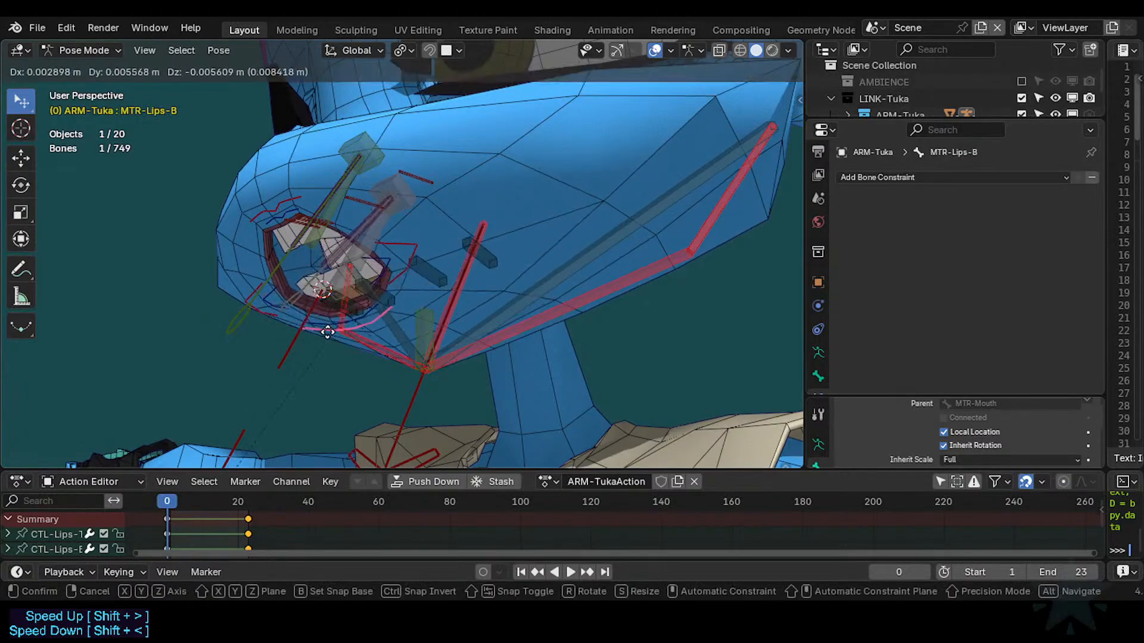
{"action": "left_click", "coordinate": [405, 366]}
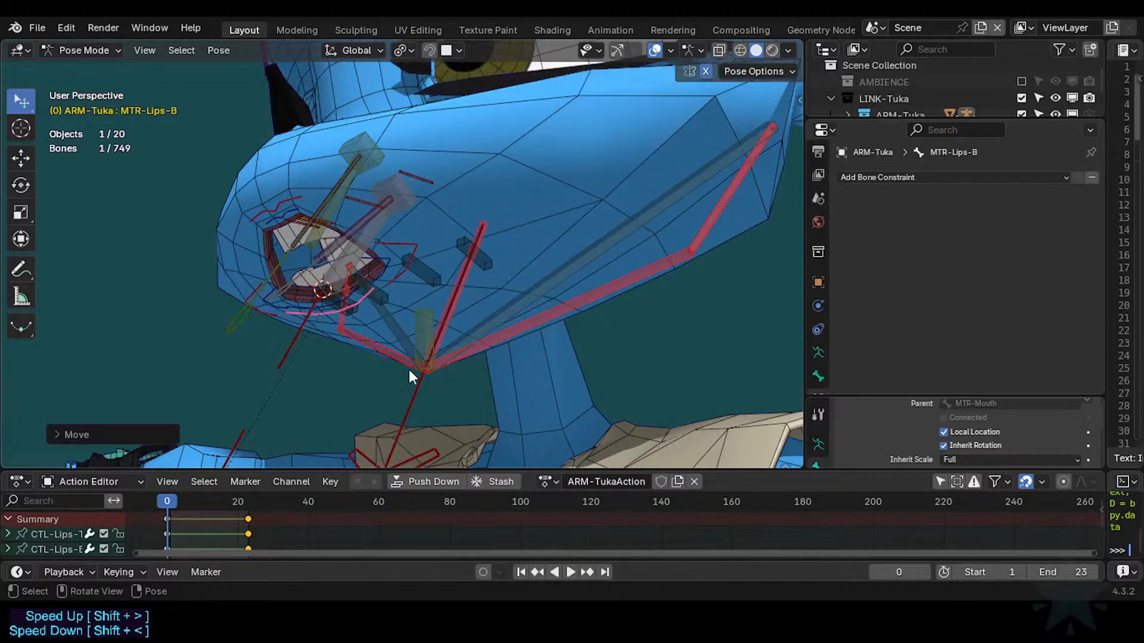
Test the jaw by rotating MTR-Jaw about the global X axis and adjusting it with a free trackball rotation.
{"action": "middle_click_drag", "start_coordinate": [409, 369], "coordinate": [375, 417]}
{"action": "left_click", "coordinate": [377, 400]}
{"action": "key", "text": "r"}
{"action": "key", "text": "x"}
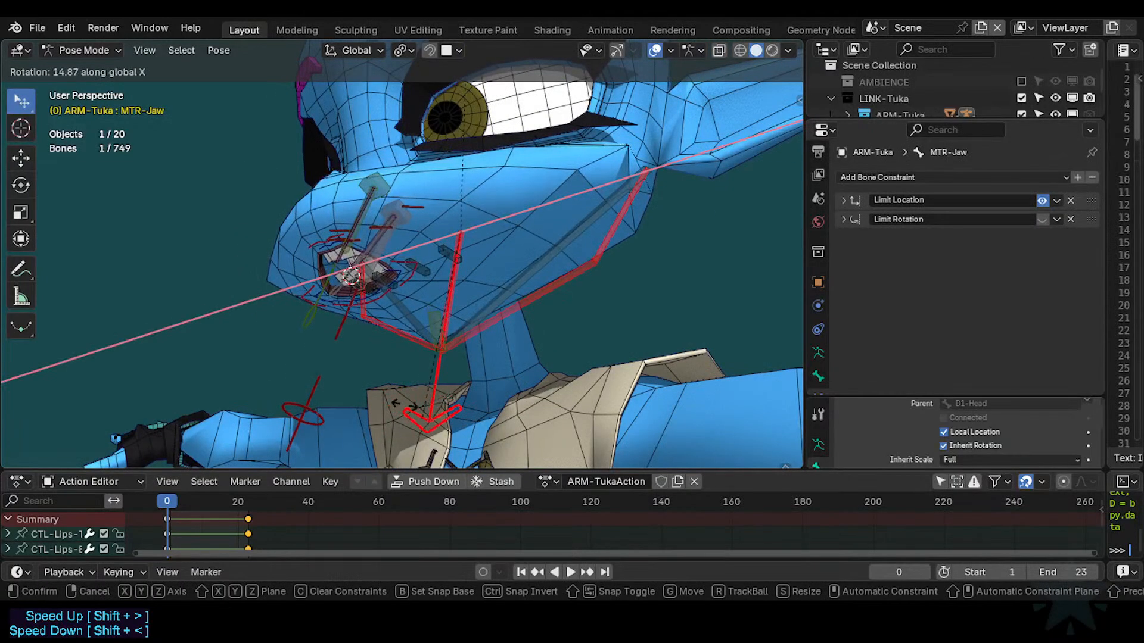
{"action": "left_click", "coordinate": [374, 342]}
{"action": "key", "text": "r"}
{"action": "key", "text": "r"}
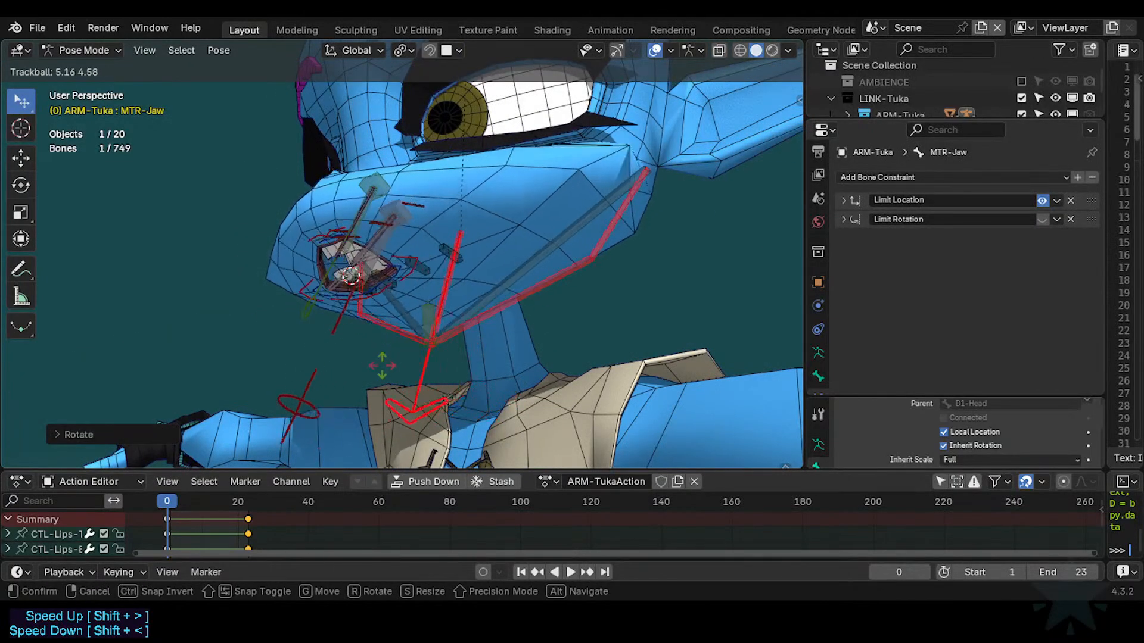
{"action": "left_click", "coordinate": [361, 307]}
Swing MTR-Jaw sideways with rotation and trackball from the front to test the skewed mouth.
{"action": "middle_click_drag", "start_coordinate": [371, 298], "coordinate": [432, 326]}
{"action": "key", "text": "r"}
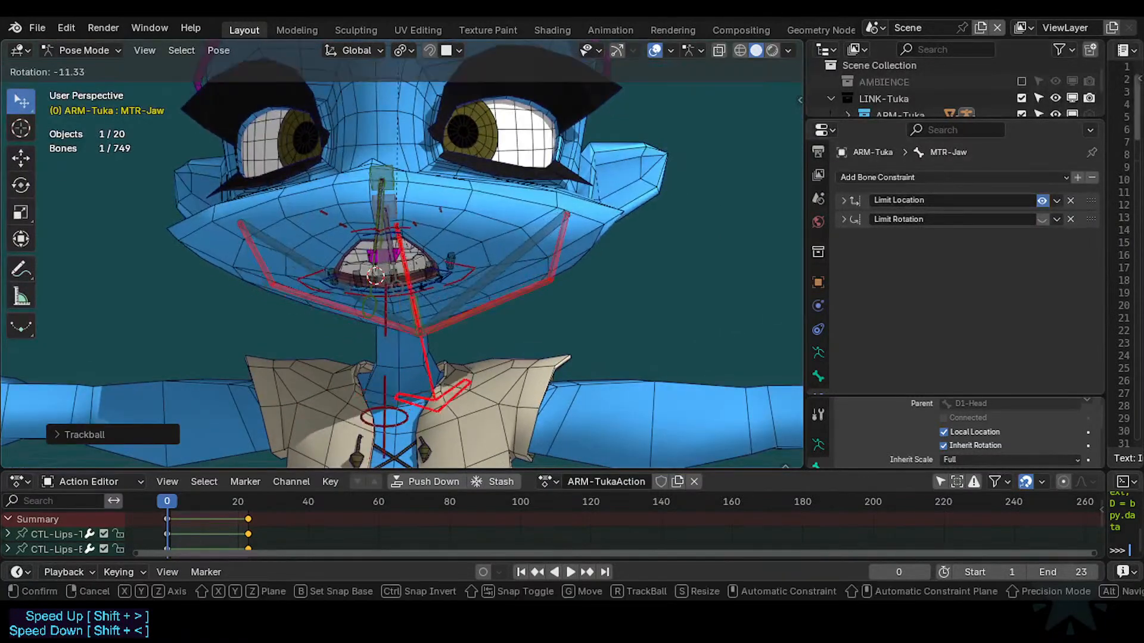
{"action": "key", "text": "r"}
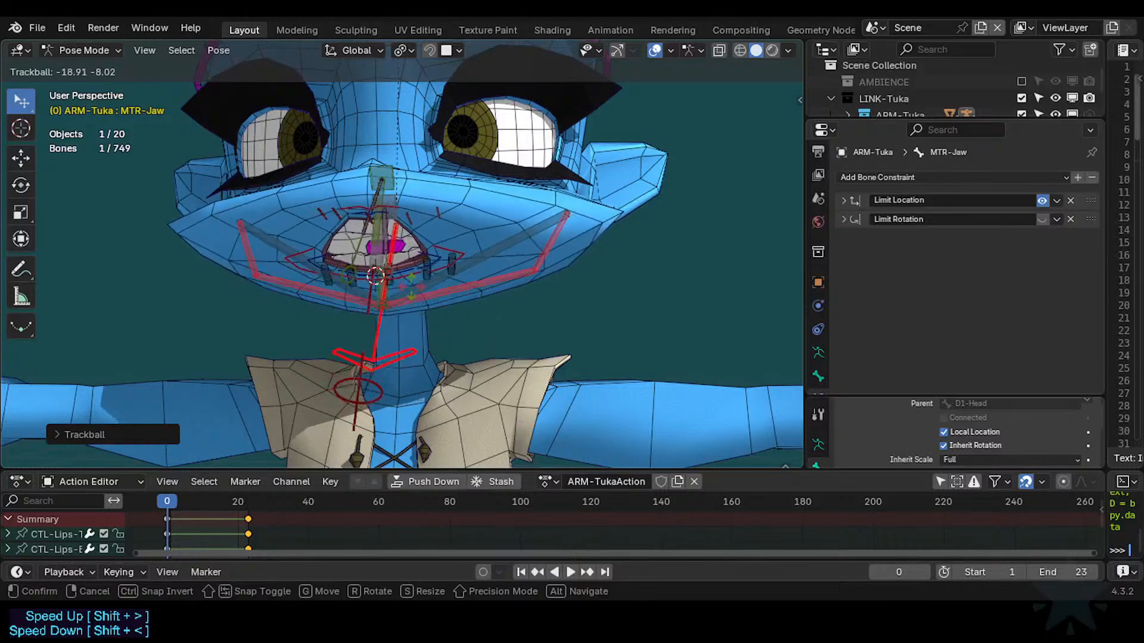
{"action": "left_click", "coordinate": [409, 291]}
Save the file, and select all visible pose bones and clear their rotation.
{"action": "mouse_move", "coordinate": [409, 291]}
{"action": "middle_mouse_down"}
{"action": "mouse_move", "coordinate": [305, 317]}
{"action": "mouse_move", "coordinate": [406, 284]}
{"action": "middle_mouse_up"}
{"action": "key", "text": "ctrl+s"}
{"action": "scroll", "coordinate": [387, 284], "scroll_direction": "up", "scroll_amount": 2}
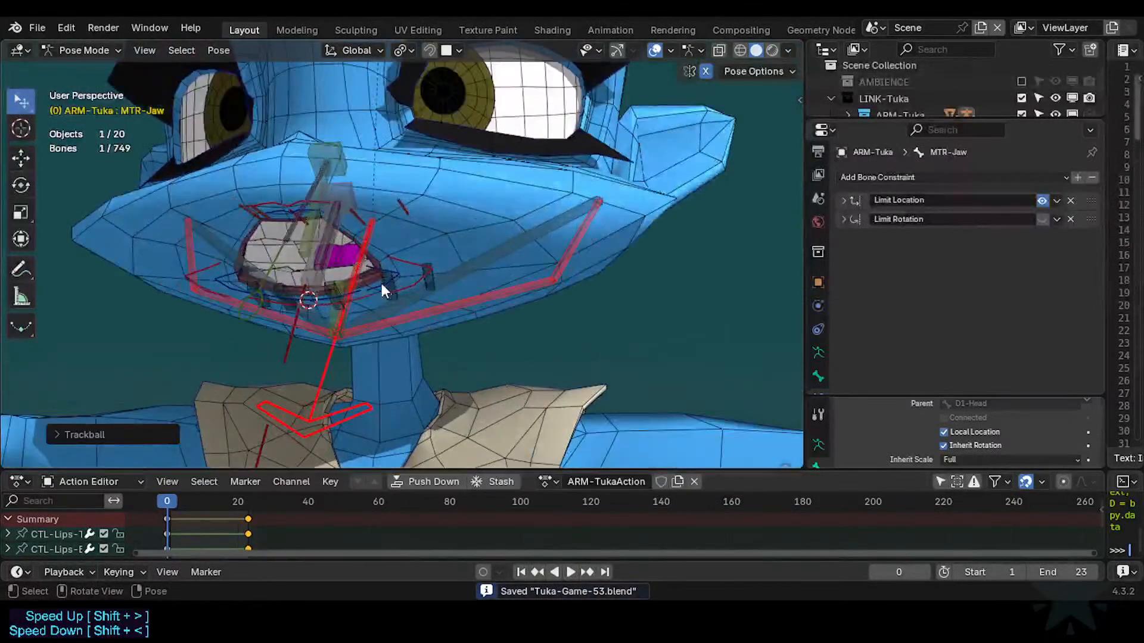
{"action": "key", "text": "a"}
{"action": "middle_click_drag", "start_coordinate": [344, 305], "coordinate": [387, 295]}
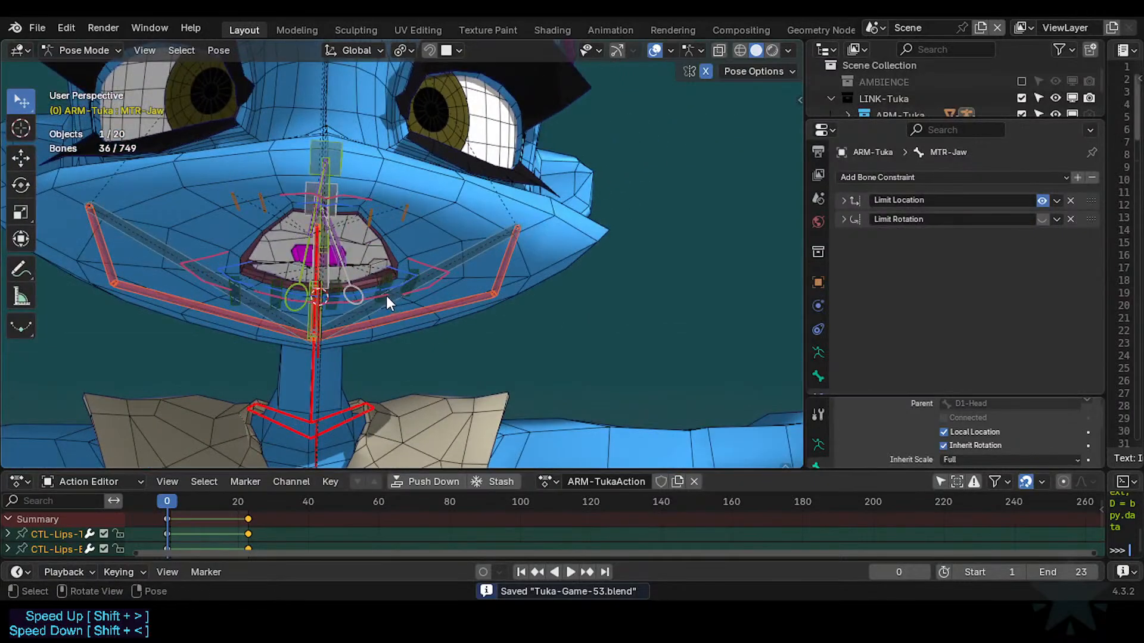
Pull MTR-Lips.L outward to widen the mouth, and try lowering MTR-Lips.R slightly.
{"action": "left_click", "coordinate": [428, 263]}
{"action": "key", "text": "g"}
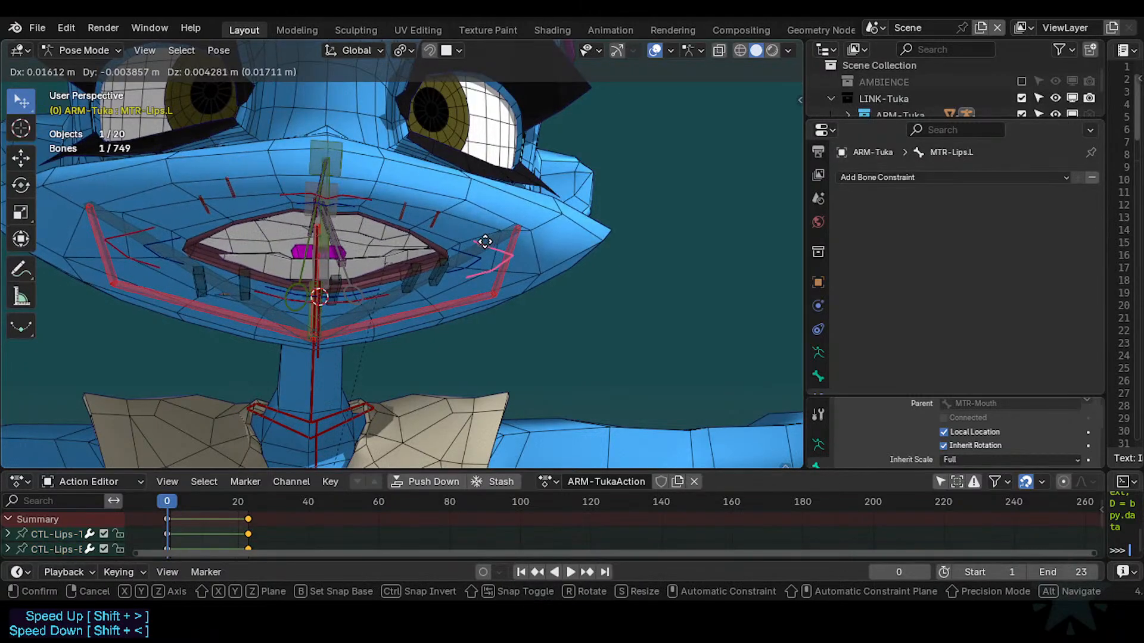
{"action": "left_click", "coordinate": [485, 242]}
{"action": "left_click", "coordinate": [101, 250]}
{"action": "key", "text": "g"}
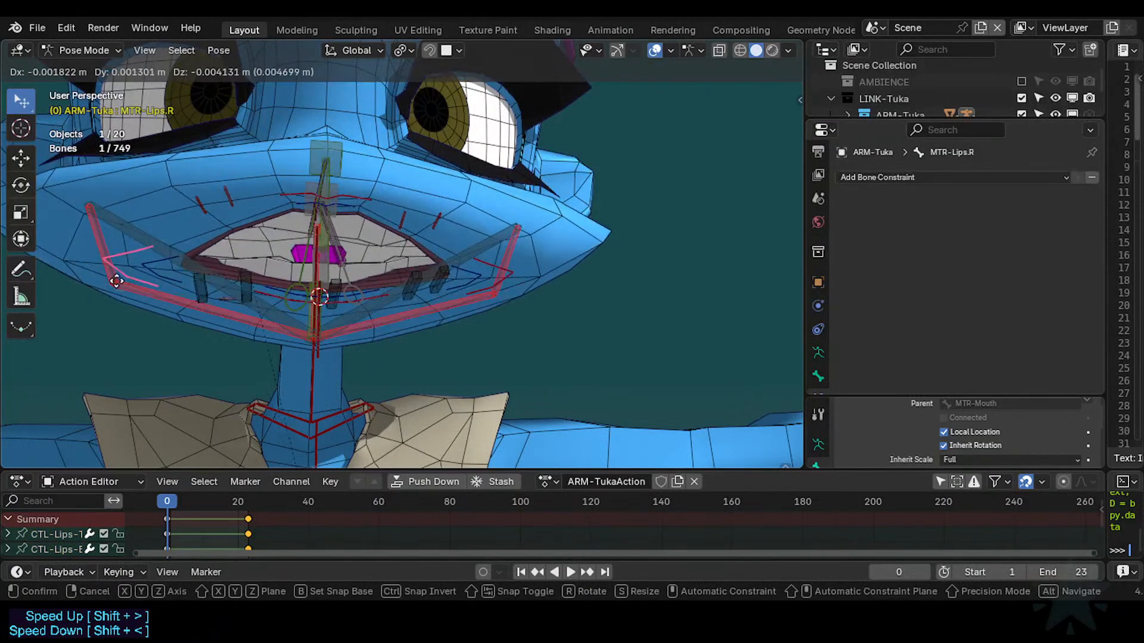
{"action": "left_click", "coordinate": [177, 209]}
Check the D1-Arcade-T.R bone, and rotate MTR-Lips-T and lower it to tilt the upper lip.
{"action": "left_click", "coordinate": [224, 195]}
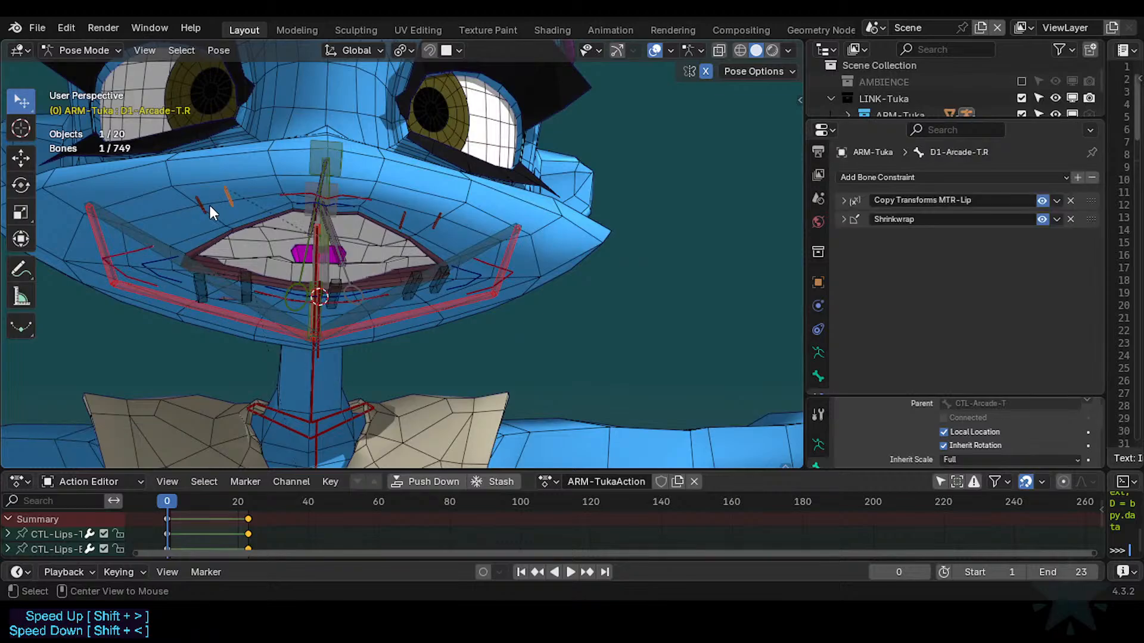
{"action": "left_click", "coordinate": [202, 206]}
{"action": "left_click", "coordinate": [285, 194]}
{"action": "key", "text": "r"}
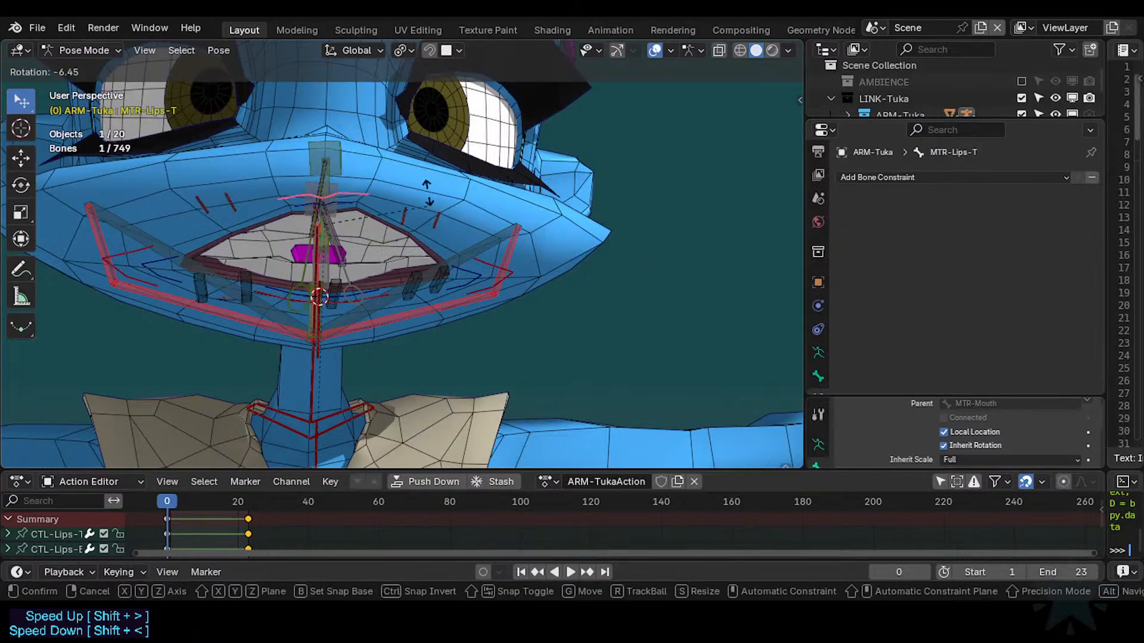
{"action": "left_click", "coordinate": [429, 180]}
{"action": "key", "text": "g"}
{"action": "left_click", "coordinate": [427, 202]}
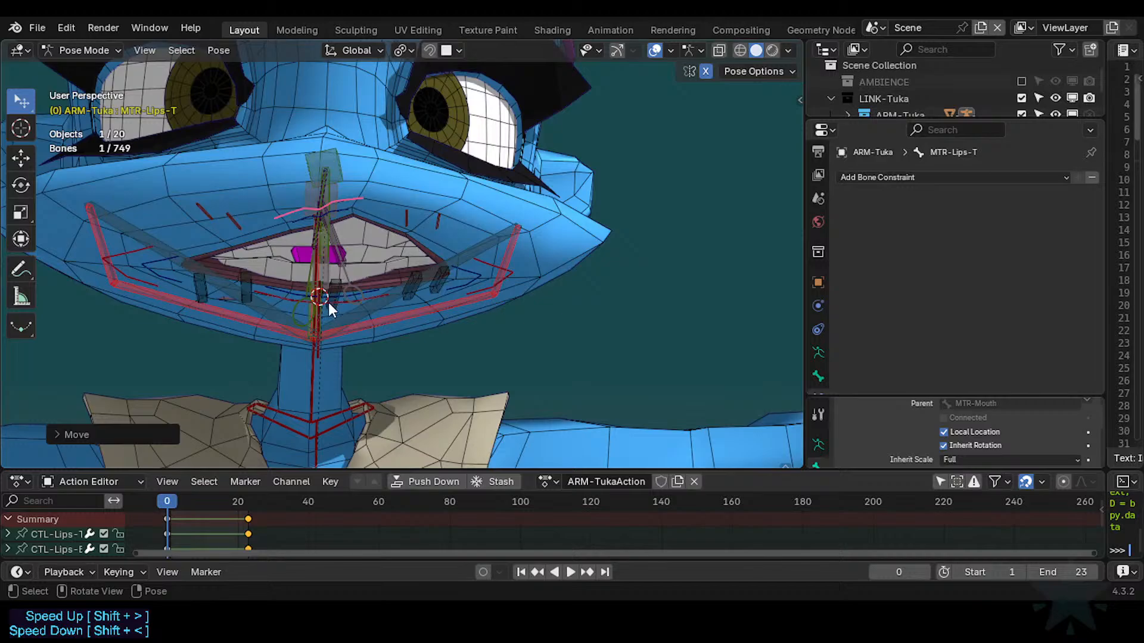
Reset the CTL-Arcade-B and CTL-Arcade-T.002 controls to their rest positions.
{"action": "left_click", "coordinate": [346, 291]}
{"action": "key", "text": "alt+r"}
{"action": "left_click", "coordinate": [306, 305]}
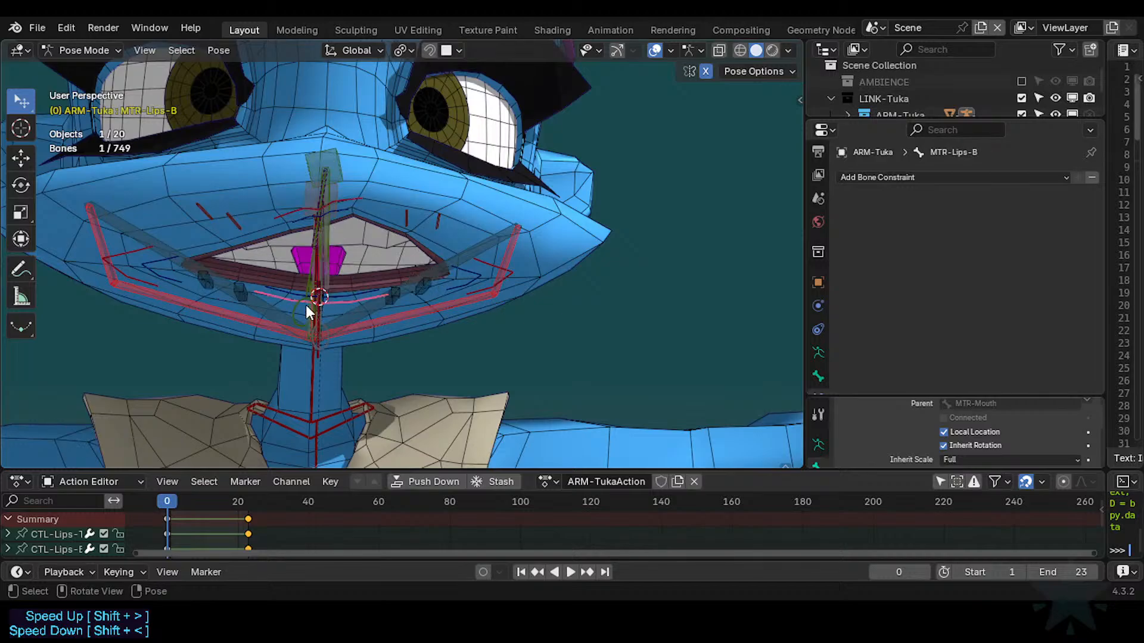
{"action": "left_click", "coordinate": [304, 313]}
{"action": "scroll", "coordinate": [430, 270], "scroll_direction": "down", "scroll_amount": 2}
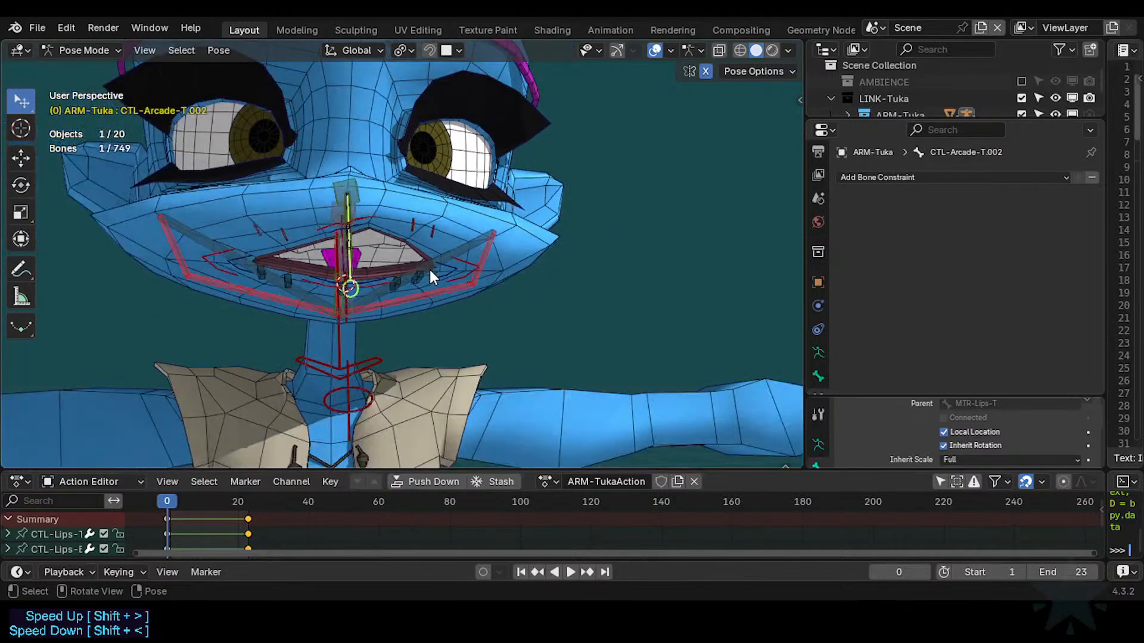
Pull the left mouth corner outward, level and raise MTR-Lips-T to open the upper lip, and save the file.
{"action": "mouse_move", "coordinate": [430, 270]}
{"action": "middle_mouse_down"}
{"action": "mouse_move", "coordinate": [417, 274]}
{"action": "mouse_move", "coordinate": [432, 264]}
{"action": "middle_mouse_up"}
{"action": "left_click_drag", "start_coordinate": [480, 260], "coordinate": [511, 266]}
{"action": "left_click", "coordinate": [372, 215]}
{"action": "key", "text": "g"}
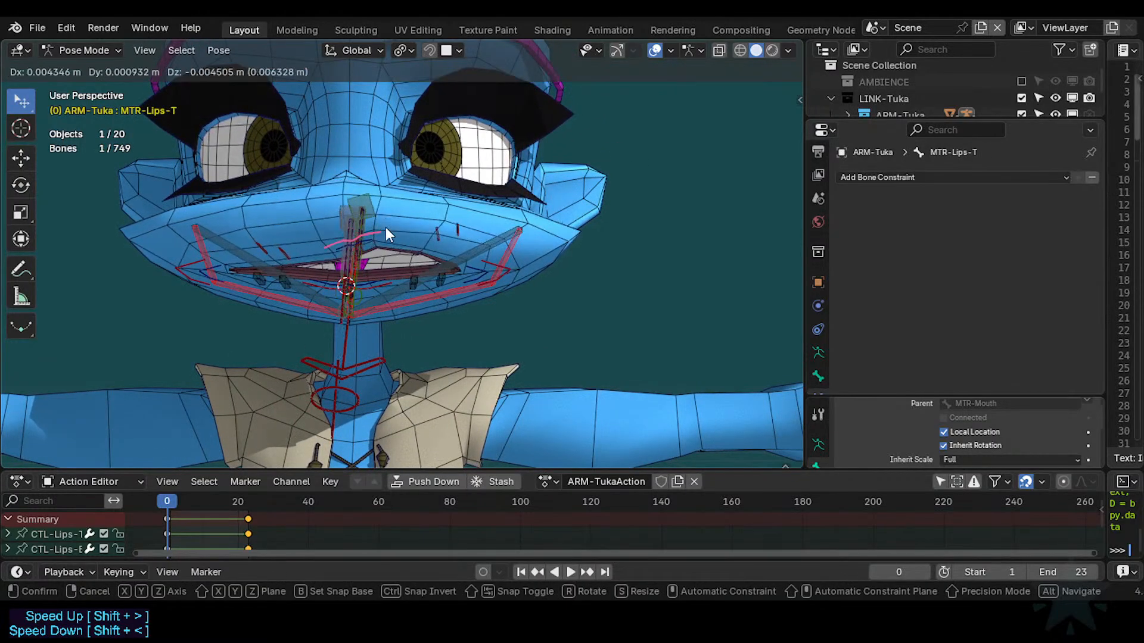
{"action": "left_click", "coordinate": [388, 230]}
{"action": "key", "text": "r"}
{"action": "left_click", "coordinate": [401, 248]}
{"action": "key", "text": "g"}
{"action": "left_click", "coordinate": [402, 232]}
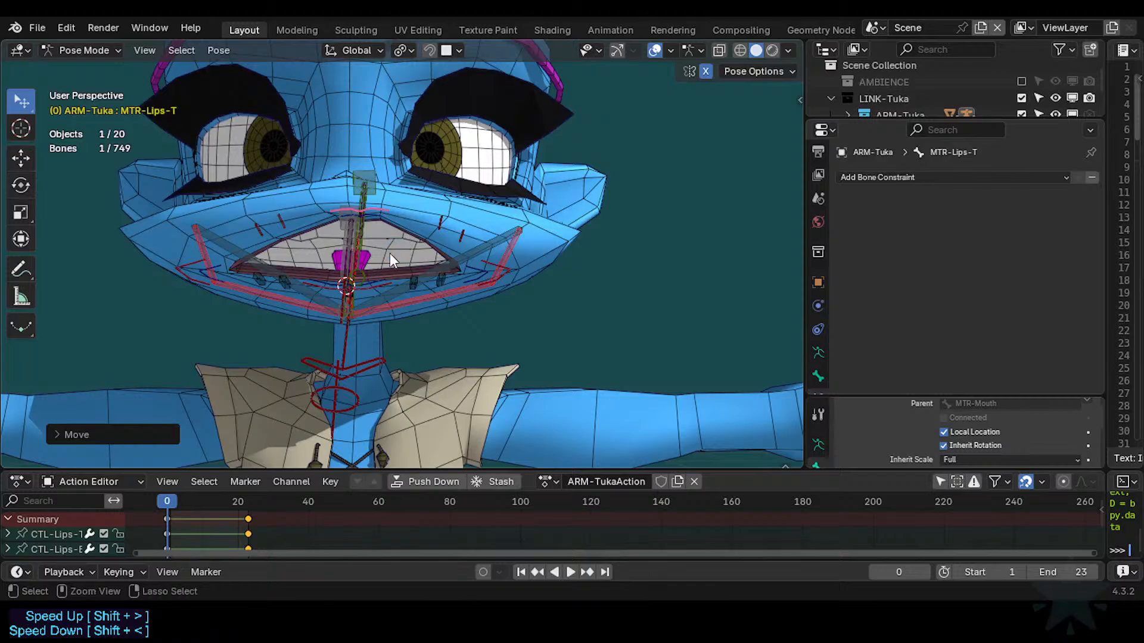
{"action": "key", "text": "ctrl+s"}
Move CTL-Arcade-B upward to raise the lower teeth inside the open mouth, and save the file.
{"action": "middle_click_drag", "start_coordinate": [379, 251], "coordinate": [431, 260]}
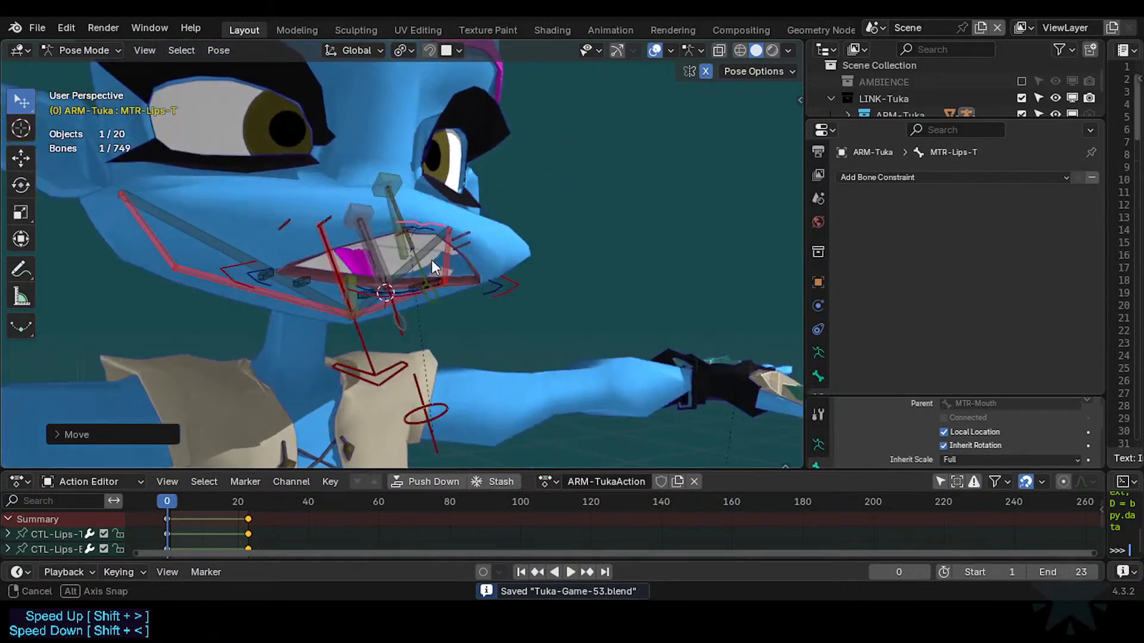
{"action": "left_click", "coordinate": [399, 313]}
{"action": "key", "text": "g"}
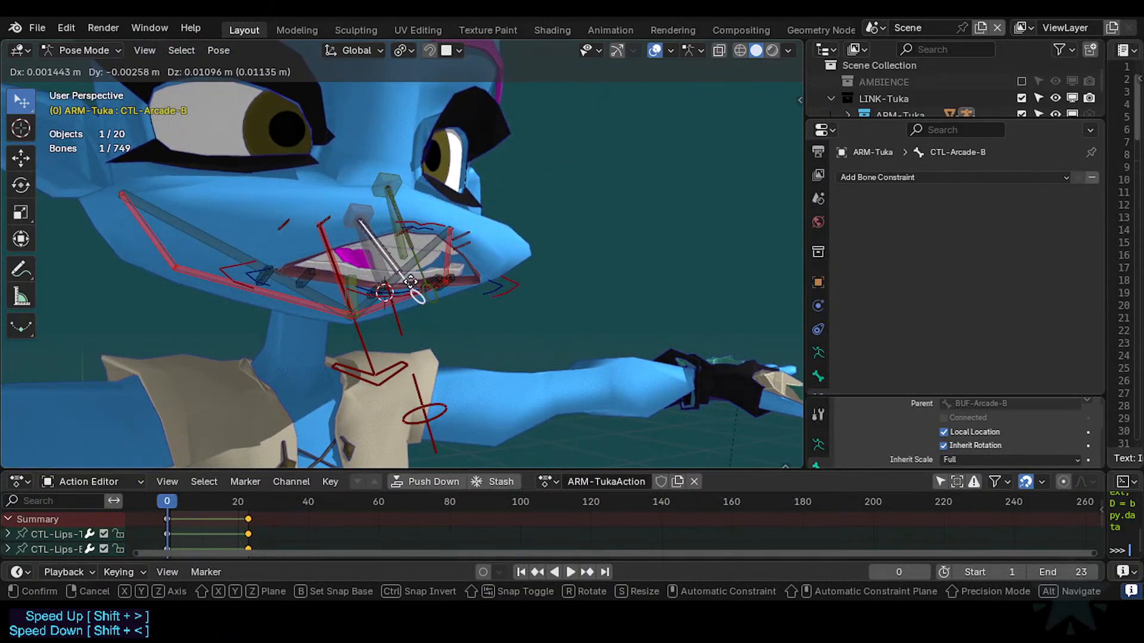
{"action": "left_click", "coordinate": [406, 277]}
{"action": "key", "text": "ctrl+s"}
Reposition MTR-Lips-T lower over the raised teeth, checking the mouth from several angles.
{"action": "middle_click_drag", "start_coordinate": [407, 277], "coordinate": [315, 242]}
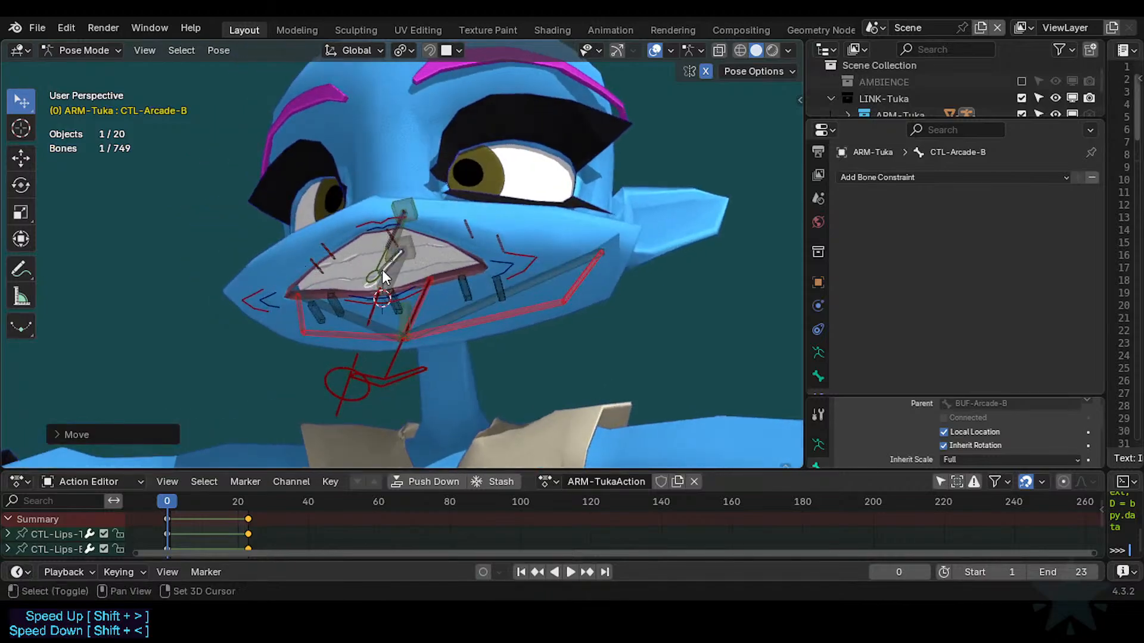
{"action": "middle_click_drag", "start_coordinate": [382, 270], "coordinate": [440, 278]}
{"action": "left_click", "coordinate": [362, 235]}
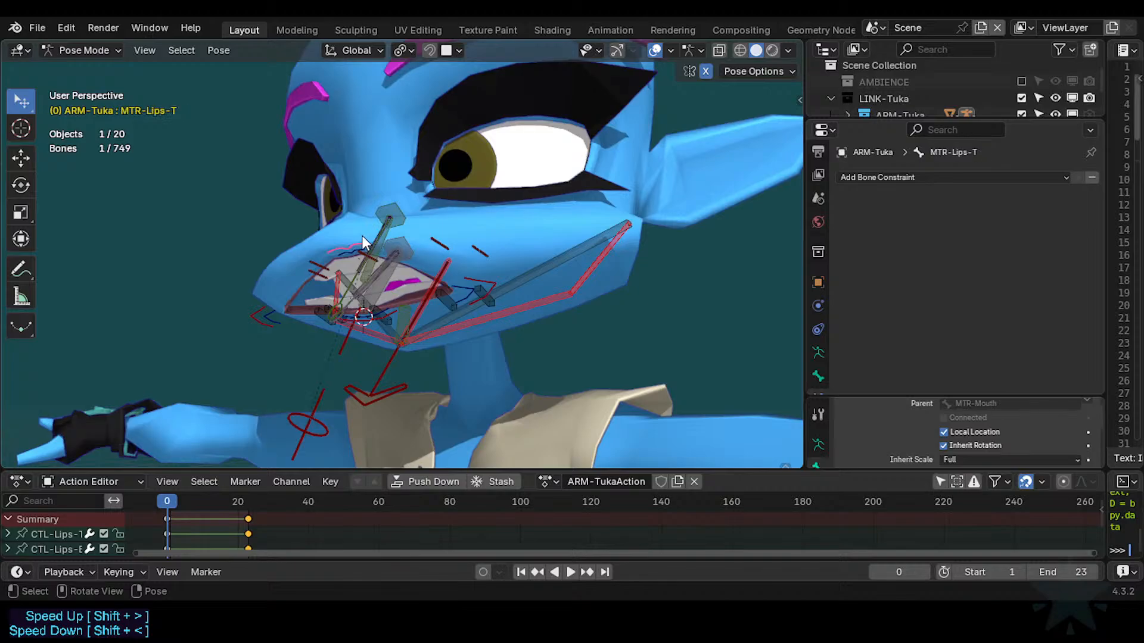
{"action": "key", "text": "g"}
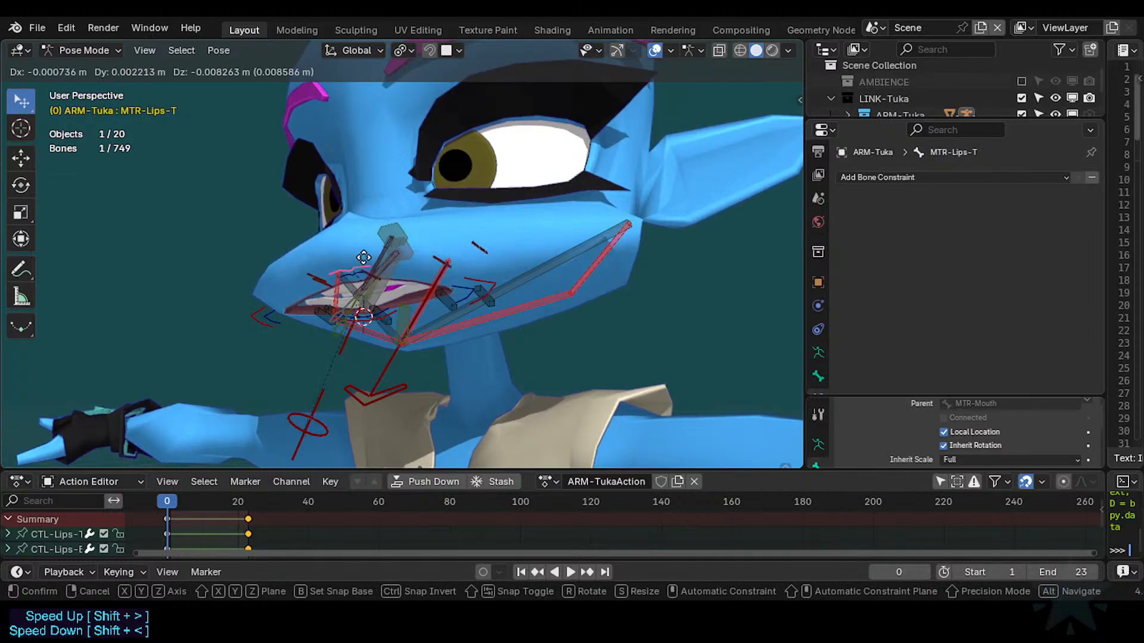
{"action": "left_click", "coordinate": [345, 251]}
{"action": "middle_click_drag", "start_coordinate": [346, 252], "coordinate": [405, 274]}
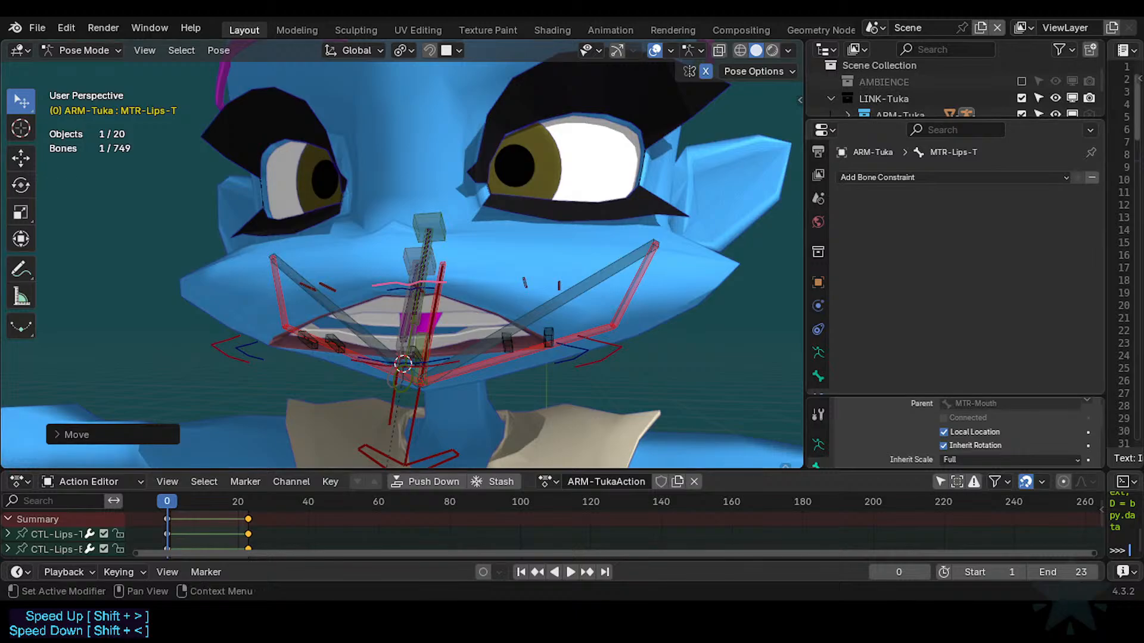
Pull MTR-Lips.L outward and up to stretch the mouth into a wide smile.
{"action": "middle_click_drag", "start_coordinate": [429, 358], "coordinate": [474, 324]}
{"action": "left_click", "coordinate": [416, 341]}
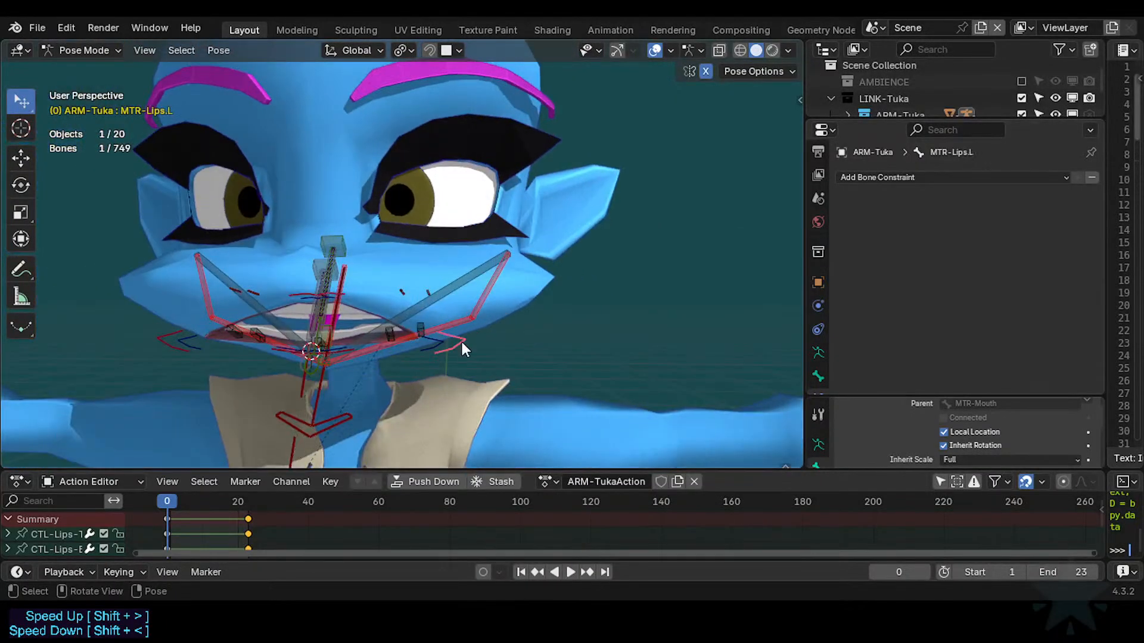
{"action": "key", "text": "g"}
{"action": "left_click", "coordinate": [523, 299]}
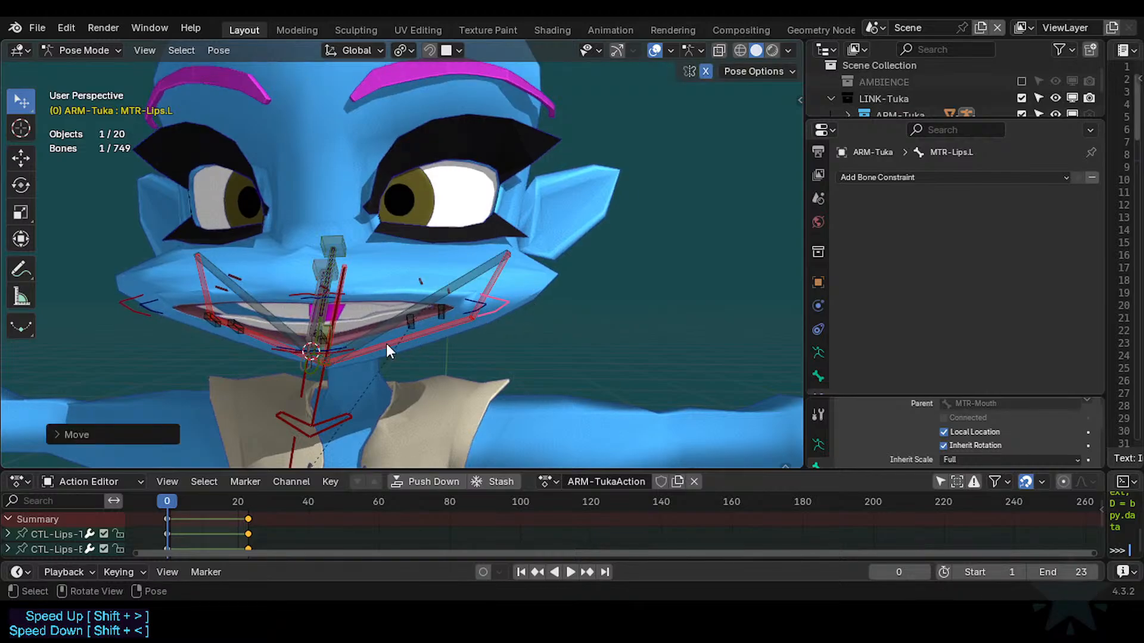
Inspect the smiling mouth from above, from the front and up close.
{"action": "middle_click_drag", "start_coordinate": [388, 350], "coordinate": [431, 136]}
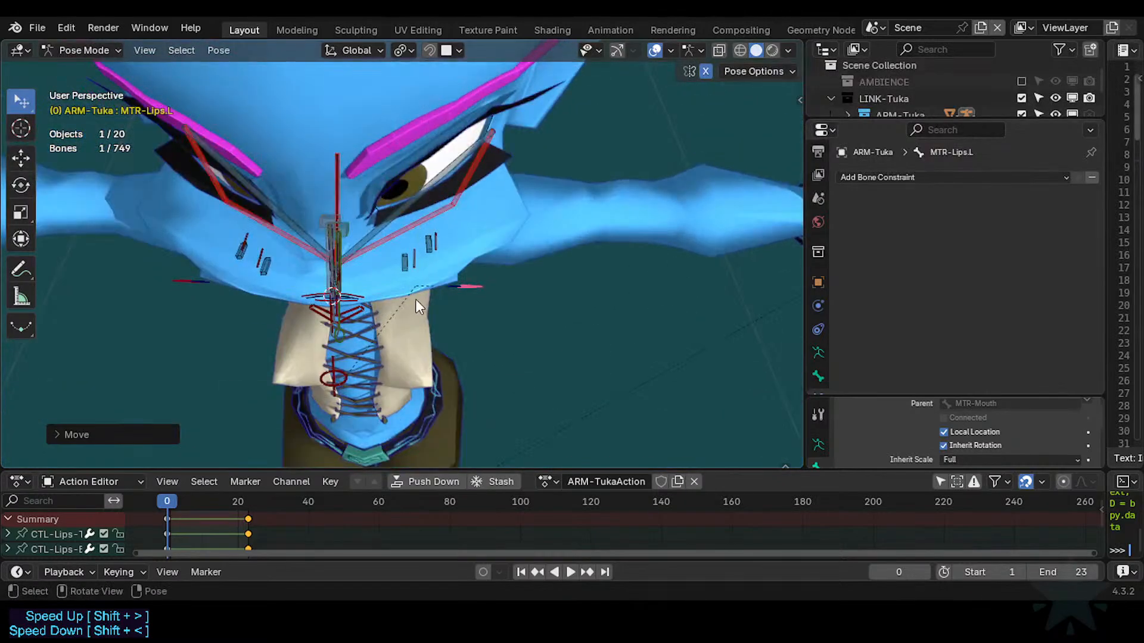
{"action": "middle_click_drag", "start_coordinate": [416, 299], "coordinate": [399, 178]}
{"action": "scroll", "coordinate": [439, 116], "scroll_direction": "up", "scroll_amount": 3}
{"action": "key", "text": "shift+grave"}
{"action": "key", "text": "w"}
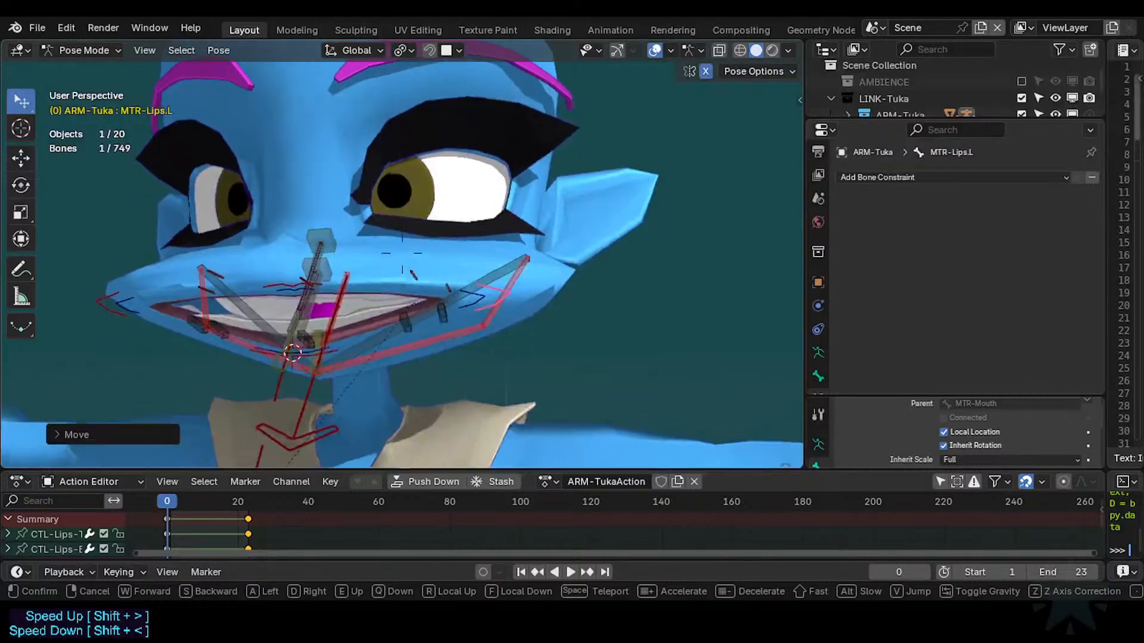
{"action": "key", "text": "w"}
{"action": "key", "text": "q"}
{"action": "left_click", "coordinate": [440, 116]}
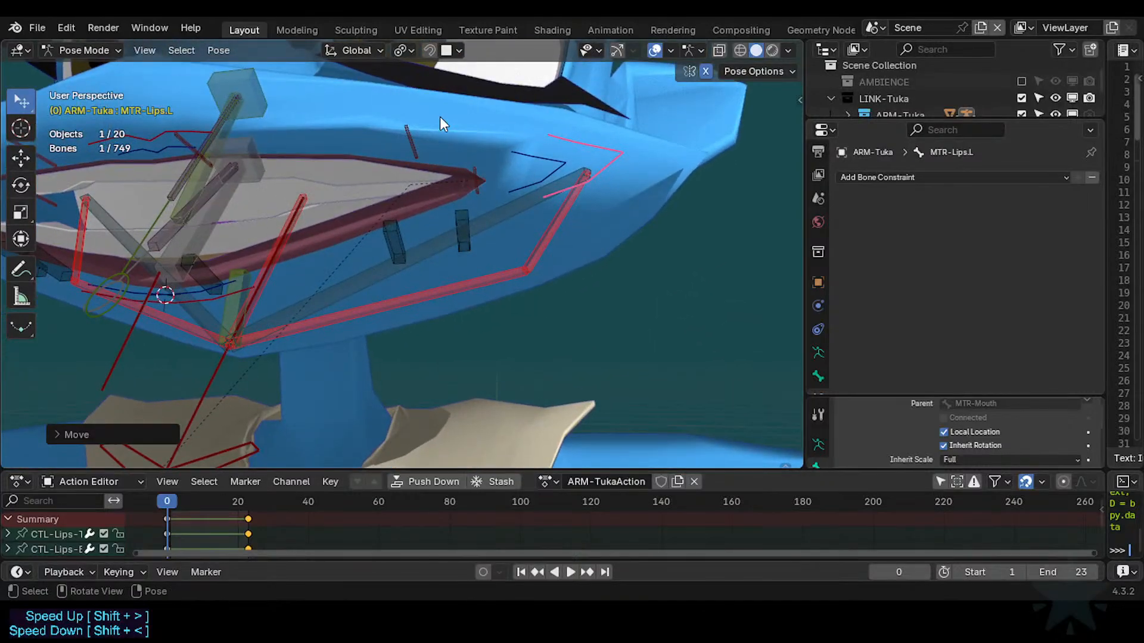
Check the constraints of the upper arcade bones along the lip, including D1-Arcade-T.
{"action": "left_click", "coordinate": [420, 144]}
{"action": "left_click", "coordinate": [196, 156]}
{"action": "left_click", "coordinate": [186, 145]}
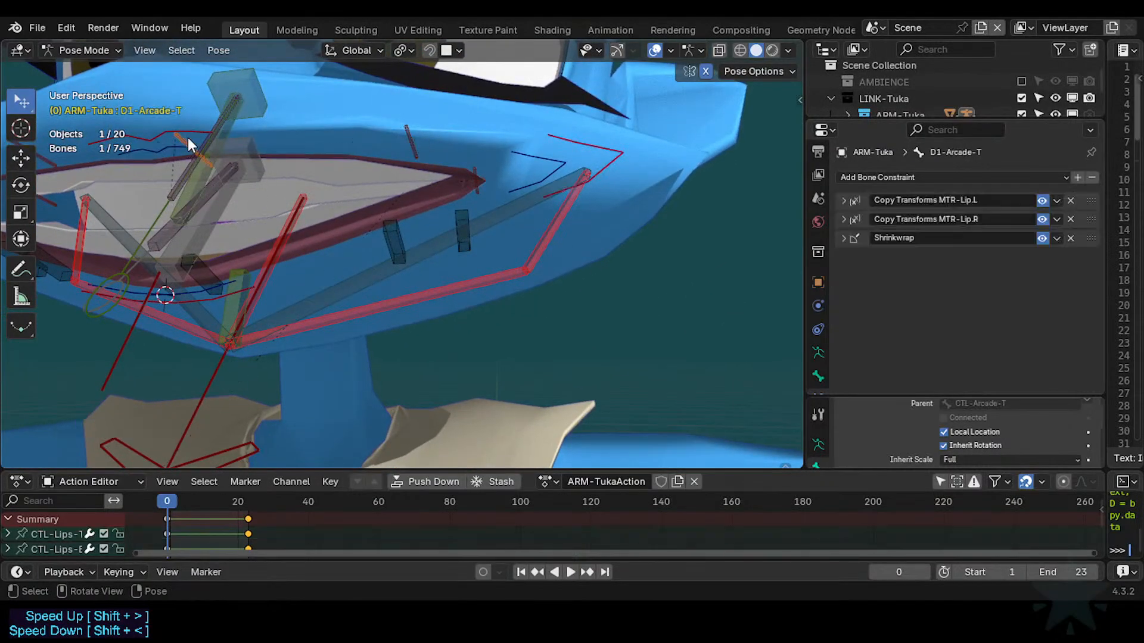
Try moving and rotating the central bone D1-Arcade-T, and nudge D1-Arcade-T.L slightly upward.
{"action": "key", "text": "g"}
{"action": "right_click", "coordinate": [195, 186]}
{"action": "key", "text": "r"}
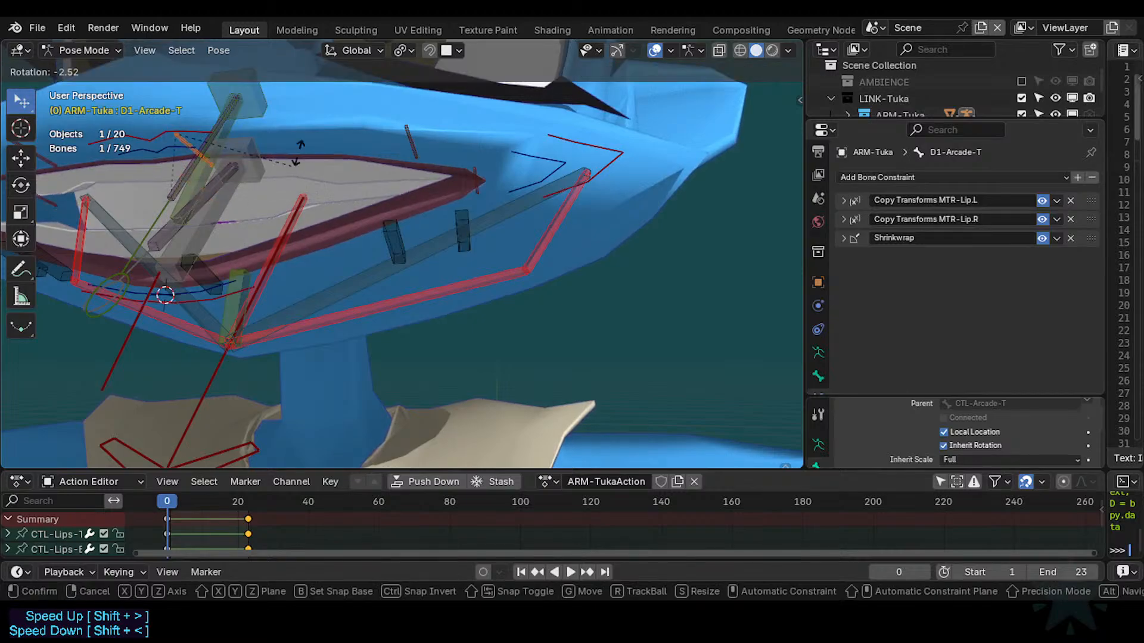
{"action": "right_click", "coordinate": [418, 158]}
{"action": "left_click", "coordinate": [416, 147]}
{"action": "key", "text": "g"}
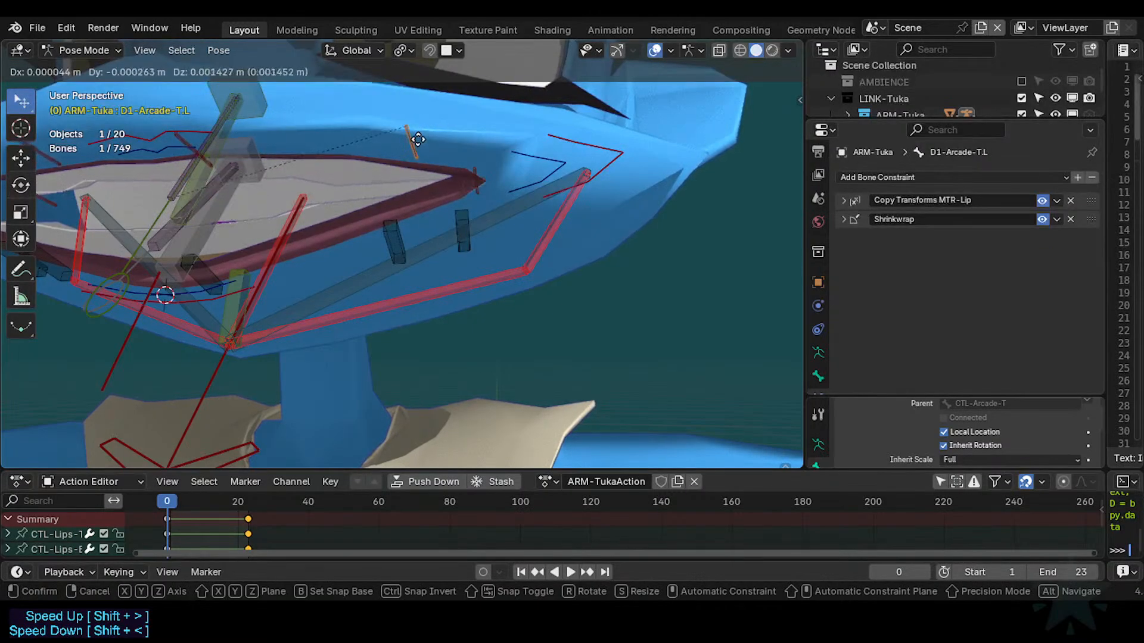
{"action": "left_click", "coordinate": [415, 135]}
Nudge D1-Arcade-T.L.001 near the mouth corner to test how the upper lip deforms.
{"action": "left_click", "coordinate": [482, 180]}
{"action": "key", "text": "g"}
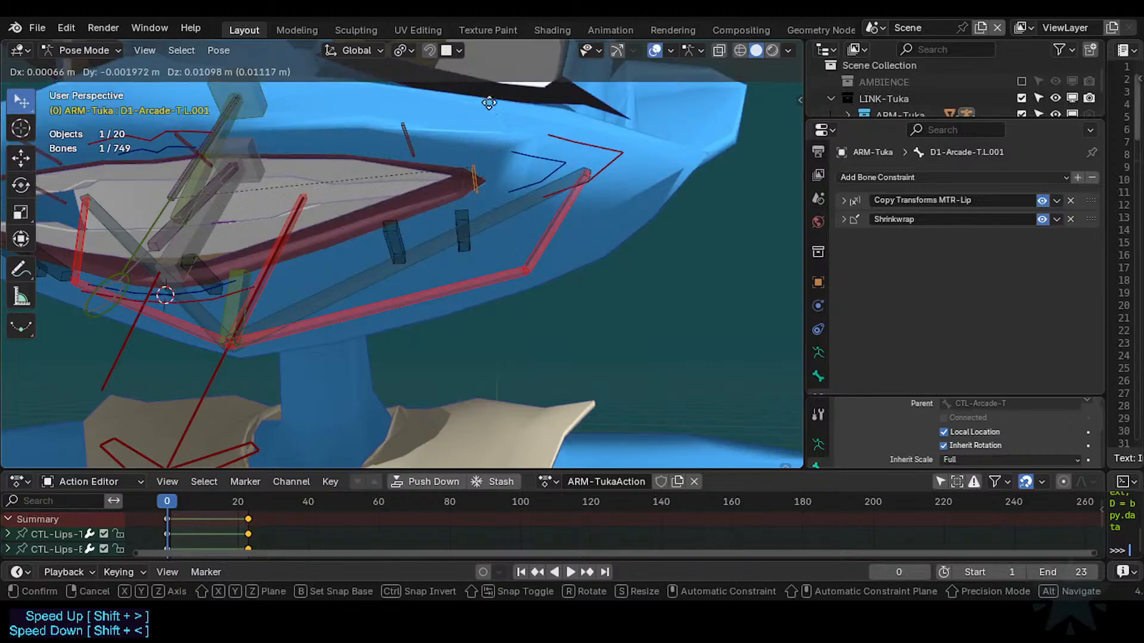
{"action": "right_click", "coordinate": [470, 195]}
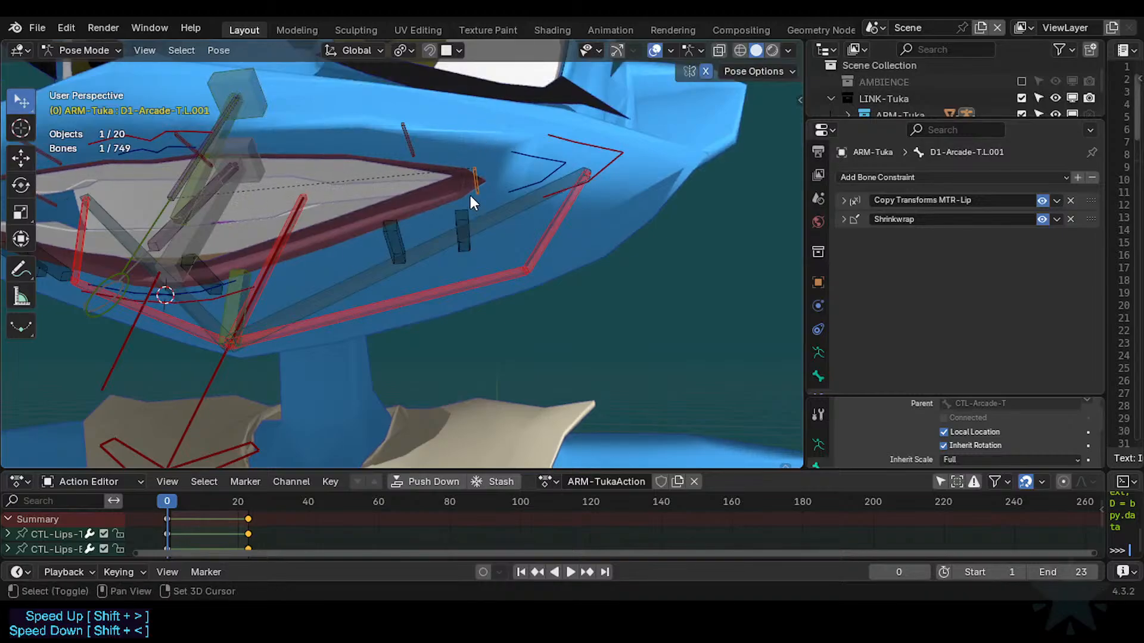
{"action": "key", "text": "g"}
{"action": "left_click", "coordinate": [466, 184]}
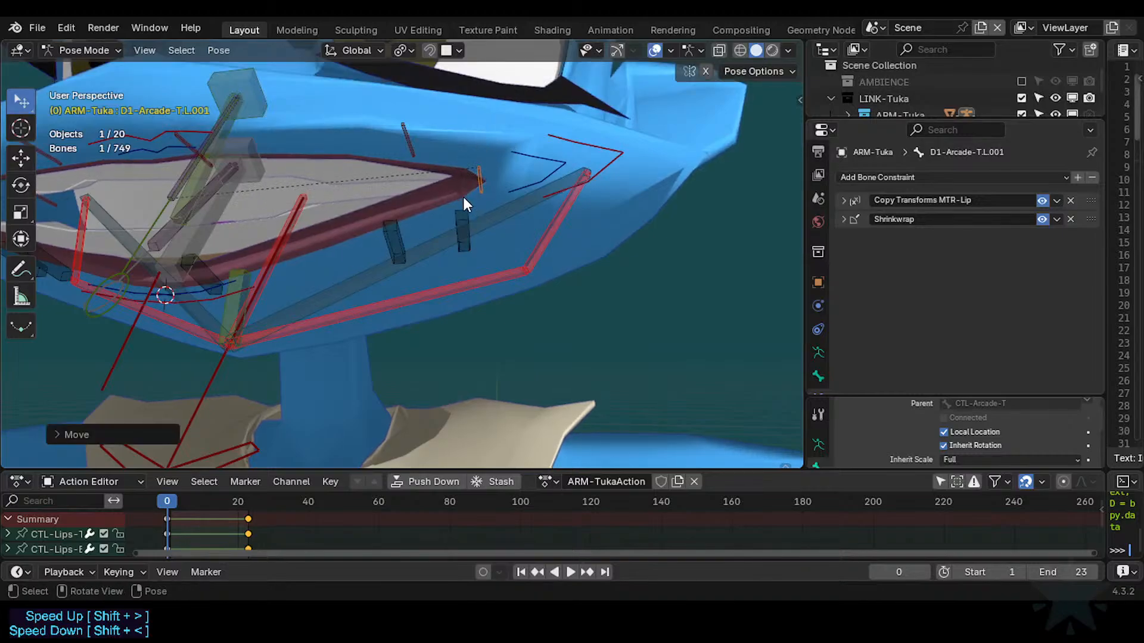
{"action": "key", "text": "g"}
{"action": "left_click", "coordinate": [457, 208]}
{"action": "scroll", "coordinate": [457, 213], "scroll_direction": "down", "scroll_amount": 2}
{"action": "key", "text": "g"}
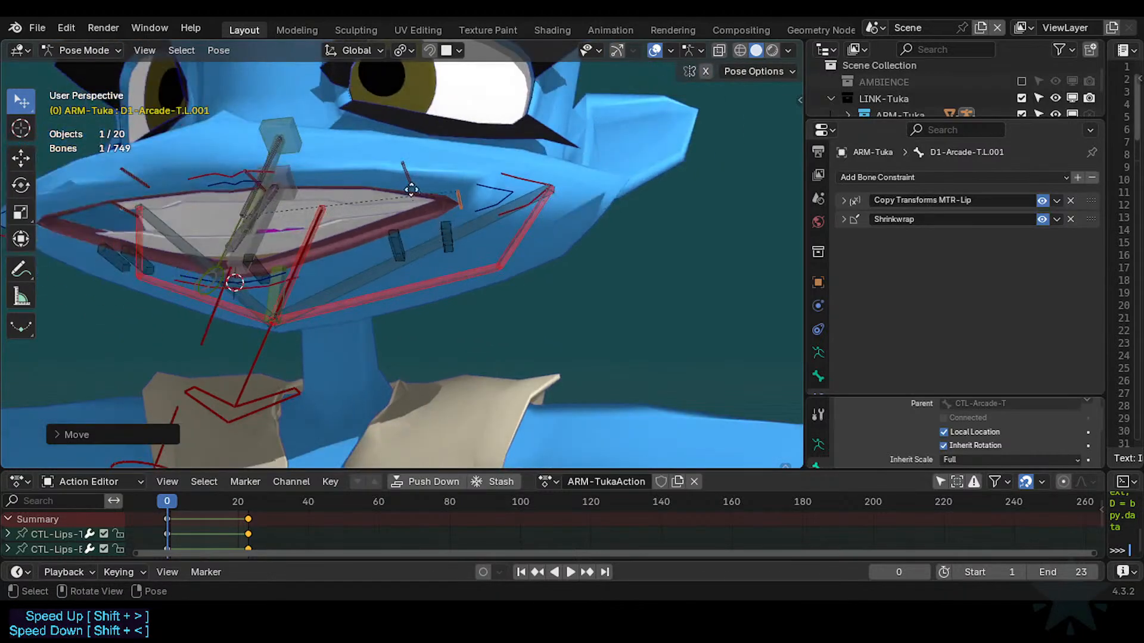
{"action": "right_click", "coordinate": [409, 181]}
Test-move D1-Arcade-T.L and D1-Arcade-T.L.001 along the left half of the upper lip.
{"action": "left_click", "coordinate": [410, 181]}
{"action": "key", "text": "g"}
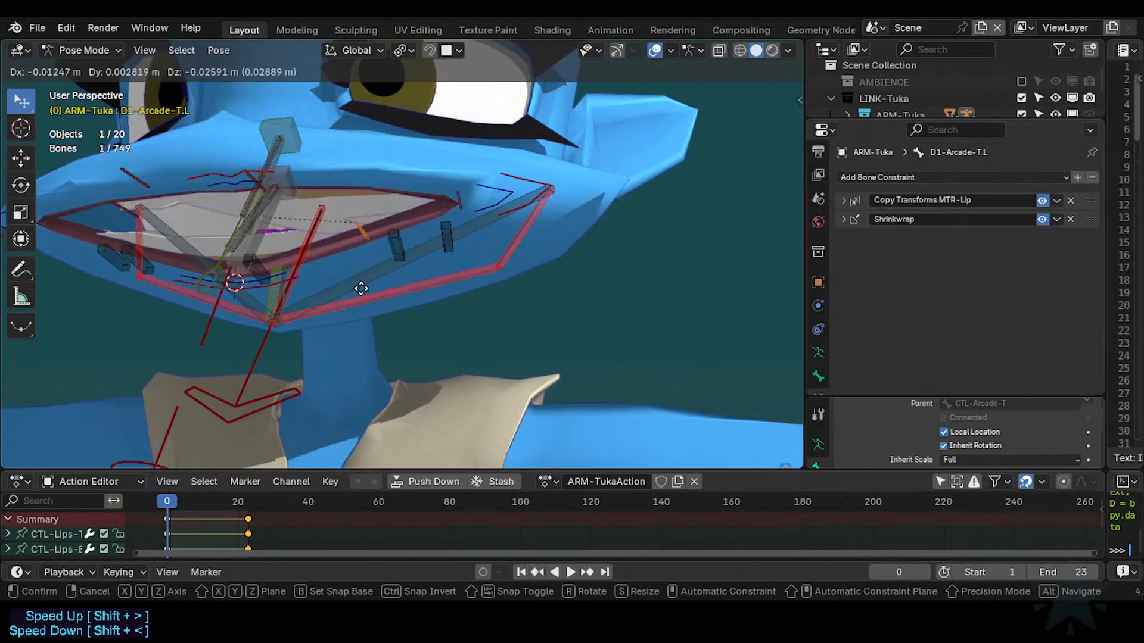
{"action": "left_click", "coordinate": [434, 188]}
{"action": "left_click", "coordinate": [458, 197]}
{"action": "key", "text": "g"}
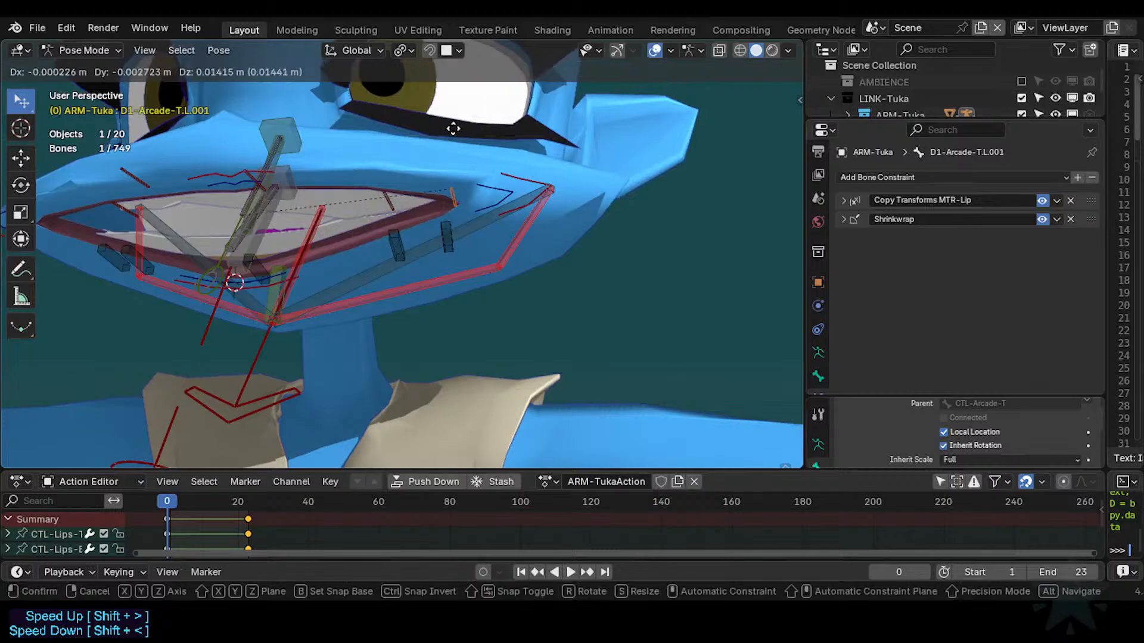
{"action": "left_click", "coordinate": [453, 138]}
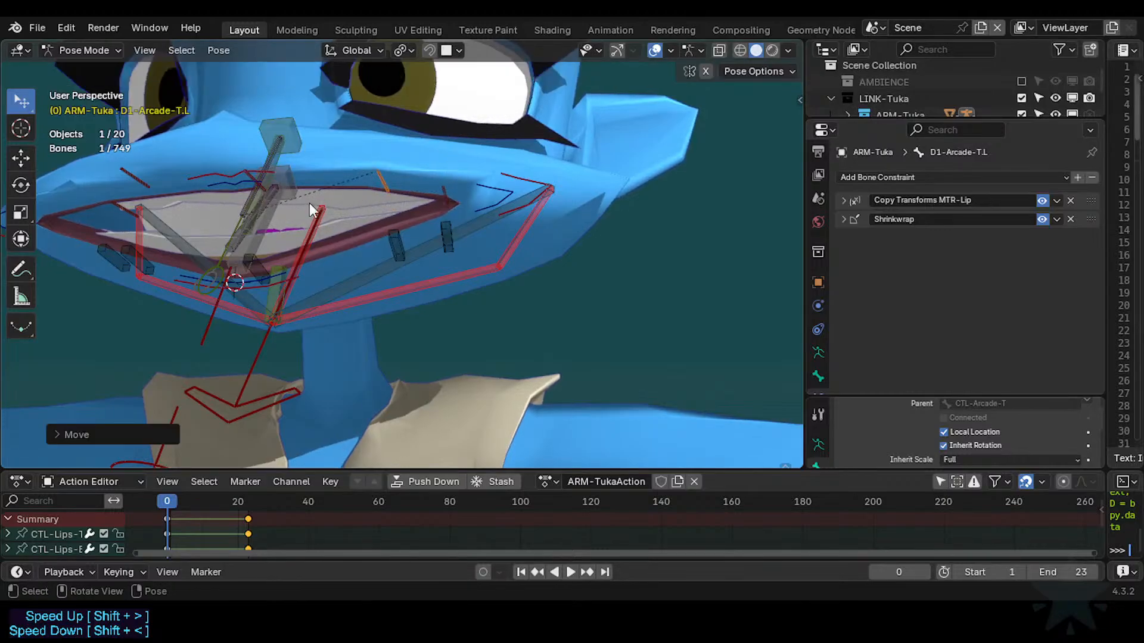
Test-move the upper lip bones from the center outward: D1-Arcade-T, D1-Arcade-T.L and D1-Arcade-T.L.001.
{"action": "left_click", "coordinate": [254, 187]}
{"action": "left_click", "coordinate": [253, 181]}
{"action": "key", "text": "g"}
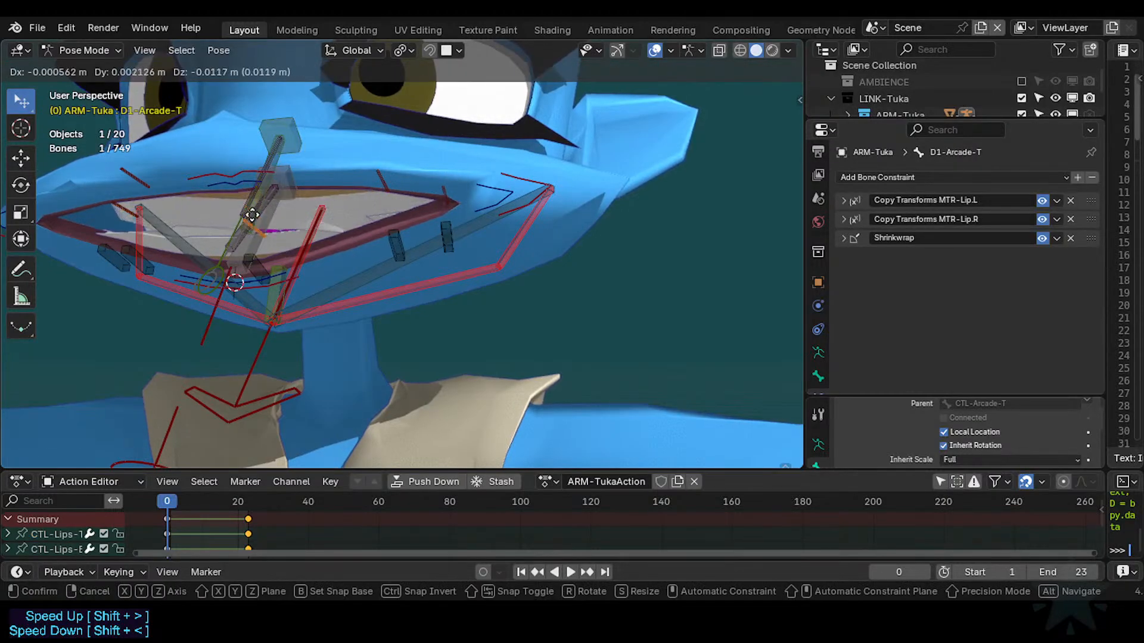
{"action": "left_click", "coordinate": [361, 190]}
{"action": "left_click", "coordinate": [380, 176]}
{"action": "key", "text": "g"}
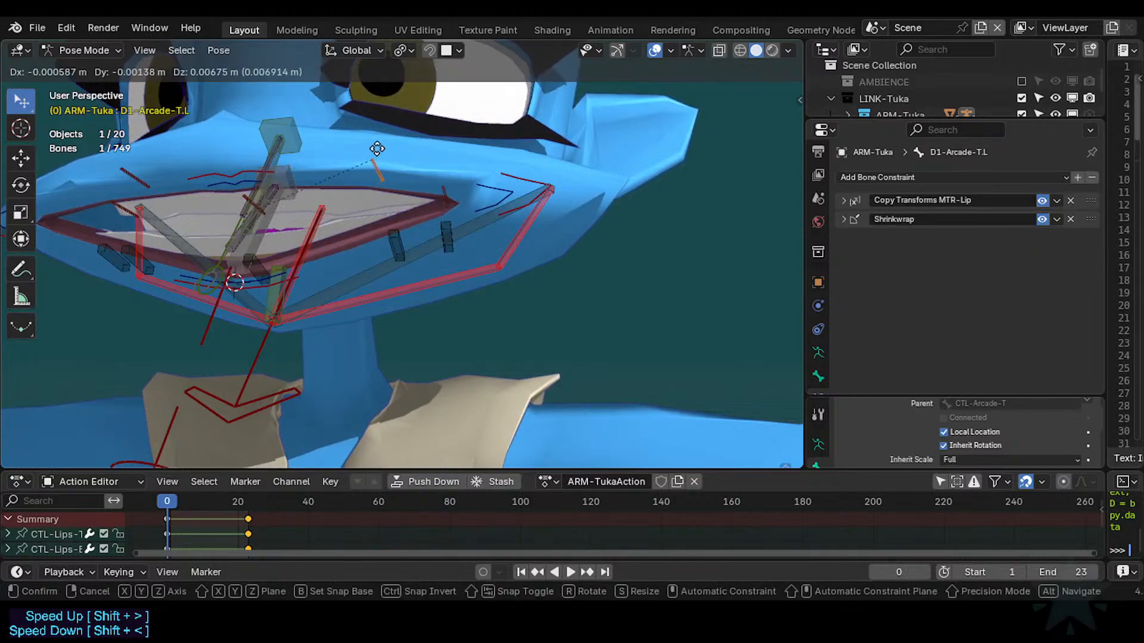
{"action": "left_click", "coordinate": [413, 191]}
{"action": "left_click", "coordinate": [443, 193]}
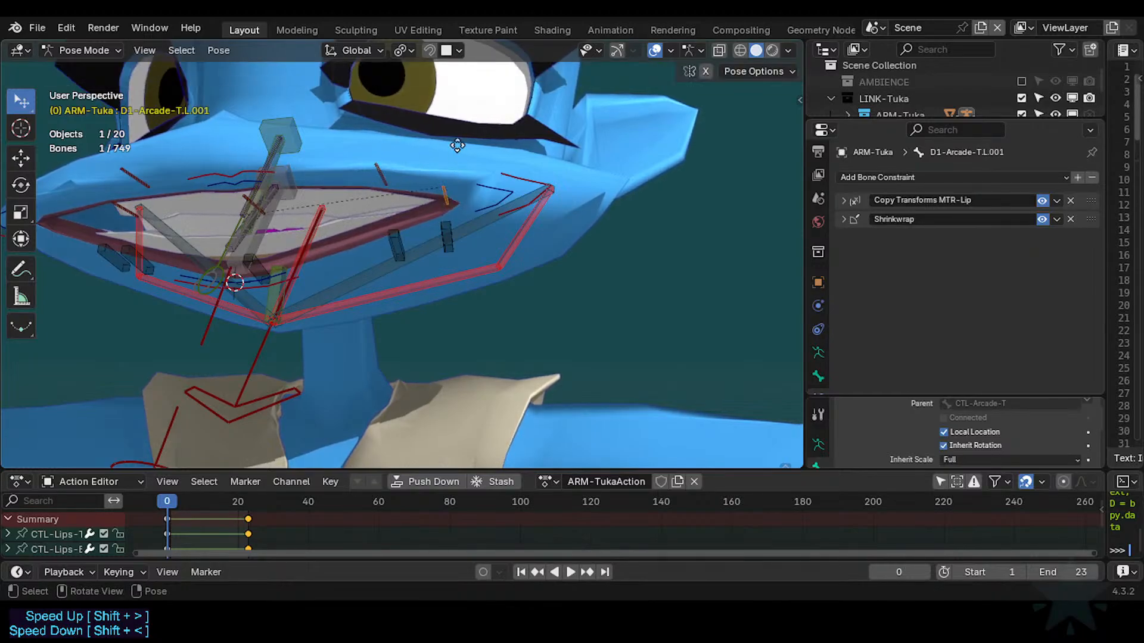
{"action": "key", "text": "g"}
{"action": "left_click", "coordinate": [366, 214]}
Test-move MTR-Lips.L and clear the location of all visible bones to return the mouth to rest.
{"action": "left_click", "coordinate": [500, 192]}
{"action": "key", "text": "g"}
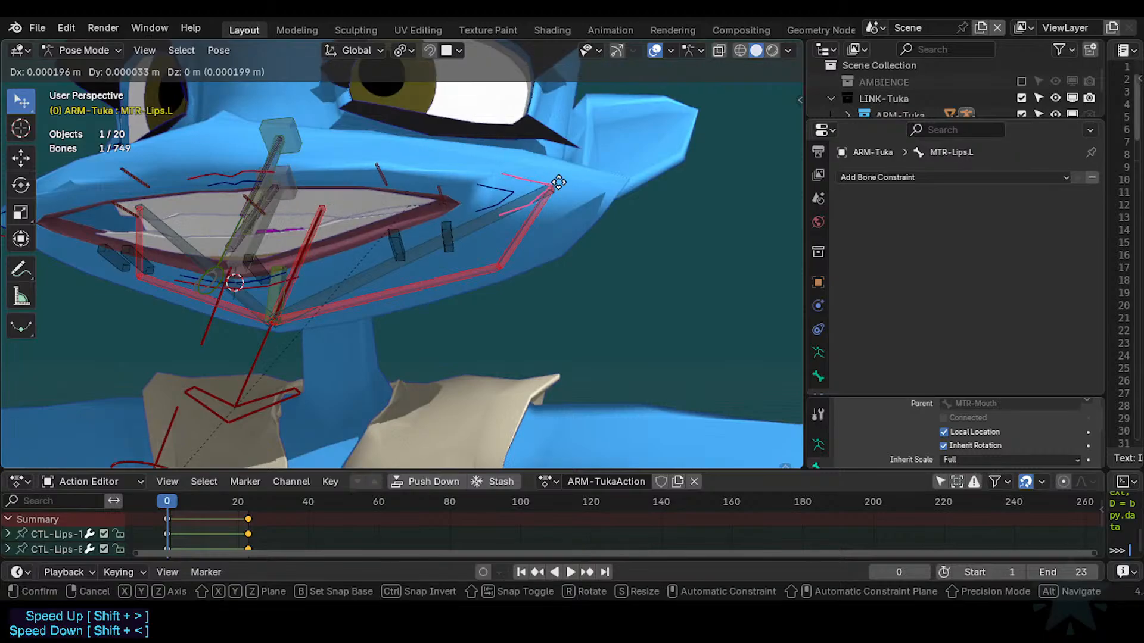
{"action": "left_click", "coordinate": [464, 206]}
{"action": "key", "text": "a"}
{"action": "key", "text": "alt+g"}
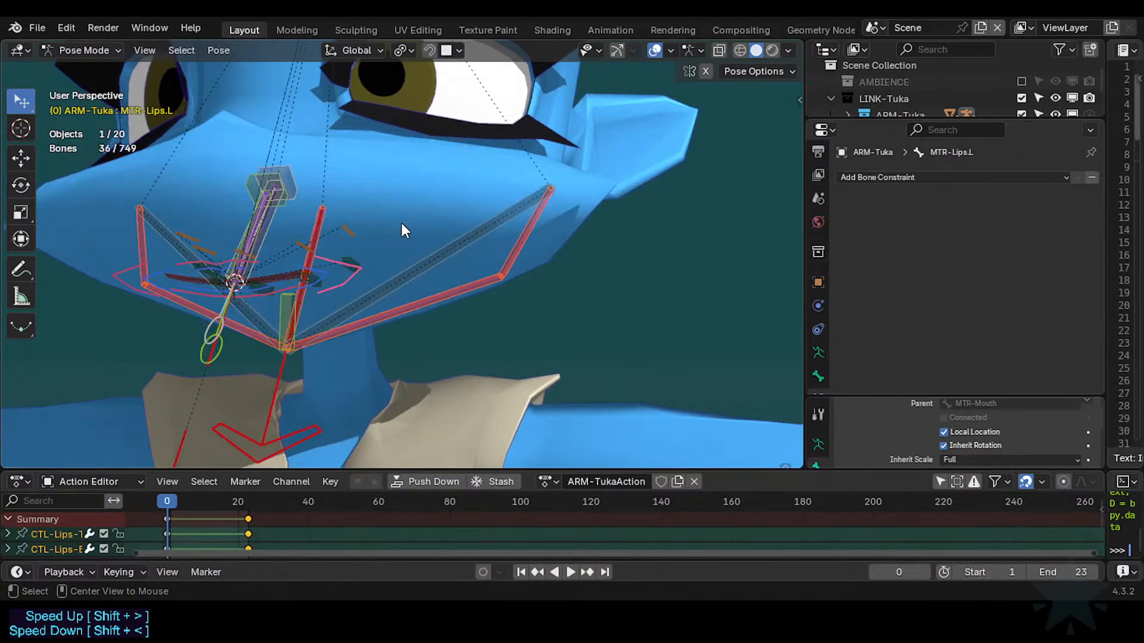
Pull MTR-Lips.L outward and up, and raise MTR-Lips-T to open the mouth.
{"action": "left_click", "coordinate": [344, 277]}
{"action": "key", "text": "g"}
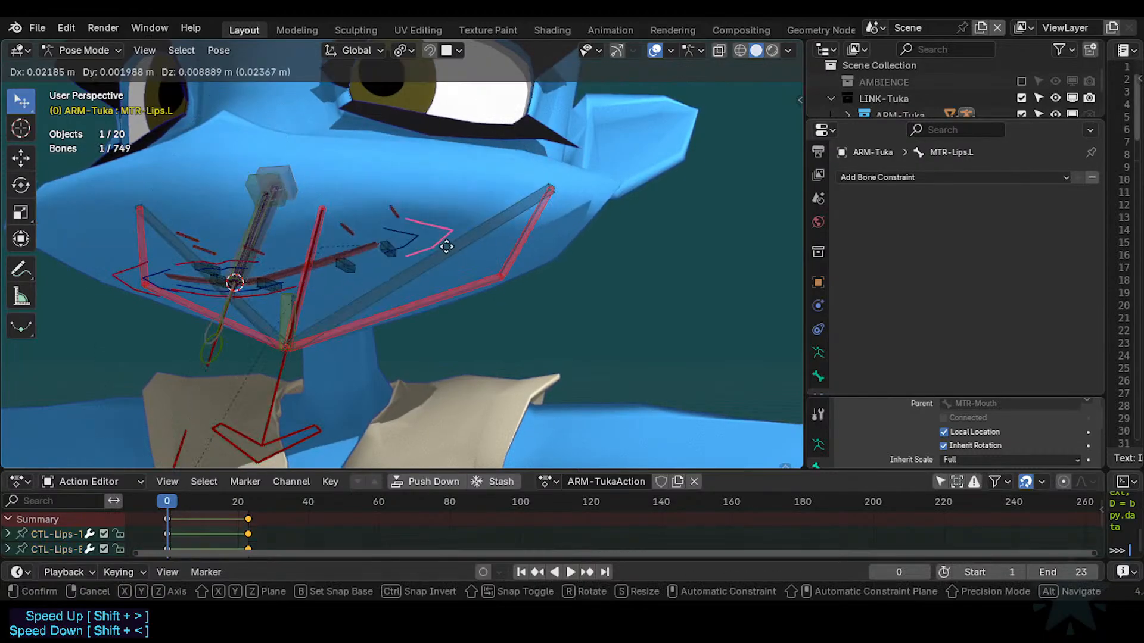
{"action": "left_click", "coordinate": [473, 241]}
{"action": "left_click", "coordinate": [257, 254]}
{"action": "left_click", "coordinate": [231, 254]}
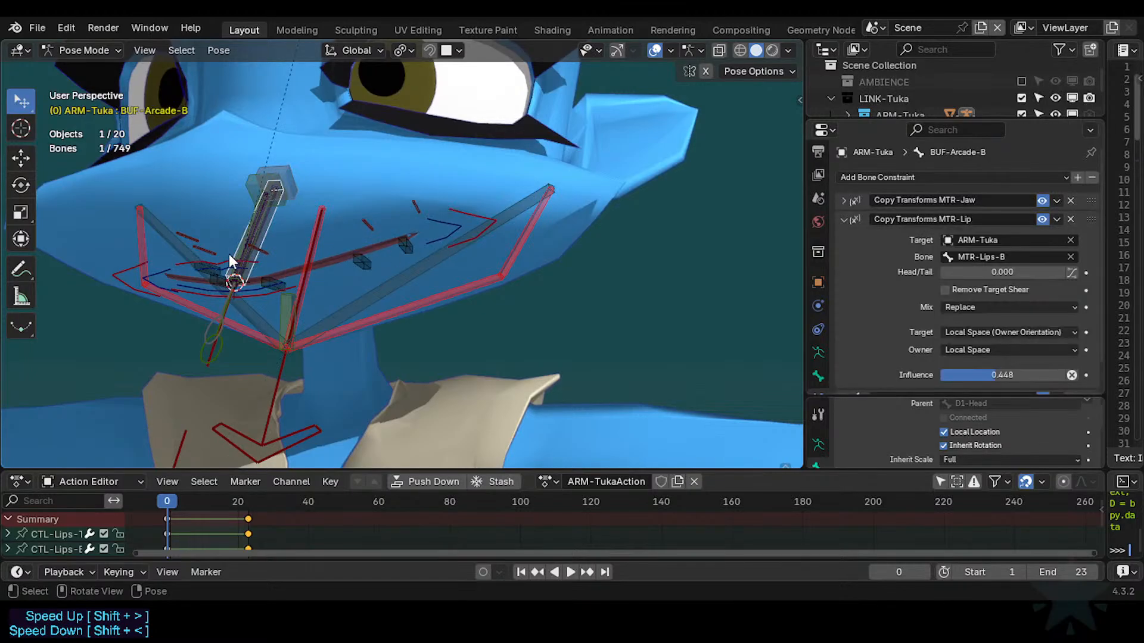
{"action": "left_click", "coordinate": [229, 253]}
{"action": "key", "text": "g"}
{"action": "left_click", "coordinate": [231, 204]}
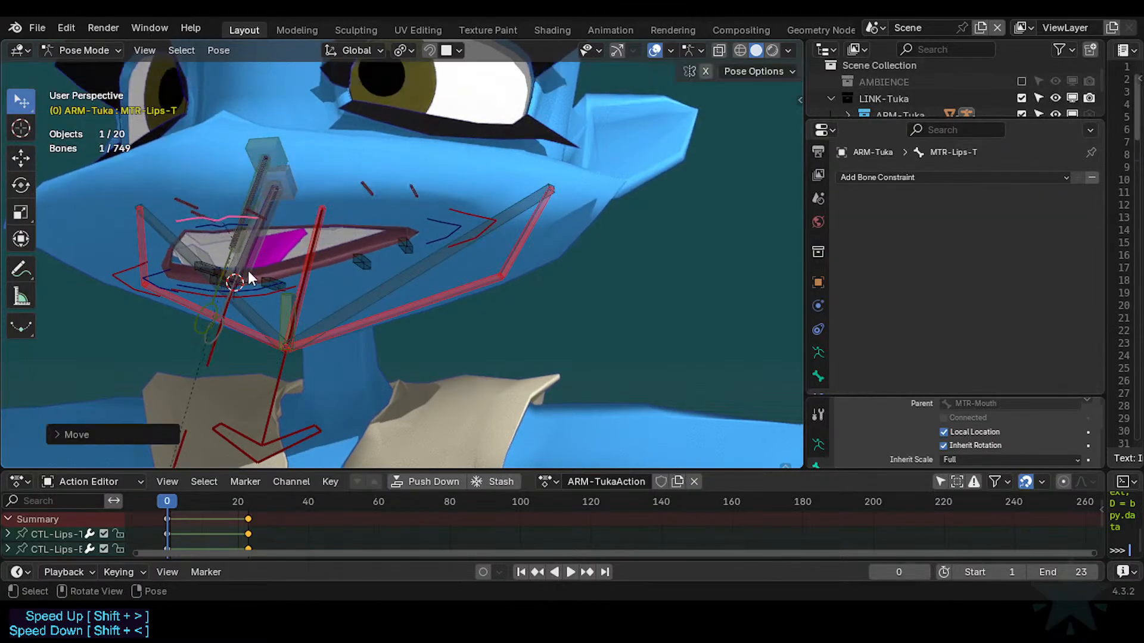
Adjust MTR-Lips-T's height and depth in side view, keeping the upper lip in front of the teeth.
{"action": "middle_click_drag", "start_coordinate": [248, 271], "coordinate": [274, 285]}
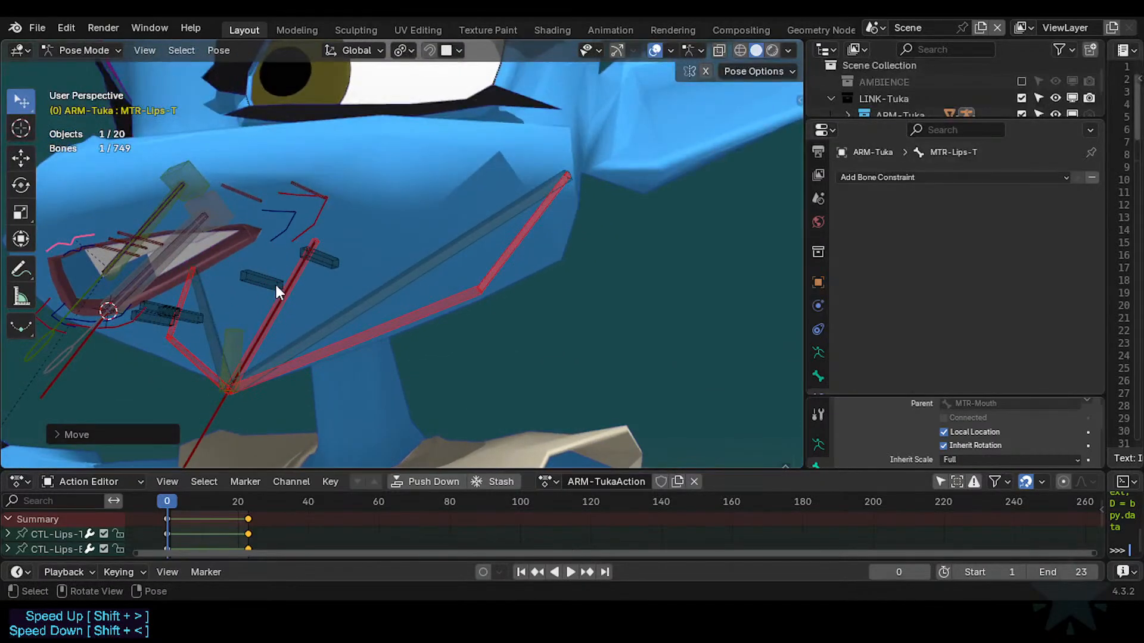
{"action": "key", "text": "KP_1"}
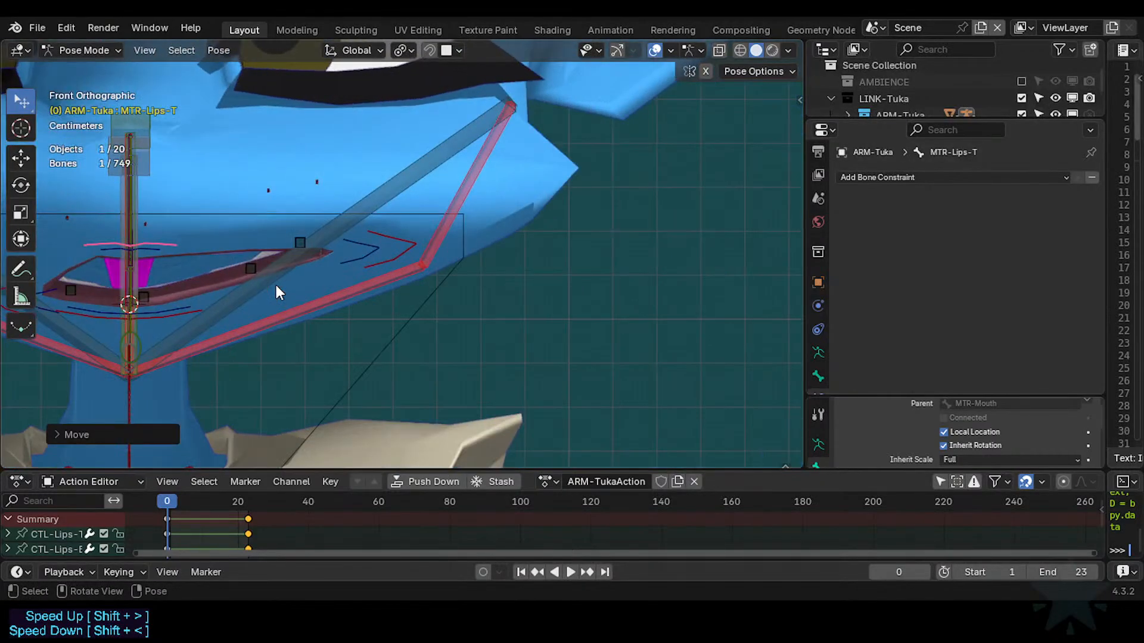
{"action": "key", "text": "KP_3"}
{"action": "key", "text": "g"}
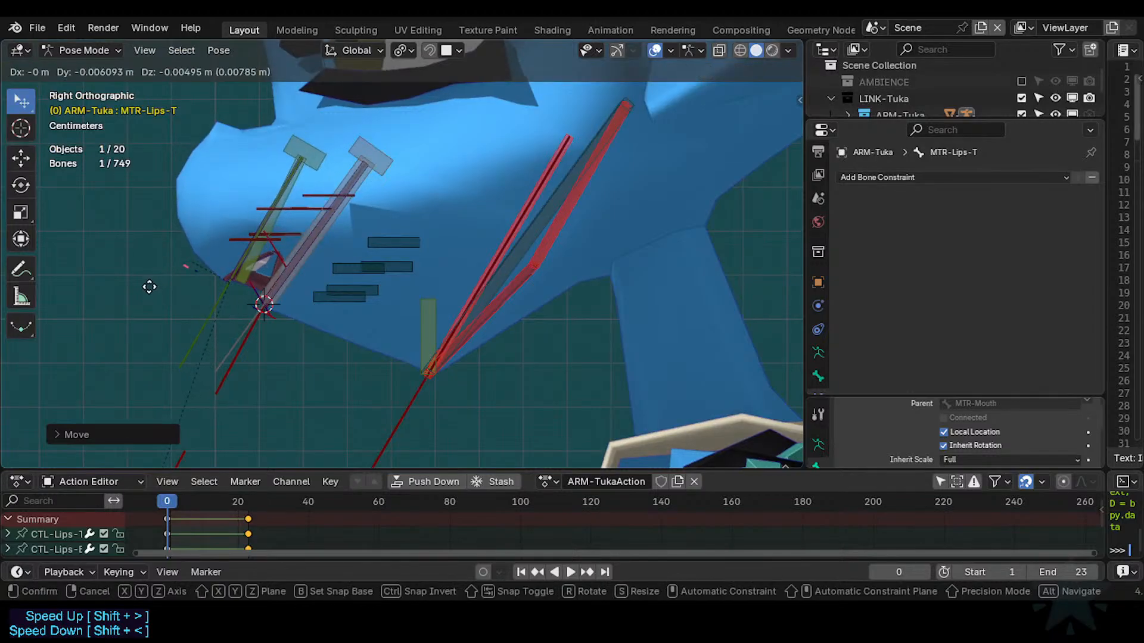
{"action": "left_click", "coordinate": [164, 263]}
{"action": "left_click", "coordinate": [206, 252]}
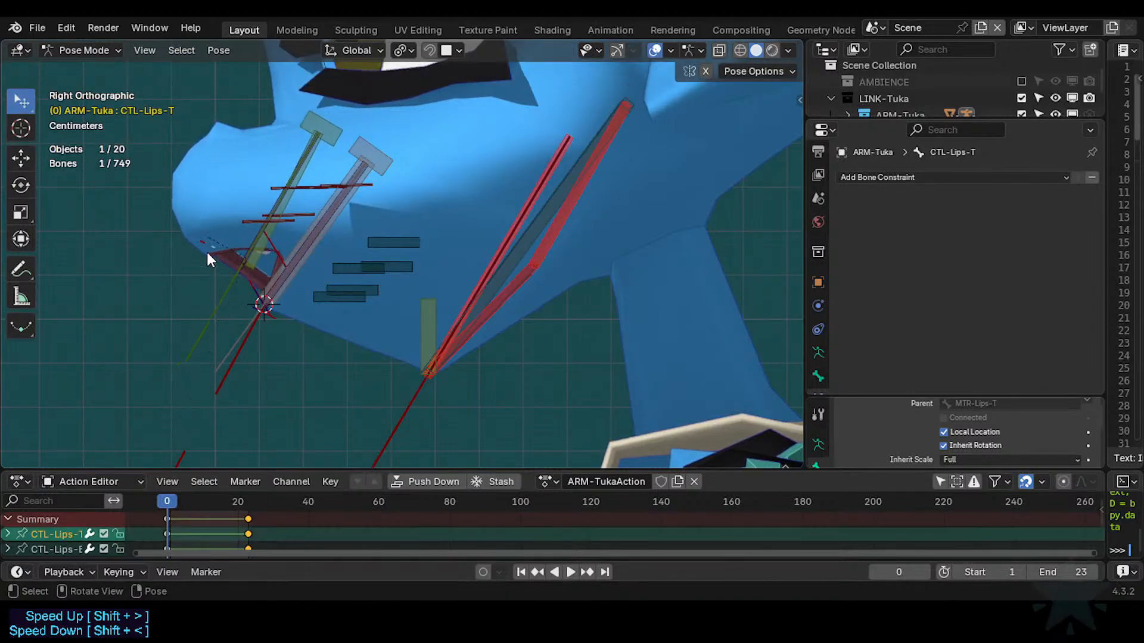
{"action": "left_click", "coordinate": [203, 244]}
{"action": "key", "text": "g"}
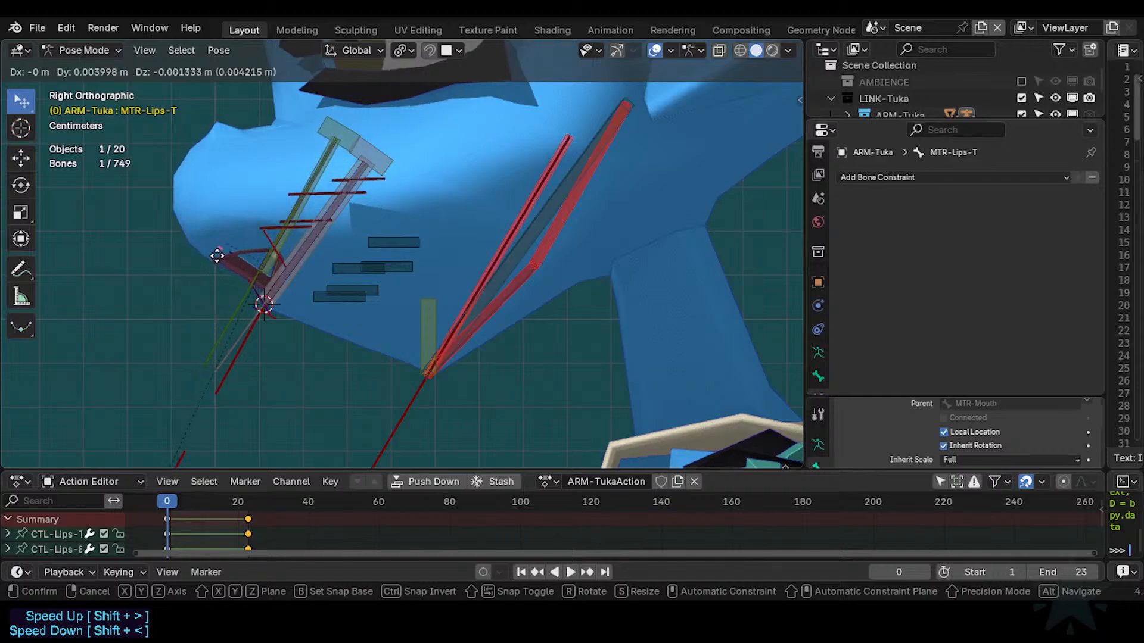
{"action": "left_click", "coordinate": [205, 265]}
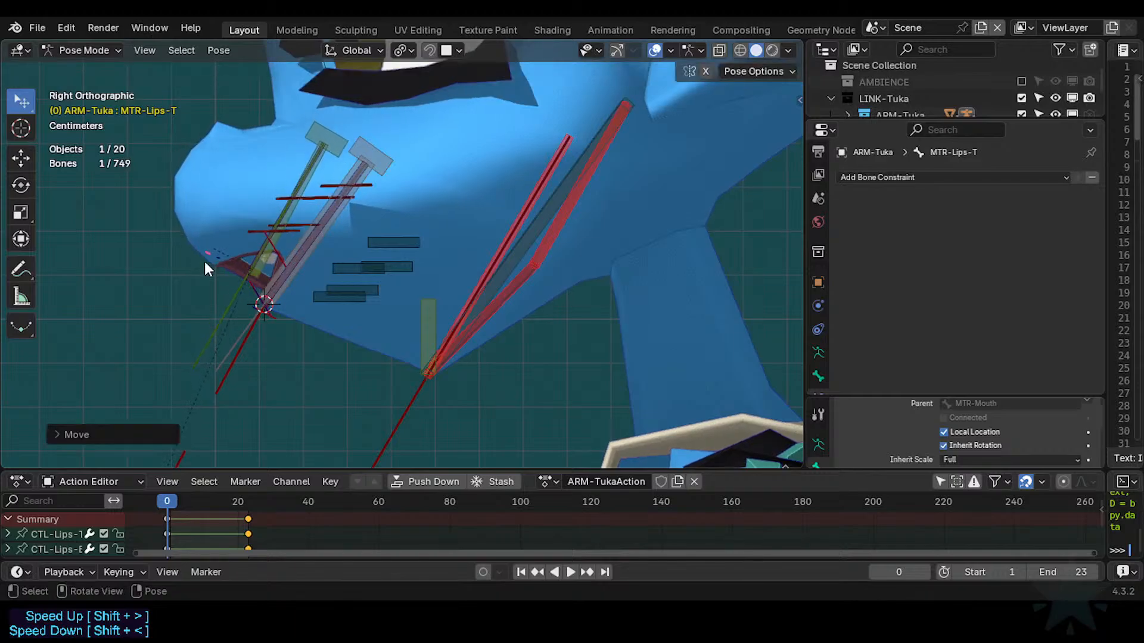
Raise MTR-Lips-T in front view and clear the location of all visible bones.
{"action": "key", "text": "KP_1"}
{"action": "key", "text": "g"}
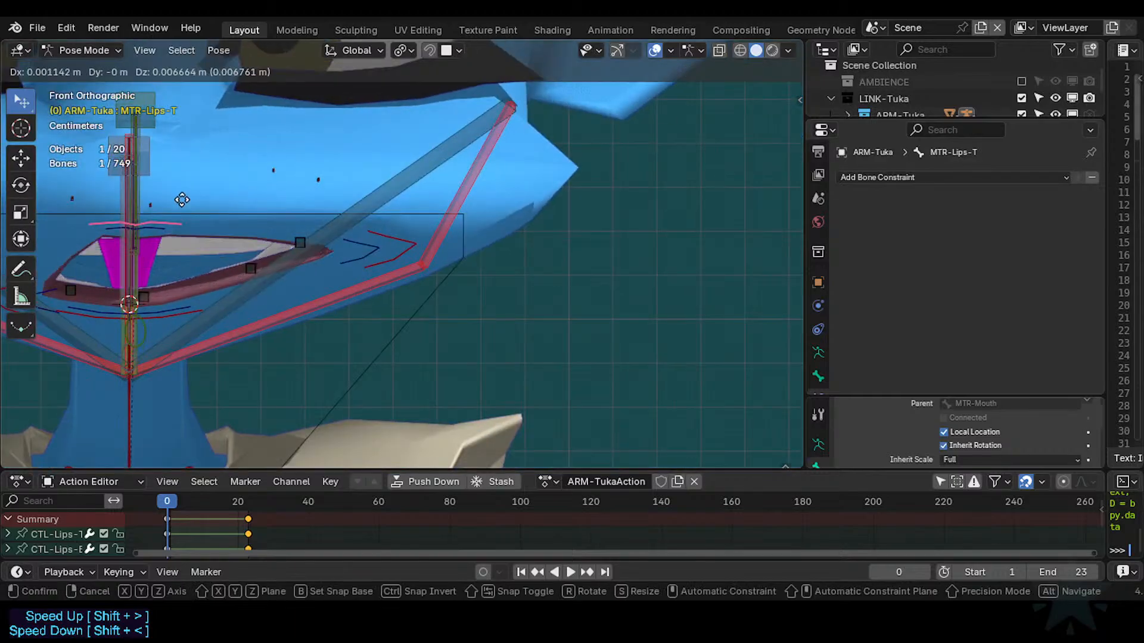
{"action": "left_click", "coordinate": [181, 222]}
{"action": "key", "text": "a"}
{"action": "key", "text": "alt+g"}
Raise MTR-Lips-T in front view to open the mouth from its rest position.
{"action": "left_click", "coordinate": [167, 272]}
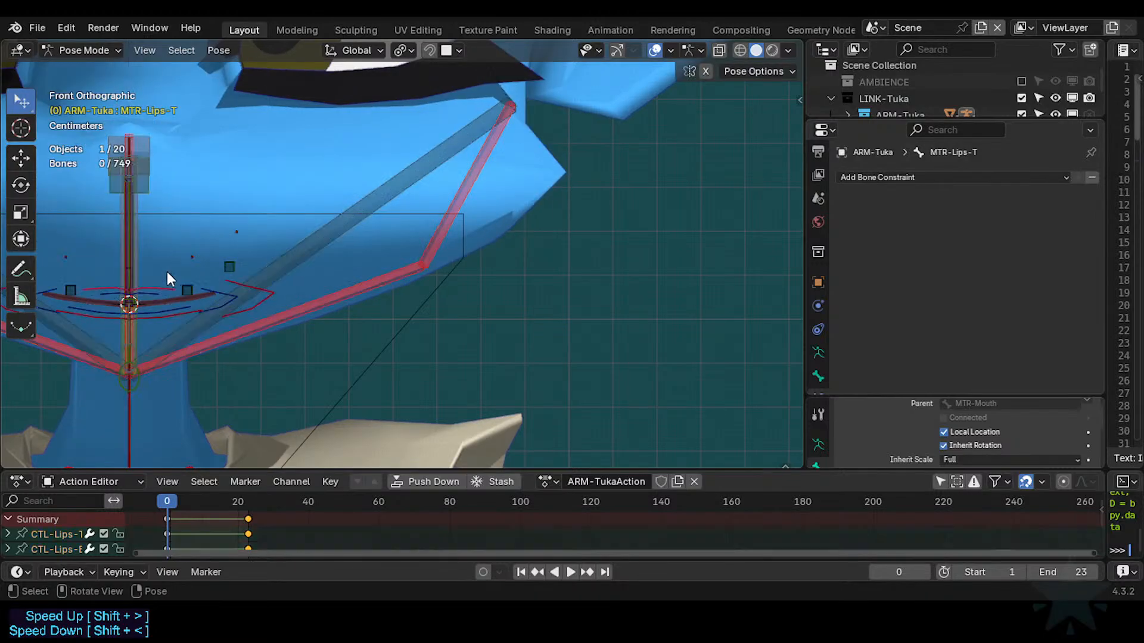
{"action": "key", "text": "g"}
{"action": "left_click", "coordinate": [163, 256]}
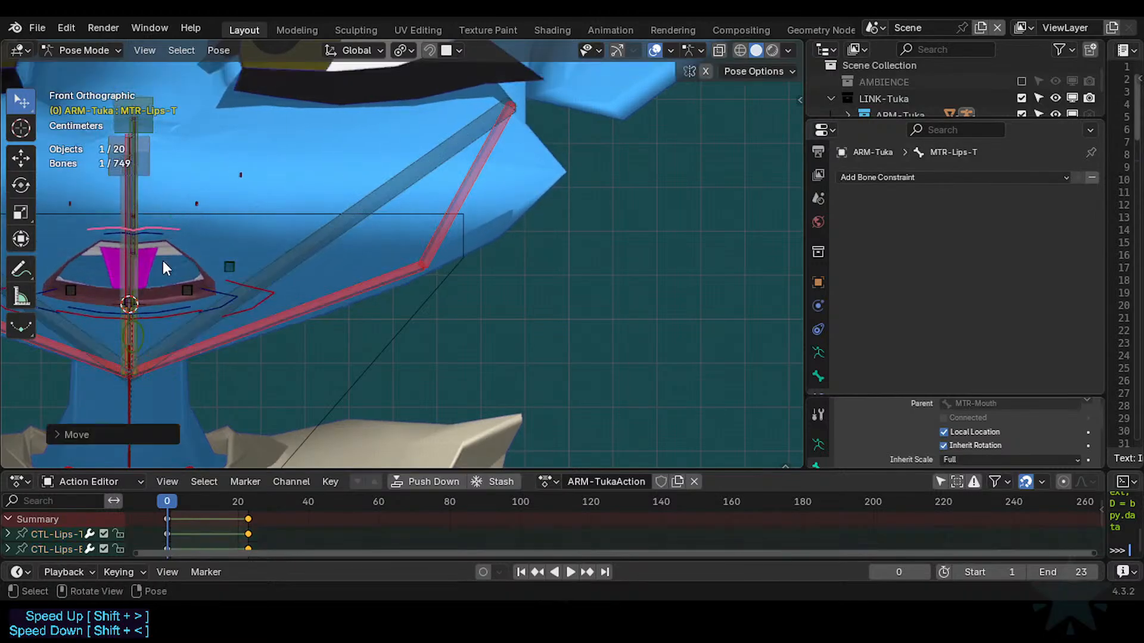
{"action": "middle_click_drag", "start_coordinate": [163, 260], "coordinate": [307, 305], "text": "shift"}
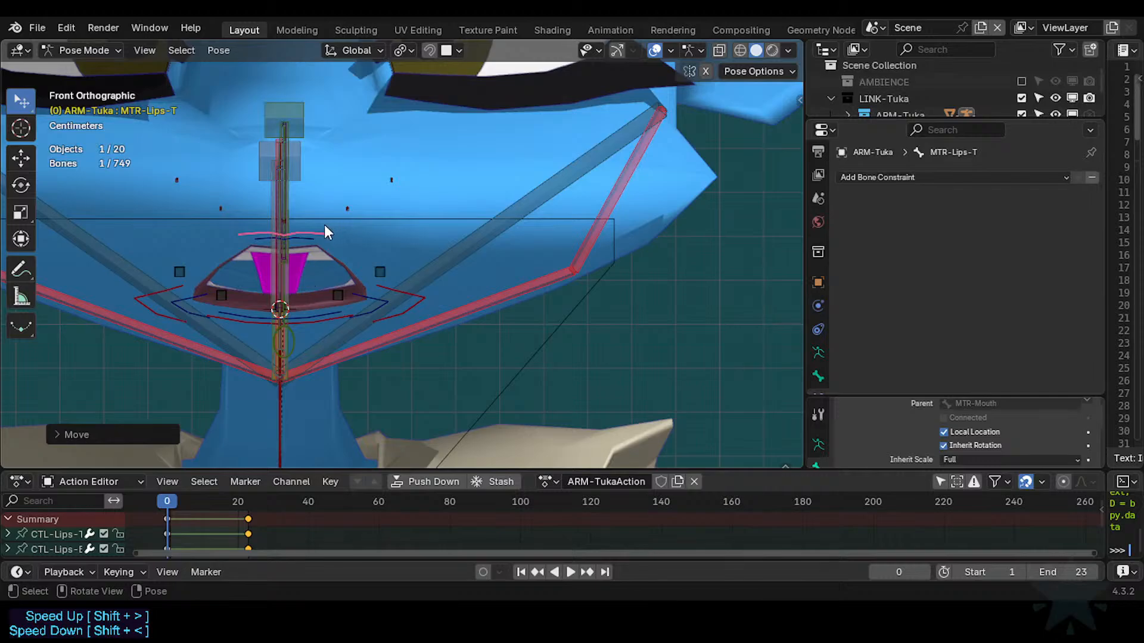
{"action": "key", "text": "g"}
{"action": "left_click", "coordinate": [322, 194]}
Balance the heights of MTR-Lips-T and CTL-Lips-T, placing CTL-Lips-T below the master control.
{"action": "left_click", "coordinate": [299, 209]}
{"action": "key", "text": "g"}
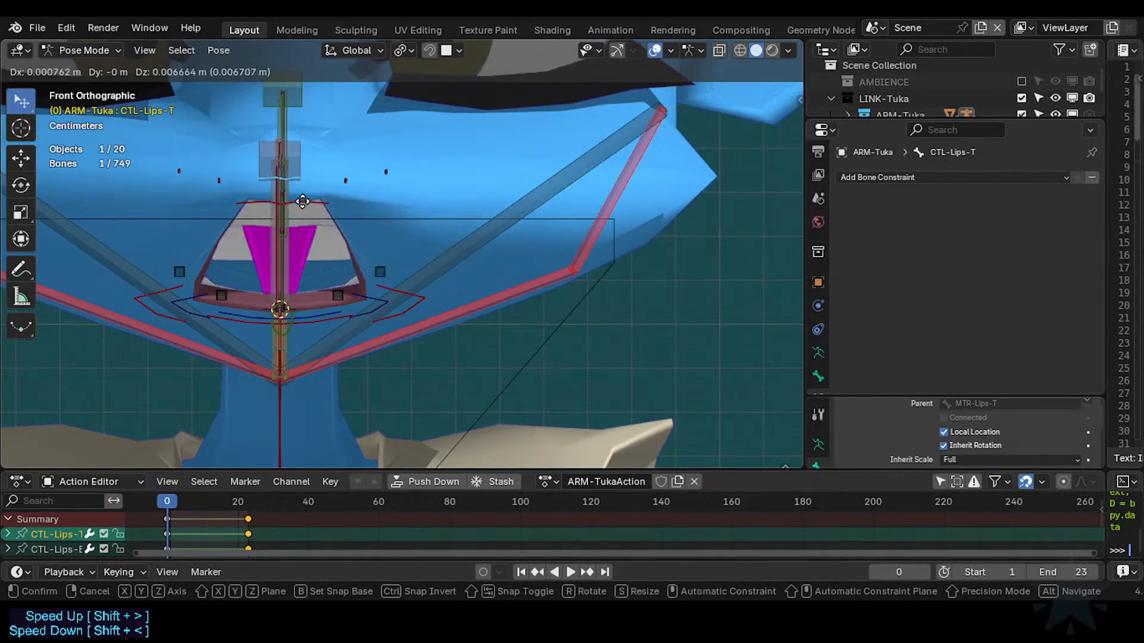
{"action": "left_click", "coordinate": [309, 231]}
{"action": "left_click", "coordinate": [313, 200]}
{"action": "key", "text": "g"}
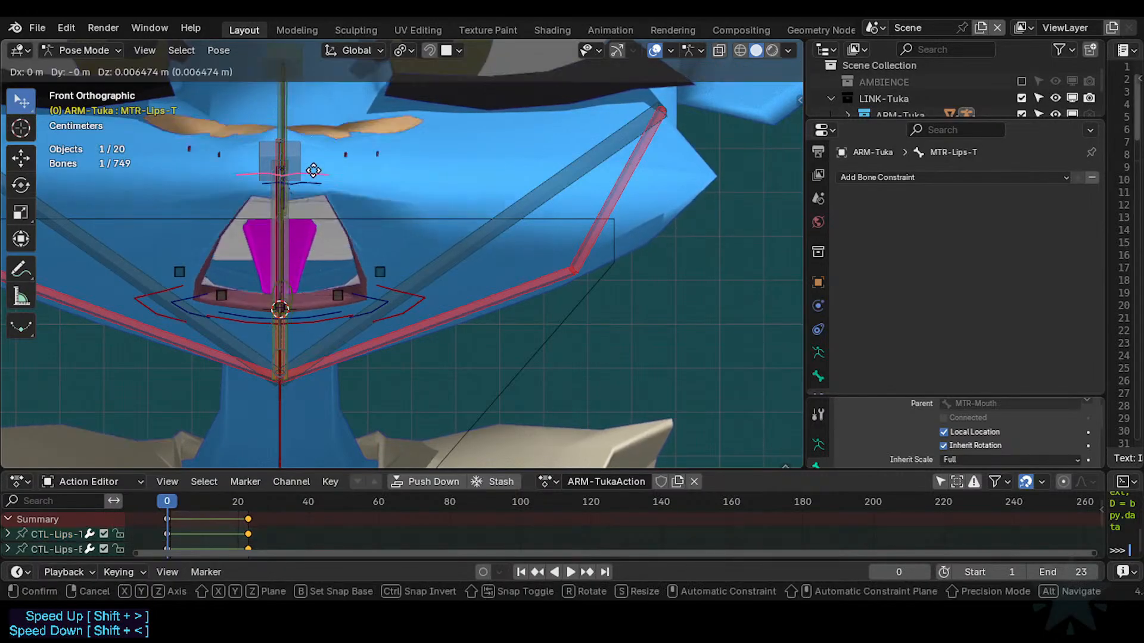
{"action": "left_click", "coordinate": [317, 230]}
{"action": "left_click", "coordinate": [316, 230]}
{"action": "key", "text": "g"}
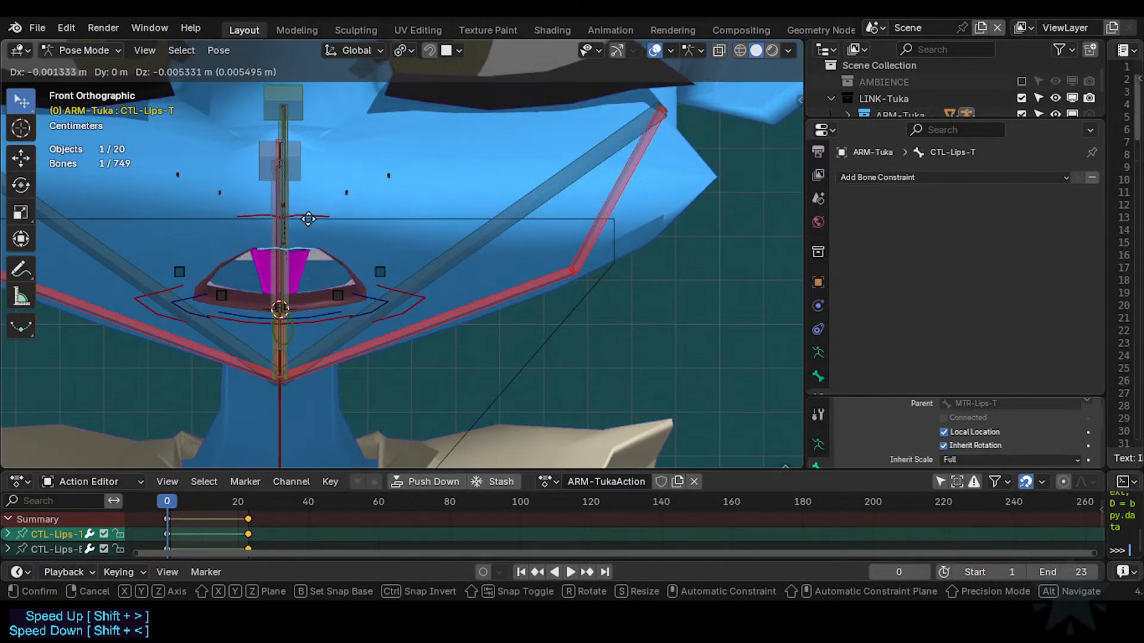
{"action": "left_click", "coordinate": [306, 218]}
Pull MTR-Lips.L outward and up to stretch the mouth into a one-sided smile.
{"action": "left_click", "coordinate": [406, 290]}
{"action": "key", "text": "g"}
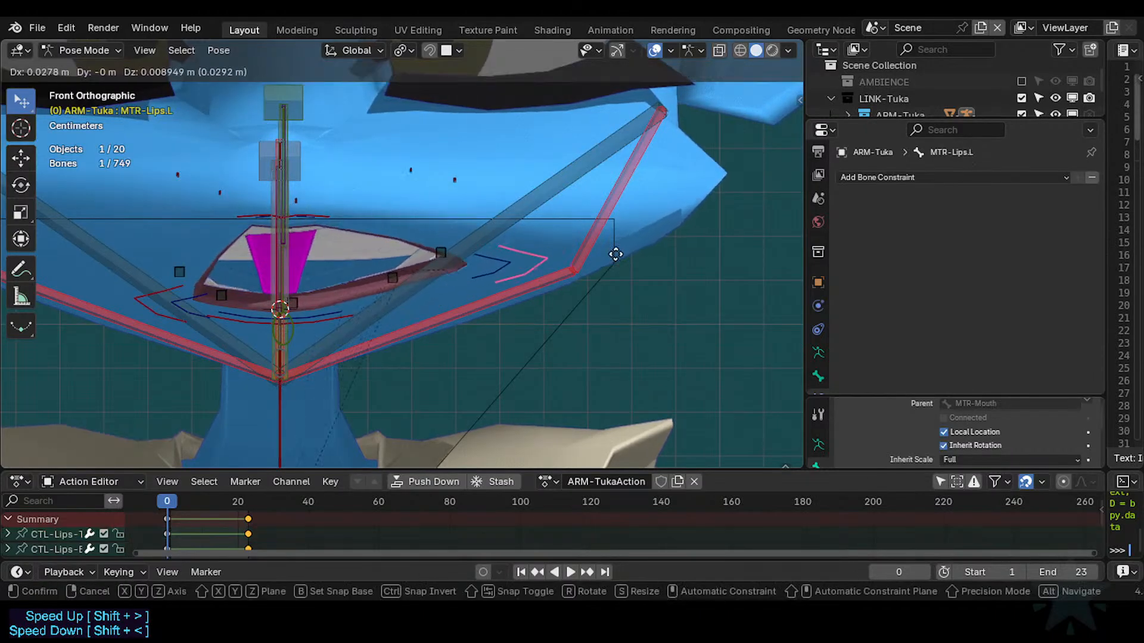
{"action": "left_click", "coordinate": [650, 243]}
{"action": "key", "text": "g"}
{"action": "left_click", "coordinate": [567, 234]}
Lower CTL-Lips-B to pull the lower lip down, and raise MTR-Lips-B slightly.
{"action": "left_click", "coordinate": [314, 313]}
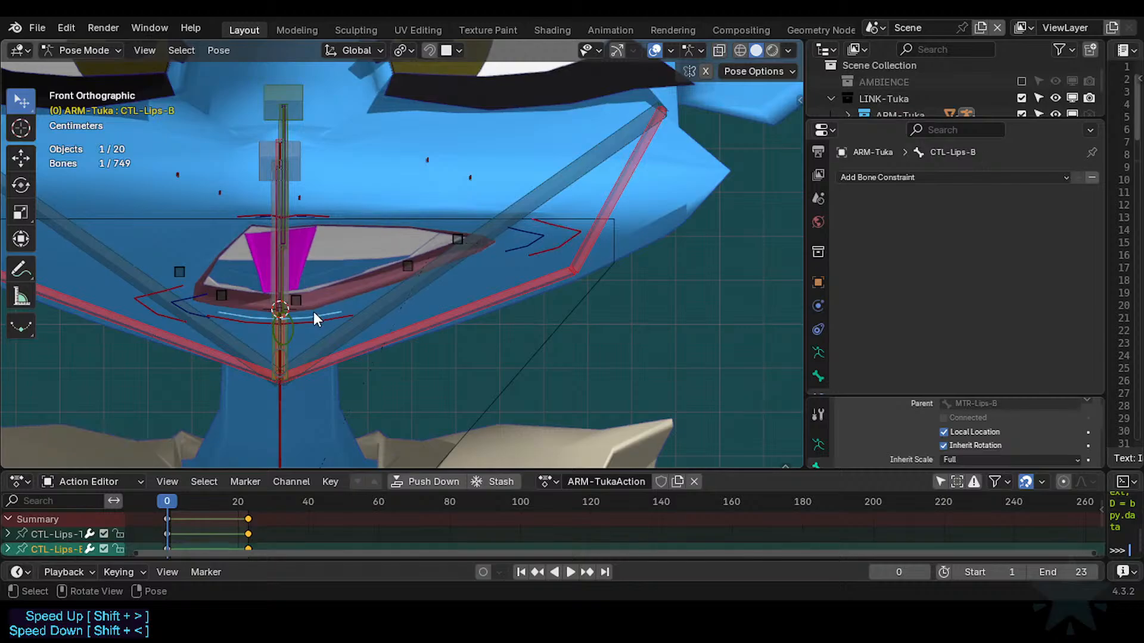
{"action": "key", "text": "g"}
{"action": "left_click", "coordinate": [331, 322]}
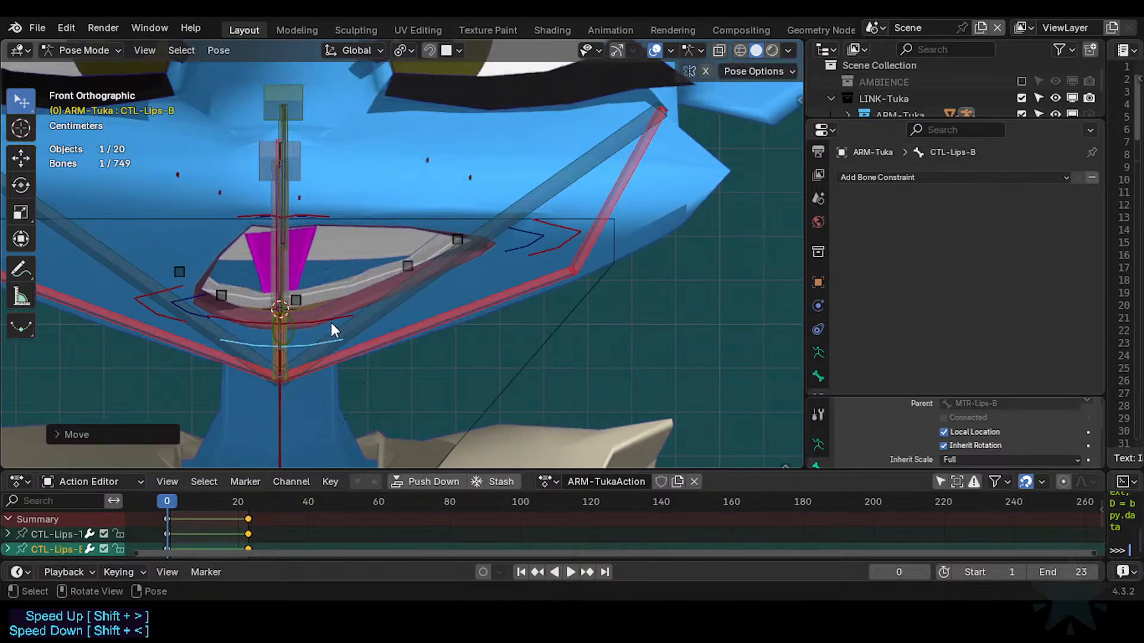
{"action": "left_click", "coordinate": [331, 323]}
{"action": "key", "text": "g"}
{"action": "left_click", "coordinate": [334, 309]}
Lower MTR-Lips-T and raise CTL-Lips-T above it to rebalance the upper lip.
{"action": "left_click", "coordinate": [317, 223]}
{"action": "key", "text": "g"}
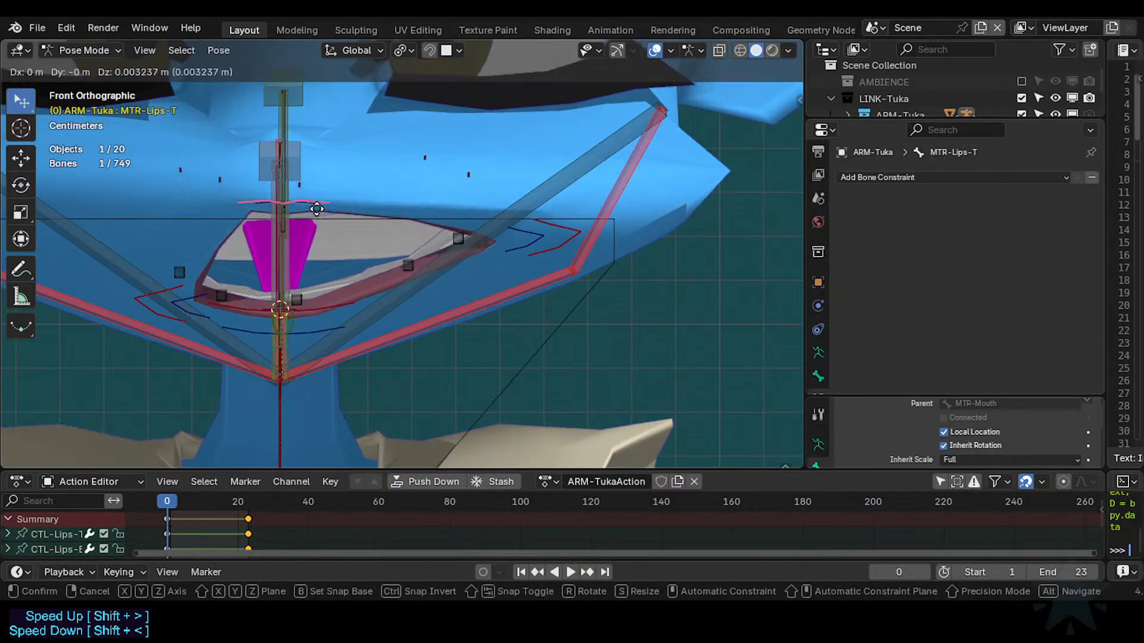
{"action": "left_click", "coordinate": [314, 245]}
{"action": "left_click", "coordinate": [309, 245]}
{"action": "key", "text": "g"}
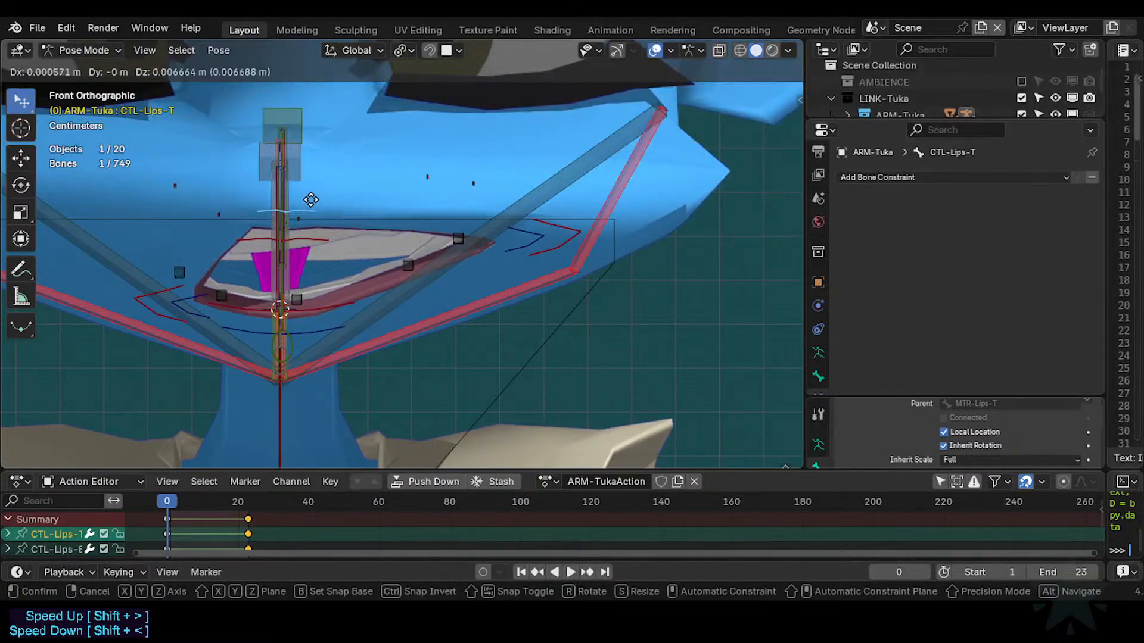
{"action": "left_click", "coordinate": [311, 200]}
Move CTL-Lips.L up and down several times to test the lip corner, leaving it near its starting height.
{"action": "left_click", "coordinate": [520, 238]}
{"action": "key", "text": "g"}
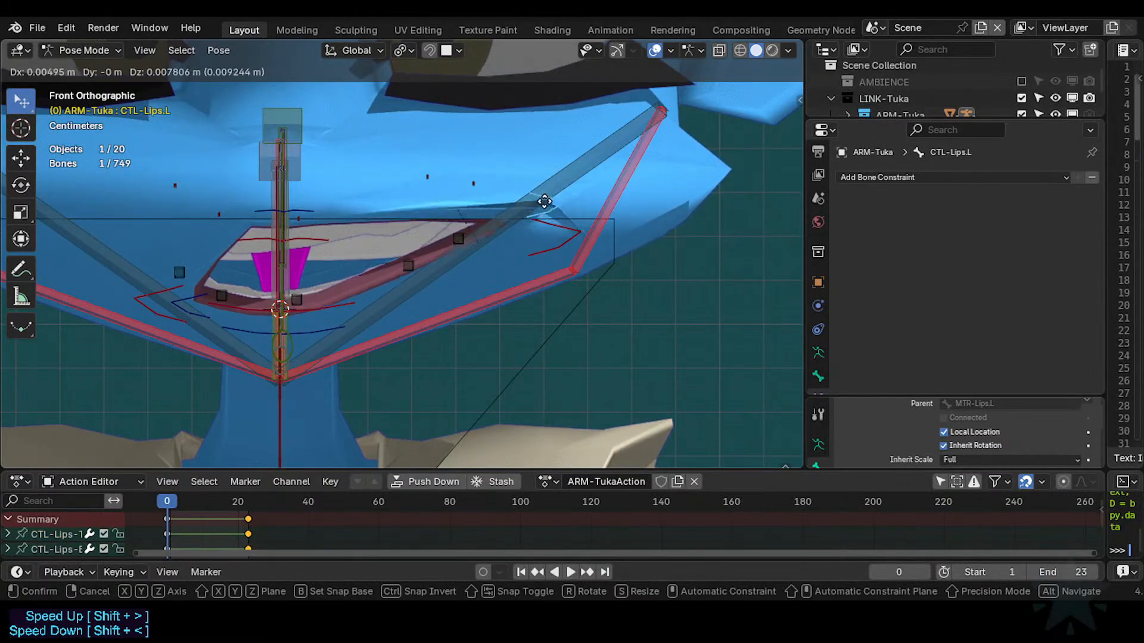
{"action": "left_click", "coordinate": [548, 206]}
{"action": "key", "text": "g"}
{"action": "left_click", "coordinate": [517, 258]}
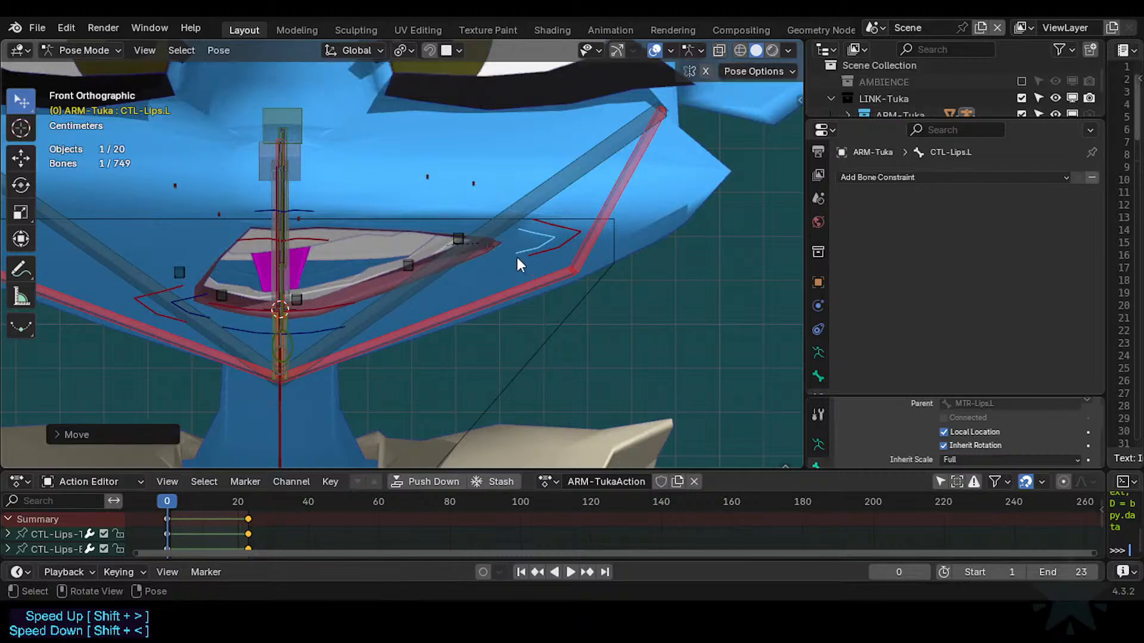
{"action": "key", "text": "g"}
{"action": "left_click", "coordinate": [517, 241]}
{"action": "key", "text": "g"}
{"action": "left_click", "coordinate": [514, 256]}
Display the bone properties of CTL-Lips.L and widen the text editor with the to-do list by narrowing the neighbouring areas.
{"action": "left_click", "coordinate": [818, 377]}
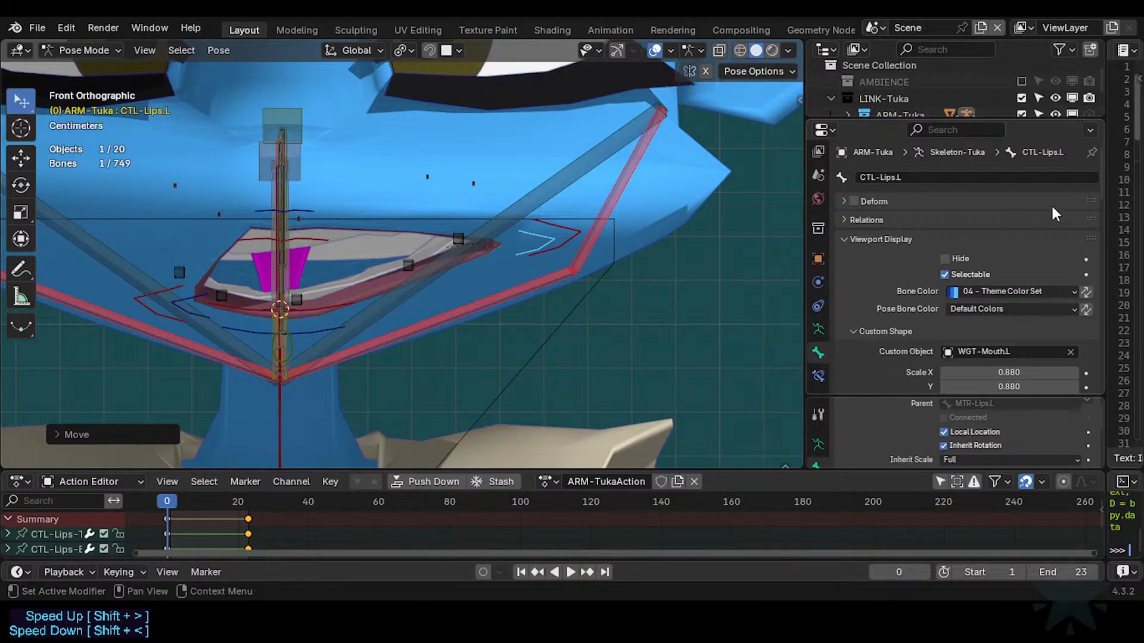
{"action": "left_click_drag", "start_coordinate": [1107, 202], "coordinate": [969, 212]}
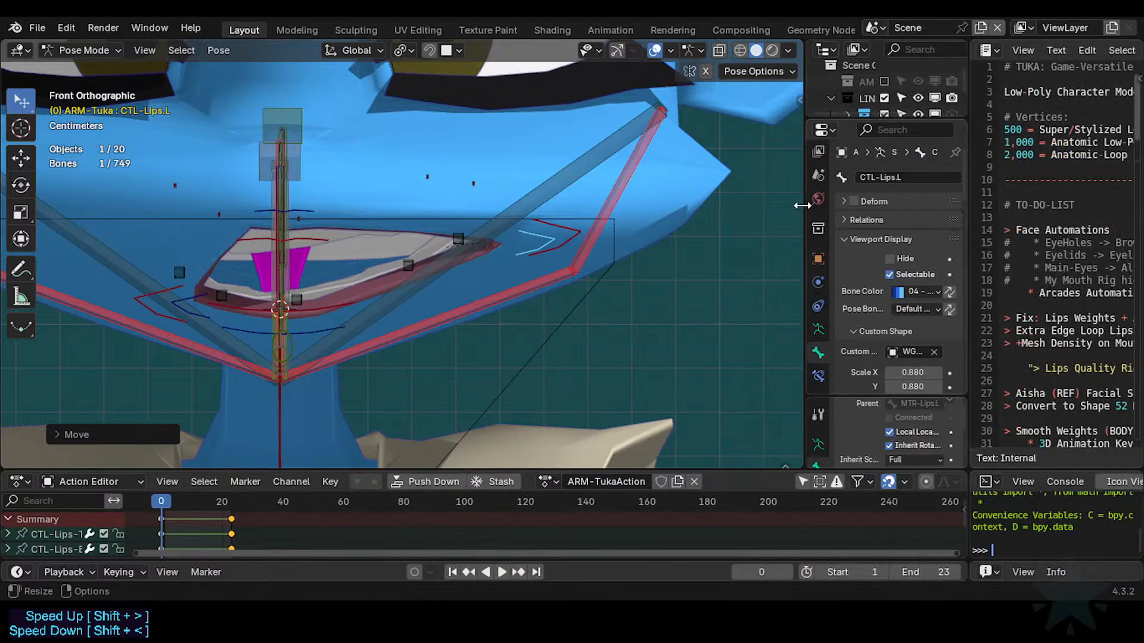
{"action": "left_click_drag", "start_coordinate": [804, 232], "coordinate": [697, 235]}
{"action": "left_click_drag", "start_coordinate": [968, 262], "coordinate": [821, 261]}
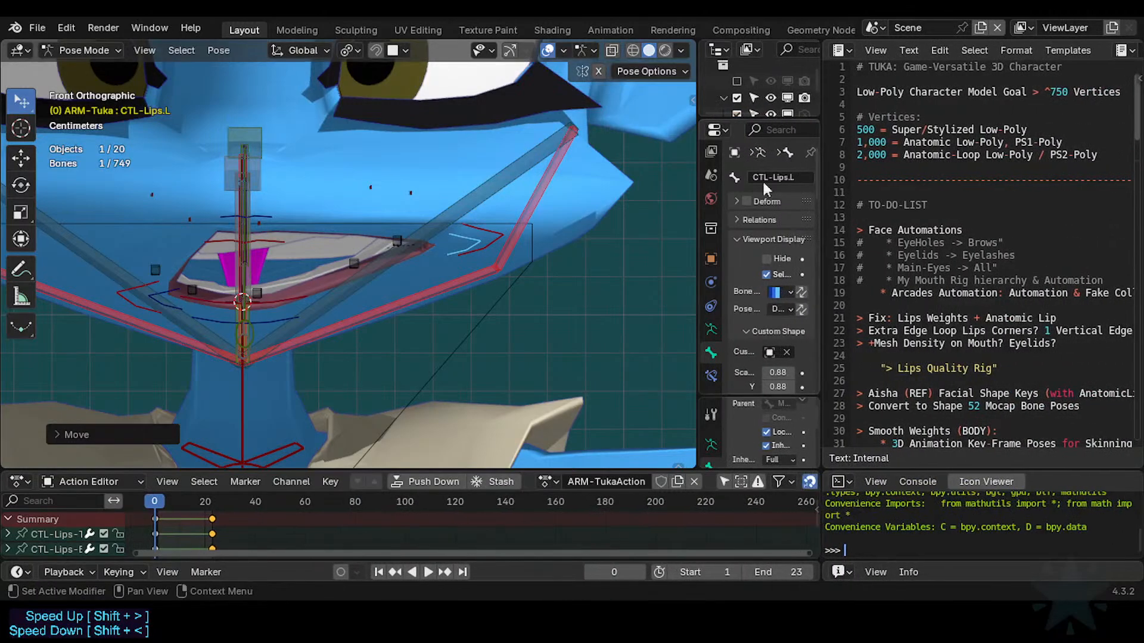
{"action": "left_click_drag", "start_coordinate": [698, 137], "coordinate": [634, 138]}
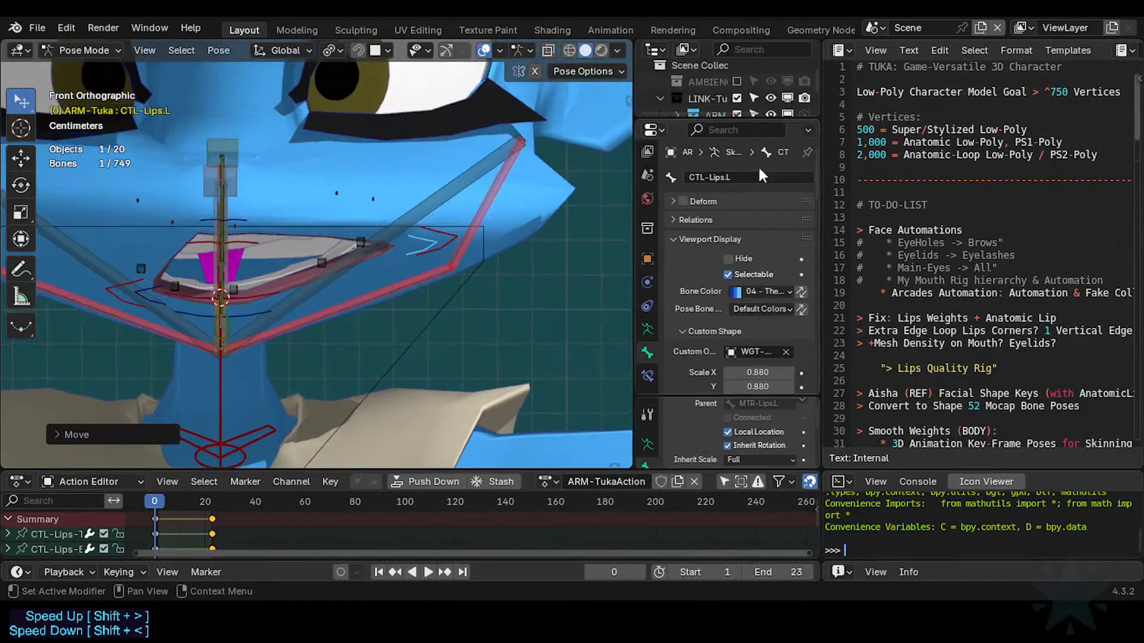
Comment out the Face Automations heading and its Arcades Automation line with # in the to-do list, widening the text editor further.
{"action": "scroll", "coordinate": [898, 308], "scroll_direction": "down", "scroll_amount": 5}
{"action": "scroll", "coordinate": [898, 308], "scroll_direction": "up", "scroll_amount": 5}
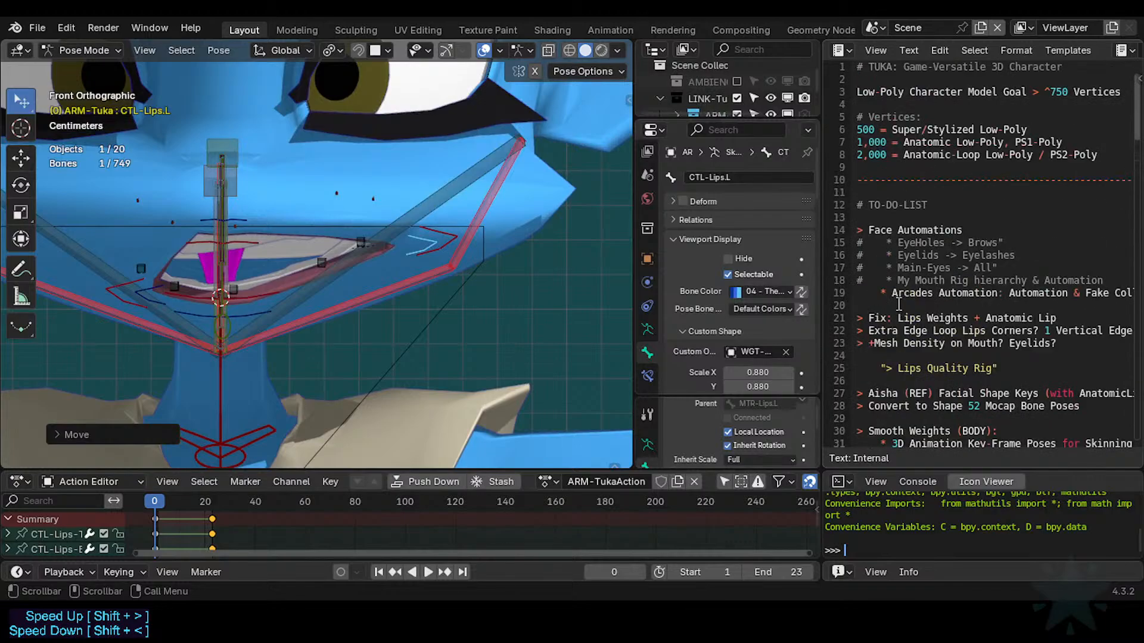
{"action": "scroll", "coordinate": [918, 262], "scroll_direction": "down", "scroll_amount": 9}
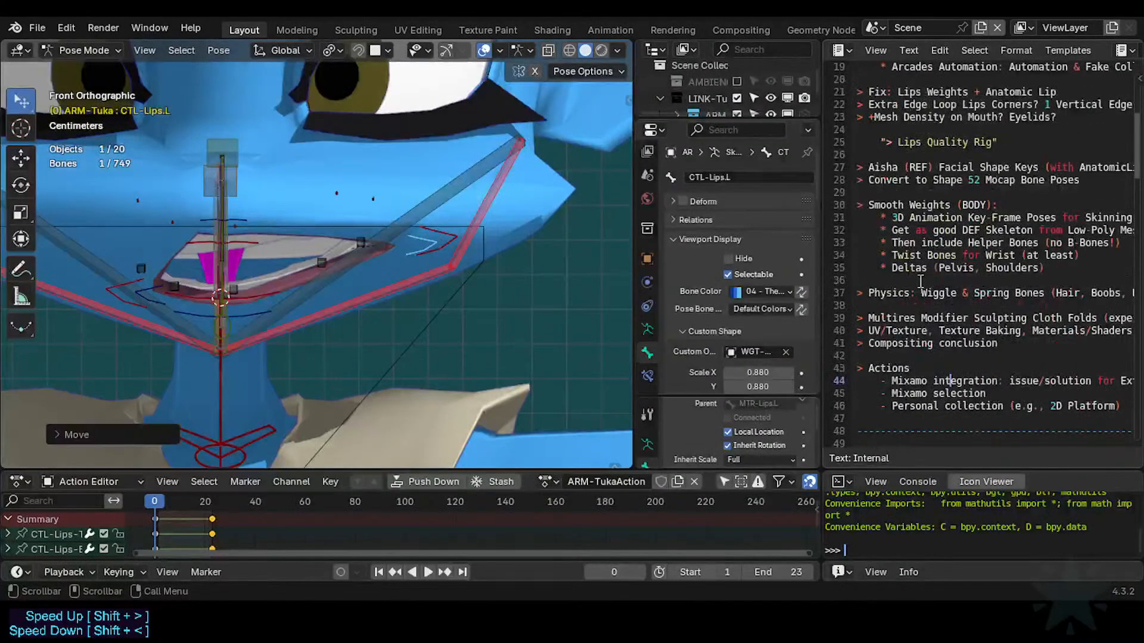
{"action": "scroll", "coordinate": [921, 280], "scroll_direction": "up", "scroll_amount": 7}
{"action": "scroll", "coordinate": [919, 250], "scroll_direction": "up", "scroll_amount": 2}
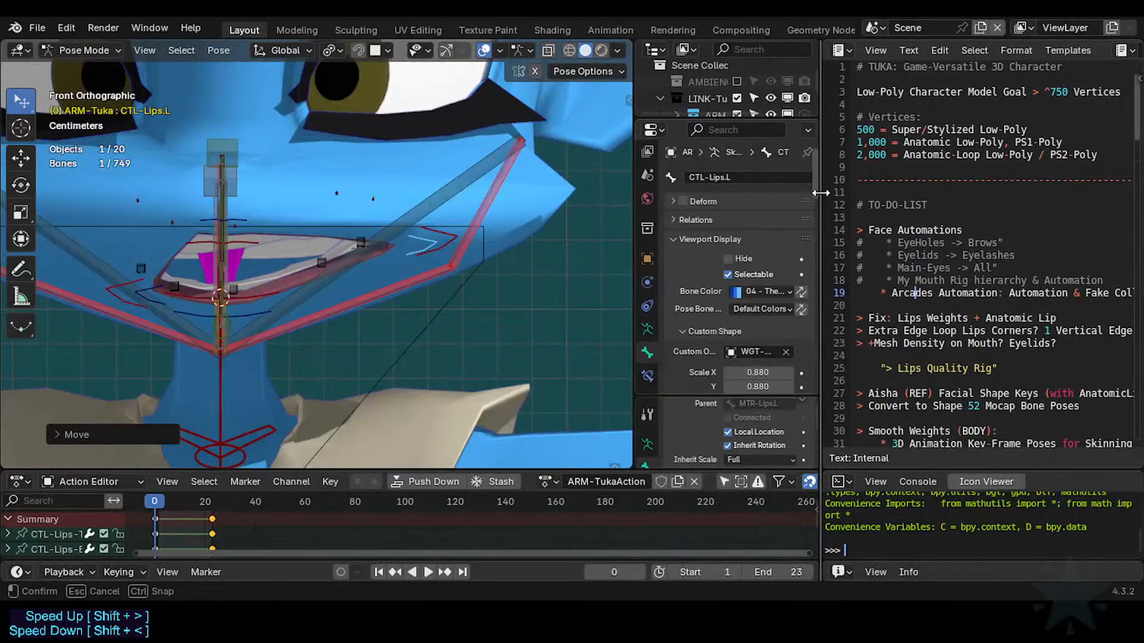
{"action": "left_click_drag", "start_coordinate": [823, 290], "coordinate": [775, 290]}
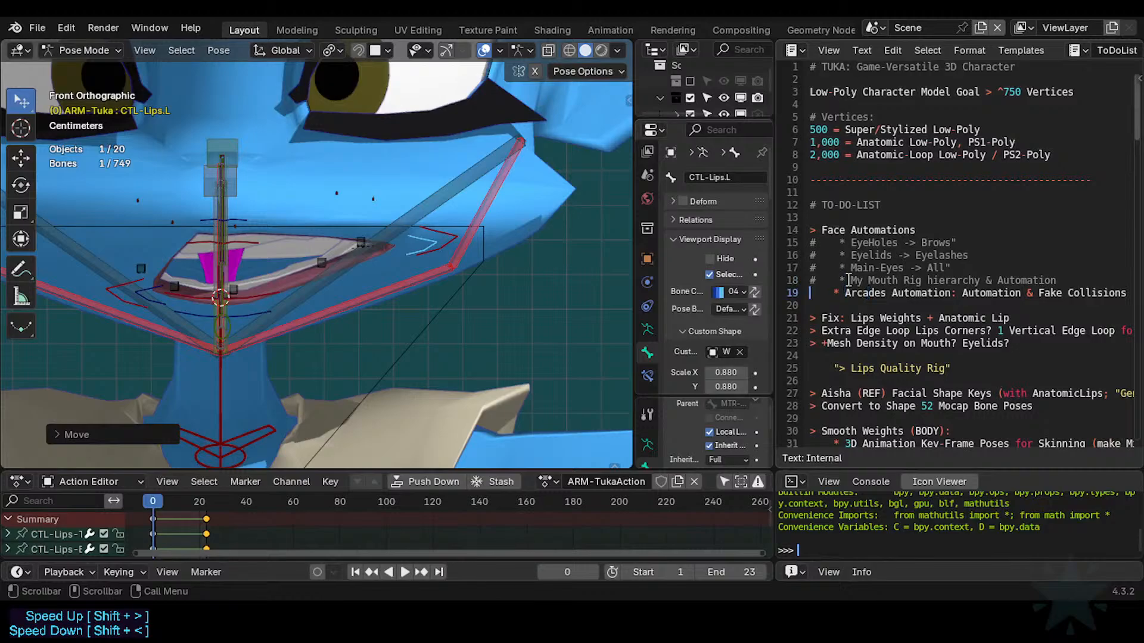
{"action": "type", "text": "#"}
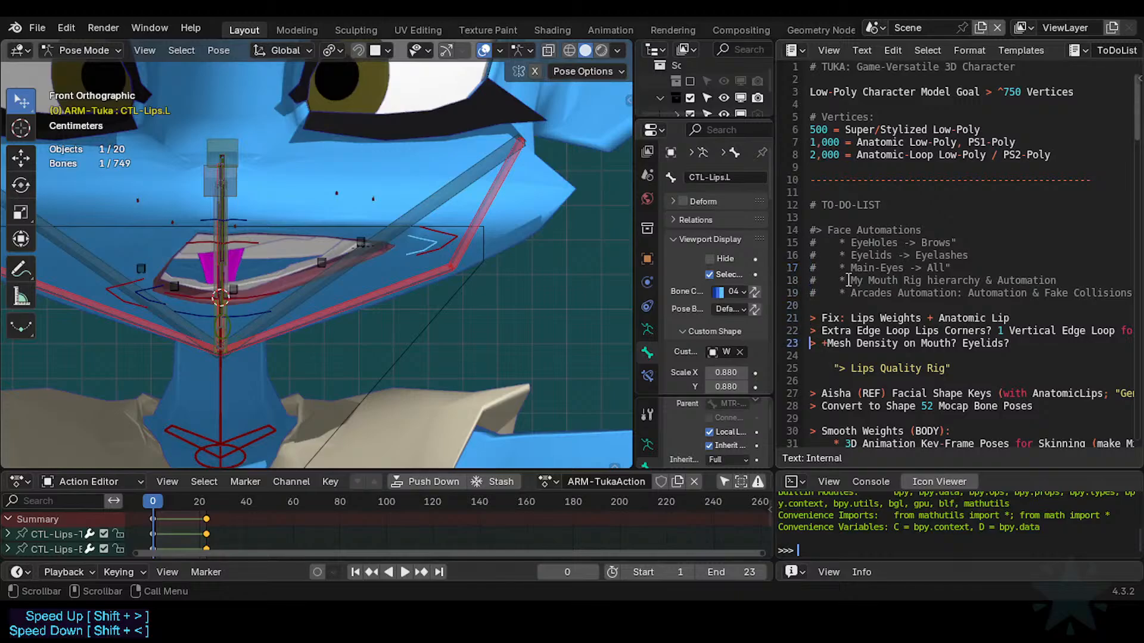
Add the entry "> Improve Arcades shapes from Front View especially" below the Face Automations block, followed by a blank line.
{"action": "key", "text": "Return"}
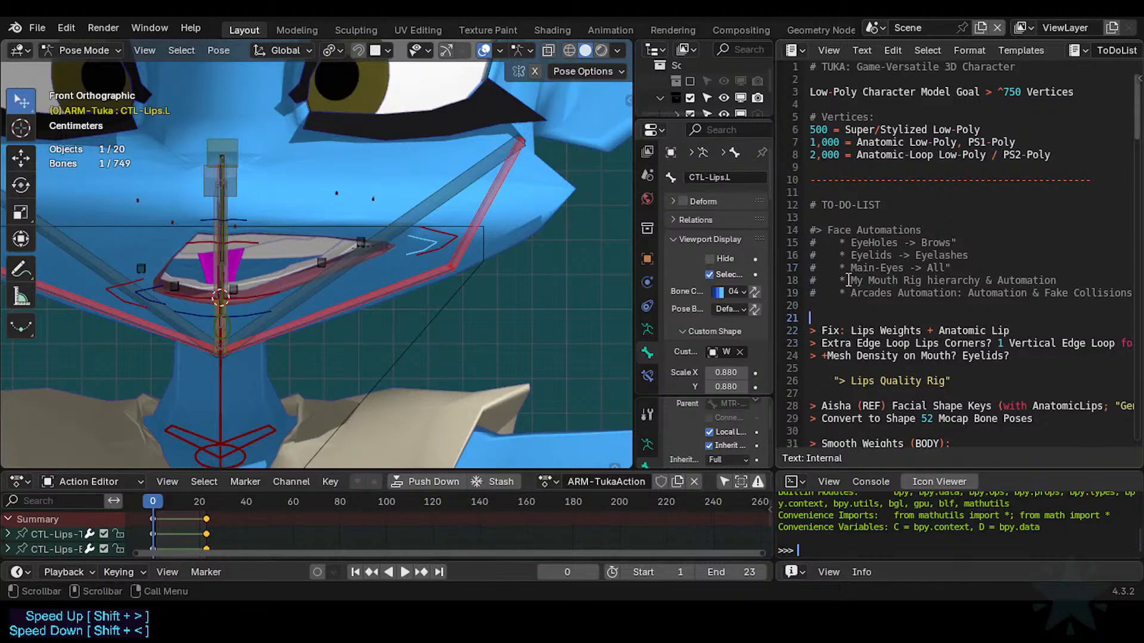
{"action": "key", "text": "Return"}
{"action": "key", "text": "Up"}
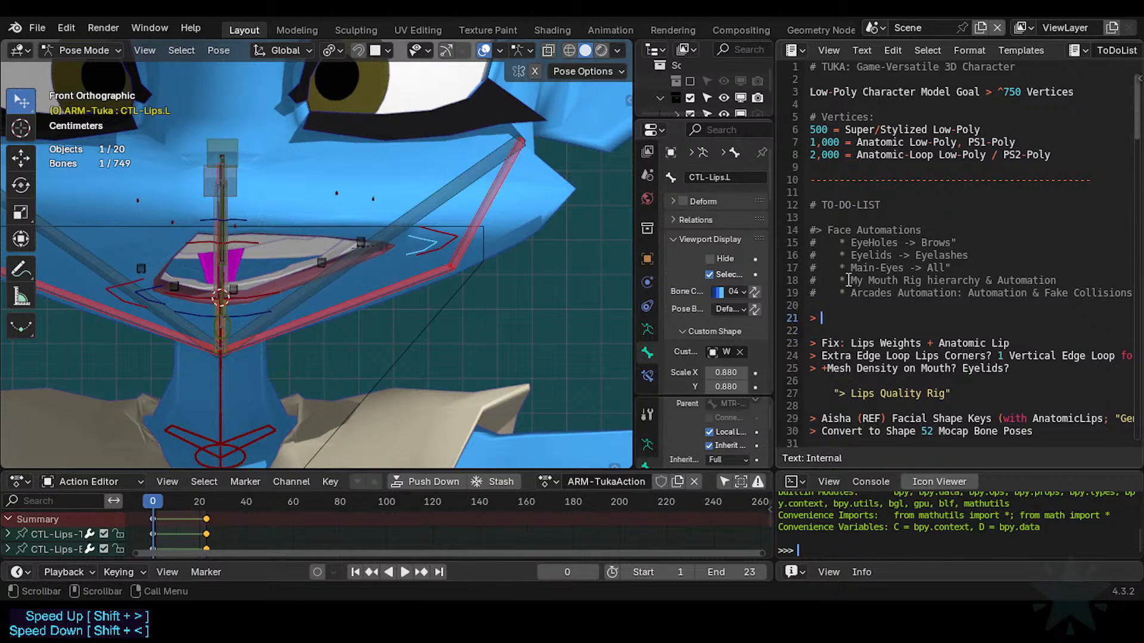
{"action": "type", "text": "> Improve Arcades"}
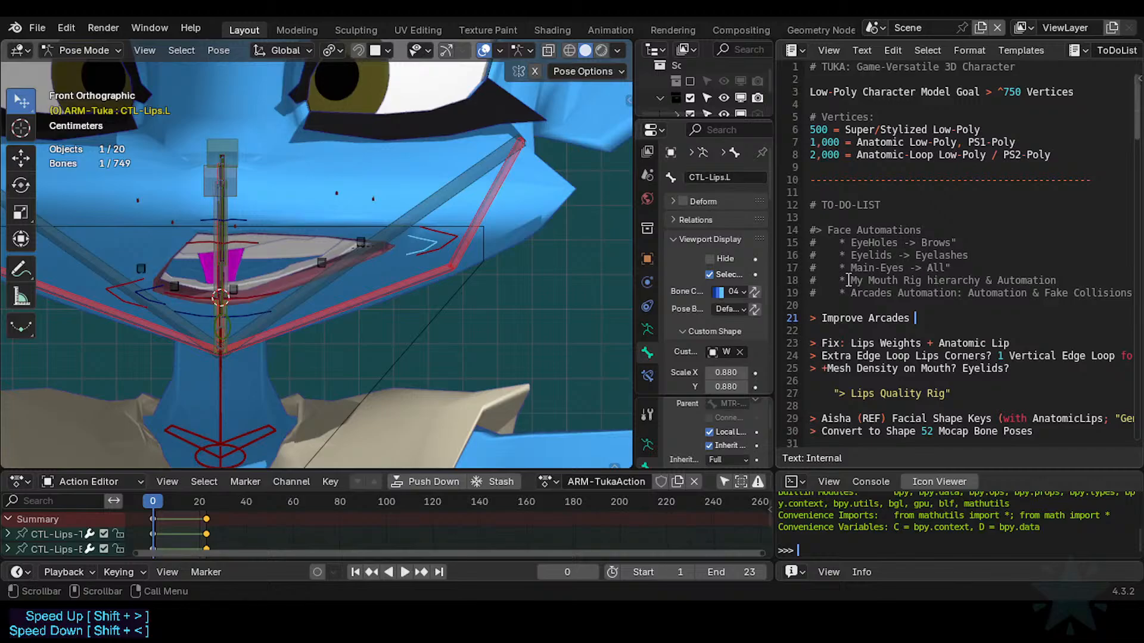
{"action": "type", "text": "shapes from F"}
{"action": "key", "text": "BackSpace"}
{"action": "type", "text": "F"}
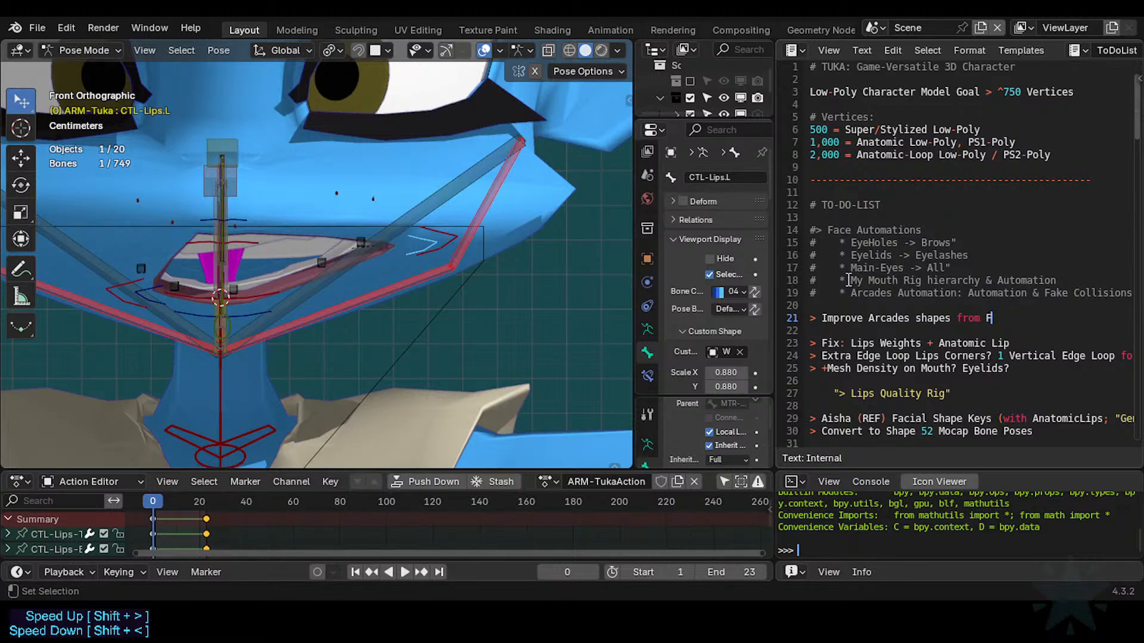
{"action": "type", "text": "ront View especially"}
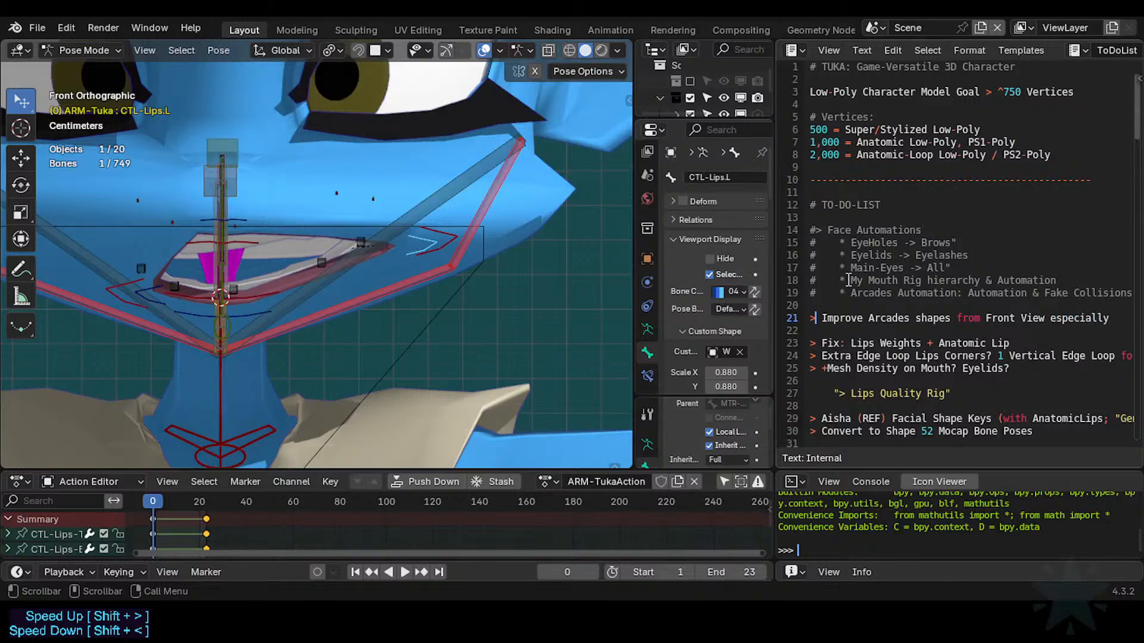
Change "Front View" to "Front View(s)" in the Improve Arcades entry and delete the word "especially".
{"action": "key", "text": "Left"}
{"action": "key", "text": "Left"}
{"action": "key", "text": "Left"}
{"action": "key", "text": "Left"}
{"action": "key", "text": "Left"}
{"action": "key", "text": "Left"}
{"action": "key", "text": "Left"}
{"action": "key", "text": "Left"}
{"action": "key", "text": "Left"}
{"action": "key", "text": "Left"}
{"action": "key", "text": "Left"}
{"action": "key", "text": "Left"}
{"action": "key", "text": "Left"}
{"action": "key", "text": "Left"}
{"action": "key", "text": "Left"}
{"action": "key", "text": "Left"}
{"action": "key", "text": "Left"}
{"action": "key", "text": "Left"}
{"action": "key", "text": "Left"}
{"action": "key", "text": "Left"}
{"action": "key", "text": "End"}
{"action": "key", "text": "Left"}
{"action": "key", "text": "Left"}
{"action": "key", "text": "Left"}
{"action": "key", "text": "Left"}
{"action": "key", "text": "Left"}
{"action": "key", "text": "Left"}
{"action": "key", "text": "Left"}
{"action": "key", "text": "Left"}
{"action": "key", "text": "Left"}
{"action": "key", "text": "Left"}
{"action": "key", "text": "Left"}
{"action": "key", "text": "Left"}
{"action": "key", "text": "Right"}
{"action": "type", "text": "s"}
{"action": "key", "text": "Left"}
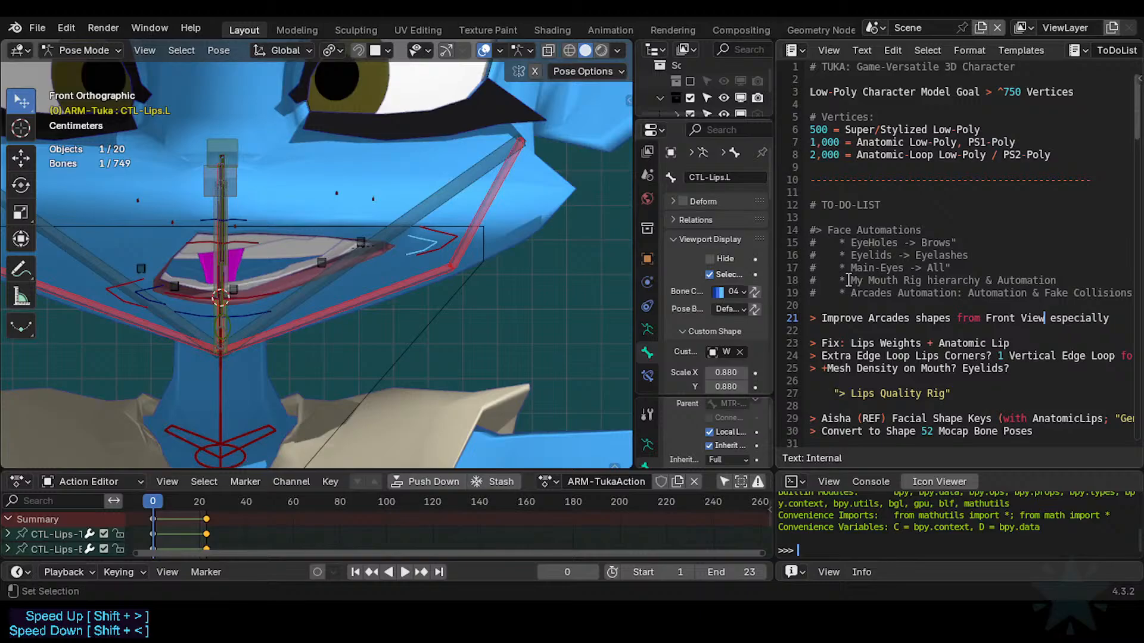
{"action": "type", "text": "("}
{"action": "key", "text": "Right"}
{"action": "type", "text": ")"}
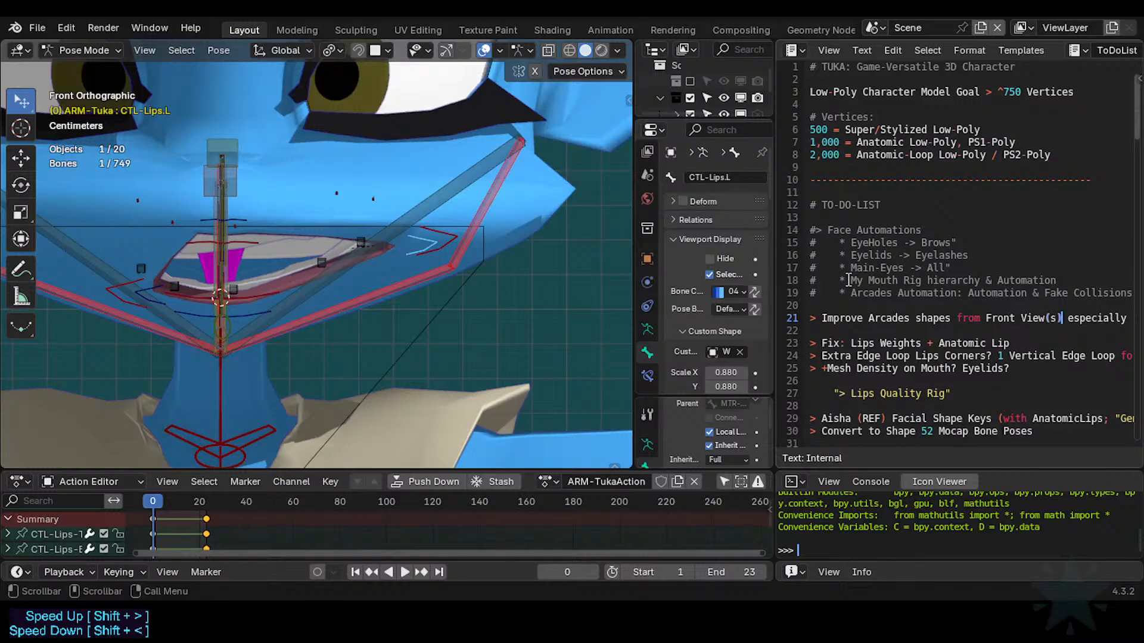
{"action": "key", "text": "shift+End"}
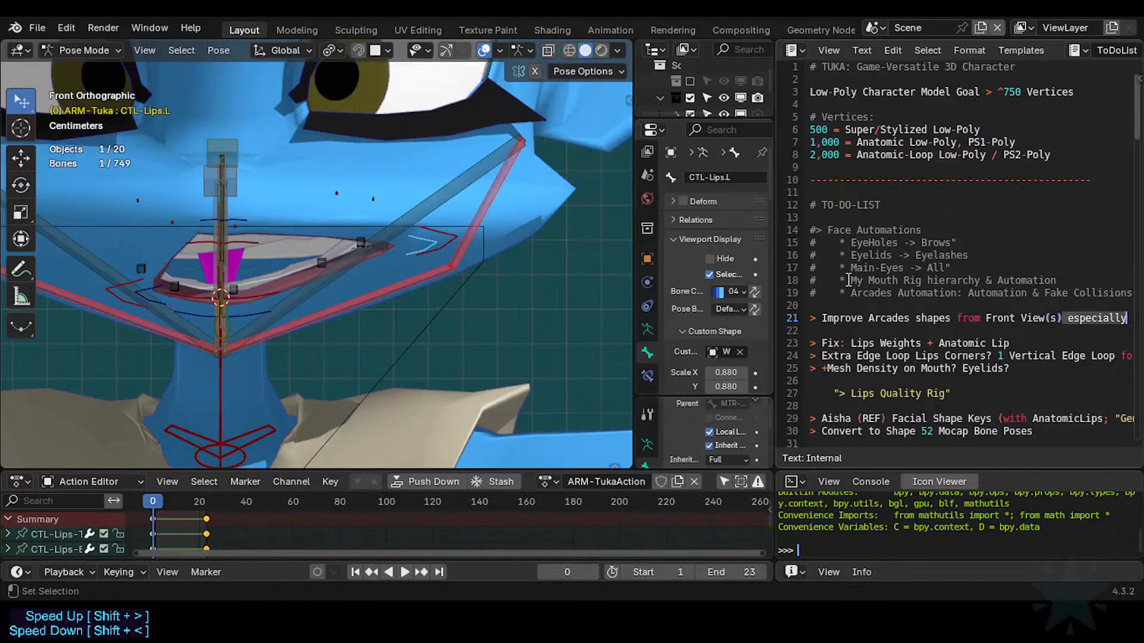
{"action": "key", "text": "Delete"}
{"action": "key", "text": "Home"}
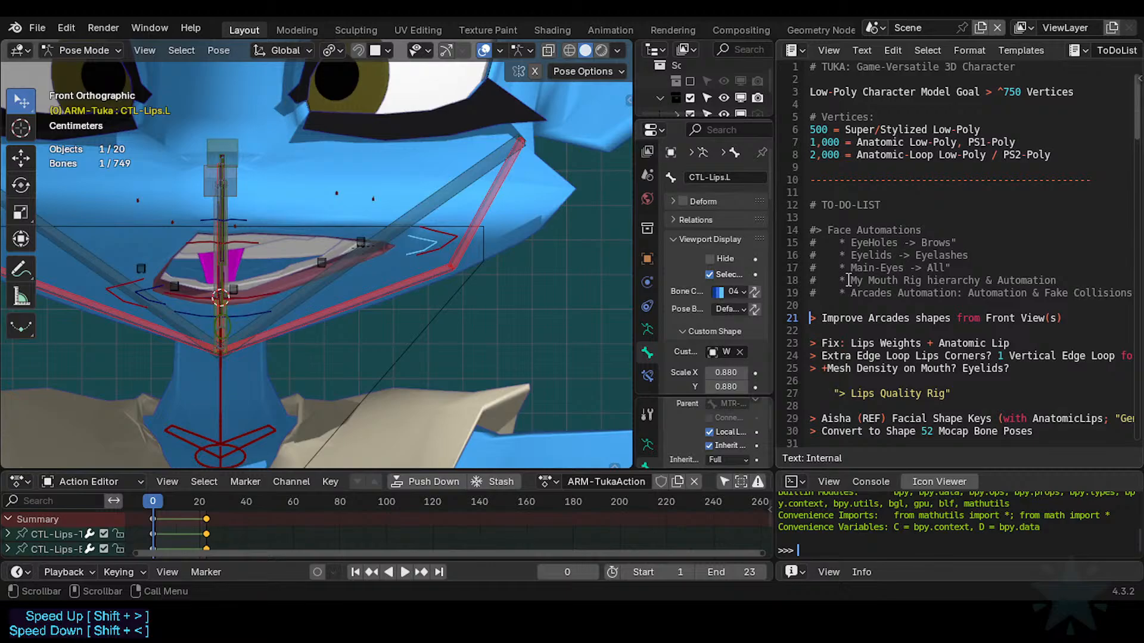
Extend the Improve Arcades entry with "on Edit Mode with Posing tests".
{"action": "key", "text": "End"}
{"action": "type", "text": "on Edit Mode"}
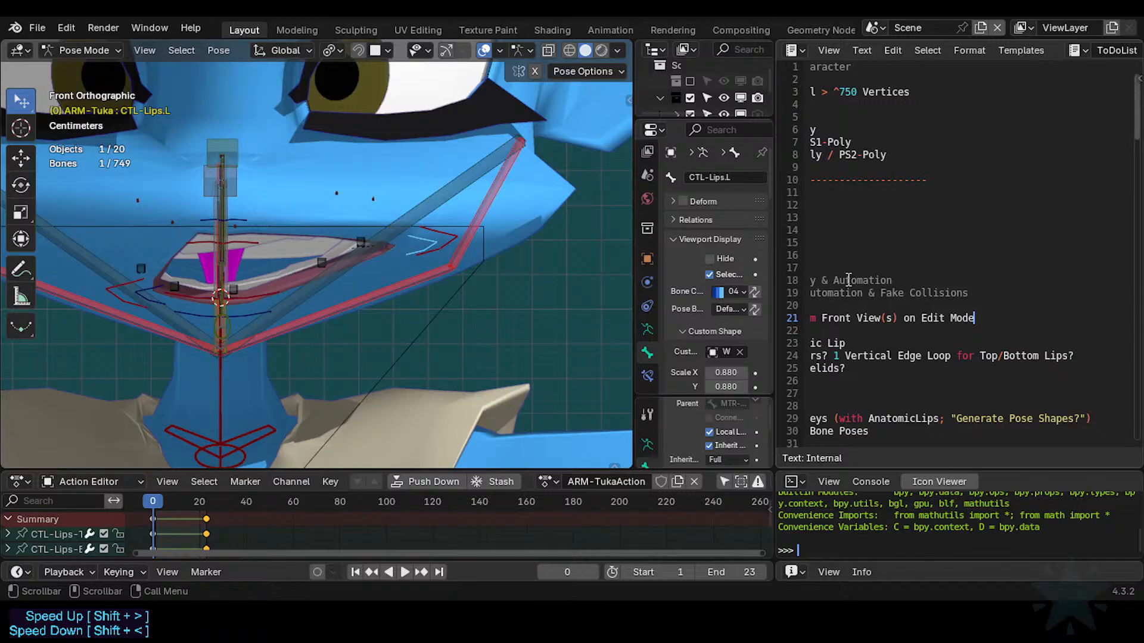
{"action": "key", "text": "Home"}
{"action": "key", "text": "End"}
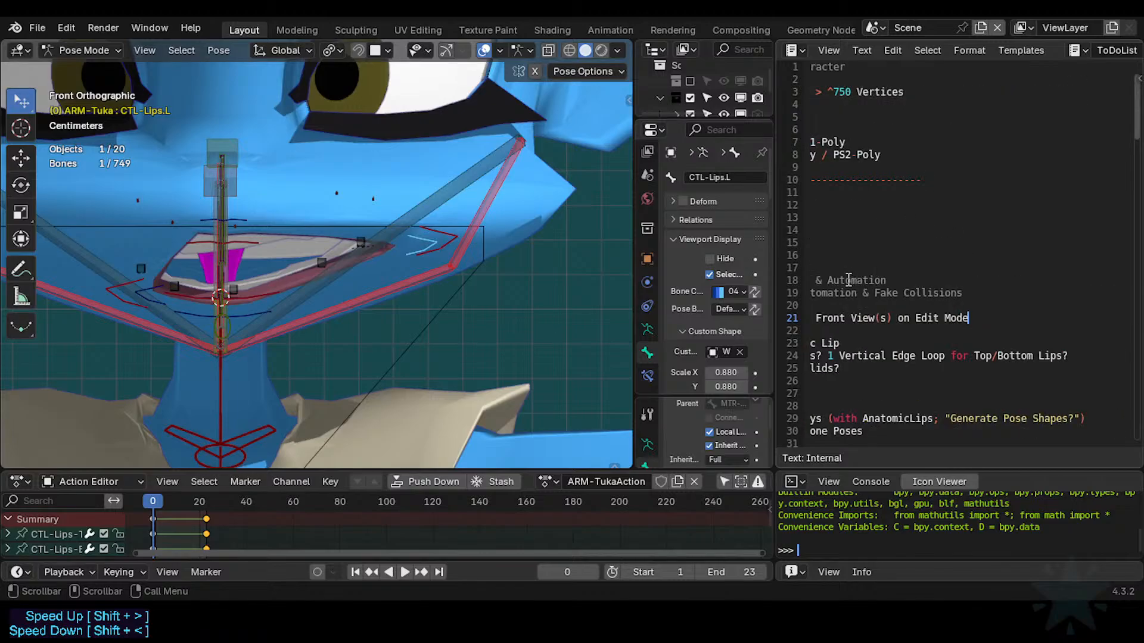
{"action": "type", "text": "with tests"}
{"action": "key", "text": "BackSpace"}
{"action": "key", "text": "BackSpace"}
{"action": "key", "text": "BackSpace"}
{"action": "key", "text": "BackSpace"}
{"action": "key", "text": "BackSpace"}
{"action": "type", "text": "Posing Tests"}
{"action": "key", "text": "Home"}
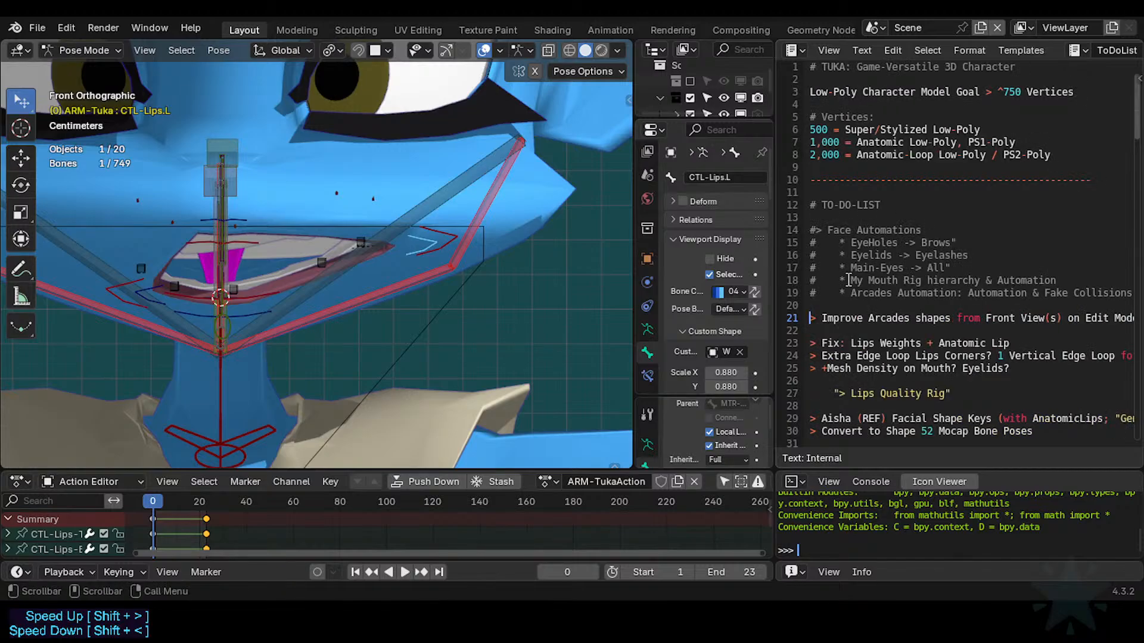
Save the Blender file and enclose the whole Improve Arcades entry in double quotation marks.
{"action": "key", "text": "ctrl+s"}
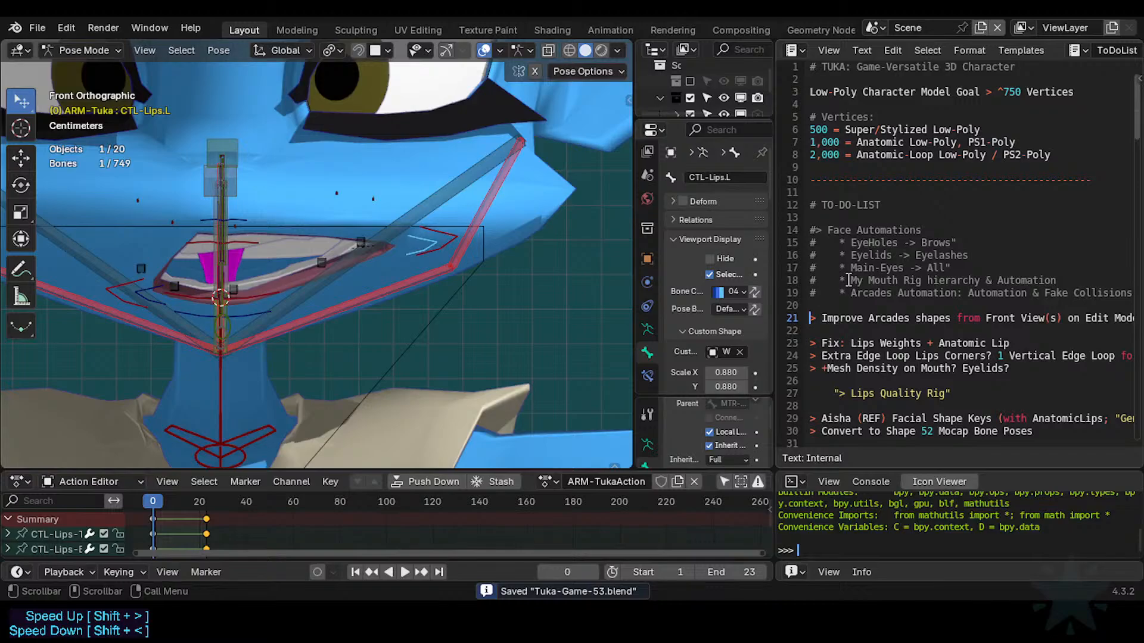
{"action": "key", "text": "End"}
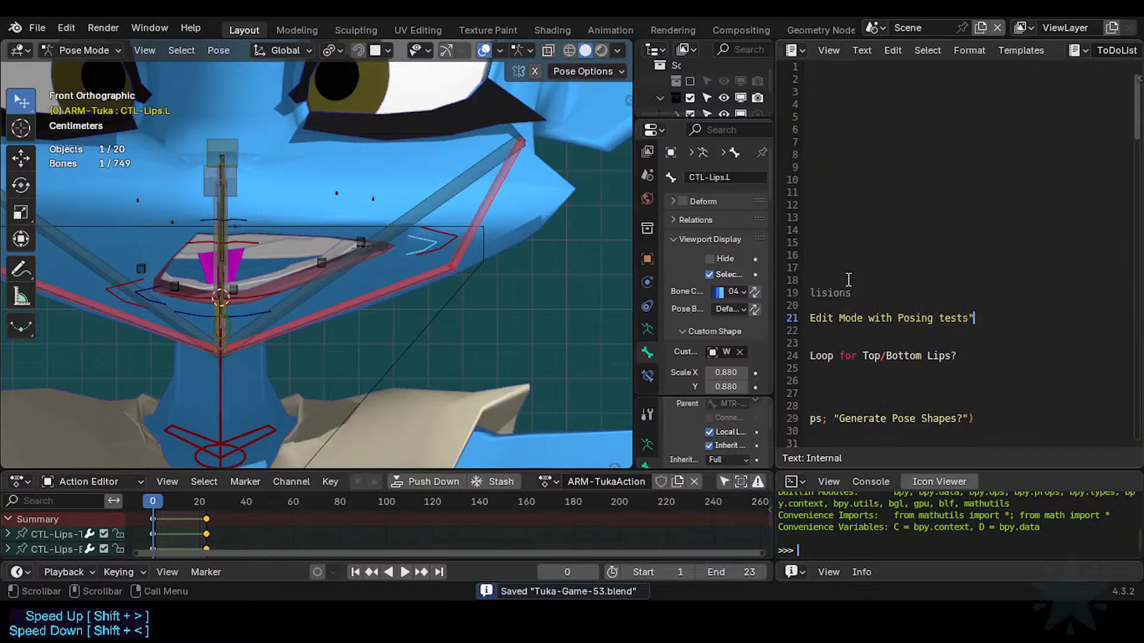
{"action": "key", "text": "Home"}
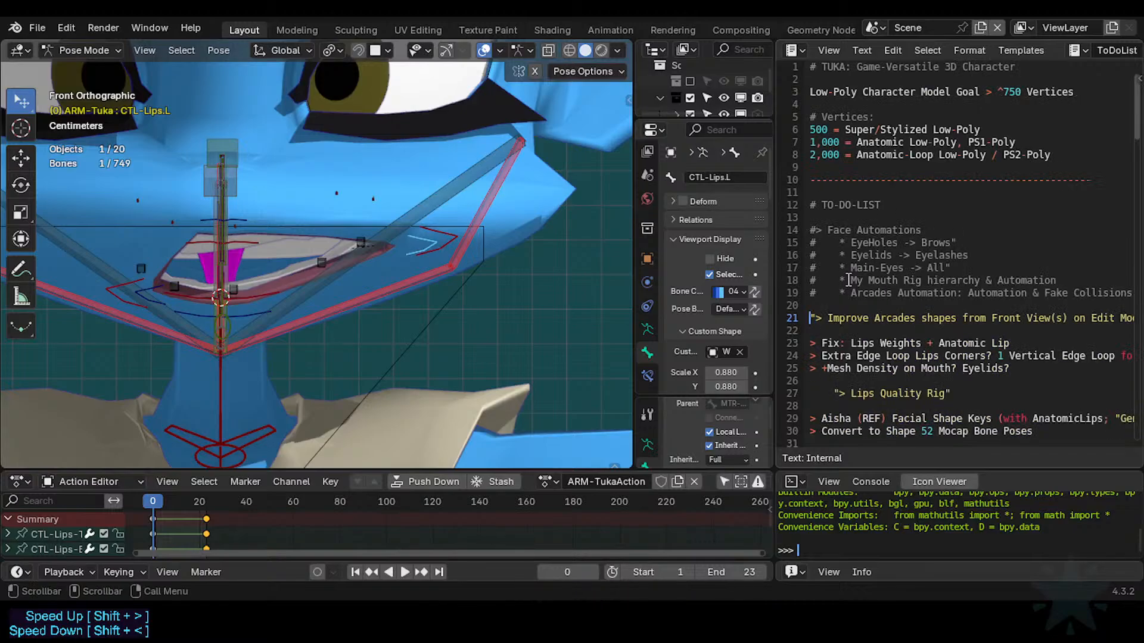
Replace "Fix" with "Retake" in the Lips Weights + Anatomic Lip entry.
{"action": "key", "text": "Down"}
{"action": "key", "text": "Down"}
{"action": "key", "text": "Down"}
{"action": "key", "text": "Up"}
{"action": "key", "text": "Up"}
{"action": "key", "text": "Left"}
{"action": "key", "text": "Left"}
{"action": "key", "text": "Left"}
{"action": "key", "text": "Left"}
{"action": "key", "text": "Left"}
{"action": "key", "text": "Left"}
{"action": "key", "text": "Left"}
{"action": "key", "text": "Left"}
{"action": "key", "text": "Left"}
{"action": "key", "text": "Left"}
{"action": "key", "text": "Left"}
{"action": "key", "text": "Left"}
{"action": "key", "text": "Left"}
{"action": "key", "text": "Left"}
{"action": "key", "text": "Left"}
{"action": "key", "text": "Left"}
{"action": "key", "text": "Home"}
{"action": "key", "text": "Right"}
{"action": "type", "text": "Eetake"}
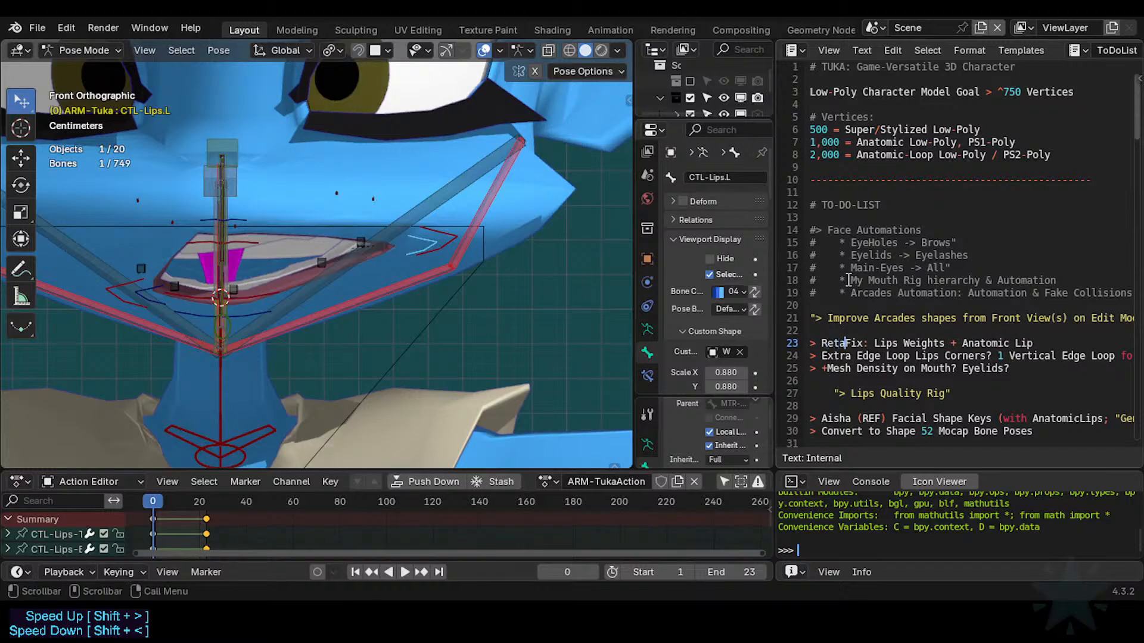
{"action": "key", "text": "Delete"}
{"action": "key", "text": "Delete"}
{"action": "key", "text": "Delete"}
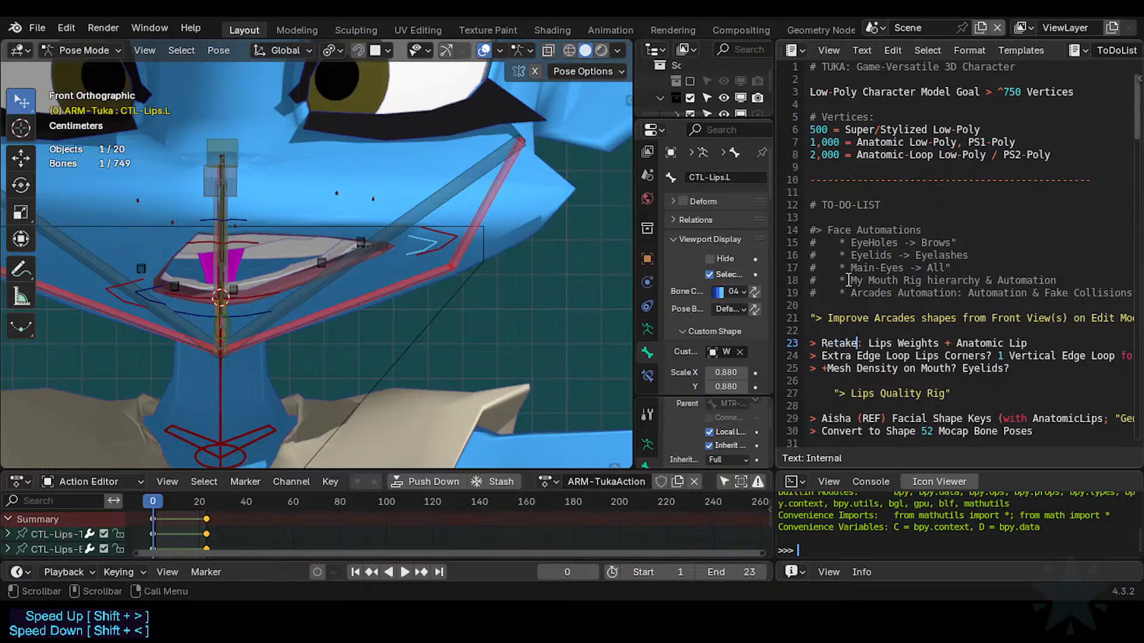
Remove the blank line between the Improve Arcades entry and the Retake entry.
{"action": "key", "text": "Down"}
{"action": "key", "text": "Down"}
{"action": "key", "text": "Up"}
{"action": "key", "text": "Up"}
{"action": "key", "text": "Left"}
{"action": "key", "text": "Left"}
{"action": "key", "text": "Left"}
{"action": "key", "text": "End"}
{"action": "key", "text": "Up"}
{"action": "key", "text": "Up"}
{"action": "key", "text": "Right"}
{"action": "key", "text": "Down"}
{"action": "key", "text": "Down"}
{"action": "key", "text": "Right"}
{"action": "key", "text": "Down"}
{"action": "key", "text": "Down"}
{"action": "key", "text": "Down"}
{"action": "key", "text": "Down"}
{"action": "key", "text": "Up"}
{"action": "key", "text": "Up"}
{"action": "key", "text": "Up"}
{"action": "key", "text": "Up"}
{"action": "key", "text": "Delete"}
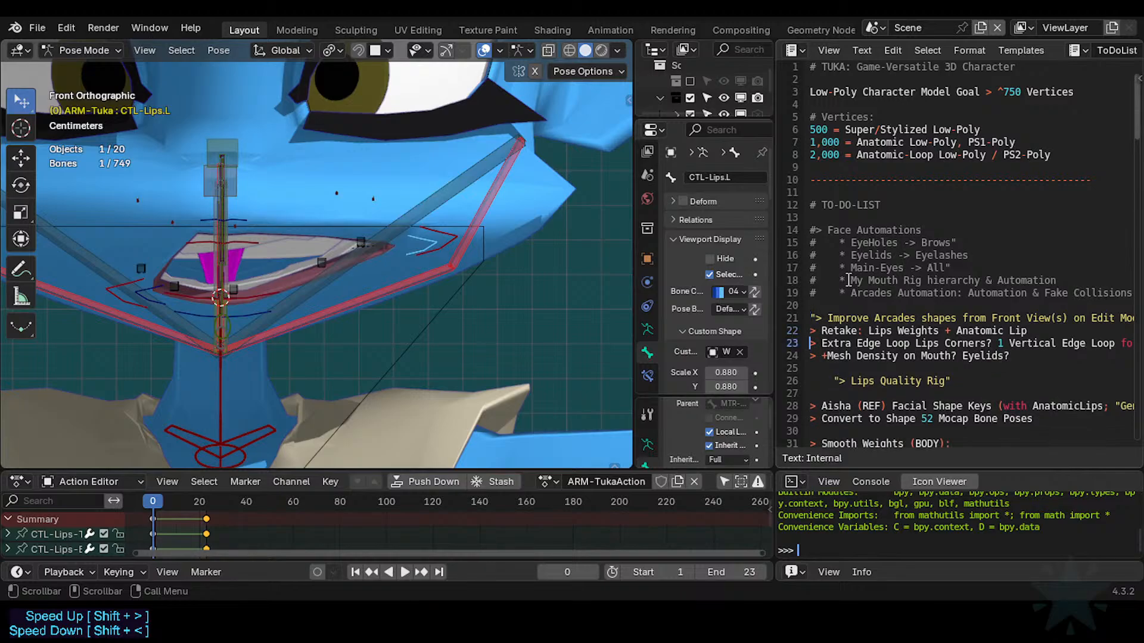
Read the Extra Edge Loop entry through to its end and check the neighbouring lip entries.
{"action": "key", "text": "Right"}
{"action": "key", "text": "Left"}
{"action": "key", "text": "Left"}
{"action": "key", "text": "Left"}
{"action": "key", "text": "Left"}
{"action": "key", "text": "End"}
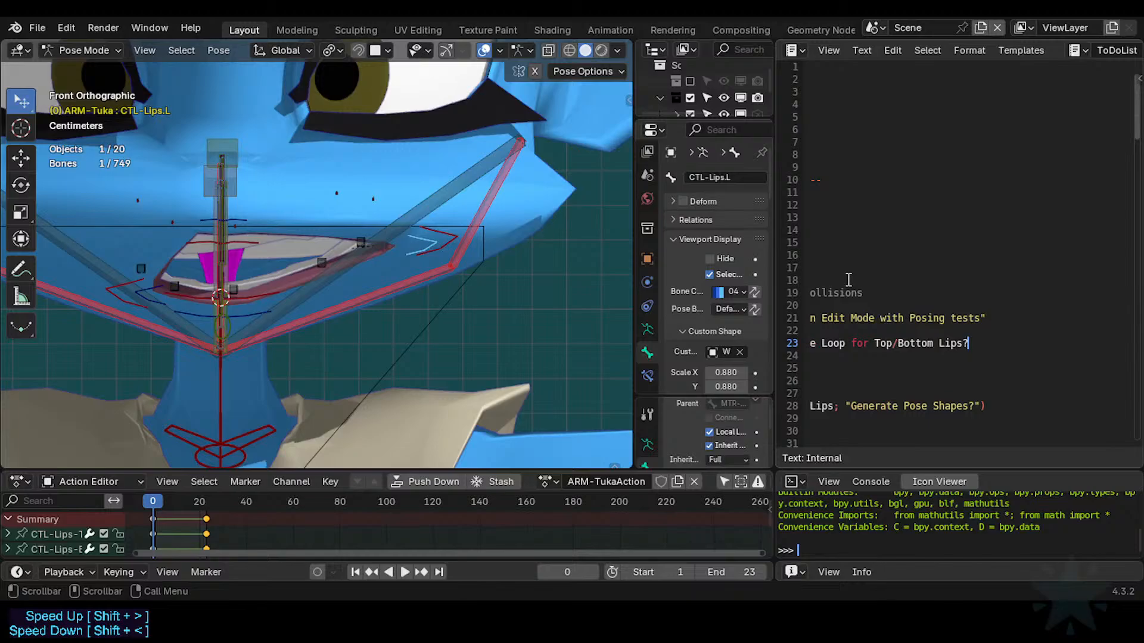
{"action": "key", "text": "Home"}
{"action": "key", "text": "Up"}
{"action": "key", "text": "Down"}
{"action": "key", "text": "Down"}
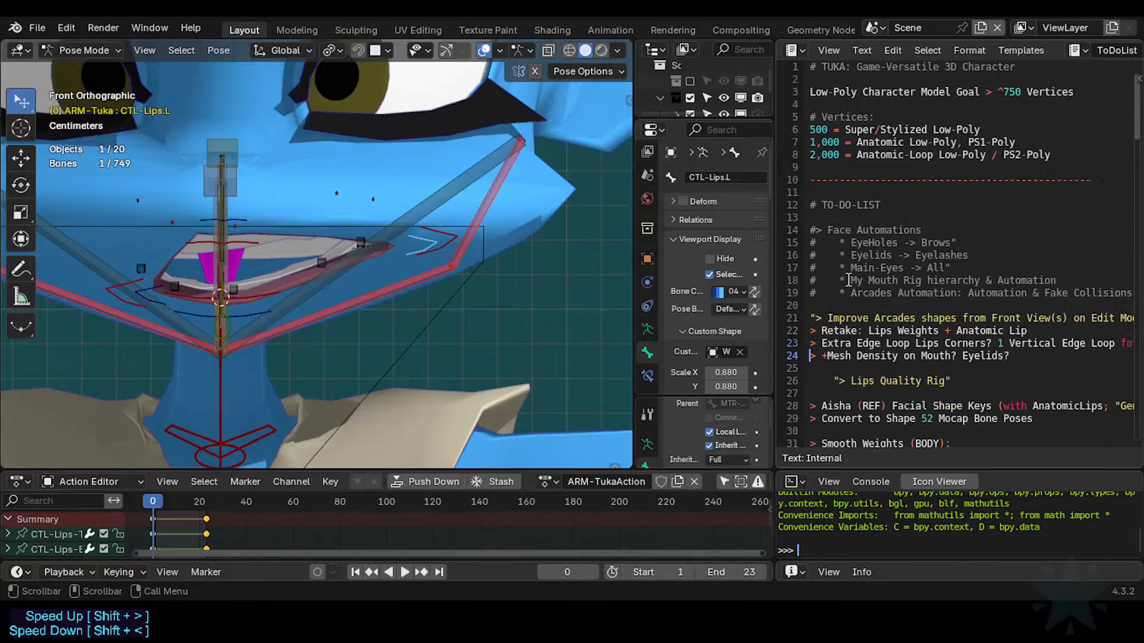
Move the "+Mesh Density on Mouth? Eyelids?" entry above the Extra Edge Loop entry.
{"action": "key", "text": "Left"}
{"action": "key", "text": "Left"}
{"action": "key", "text": "Left"}
{"action": "key", "text": "Left"}
{"action": "key", "text": "Left"}
{"action": "key", "text": "Left"}
{"action": "key", "text": "Left"}
{"action": "key", "text": "Left"}
{"action": "key", "text": "Left"}
{"action": "key", "text": "Home"}
{"action": "key", "text": "shift+End"}
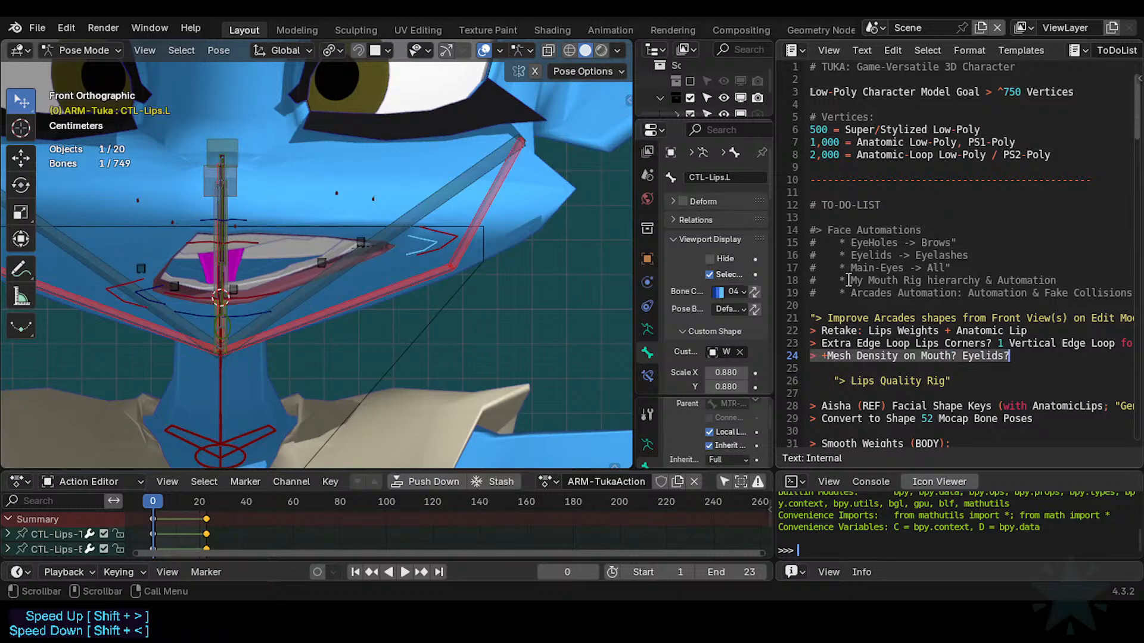
{"action": "key", "text": "ctrl+x"}
{"action": "key", "text": "Up"}
{"action": "key", "text": "Return"}
{"action": "key", "text": "Up"}
{"action": "key", "text": "ctrl+v"}
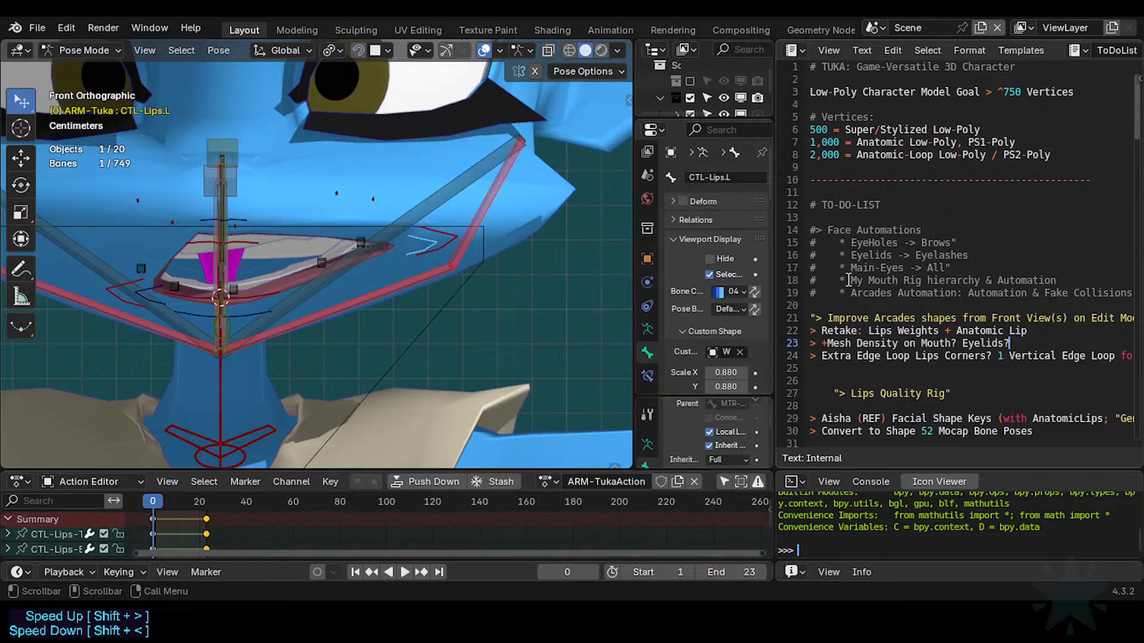
Remove "Eyelids?" from the end of the +Mesh Density on Mouth entry.
{"action": "key", "text": "shift+Left"}
{"action": "key", "text": "shift+Left"}
{"action": "key", "text": "shift+Left"}
{"action": "key", "text": "shift+Left"}
{"action": "key", "text": "shift+Left"}
{"action": "key", "text": "shift+Left"}
{"action": "key", "text": "shift+Left"}
{"action": "key", "text": "shift+Left"}
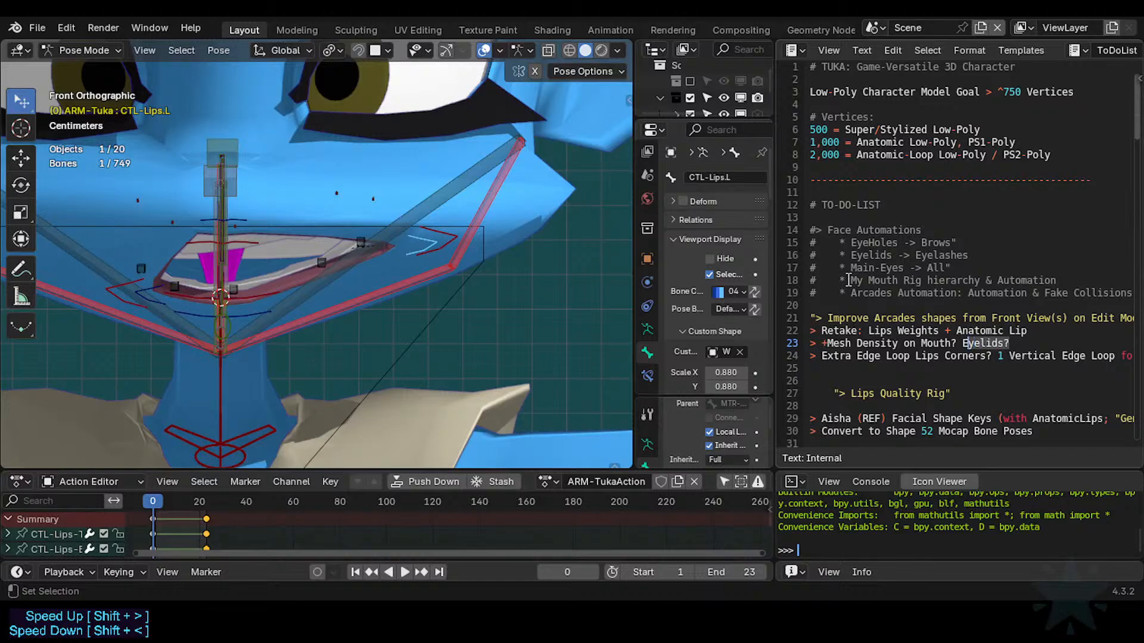
{"action": "key", "text": "shift+Left"}
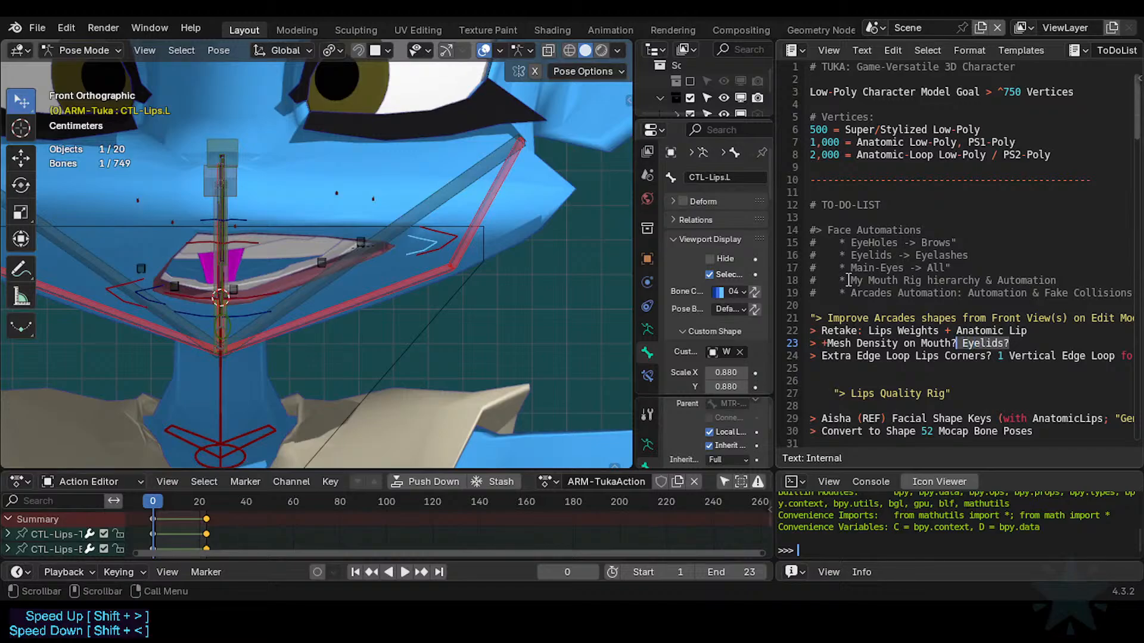
{"action": "key", "text": "BackSpace"}
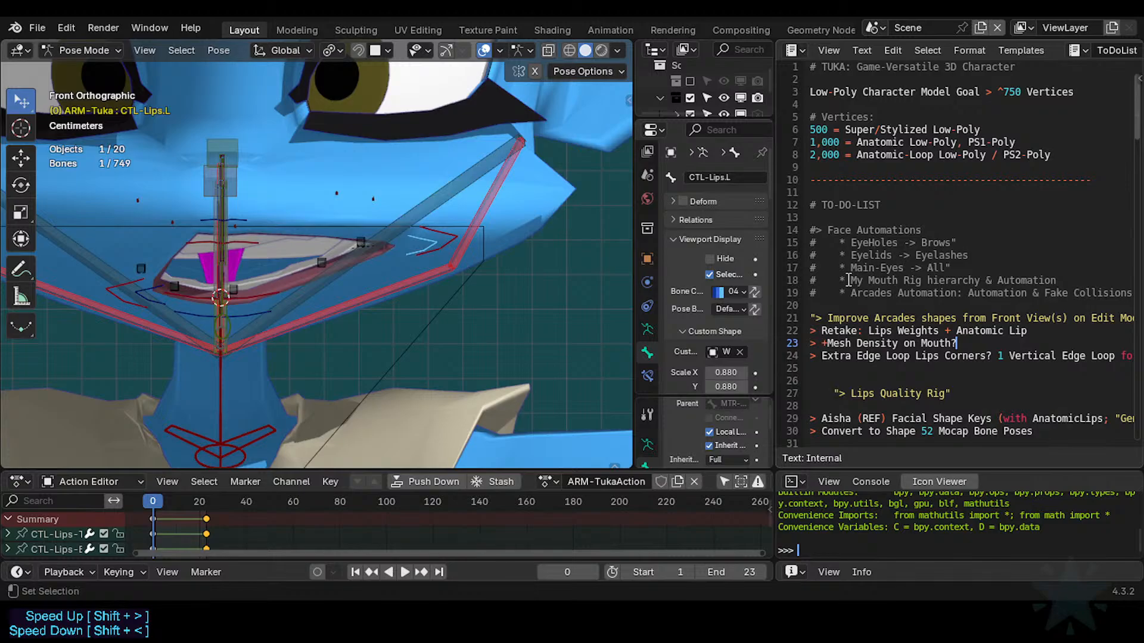
Delete the "> +Mesh Density on Mouth?" entry together with its line.
{"action": "key", "text": "shift+Home"}
{"action": "key", "text": "BackSpace"}
{"action": "key", "text": "Delete"}
{"action": "key", "text": "Down"}
{"action": "key", "text": "Down"}
{"action": "key", "text": "Up"}
{"action": "key", "text": "Up"}
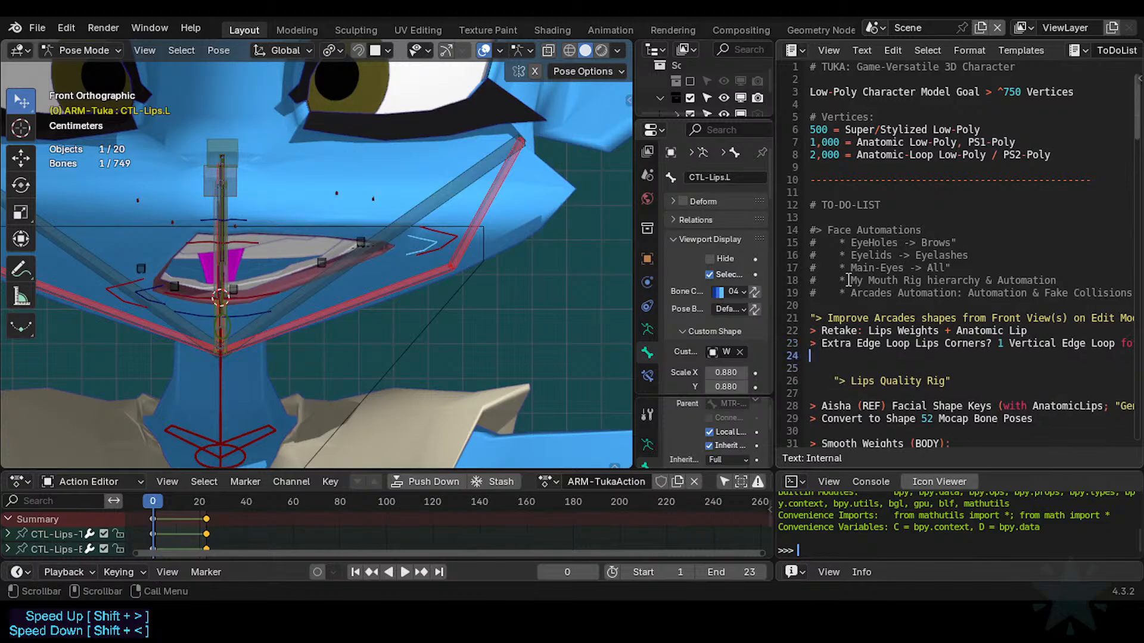
Insert "Lips Mesh Density?" at the start of the Extra Edge Loop entry.
{"action": "key", "text": "Right"}
{"action": "key", "text": "Right"}
{"action": "key", "text": "Home"}
{"action": "key", "text": "Right"}
{"action": "key", "text": "Right"}
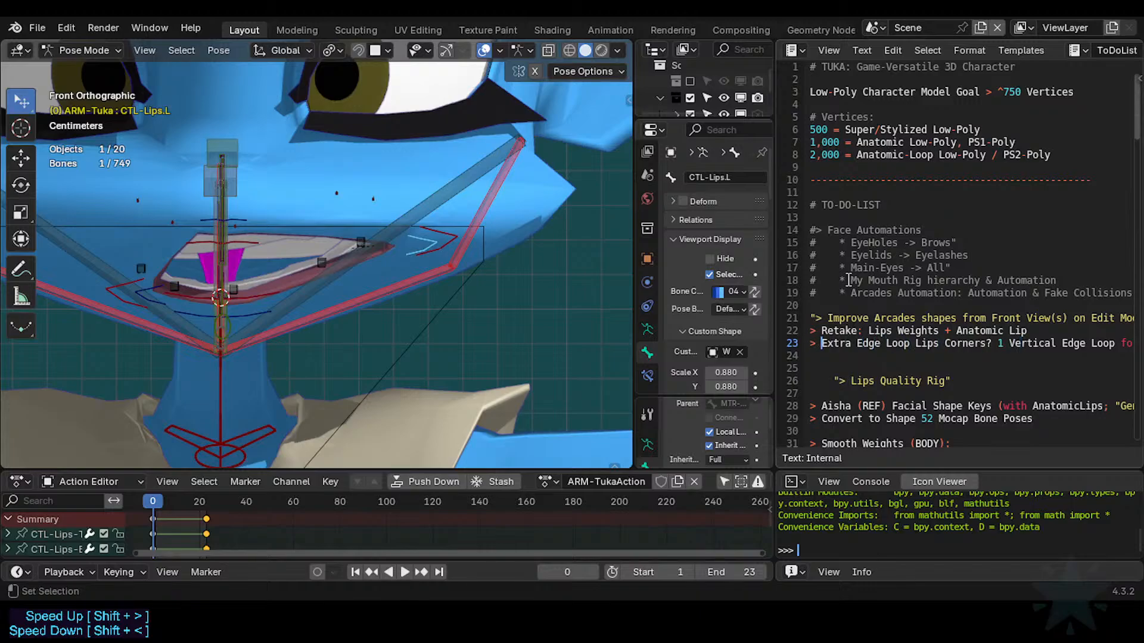
{"action": "type", "text": "Lips Mesh De"}
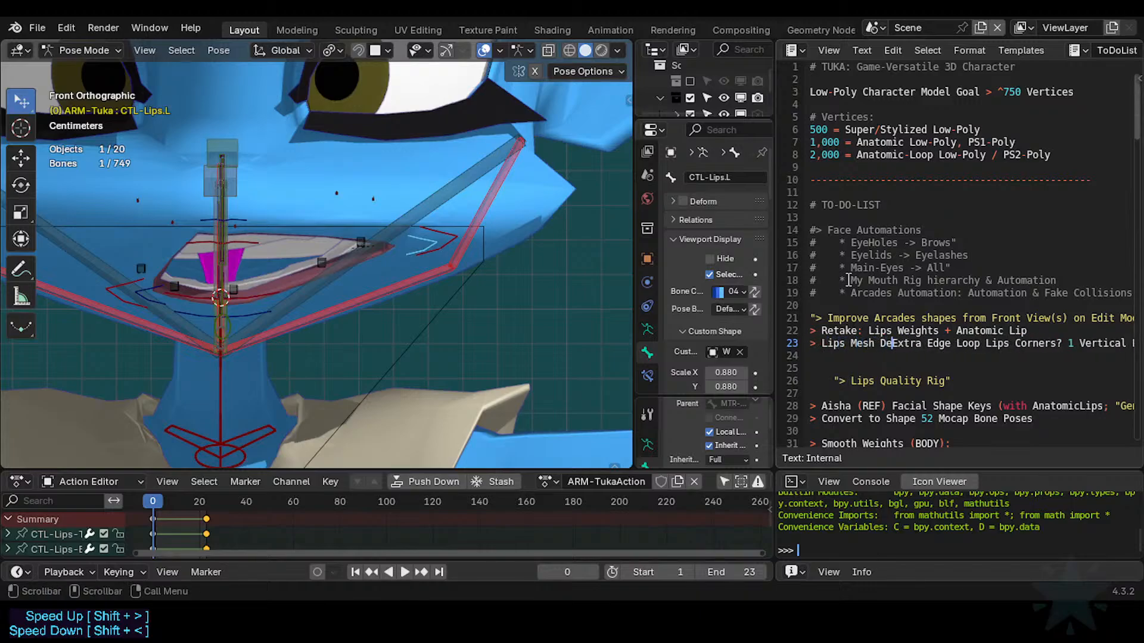
{"action": "type", "text": "nsity?"}
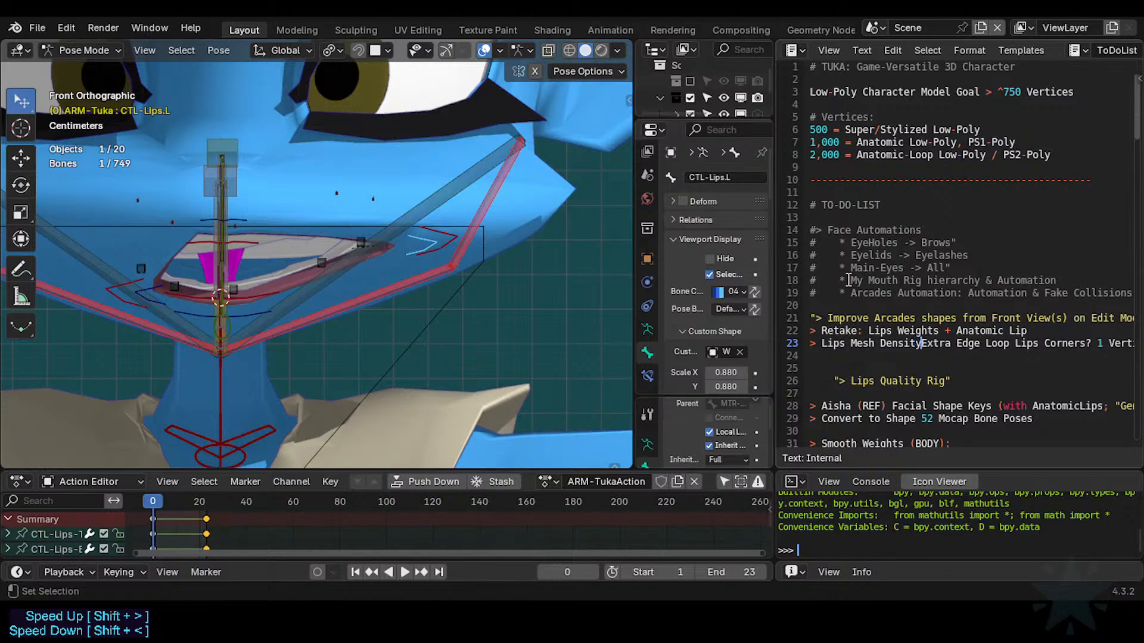
Add a "+" before "Mesh" so the entry begins with "Lips +Mesh Density?", without a stray space before the question mark.
{"action": "key", "text": "Left"}
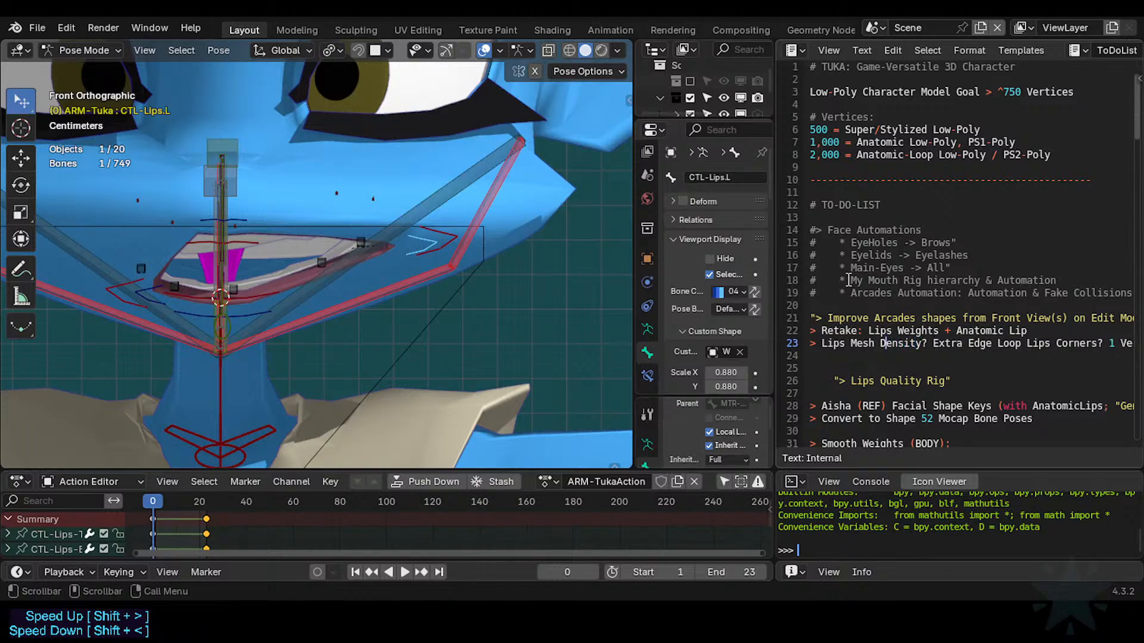
{"action": "key", "text": "Right"}
{"action": "key", "text": "Right"}
{"action": "key", "text": "Right"}
{"action": "type", "text": "+"}
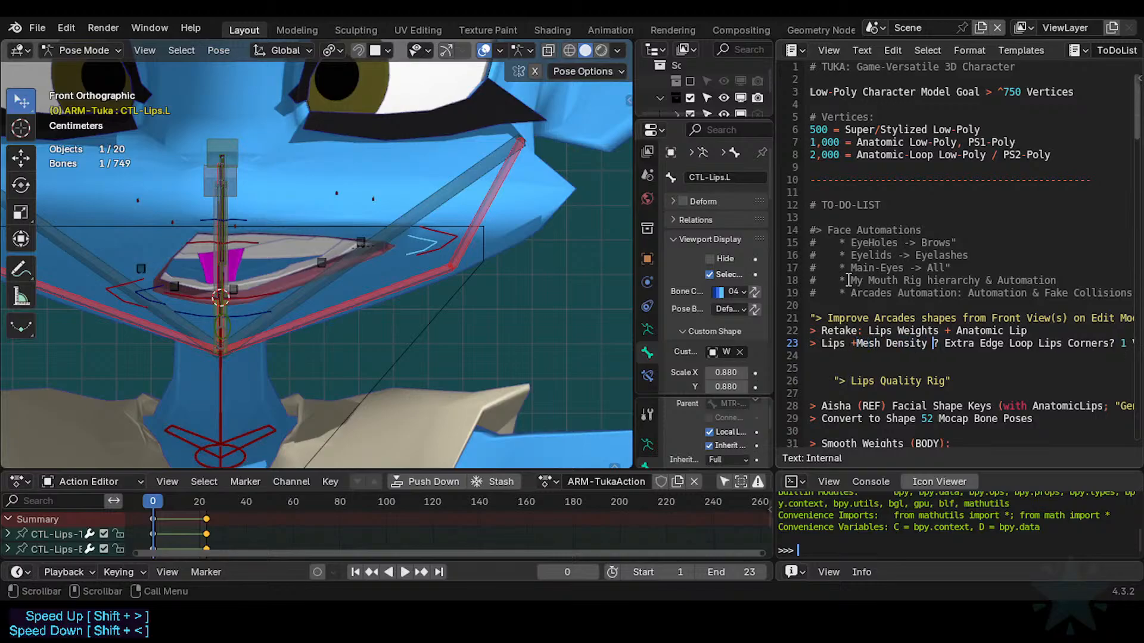
{"action": "key", "text": "BackSpace"}
{"action": "key", "text": "Right"}
{"action": "key", "text": "Right"}
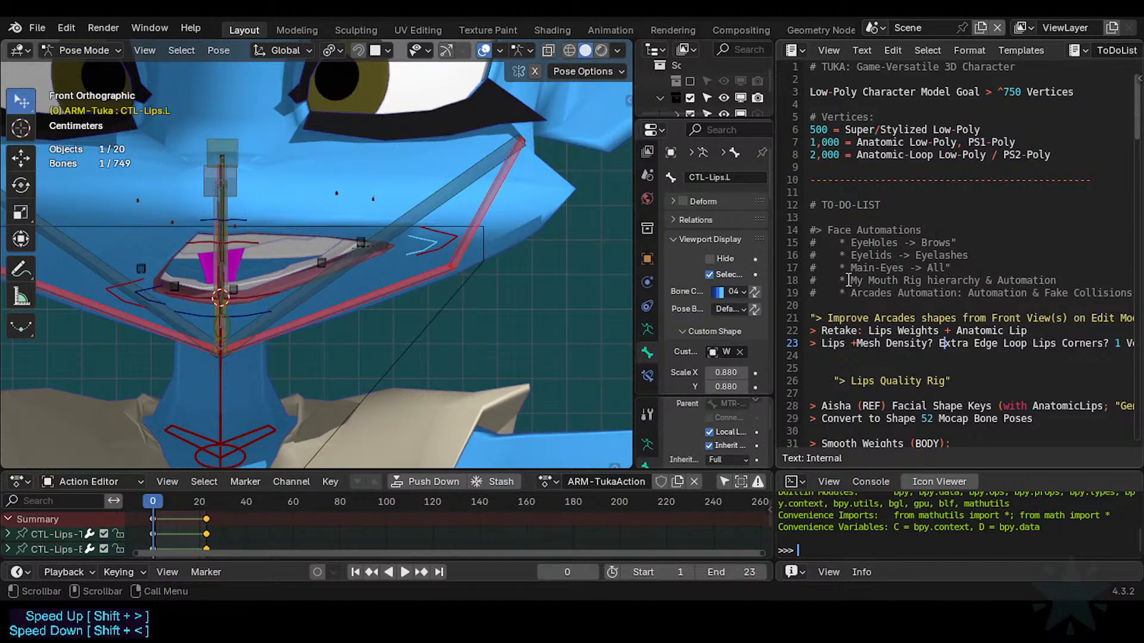
Read the Lips +Mesh Density entry through to its end and check its wording.
{"action": "key", "text": "Right"}
{"action": "key", "text": "Right"}
{"action": "key", "text": "Right"}
{"action": "key", "text": "Right"}
{"action": "key", "text": "Right"}
{"action": "key", "text": "Right"}
{"action": "key", "text": "Right"}
{"action": "key", "text": "Right"}
{"action": "key", "text": "Right"}
{"action": "key", "text": "Right"}
{"action": "key", "text": "Right"}
{"action": "key", "text": "Right"}
{"action": "key", "text": "Right"}
{"action": "key", "text": "Right"}
{"action": "key", "text": "Right"}
{"action": "key", "text": "Right"}
{"action": "key", "text": "Right"}
{"action": "key", "text": "Right"}
{"action": "key", "text": "Right"}
{"action": "key", "text": "Right"}
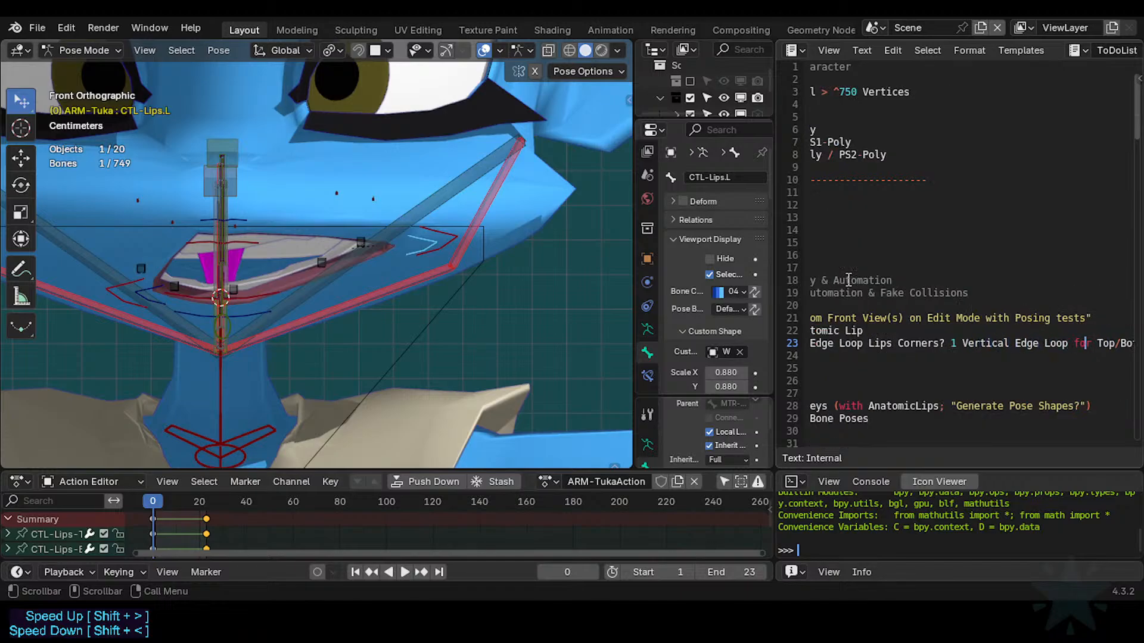
{"action": "key", "text": "Home"}
{"action": "key", "text": "End"}
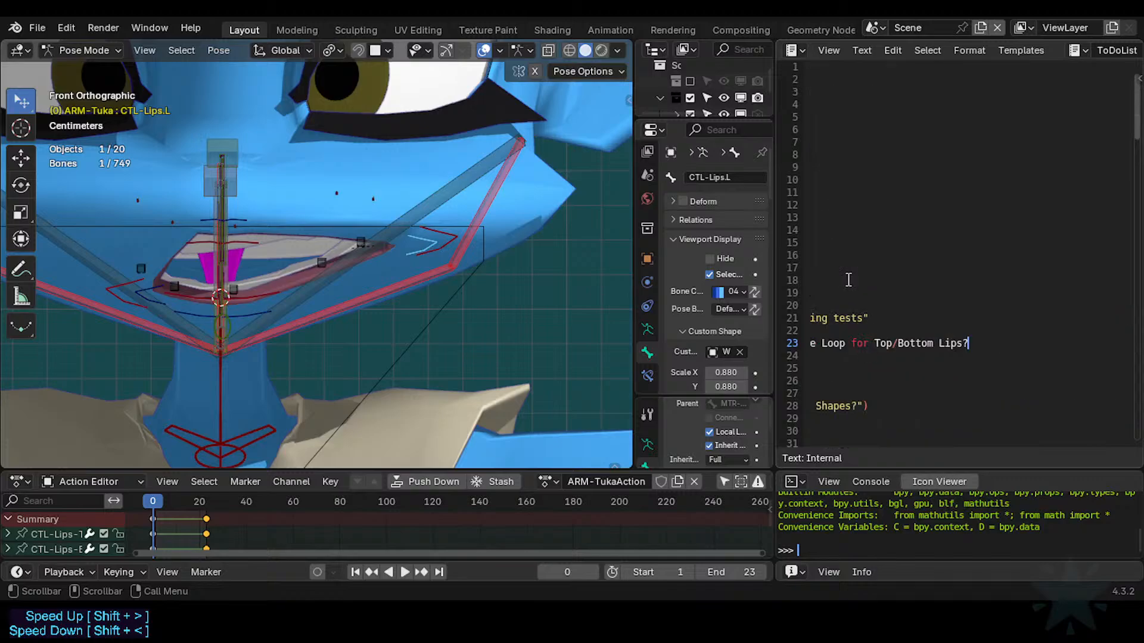
Save the Blender file and return to the start of the Lips +Mesh Density entry.
{"action": "key", "text": "Home"}
{"action": "key", "text": "ctrl+s"}
{"action": "key", "text": "Right"}
{"action": "key", "text": "Right"}
{"action": "key", "text": "Right"}
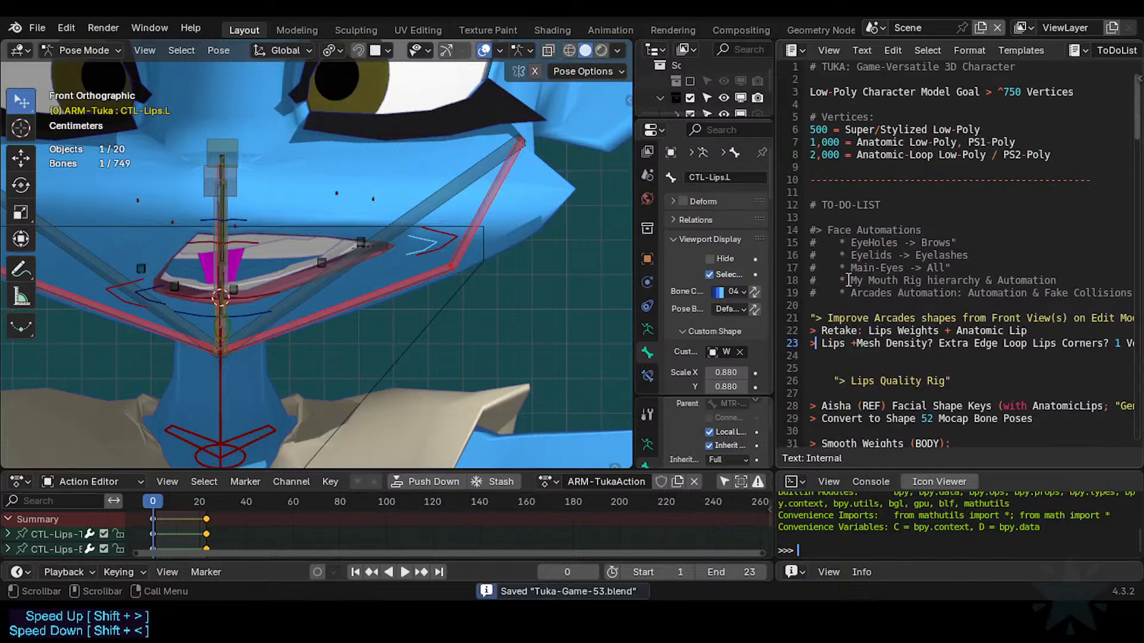
{"action": "key", "text": "Down"}
{"action": "key", "text": "Up"}
{"action": "key", "text": "Up"}
{"action": "key", "text": "Down"}
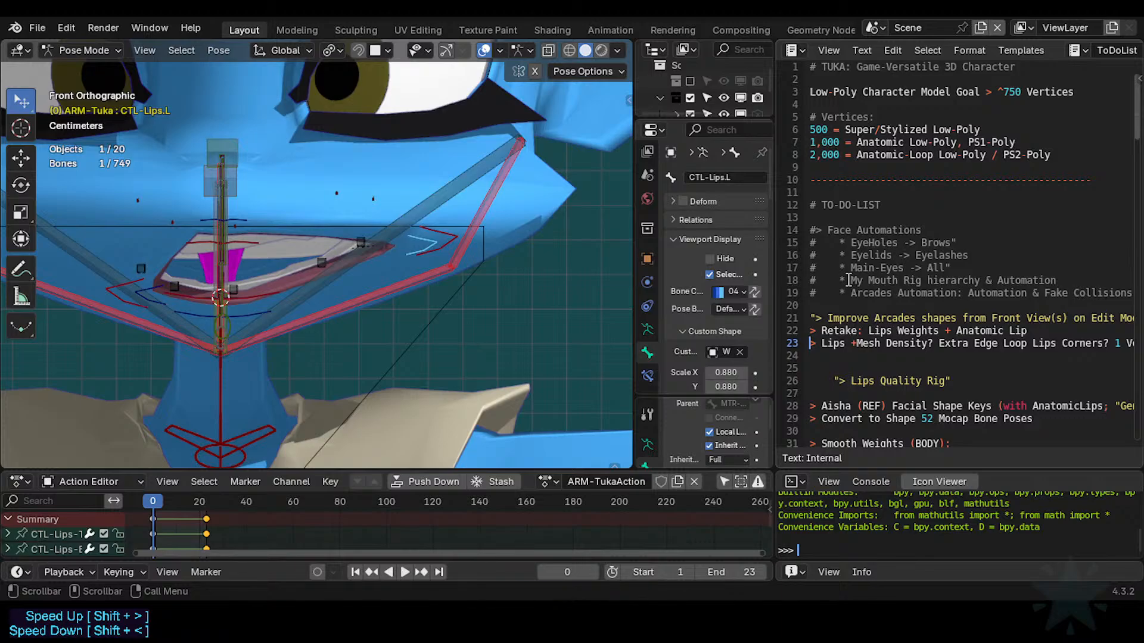
Replace the ">" markers of the Retake and Lips +Mesh Density entries with "1." and "2.".
{"action": "key", "text": "Up"}
{"action": "key", "text": "End"}
{"action": "key", "text": "Down"}
{"action": "key", "text": "Left"}
{"action": "key", "text": "Up"}
{"action": "key", "text": "Home"}
{"action": "key", "text": "Delete"}
{"action": "type", "text": "1."}
{"action": "key", "text": "Up"}
{"action": "key", "text": "Delete"}
{"action": "key", "text": "Down"}
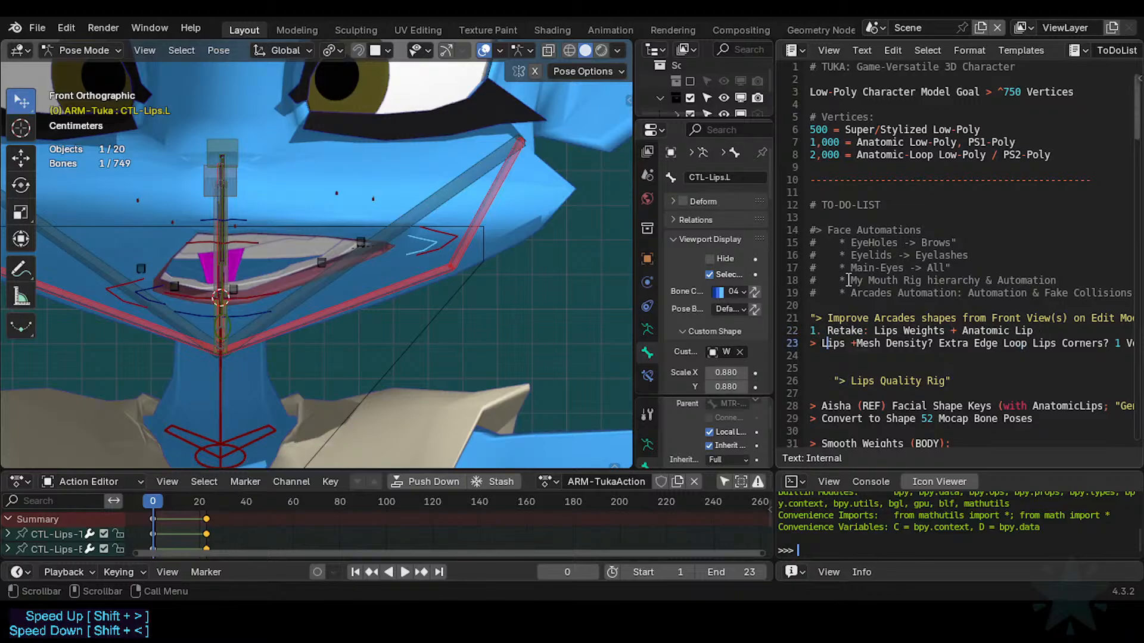
{"action": "key", "text": "Home"}
{"action": "key", "text": "Delete"}
{"action": "type", "text": "2."}
{"action": "key", "text": "Up"}
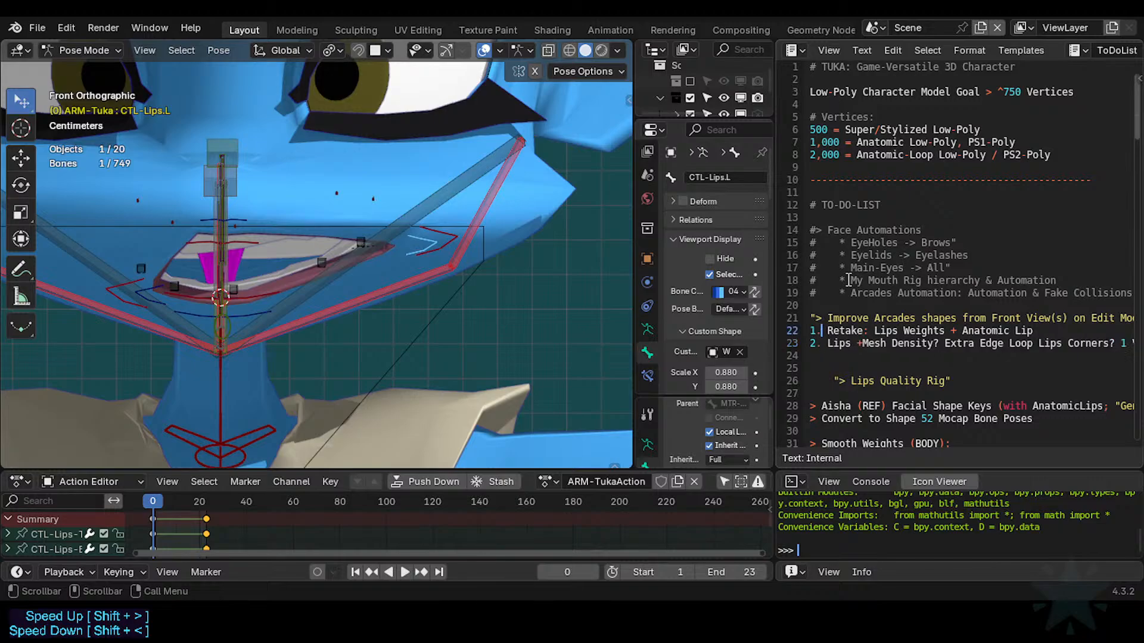
Indent the two numbered lip entries by one level.
{"action": "key", "text": "Home"}
{"action": "key", "text": "Tab"}
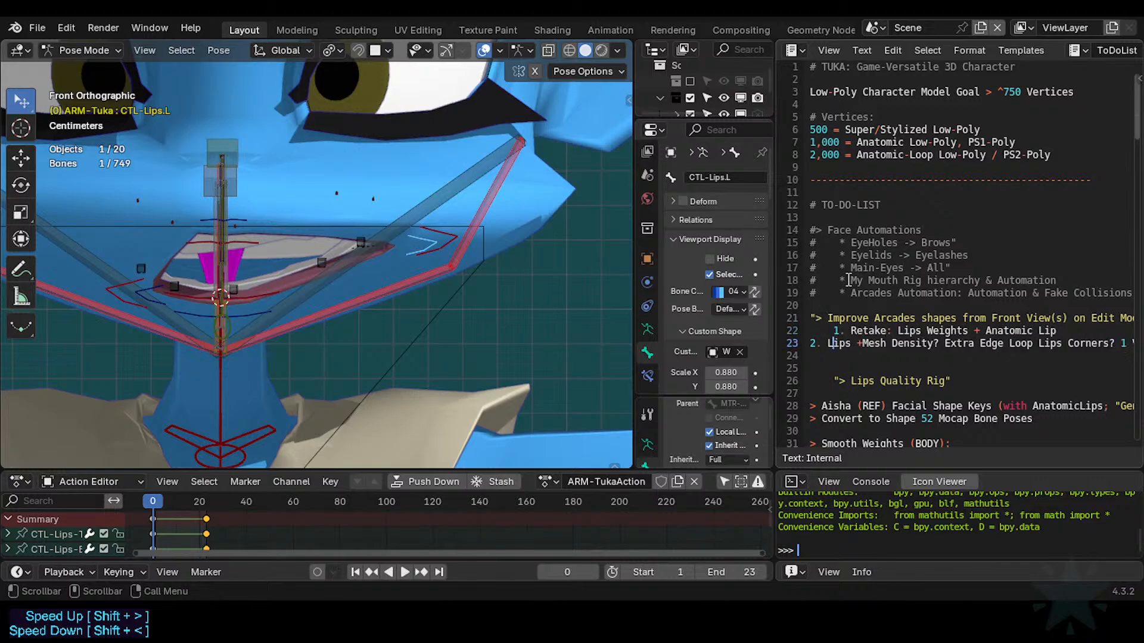
{"action": "key", "text": "Down"}
{"action": "key", "text": "Home"}
{"action": "key", "text": "Tab"}
{"action": "key", "text": "Up"}
{"action": "key", "text": "Up"}
{"action": "key", "text": "Down"}
Add a "> Lips:" heading above the numbered entries, separated from the Improve Arcades entry by a blank line.
{"action": "key", "text": "Return"}
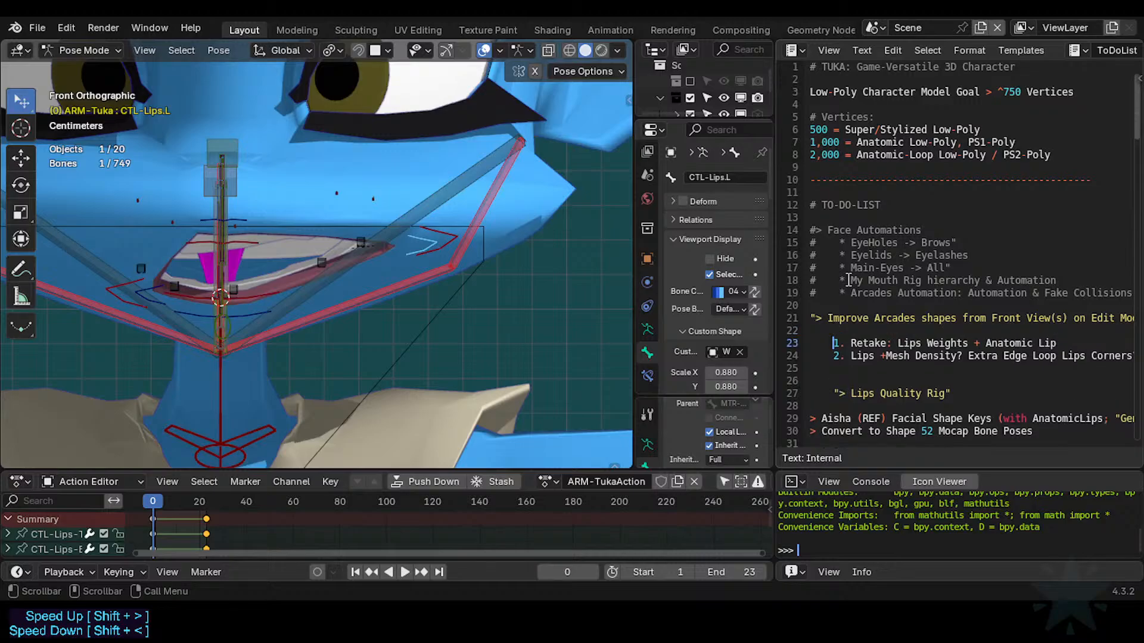
{"action": "key", "text": "Up"}
{"action": "key", "text": "Return"}
{"action": "key", "text": "Home"}
{"action": "type", "text": "L"}
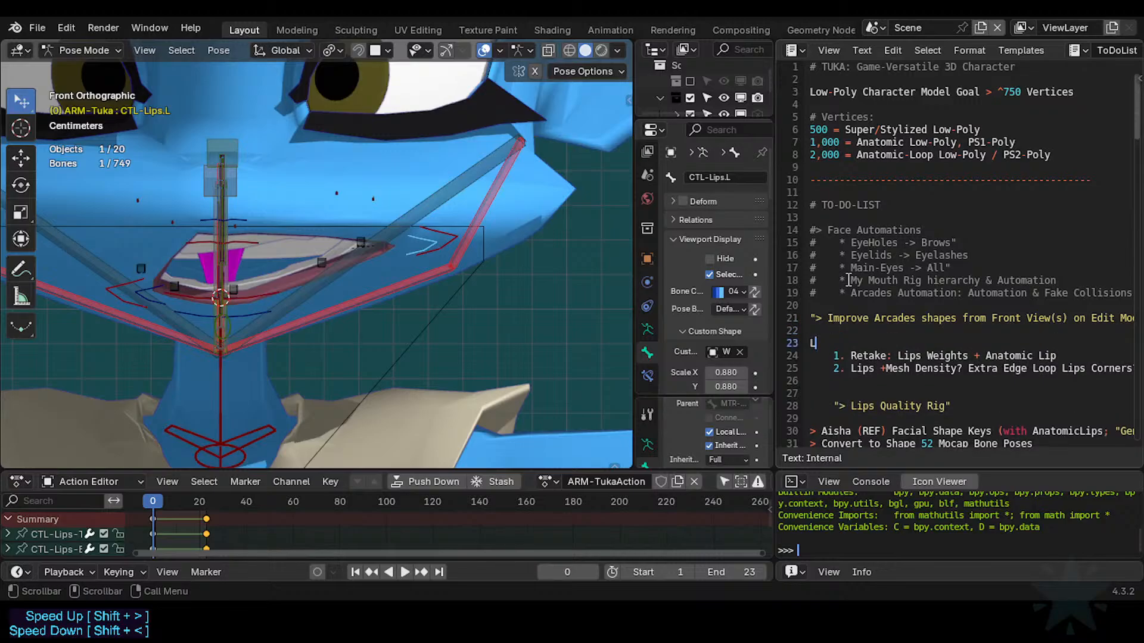
{"action": "type", "text": "ips"}
{"action": "key", "text": "Home"}
{"action": "type", "text": ">"}
{"action": "key", "text": "Up"}
{"action": "type", "text": ":"}
Add a "> Arcades:" heading on a new line above the Improve Arcades entry.
{"action": "key", "text": "Up"}
{"action": "key", "text": "Up"}
{"action": "key", "text": "Home"}
{"action": "key", "text": "Return"}
{"action": "key", "text": "Up"}
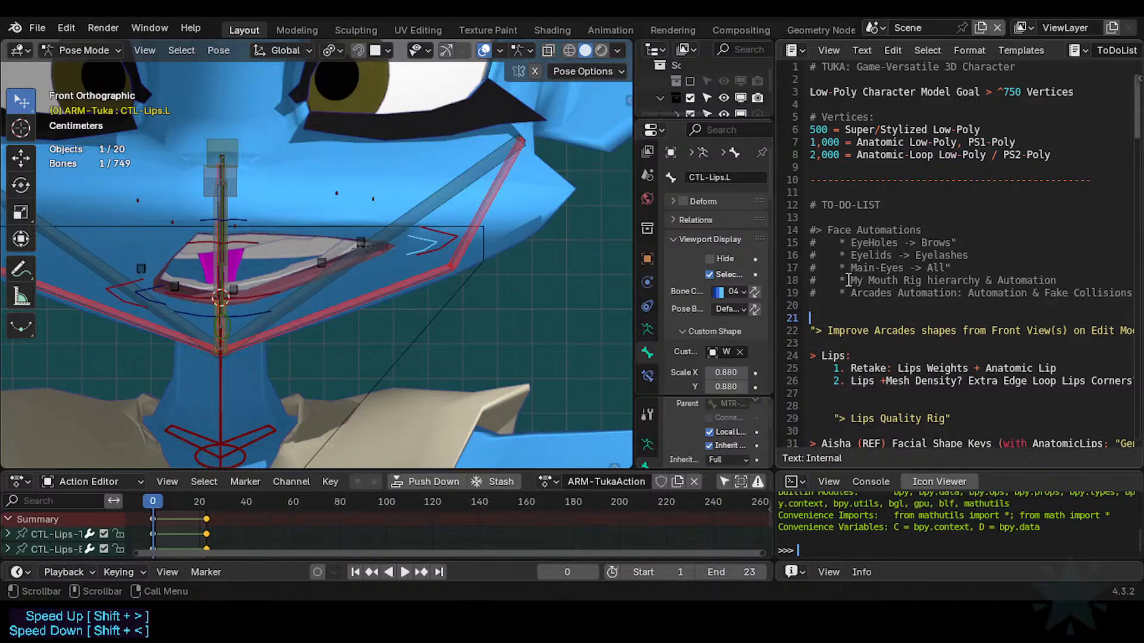
{"action": "type", "text": "> Arcades:"}
Indent the Improve Arcades entry under its heading and strip its quotation marks and leading ">".
{"action": "key", "text": "Down"}
{"action": "key", "text": "Home"}
{"action": "key", "text": "End"}
{"action": "key", "text": "Home"}
{"action": "key", "text": "Tab"}
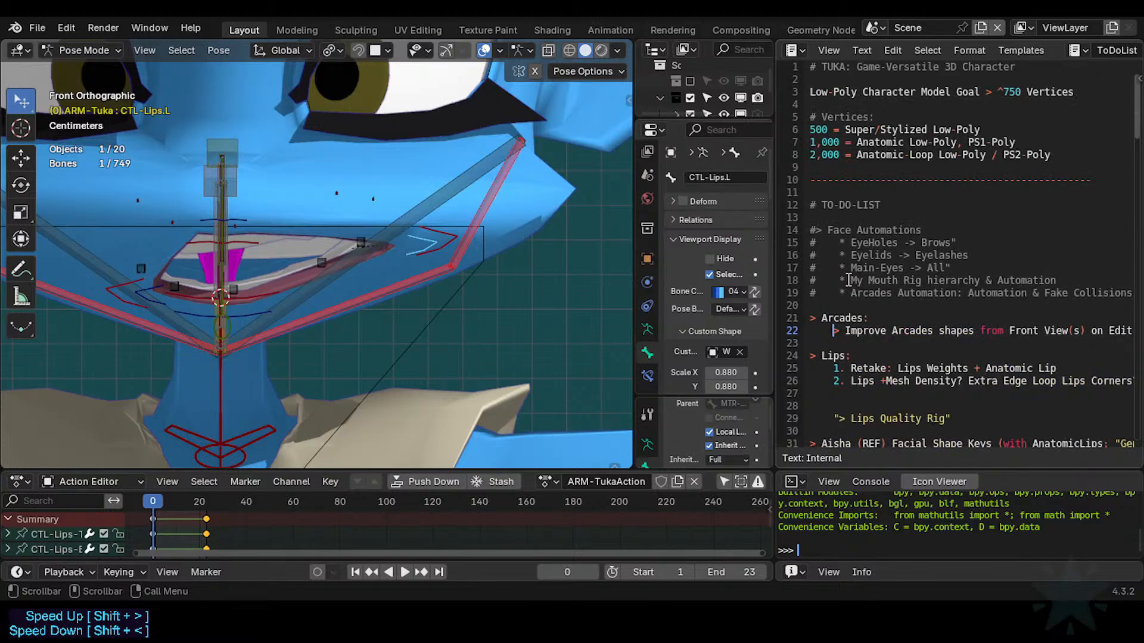
{"action": "key", "text": "Delete"}
{"action": "key", "text": "Delete"}
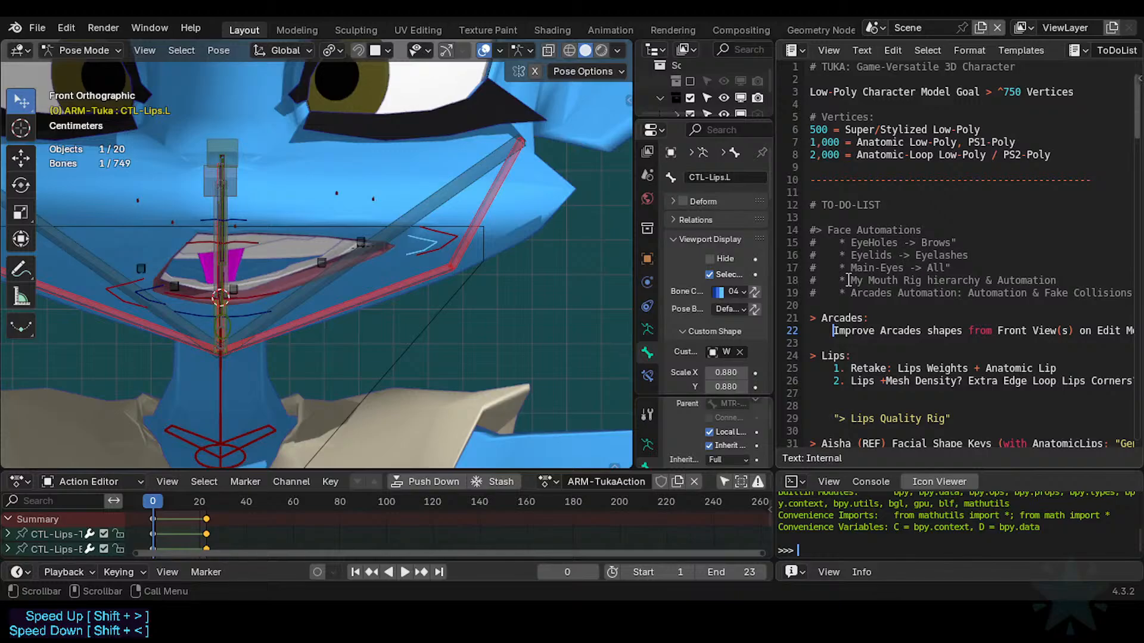
Insert a blank line beneath both the Arcades and the Lips headings.
{"action": "key", "text": "Return"}
{"action": "key", "text": "Down"}
{"action": "key", "text": "Down"}
{"action": "key", "text": "Down"}
{"action": "key", "text": "Return"}
{"action": "key", "text": "Down"}
{"action": "key", "text": "Down"}
{"action": "key", "text": "Down"}
{"action": "key", "text": "Down"}
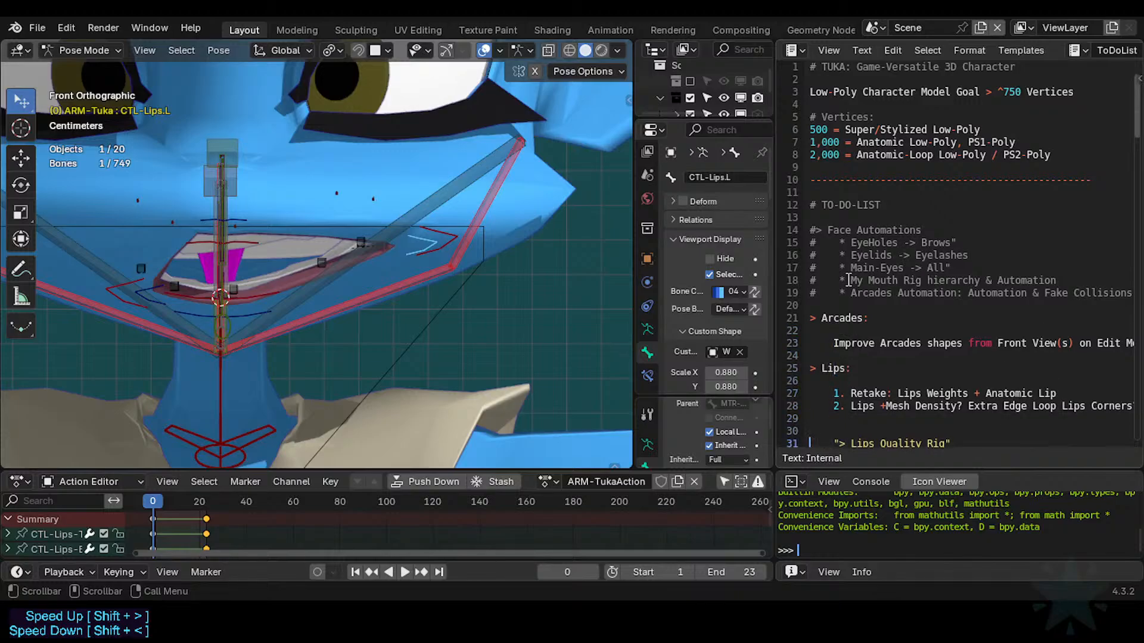
Remove the blank lines directly beneath the Arcades and Lips headings.
{"action": "scroll", "coordinate": [849, 280], "scroll_direction": "down", "scroll_amount": 5}
{"action": "key", "text": "Up"}
{"action": "key", "text": "Up"}
{"action": "key", "text": "Up"}
{"action": "key", "text": "Up"}
{"action": "key", "text": "Up"}
{"action": "key", "text": "Up"}
{"action": "key", "text": "Up"}
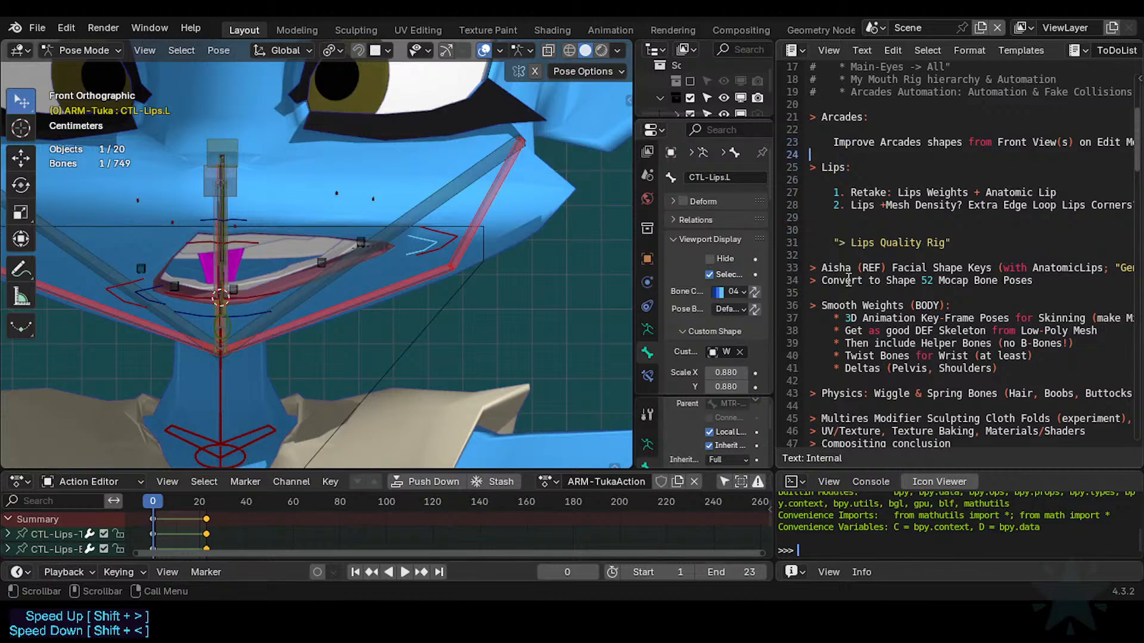
{"action": "key", "text": "Up"}
{"action": "key", "text": "Up"}
{"action": "key", "text": "Delete"}
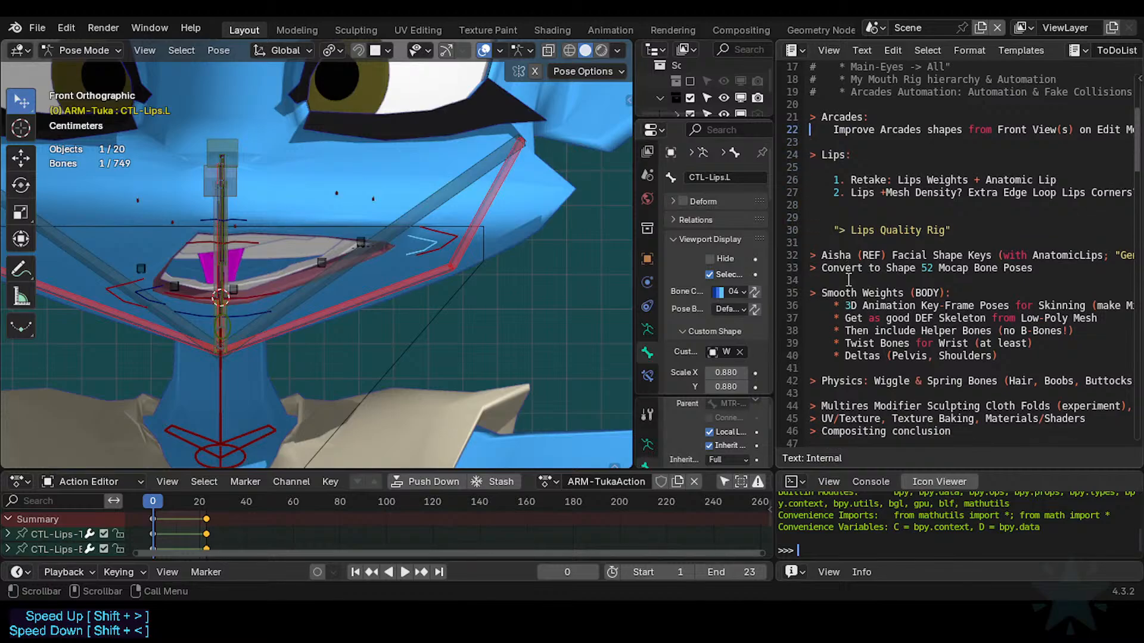
{"action": "key", "text": "Down"}
{"action": "key", "text": "Down"}
{"action": "key", "text": "Down"}
{"action": "key", "text": "Delete"}
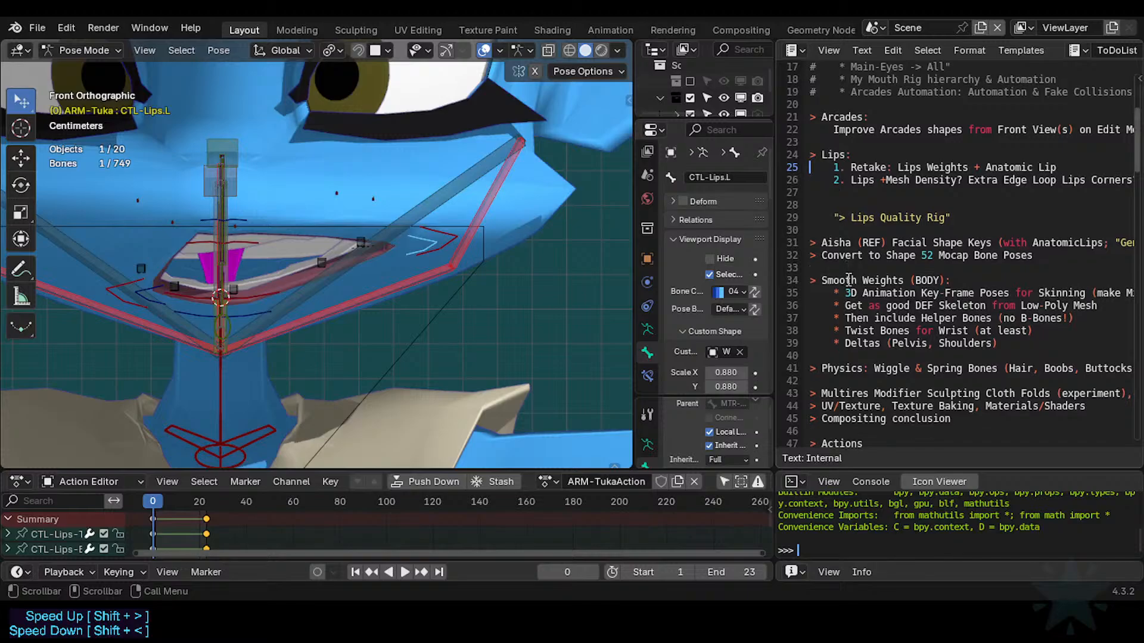
Delete the quoted "> Lips Quality Rig" text below the numbered lip entries.
{"action": "key", "text": "Up"}
{"action": "key", "text": "Down"}
{"action": "key", "text": "Down"}
{"action": "key", "text": "Down"}
{"action": "key", "text": "Down"}
{"action": "key", "text": "Down"}
{"action": "key", "text": "shift+End"}
{"action": "key", "text": "Delete"}
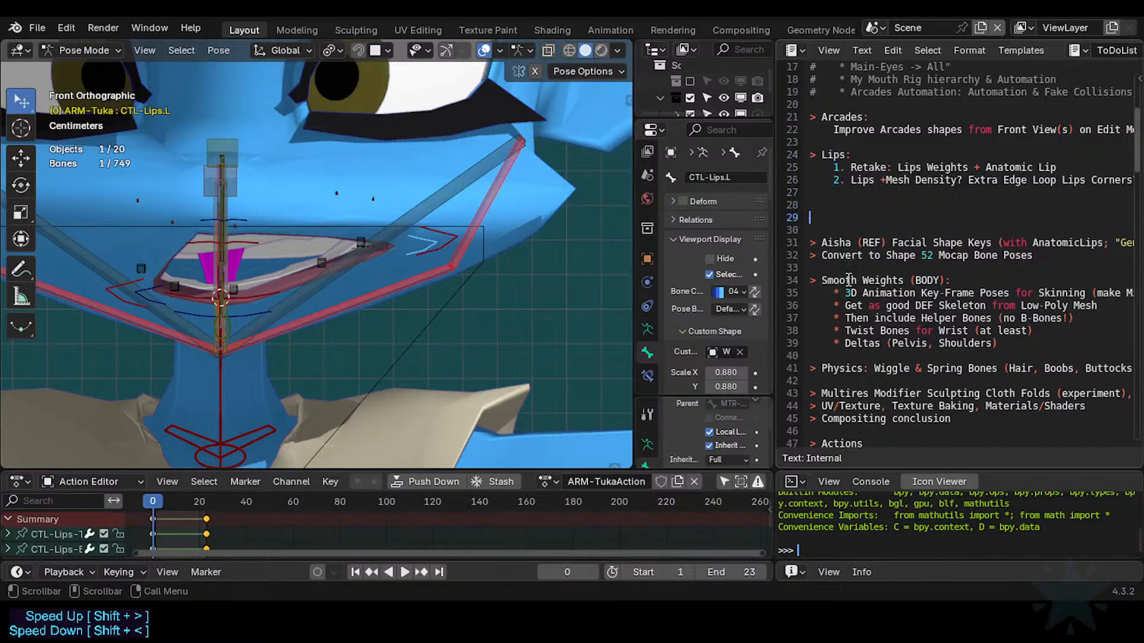
Remove the surplus blank lines between the numbered Lips entries and the Aisha facial shape keys entry.
{"action": "key", "text": "Delete"}
{"action": "key", "text": "Delete"}
{"action": "key", "text": "BackSpace"}
{"action": "key", "text": "Down"}
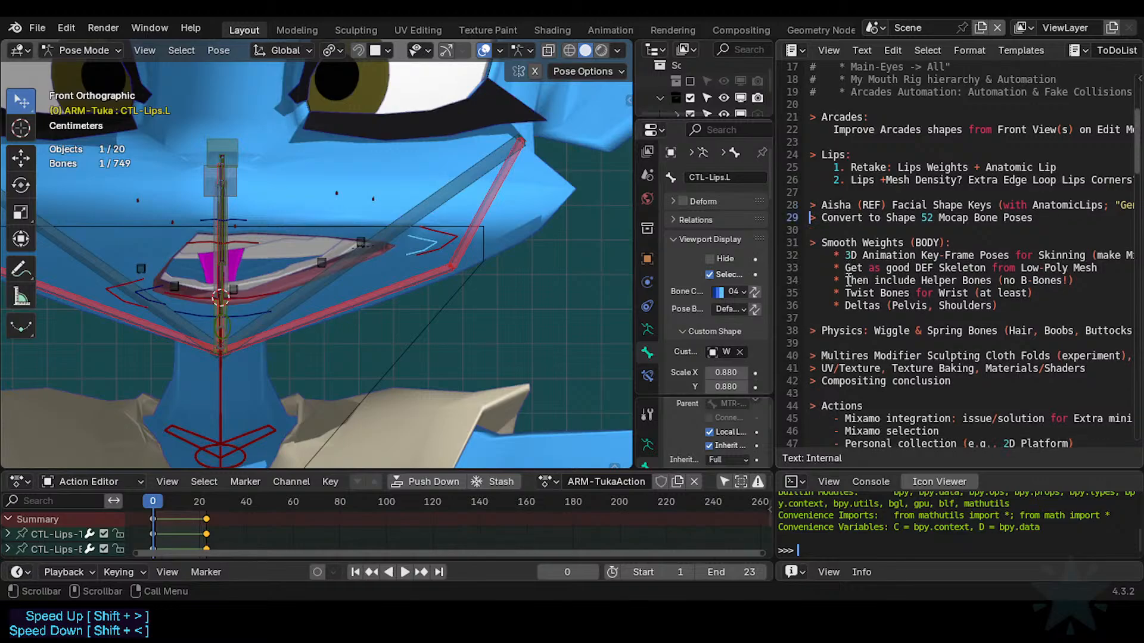
Add a separate "> Shape Keys:" heading between the Lips section and the Aisha entry, keeping blank lines around it.
{"action": "key", "text": "Up"}
{"action": "key", "text": "ctrl+Right"}
{"action": "key", "text": "ctrl+Right"}
{"action": "key", "text": "ctrl+Right"}
{"action": "key", "text": "ctrl+Right"}
{"action": "key", "text": "ctrl+Right"}
{"action": "key", "text": "Home"}
{"action": "key", "text": "Return"}
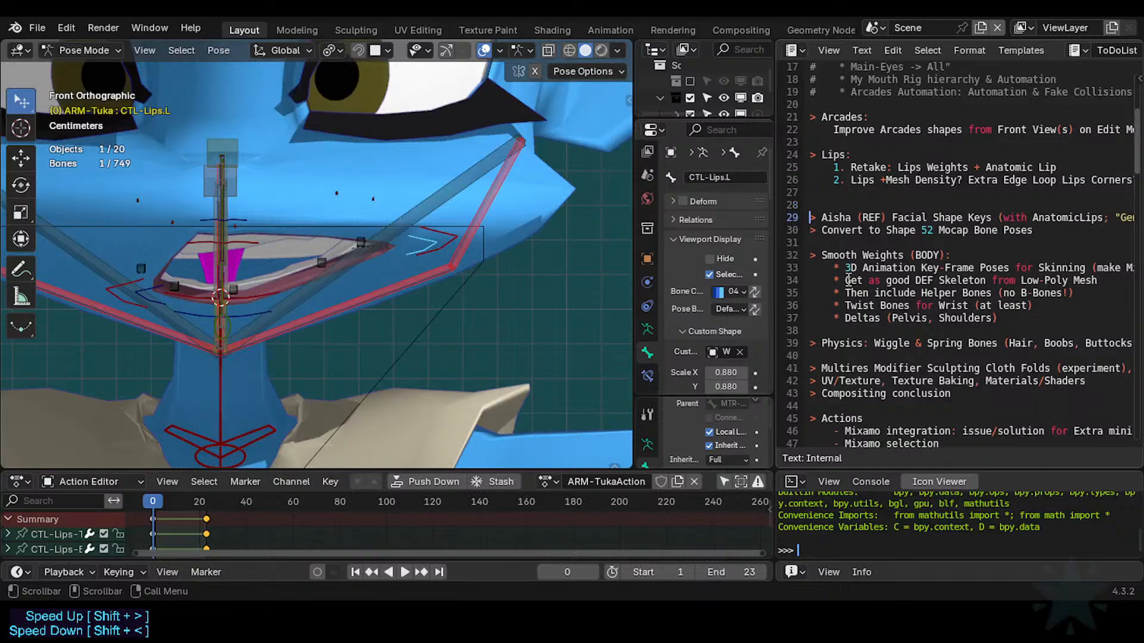
{"action": "key", "text": "Return"}
{"action": "key", "text": "Up"}
{"action": "key", "text": "Up"}
{"action": "type", "text": "> "}
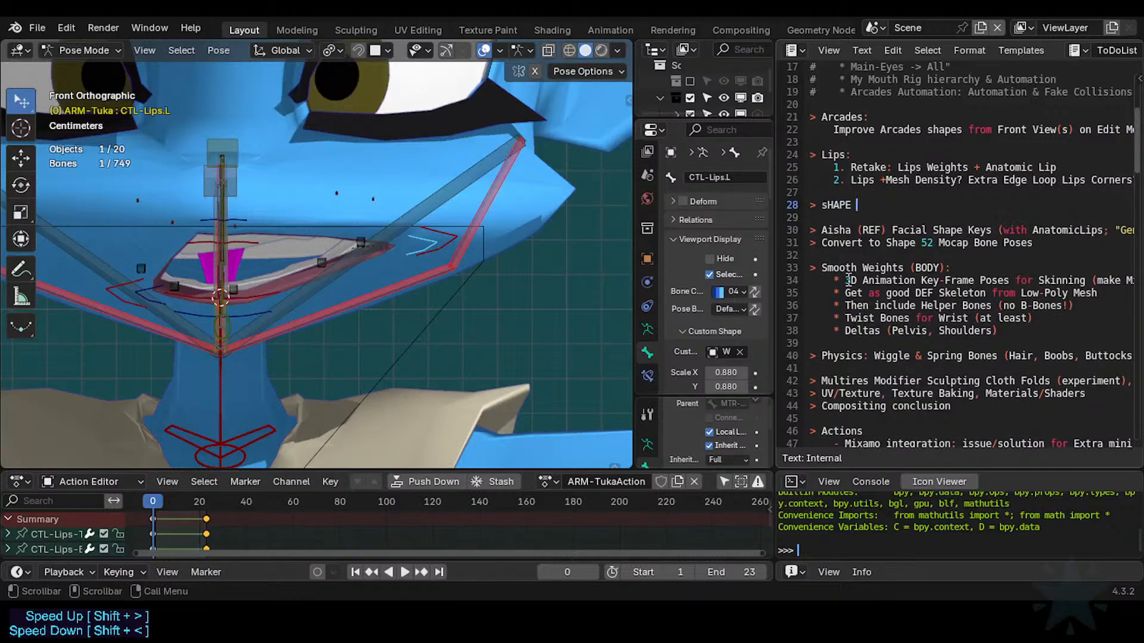
{"action": "type", "text": "Shape Keys:"}
Write an indented, unnumbered "Eyeblink Closed Eyes" entry beneath the Shape Keys heading.
{"action": "key", "text": "Return"}
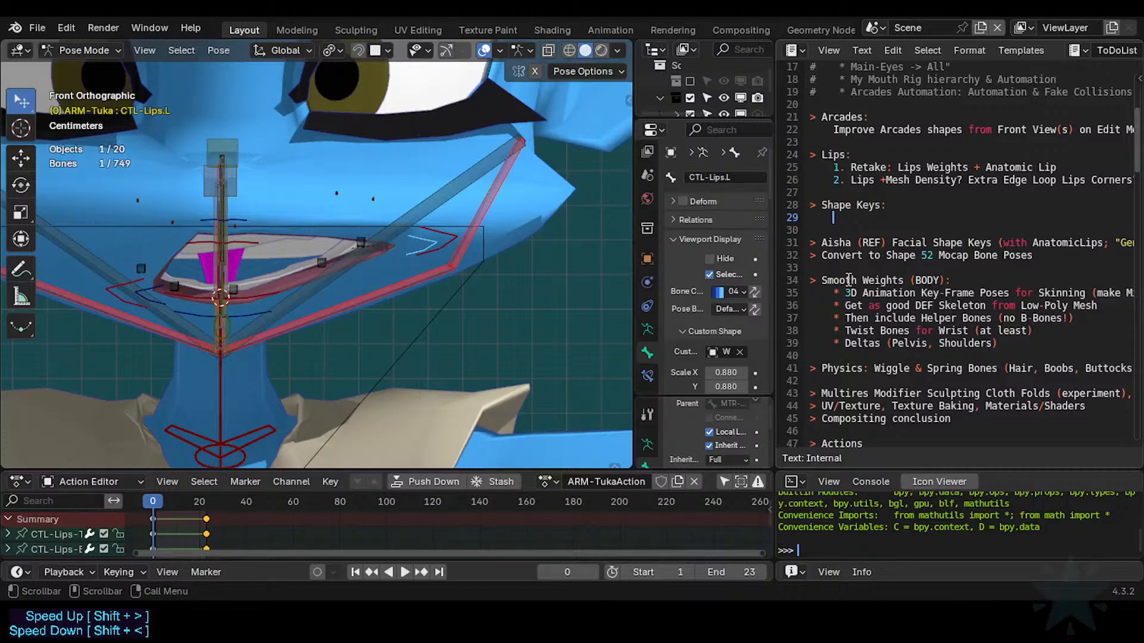
{"action": "type", "text": "1."}
{"action": "key", "text": "BackSpace"}
{"action": "key", "text": "BackSpace"}
{"action": "key", "text": "BackSpace"}
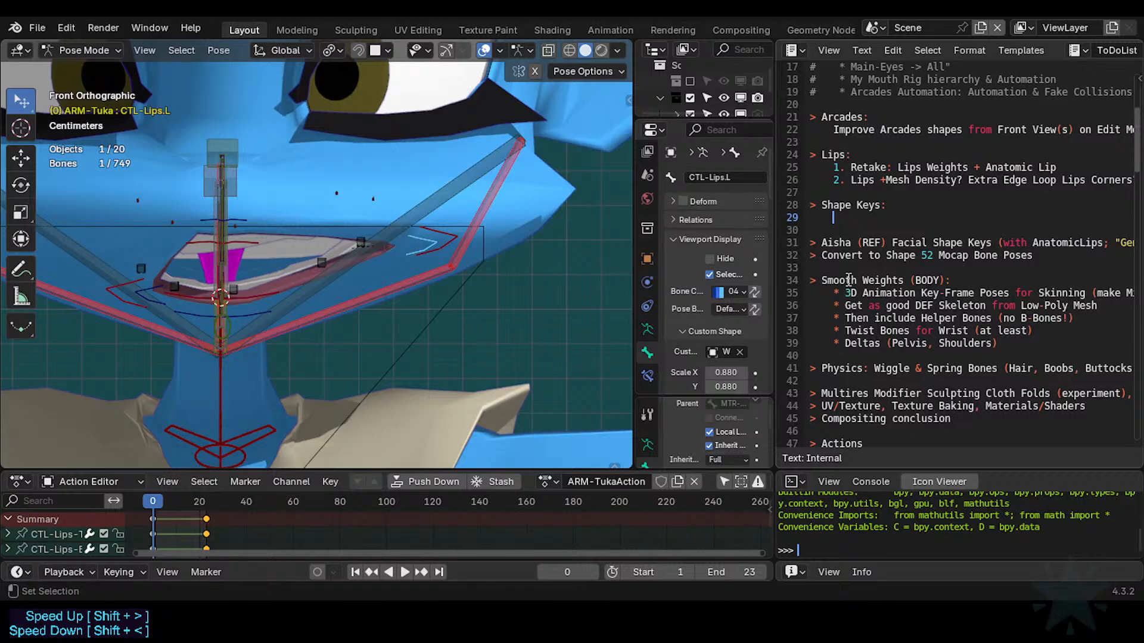
{"action": "type", "text": "Closed E"}
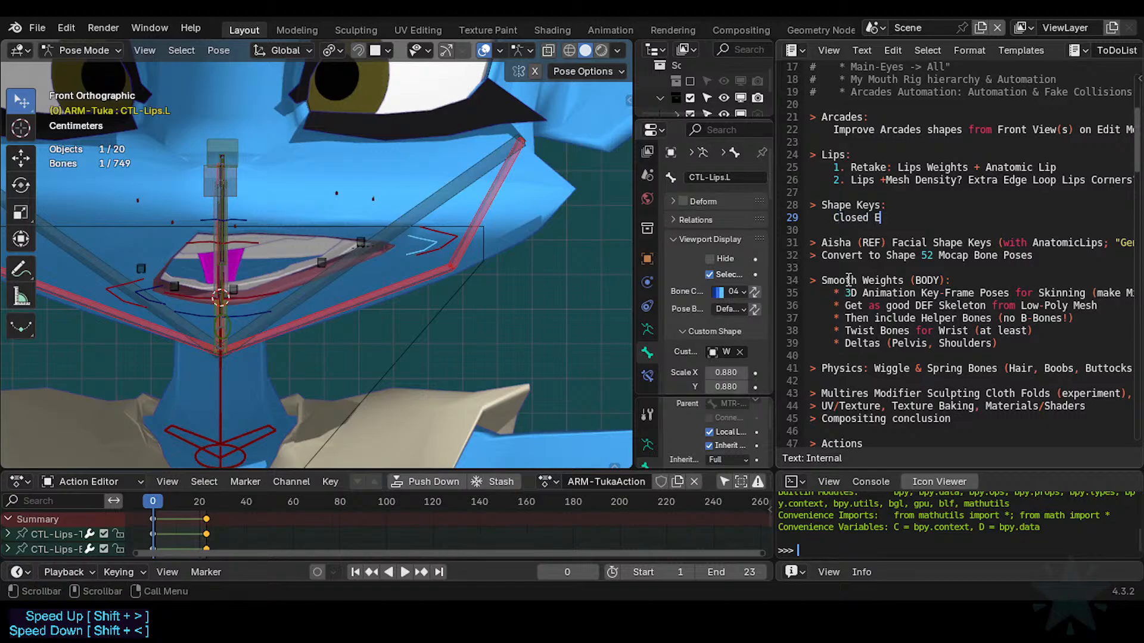
{"action": "type", "text": "yes"}
{"action": "key", "text": "Home"}
{"action": "key", "text": "Home"}
{"action": "type", "text": "Eye"}
{"action": "type", "text": "ink"}
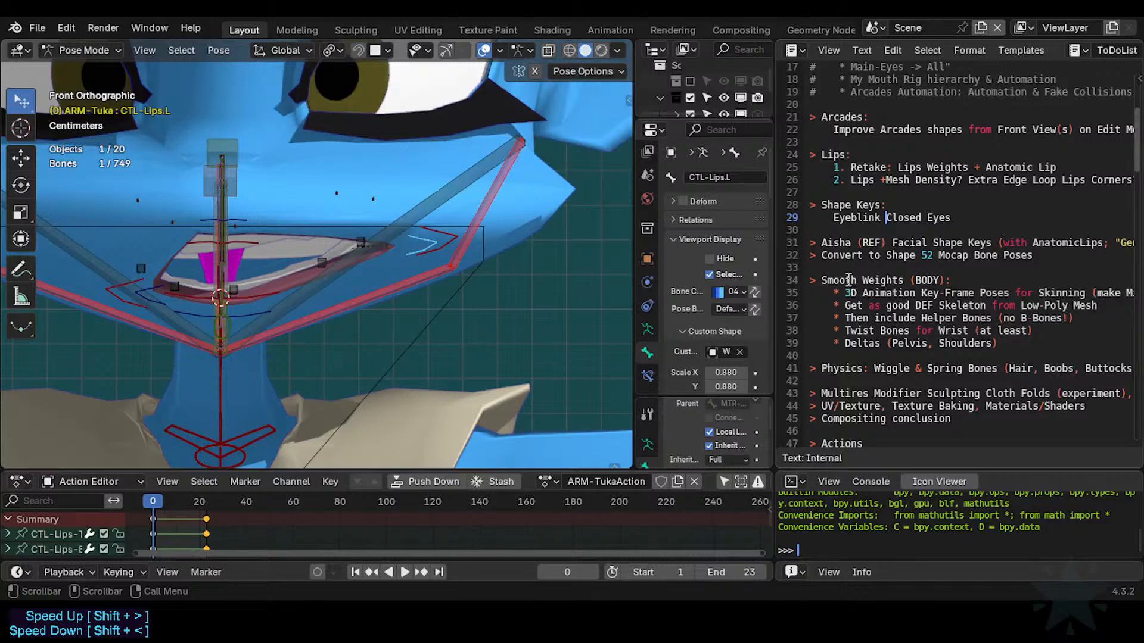
Append "(keep Mirror Modifier for now)" to the Eyeblink Closed Eyes entry.
{"action": "key", "text": "End"}
{"action": "type", "text": "(keep"}
{"action": "type", "text": " Mirror Modifier "}
{"action": "type", "text": "for no"}
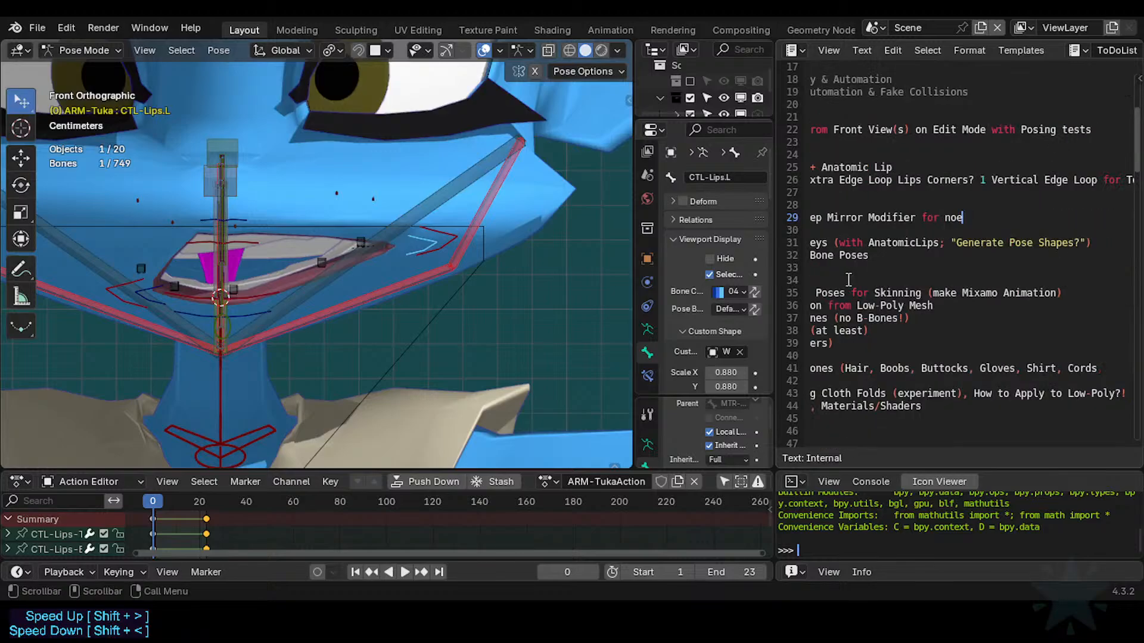
{"action": "type", "text": "w)"}
{"action": "key", "text": "Home"}
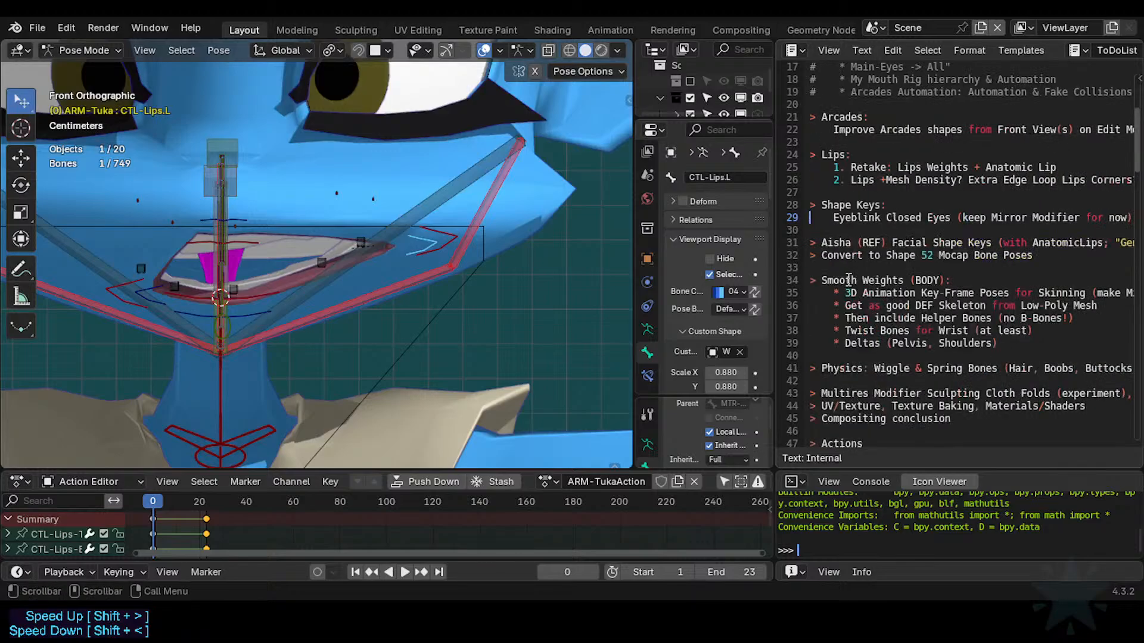
{"action": "key", "text": "End"}
{"action": "key", "text": "Home"}
{"action": "key", "text": "Home"}
{"action": "key", "text": "ctrl+Right"}
{"action": "key", "text": "ctrl+Right"}
{"action": "key", "text": "ctrl+Right"}
{"action": "key", "text": "ctrl+Right"}
{"action": "key", "text": "ctrl+Right"}
{"action": "key", "text": "ctrl+Right"}
{"action": "key", "text": "ctrl+Right"}
{"action": "key", "text": "ctrl+Right"}
{"action": "key", "text": "Home"}
{"action": "key", "text": "Right"}
{"action": "key", "text": "Right"}
{"action": "key", "text": "Right"}
{"action": "key", "text": "Right"}
{"action": "key", "text": "Right"}
{"action": "key", "text": "Right"}
{"action": "key", "text": "Right"}
{"action": "key", "text": "Right"}
{"action": "key", "text": "Right"}
{"action": "key", "text": "Right"}
{"action": "key", "text": "Right"}
{"action": "key", "text": "Right"}
{"action": "key", "text": "Right"}
{"action": "key", "text": "Right"}
{"action": "key", "text": "Right"}
{"action": "key", "text": "Right"}
{"action": "key", "text": "Left"}
{"action": "key", "text": "Left"}
{"action": "key", "text": "Left"}
{"action": "key", "text": "Left"}
{"action": "key", "text": "Left"}
{"action": "key", "text": "Left"}
{"action": "key", "text": "Left"}
{"action": "key", "text": "Left"}
{"action": "key", "text": "Left"}
{"action": "key", "text": "Left"}
{"action": "key", "text": "Left"}
{"action": "key", "text": "Left"}
{"action": "key", "text": "Left"}
{"action": "key", "text": "Left"}
{"action": "key", "text": "Left"}
{"action": "key", "text": "Left"}
{"action": "key", "text": "Right"}
{"action": "key", "text": "Right"}
{"action": "key", "text": "Right"}
{"action": "key", "text": "Right"}
{"action": "key", "text": "Right"}
{"action": "key", "text": "Right"}
{"action": "key", "text": "Right"}
{"action": "key", "text": "Right"}
{"action": "key", "text": "Right"}
{"action": "key", "text": "Right"}
{"action": "key", "text": "Right"}
{"action": "key", "text": "Right"}
{"action": "key", "text": "Right"}
{"action": "key", "text": "Right"}
{"action": "key", "text": "Right"}
{"action": "key", "text": "Right"}
{"action": "key", "text": "Right"}
{"action": "key", "text": "Right"}
{"action": "key", "text": "Right"}
{"action": "key", "text": "Right"}
{"action": "key", "text": "Right"}
{"action": "key", "text": "Right"}
{"action": "key", "text": "Right"}
{"action": "key", "text": "Right"}
{"action": "key", "text": "Right"}
{"action": "key", "text": "Right"}
{"action": "key", "text": "Right"}
{"action": "key", "text": "Right"}
{"action": "key", "text": "Right"}
{"action": "key", "text": "Right"}
{"action": "key", "text": "Right"}
{"action": "key", "text": "Right"}
{"action": "key", "text": "Right"}
{"action": "key", "text": "Right"}
{"action": "key", "text": "Right"}
{"action": "key", "text": "Right"}
{"action": "key", "text": "Right"}
{"action": "key", "text": "Right"}
{"action": "key", "text": "Right"}
{"action": "key", "text": "Right"}
{"action": "key", "text": "Right"}
{"action": "key", "text": "Right"}
{"action": "key", "text": "Right"}
{"action": "key", "text": "Right"}
{"action": "key", "text": "Home"}
{"action": "key", "text": "Right"}
{"action": "key", "text": "Right"}
{"action": "key", "text": "Right"}
{"action": "key", "text": "Right"}
{"action": "key", "text": "End"}
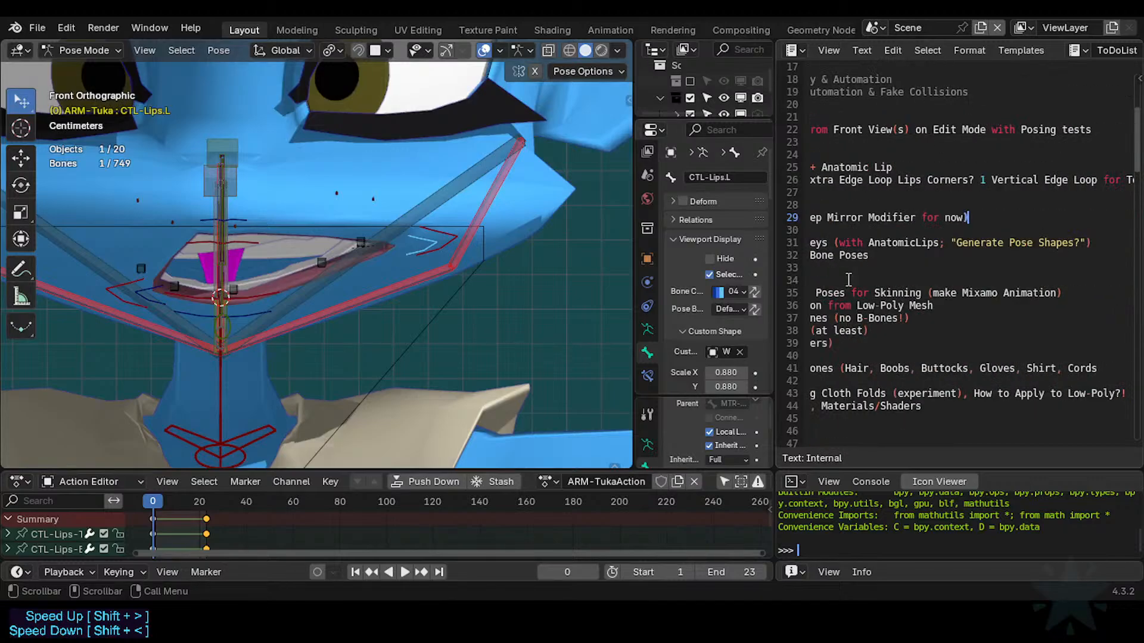
{"action": "key", "text": "Home"}
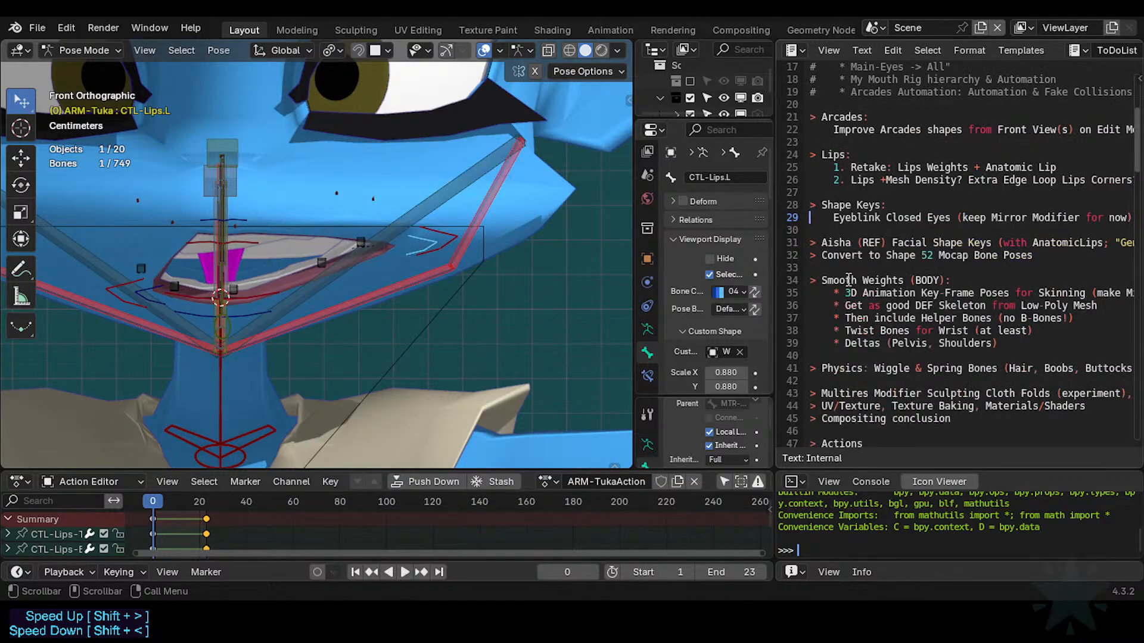
{"action": "key", "text": "Right"}
{"action": "key", "text": "Right"}
{"action": "key", "text": "Right"}
{"action": "key", "text": "Right"}
{"action": "key", "text": "End"}
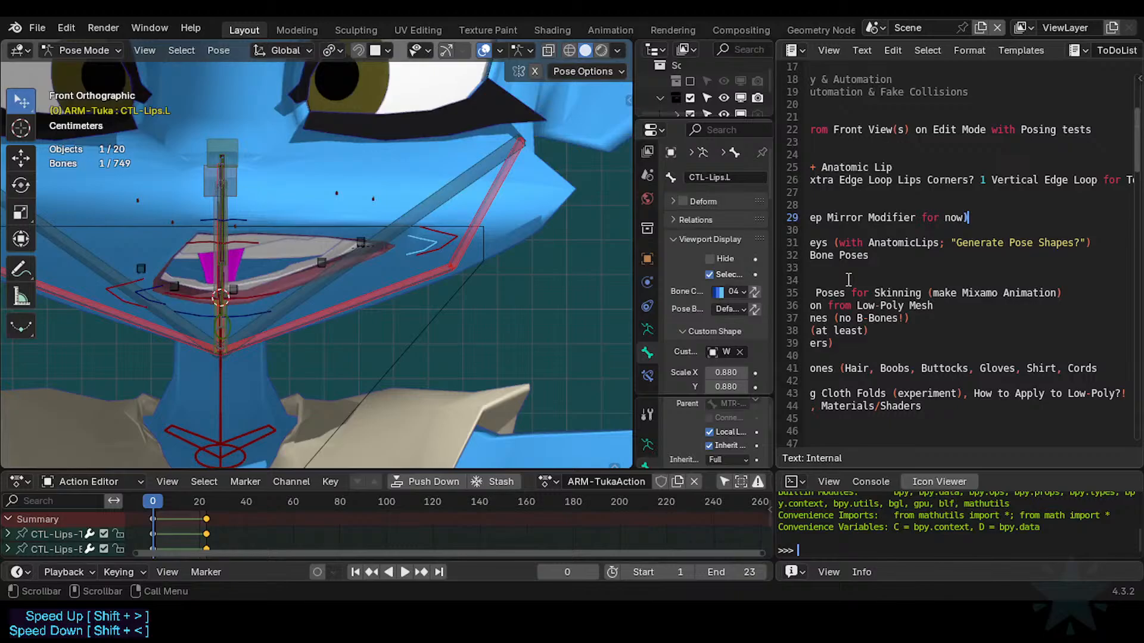
{"action": "key", "text": "Home"}
{"action": "key", "text": "Right"}
{"action": "key", "text": "Right"}
{"action": "key", "text": "Right"}
{"action": "key", "text": "Right"}
{"action": "key", "text": "End"}
{"action": "key", "text": "Home"}
{"action": "key", "text": "Right"}
{"action": "key", "text": "Right"}
{"action": "key", "text": "Right"}
{"action": "key", "text": "Right"}
Add an empty indented line below the Eyeblink Closed Eyes entry.
{"action": "key", "text": "End"}
{"action": "key", "text": "Return"}
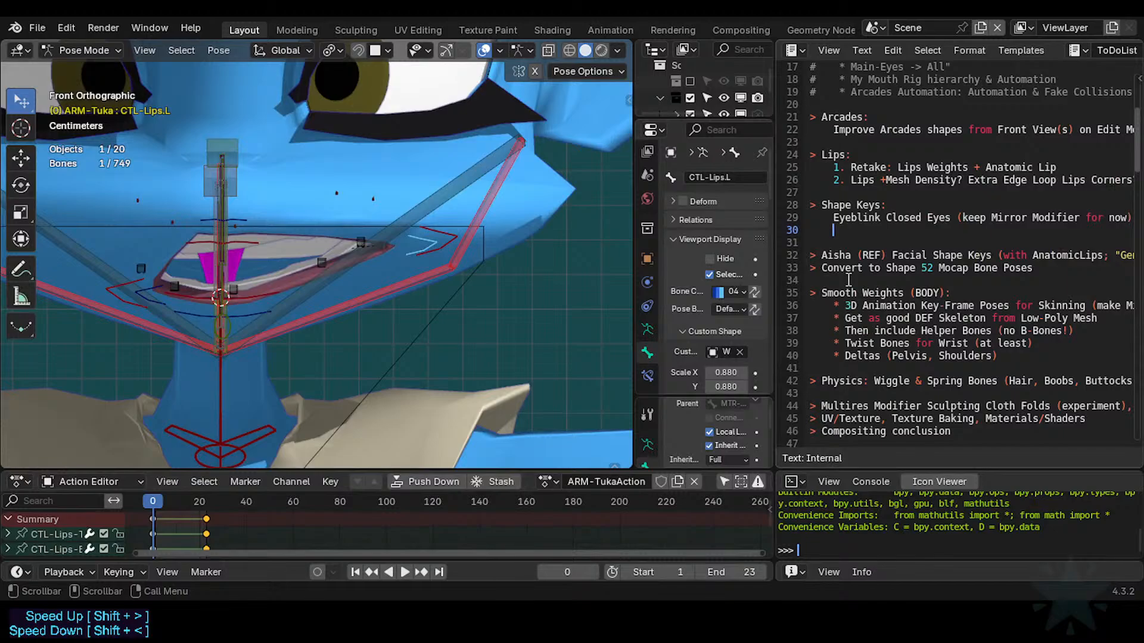
{"action": "key", "text": "shift+Up"}
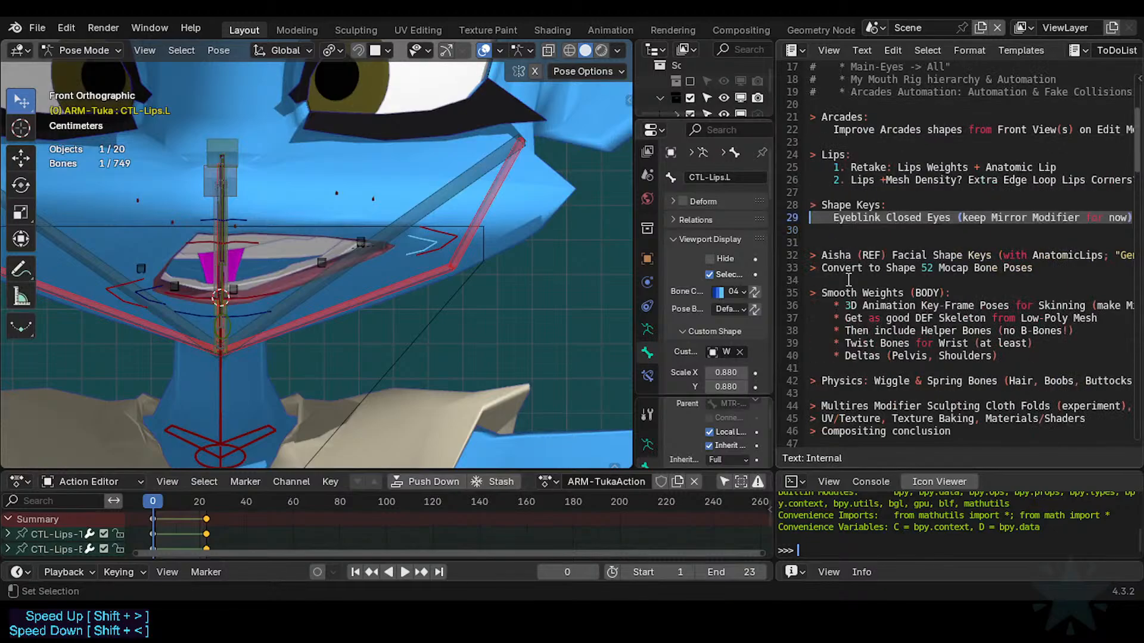
Append "(Eyelids & Eyelashes)" to the Shape Keys heading before its colon.
{"action": "key", "text": "Right"}
{"action": "key", "text": "Right"}
{"action": "key", "text": "Right"}
{"action": "key", "text": "Right"}
{"action": "key", "text": "Right"}
{"action": "key", "text": "Right"}
{"action": "key", "text": "Right"}
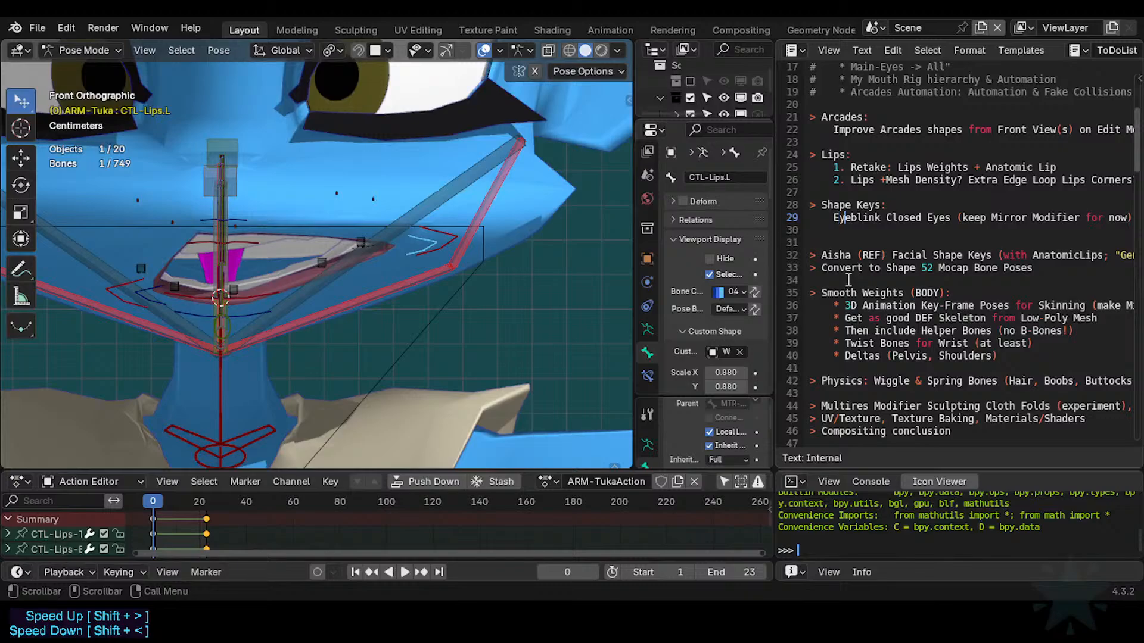
{"action": "key", "text": "Right"}
{"action": "key", "text": "Right"}
{"action": "key", "text": "Up"}
{"action": "key", "text": "Left"}
{"action": "type", "text": "(Eyelids +"}
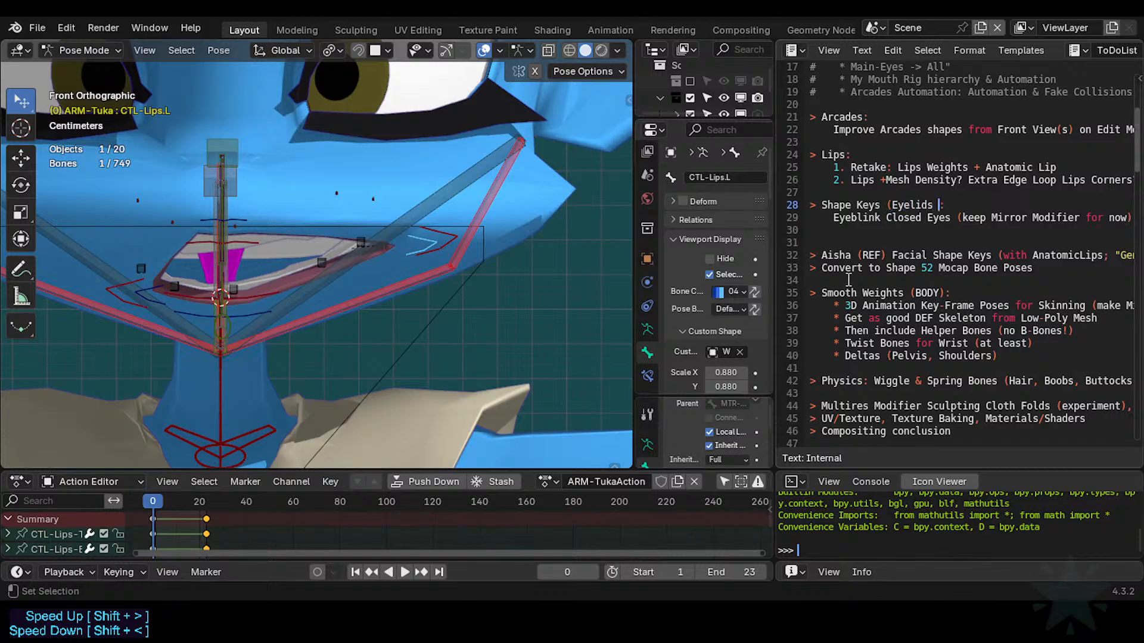
{"action": "key", "text": "BackSpace"}
{"action": "key", "text": "BackSpace"}
{"action": "type", "text": "& Eye"}
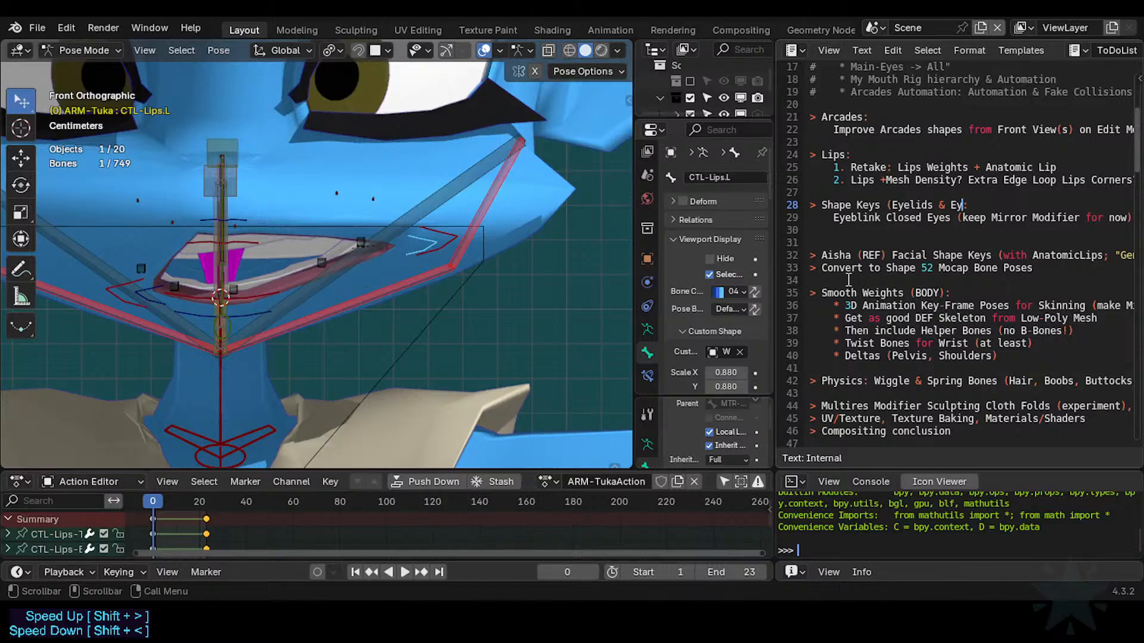
{"action": "type", "text": "lashes)"}
Put an asterisk bullet in front of the Eyeblink Closed Eyes entry.
{"action": "key", "text": "Down"}
{"action": "key", "text": "Left"}
{"action": "key", "text": "Left"}
{"action": "key", "text": "Left"}
{"action": "key", "text": "Left"}
{"action": "key", "text": "Left"}
{"action": "key", "text": "Left"}
{"action": "key", "text": "Left"}
{"action": "key", "text": "Left"}
{"action": "key", "text": "Down"}
{"action": "key", "text": "Left"}
{"action": "key", "text": "Up"}
{"action": "key", "text": "Right"}
{"action": "type", "text": "*"}
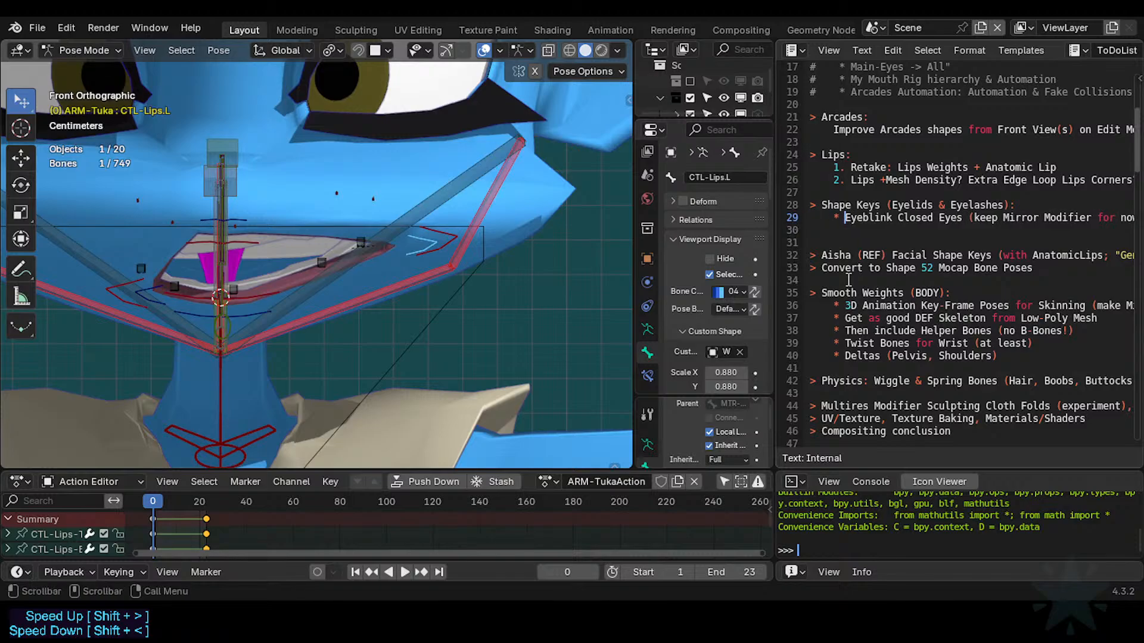
Start an empty asterisk-bulleted item directly below the Eyeblink Closed Eyes entry.
{"action": "key", "text": "End"}
{"action": "key", "text": "Return"}
{"action": "type", "text": "*"}
Copy and remove the full Eyeblink Closed Eyes line, and paste it back into the empty bulleted line under the Shape Keys heading.
{"action": "key", "text": "Up"}
{"action": "key", "text": "Home"}
{"action": "key", "text": "shift+End"}
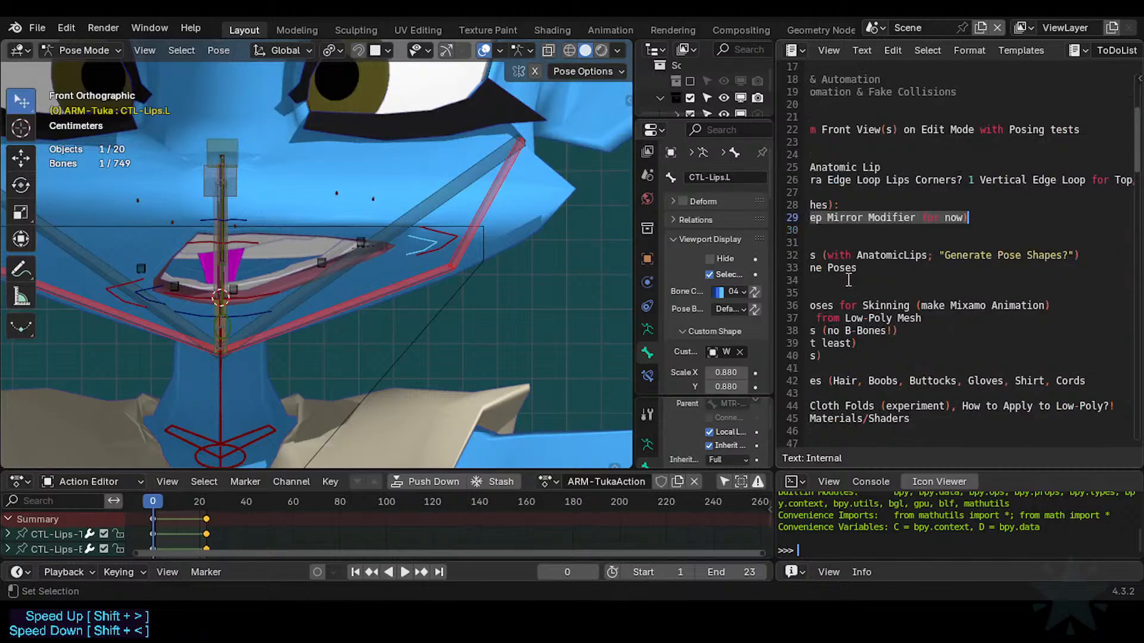
{"action": "key", "text": "Home"}
{"action": "key", "text": "Down"}
{"action": "key", "text": "Up"}
{"action": "key", "text": "shift+End"}
{"action": "key", "text": "ctrl+c"}
{"action": "key", "text": "Delete"}
{"action": "key", "text": "Delete"}
{"action": "key", "text": "Down"}
{"action": "key", "text": "Down"}
{"action": "key", "text": "Down"}
{"action": "key", "text": "Down"}
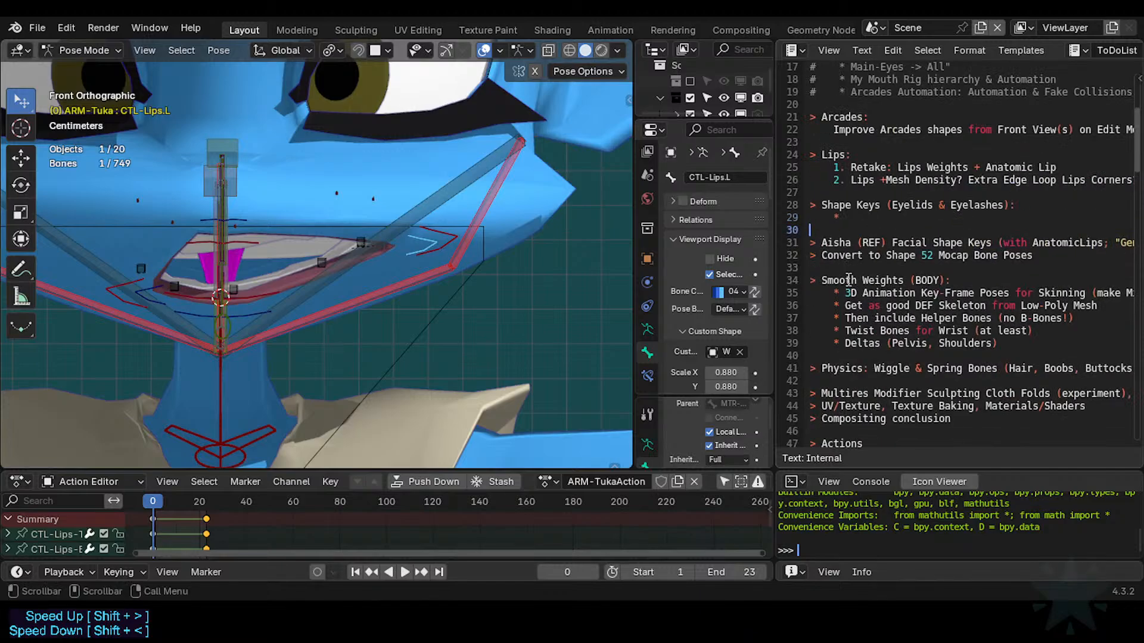
{"action": "key", "text": "Up"}
{"action": "key", "text": "Up"}
{"action": "key", "text": "Up"}
{"action": "key", "text": "Up"}
{"action": "key", "text": "End"}
{"action": "key", "text": "ctrl+v"}
{"action": "key", "text": "Home"}
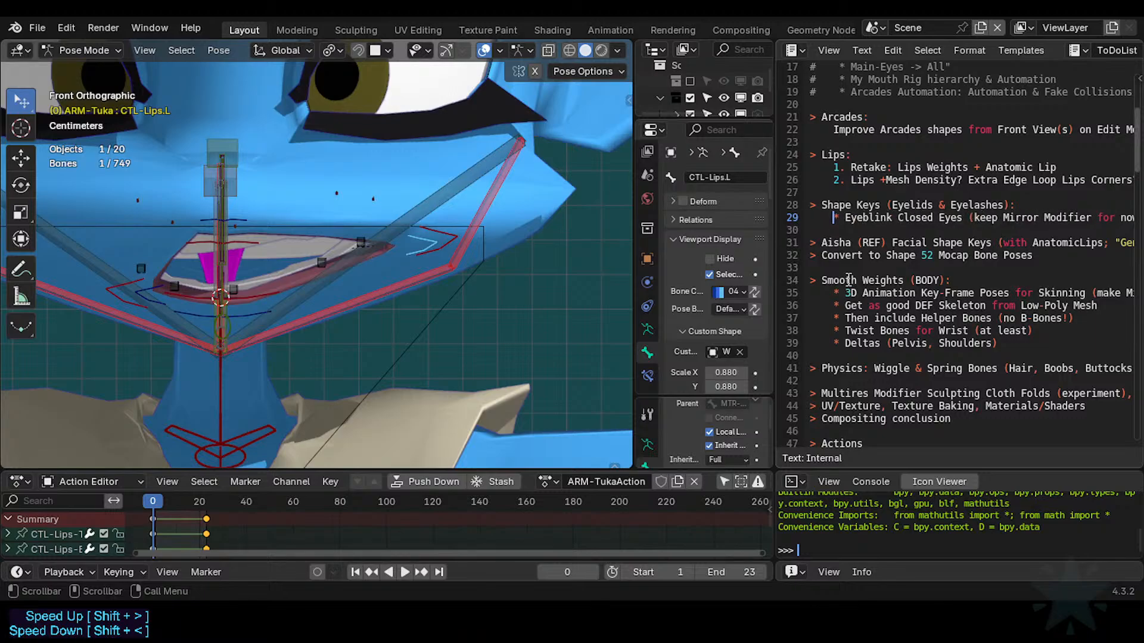
Turn the Aisha (REF) entry into an indented asterisk bullet under the Eyeblink entry and start an indented line below it.
{"action": "key", "text": "Down"}
{"action": "key", "text": "ctrl+v"}
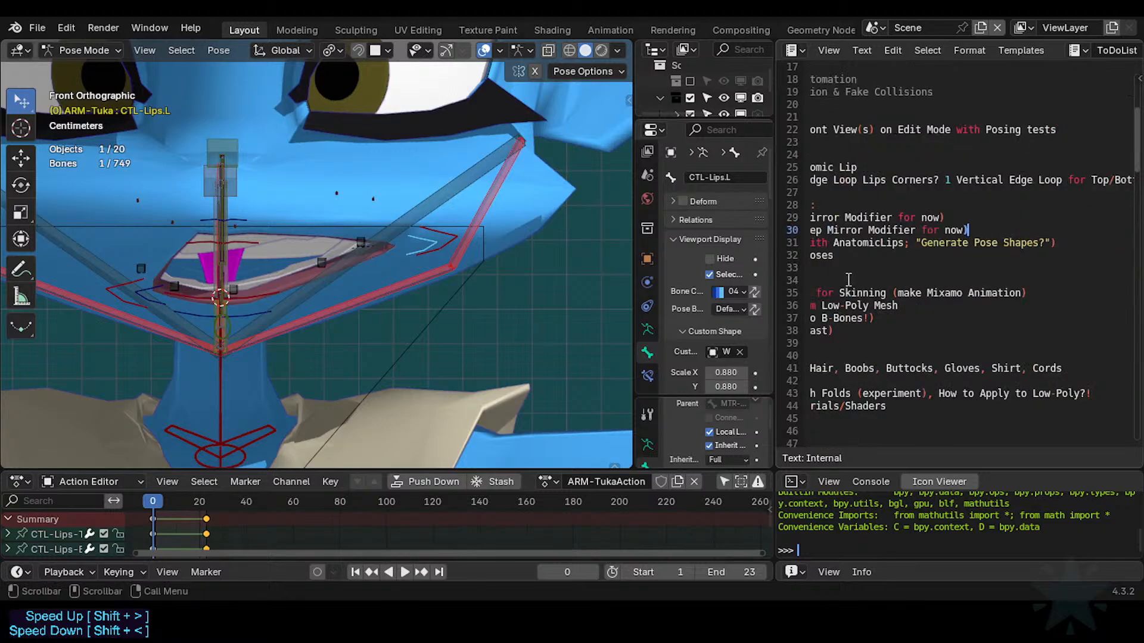
{"action": "key", "text": "ctrl+z"}
{"action": "key", "text": "Tab"}
{"action": "key", "text": "Tab"}
{"action": "type", "text": "*"}
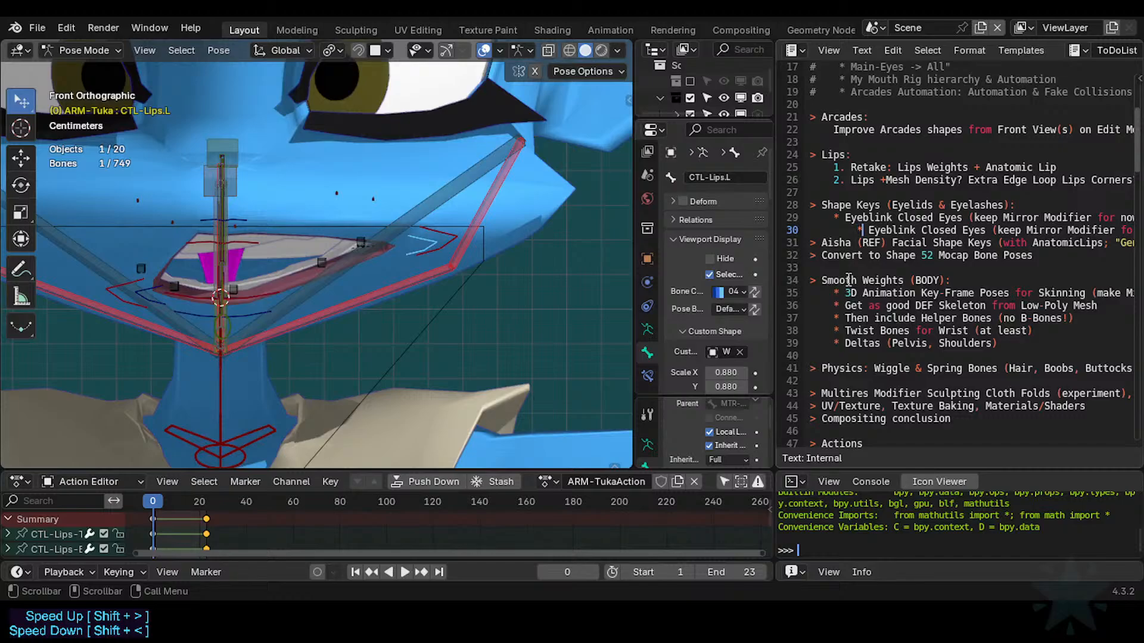
{"action": "key", "text": "Delete"}
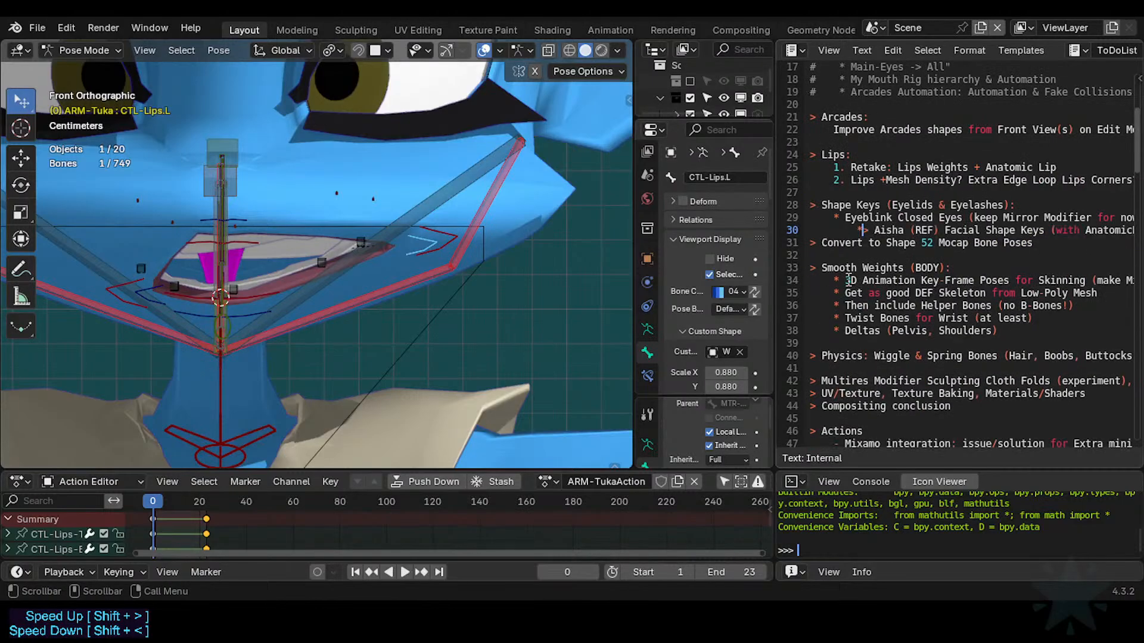
{"action": "key", "text": "Delete"}
{"action": "key", "text": "shift+Tab"}
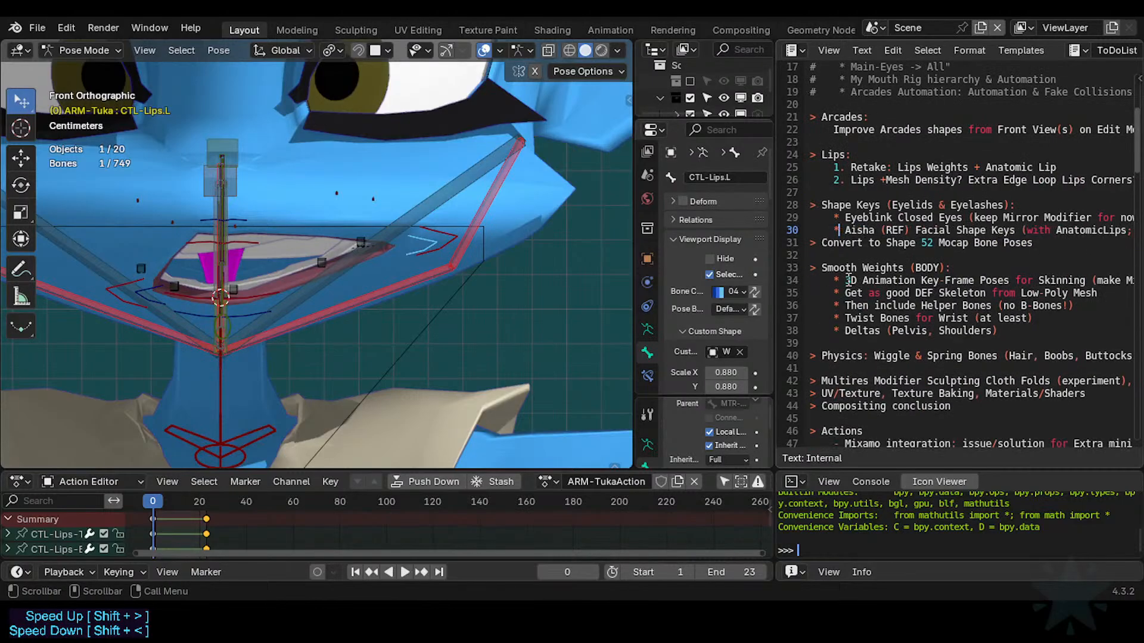
{"action": "key", "text": "End"}
{"action": "key", "text": "Return"}
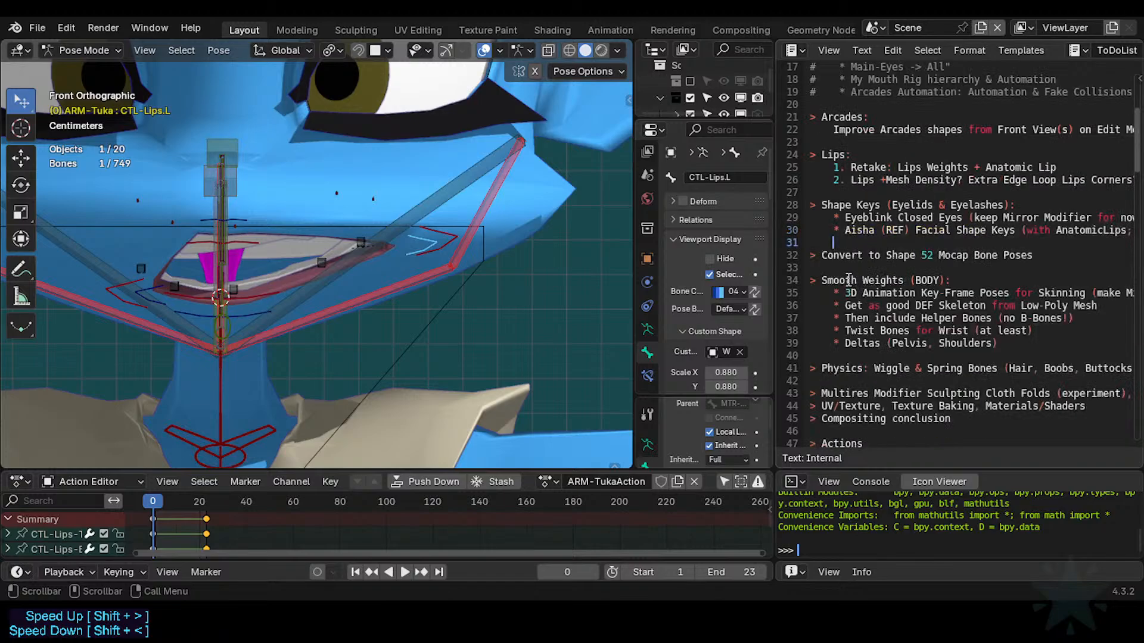
{"action": "key", "text": "ctrl+v"}
{"action": "key", "text": "Home"}
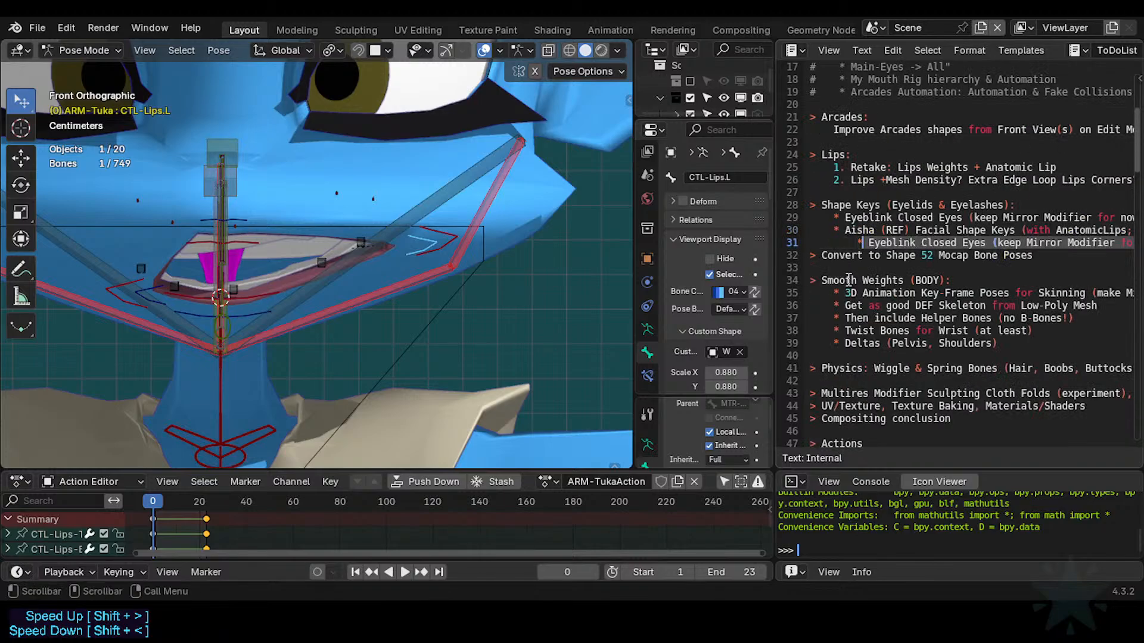
{"action": "key", "text": "Delete"}
{"action": "key", "text": "BackSpace"}
{"action": "key", "text": "BackSpace"}
{"action": "key", "text": "BackSpace"}
{"action": "key", "text": "BackSpace"}
{"action": "key", "text": "BackSpace"}
{"action": "key", "text": "BackSpace"}
{"action": "key", "text": "BackSpace"}
{"action": "key", "text": "BackSpace"}
{"action": "key", "text": "BackSpace"}
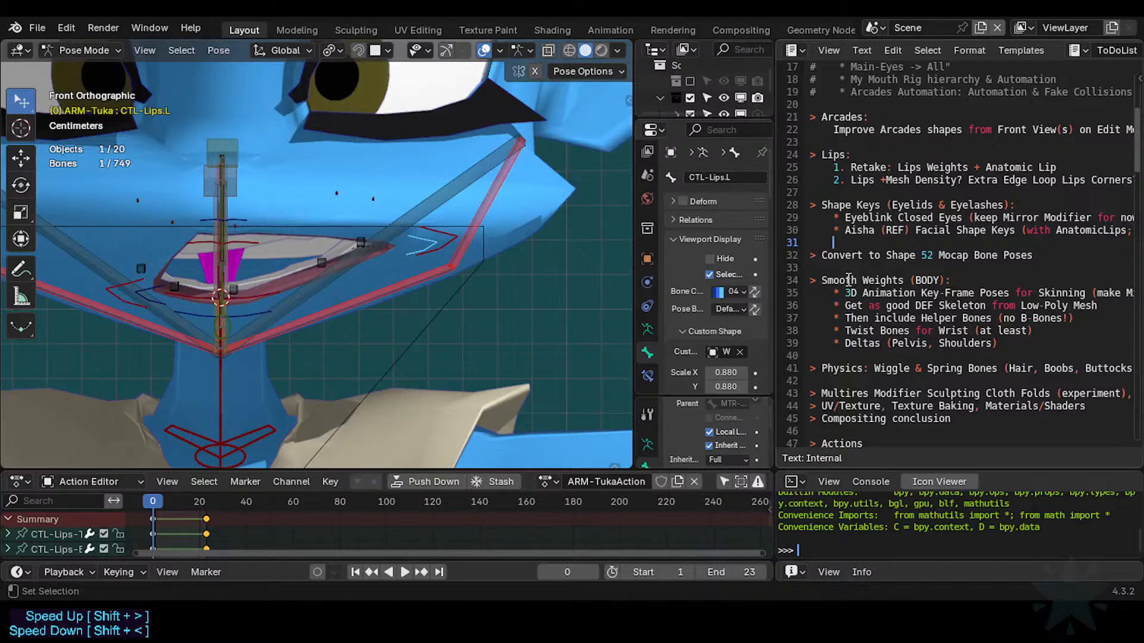
Turn the "Convert to Shape 52 Mocap Bone Poses" entry into an indented asterisk bullet directly under the Aisha entry.
{"action": "key", "text": "Delete"}
{"action": "key", "text": "Delete"}
{"action": "key", "text": "Delete"}
{"action": "type", "text": "*"}
{"action": "key", "text": "Right"}
{"action": "key", "text": "Right"}
{"action": "key", "text": "Right"}
{"action": "key", "text": "Right"}
{"action": "key", "text": "Right"}
{"action": "key", "text": "Right"}
{"action": "key", "text": "Right"}
{"action": "key", "text": "Right"}
{"action": "key", "text": "Right"}
{"action": "key", "text": "Right"}
{"action": "key", "text": "Right"}
{"action": "key", "text": "Right"}
{"action": "key", "text": "Right"}
{"action": "key", "text": "Right"}
{"action": "key", "text": "Right"}
{"action": "key", "text": "Right"}
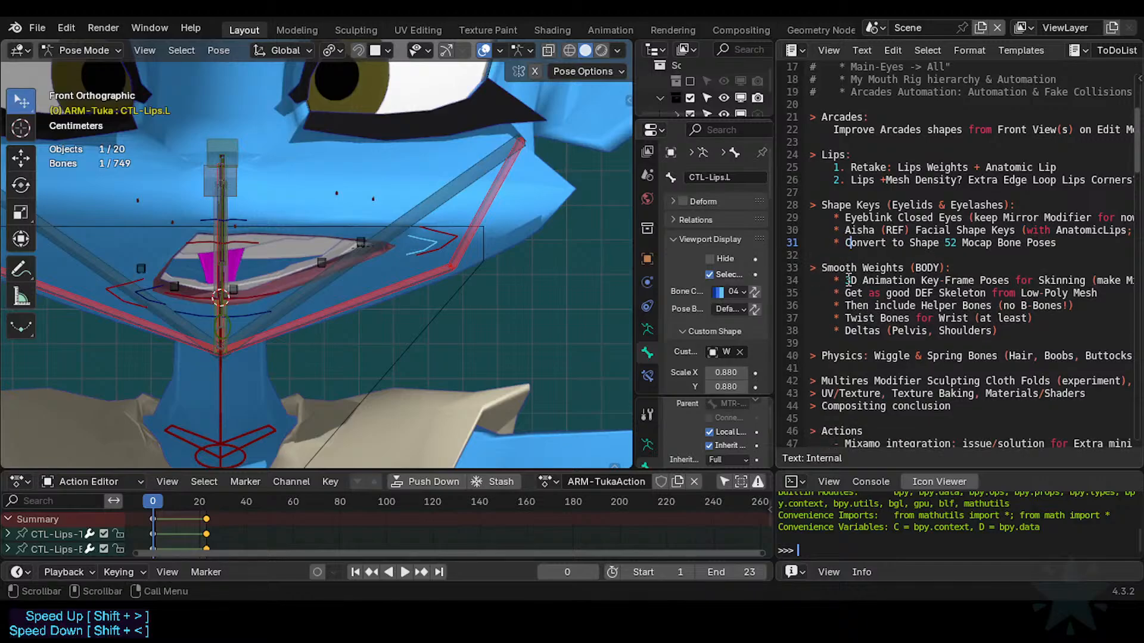
{"action": "key", "text": "Home"}
{"action": "key", "text": "Right"}
{"action": "key", "text": "Right"}
{"action": "key", "text": "Right"}
{"action": "key", "text": "Right"}
{"action": "key", "text": "Right"}
{"action": "key", "text": "Right"}
{"action": "key", "text": "End"}
Move the Eyeblink Closed Eyes entry to the end of the Shape Keys list, keeping a blank line before Smooth Weights.
{"action": "key", "text": "Up"}
{"action": "key", "text": "Left"}
{"action": "key", "text": "Left"}
{"action": "key", "text": "Left"}
{"action": "key", "text": "Left"}
{"action": "key", "text": "Left"}
{"action": "key", "text": "Left"}
{"action": "key", "text": "Left"}
{"action": "key", "text": "Left"}
{"action": "key", "text": "Left"}
{"action": "key", "text": "Left"}
{"action": "key", "text": "Left"}
{"action": "key", "text": "Left"}
{"action": "key", "text": "Left"}
{"action": "key", "text": "Left"}
{"action": "key", "text": "Left"}
{"action": "key", "text": "Left"}
{"action": "key", "text": "Left"}
{"action": "key", "text": "Left"}
{"action": "key", "text": "Left"}
{"action": "key", "text": "Left"}
{"action": "key", "text": "End"}
{"action": "key", "text": "shift+Home"}
{"action": "key", "text": "Up"}
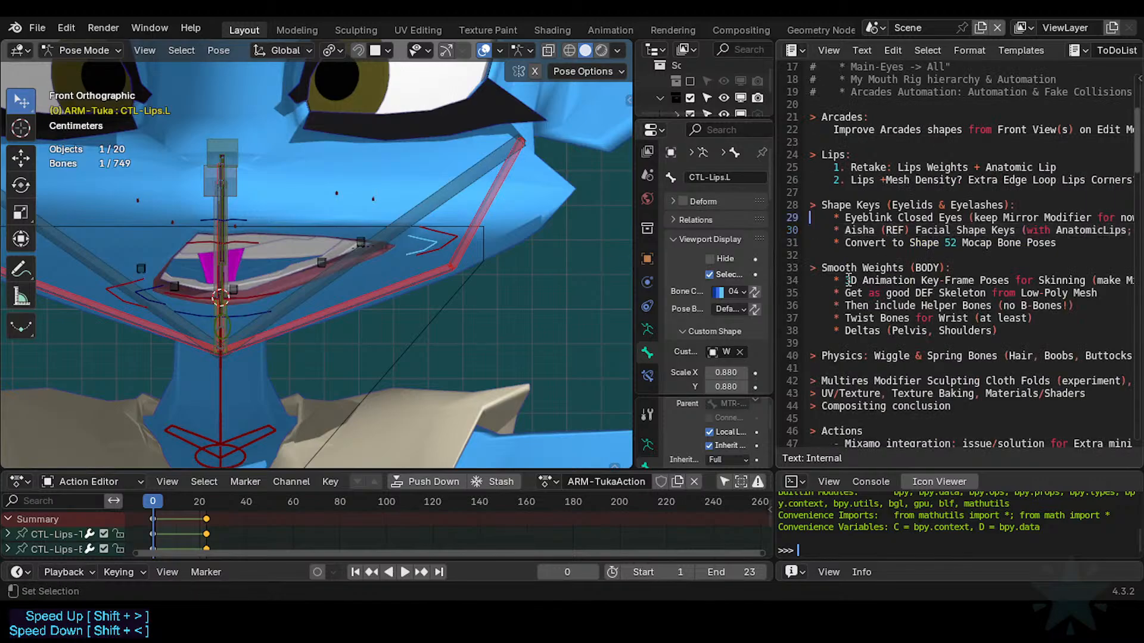
{"action": "key", "text": "shift+End"}
{"action": "key", "text": "ctrl+x"}
{"action": "key", "text": "Delete"}
{"action": "key", "text": "Down"}
{"action": "key", "text": "Down"}
{"action": "key", "text": "Return"}
{"action": "key", "text": "Up"}
{"action": "key", "text": "ctrl+v"}
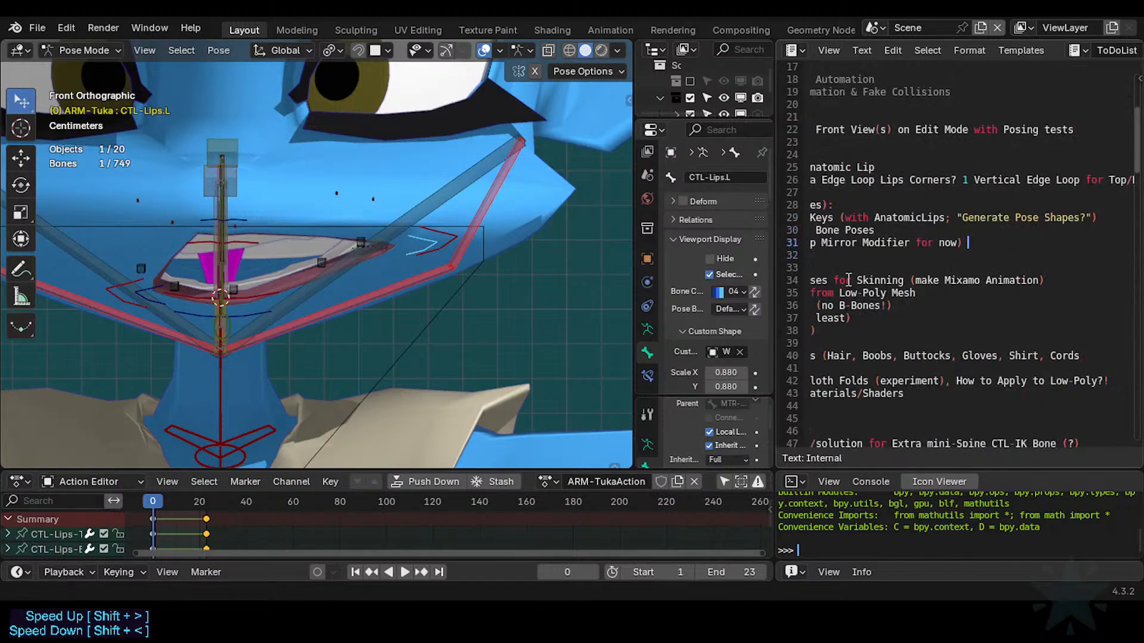
{"action": "key", "text": "Home"}
{"action": "key", "text": "Right"}
{"action": "key", "text": "Up"}
{"action": "key", "text": "Up"}
{"action": "key", "text": "Up"}
{"action": "key", "text": "Up"}
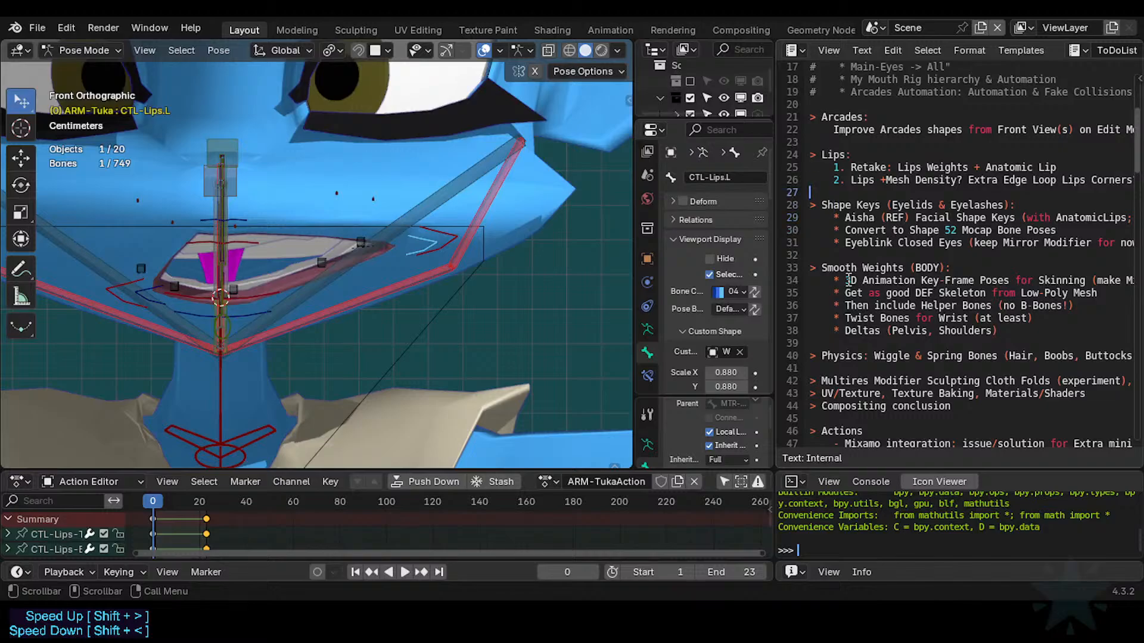
Prefix the Smooth Weights heading in the to-do list with "Body:".
{"action": "key", "text": "Down"}
{"action": "key", "text": "Down"}
{"action": "key", "text": "Down"}
{"action": "key", "text": "Down"}
{"action": "key", "text": "Down"}
{"action": "key", "text": "Down"}
{"action": "key", "text": "Down"}
{"action": "key", "text": "Down"}
{"action": "key", "text": "Down"}
{"action": "key", "text": "Up"}
{"action": "key", "text": "Up"}
{"action": "key", "text": "Up"}
{"action": "key", "text": "Up"}
{"action": "key", "text": "Tab"}
{"action": "key", "text": "Down"}
{"action": "key", "text": "Left"}
{"action": "key", "text": "Left"}
{"action": "type", "text": "B"}
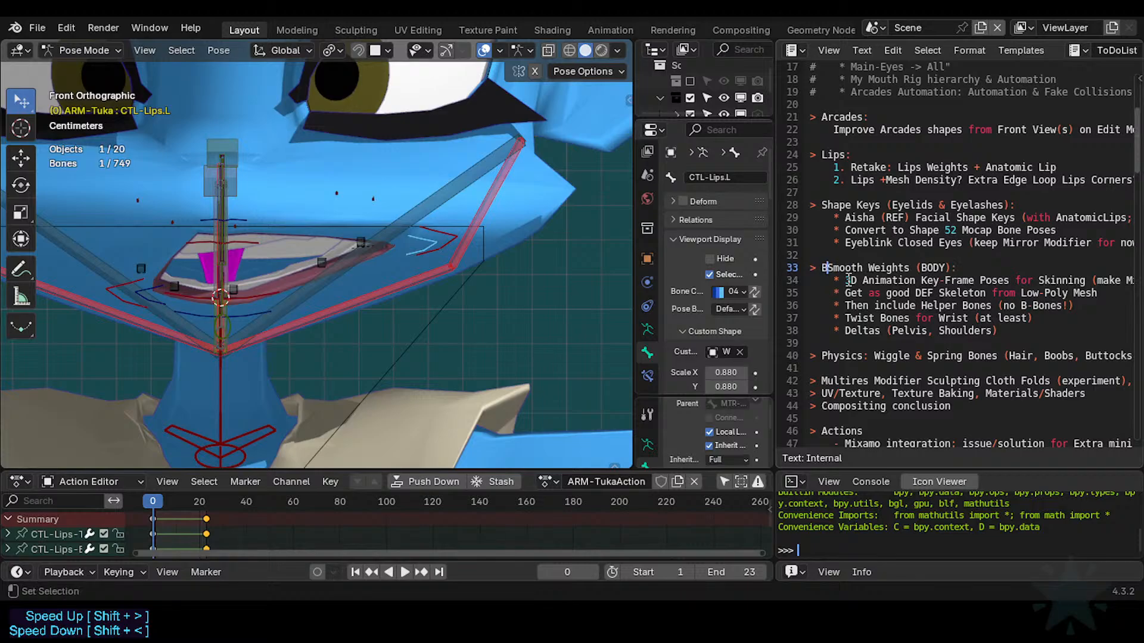
{"action": "type", "text": "ody:"}
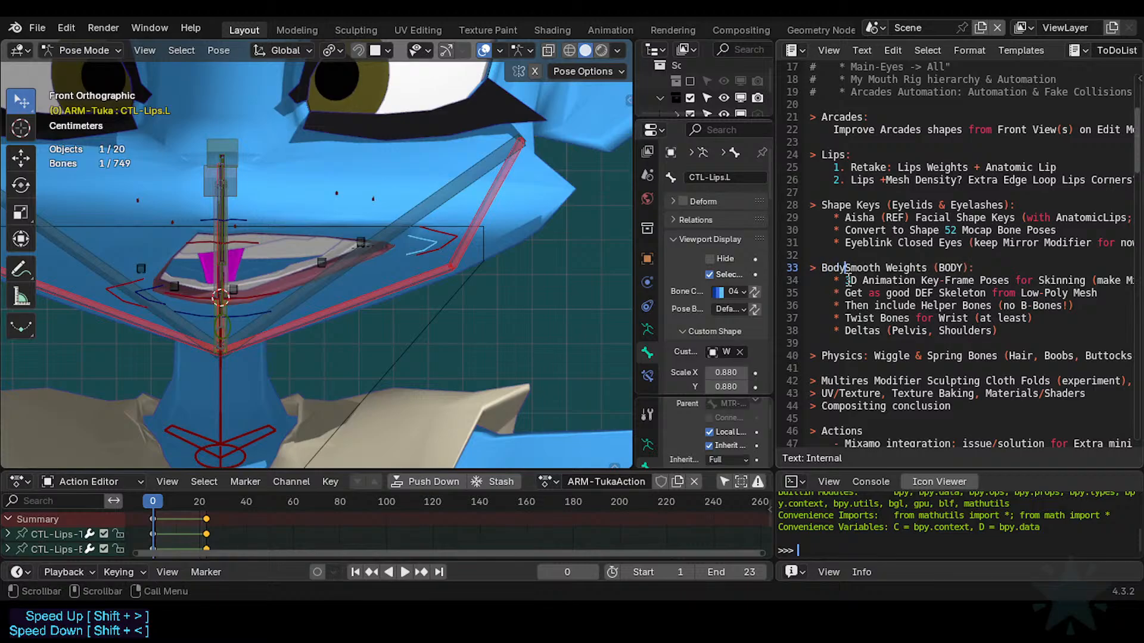
Remove the trailing "(BODY):" from the Body: Smooth Weights heading.
{"action": "key", "text": "End"}
{"action": "key", "text": "shift+Left"}
{"action": "key", "text": "shift+Left"}
{"action": "key", "text": "shift+Left"}
{"action": "key", "text": "shift+Left"}
{"action": "key", "text": "shift+Left"}
{"action": "key", "text": "shift+Left"}
{"action": "key", "text": "shift+Left"}
{"action": "key", "text": "shift+Left"}
{"action": "key", "text": "shift+Left"}
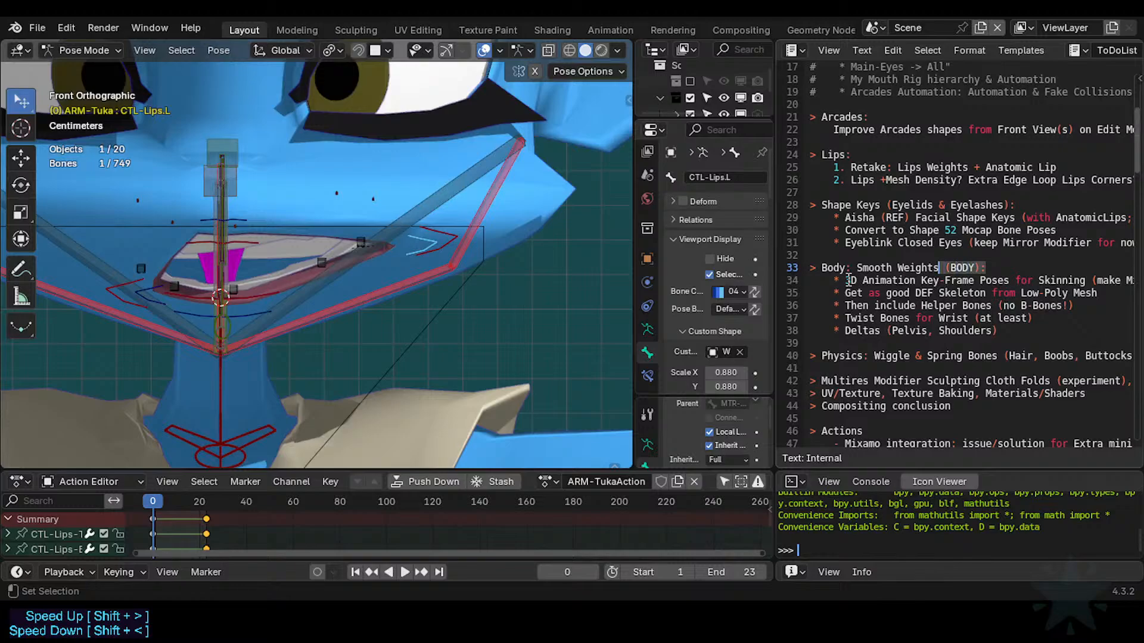
{"action": "key", "text": "shift+Right"}
{"action": "key", "text": "BackSpace"}
Add a question mark after "make Mixamo Animation" inside the parentheses of the 3D Animation Key-Frame Poses entry.
{"action": "key", "text": "Down"}
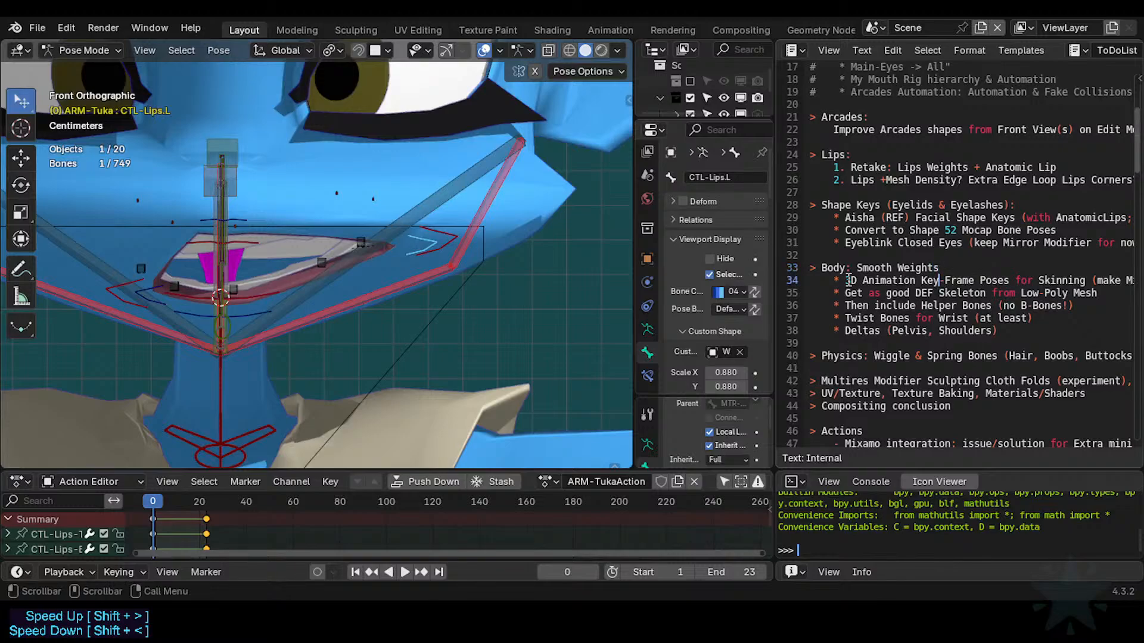
{"action": "key", "text": "Left"}
{"action": "key", "text": "Left"}
{"action": "key", "text": "Left"}
{"action": "key", "text": "Left"}
{"action": "key", "text": "Left"}
{"action": "key", "text": "Left"}
{"action": "key", "text": "Left"}
{"action": "key", "text": "Left"}
{"action": "key", "text": "Left"}
{"action": "key", "text": "Left"}
{"action": "key", "text": "Left"}
{"action": "key", "text": "Left"}
{"action": "key", "text": "Left"}
{"action": "key", "text": "Up"}
{"action": "key", "text": "Right"}
{"action": "key", "text": "Right"}
{"action": "key", "text": "Right"}
{"action": "key", "text": "Right"}
{"action": "key", "text": "Right"}
{"action": "key", "text": "Down"}
{"action": "key", "text": "End"}
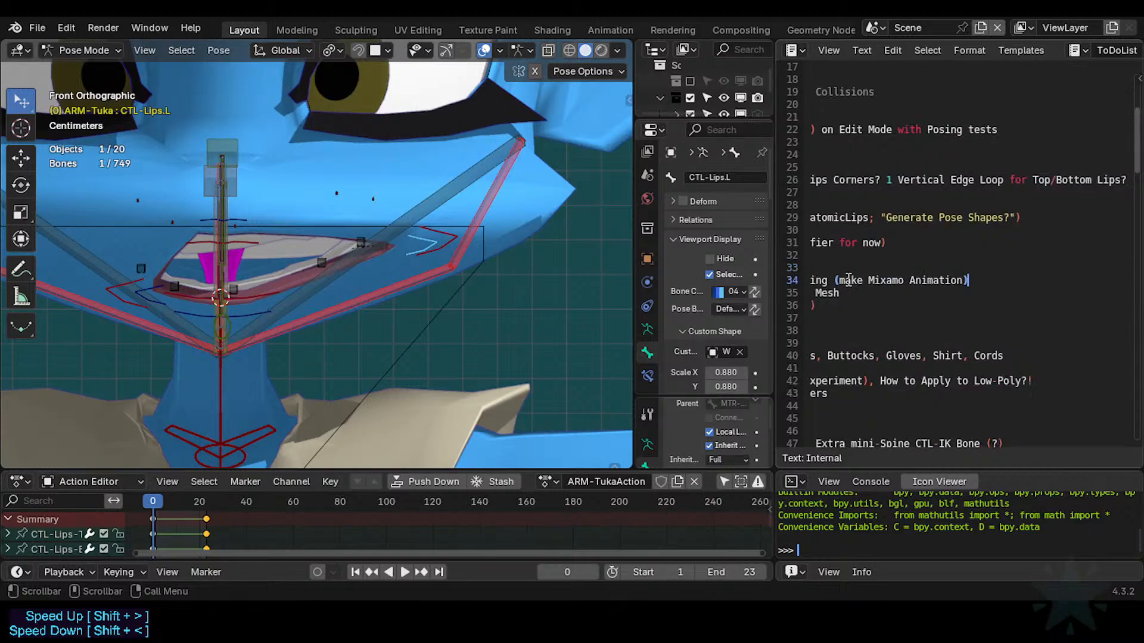
{"action": "key", "text": "Home"}
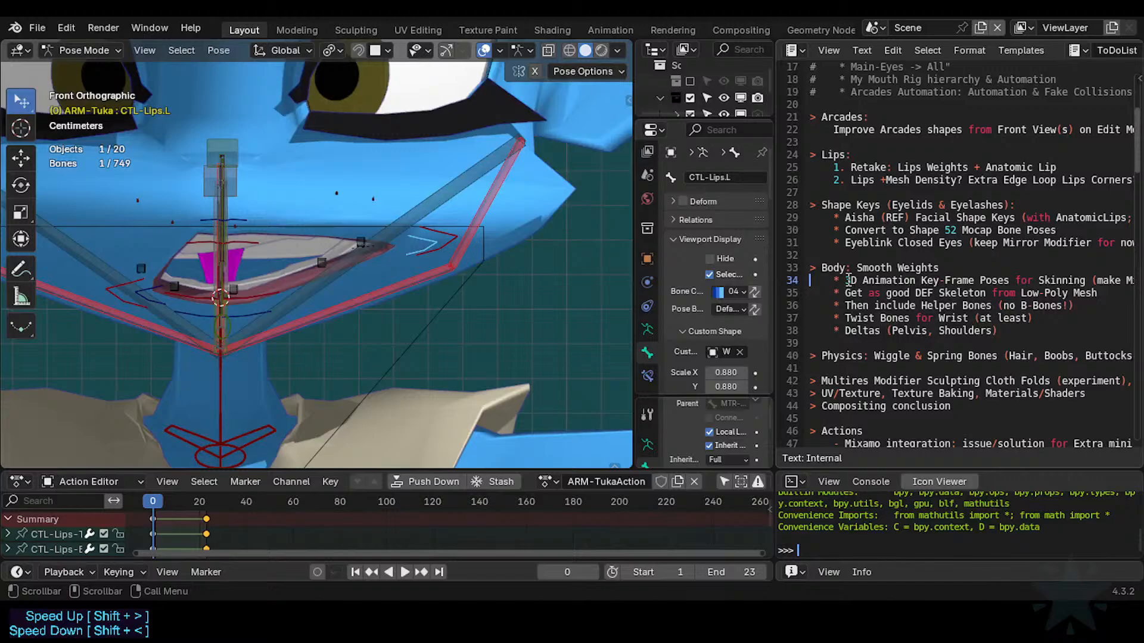
{"action": "key", "text": "End"}
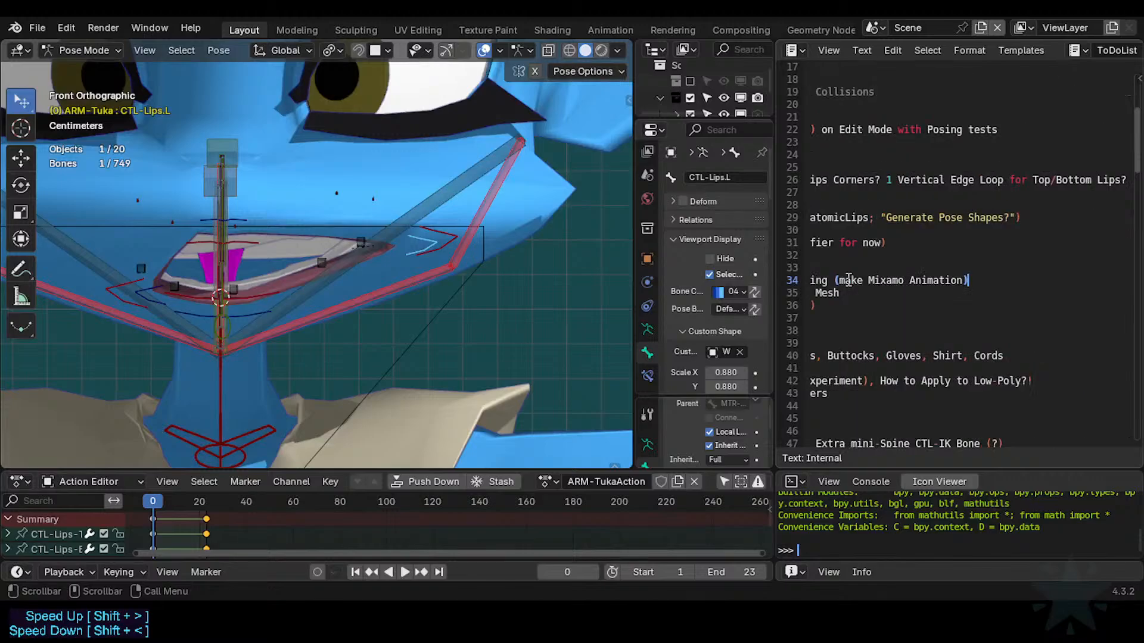
{"action": "key", "text": "Home"}
{"action": "key", "text": "End"}
{"action": "key", "text": "Left"}
{"action": "type", "text": "?"}
Go back through the to-do list from its beginning to the Arcades and Lips sections, and save the Blender file.
{"action": "key", "text": "ctrl+Home"}
{"action": "key", "text": "Down"}
{"action": "key", "text": "Down"}
{"action": "key", "text": "Down"}
{"action": "key", "text": "Down"}
{"action": "key", "text": "Down"}
{"action": "key", "text": "Down"}
{"action": "key", "text": "Down"}
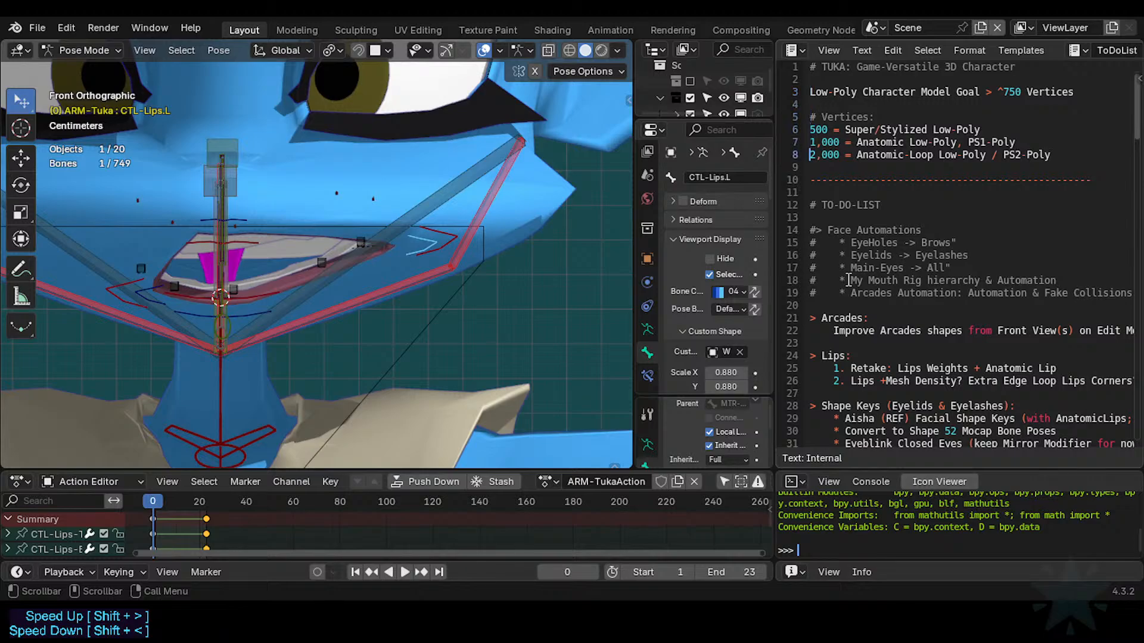
{"action": "key", "text": "Down"}
{"action": "key", "text": "Down"}
{"action": "key", "text": "Down"}
{"action": "scroll", "coordinate": [864, 363], "scroll_direction": "down", "scroll_amount": 2}
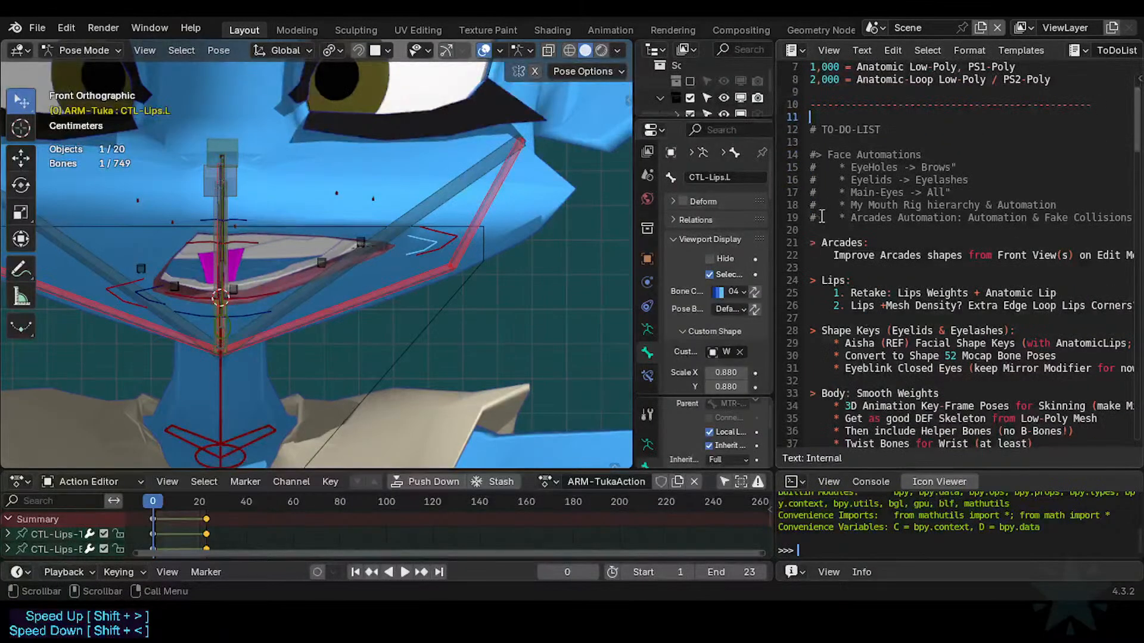
{"action": "left_click_drag", "start_coordinate": [851, 242], "coordinate": [915, 318]}
{"action": "scroll", "coordinate": [914, 313], "scroll_direction": "down", "scroll_amount": 1}
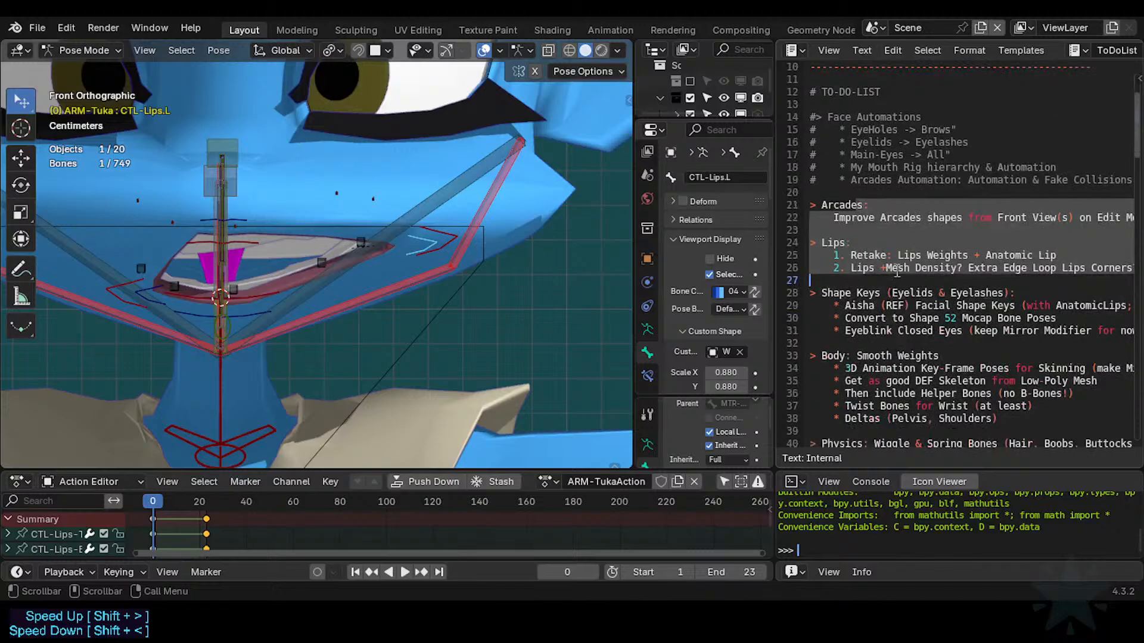
{"action": "left_click", "coordinate": [897, 268]}
{"action": "key", "text": "ctrl+s"}
Review the Lips and Arcades entries in the to-do list.
{"action": "left_click_drag", "start_coordinate": [864, 264], "coordinate": [989, 285]}
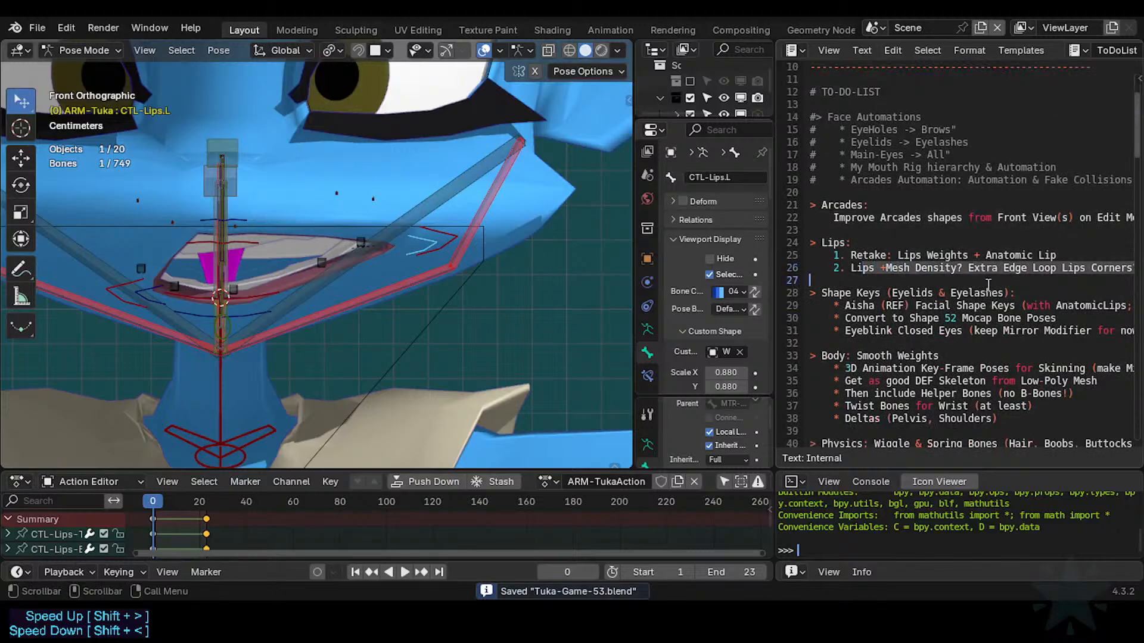
{"action": "left_click", "coordinate": [930, 255]}
{"action": "left_click_drag", "start_coordinate": [850, 255], "coordinate": [1005, 269]}
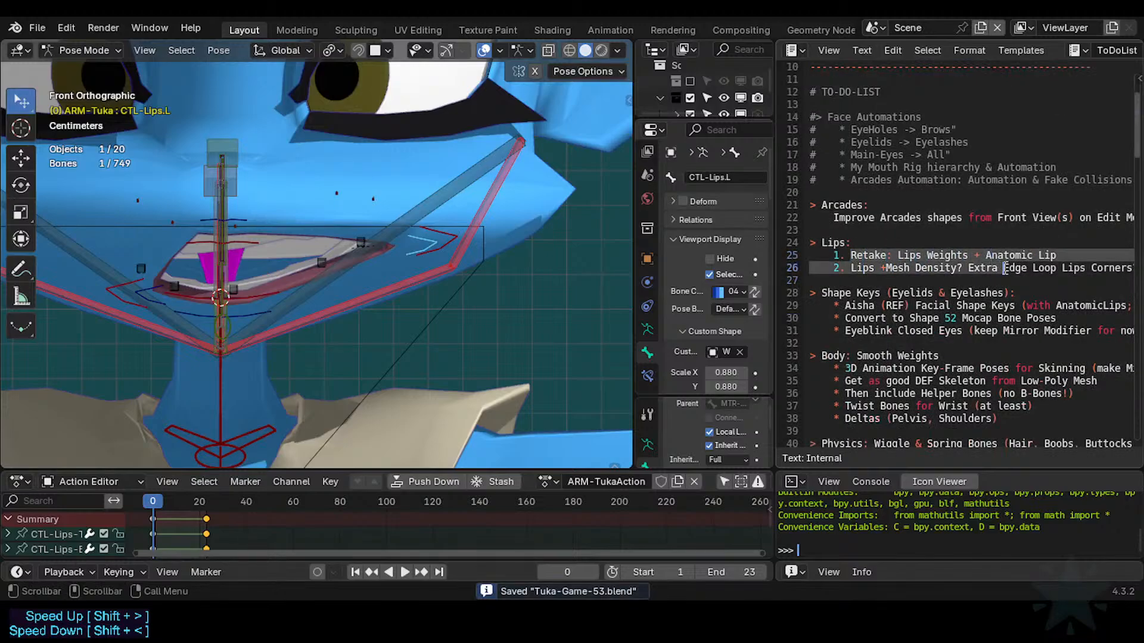
{"action": "scroll", "coordinate": [953, 238], "scroll_direction": "down", "scroll_amount": 1}
{"action": "left_click", "coordinate": [927, 218]}
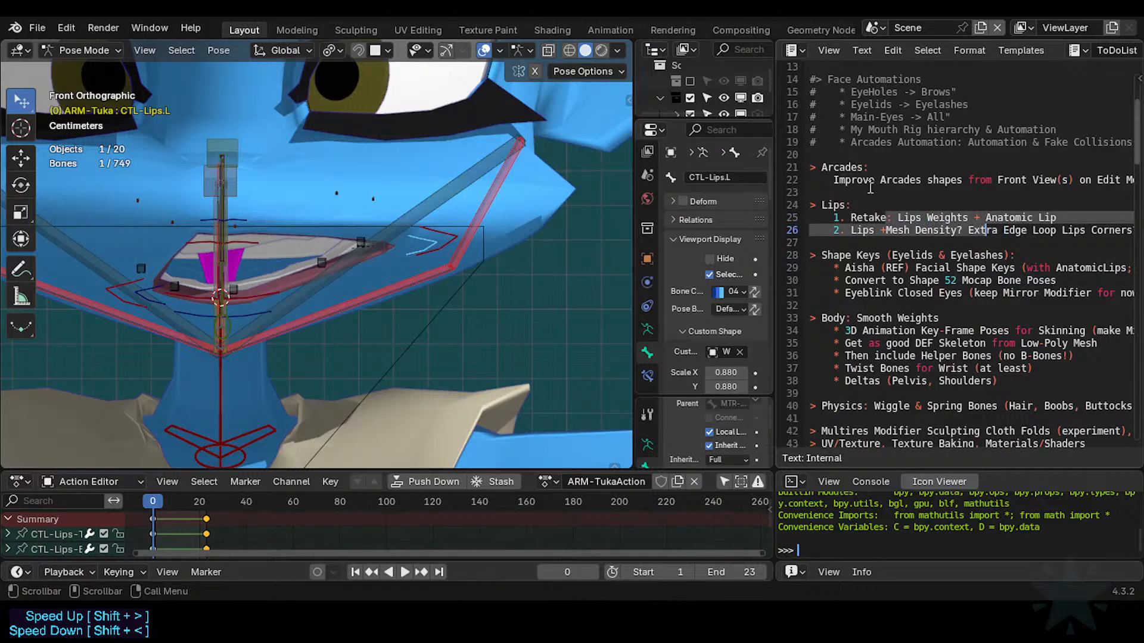
{"action": "left_click", "coordinate": [864, 218]}
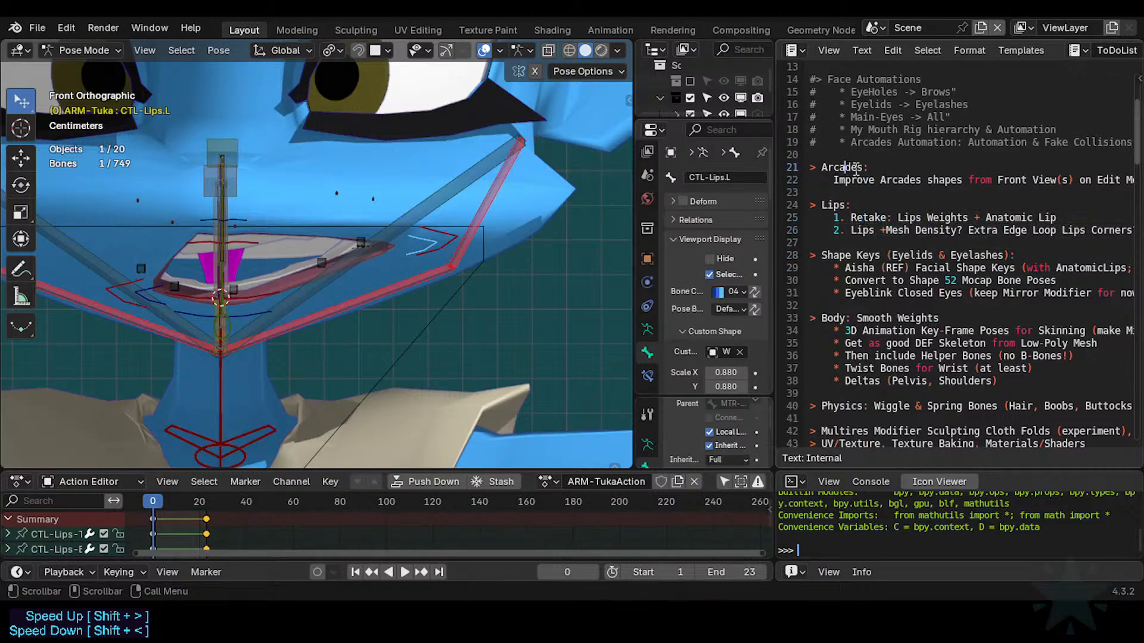
{"action": "left_click_drag", "start_coordinate": [856, 182], "coordinate": [967, 218]}
{"action": "scroll", "coordinate": [953, 215], "scroll_direction": "down", "scroll_amount": 1}
{"action": "left_click", "coordinate": [897, 140]}
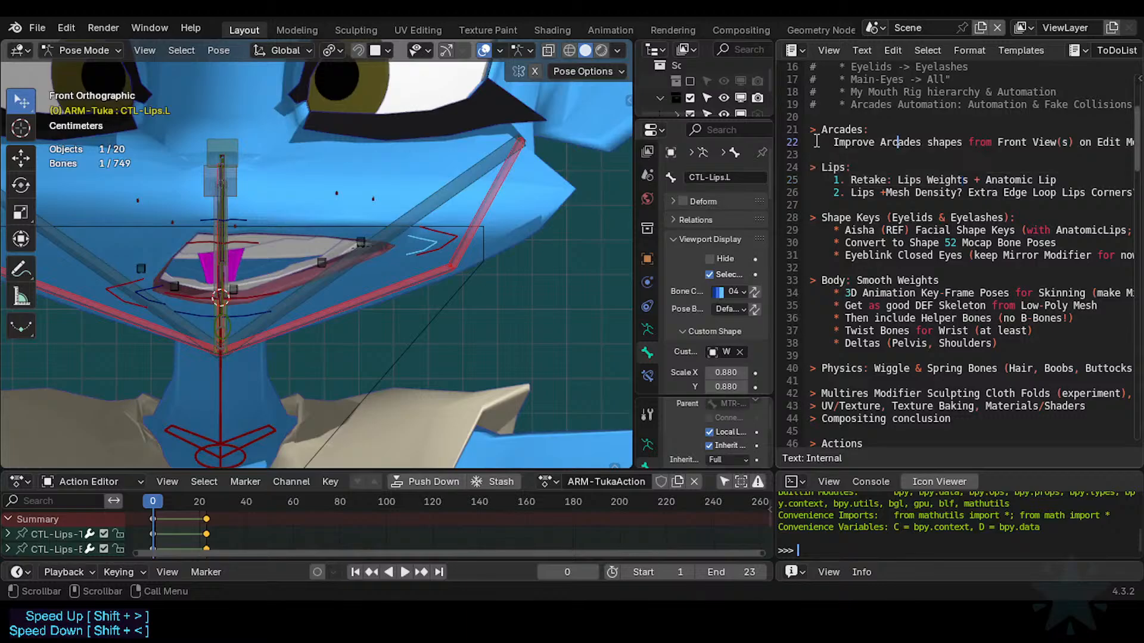
{"action": "left_click_drag", "start_coordinate": [817, 140], "coordinate": [986, 183]}
{"action": "left_click", "coordinate": [897, 128]}
Review the Shape Keys entries and the first Body entries about key-frame poses and the DEF skeleton.
{"action": "scroll", "coordinate": [878, 138], "scroll_direction": "down", "scroll_amount": 1}
{"action": "left_click_drag", "start_coordinate": [884, 180], "coordinate": [982, 203]}
{"action": "left_click", "coordinate": [944, 196]}
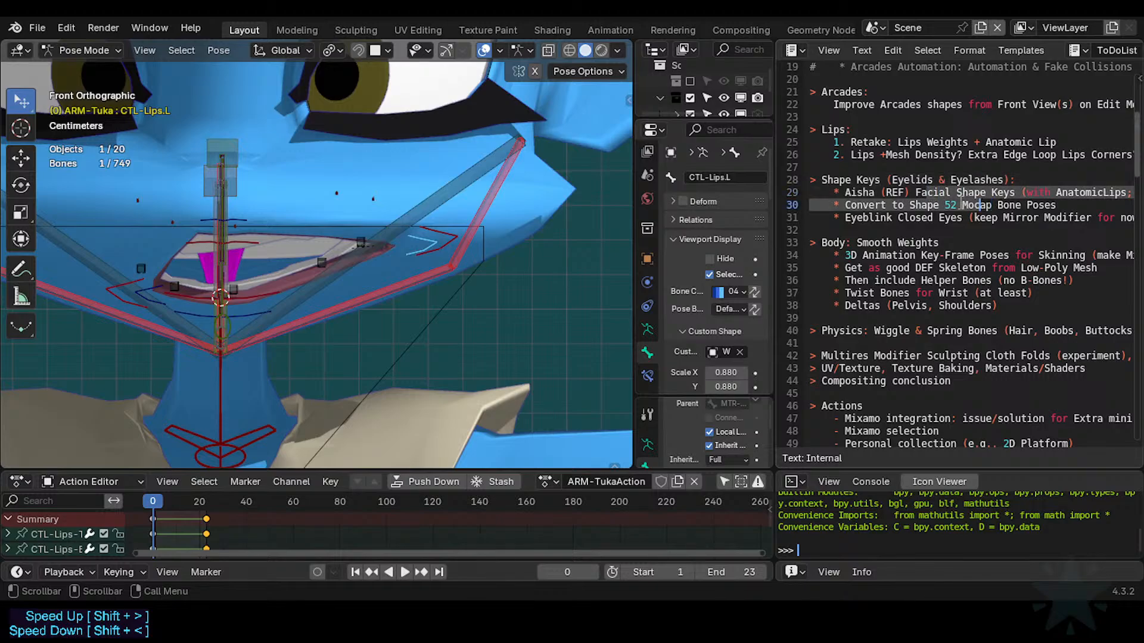
{"action": "scroll", "coordinate": [961, 204], "scroll_direction": "down", "scroll_amount": 1}
{"action": "left_click", "coordinate": [898, 205]}
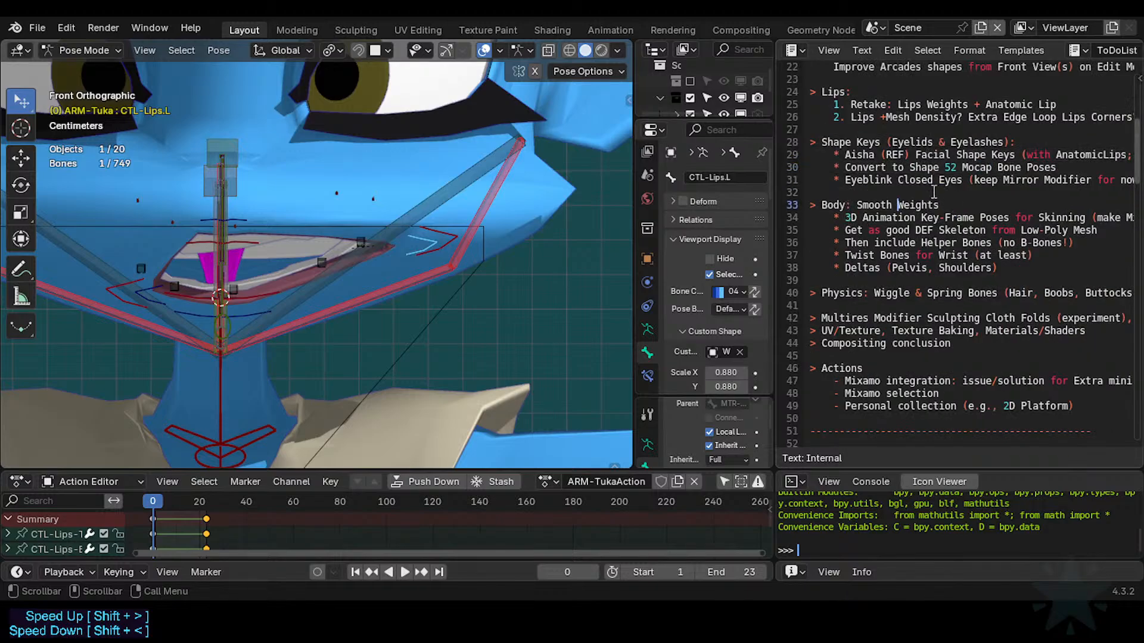
{"action": "left_click", "coordinate": [888, 179]}
{"action": "left_click", "coordinate": [972, 179]}
{"action": "left_click_drag", "start_coordinate": [847, 192], "coordinate": [947, 219]}
{"action": "left_click", "coordinate": [878, 199]}
{"action": "scroll", "coordinate": [876, 196], "scroll_direction": "down", "scroll_amount": 1}
{"action": "left_click_drag", "start_coordinate": [846, 180], "coordinate": [993, 180]}
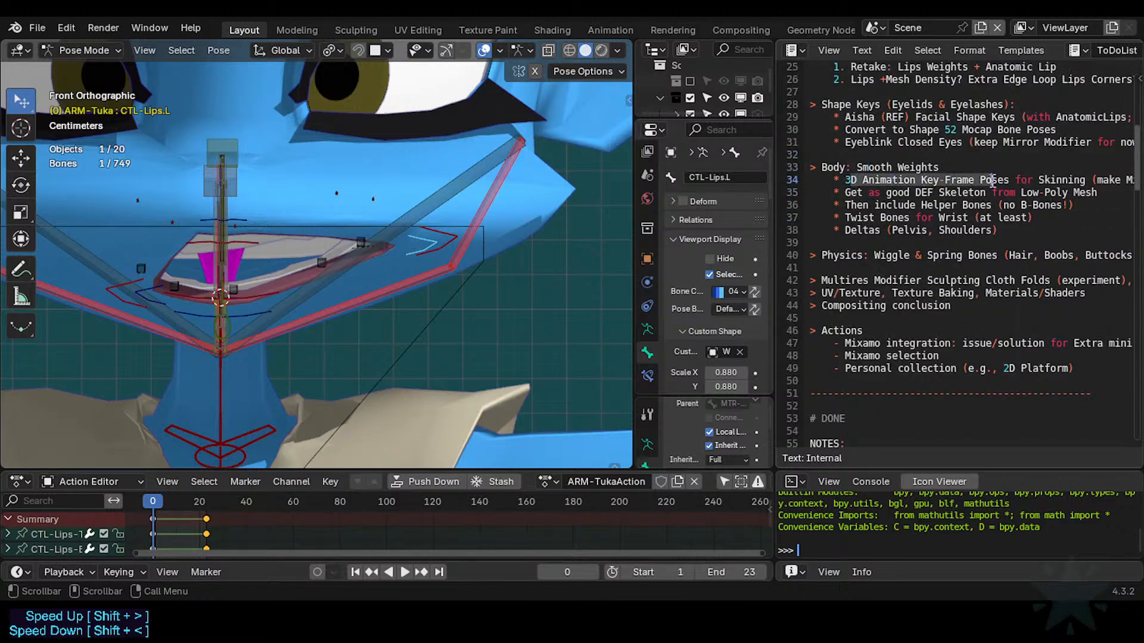
{"action": "left_click", "coordinate": [881, 188]}
{"action": "left_click_drag", "start_coordinate": [841, 194], "coordinate": [1047, 193]}
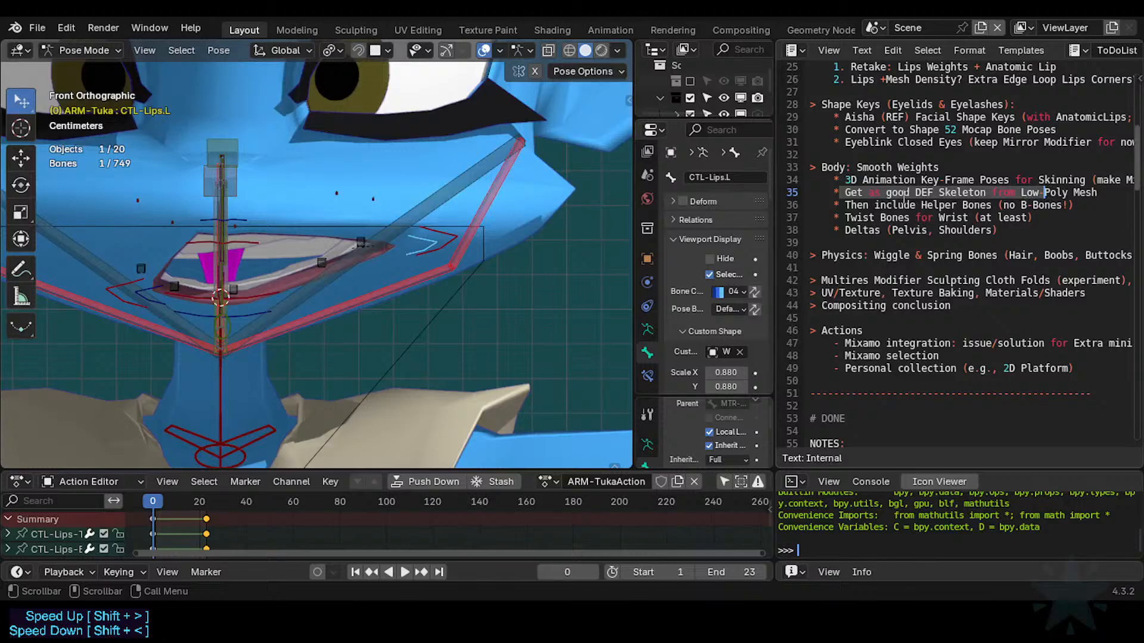
{"action": "left_click", "coordinate": [904, 196]}
Prefix the "Get as good DEF Skeleton" bullet with "Smooth Weights:" and change "Get" to lowercase "get".
{"action": "double_click", "coordinate": [873, 193]}
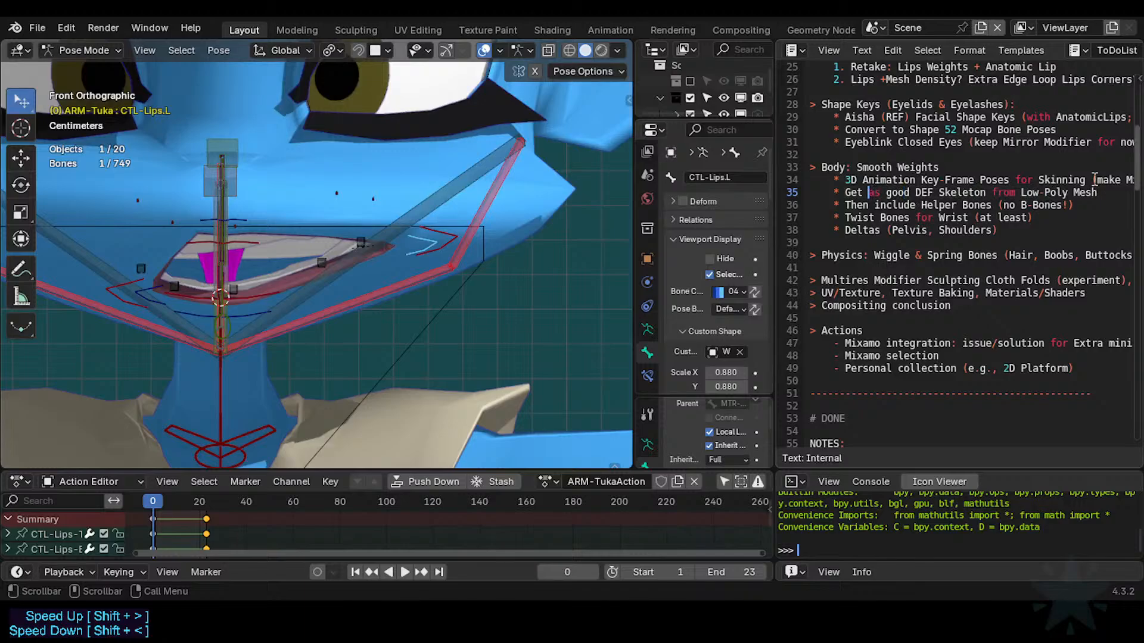
{"action": "type", "text": "Smoo"}
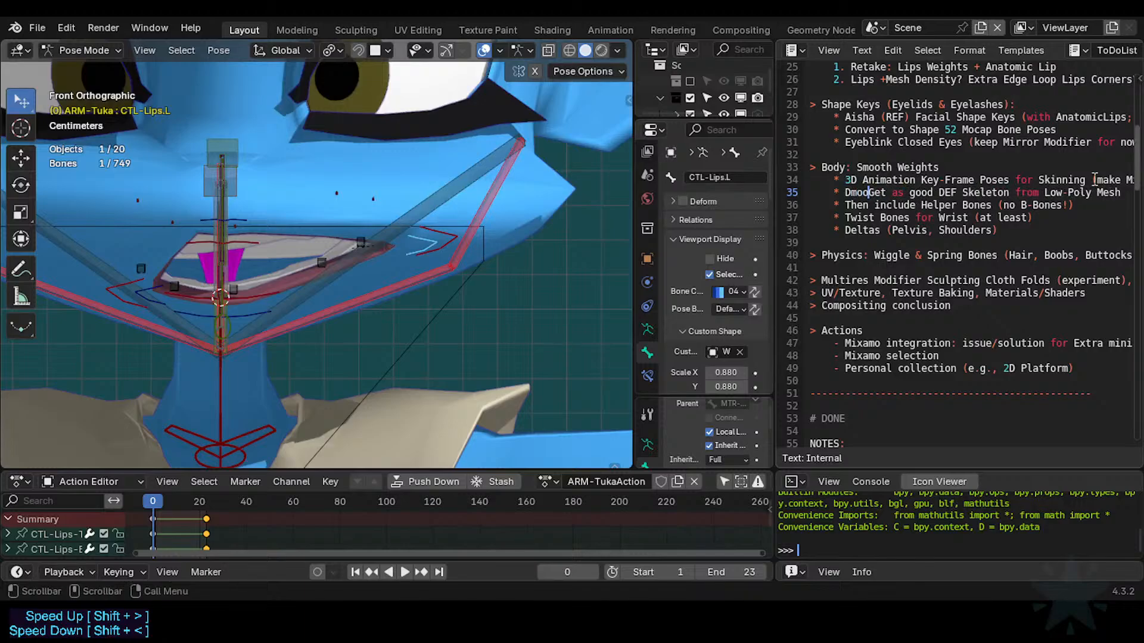
{"action": "type", "text": "th Weight"}
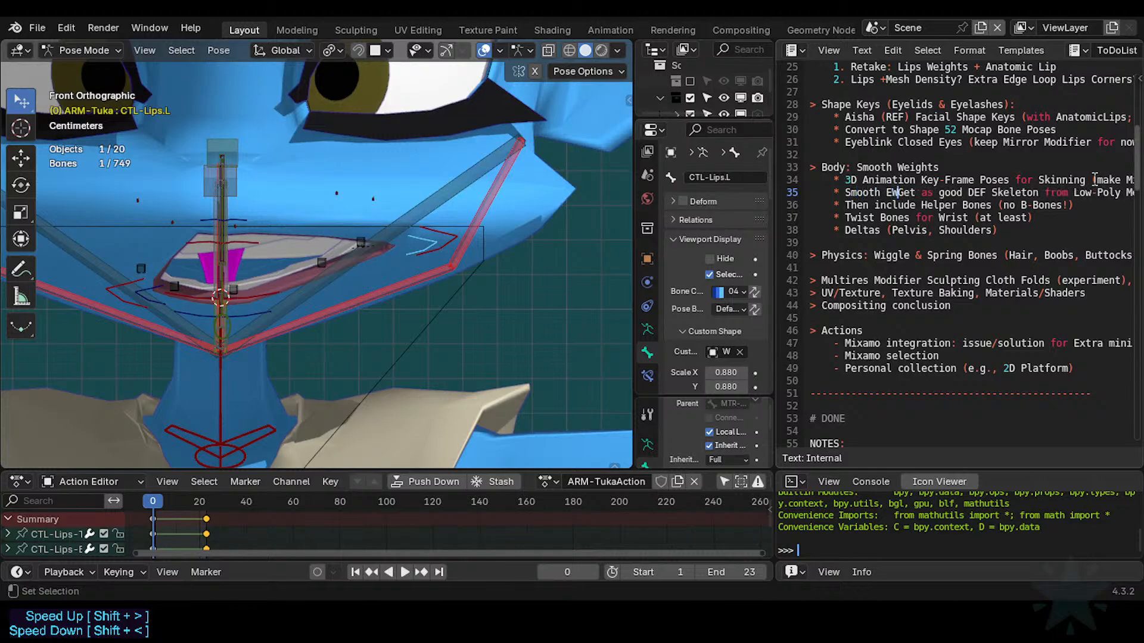
{"action": "type", "text": "s:"}
{"action": "key", "text": "Delete"}
{"action": "type", "text": "g"}
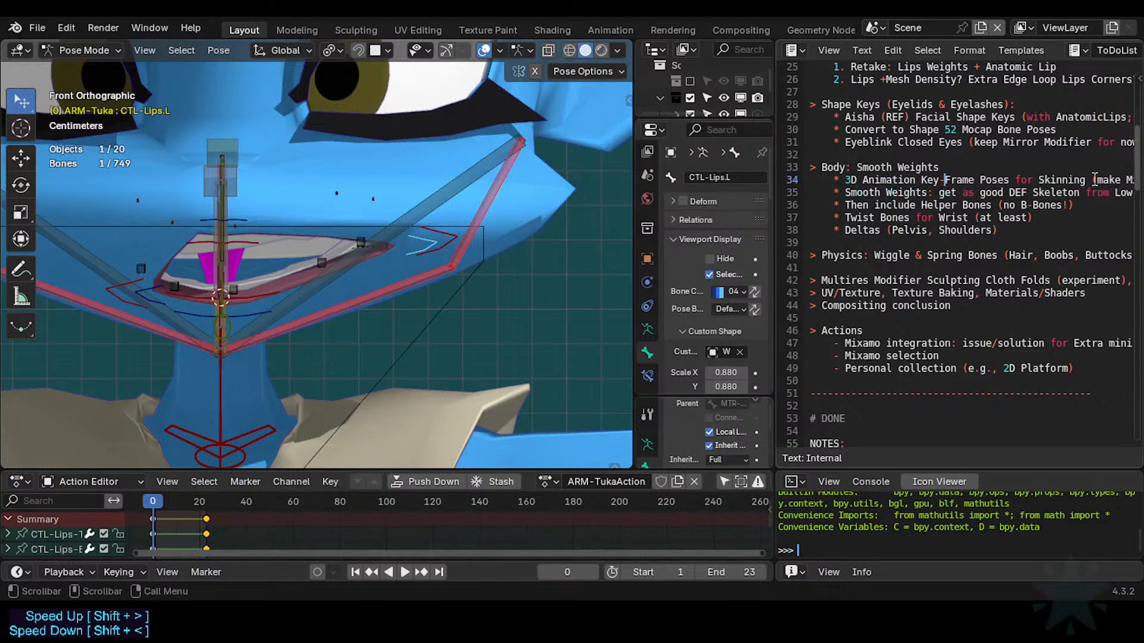
Remove "Smooth Weights" from the Body heading, keeping only "Body:".
{"action": "key", "text": "Up"}
{"action": "key", "text": "Up"}
{"action": "key", "text": "shift+Left"}
{"action": "key", "text": "shift+Left"}
{"action": "key", "text": "shift+Left"}
{"action": "key", "text": "shift+Left"}
{"action": "key", "text": "shift+Left"}
{"action": "key", "text": "shift+Left"}
{"action": "key", "text": "shift+Left"}
{"action": "key", "text": "shift+Left"}
{"action": "key", "text": "shift+Left"}
{"action": "key", "text": "shift+Left"}
{"action": "key", "text": "shift+Left"}
{"action": "key", "text": "shift+Left"}
{"action": "key", "text": "shift+Left"}
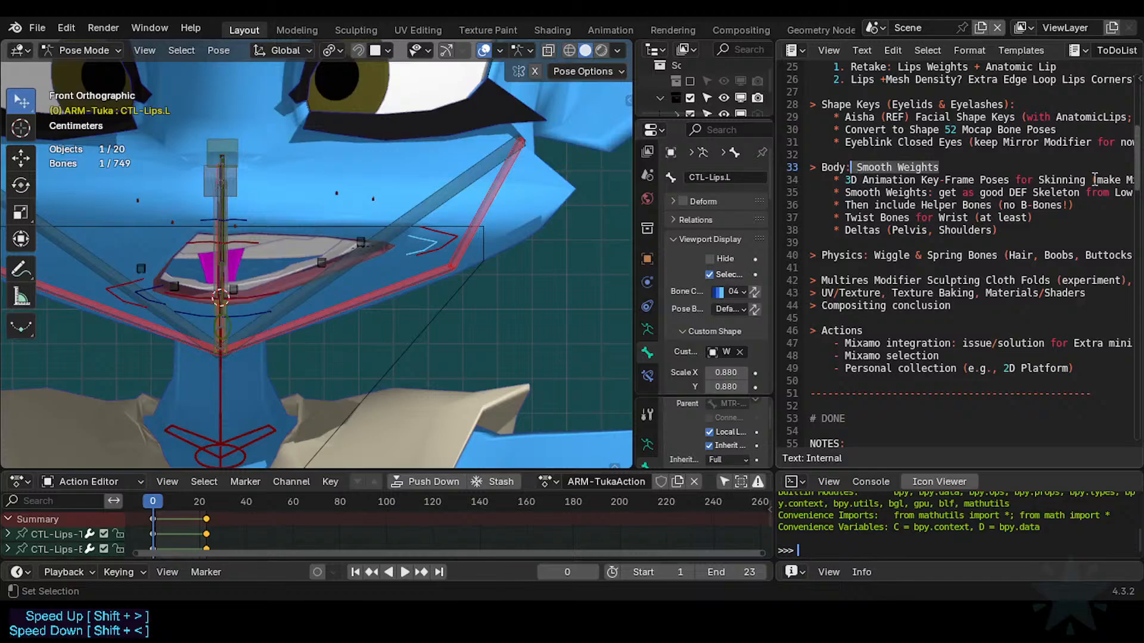
{"action": "key", "text": "Delete"}
Read along the Smooth Weights bullet and check the Helper Bones bullet below it.
{"action": "key", "text": "Down"}
{"action": "key", "text": "Down"}
{"action": "key", "text": "Right"}
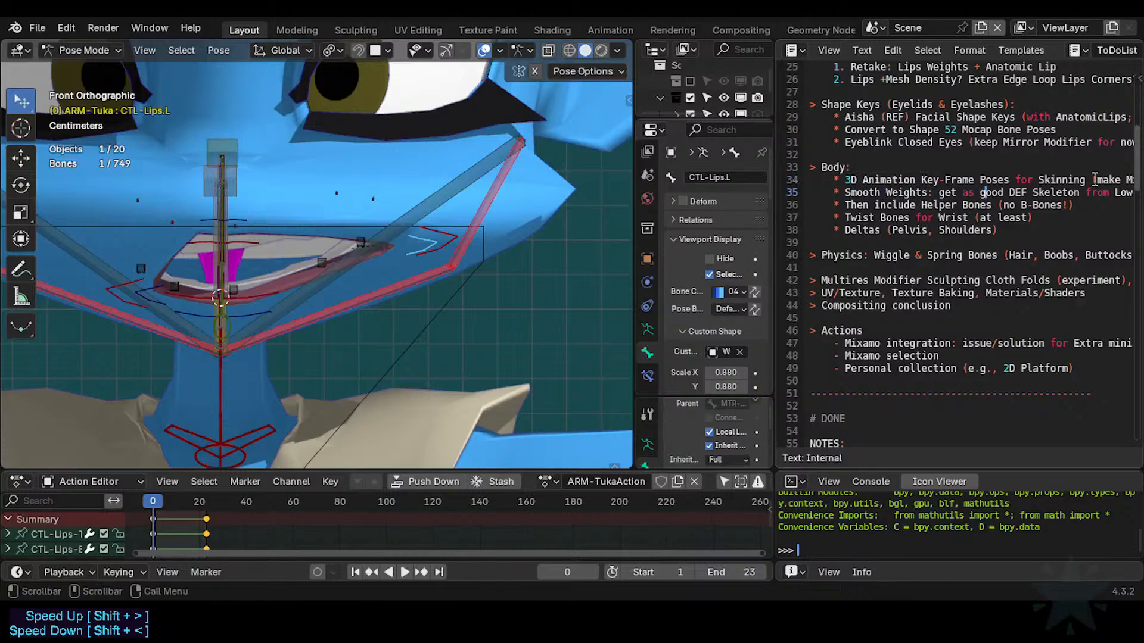
{"action": "key", "text": "Right"}
{"action": "key", "text": "Right"}
{"action": "key", "text": "Right"}
{"action": "key", "text": "Right"}
{"action": "key", "text": "Right"}
{"action": "key", "text": "Right"}
{"action": "key", "text": "Right"}
{"action": "key", "text": "Right"}
{"action": "key", "text": "Right"}
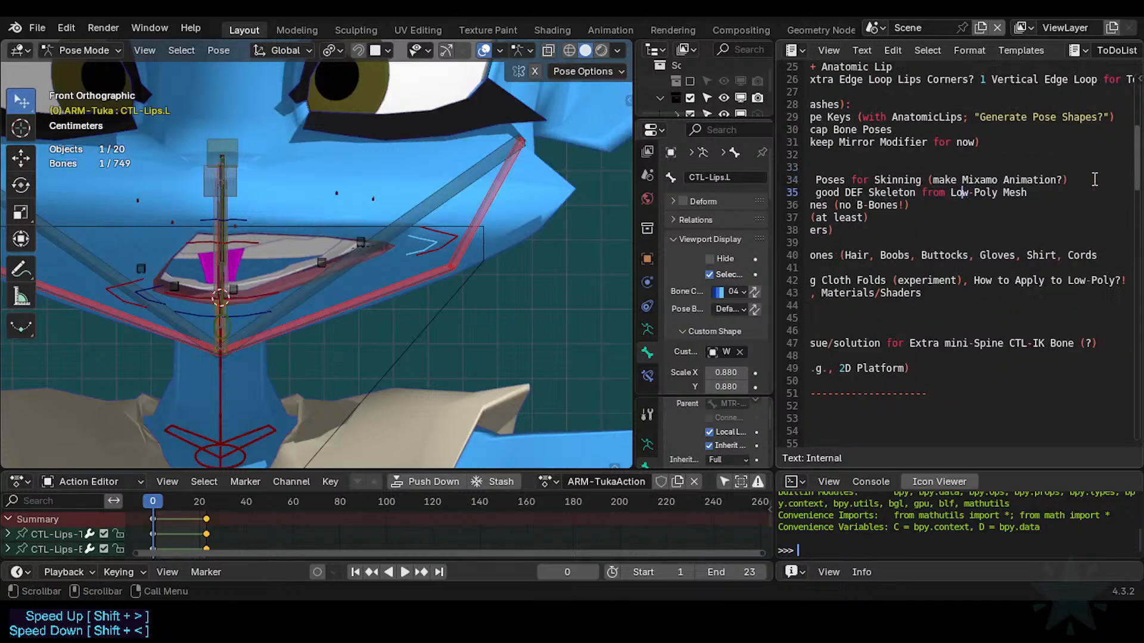
{"action": "key", "text": "Left"}
{"action": "key", "text": "Down"}
{"action": "key", "text": "Left"}
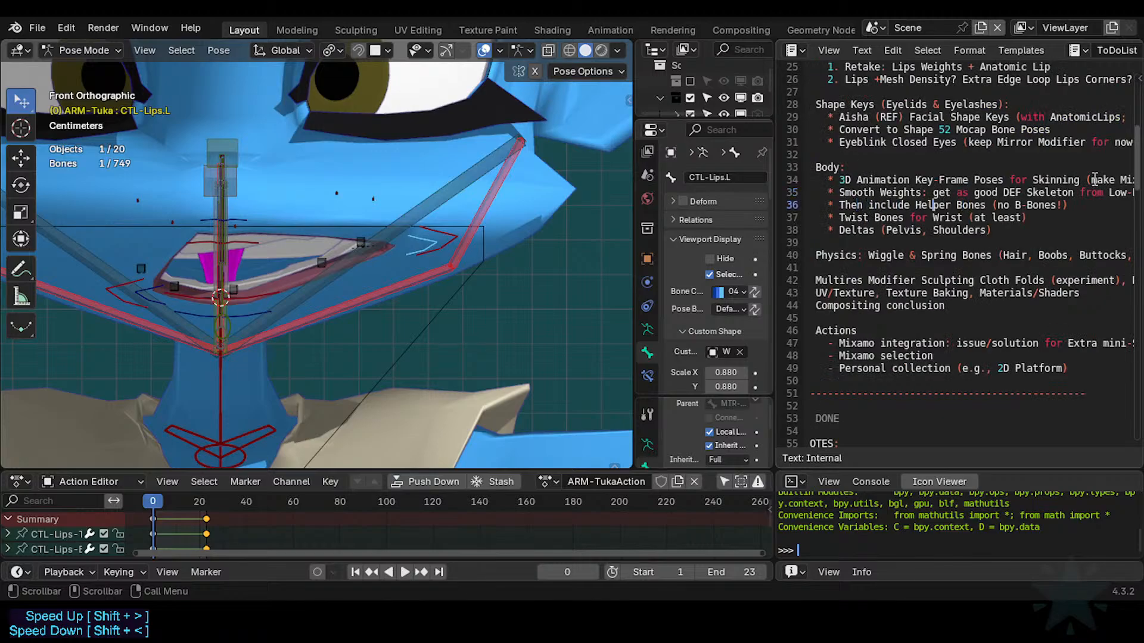
{"action": "key", "text": "Home"}
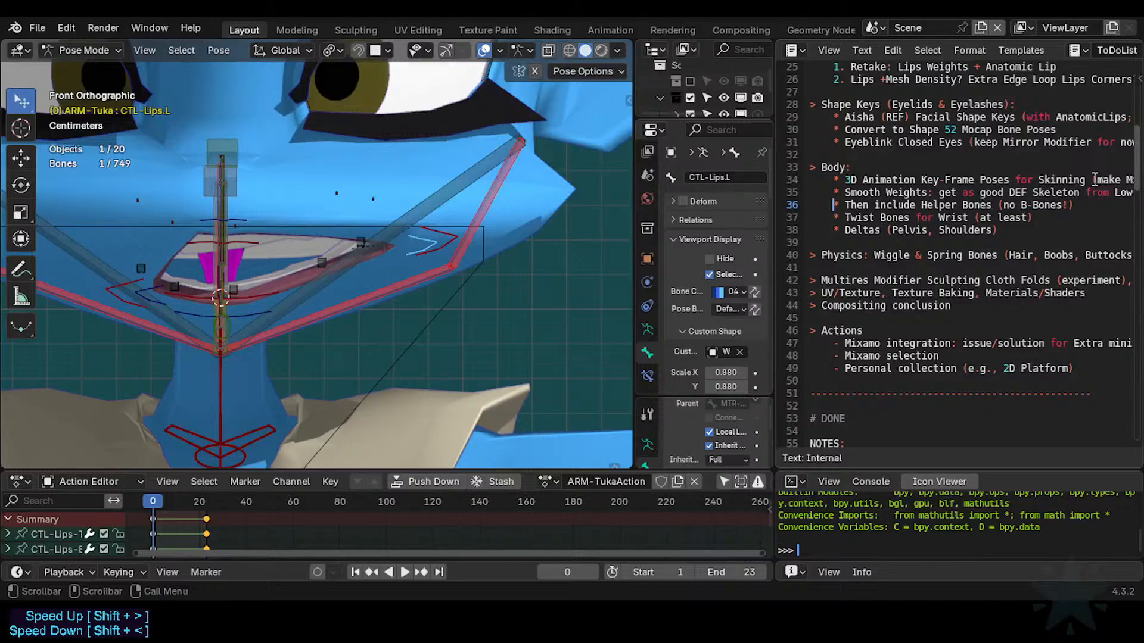
Insert "Add" before "Twist Bones for Wrist" in the Body list.
{"action": "key", "text": "Down"}
{"action": "key", "text": "Up"}
{"action": "key", "text": "Down"}
{"action": "key", "text": "Left"}
{"action": "key", "text": "Up"}
{"action": "key", "text": "Down"}
{"action": "type", "text": "Add"}
{"action": "key", "text": "Right"}
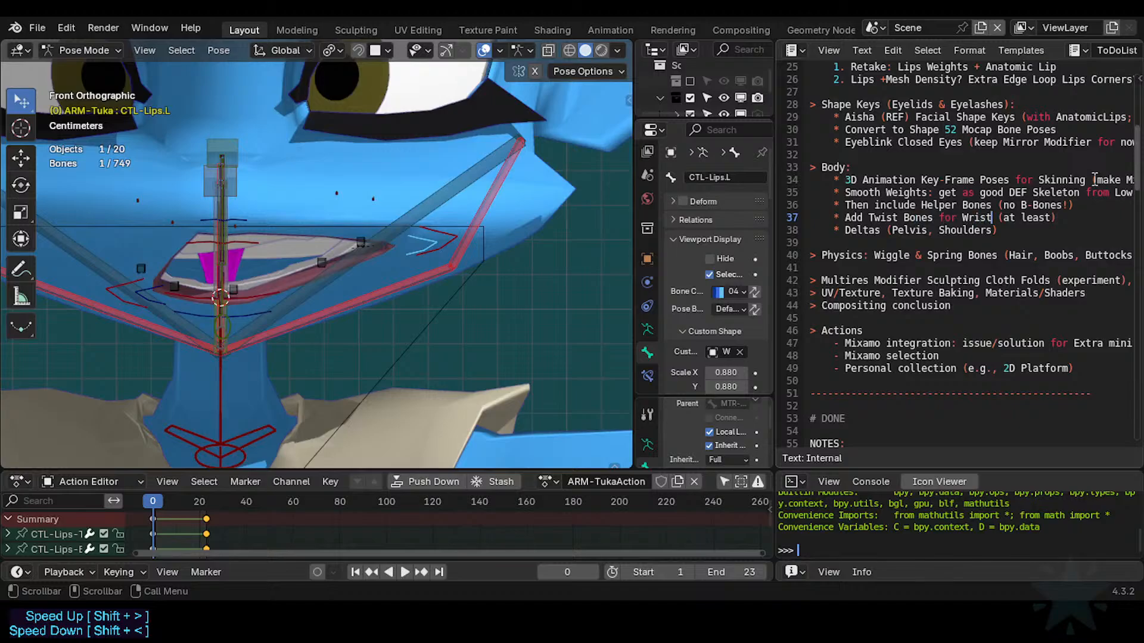
Read through the Deltas (Pelvis, Shoulders) bullet at the end of the Body list.
{"action": "key", "text": "Right"}
{"action": "key", "text": "Down"}
{"action": "key", "text": "Left"}
{"action": "key", "text": "Left"}
{"action": "key", "text": "Left"}
{"action": "key", "text": "Left"}
{"action": "key", "text": "Left"}
{"action": "key", "text": "Left"}
{"action": "key", "text": "Left"}
{"action": "key", "text": "Left"}
{"action": "key", "text": "Left"}
{"action": "key", "text": "Left"}
{"action": "key", "text": "Left"}
{"action": "key", "text": "Left"}
{"action": "key", "text": "Left"}
{"action": "key", "text": "End"}
{"action": "key", "text": "Home"}
{"action": "key", "text": "End"}
{"action": "key", "text": "Right"}
{"action": "key", "text": "Left"}
{"action": "key", "text": "Left"}
{"action": "key", "text": "Home"}
{"action": "key", "text": "Right"}
{"action": "key", "text": "Right"}
{"action": "key", "text": "Right"}
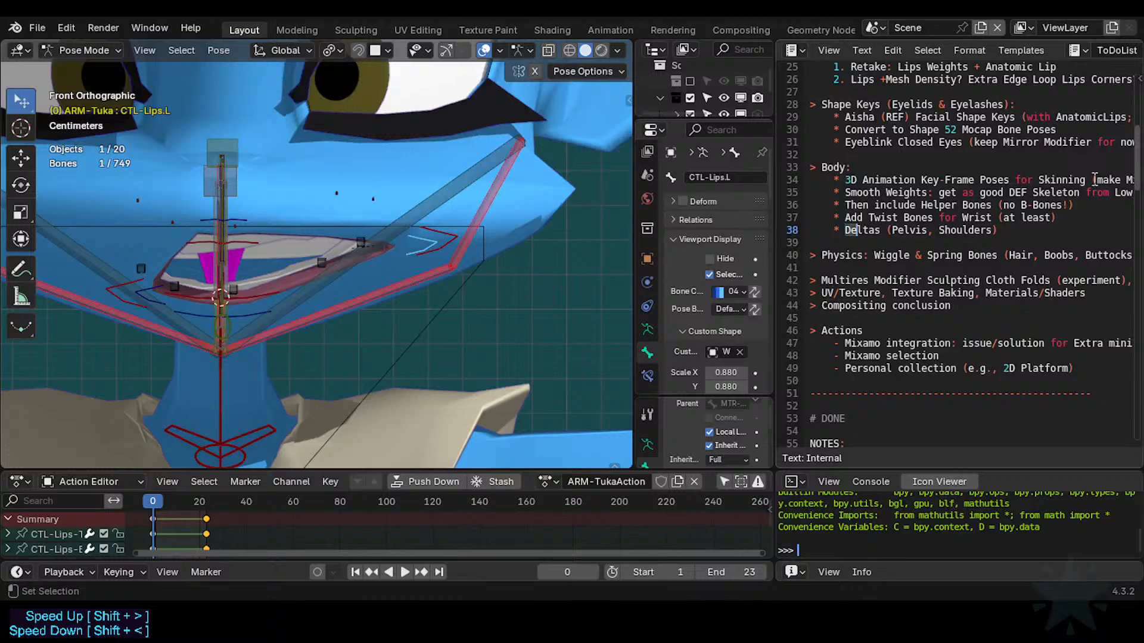
{"action": "key", "text": "shift+Right"}
{"action": "key", "text": "shift+Right"}
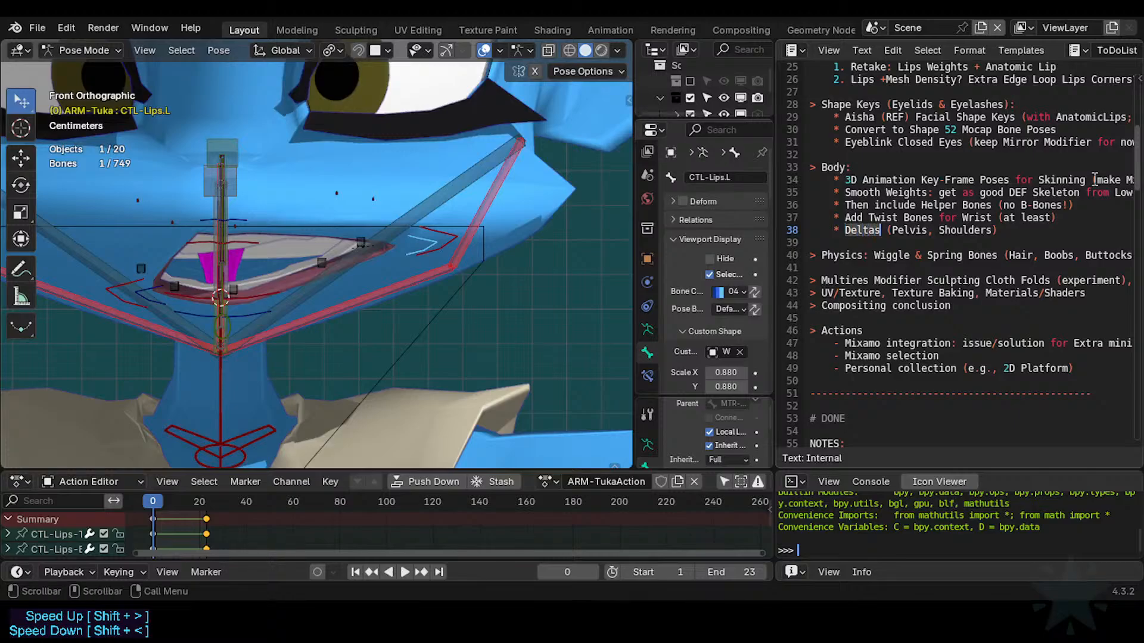
Cut the Physics line from below the Body list and remove the extra blank lines it leaves.
{"action": "key", "text": "Home"}
{"action": "key", "text": "Down"}
{"action": "key", "text": "Down"}
{"action": "key", "text": "End"}
{"action": "key", "text": "Home"}
{"action": "key", "text": "End"}
{"action": "key", "text": "Home"}
{"action": "key", "text": "shift+End"}
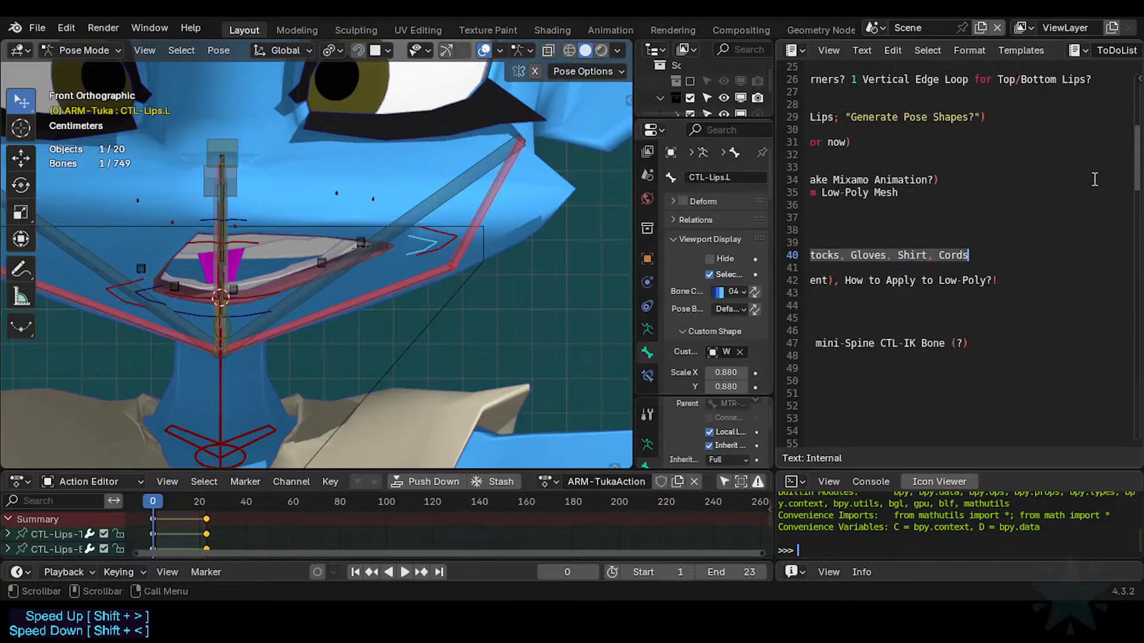
{"action": "key", "text": "Home"}
{"action": "key", "text": "End"}
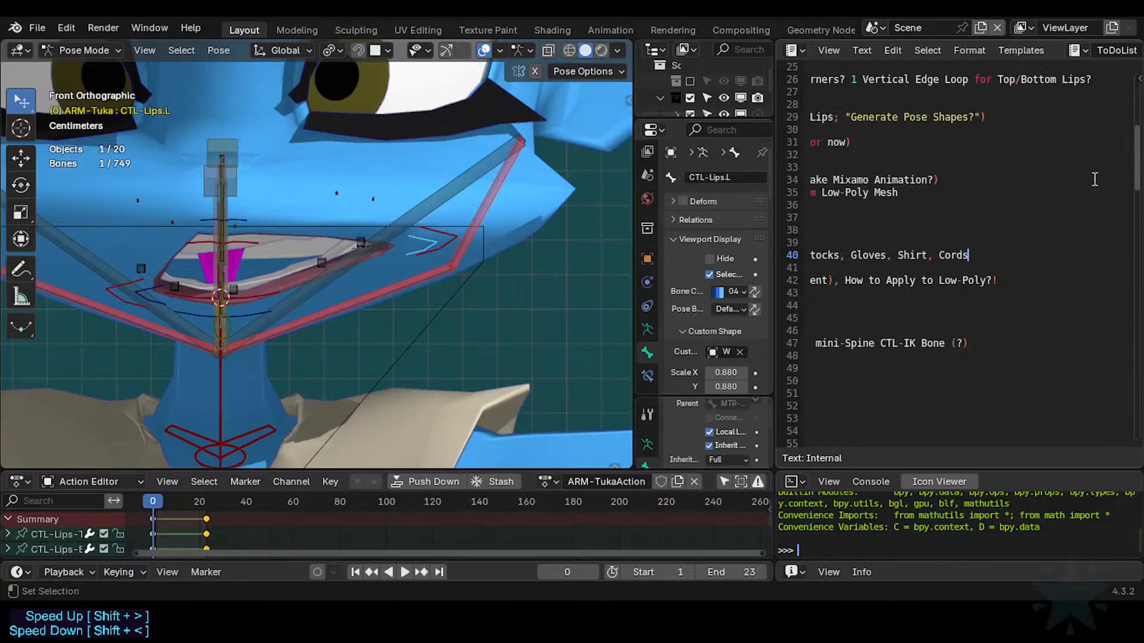
{"action": "key", "text": "shift+Home"}
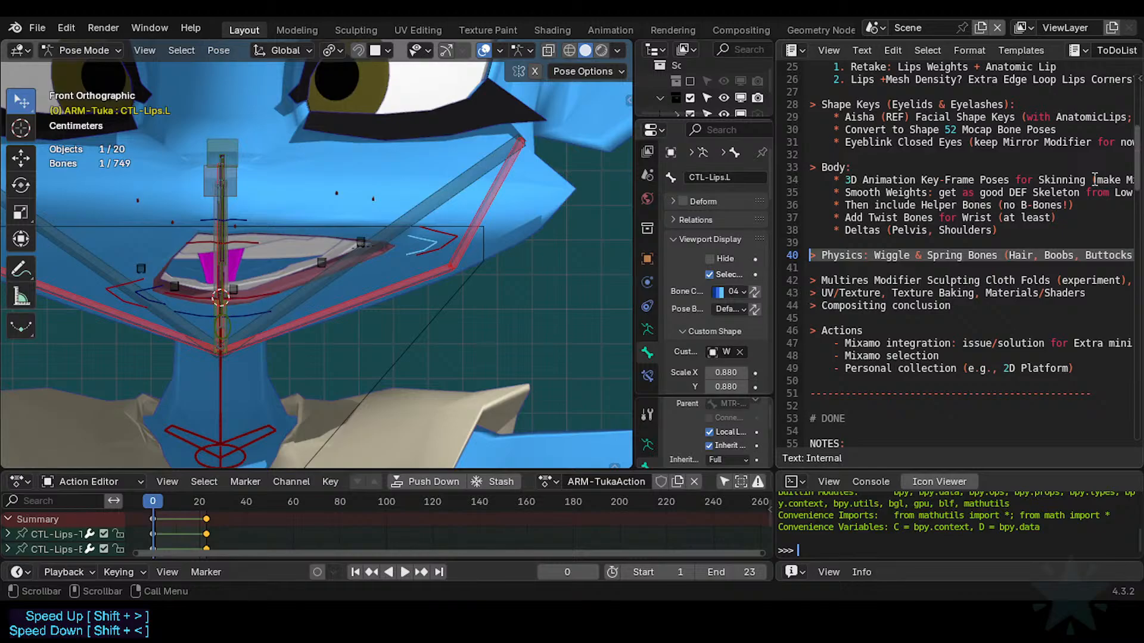
{"action": "key", "text": "Down"}
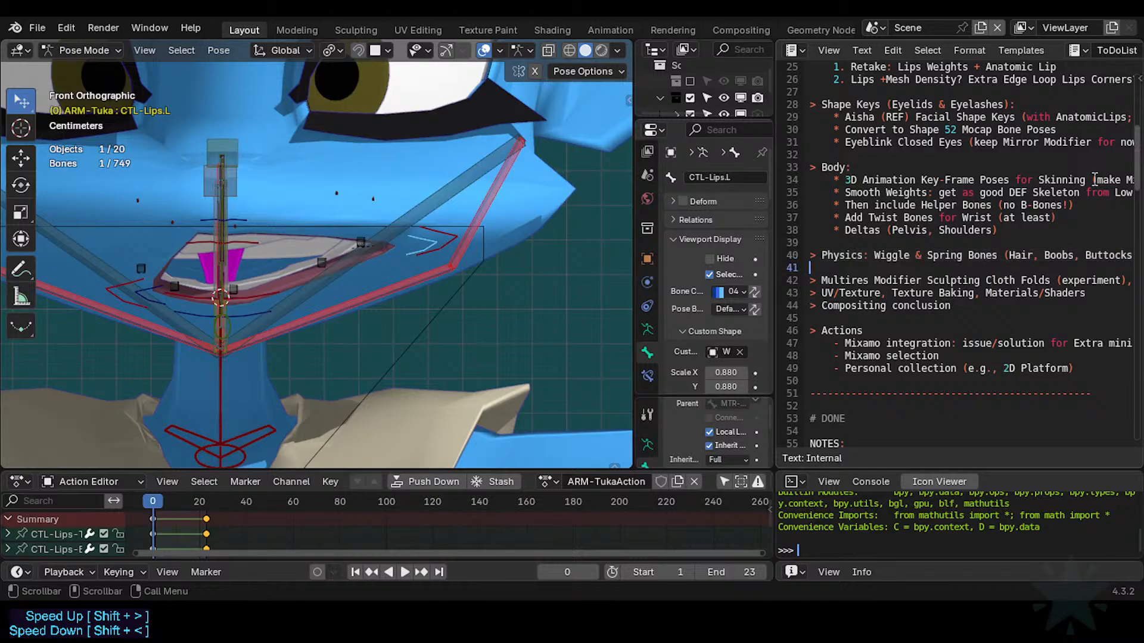
{"action": "key", "text": "Up"}
{"action": "key", "text": "shift+End"}
{"action": "key", "text": "ctrl+x"}
{"action": "key", "text": "Delete"}
{"action": "key", "text": "BackSpace"}
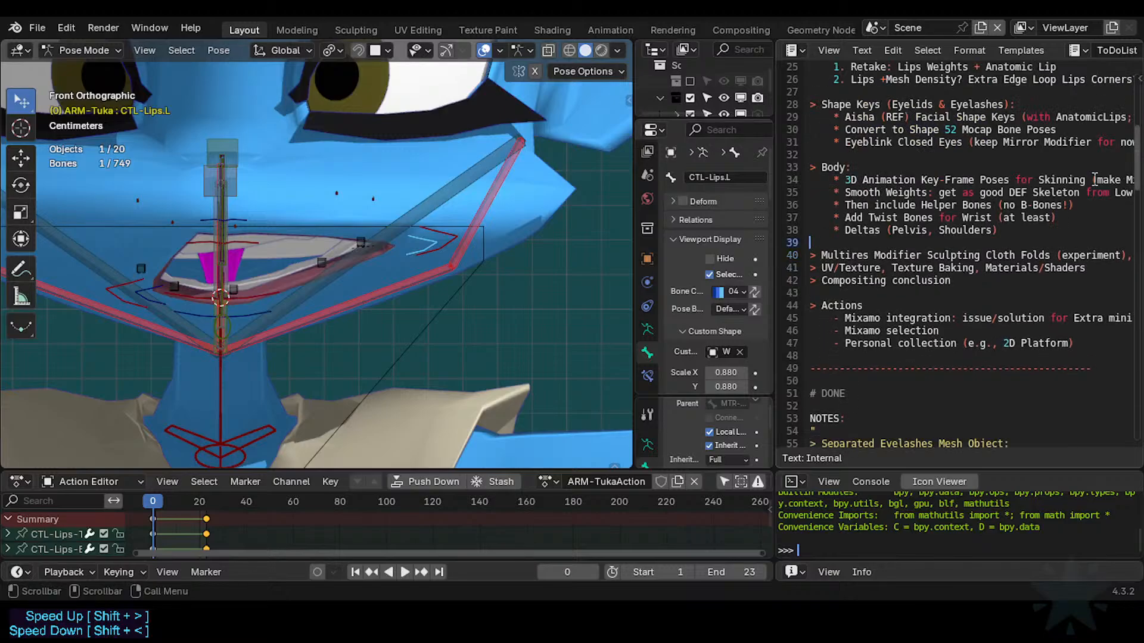
Paste the Physics line between Compositing conclusion and Actions, separated by blank lines, and save the file.
{"action": "key", "text": "Down"}
{"action": "key", "text": "Down"}
{"action": "key", "text": "Down"}
{"action": "key", "text": "Down"}
{"action": "key", "text": "Return"}
{"action": "key", "text": "Return"}
{"action": "key", "text": "Up"}
{"action": "key", "text": "ctrl+v"}
{"action": "key", "text": "Up"}
{"action": "key", "text": "Up"}
{"action": "key", "text": "Home"}
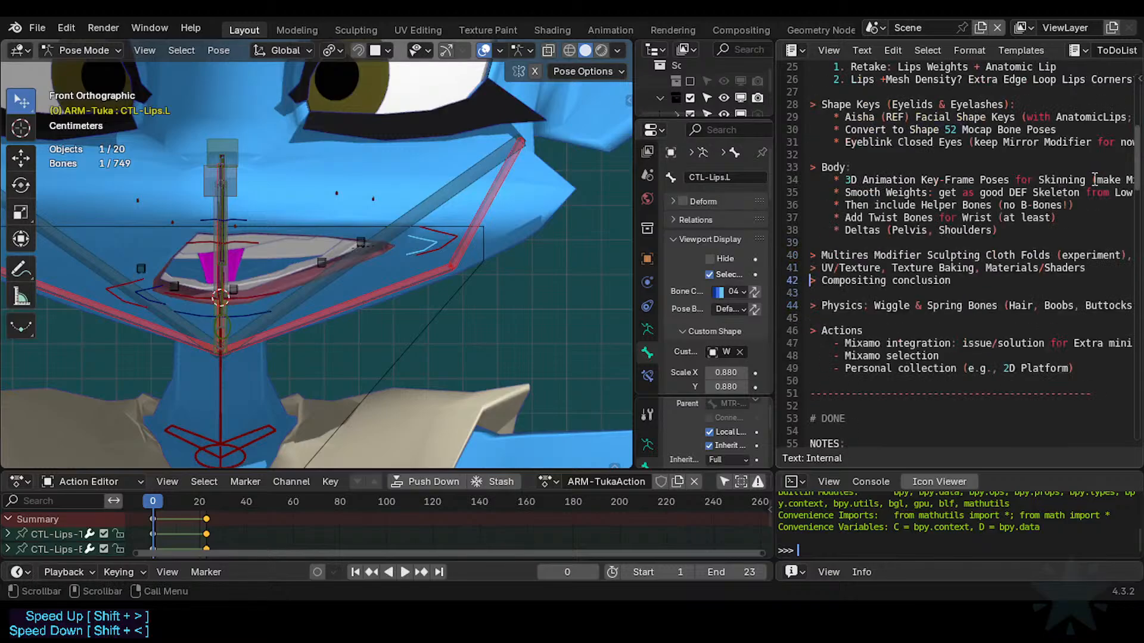
{"action": "key", "text": "ctrl+s"}
Review the Arcades, Lips and Shape Keys sections of the to-do list, including each Shape Keys bullet.
{"action": "key", "text": "Up"}
{"action": "key", "text": "Up"}
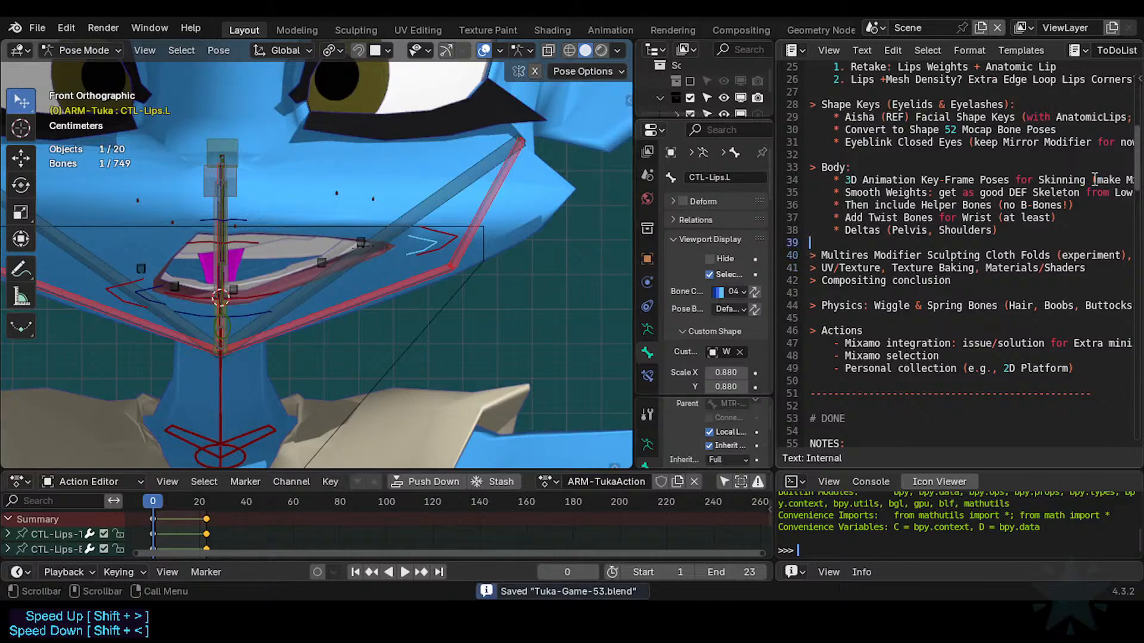
{"action": "scroll", "coordinate": [1031, 137], "scroll_direction": "up", "scroll_amount": 5}
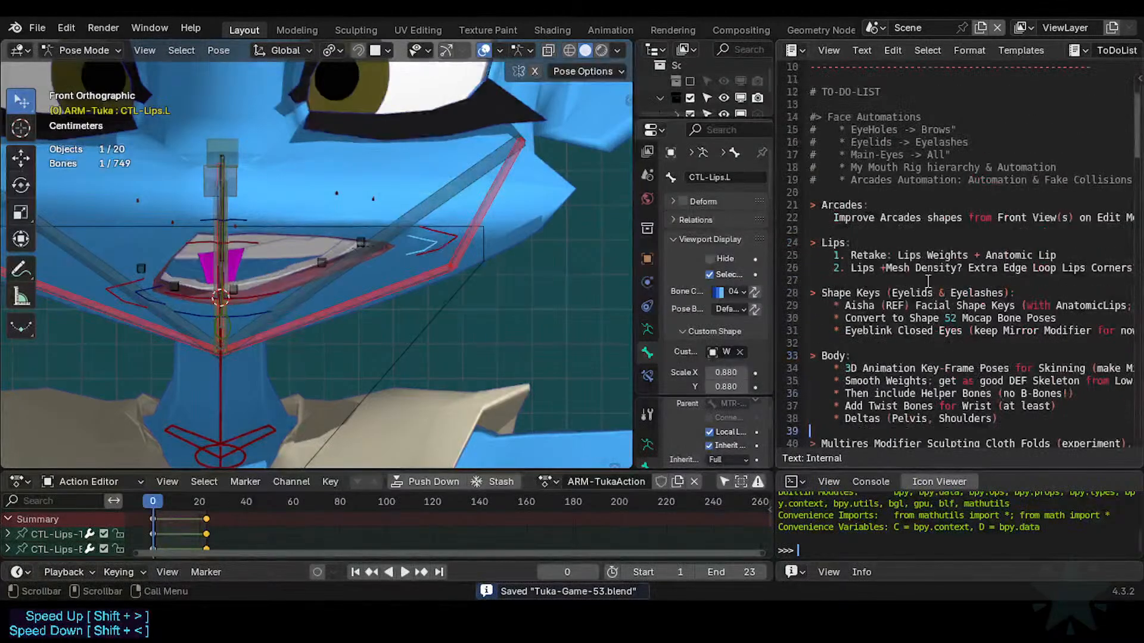
{"action": "scroll", "coordinate": [923, 283], "scroll_direction": "down", "scroll_amount": 2}
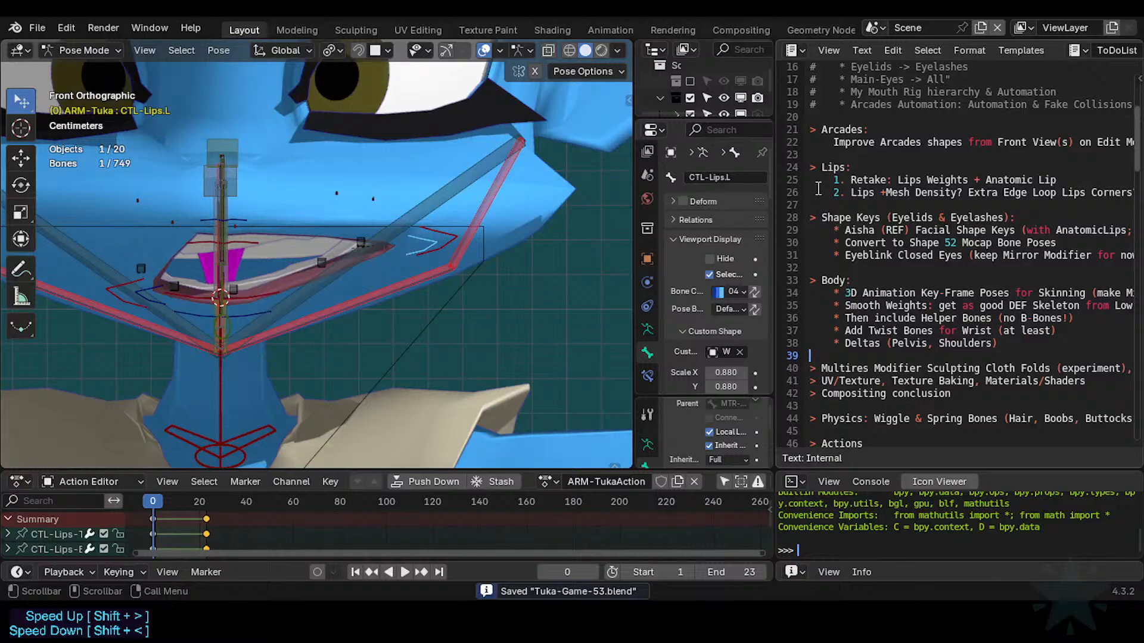
{"action": "left_click_drag", "start_coordinate": [804, 130], "coordinate": [1098, 262]}
{"action": "left_click", "coordinate": [888, 223]}
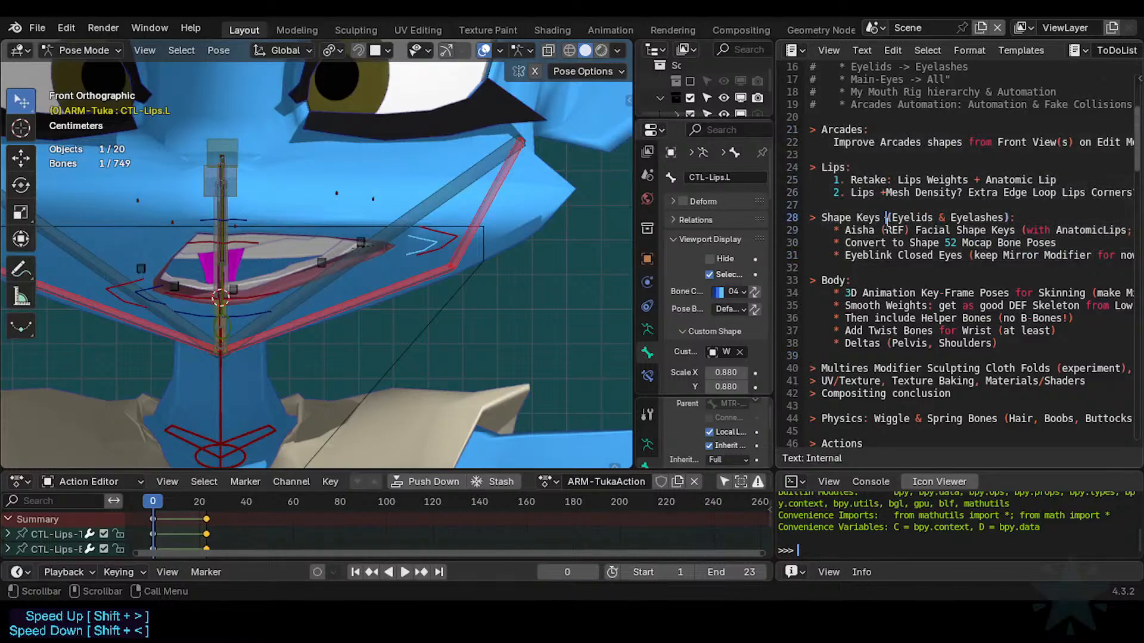
{"action": "left_click_drag", "start_coordinate": [809, 130], "coordinate": [1001, 256]}
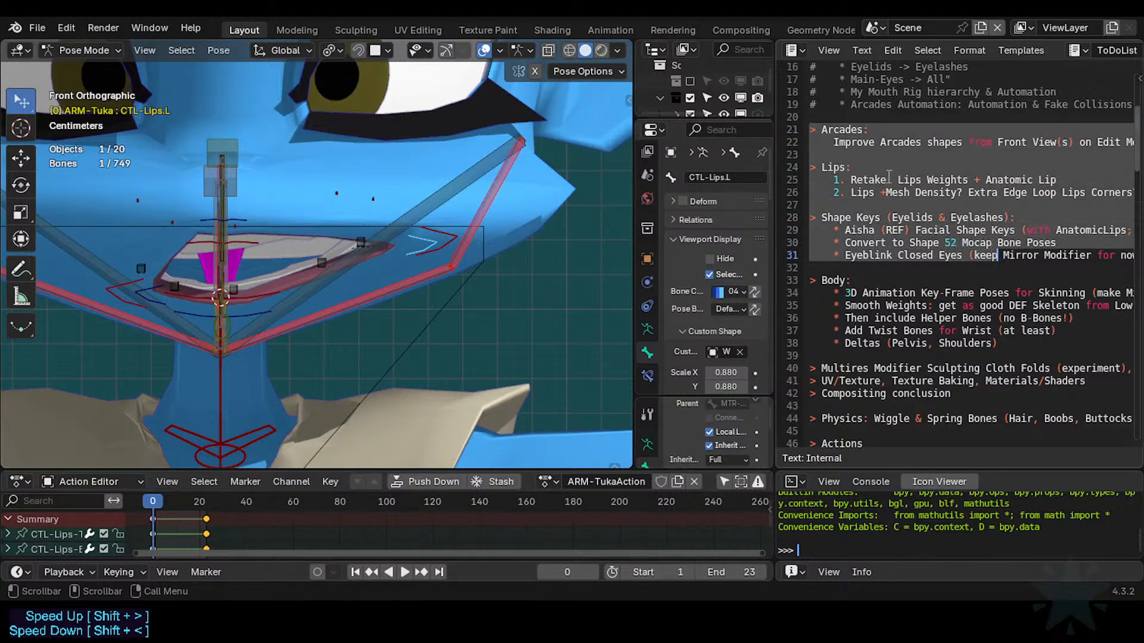
{"action": "left_click", "coordinate": [866, 232]}
{"action": "left_click_drag", "start_coordinate": [838, 227], "coordinate": [940, 256]}
{"action": "left_click", "coordinate": [922, 217]}
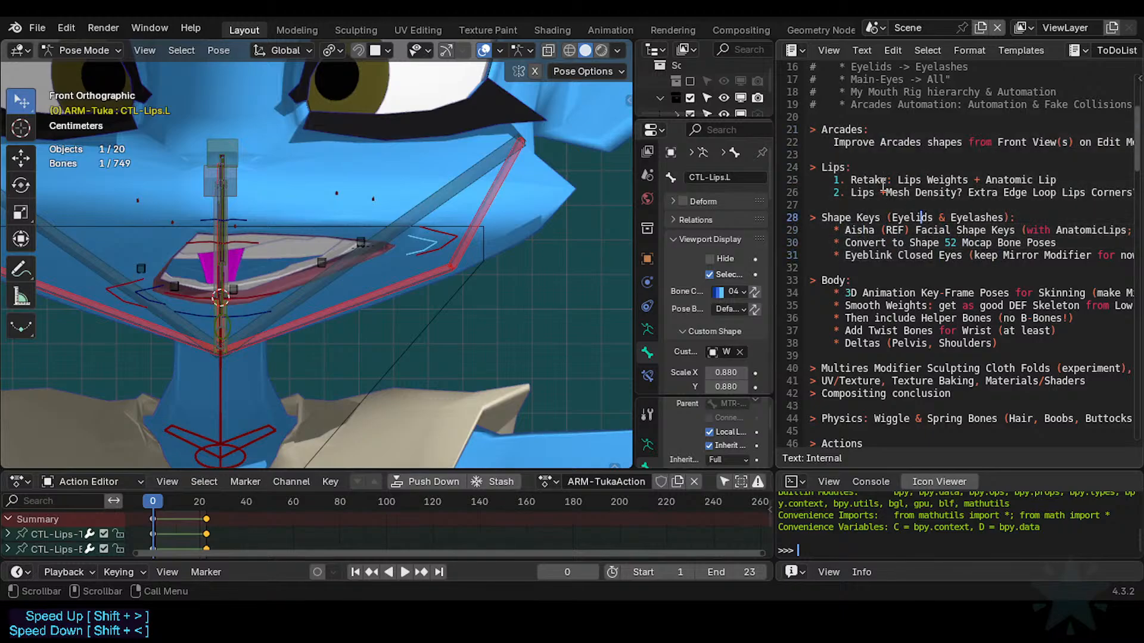
{"action": "left_click_drag", "start_coordinate": [889, 201], "coordinate": [846, 145]}
{"action": "left_click", "coordinate": [852, 222]}
{"action": "left_click_drag", "start_coordinate": [834, 230], "coordinate": [963, 231]}
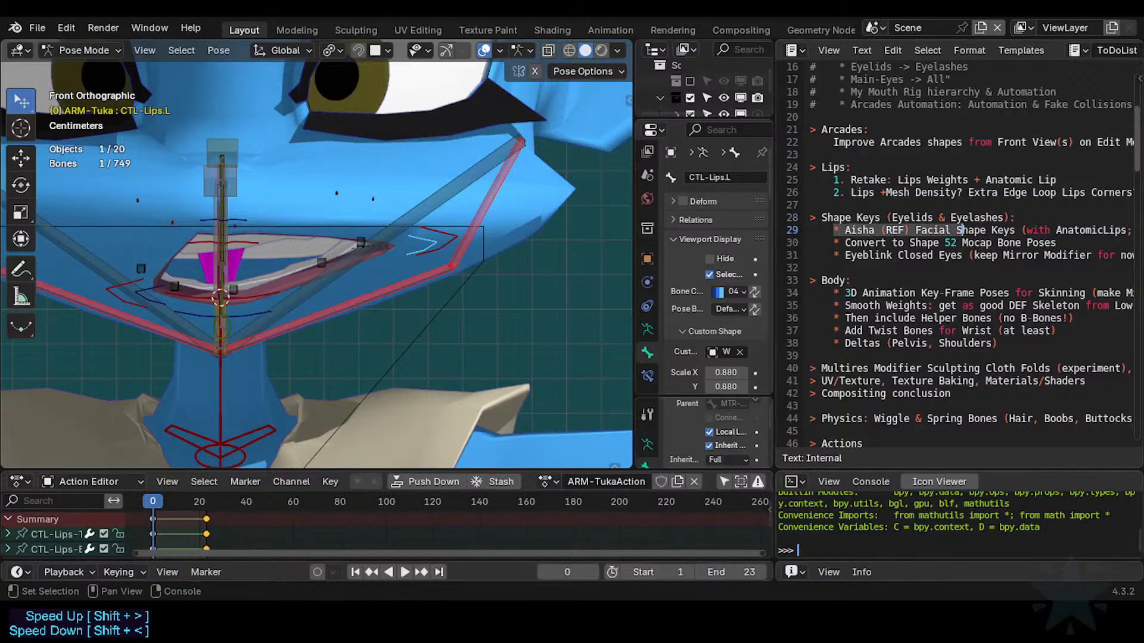
{"action": "left_click", "coordinate": [885, 219]}
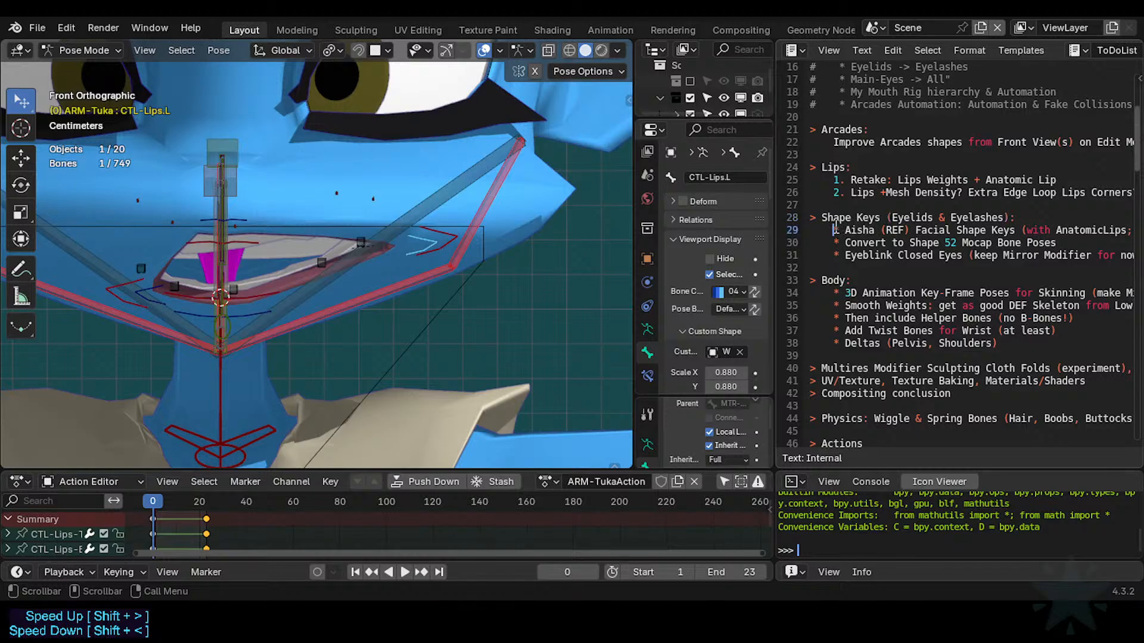
{"action": "left_click_drag", "start_coordinate": [833, 230], "coordinate": [1047, 250]}
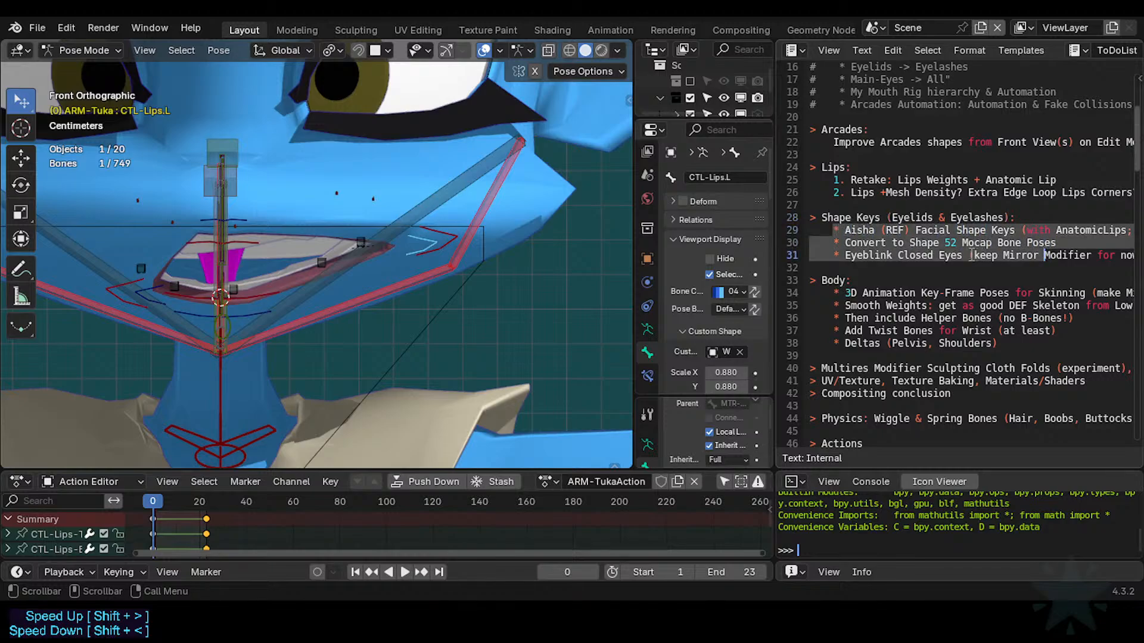
{"action": "left_click", "coordinate": [850, 243]}
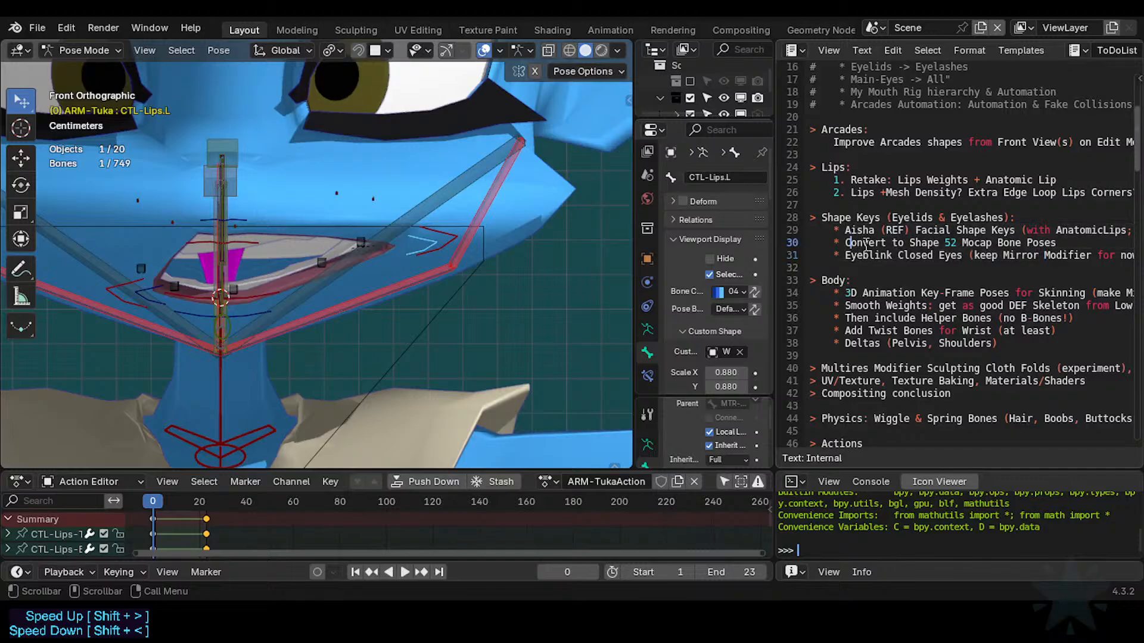
Review the Body bullets, focusing on the Deltas (Pelvis, Shoulders) entry.
{"action": "scroll", "coordinate": [858, 280], "scroll_direction": "down", "scroll_amount": 1}
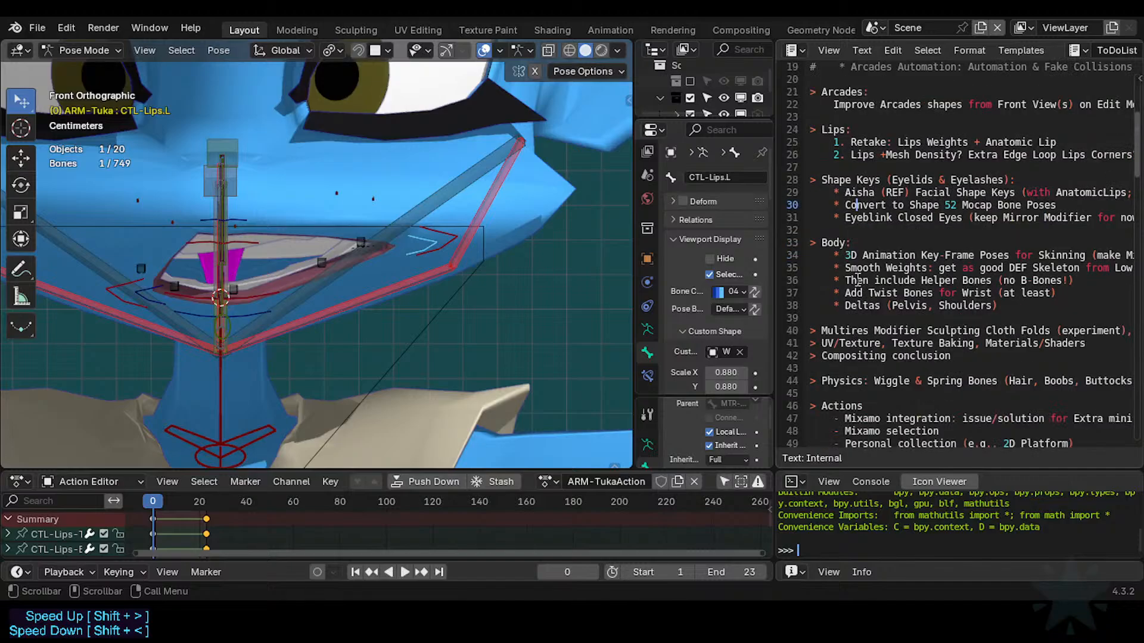
{"action": "left_click_drag", "start_coordinate": [833, 255], "coordinate": [1061, 306]}
{"action": "left_click", "coordinate": [963, 280]}
{"action": "scroll", "coordinate": [963, 280], "scroll_direction": "down", "scroll_amount": 1}
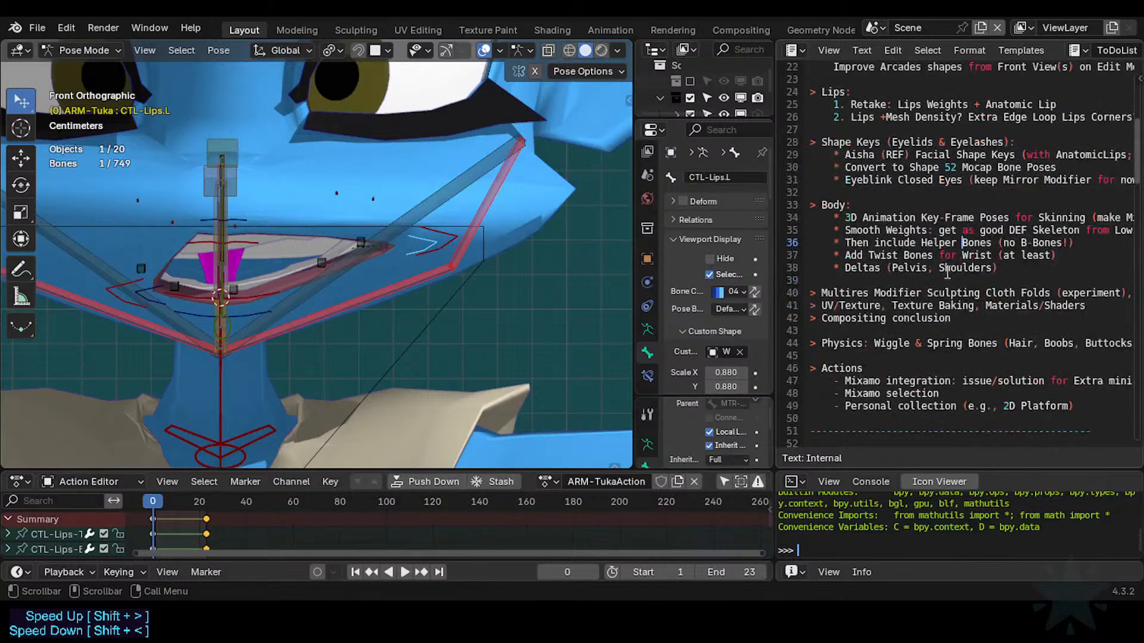
{"action": "left_click_drag", "start_coordinate": [997, 268], "coordinate": [838, 269]}
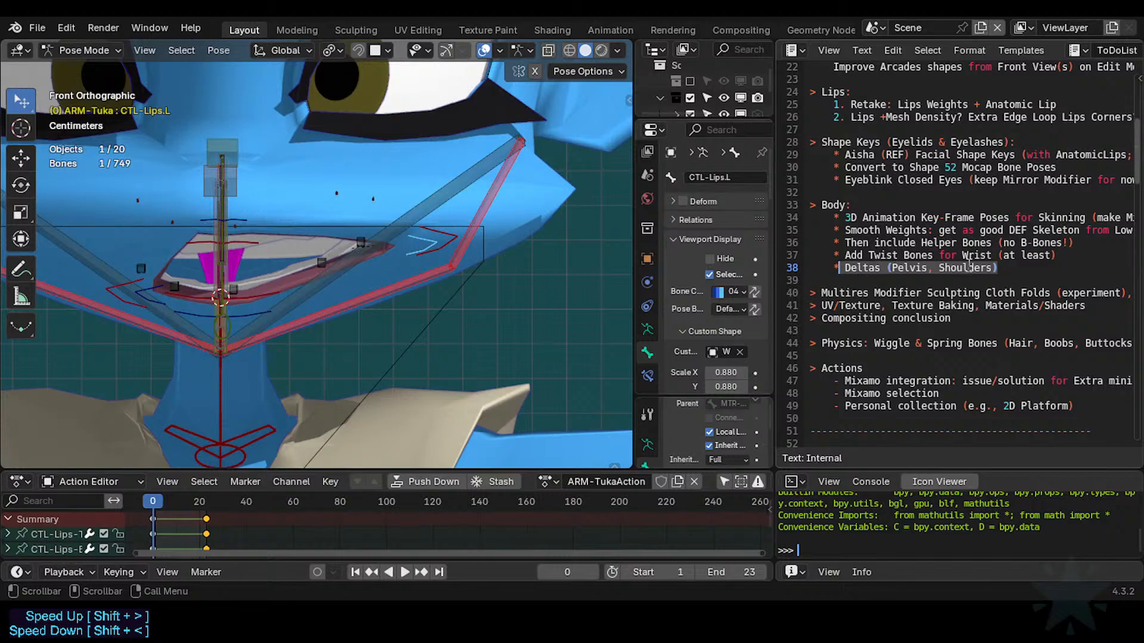
{"action": "left_click_drag", "start_coordinate": [1012, 264], "coordinate": [840, 268]}
{"action": "left_click", "coordinate": [858, 269]}
{"action": "left_click", "coordinate": [1035, 258]}
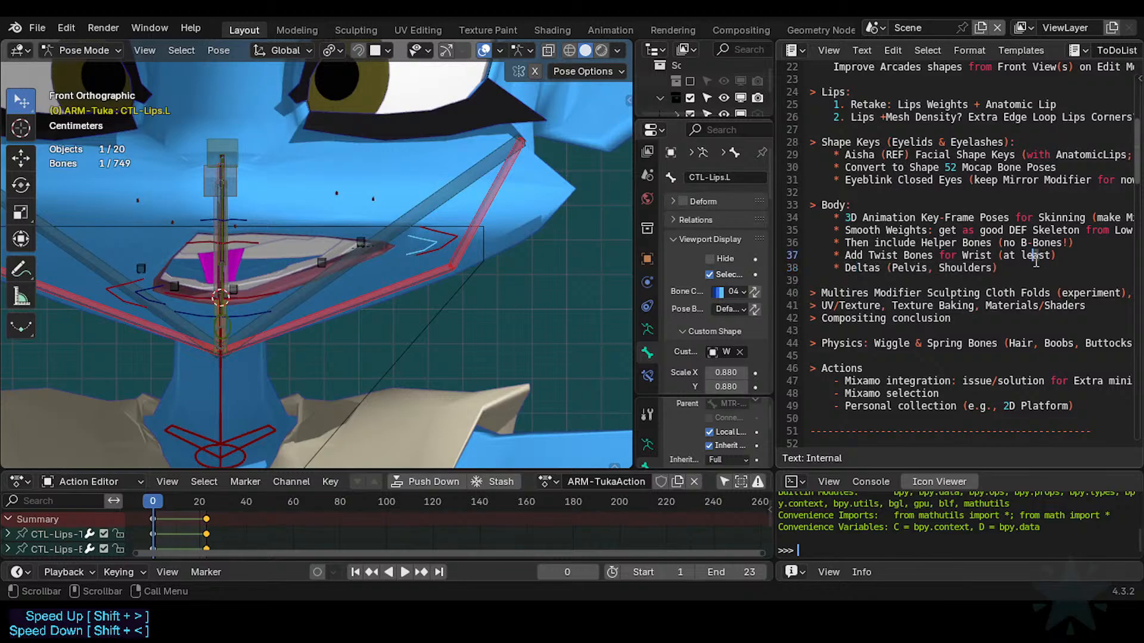
{"action": "left_click_drag", "start_coordinate": [1020, 267], "coordinate": [840, 265]}
{"action": "left_click", "coordinate": [845, 267]}
{"action": "left_click_drag", "start_coordinate": [1011, 261], "coordinate": [906, 261]}
{"action": "left_click", "coordinate": [968, 261]}
{"action": "mouse_move", "coordinate": [1009, 267]}
{"action": "left_mouse_down"}
{"action": "mouse_move", "coordinate": [827, 268]}
{"action": "mouse_move", "coordinate": [1017, 267]}
{"action": "left_mouse_up"}
{"action": "left_click", "coordinate": [881, 268]}
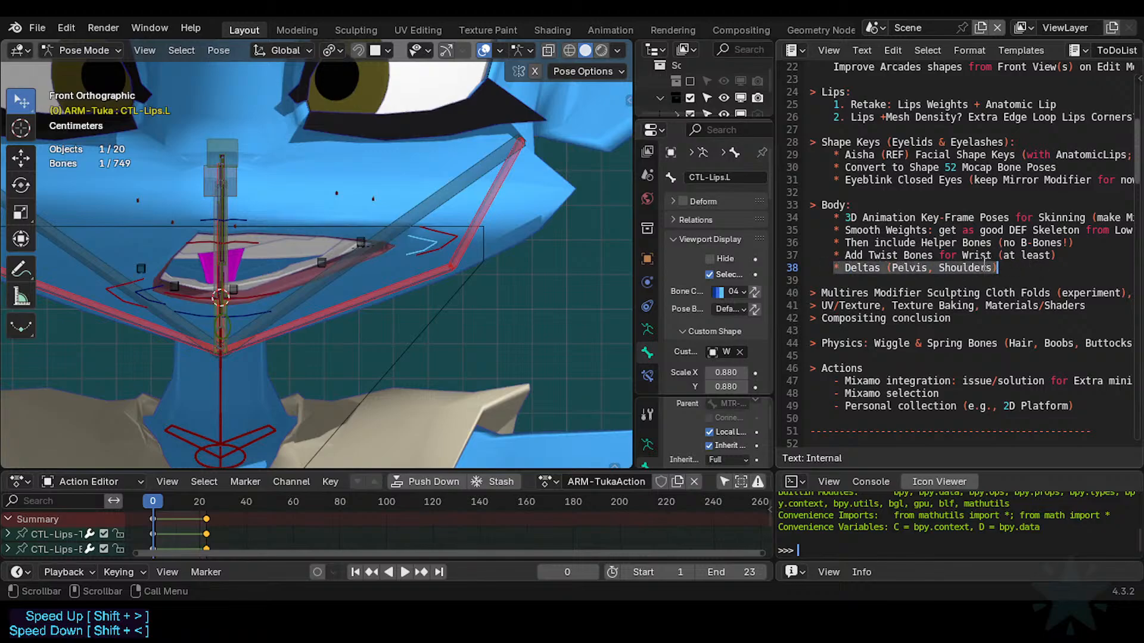
{"action": "scroll", "coordinate": [1007, 265], "scroll_direction": "down", "scroll_amount": 1}
{"action": "scroll", "coordinate": [993, 244], "scroll_direction": "up", "scroll_amount": 1}
{"action": "left_click_drag", "start_coordinate": [1001, 268], "coordinate": [806, 268]}
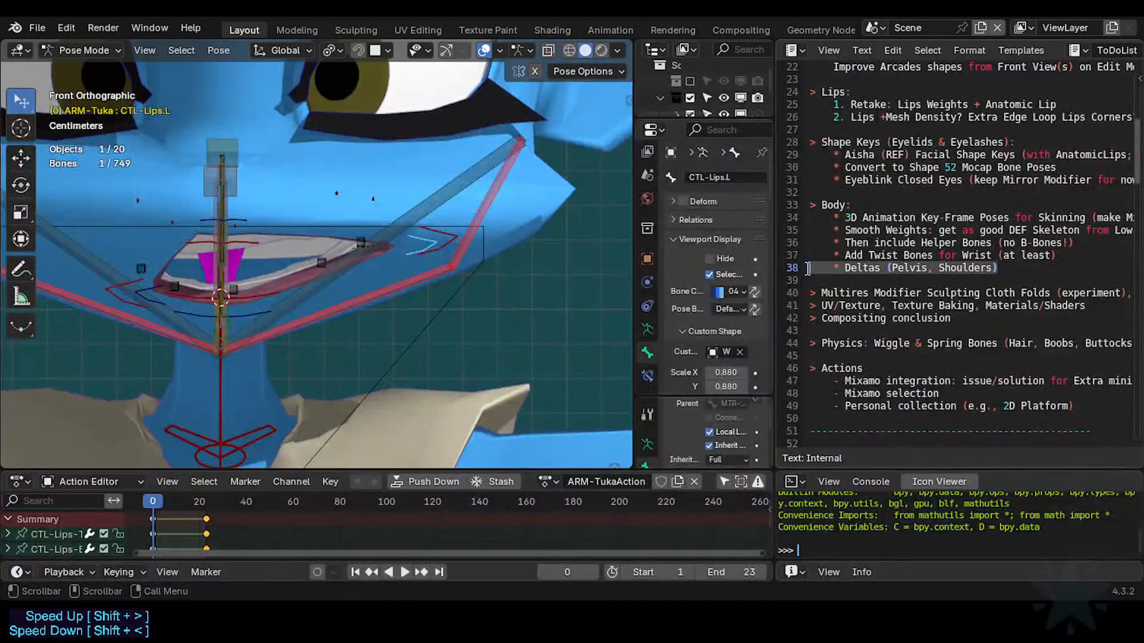
{"action": "left_click", "coordinate": [867, 271]}
Examine the Multires, UV/Texture and Compositing lines and compare them with the Body bullets above.
{"action": "left_click", "coordinate": [834, 289]}
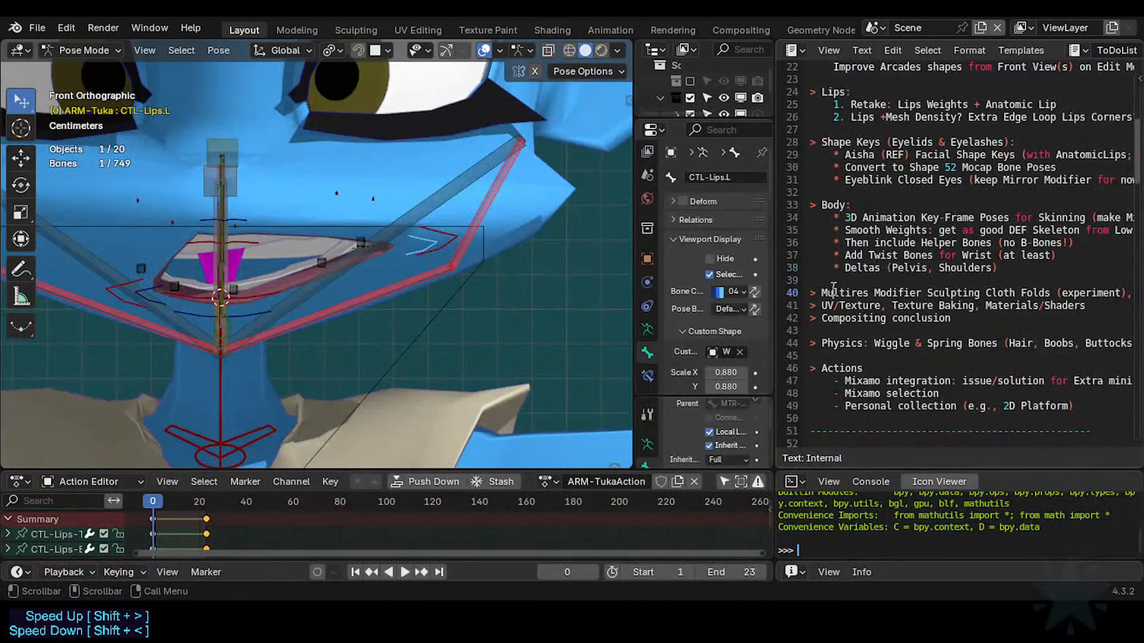
{"action": "left_click_drag", "start_coordinate": [871, 292], "coordinate": [1029, 331]}
{"action": "left_click", "coordinate": [990, 321]}
{"action": "left_click_drag", "start_coordinate": [1050, 255], "coordinate": [868, 222]}
{"action": "left_click", "coordinate": [835, 220]}
{"action": "left_click_drag", "start_coordinate": [954, 318], "coordinate": [814, 287]}
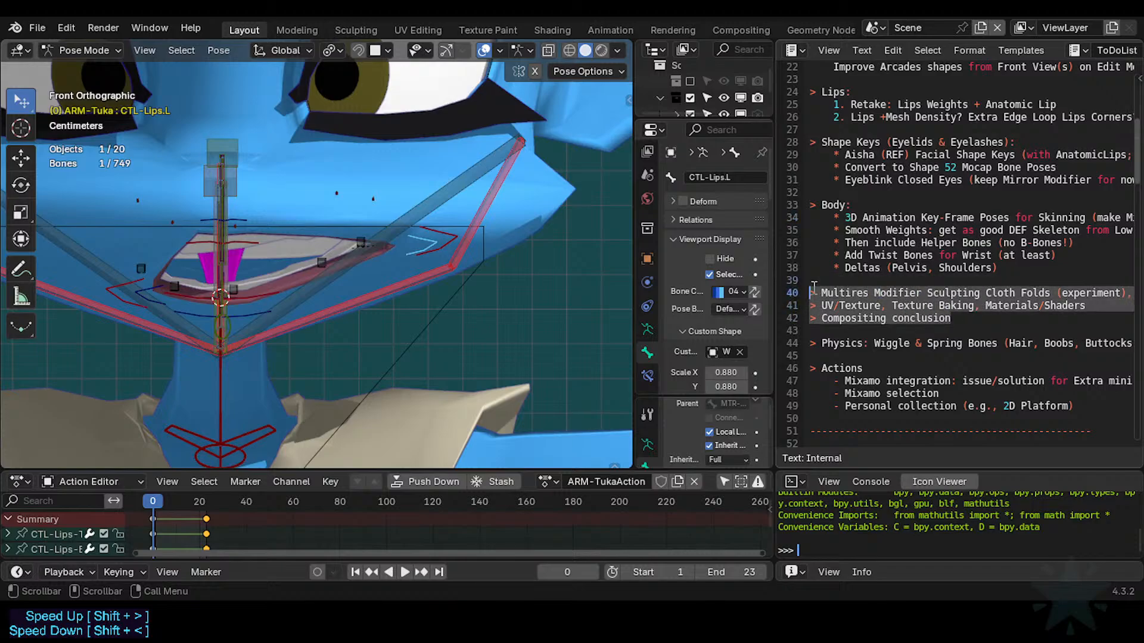
{"action": "left_click", "coordinate": [945, 307]}
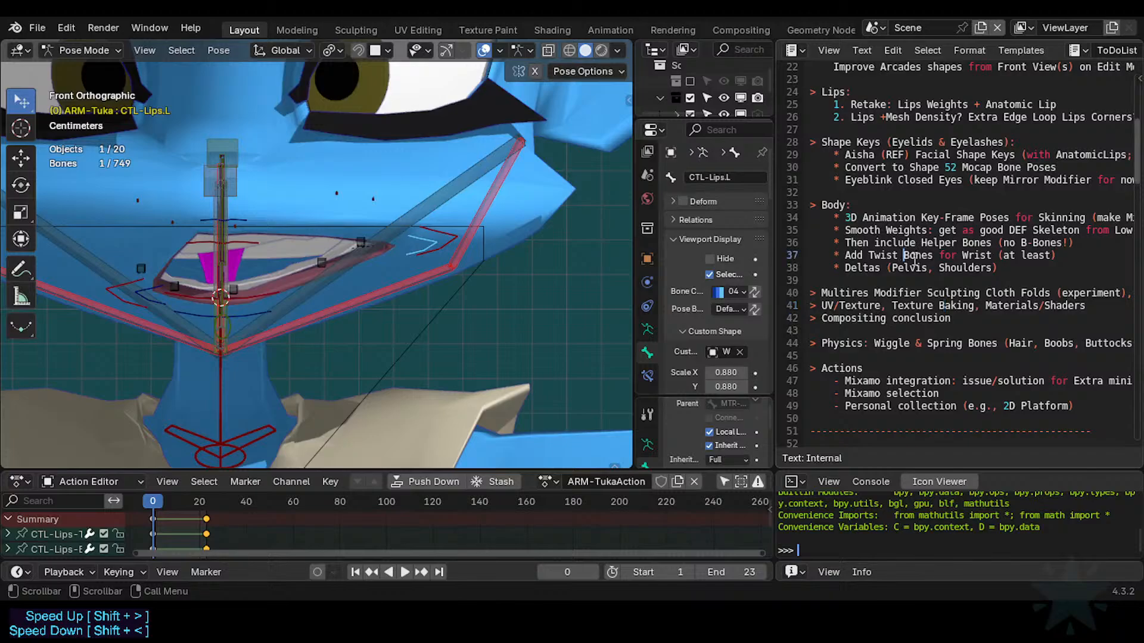
{"action": "scroll", "coordinate": [888, 222], "scroll_direction": "up", "scroll_amount": 3}
{"action": "scroll", "coordinate": [885, 221], "scroll_direction": "down", "scroll_amount": 4}
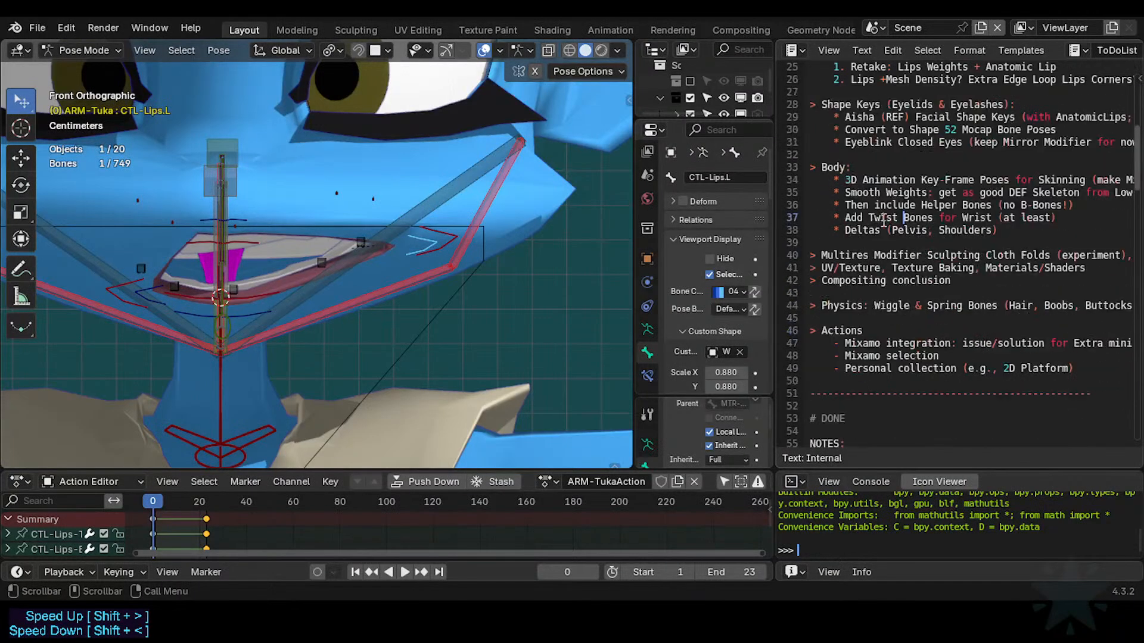
Save the file, and switch the armature to Object Mode and back to Pose Mode.
{"action": "key", "text": "ctrl+s"}
{"action": "left_click", "coordinate": [839, 255]}
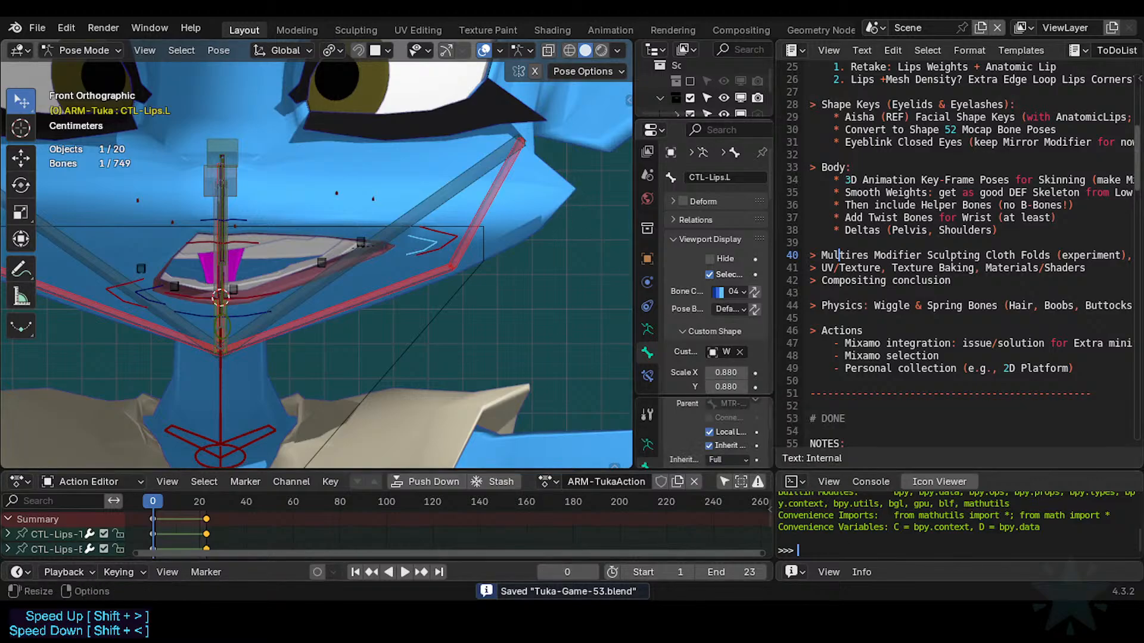
{"action": "scroll", "coordinate": [315, 256], "scroll_direction": "down", "scroll_amount": 3}
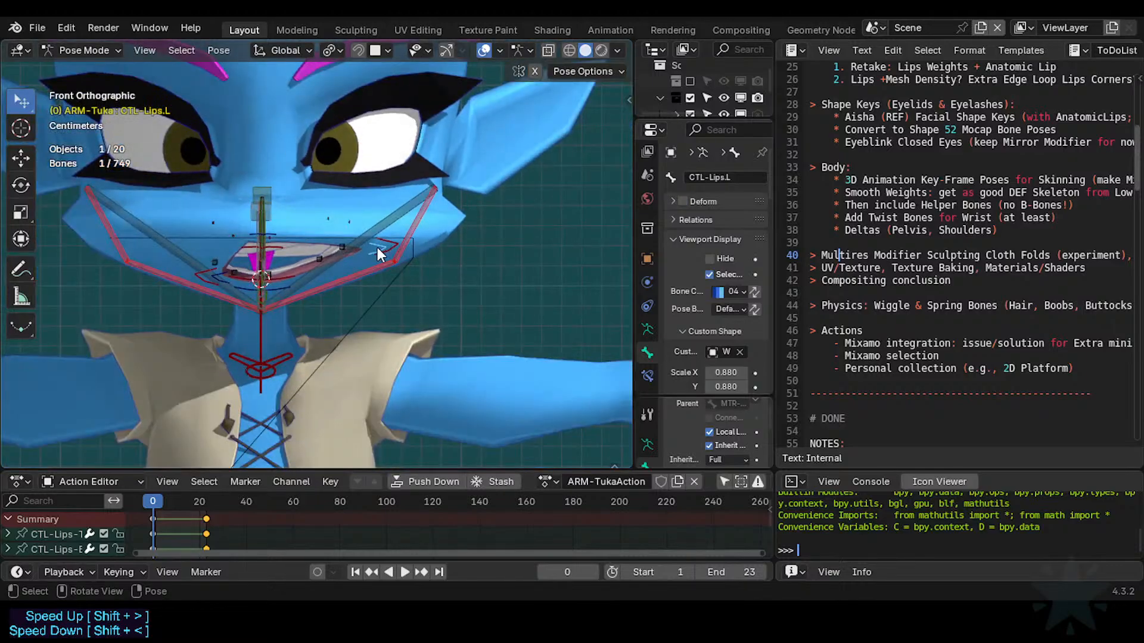
{"action": "key", "text": "ctrl+Tab"}
{"action": "scroll", "coordinate": [356, 271], "scroll_direction": "down", "scroll_amount": 3}
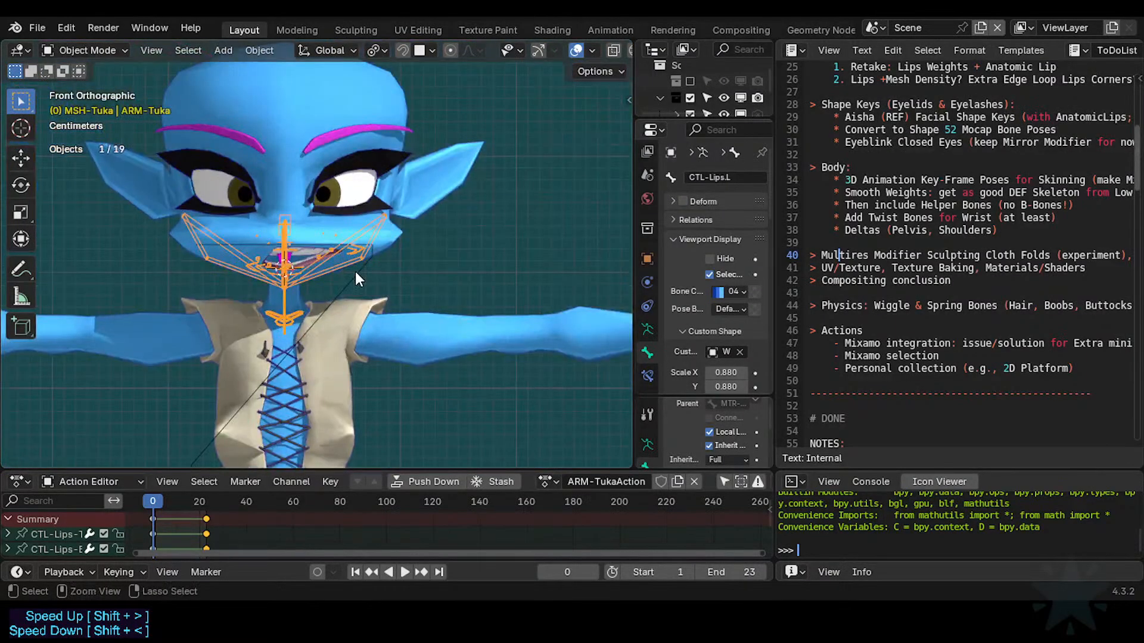
{"action": "key", "text": "ctrl+Tab"}
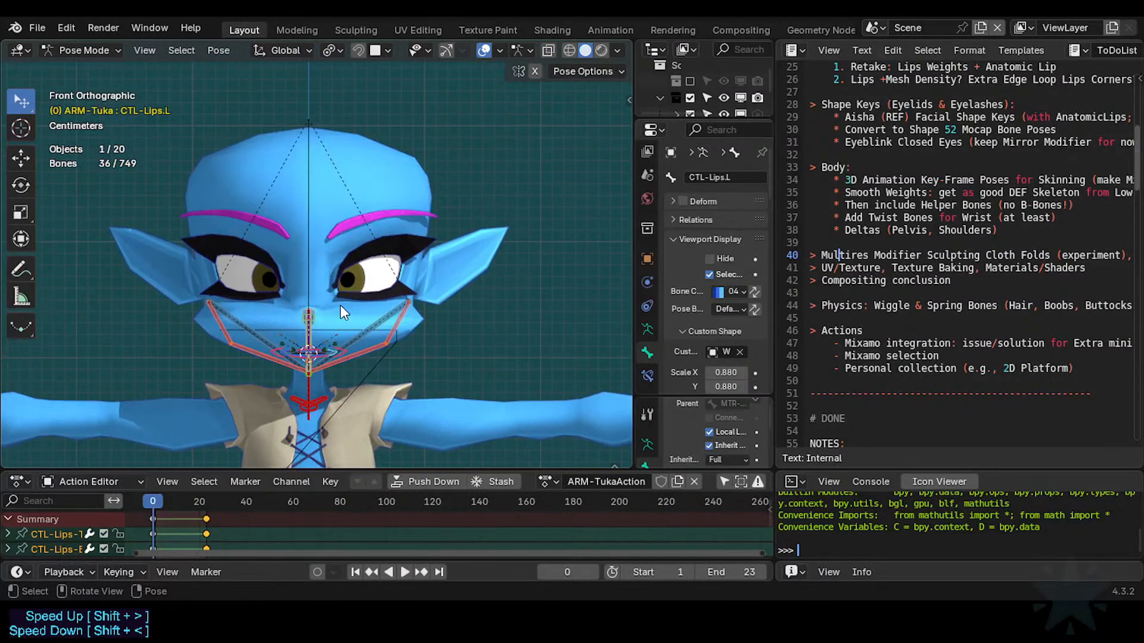
Enable the 5-Hair collection in the Outliner and widen the 3D viewport again.
{"action": "left_click_drag", "start_coordinate": [634, 113], "coordinate": [493, 113]}
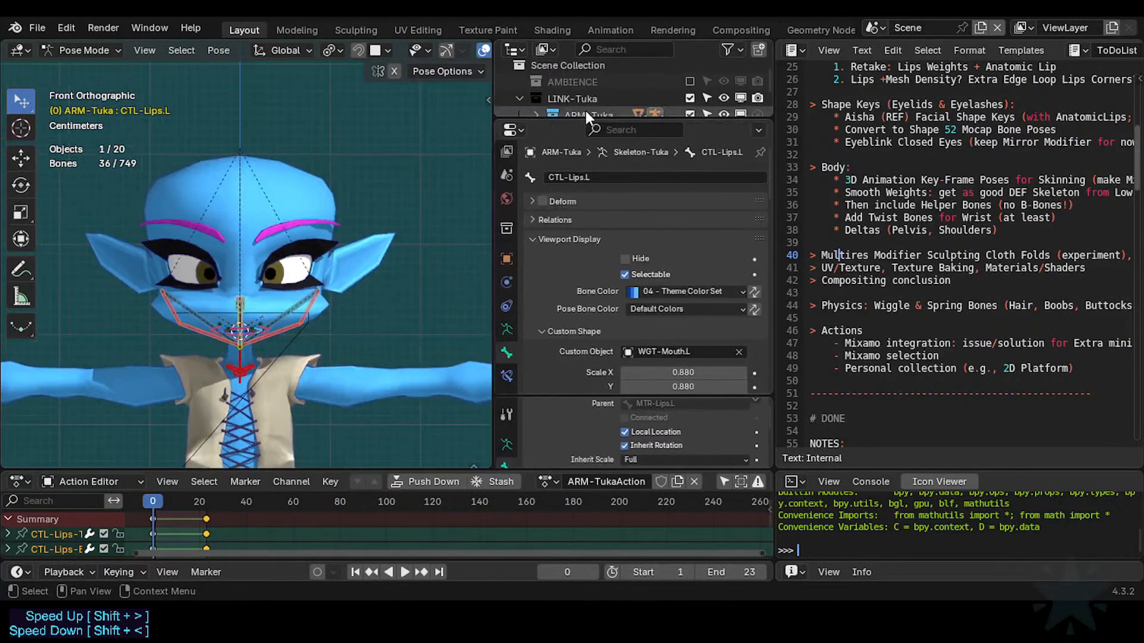
{"action": "left_click_drag", "start_coordinate": [585, 111], "coordinate": [587, 280]}
{"action": "scroll", "coordinate": [607, 205], "scroll_direction": "down", "scroll_amount": 6}
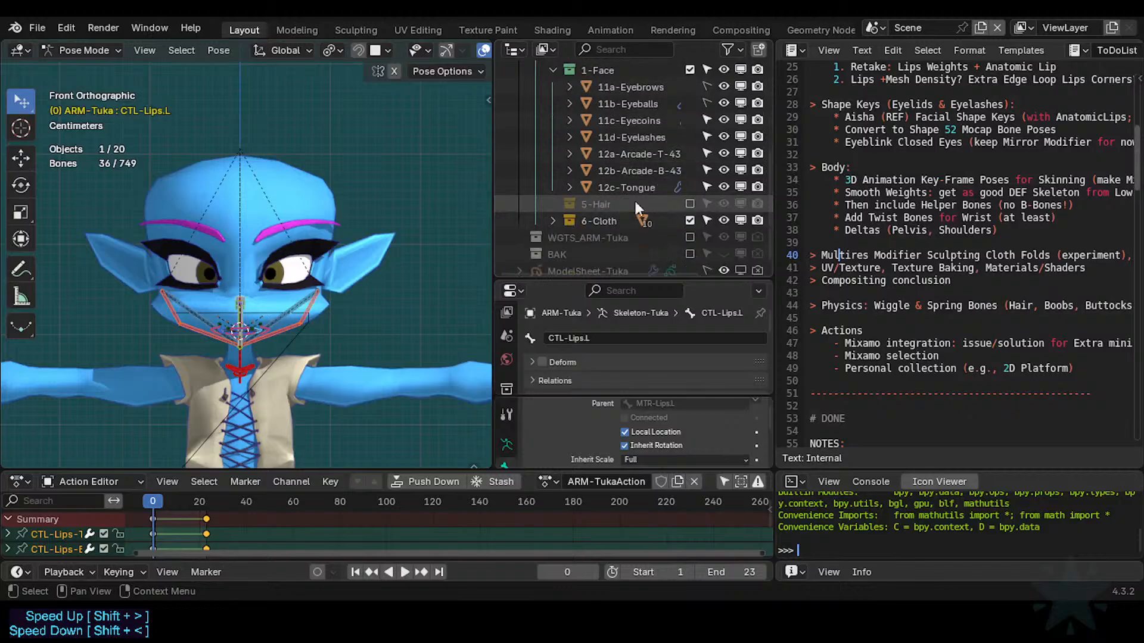
{"action": "scroll", "coordinate": [625, 185], "scroll_direction": "up", "scroll_amount": 2}
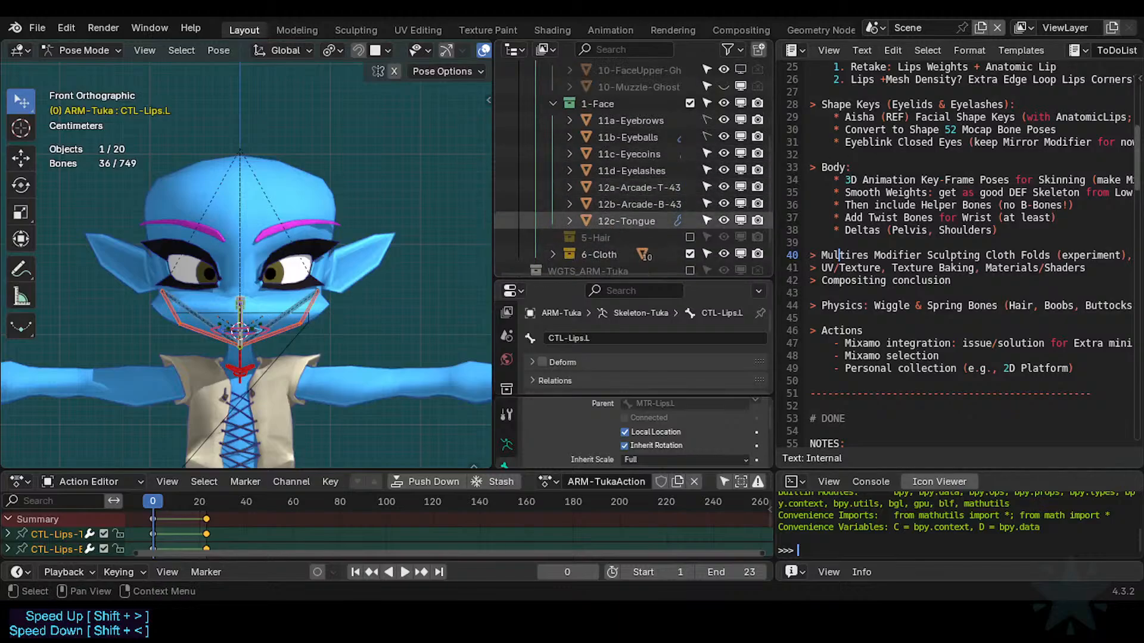
{"action": "left_click", "coordinate": [690, 238]}
{"action": "scroll", "coordinate": [408, 251], "scroll_direction": "up", "scroll_amount": 1}
{"action": "key", "text": "n"}
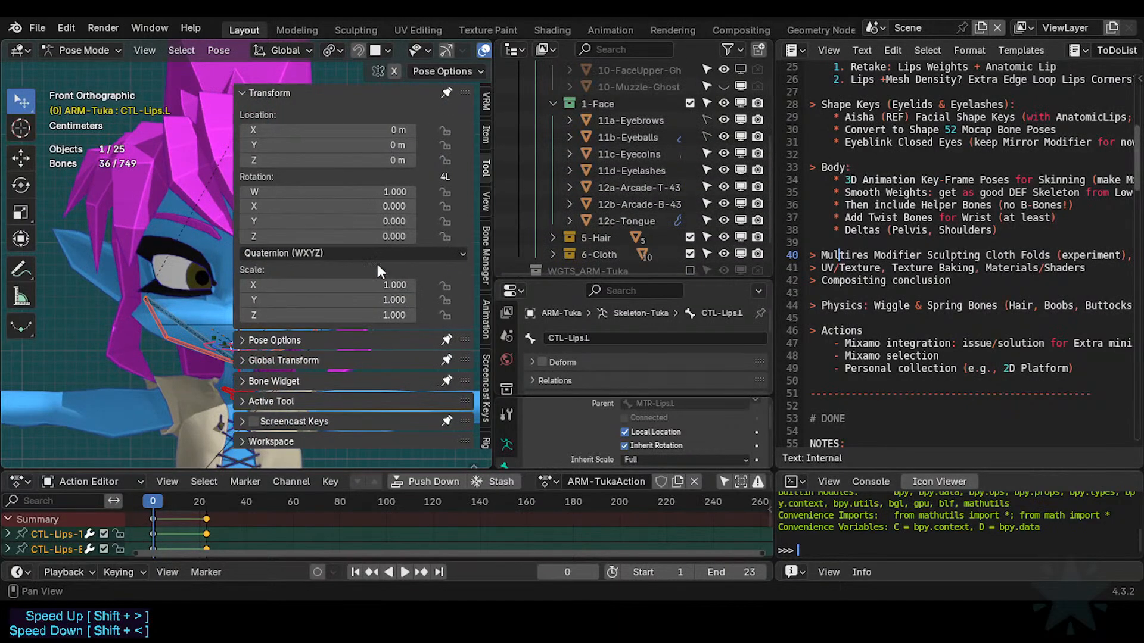
{"action": "key", "text": "n"}
{"action": "left_click_drag", "start_coordinate": [491, 226], "coordinate": [618, 226]}
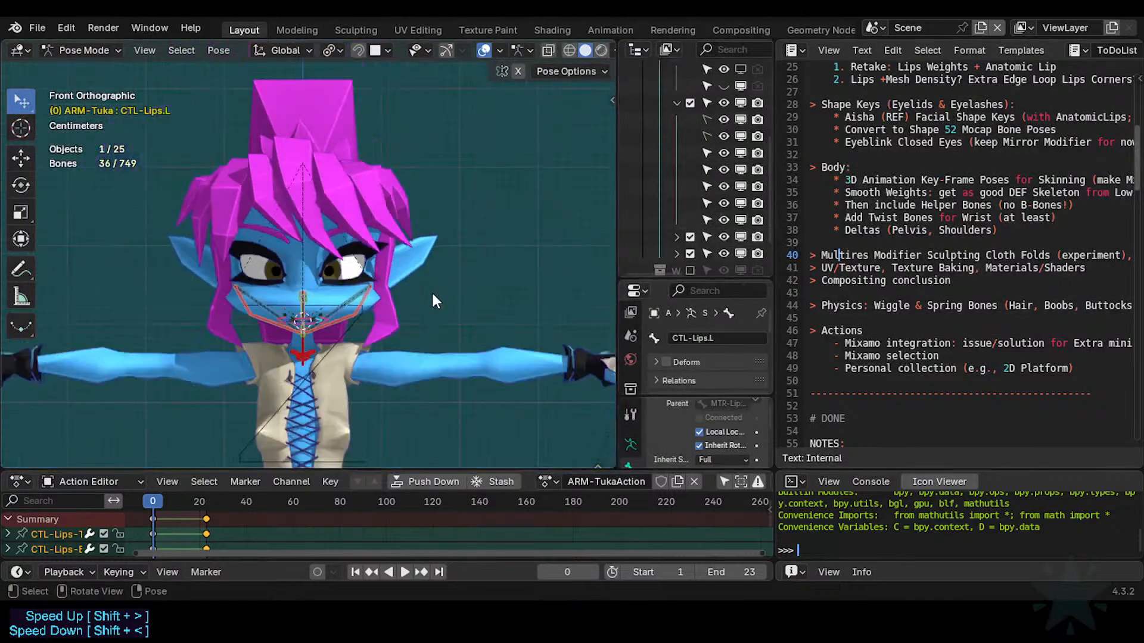
Inspect the character with hair from a three-quarter angle and save the file.
{"action": "key", "text": "ctrl+s"}
{"action": "middle_click_drag", "start_coordinate": [384, 298], "coordinate": [345, 279]}
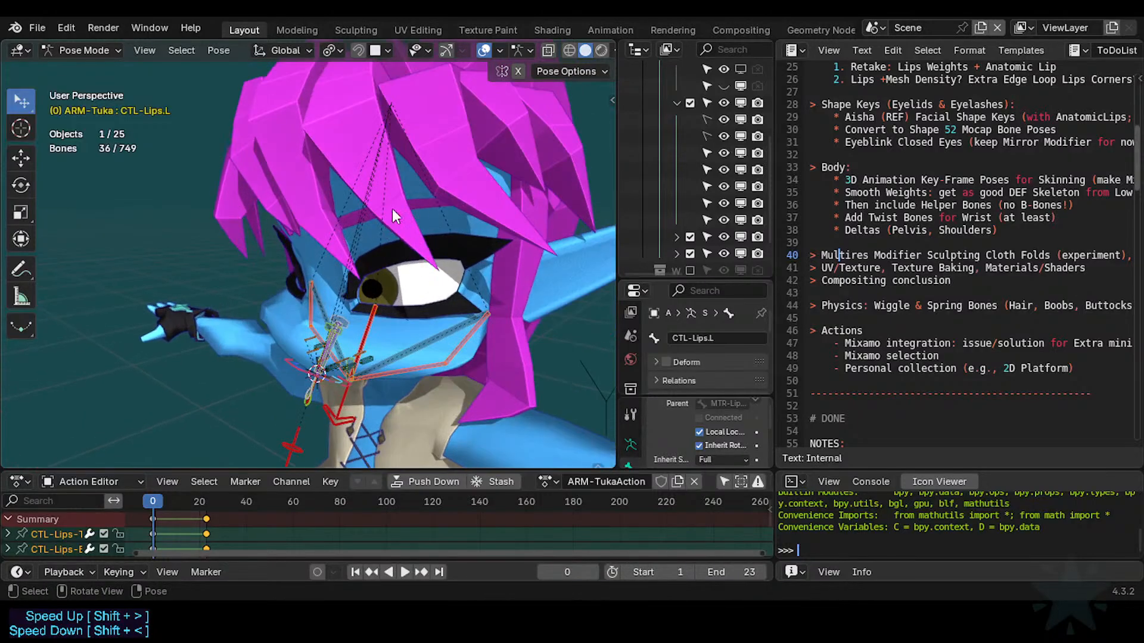
{"action": "middle_click_drag", "start_coordinate": [393, 215], "coordinate": [319, 190]}
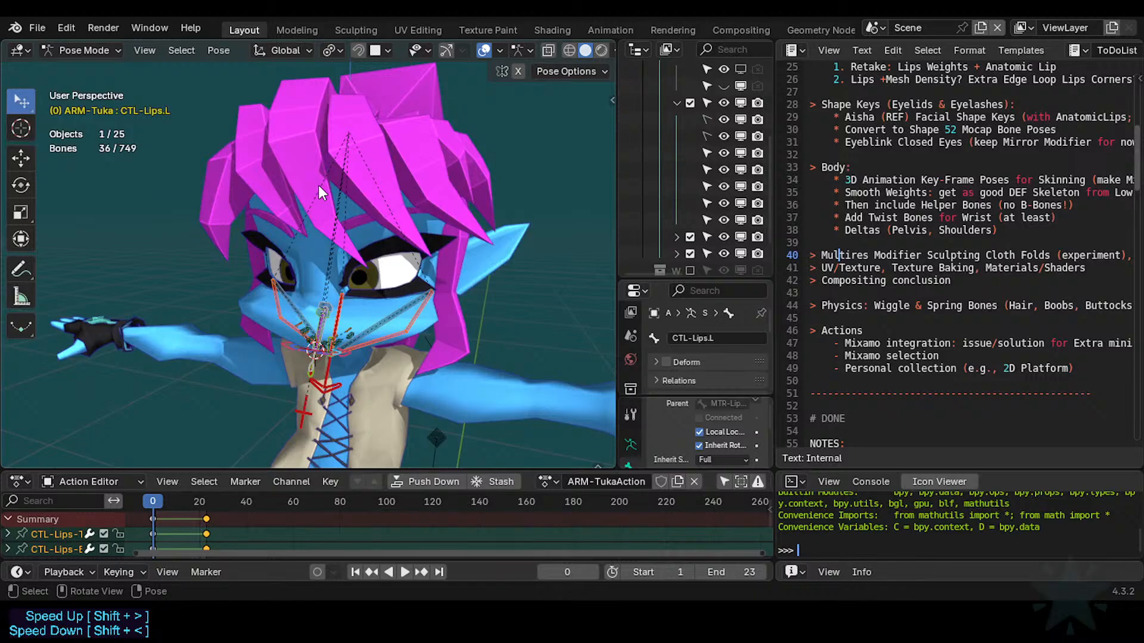
{"action": "key", "text": "ctrl+s"}
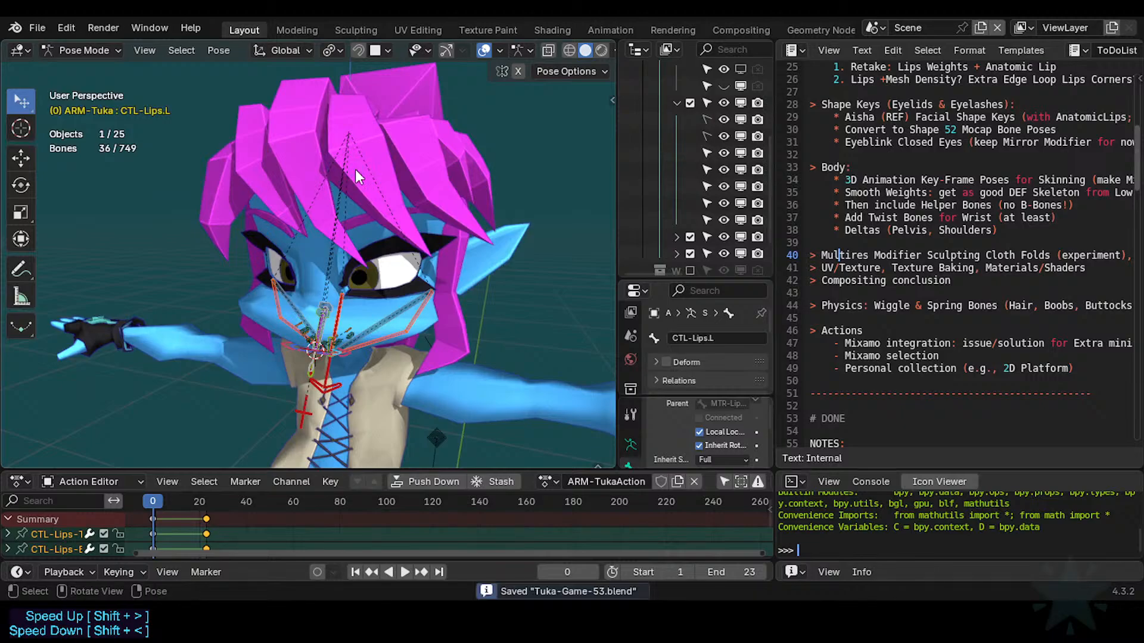